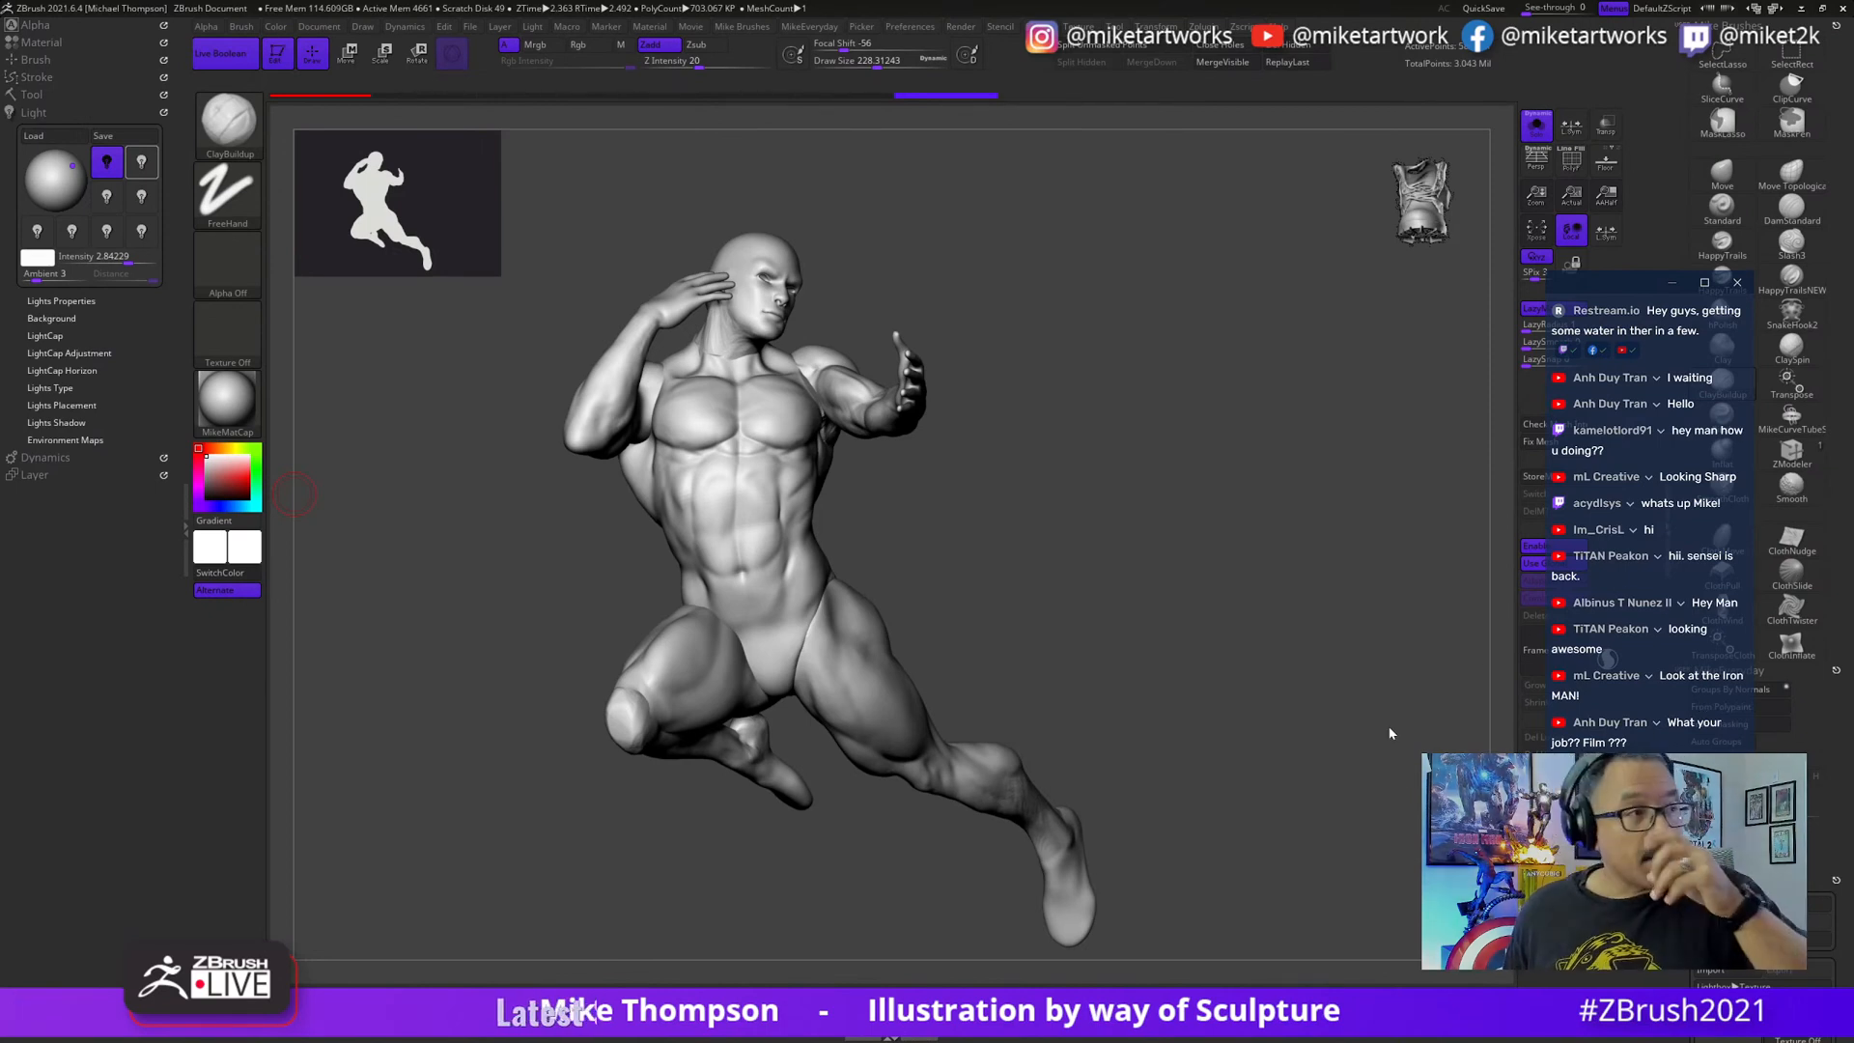
- Select the UMesh_righthand4 subtool and turn off Solo to show the complete statue with its base
{"action": "mouse_move", "coordinate": [1171, 665]}
{"action": "left_mouse_down"}
{"action": "mouse_move", "coordinate": [1197, 663]}
{"action": "mouse_move", "coordinate": [1158, 675]}
{"action": "mouse_move", "coordinate": [1213, 662]}
{"action": "mouse_move", "coordinate": [1031, 683]}
{"action": "mouse_move", "coordinate": [1256, 680]}
{"action": "mouse_move", "coordinate": [1207, 666]}
{"action": "left_mouse_up"}
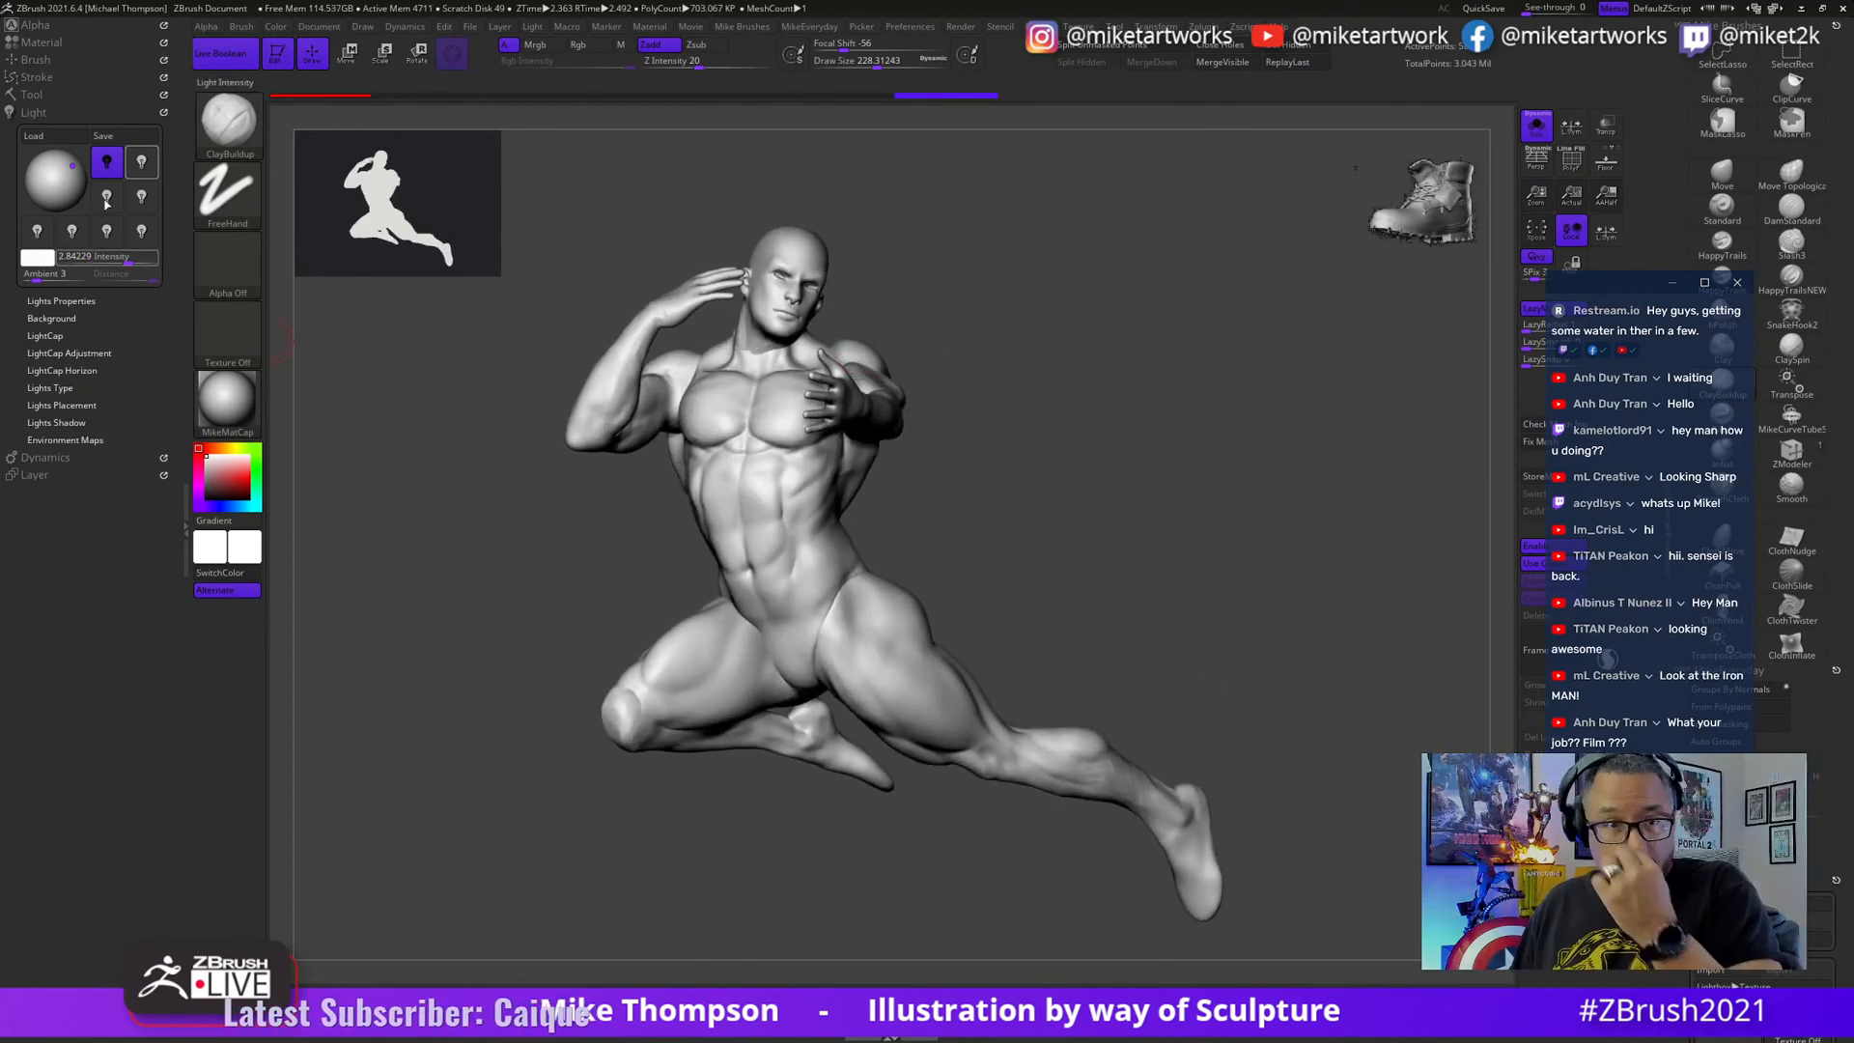
{"action": "left_click", "coordinate": [39, 94]}
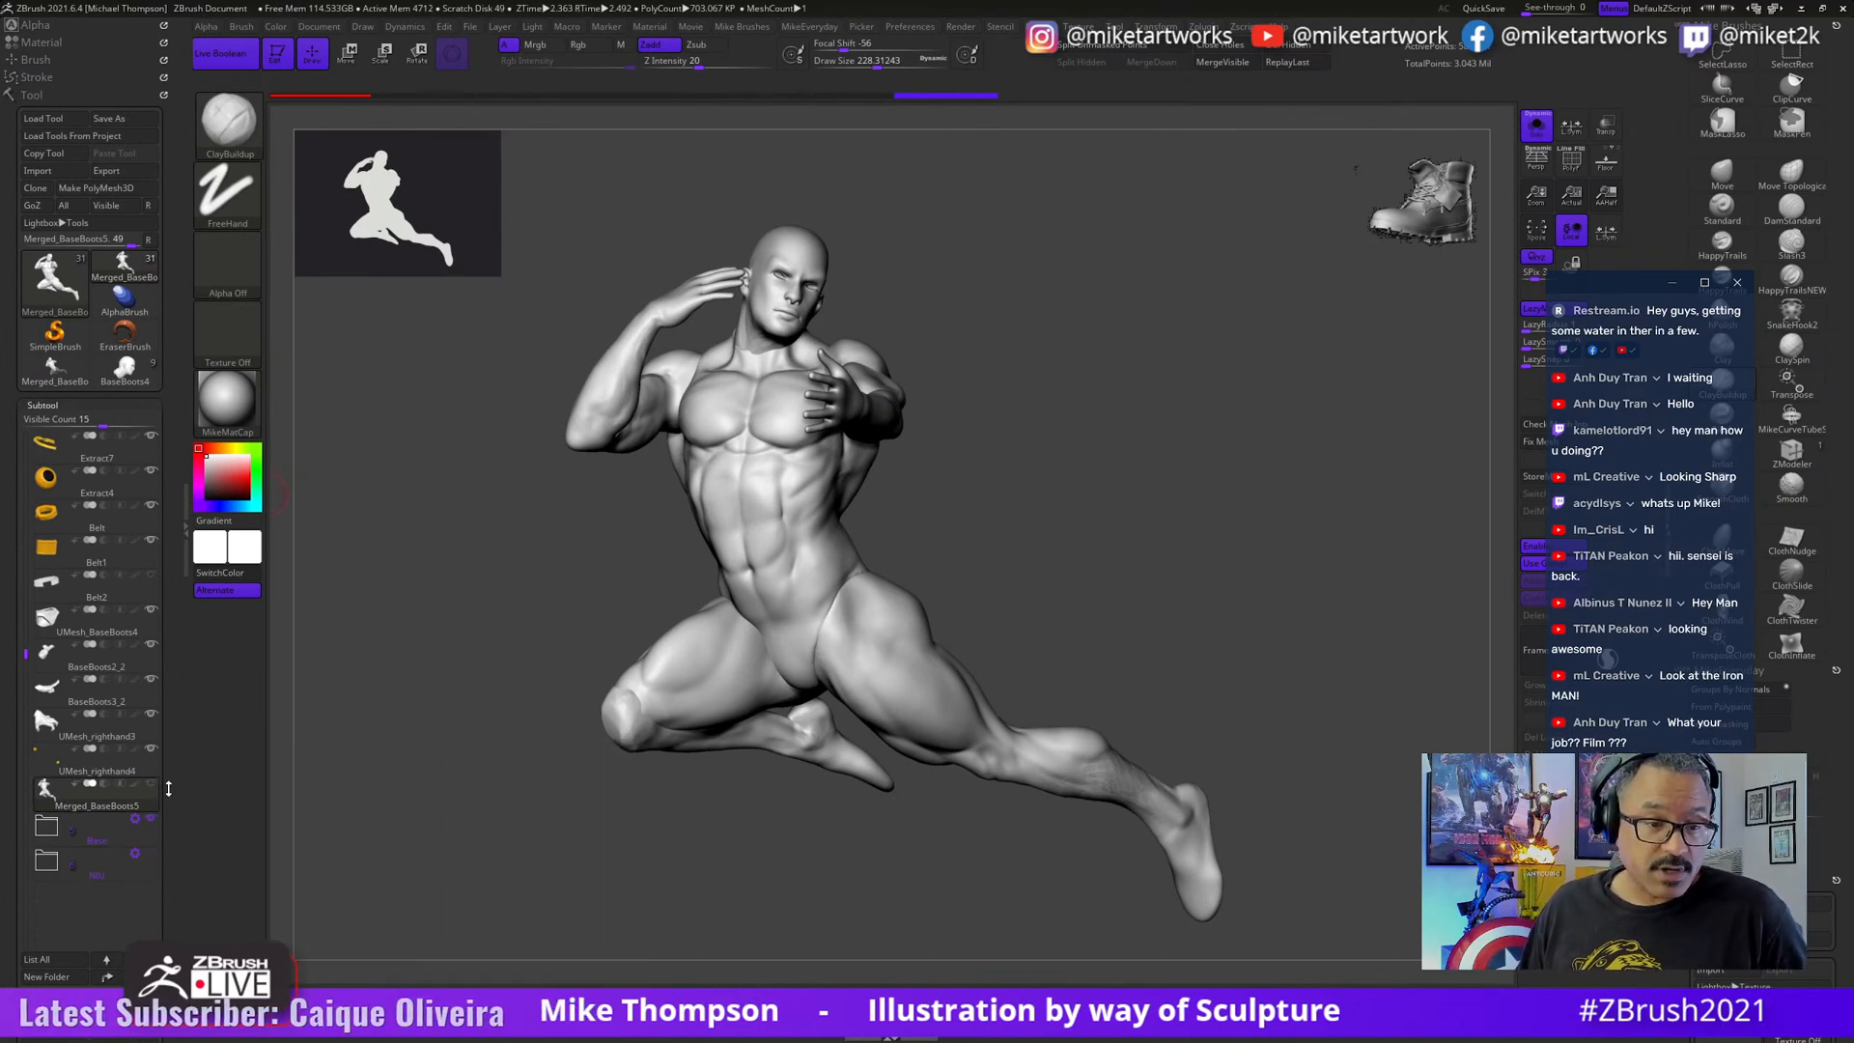
{"action": "left_click", "coordinate": [145, 750]}
{"action": "left_click", "coordinate": [142, 772]}
{"action": "left_click", "coordinate": [1537, 128]}
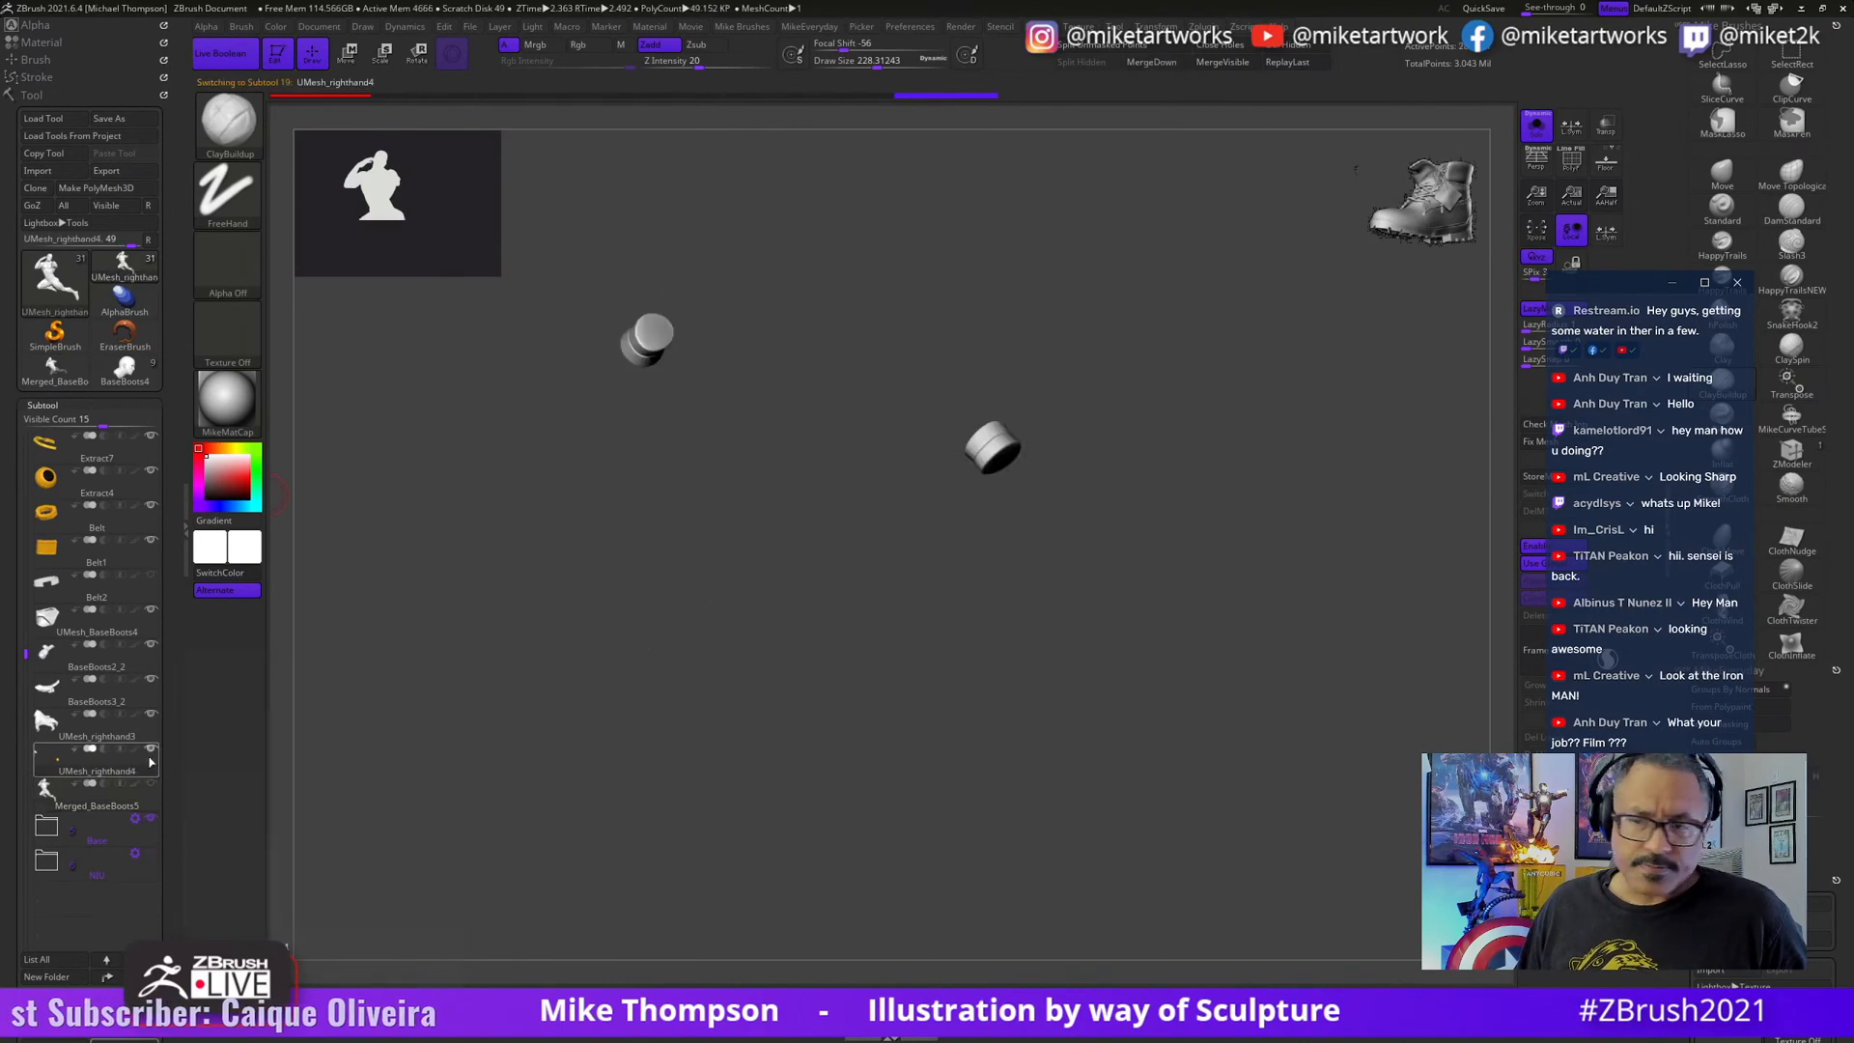
{"action": "left_click", "coordinate": [1538, 131]}
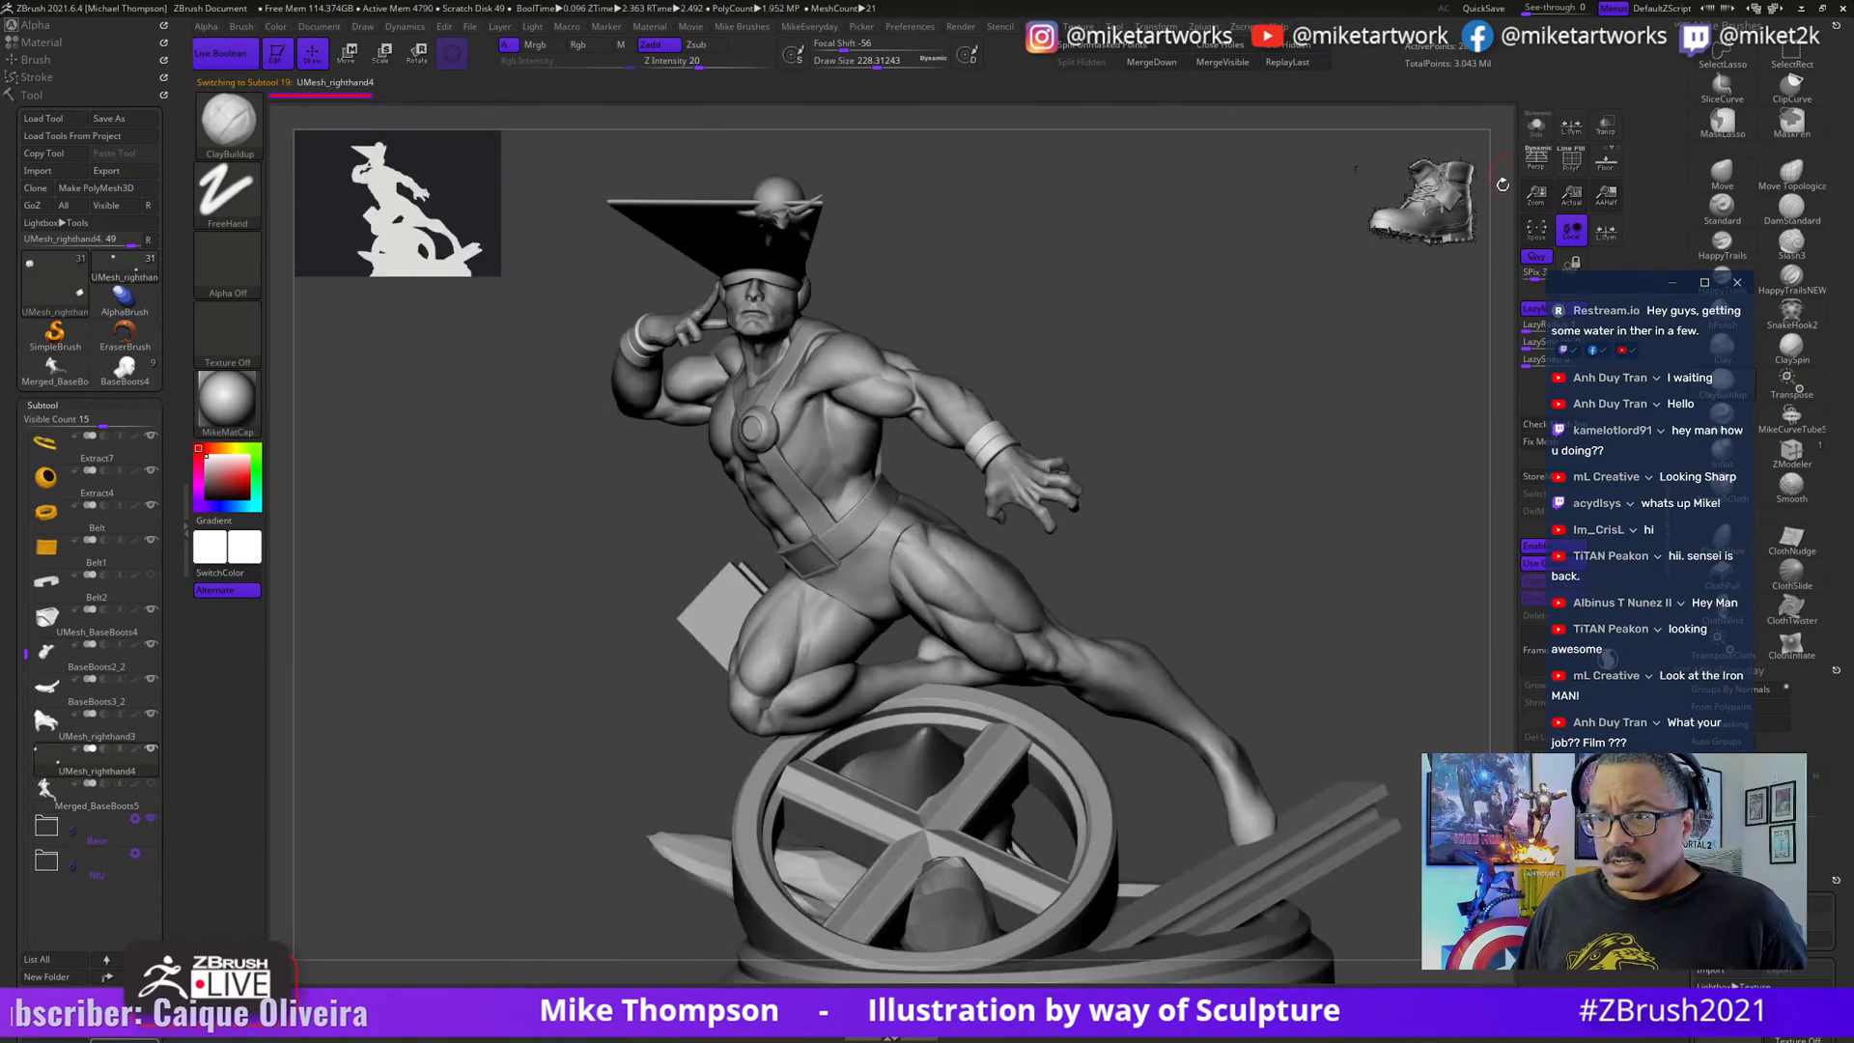
{"action": "mouse_move", "coordinate": [1270, 520]}
{"action": "left_mouse_down"}
{"action": "mouse_move", "coordinate": [1234, 622]}
{"action": "mouse_move", "coordinate": [1336, 638]}
{"action": "mouse_move", "coordinate": [1262, 647]}
{"action": "mouse_move", "coordinate": [1366, 666]}
{"action": "mouse_move", "coordinate": [1244, 666]}
{"action": "left_mouse_up"}
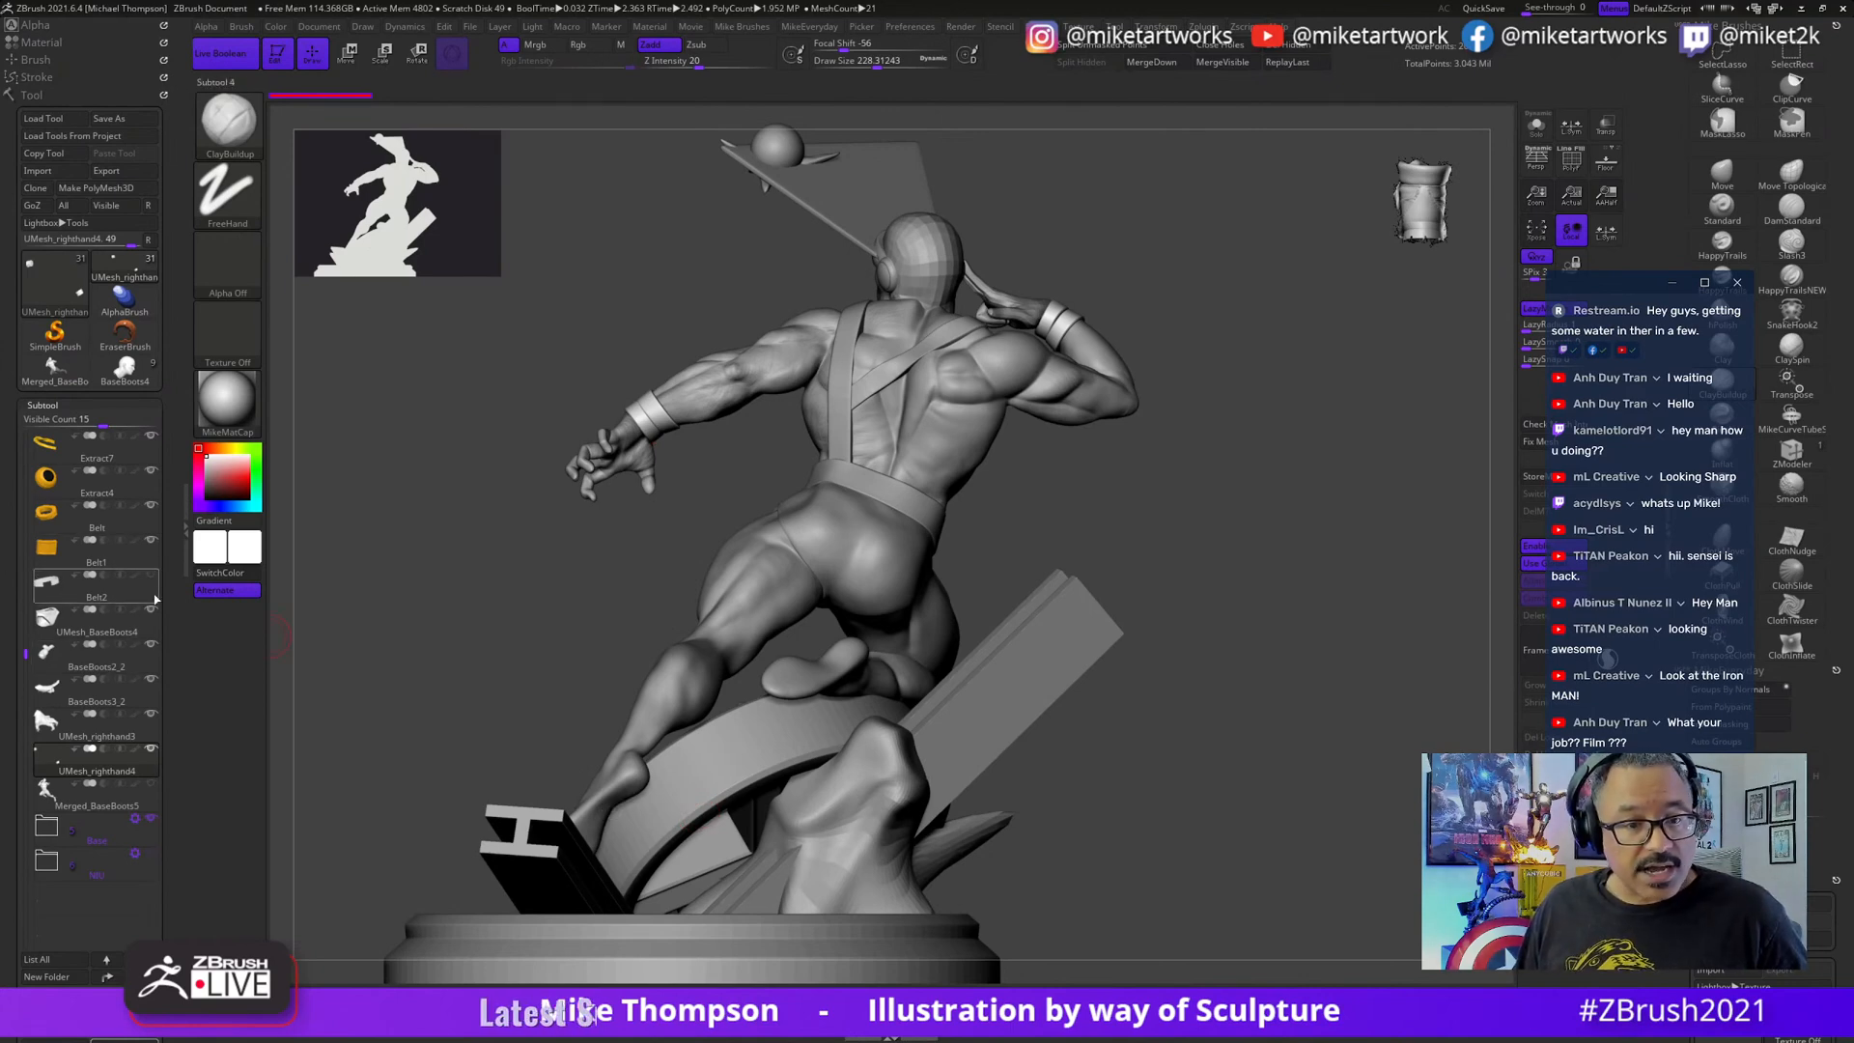
{"action": "left_click_drag", "start_coordinate": [1307, 561], "coordinate": [1401, 582]}
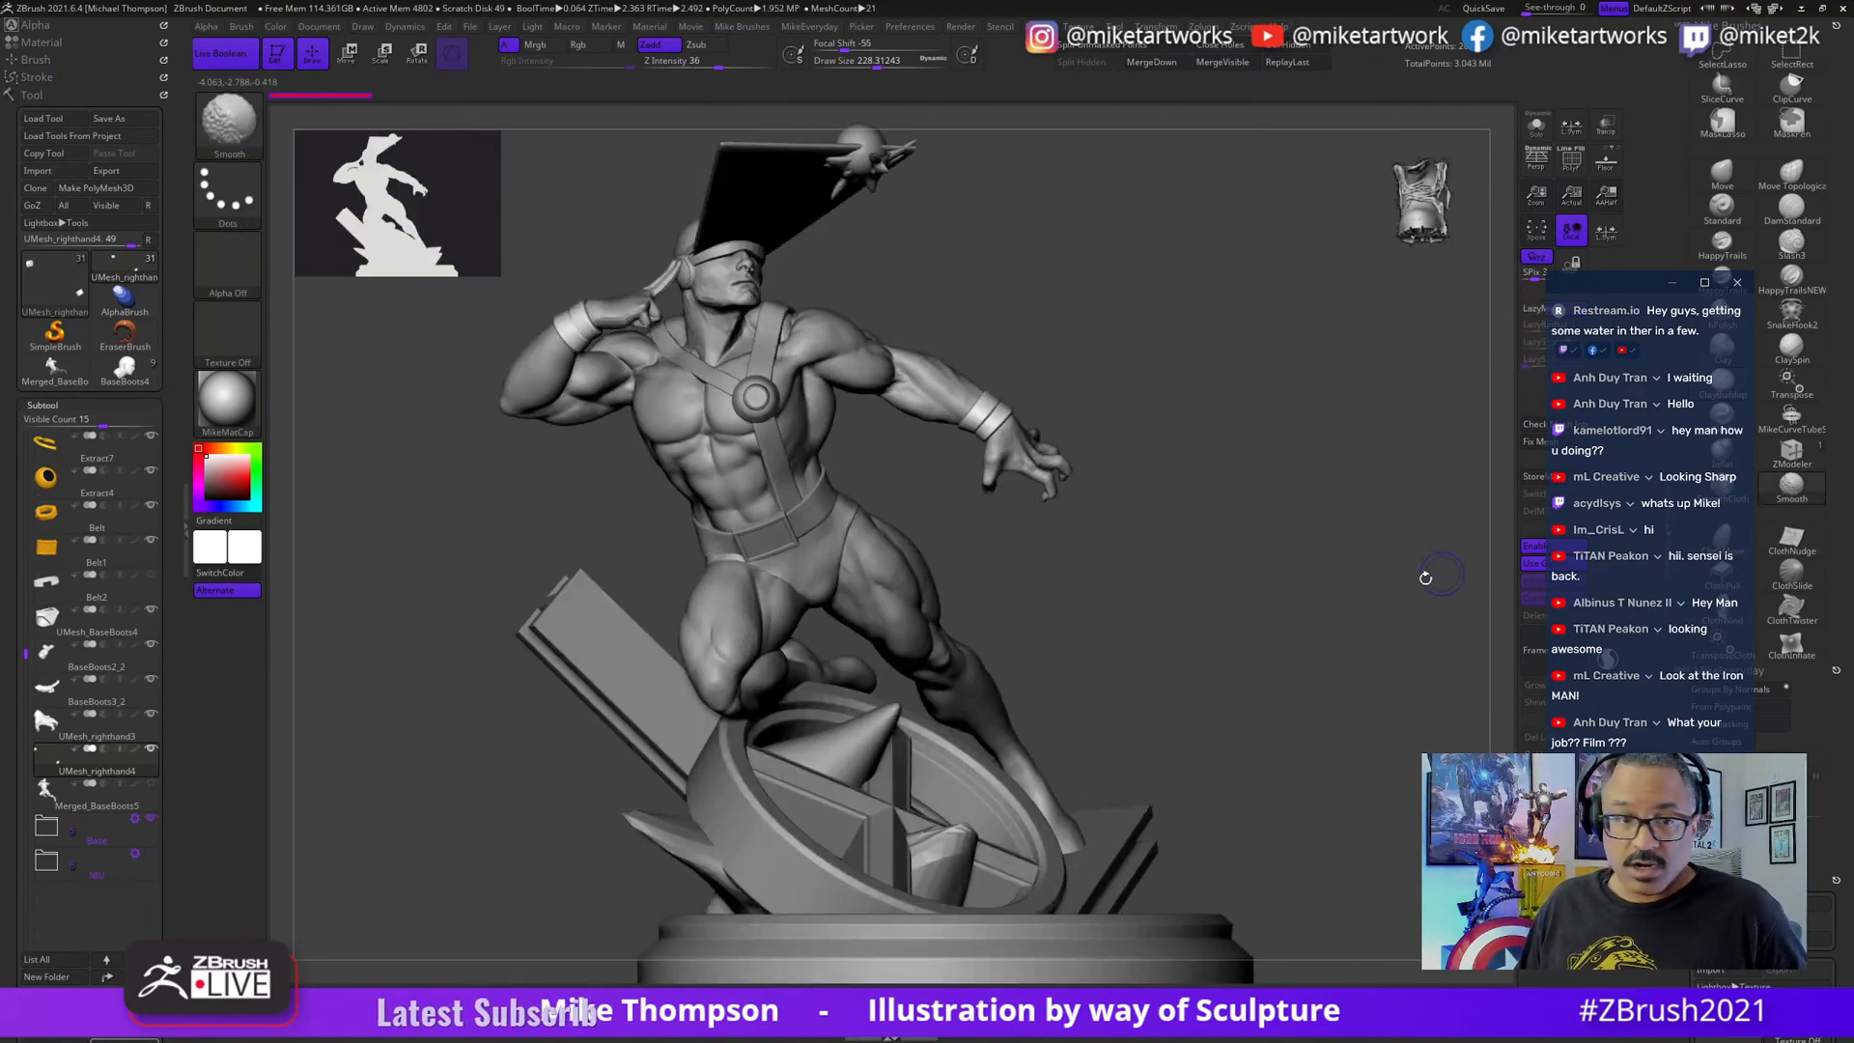
- Turn on polypaint for all subtools and inspect the coloured statue from several angles
{"action": "left_click", "coordinate": [136, 645], "text": "shift"}
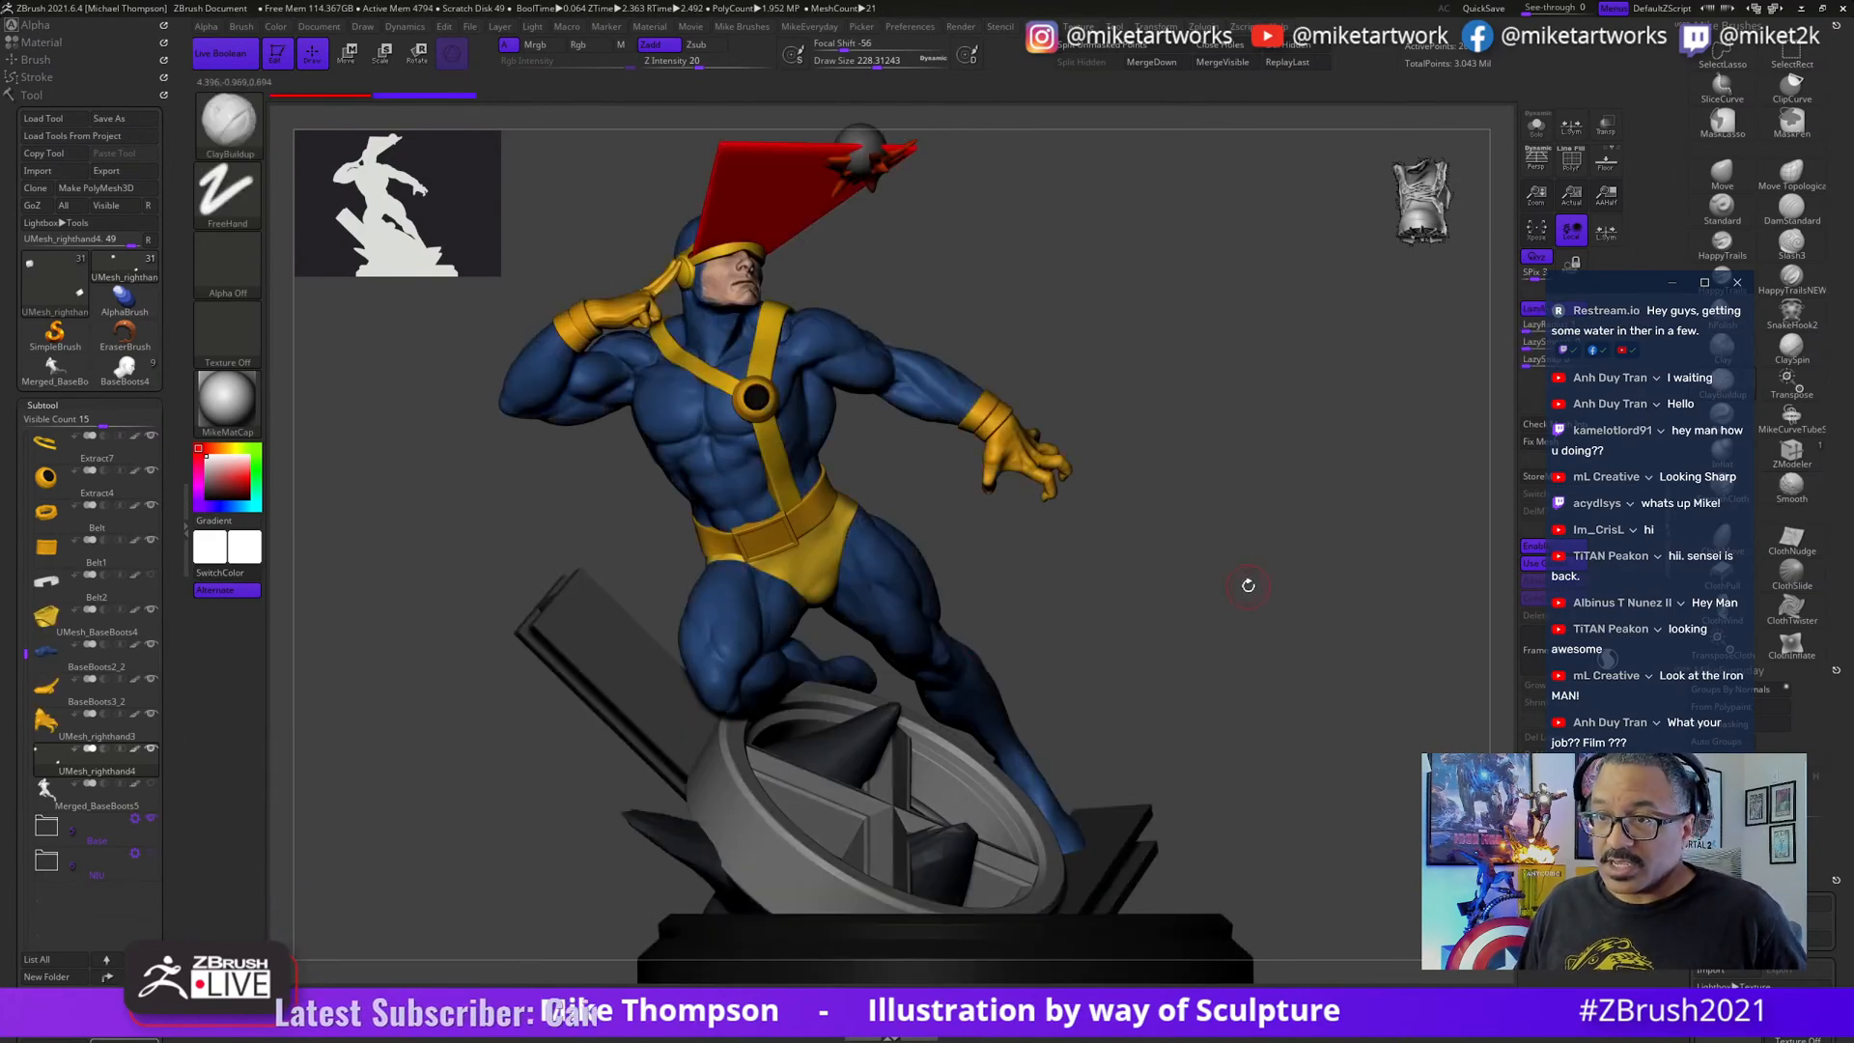
{"action": "left_click_drag", "start_coordinate": [1217, 575], "coordinate": [1373, 715]}
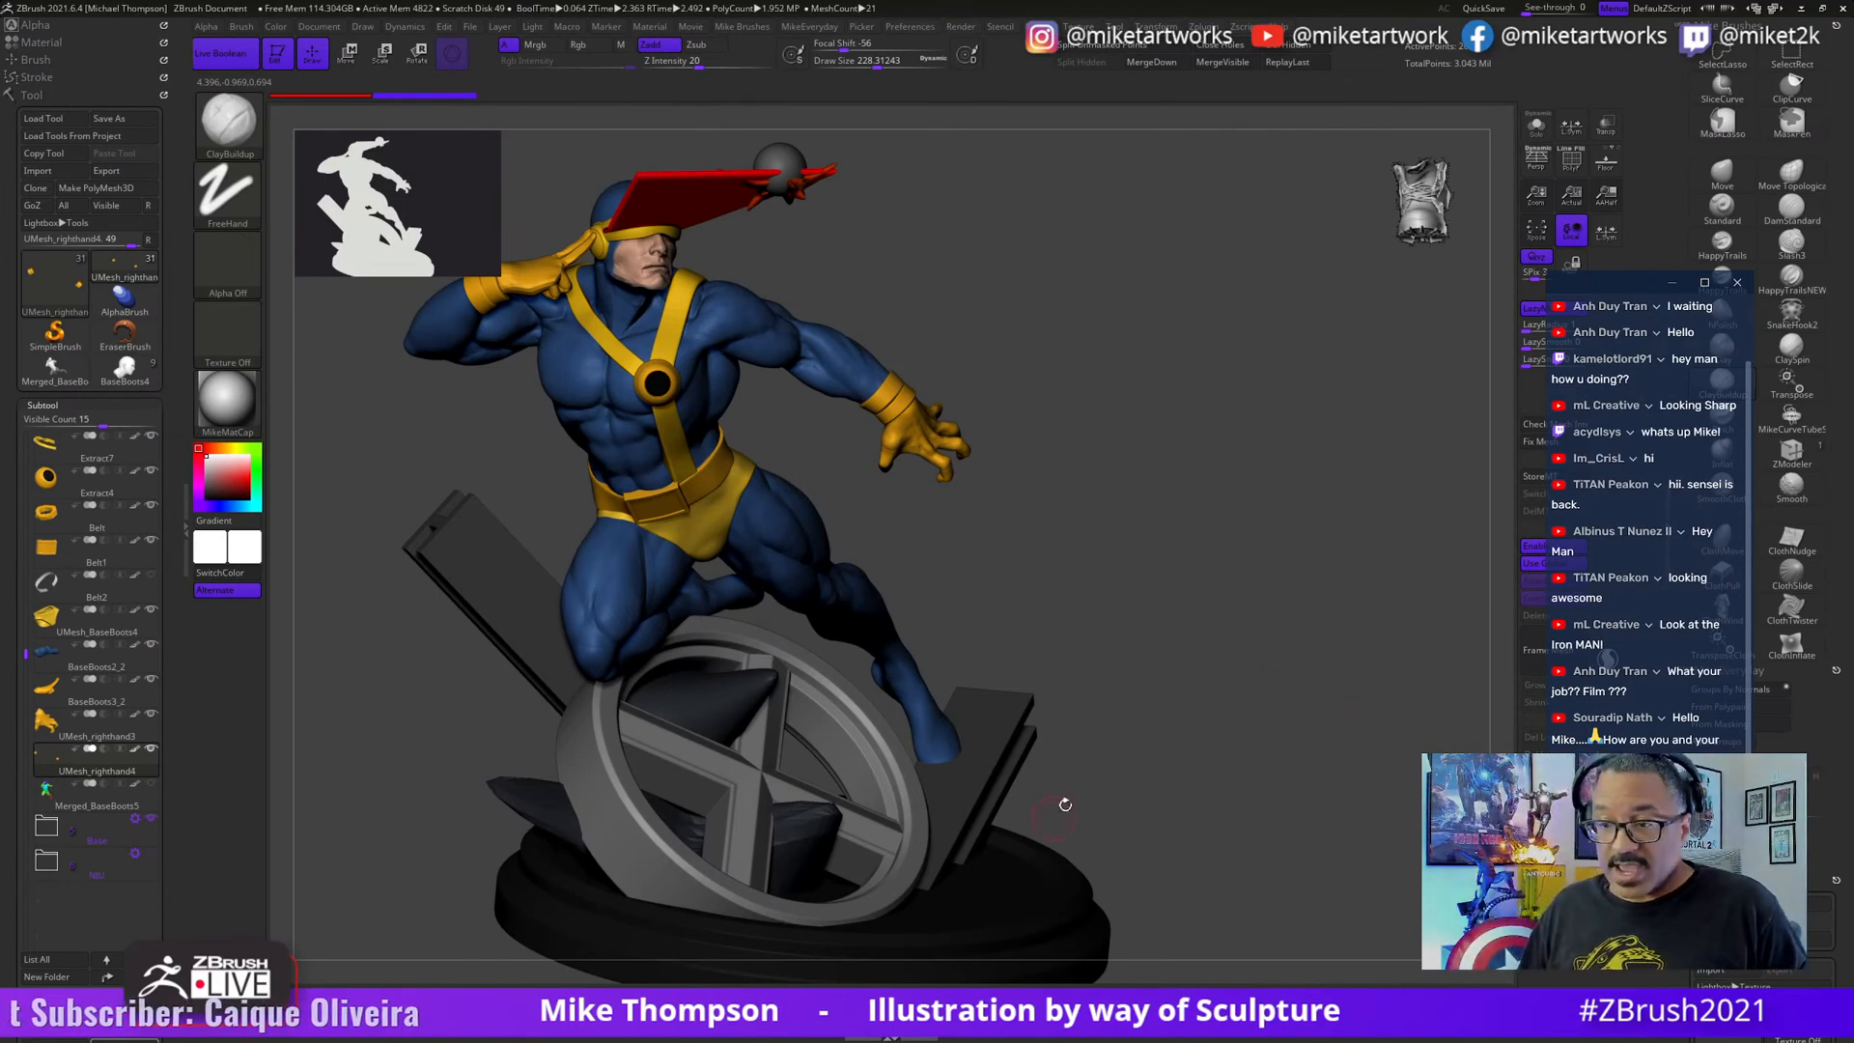
{"action": "left_click_drag", "start_coordinate": [1063, 803], "coordinate": [827, 881]}
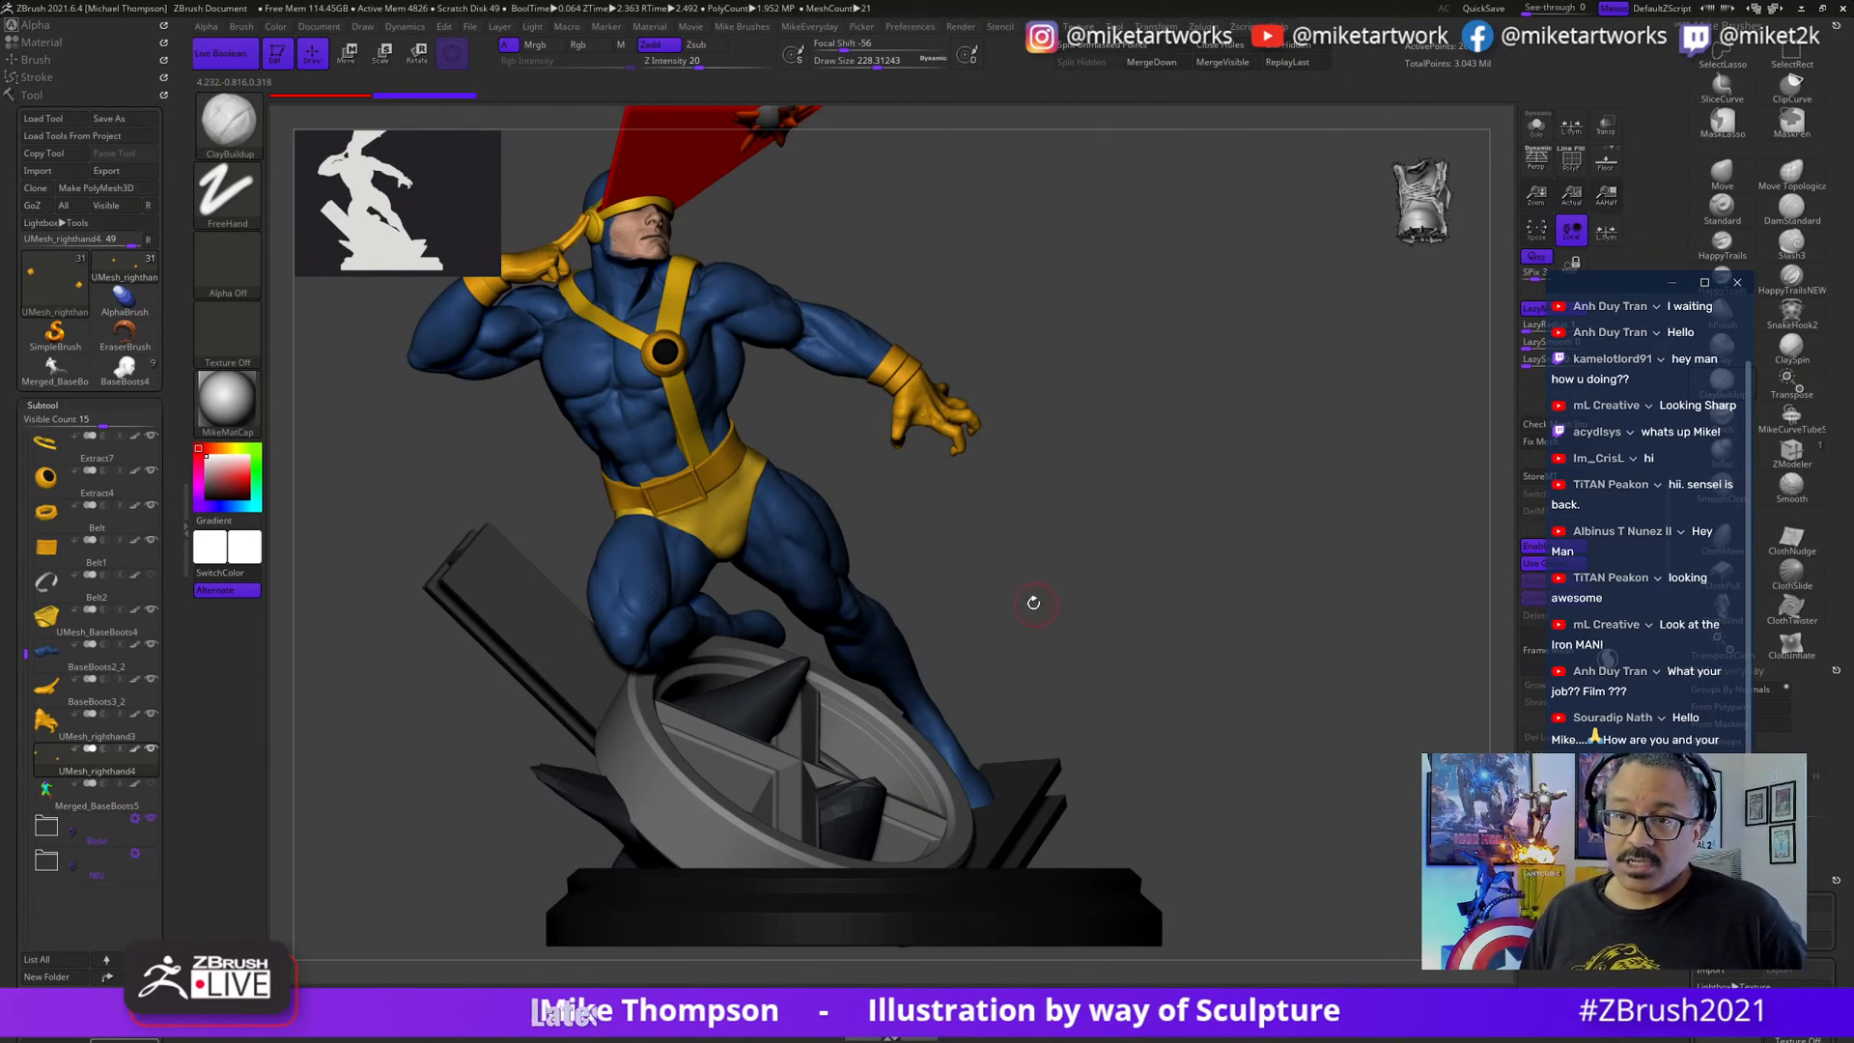
{"action": "left_click_drag", "start_coordinate": [1033, 602], "coordinate": [1107, 706]}
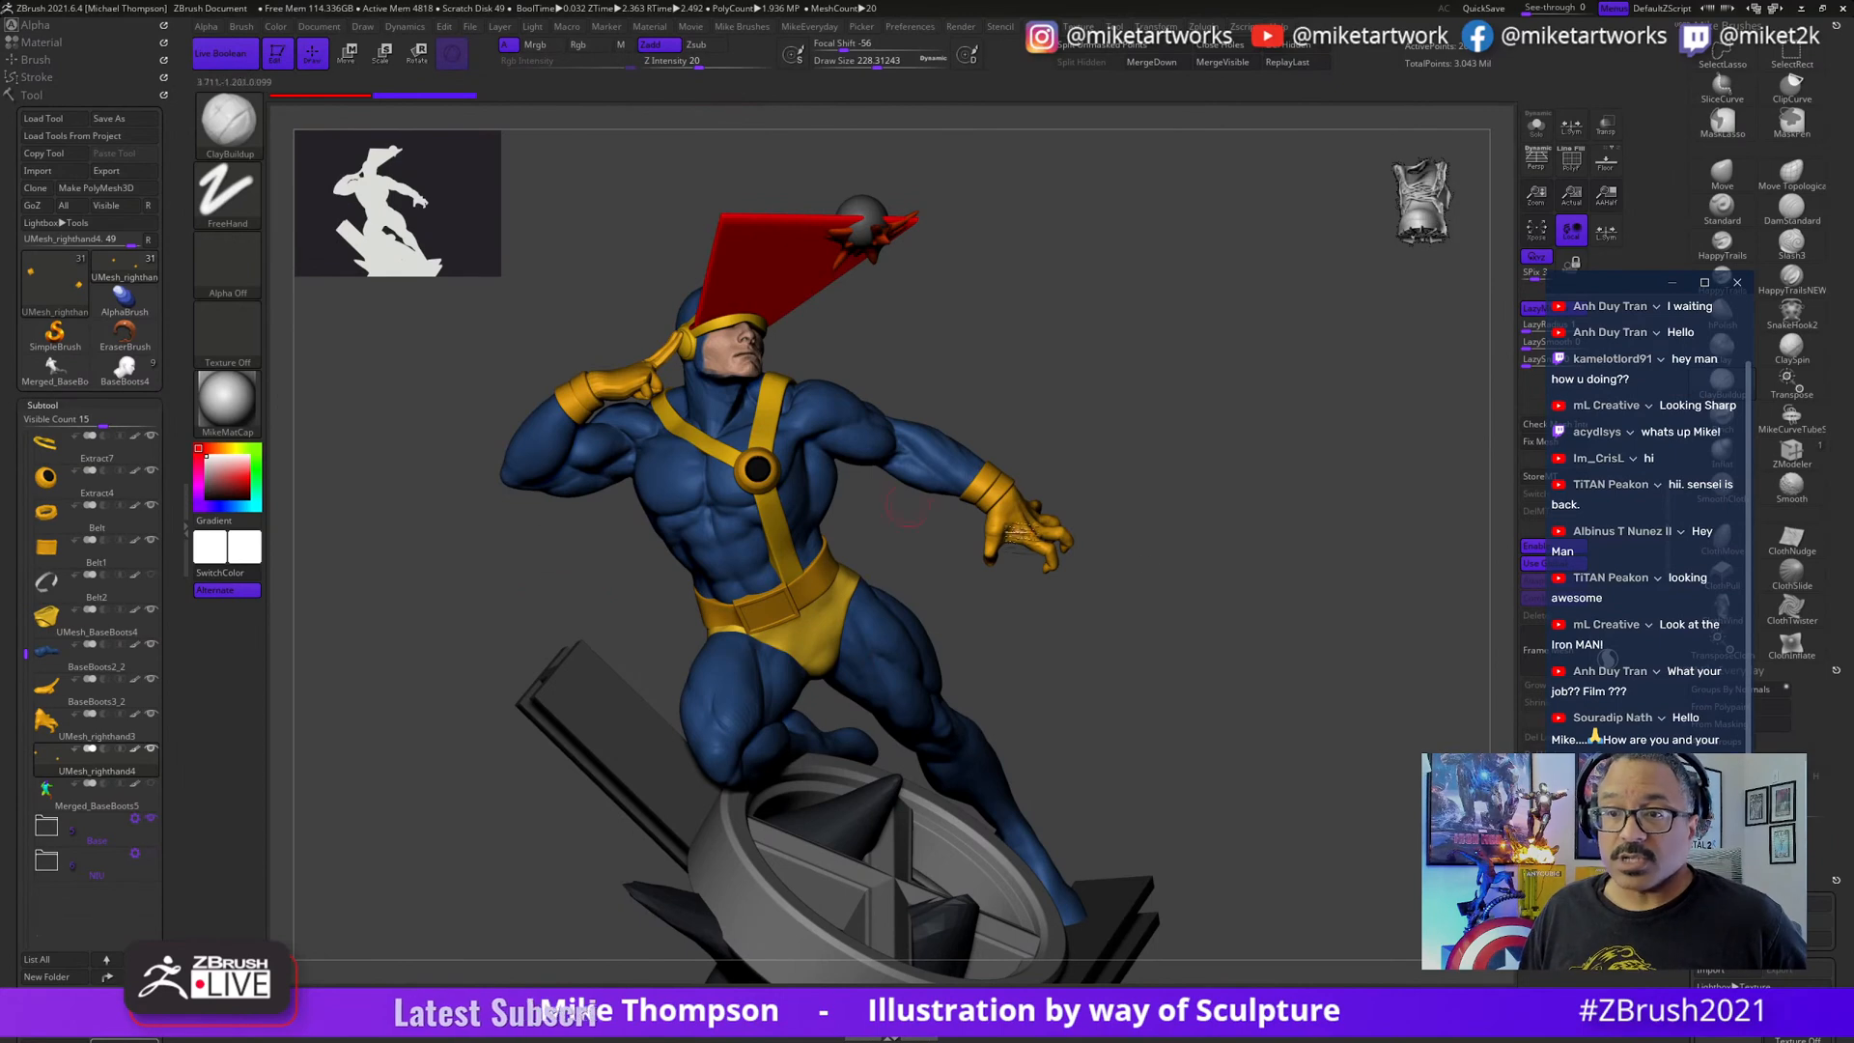
{"action": "left_click_drag", "start_coordinate": [1016, 533], "coordinate": [1138, 608]}
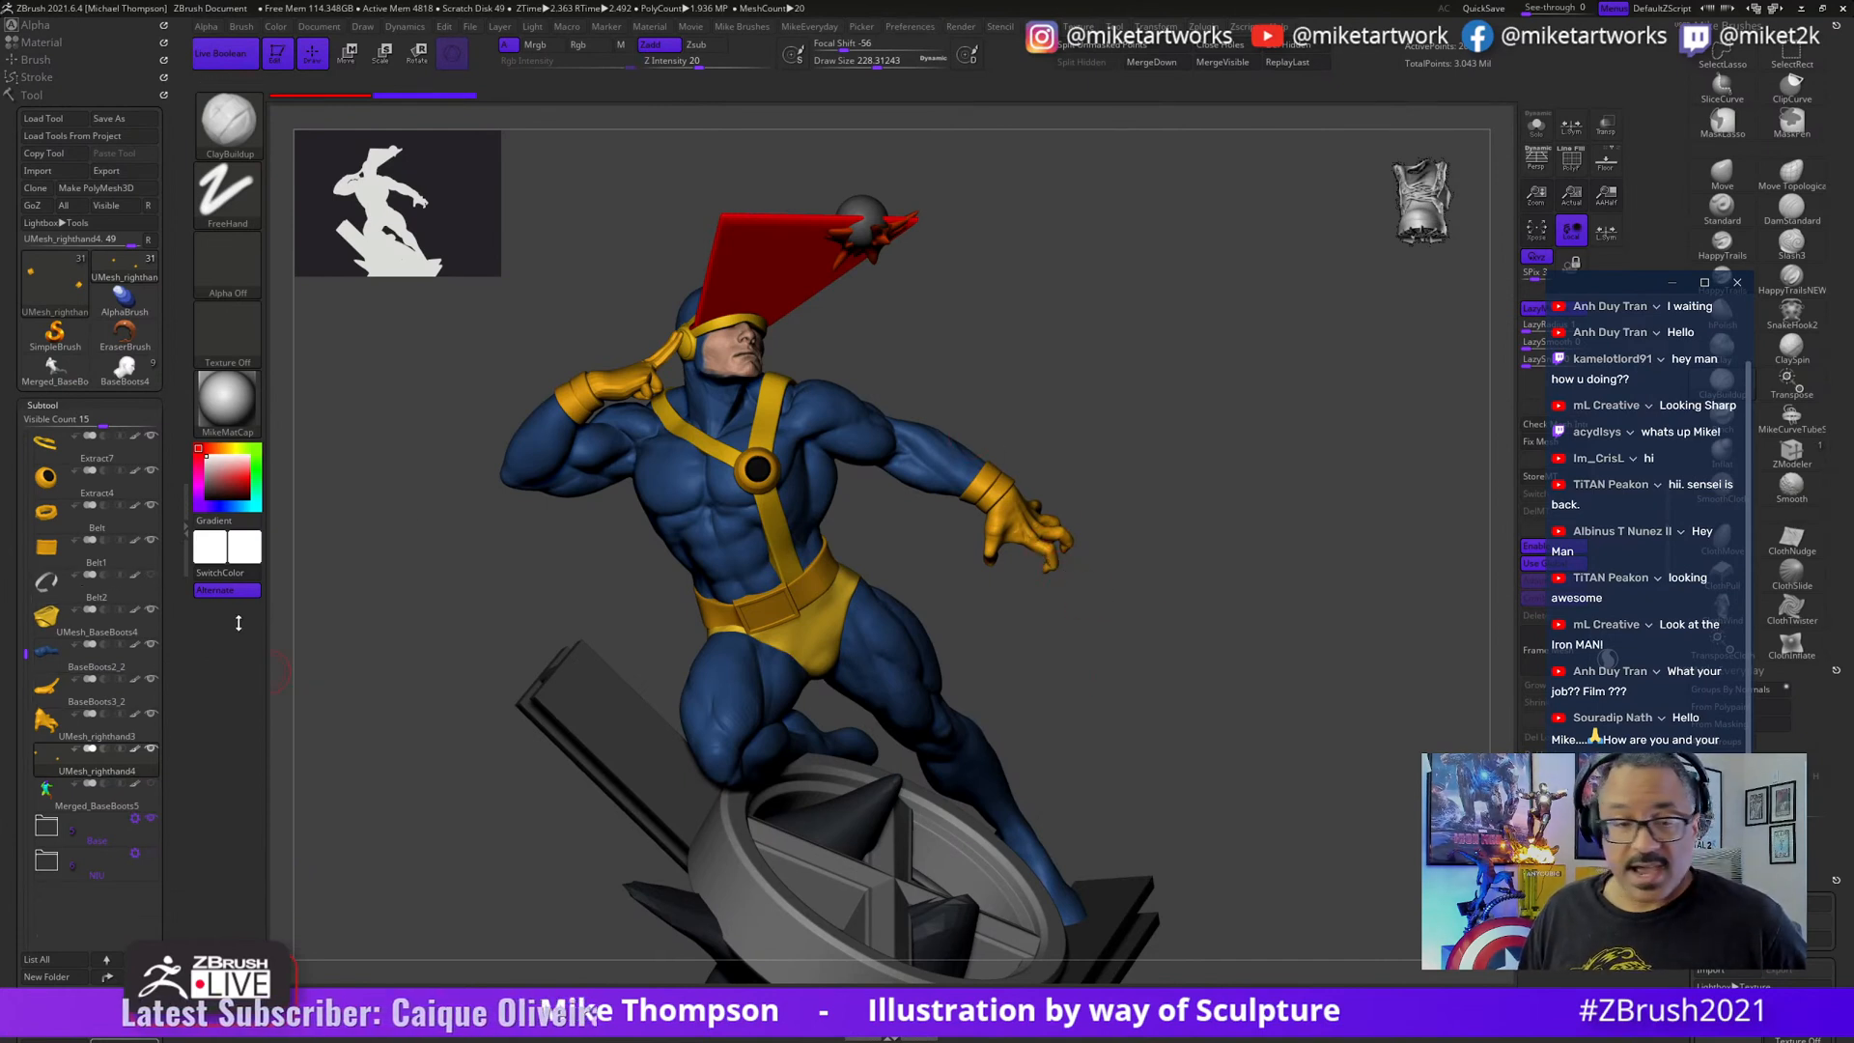
- Turn off polypaint on UMesh_BaseBoots4 and then on all the remaining subtools
{"action": "mouse_move", "coordinate": [136, 614]}
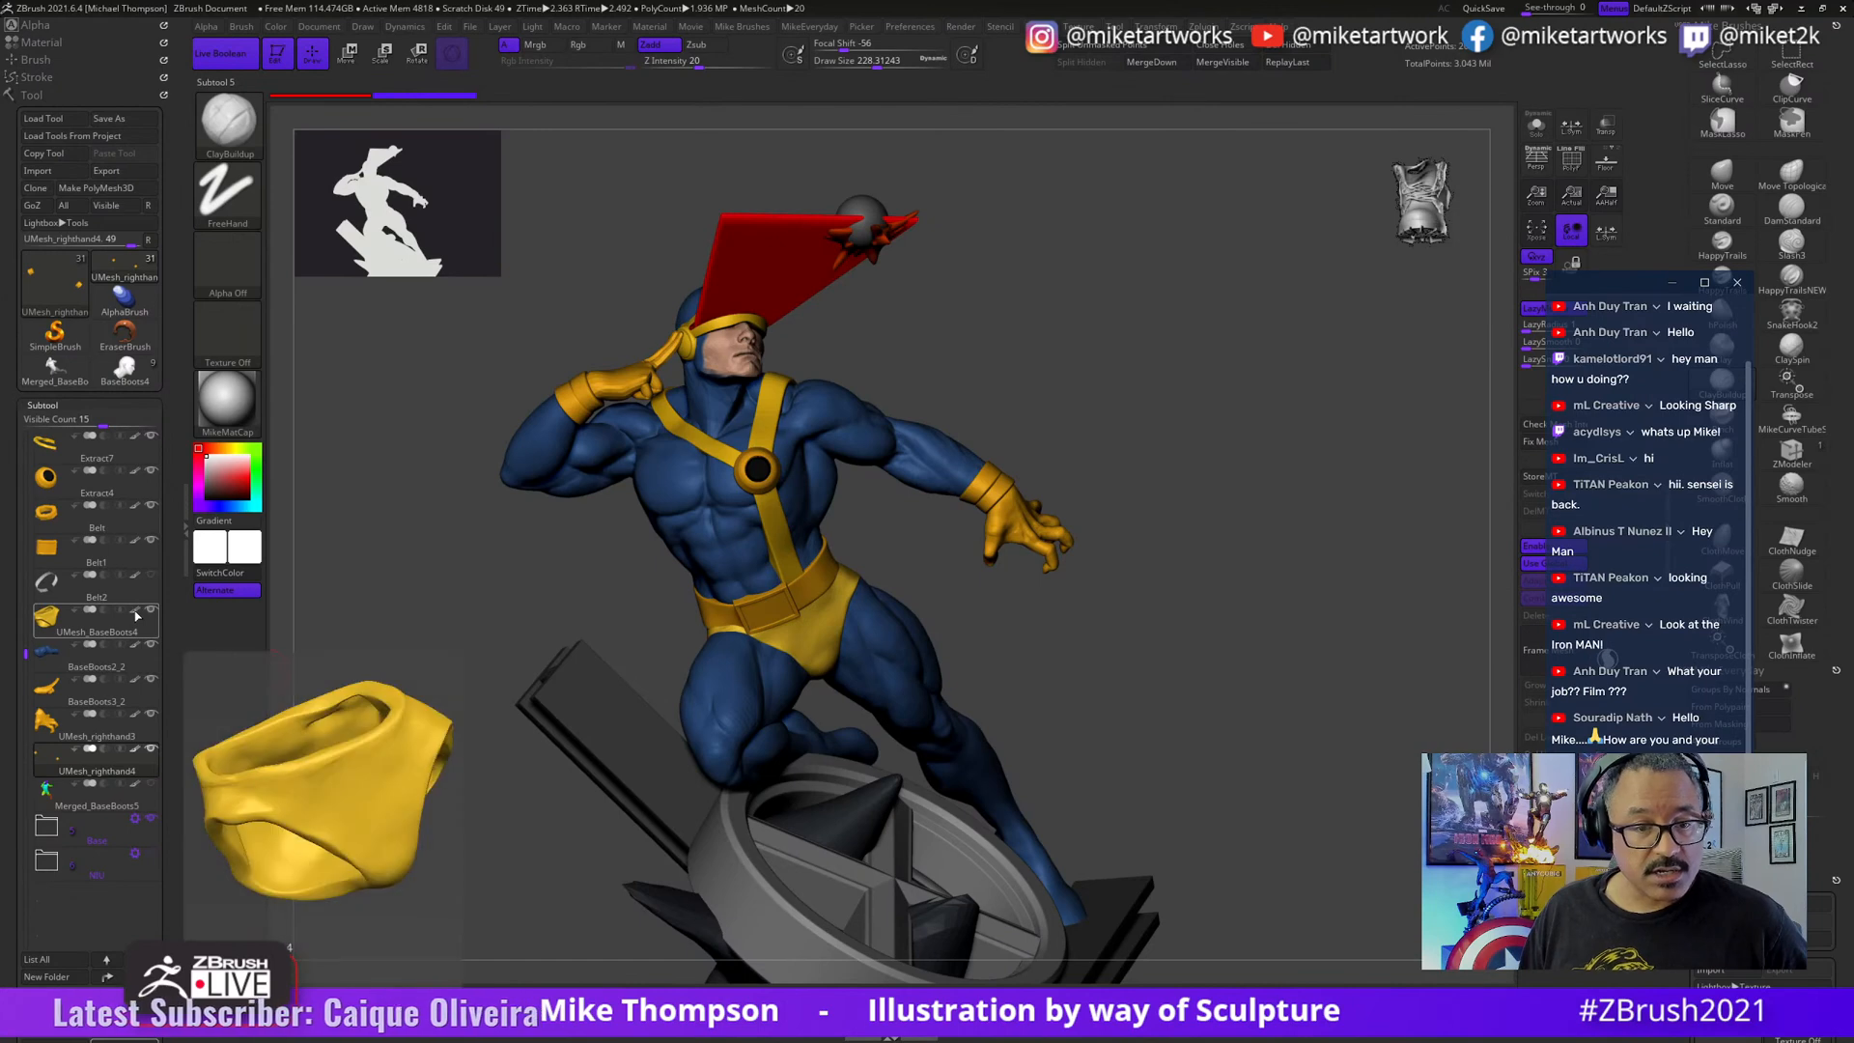
{"action": "left_click", "coordinate": [141, 691]}
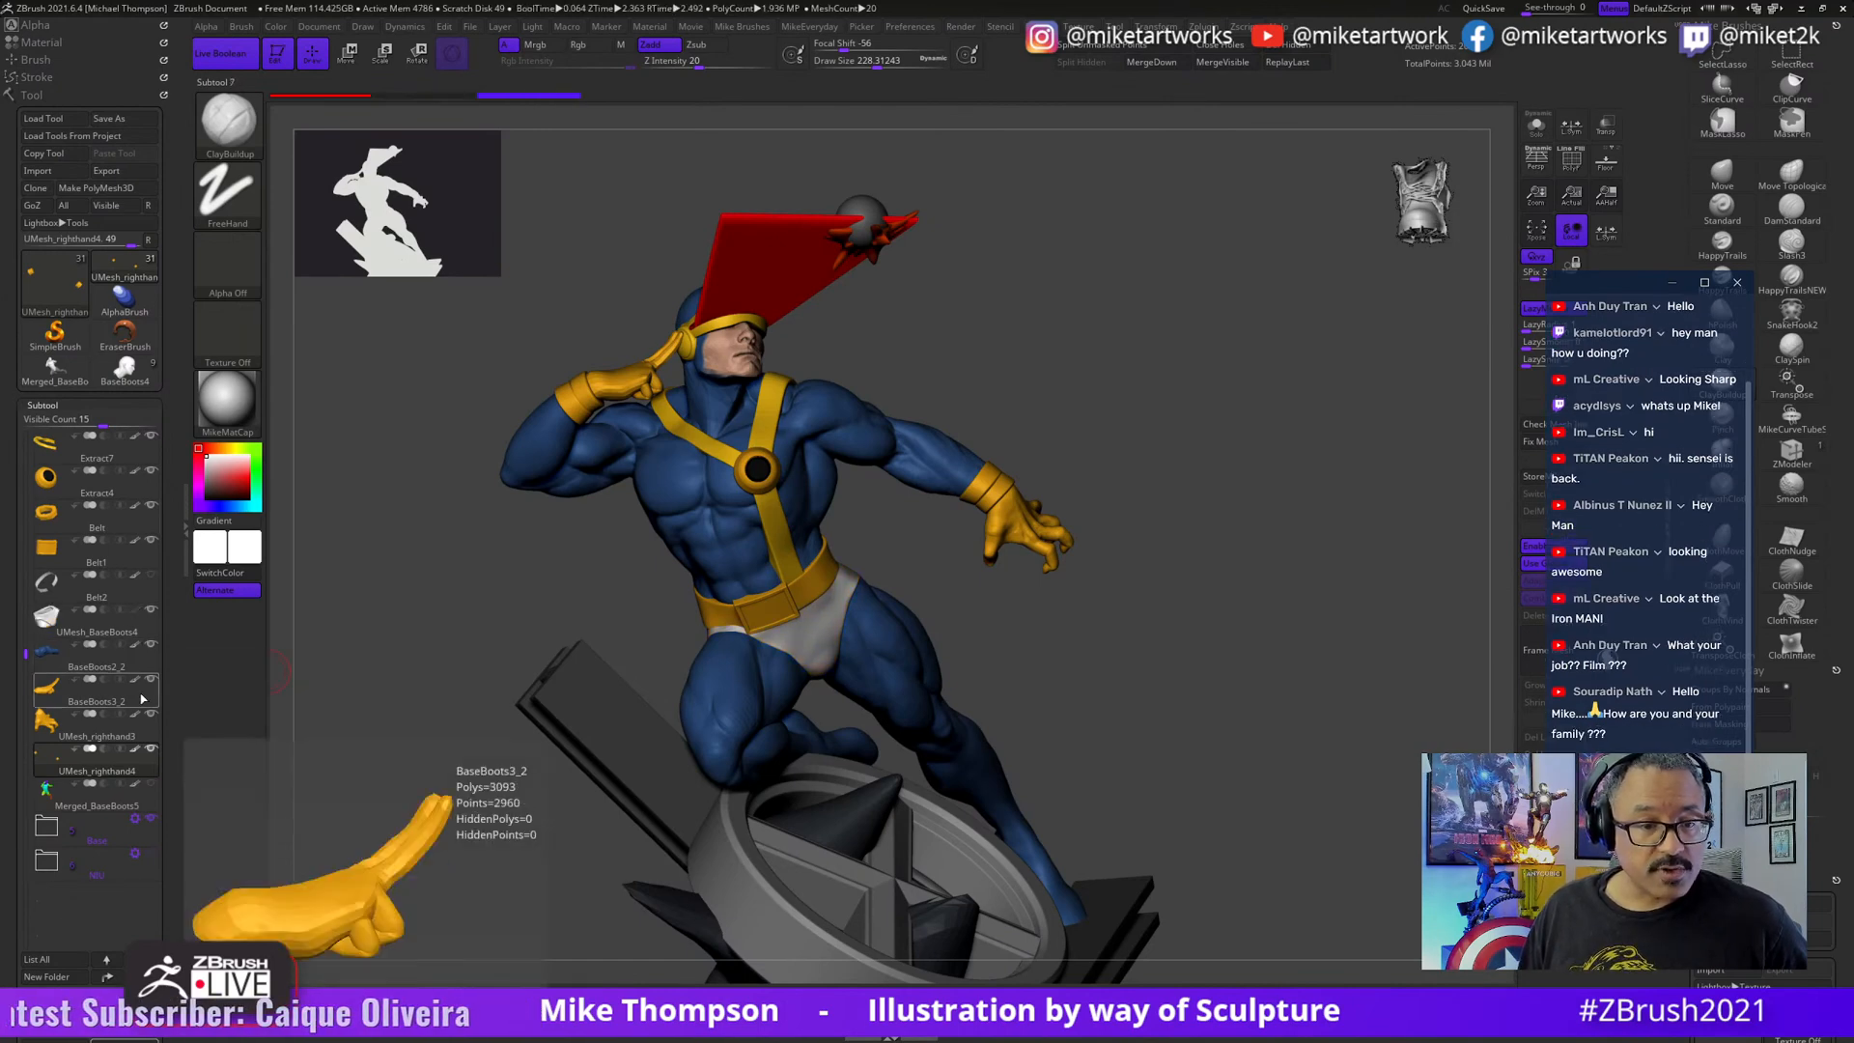
{"action": "left_click", "coordinate": [106, 657]}
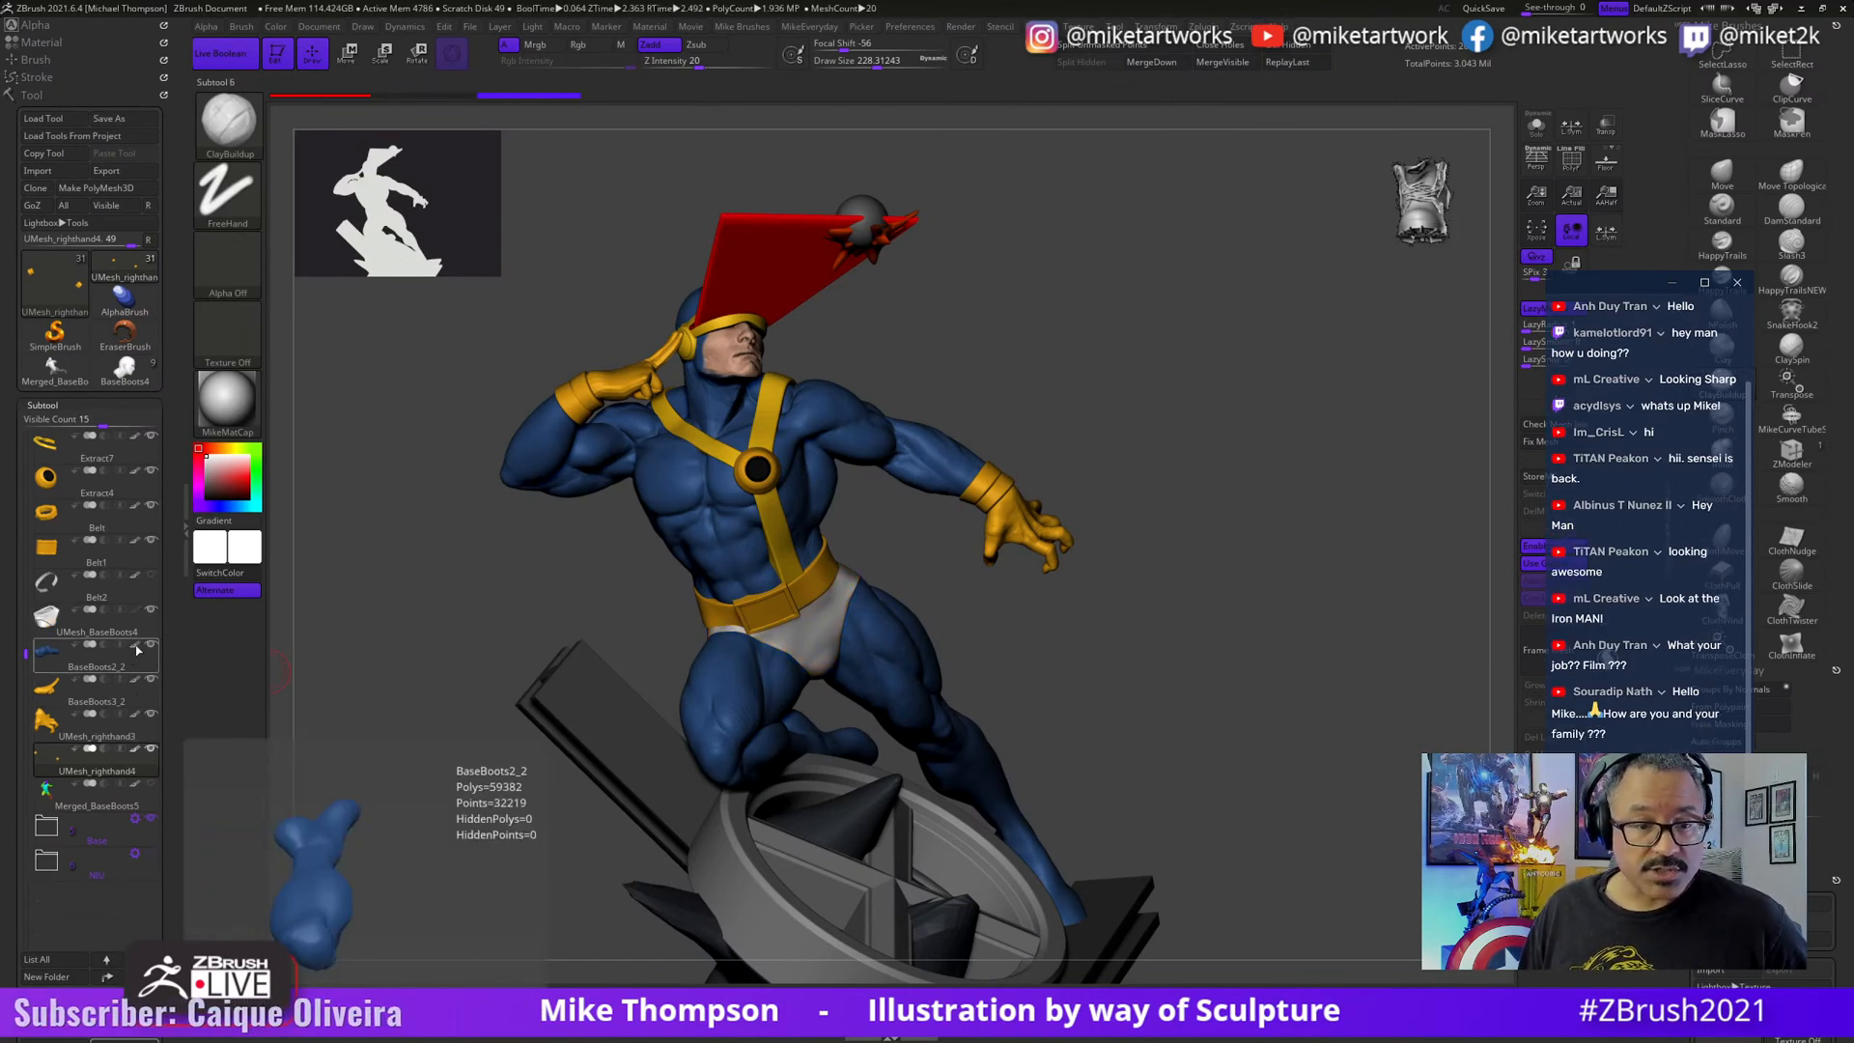
{"action": "left_click", "coordinate": [136, 648], "text": "shift"}
- Hide the costume subtools on the torso: both chest straps, the round buckle, the belt parts and the briefs
{"action": "mouse_move", "coordinate": [136, 548]}
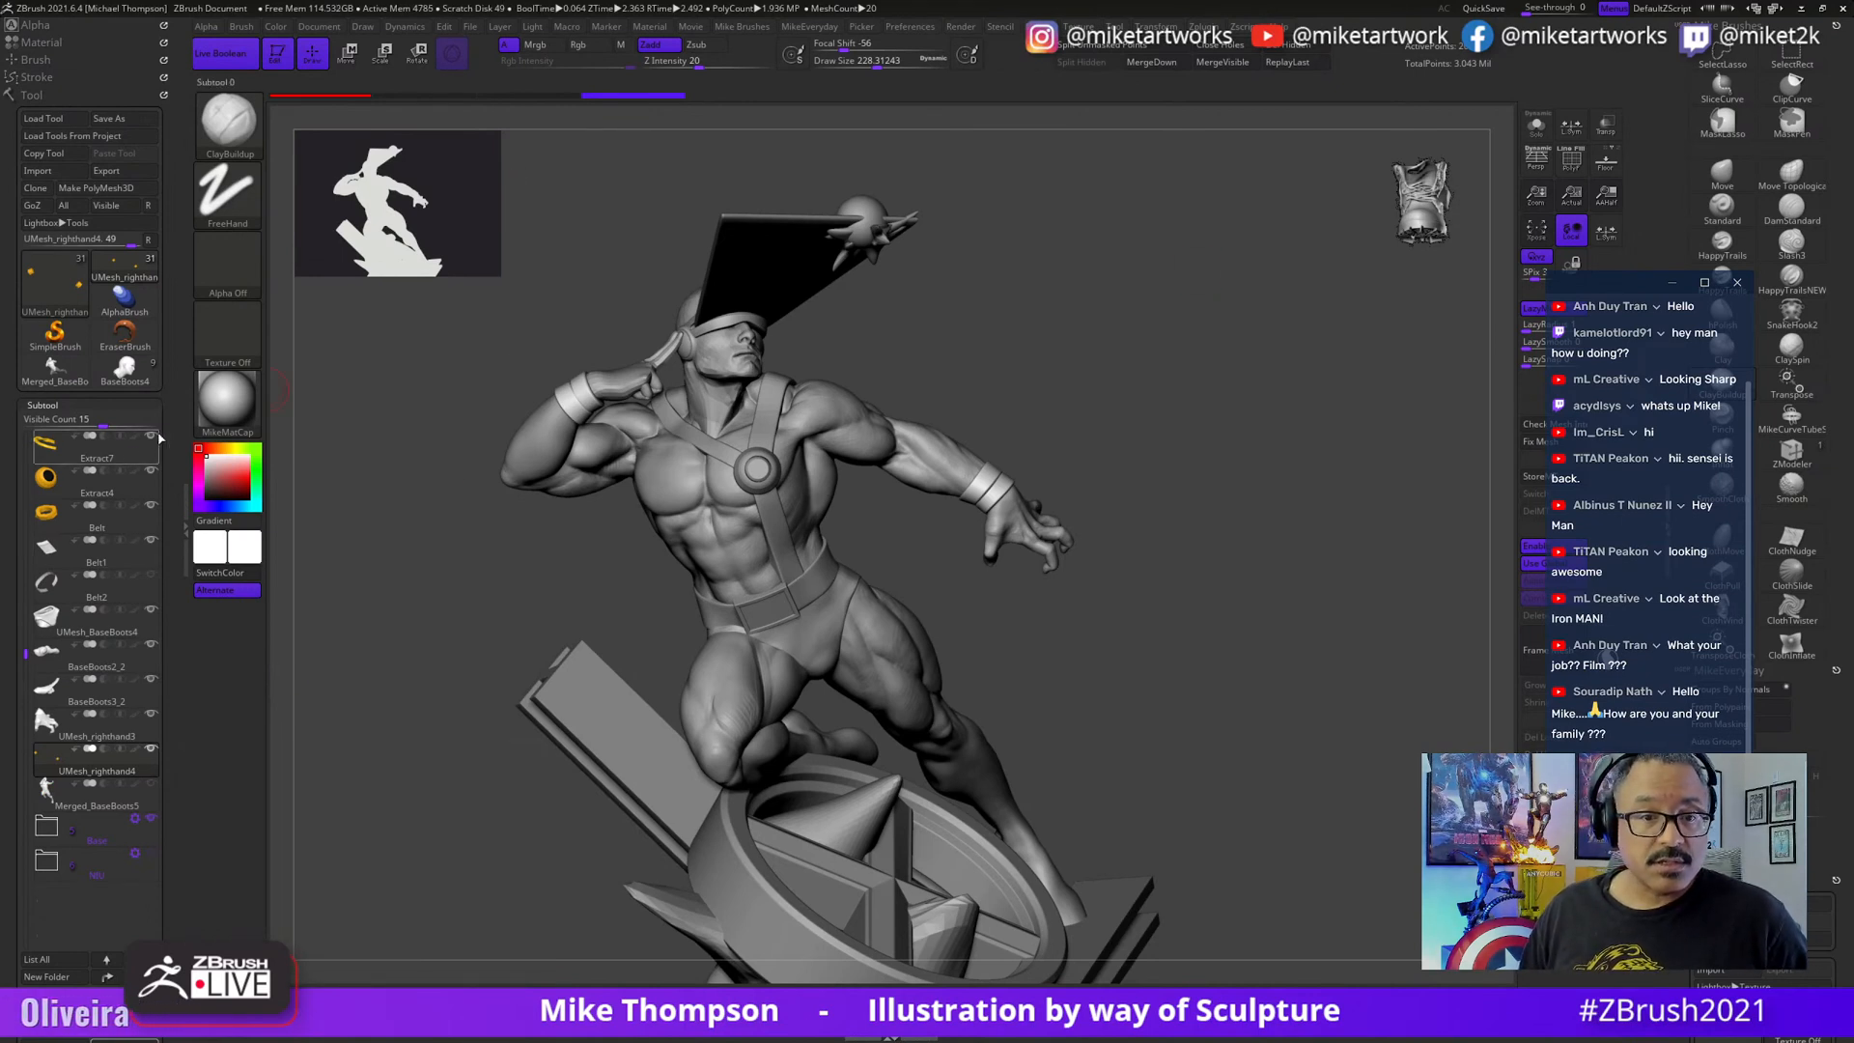
{"action": "left_click", "coordinate": [153, 478]}
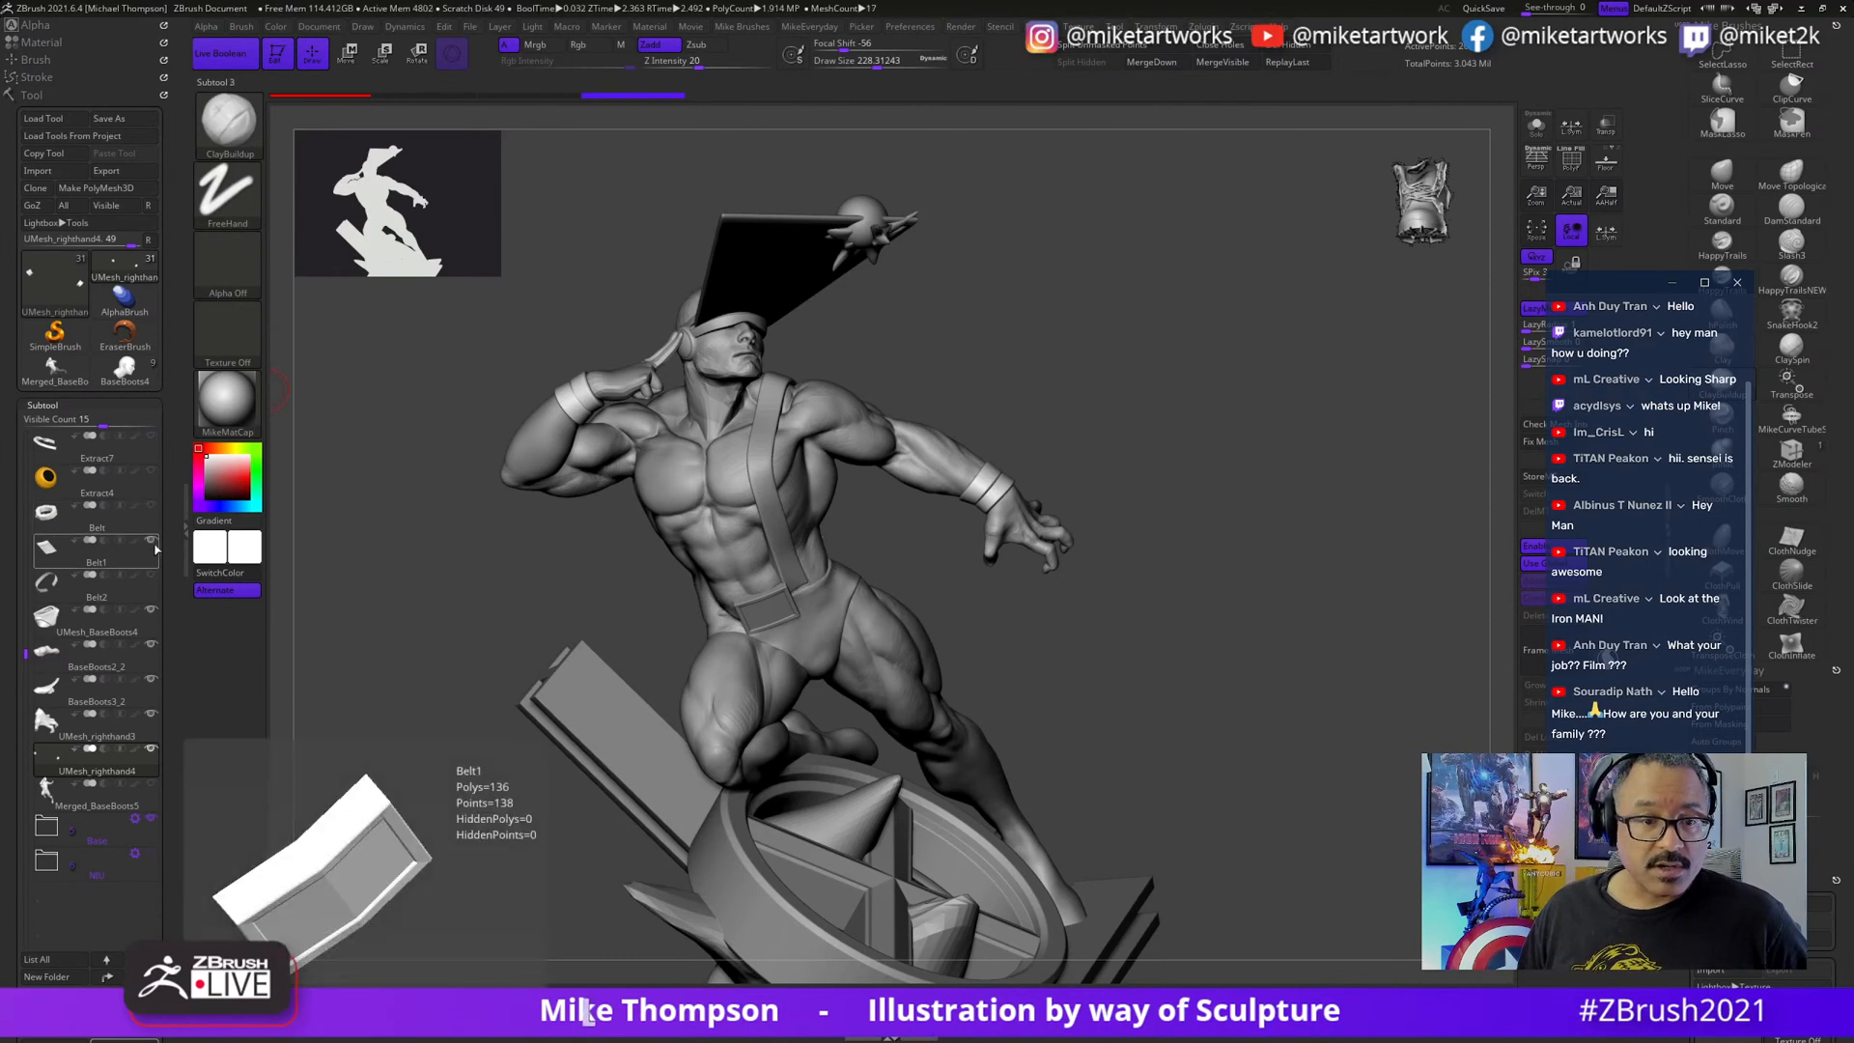
{"action": "left_click", "coordinate": [154, 612]}
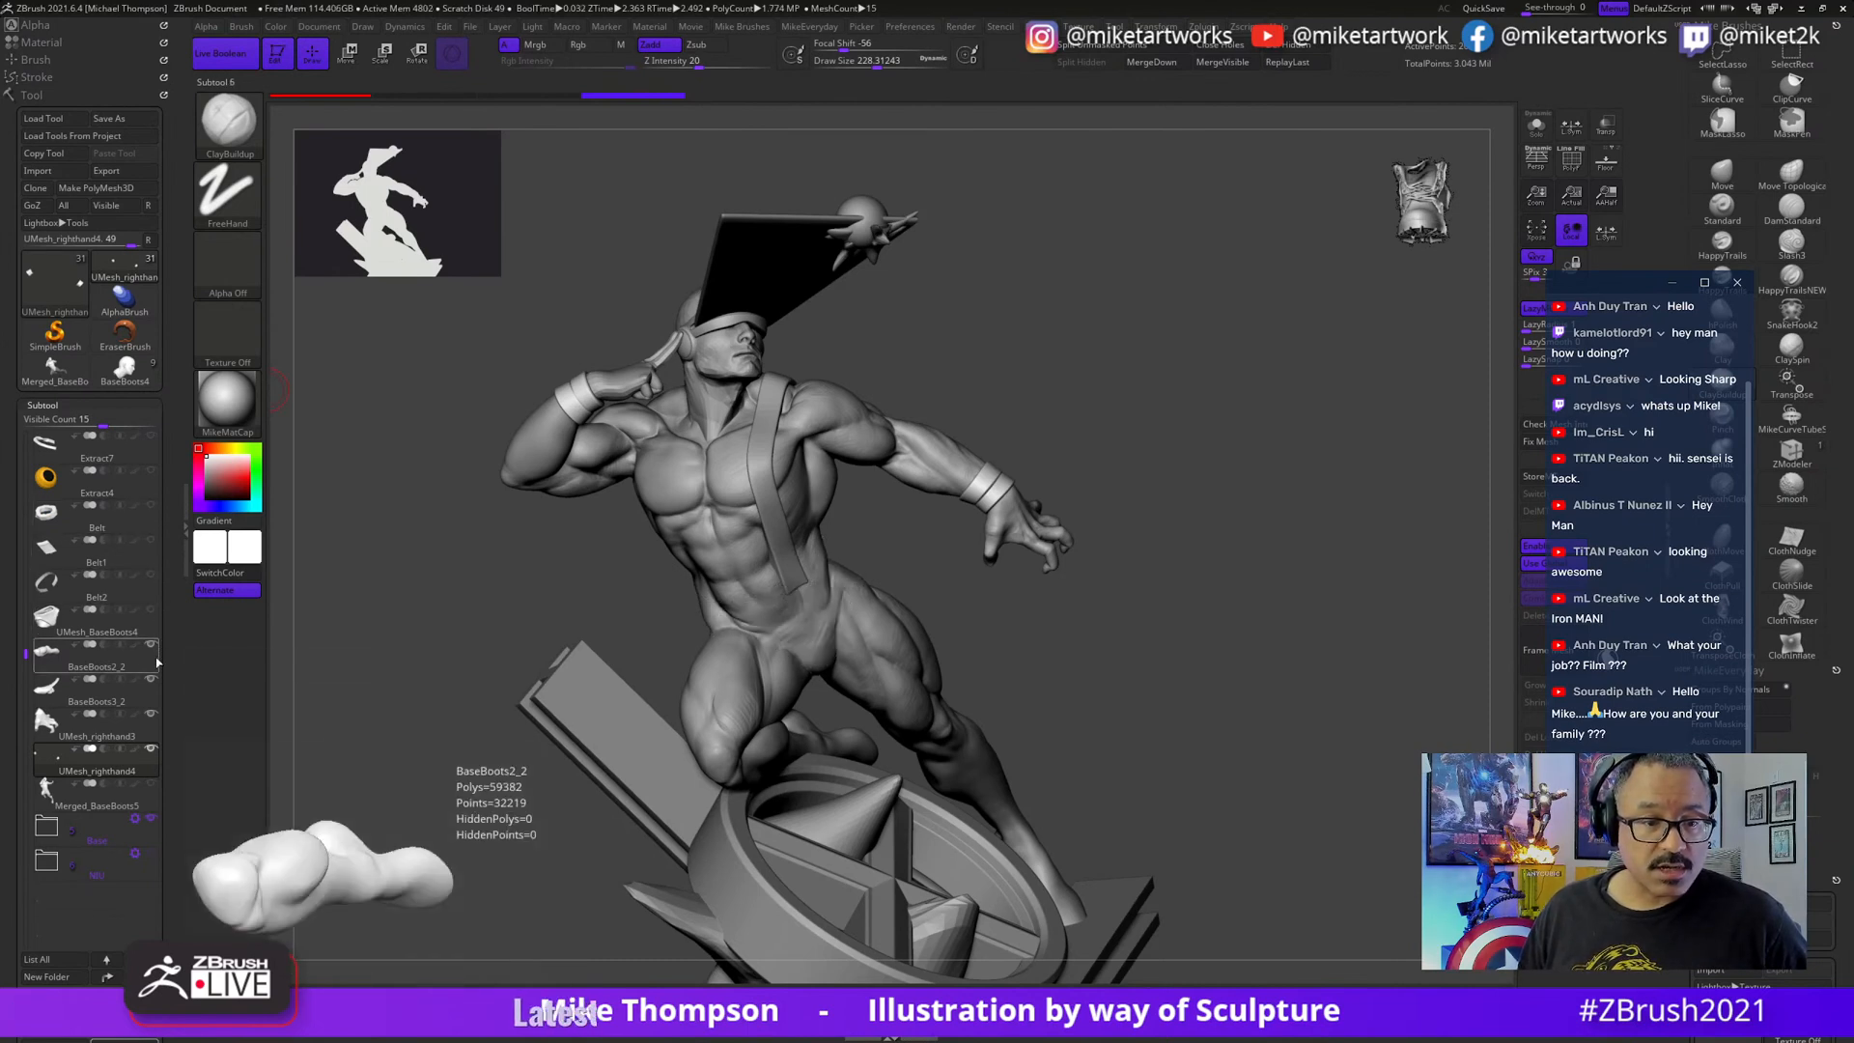
{"action": "left_click", "coordinate": [101, 683]}
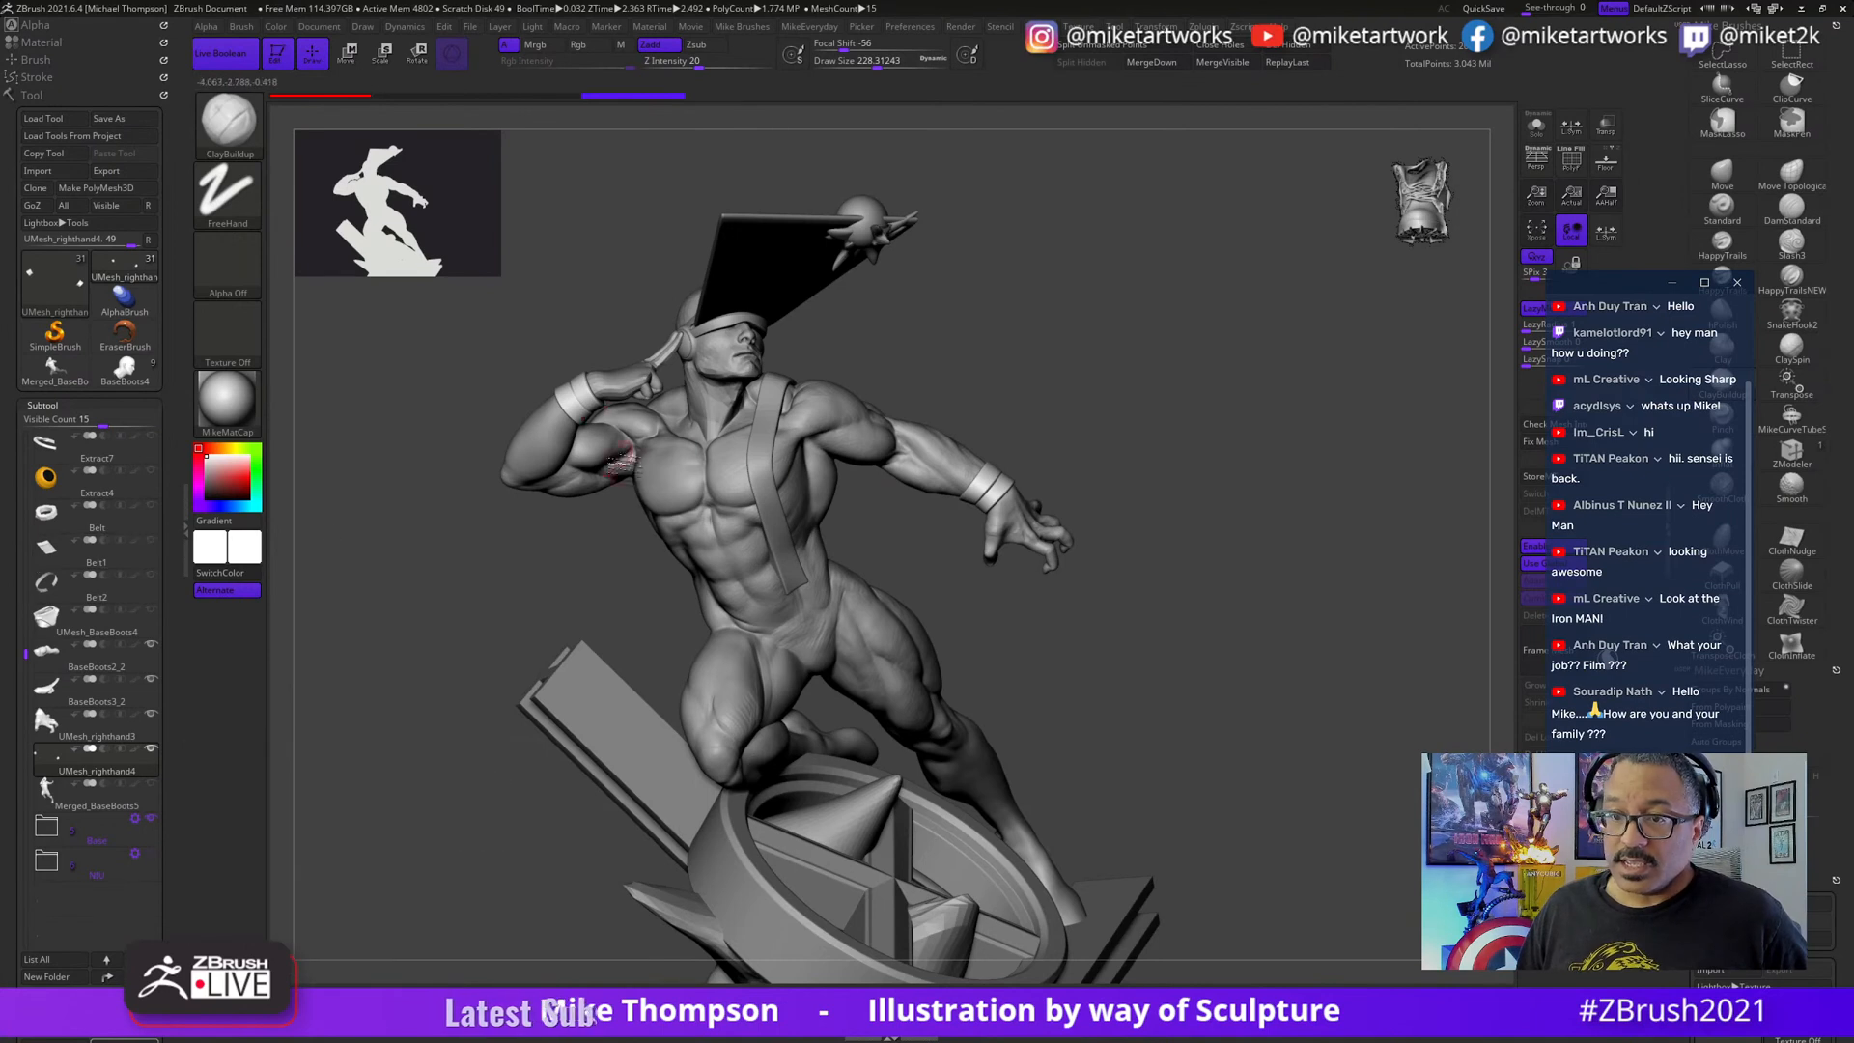
{"action": "left_click", "coordinate": [759, 482], "text": "alt"}
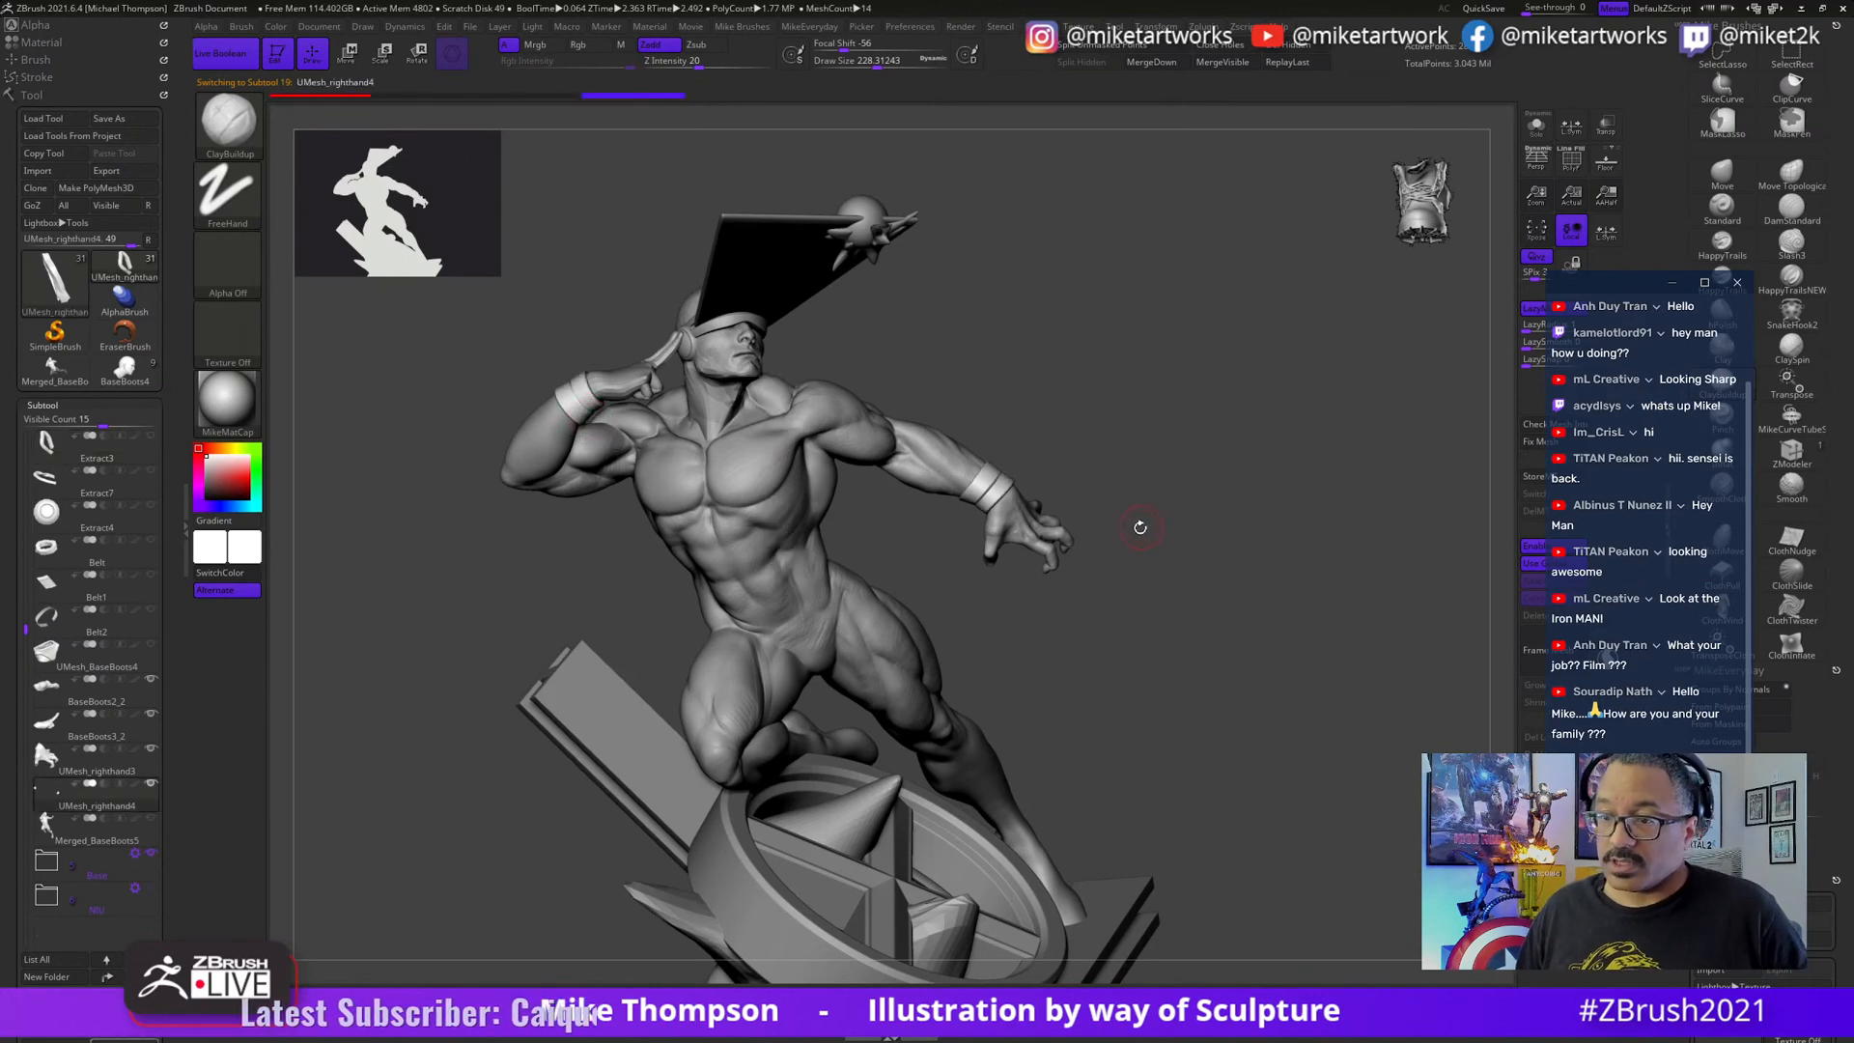
- Hide the wristbands and make the body subtool UMesh_BaseBoots3_1 active
{"action": "mouse_move", "coordinate": [1162, 629]}
{"action": "left_mouse_down"}
{"action": "mouse_move", "coordinate": [1173, 611]}
{"action": "mouse_move", "coordinate": [1159, 618]}
{"action": "left_mouse_up"}
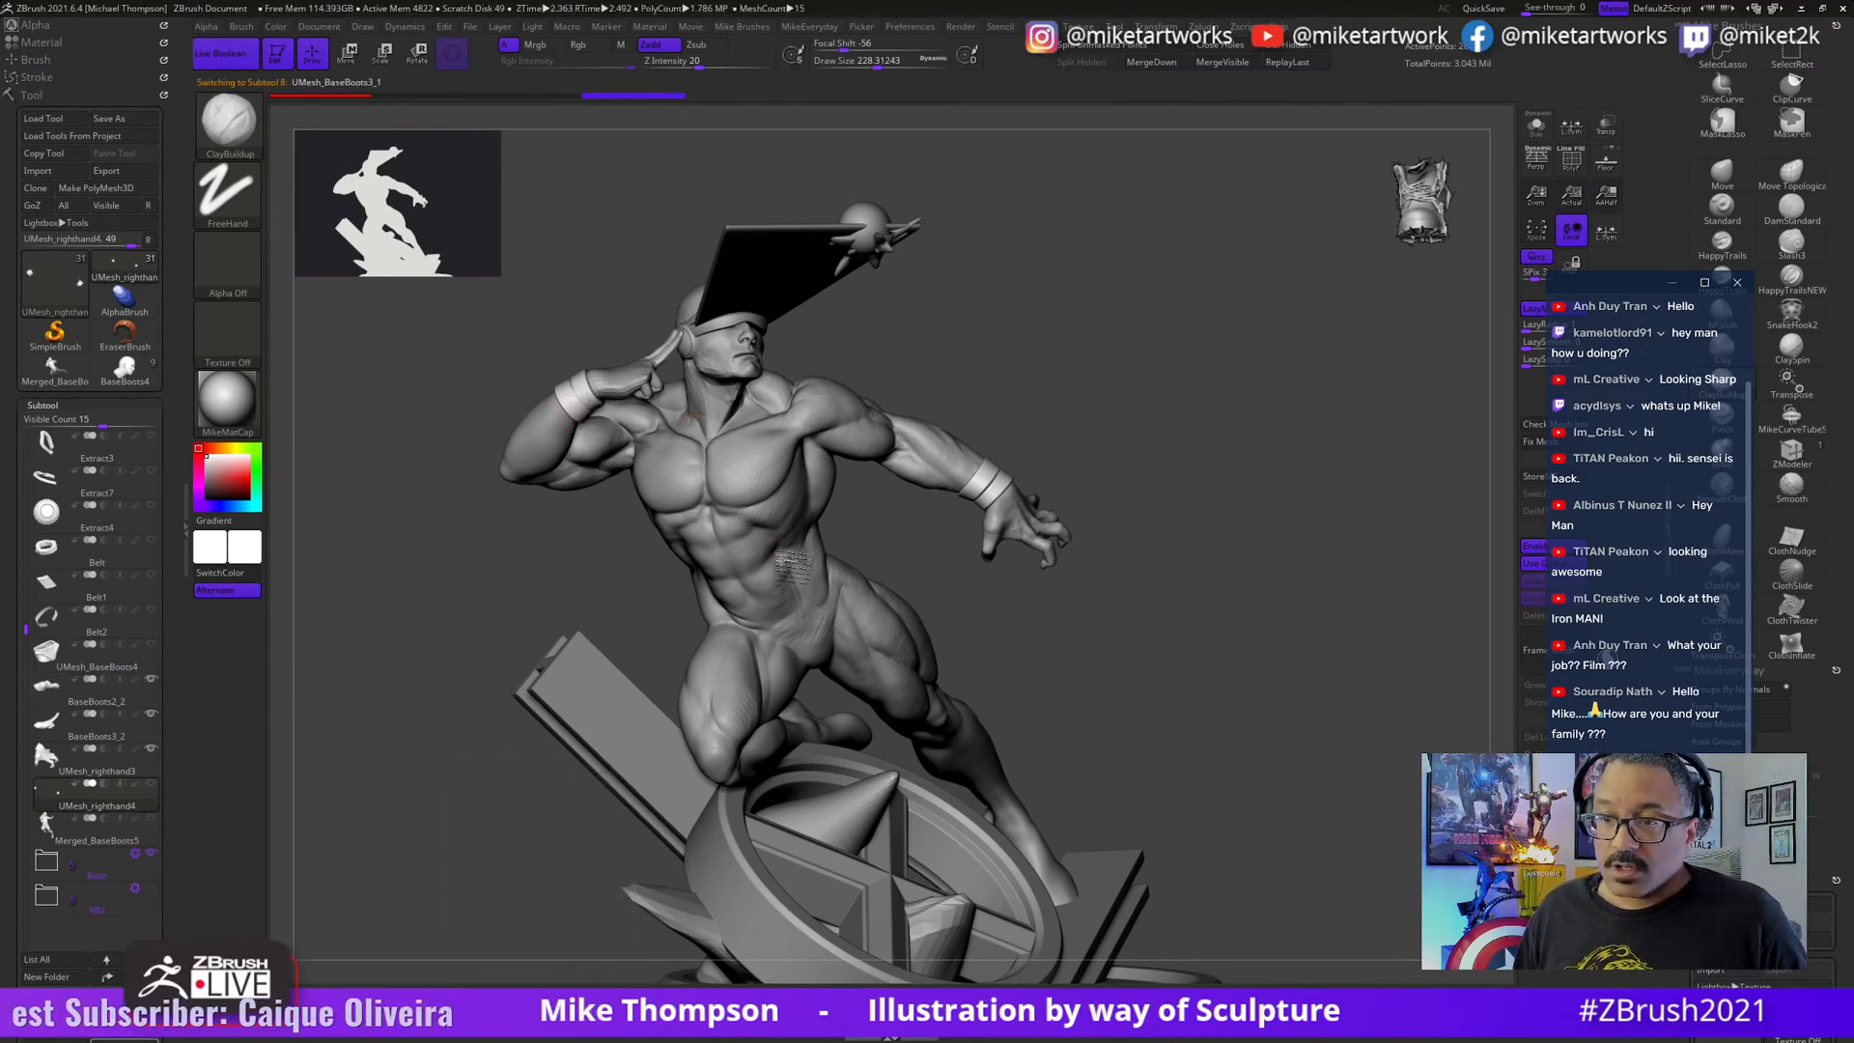
{"action": "left_click", "coordinate": [966, 753], "text": "alt"}
{"action": "left_click_drag", "start_coordinate": [1208, 683], "coordinate": [1216, 606]}
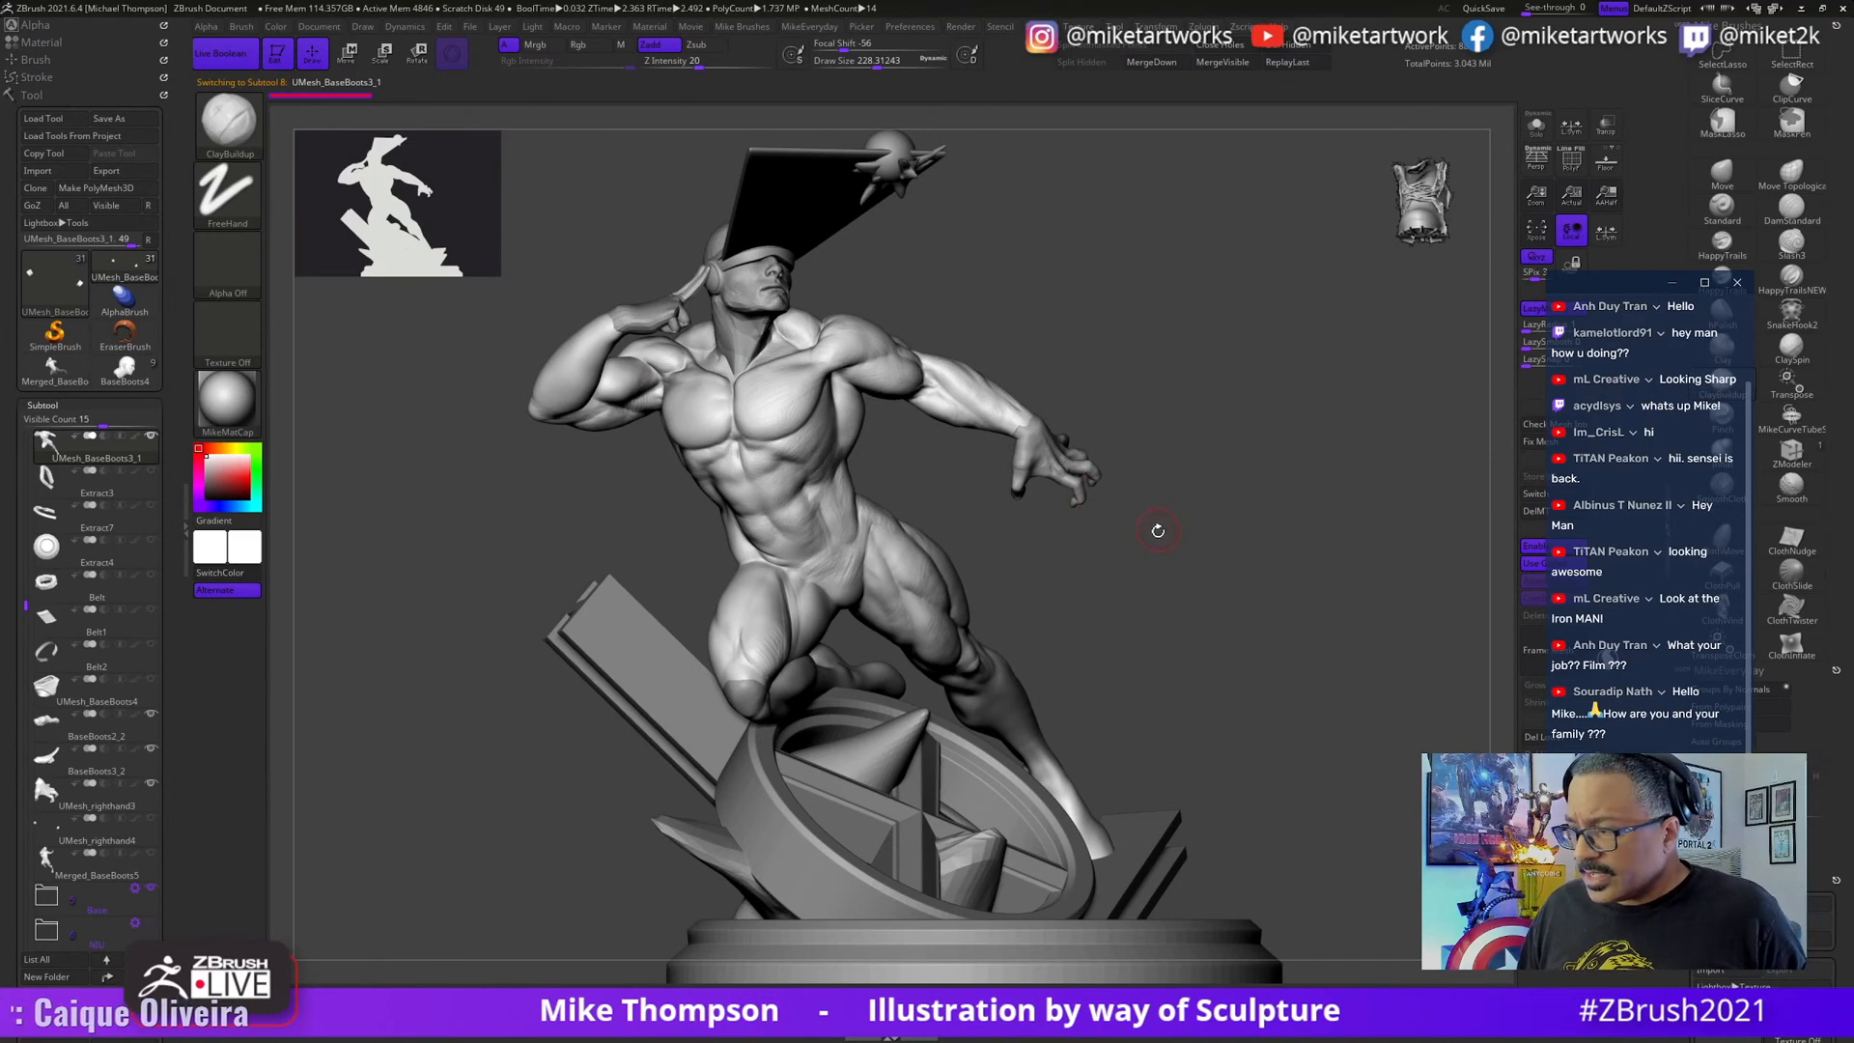
{"action": "left_click_drag", "start_coordinate": [1192, 575], "coordinate": [1193, 745]}
{"action": "left_click_drag", "start_coordinate": [1288, 789], "coordinate": [1263, 689]}
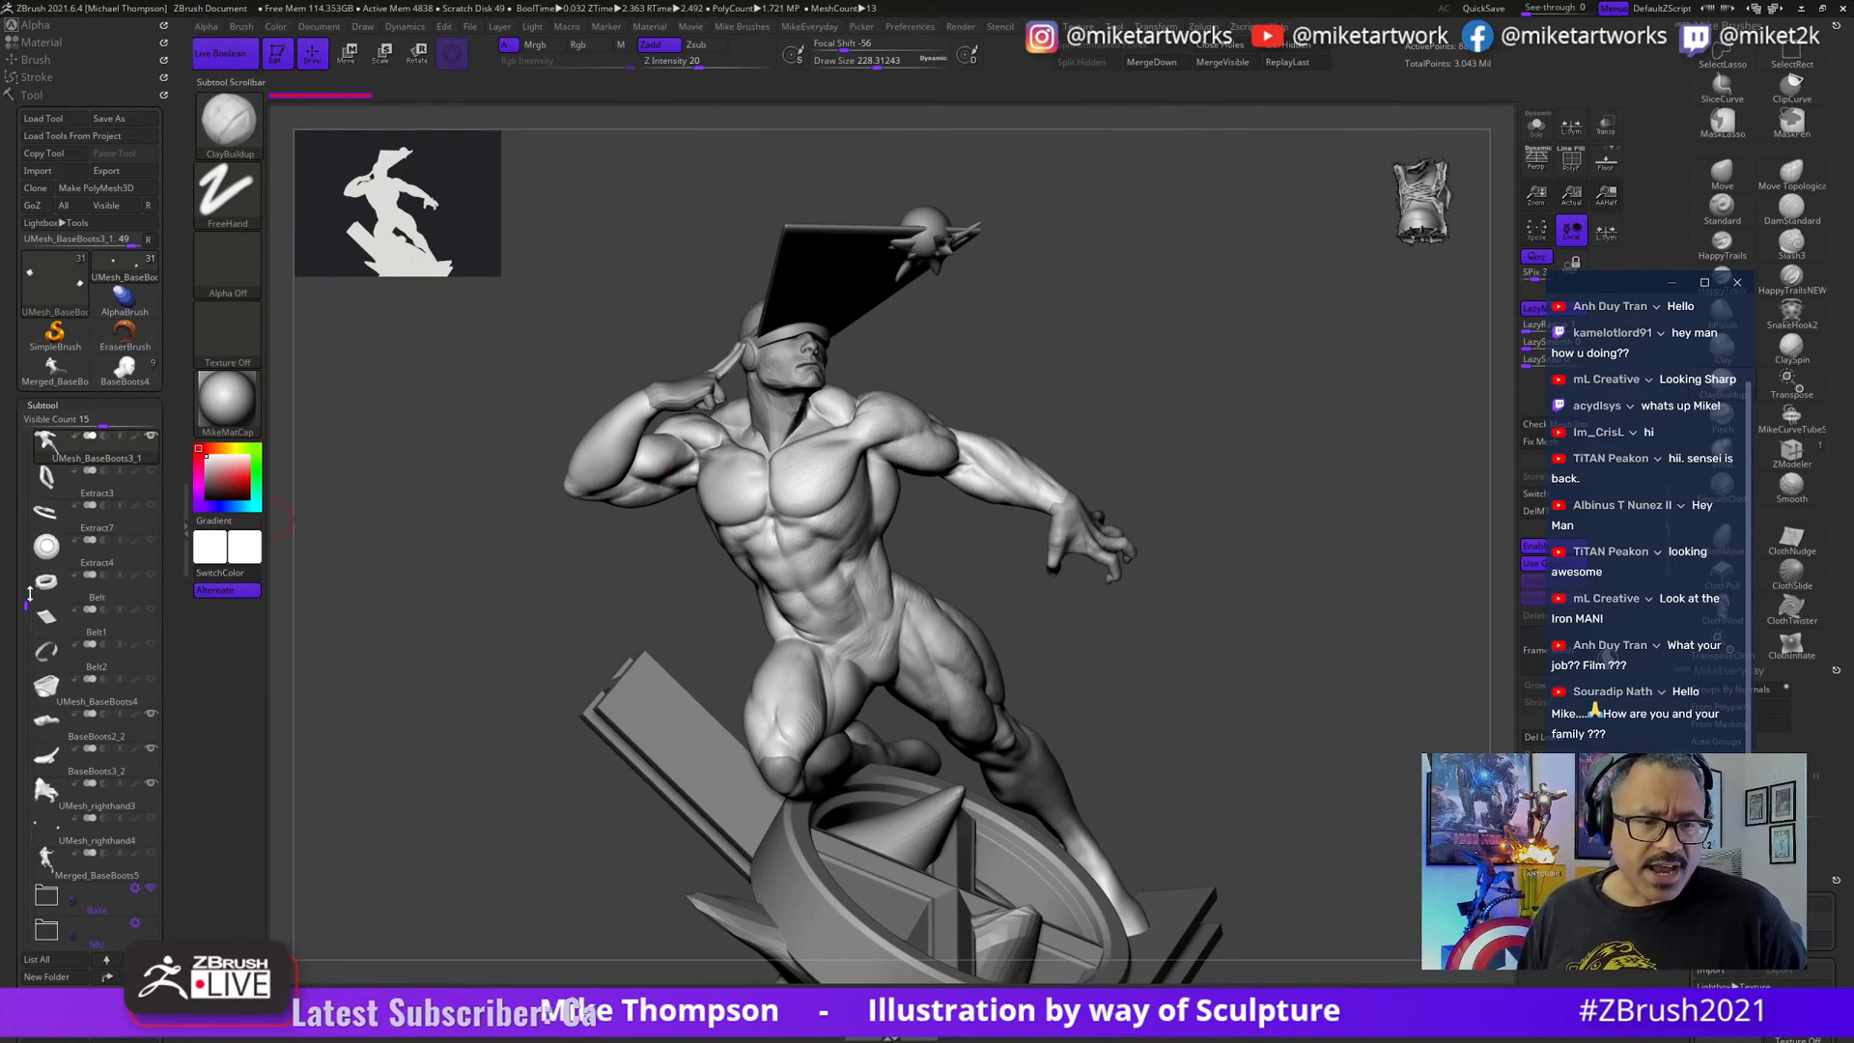
- Collapse and hide the folder holding the beam and explosion subtools, and turn on polypaint for the body UMesh_BaseBoots3_1
{"action": "left_click_drag", "start_coordinate": [27, 602], "coordinate": [15, 415]}
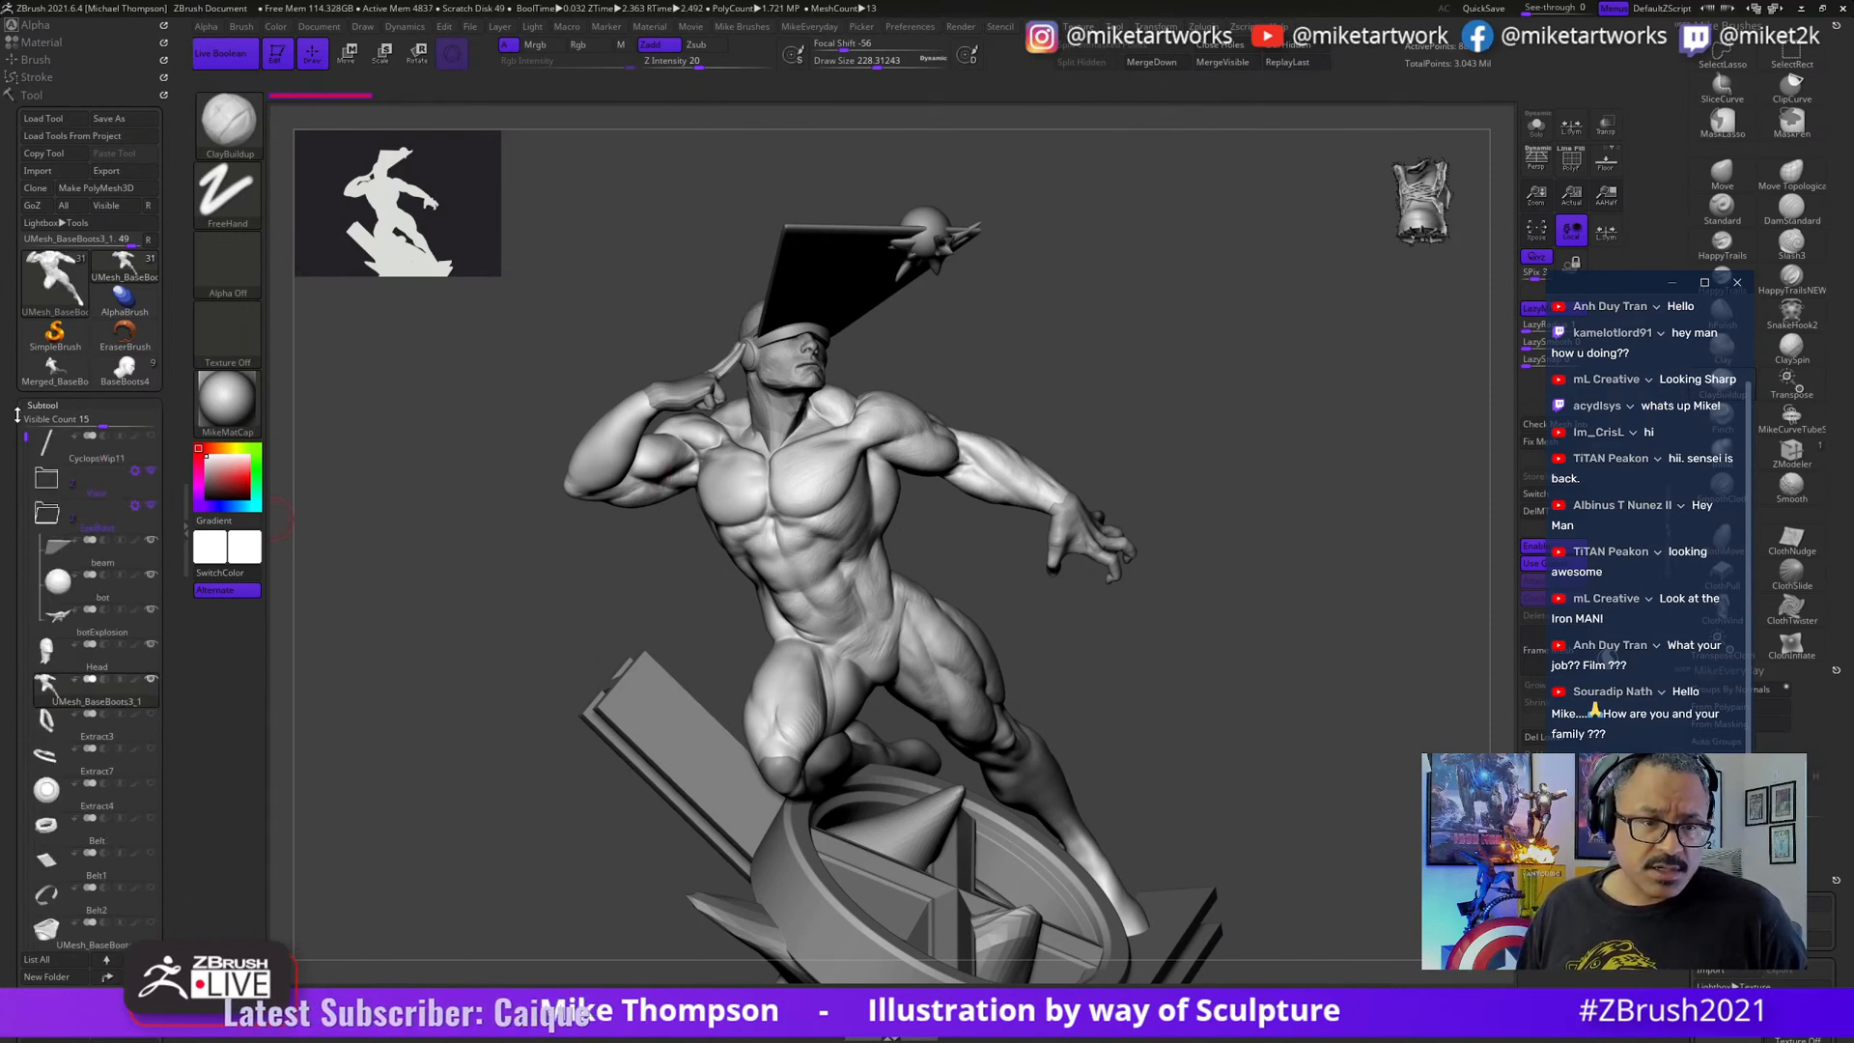
{"action": "left_click", "coordinate": [69, 508]}
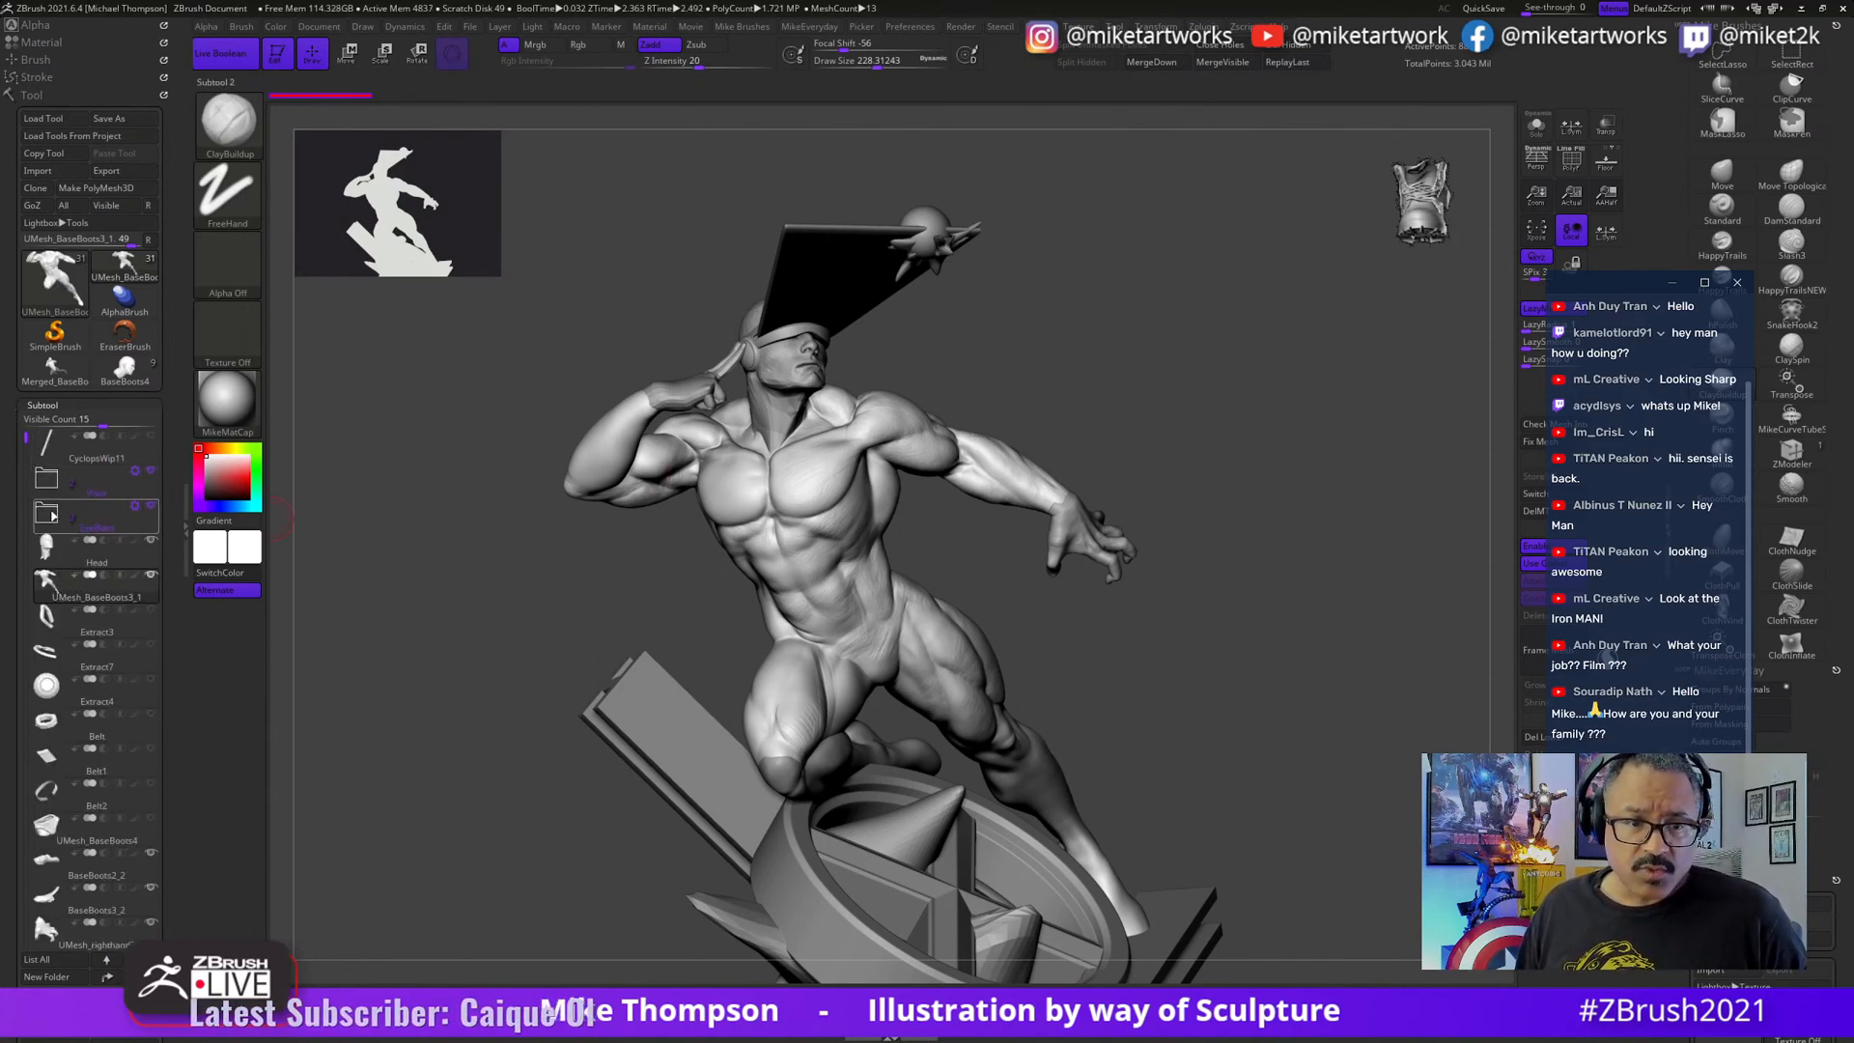
{"action": "left_click", "coordinate": [151, 505]}
{"action": "mouse_move", "coordinate": [1058, 318]}
{"action": "left_mouse_down"}
{"action": "mouse_move", "coordinate": [1084, 339]}
{"action": "mouse_move", "coordinate": [1055, 315]}
{"action": "mouse_move", "coordinate": [1070, 323]}
{"action": "mouse_move", "coordinate": [1054, 349]}
{"action": "left_mouse_up"}
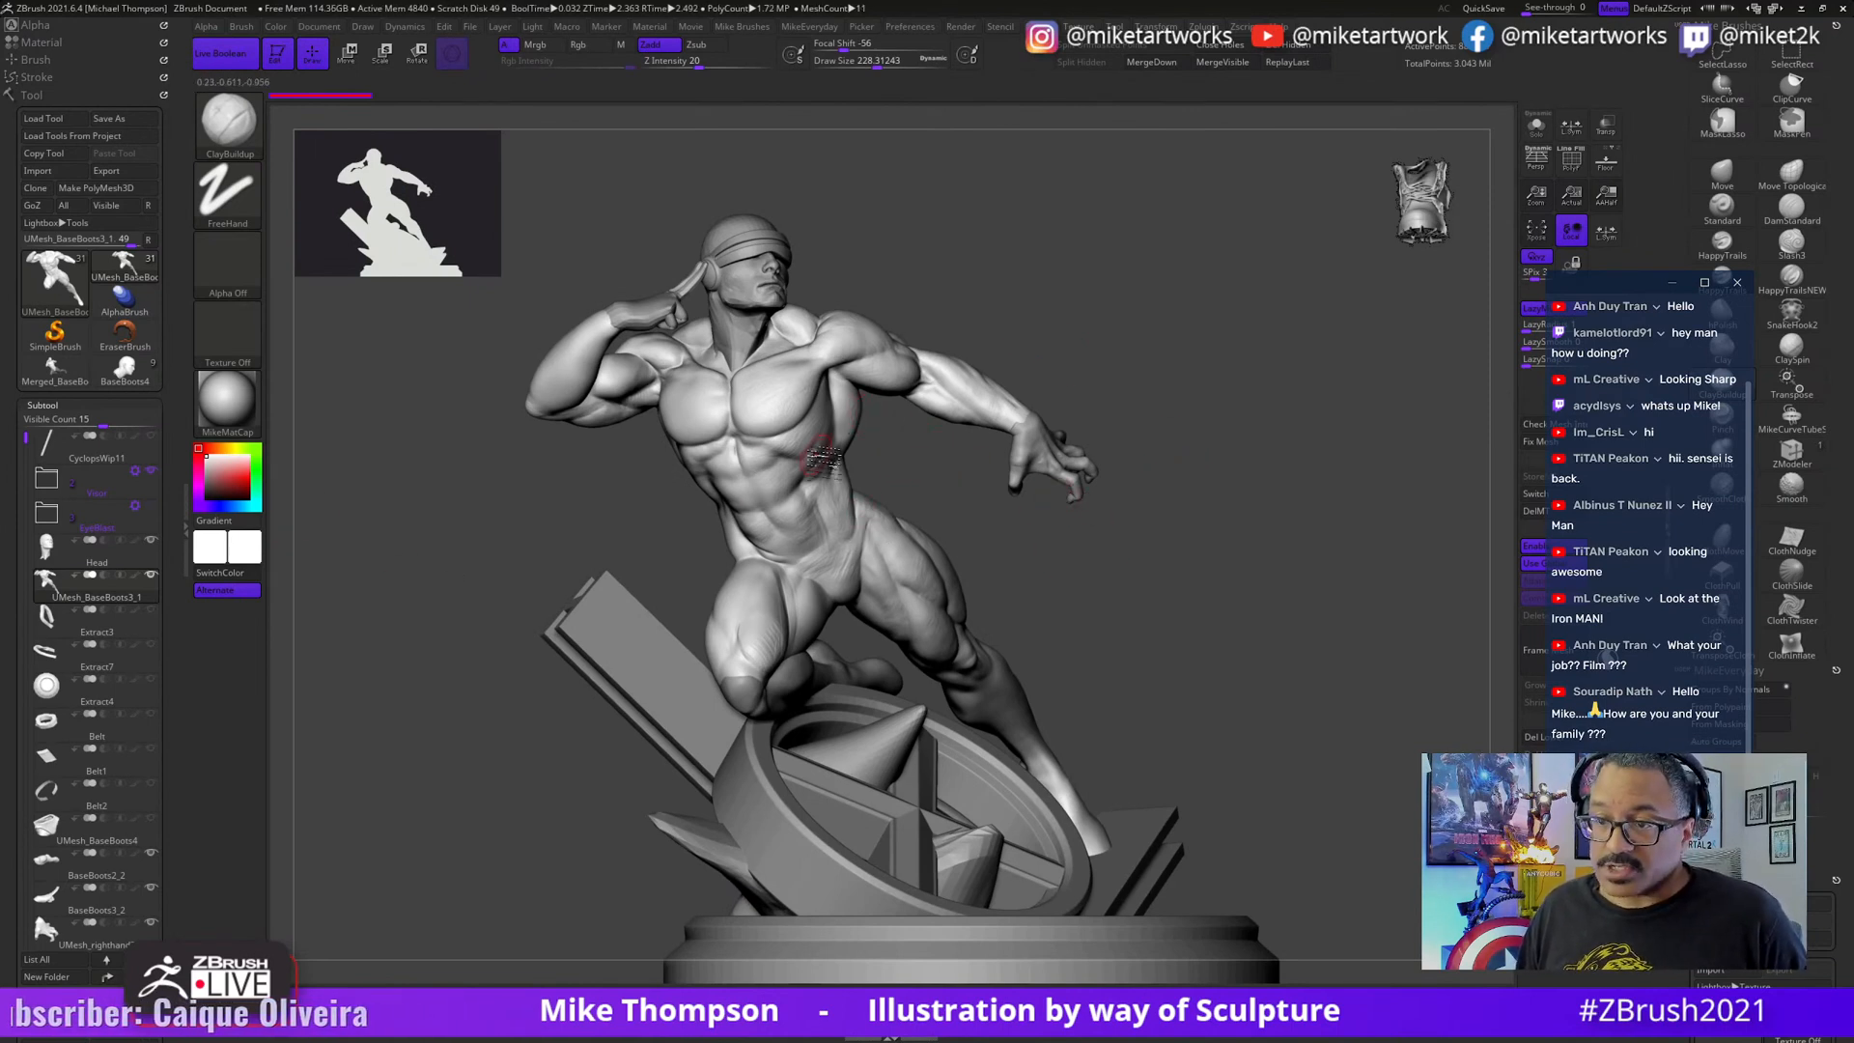
{"action": "left_click", "coordinate": [135, 575]}
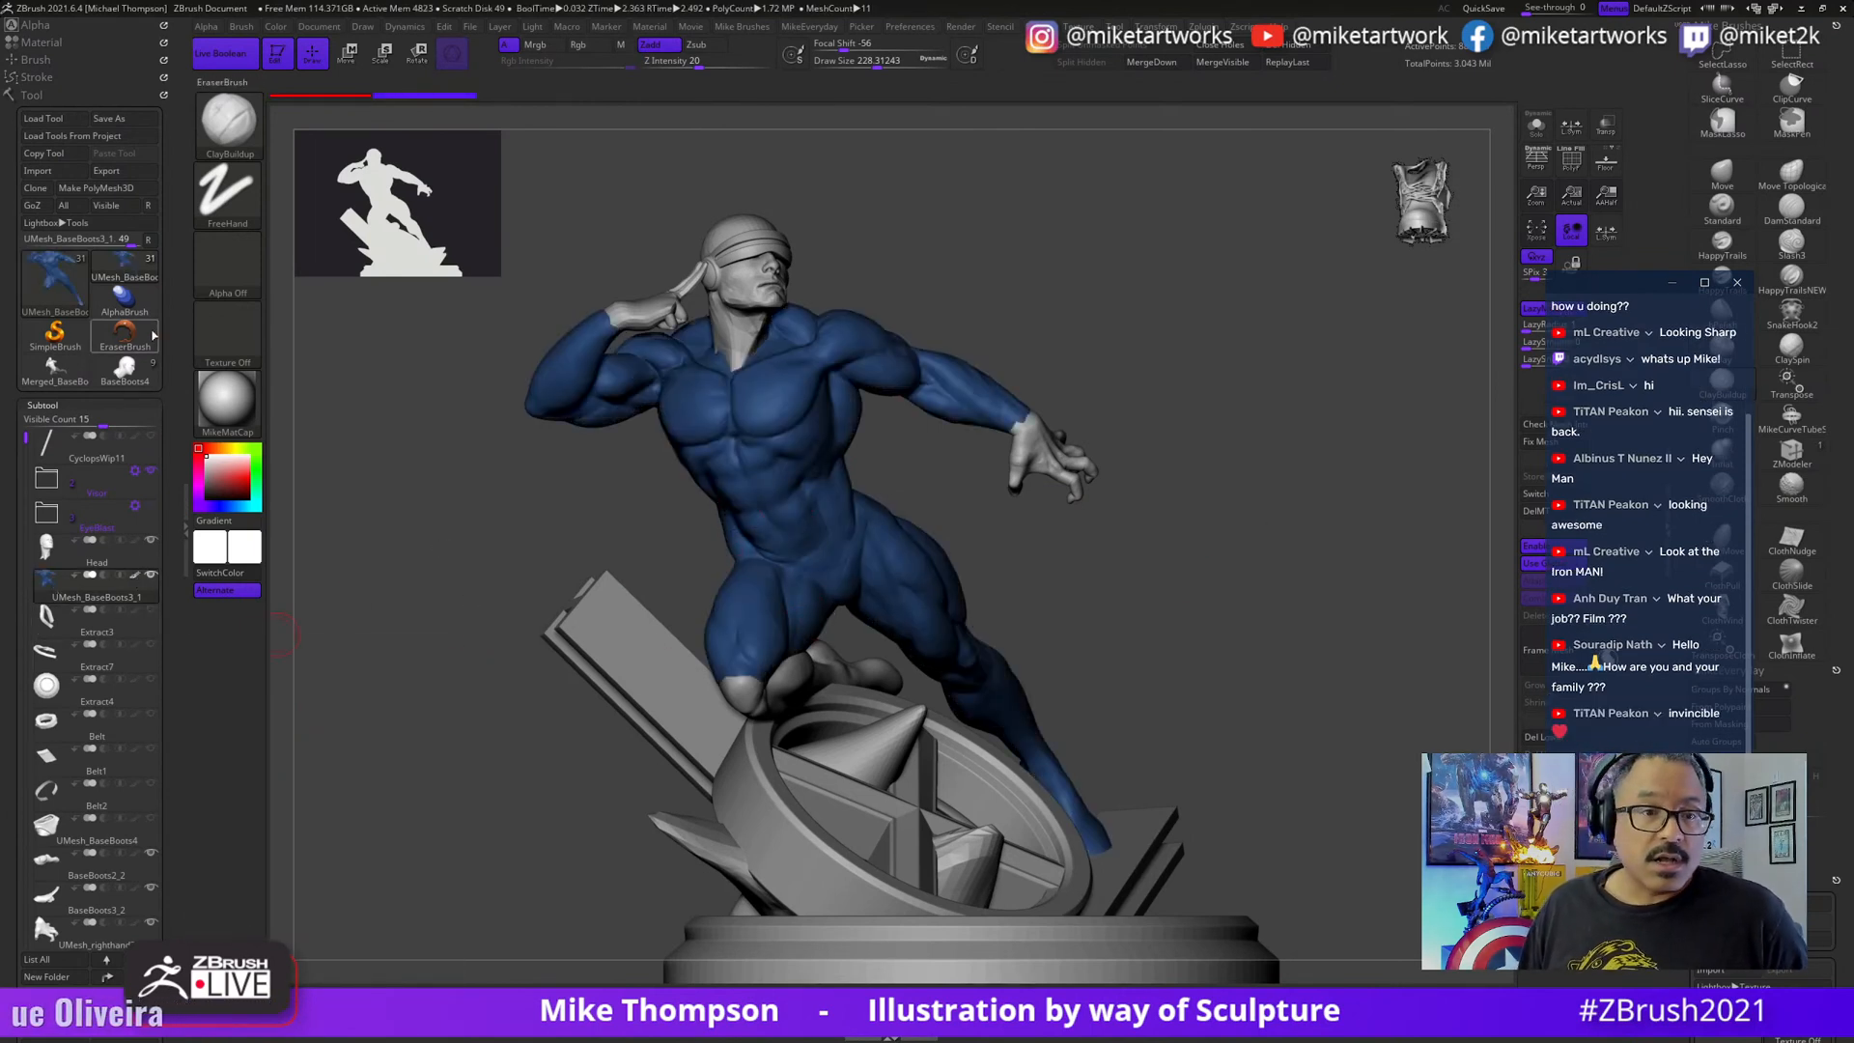
- Load the CyclopsWip10 tool and examine the anatomy of its body from the front, back and side
{"action": "left_click_drag", "start_coordinate": [1134, 651], "coordinate": [1072, 627]}
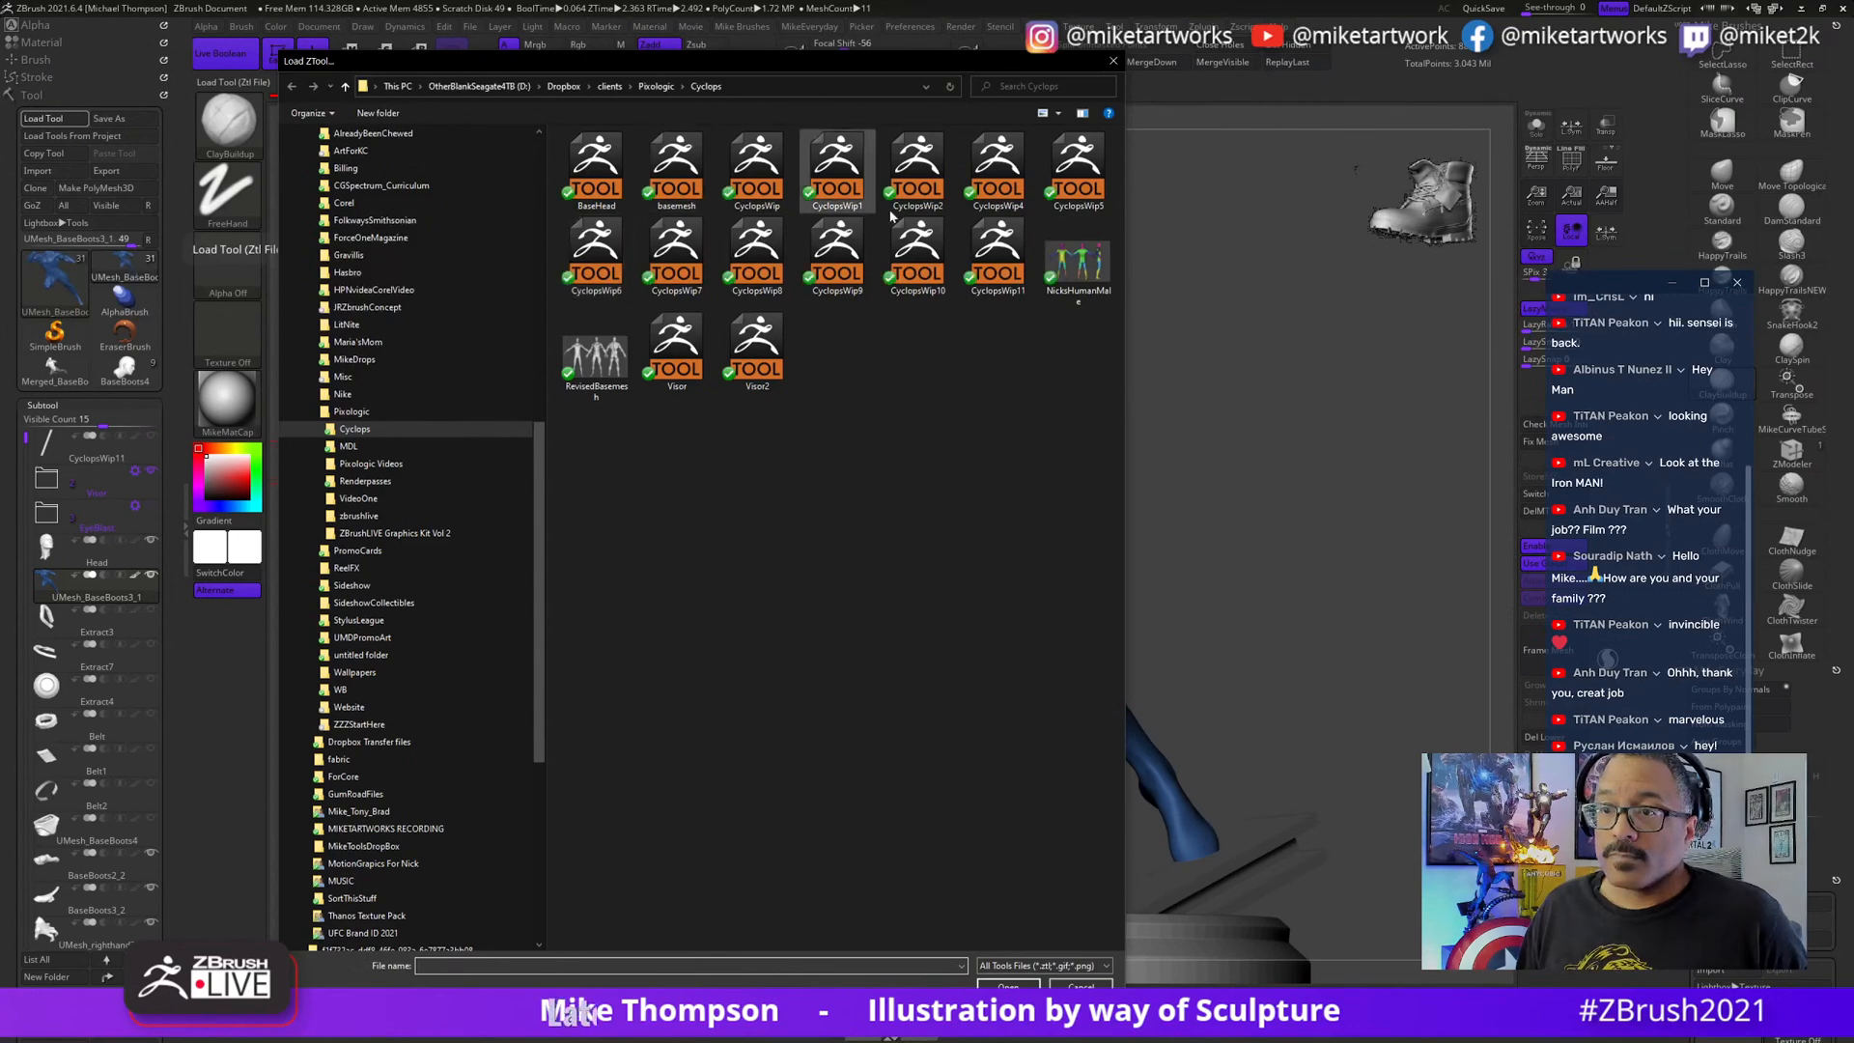
{"action": "double_click", "coordinate": [938, 281]}
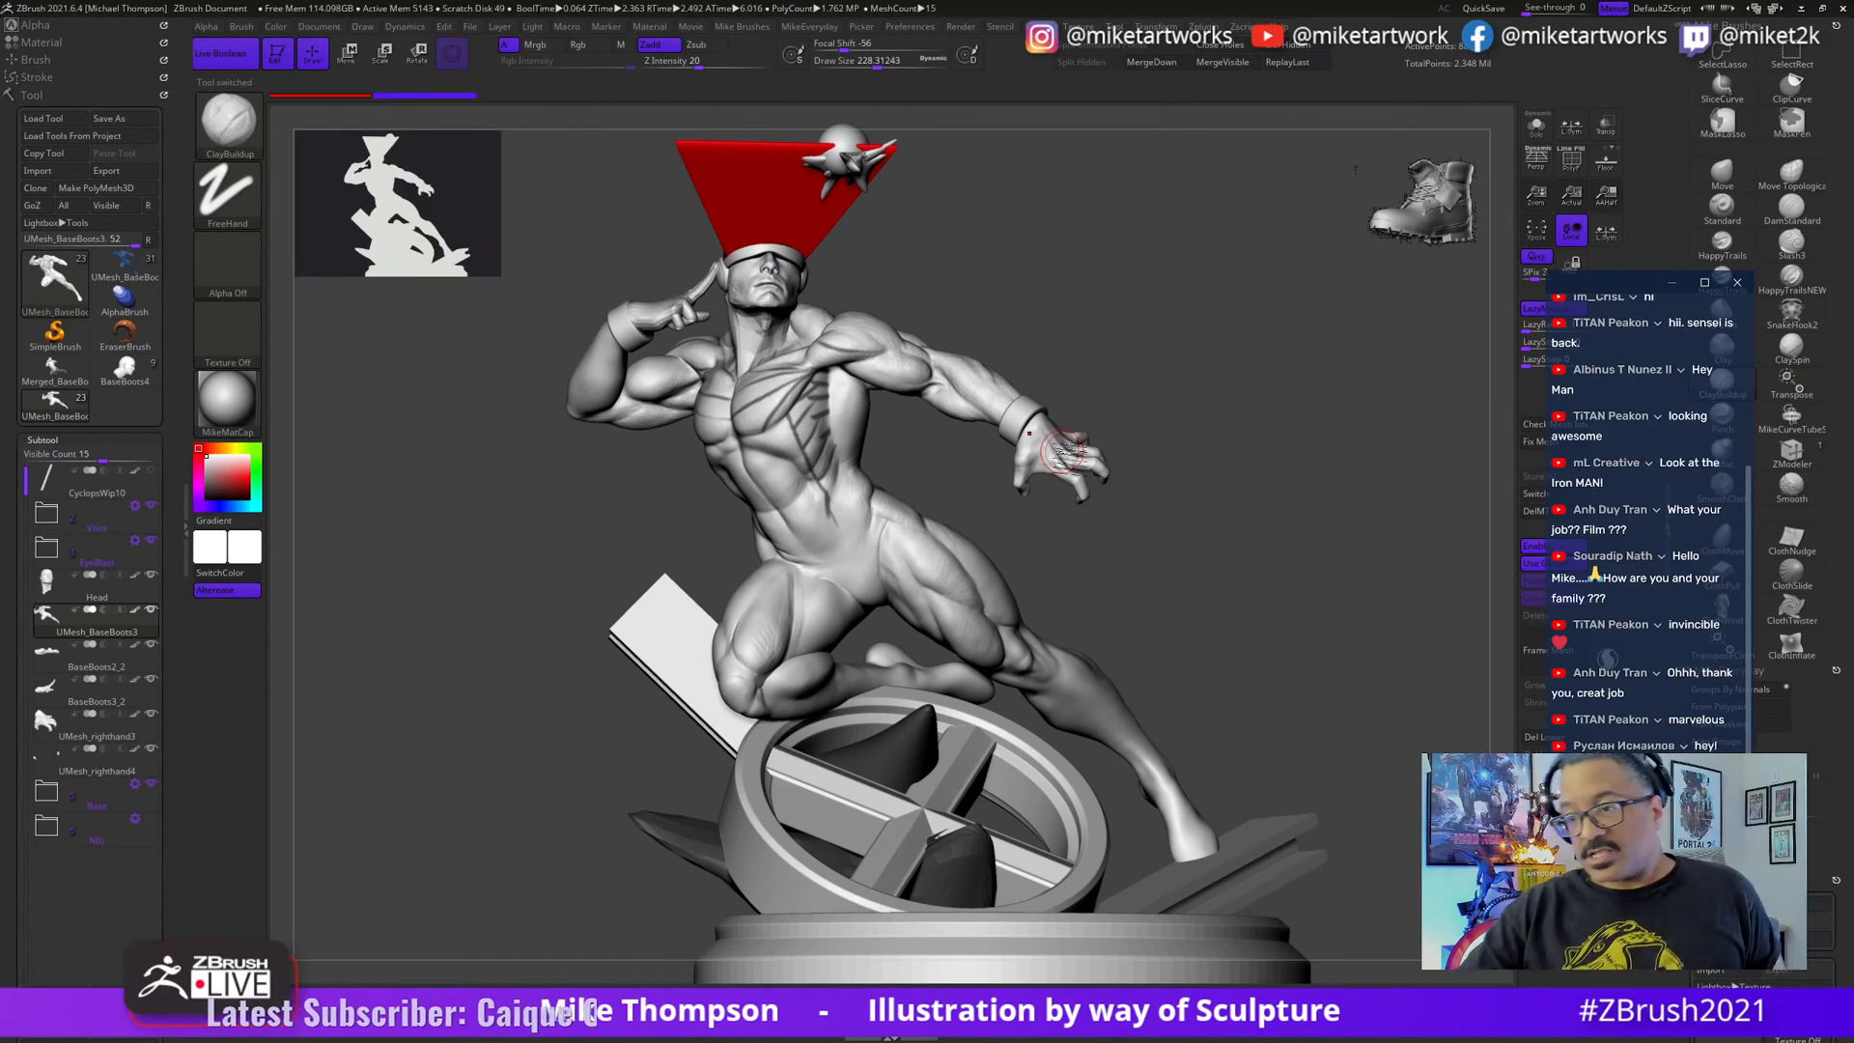
{"action": "mouse_move", "coordinate": [1149, 521]}
{"action": "left_mouse_down"}
{"action": "mouse_move", "coordinate": [1208, 550]}
{"action": "mouse_move", "coordinate": [1213, 476]}
{"action": "mouse_move", "coordinate": [1261, 587]}
{"action": "mouse_move", "coordinate": [1337, 534]}
{"action": "mouse_move", "coordinate": [1379, 605]}
{"action": "mouse_move", "coordinate": [1407, 604]}
{"action": "mouse_move", "coordinate": [1313, 634]}
{"action": "mouse_move", "coordinate": [1413, 629]}
{"action": "mouse_move", "coordinate": [1313, 649]}
{"action": "mouse_move", "coordinate": [1405, 623]}
{"action": "mouse_move", "coordinate": [1371, 614]}
{"action": "mouse_move", "coordinate": [1401, 600]}
{"action": "mouse_move", "coordinate": [1197, 587]}
{"action": "left_mouse_up"}
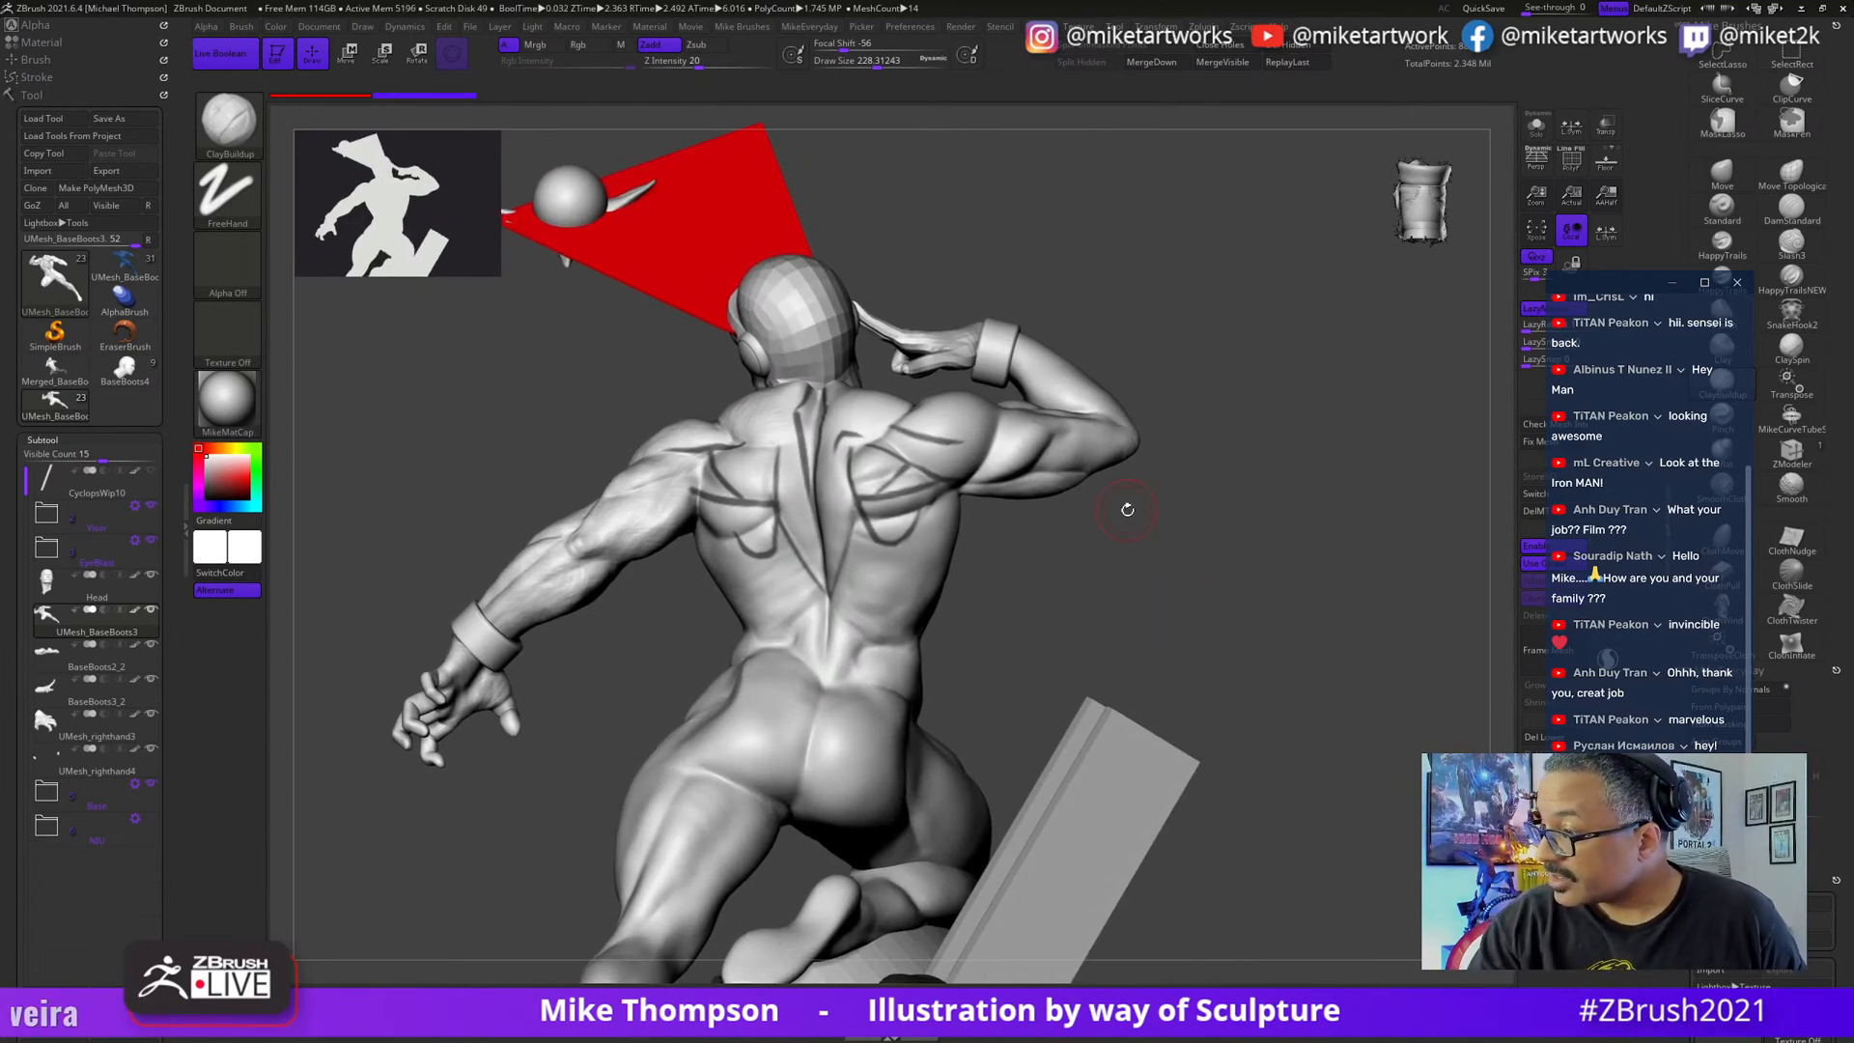
{"action": "left_click_drag", "start_coordinate": [1171, 534], "coordinate": [1176, 533]}
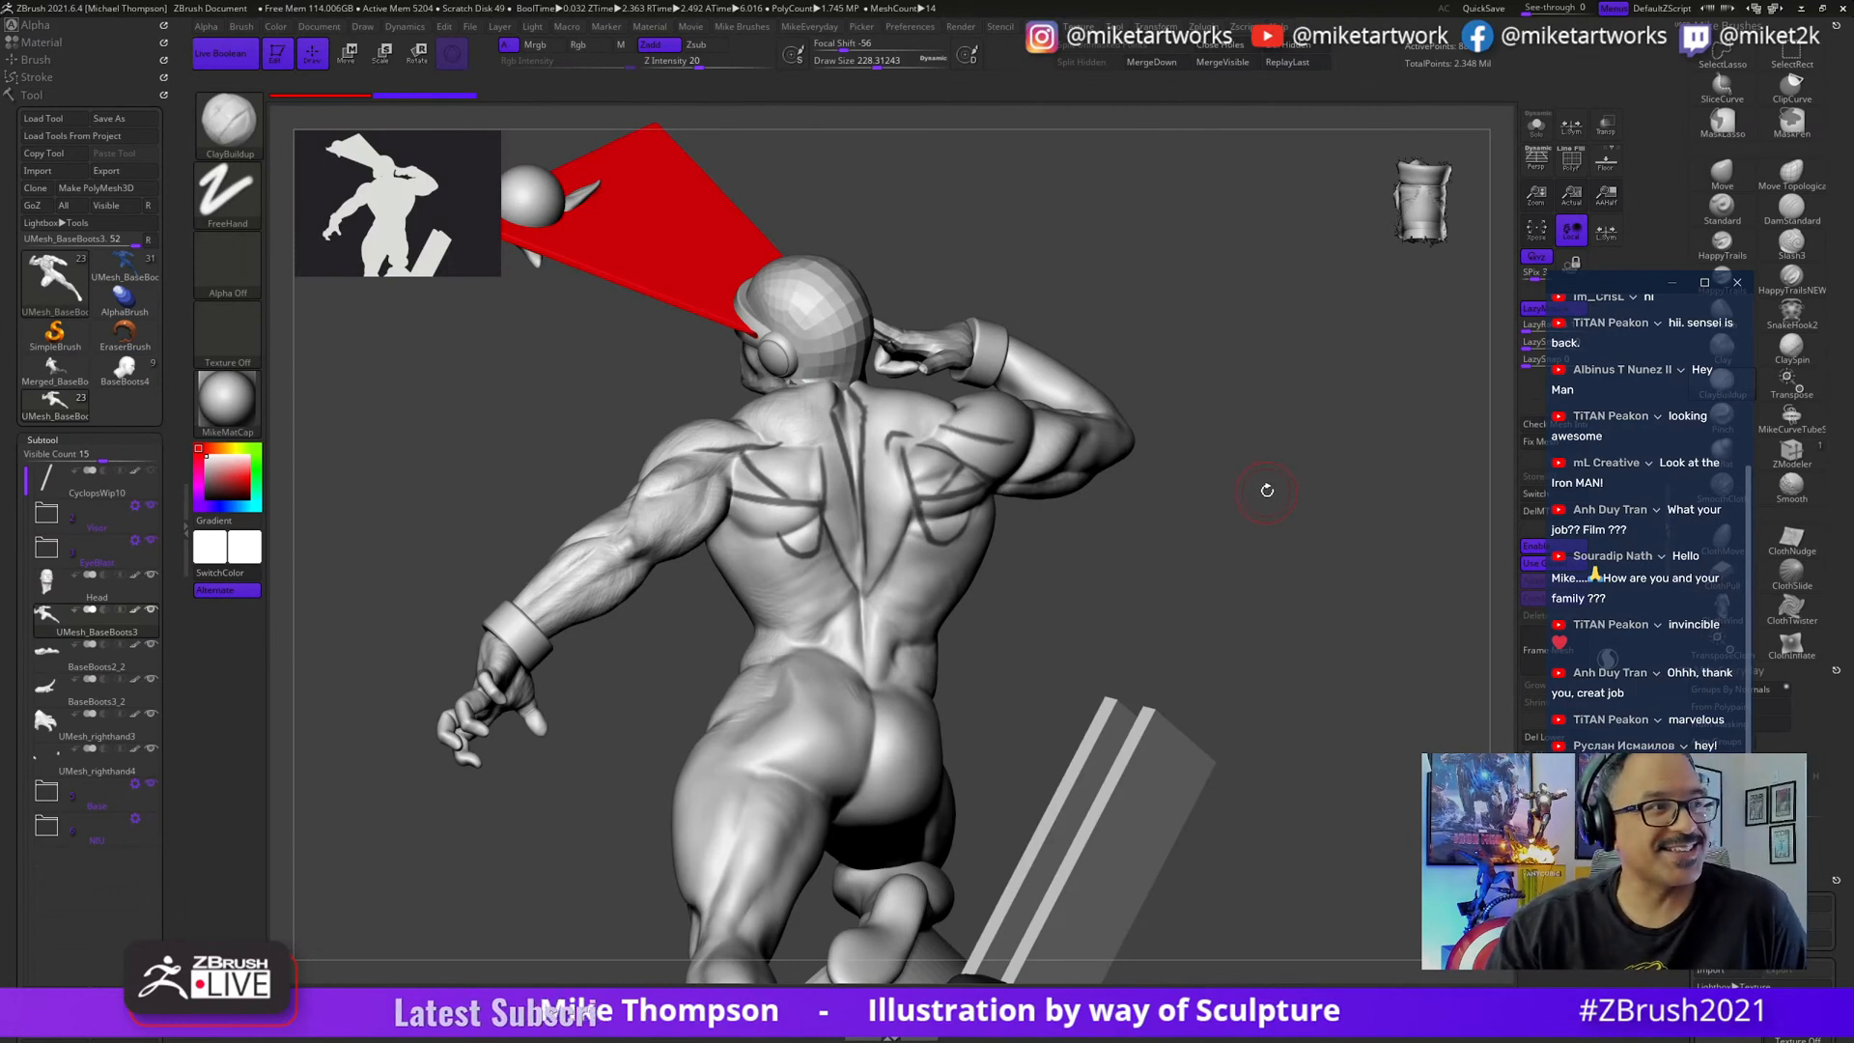
{"action": "mouse_move", "coordinate": [1240, 515]}
{"action": "left_mouse_down"}
{"action": "mouse_move", "coordinate": [1273, 506]}
{"action": "mouse_move", "coordinate": [1262, 518]}
{"action": "mouse_move", "coordinate": [1259, 442]}
{"action": "left_mouse_up"}
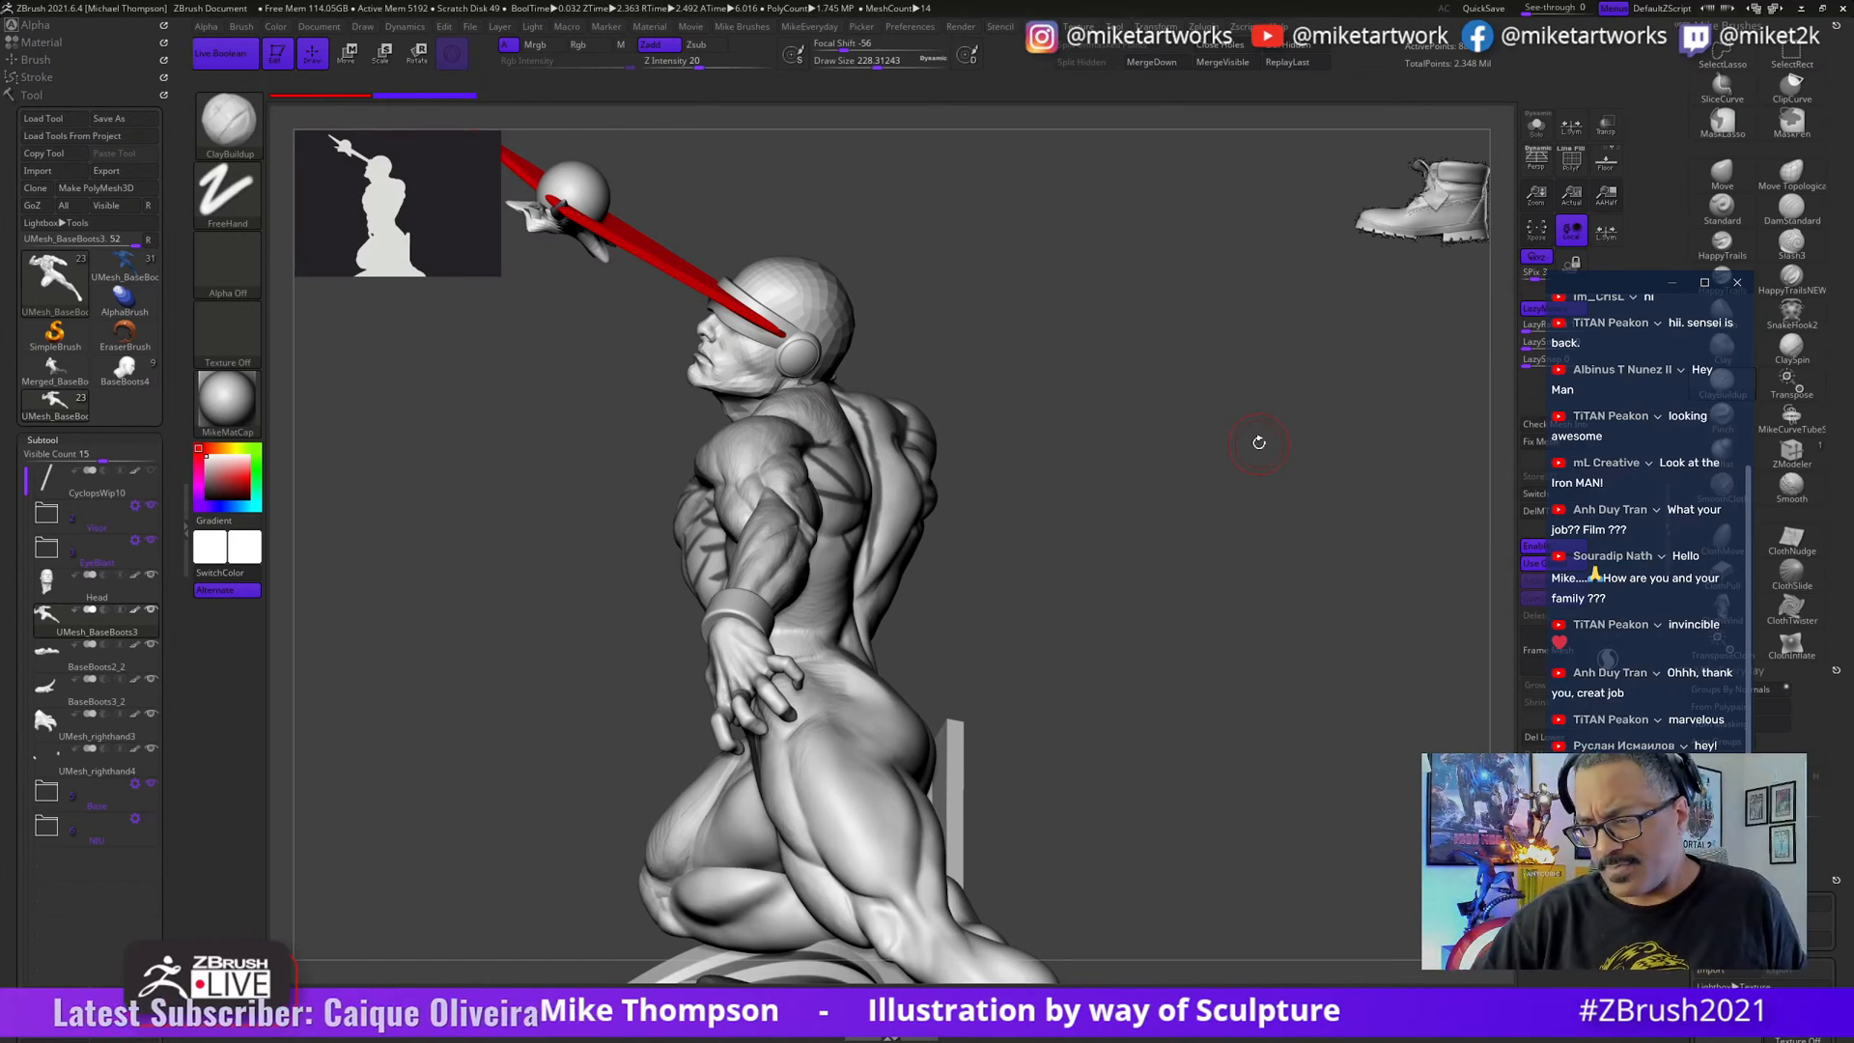
{"action": "mouse_move", "coordinate": [1191, 664]}
{"action": "left_mouse_down"}
{"action": "mouse_move", "coordinate": [1258, 664]}
{"action": "mouse_move", "coordinate": [1204, 675]}
{"action": "mouse_move", "coordinate": [1199, 655]}
{"action": "left_mouse_up"}
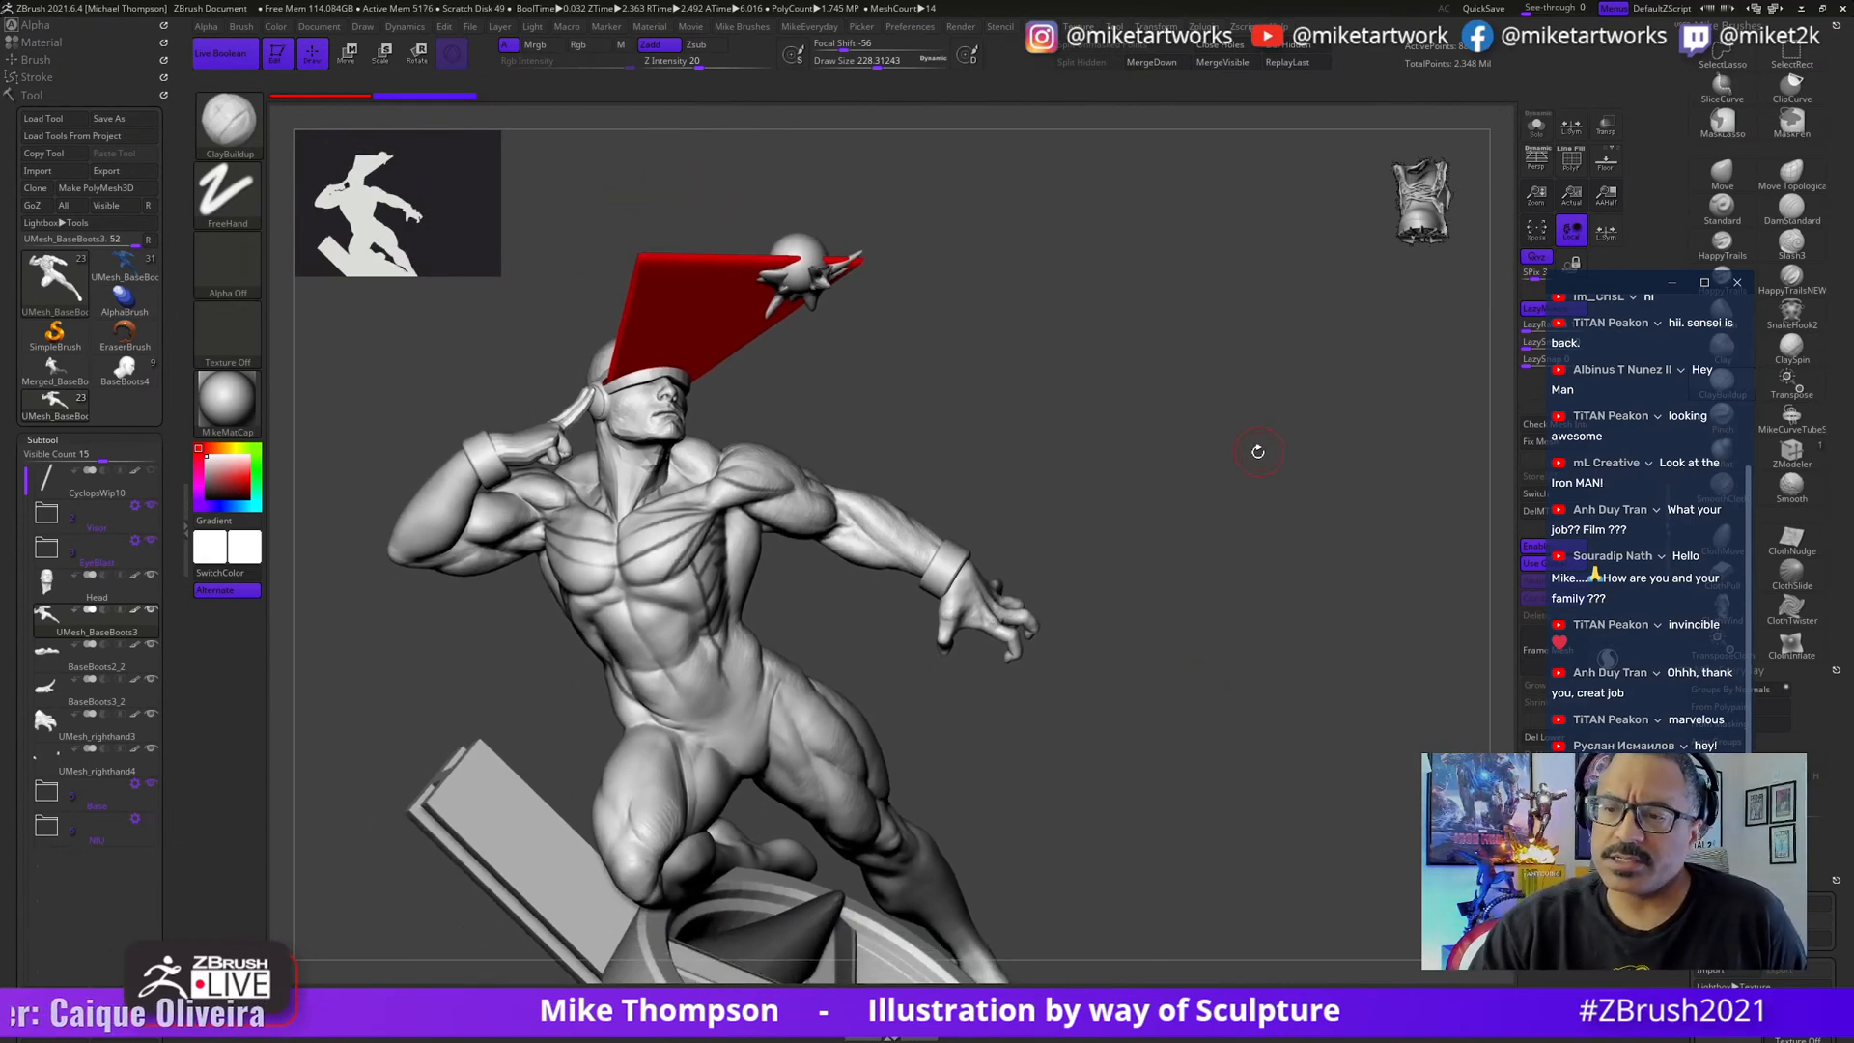
{"action": "left_click_drag", "start_coordinate": [1244, 515], "coordinate": [1154, 529]}
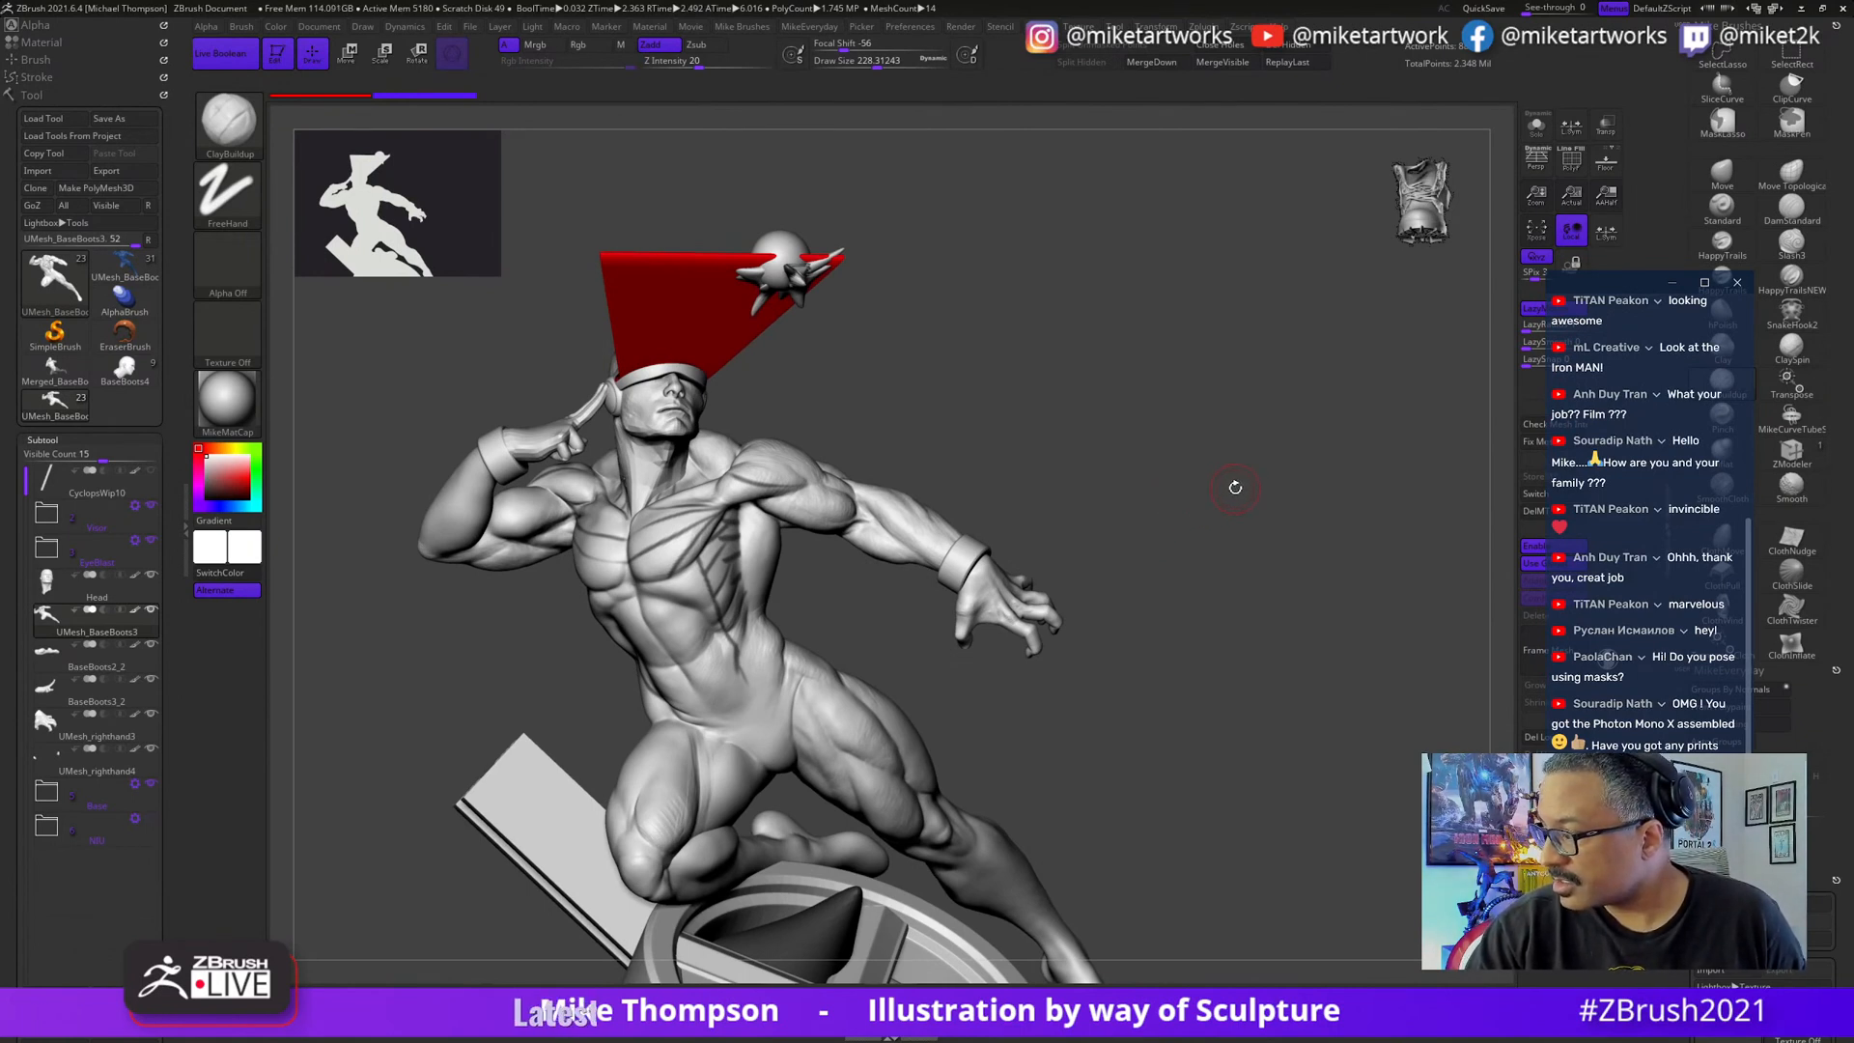
- Load the basemesh tool from the Cyclops folder
{"action": "left_click_drag", "start_coordinate": [1249, 497], "coordinate": [1251, 495]}
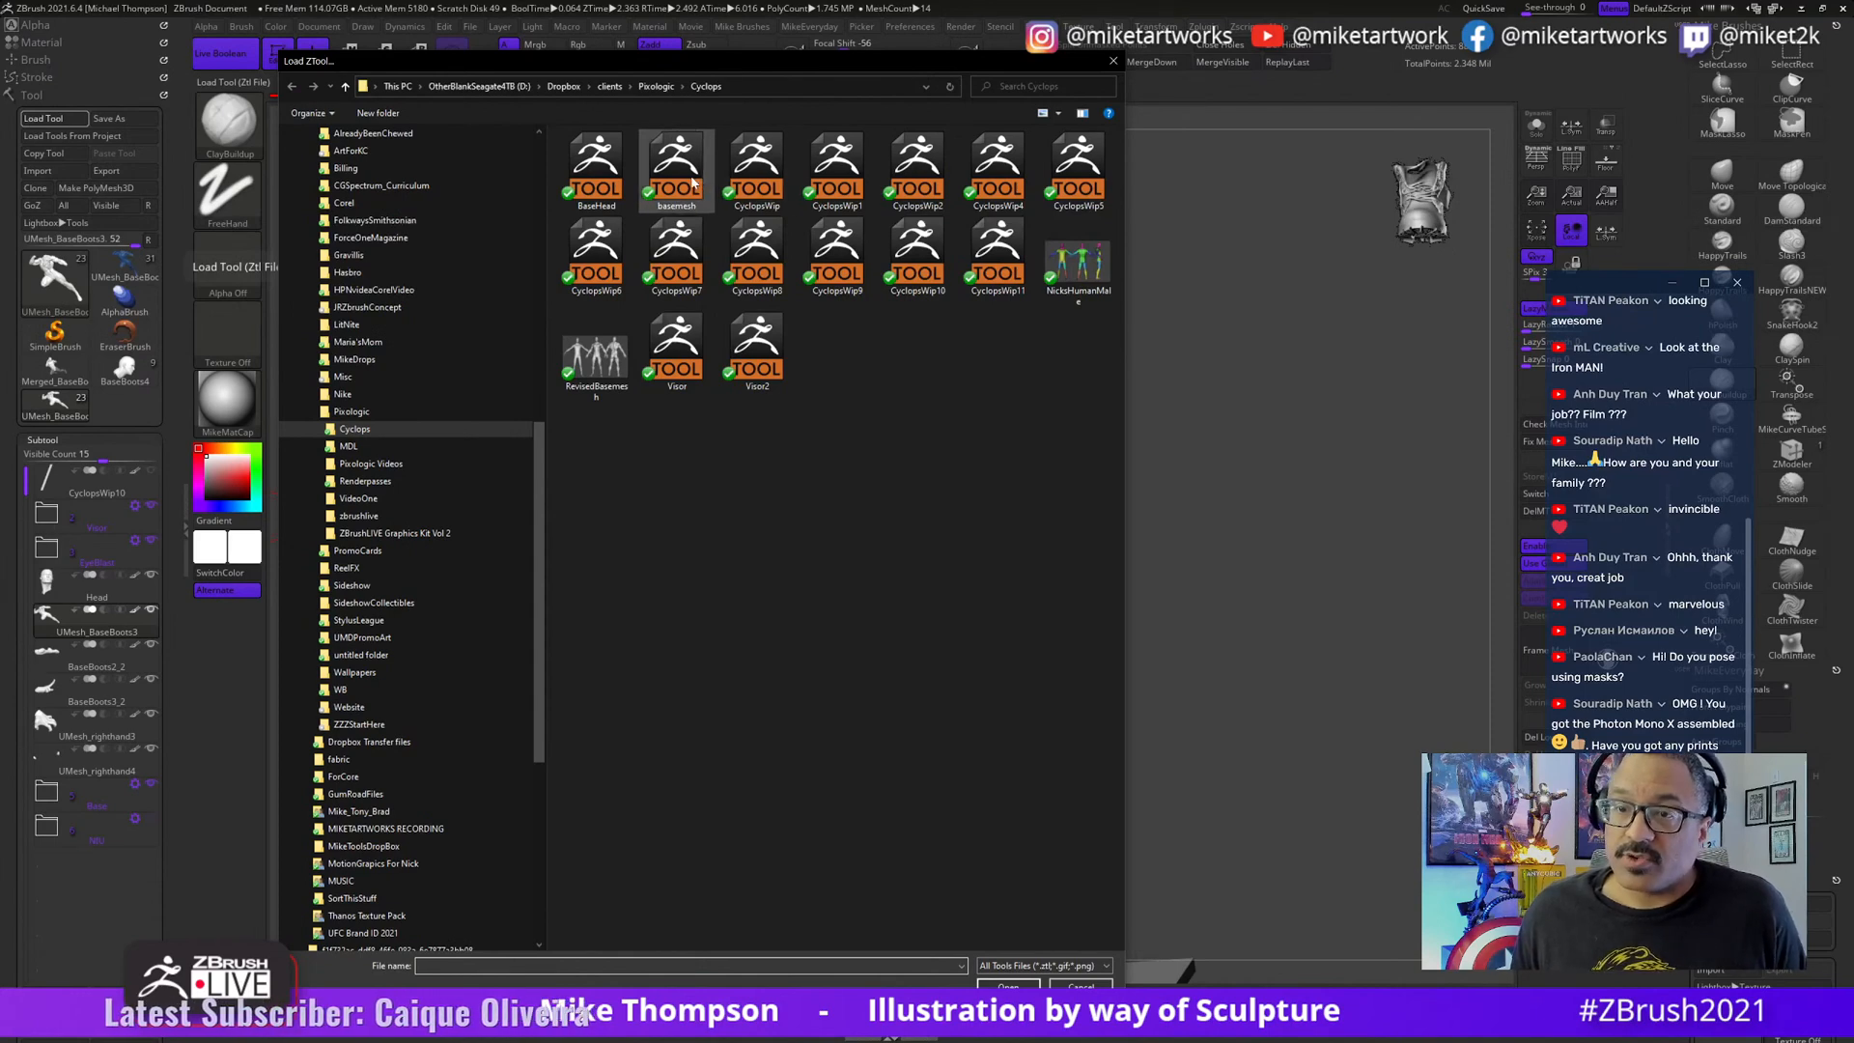
{"action": "double_click", "coordinate": [693, 180]}
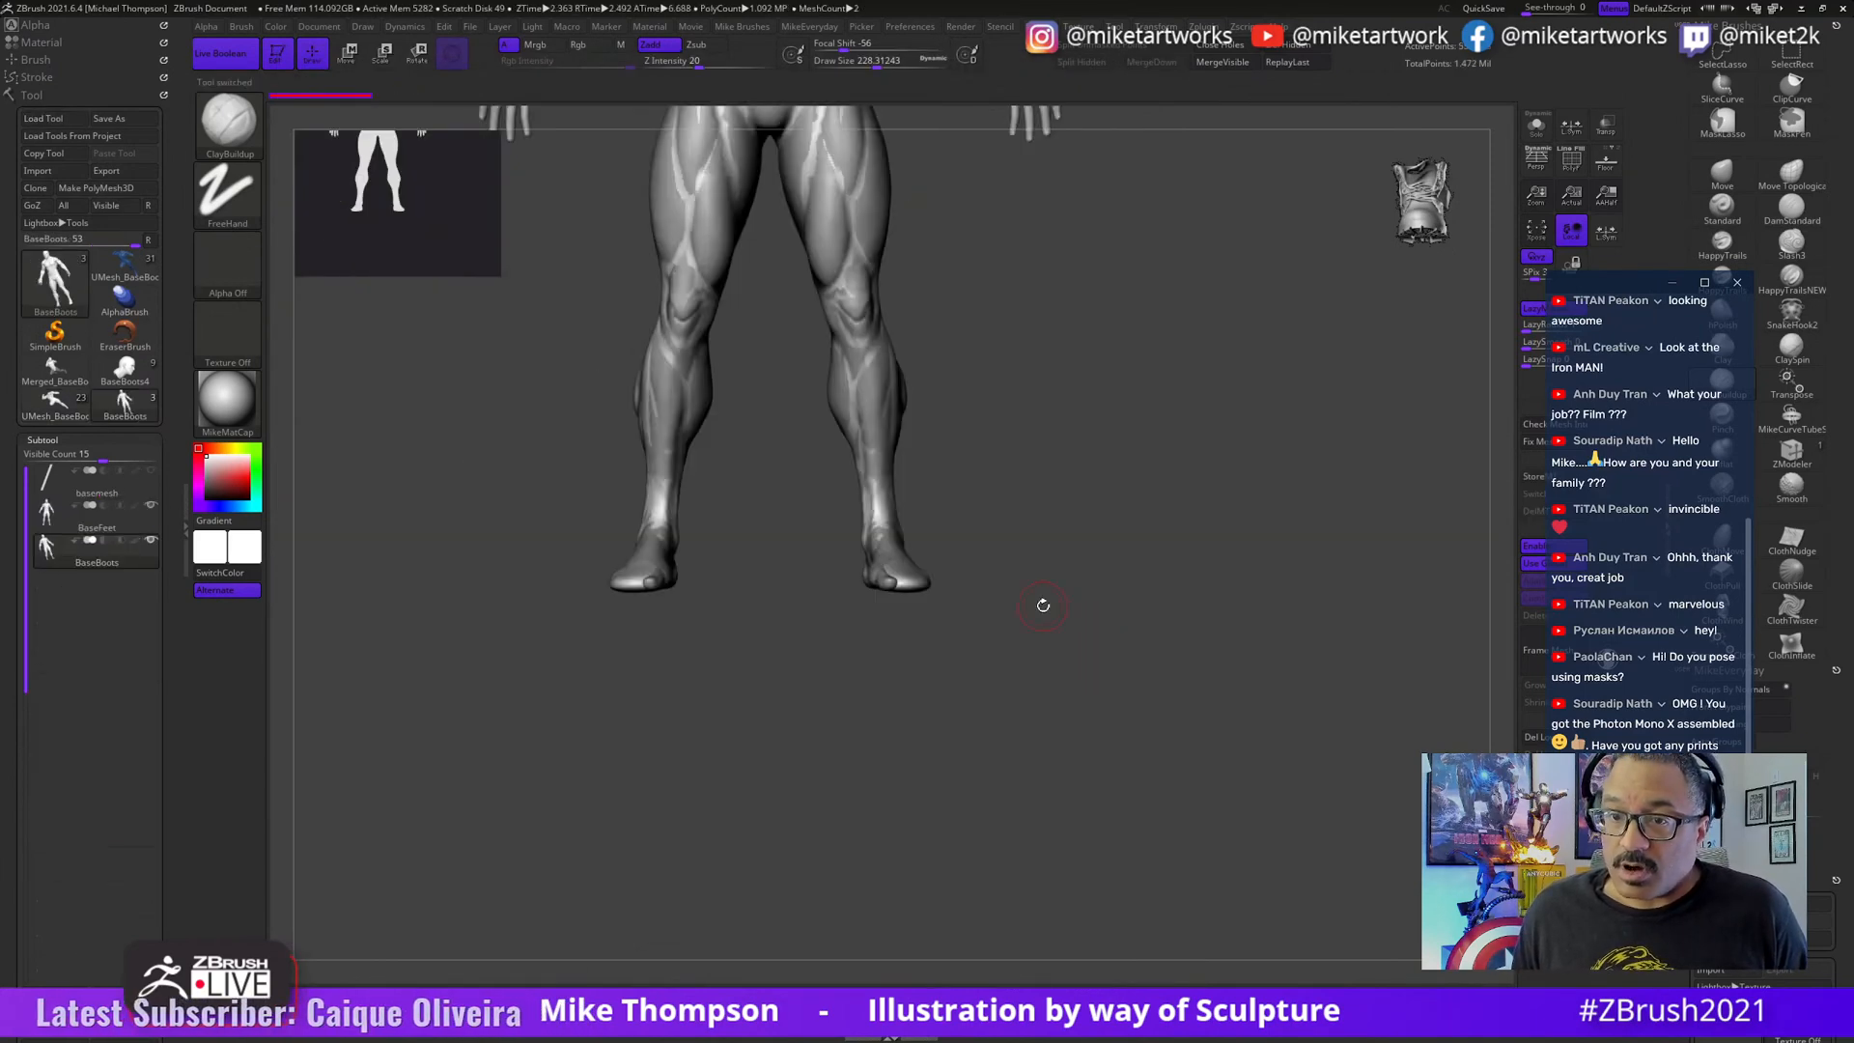
- Isolate the BaseBoots body in Solo mode and inspect the base mesh from the front and back
{"action": "left_click", "coordinate": [1536, 125]}
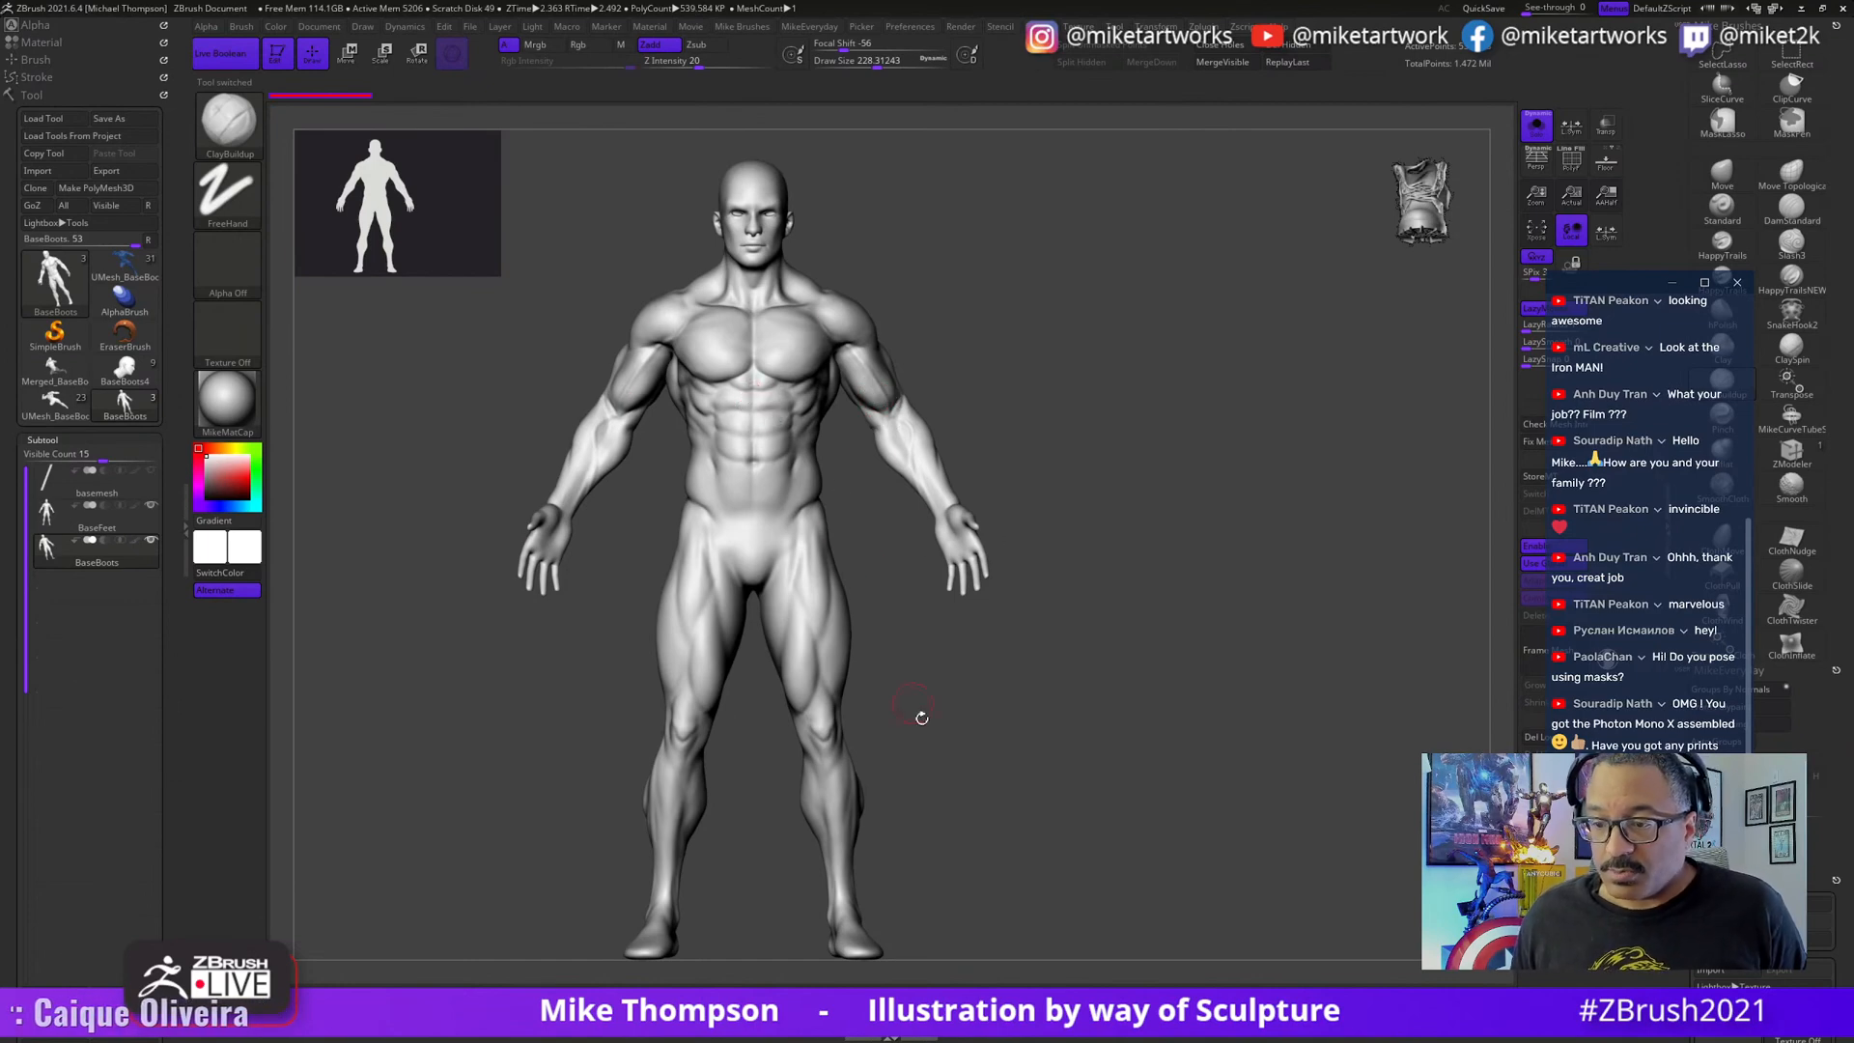
{"action": "left_click_drag", "start_coordinate": [1278, 606], "coordinate": [1005, 675]}
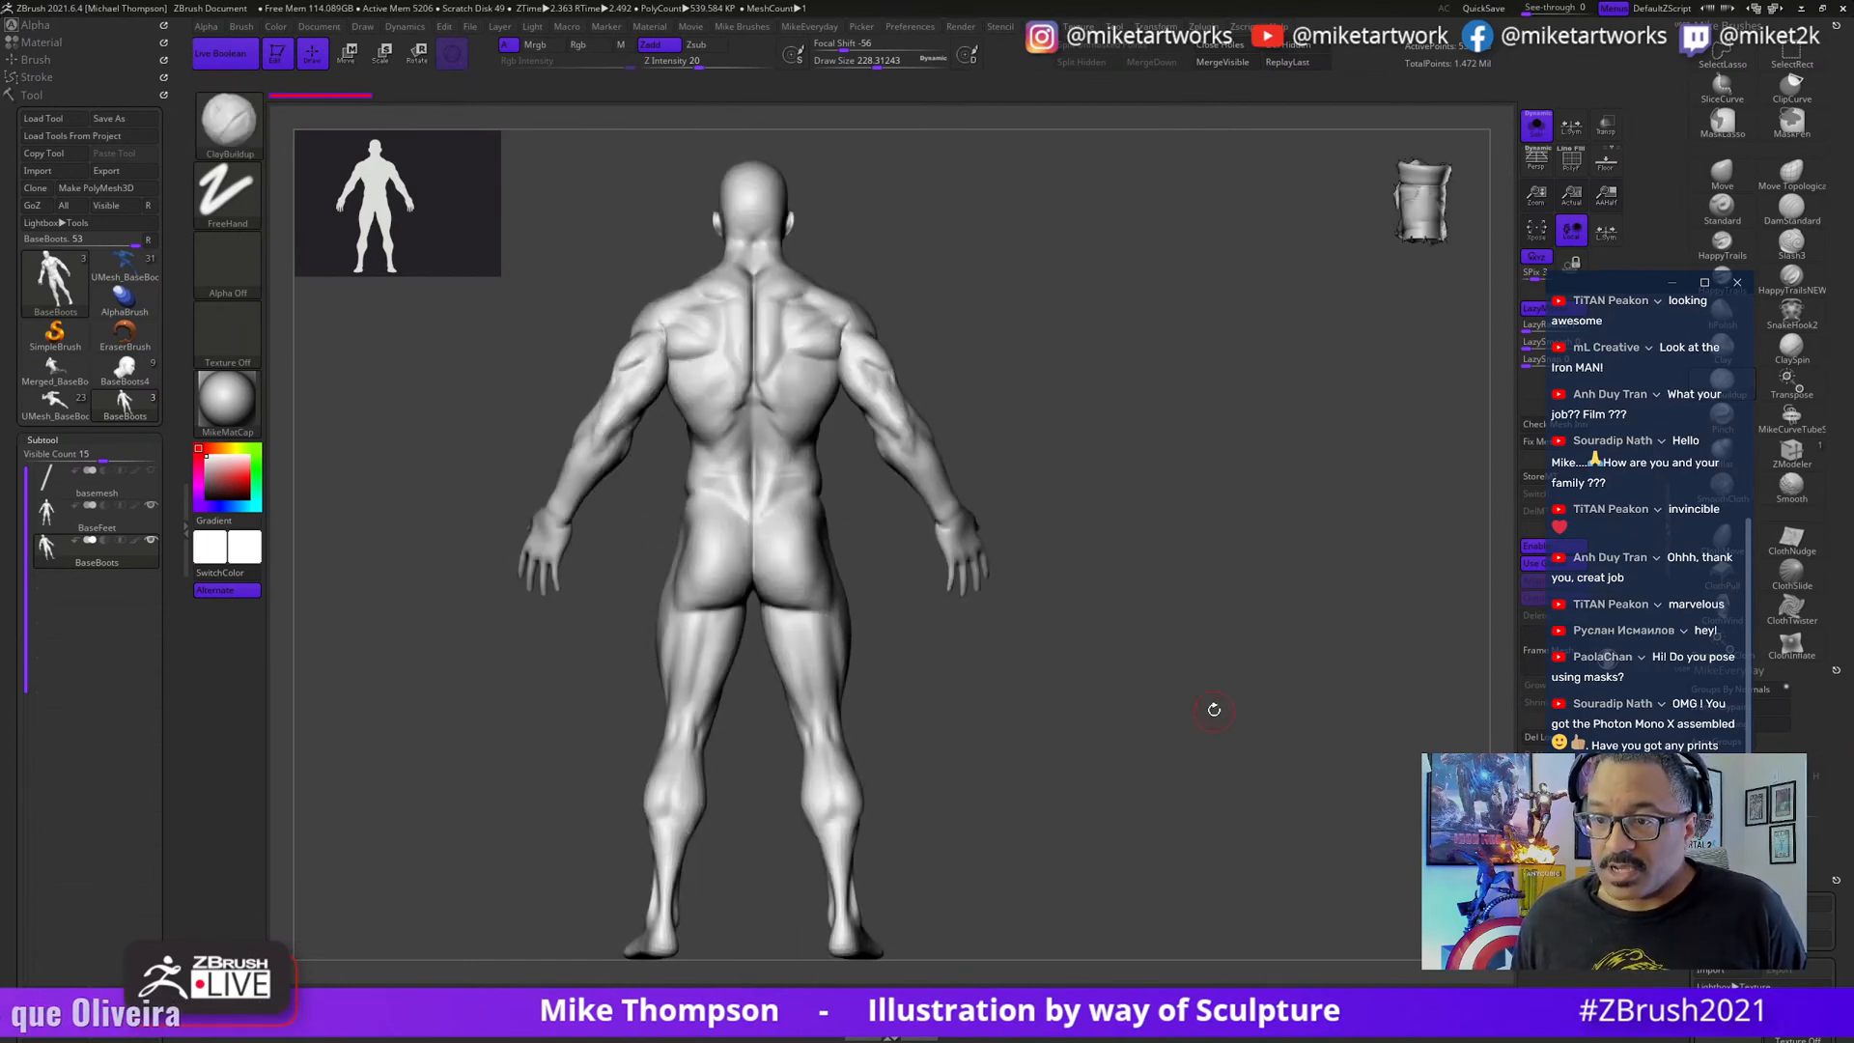
{"action": "mouse_move", "coordinate": [1213, 704]}
{"action": "left_mouse_down"}
{"action": "mouse_move", "coordinate": [1091, 708]}
{"action": "mouse_move", "coordinate": [989, 418]}
{"action": "left_mouse_up"}
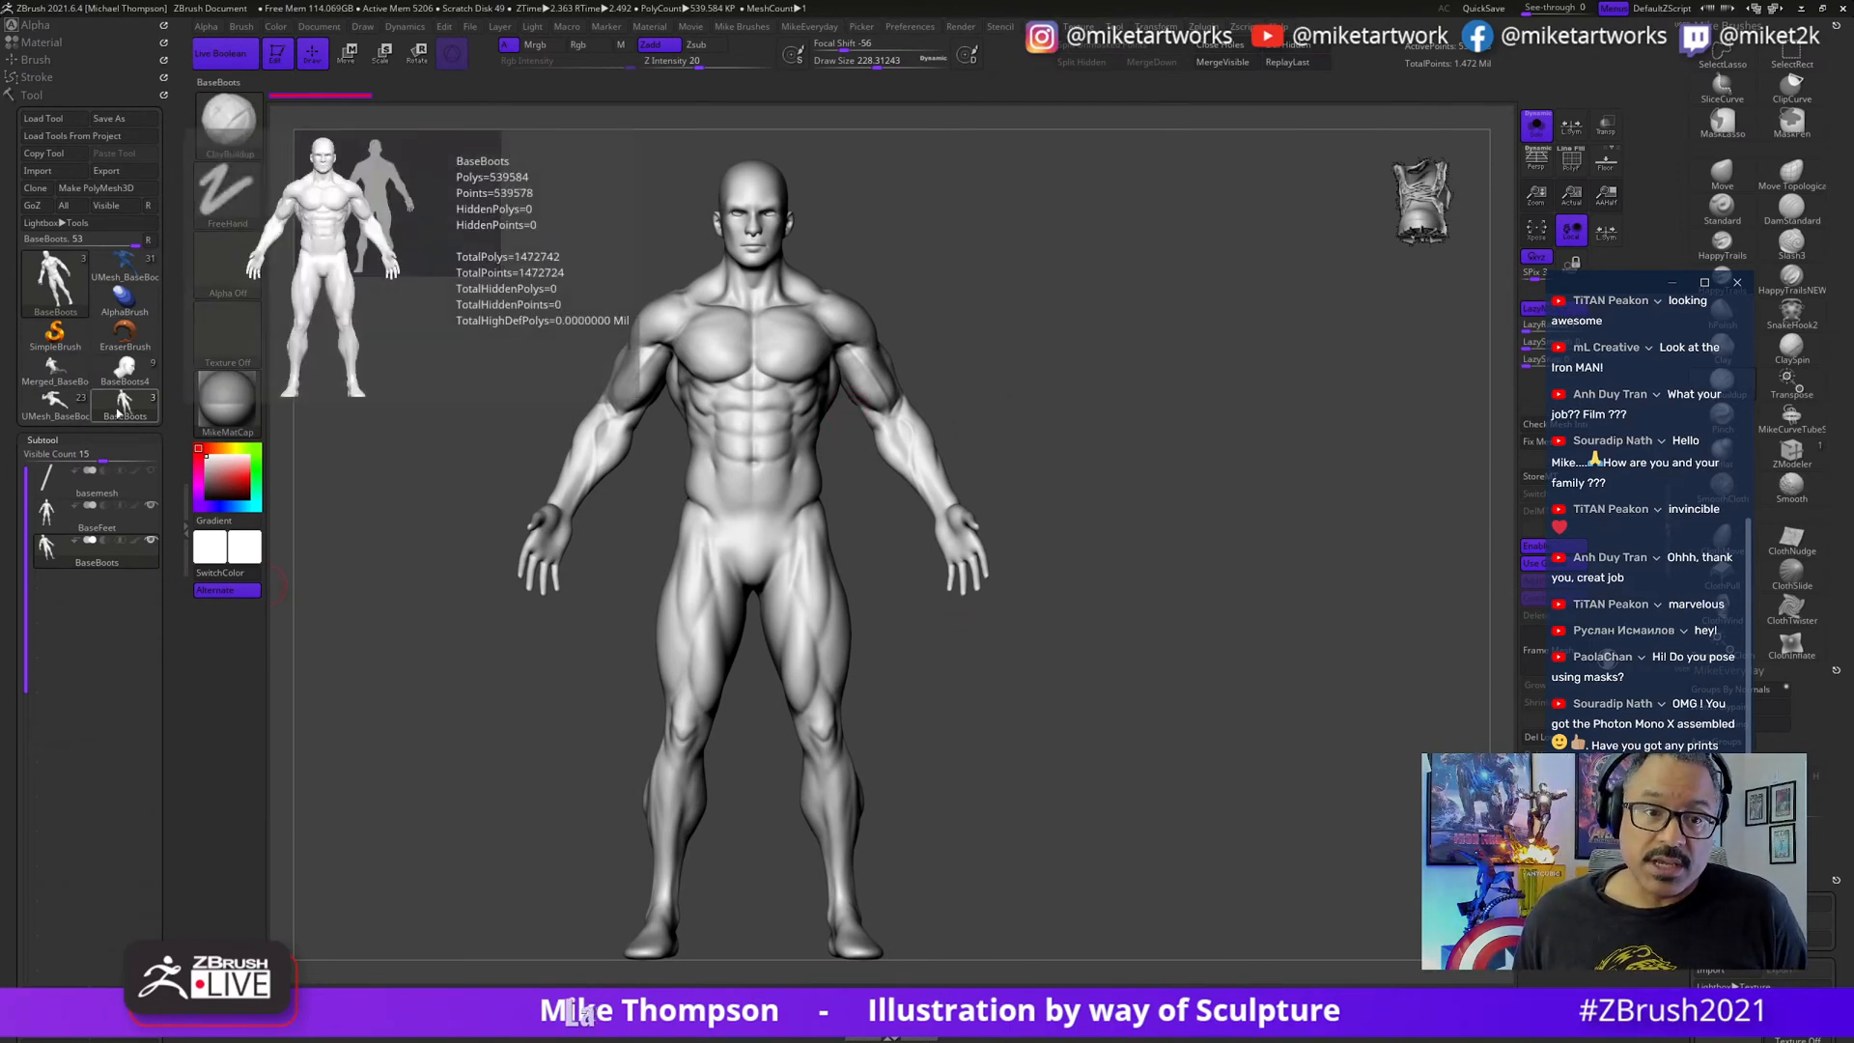
- Compare the posed Merged_BaseBoots4 figure with the muscle anatomy of the UMesh_BaseBoots3 tool from several angles
{"action": "left_click", "coordinate": [123, 377]}
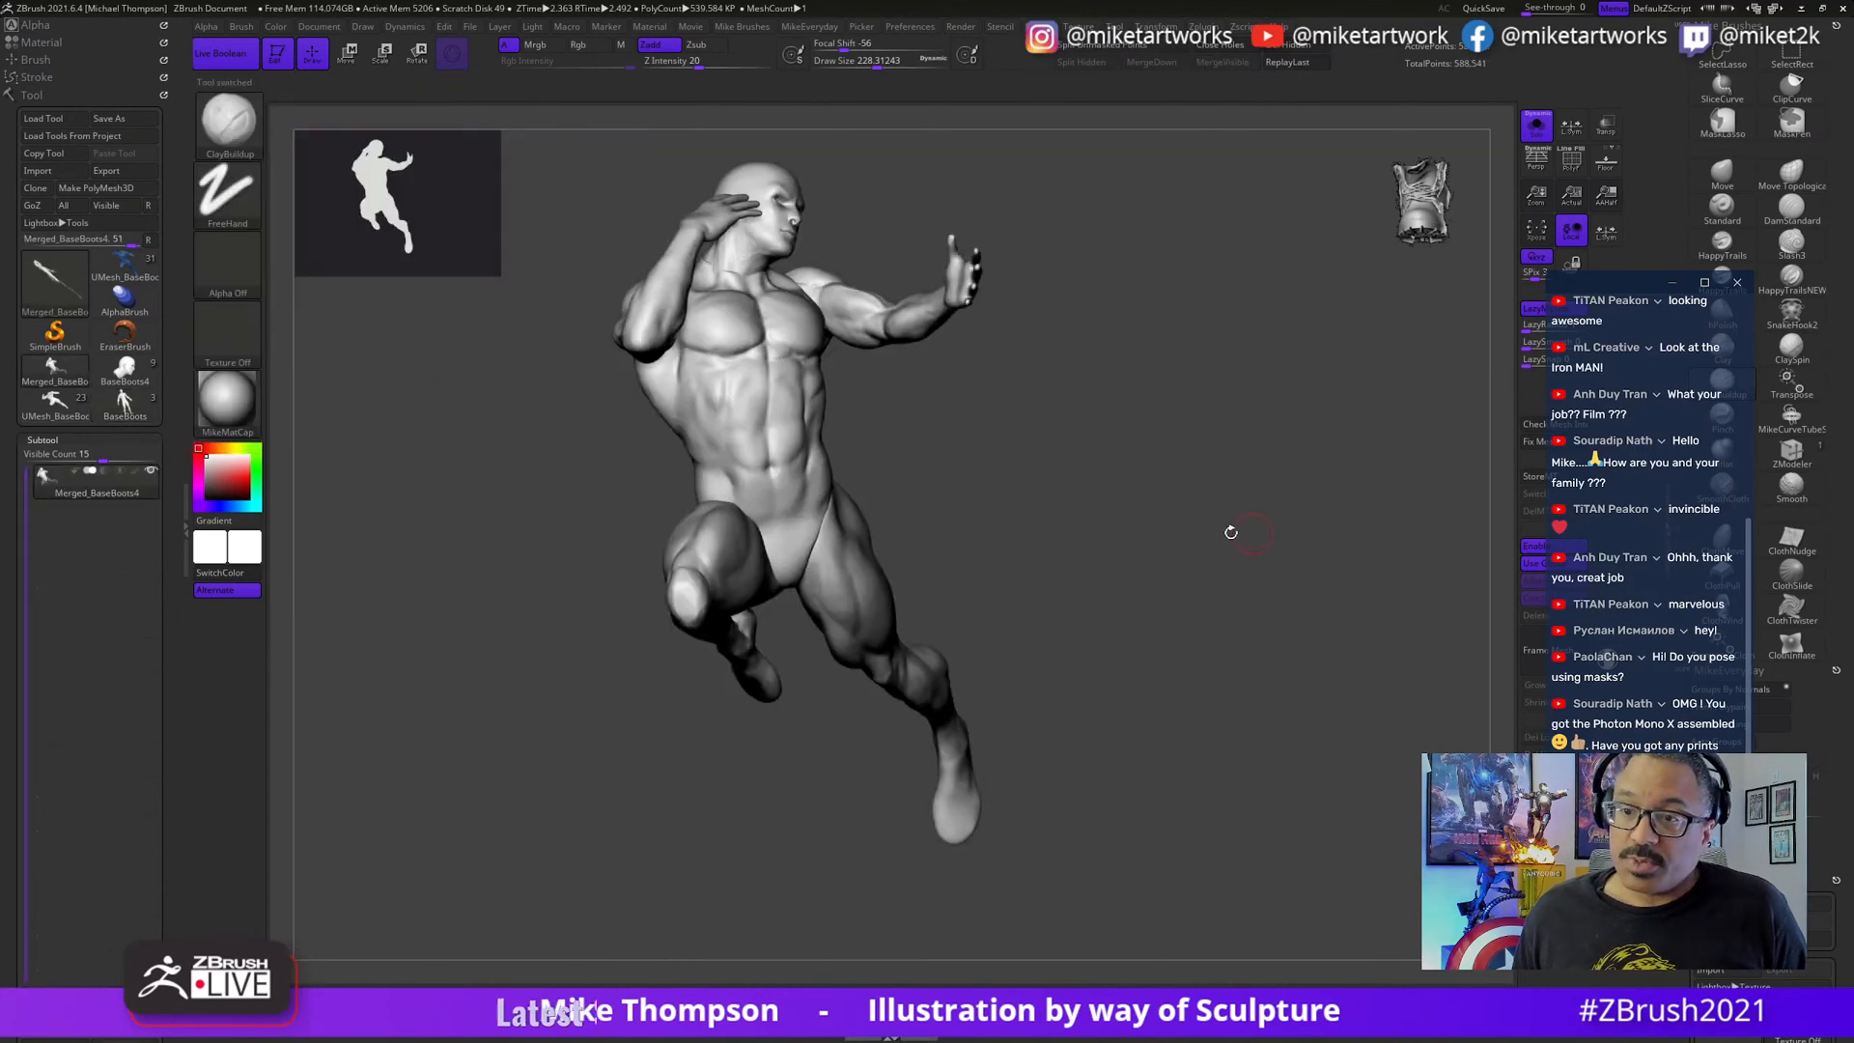
{"action": "left_click_drag", "start_coordinate": [1231, 532], "coordinate": [1195, 572]}
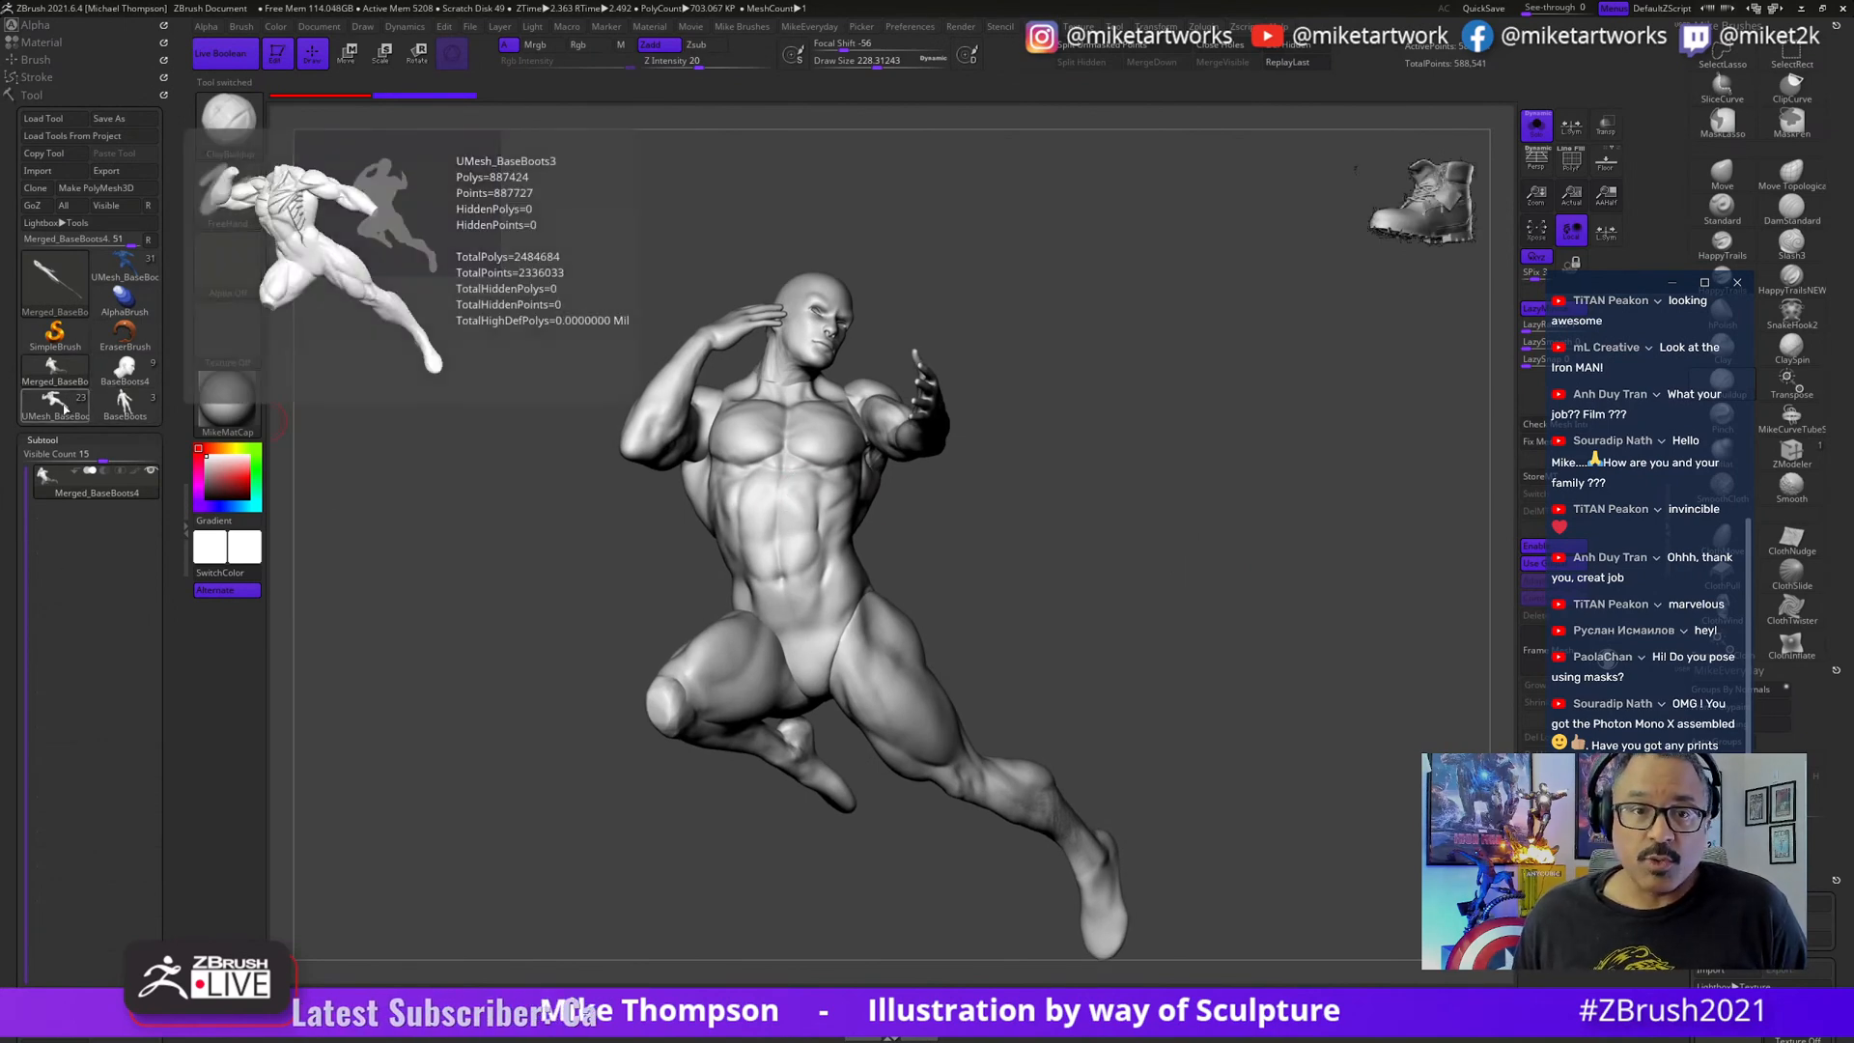
{"action": "left_click", "coordinate": [124, 269]}
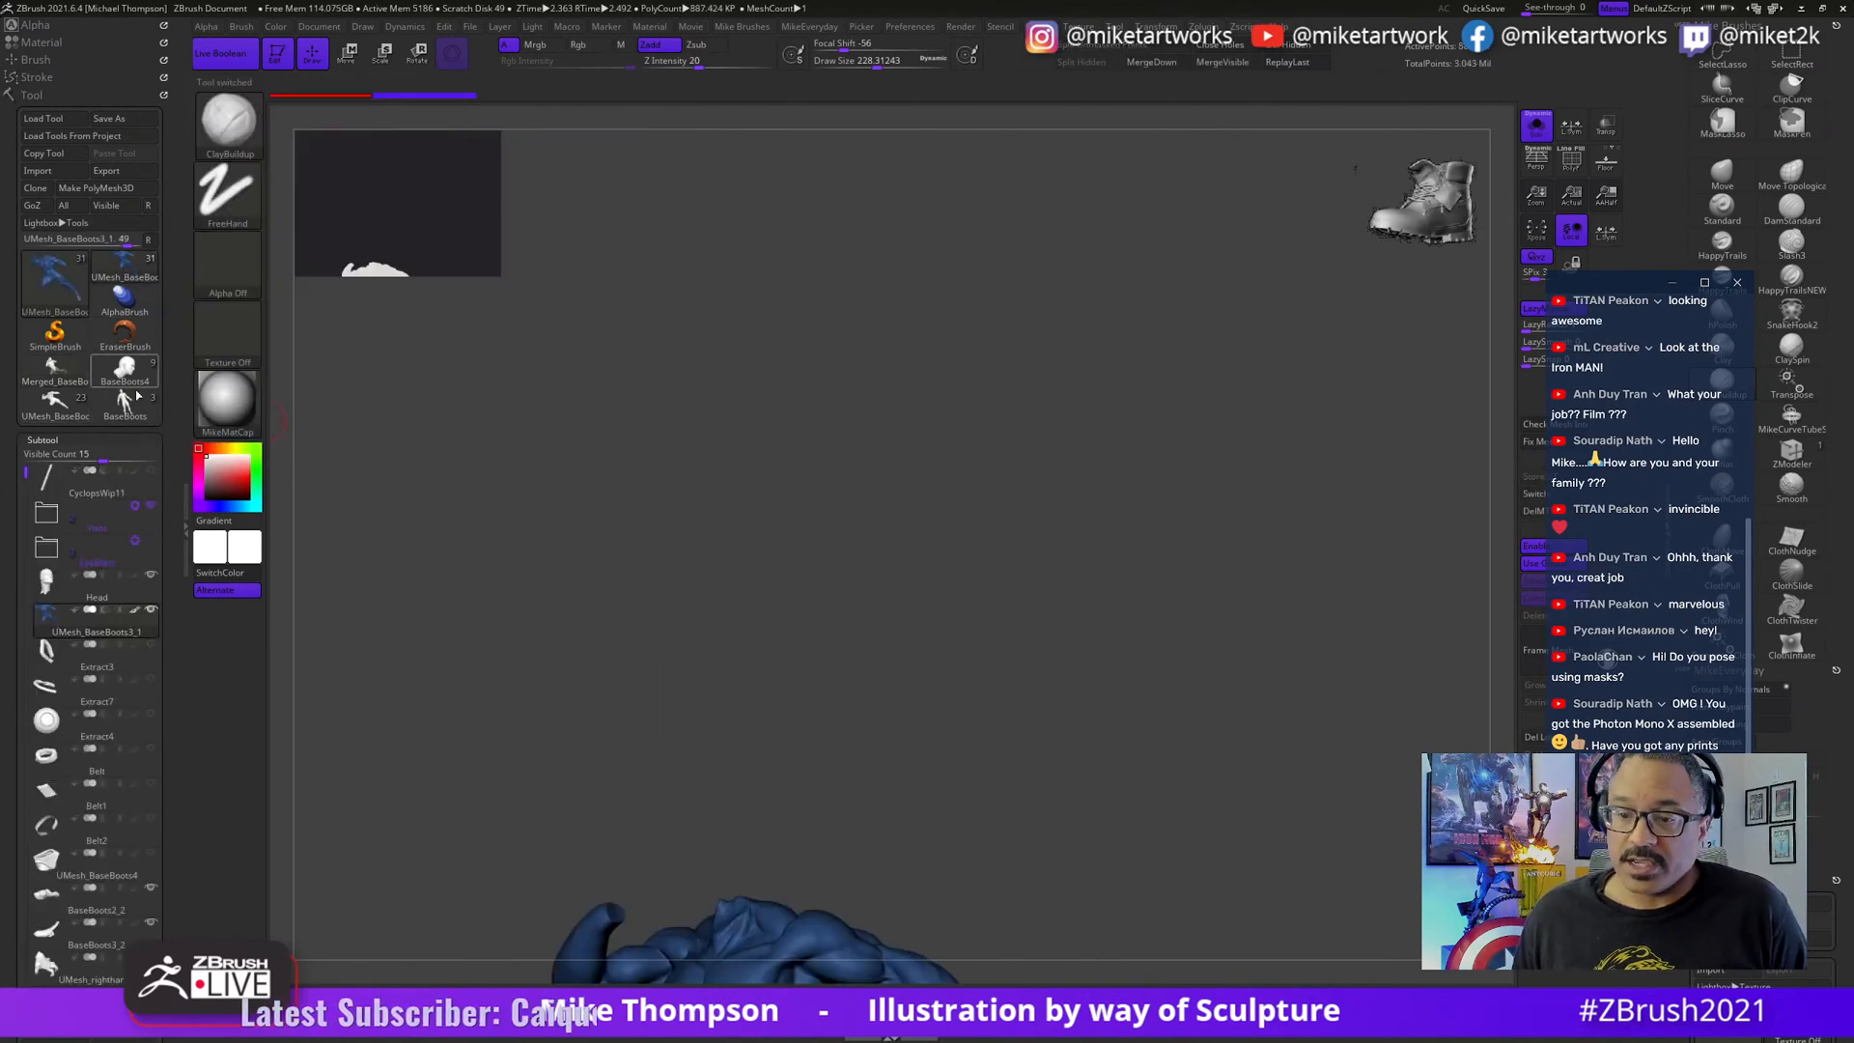
{"action": "left_click", "coordinate": [53, 394]}
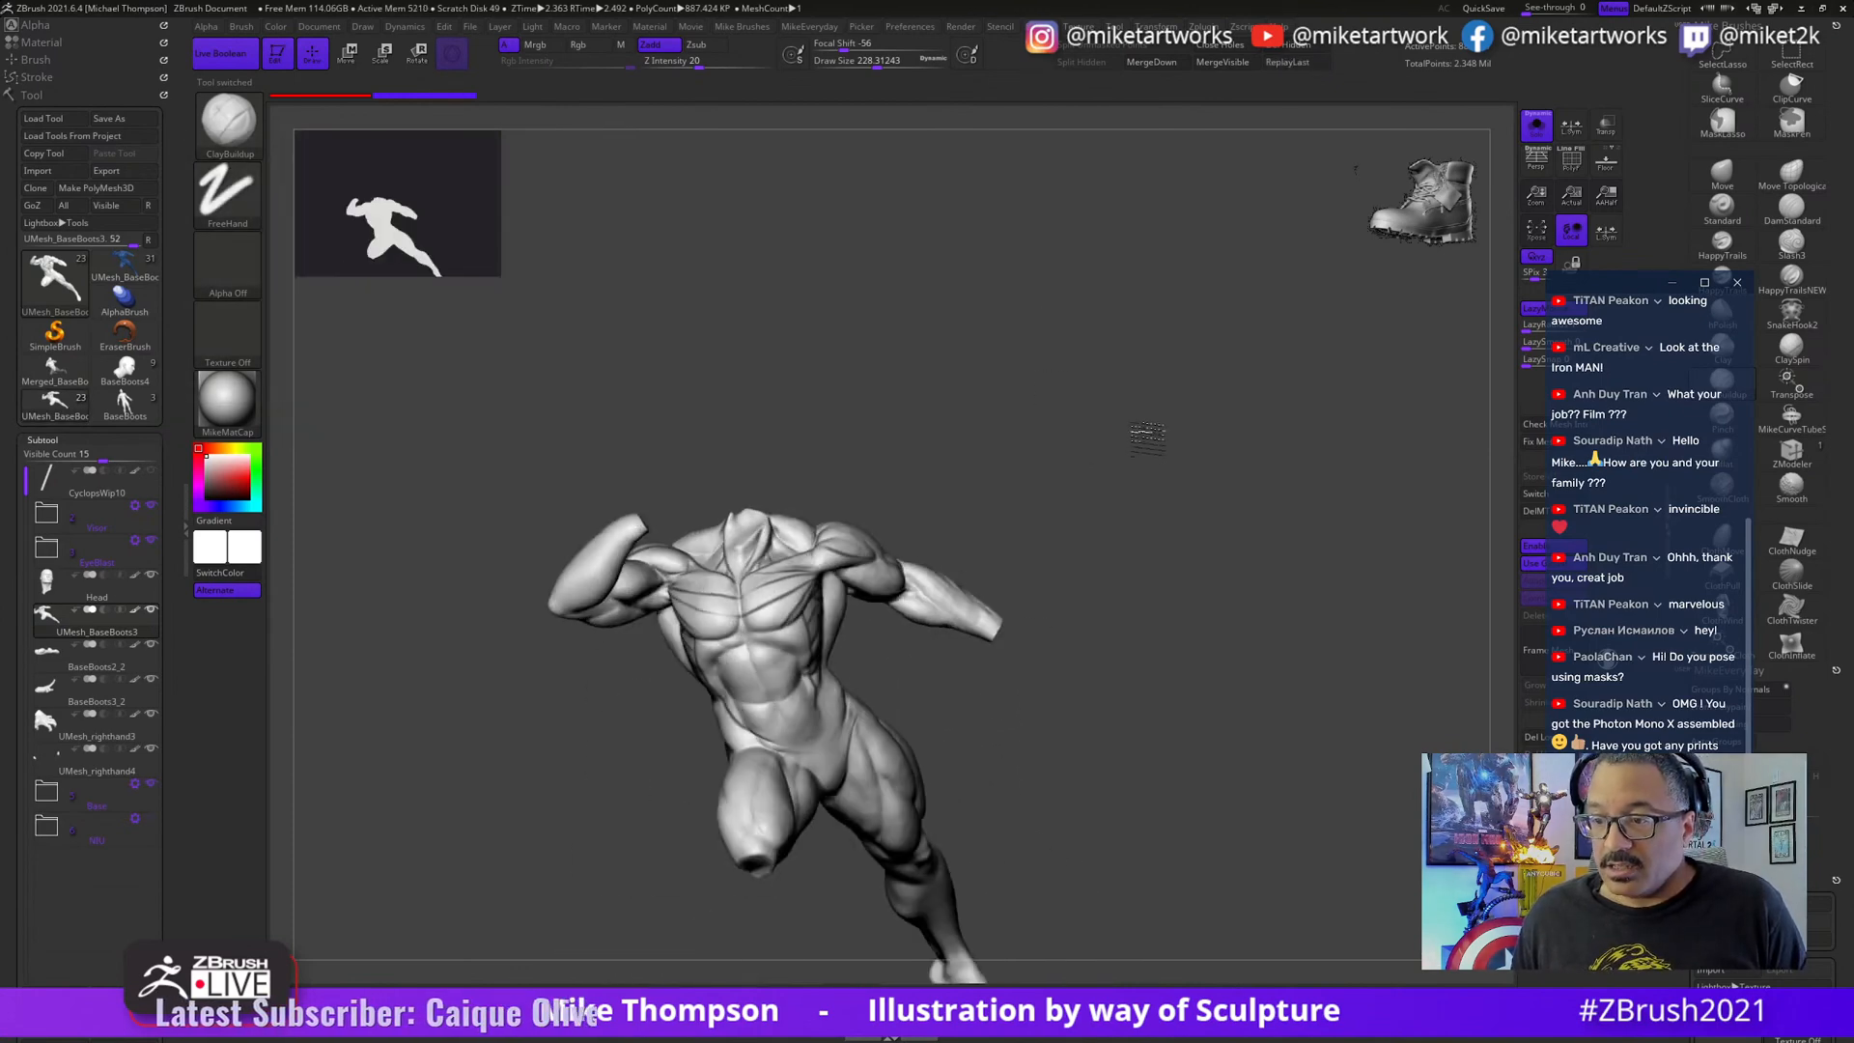
{"action": "left_click_drag", "start_coordinate": [1147, 437], "coordinate": [1153, 606]}
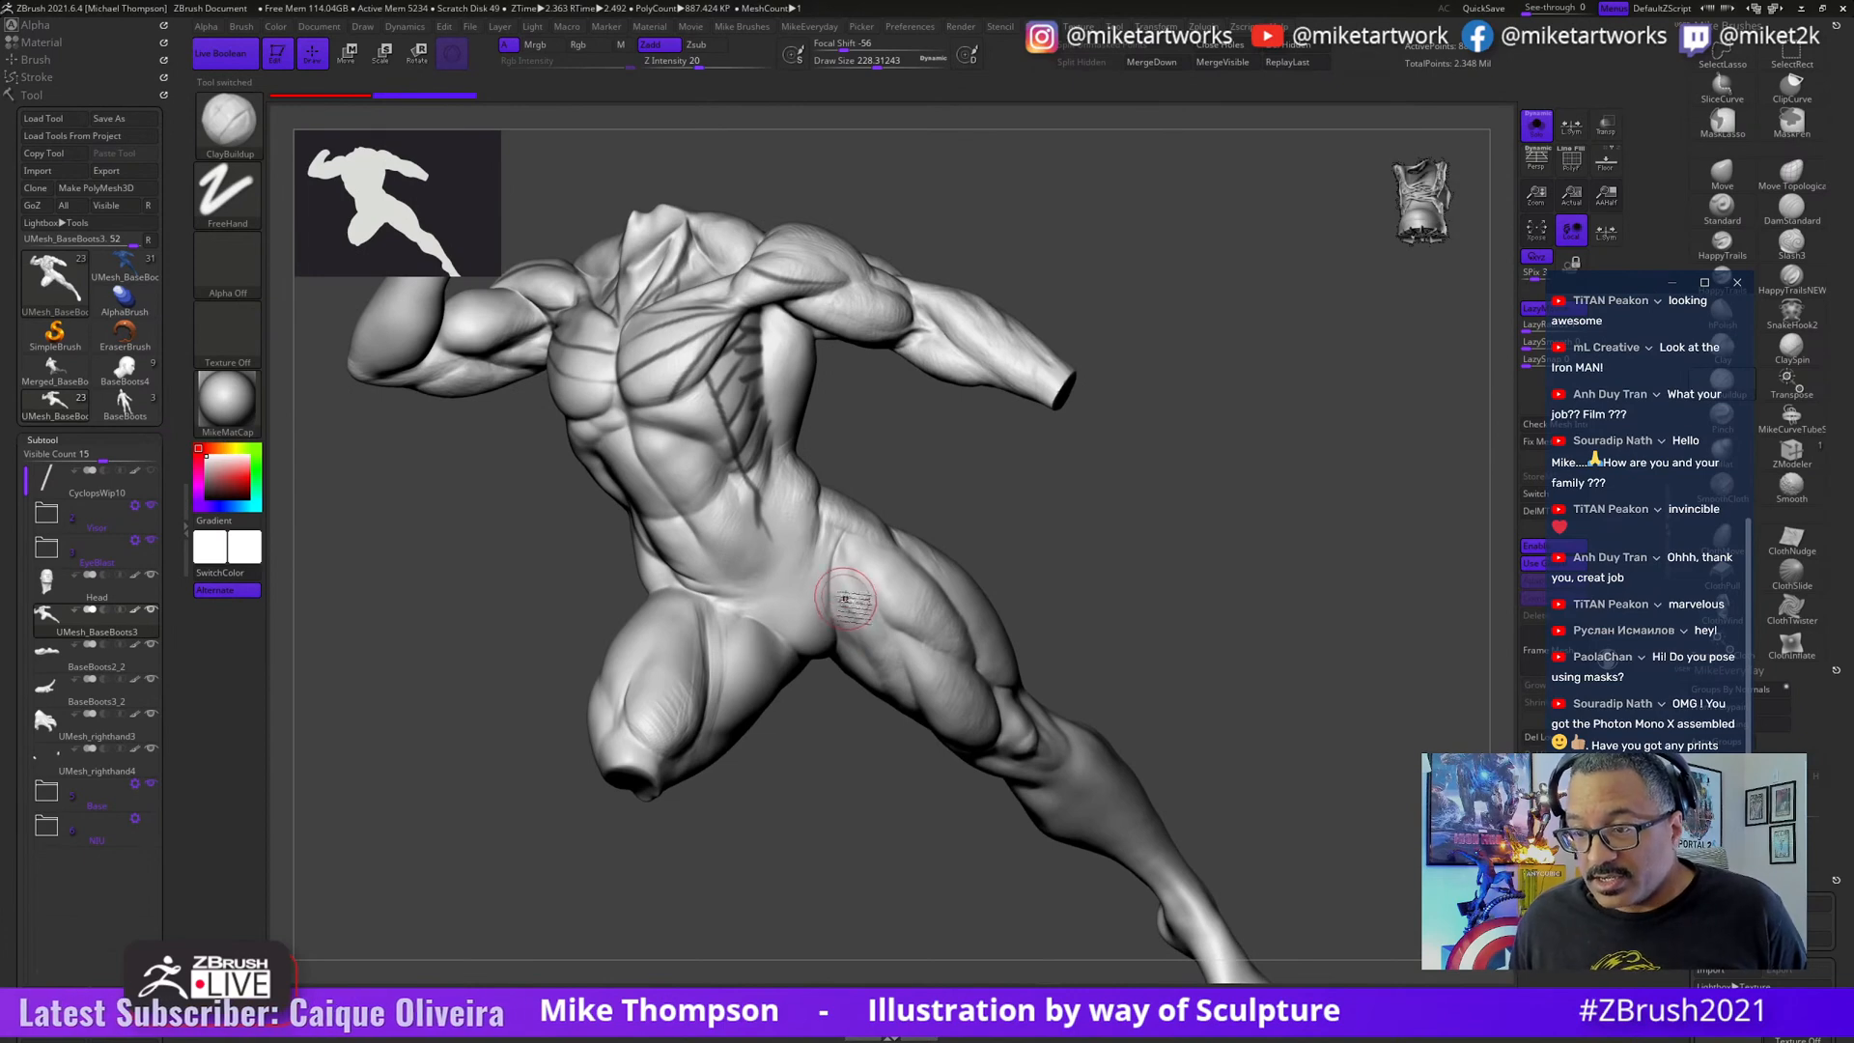
{"action": "mouse_move", "coordinate": [1014, 579]}
{"action": "left_mouse_down"}
{"action": "mouse_move", "coordinate": [1063, 512]}
{"action": "mouse_move", "coordinate": [1030, 565]}
{"action": "left_mouse_up"}
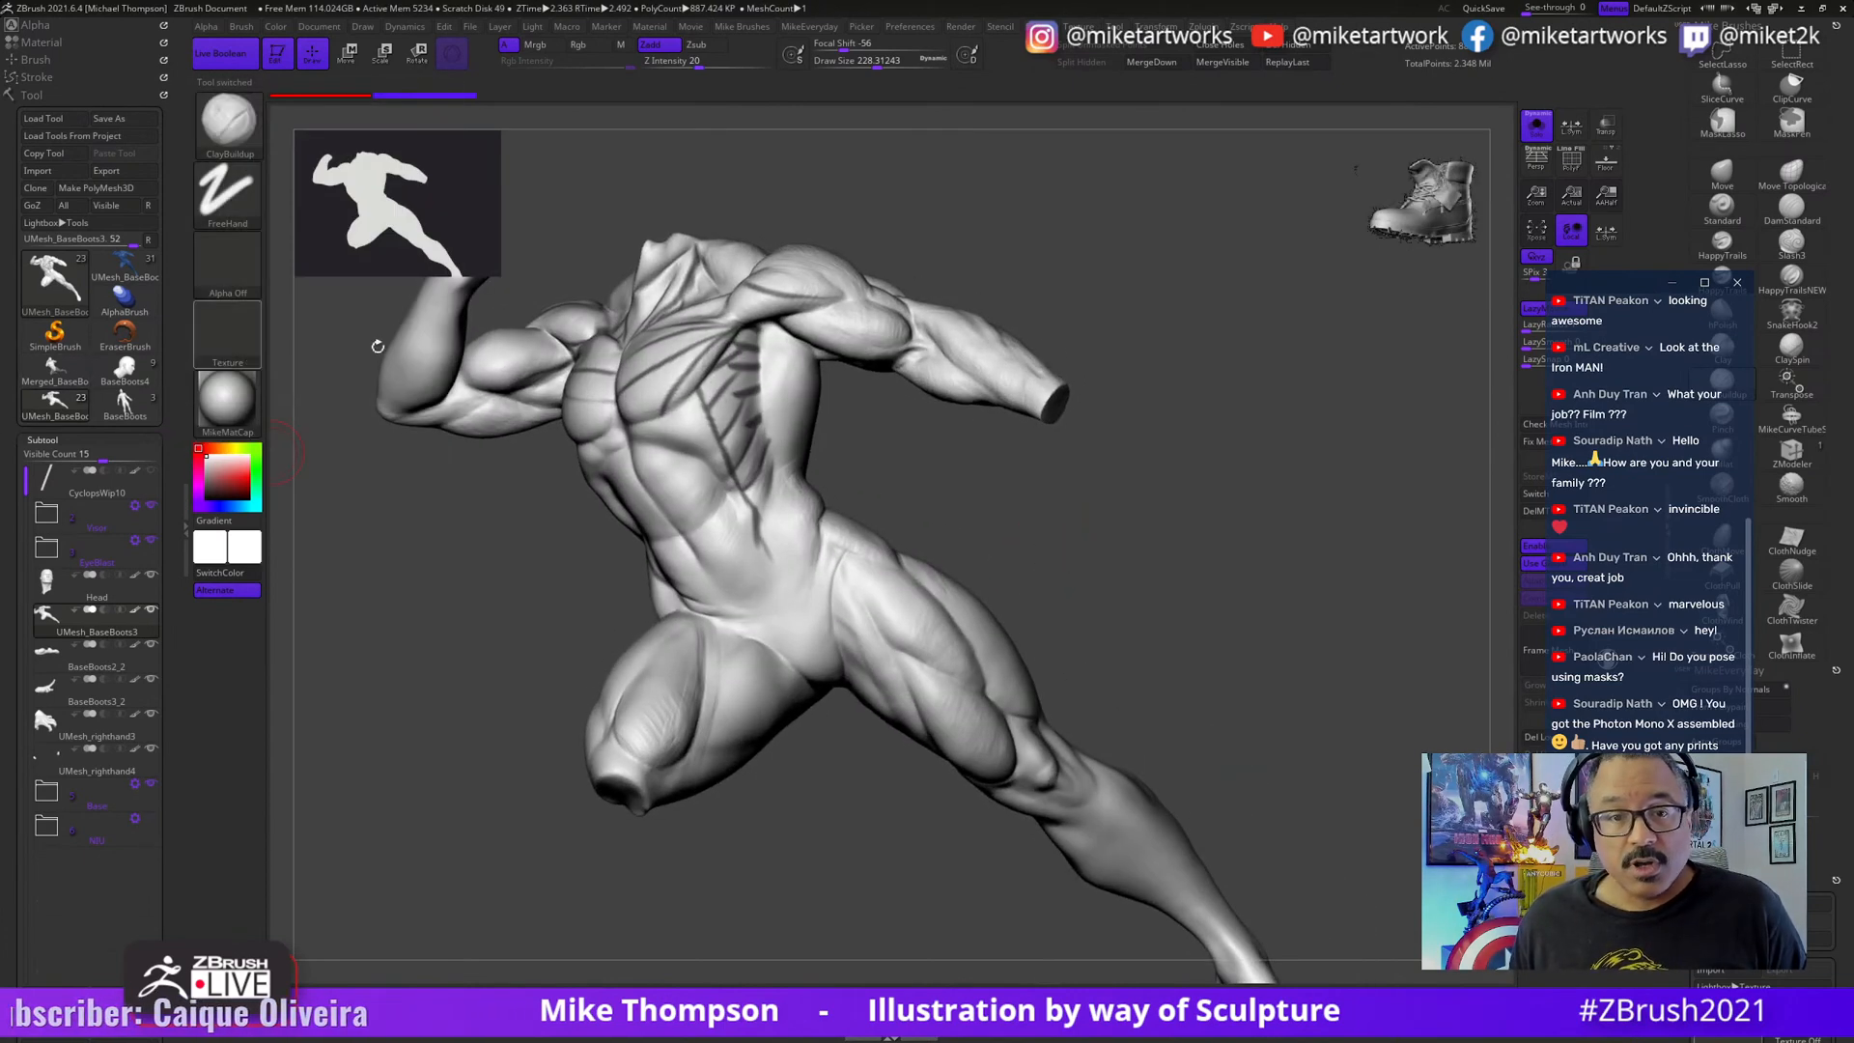
{"action": "left_click_drag", "start_coordinate": [1245, 456], "coordinate": [1212, 582]}
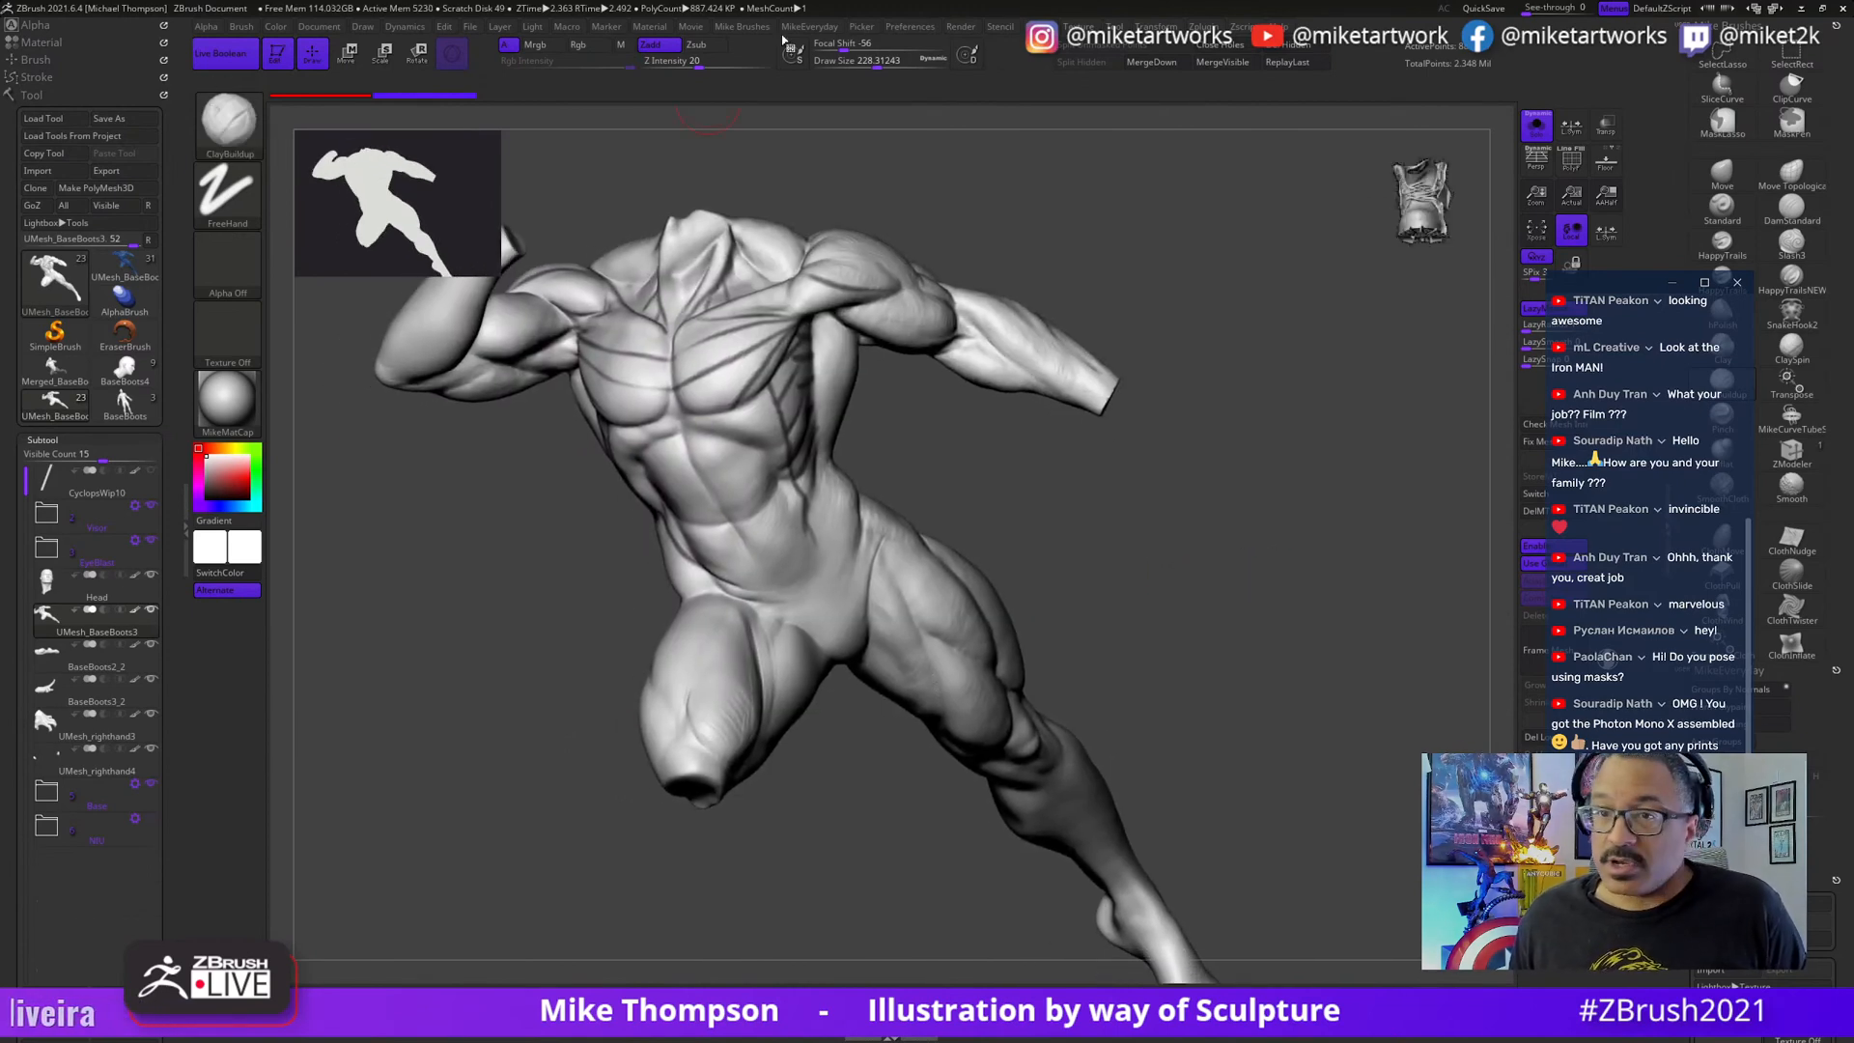
- Switch from UMesh_BaseBoots3 to the UMesh_BaseBoots3_1 tool and project the undo history onto its body
{"action": "key", "text": "ctrl"}
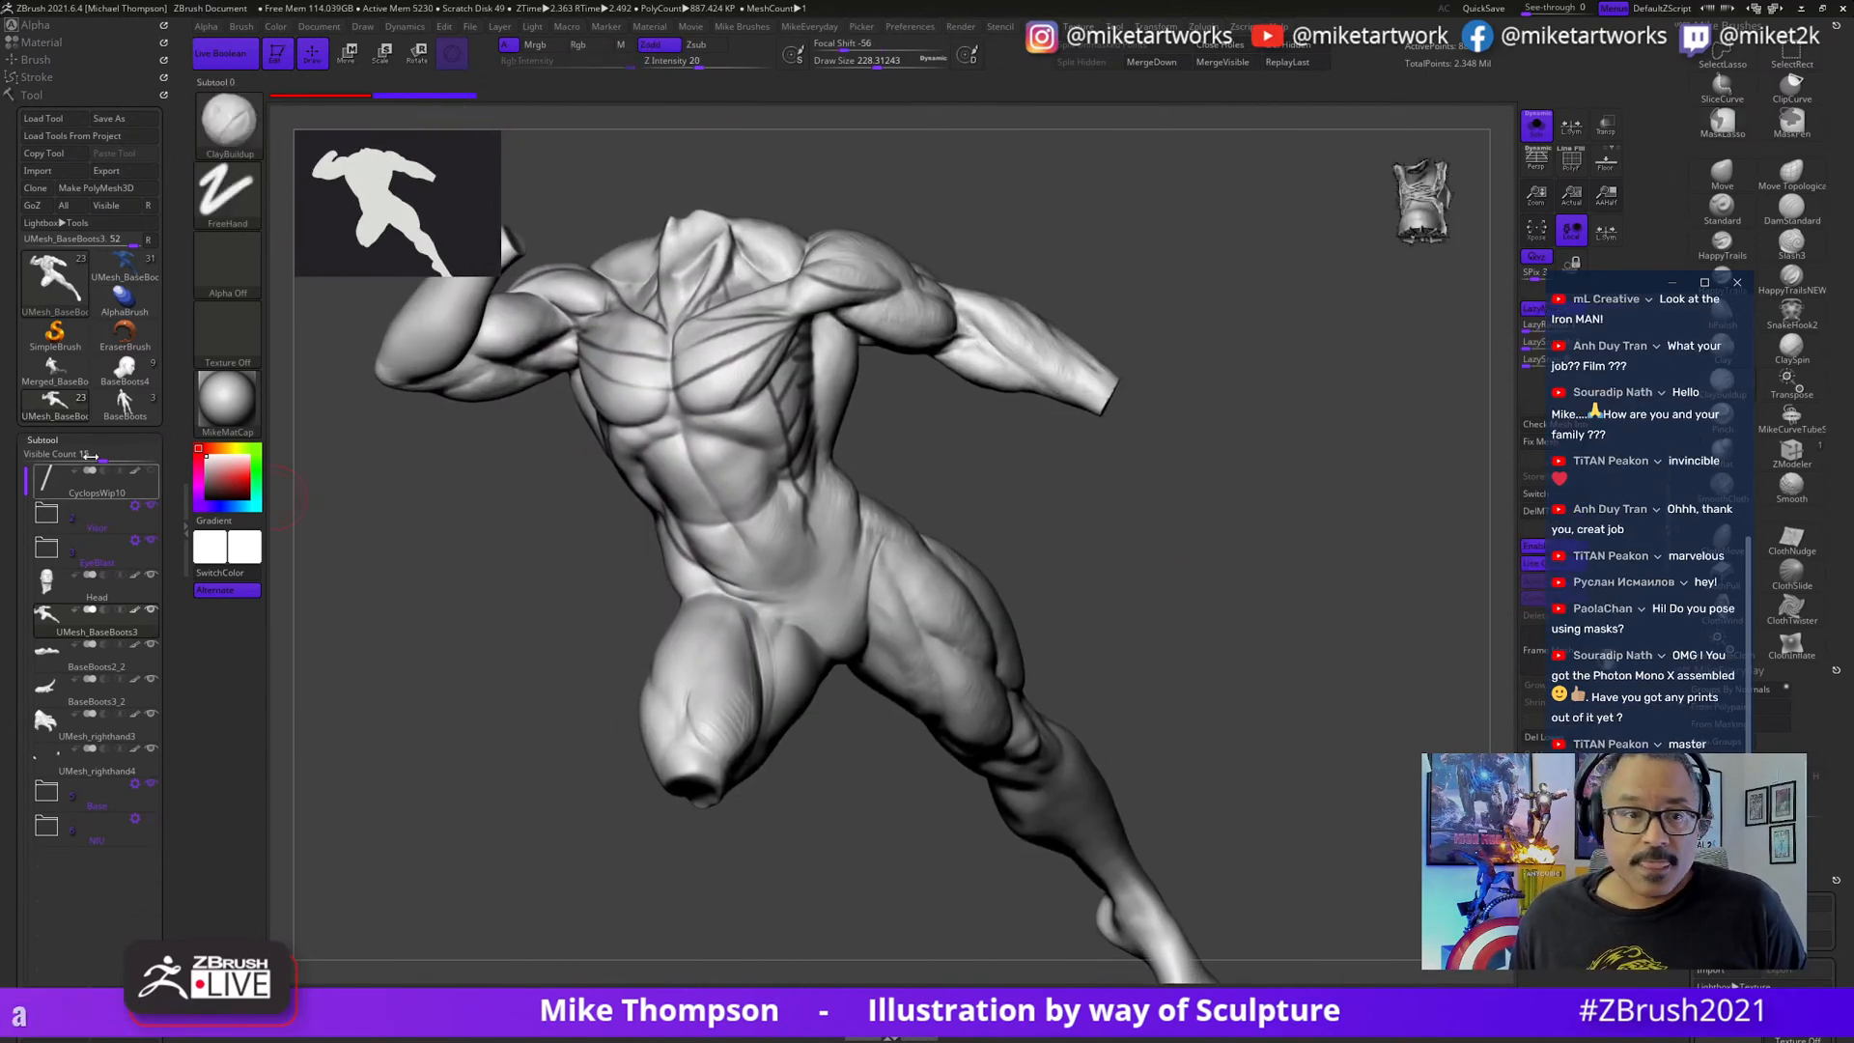
{"action": "key", "text": "ctrl"}
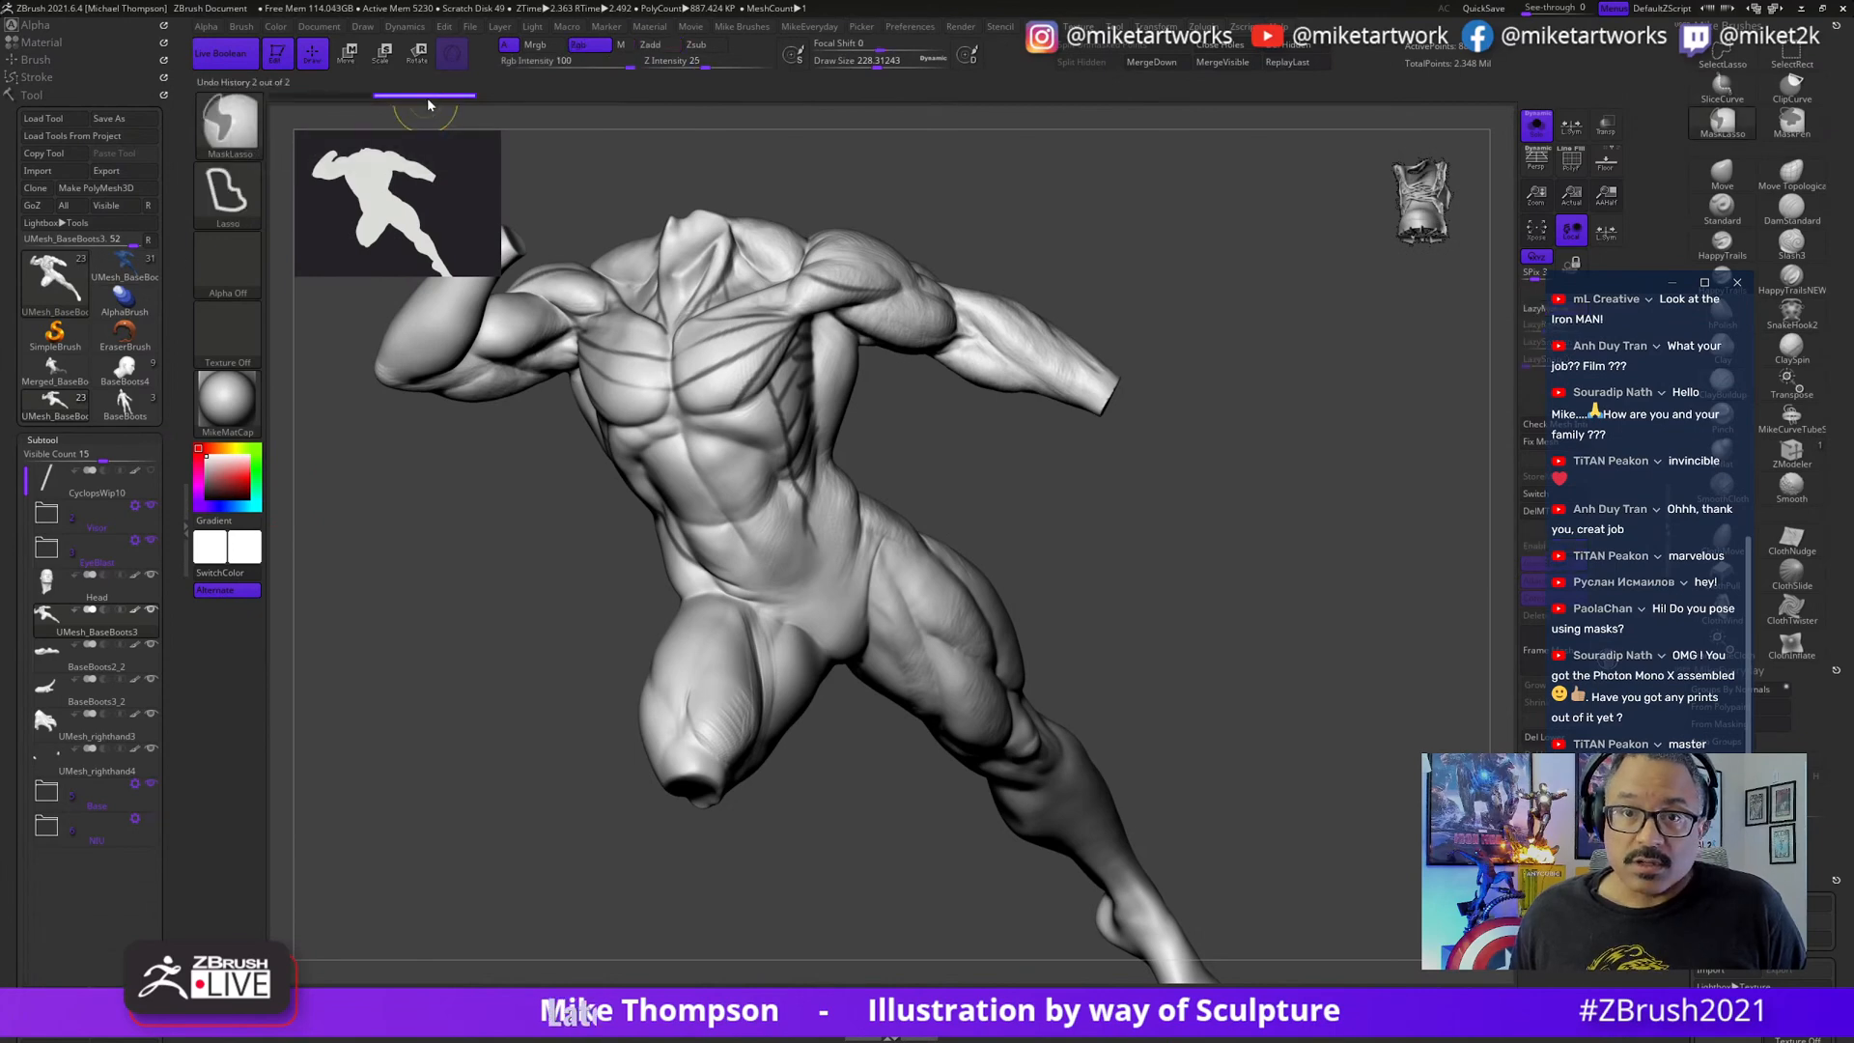
{"action": "left_click_drag", "start_coordinate": [172, 717], "coordinate": [197, 574]}
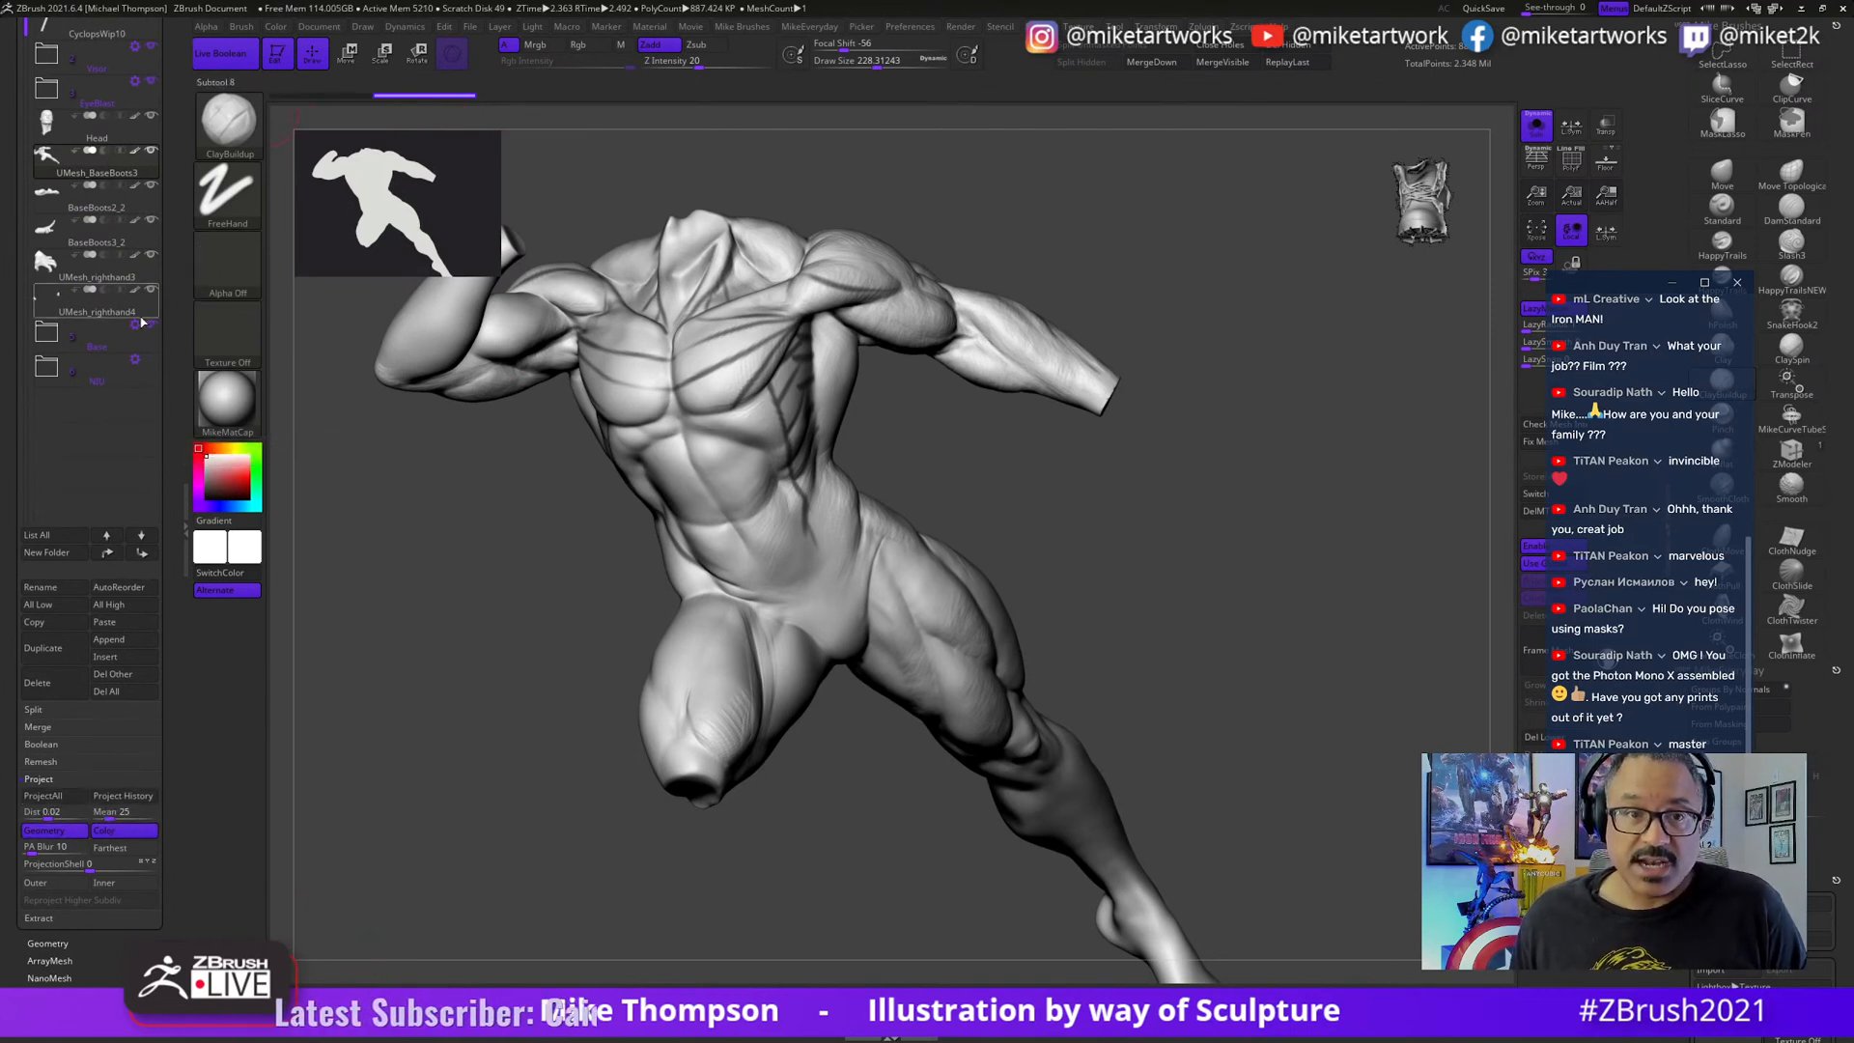
{"action": "scroll", "coordinate": [179, 470], "scroll_direction": "up", "scroll_amount": 5}
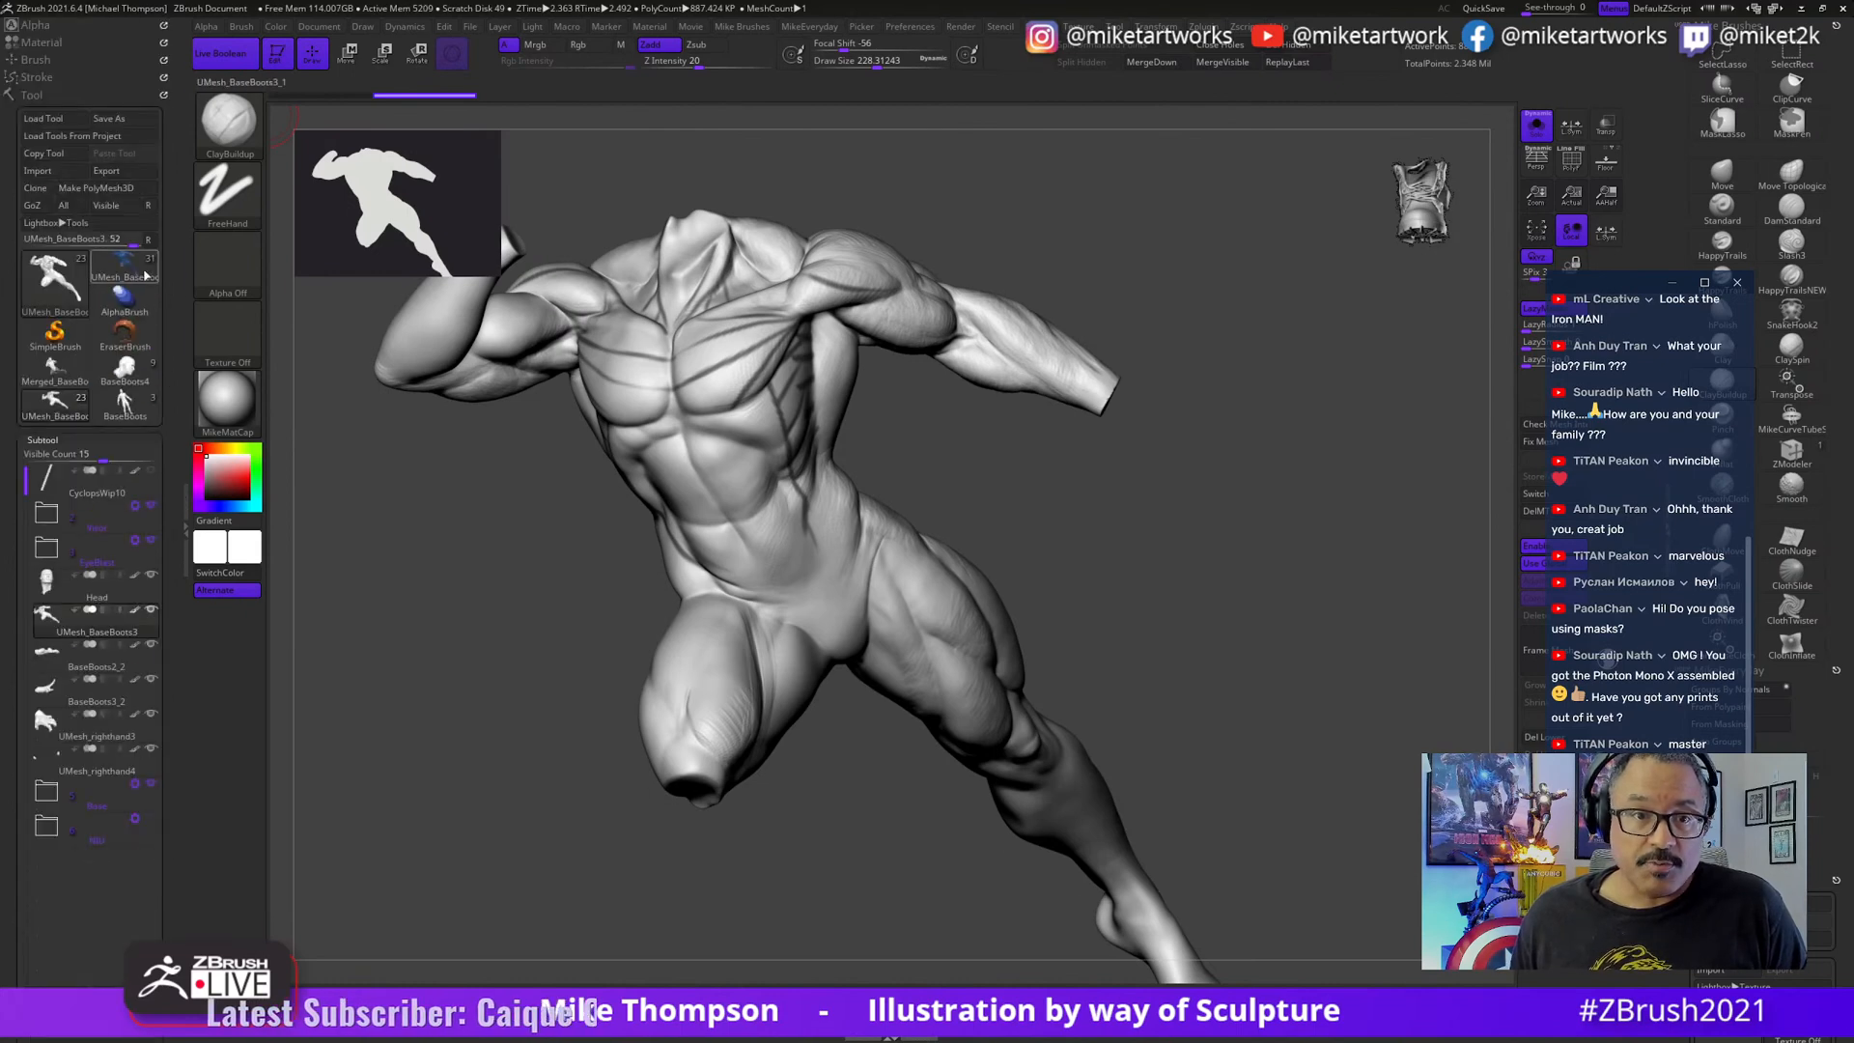
{"action": "left_click", "coordinate": [145, 275]}
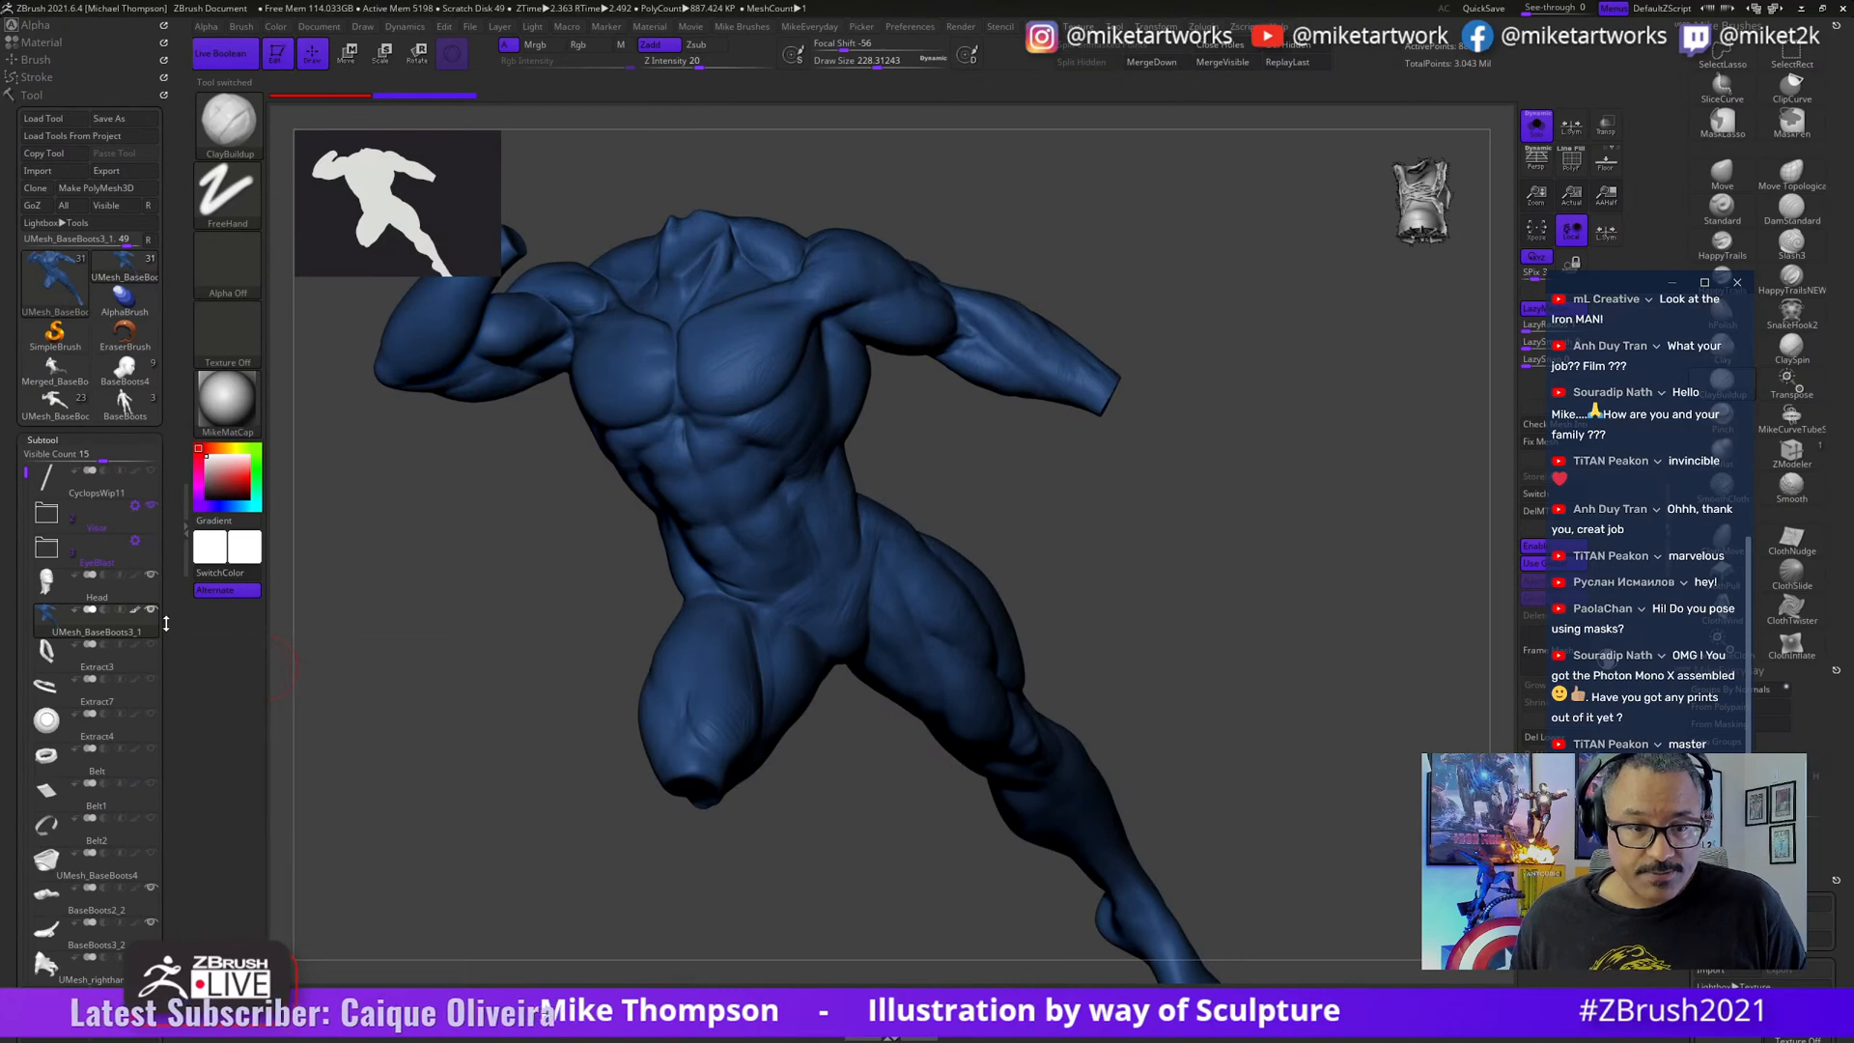
{"action": "scroll", "coordinate": [181, 469], "scroll_direction": "down", "scroll_amount": 5}
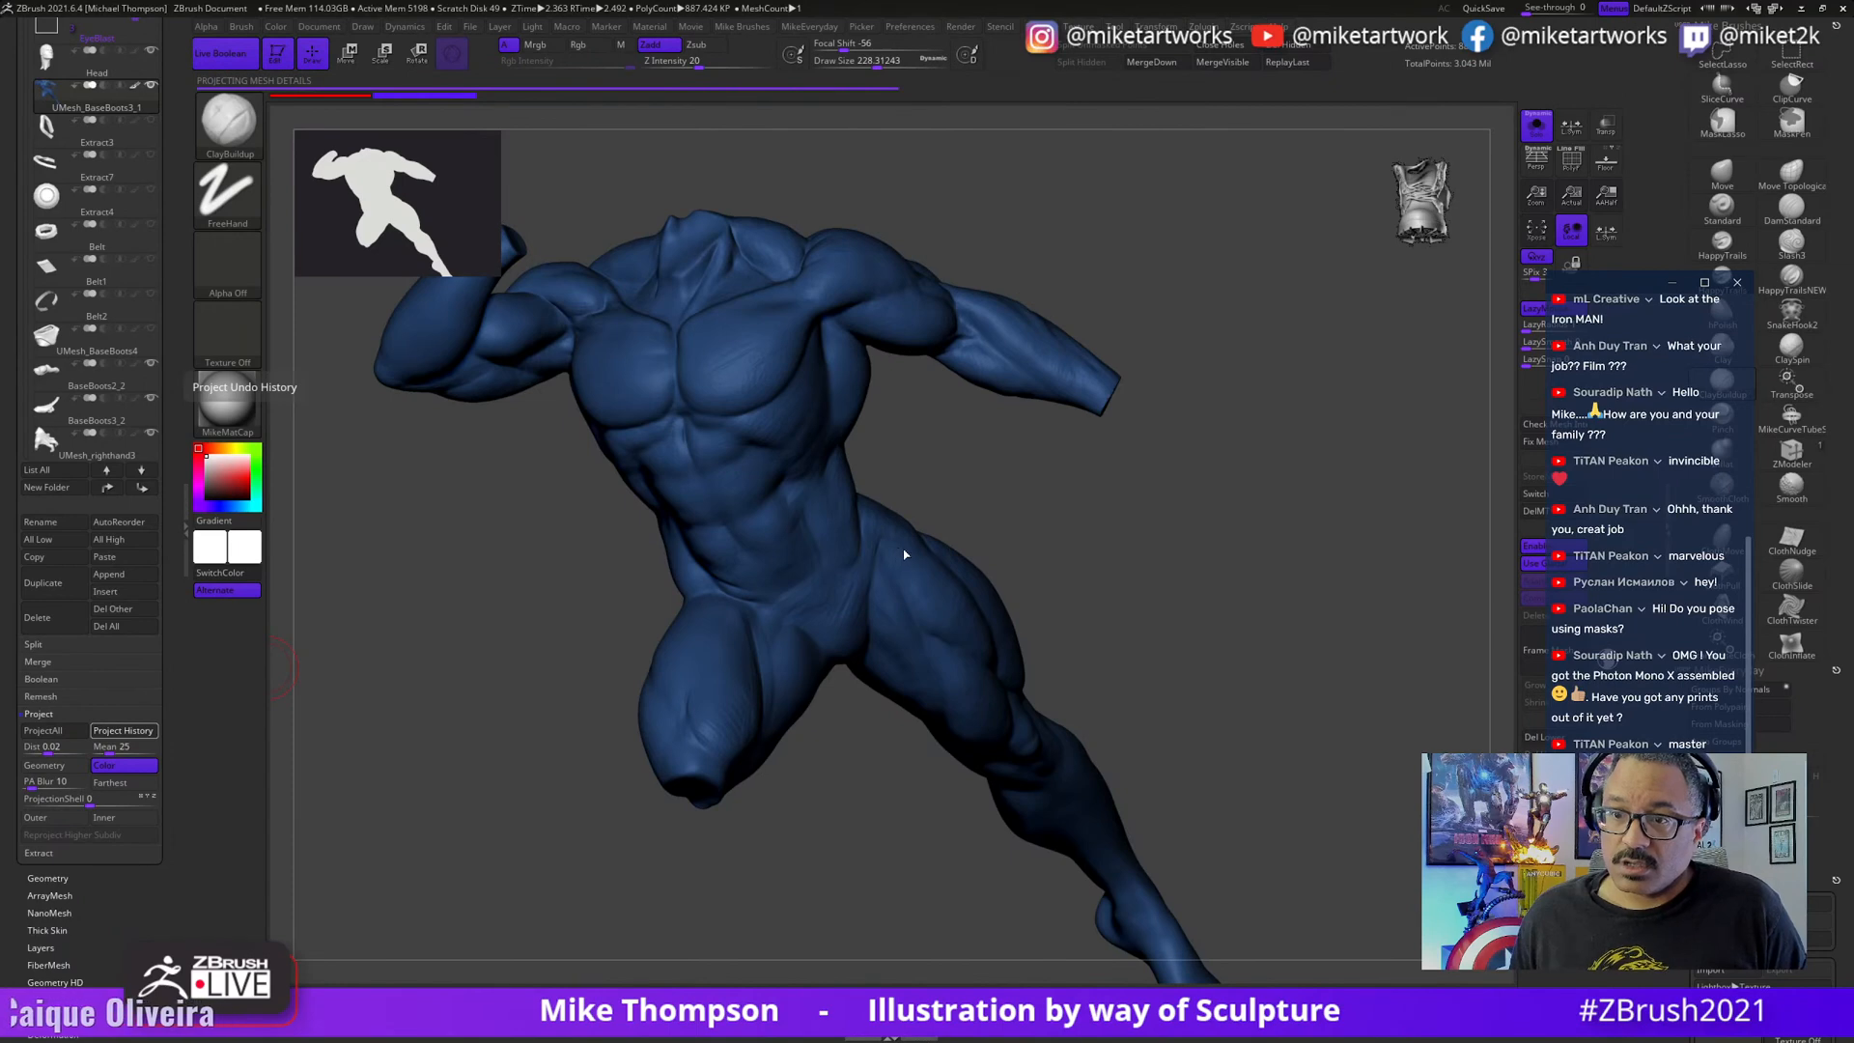
{"action": "mouse_move", "coordinate": [1032, 565]}
{"action": "left_mouse_down"}
{"action": "mouse_move", "coordinate": [1242, 579]}
{"action": "mouse_move", "coordinate": [1242, 654]}
{"action": "mouse_move", "coordinate": [1083, 689]}
{"action": "mouse_move", "coordinate": [1220, 683]}
{"action": "mouse_move", "coordinate": [1203, 690]}
{"action": "left_mouse_up"}
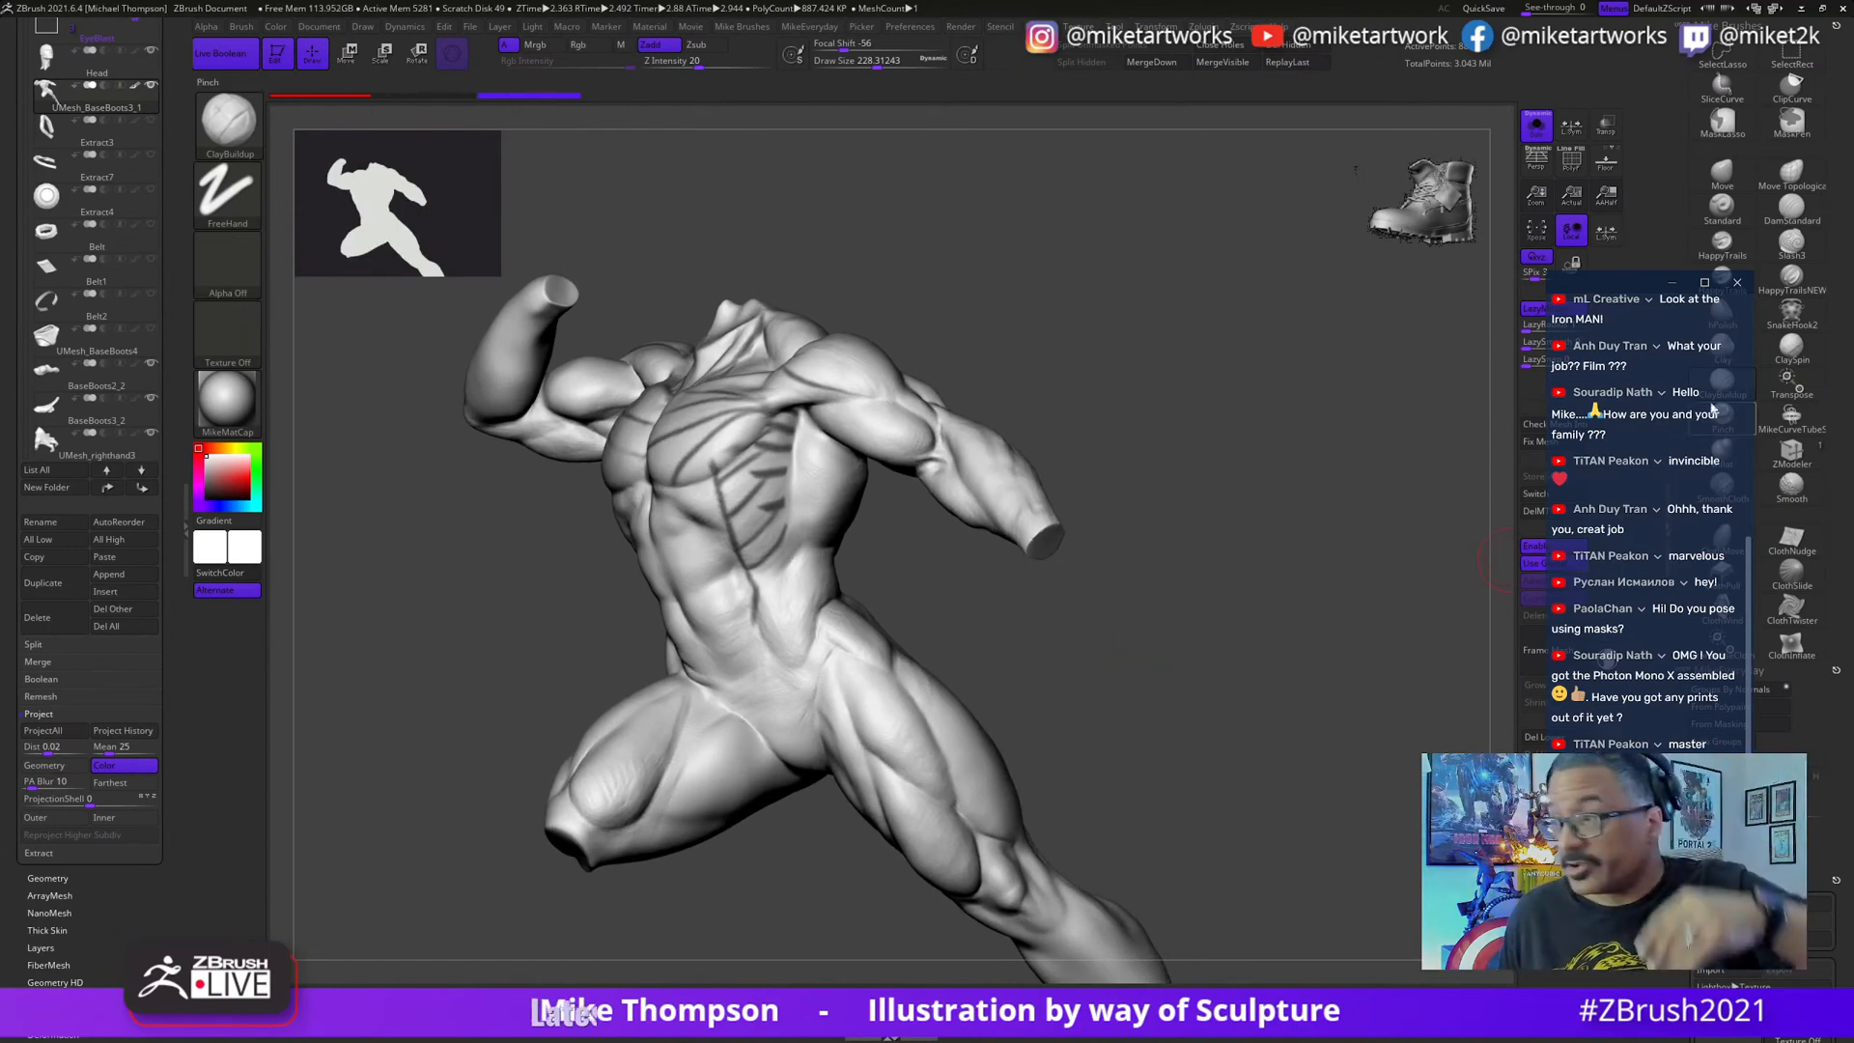
- Move the chat window off the brush palette and inspect the body's torso and limbs from another angle
{"action": "left_click_drag", "start_coordinate": [1634, 280], "coordinate": [1383, 285]}
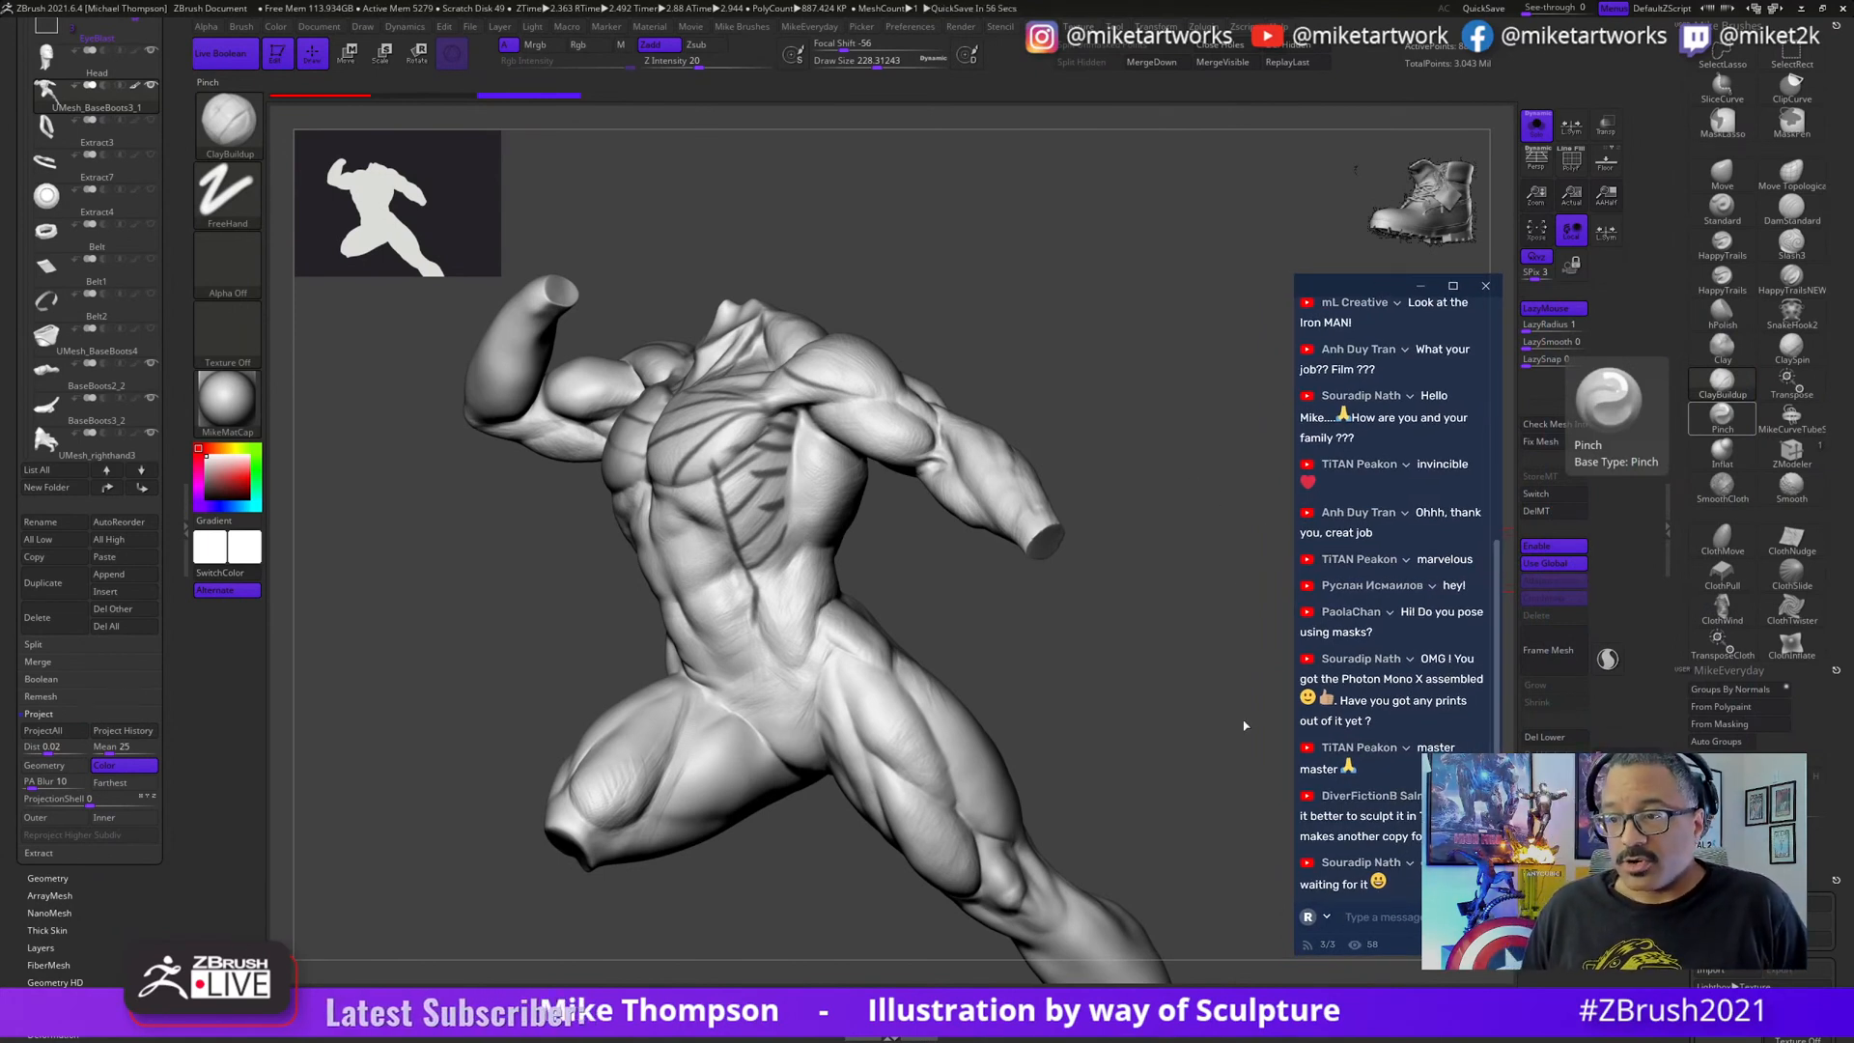
{"action": "mouse_move", "coordinate": [1147, 765]}
{"action": "left_mouse_down"}
{"action": "mouse_move", "coordinate": [1184, 753]}
{"action": "mouse_move", "coordinate": [1165, 758]}
{"action": "mouse_move", "coordinate": [1246, 618]}
{"action": "left_mouse_up"}
{"action": "left_click_drag", "start_coordinate": [1064, 684], "coordinate": [1104, 657]}
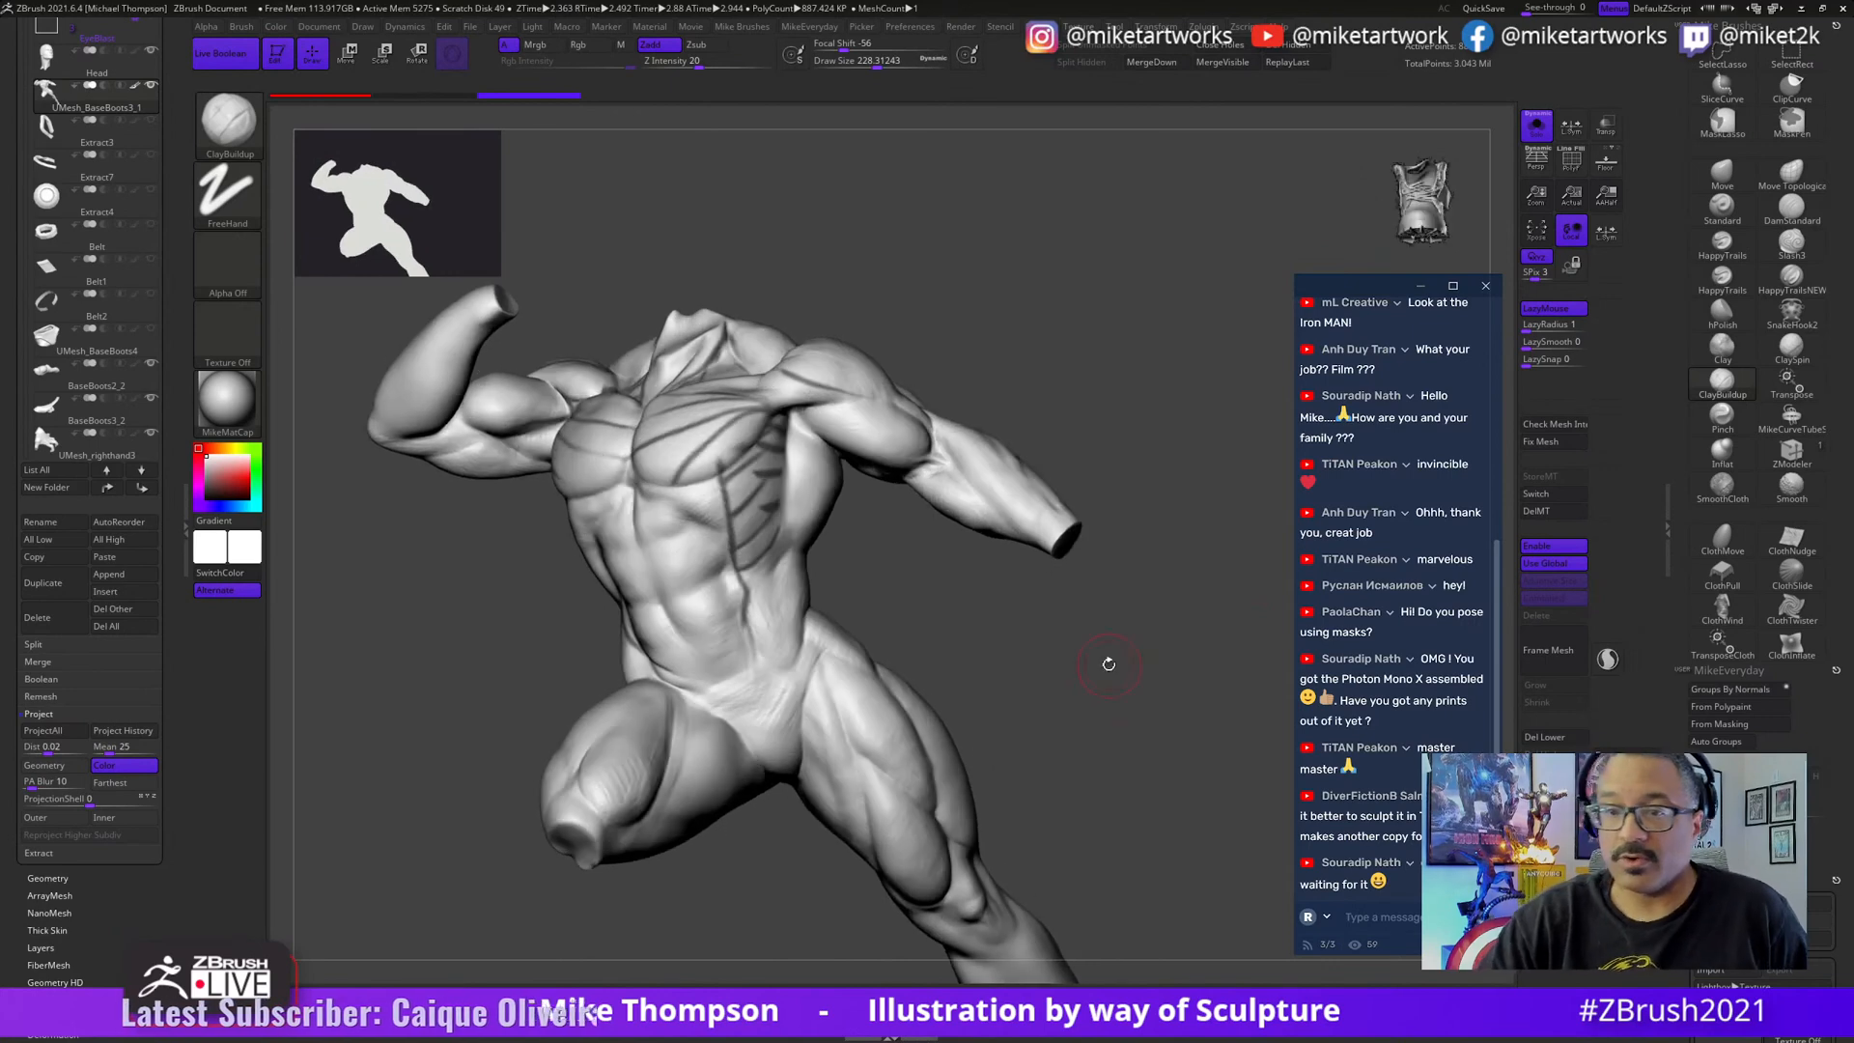
- Launch PureRef from the installed applications
{"action": "key", "text": "super"}
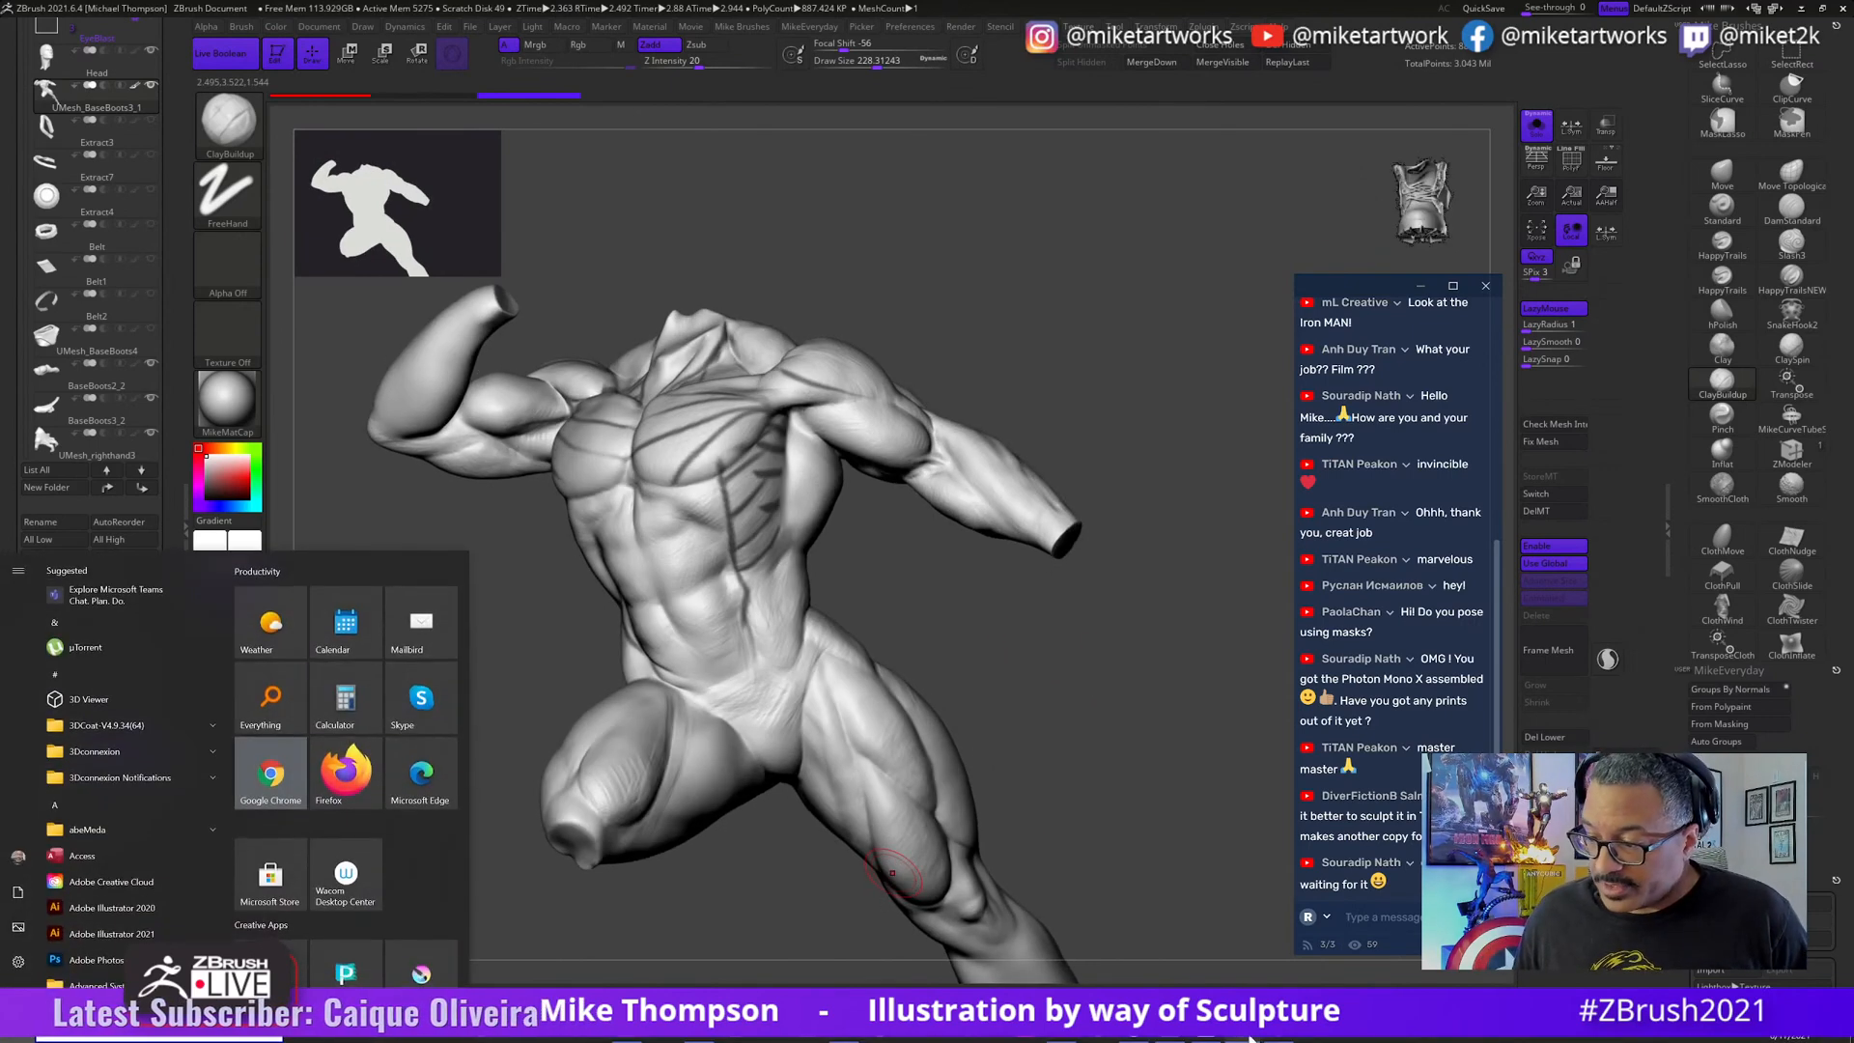
{"action": "mouse_move", "coordinate": [1260, 1036]}
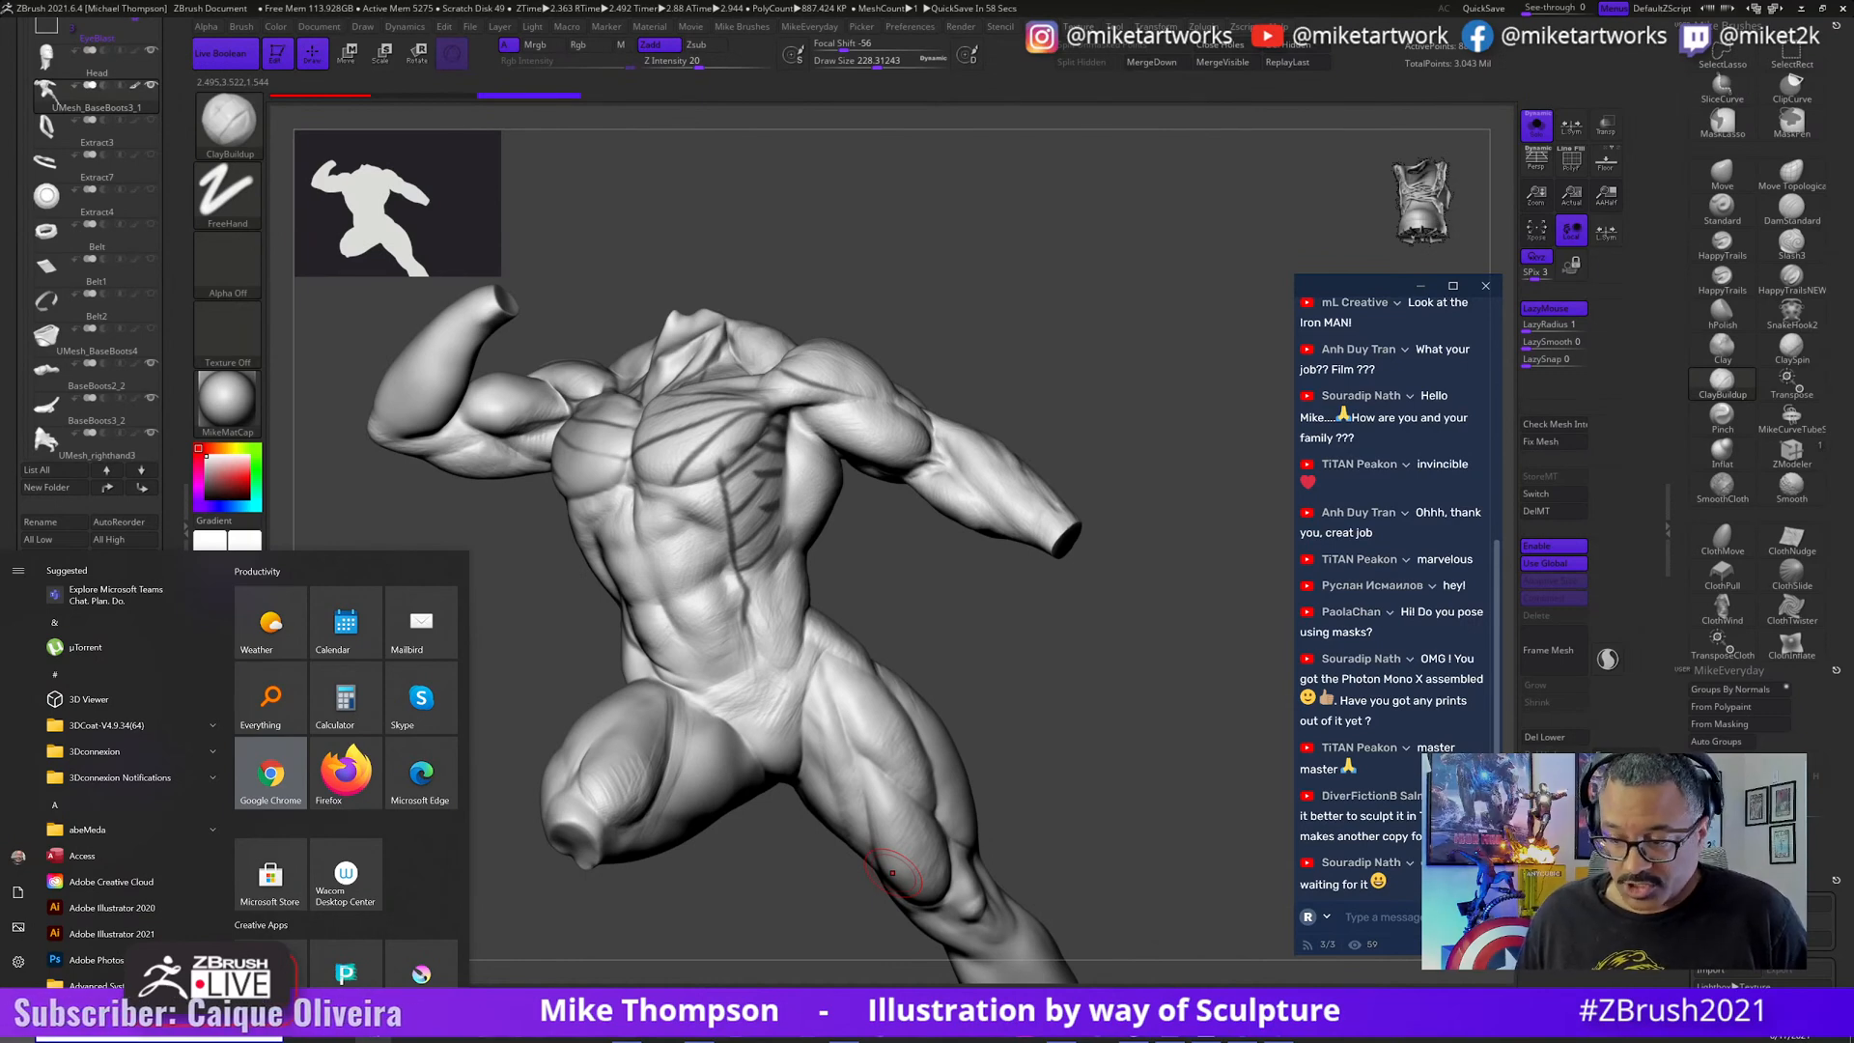
{"action": "scroll", "coordinate": [268, 714], "scroll_direction": "down", "scroll_amount": 5}
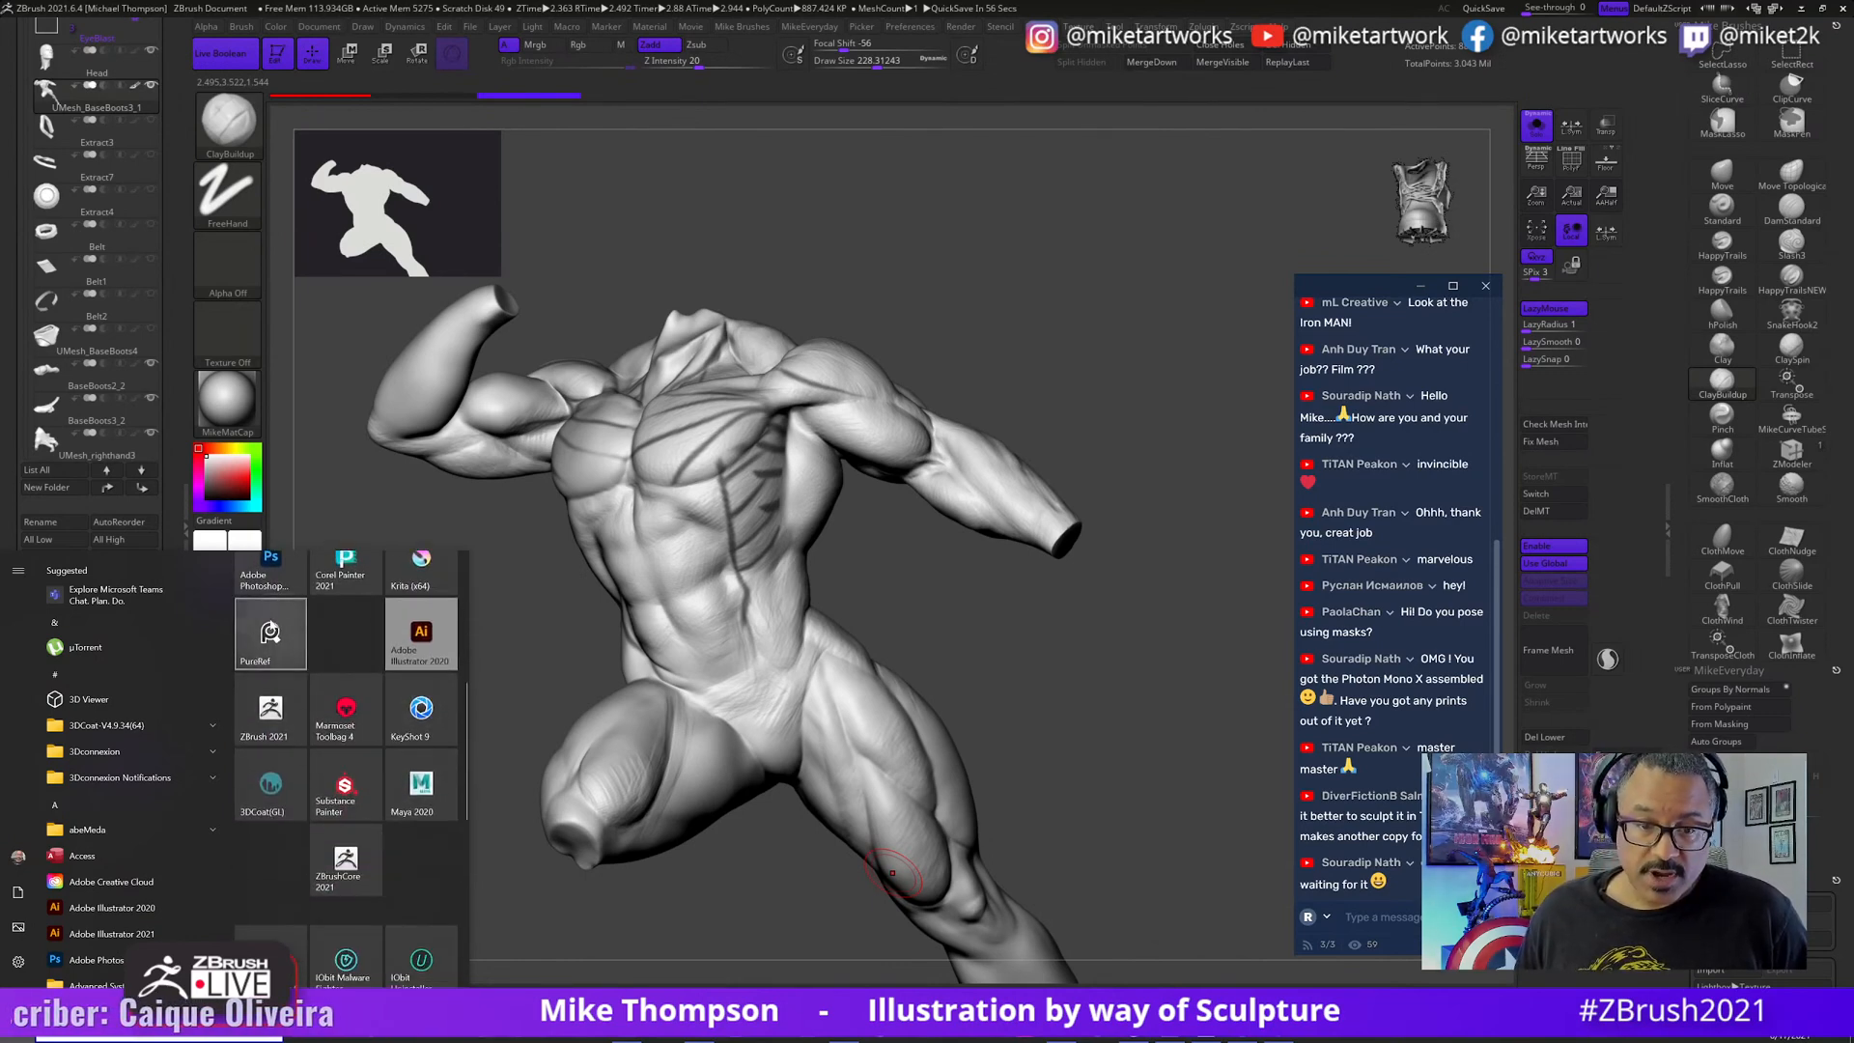
{"action": "left_click", "coordinate": [265, 645]}
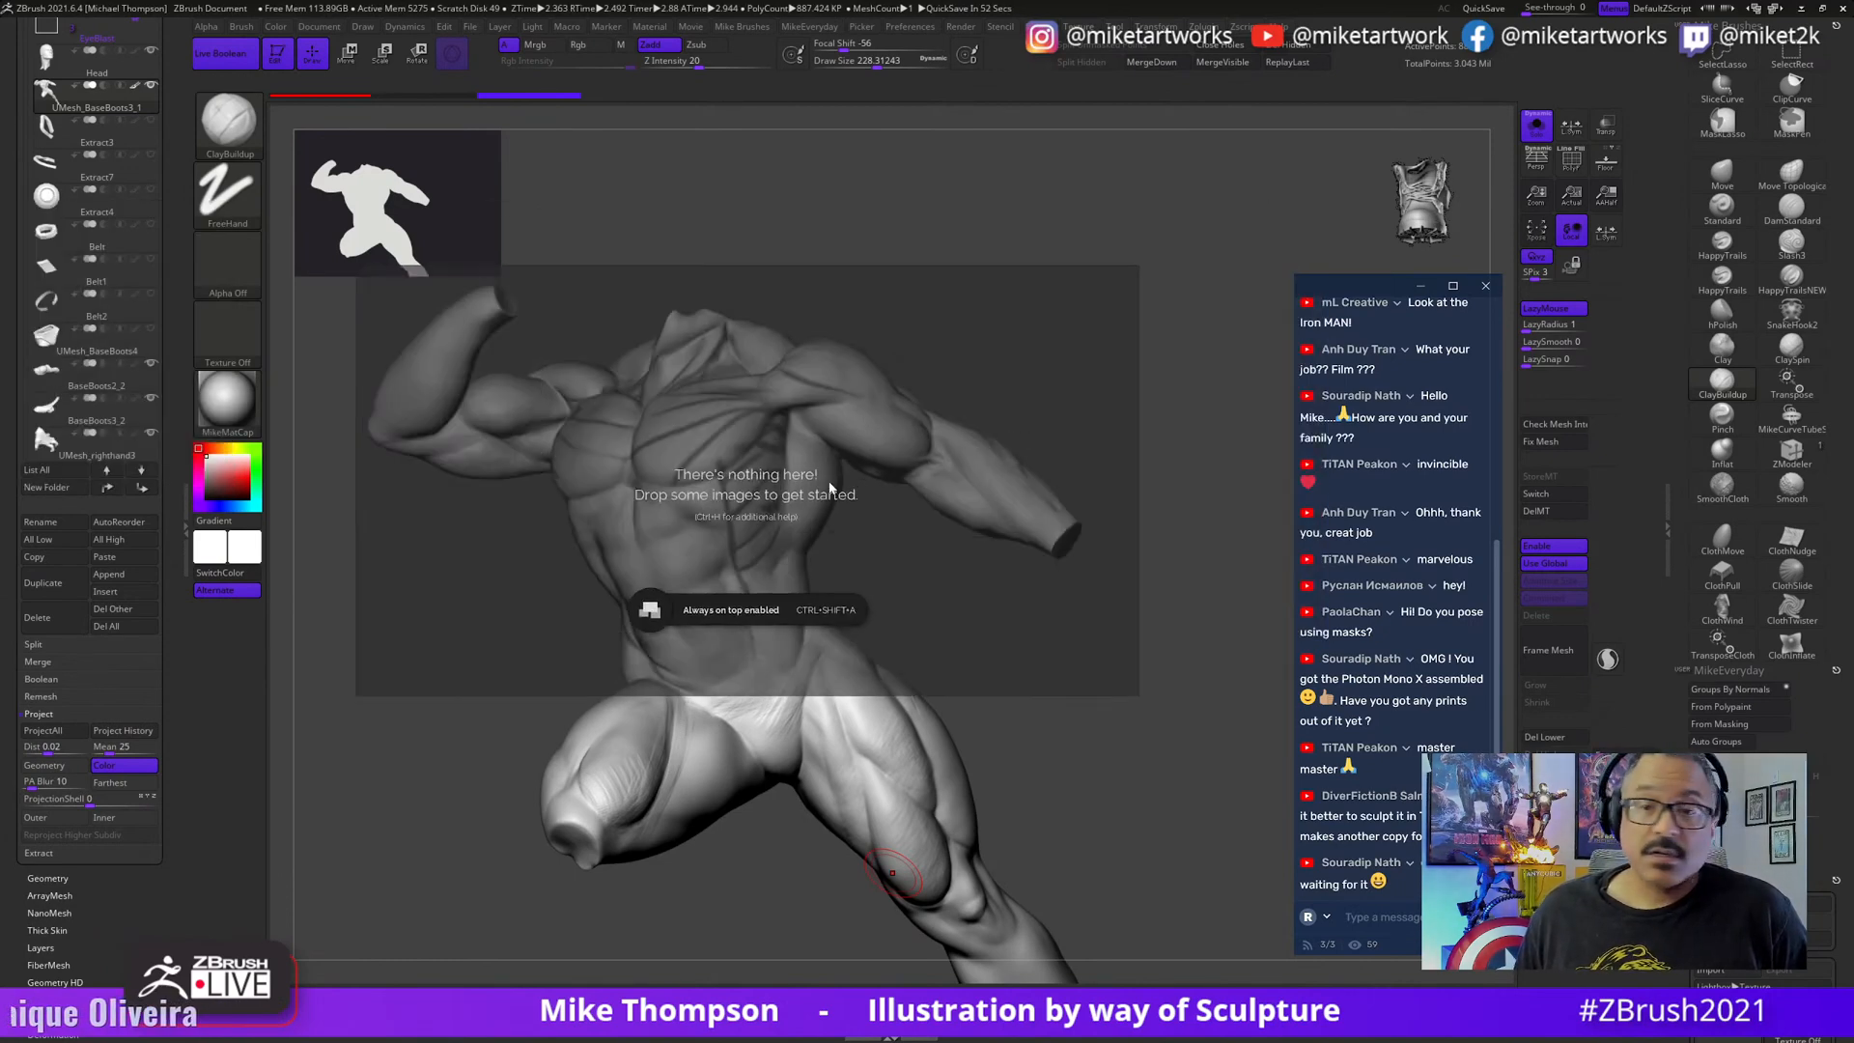
- Load the recent Cyclops reference scene CyclopsRef.pur into the empty board
{"action": "right_click", "coordinate": [842, 541]}
{"action": "mouse_move", "coordinate": [913, 777]}
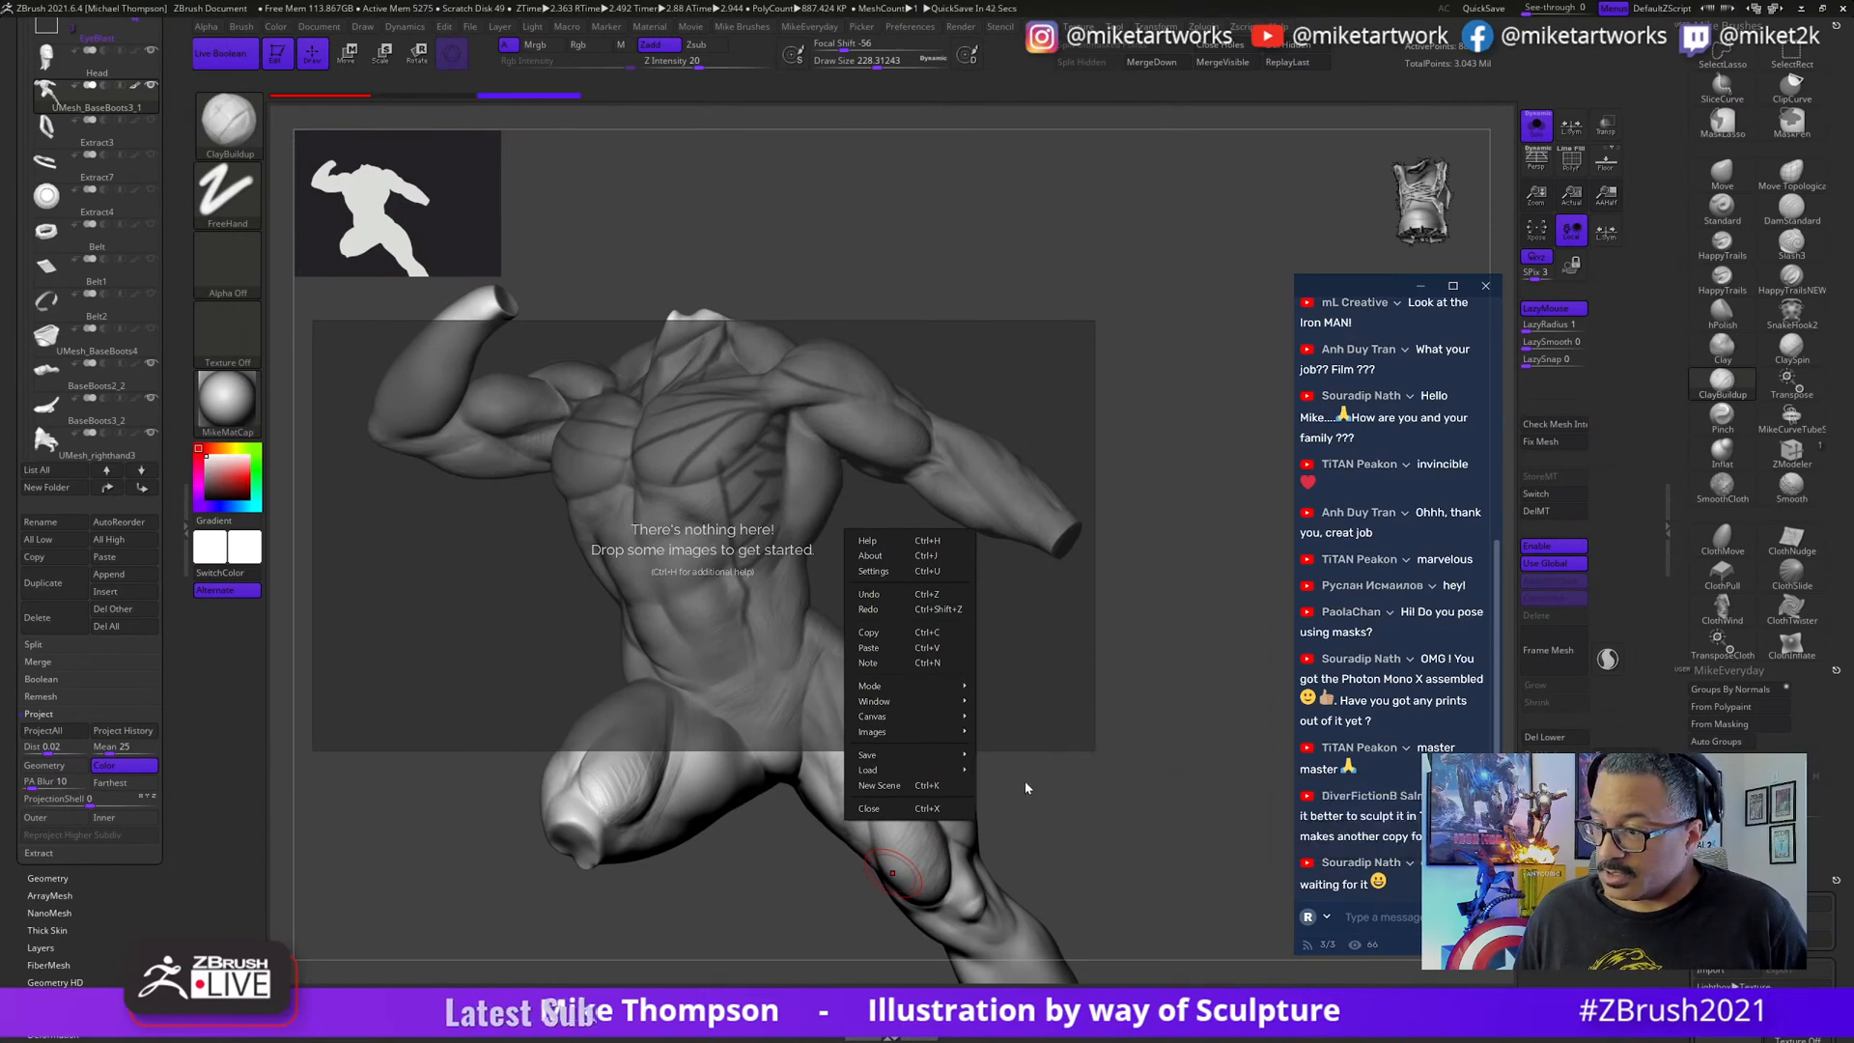
{"action": "mouse_move", "coordinate": [1026, 787]}
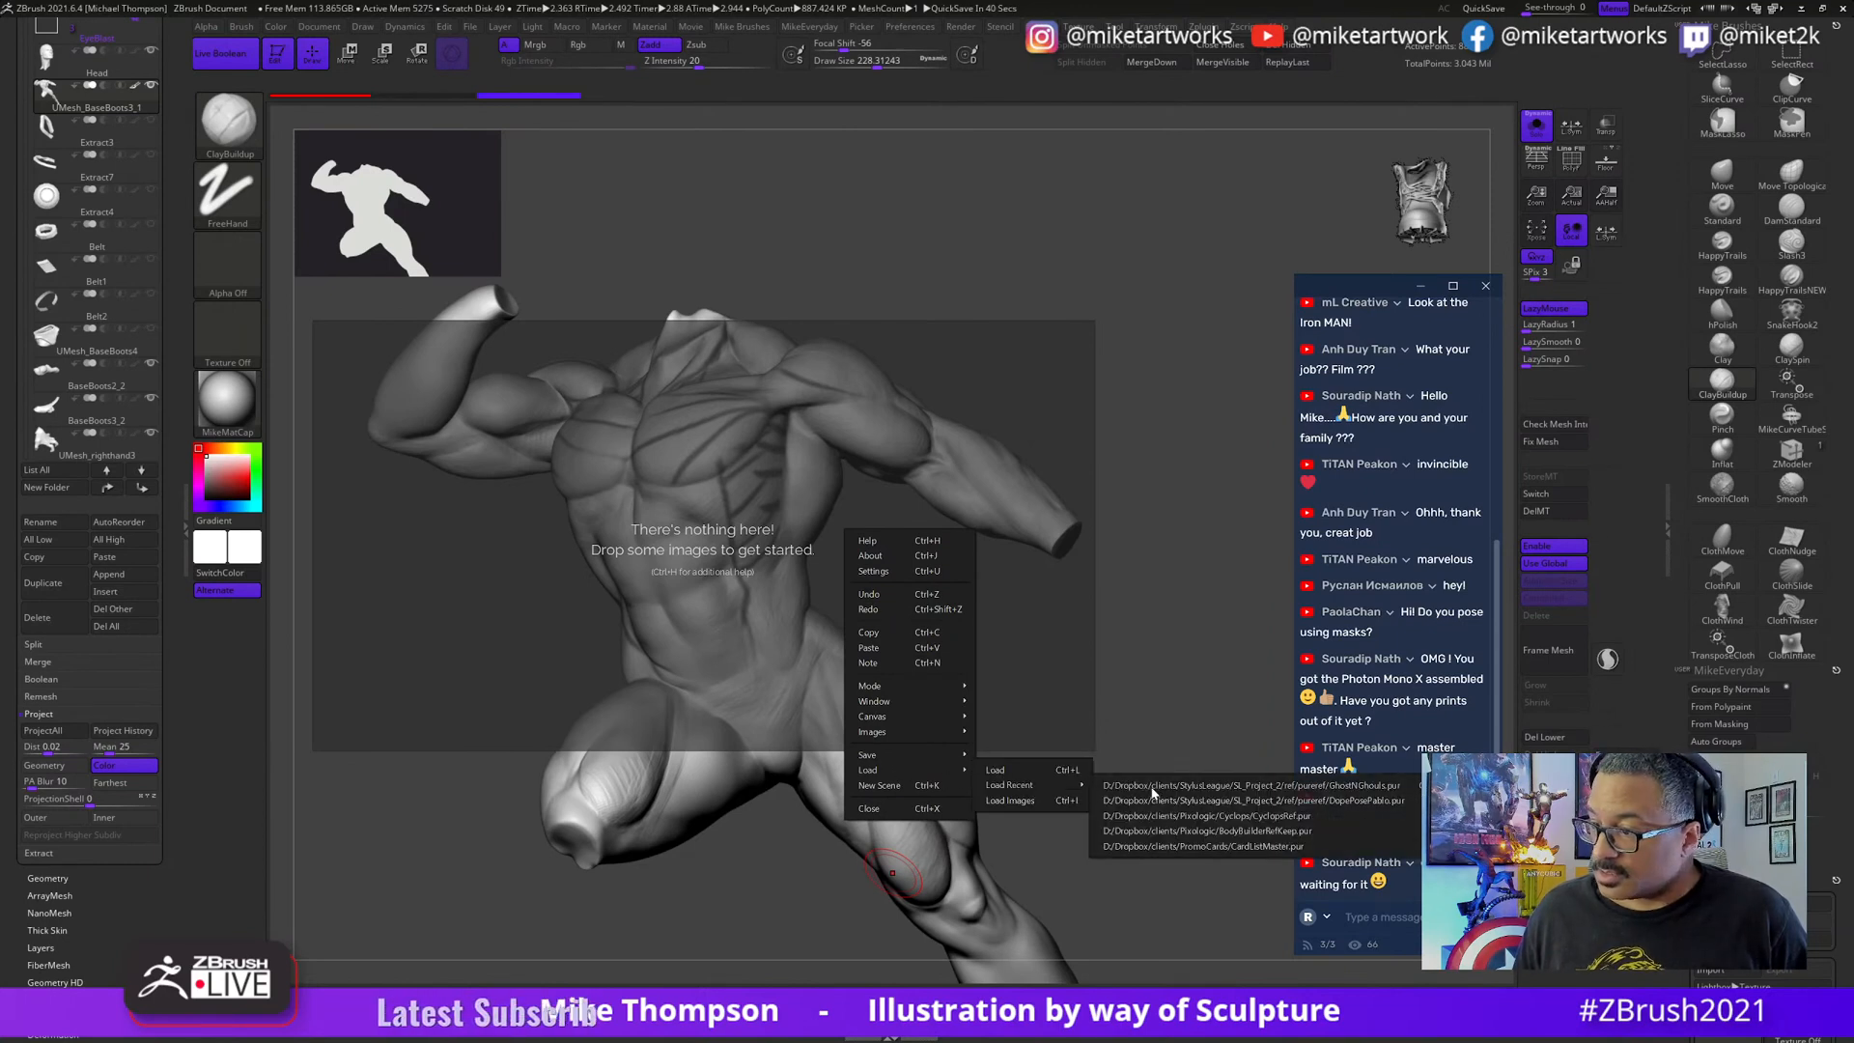
{"action": "left_click", "coordinate": [1169, 817]}
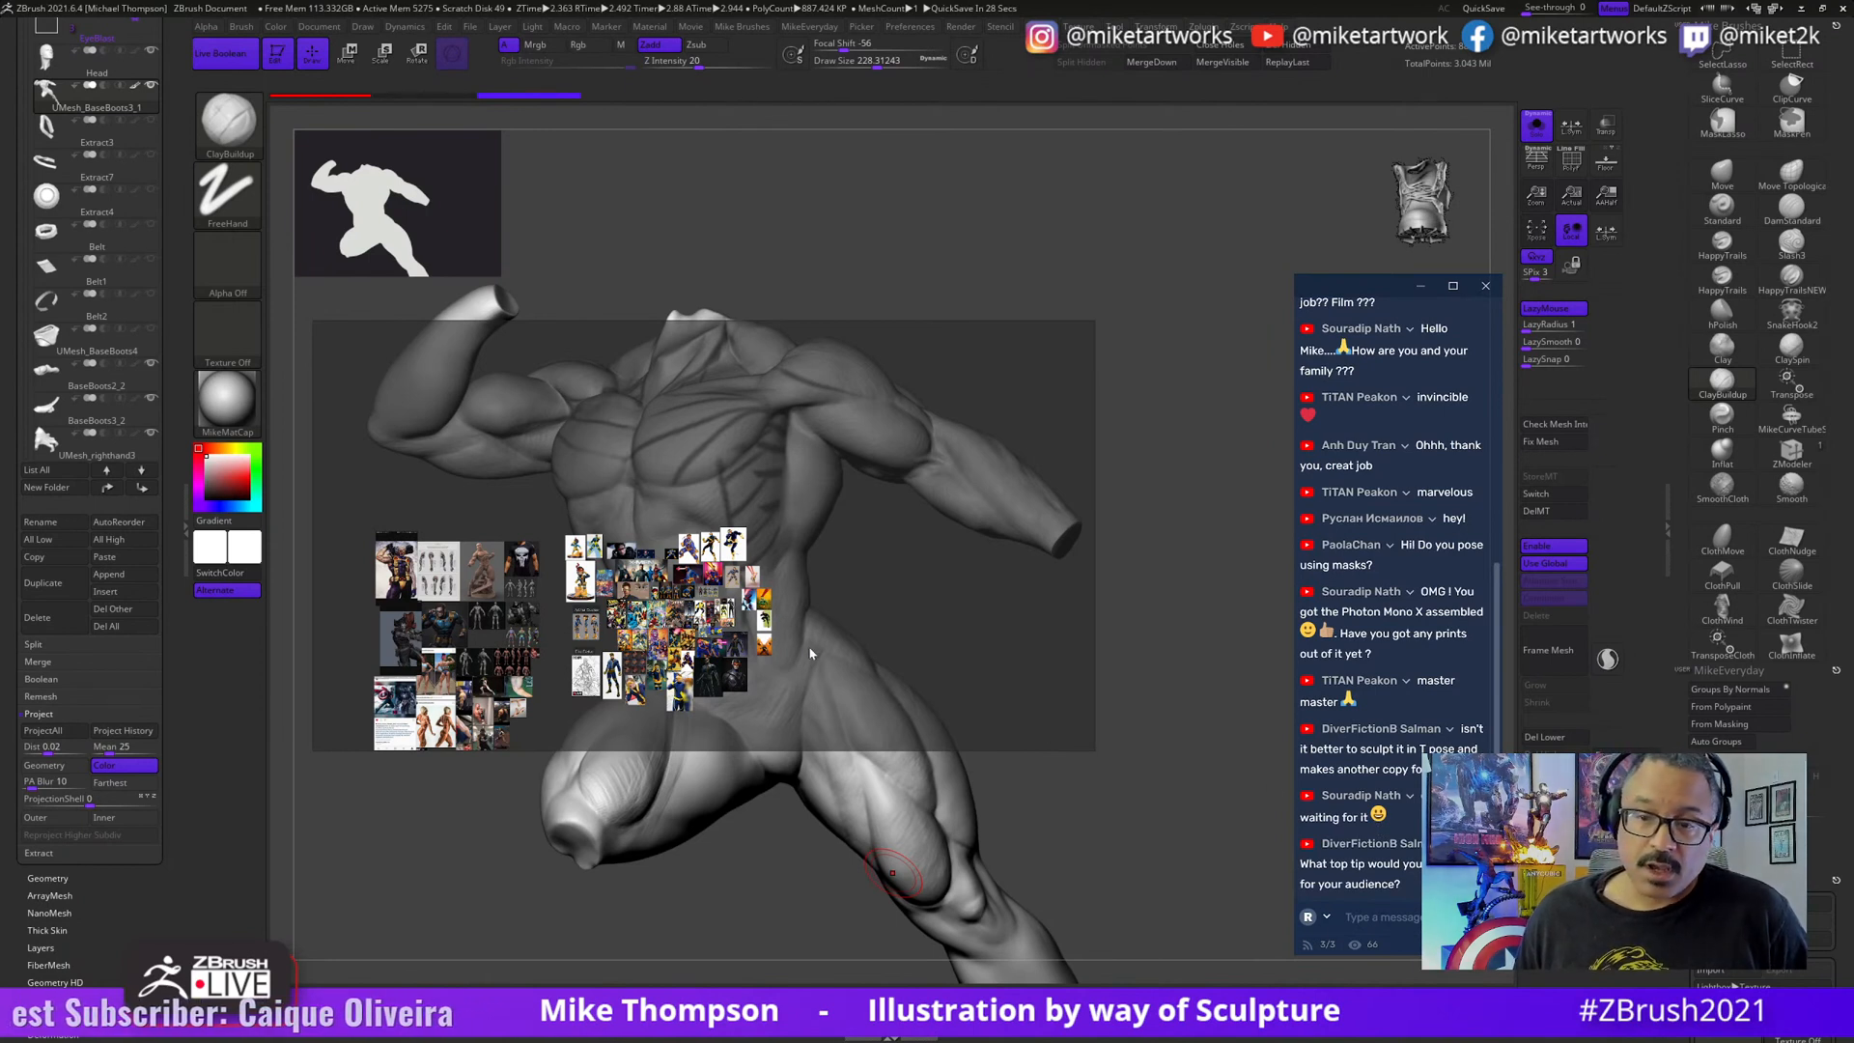
- Resize the PureRef window and bring the Cyclops reference board into view
{"action": "middle_click_drag", "start_coordinate": [827, 649], "coordinate": [895, 508]}
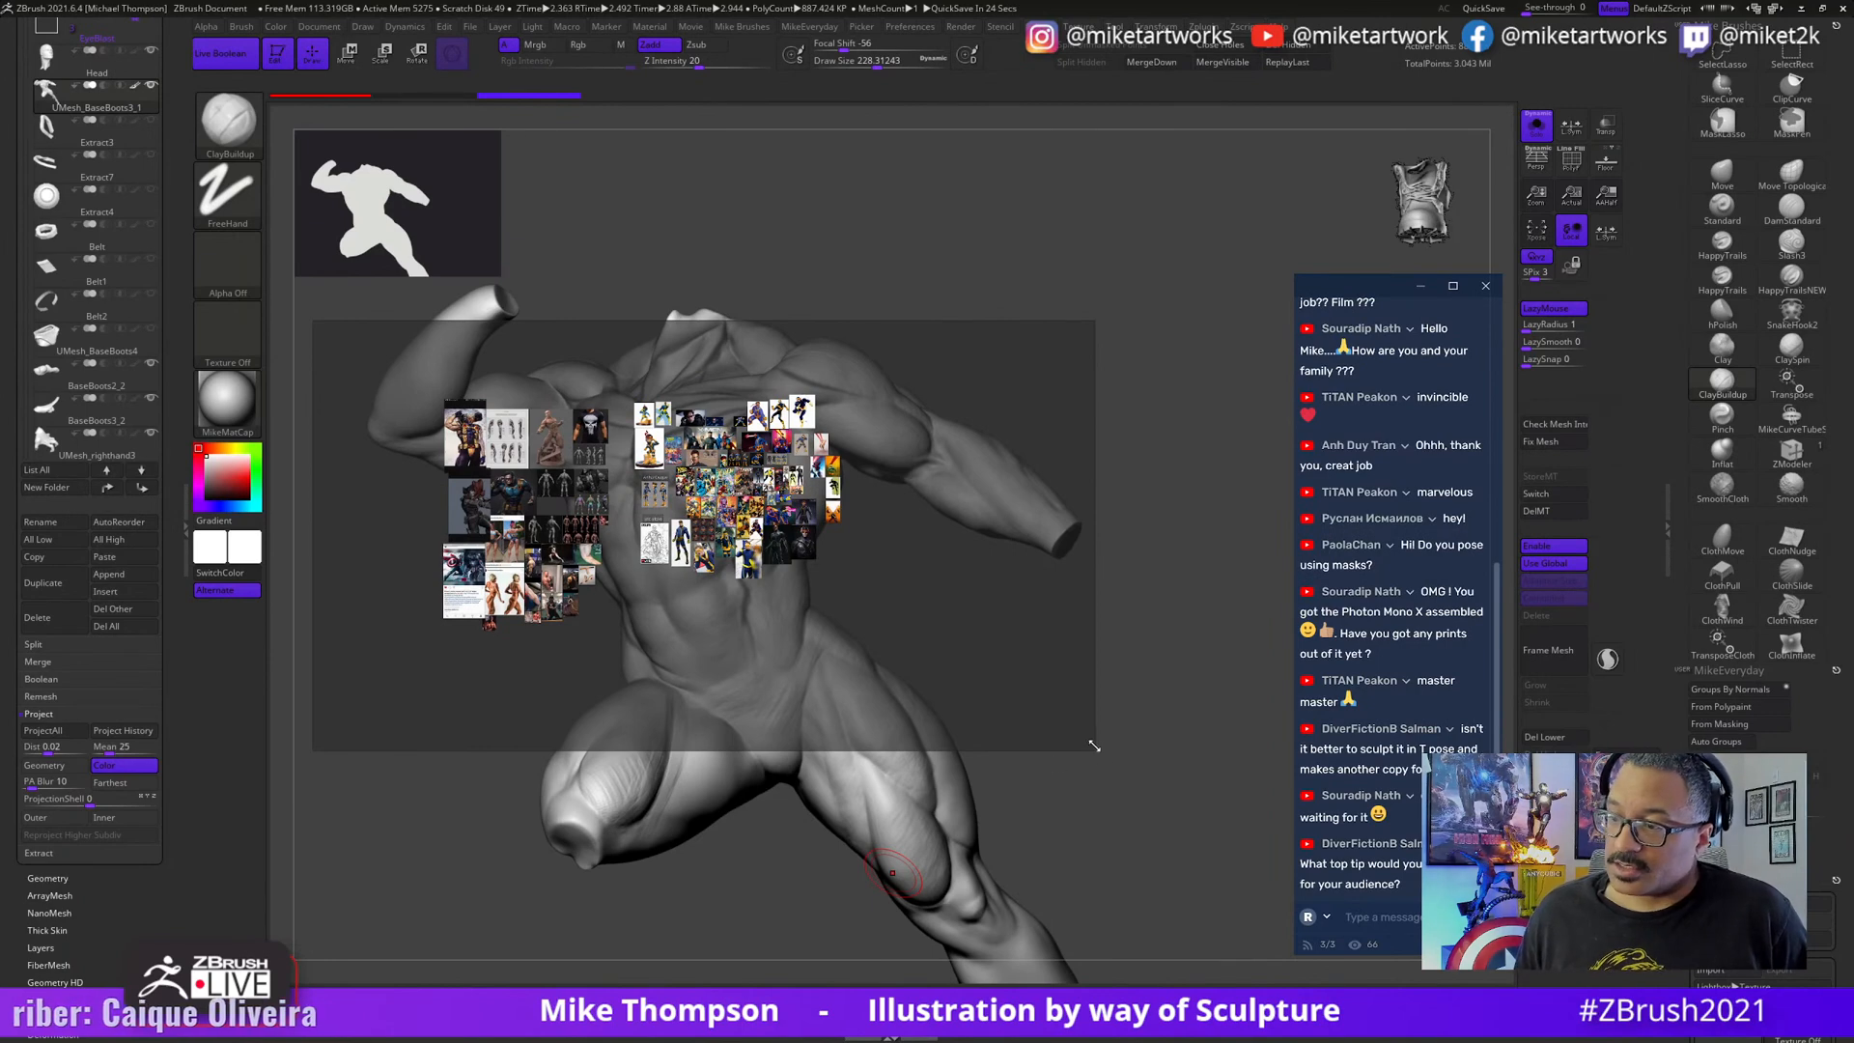
{"action": "left_click_drag", "start_coordinate": [1087, 749], "coordinate": [1025, 798]}
{"action": "right_click_drag", "start_coordinate": [785, 654], "coordinate": [898, 733]}
{"action": "scroll", "coordinate": [676, 540], "scroll_direction": "up", "scroll_amount": 5}
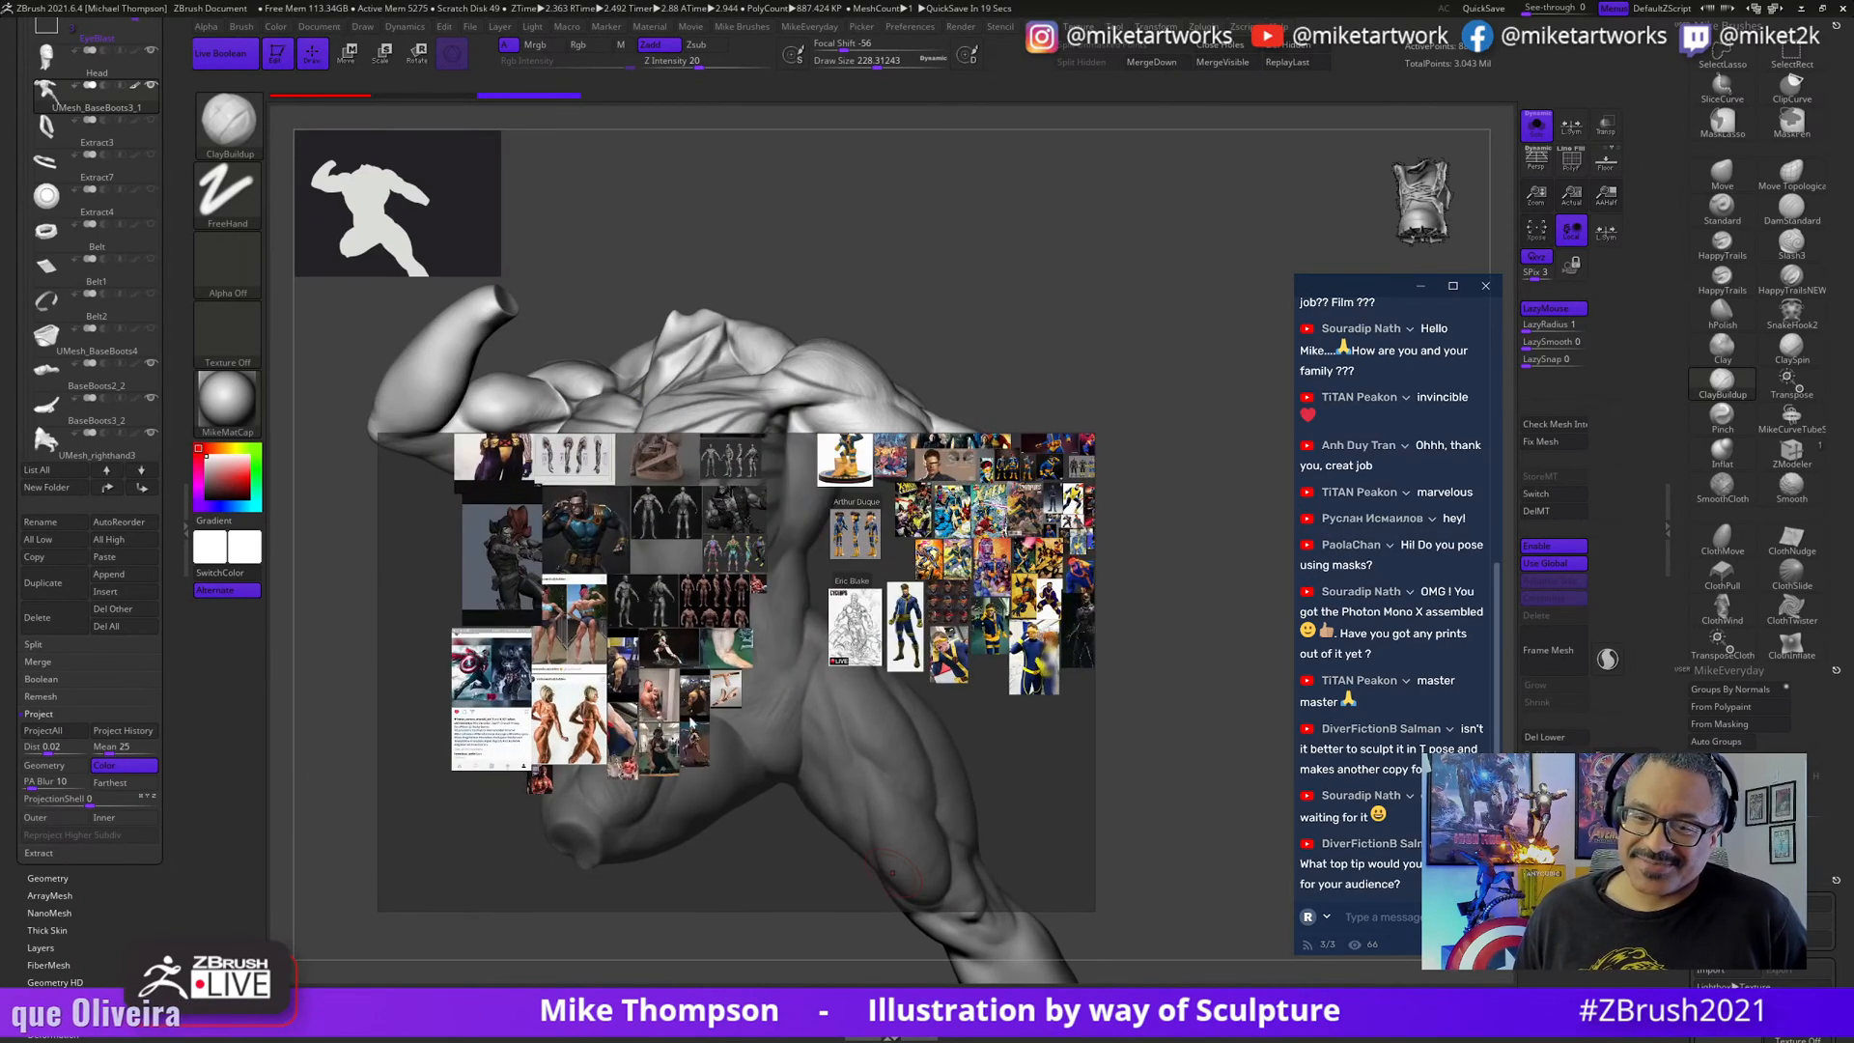
{"action": "mouse_move", "coordinate": [806, 765]}
{"action": "middle_mouse_down"}
{"action": "mouse_move", "coordinate": [745, 709]}
{"action": "mouse_move", "coordinate": [794, 749]}
{"action": "middle_mouse_up"}
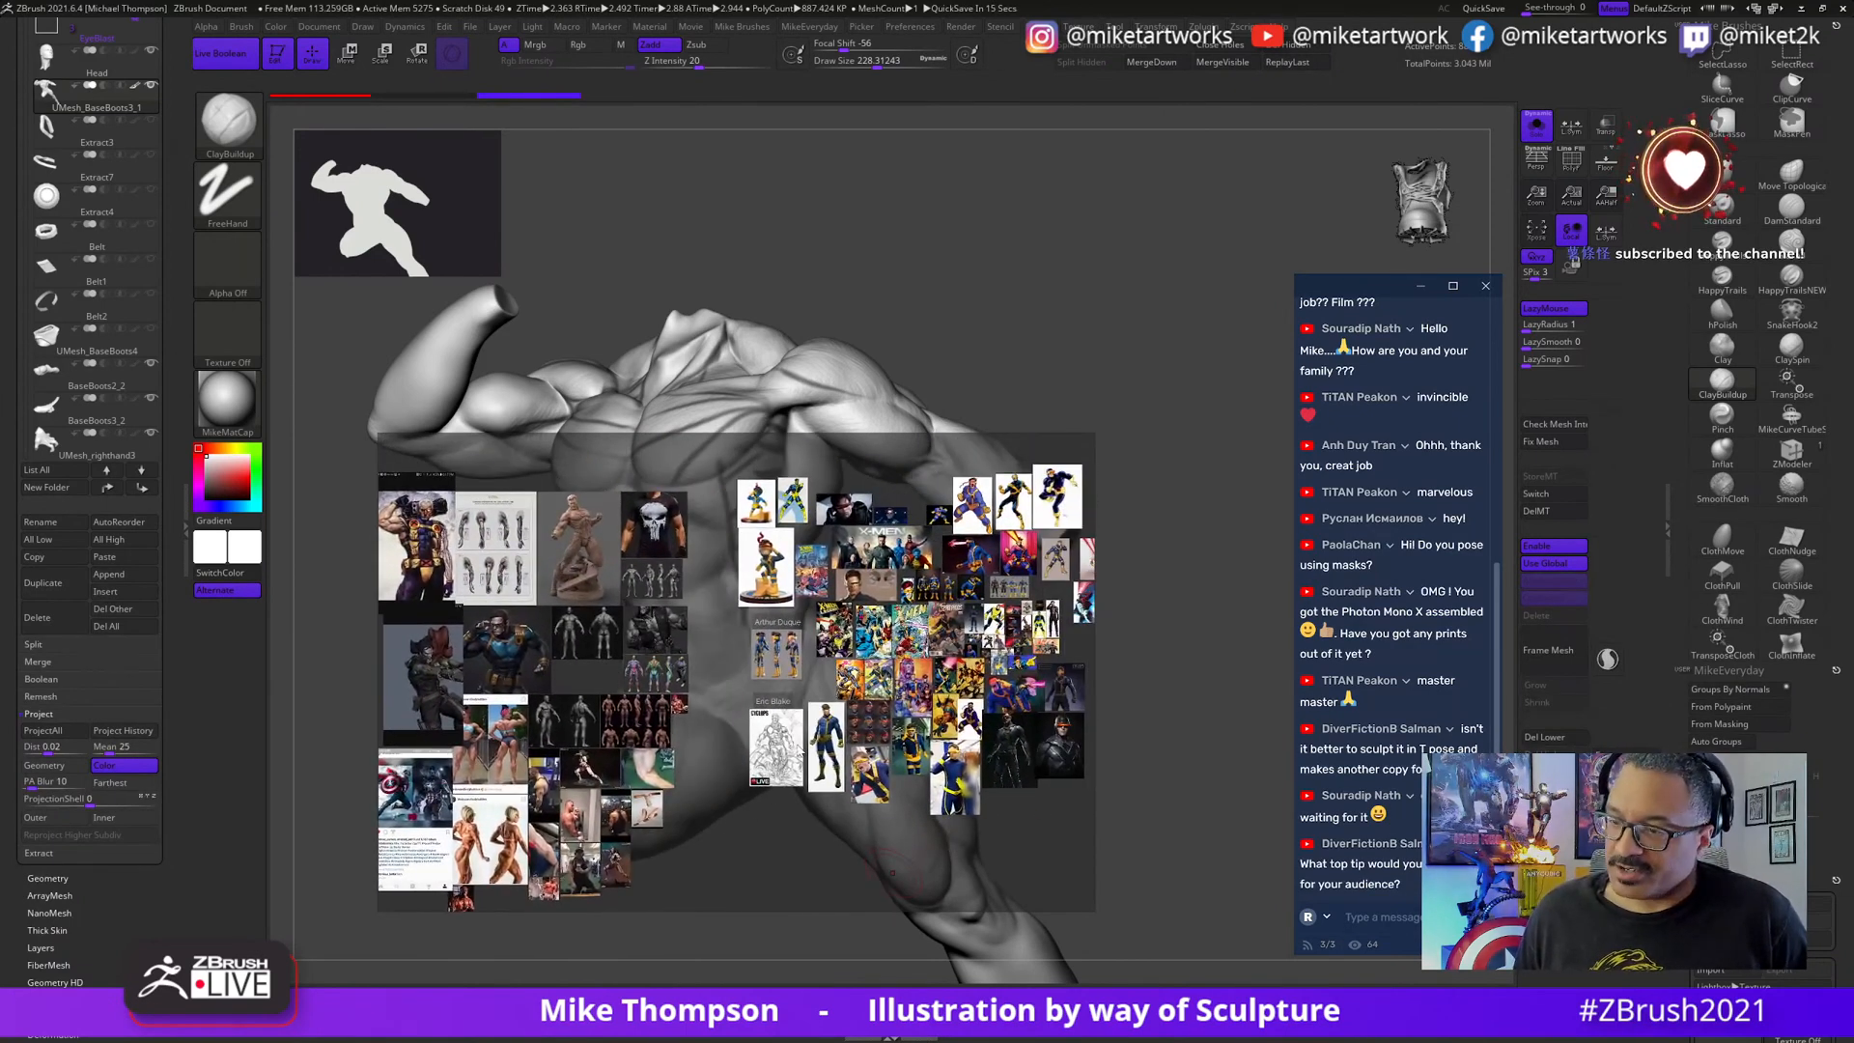
- Examine the Cable artwork, the forced pronation arm anatomy chart and the sculpted statue reference up close
{"action": "scroll", "coordinate": [703, 805], "scroll_direction": "up", "scroll_amount": 4}
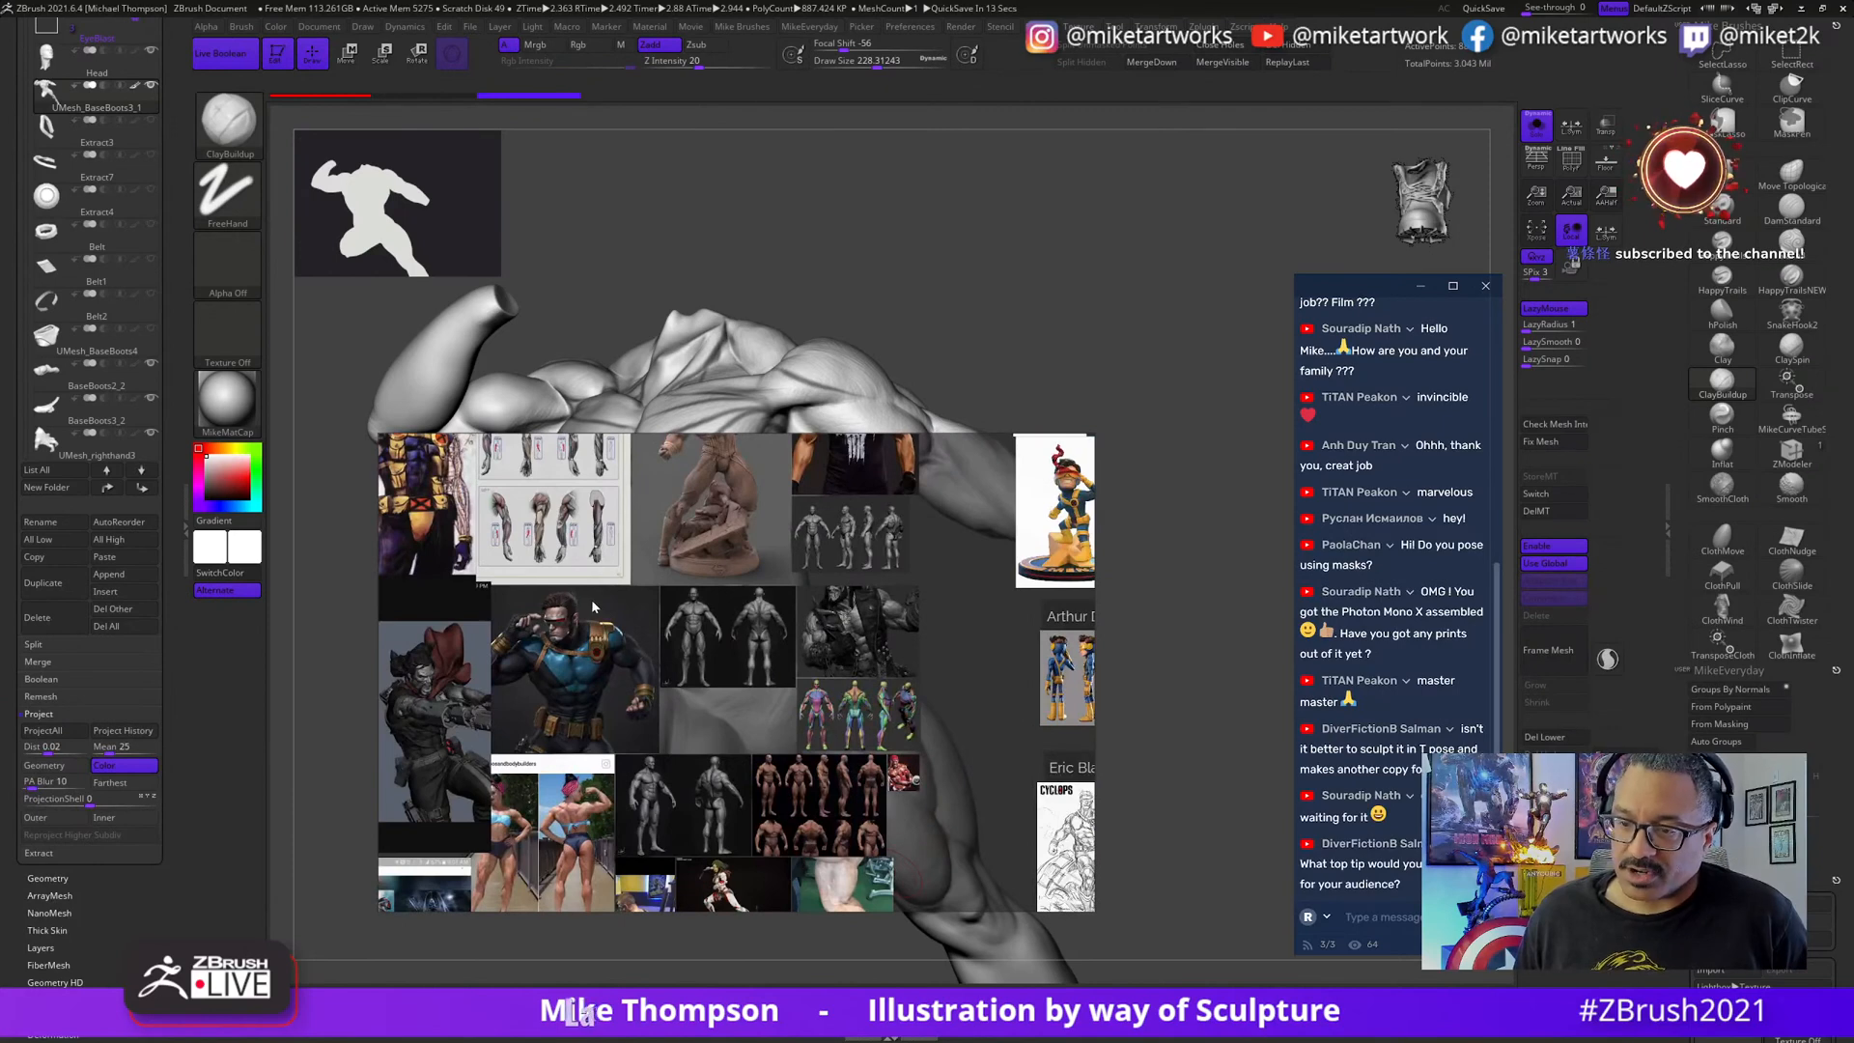
{"action": "scroll", "coordinate": [969, 683], "scroll_direction": "up", "scroll_amount": 2}
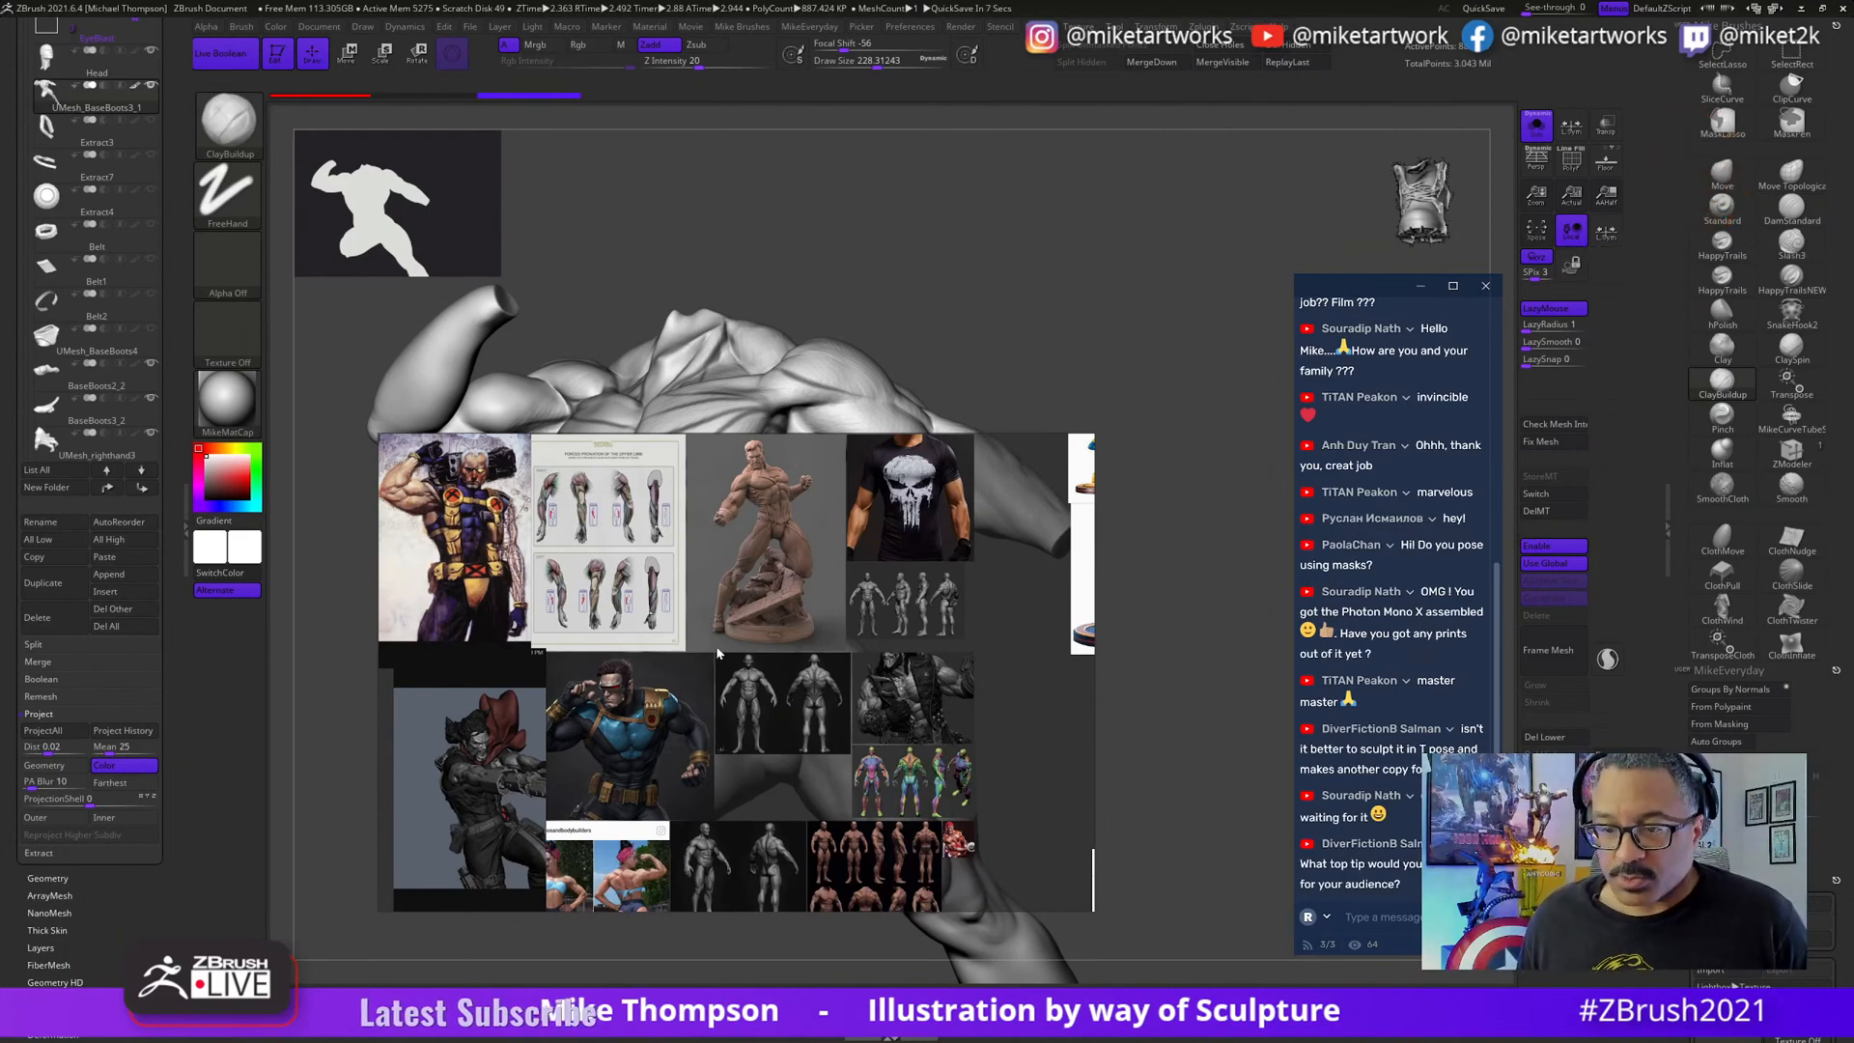
{"action": "middle_click_drag", "start_coordinate": [718, 654], "coordinate": [746, 731]}
{"action": "scroll", "coordinate": [541, 541], "scroll_direction": "up", "scroll_amount": 5}
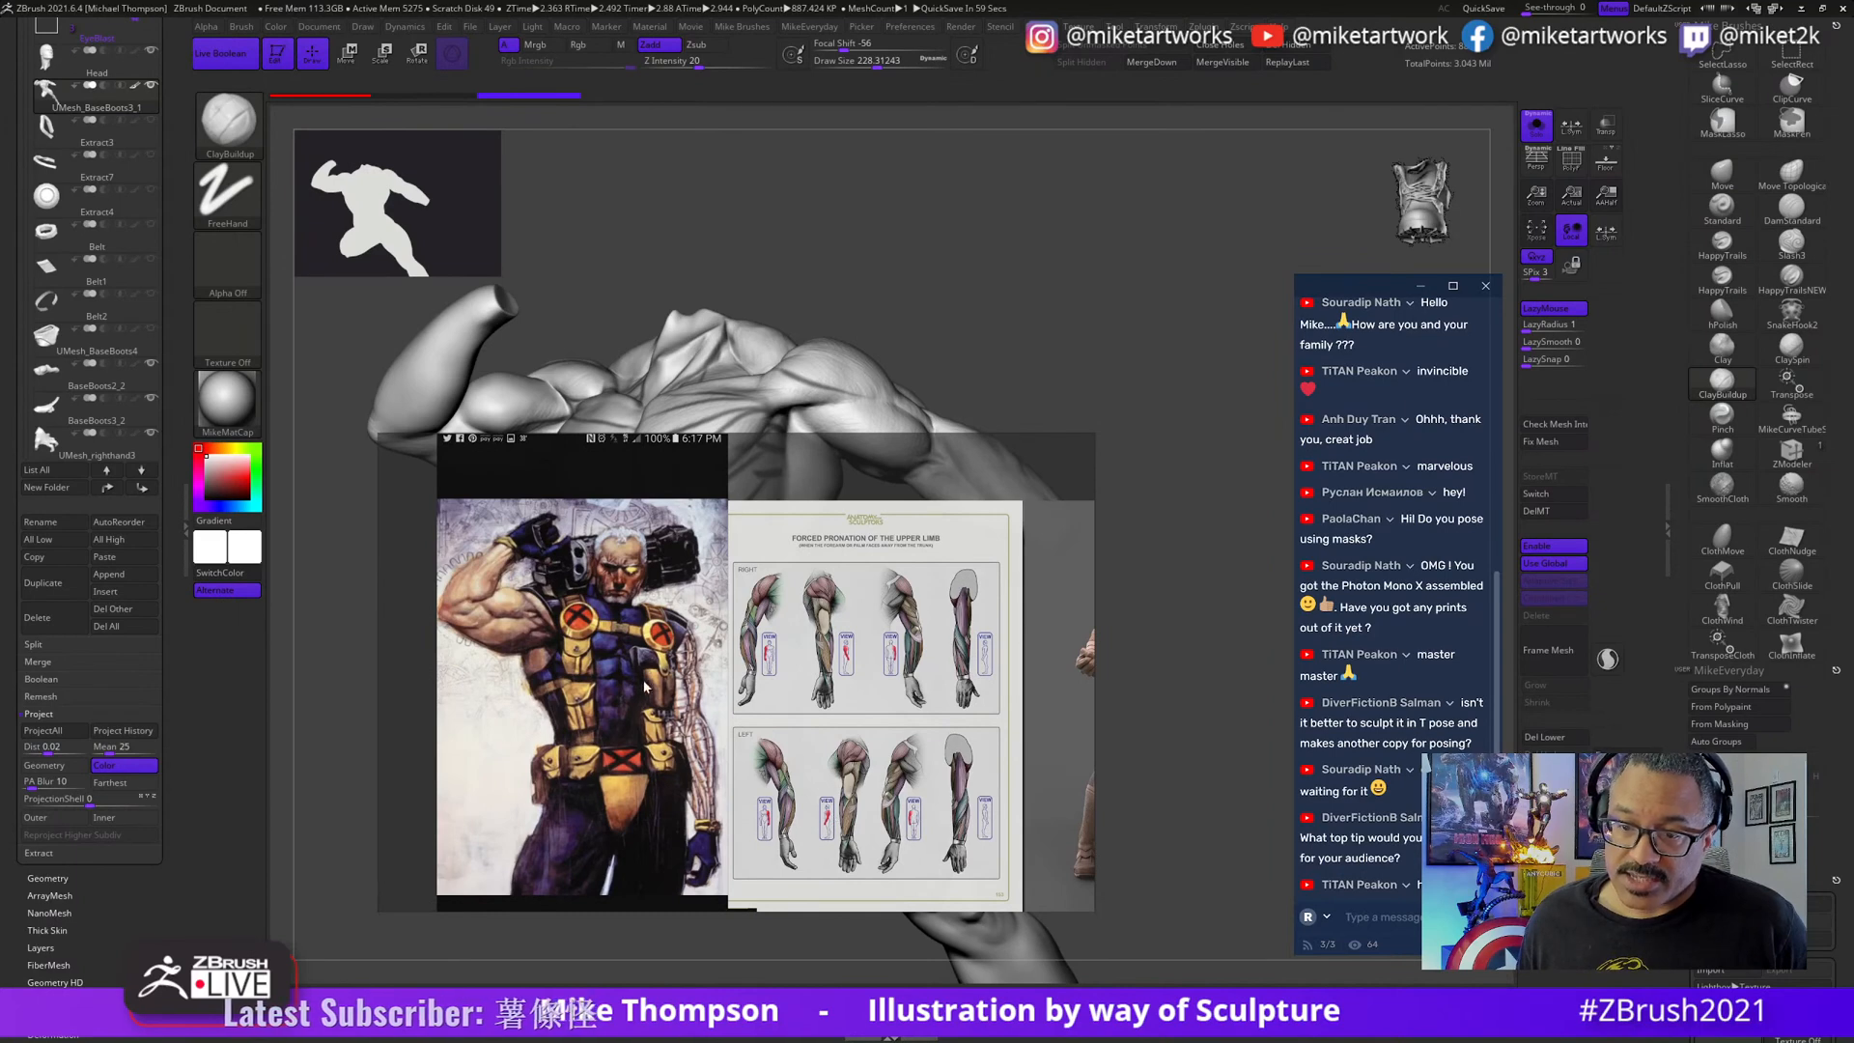
{"action": "middle_click_drag", "start_coordinate": [807, 767], "coordinate": [744, 763]}
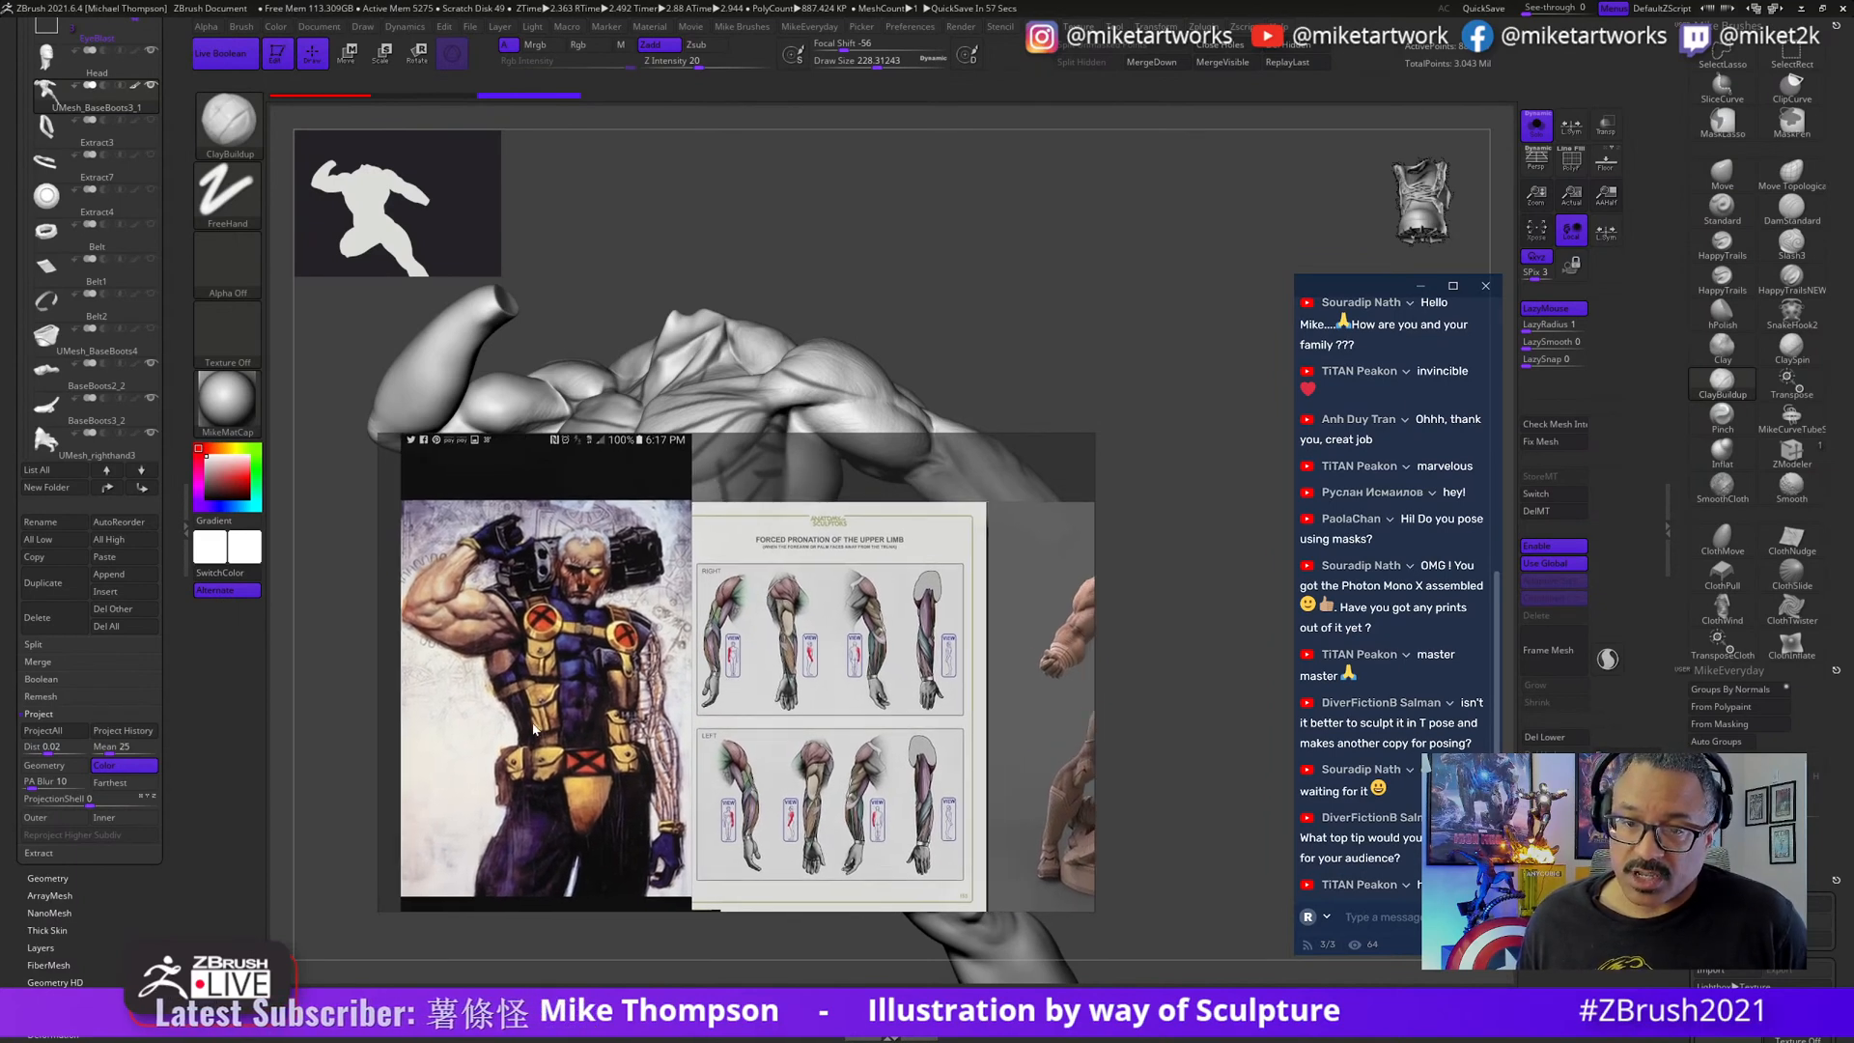
{"action": "middle_click_drag", "start_coordinate": [903, 794], "coordinate": [787, 784]}
{"action": "middle_click_drag", "start_coordinate": [971, 724], "coordinate": [816, 744]}
{"action": "scroll", "coordinate": [773, 734], "scroll_direction": "up", "scroll_amount": 3}
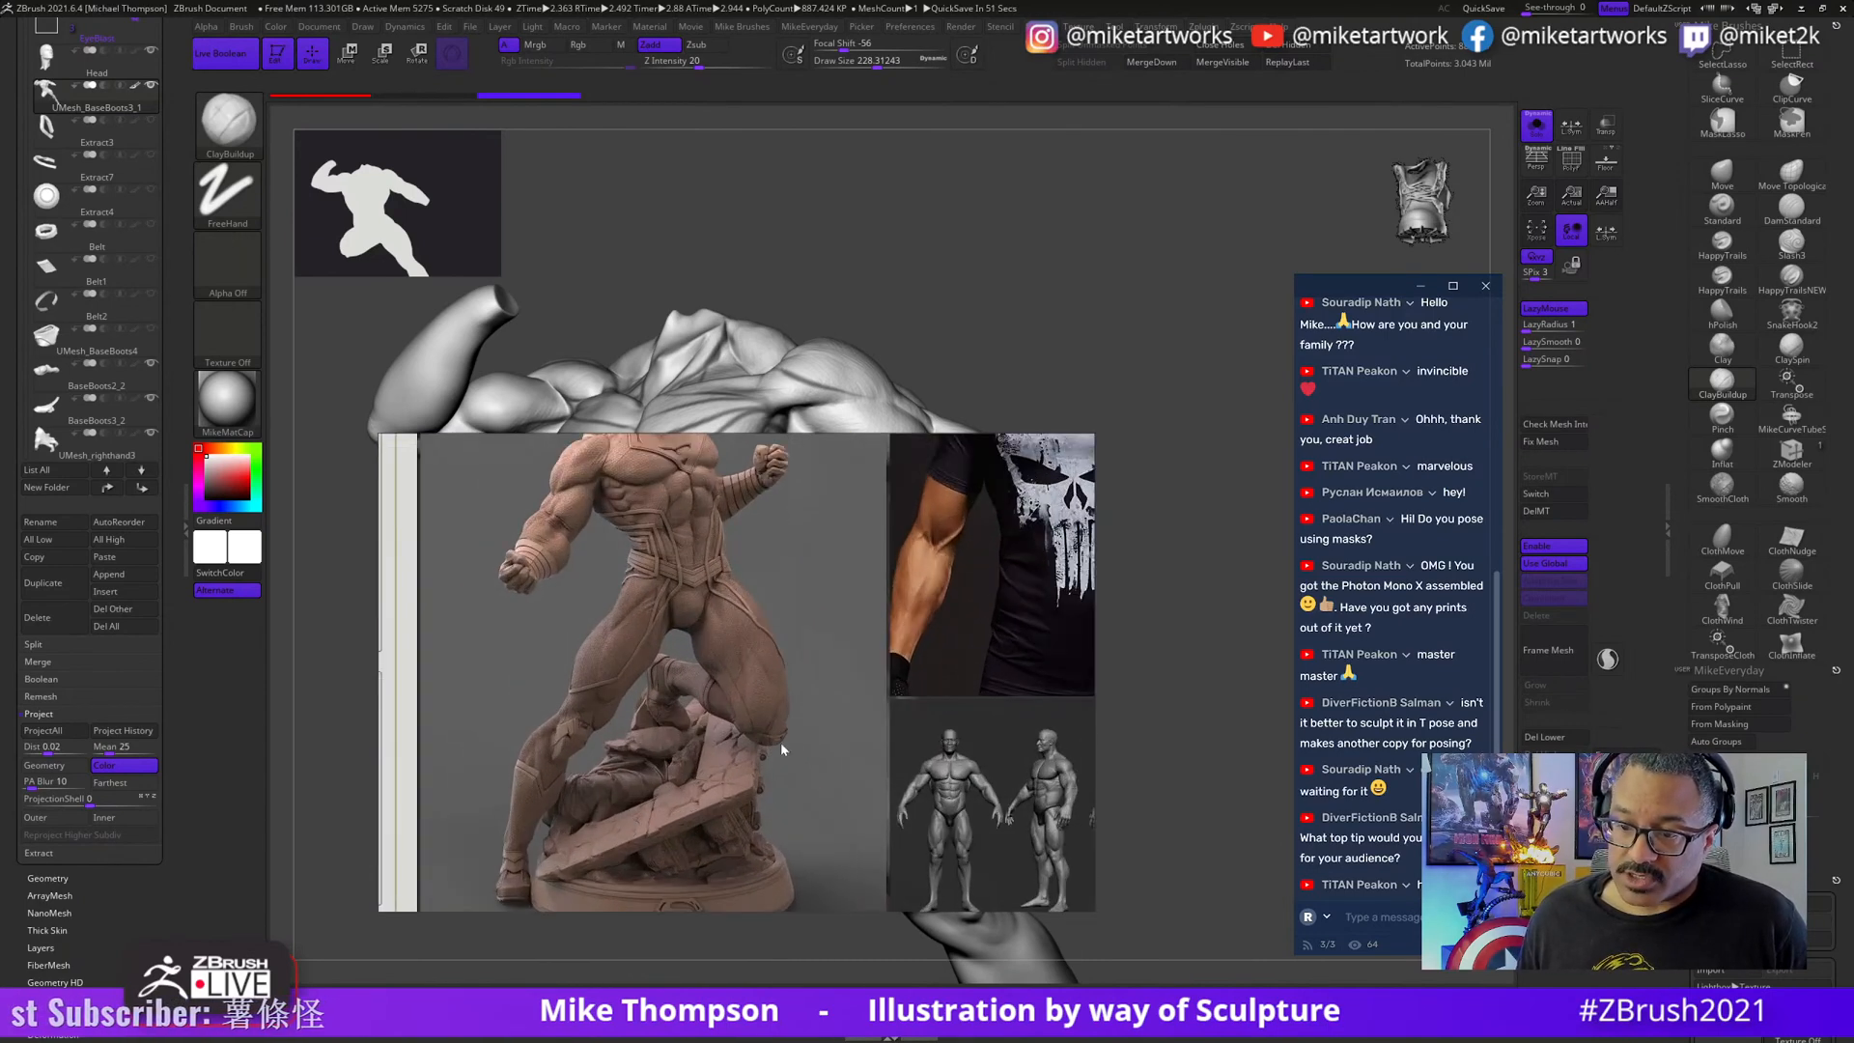
{"action": "scroll", "coordinate": [821, 666], "scroll_direction": "down", "scroll_amount": 2}
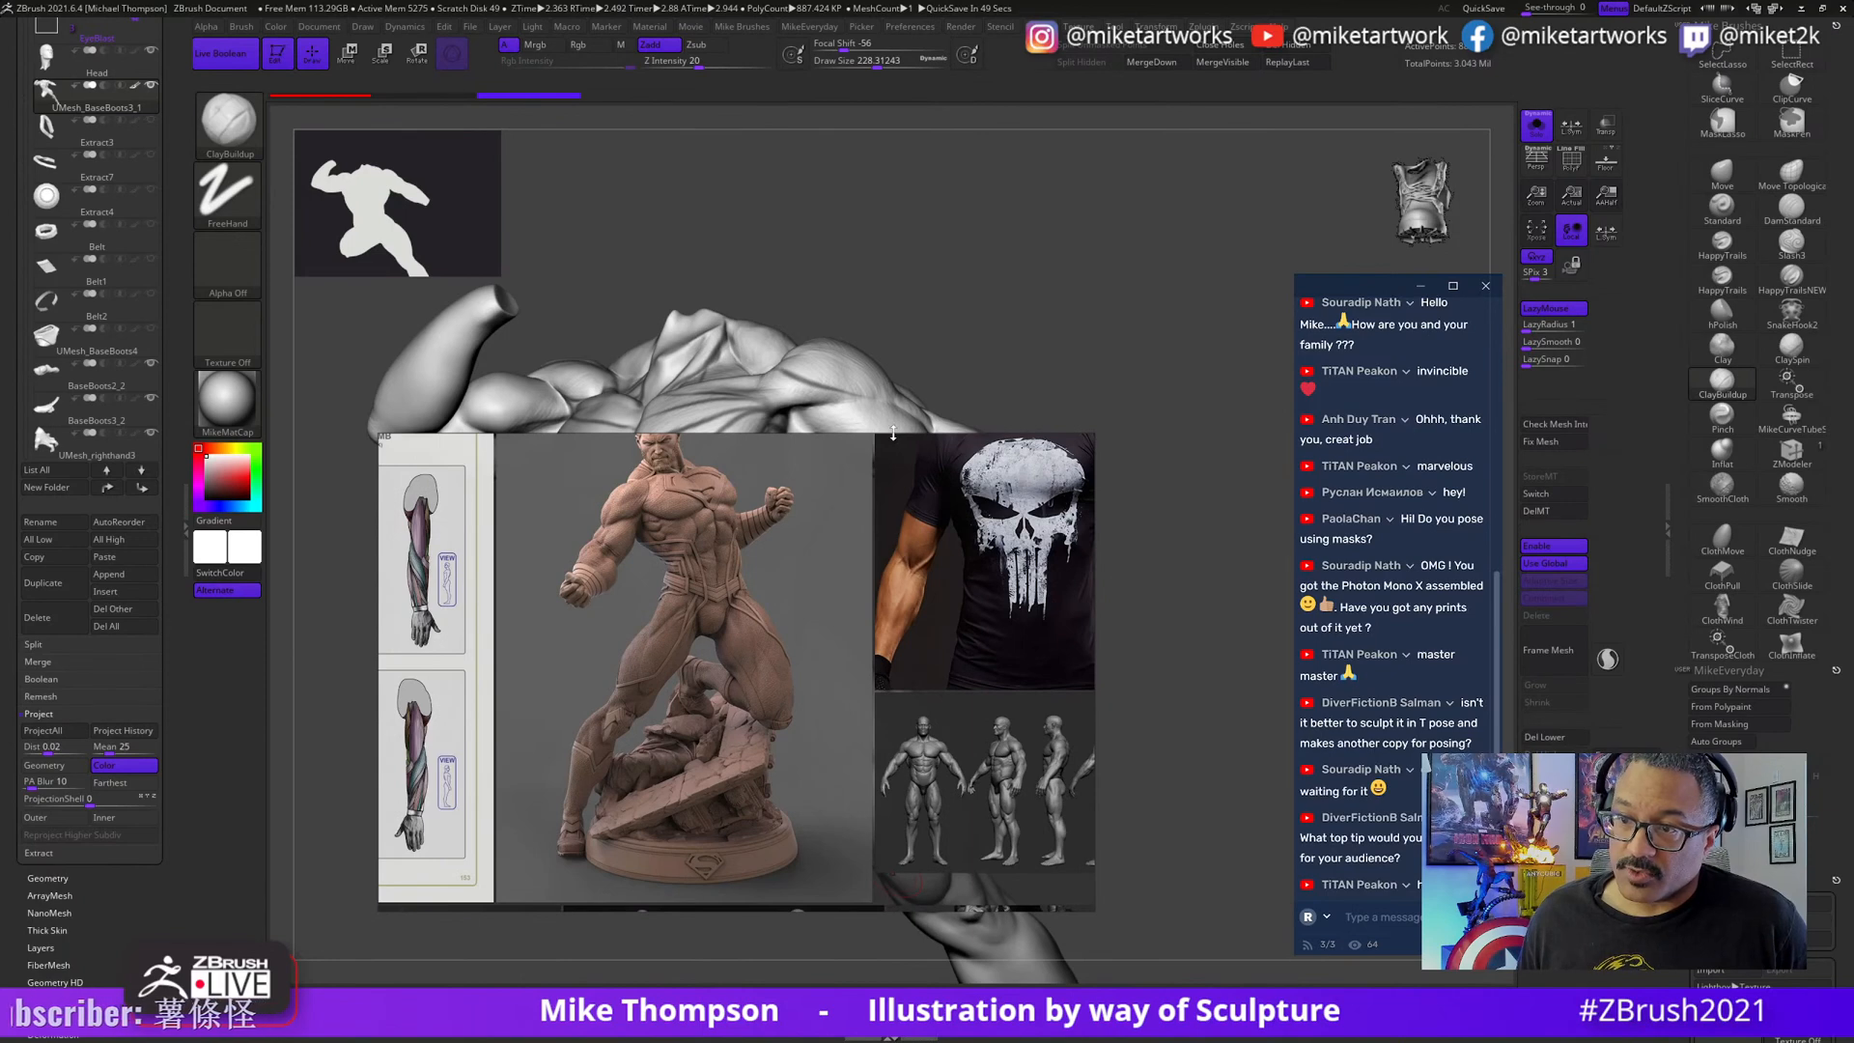
- Enlarge the PureRef window upward and bring the statue, Punisher shirt and anatomy references into view
{"action": "left_click_drag", "start_coordinate": [893, 433], "coordinate": [893, 246]}
{"action": "scroll", "coordinate": [661, 576], "scroll_direction": "up", "scroll_amount": 1}
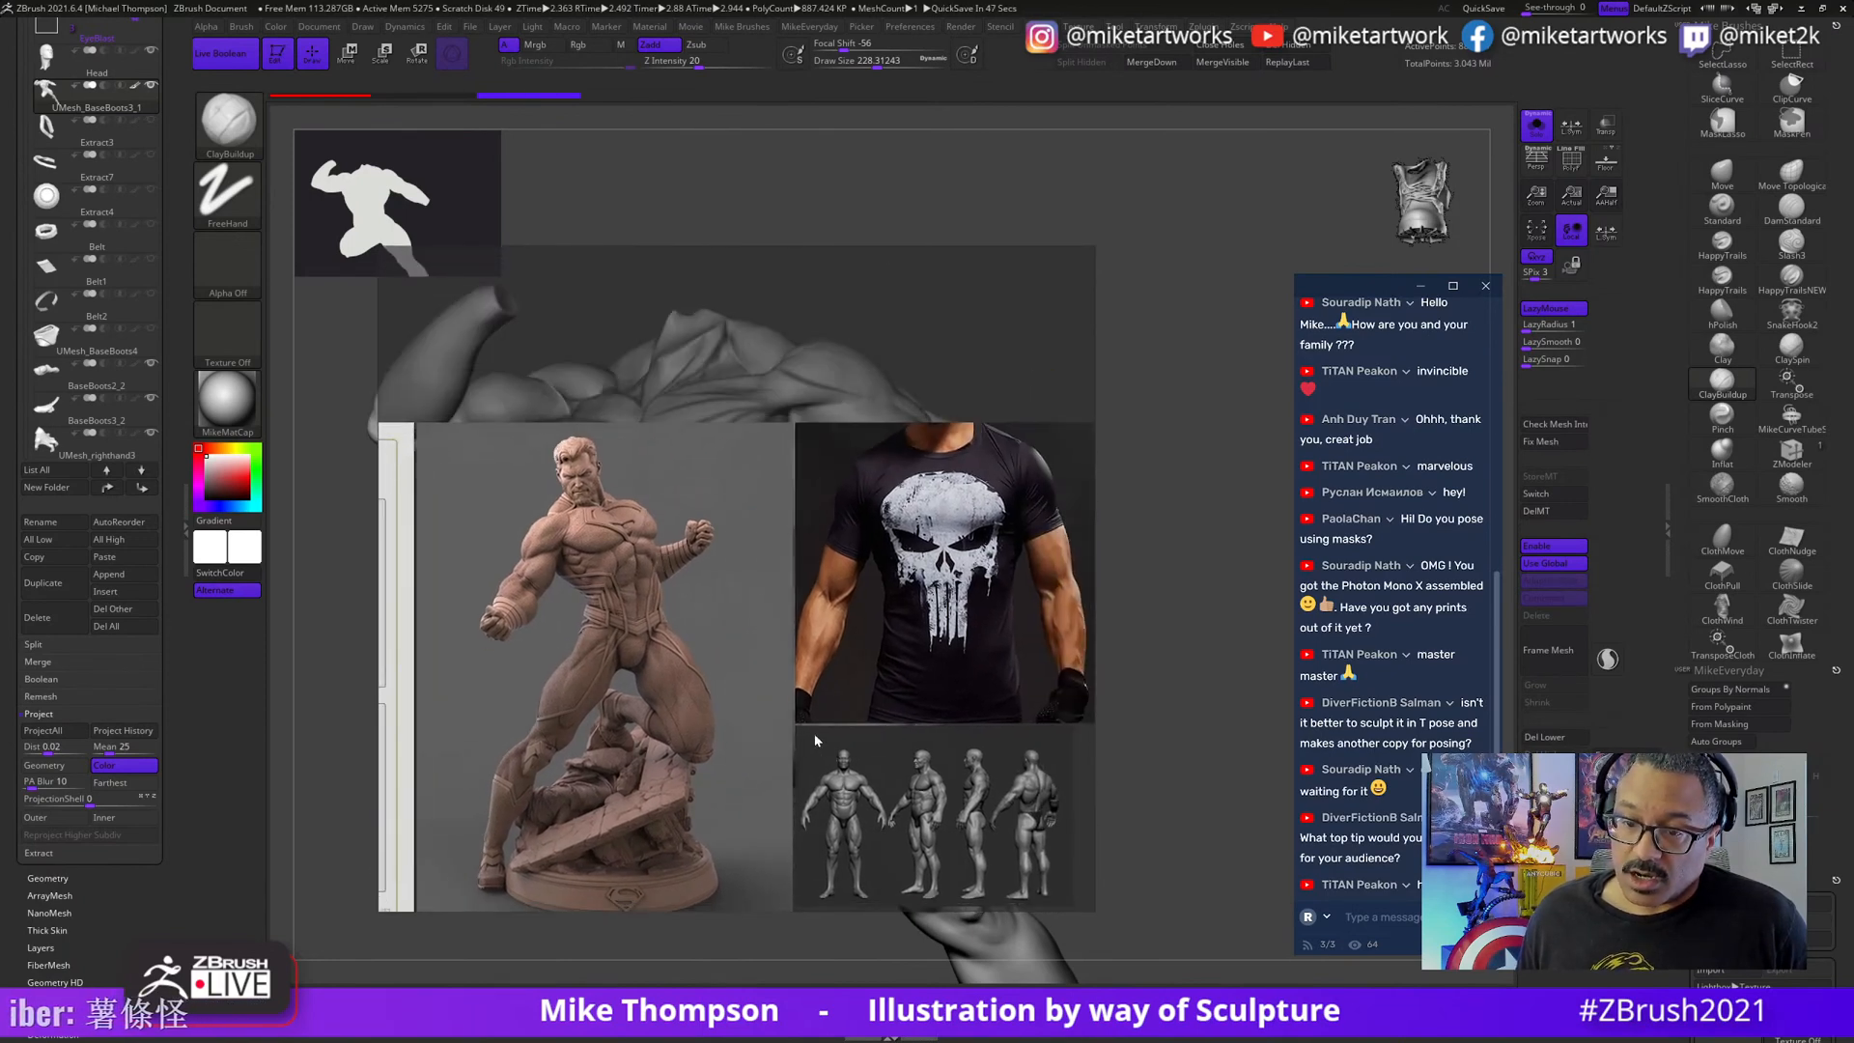
{"action": "middle_click_drag", "start_coordinate": [814, 734], "coordinate": [726, 768]}
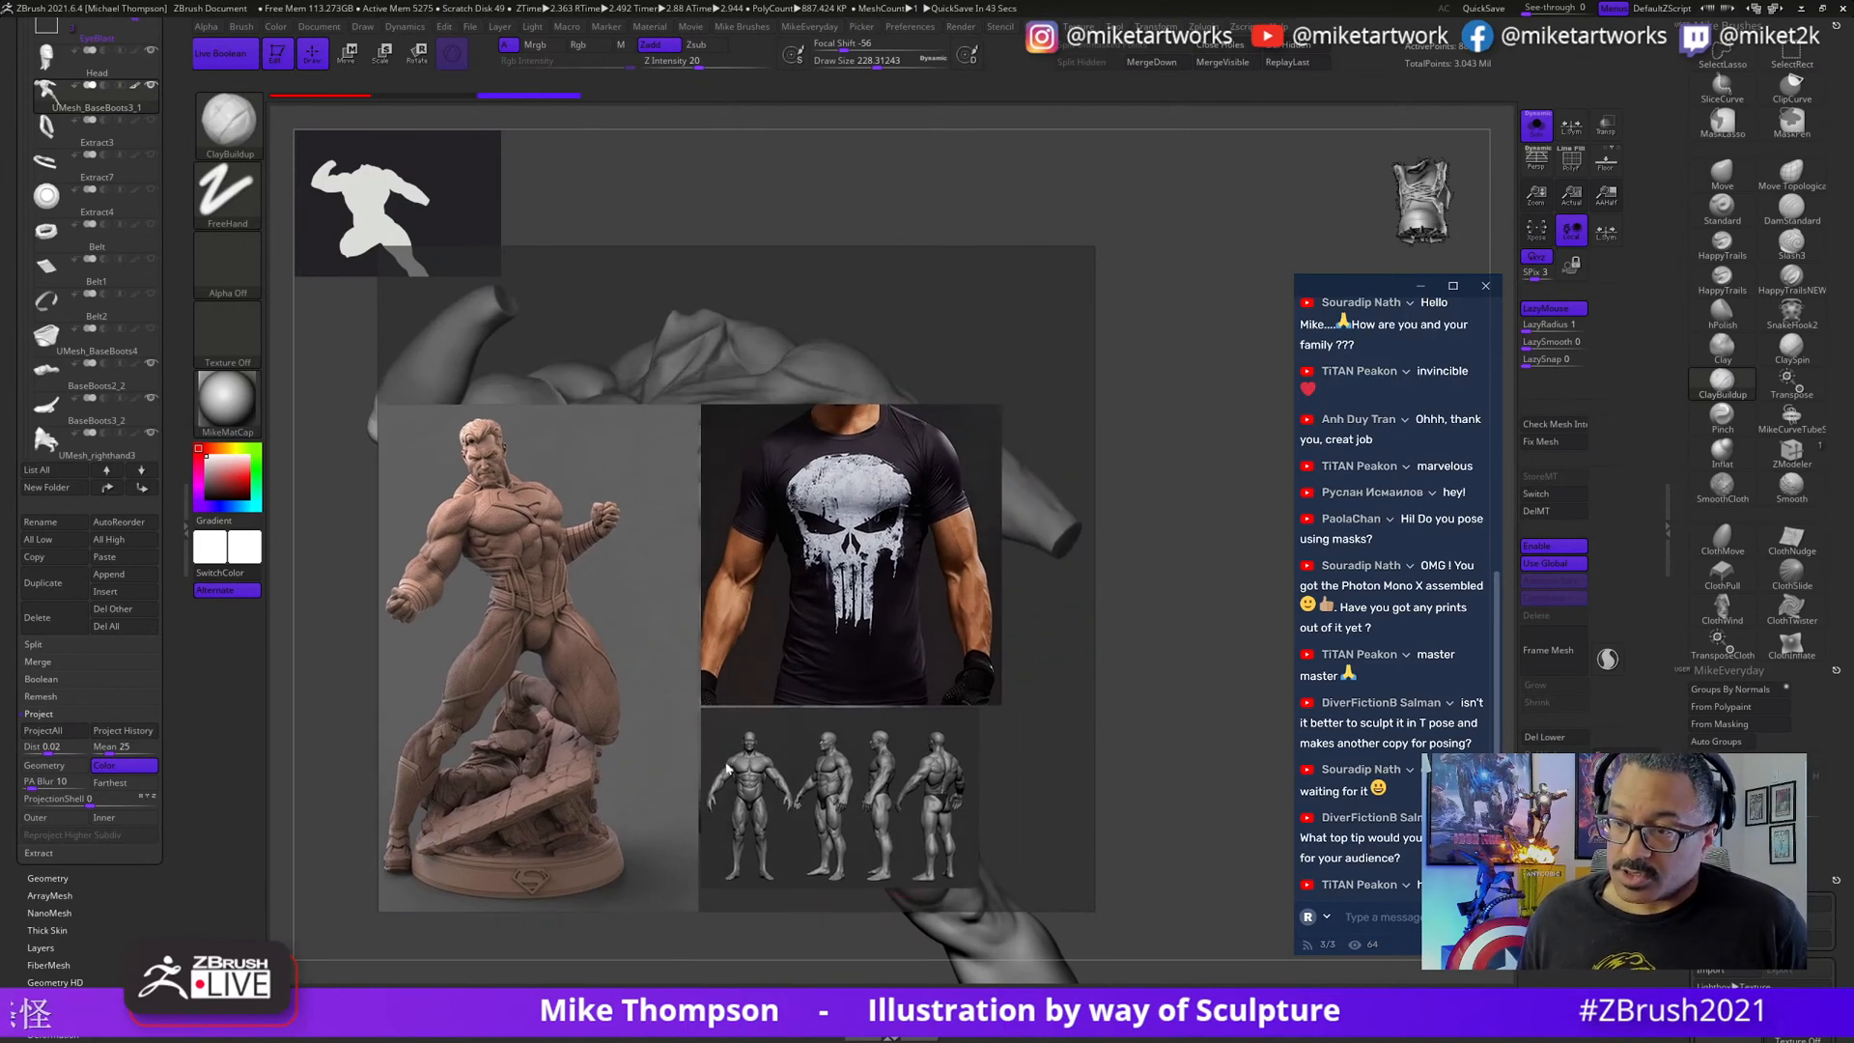
{"action": "scroll", "coordinate": [917, 686], "scroll_direction": "down", "scroll_amount": 3}
{"action": "middle_click_drag", "start_coordinate": [917, 687], "coordinate": [968, 442]}
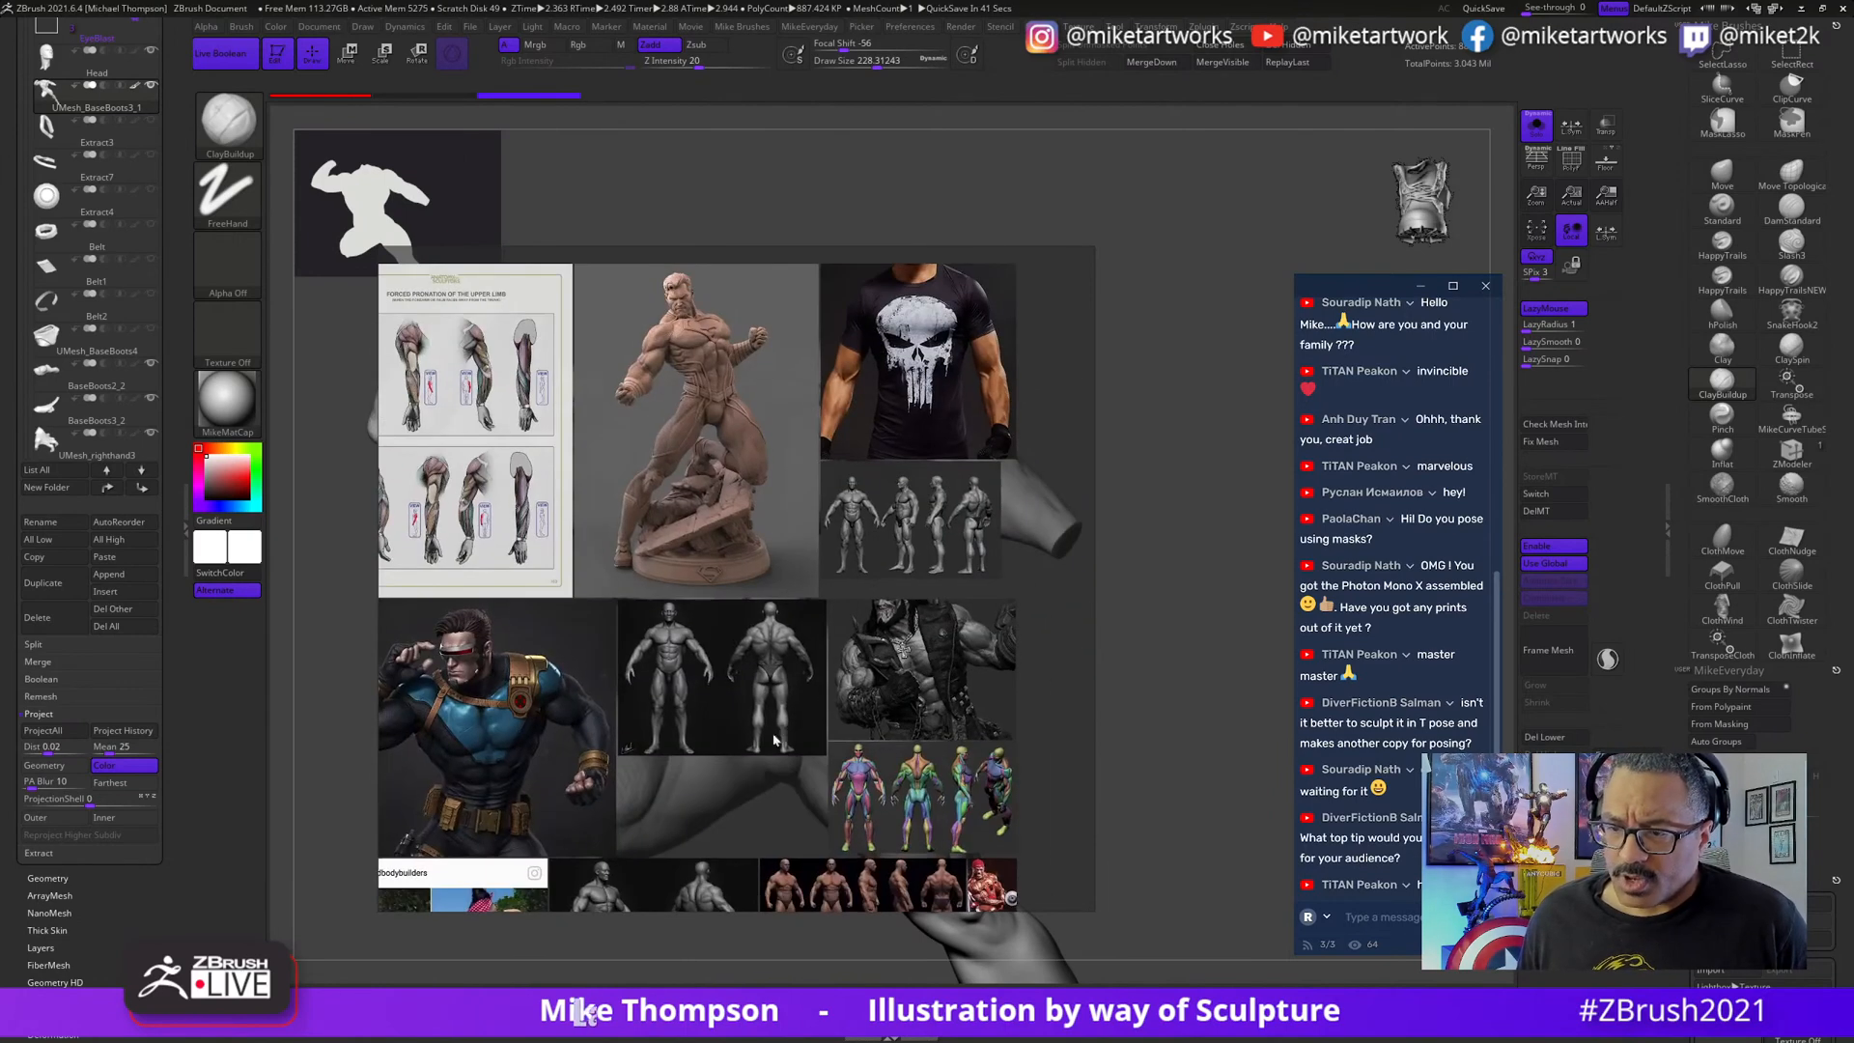
{"action": "middle_click_drag", "start_coordinate": [627, 817], "coordinate": [819, 591]}
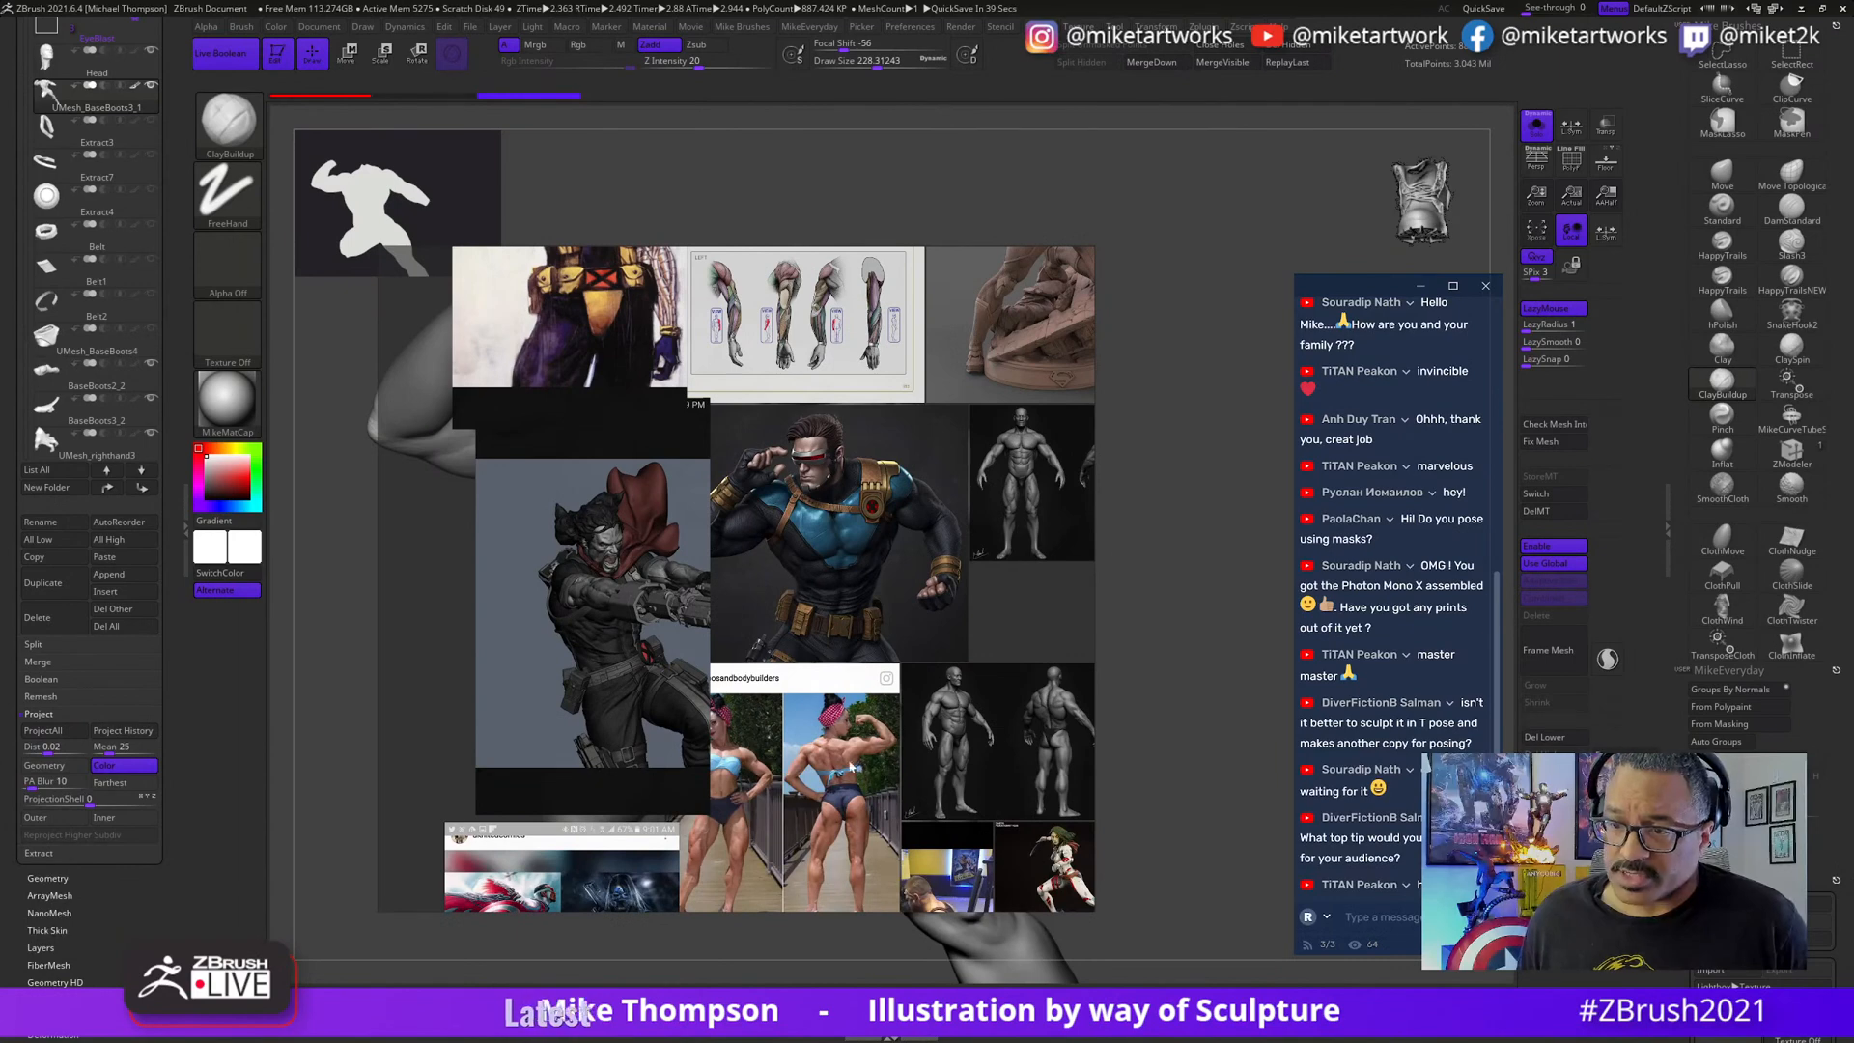
- Examine the blue-suited Cyclops render, the red-caped figure, and the bodybuilder and grey anatomy references
{"action": "scroll", "coordinate": [800, 607], "scroll_direction": "up", "scroll_amount": 5}
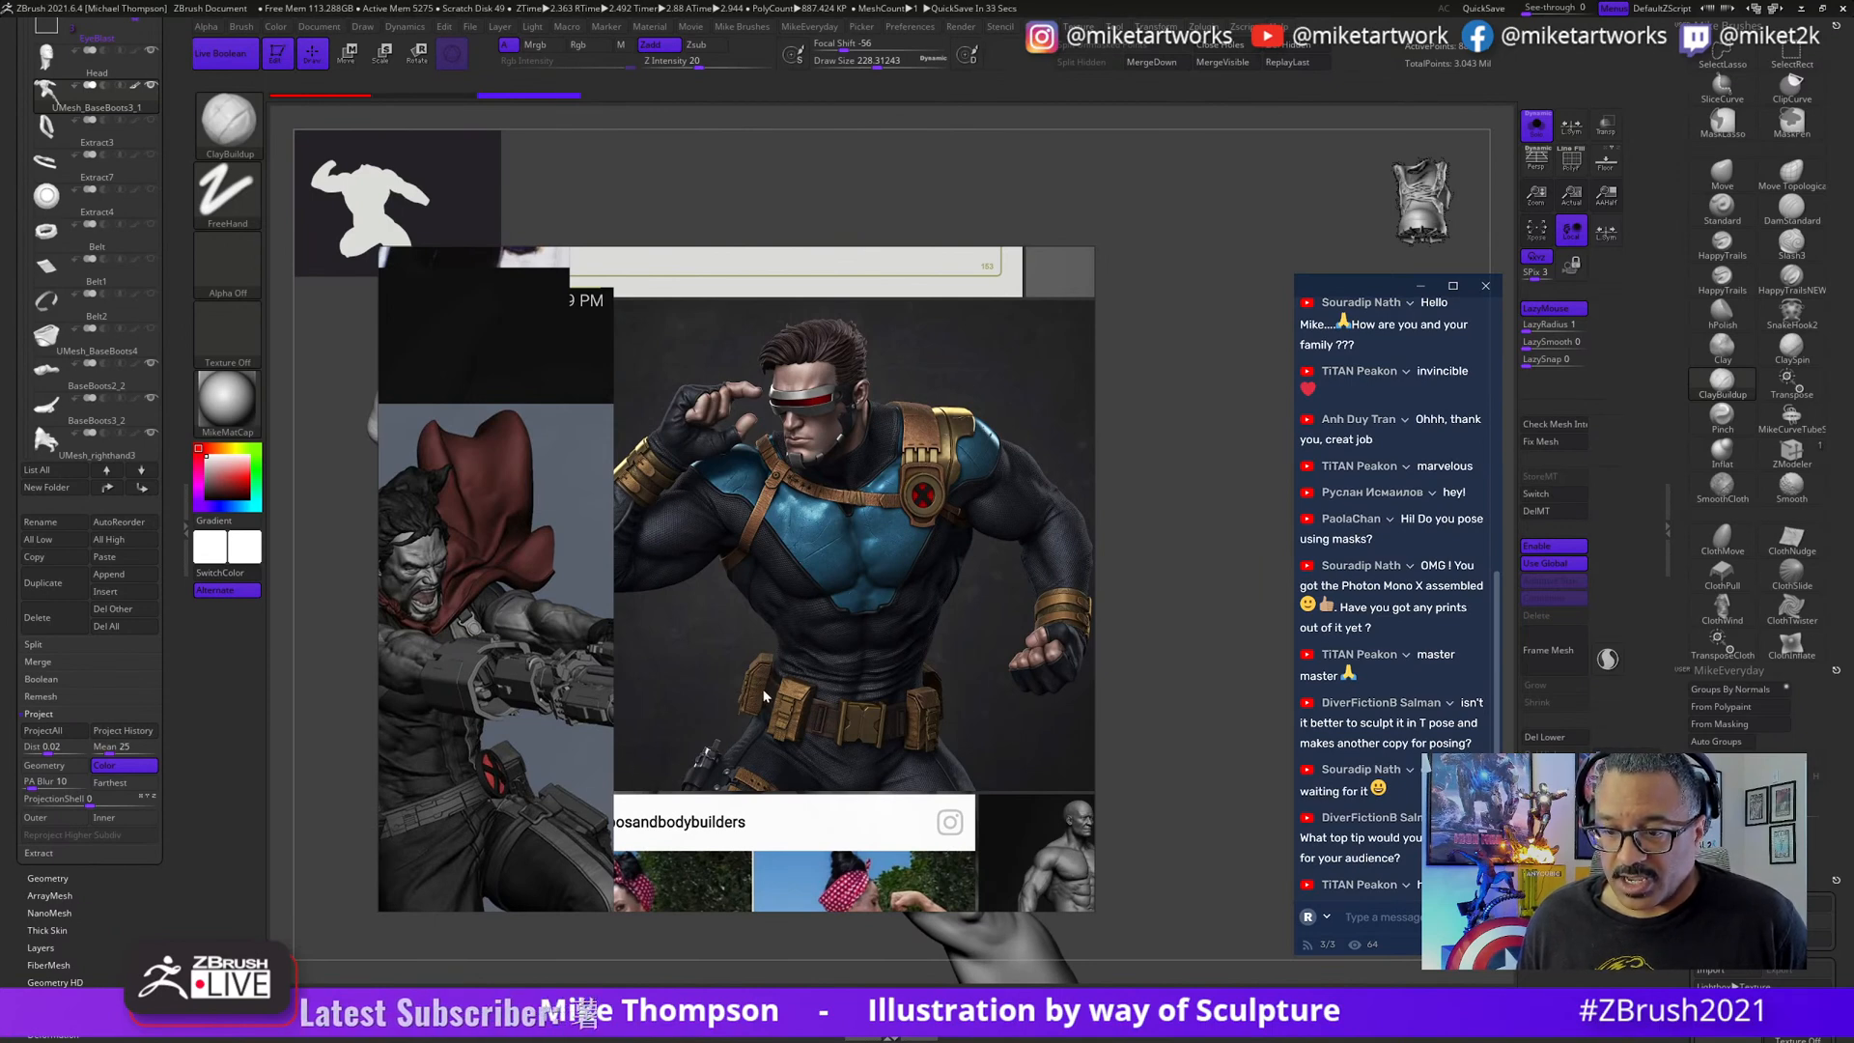
{"action": "left_click", "coordinate": [835, 715]}
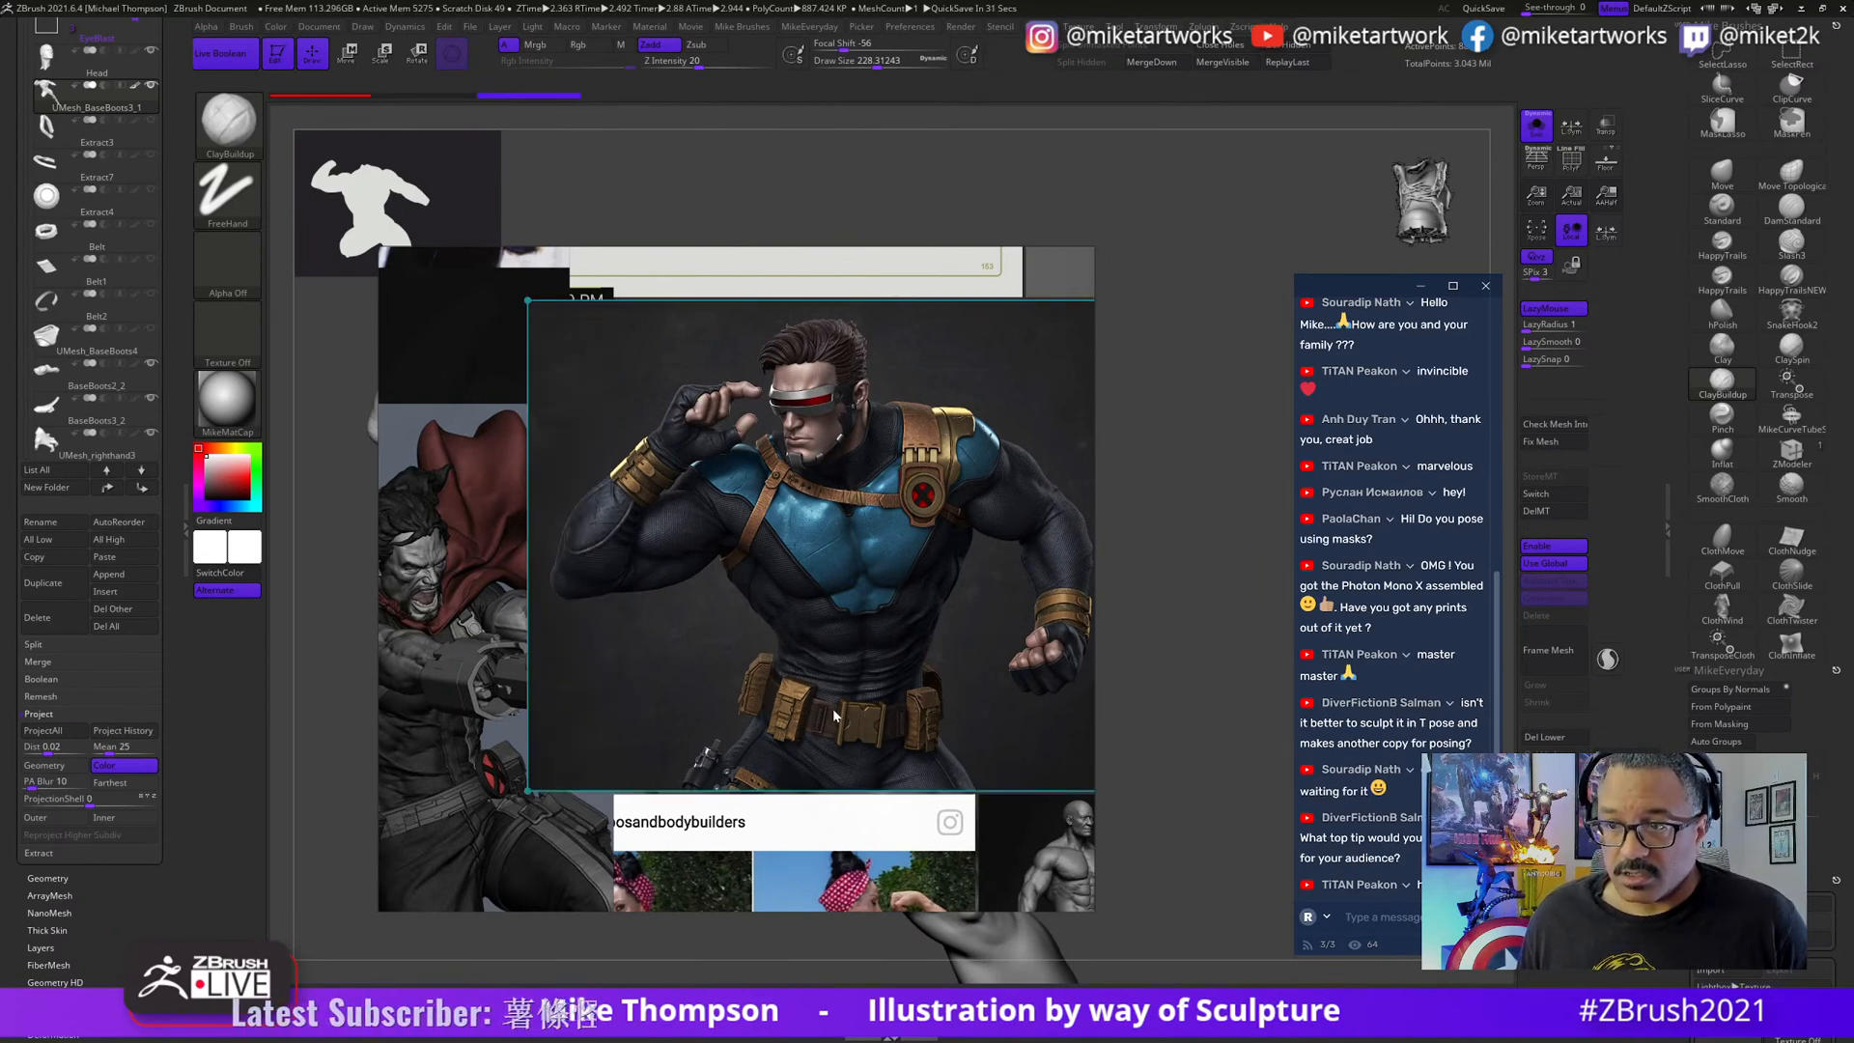
{"action": "left_click", "coordinate": [542, 814]}
{"action": "scroll", "coordinate": [749, 725], "scroll_direction": "down", "scroll_amount": 4}
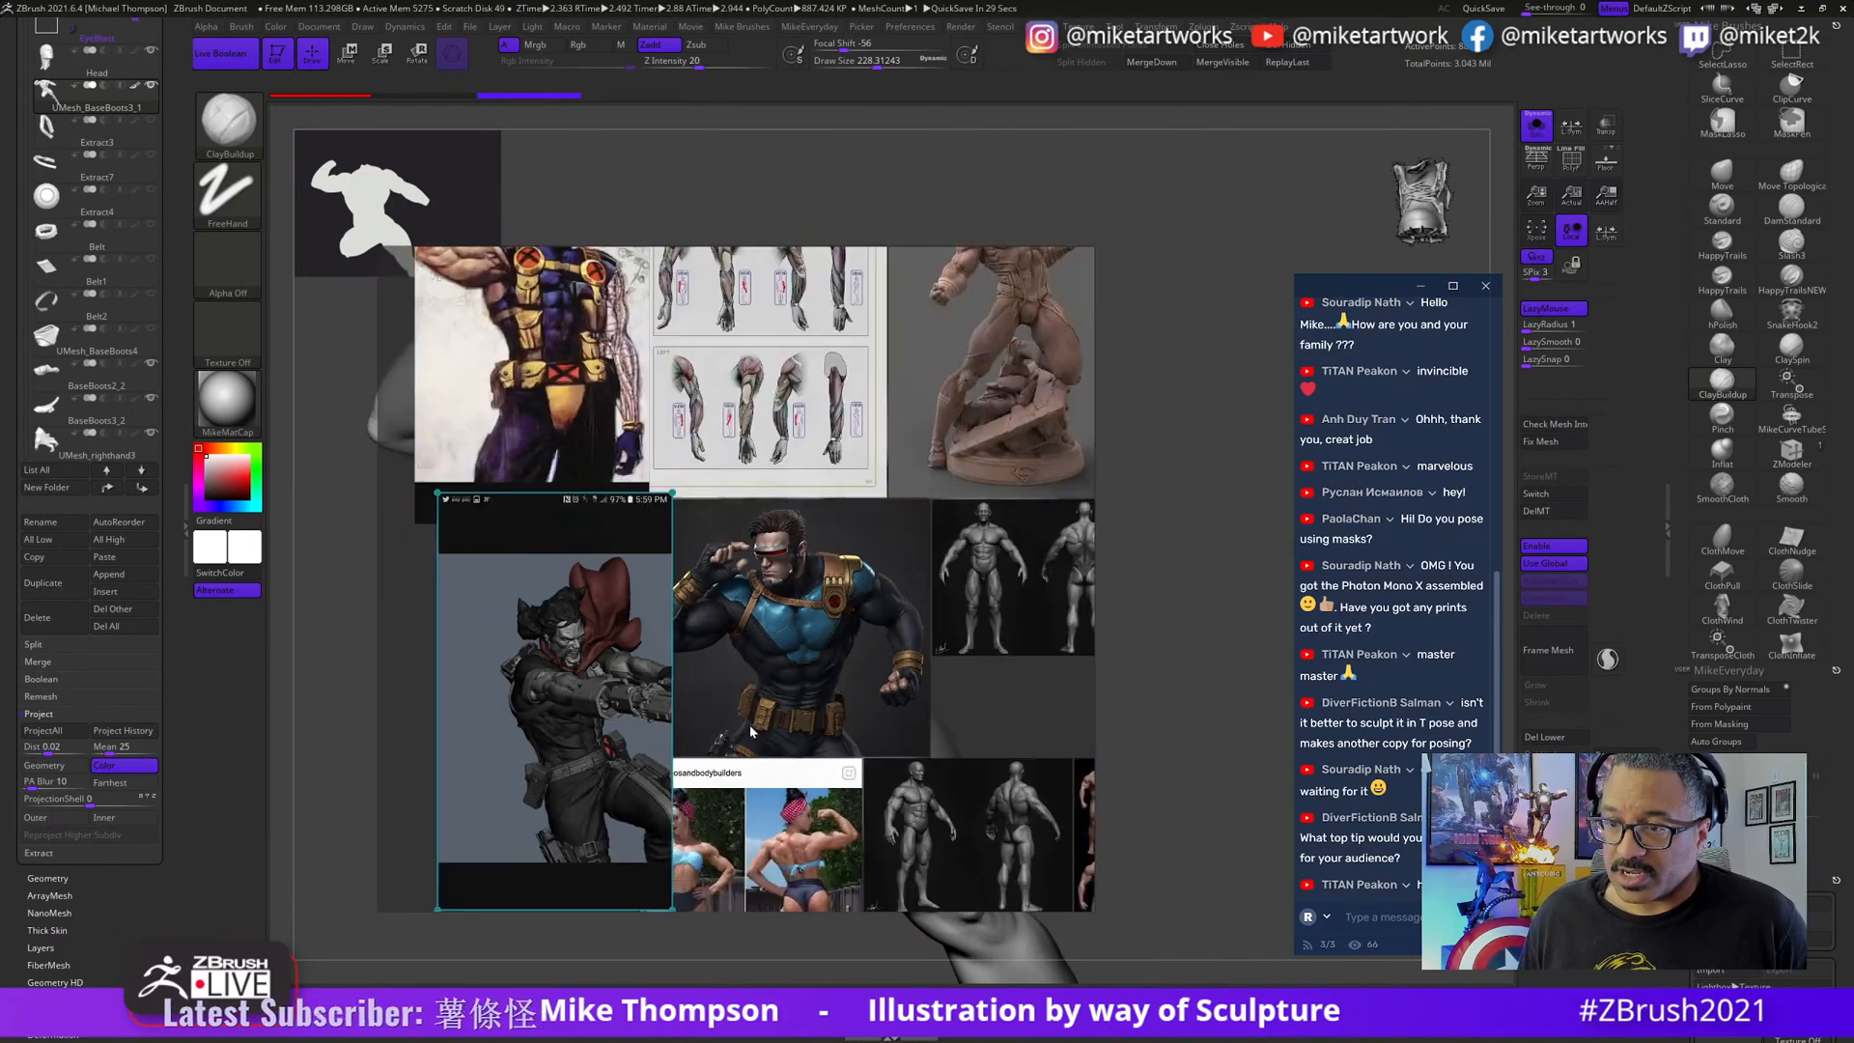
{"action": "middle_click_drag", "start_coordinate": [884, 825], "coordinate": [787, 642]}
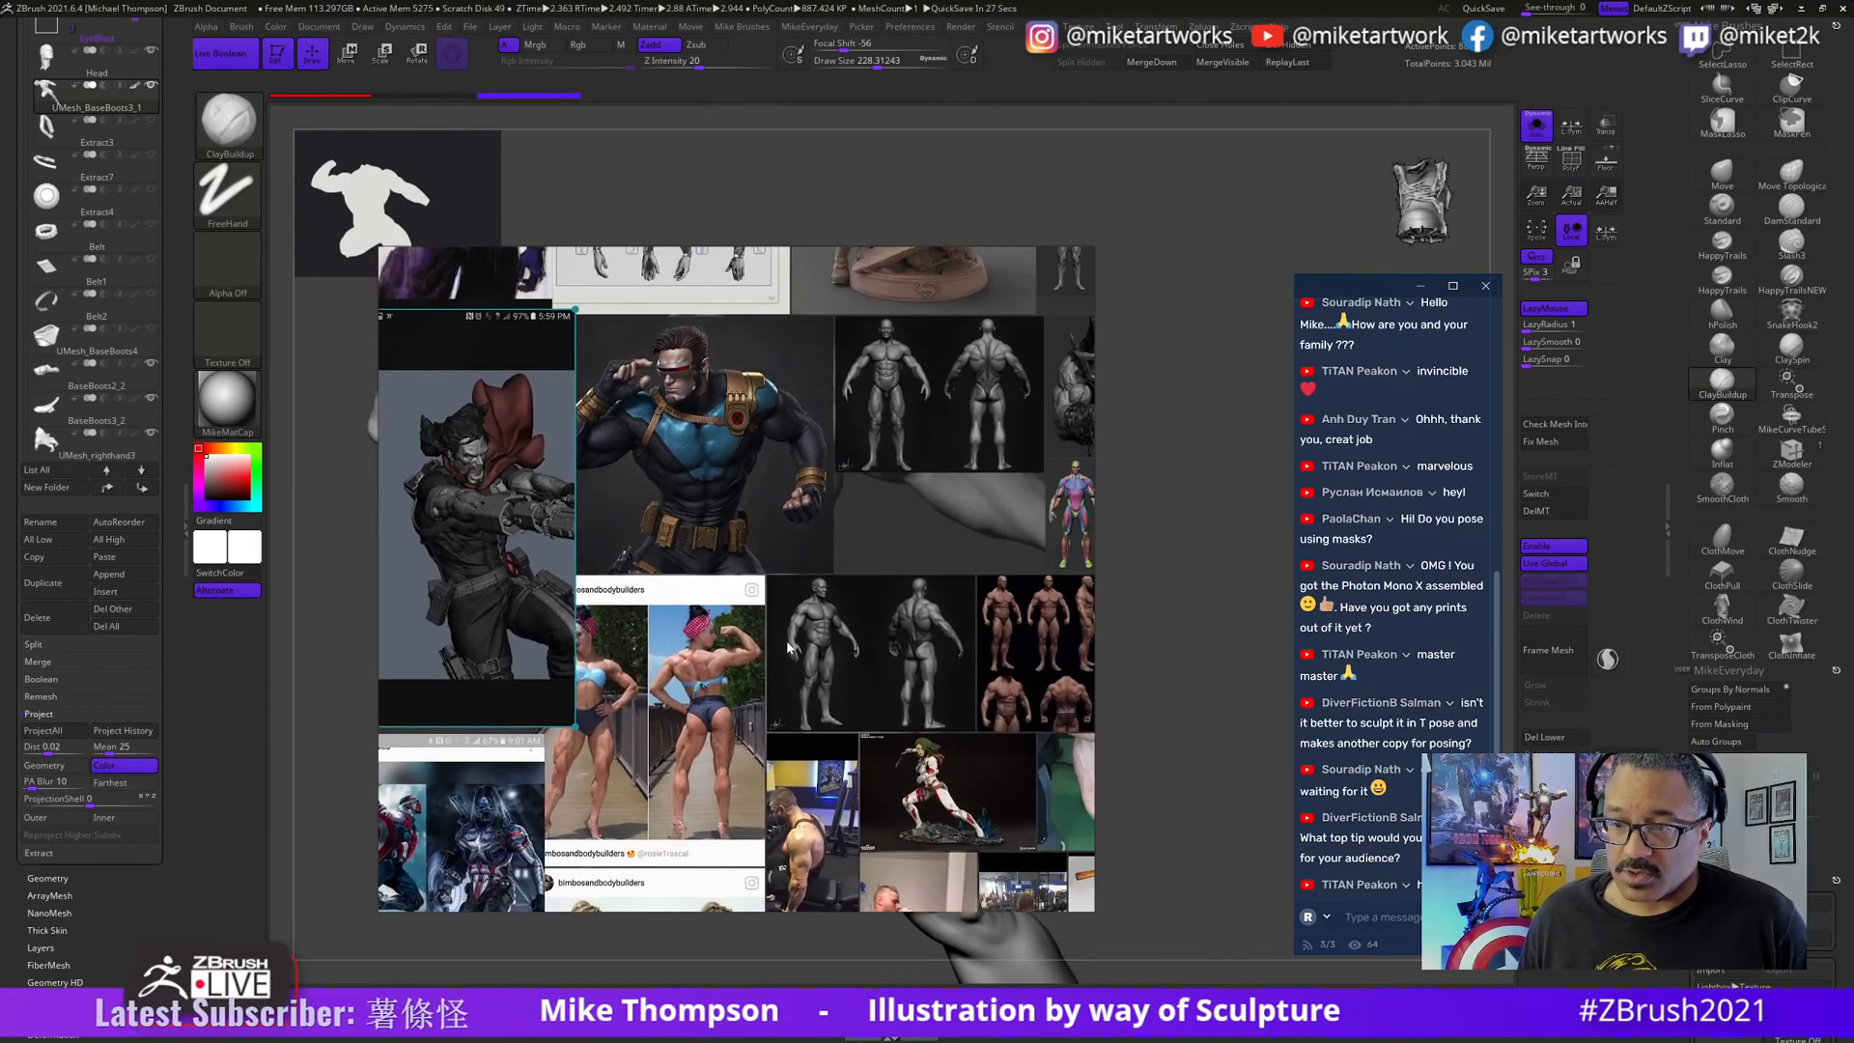
{"action": "scroll", "coordinate": [787, 647], "scroll_direction": "up", "scroll_amount": 2}
{"action": "scroll", "coordinate": [713, 758], "scroll_direction": "up", "scroll_amount": 2}
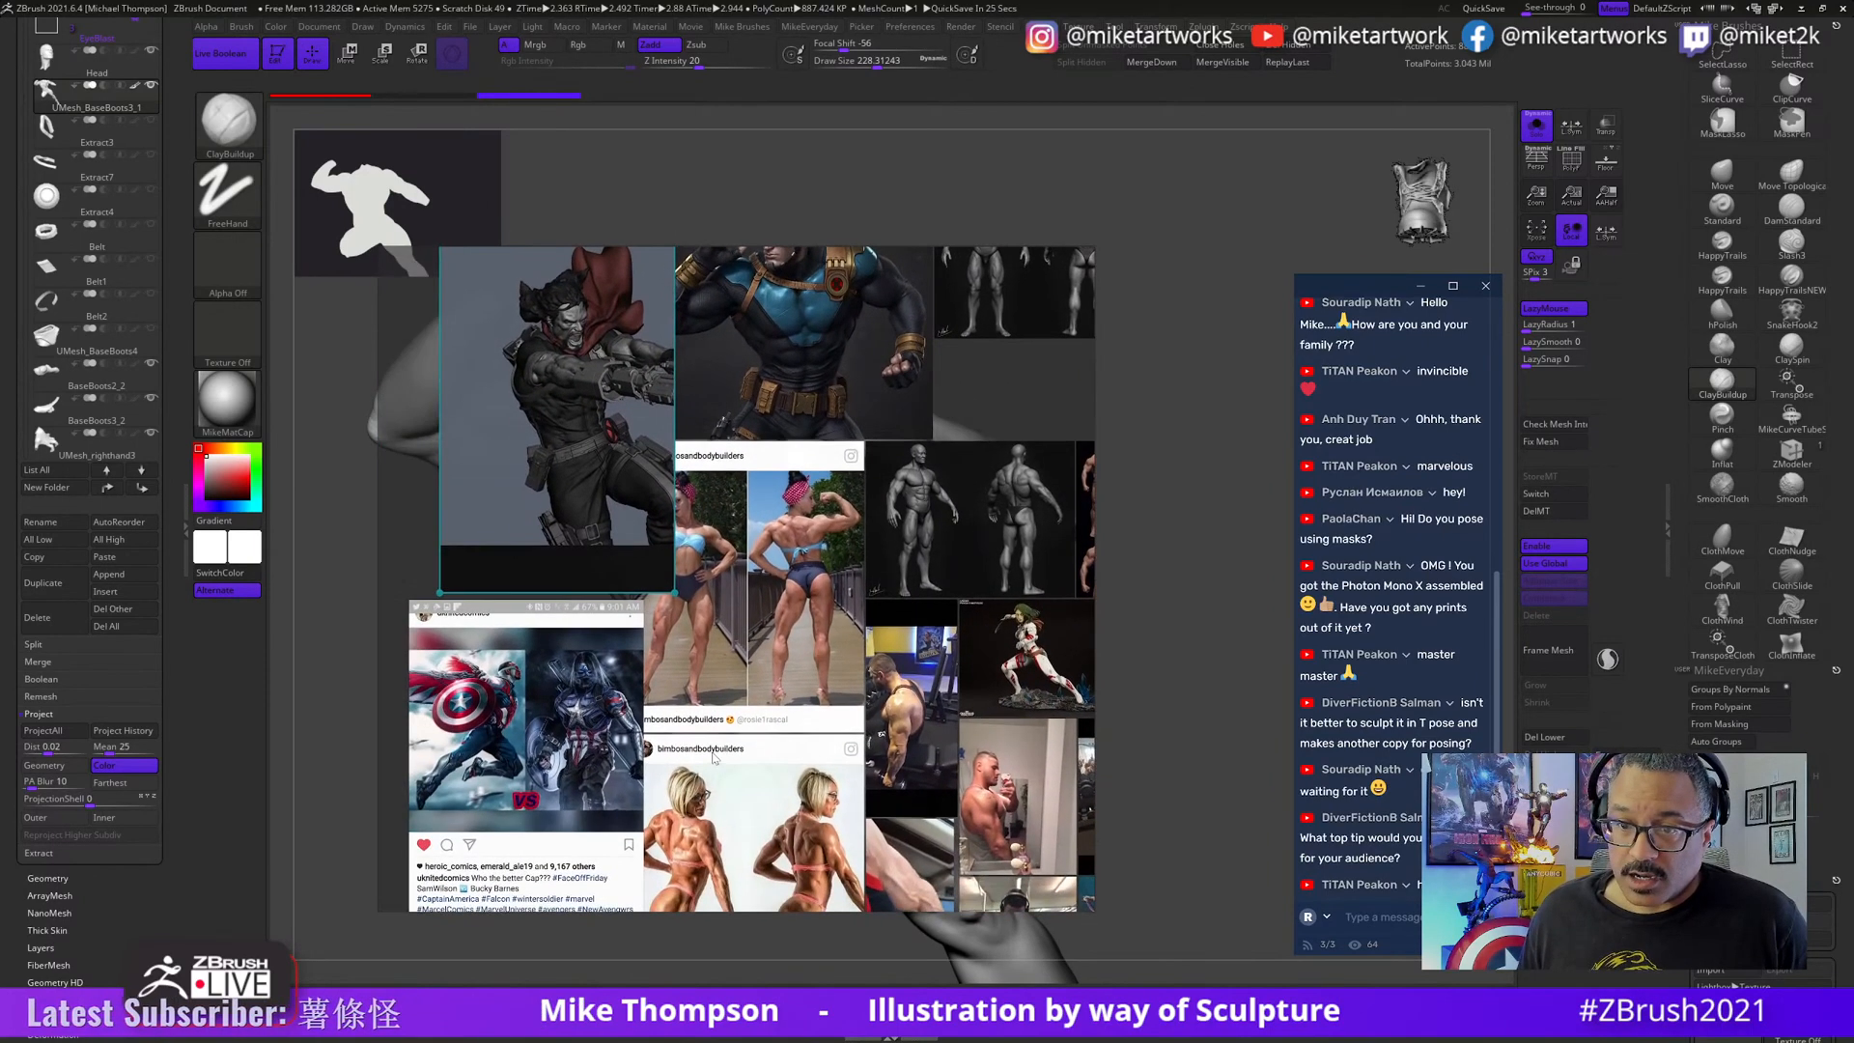
{"action": "middle_click_drag", "start_coordinate": [808, 786], "coordinate": [634, 633]}
{"action": "middle_click_drag", "start_coordinate": [1001, 724], "coordinate": [865, 926]}
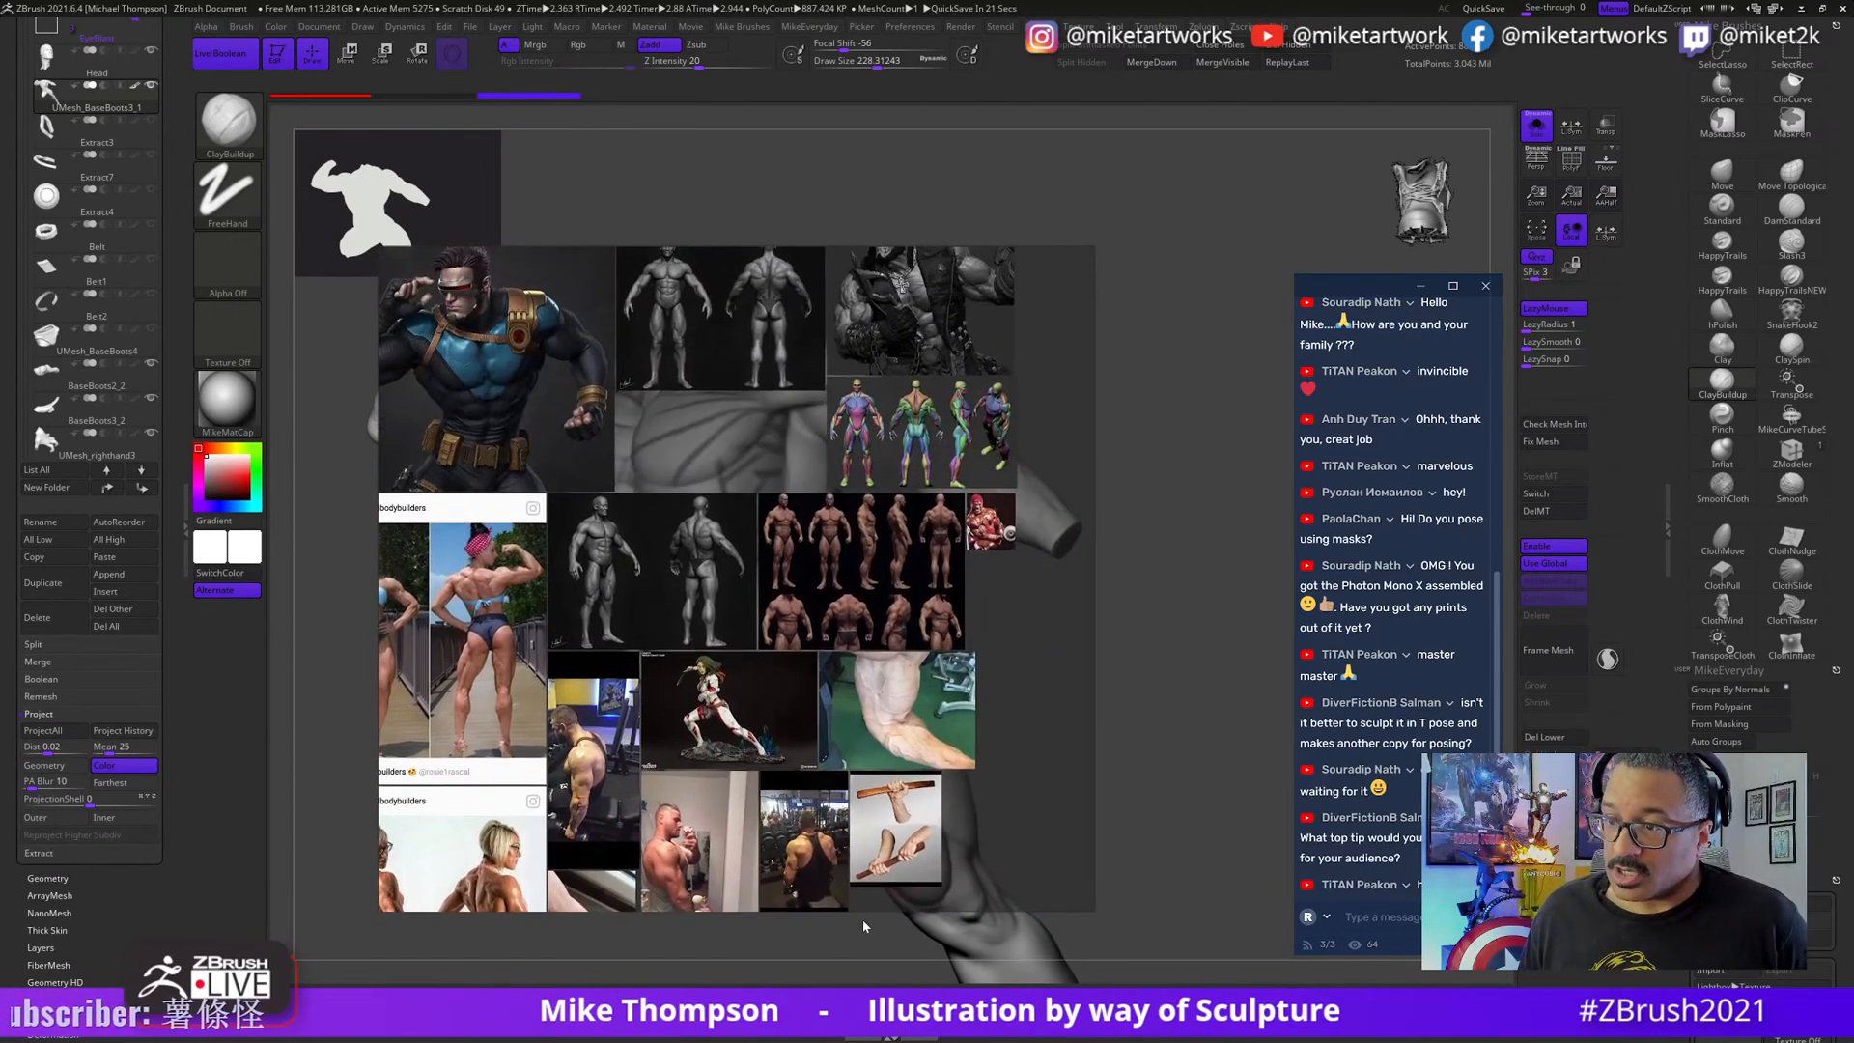
{"action": "scroll", "coordinate": [803, 744], "scroll_direction": "down", "scroll_amount": 2}
{"action": "scroll", "coordinate": [802, 743], "scroll_direction": "up", "scroll_amount": 1}
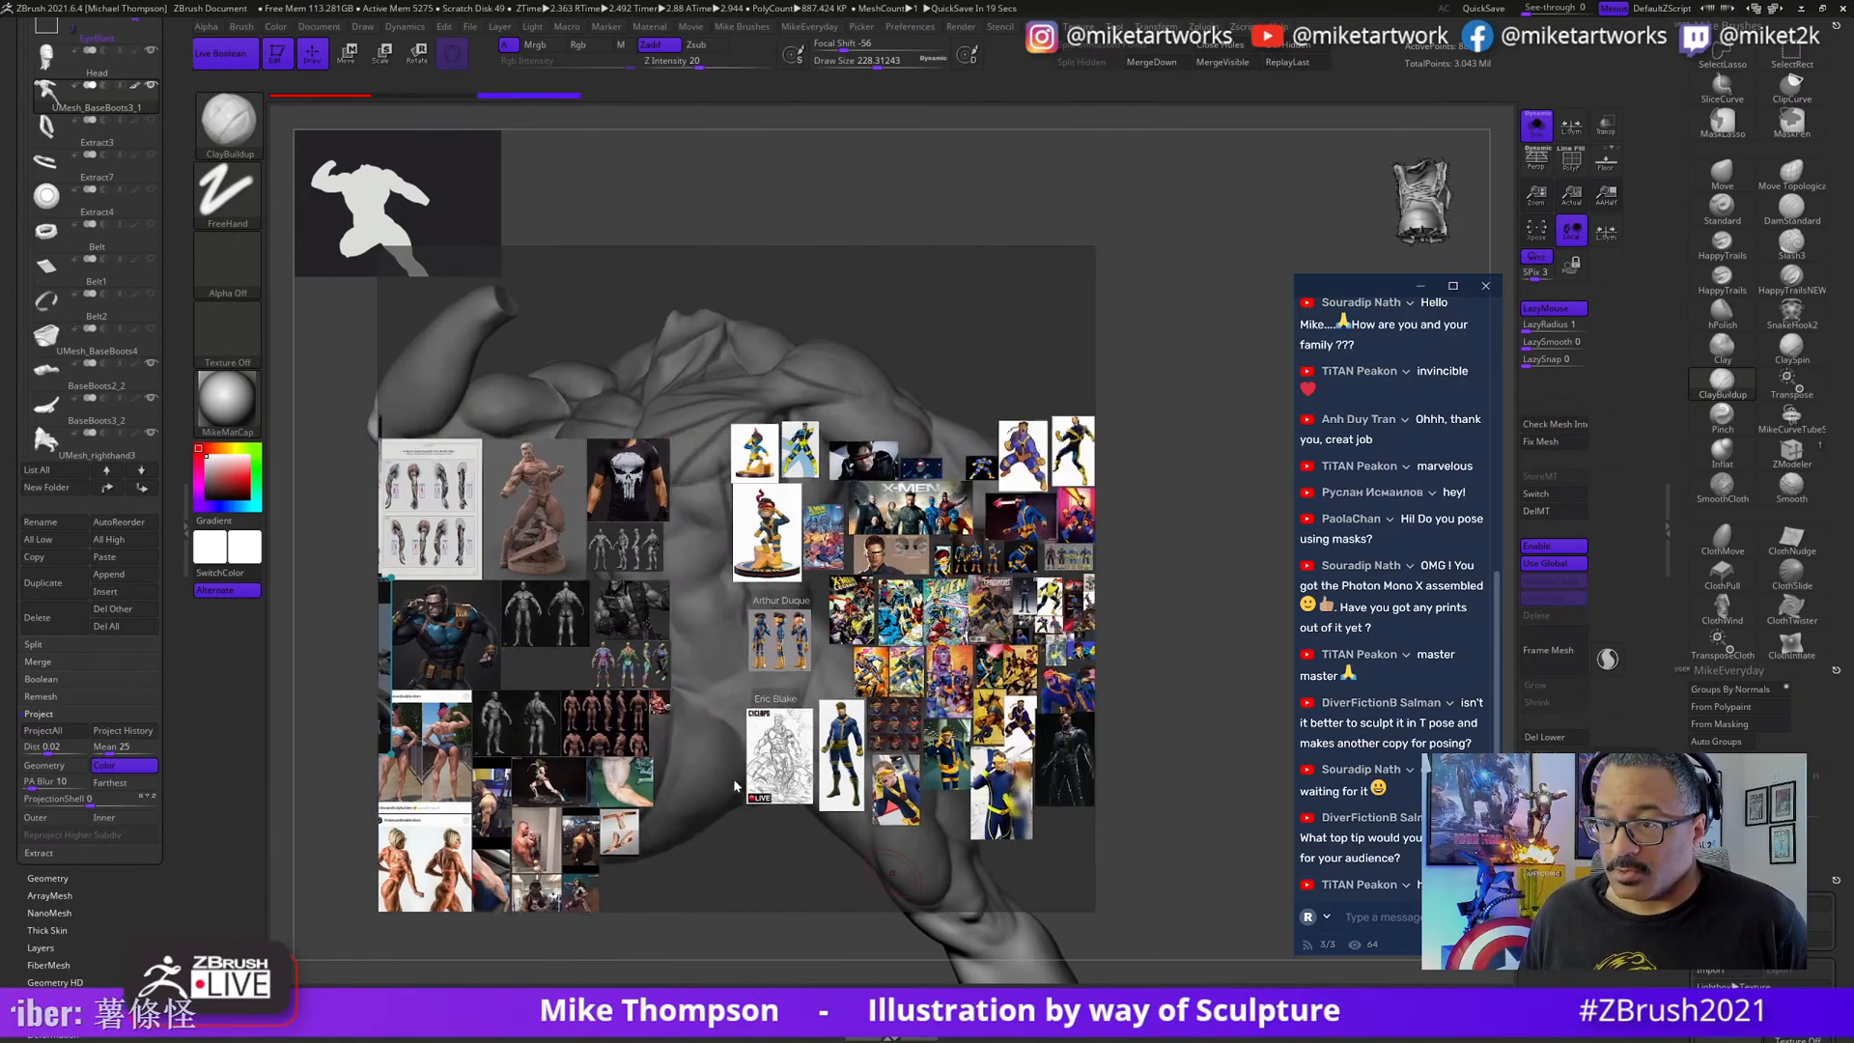
- Focus on the bearded, chained biker sculpt, and examine the X-Men film, comic cover and visor references
{"action": "middle_click_drag", "start_coordinate": [733, 778], "coordinate": [694, 782]}
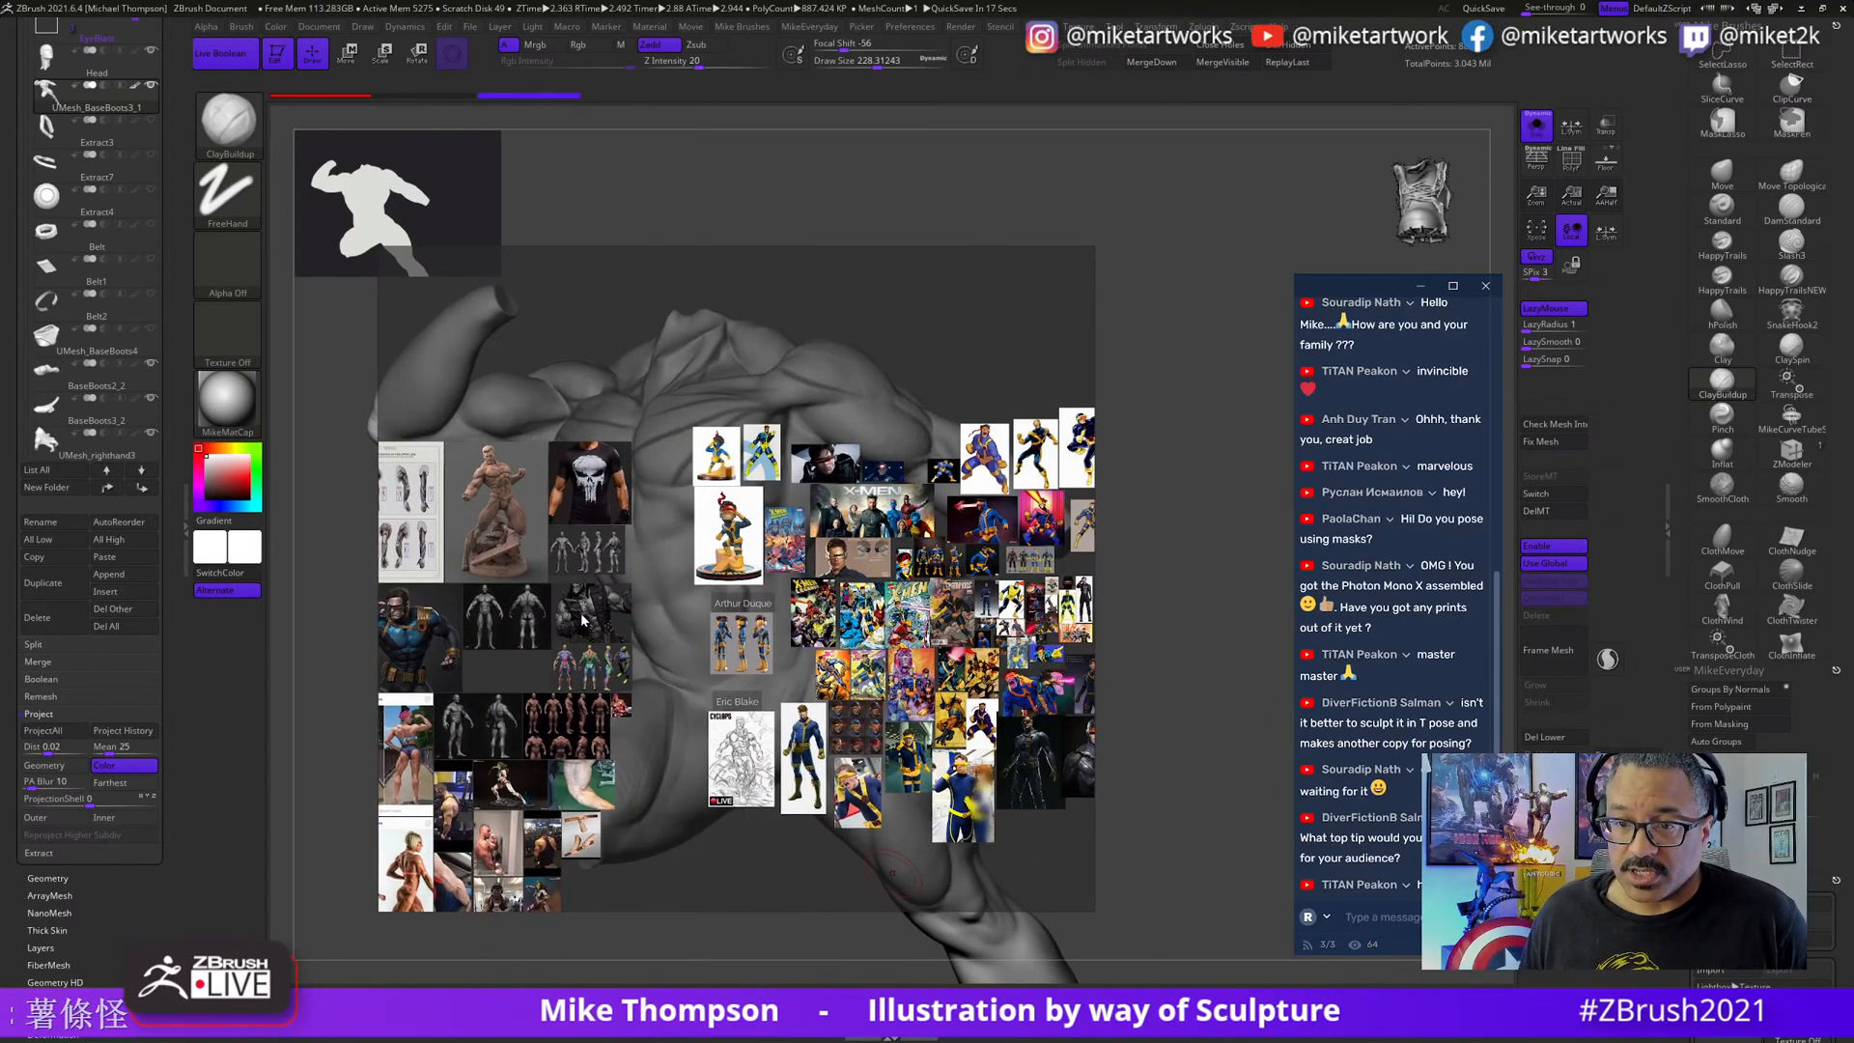
{"action": "double_click", "coordinate": [582, 621]}
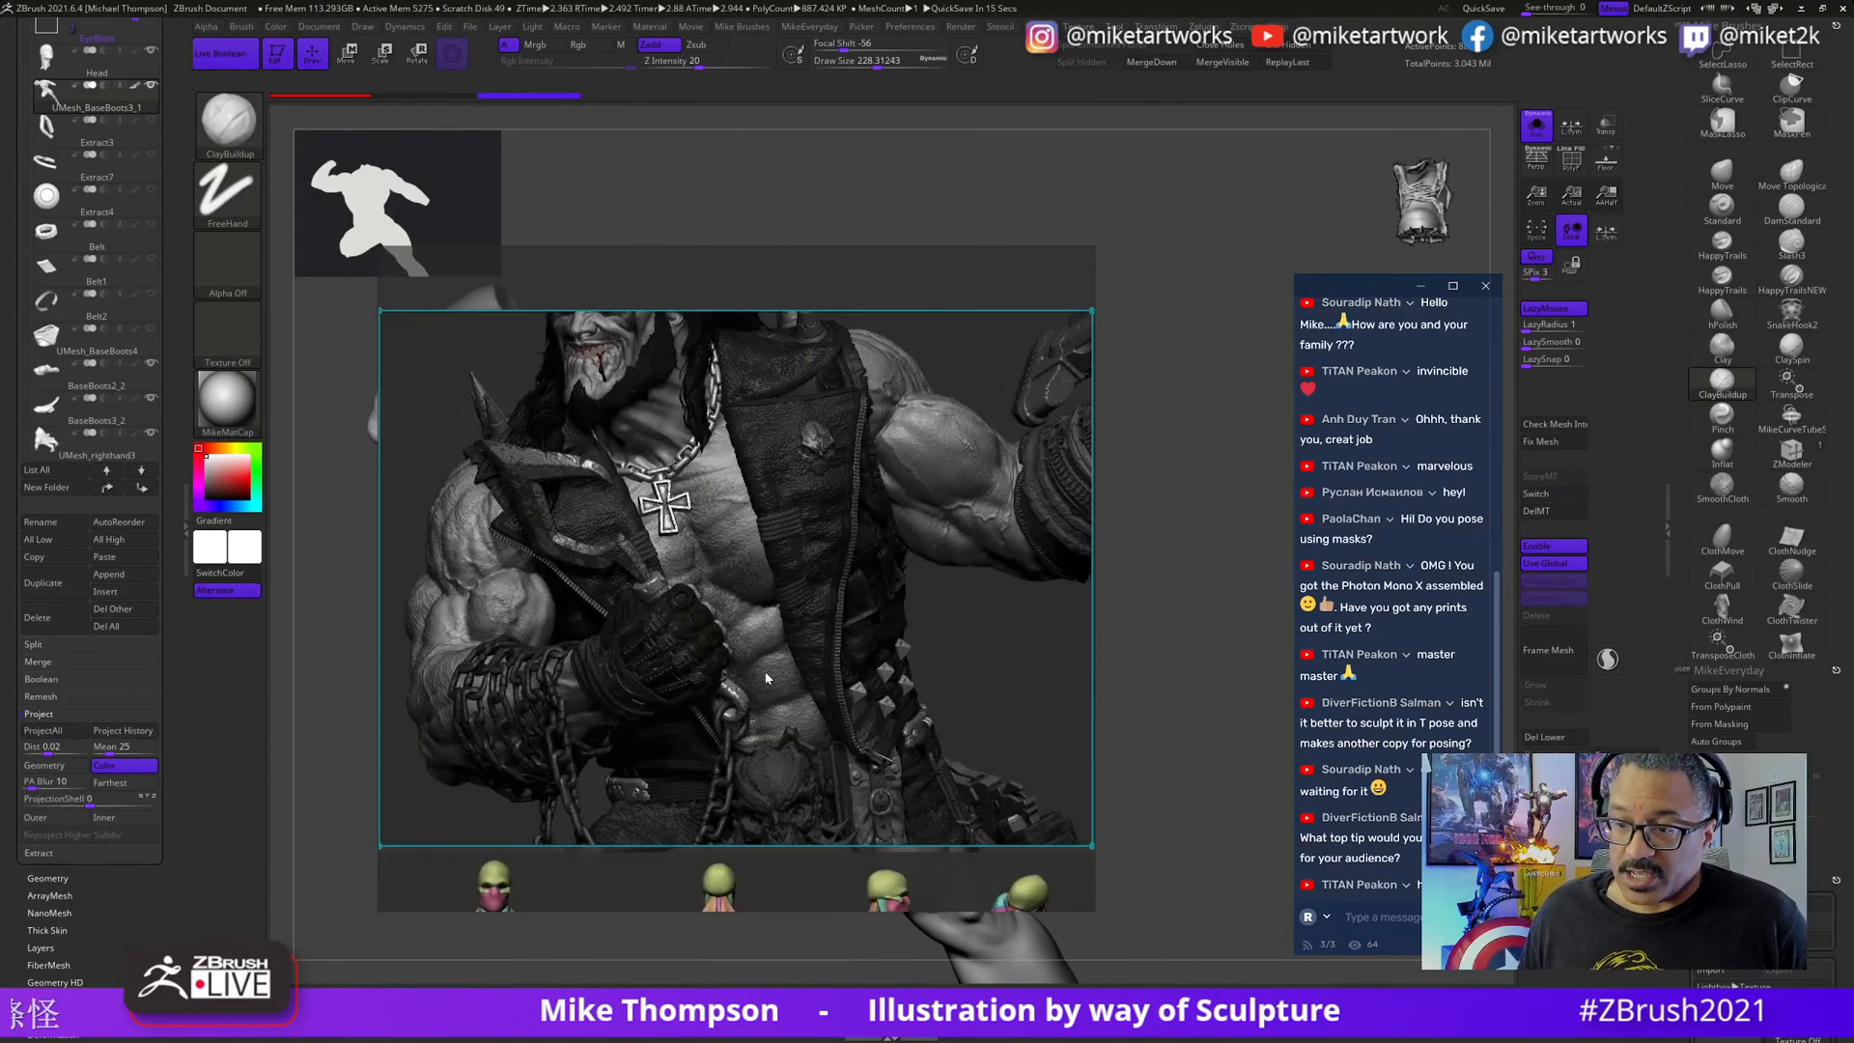
{"action": "scroll", "coordinate": [851, 795], "scroll_direction": "down", "scroll_amount": 5}
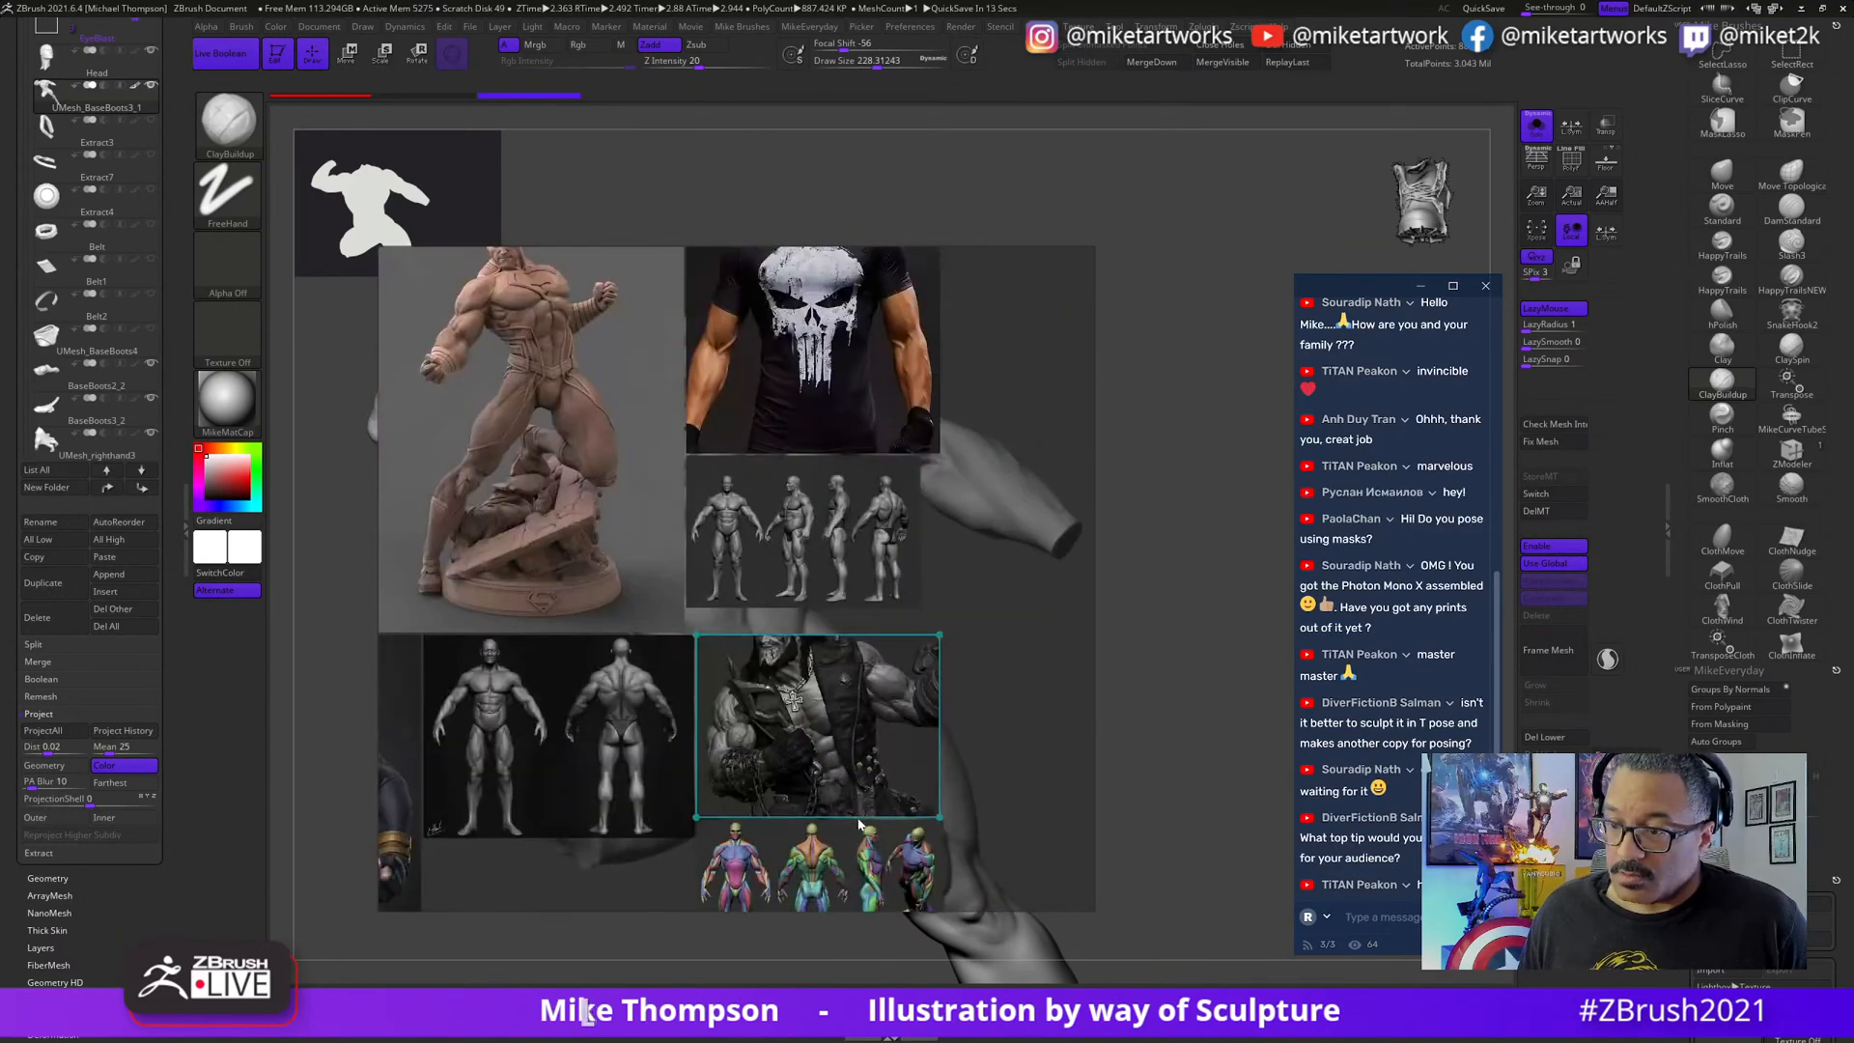
{"action": "middle_click_drag", "start_coordinate": [865, 788], "coordinate": [535, 819]}
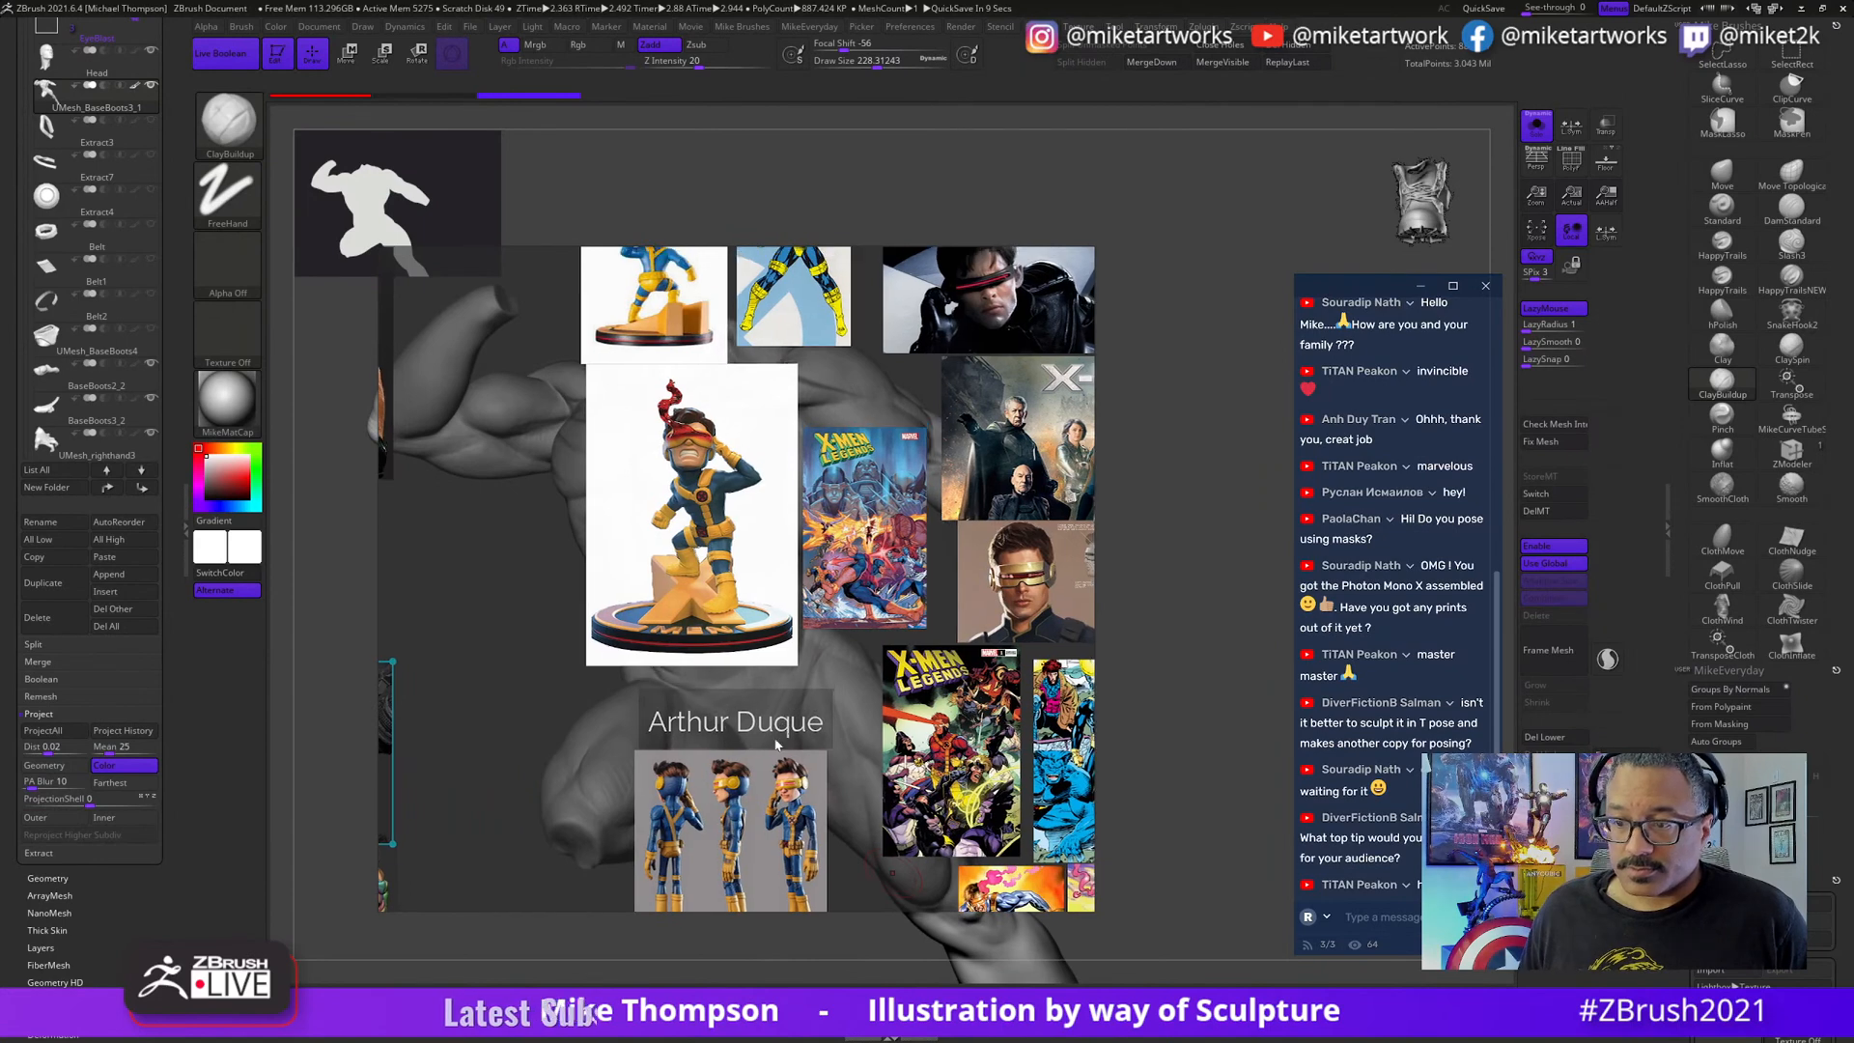
{"action": "middle_click_drag", "start_coordinate": [931, 607], "coordinate": [645, 755]}
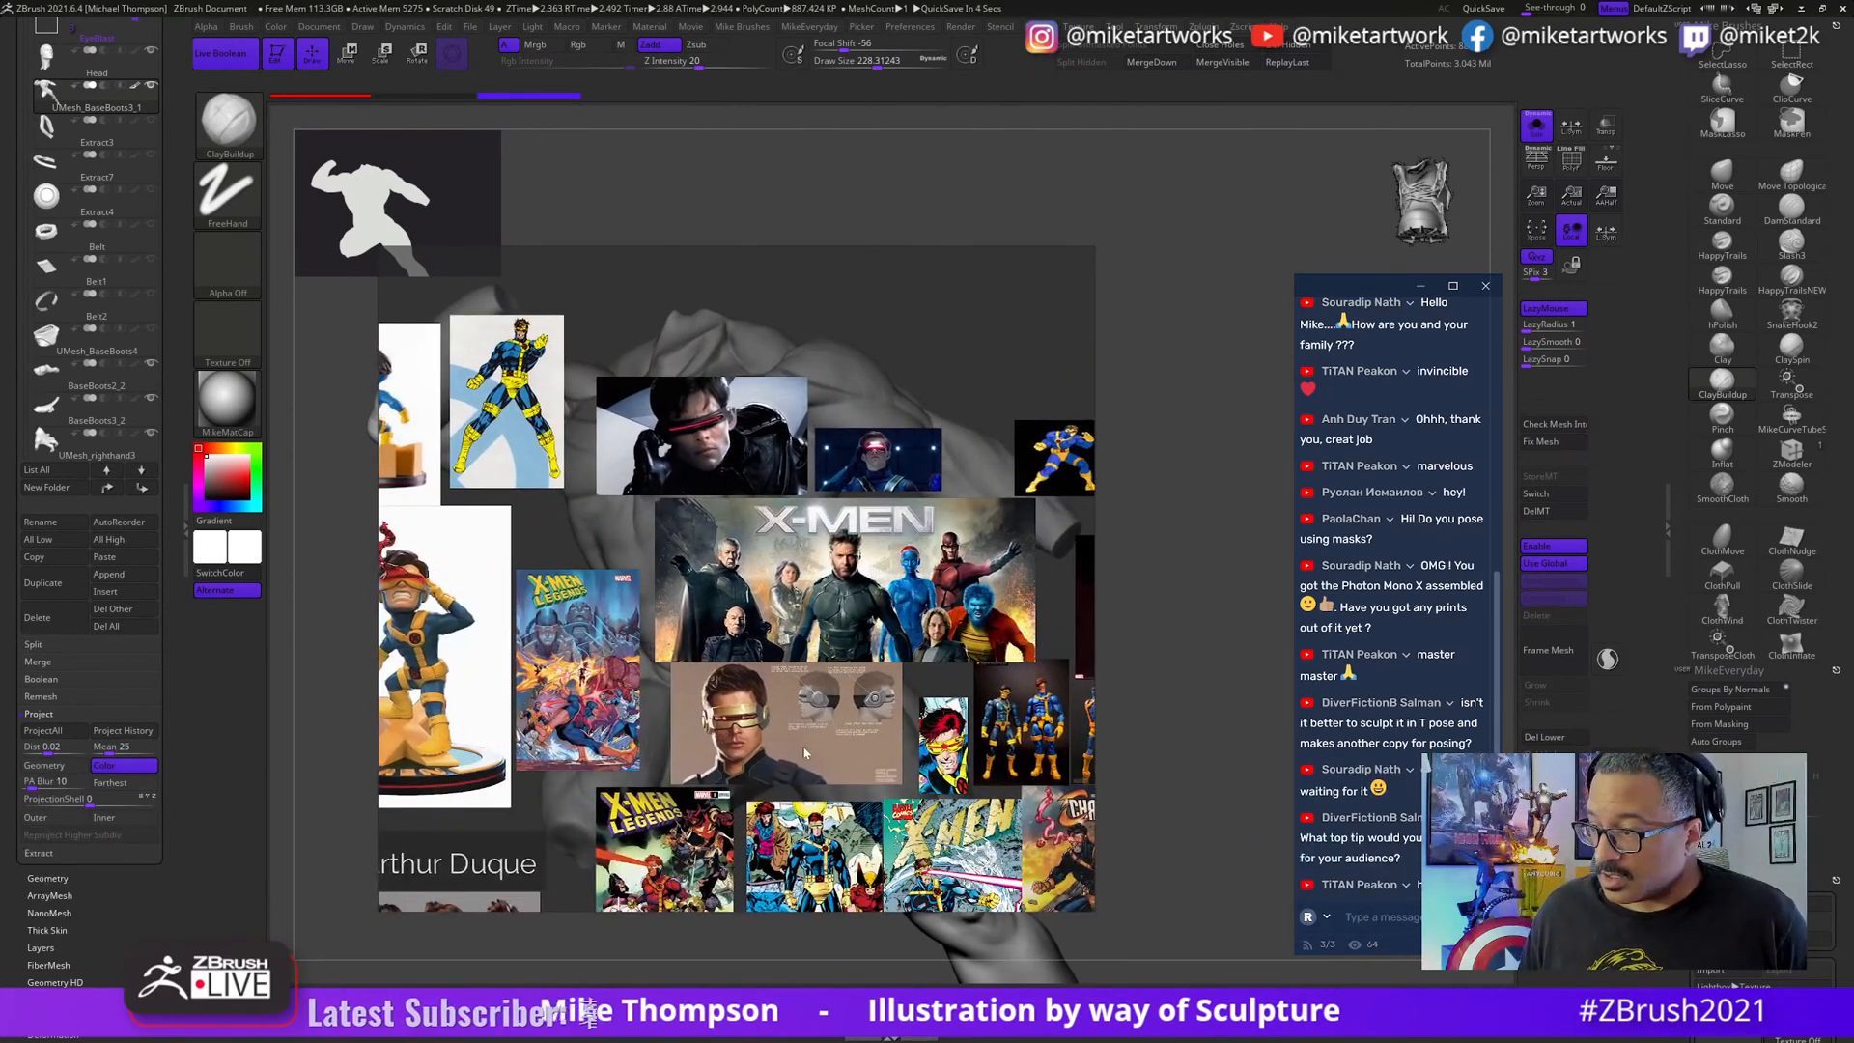
{"action": "middle_click_drag", "start_coordinate": [871, 746], "coordinate": [856, 776]}
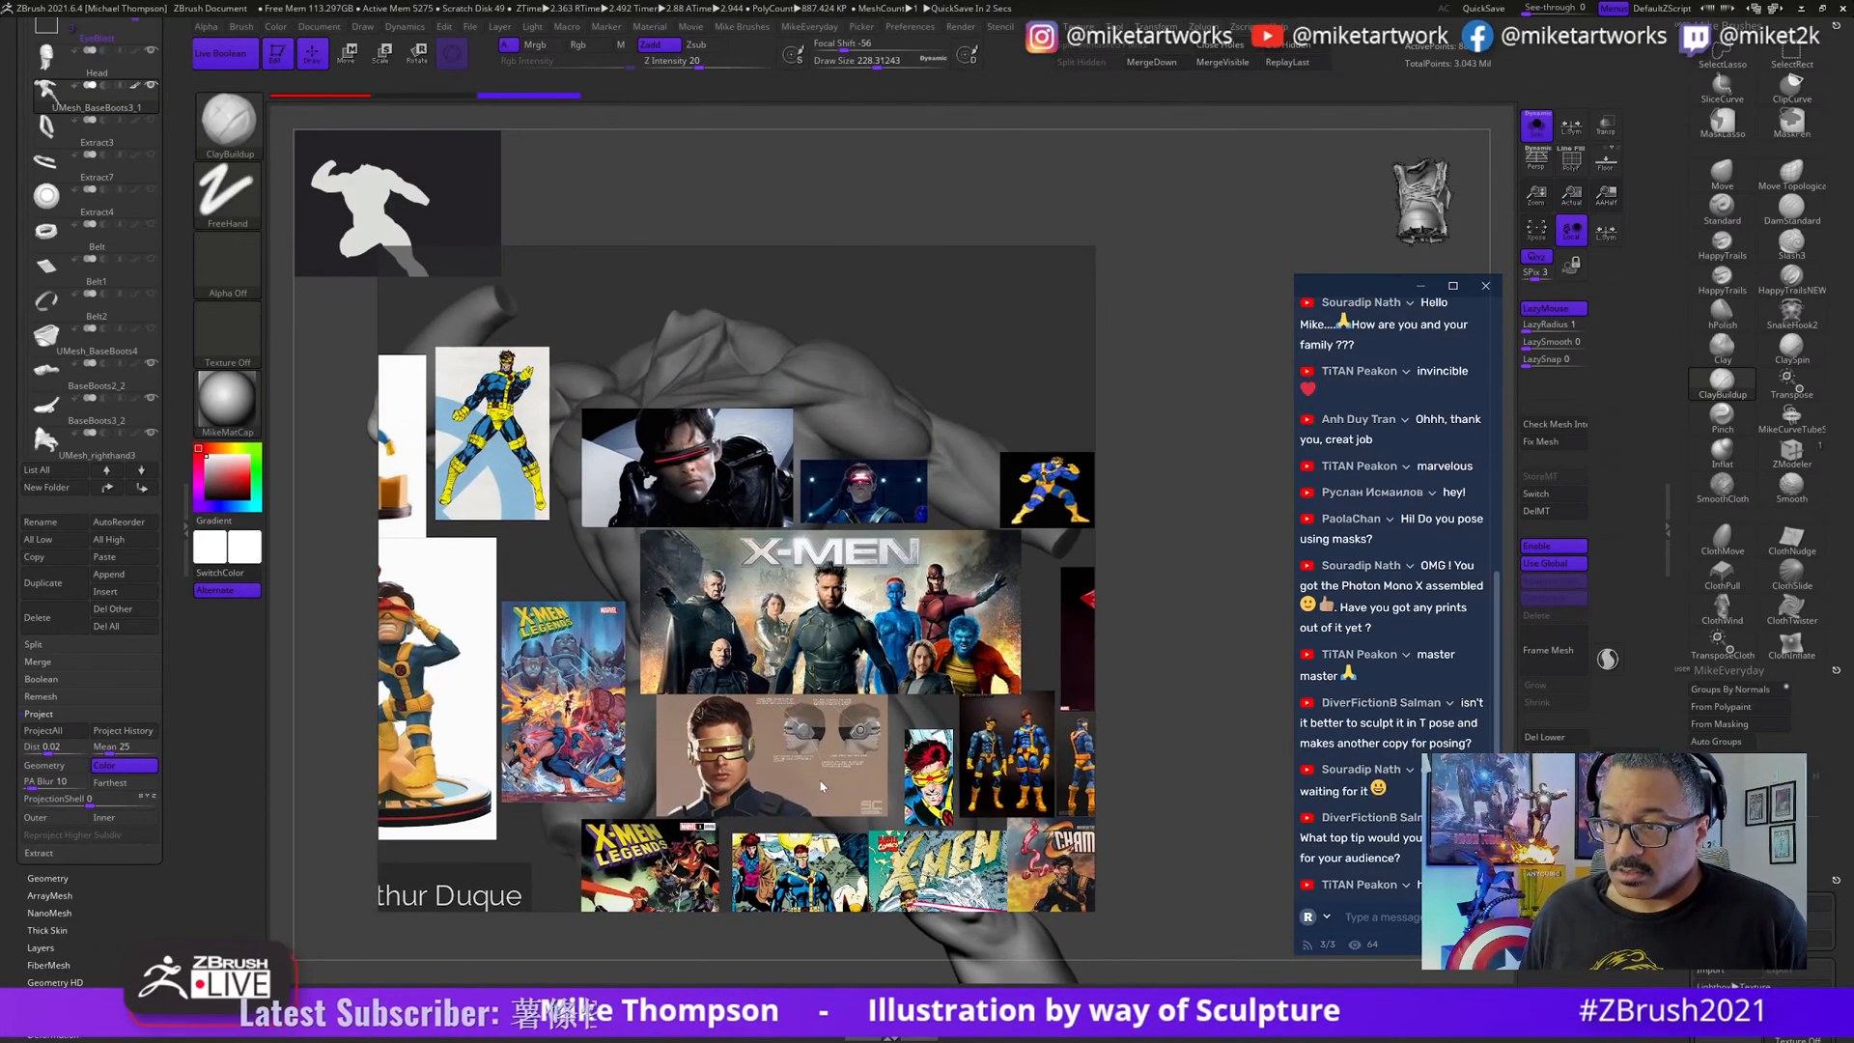
- Shift the PureRef window sideways and browse the comic art, Cyclops line drawing and cosplay references
{"action": "right_click_drag", "start_coordinate": [954, 684], "coordinate": [780, 718]}
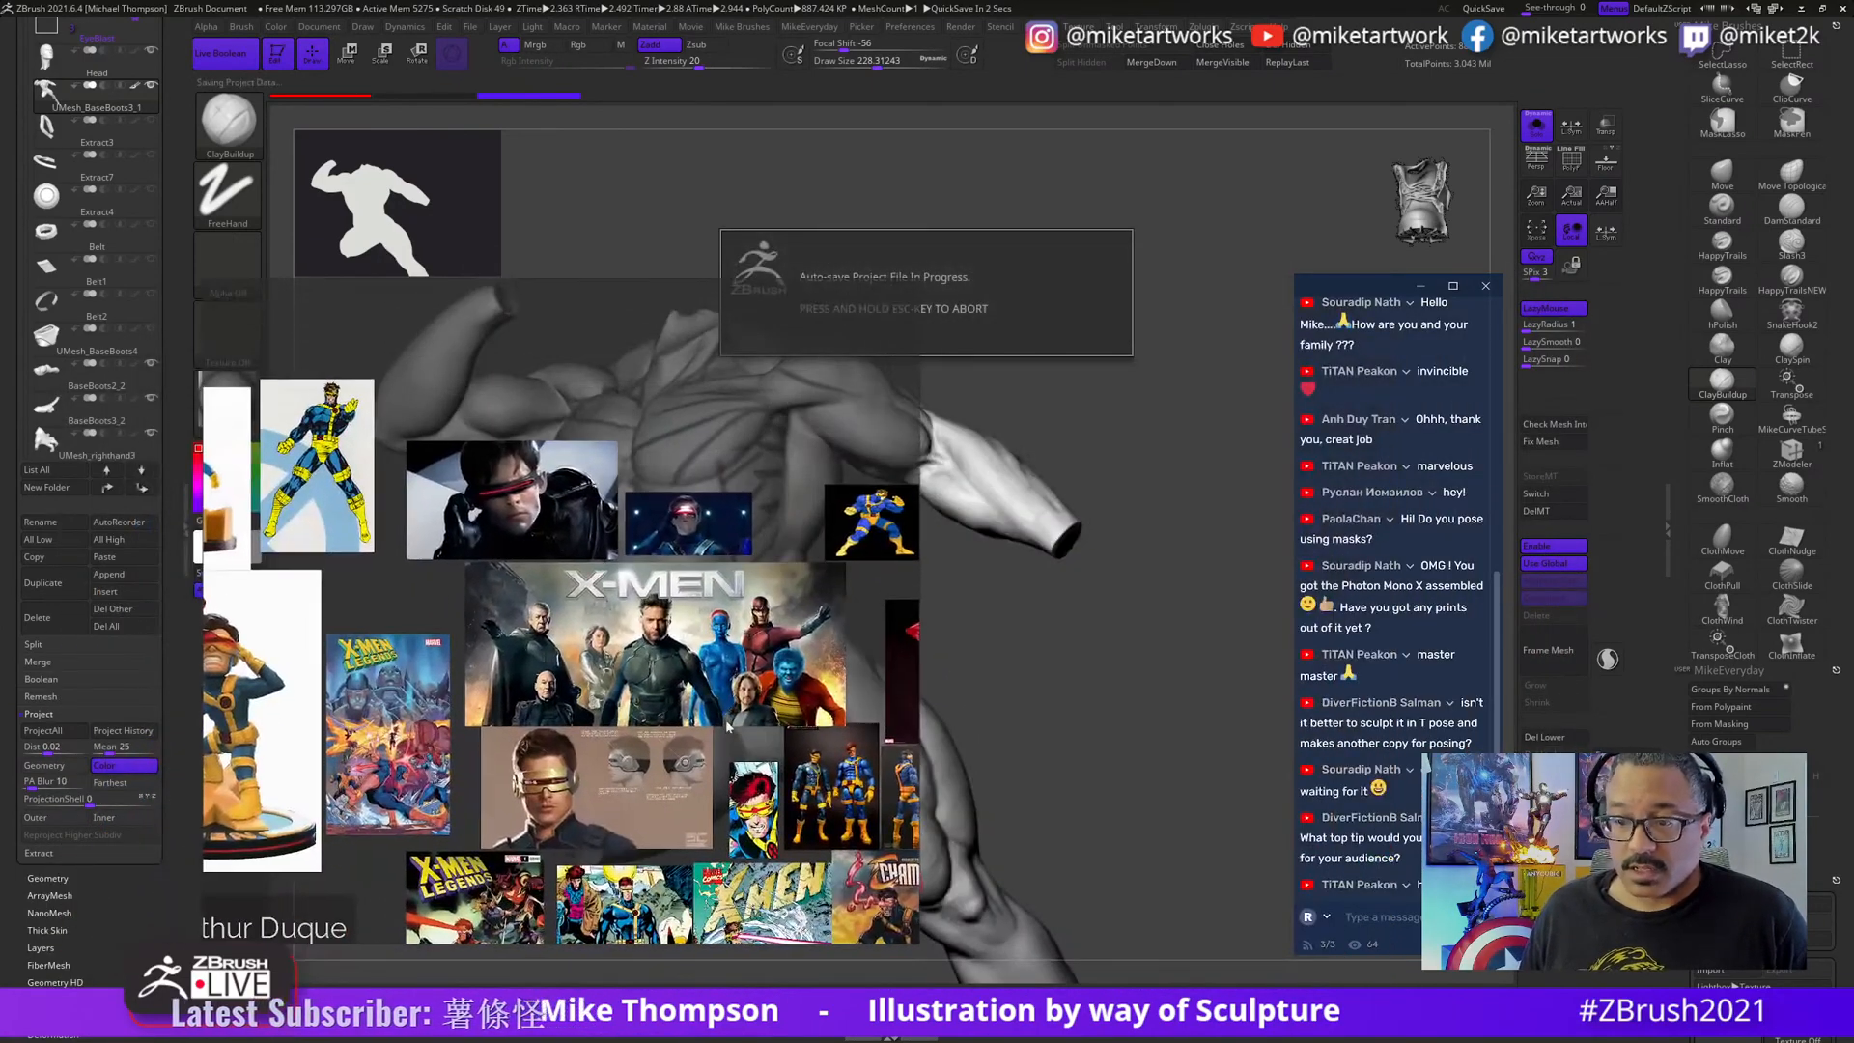
{"action": "middle_click_drag", "start_coordinate": [664, 847], "coordinate": [97, 682]}
{"action": "middle_click_drag", "start_coordinate": [618, 792], "coordinate": [727, 649]}
{"action": "middle_click_drag", "start_coordinate": [434, 744], "coordinate": [753, 801]}
{"action": "middle_click_drag", "start_coordinate": [493, 772], "coordinate": [724, 772]}
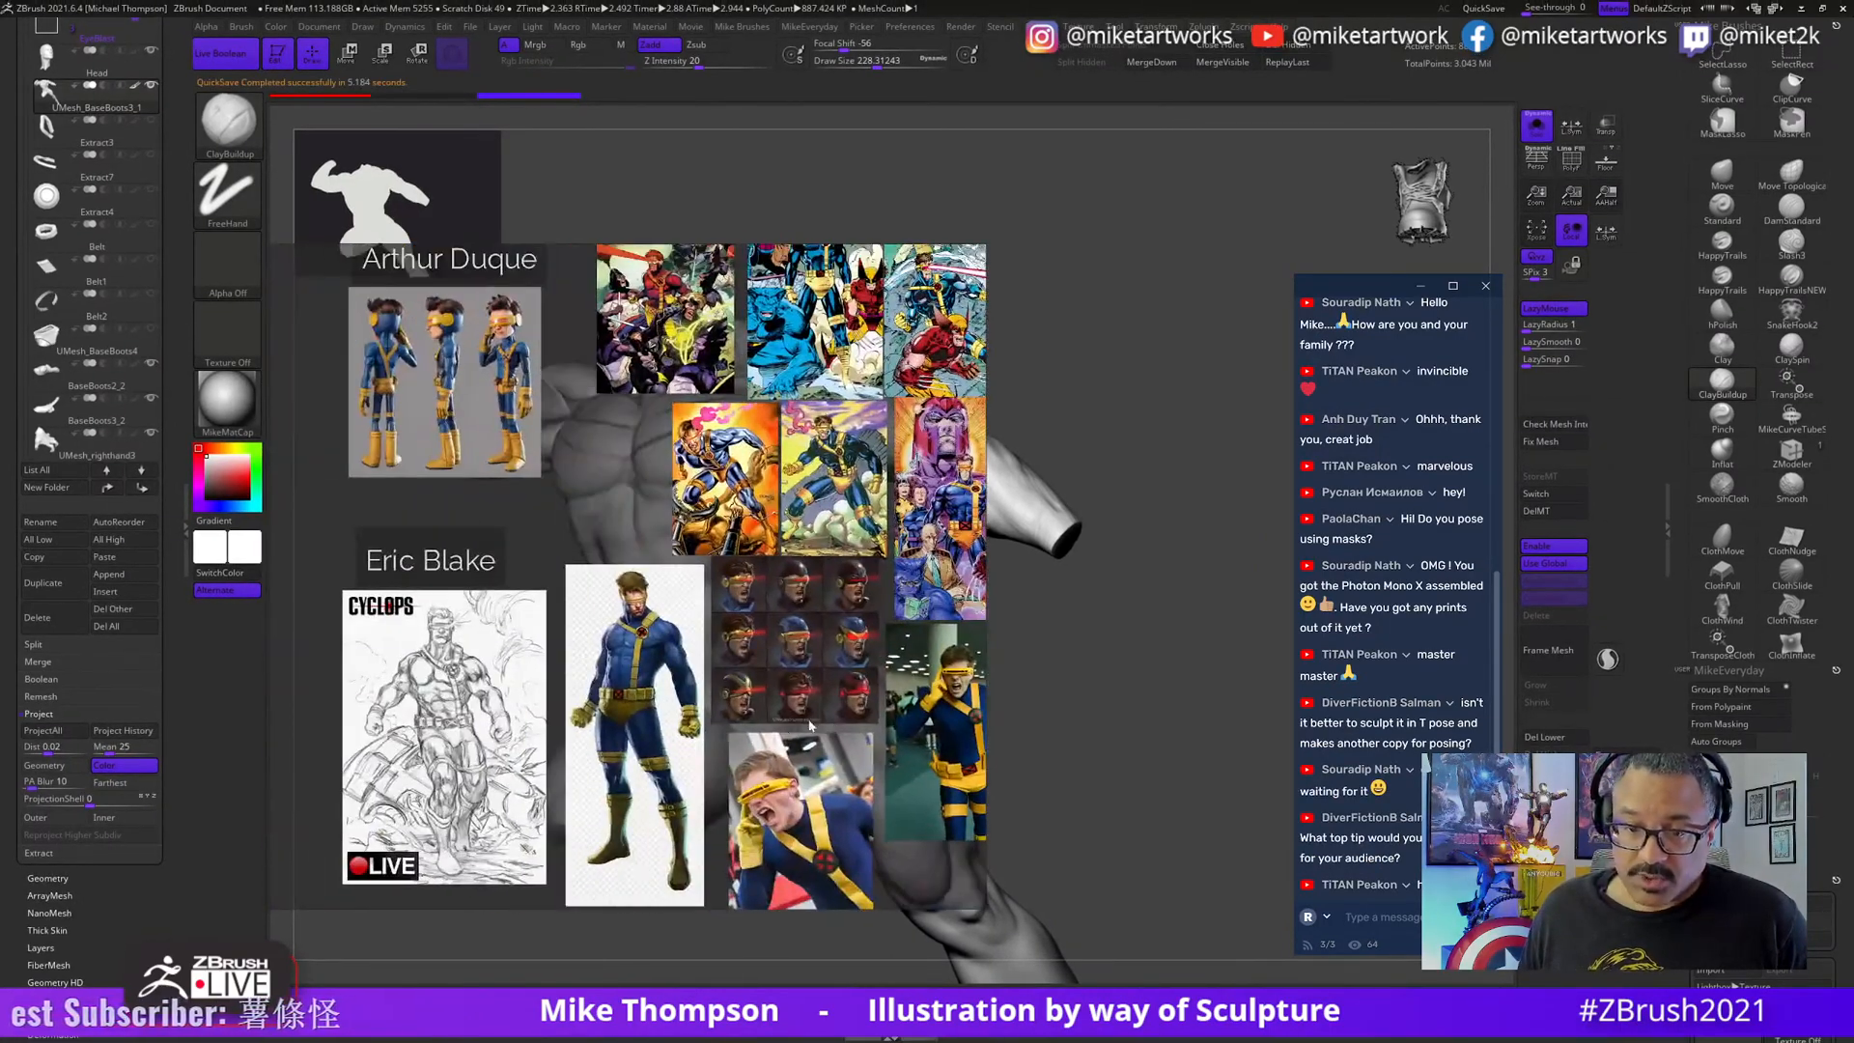
{"action": "middle_click_drag", "start_coordinate": [446, 744], "coordinate": [751, 817]}
- Fill the reference board's view with the torso of the grey front-view male anatomy sculpt
{"action": "scroll", "coordinate": [752, 814], "scroll_direction": "up", "scroll_amount": 3}
{"action": "middle_click_drag", "start_coordinate": [510, 876], "coordinate": [702, 717]}
{"action": "middle_click_drag", "start_coordinate": [511, 561], "coordinate": [692, 743]}
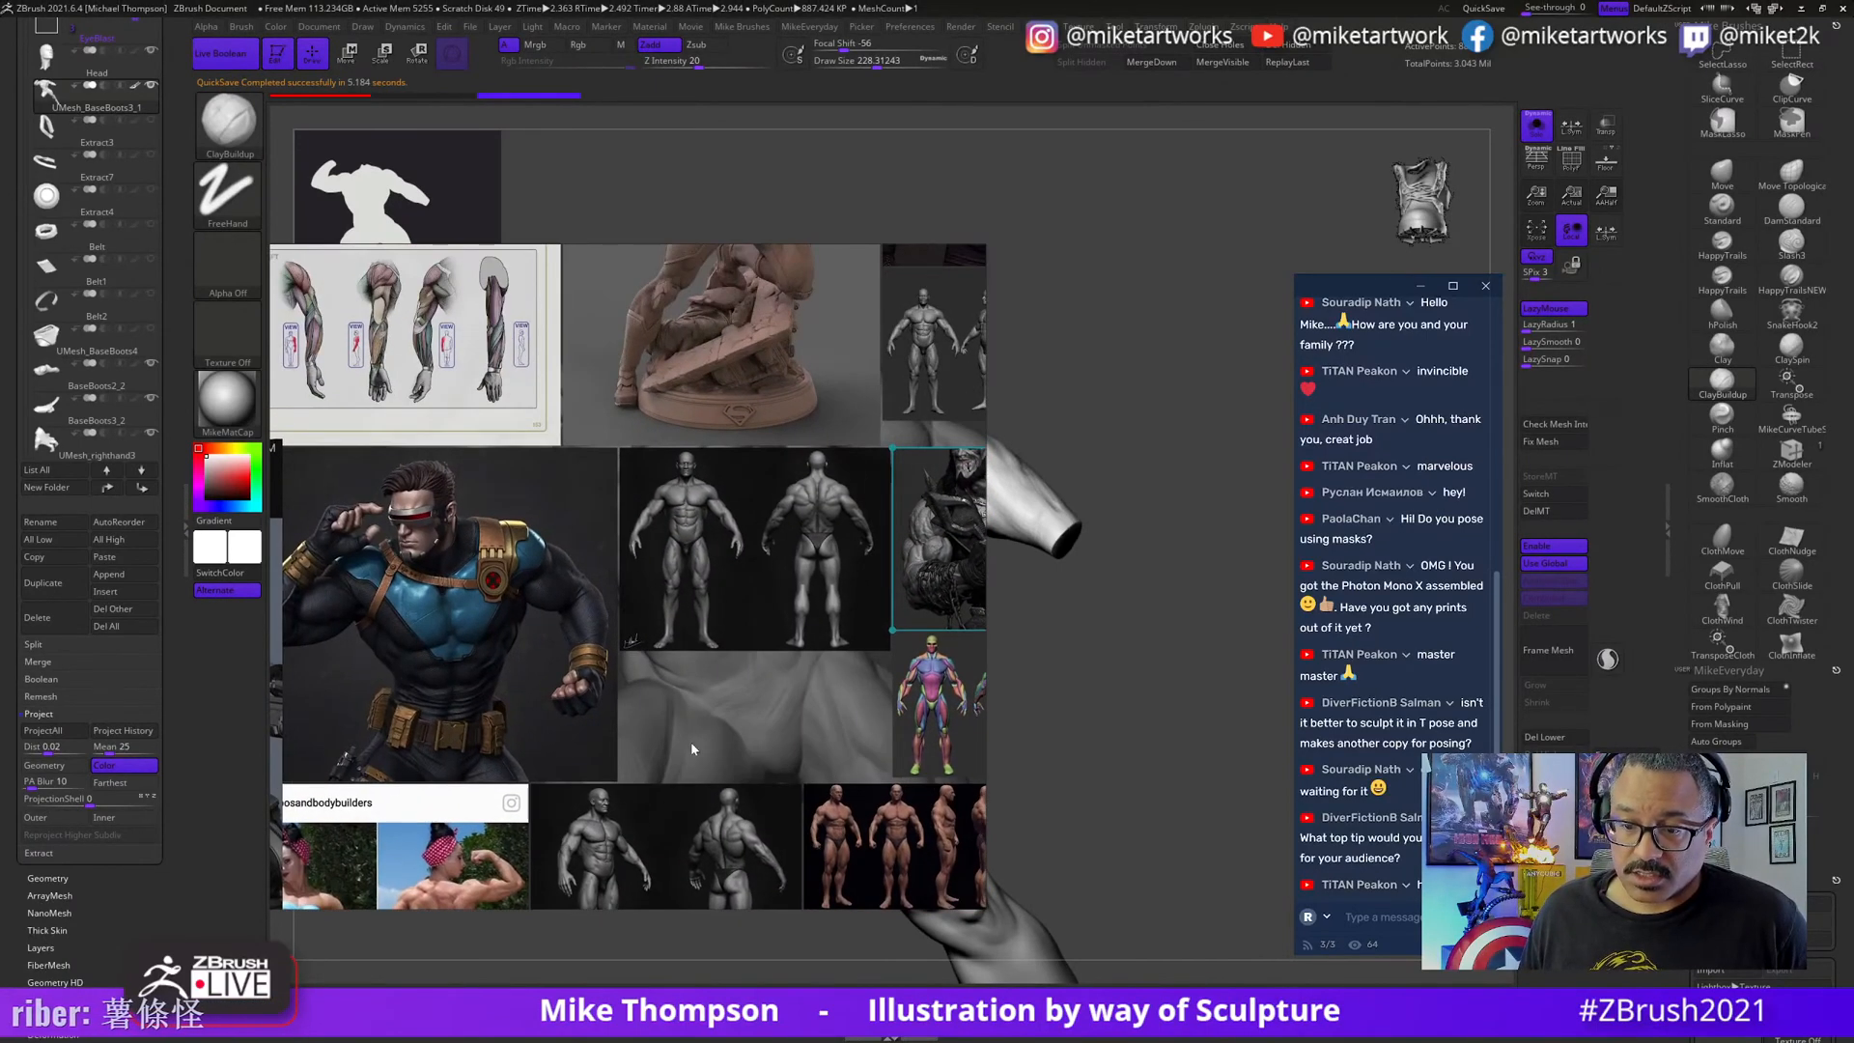
{"action": "scroll", "coordinate": [581, 885], "scroll_direction": "up", "scroll_amount": 8}
{"action": "middle_click_drag", "start_coordinate": [650, 878], "coordinate": [791, 756]}
{"action": "scroll", "coordinate": [724, 698], "scroll_direction": "up", "scroll_amount": 2}
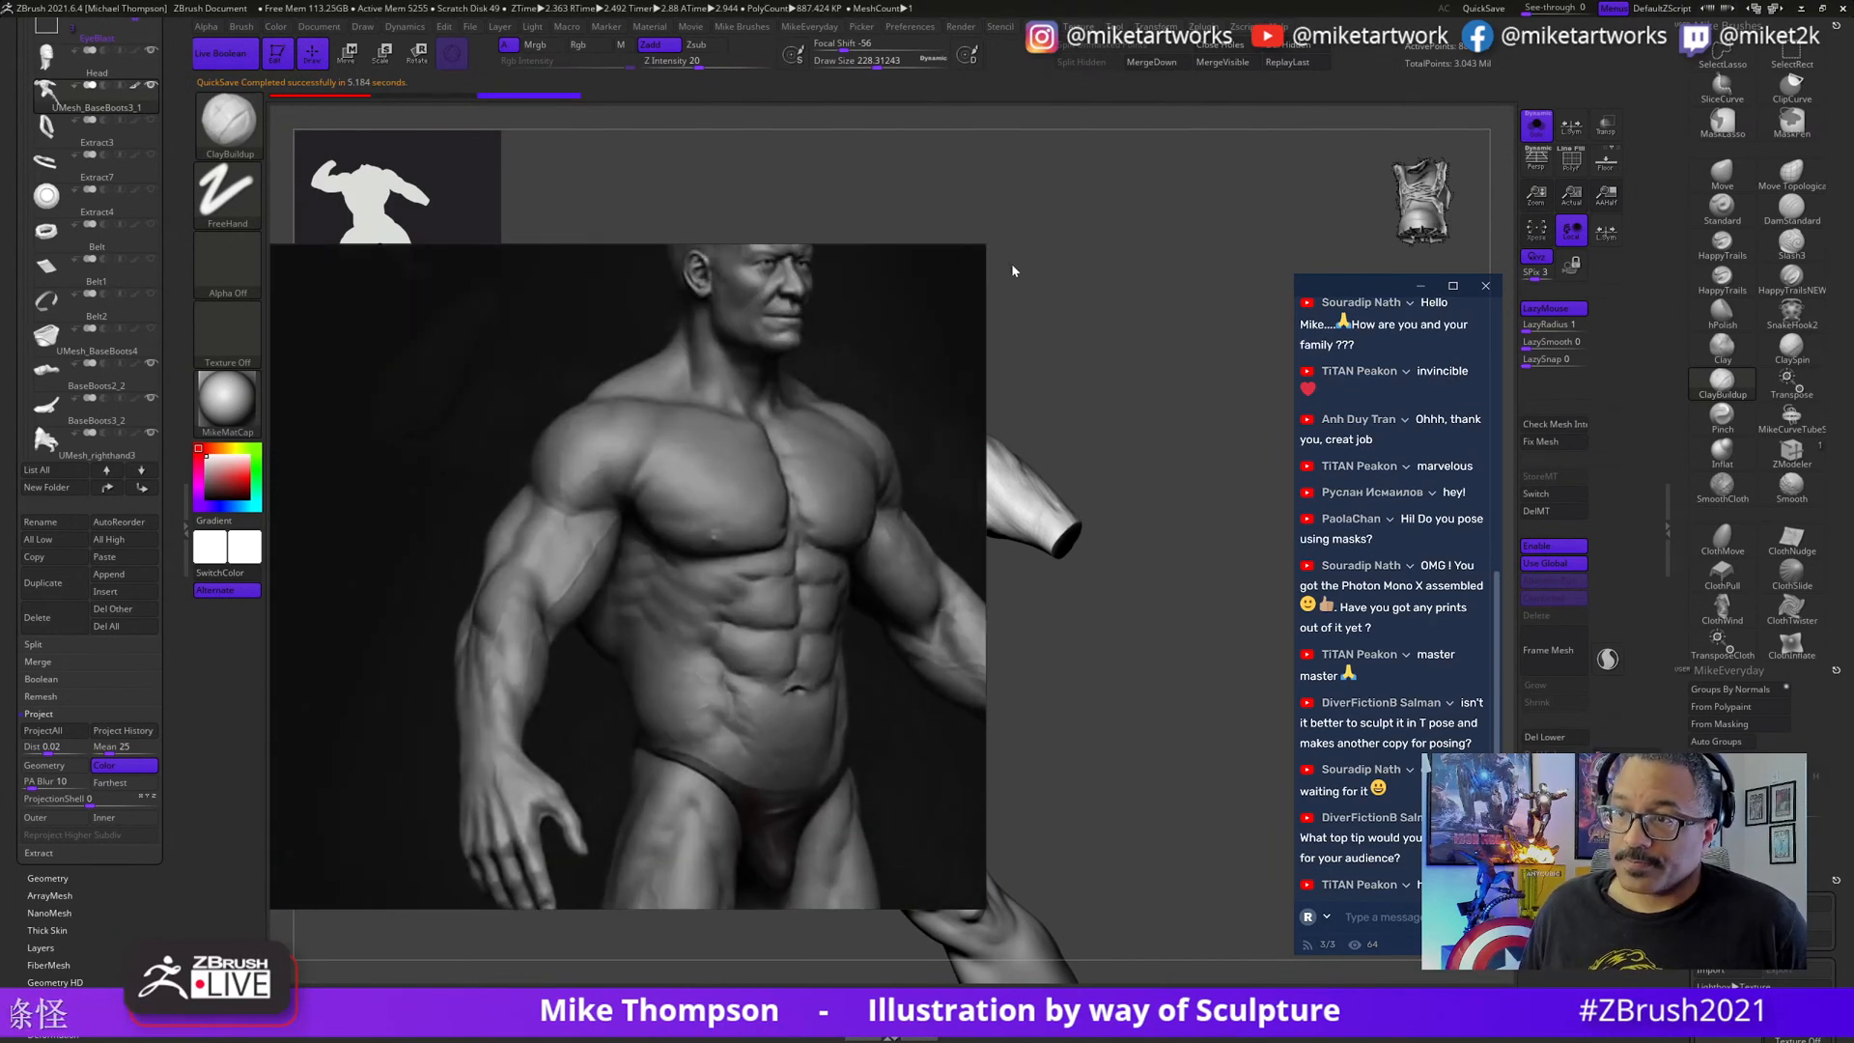
- Shrink the PureRef window to a narrow crop of the anatomy torso and place it beside the sculpted figure
{"action": "left_click_drag", "start_coordinate": [979, 247], "coordinate": [813, 415]}
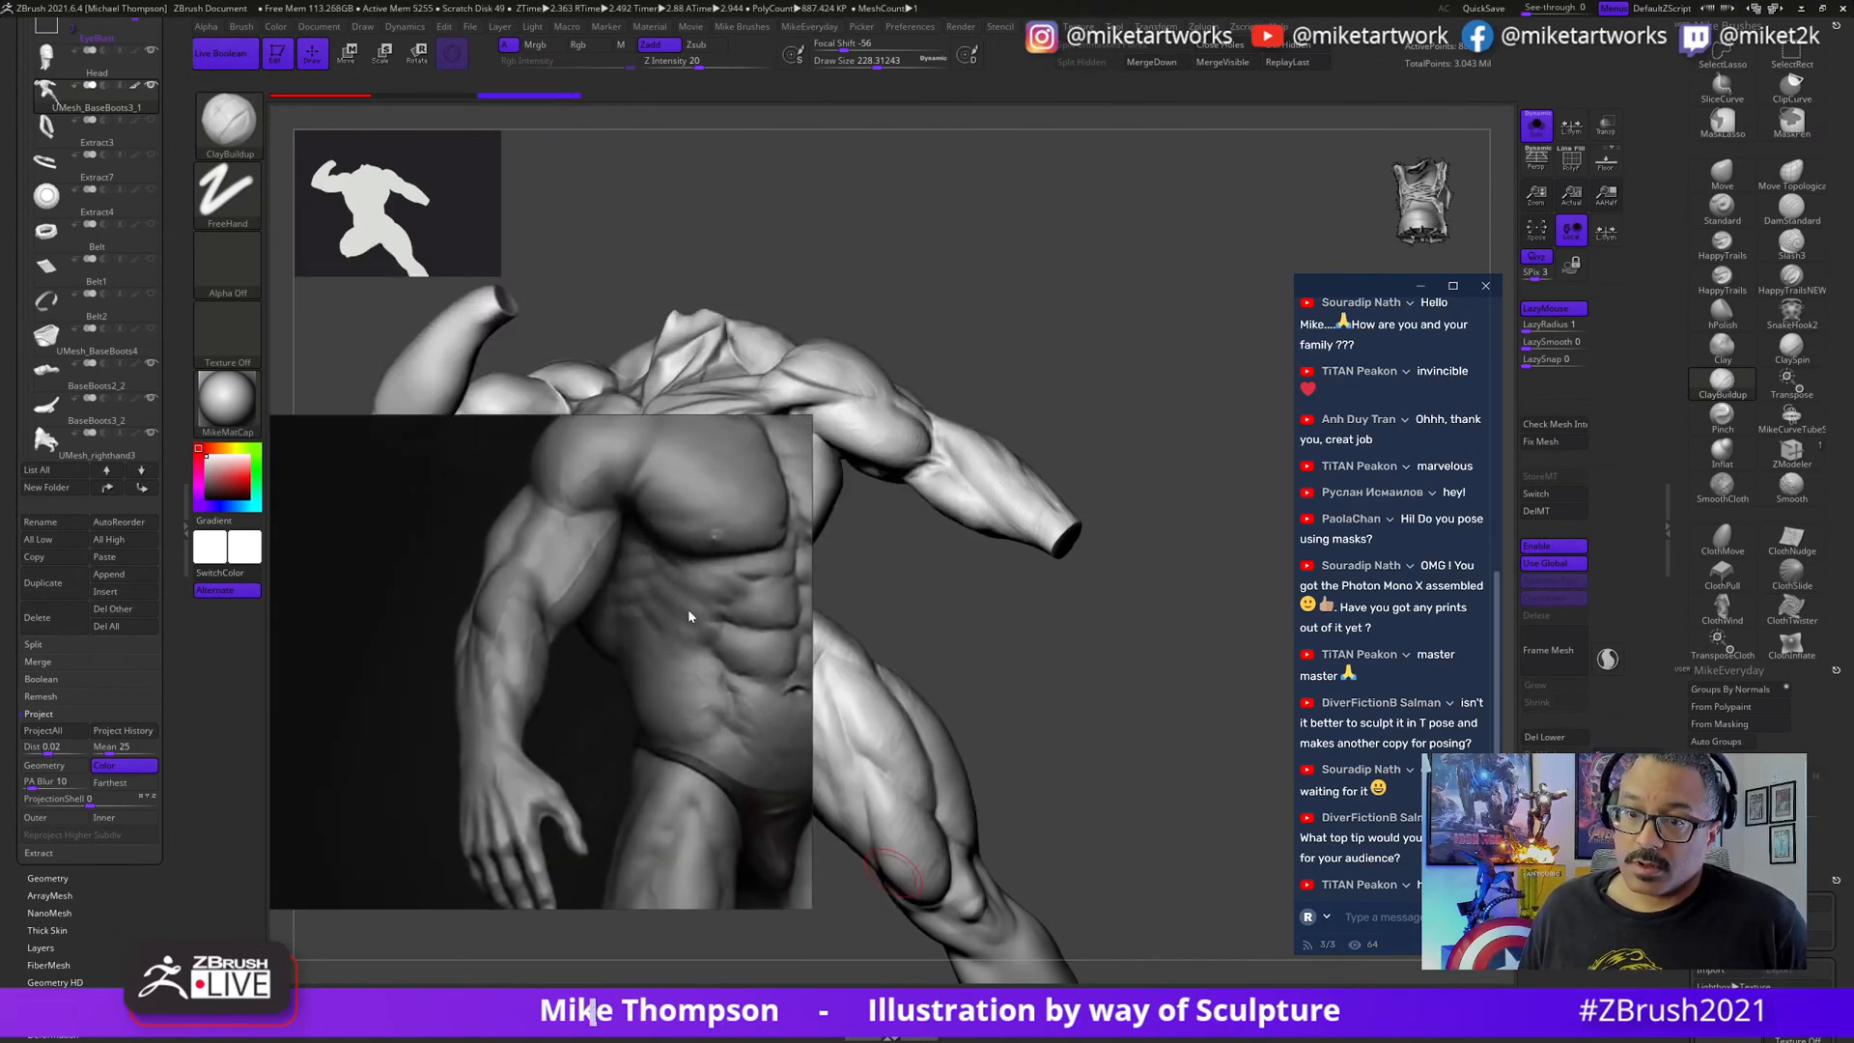
{"action": "right_click_drag", "start_coordinate": [687, 608], "coordinate": [555, 649]}
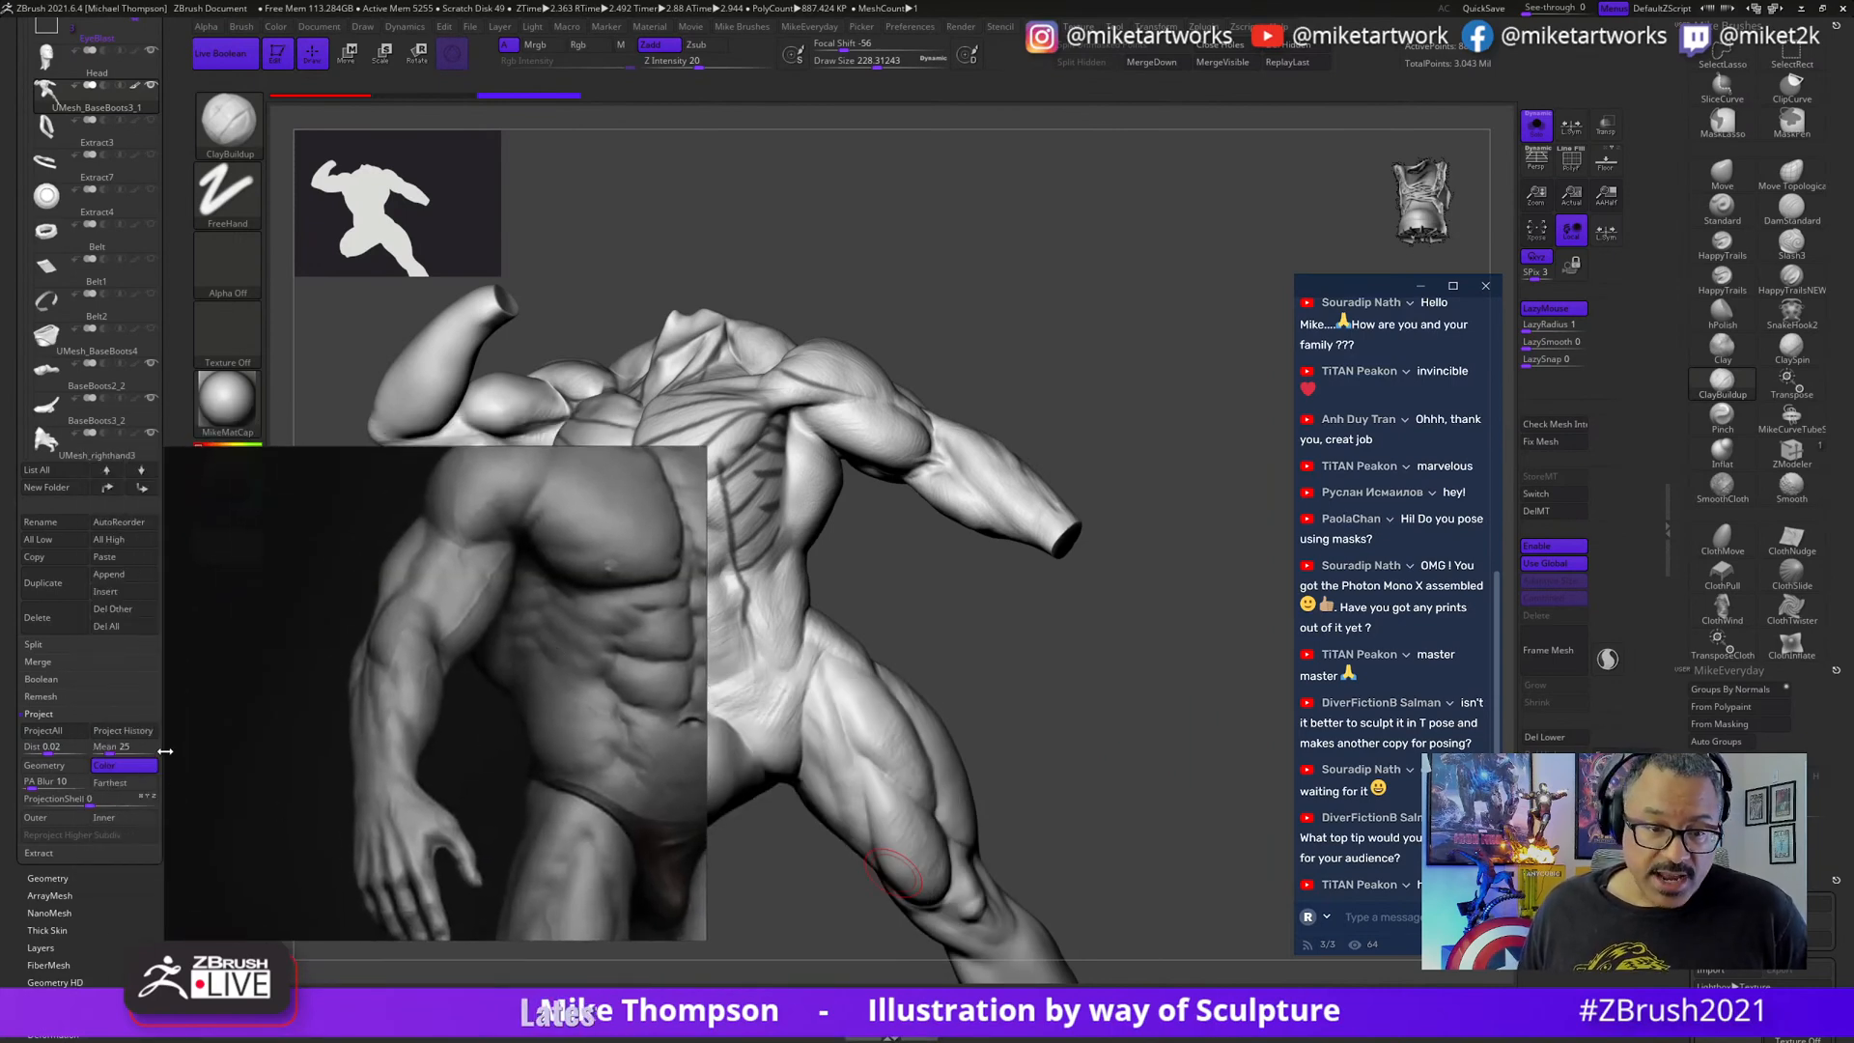
{"action": "left_click_drag", "start_coordinate": [165, 751], "coordinate": [364, 748]}
{"action": "right_click_drag", "start_coordinate": [589, 627], "coordinate": [492, 662]}
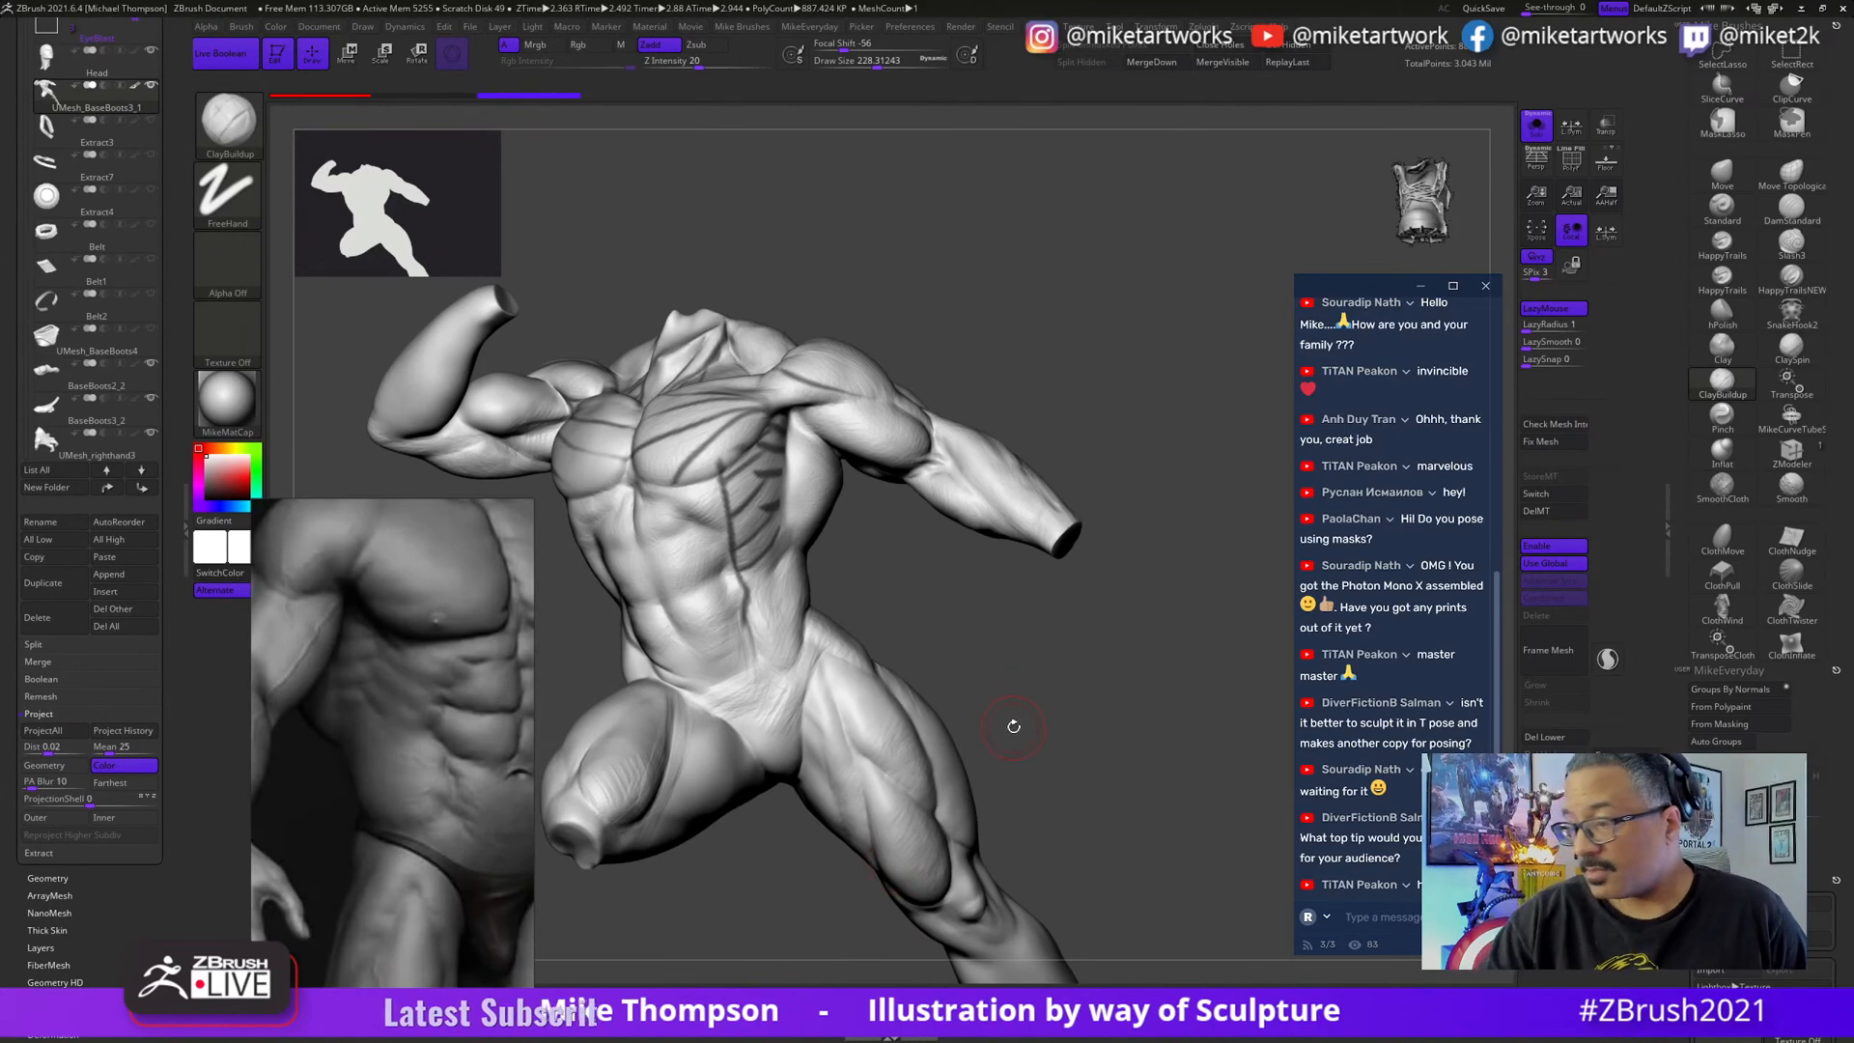
- Frame the sculpted figure's chest from a low angle and set the ClayBuildup brush's draw size to about 120
{"action": "mouse_move", "coordinate": [1013, 725]}
{"action": "left_mouse_down"}
{"action": "mouse_move", "coordinate": [1040, 695]}
{"action": "mouse_move", "coordinate": [1186, 732]}
{"action": "mouse_move", "coordinate": [1163, 705]}
{"action": "left_mouse_up"}
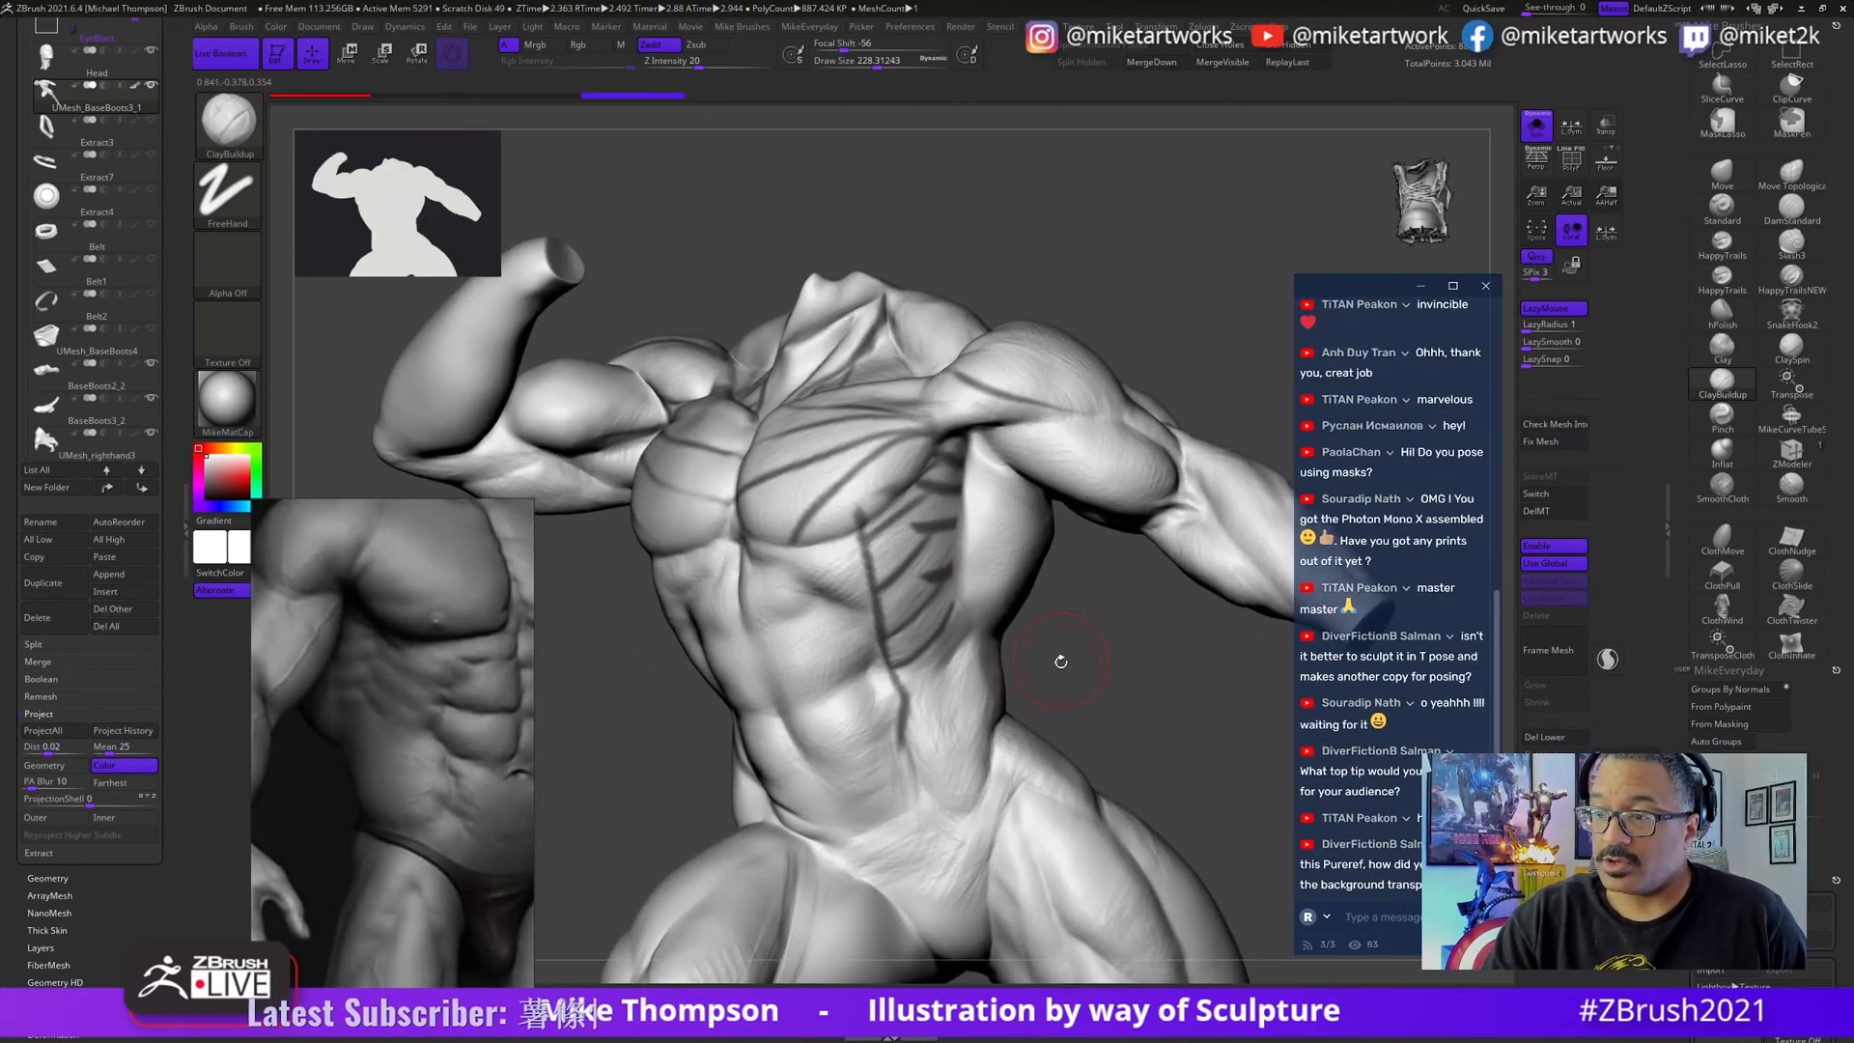
{"action": "left_click_drag", "start_coordinate": [1068, 650], "coordinate": [1106, 745]}
{"action": "key", "text": "s"}
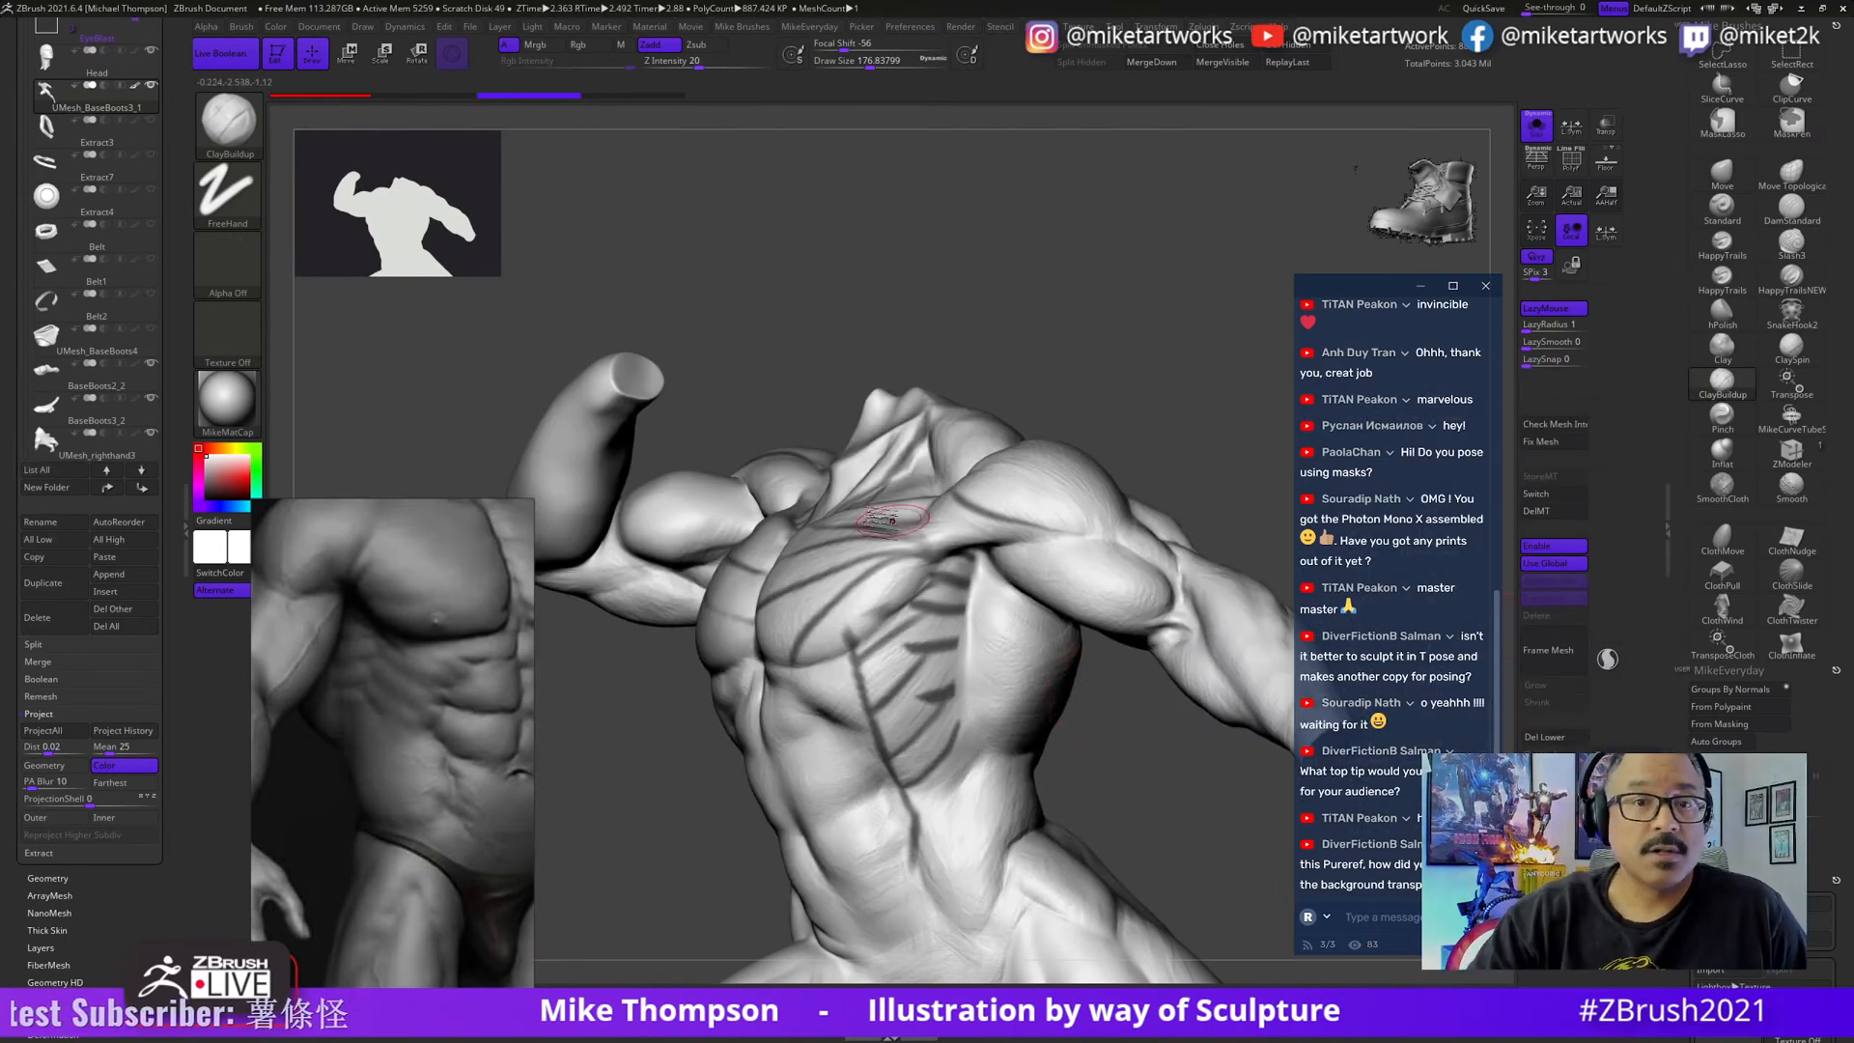
{"action": "key", "text": "ctrl"}
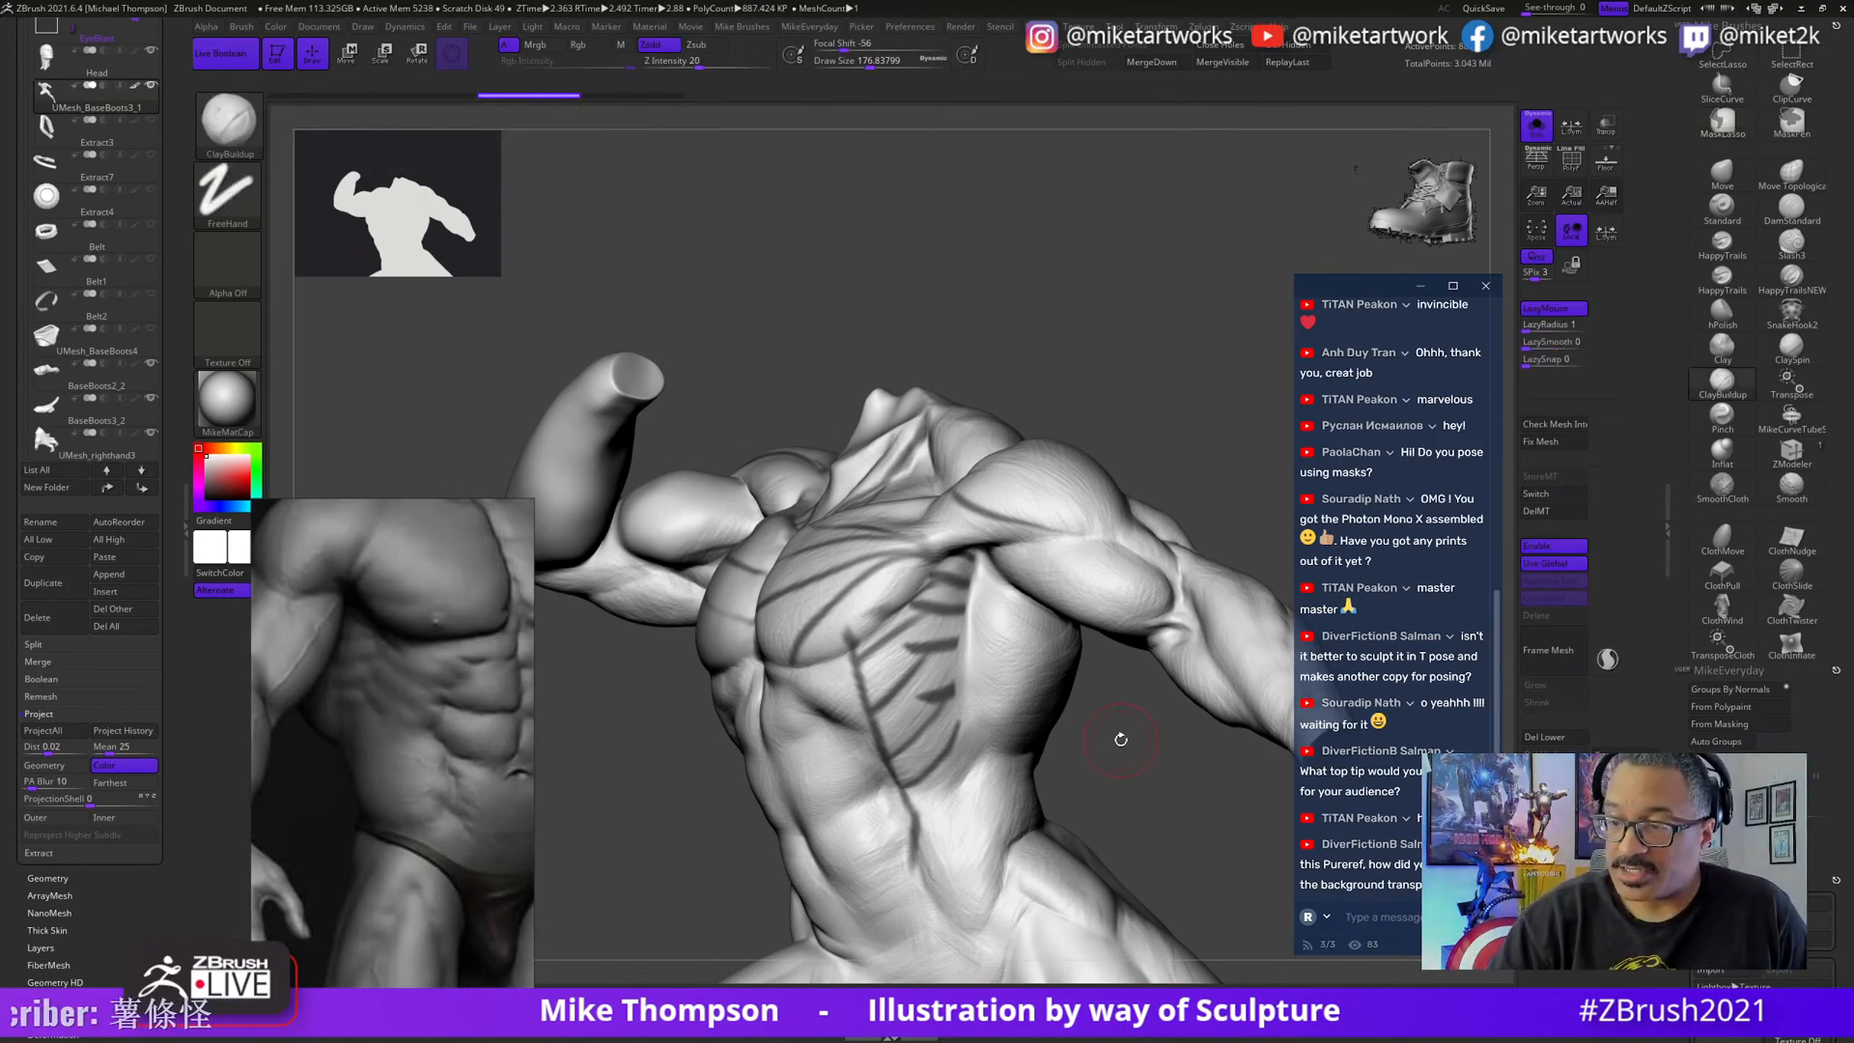
{"action": "left_click_drag", "start_coordinate": [1121, 738], "coordinate": [1130, 712]}
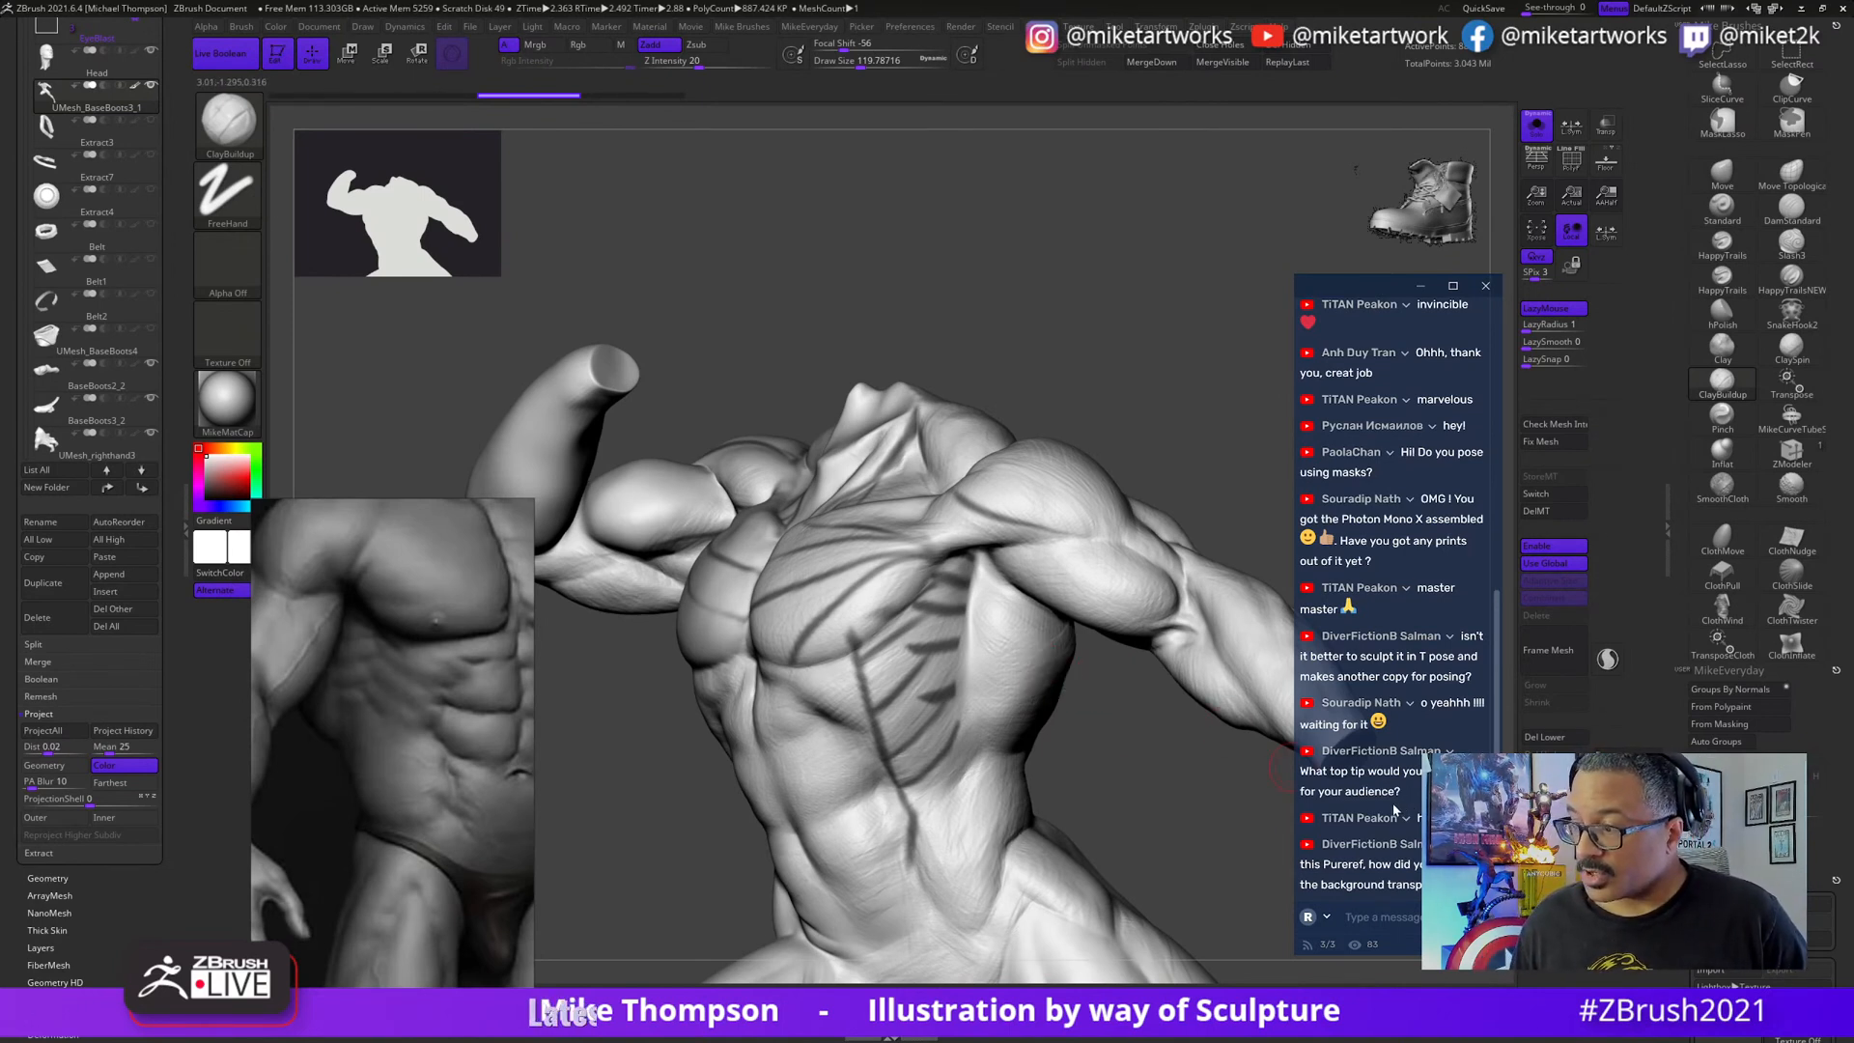
- Reposition the reference window near the figure's raised arm, show more of the board, and open the PureRef settings
{"action": "left_click_drag", "start_coordinate": [387, 726], "coordinate": [452, 634]}
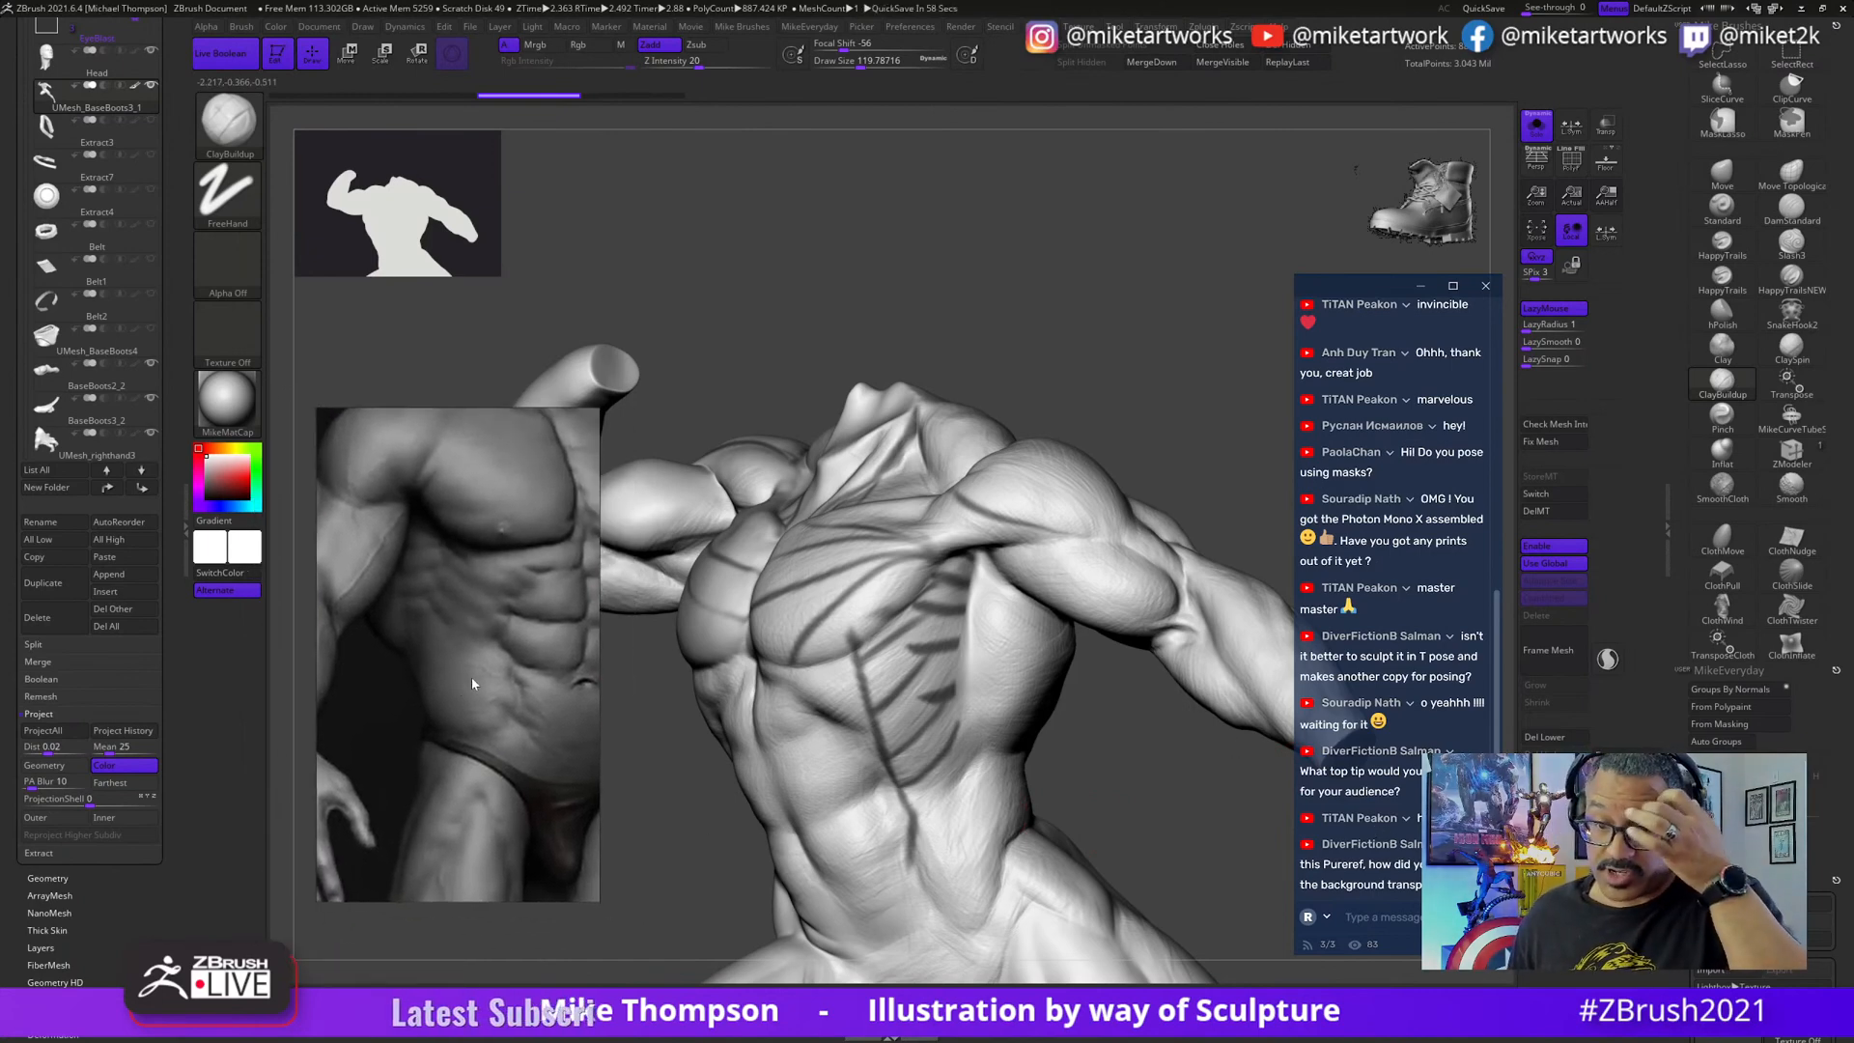
{"action": "scroll", "coordinate": [475, 647], "scroll_direction": "down", "scroll_amount": 5}
{"action": "right_click", "coordinate": [535, 549]}
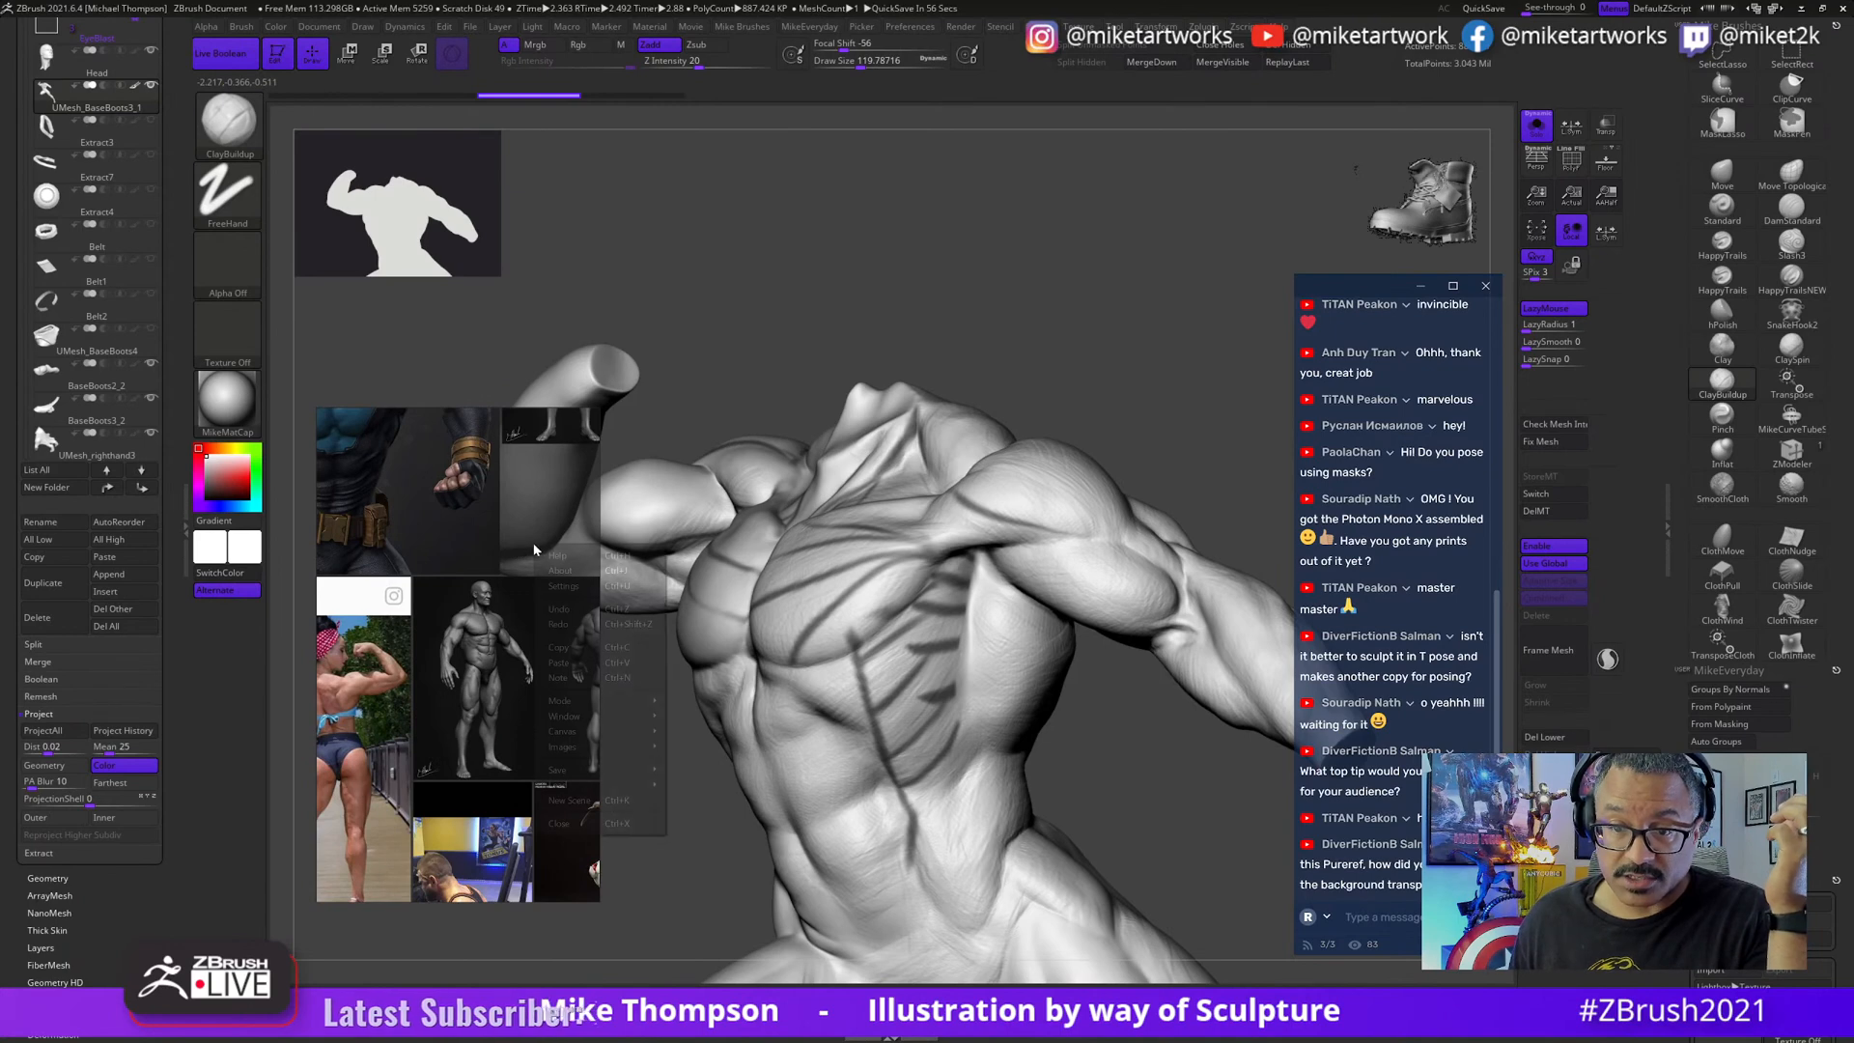
{"action": "left_click", "coordinate": [563, 587]}
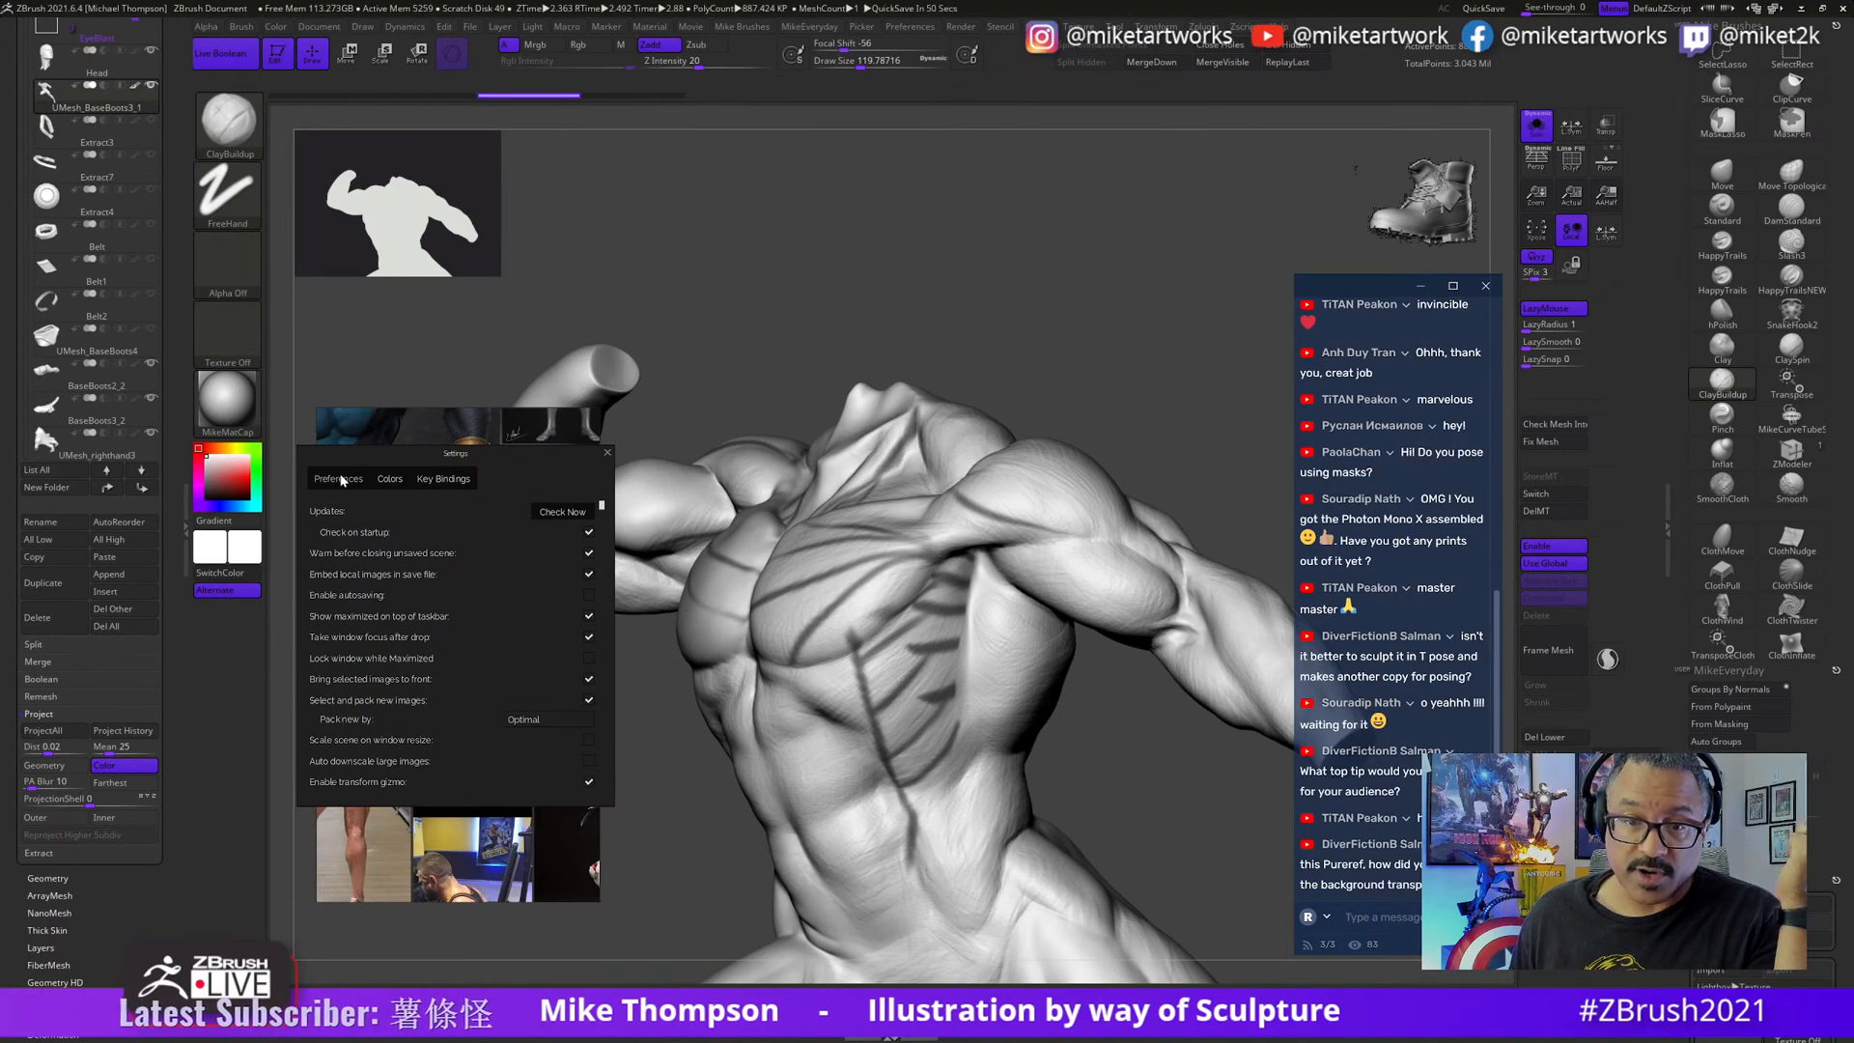
- Look through PureRef's Preferences settings from update options to window mode, move the settings window off the references, and close it
{"action": "scroll", "coordinate": [524, 644], "scroll_direction": "down", "scroll_amount": 3}
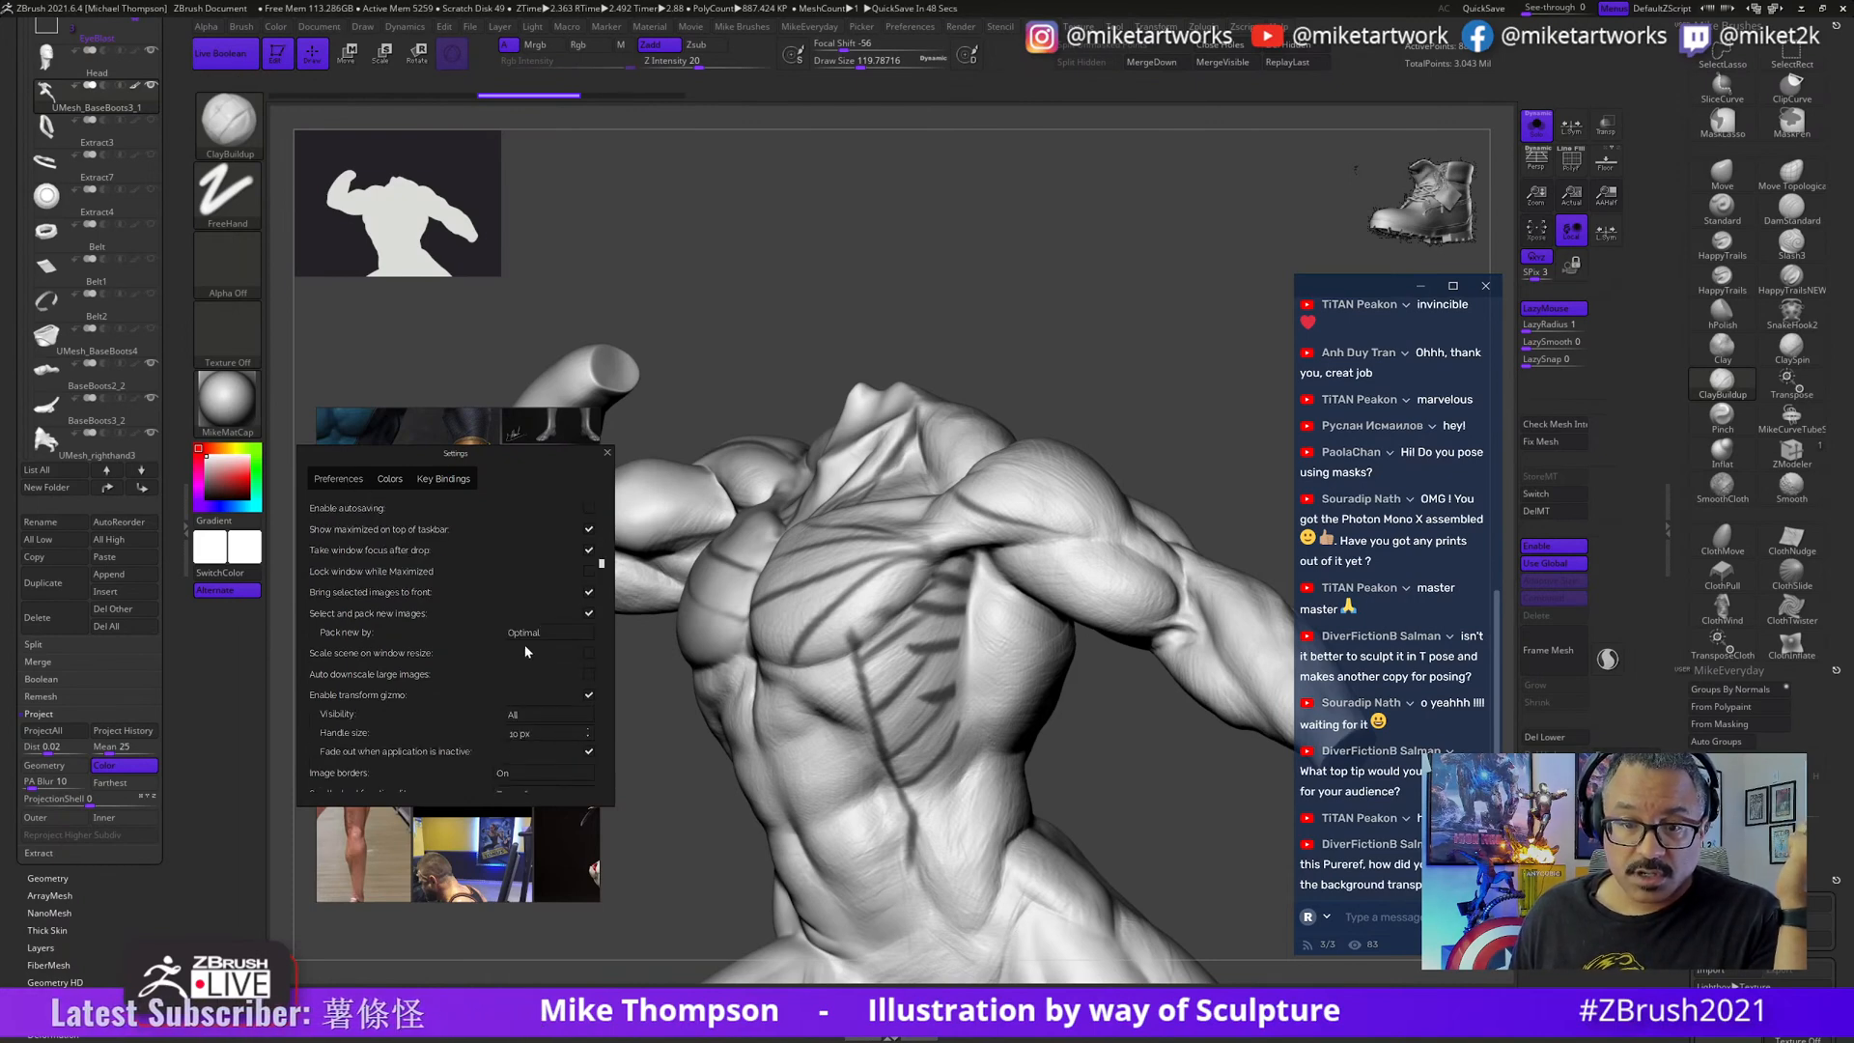
{"action": "scroll", "coordinate": [524, 649], "scroll_direction": "down", "scroll_amount": 8}
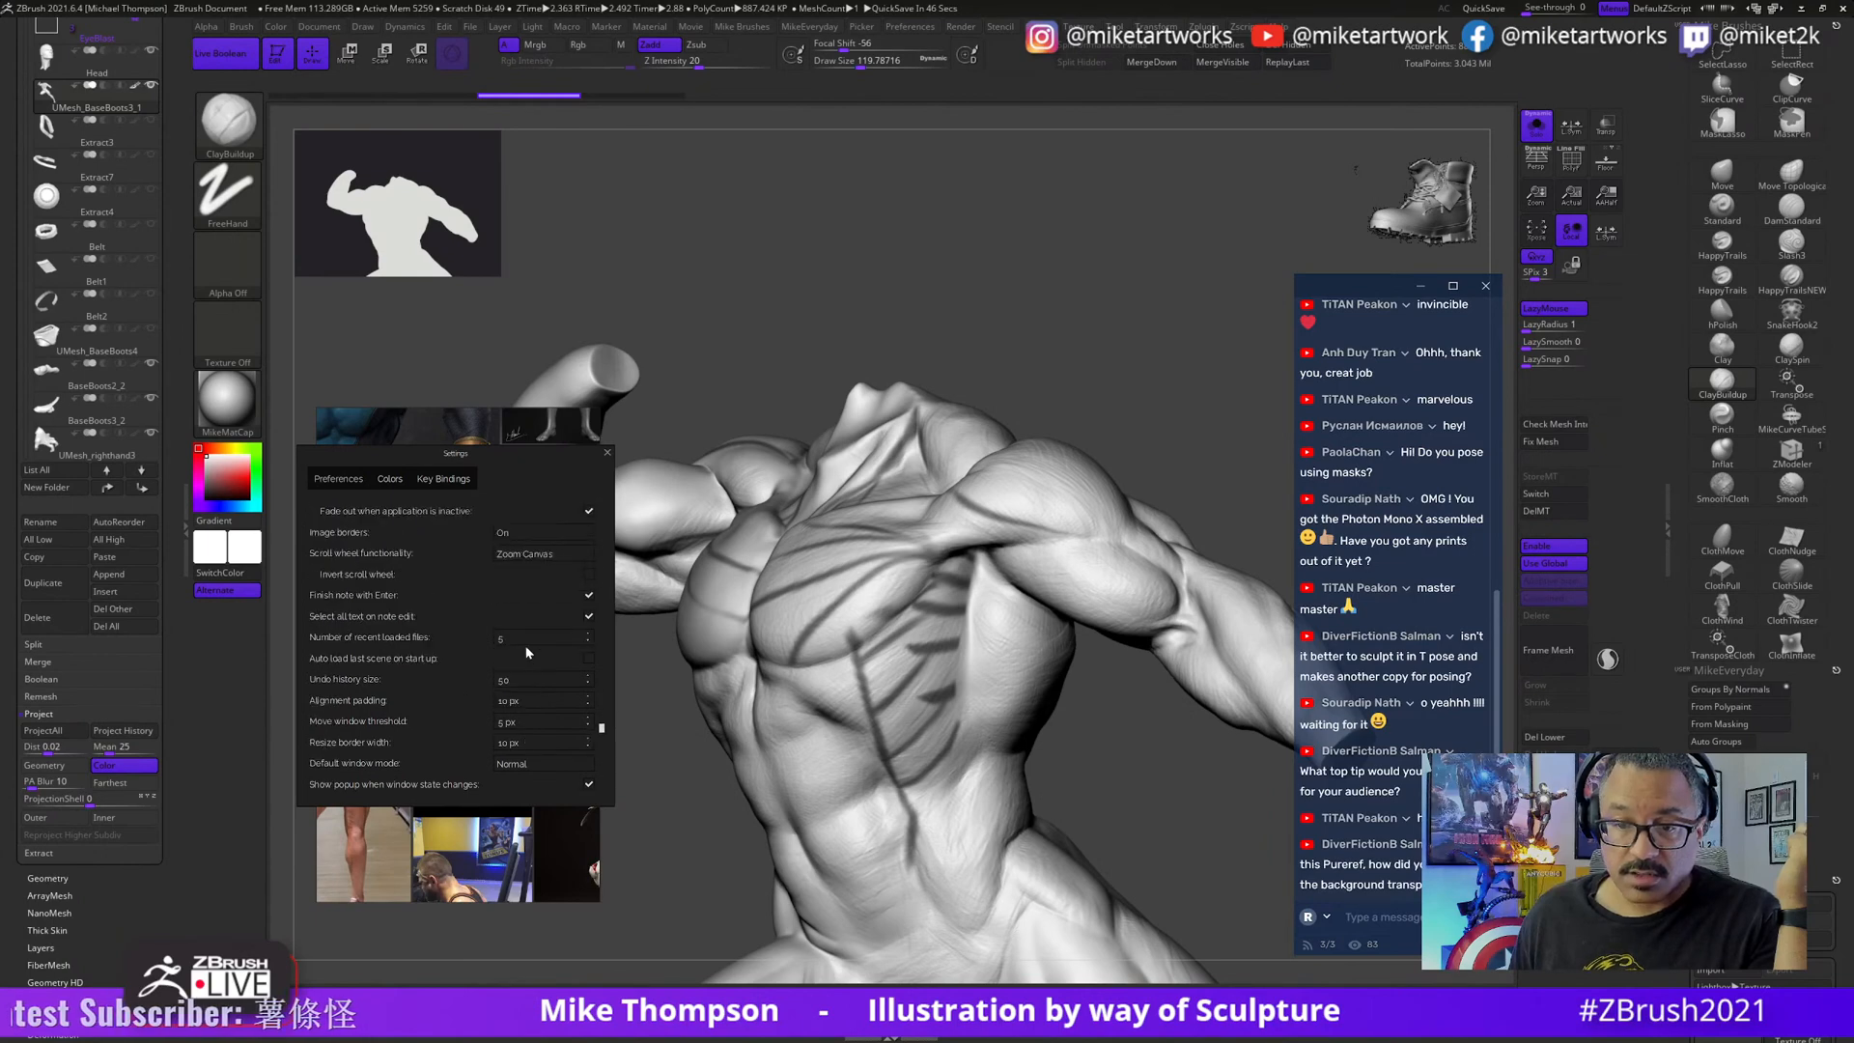
{"action": "scroll", "coordinate": [527, 655], "scroll_direction": "up", "scroll_amount": 12}
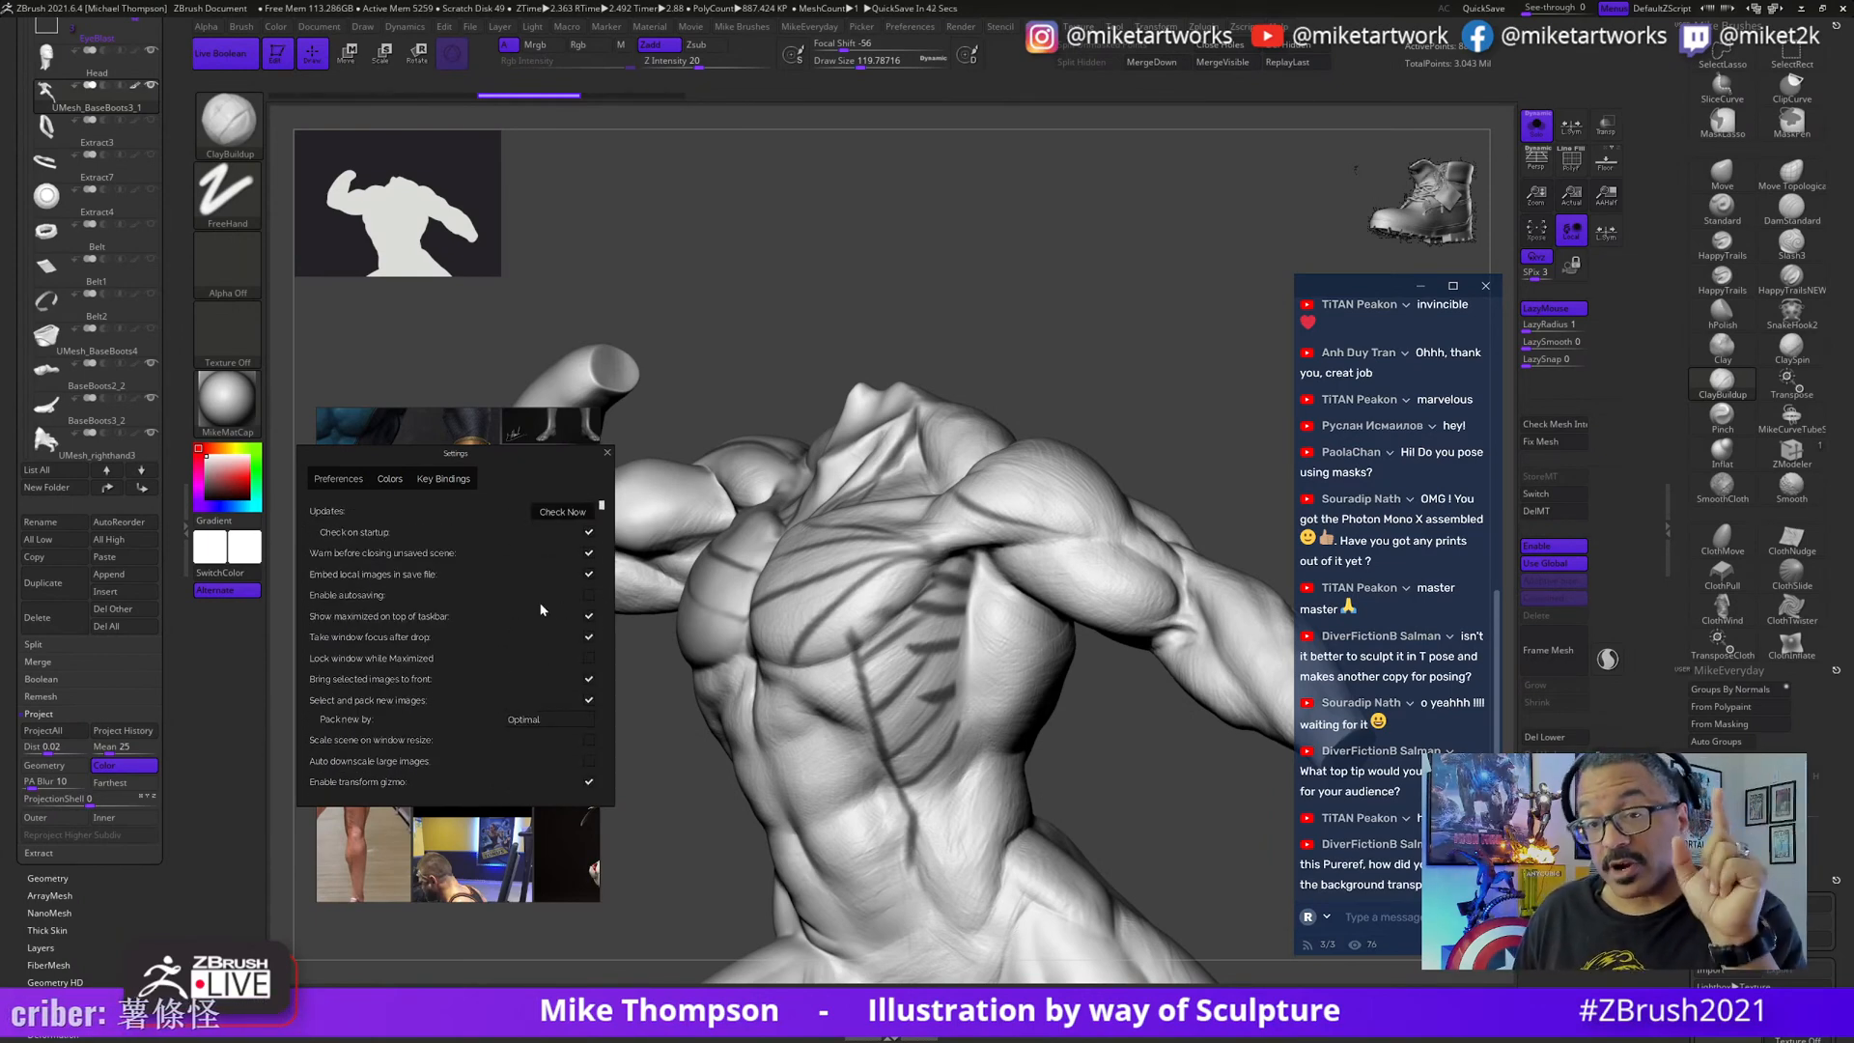
{"action": "scroll", "coordinate": [527, 584], "scroll_direction": "down", "scroll_amount": 8}
{"action": "left_click_drag", "start_coordinate": [522, 579], "coordinate": [566, 767]}
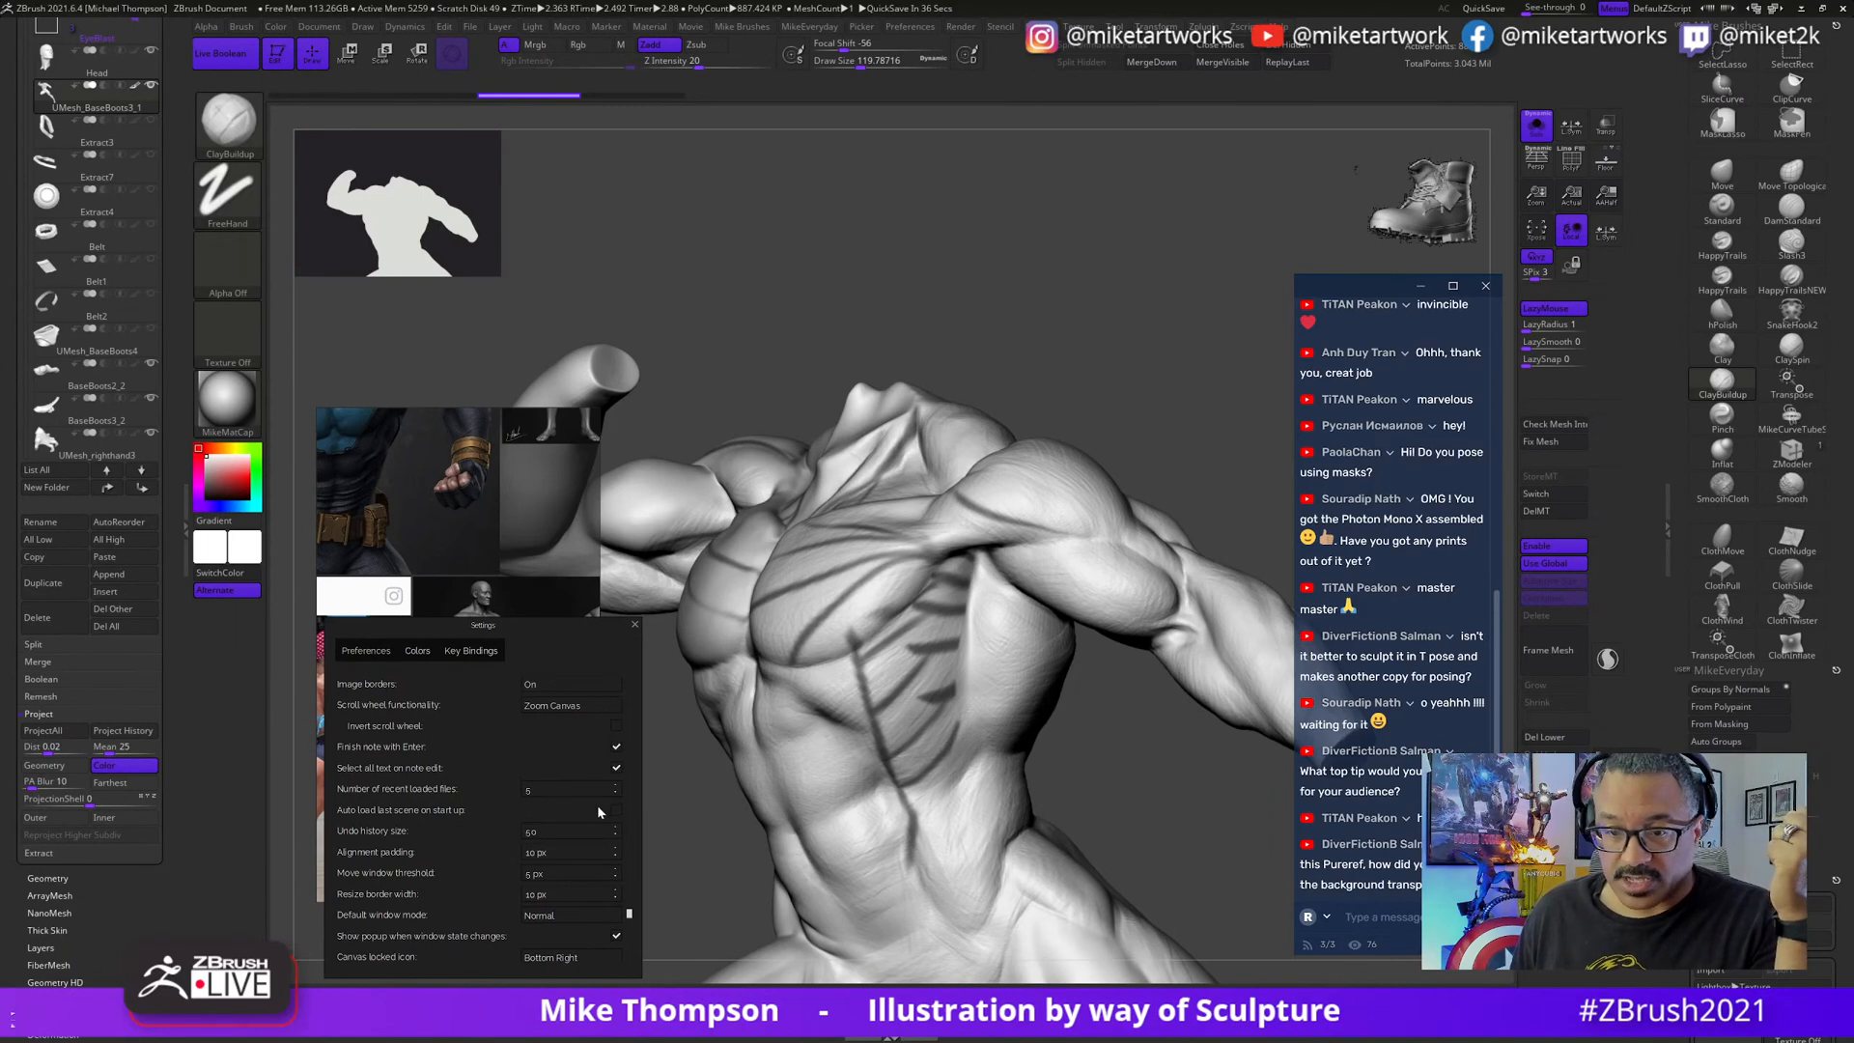
{"action": "left_click_drag", "start_coordinate": [597, 803], "coordinate": [576, 714]}
{"action": "left_click_drag", "start_coordinate": [478, 761], "coordinate": [546, 811]}
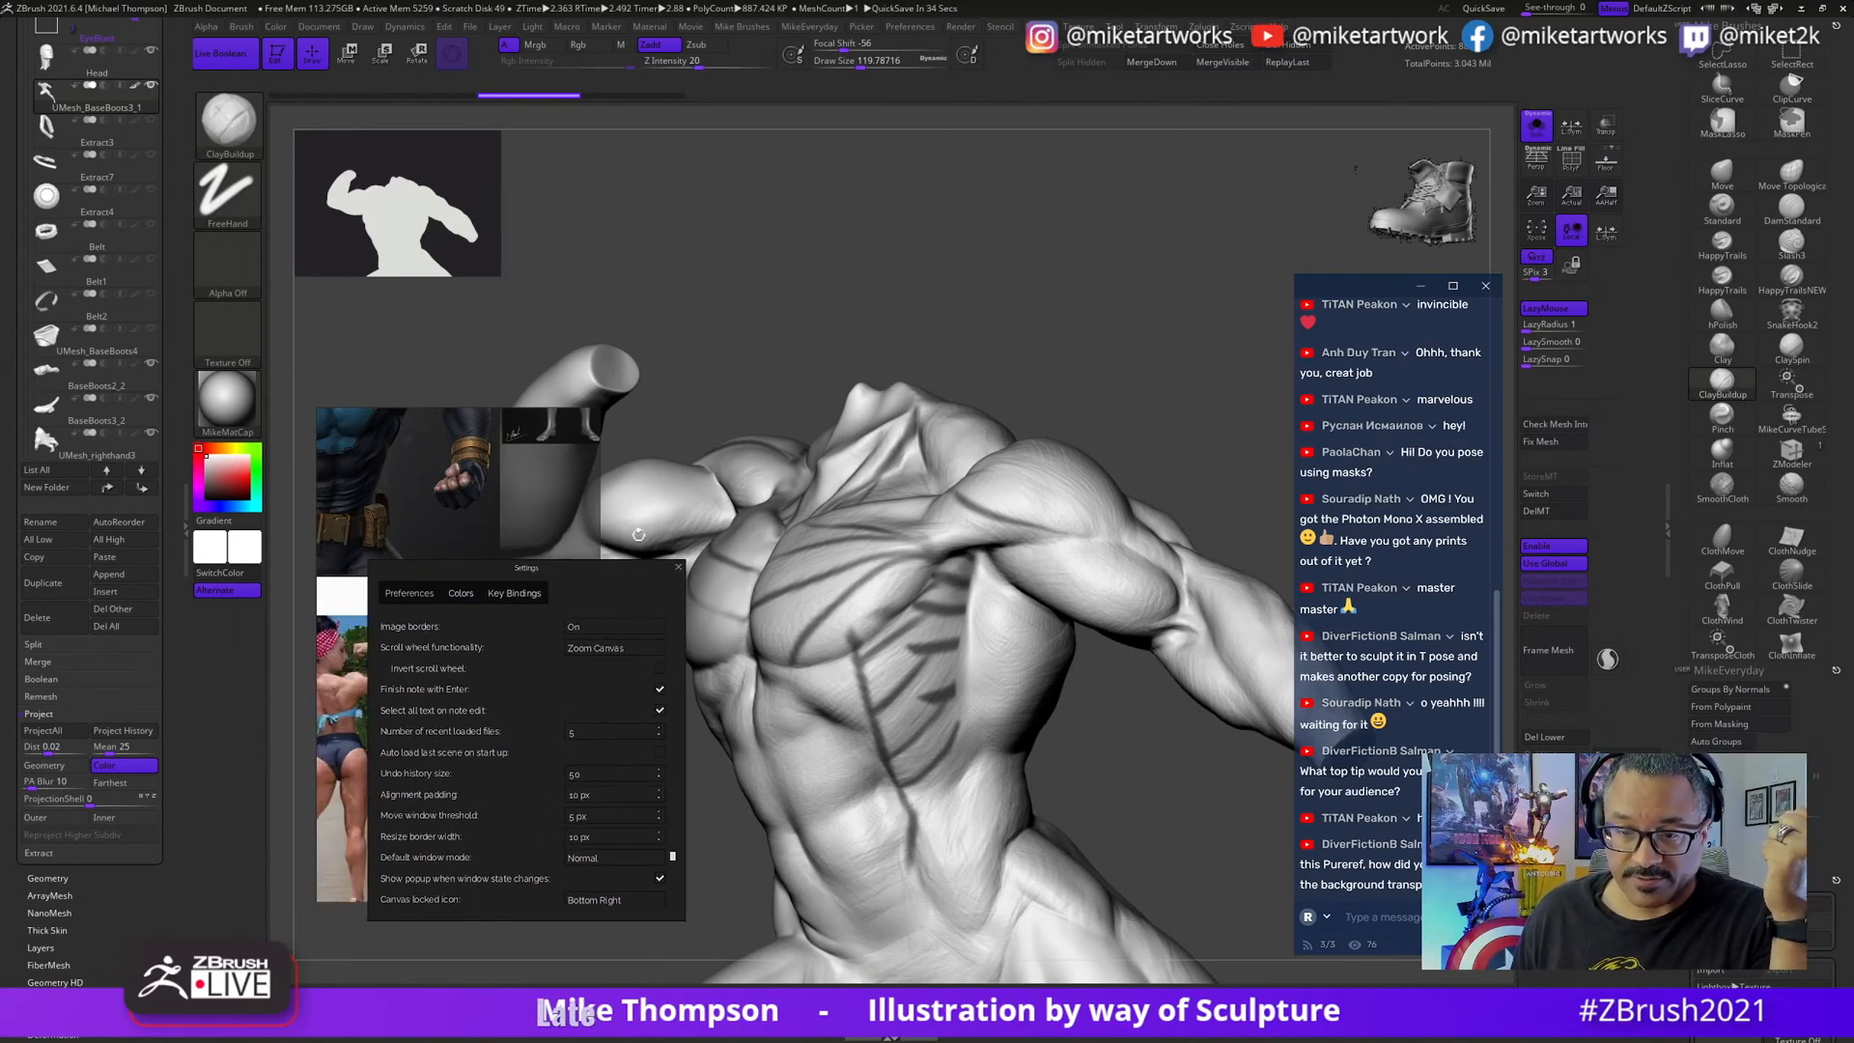
{"action": "left_click", "coordinate": [679, 569]}
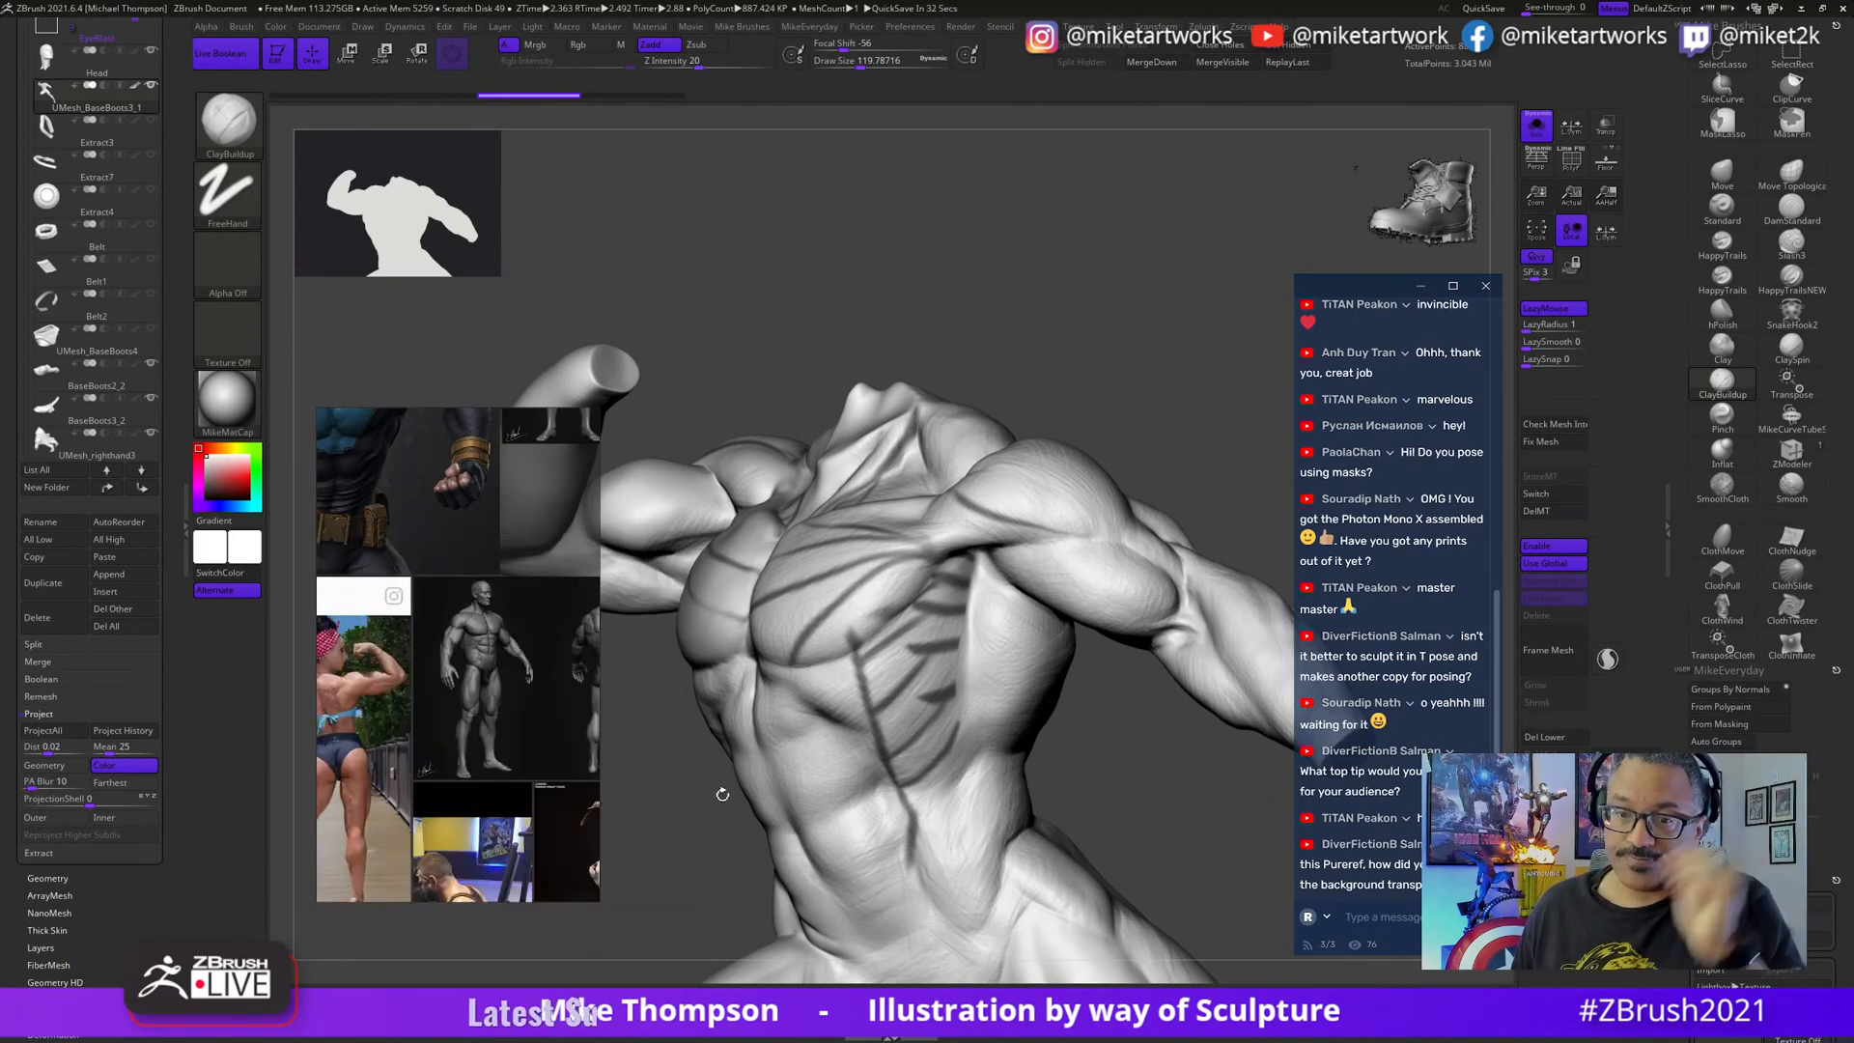
- Switch to the Standard brush and inspect the figure's chest and shoulder from the side
{"action": "left_click_drag", "start_coordinate": [1108, 713], "coordinate": [959, 667]}
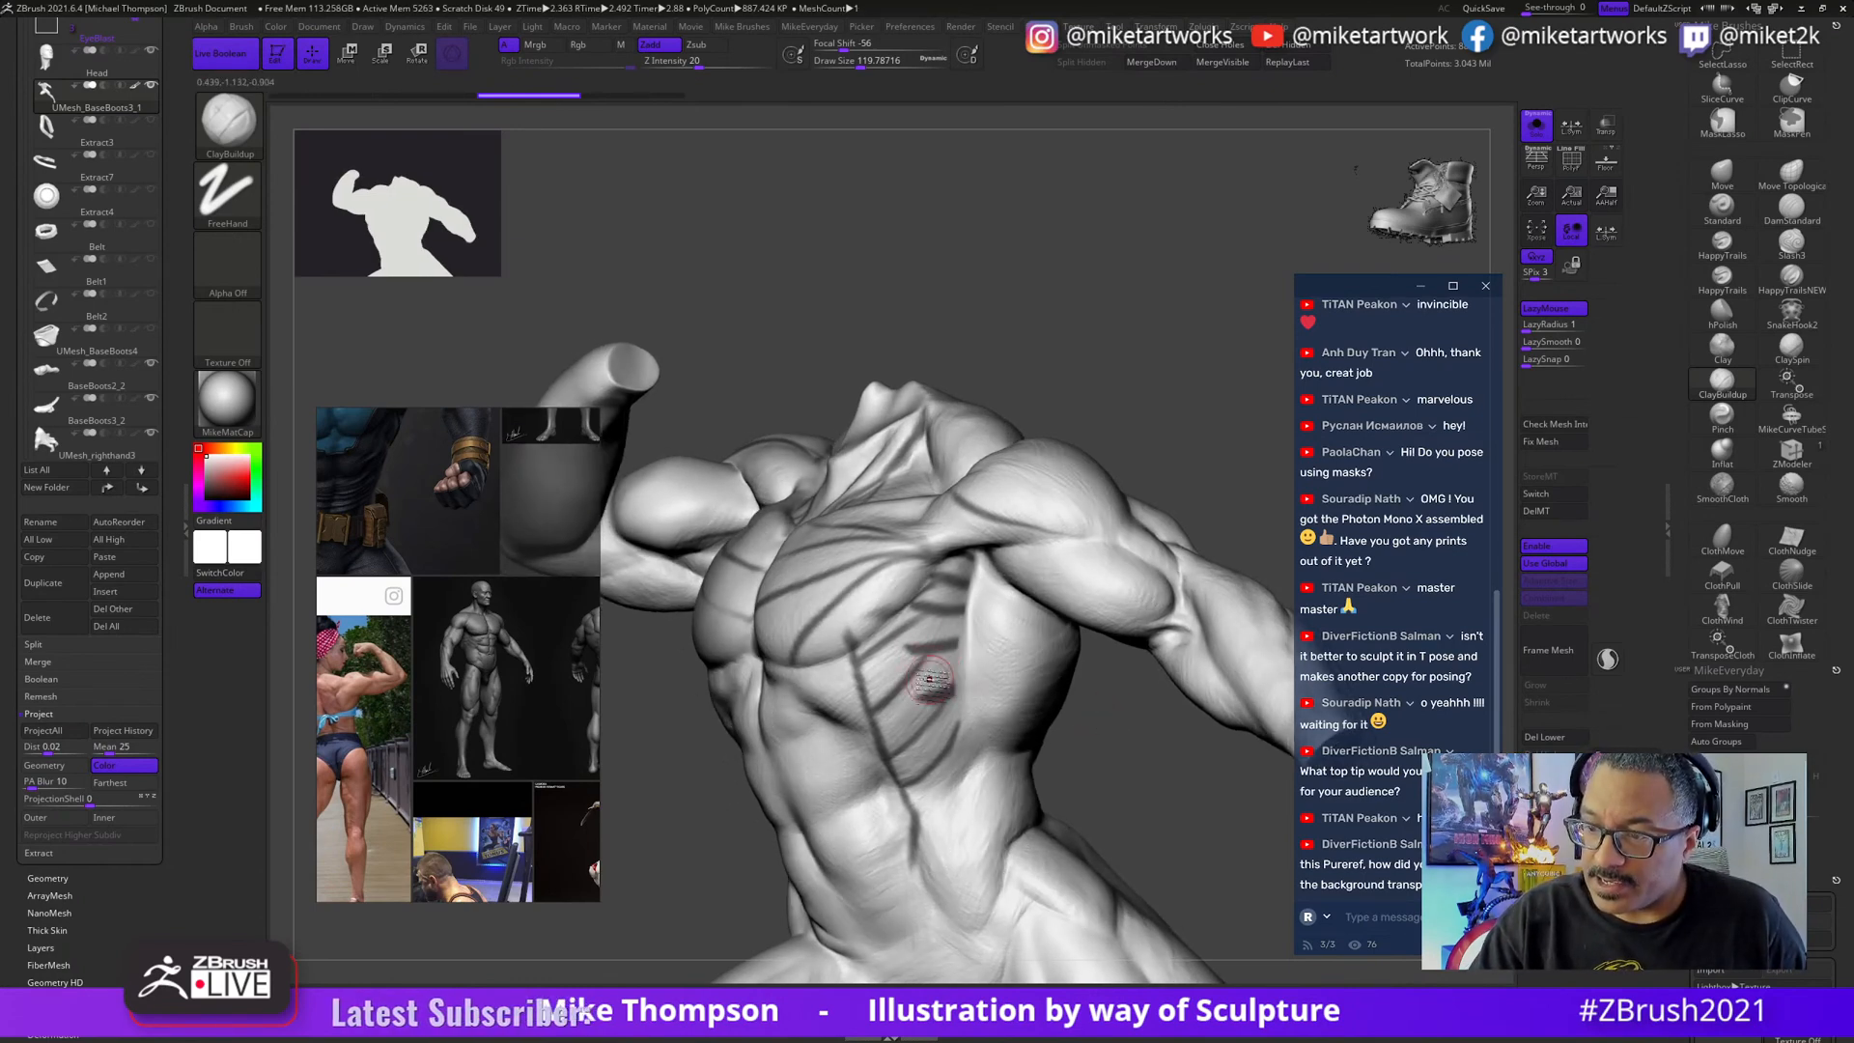
{"action": "left_click_drag", "start_coordinate": [976, 647], "coordinate": [1011, 601]}
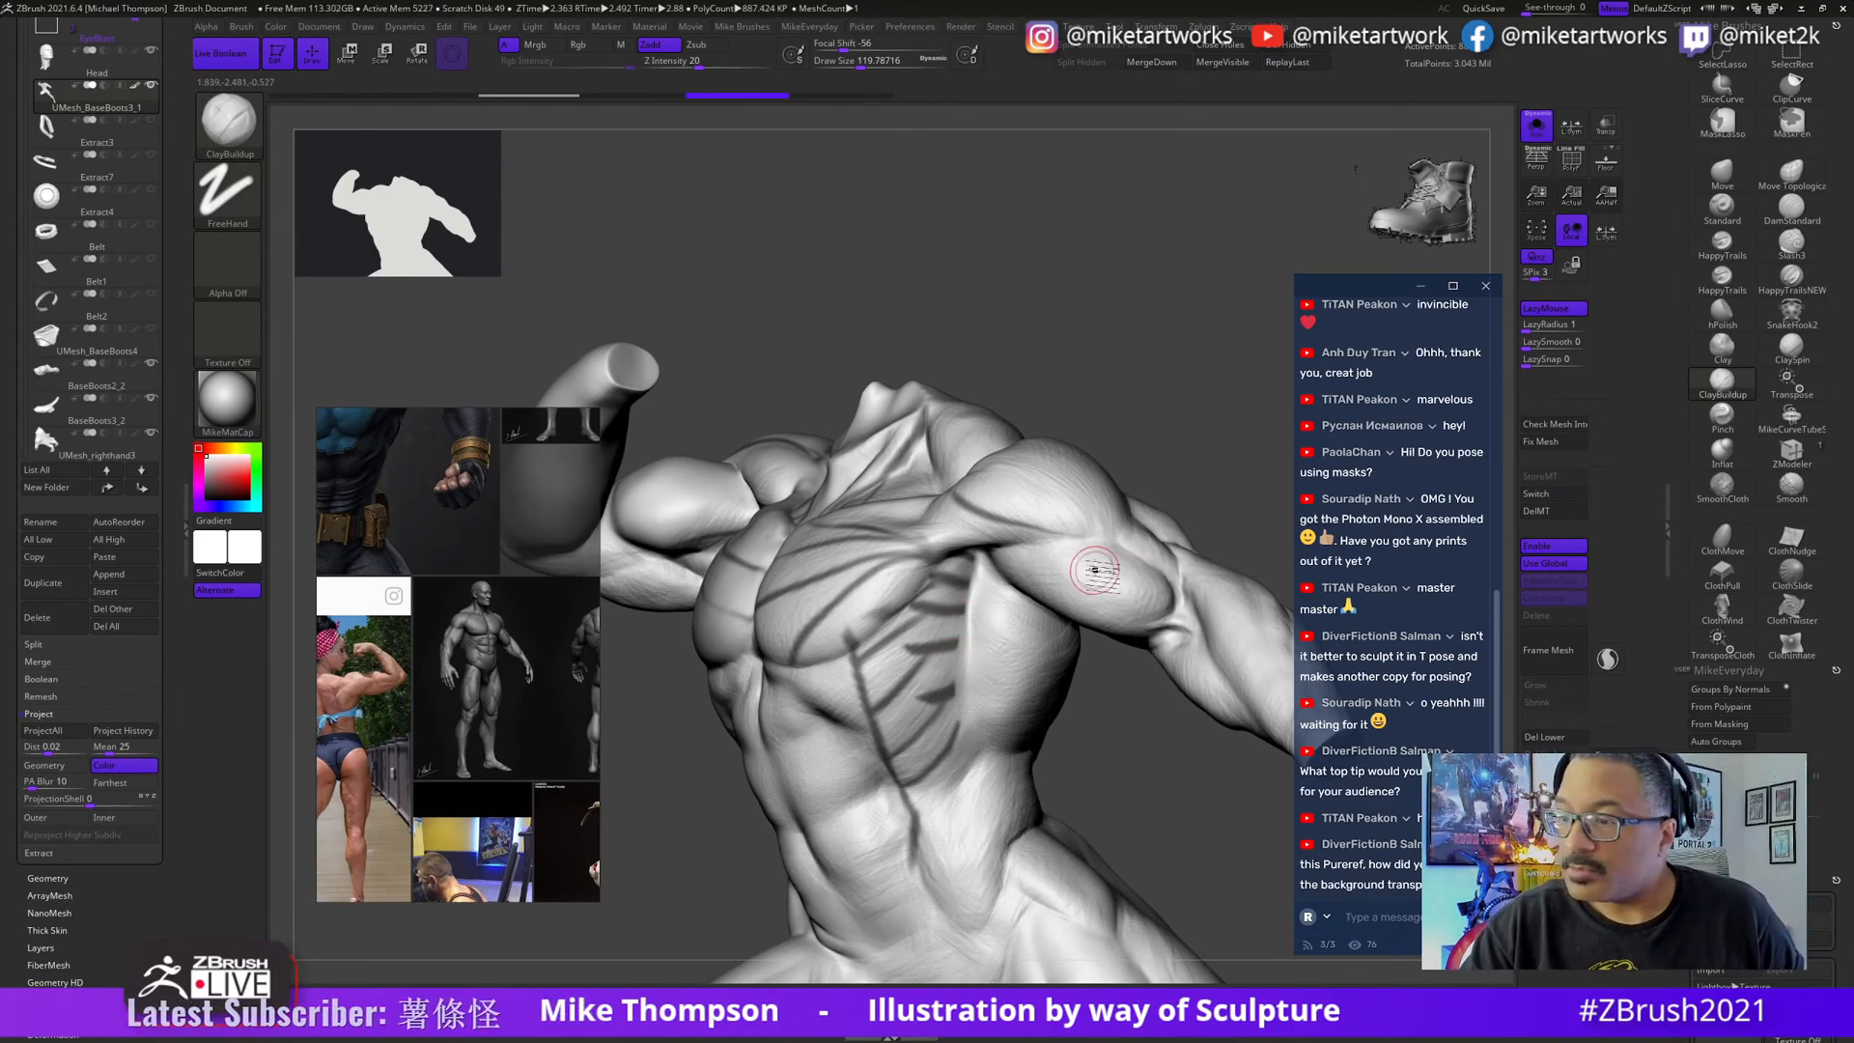
{"action": "key", "text": "ctrl"}
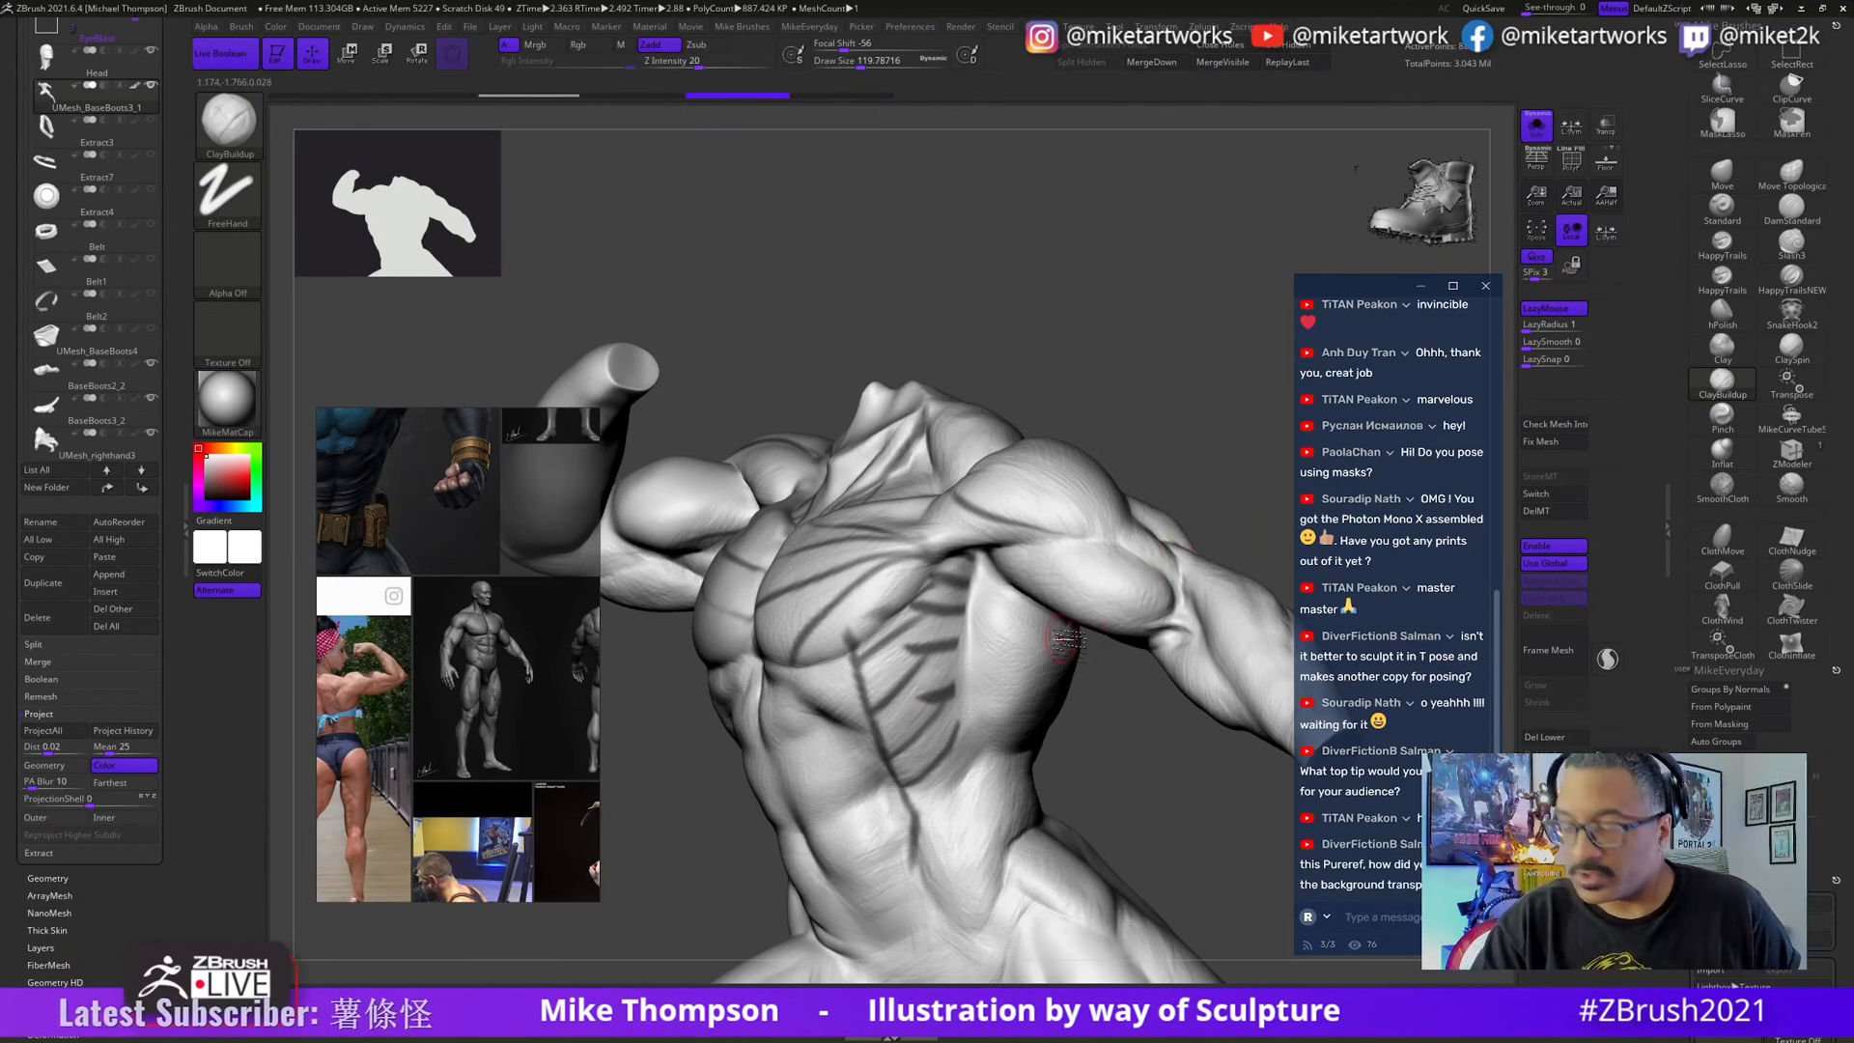
{"action": "key", "text": "space"}
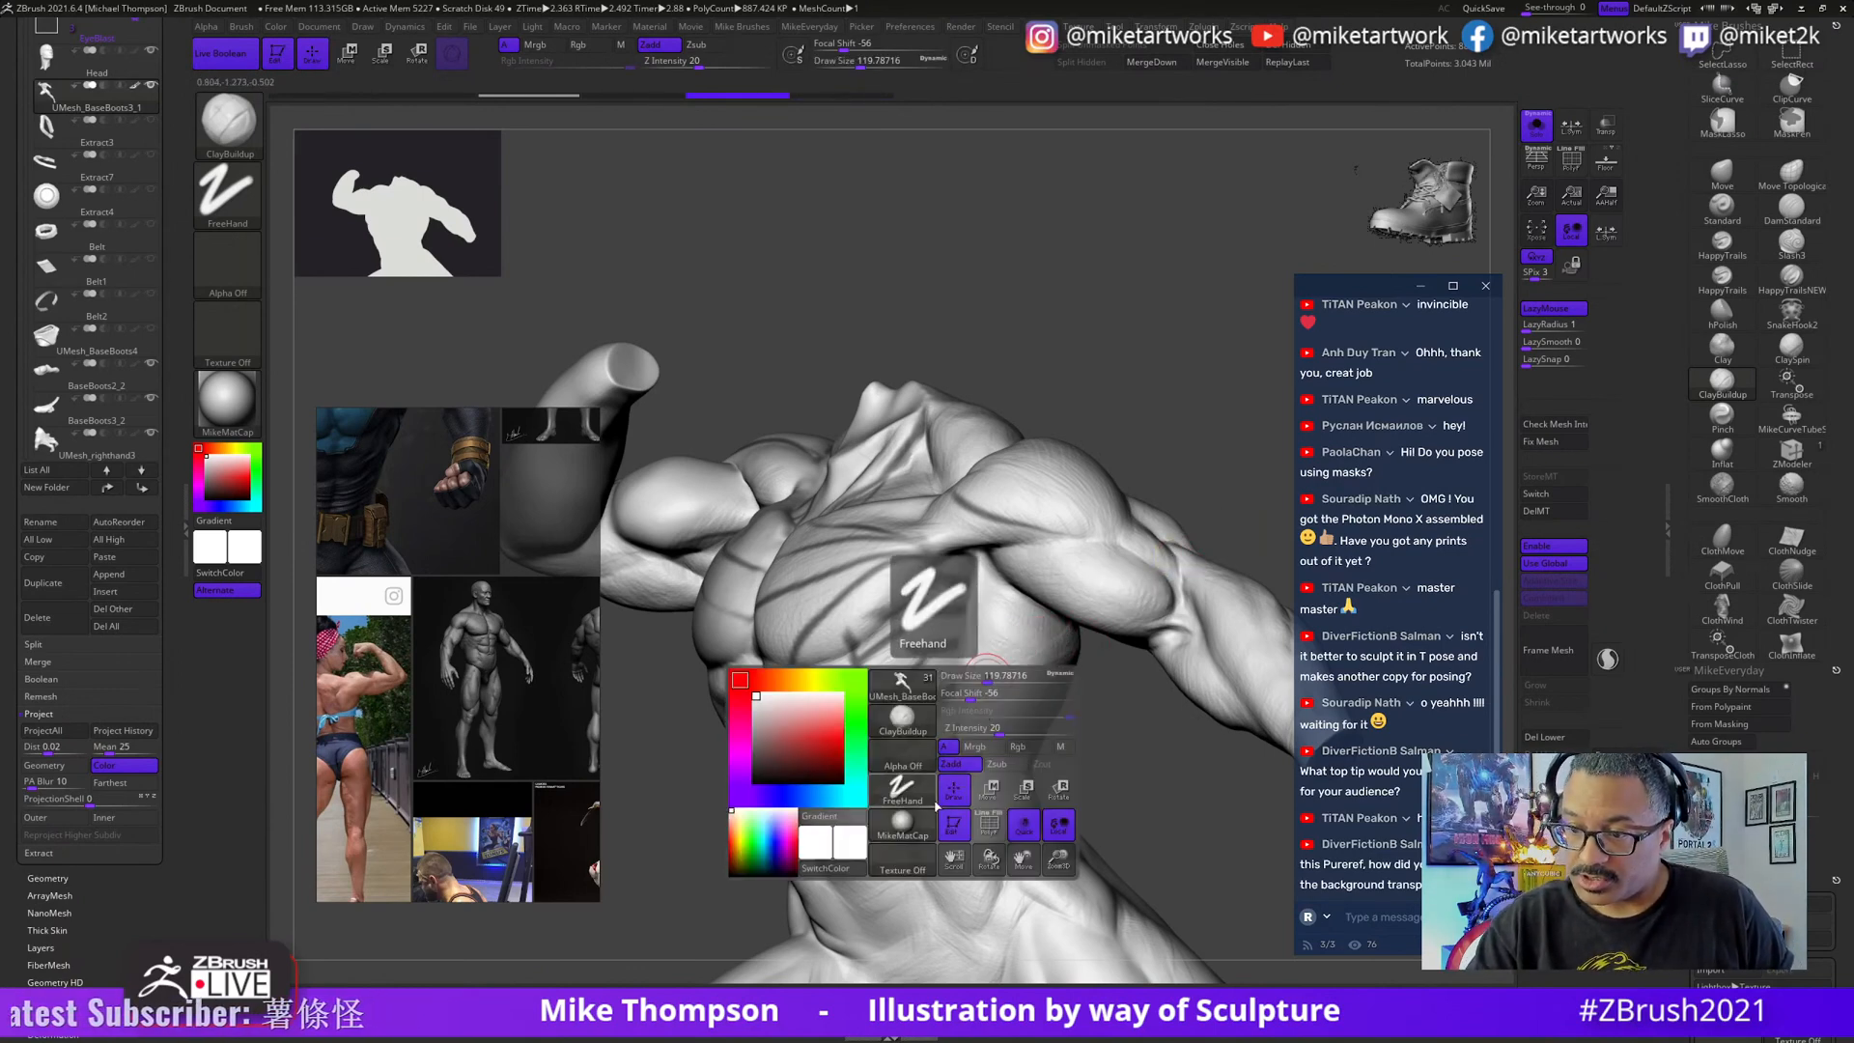
{"action": "key", "text": "b"}
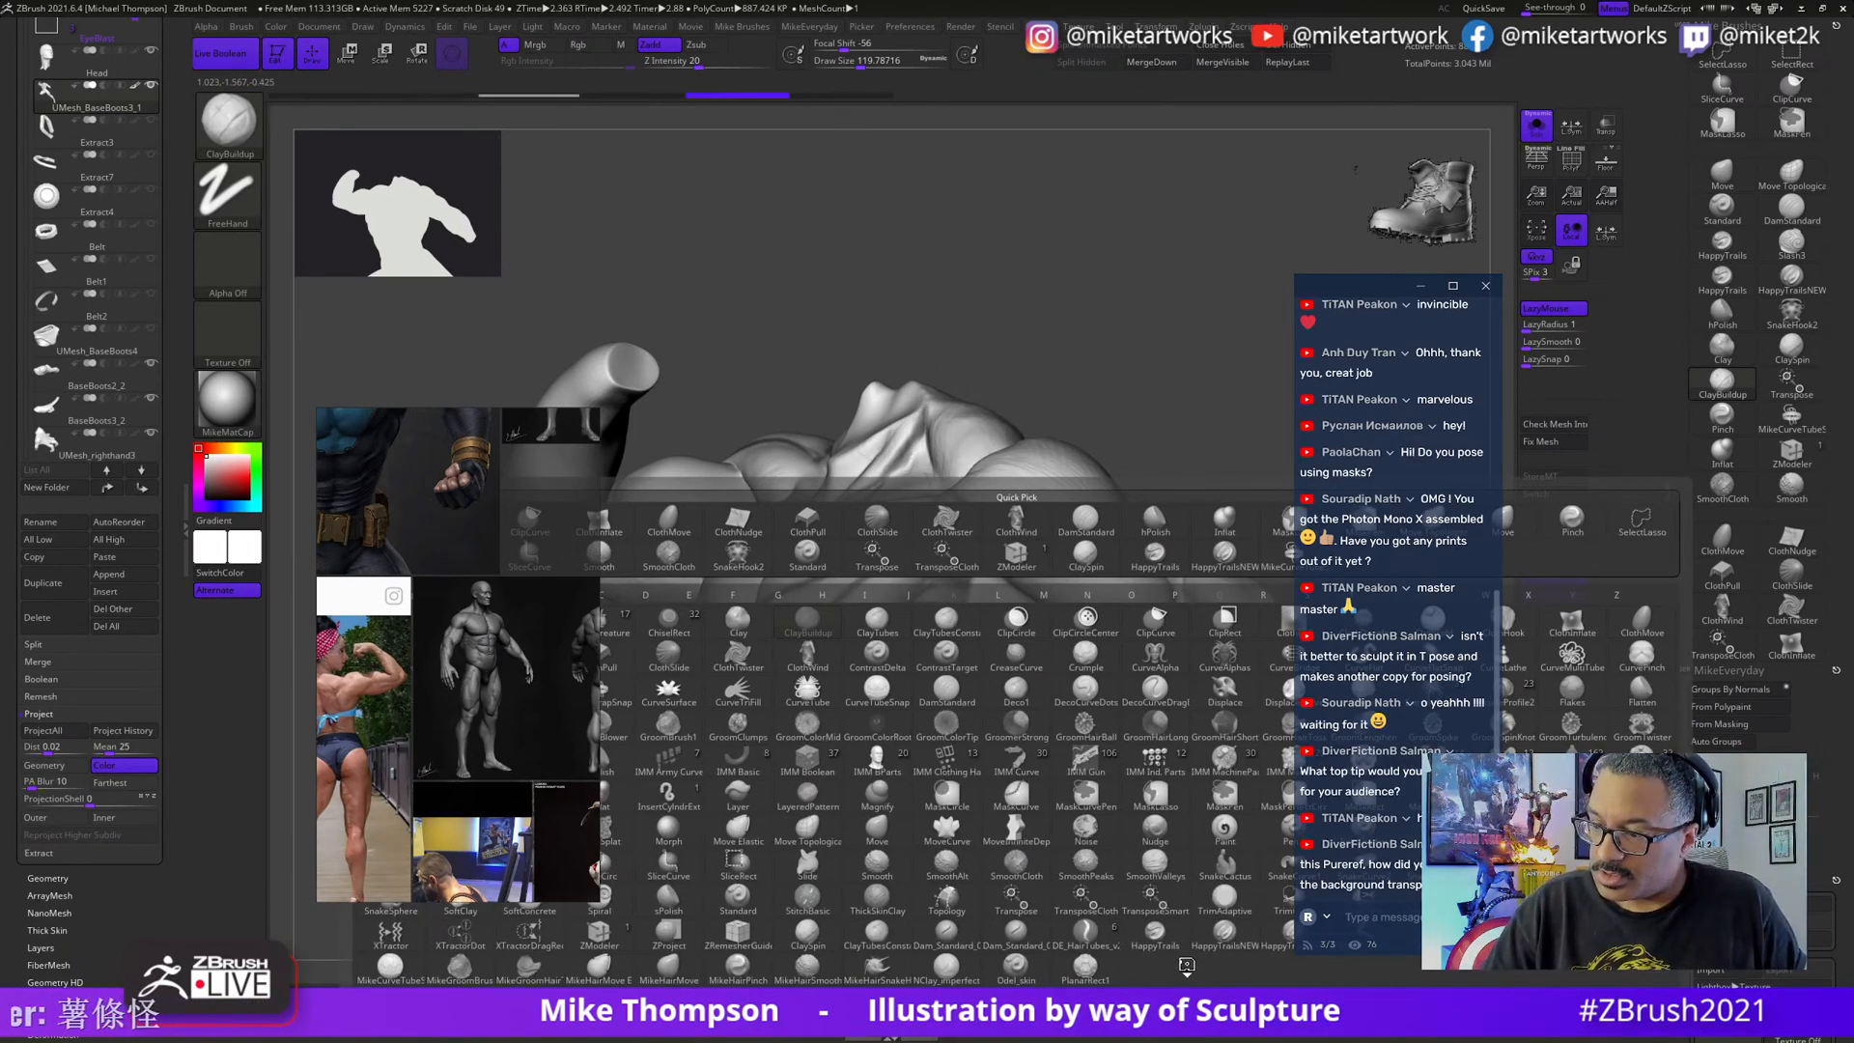
{"action": "key", "text": "s"}
{"action": "key", "text": "t"}
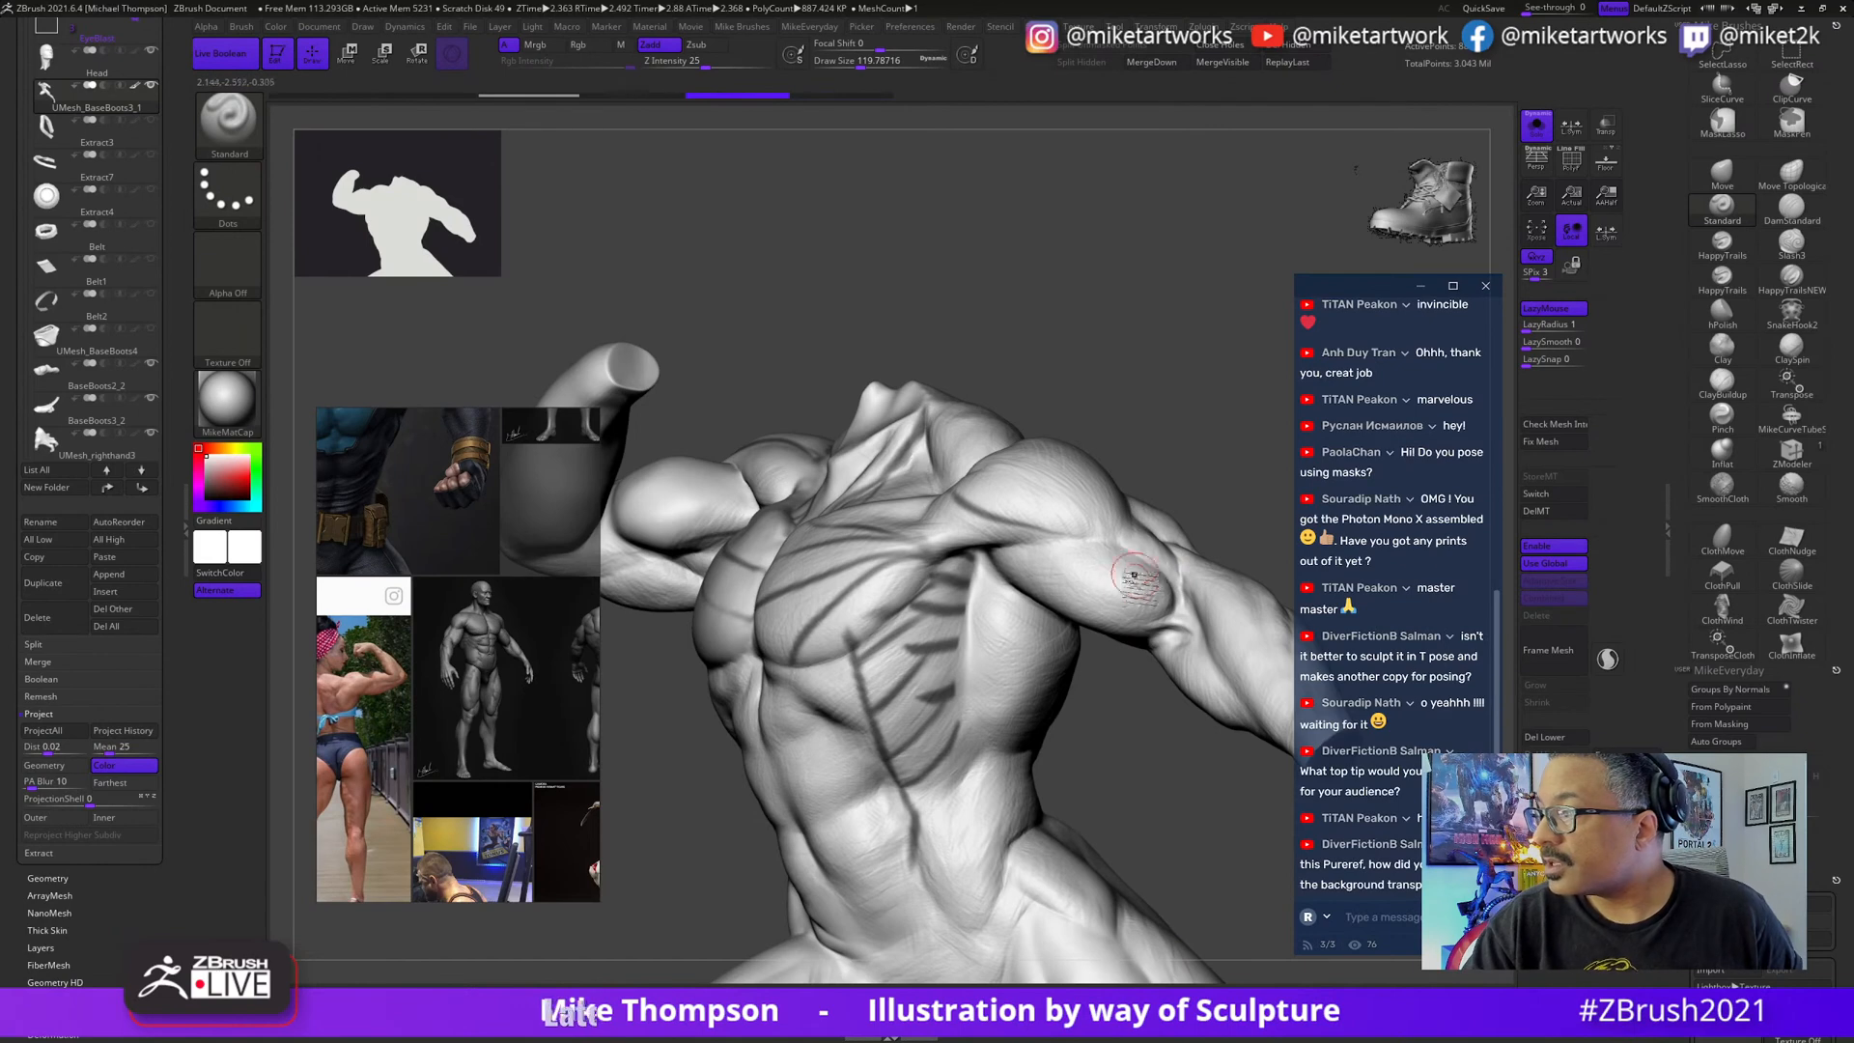
{"action": "mouse_move", "coordinate": [1135, 575]}
{"action": "right_mouse_down"}
{"action": "mouse_move", "coordinate": [1139, 778]}
{"action": "mouse_move", "coordinate": [1187, 624]}
{"action": "mouse_move", "coordinate": [1063, 629]}
{"action": "right_mouse_up"}
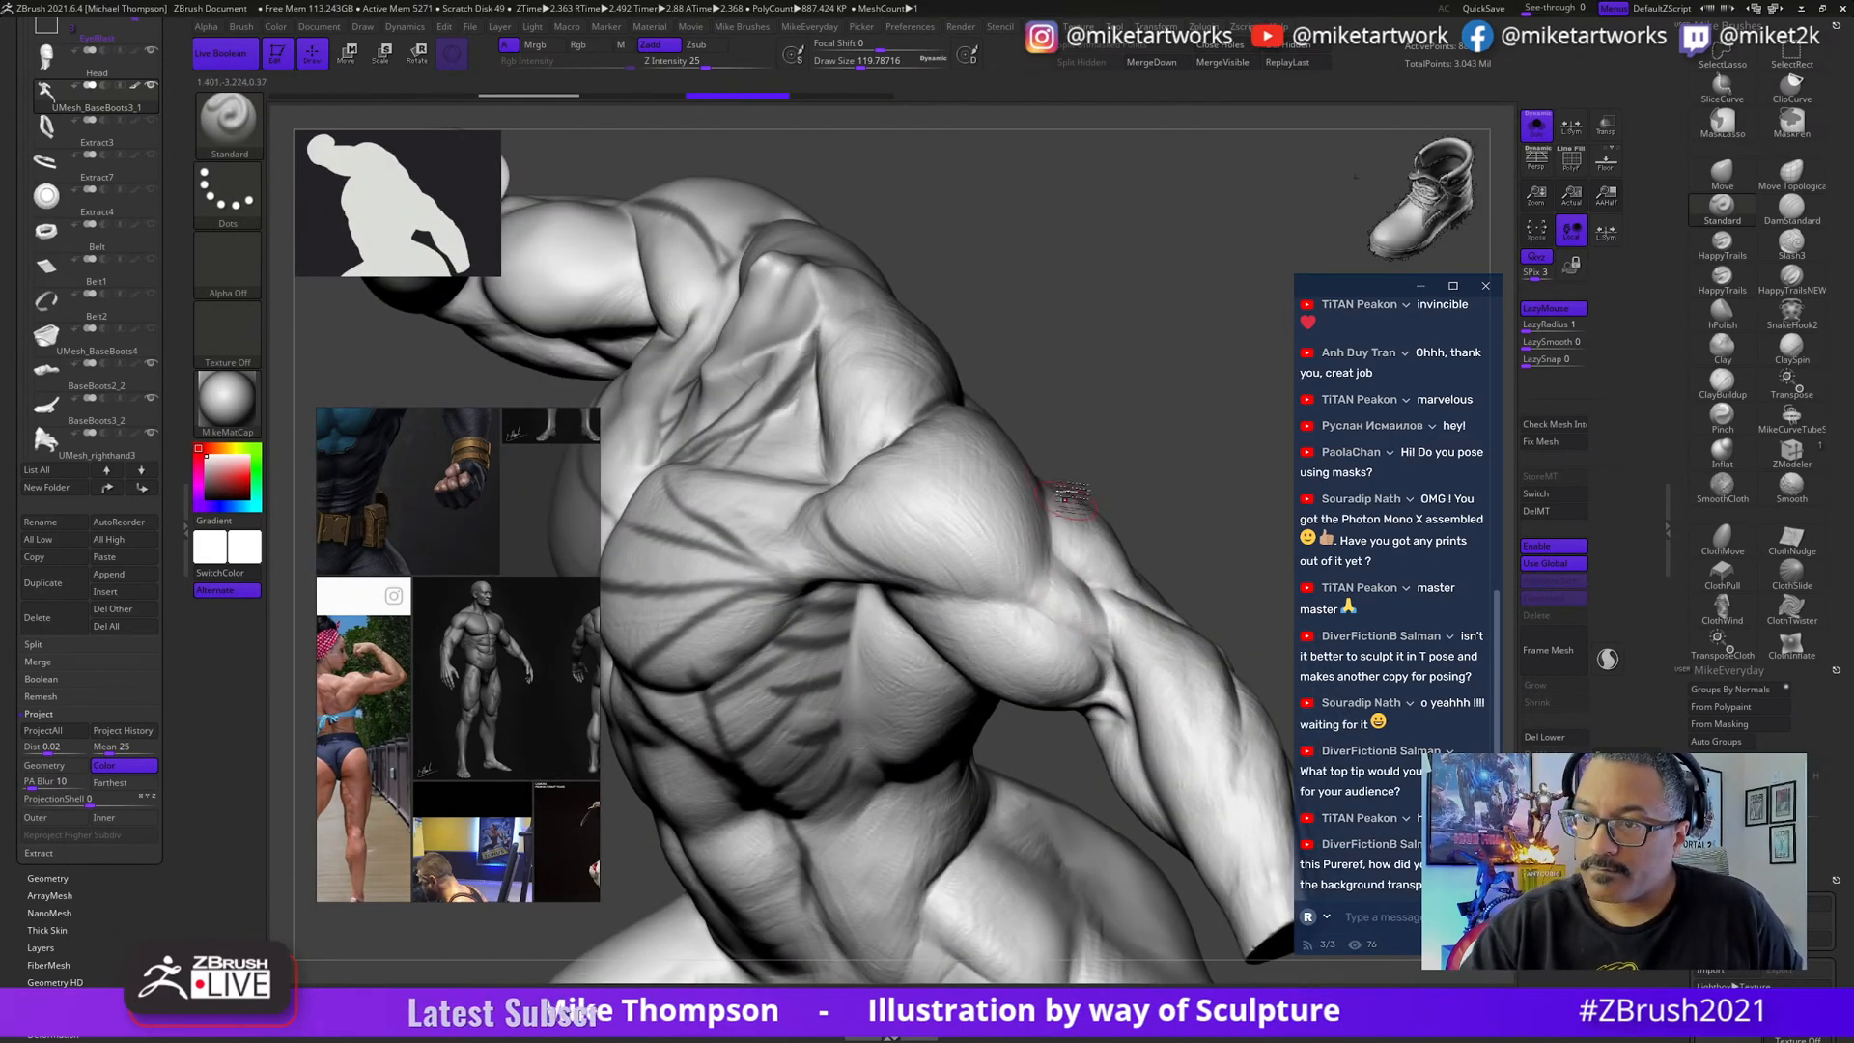
{"action": "key", "text": "space"}
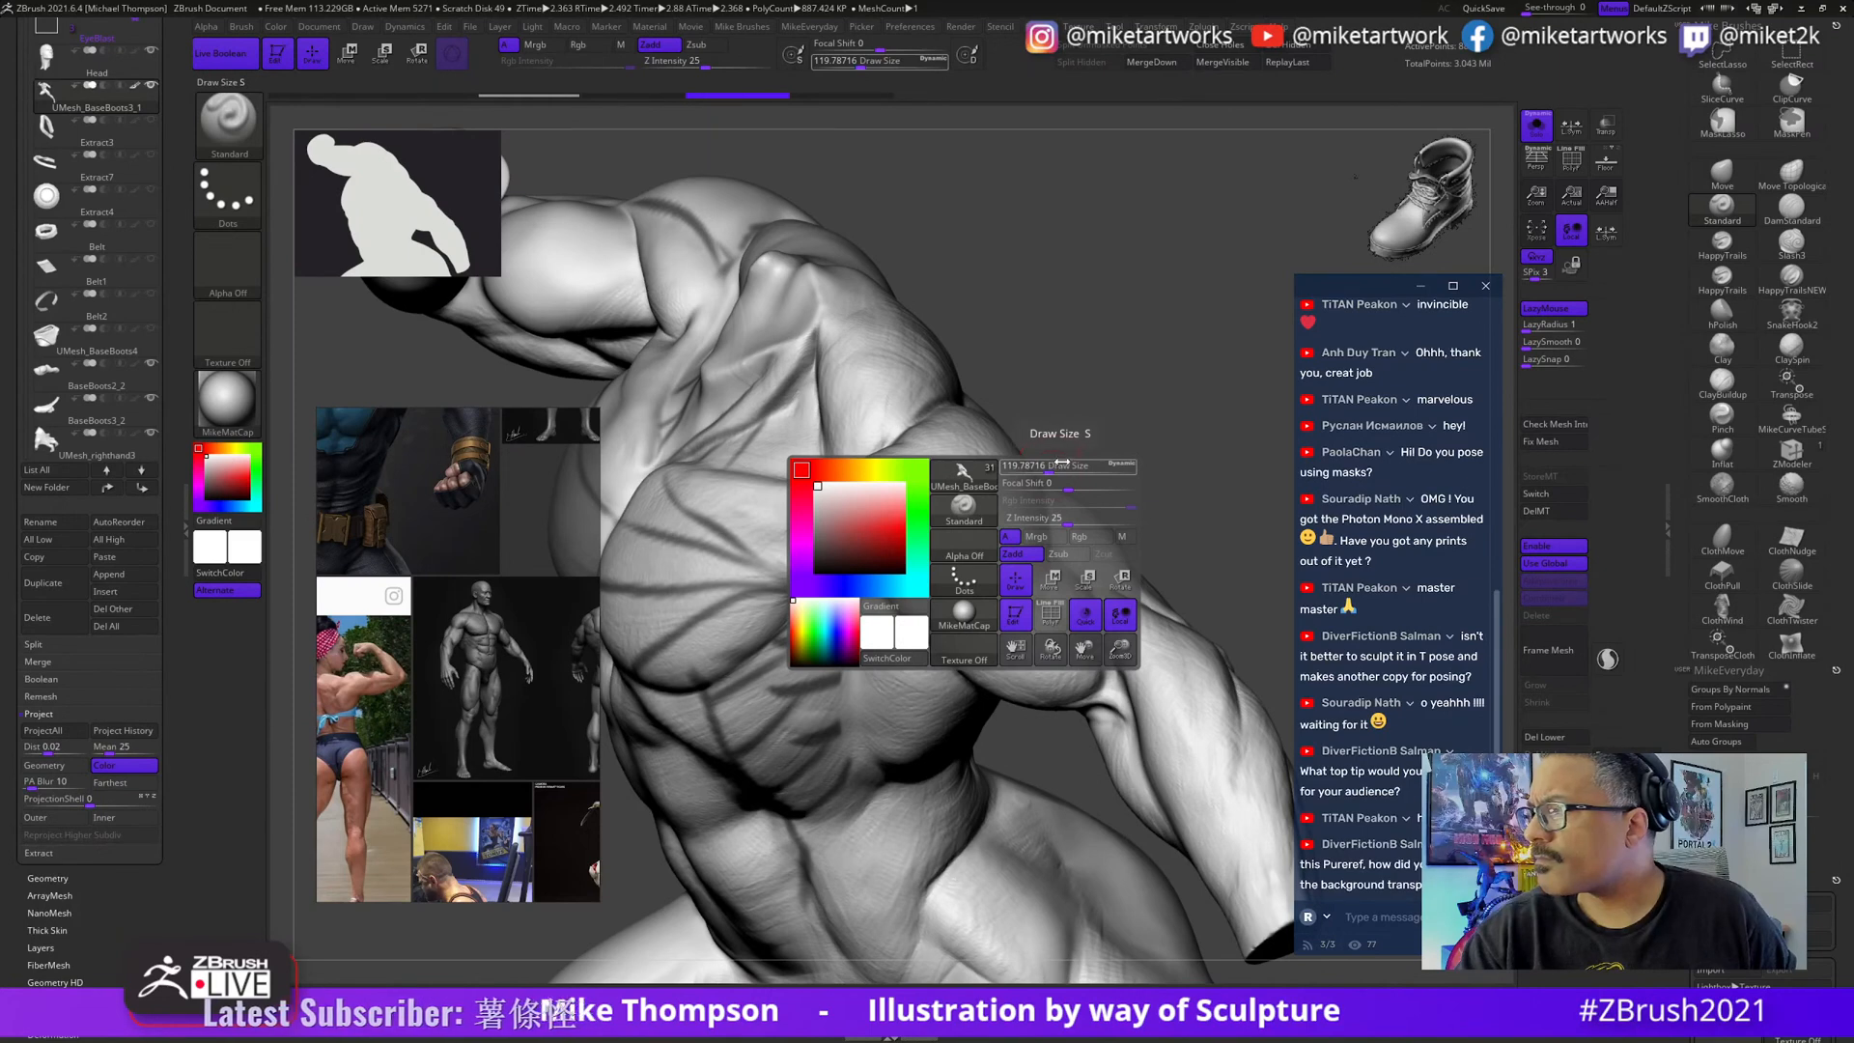
{"action": "left_click_drag", "start_coordinate": [1118, 466], "coordinate": [1119, 456]}
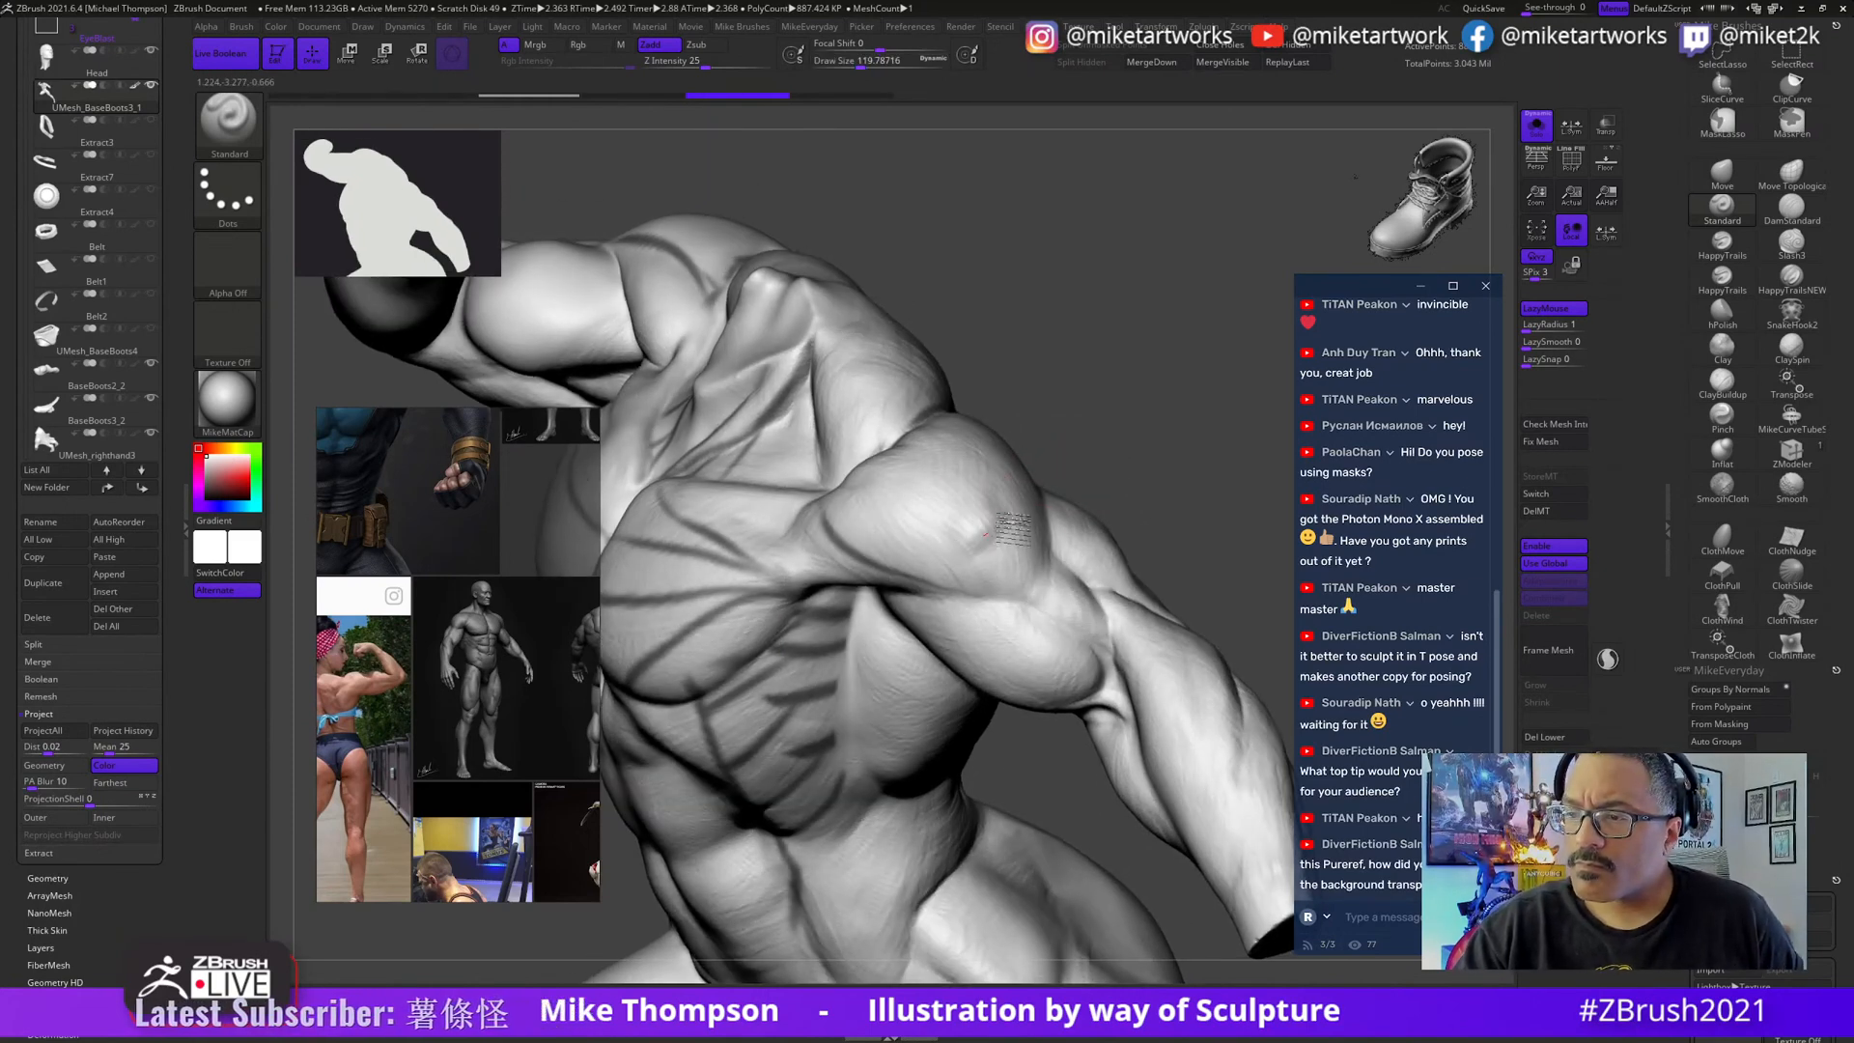
{"action": "key", "text": "ctrl"}
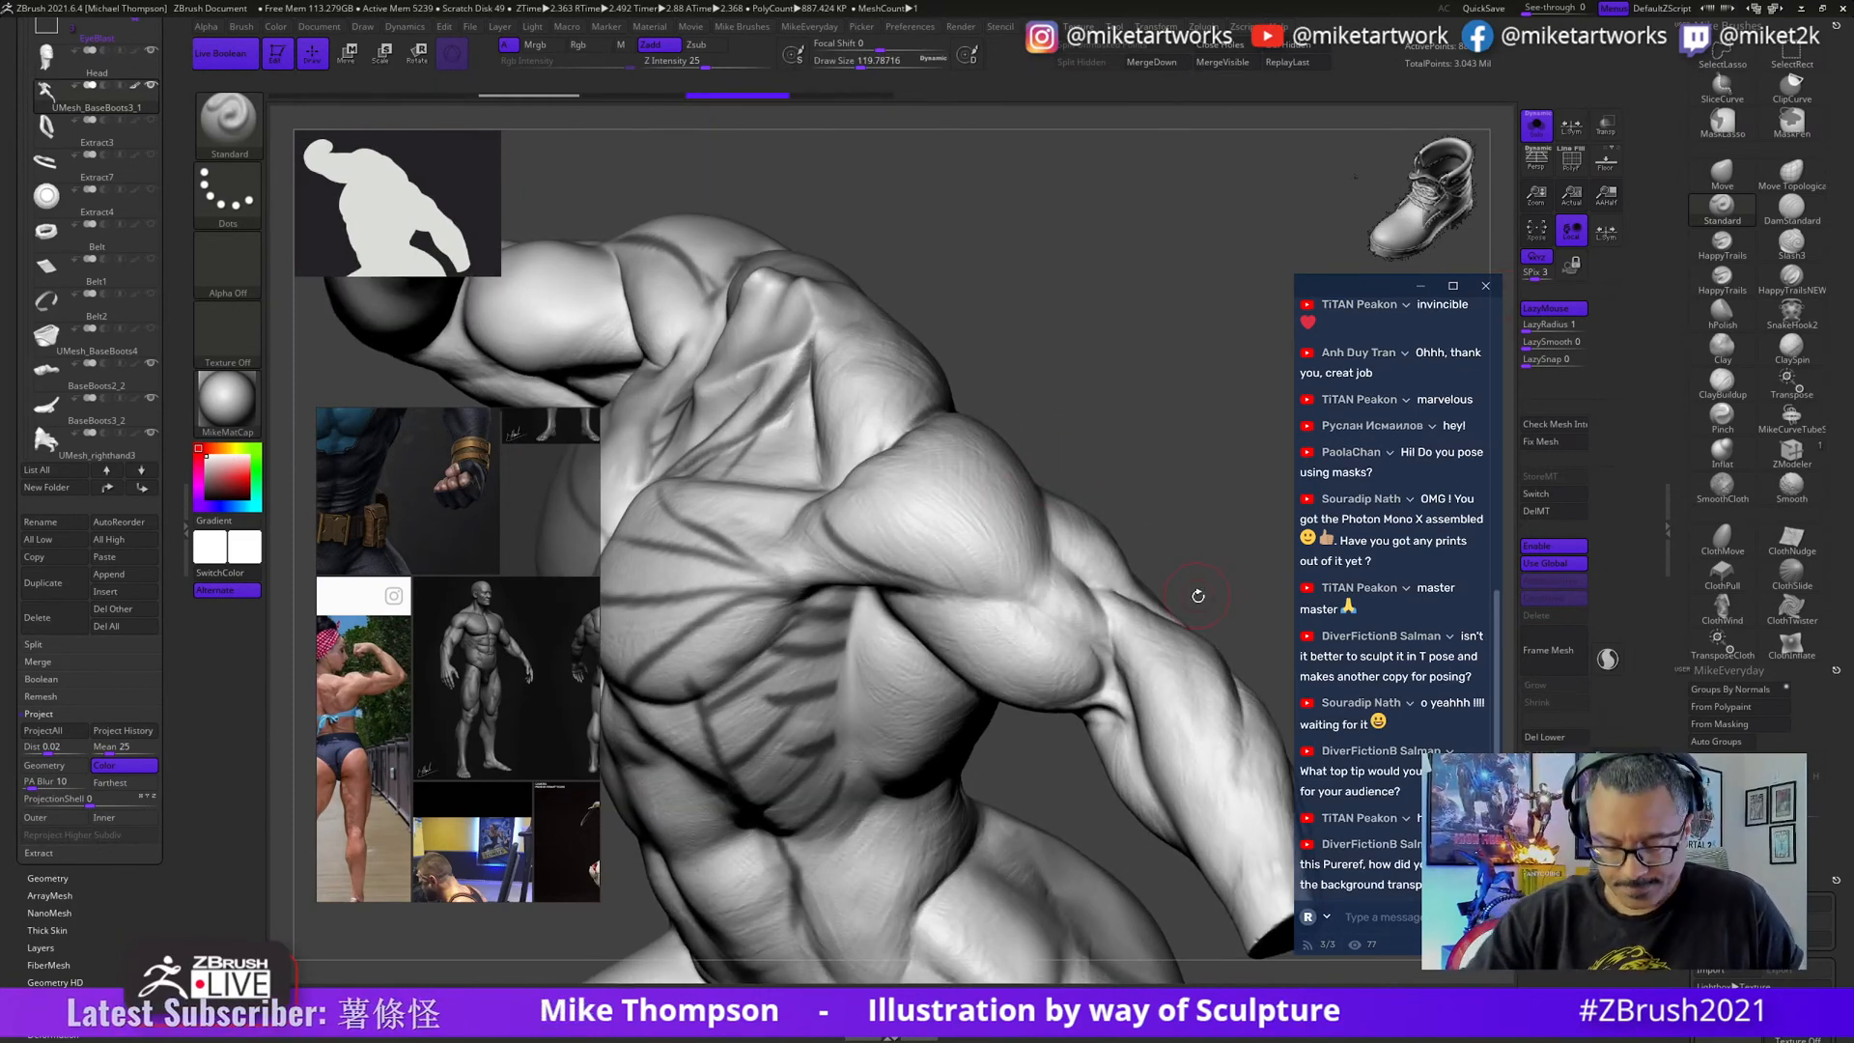
- Show the Clay folder of LightBox's brush library, make ClaySpin the active brush, and hide LightBox
{"action": "key", "text": "comma"}
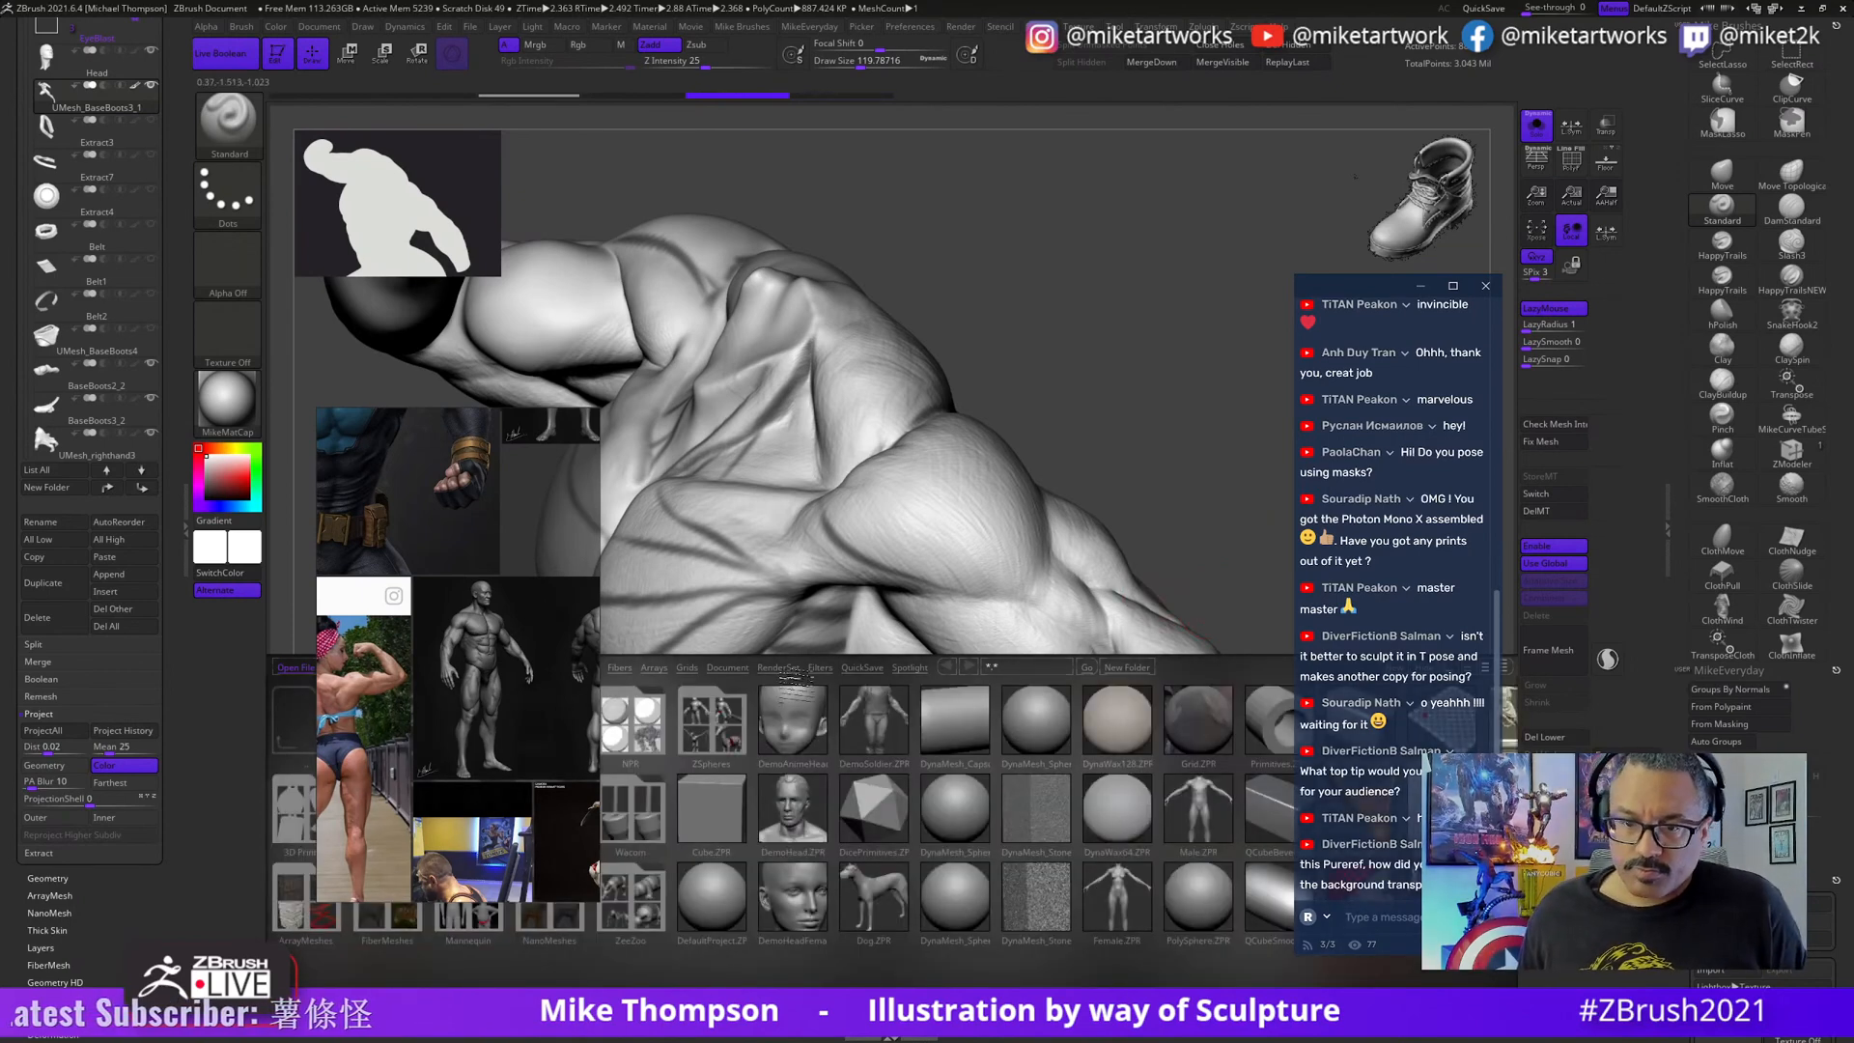
{"action": "right_click_drag", "start_coordinate": [498, 756], "coordinate": [664, 632]}
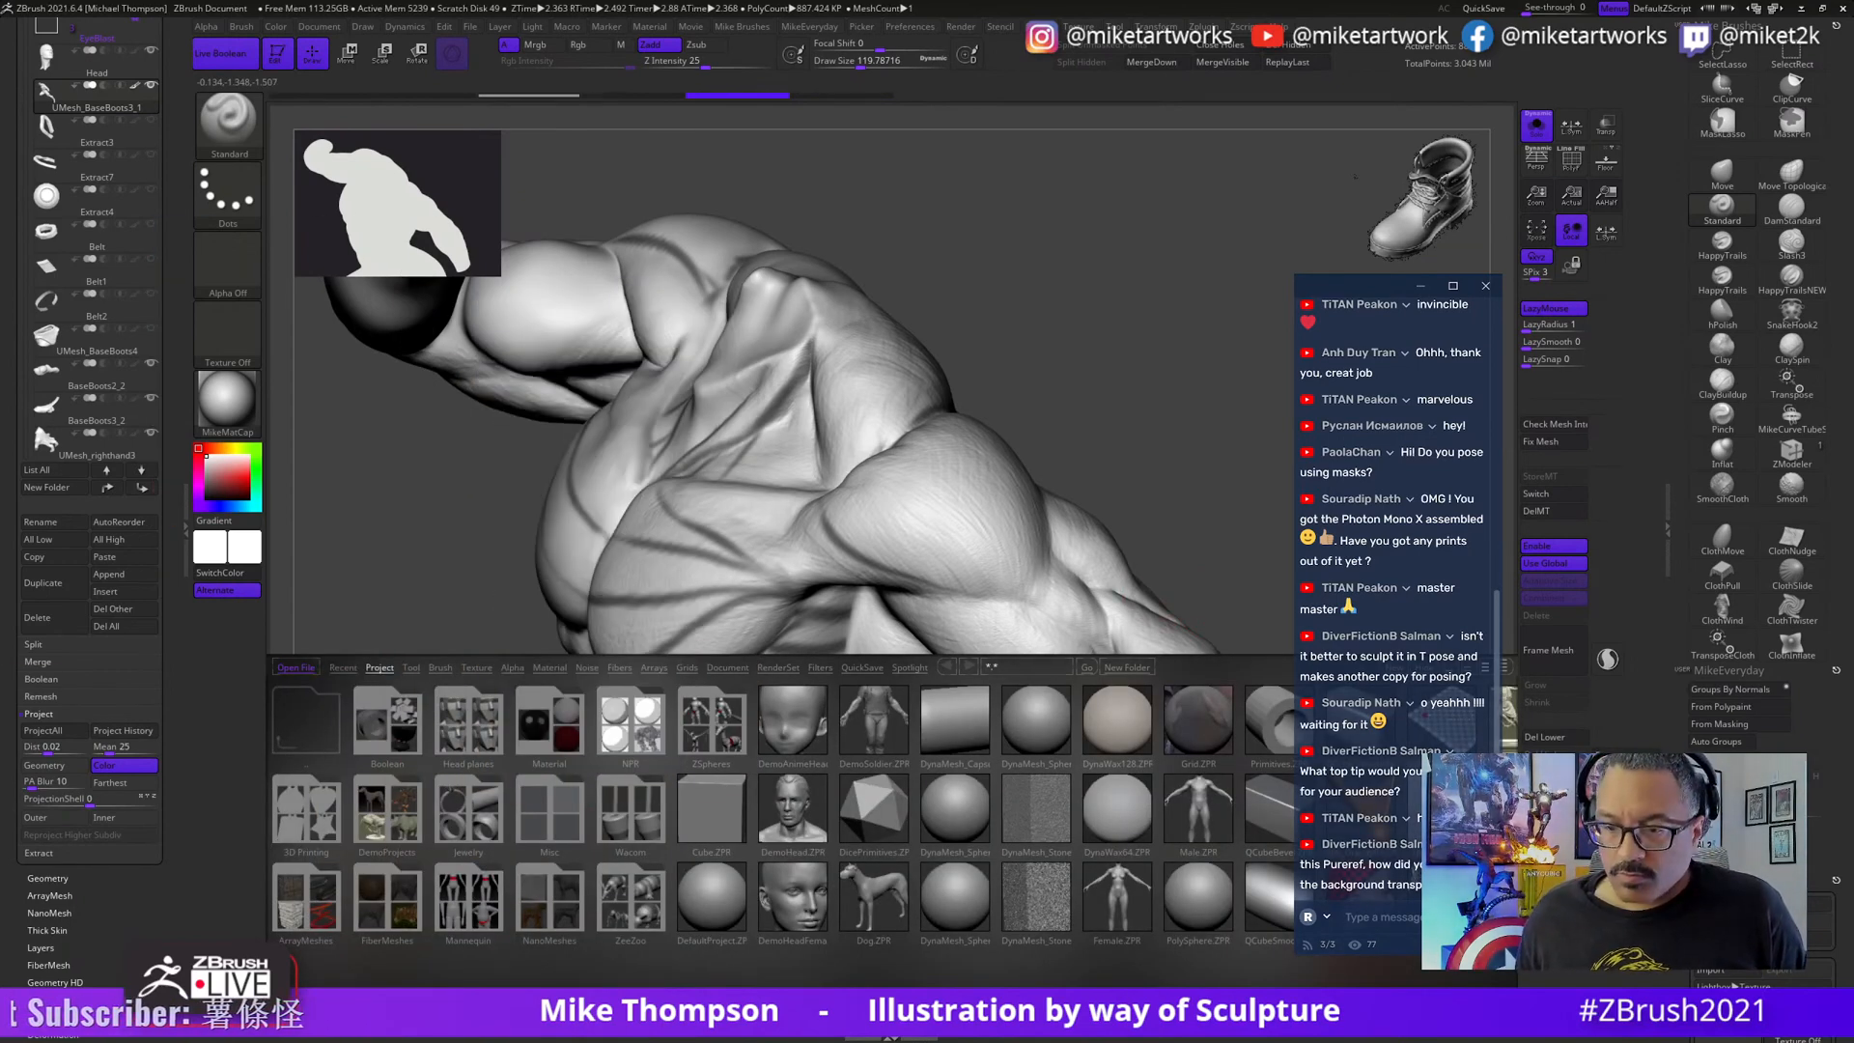
{"action": "left_click", "coordinate": [440, 668]}
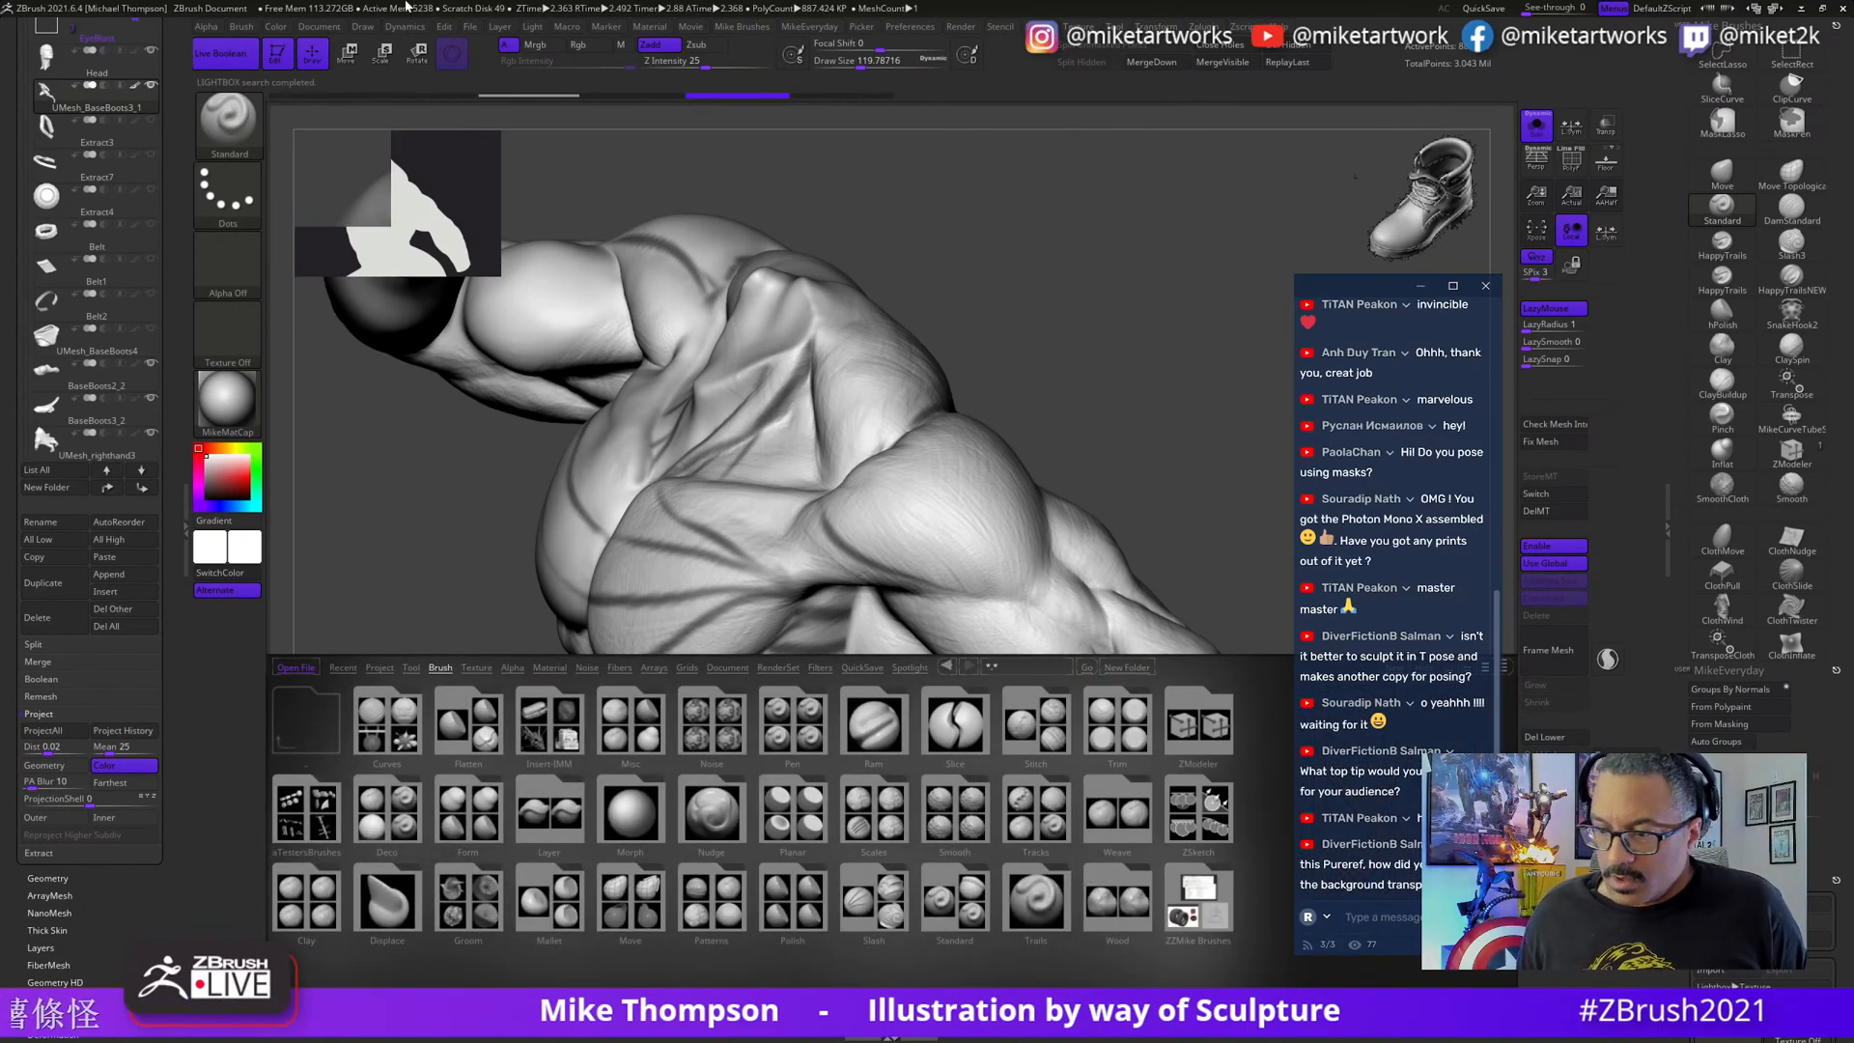
{"action": "double_click", "coordinate": [329, 905]}
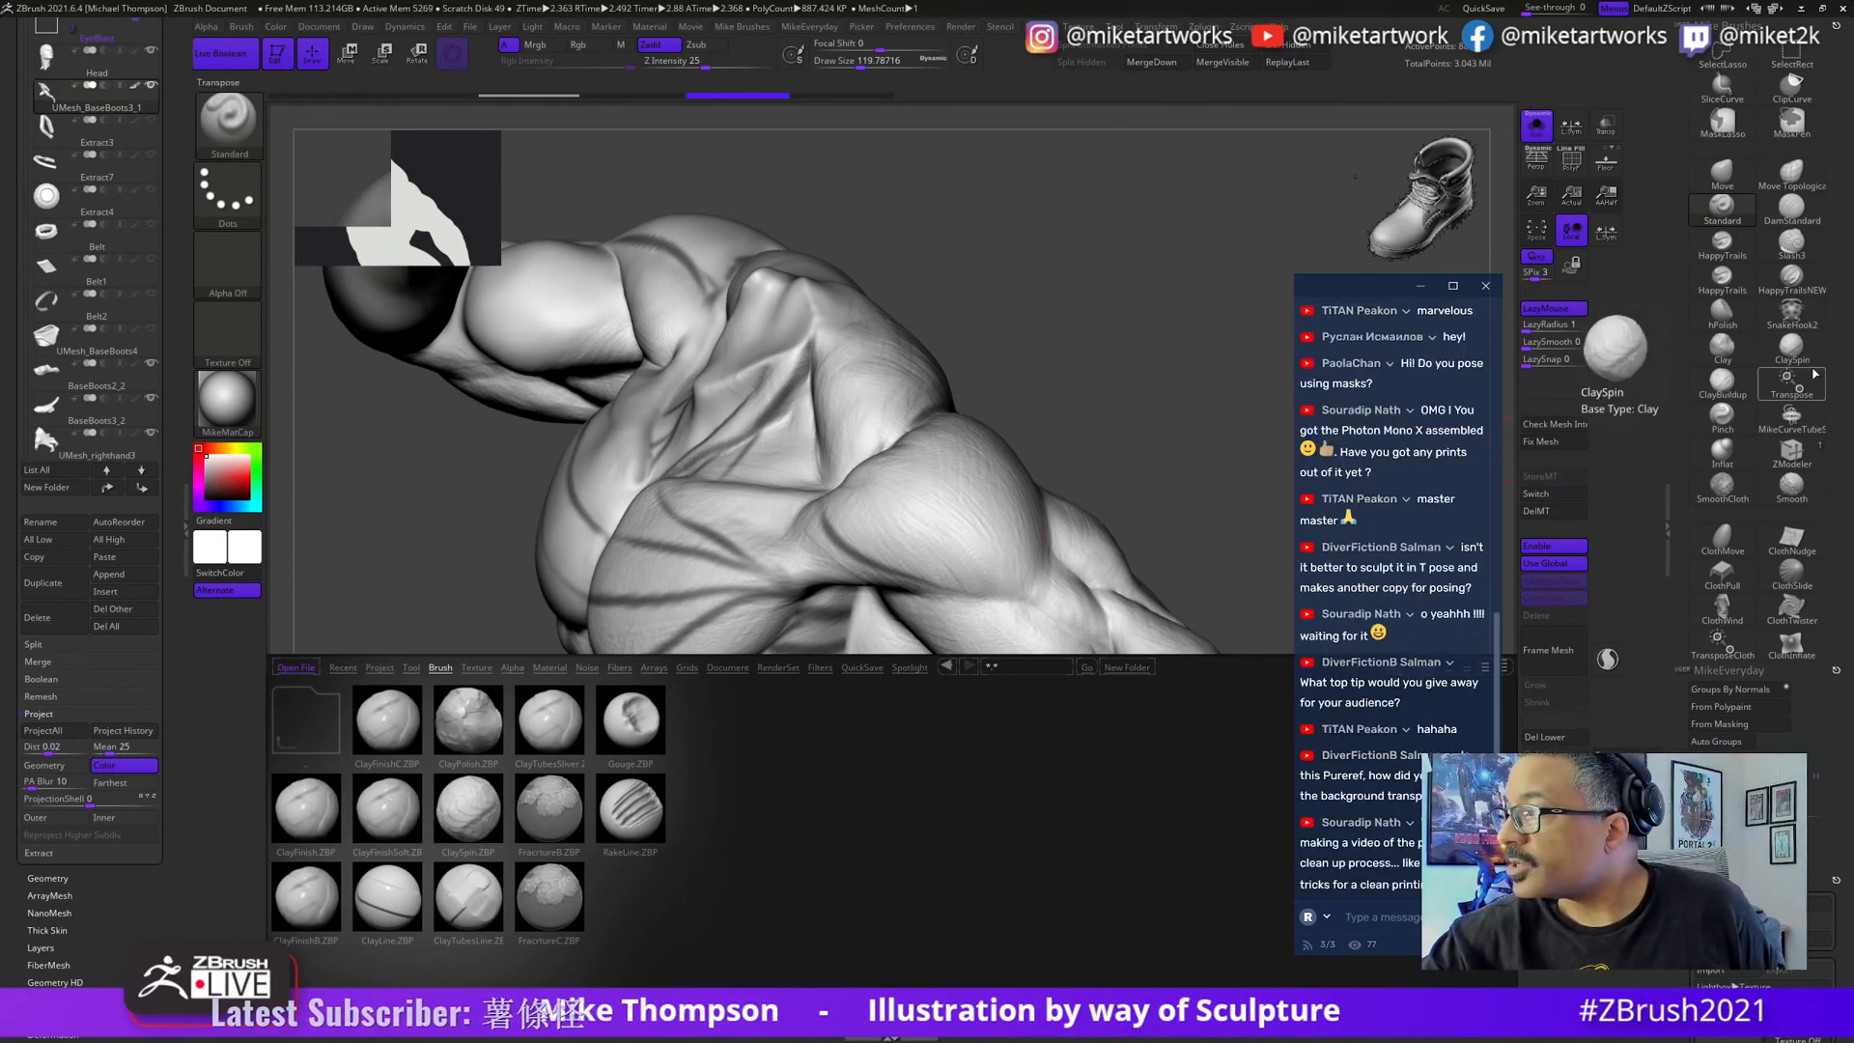
{"action": "left_click", "coordinate": [1791, 345]}
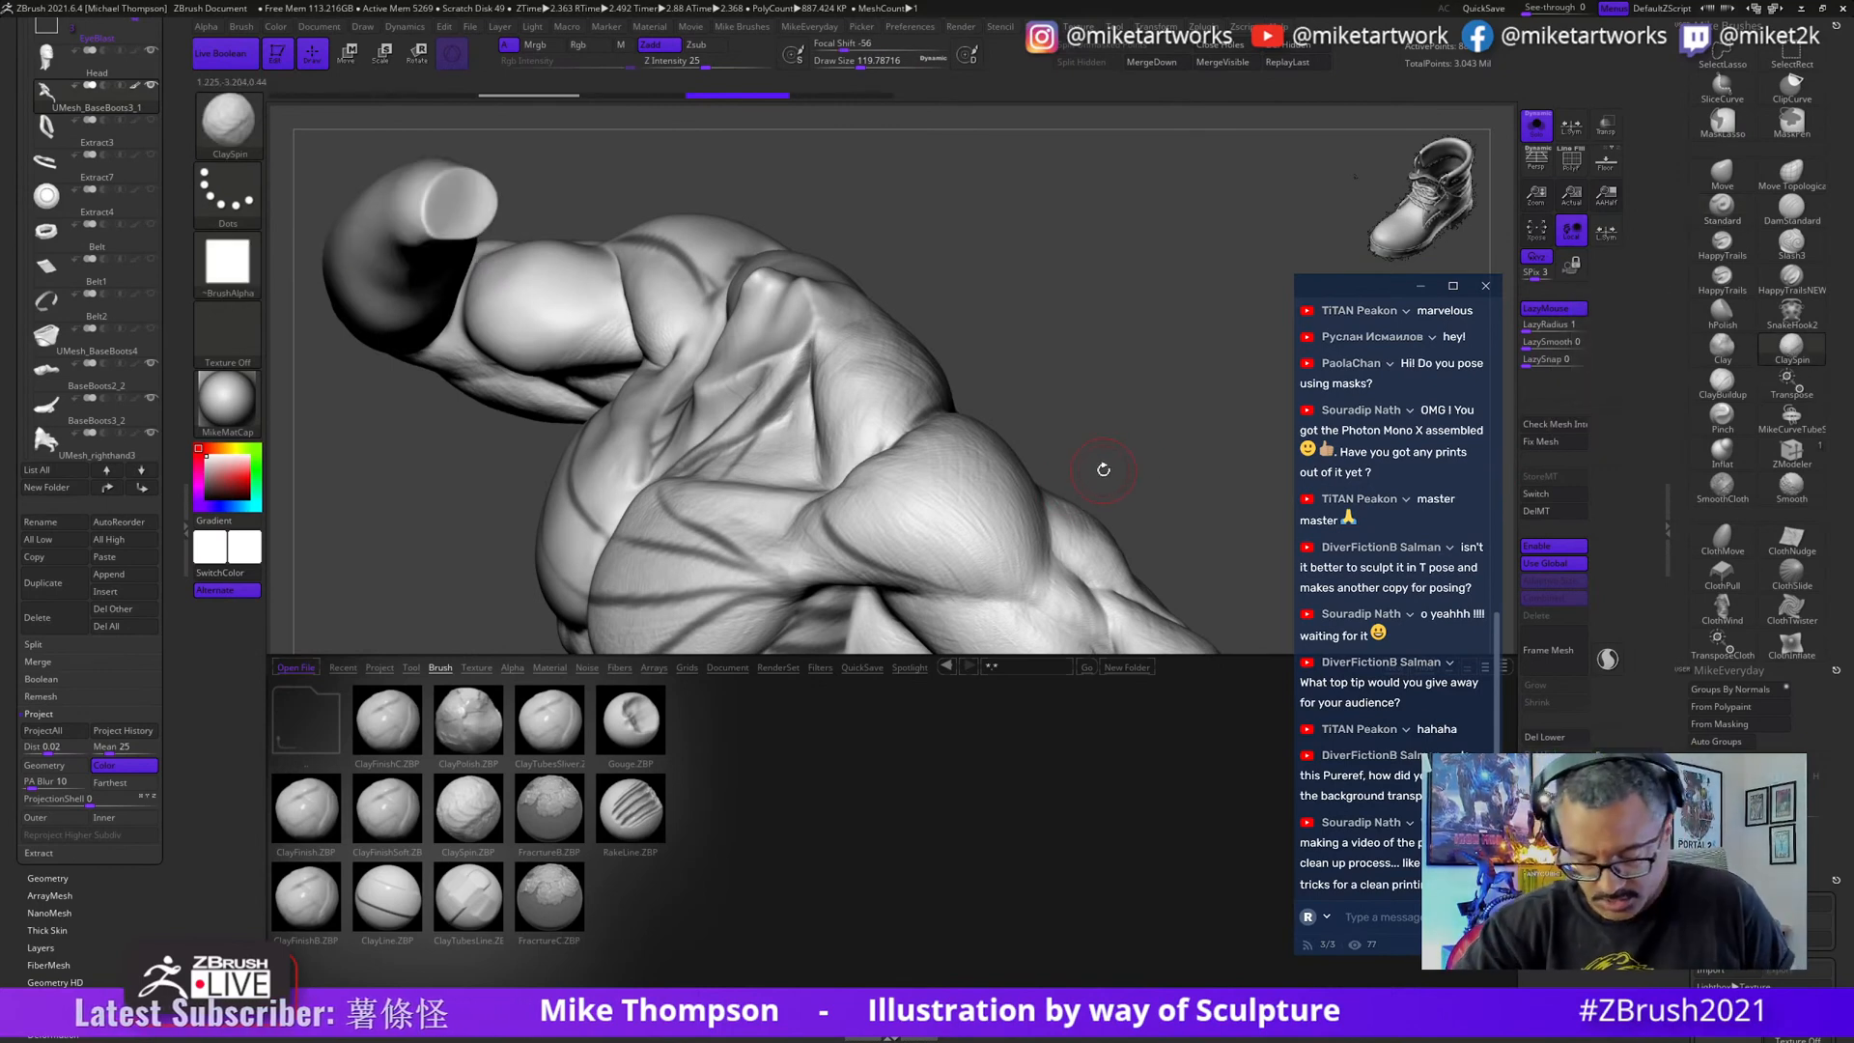
{"action": "key", "text": "comma"}
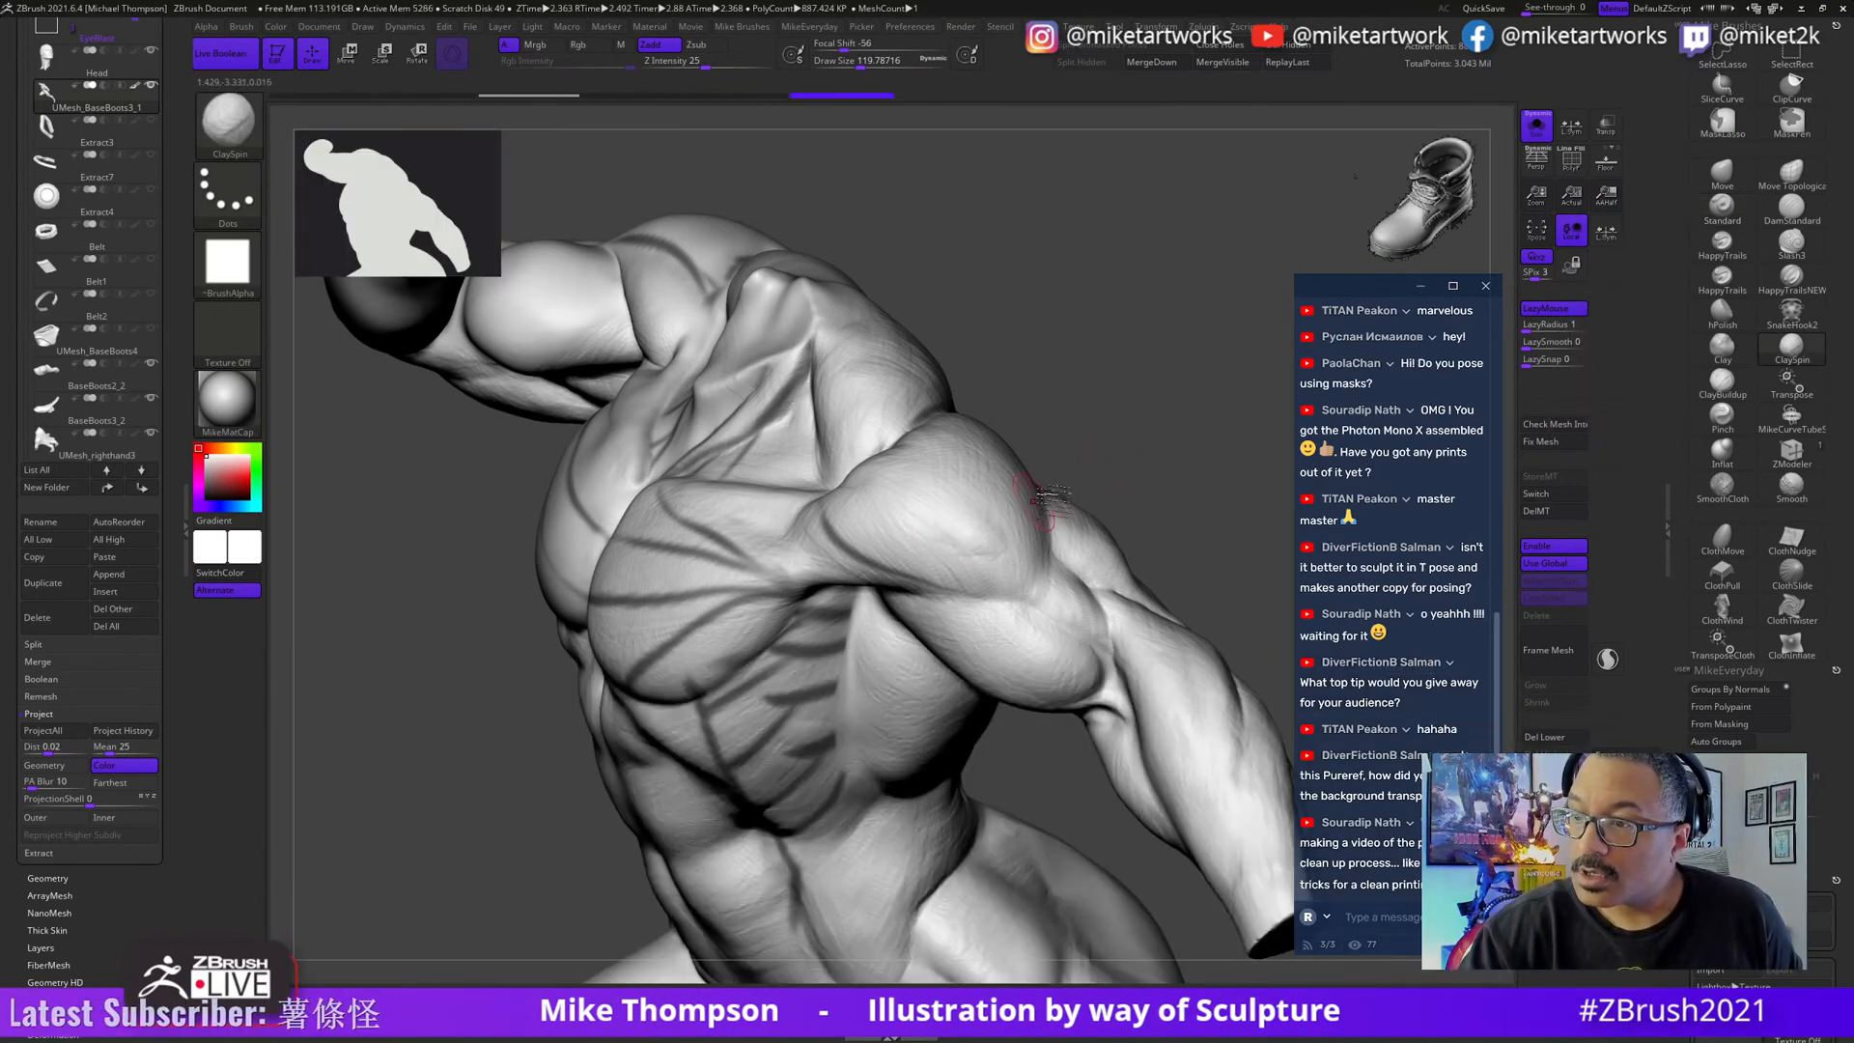
- Set the ClaySpin draw size to about 71 and rough in raised muscle forms on the ribs below the armpit
{"action": "right_click_drag", "start_coordinate": [997, 536], "coordinate": [1125, 528]}
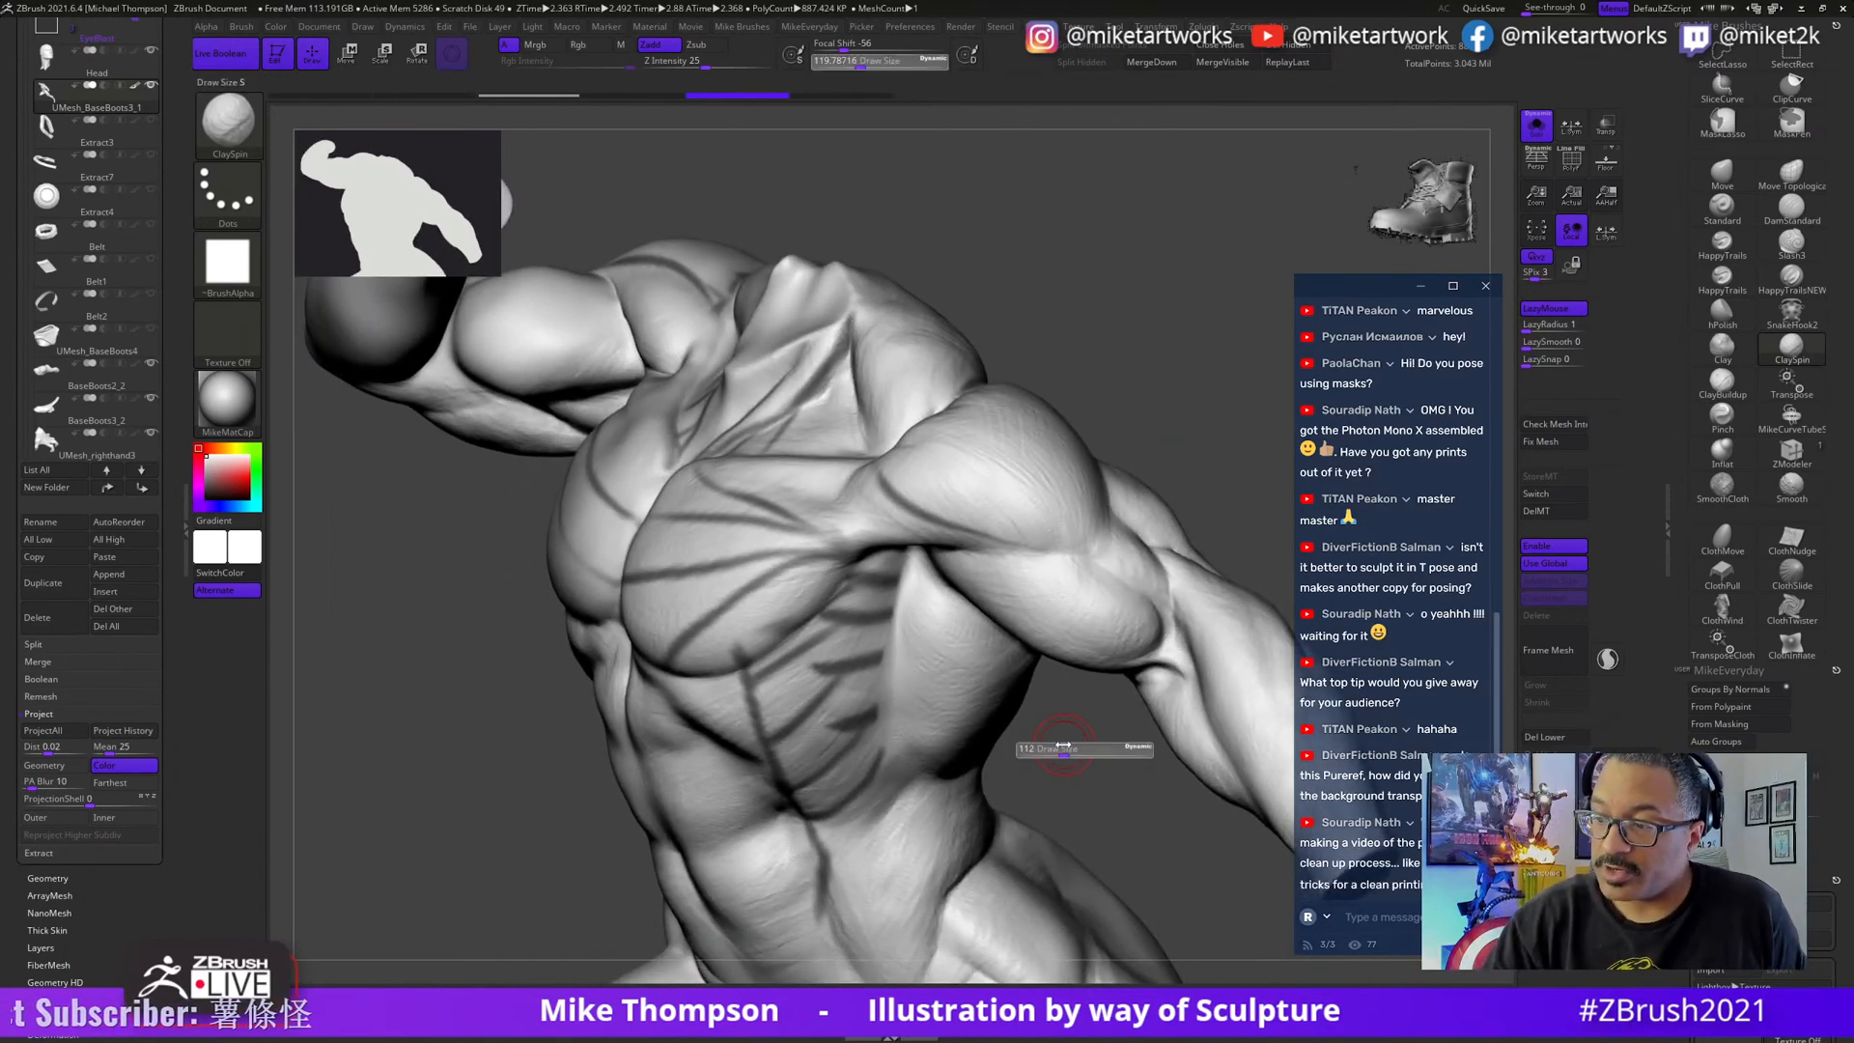
{"action": "right_click_drag", "start_coordinate": [1068, 750], "coordinate": [1080, 758]}
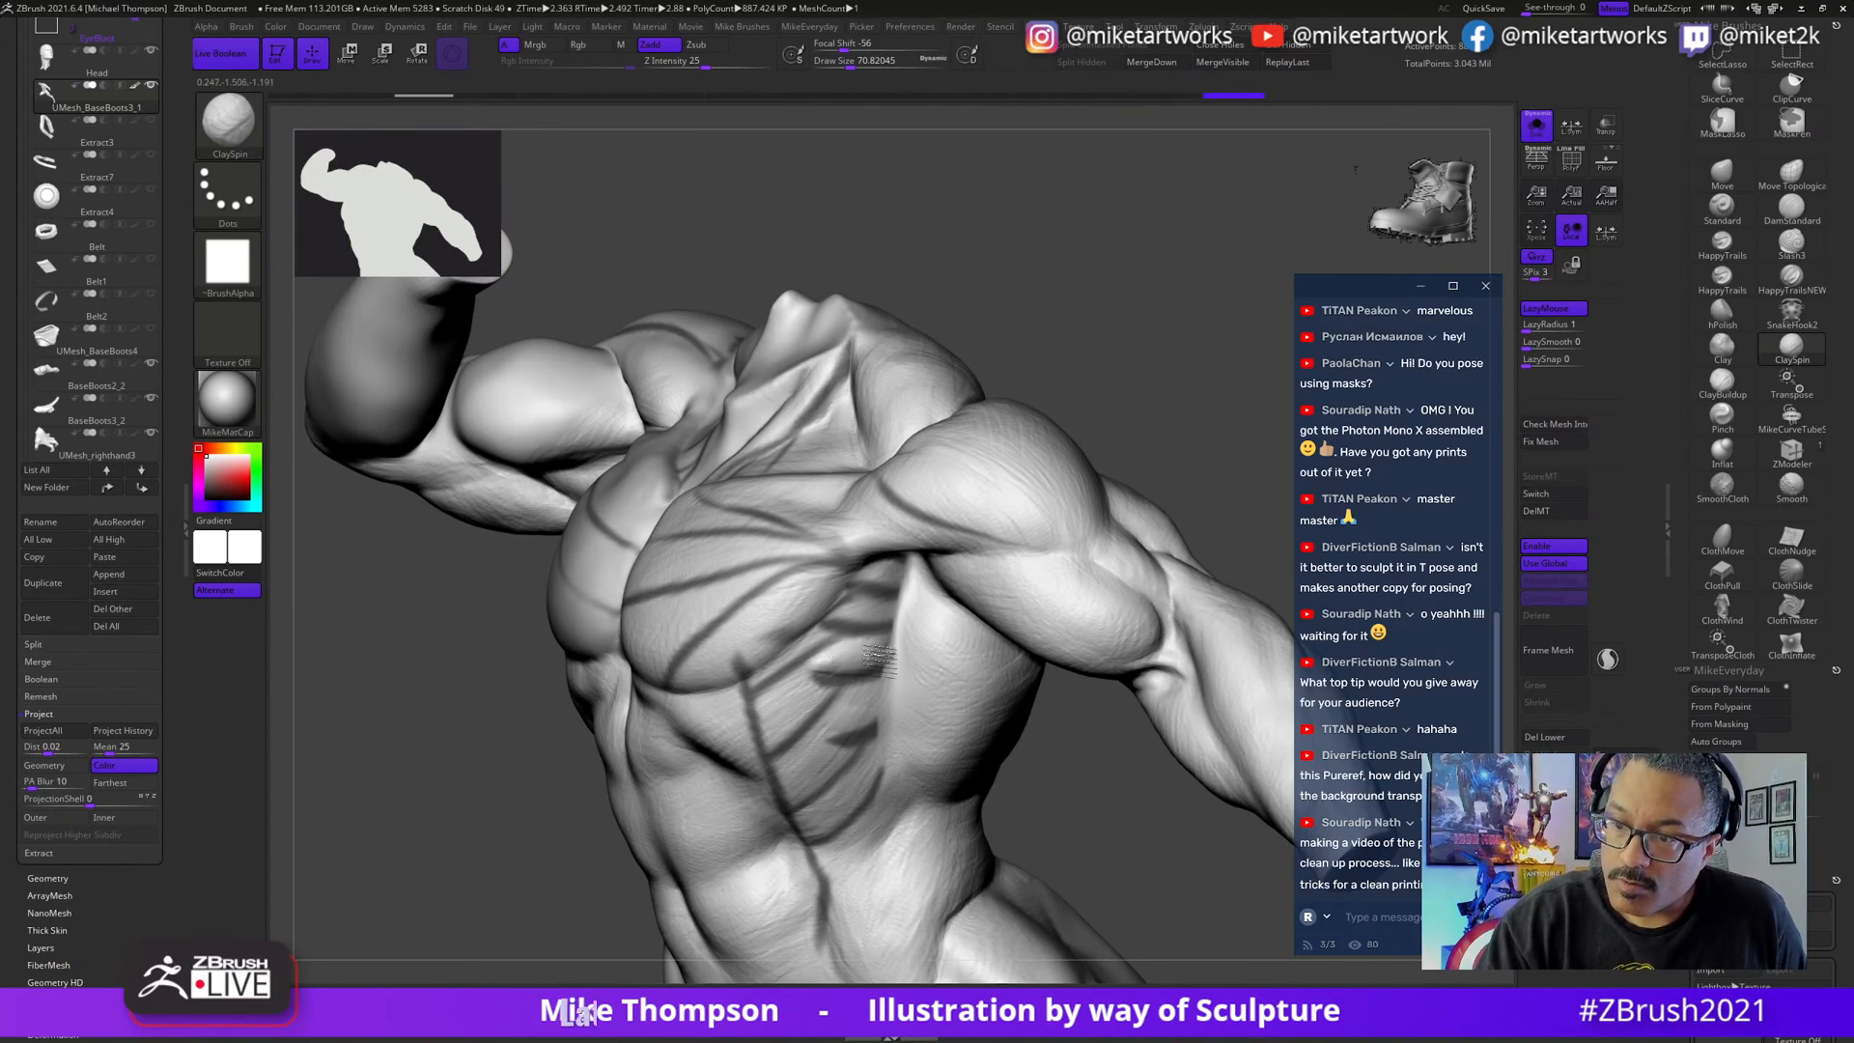
{"action": "left_click_drag", "start_coordinate": [1082, 780], "coordinate": [1034, 743]}
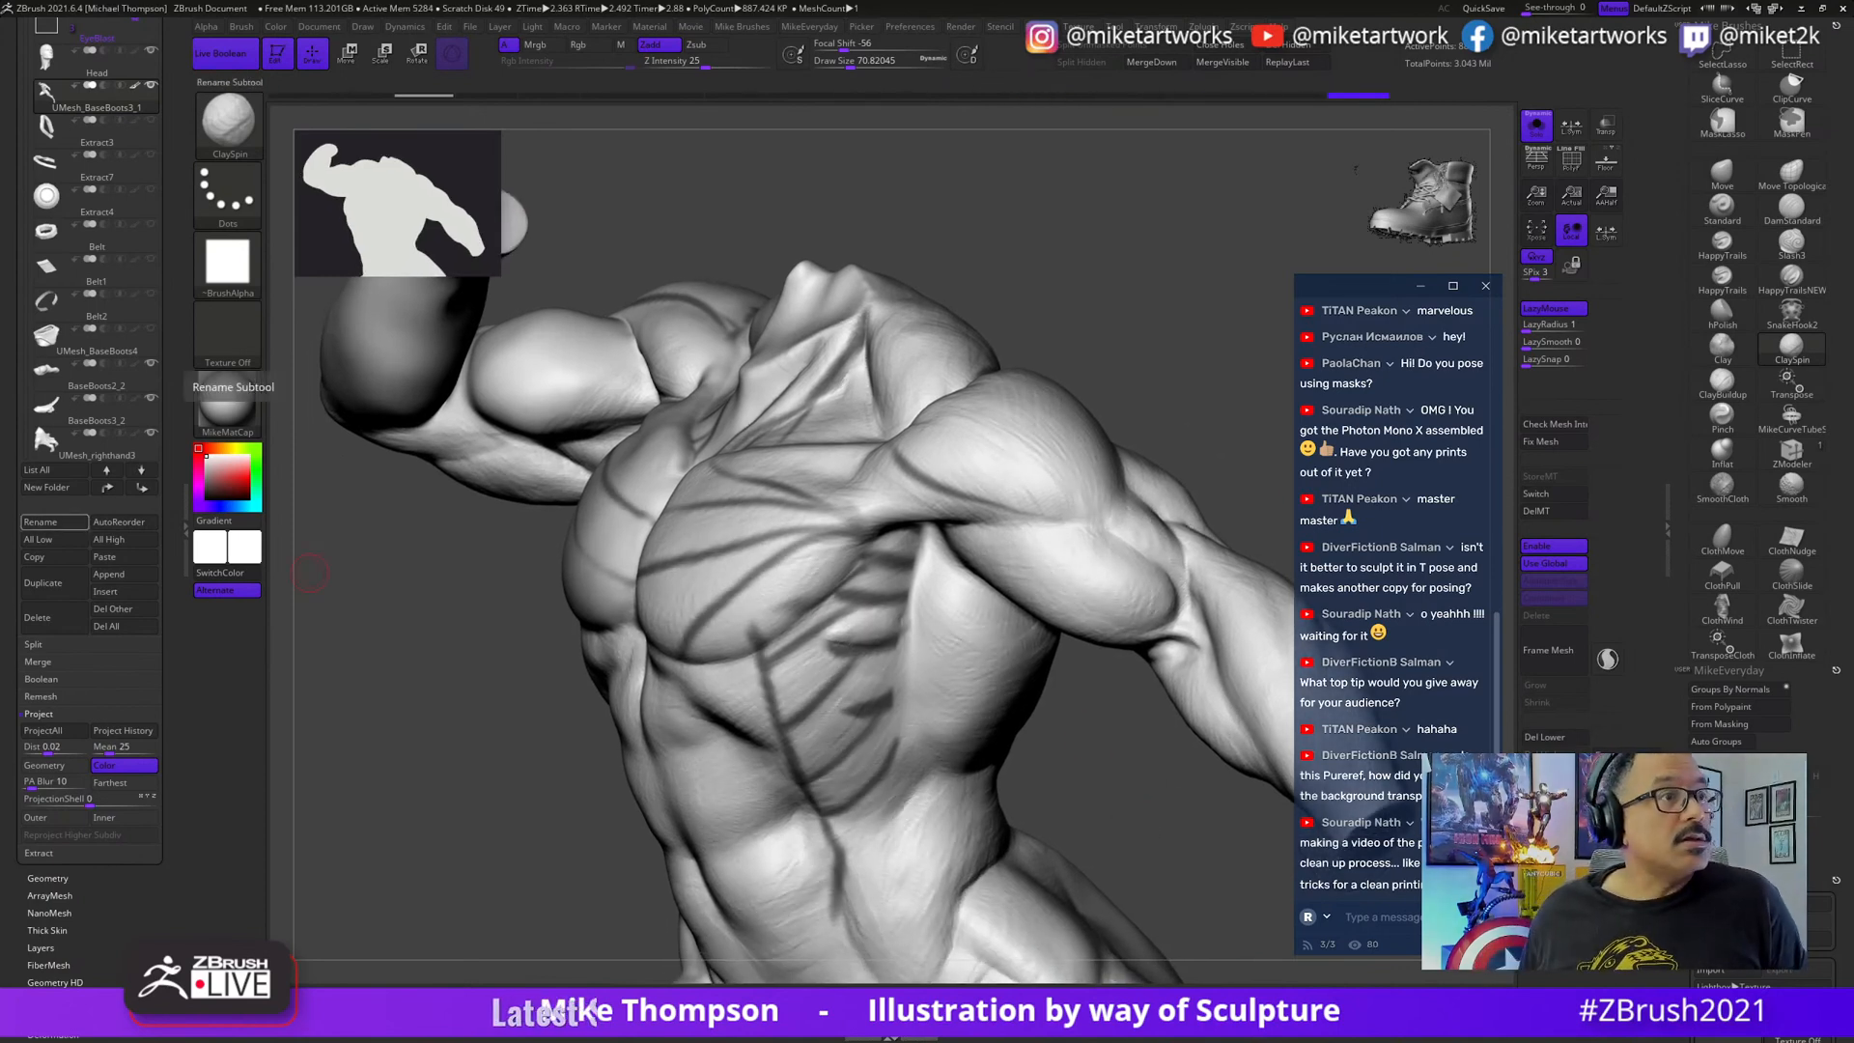
- Place the PureRef window beside the figure's waist and fill it with a close-up of the anatomy sculpt's torso
{"action": "right_click_drag", "start_coordinate": [0, 473], "coordinate": [451, 910]}
{"action": "scroll", "coordinate": [537, 873], "scroll_direction": "up", "scroll_amount": 5}
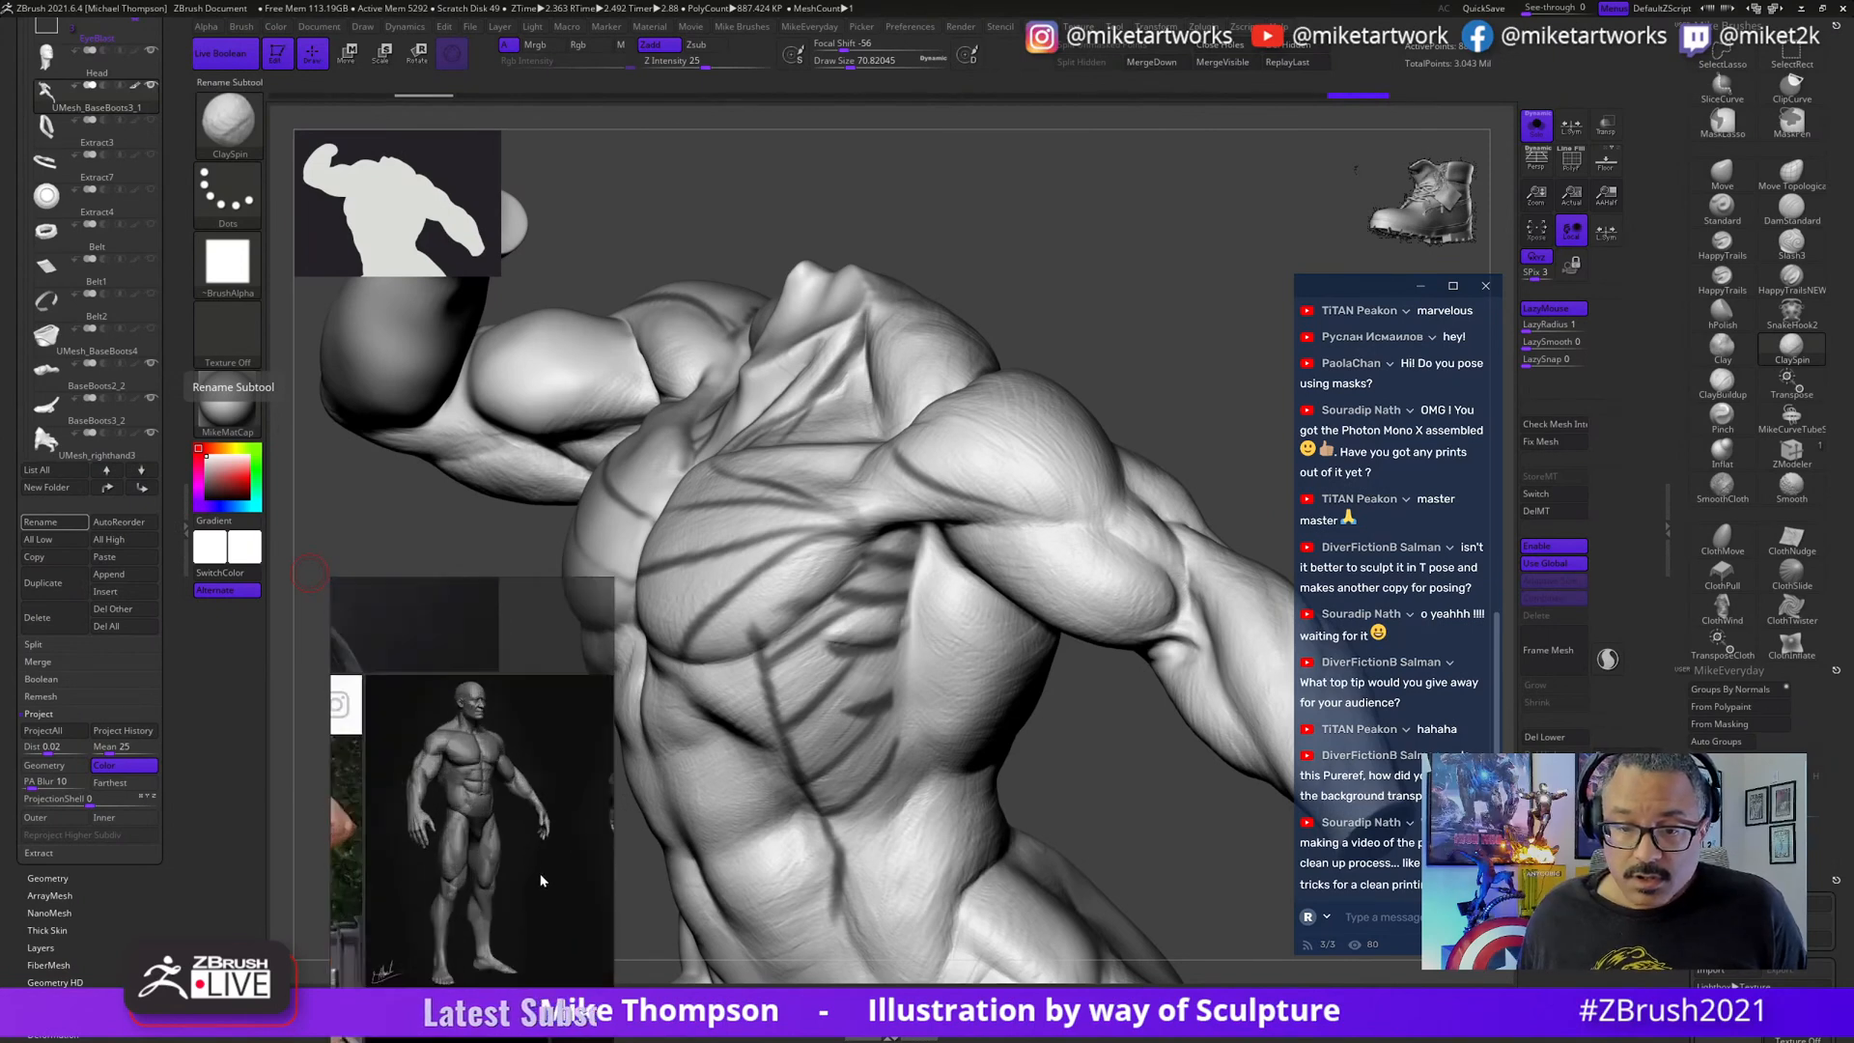
{"action": "right_click_drag", "start_coordinate": [425, 781], "coordinate": [519, 800]}
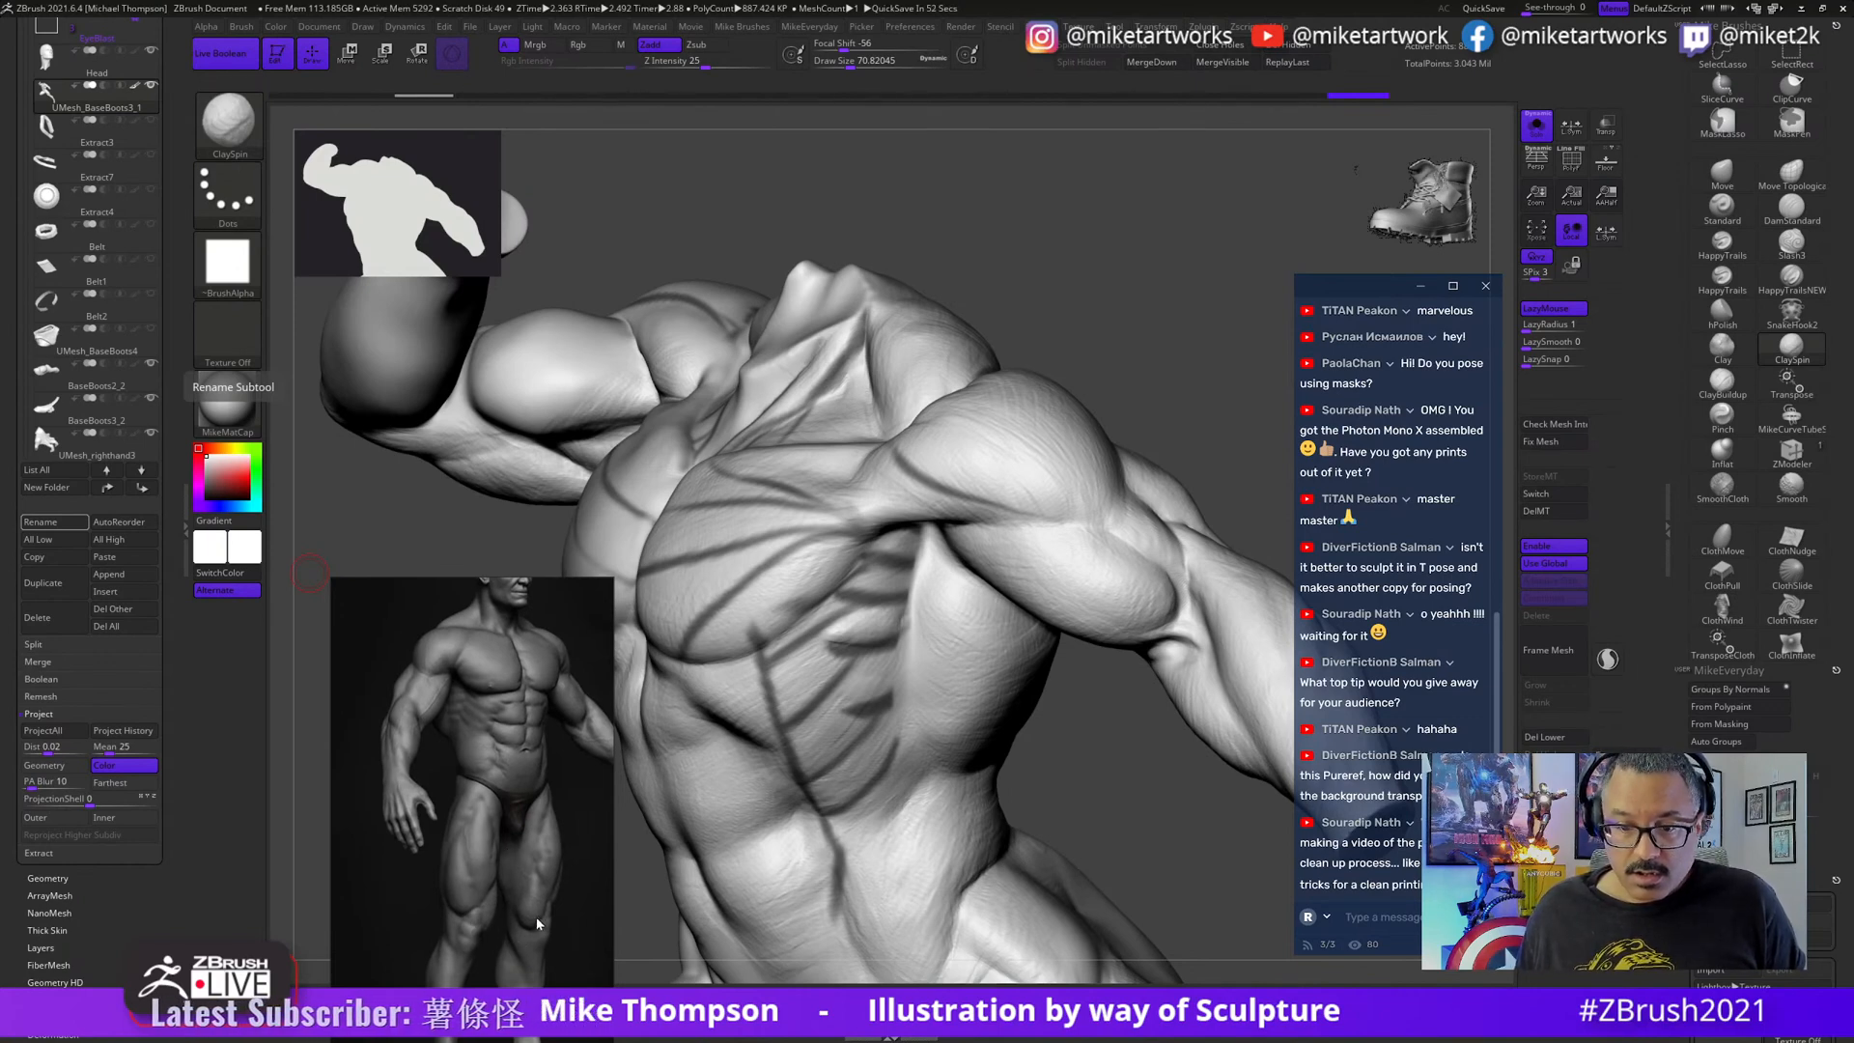
{"action": "left_click_drag", "start_coordinate": [536, 918], "coordinate": [545, 879], "text": "ctrl+shift"}
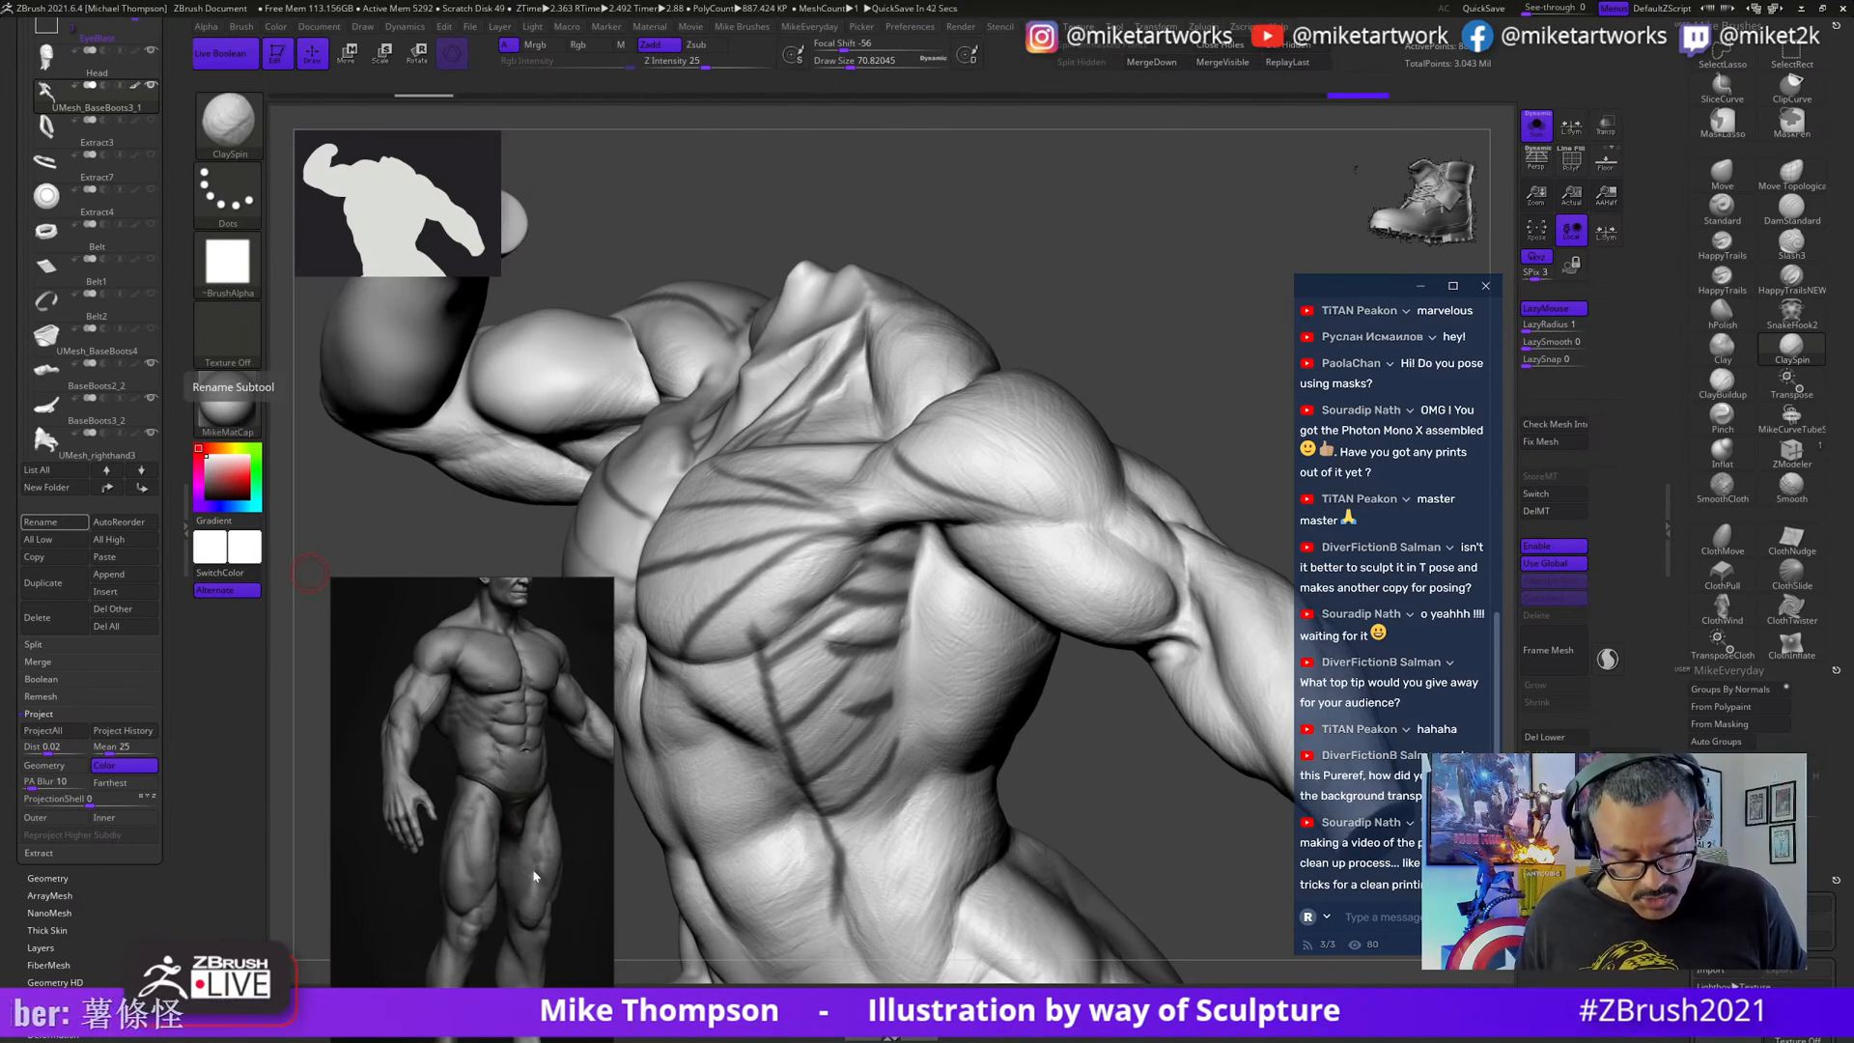
{"action": "left_click_drag", "start_coordinate": [540, 871], "coordinate": [685, 894], "text": "ctrl+shift"}
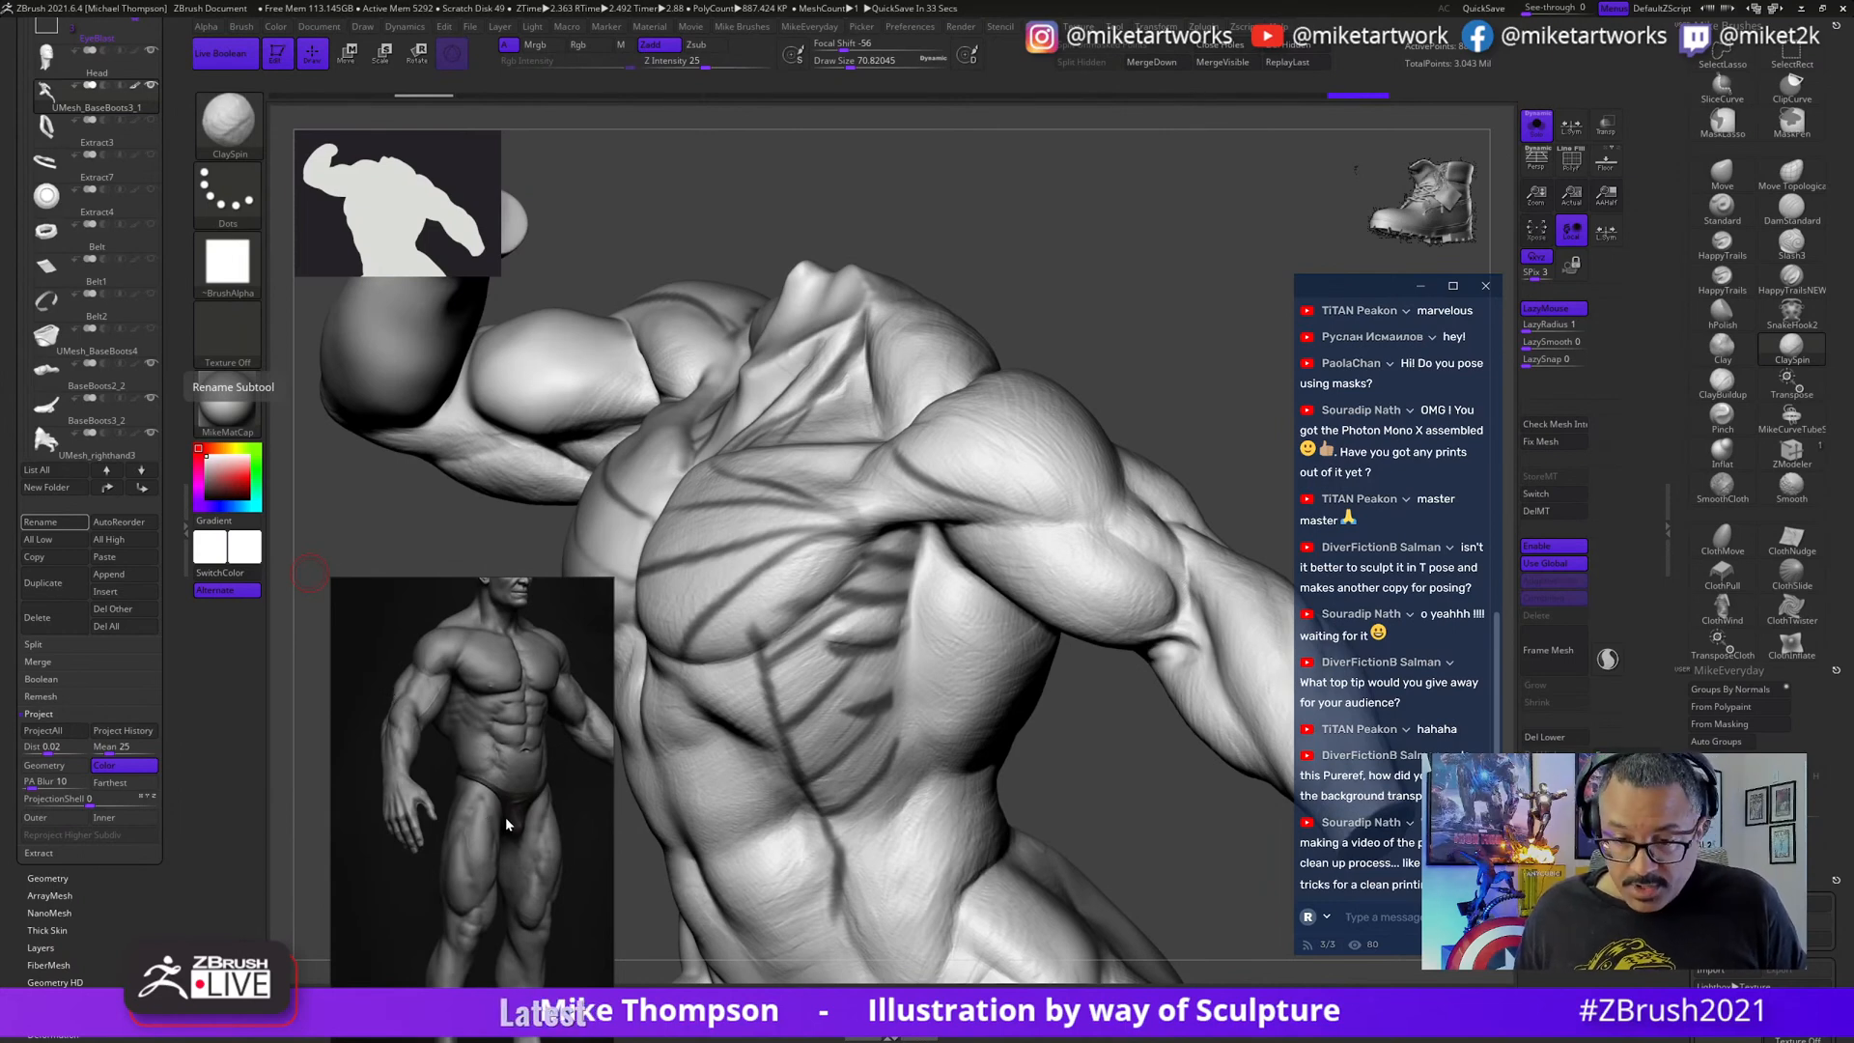
{"action": "scroll", "coordinate": [516, 823], "scroll_direction": "down", "scroll_amount": 3}
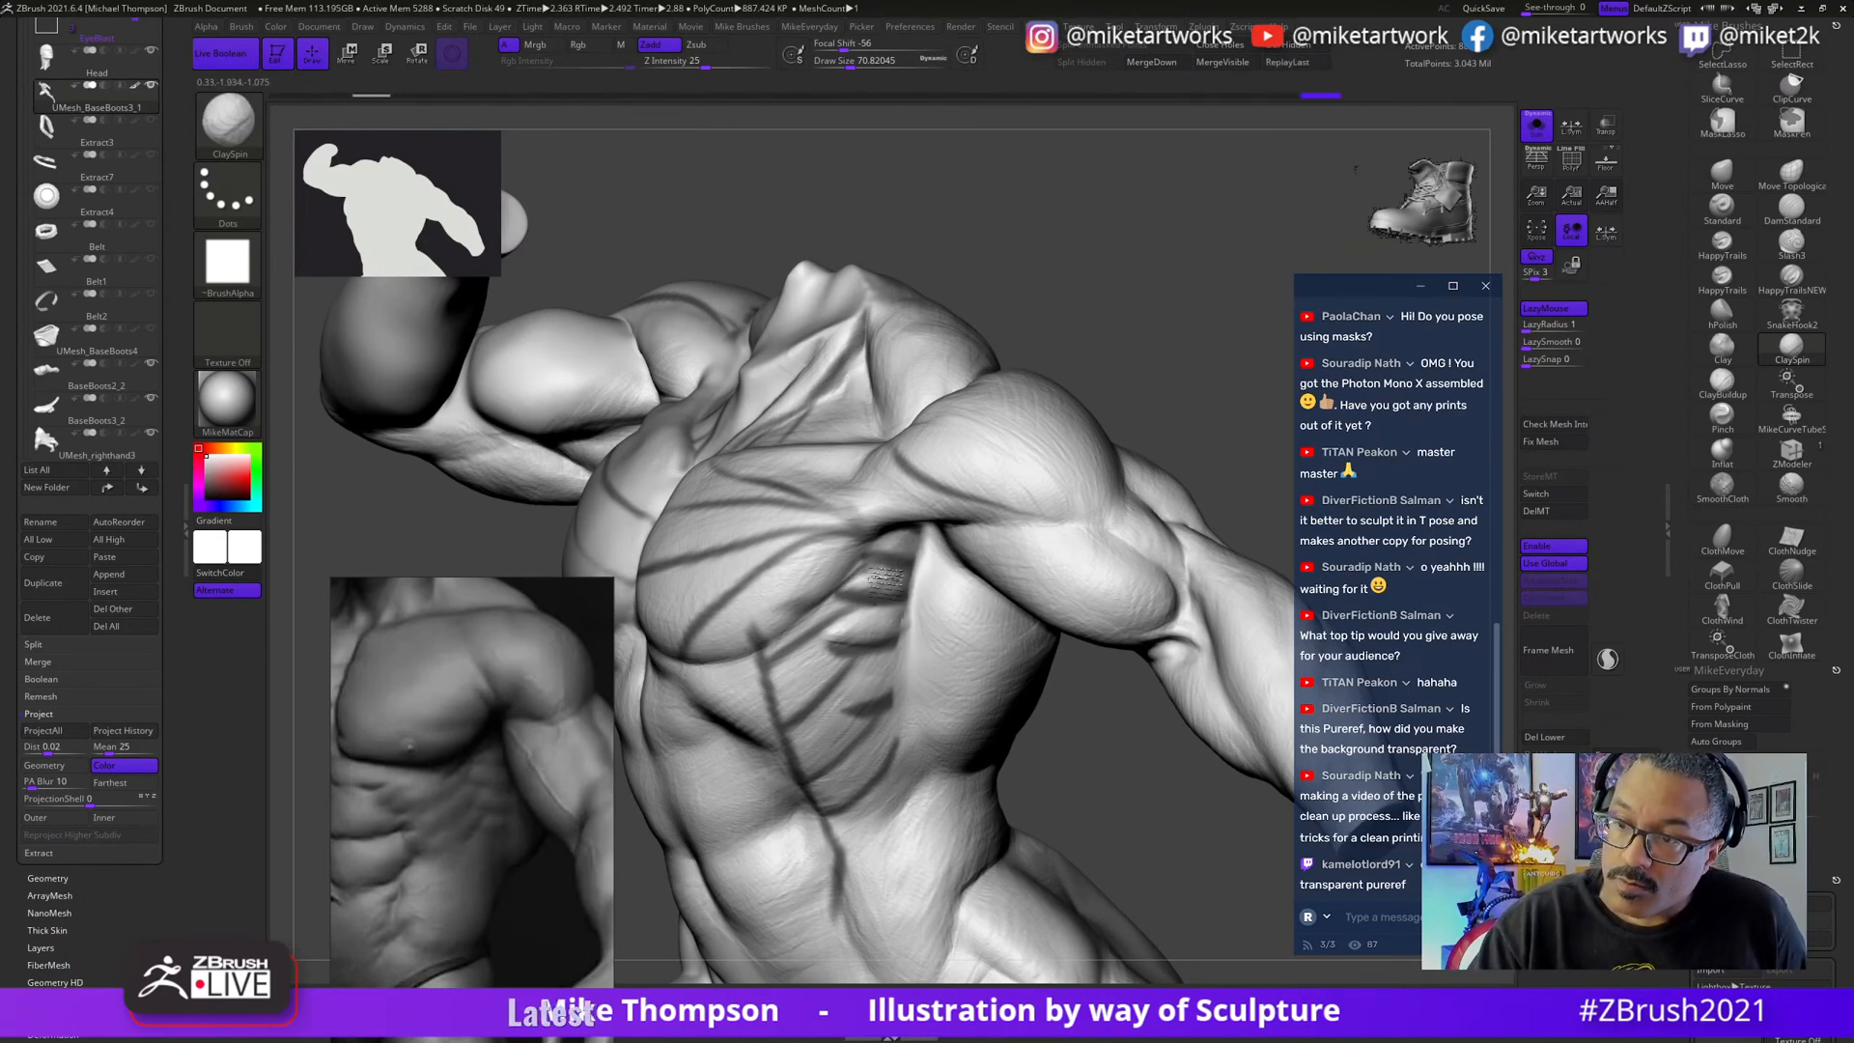
- Build up the serratus forms along the side of the ribcage and set the ClaySpin draw size to about 90
{"action": "right_click_drag", "start_coordinate": [995, 638], "coordinate": [903, 549]}
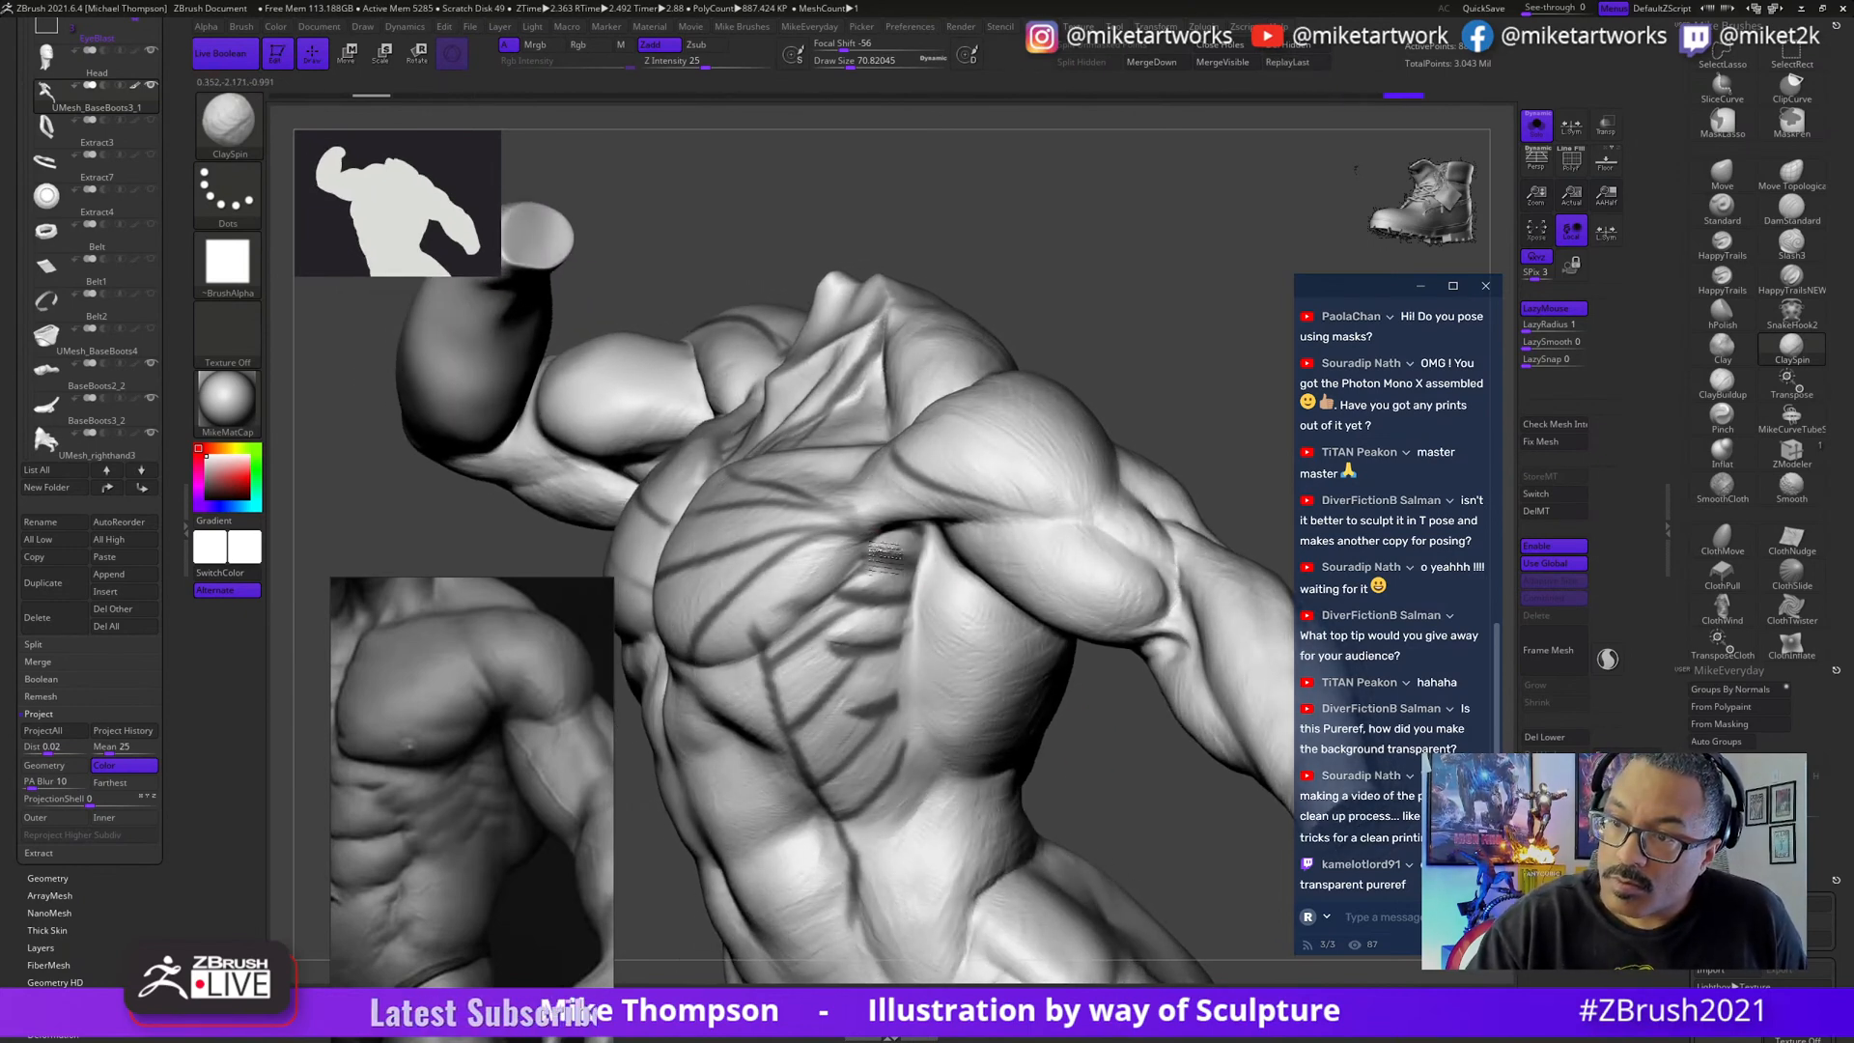
{"action": "right_click_drag", "start_coordinate": [1126, 773], "coordinate": [890, 682]}
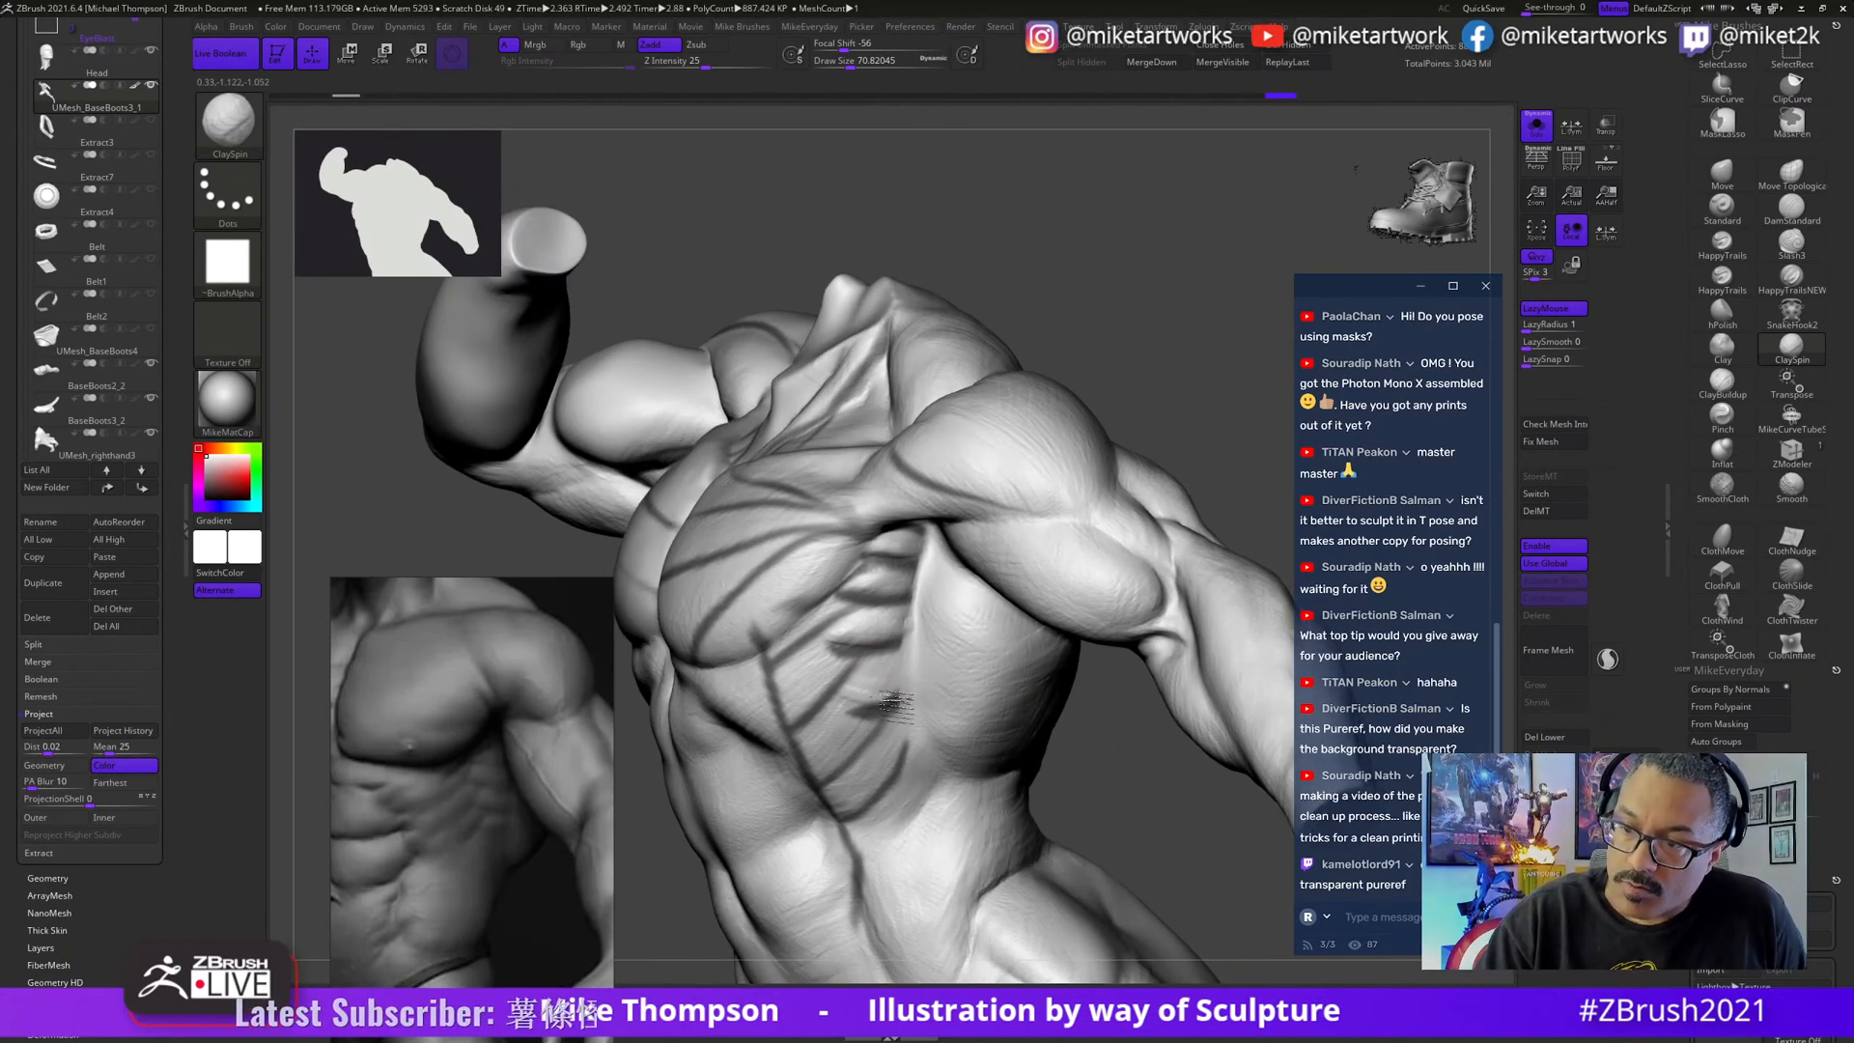
{"action": "key", "text": "s"}
{"action": "left_click_drag", "start_coordinate": [1114, 776], "coordinate": [1125, 775]}
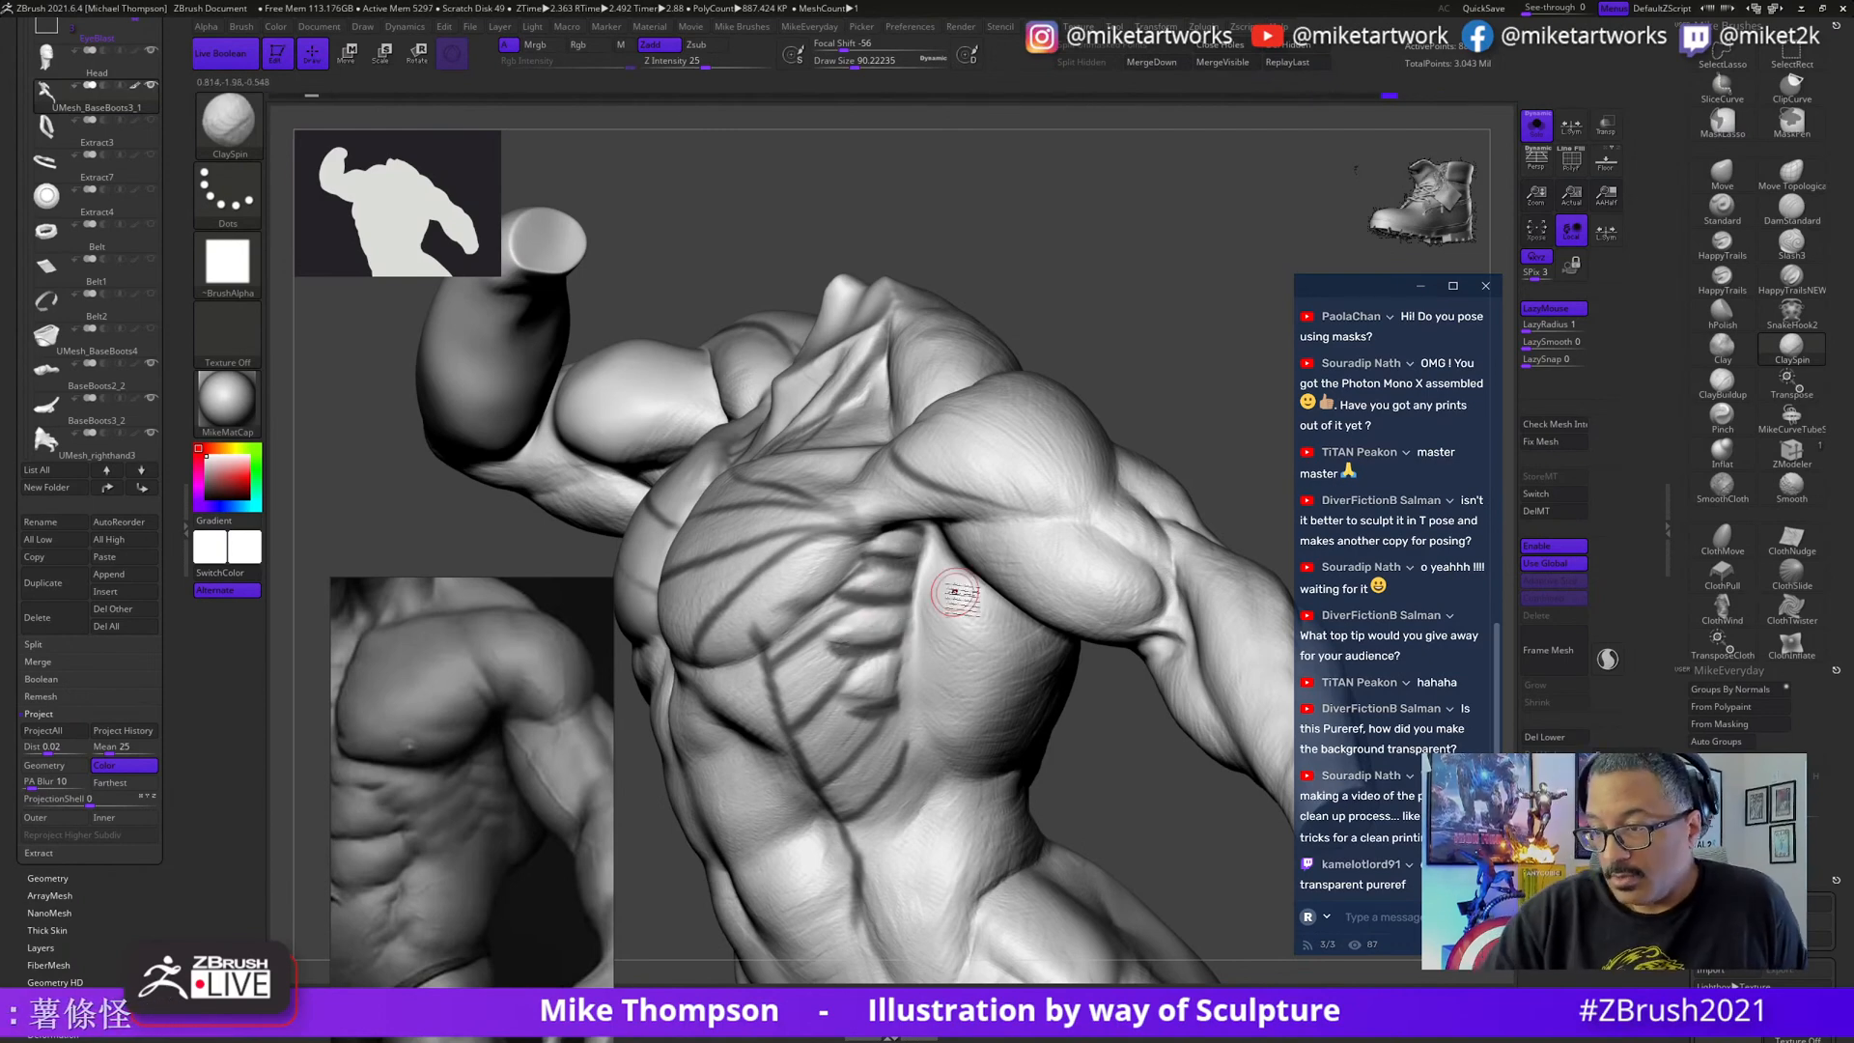
- Hide the painted guide lines on the torso subtool
{"action": "left_click", "coordinate": [154, 123]}
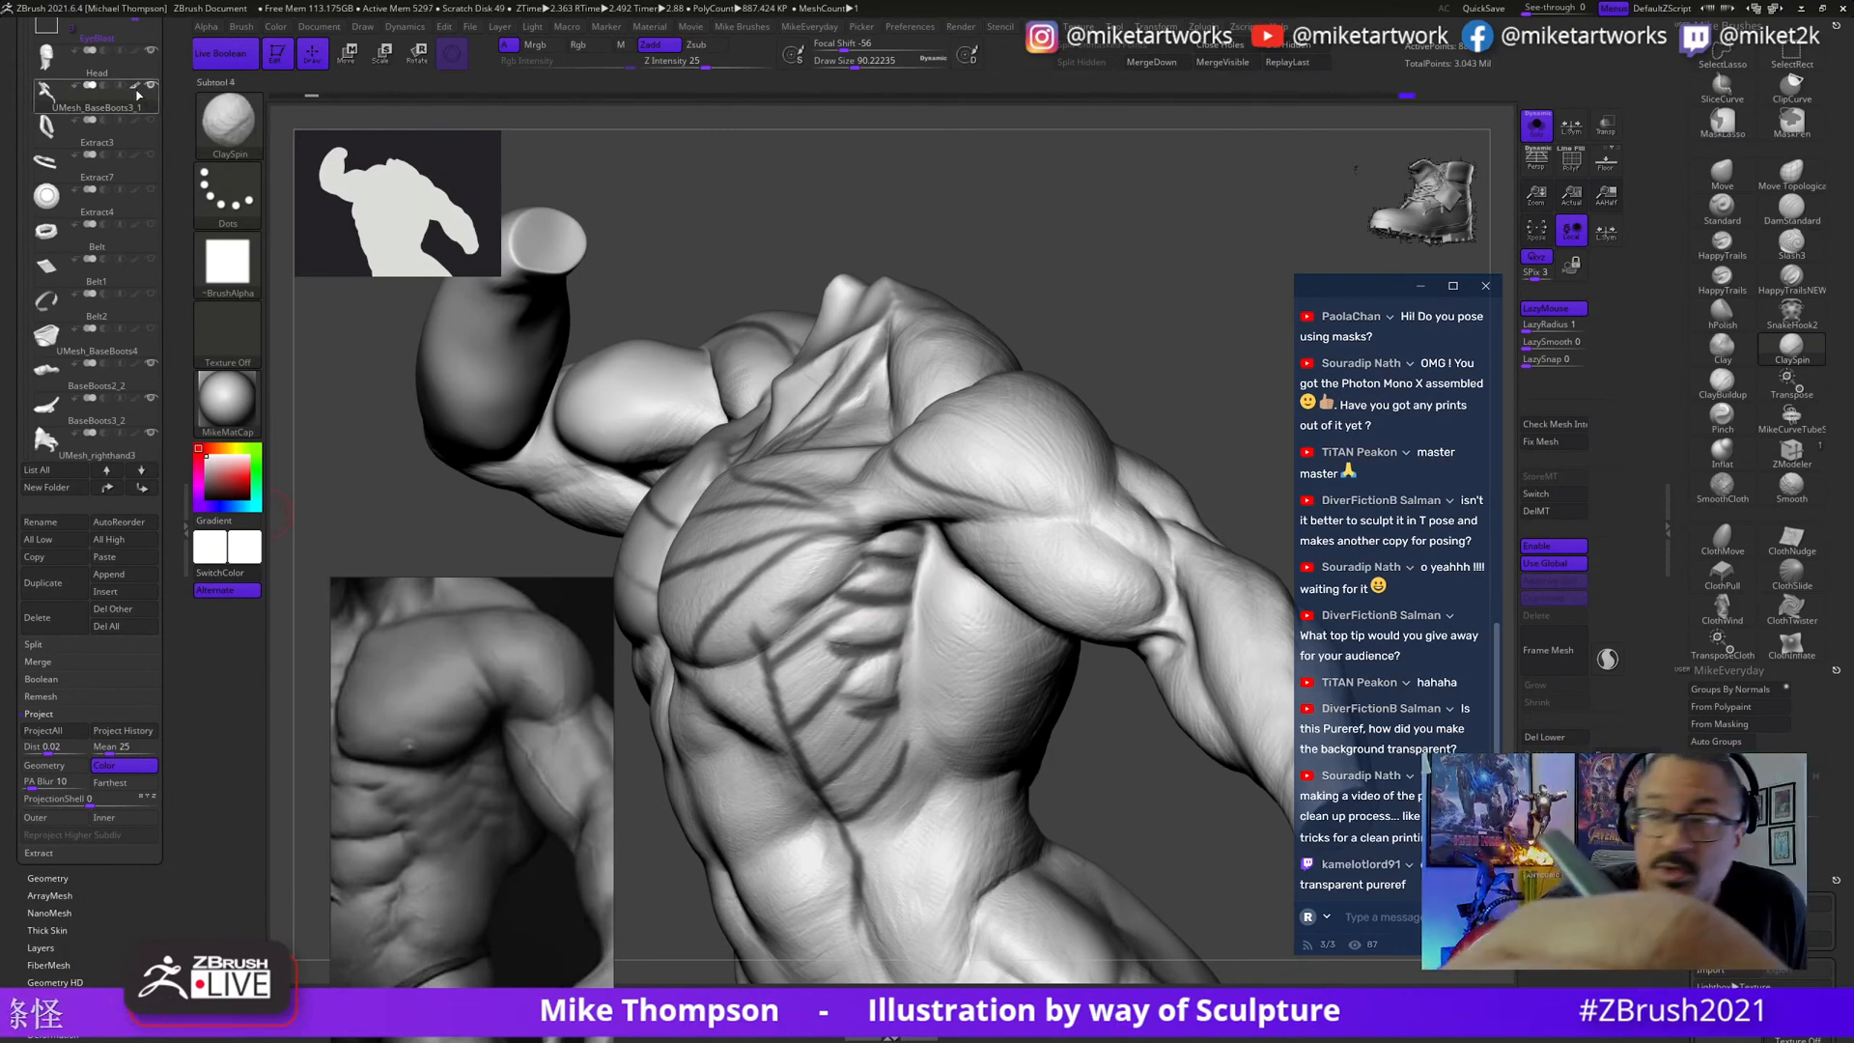
{"action": "key", "text": "ctrl+z"}
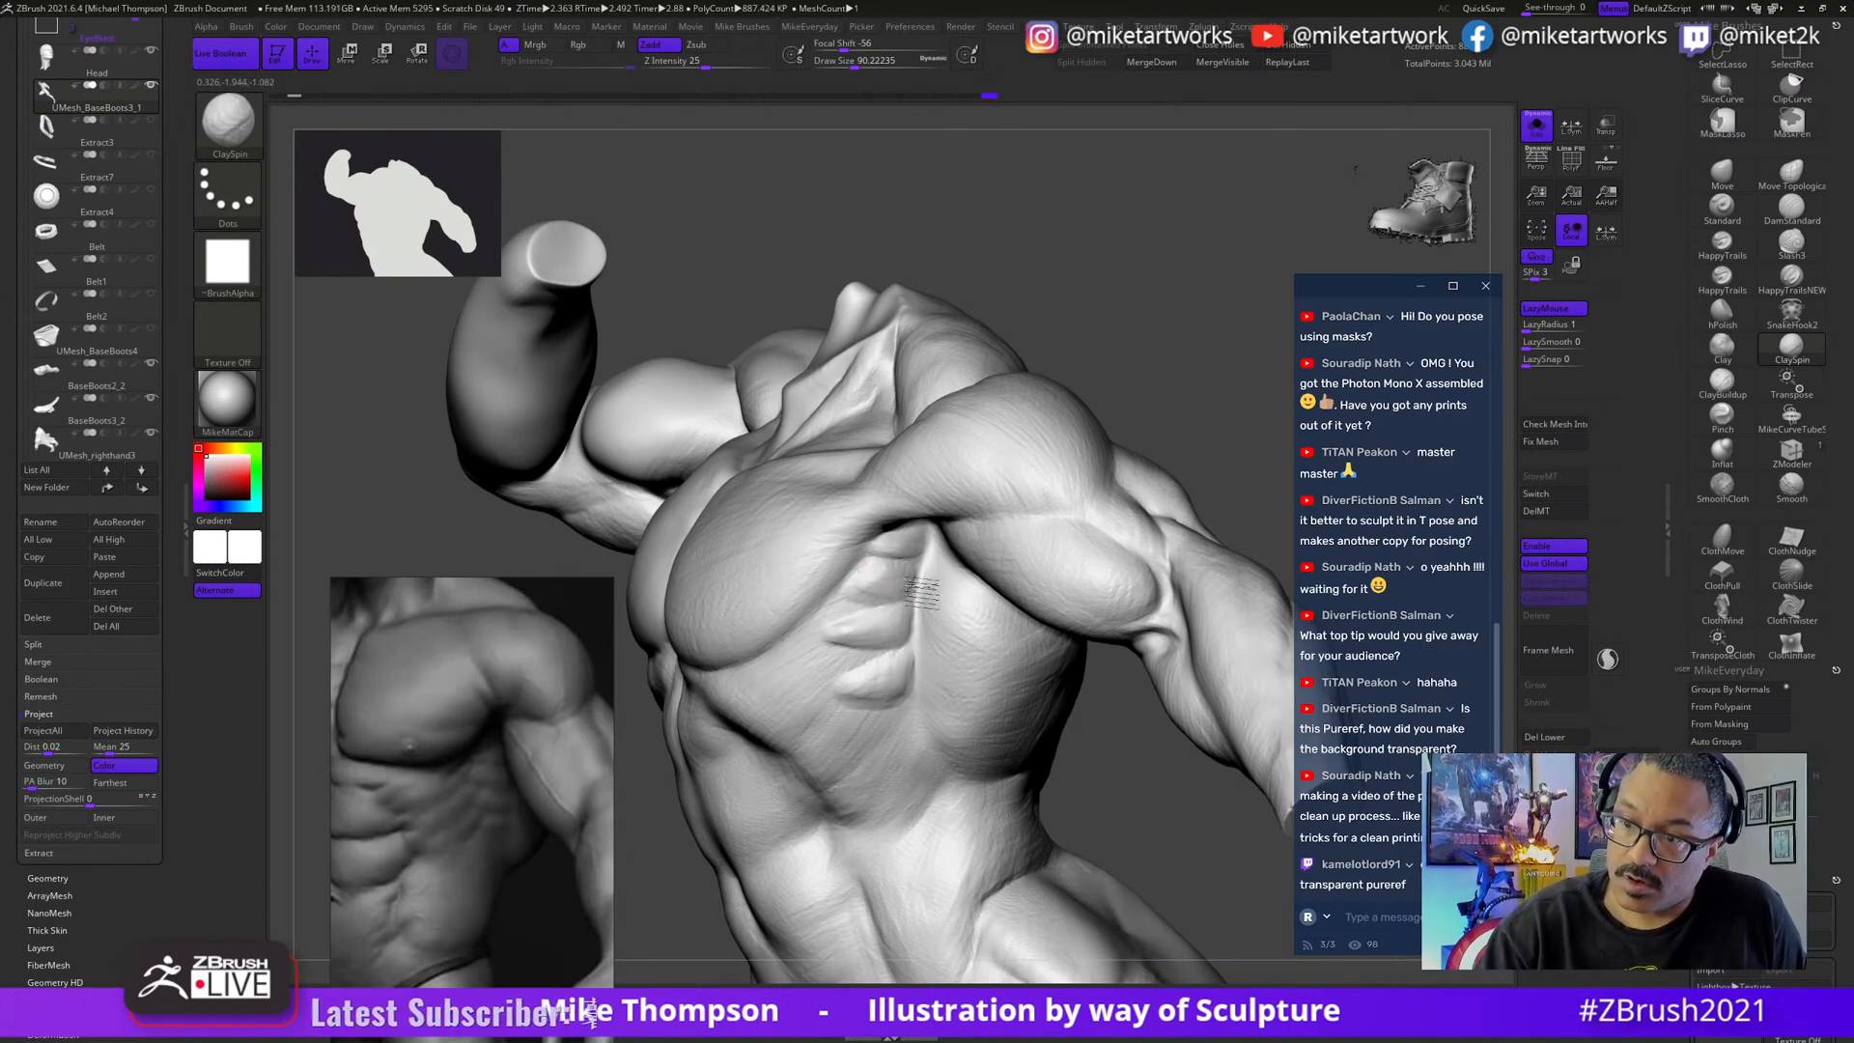
- Build up and extend the serratus forms diagonally down the ribcage below the armpit with the ClaySpin brush
{"action": "mouse_move", "coordinate": [908, 591]}
{"action": "left_mouse_down"}
{"action": "mouse_move", "coordinate": [840, 590]}
{"action": "mouse_move", "coordinate": [903, 576]}
{"action": "left_mouse_up"}
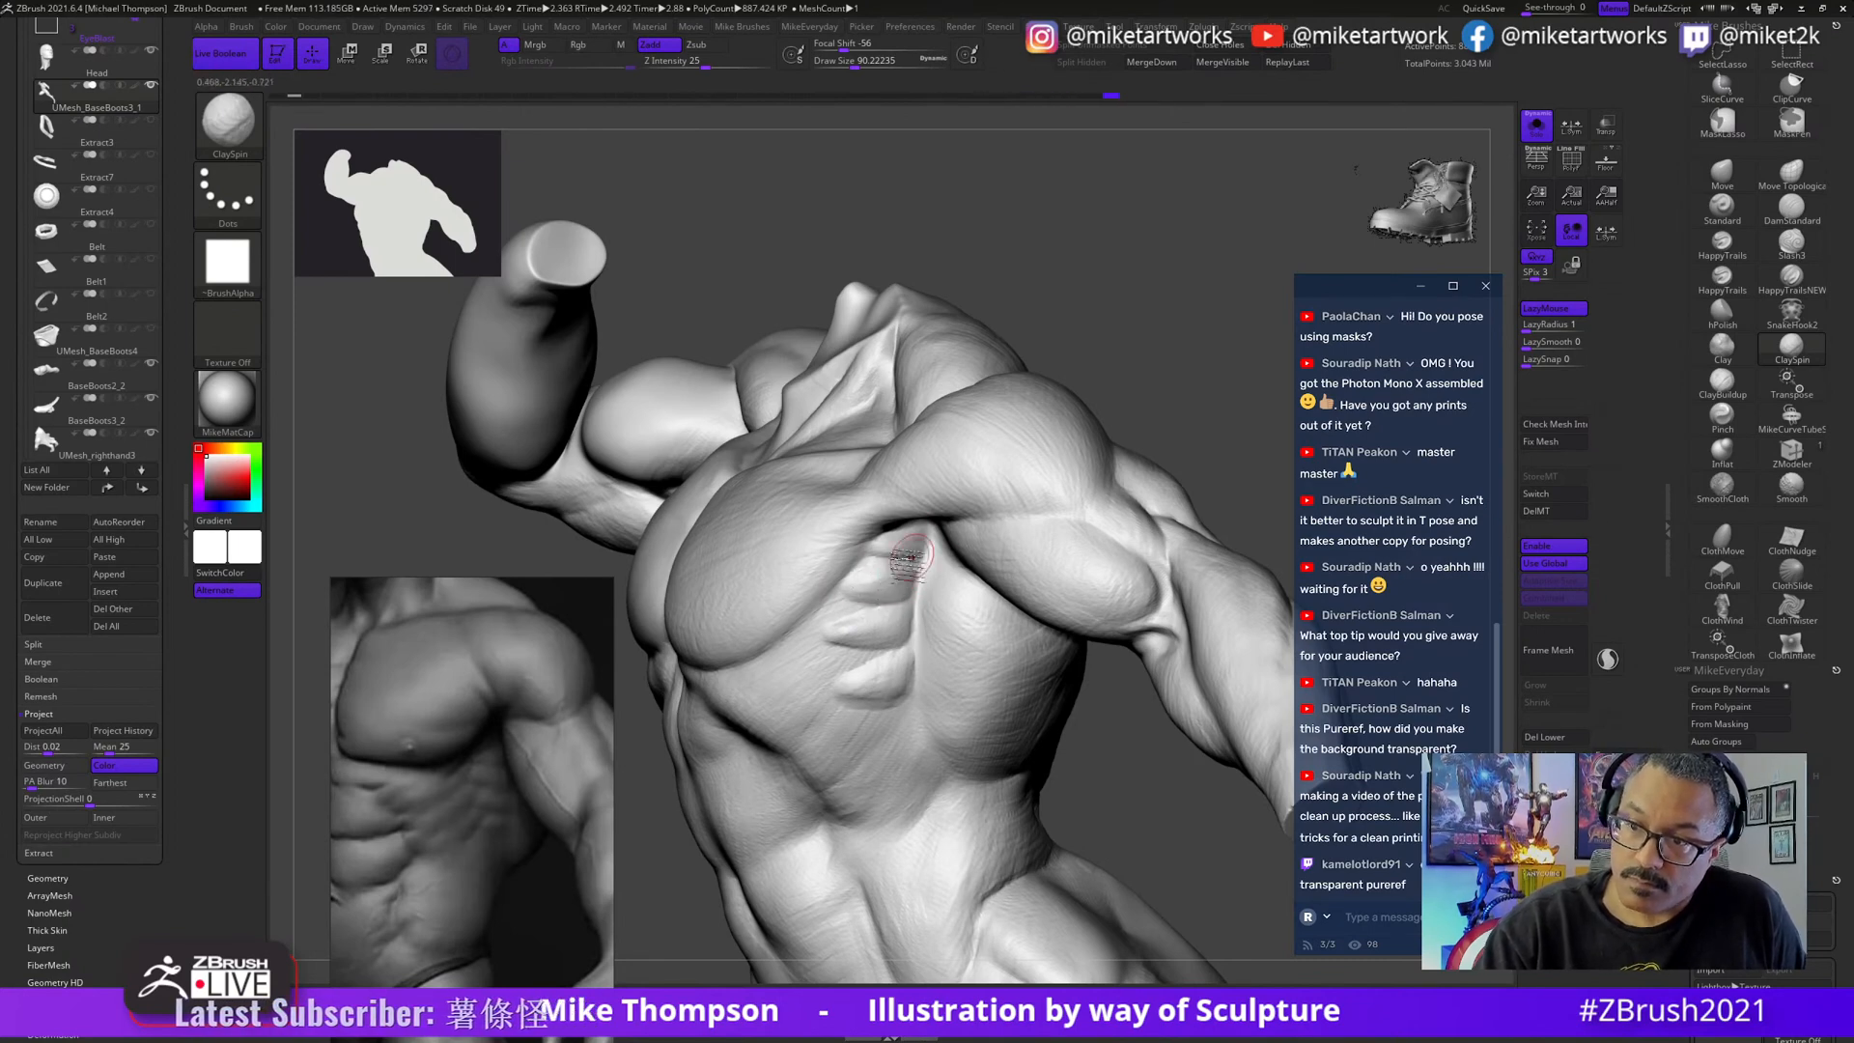
{"action": "mouse_move", "coordinate": [964, 623]}
{"action": "right_mouse_down"}
{"action": "mouse_move", "coordinate": [1132, 820]}
{"action": "mouse_move", "coordinate": [1101, 792]}
{"action": "mouse_move", "coordinate": [1126, 787]}
{"action": "right_mouse_up"}
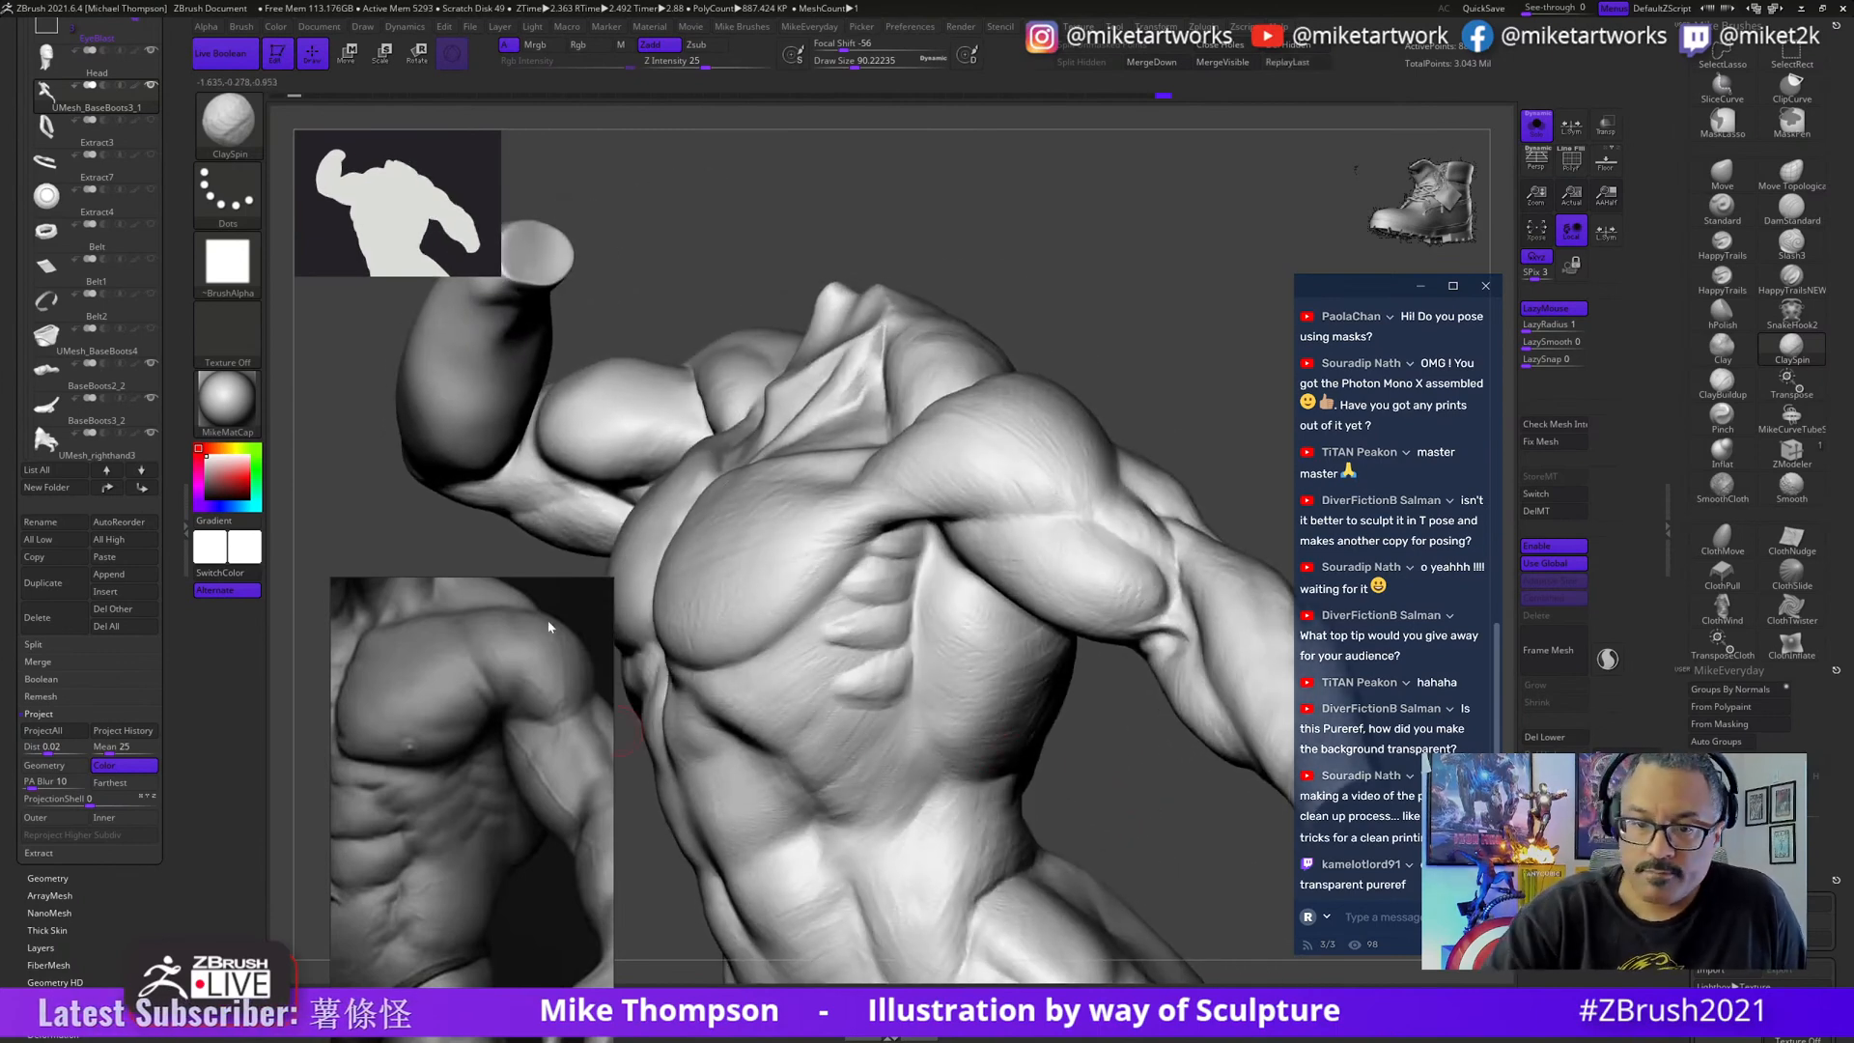
{"action": "left_click", "coordinate": [135, 84]}
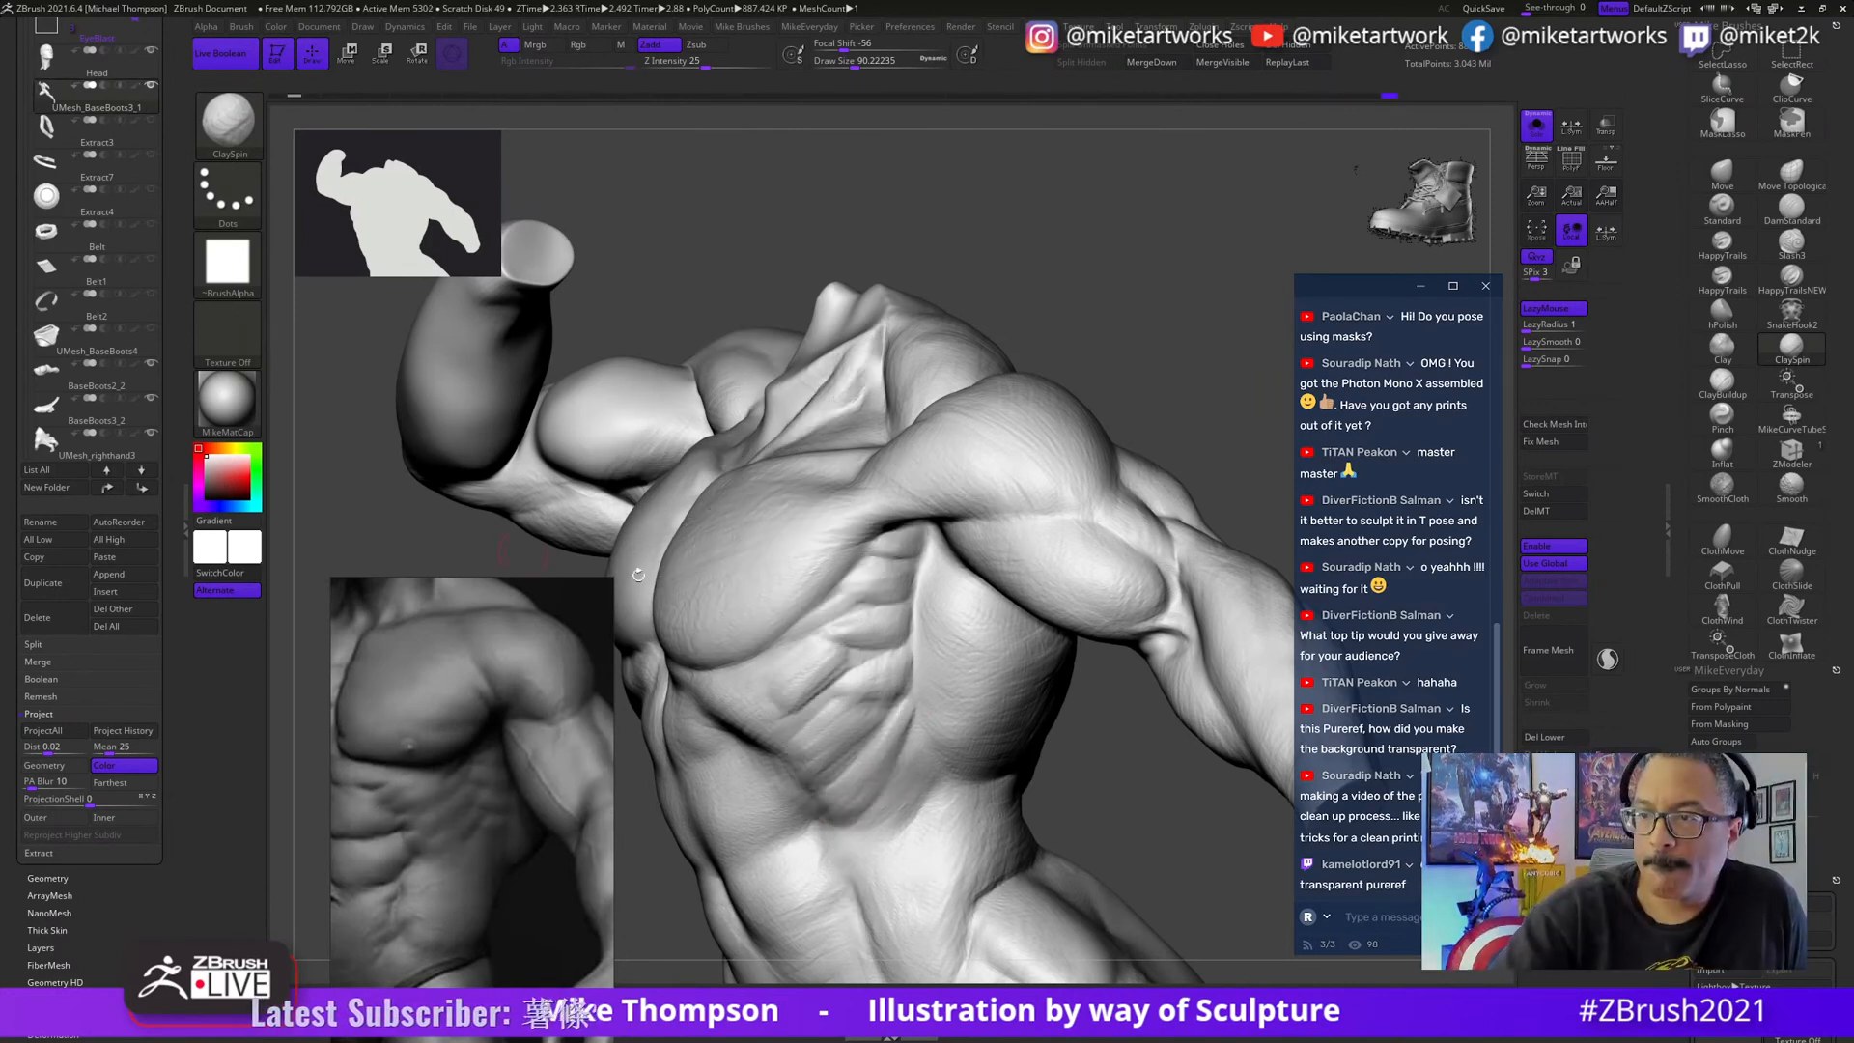
{"action": "left_click_drag", "start_coordinate": [1118, 807], "coordinate": [1076, 840]}
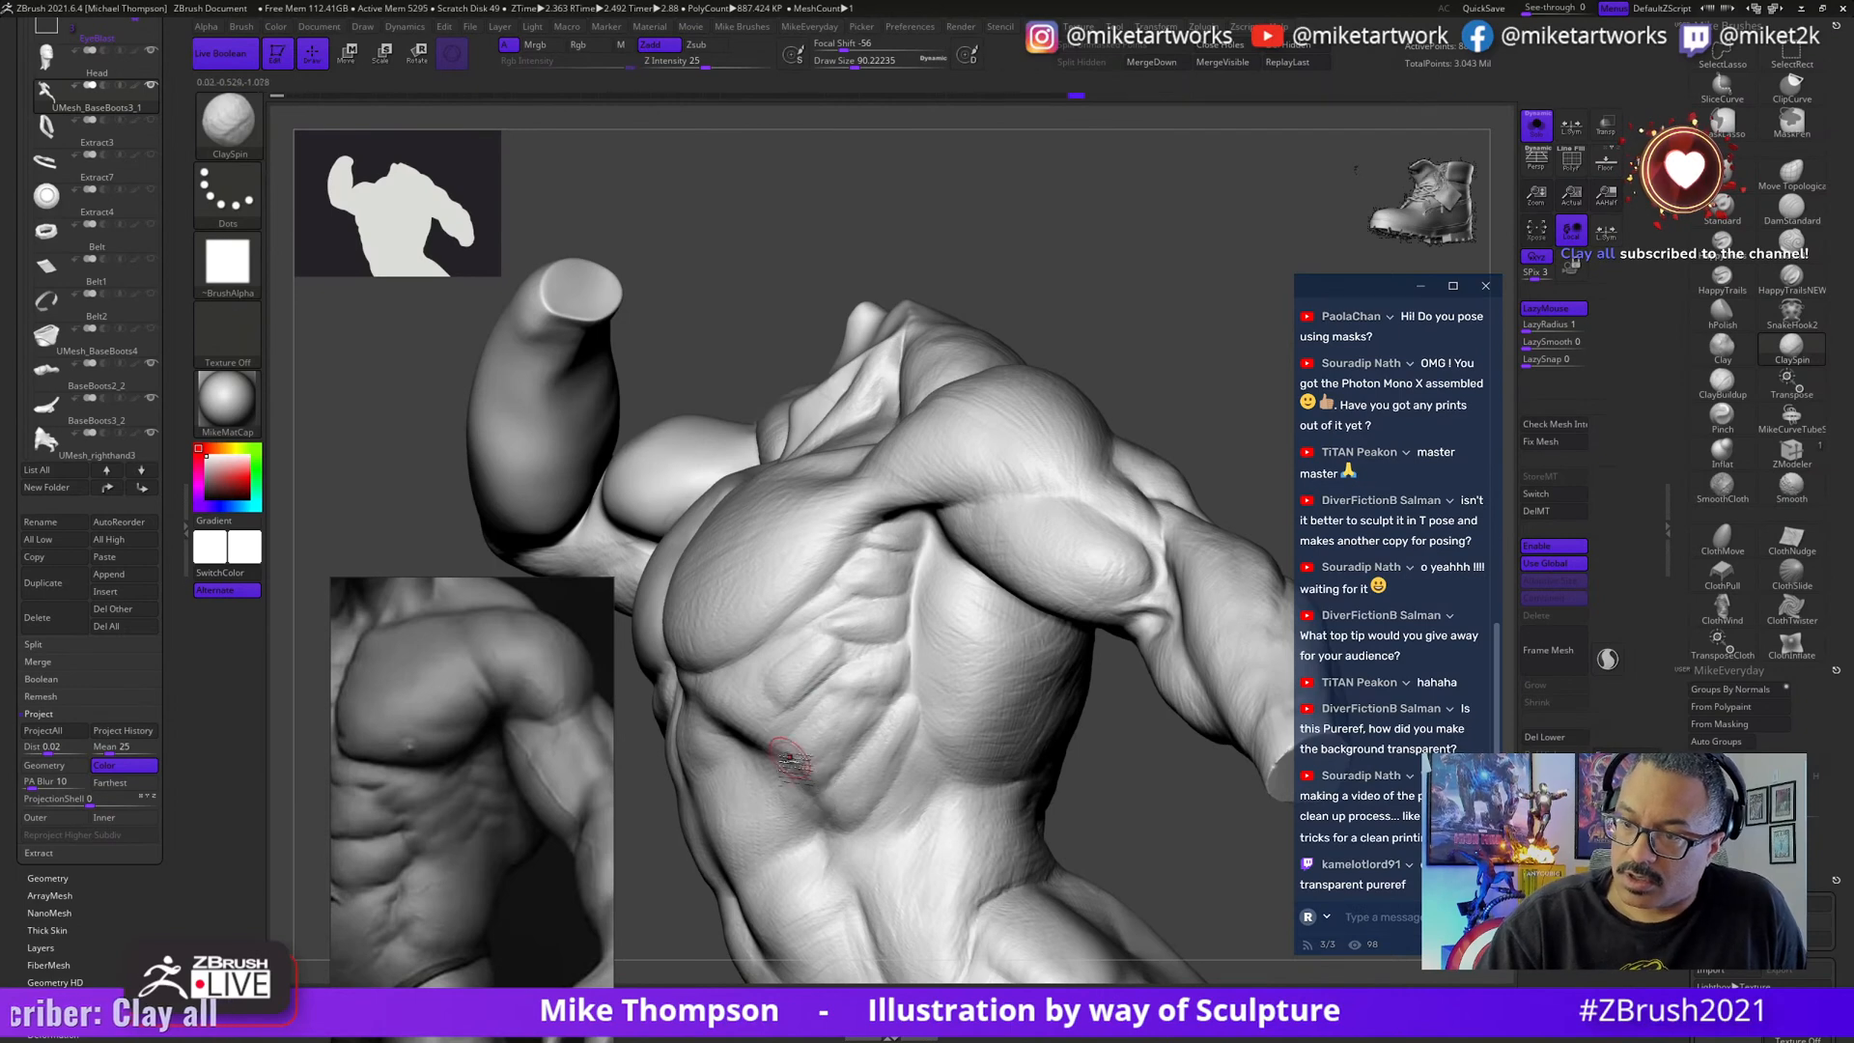
{"action": "left_click_drag", "start_coordinate": [1151, 832], "coordinate": [951, 804]}
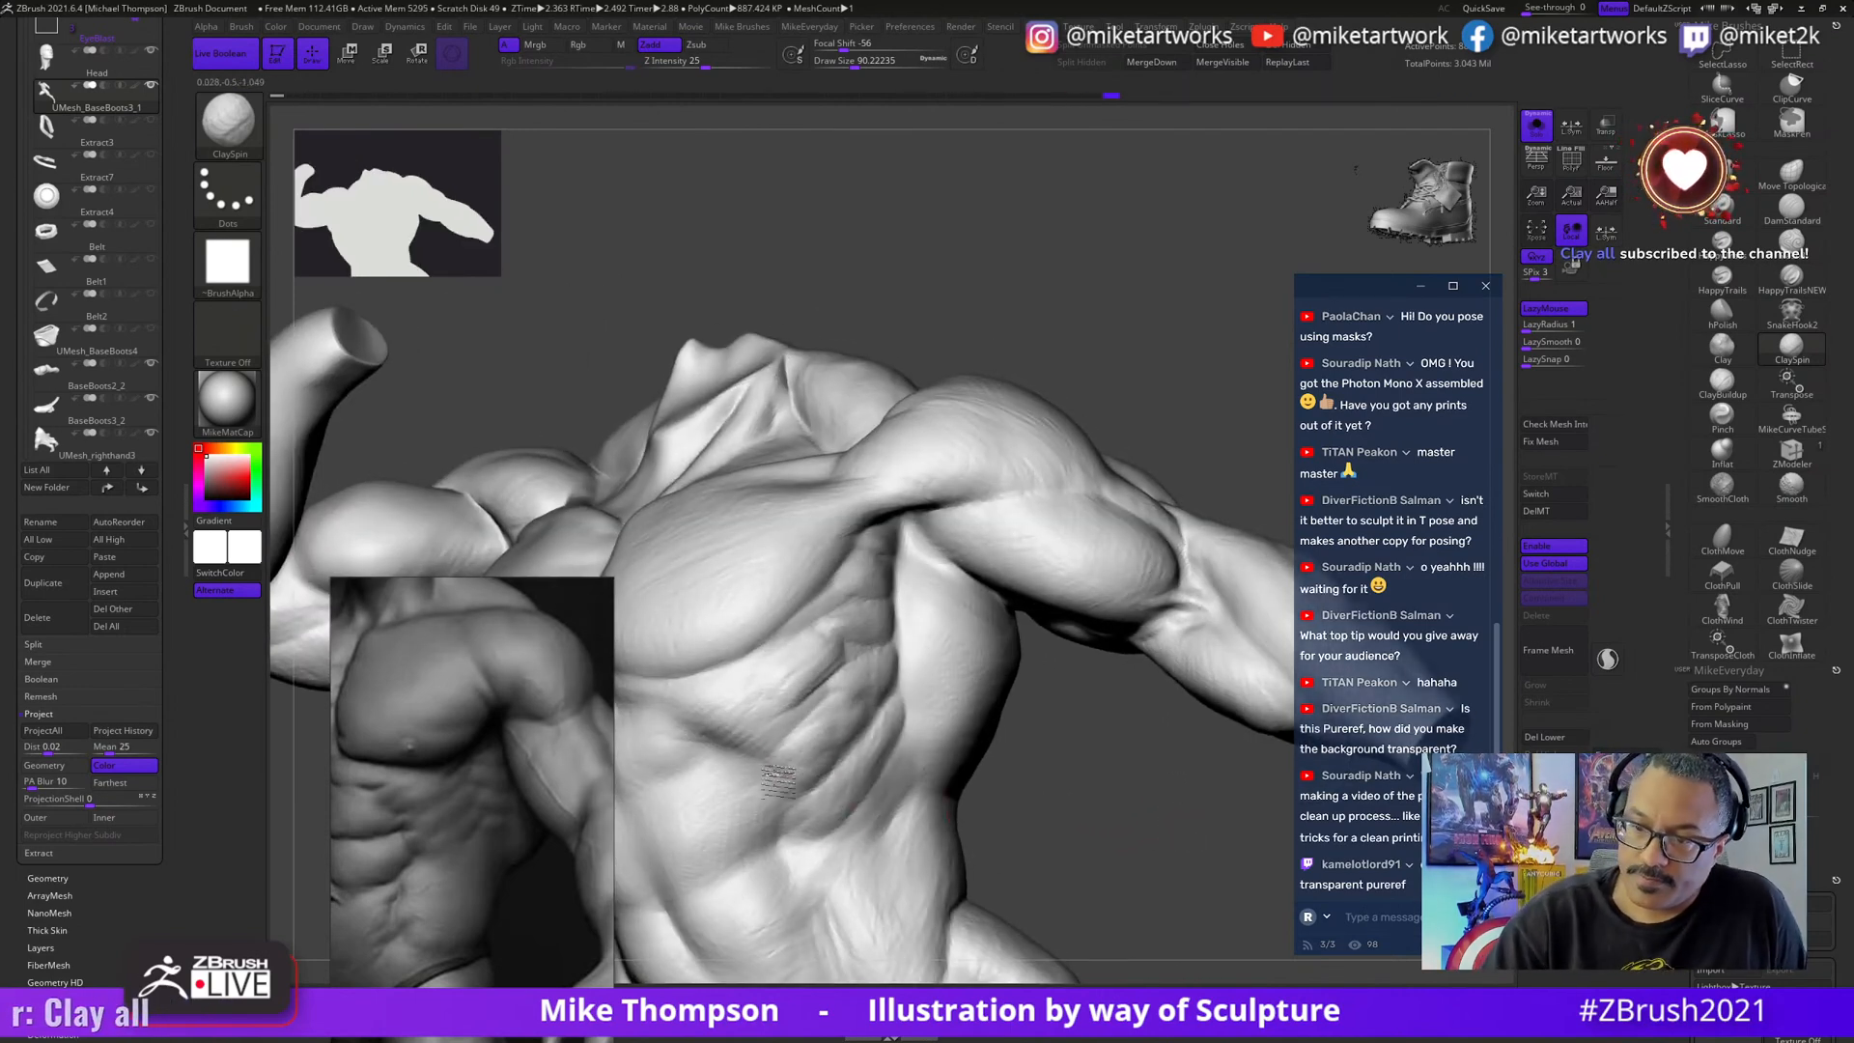
{"action": "mouse_move", "coordinate": [1130, 850]}
{"action": "left_mouse_down"}
{"action": "mouse_move", "coordinate": [1091, 778]}
{"action": "mouse_move", "coordinate": [1121, 737]}
{"action": "mouse_move", "coordinate": [1111, 773]}
{"action": "left_mouse_up"}
- Set the draw size to about 120 and the Smooth brush's Z intensity to 10, and soften the serratus forms
{"action": "key", "text": "bracketright"}
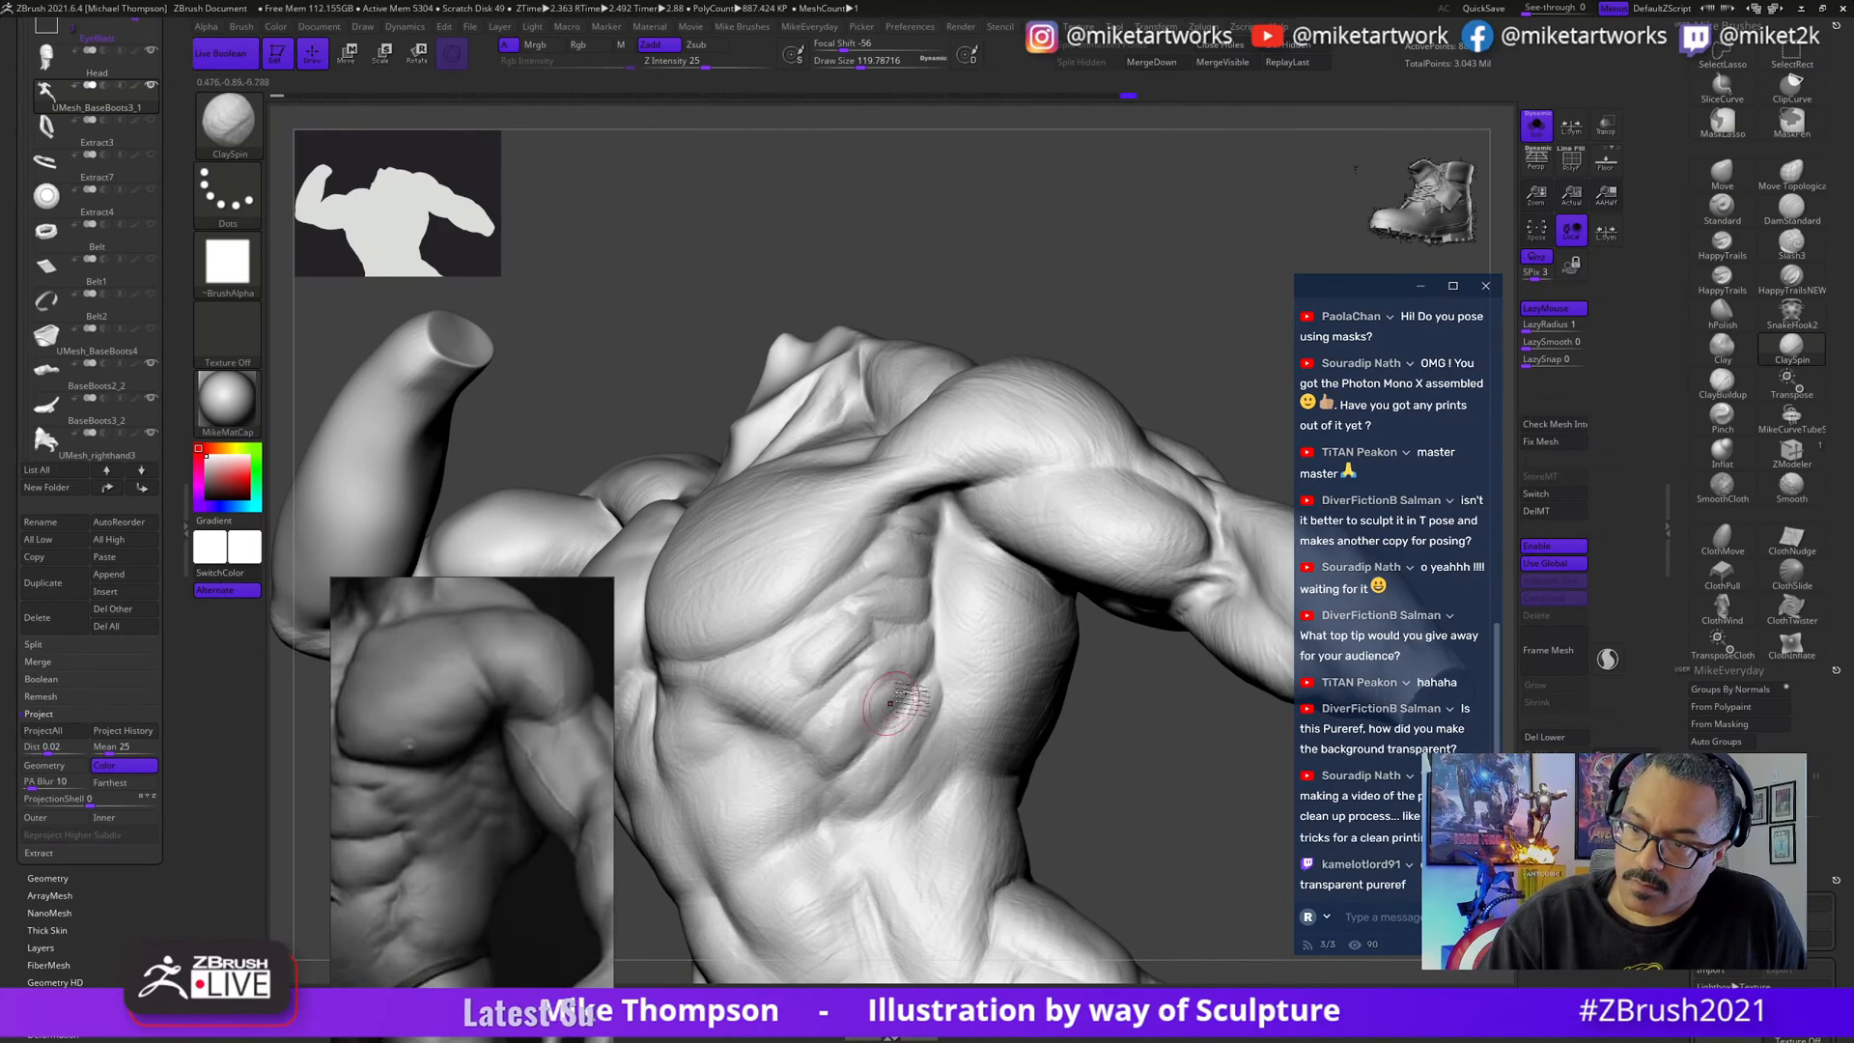
{"action": "left_click_drag", "start_coordinate": [850, 710], "coordinate": [893, 669], "text": "shift"}
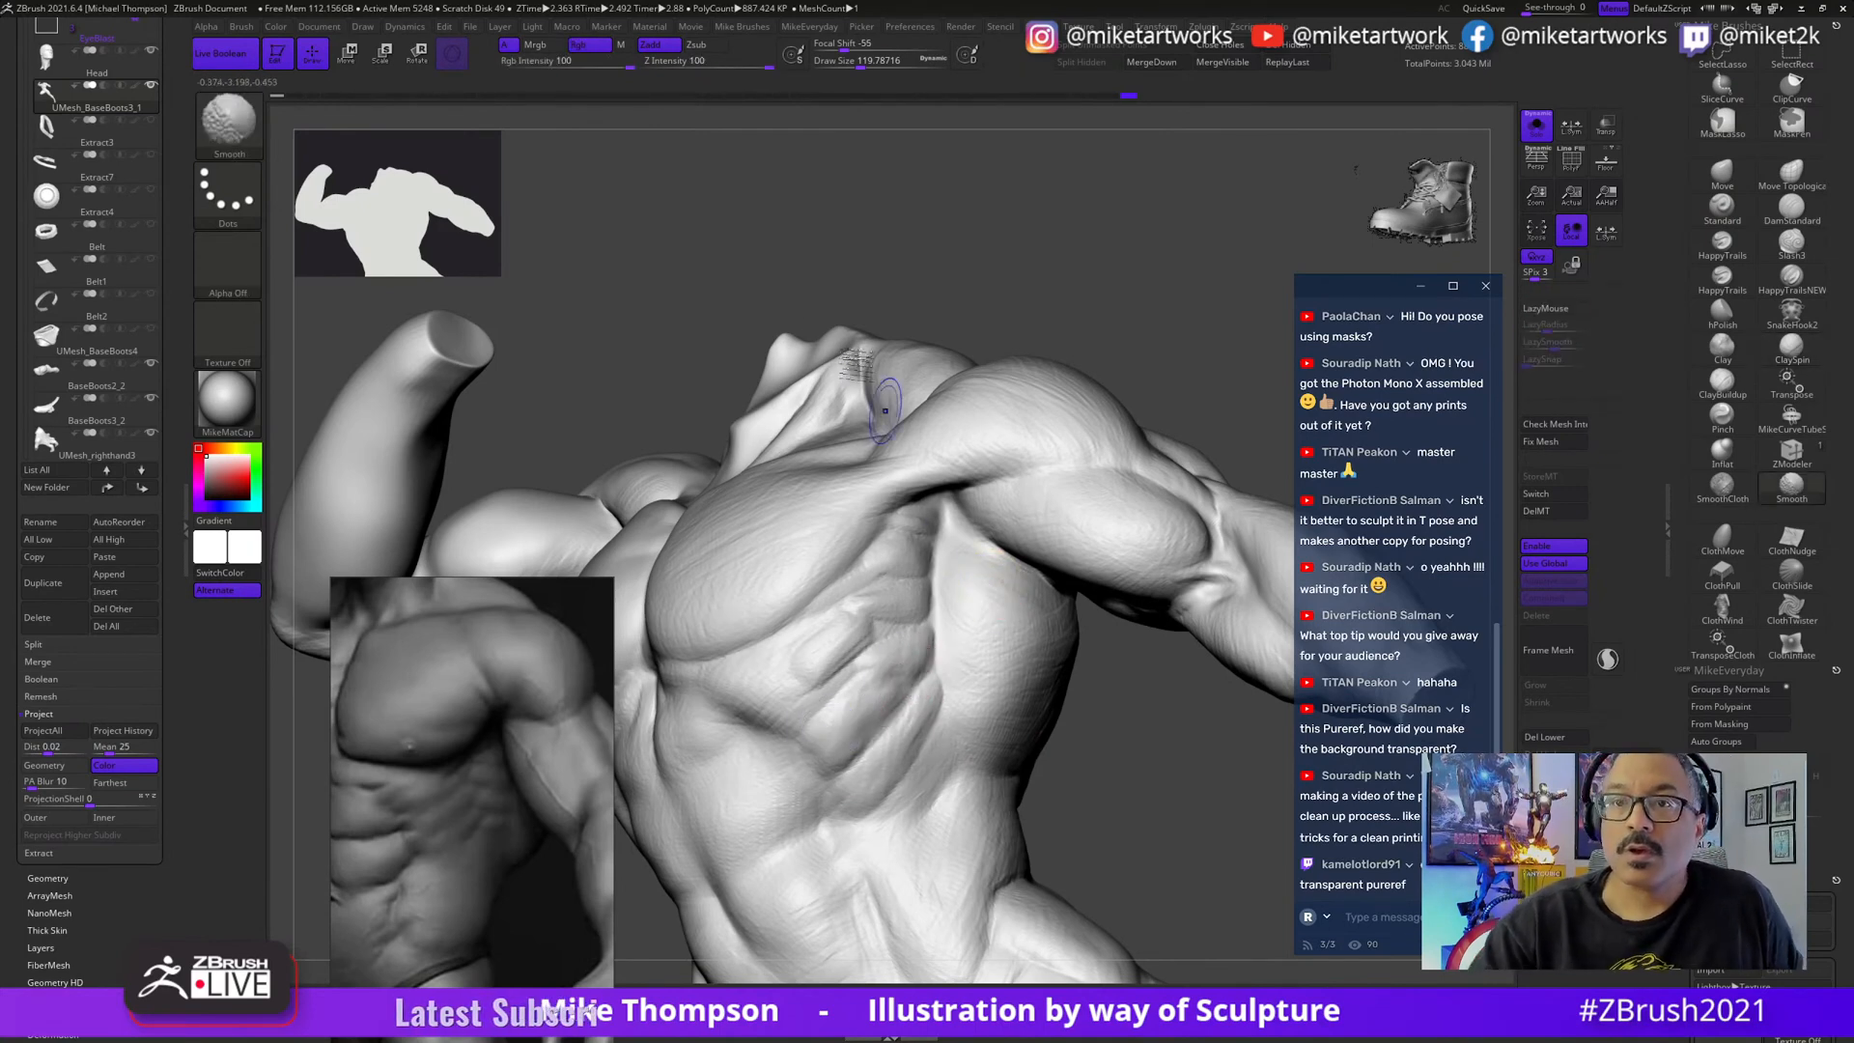
{"action": "left_click_drag", "start_coordinate": [764, 64], "coordinate": [673, 75]}
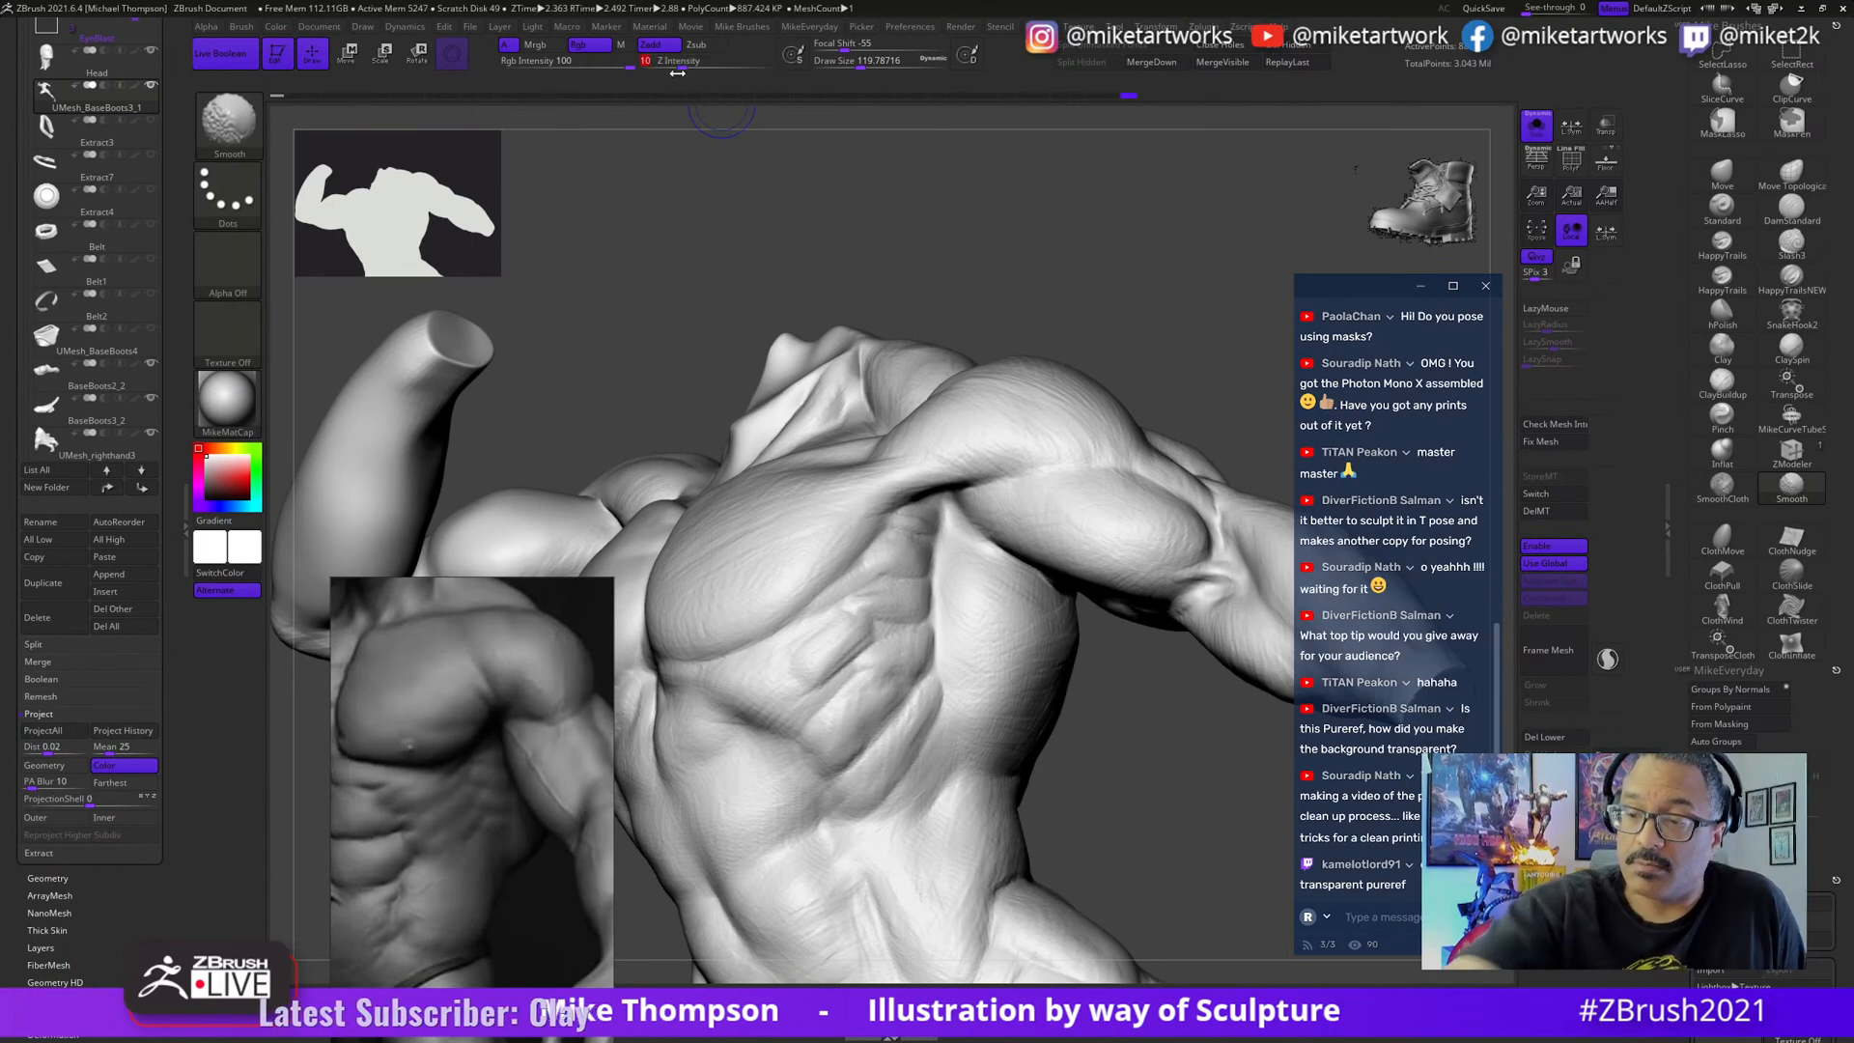
{"action": "left_click_drag", "start_coordinate": [1069, 779], "coordinate": [1060, 751]}
{"action": "mouse_move", "coordinate": [914, 689]}
{"action": "left_mouse_down", "text": "shift"}
{"action": "mouse_move", "coordinate": [816, 745]}
{"action": "mouse_move", "coordinate": [942, 649]}
{"action": "left_mouse_up", "text": "shift"}
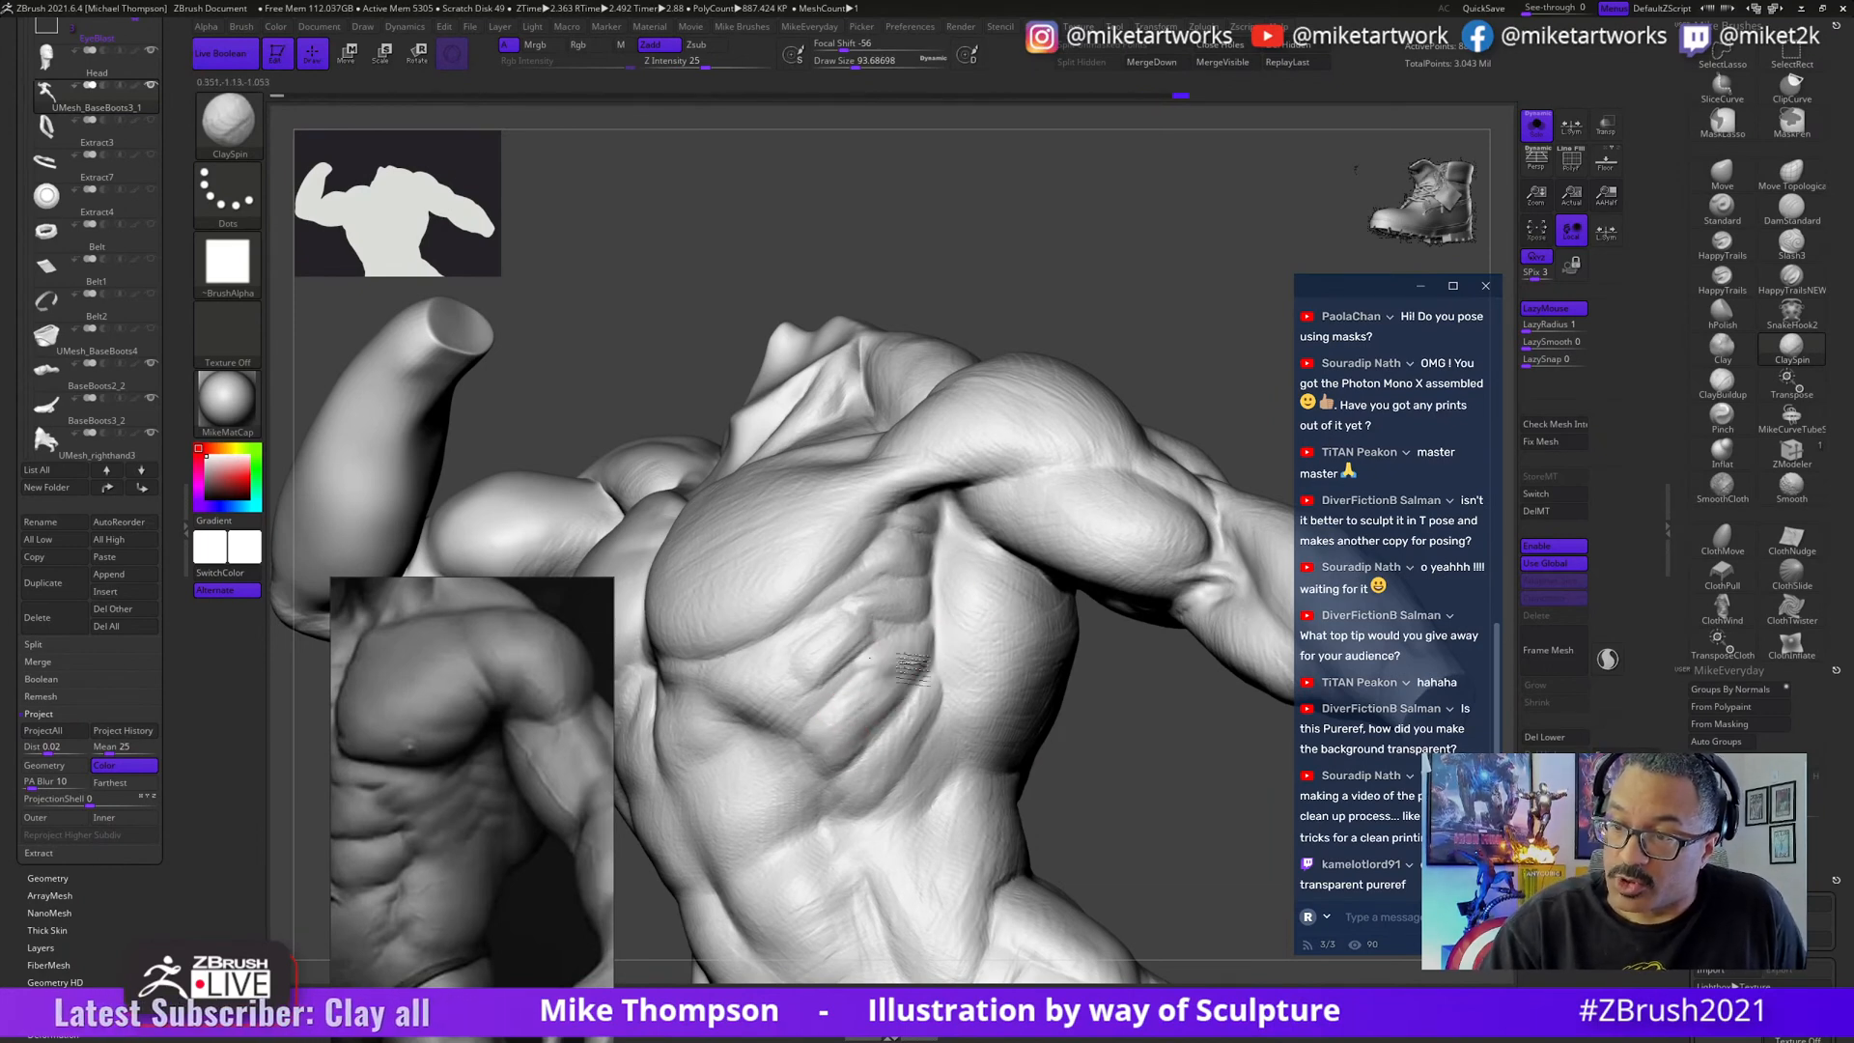
- Carve the grooves between the serratus forms with the DamStandard brush at a draw size of about 94
{"action": "left_click", "coordinate": [1790, 211]}
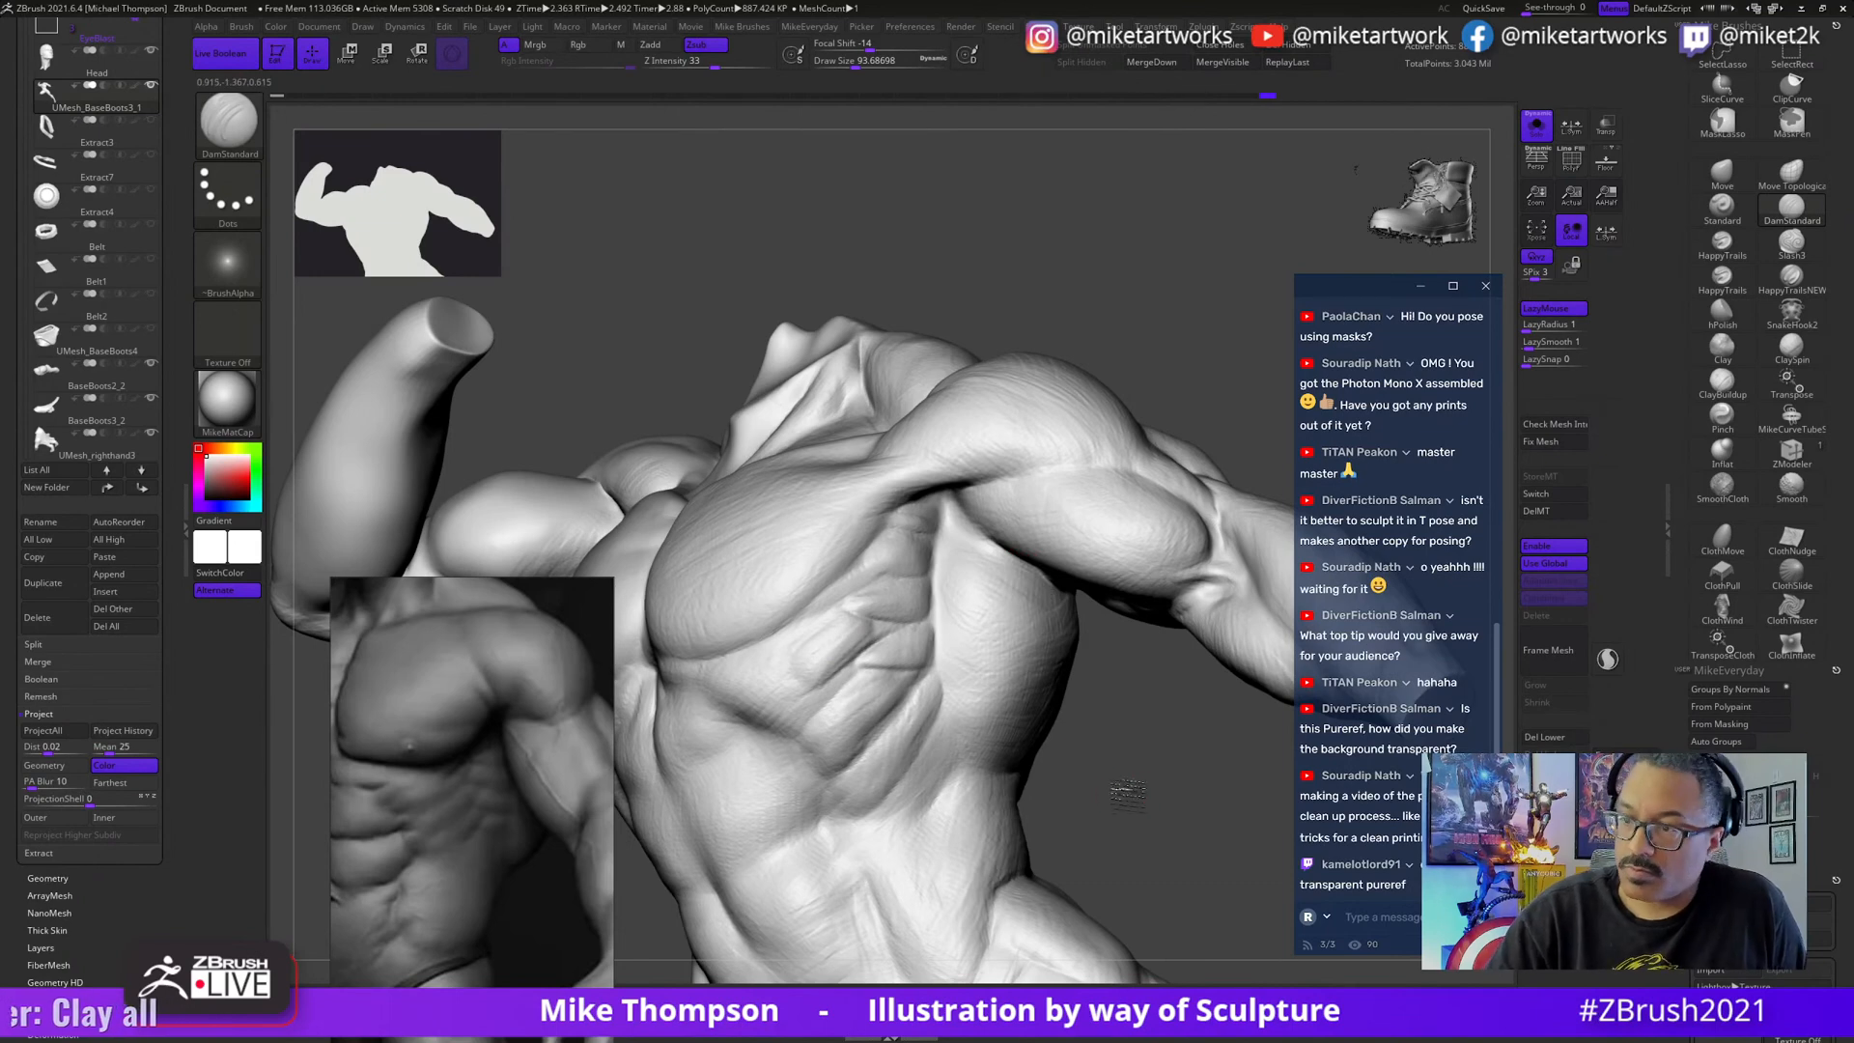
{"action": "left_click_drag", "start_coordinate": [1127, 794], "coordinate": [1068, 704]}
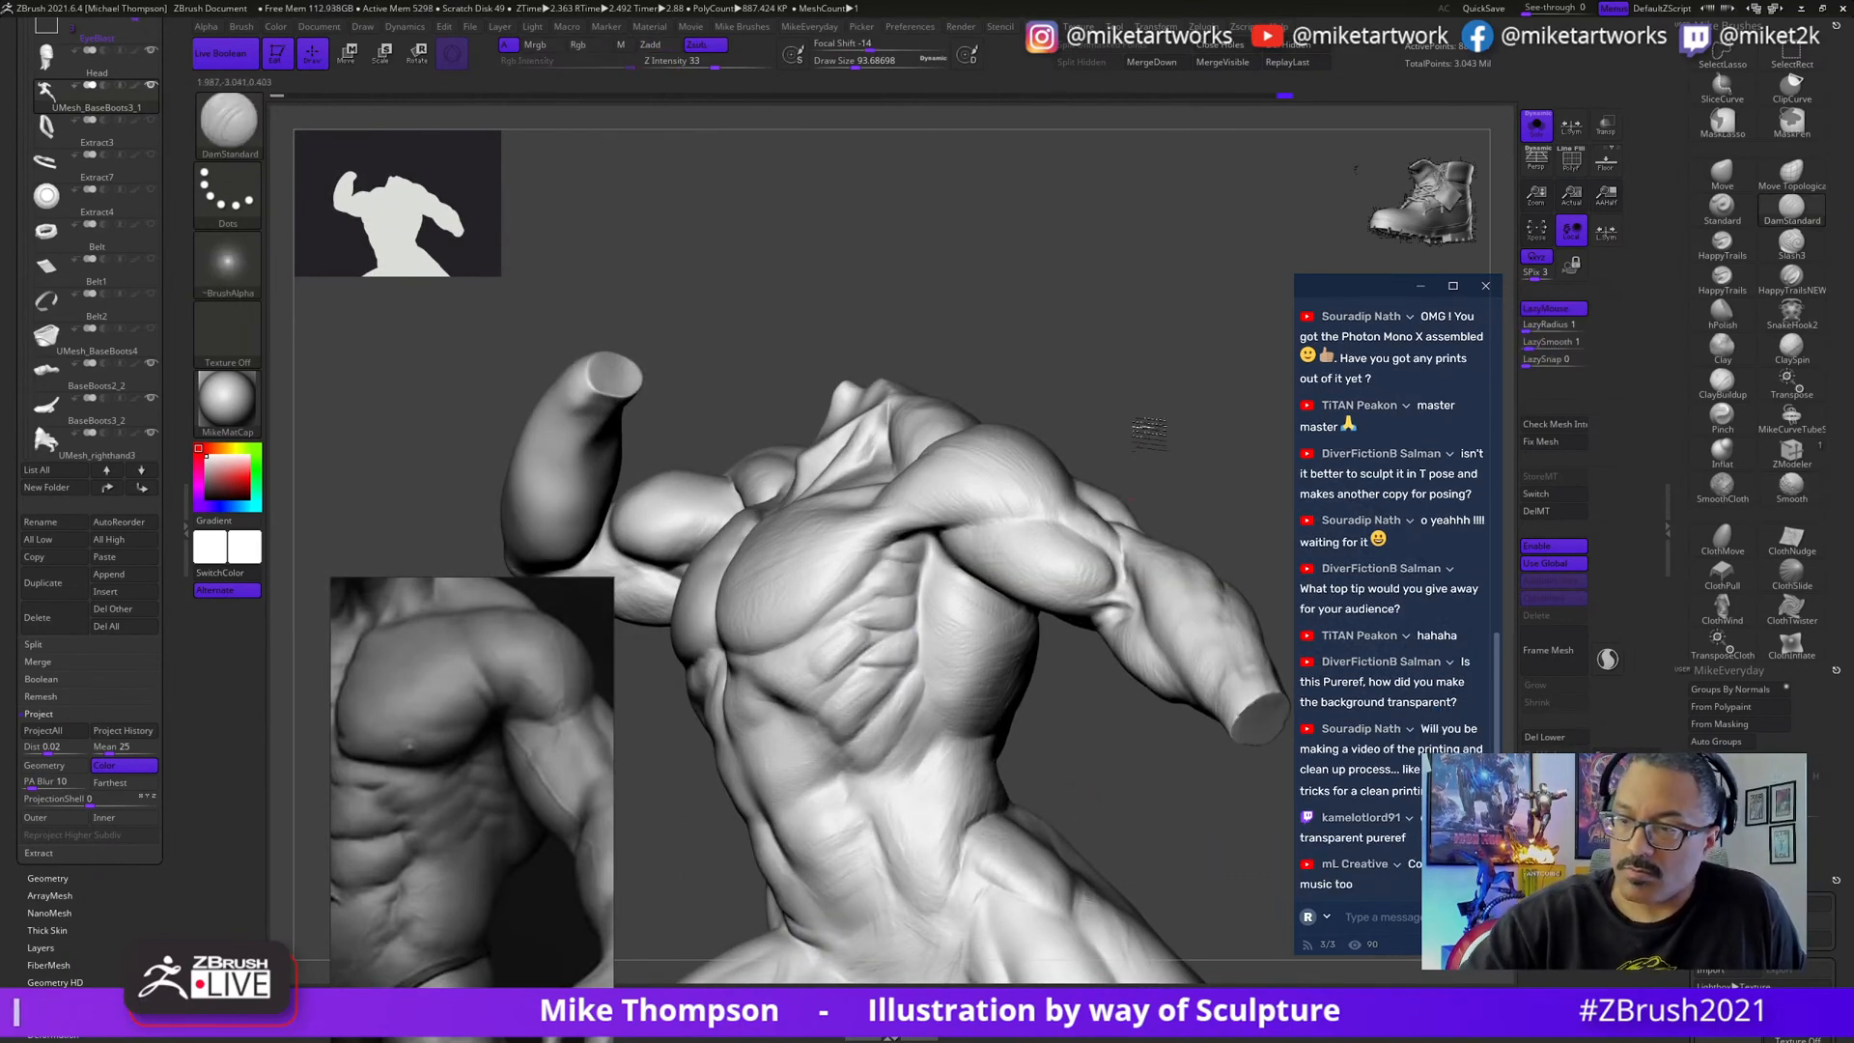
{"action": "mouse_move", "coordinate": [1103, 551]}
{"action": "left_mouse_down"}
{"action": "mouse_move", "coordinate": [1176, 426]}
{"action": "mouse_move", "coordinate": [1188, 452]}
{"action": "mouse_move", "coordinate": [1219, 340]}
{"action": "mouse_move", "coordinate": [1052, 489]}
{"action": "left_mouse_up"}
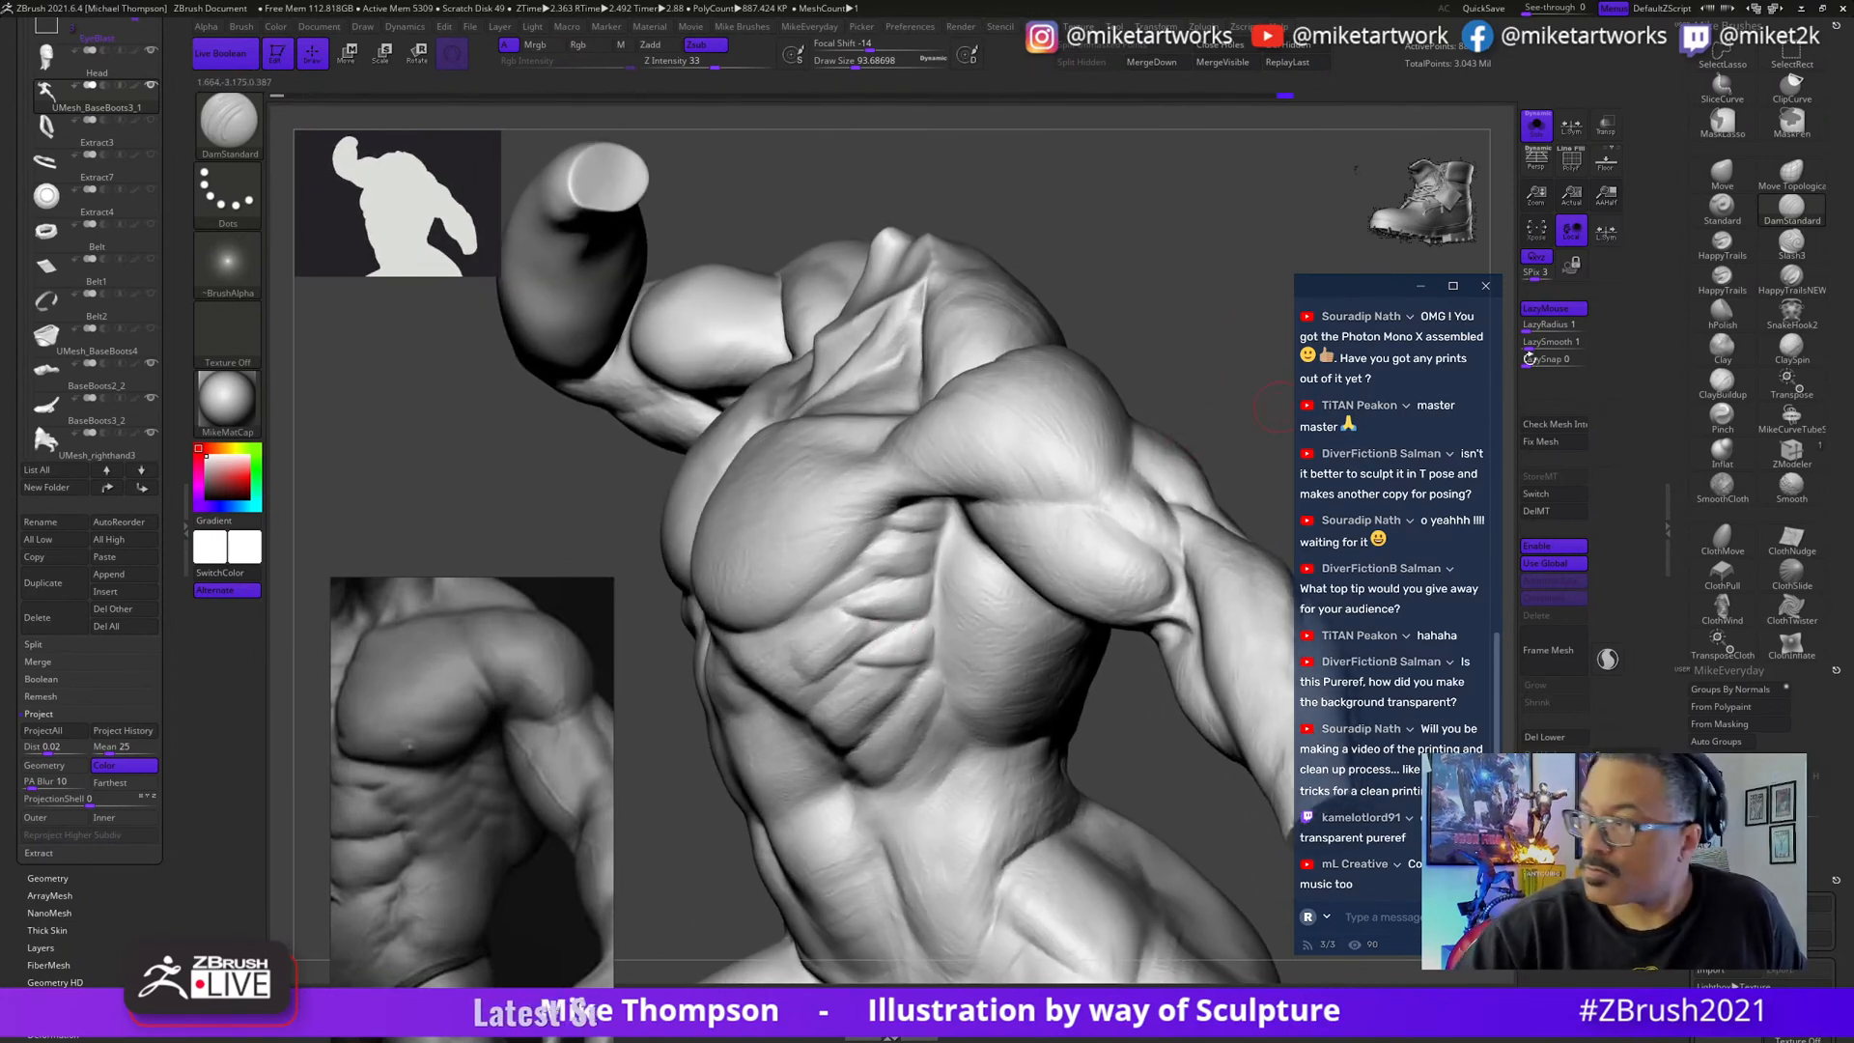
- Build volume on the serratus forms along the side of the ribcage with the ClayBuildup brush
{"action": "left_click", "coordinate": [1700, 381]}
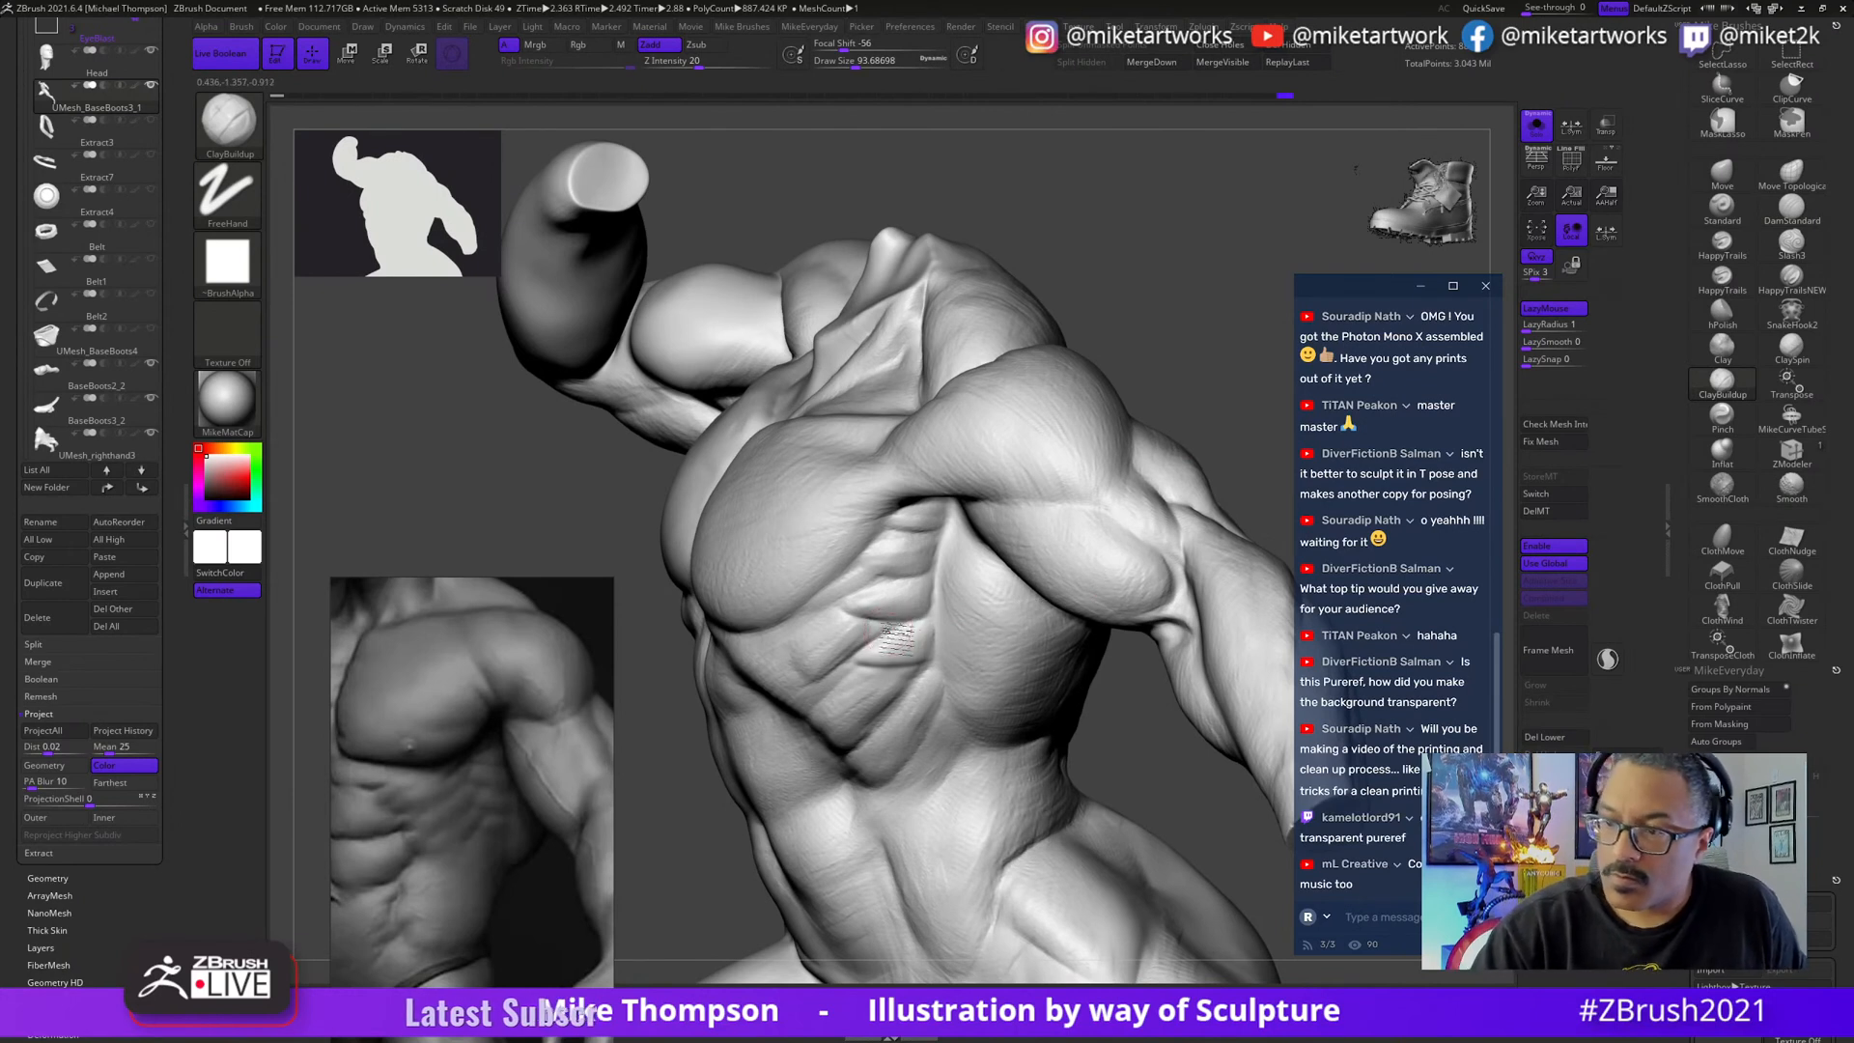
{"action": "mouse_move", "coordinate": [890, 653]}
{"action": "left_mouse_down"}
{"action": "mouse_move", "coordinate": [909, 633]}
{"action": "mouse_move", "coordinate": [943, 697]}
{"action": "left_mouse_up"}
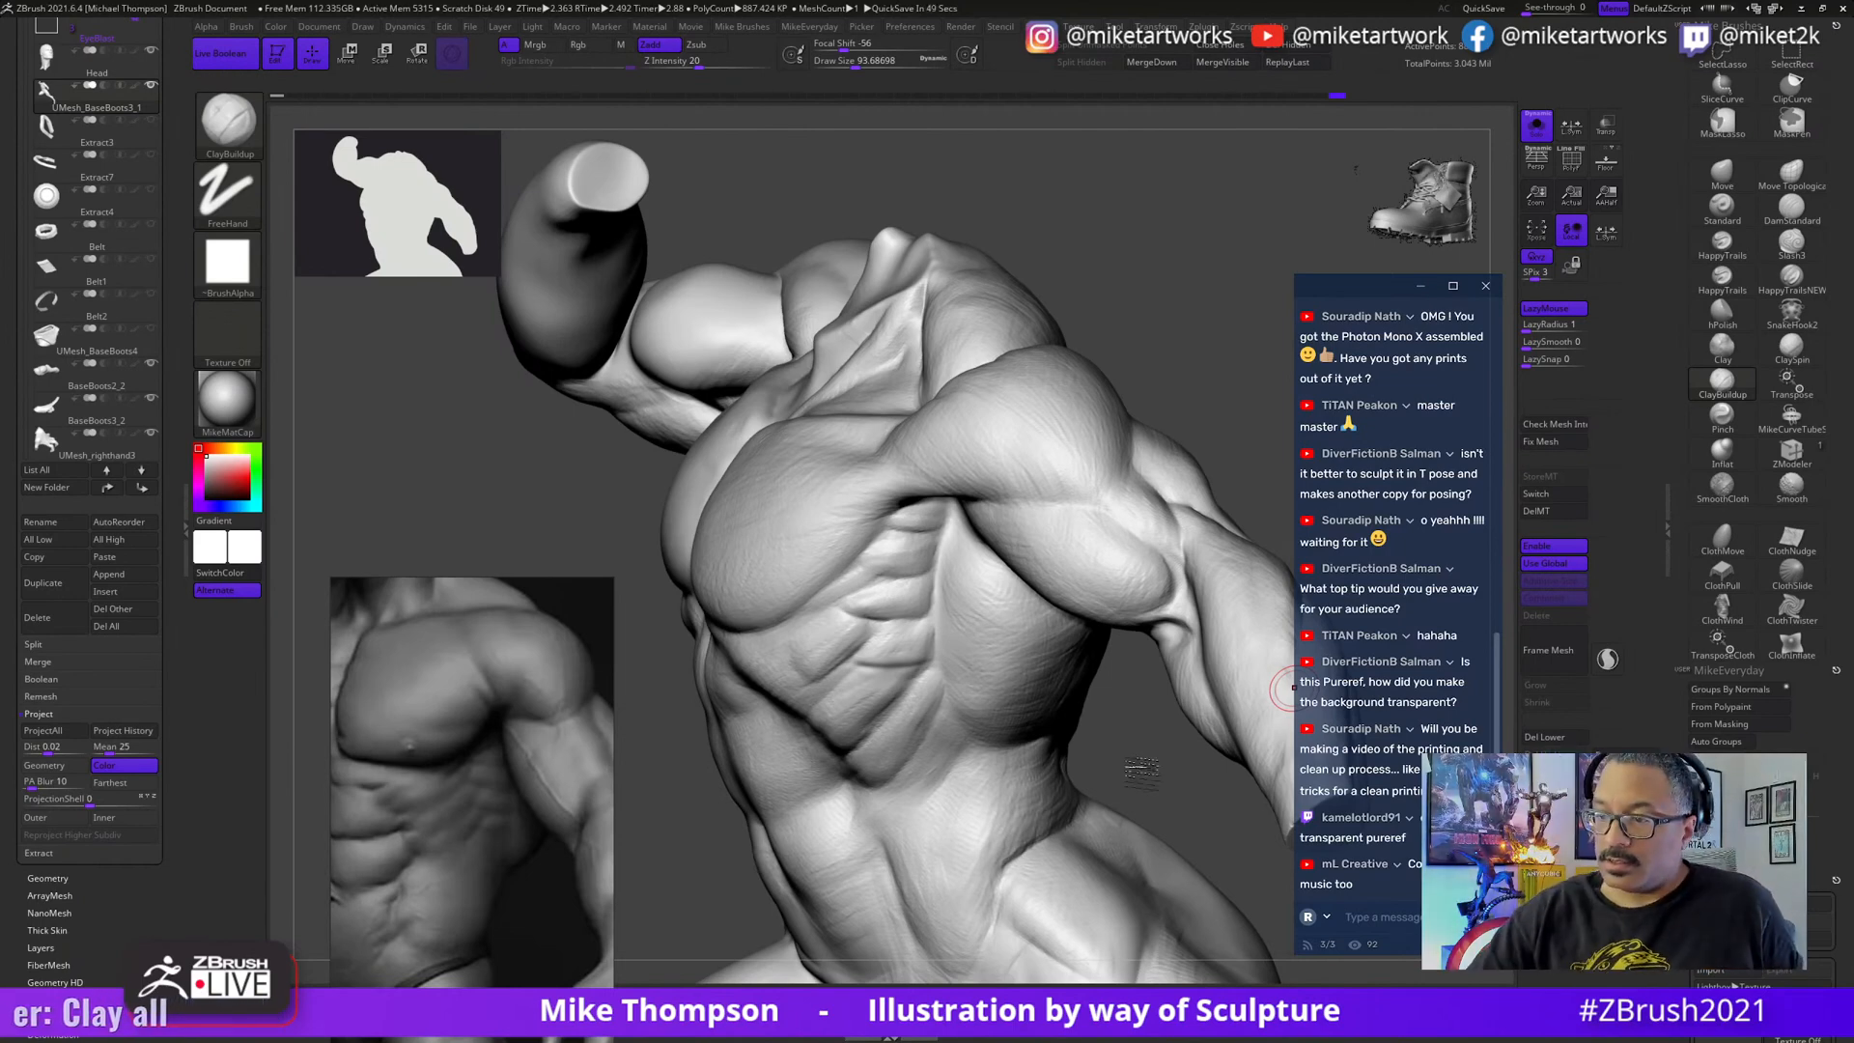
{"action": "left_click_drag", "start_coordinate": [1284, 691], "coordinate": [954, 705]}
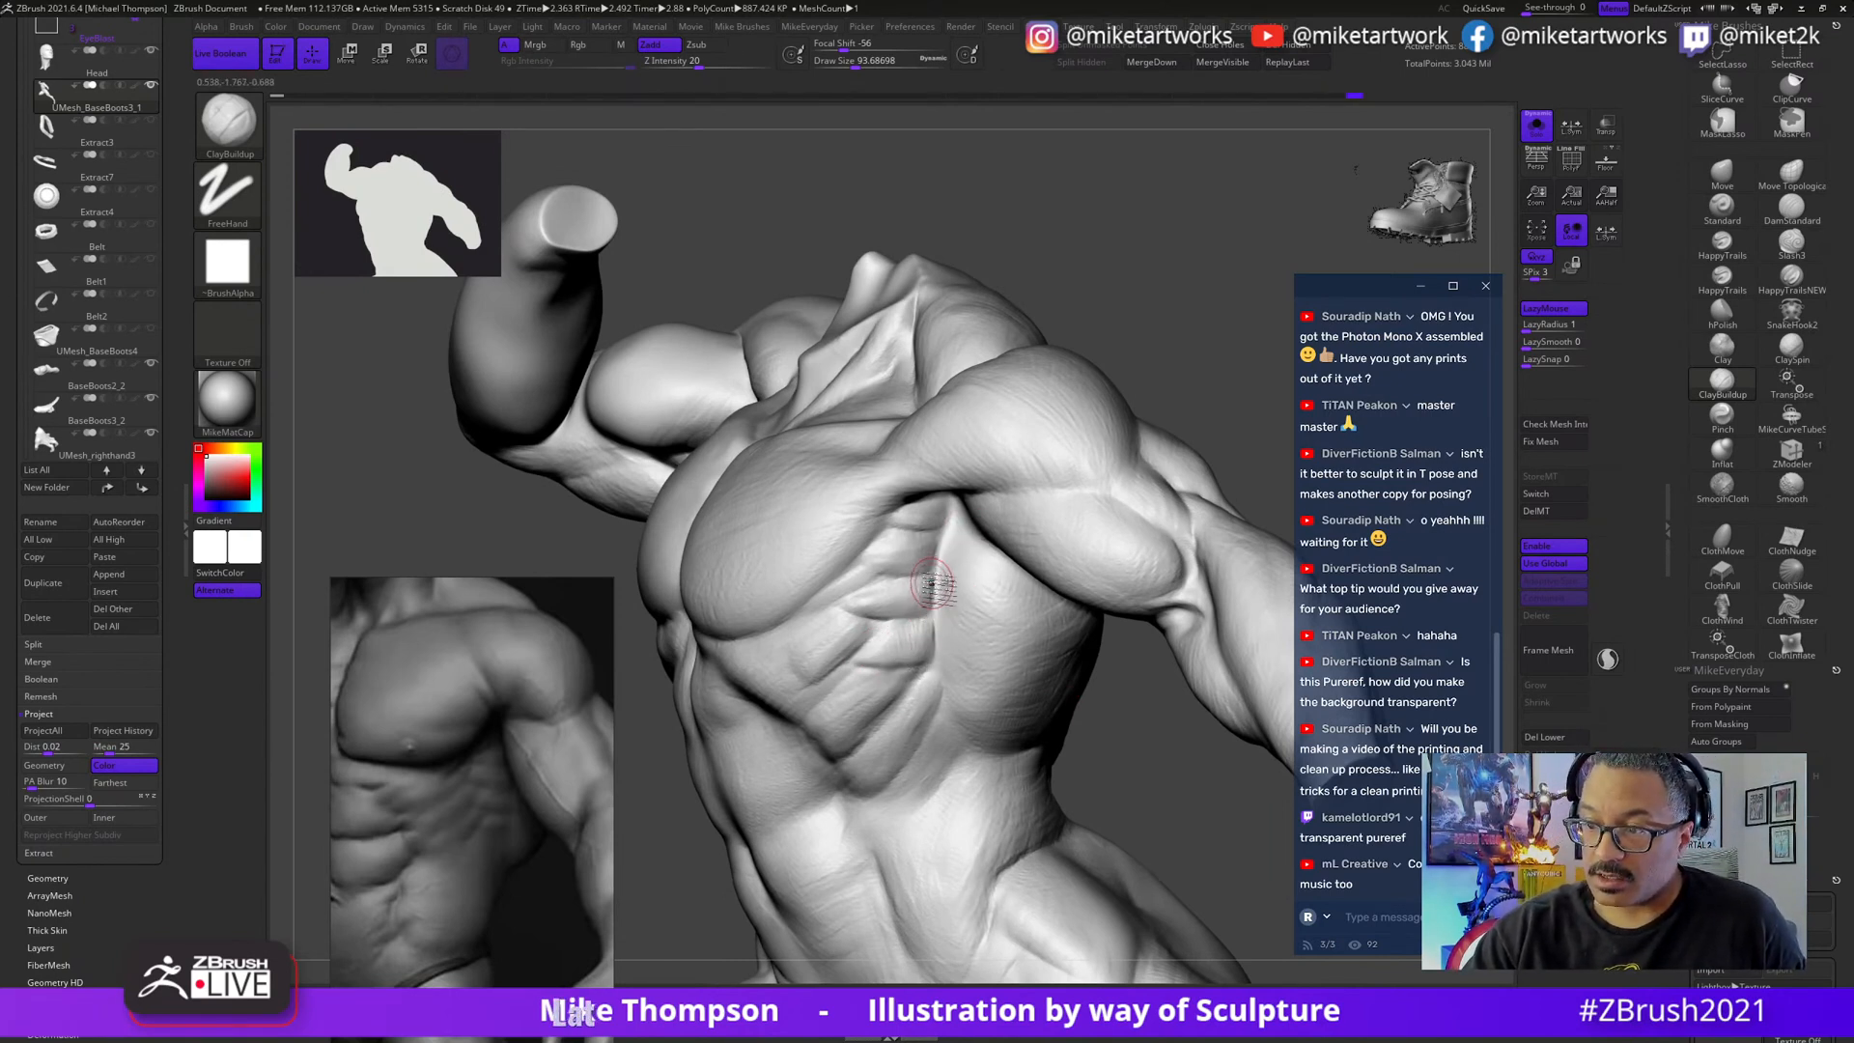
{"action": "right_click_drag", "start_coordinate": [1055, 453], "coordinate": [911, 592]}
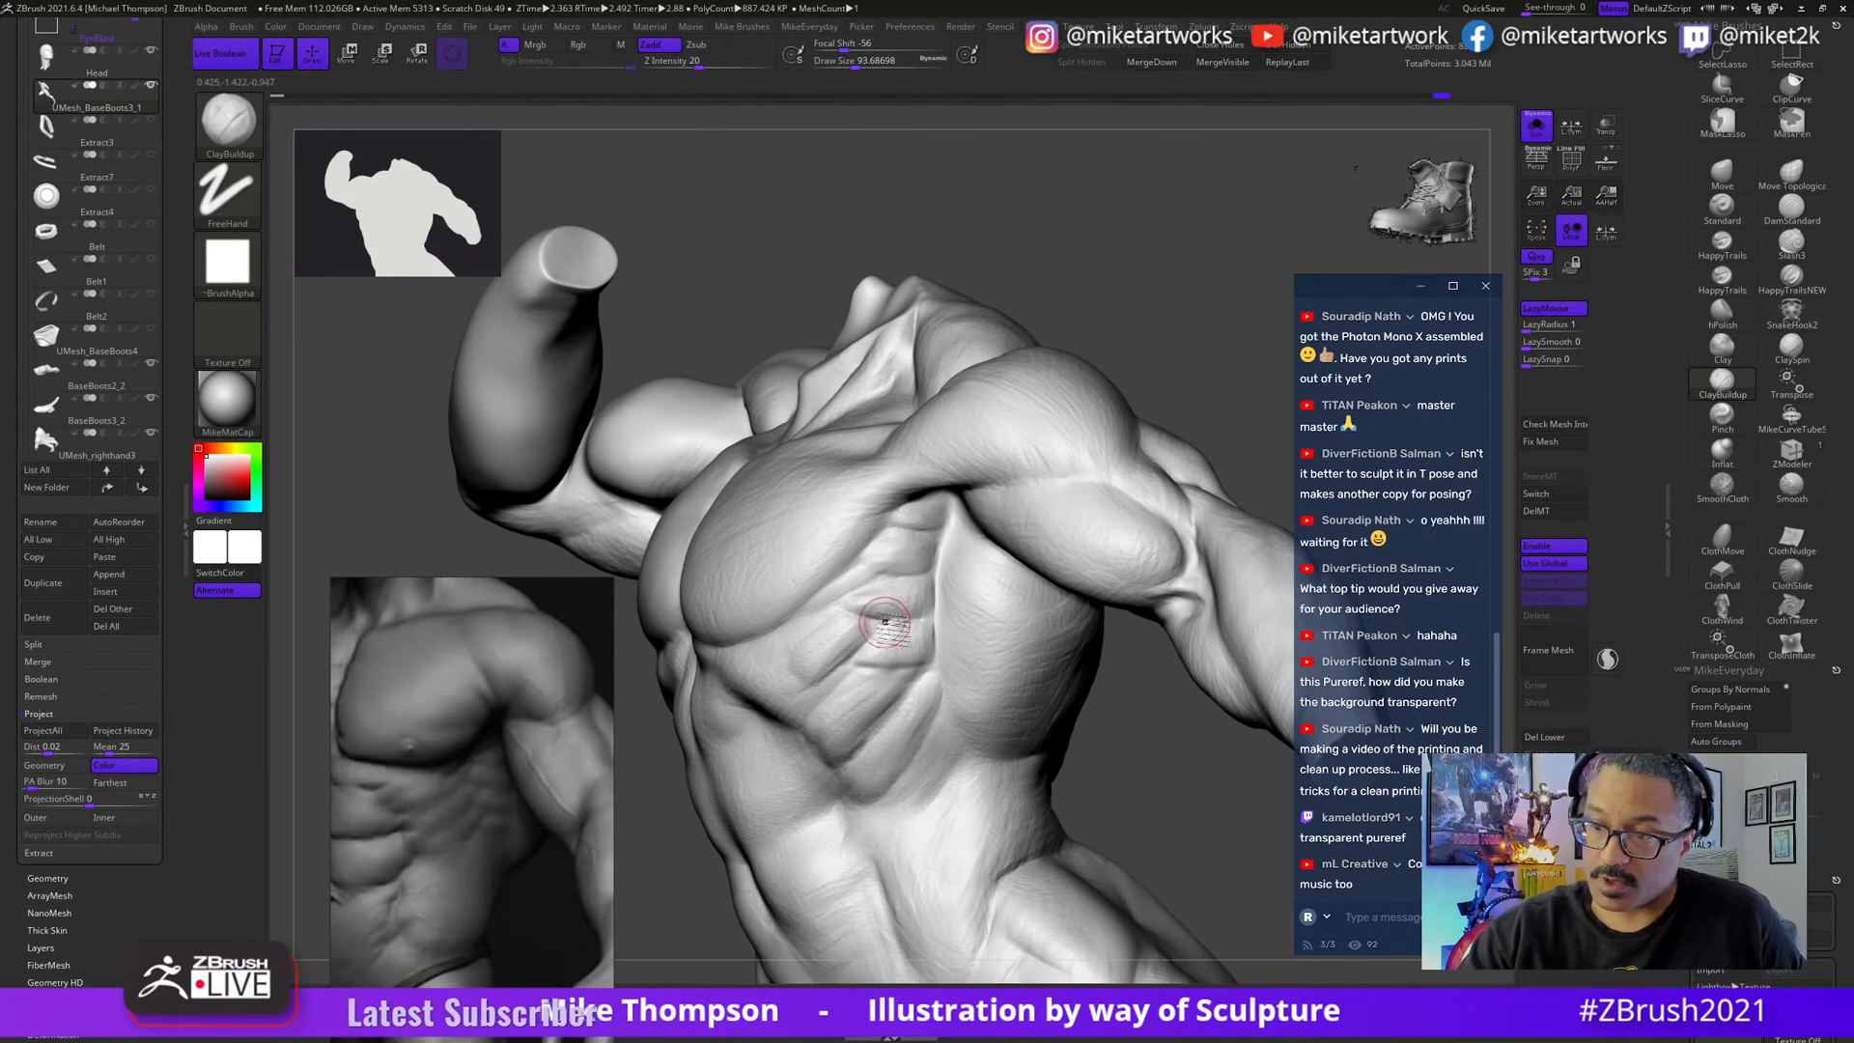
{"action": "key", "text": "shift"}
{"action": "left_click_drag", "start_coordinate": [896, 618], "coordinate": [904, 577], "text": "shift"}
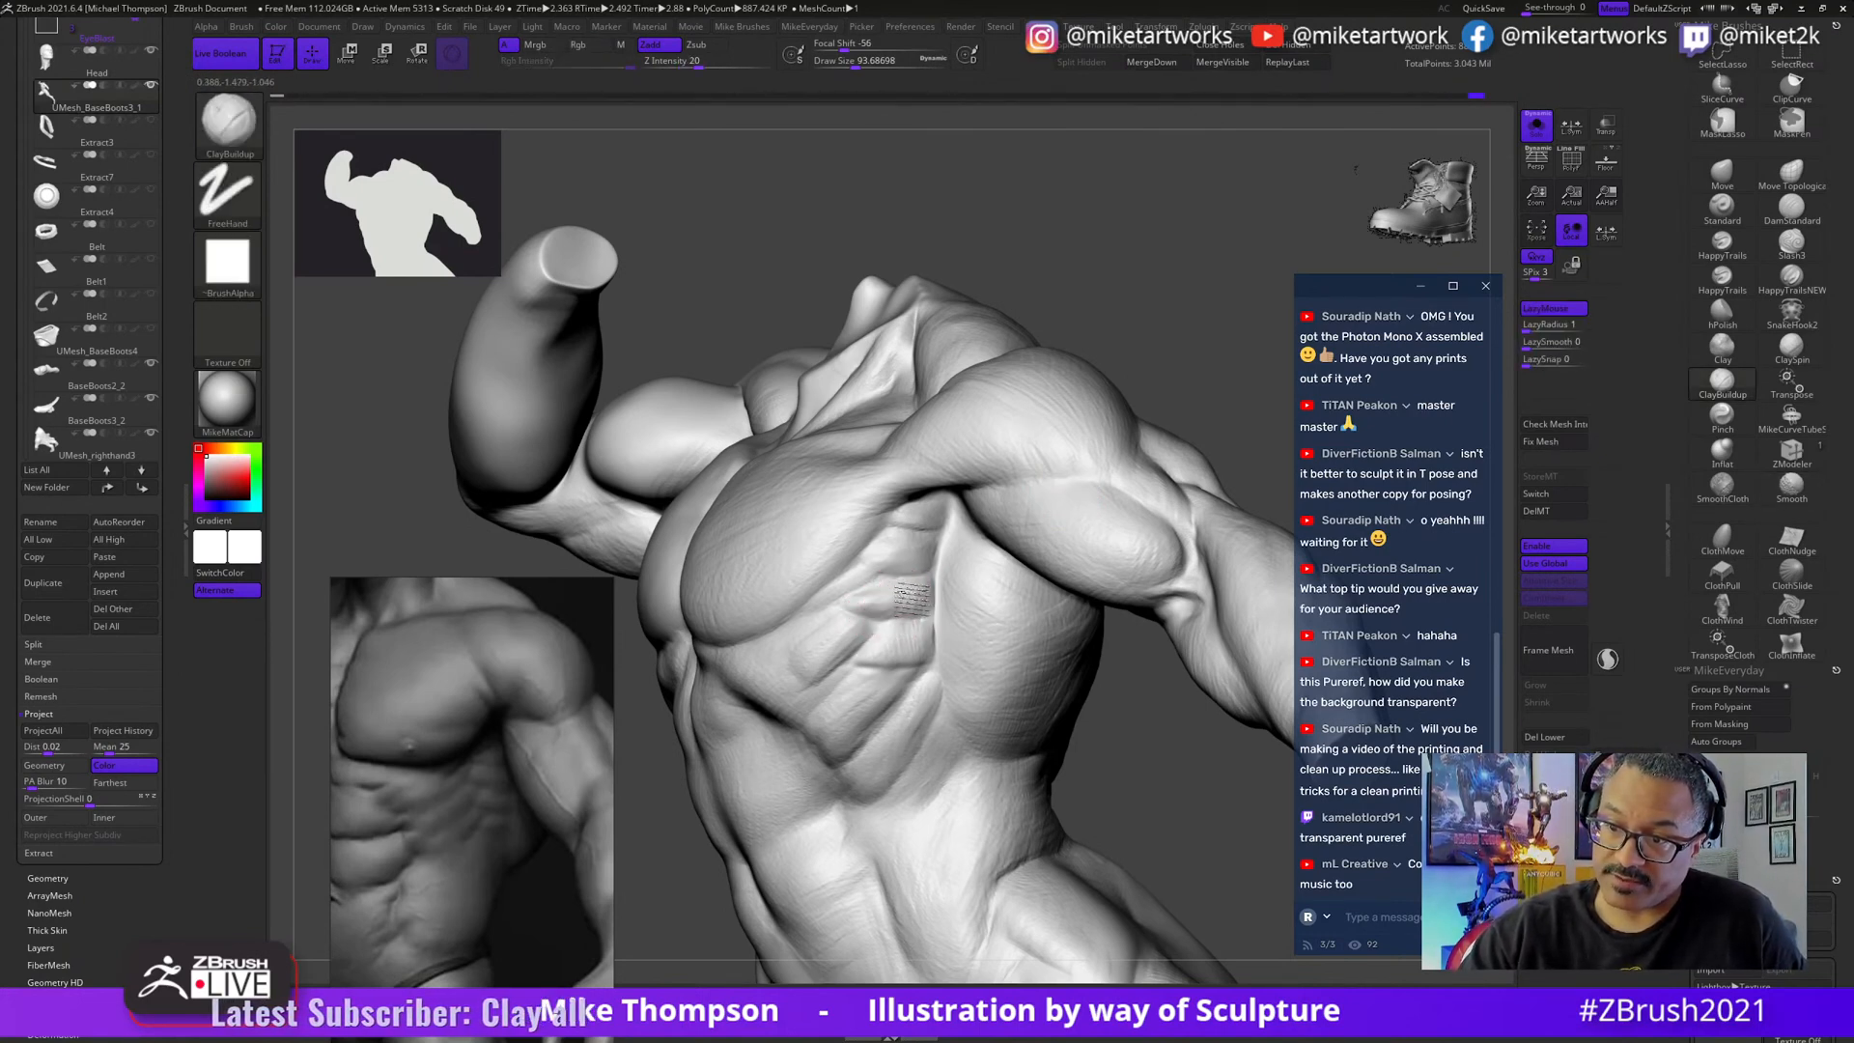
{"action": "key", "text": "ctrl+z"}
- Smooth the edge where the upper serratus meets the lat and add ClayBuildup volume to the middle serratus forms
{"action": "left_click_drag", "start_coordinate": [1212, 393], "coordinate": [1149, 406]}
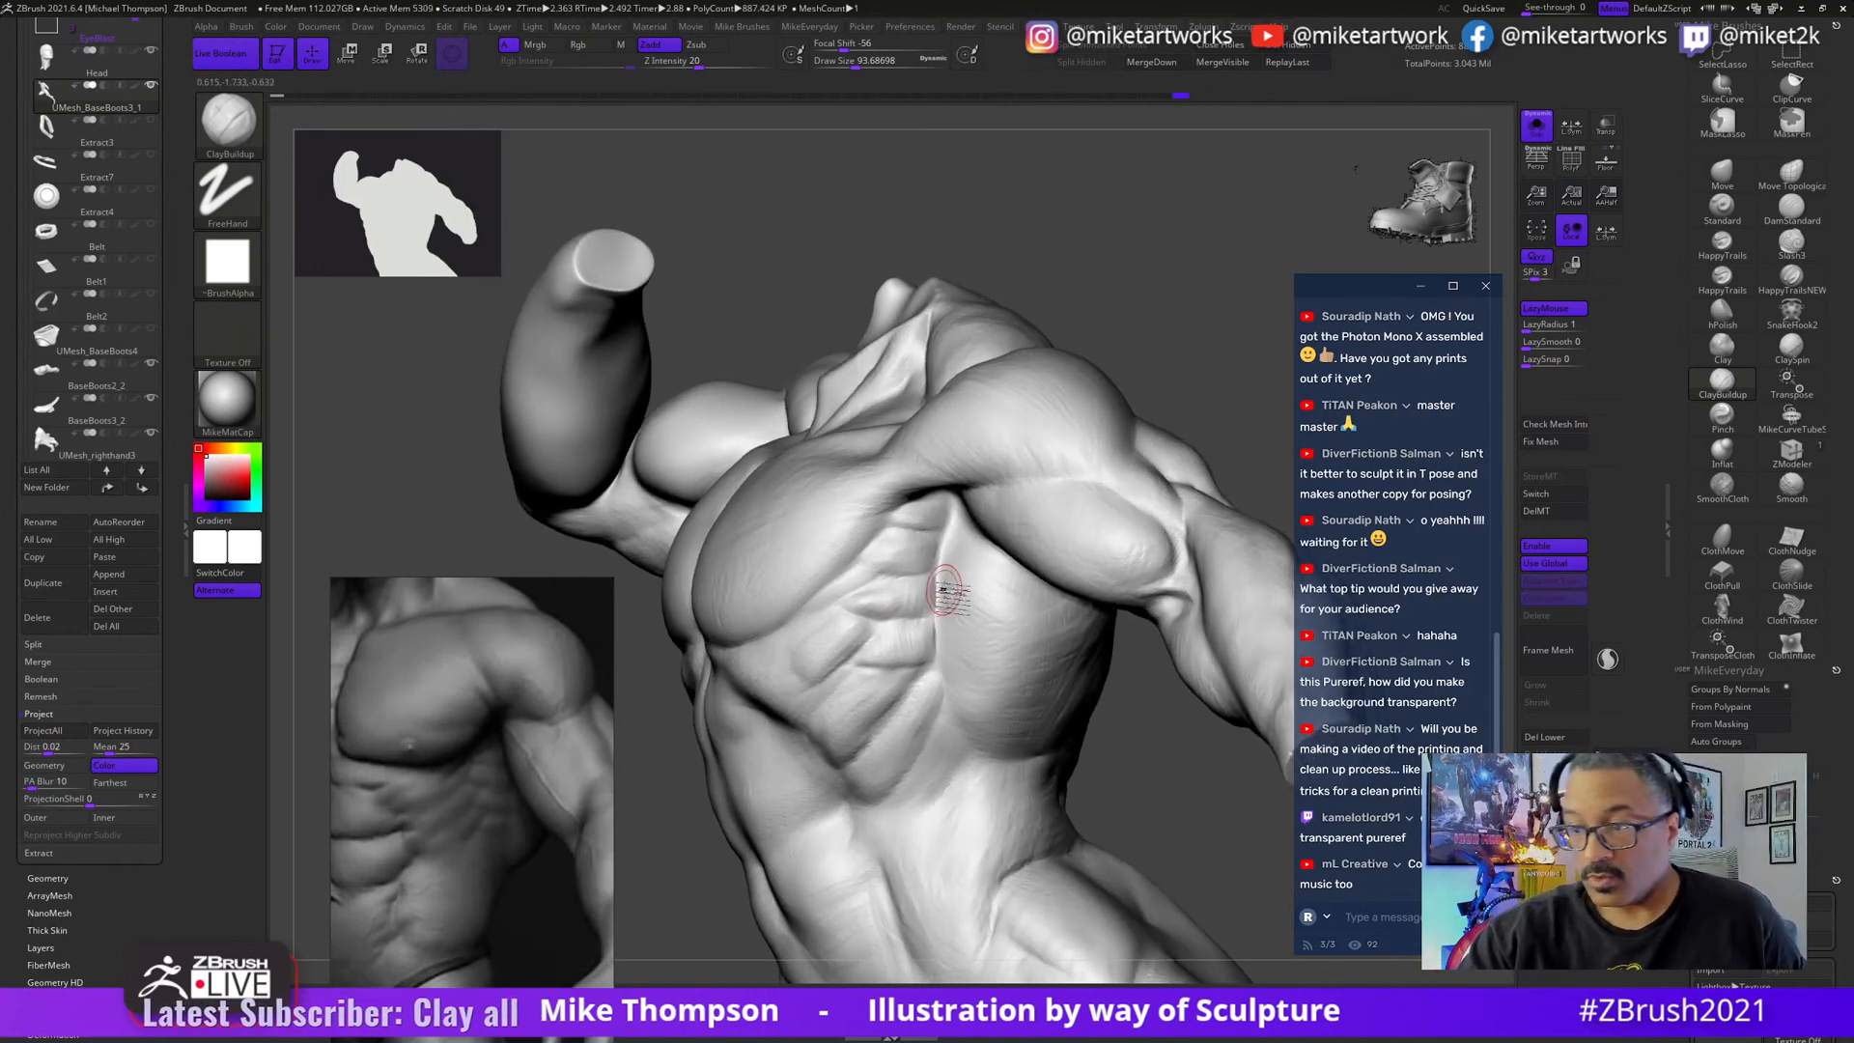
{"action": "key", "text": "shift"}
{"action": "mouse_move", "coordinate": [935, 581]}
{"action": "left_mouse_down", "text": "shift"}
{"action": "mouse_move", "coordinate": [944, 645]}
{"action": "mouse_move", "coordinate": [953, 599]}
{"action": "left_mouse_up", "text": "shift"}
{"action": "left_click_drag", "start_coordinate": [1215, 403], "coordinate": [1136, 421]}
{"action": "mouse_move", "coordinate": [878, 660]}
{"action": "left_mouse_down"}
{"action": "mouse_move", "coordinate": [898, 664]}
{"action": "mouse_move", "coordinate": [866, 668]}
{"action": "mouse_move", "coordinate": [918, 588]}
{"action": "mouse_move", "coordinate": [880, 653]}
{"action": "mouse_move", "coordinate": [906, 659]}
{"action": "left_mouse_up"}
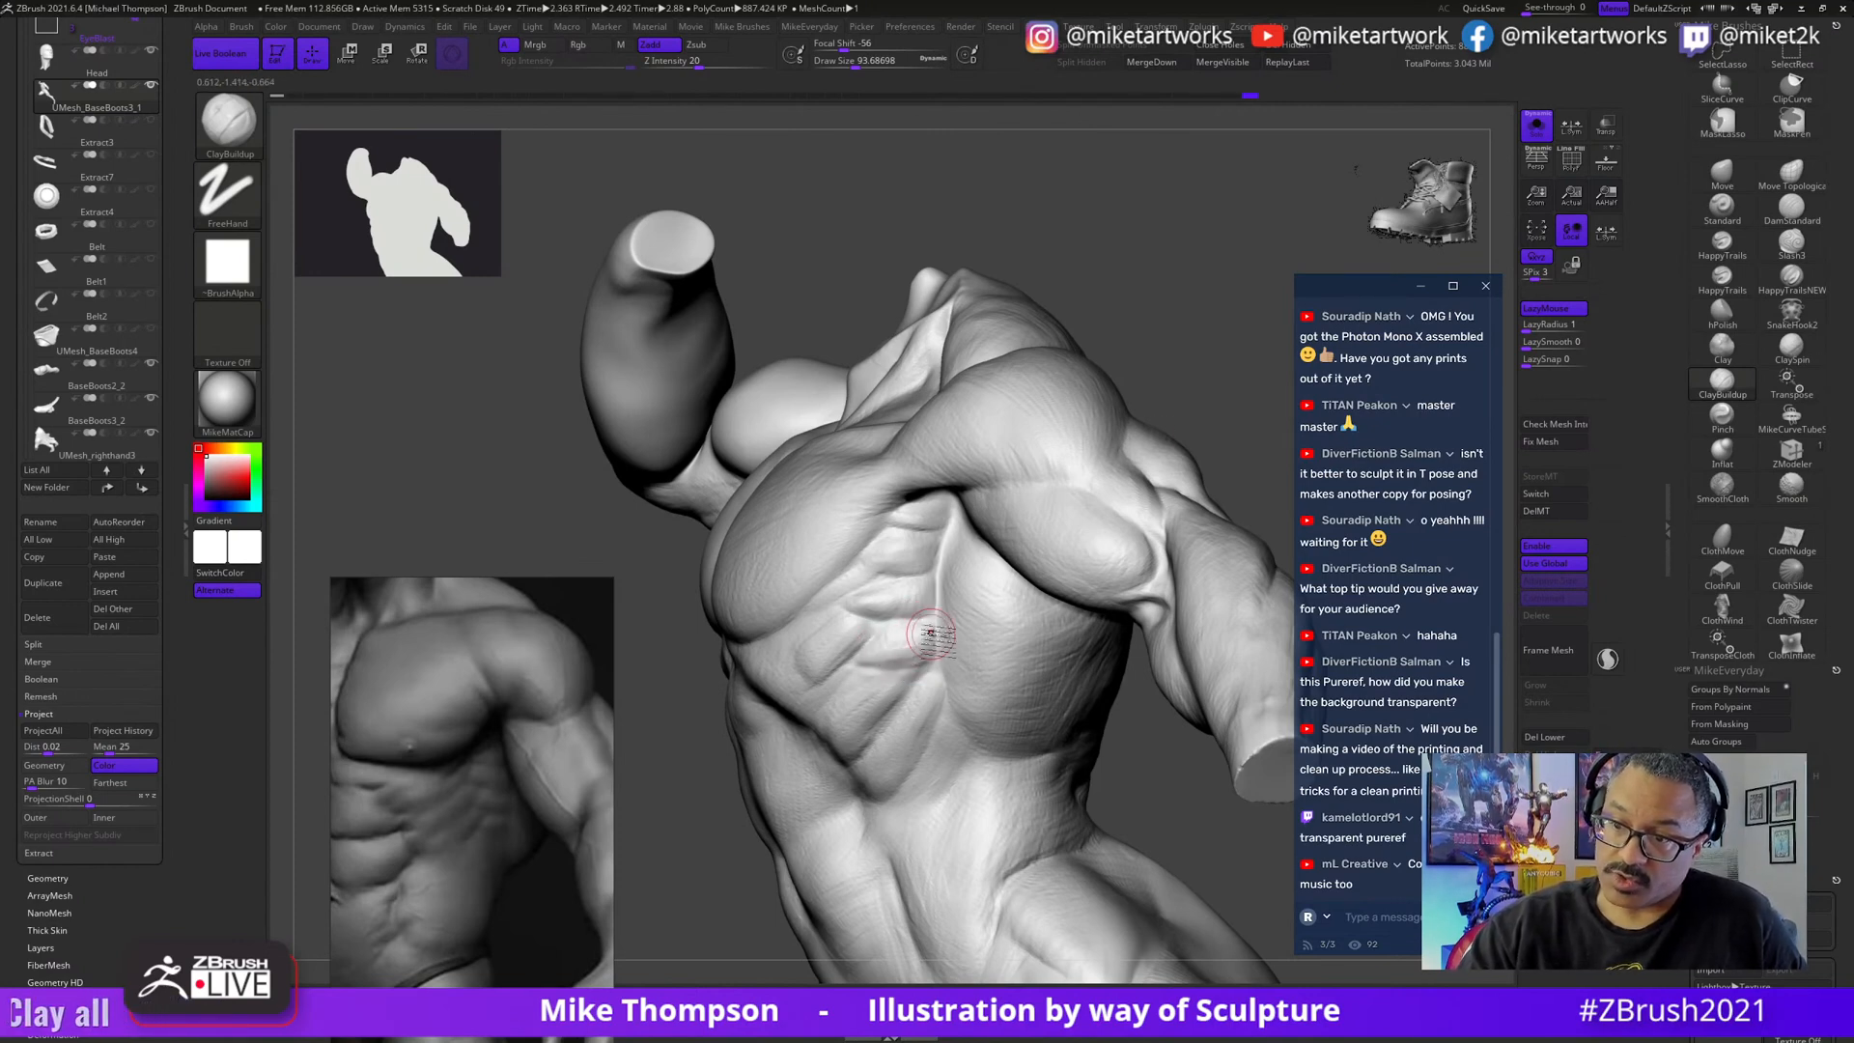
{"action": "left_click_drag", "start_coordinate": [1197, 367], "coordinate": [1200, 348]}
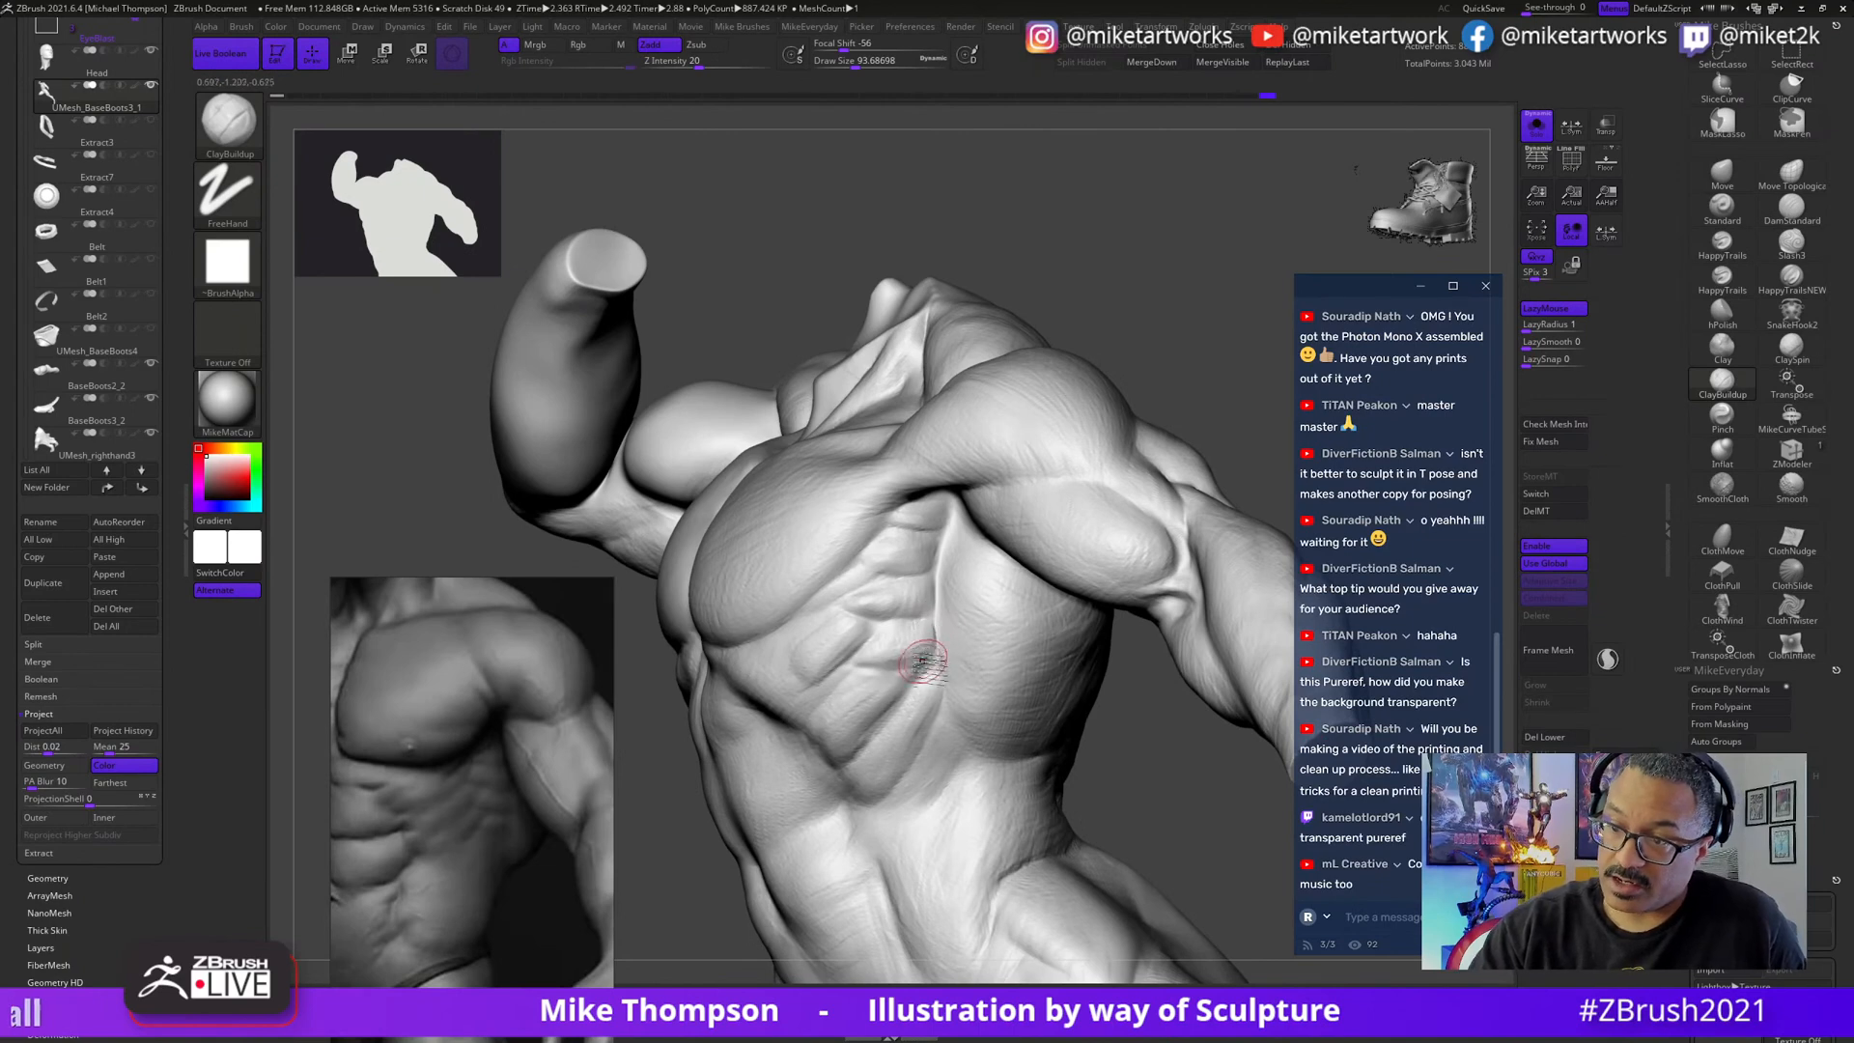
- Set the ClayBuildup draw size to 112 and fill in the ribcage between the pectoral and the serratus forms
{"action": "mouse_move", "coordinate": [1075, 483]}
{"action": "right_mouse_down"}
{"action": "mouse_move", "coordinate": [1111, 463]}
{"action": "mouse_move", "coordinate": [983, 521]}
{"action": "right_mouse_up"}
{"action": "right_click_drag", "start_coordinate": [1132, 410], "coordinate": [813, 649]}
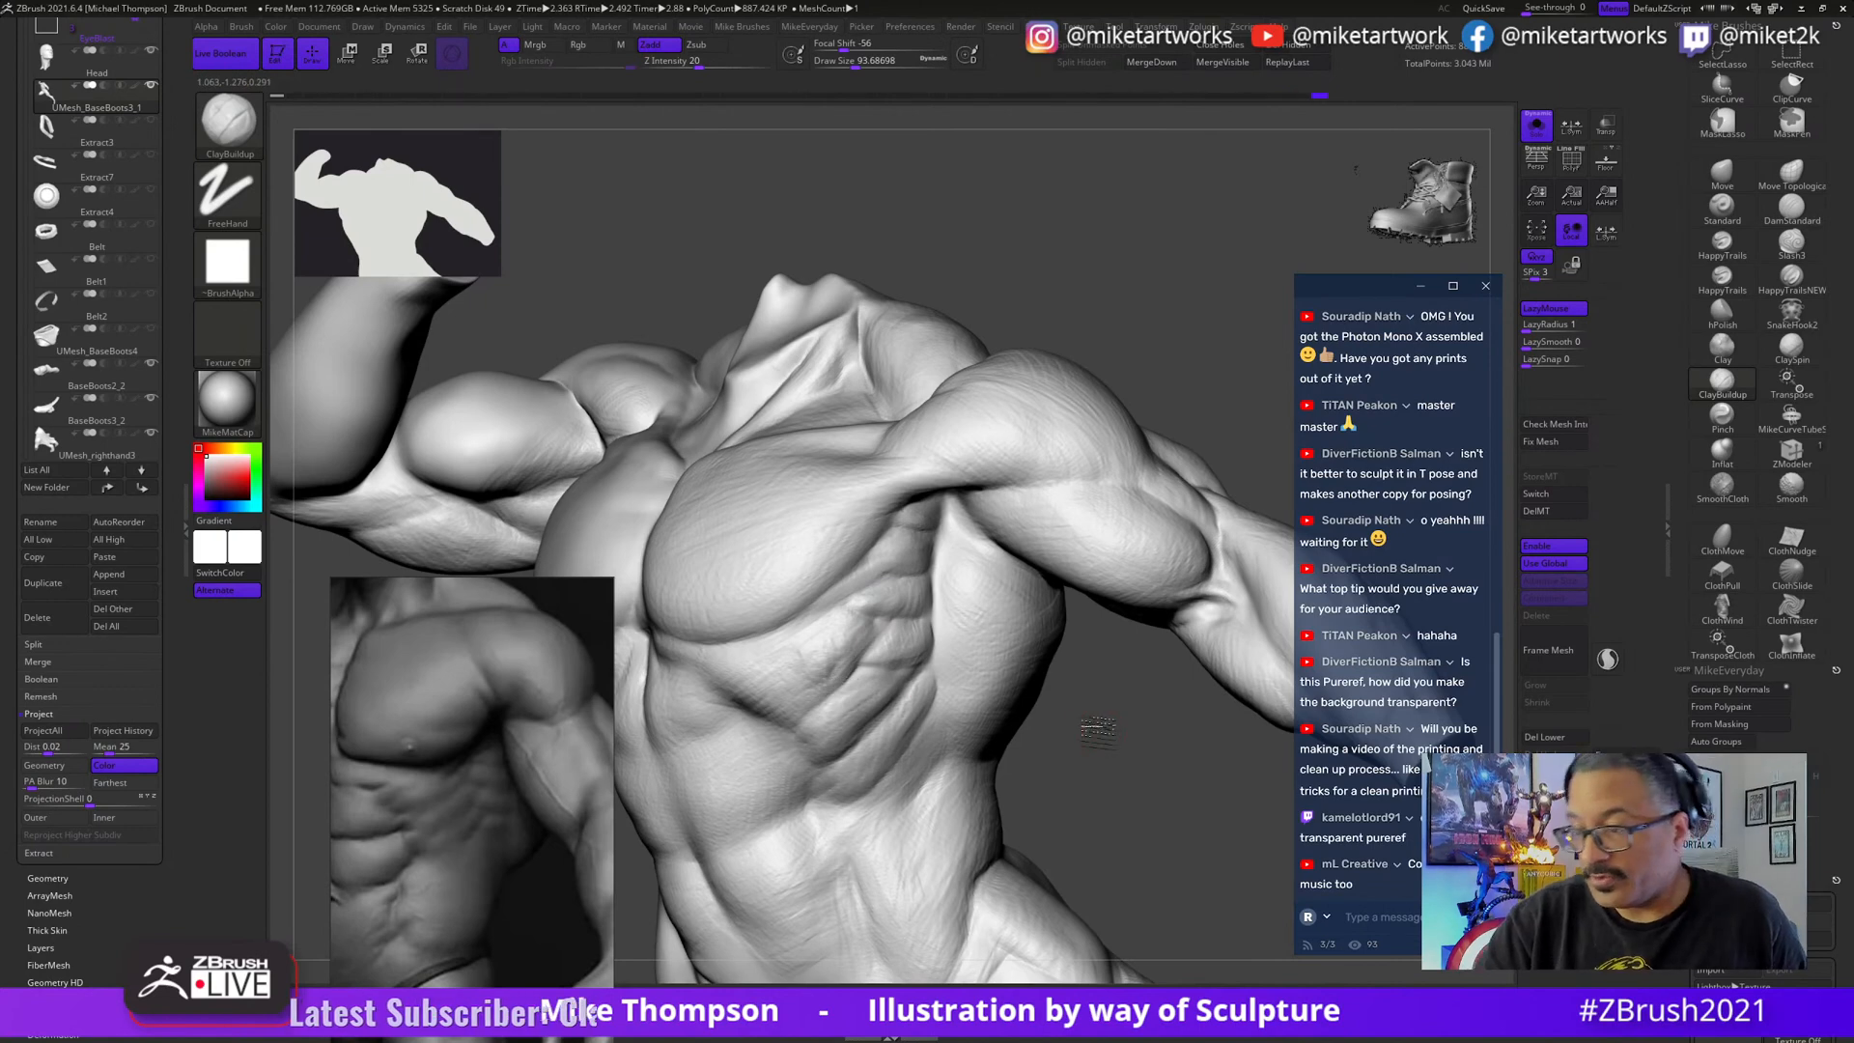
{"action": "right_click_drag", "start_coordinate": [840, 691], "coordinate": [966, 700]}
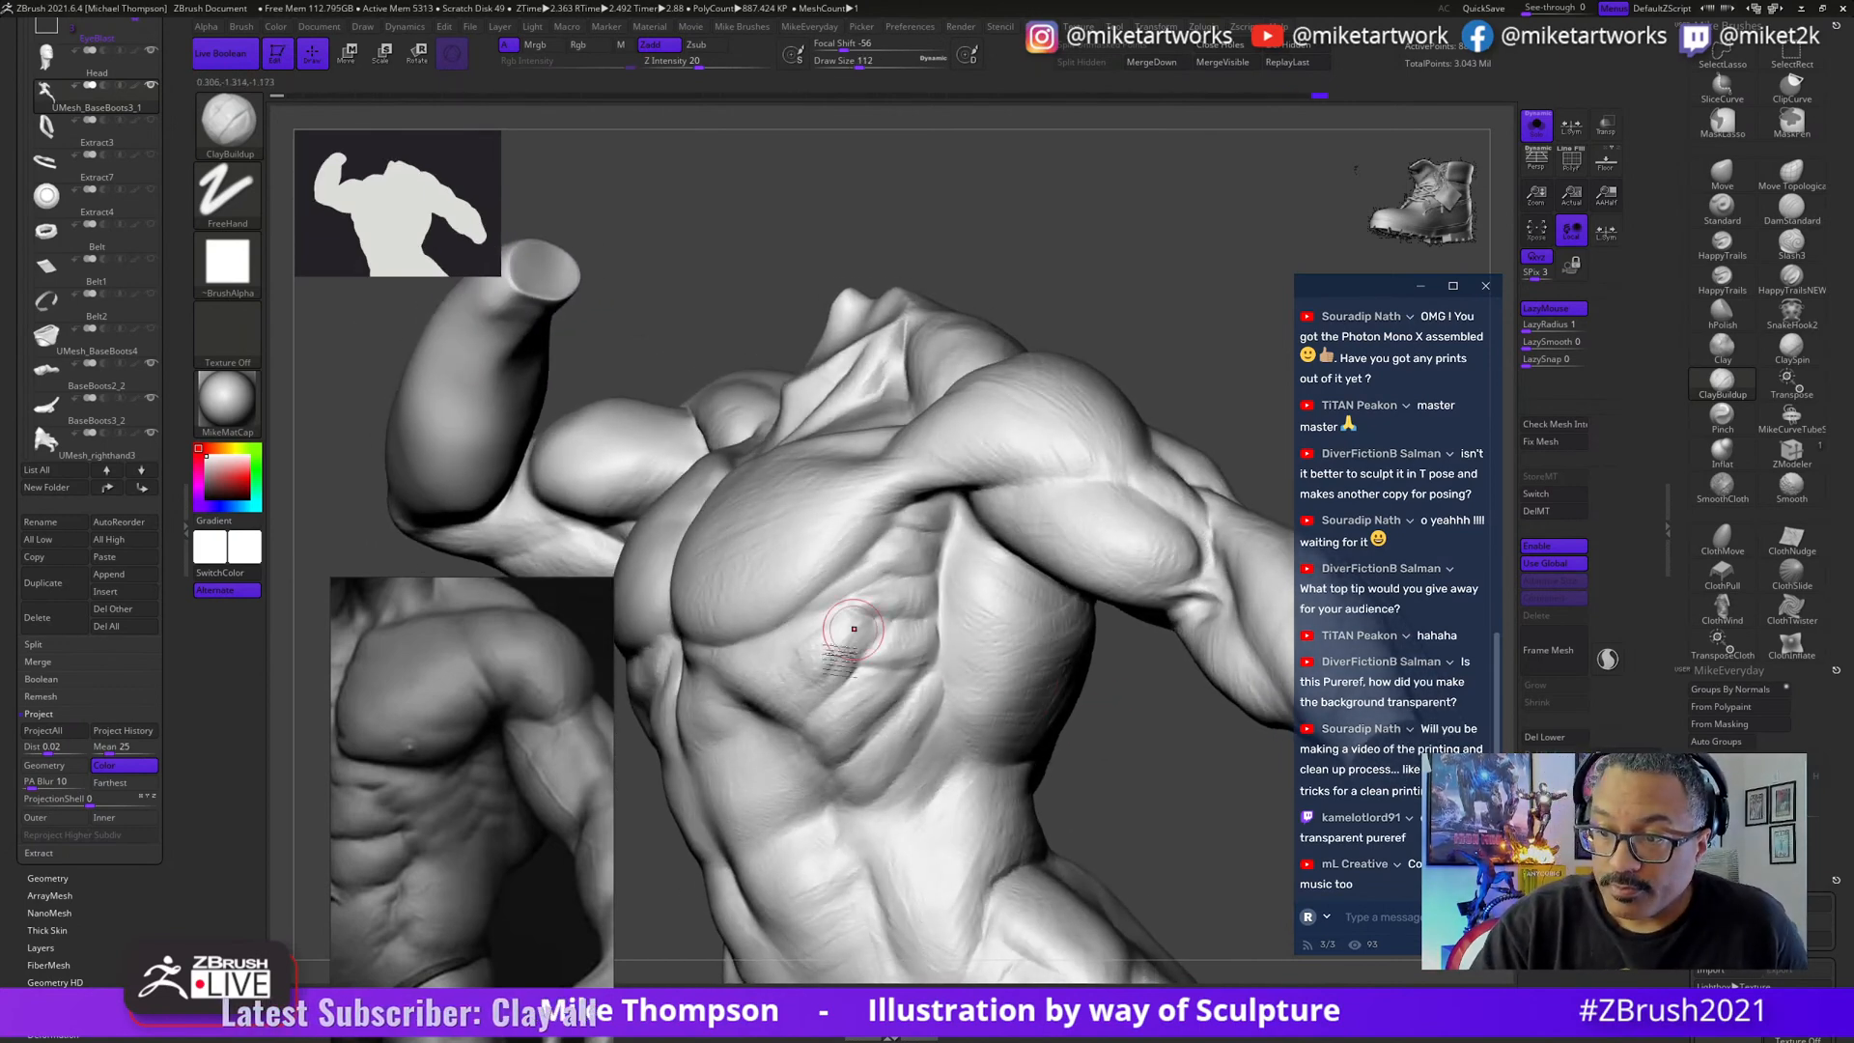
{"action": "mouse_move", "coordinate": [893, 625]}
{"action": "left_mouse_down"}
{"action": "mouse_move", "coordinate": [848, 684]}
{"action": "mouse_move", "coordinate": [869, 665]}
{"action": "mouse_move", "coordinate": [855, 645]}
{"action": "mouse_move", "coordinate": [808, 645]}
{"action": "left_mouse_up"}
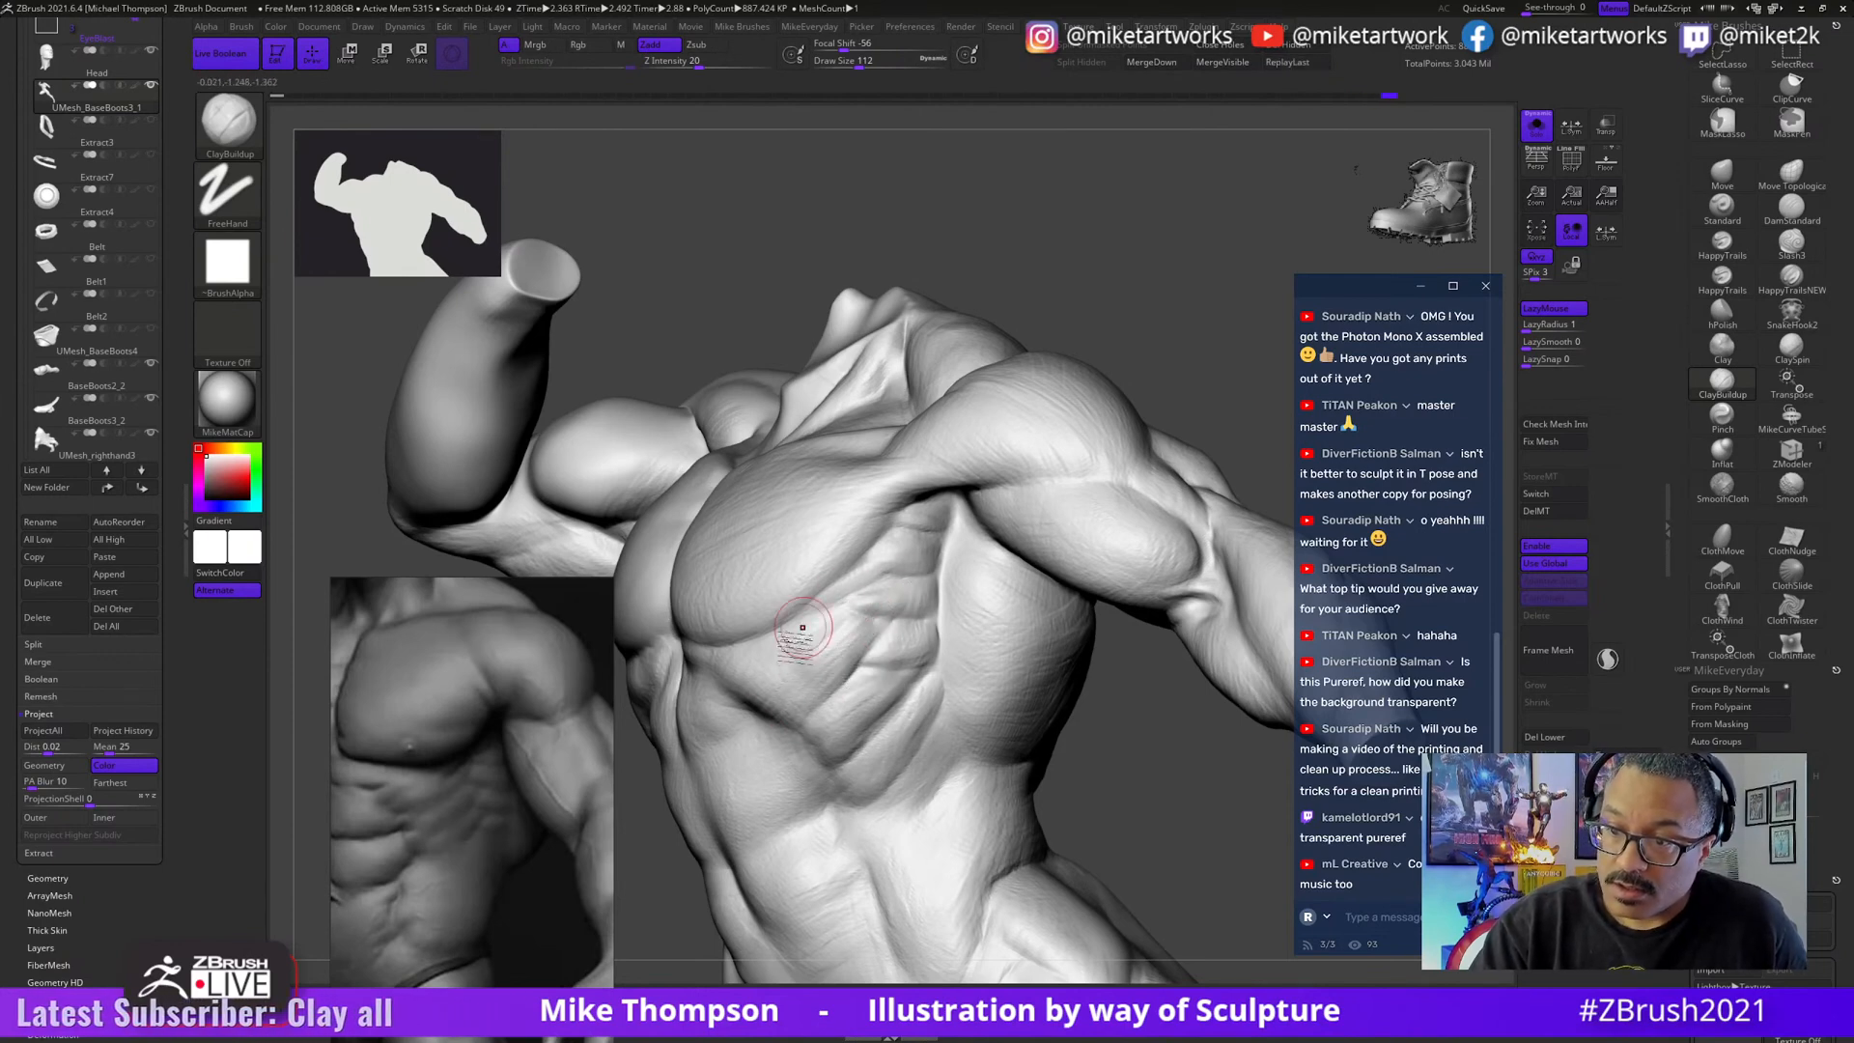
{"action": "mouse_move", "coordinate": [859, 582]}
{"action": "left_mouse_down"}
{"action": "mouse_move", "coordinate": [768, 676]}
{"action": "mouse_move", "coordinate": [850, 657]}
{"action": "left_mouse_up"}
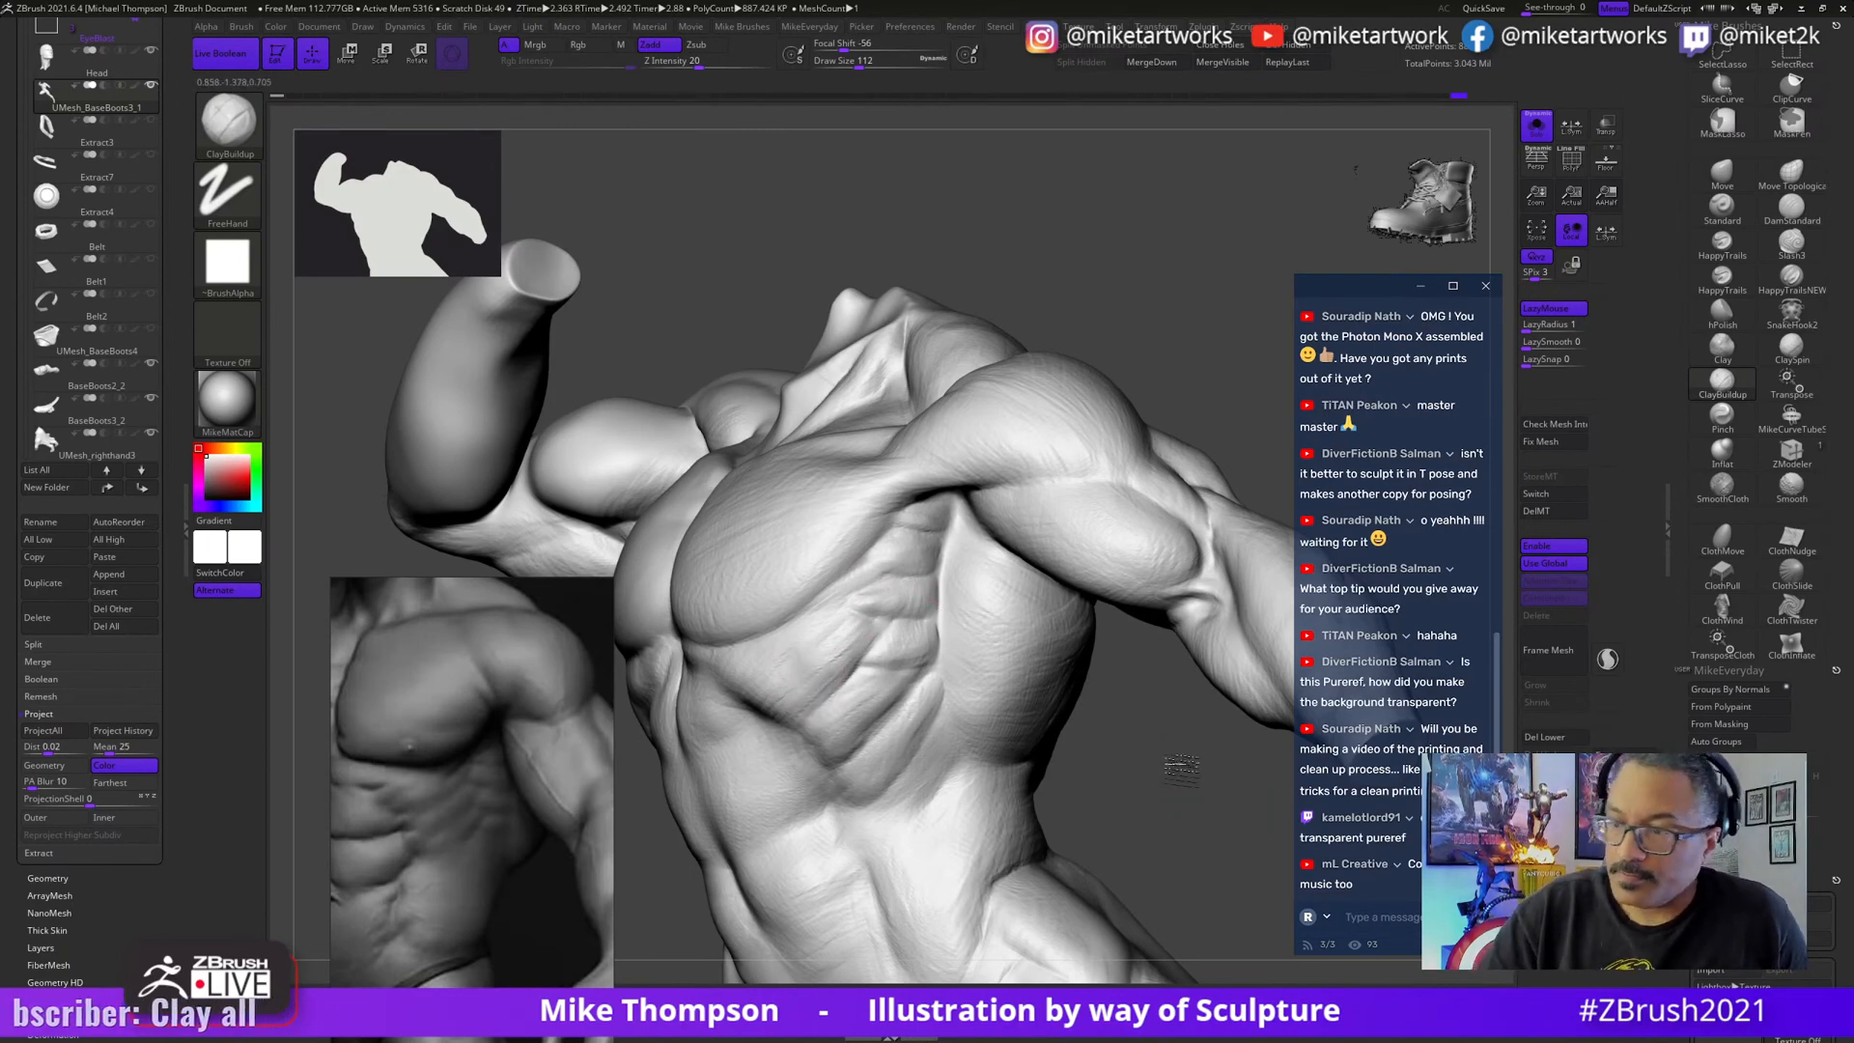
- Smooth the serratus forms and their transition into the lat, reducing the draw size to about 68
{"action": "left_click_drag", "start_coordinate": [1180, 767], "coordinate": [1152, 780]}
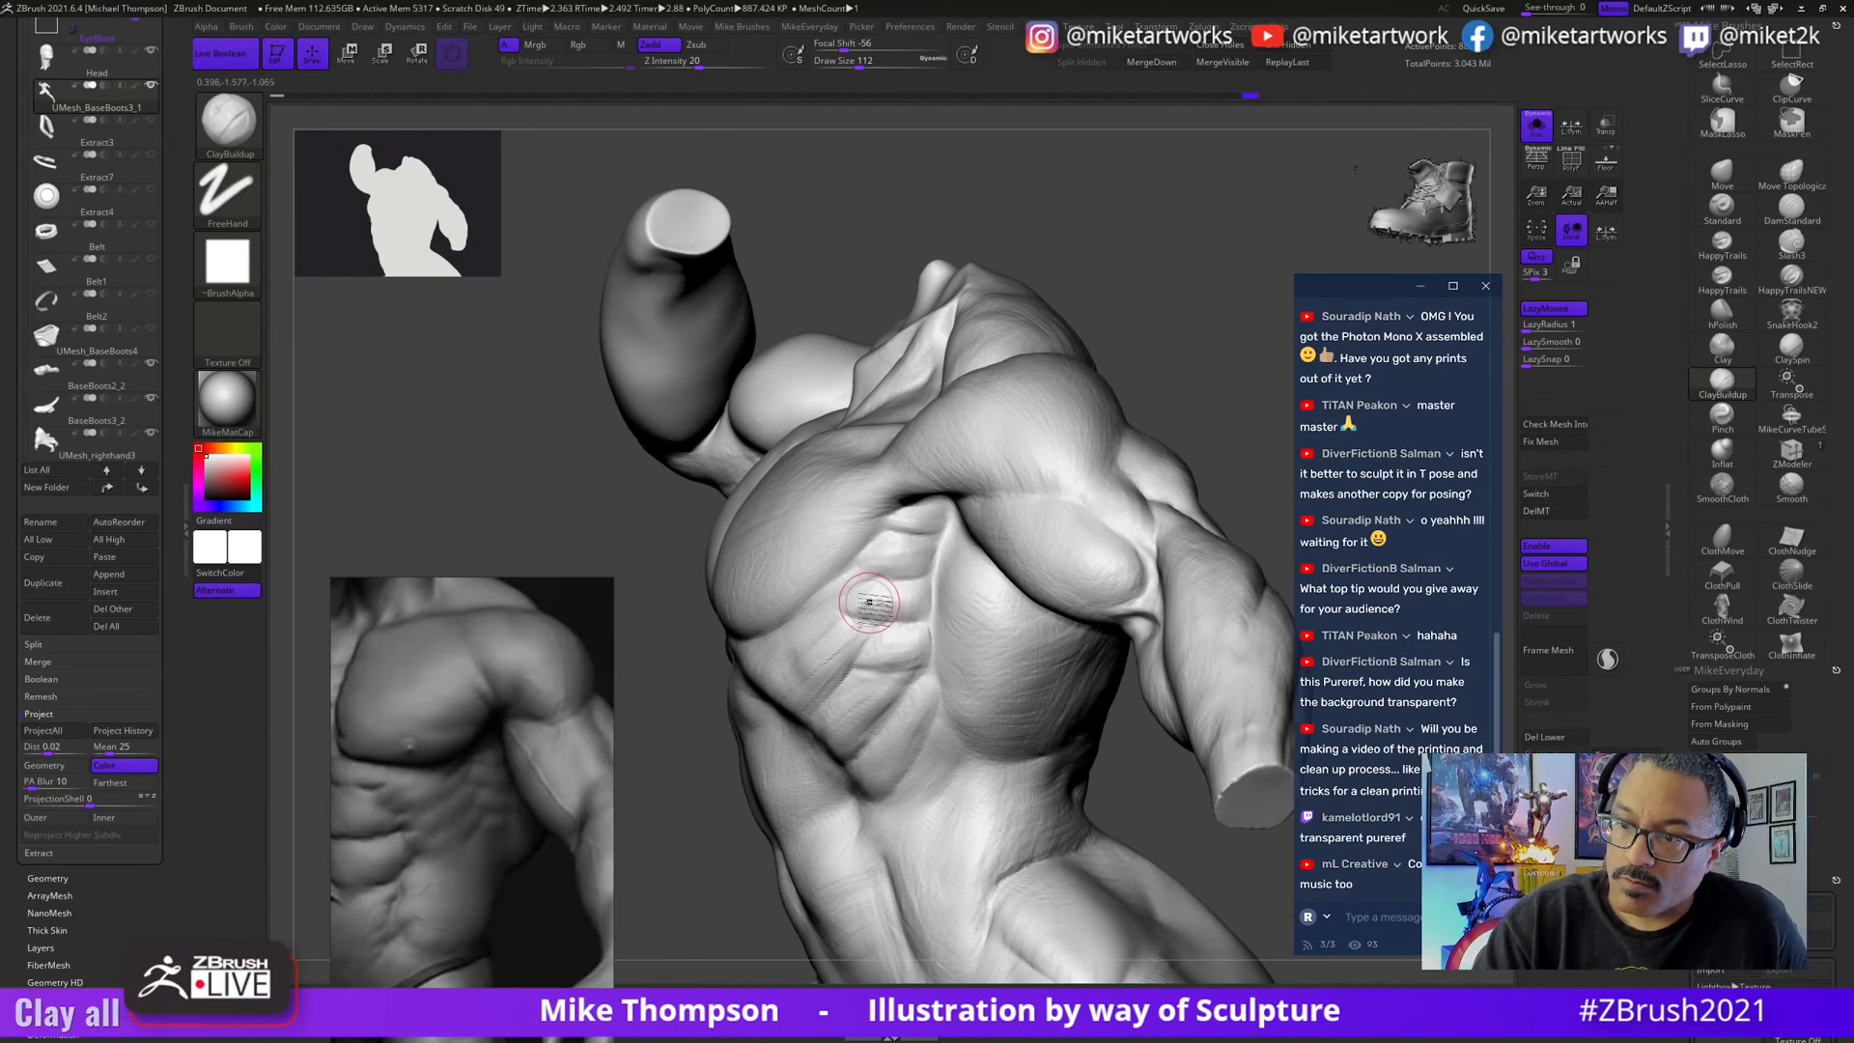
{"action": "left_click_drag", "start_coordinate": [929, 570], "coordinate": [944, 603], "text": "shift"}
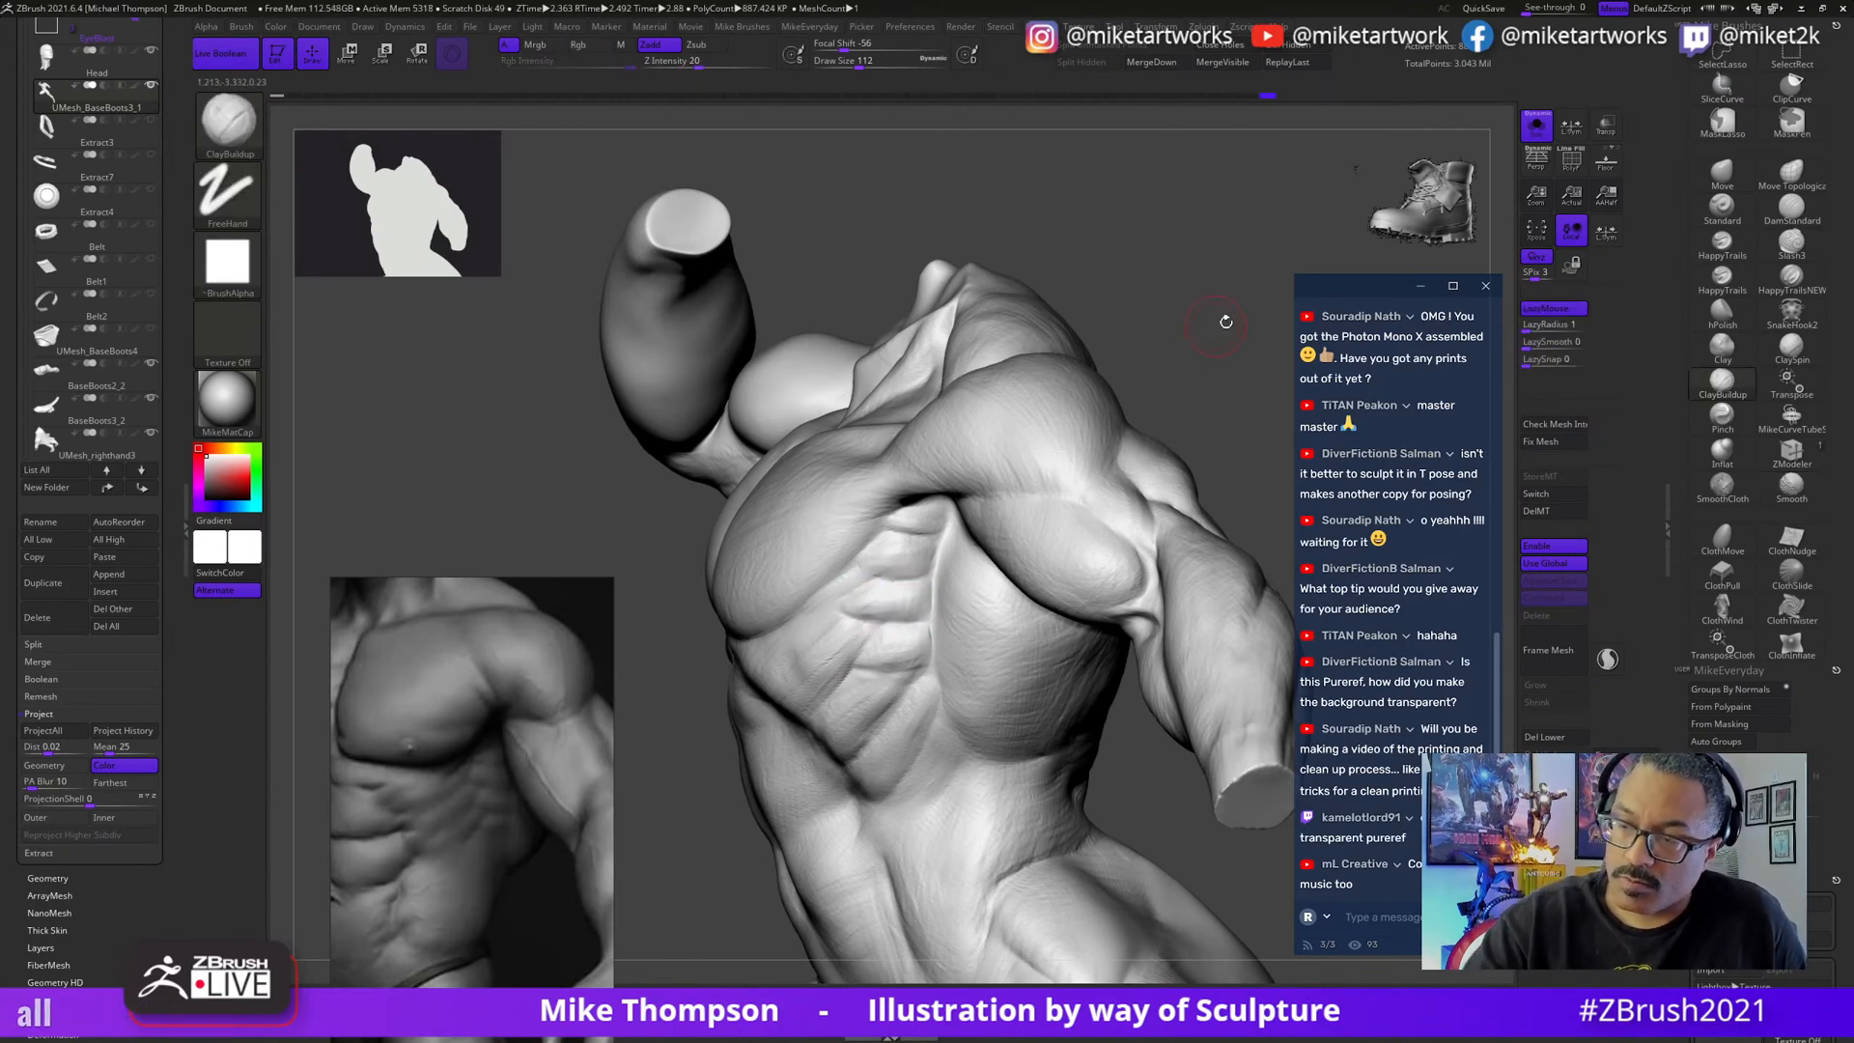
{"action": "left_click_drag", "start_coordinate": [1225, 318], "coordinate": [1221, 335]}
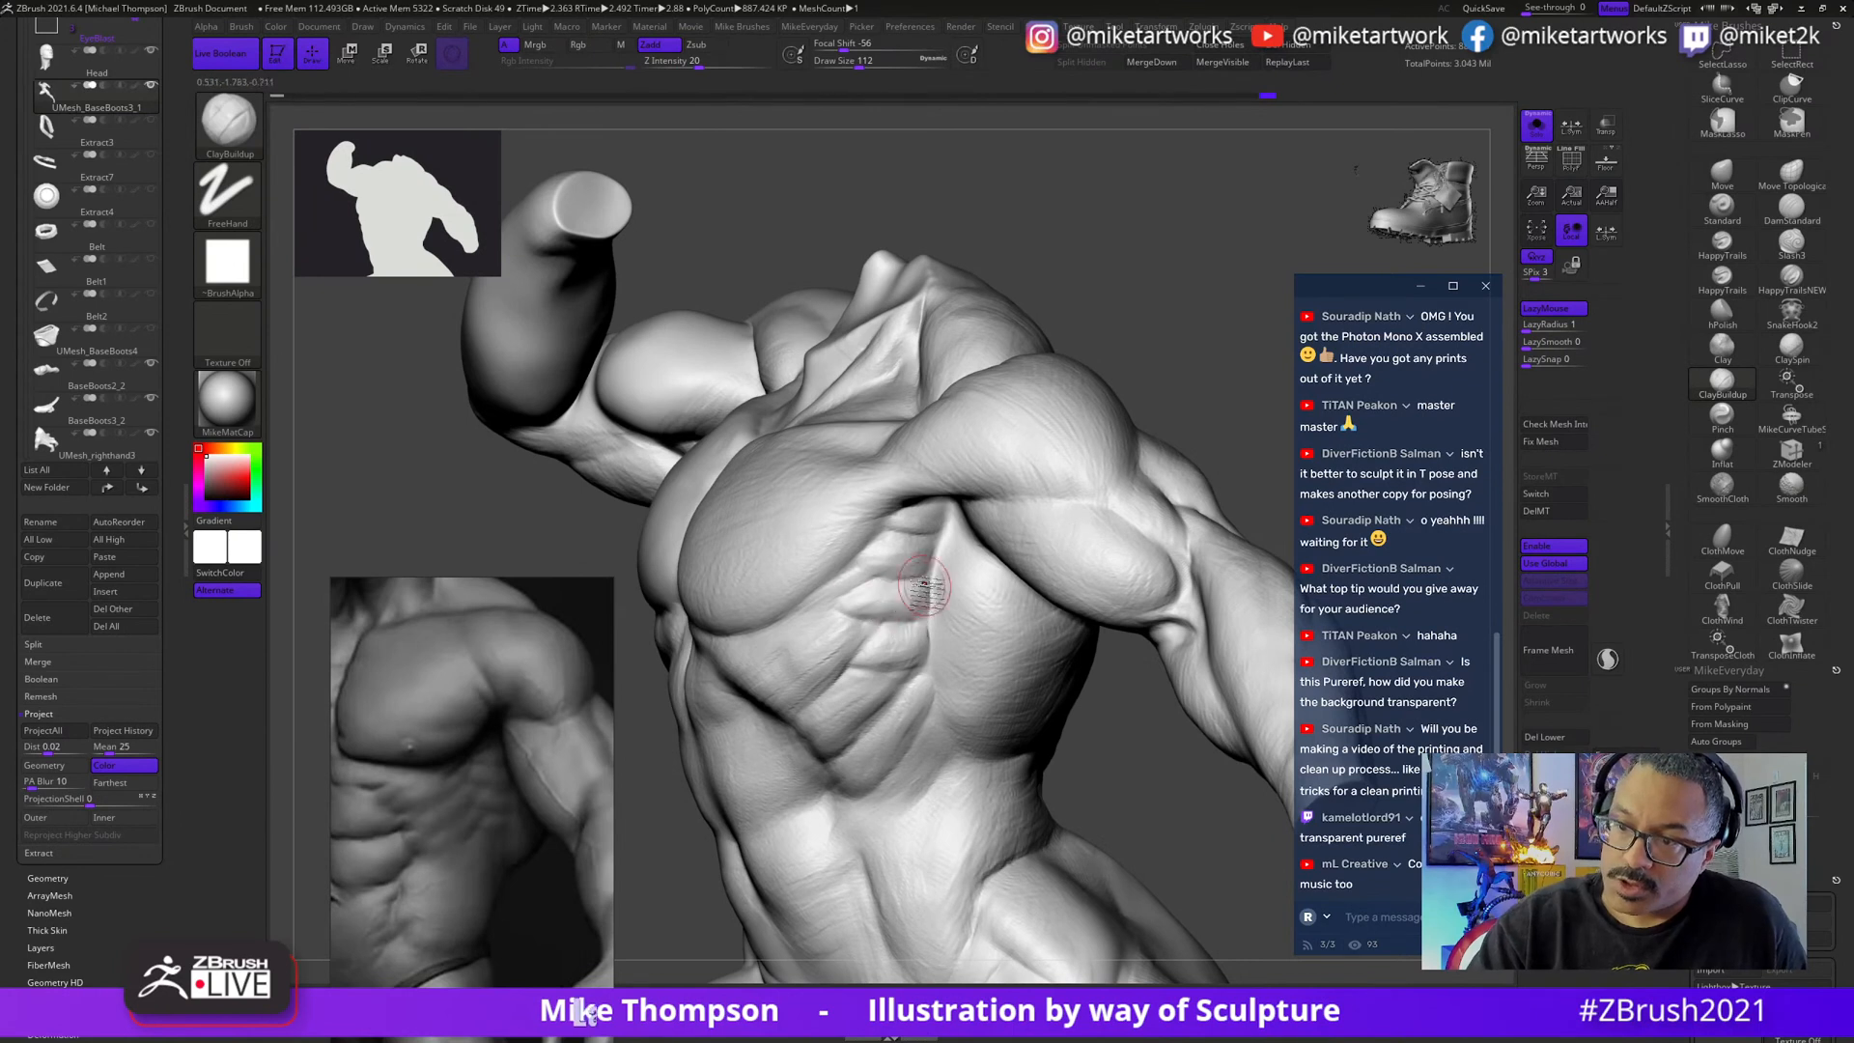
{"action": "key", "text": "shift"}
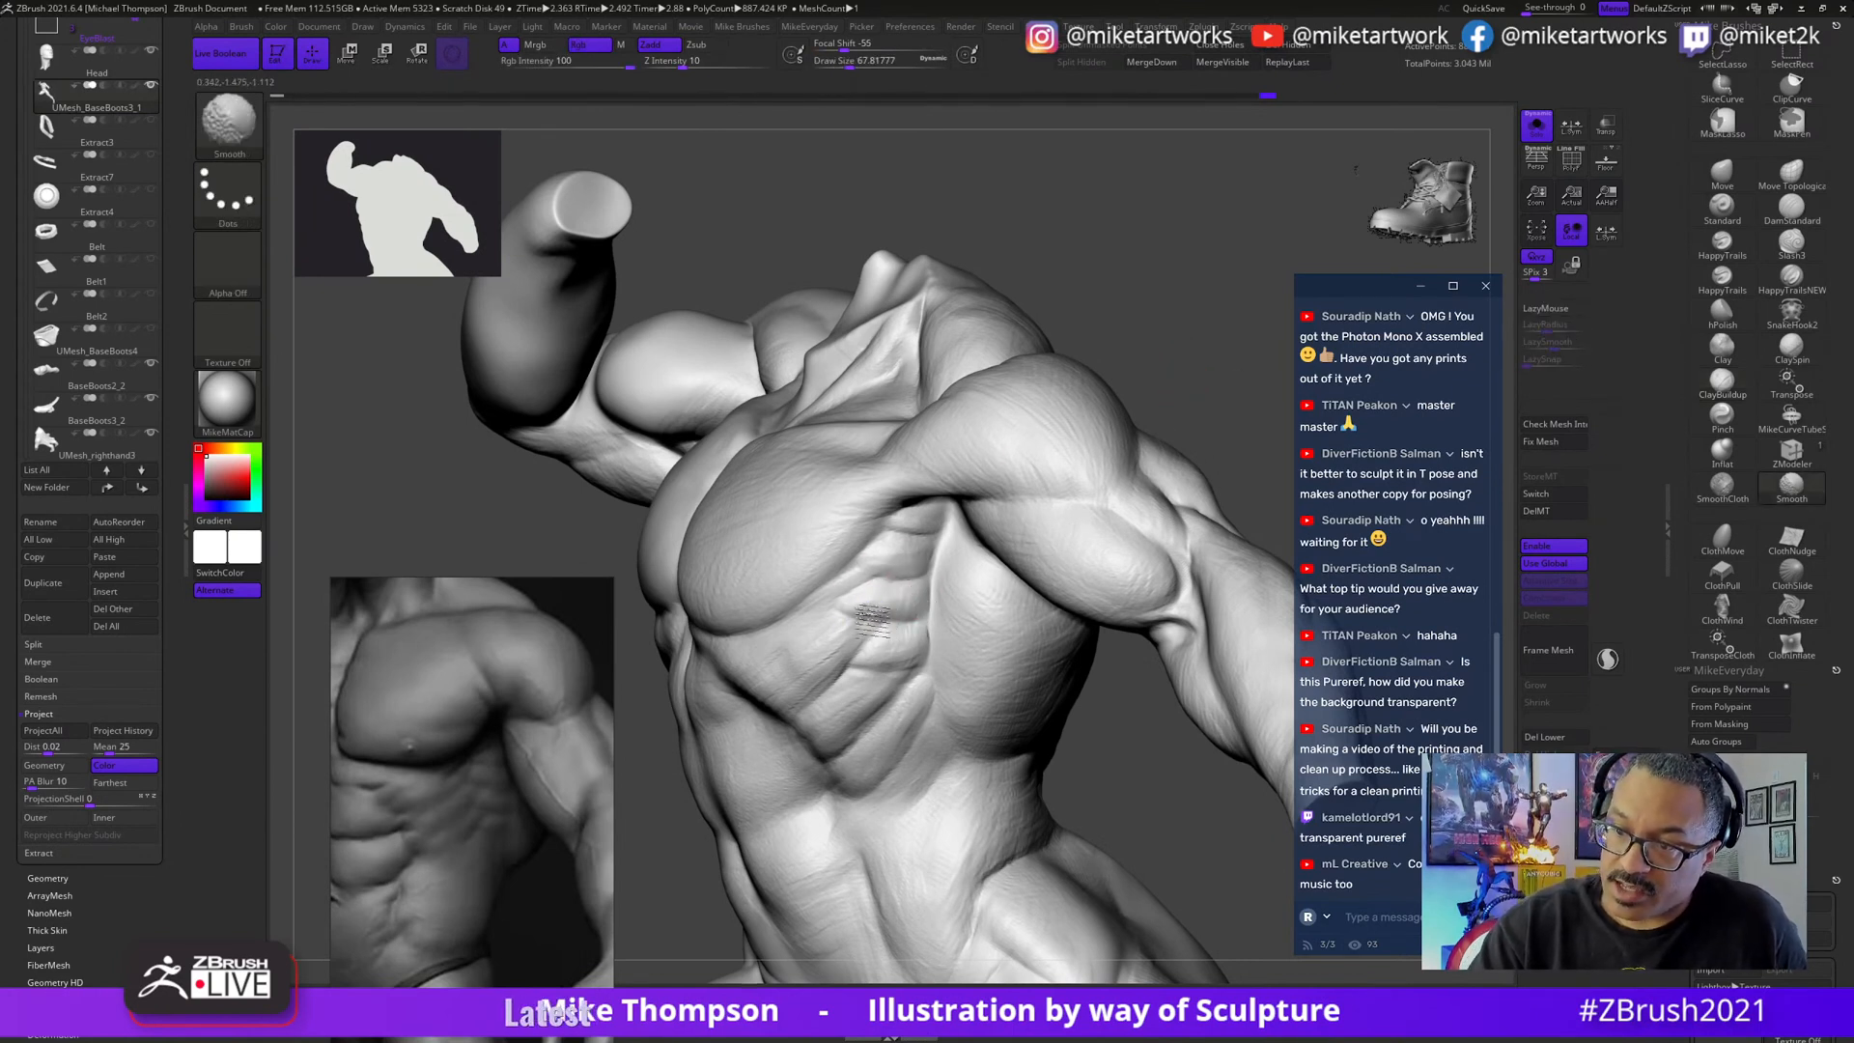
{"action": "left_click_drag", "start_coordinate": [867, 615], "coordinate": [908, 608], "text": "shift"}
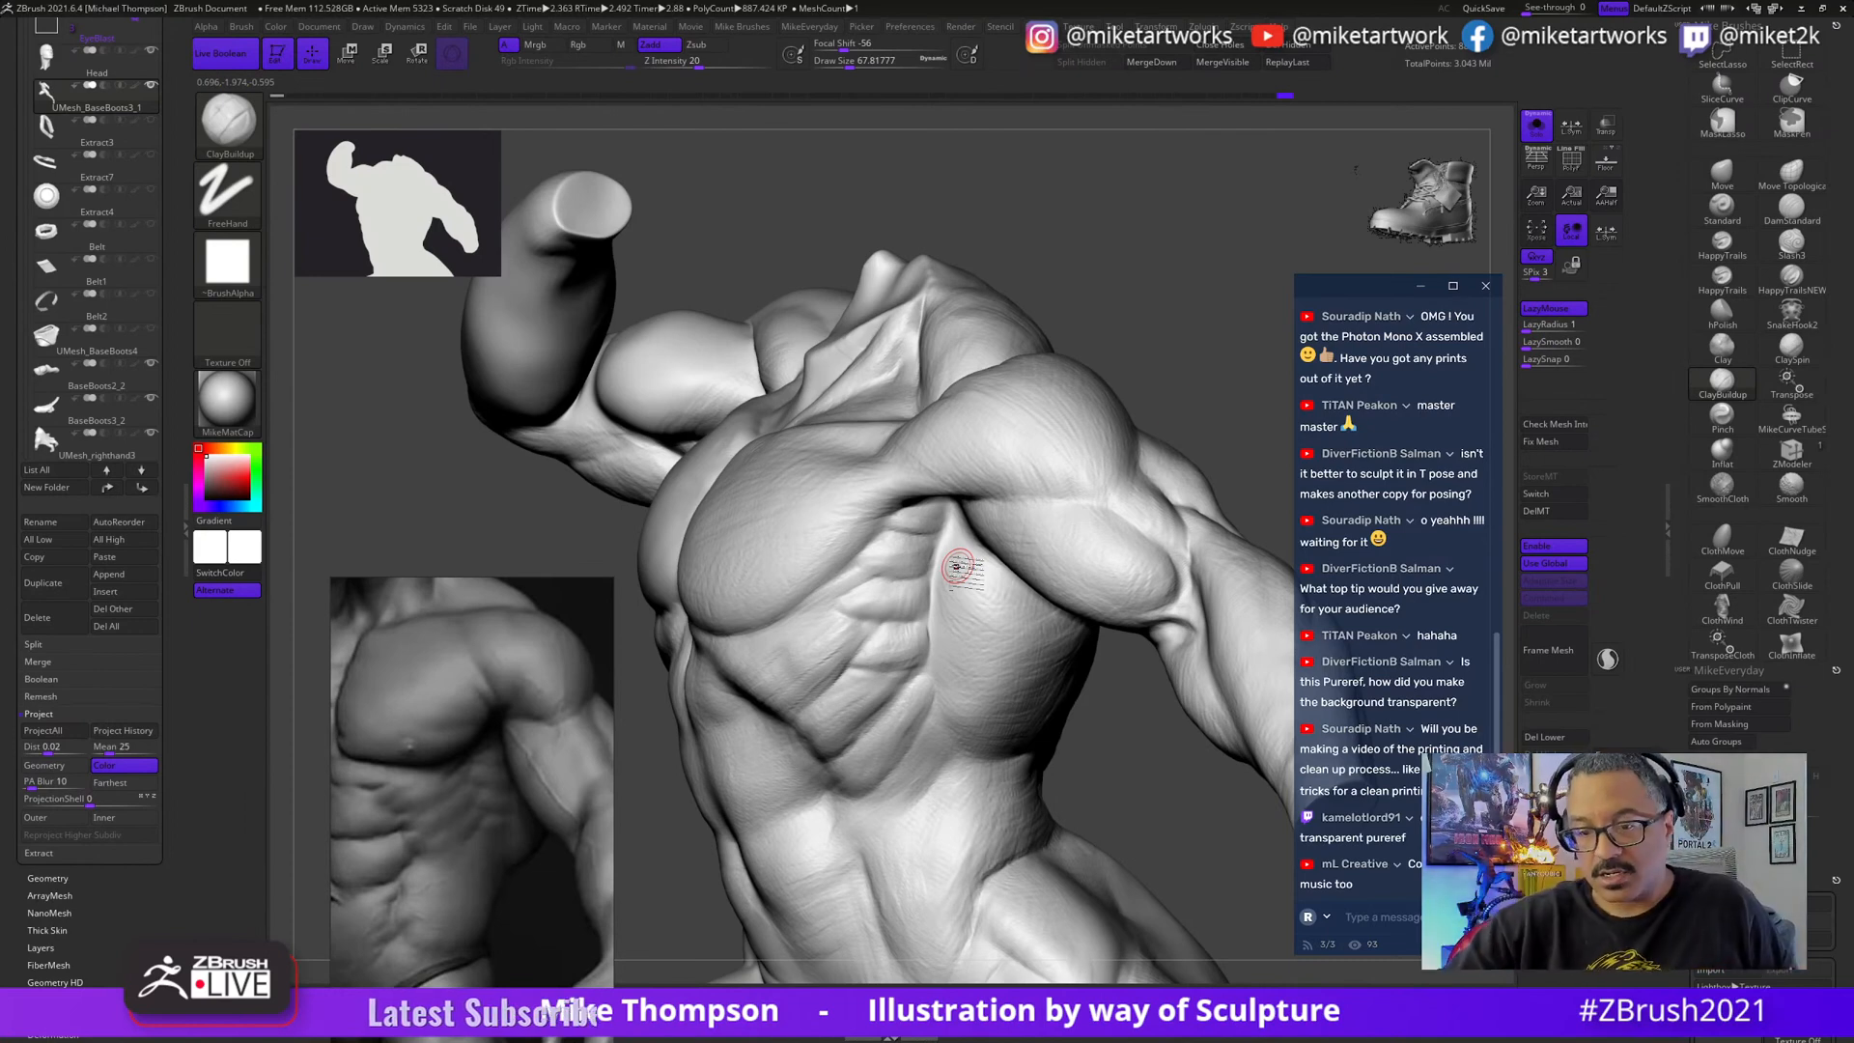
- Set the ClayBuildup draw size to about 83 and refine the middle serratus forms beside the lat
{"action": "left_click_drag", "start_coordinate": [1171, 376], "coordinate": [1186, 374]}
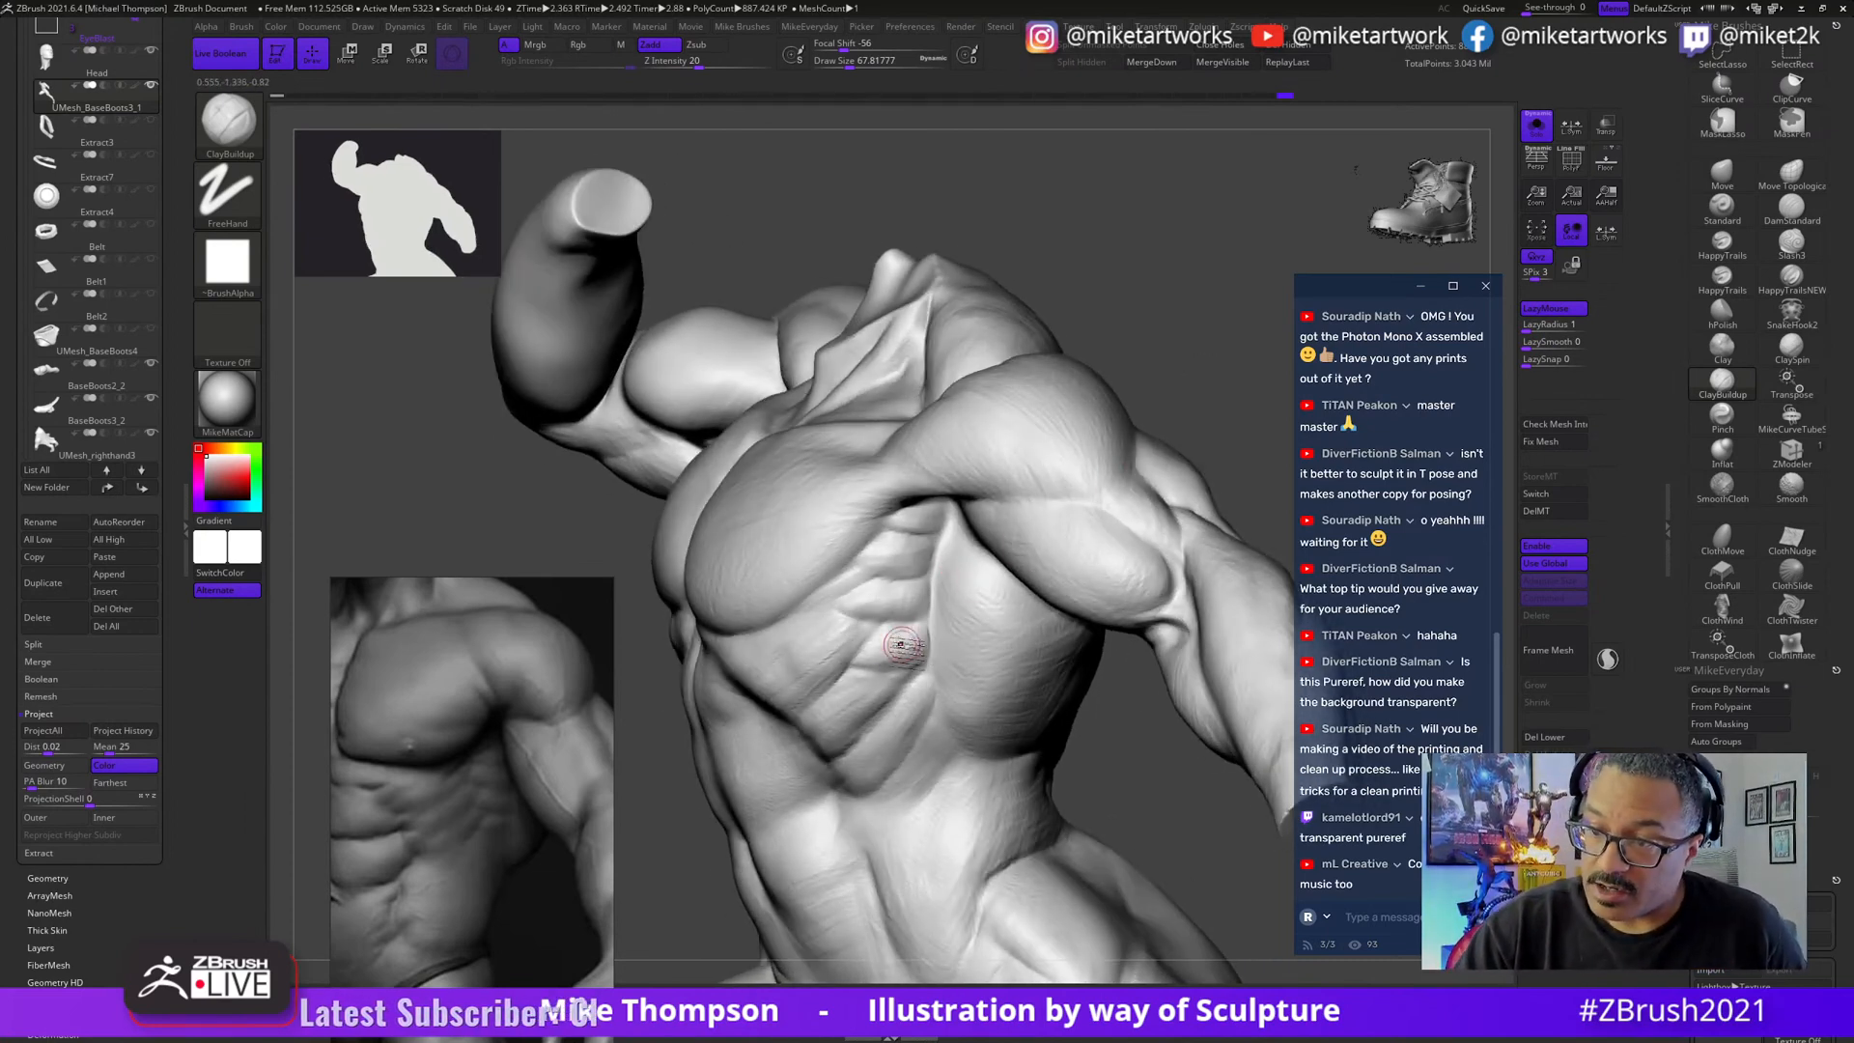
{"action": "key", "text": "s"}
{"action": "left_click_drag", "start_coordinate": [1170, 410], "coordinate": [1198, 410]}
{"action": "left_click_drag", "start_coordinate": [1255, 445], "coordinate": [1047, 467]}
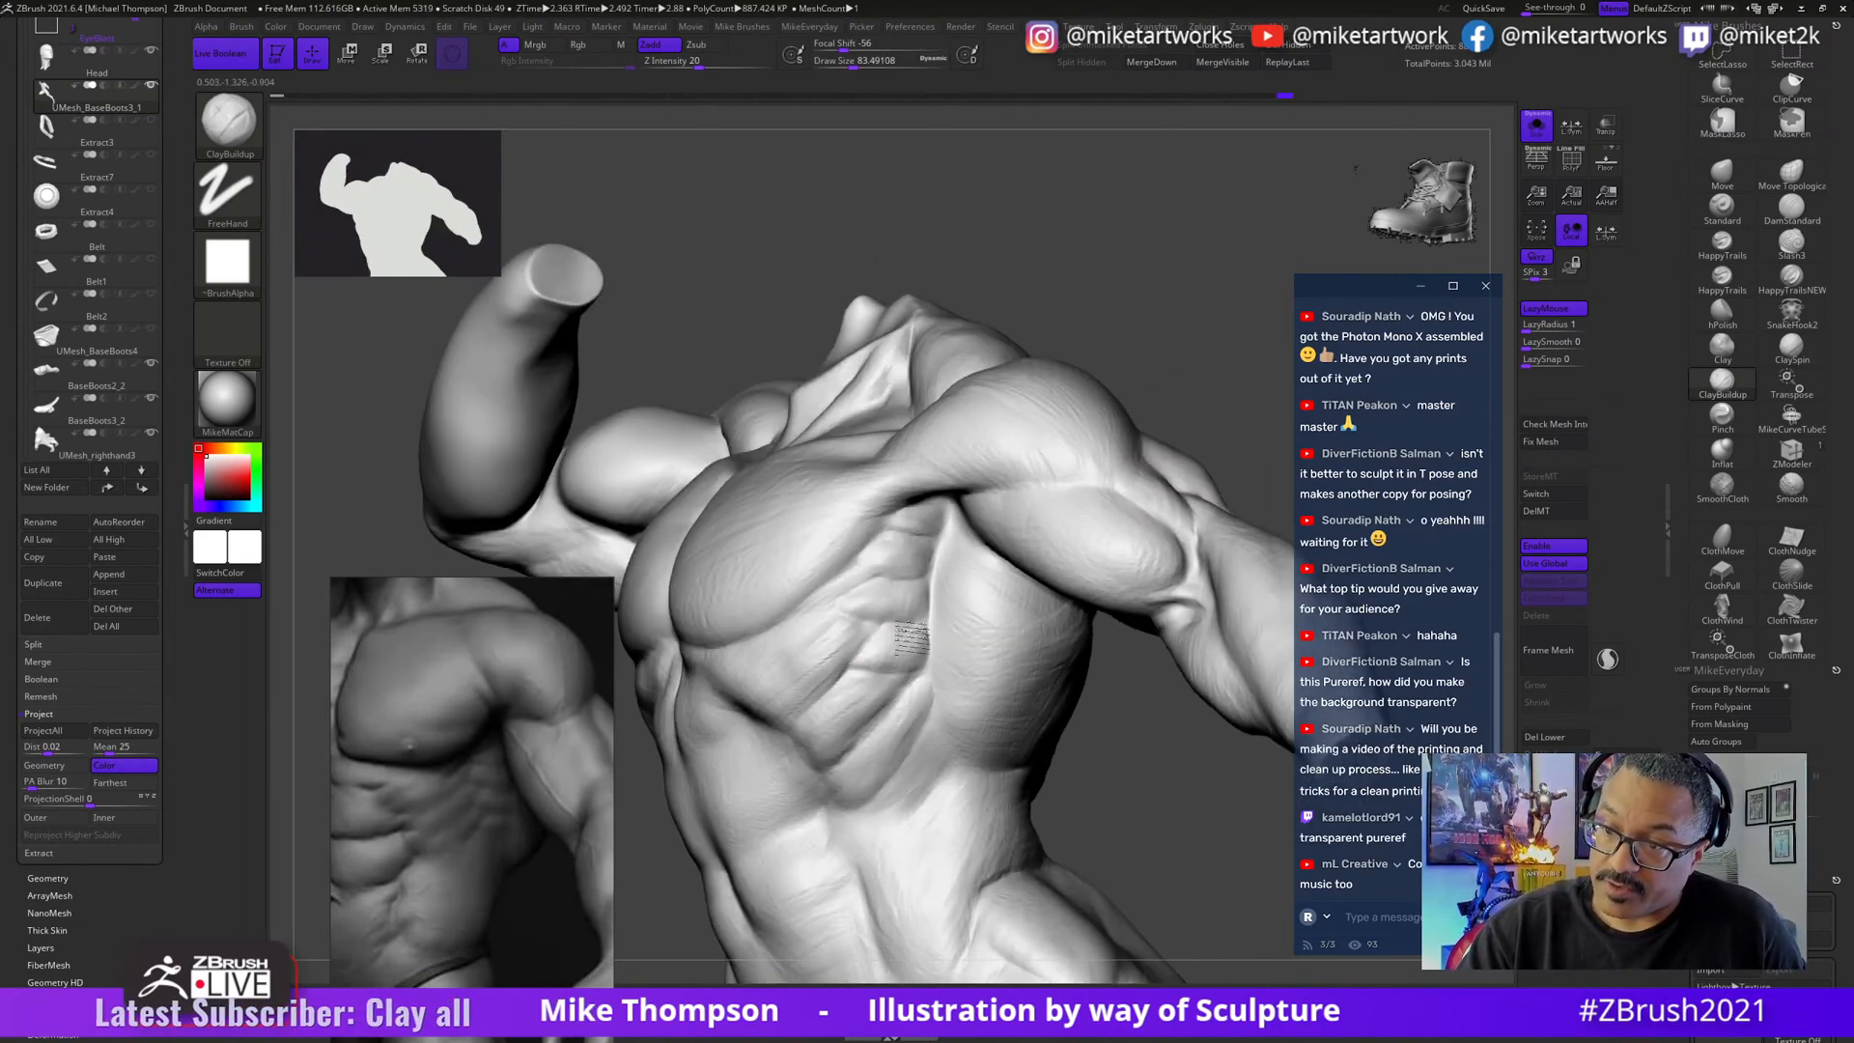
{"action": "right_click_drag", "start_coordinate": [882, 622], "coordinate": [874, 664]}
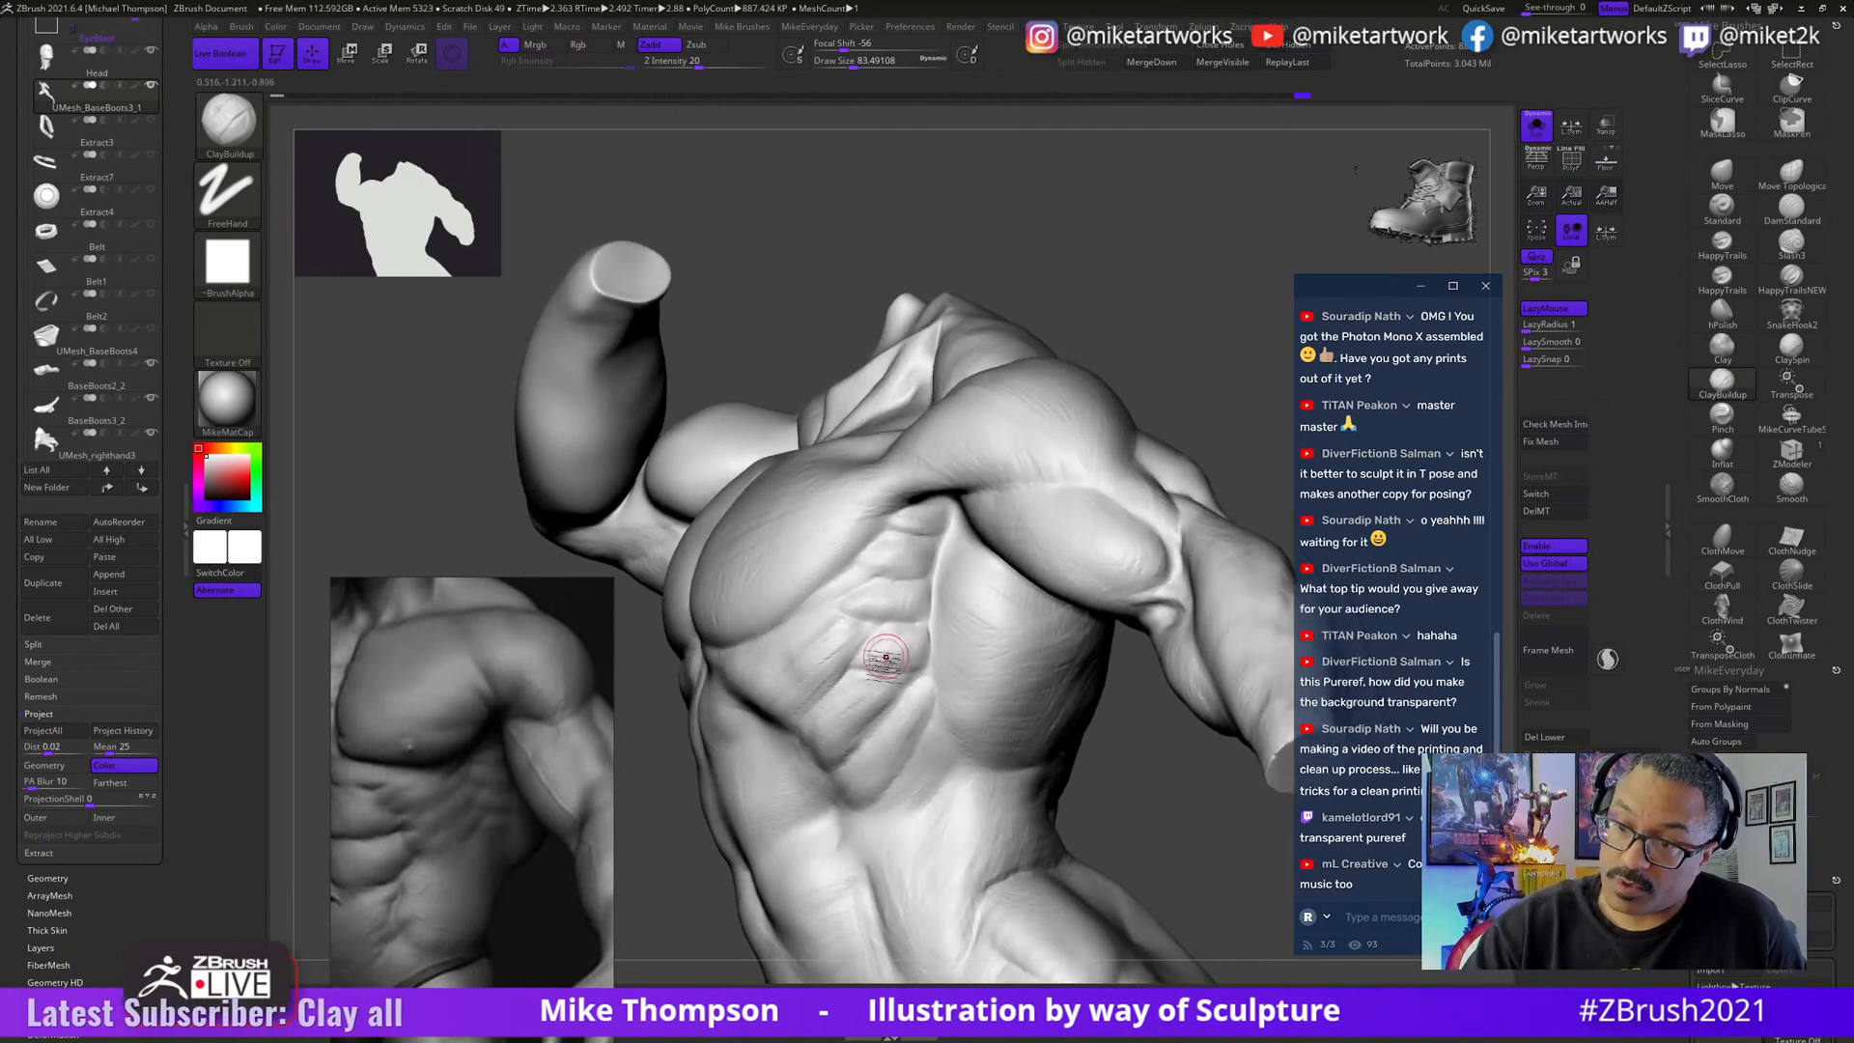
- Shape the lower serratus forms toward the waist with ClayBuildup and set its draw size to about 101
{"action": "mouse_move", "coordinate": [960, 596]}
{"action": "right_mouse_down"}
{"action": "mouse_move", "coordinate": [1203, 376]}
{"action": "mouse_move", "coordinate": [1034, 513]}
{"action": "right_mouse_up"}
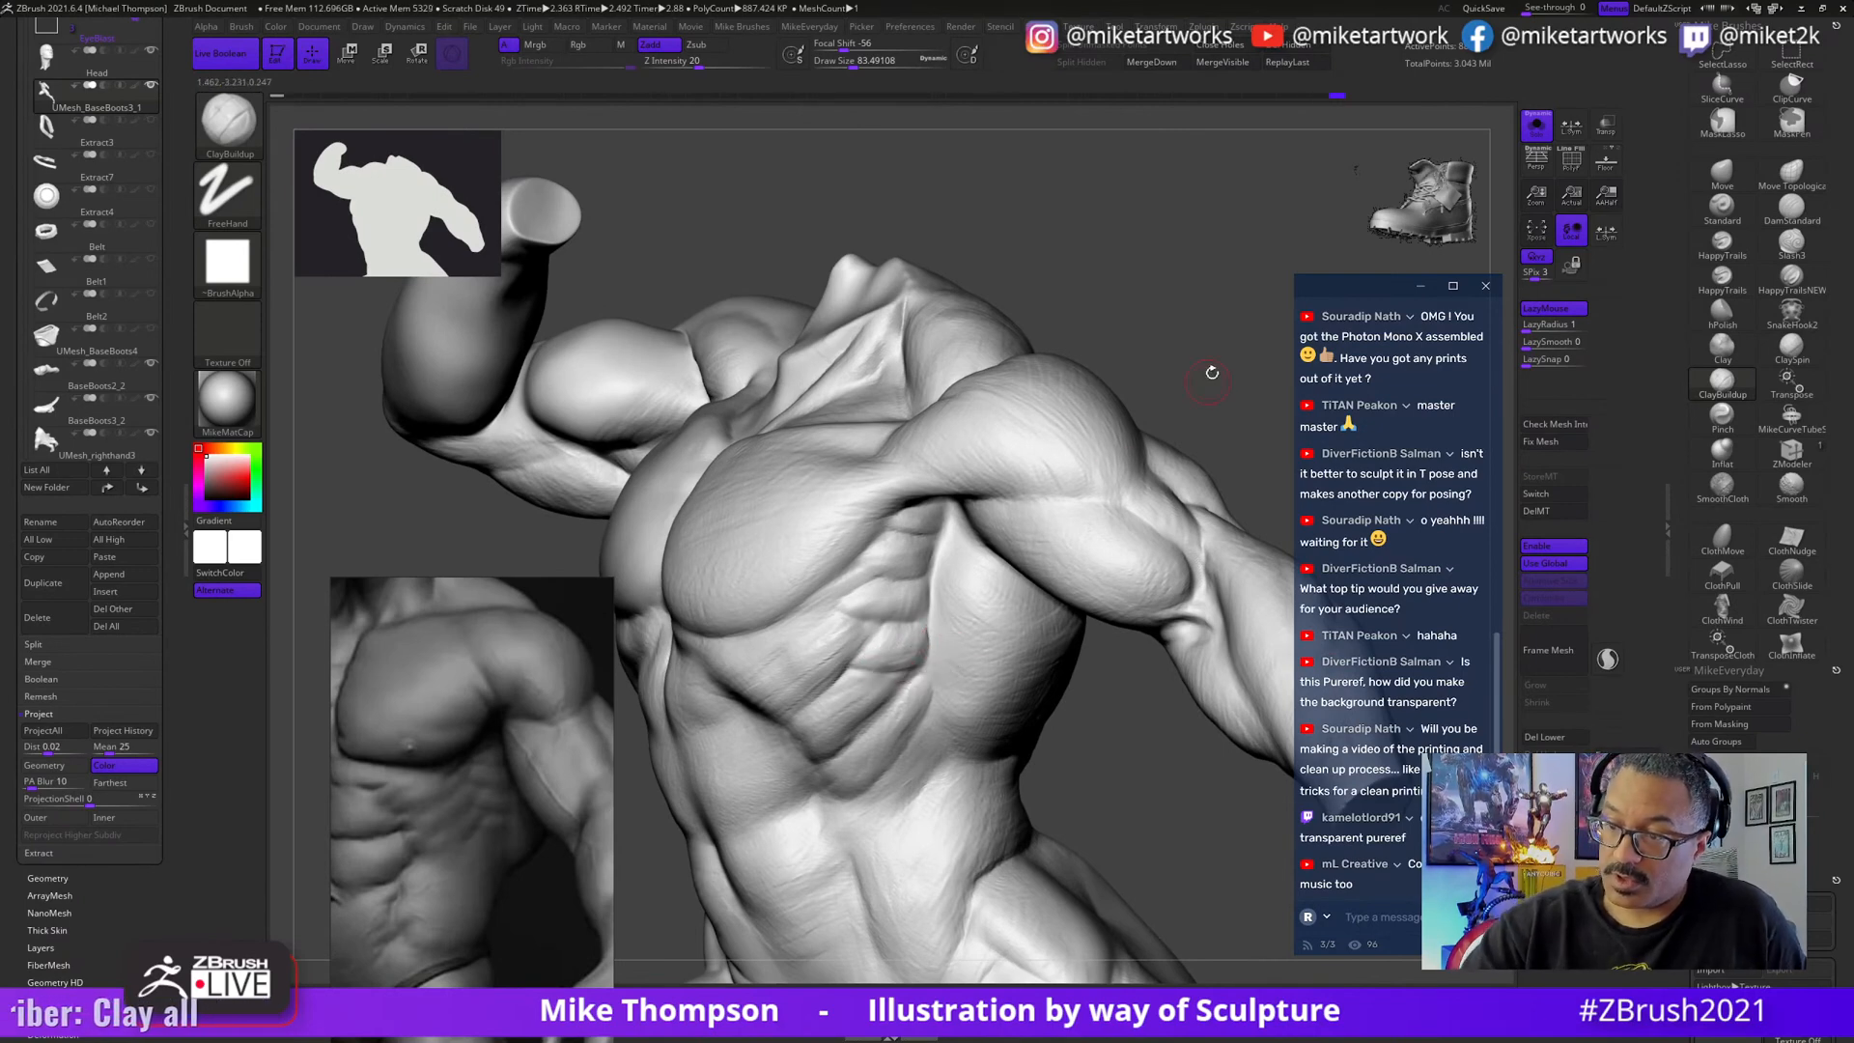
{"action": "right_click_drag", "start_coordinate": [1212, 373], "coordinate": [860, 691]}
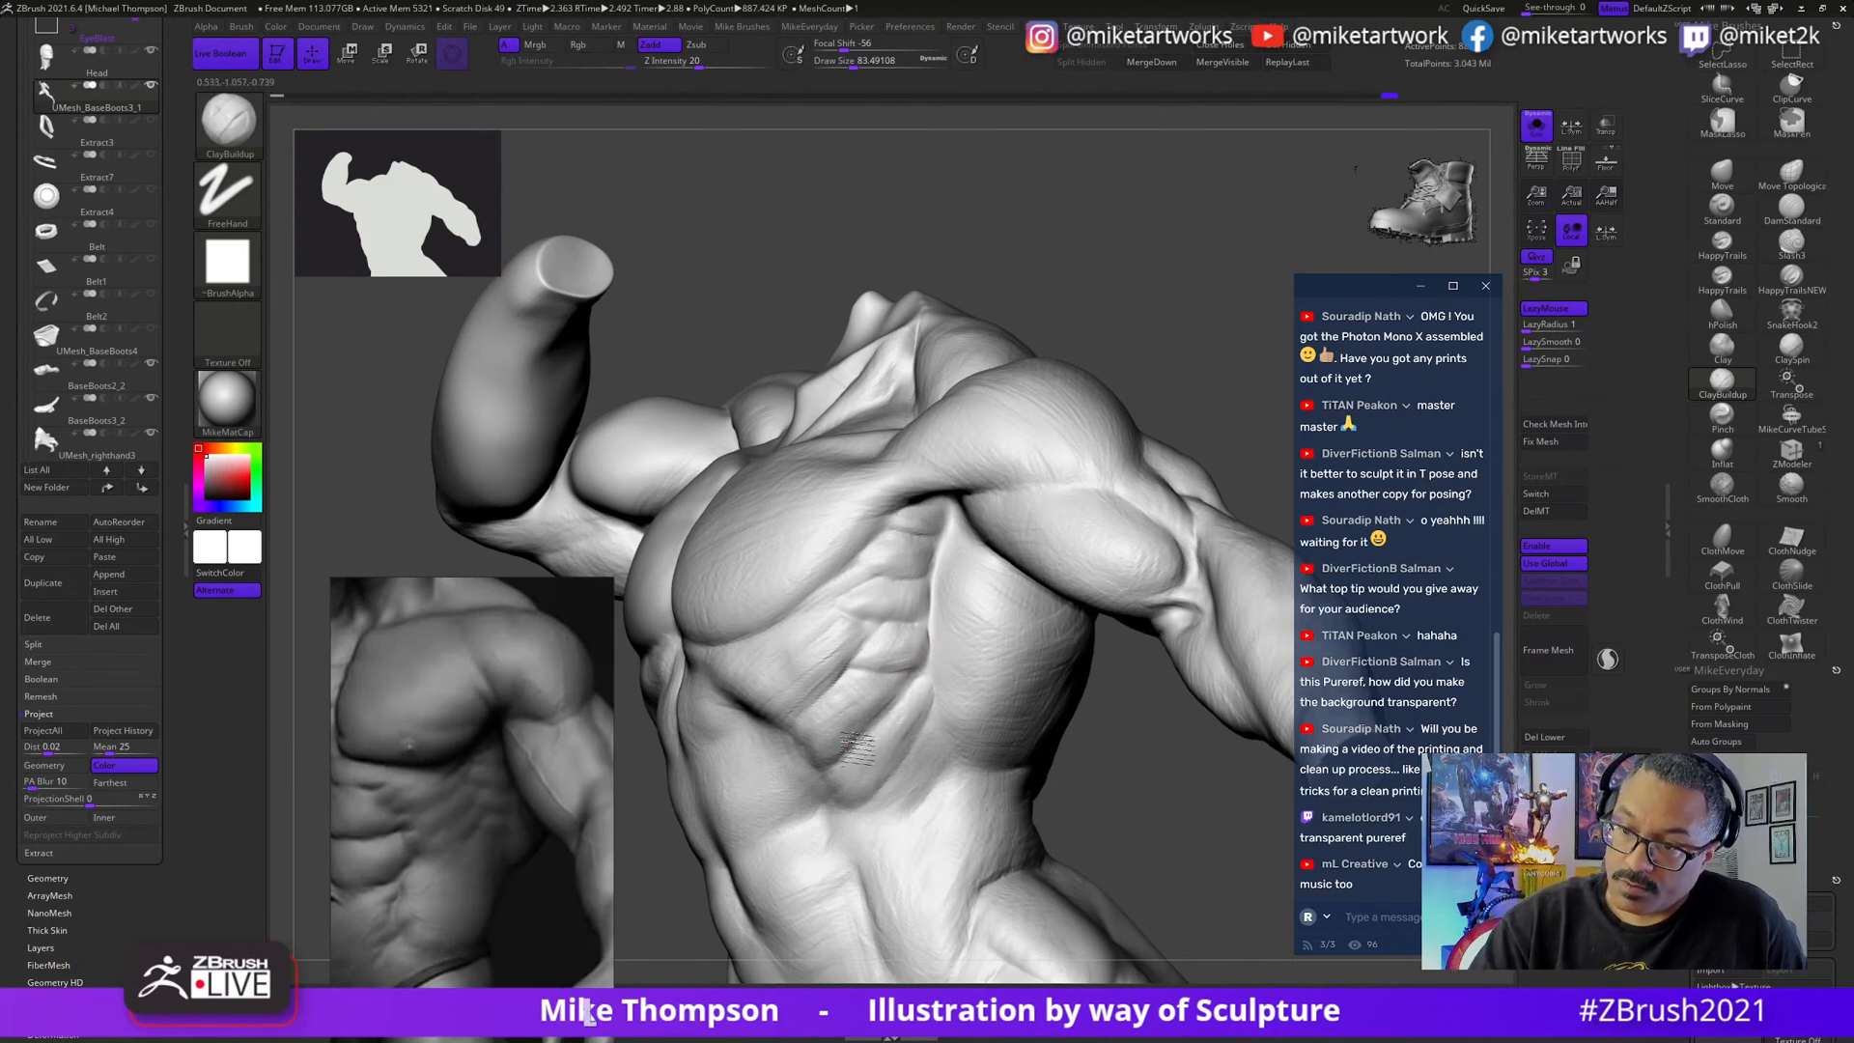
{"action": "mouse_move", "coordinate": [1097, 685]}
{"action": "left_mouse_down"}
{"action": "mouse_move", "coordinate": [1130, 676]}
{"action": "mouse_move", "coordinate": [1103, 567]}
{"action": "mouse_move", "coordinate": [1118, 783]}
{"action": "left_mouse_up"}
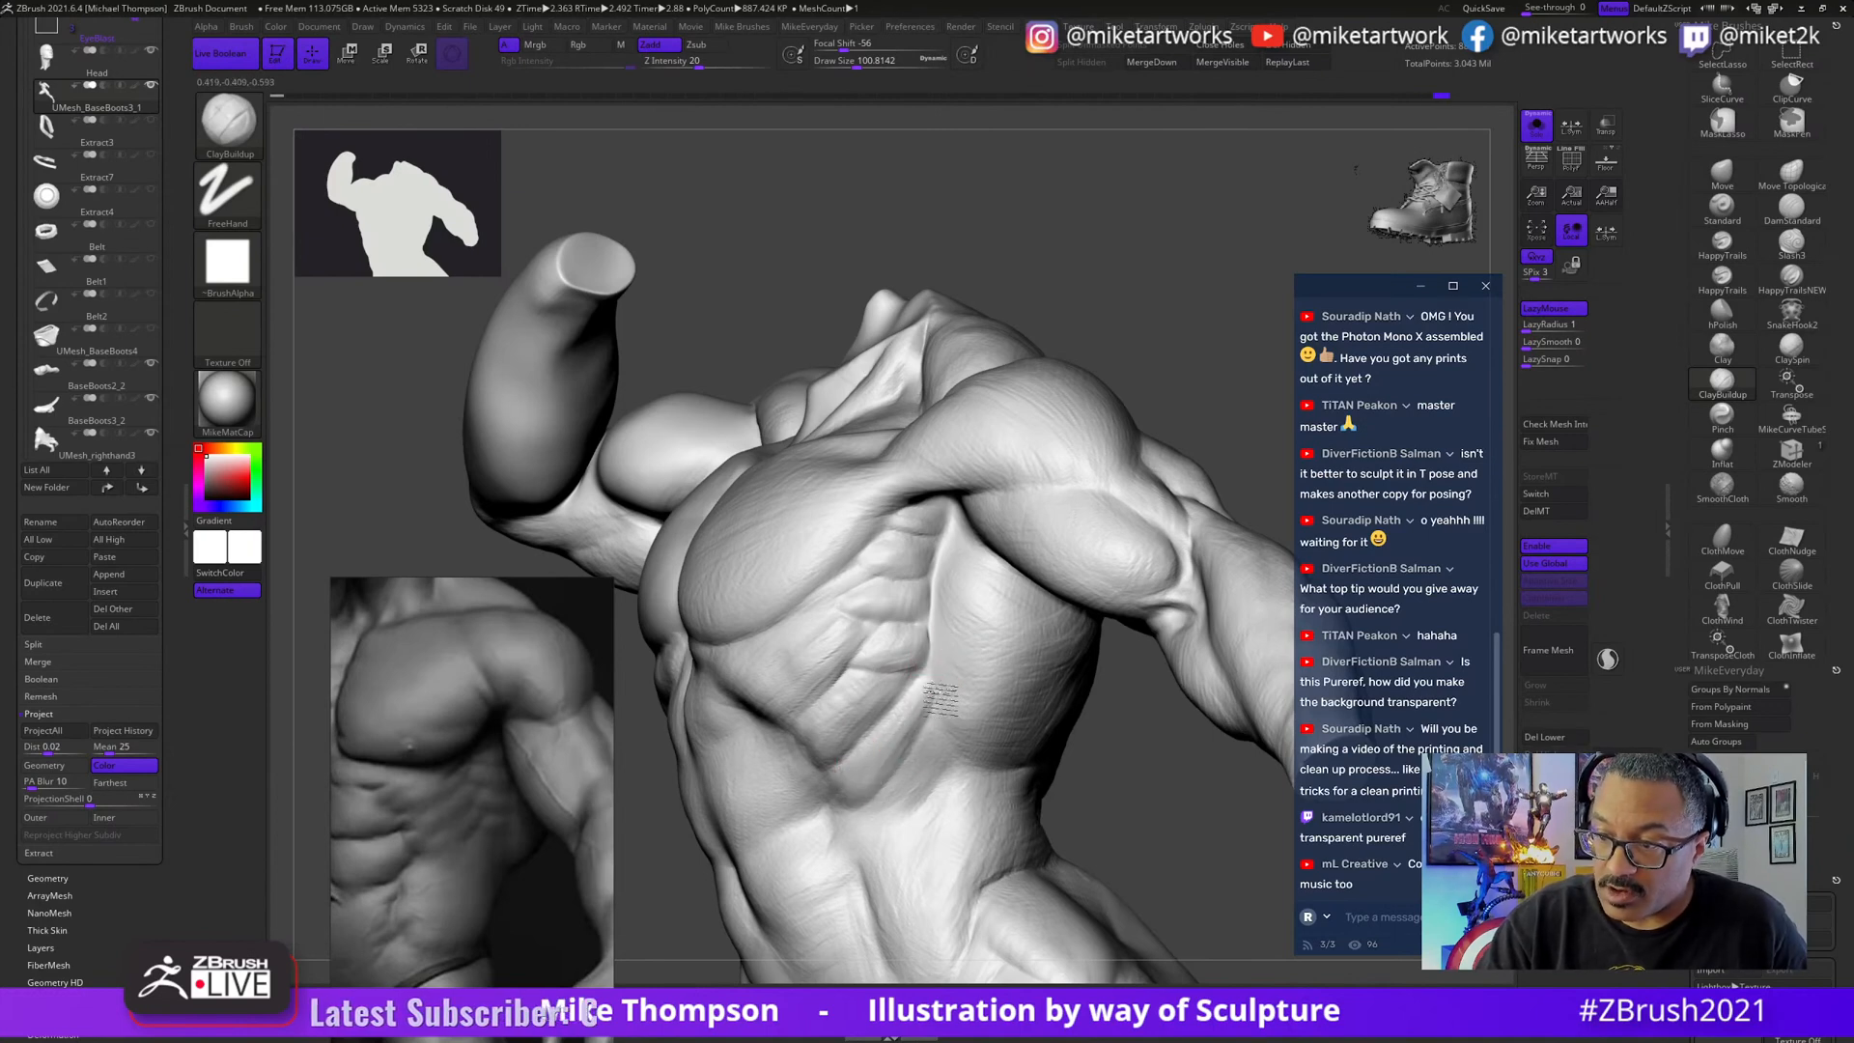
- Refine the middle and lower serratus forms along the ribcage with ClayBuildup, reducing the draw size to about 94
{"action": "left_click_drag", "start_coordinate": [1114, 785], "coordinate": [1052, 753]}
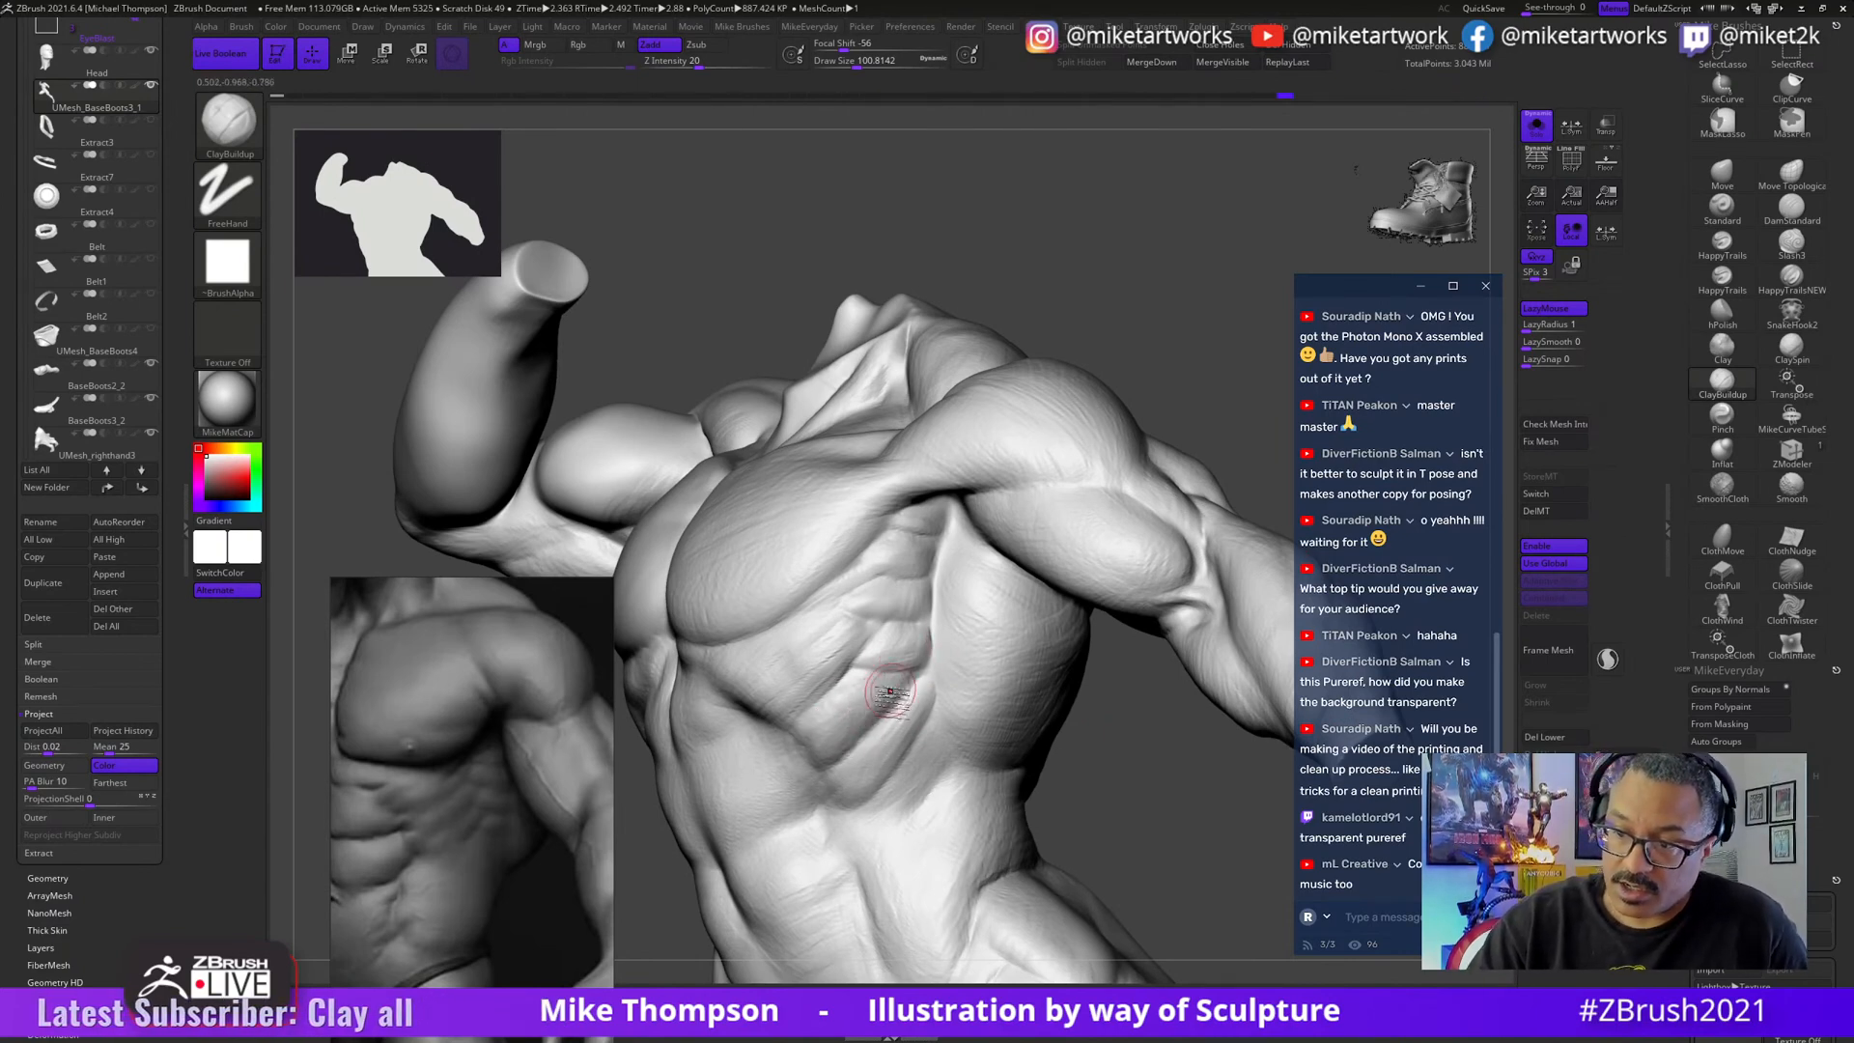
{"action": "left_click_drag", "start_coordinate": [1135, 787], "coordinate": [1097, 757]}
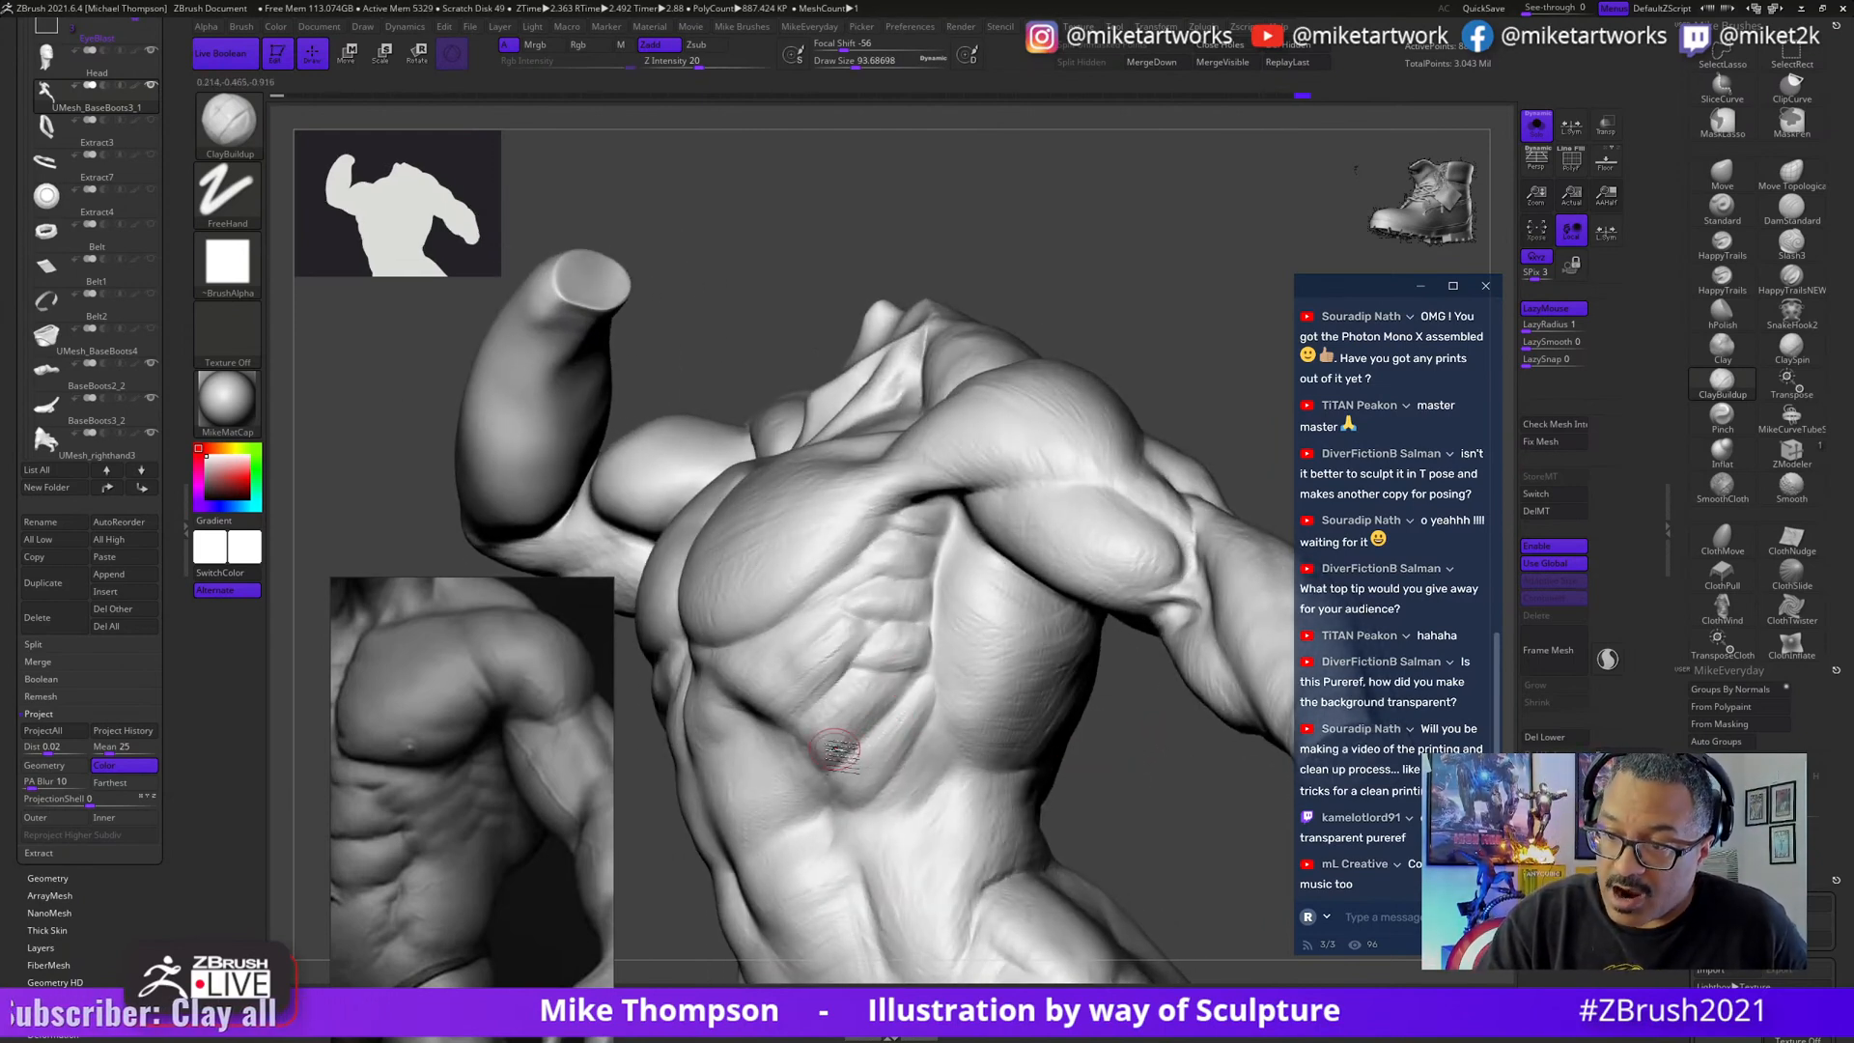
{"action": "left_click_drag", "start_coordinate": [1130, 780], "coordinate": [1118, 693]}
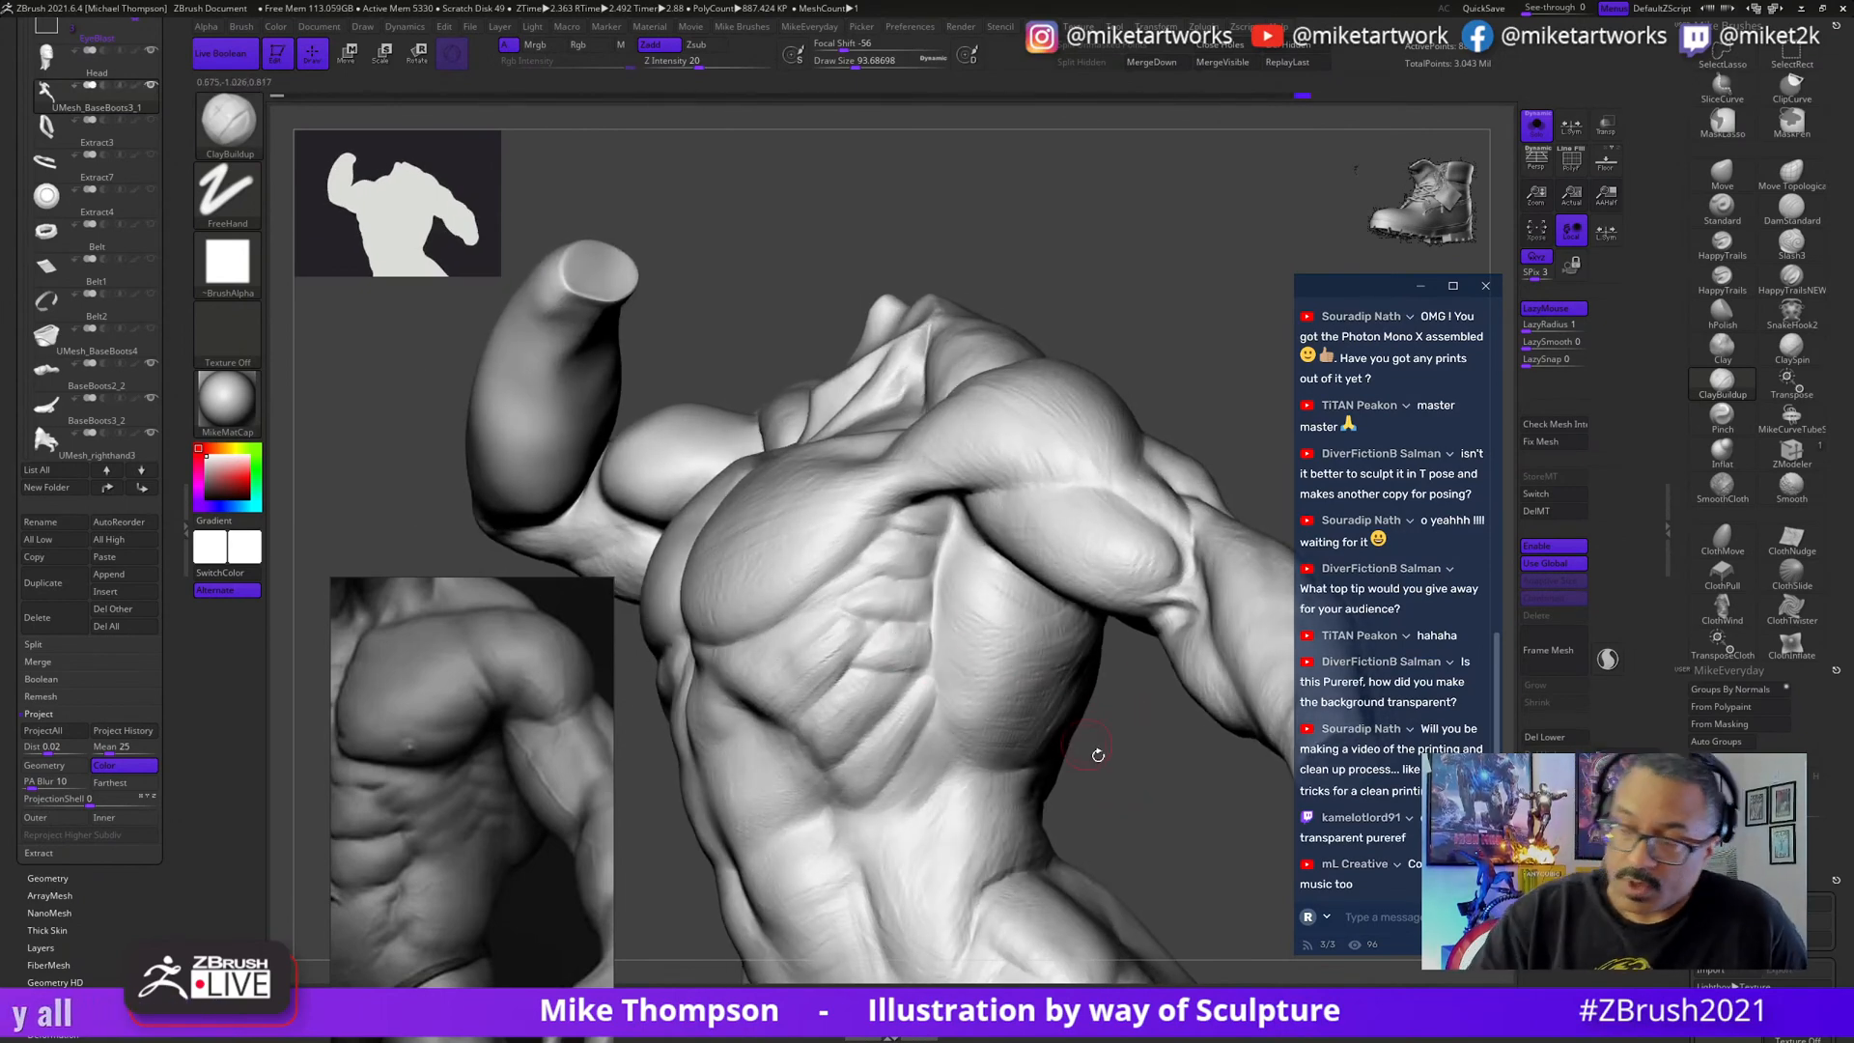
{"action": "mouse_move", "coordinate": [1098, 755]}
{"action": "left_mouse_down"}
{"action": "mouse_move", "coordinate": [1038, 772]}
{"action": "mouse_move", "coordinate": [1111, 748]}
{"action": "left_mouse_up"}
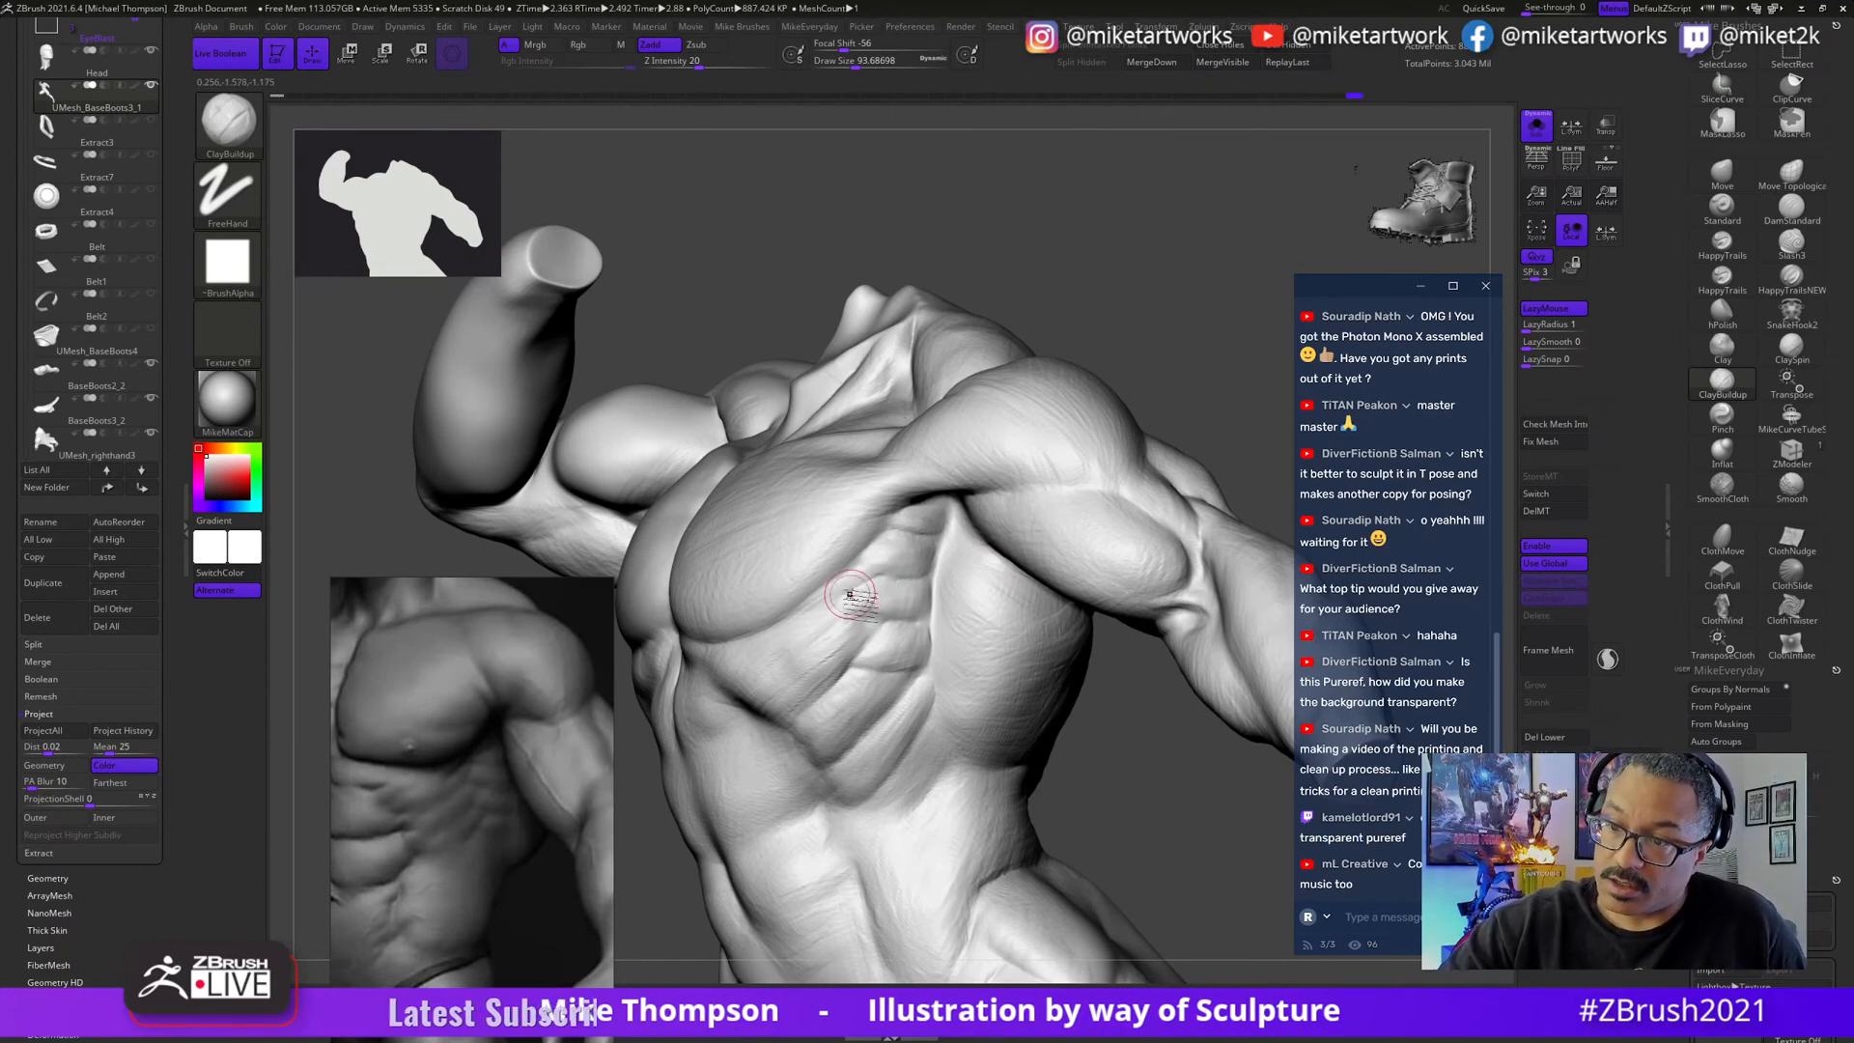
- Smooth and rework the serratus forms below the outer pectoral, using ClayBuildup at draw sizes of about 77 and 94
{"action": "left_click_drag", "start_coordinate": [1167, 297], "coordinate": [915, 618]}
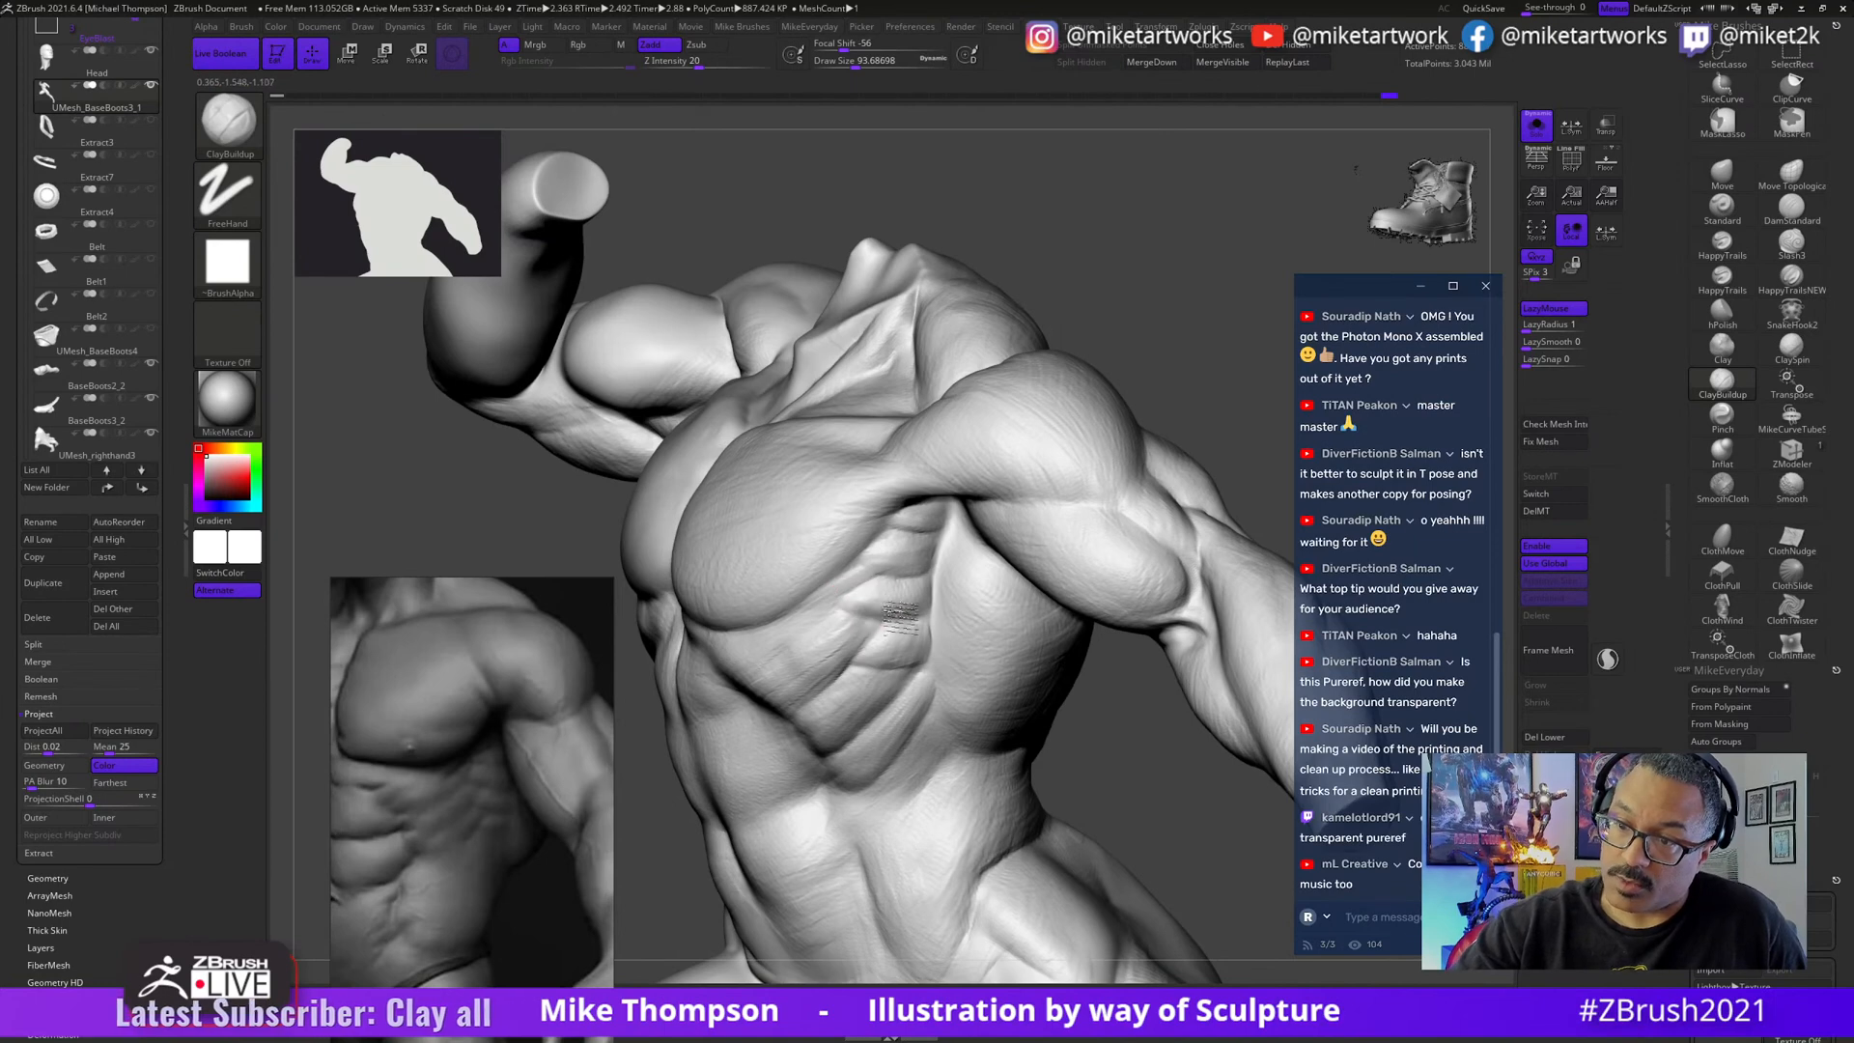
{"action": "key", "text": "shift"}
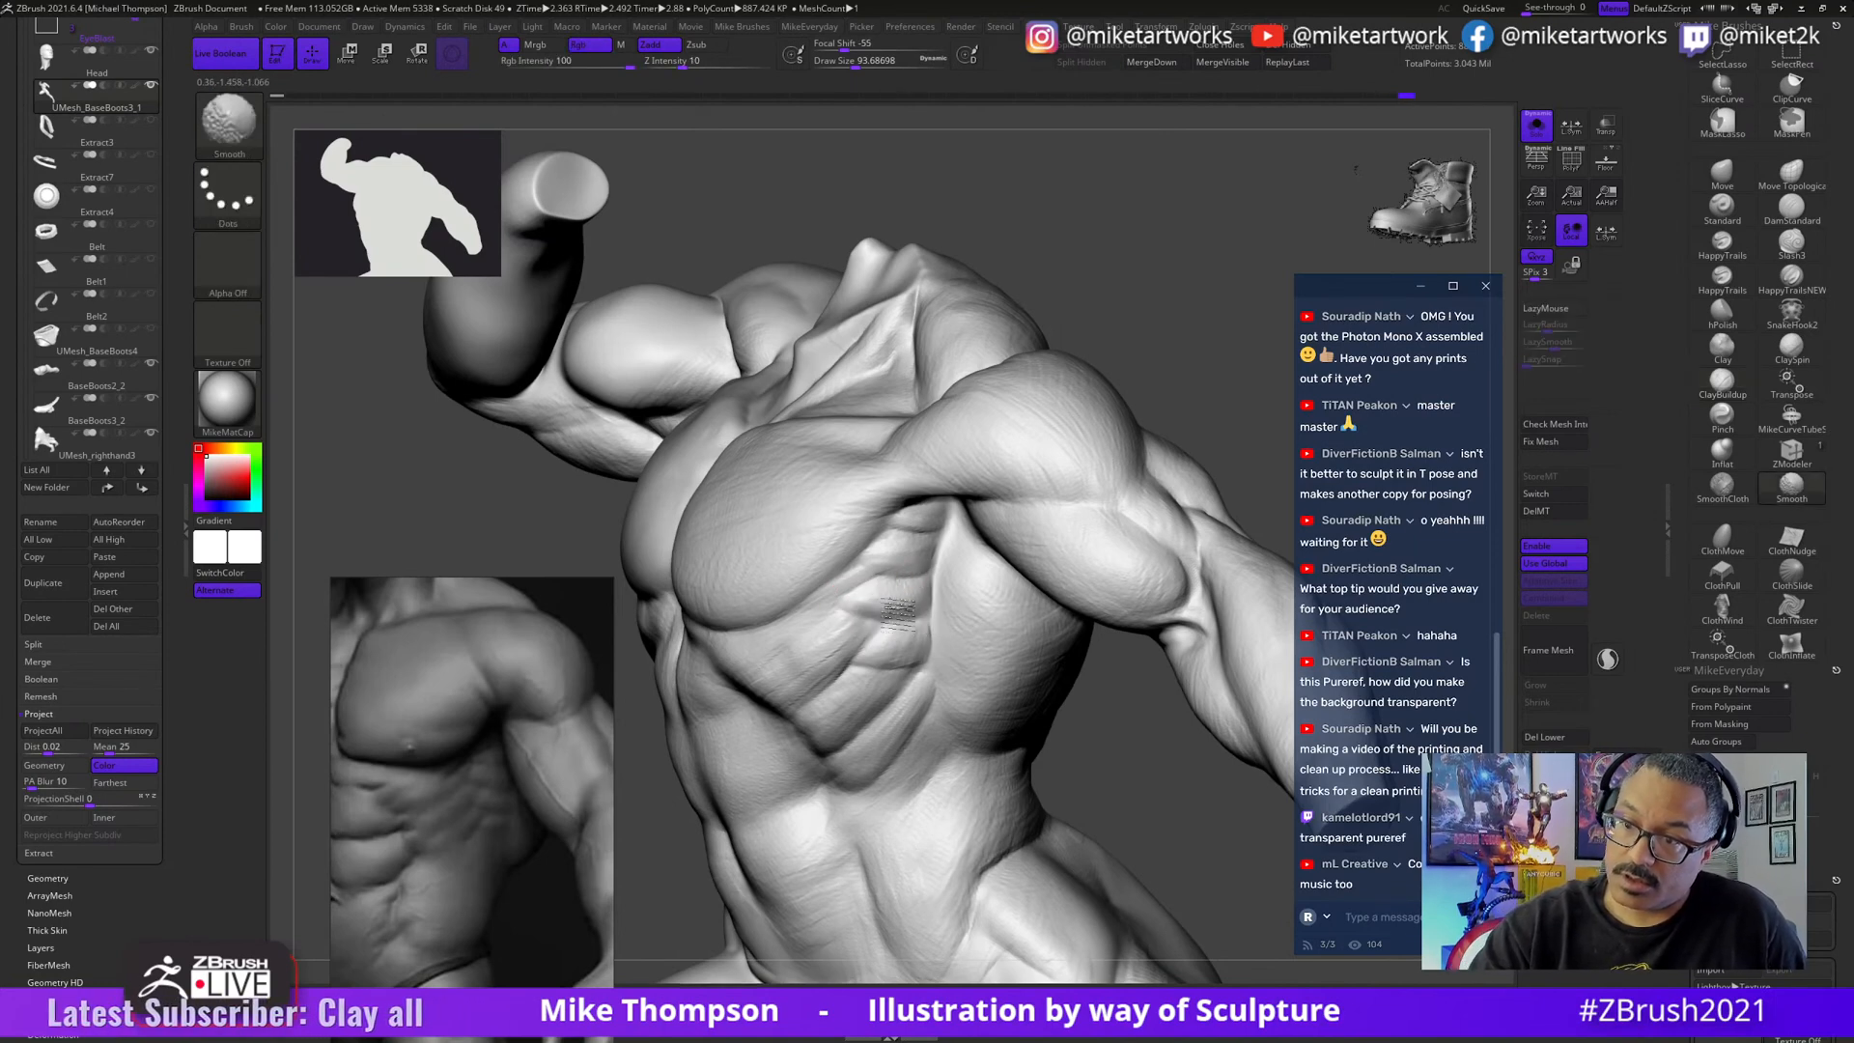
{"action": "mouse_move", "coordinate": [1137, 761]}
{"action": "left_mouse_down"}
{"action": "mouse_move", "coordinate": [1121, 791]}
{"action": "mouse_move", "coordinate": [1136, 791]}
{"action": "mouse_move", "coordinate": [1089, 757]}
{"action": "left_mouse_up"}
{"action": "key", "text": "s"}
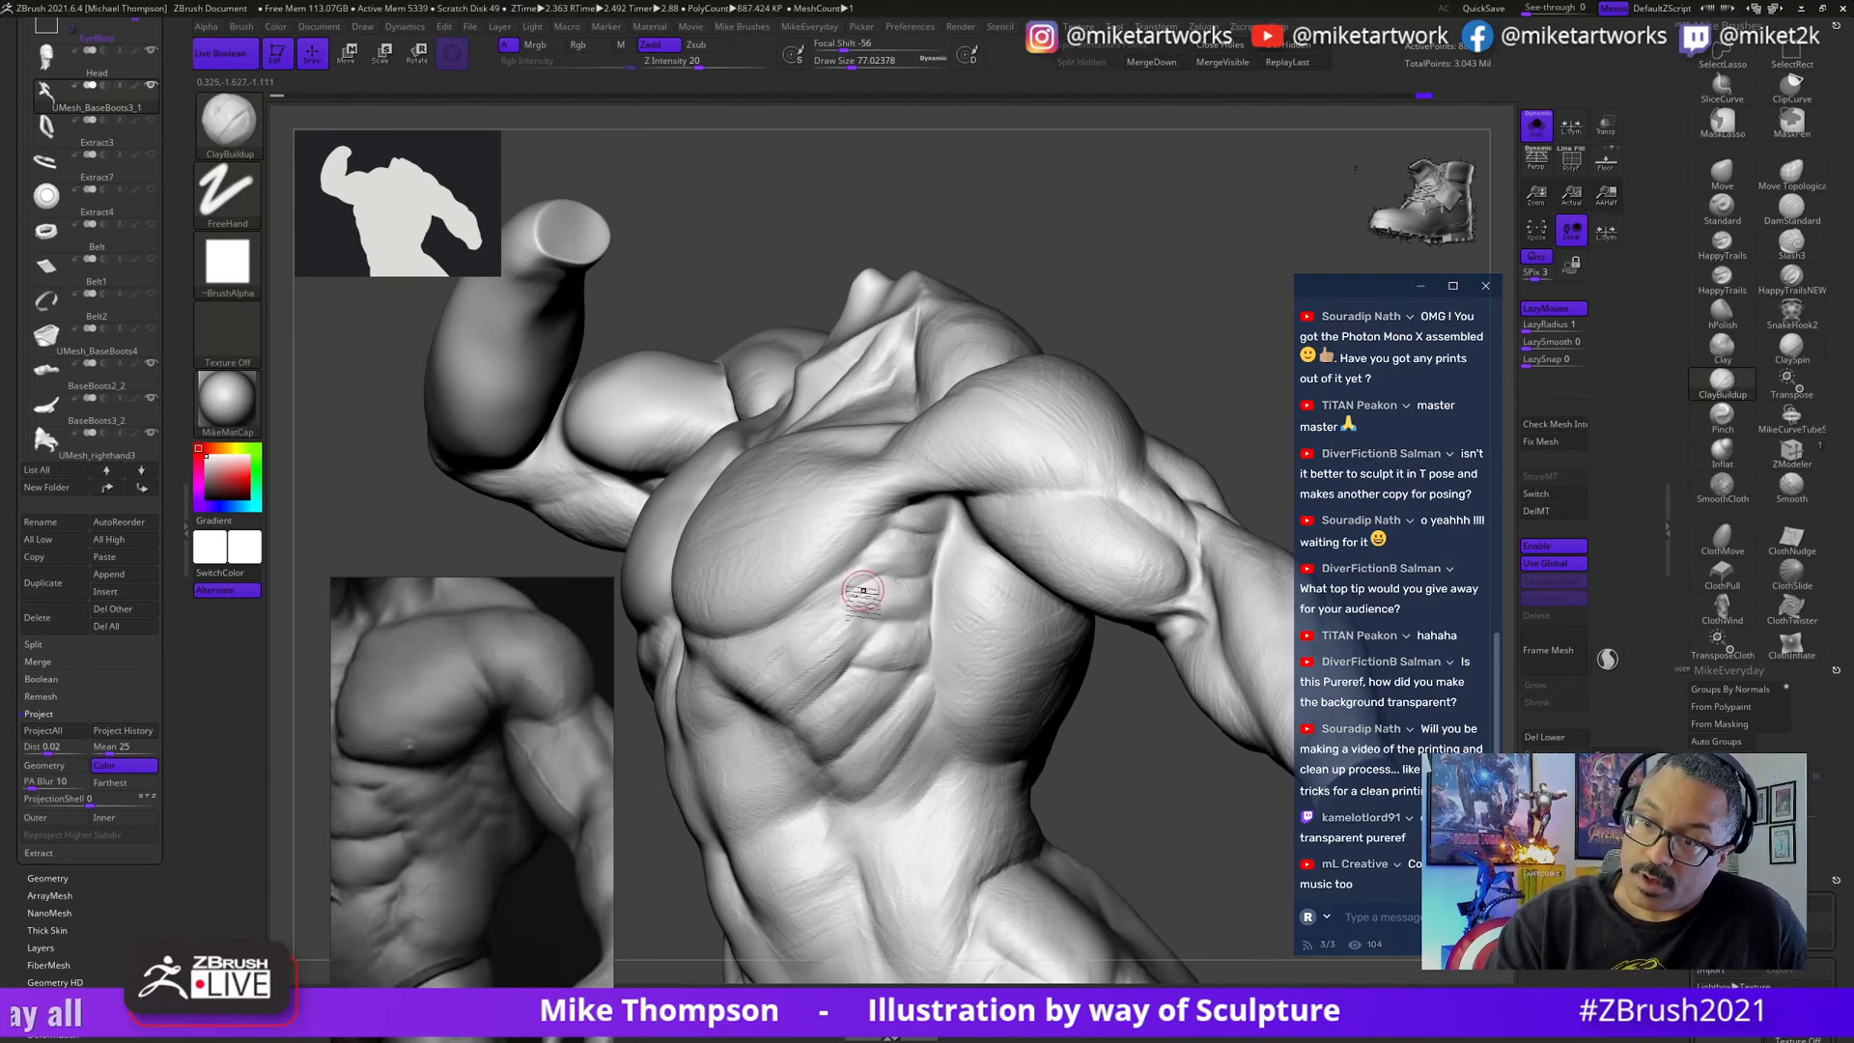
{"action": "mouse_move", "coordinate": [1125, 748]}
{"action": "left_mouse_down"}
{"action": "mouse_move", "coordinate": [1137, 734]}
{"action": "mouse_move", "coordinate": [1101, 744]}
{"action": "mouse_move", "coordinate": [898, 586]}
{"action": "left_mouse_up"}
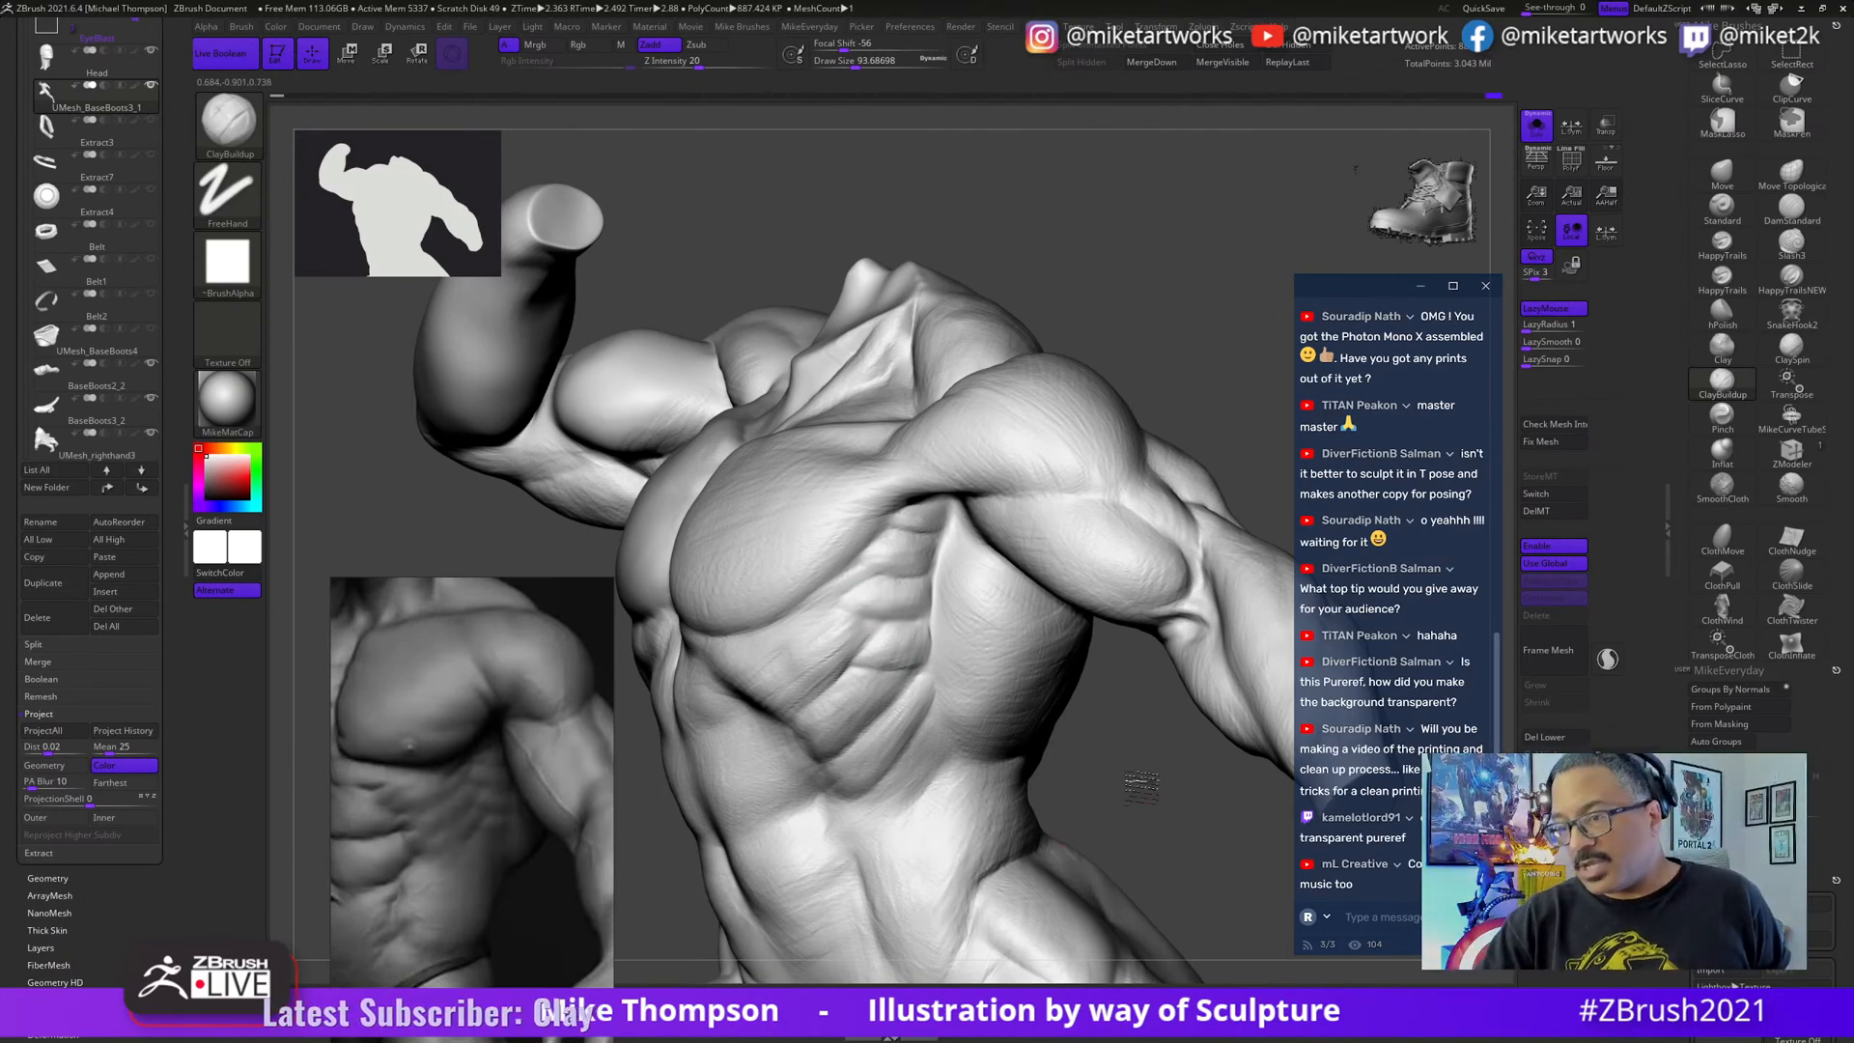
{"action": "left_click_drag", "start_coordinate": [1076, 822], "coordinate": [963, 662]}
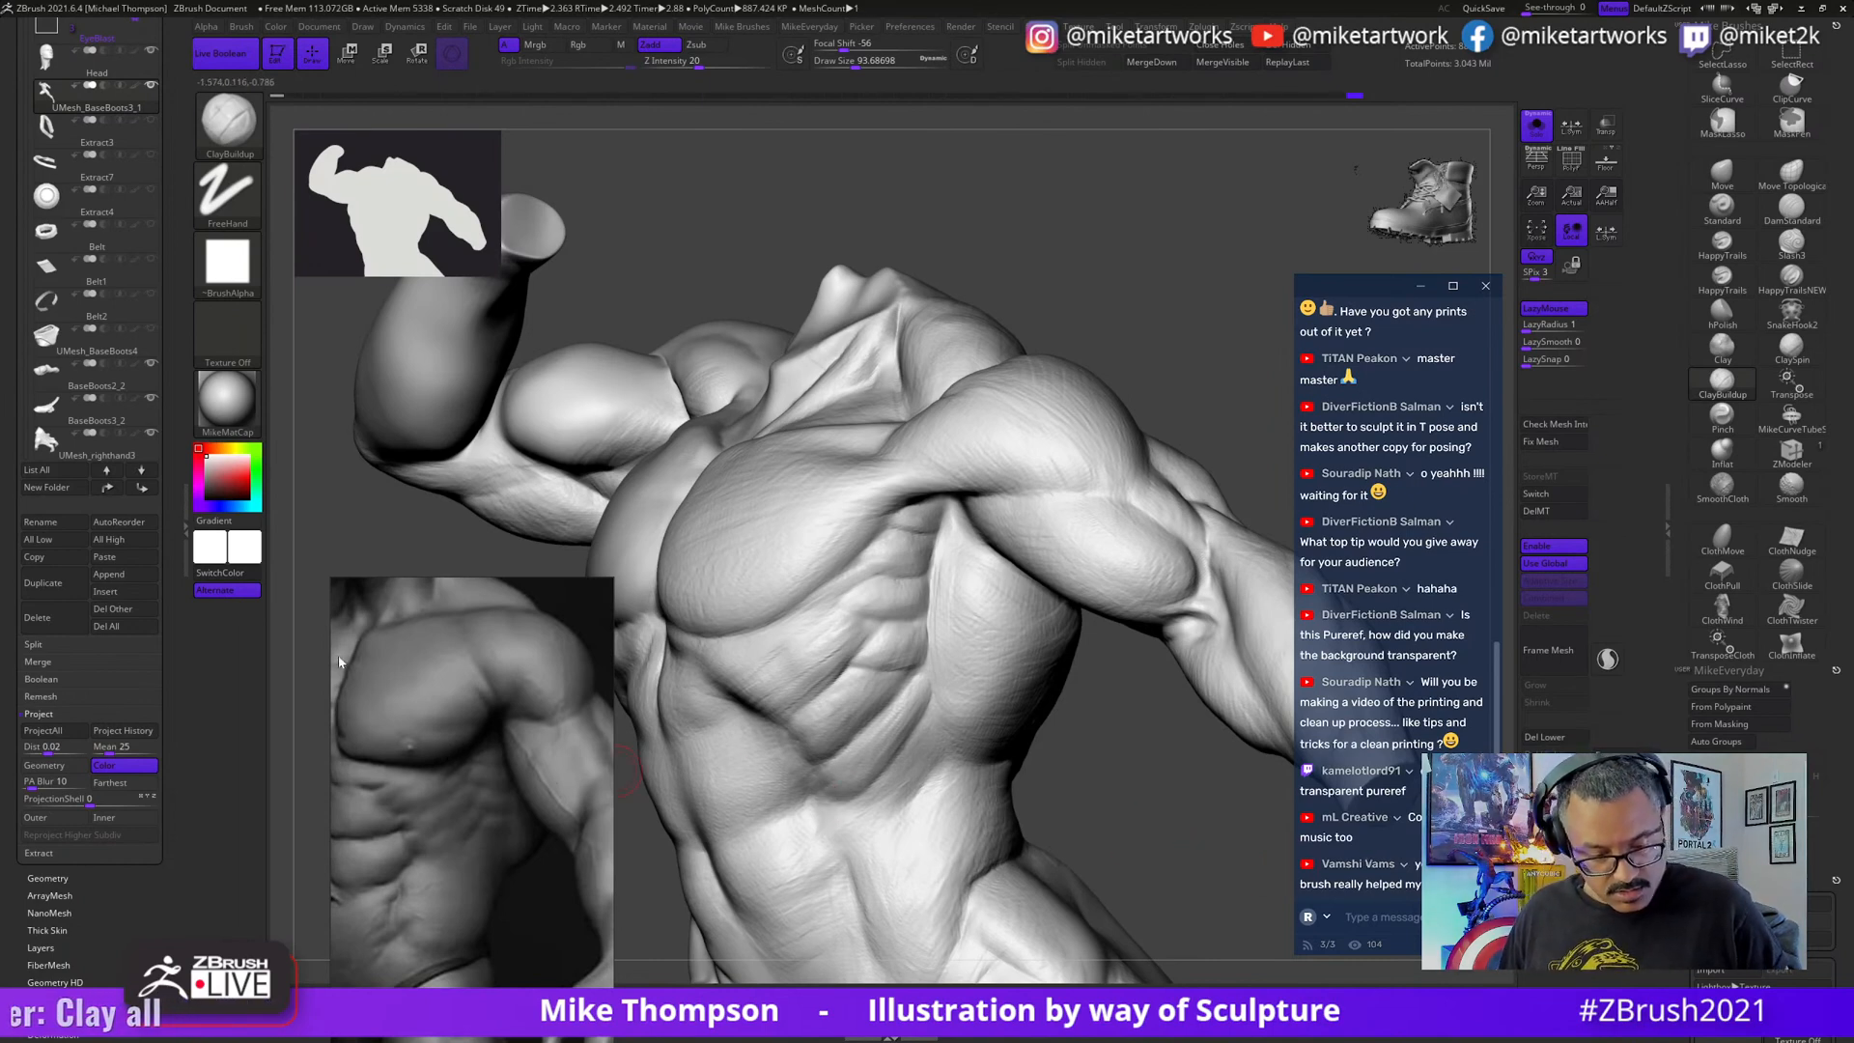
{"action": "left_click_drag", "start_coordinate": [534, 842], "coordinate": [496, 842]}
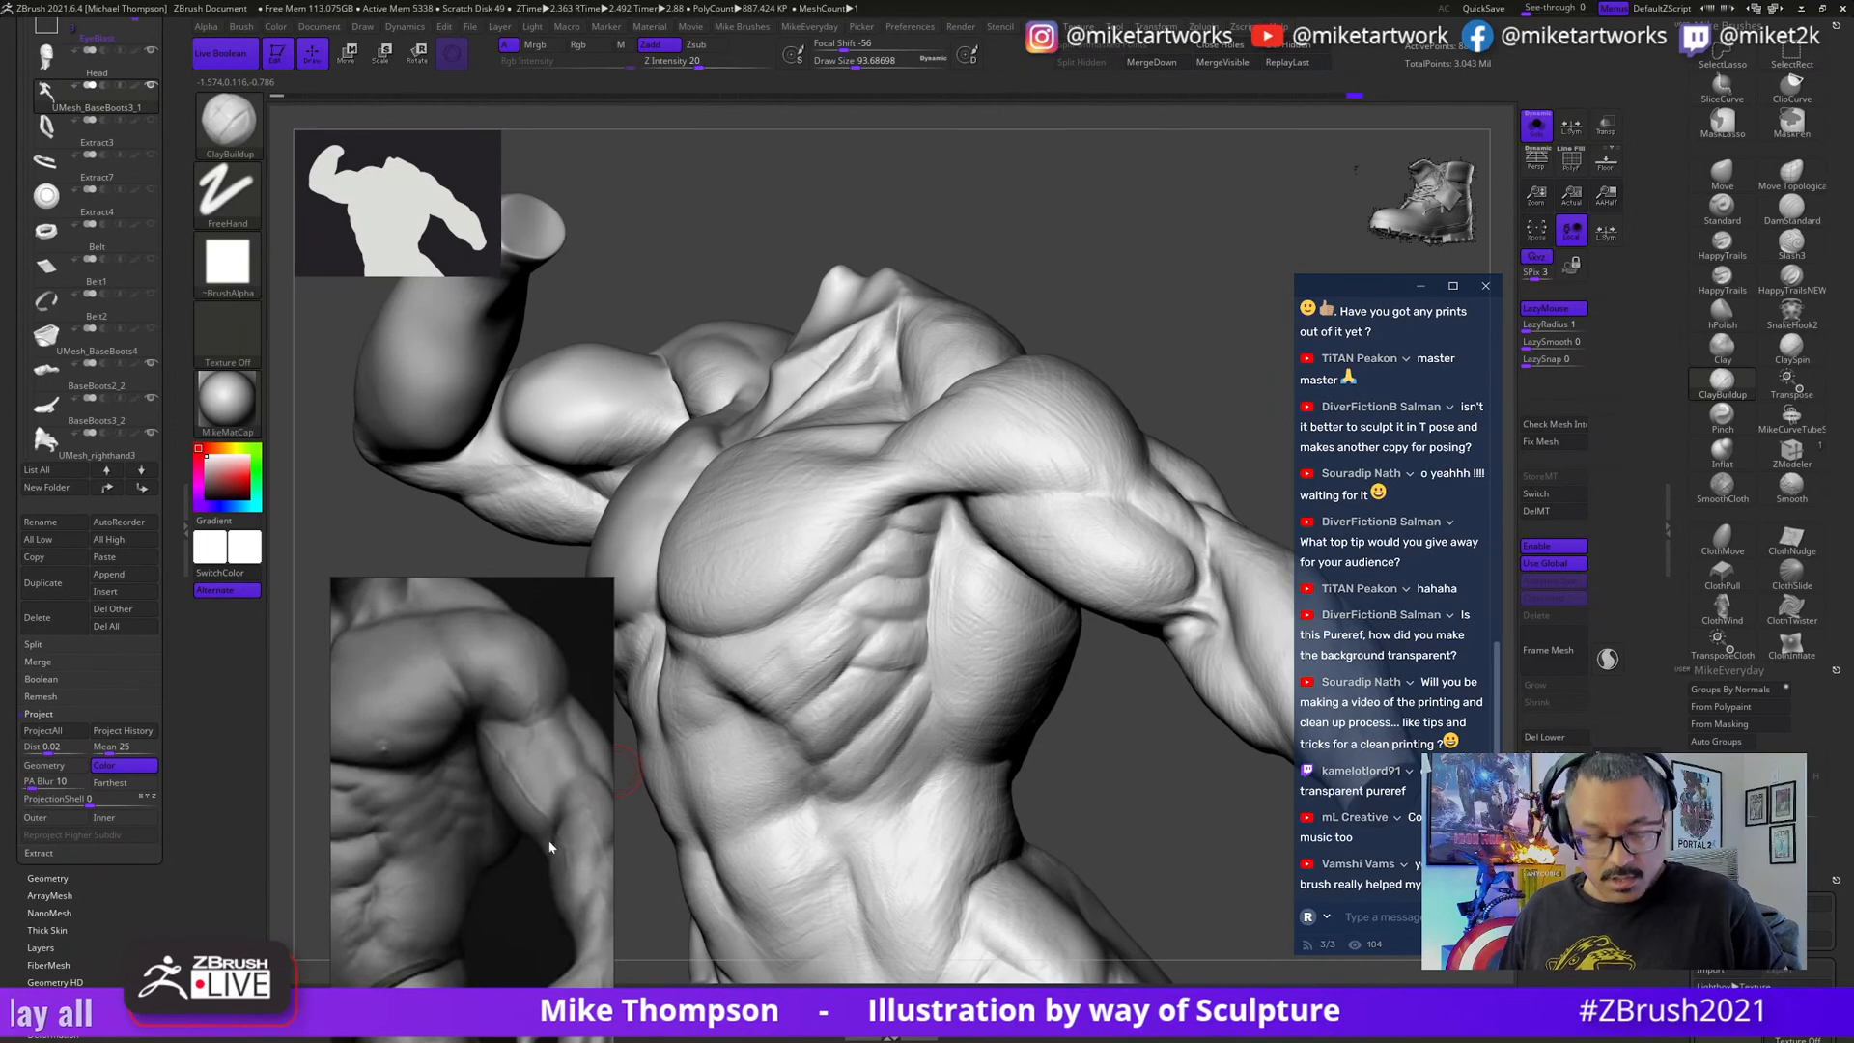
{"action": "key", "text": "ctrl+t"}
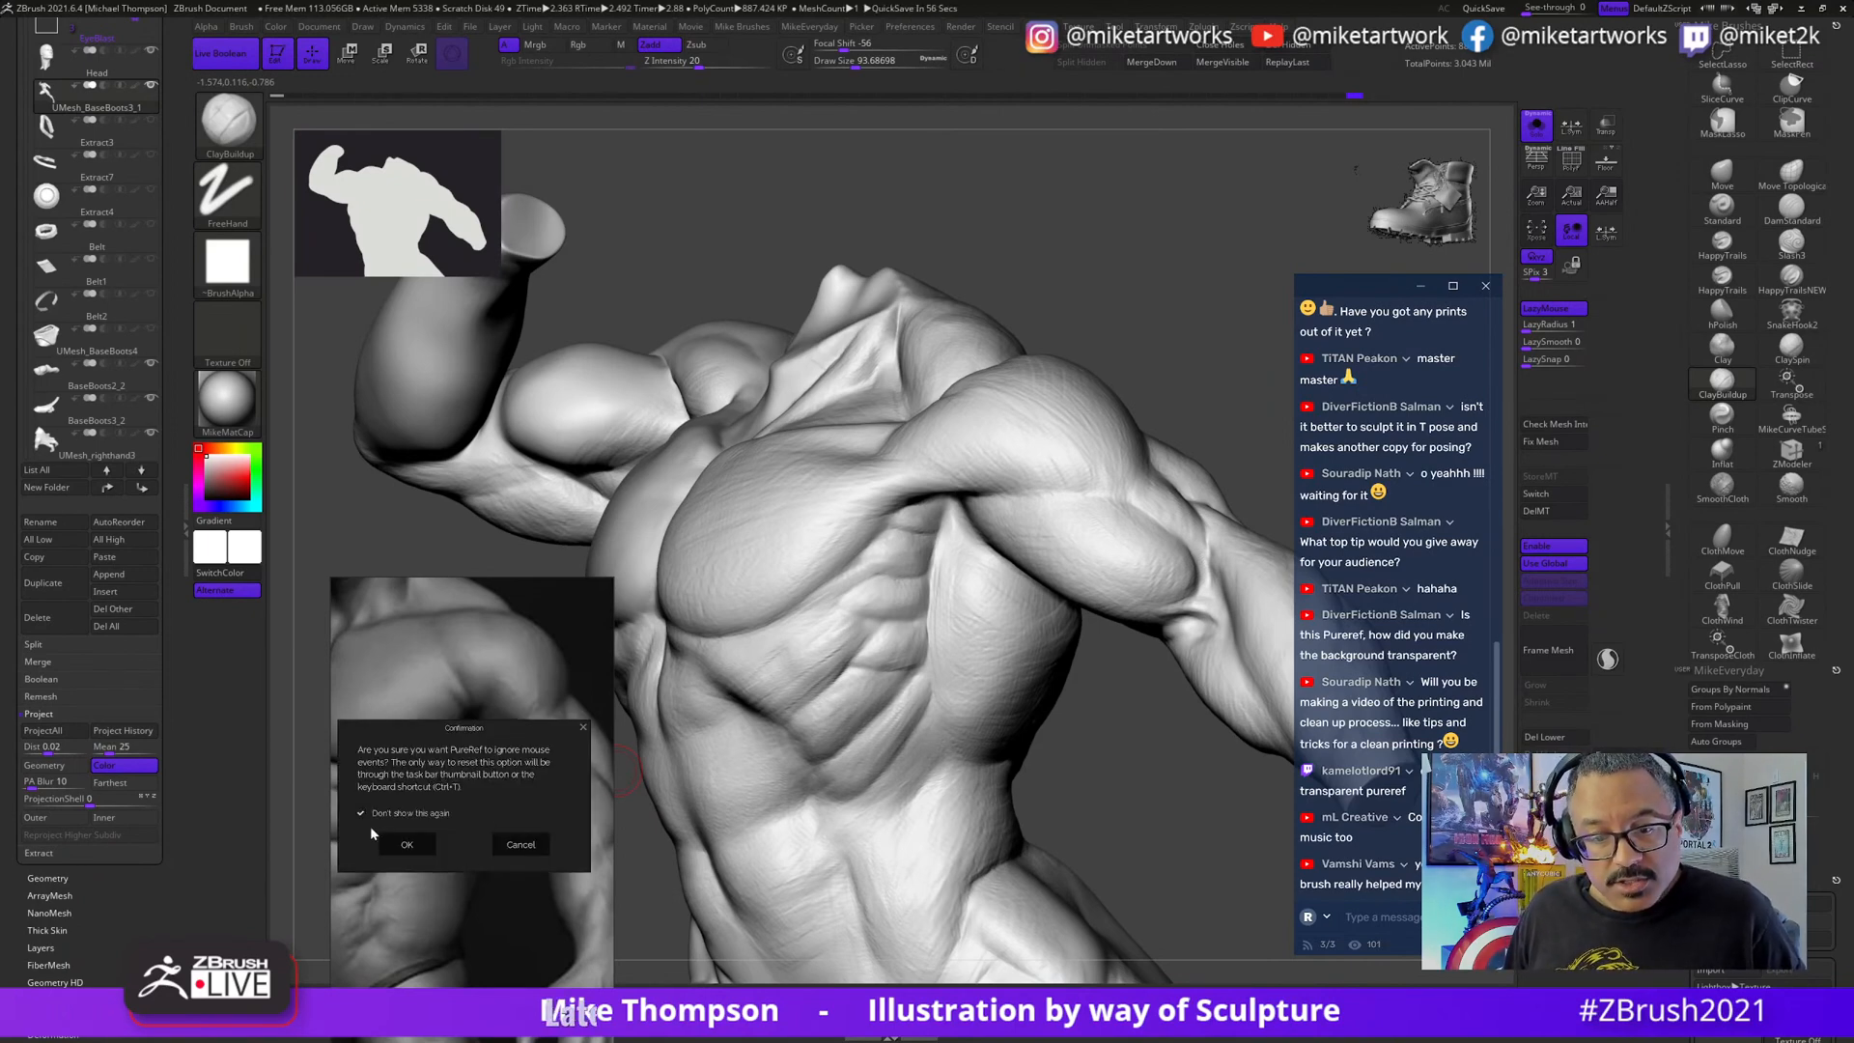
{"action": "left_click", "coordinate": [519, 849]}
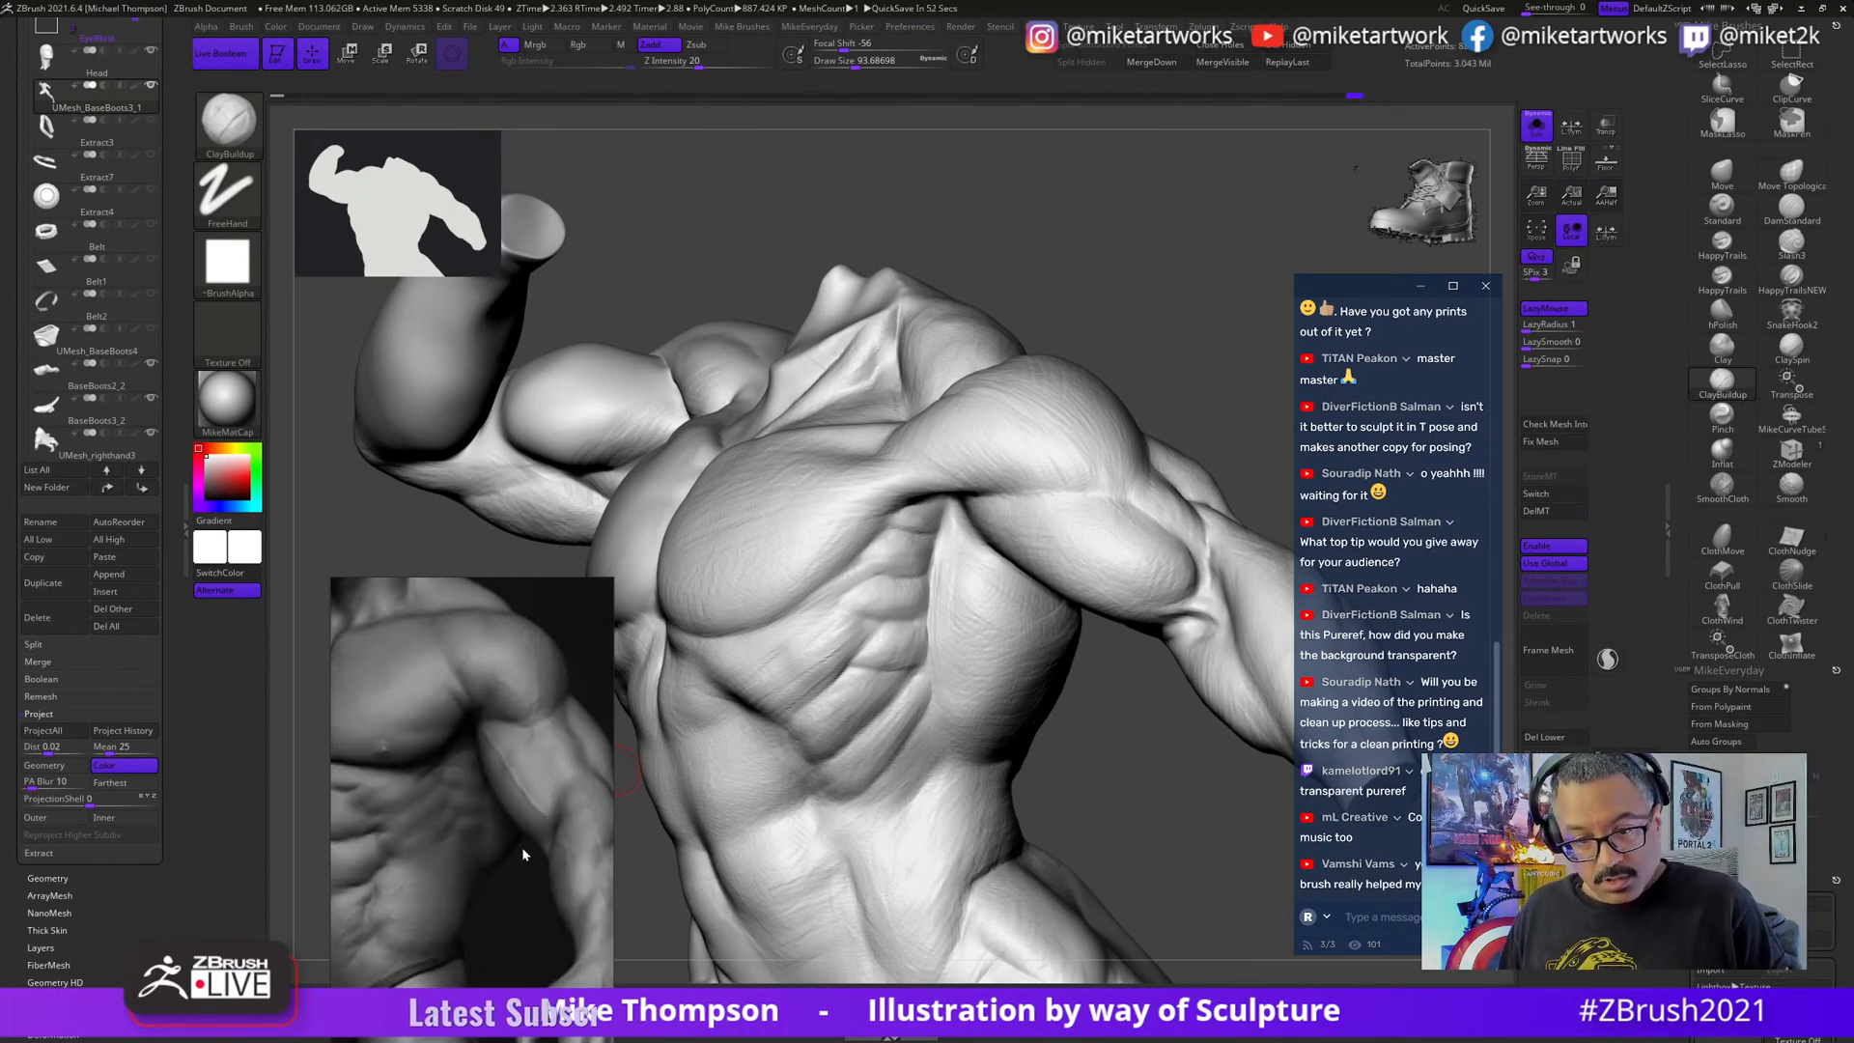
- Frame the full-body muscular figure in the PureRef reference board and reposition the reference window beside the torso sculpt
{"action": "scroll", "coordinate": [517, 811], "scroll_direction": "down", "scroll_amount": 5}
{"action": "scroll", "coordinate": [530, 801], "scroll_direction": "down", "scroll_amount": 3}
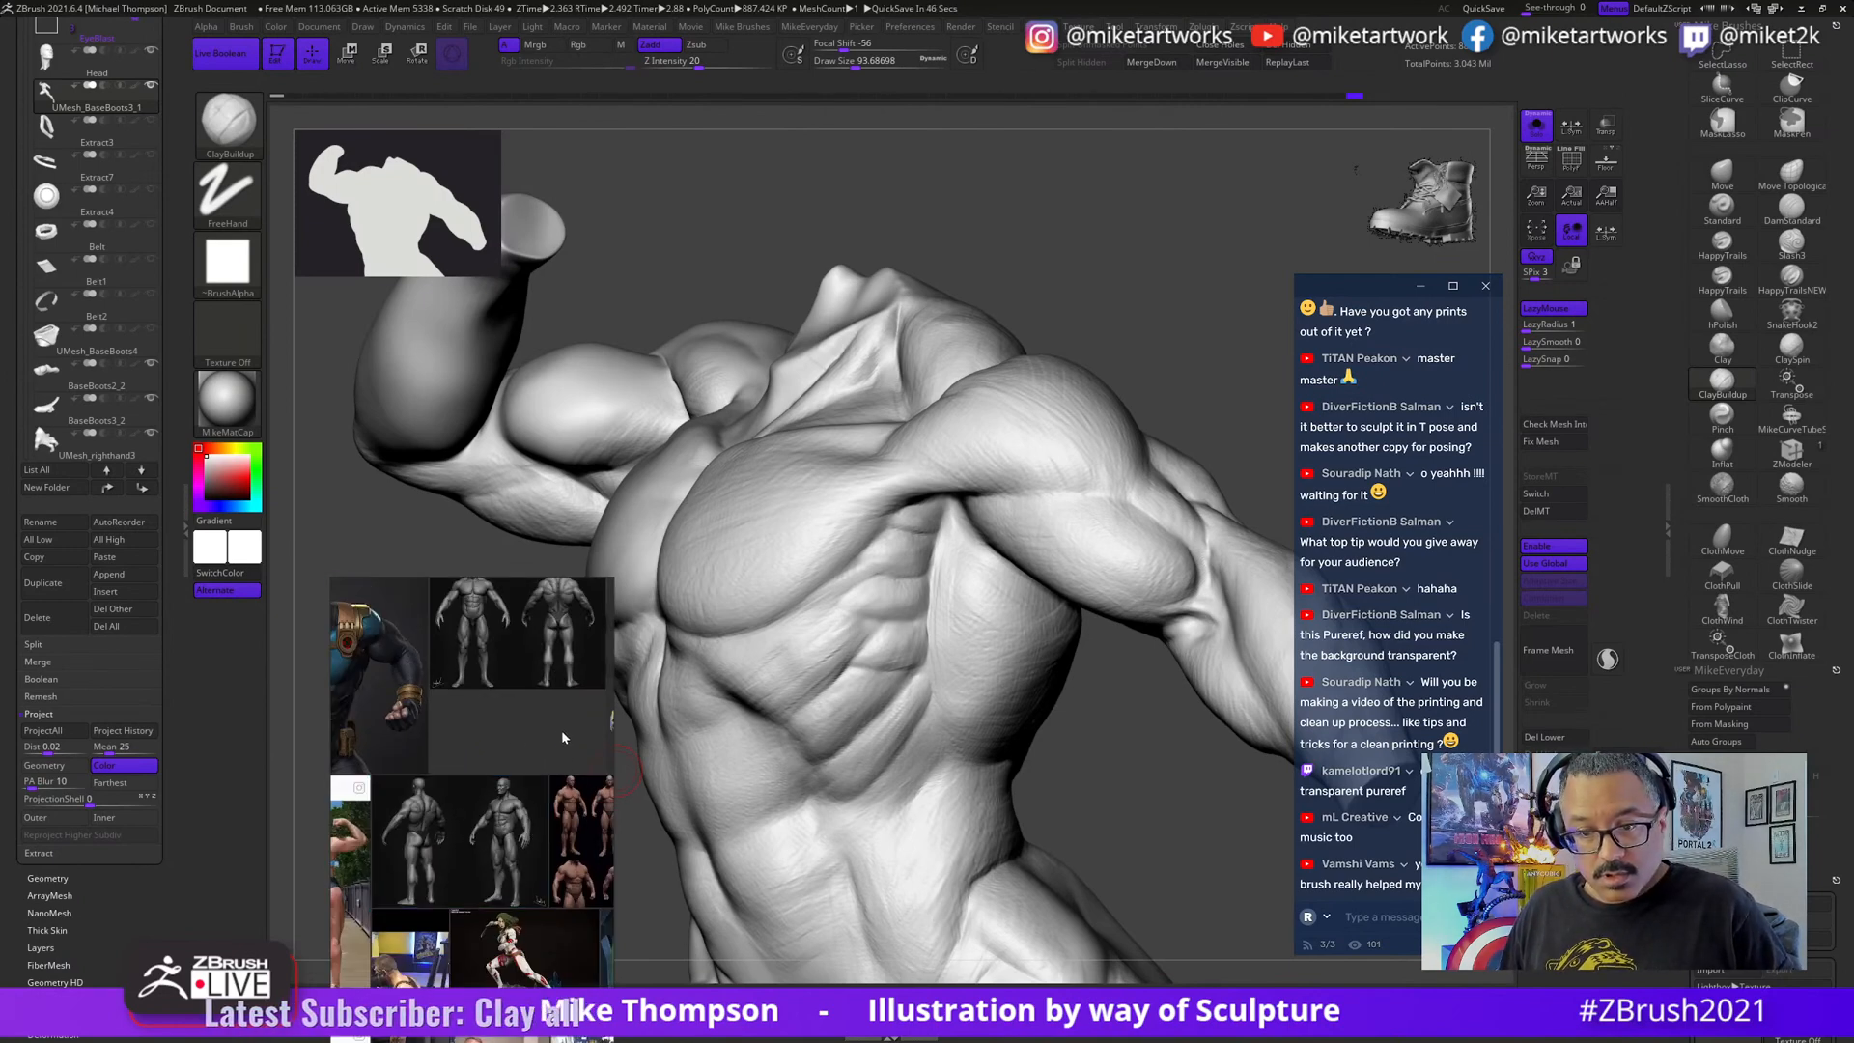
{"action": "scroll", "coordinate": [537, 759], "scroll_direction": "up", "scroll_amount": 5}
{"action": "scroll", "coordinate": [546, 789], "scroll_direction": "up", "scroll_amount": 2}
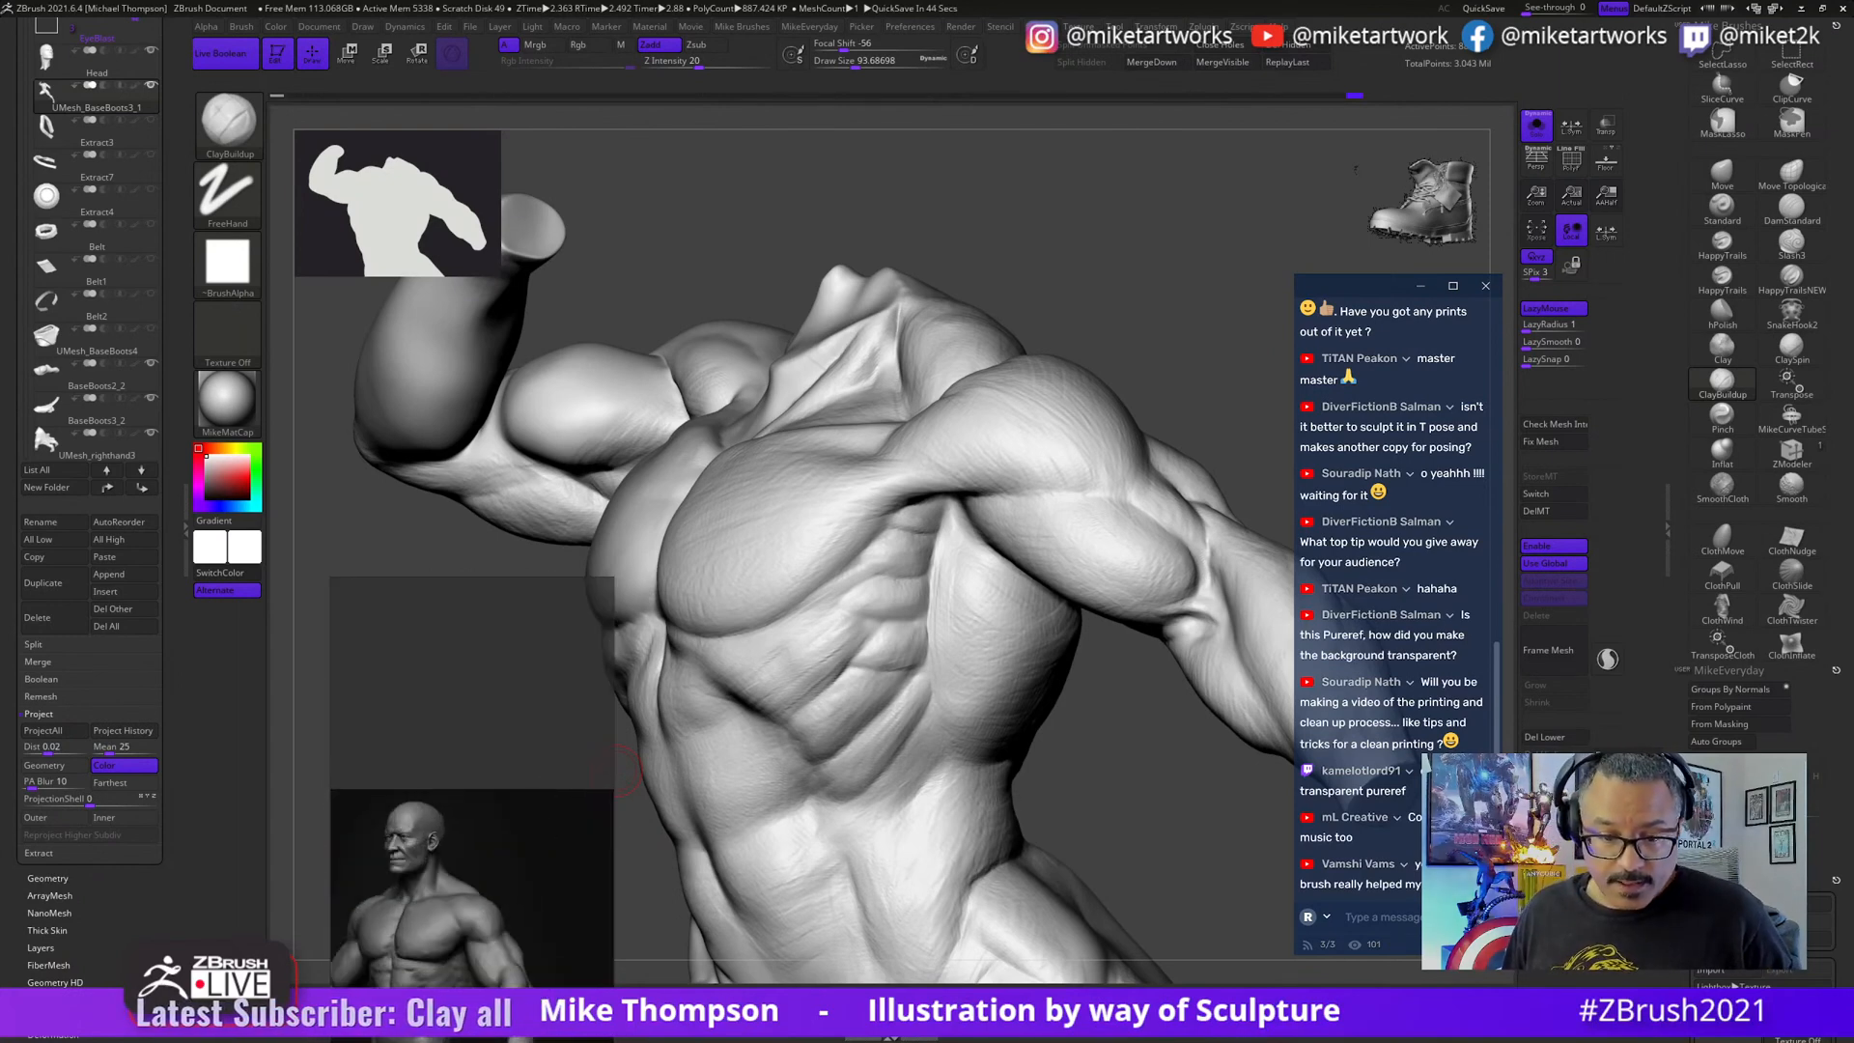
{"action": "middle_click_drag", "start_coordinate": [448, 977], "coordinate": [497, 796]}
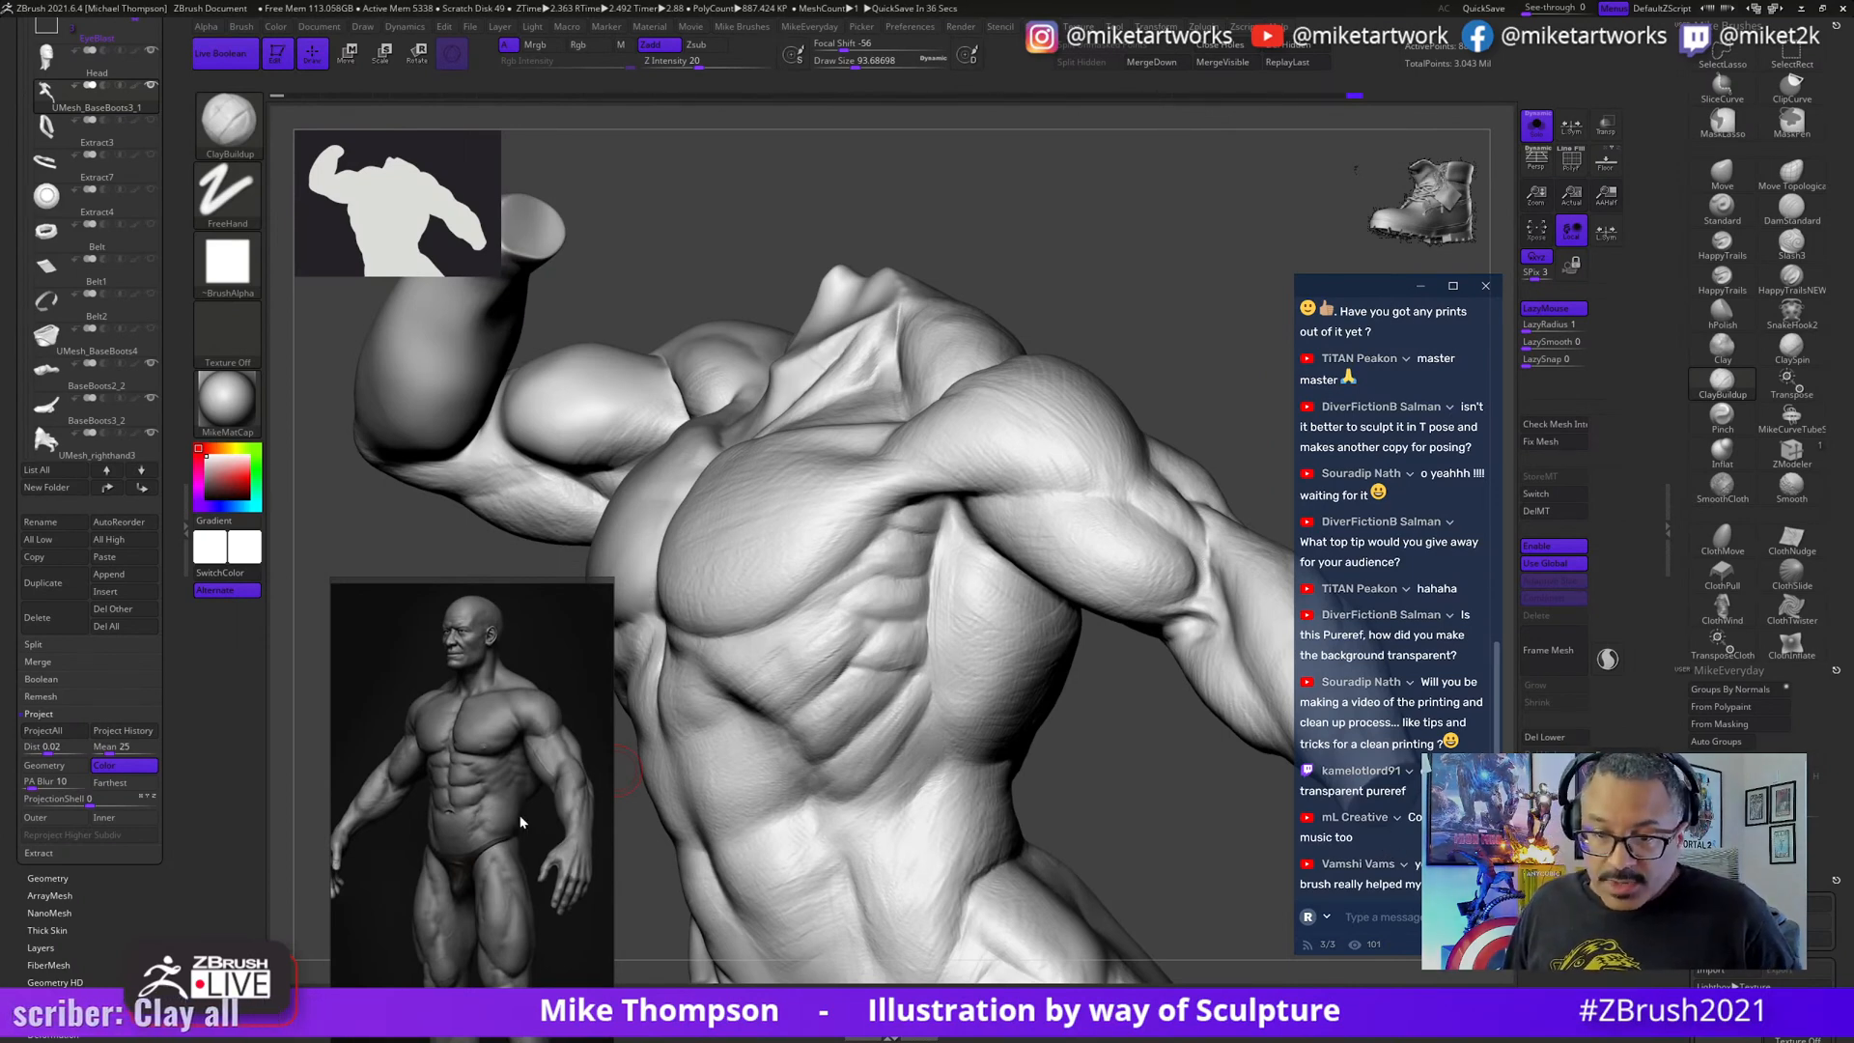
{"action": "left_click_drag", "start_coordinate": [520, 821], "coordinate": [476, 786]}
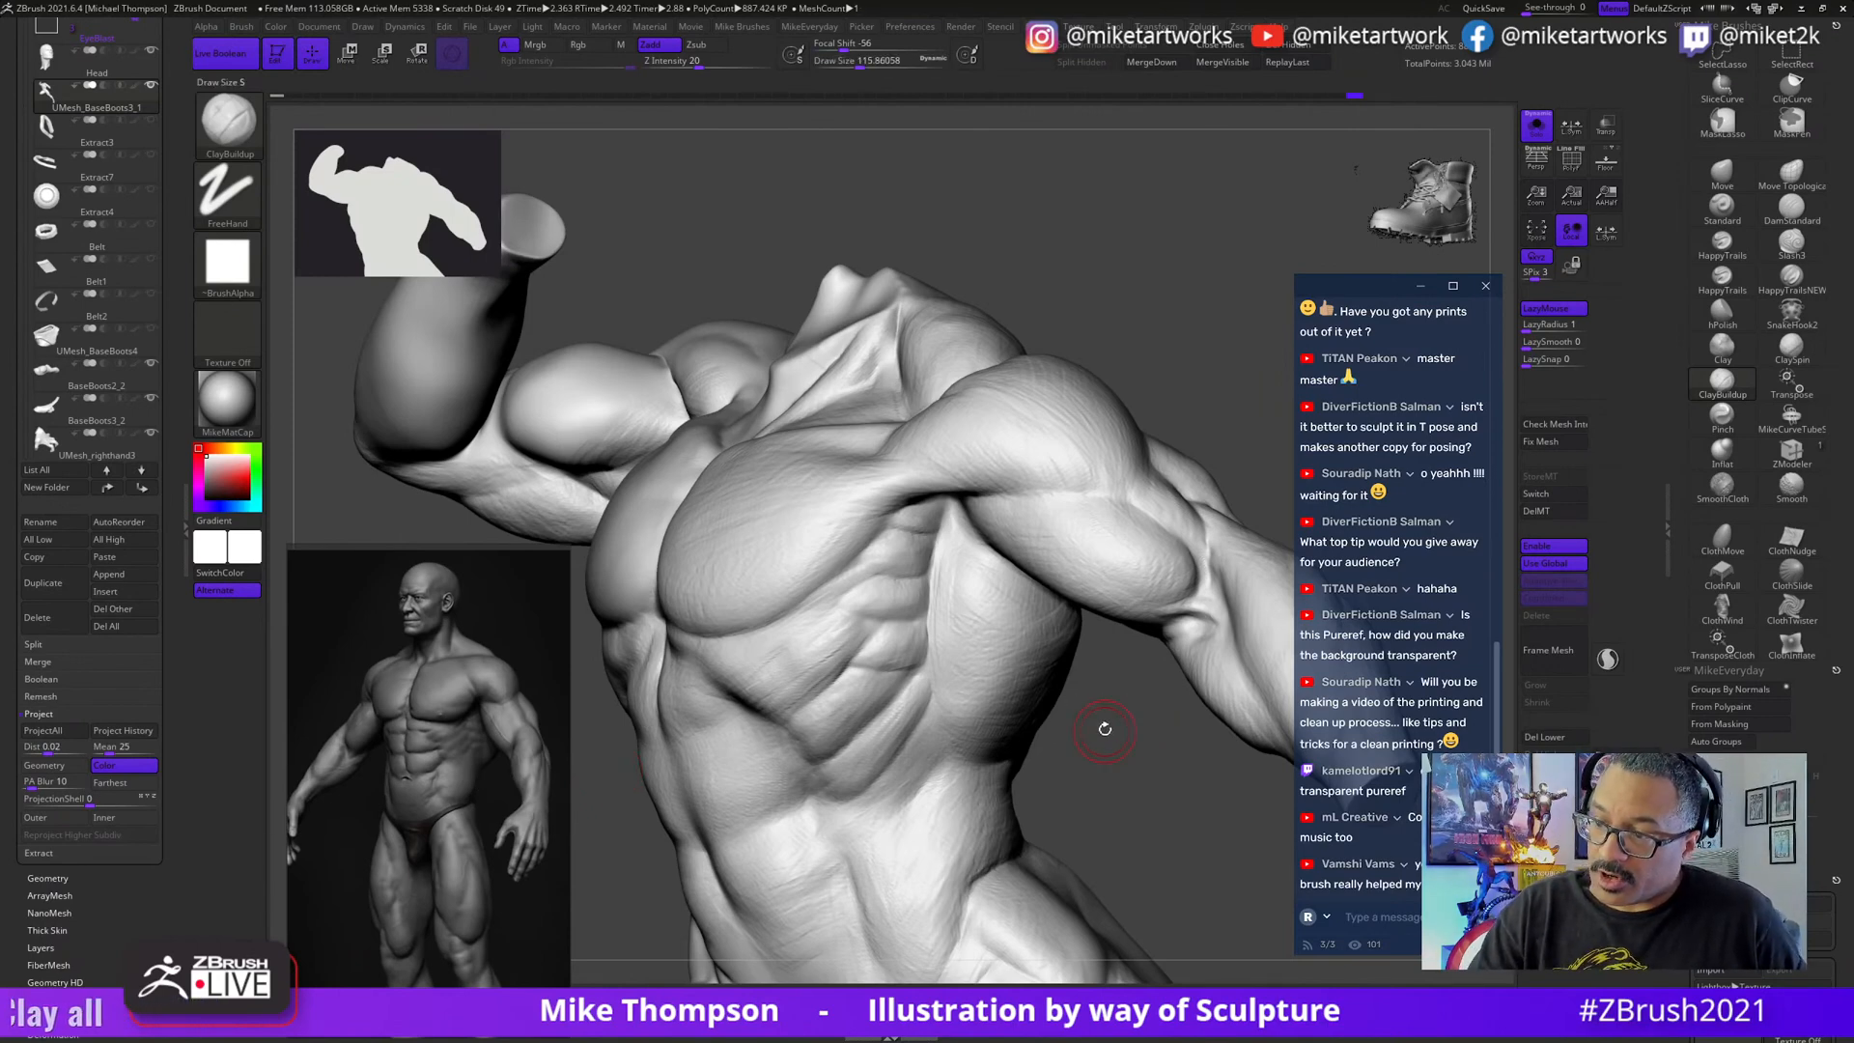
- Set the ClayBuildup draw size to about 116 and fill in the serratus forms and the lower ribcage below the pectoral
{"action": "mouse_move", "coordinate": [1101, 732]}
{"action": "left_mouse_down"}
{"action": "mouse_move", "coordinate": [1137, 725]}
{"action": "mouse_move", "coordinate": [914, 637]}
{"action": "left_mouse_up"}
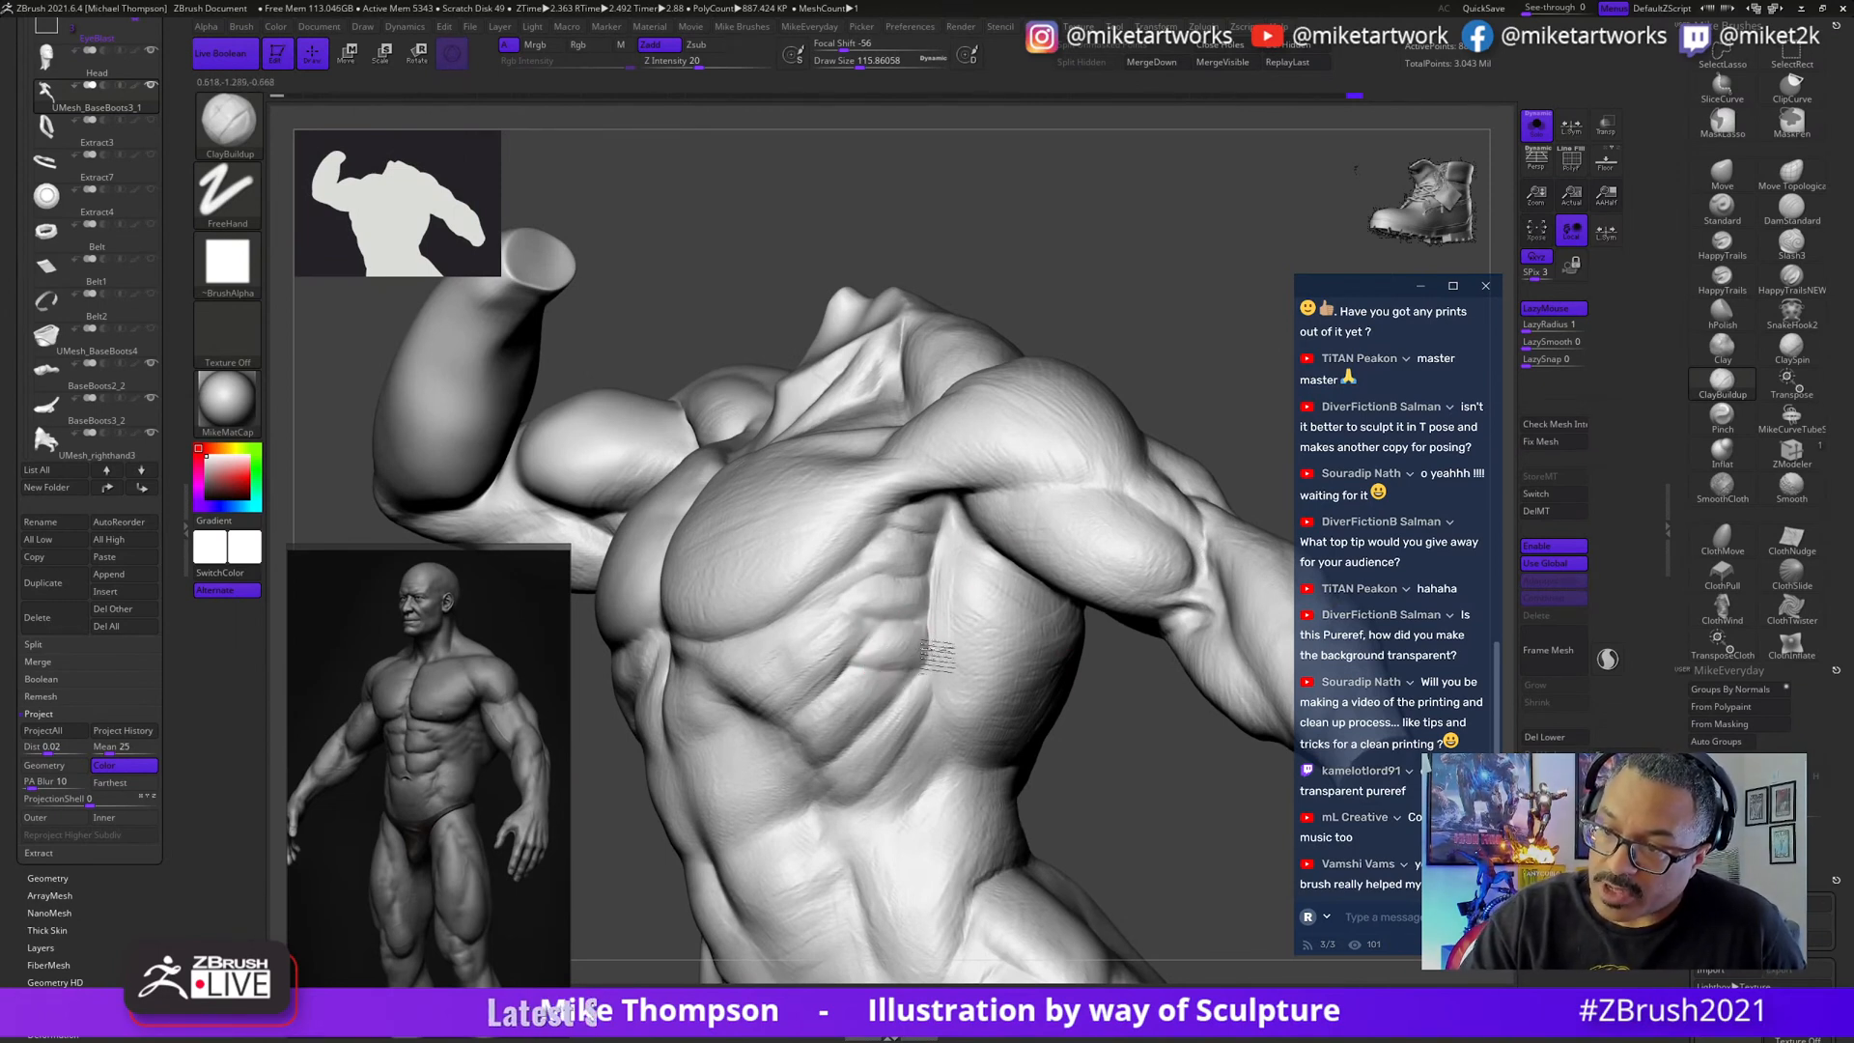
{"action": "mouse_move", "coordinate": [1130, 763]}
{"action": "left_mouse_down"}
{"action": "mouse_move", "coordinate": [1202, 787]}
{"action": "mouse_move", "coordinate": [1072, 763]}
{"action": "left_mouse_up"}
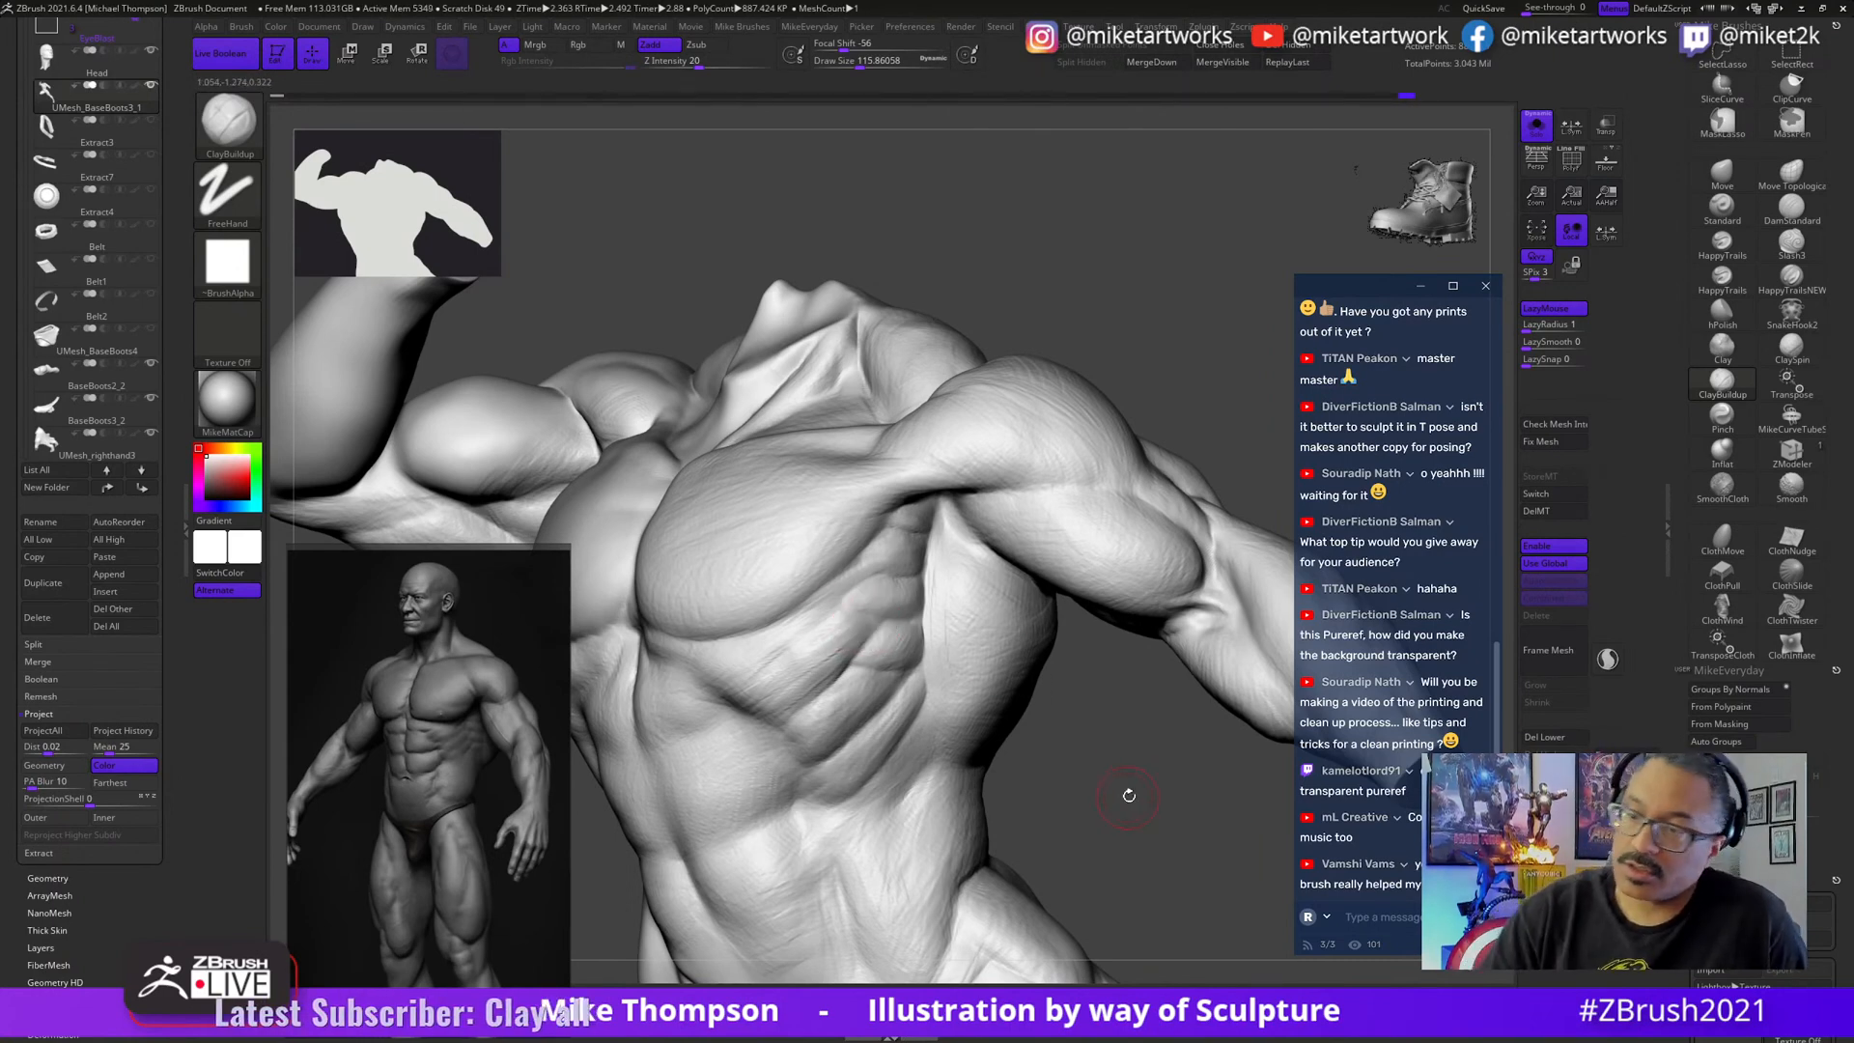
{"action": "left_click_drag", "start_coordinate": [1126, 787], "coordinate": [1122, 786]}
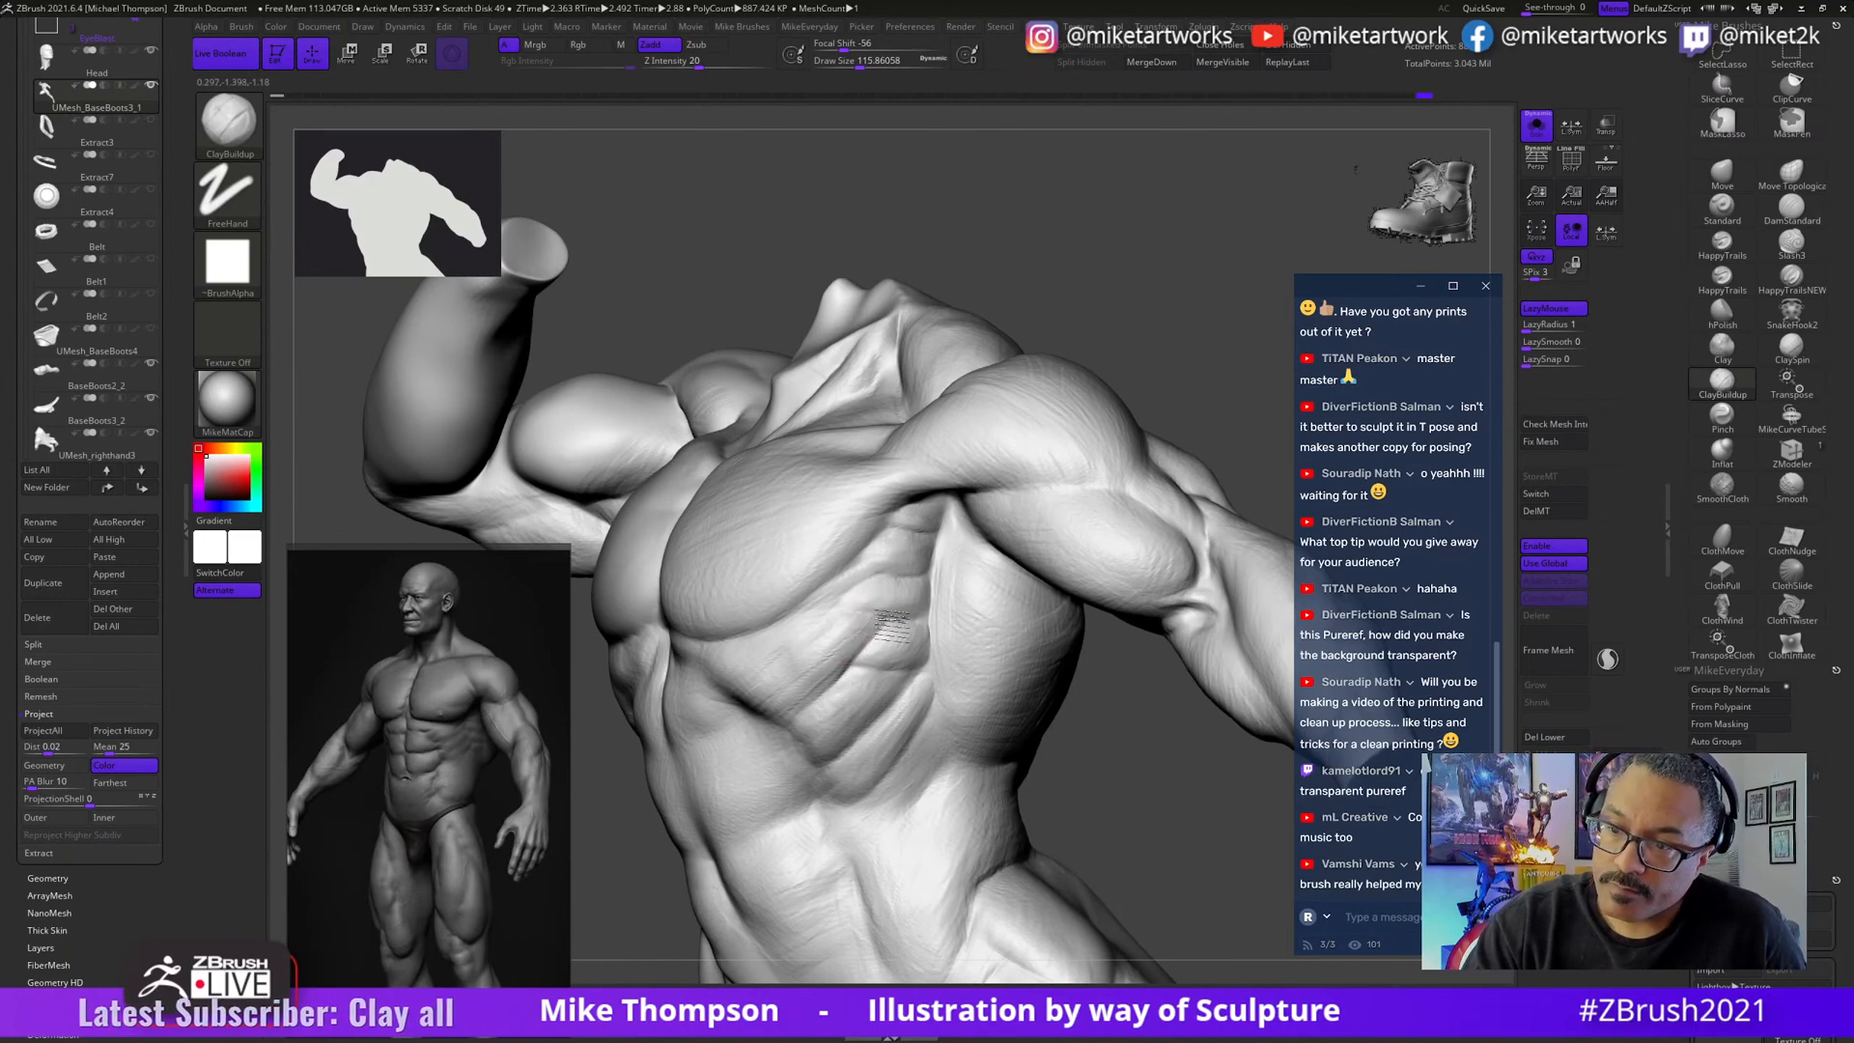
{"action": "mouse_move", "coordinate": [1111, 773]}
{"action": "left_mouse_down"}
{"action": "mouse_move", "coordinate": [1126, 778]}
{"action": "mouse_move", "coordinate": [1104, 779]}
{"action": "left_mouse_up"}
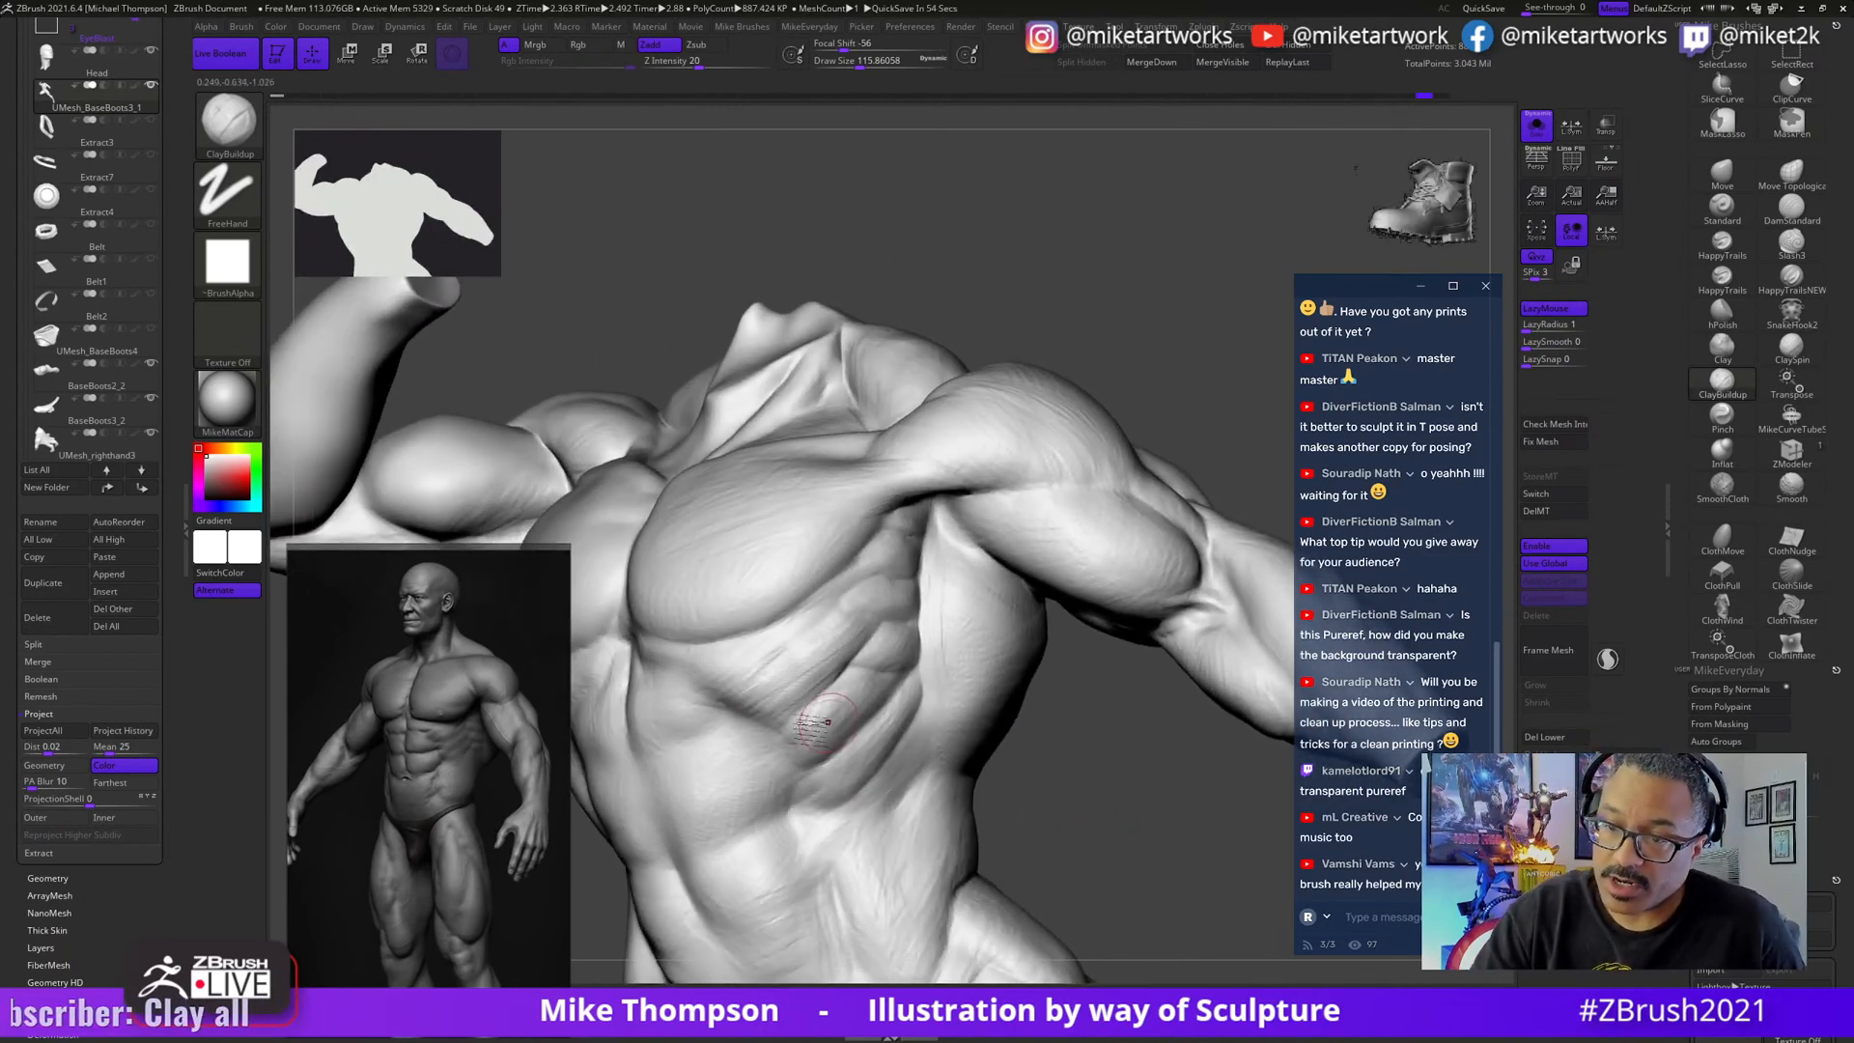
{"action": "left_click_drag", "start_coordinate": [814, 723], "coordinate": [756, 726]}
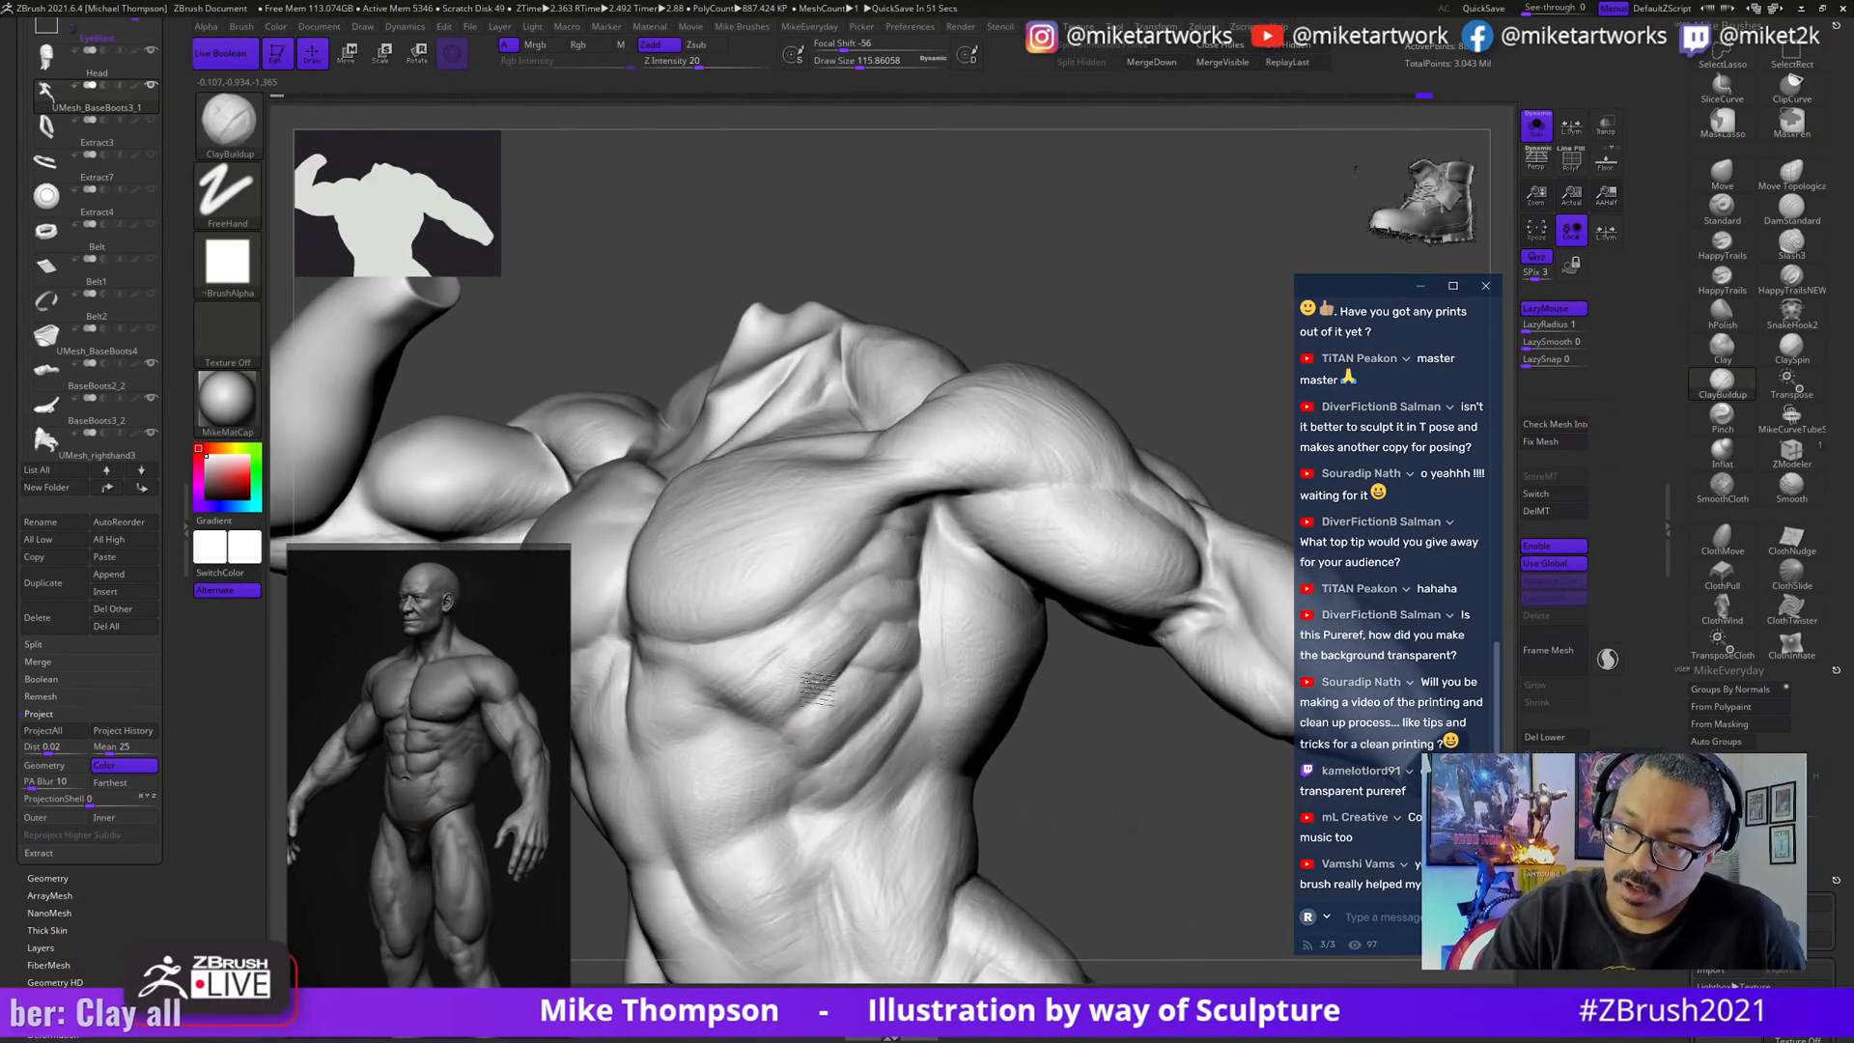
- Shape the border between the serratus forms and the lat with ClayBuildup at a draw size of about 116
{"action": "mouse_move", "coordinate": [1095, 786]}
{"action": "left_mouse_down"}
{"action": "mouse_move", "coordinate": [1208, 911]}
{"action": "mouse_move", "coordinate": [1233, 890]}
{"action": "mouse_move", "coordinate": [1242, 907]}
{"action": "mouse_move", "coordinate": [1205, 715]}
{"action": "left_mouse_up"}
{"action": "left_click_drag", "start_coordinate": [1188, 541], "coordinate": [1159, 488]}
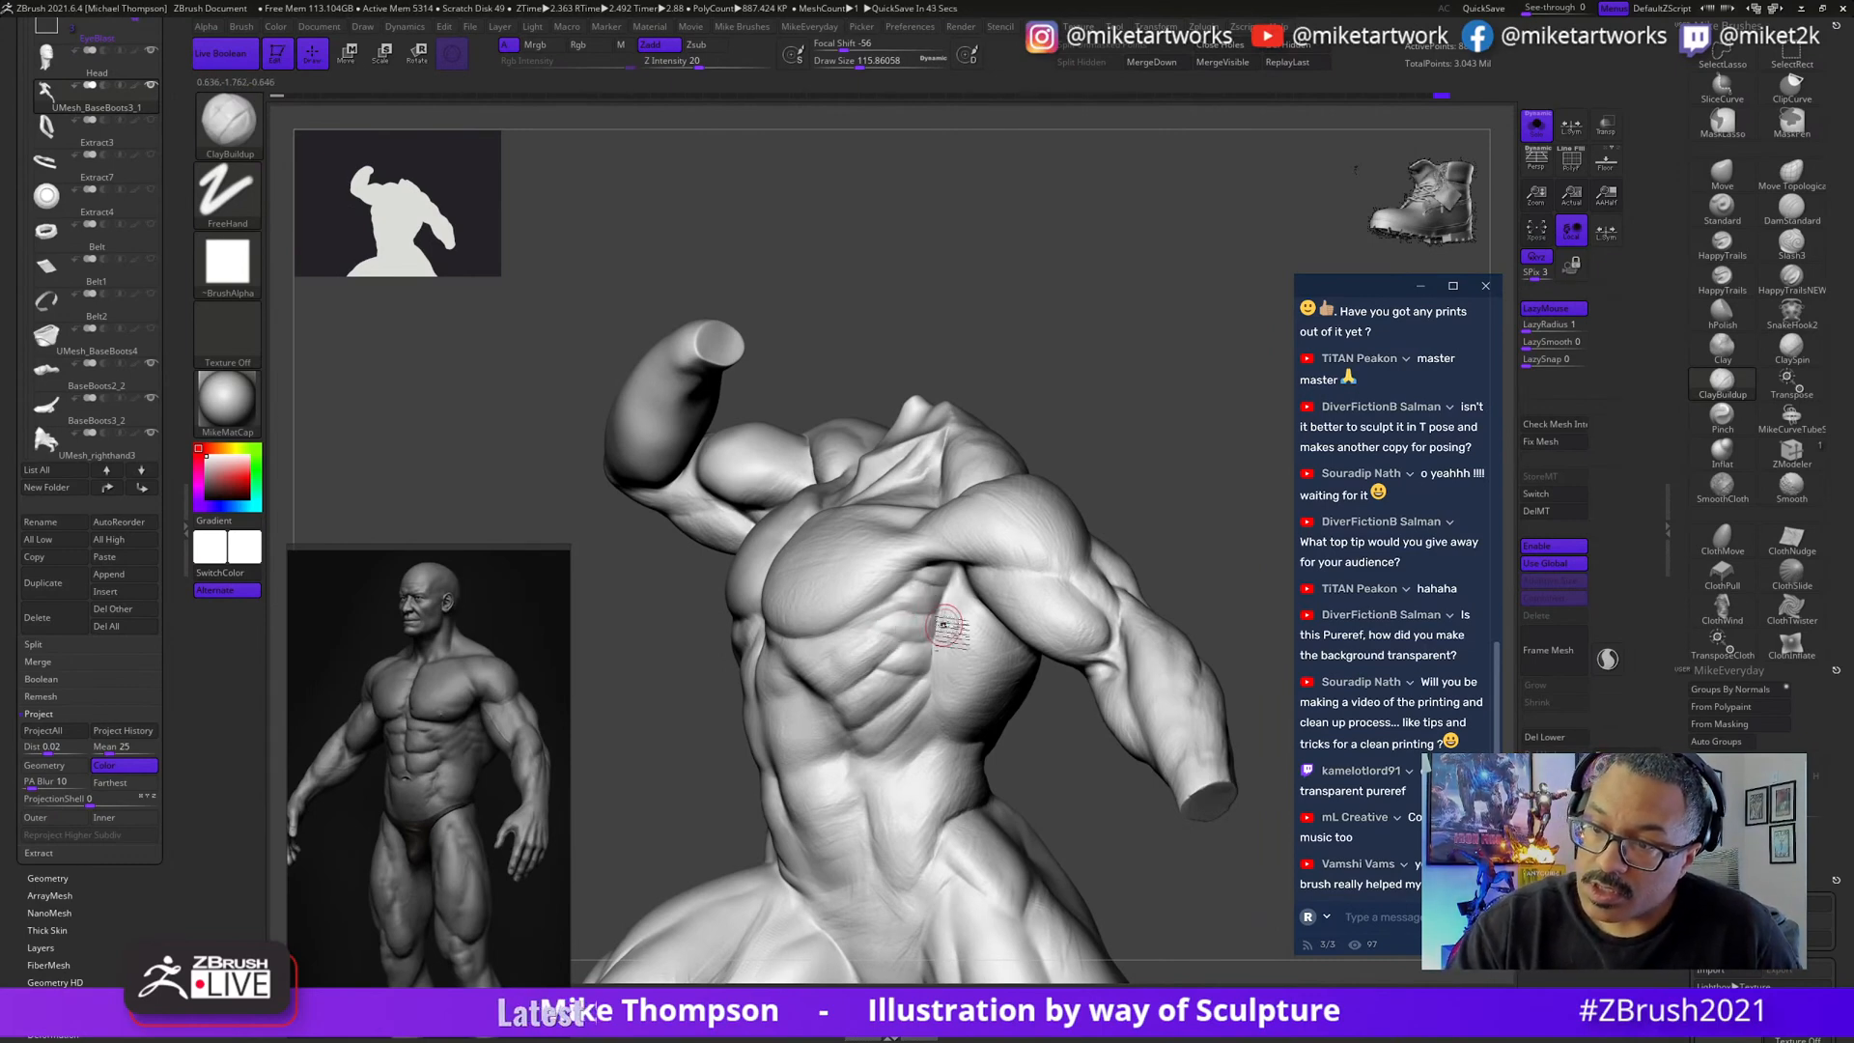
{"action": "right_click_drag", "start_coordinate": [932, 682], "coordinate": [900, 669]}
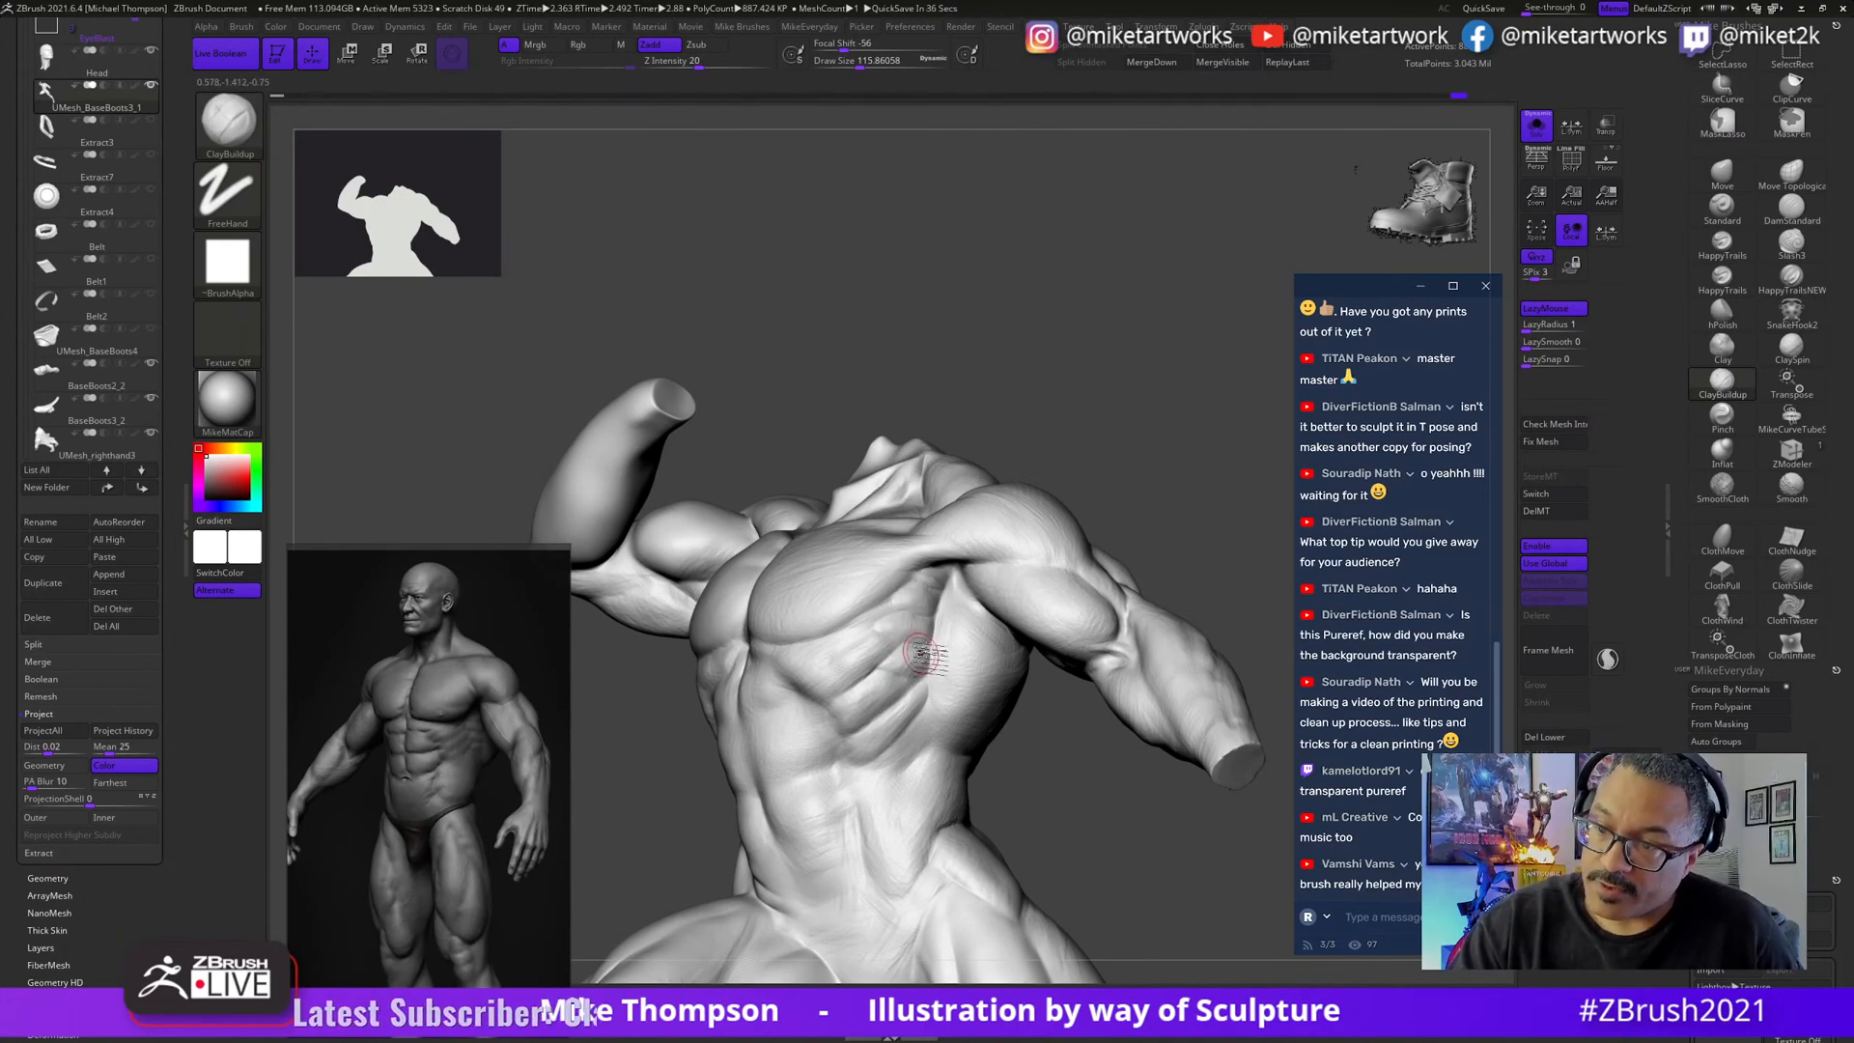
{"action": "right_click_drag", "start_coordinate": [923, 655], "coordinate": [942, 654]}
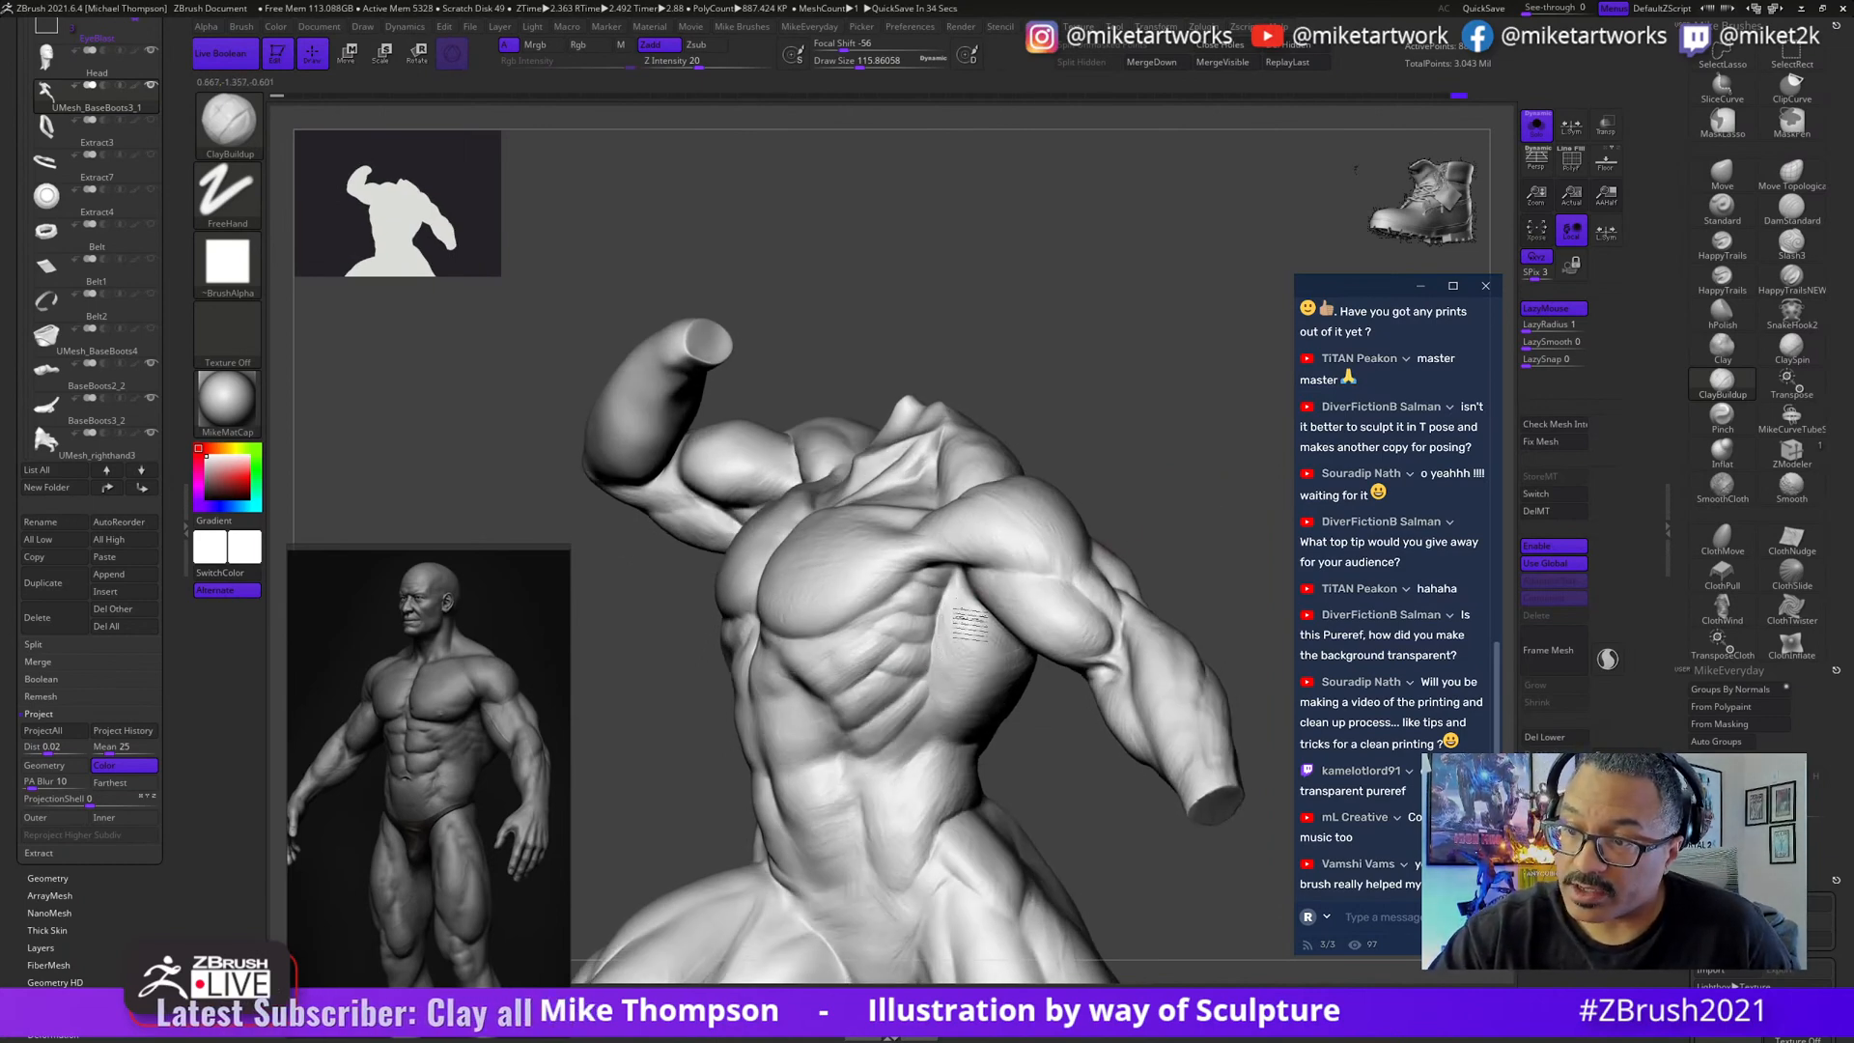
{"action": "mouse_move", "coordinate": [971, 626]}
{"action": "right_mouse_down"}
{"action": "mouse_move", "coordinate": [949, 659]}
{"action": "mouse_move", "coordinate": [948, 584]}
{"action": "mouse_move", "coordinate": [932, 603]}
{"action": "right_mouse_up"}
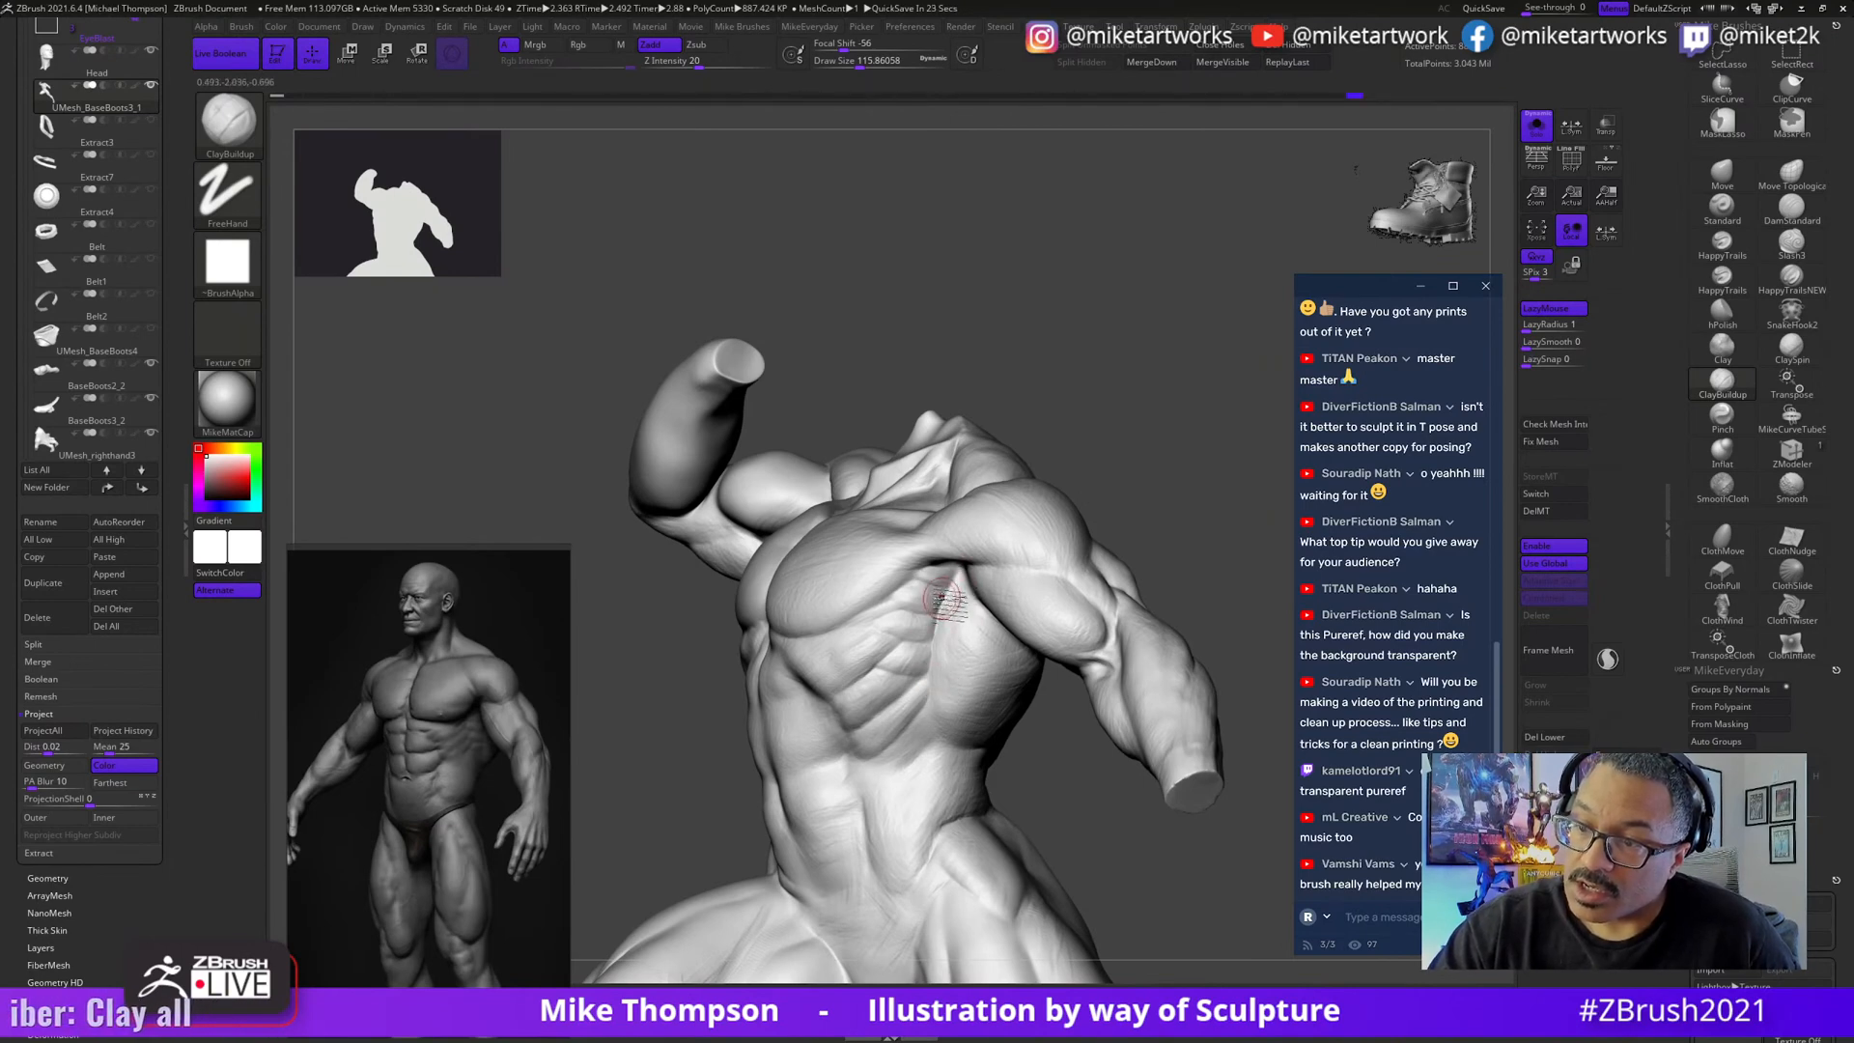
- Build up the upper lat beneath the armpit where it meets the top serratus forms
{"action": "right_click_drag", "start_coordinate": [937, 614], "coordinate": [960, 591]}
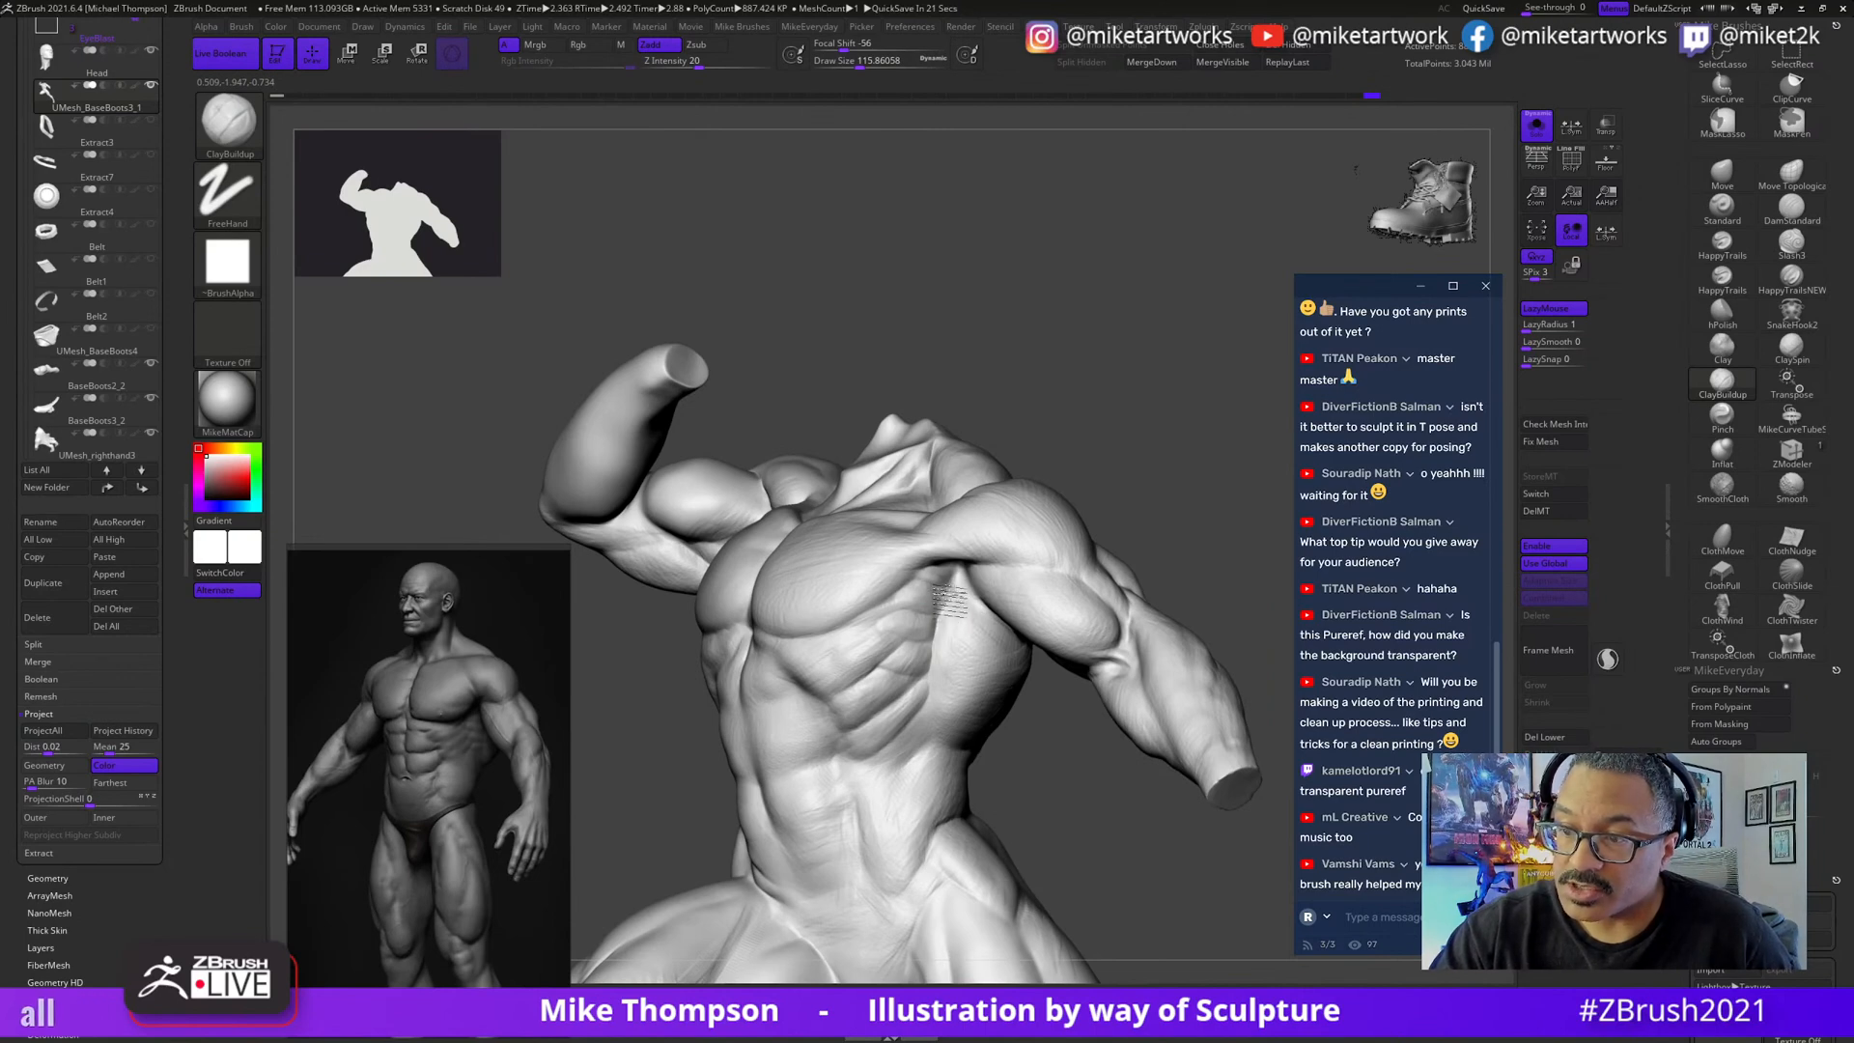
{"action": "right_click_drag", "start_coordinate": [975, 570], "coordinate": [1112, 467]}
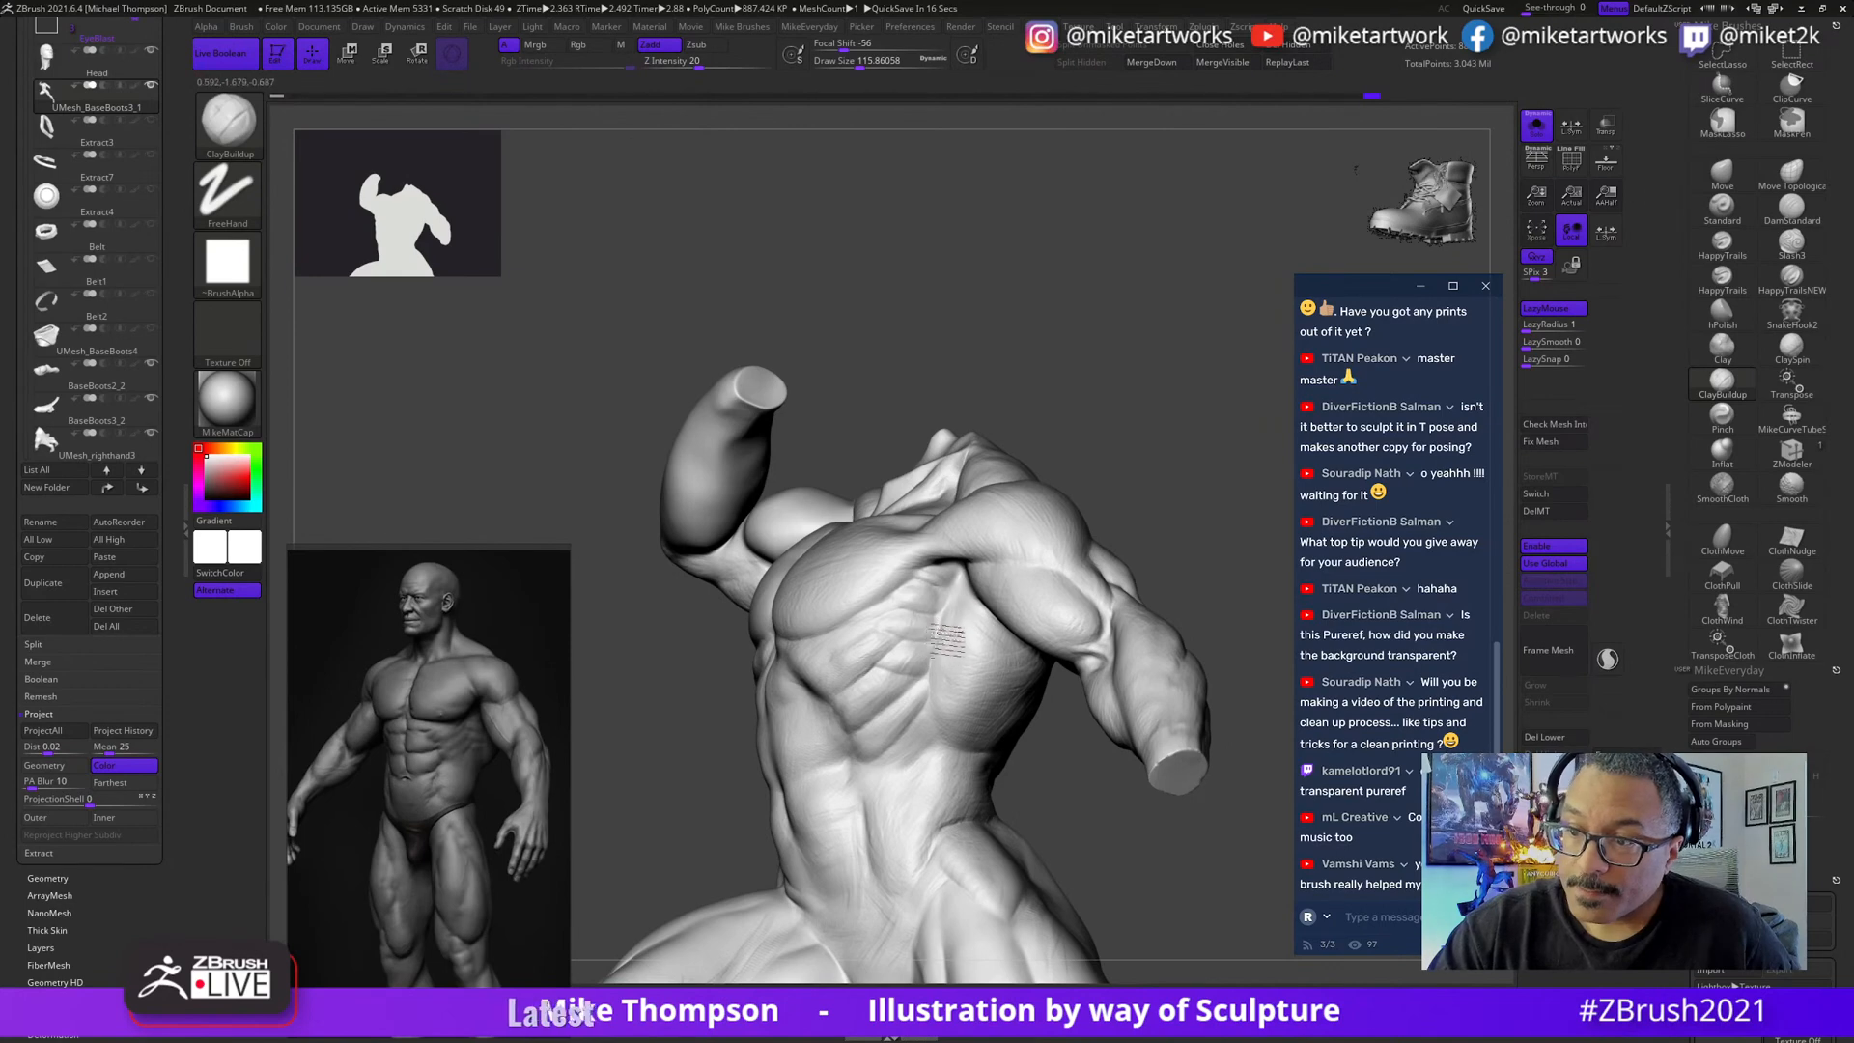
{"action": "right_click_drag", "start_coordinate": [966, 621], "coordinate": [946, 645]}
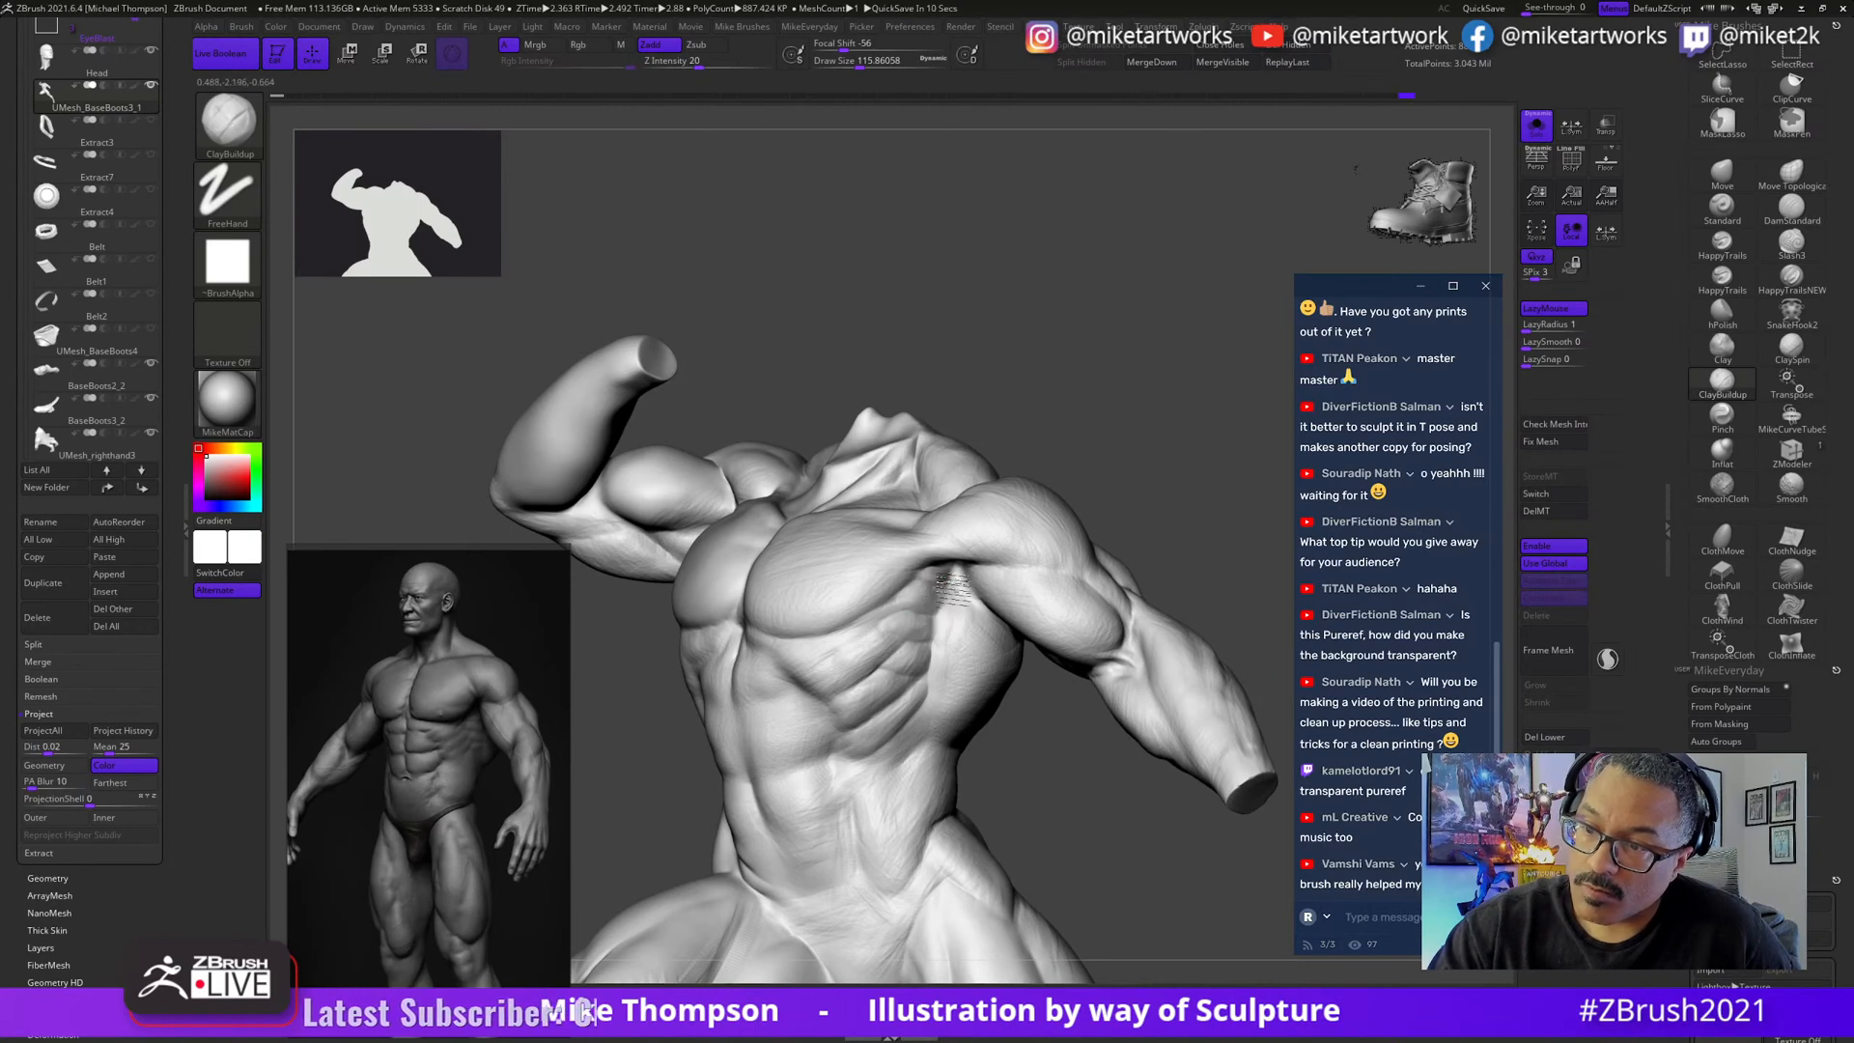
{"action": "mouse_move", "coordinate": [951, 589]}
{"action": "right_mouse_down"}
{"action": "mouse_move", "coordinate": [1115, 486]}
{"action": "mouse_move", "coordinate": [929, 588]}
{"action": "mouse_move", "coordinate": [1117, 476]}
{"action": "right_mouse_up"}
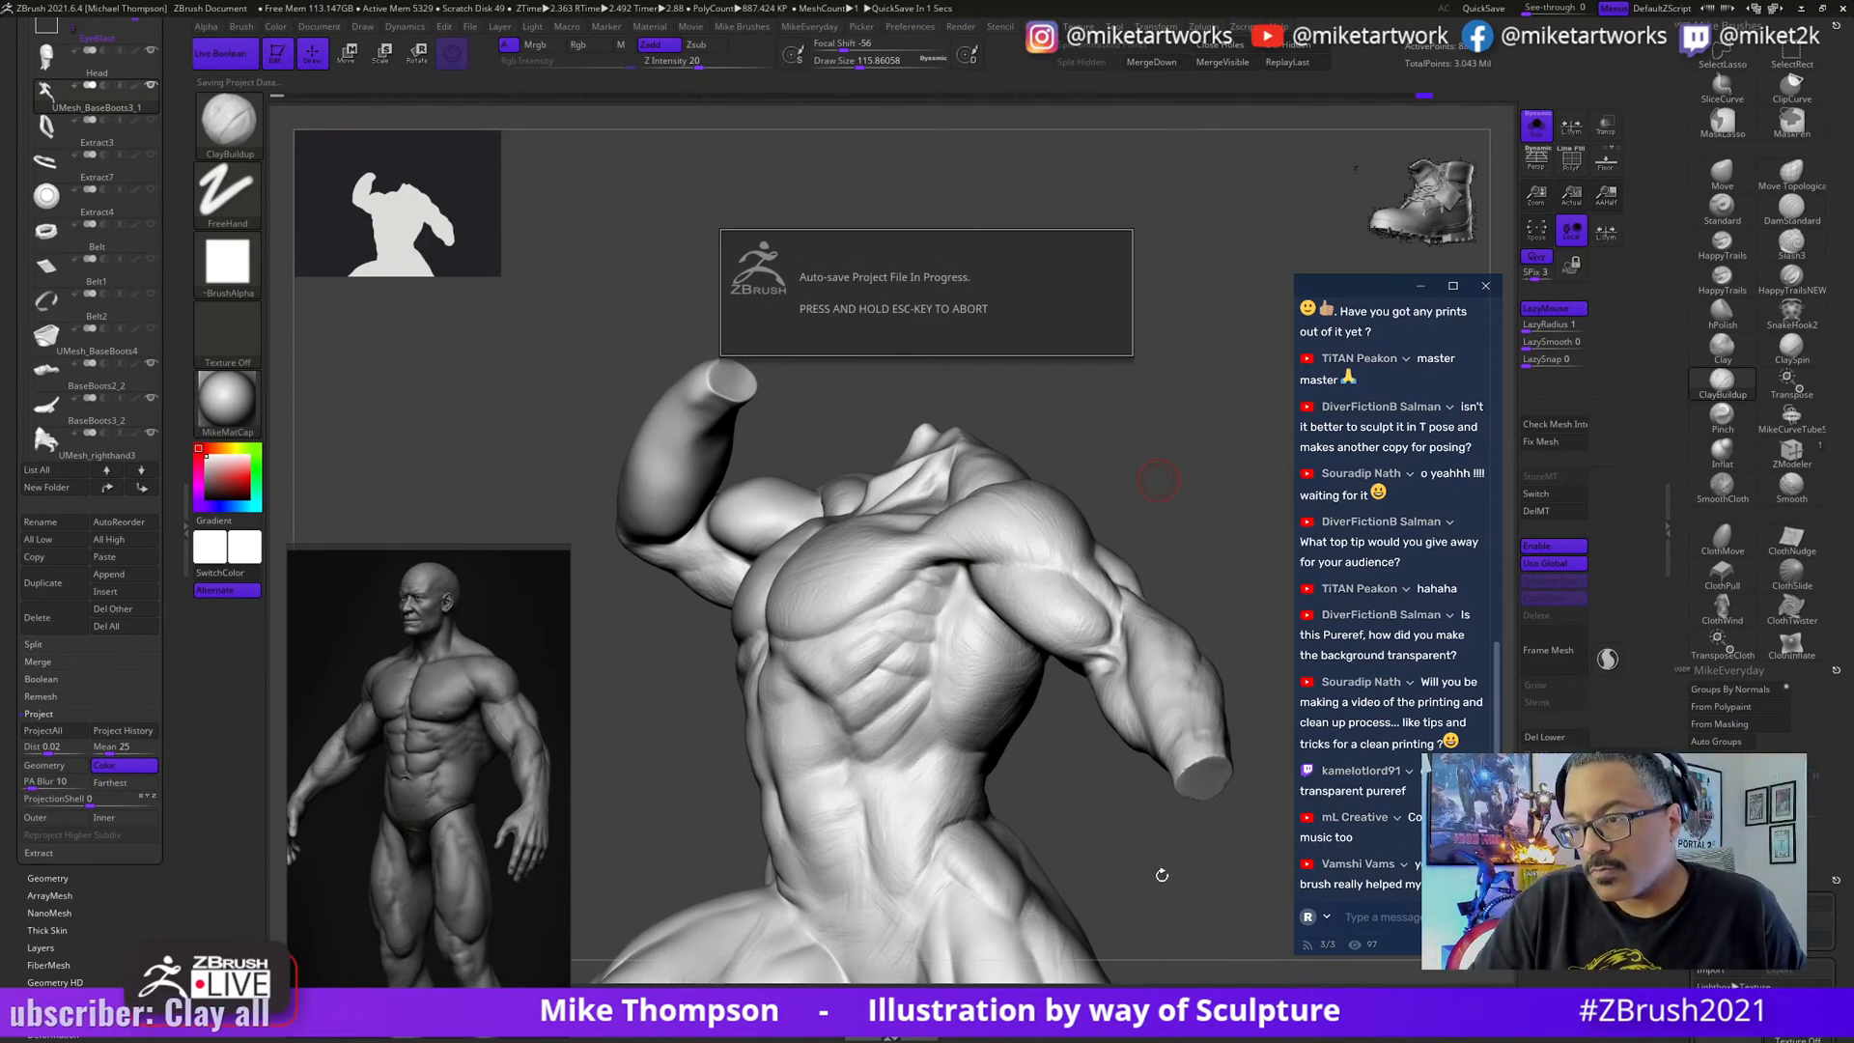
- Refine the middle serratus forms and their transition into the ribcage with ClayBuildup
{"action": "left_click_drag", "start_coordinate": [1161, 875], "coordinate": [922, 642]}
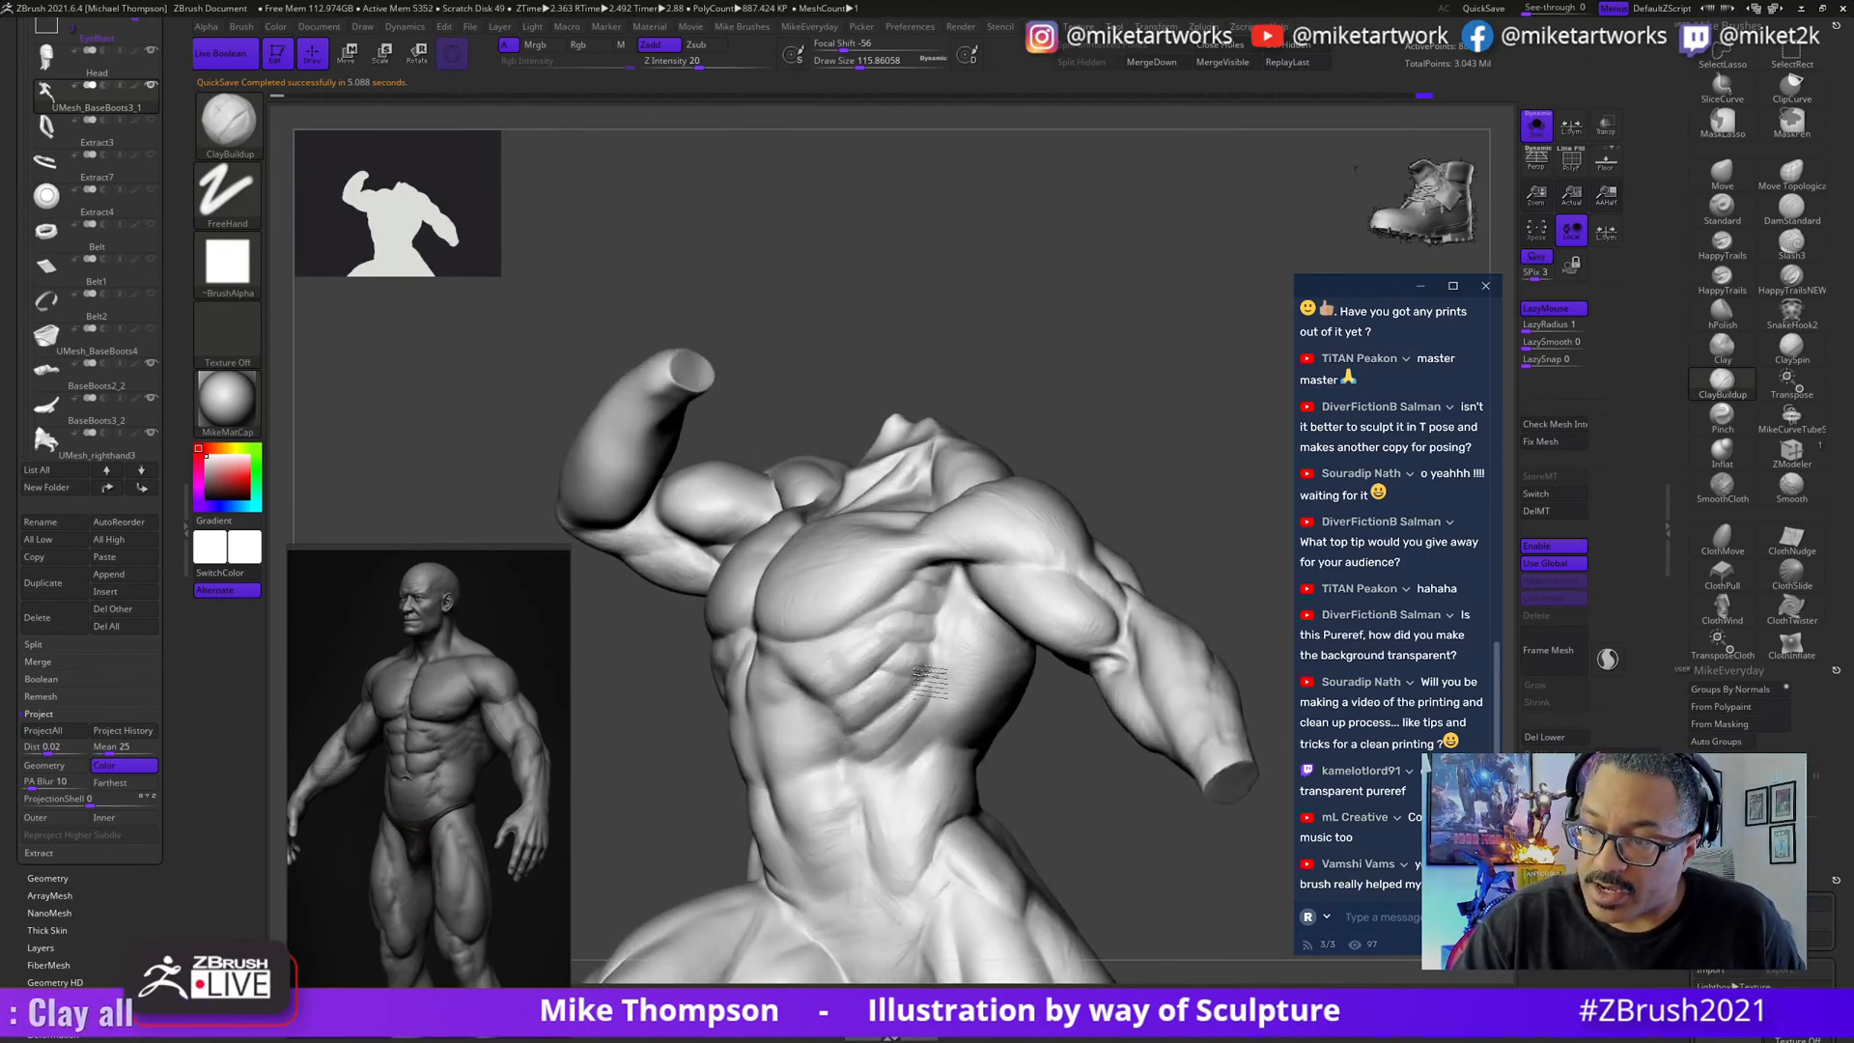
{"action": "left_click_drag", "start_coordinate": [1134, 451], "coordinate": [902, 662]}
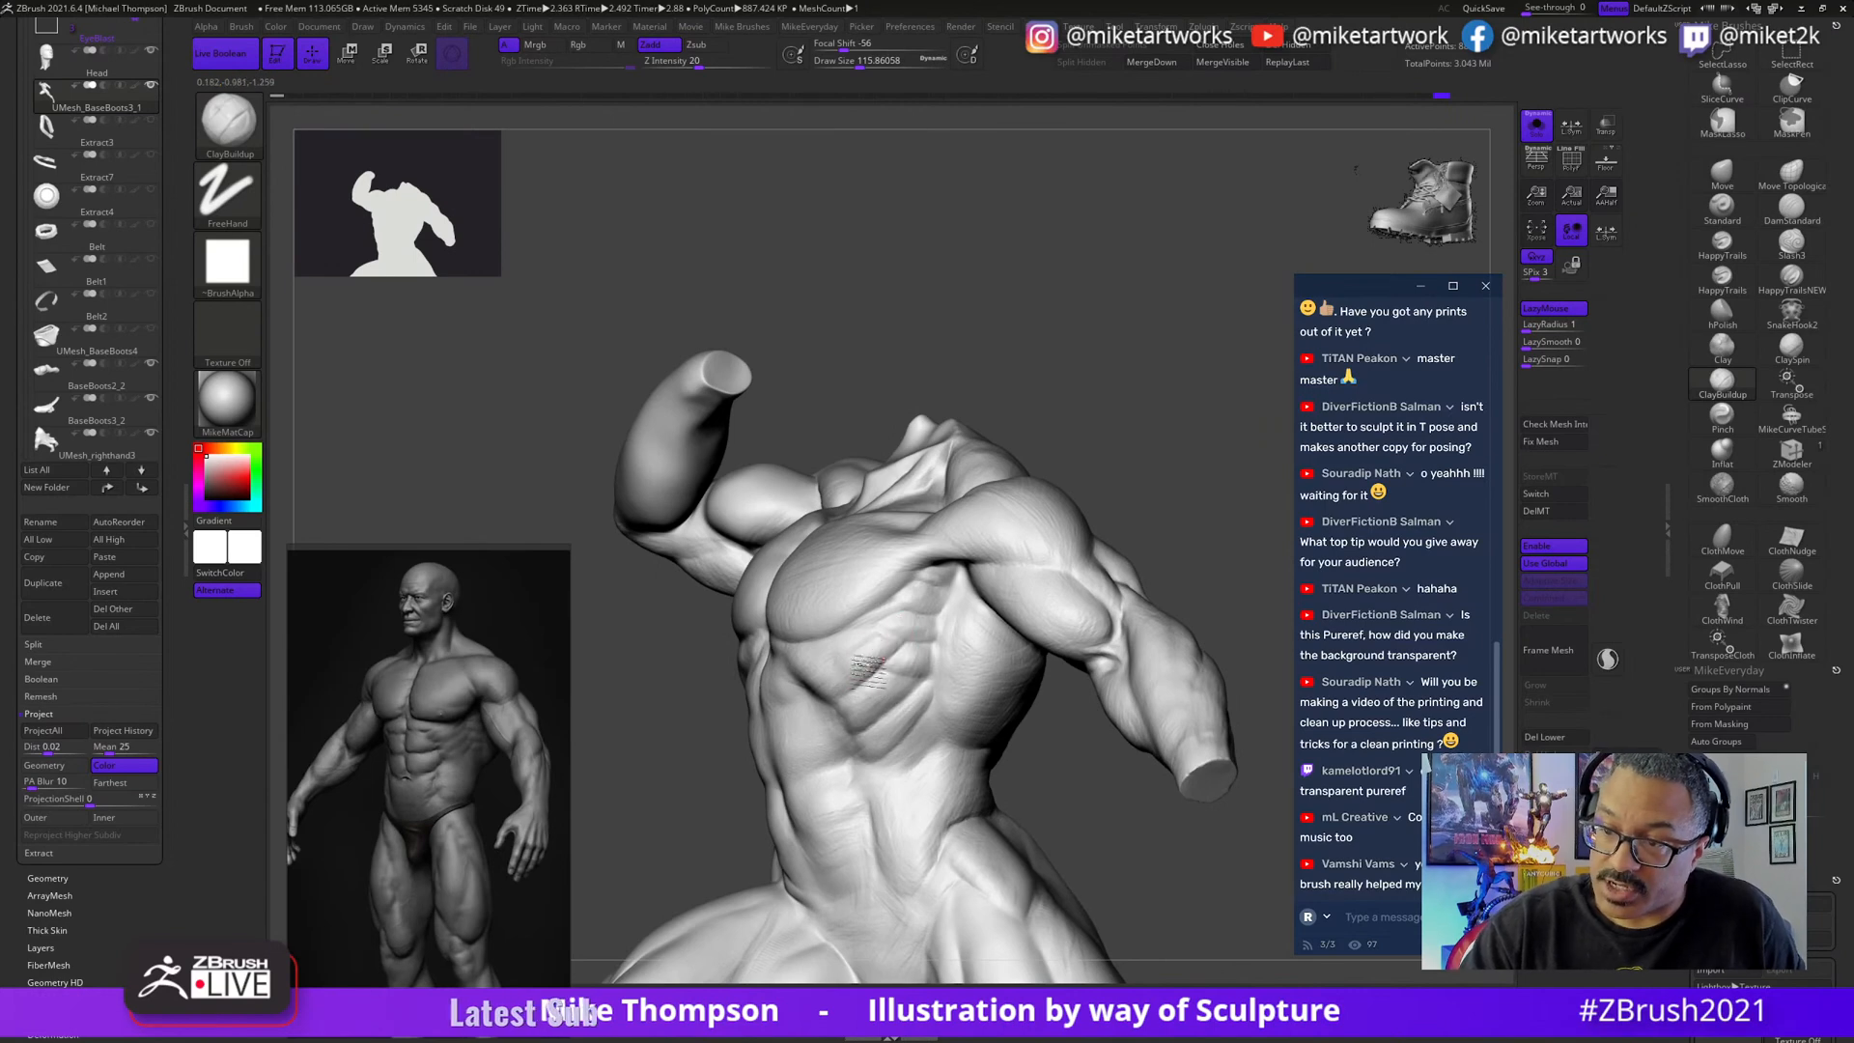
{"action": "left_click_drag", "start_coordinate": [1207, 483], "coordinate": [1203, 490]}
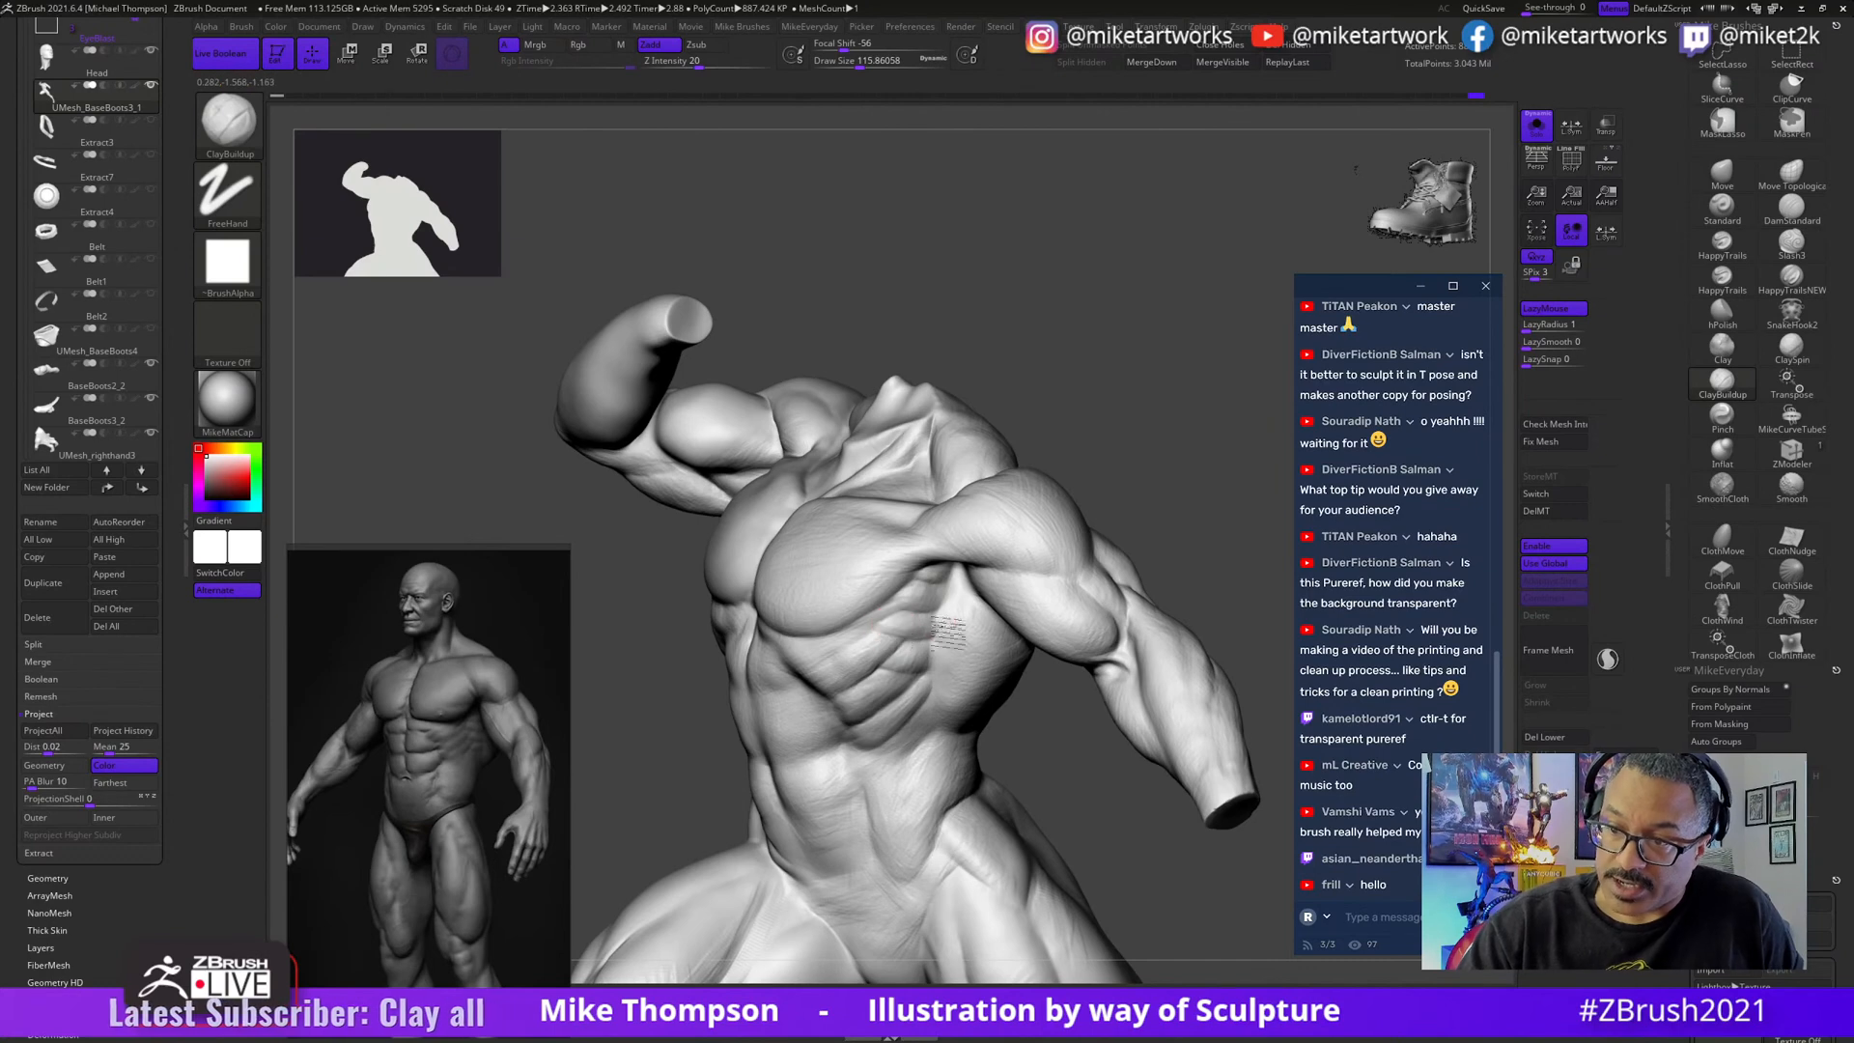
- Refine the upper serratus and the adjoining lat below the armpit, checking the forms from several angles
{"action": "left_click_drag", "start_coordinate": [1113, 816], "coordinate": [1120, 734]}
{"action": "left_click_drag", "start_coordinate": [1149, 621], "coordinate": [942, 591]}
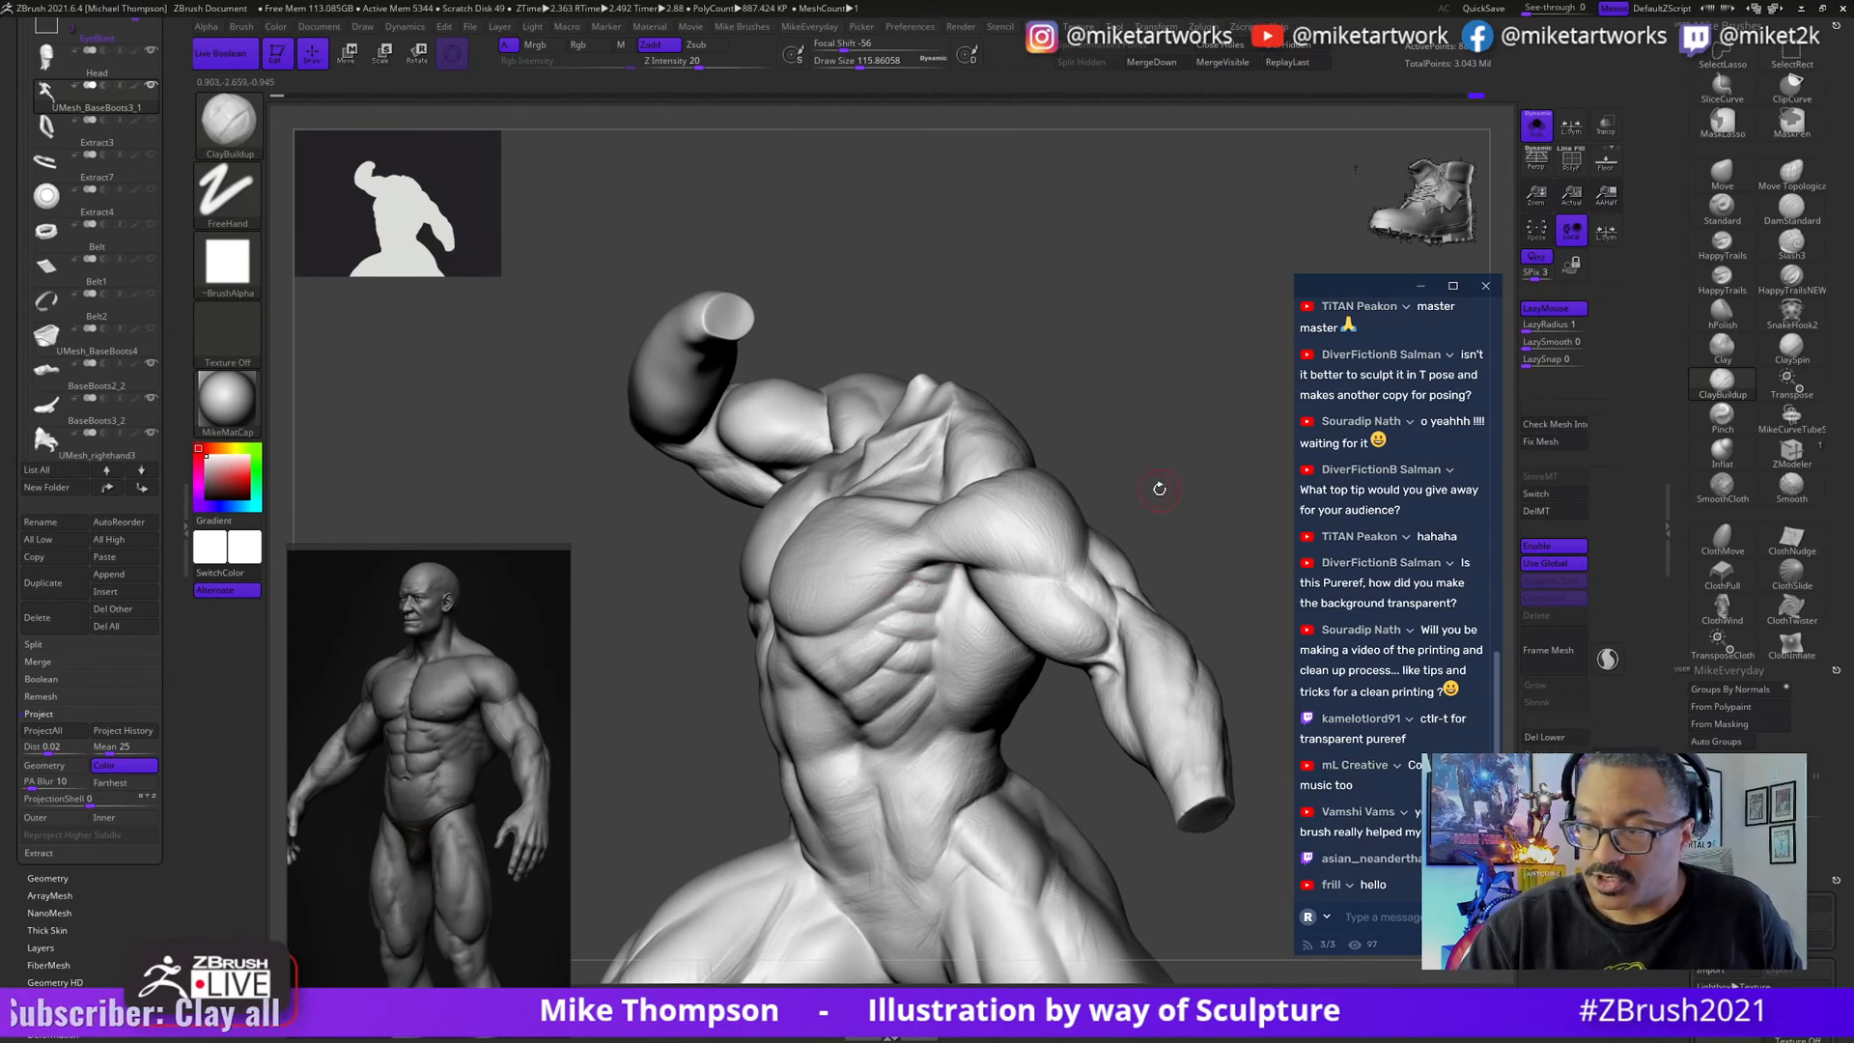
{"action": "left_click_drag", "start_coordinate": [1159, 489], "coordinate": [1195, 473]}
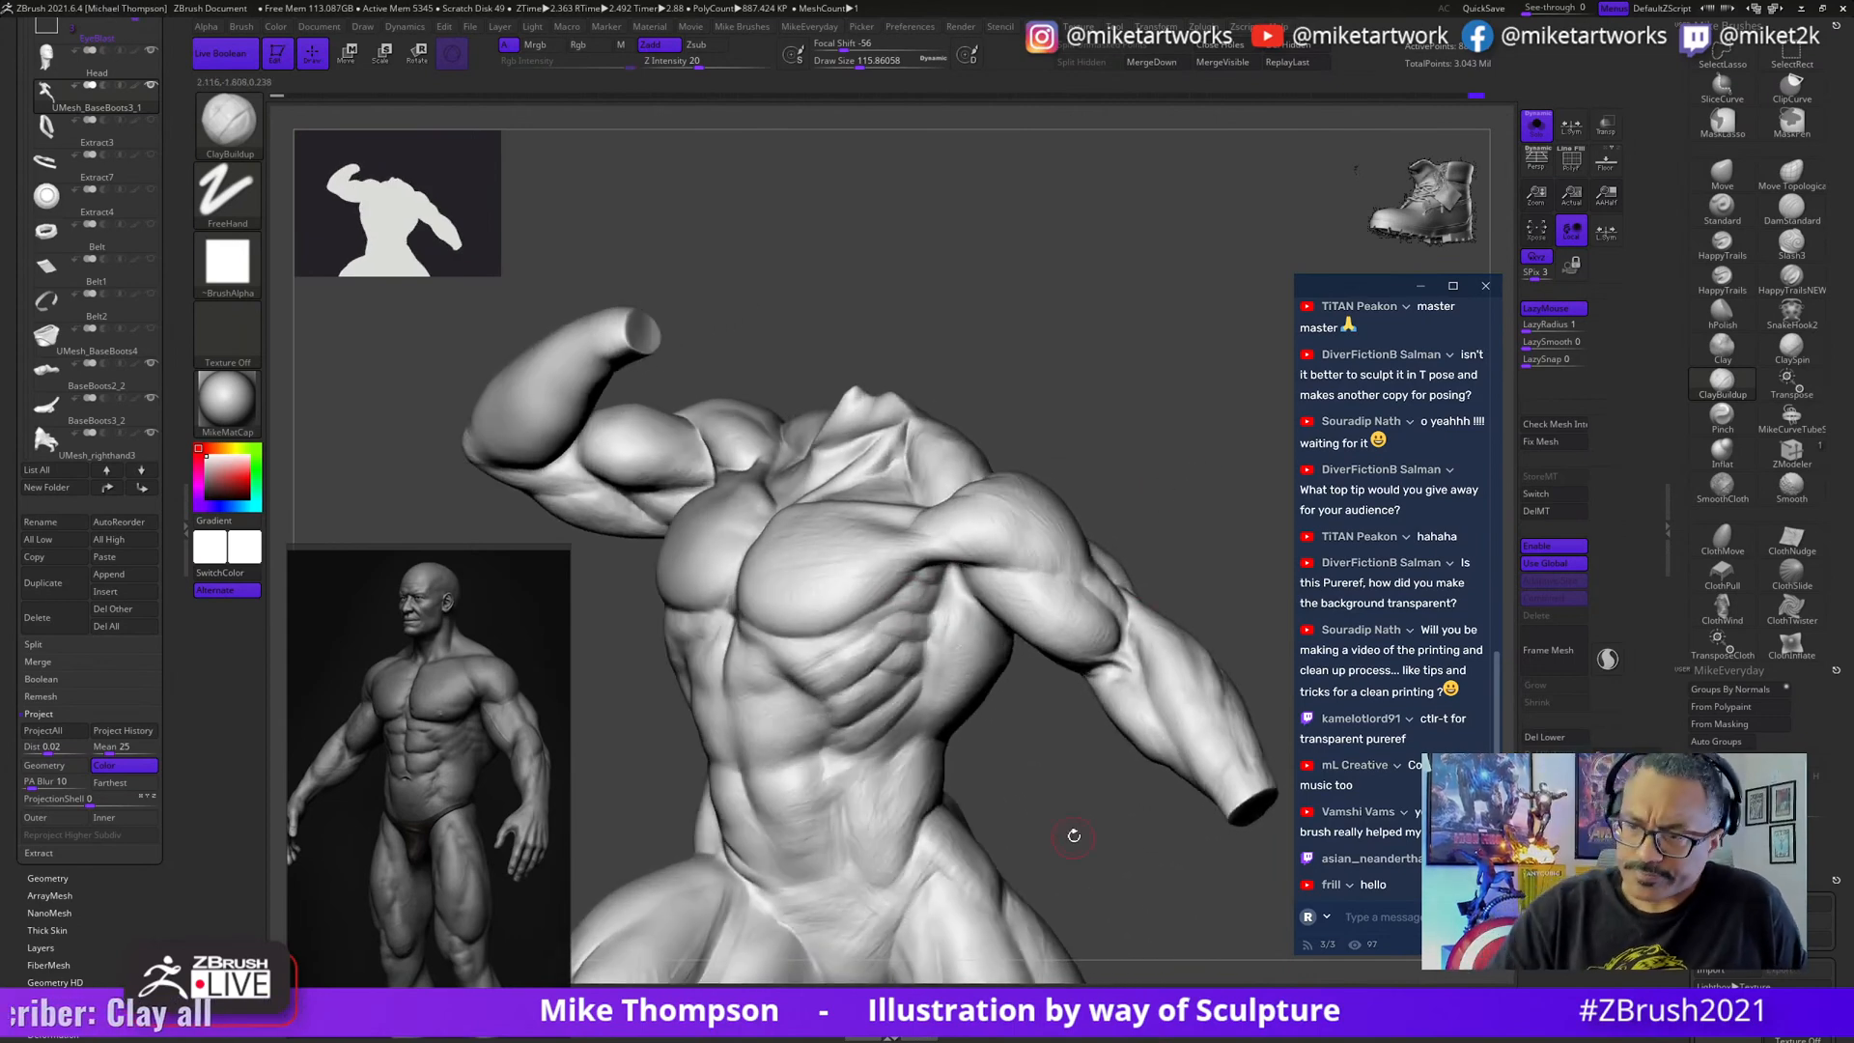
{"action": "left_click_drag", "start_coordinate": [1074, 835], "coordinate": [969, 696]}
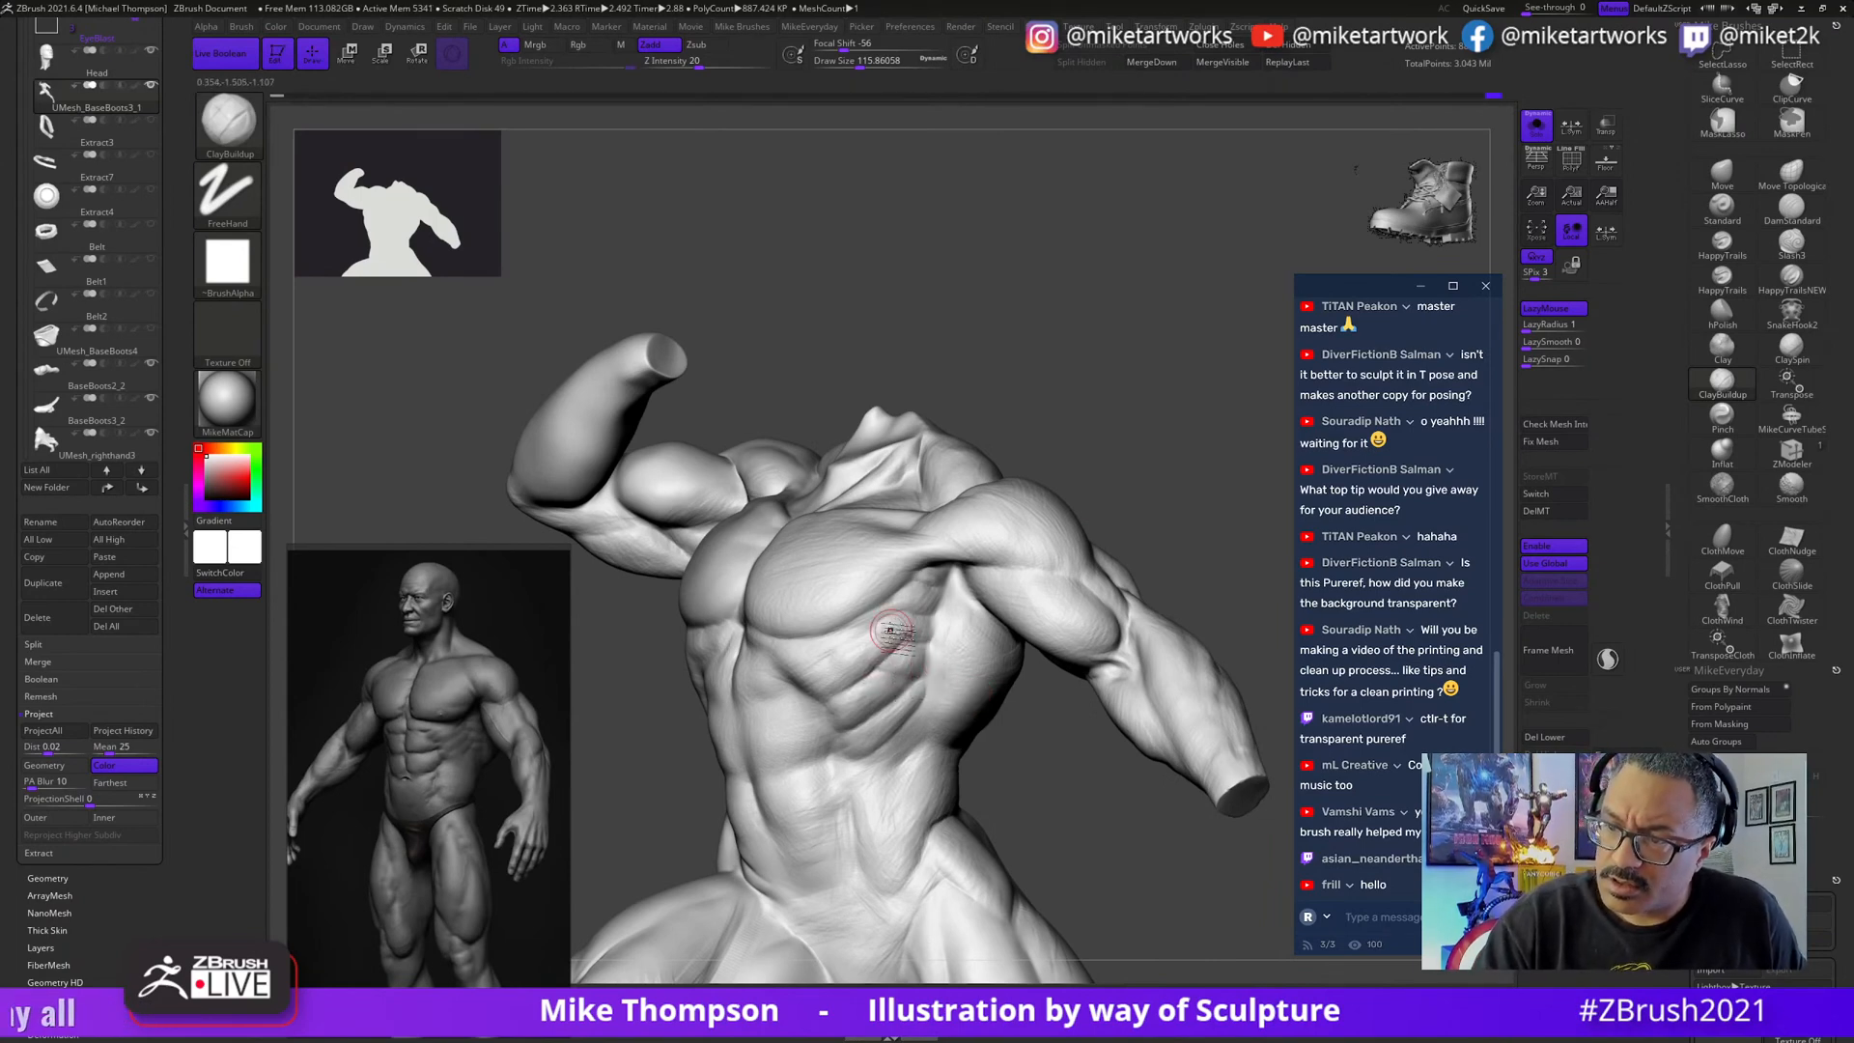
- Refine and smooth the upper serratus forms beside the lat with ClayBuildup and Smooth at a draw size of about 116
{"action": "left_click_drag", "start_coordinate": [1091, 845], "coordinate": [1175, 852]}
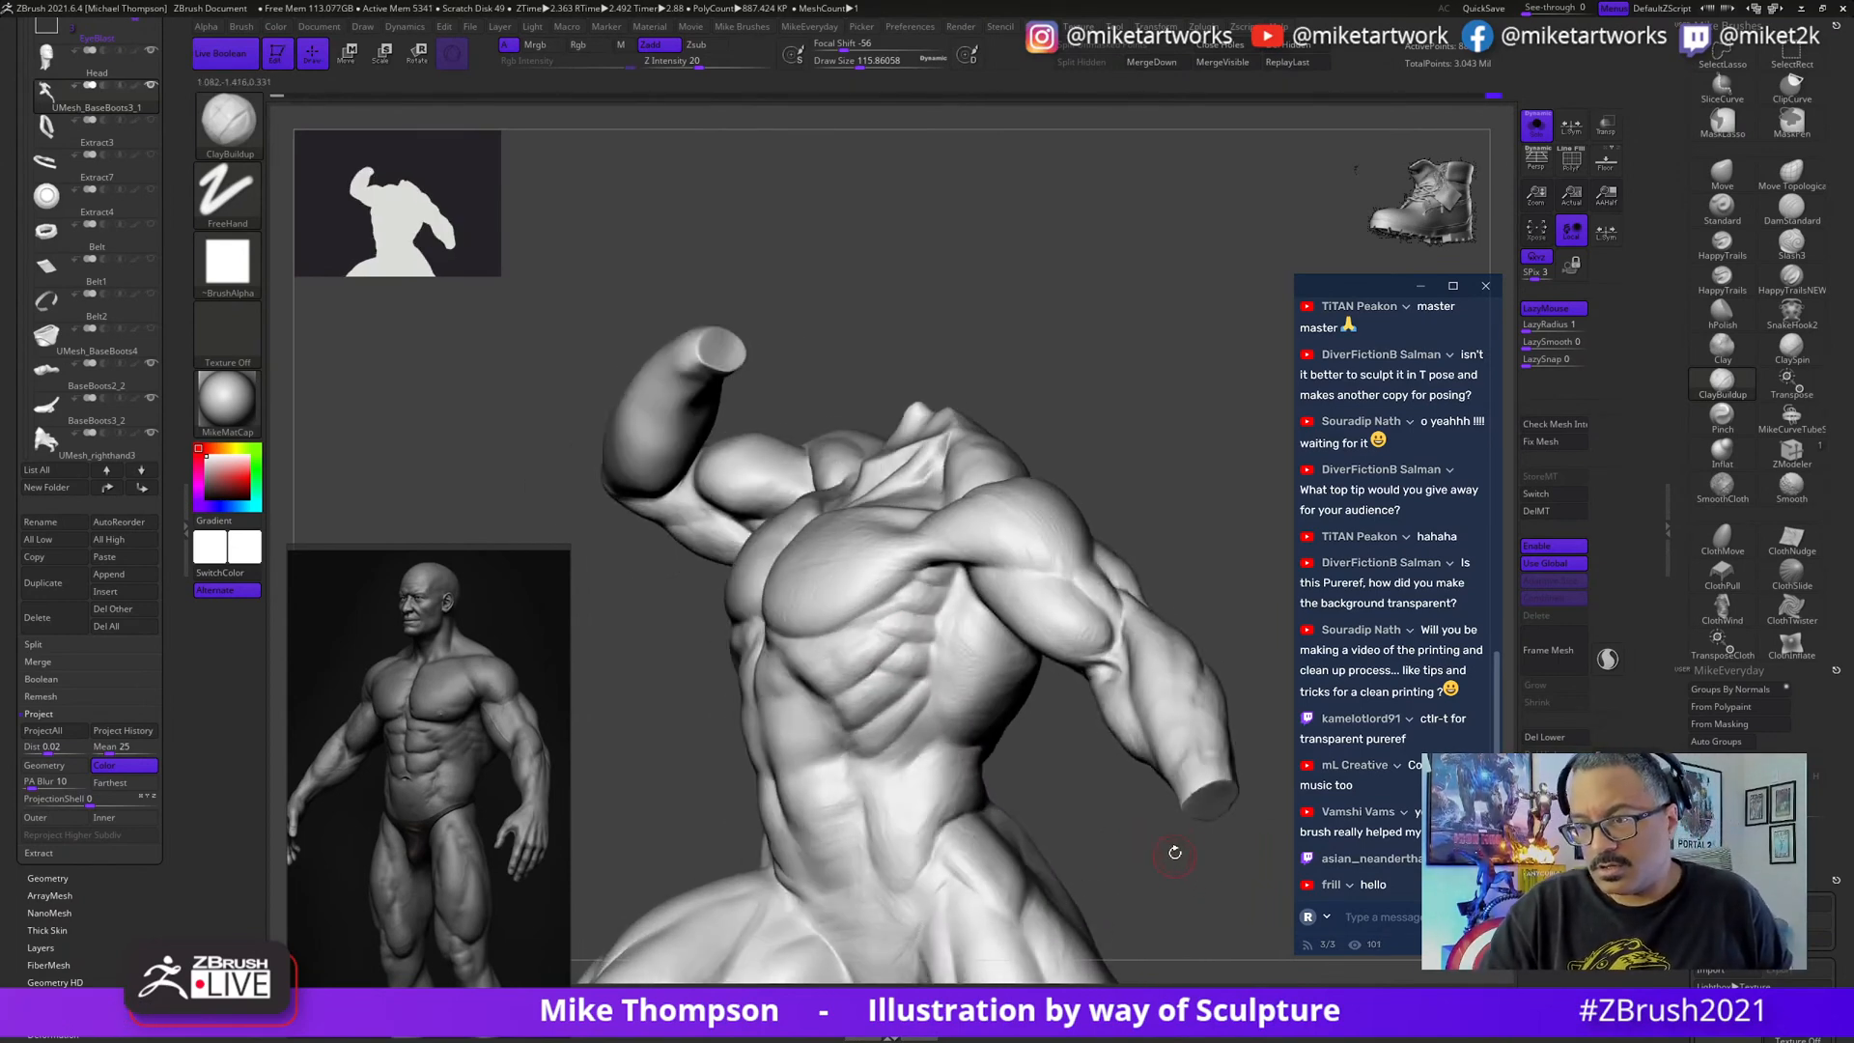
{"action": "key", "text": "shift"}
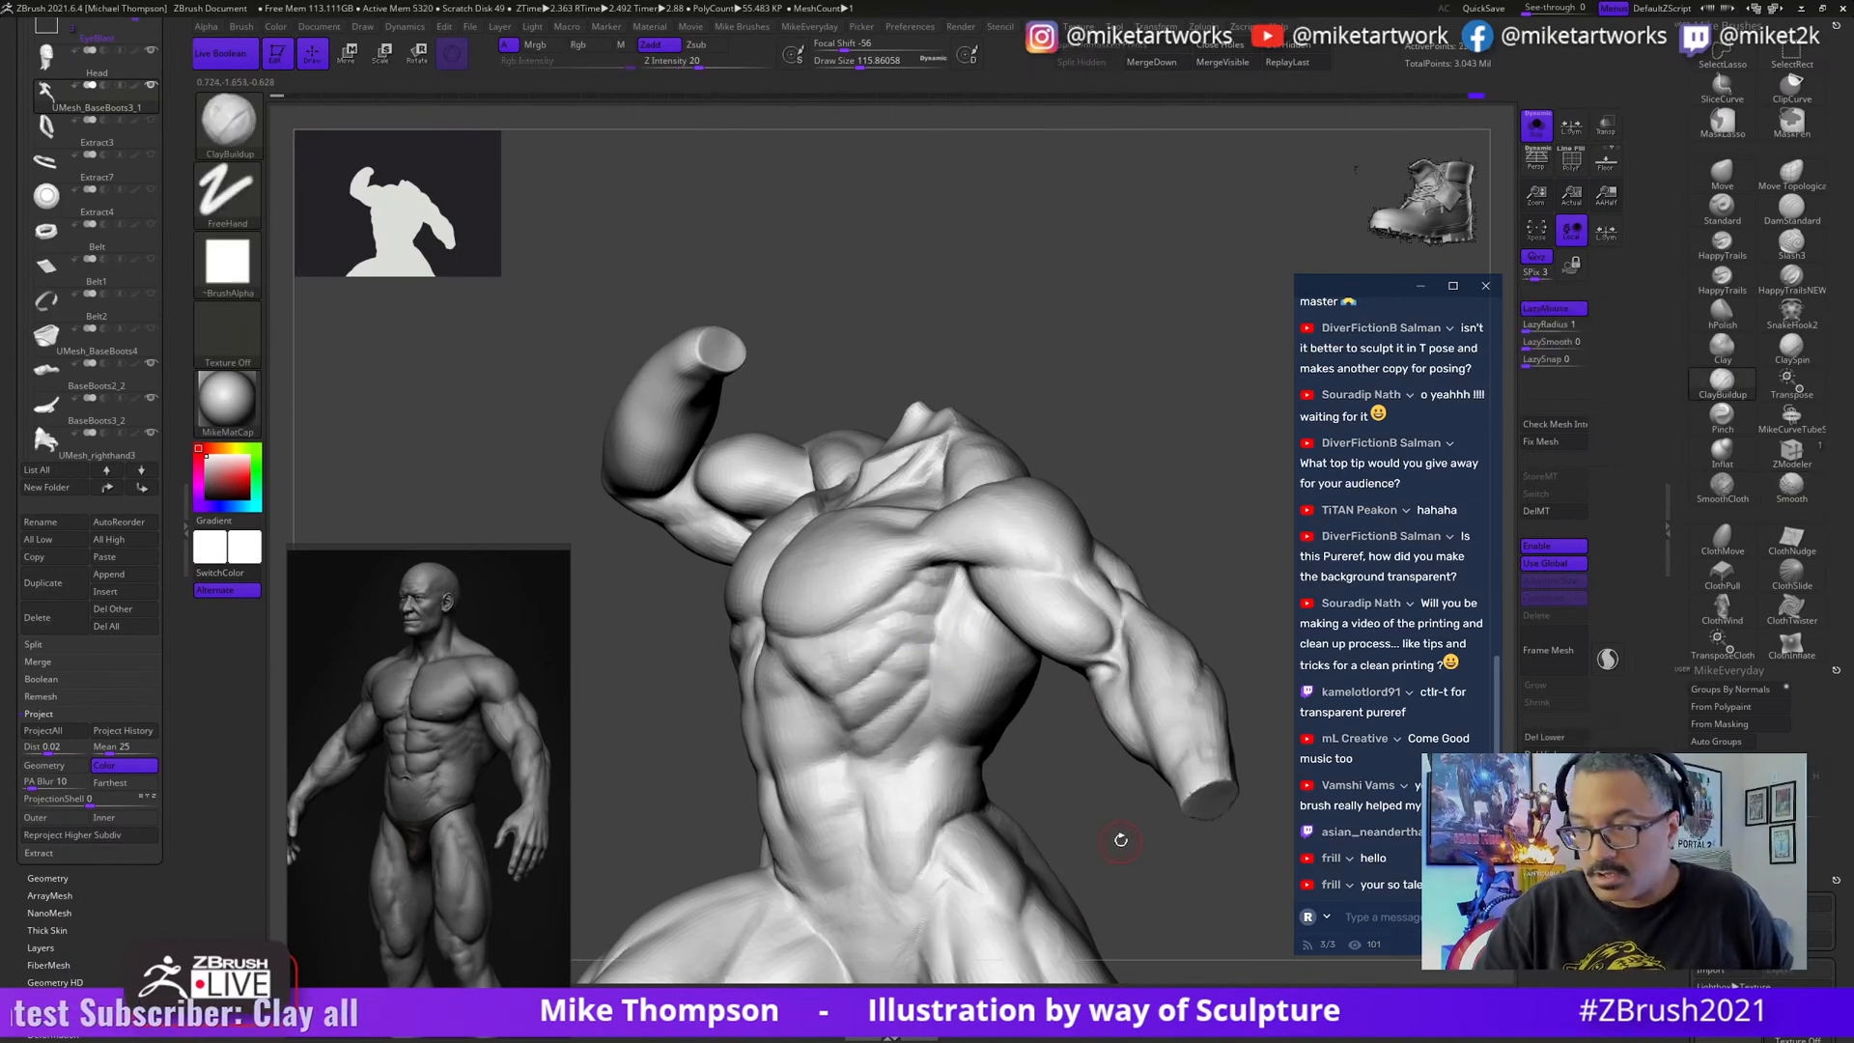
{"action": "left_click_drag", "start_coordinate": [1077, 759], "coordinate": [1031, 751]}
{"action": "key", "text": "shift"}
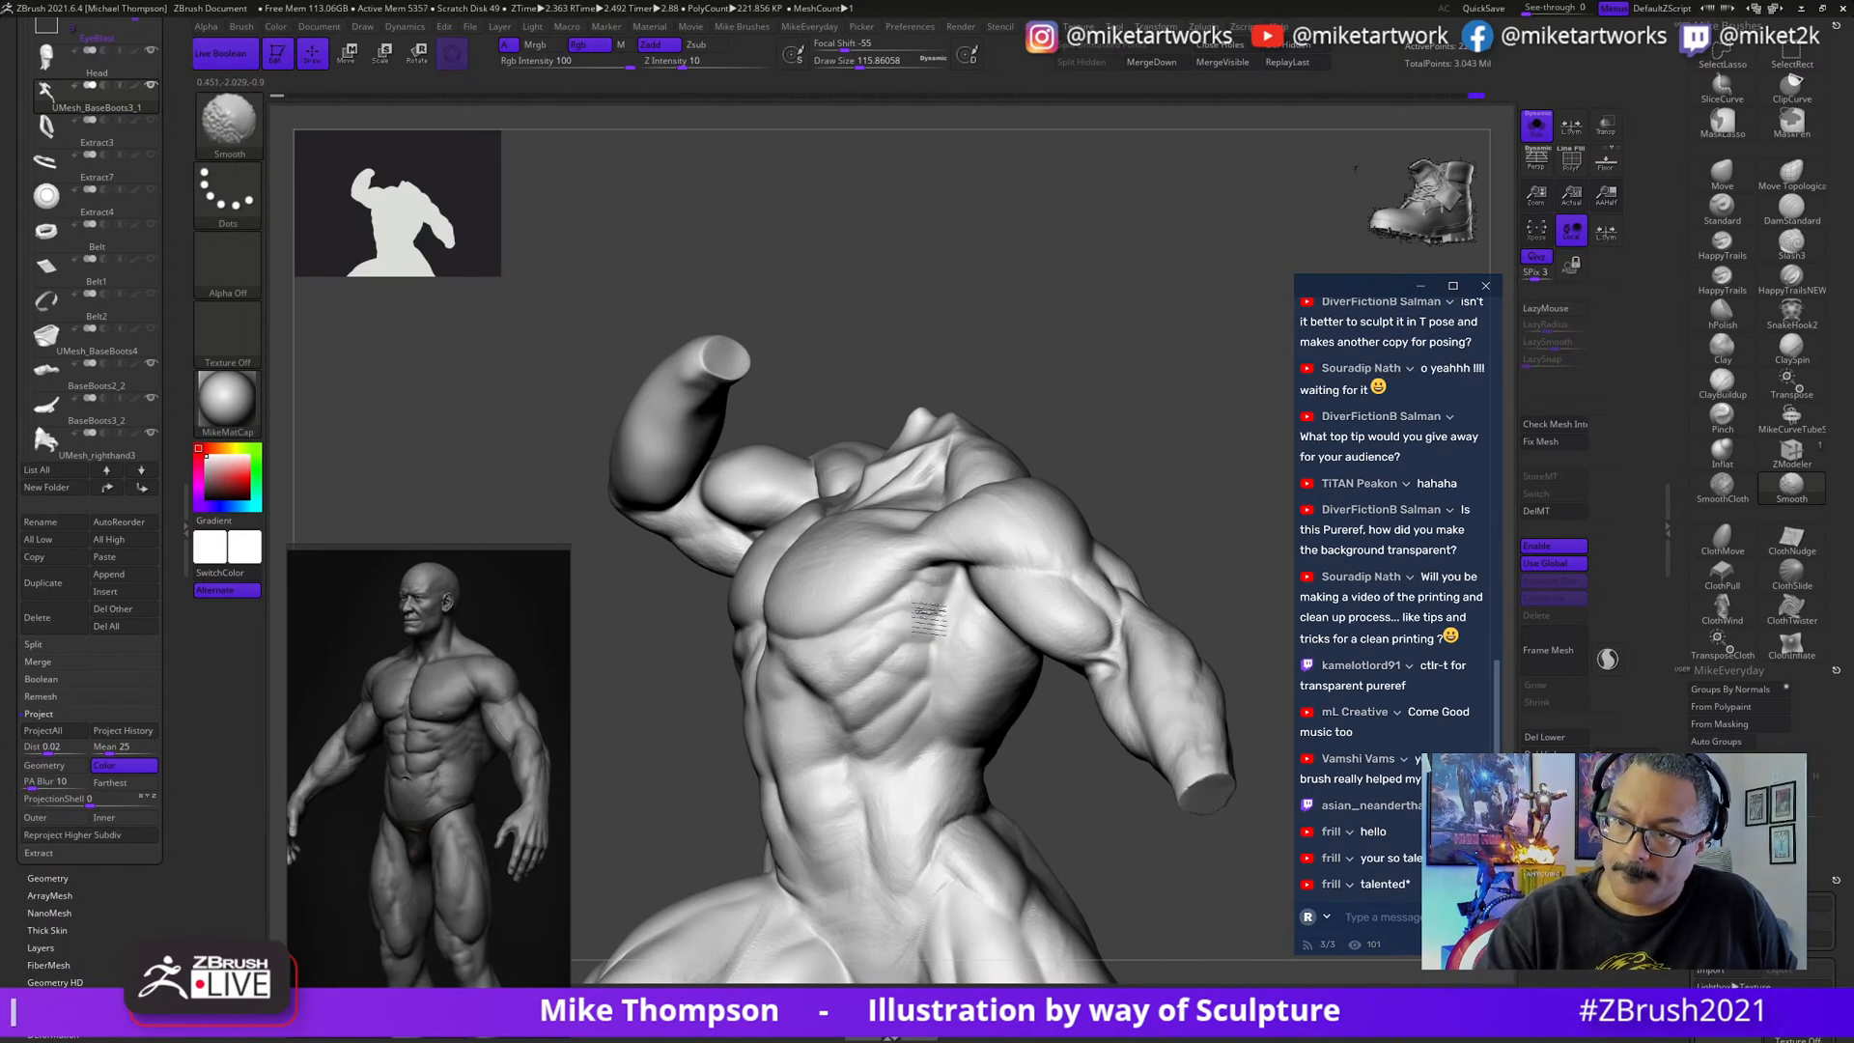
{"action": "left_click_drag", "start_coordinate": [922, 599], "coordinate": [929, 618], "text": "shift"}
{"action": "key", "text": "shift"}
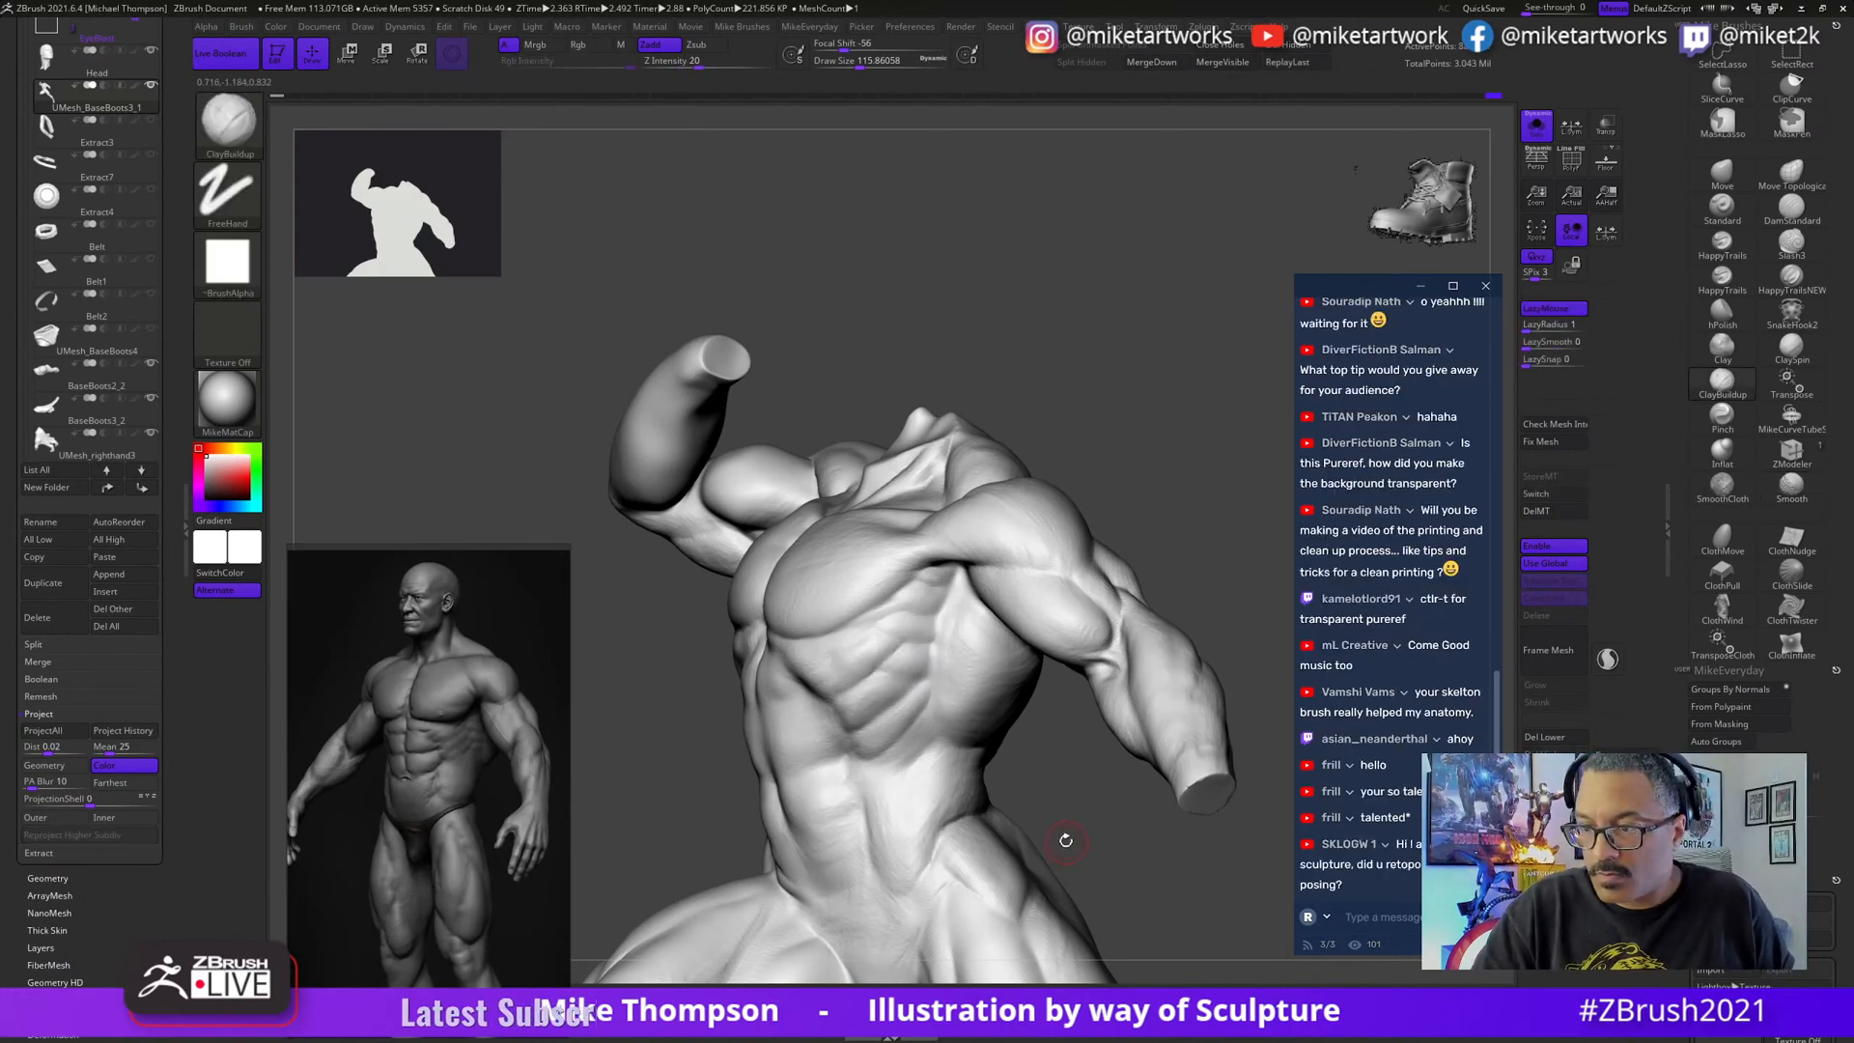
{"action": "mouse_move", "coordinate": [1102, 864]}
{"action": "left_mouse_down"}
{"action": "mouse_move", "coordinate": [1220, 898]}
{"action": "mouse_move", "coordinate": [1178, 907]}
{"action": "mouse_move", "coordinate": [1203, 901]}
{"action": "mouse_move", "coordinate": [1157, 757]}
{"action": "mouse_move", "coordinate": [1188, 849]}
{"action": "mouse_move", "coordinate": [1241, 893]}
{"action": "mouse_move", "coordinate": [850, 338]}
{"action": "left_mouse_up"}
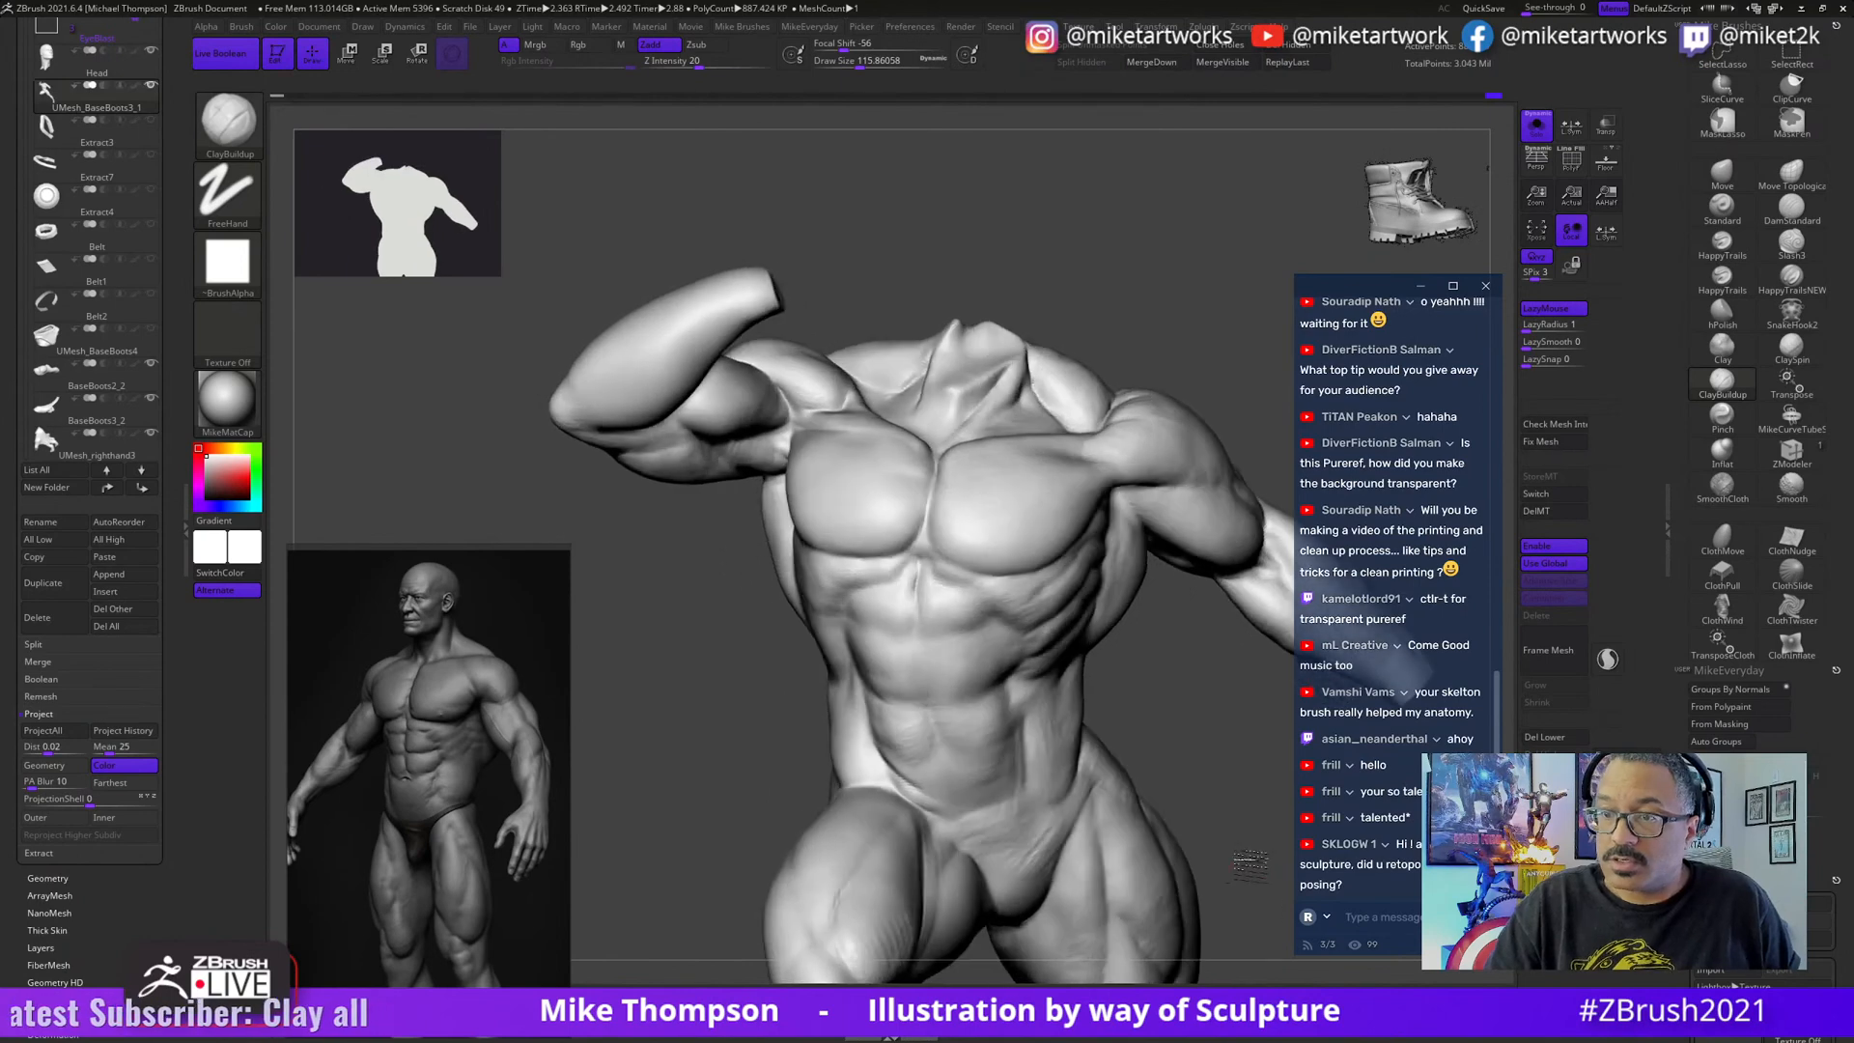
- Hide the raised arm with a SelectLasso selection so the side of the torso is unobstructed
{"action": "key", "text": "ctrl+shift"}
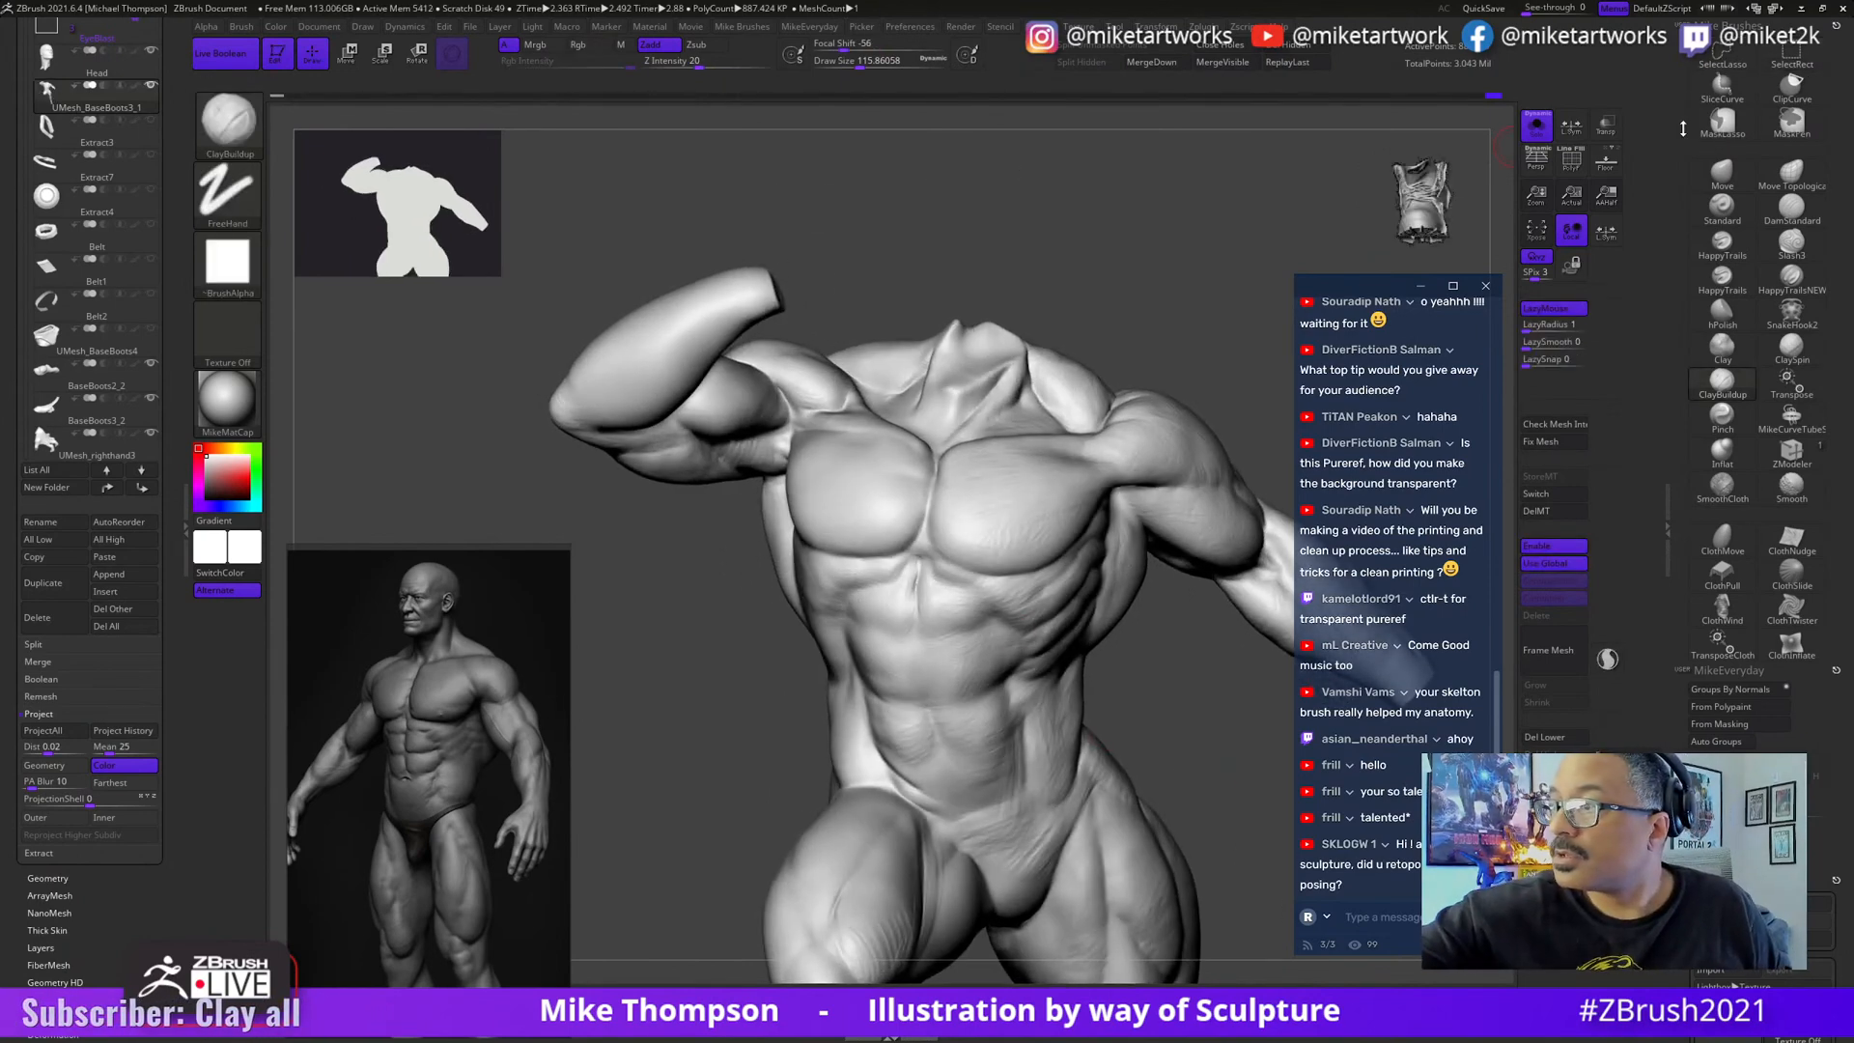
{"action": "mouse_move", "coordinate": [724, 207]}
{"action": "left_mouse_down", "text": "ctrl+shift"}
{"action": "mouse_move", "coordinate": [835, 532]}
{"action": "mouse_move", "coordinate": [502, 444]}
{"action": "mouse_move", "coordinate": [714, 222]}
{"action": "left_mouse_up", "text": "ctrl+shift"}
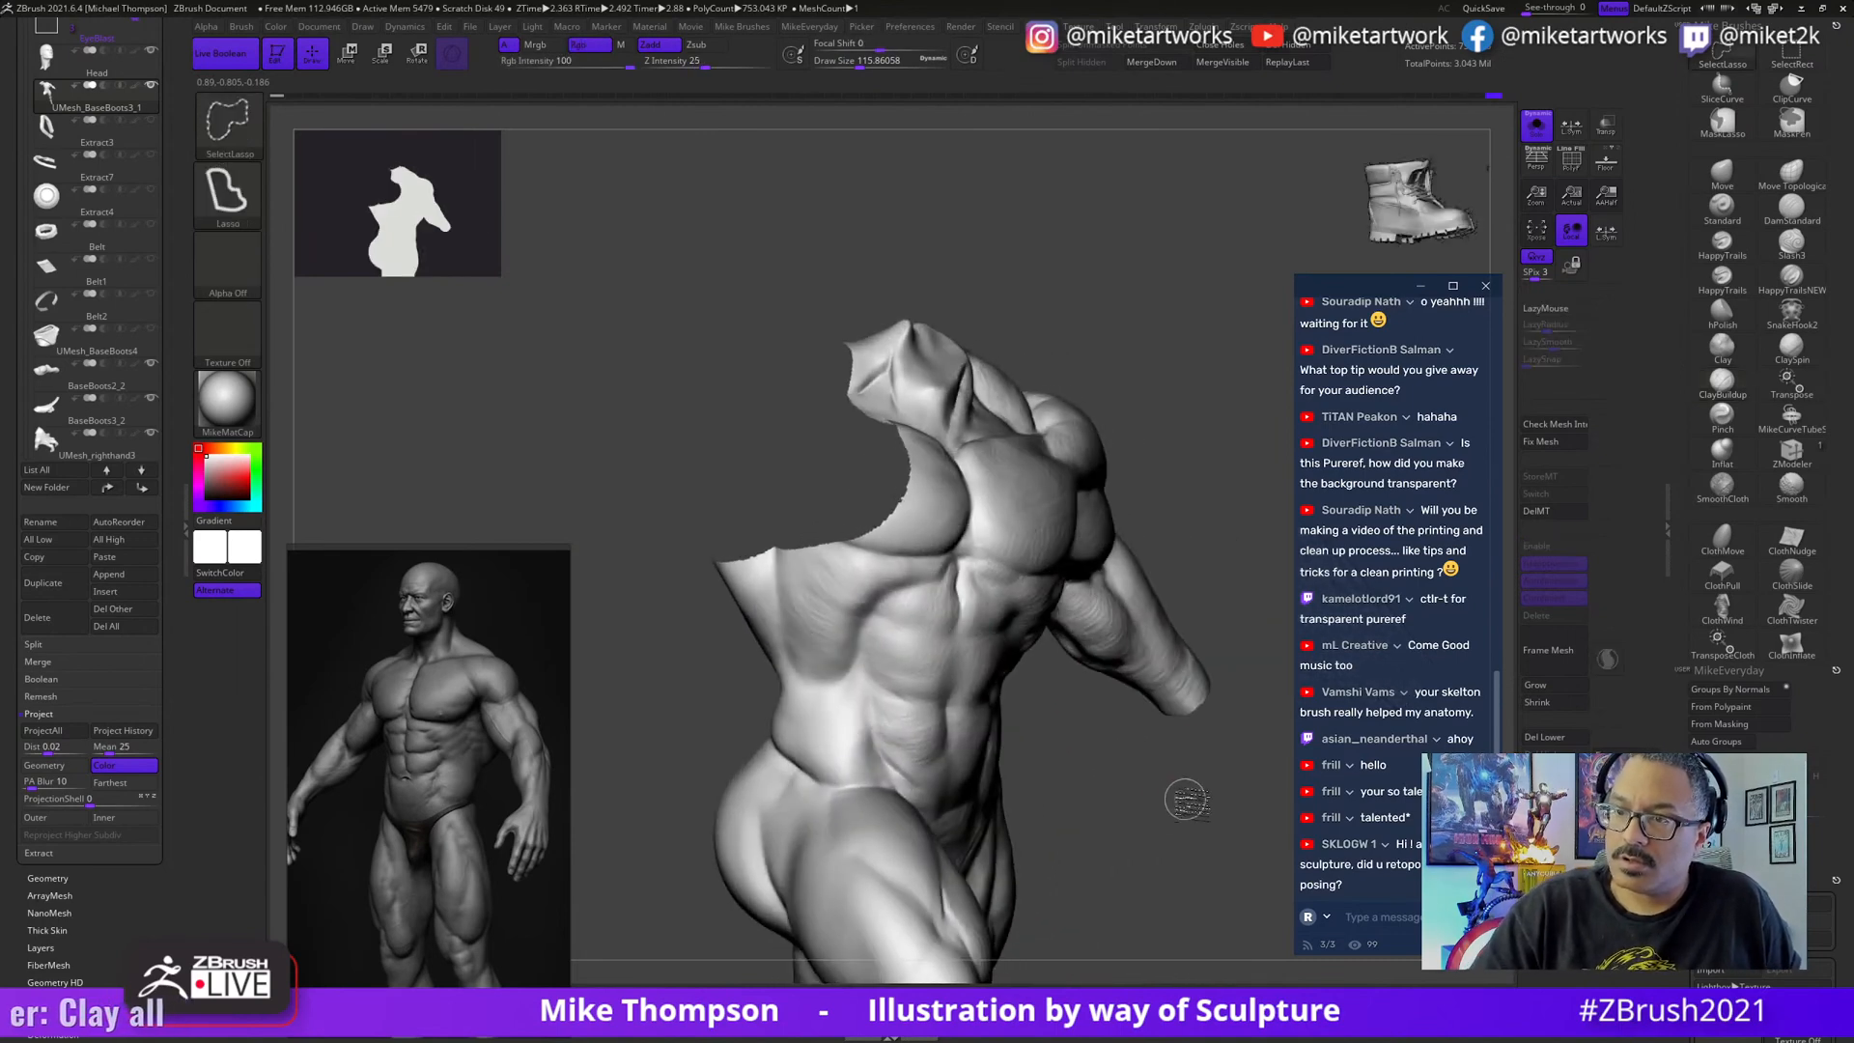
{"action": "left_click_drag", "start_coordinate": [1181, 753], "coordinate": [1179, 779], "text": "ctrl+shift"}
{"action": "mouse_move", "coordinate": [1060, 569]}
{"action": "left_mouse_down"}
{"action": "mouse_move", "coordinate": [956, 358]}
{"action": "mouse_move", "coordinate": [912, 340]}
{"action": "left_mouse_up"}
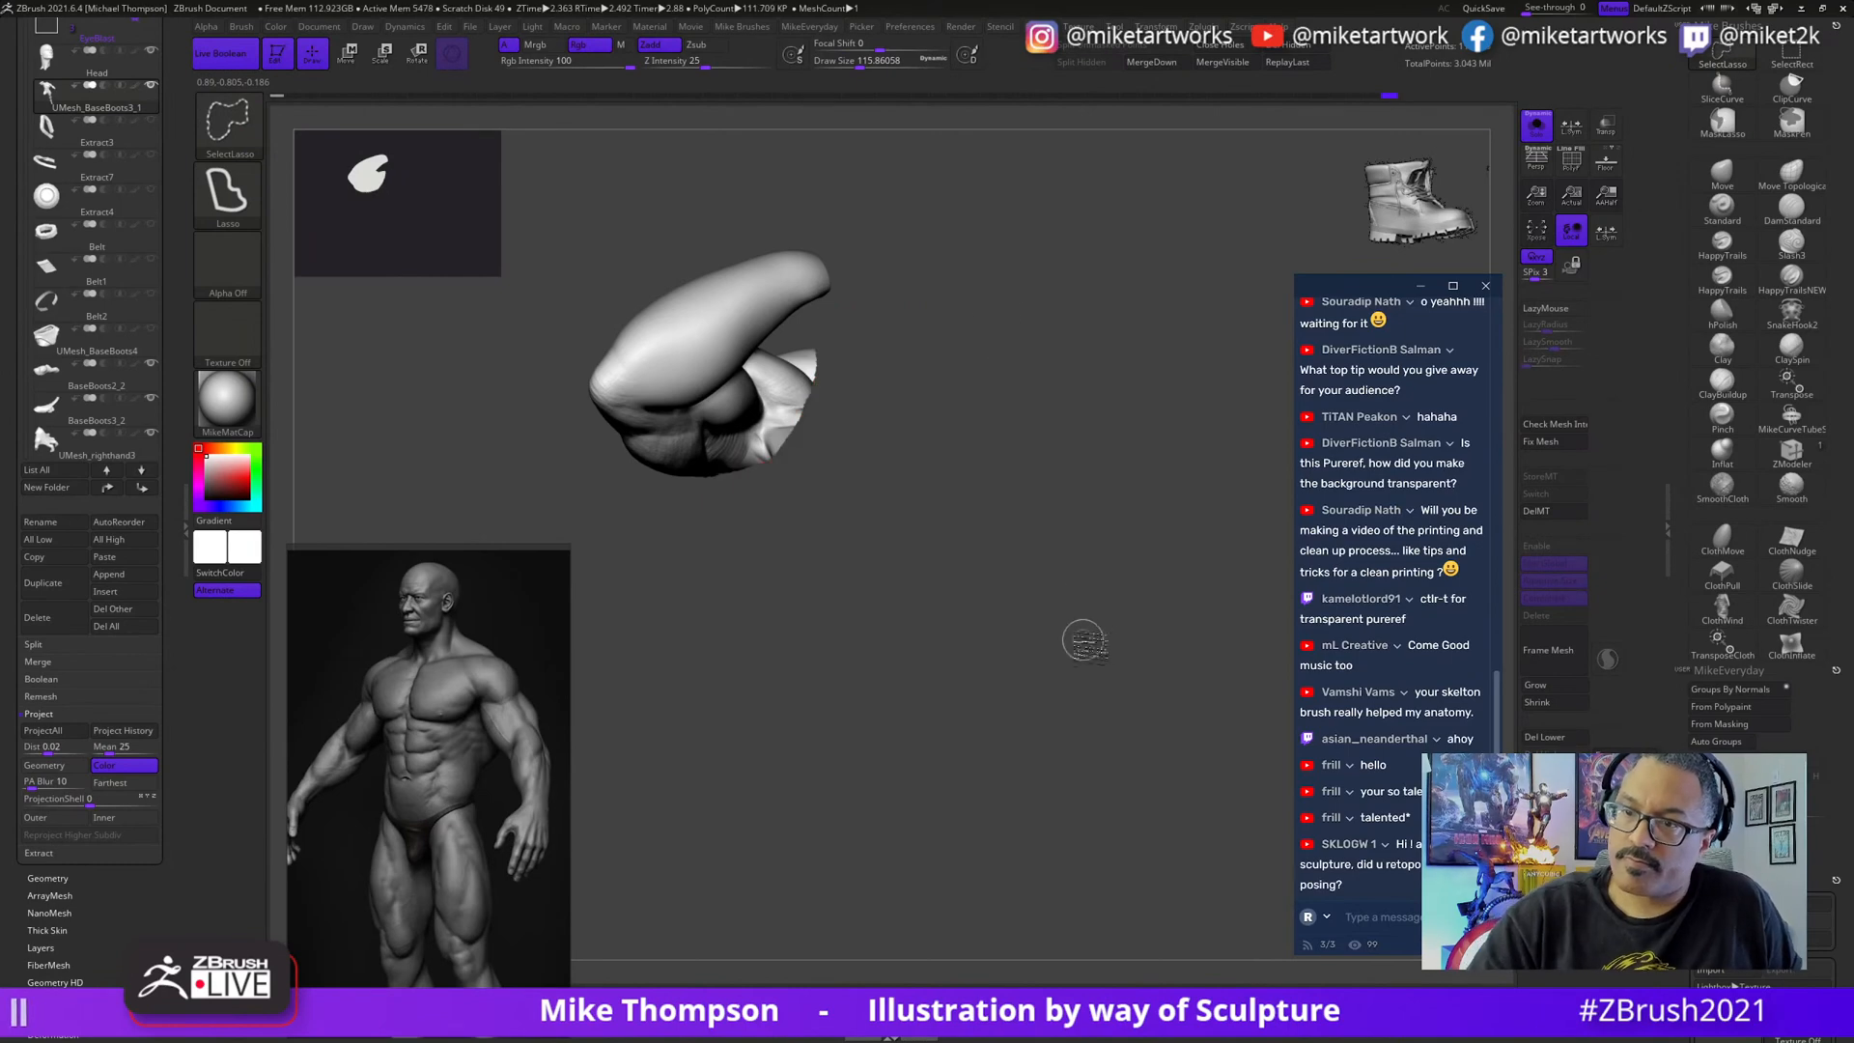
{"action": "left_click_drag", "start_coordinate": [1082, 641], "coordinate": [1110, 676], "text": "ctrl+shift"}
{"action": "mouse_move", "coordinate": [1188, 728]}
{"action": "left_mouse_down"}
{"action": "mouse_move", "coordinate": [1246, 773]}
{"action": "mouse_move", "coordinate": [1212, 844]}
{"action": "mouse_move", "coordinate": [1099, 731]}
{"action": "mouse_move", "coordinate": [1198, 838]}
{"action": "mouse_move", "coordinate": [1111, 864]}
{"action": "mouse_move", "coordinate": [1208, 799]}
{"action": "mouse_move", "coordinate": [1128, 733]}
{"action": "mouse_move", "coordinate": [1156, 770]}
{"action": "mouse_move", "coordinate": [1194, 749]}
{"action": "mouse_move", "coordinate": [1146, 766]}
{"action": "mouse_move", "coordinate": [1157, 748]}
{"action": "mouse_move", "coordinate": [1077, 725]}
{"action": "left_mouse_up"}
- Show the body's painted guide lines and mark the abdominals' outer edge toward the hip with DamStandard at a draw size of about 132
{"action": "left_click", "coordinate": [136, 85]}
{"action": "left_click", "coordinate": [1723, 280]}
{"action": "key", "text": "s"}
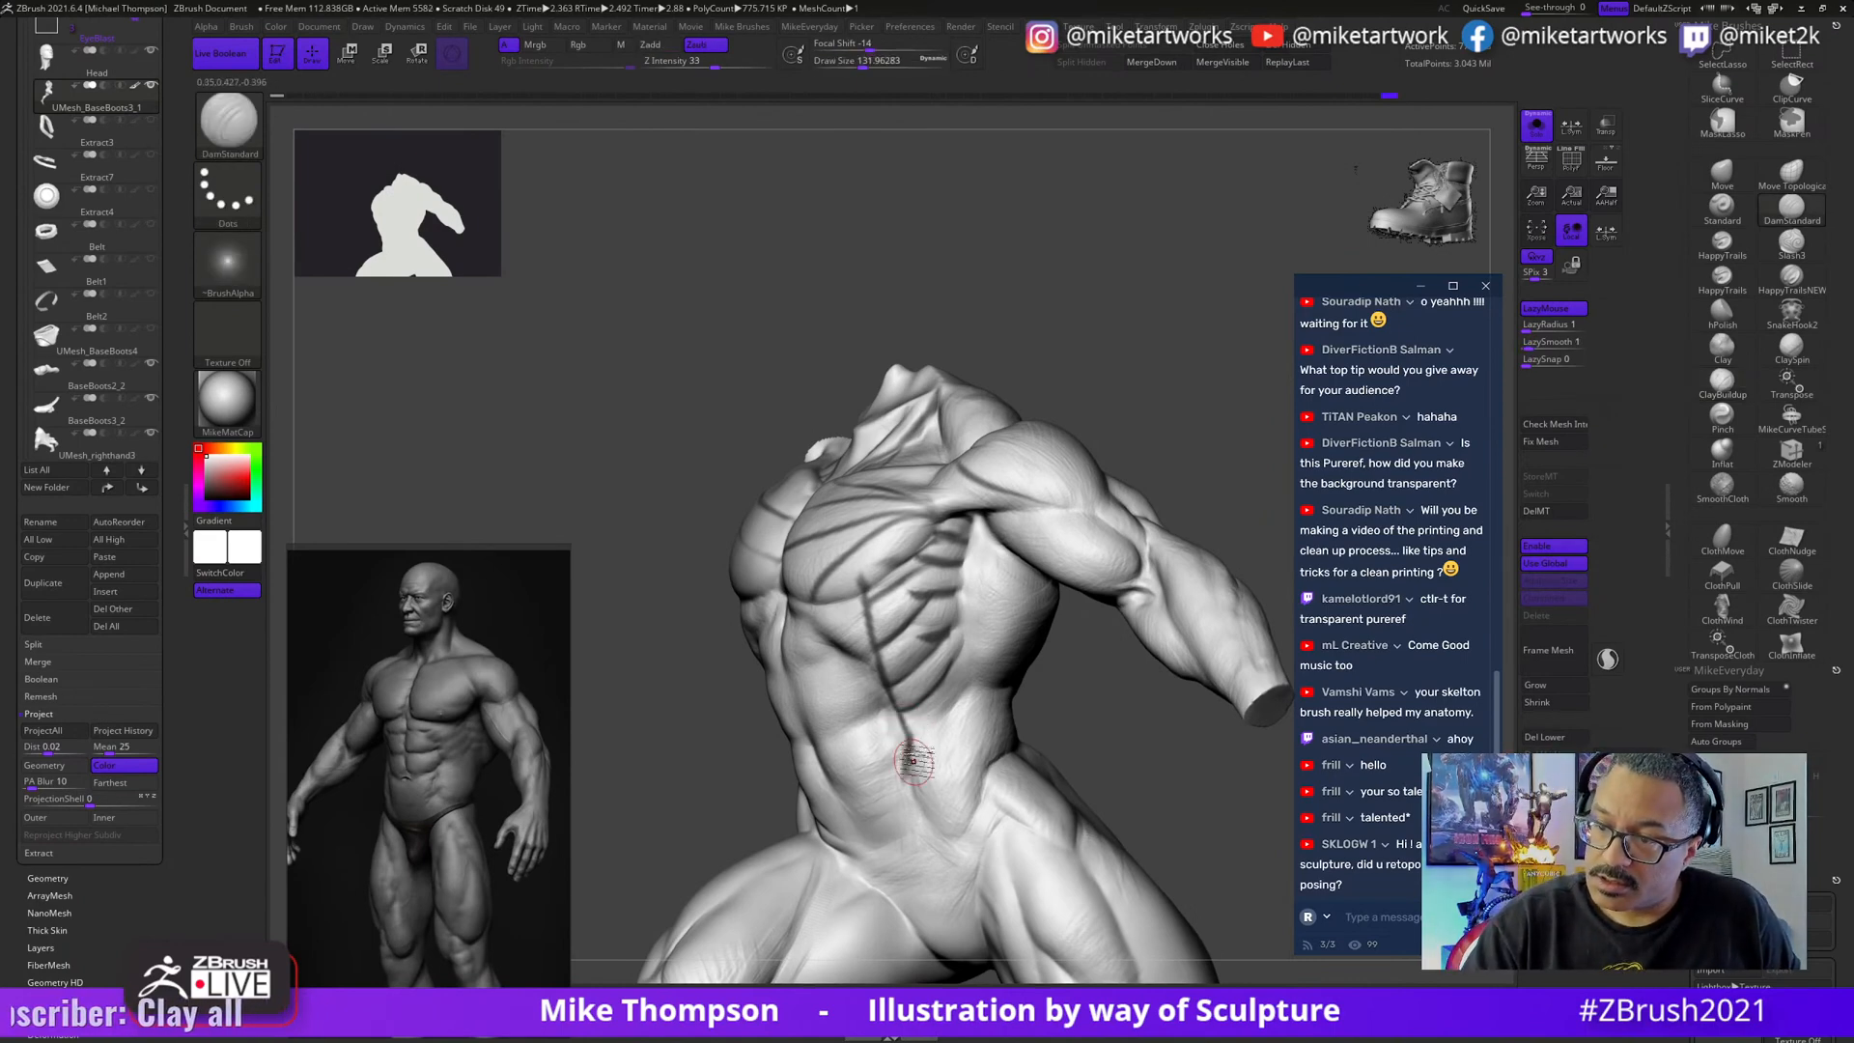
{"action": "left_click_drag", "start_coordinate": [1171, 759], "coordinate": [1173, 768]}
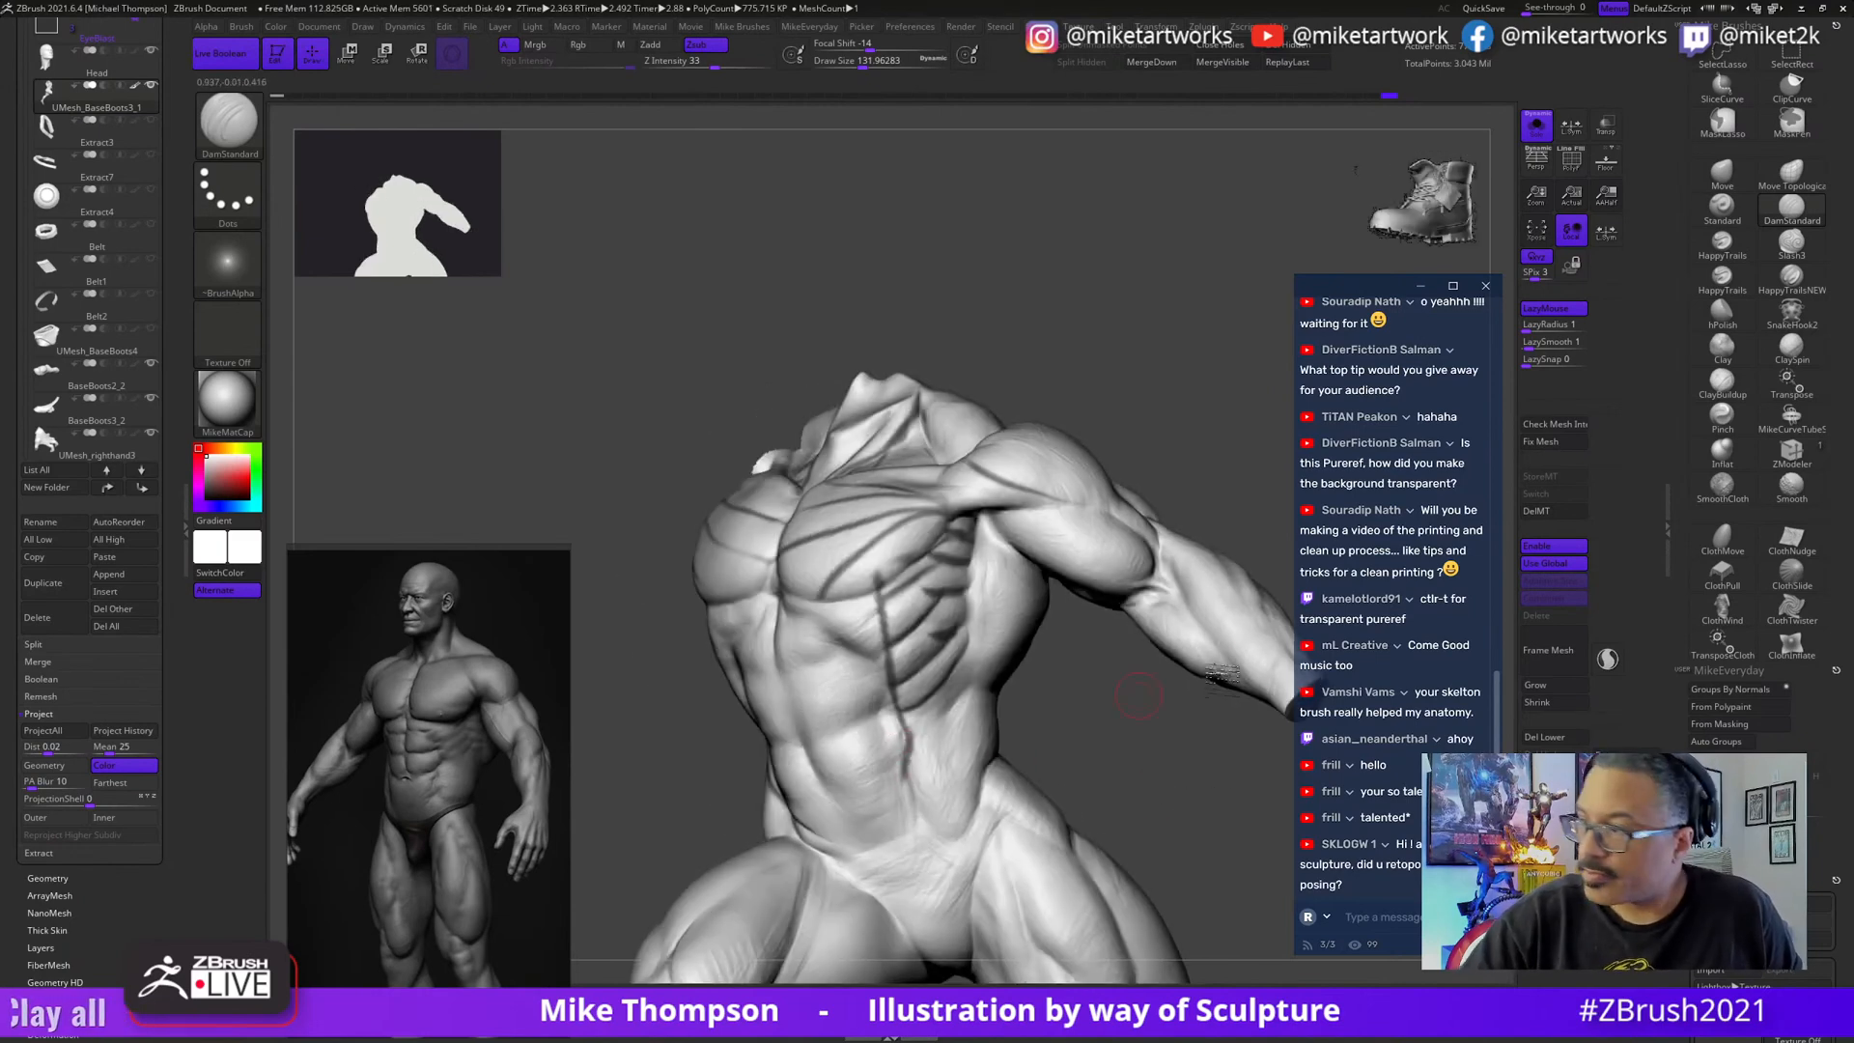
- Set the Standard brush to paint only Rgb colour with Zadd off, at a draw size of about 299
{"action": "left_click", "coordinate": [1723, 380]}
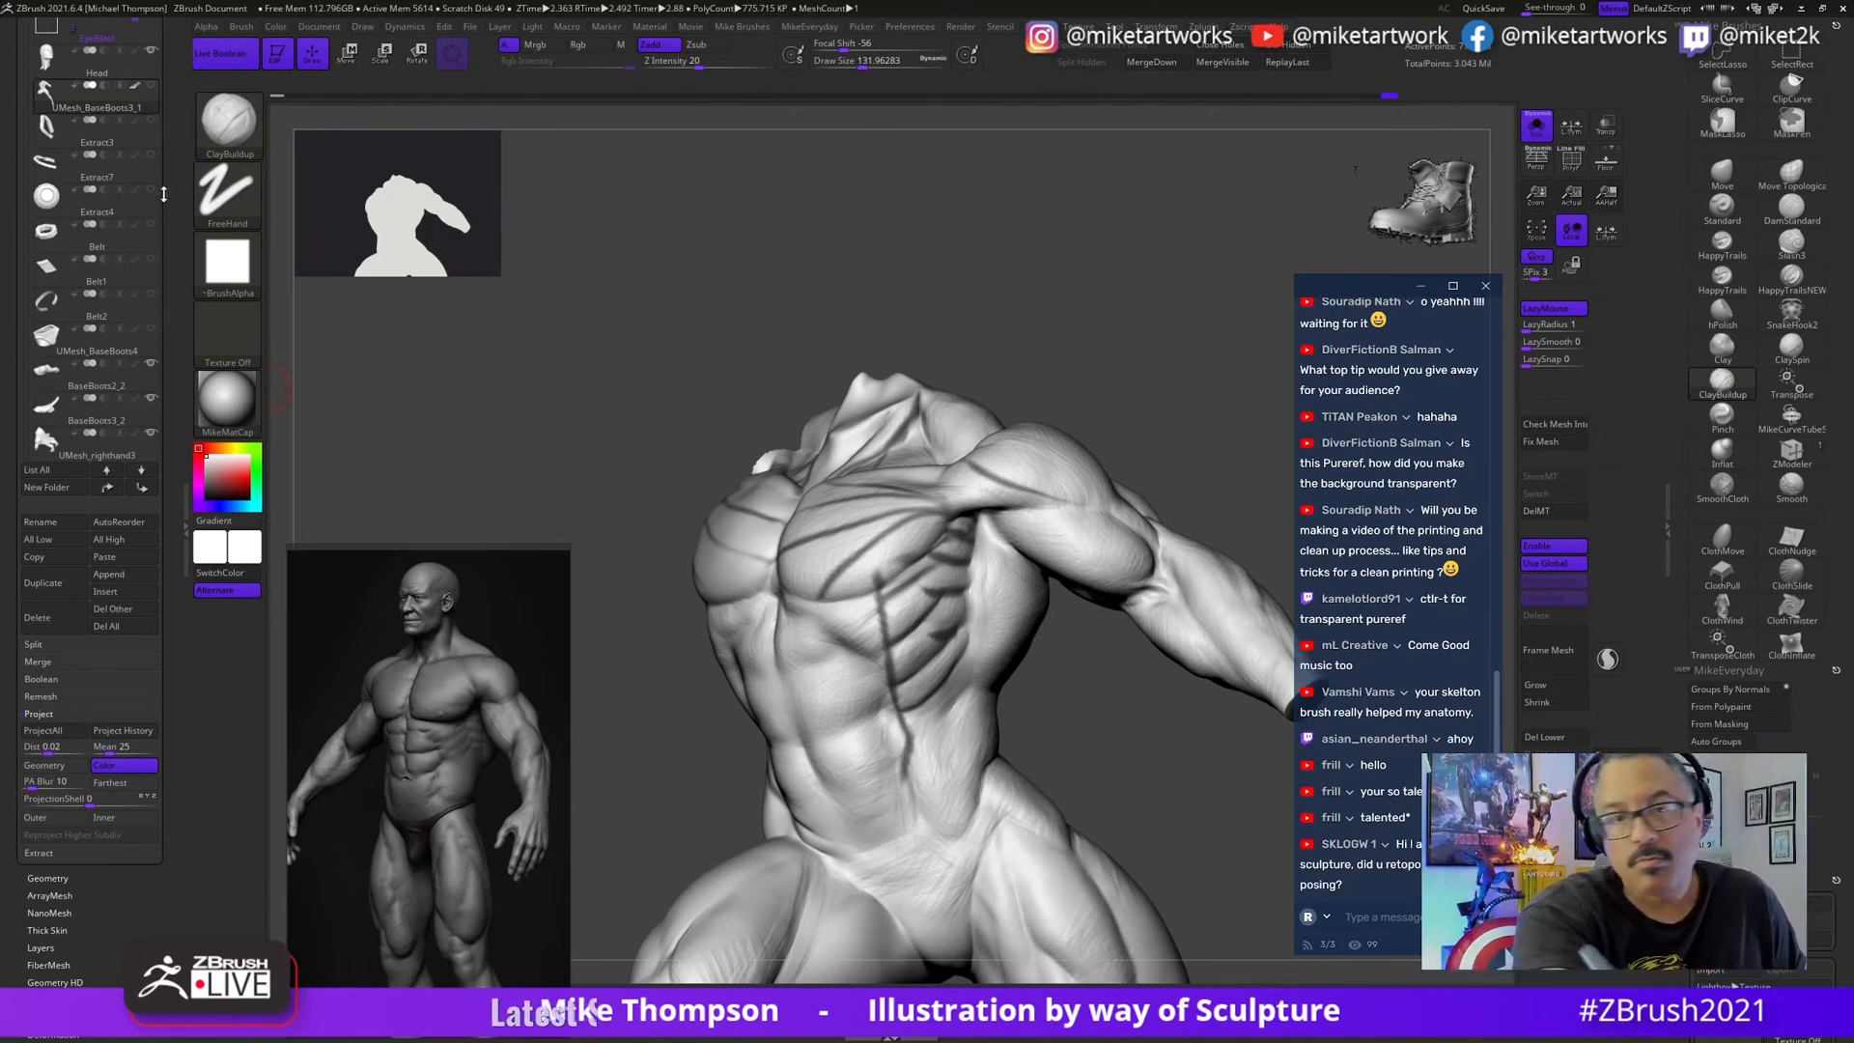
{"action": "mouse_move", "coordinate": [138, 90]}
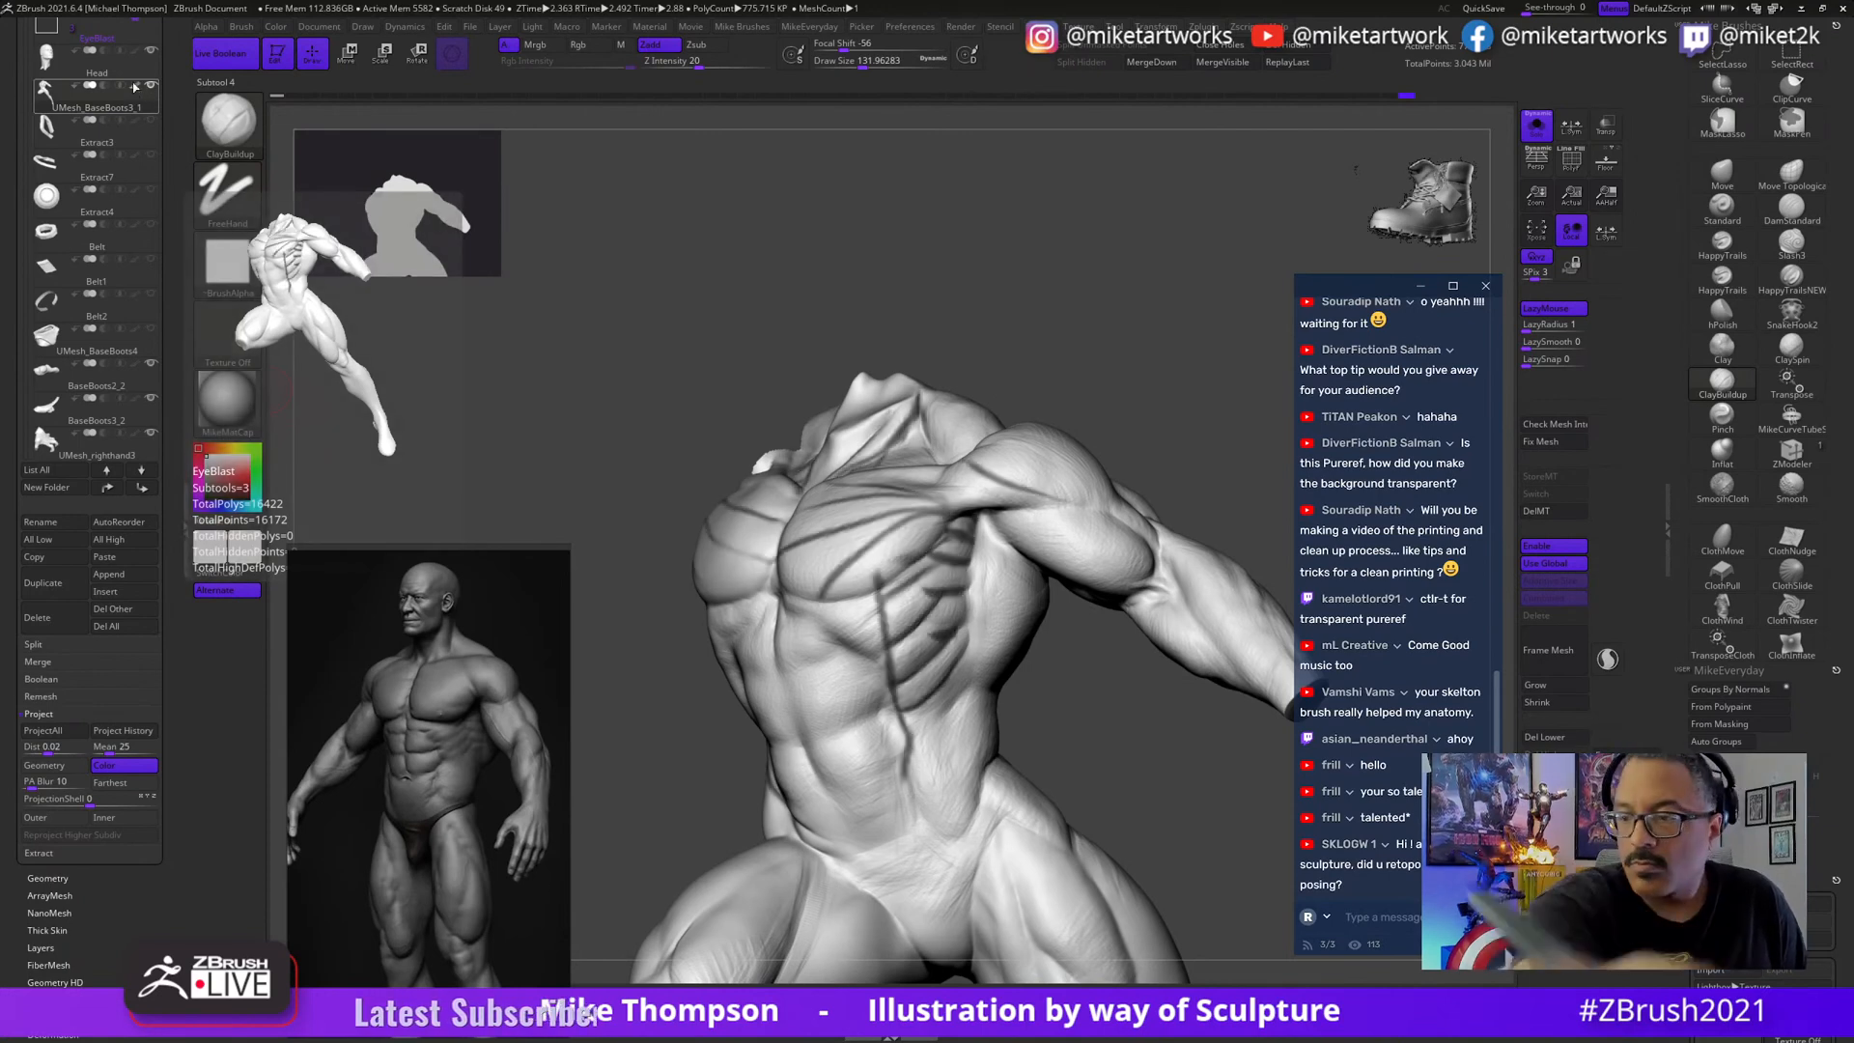
{"action": "left_click_drag", "start_coordinate": [1172, 765], "coordinate": [1642, 481]}
{"action": "key", "text": "b"}
{"action": "key", "text": "s"}
{"action": "key", "text": "t"}
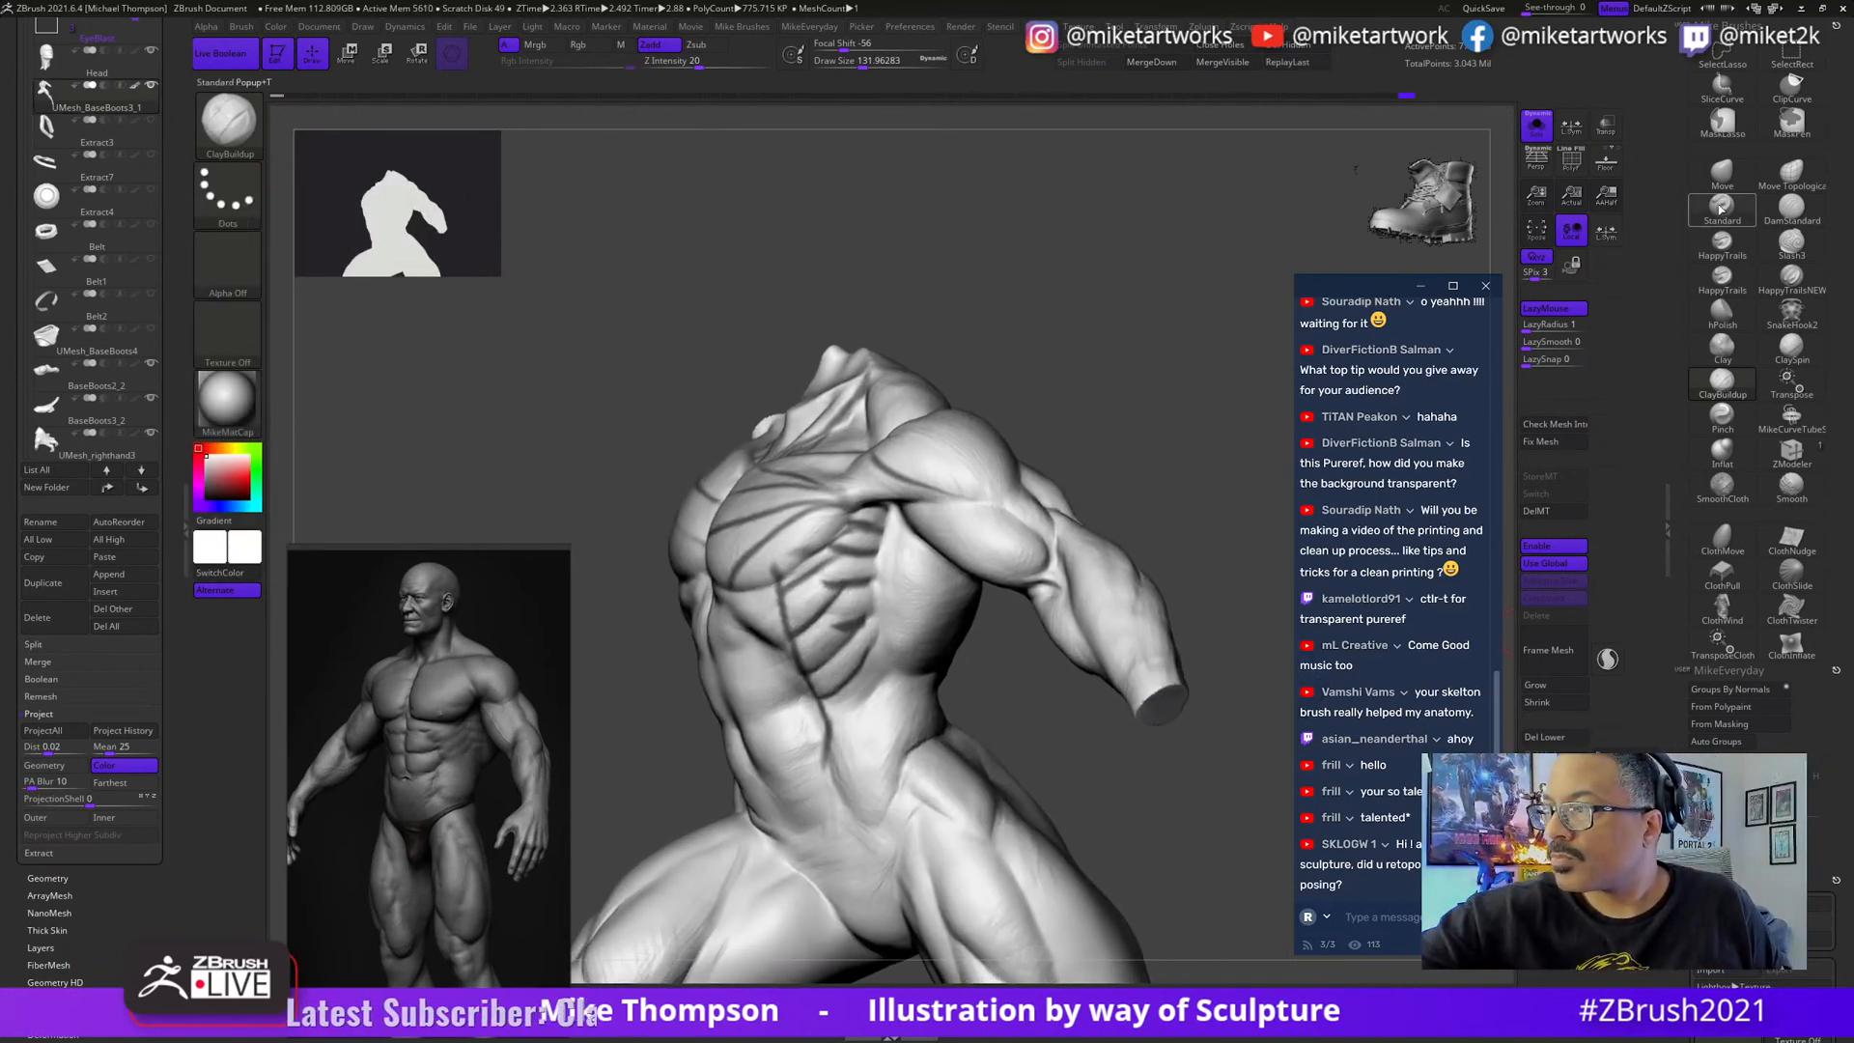
{"action": "key", "text": "space"}
{"action": "left_click", "coordinate": [1115, 838]}
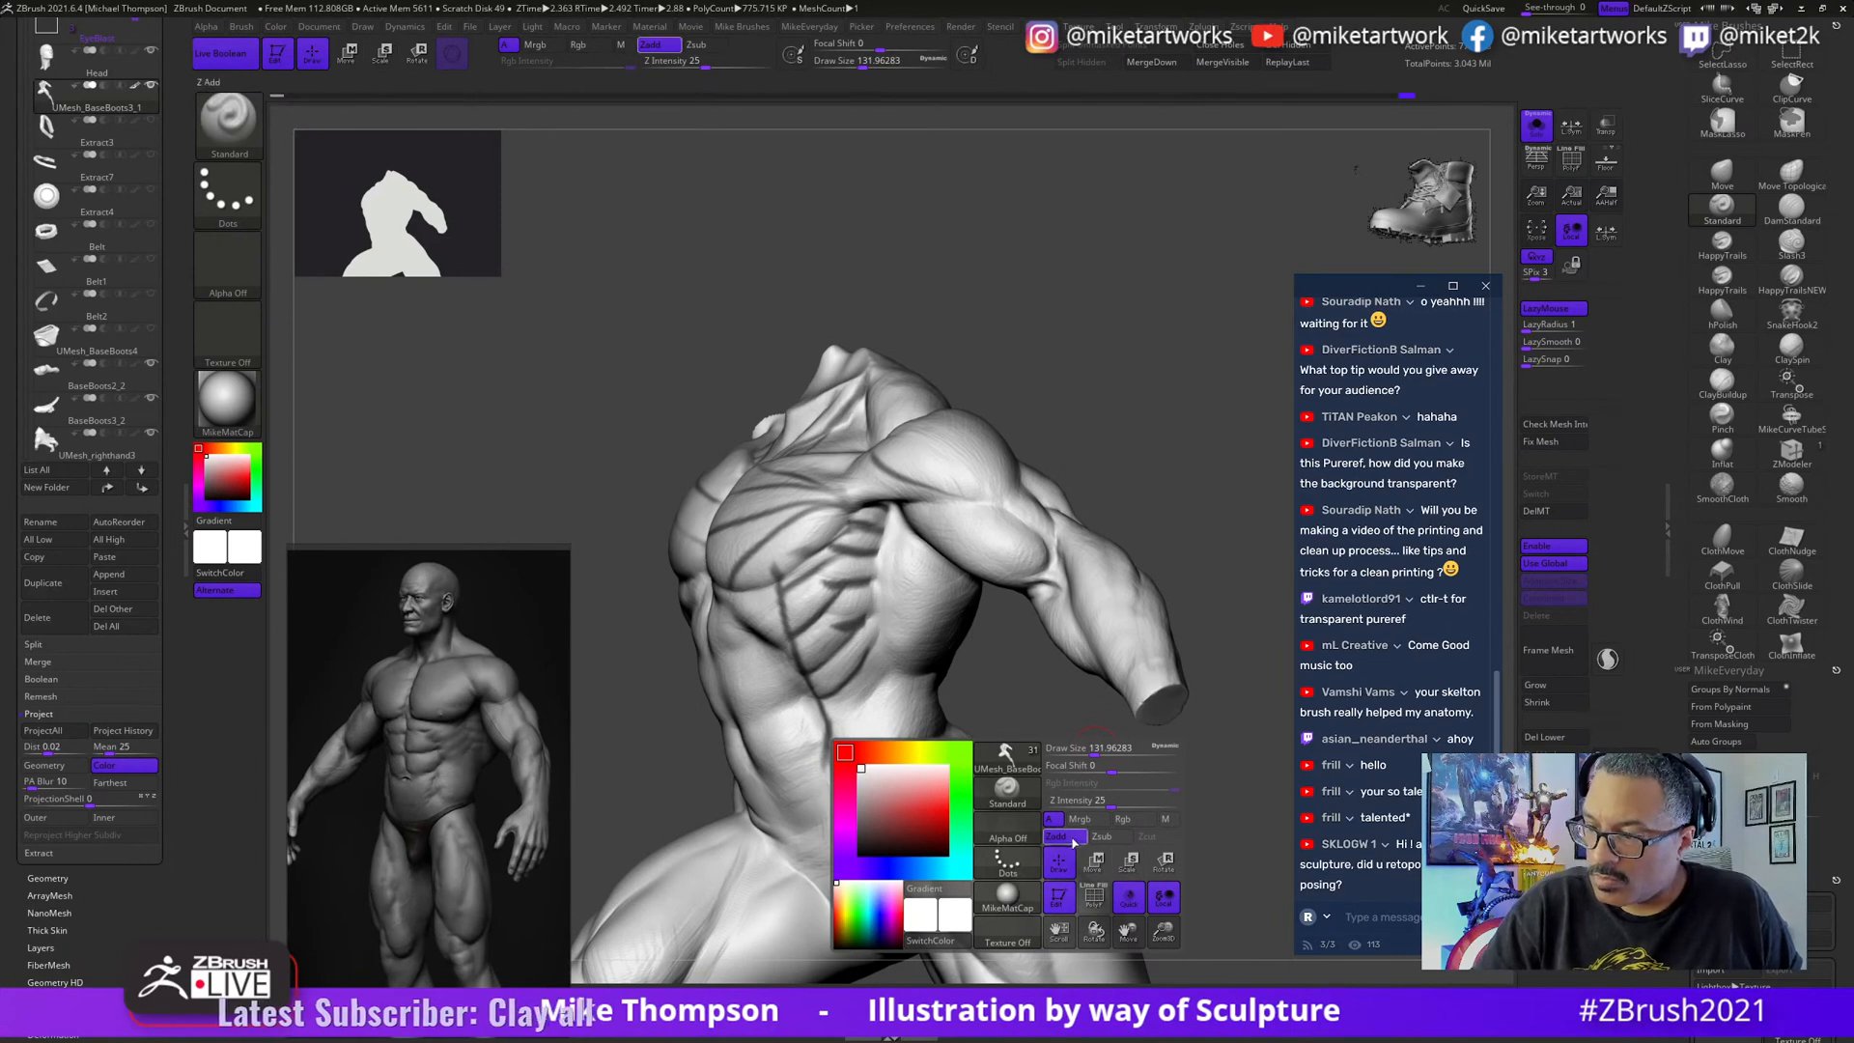
{"action": "left_click", "coordinate": [1116, 838]}
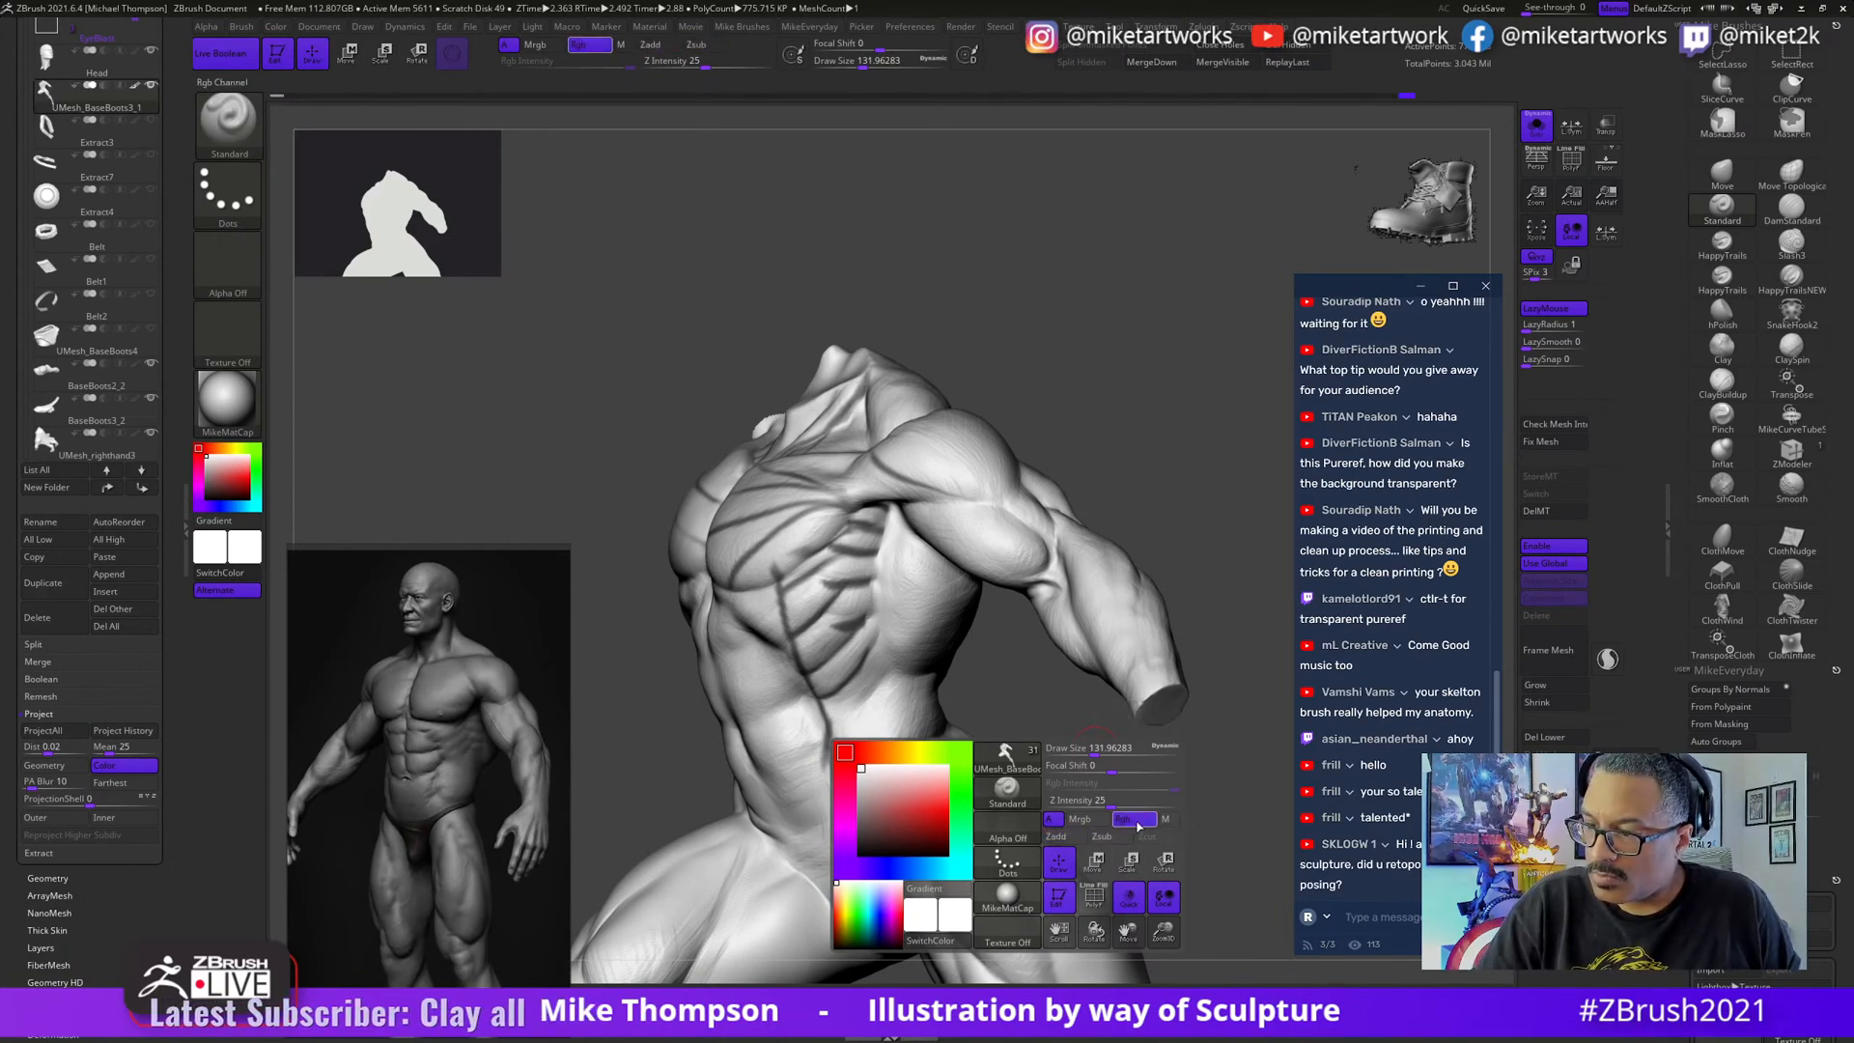
{"action": "left_click", "coordinate": [1123, 819]}
{"action": "key", "text": "s"}
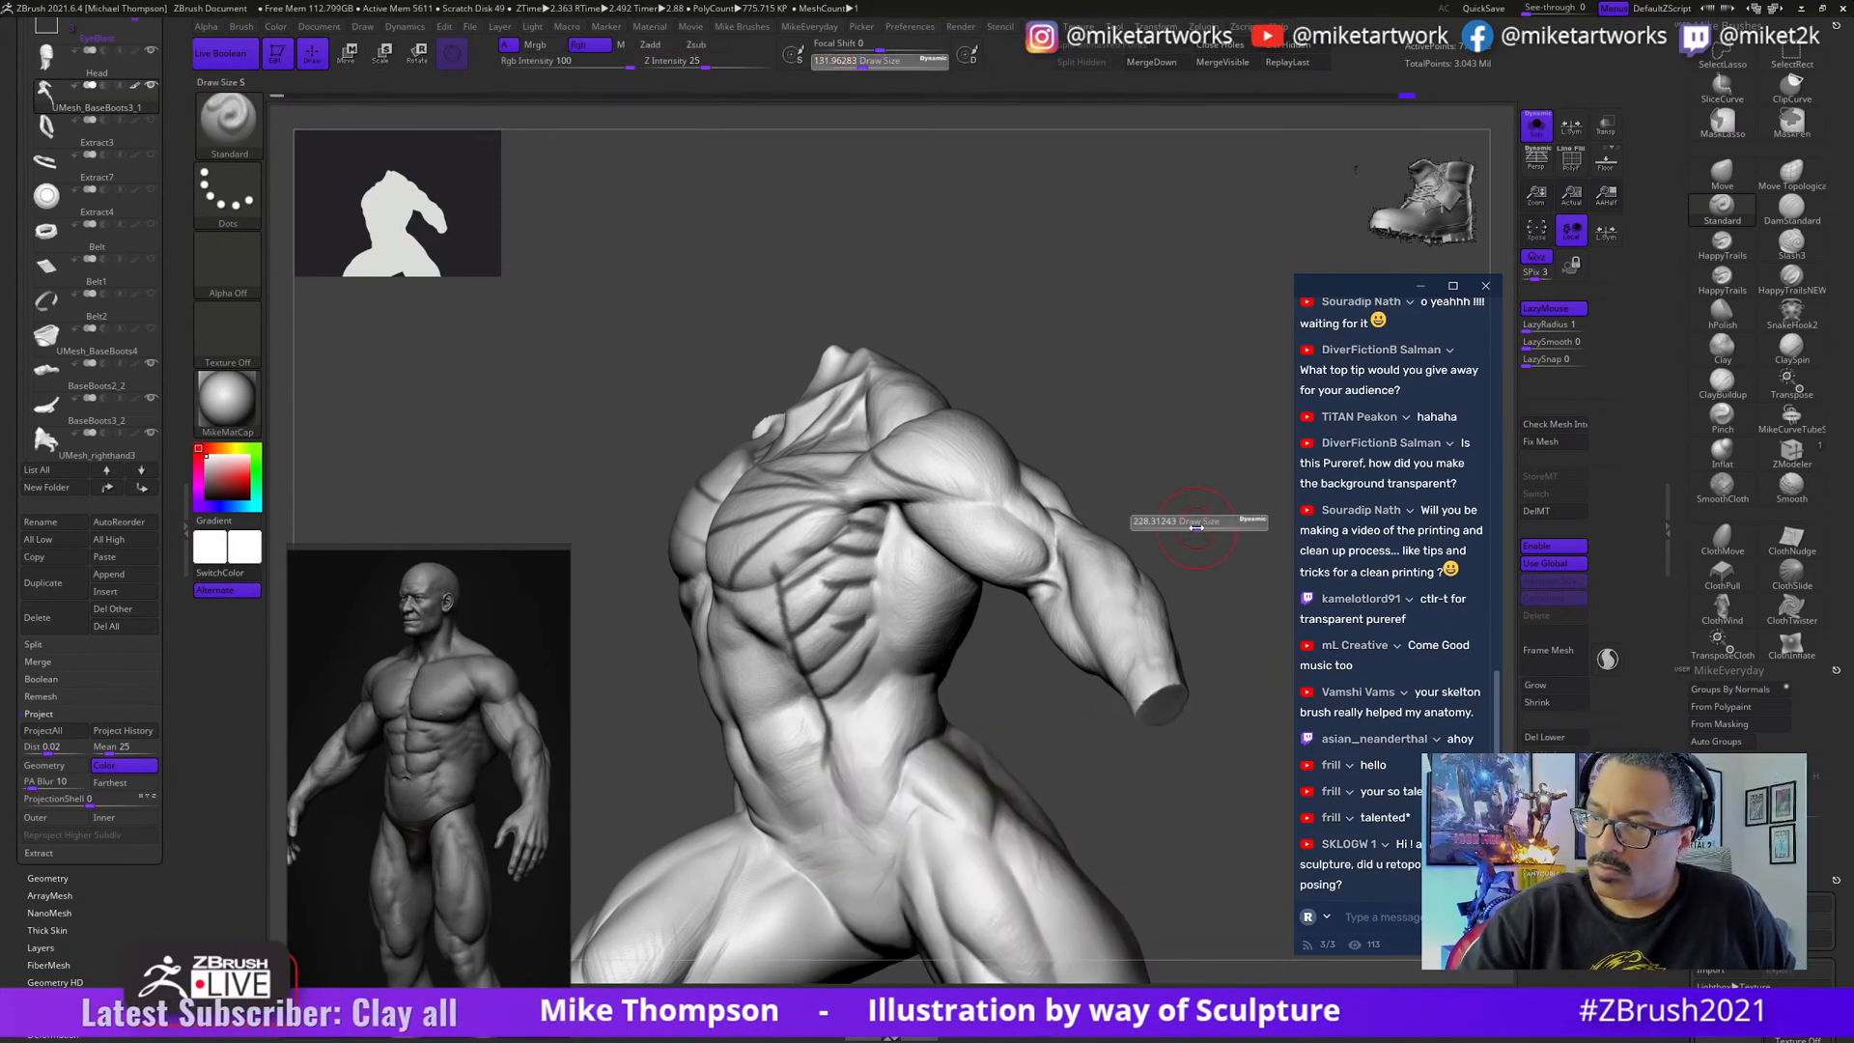
{"action": "left_click_drag", "start_coordinate": [1183, 522], "coordinate": [1208, 521]}
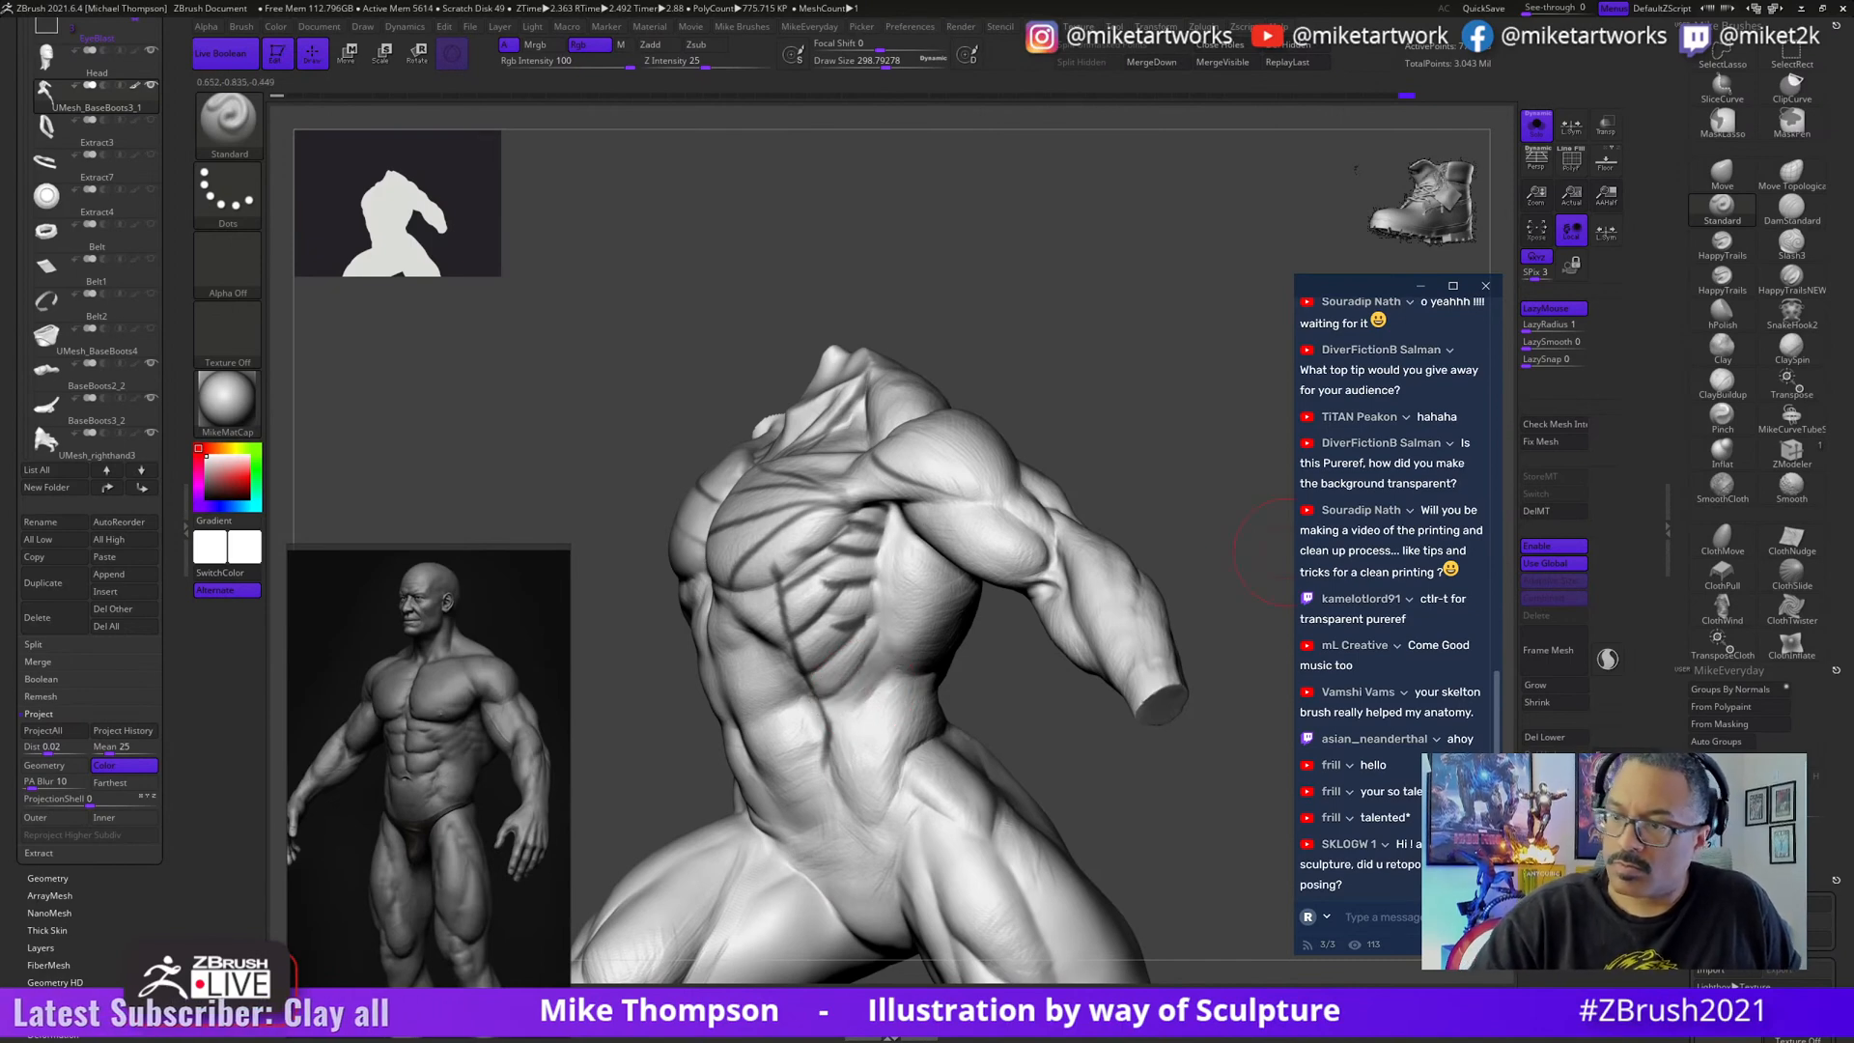
- Turn off LazyMouse and paint out the dark guide lines over the serratus and ribcage in white
{"action": "mouse_move", "coordinate": [1192, 763]}
{"action": "left_mouse_down"}
{"action": "mouse_move", "coordinate": [1146, 766]}
{"action": "mouse_move", "coordinate": [1171, 728]}
{"action": "left_mouse_up"}
{"action": "right_click", "coordinate": [855, 486]}
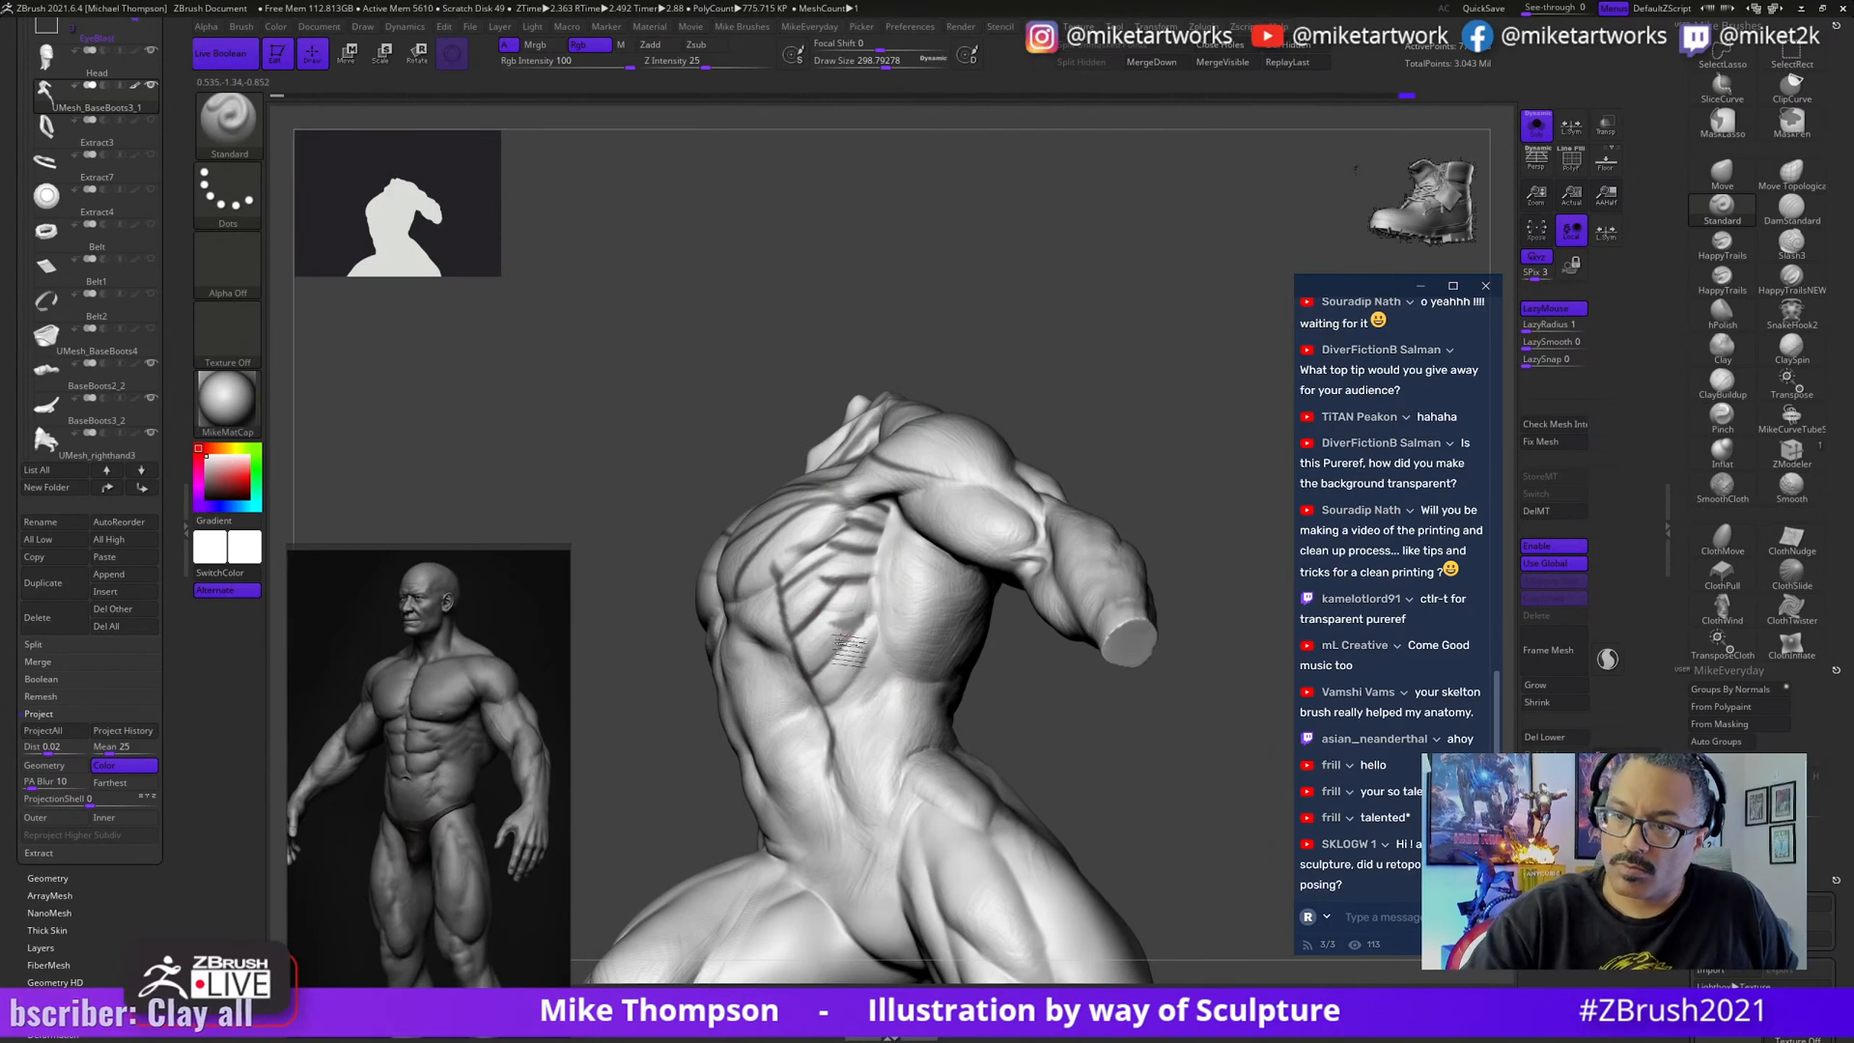
{"action": "left_click", "coordinate": [1568, 307]}
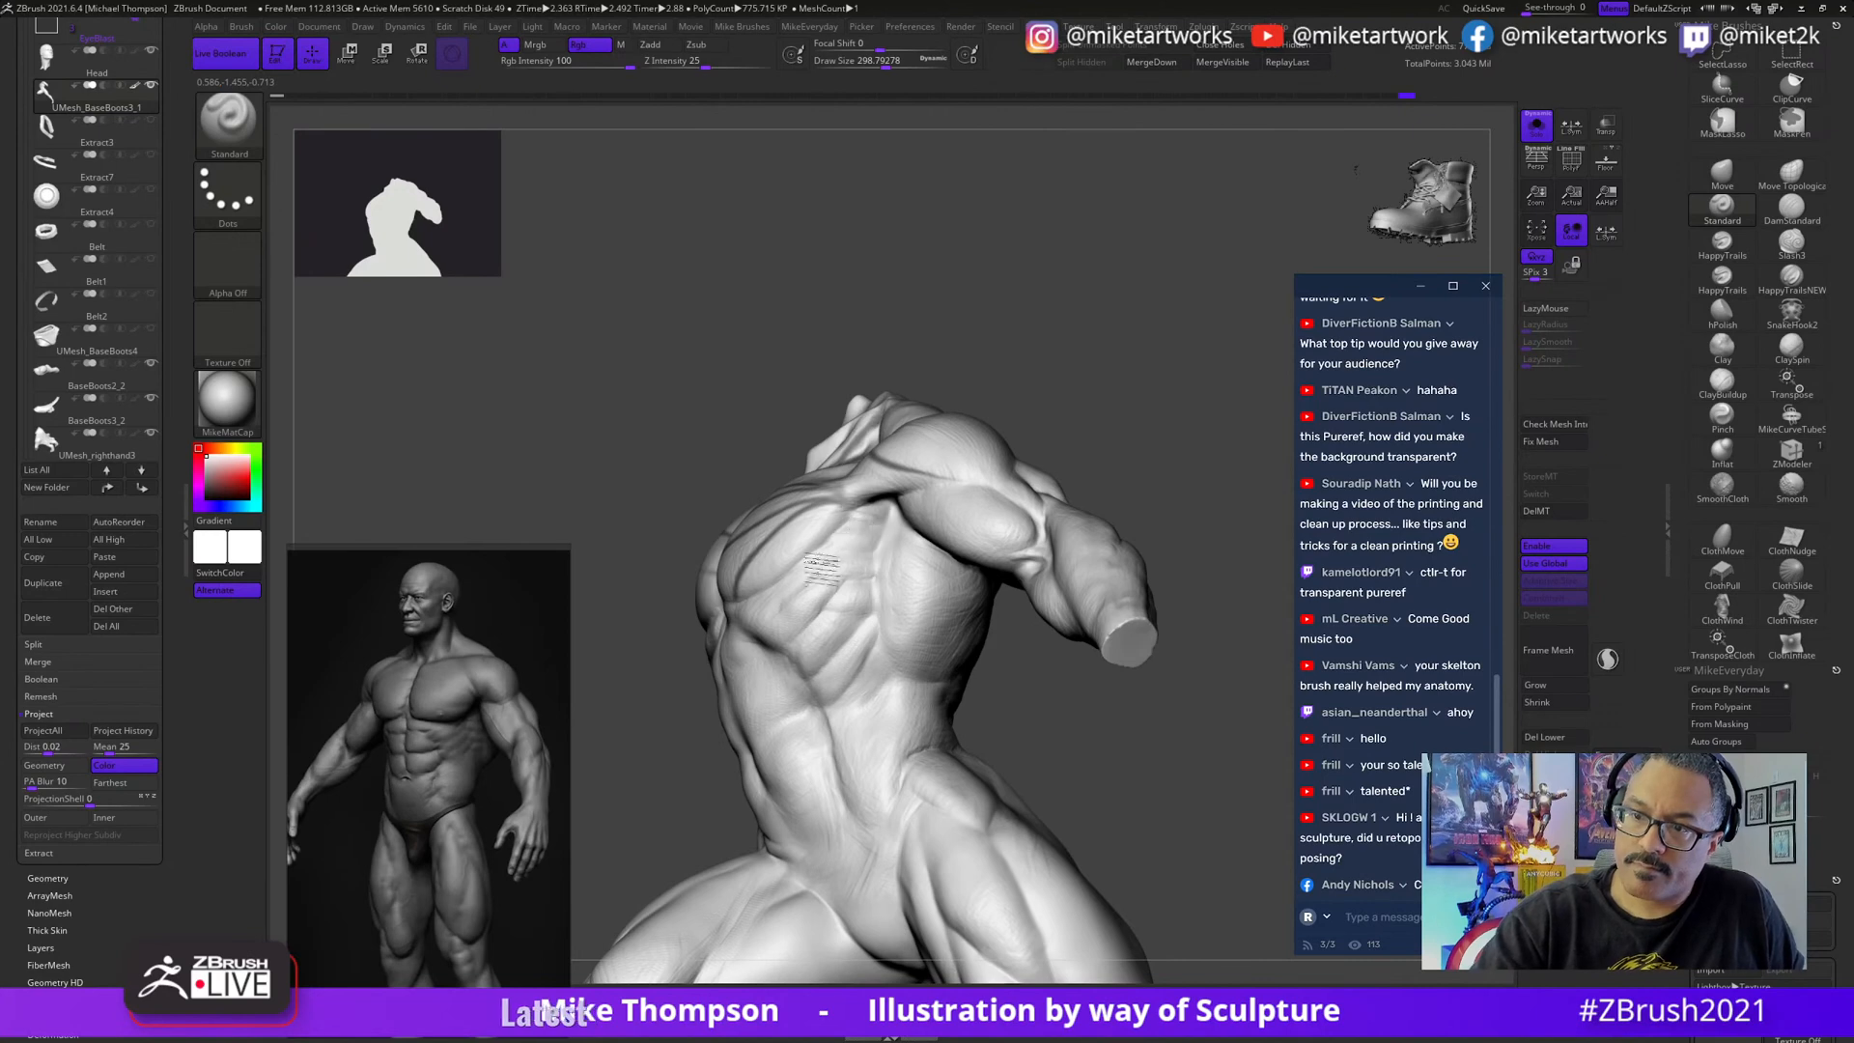
{"action": "left_click_drag", "start_coordinate": [1197, 541], "coordinate": [856, 574]}
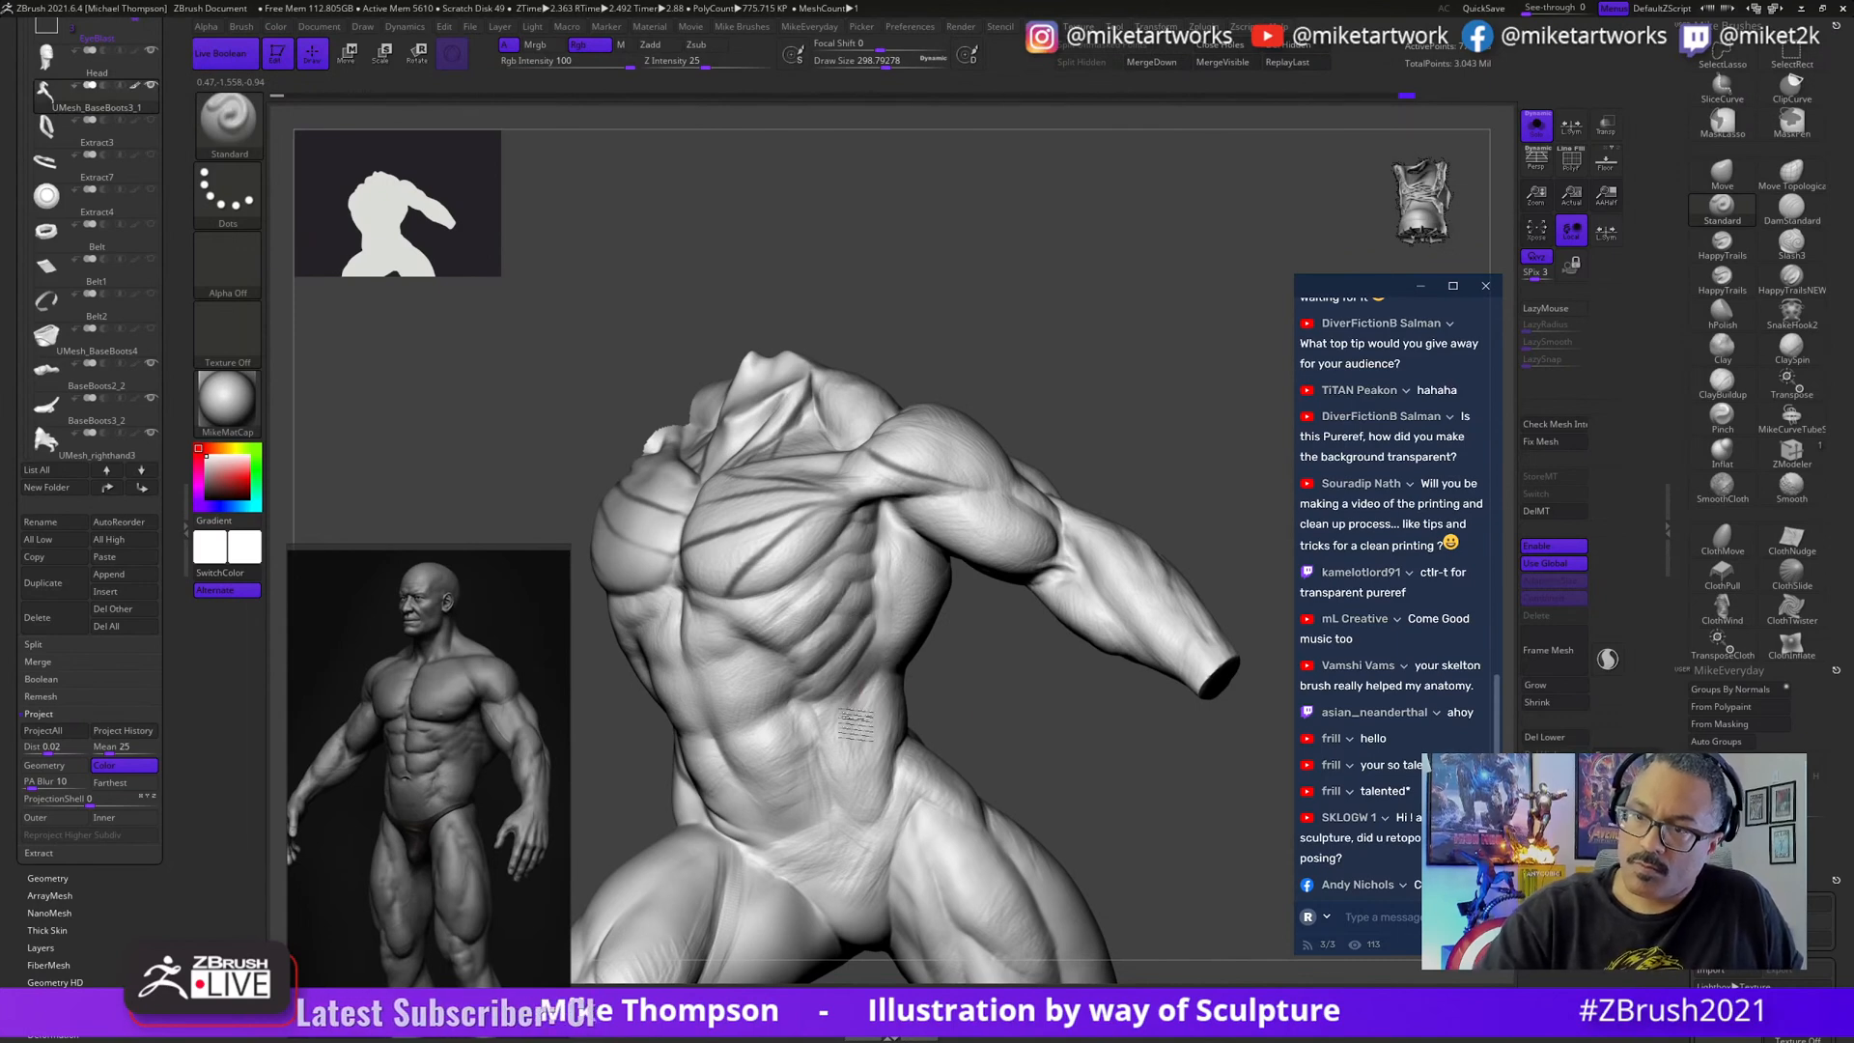
{"action": "mouse_move", "coordinate": [1150, 840]}
{"action": "left_mouse_down"}
{"action": "mouse_move", "coordinate": [1182, 856]}
{"action": "mouse_move", "coordinate": [1142, 847]}
{"action": "mouse_move", "coordinate": [1213, 808]}
{"action": "mouse_move", "coordinate": [1204, 857]}
{"action": "mouse_move", "coordinate": [1179, 845]}
{"action": "mouse_move", "coordinate": [1238, 828]}
{"action": "mouse_move", "coordinate": [1193, 854]}
{"action": "mouse_move", "coordinate": [1207, 807]}
{"action": "mouse_move", "coordinate": [1187, 778]}
{"action": "mouse_move", "coordinate": [1209, 777]}
{"action": "left_mouse_up"}
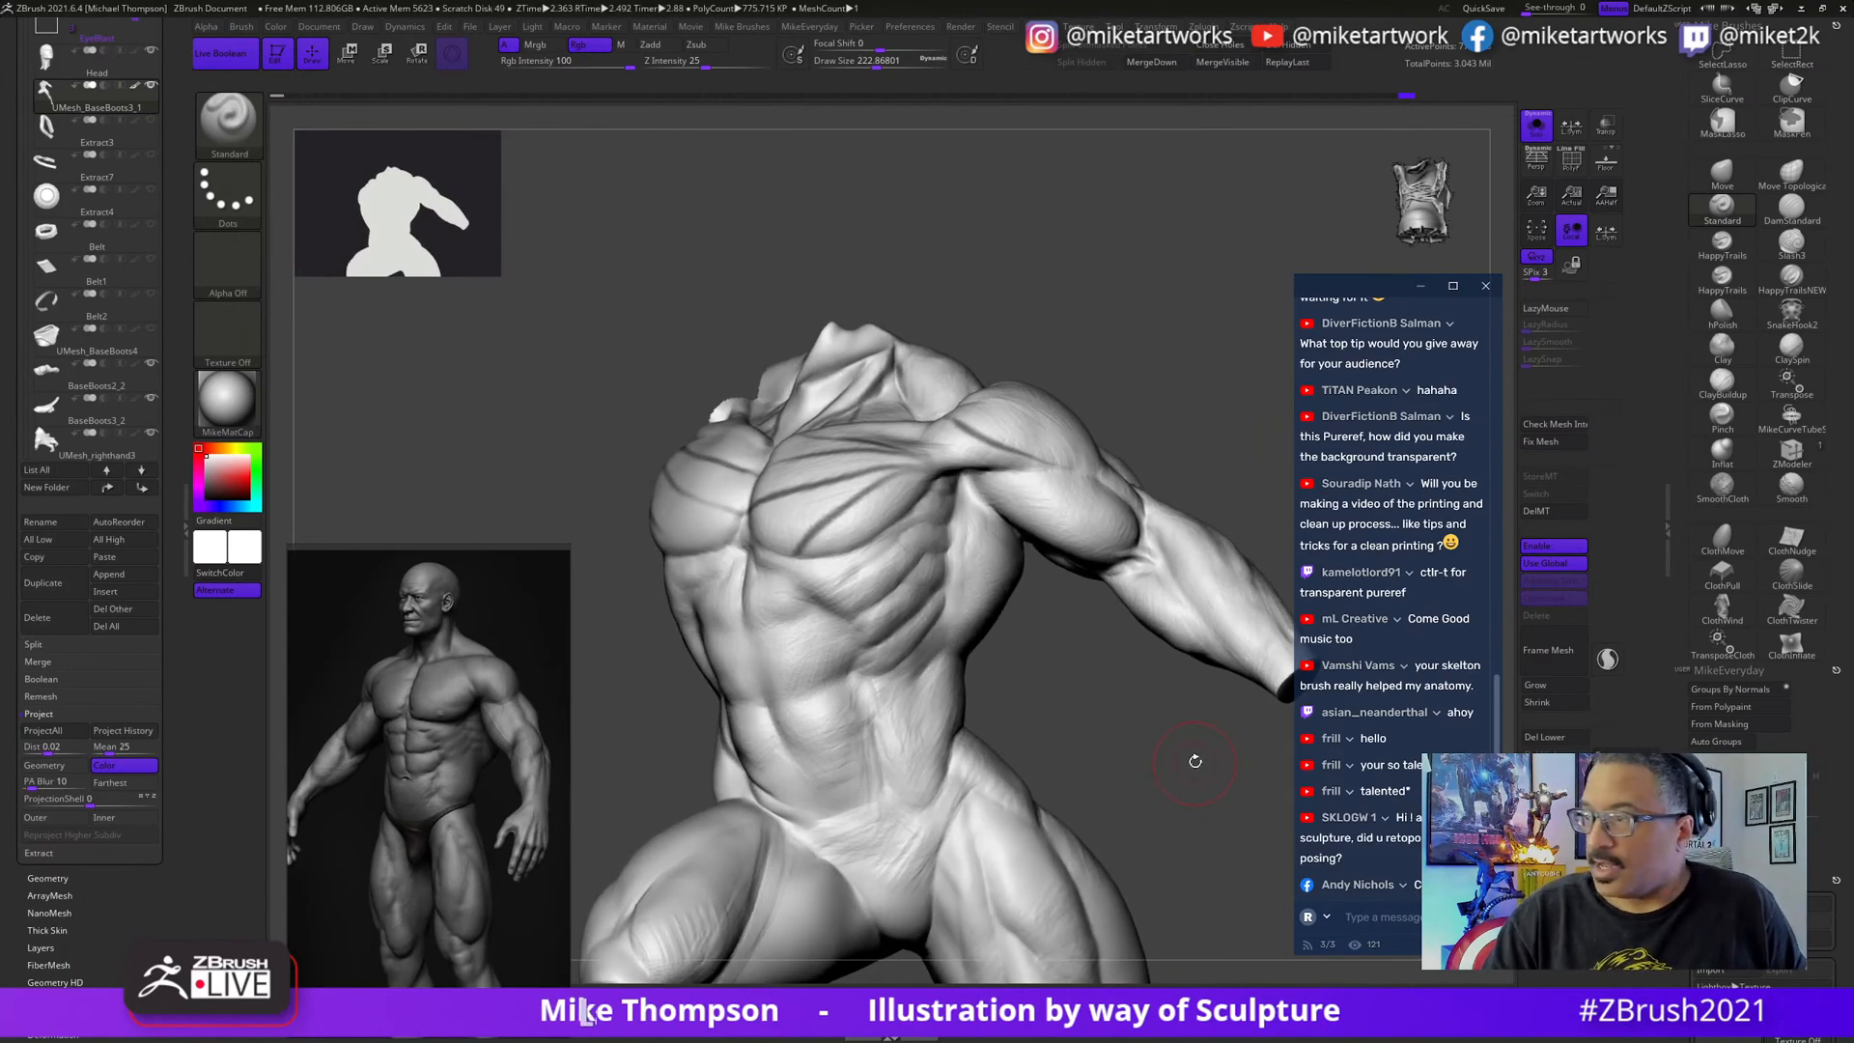
- Refine the serratus and ribcage transition with ClayBuildup and Smooth at a draw size of about 197
{"action": "left_click", "coordinate": [1722, 381]}
{"action": "mouse_move", "coordinate": [1015, 689]}
{"action": "left_mouse_down"}
{"action": "mouse_move", "coordinate": [1043, 684]}
{"action": "mouse_move", "coordinate": [1024, 684]}
{"action": "left_mouse_up"}
{"action": "key", "text": "s"}
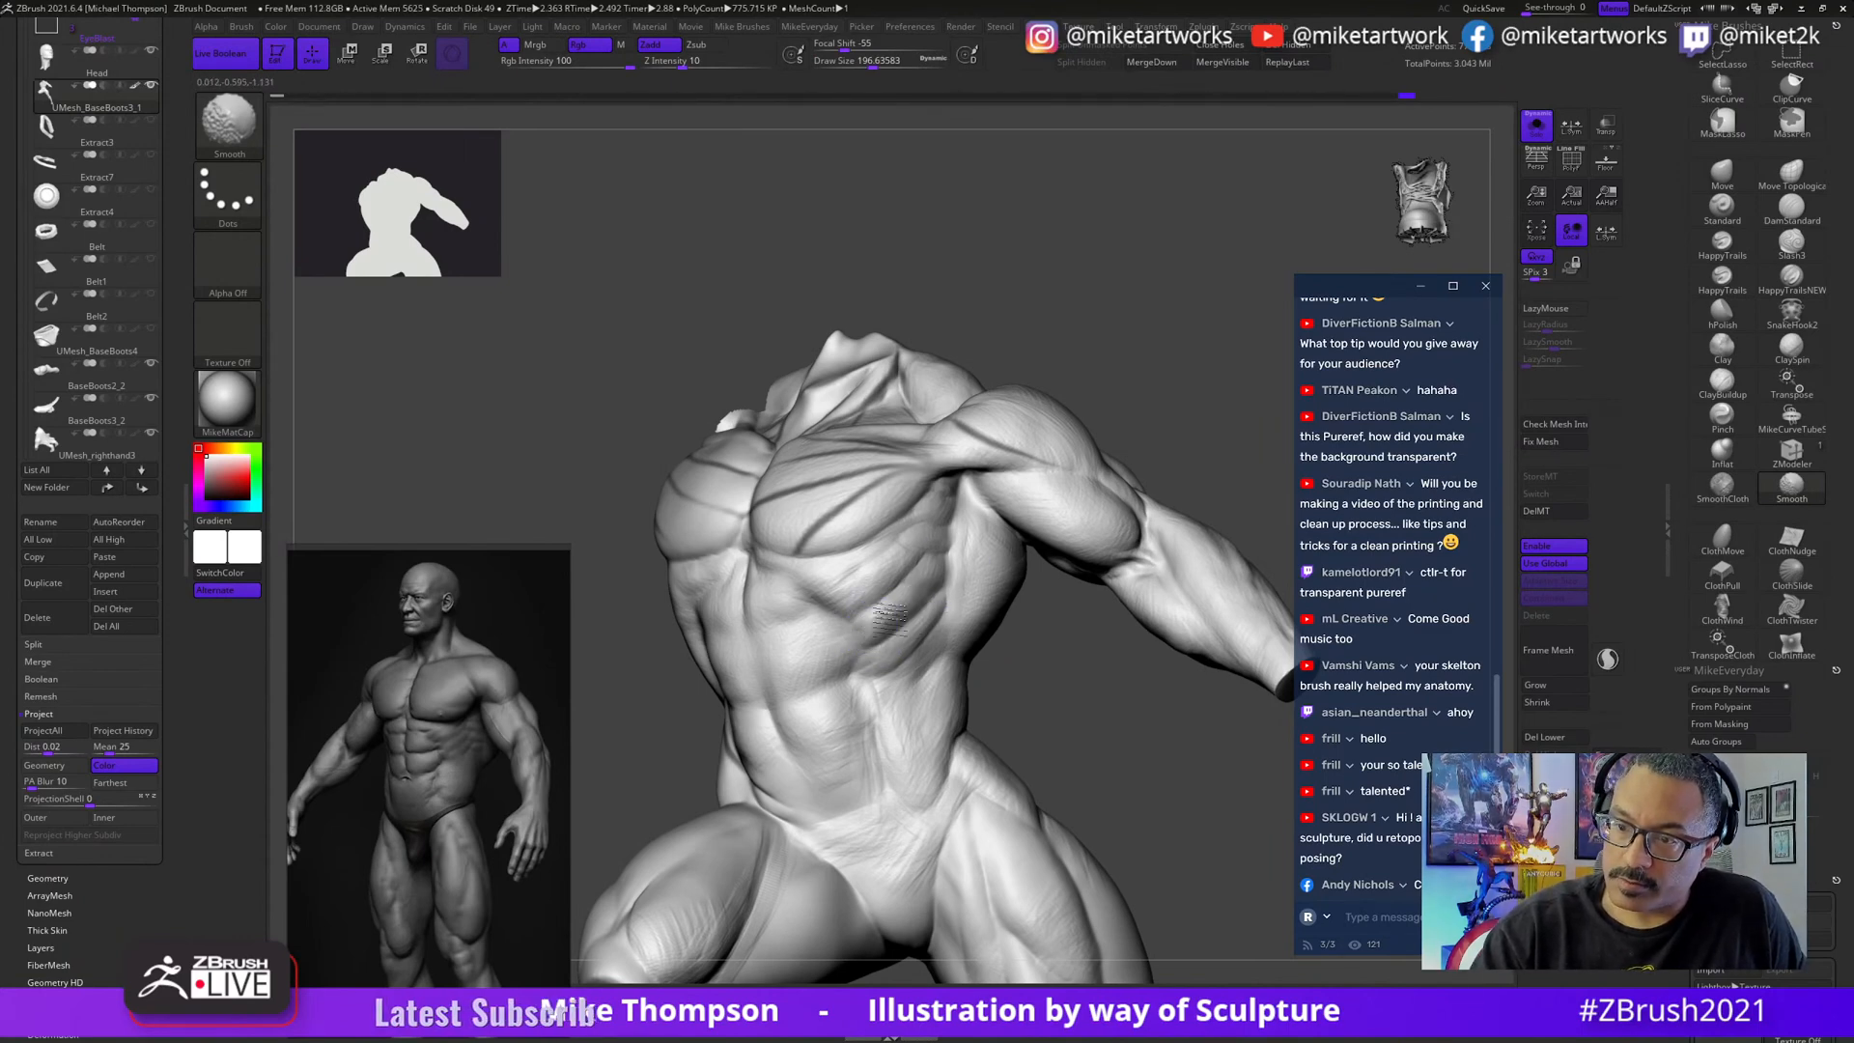
{"action": "mouse_move", "coordinate": [1184, 744]}
{"action": "left_mouse_down"}
{"action": "mouse_move", "coordinate": [1211, 794]}
{"action": "mouse_move", "coordinate": [1221, 782]}
{"action": "mouse_move", "coordinate": [1176, 752]}
{"action": "mouse_move", "coordinate": [1202, 778]}
{"action": "mouse_move", "coordinate": [1187, 786]}
{"action": "mouse_move", "coordinate": [1126, 663]}
{"action": "left_mouse_up"}
- Show the whole statue and reshape the lat silhouettes on both sides with the Move brush at a draw size of 1000
{"action": "left_click", "coordinate": [1536, 128]}
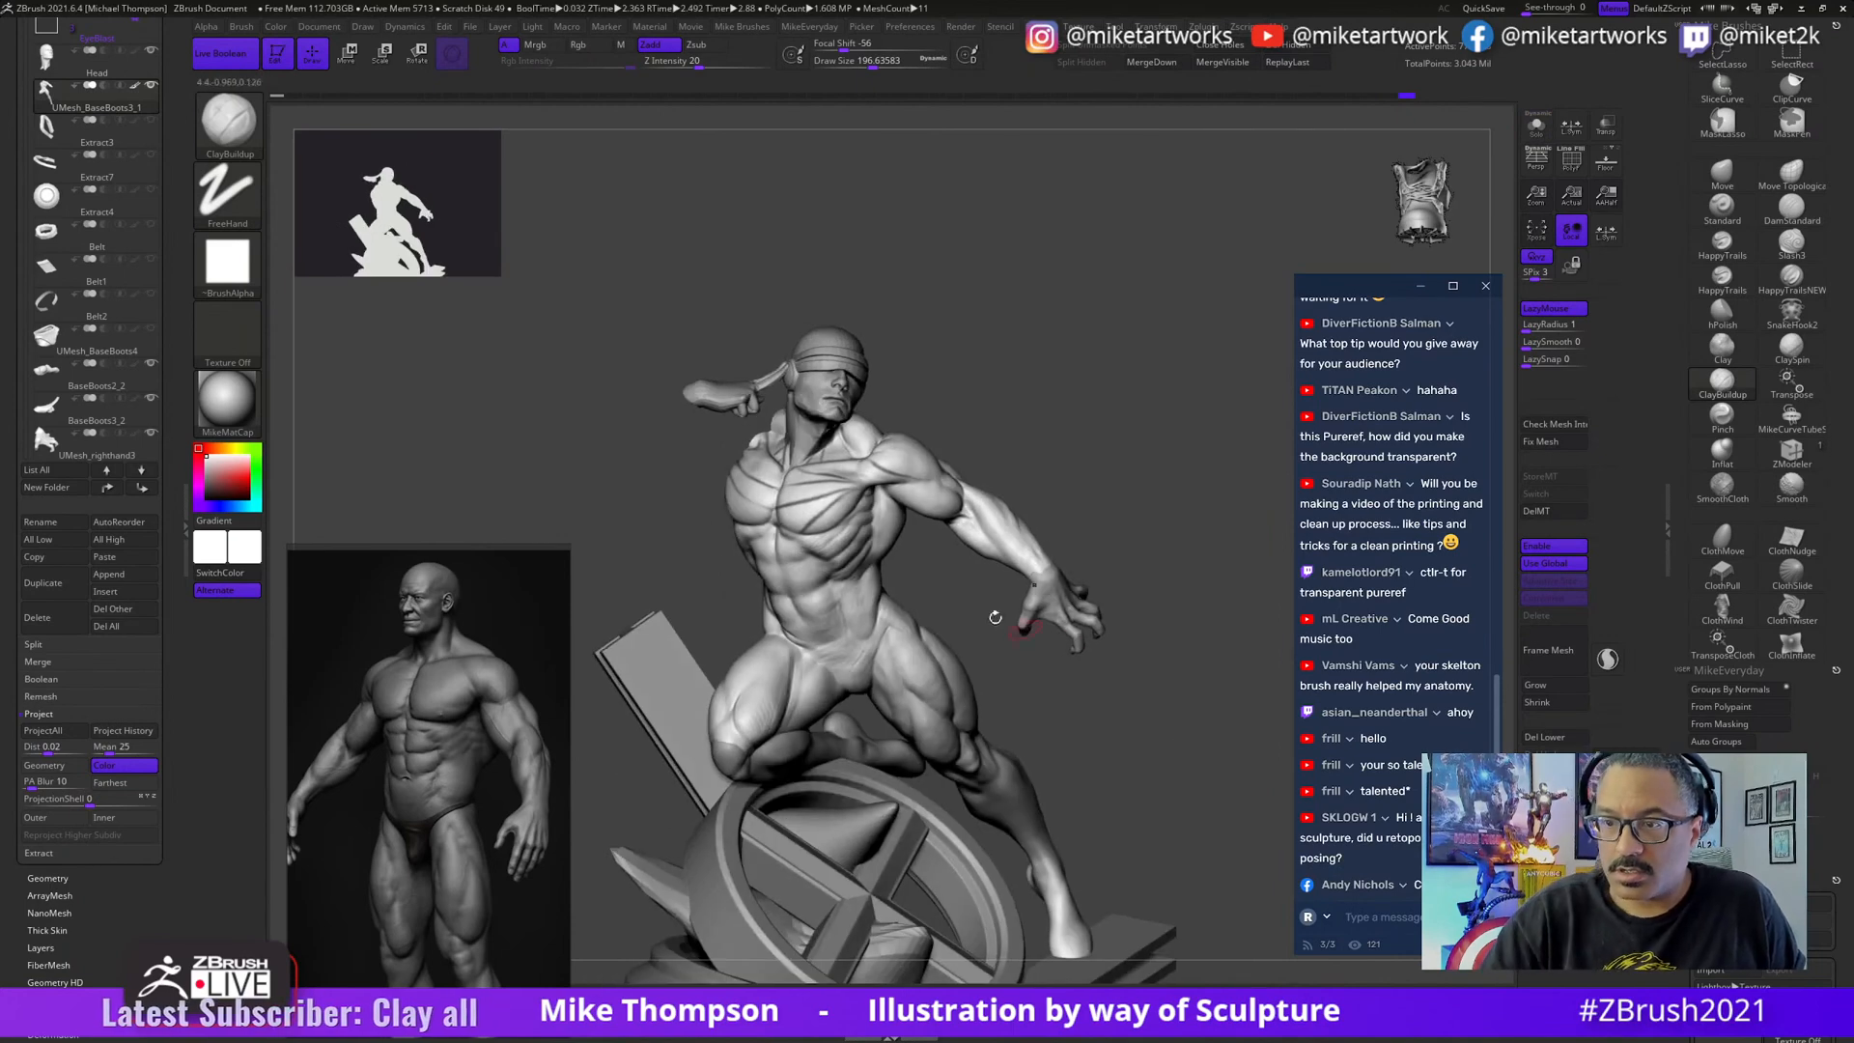
{"action": "mouse_move", "coordinate": [1204, 769]}
{"action": "left_mouse_down"}
{"action": "mouse_move", "coordinate": [1202, 801]}
{"action": "mouse_move", "coordinate": [1207, 779]}
{"action": "mouse_move", "coordinate": [1245, 787]}
{"action": "mouse_move", "coordinate": [1222, 702]}
{"action": "mouse_move", "coordinate": [1192, 706]}
{"action": "mouse_move", "coordinate": [1204, 723]}
{"action": "left_mouse_up"}
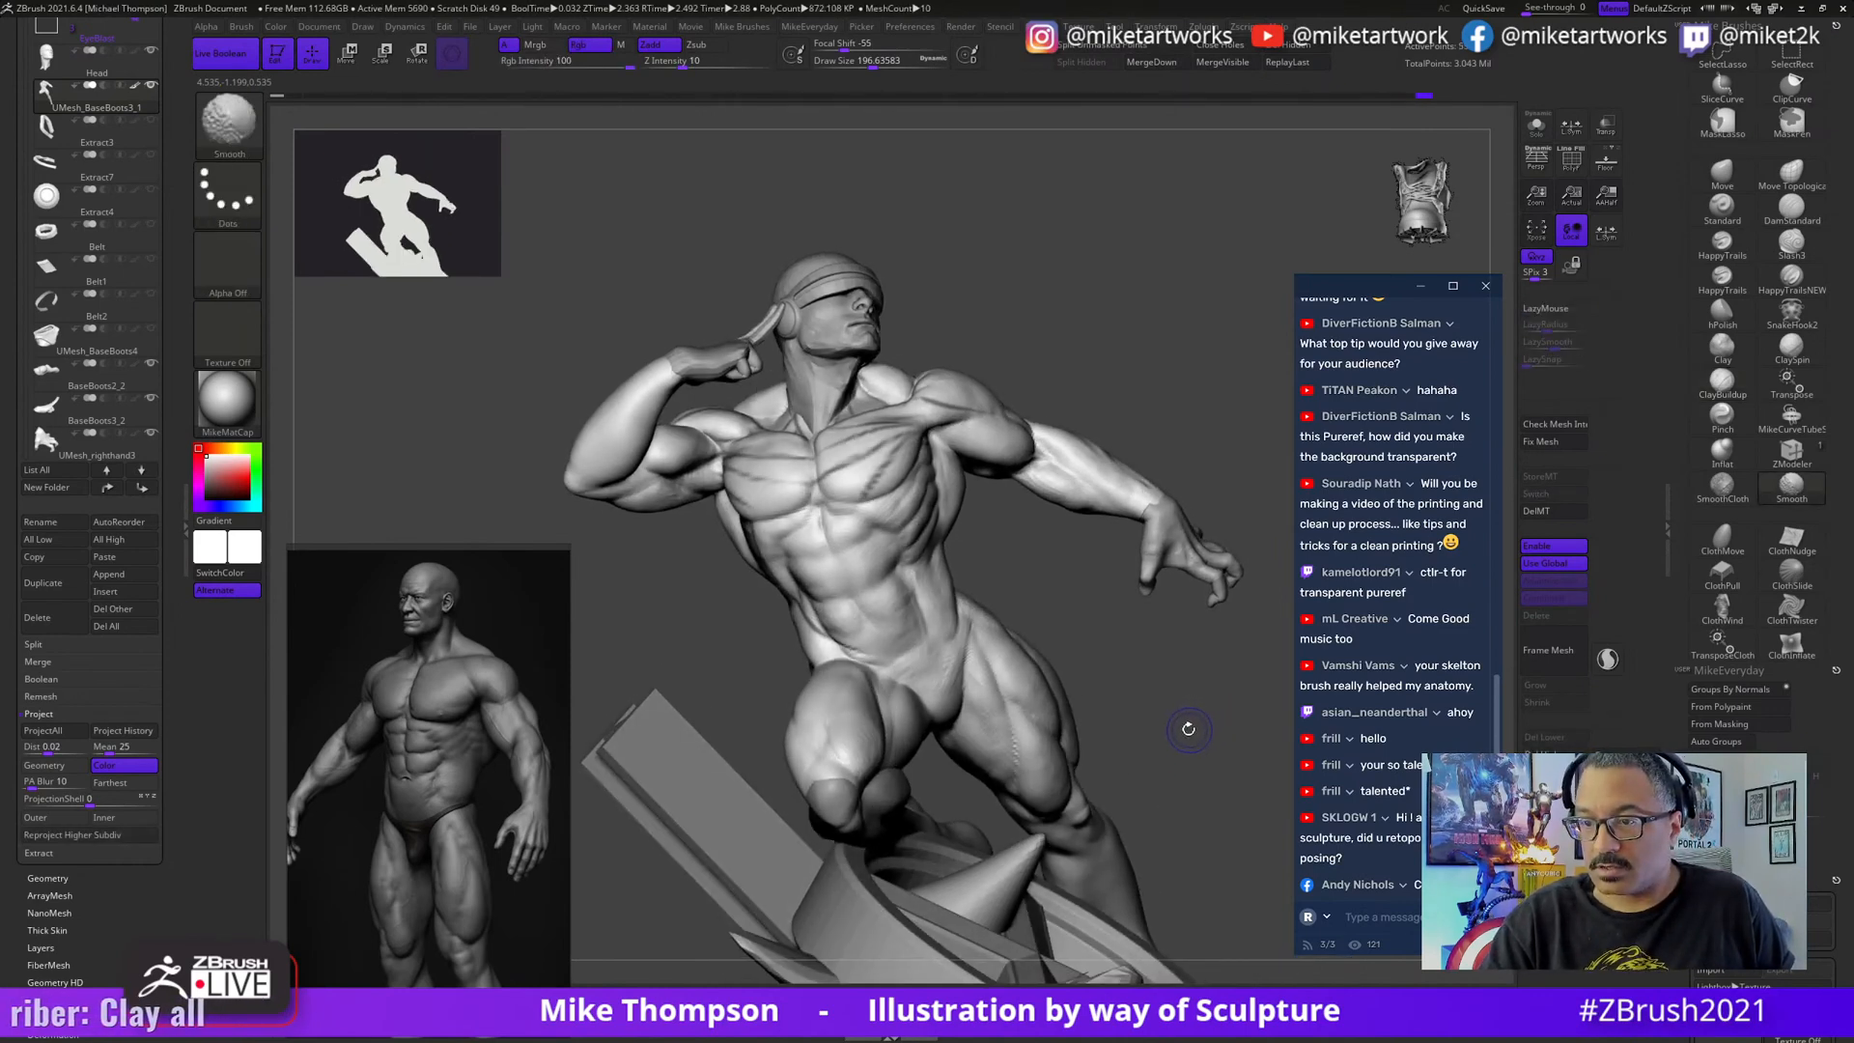
{"action": "key", "text": "s"}
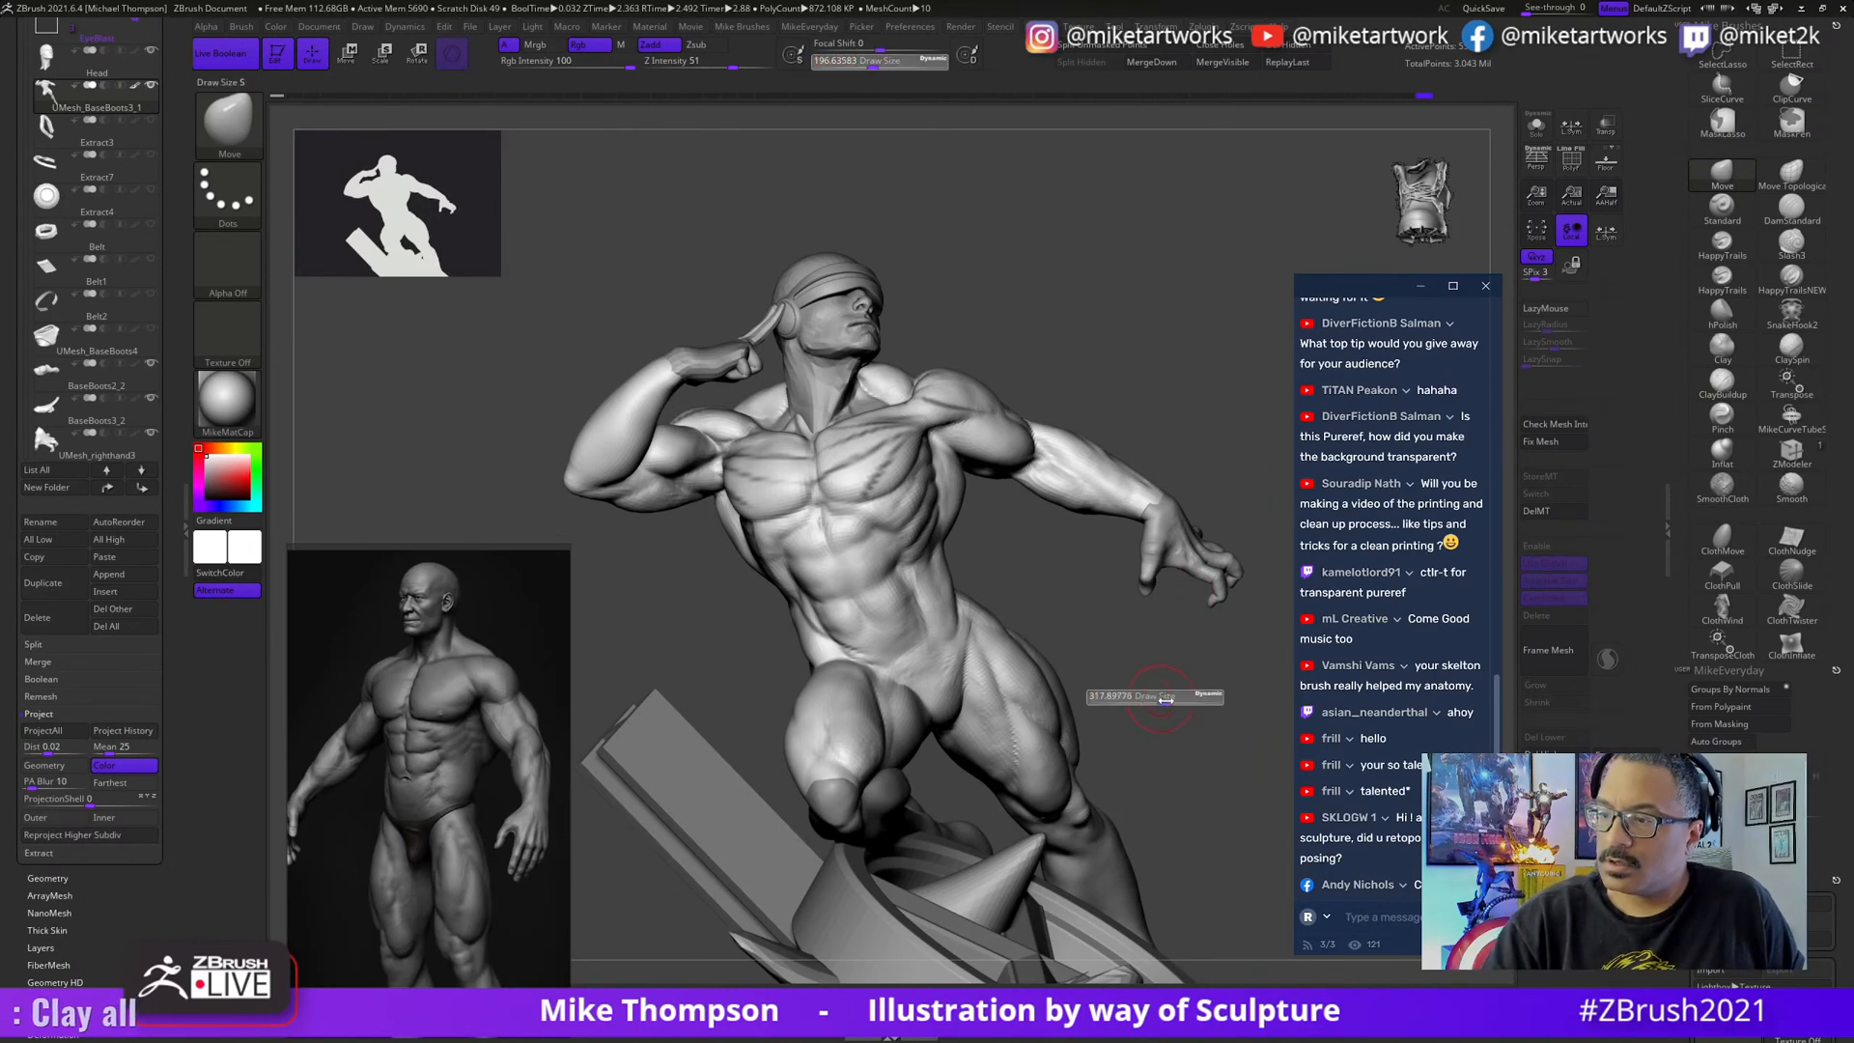
{"action": "mouse_move", "coordinate": [1191, 706]}
{"action": "left_mouse_down"}
{"action": "mouse_move", "coordinate": [1239, 682]}
{"action": "mouse_move", "coordinate": [1088, 417]}
{"action": "mouse_move", "coordinate": [1101, 444]}
{"action": "mouse_move", "coordinate": [1033, 483]}
{"action": "mouse_move", "coordinate": [935, 489]}
{"action": "left_mouse_up"}
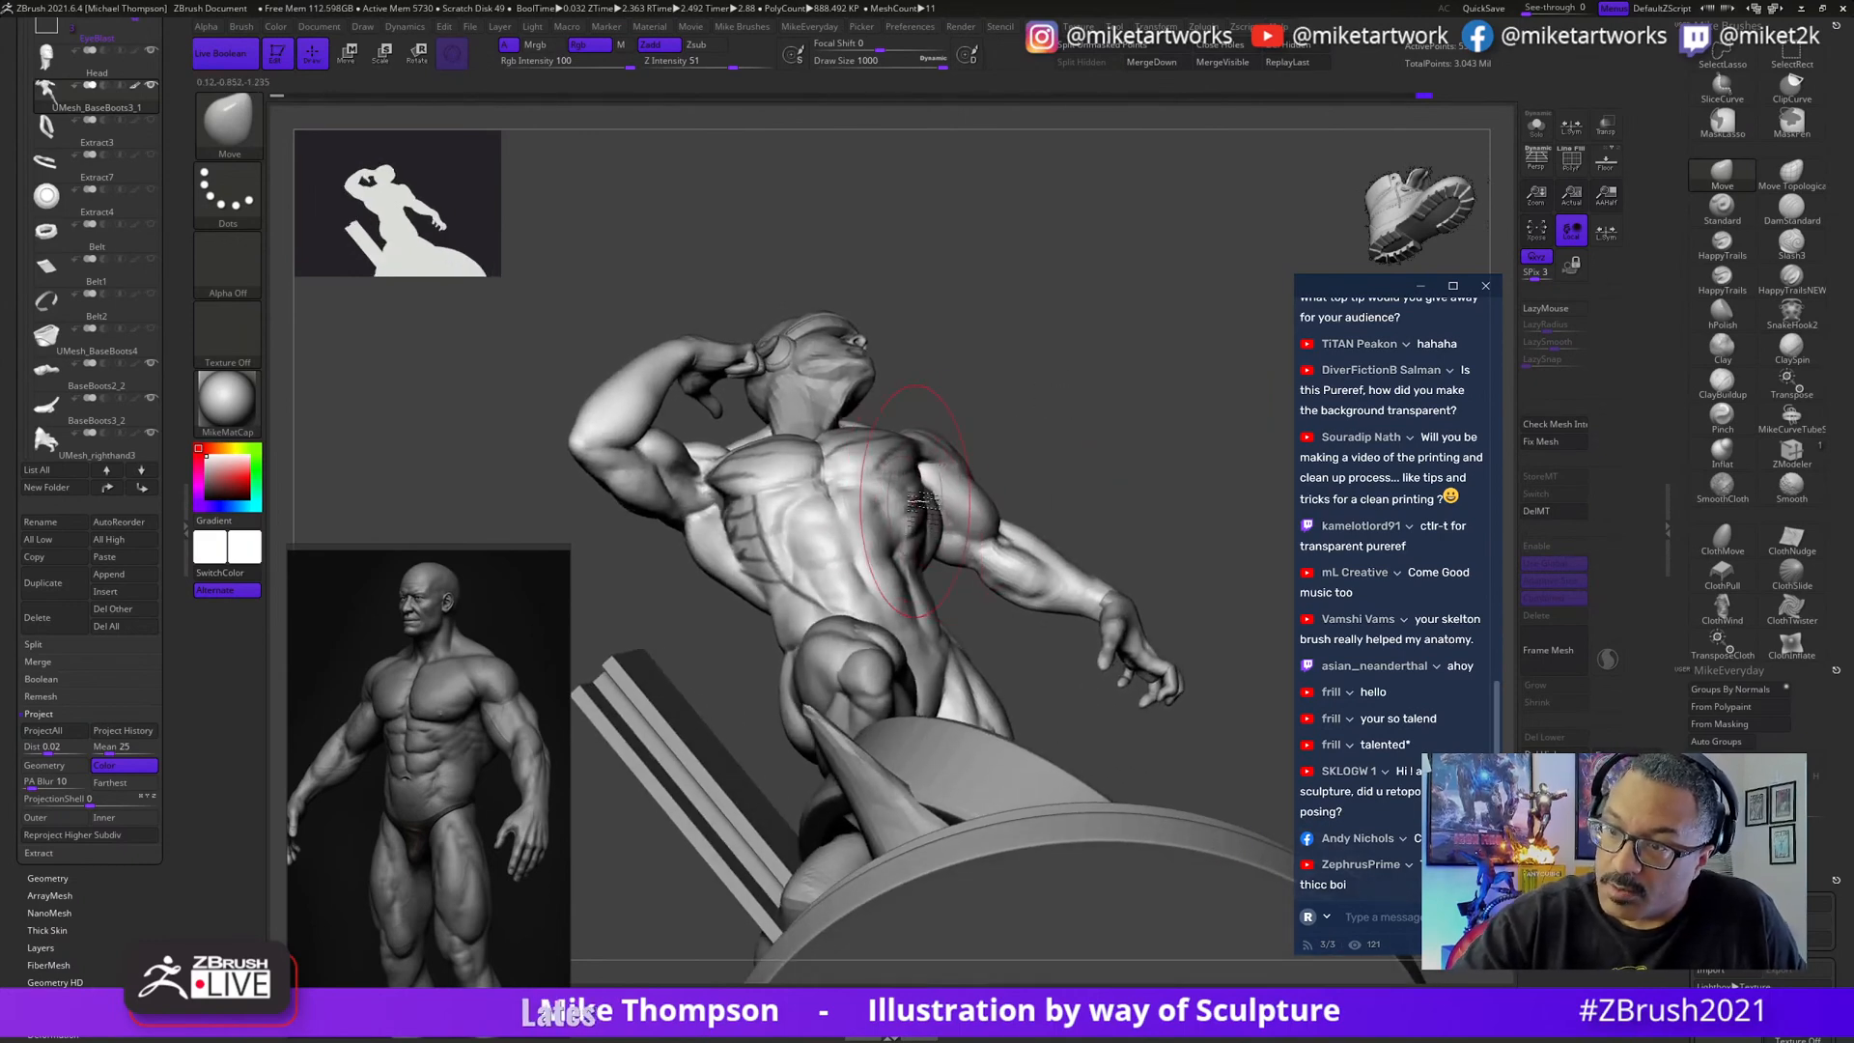
{"action": "left_click_drag", "start_coordinate": [1115, 389], "coordinate": [976, 497]}
{"action": "left_click_drag", "start_coordinate": [1164, 343], "coordinate": [781, 517]}
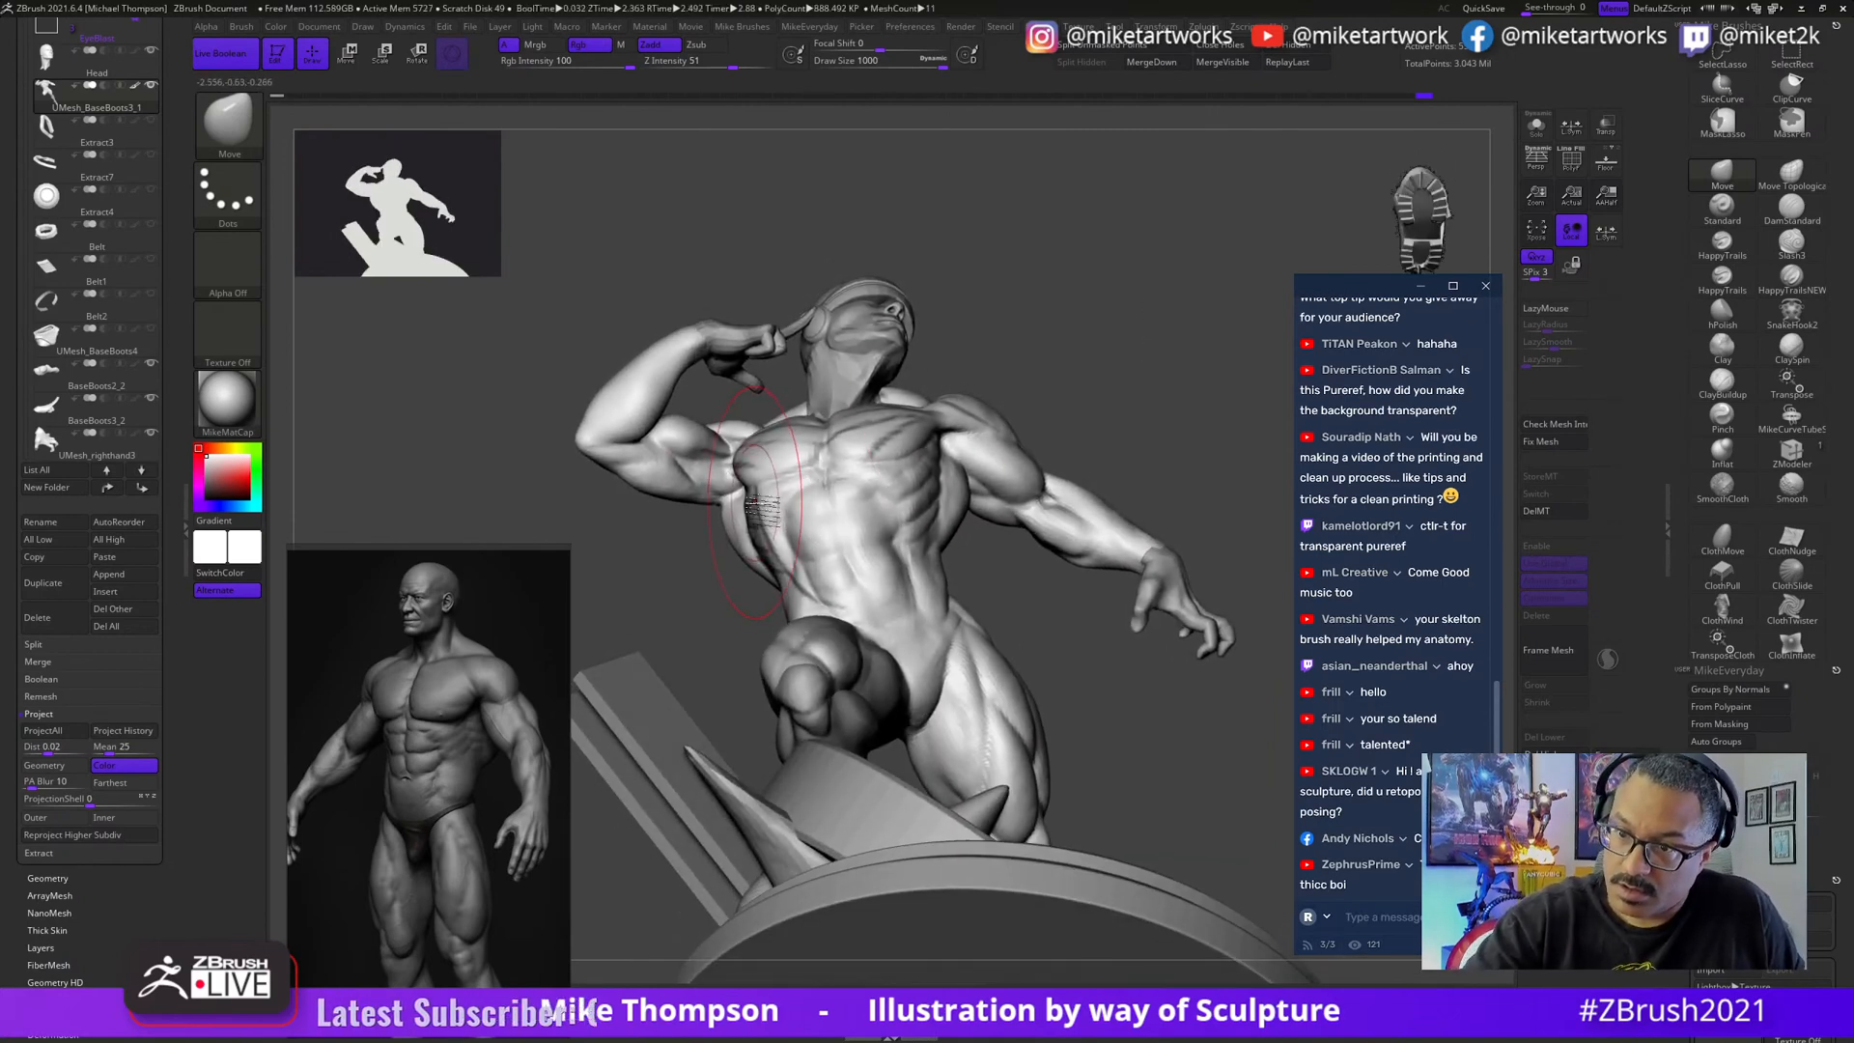
{"action": "mouse_move", "coordinate": [1084, 398]}
{"action": "left_mouse_down"}
{"action": "mouse_move", "coordinate": [869, 464]}
{"action": "mouse_move", "coordinate": [585, 603]}
{"action": "left_mouse_up"}
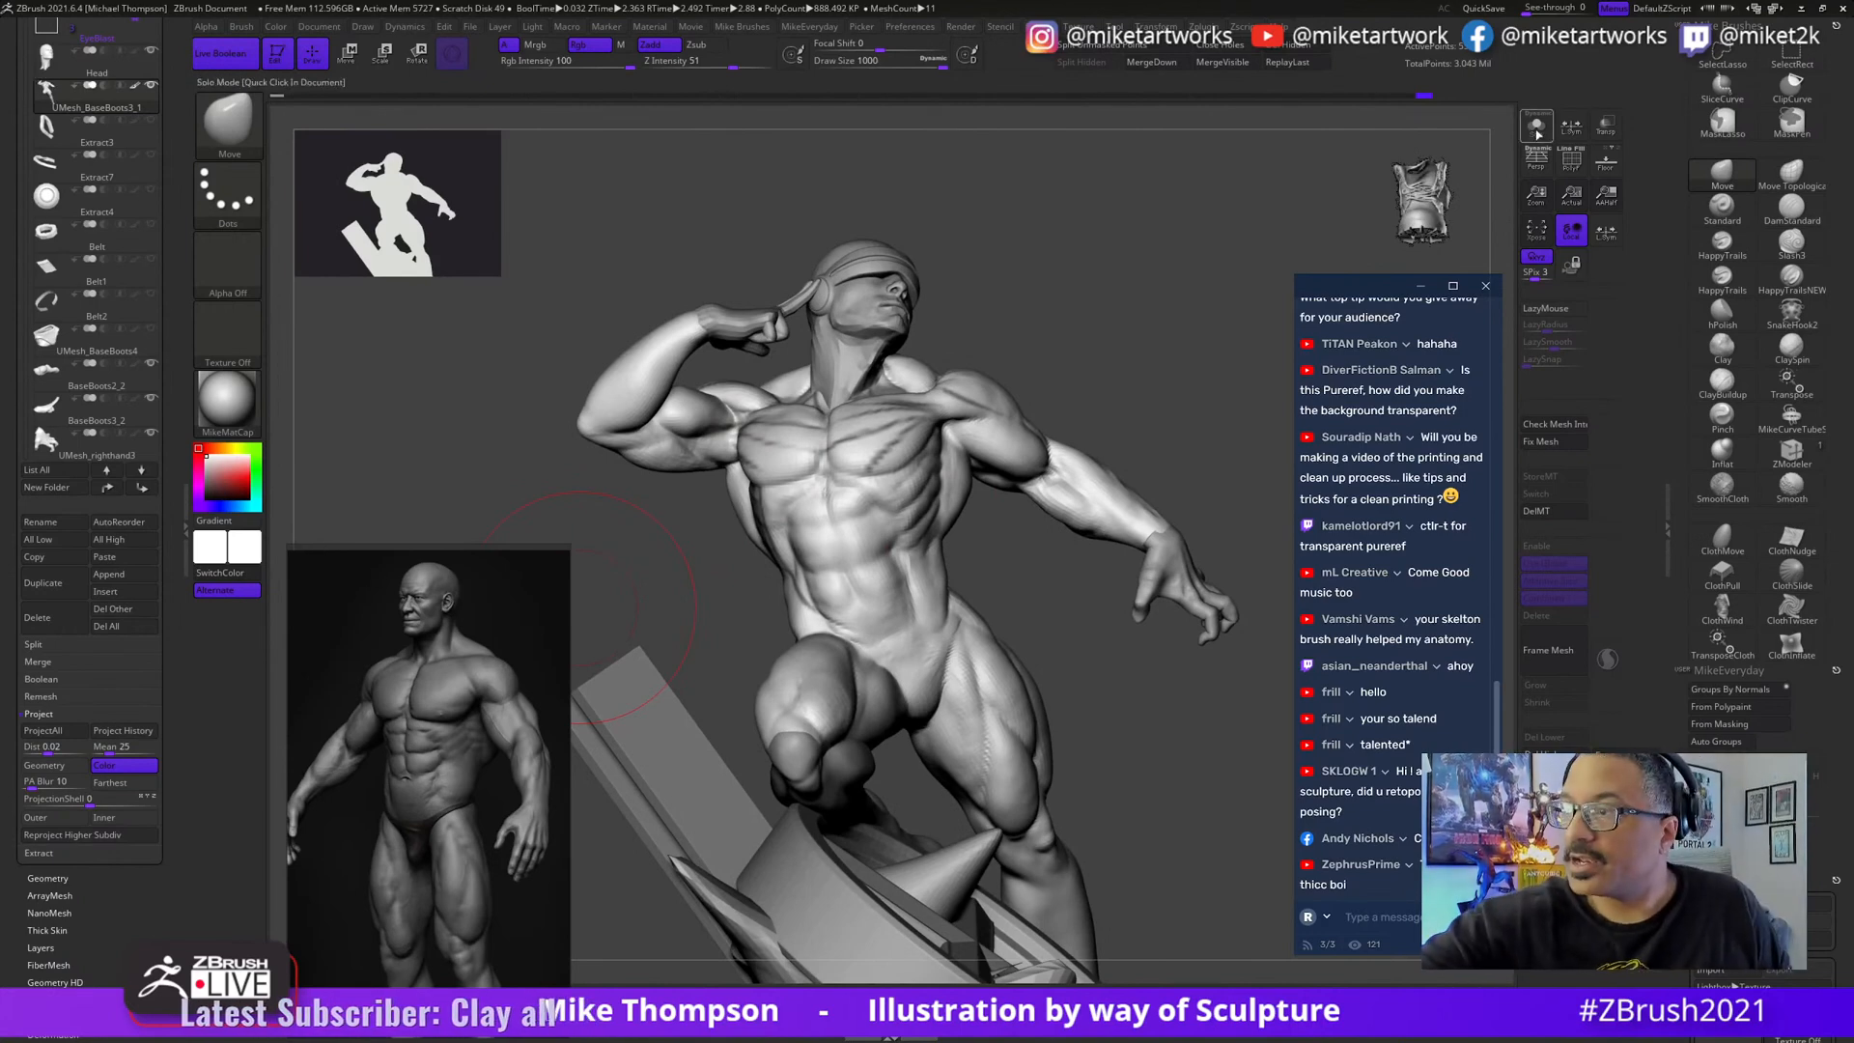
- Isolate the body and reshape the lats from behind with the Move brush at draw sizes of about 804 and 453
{"action": "left_click", "coordinate": [1535, 124]}
{"action": "mouse_move", "coordinate": [1217, 618]}
{"action": "left_mouse_down"}
{"action": "mouse_move", "coordinate": [1132, 784]}
{"action": "mouse_move", "coordinate": [1118, 711]}
{"action": "mouse_move", "coordinate": [1213, 758]}
{"action": "mouse_move", "coordinate": [1218, 799]}
{"action": "mouse_move", "coordinate": [1260, 799]}
{"action": "mouse_move", "coordinate": [1188, 789]}
{"action": "left_mouse_up"}
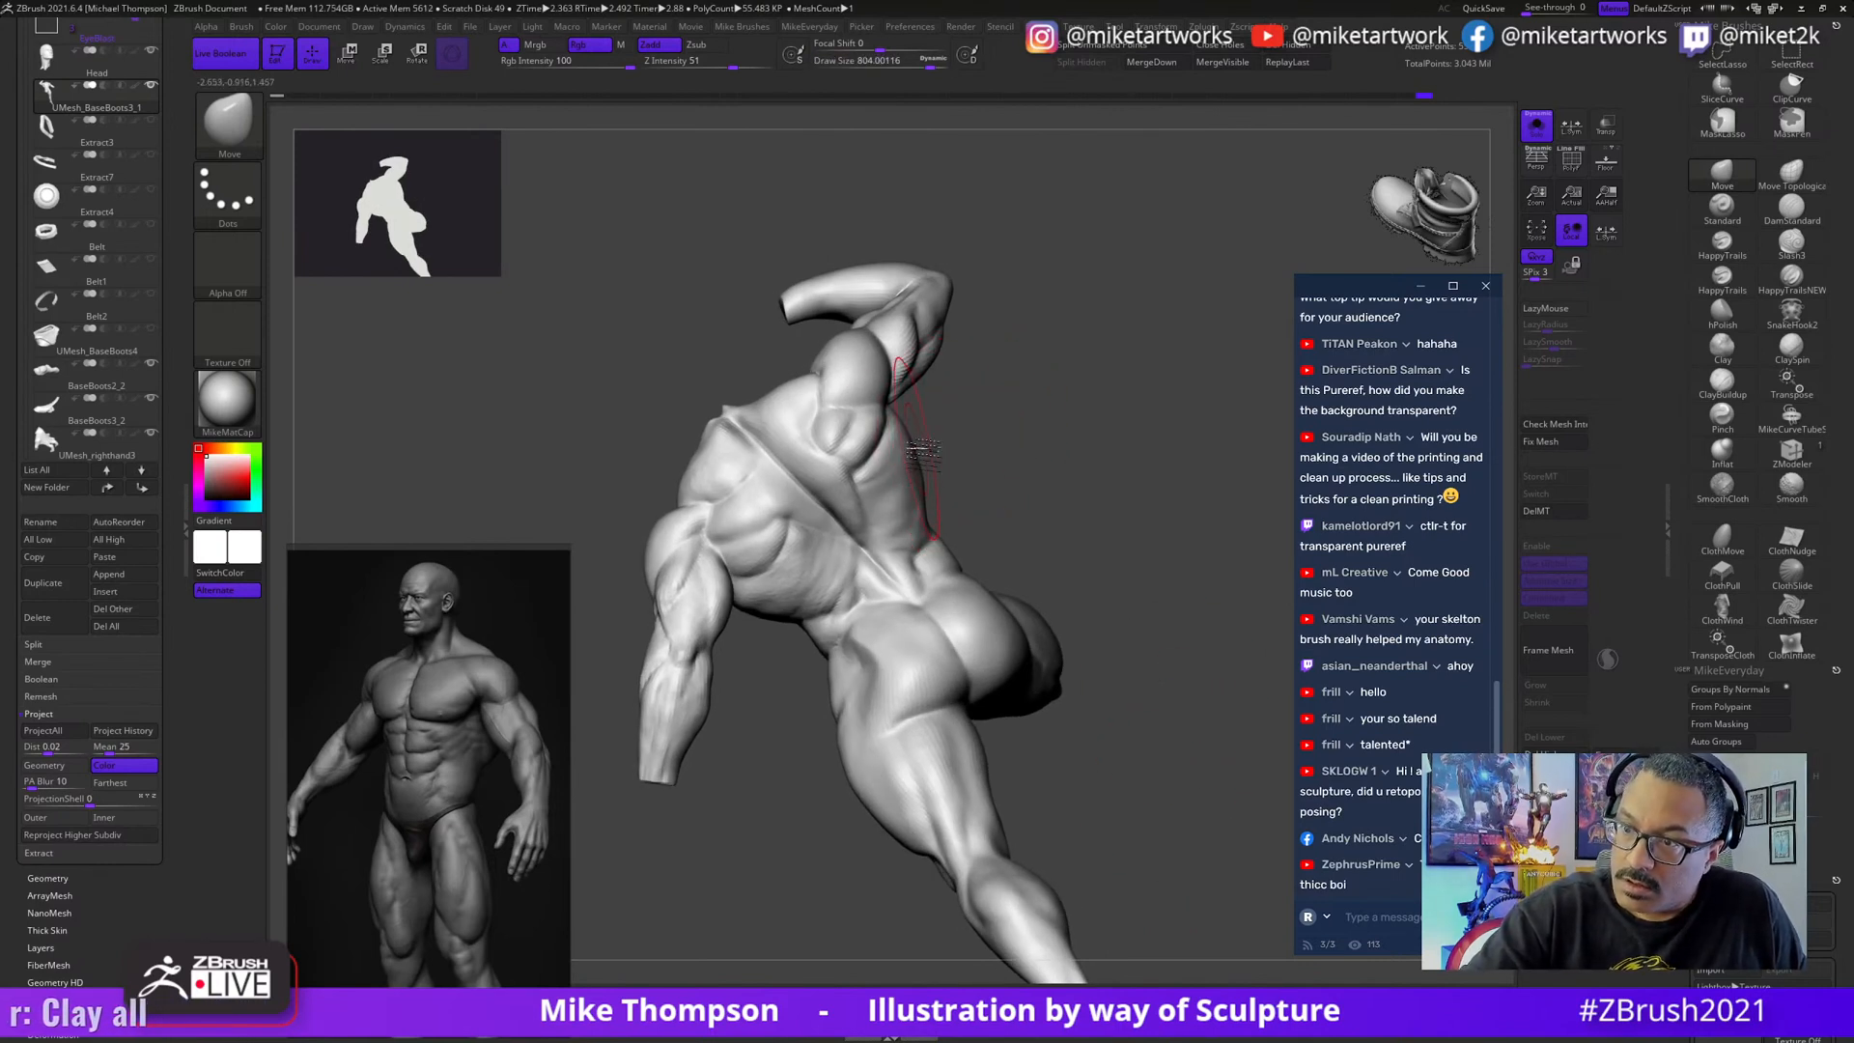
{"action": "mouse_move", "coordinate": [1054, 496]}
{"action": "left_mouse_down"}
{"action": "mouse_move", "coordinate": [1021, 480]}
{"action": "mouse_move", "coordinate": [808, 589]}
{"action": "left_mouse_up"}
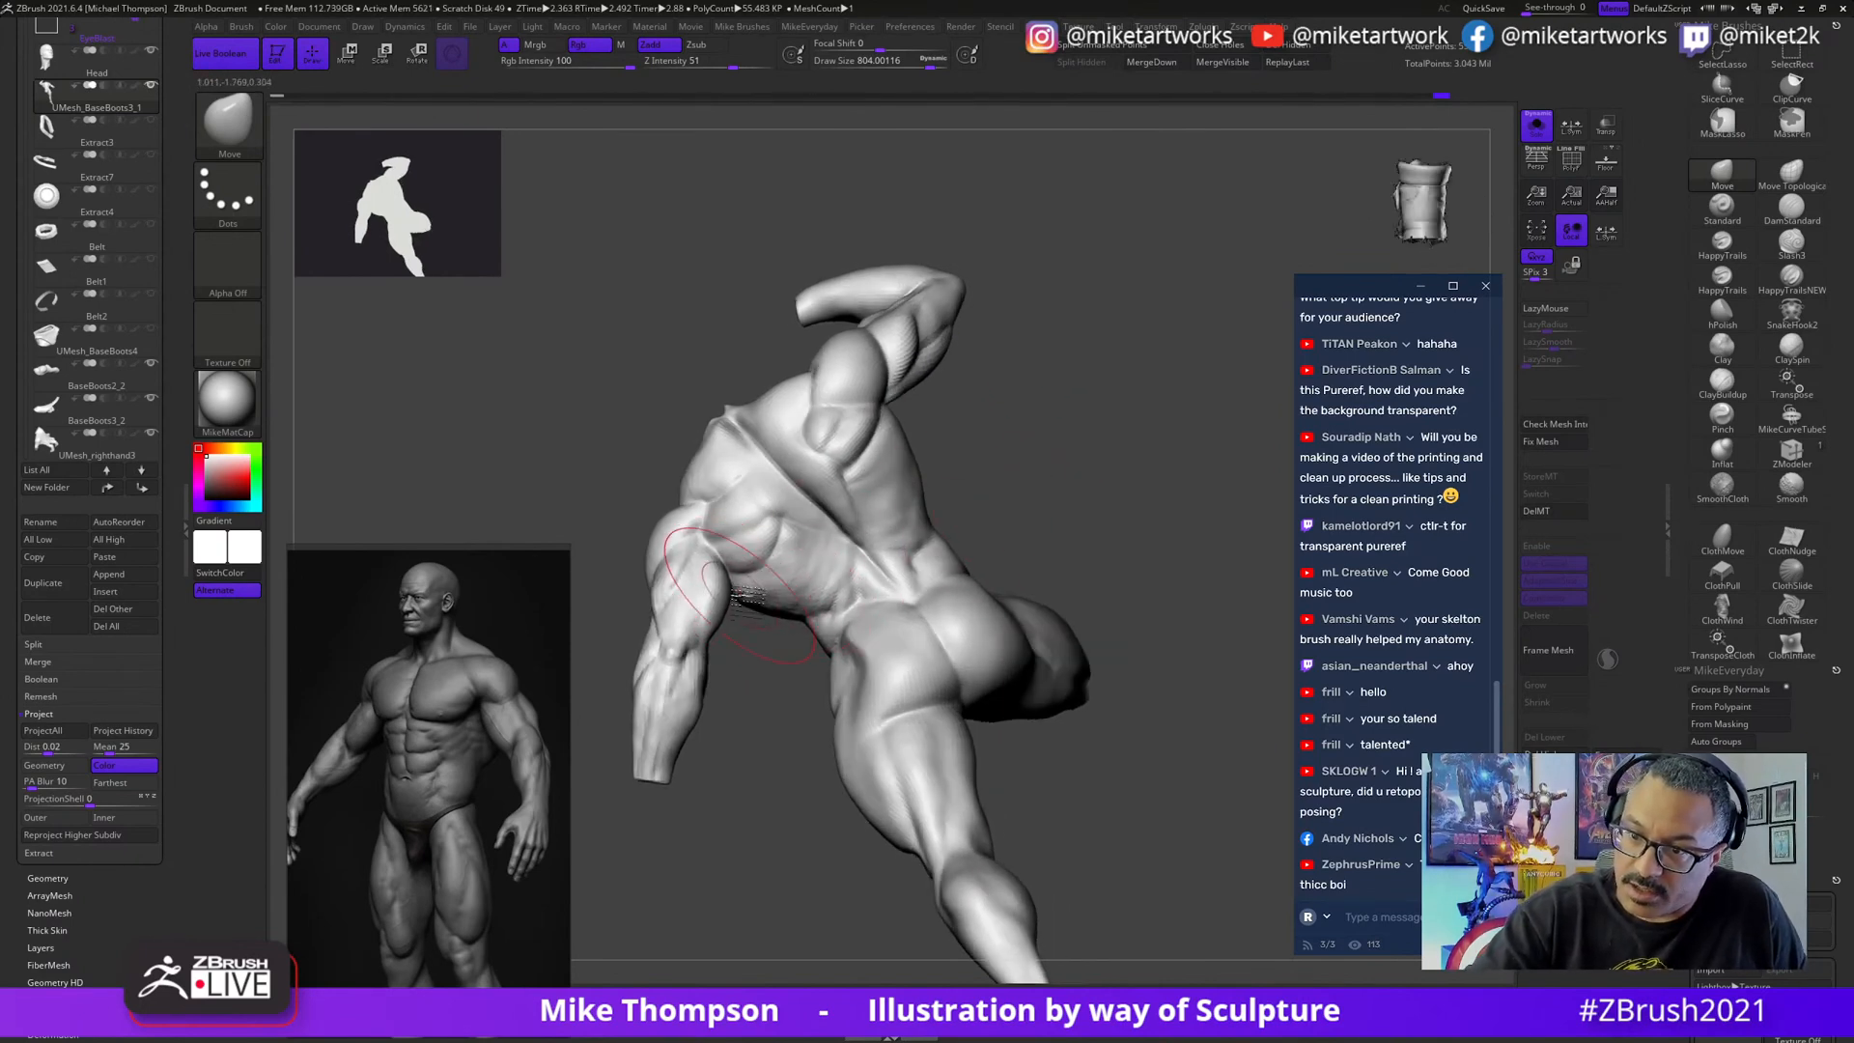
{"action": "mouse_move", "coordinate": [1168, 569]}
{"action": "left_mouse_down"}
{"action": "mouse_move", "coordinate": [995, 494]}
{"action": "mouse_move", "coordinate": [772, 594]}
{"action": "left_mouse_up"}
{"action": "key", "text": "s"}
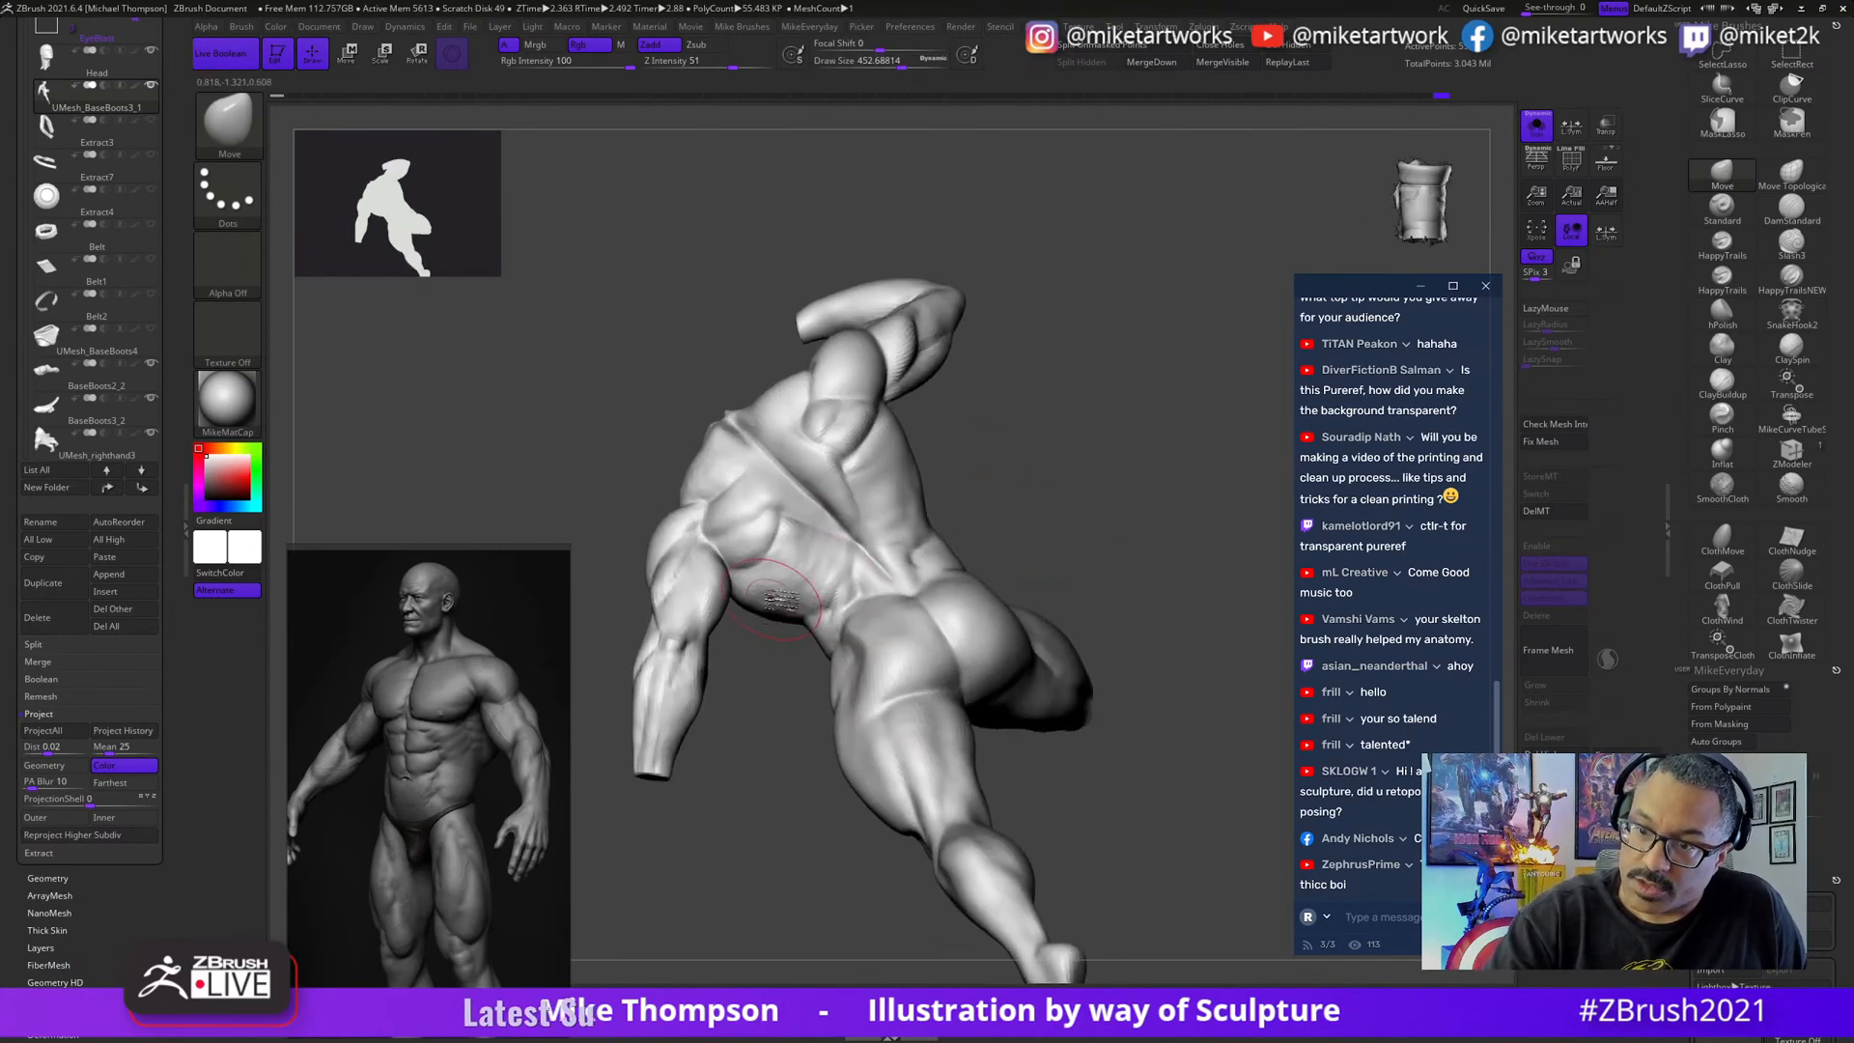
{"action": "mouse_move", "coordinate": [1204, 719]}
{"action": "left_mouse_down"}
{"action": "mouse_move", "coordinate": [1101, 876]}
{"action": "mouse_move", "coordinate": [1226, 848]}
{"action": "mouse_move", "coordinate": [1003, 588]}
{"action": "mouse_move", "coordinate": [937, 542]}
{"action": "mouse_move", "coordinate": [1010, 574]}
{"action": "mouse_move", "coordinate": [975, 579]}
{"action": "left_mouse_up"}
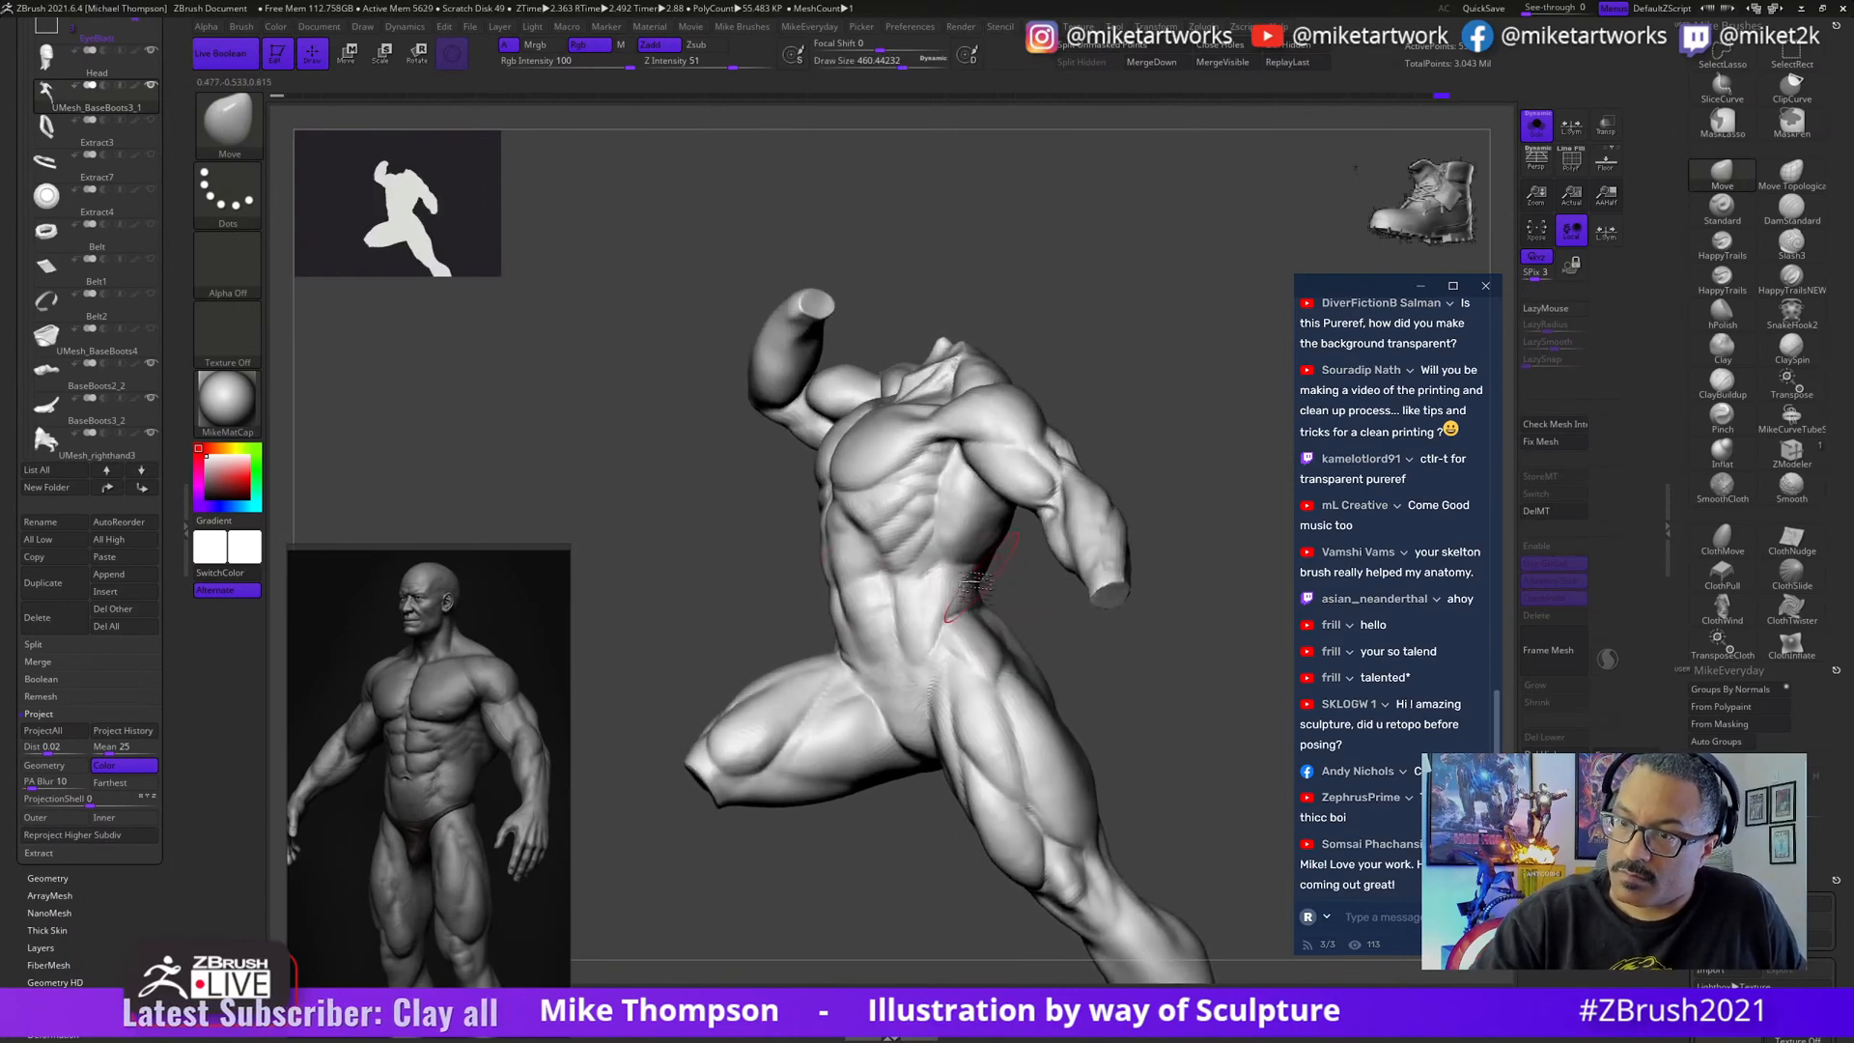
- Adjust the silhouette of the waist and lower lats with the Move brush at draw sizes of about 685 and 550
{"action": "key", "text": "s"}
{"action": "left_click_drag", "start_coordinate": [792, 587], "coordinate": [811, 587]}
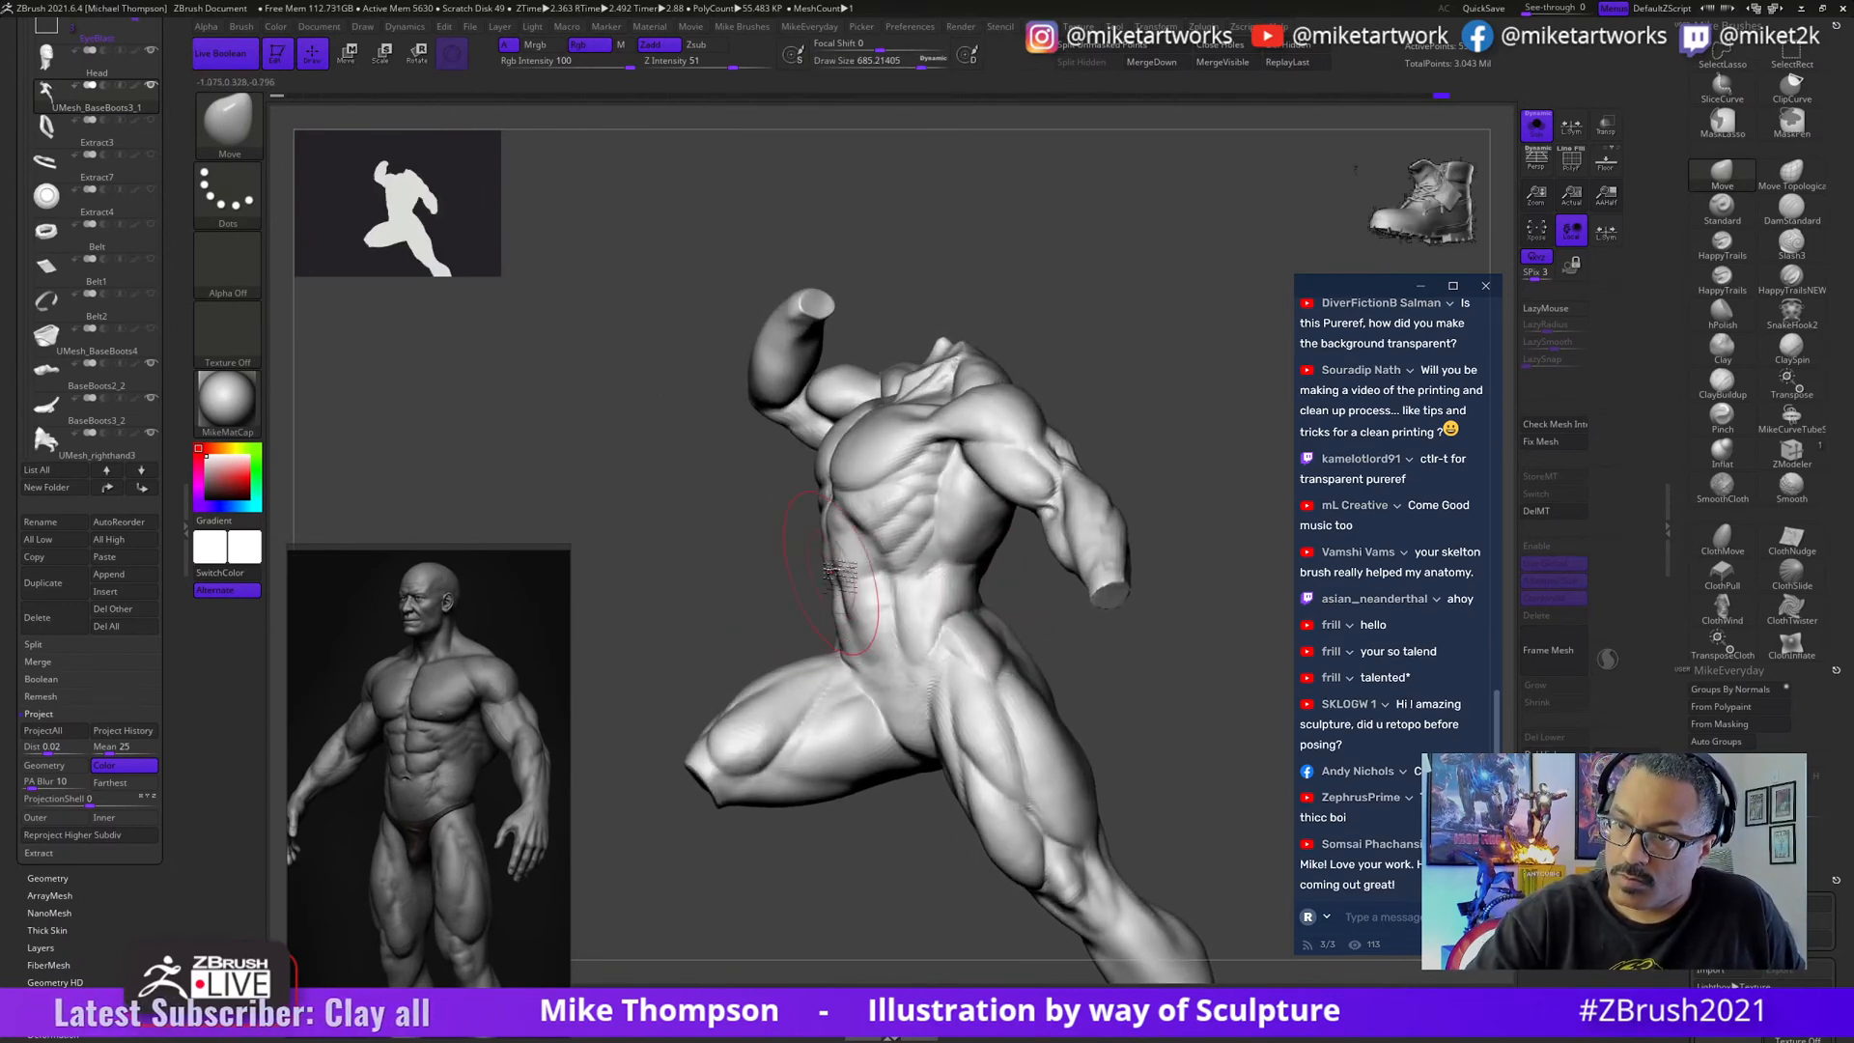
{"action": "mouse_move", "coordinate": [1188, 889]}
{"action": "left_mouse_down"}
{"action": "mouse_move", "coordinate": [1218, 781]}
{"action": "mouse_move", "coordinate": [1193, 776]}
{"action": "mouse_move", "coordinate": [1208, 774]}
{"action": "left_mouse_up"}
{"action": "key", "text": "ctrl"}
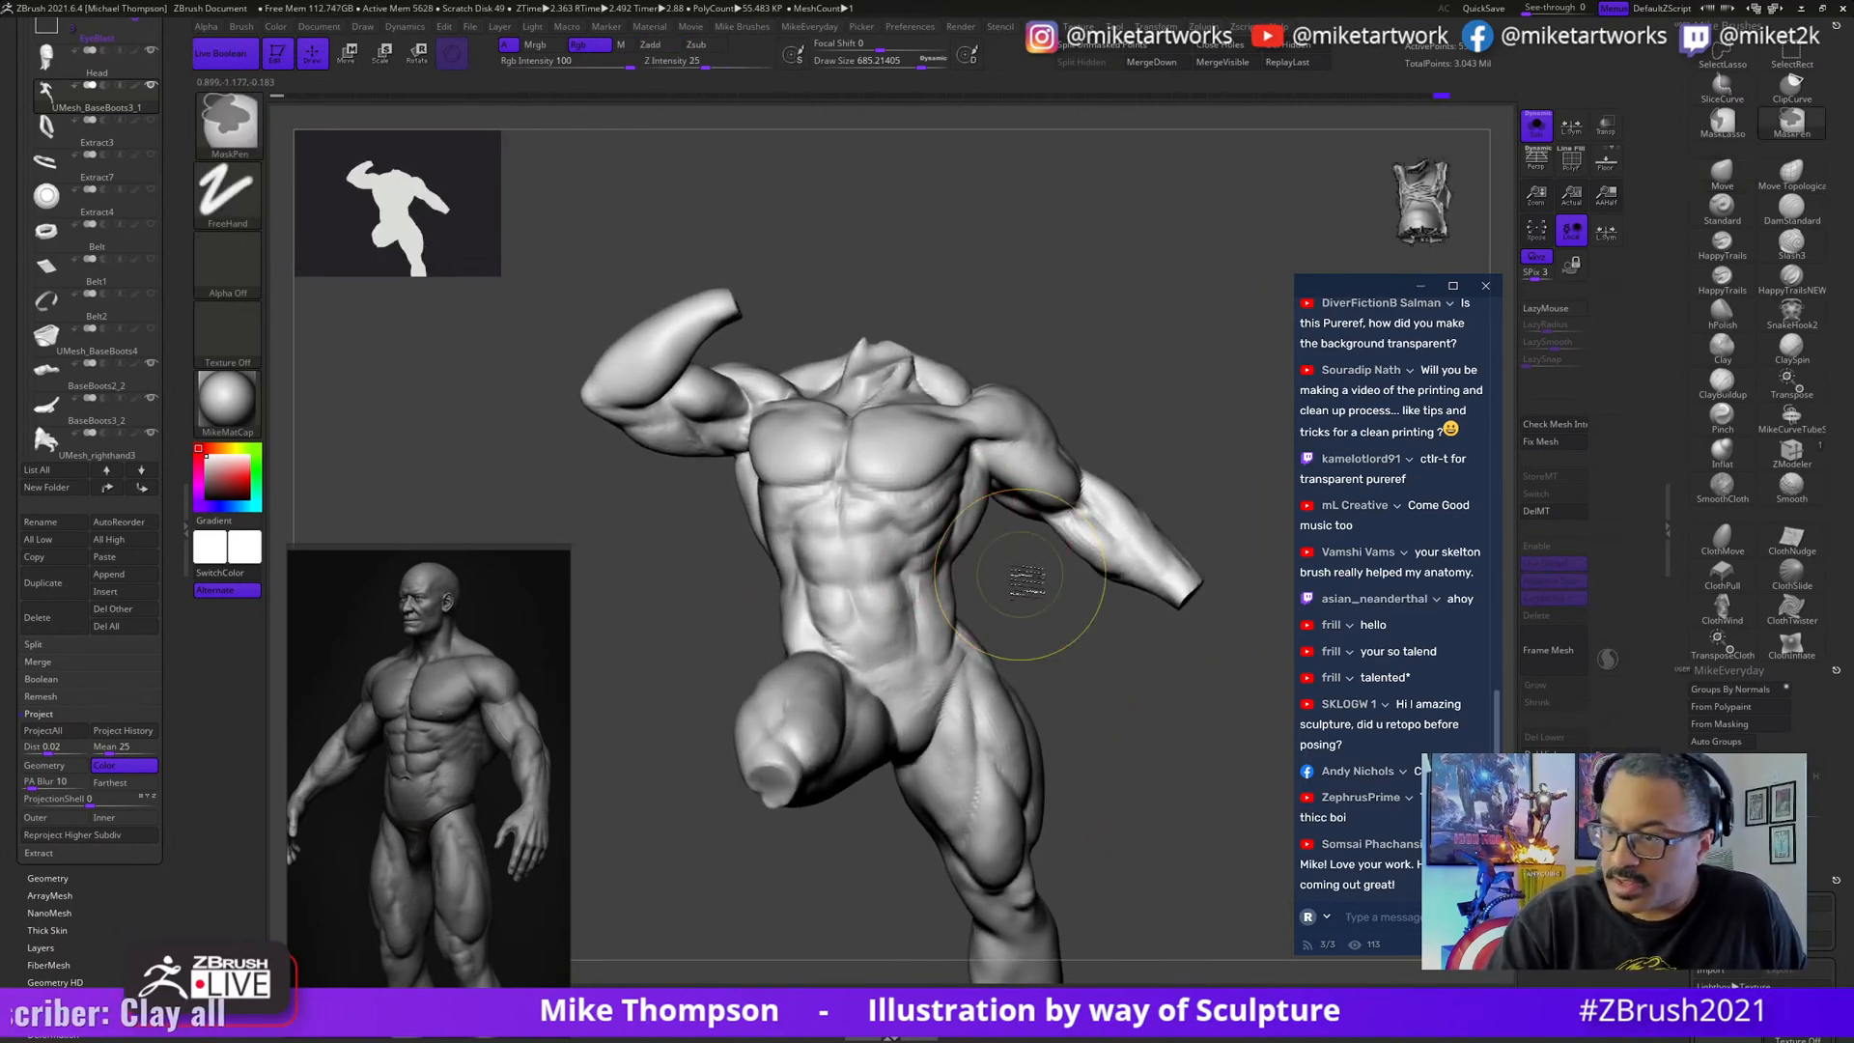
{"action": "left_click_drag", "start_coordinate": [1047, 625], "coordinate": [1028, 622]}
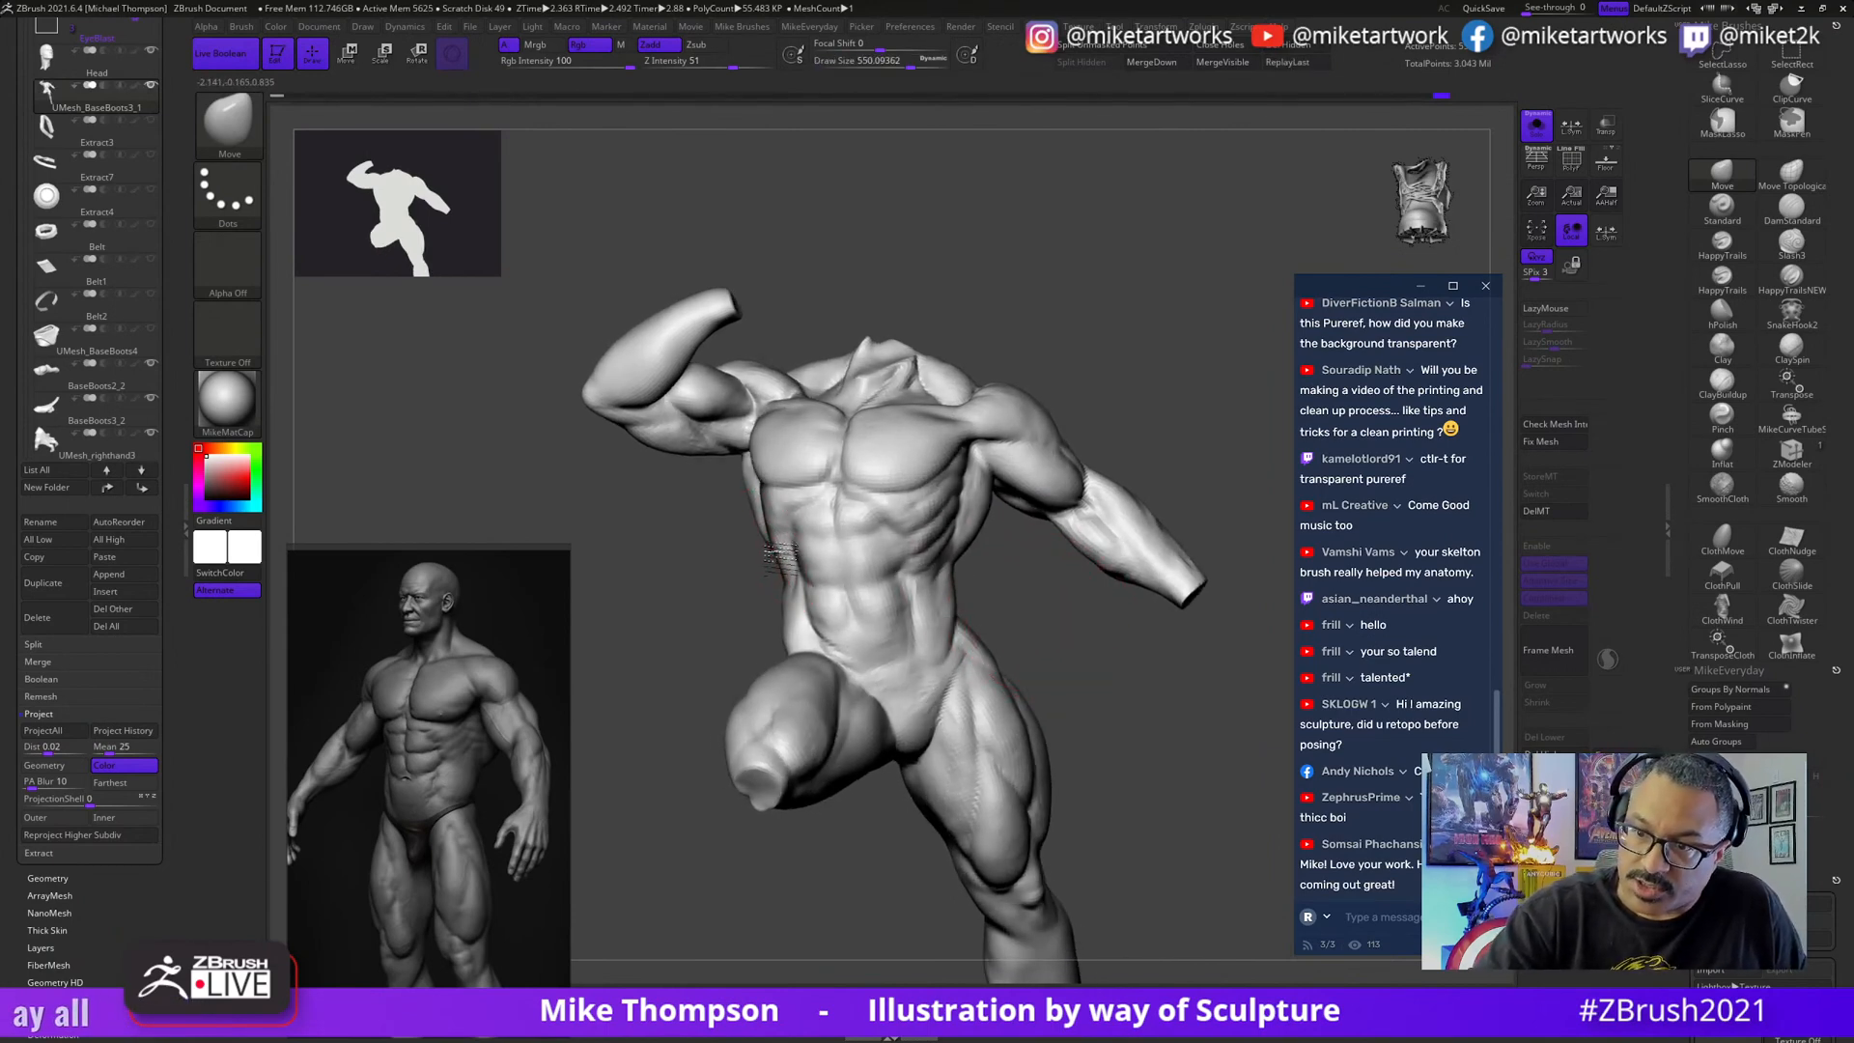
- Refine the waist and lower lat silhouettes from front and back with the Move brush at draw sizes of about 460 and 533
{"action": "mouse_move", "coordinate": [1076, 702]}
{"action": "left_mouse_down"}
{"action": "mouse_move", "coordinate": [907, 548]}
{"action": "mouse_move", "coordinate": [876, 549]}
{"action": "mouse_move", "coordinate": [1032, 576]}
{"action": "mouse_move", "coordinate": [1060, 588]}
{"action": "mouse_move", "coordinate": [989, 593]}
{"action": "mouse_move", "coordinate": [1213, 650]}
{"action": "mouse_move", "coordinate": [1170, 672]}
{"action": "mouse_move", "coordinate": [1110, 663]}
{"action": "left_mouse_up"}
{"action": "left_click", "coordinate": [934, 550]}
{"action": "key", "text": "s"}
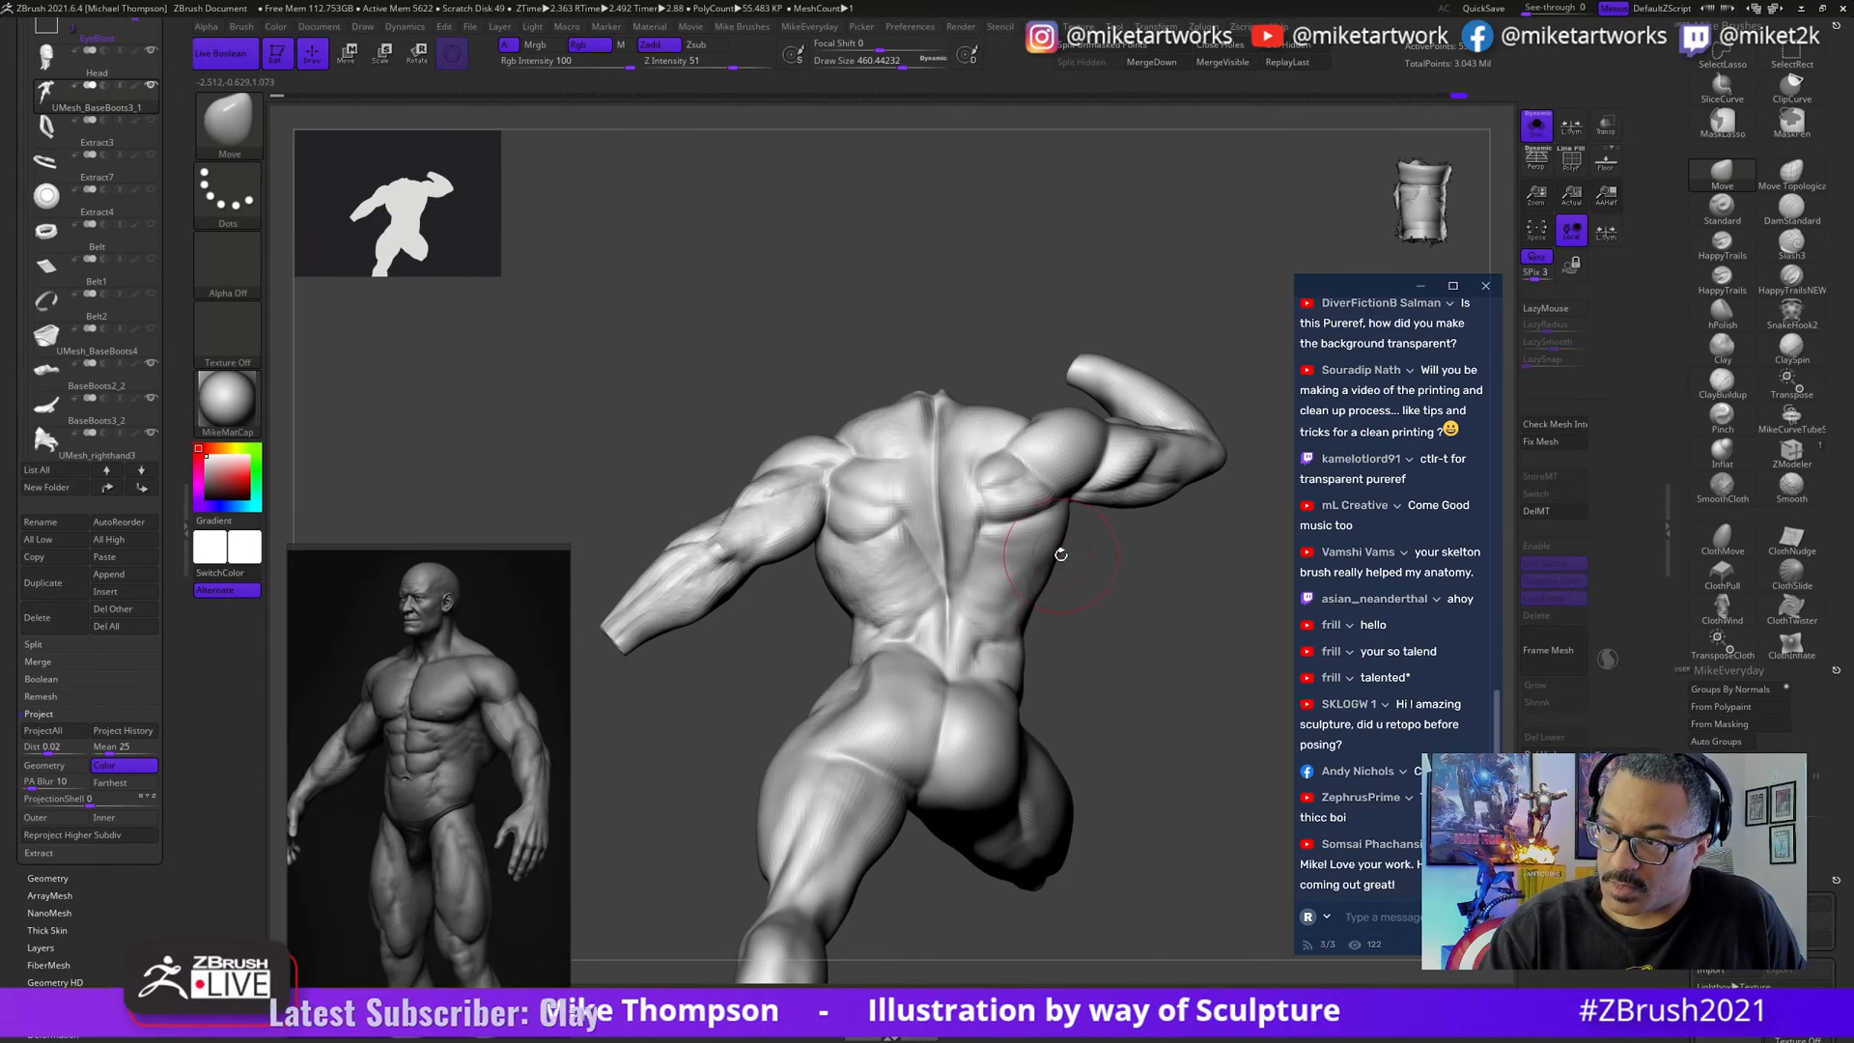
{"action": "key", "text": "s"}
{"action": "left_click_drag", "start_coordinate": [1104, 606], "coordinate": [1120, 606]}
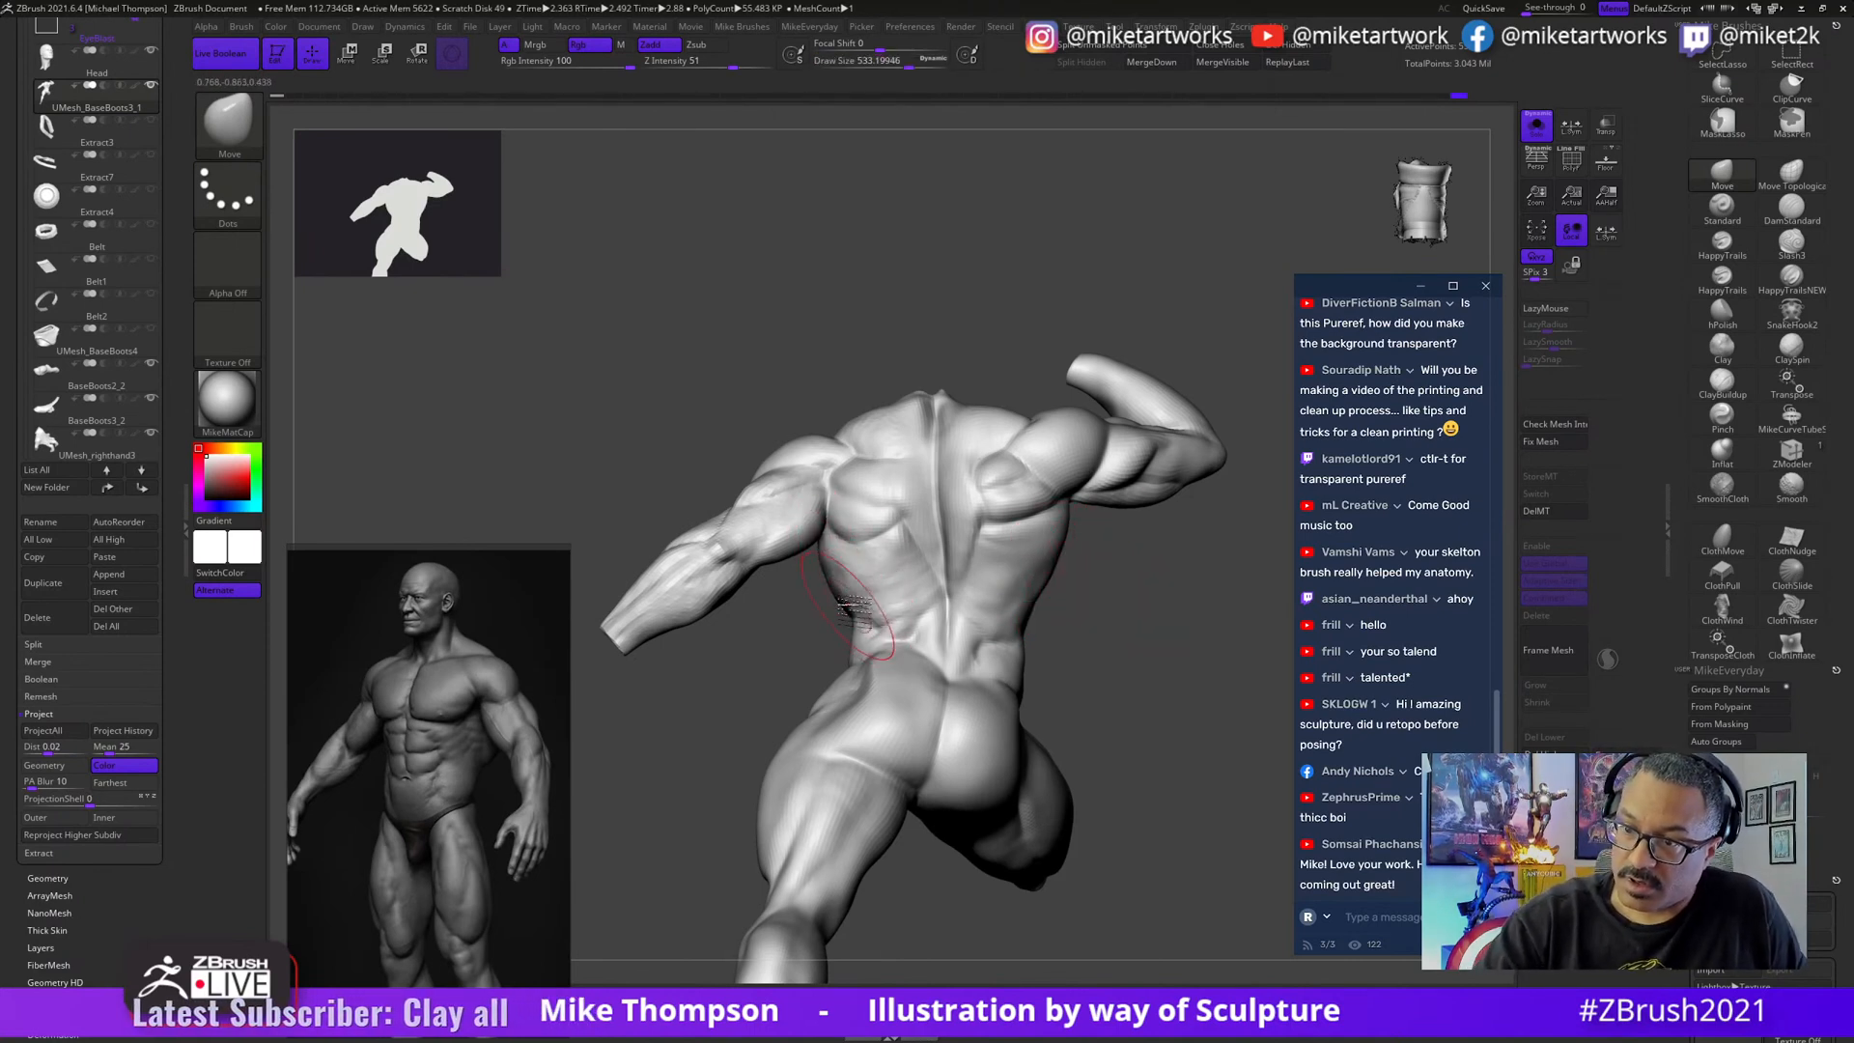
{"action": "mouse_move", "coordinate": [1171, 737]}
{"action": "left_mouse_down"}
{"action": "mouse_move", "coordinate": [1182, 797]}
{"action": "mouse_move", "coordinate": [1109, 773]}
{"action": "mouse_move", "coordinate": [1142, 786]}
{"action": "mouse_move", "coordinate": [1221, 750]}
{"action": "mouse_move", "coordinate": [1211, 773]}
{"action": "mouse_move", "coordinate": [1193, 787]}
{"action": "mouse_move", "coordinate": [1144, 743]}
{"action": "mouse_move", "coordinate": [1185, 739]}
{"action": "mouse_move", "coordinate": [1159, 758]}
{"action": "left_mouse_up"}
- Carve the pectoral fibre lines and serratus grooves with DamStandard, using LazyRadius 32 and a draw size of about 324
{"action": "left_click", "coordinate": [1789, 208]}
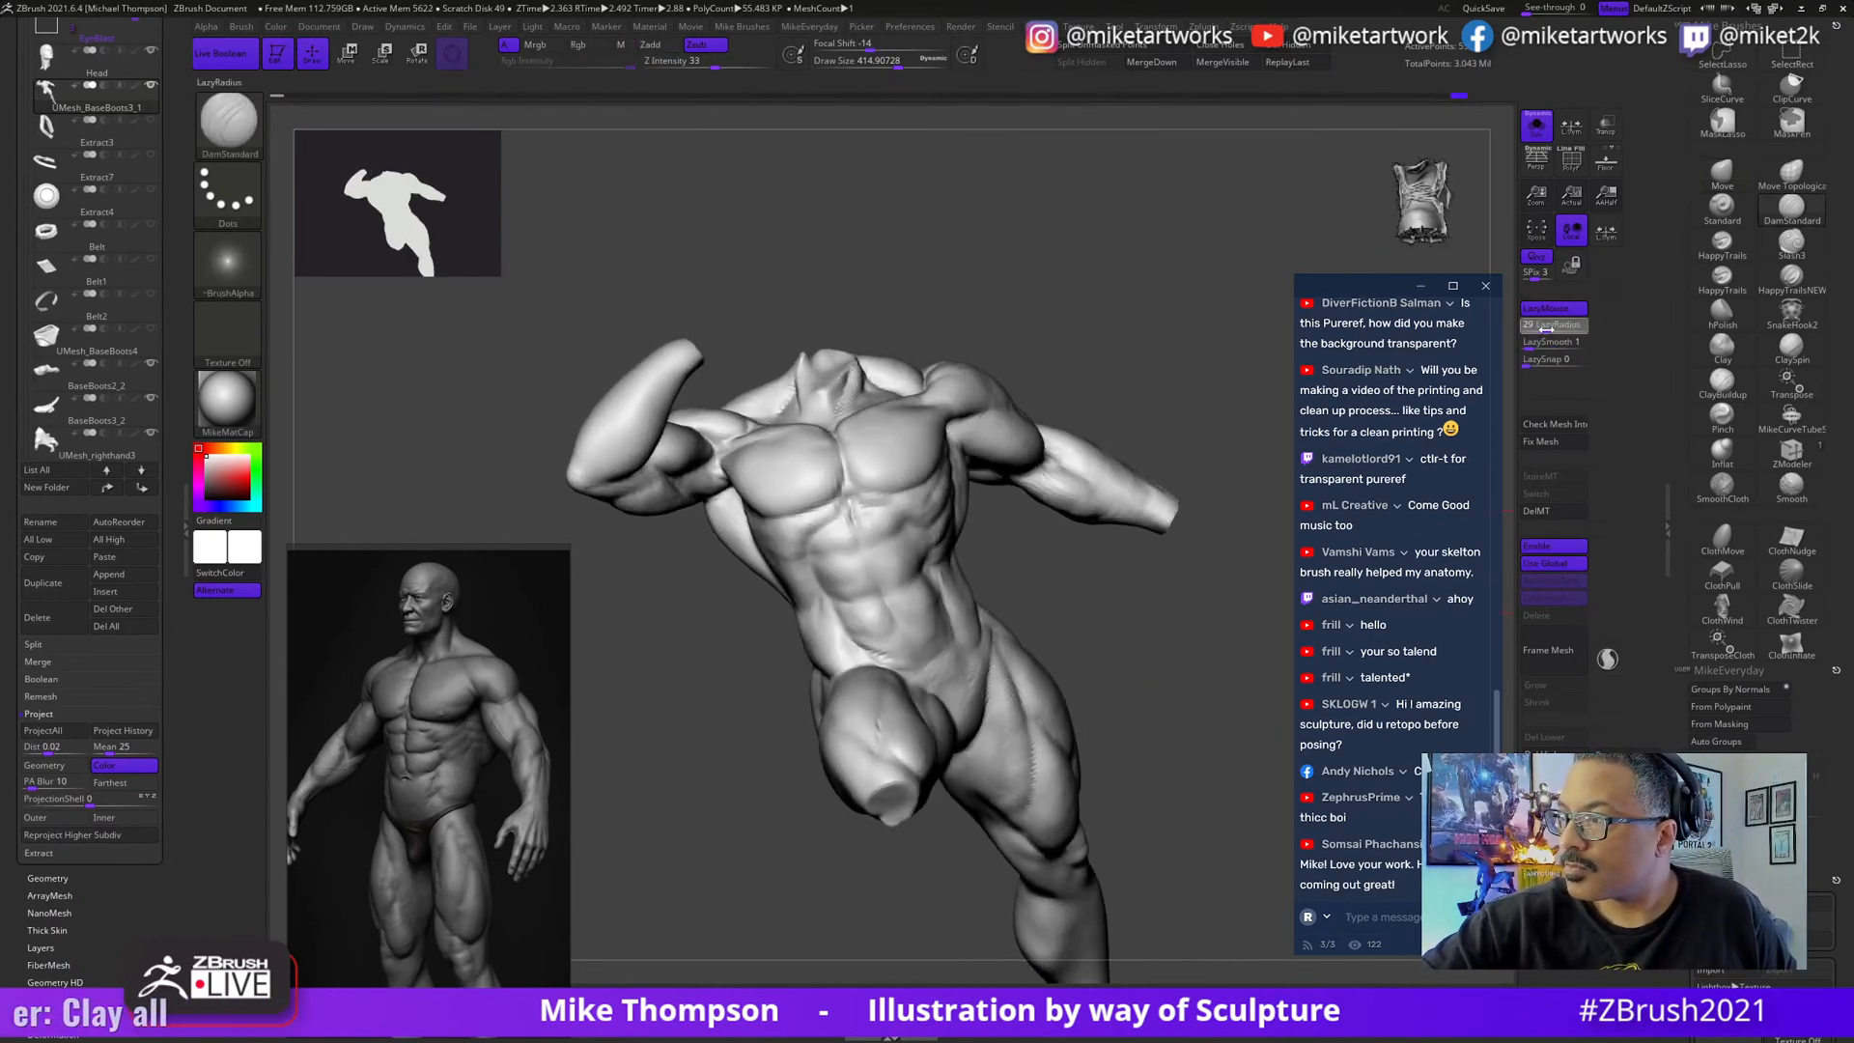
{"action": "mouse_move", "coordinate": [1154, 645]}
{"action": "left_mouse_down"}
{"action": "mouse_move", "coordinate": [1207, 650]}
{"action": "mouse_move", "coordinate": [1164, 650]}
{"action": "left_mouse_up"}
{"action": "key", "text": "s"}
{"action": "left_click_drag", "start_coordinate": [1164, 666], "coordinate": [1198, 666]}
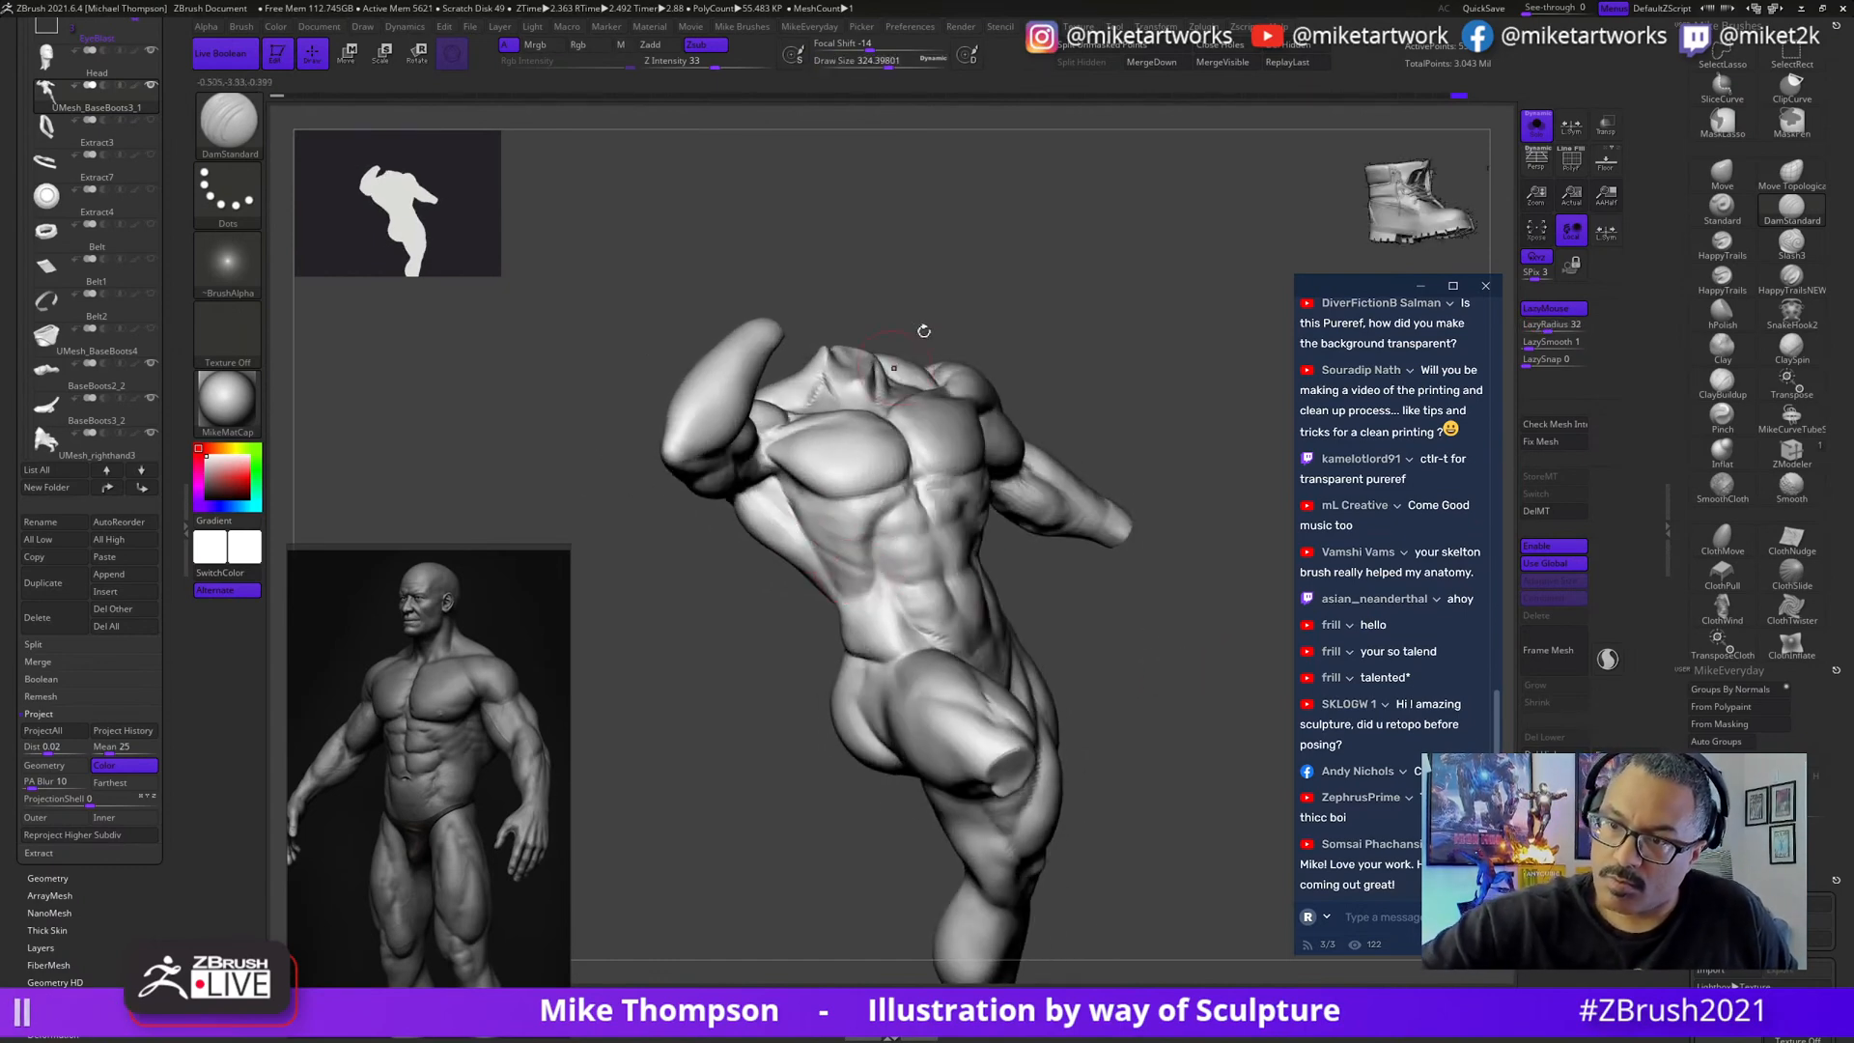
{"action": "mouse_move", "coordinate": [1154, 646]}
{"action": "left_mouse_down"}
{"action": "mouse_move", "coordinate": [1176, 652]}
{"action": "mouse_move", "coordinate": [1097, 616]}
{"action": "left_mouse_up"}
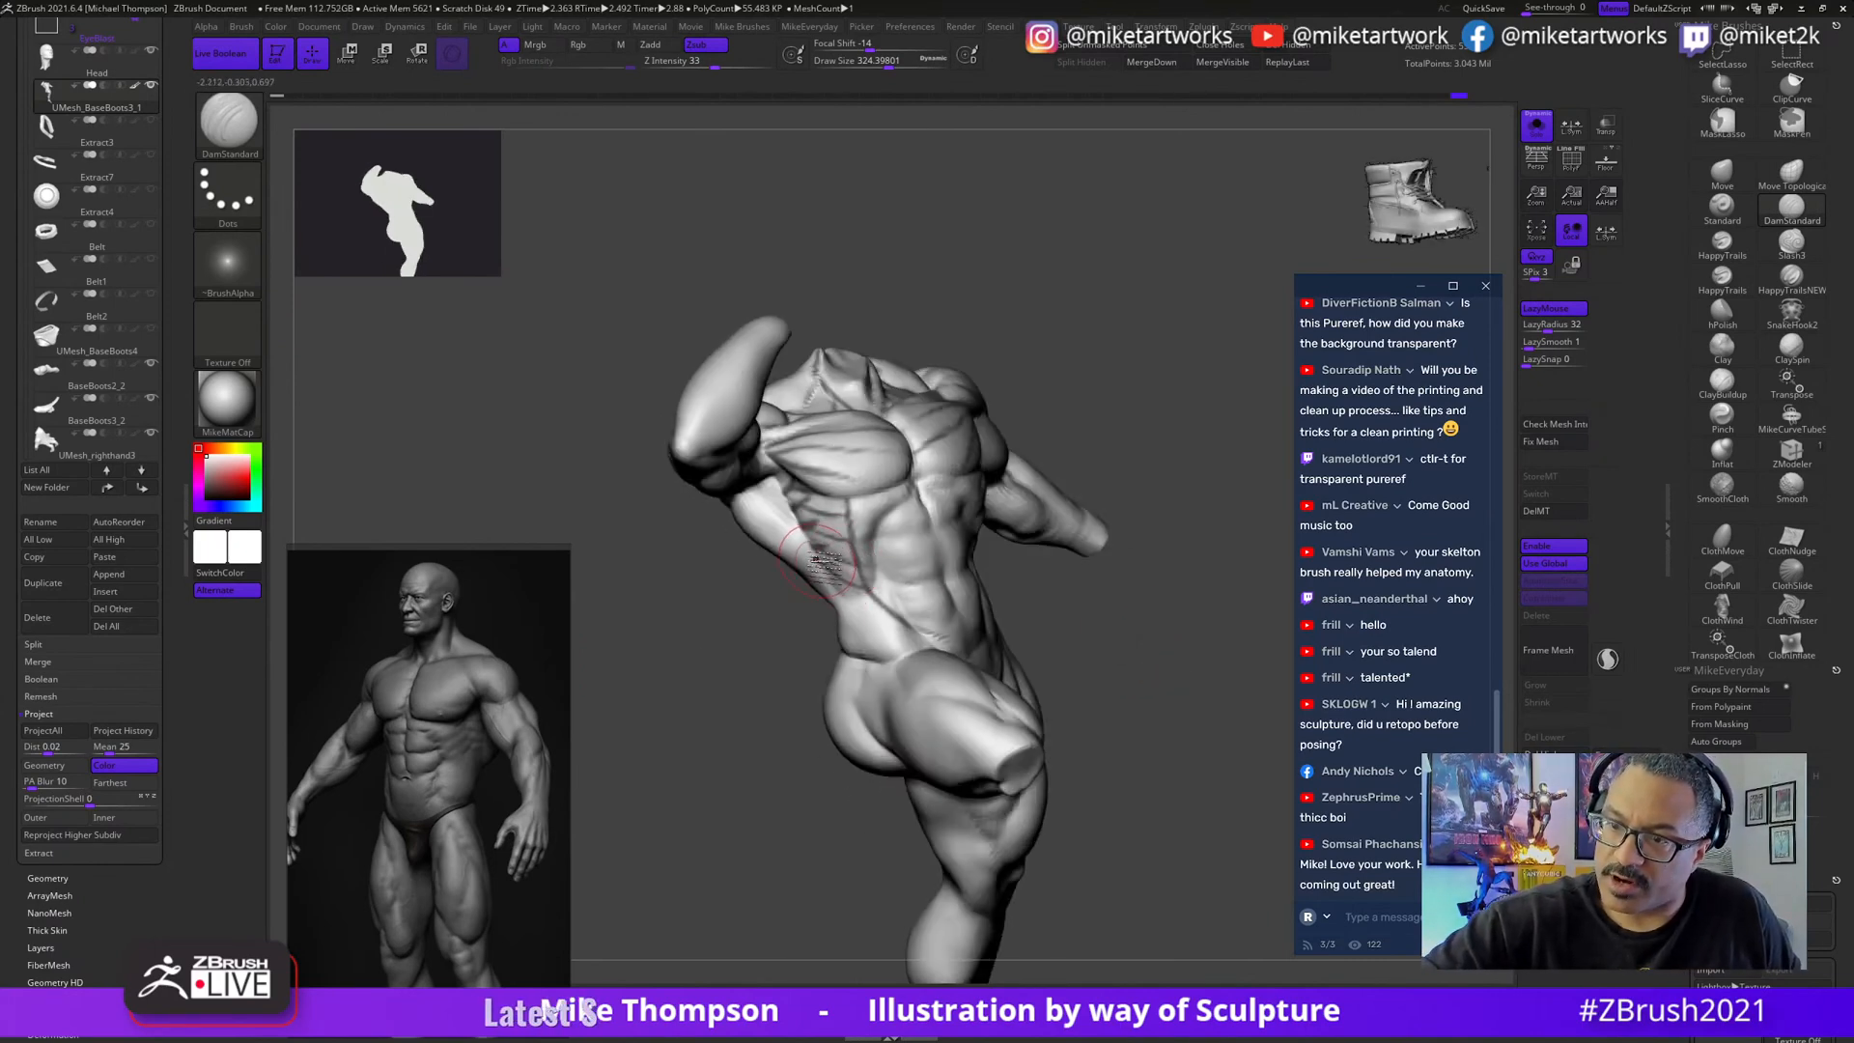
{"action": "left_click_drag", "start_coordinate": [975, 290], "coordinate": [1010, 299]}
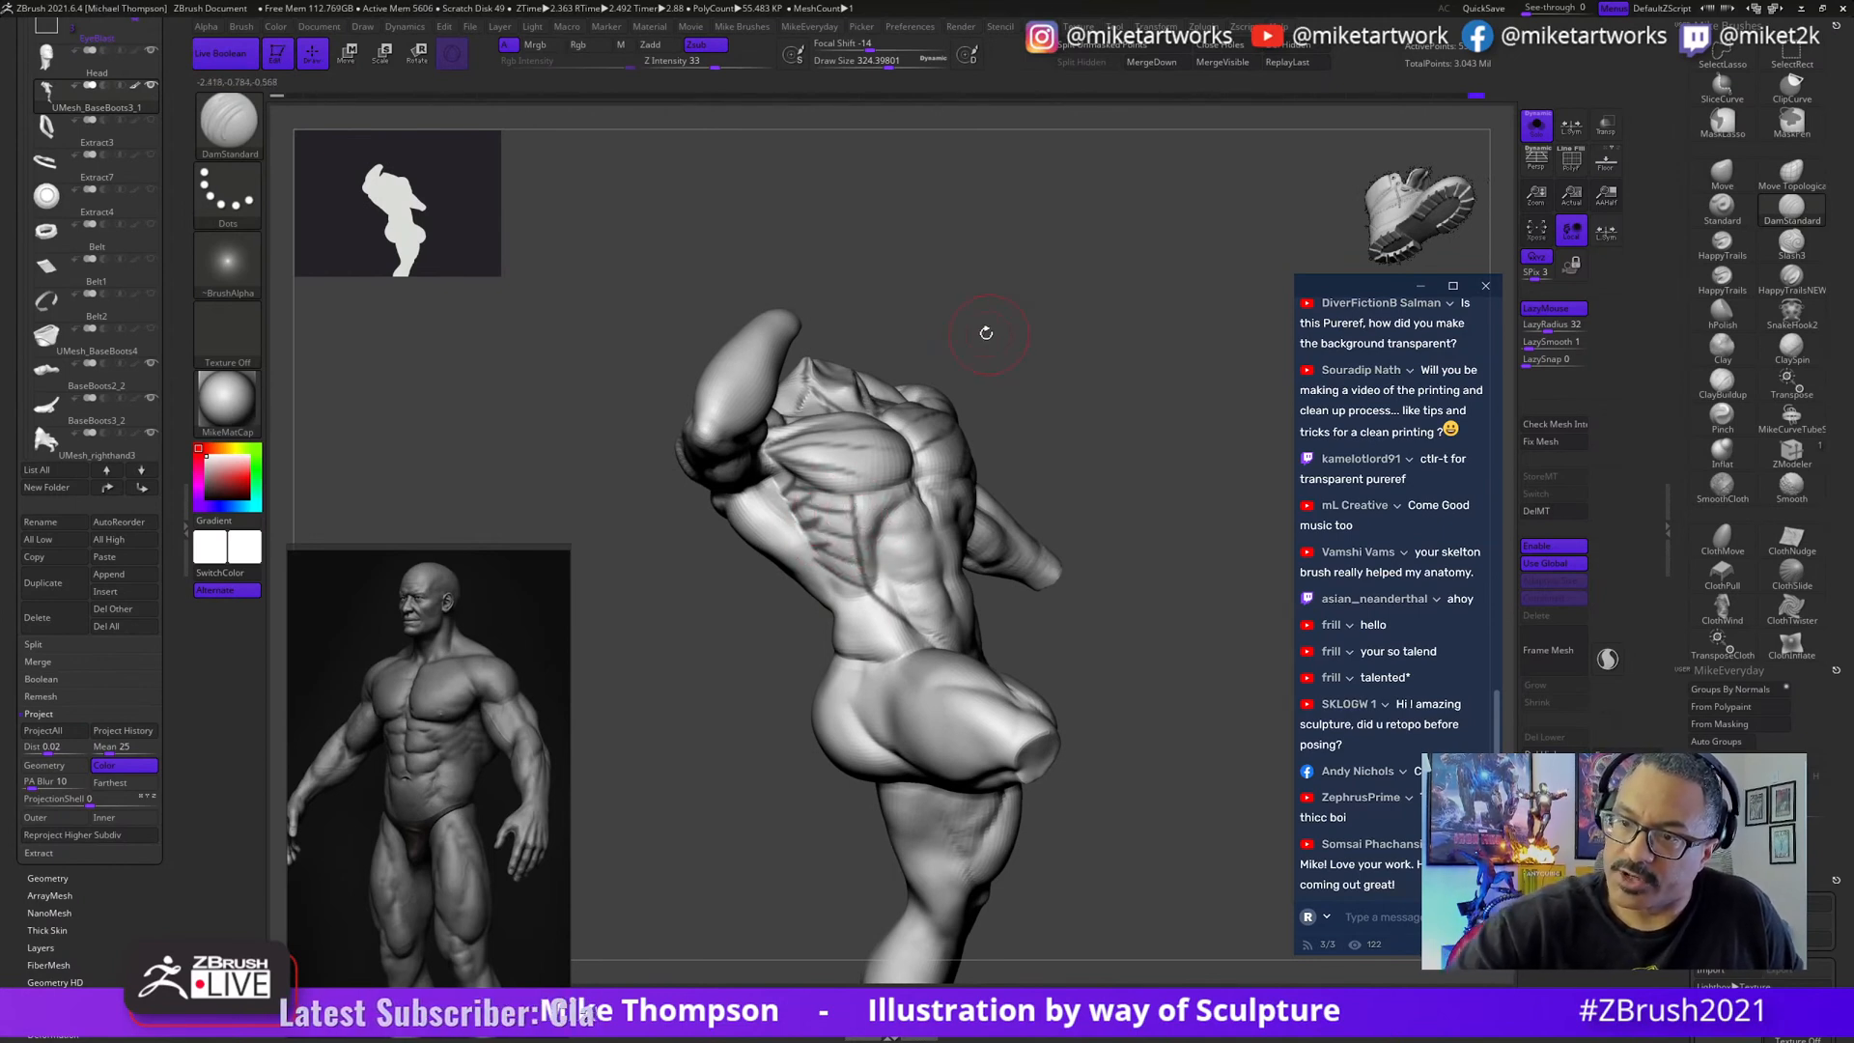
- Sharpen the separations between the serratus muscles on the ribcage's side with DamStandard at a draw size of about 212
{"action": "left_click_drag", "start_coordinate": [986, 333], "coordinate": [994, 393]}
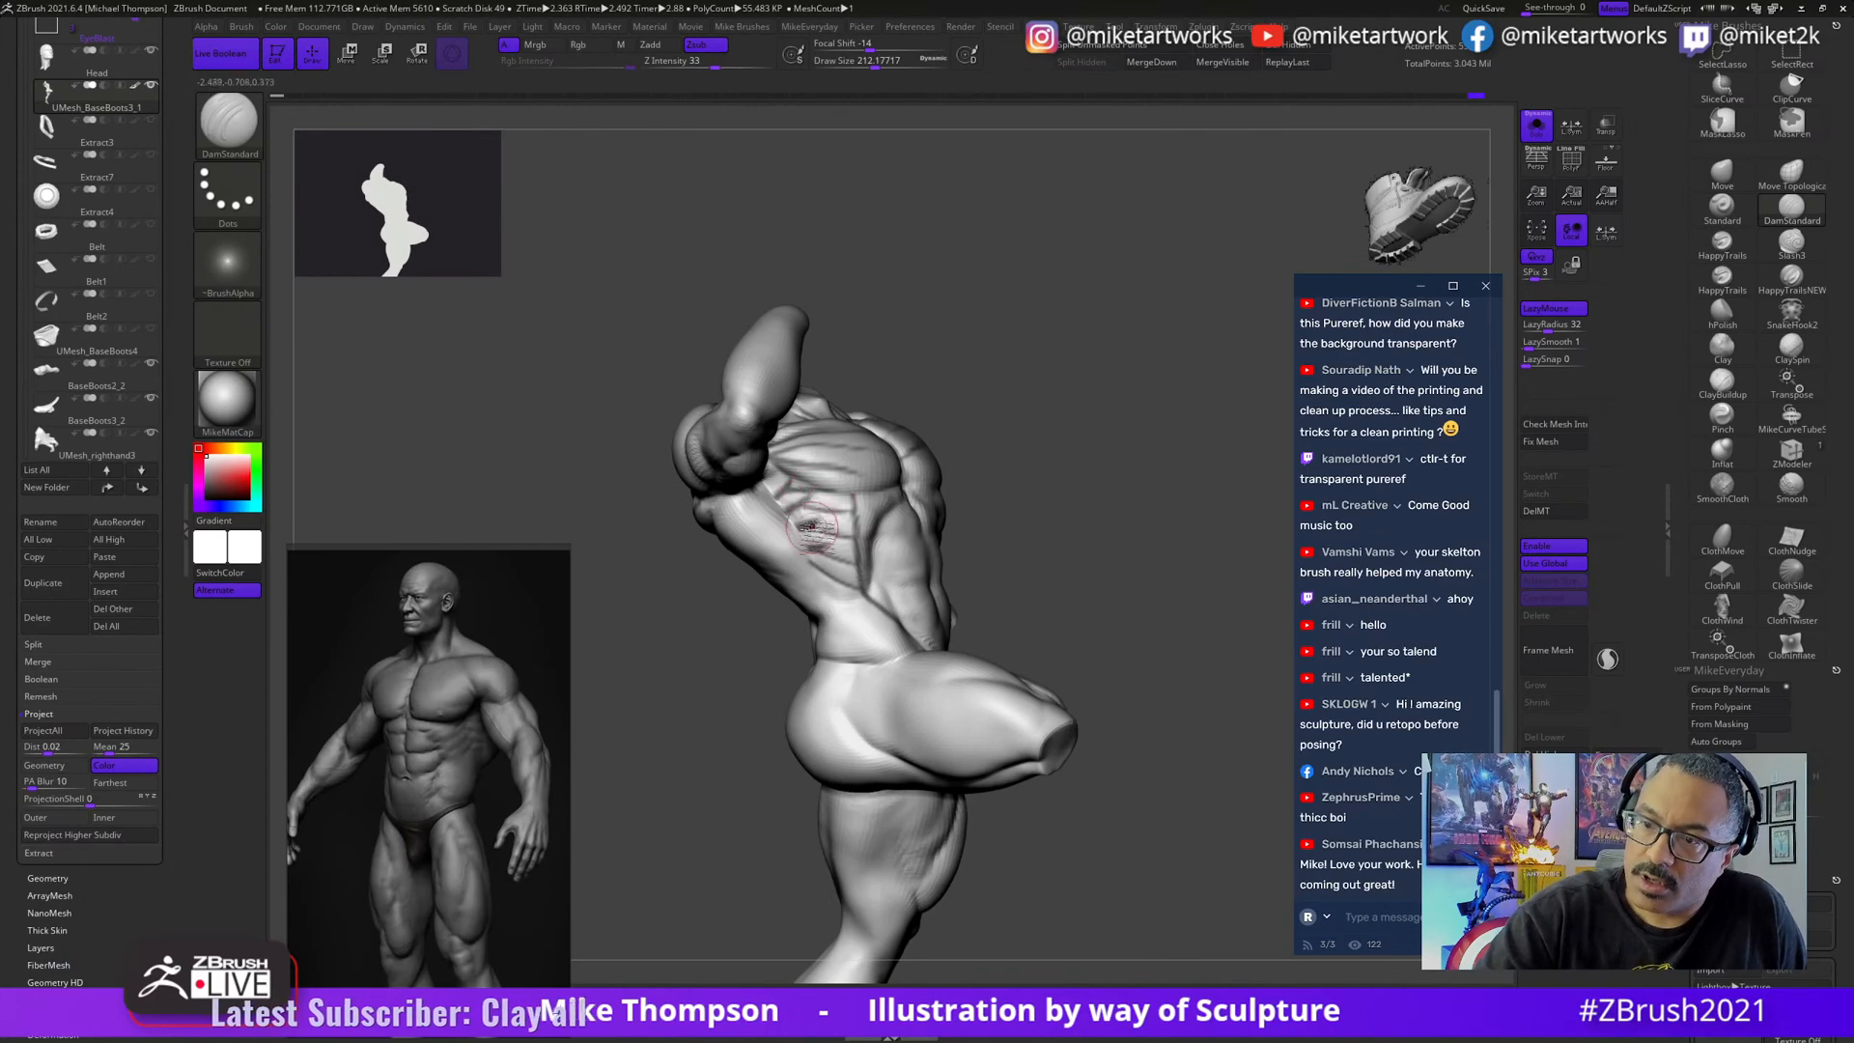
{"action": "left_click_drag", "start_coordinate": [812, 527], "coordinate": [833, 548]}
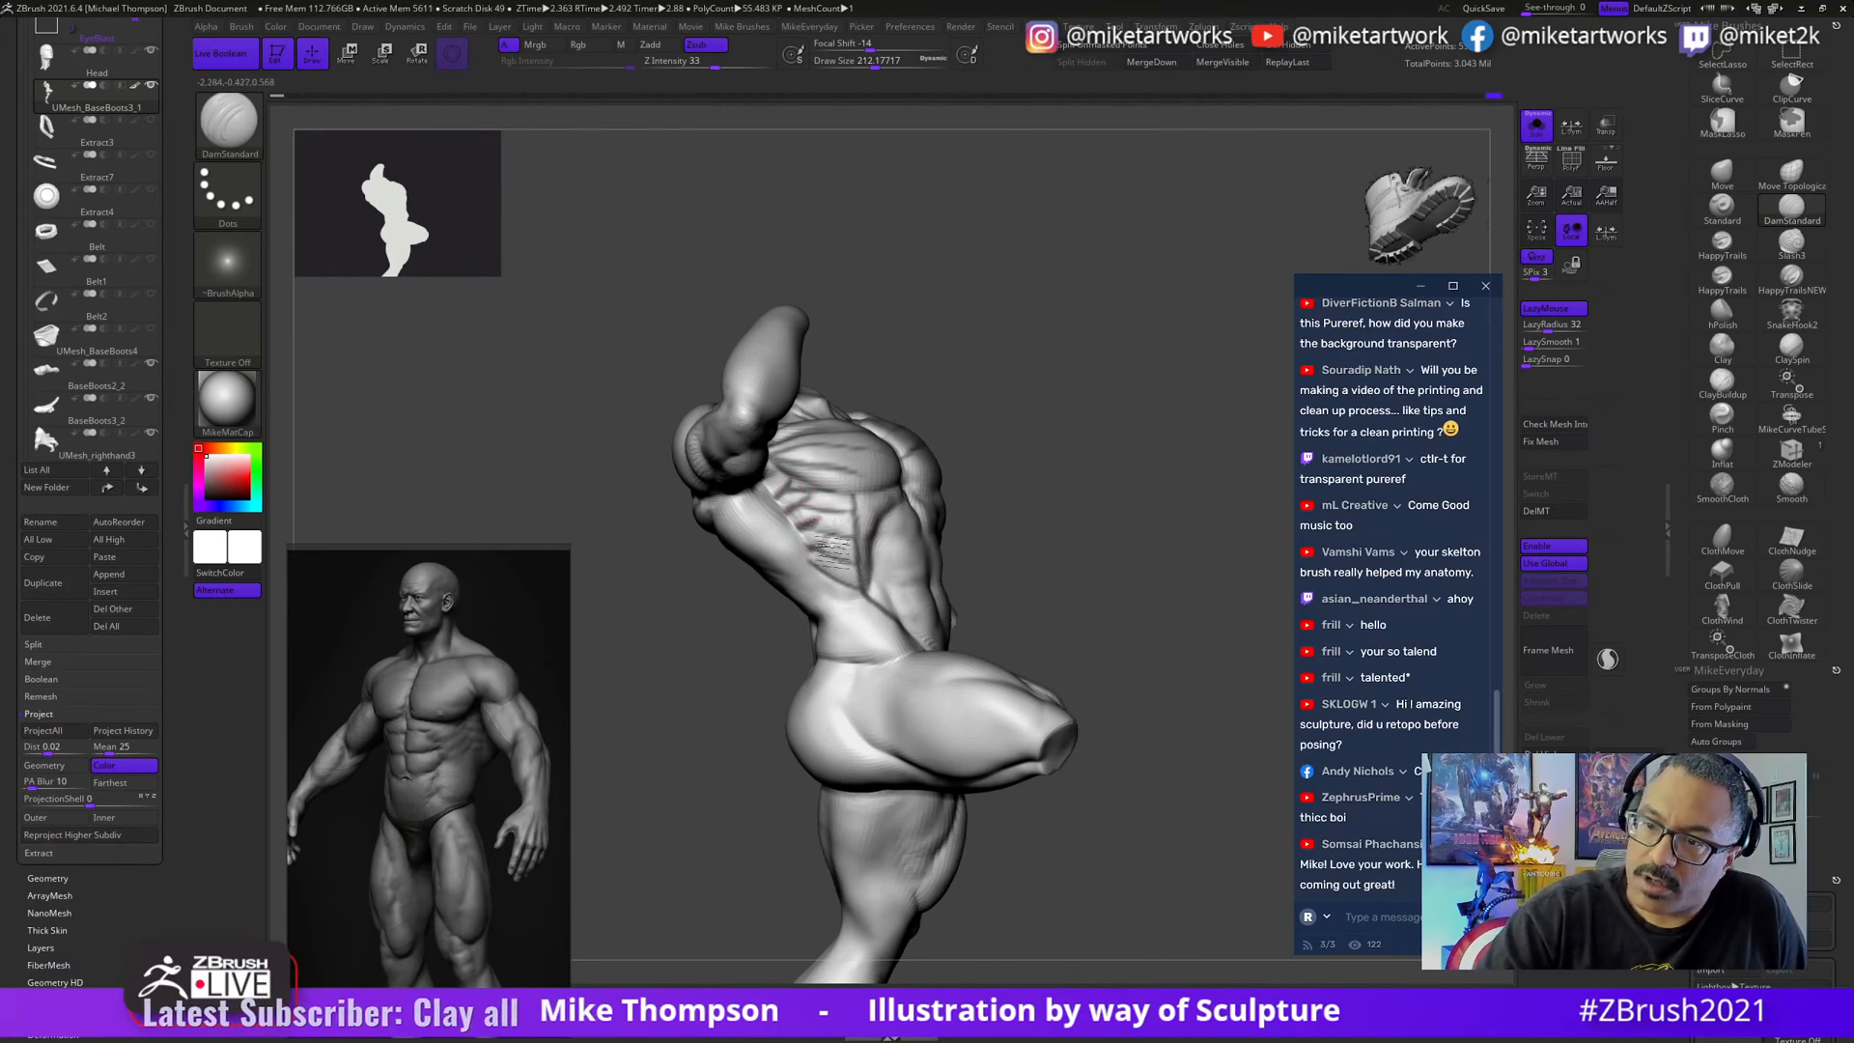
{"action": "mouse_move", "coordinate": [1130, 618]}
{"action": "left_mouse_down"}
{"action": "mouse_move", "coordinate": [1174, 629]}
{"action": "mouse_move", "coordinate": [1140, 641]}
{"action": "mouse_move", "coordinate": [1168, 609]}
{"action": "mouse_move", "coordinate": [1091, 618]}
{"action": "mouse_move", "coordinate": [1116, 601]}
{"action": "left_mouse_up"}
- Build up and smooth the obliques and the side of the abdomen with ClayBuildup at a draw size of about 212
{"action": "left_click", "coordinate": [1722, 384]}
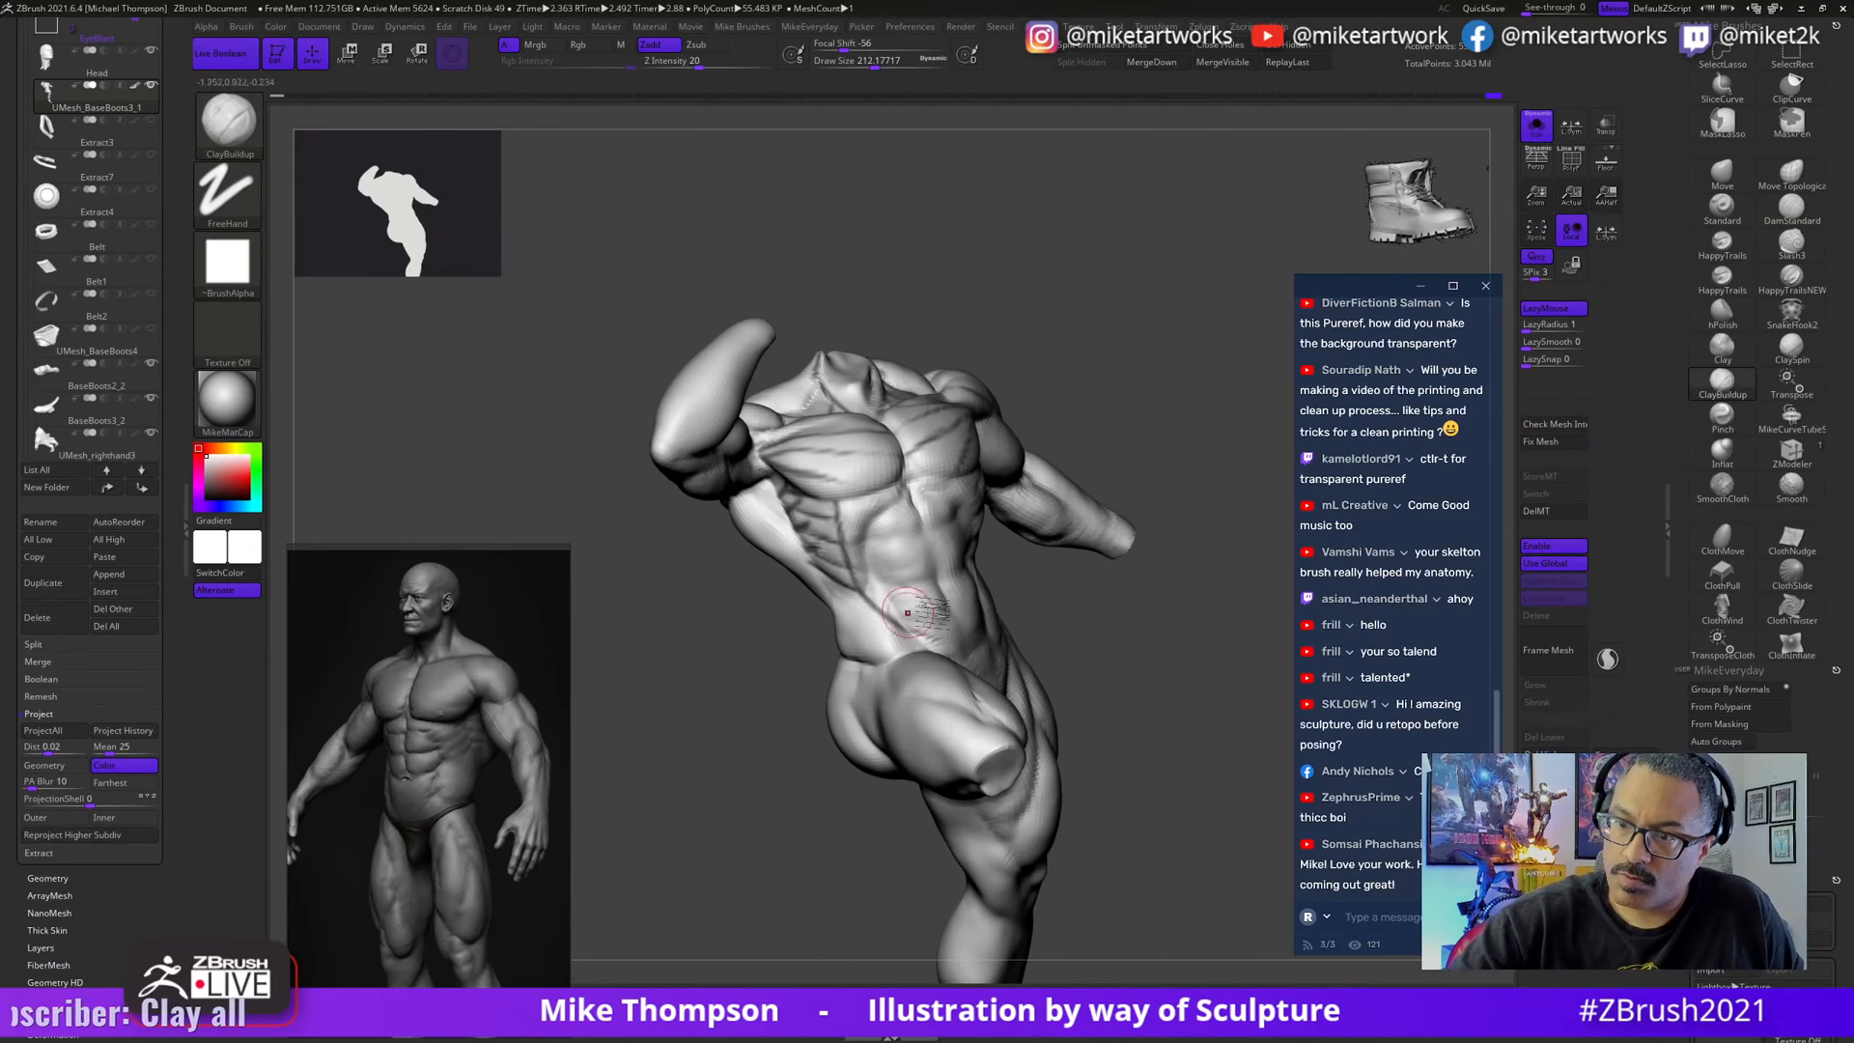
{"action": "mouse_move", "coordinate": [1082, 628]}
{"action": "left_mouse_down"}
{"action": "mouse_move", "coordinate": [1213, 628]}
{"action": "mouse_move", "coordinate": [860, 594]}
{"action": "left_mouse_up"}
{"action": "key", "text": "shift"}
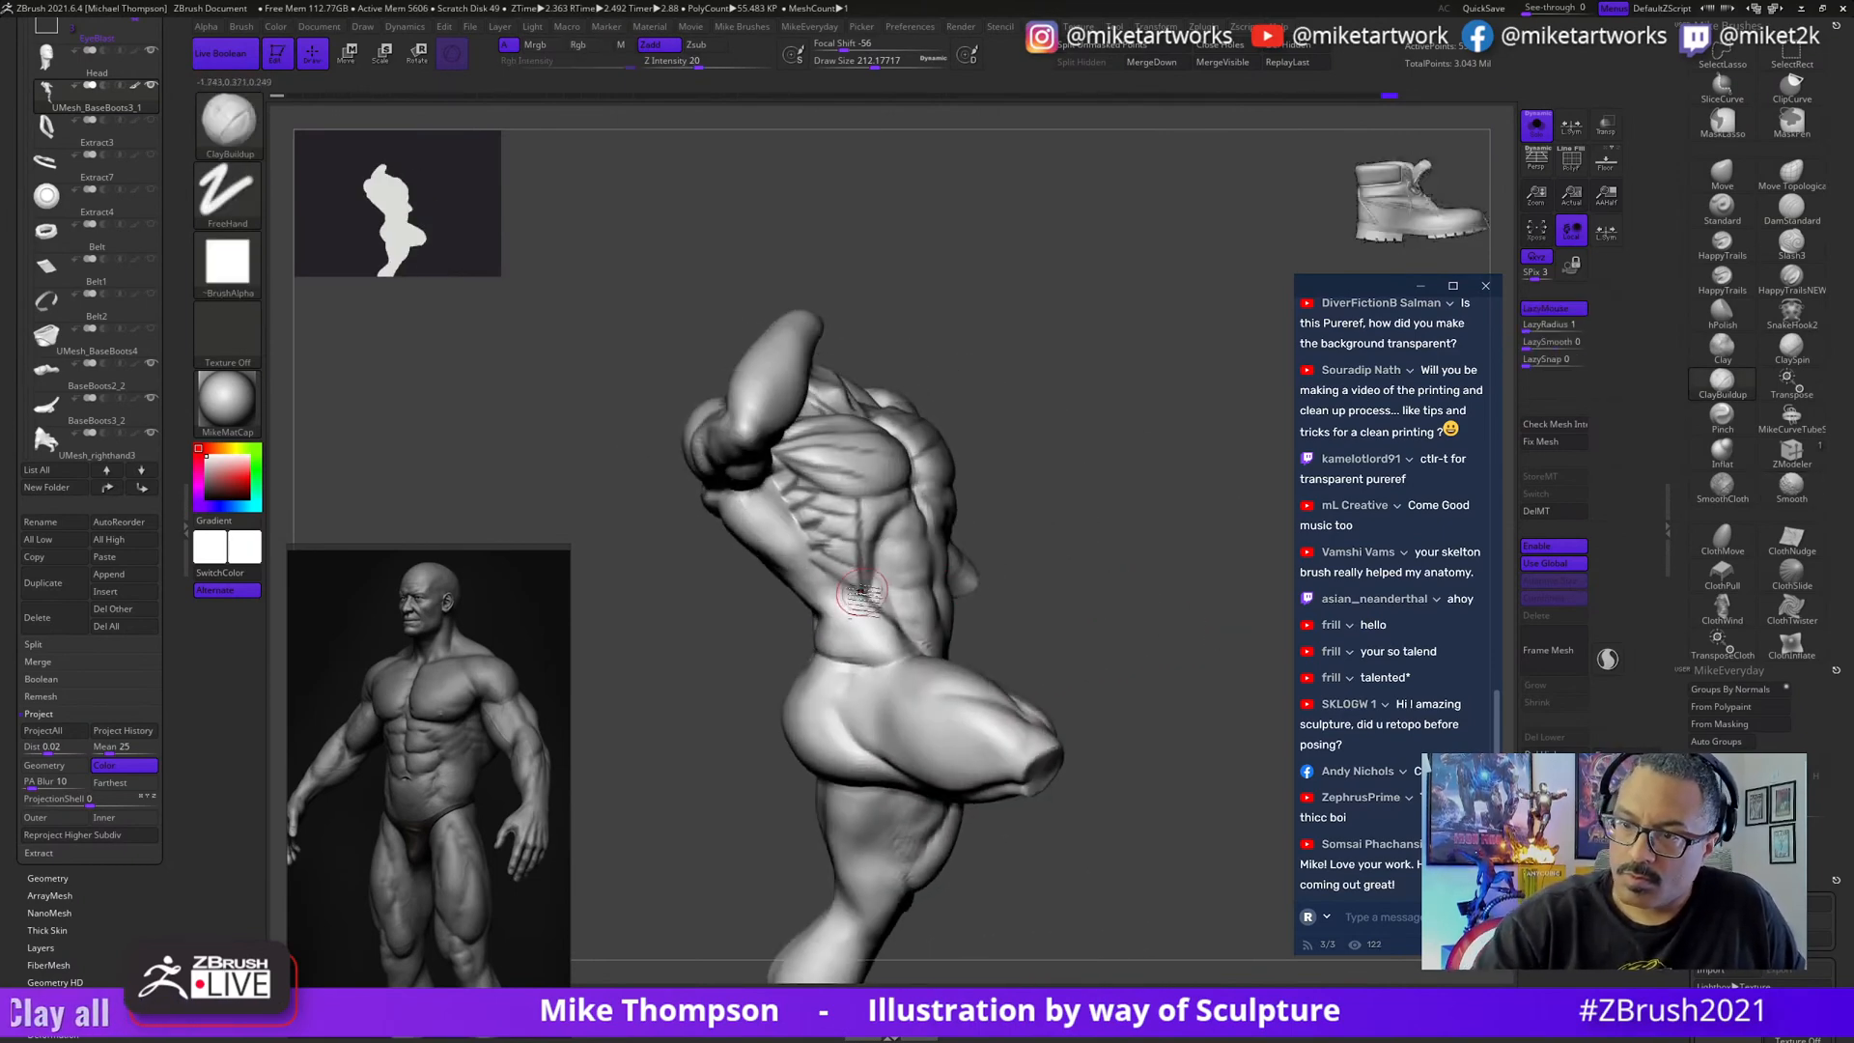
{"action": "mouse_move", "coordinate": [1170, 599]}
{"action": "left_mouse_down"}
{"action": "mouse_move", "coordinate": [1188, 605]}
{"action": "mouse_move", "coordinate": [1135, 646]}
{"action": "mouse_move", "coordinate": [1146, 629]}
{"action": "mouse_move", "coordinate": [1172, 645]}
{"action": "mouse_move", "coordinate": [1192, 610]}
{"action": "mouse_move", "coordinate": [848, 603]}
{"action": "left_mouse_up"}
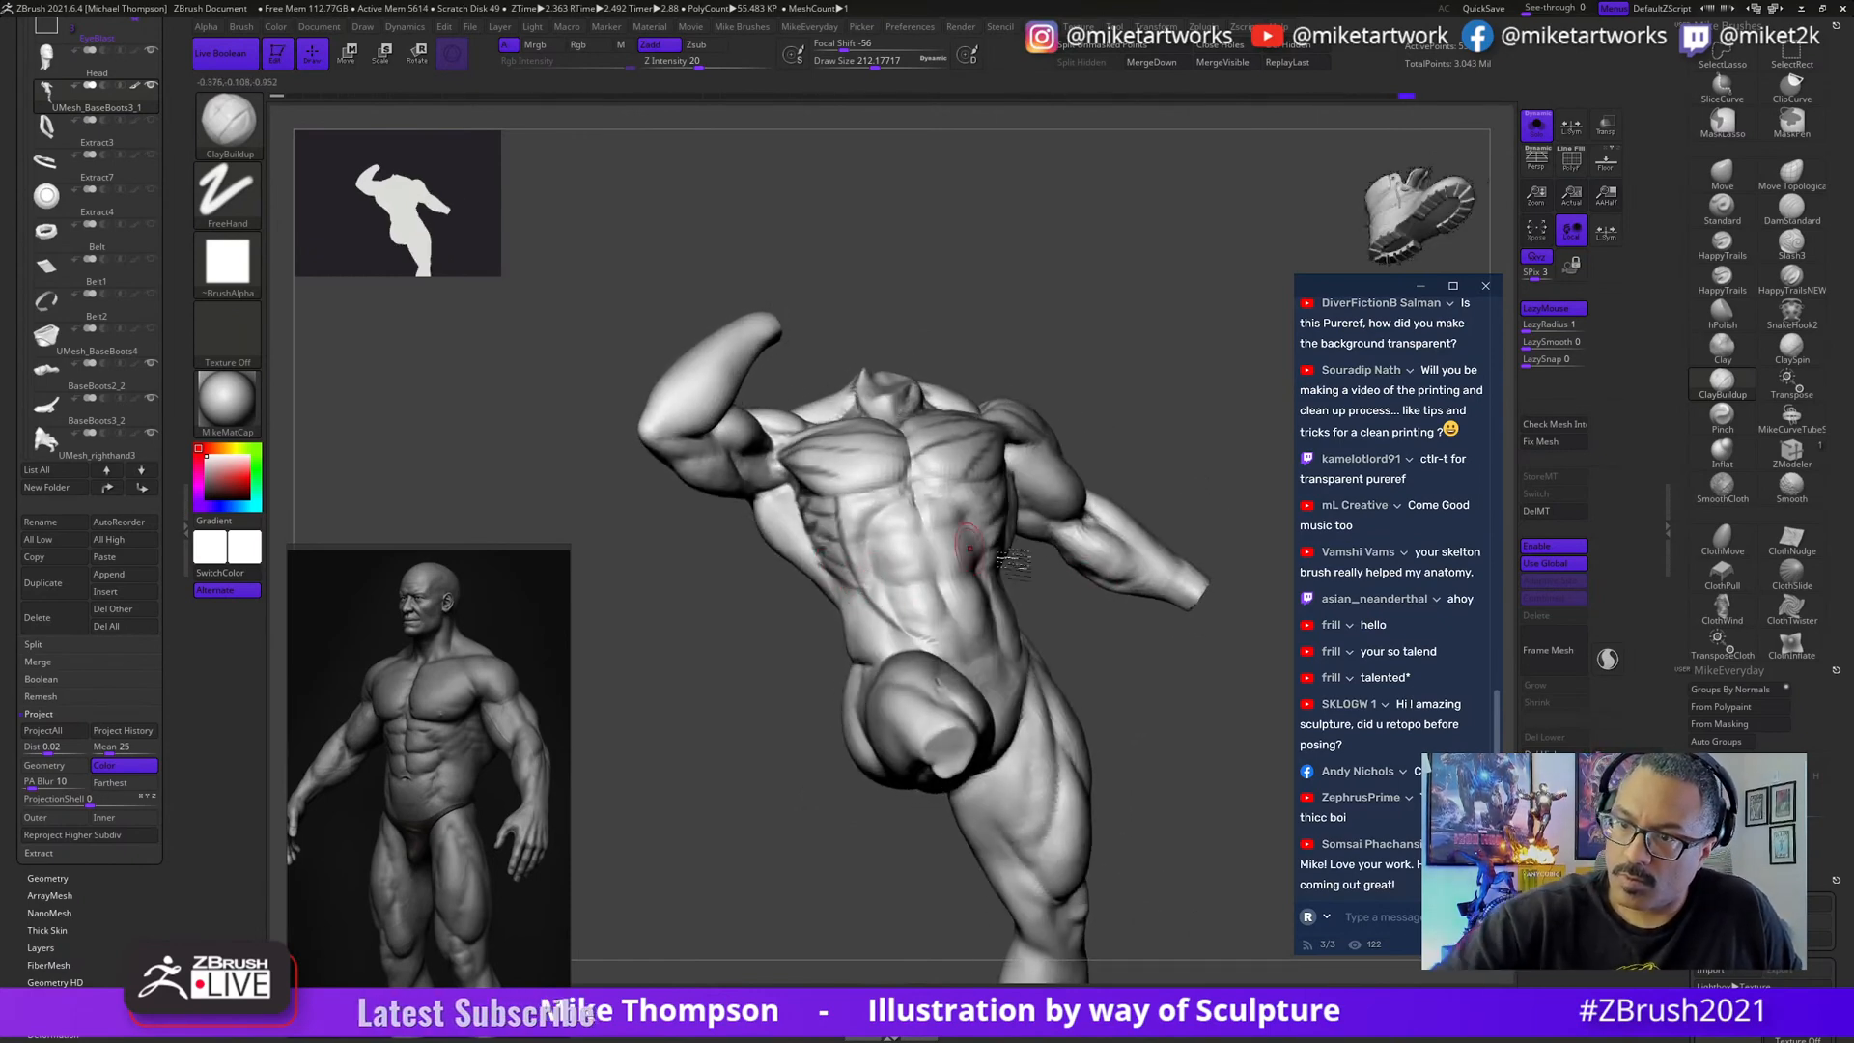
{"action": "mouse_move", "coordinate": [970, 548]}
{"action": "left_mouse_down"}
{"action": "mouse_move", "coordinate": [1200, 749]}
{"action": "mouse_move", "coordinate": [1229, 741]}
{"action": "mouse_move", "coordinate": [912, 679]}
{"action": "left_mouse_up"}
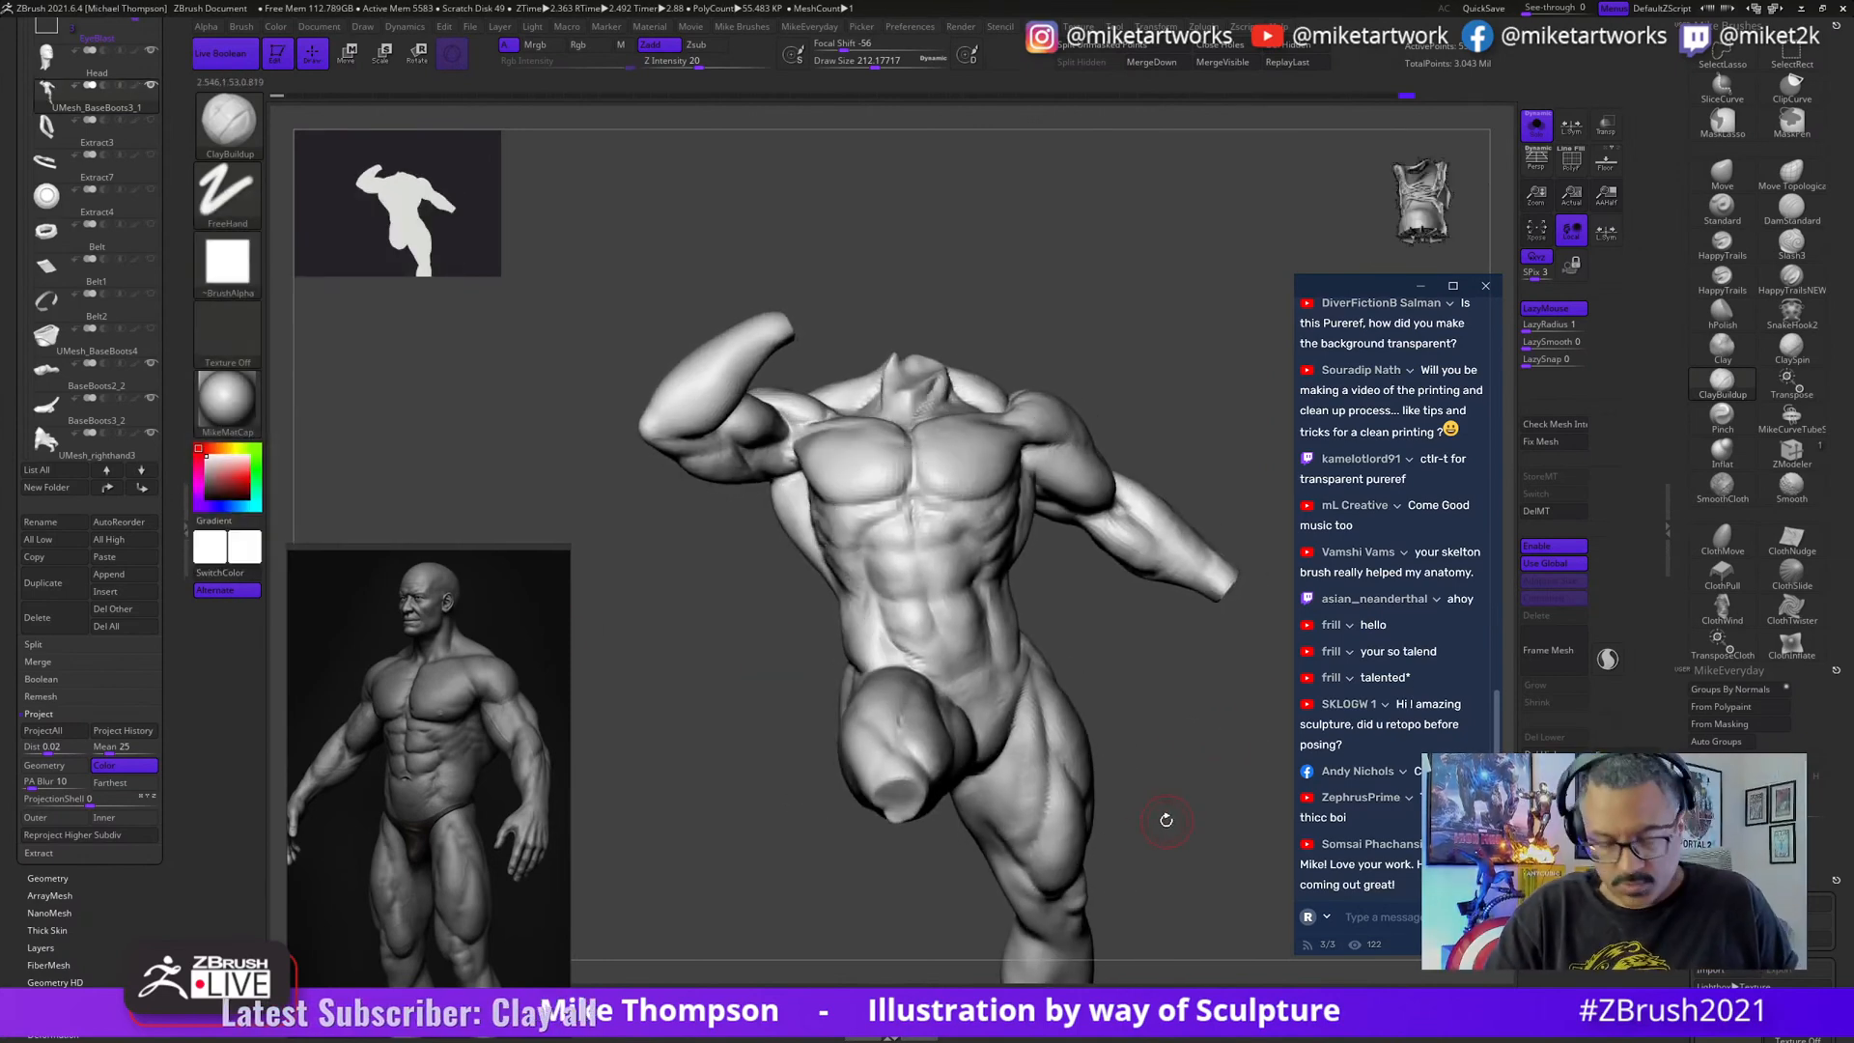
- Show the whole statue with its polygroup colours and turn off Live Boolean
{"action": "mouse_move", "coordinate": [1213, 815]}
{"action": "left_mouse_down"}
{"action": "mouse_move", "coordinate": [1194, 766]}
{"action": "mouse_move", "coordinate": [1212, 811]}
{"action": "mouse_move", "coordinate": [1262, 782]}
{"action": "mouse_move", "coordinate": [1236, 798]}
{"action": "left_mouse_up"}
{"action": "key", "text": "shift+s"}
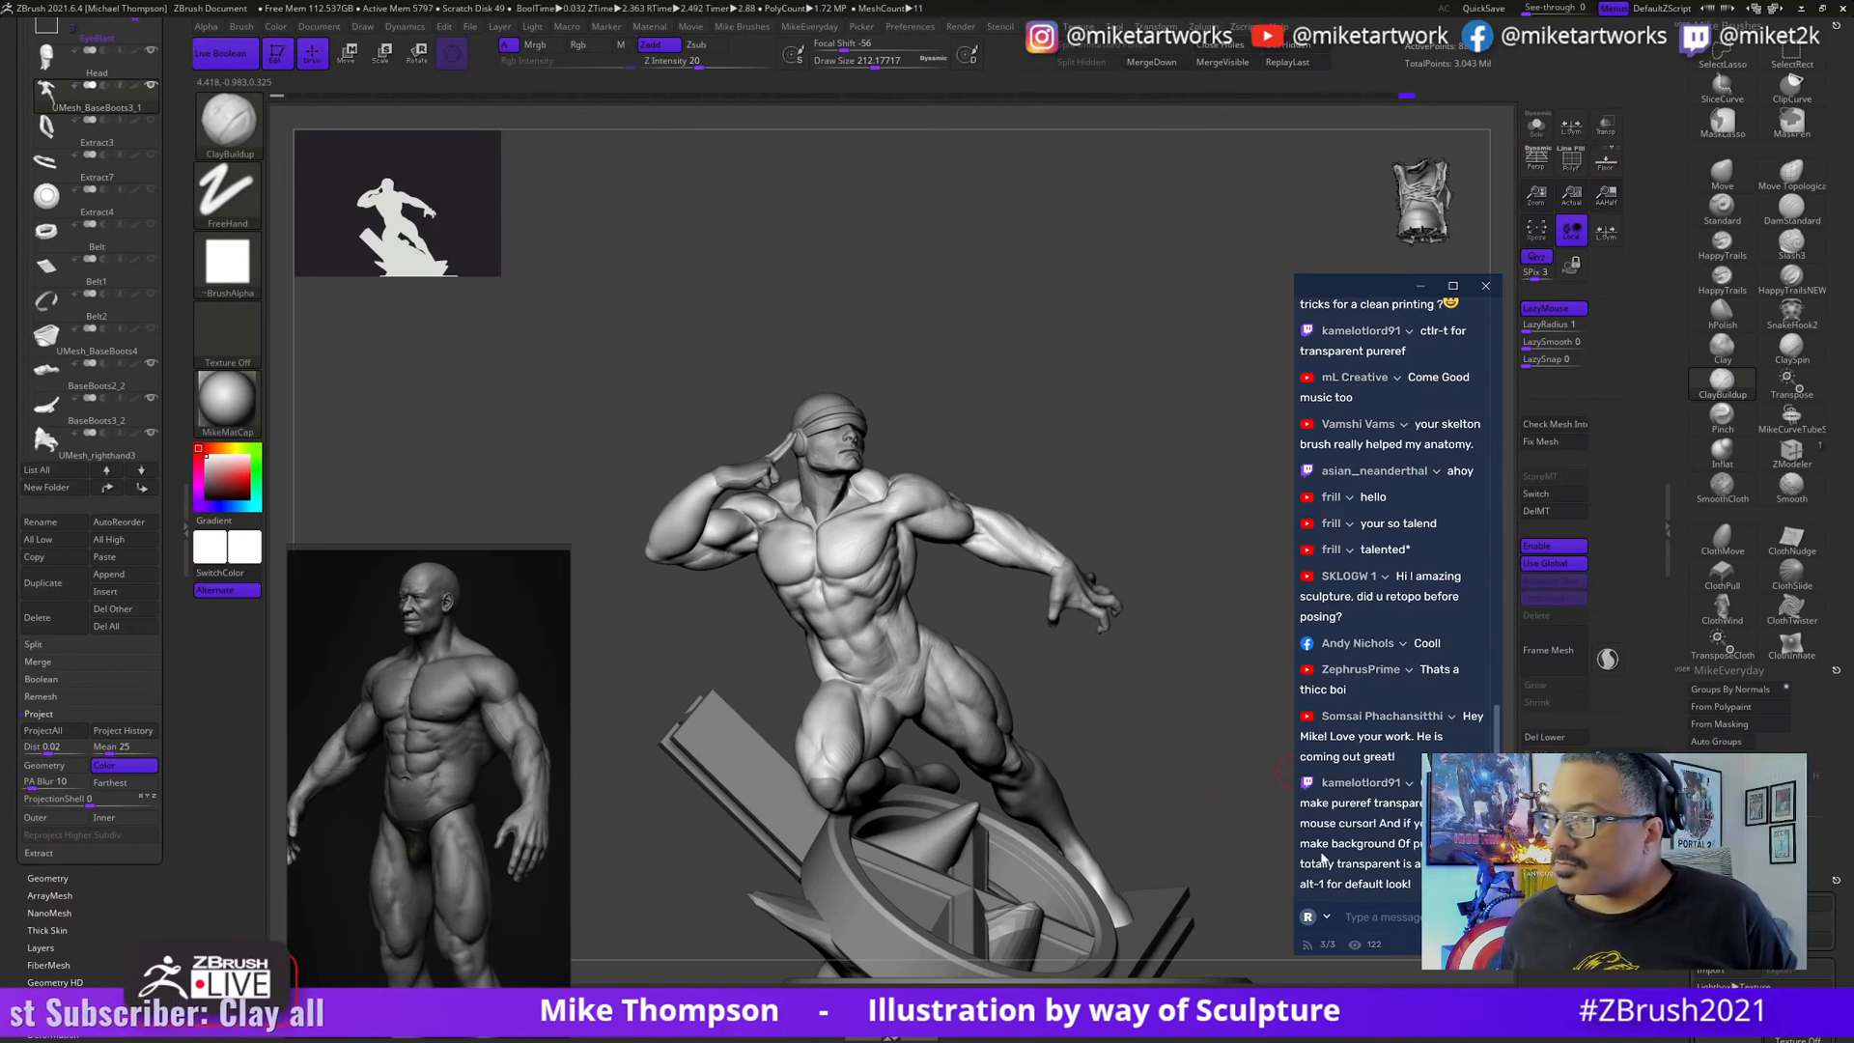
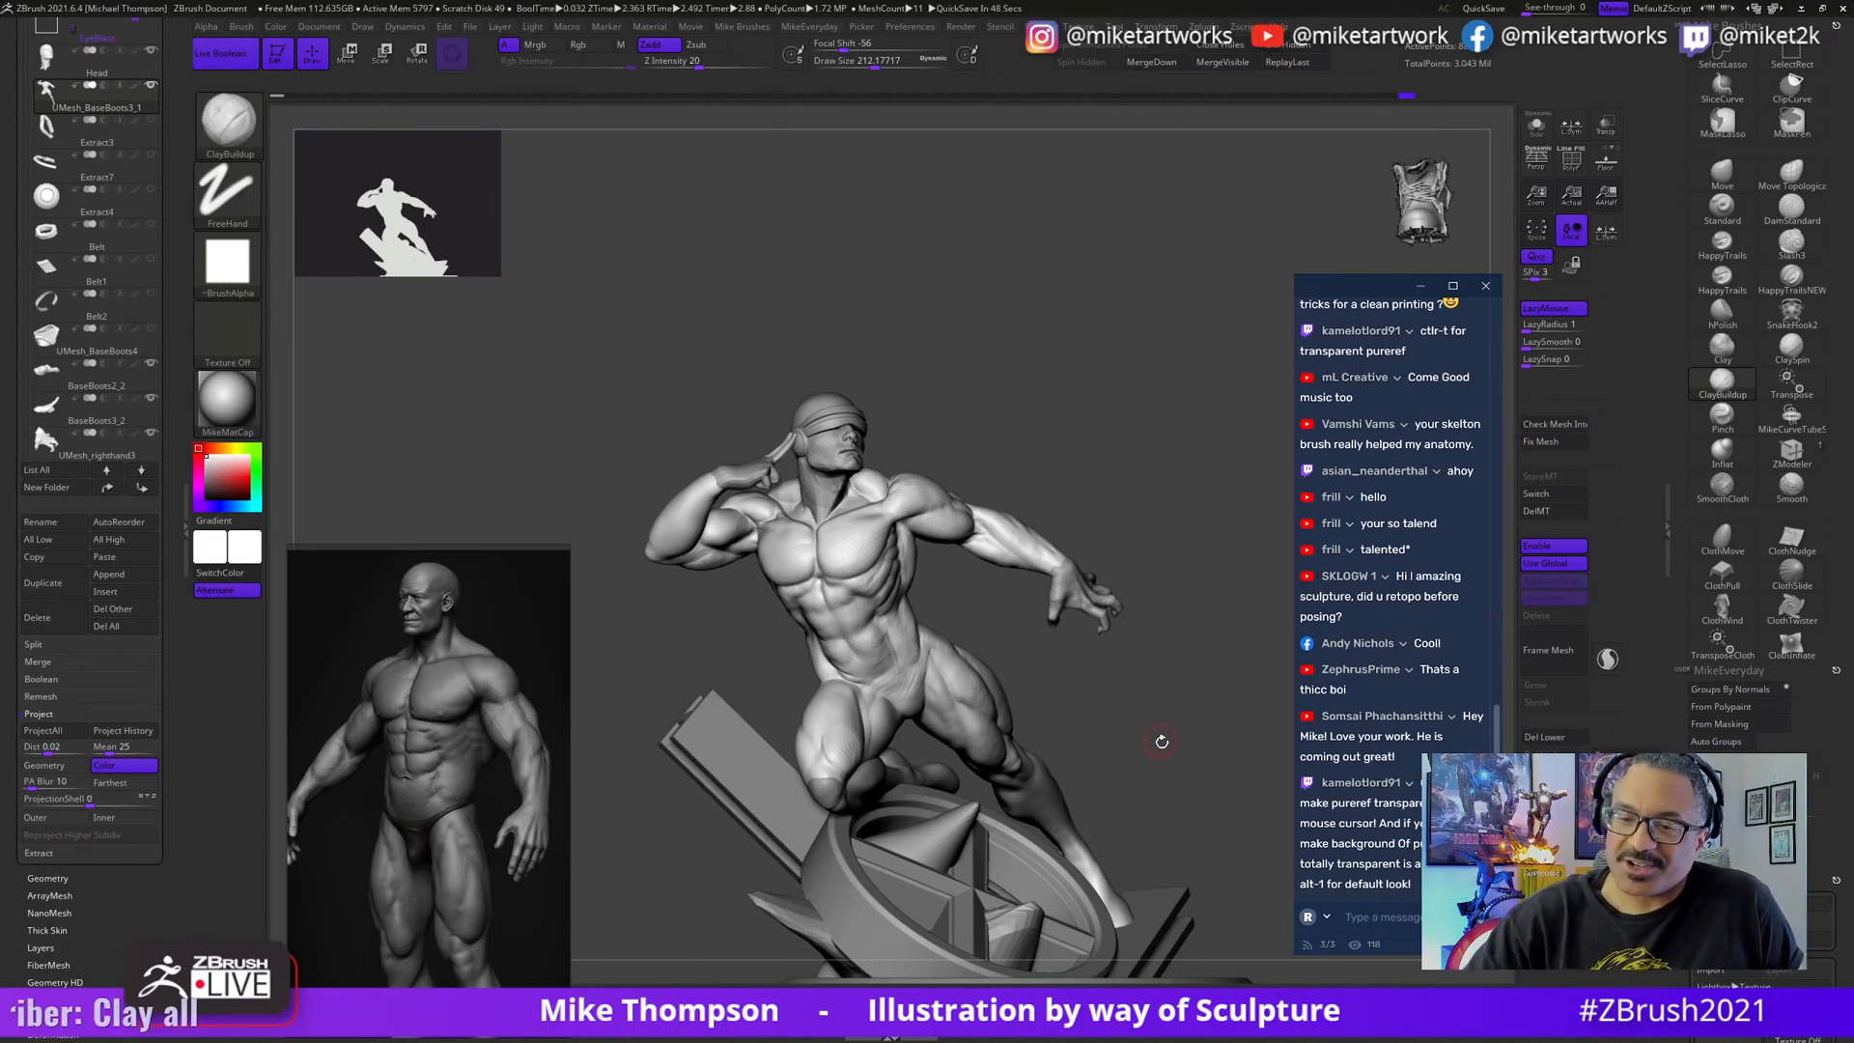
{"action": "mouse_move", "coordinate": [1162, 741]}
{"action": "left_mouse_down"}
{"action": "mouse_move", "coordinate": [1200, 729]}
{"action": "mouse_move", "coordinate": [1188, 711]}
{"action": "mouse_move", "coordinate": [1202, 724]}
{"action": "mouse_move", "coordinate": [1154, 743]}
{"action": "mouse_move", "coordinate": [1253, 744]}
{"action": "mouse_move", "coordinate": [1283, 693]}
{"action": "left_mouse_up"}
{"action": "key", "text": "space"}
{"action": "left_click", "coordinate": [1146, 901]}
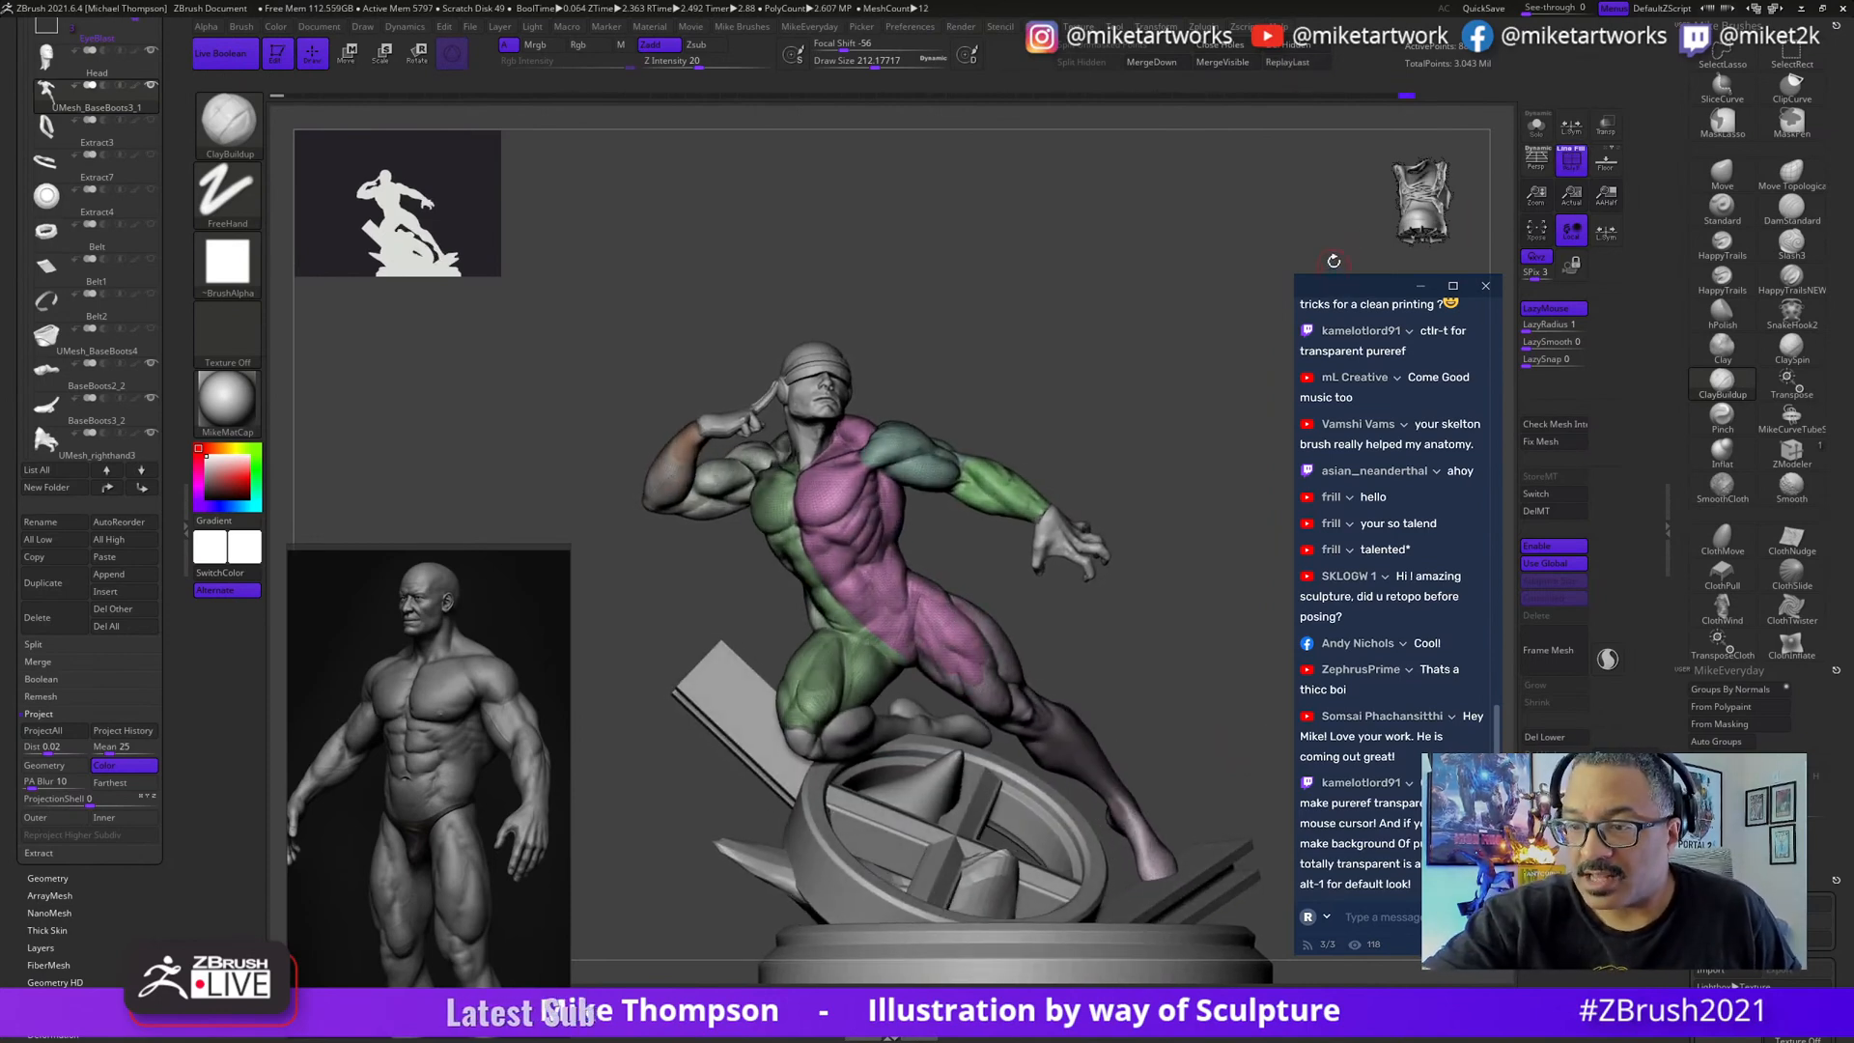
{"action": "left_click", "coordinate": [220, 53]}
- Examine the body's polygroups and wireframe from several angles, and hide the polyframe display
{"action": "mouse_move", "coordinate": [1251, 759]}
{"action": "left_mouse_down"}
{"action": "mouse_move", "coordinate": [1242, 782]}
{"action": "mouse_move", "coordinate": [1190, 776]}
{"action": "mouse_move", "coordinate": [1236, 778]}
{"action": "mouse_move", "coordinate": [1222, 758]}
{"action": "left_mouse_up"}
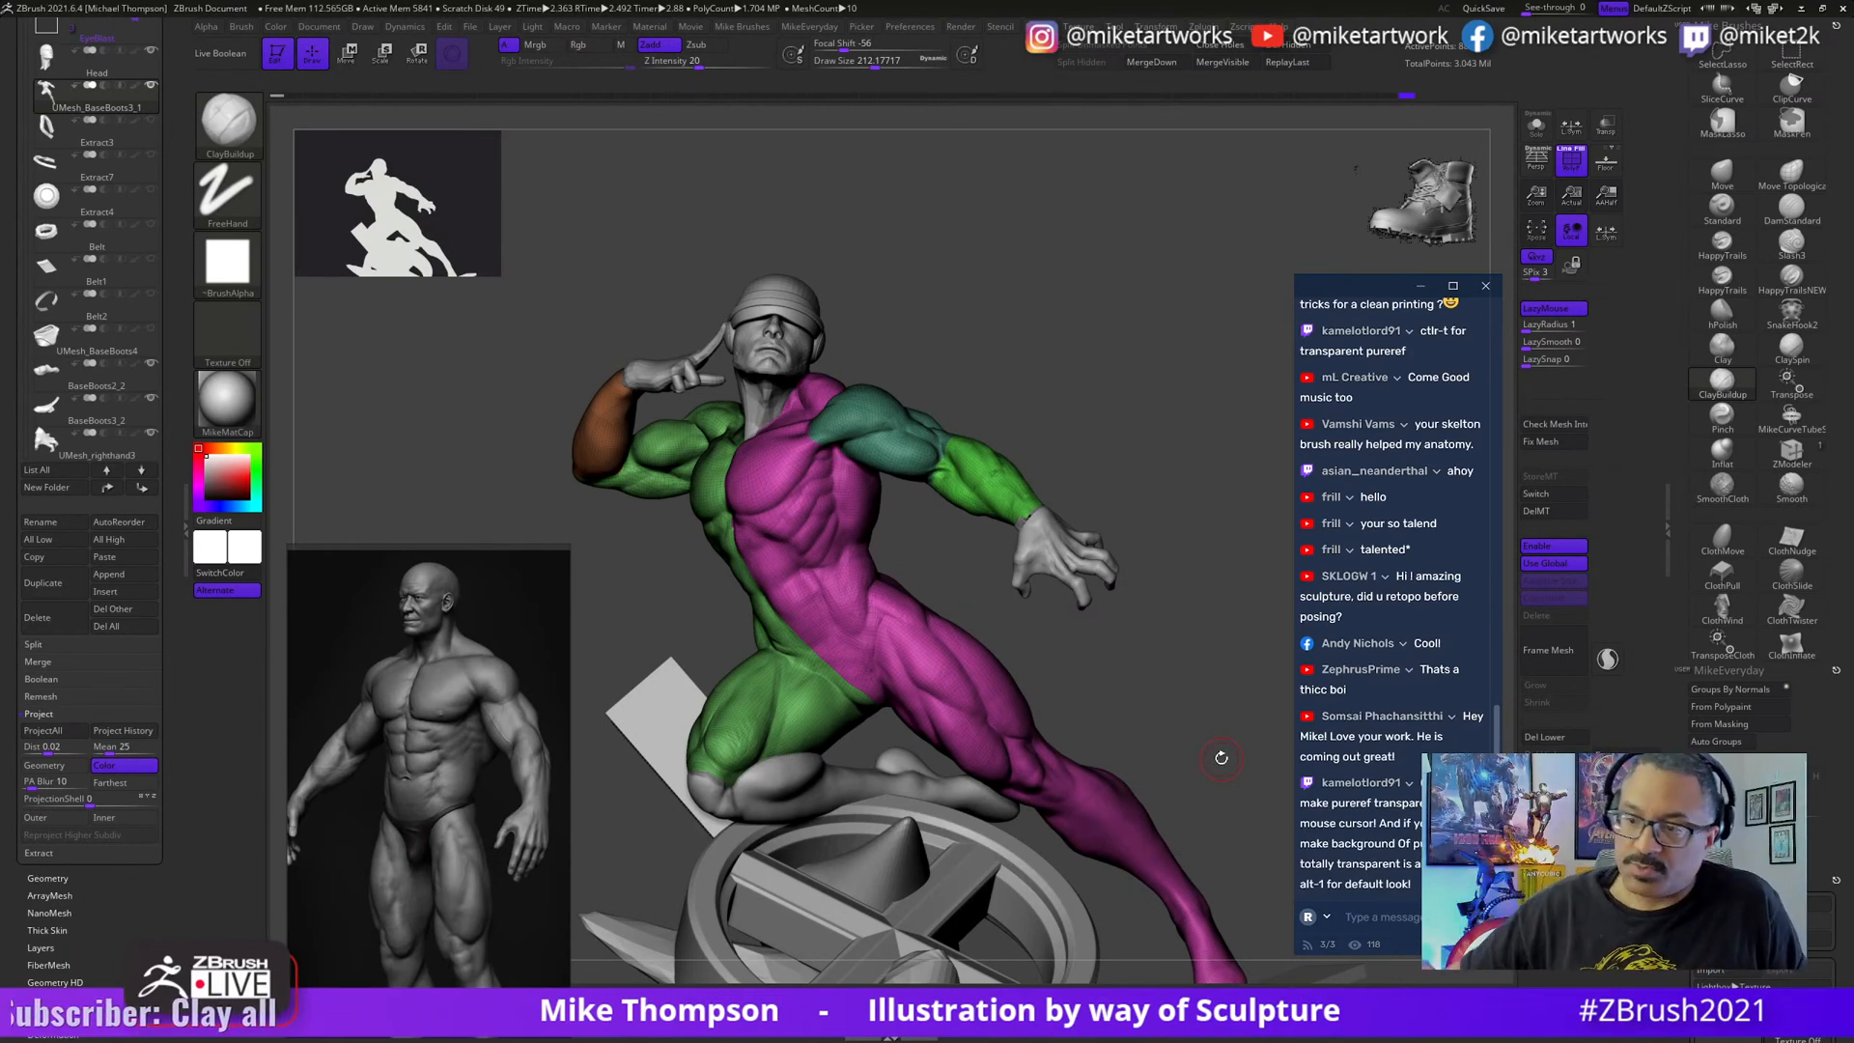
{"action": "left_click_drag", "start_coordinate": [1157, 691], "coordinate": [974, 599]}
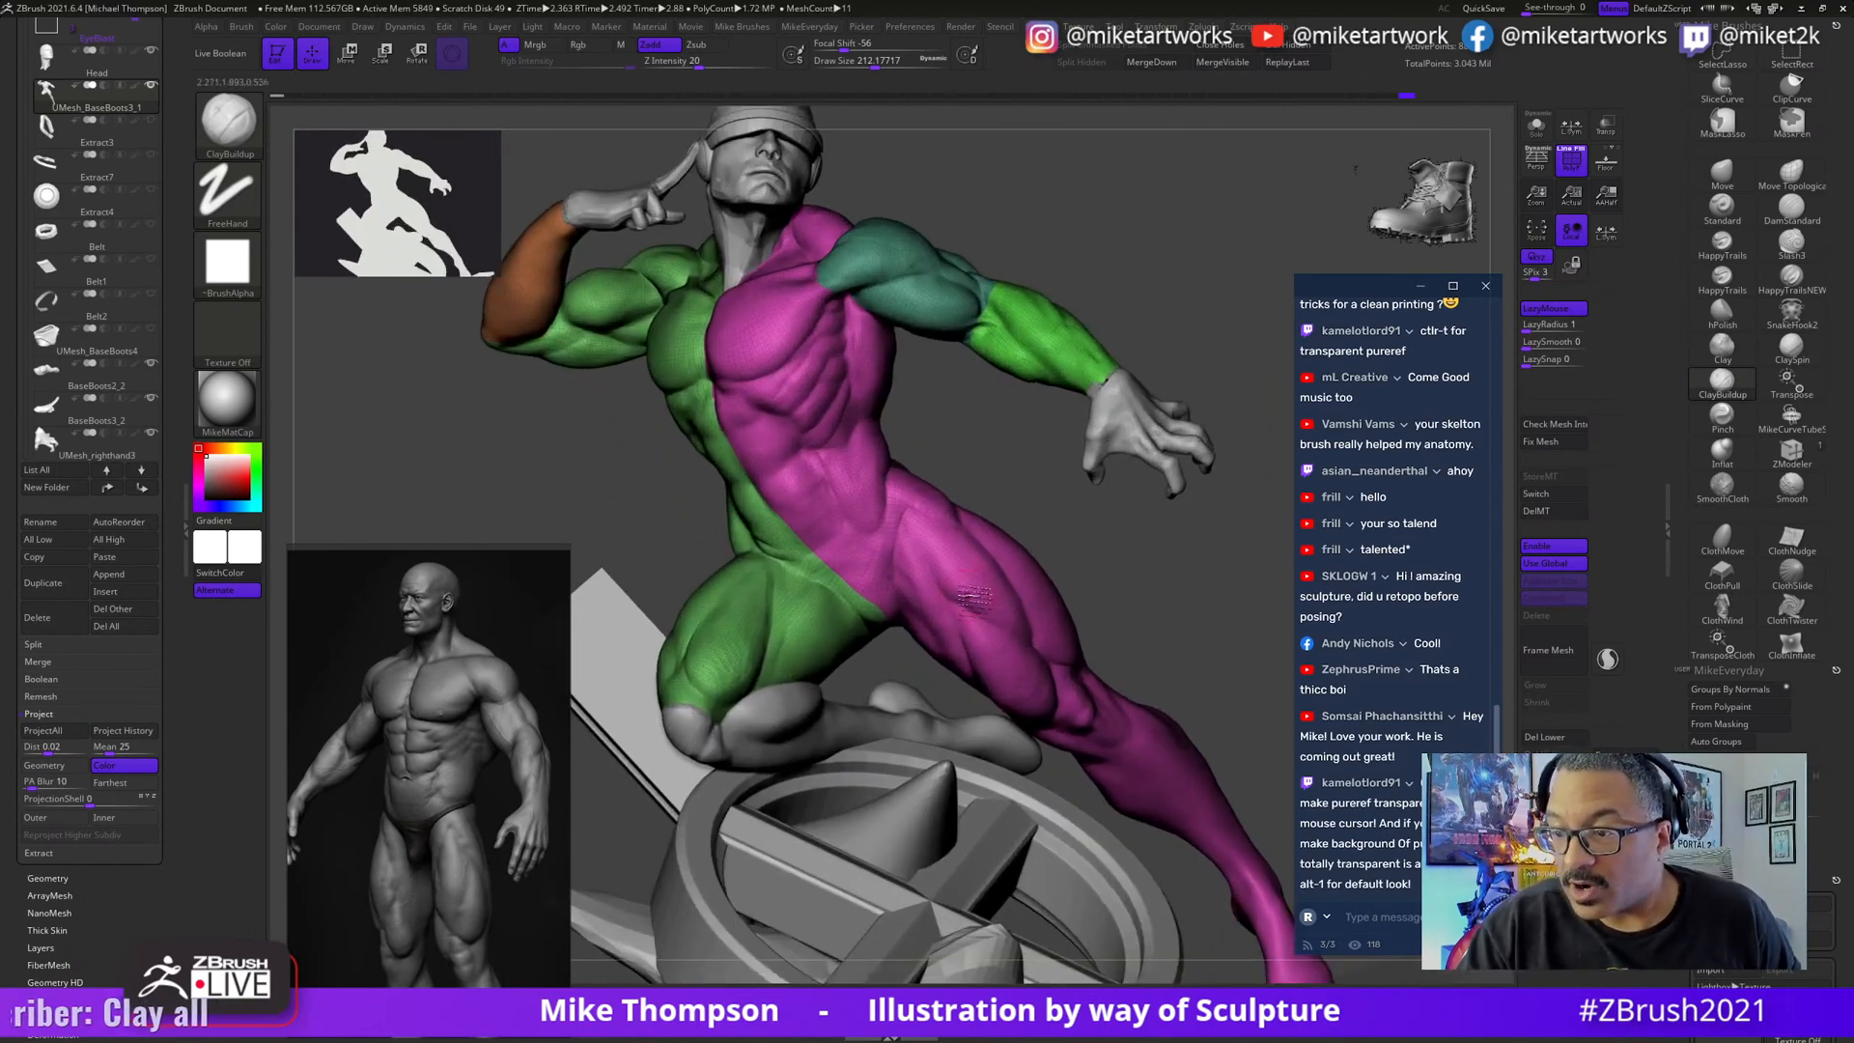
{"action": "key", "text": "shift+f"}
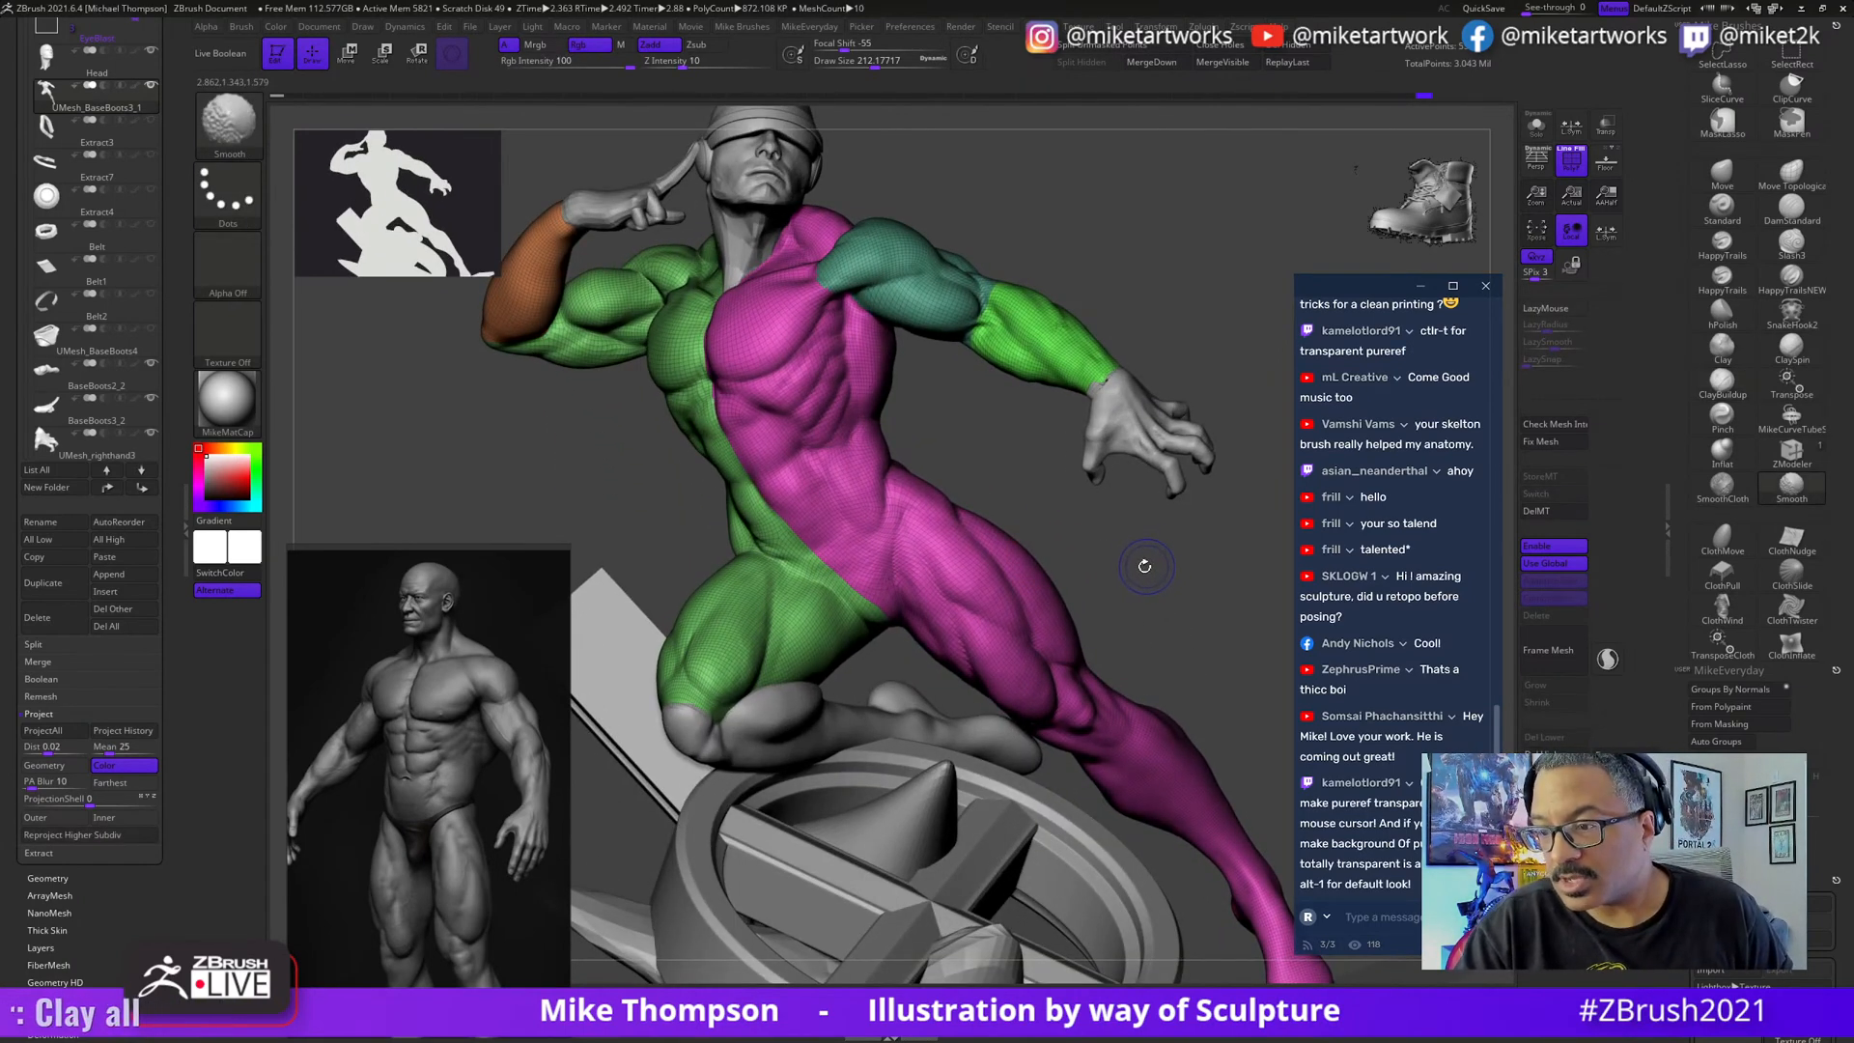
{"action": "left_click_drag", "start_coordinate": [1144, 566], "coordinate": [944, 618]}
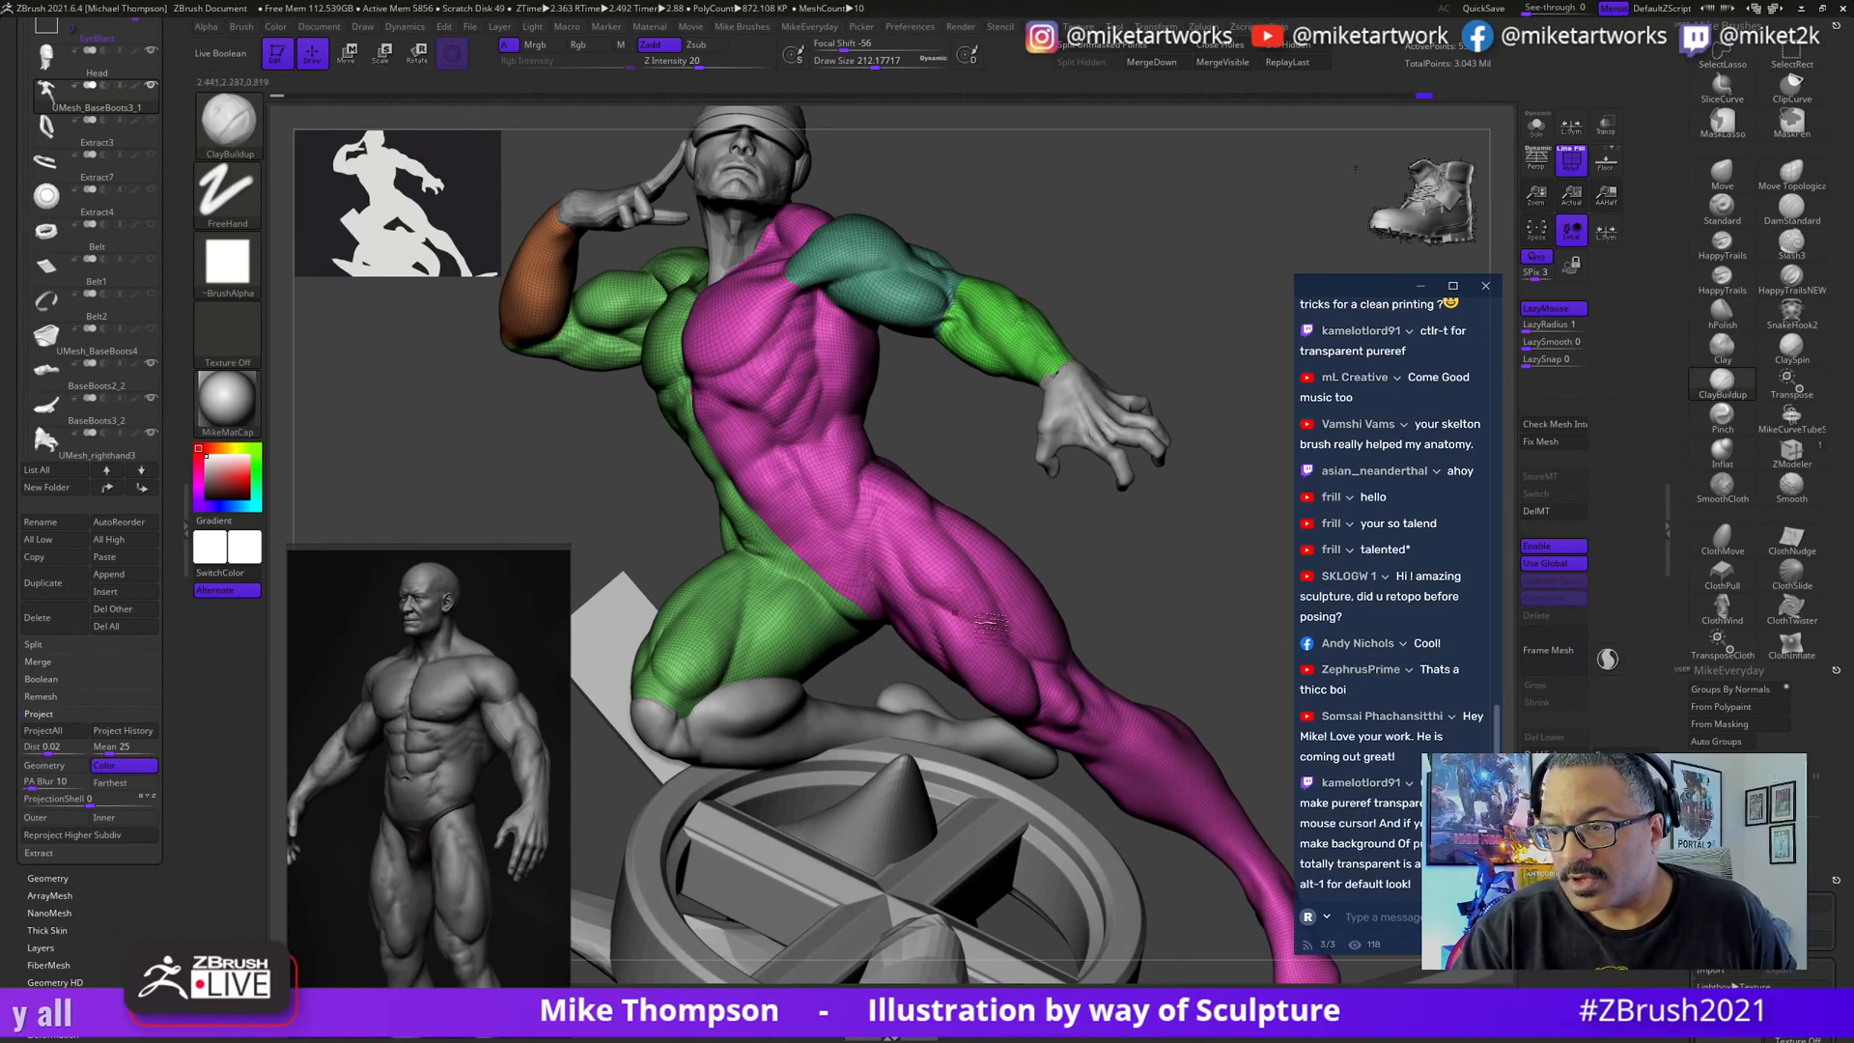
{"action": "mouse_move", "coordinate": [1166, 623]}
{"action": "left_mouse_down"}
{"action": "mouse_move", "coordinate": [1203, 570]}
{"action": "mouse_move", "coordinate": [1151, 586]}
{"action": "mouse_move", "coordinate": [1206, 576]}
{"action": "mouse_move", "coordinate": [1209, 636]}
{"action": "left_mouse_up"}
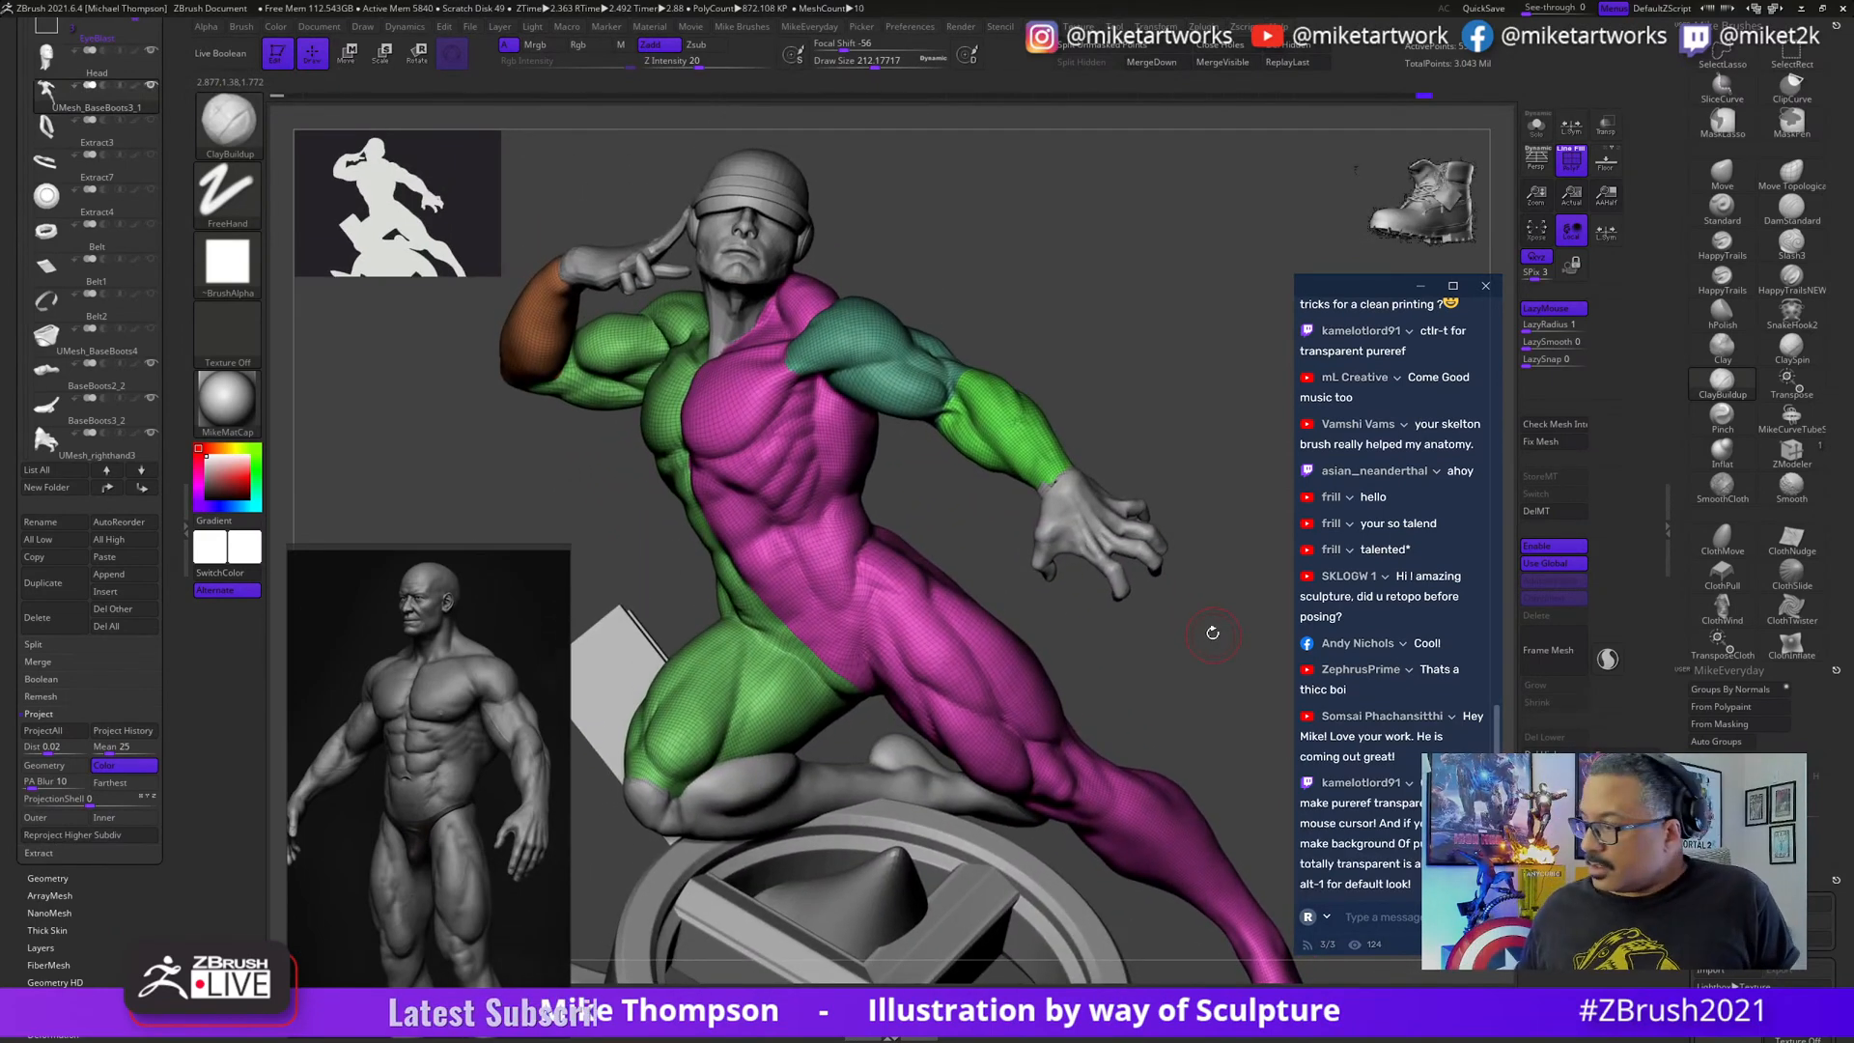
{"action": "left_click_drag", "start_coordinate": [1189, 652], "coordinate": [1143, 666]}
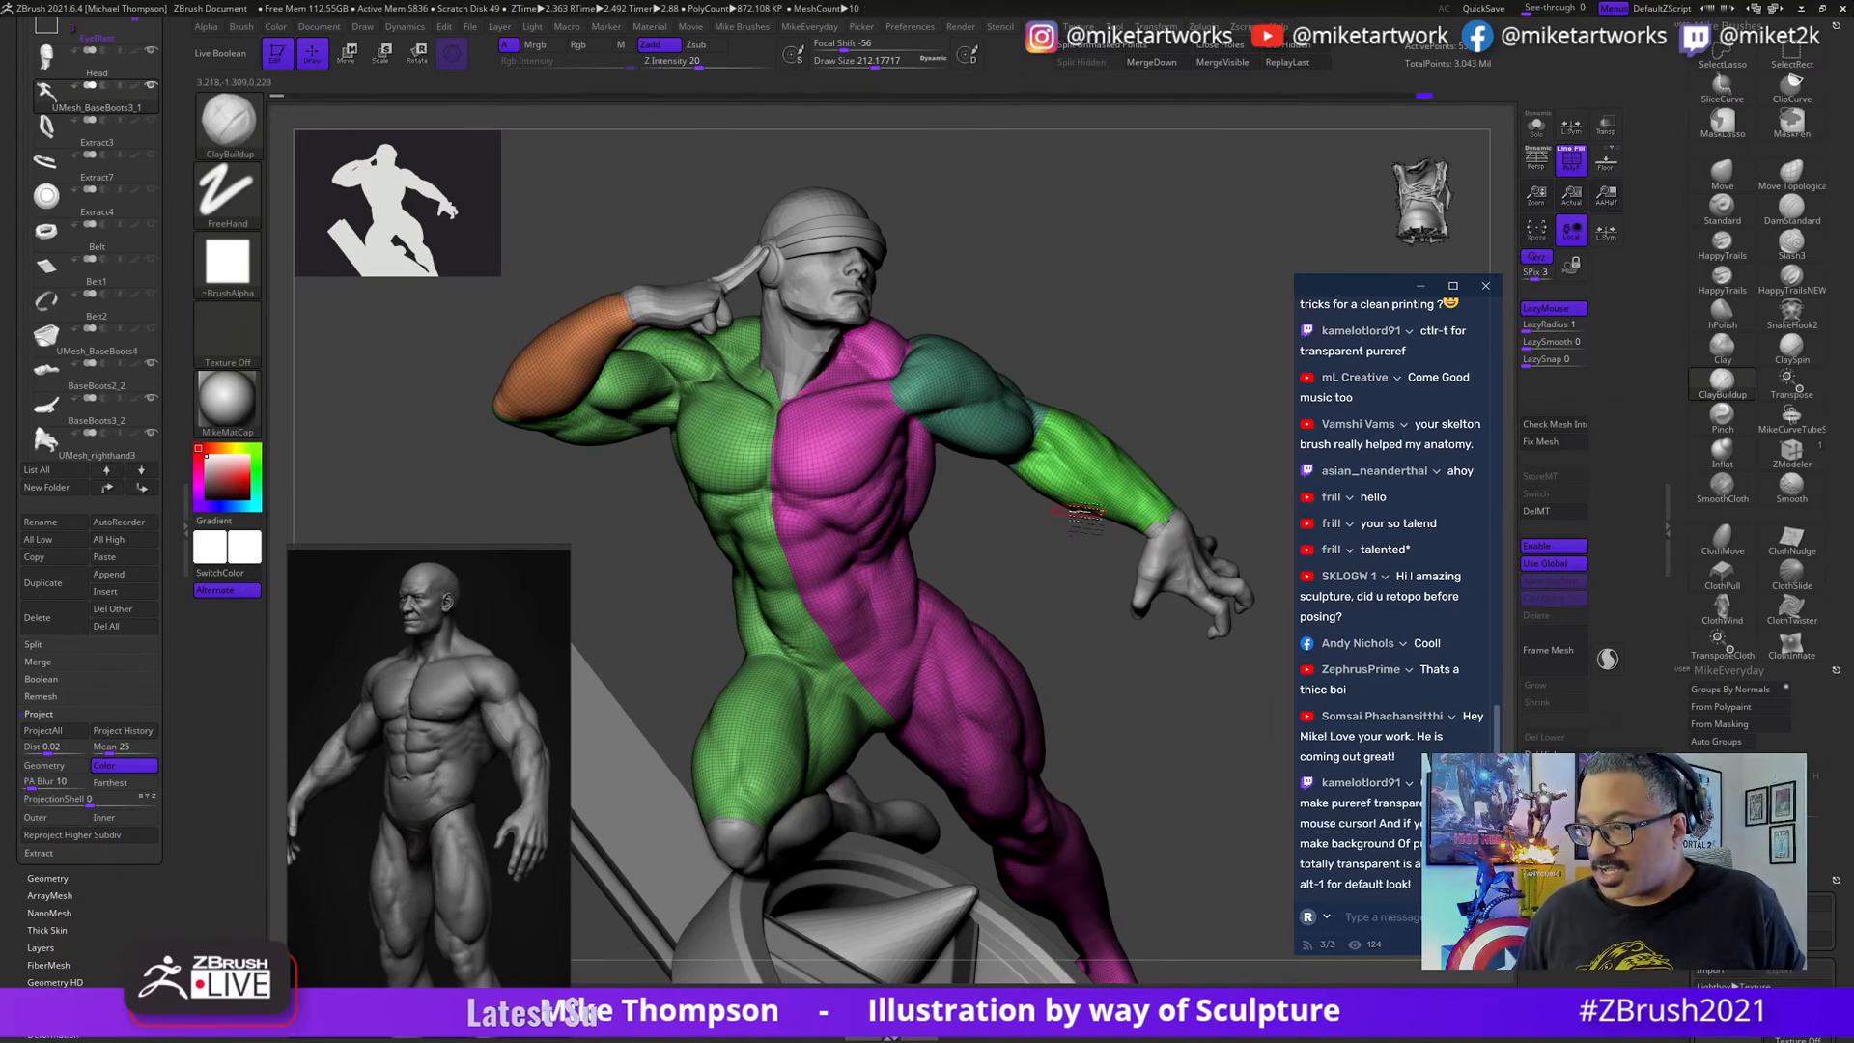
{"action": "left_click_drag", "start_coordinate": [1121, 706], "coordinate": [1009, 724]}
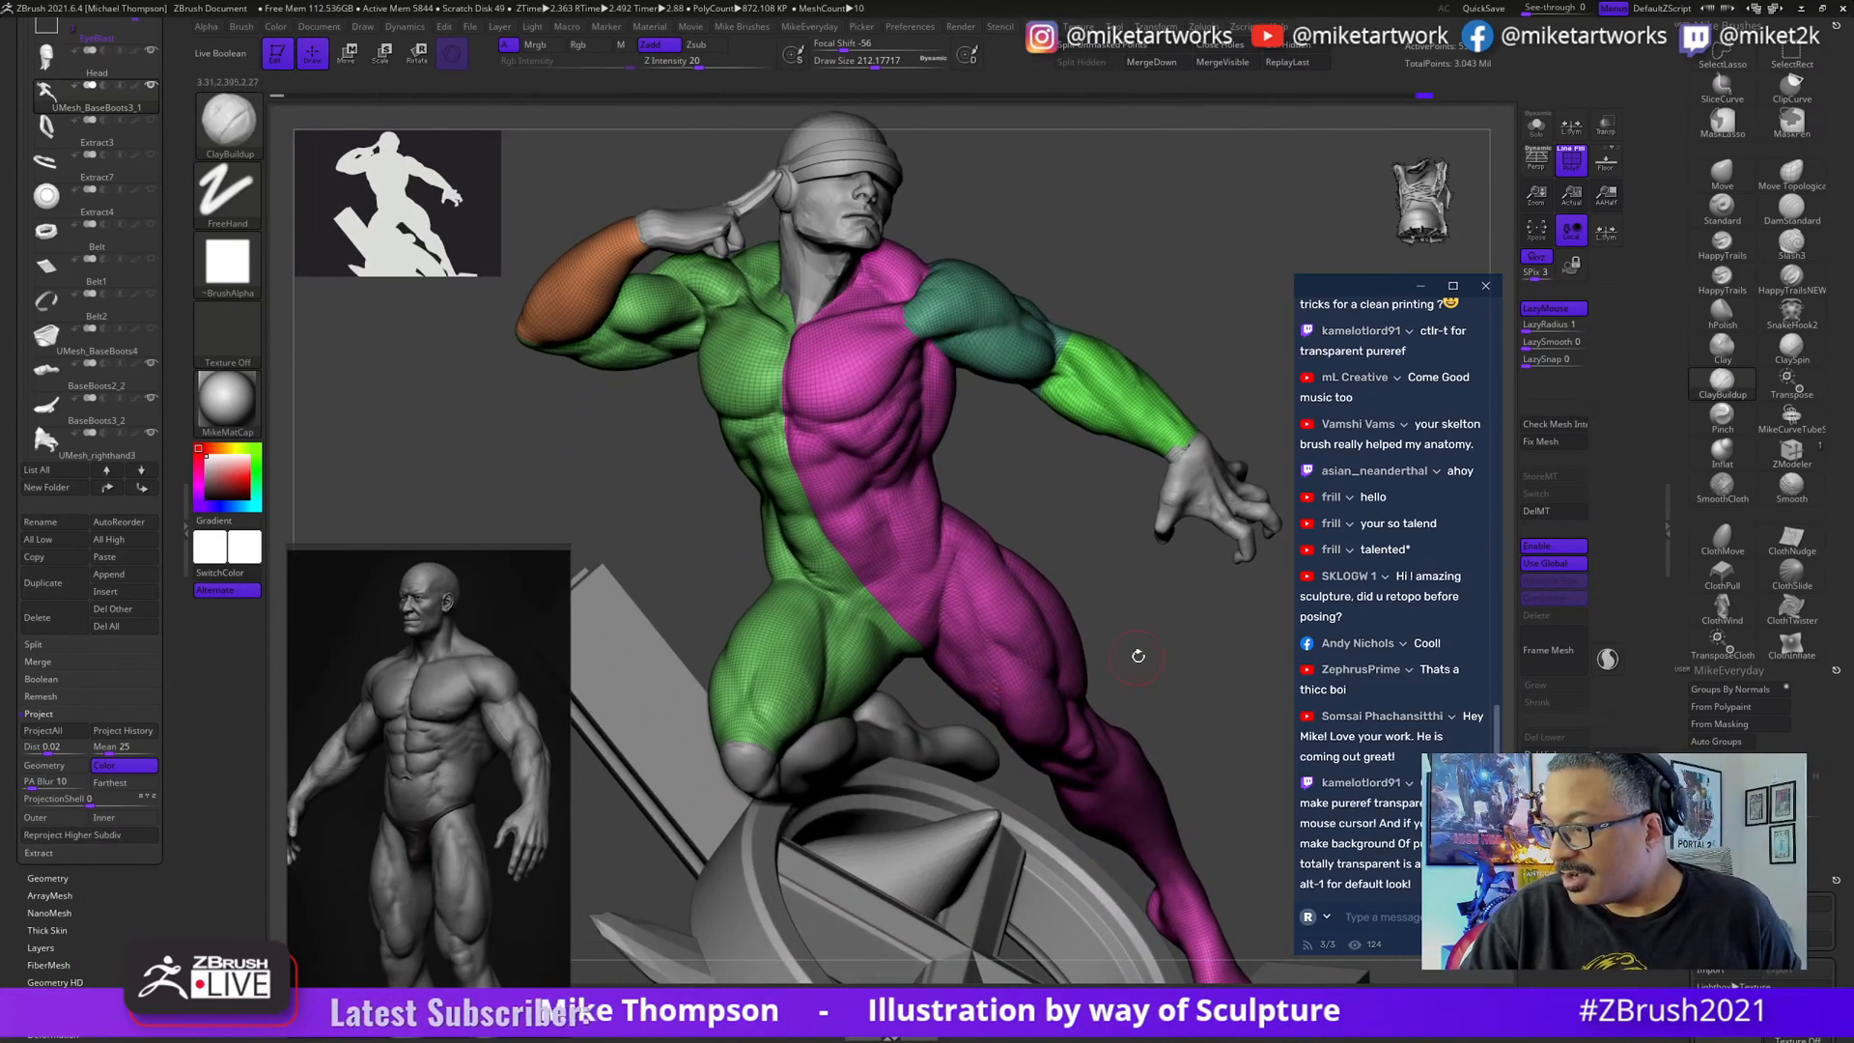
{"action": "left_click_drag", "start_coordinate": [1139, 649], "coordinate": [1179, 679]}
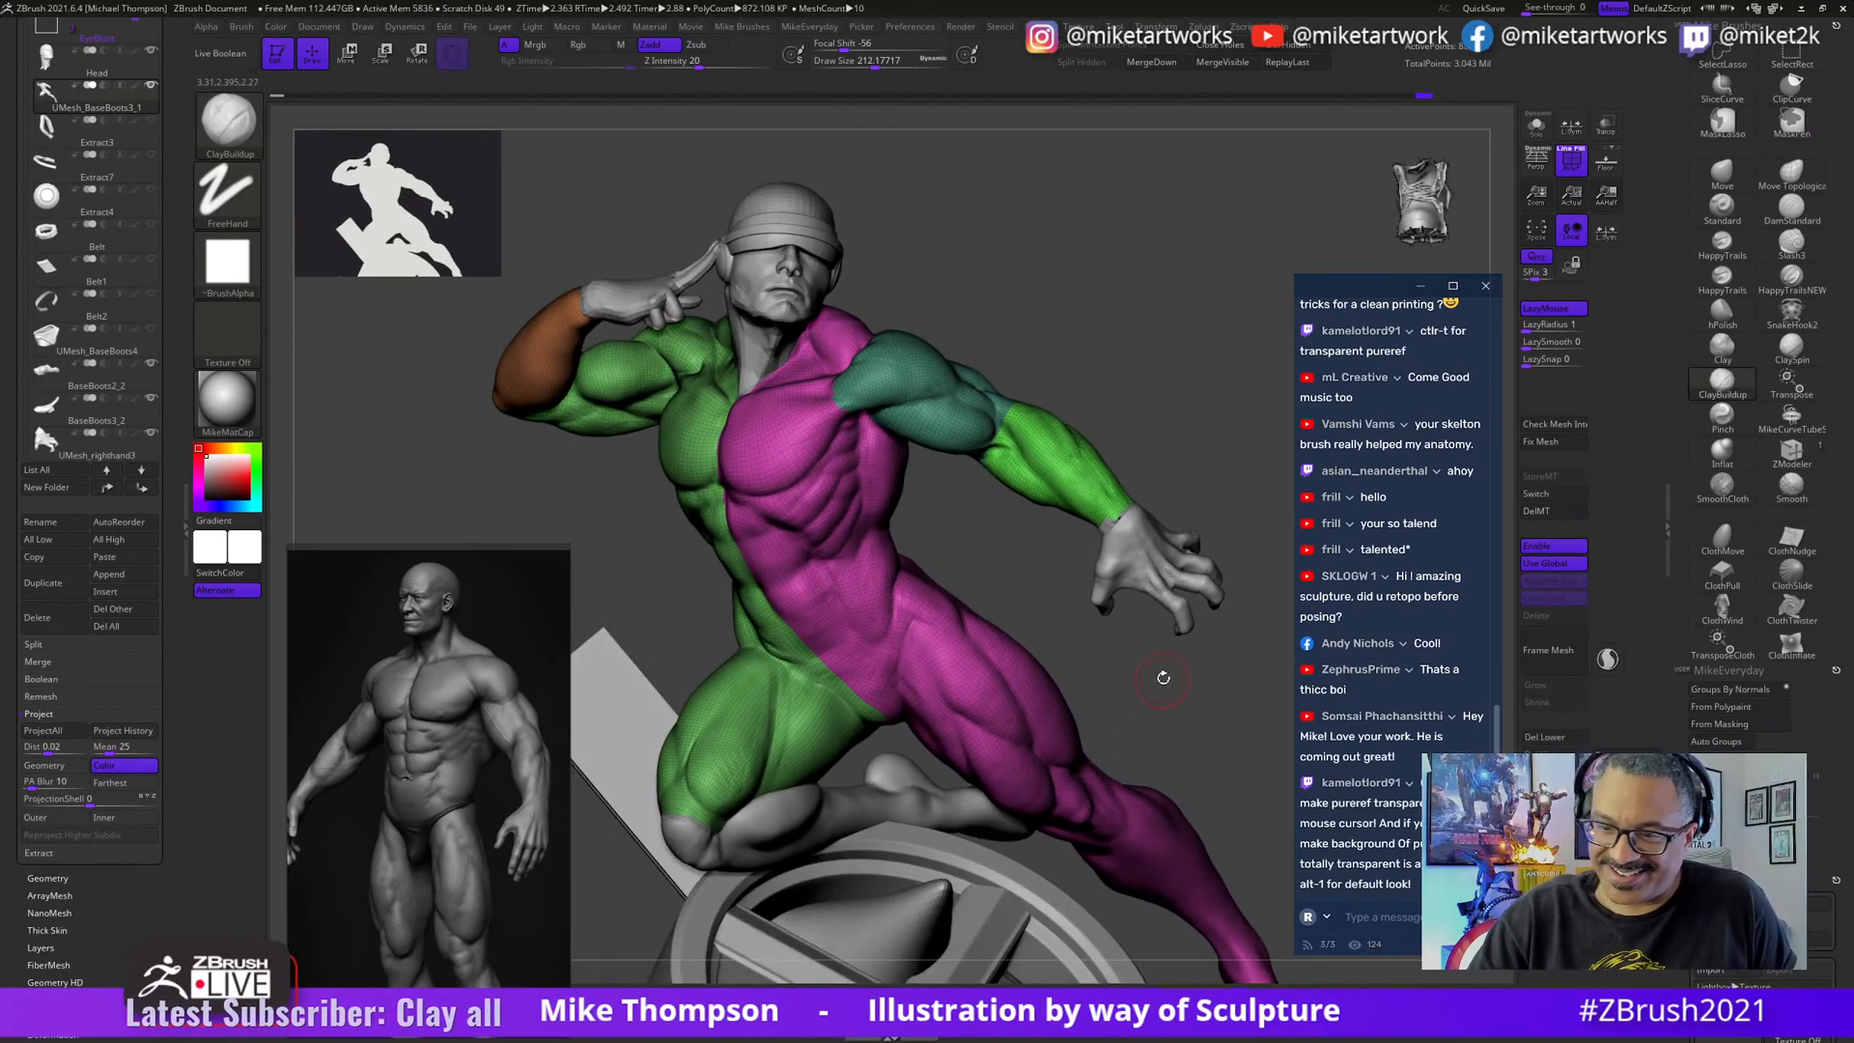
{"action": "key", "text": "space"}
{"action": "key", "text": "shift+f"}
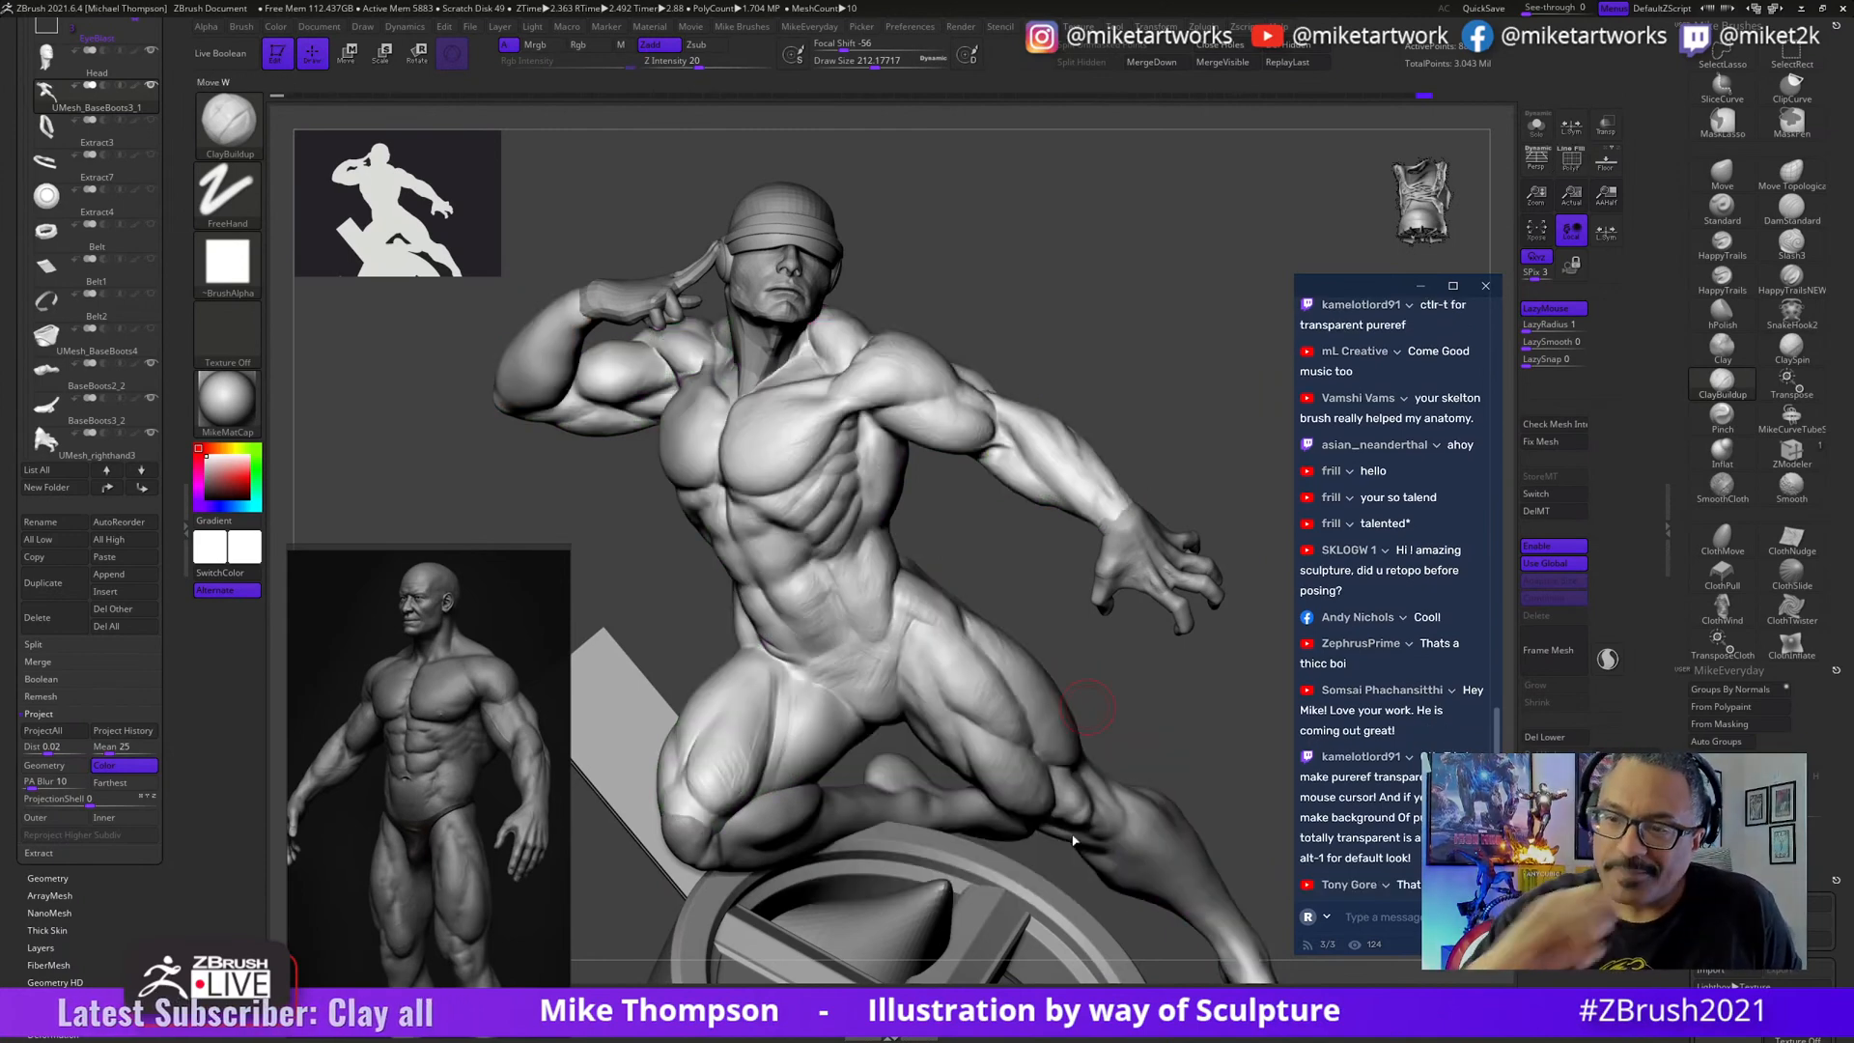
- Hide the raised arm's shoulder area with a lasso selection and isolate the body to expose the side of the ribcage
{"action": "mouse_move", "coordinate": [1074, 840]}
{"action": "left_mouse_down"}
{"action": "mouse_move", "coordinate": [976, 626]}
{"action": "mouse_move", "coordinate": [1138, 564]}
{"action": "mouse_move", "coordinate": [890, 385]}
{"action": "mouse_move", "coordinate": [1027, 381]}
{"action": "mouse_move", "coordinate": [1069, 562]}
{"action": "mouse_move", "coordinate": [1009, 527]}
{"action": "left_mouse_up"}
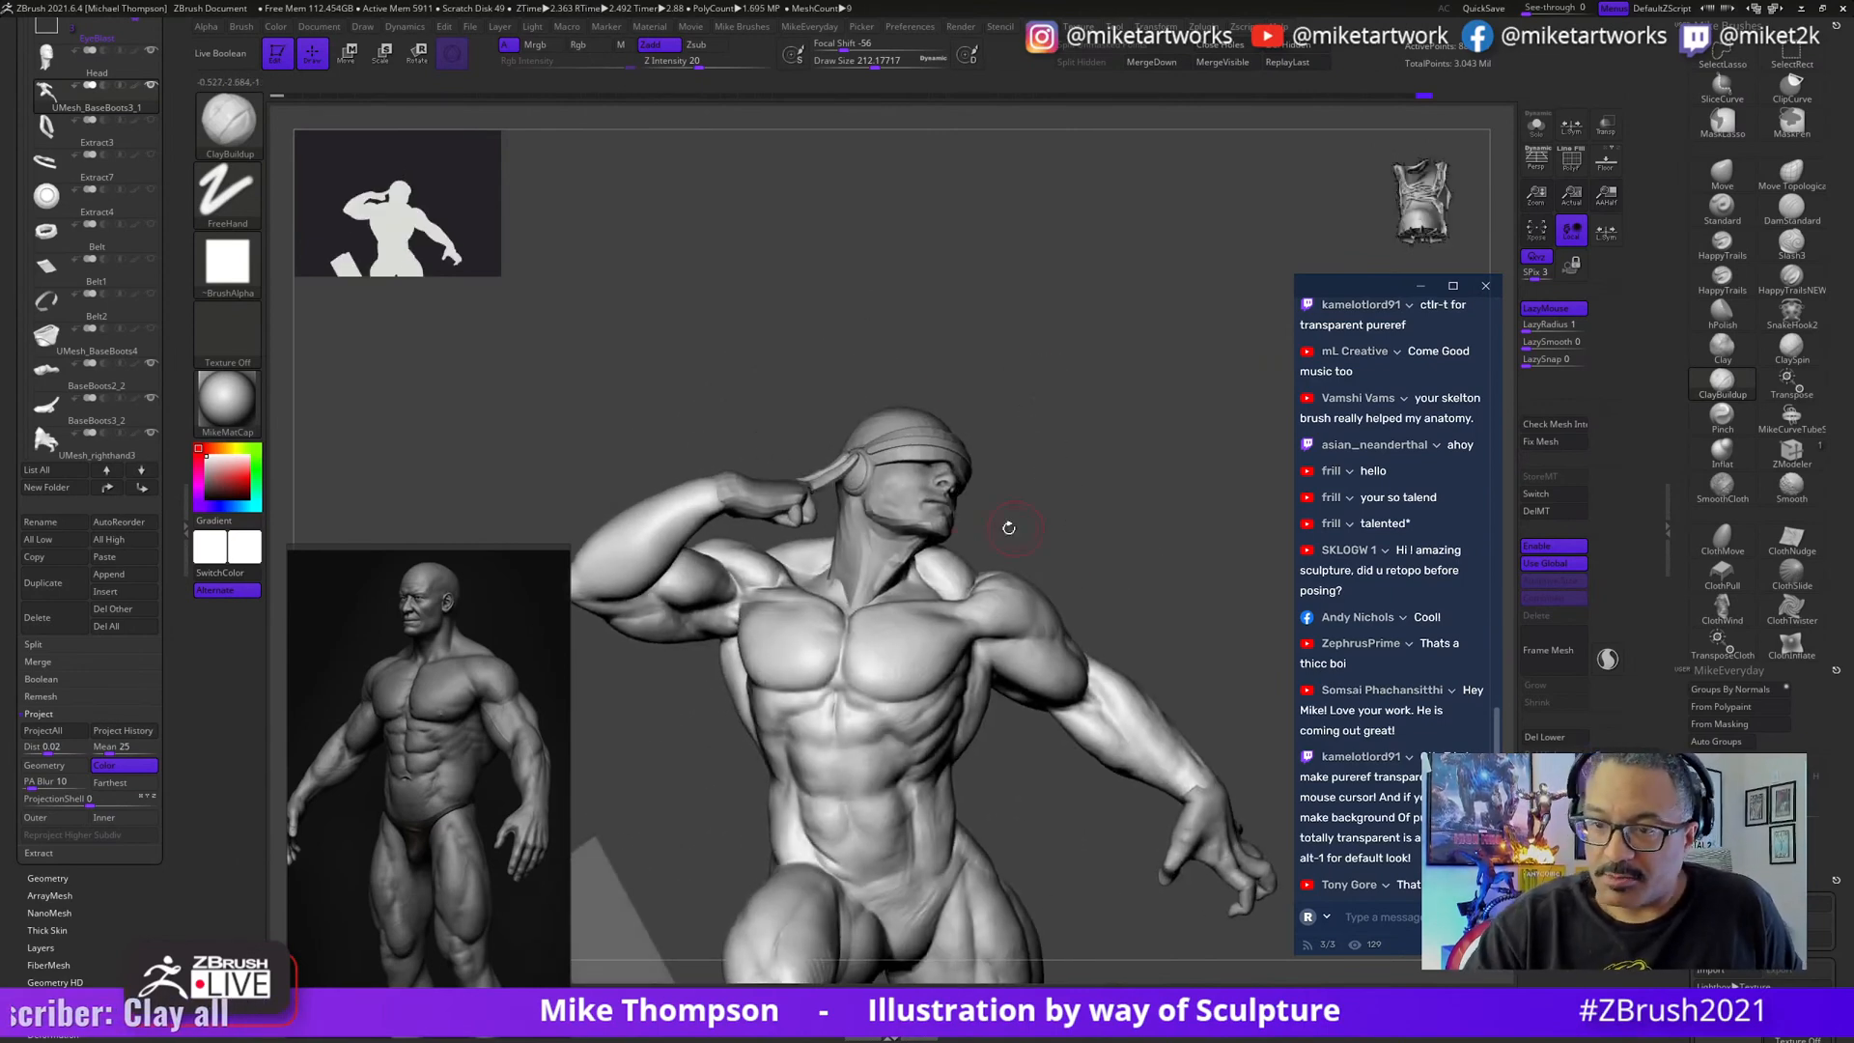
{"action": "mouse_move", "coordinate": [1145, 465]}
{"action": "left_mouse_down"}
{"action": "mouse_move", "coordinate": [1159, 426]}
{"action": "mouse_move", "coordinate": [1134, 393]}
{"action": "left_mouse_up"}
{"action": "key", "text": "ctrl+shift"}
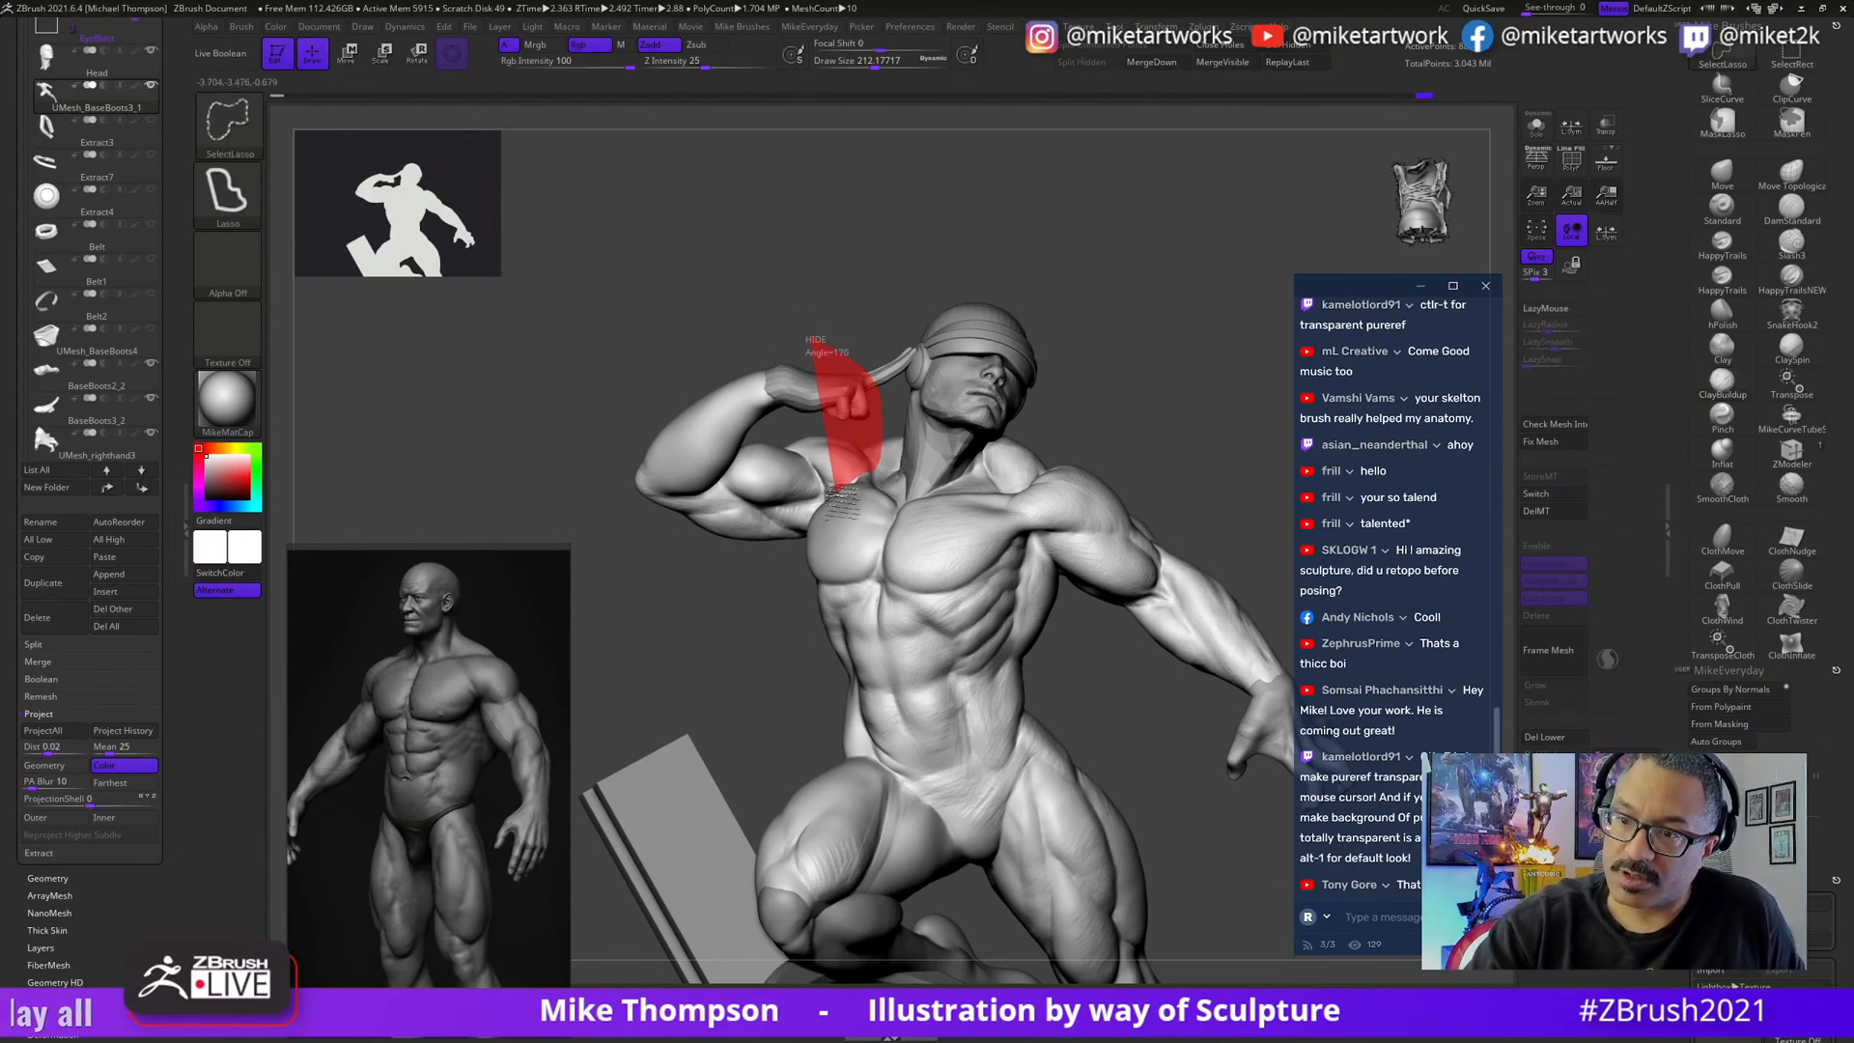
{"action": "mouse_move", "coordinate": [833, 493]}
{"action": "left_mouse_down", "text": "ctrl+shift"}
{"action": "mouse_move", "coordinate": [758, 507]}
{"action": "mouse_move", "coordinate": [676, 357]}
{"action": "mouse_move", "coordinate": [840, 454]}
{"action": "left_mouse_up", "text": "ctrl+shift"}
{"action": "mouse_move", "coordinate": [1120, 464]}
{"action": "left_mouse_down"}
{"action": "mouse_move", "coordinate": [1239, 468]}
{"action": "mouse_move", "coordinate": [1517, 143]}
{"action": "left_mouse_up"}
{"action": "left_click", "coordinate": [1535, 125]}
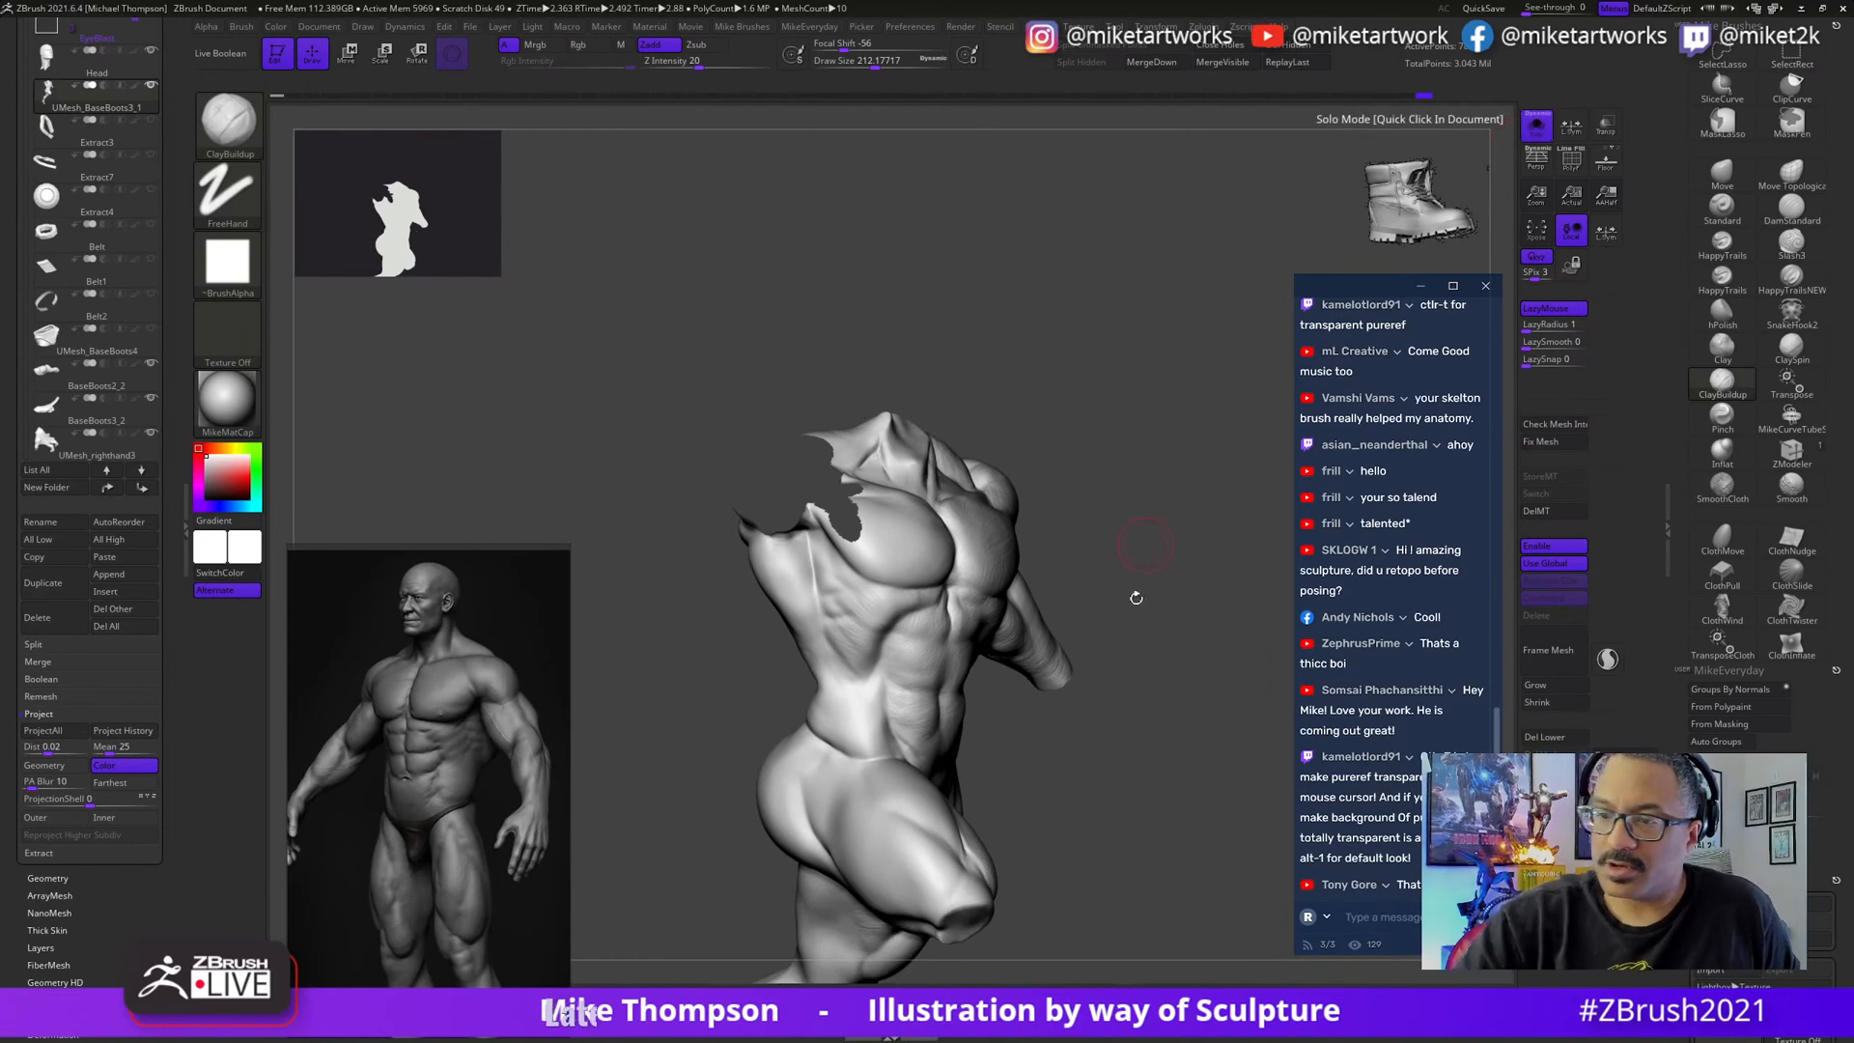
{"action": "mouse_move", "coordinate": [1130, 592]}
{"action": "left_mouse_down"}
{"action": "mouse_move", "coordinate": [1082, 623]}
{"action": "mouse_move", "coordinate": [1124, 716]}
{"action": "mouse_move", "coordinate": [1237, 584]}
{"action": "mouse_move", "coordinate": [1155, 609]}
{"action": "mouse_move", "coordinate": [1159, 634]}
{"action": "left_mouse_up"}
- Turn on the body's polypaint display and build up the serratus forms with ClayBuildup at a draw size of about 116
{"action": "left_click", "coordinate": [135, 86]}
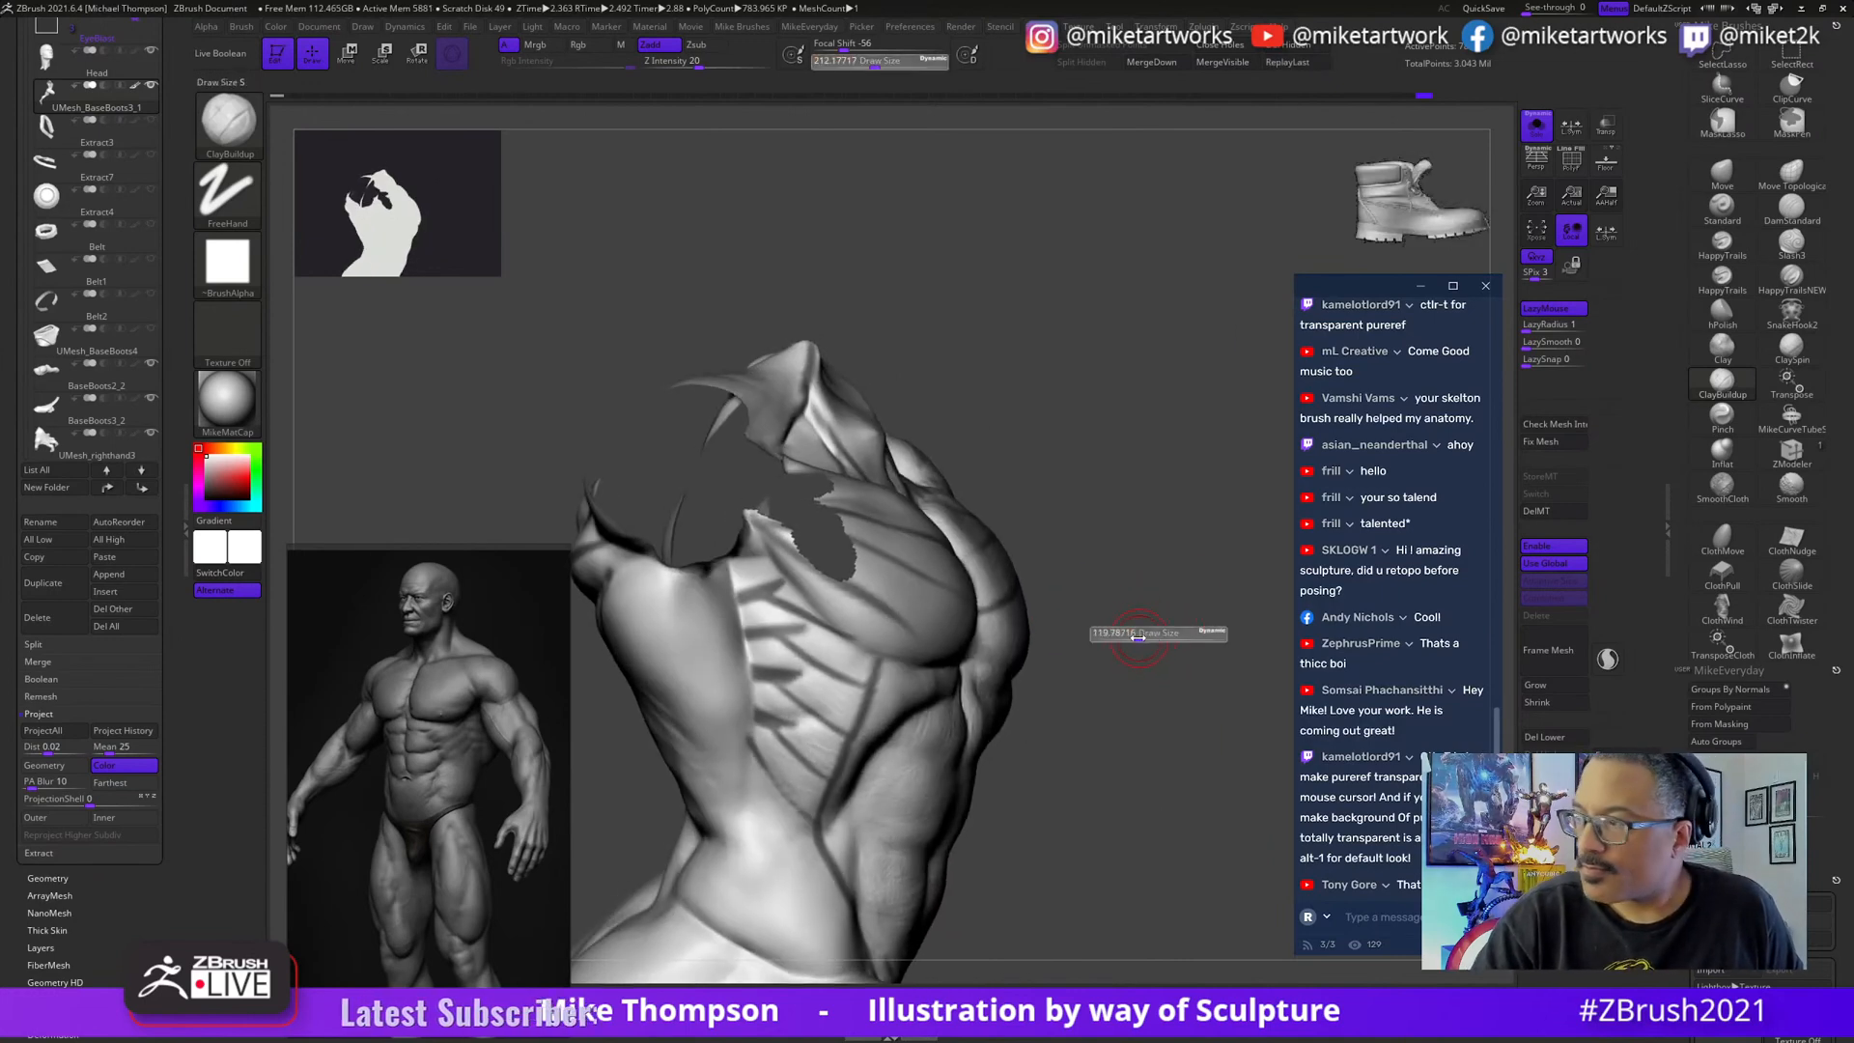
{"action": "left_click_drag", "start_coordinate": [1065, 491], "coordinate": [1115, 495]}
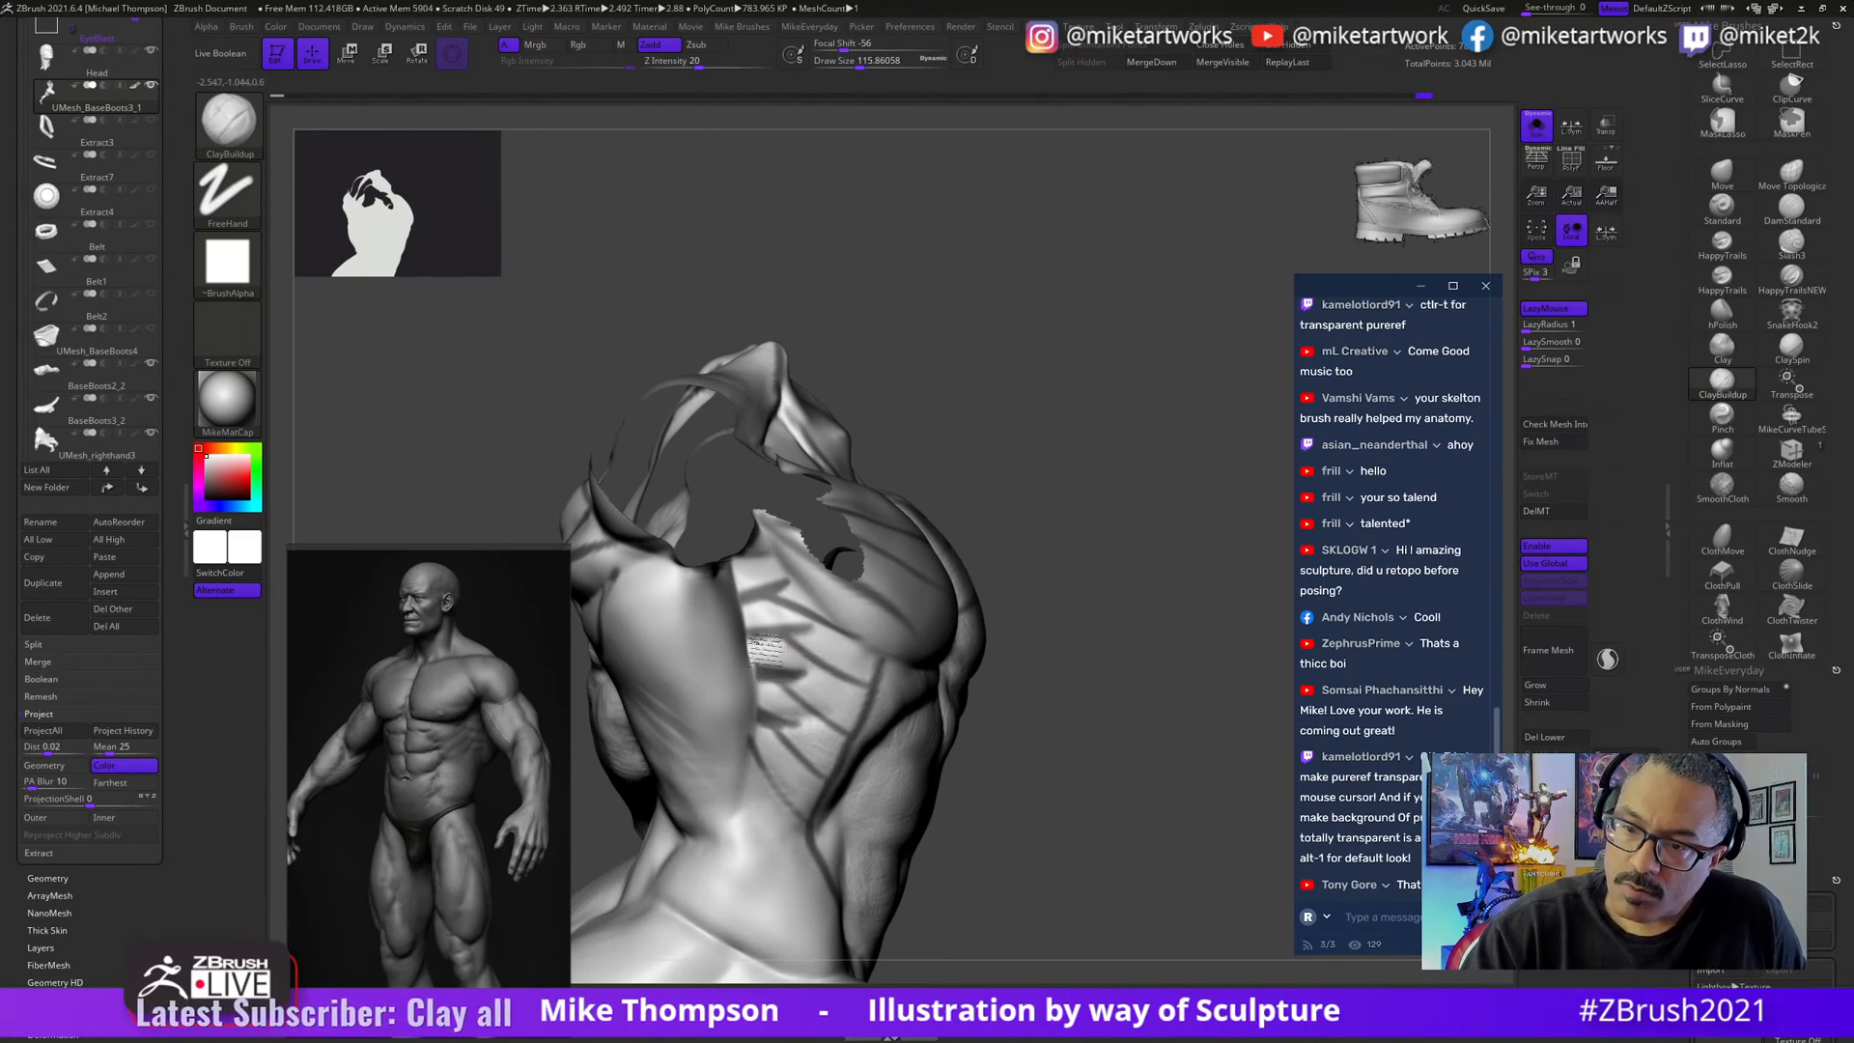
{"action": "left_click_drag", "start_coordinate": [1116, 526], "coordinate": [782, 607]}
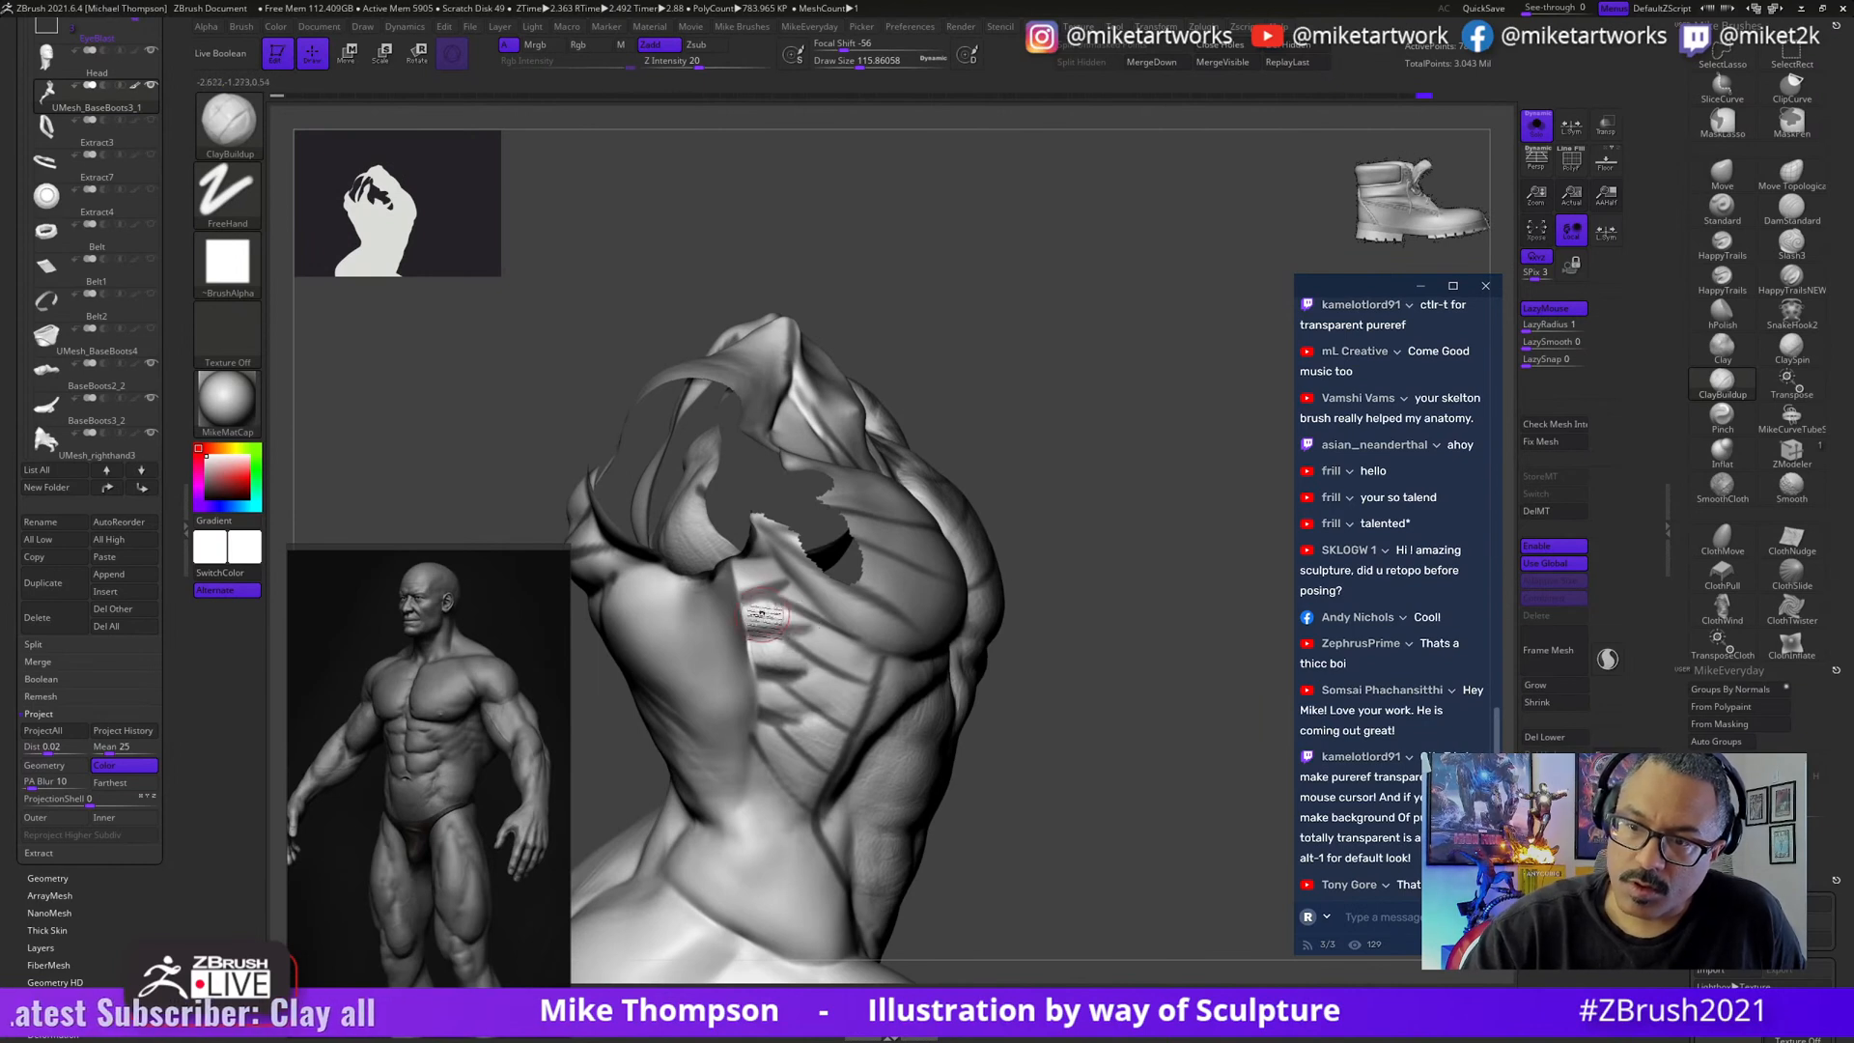
{"action": "left_click_drag", "start_coordinate": [989, 505], "coordinate": [1143, 476]}
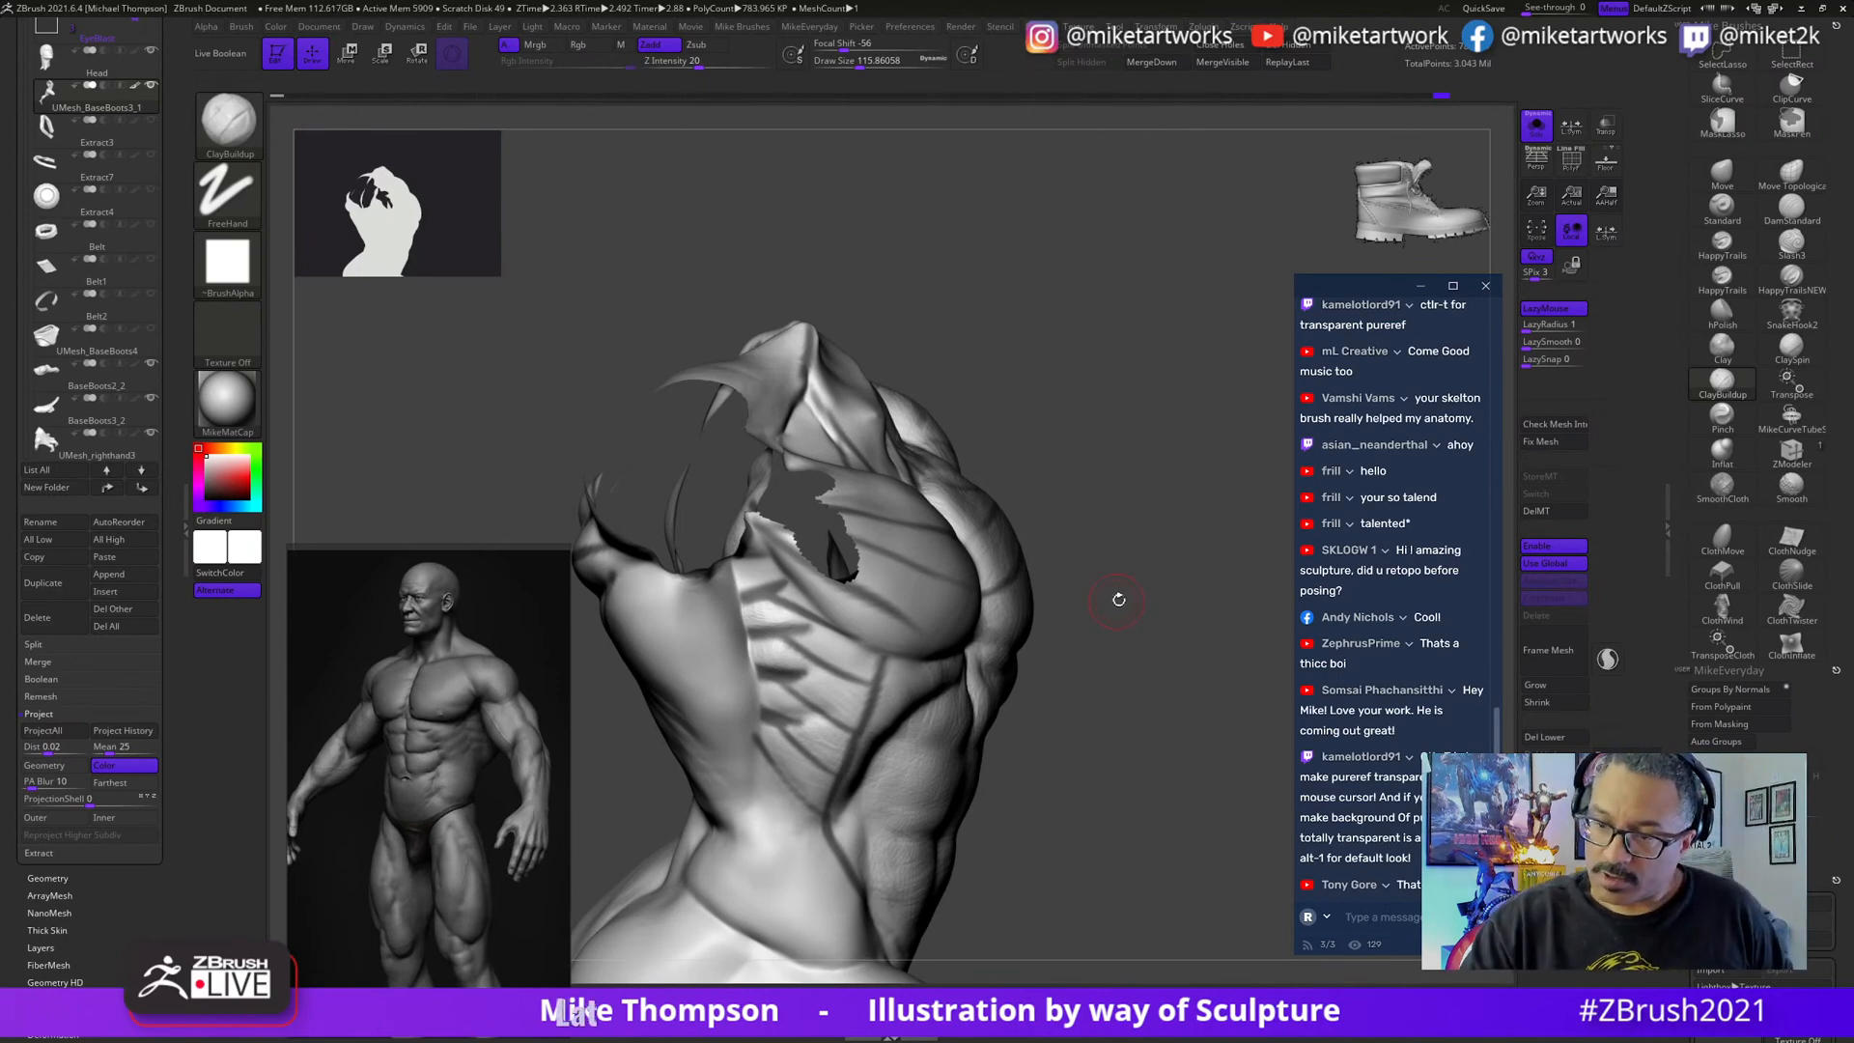
- Build up the serratus and rib forms between the lat and chest with ClayBuildup at a draw size of about 97
{"action": "mouse_move", "coordinate": [1119, 600]}
{"action": "left_mouse_down"}
{"action": "mouse_move", "coordinate": [1014, 463]}
{"action": "mouse_move", "coordinate": [1026, 473]}
{"action": "mouse_move", "coordinate": [752, 581]}
{"action": "left_mouse_up"}
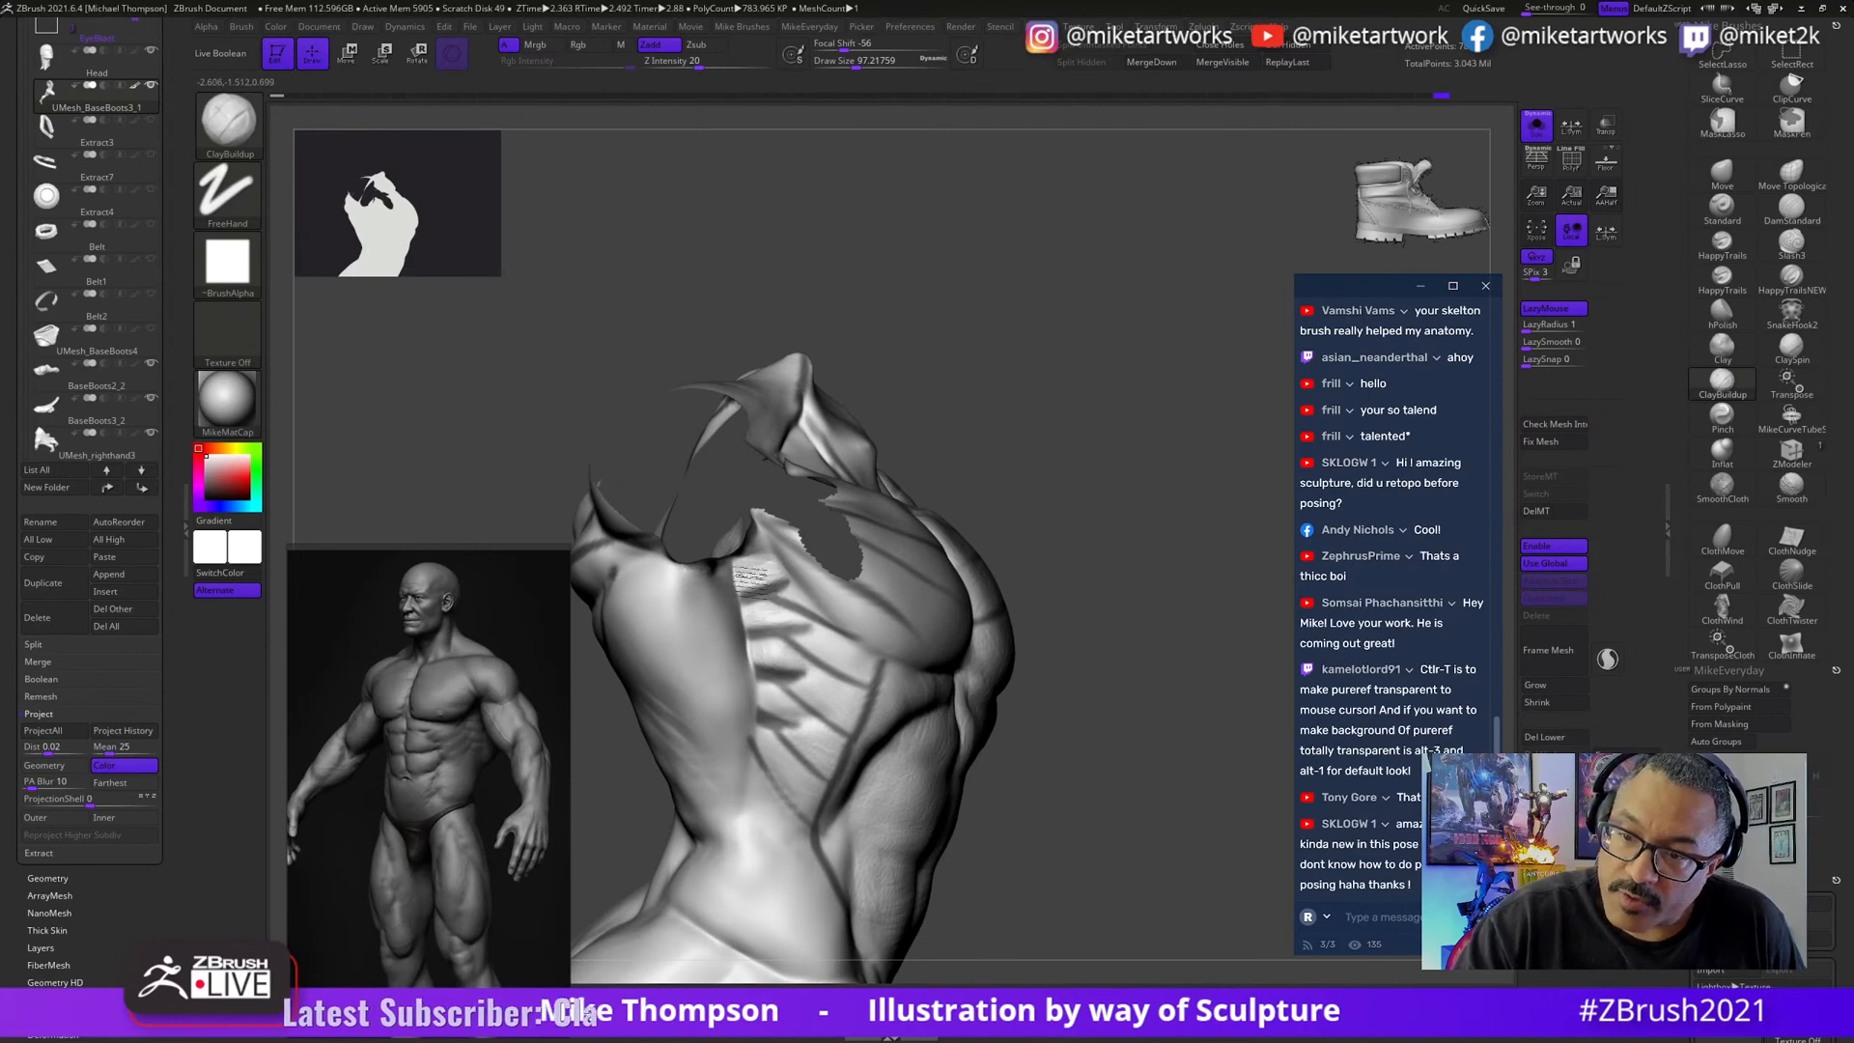
{"action": "mouse_move", "coordinate": [1125, 569]}
{"action": "left_mouse_down"}
{"action": "mouse_move", "coordinate": [1114, 493]}
{"action": "mouse_move", "coordinate": [1138, 479]}
{"action": "mouse_move", "coordinate": [1033, 502]}
{"action": "left_mouse_up"}
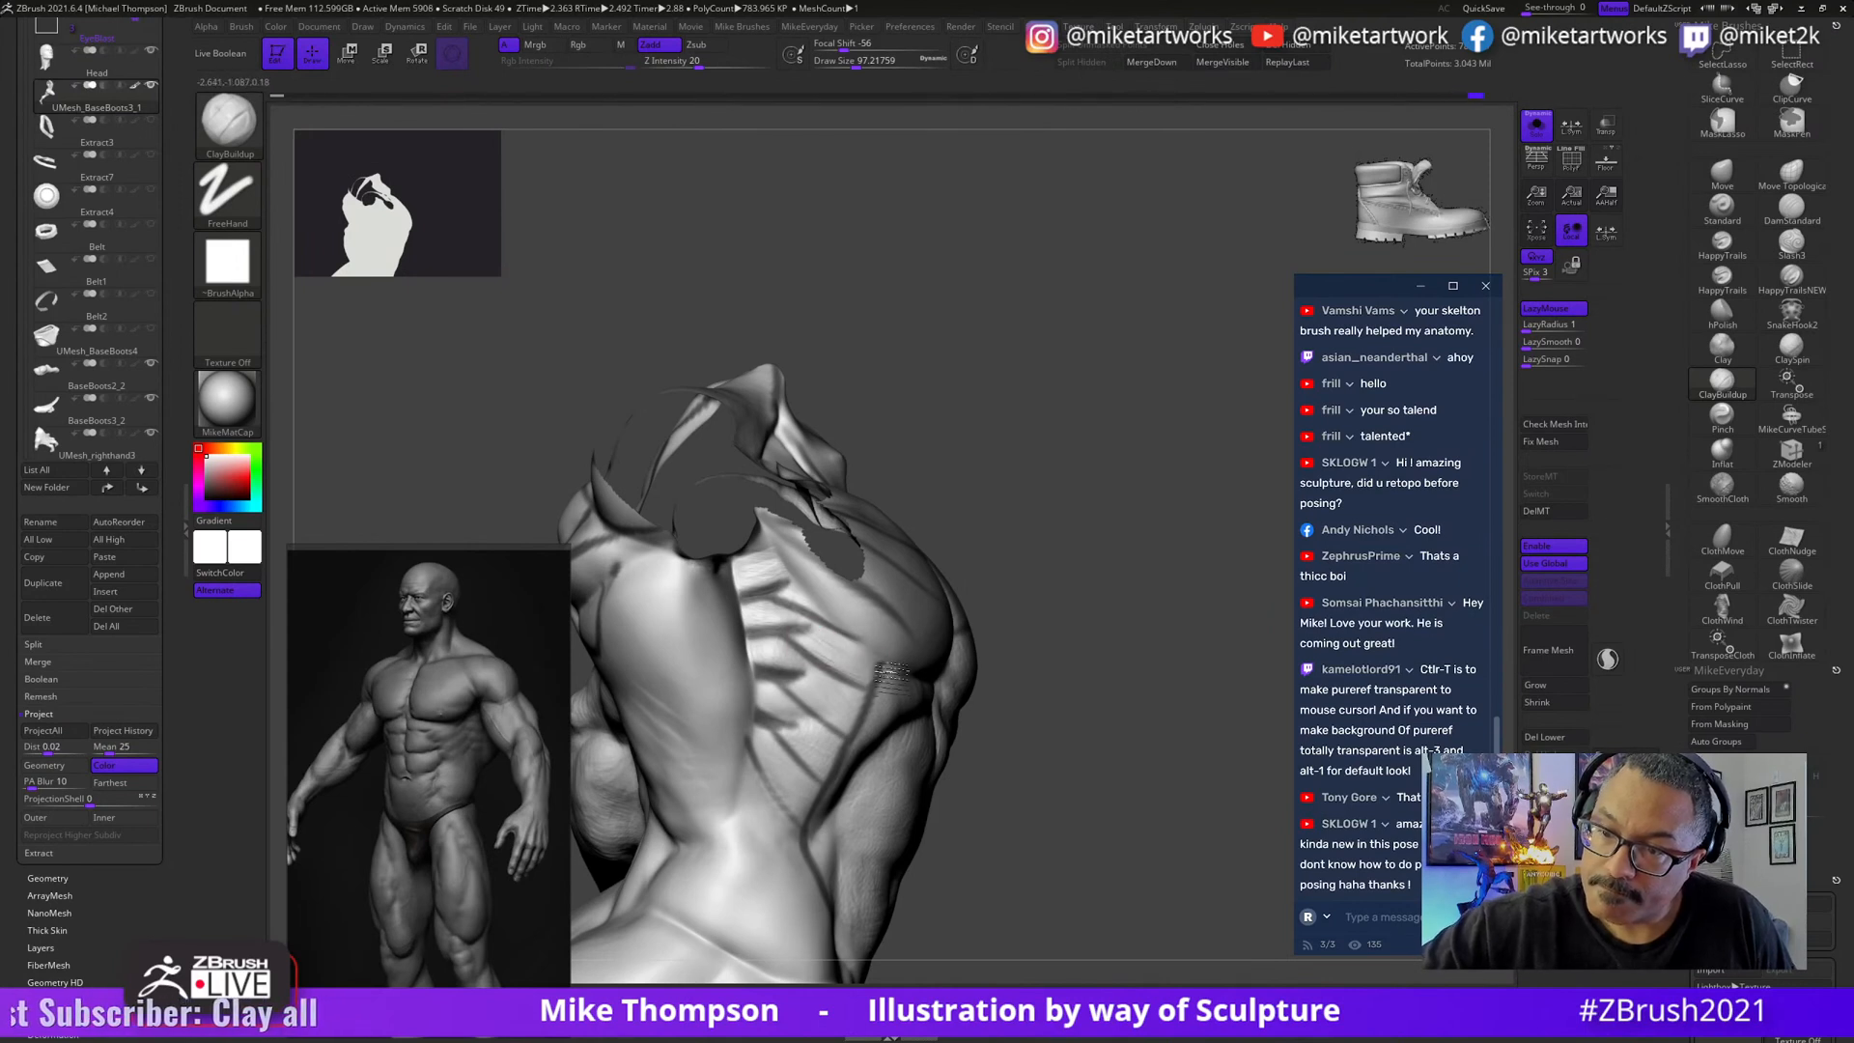
{"action": "left_click_drag", "start_coordinate": [945, 548], "coordinate": [970, 550]}
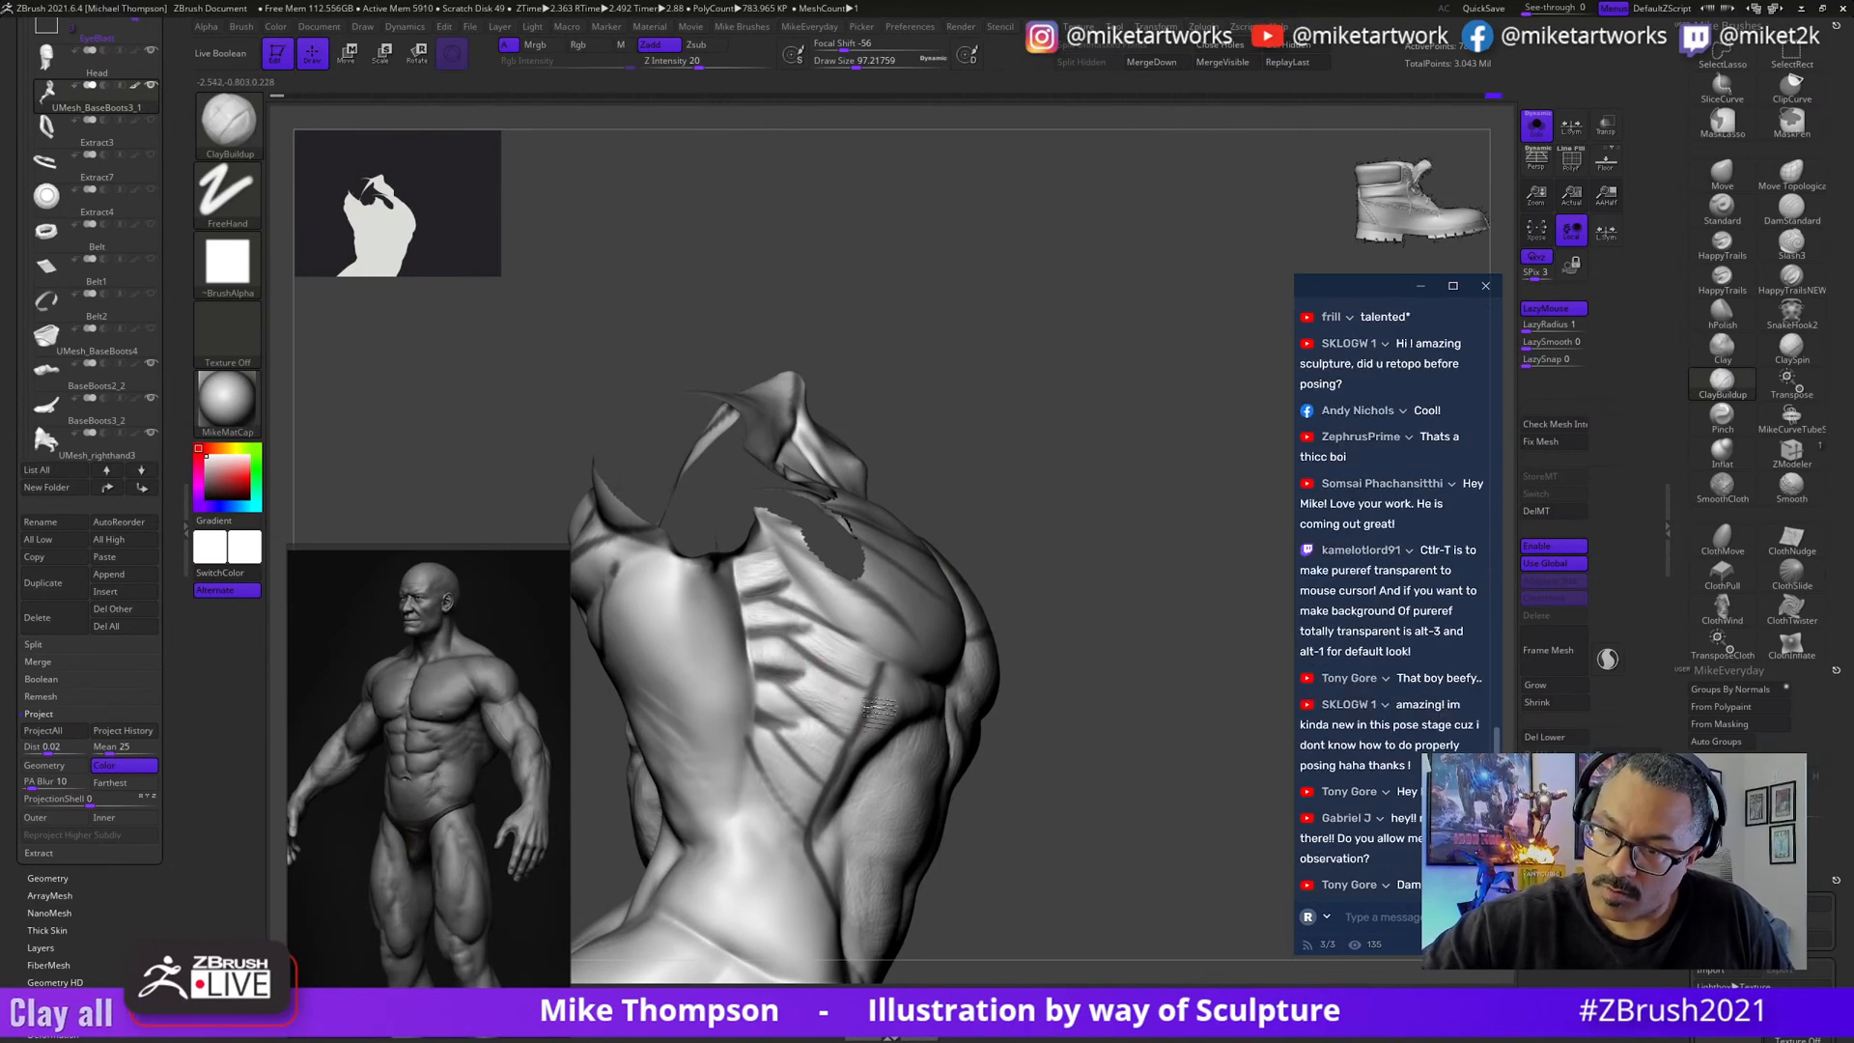
{"action": "mouse_move", "coordinate": [1139, 507]}
{"action": "left_mouse_down"}
{"action": "mouse_move", "coordinate": [1236, 502]}
{"action": "mouse_move", "coordinate": [1162, 500]}
{"action": "left_mouse_up"}
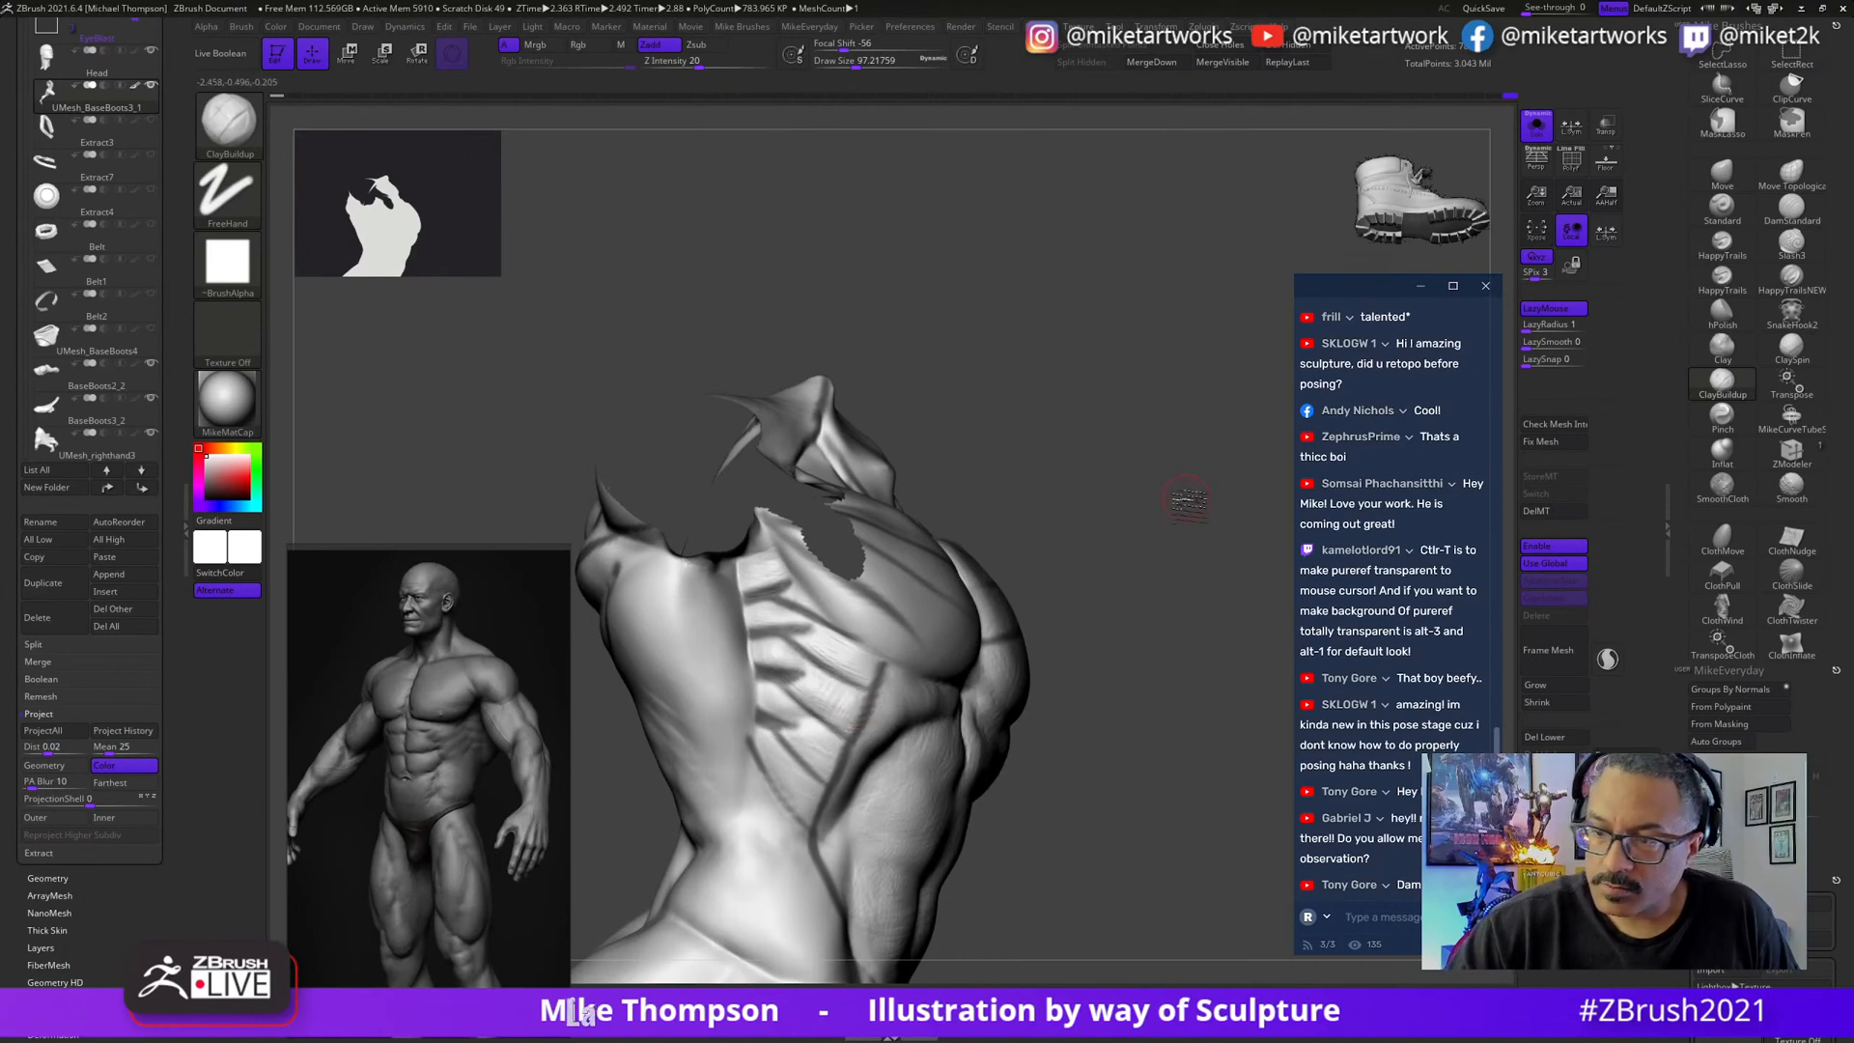
{"action": "left_click_drag", "start_coordinate": [1188, 500], "coordinate": [850, 719]}
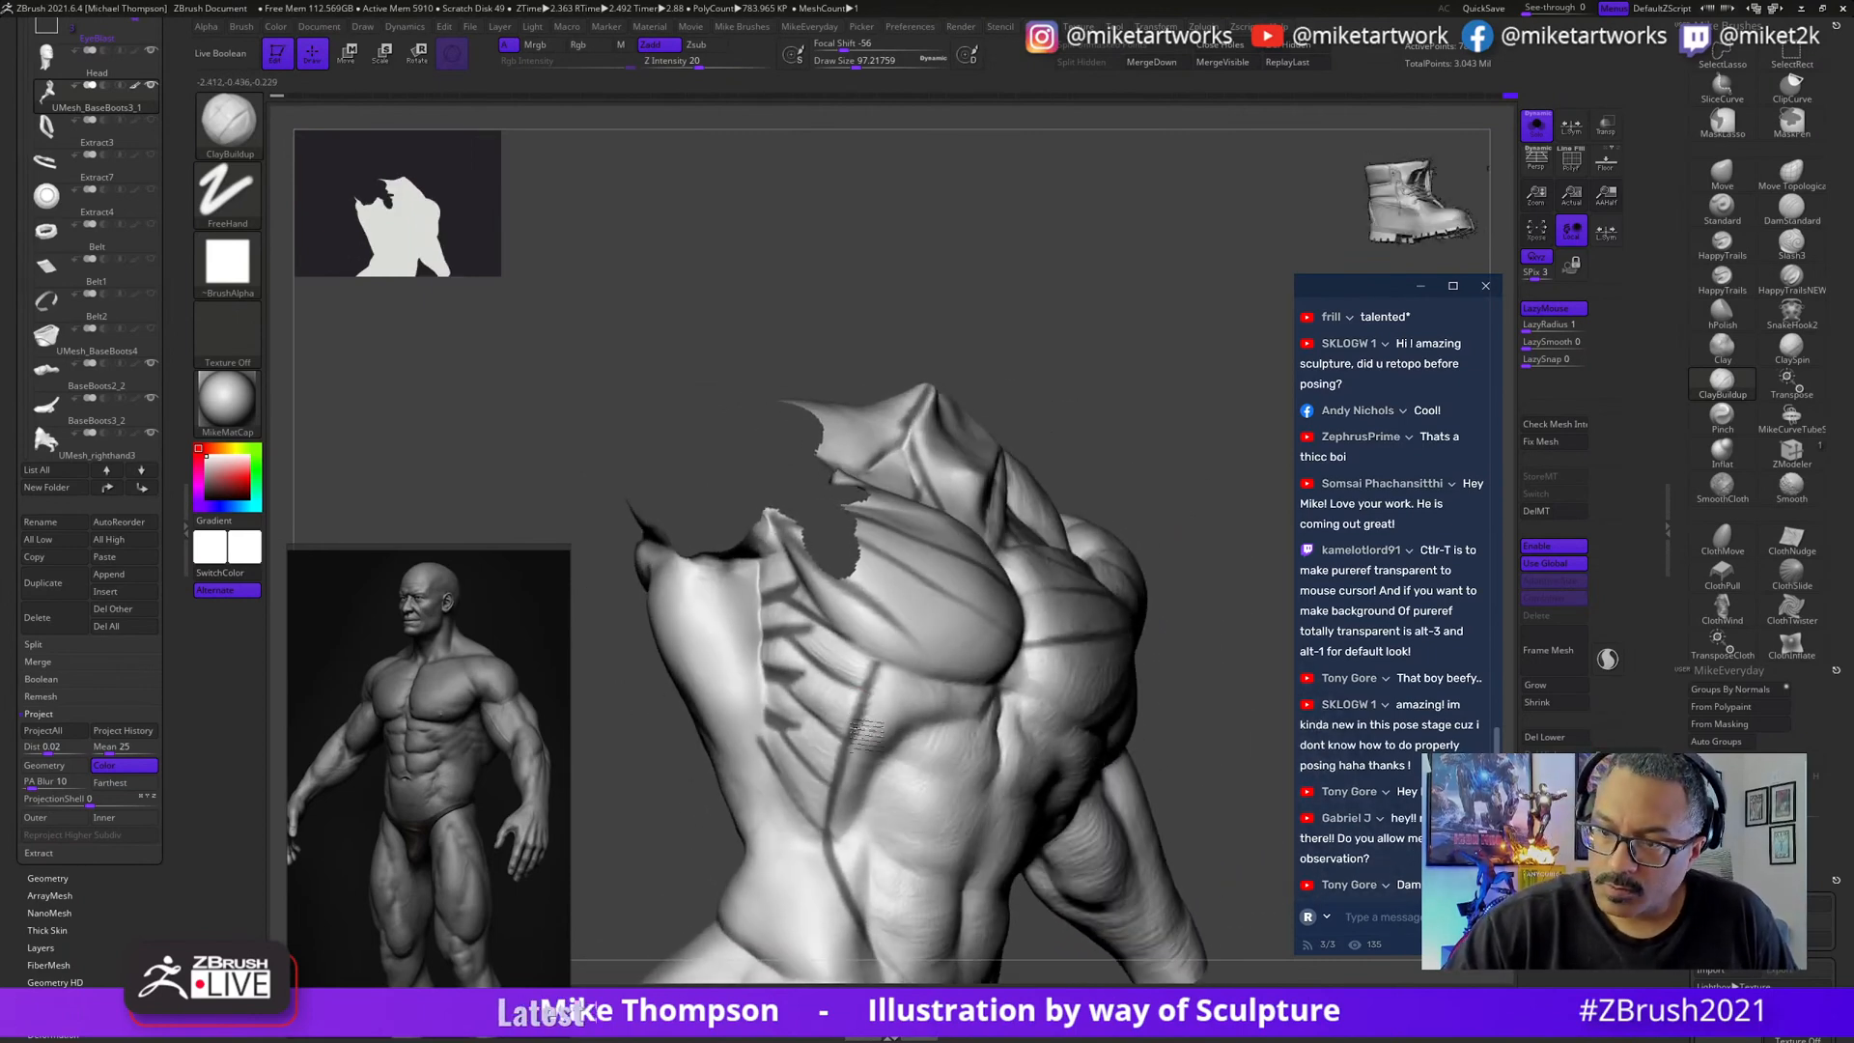
{"action": "mouse_move", "coordinate": [1187, 500]}
{"action": "left_mouse_down"}
{"action": "mouse_move", "coordinate": [1124, 506]}
{"action": "mouse_move", "coordinate": [1092, 548]}
{"action": "mouse_move", "coordinate": [1048, 558]}
{"action": "left_mouse_up"}
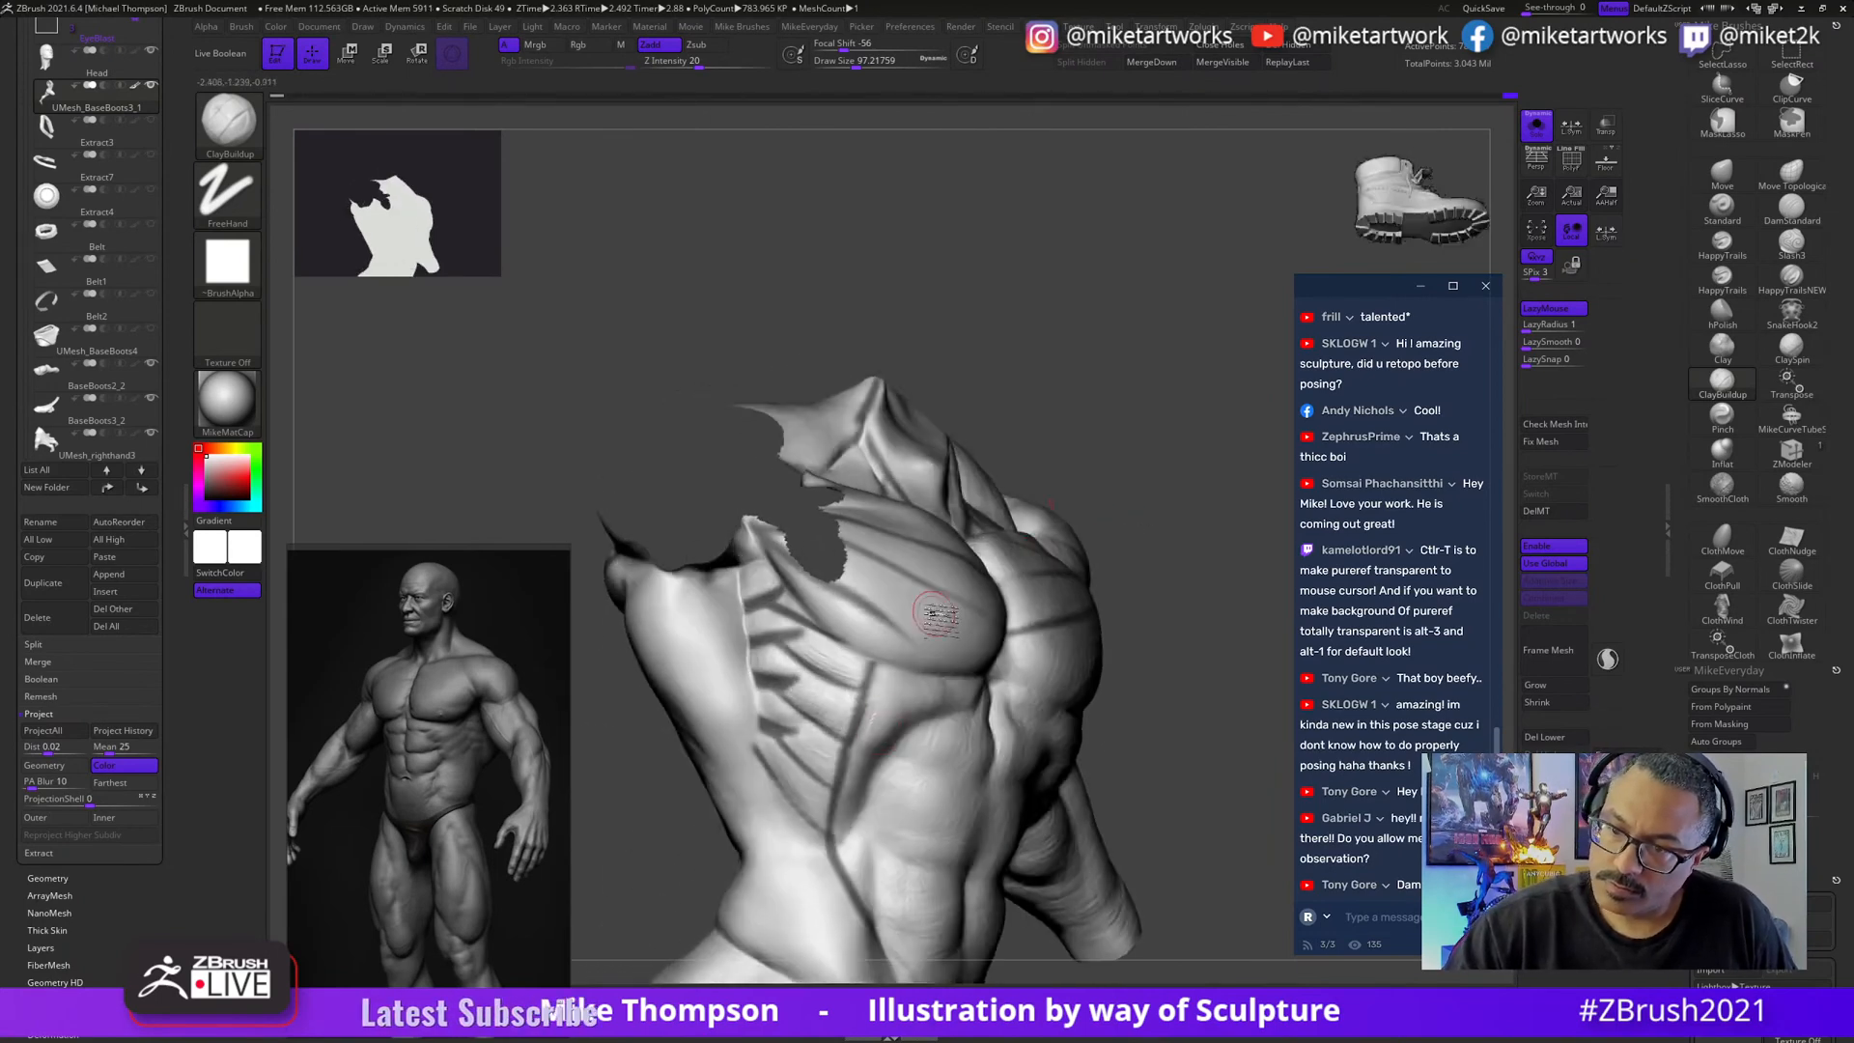
{"action": "mouse_move", "coordinate": [935, 615]}
{"action": "left_mouse_down"}
{"action": "mouse_move", "coordinate": [1107, 501]}
{"action": "mouse_move", "coordinate": [1068, 488]}
{"action": "mouse_move", "coordinate": [806, 763]}
{"action": "mouse_move", "coordinate": [773, 715]}
{"action": "left_mouse_up"}
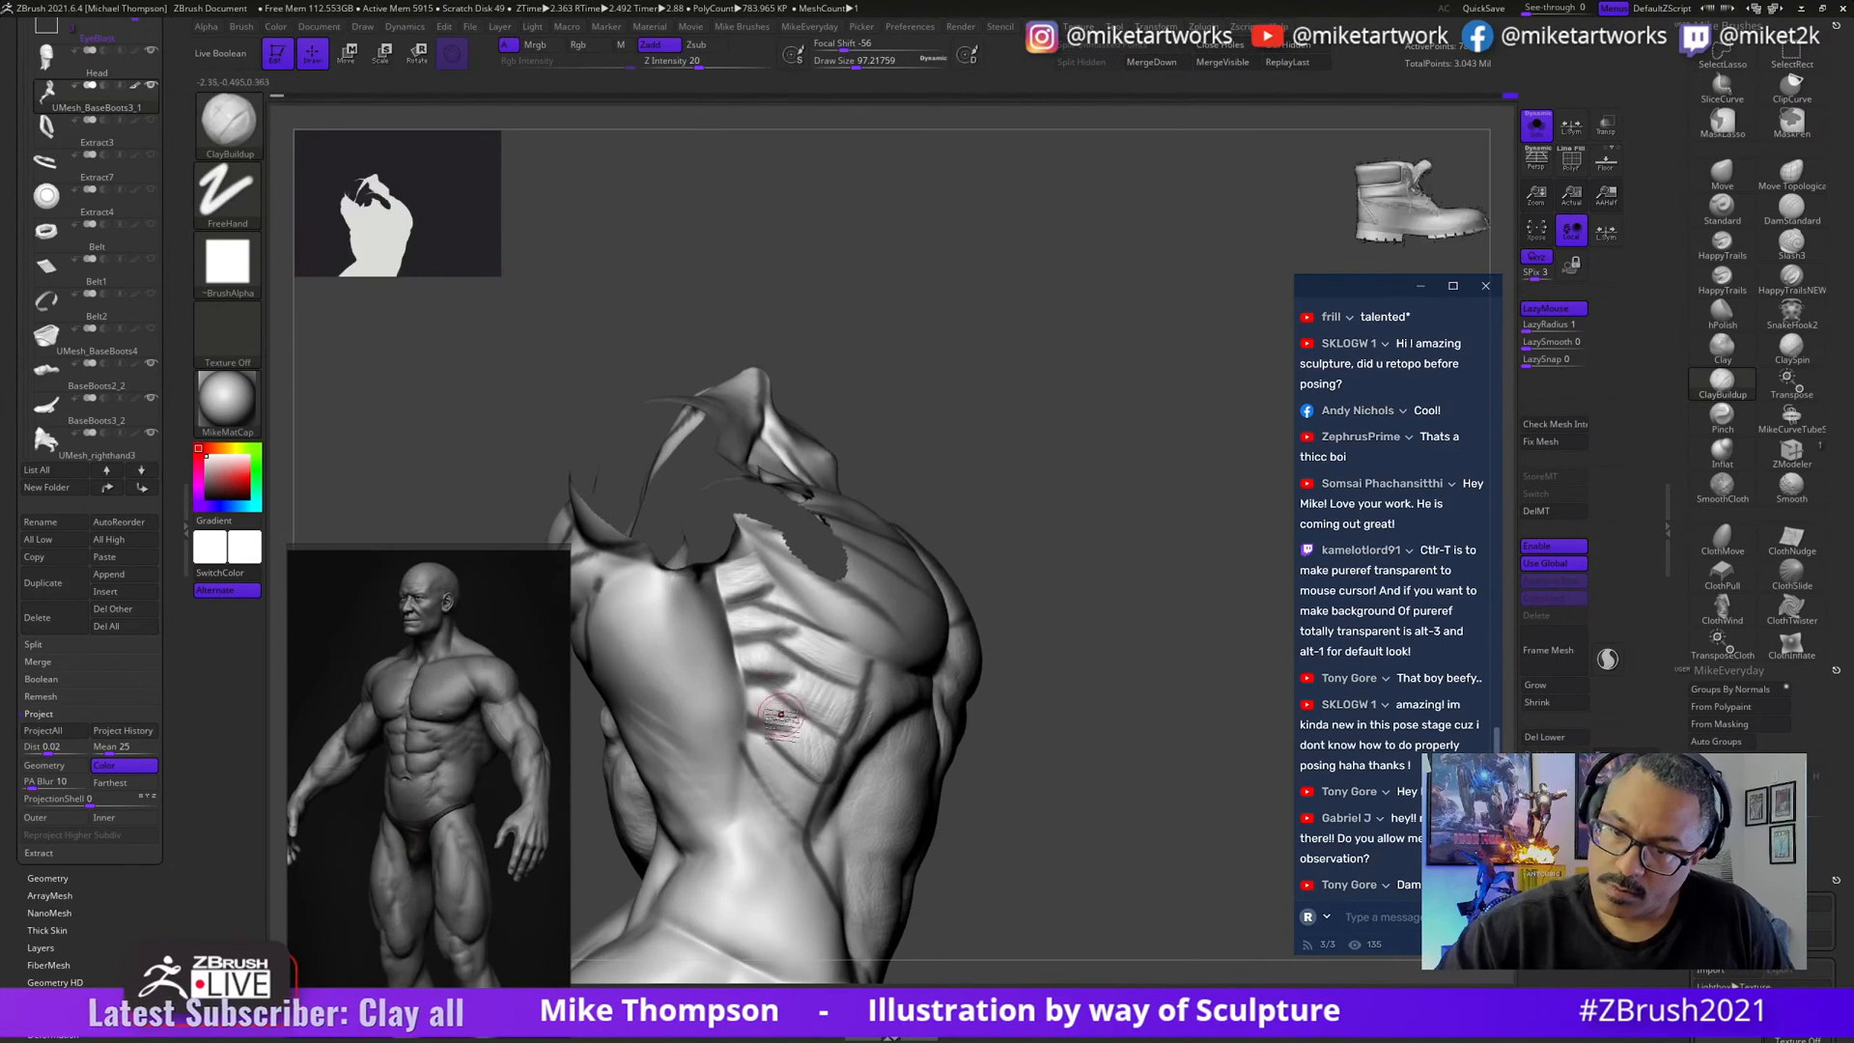
- Undo the last rib strokes and rework the middle and upper serratus fingers below the armpit with ClayBuildup
{"action": "key", "text": "ctrl+z"}
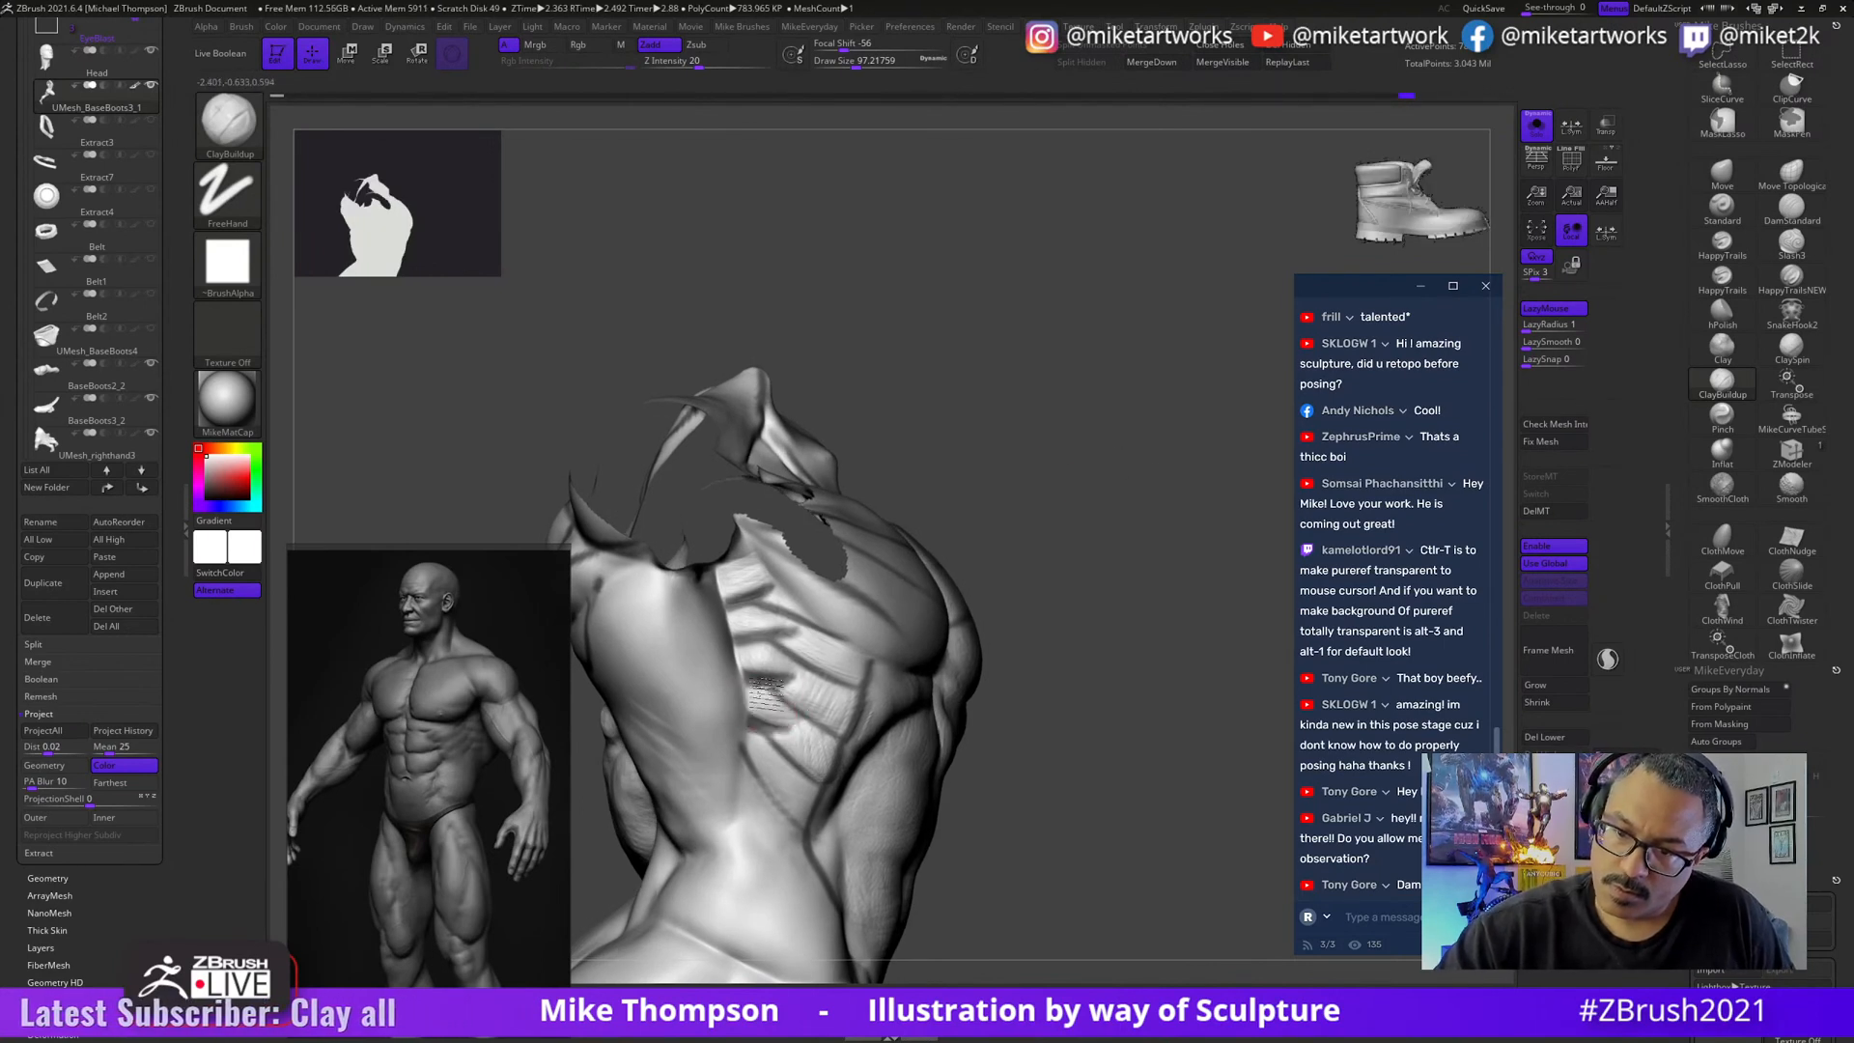
{"action": "left_click_drag", "start_coordinate": [794, 715], "coordinate": [767, 703]}
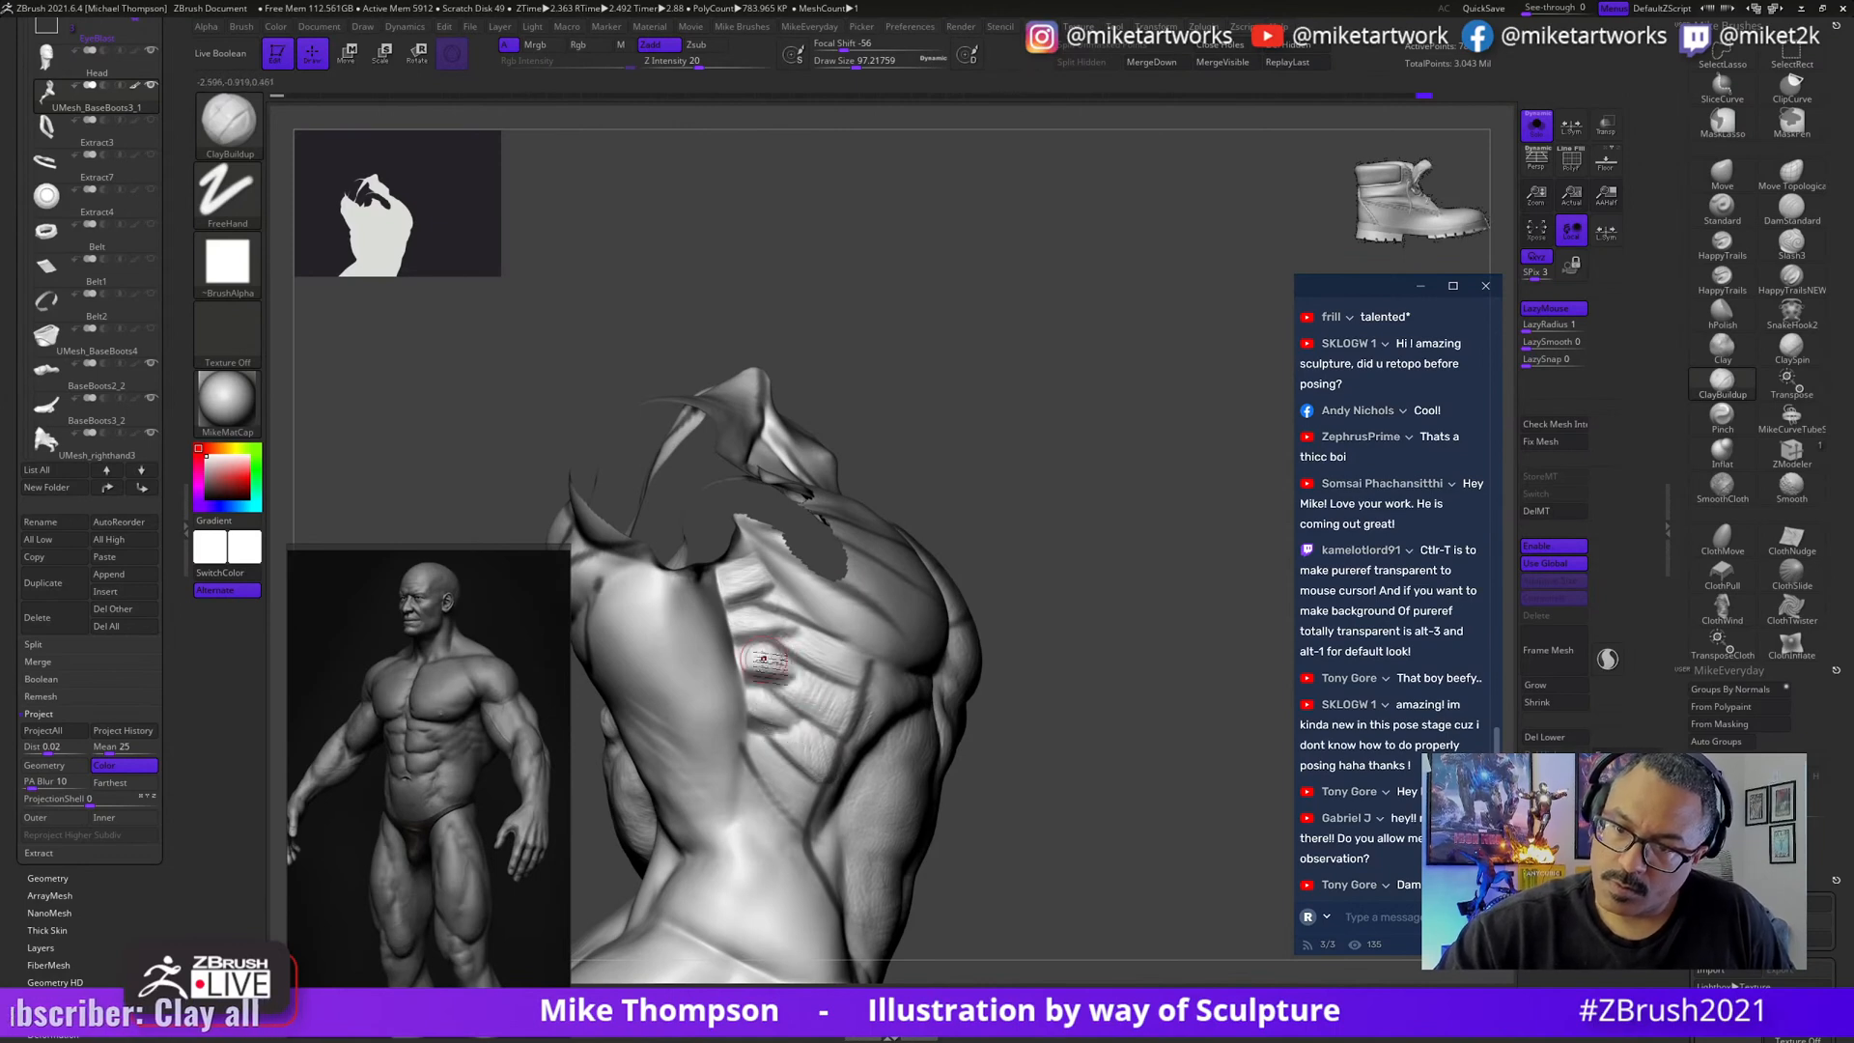
{"action": "left_click_drag", "start_coordinate": [1052, 452], "coordinate": [927, 478]}
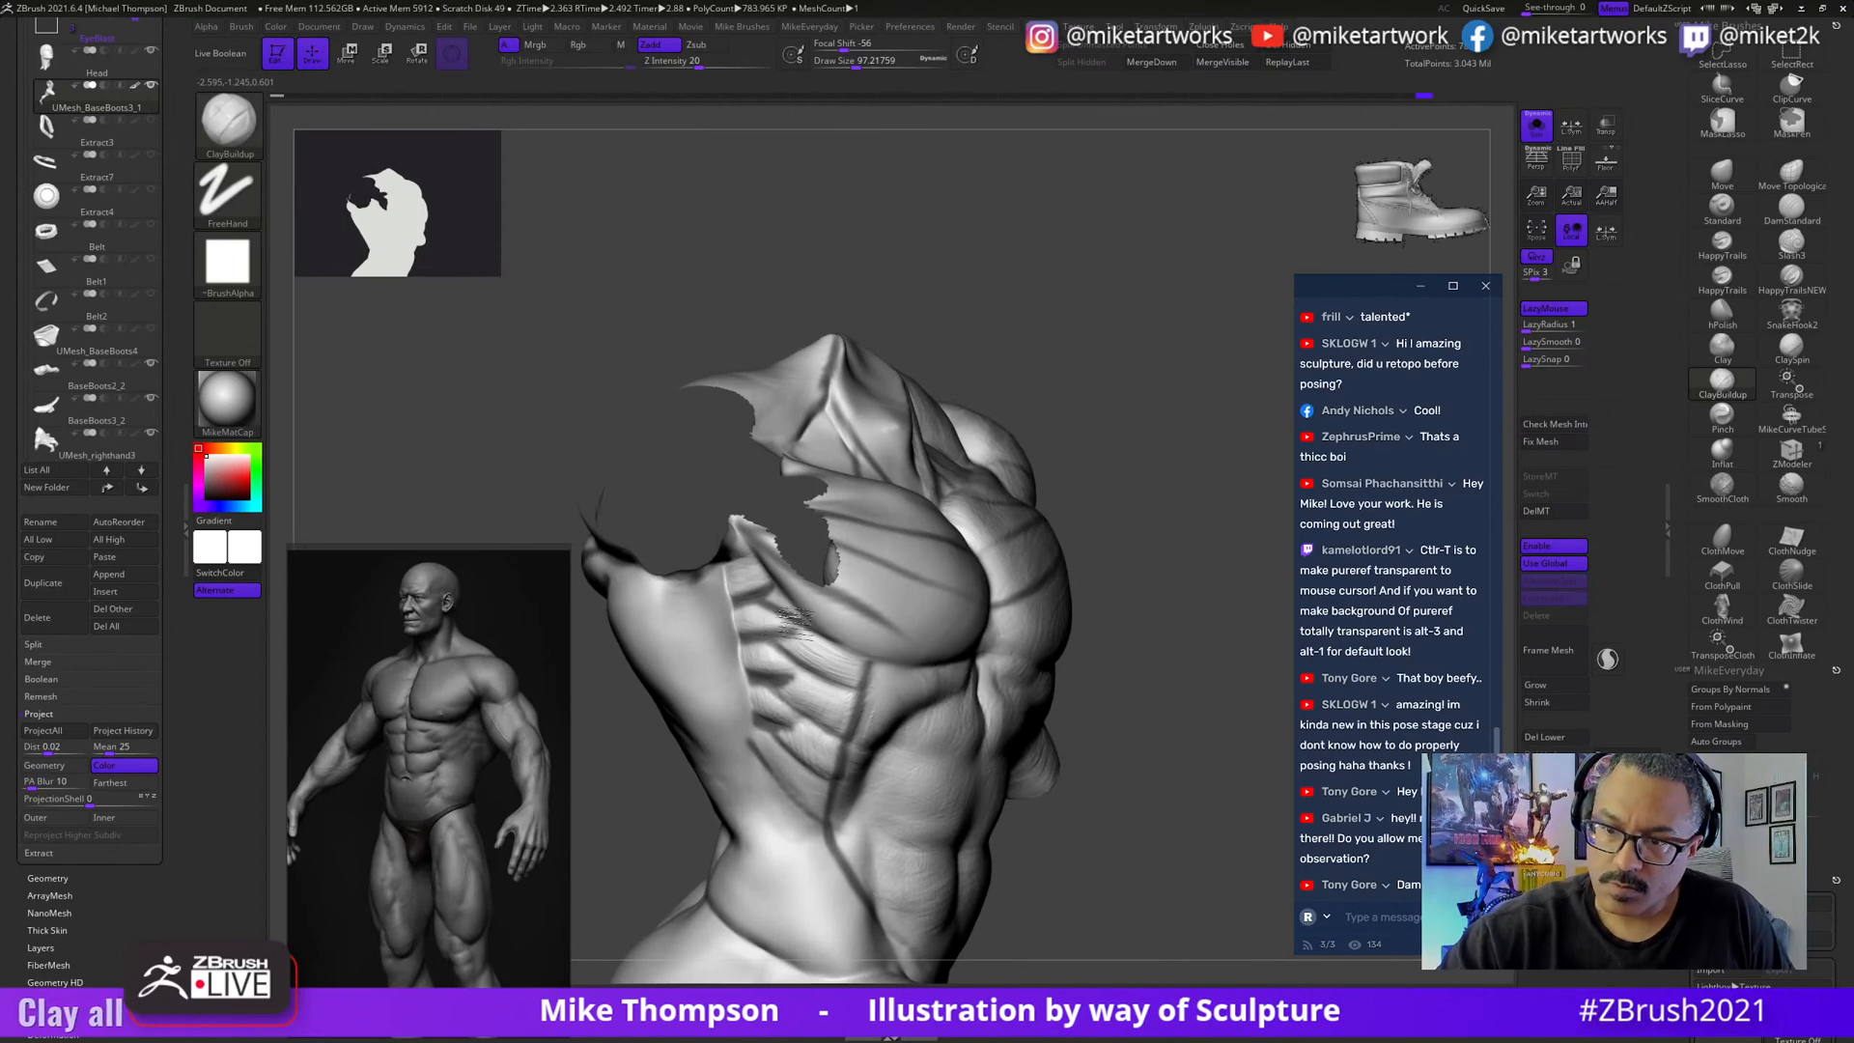
{"action": "left_click_drag", "start_coordinate": [1076, 371], "coordinate": [745, 577]}
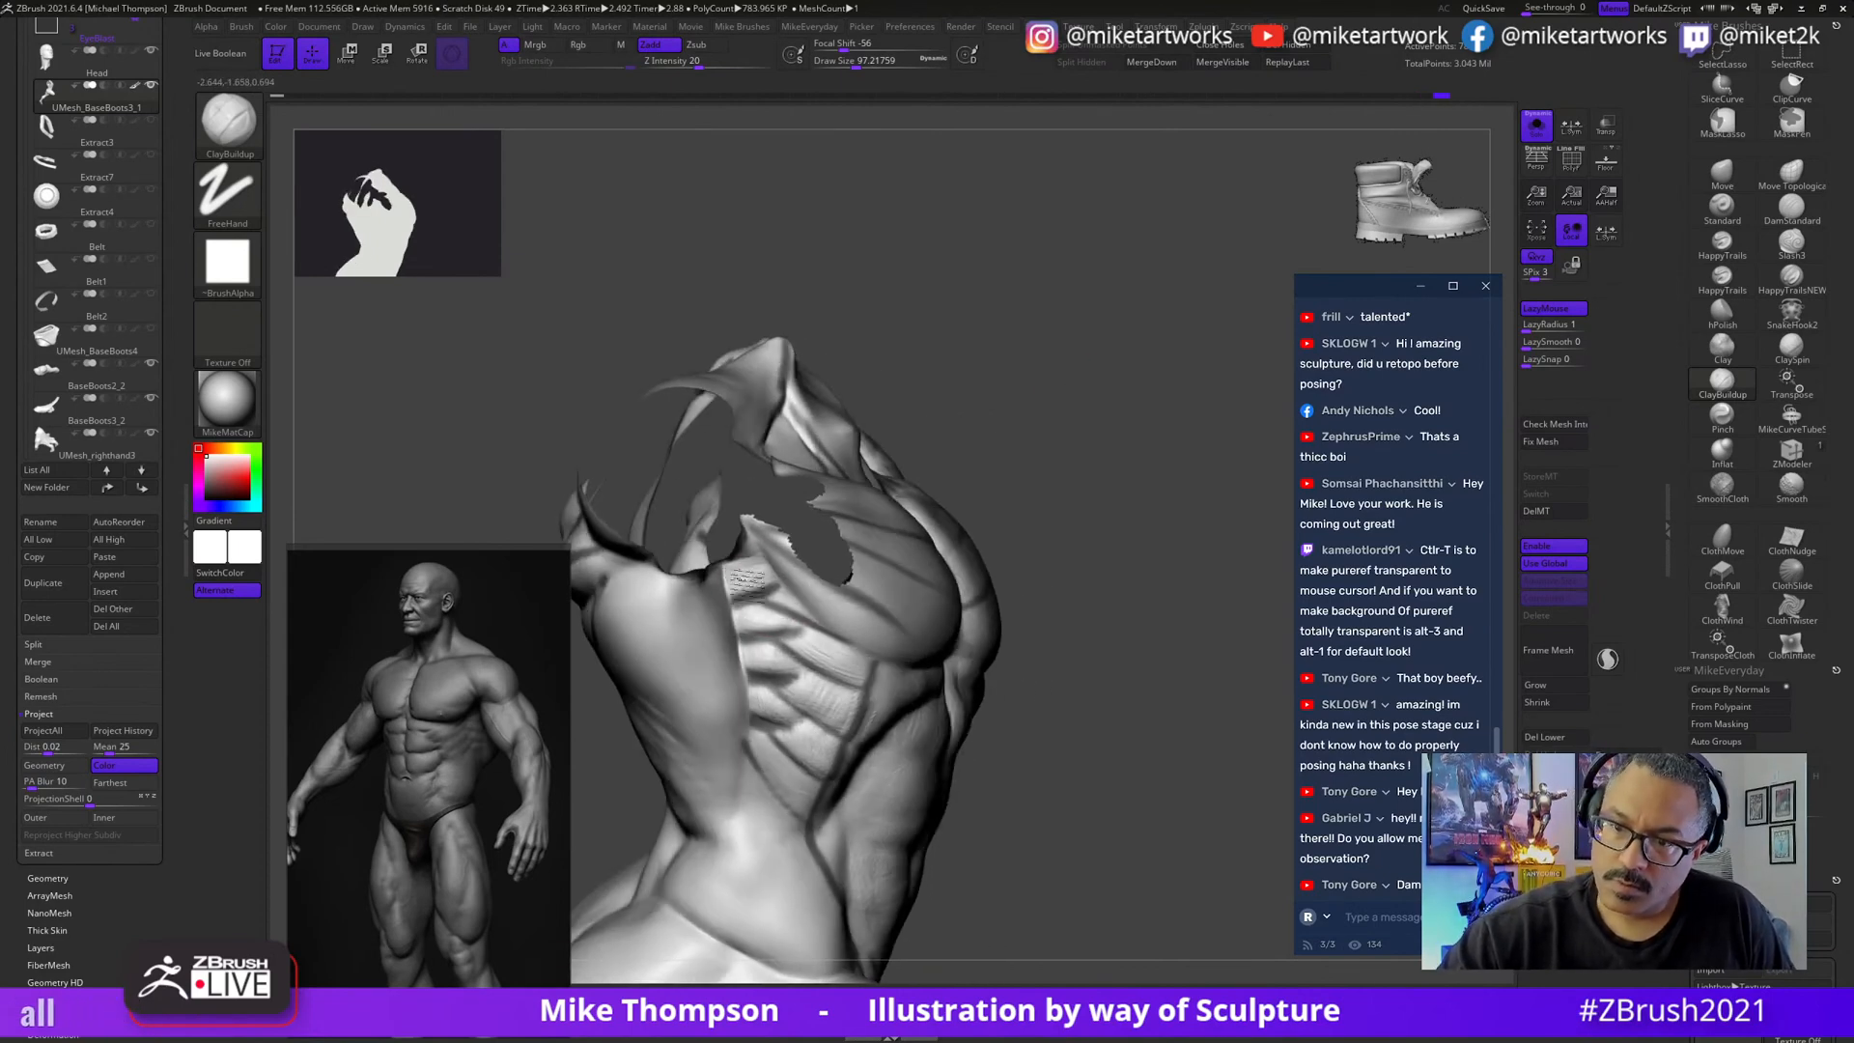
{"action": "left_click_drag", "start_coordinate": [998, 425], "coordinate": [715, 590]}
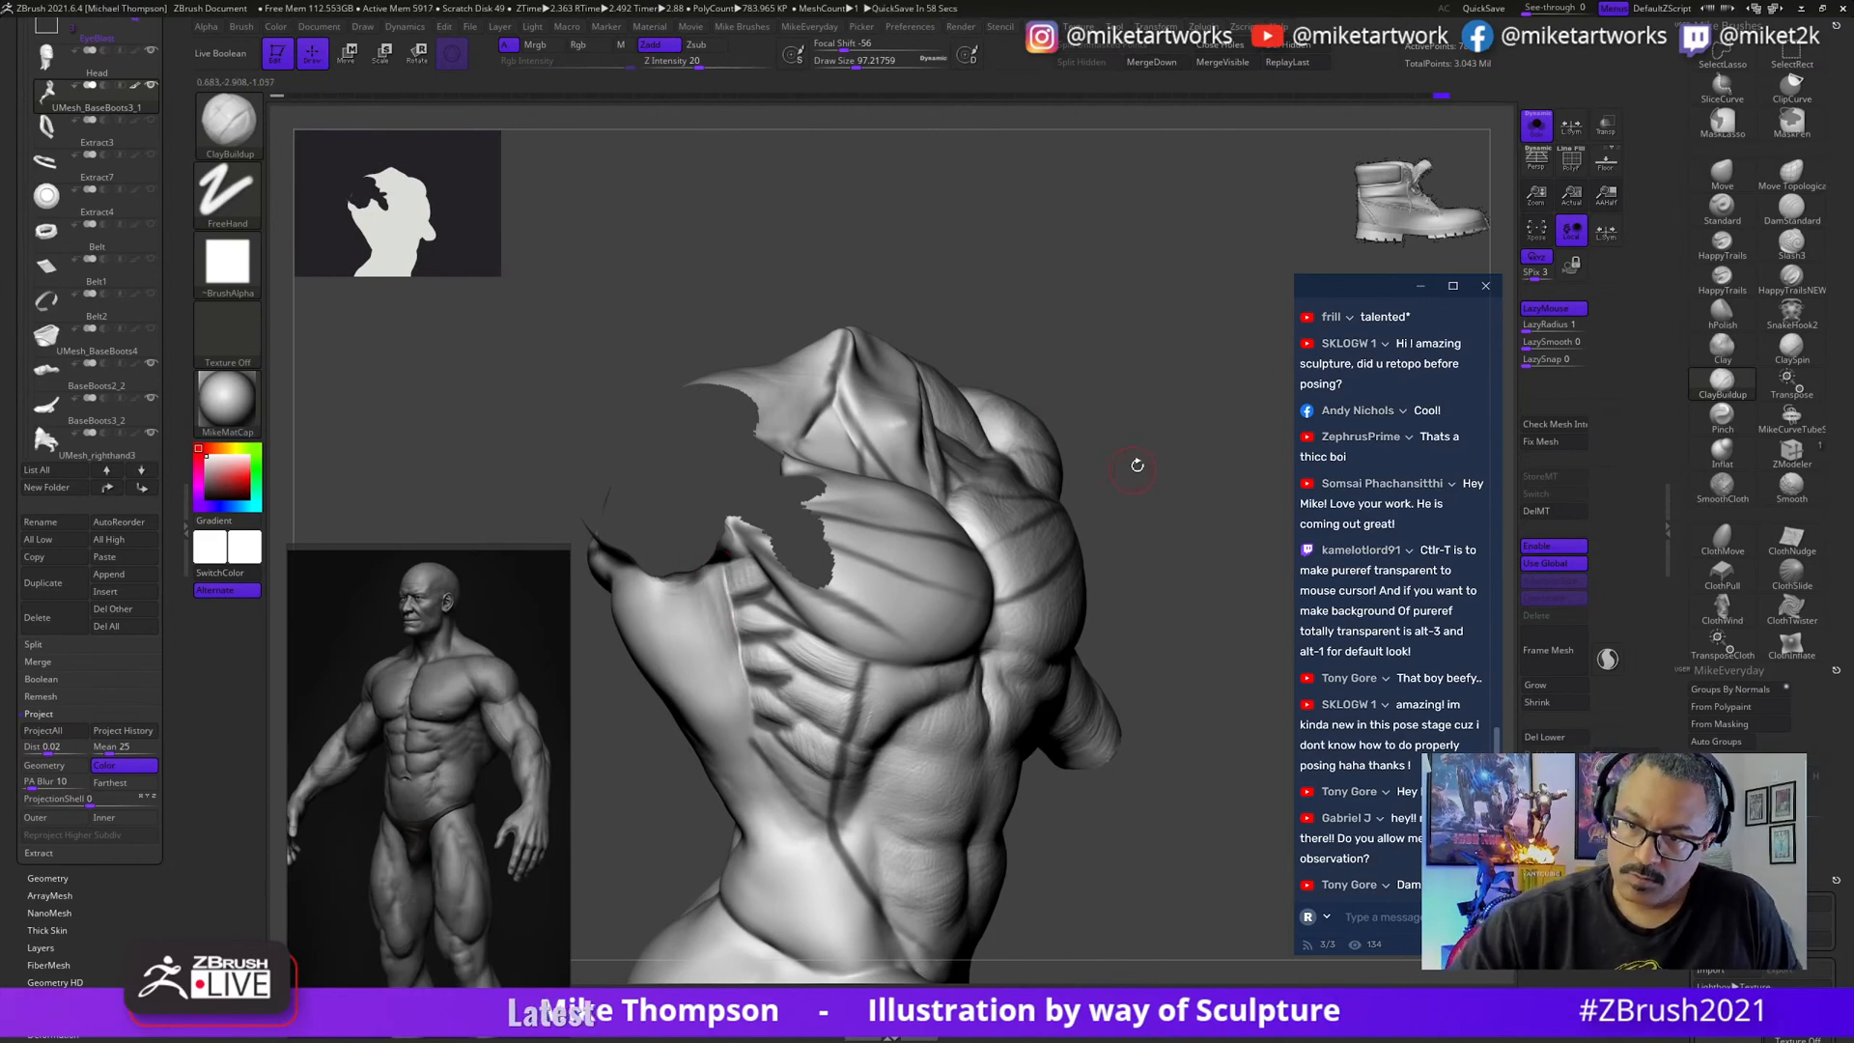
- Turn the body to show its opposite ribcage side and bake that view into the document layer as an on-canvas reference
{"action": "mouse_move", "coordinate": [1138, 465]}
{"action": "left_mouse_down"}
{"action": "mouse_move", "coordinate": [898, 396]}
{"action": "mouse_move", "coordinate": [695, 289]}
{"action": "mouse_move", "coordinate": [1237, 712]}
{"action": "mouse_move", "coordinate": [1217, 830]}
{"action": "mouse_move", "coordinate": [1172, 857]}
{"action": "mouse_move", "coordinate": [1183, 891]}
{"action": "mouse_move", "coordinate": [1241, 724]}
{"action": "mouse_move", "coordinate": [1146, 415]}
{"action": "mouse_move", "coordinate": [966, 488]}
{"action": "mouse_move", "coordinate": [994, 551]}
{"action": "mouse_move", "coordinate": [1111, 676]}
{"action": "mouse_move", "coordinate": [1207, 748]}
{"action": "mouse_move", "coordinate": [1193, 837]}
{"action": "mouse_move", "coordinate": [1076, 662]}
{"action": "left_mouse_up"}
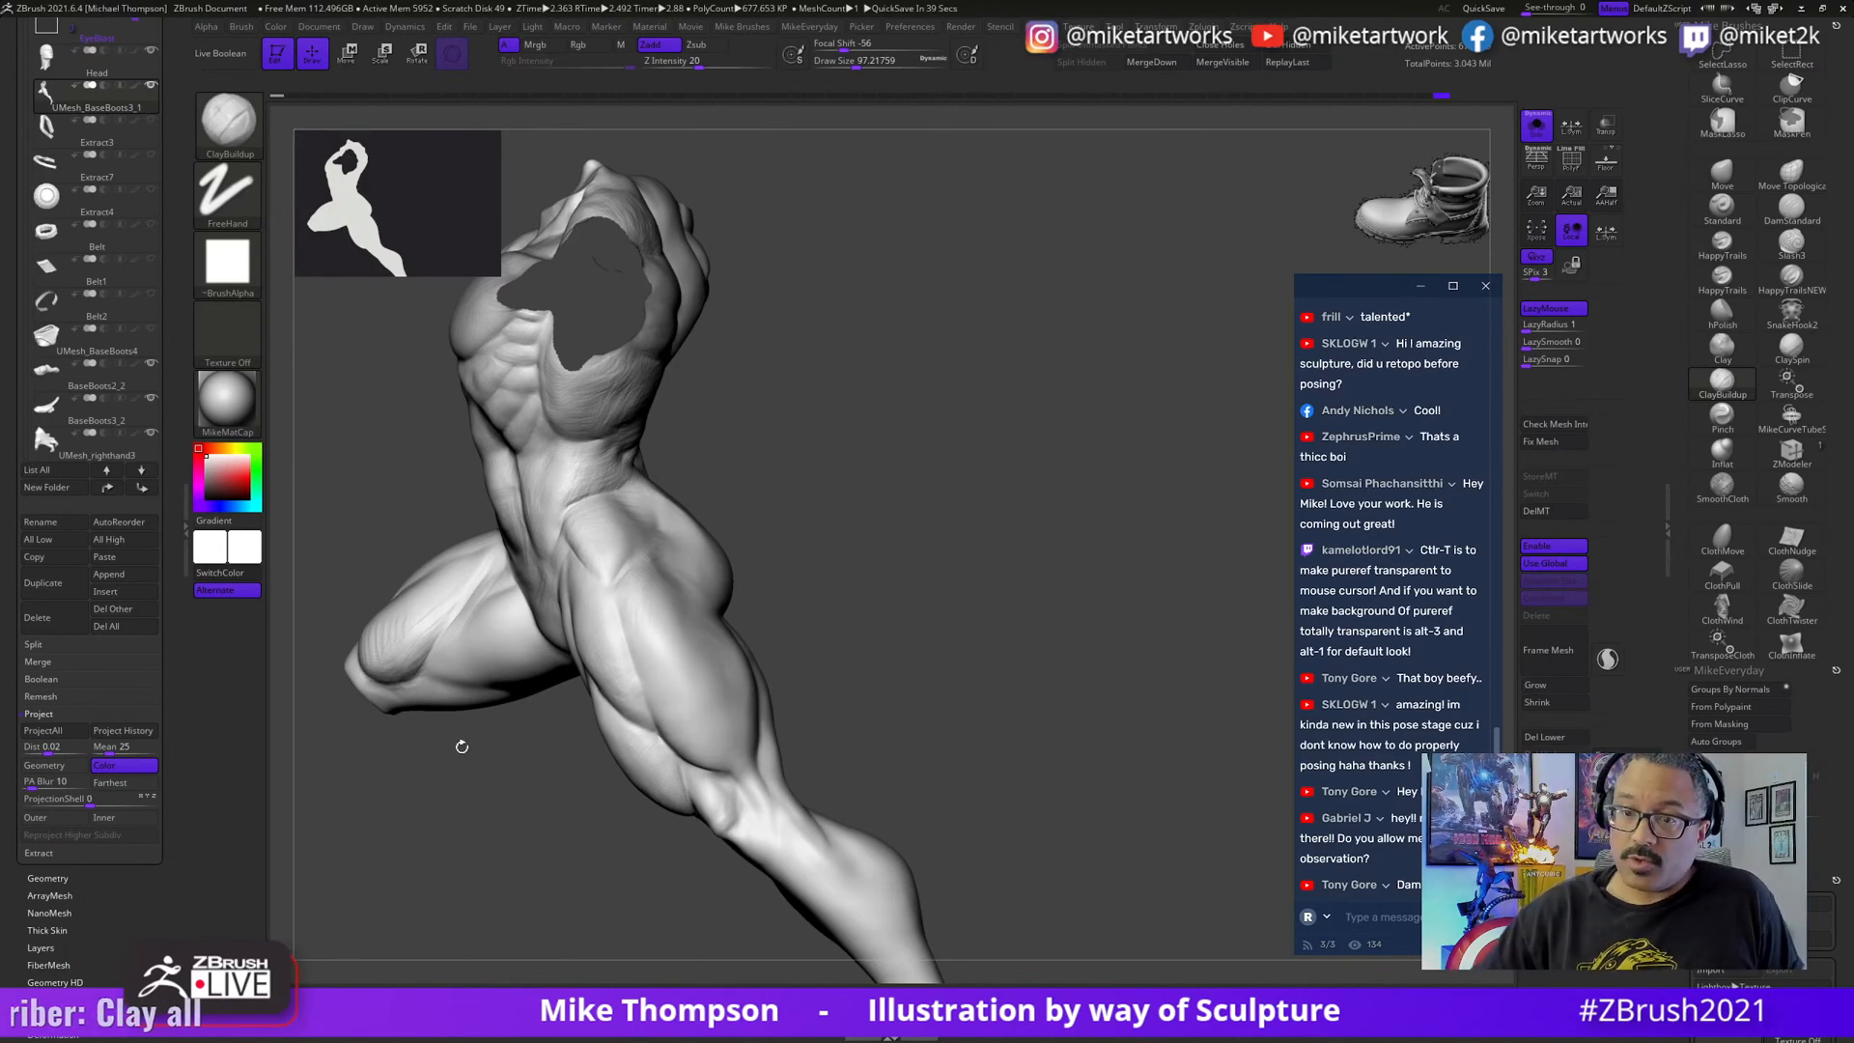
{"action": "mouse_move", "coordinate": [1036, 770]}
{"action": "left_mouse_down"}
{"action": "mouse_move", "coordinate": [1186, 759]}
{"action": "mouse_move", "coordinate": [1152, 794]}
{"action": "mouse_move", "coordinate": [1170, 785]}
{"action": "left_mouse_up"}
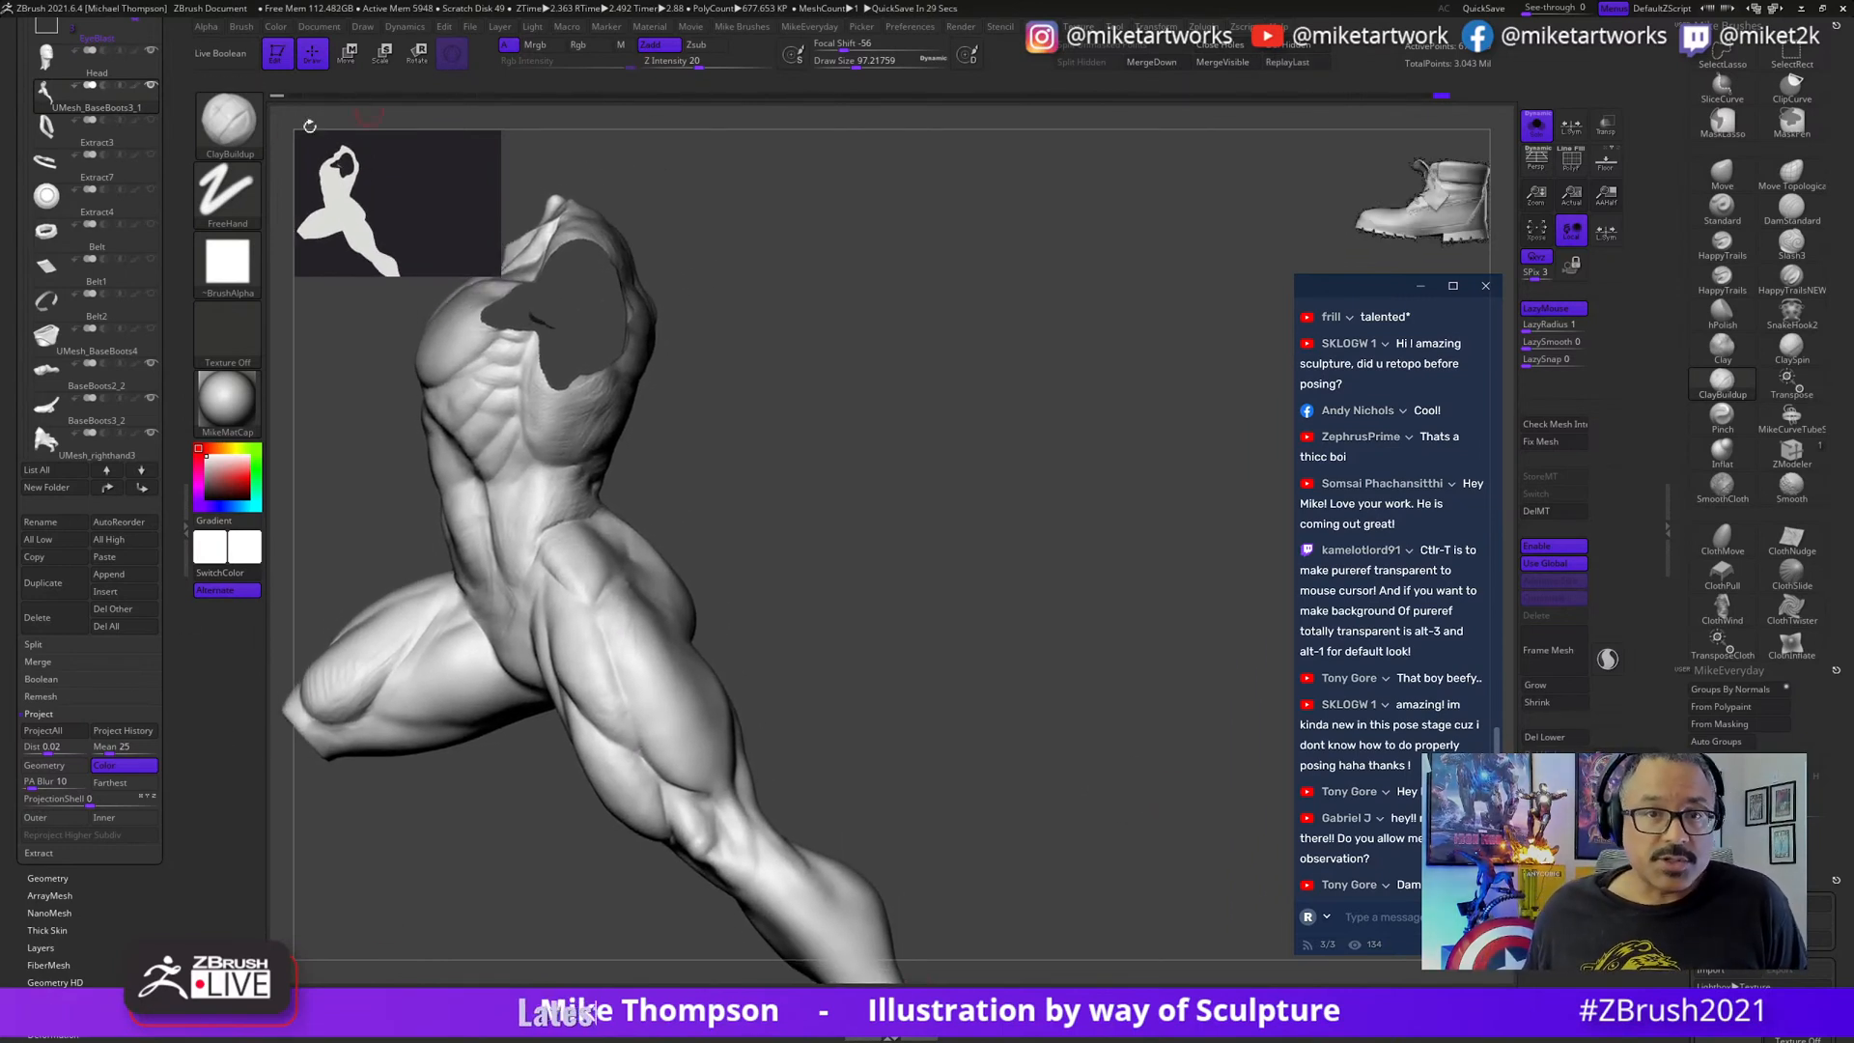
{"action": "left_click_drag", "start_coordinate": [166, 169], "coordinate": [167, 57]}
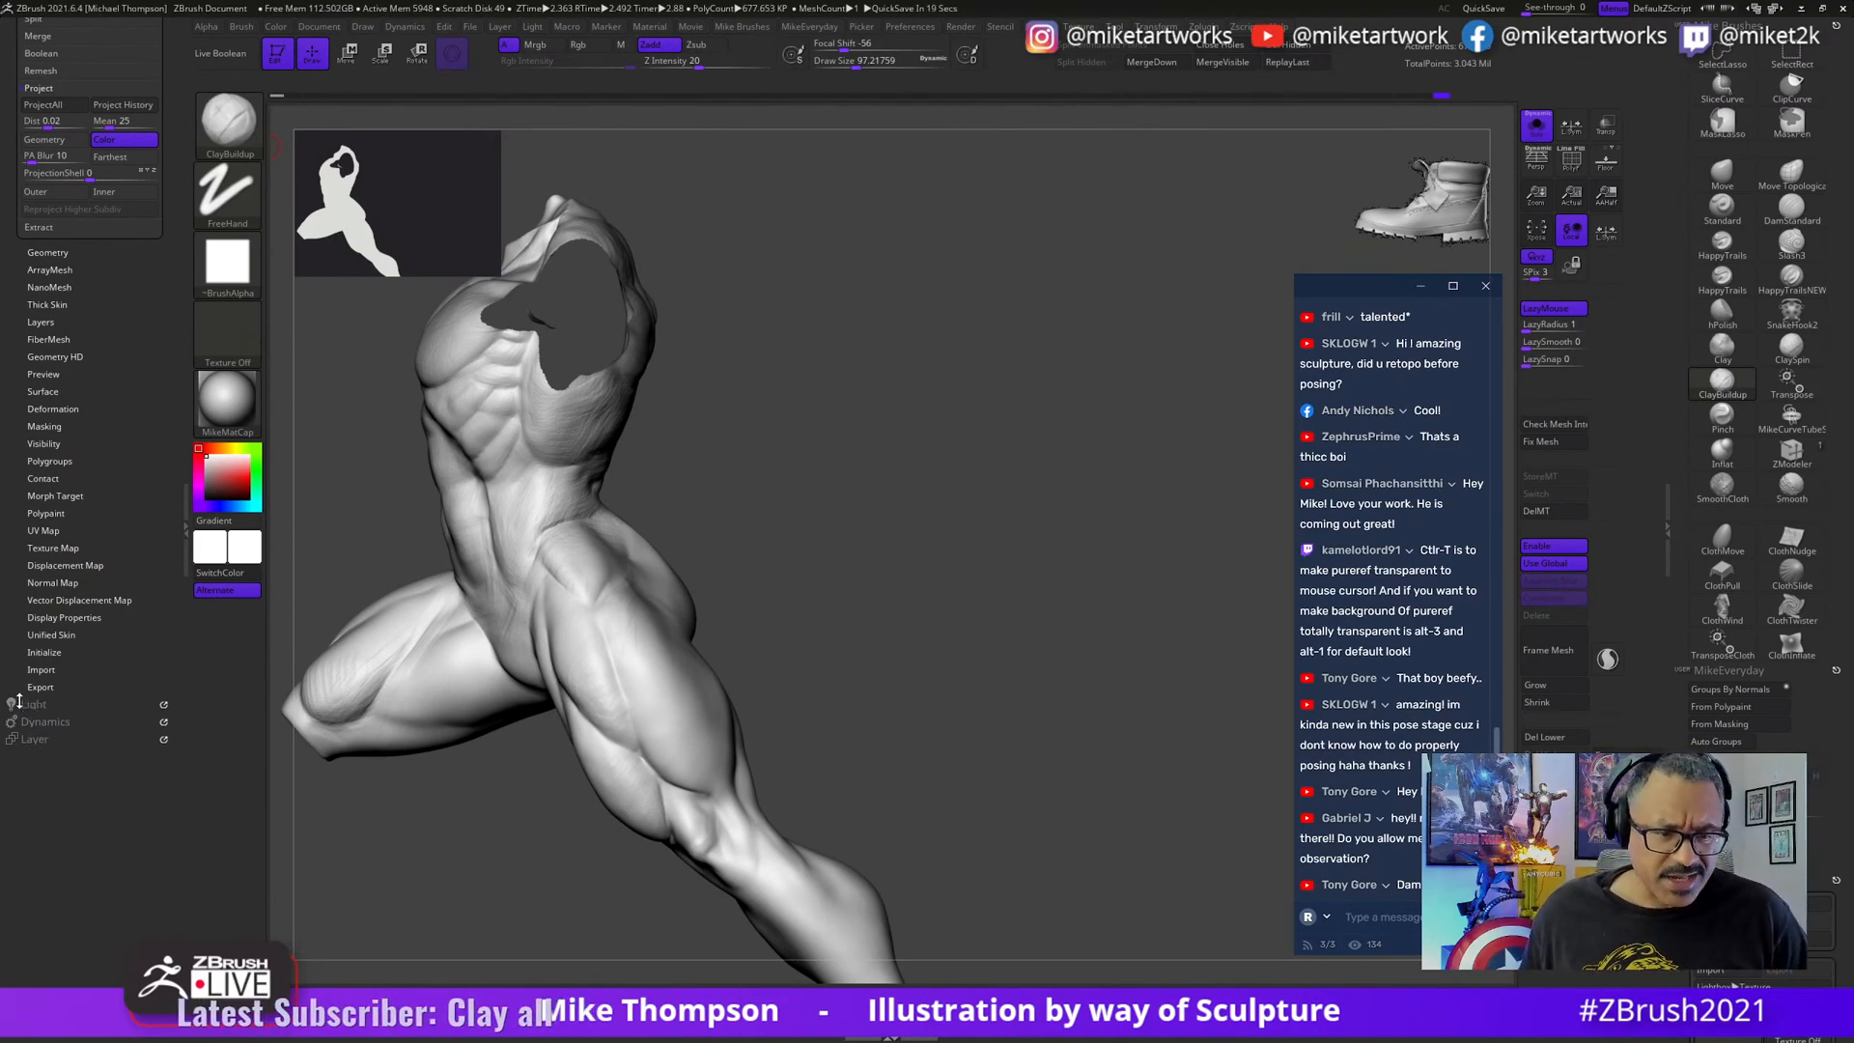
{"action": "left_click", "coordinate": [33, 734]}
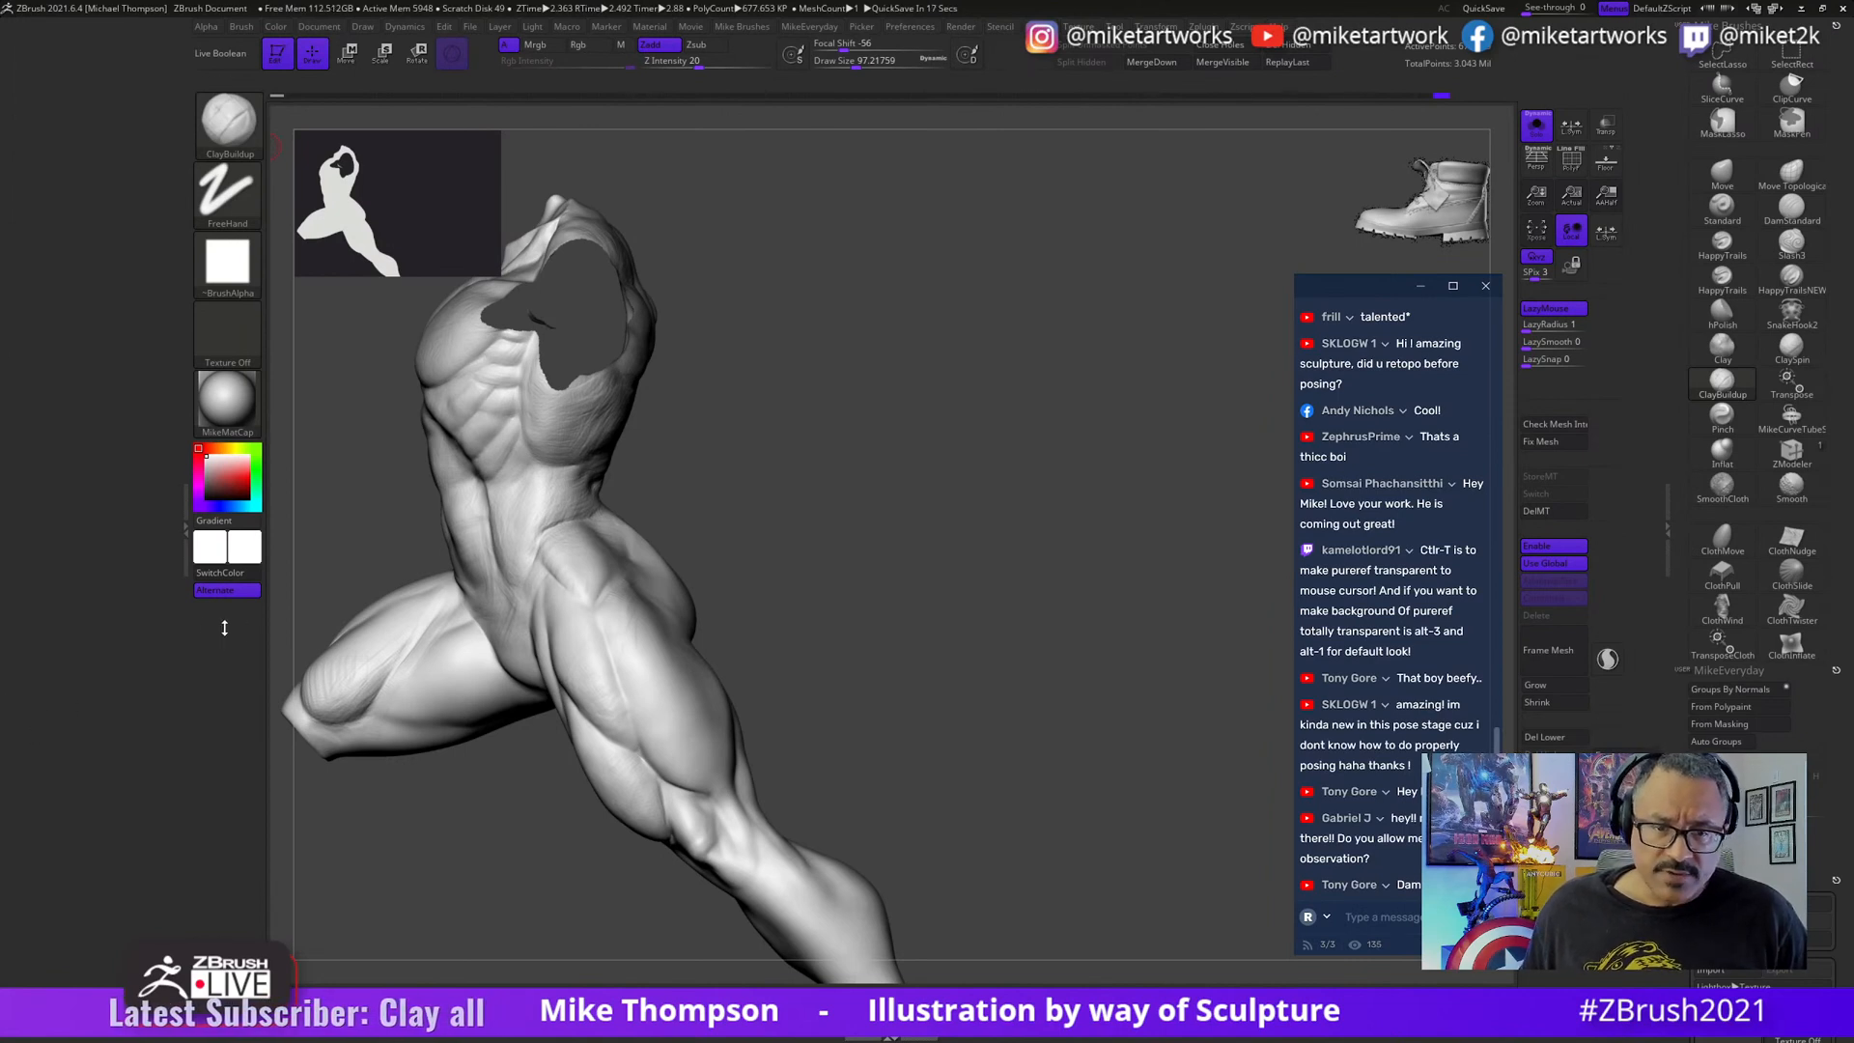
{"action": "left_click_drag", "start_coordinate": [159, 174], "coordinate": [157, 517]}
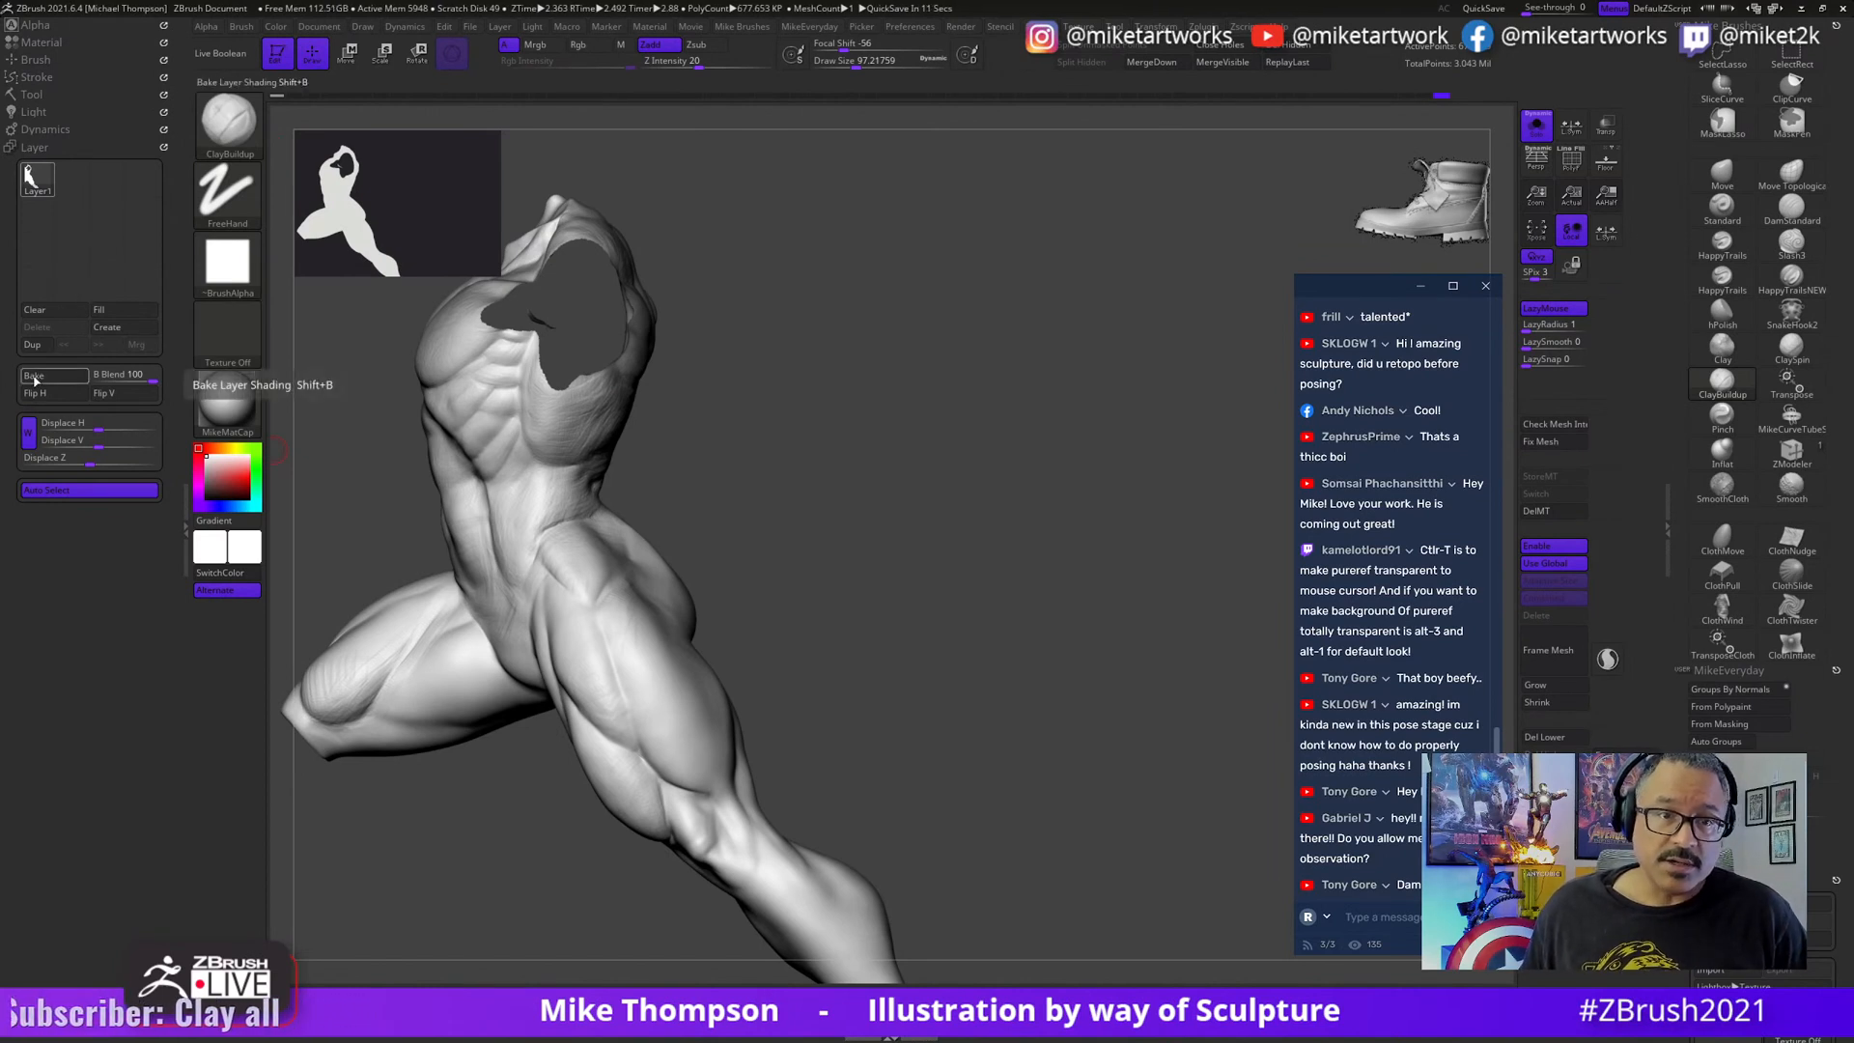
{"action": "key", "text": "shift"}
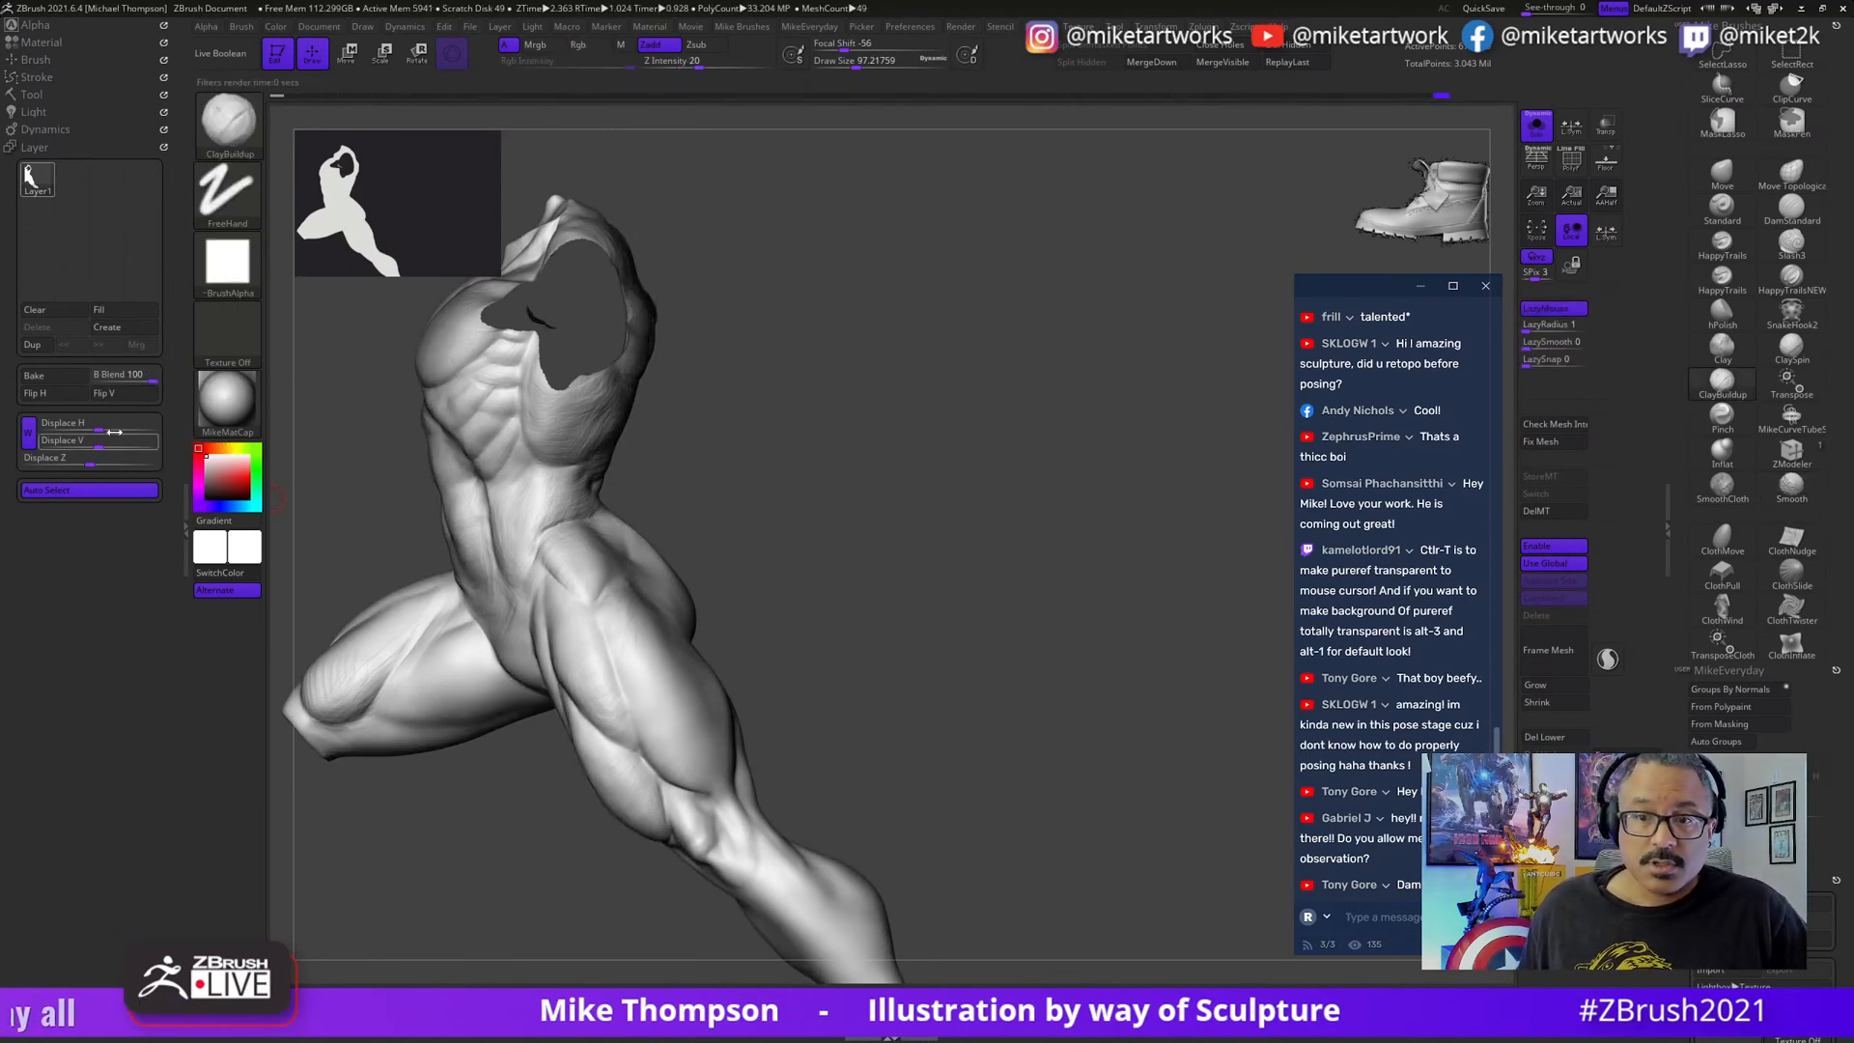
{"action": "left_click", "coordinate": [53, 380]}
- Create a second document layer and draw the body on it as an editable model beside the baked view
{"action": "left_click", "coordinate": [128, 329]}
{"action": "left_click_drag", "start_coordinate": [966, 623], "coordinate": [919, 749]}
{"action": "key", "text": "t"}
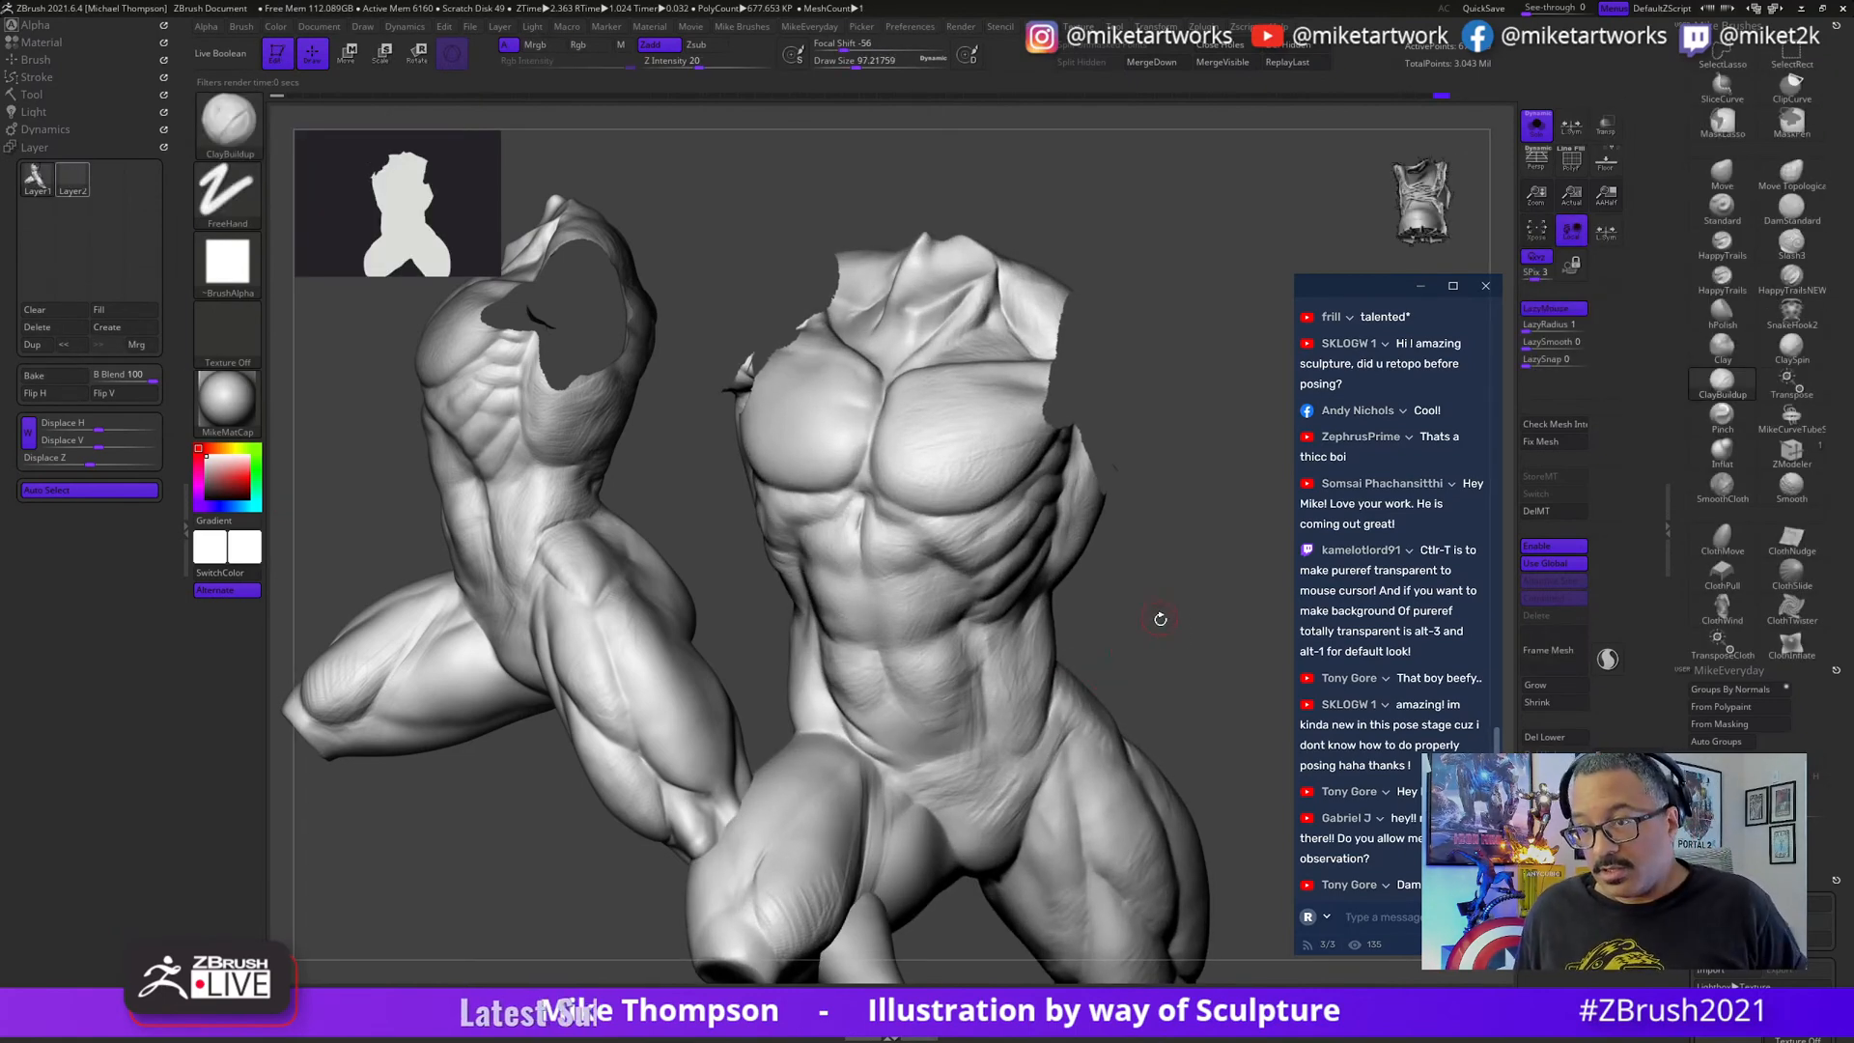
{"action": "left_click_drag", "start_coordinate": [1160, 618], "coordinate": [1247, 499]}
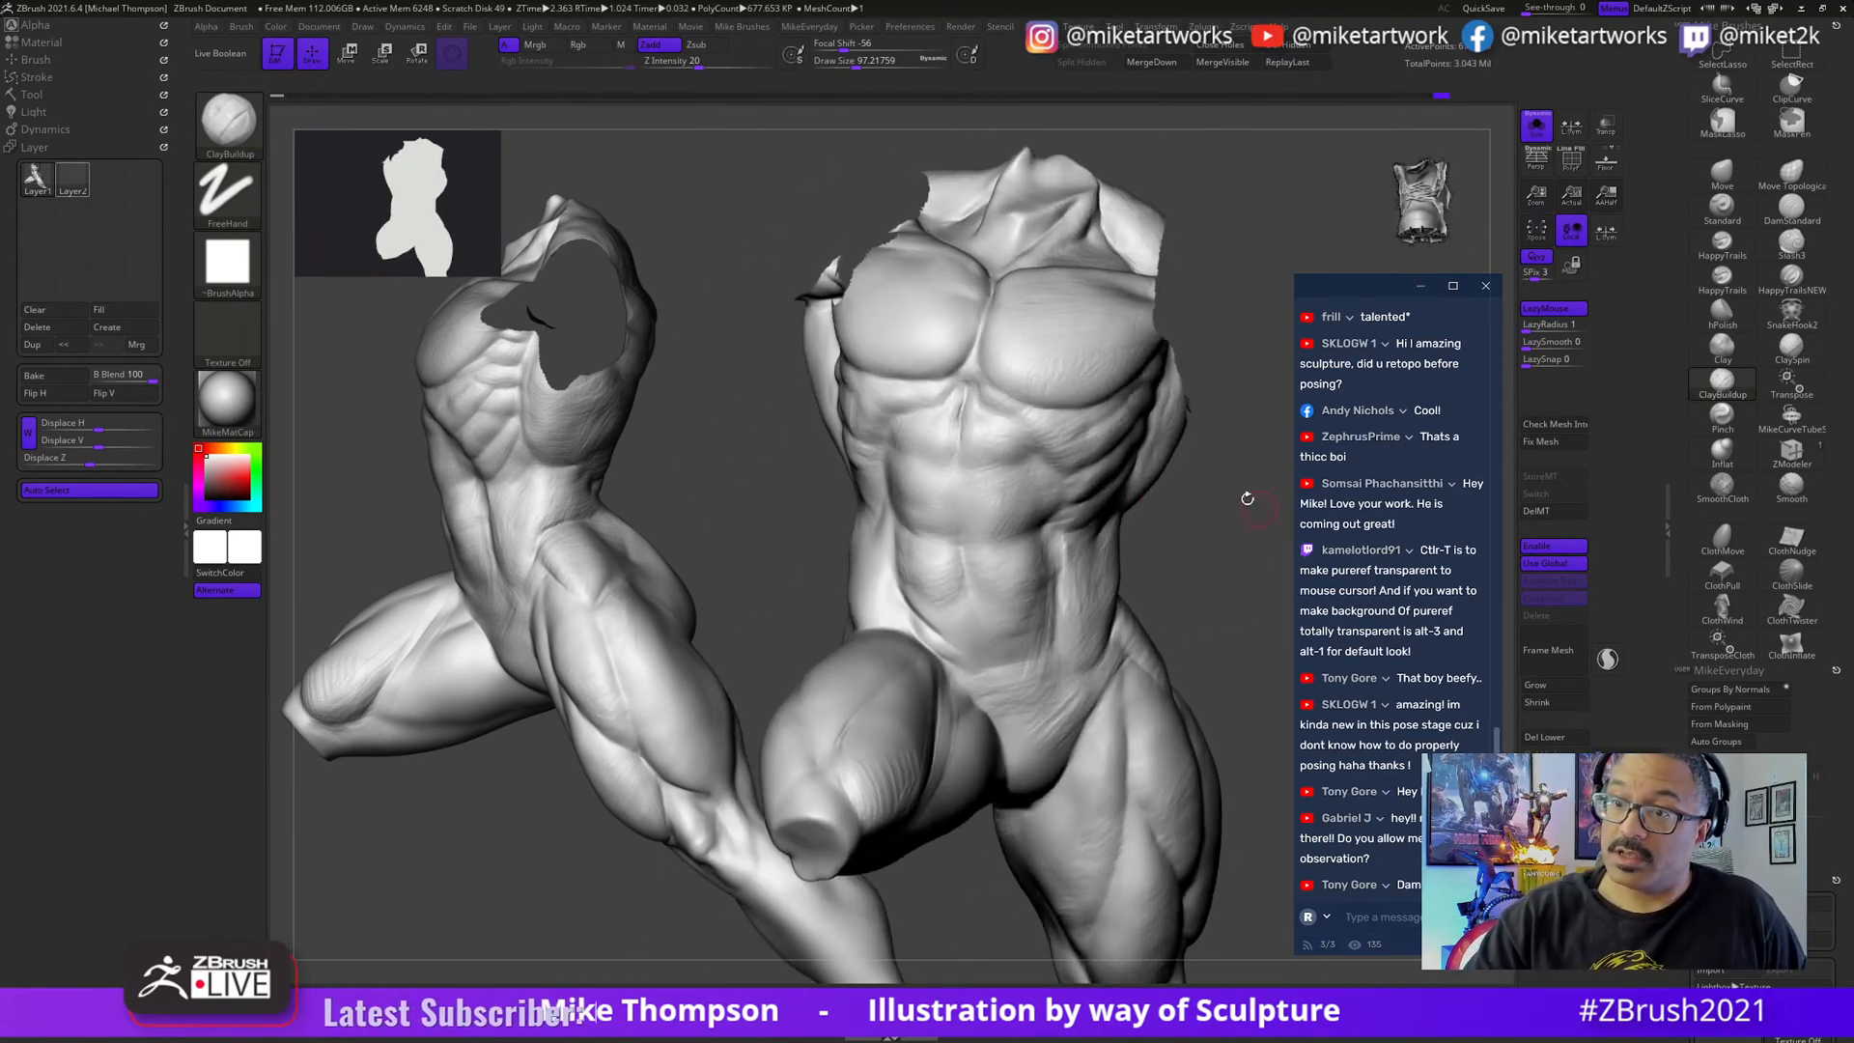
- Hide the surrounding body parts with lasso selections, isolating the upper torso and the exposed side of its ribcage
{"action": "left_click_drag", "start_coordinate": [913, 155], "coordinate": [956, 179], "text": "ctrl+shift"}
{"action": "mouse_move", "coordinate": [933, 594]}
{"action": "left_mouse_down", "text": "ctrl+shift"}
{"action": "mouse_move", "coordinate": [724, 183]}
{"action": "mouse_move", "coordinate": [869, 155]}
{"action": "left_mouse_up", "text": "ctrl+shift"}
{"action": "mouse_move", "coordinate": [1155, 695]}
{"action": "left_mouse_down"}
{"action": "mouse_move", "coordinate": [1195, 704]}
{"action": "mouse_move", "coordinate": [1223, 875]}
{"action": "mouse_move", "coordinate": [1229, 857]}
{"action": "mouse_move", "coordinate": [1179, 927]}
{"action": "mouse_move", "coordinate": [1176, 886]}
{"action": "mouse_move", "coordinate": [1229, 902]}
{"action": "mouse_move", "coordinate": [1233, 885]}
{"action": "mouse_move", "coordinate": [1150, 621]}
{"action": "left_mouse_up"}
{"action": "mouse_move", "coordinate": [1205, 287]}
{"action": "left_mouse_down"}
{"action": "mouse_move", "coordinate": [1149, 377]}
{"action": "mouse_move", "coordinate": [976, 425]}
{"action": "mouse_move", "coordinate": [1111, 430]}
{"action": "left_mouse_up"}
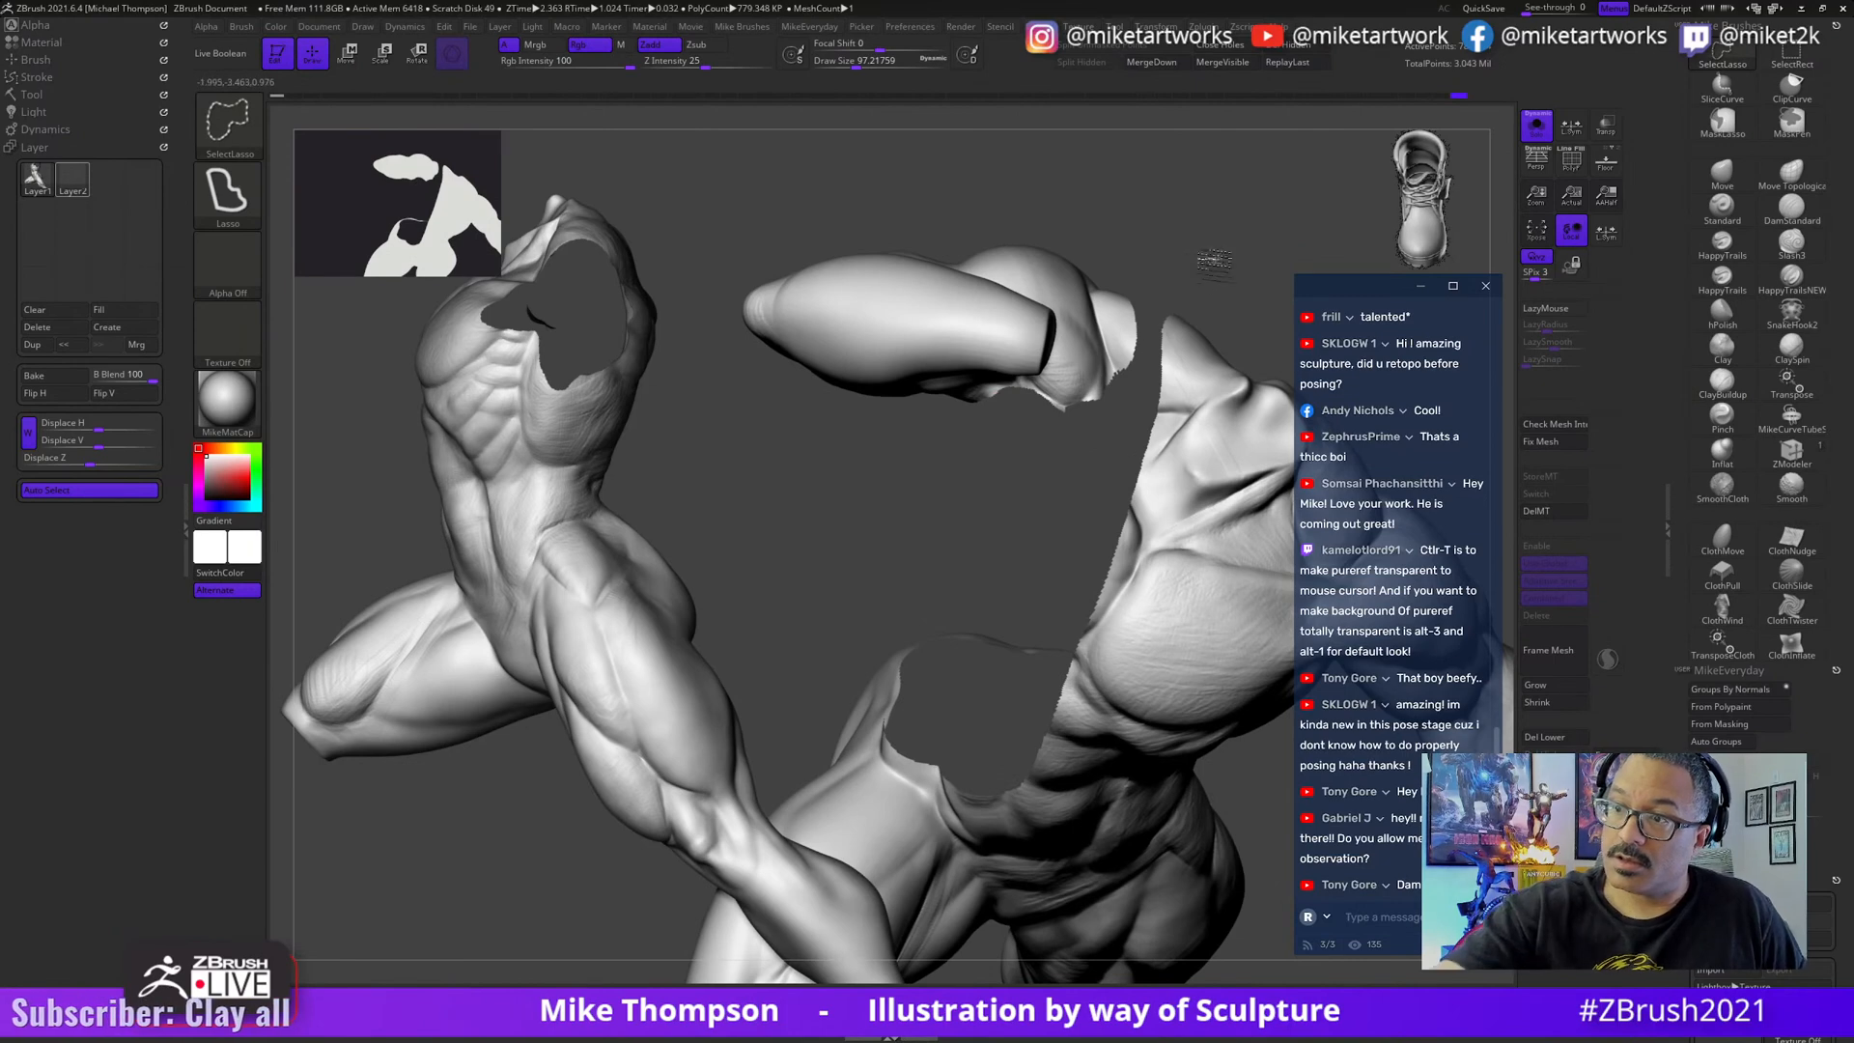
{"action": "left_click", "coordinate": [1111, 430], "text": "ctrl+alt+shift"}
- Build up the lower serratus and rib forms beside the chest with ClayBuildup, matching the baked reference view
{"action": "key", "text": "b"}
{"action": "key", "text": "c"}
{"action": "key", "text": "b"}
{"action": "mouse_move", "coordinate": [1193, 663]}
{"action": "left_mouse_down"}
{"action": "mouse_move", "coordinate": [1202, 826]}
{"action": "mouse_move", "coordinate": [1184, 808]}
{"action": "mouse_move", "coordinate": [1186, 829]}
{"action": "mouse_move", "coordinate": [1179, 641]}
{"action": "mouse_move", "coordinate": [1200, 550]}
{"action": "mouse_move", "coordinate": [1224, 547]}
{"action": "mouse_move", "coordinate": [1026, 628]}
{"action": "left_mouse_up"}
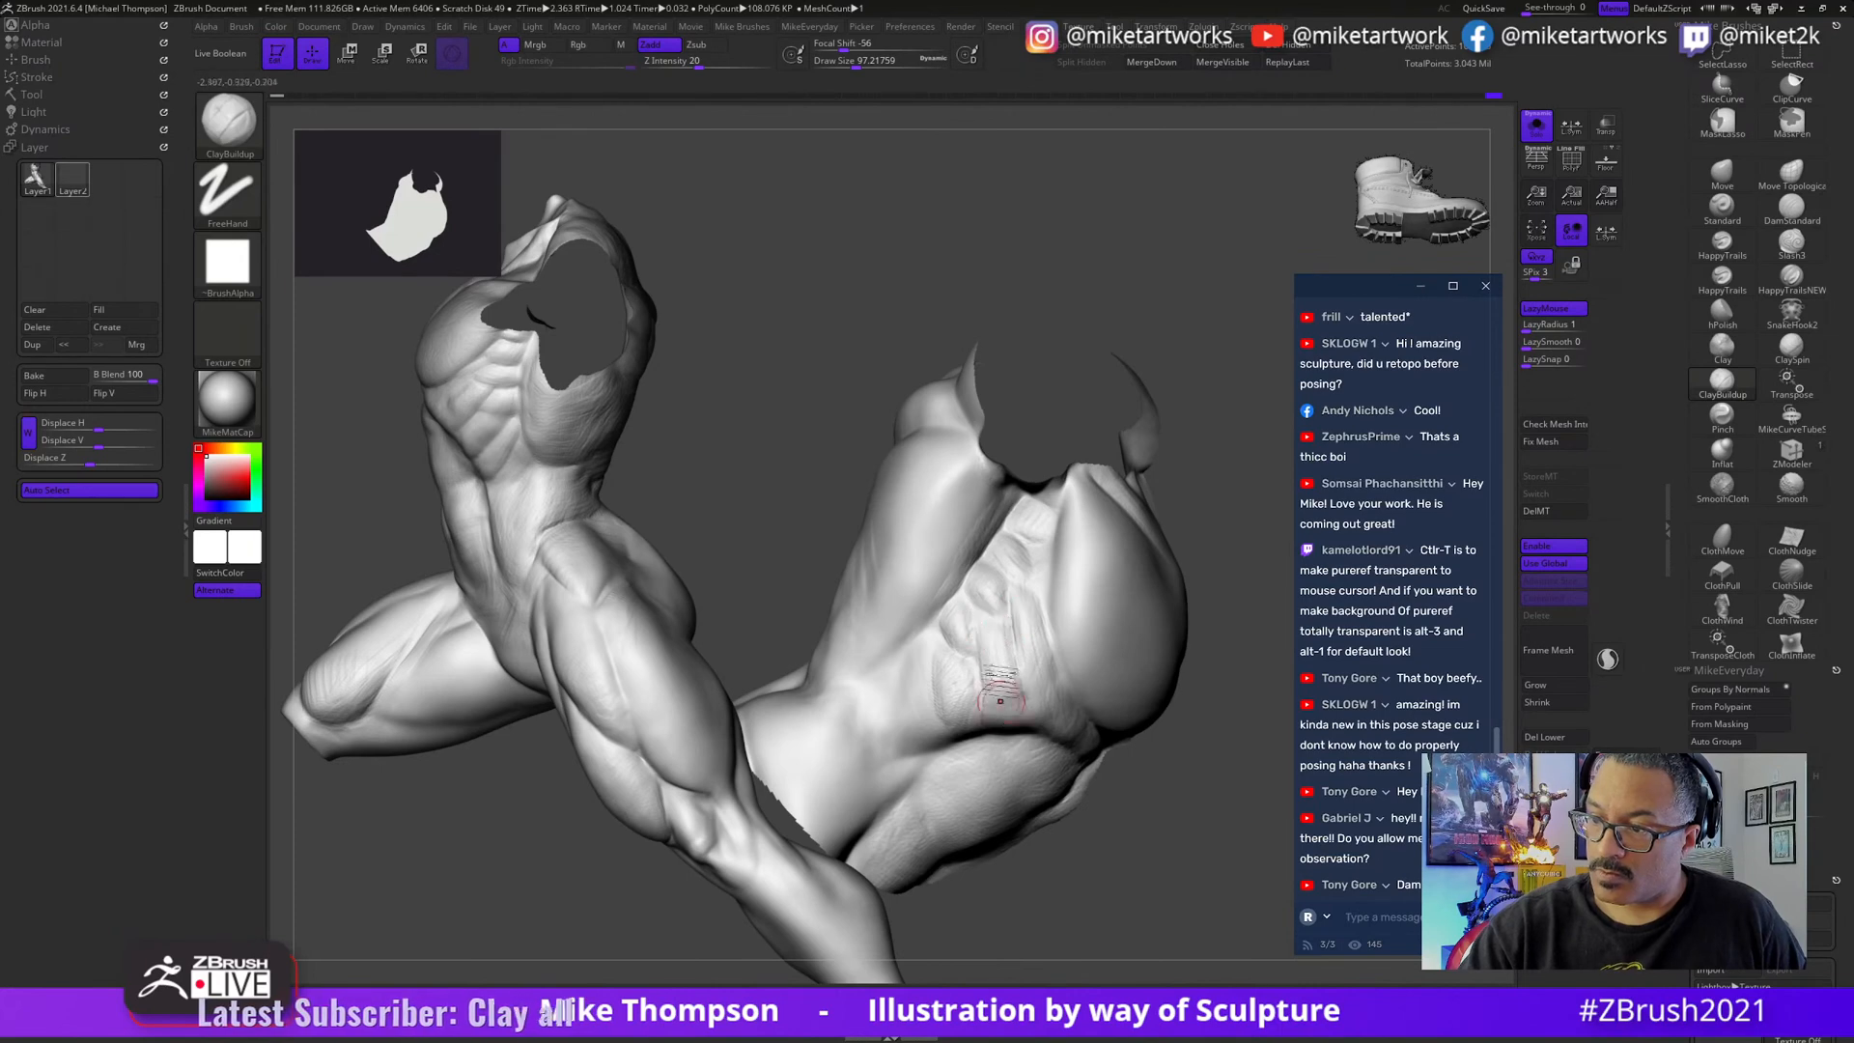
{"action": "left_click_drag", "start_coordinate": [1207, 521], "coordinate": [1156, 462]}
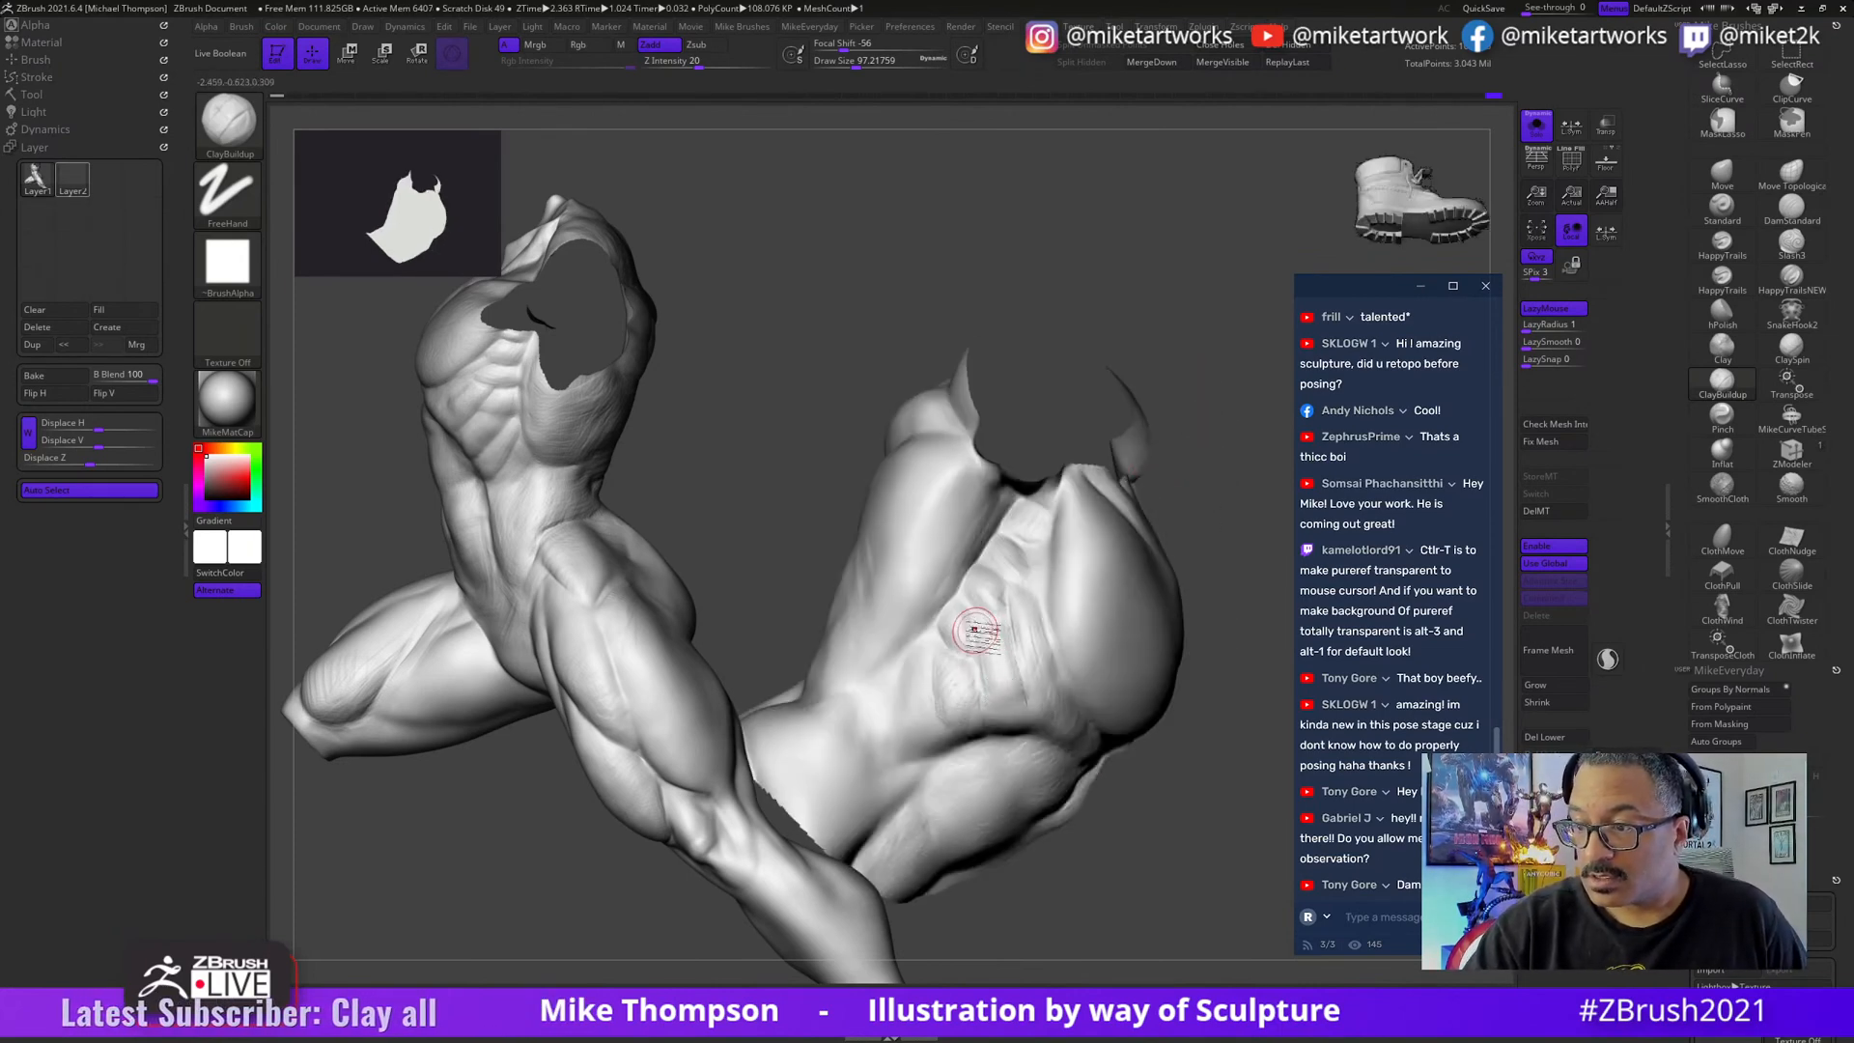
{"action": "left_click_drag", "start_coordinate": [1000, 712], "coordinate": [990, 637]}
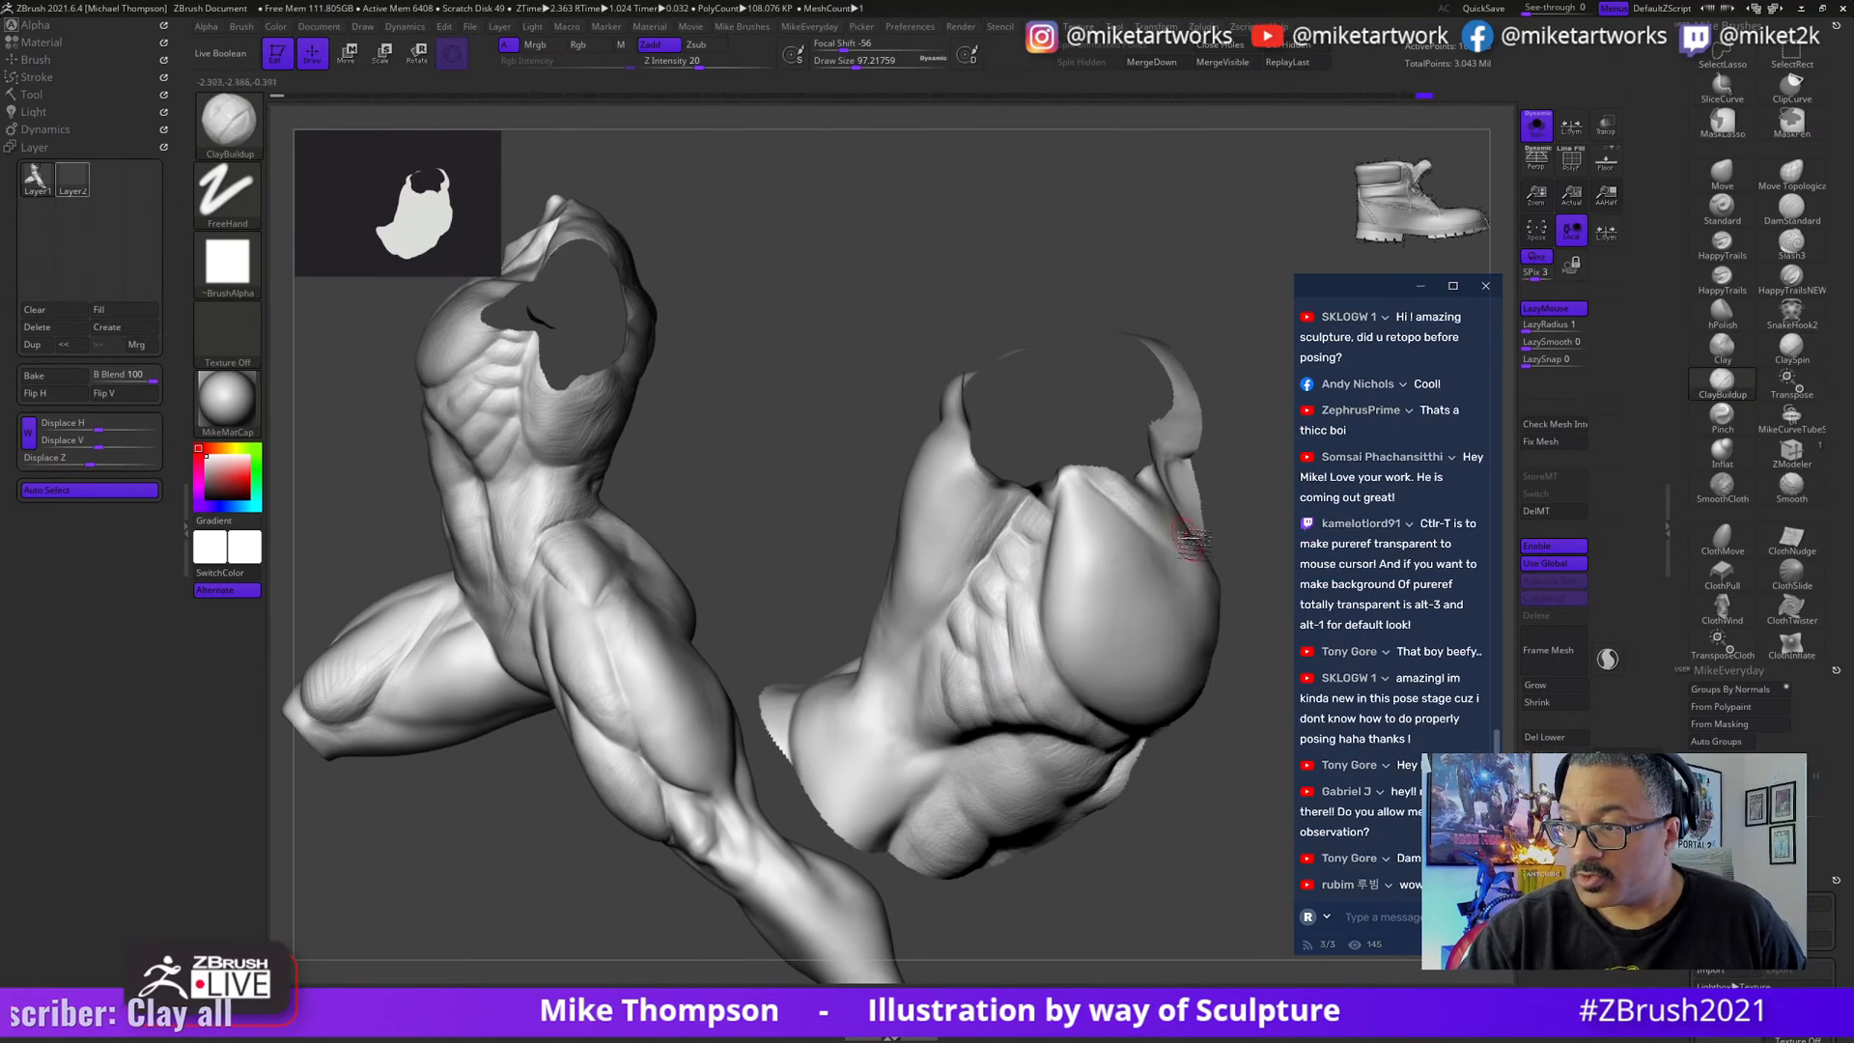
{"action": "left_click_drag", "start_coordinate": [1192, 541], "coordinate": [996, 642]}
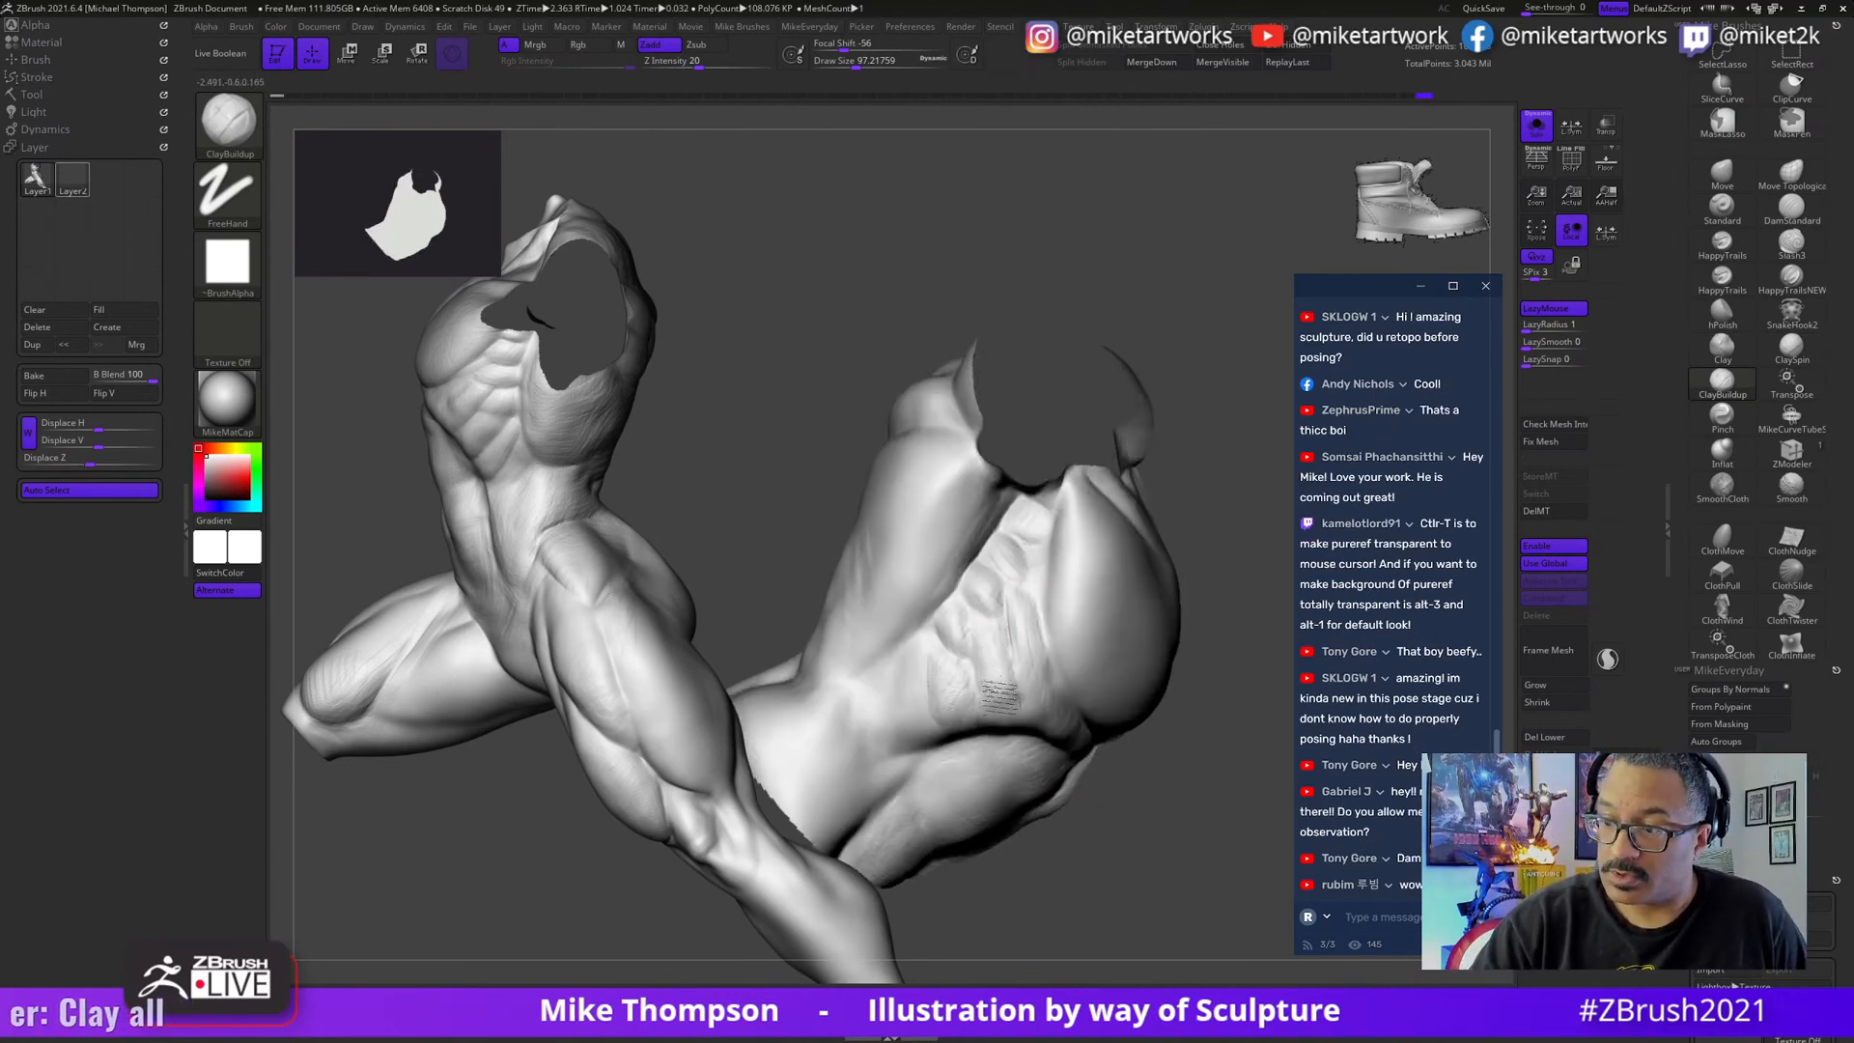
{"action": "left_click_drag", "start_coordinate": [1225, 492], "coordinate": [944, 600]}
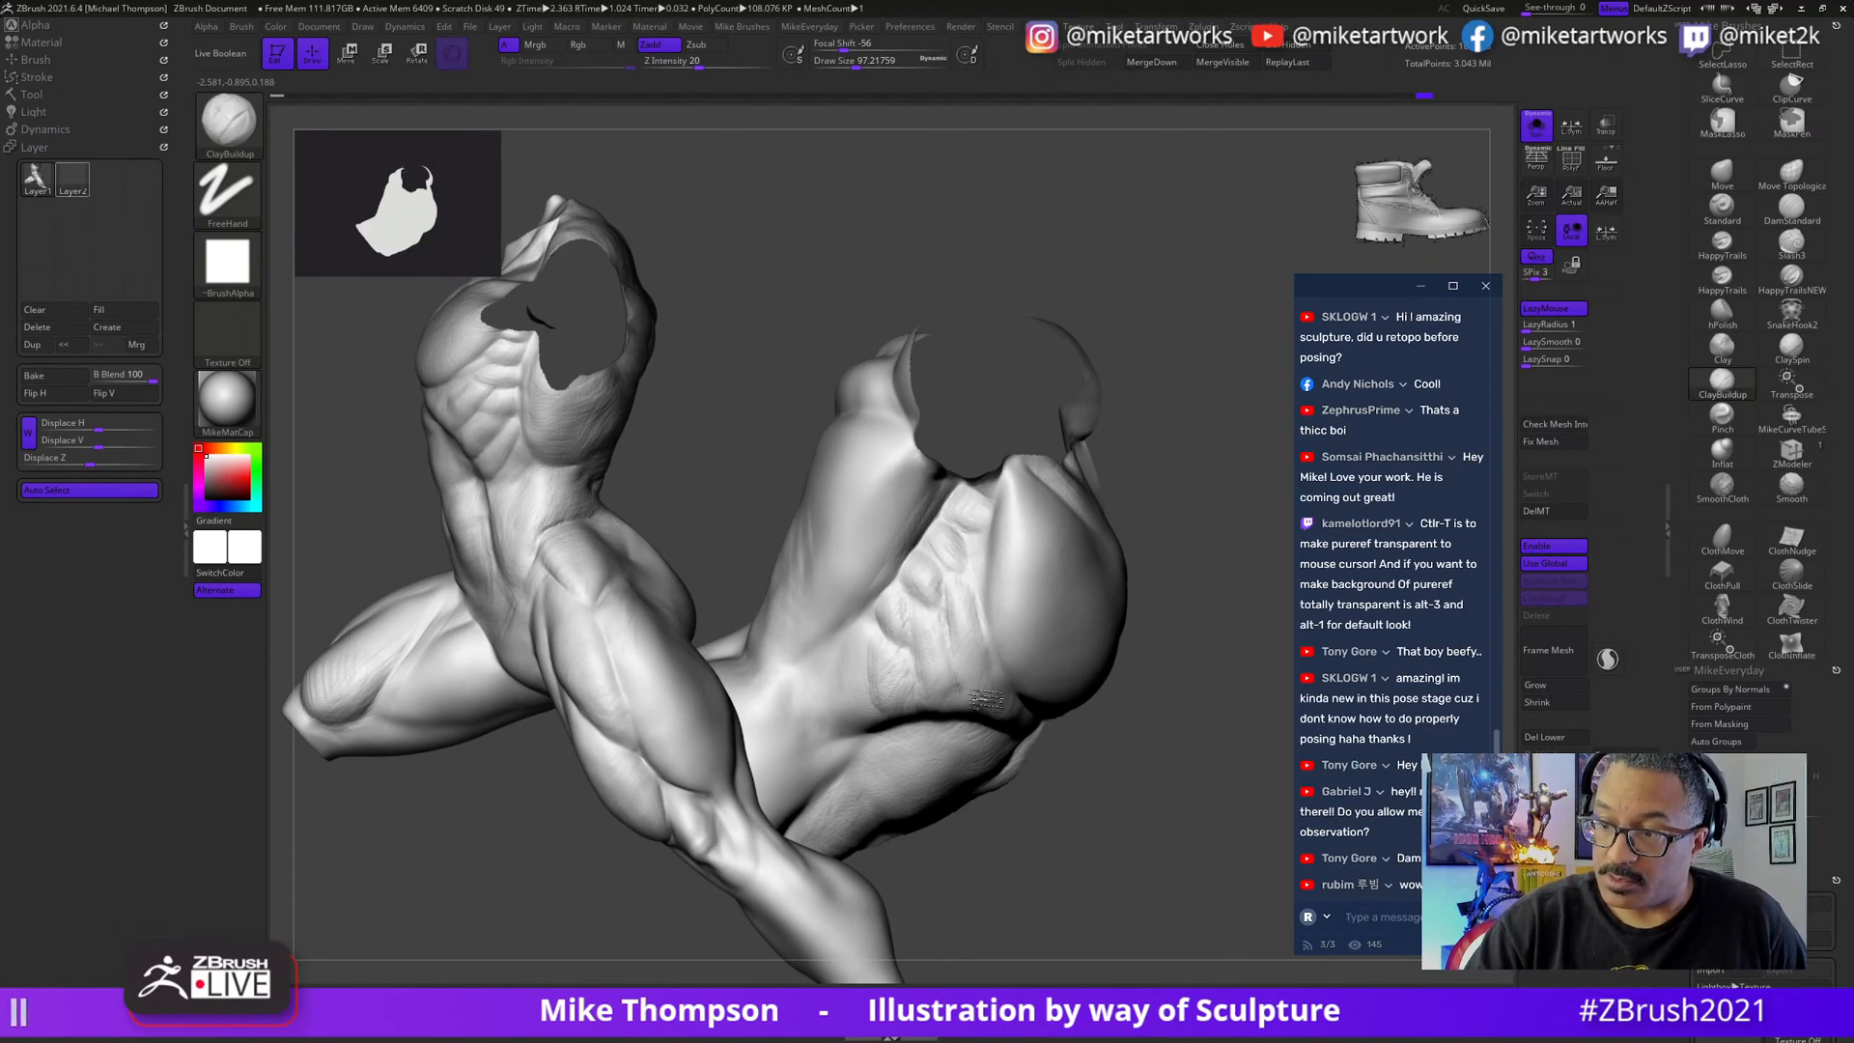
- Refine the serratus fingers from the chest's lower edge up toward the armpit with short ClayBuildup strokes
{"action": "left_click_drag", "start_coordinate": [985, 710], "coordinate": [956, 683]}
{"action": "left_click_drag", "start_coordinate": [1158, 525], "coordinate": [1190, 507]}
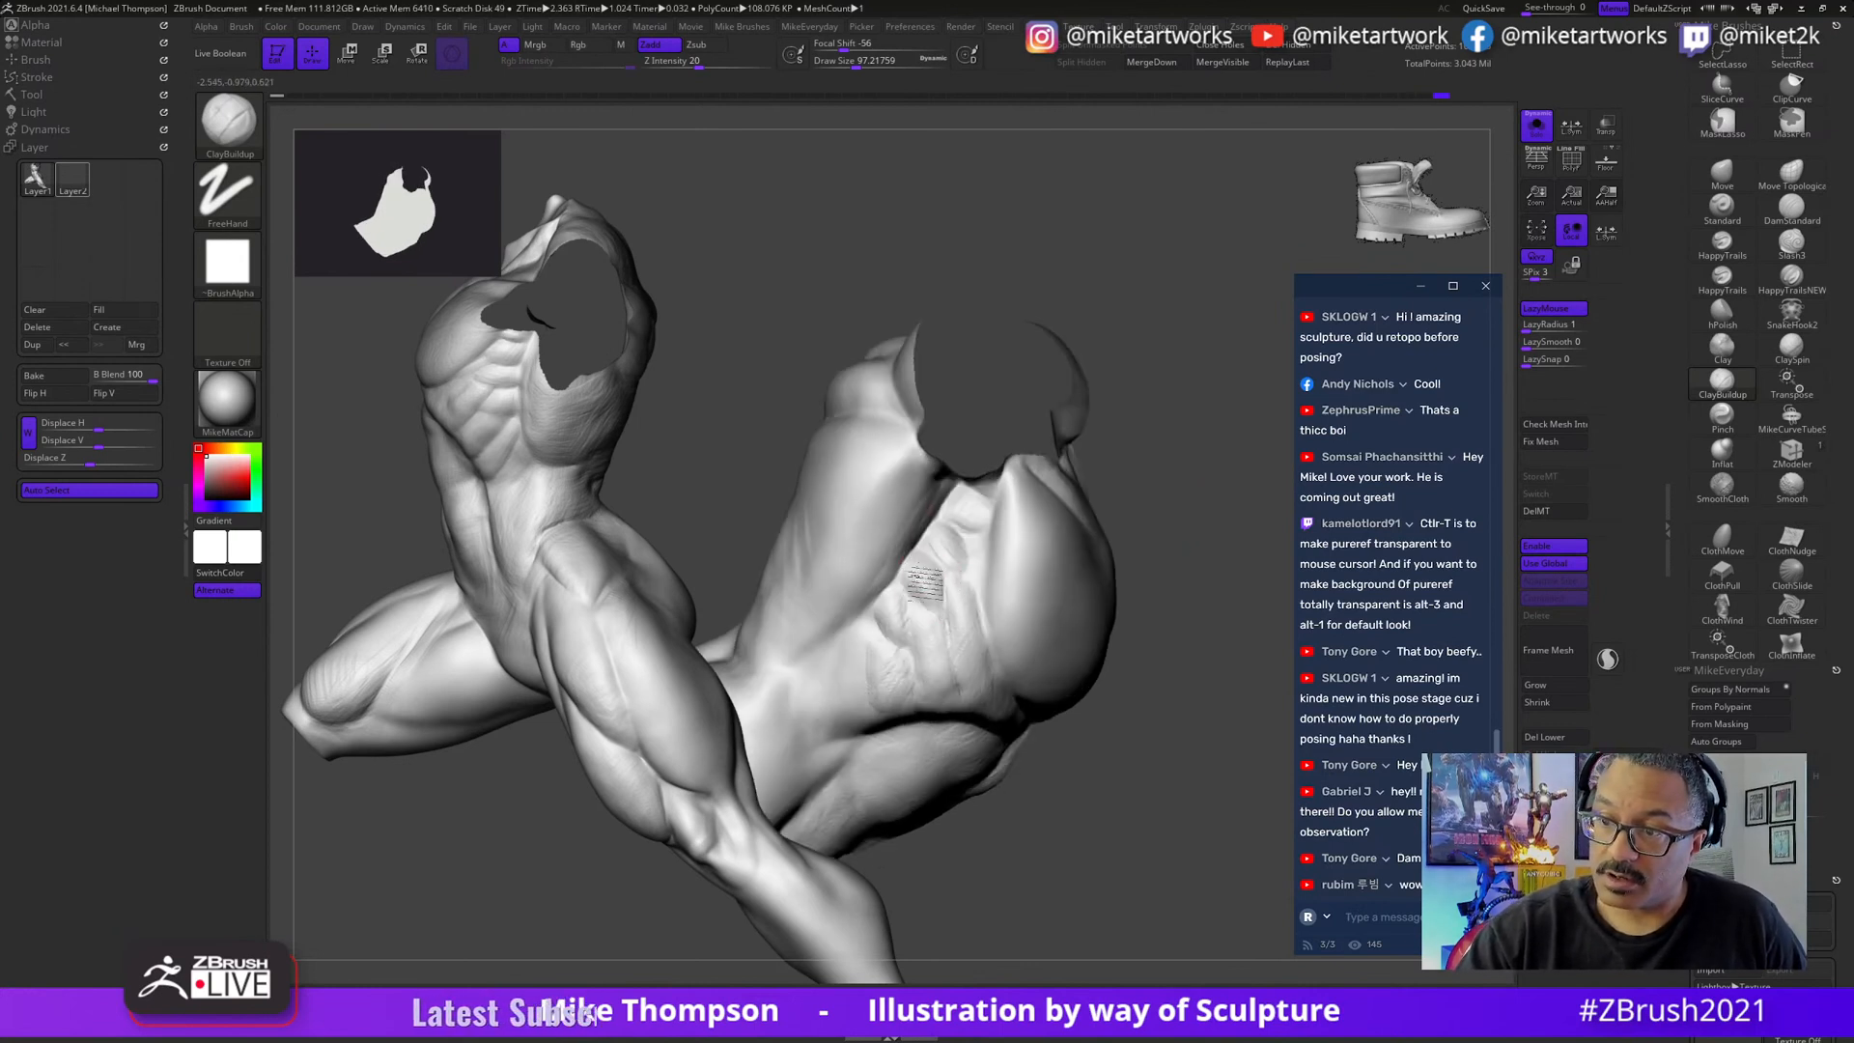
{"action": "left_click_drag", "start_coordinate": [1157, 463], "coordinate": [916, 586]}
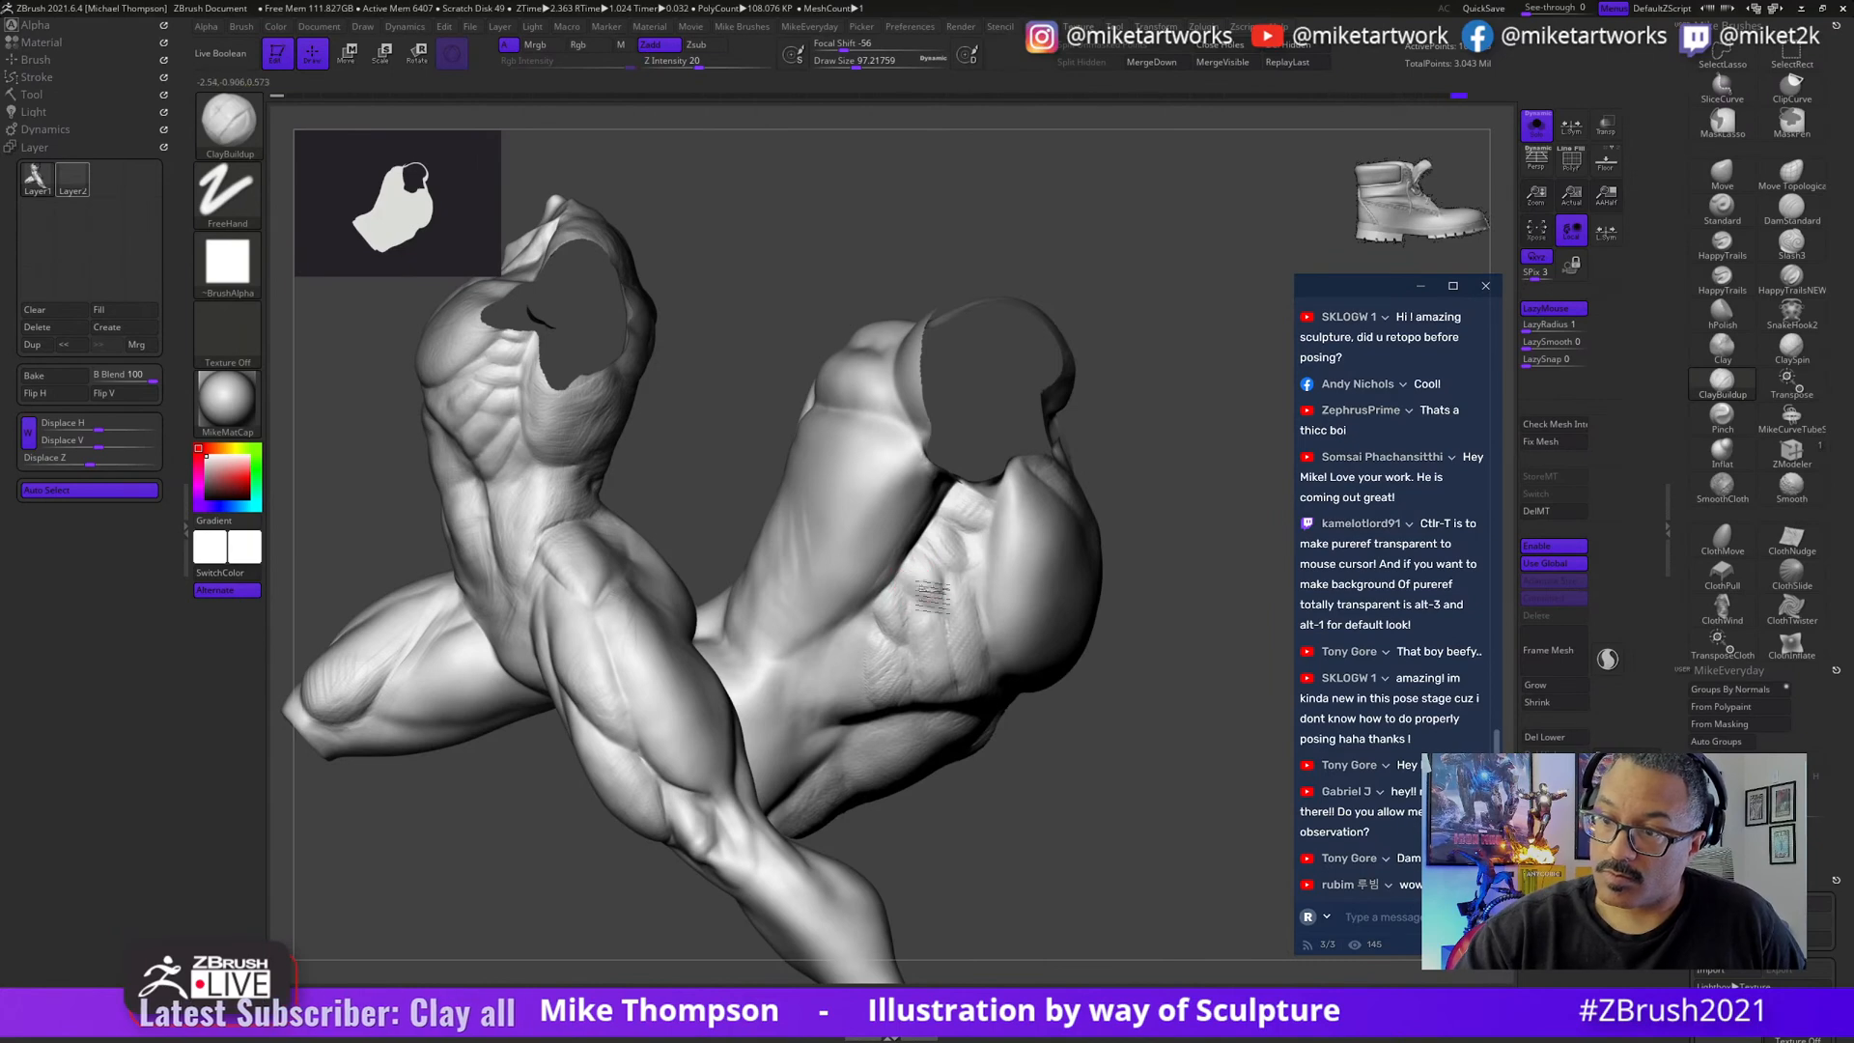
{"action": "left_click_drag", "start_coordinate": [1175, 422], "coordinate": [917, 593]}
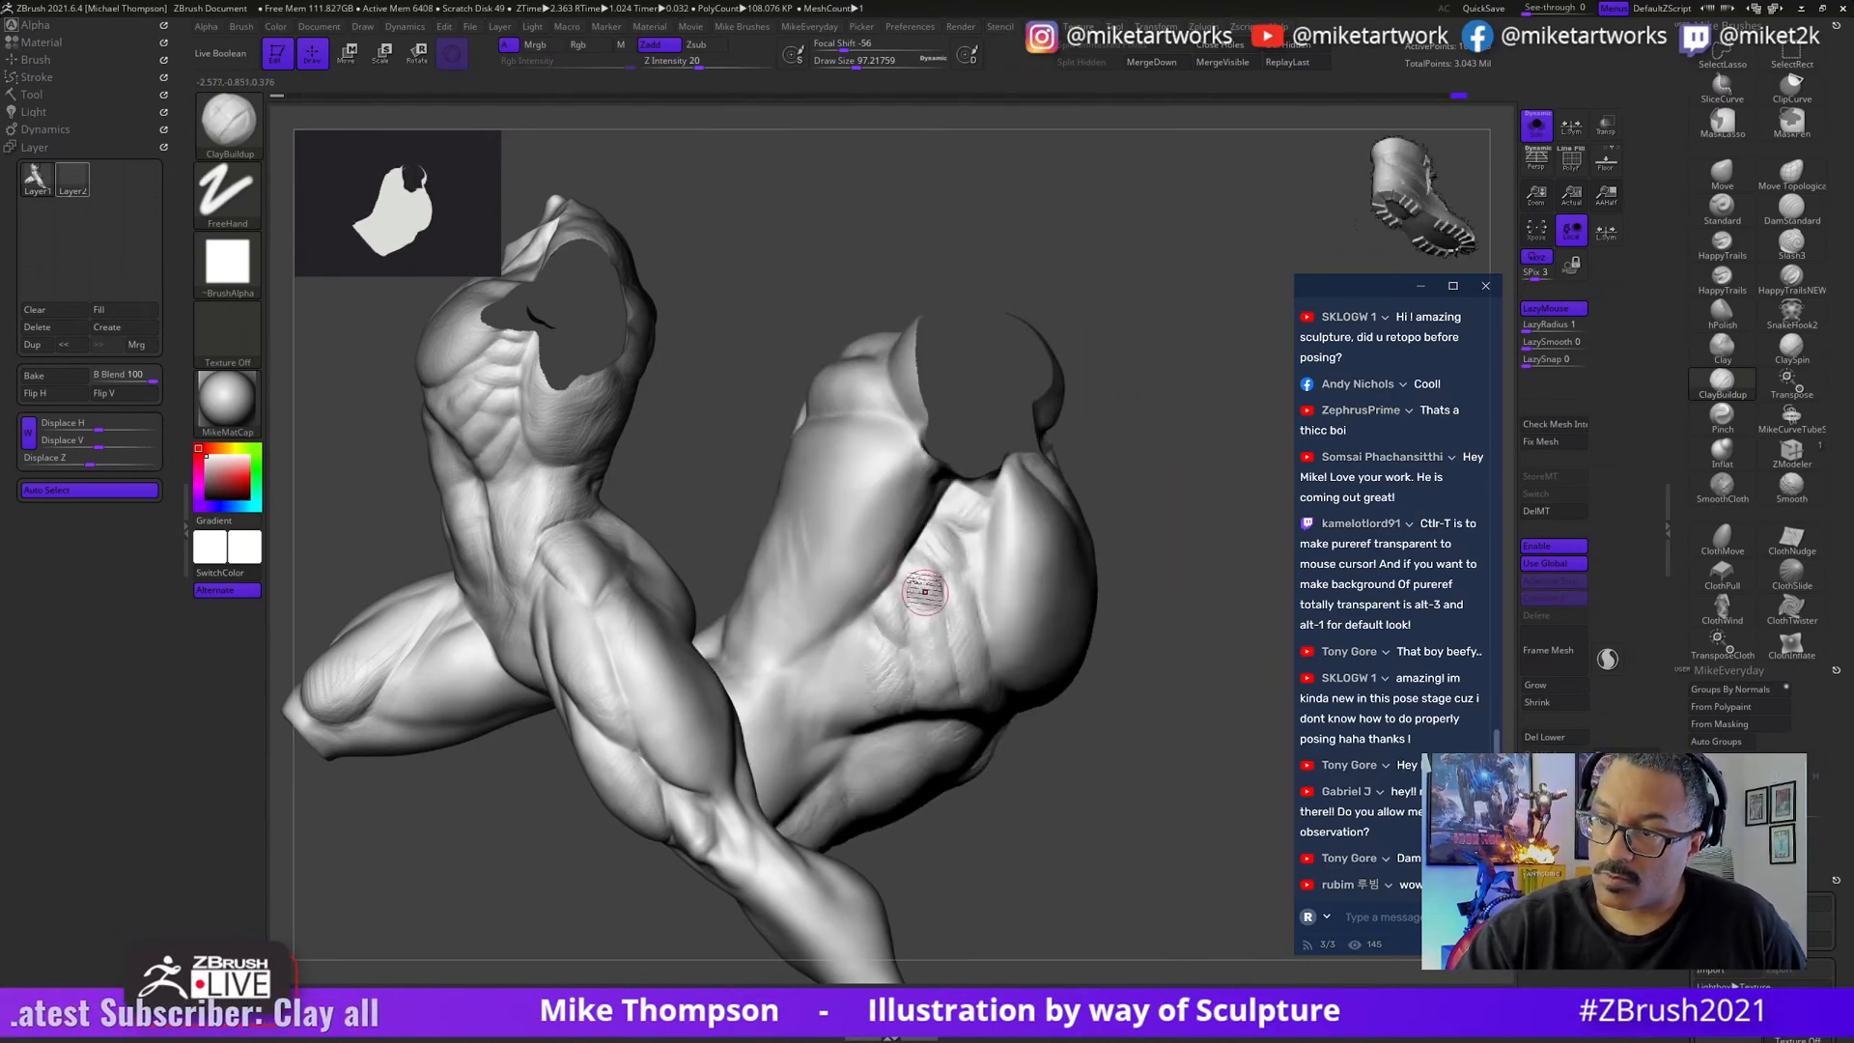
{"action": "left_click_drag", "start_coordinate": [1139, 453], "coordinate": [964, 522]}
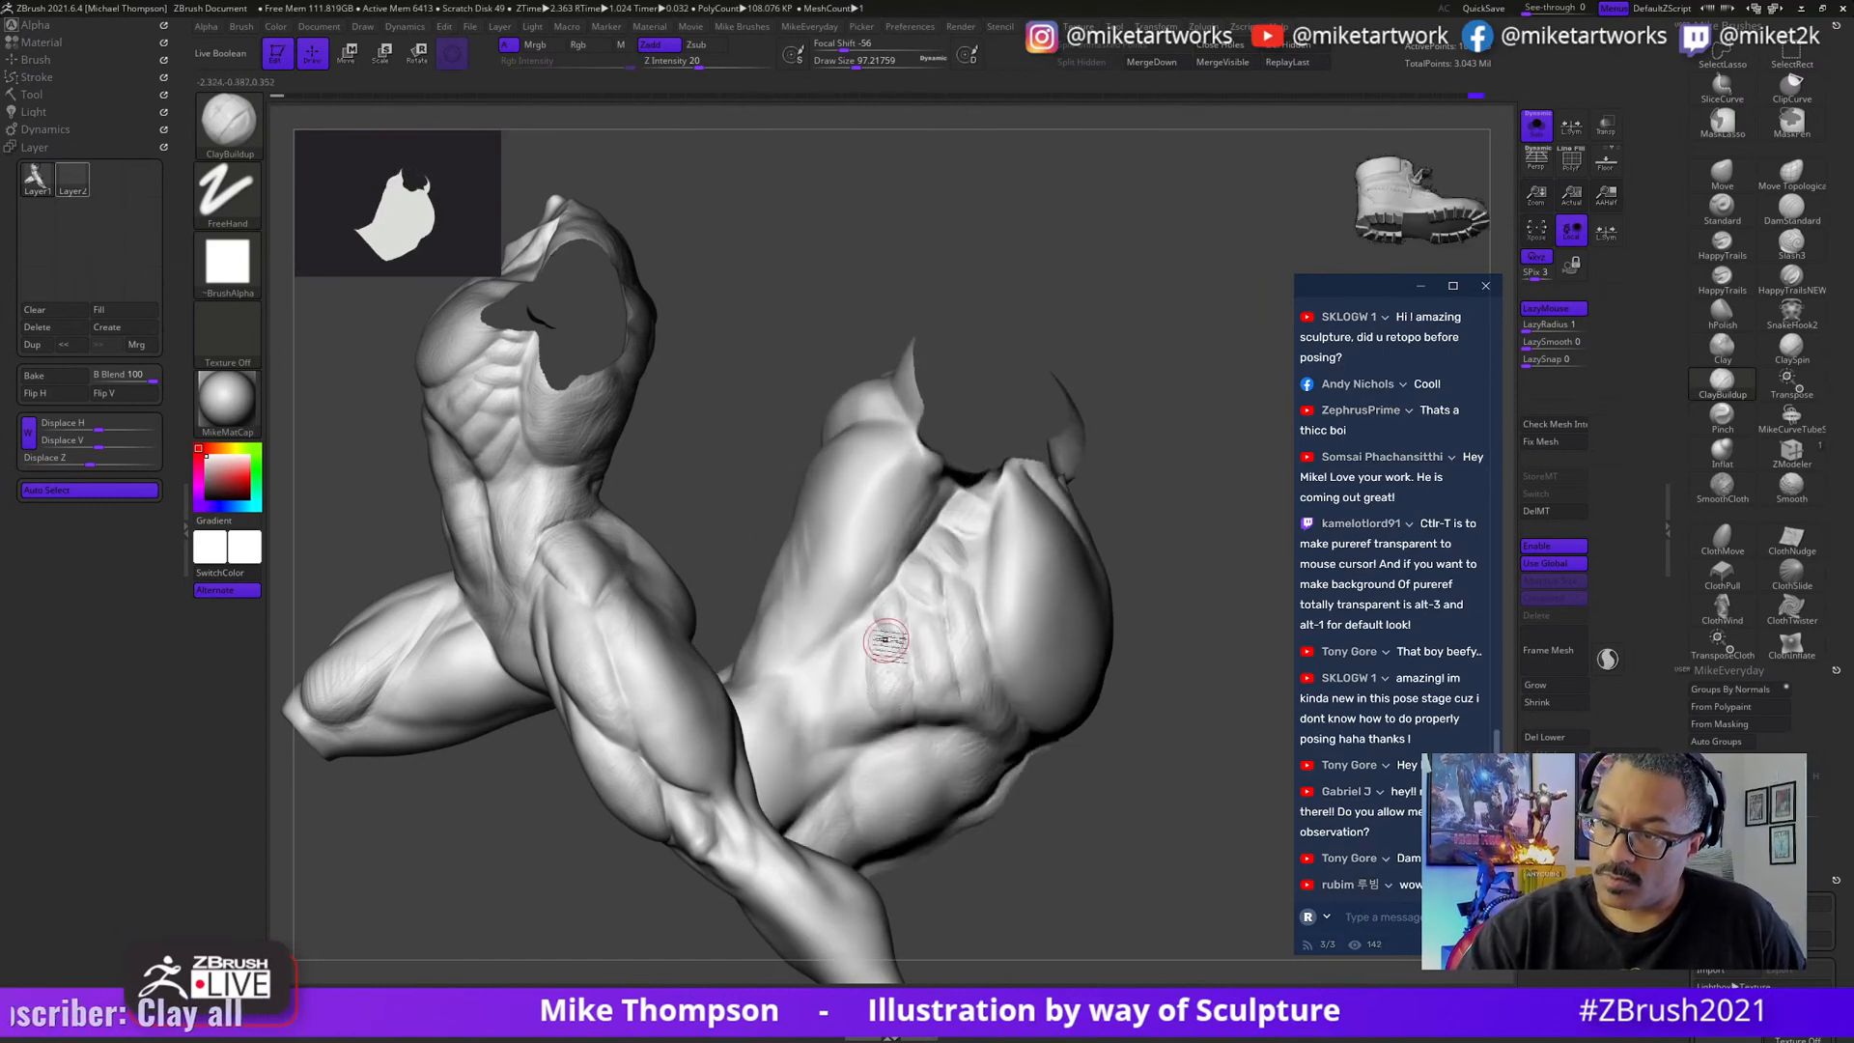
- Add clay to the lowest serratus fingers near the oblique and sharpen the middle ones along the lat's edge
{"action": "left_click_drag", "start_coordinate": [1201, 471], "coordinate": [897, 662]}
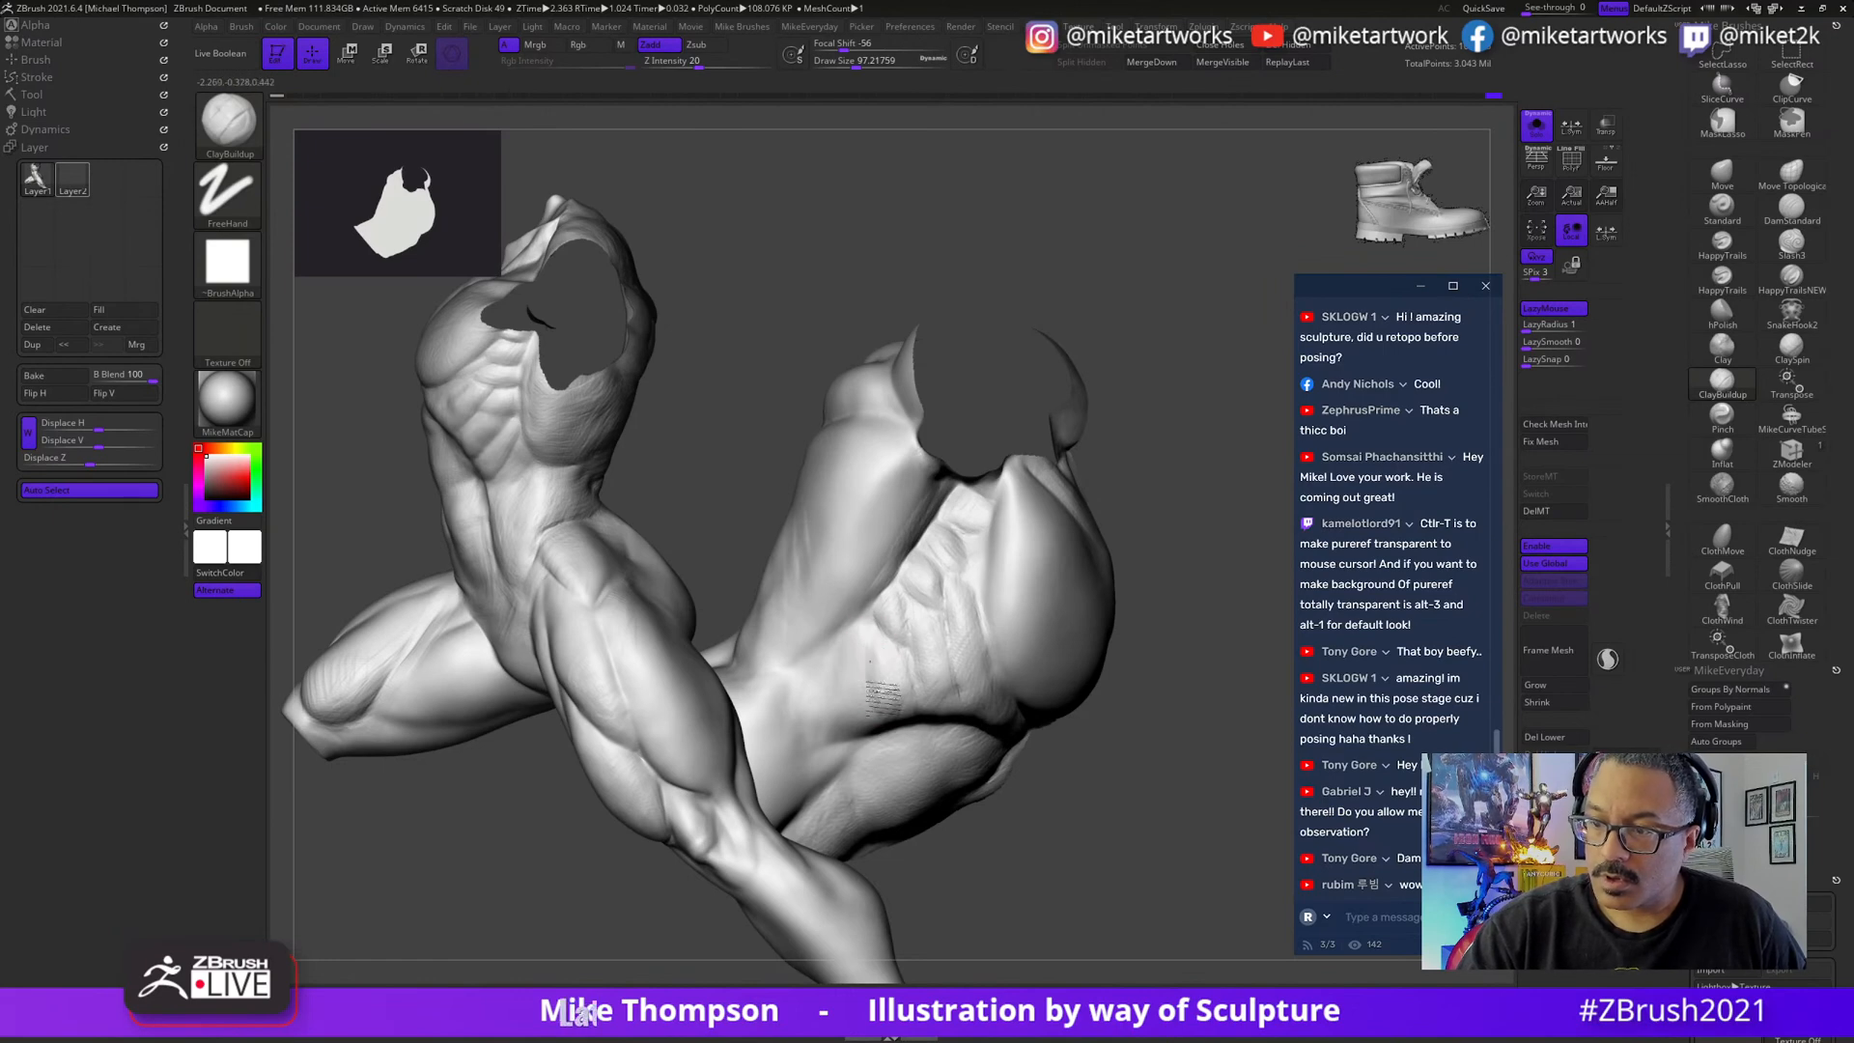
{"action": "left_click_drag", "start_coordinate": [1185, 711], "coordinate": [879, 696]}
{"action": "mouse_move", "coordinate": [1159, 568]}
{"action": "left_mouse_down"}
{"action": "mouse_move", "coordinate": [1120, 560]}
{"action": "mouse_move", "coordinate": [1196, 529]}
{"action": "mouse_move", "coordinate": [1208, 558]}
{"action": "mouse_move", "coordinate": [1192, 538]}
{"action": "mouse_move", "coordinate": [1173, 555]}
{"action": "left_mouse_up"}
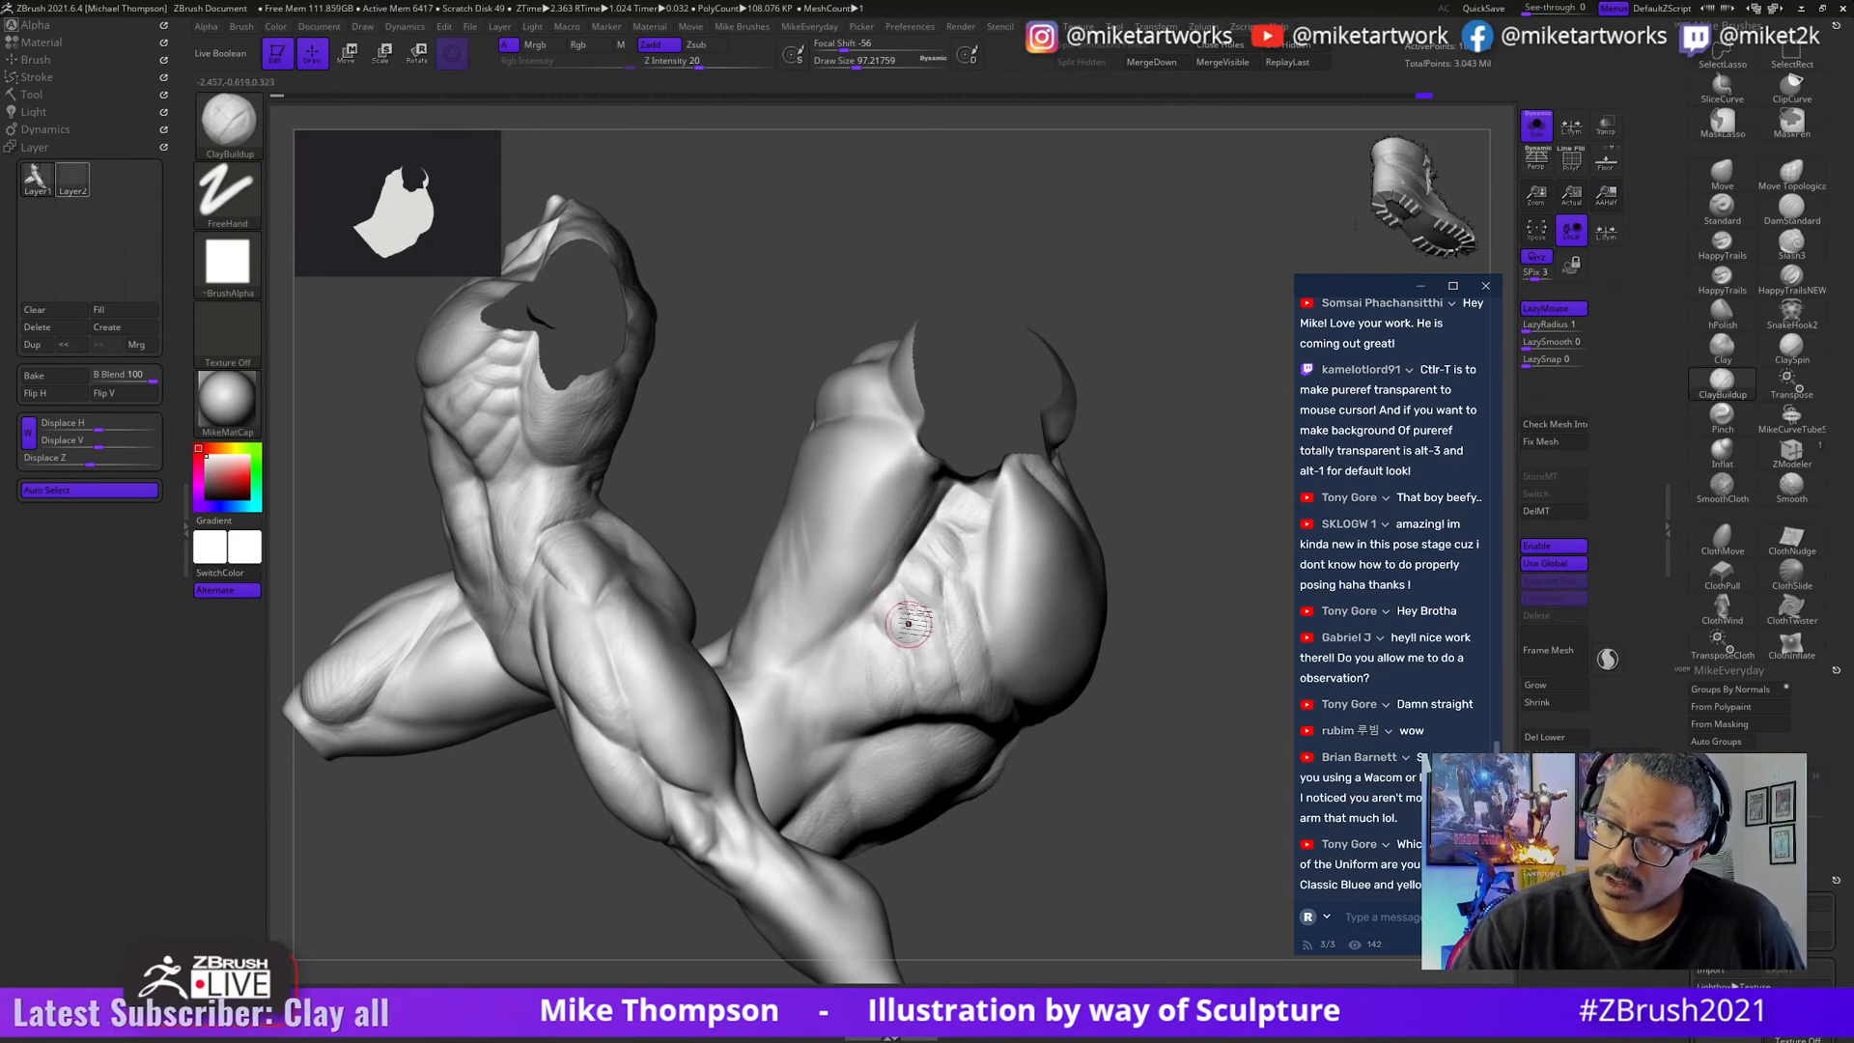
{"action": "right_click_drag", "start_coordinate": [910, 627], "coordinate": [910, 599]}
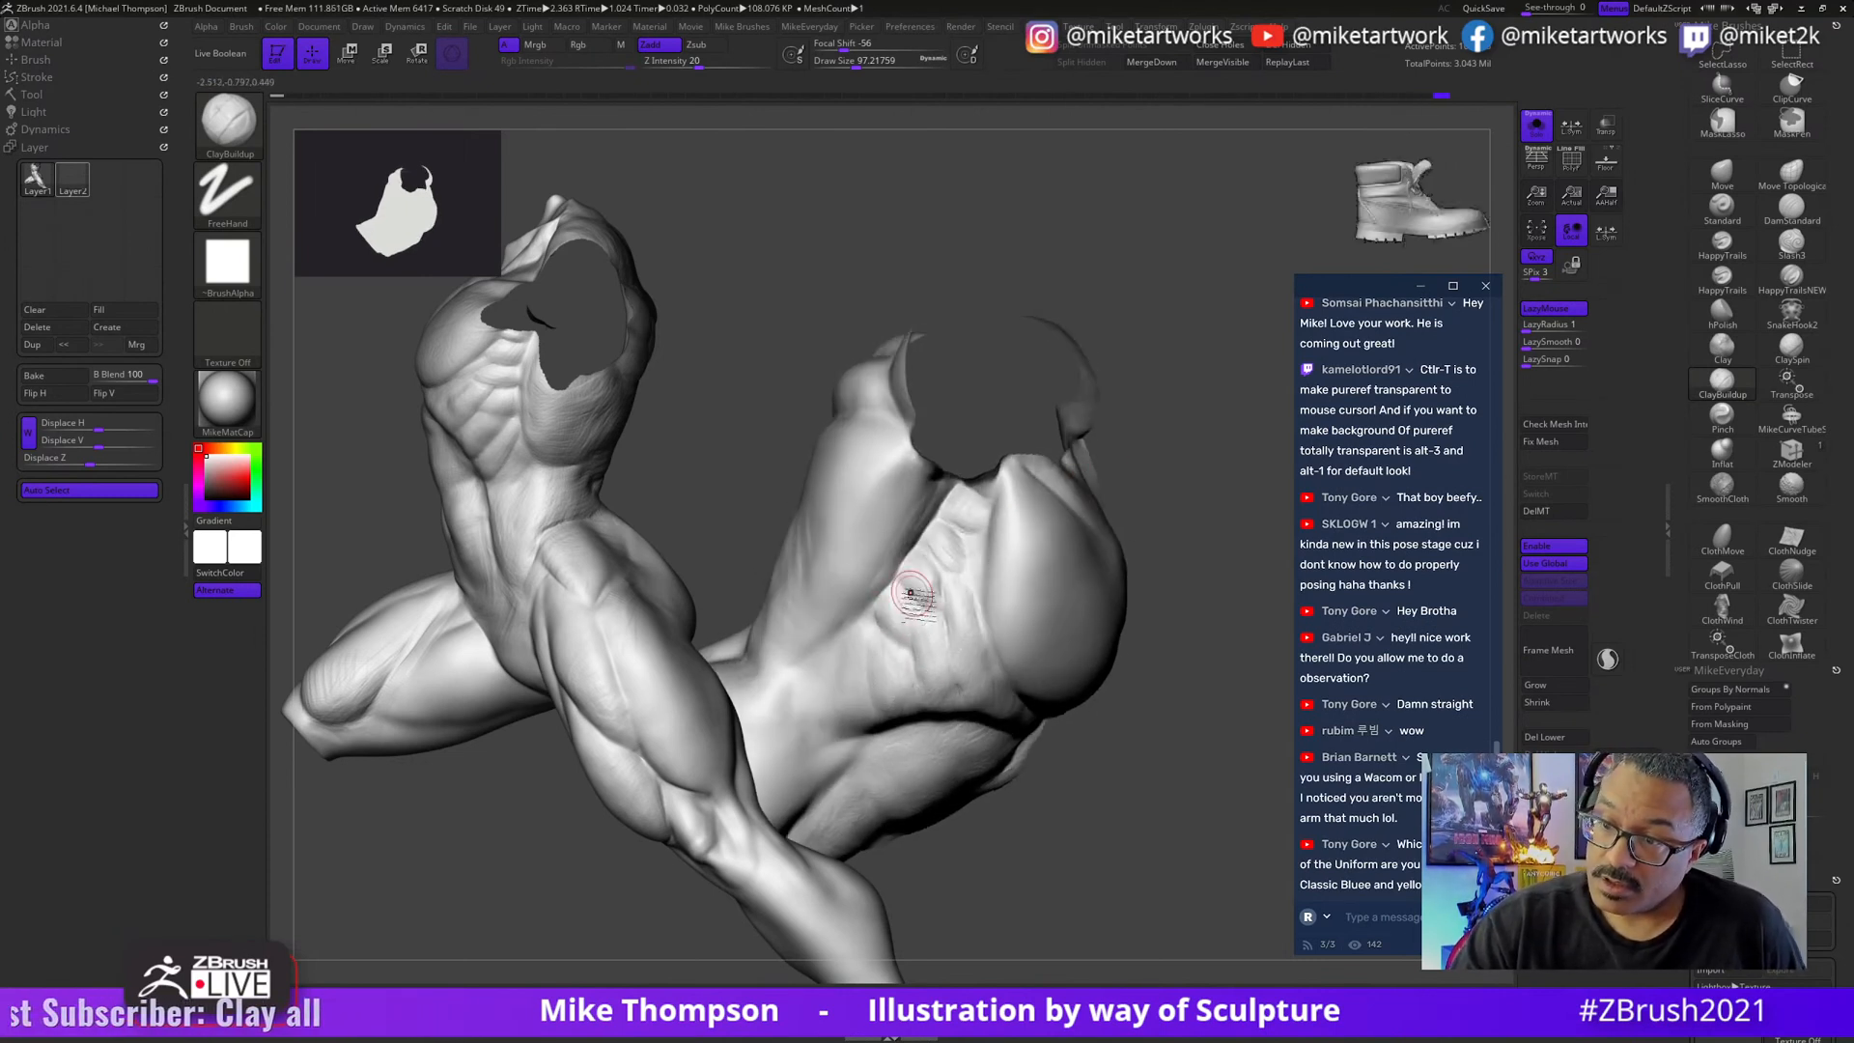
{"action": "right_click_drag", "start_coordinate": [953, 676], "coordinate": [922, 610]}
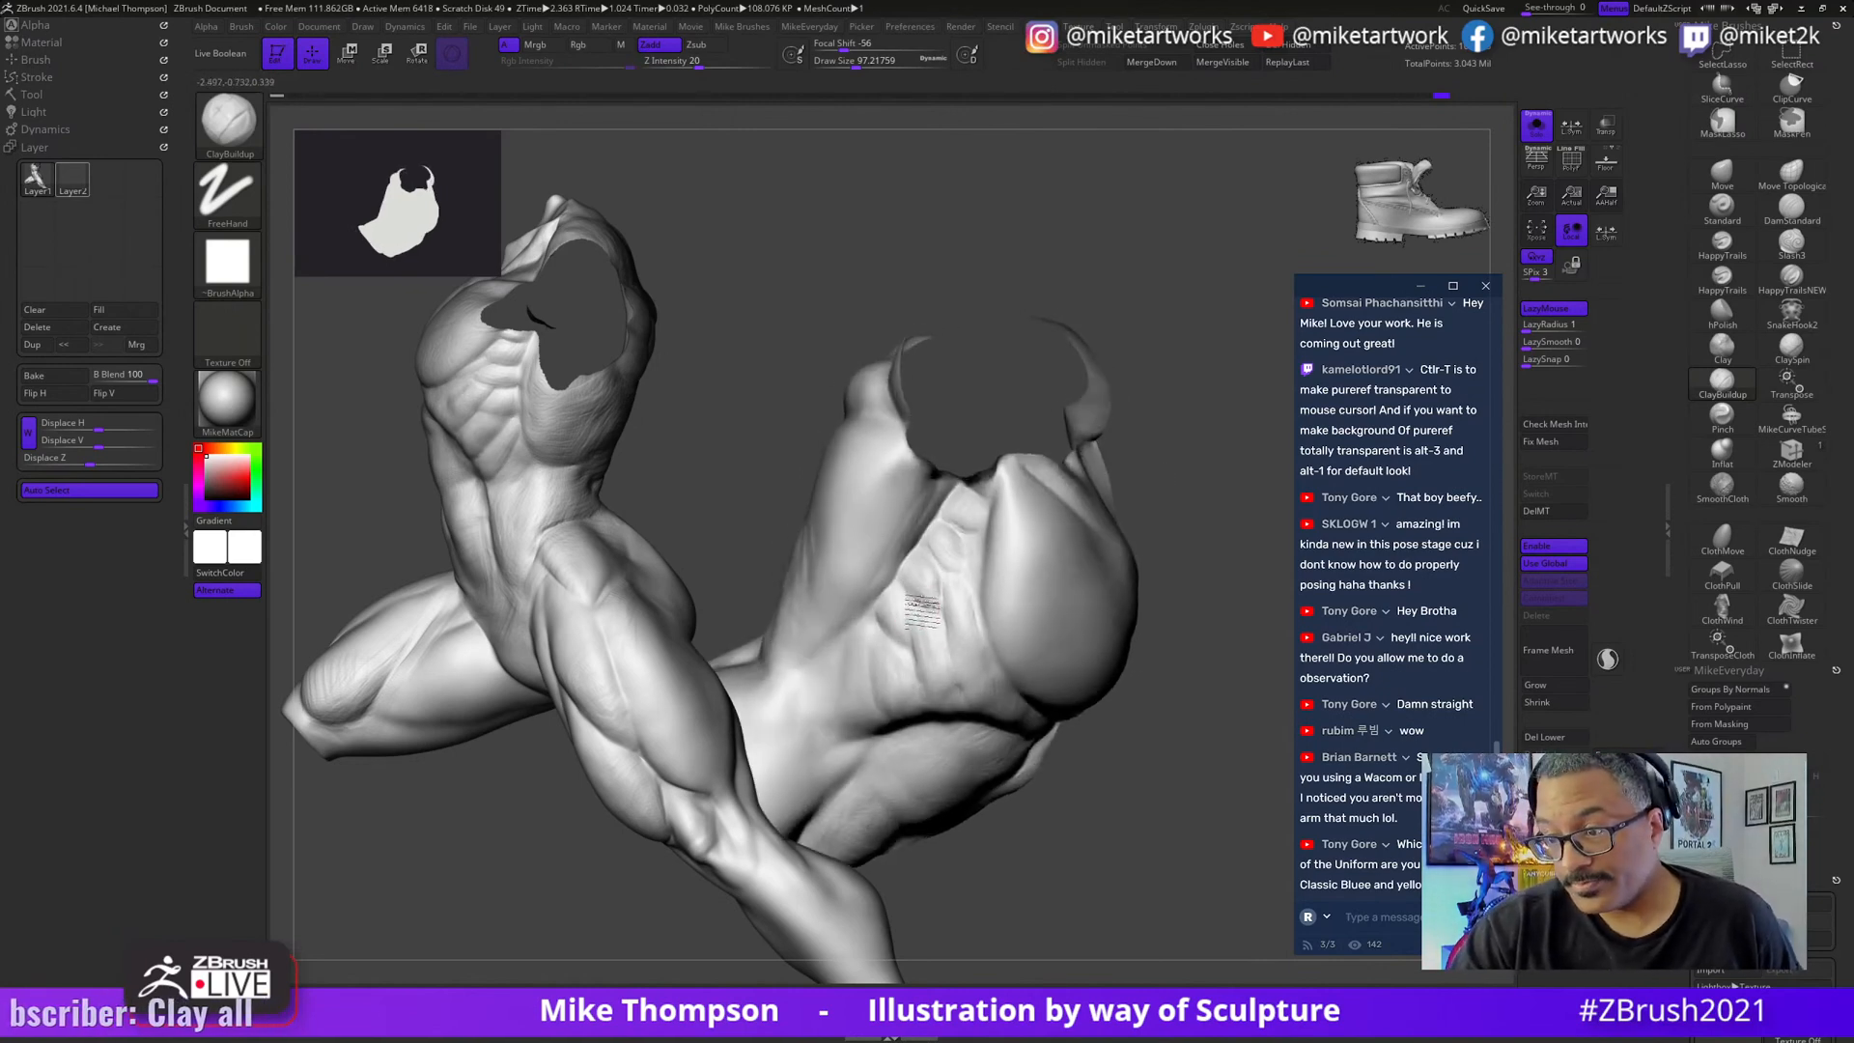
{"action": "right_click_drag", "start_coordinate": [1179, 467], "coordinate": [1157, 473]}
{"action": "right_click_drag", "start_coordinate": [947, 623], "coordinate": [932, 586]}
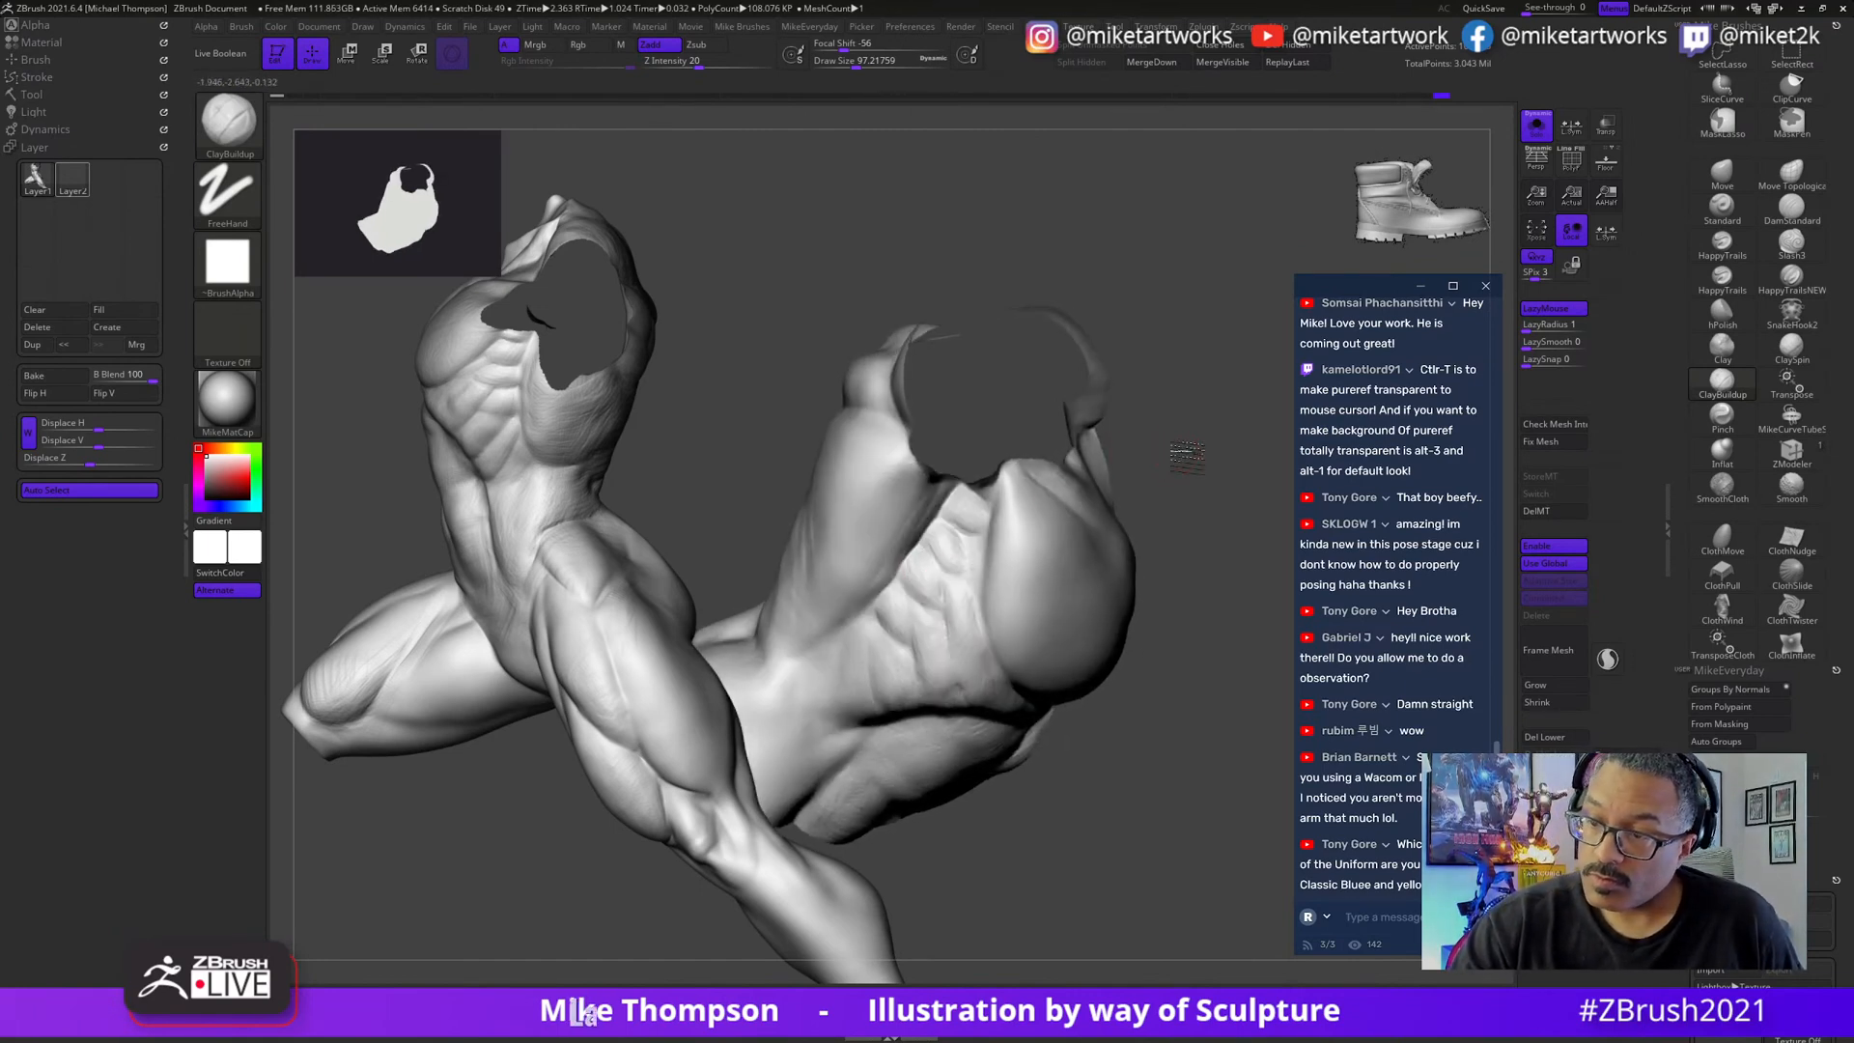
- Refine the lower serratus fingers beside the chest and near the lat with ClayBuildup, checking the forms from several angles
{"action": "right_click_drag", "start_coordinate": [1187, 458], "coordinate": [924, 574]}
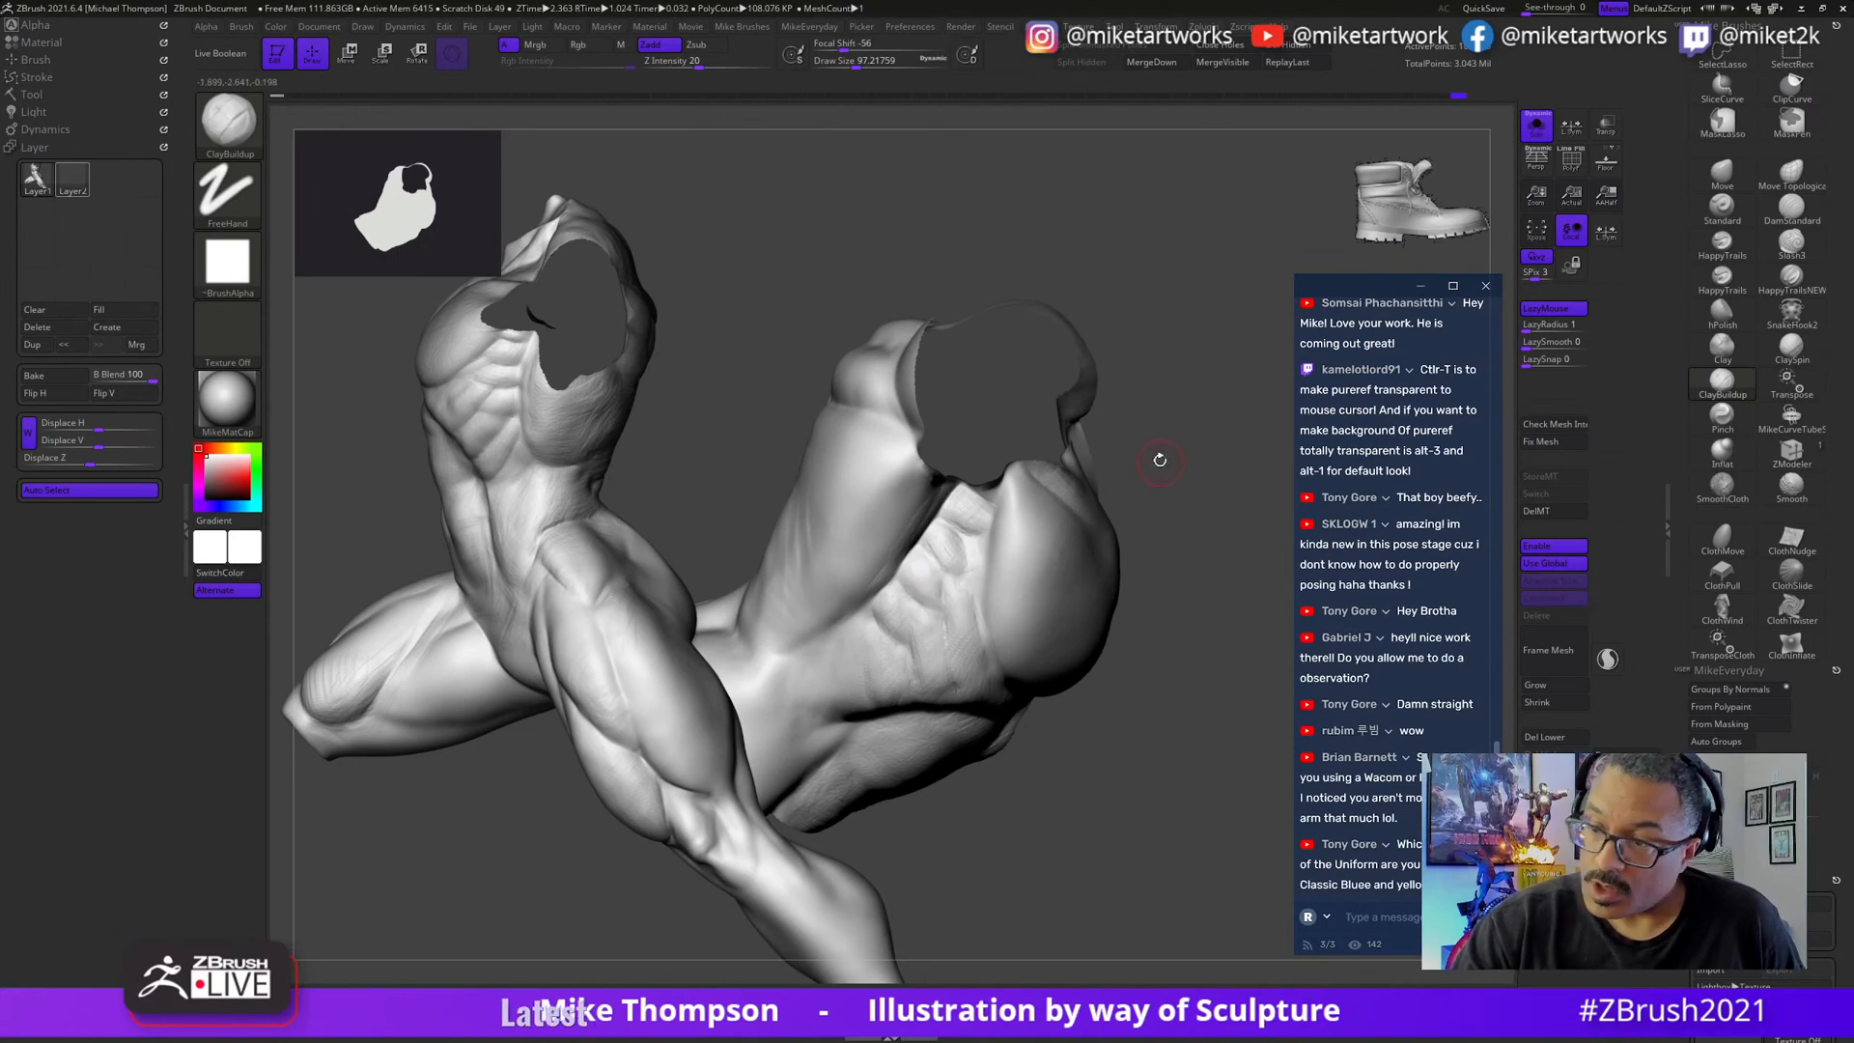
{"action": "right_click_drag", "start_coordinate": [1160, 460], "coordinate": [954, 621]}
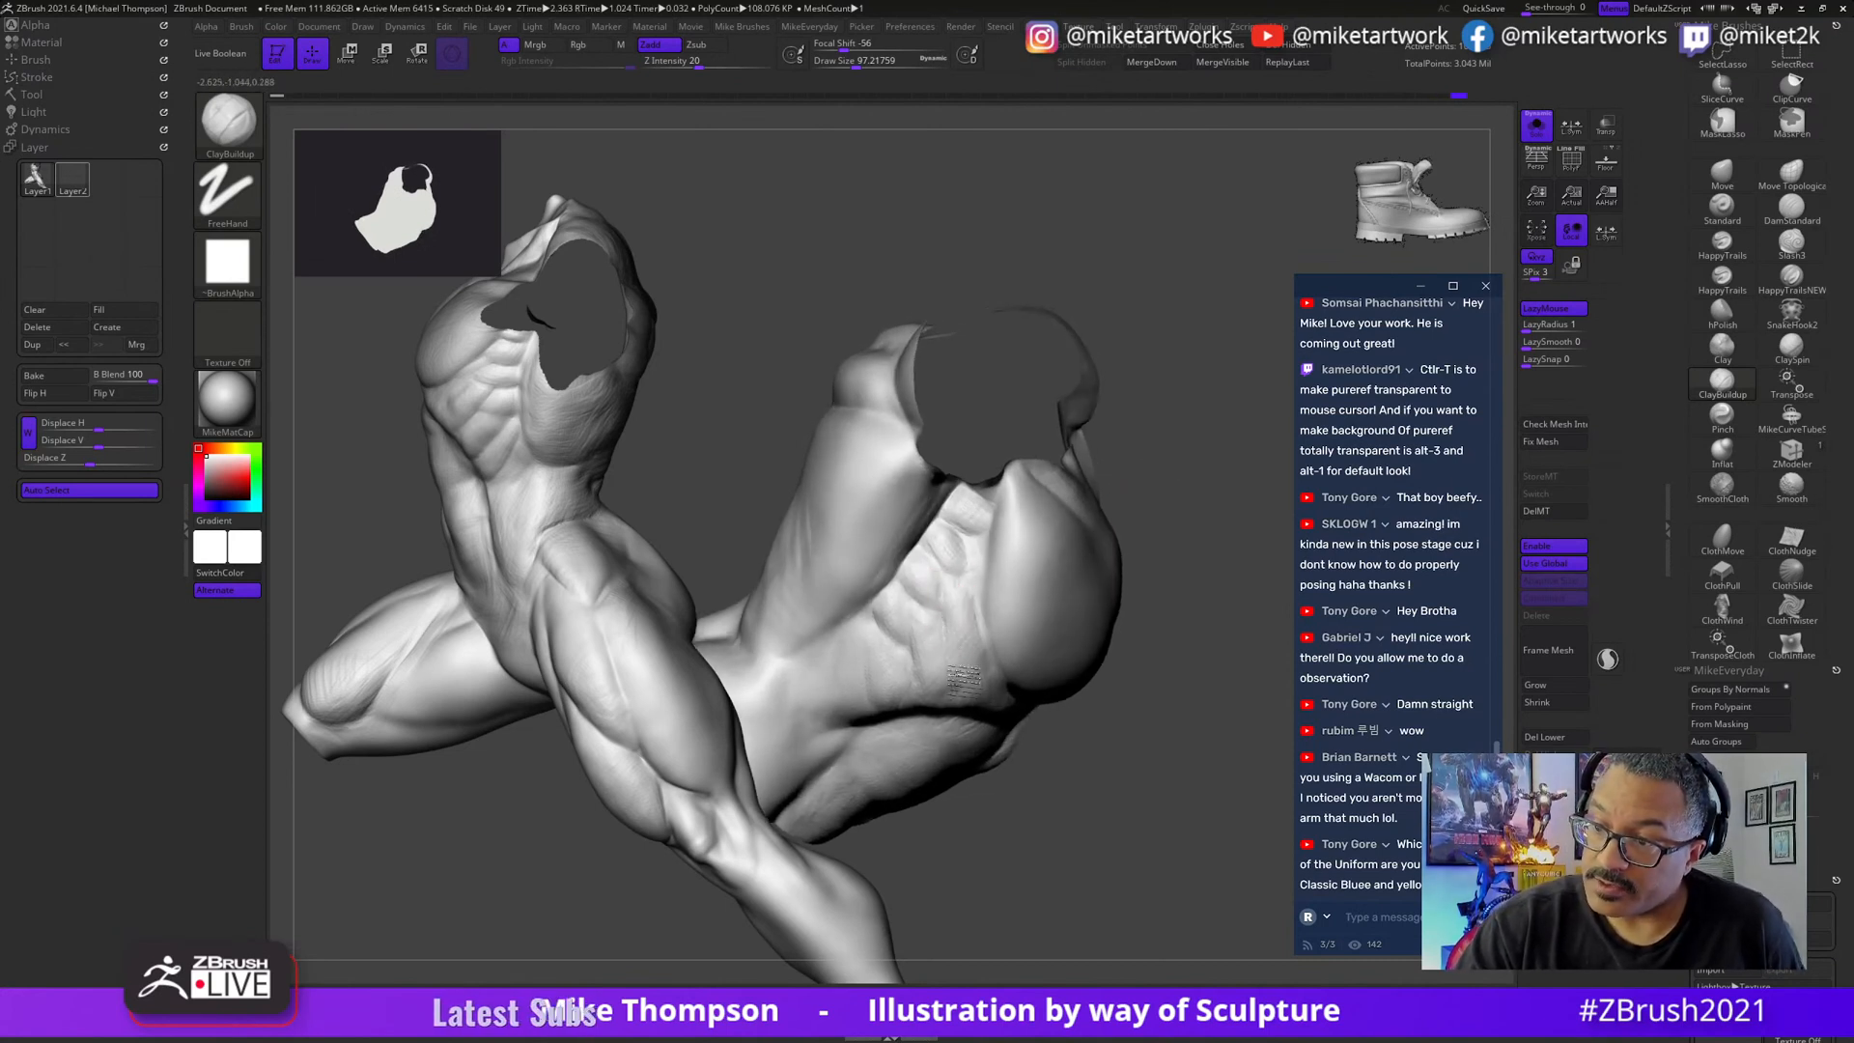
{"action": "right_click_drag", "start_coordinate": [1056, 568], "coordinate": [963, 603]}
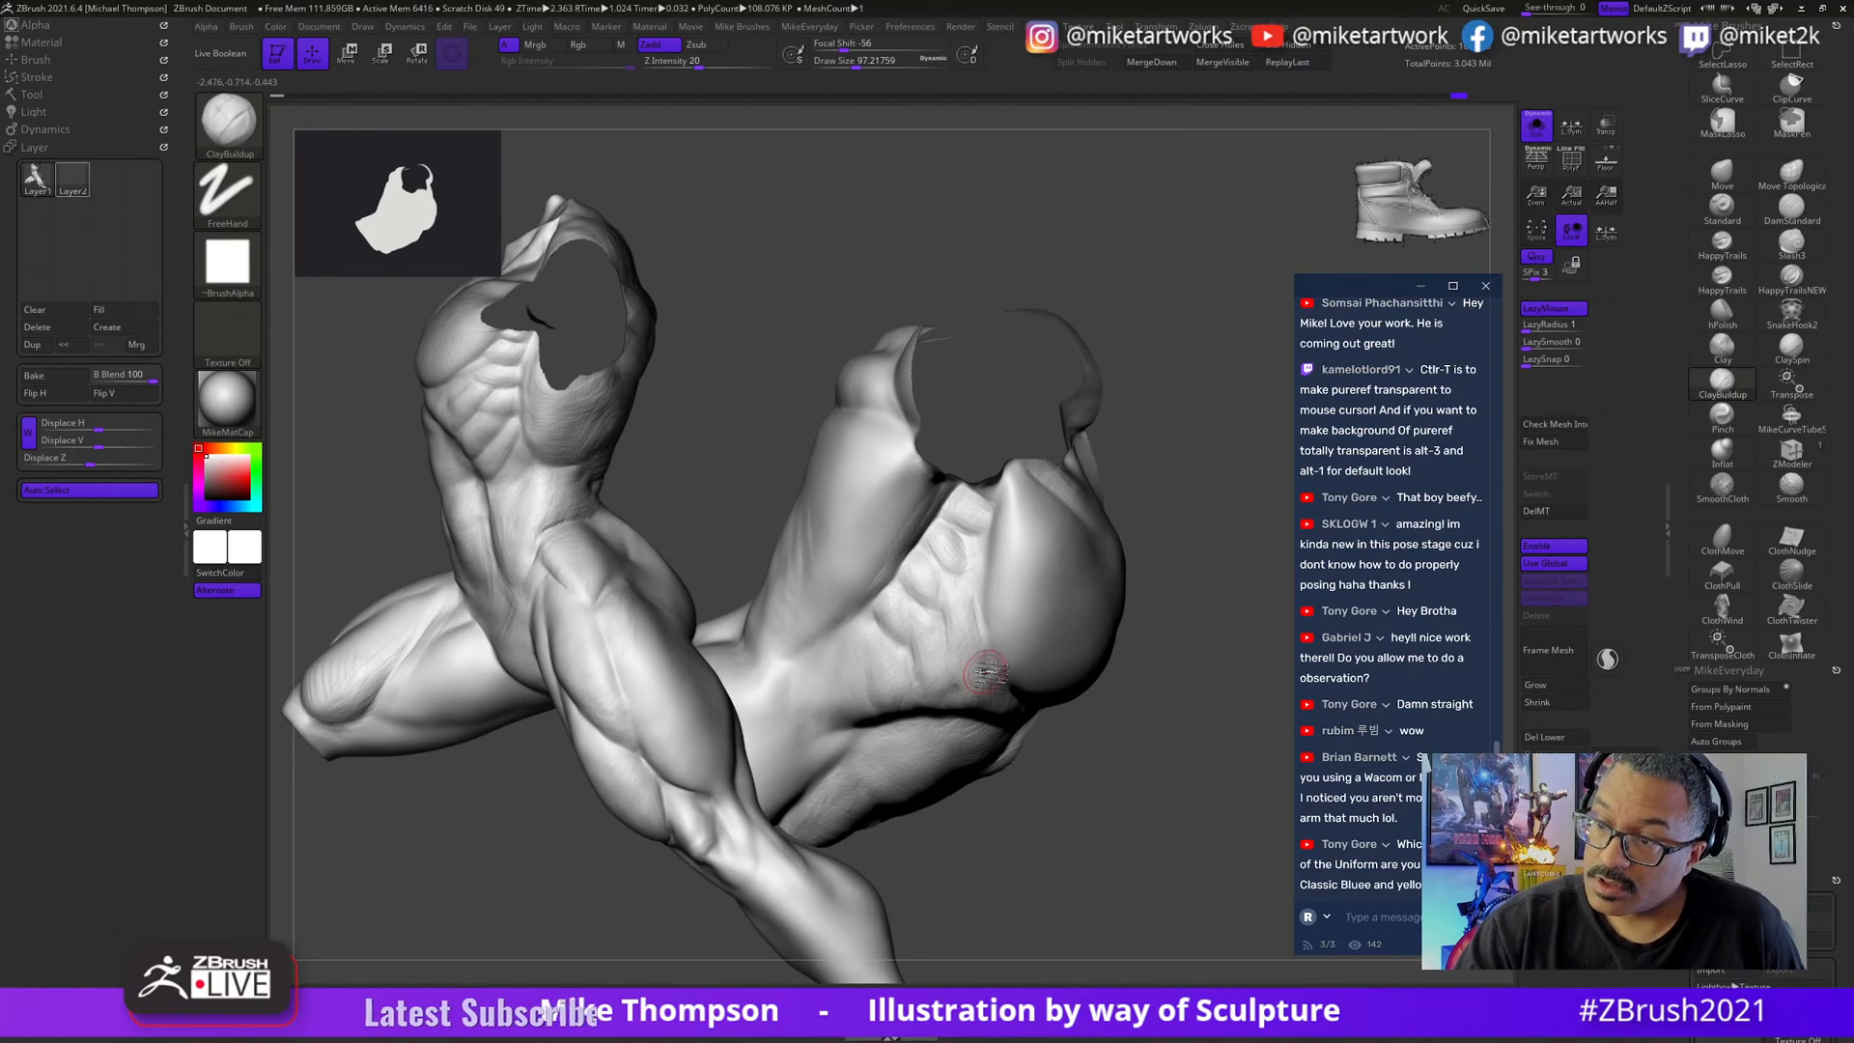
{"action": "right_click_drag", "start_coordinate": [1150, 525], "coordinate": [957, 644]}
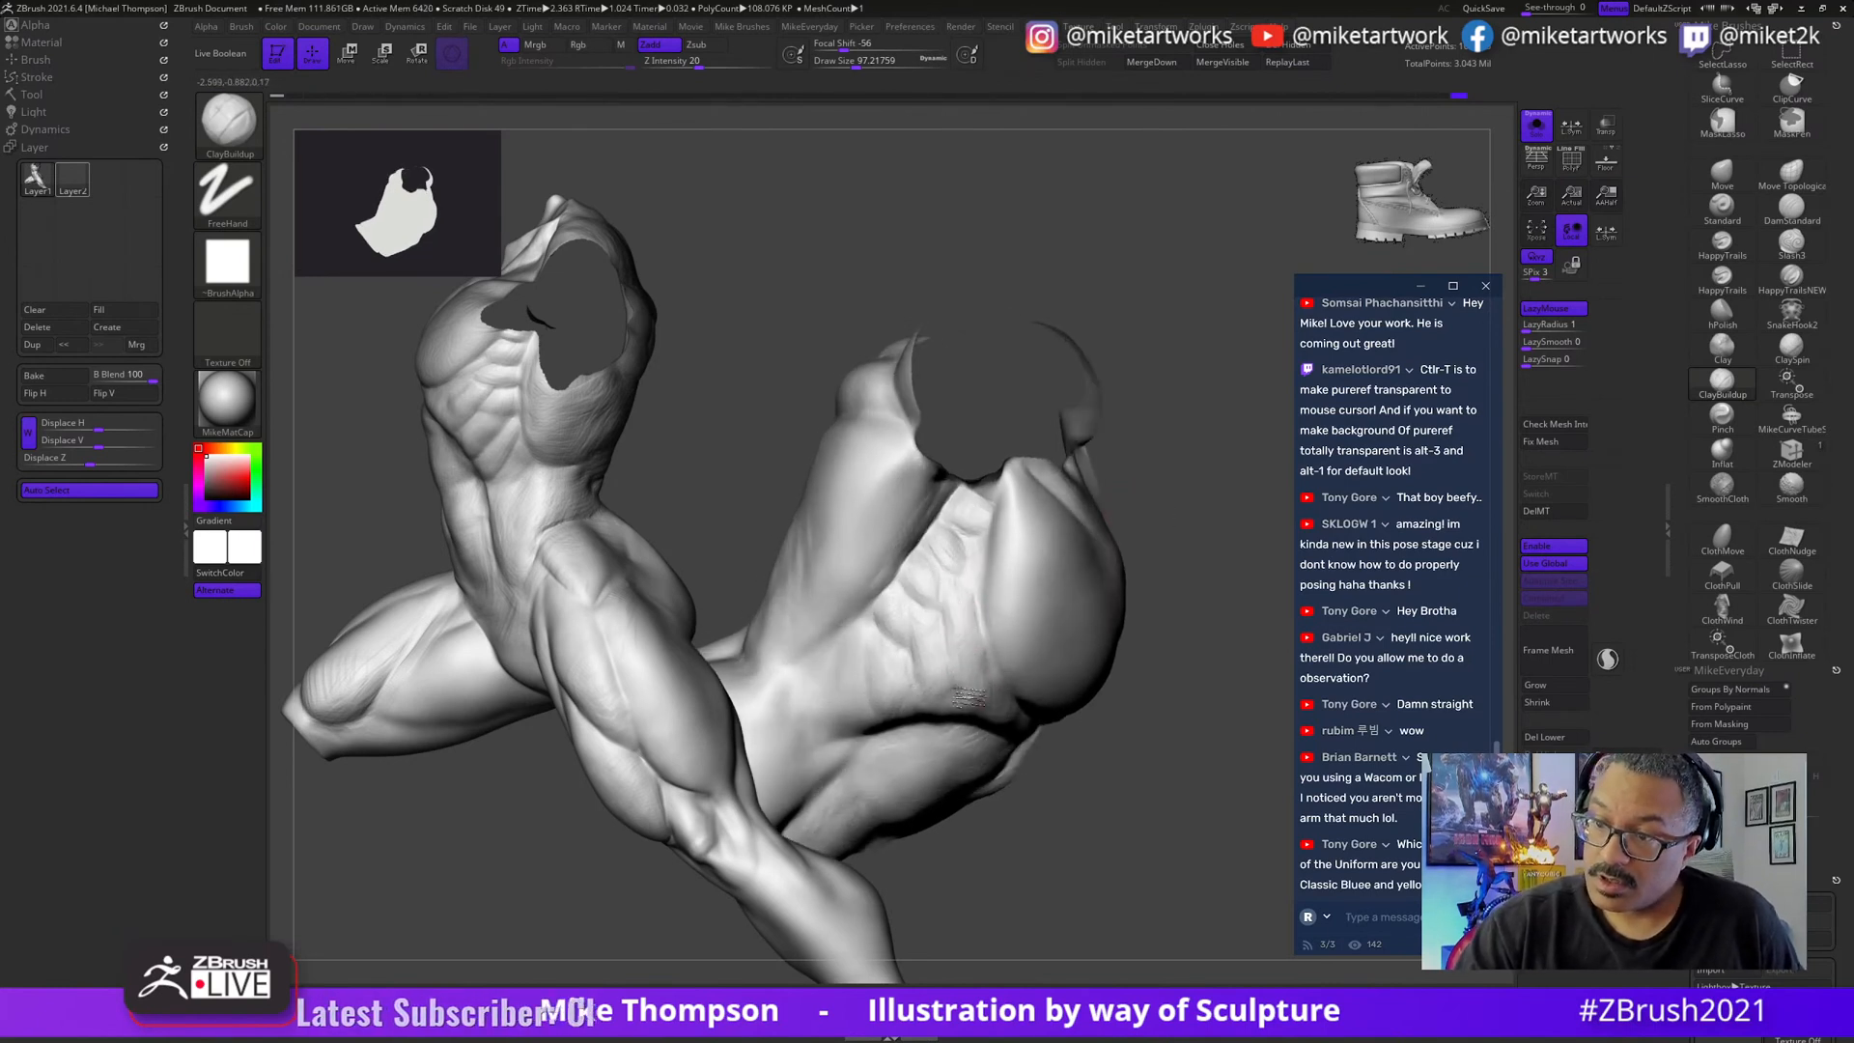
{"action": "right_click_drag", "start_coordinate": [1149, 512], "coordinate": [1166, 484]}
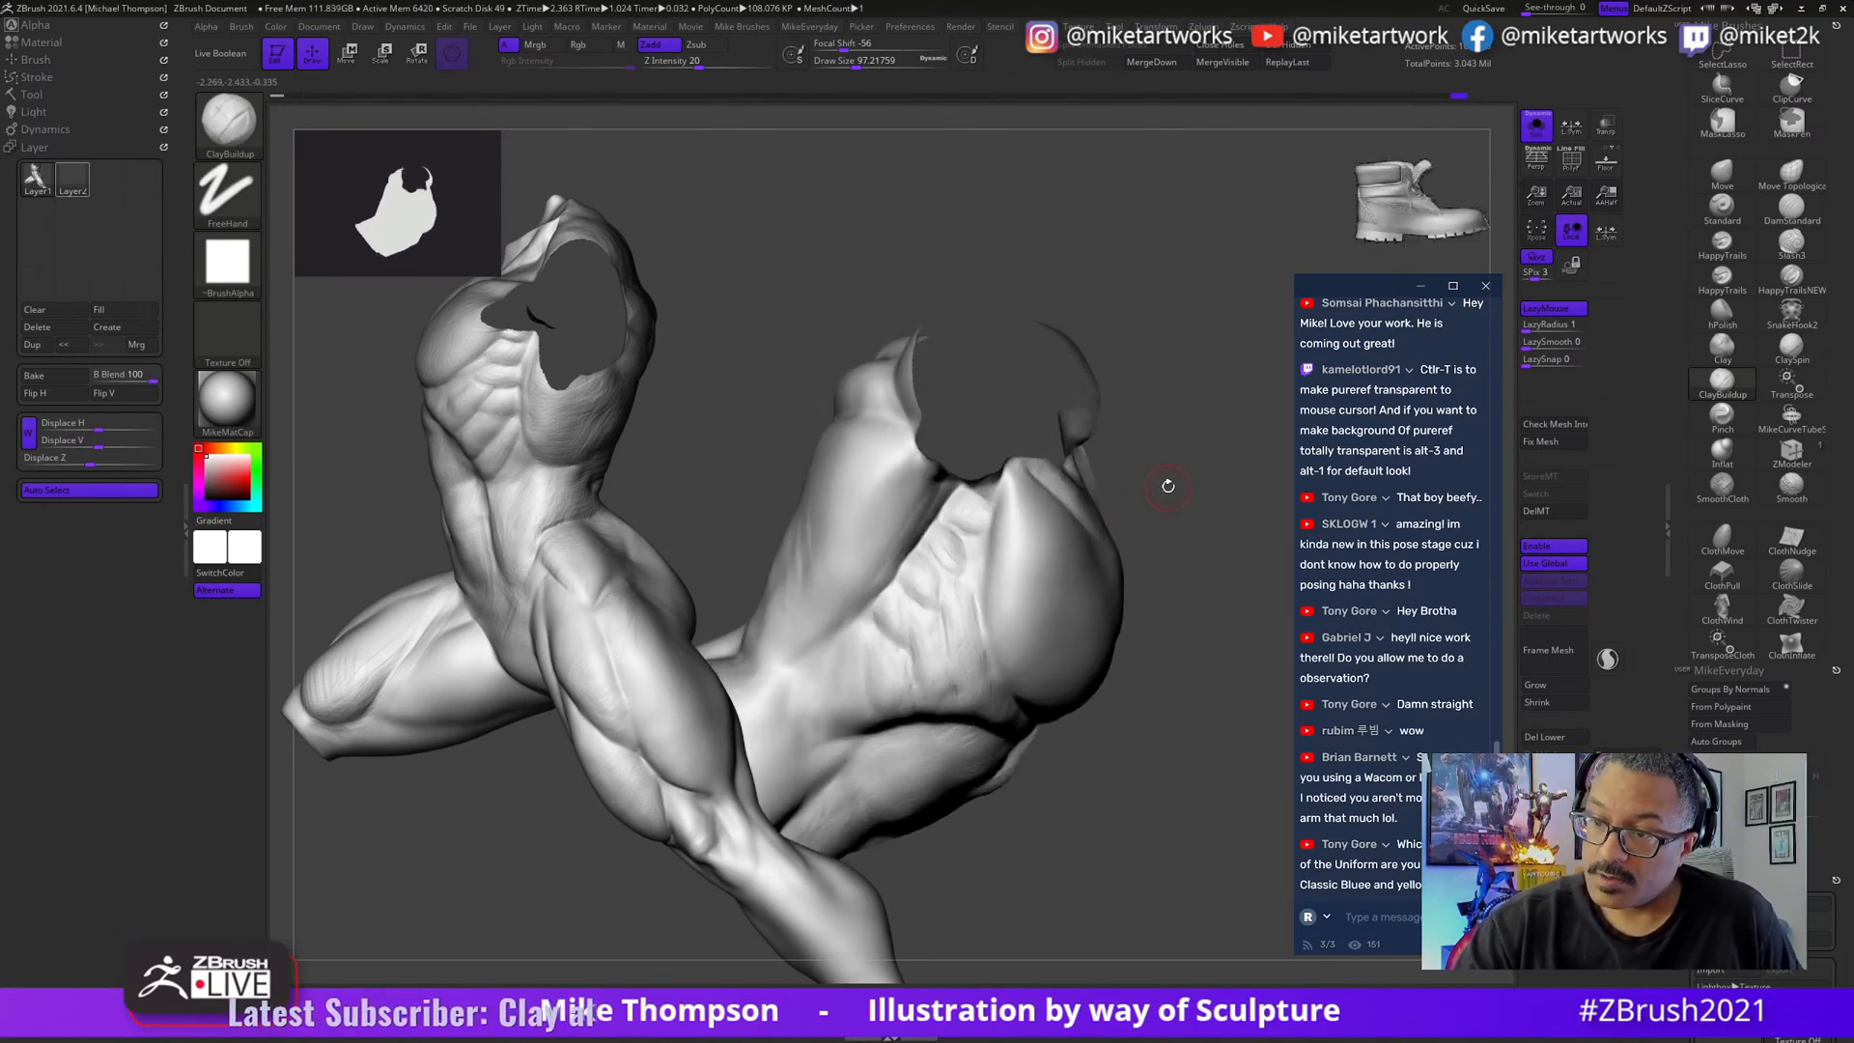
{"action": "right_click_drag", "start_coordinate": [1192, 669], "coordinate": [1138, 484]}
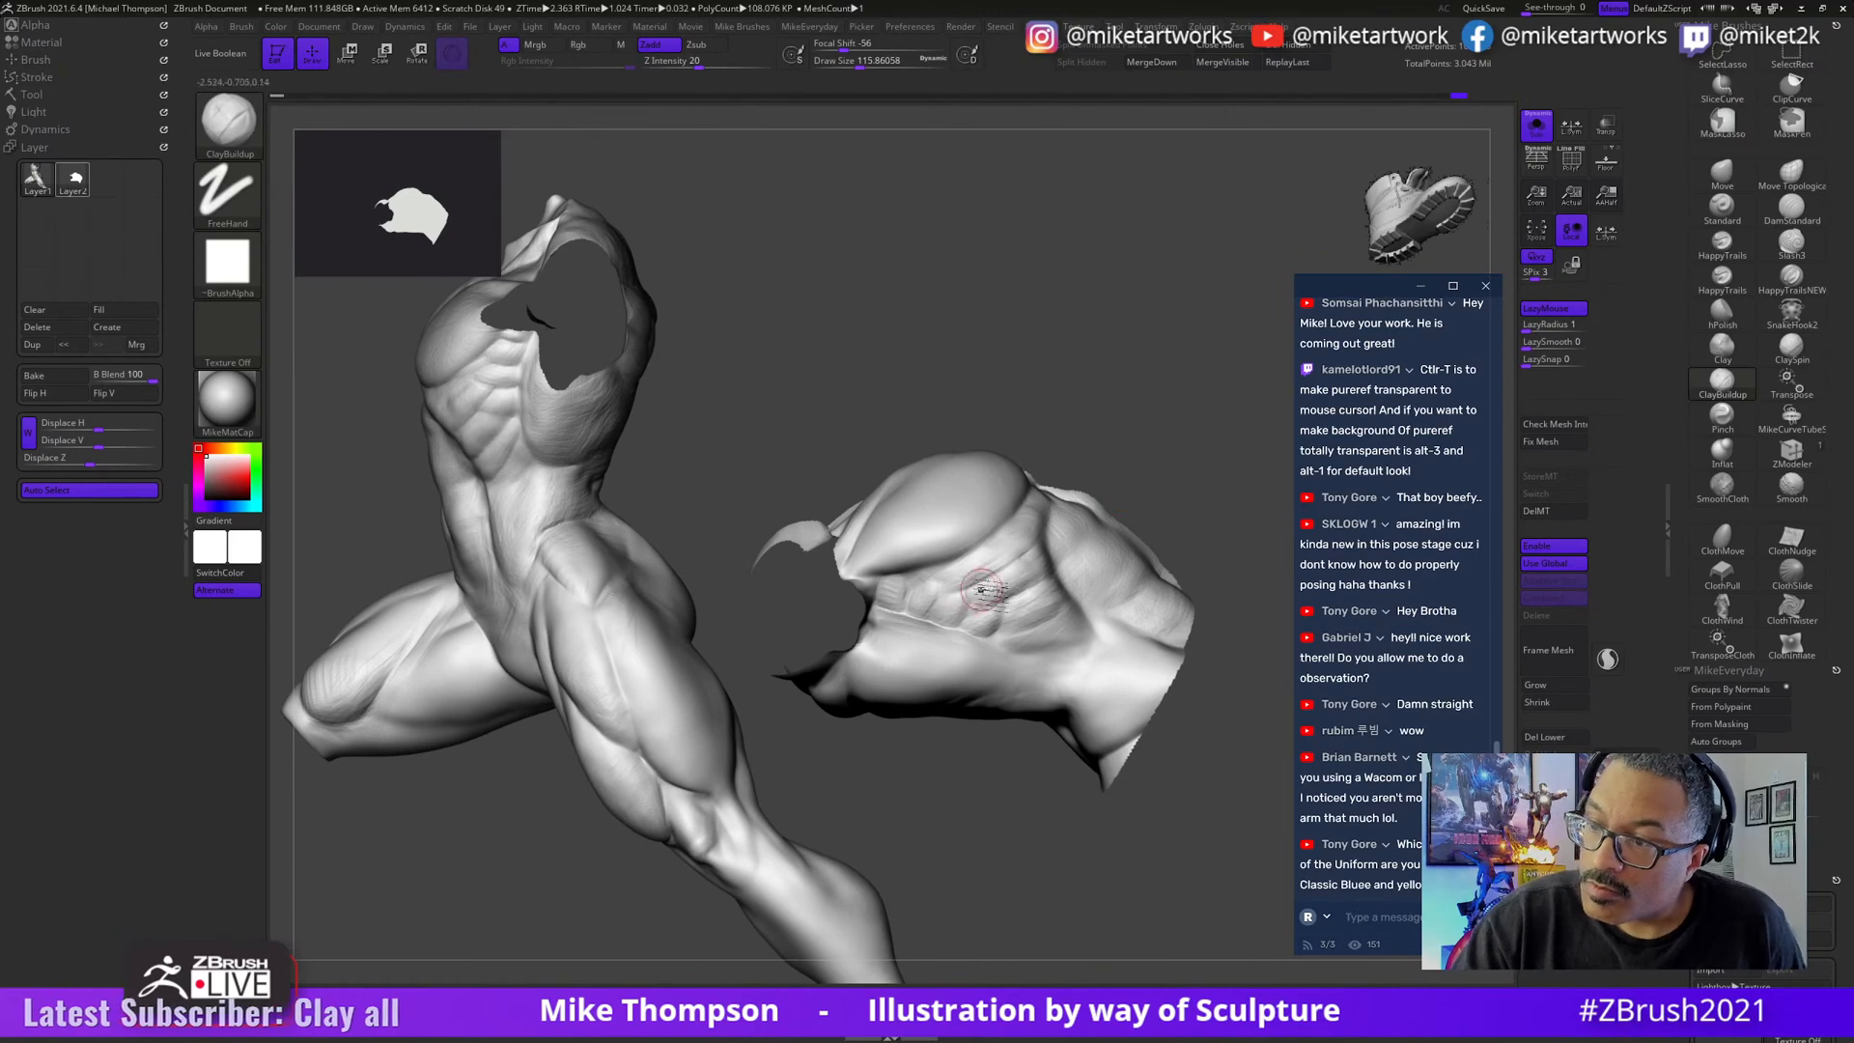
- Reposition the main light so it reveals the rib and serratus forms on the isolated torso
{"action": "left_click", "coordinate": [44, 96]}
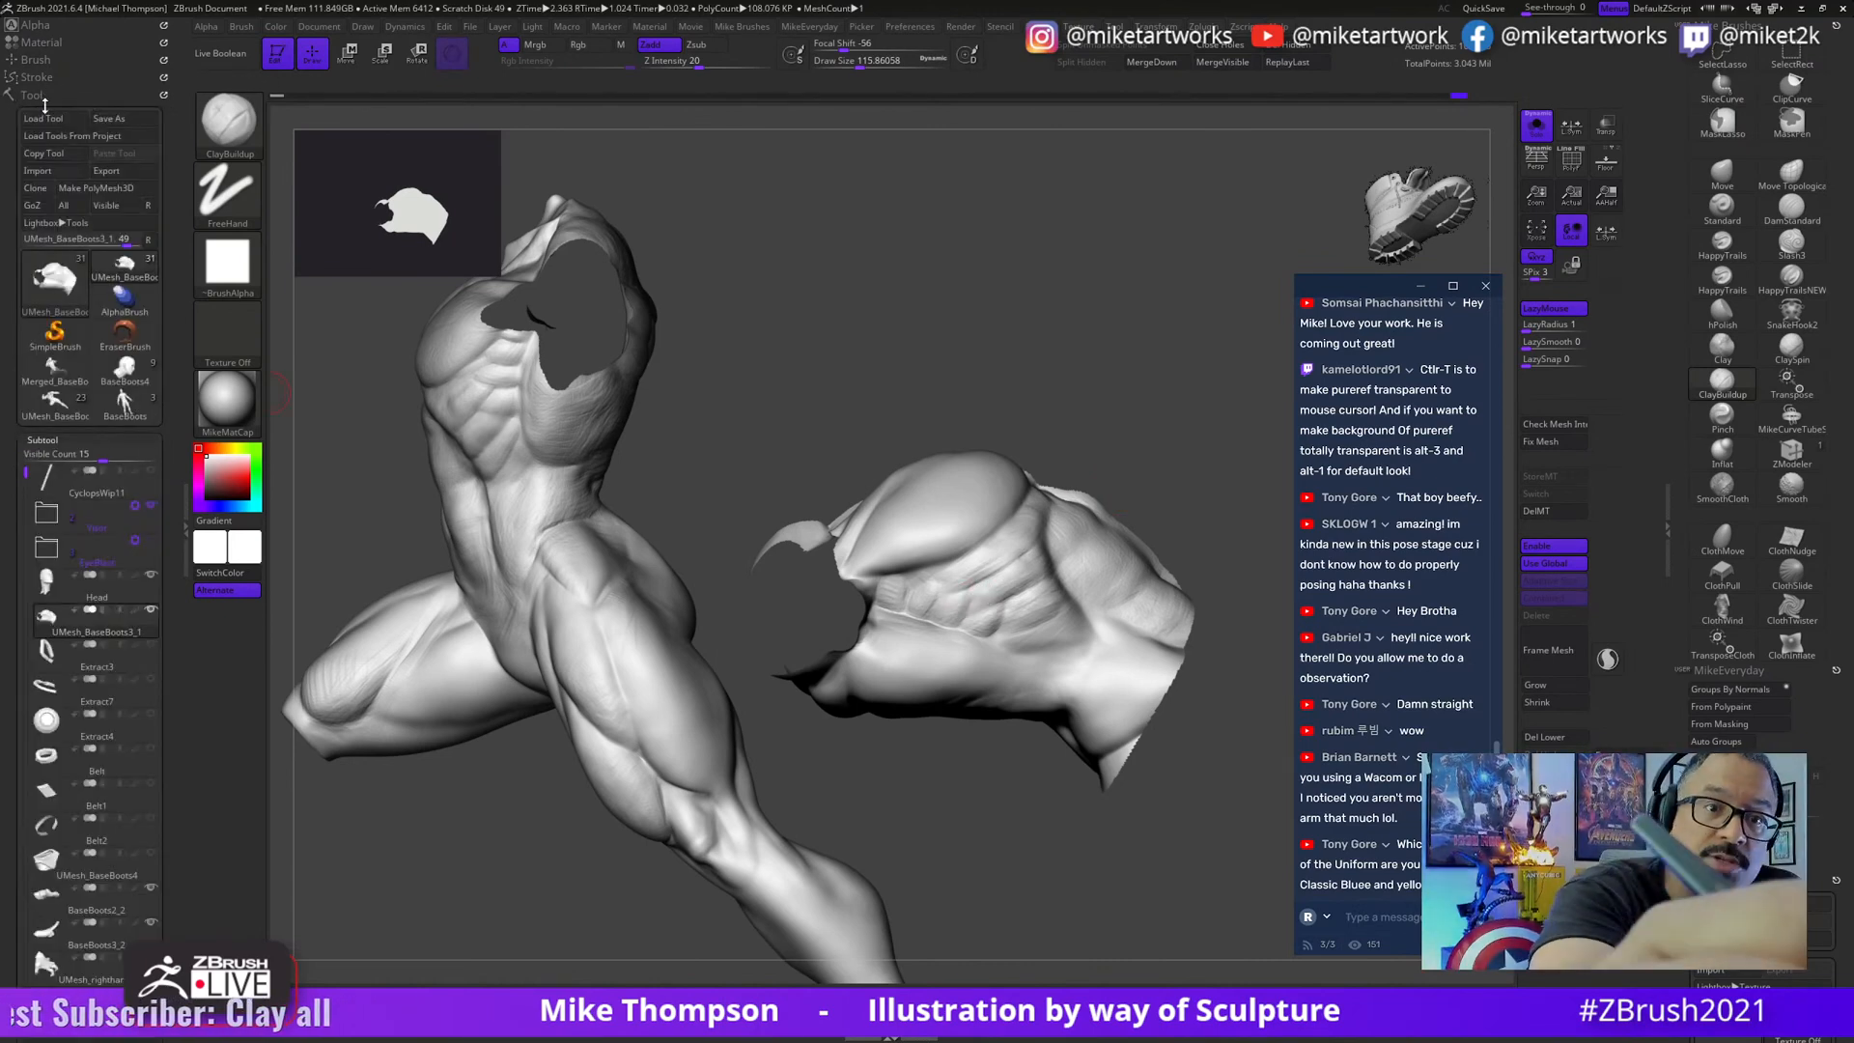
{"action": "left_click", "coordinate": [47, 99]}
{"action": "left_click", "coordinate": [40, 111]}
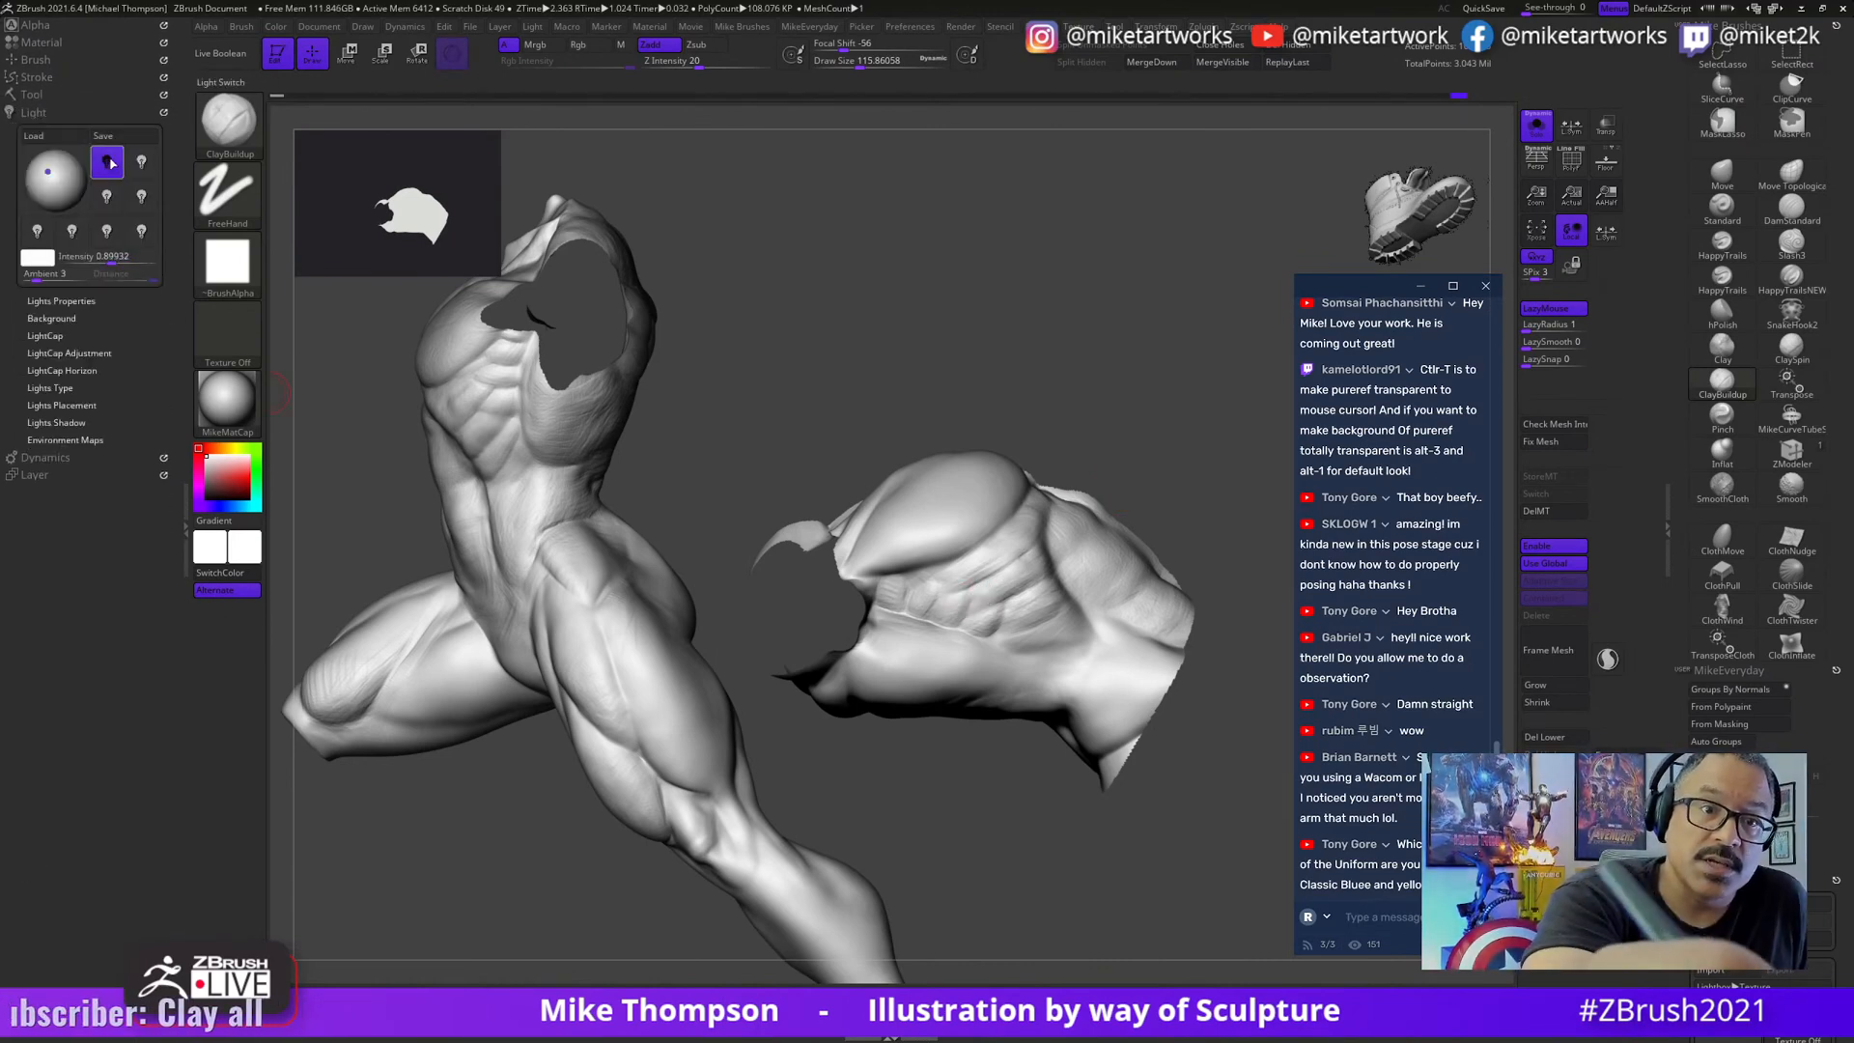
{"action": "left_click_drag", "start_coordinate": [45, 171], "coordinate": [55, 171]}
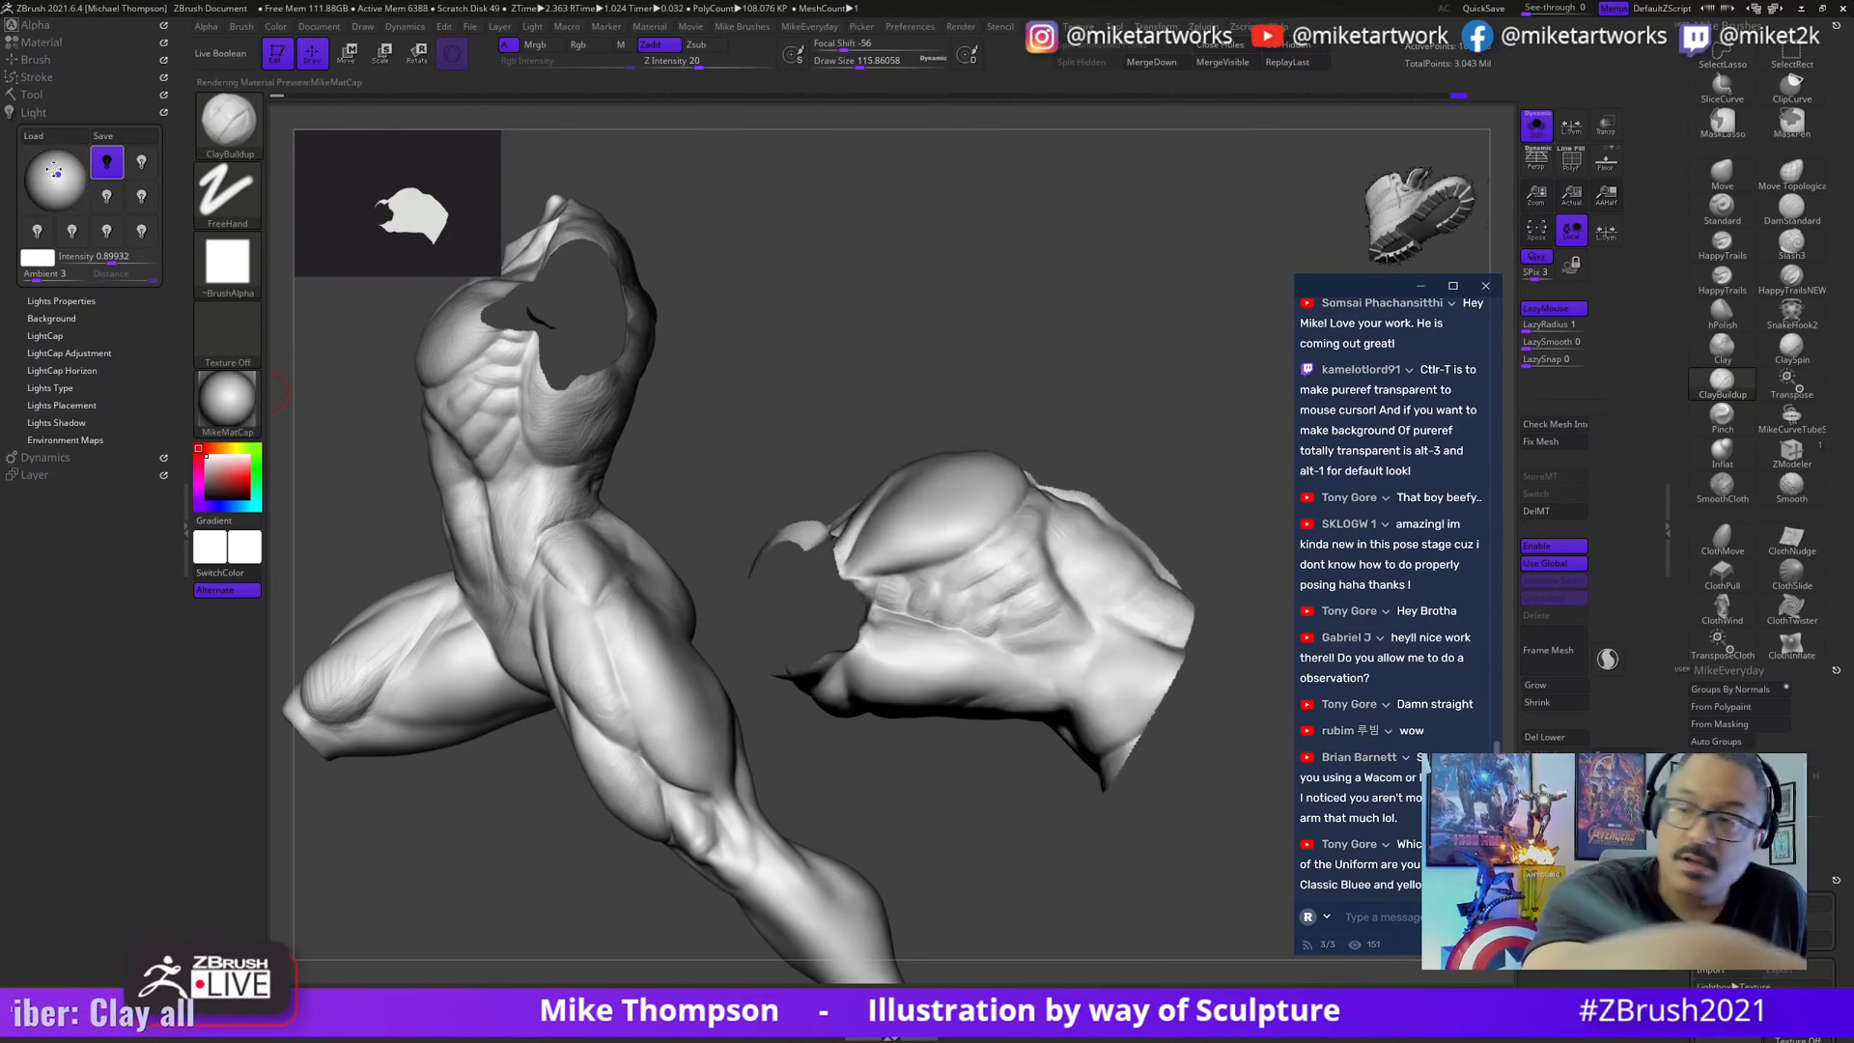
{"action": "left_click_drag", "start_coordinate": [1115, 803], "coordinate": [1189, 720]}
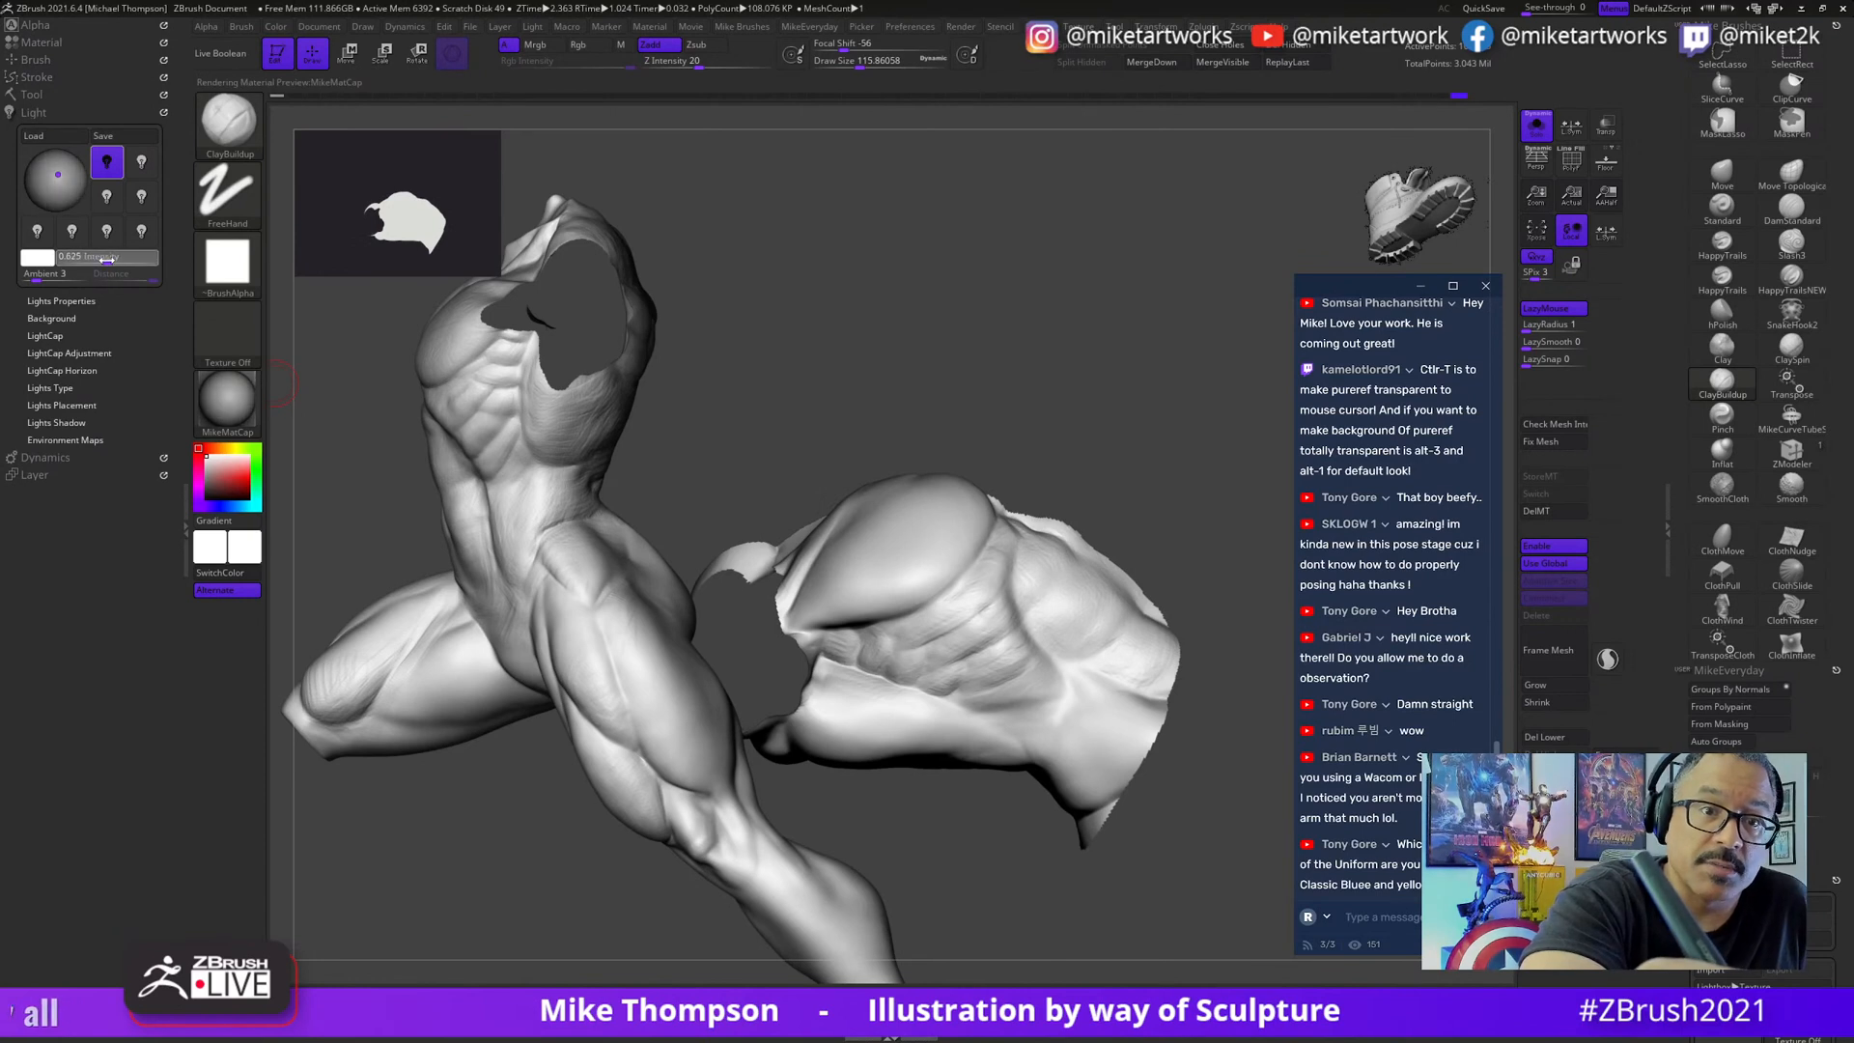
- Compare several light intensities, settle on 0.89932, and change the main colour to a light grey
{"action": "left_click_drag", "start_coordinate": [106, 260], "coordinate": [104, 261]}
{"action": "left_click_drag", "start_coordinate": [1078, 464], "coordinate": [1150, 541]}
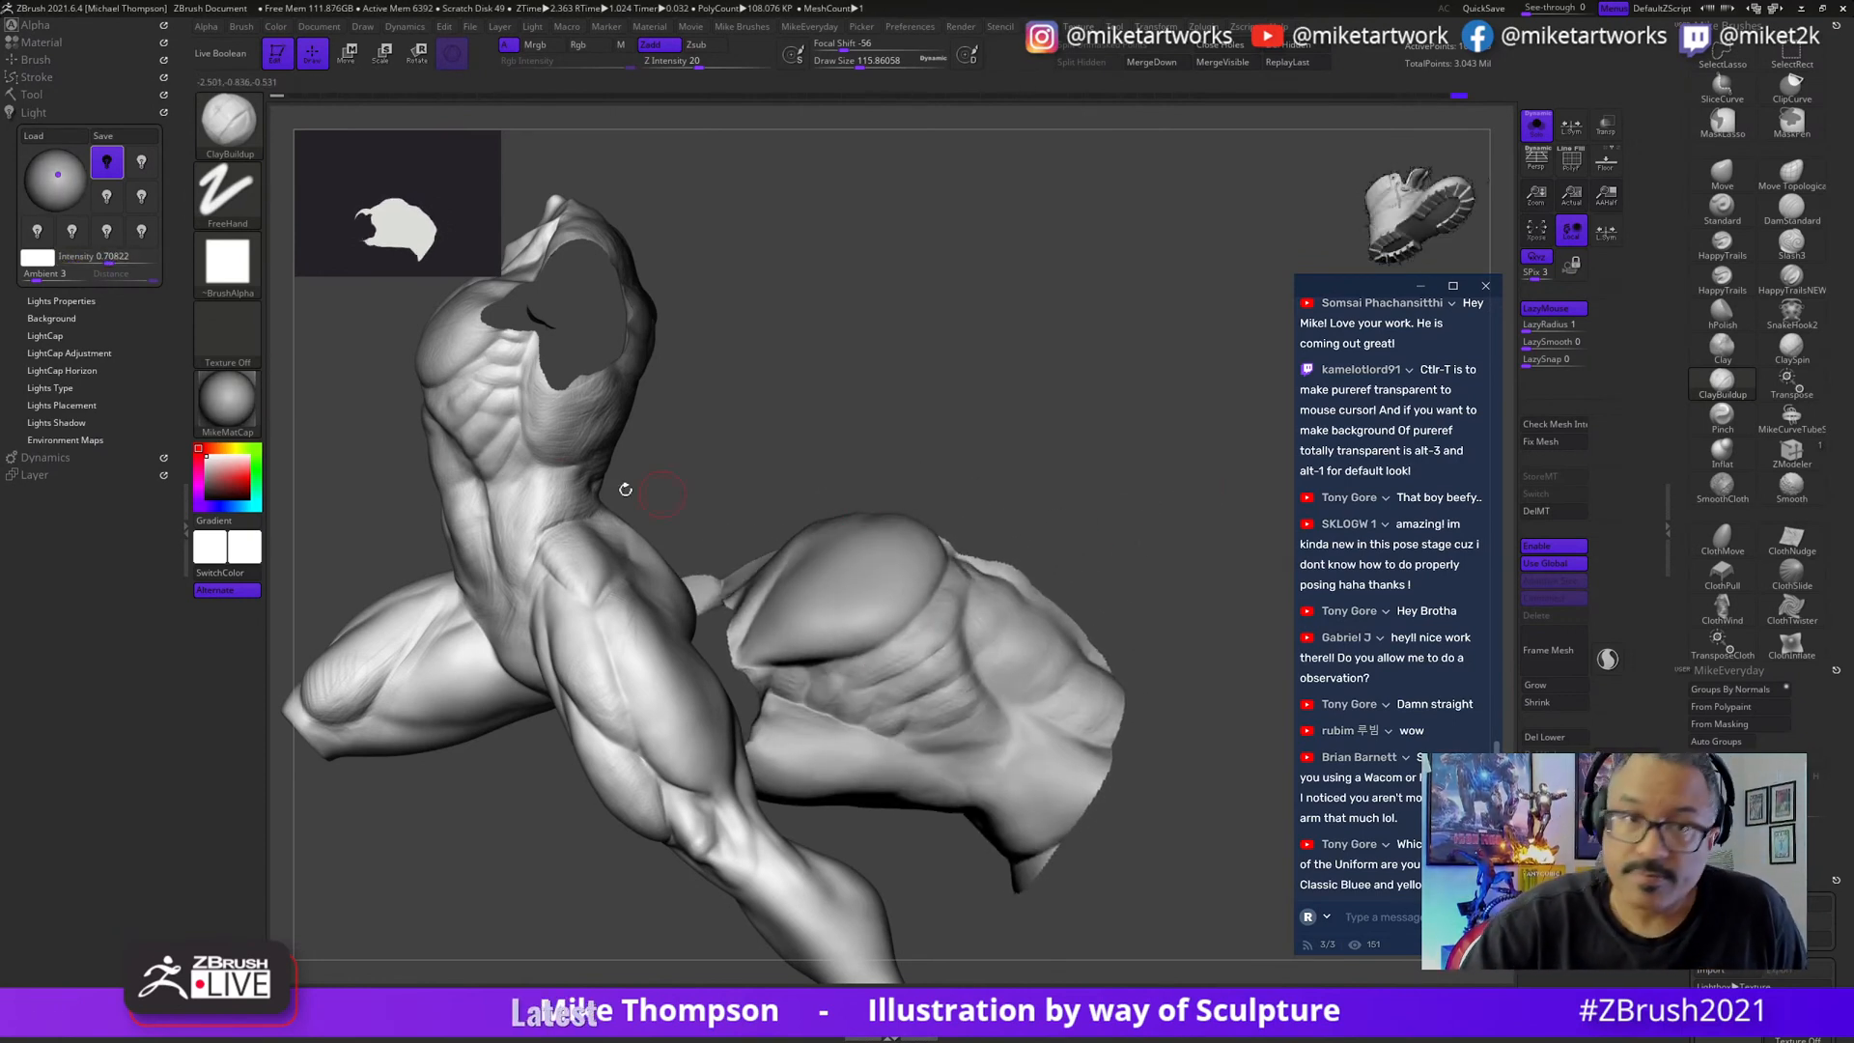
{"action": "left_click_drag", "start_coordinate": [113, 258], "coordinate": [111, 258]}
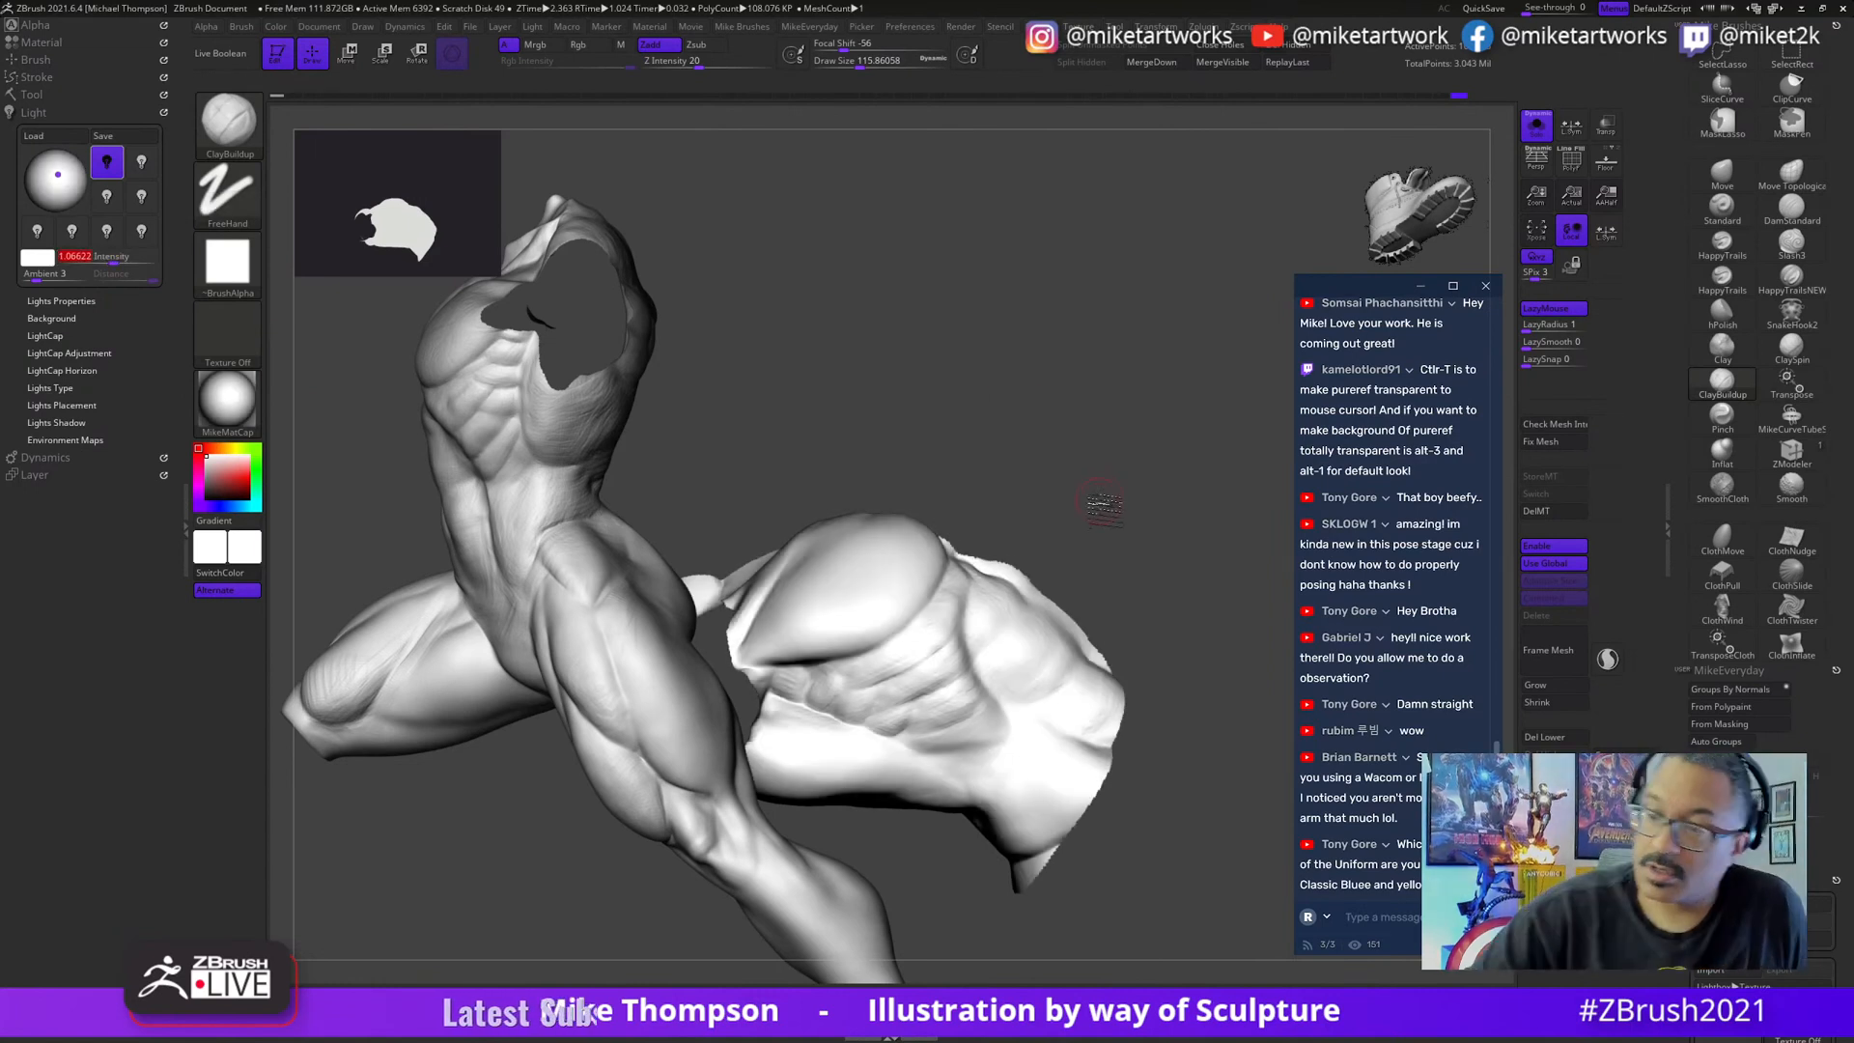
{"action": "left_click_drag", "start_coordinate": [1102, 503], "coordinate": [1073, 491]}
{"action": "left_click_drag", "start_coordinate": [128, 253], "coordinate": [111, 257]}
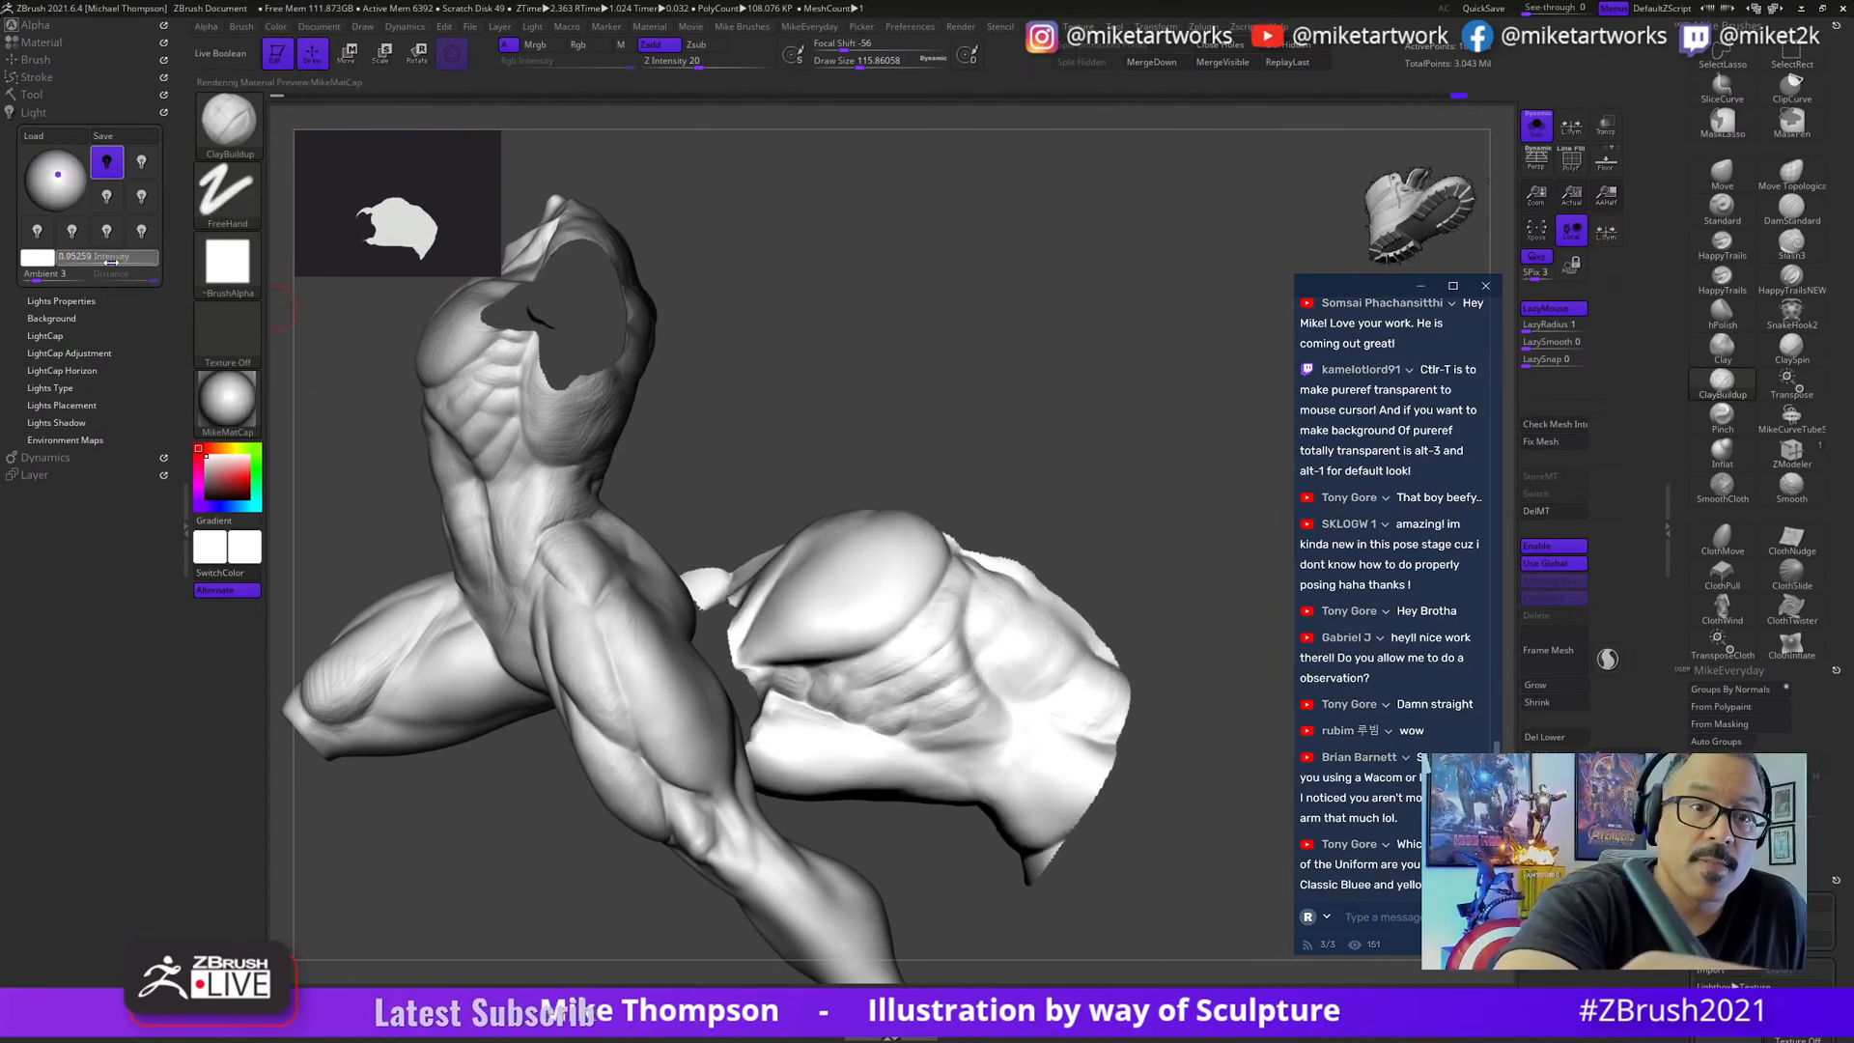
{"action": "left_click", "coordinate": [206, 466]}
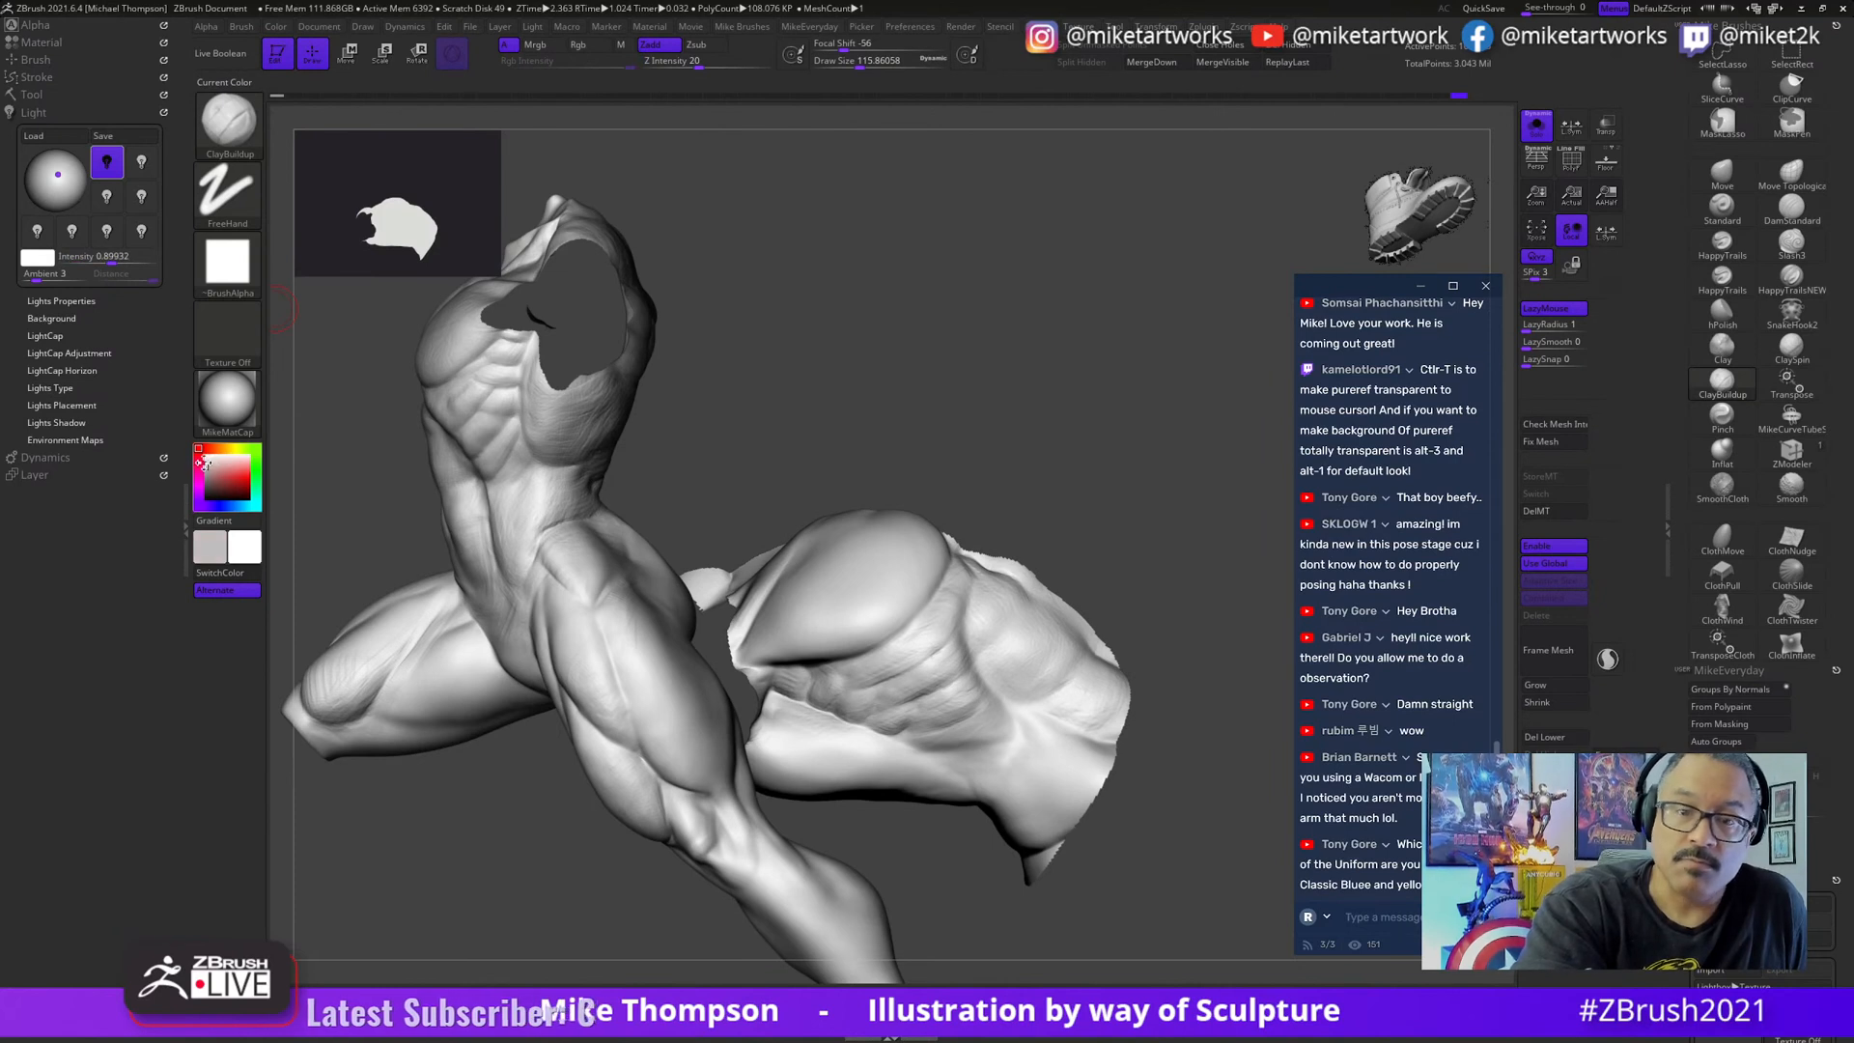
{"action": "left_click_drag", "start_coordinate": [1074, 507], "coordinate": [1049, 500]}
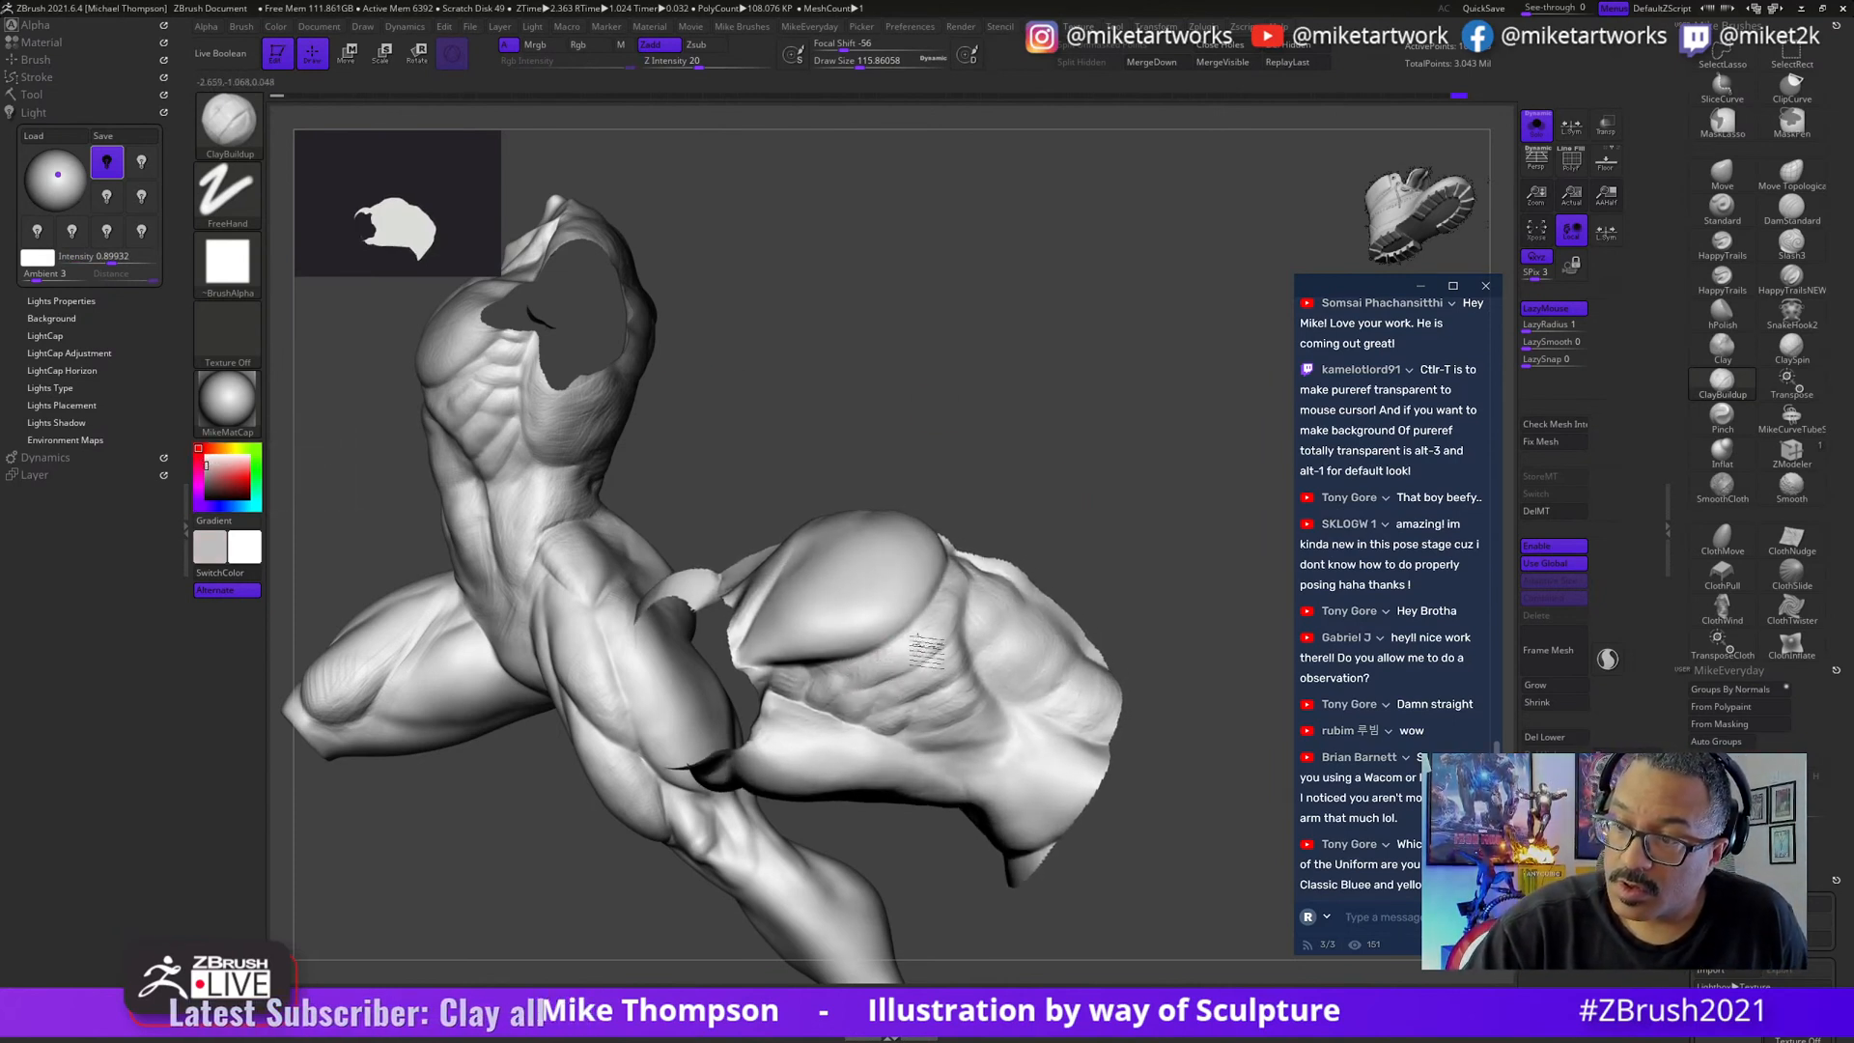
- Lower the torso's subdivision level and smooth the serratus and rib forms below the chest
{"action": "left_click_drag", "start_coordinate": [1132, 541], "coordinate": [1126, 566]}
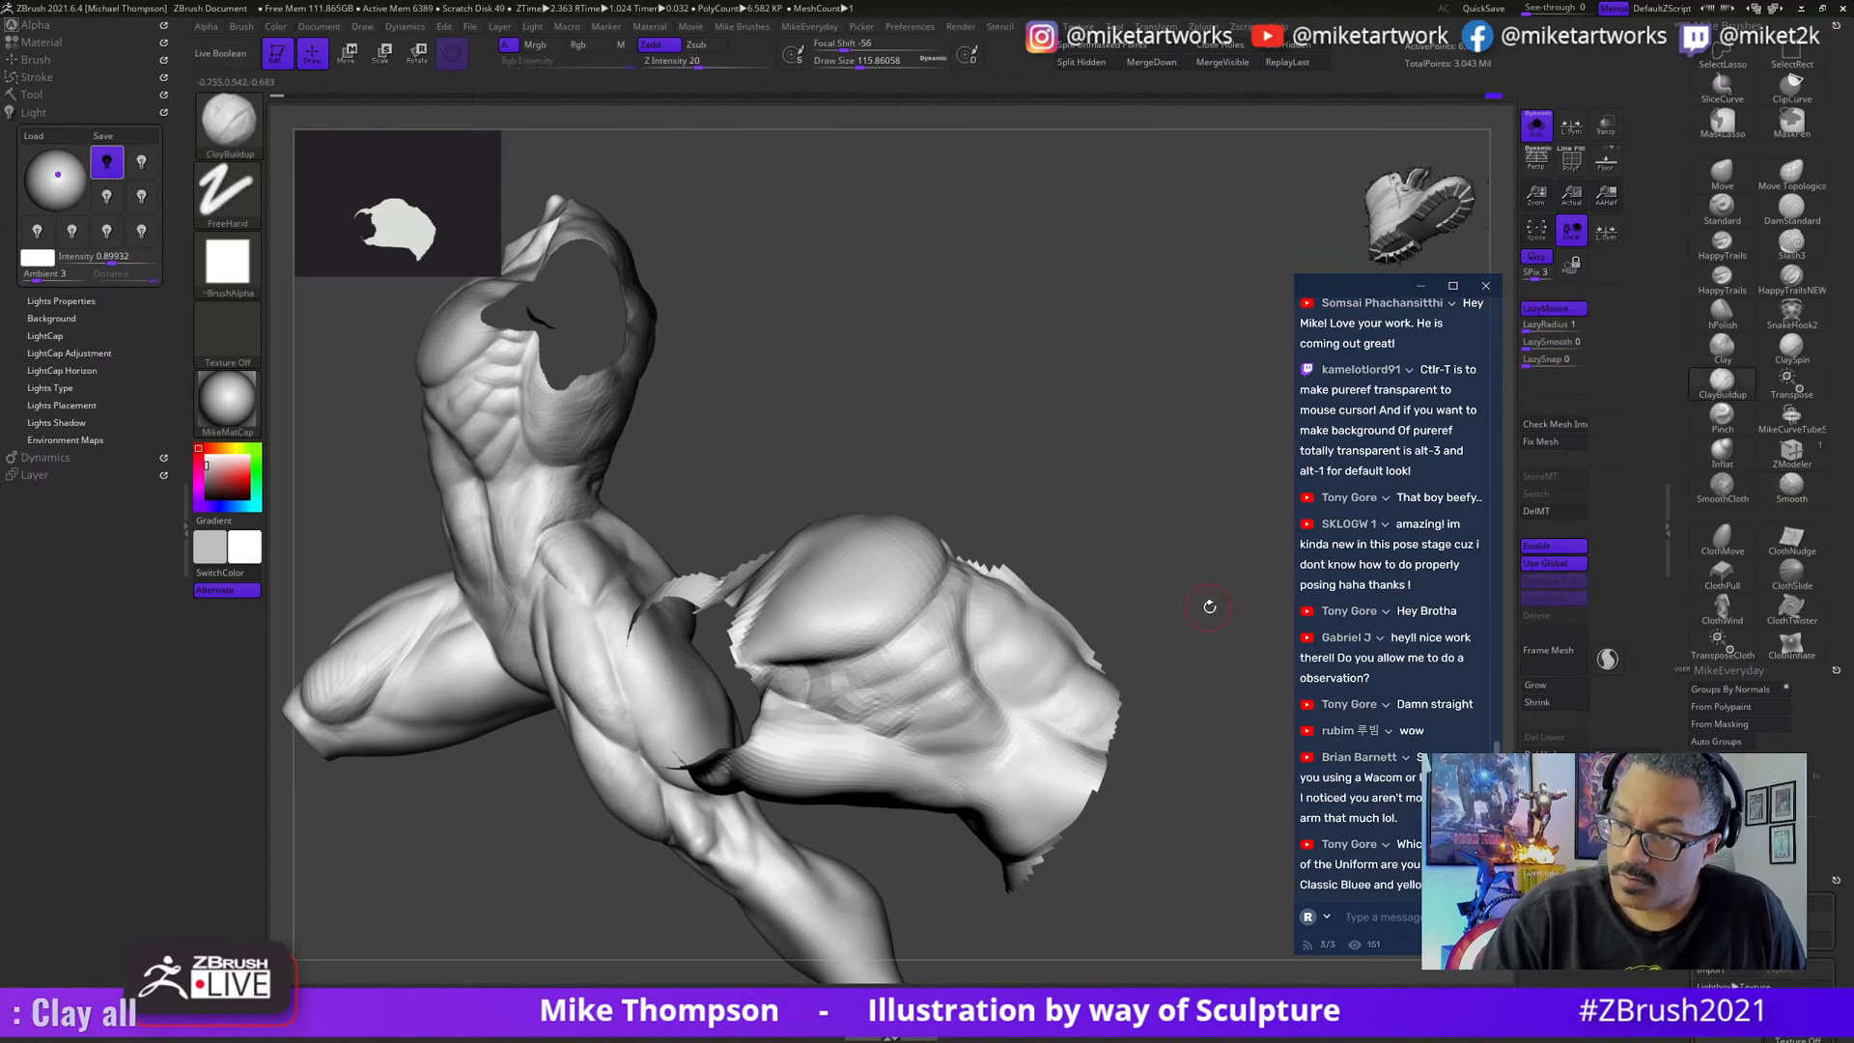
{"action": "mouse_move", "coordinate": [1208, 605]}
{"action": "left_mouse_down"}
{"action": "mouse_move", "coordinate": [1175, 638]}
{"action": "mouse_move", "coordinate": [1217, 623]}
{"action": "mouse_move", "coordinate": [1124, 613]}
{"action": "left_mouse_up"}
{"action": "key", "text": "shift"}
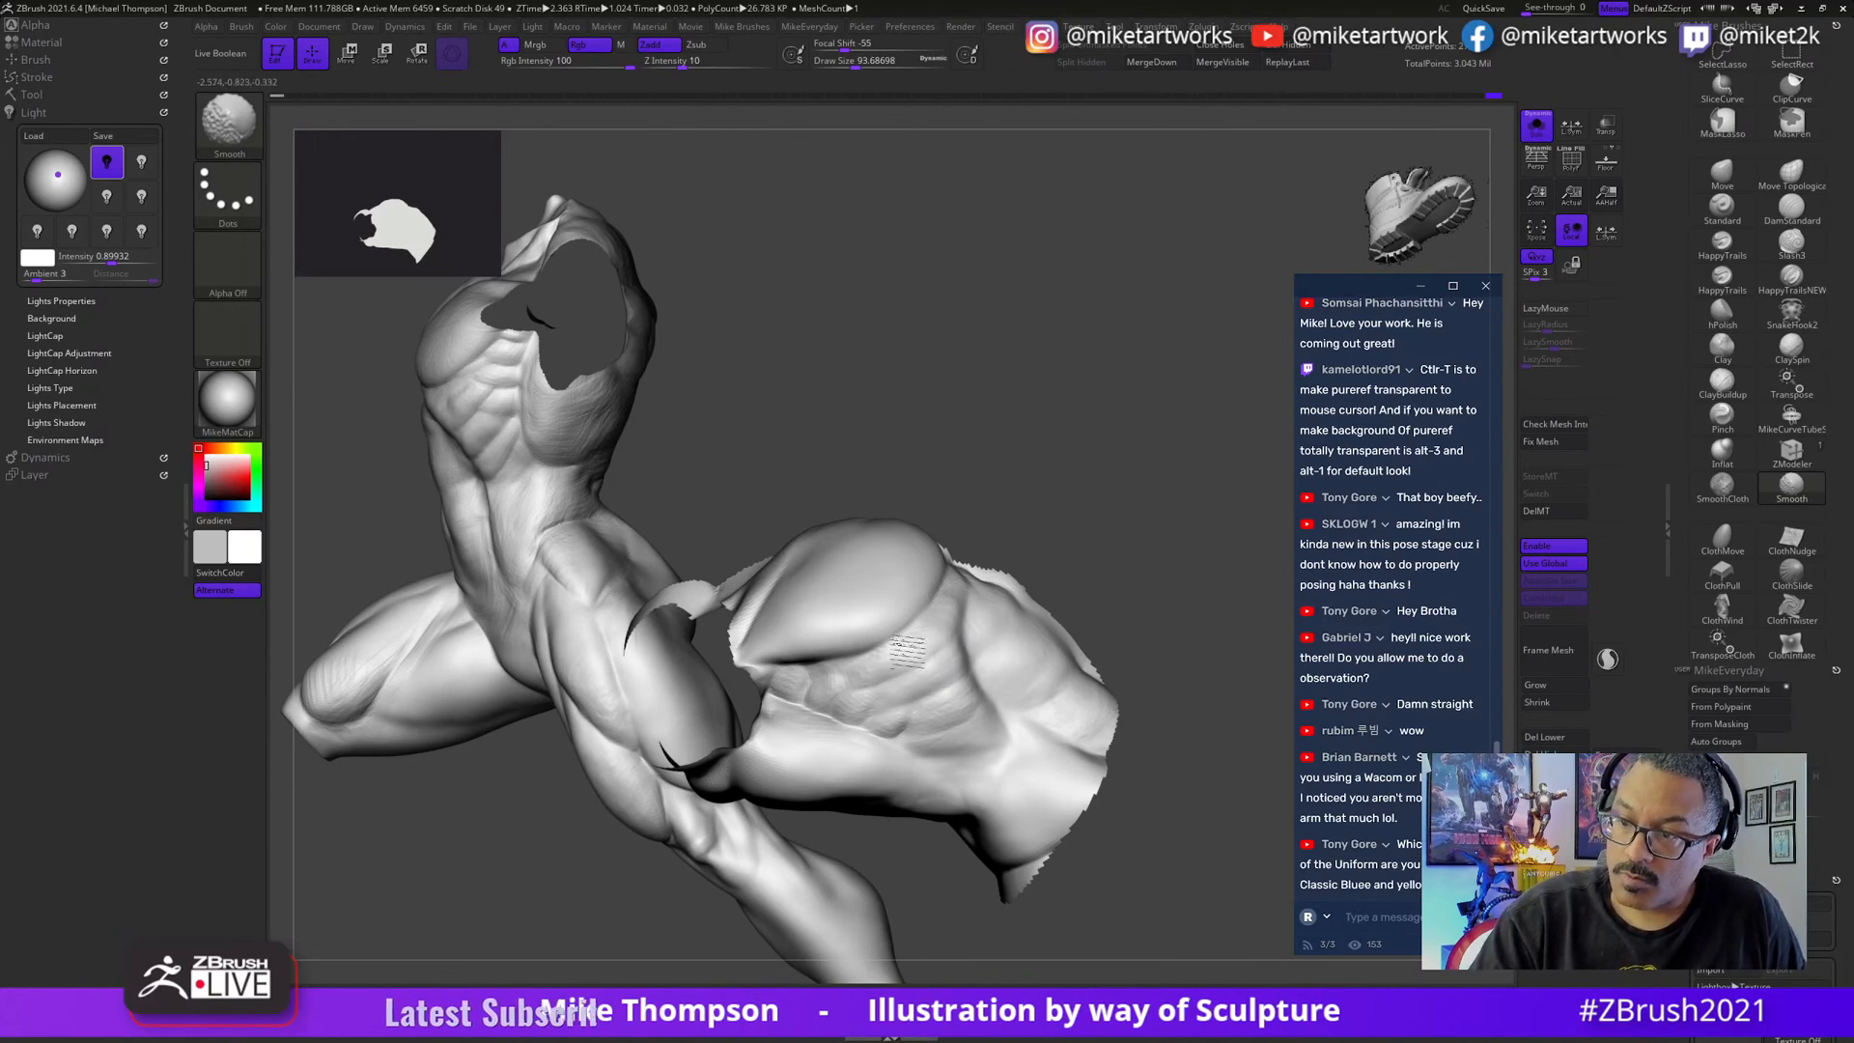
{"action": "mouse_move", "coordinate": [961, 609]}
{"action": "left_mouse_down", "text": "shift"}
{"action": "mouse_move", "coordinate": [1088, 576]}
{"action": "mouse_move", "coordinate": [1072, 612]}
{"action": "left_mouse_up", "text": "shift"}
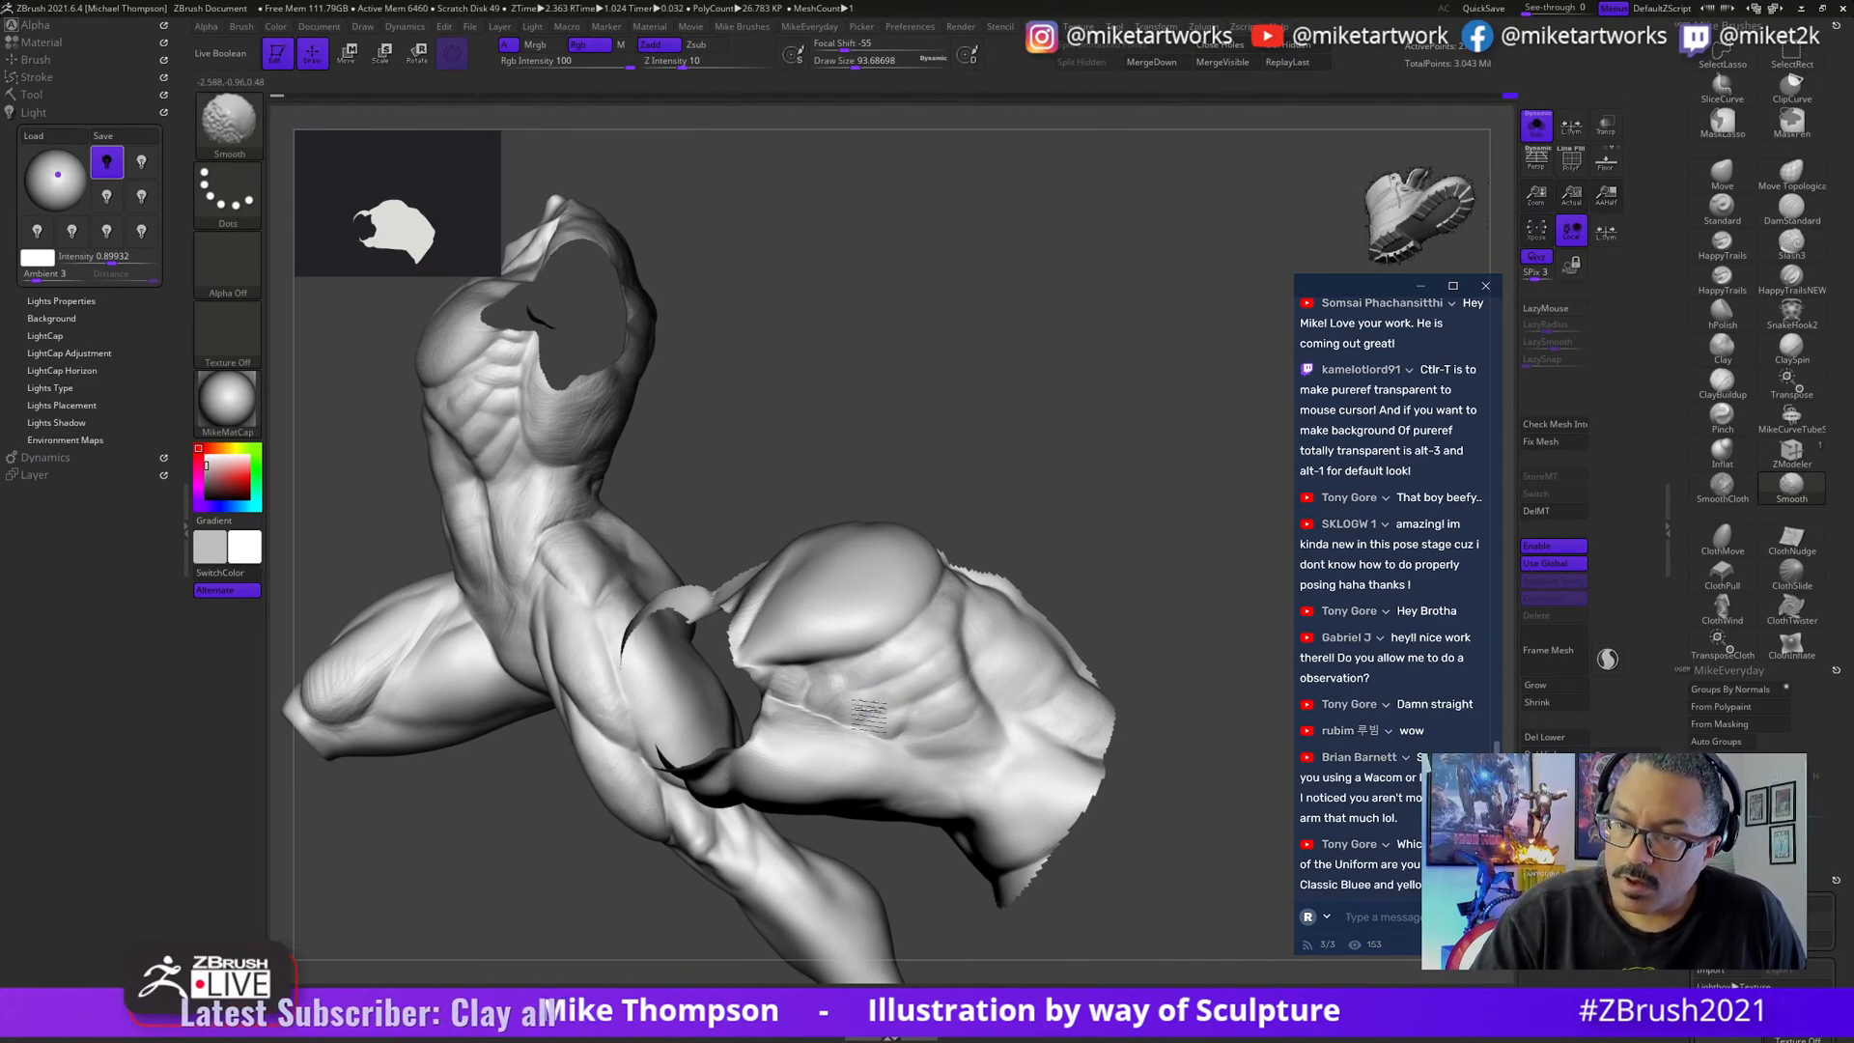
- Rebuild the broad serratus masses under the chest with ClayBuildup, enlarging the draw size to about 167
{"action": "mouse_move", "coordinate": [1183, 569]}
{"action": "left_mouse_down"}
{"action": "mouse_move", "coordinate": [1150, 550]}
{"action": "mouse_move", "coordinate": [1184, 571]}
{"action": "mouse_move", "coordinate": [1159, 580]}
{"action": "left_mouse_up"}
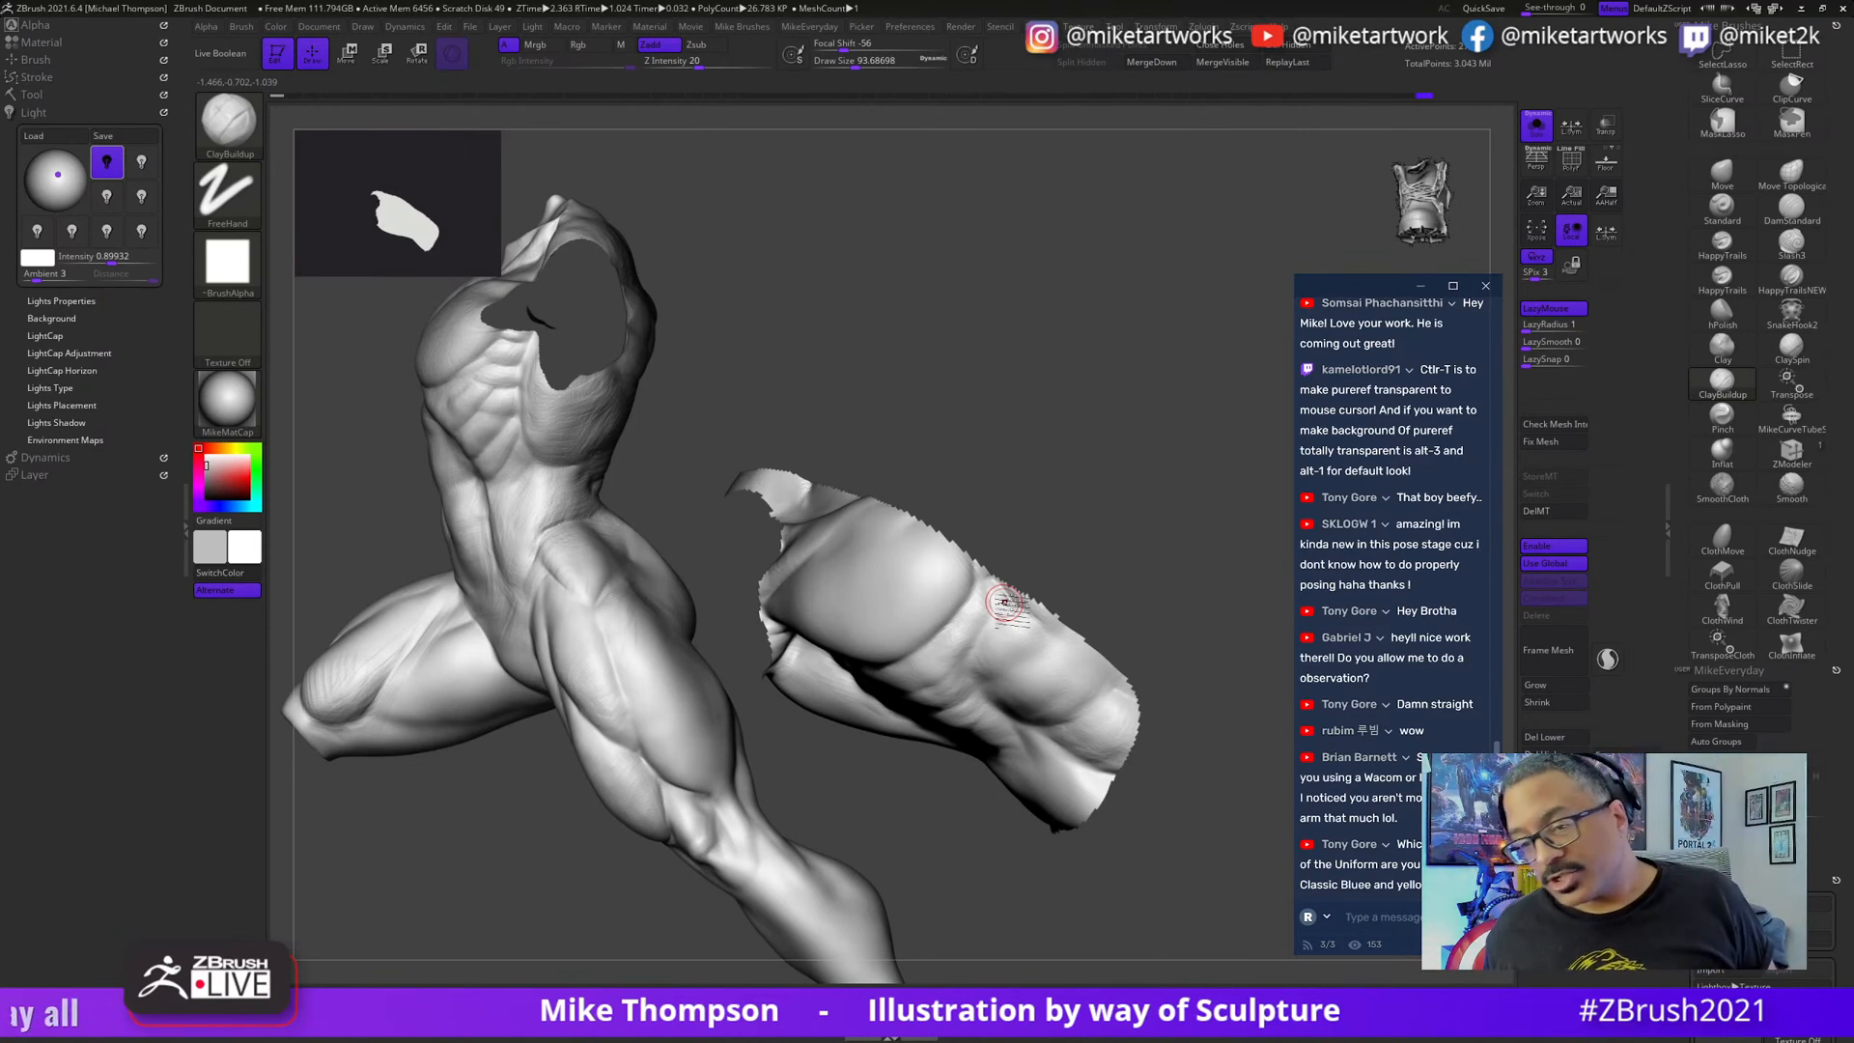
{"action": "mouse_move", "coordinate": [1189, 844]}
{"action": "left_mouse_down"}
{"action": "mouse_move", "coordinate": [1188, 861]}
{"action": "mouse_move", "coordinate": [1213, 820]}
{"action": "mouse_move", "coordinate": [1133, 588]}
{"action": "left_mouse_up"}
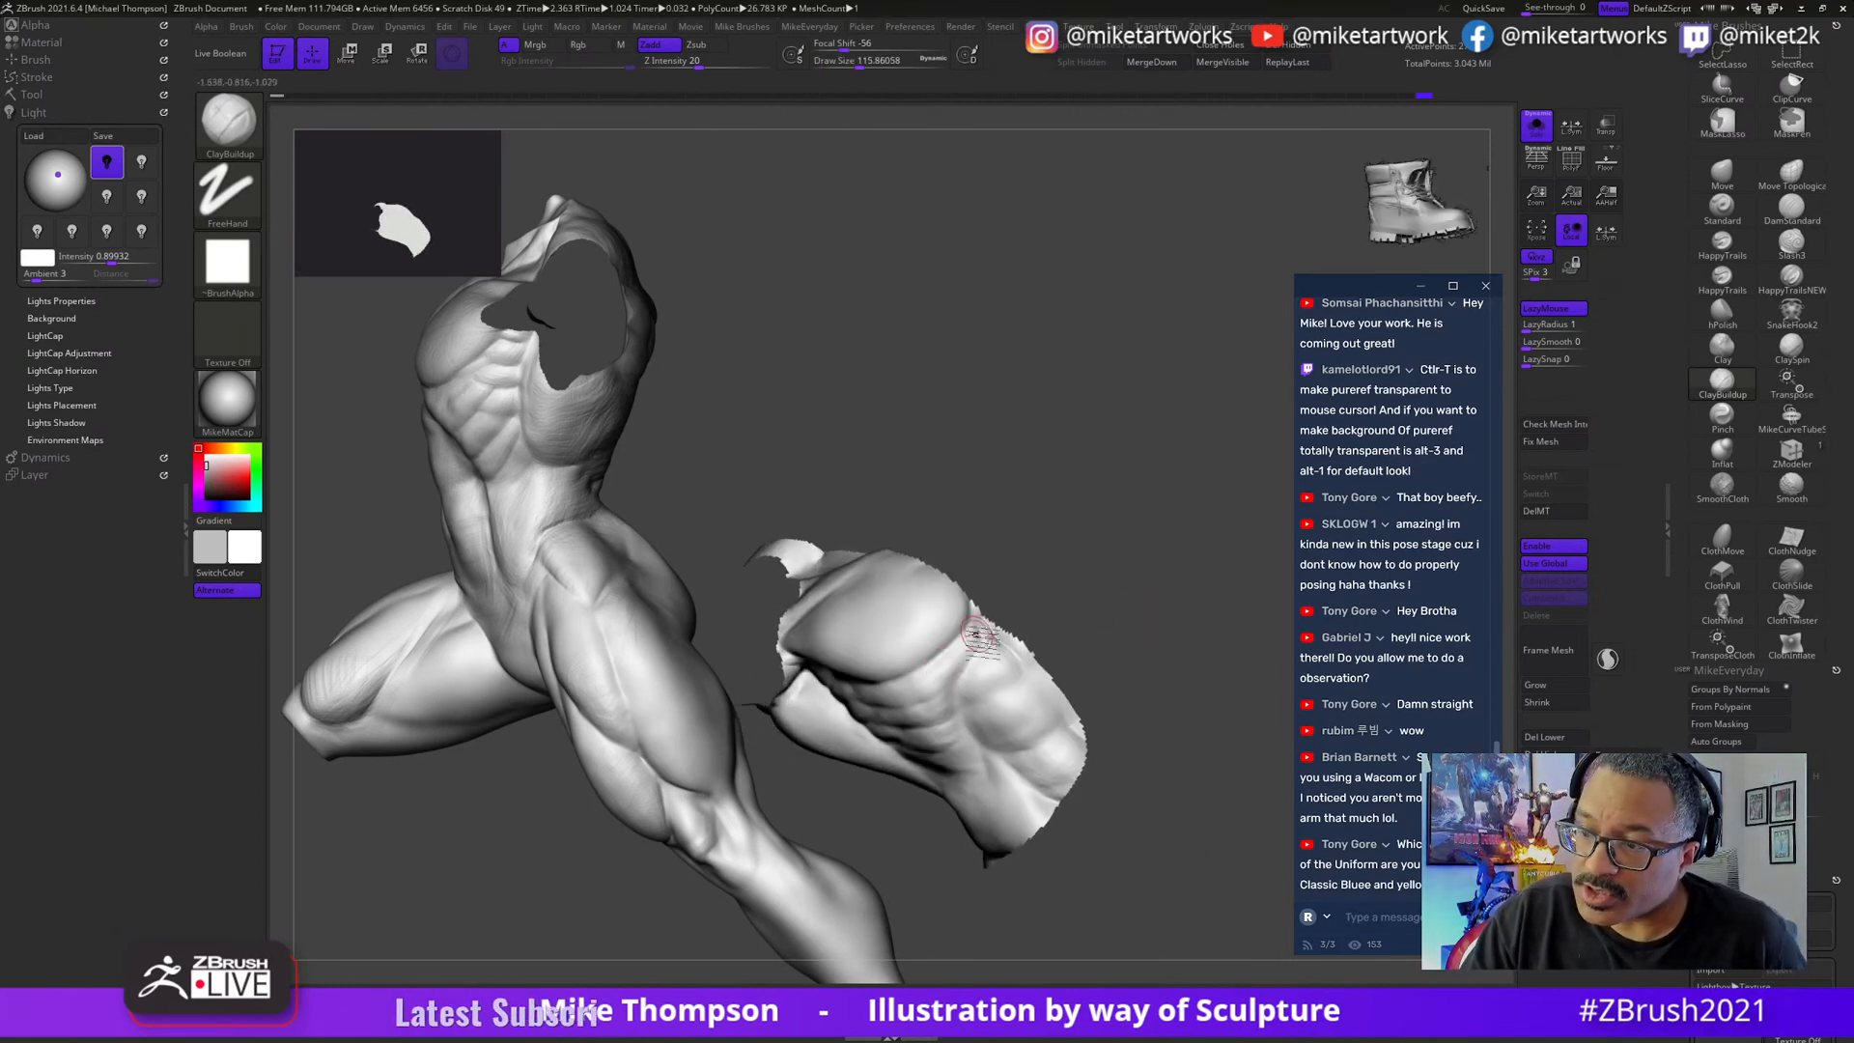
{"action": "left_click_drag", "start_coordinate": [1002, 604], "coordinate": [913, 691]}
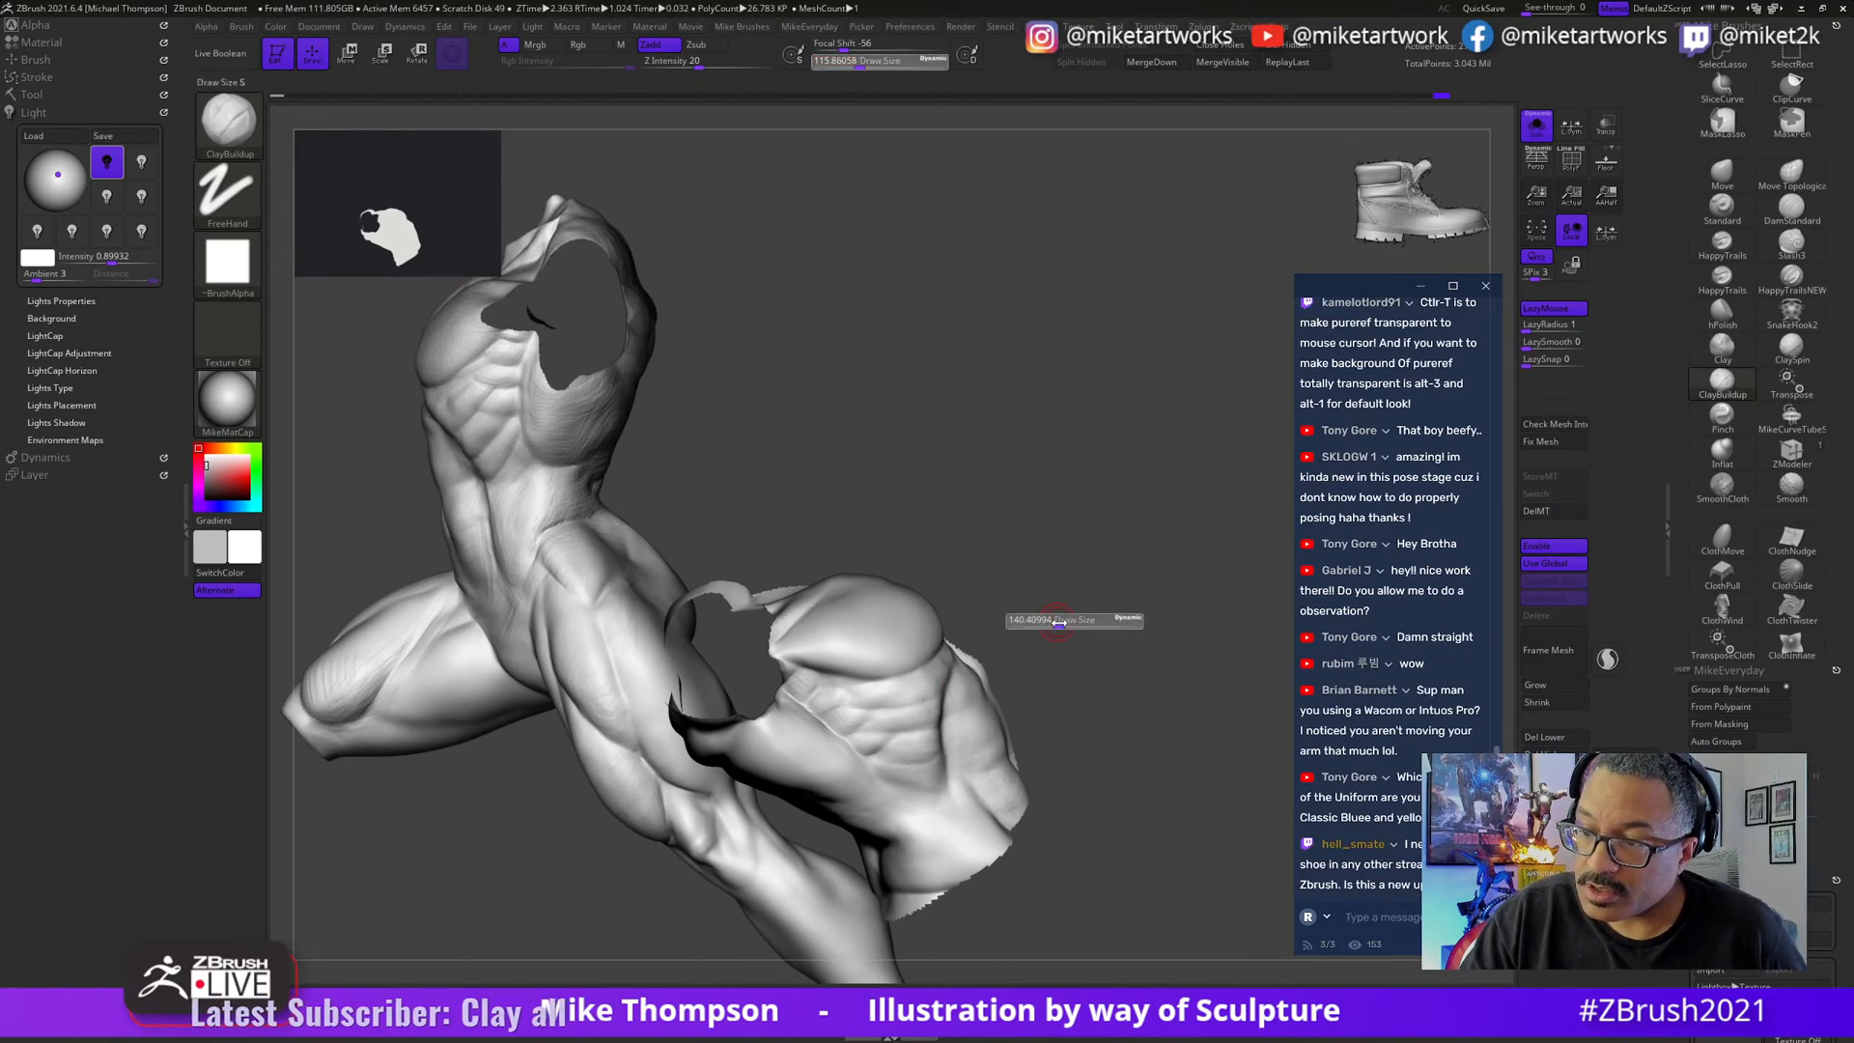
{"action": "mouse_move", "coordinate": [1068, 621]}
{"action": "left_mouse_down"}
{"action": "mouse_move", "coordinate": [898, 693]}
{"action": "mouse_move", "coordinate": [1076, 621]}
{"action": "mouse_move", "coordinate": [925, 684]}
{"action": "left_mouse_up"}
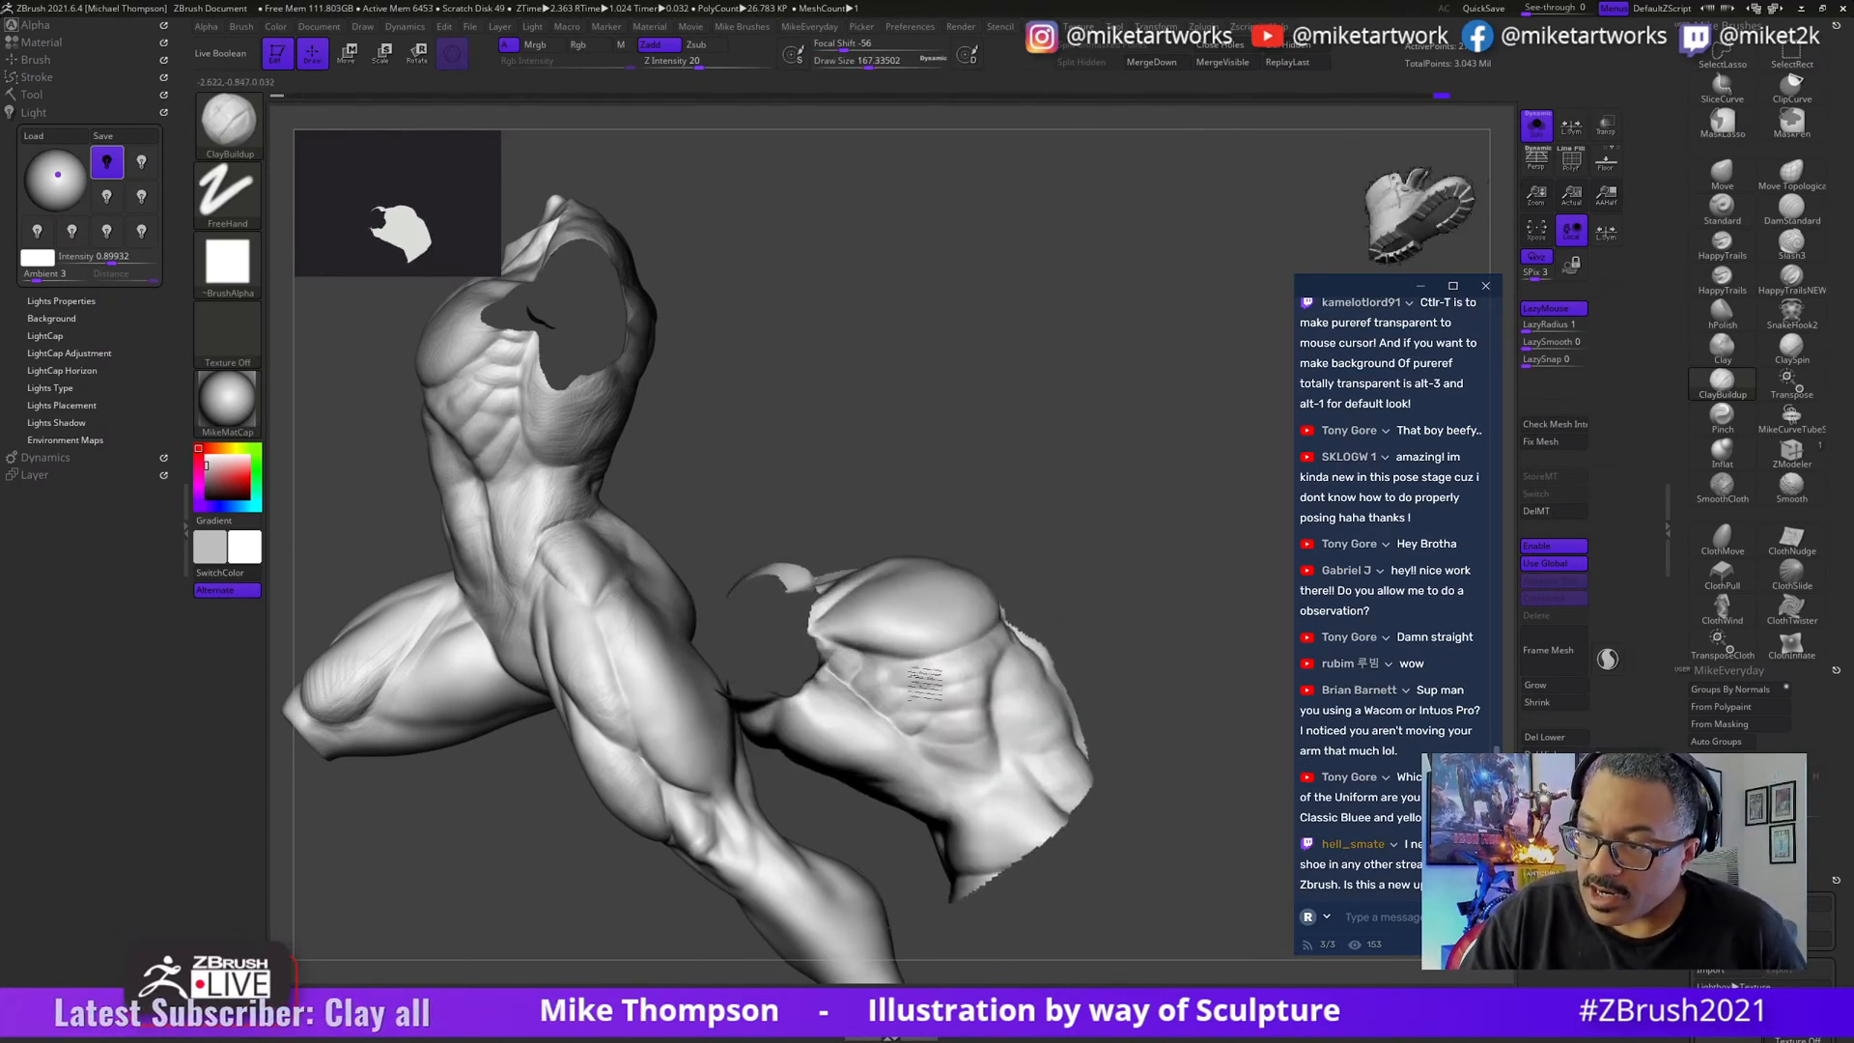
- Redefine the individual serratus fingers down toward the oblique with ClayBuildup, starting at a draw size of about 87
{"action": "mouse_move", "coordinate": [1009, 633]}
{"action": "left_mouse_down"}
{"action": "mouse_move", "coordinate": [1111, 599]}
{"action": "mouse_move", "coordinate": [1102, 617]}
{"action": "left_mouse_up"}
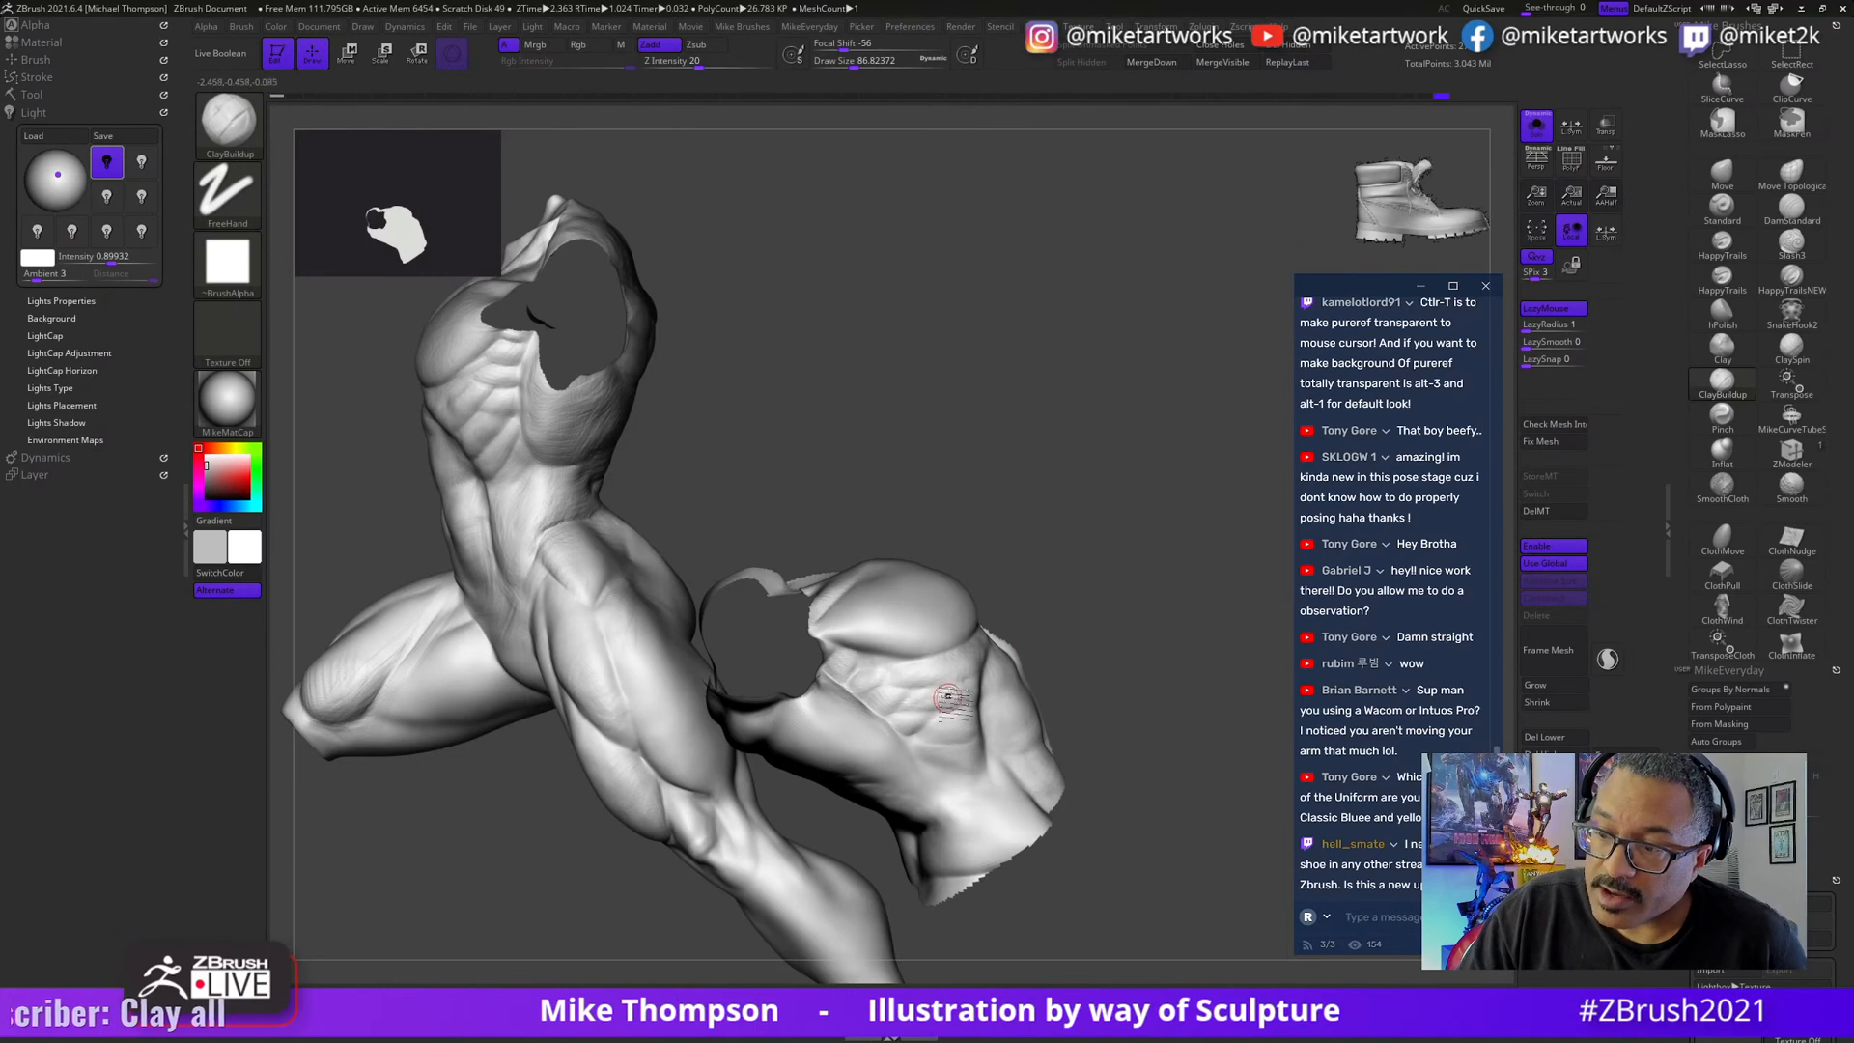
{"action": "mouse_move", "coordinate": [984, 669]}
{"action": "left_mouse_down"}
{"action": "mouse_move", "coordinate": [1142, 612]}
{"action": "mouse_move", "coordinate": [951, 699]}
{"action": "left_mouse_up"}
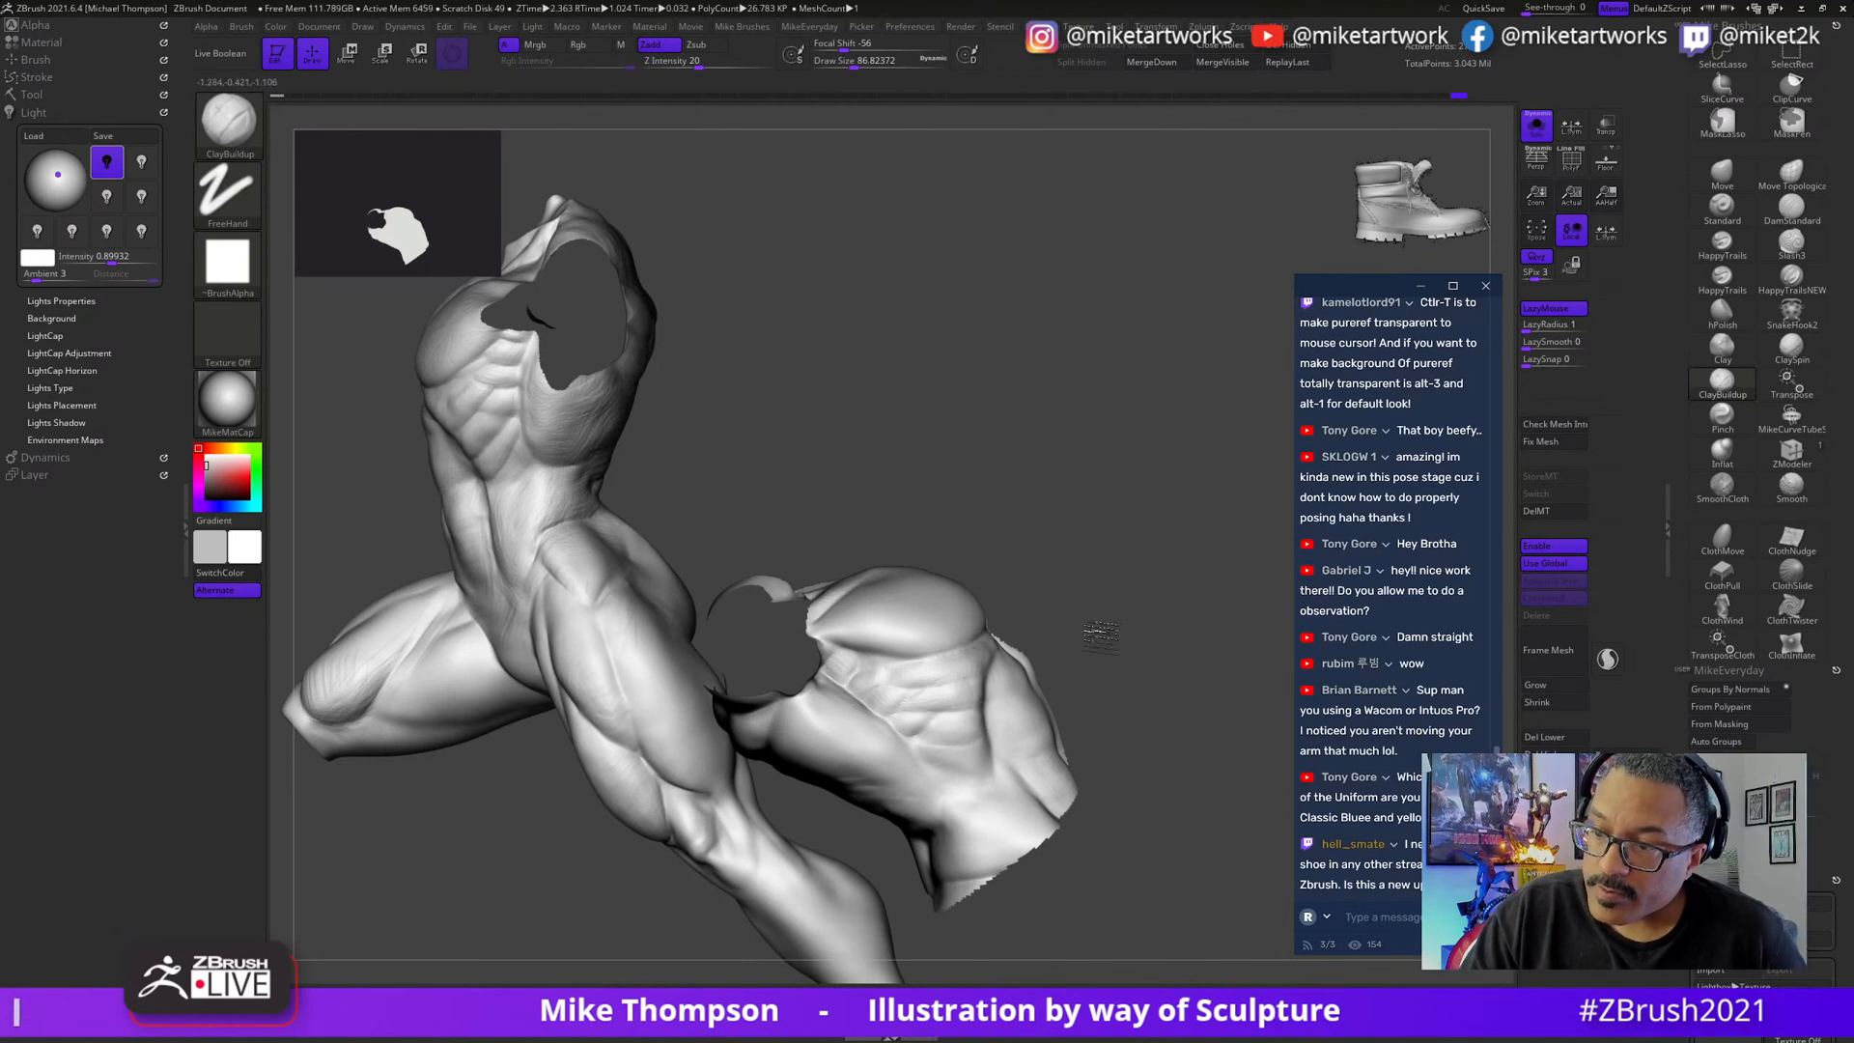
{"action": "mouse_move", "coordinate": [1101, 635]}
{"action": "left_mouse_down"}
{"action": "mouse_move", "coordinate": [917, 743]}
{"action": "mouse_move", "coordinate": [952, 757]}
{"action": "mouse_move", "coordinate": [930, 770]}
{"action": "left_mouse_up"}
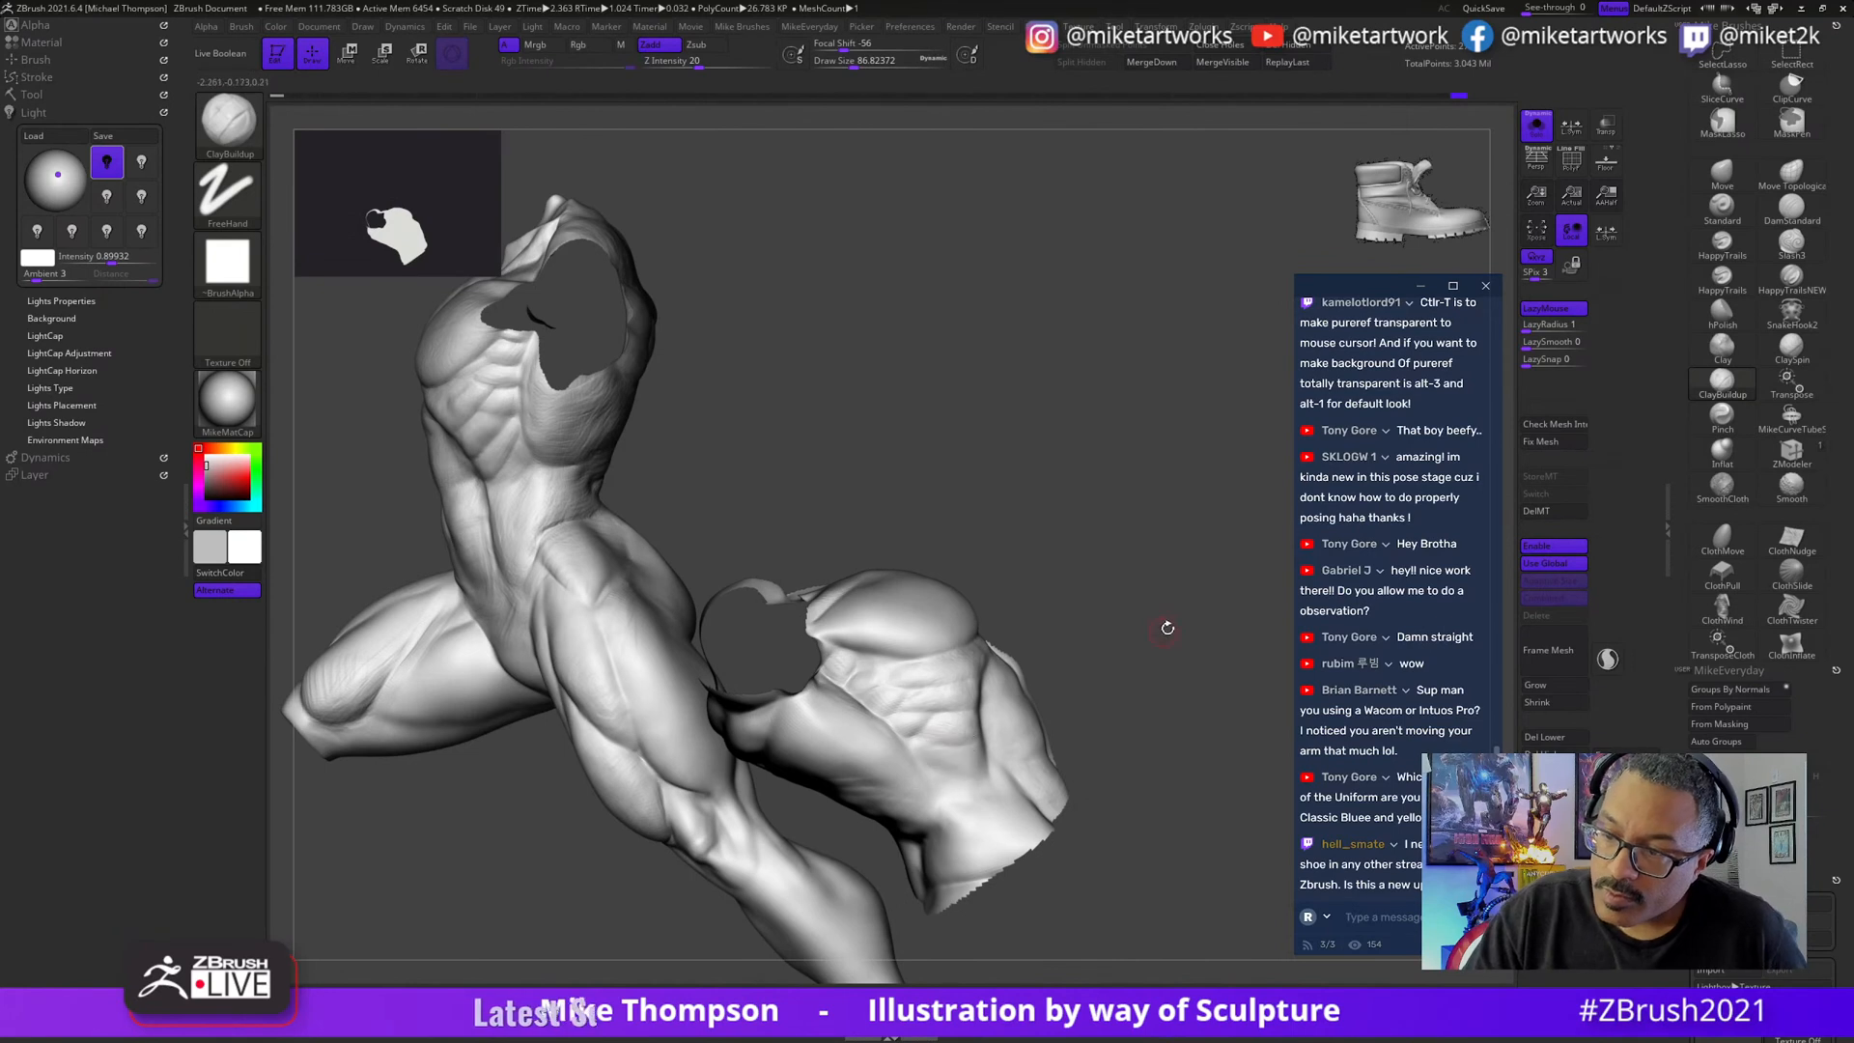
{"action": "mouse_move", "coordinate": [1167, 628]}
{"action": "left_mouse_down"}
{"action": "mouse_move", "coordinate": [1200, 628]}
{"action": "mouse_move", "coordinate": [1168, 628]}
{"action": "left_mouse_up"}
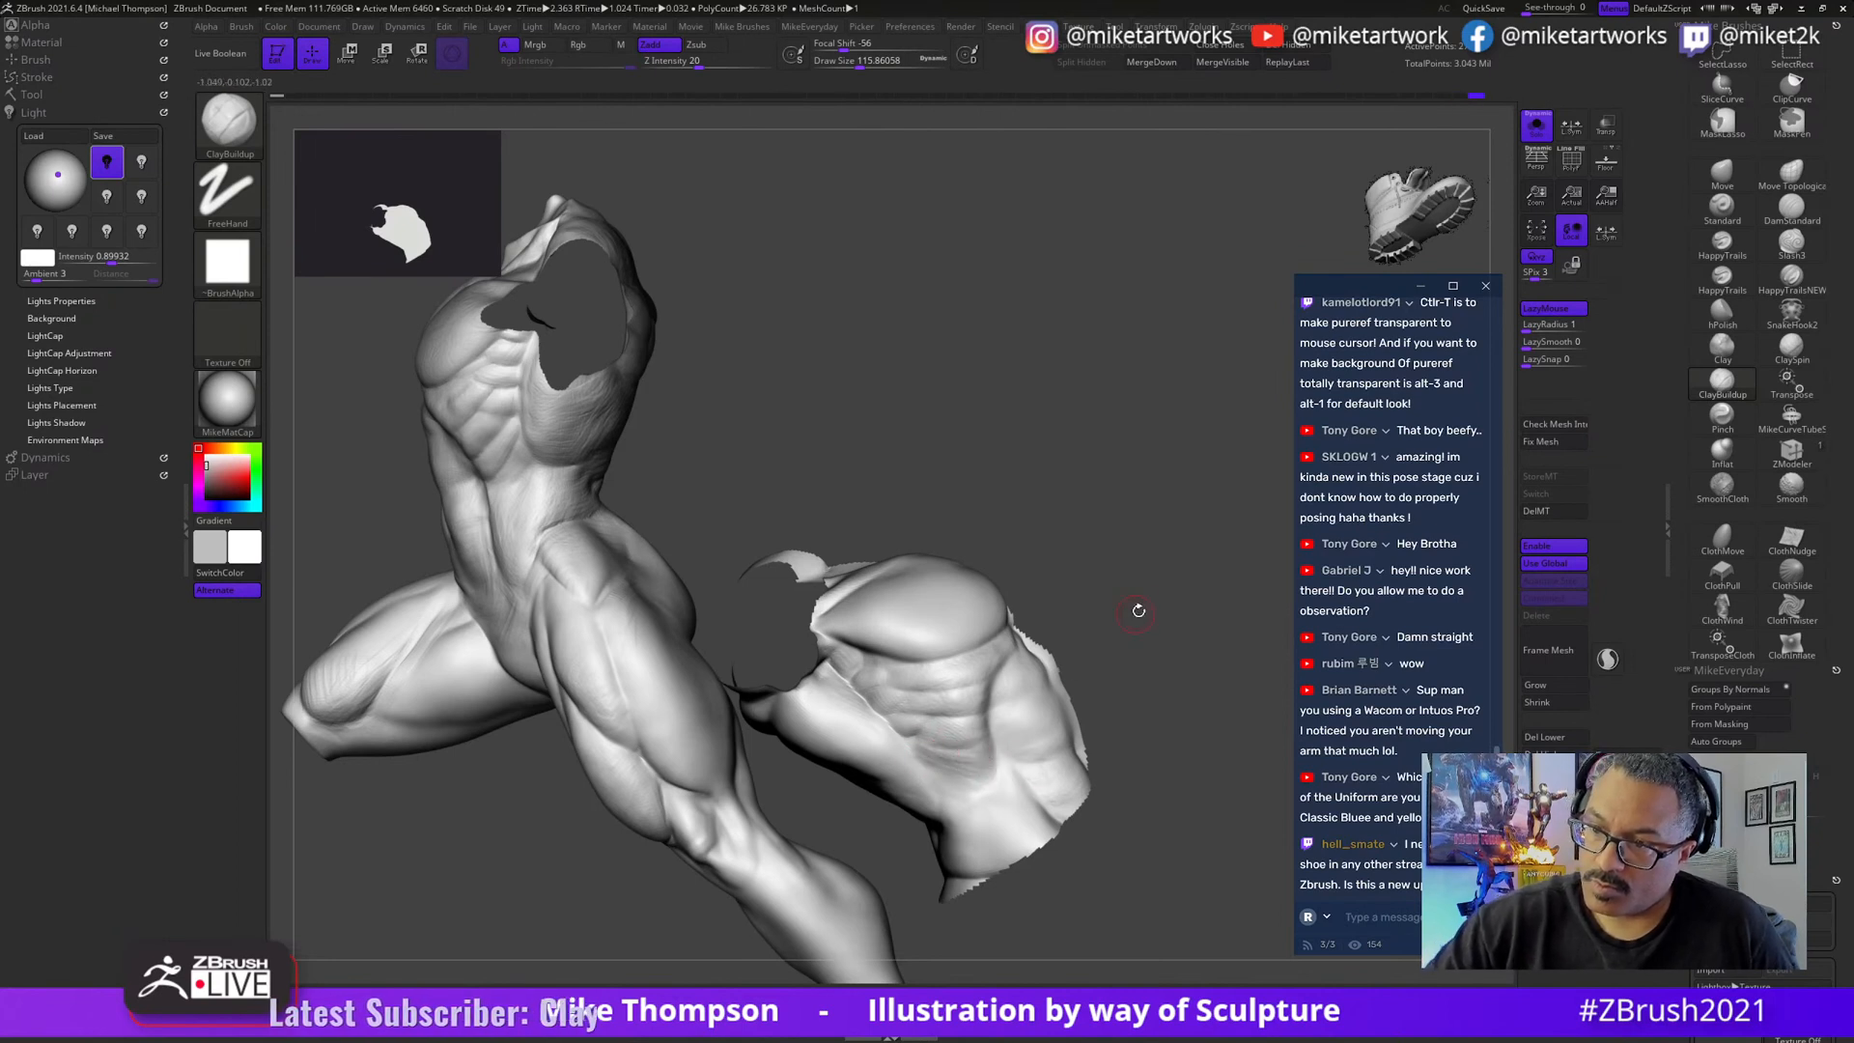
{"action": "mouse_move", "coordinate": [1139, 612]}
{"action": "left_mouse_down"}
{"action": "mouse_move", "coordinate": [1147, 578]}
{"action": "mouse_move", "coordinate": [973, 656]}
{"action": "left_mouse_up"}
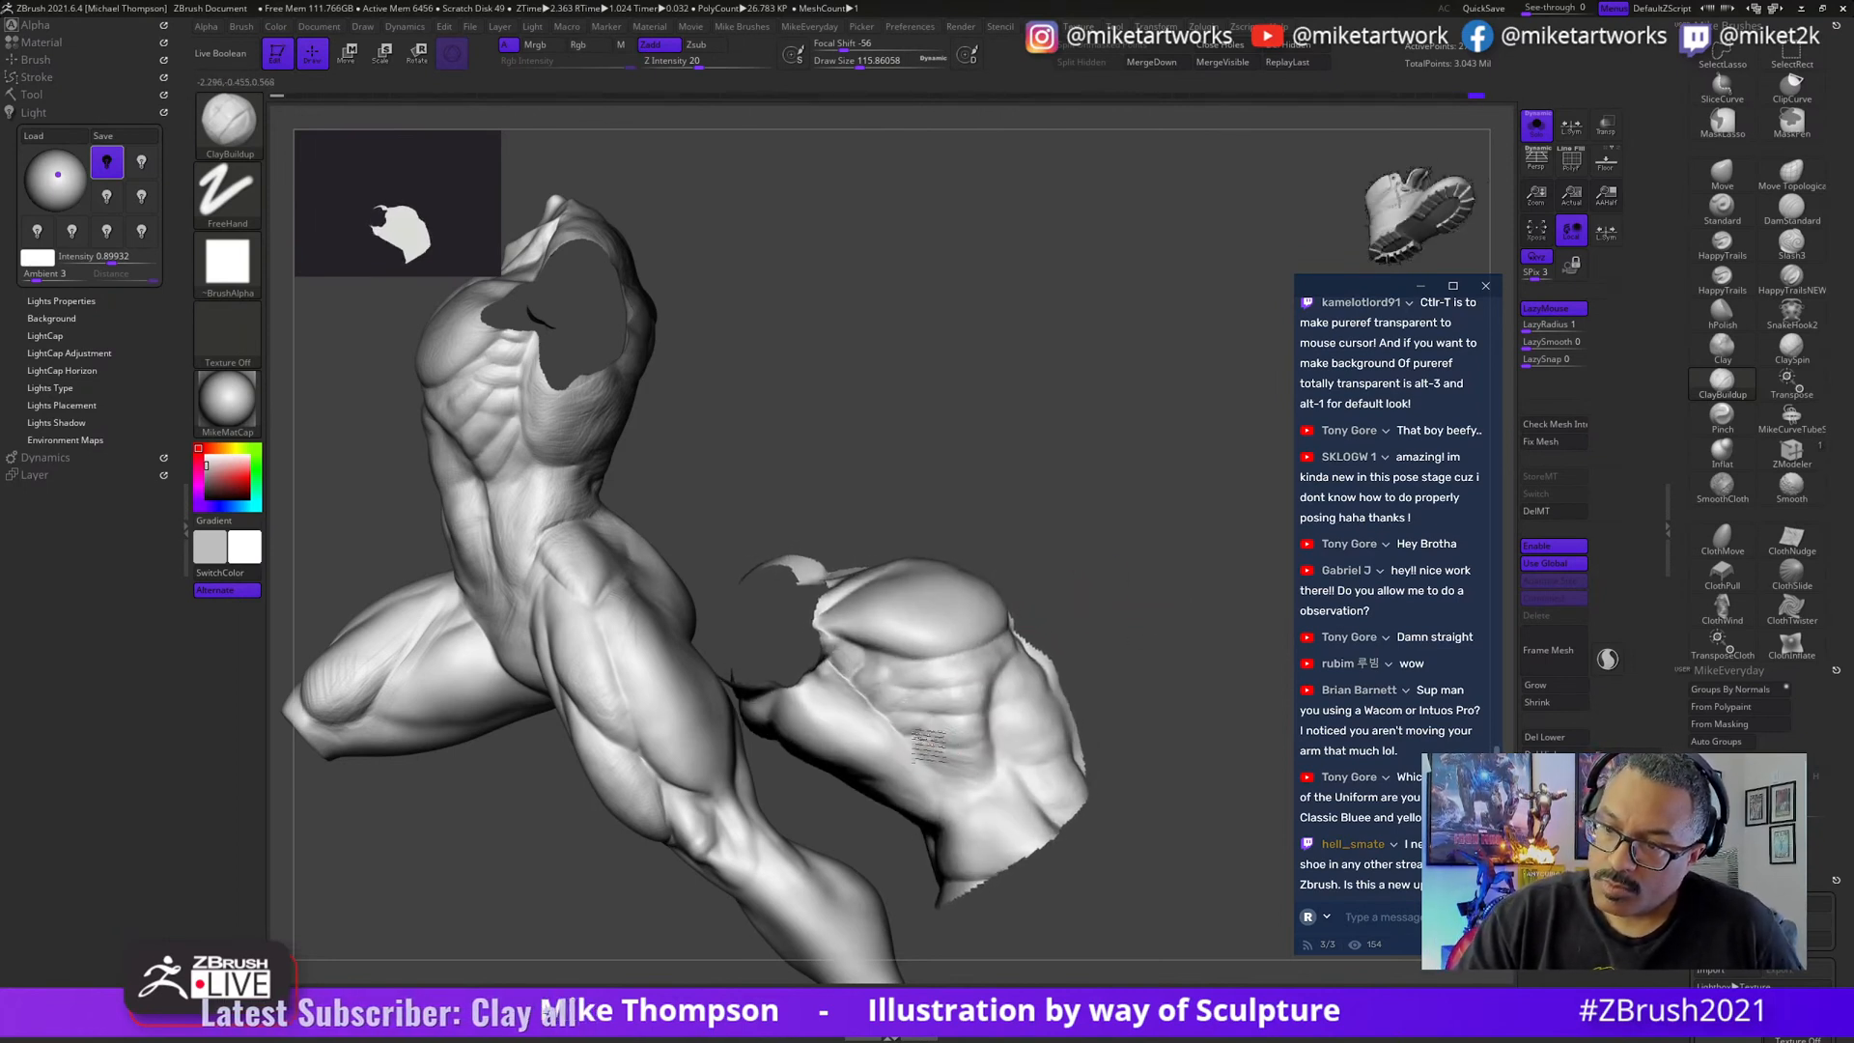
{"action": "mouse_move", "coordinate": [942, 744]}
{"action": "left_mouse_down"}
{"action": "mouse_move", "coordinate": [1204, 573]}
{"action": "mouse_move", "coordinate": [1184, 621]}
{"action": "left_mouse_up"}
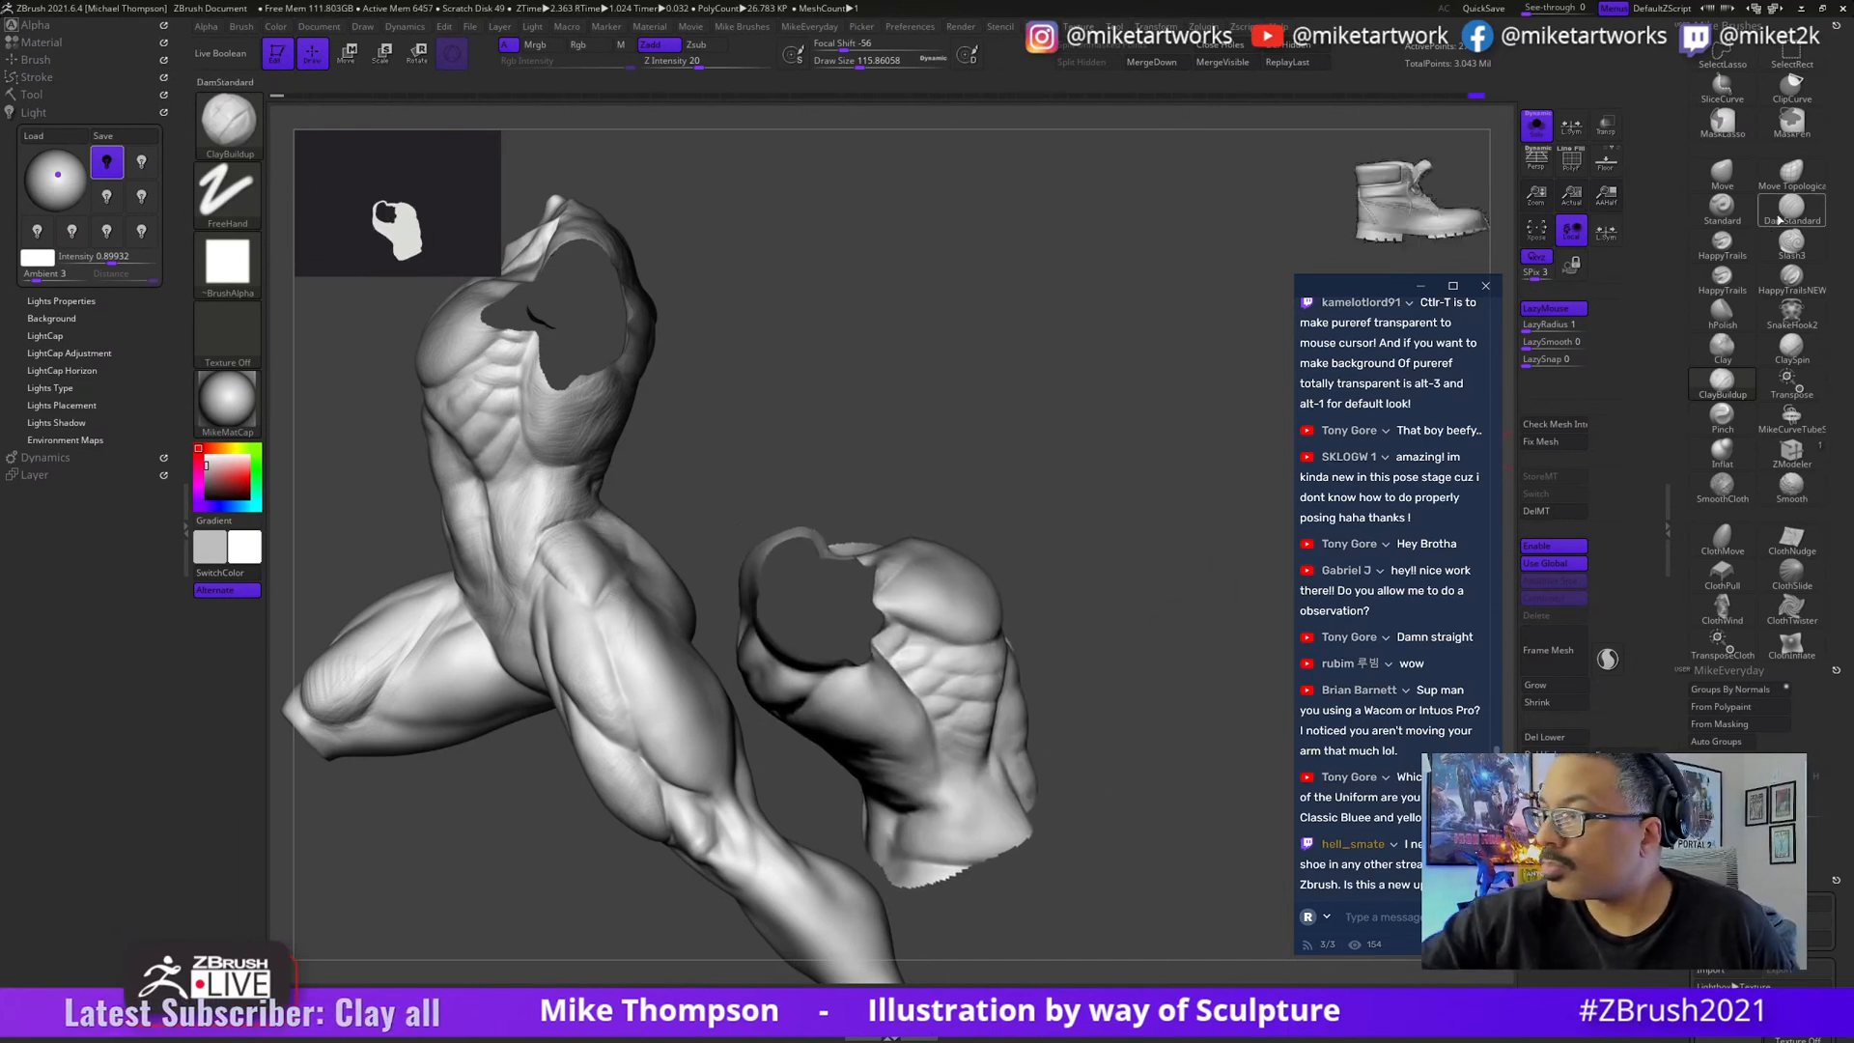
- Sharpen the creases between the serratus fingers and under the chest with the DamStandard brush, smoothing where needed
{"action": "key", "text": "b"}
{"action": "key", "text": "d"}
{"action": "key", "text": "s"}
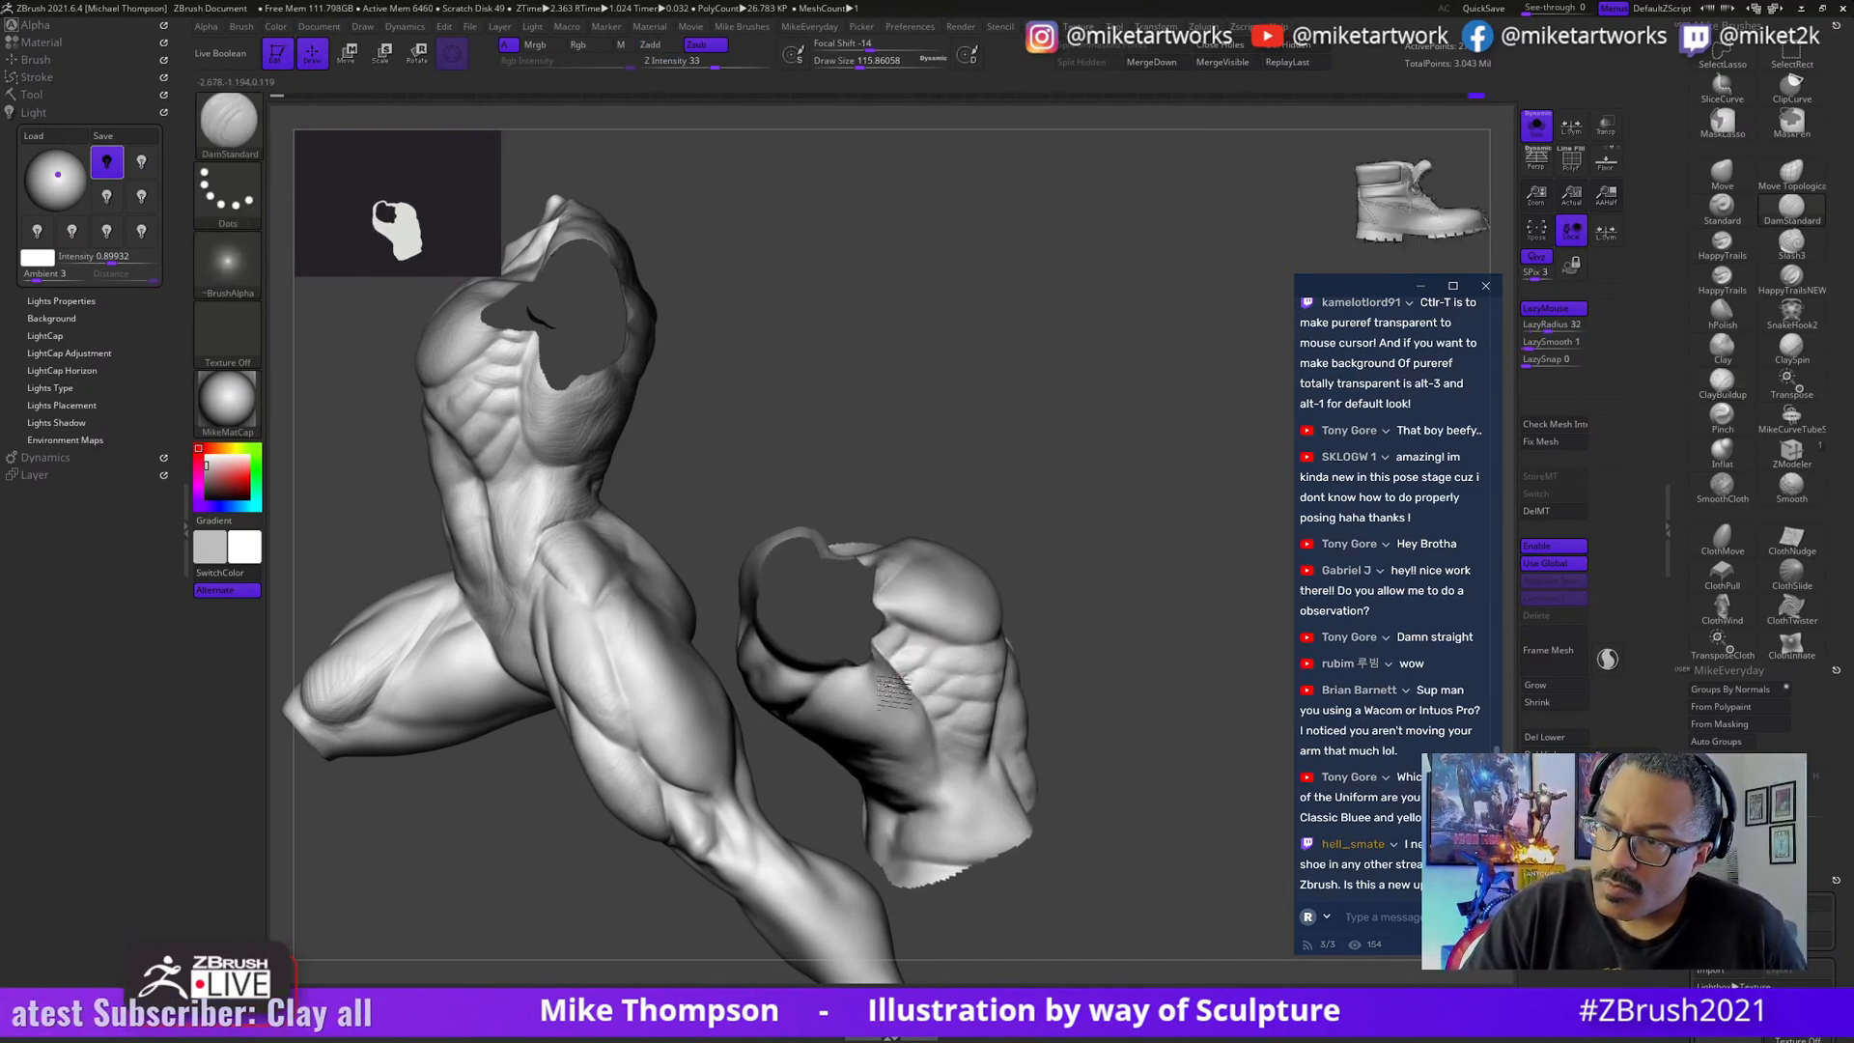
{"action": "right_click_drag", "start_coordinate": [1021, 658], "coordinate": [1019, 645]}
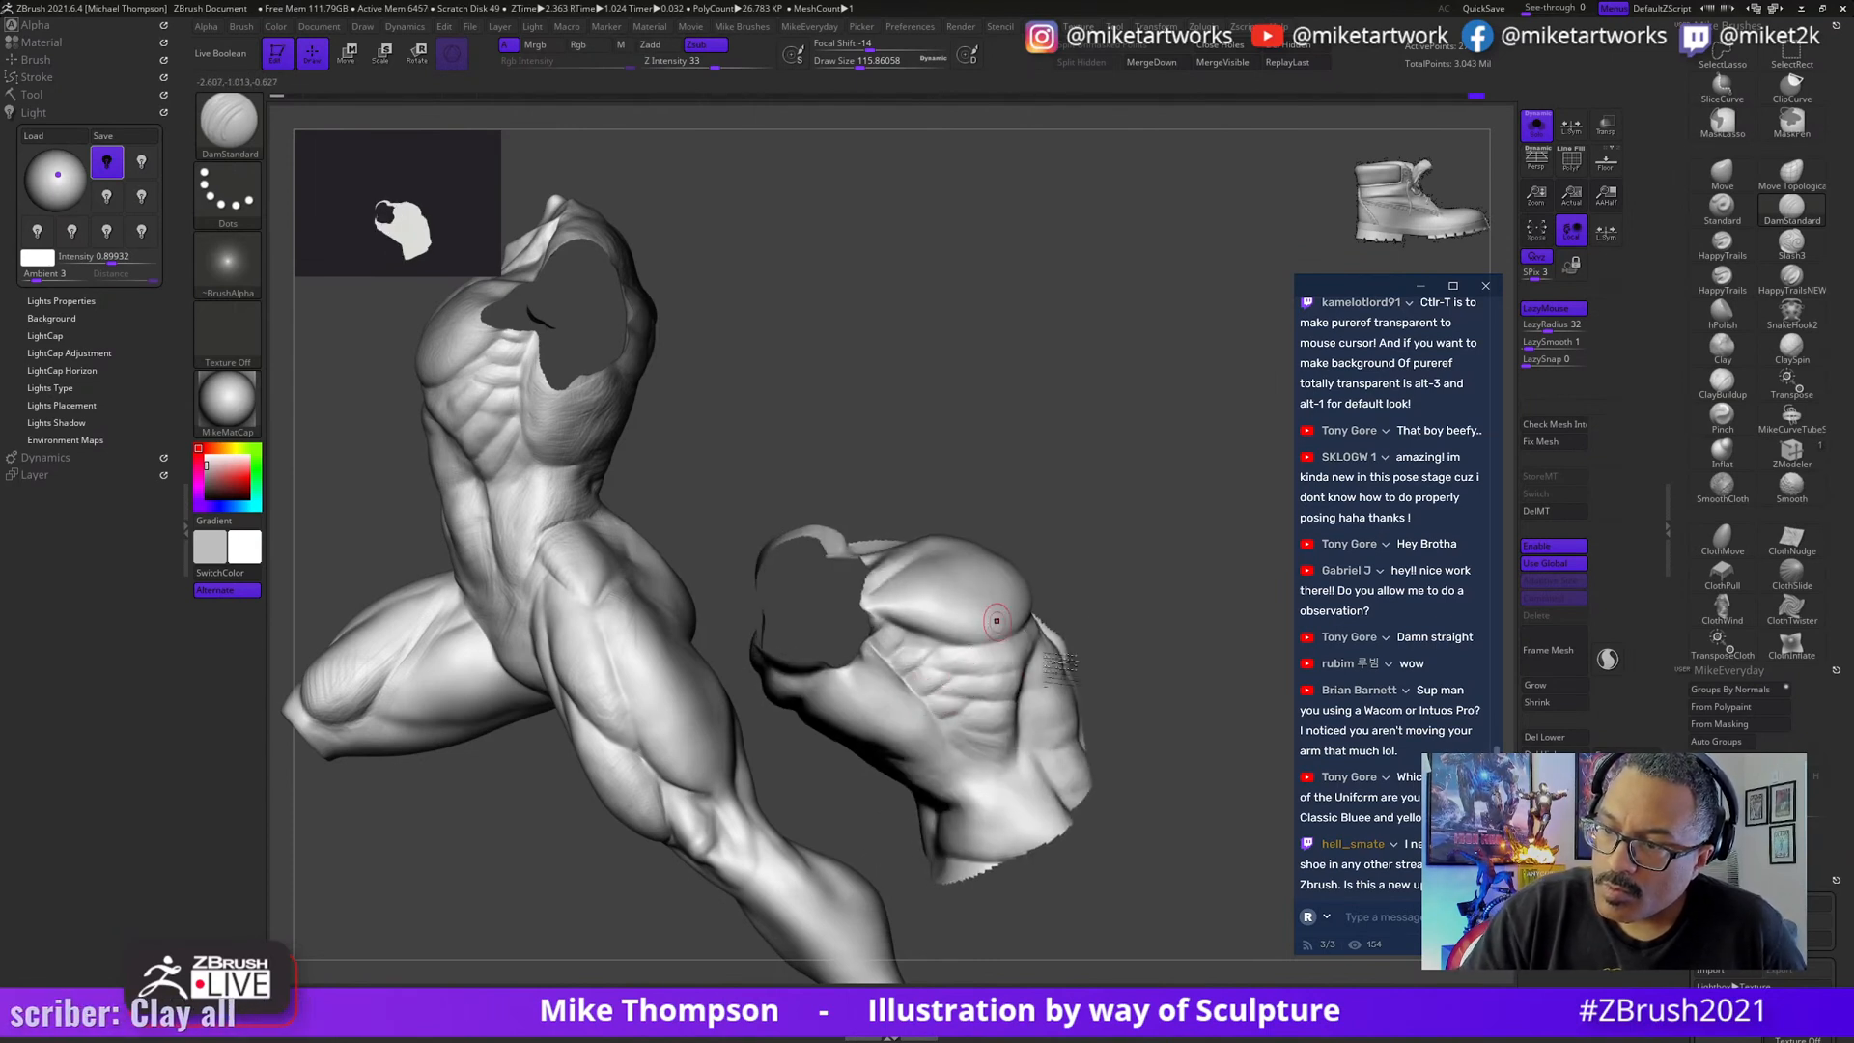
{"action": "right_click_drag", "start_coordinate": [997, 671], "coordinate": [1182, 609]}
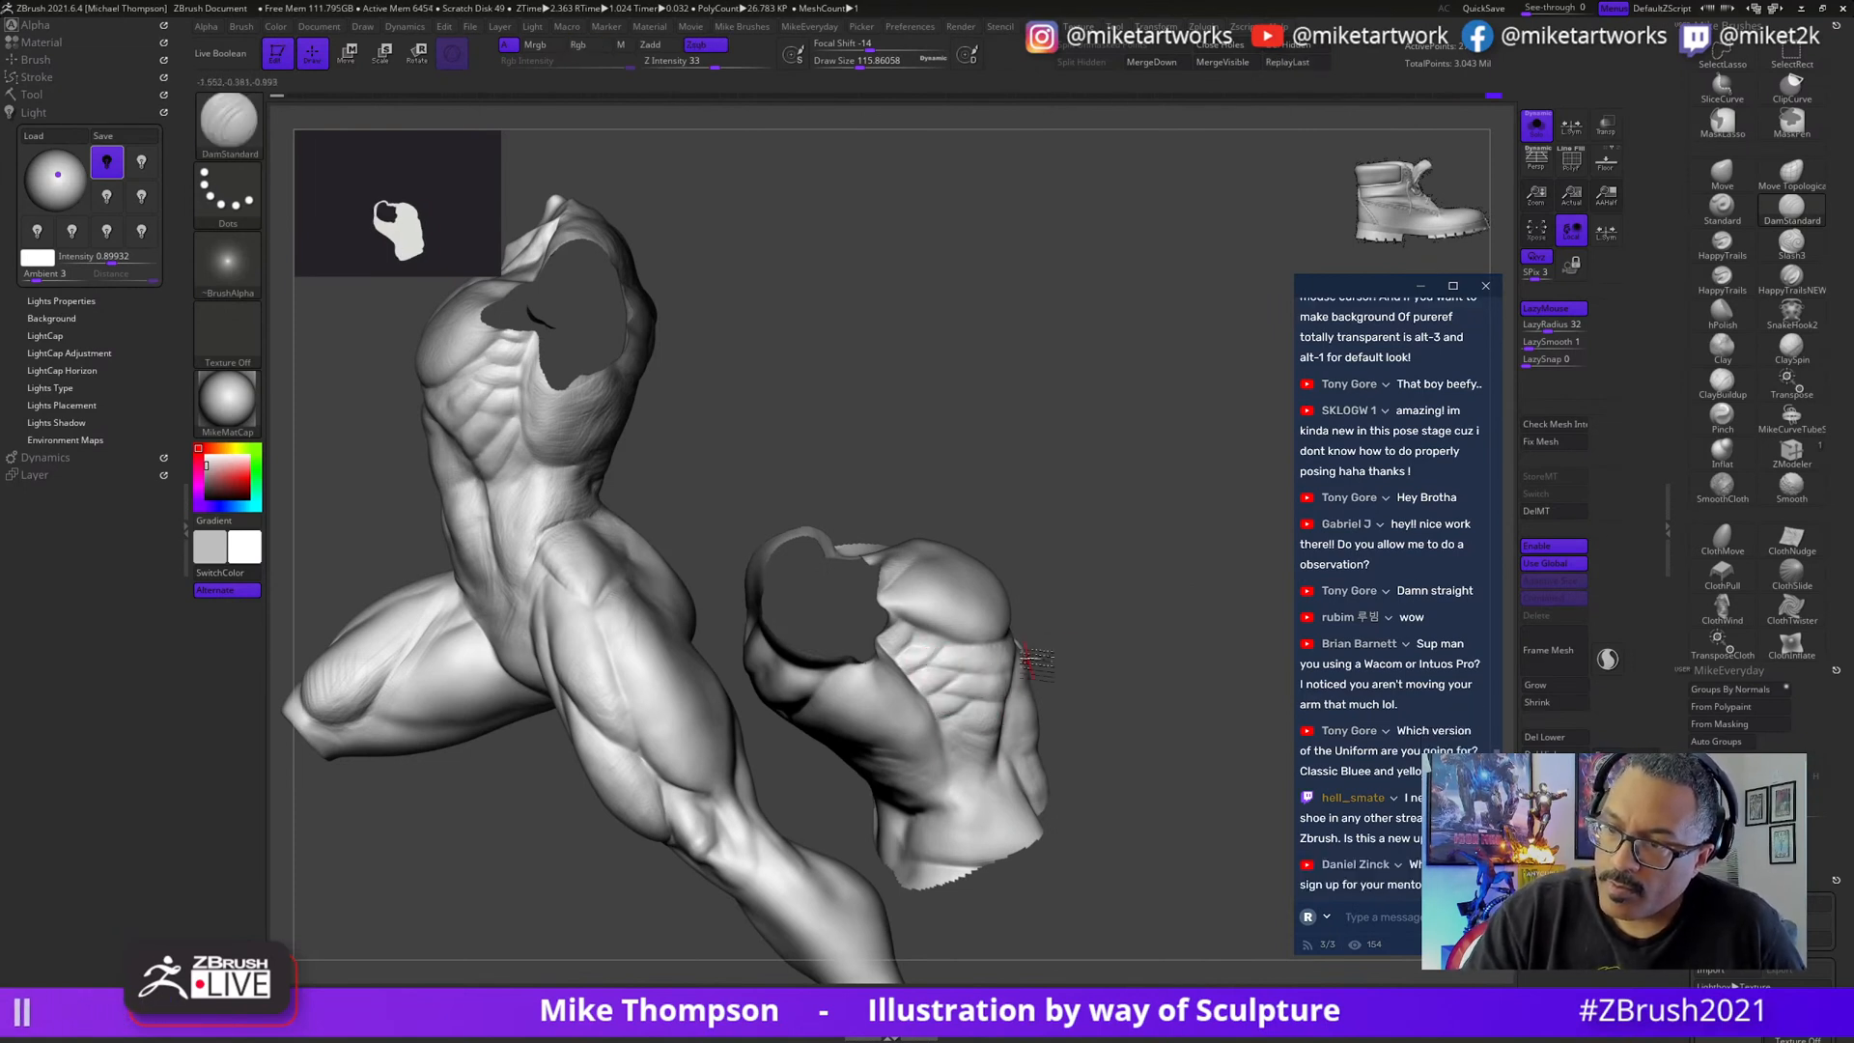
{"action": "right_click_drag", "start_coordinate": [1115, 600], "coordinate": [1024, 628]}
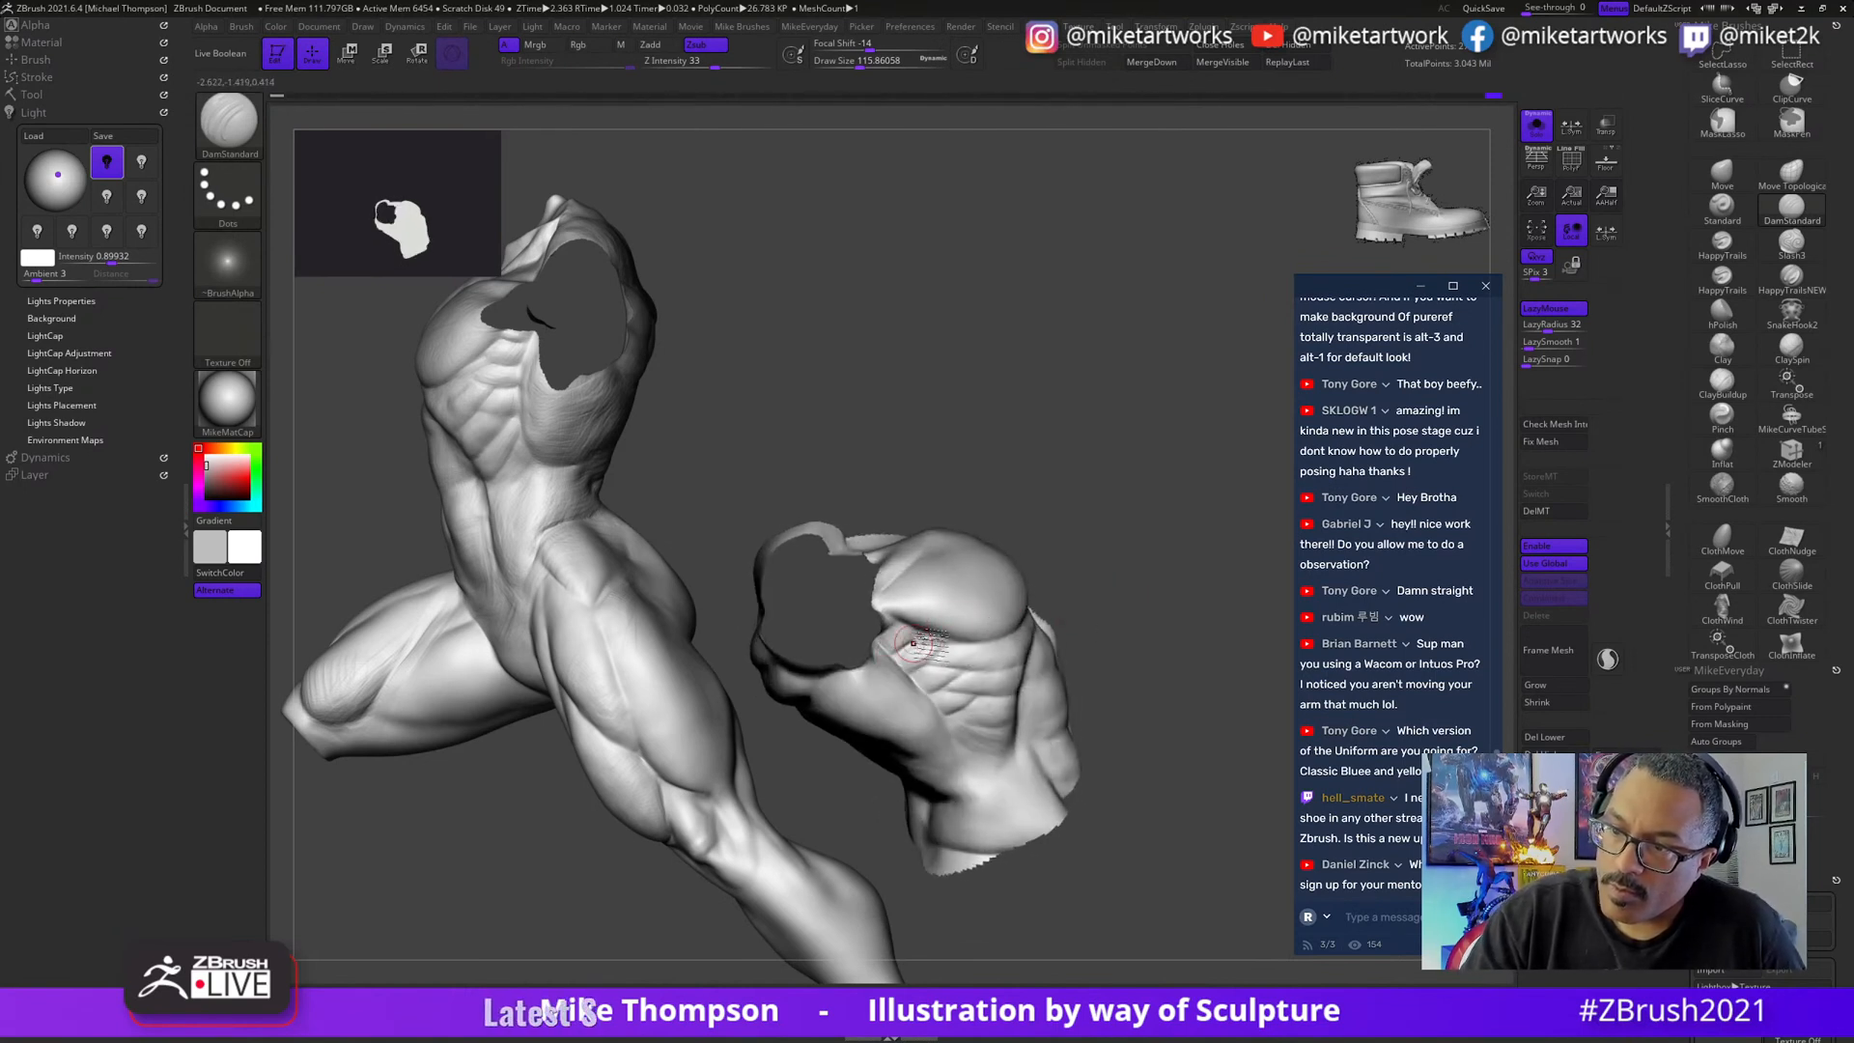
{"action": "mouse_move", "coordinate": [914, 641]}
{"action": "right_mouse_down"}
{"action": "mouse_move", "coordinate": [1138, 571]}
{"action": "mouse_move", "coordinate": [918, 629]}
{"action": "right_mouse_up"}
{"action": "key", "text": "shift"}
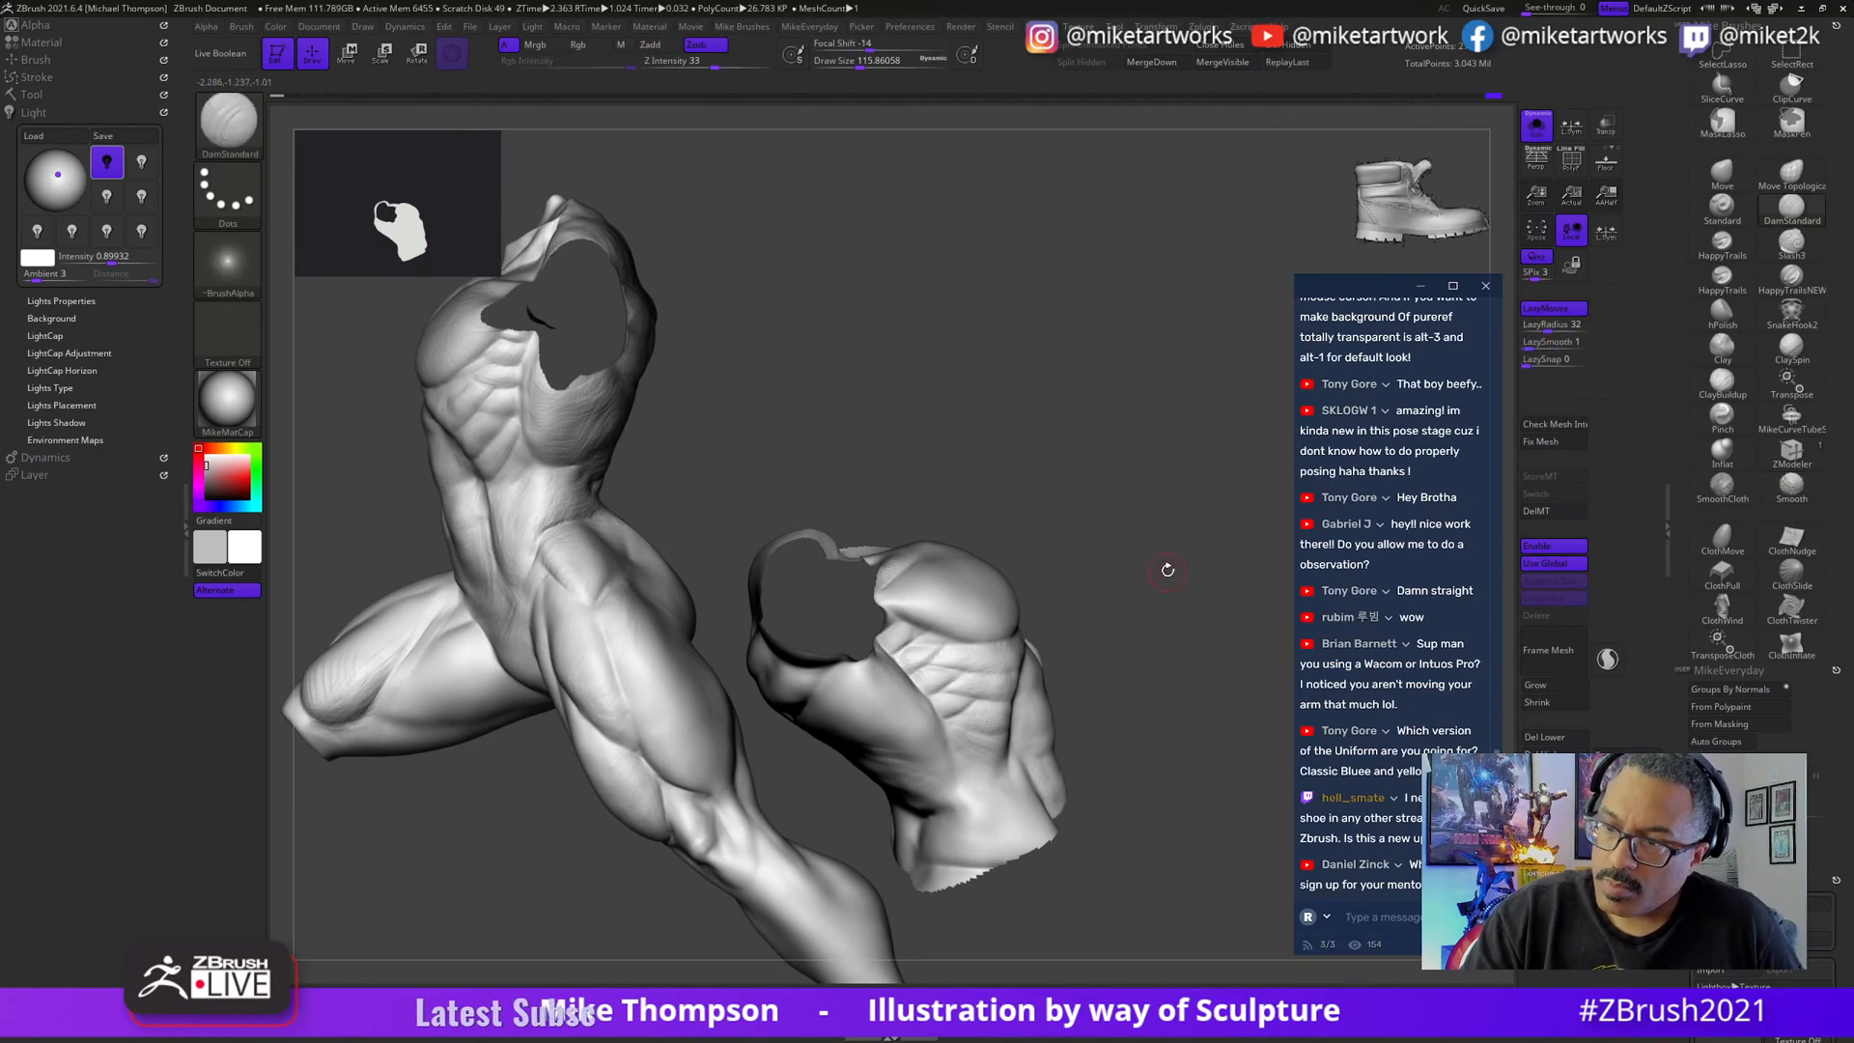
- Reveal the hidden body parts and inspect the reworked ribcage together with the arms and hips
{"action": "mouse_move", "coordinate": [1172, 570]}
{"action": "right_mouse_down"}
{"action": "mouse_move", "coordinate": [1207, 724]}
{"action": "mouse_move", "coordinate": [1200, 860]}
{"action": "mouse_move", "coordinate": [1230, 773]}
{"action": "mouse_move", "coordinate": [1220, 846]}
{"action": "mouse_move", "coordinate": [1197, 501]}
{"action": "right_mouse_up"}
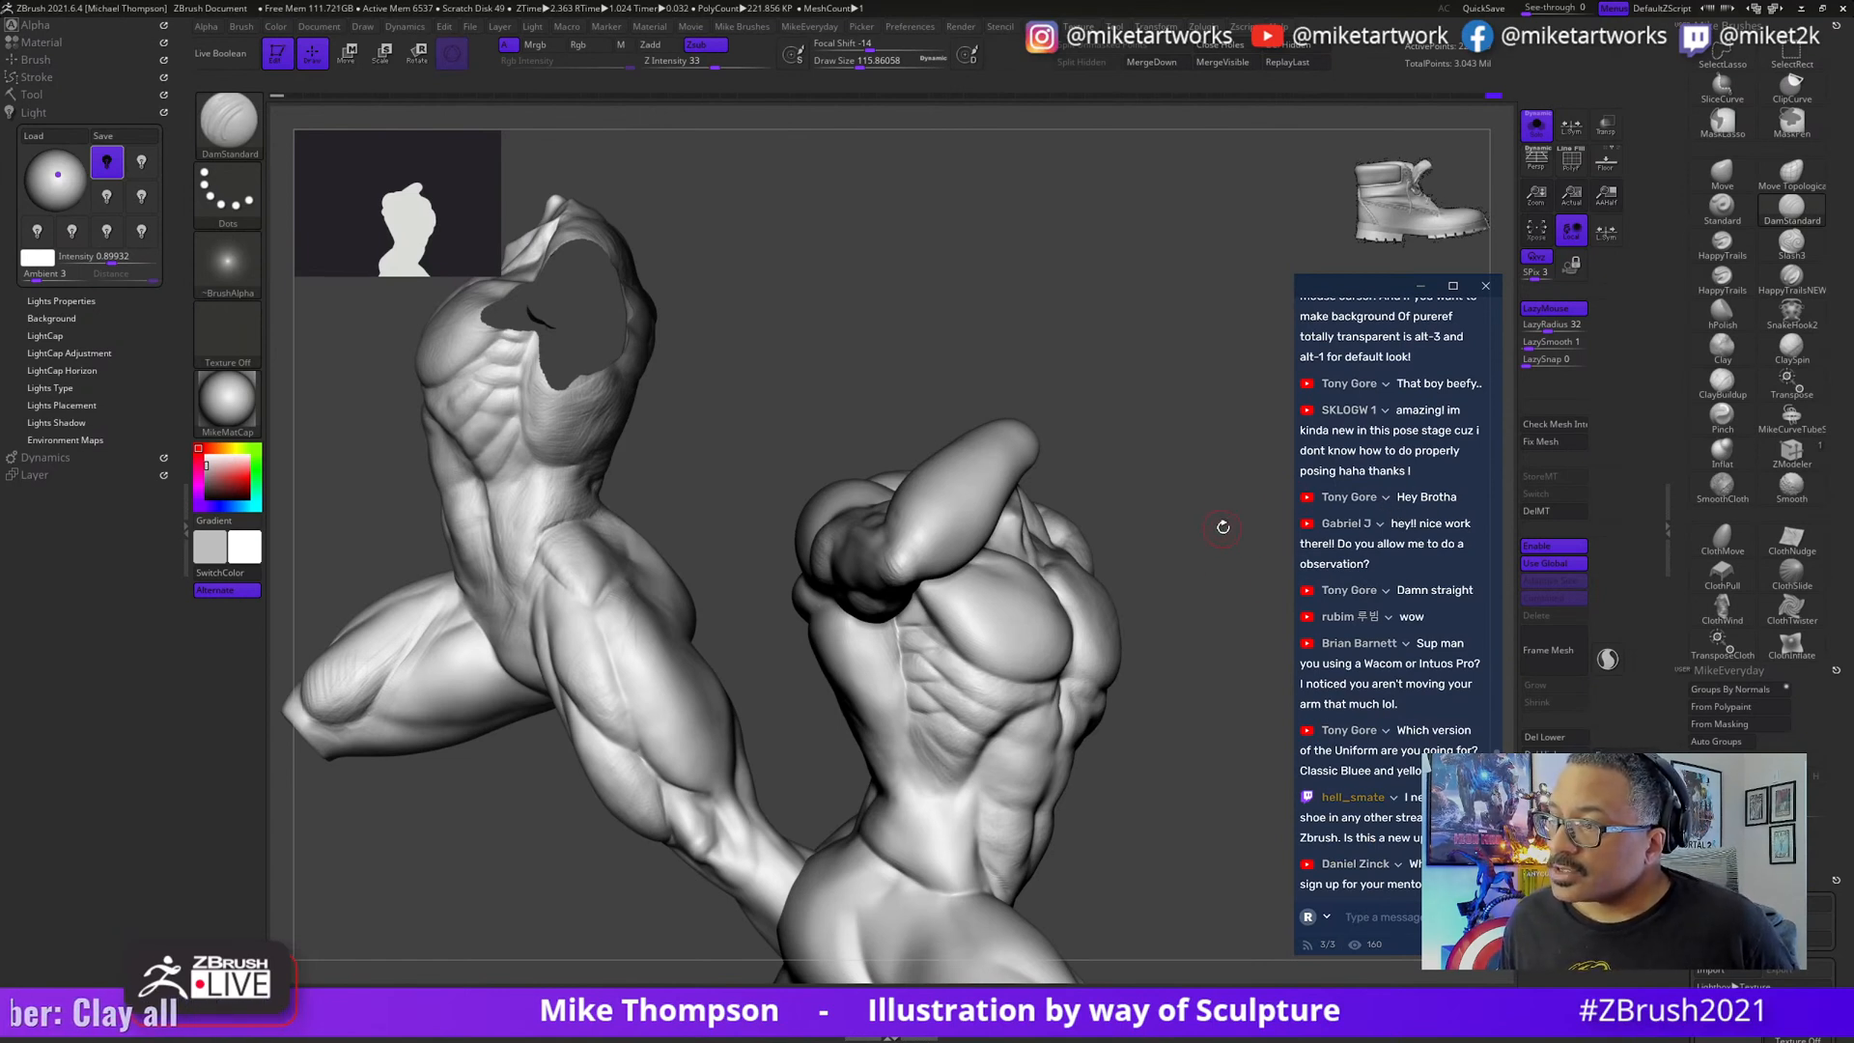
{"action": "left_click_drag", "start_coordinate": [1222, 526], "coordinate": [1234, 441]}
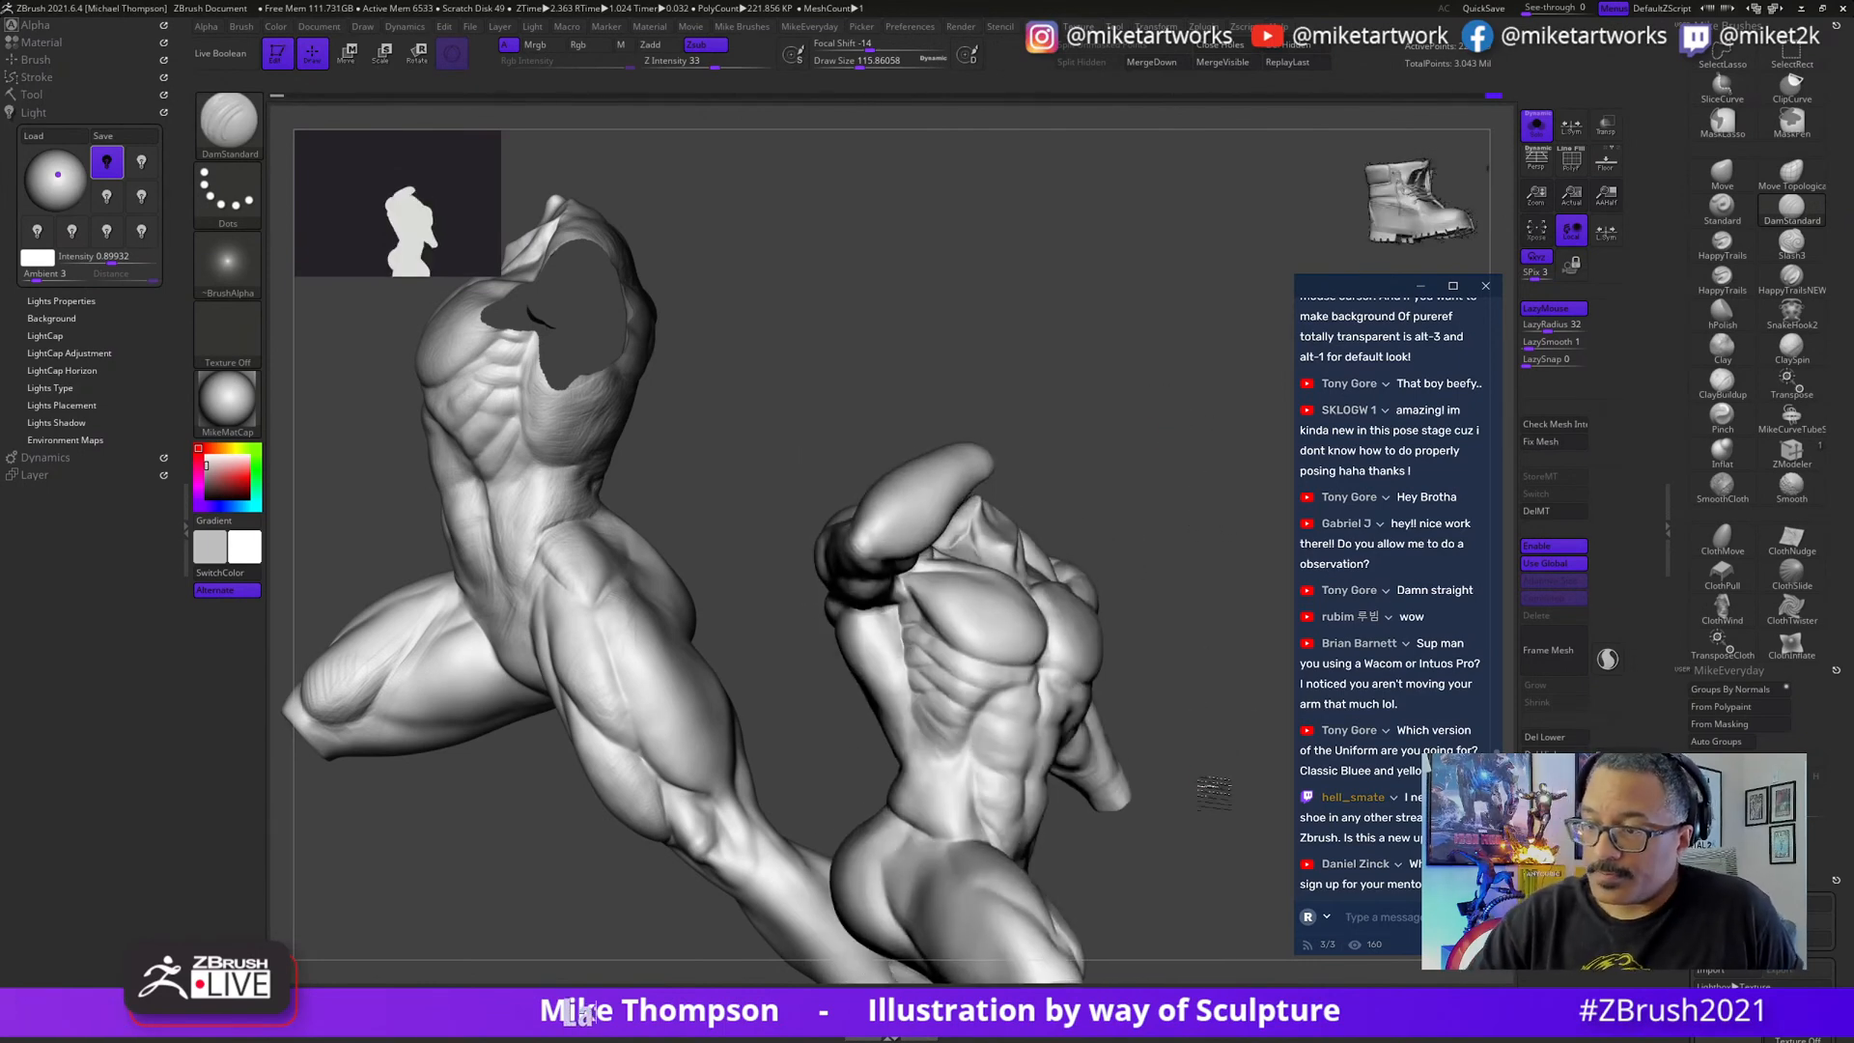
- Build up the upper serratus beside the lat under the bent arm with ClayBuildup at a draw size of about 83, smoothing where needed
{"action": "mouse_move", "coordinate": [1214, 792]}
{"action": "left_mouse_down"}
{"action": "mouse_move", "coordinate": [1235, 798]}
{"action": "mouse_move", "coordinate": [1218, 791]}
{"action": "left_mouse_up"}
{"action": "key", "text": "s"}
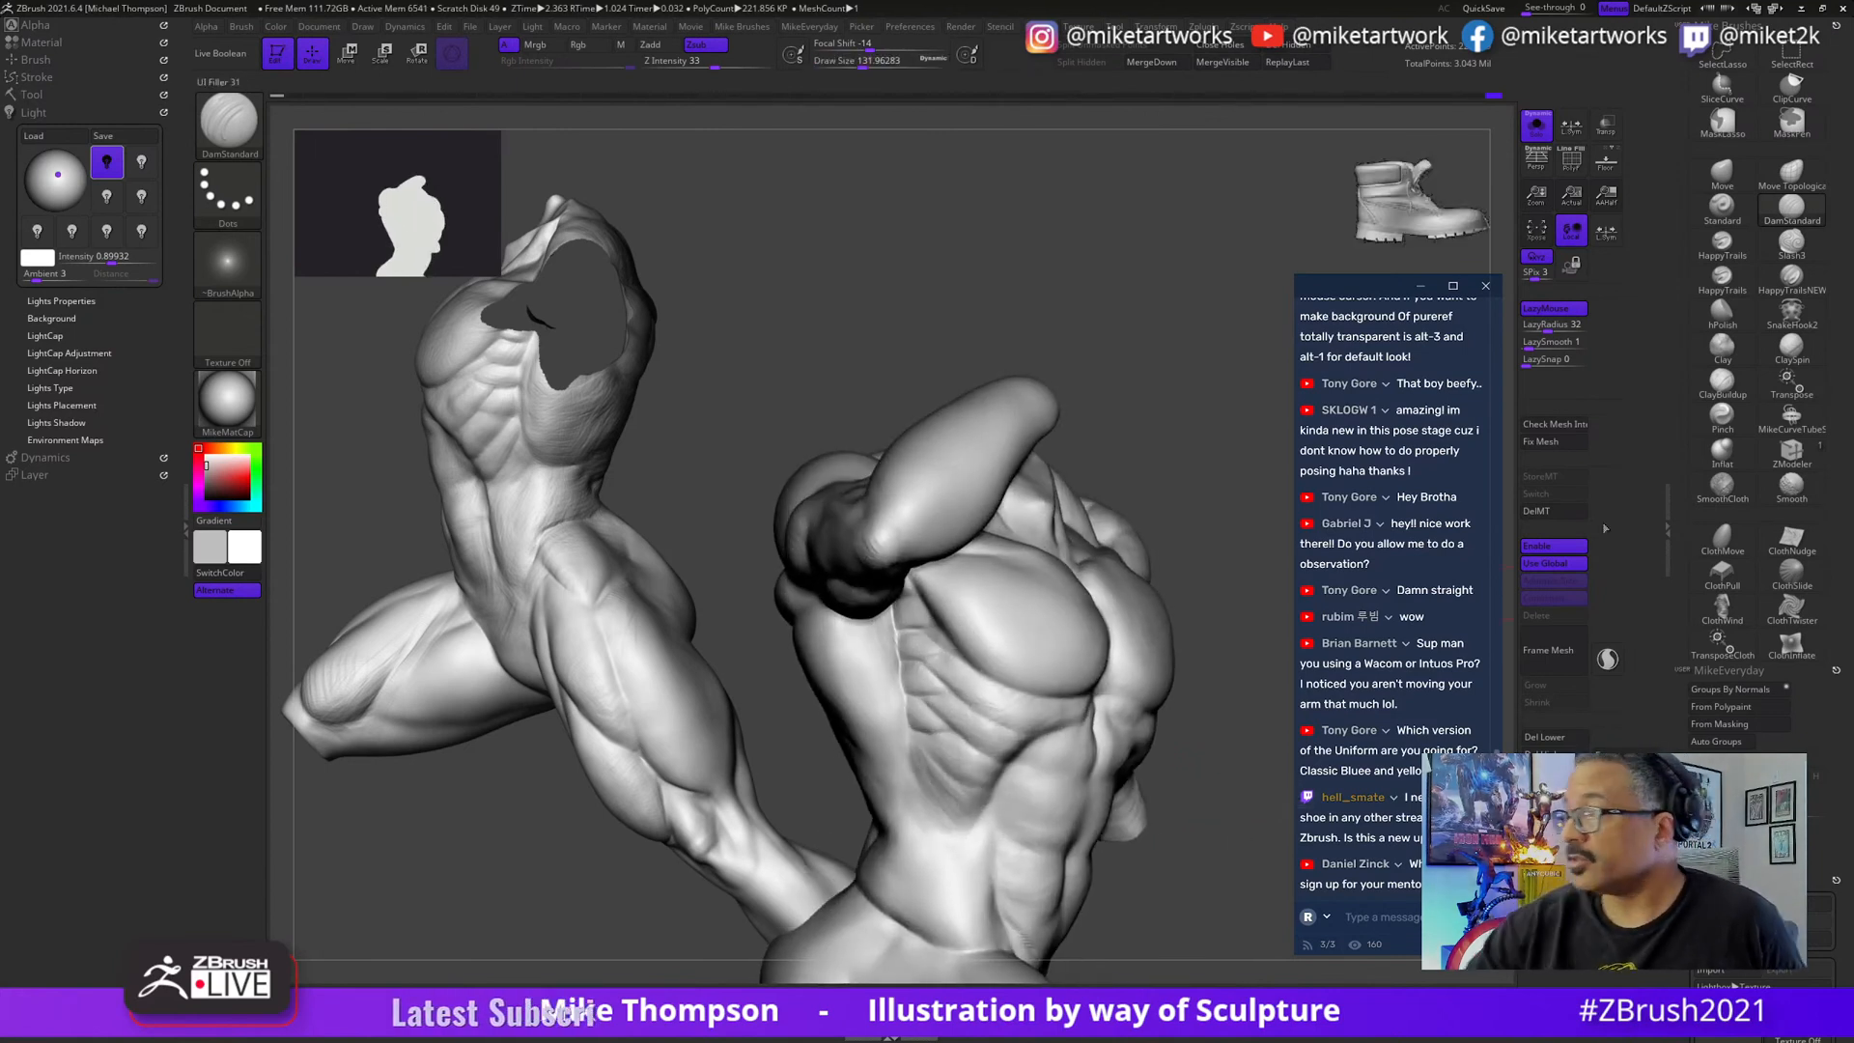
{"action": "left_click", "coordinate": [1721, 383]}
{"action": "key", "text": "s"}
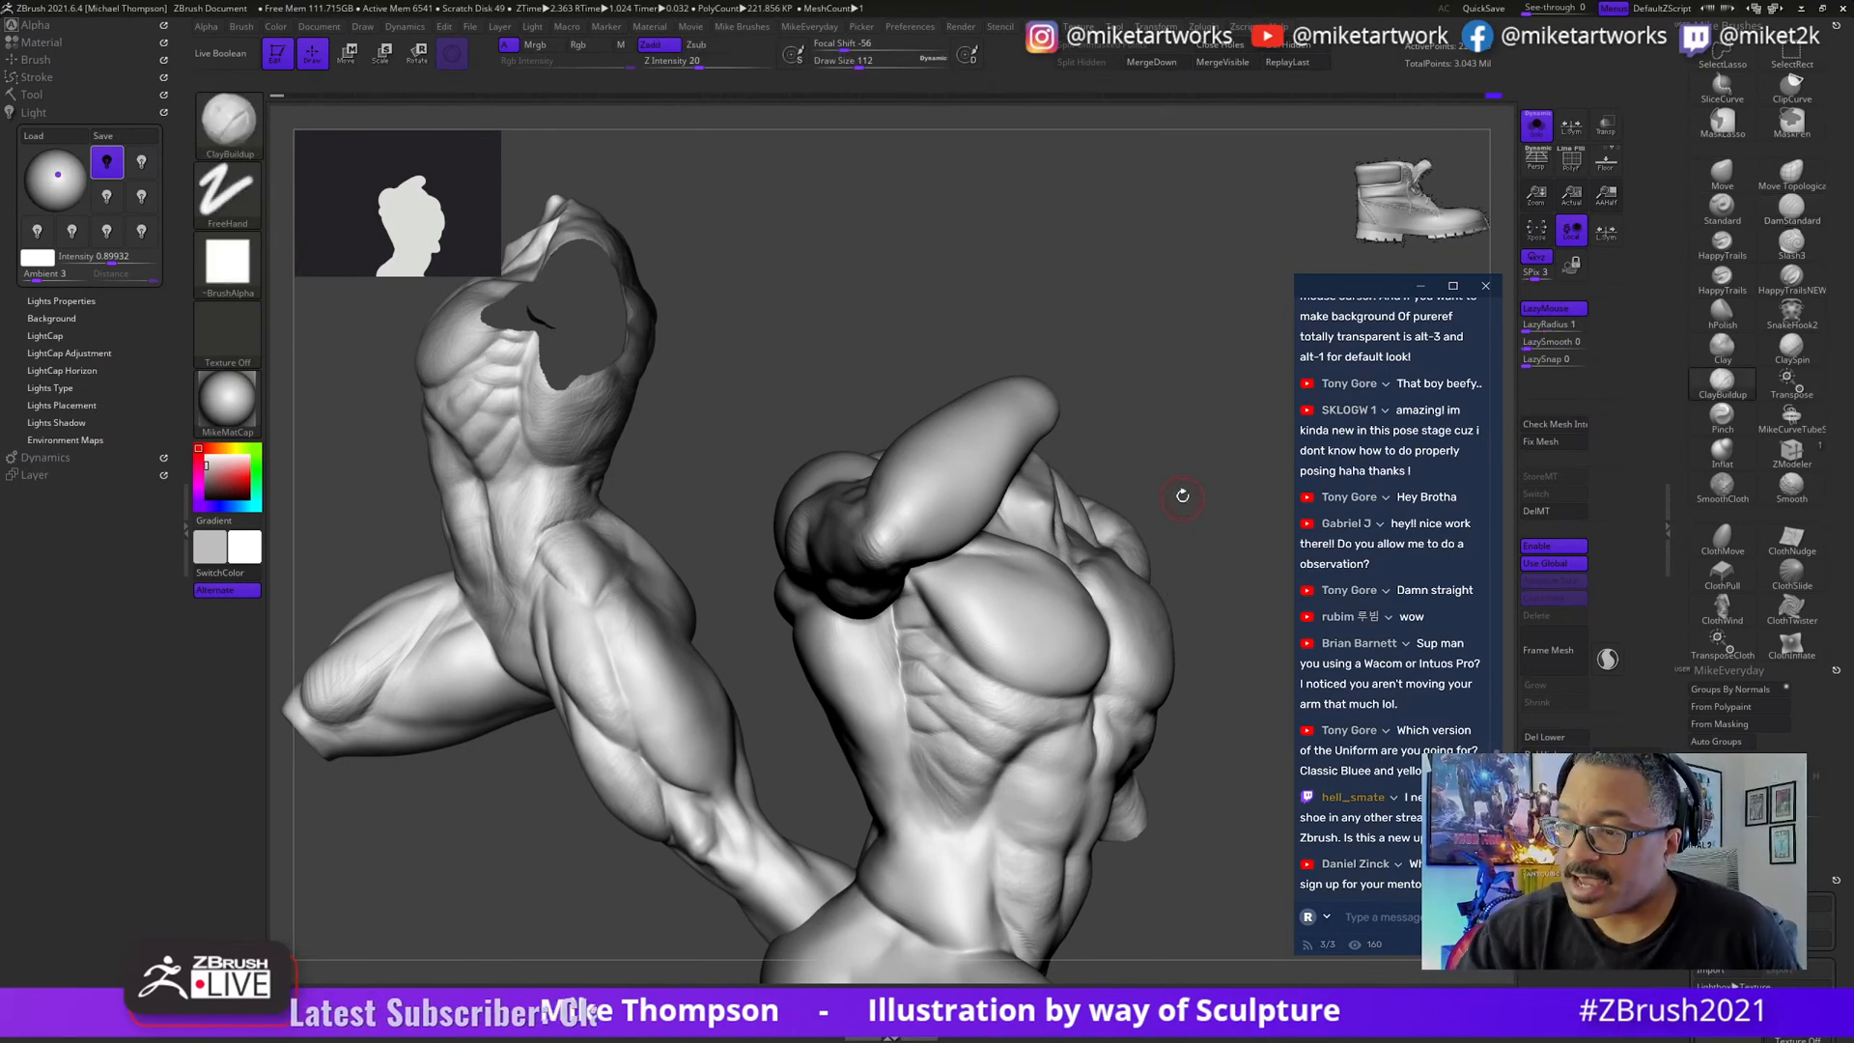
{"action": "mouse_move", "coordinate": [1179, 497]}
{"action": "left_mouse_down"}
{"action": "mouse_move", "coordinate": [1213, 493]}
{"action": "mouse_move", "coordinate": [902, 621]}
{"action": "left_mouse_up"}
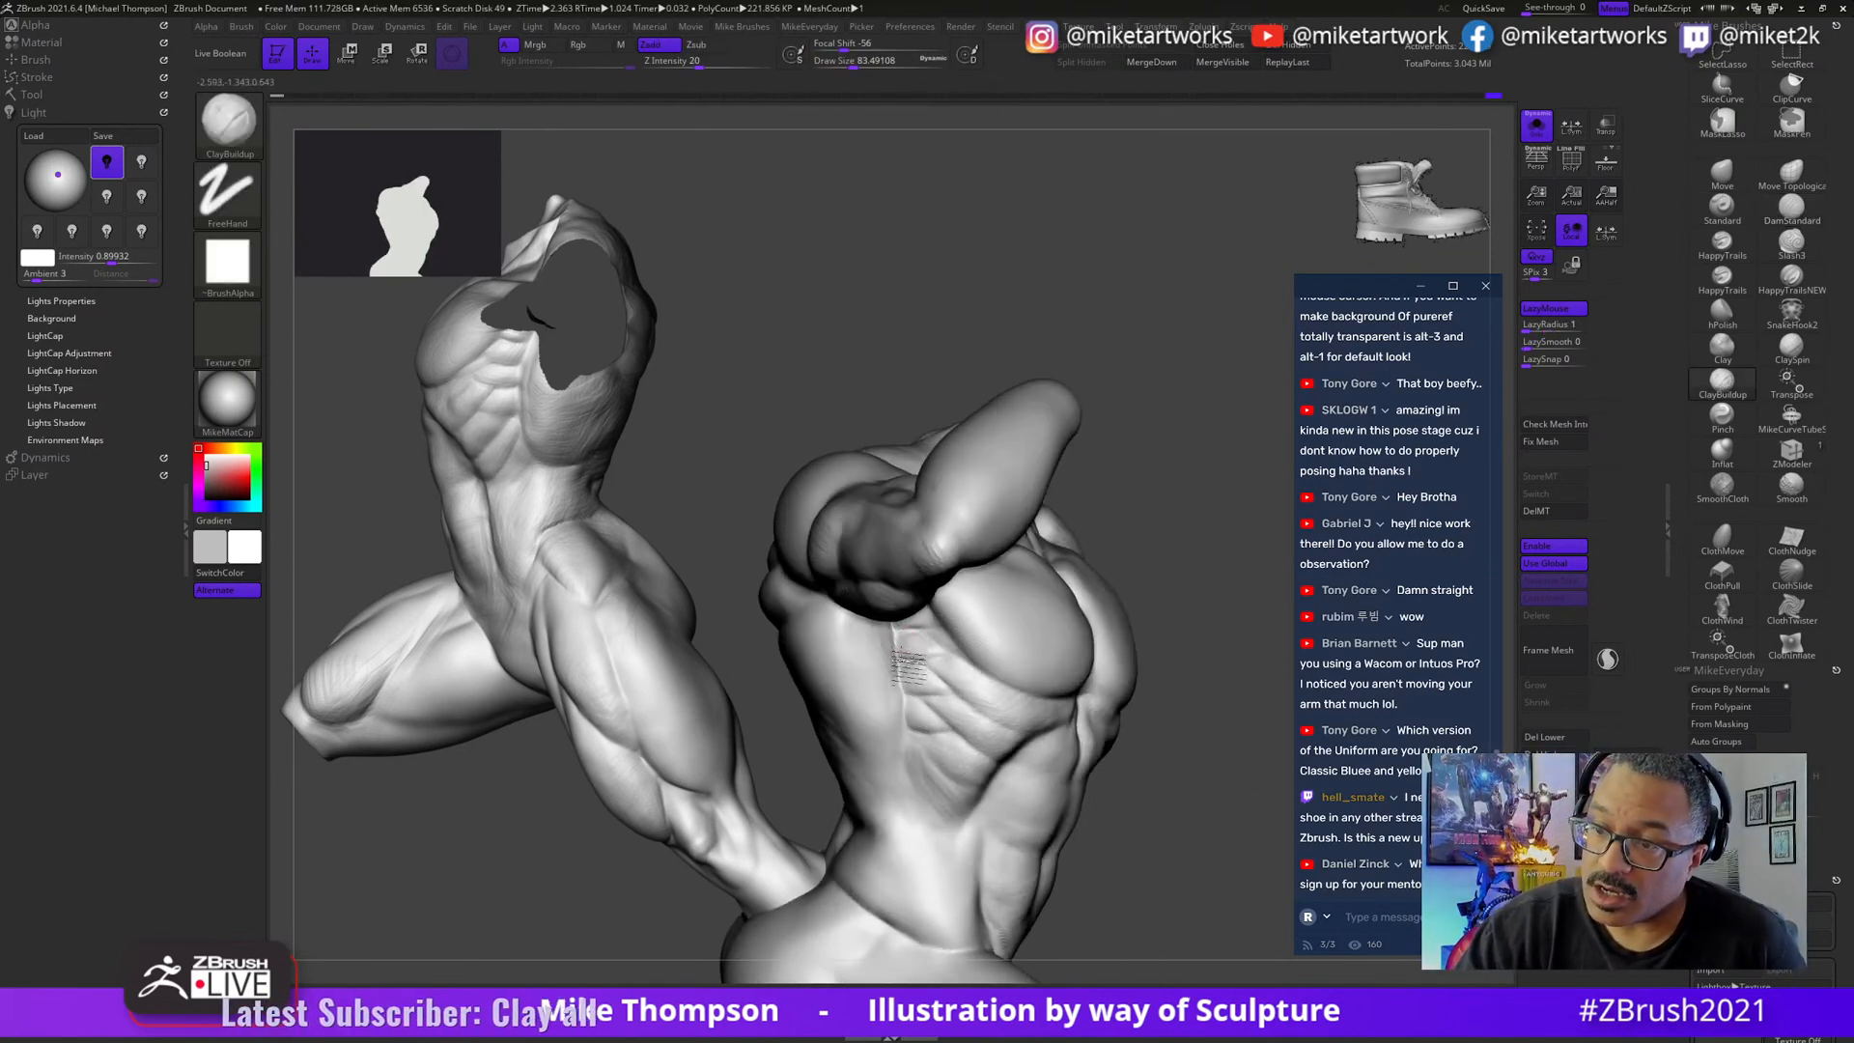
{"action": "left_click_drag", "start_coordinate": [1207, 507], "coordinate": [908, 653]}
{"action": "left_click_drag", "start_coordinate": [1208, 507], "coordinate": [913, 640]}
{"action": "left_click_drag", "start_coordinate": [1196, 504], "coordinate": [912, 642]}
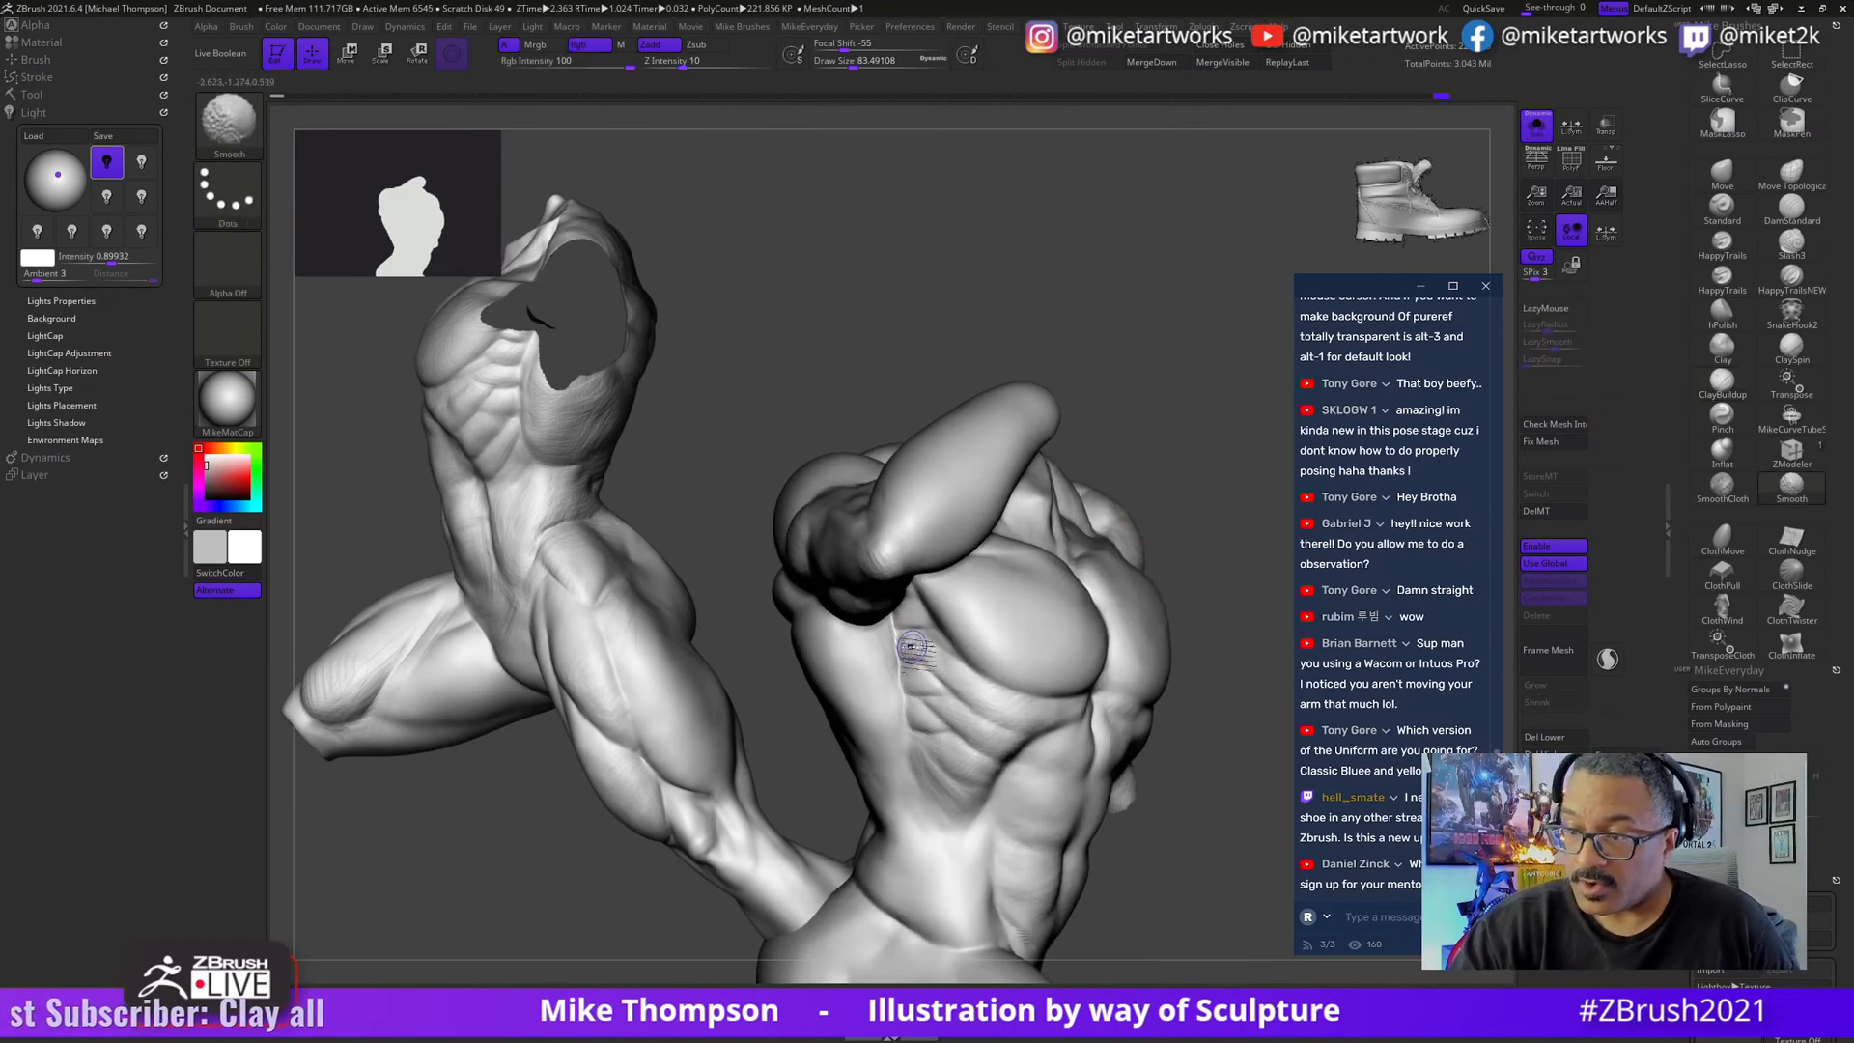
- Add volume to the lower serratus fingers on the bent-arm side with ClayBuildup, working from the lat edge toward the oblique
{"action": "left_click_drag", "start_coordinate": [1170, 524], "coordinate": [925, 671]}
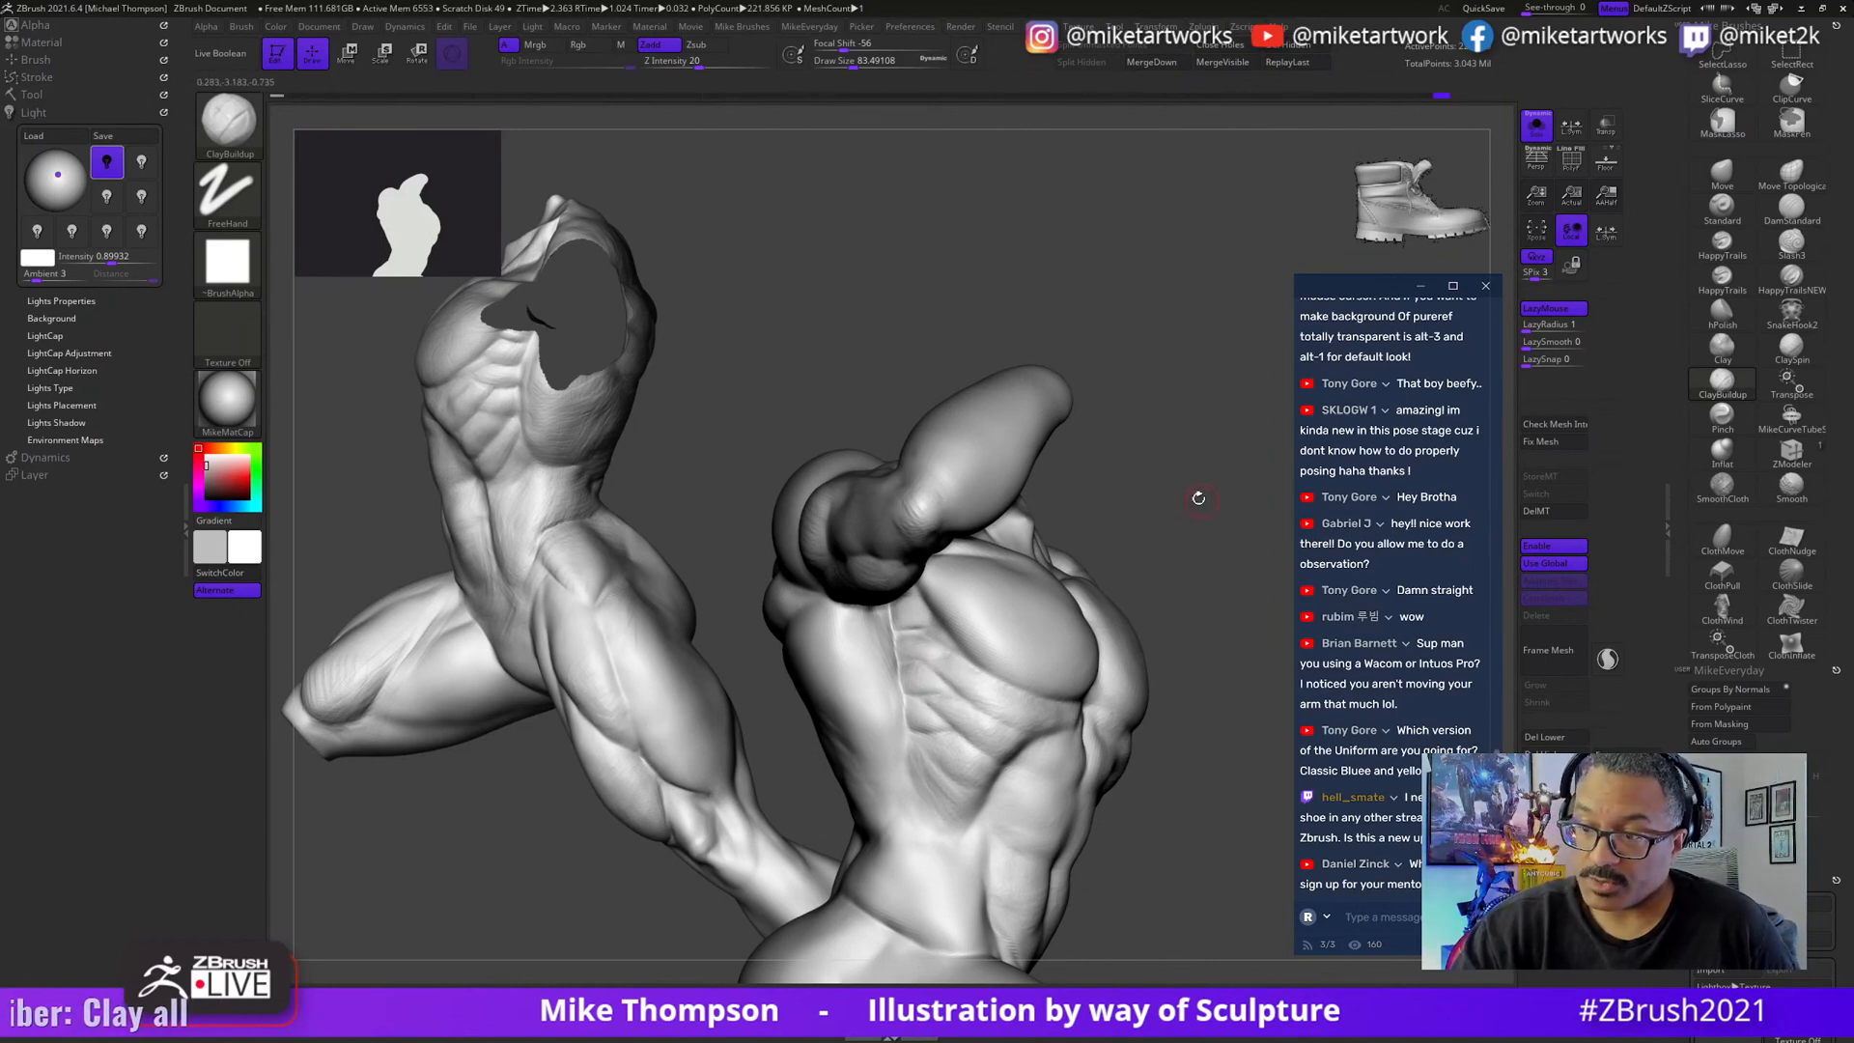
{"action": "left_click_drag", "start_coordinate": [1198, 499], "coordinate": [920, 674]}
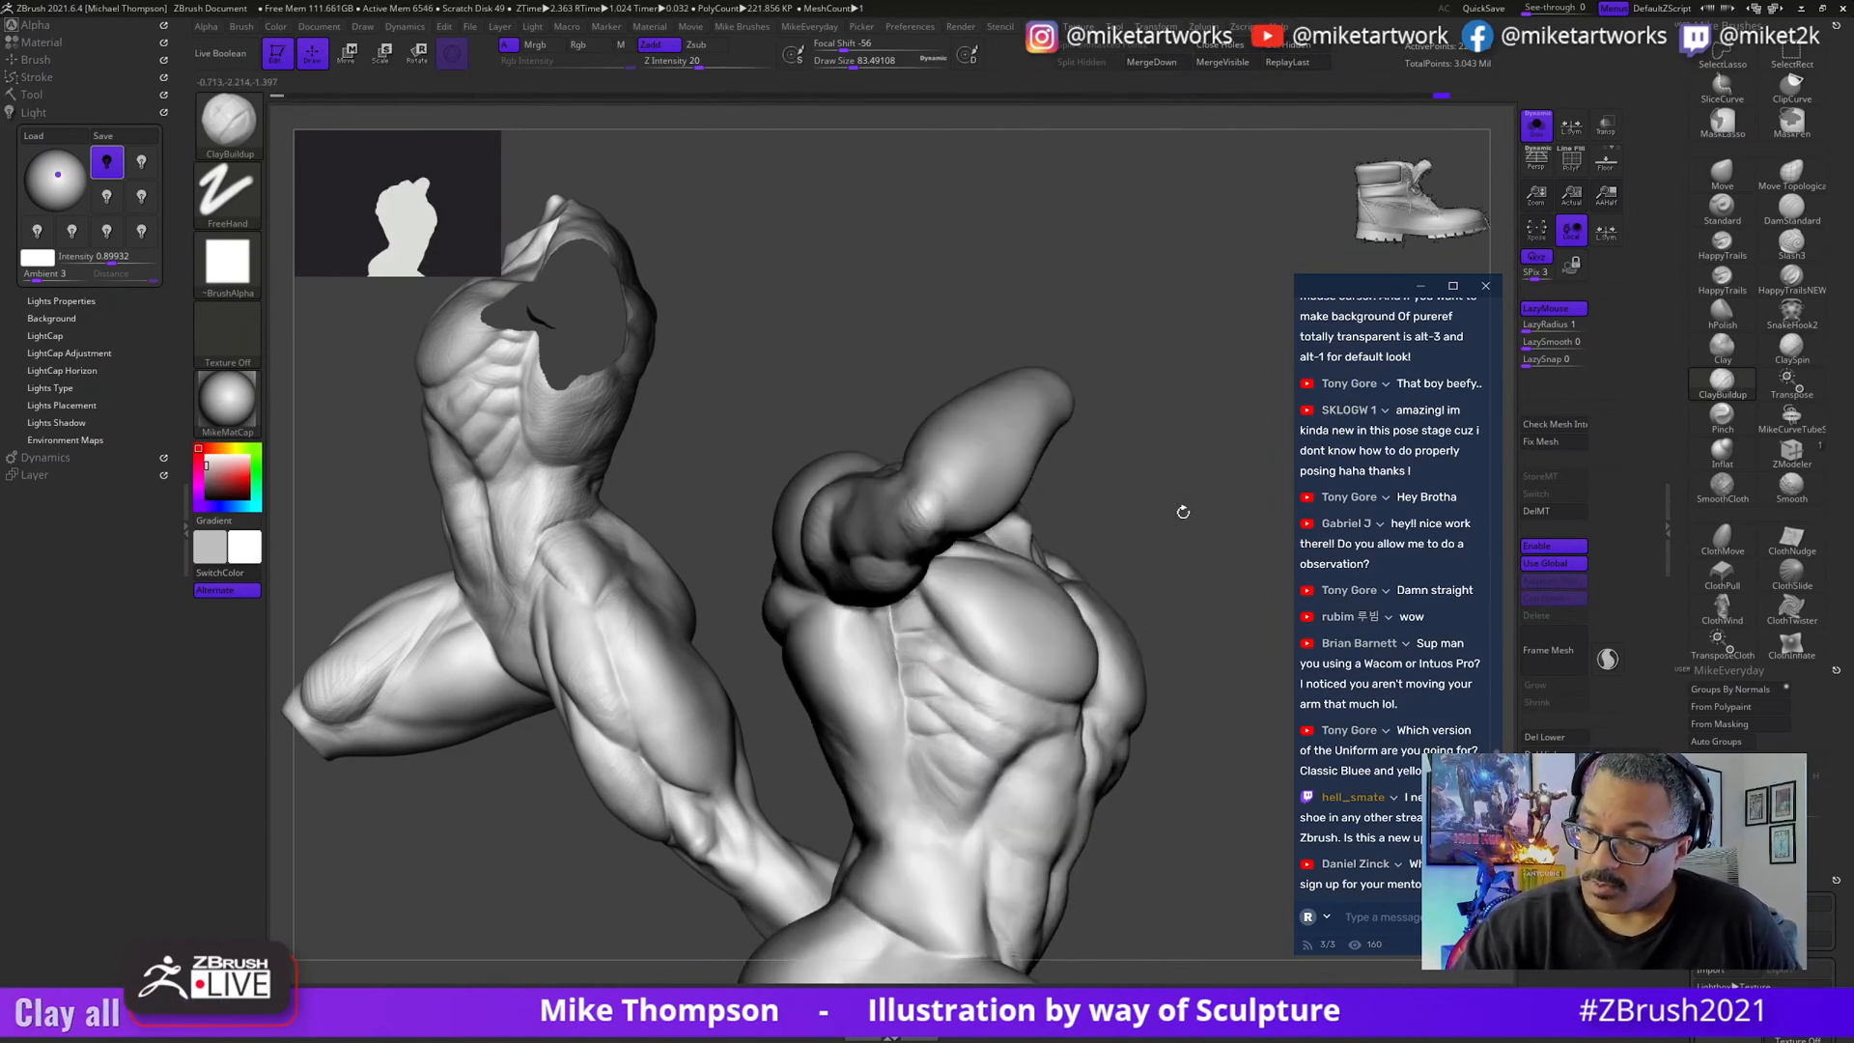
{"action": "left_click_drag", "start_coordinate": [1179, 513], "coordinate": [950, 697]}
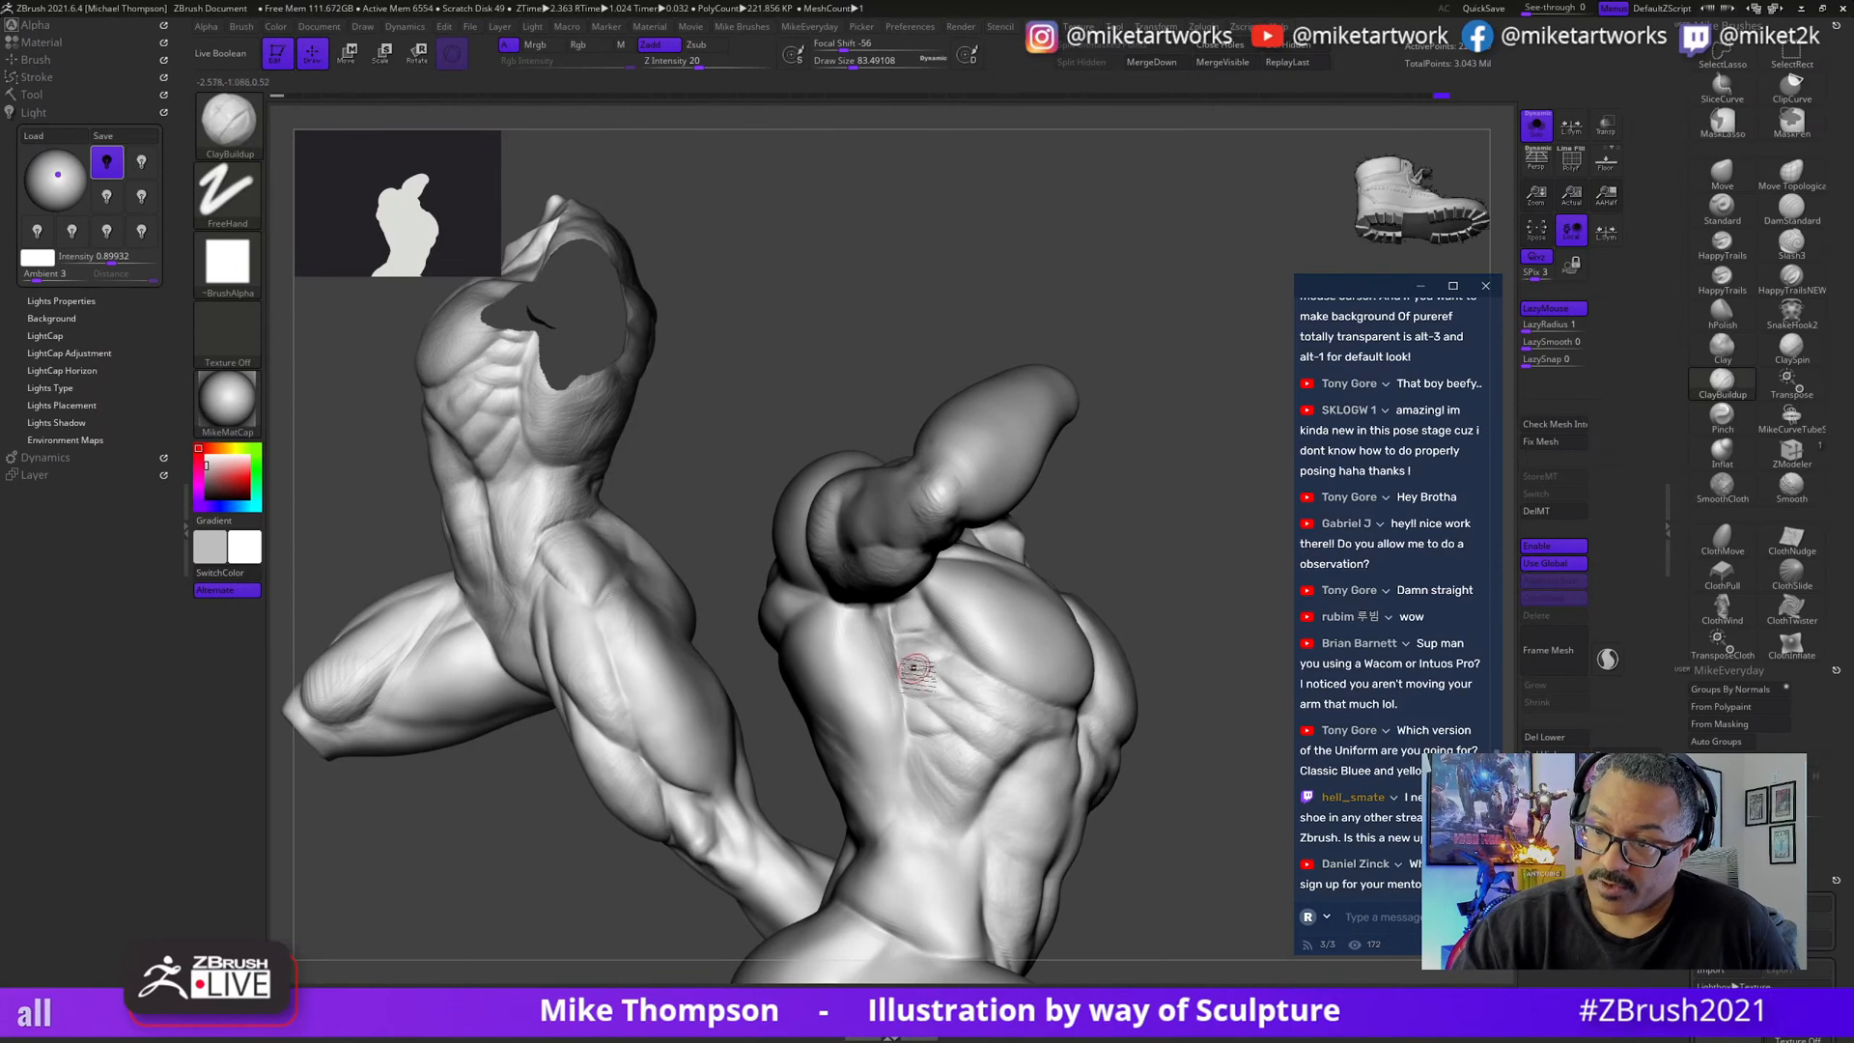
{"action": "left_click_drag", "start_coordinate": [1136, 531], "coordinate": [952, 703]}
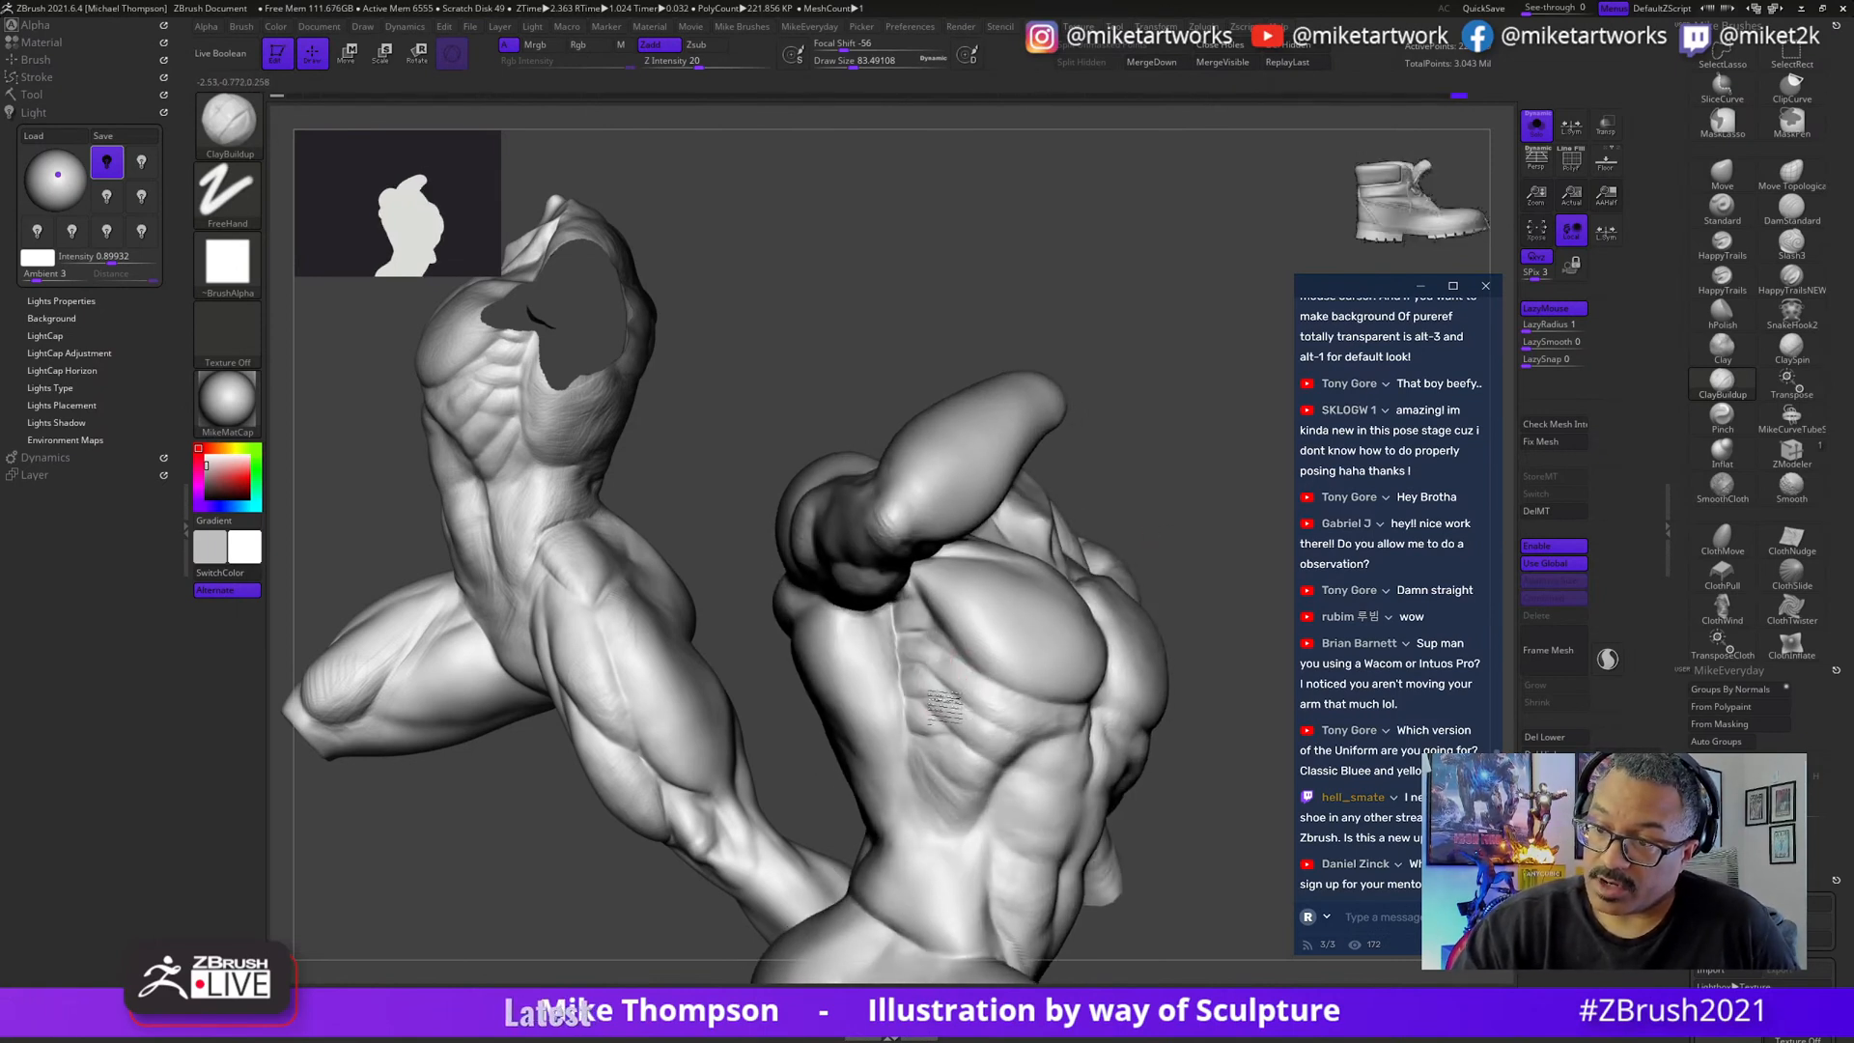
{"action": "left_click_drag", "start_coordinate": [1200, 529], "coordinate": [944, 697]}
{"action": "left_click_drag", "start_coordinate": [1226, 510], "coordinate": [1188, 489]}
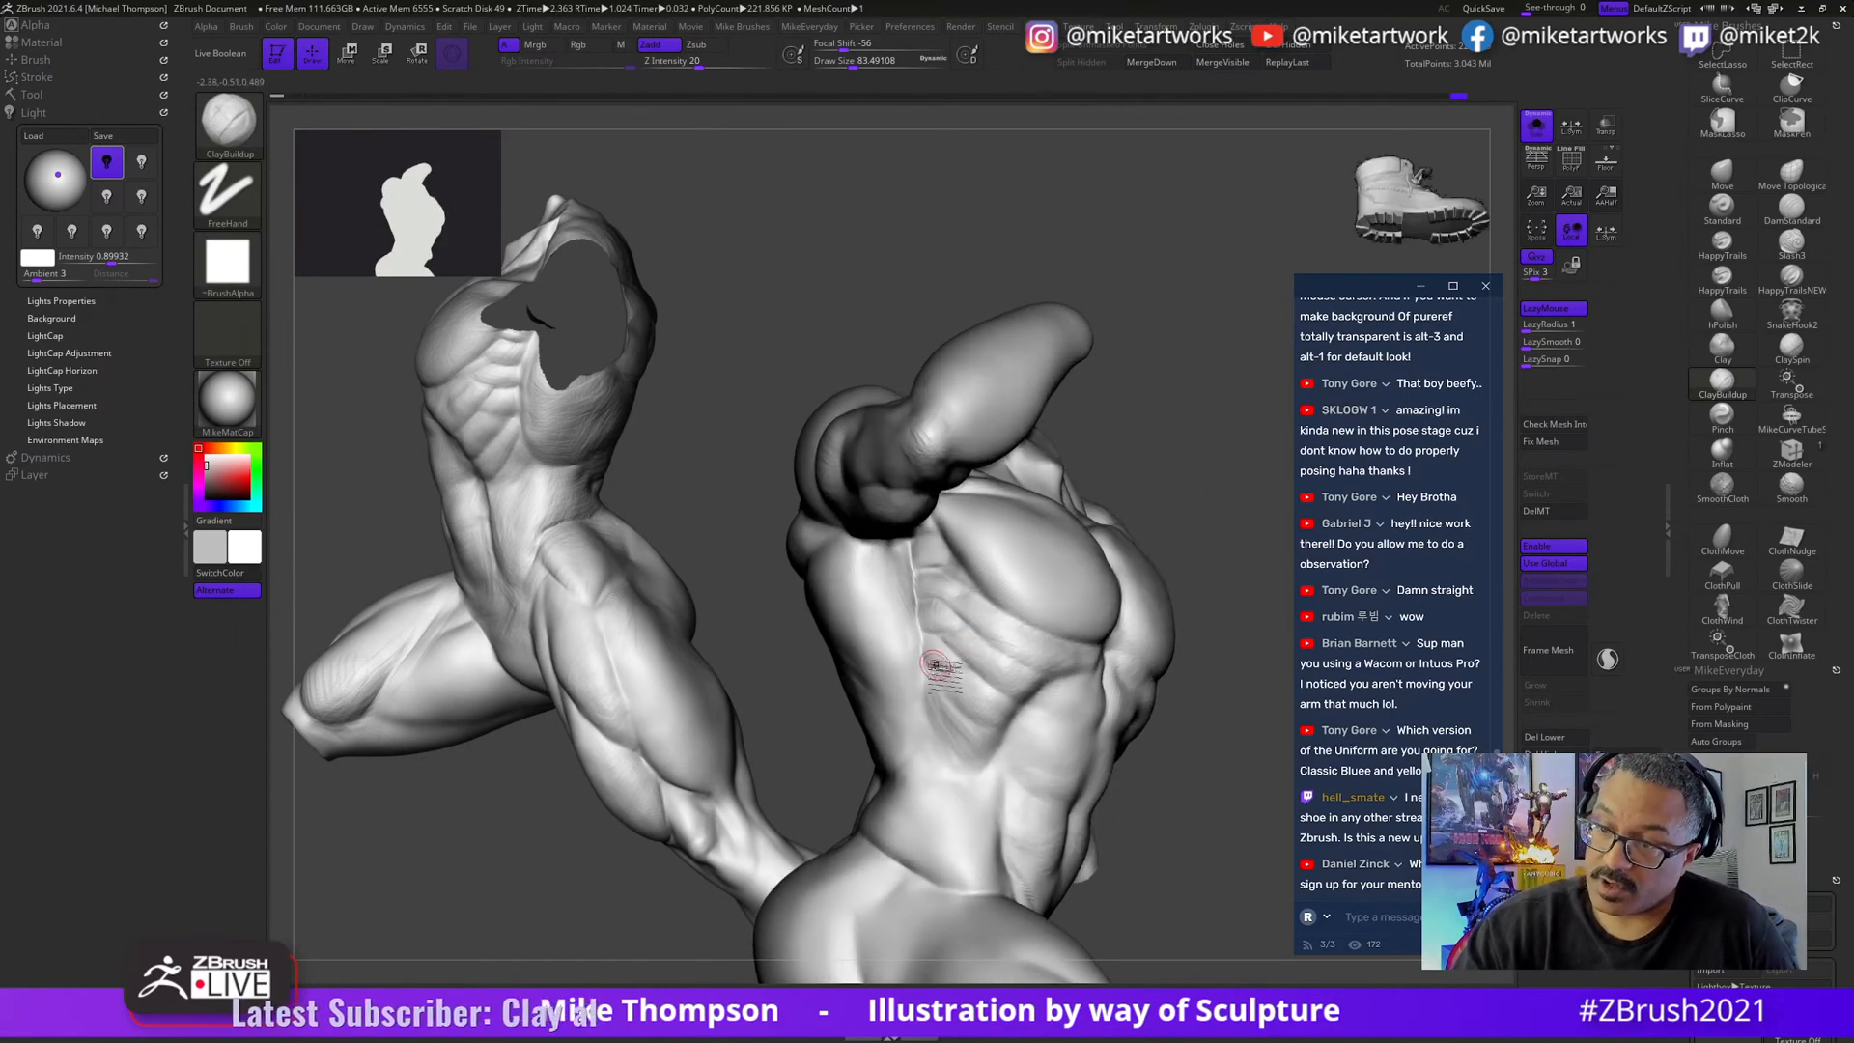
- Smooth the serratus fingers under the chest on the bent-arm side and restate their forms with ClayBuildup
{"action": "mouse_move", "coordinate": [1207, 487]}
{"action": "left_mouse_down"}
{"action": "mouse_move", "coordinate": [1188, 468]}
{"action": "mouse_move", "coordinate": [1164, 470]}
{"action": "mouse_move", "coordinate": [1154, 500]}
{"action": "mouse_move", "coordinate": [1140, 491]}
{"action": "left_mouse_up"}
{"action": "key", "text": "shift"}
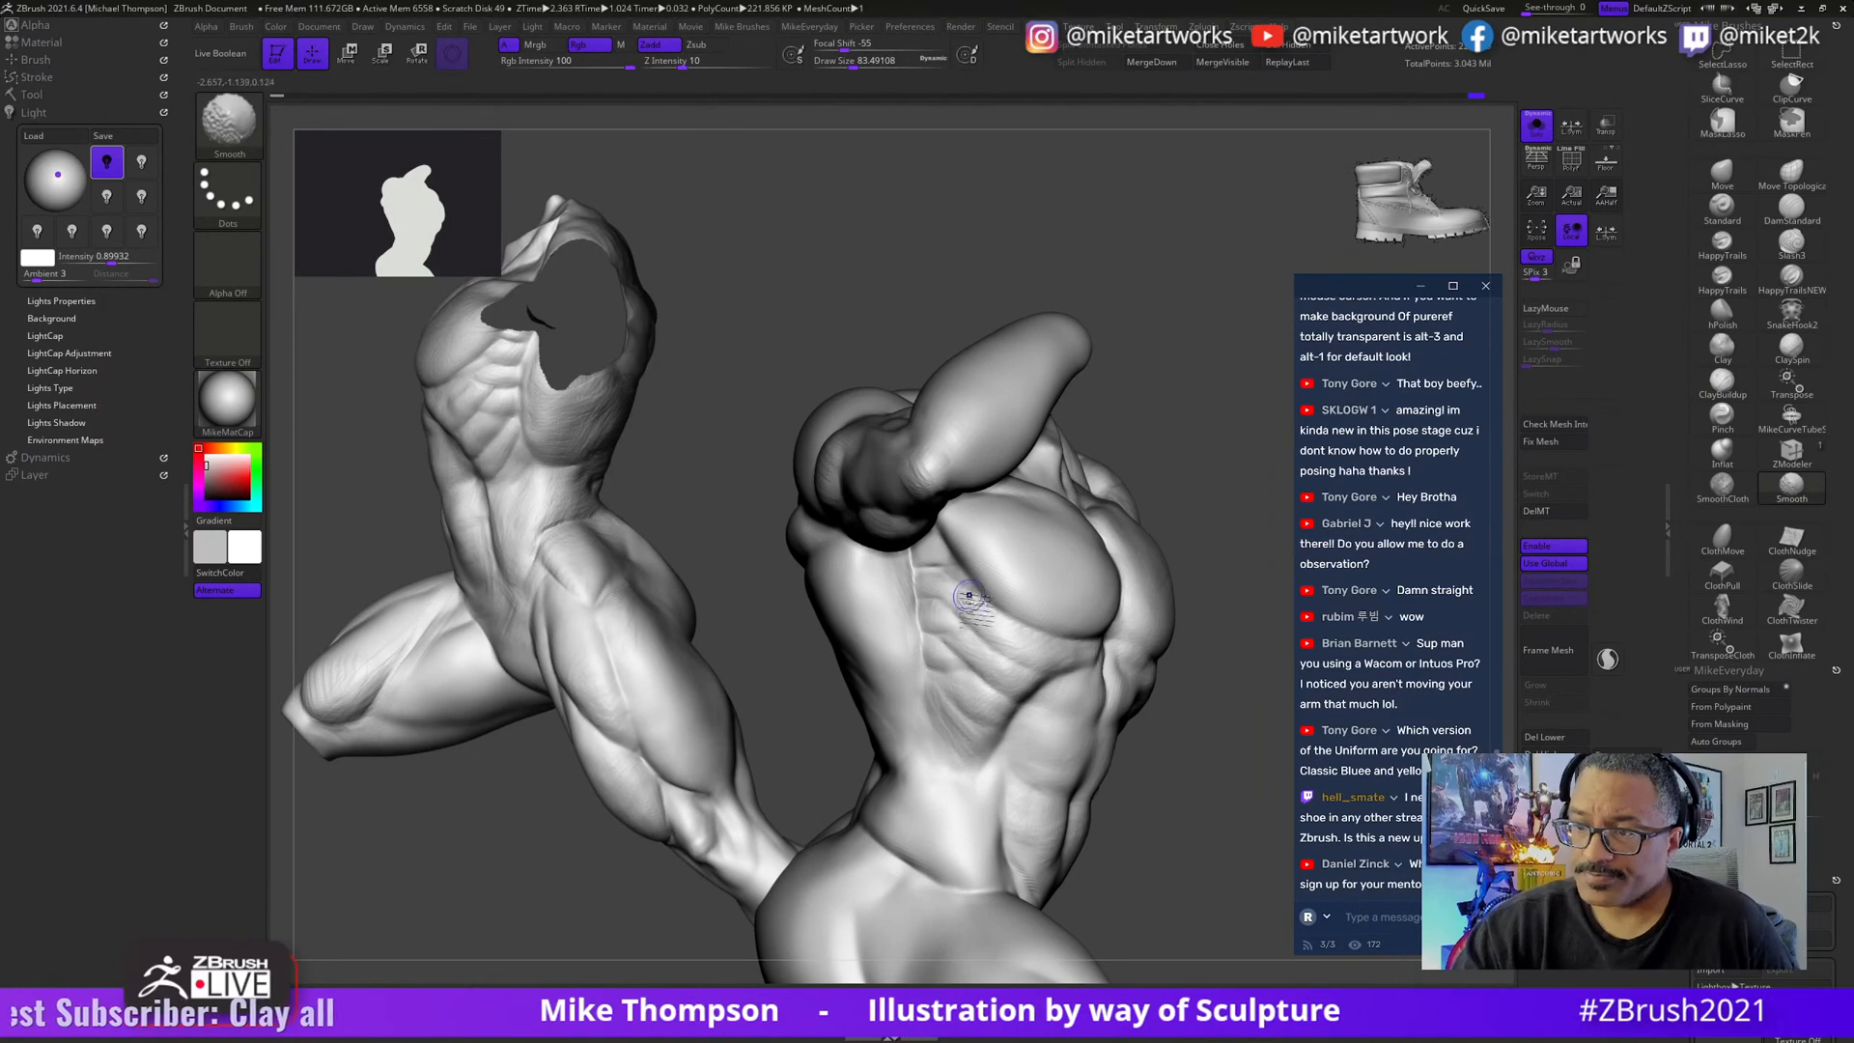
{"action": "key", "text": "shift"}
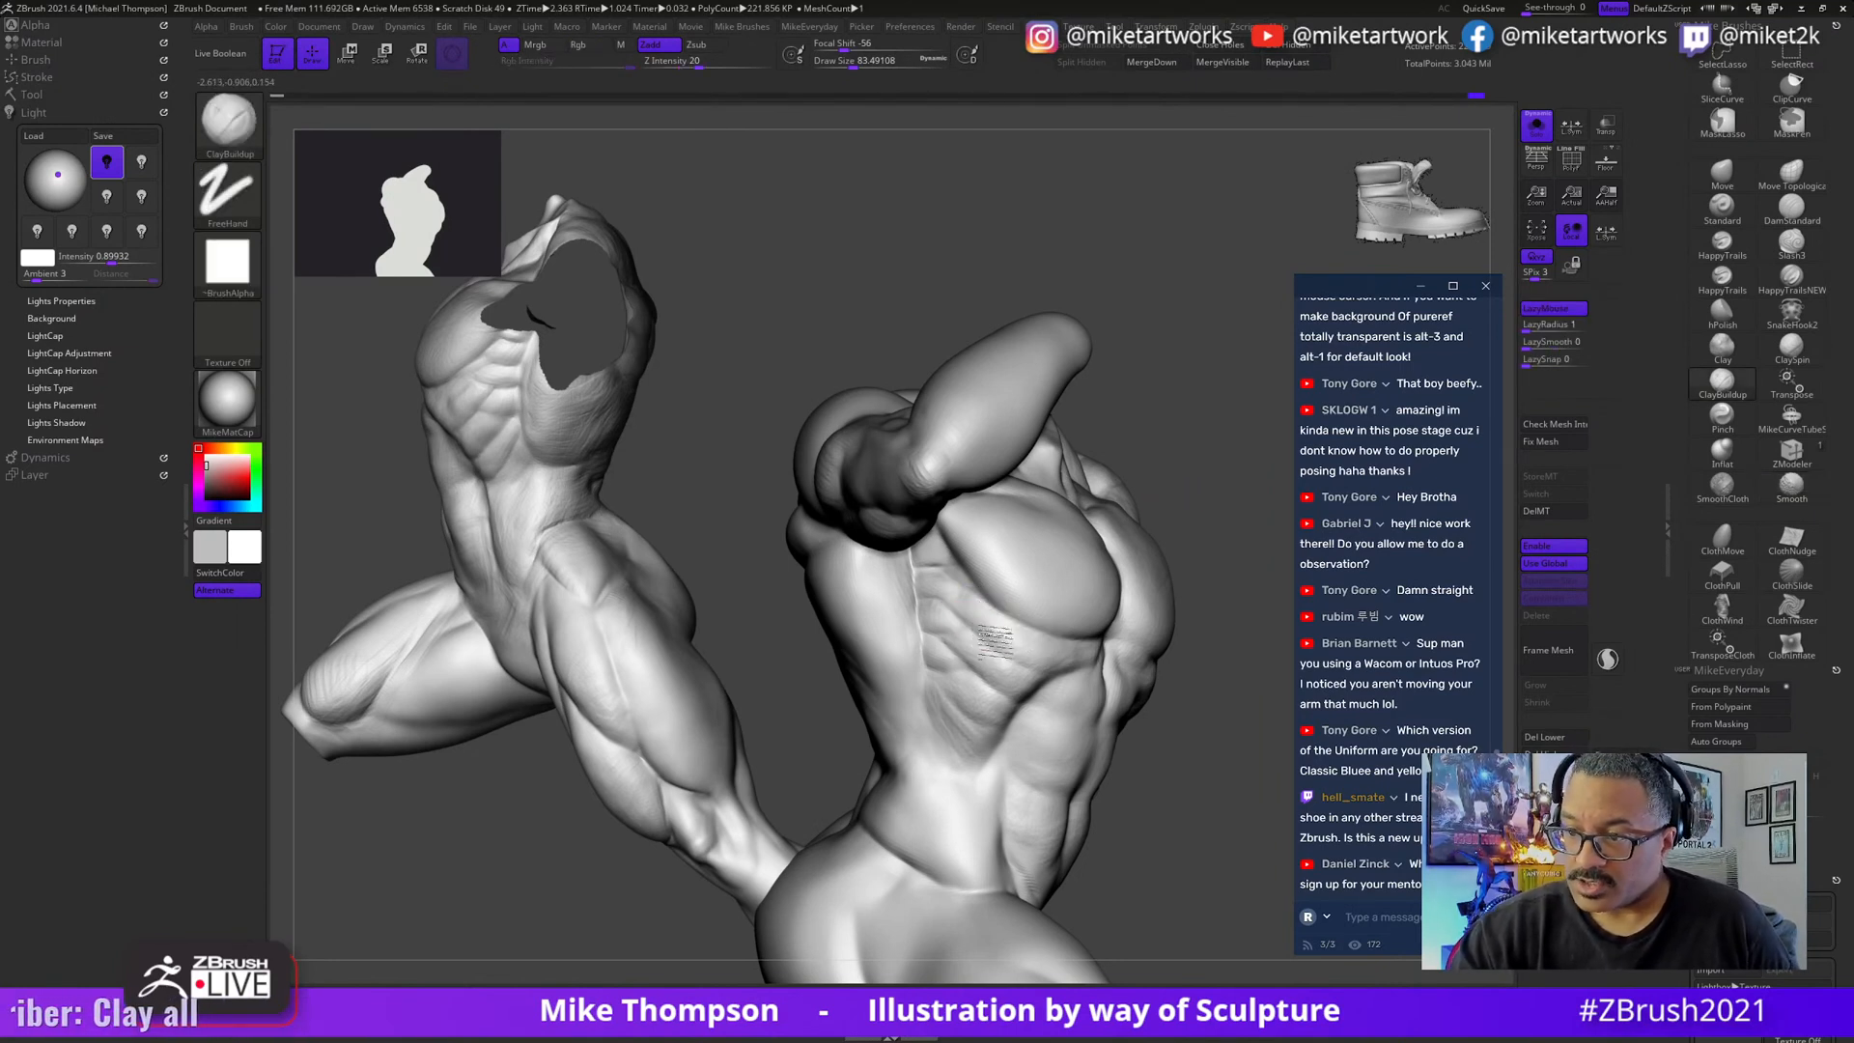
{"action": "key", "text": "shift"}
{"action": "right_click_drag", "start_coordinate": [989, 624], "coordinate": [961, 659]}
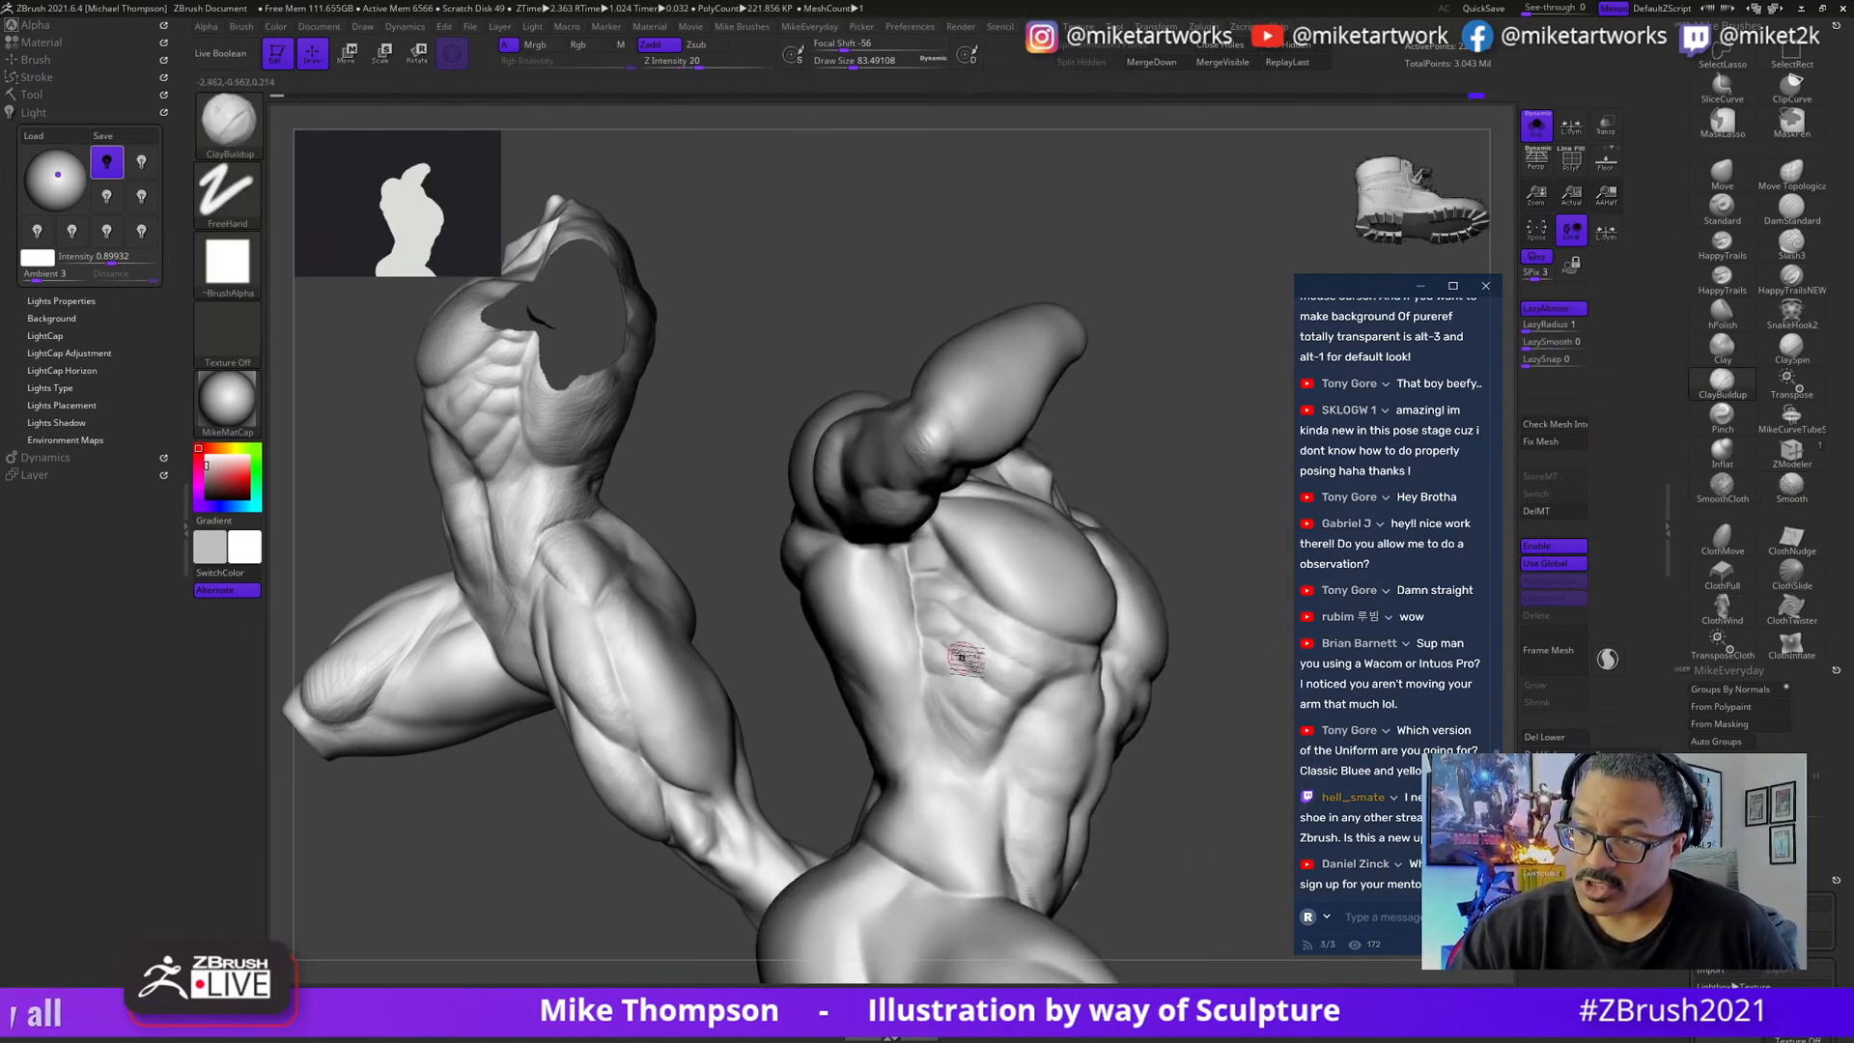
{"action": "right_click_drag", "start_coordinate": [1169, 462], "coordinate": [1149, 490]}
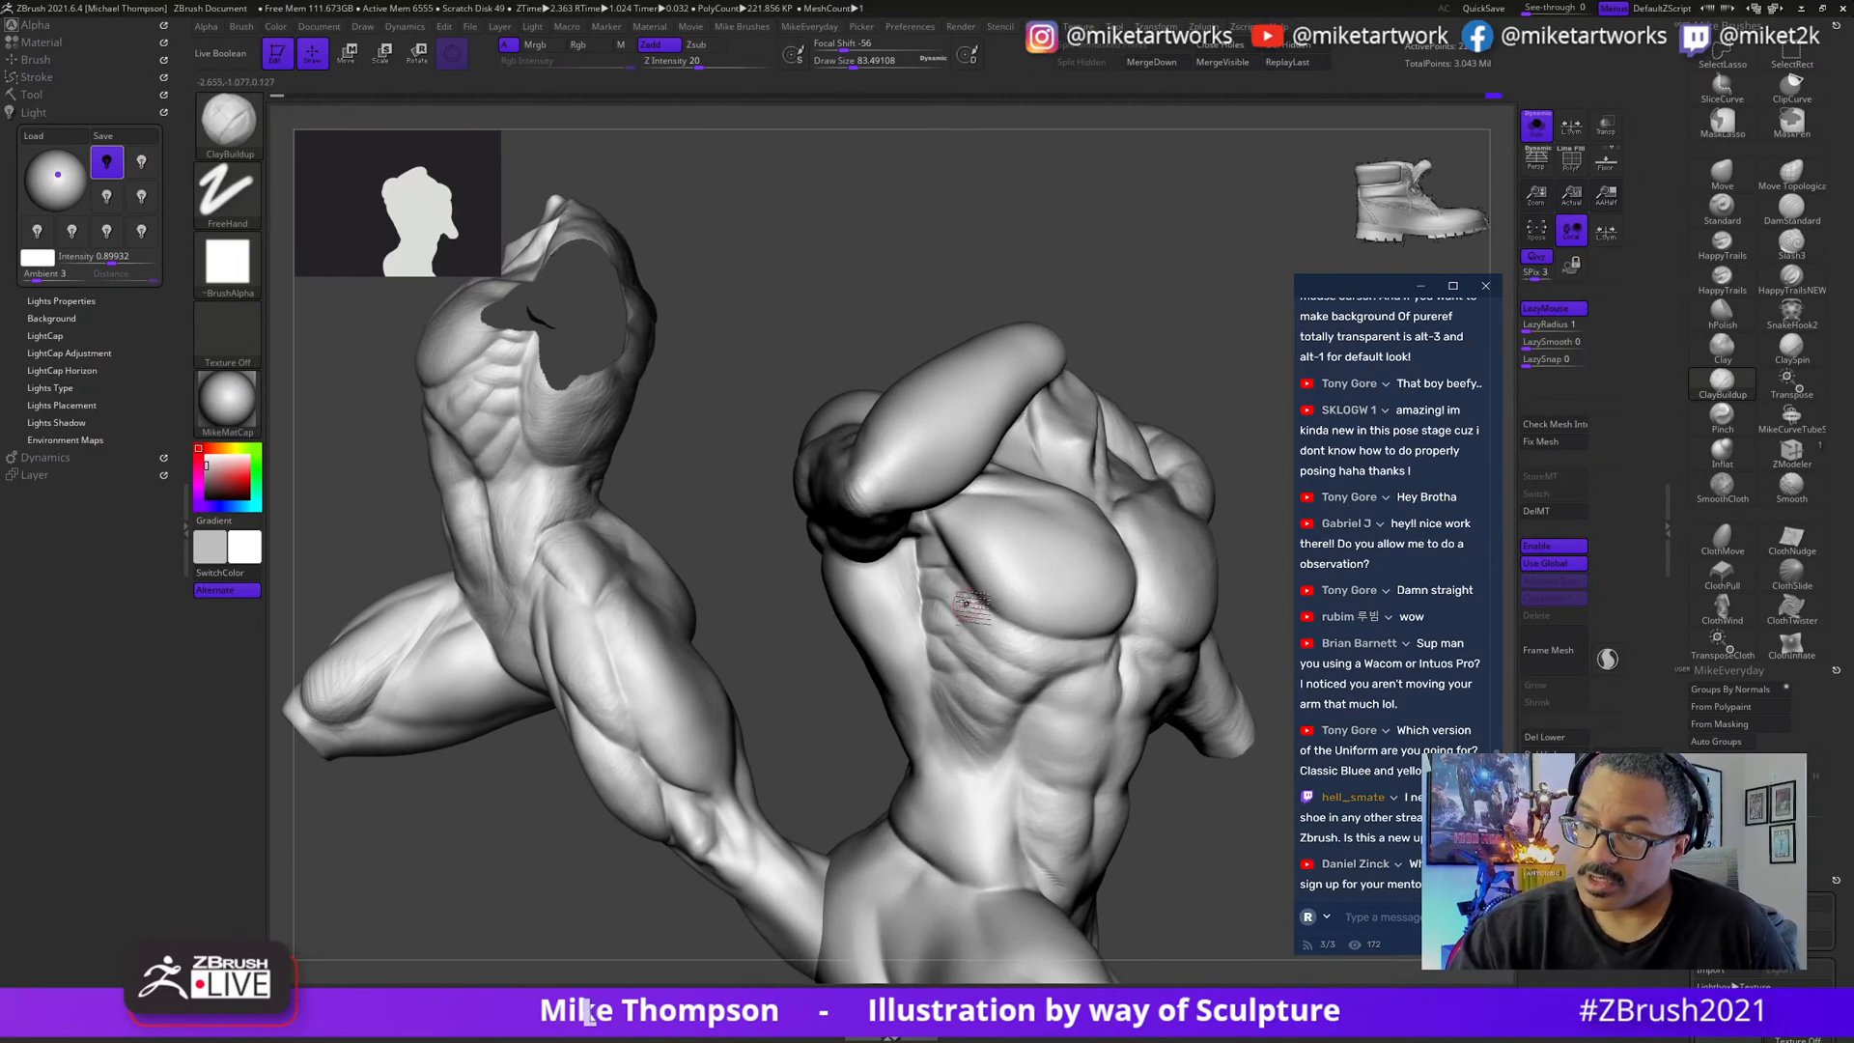
- Turn off Solo mode to show the full figure and refine the extended-arm side's serratus with ClayBuildup at a draw size of about 120
{"action": "right_click_drag", "start_coordinate": [1228, 401], "coordinate": [1250, 782]}
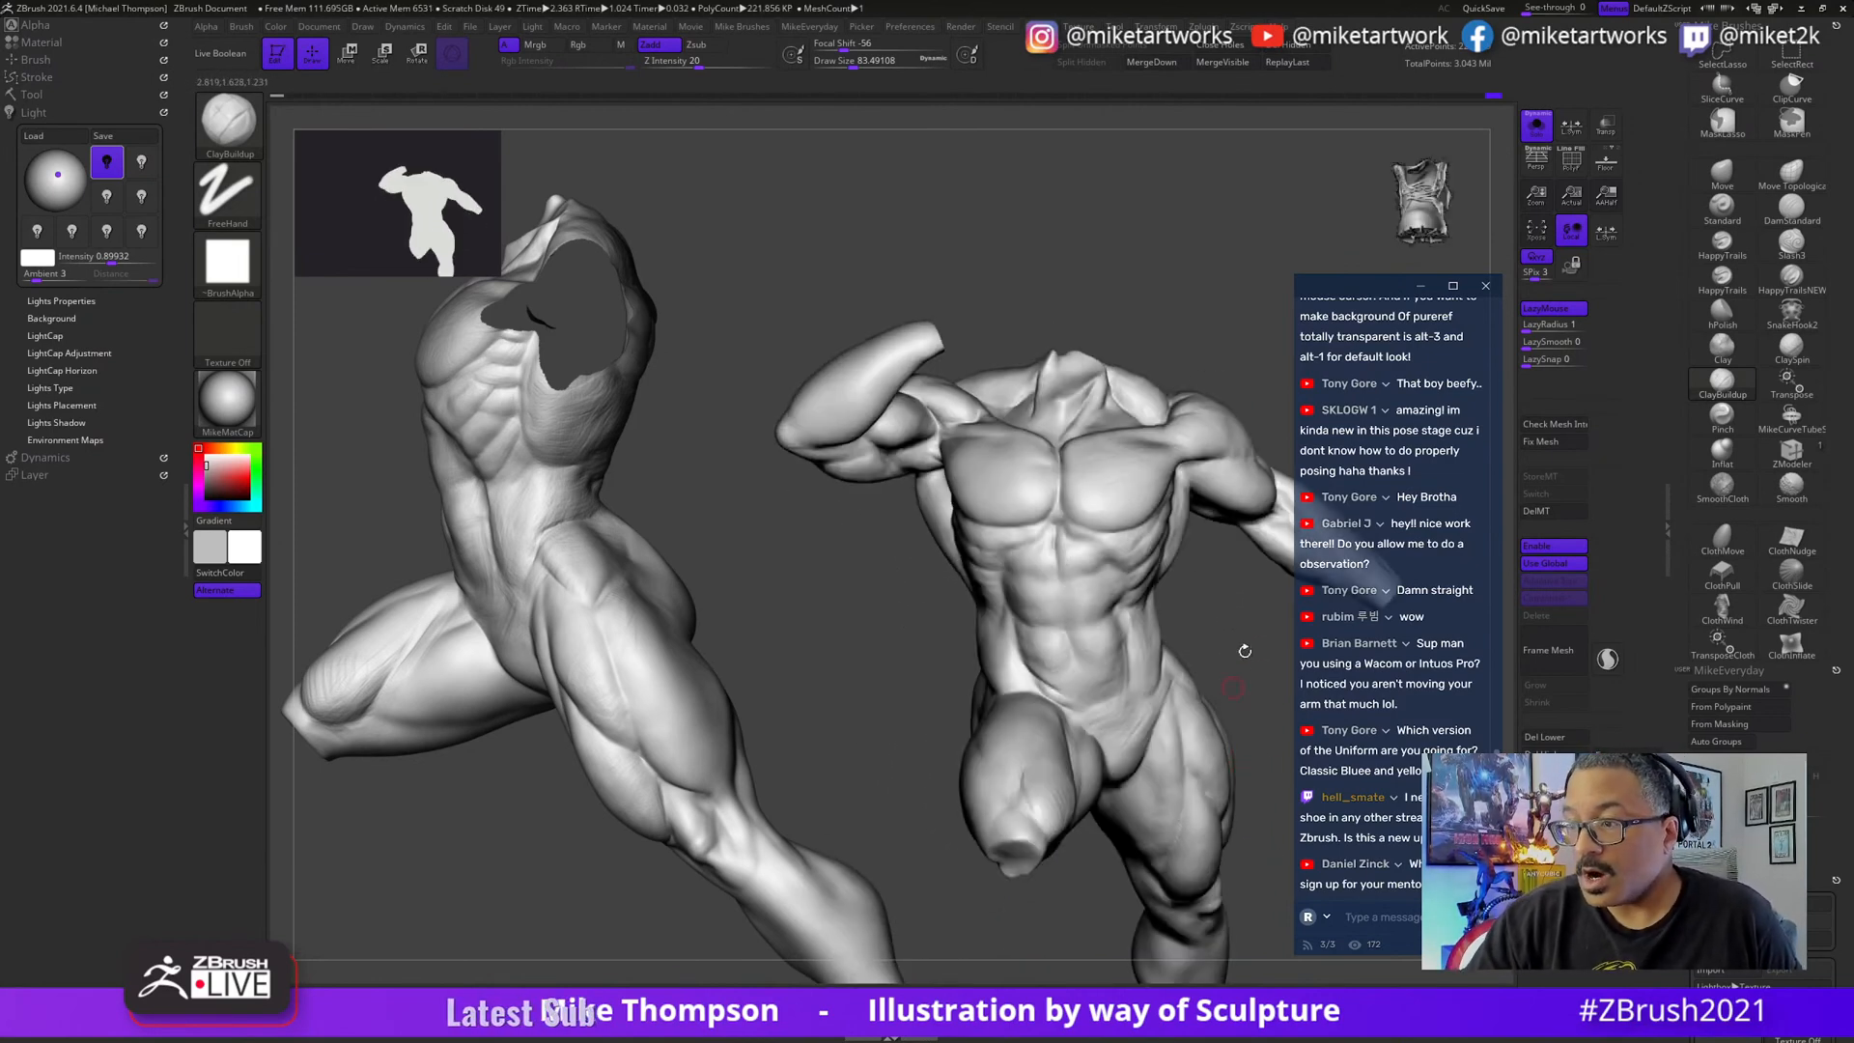
{"action": "left_click", "coordinate": [1536, 130]}
{"action": "mouse_move", "coordinate": [1193, 618]}
{"action": "right_mouse_down"}
{"action": "mouse_move", "coordinate": [1215, 628]}
{"action": "mouse_move", "coordinate": [1220, 533]}
{"action": "mouse_move", "coordinate": [1159, 676]}
{"action": "mouse_move", "coordinate": [1197, 623]}
{"action": "right_mouse_up"}
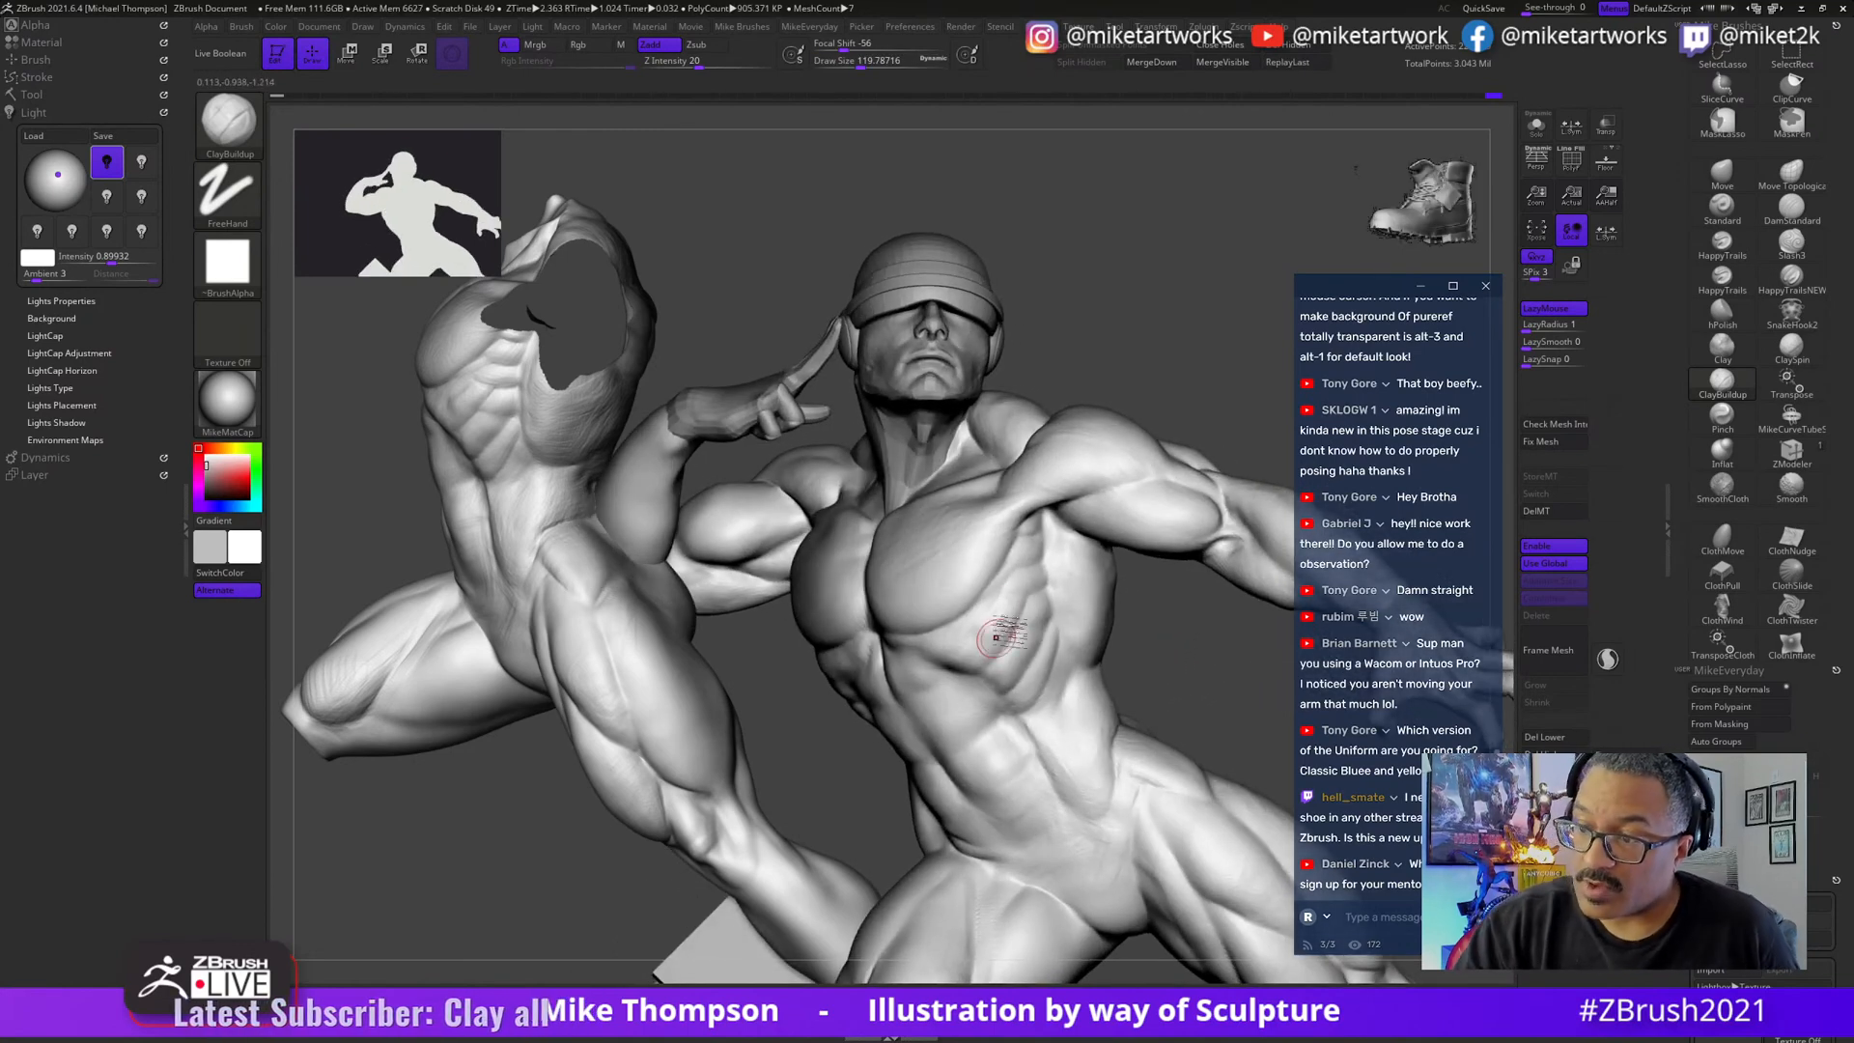
{"action": "mouse_move", "coordinate": [987, 664]}
{"action": "left_mouse_down"}
{"action": "mouse_move", "coordinate": [1041, 623]}
{"action": "mouse_move", "coordinate": [1011, 708]}
{"action": "mouse_move", "coordinate": [1032, 589]}
{"action": "mouse_move", "coordinate": [995, 688]}
{"action": "left_mouse_up"}
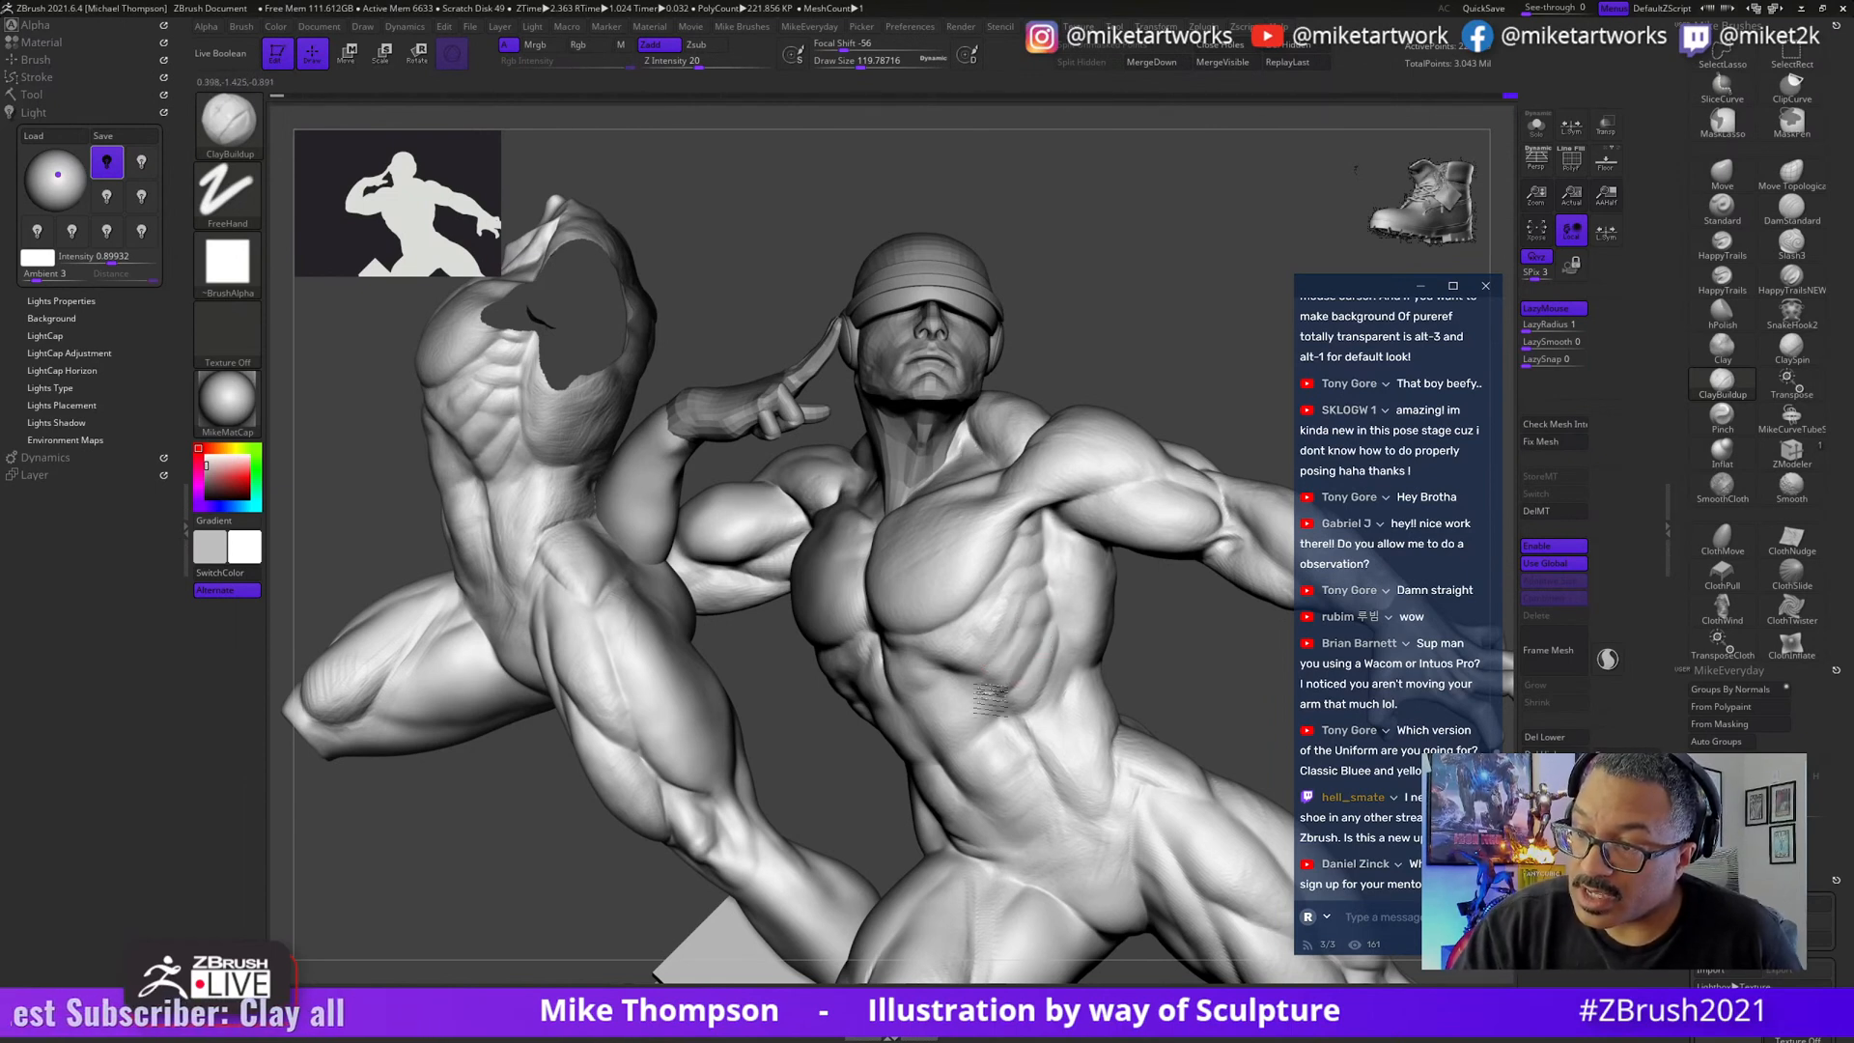
{"action": "left_click_drag", "start_coordinate": [1191, 631], "coordinate": [1038, 658]}
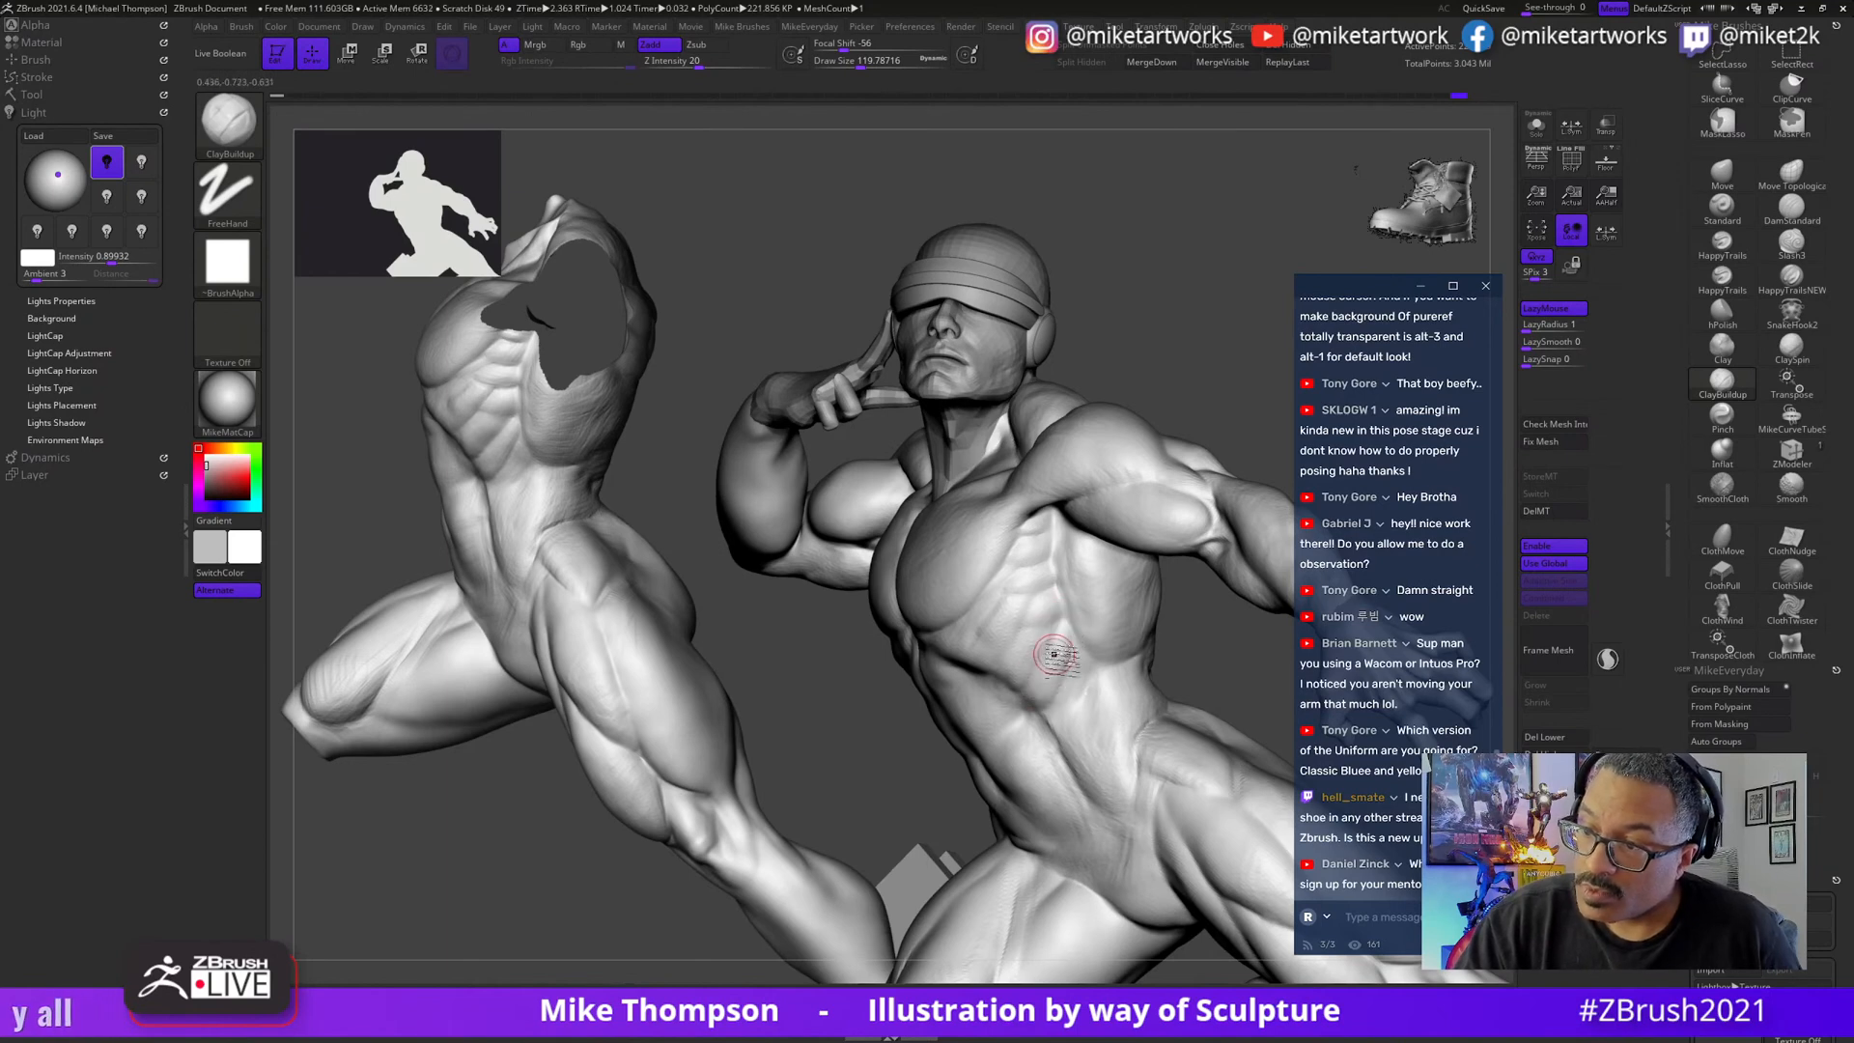
{"action": "mouse_move", "coordinate": [1170, 600]}
{"action": "left_mouse_down"}
{"action": "mouse_move", "coordinate": [1203, 572]}
{"action": "mouse_move", "coordinate": [1009, 558]}
{"action": "left_mouse_up"}
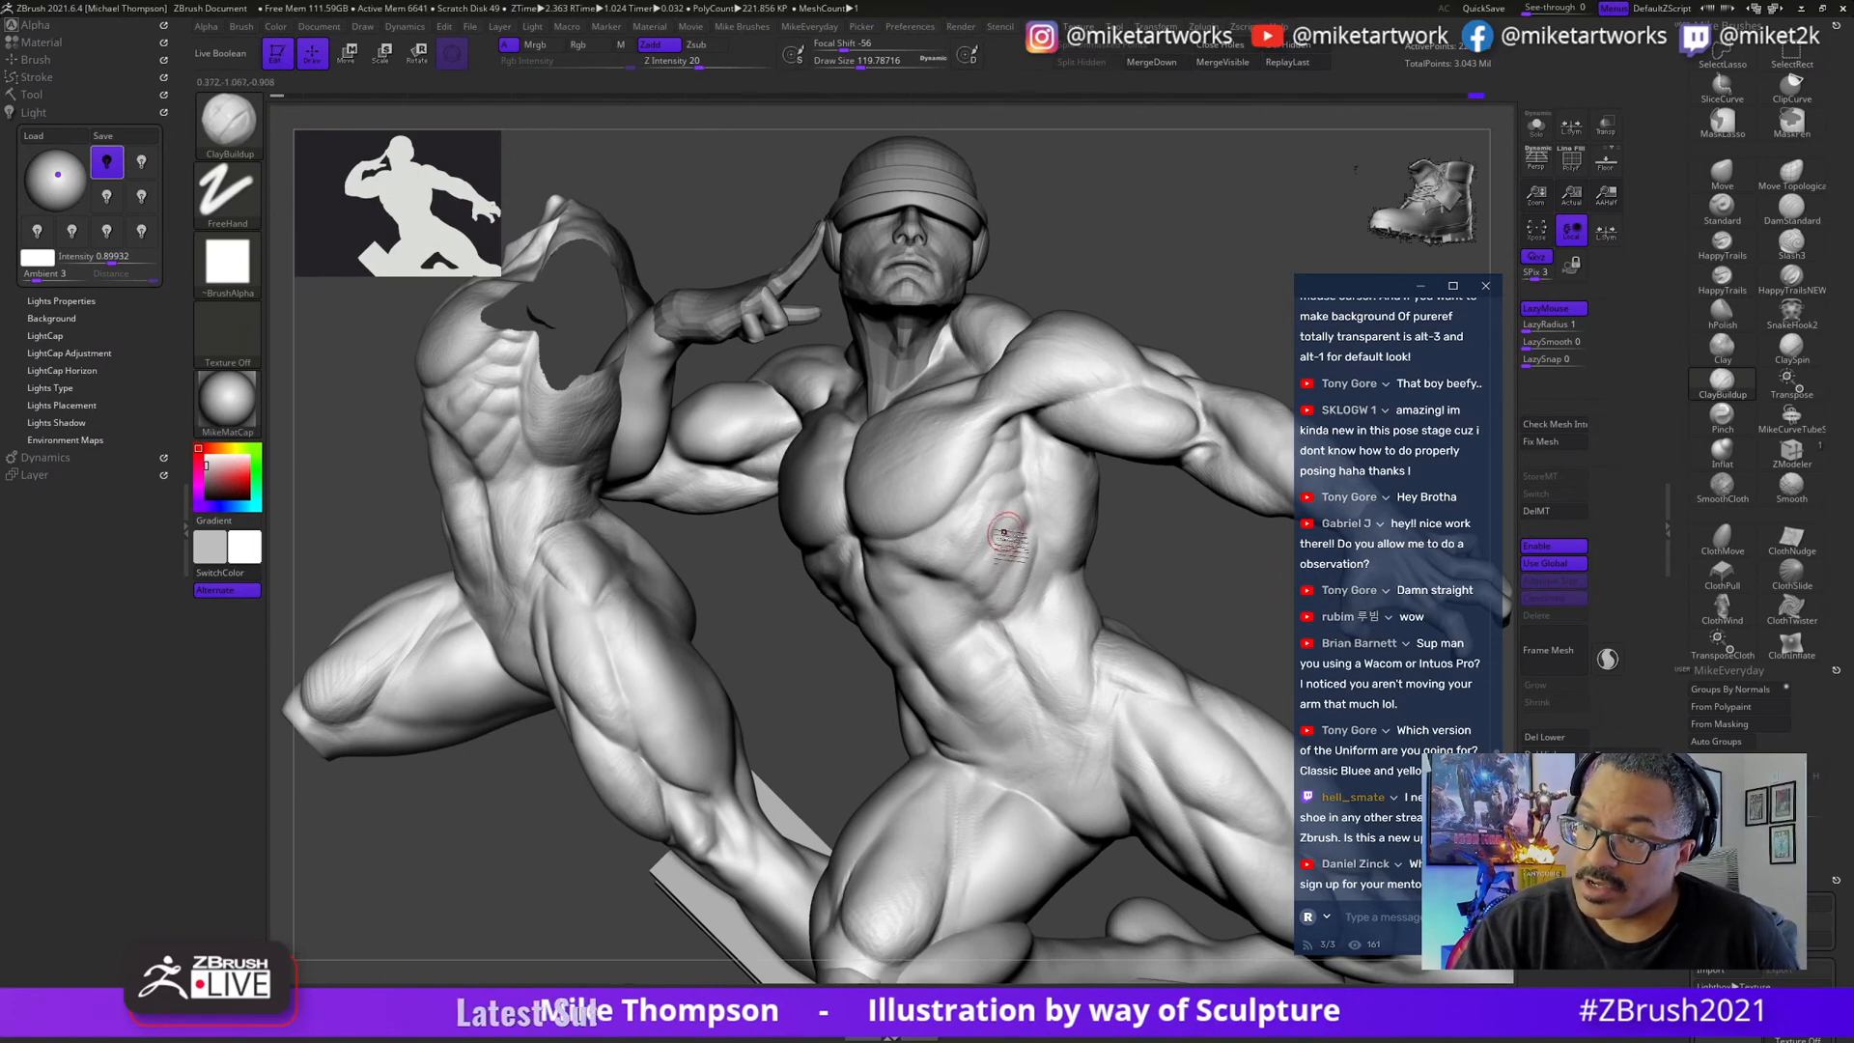
- Build up the ribs and serratus muscles on the side of the torso under the outstretched arm with the ClayBuildup brush
{"action": "left_click_drag", "start_coordinate": [1126, 527], "coordinate": [1011, 562]}
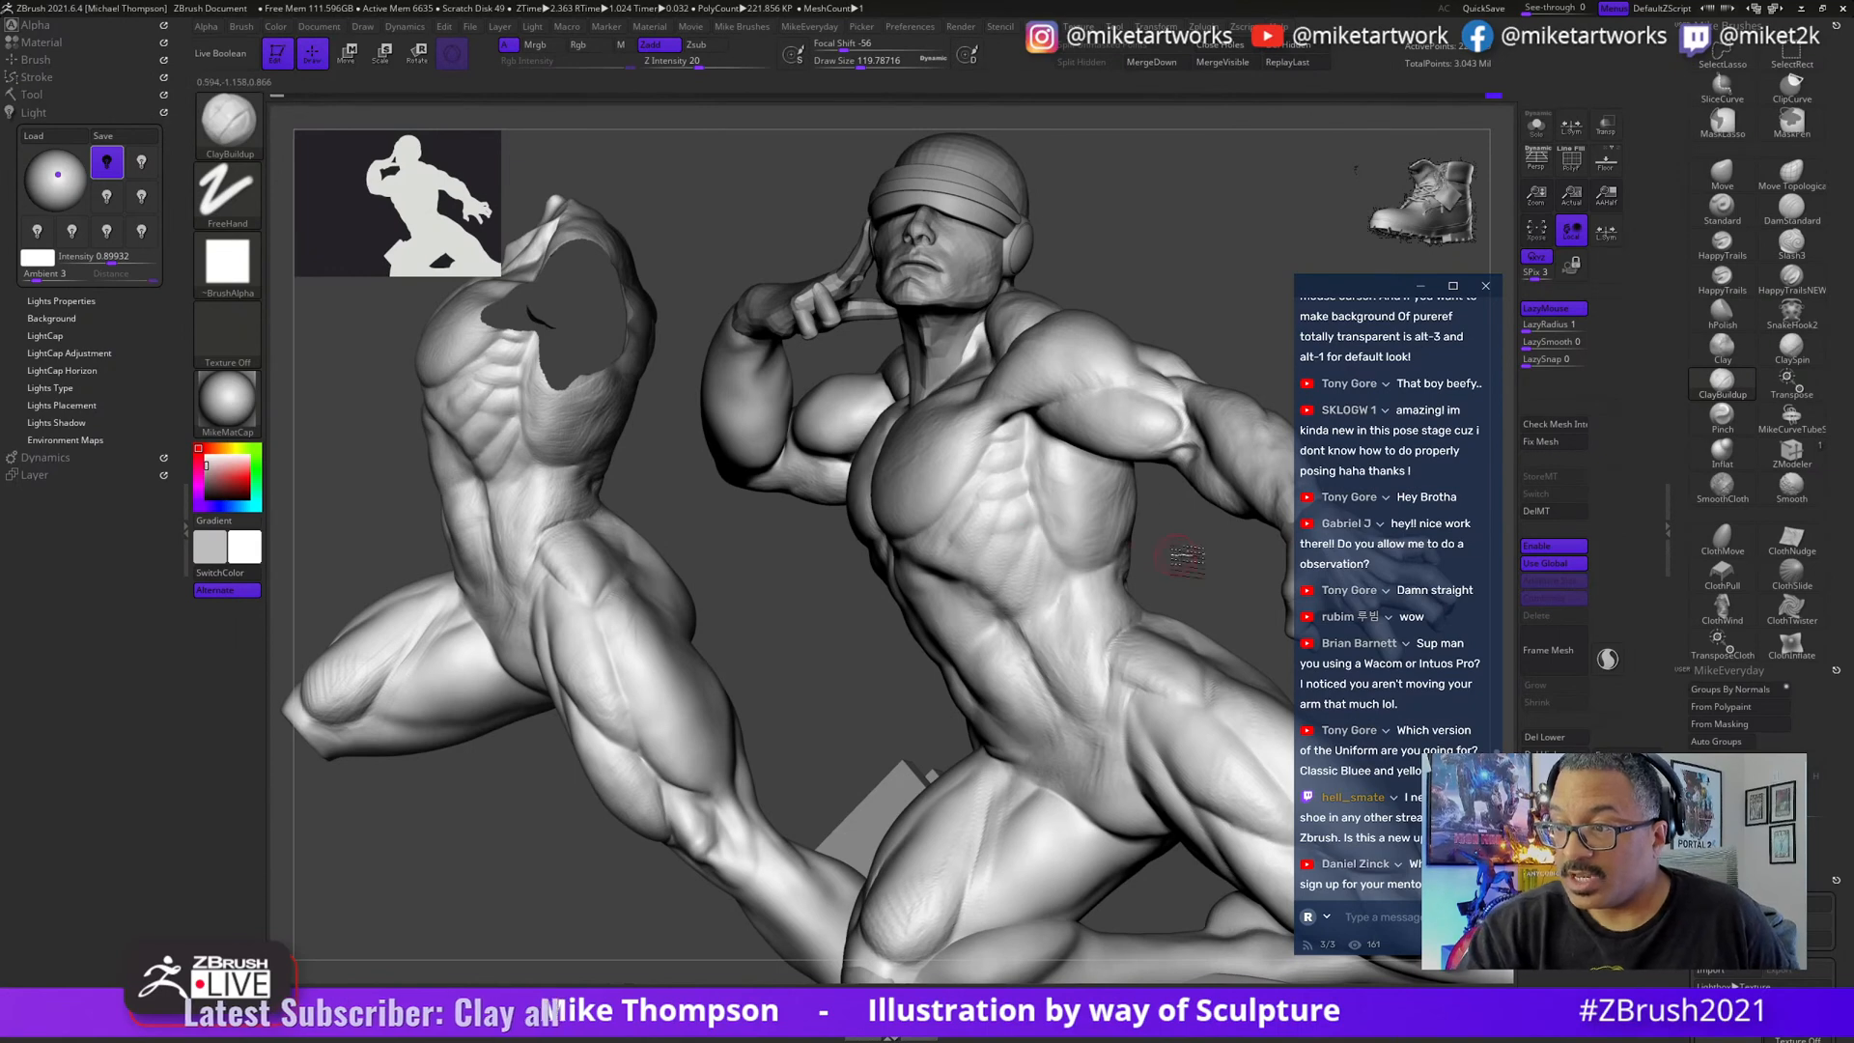
{"action": "left_click_drag", "start_coordinate": [1048, 519], "coordinate": [993, 510]}
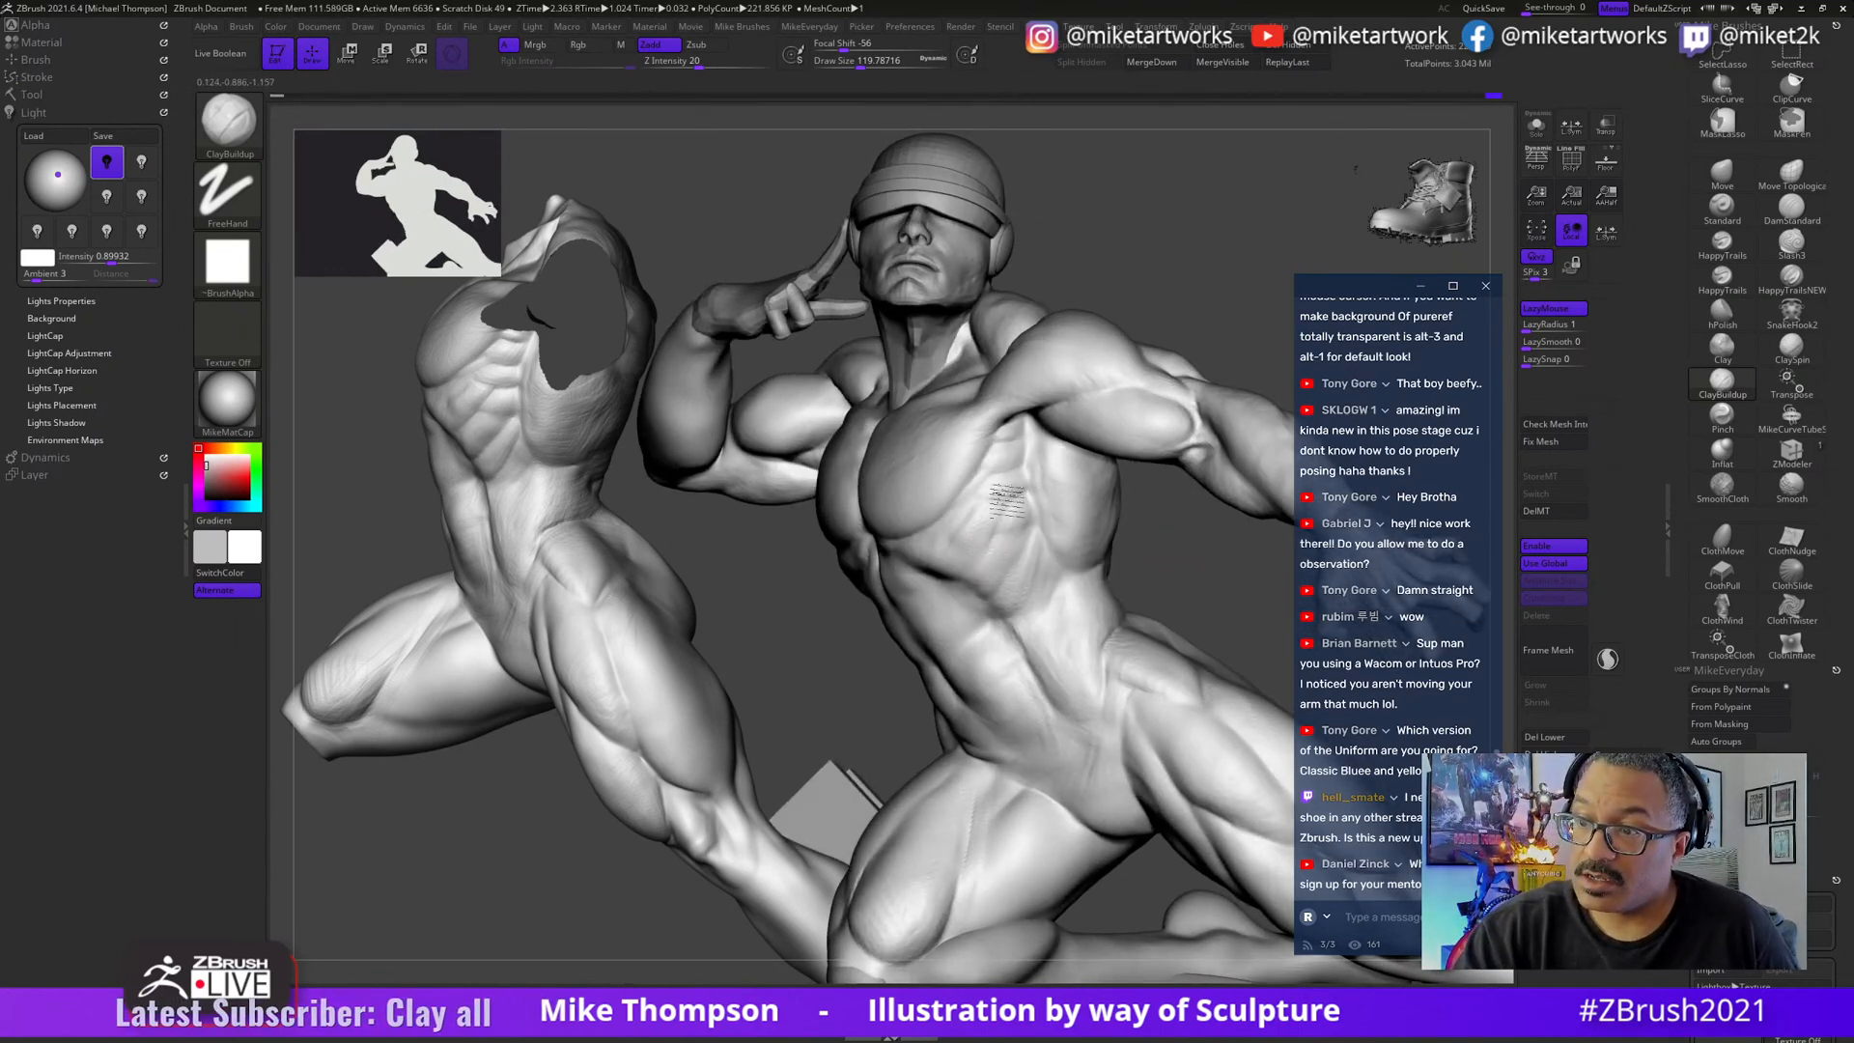
{"action": "left_click_drag", "start_coordinate": [1200, 531], "coordinate": [1159, 530]}
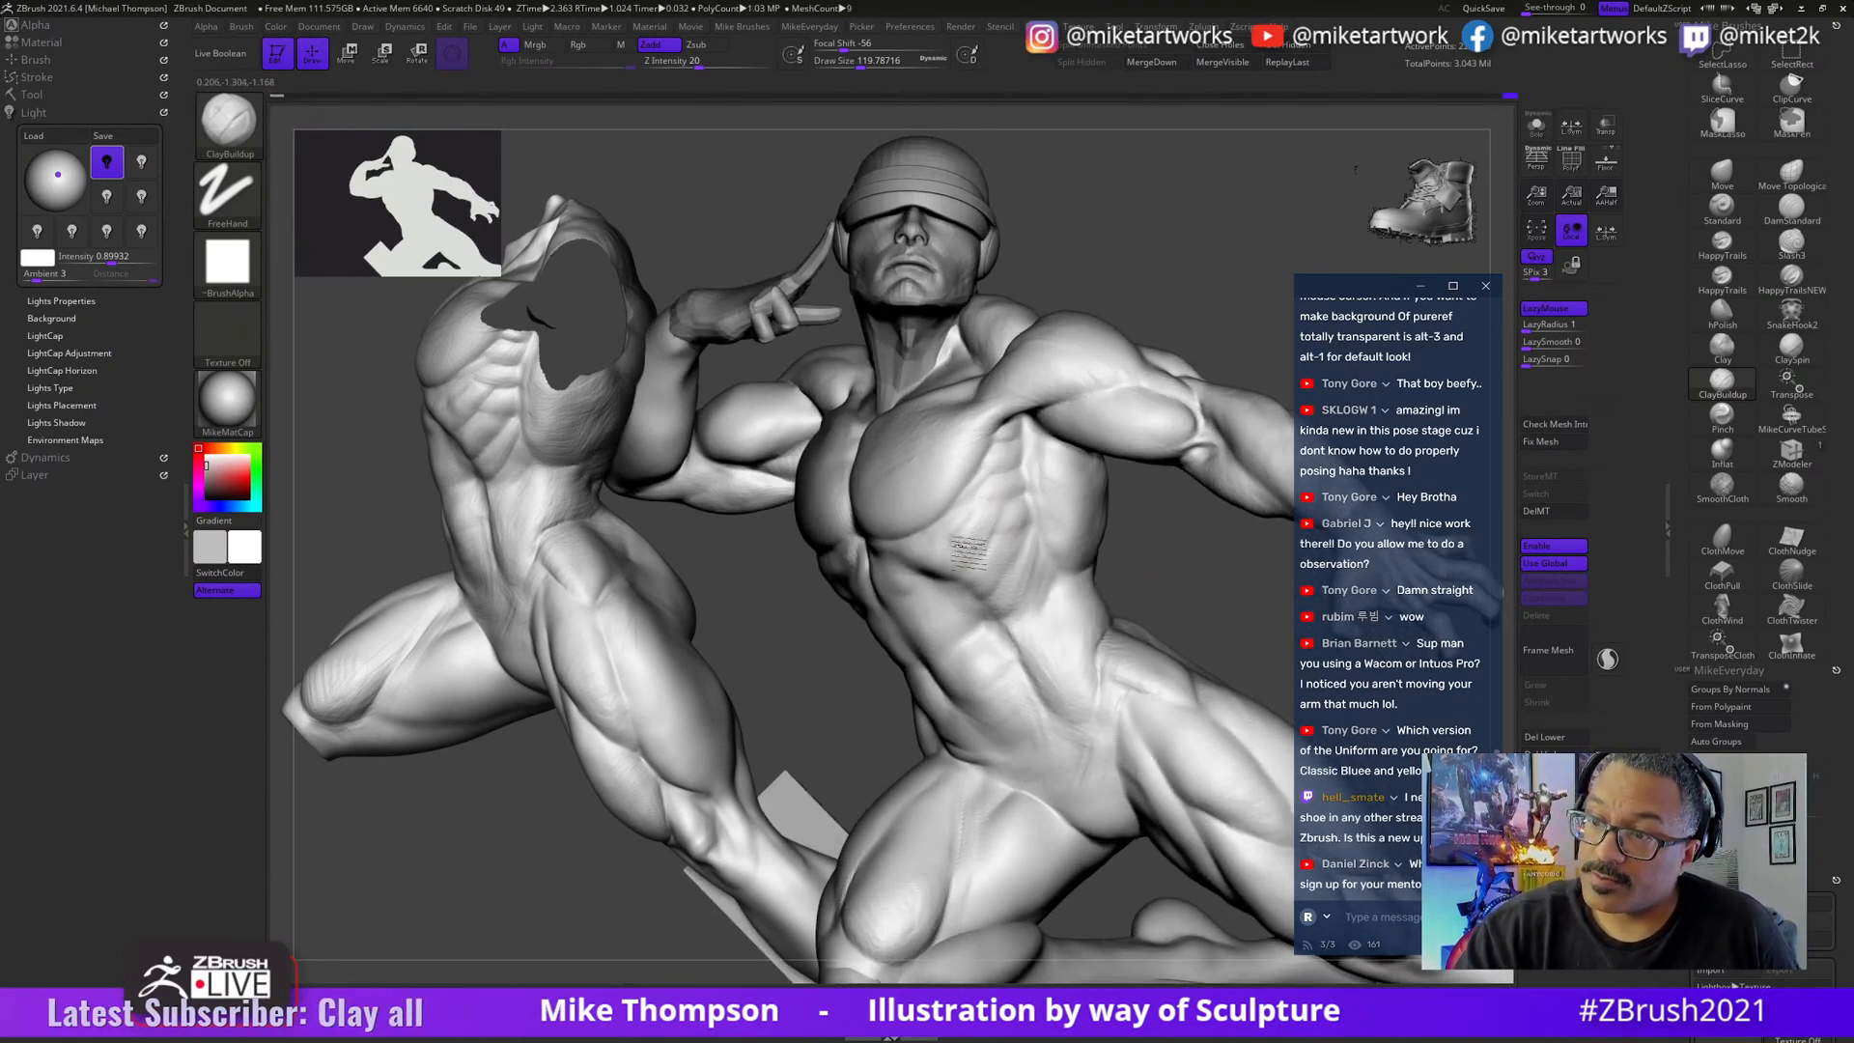
{"action": "mouse_move", "coordinate": [981, 535]}
{"action": "left_mouse_down"}
{"action": "mouse_move", "coordinate": [1146, 675]}
{"action": "mouse_move", "coordinate": [973, 533]}
{"action": "left_mouse_up"}
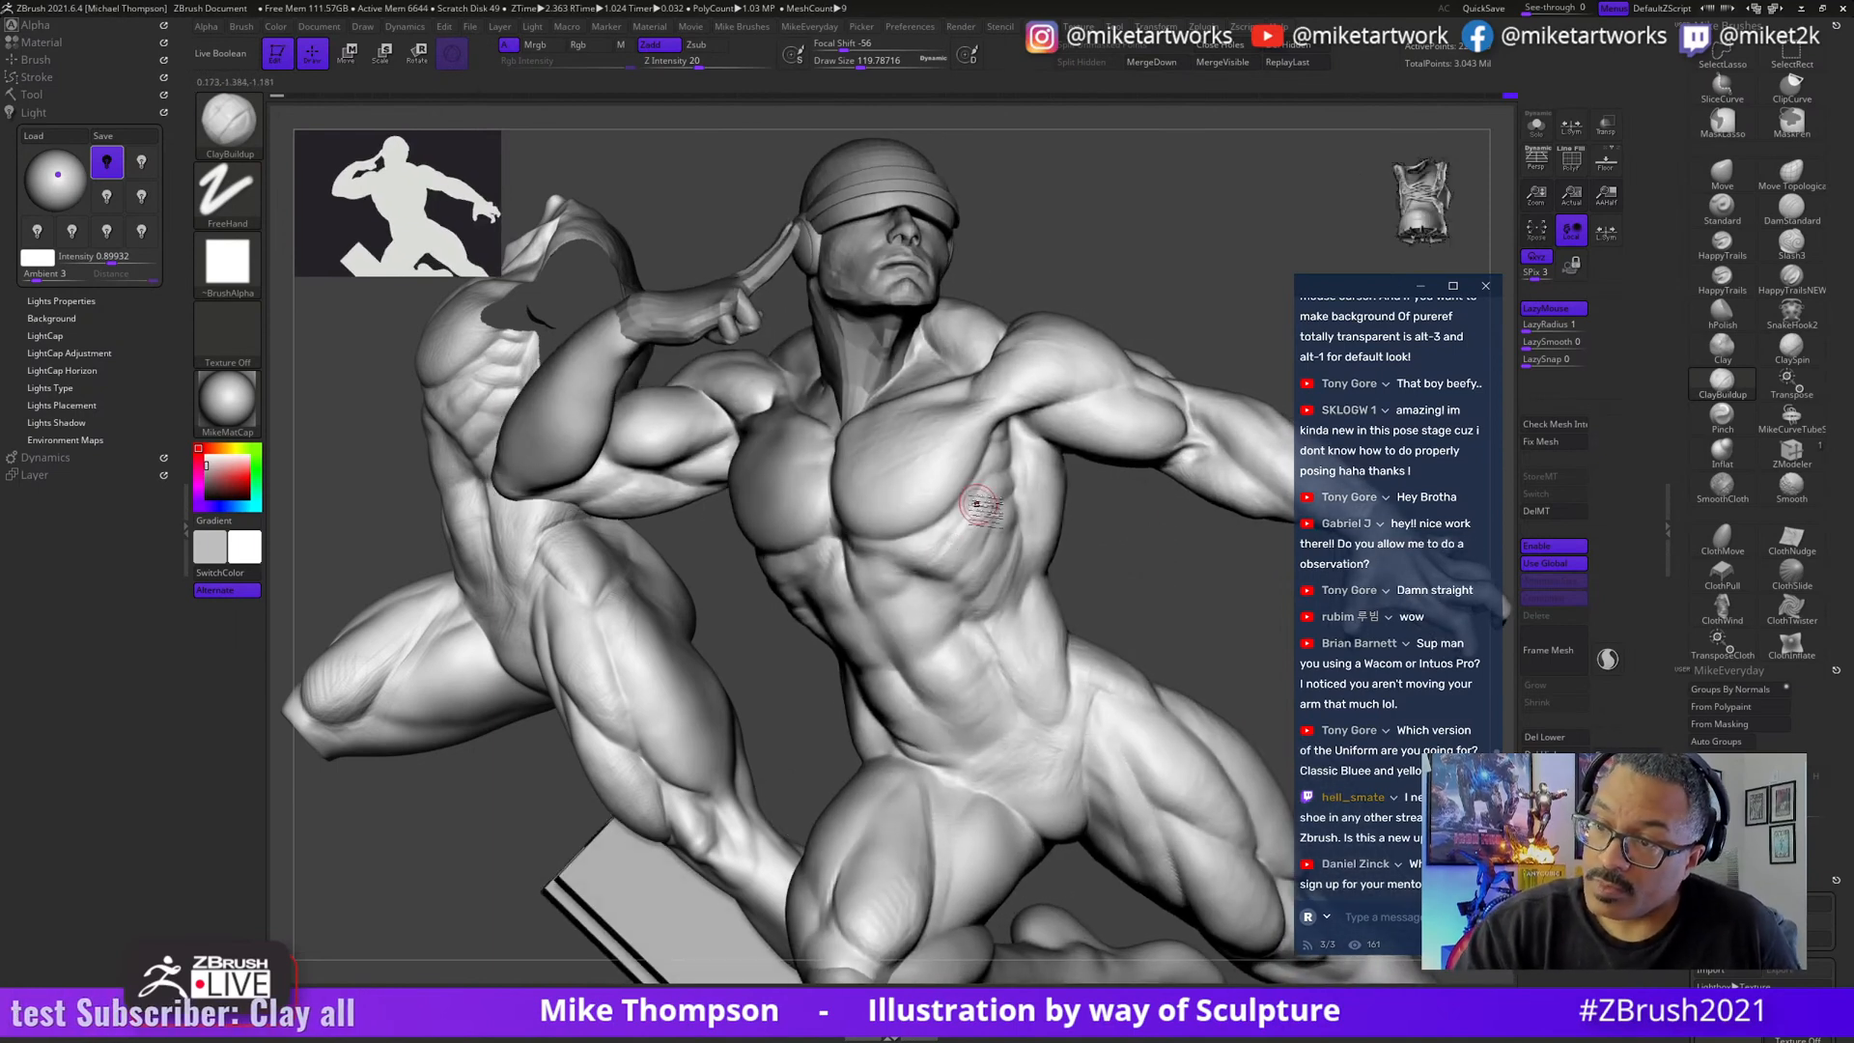
{"action": "mouse_move", "coordinate": [1159, 541]}
{"action": "left_mouse_down"}
{"action": "mouse_move", "coordinate": [1183, 589]}
{"action": "mouse_move", "coordinate": [1166, 555]}
{"action": "left_mouse_up"}
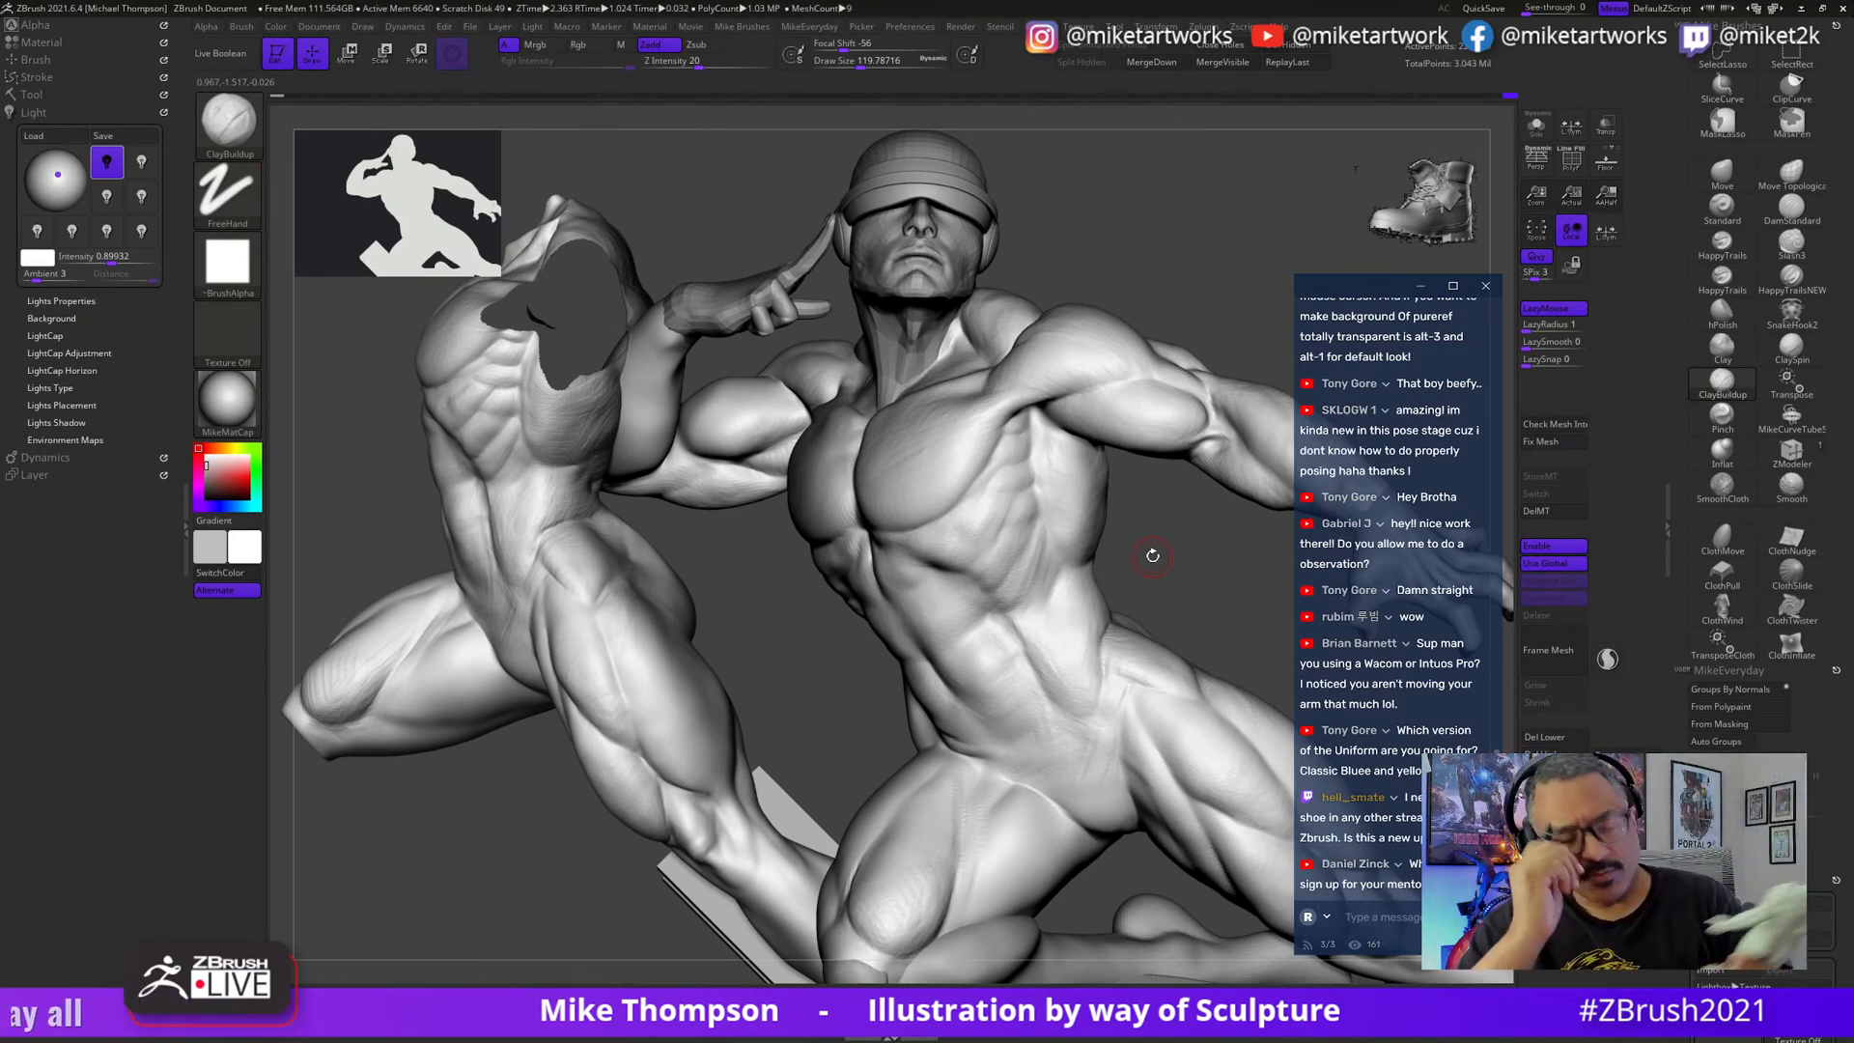
{"action": "left_click_drag", "start_coordinate": [1161, 539], "coordinate": [1193, 527]}
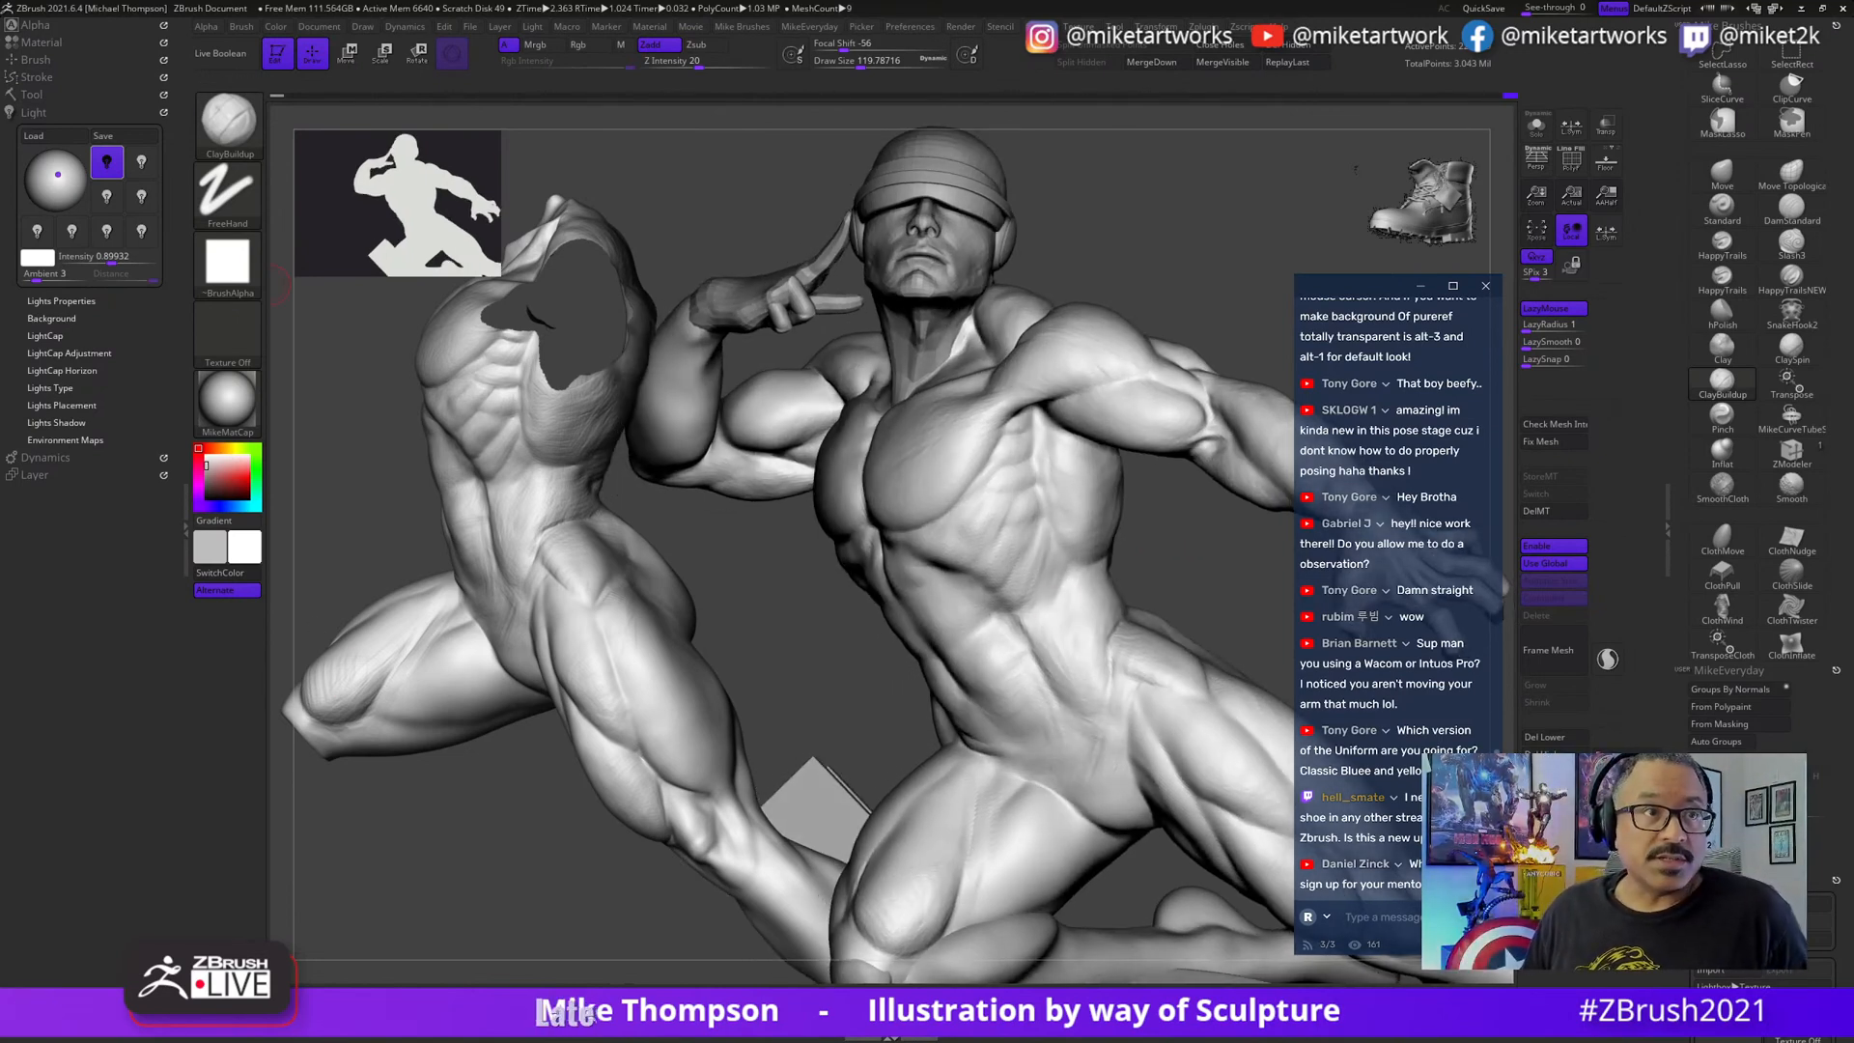
- Bring the reference image board over the canvas and examine the bodybuilder photos for back, arm and torso musculature
{"action": "right_click_drag", "start_coordinate": [2, 550], "coordinate": [650, 675]}
{"action": "scroll", "coordinate": [649, 675], "scroll_direction": "down", "scroll_amount": 5}
{"action": "middle_click_drag", "start_coordinate": [674, 623], "coordinate": [727, 498]}
{"action": "middle_click_drag", "start_coordinate": [604, 768], "coordinate": [701, 591]}
{"action": "scroll", "coordinate": [701, 591], "scroll_direction": "up", "scroll_amount": 3}
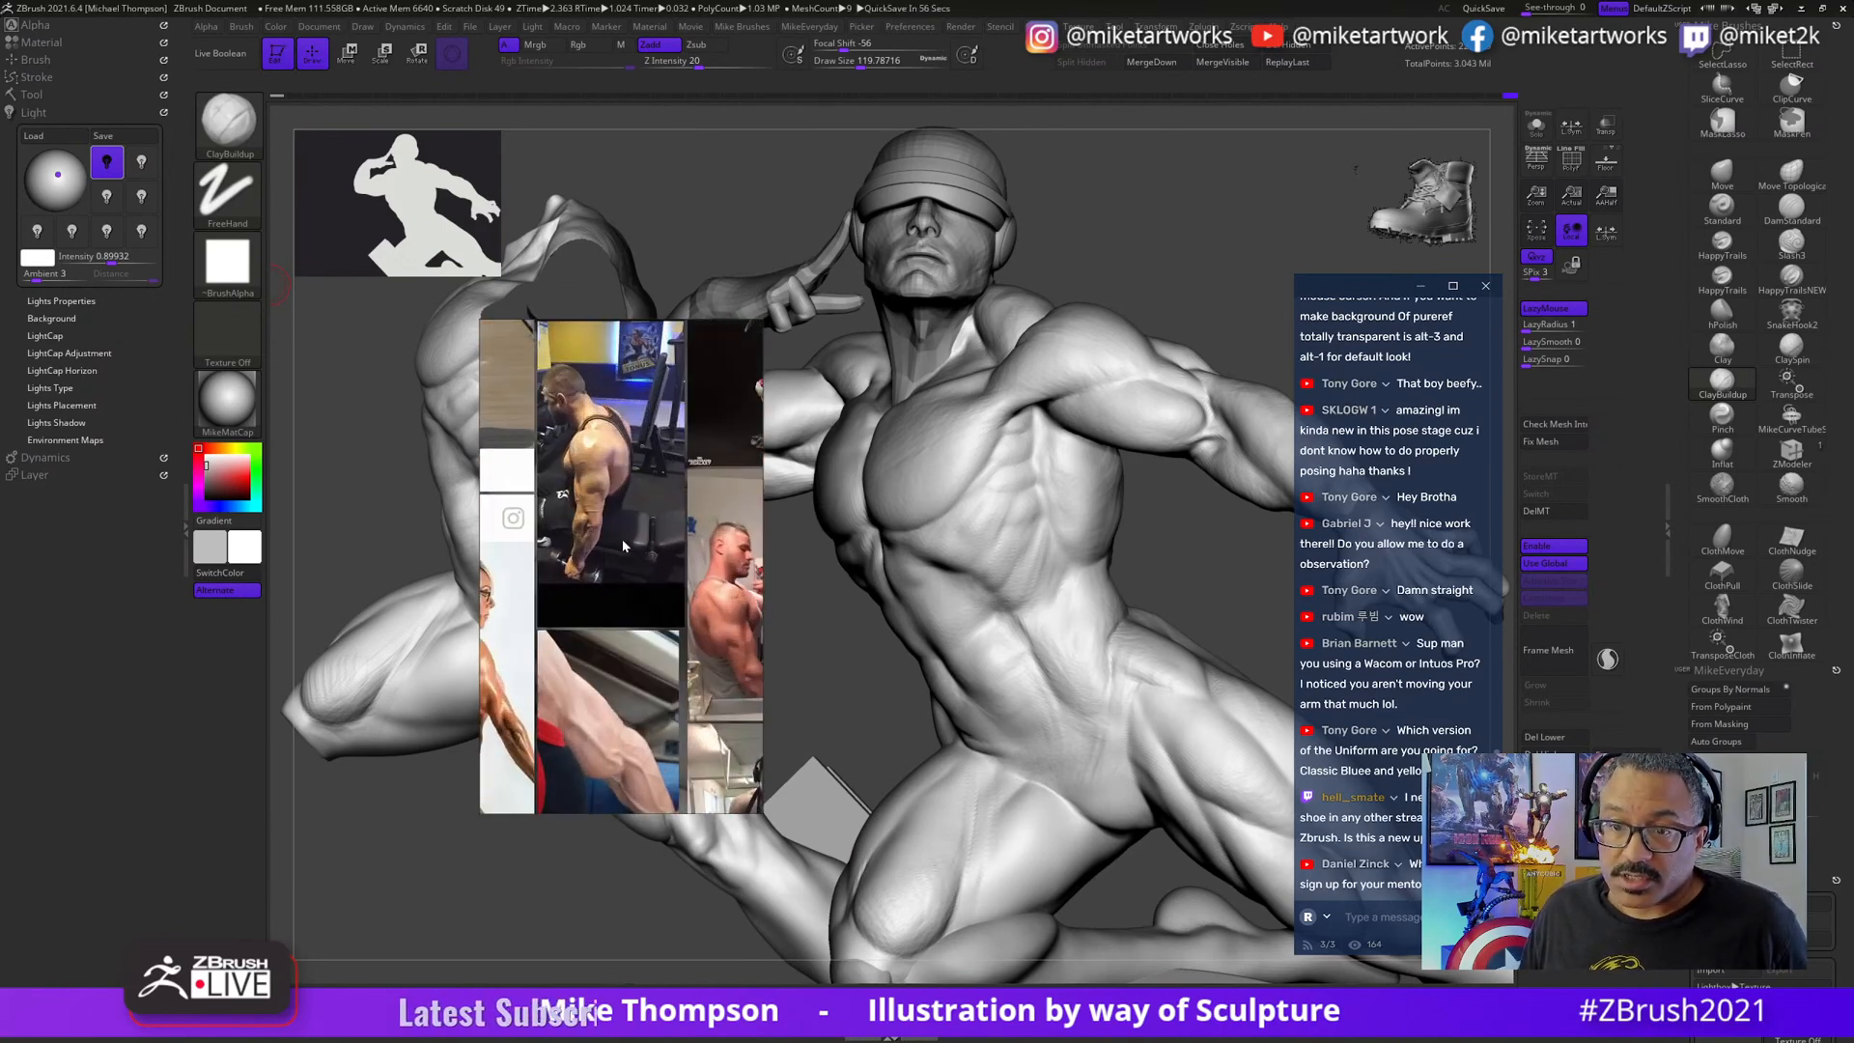
{"action": "scroll", "coordinate": [622, 546], "scroll_direction": "down", "scroll_amount": 5}
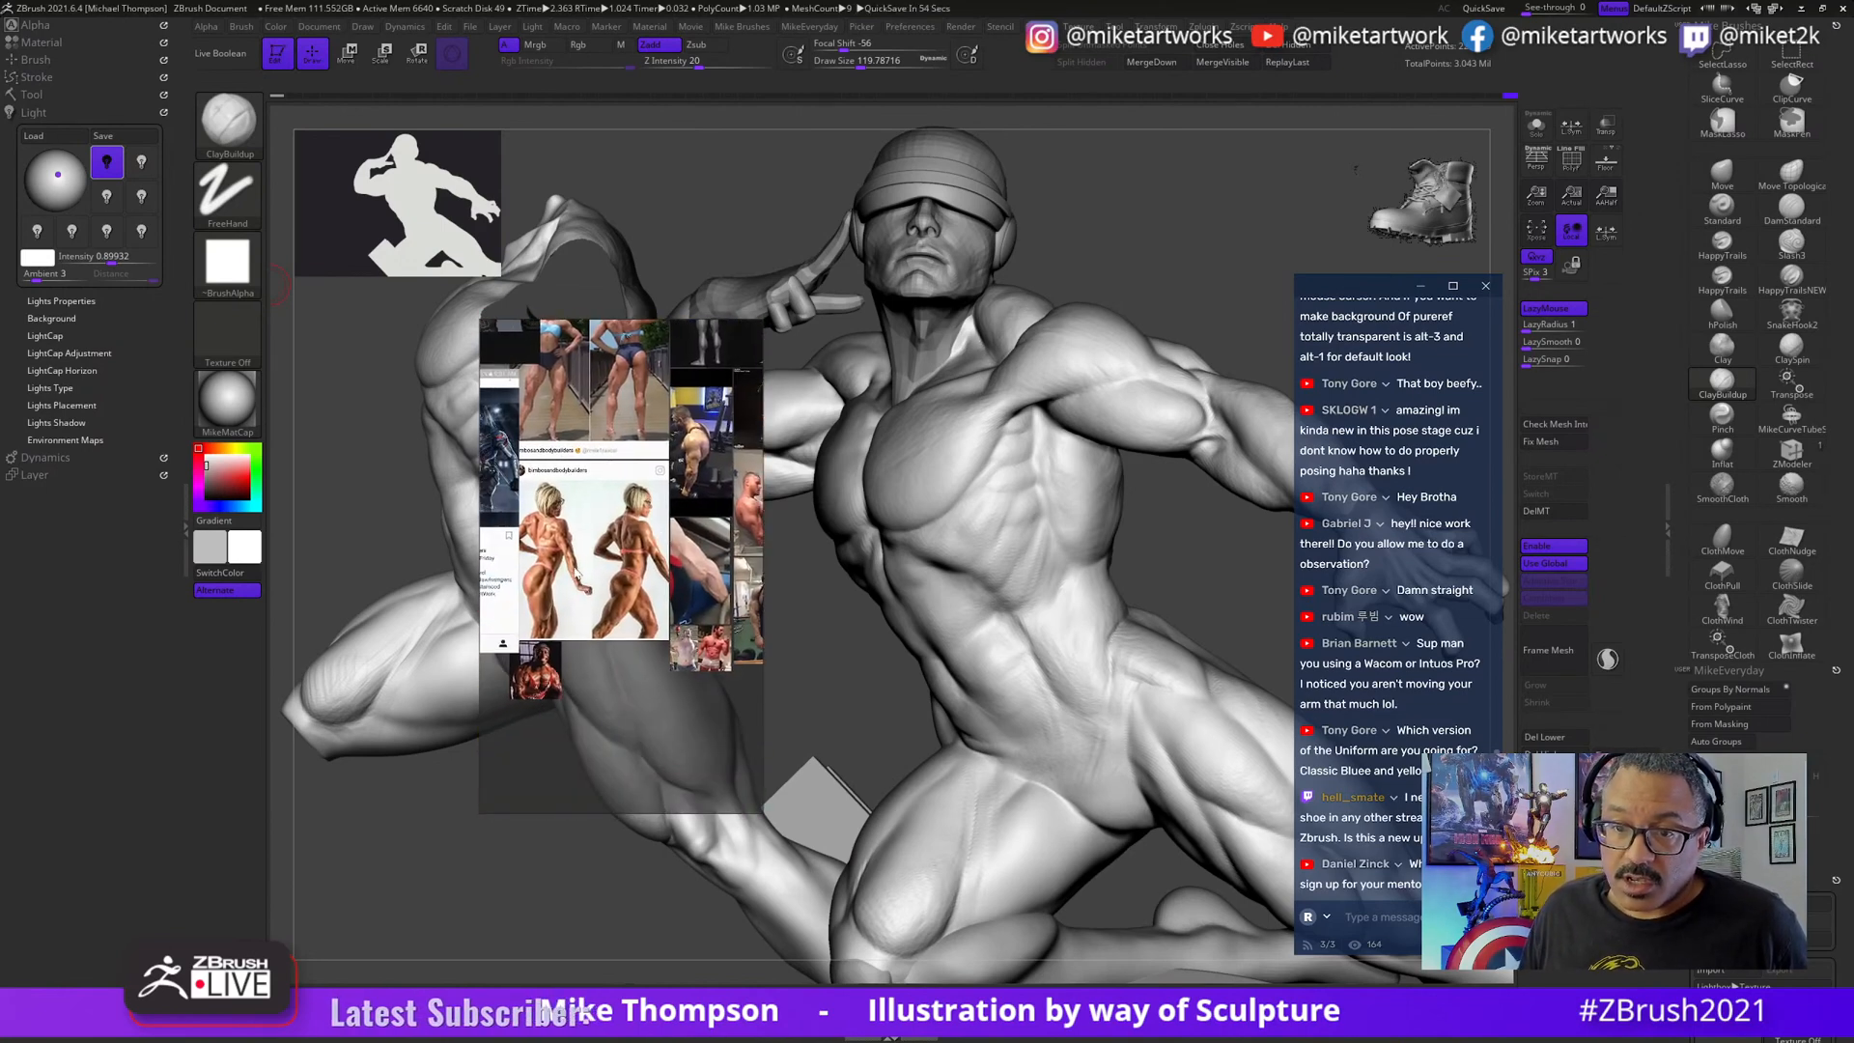
{"action": "scroll", "coordinate": [596, 589], "scroll_direction": "up", "scroll_amount": 3}
{"action": "scroll", "coordinate": [589, 588], "scroll_direction": "up", "scroll_amount": 2}
{"action": "middle_click_drag", "start_coordinate": [701, 591], "coordinate": [572, 658]}
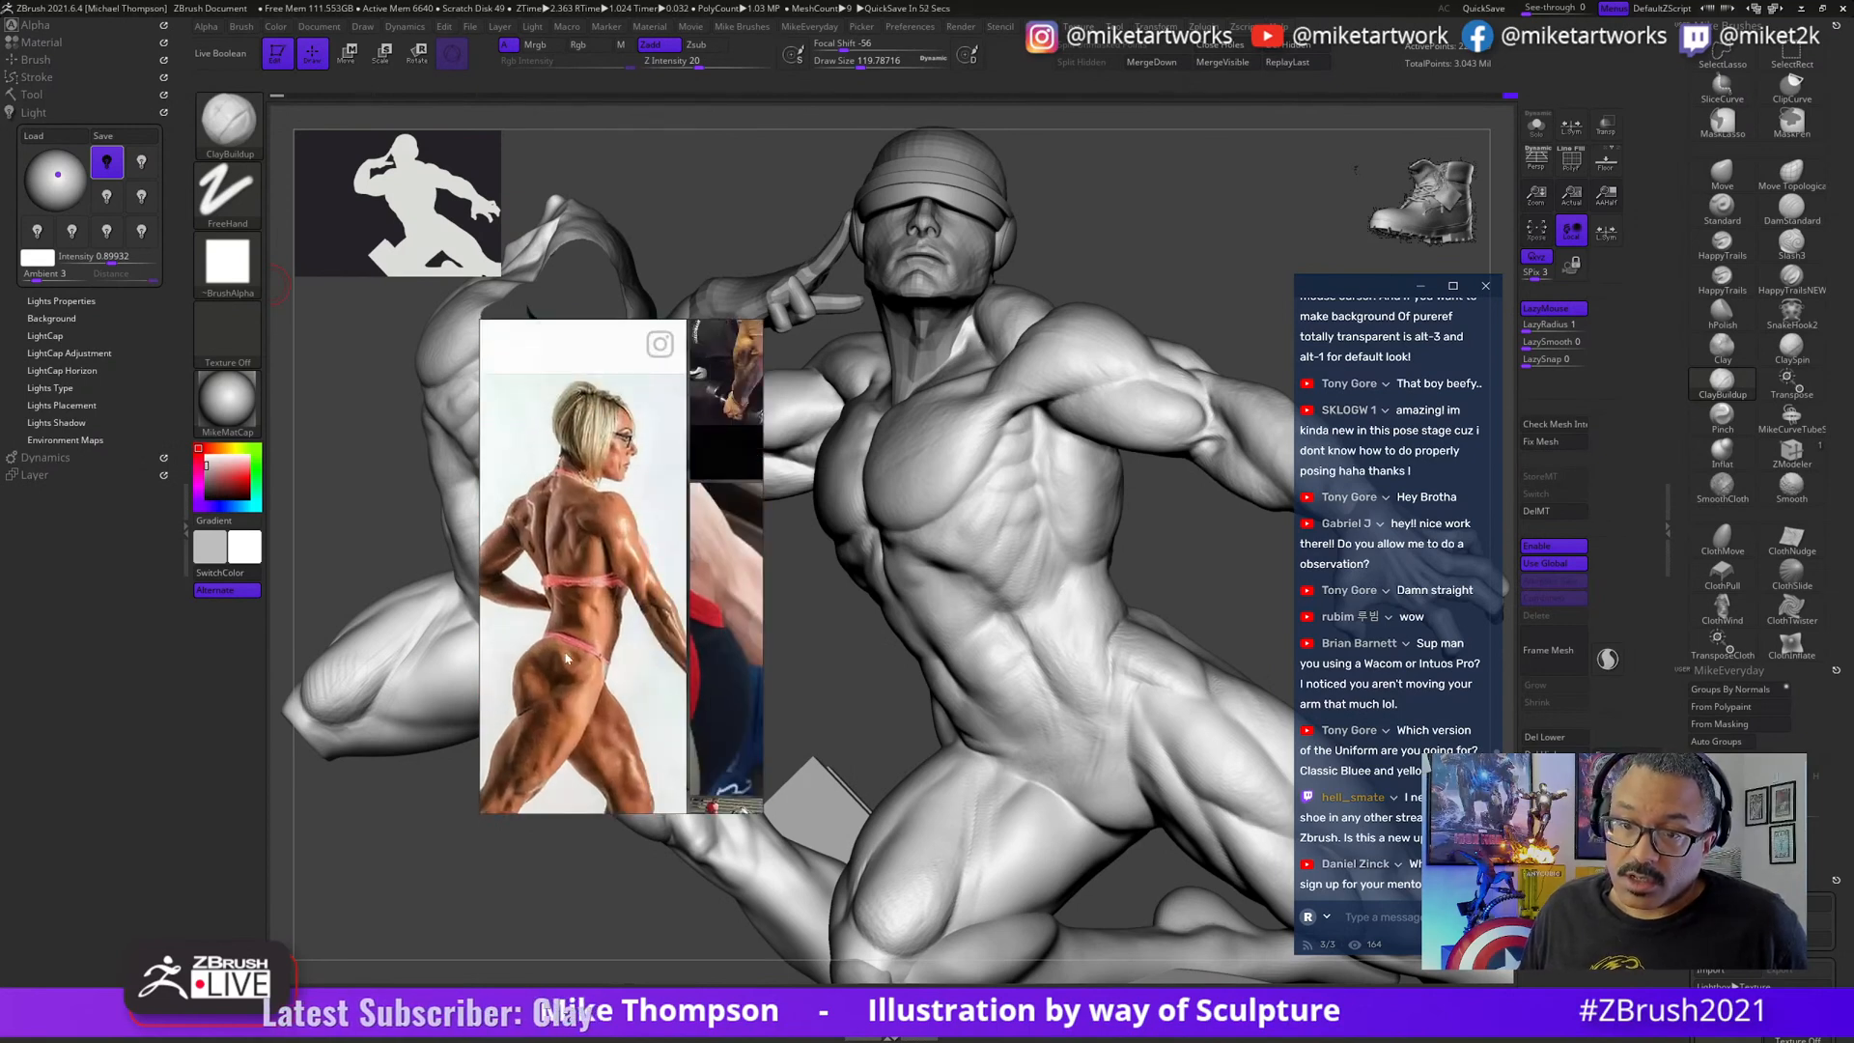
{"action": "scroll", "coordinate": [572, 657], "scroll_direction": "down", "scroll_amount": 3}
{"action": "scroll", "coordinate": [573, 657], "scroll_direction": "down", "scroll_amount": 4}
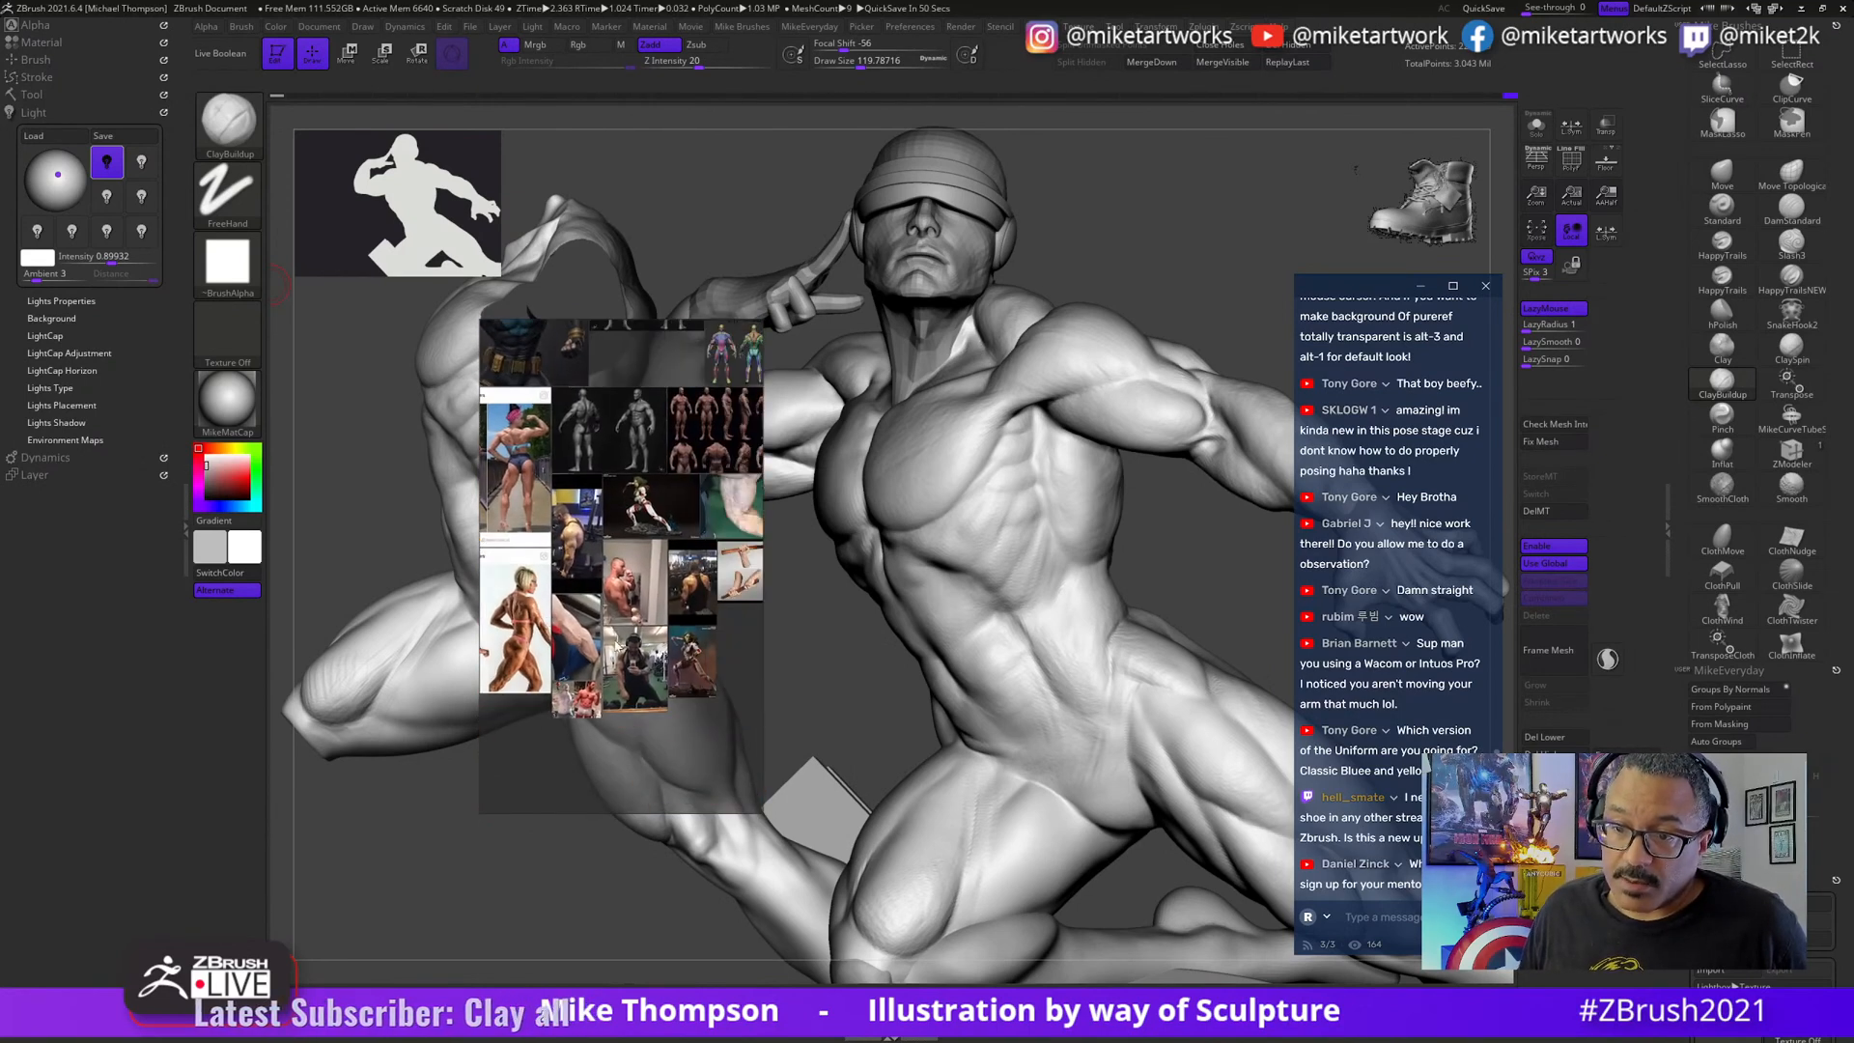
- Examine the board's Cyclops costume artwork, sculpted anatomy figures and color-coded muscle diagrams
{"action": "middle_click_drag", "start_coordinate": [652, 406], "coordinate": [648, 661]}
{"action": "scroll", "coordinate": [651, 688], "scroll_direction": "down", "scroll_amount": 15}
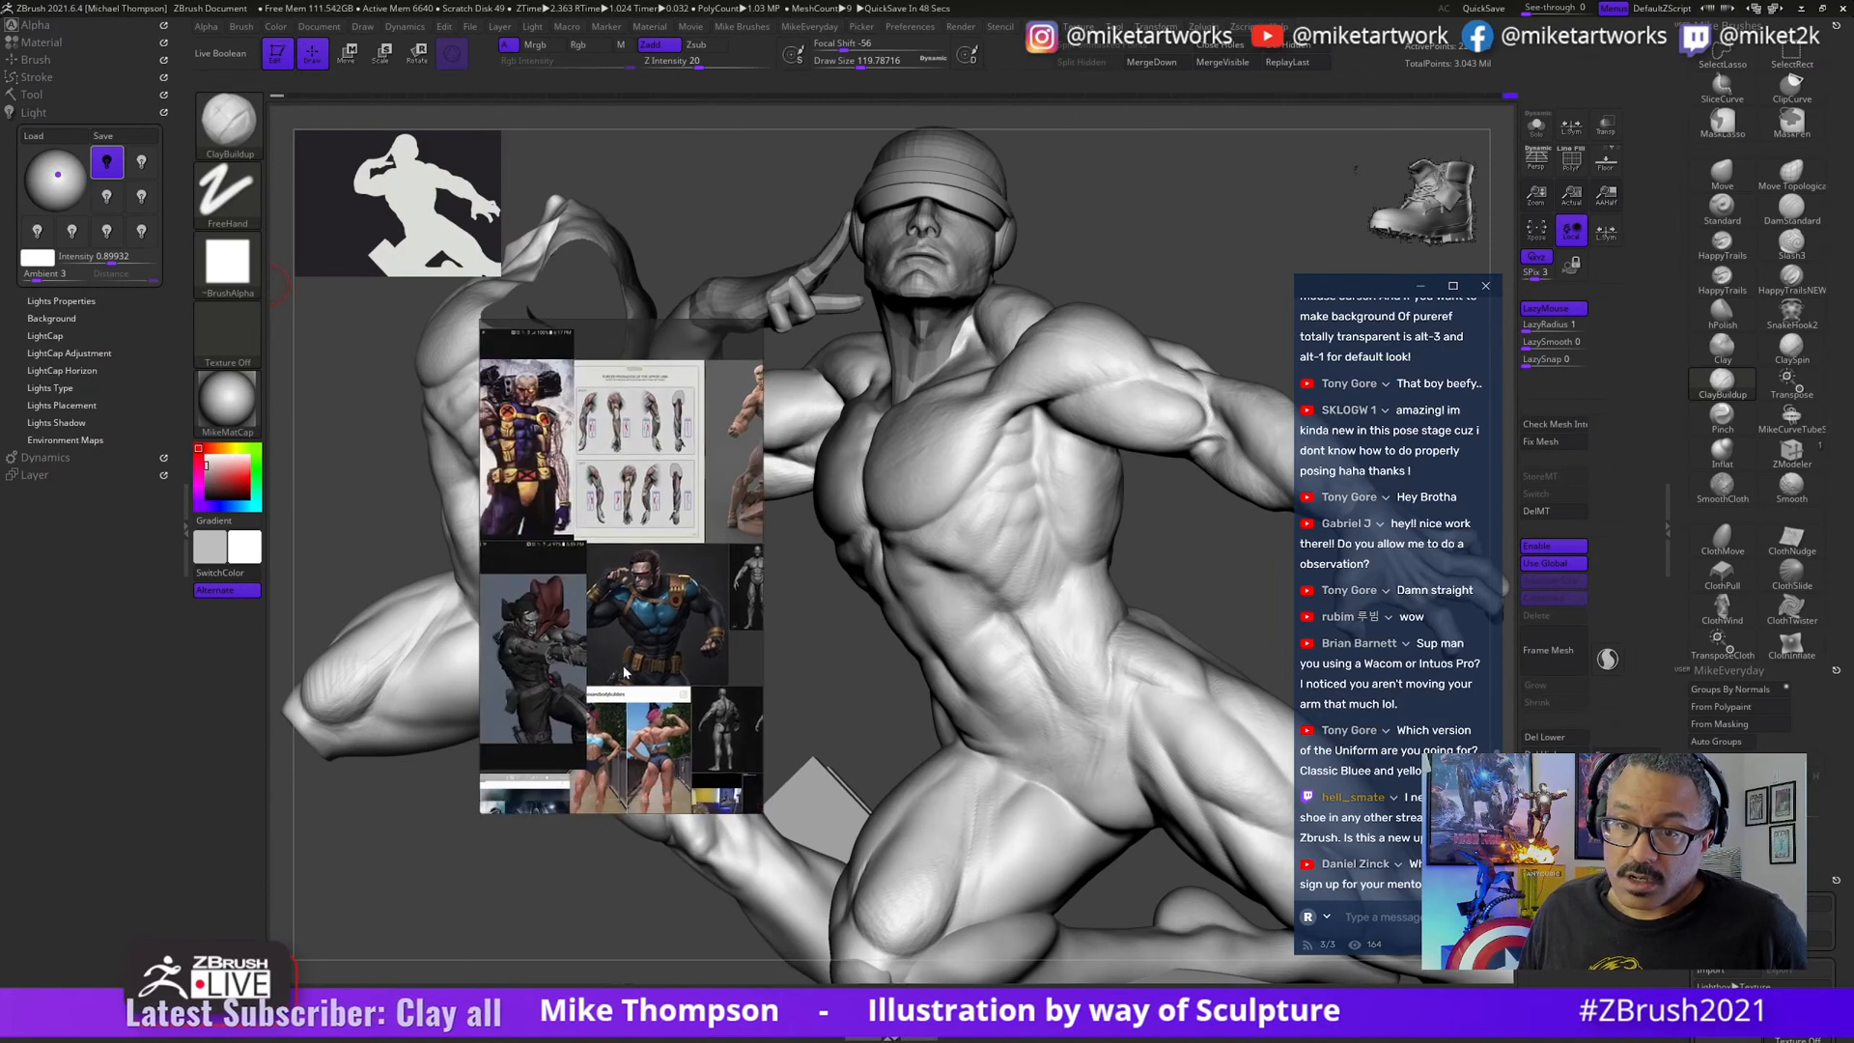
{"action": "scroll", "coordinate": [563, 666], "scroll_direction": "down", "scroll_amount": 15}
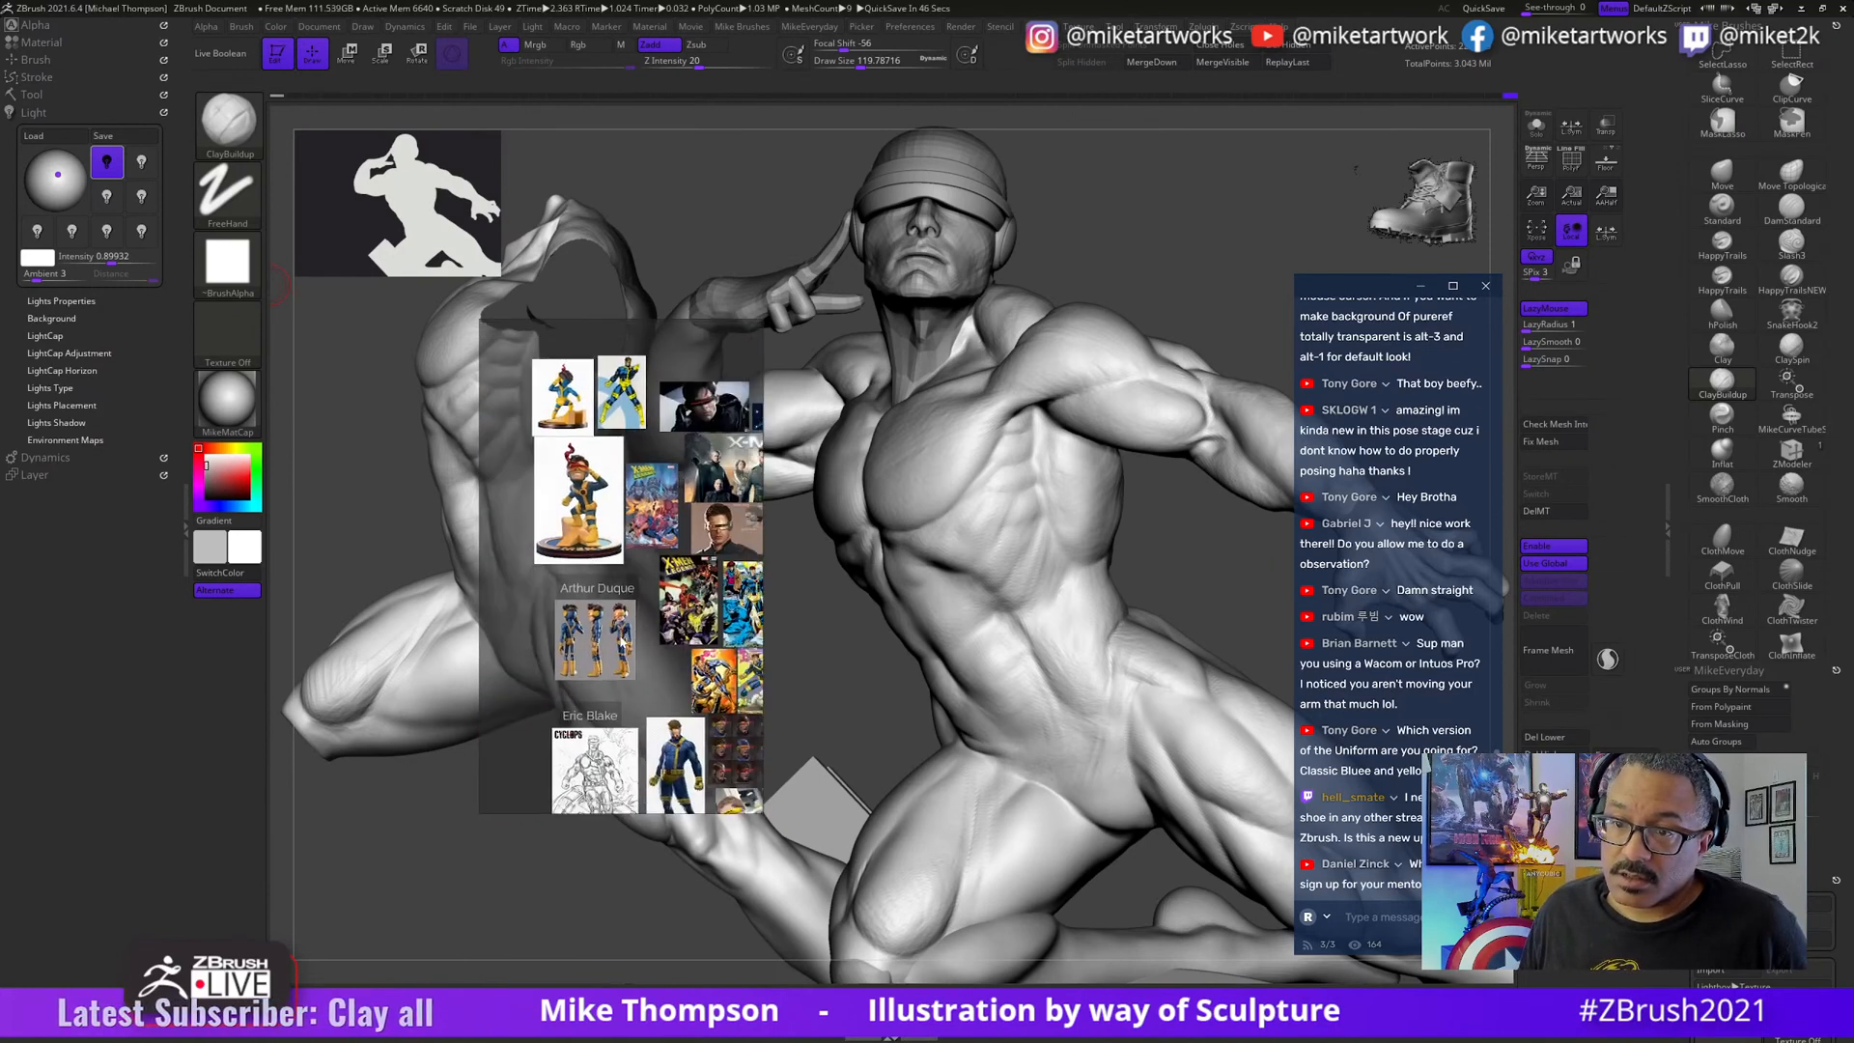
{"action": "scroll", "coordinate": [621, 567], "scroll_direction": "up", "scroll_amount": 3}
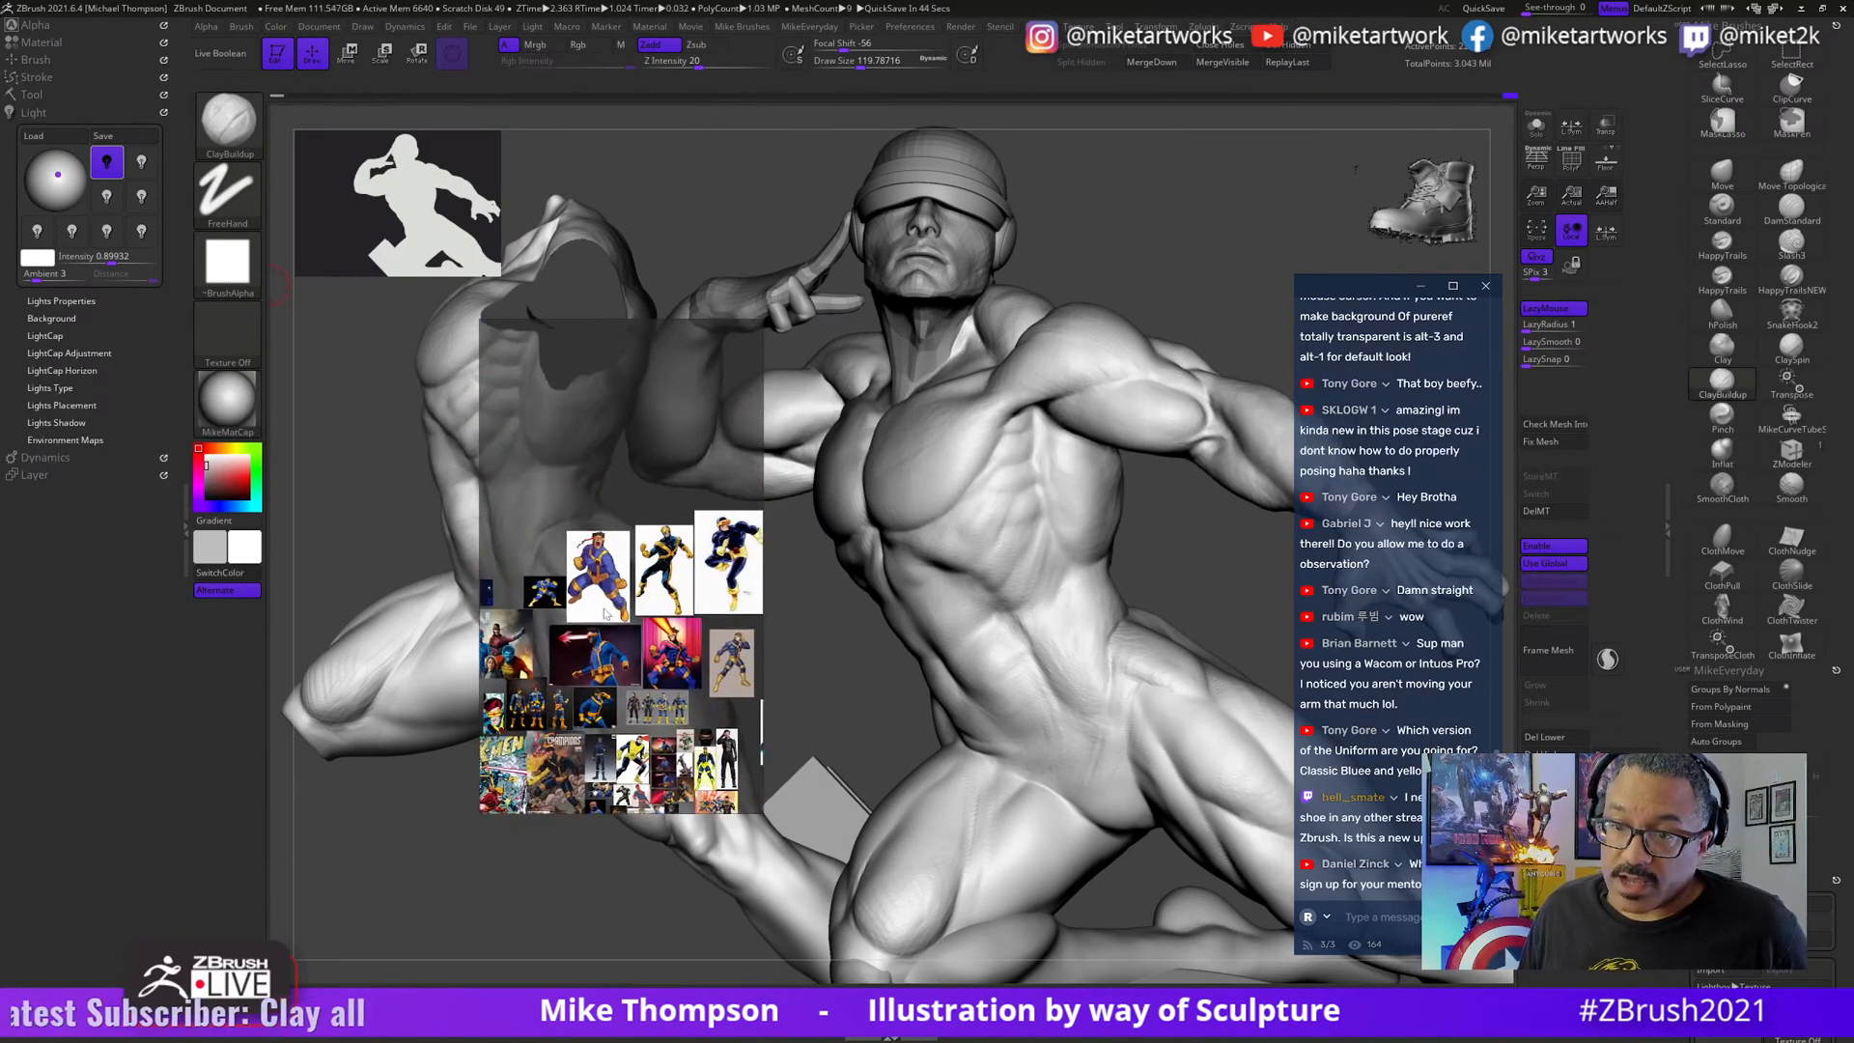
{"action": "scroll", "coordinate": [615, 676], "scroll_direction": "up", "scroll_amount": 10}
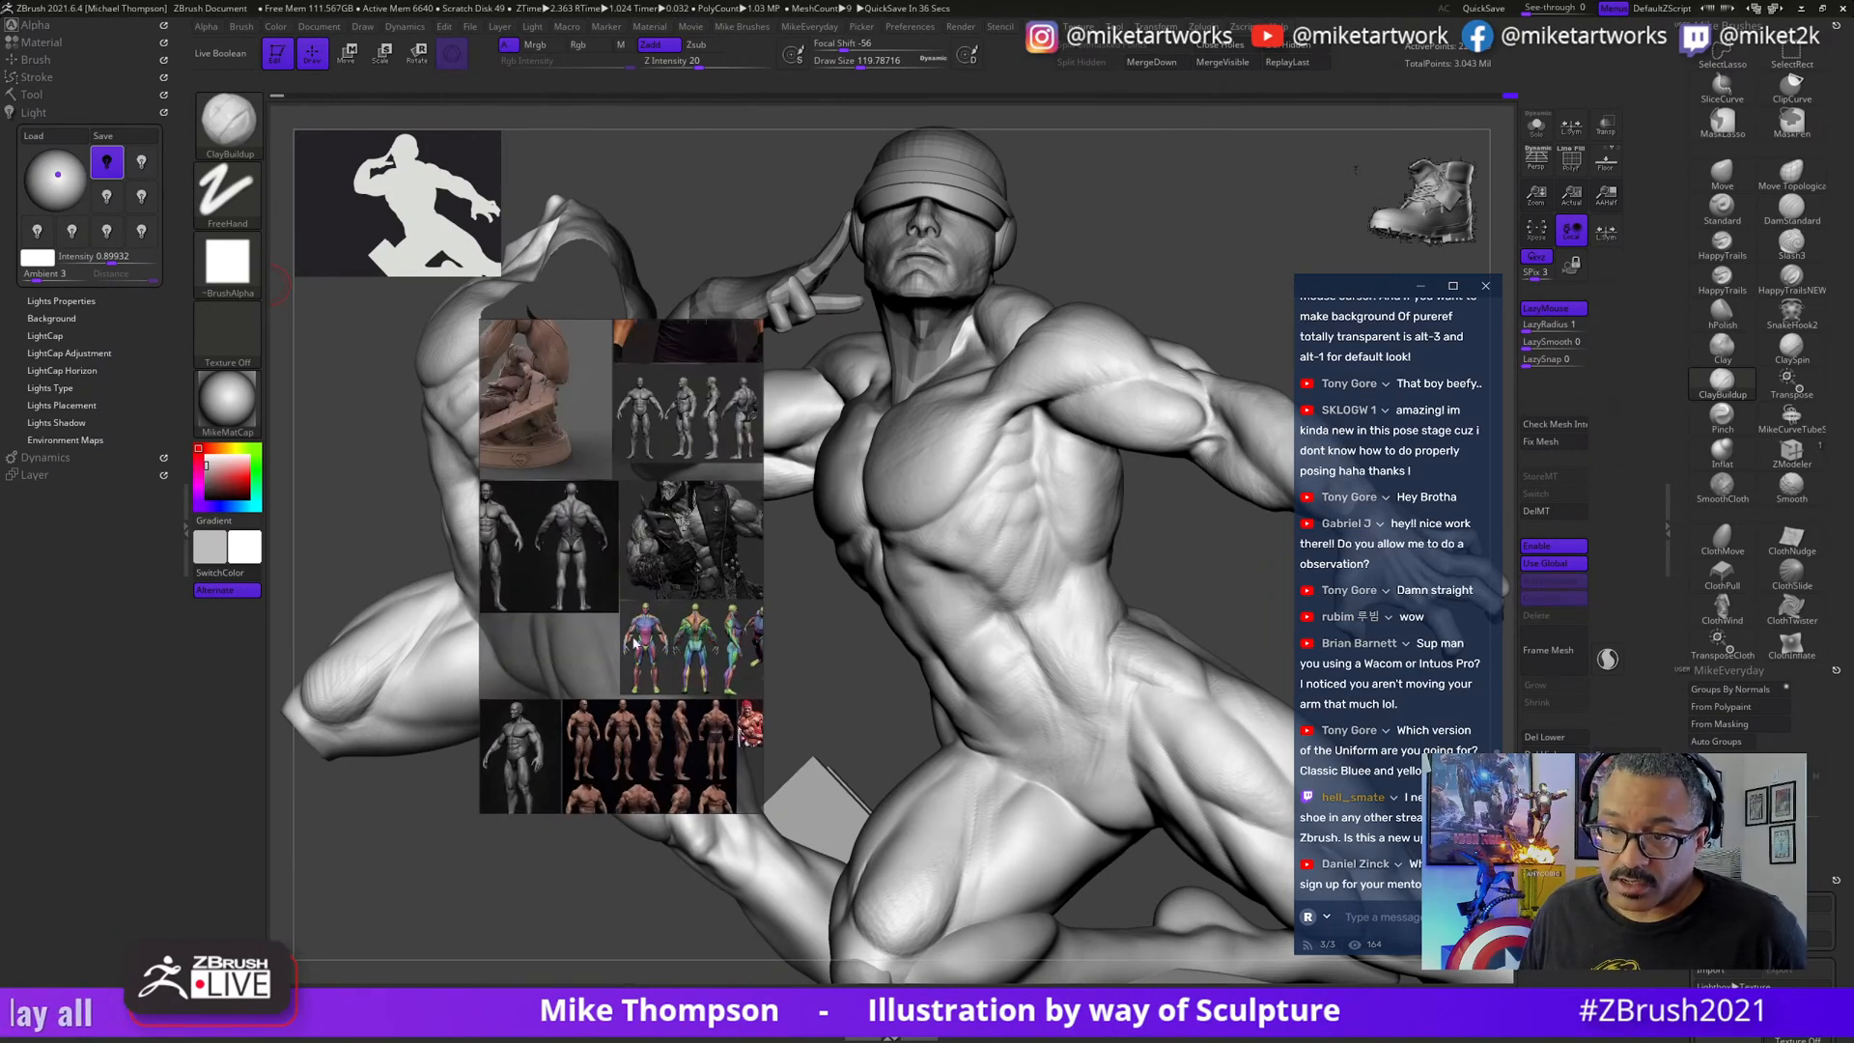
{"action": "scroll", "coordinate": [638, 646], "scroll_direction": "up", "scroll_amount": 5}
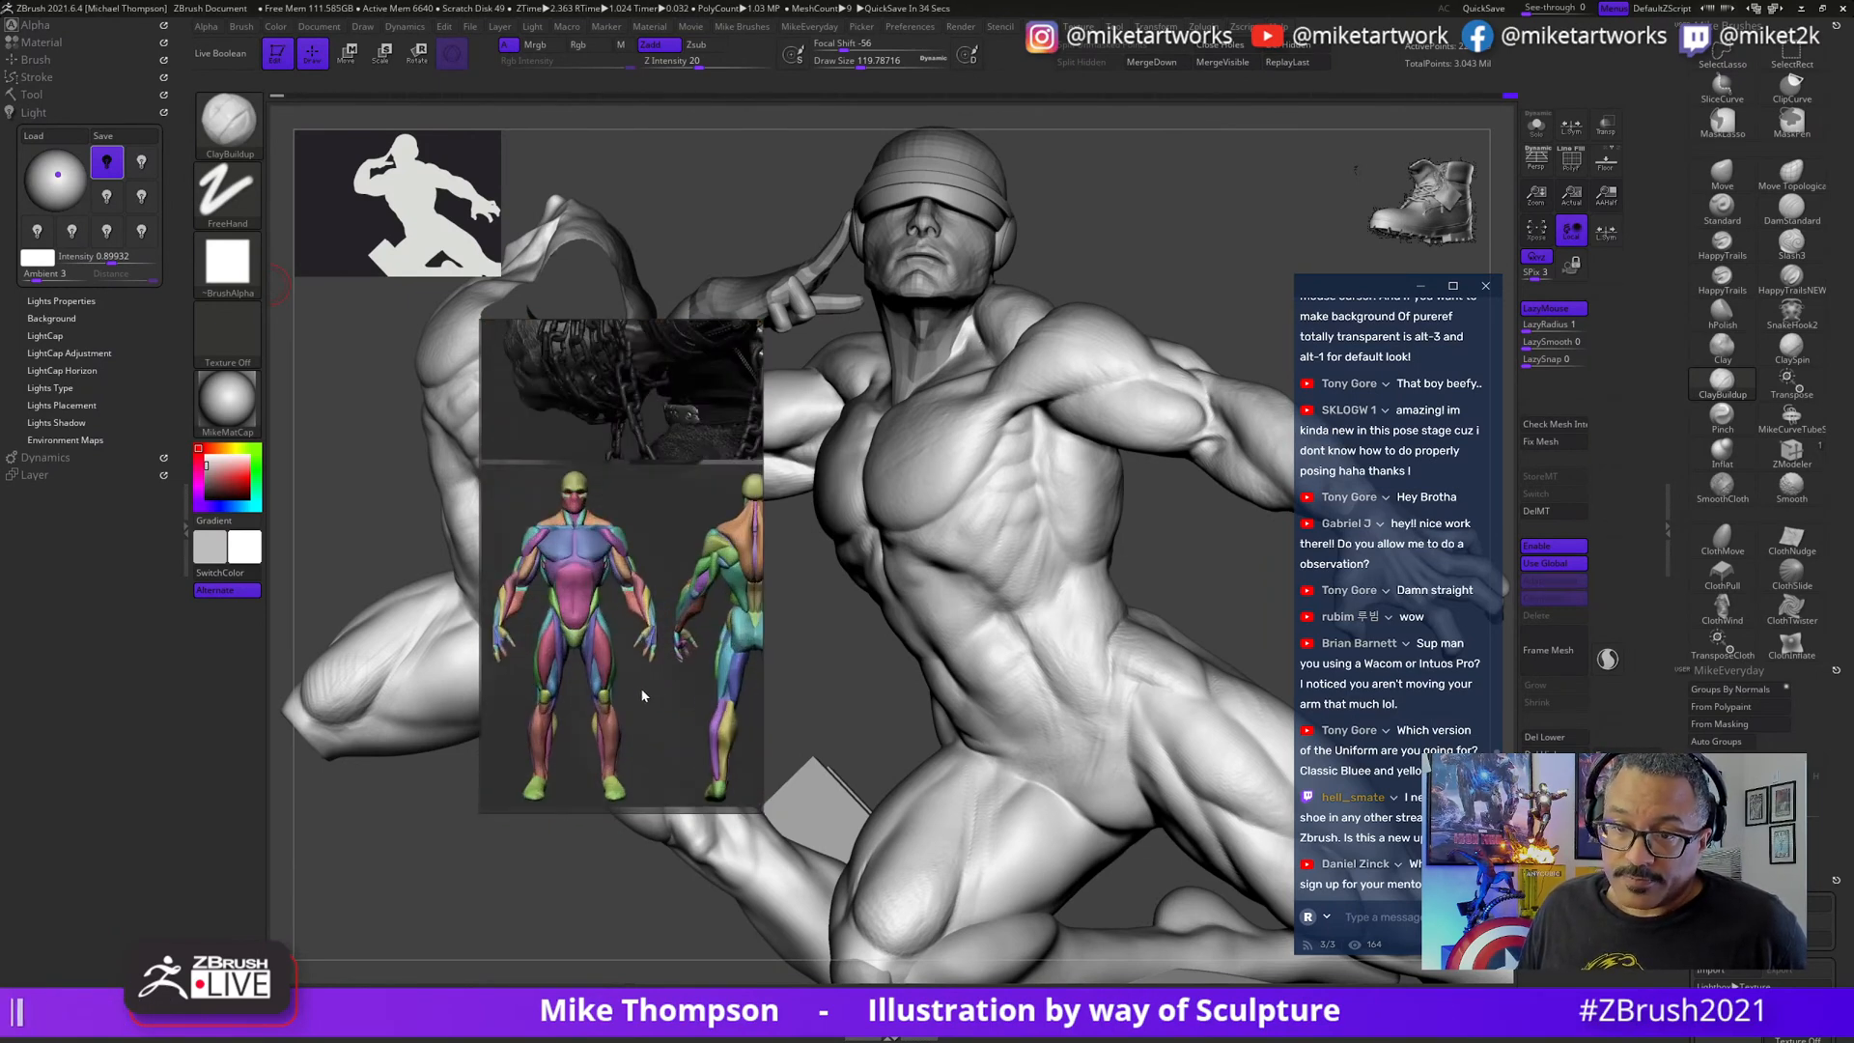
{"action": "scroll", "coordinate": [641, 690], "scroll_direction": "down", "scroll_amount": 4}
{"action": "scroll", "coordinate": [655, 681], "scroll_direction": "up", "scroll_amount": 3}
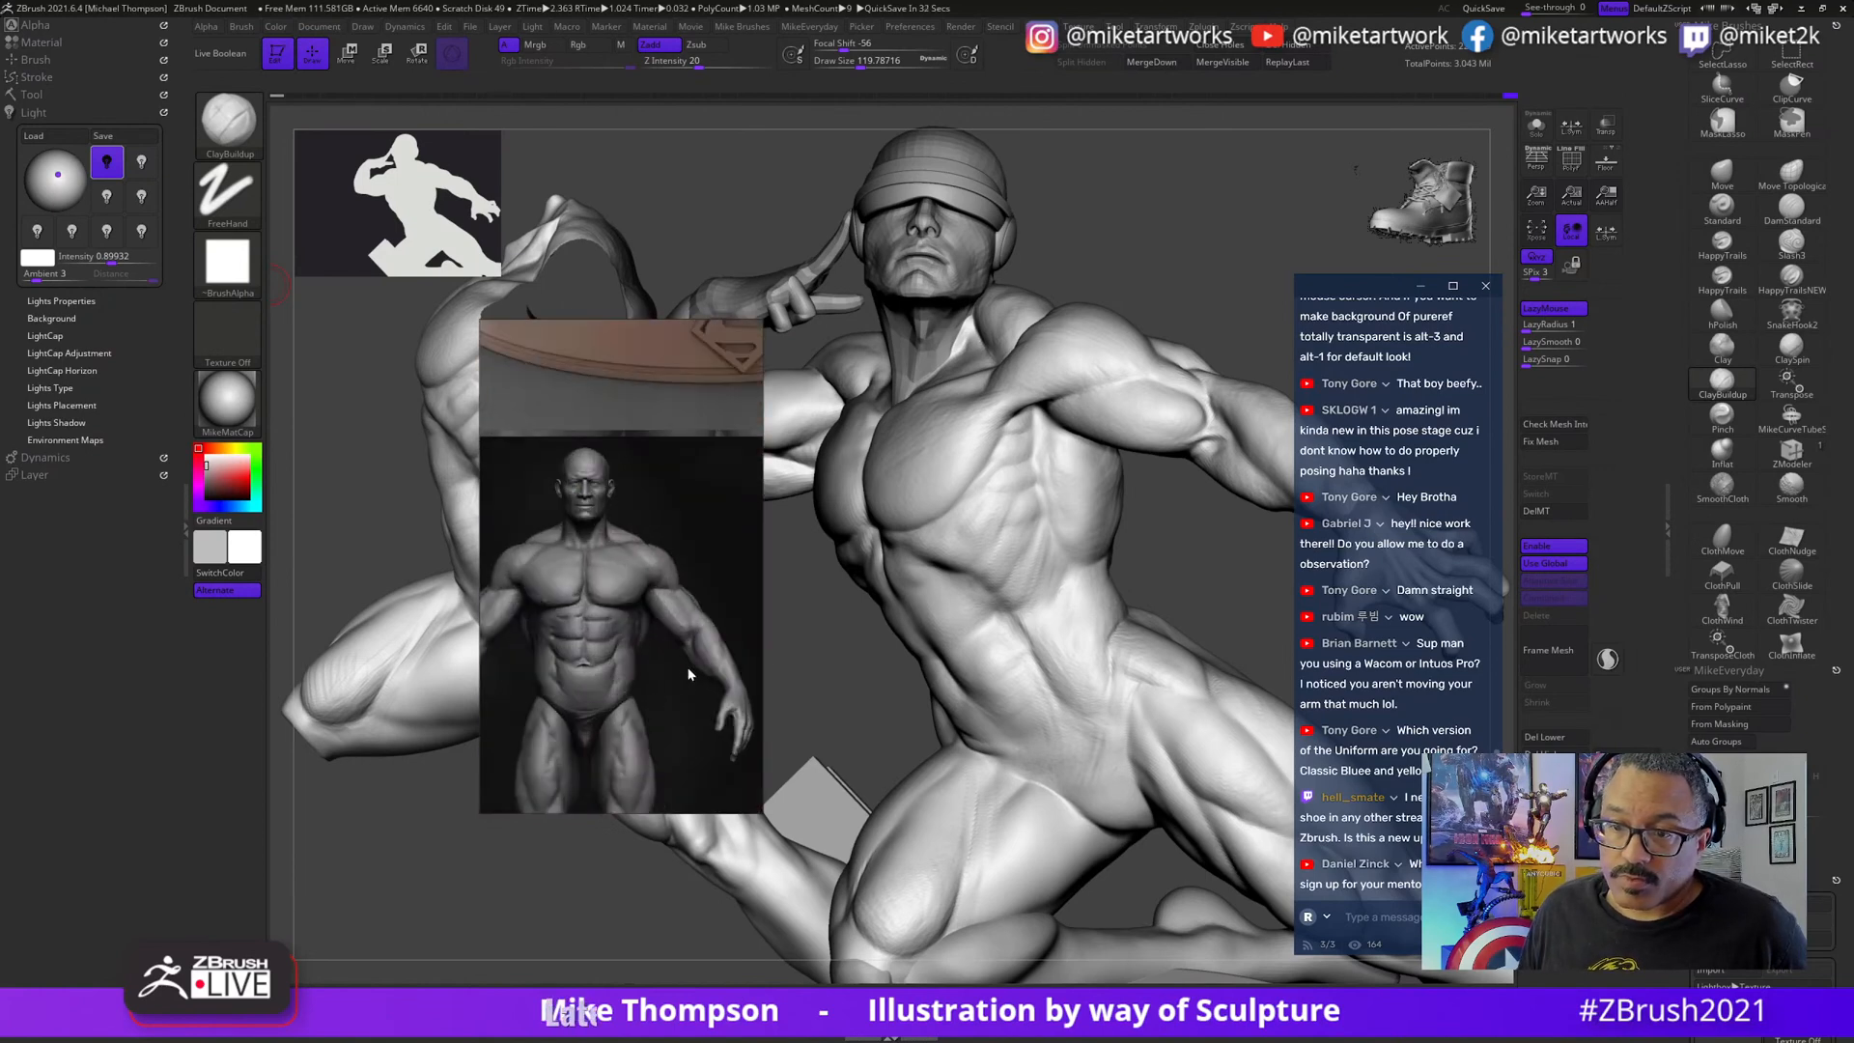
{"action": "scroll", "coordinate": [686, 715], "scroll_direction": "down", "scroll_amount": 4}
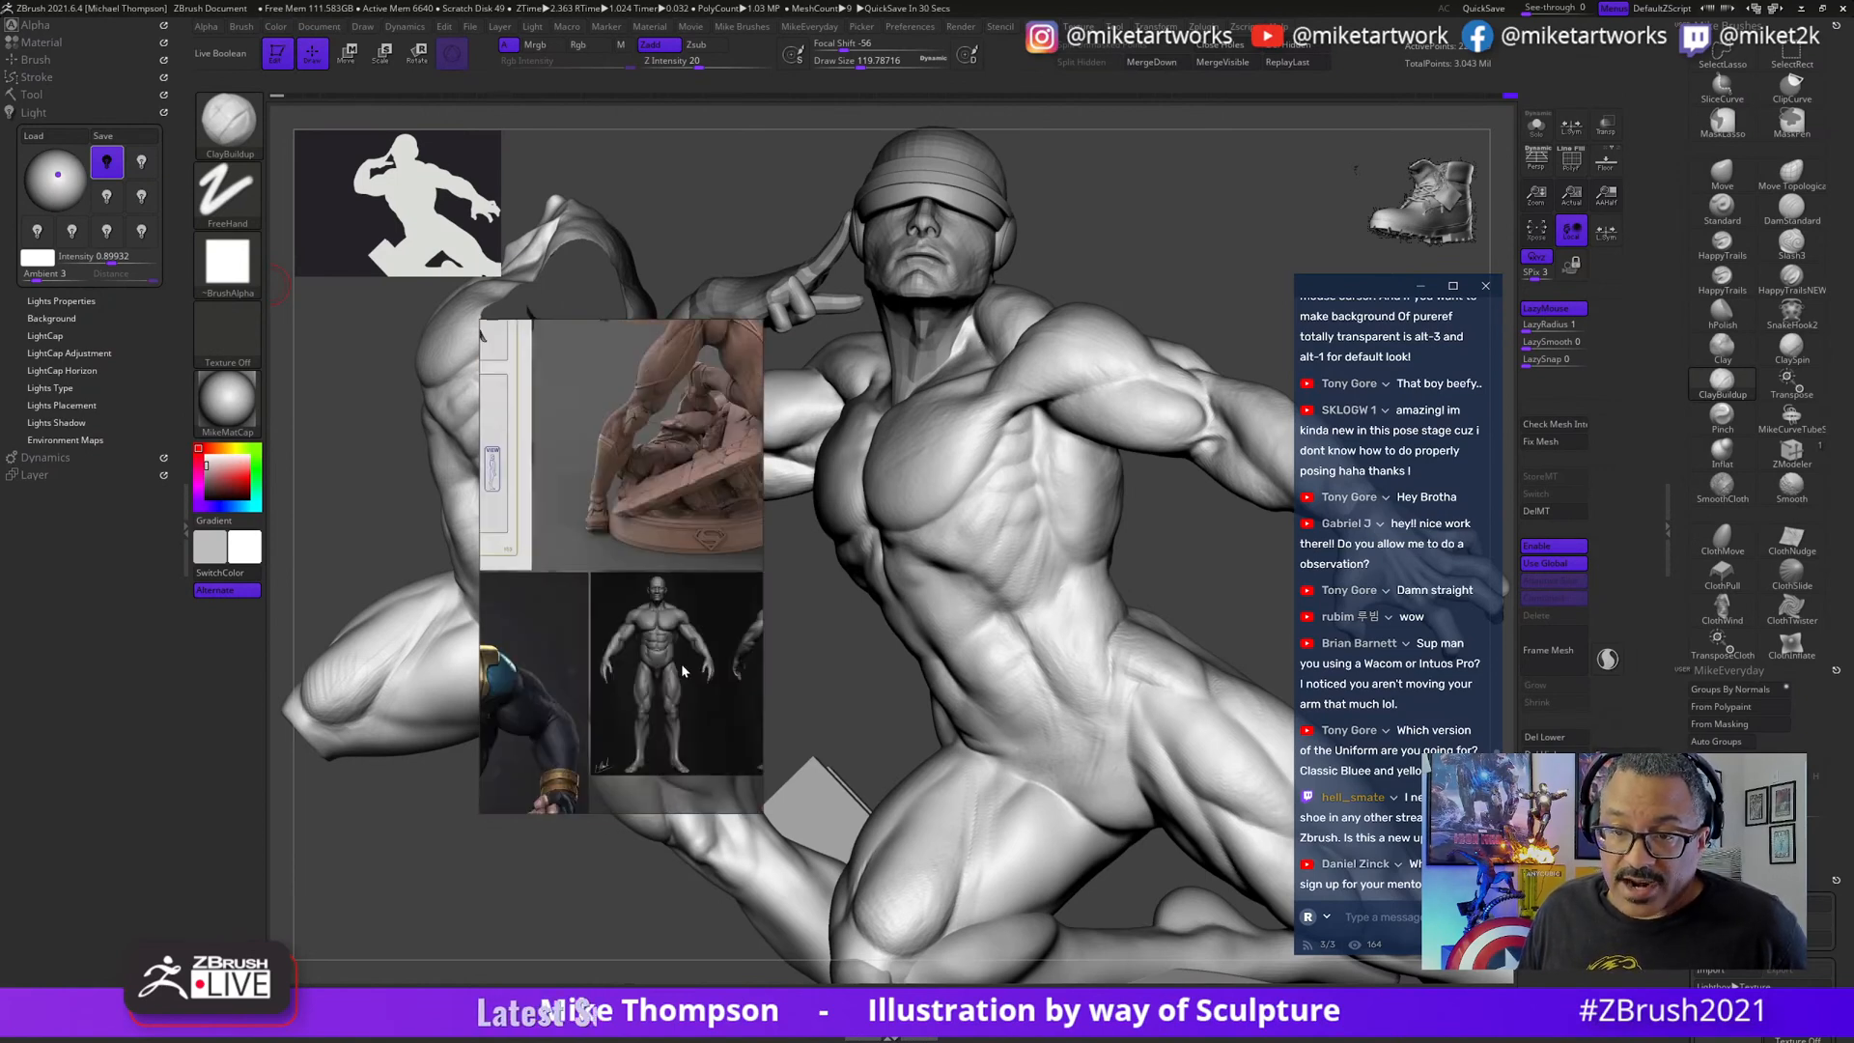
{"action": "scroll", "coordinate": [680, 664], "scroll_direction": "up", "scroll_amount": 3}
{"action": "scroll", "coordinate": [716, 640], "scroll_direction": "down", "scroll_amount": 3}
{"action": "scroll", "coordinate": [692, 628], "scroll_direction": "down", "scroll_amount": 5}
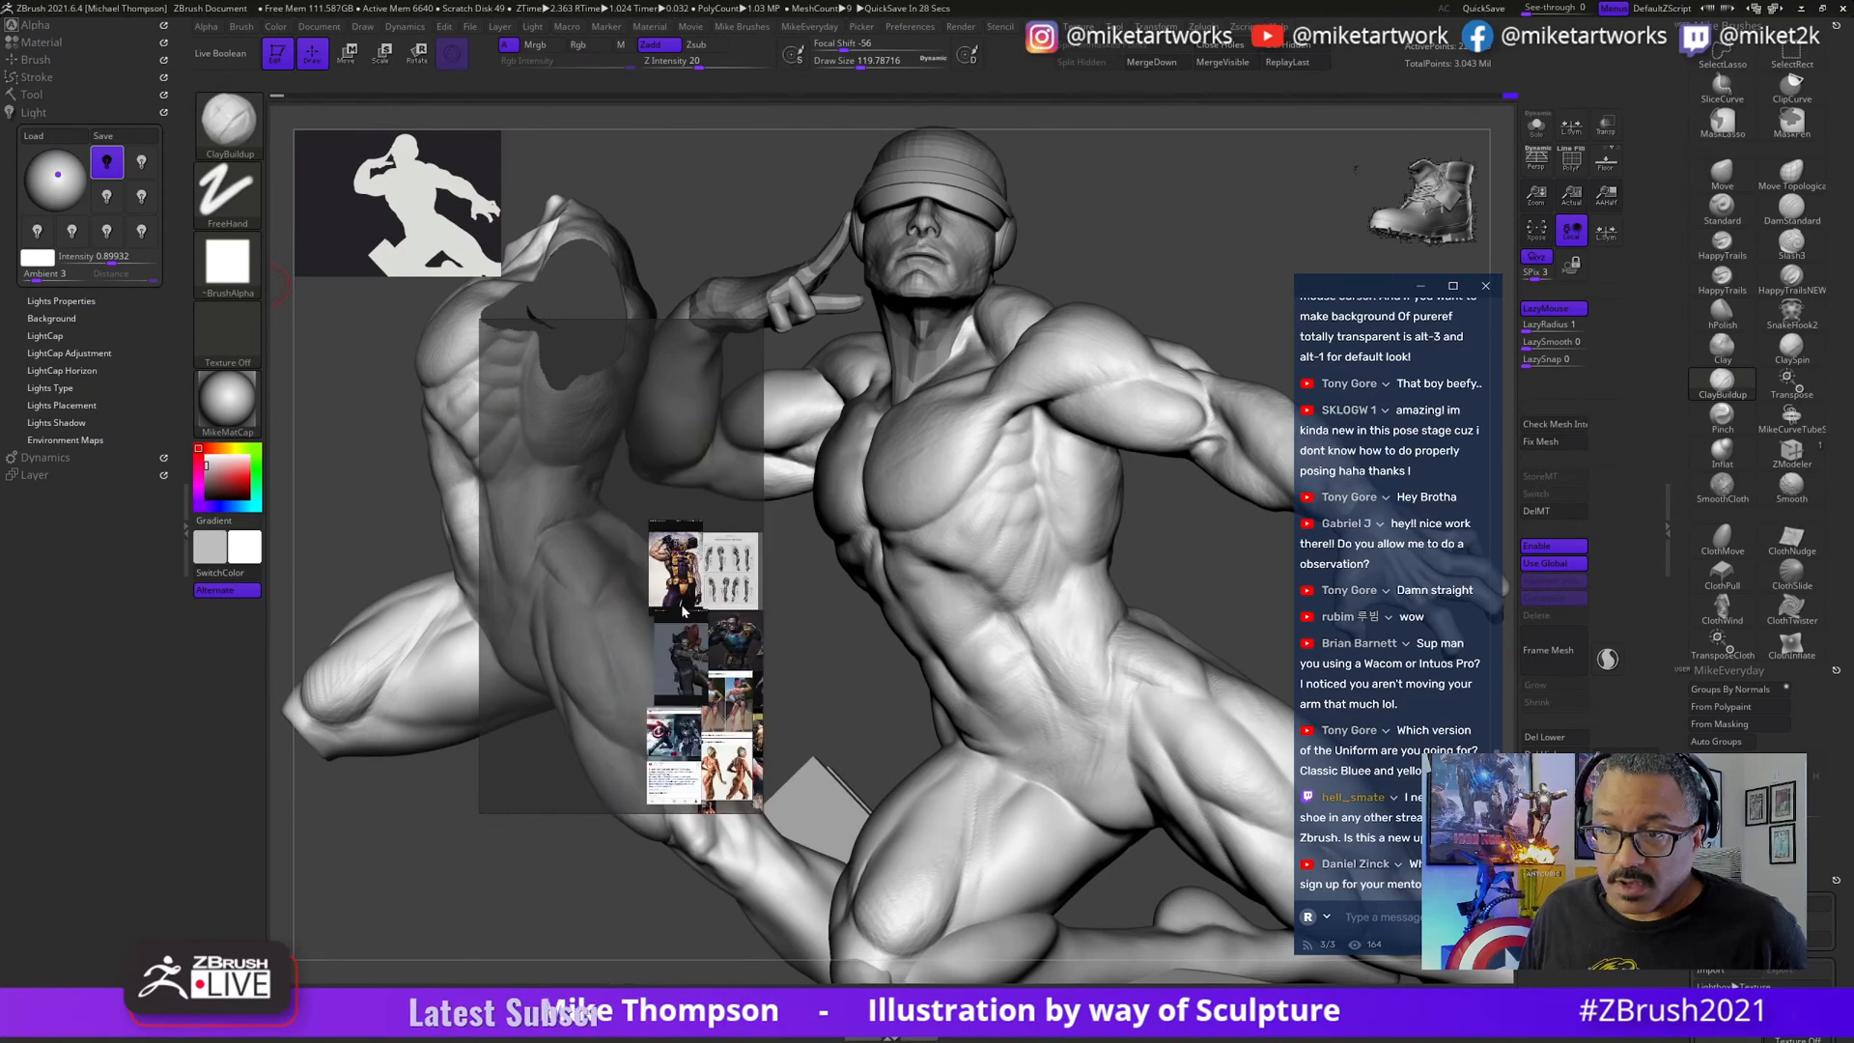
{"action": "scroll", "coordinate": [509, 591], "scroll_direction": "up", "scroll_amount": 4}
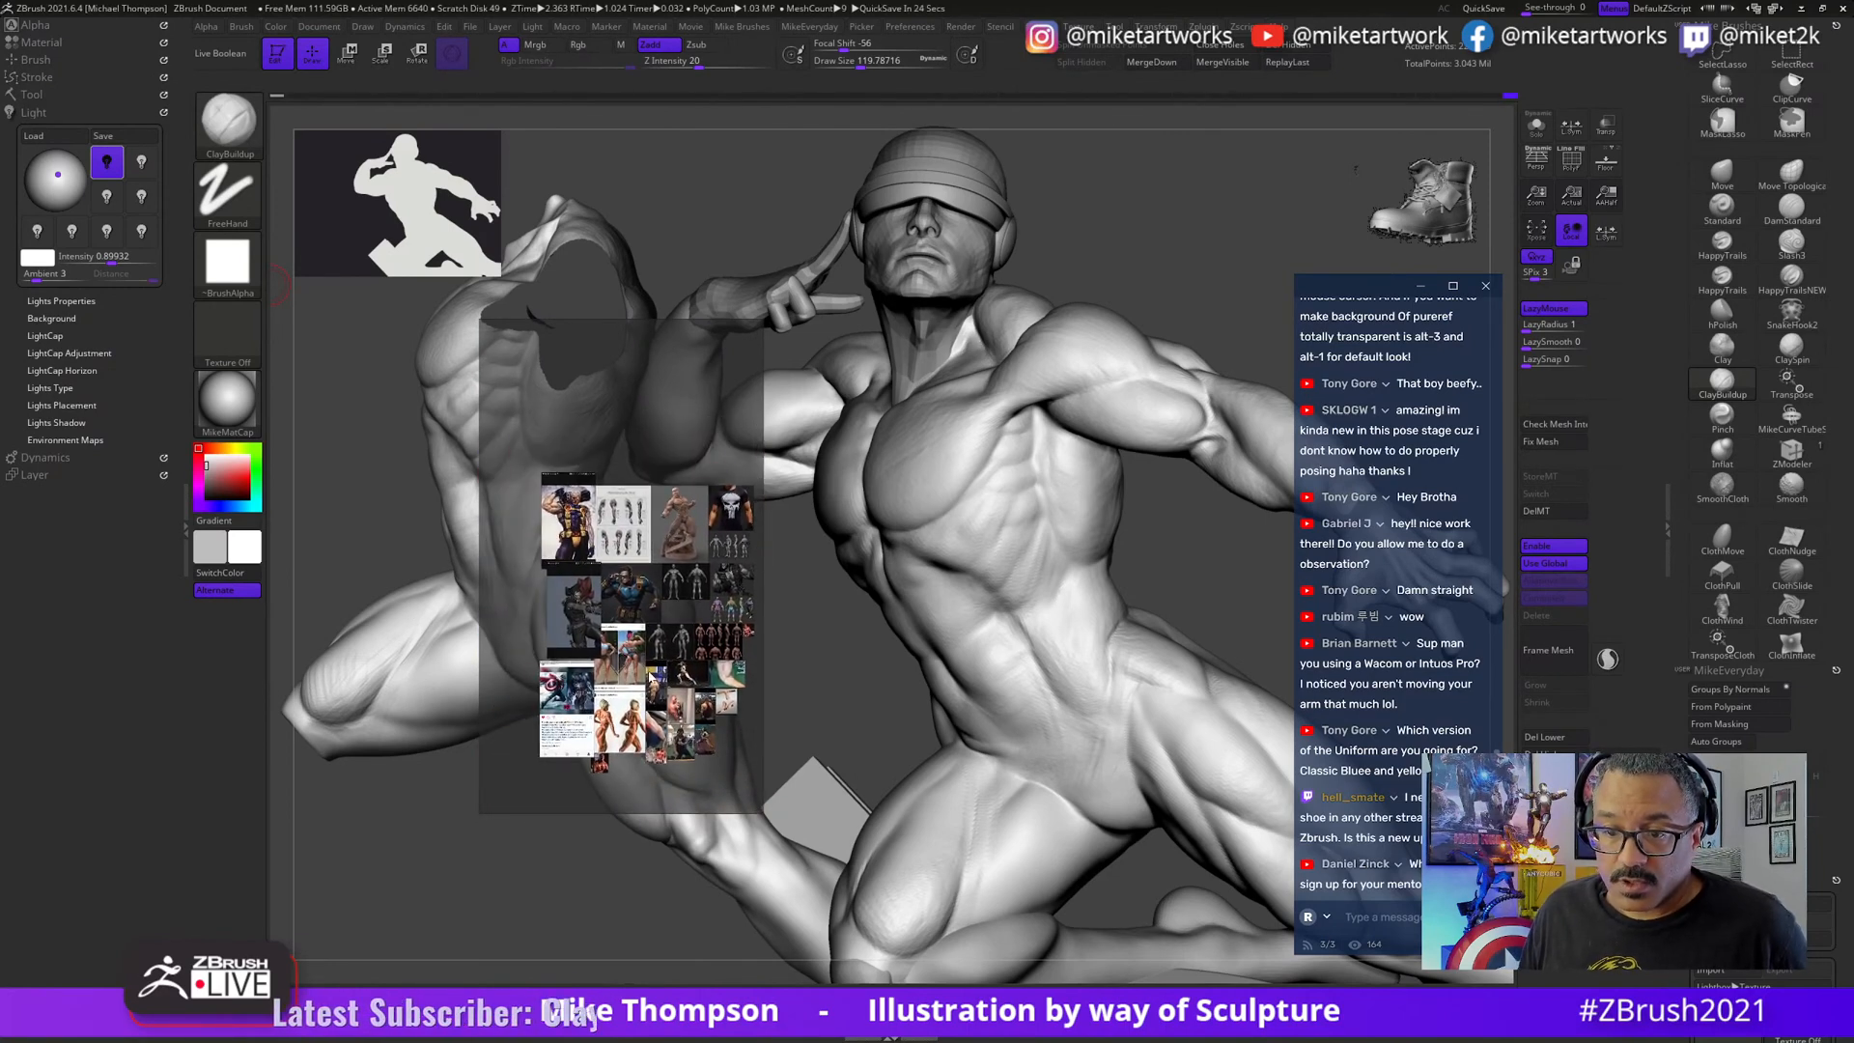
{"action": "scroll", "coordinate": [622, 655], "scroll_direction": "down", "scroll_amount": 3}
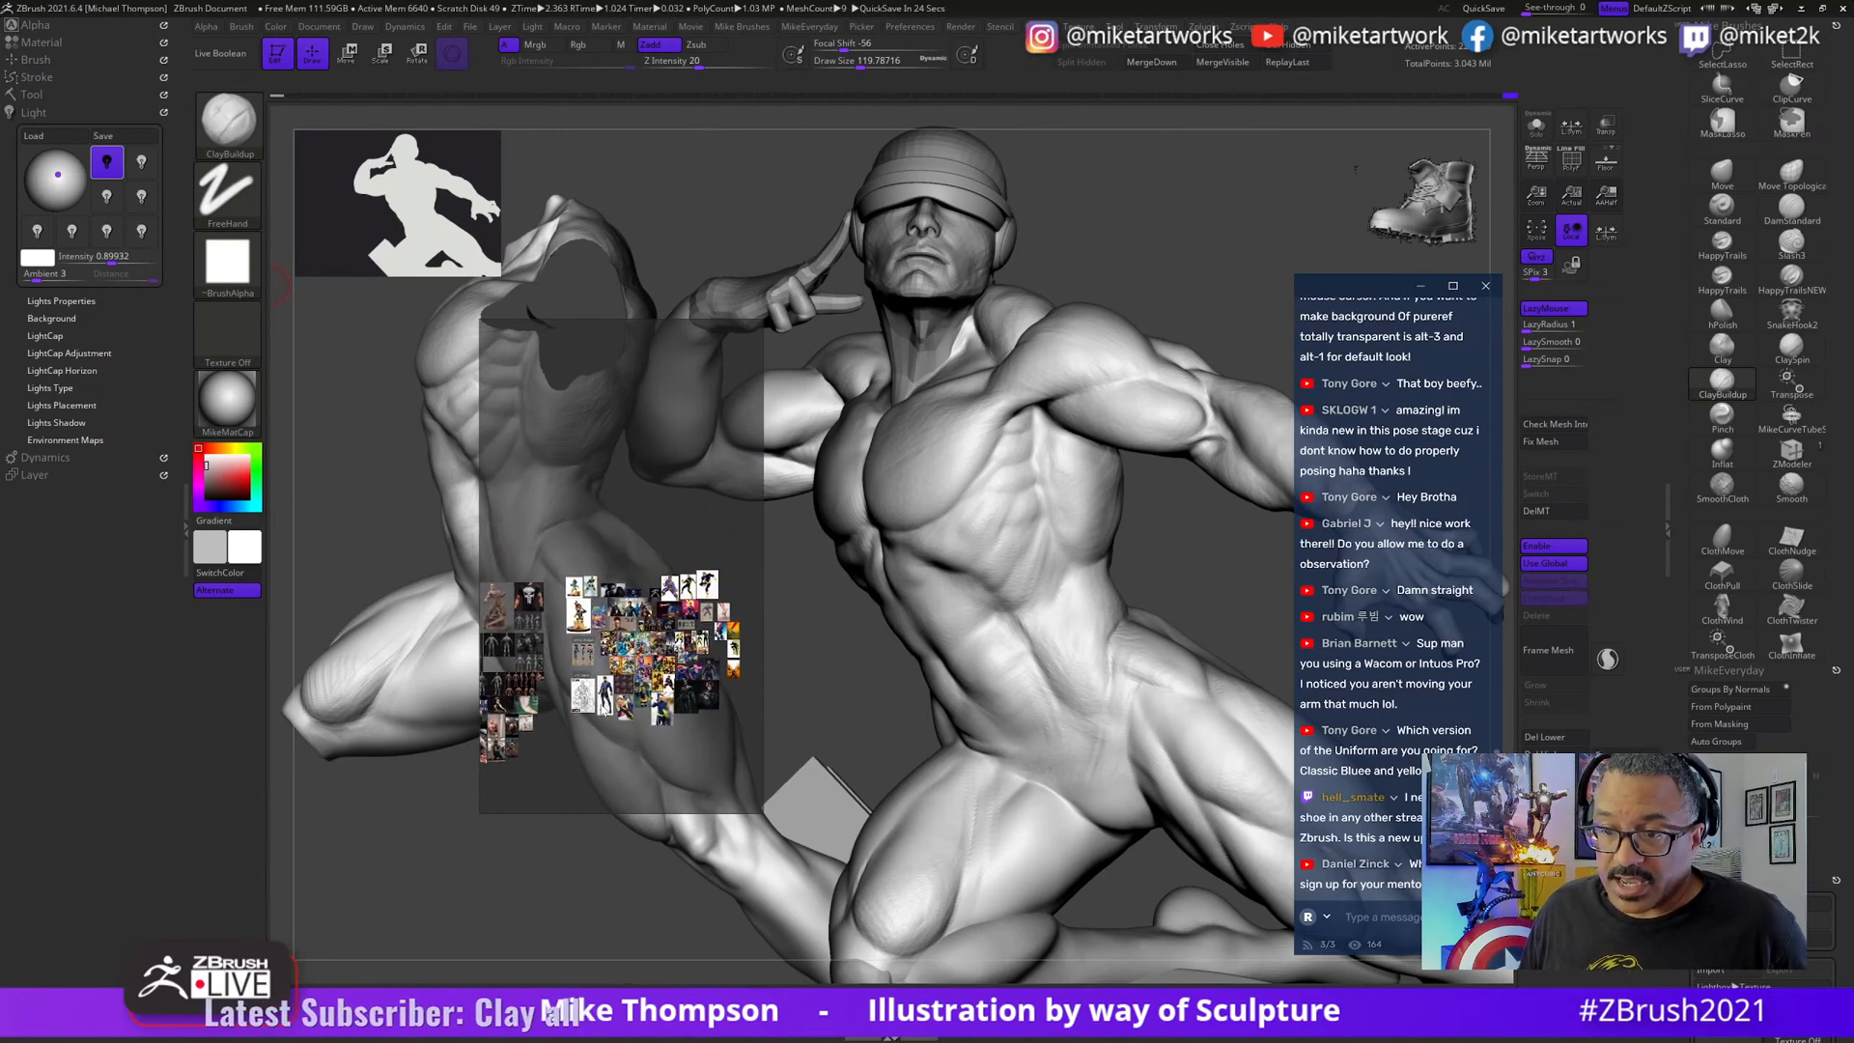
- Frame the full-body blue-and-yellow Cyclops costume image on the reference board and park the board clear of the sculpt
{"action": "scroll", "coordinate": [599, 715], "scroll_direction": "up", "scroll_amount": 4}
{"action": "mouse_move", "coordinate": [690, 720]}
{"action": "left_mouse_down"}
{"action": "mouse_move", "coordinate": [796, 763]}
{"action": "mouse_move", "coordinate": [706, 731]}
{"action": "left_mouse_up"}
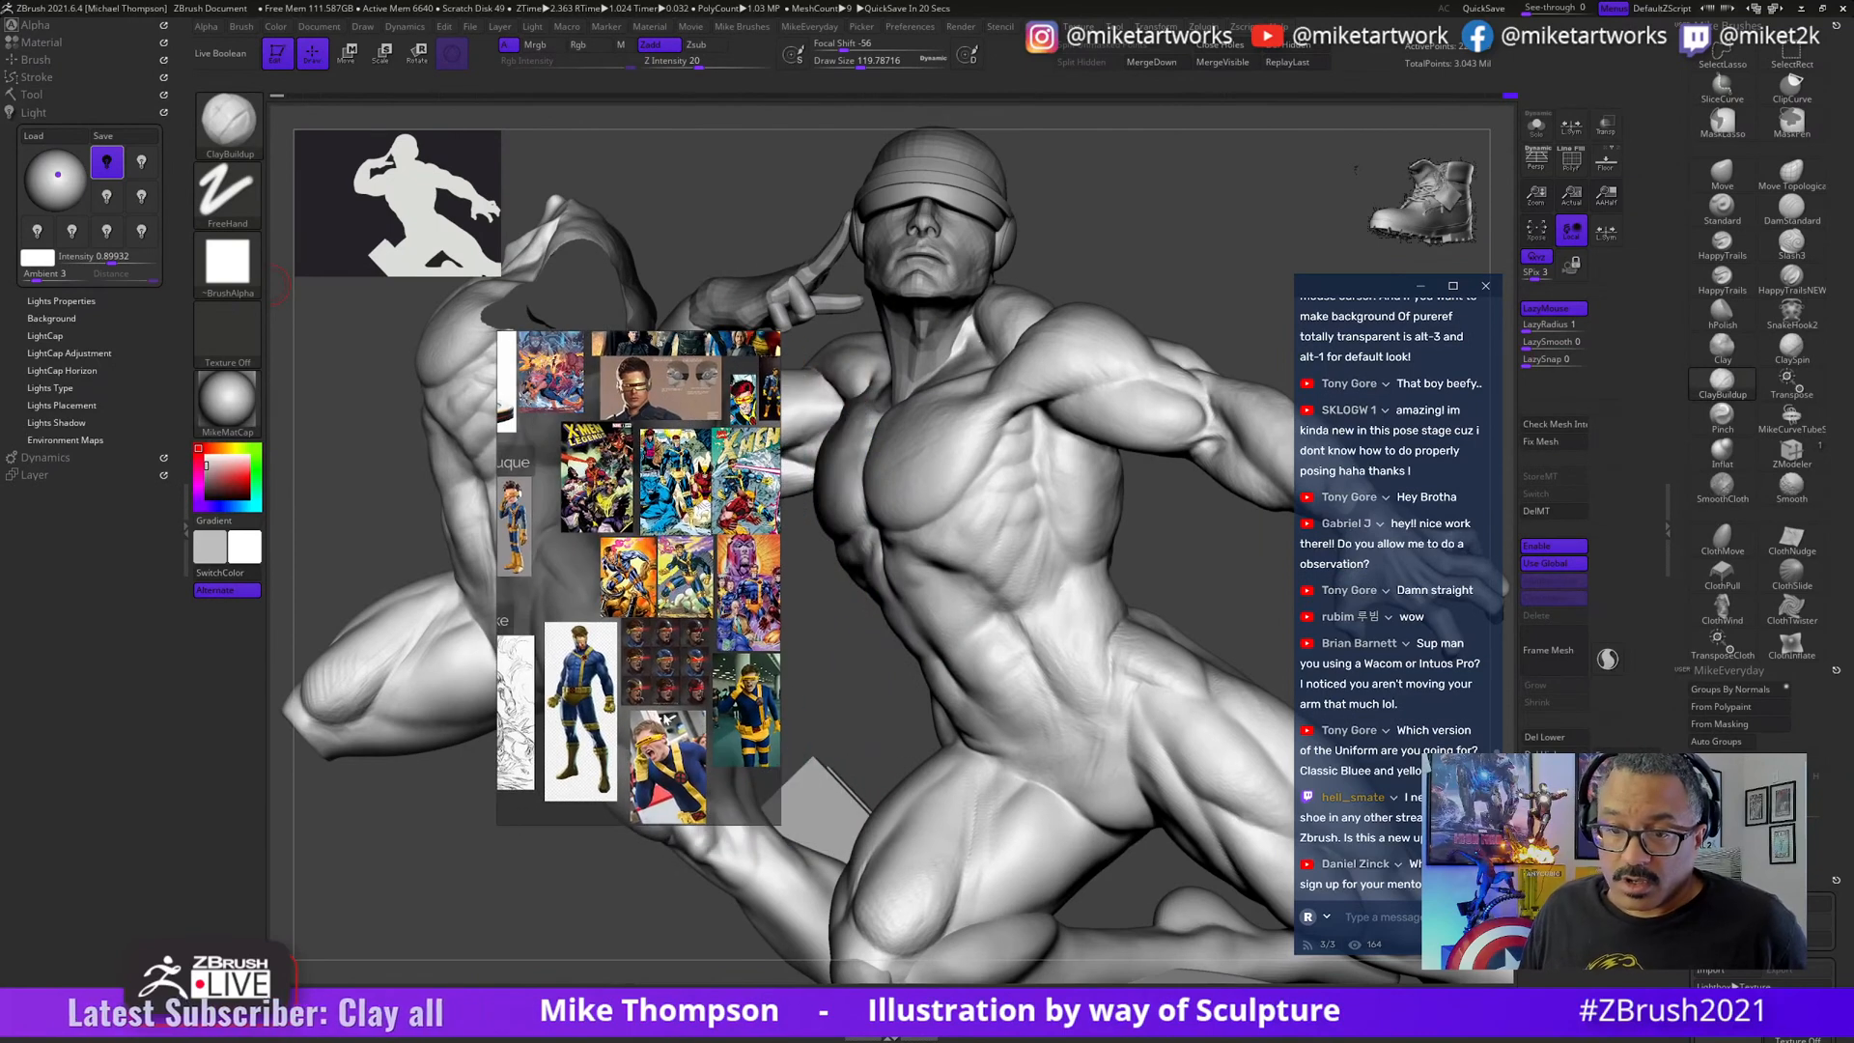
{"action": "scroll", "coordinate": [754, 606], "scroll_direction": "up", "scroll_amount": 5}
{"action": "scroll", "coordinate": [733, 627], "scroll_direction": "up", "scroll_amount": 2}
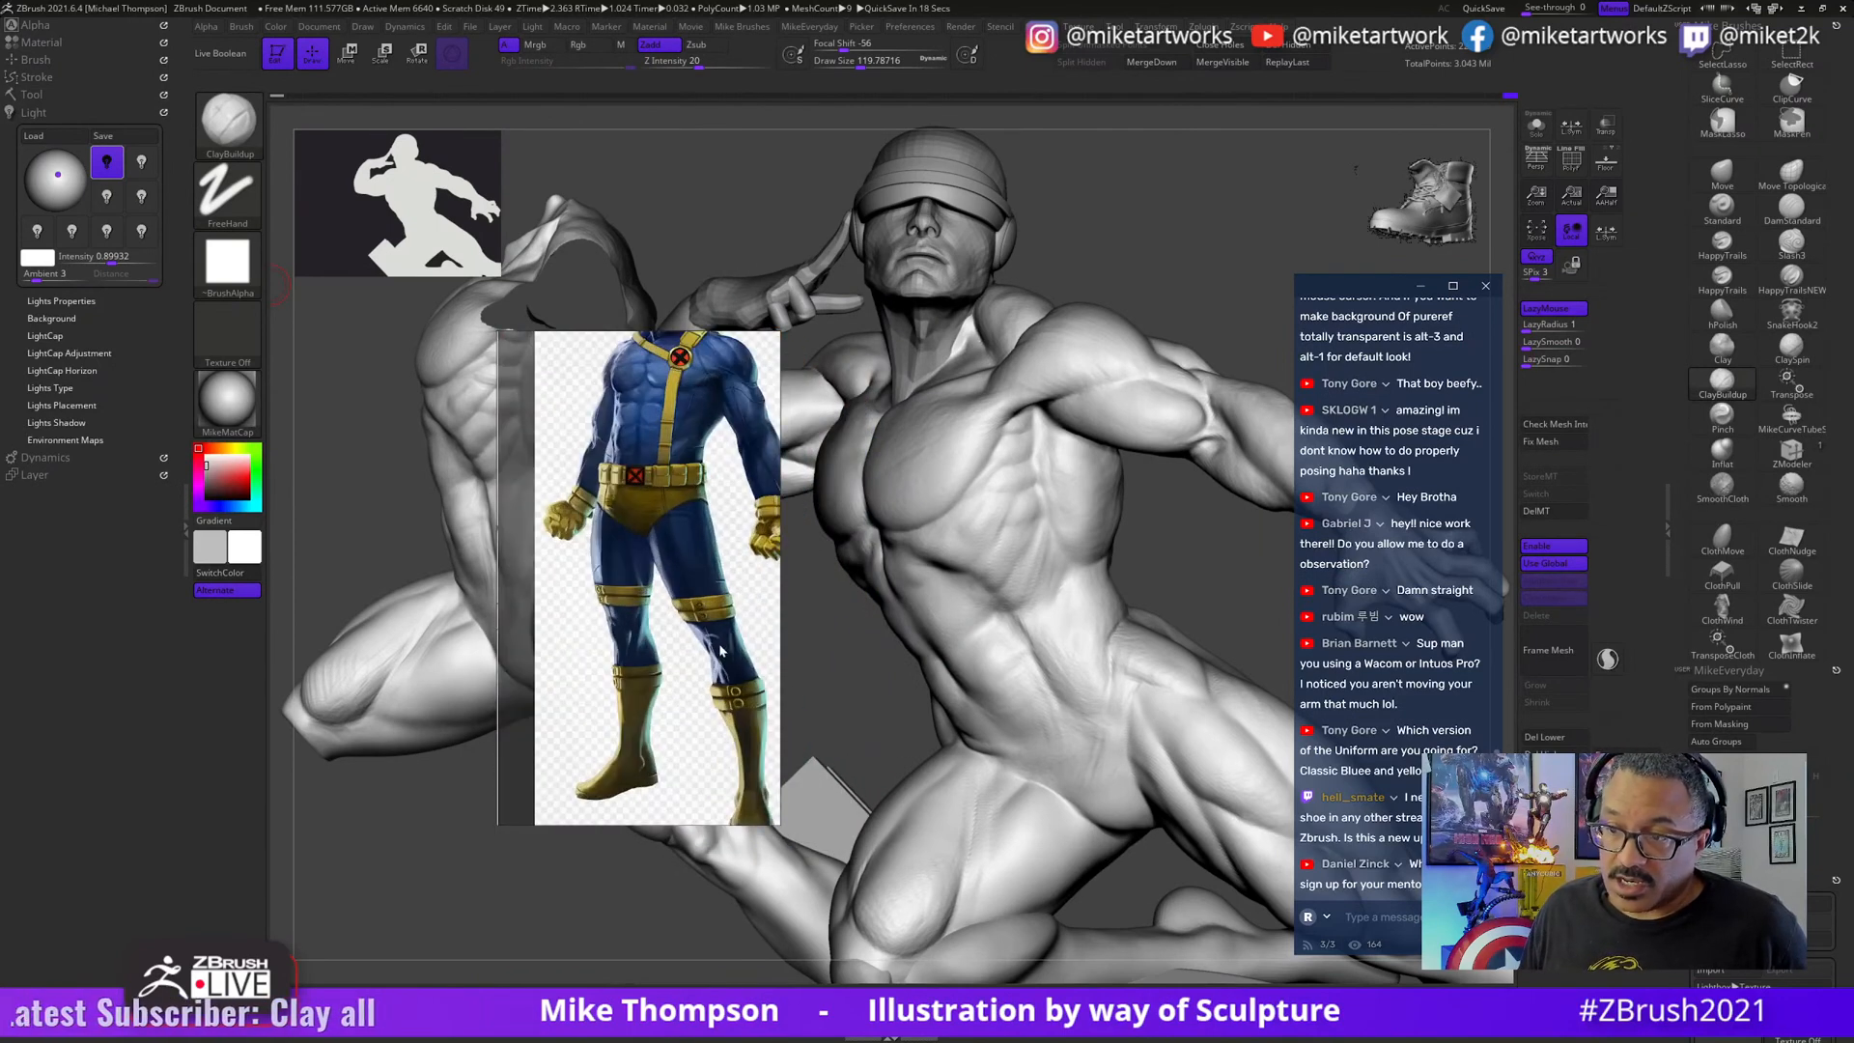
{"action": "right_click_drag", "start_coordinate": [707, 664], "coordinate": [150, 917]}
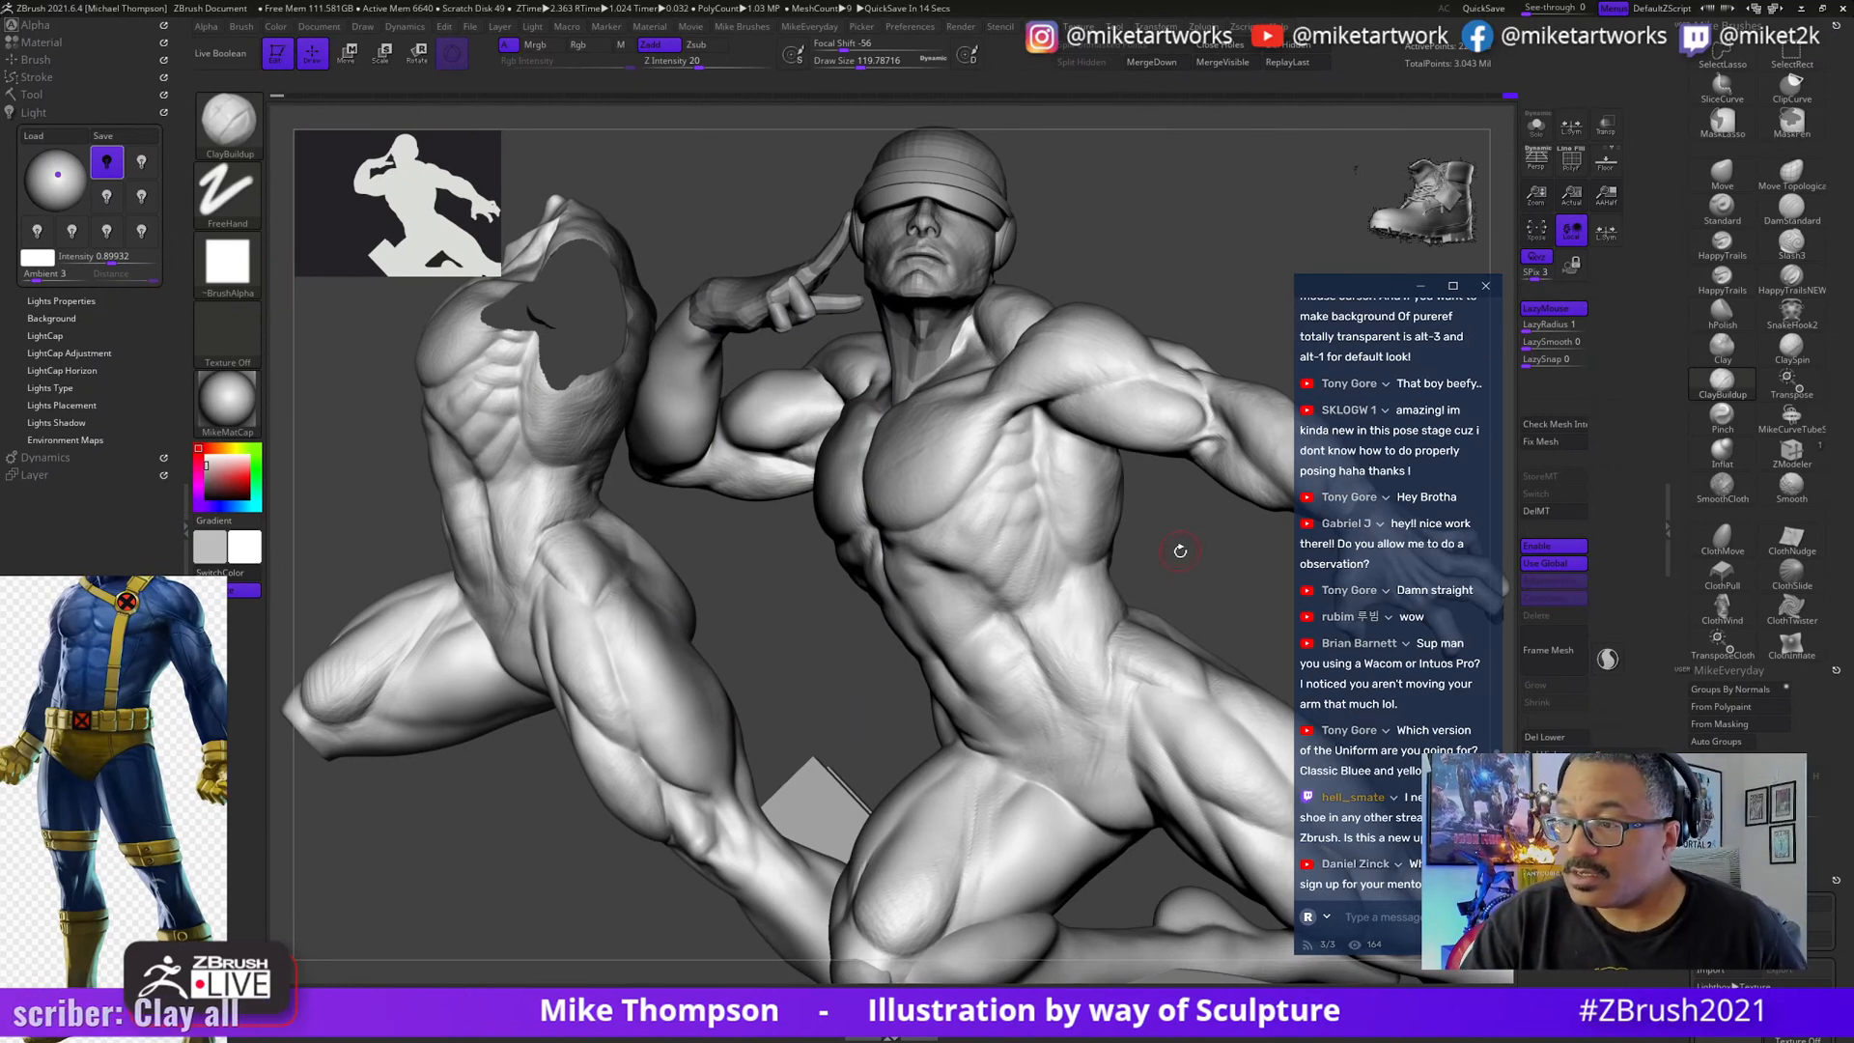
- Refine the rib and oblique forms under the outstretched arm with ClayBuildup, reducing the draw size to about 97
{"action": "mouse_move", "coordinate": [1168, 541]}
{"action": "left_mouse_down"}
{"action": "mouse_move", "coordinate": [1188, 551]}
{"action": "mouse_move", "coordinate": [975, 550]}
{"action": "left_mouse_up"}
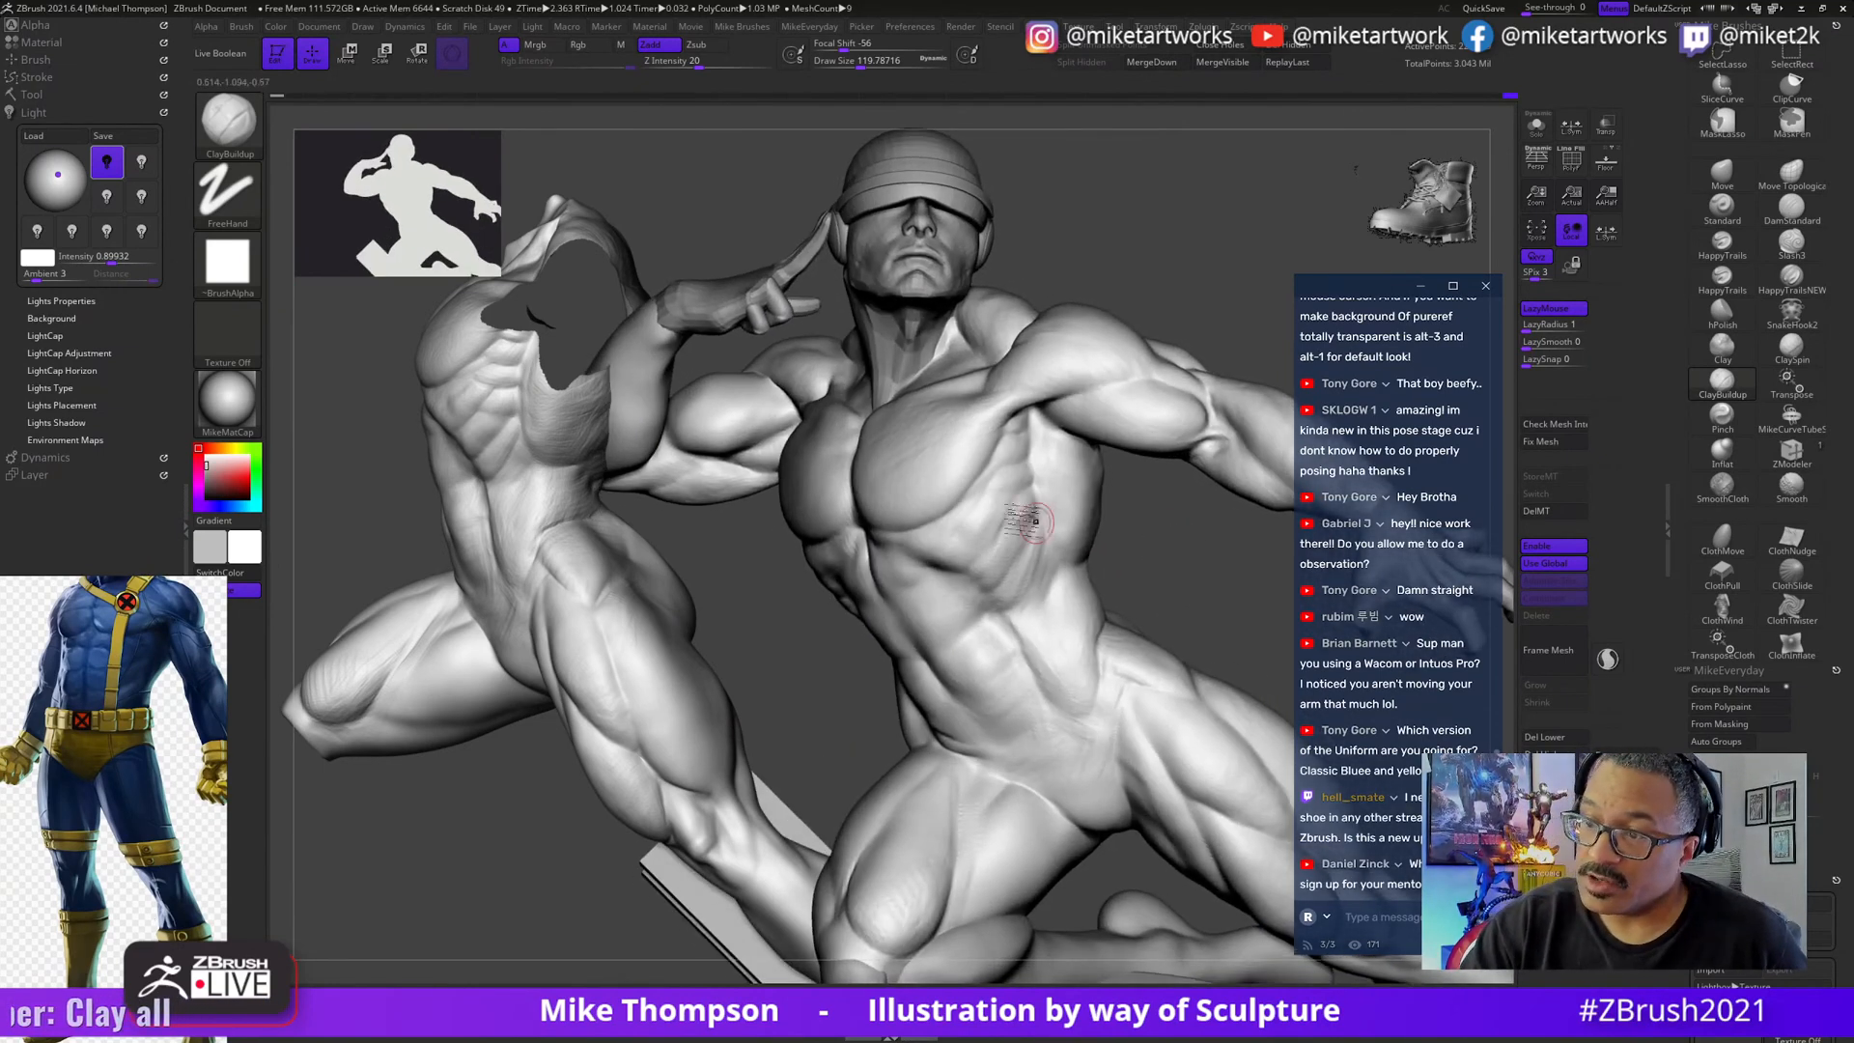
{"action": "left_click_drag", "start_coordinate": [1161, 550], "coordinate": [1147, 527]}
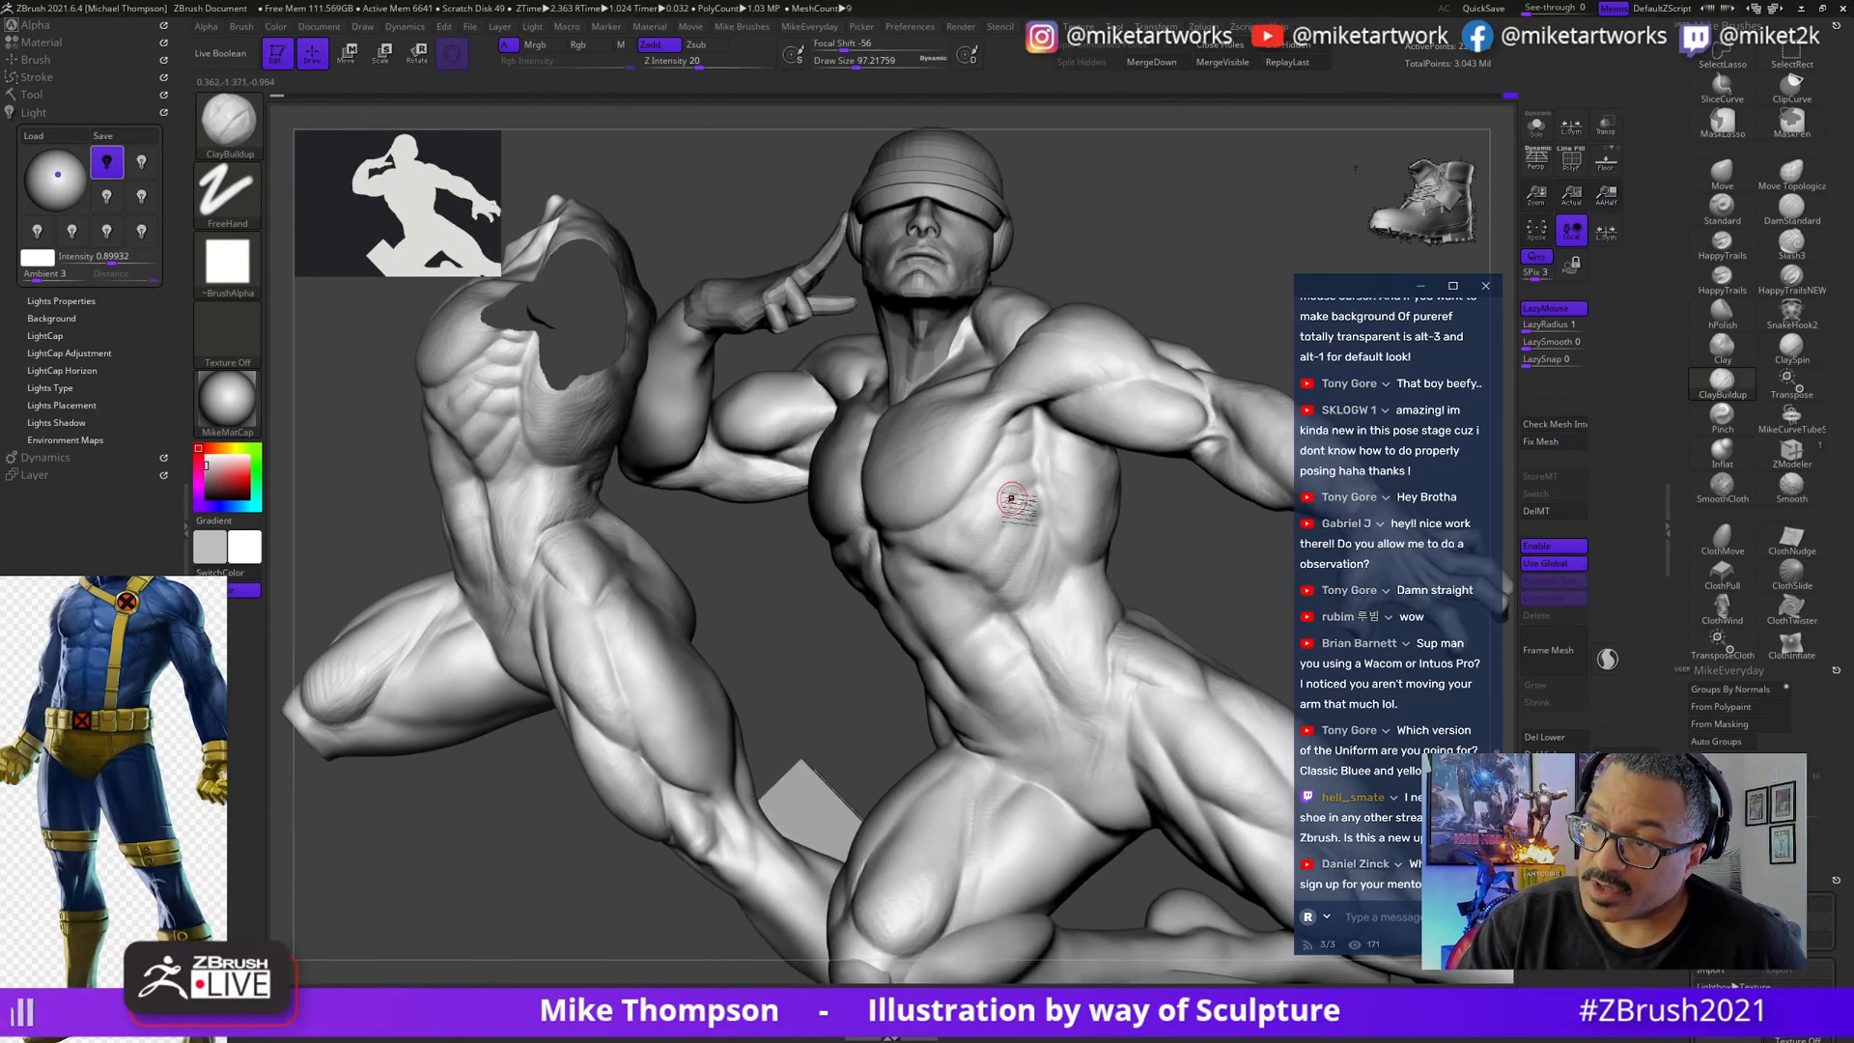
{"action": "left_click_drag", "start_coordinate": [1181, 557], "coordinate": [1043, 530]}
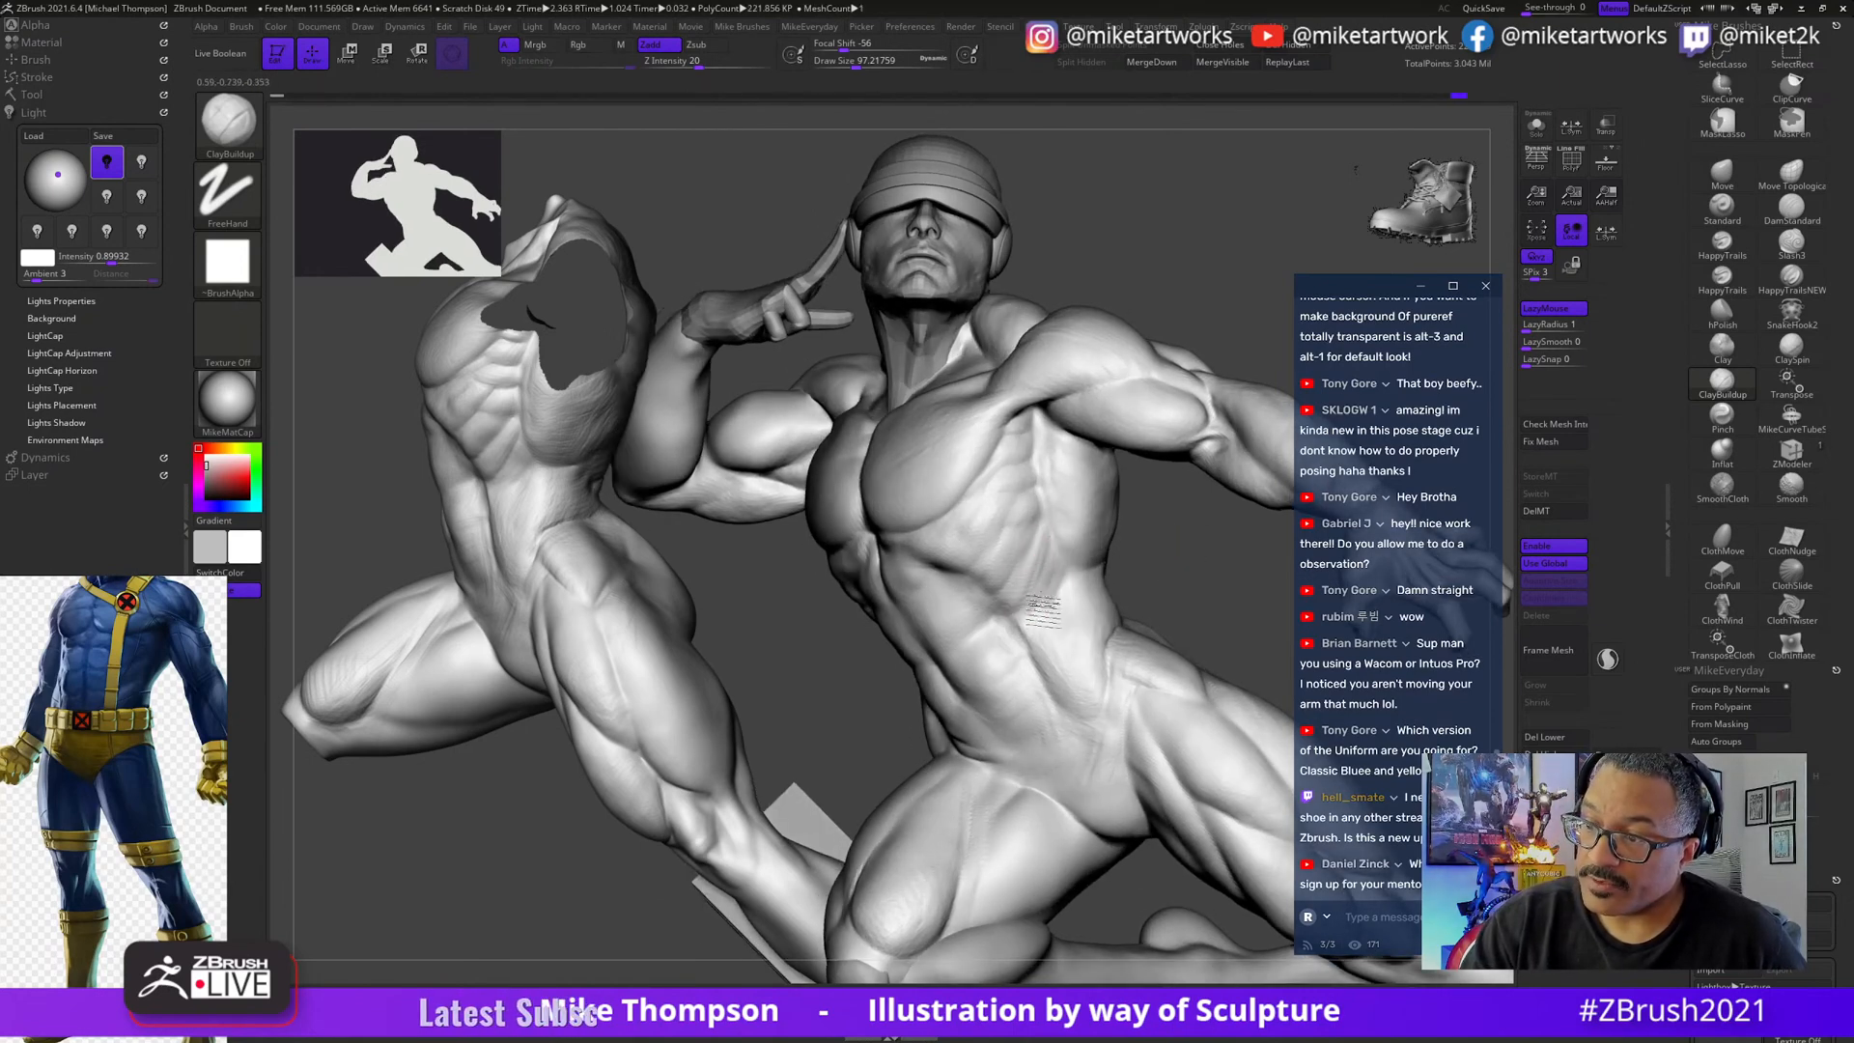
{"action": "left_click_drag", "start_coordinate": [1170, 550], "coordinate": [990, 526]}
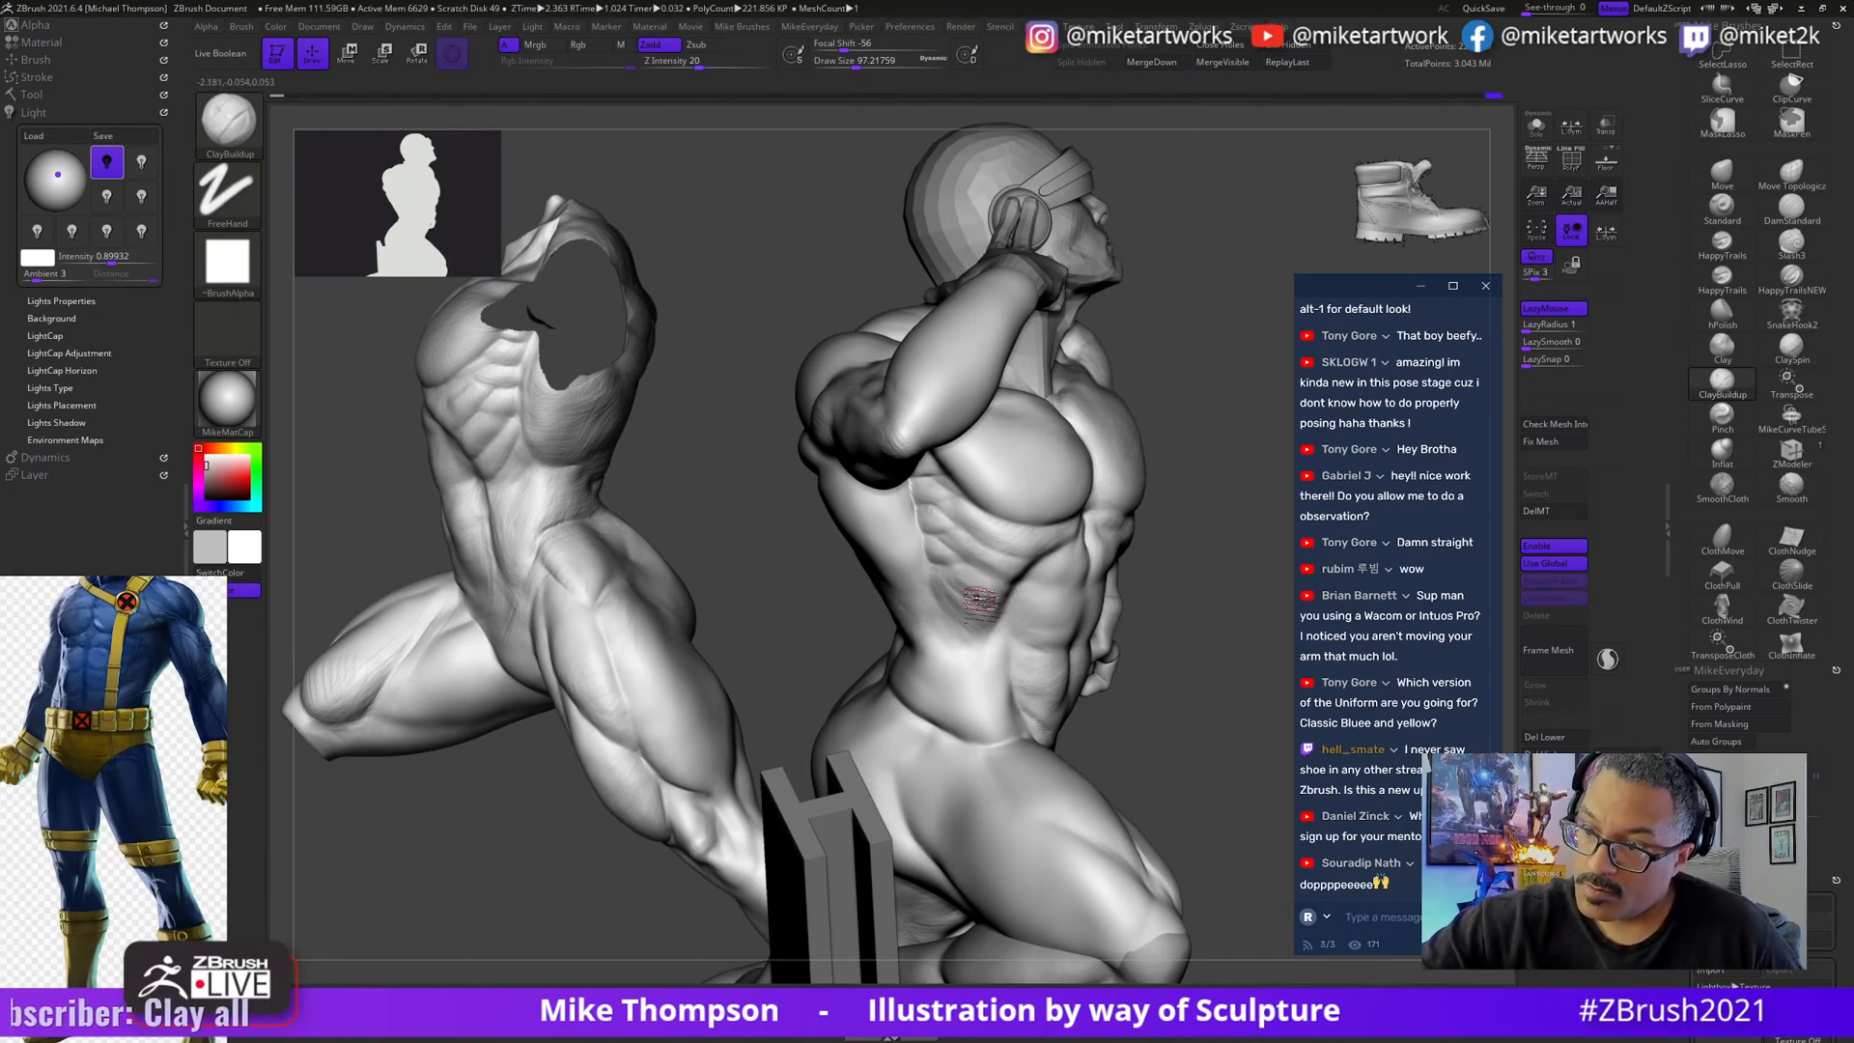
- Sculpt the serratus and rib muscles on the side of the torso beneath the raised arm with the ClayBuildup brush
{"action": "right_click_drag", "start_coordinate": [981, 596], "coordinate": [964, 563]}
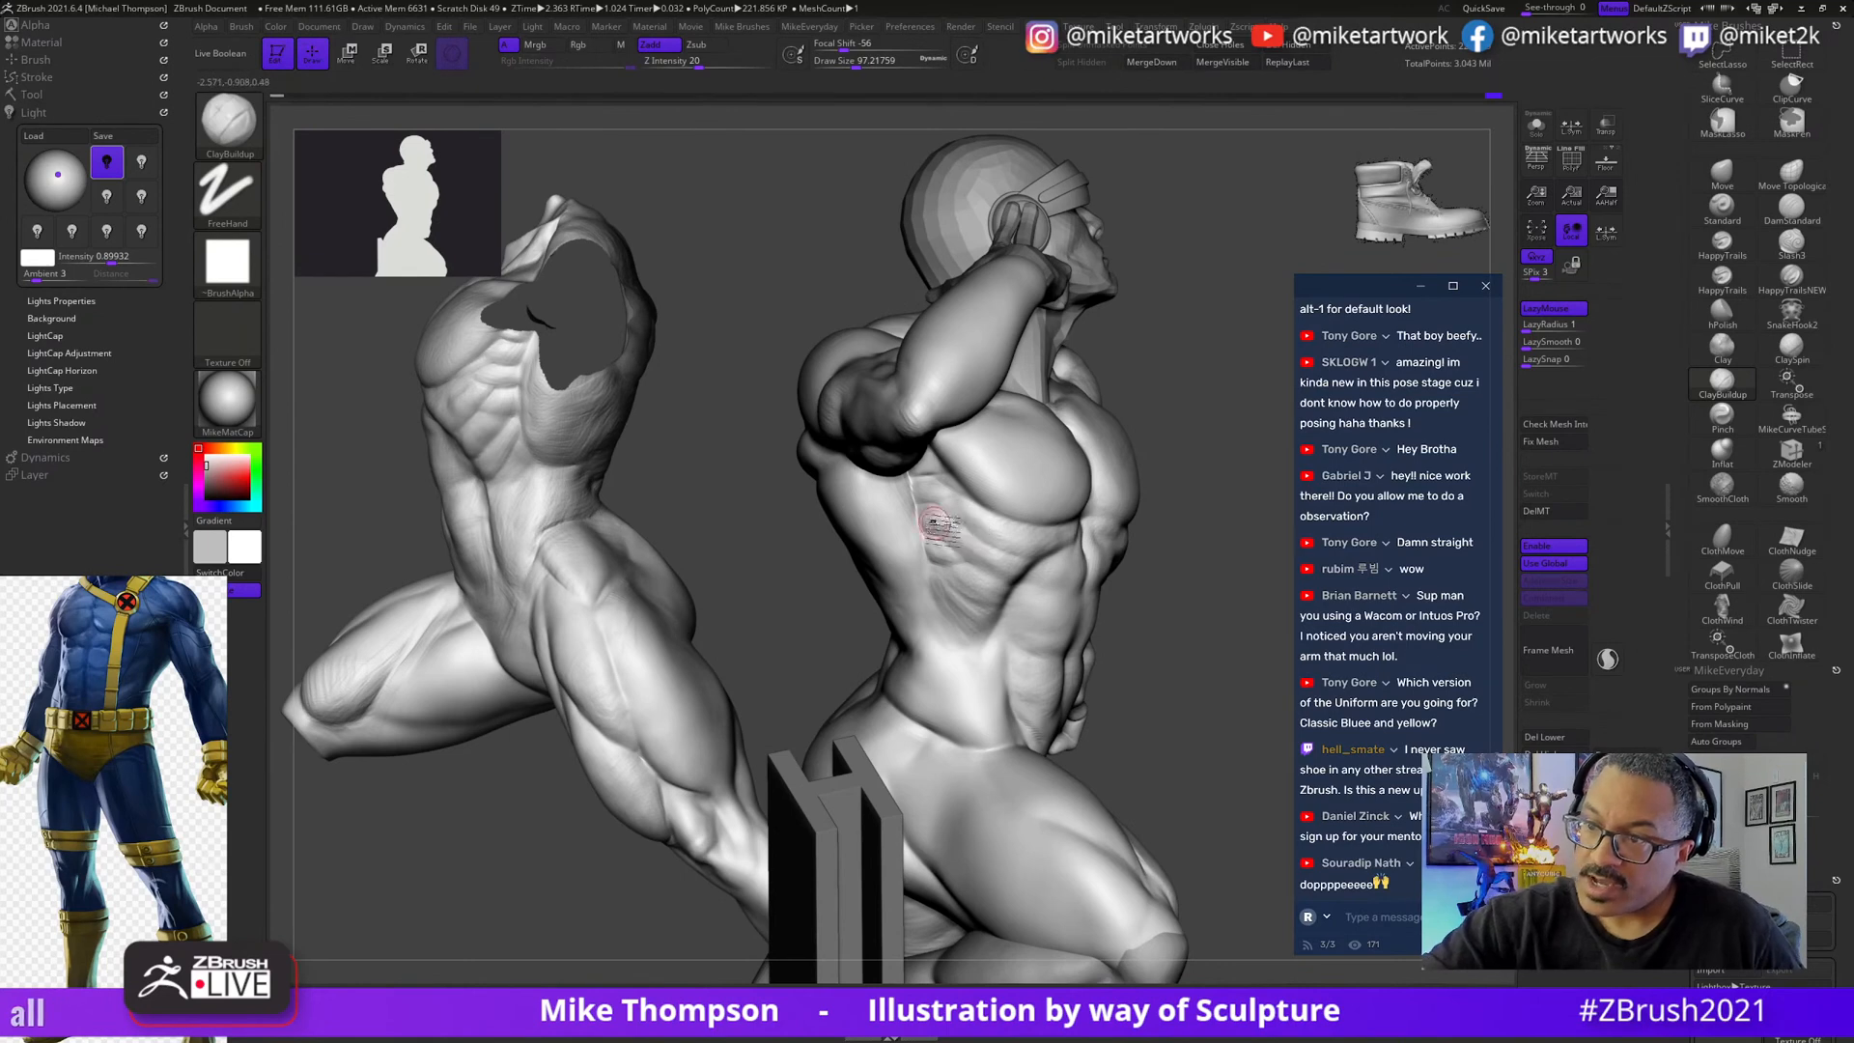
{"action": "right_click_drag", "start_coordinate": [1188, 664], "coordinate": [956, 546]}
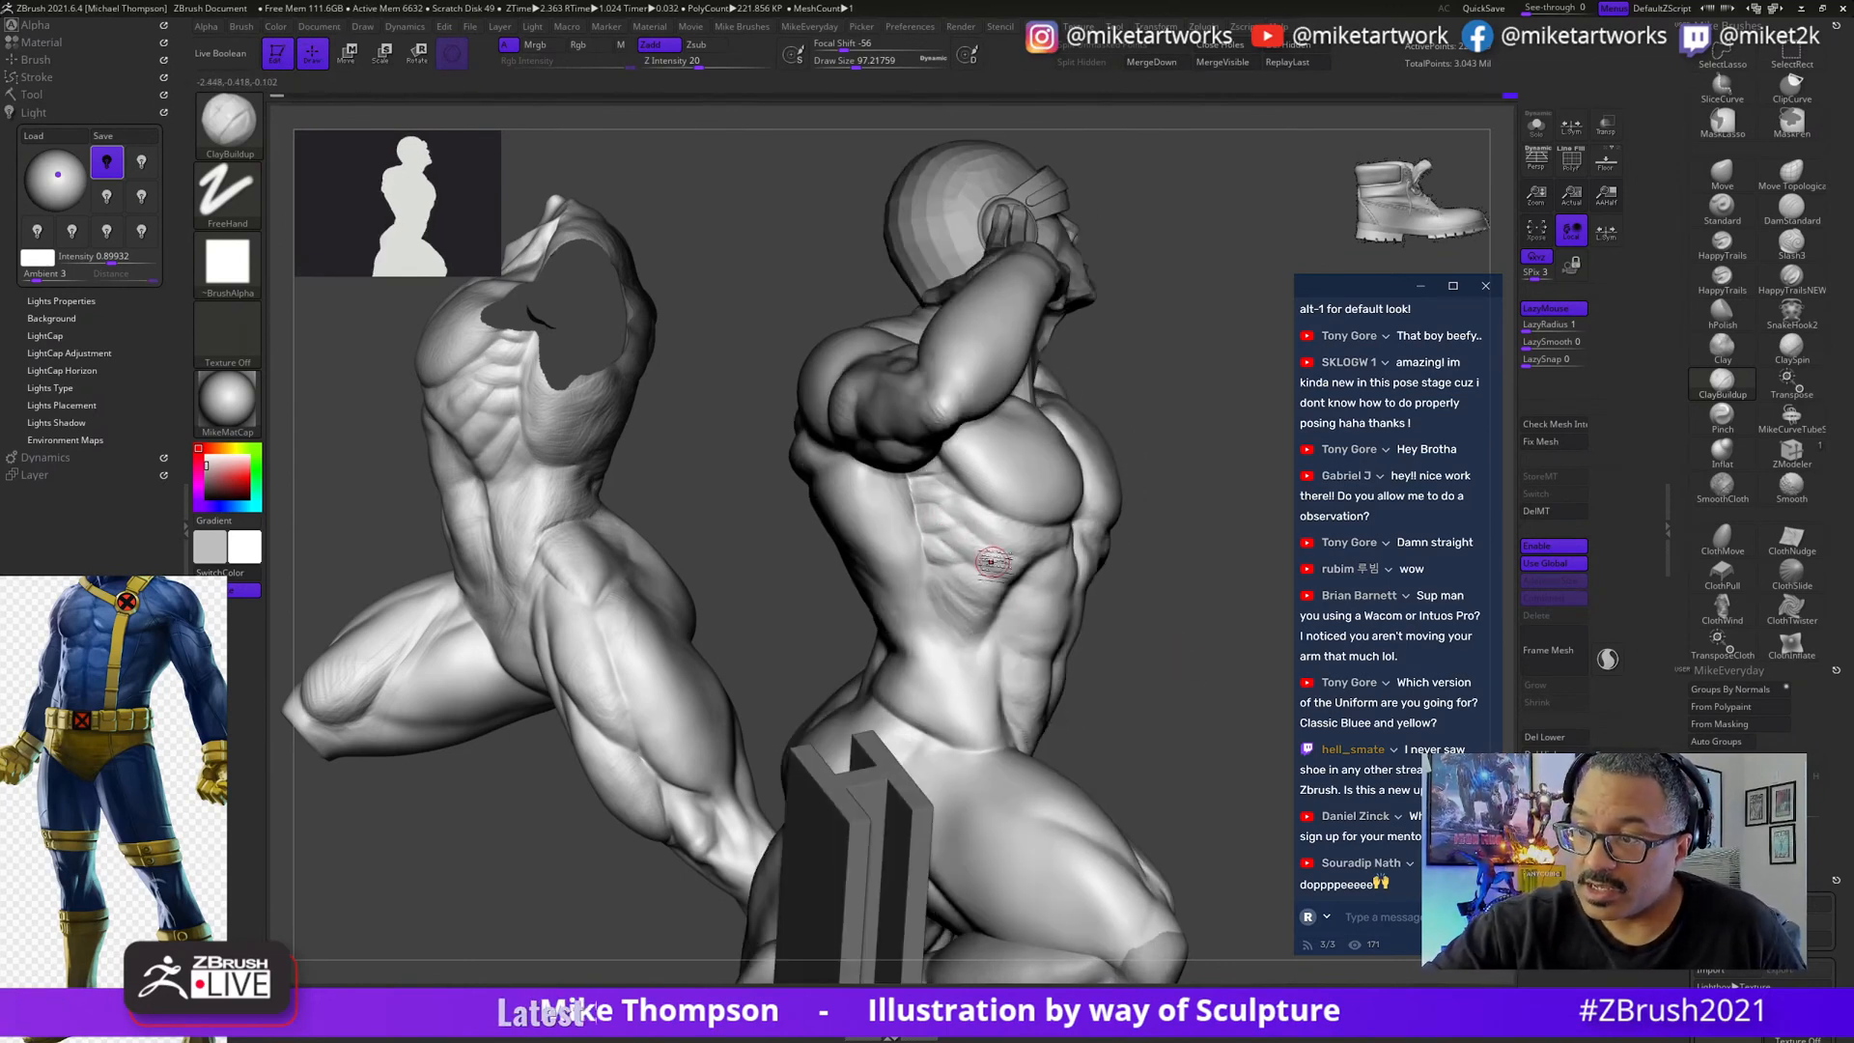
{"action": "mouse_move", "coordinate": [1109, 606]}
{"action": "right_mouse_down"}
{"action": "mouse_move", "coordinate": [1221, 745]}
{"action": "mouse_move", "coordinate": [1125, 591]}
{"action": "right_mouse_up"}
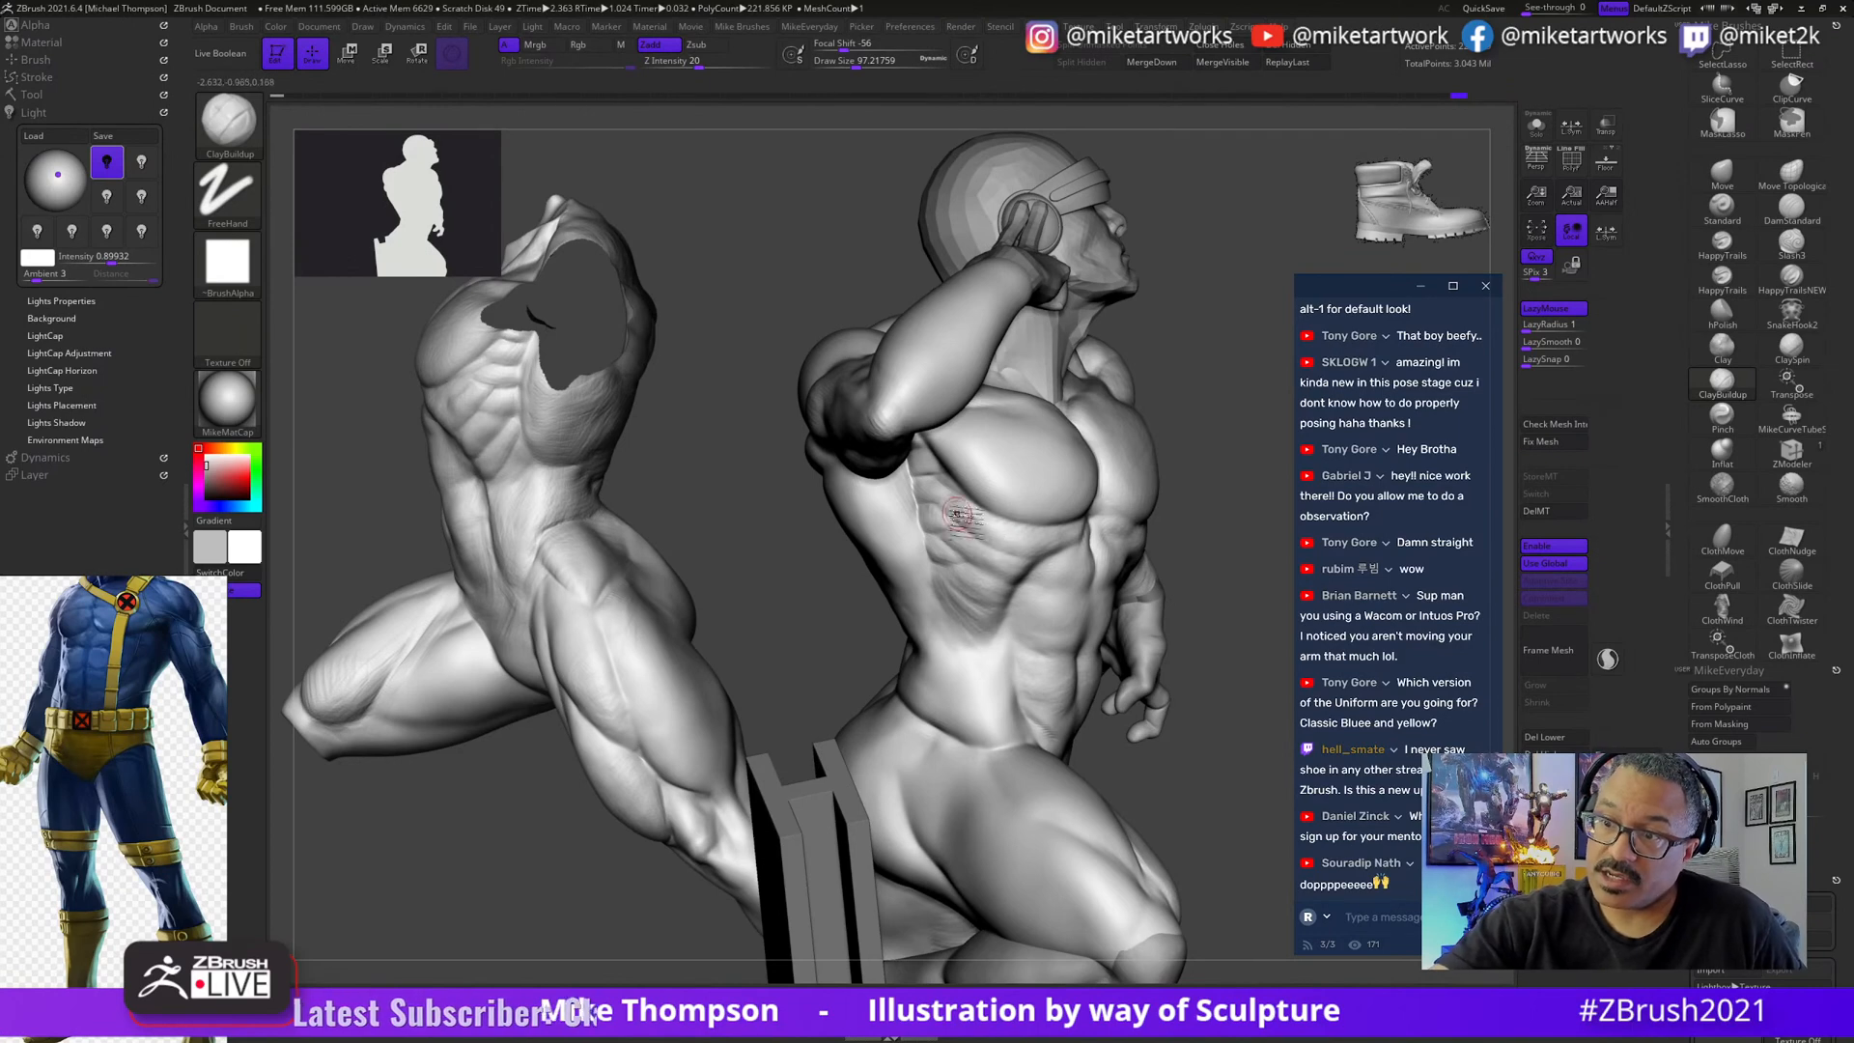
{"action": "right_click_drag", "start_coordinate": [1220, 845], "coordinate": [1110, 676]}
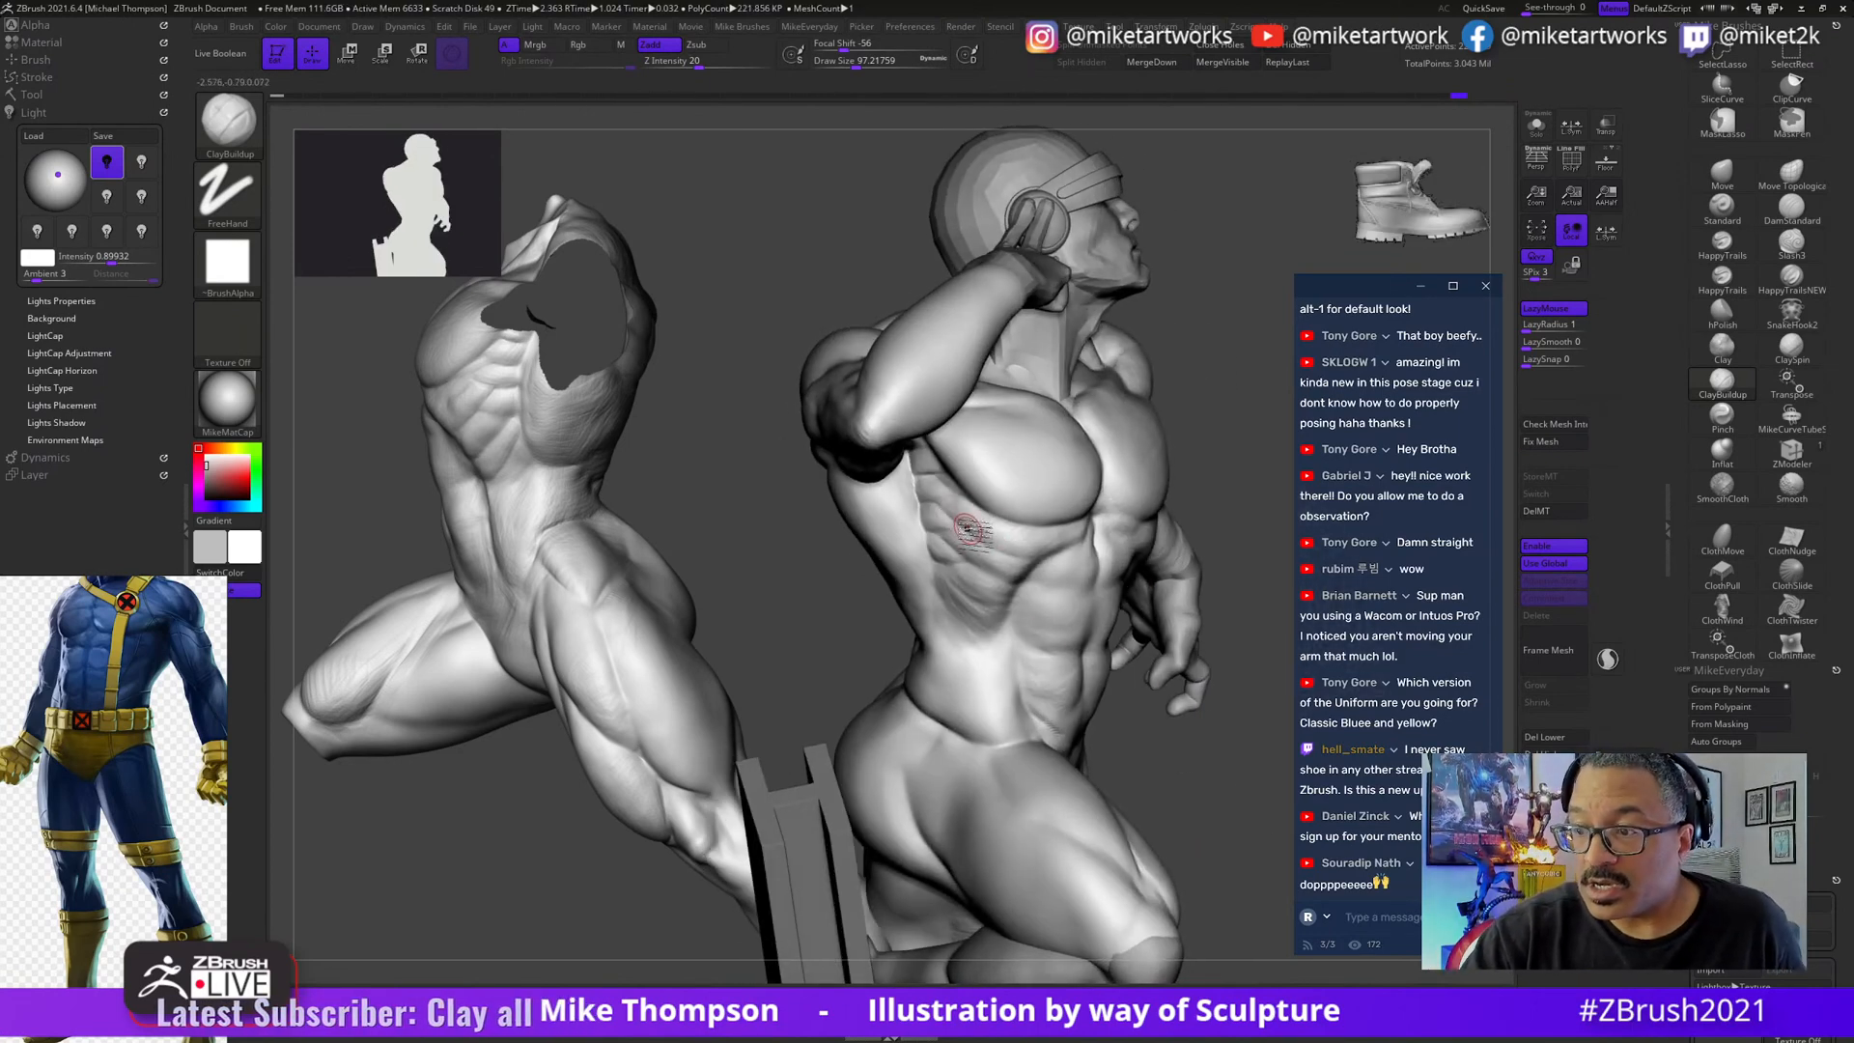
{"action": "right_click_drag", "start_coordinate": [973, 521], "coordinate": [938, 488]}
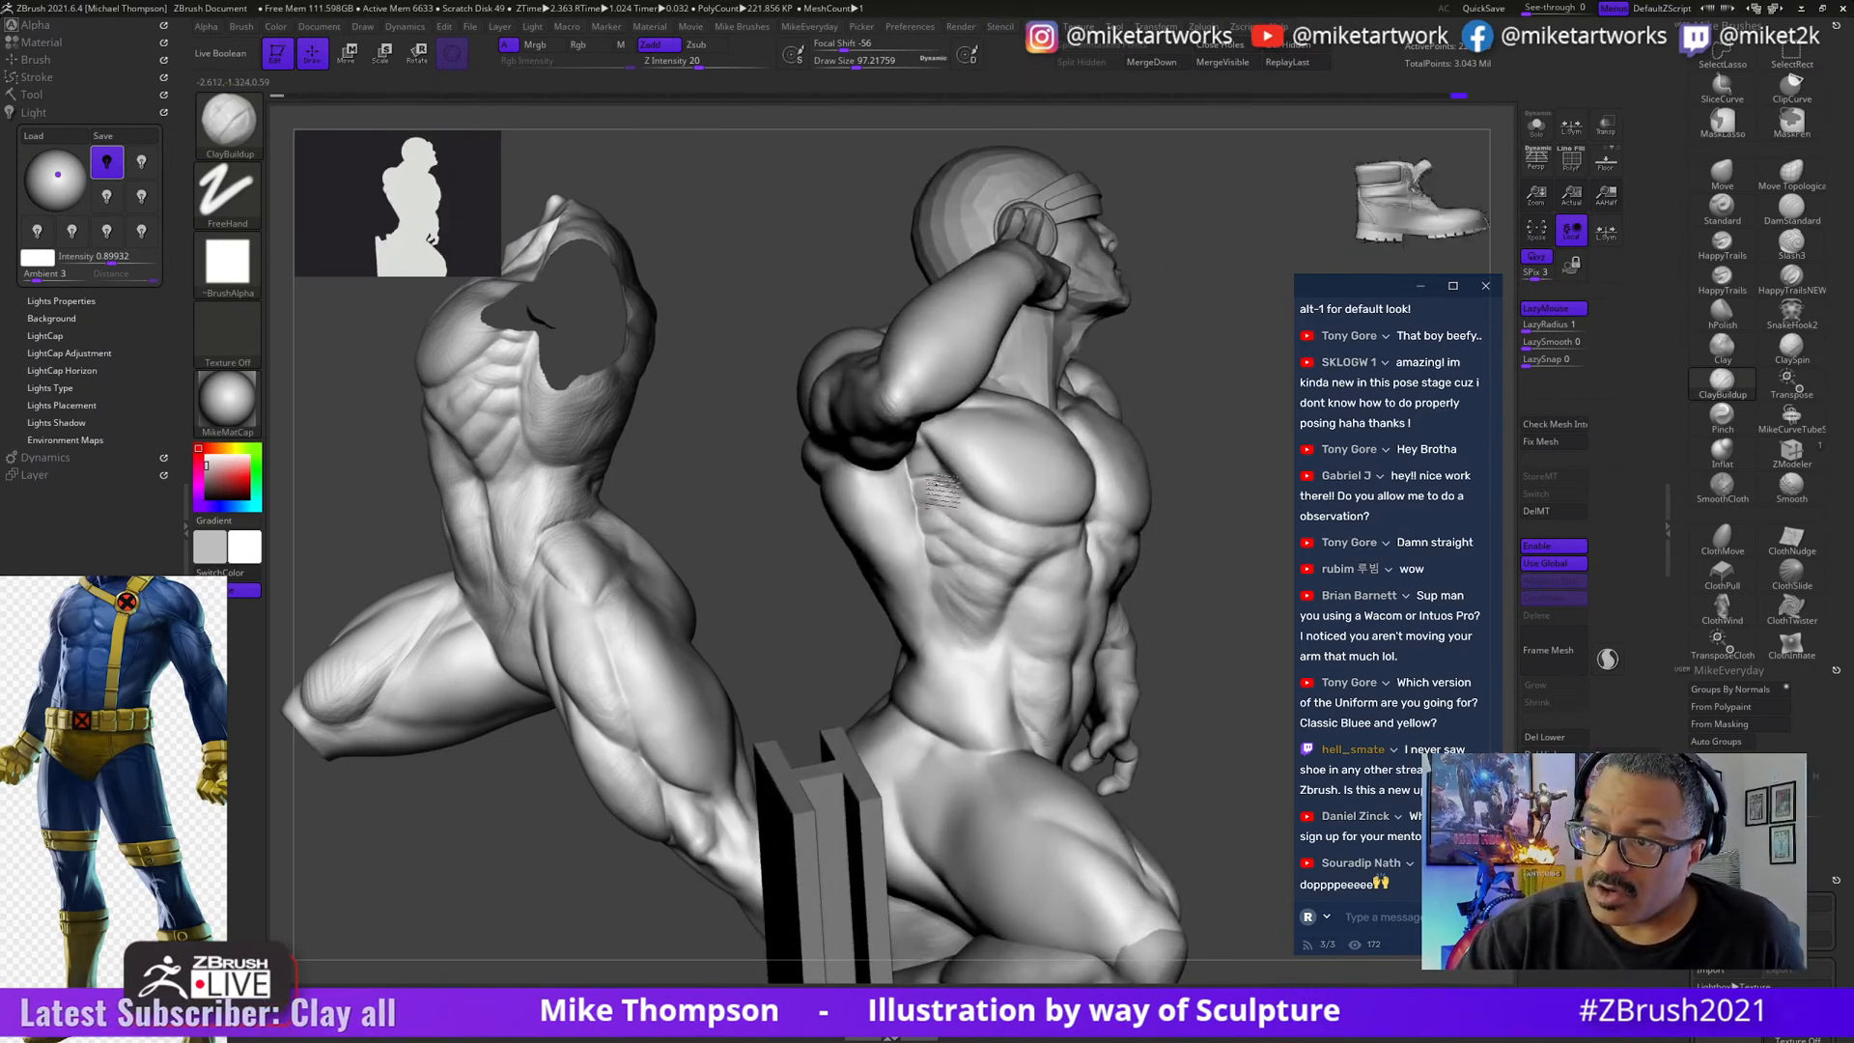
{"action": "left_click_drag", "start_coordinate": [1166, 403], "coordinate": [1162, 401]}
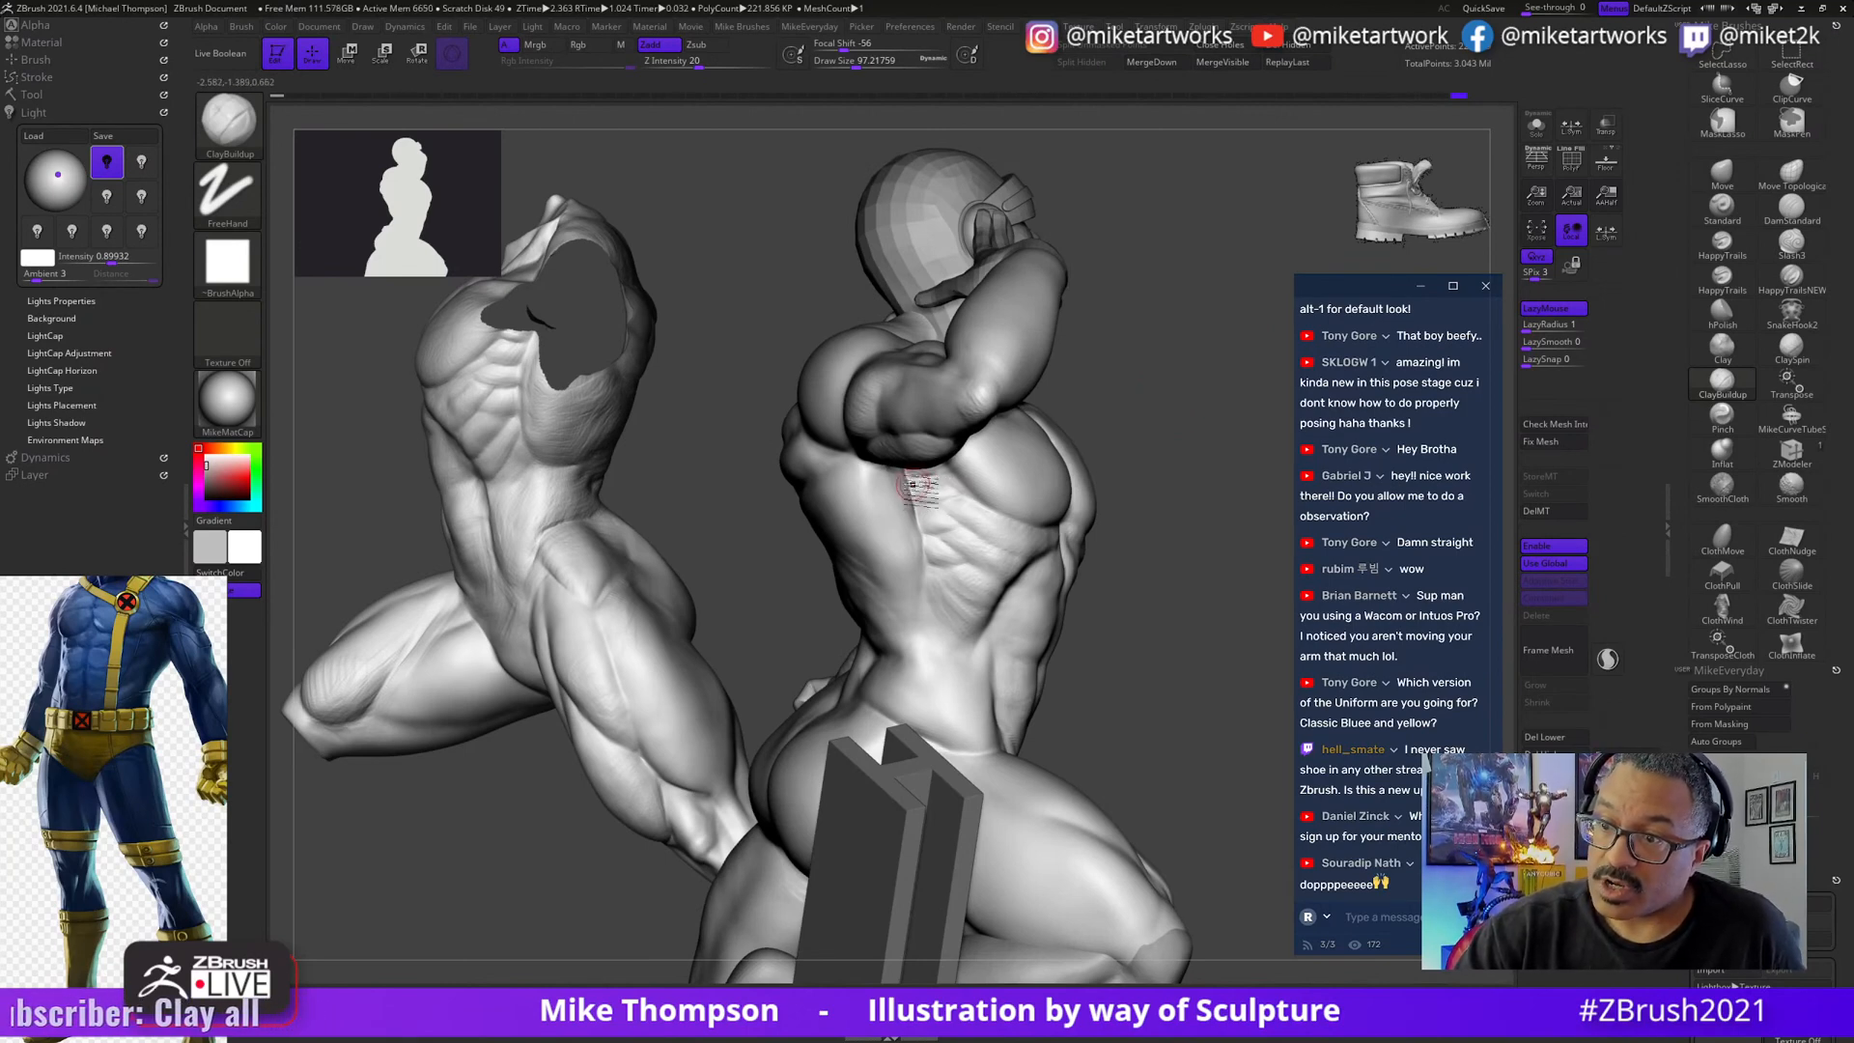
{"action": "right_click_drag", "start_coordinate": [921, 498], "coordinate": [910, 483]}
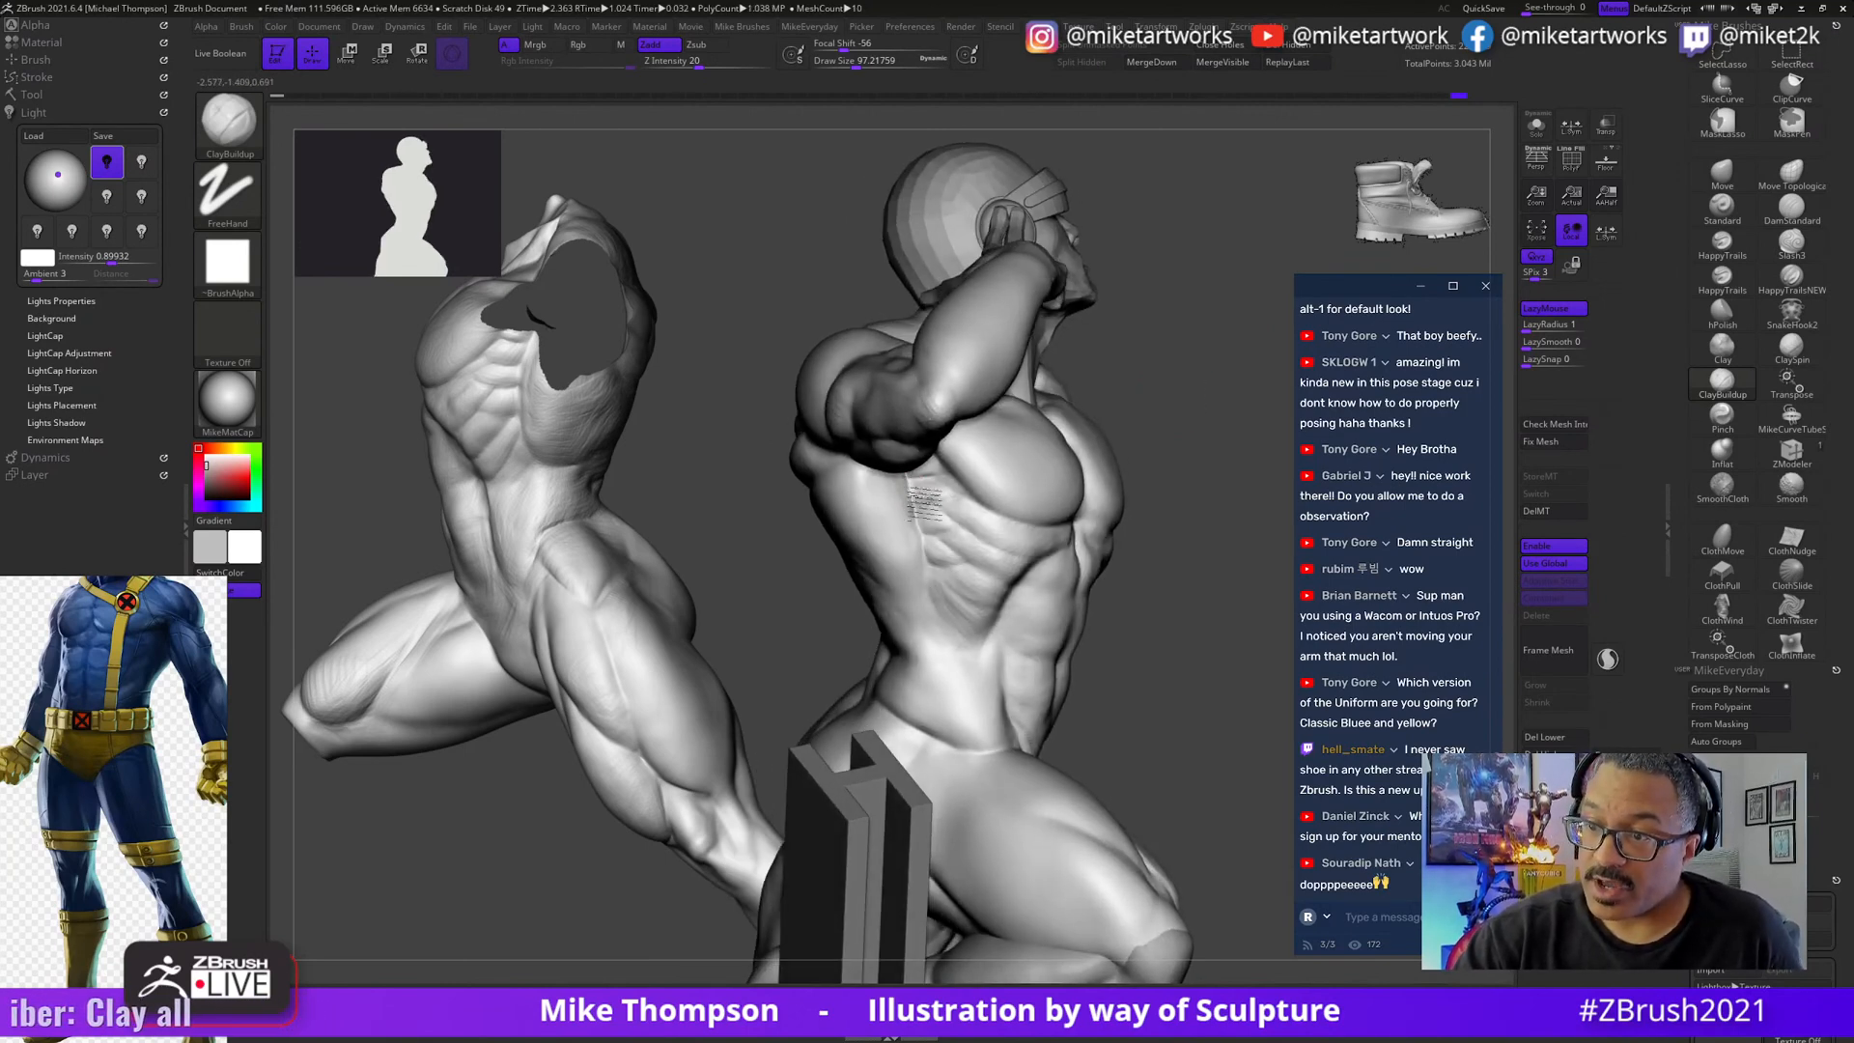
{"action": "left_click_drag", "start_coordinate": [1208, 388], "coordinate": [1142, 393]}
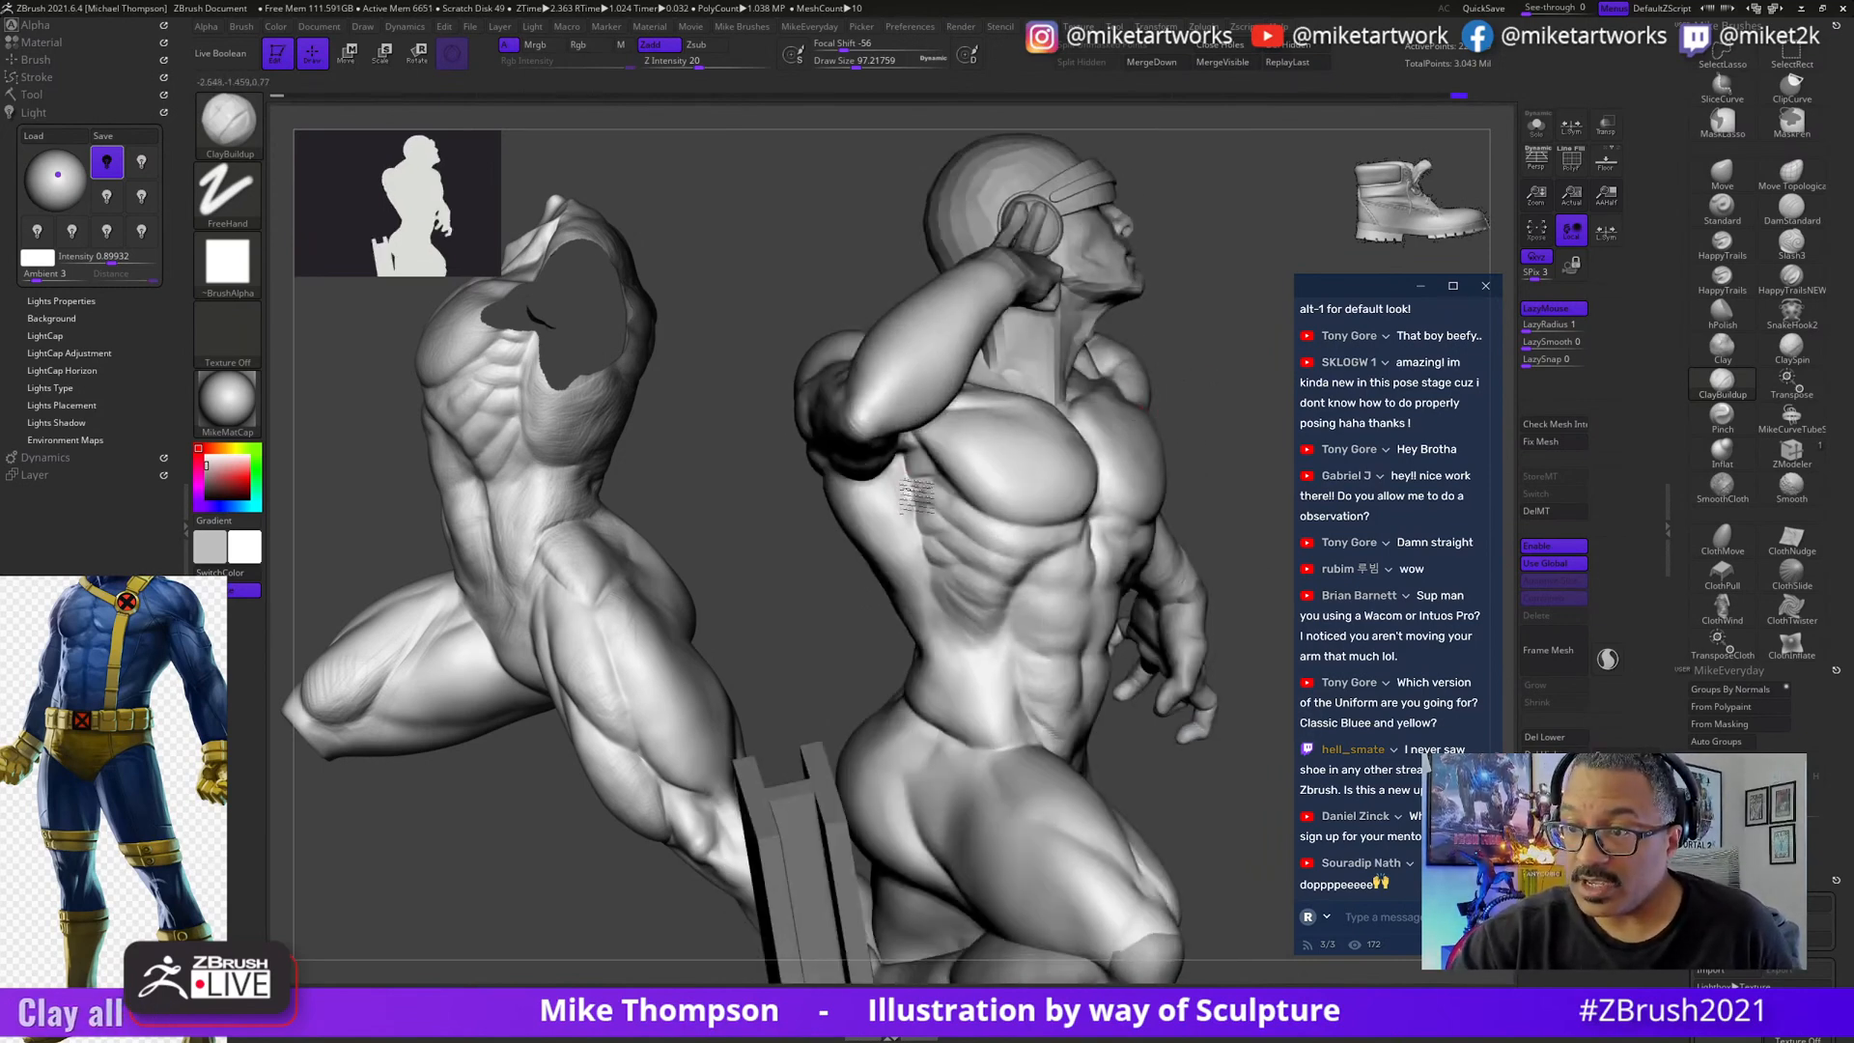
- Build up the rib and serratus forms just below the chest on the raised-arm side with ClayBuildup
{"action": "mouse_move", "coordinate": [1231, 391]}
{"action": "left_mouse_down"}
{"action": "mouse_move", "coordinate": [1226, 472]}
{"action": "mouse_move", "coordinate": [925, 507]}
{"action": "left_mouse_up"}
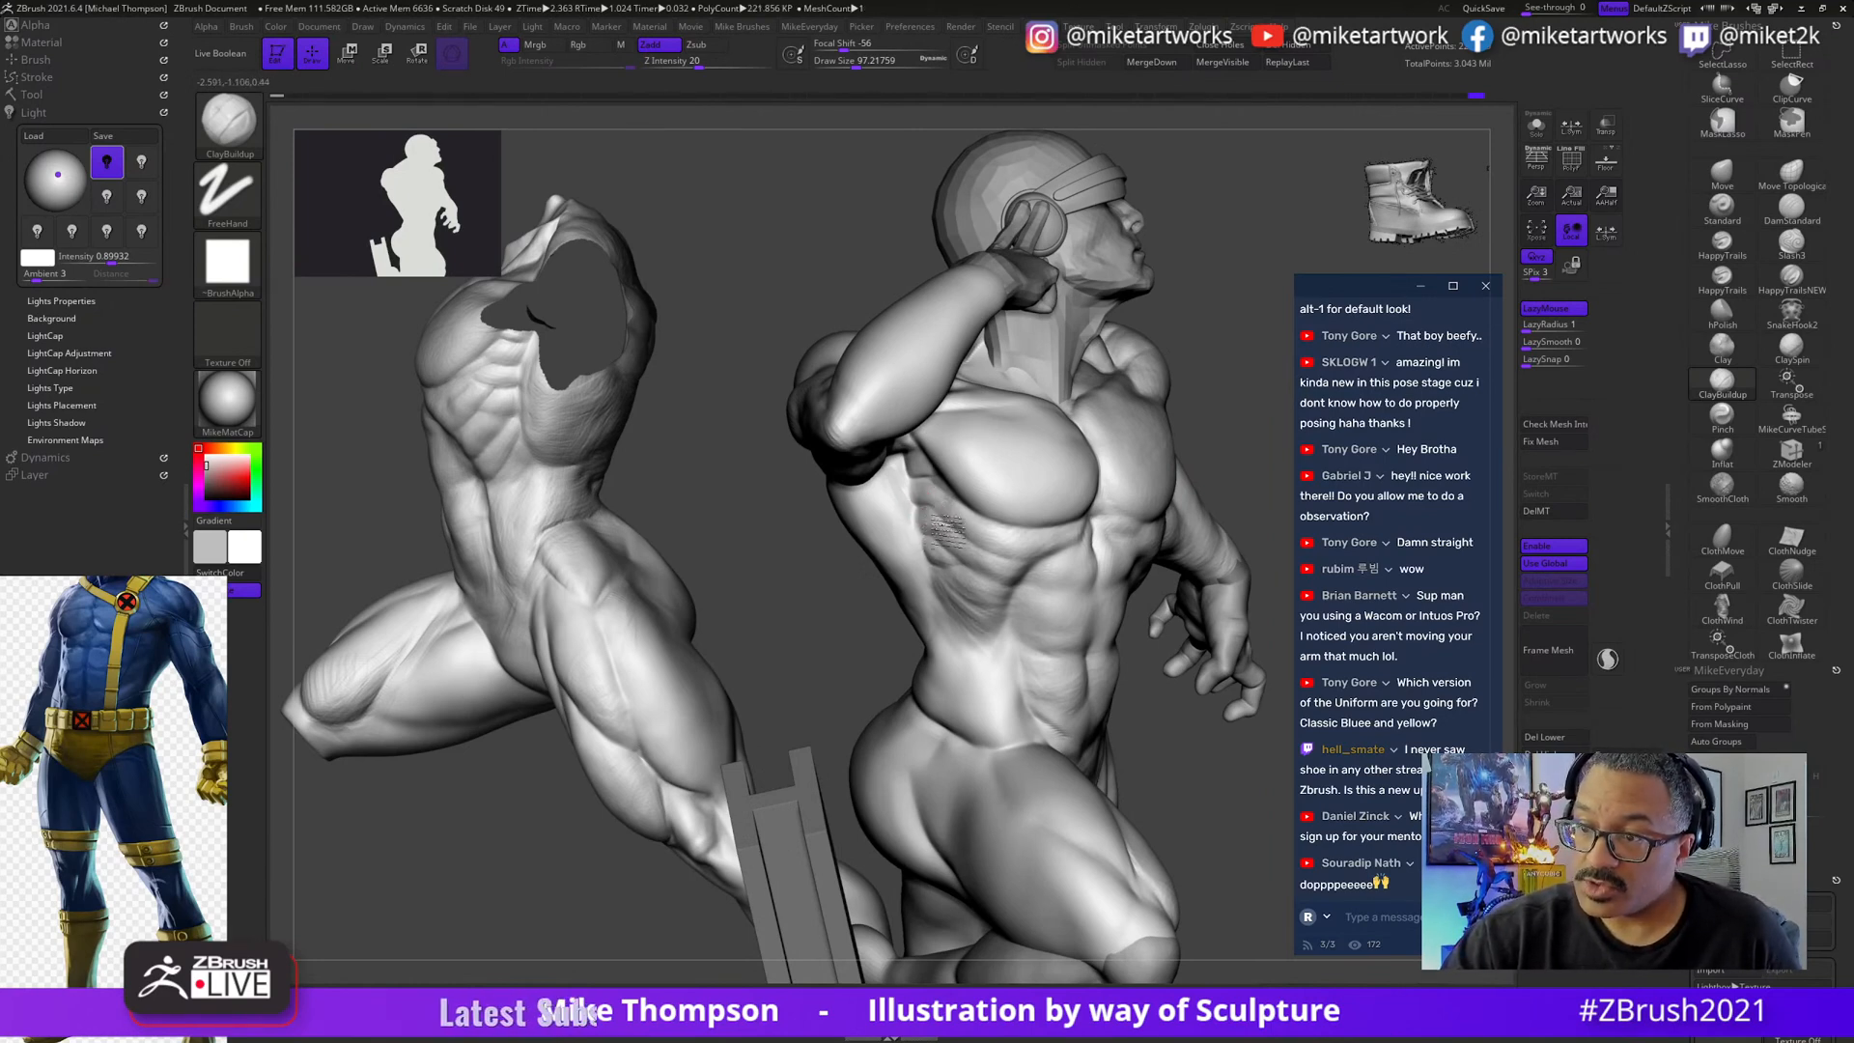
{"action": "mouse_move", "coordinate": [1188, 378]}
{"action": "left_mouse_down"}
{"action": "mouse_move", "coordinate": [1225, 383]}
{"action": "mouse_move", "coordinate": [1152, 390]}
{"action": "left_mouse_up"}
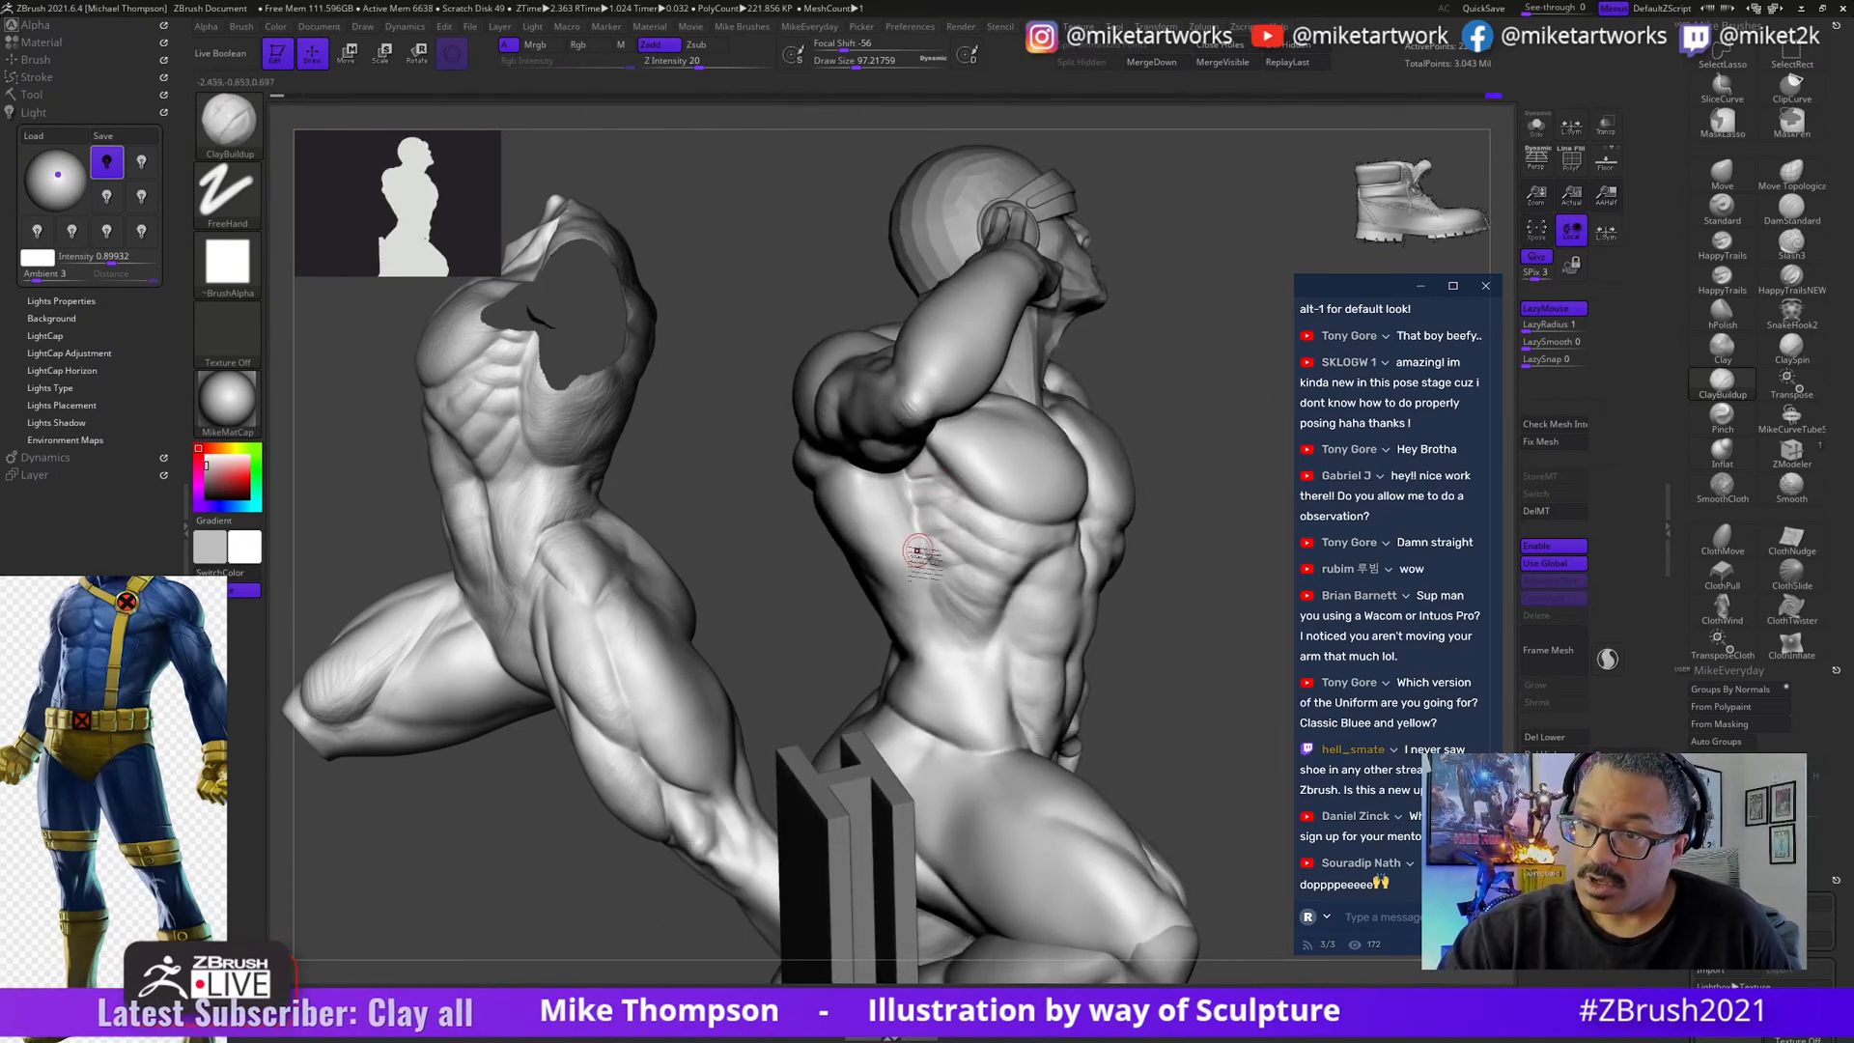
{"action": "left_click_drag", "start_coordinate": [1180, 427], "coordinate": [1190, 424]}
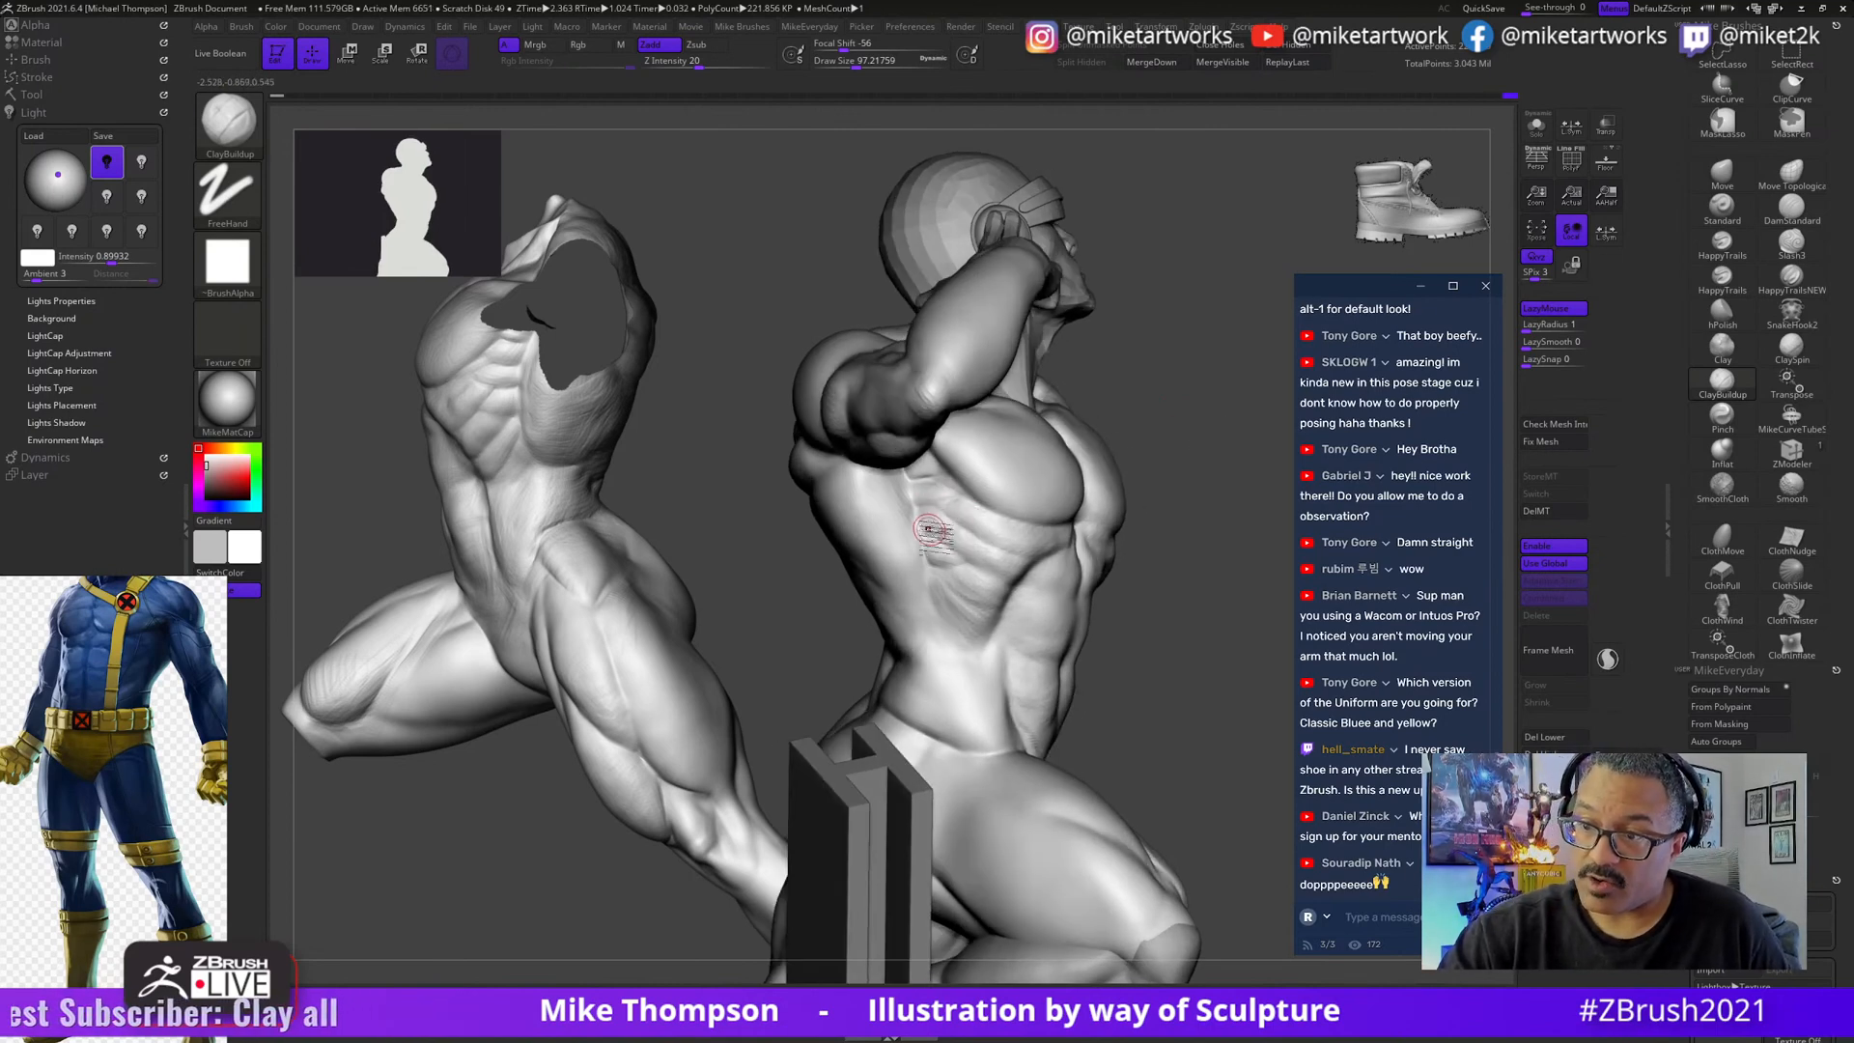
{"action": "right_click_drag", "start_coordinate": [929, 530], "coordinate": [949, 515]}
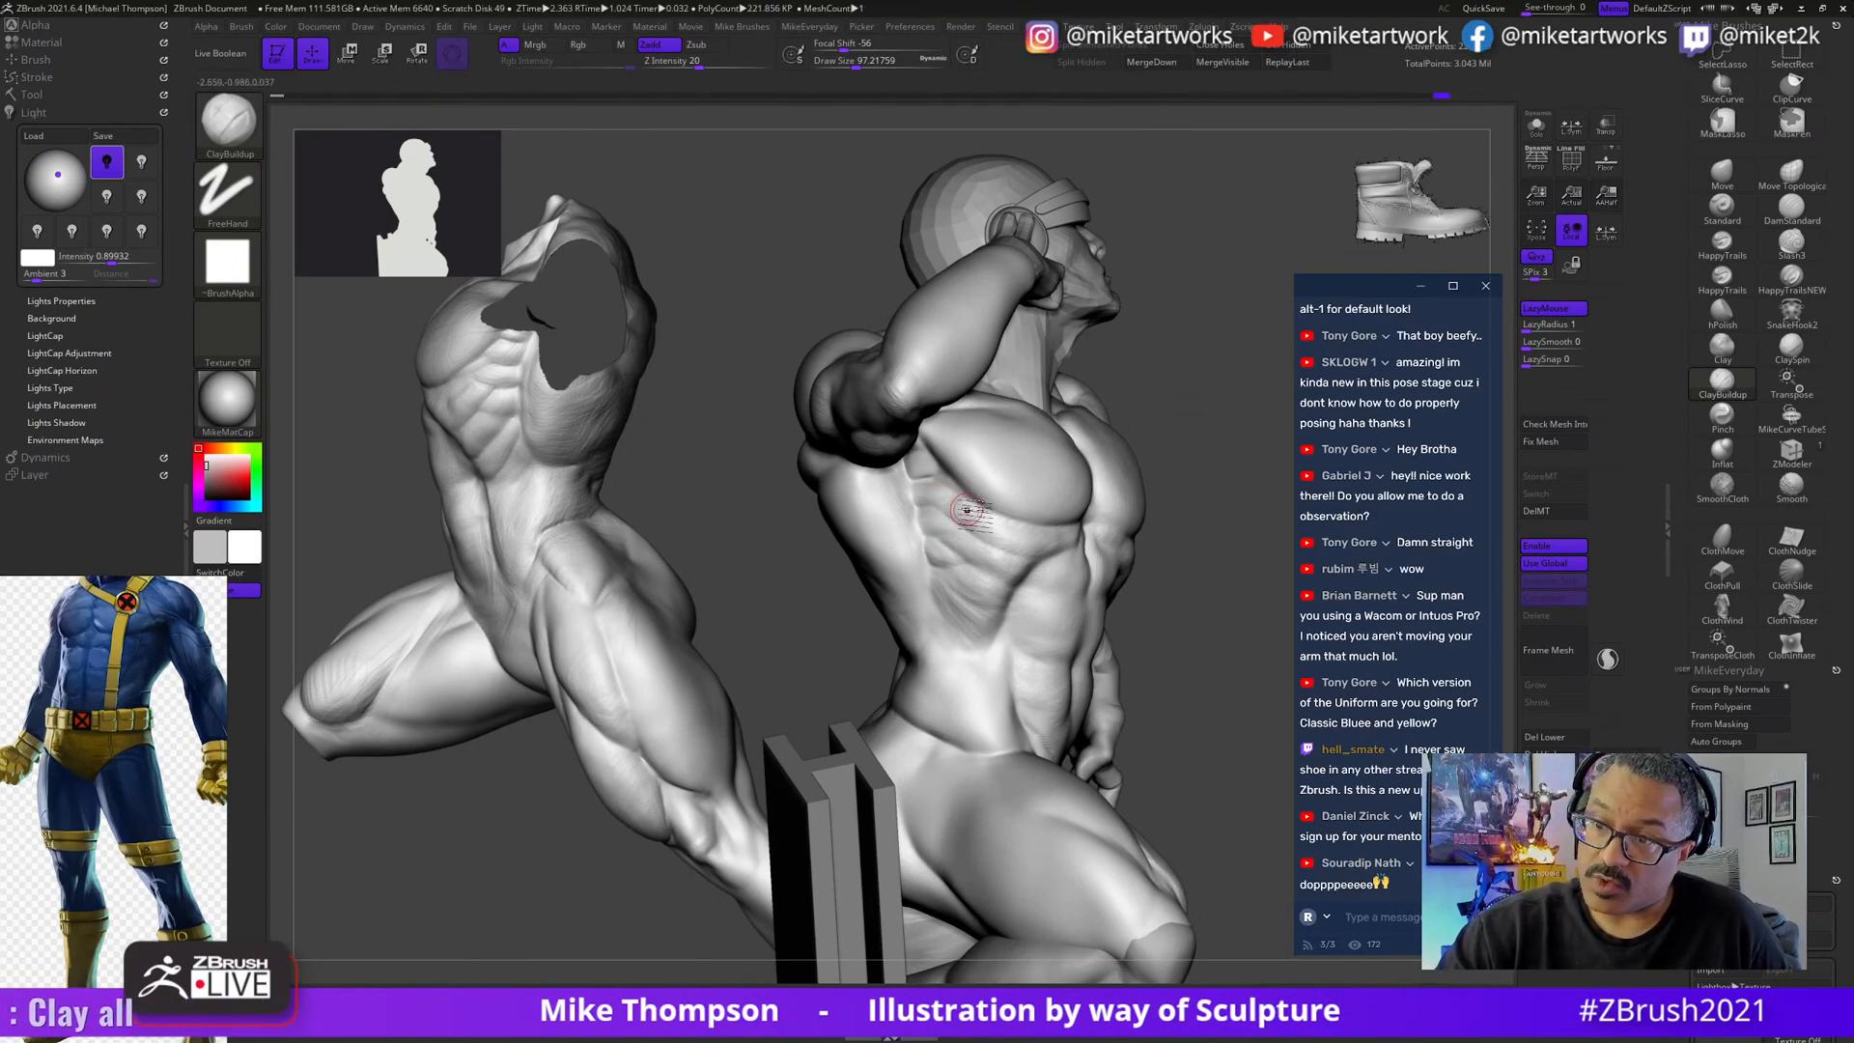
{"action": "mouse_move", "coordinate": [966, 509]}
{"action": "right_mouse_down"}
{"action": "mouse_move", "coordinate": [1200, 401]}
{"action": "mouse_move", "coordinate": [1120, 416]}
{"action": "mouse_move", "coordinate": [949, 501]}
{"action": "right_mouse_up"}
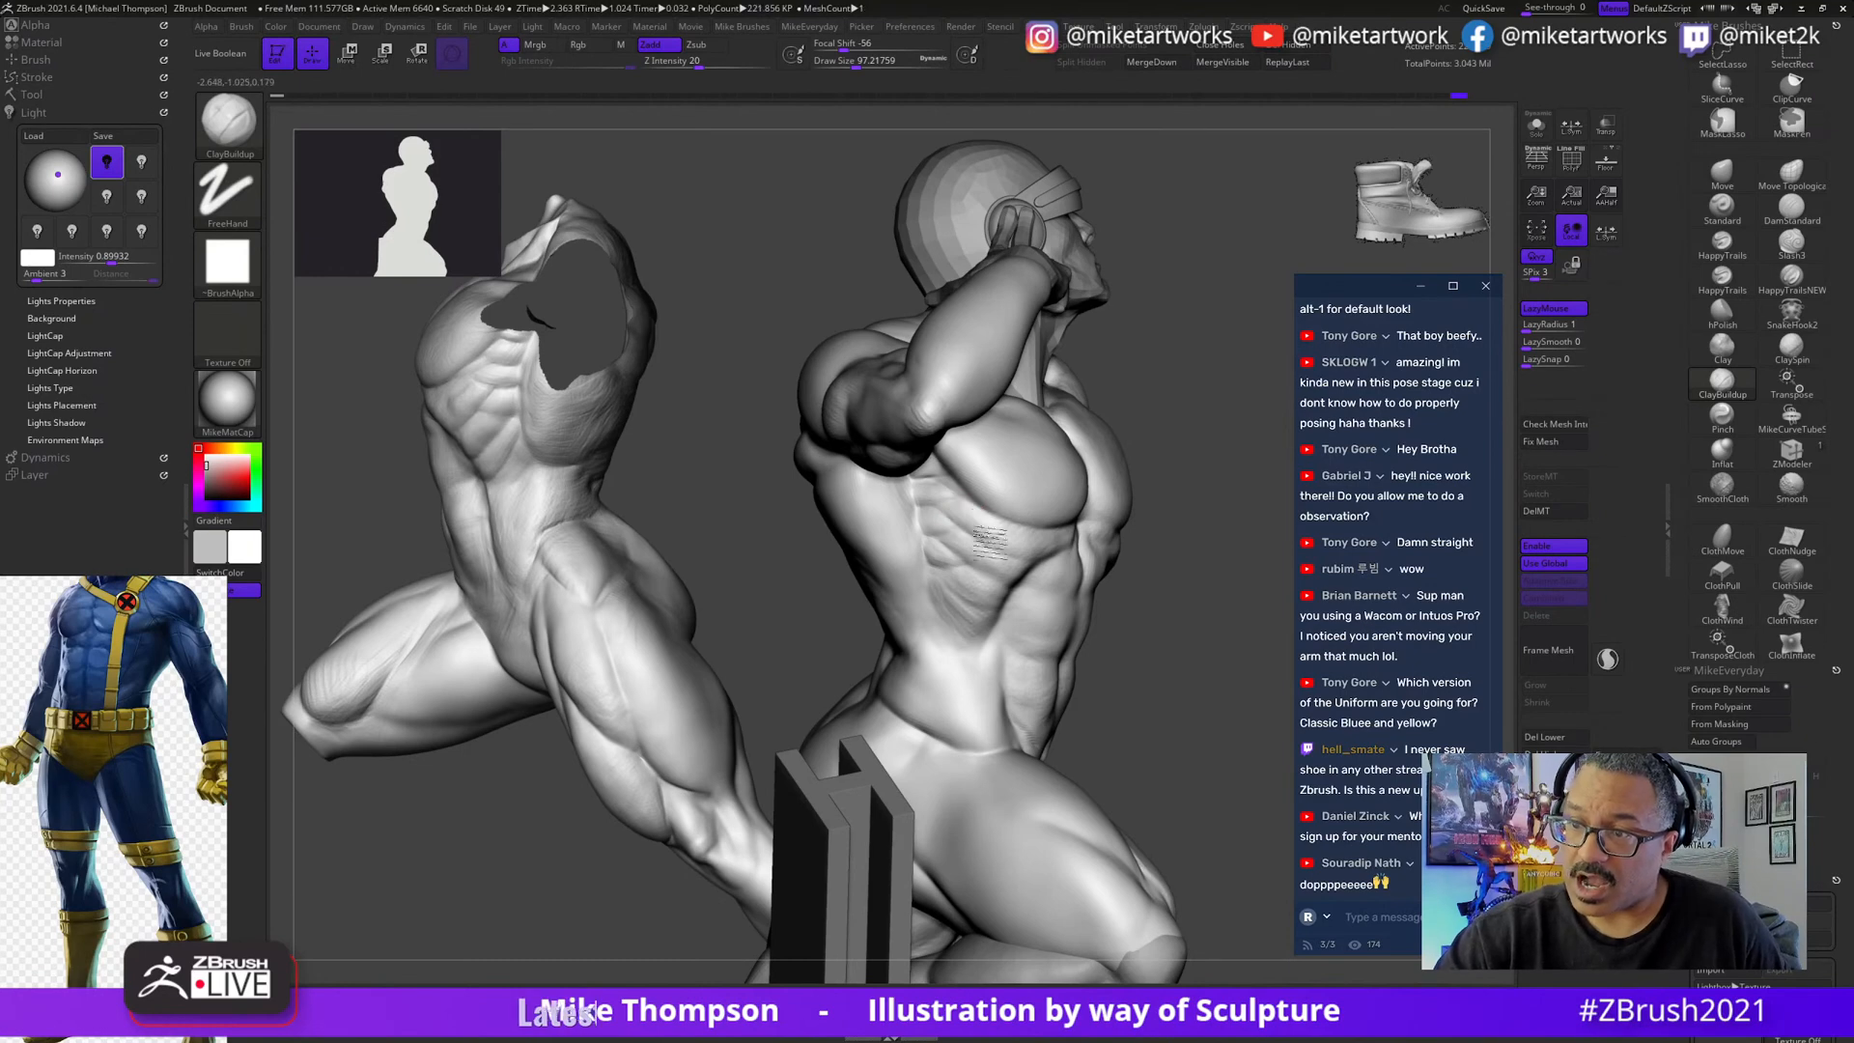
{"action": "right_click_drag", "start_coordinate": [1164, 411], "coordinate": [947, 538]}
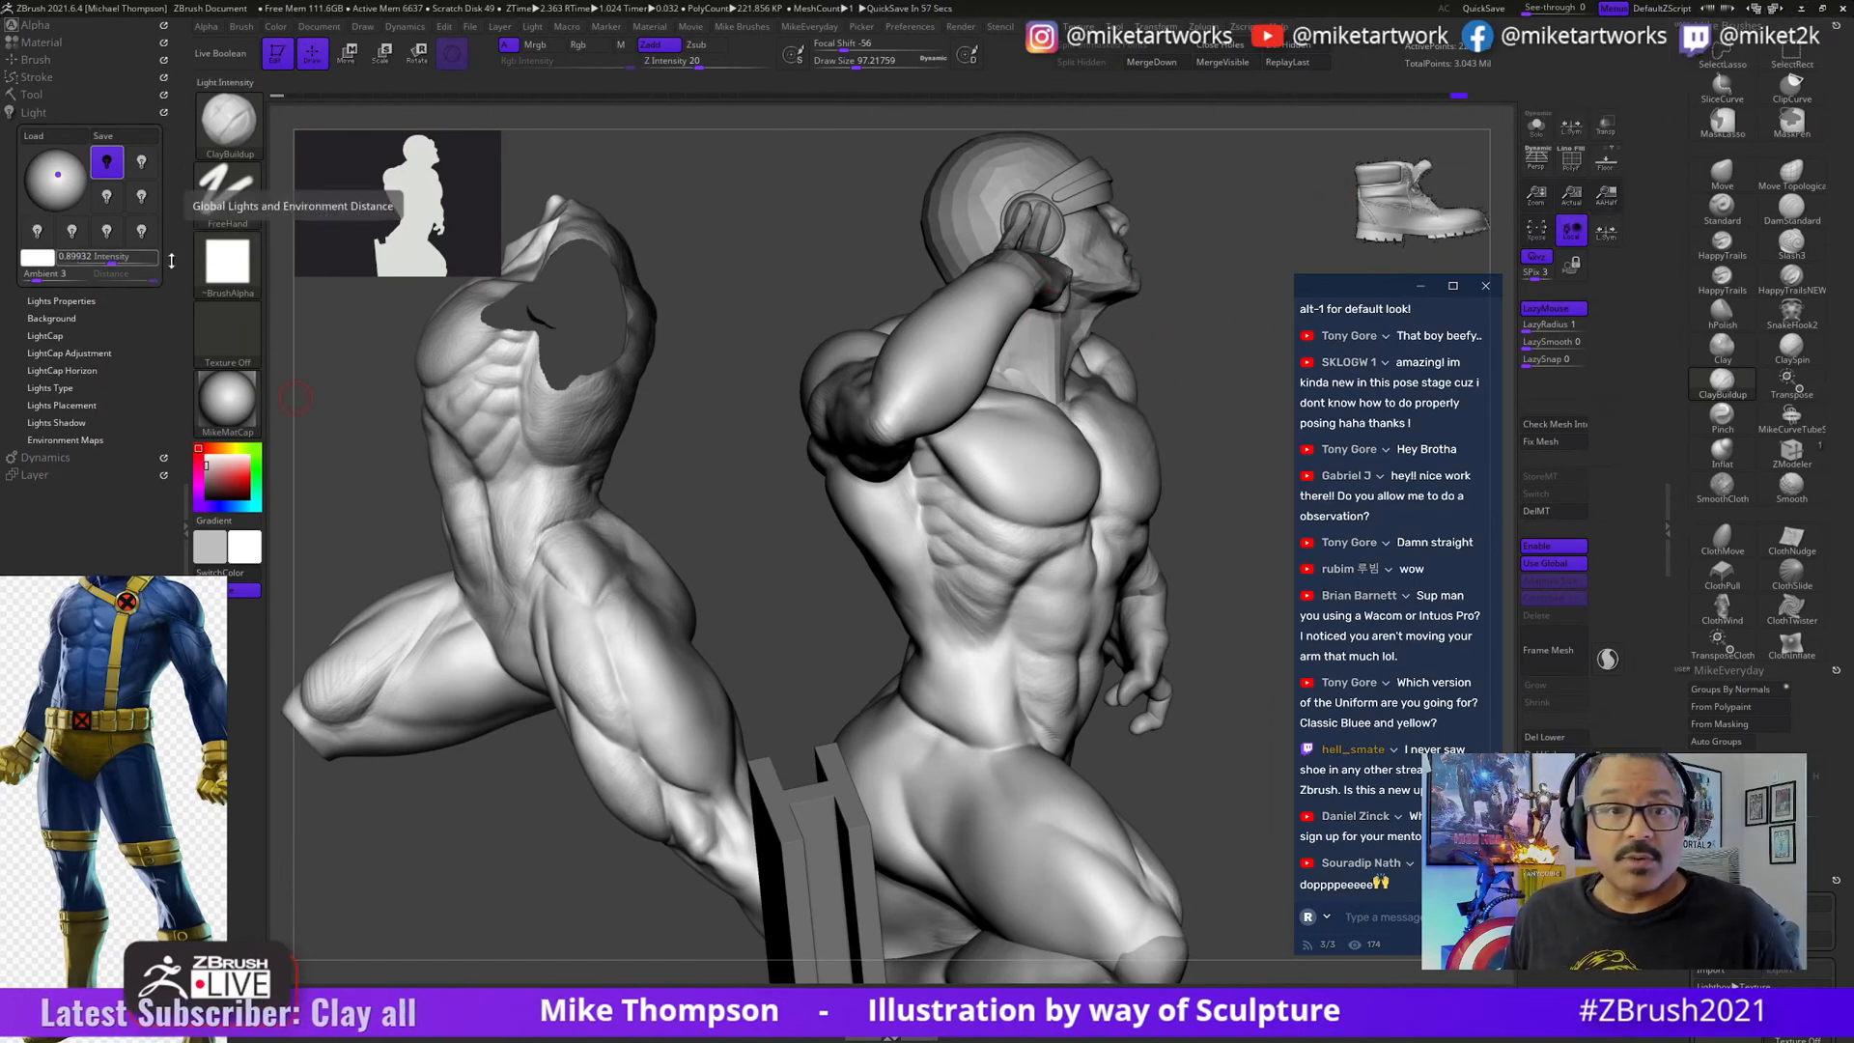
- Save the tool over the existing CyclopsWip11 file in the Cyclops folder
{"action": "left_click", "coordinate": [33, 94]}
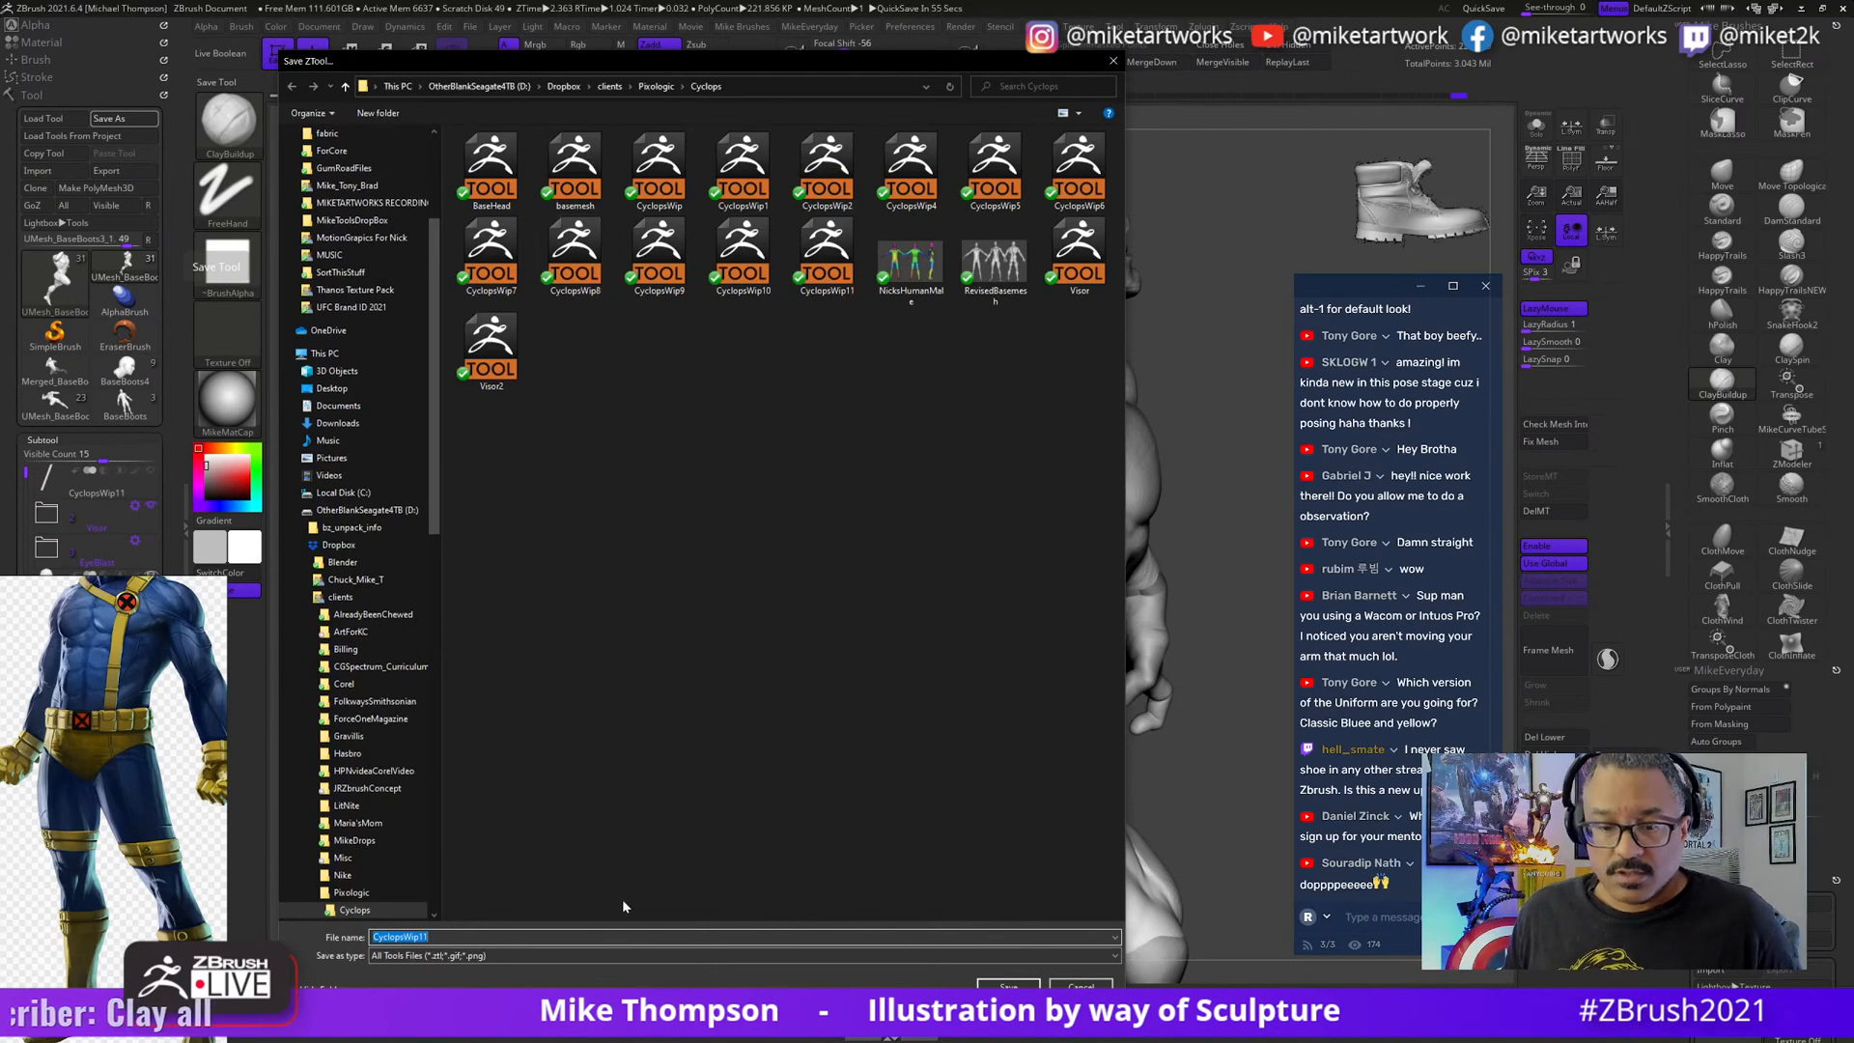
{"action": "left_click", "coordinate": [1008, 985]}
{"action": "left_click", "coordinate": [966, 515]}
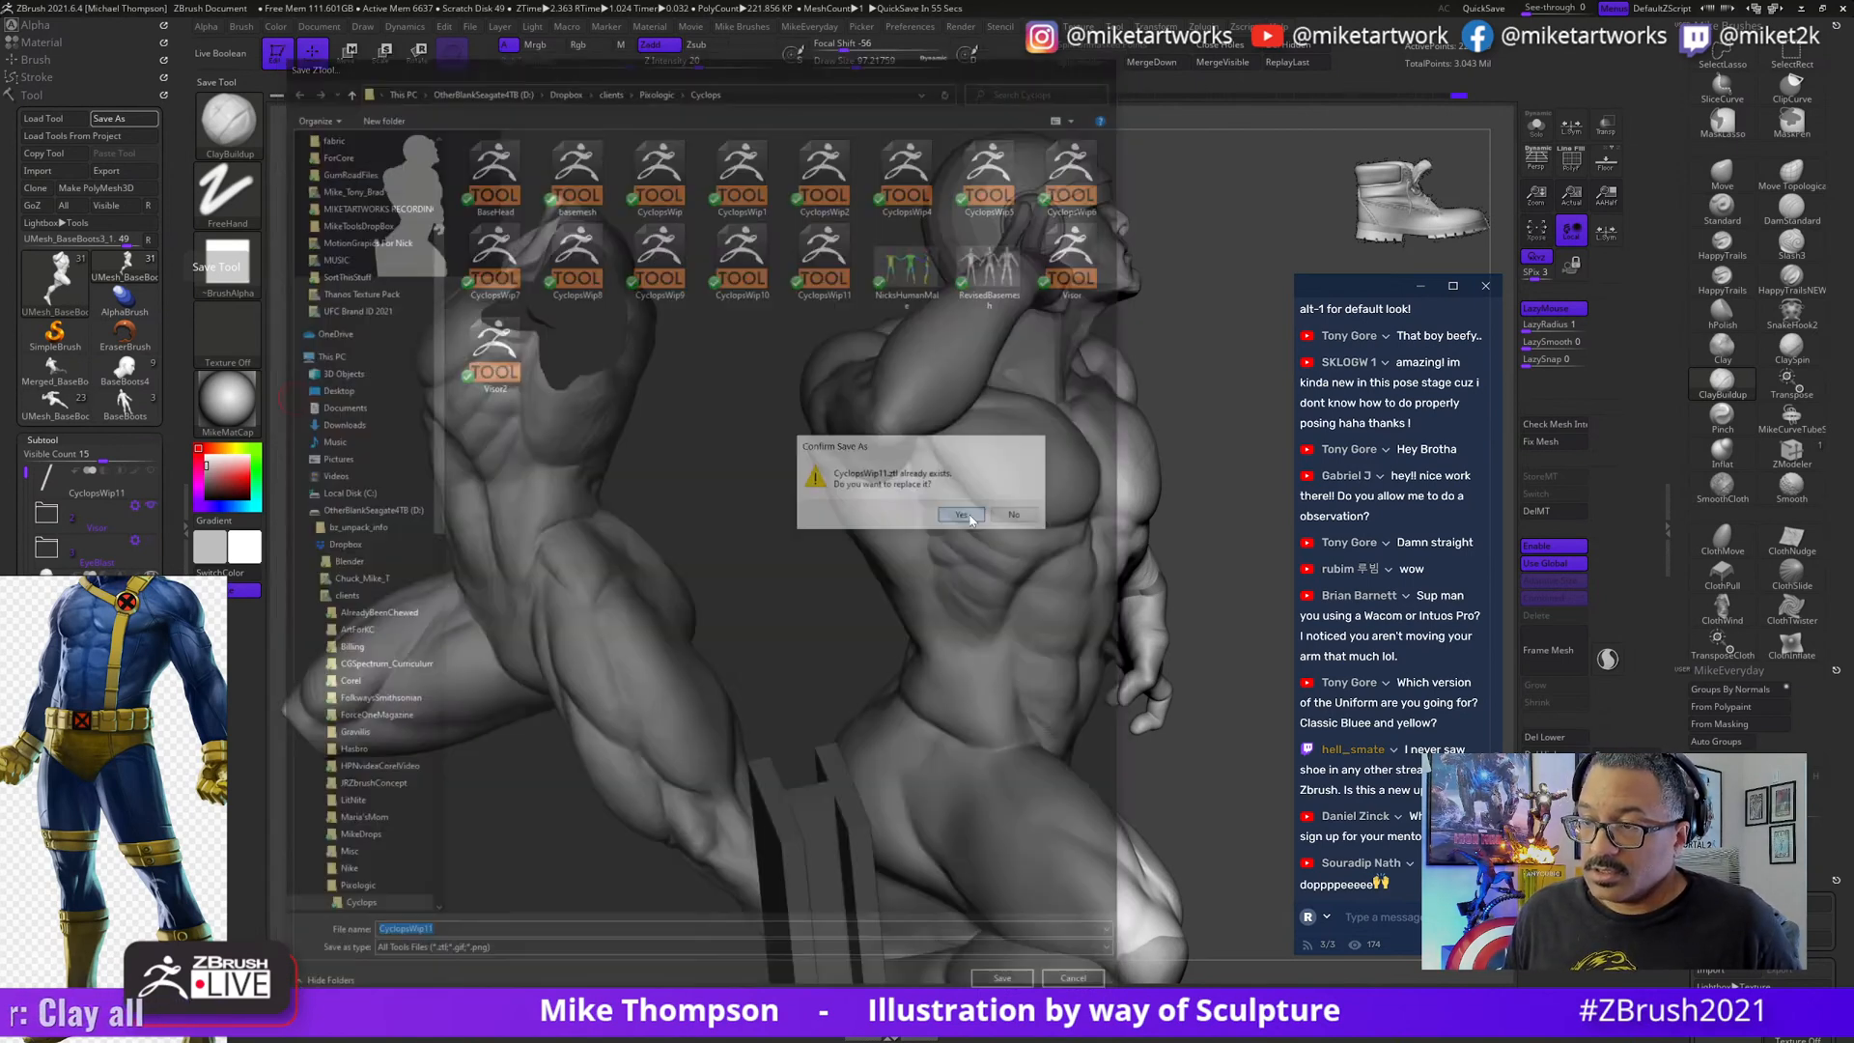
- Switch to Photoshop, view the G&GRender-Recovered.jpg knight render fitted to the screen, and return to ZBrush
{"action": "left_click", "coordinate": [1802, 10]}
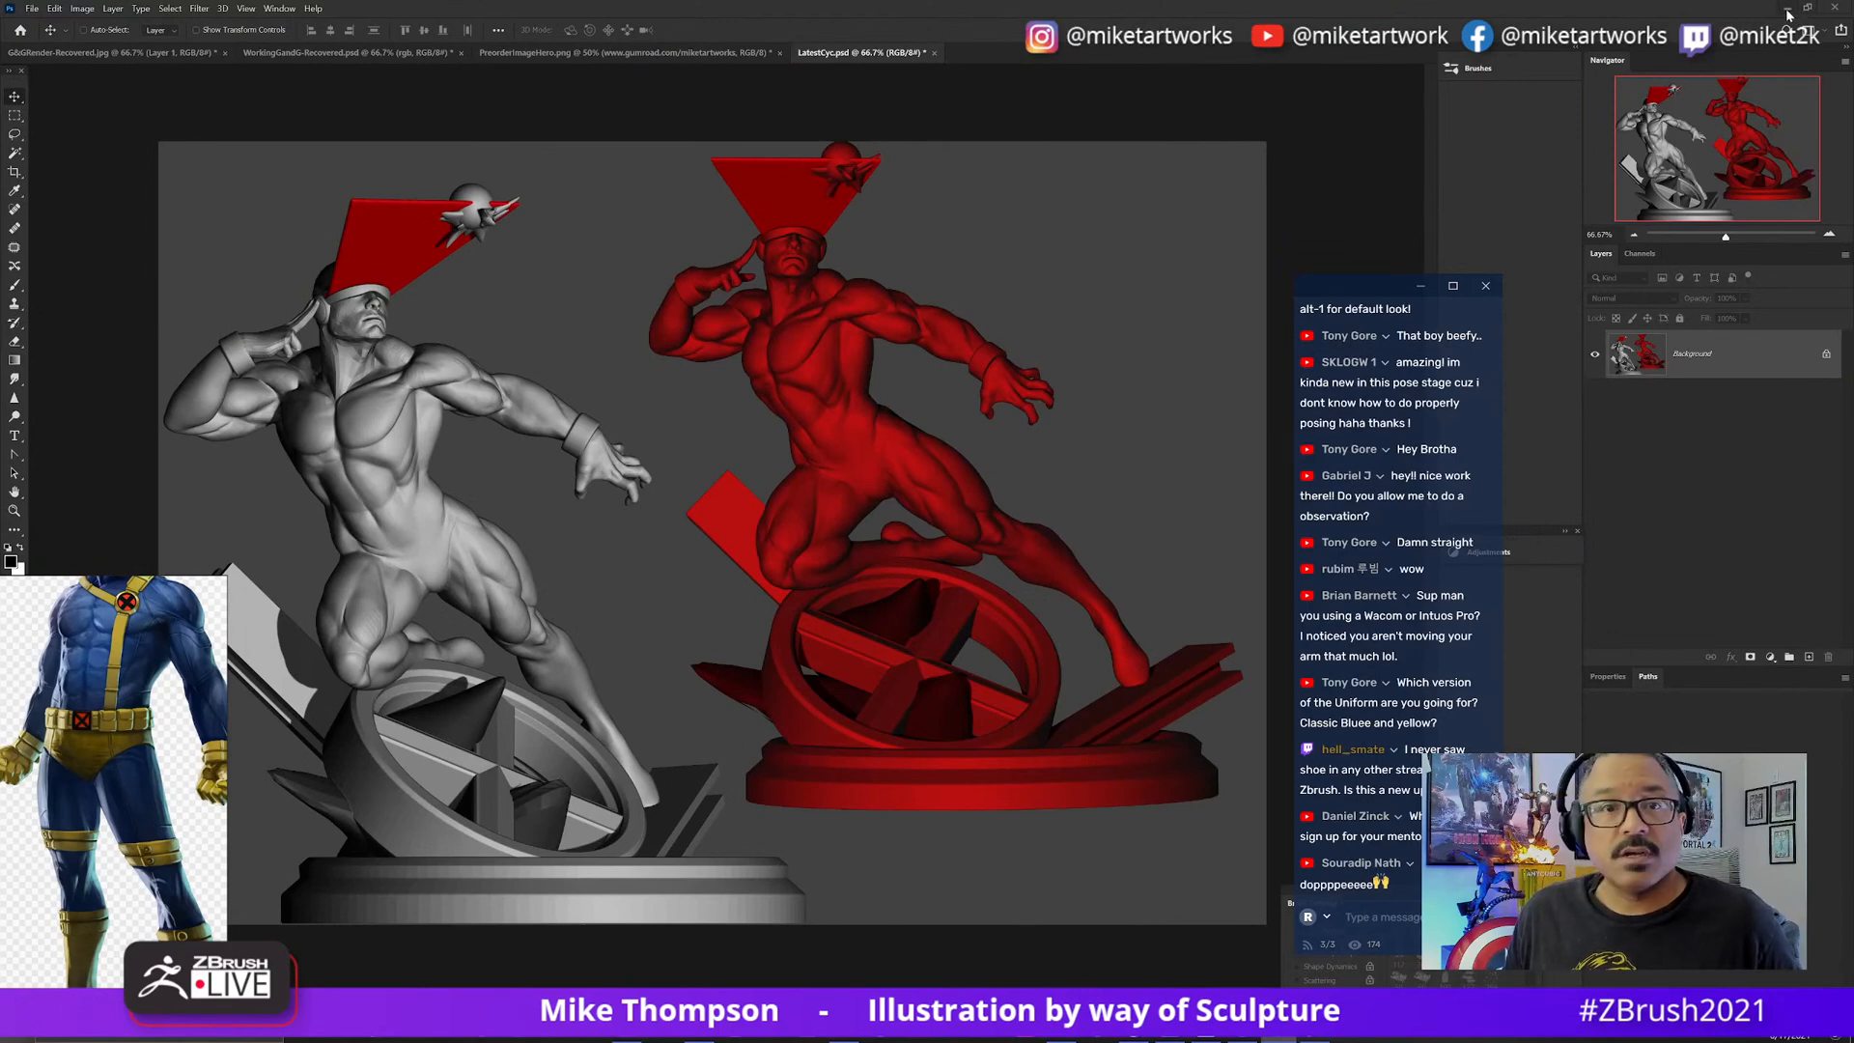
{"action": "left_click", "coordinate": [79, 54]}
{"action": "left_click", "coordinate": [695, 606]}
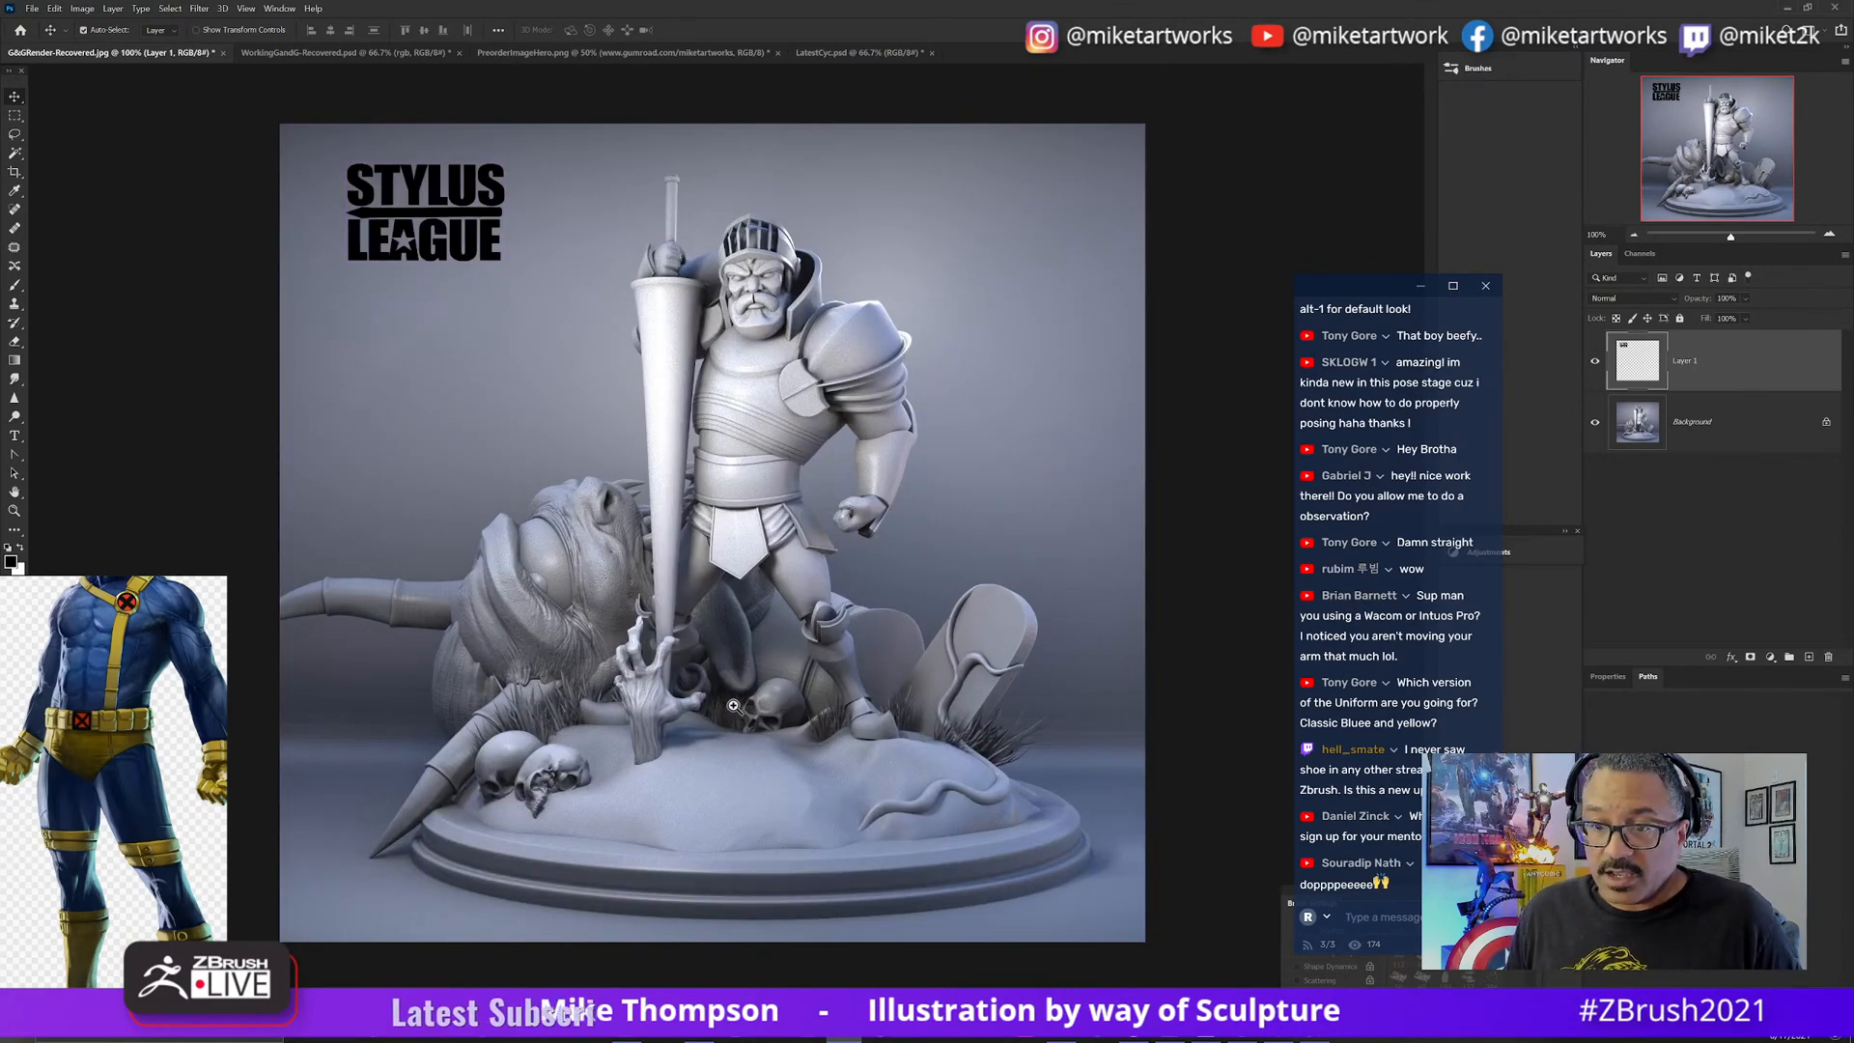
{"action": "key", "text": "ctrl+0"}
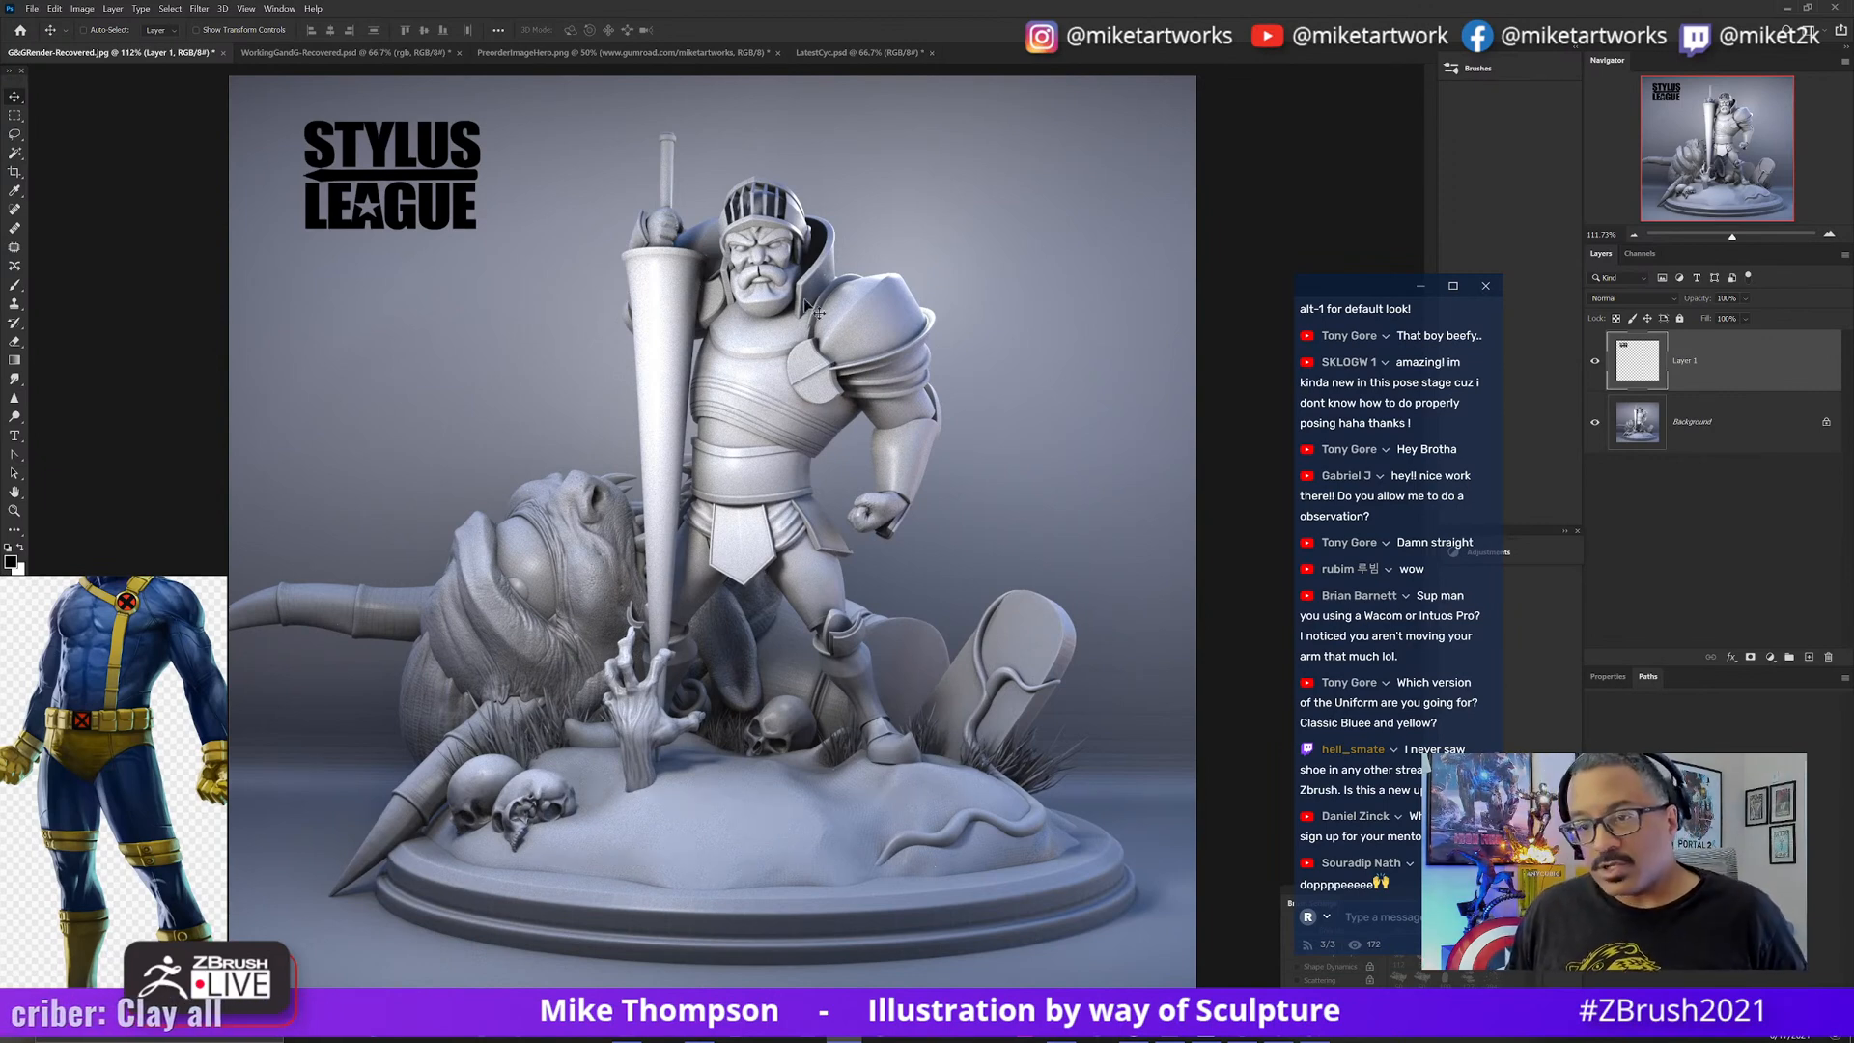
{"action": "left_click", "coordinate": [1789, 9]}
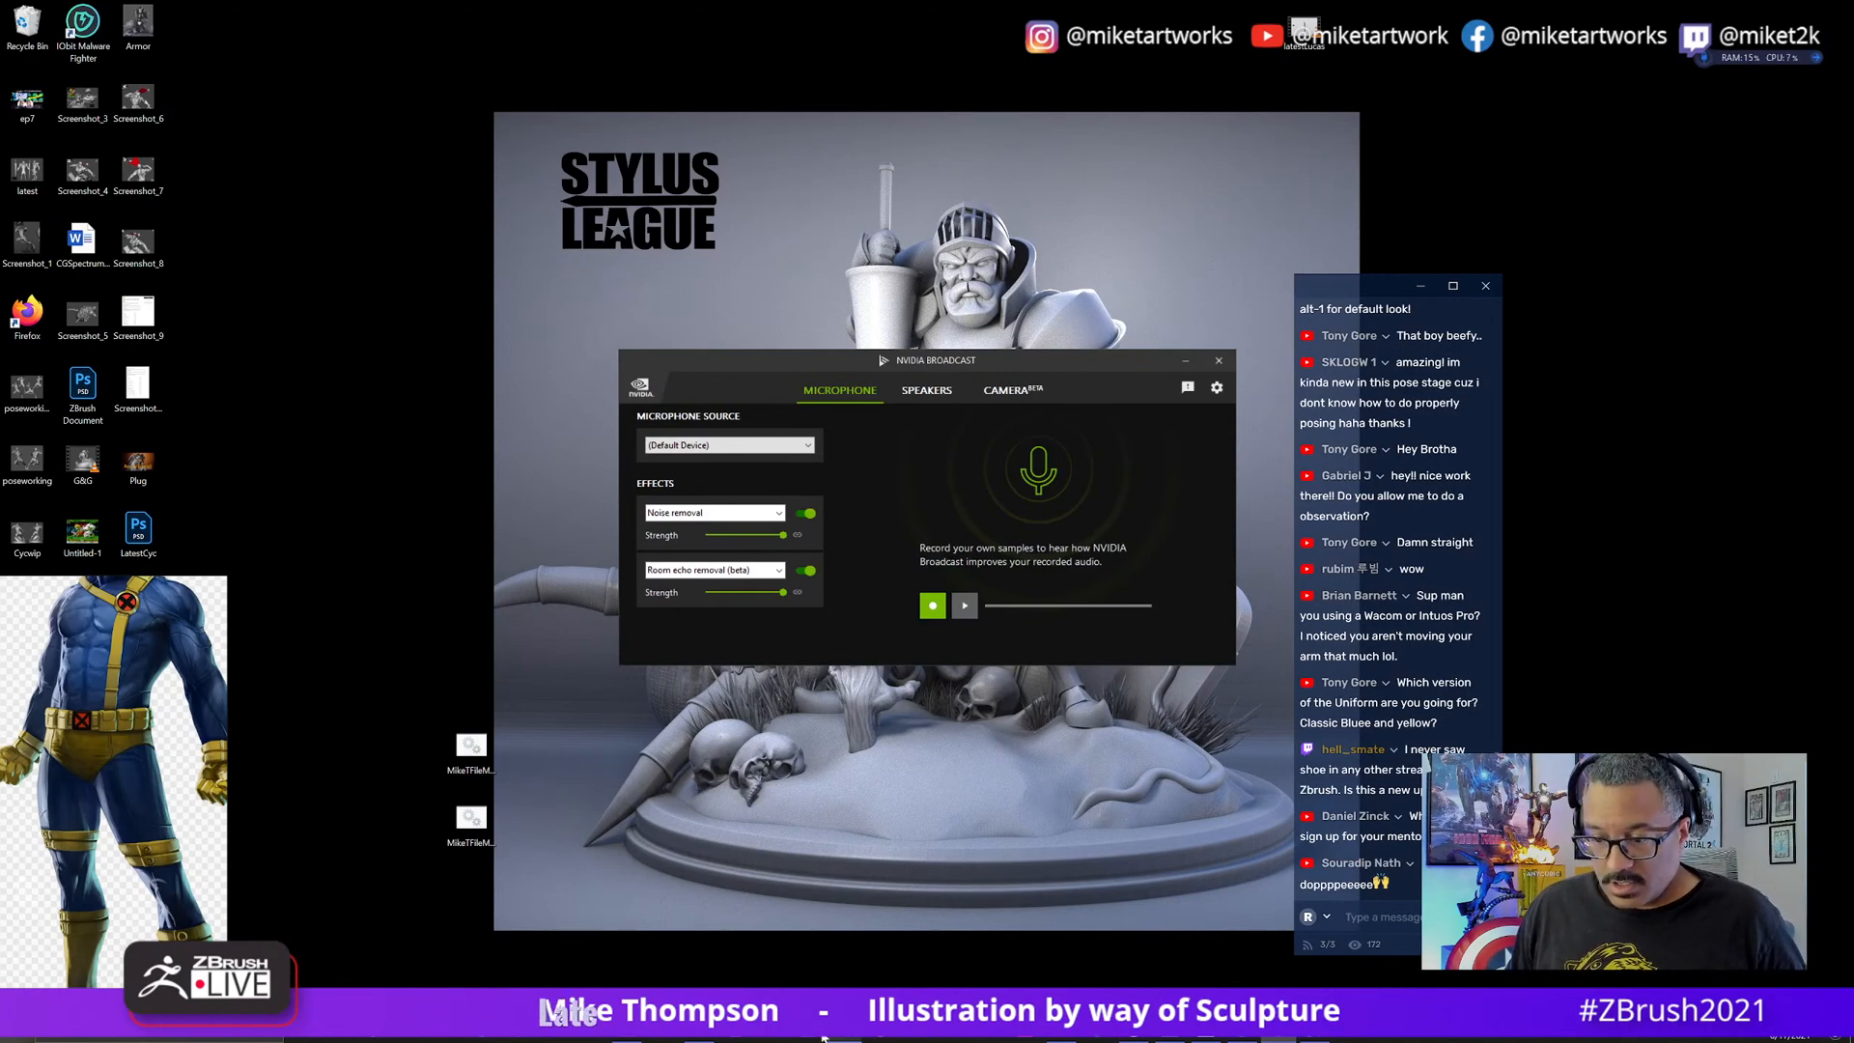
{"action": "left_click", "coordinate": [1204, 1037]}
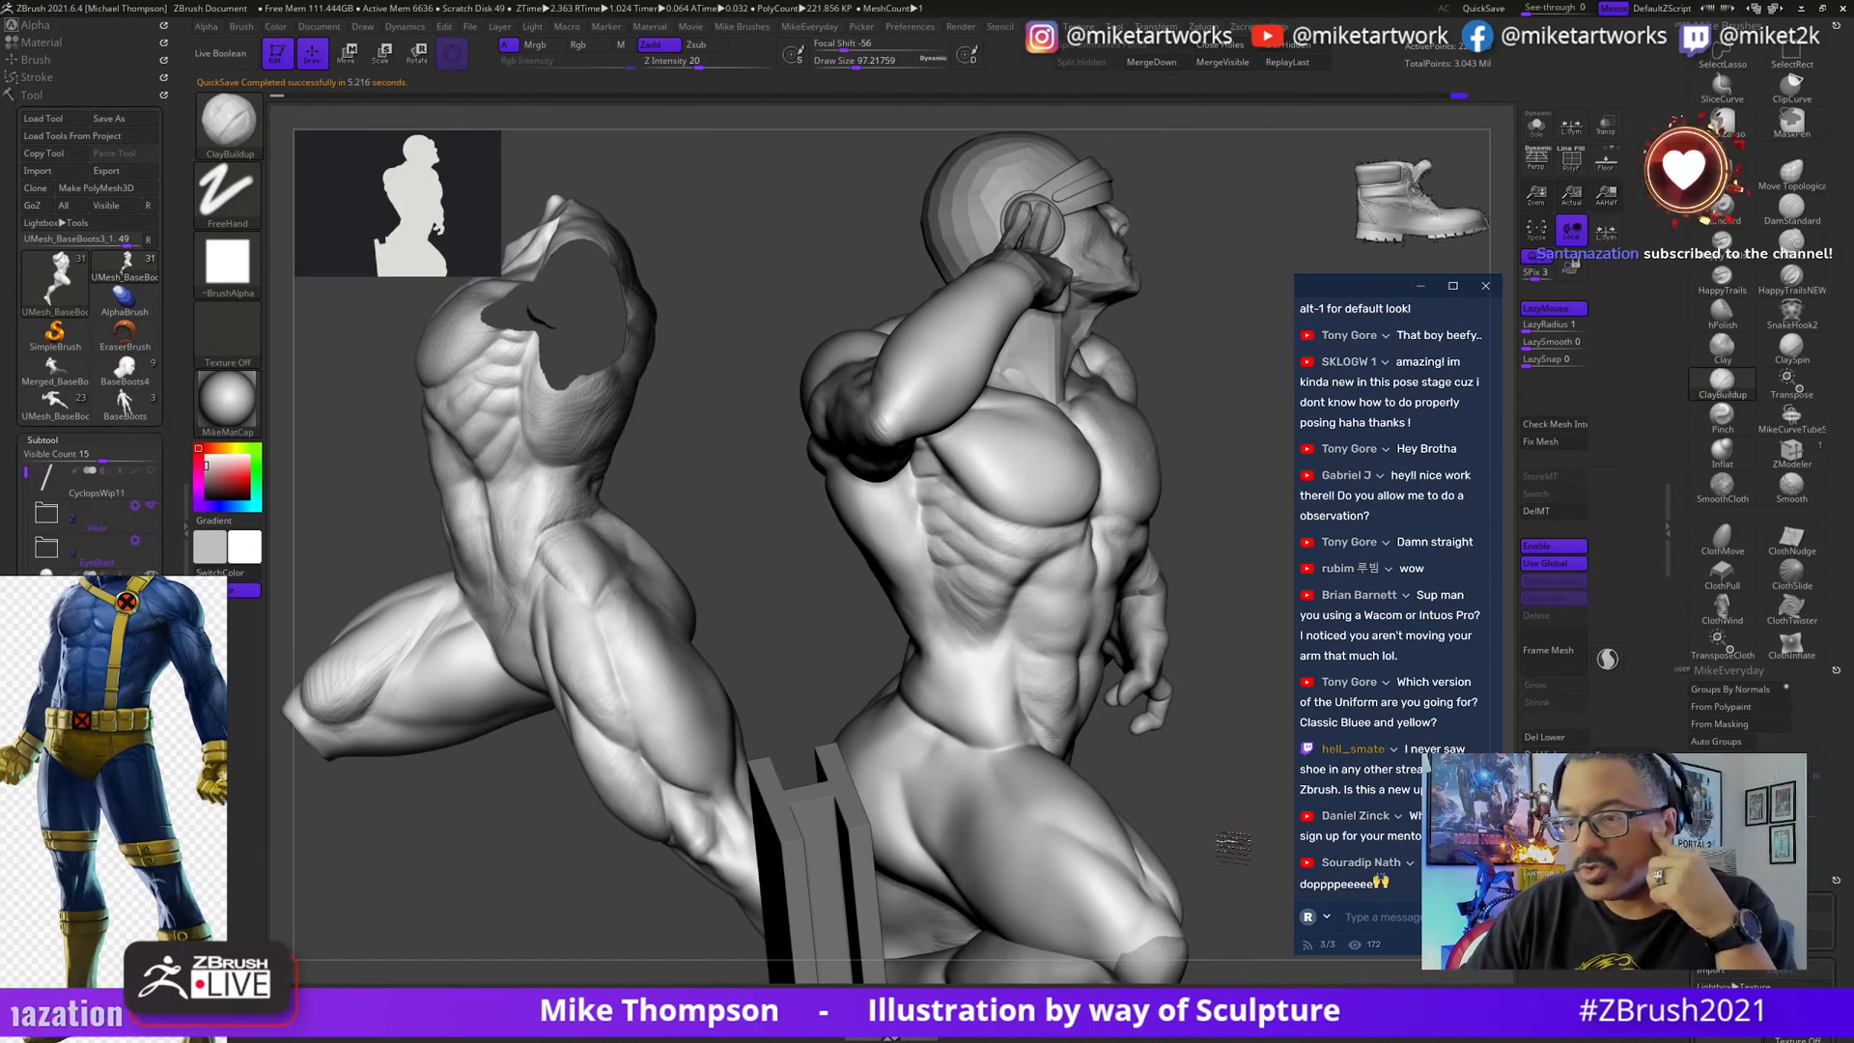
- Refine the rib bands and the edge of the back muscle along the torso's side with ClayBuildup
{"action": "left_click_drag", "start_coordinate": [1232, 845], "coordinate": [1221, 711]}
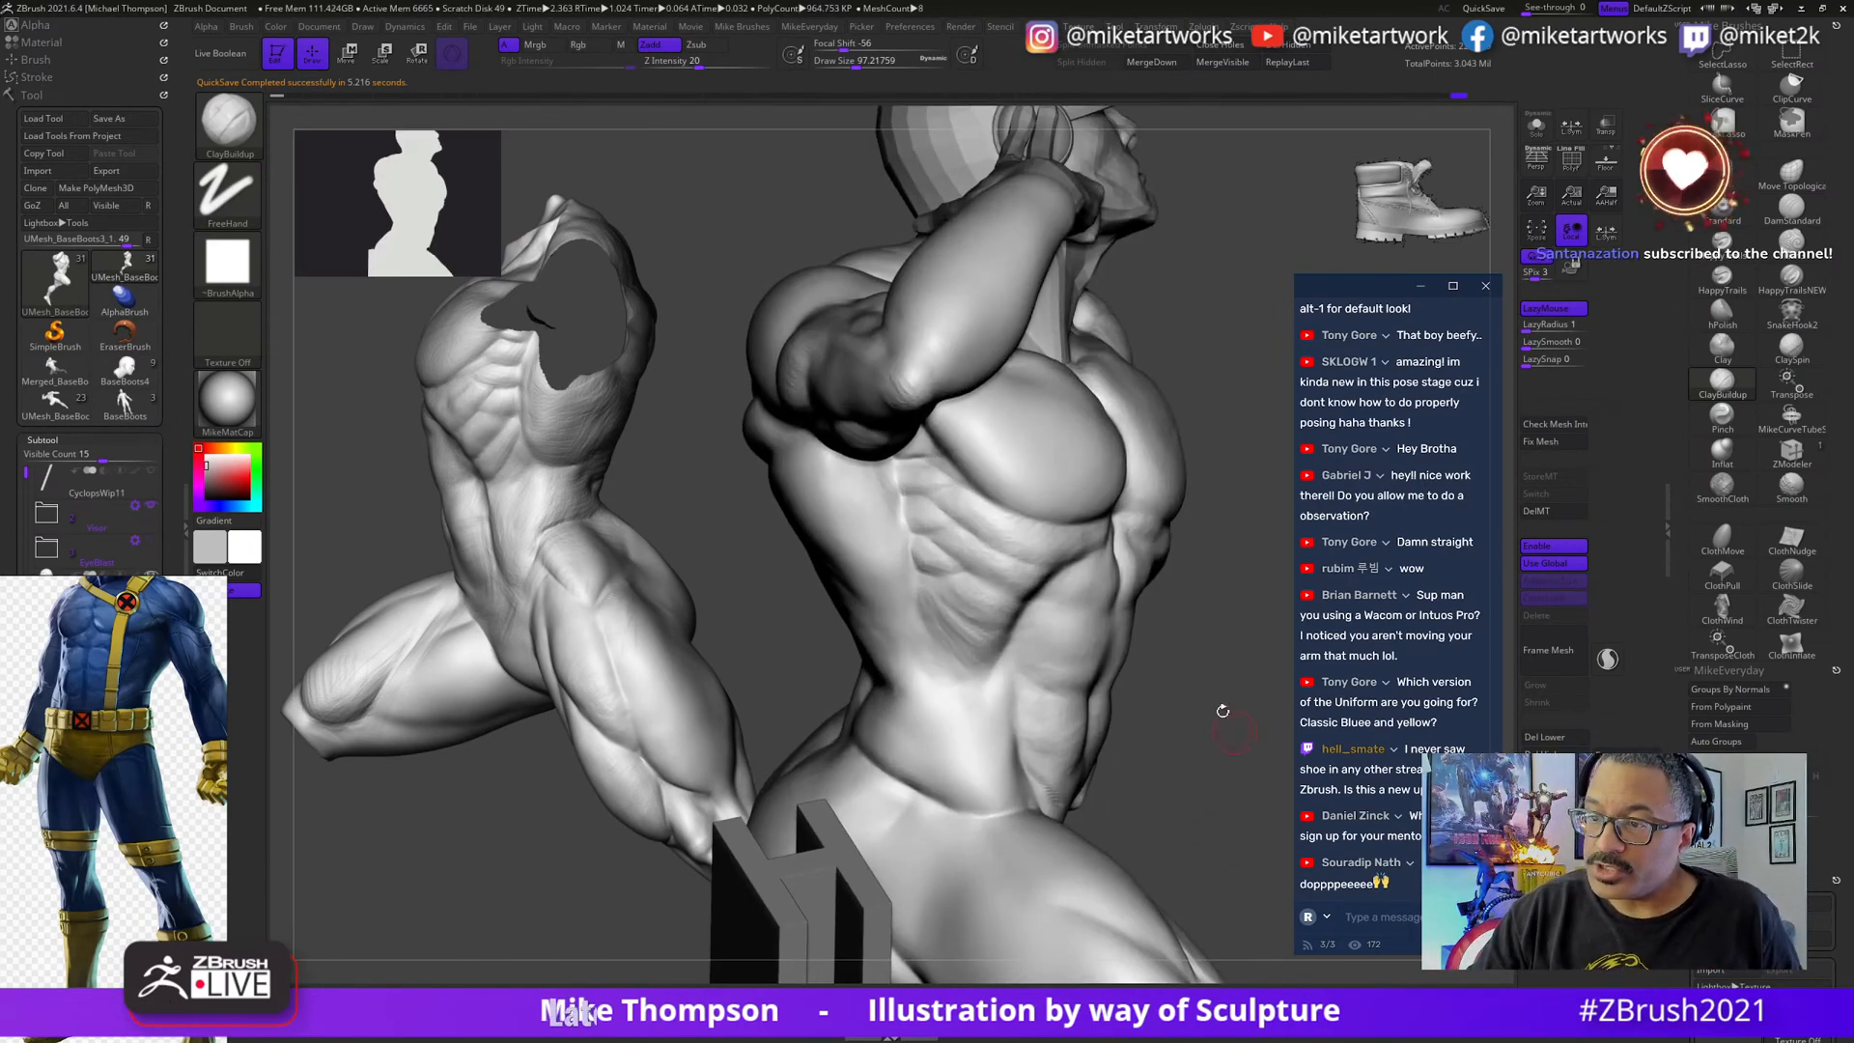
{"action": "left_click_drag", "start_coordinate": [1234, 455], "coordinate": [1279, 463]}
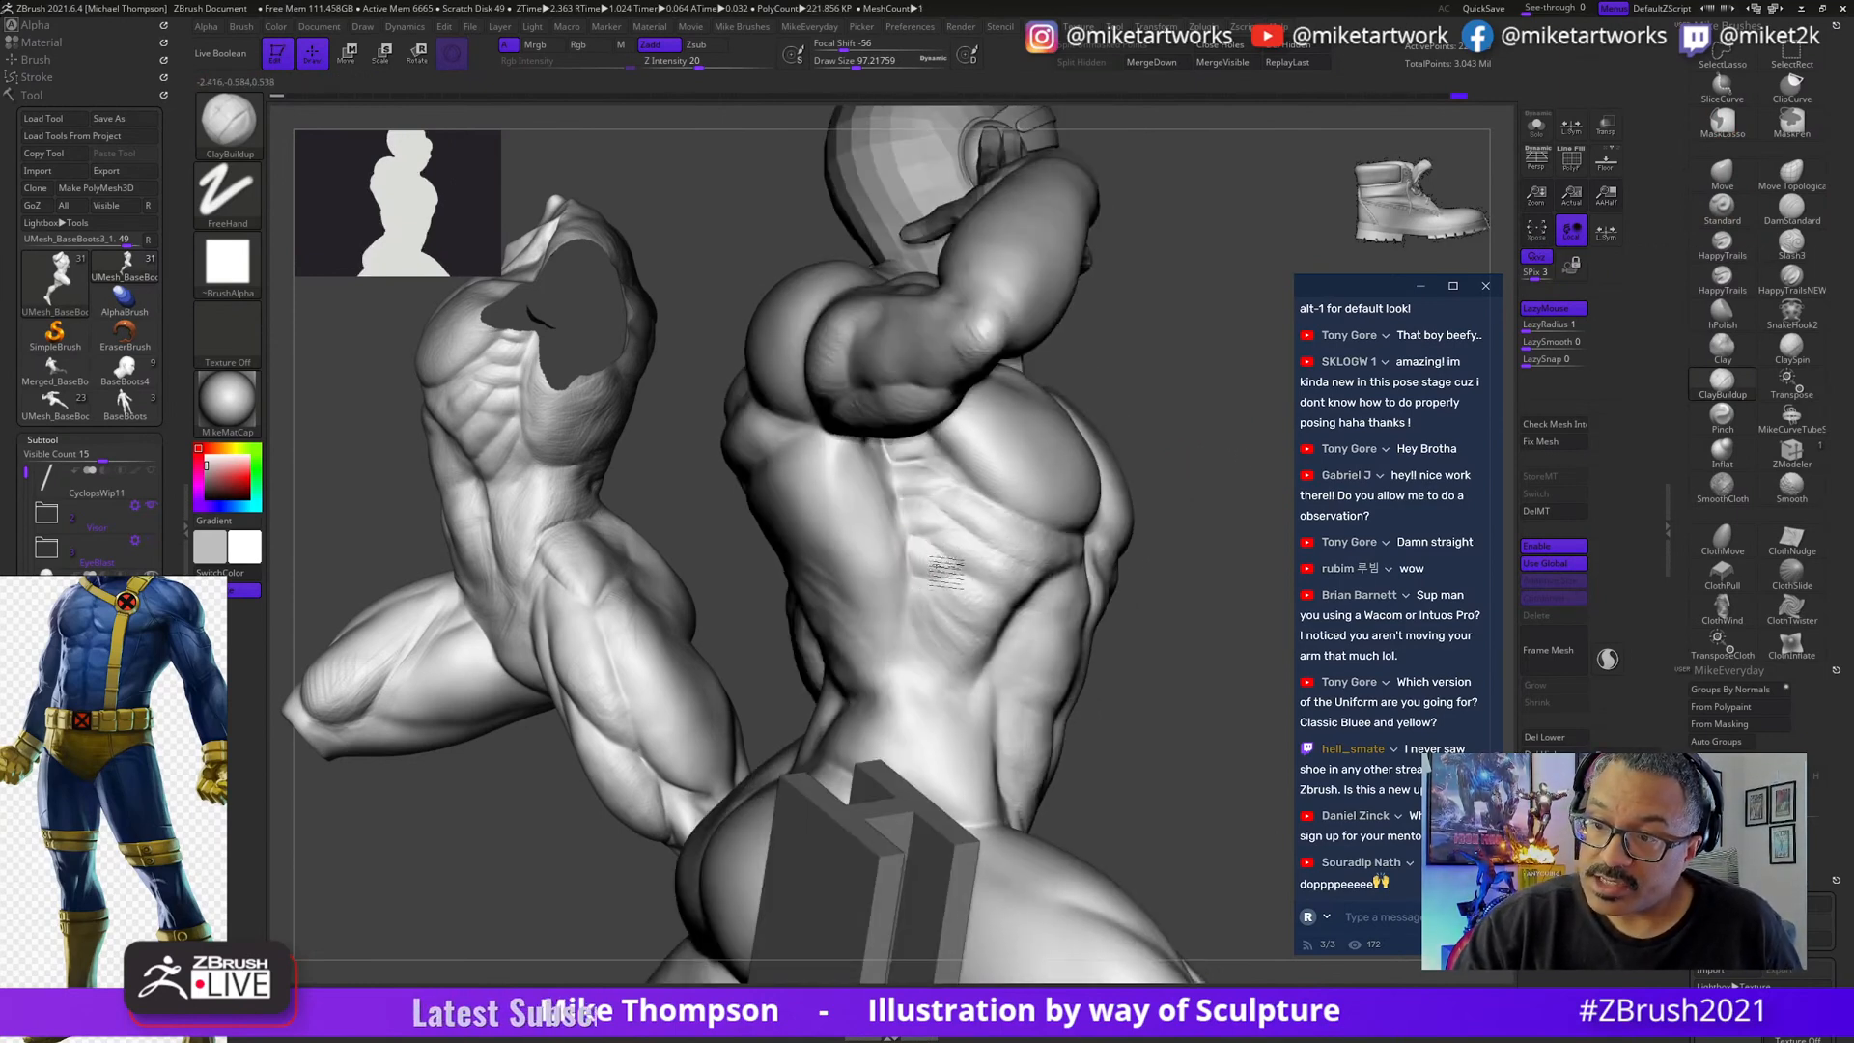
{"action": "left_click_drag", "start_coordinate": [1182, 436], "coordinate": [1164, 423]}
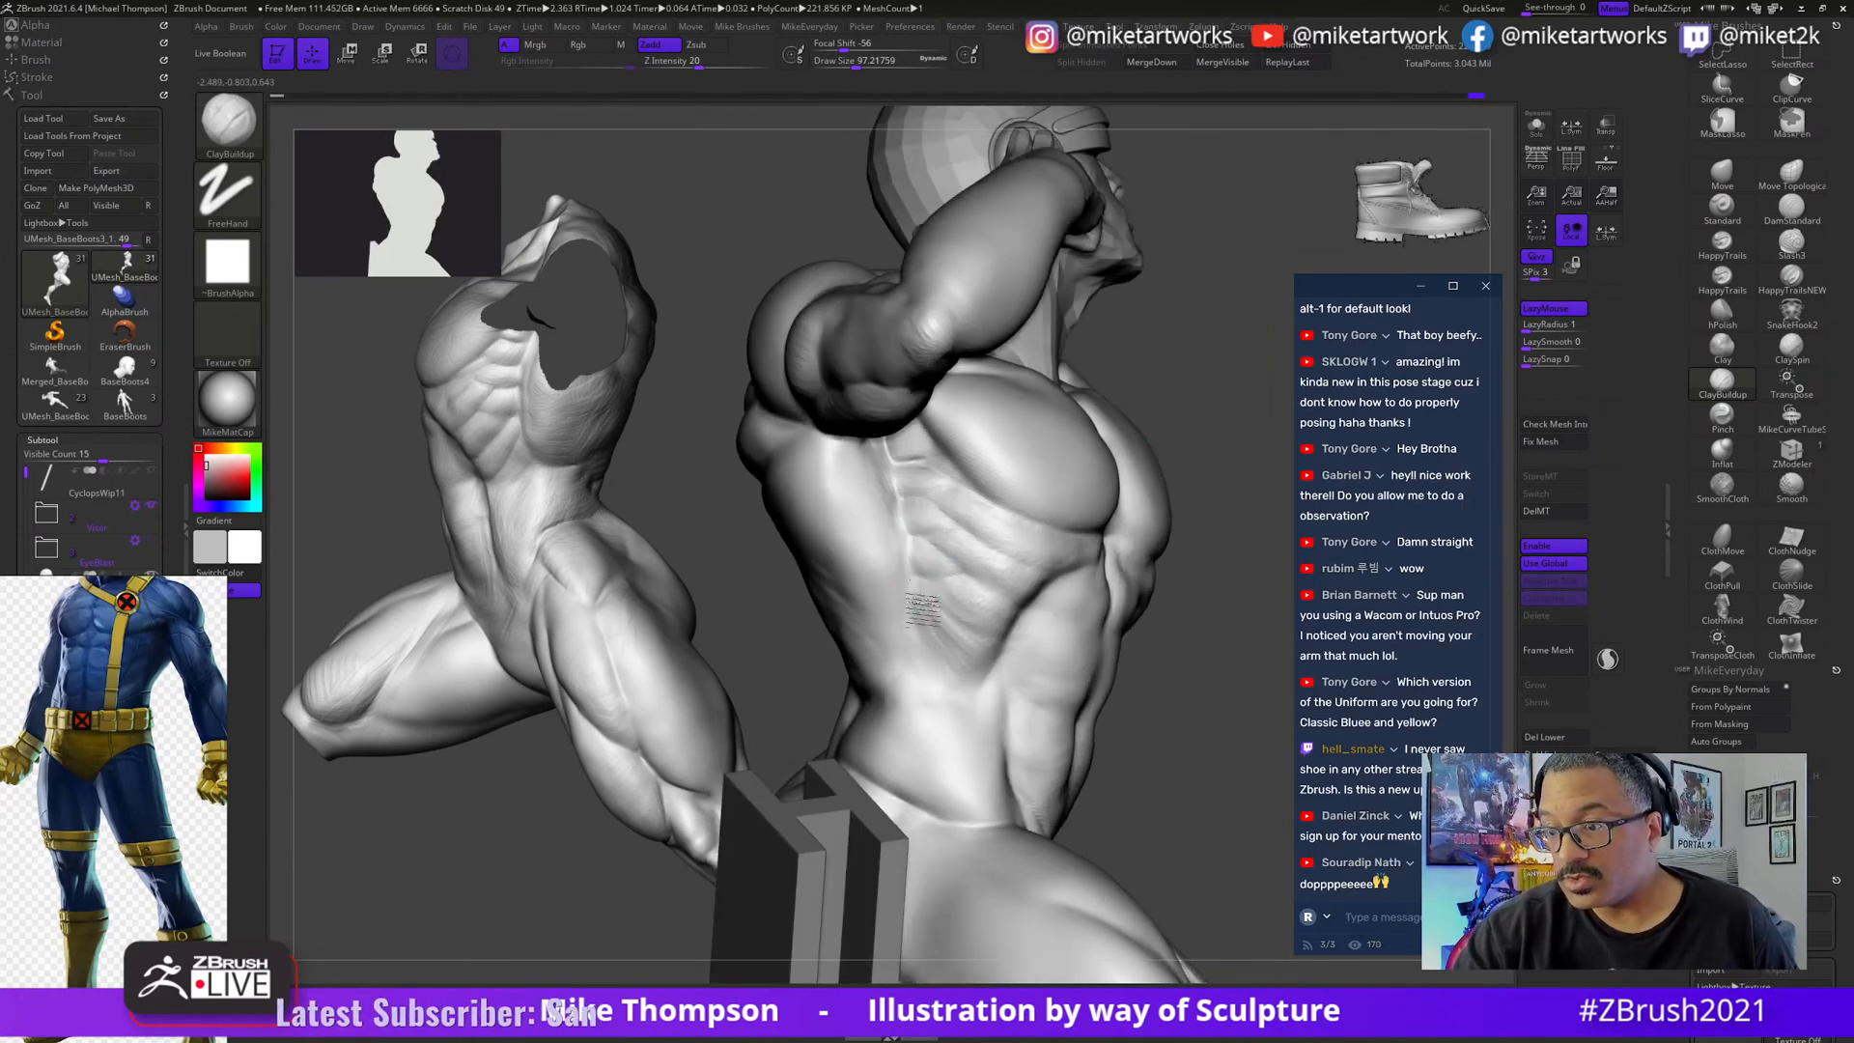
{"action": "right_click_drag", "start_coordinate": [922, 609], "coordinate": [896, 512]}
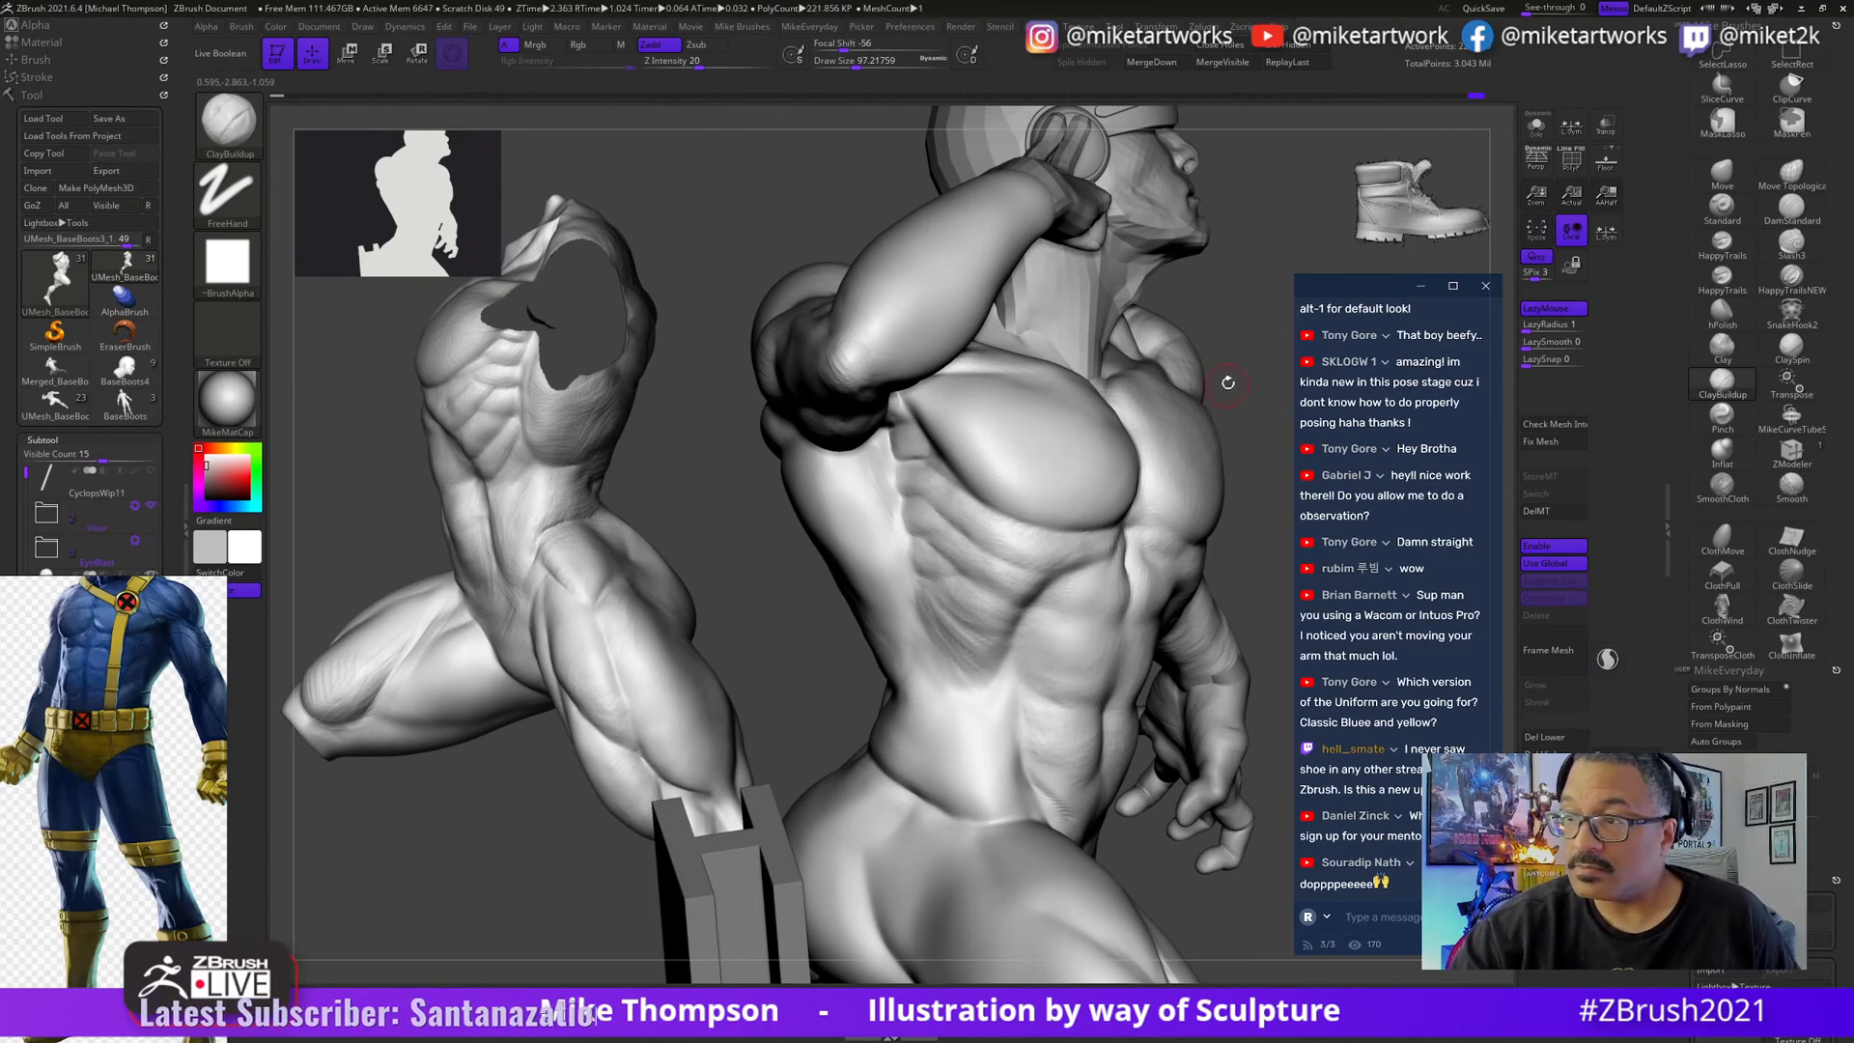
{"action": "right_click_drag", "start_coordinate": [1228, 382], "coordinate": [1215, 382]}
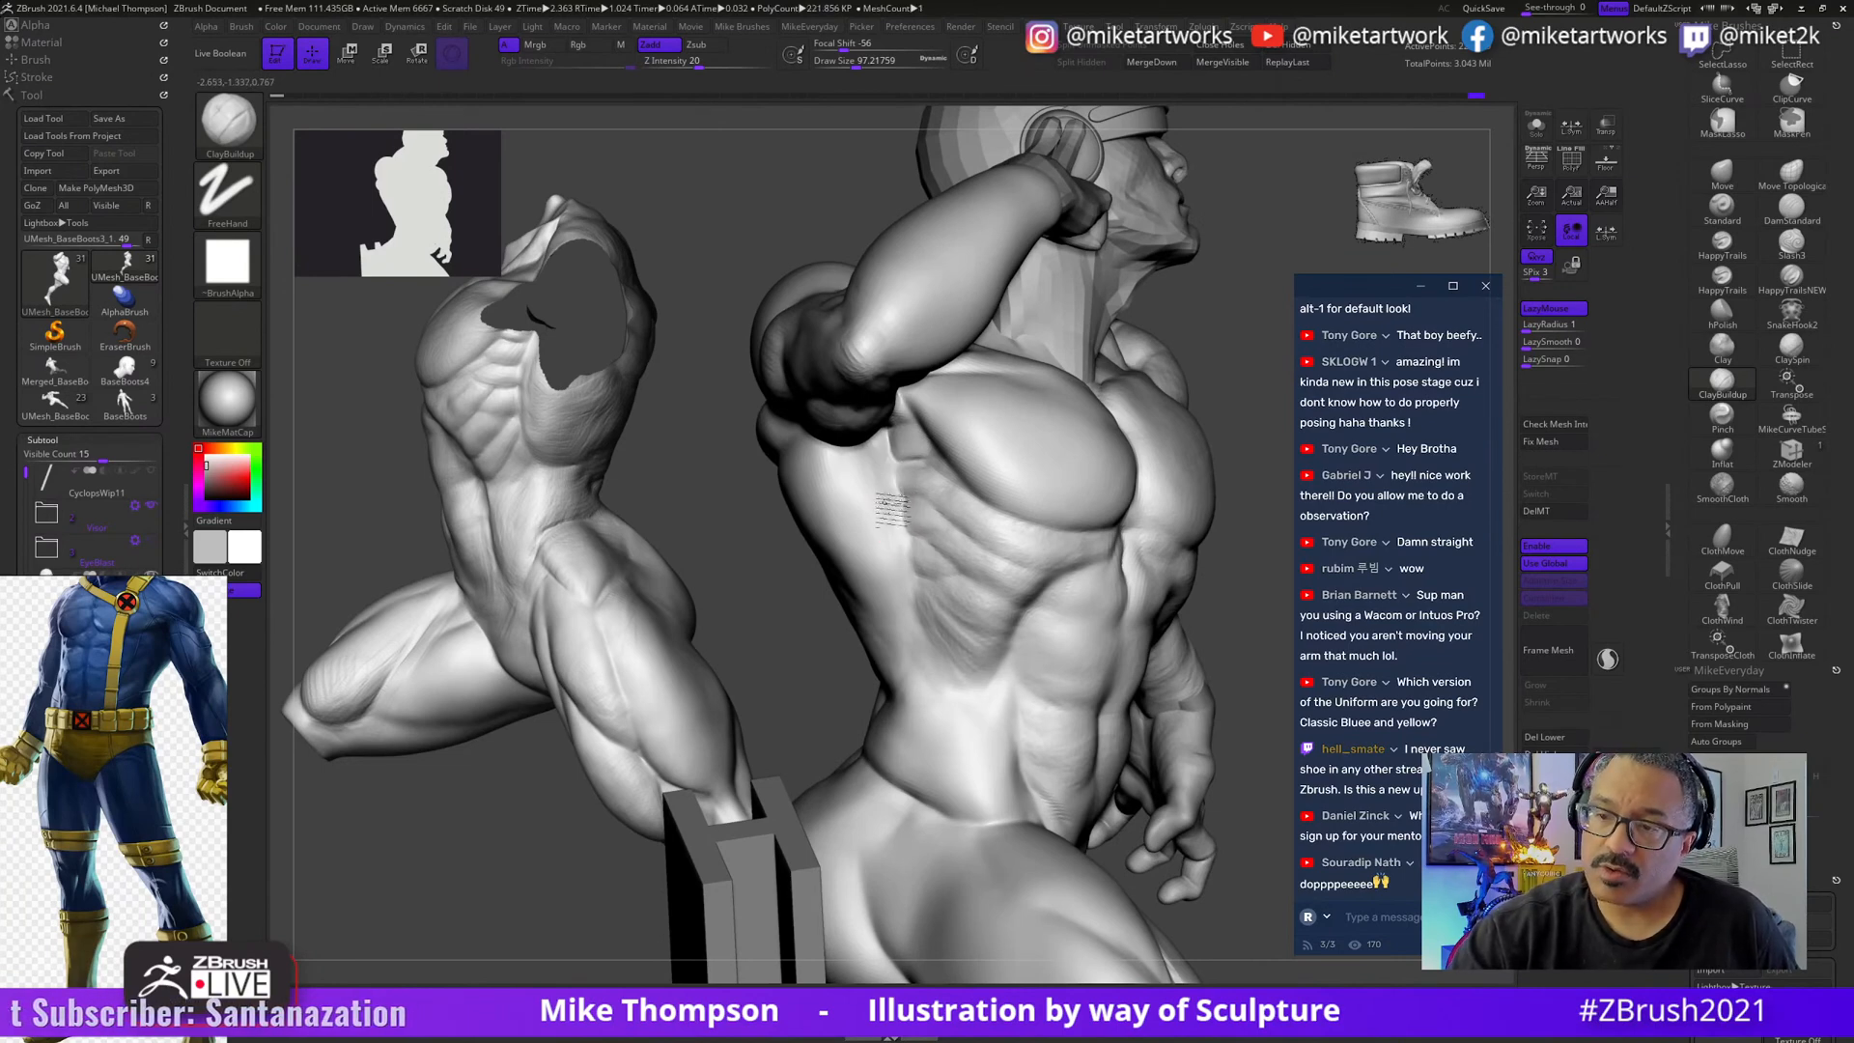
{"action": "mouse_move", "coordinate": [1221, 541]}
{"action": "left_mouse_down"}
{"action": "mouse_move", "coordinate": [1242, 542]}
{"action": "mouse_move", "coordinate": [1213, 560]}
{"action": "mouse_move", "coordinate": [1212, 528]}
{"action": "left_mouse_up"}
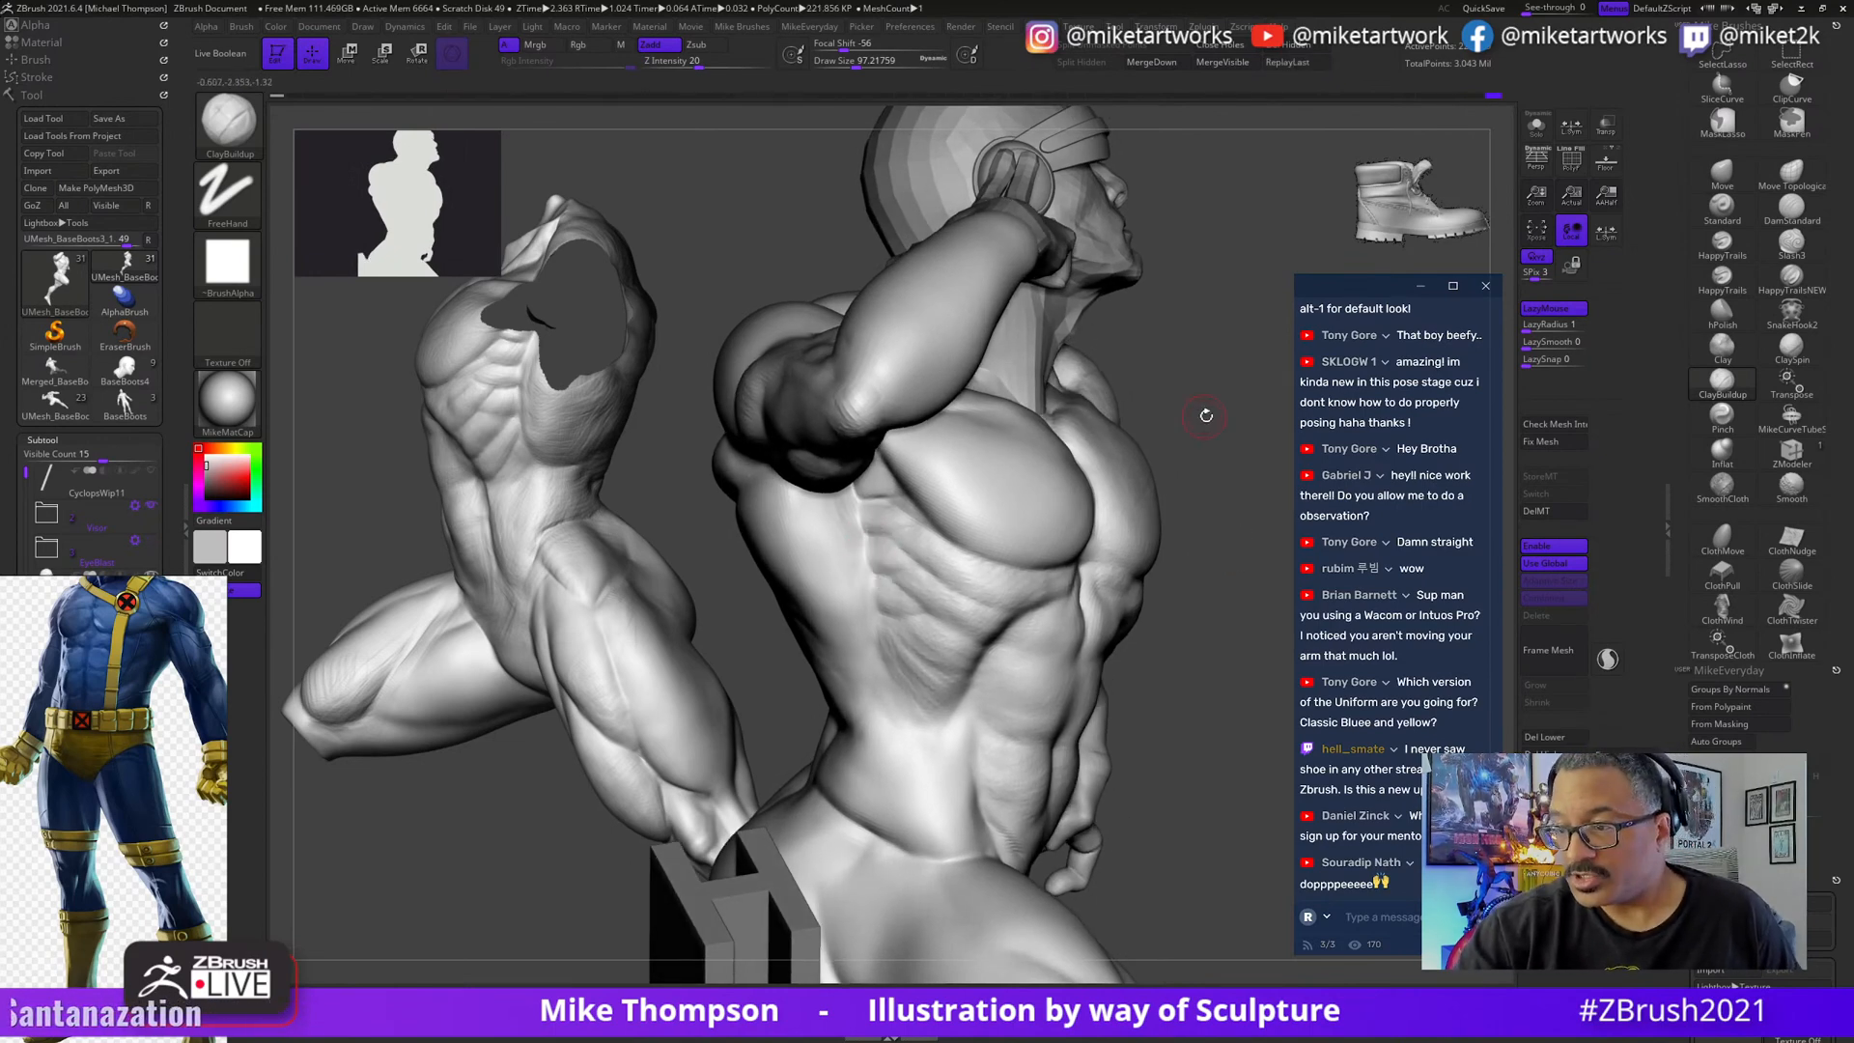
- Shape the upper serratus below the armpit and blend it toward the outer edge of the chest muscle
{"action": "left_click_drag", "start_coordinate": [1207, 416], "coordinate": [867, 570]}
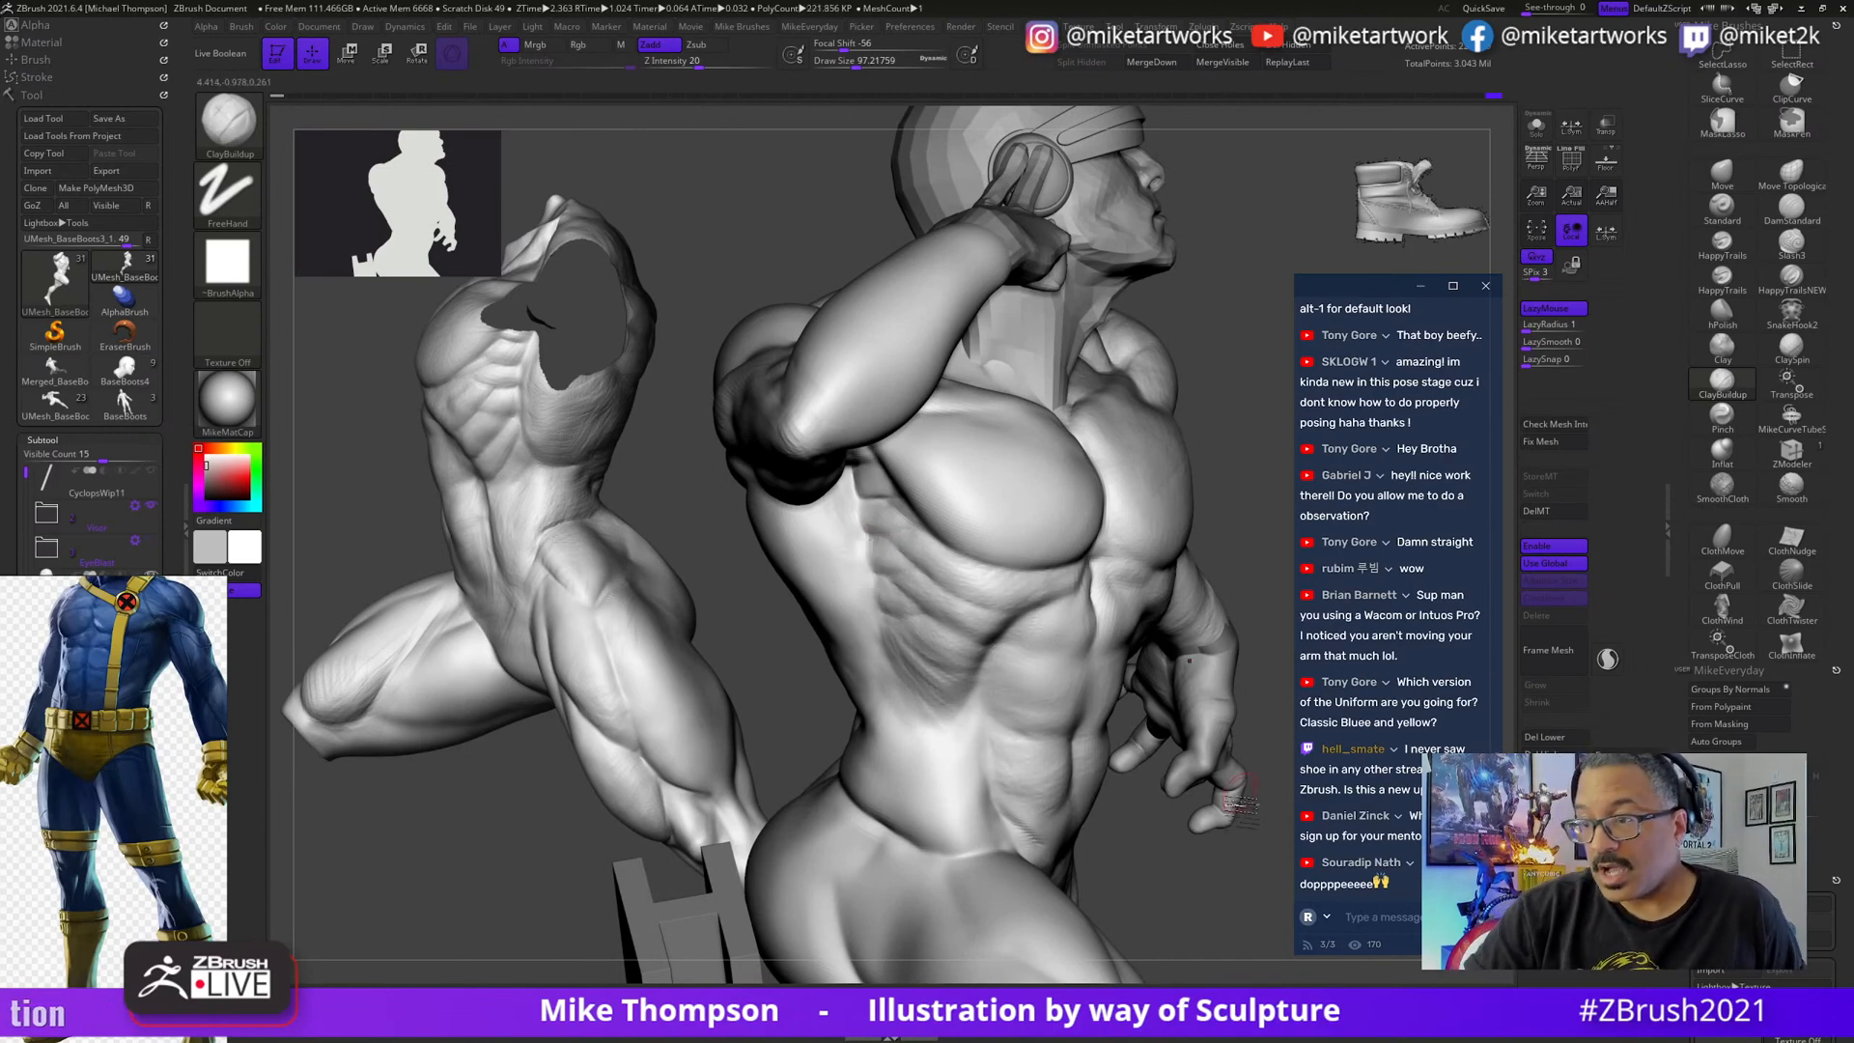
{"action": "left_click_drag", "start_coordinate": [1236, 802], "coordinate": [869, 549]}
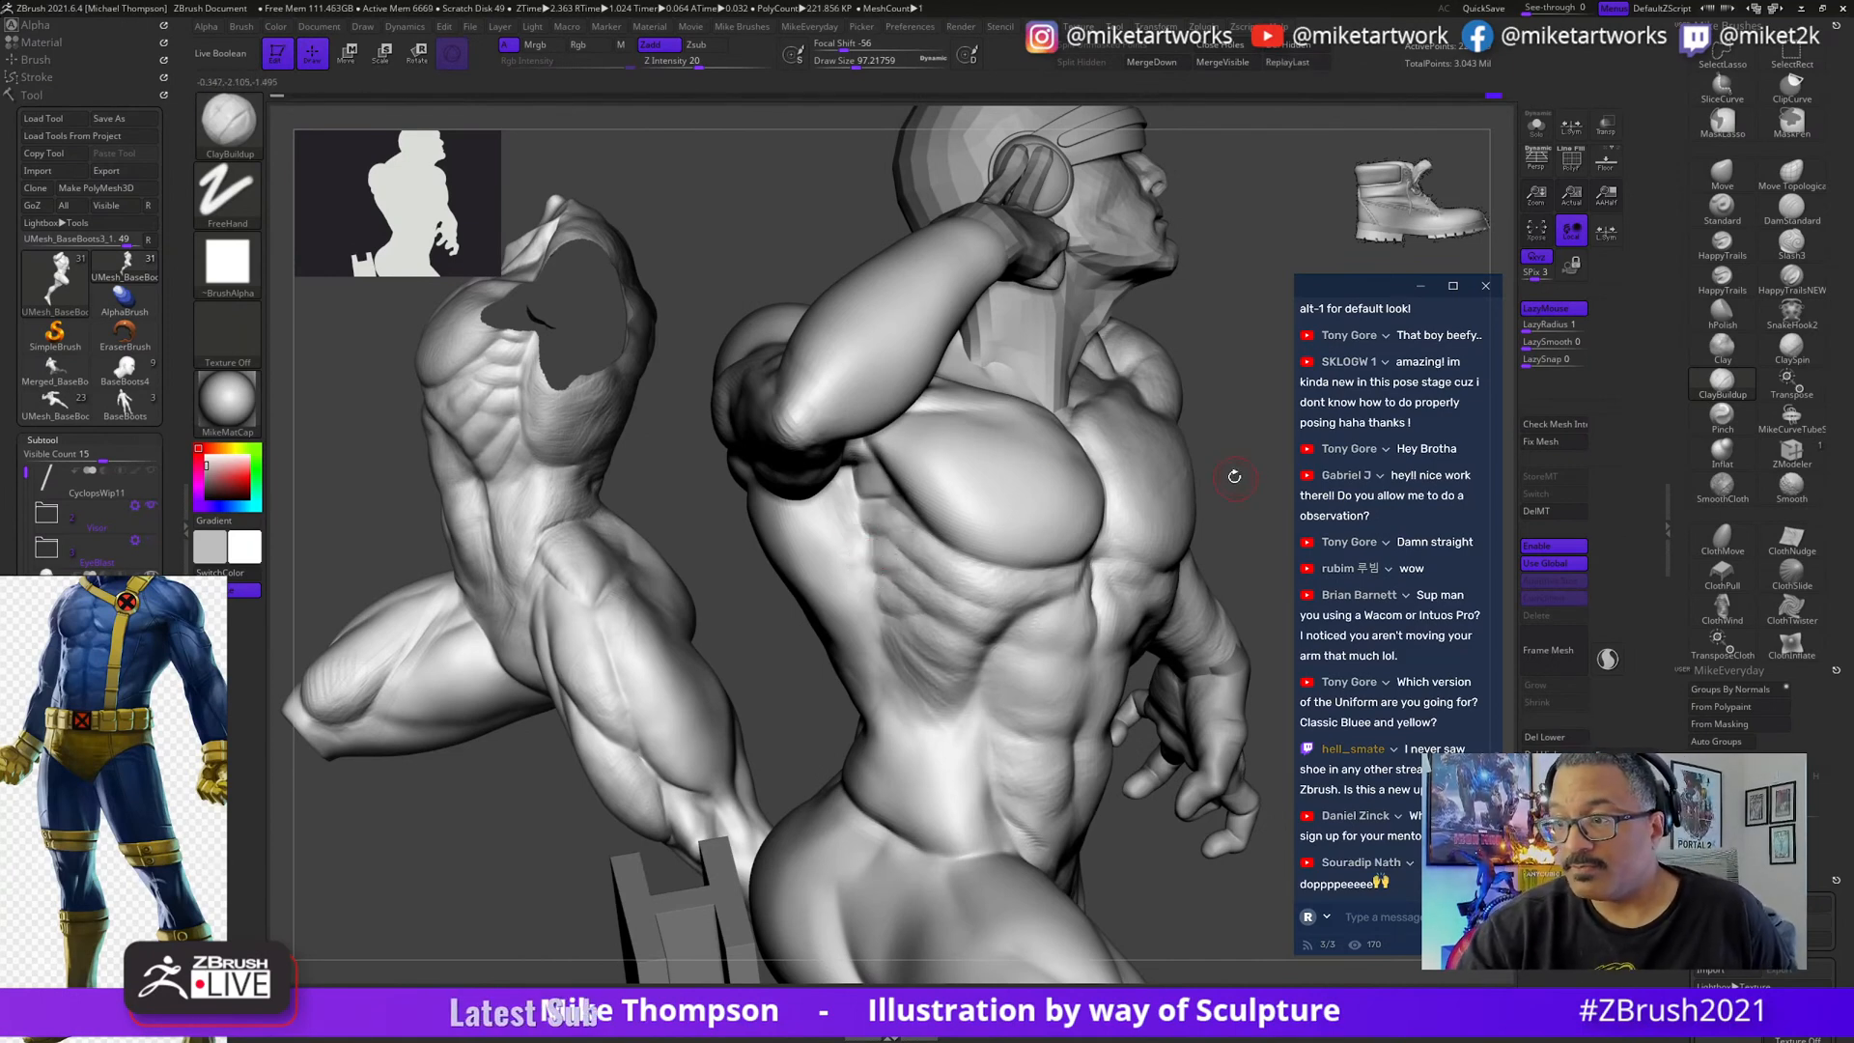
{"action": "left_click_drag", "start_coordinate": [1234, 476], "coordinate": [985, 502]}
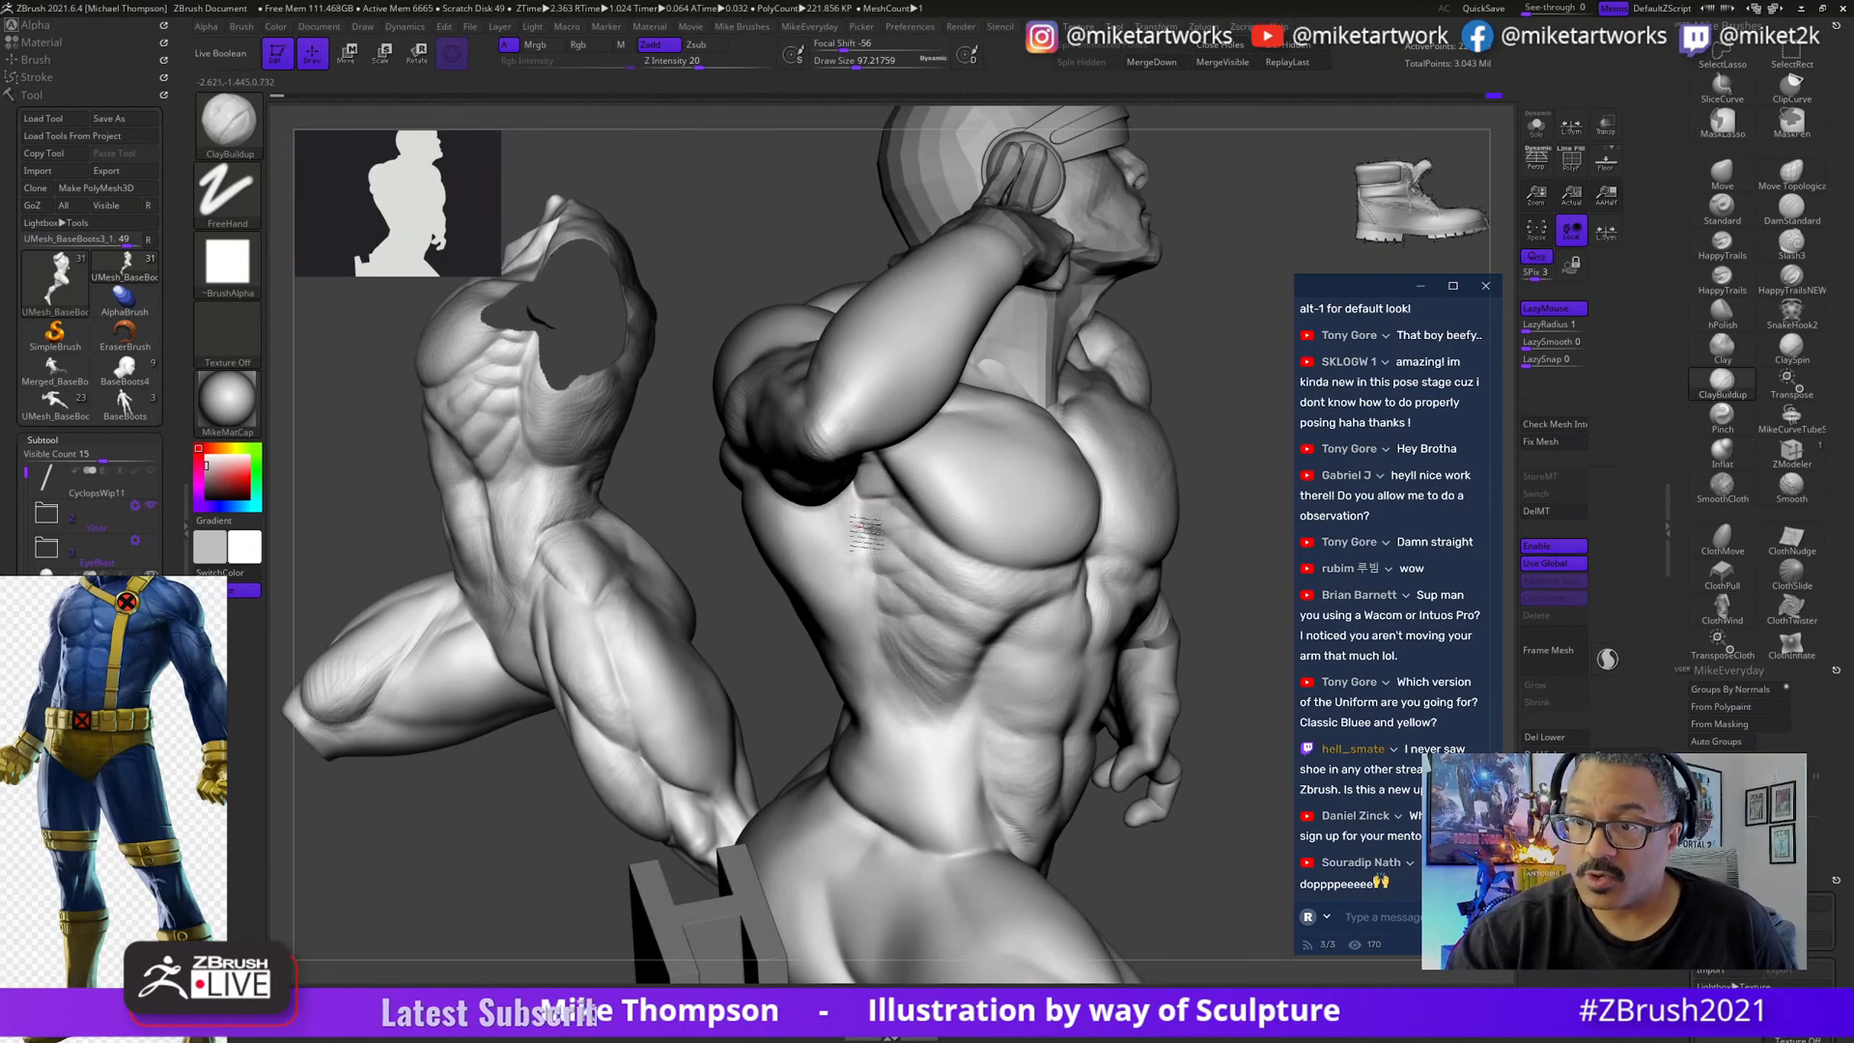
{"action": "left_click_drag", "start_coordinate": [1171, 410], "coordinate": [877, 527]}
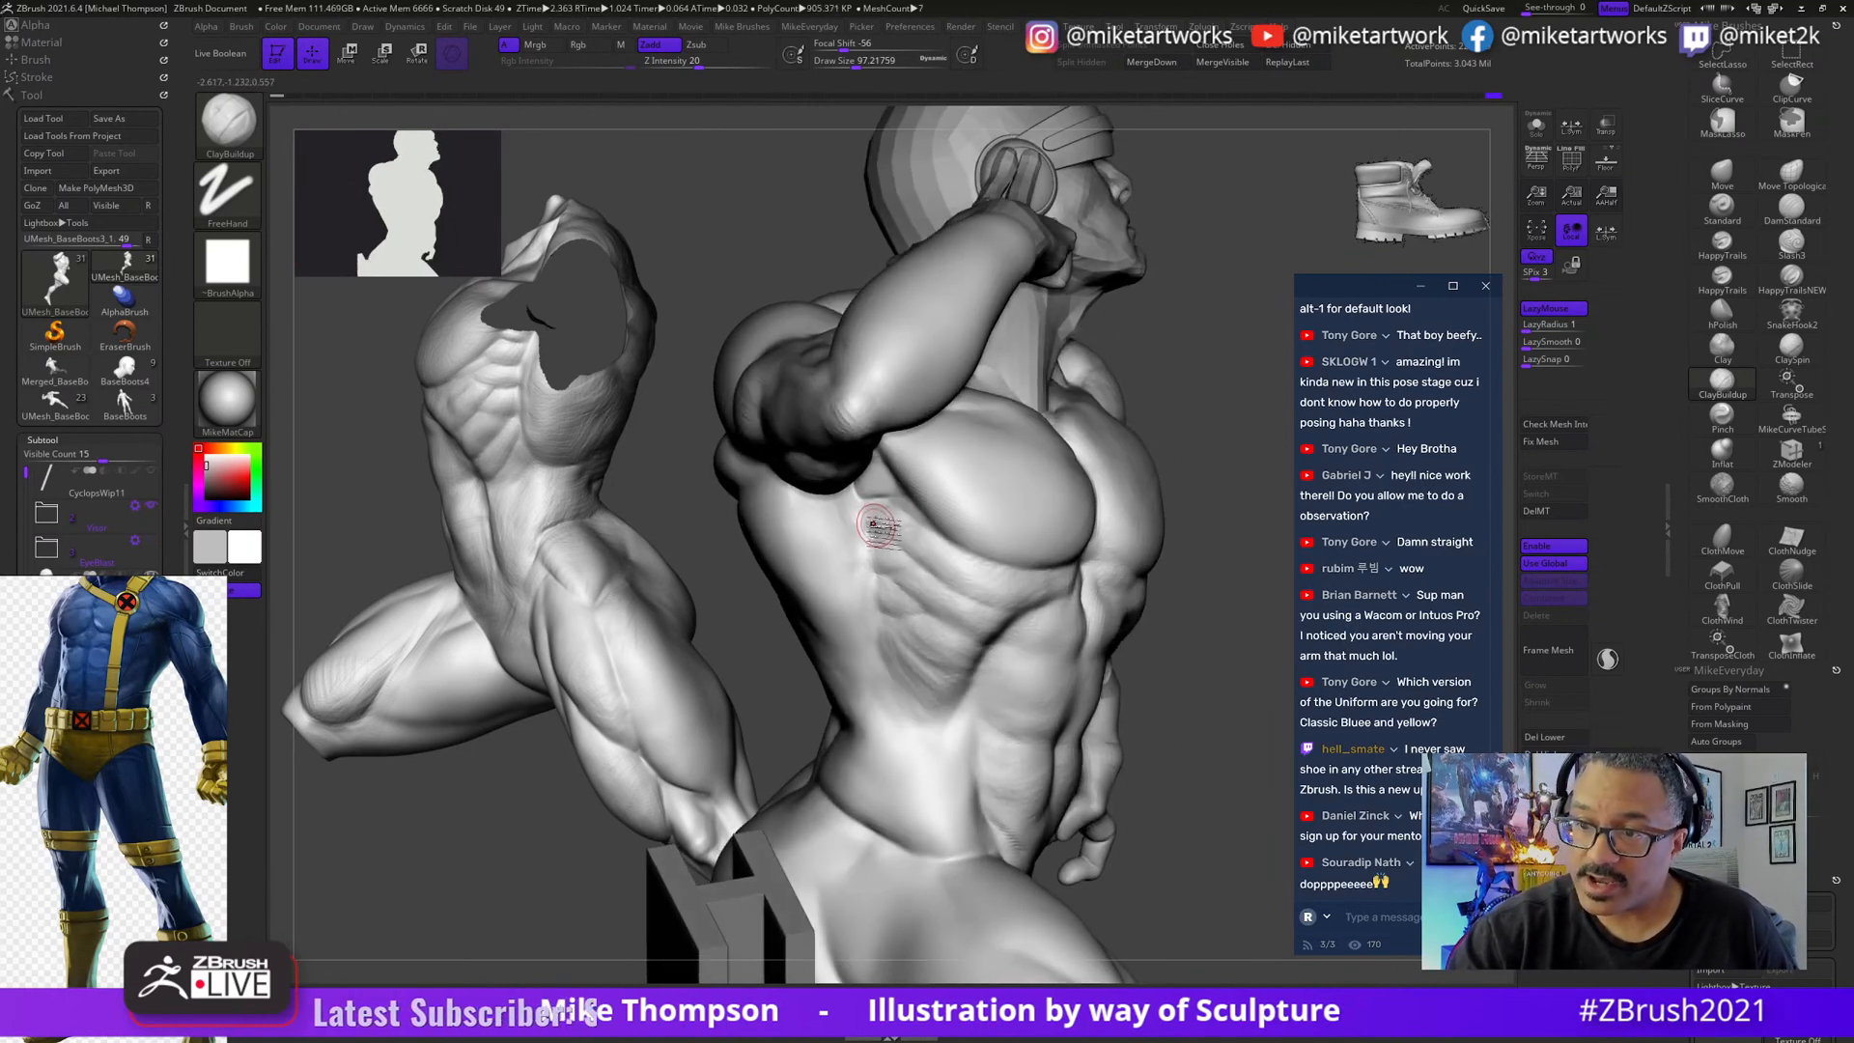
{"action": "mouse_move", "coordinate": [1230, 815]}
{"action": "left_mouse_down"}
{"action": "mouse_move", "coordinate": [1237, 862]}
{"action": "mouse_move", "coordinate": [1014, 676]}
{"action": "left_mouse_up"}
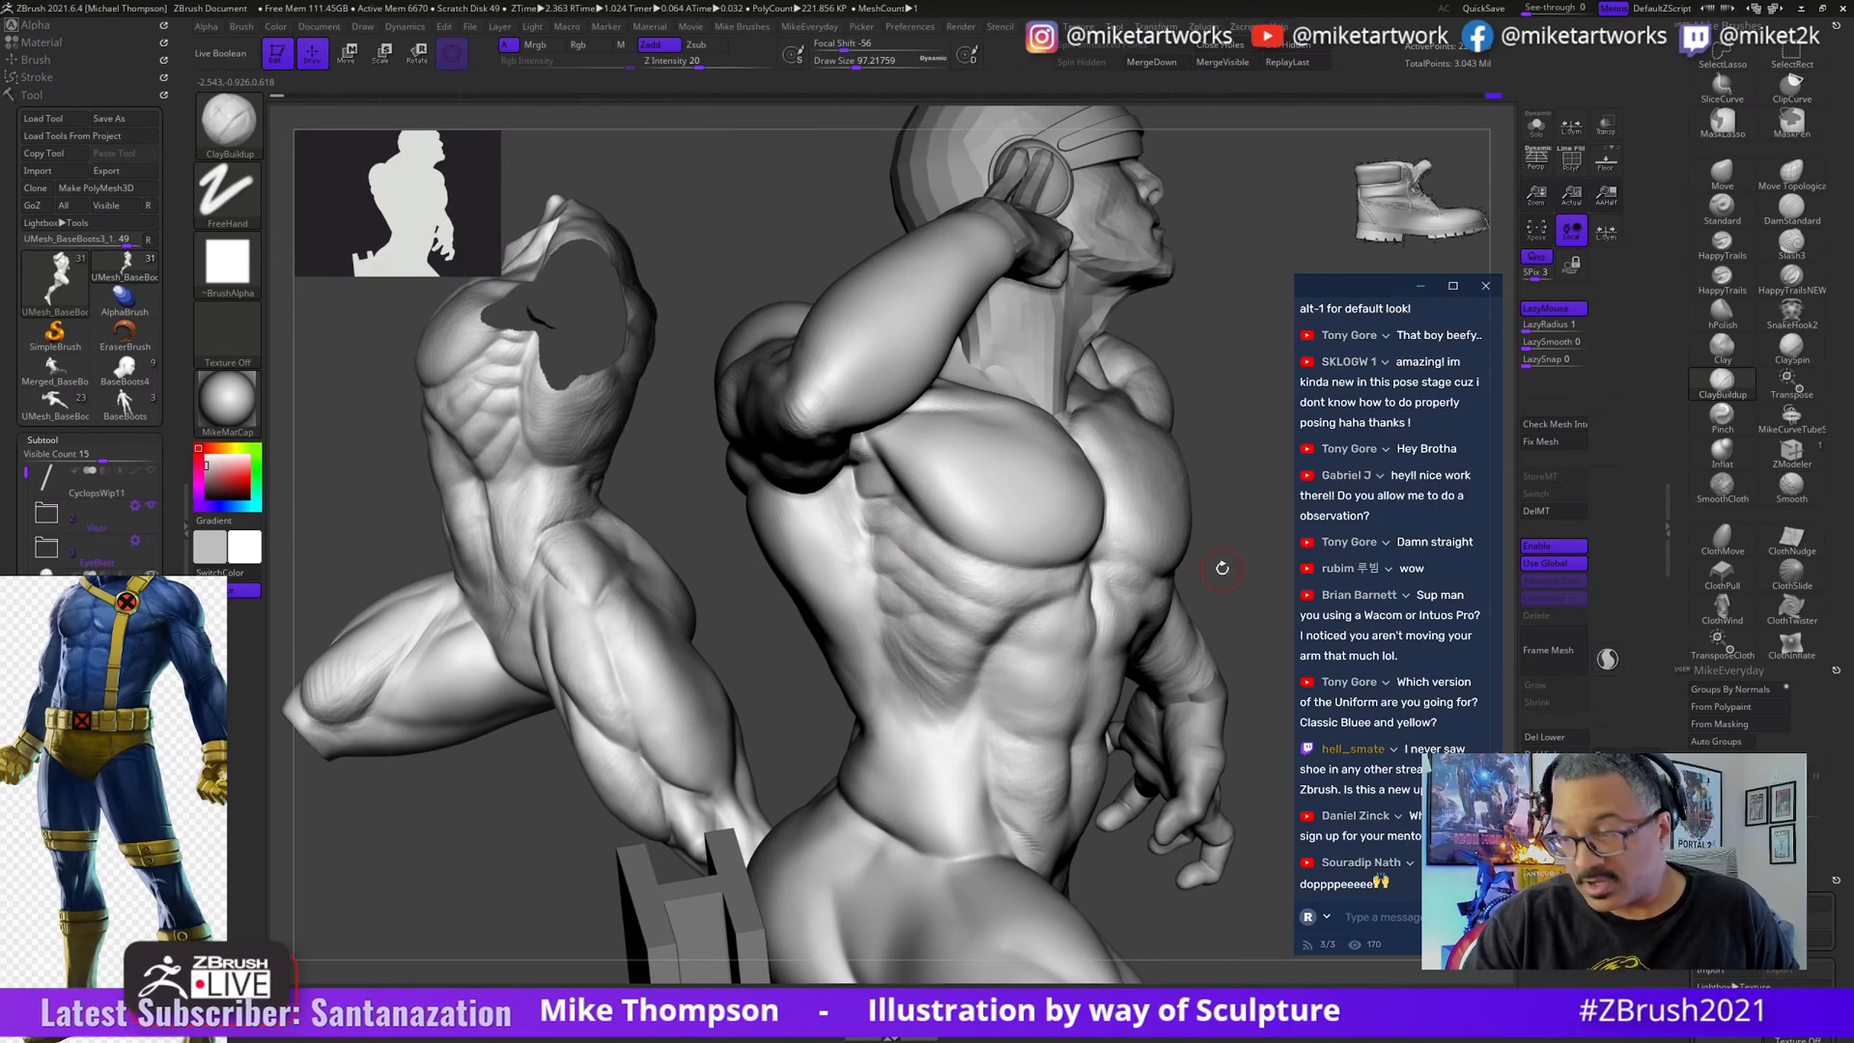
- Build up the area between armpit and chest with ClayBuildup at a draw size of about 94, and smooth the upper ribs
{"action": "key", "text": "]"}
{"action": "mouse_move", "coordinate": [1233, 561]}
{"action": "left_mouse_down"}
{"action": "mouse_move", "coordinate": [1211, 573]}
{"action": "mouse_move", "coordinate": [1229, 577]}
{"action": "mouse_move", "coordinate": [866, 529]}
{"action": "left_mouse_up"}
{"action": "key", "text": "s"}
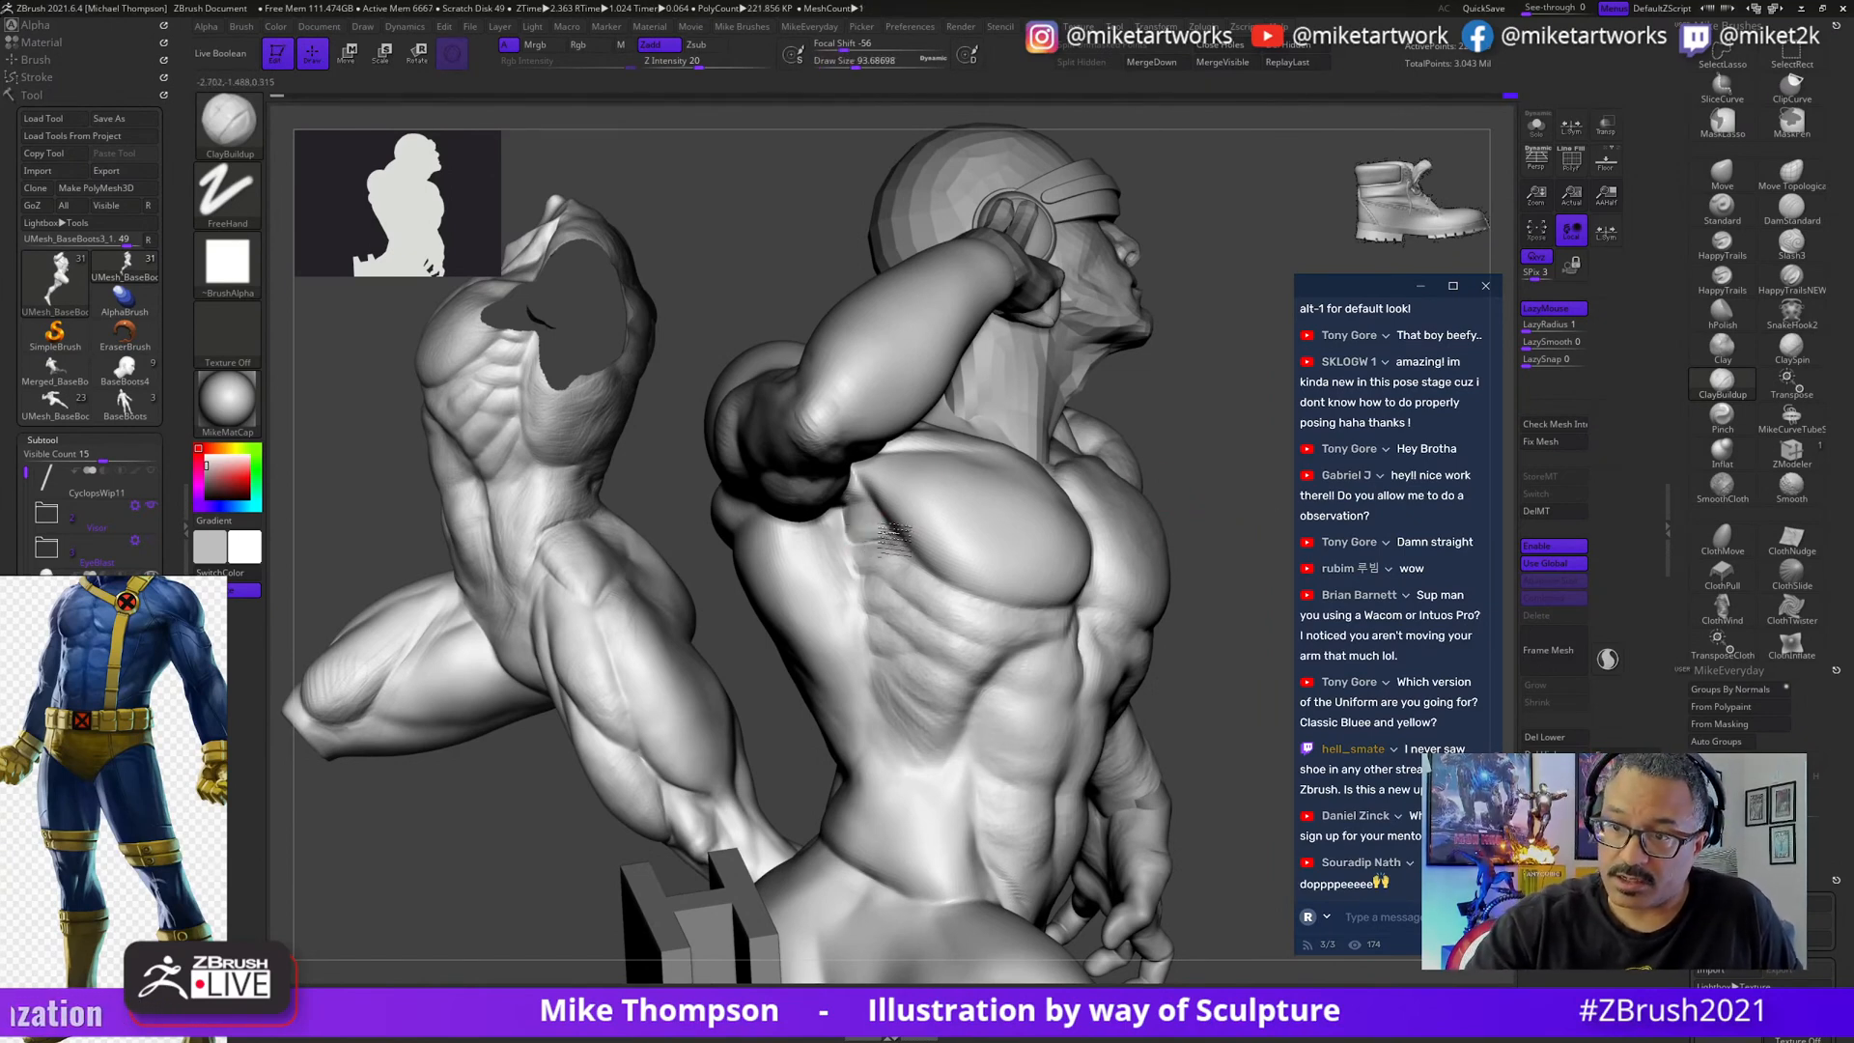
{"action": "left_click_drag", "start_coordinate": [1235, 486], "coordinate": [859, 523]}
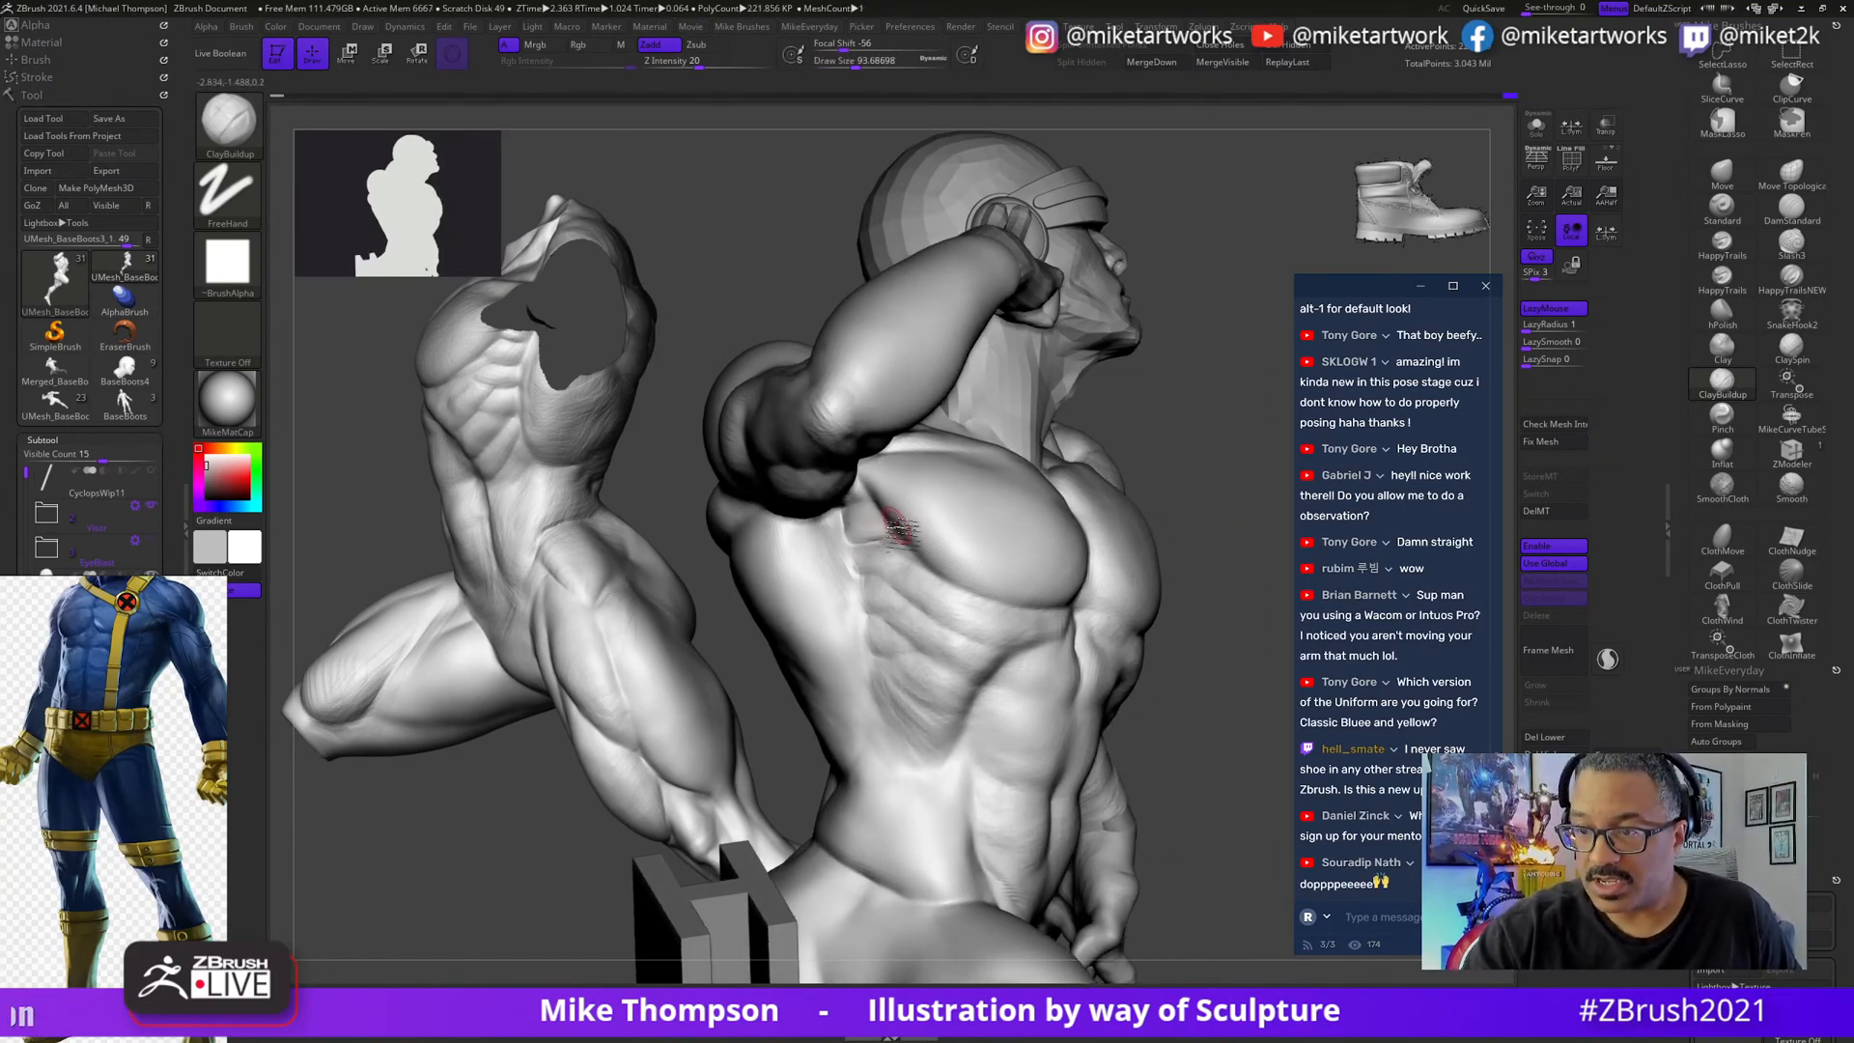
{"action": "left_click_drag", "start_coordinate": [1224, 449], "coordinate": [1205, 452]}
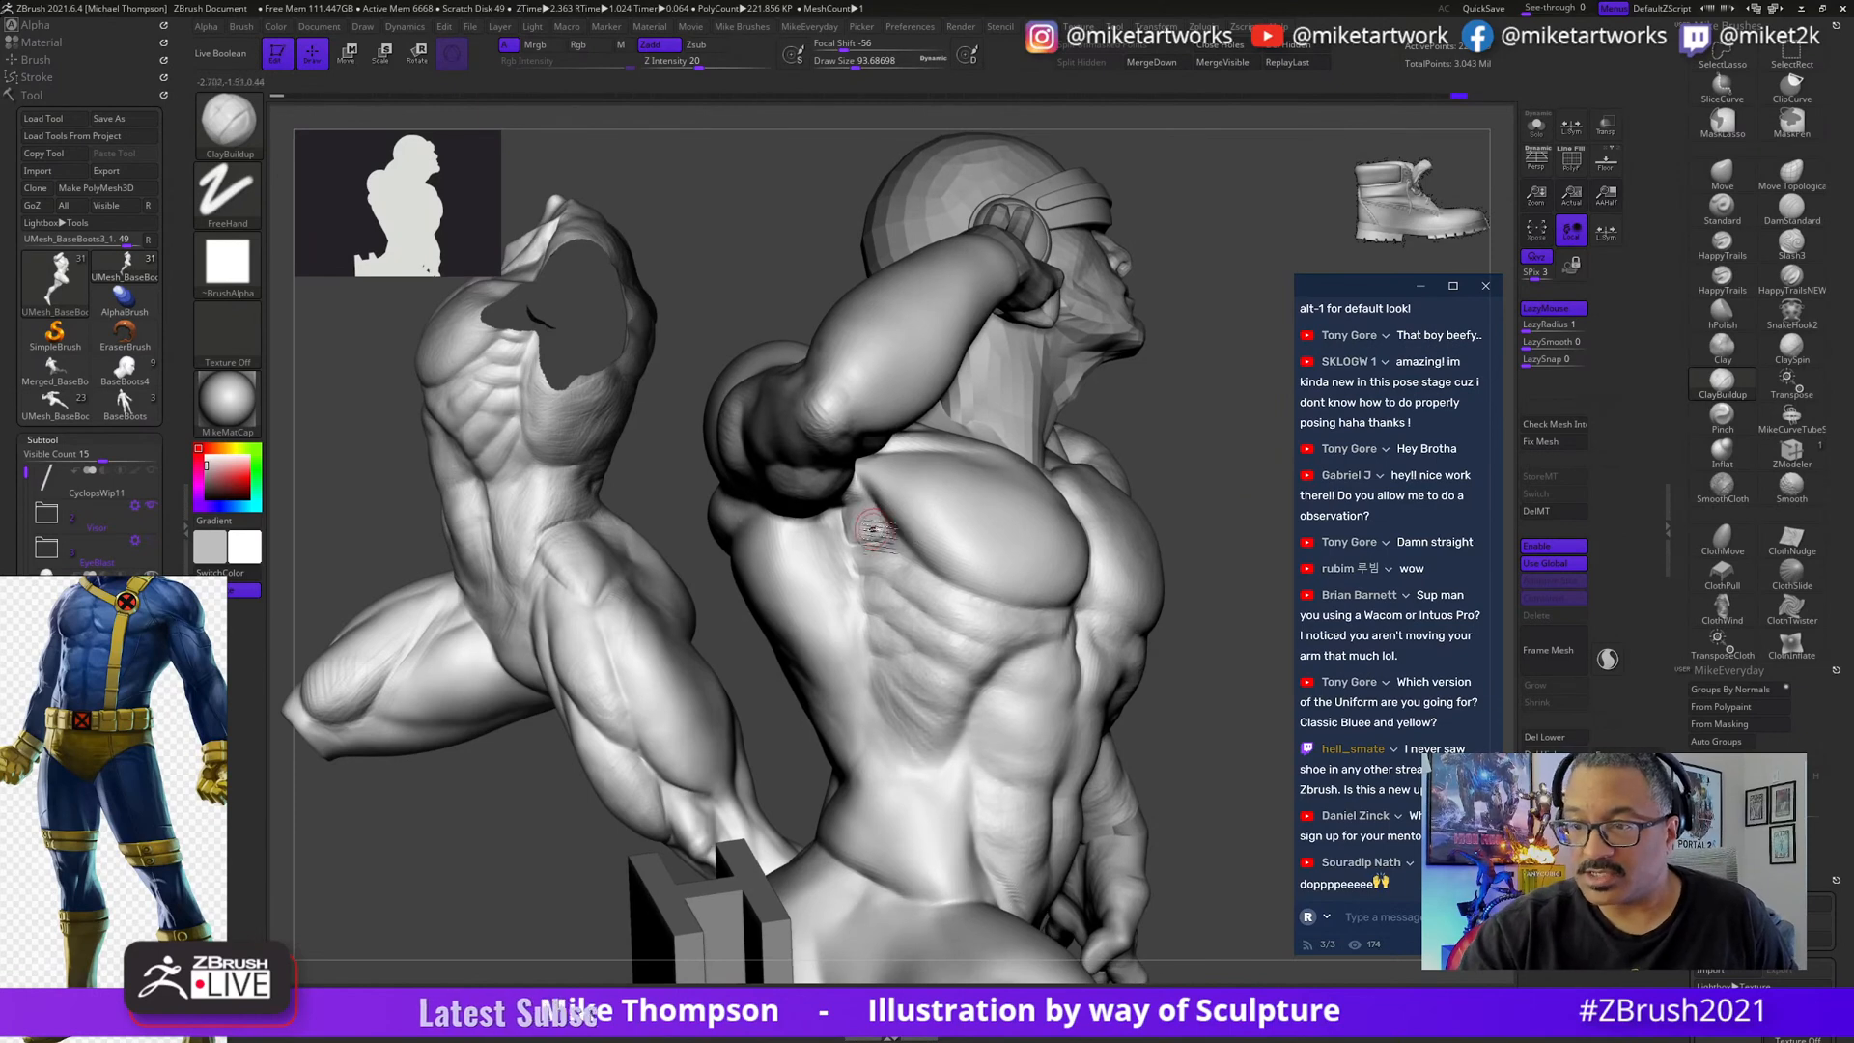
{"action": "mouse_move", "coordinate": [1255, 435]}
{"action": "left_mouse_down"}
{"action": "mouse_move", "coordinate": [1207, 426]}
{"action": "mouse_move", "coordinate": [1126, 460]}
{"action": "left_mouse_up"}
{"action": "left_click_drag", "start_coordinate": [890, 579], "coordinate": [925, 564], "text": "shift"}
- Carve the grooves between the rib muscles with the DamStandard brush and soften them with Smooth
{"action": "key", "text": "b"}
{"action": "key", "text": "d"}
{"action": "key", "text": "s"}
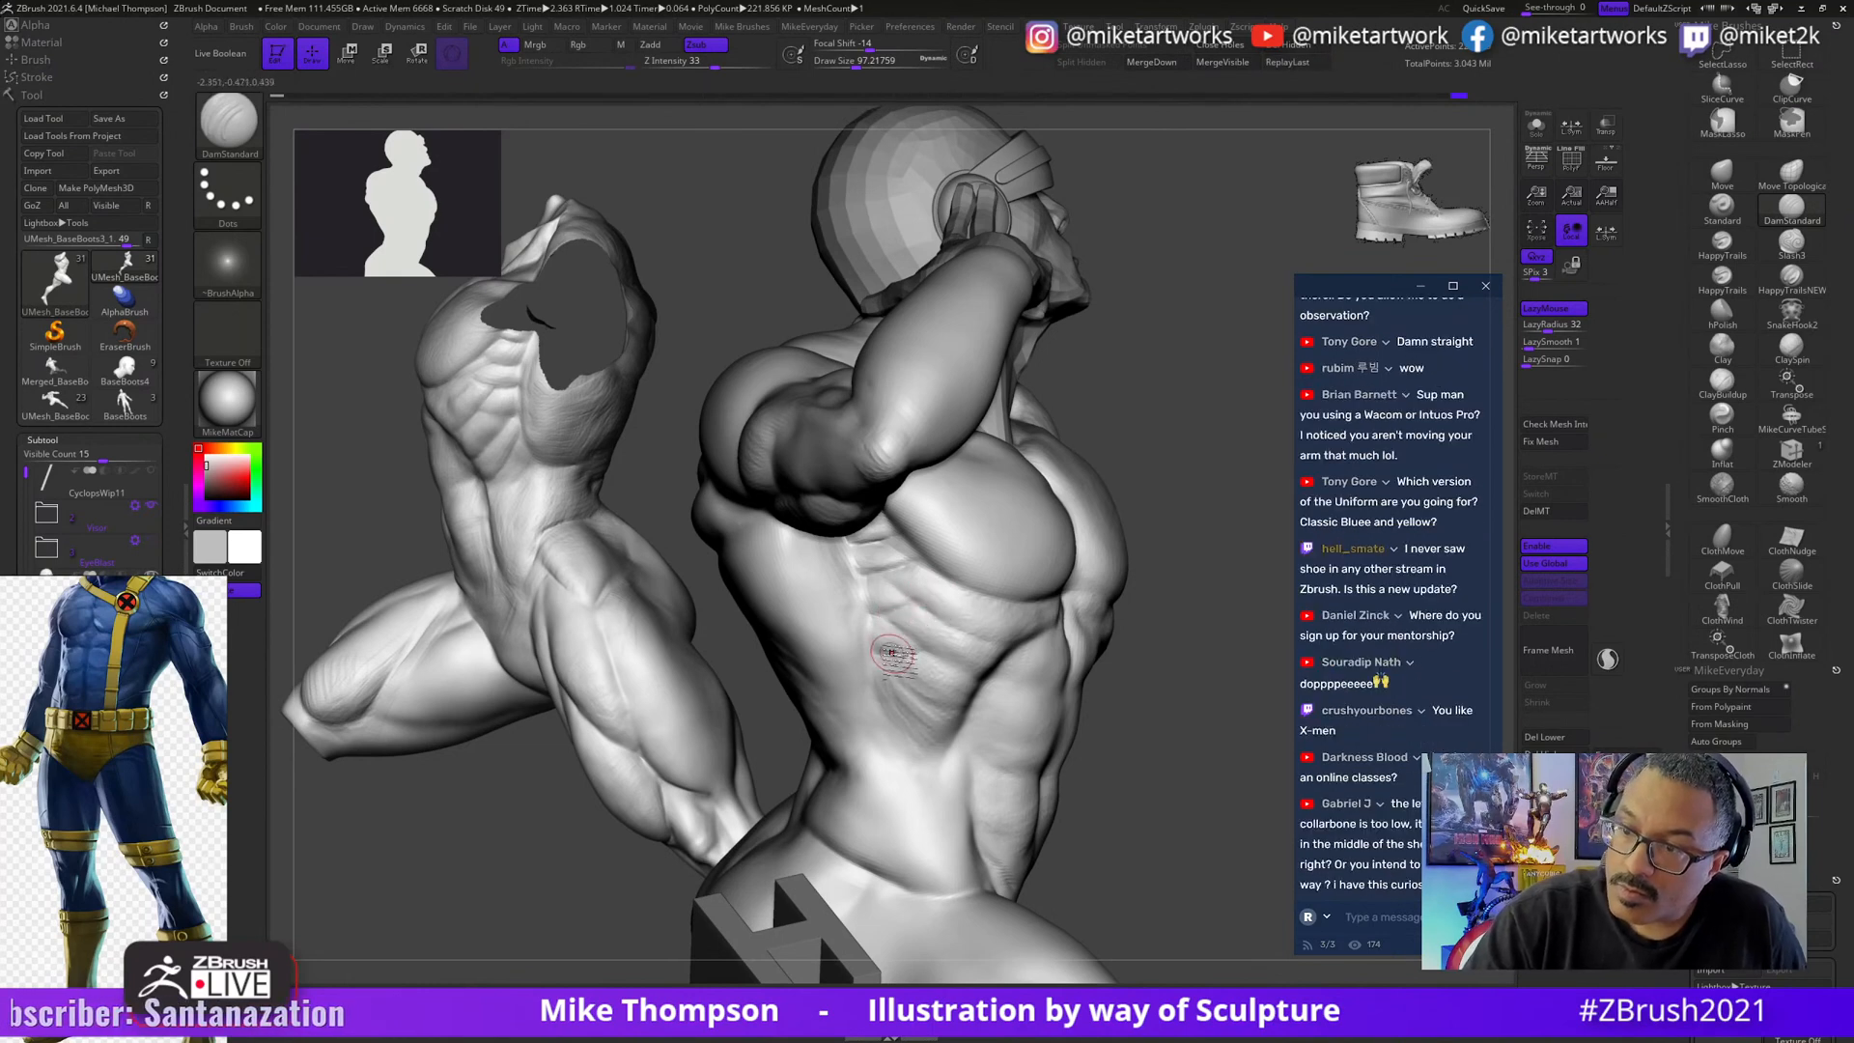
{"action": "mouse_move", "coordinate": [1199, 529]}
{"action": "left_mouse_down"}
{"action": "mouse_move", "coordinate": [1223, 894]}
{"action": "mouse_move", "coordinate": [1290, 846]}
{"action": "left_mouse_up"}
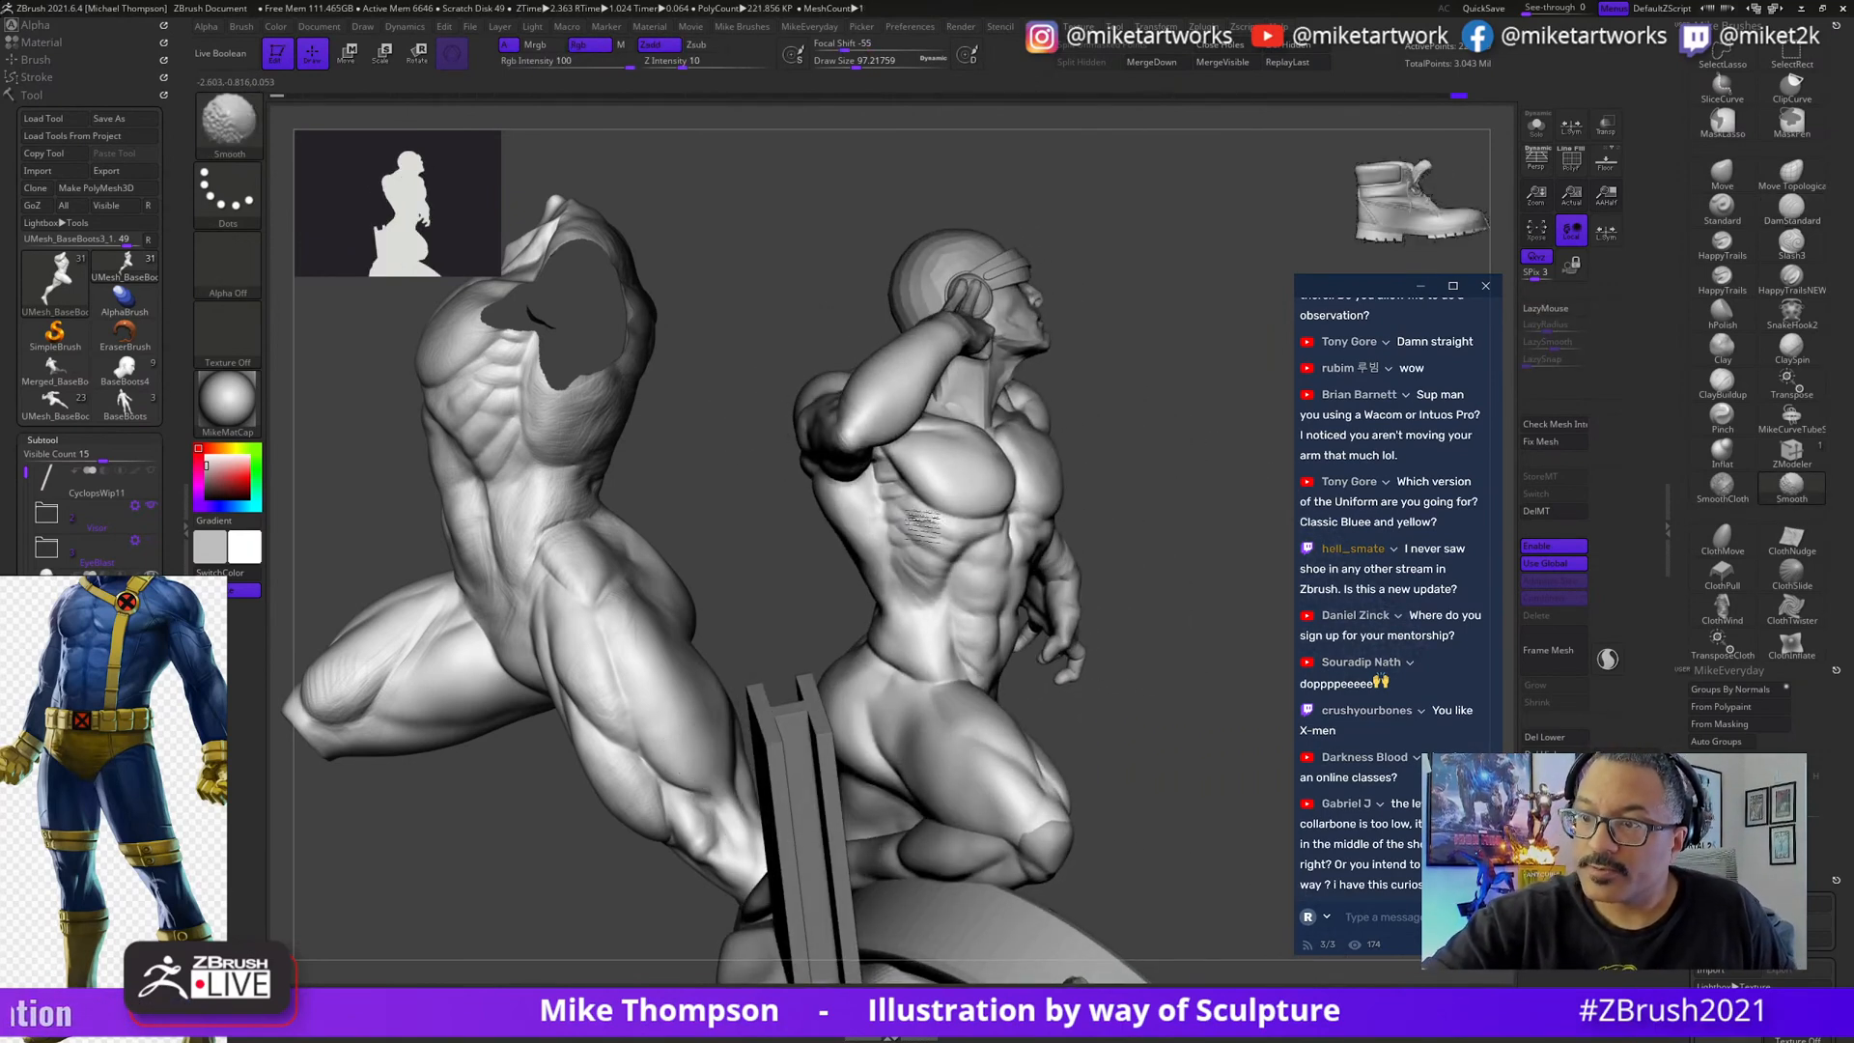
- Review the full figure and its base from the front, moving the chat window down away from the outstretched arm
{"action": "mouse_move", "coordinate": [1151, 778]}
{"action": "left_mouse_down"}
{"action": "mouse_move", "coordinate": [1233, 832]}
{"action": "mouse_move", "coordinate": [1229, 804]}
{"action": "left_mouse_up"}
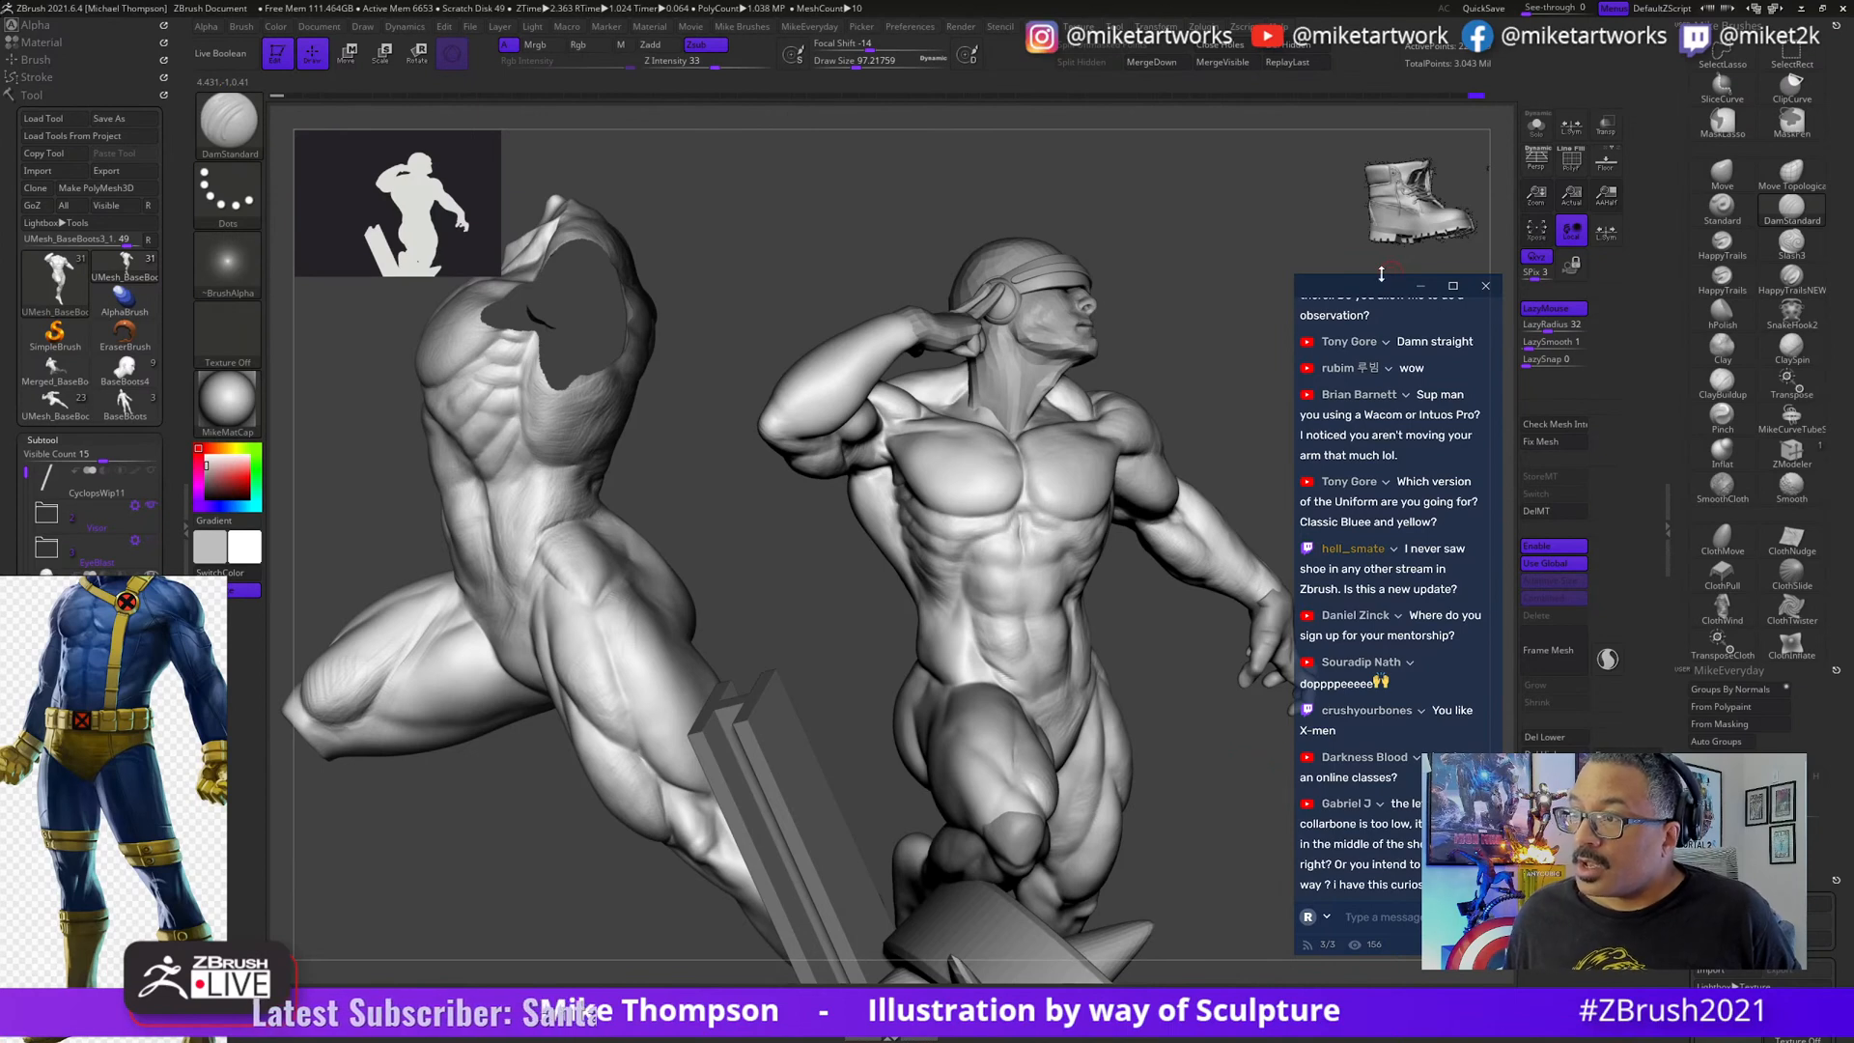
{"action": "left_click_drag", "start_coordinate": [1381, 290], "coordinate": [1392, 349]}
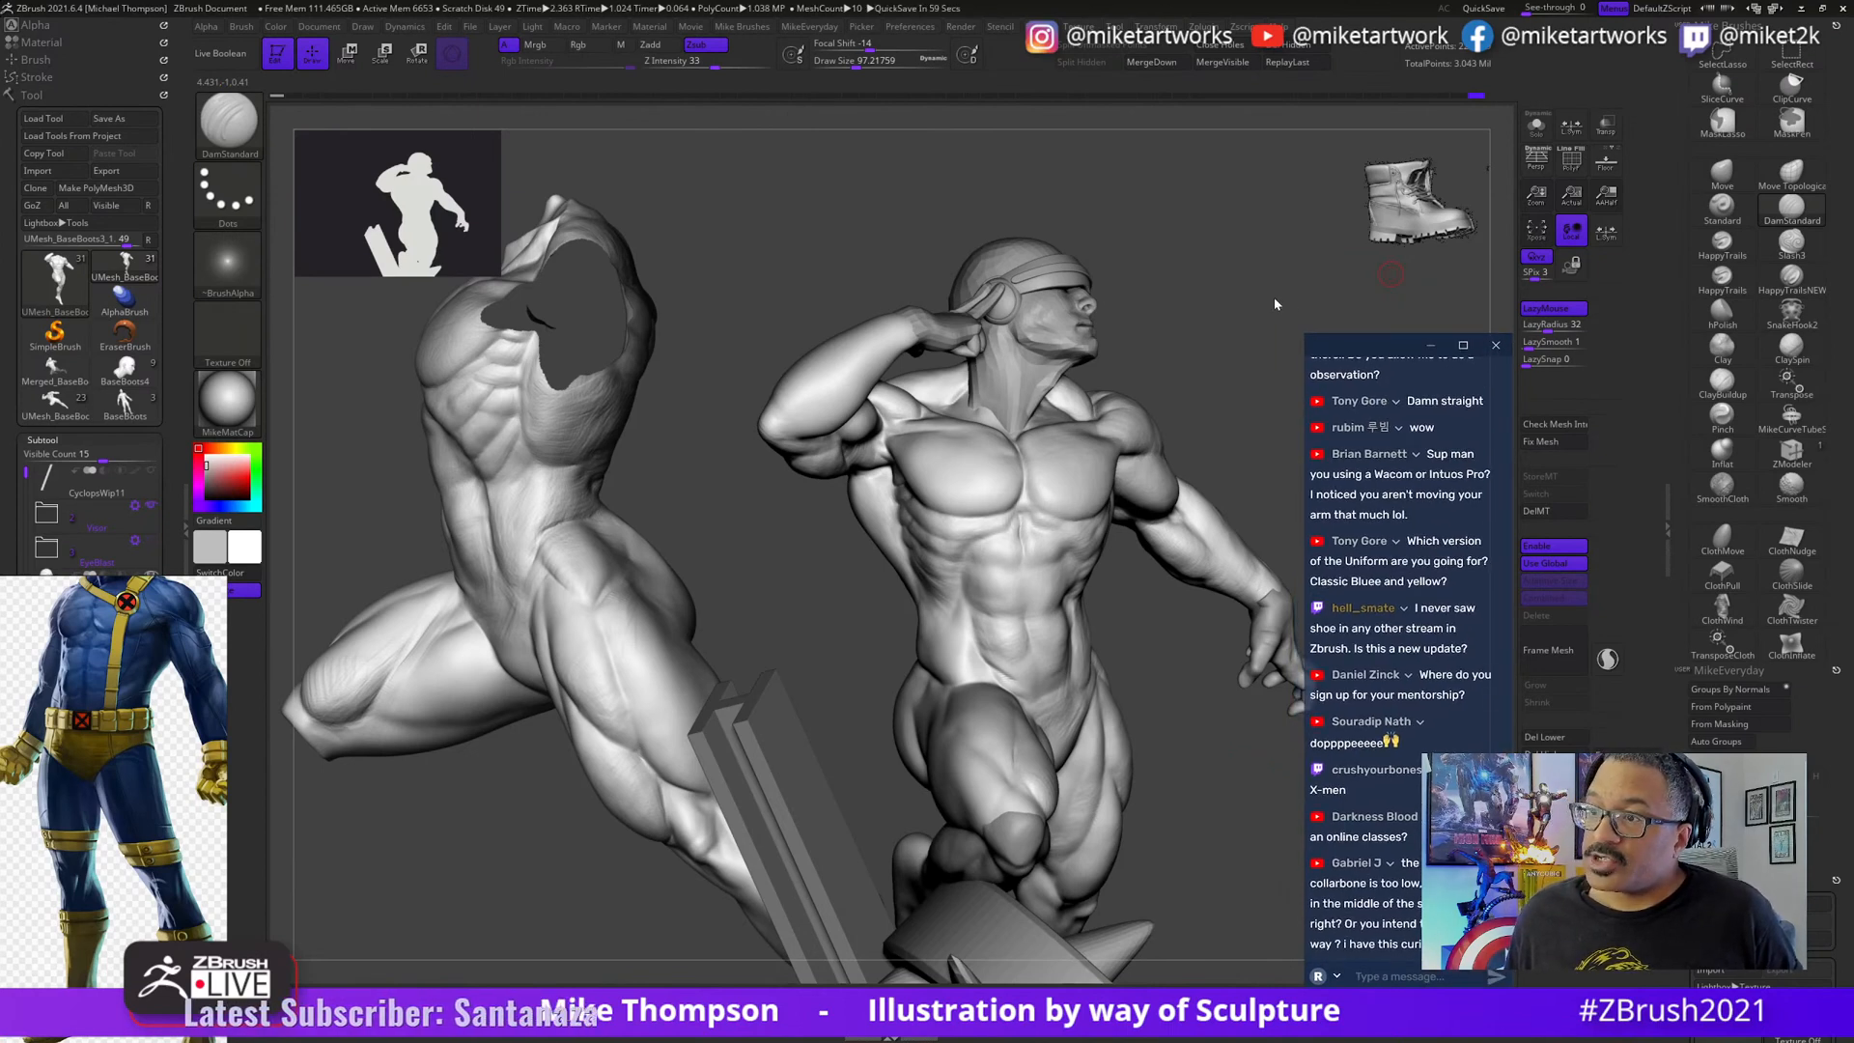
{"action": "mouse_move", "coordinate": [1273, 297]}
{"action": "left_mouse_down"}
{"action": "mouse_move", "coordinate": [1164, 282]}
{"action": "mouse_move", "coordinate": [1306, 274]}
{"action": "mouse_move", "coordinate": [1265, 287]}
{"action": "mouse_move", "coordinate": [1289, 294]}
{"action": "mouse_move", "coordinate": [1247, 287]}
{"action": "mouse_move", "coordinate": [1246, 309]}
{"action": "mouse_move", "coordinate": [1171, 290]}
{"action": "mouse_move", "coordinate": [1199, 271]}
{"action": "mouse_move", "coordinate": [1201, 409]}
{"action": "mouse_move", "coordinate": [1250, 415]}
{"action": "mouse_move", "coordinate": [1295, 461]}
{"action": "left_mouse_up"}
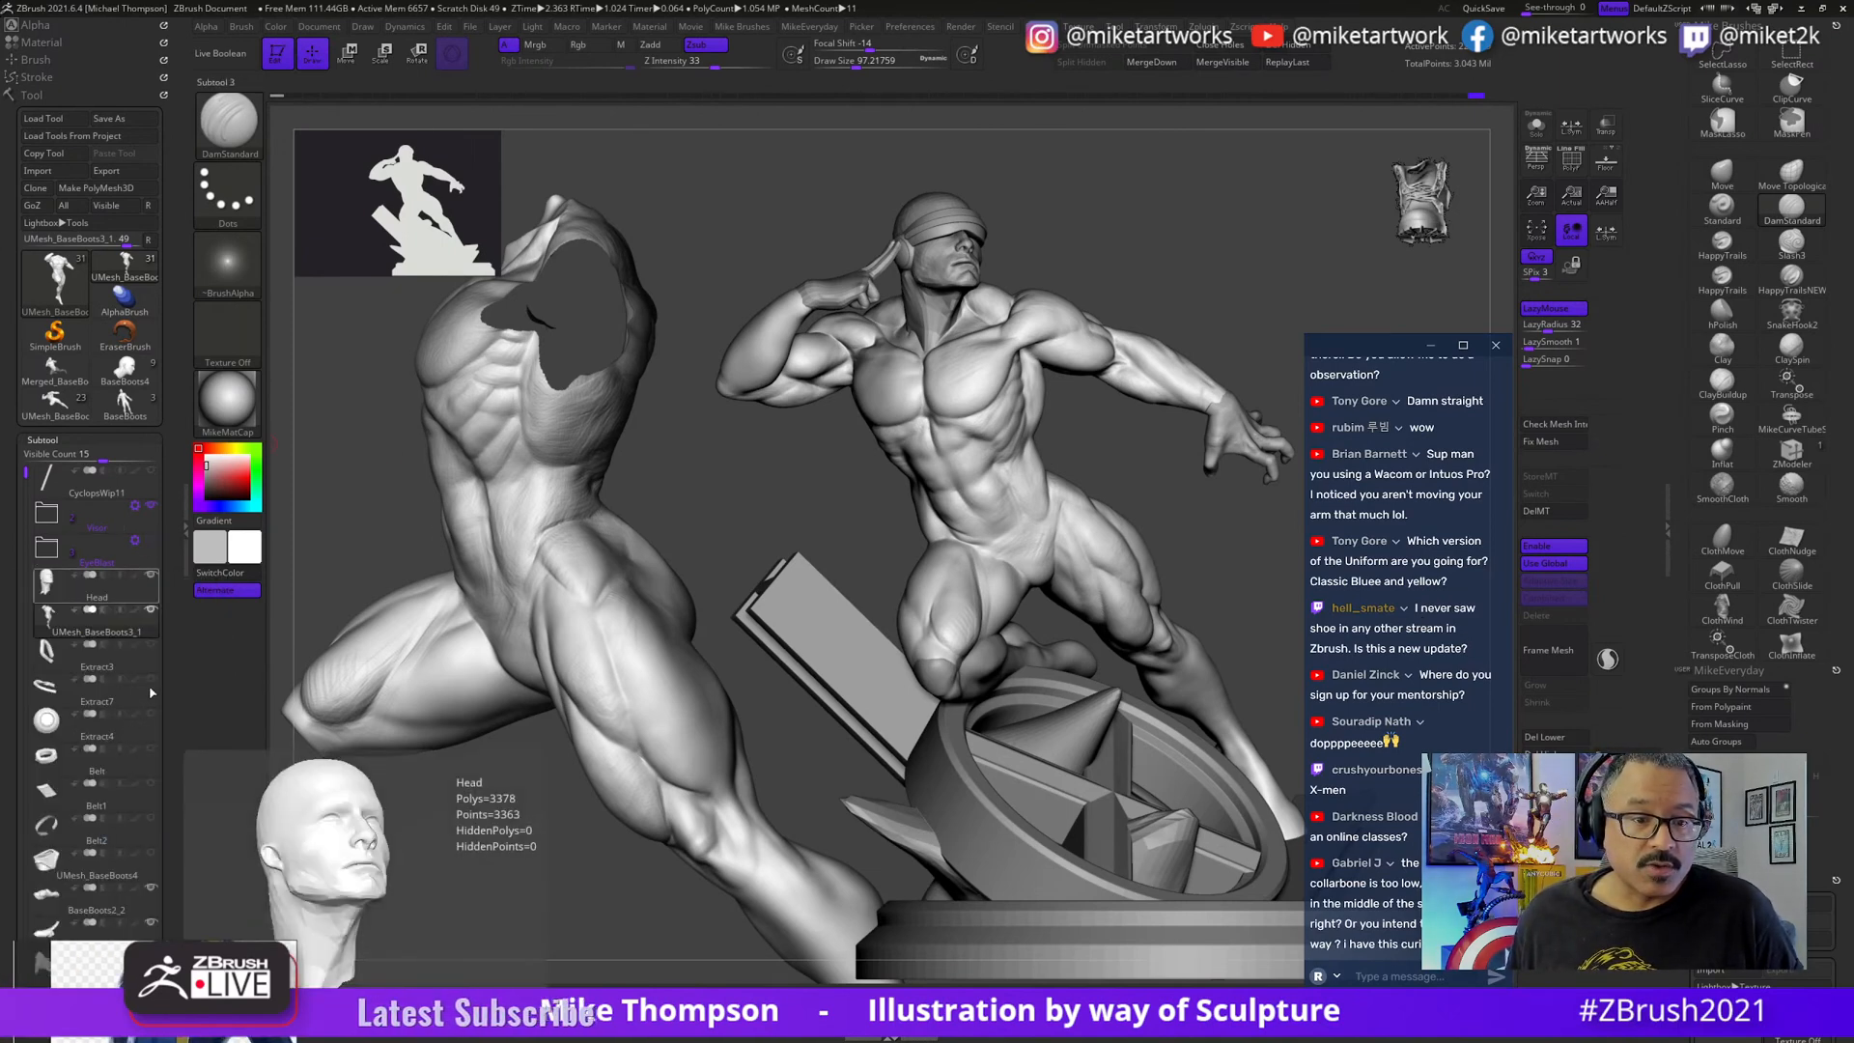
- Turn on the painted colours for all parts and show the chest straps, round emblem, belt and yellow trunks
{"action": "key", "text": "shift"}
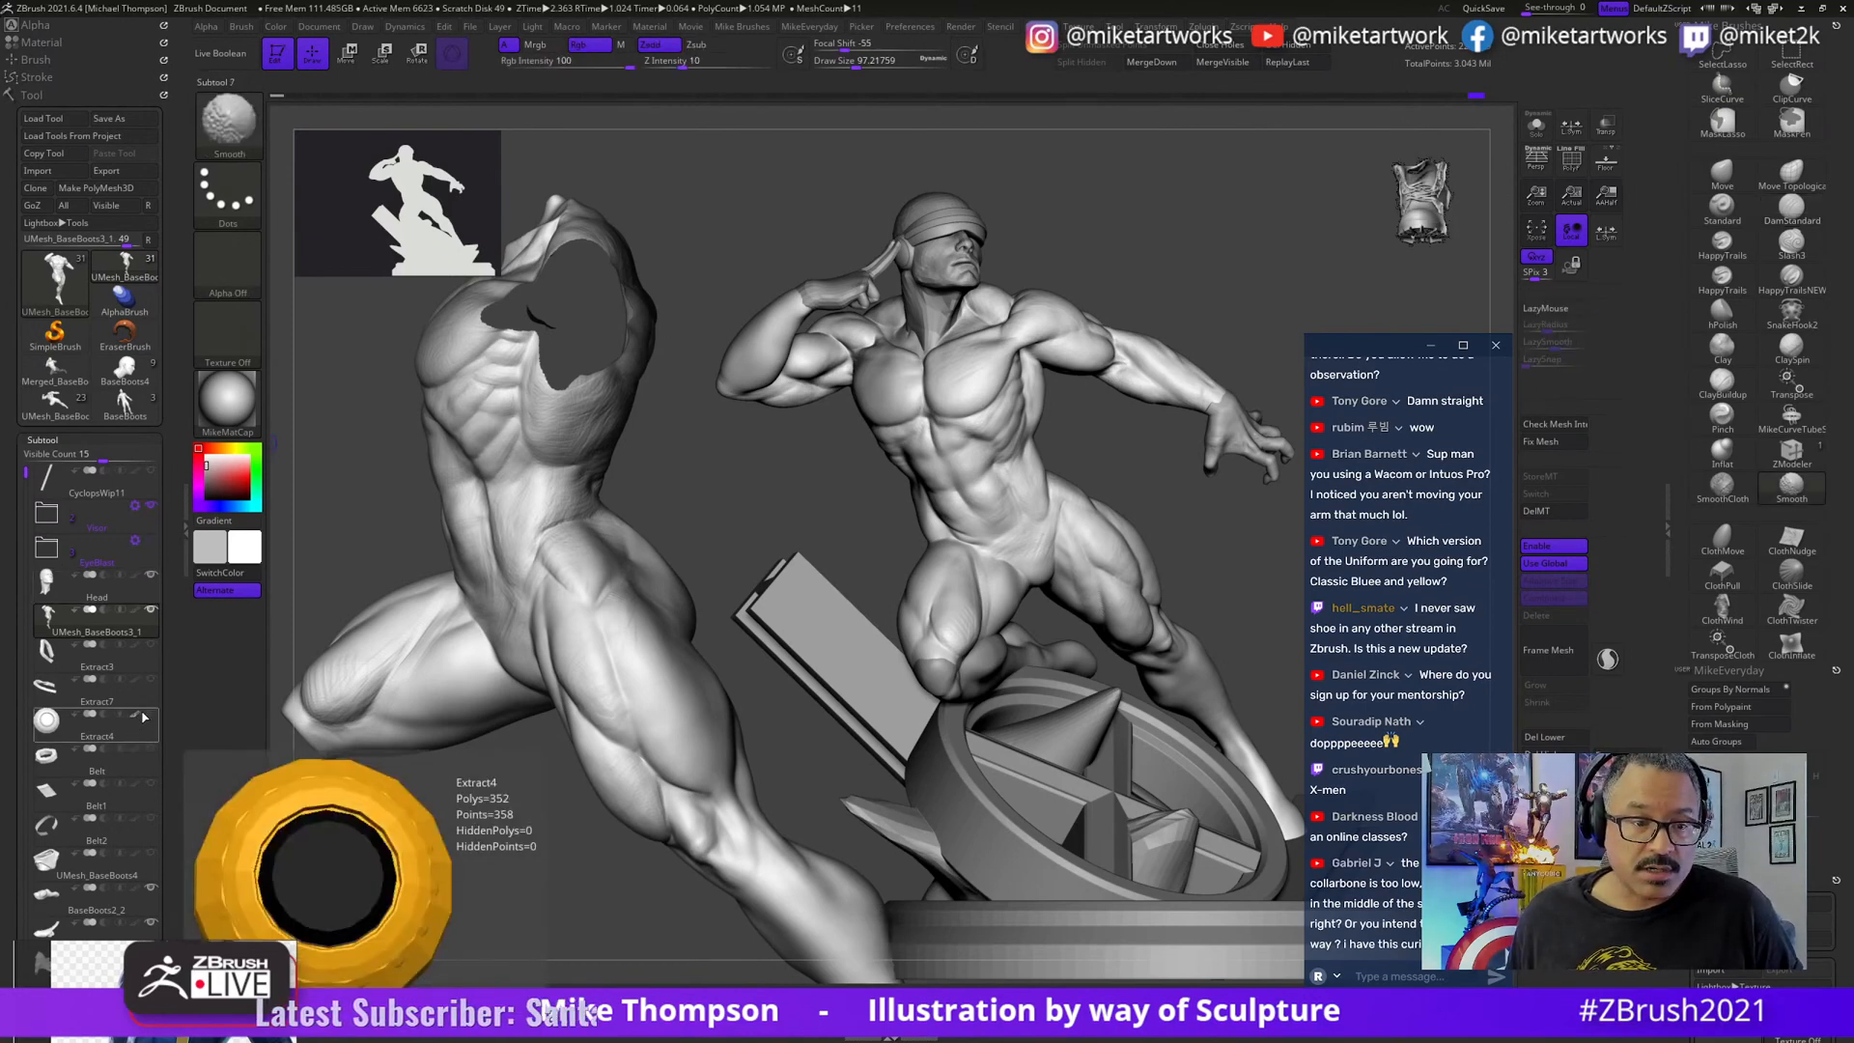
{"action": "left_click", "coordinate": [134, 645], "text": "shift"}
{"action": "left_click", "coordinate": [150, 645]}
{"action": "left_click", "coordinate": [151, 714]}
{"action": "left_click", "coordinate": [150, 748]}
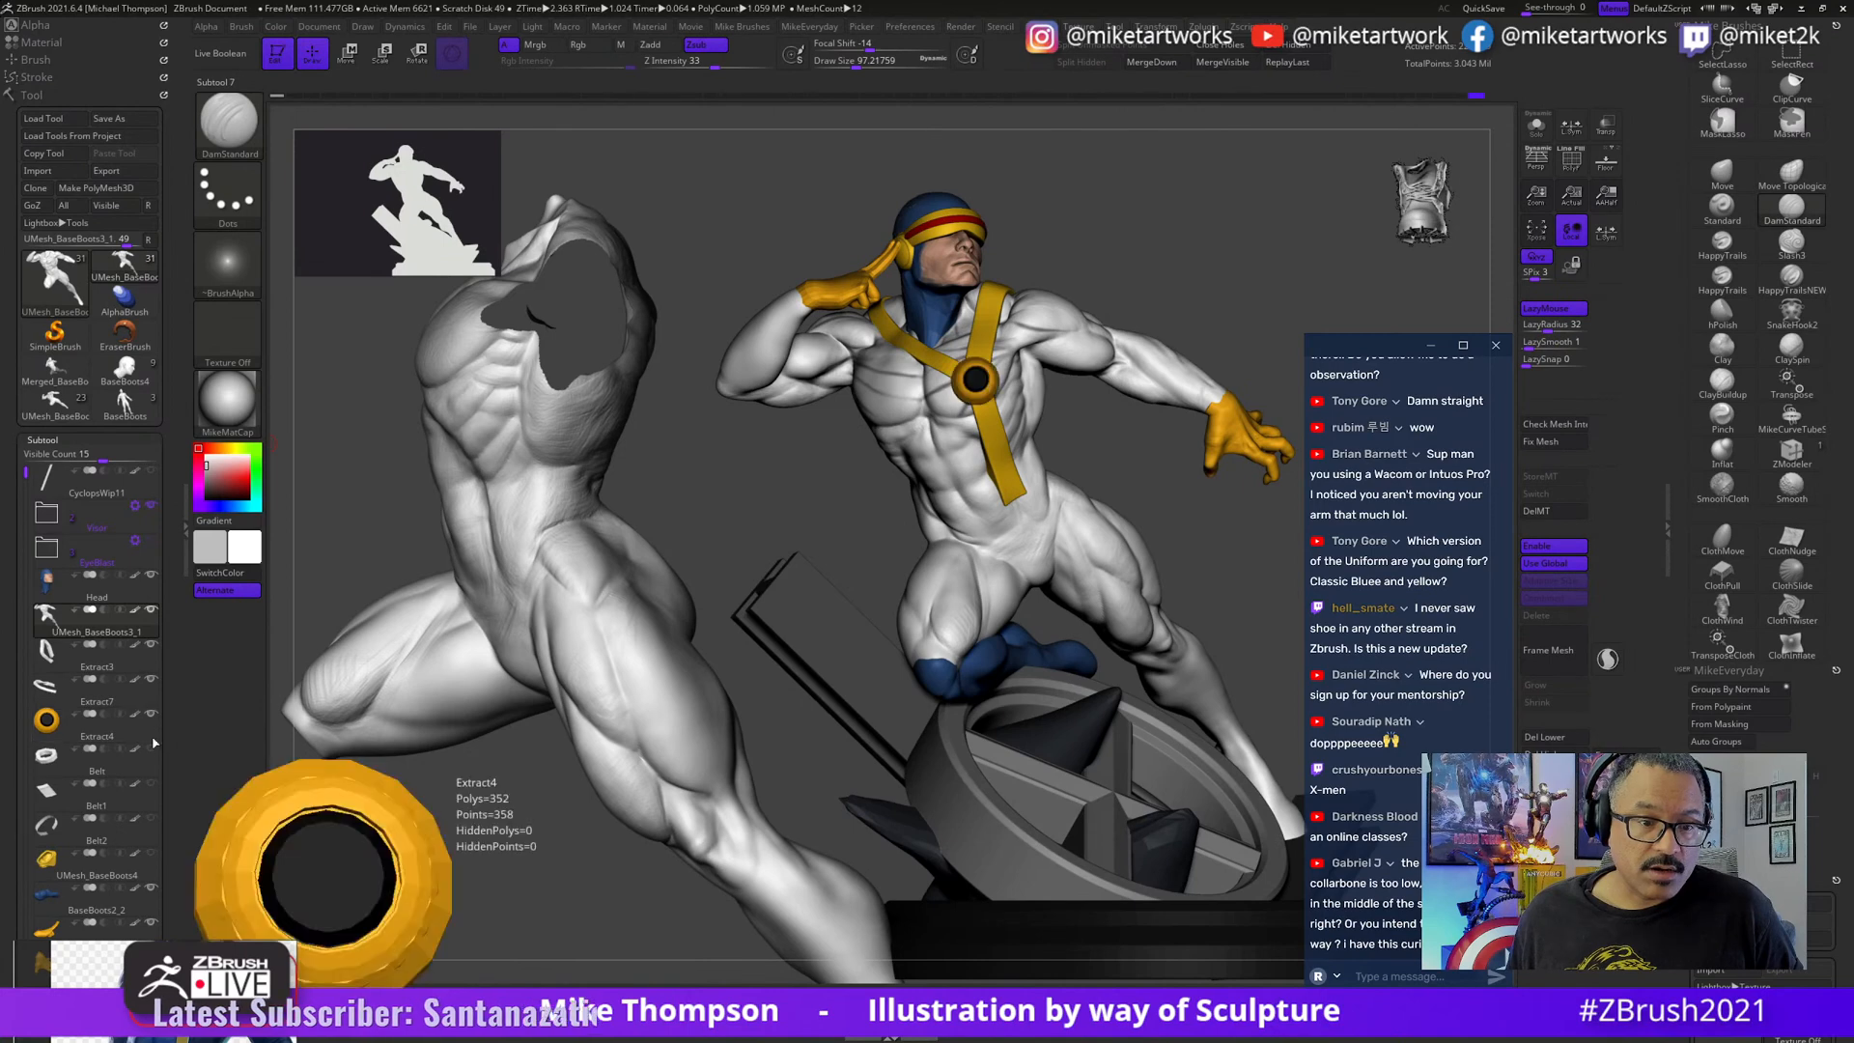
{"action": "left_click", "coordinate": [151, 783]}
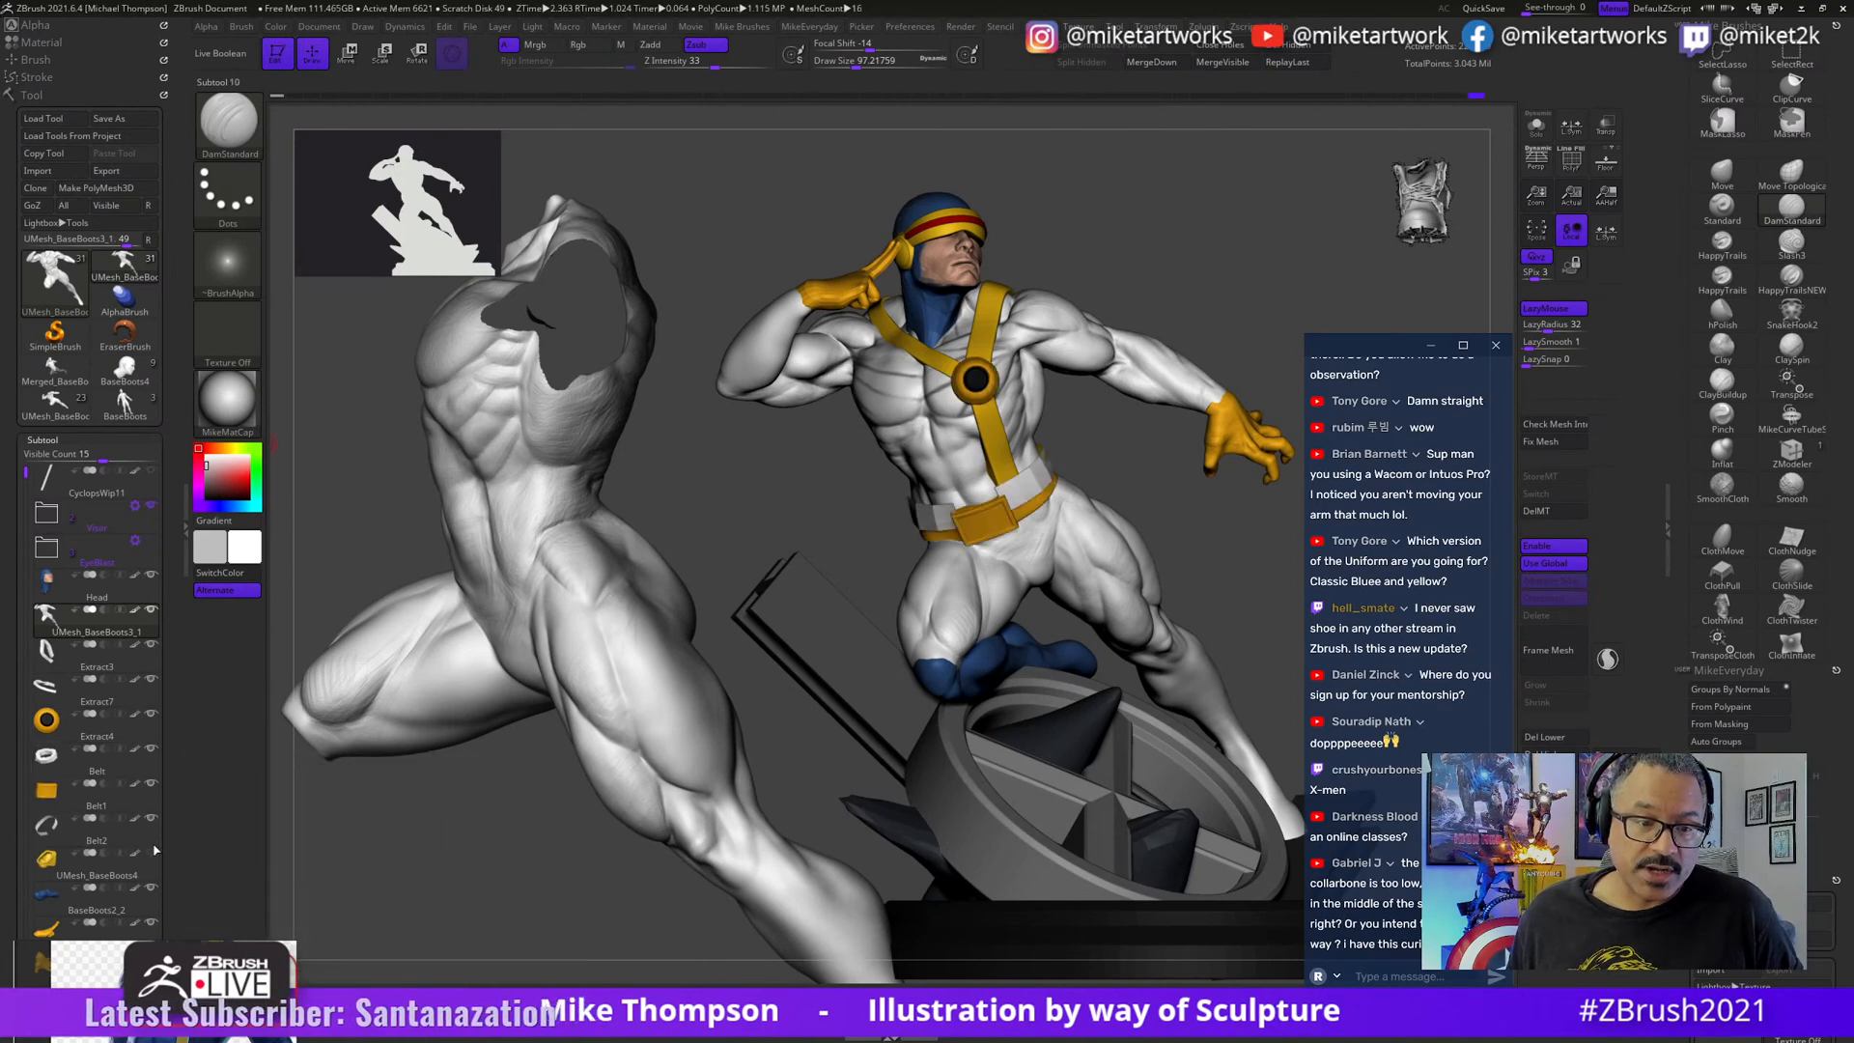
{"action": "left_click", "coordinate": [151, 818]}
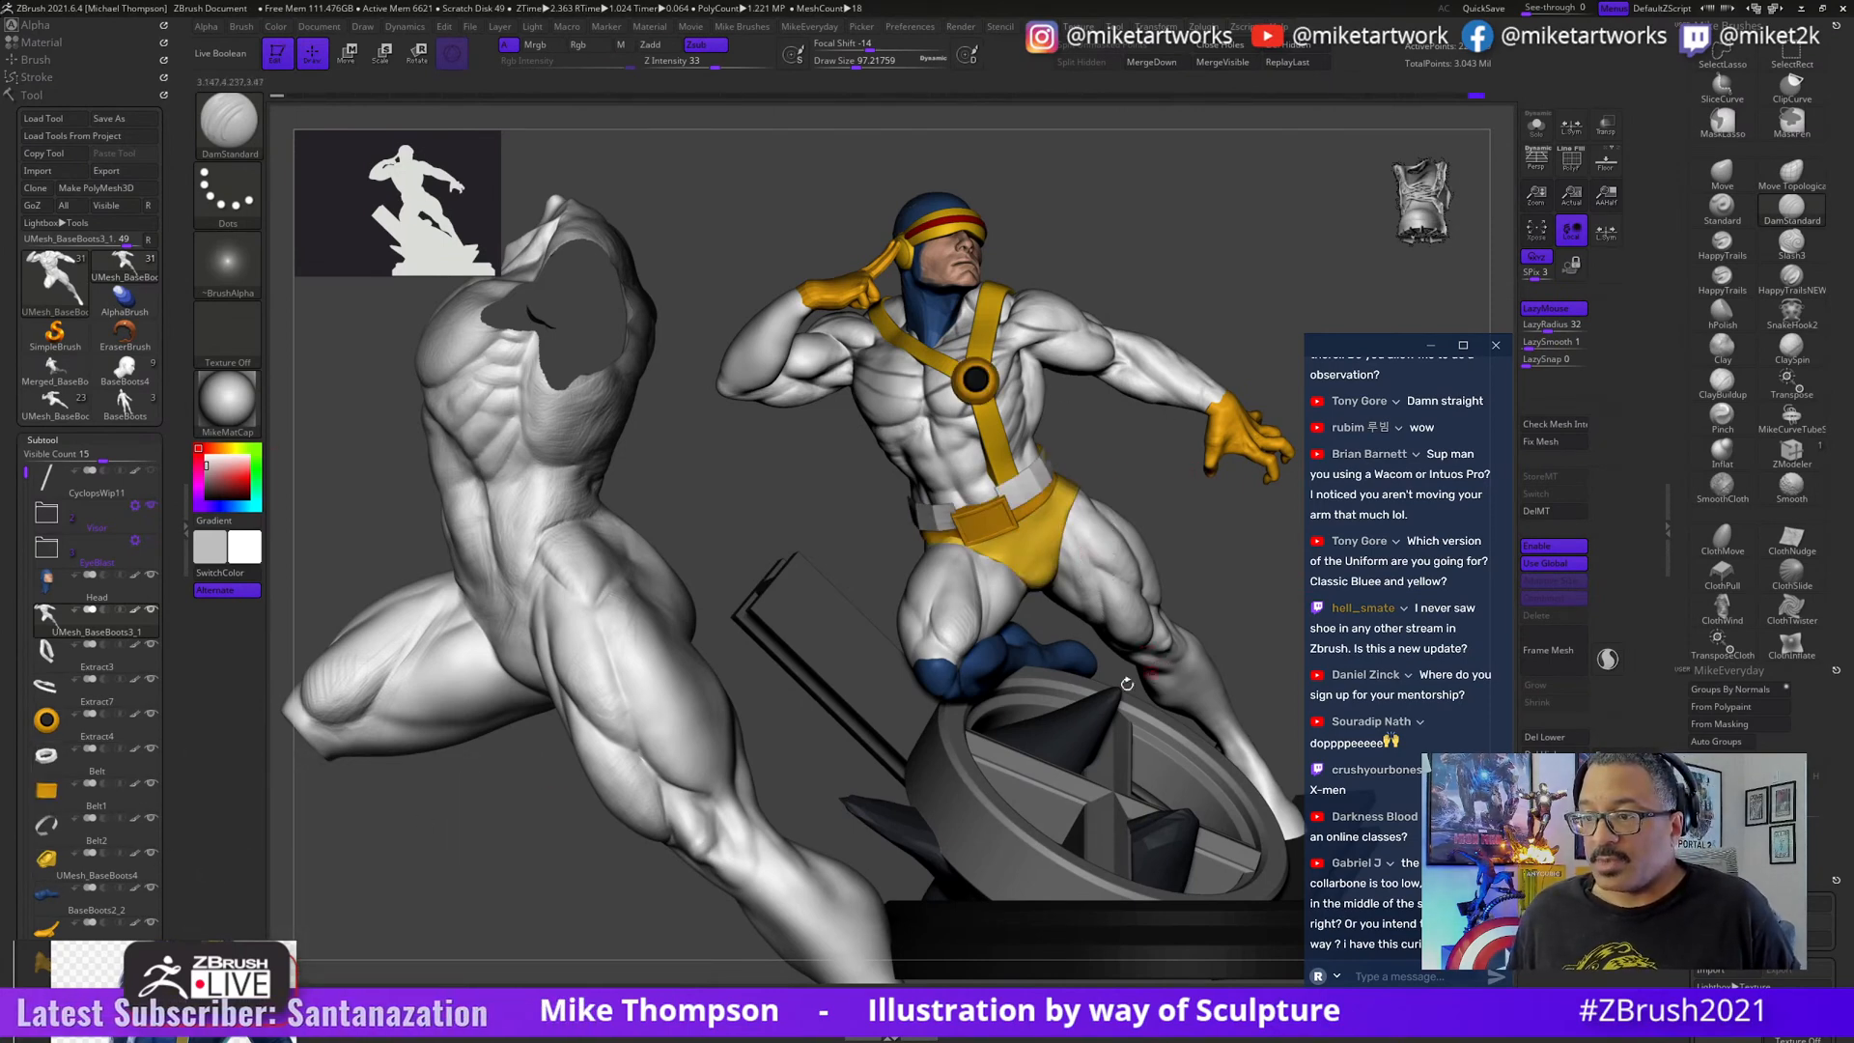
- Isolate the body for a close view of its ribcage and set the draw size to about 104
{"action": "left_click_drag", "start_coordinate": [1226, 567], "coordinate": [1234, 716]}
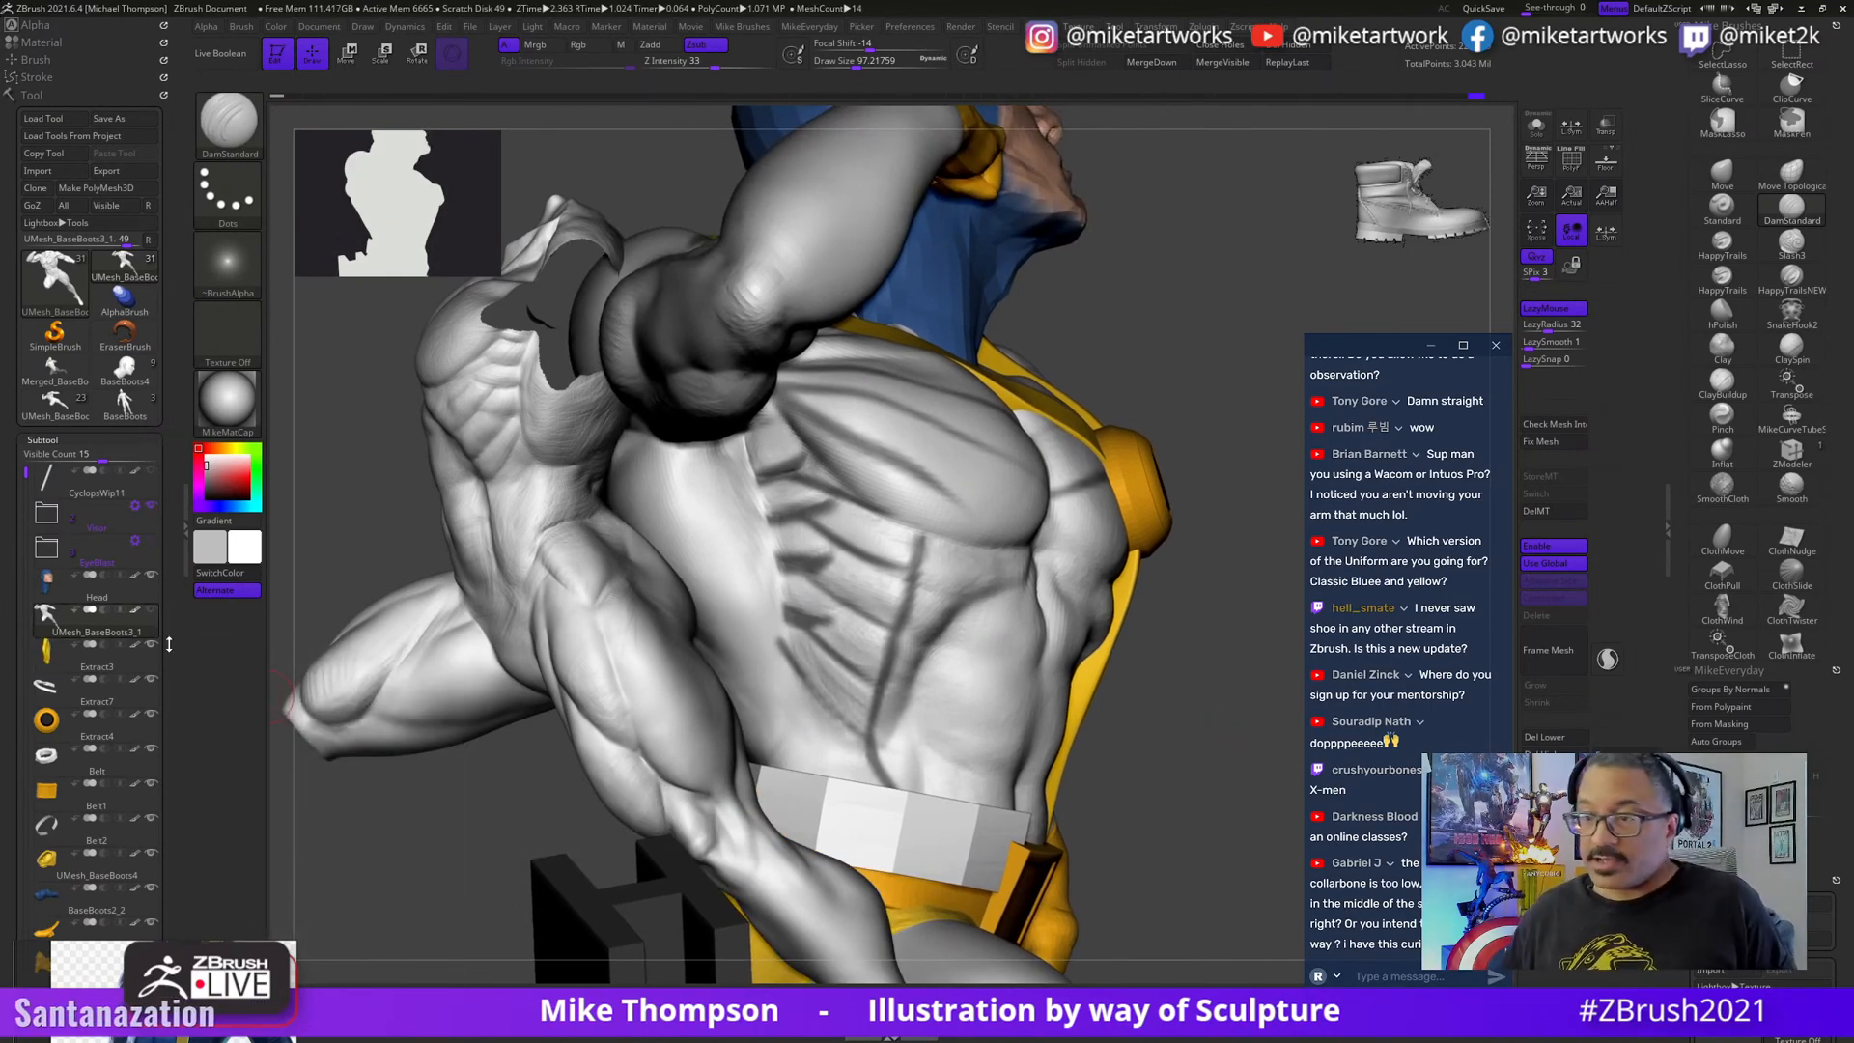
{"action": "left_click", "coordinate": [1538, 127]}
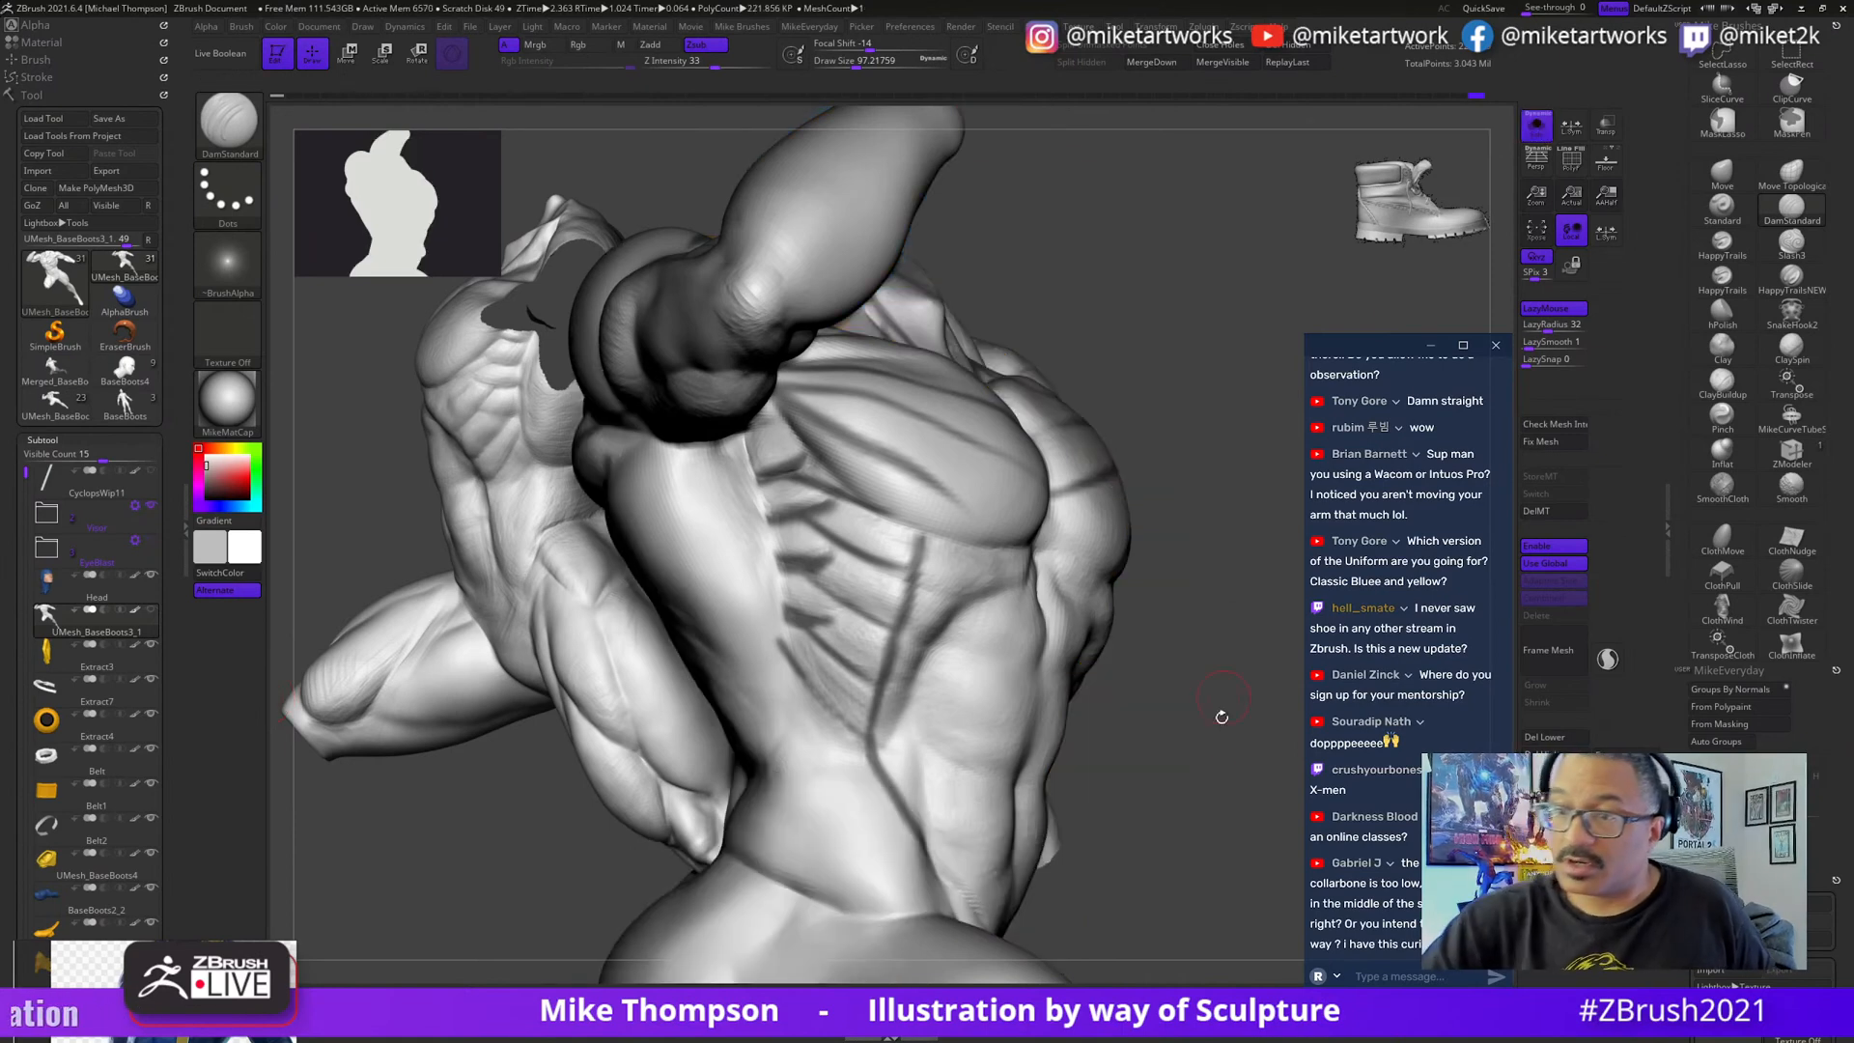
{"action": "left_click_drag", "start_coordinate": [1246, 744], "coordinate": [1230, 680]}
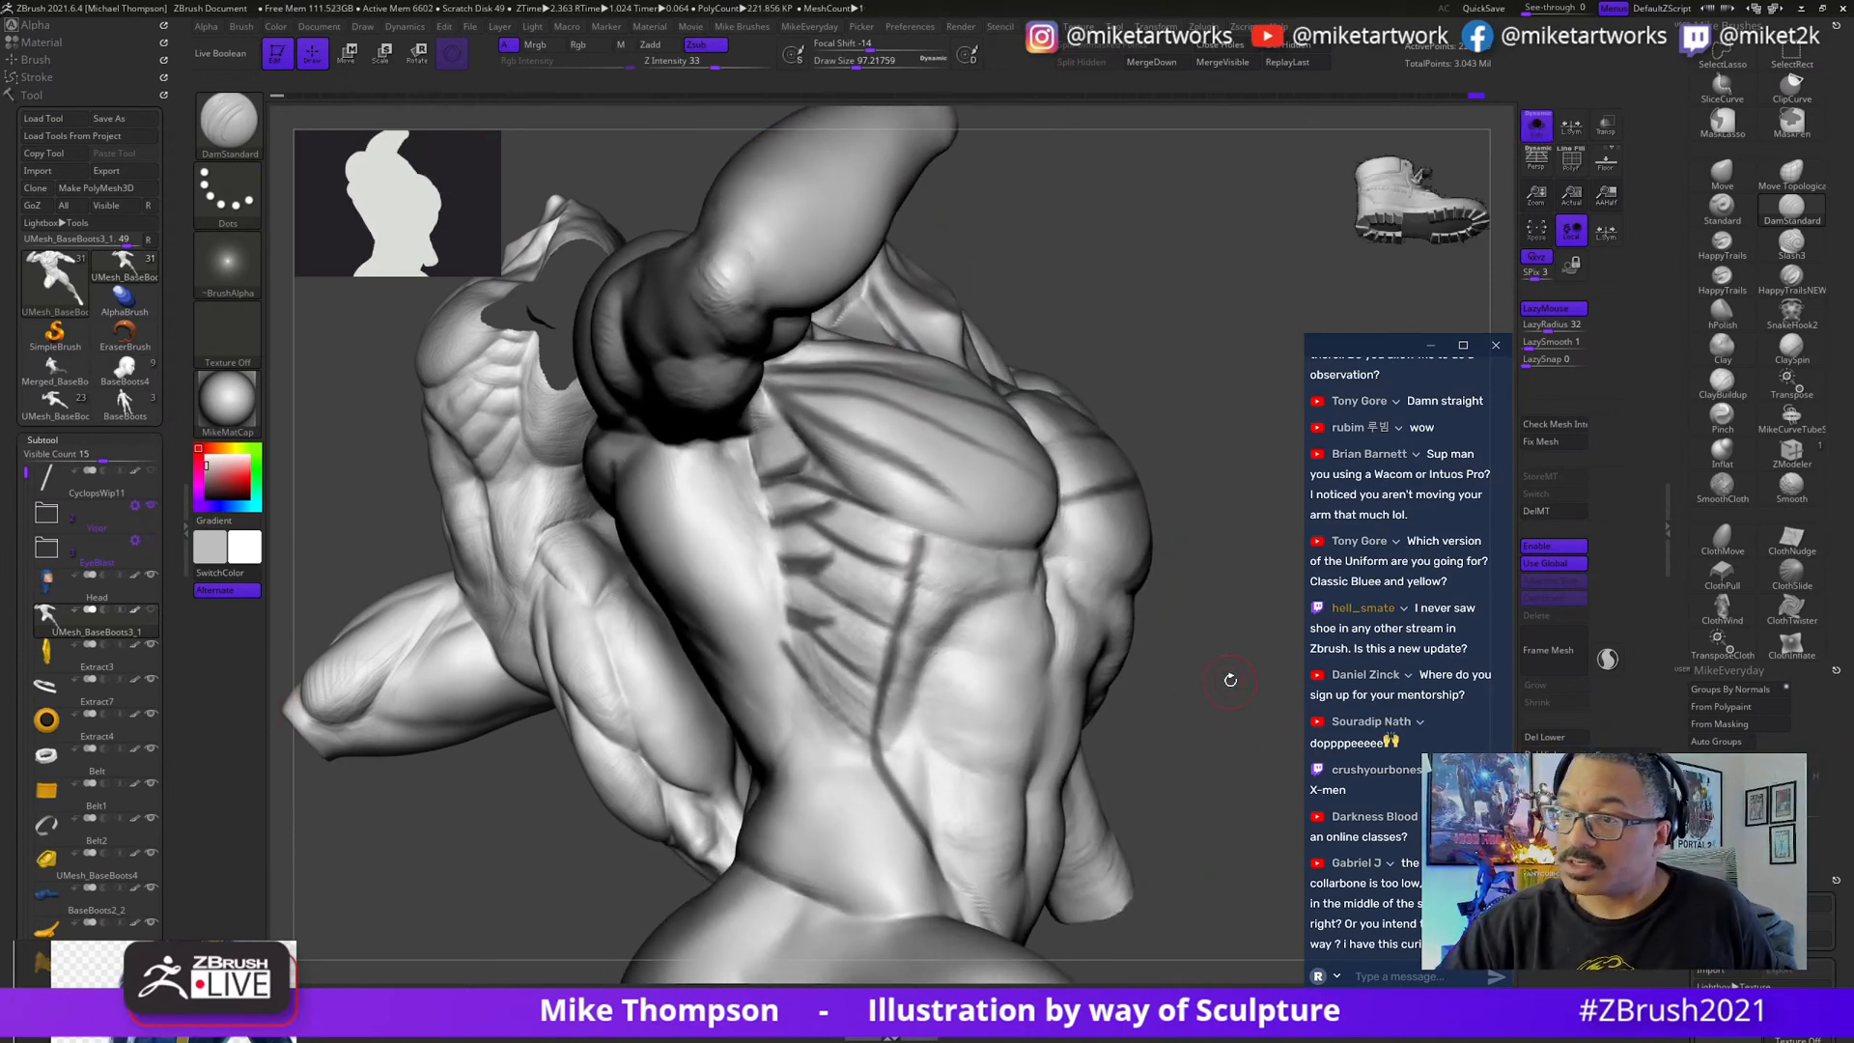
{"action": "key", "text": "ctrl"}
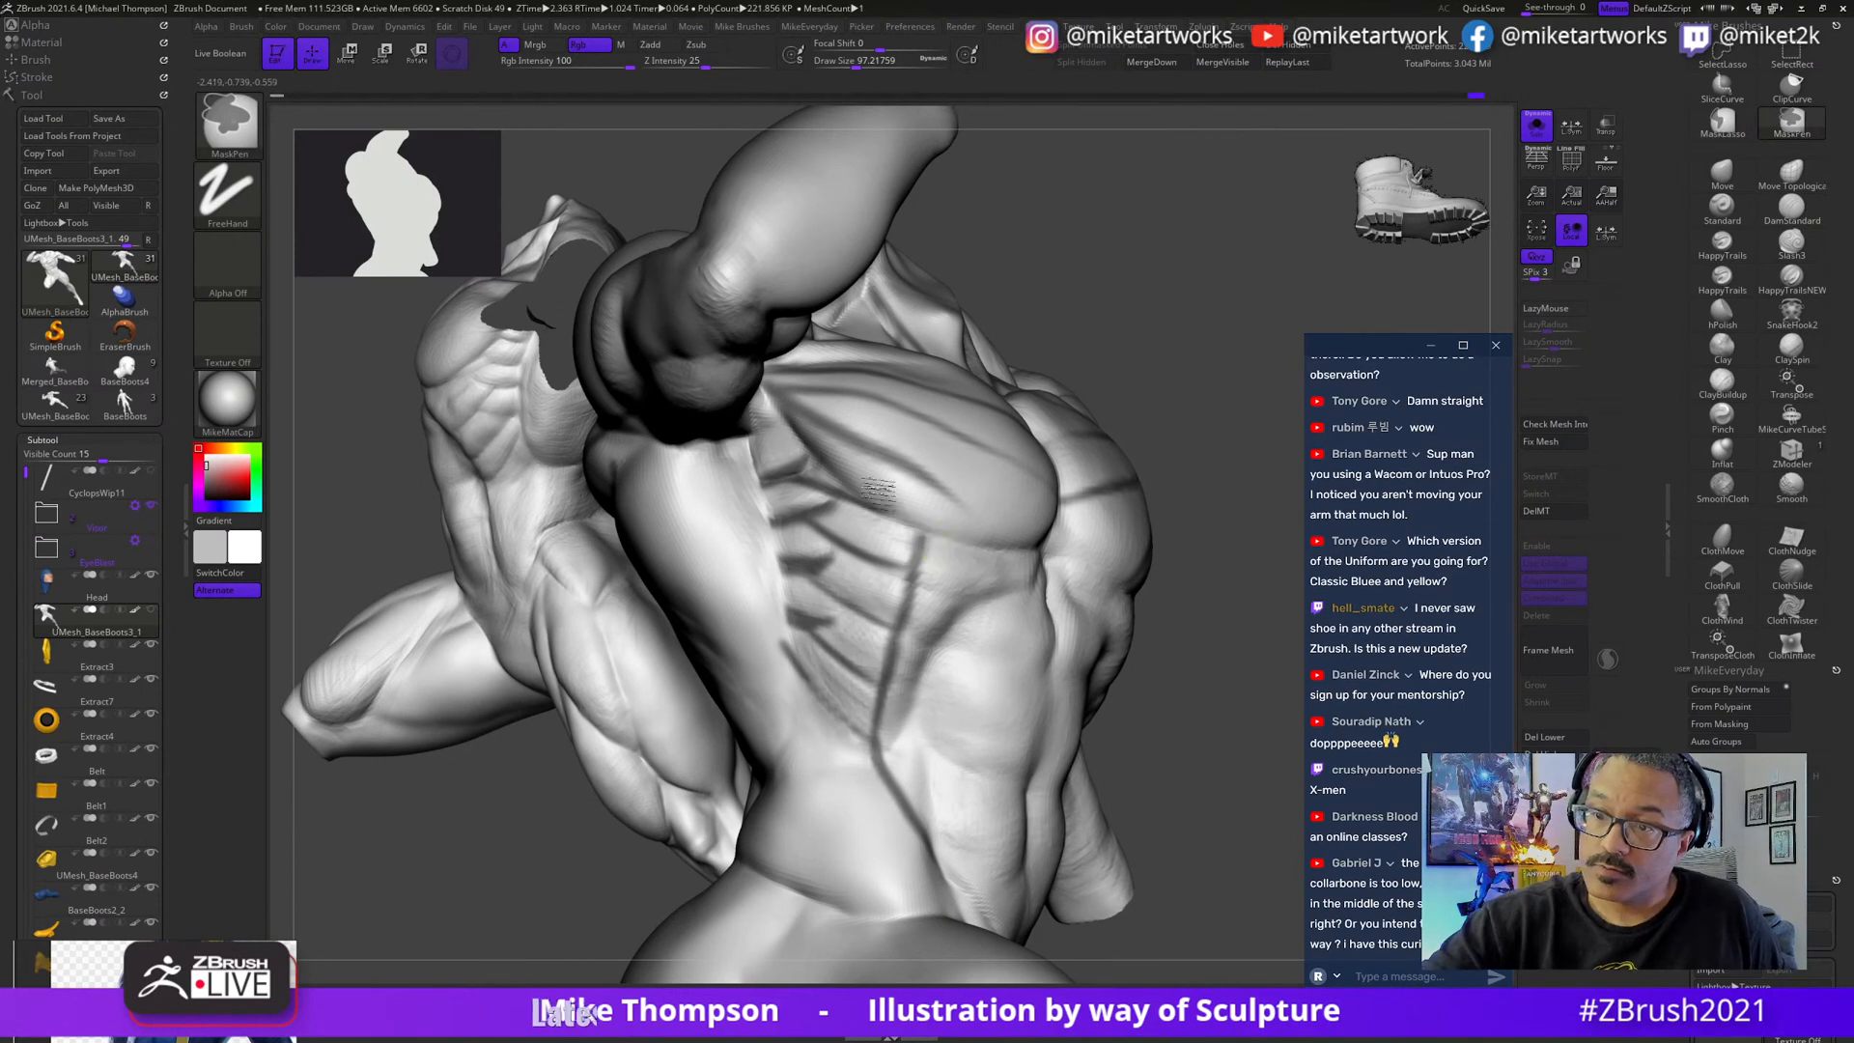
{"action": "key", "text": "s"}
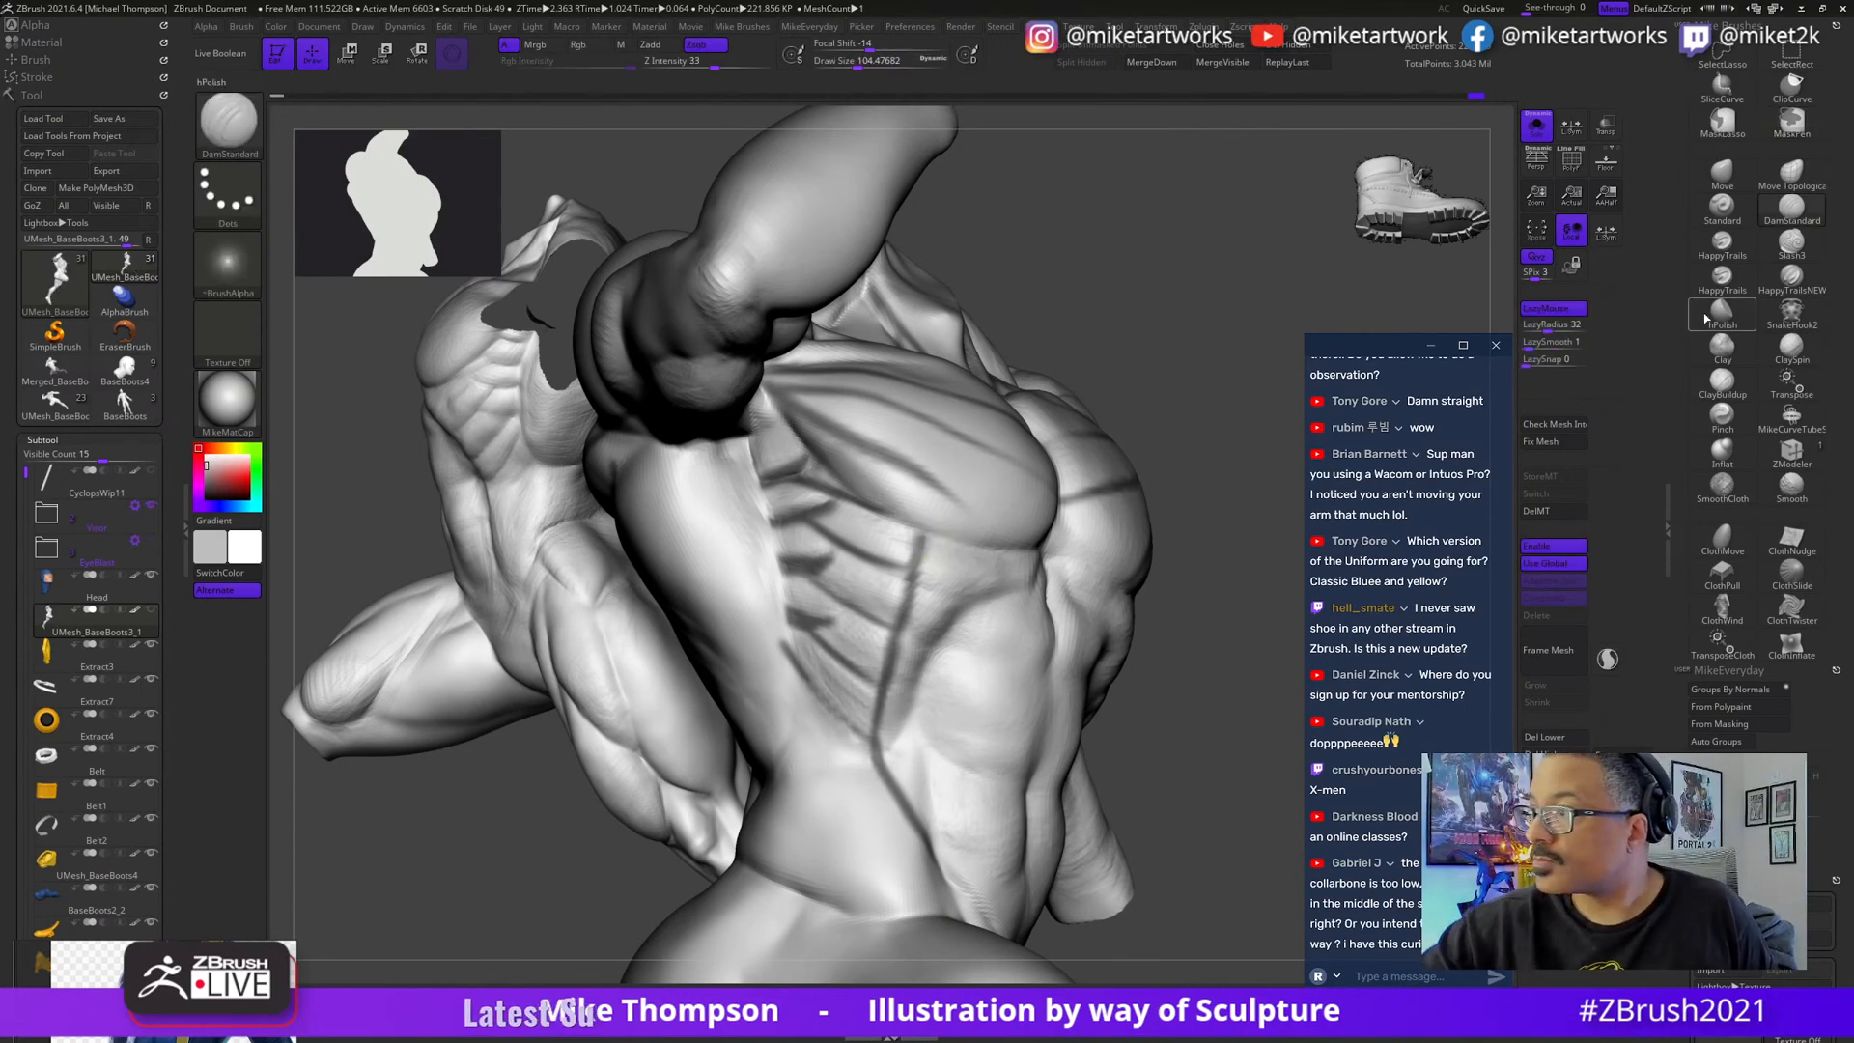
- Paint out the dark guide lines on the ribs in white using the HappyTrails brush with only Rgb active
{"action": "left_click", "coordinate": [1722, 243]}
{"action": "key", "text": "ctrl"}
{"action": "mouse_move", "coordinate": [922, 565]}
{"action": "left_mouse_down"}
{"action": "mouse_move", "coordinate": [897, 622]}
{"action": "mouse_move", "coordinate": [918, 570]}
{"action": "left_mouse_up"}
{"action": "key", "text": "ctrl+z"}
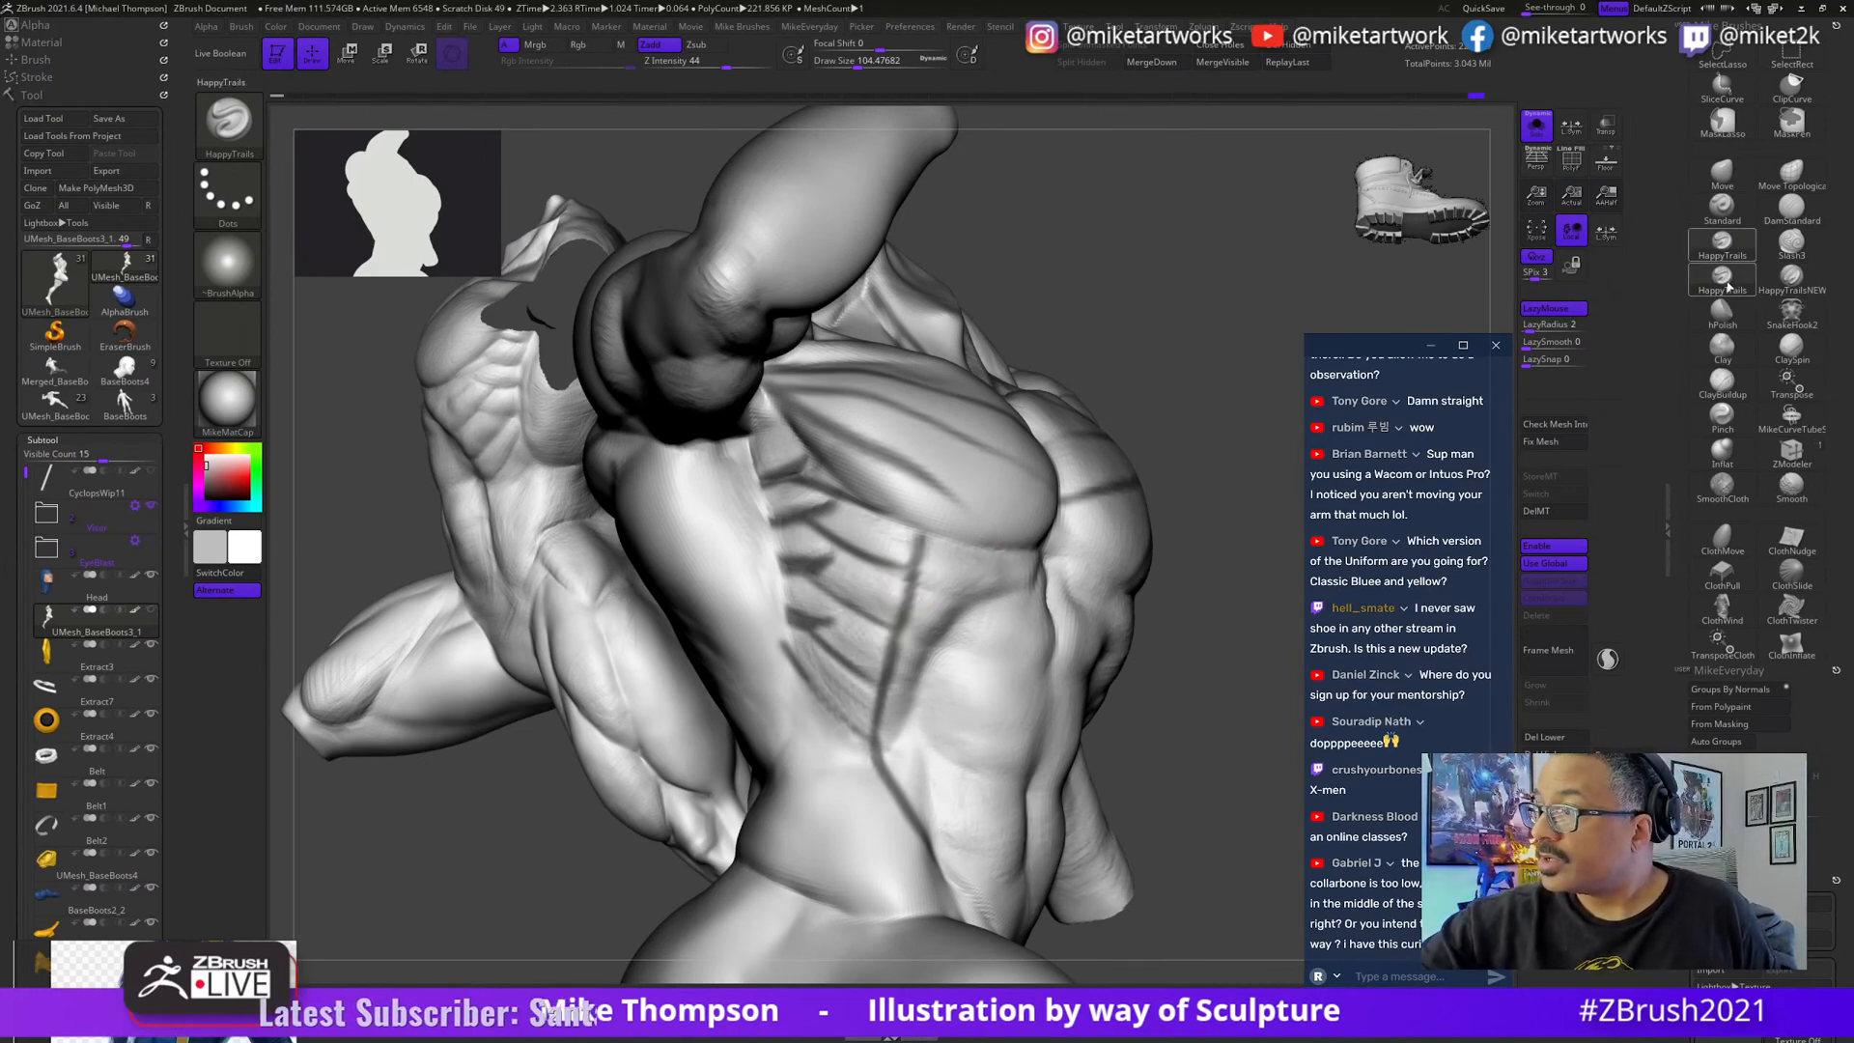
{"action": "key", "text": "space"}
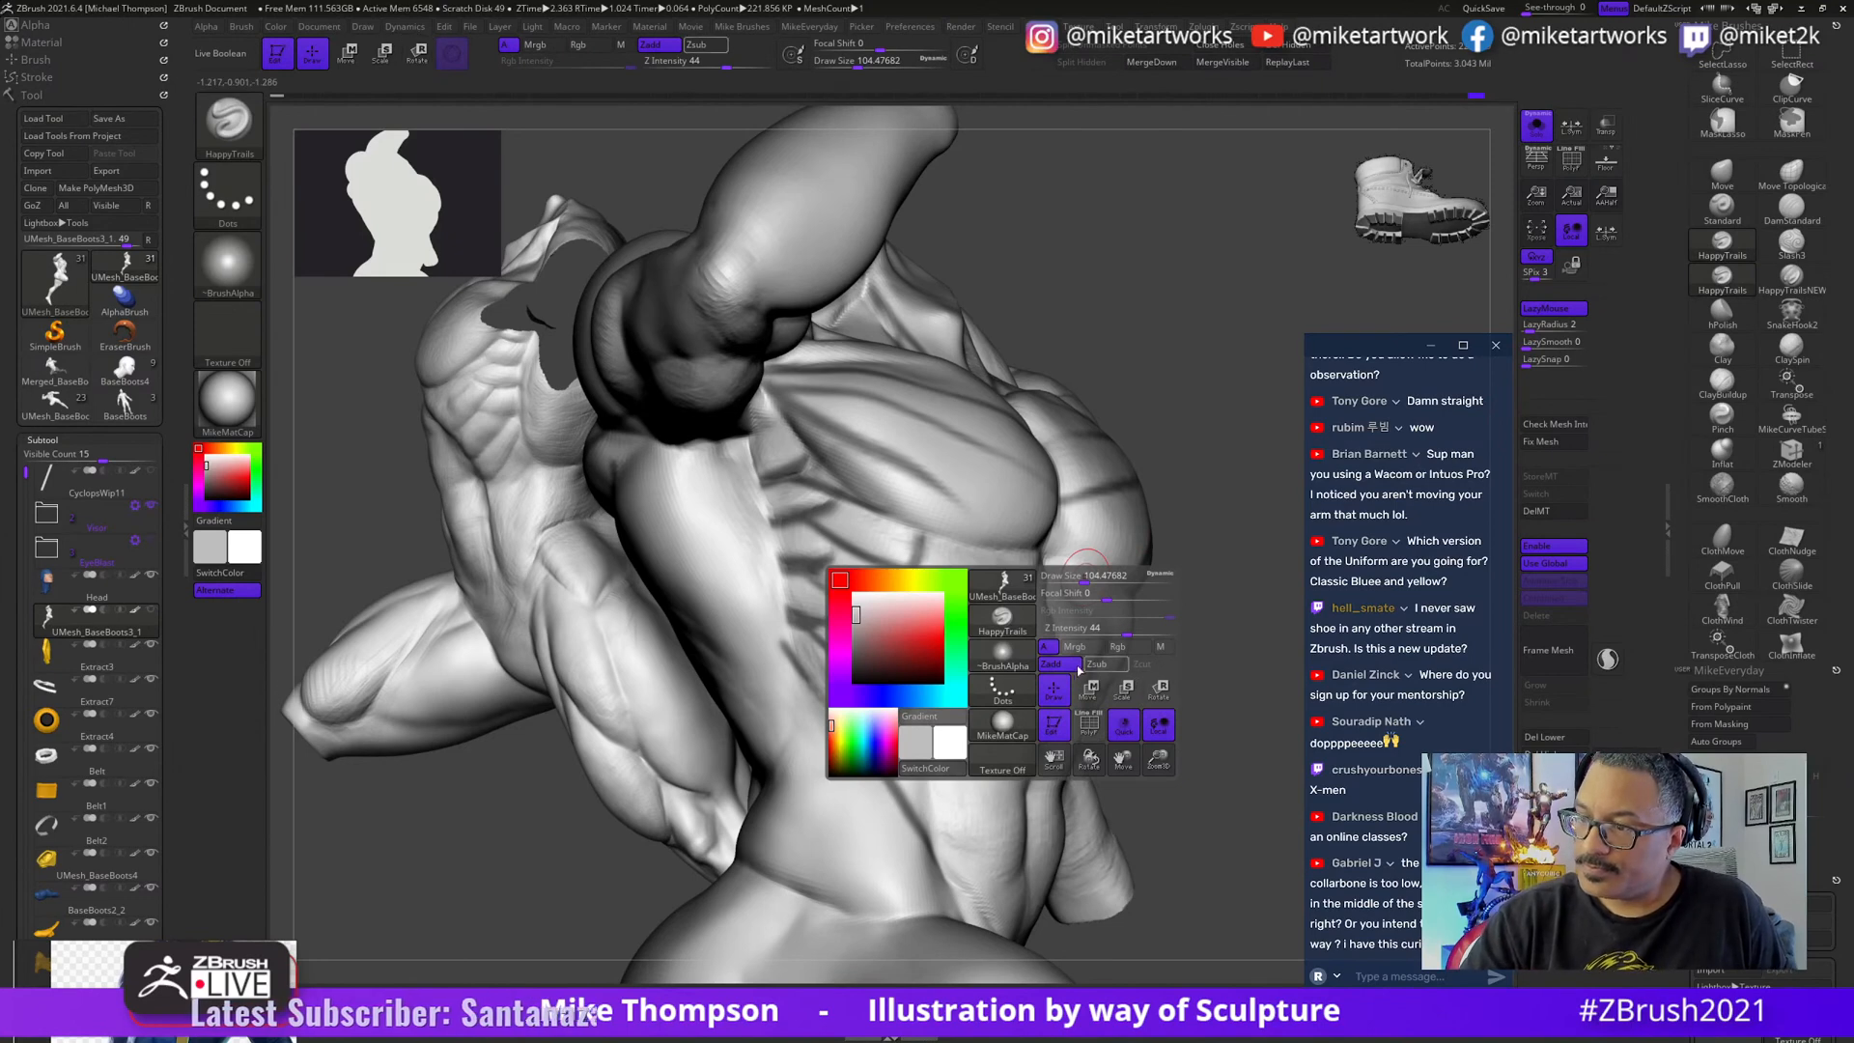
{"action": "left_click", "coordinate": [1119, 646]}
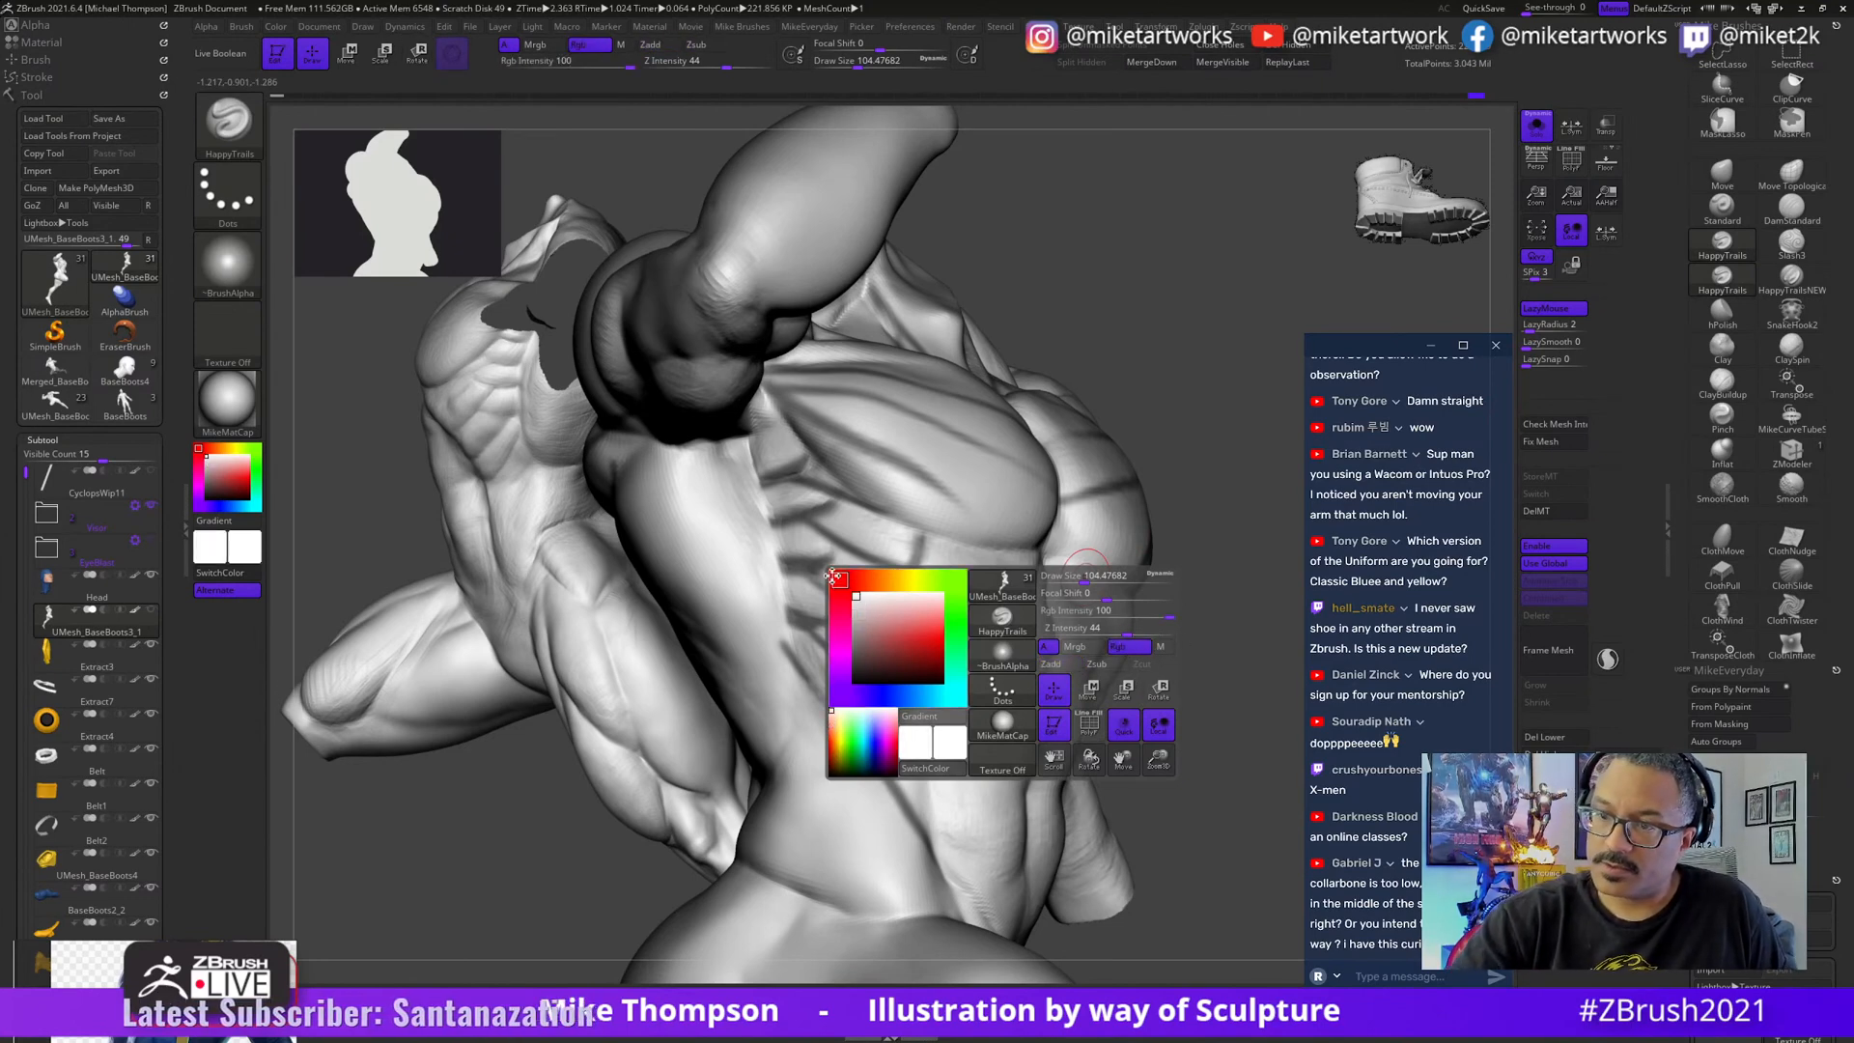
{"action": "left_click_drag", "start_coordinate": [930, 638], "coordinate": [995, 592]}
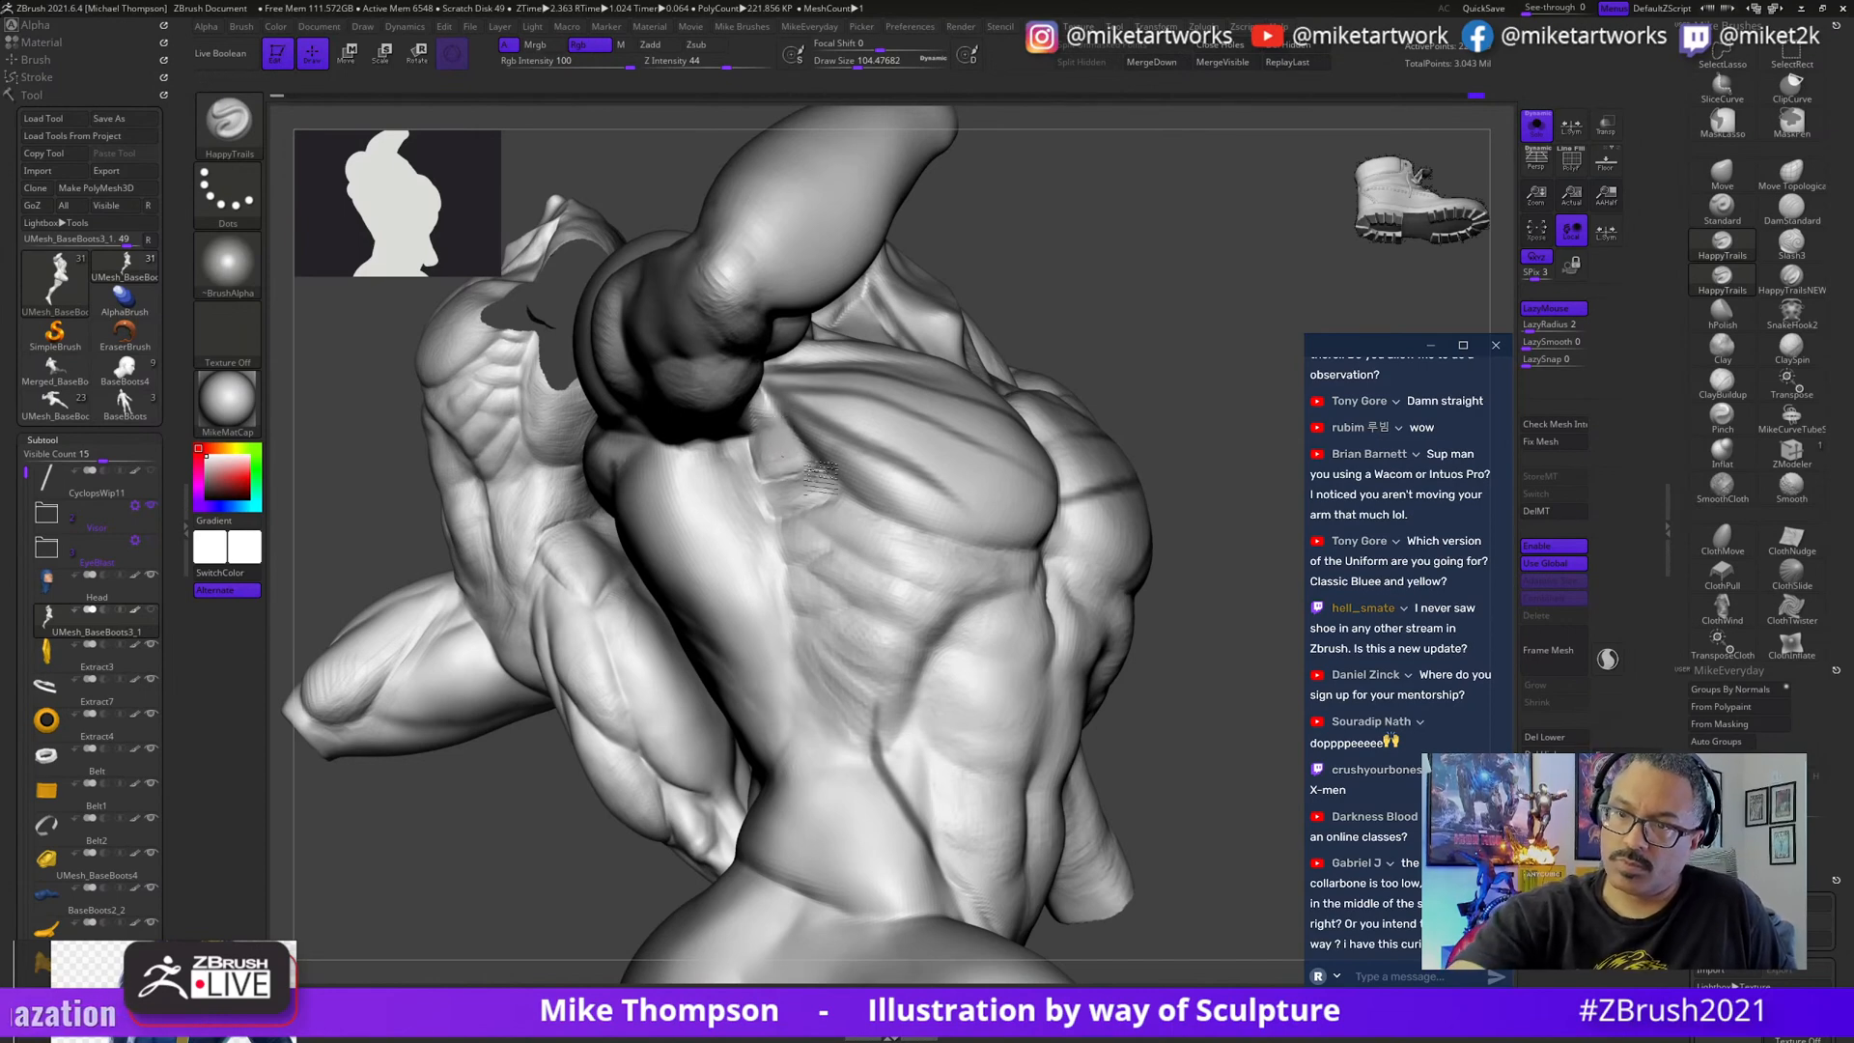
- Build up the abdomen and waist with ClayBuildup at draw sizes between about 90 and 136
{"action": "mouse_move", "coordinate": [1228, 743]}
{"action": "left_mouse_down"}
{"action": "mouse_move", "coordinate": [1216, 859]}
{"action": "mouse_move", "coordinate": [1238, 782]}
{"action": "left_mouse_up"}
{"action": "left_click_drag", "start_coordinate": [1278, 617], "coordinate": [1246, 570]}
{"action": "left_click", "coordinate": [1723, 386]}
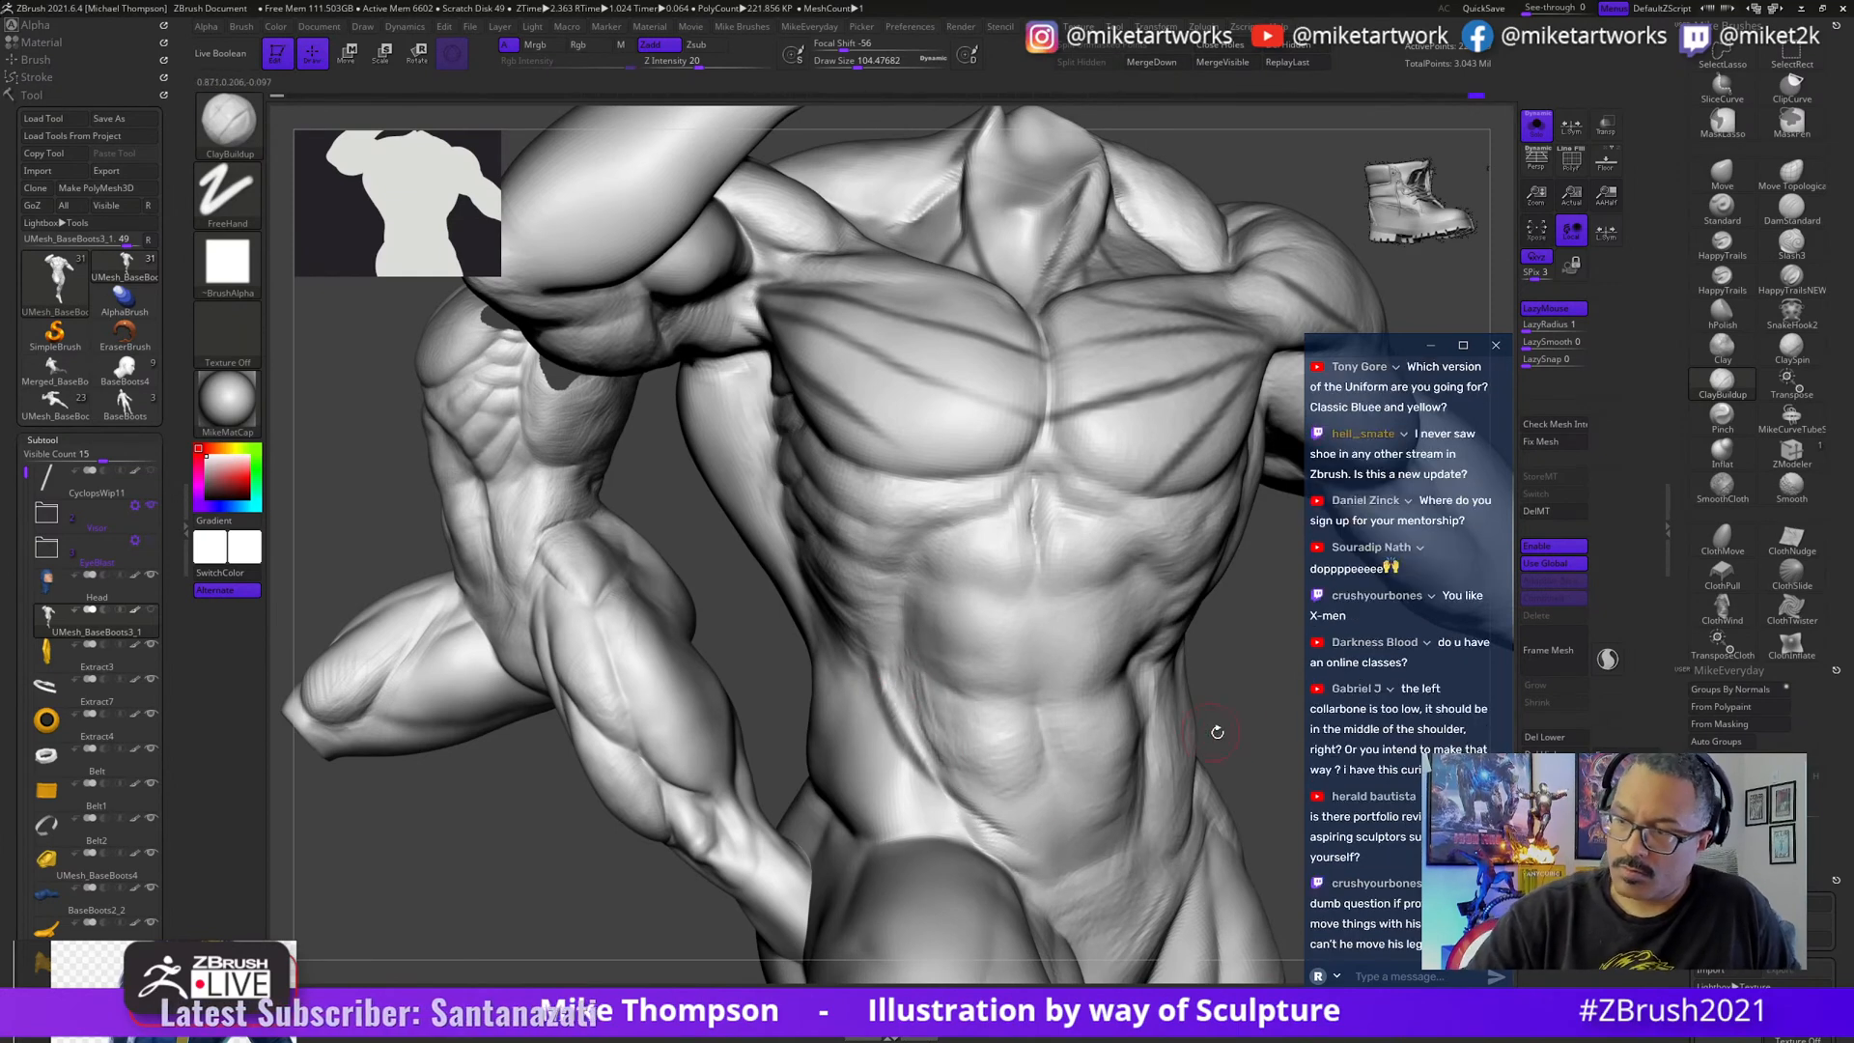
{"action": "mouse_move", "coordinate": [1218, 734]}
{"action": "right_mouse_down"}
{"action": "mouse_move", "coordinate": [1238, 741]}
{"action": "mouse_move", "coordinate": [1220, 760]}
{"action": "mouse_move", "coordinate": [1159, 748]}
{"action": "right_mouse_up"}
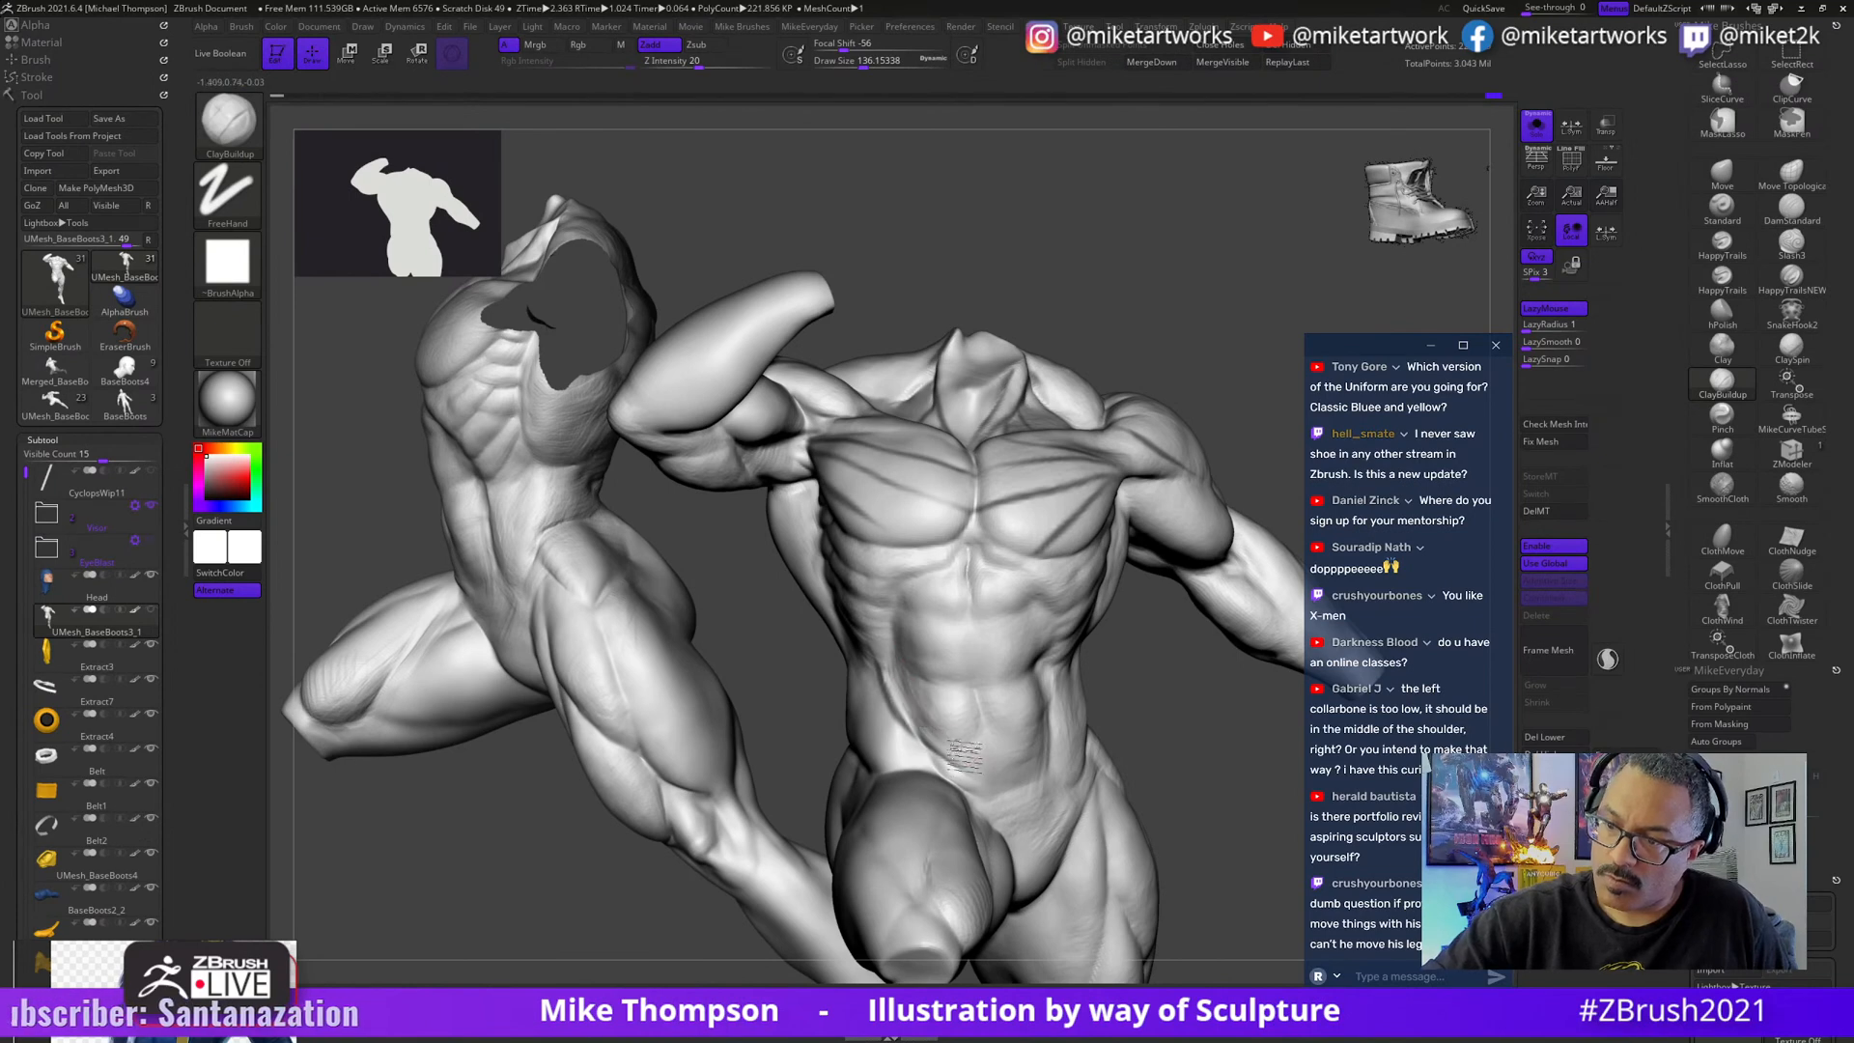
{"action": "mouse_move", "coordinate": [1124, 741]}
{"action": "right_mouse_down"}
{"action": "mouse_move", "coordinate": [1106, 736]}
{"action": "mouse_move", "coordinate": [1204, 749]}
{"action": "mouse_move", "coordinate": [1249, 813]}
{"action": "mouse_move", "coordinate": [1082, 739]}
{"action": "right_mouse_up"}
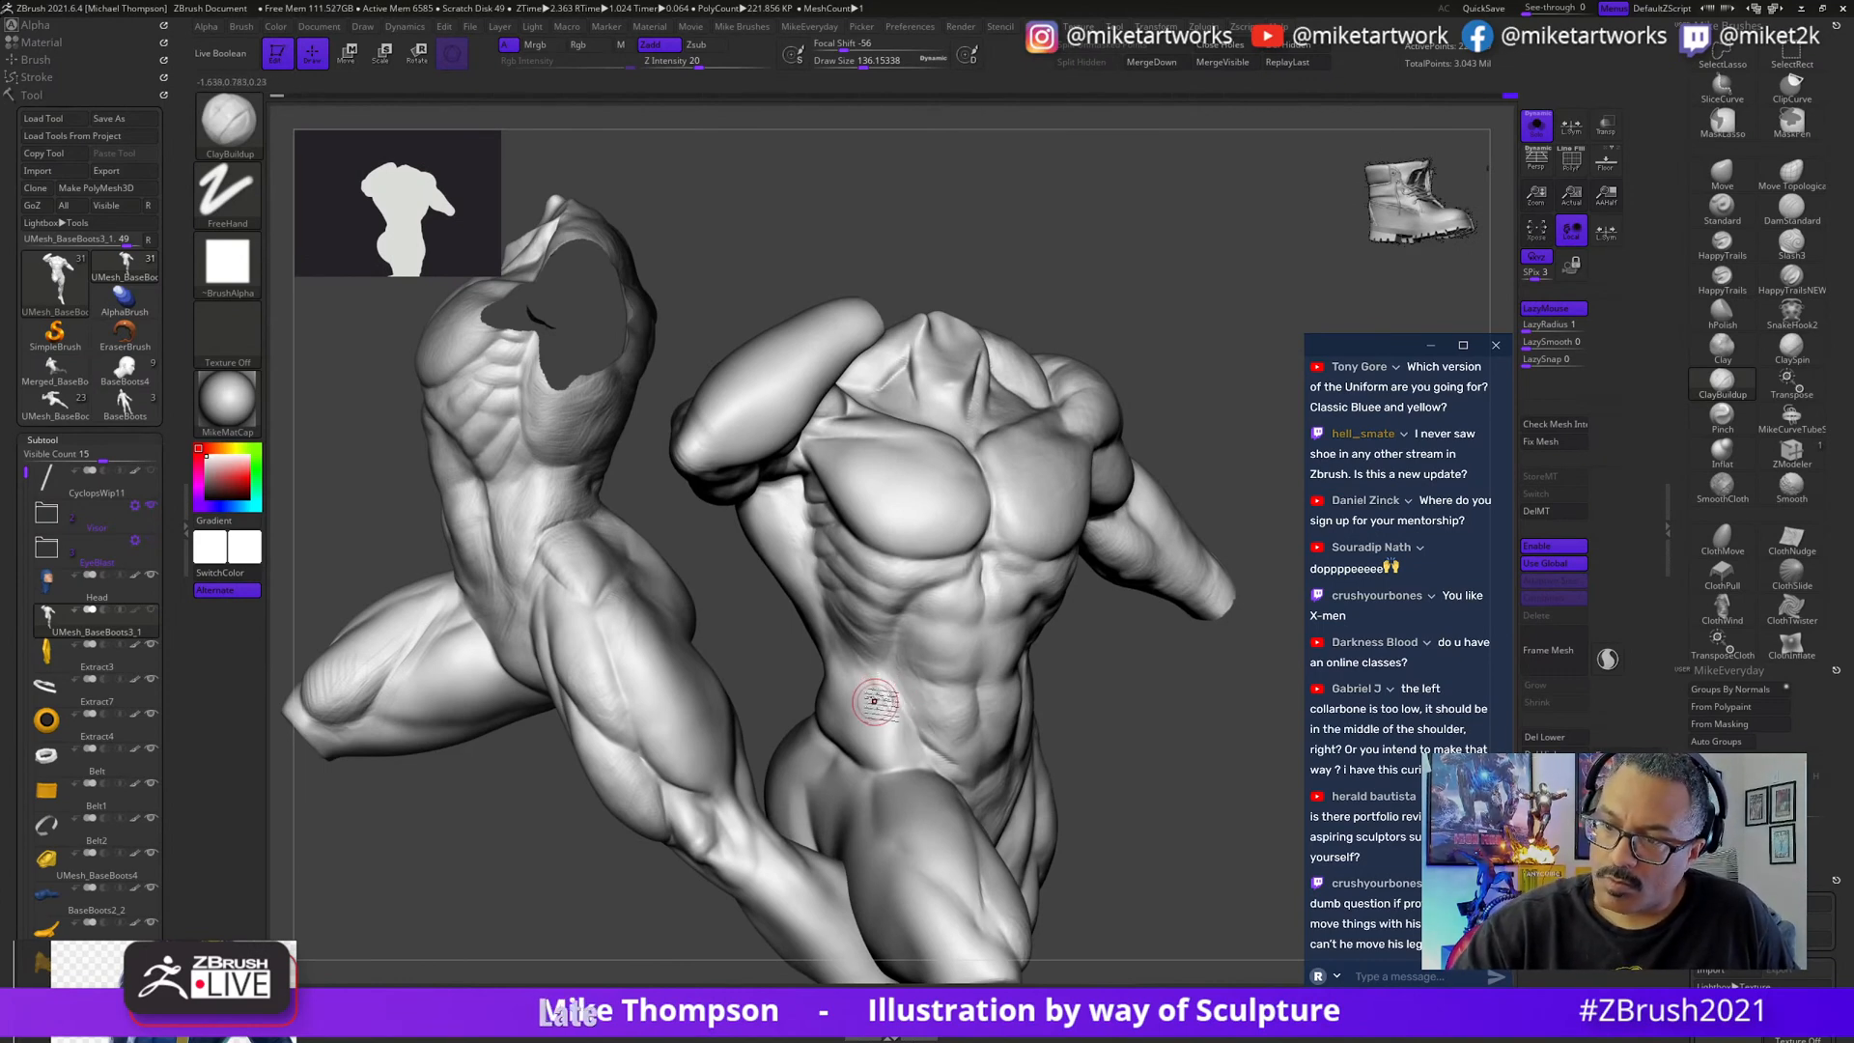
{"action": "mouse_move", "coordinate": [899, 739]}
{"action": "right_mouse_down"}
{"action": "mouse_move", "coordinate": [943, 754]}
{"action": "mouse_move", "coordinate": [1140, 727]}
{"action": "right_mouse_up"}
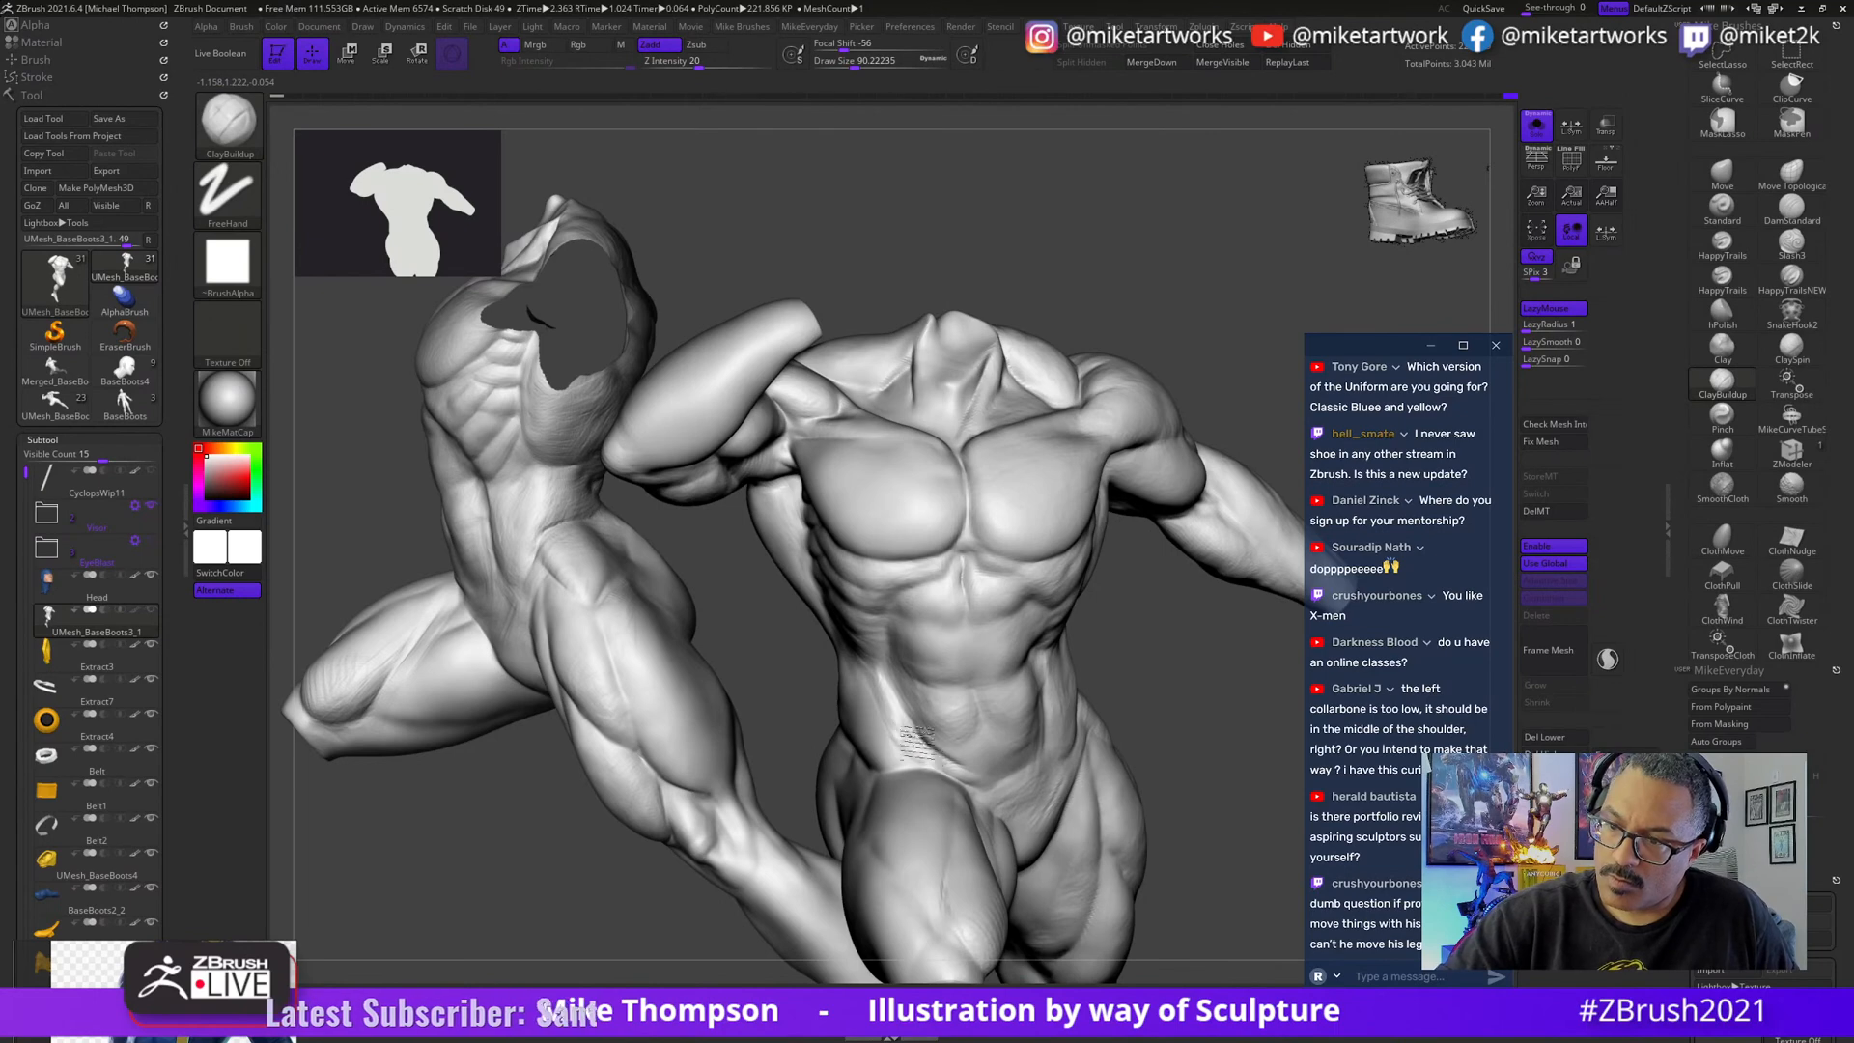
- Smooth the lower abdomen above the raised thigh at a draw size of about 124
{"action": "key", "text": "shift"}
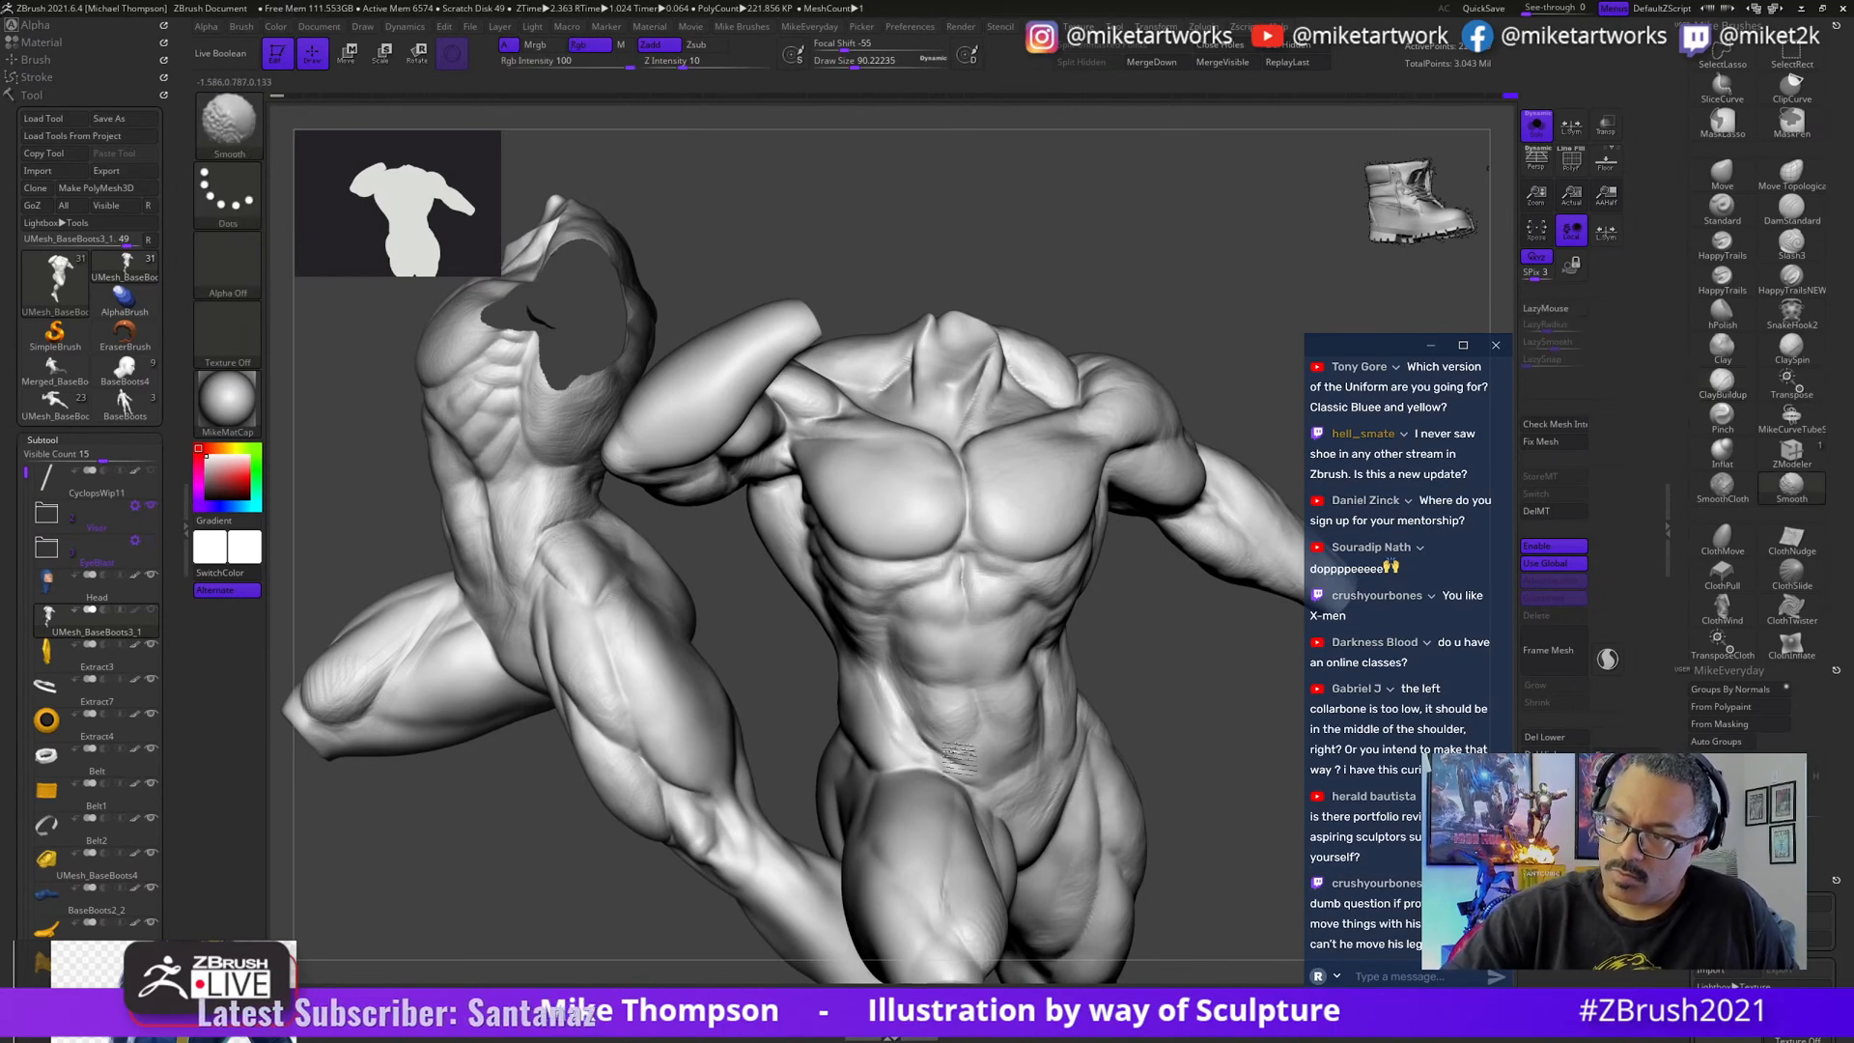
{"action": "key", "text": "s"}
{"action": "left_click_drag", "start_coordinate": [1180, 750], "coordinate": [1187, 750]}
{"action": "right_click_drag", "start_coordinate": [1187, 750], "coordinate": [1159, 749]}
{"action": "key", "text": "shift"}
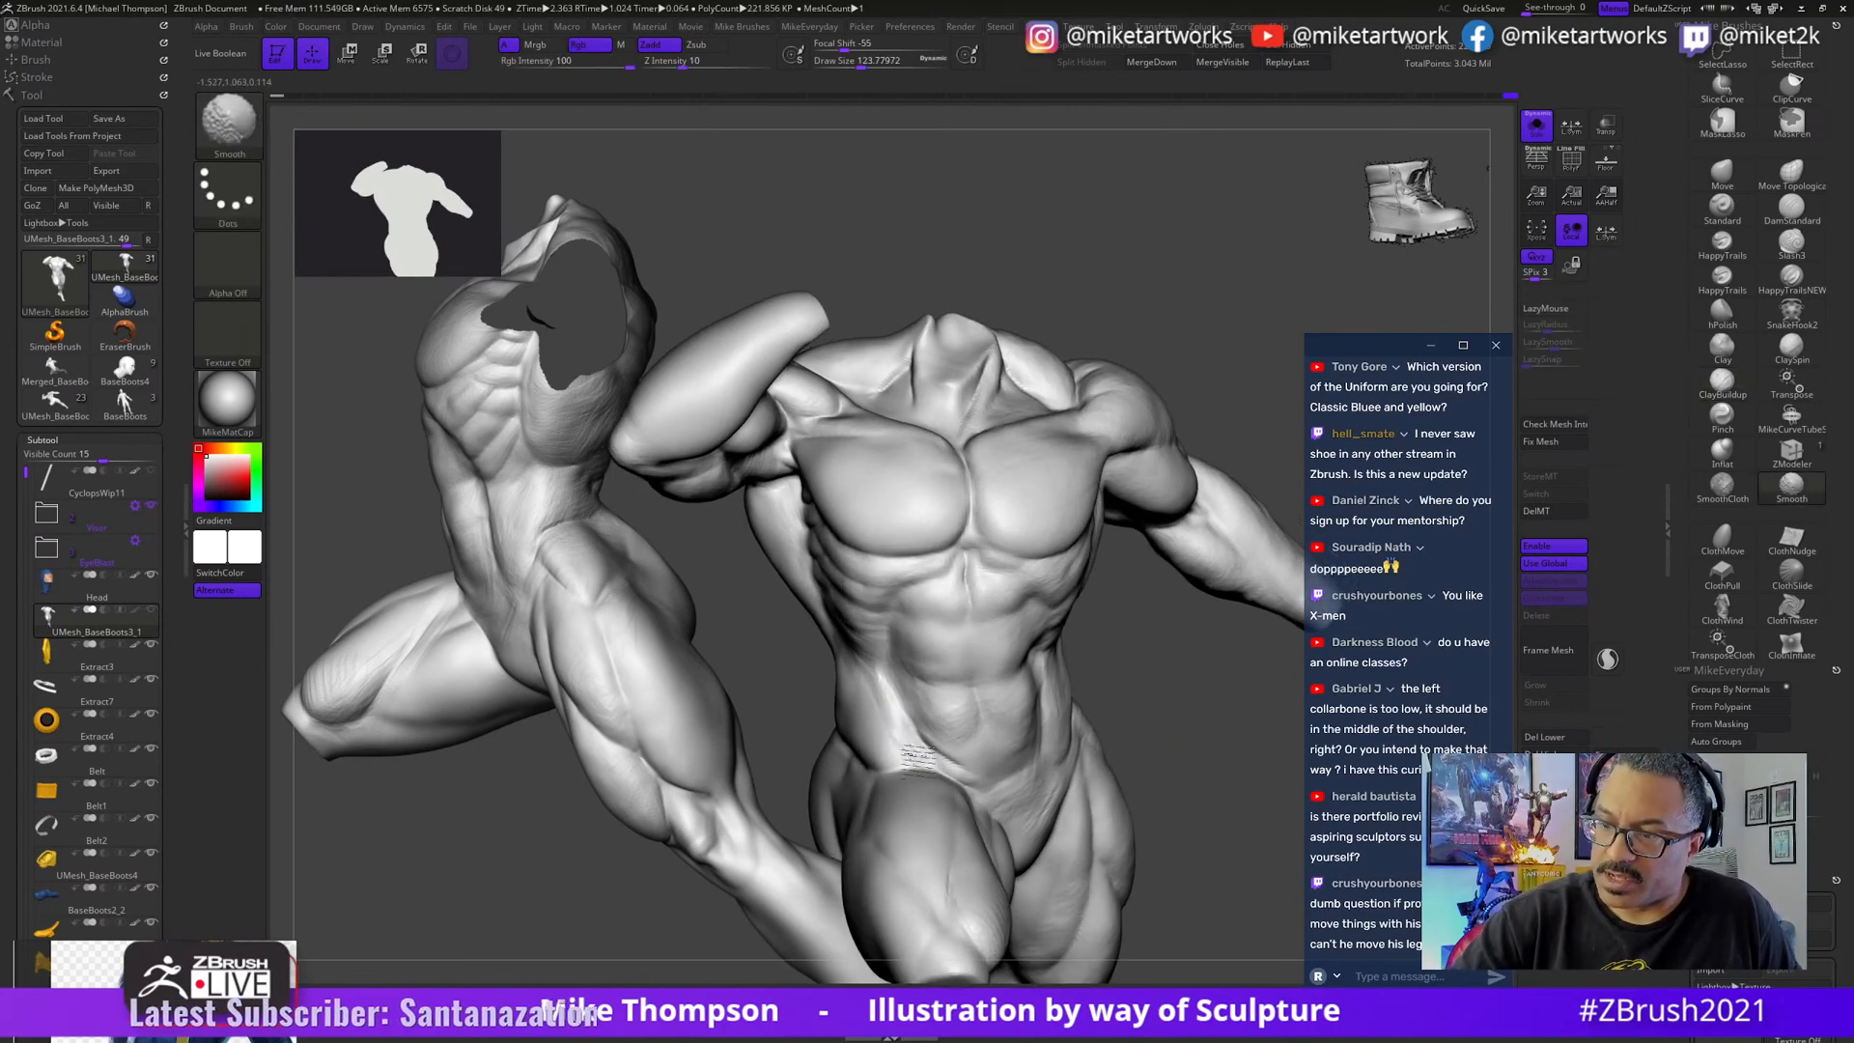
{"action": "mouse_move", "coordinate": [927, 641]}
{"action": "right_mouse_down"}
{"action": "mouse_move", "coordinate": [1199, 772]}
{"action": "mouse_move", "coordinate": [1120, 722]}
{"action": "right_mouse_up"}
- Build up the lower lat and back of the ribcage with ClayBuildup at a draw size of about 239
{"action": "right_click_drag", "start_coordinate": [1213, 679], "coordinate": [1144, 687]}
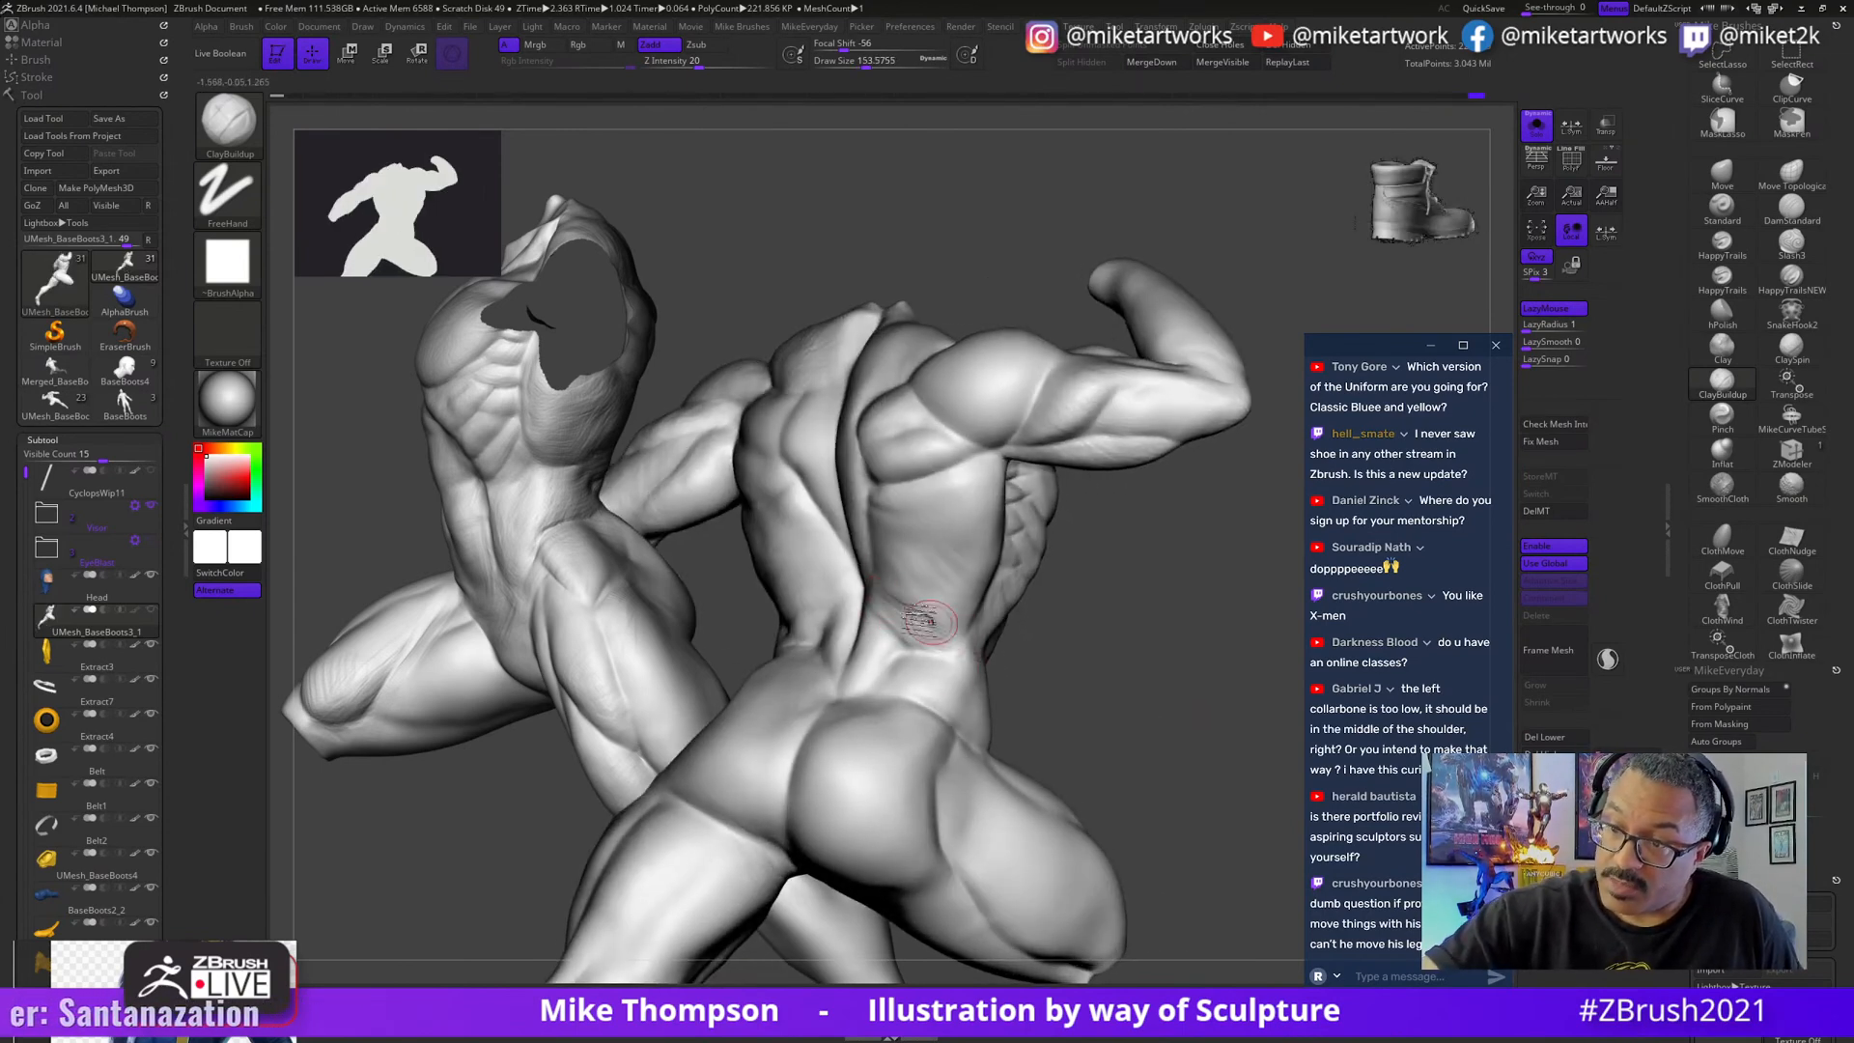
{"action": "key", "text": "s"}
{"action": "left_click", "coordinate": [1064, 648]}
{"action": "left_click_drag", "start_coordinate": [879, 607], "coordinate": [976, 630]}
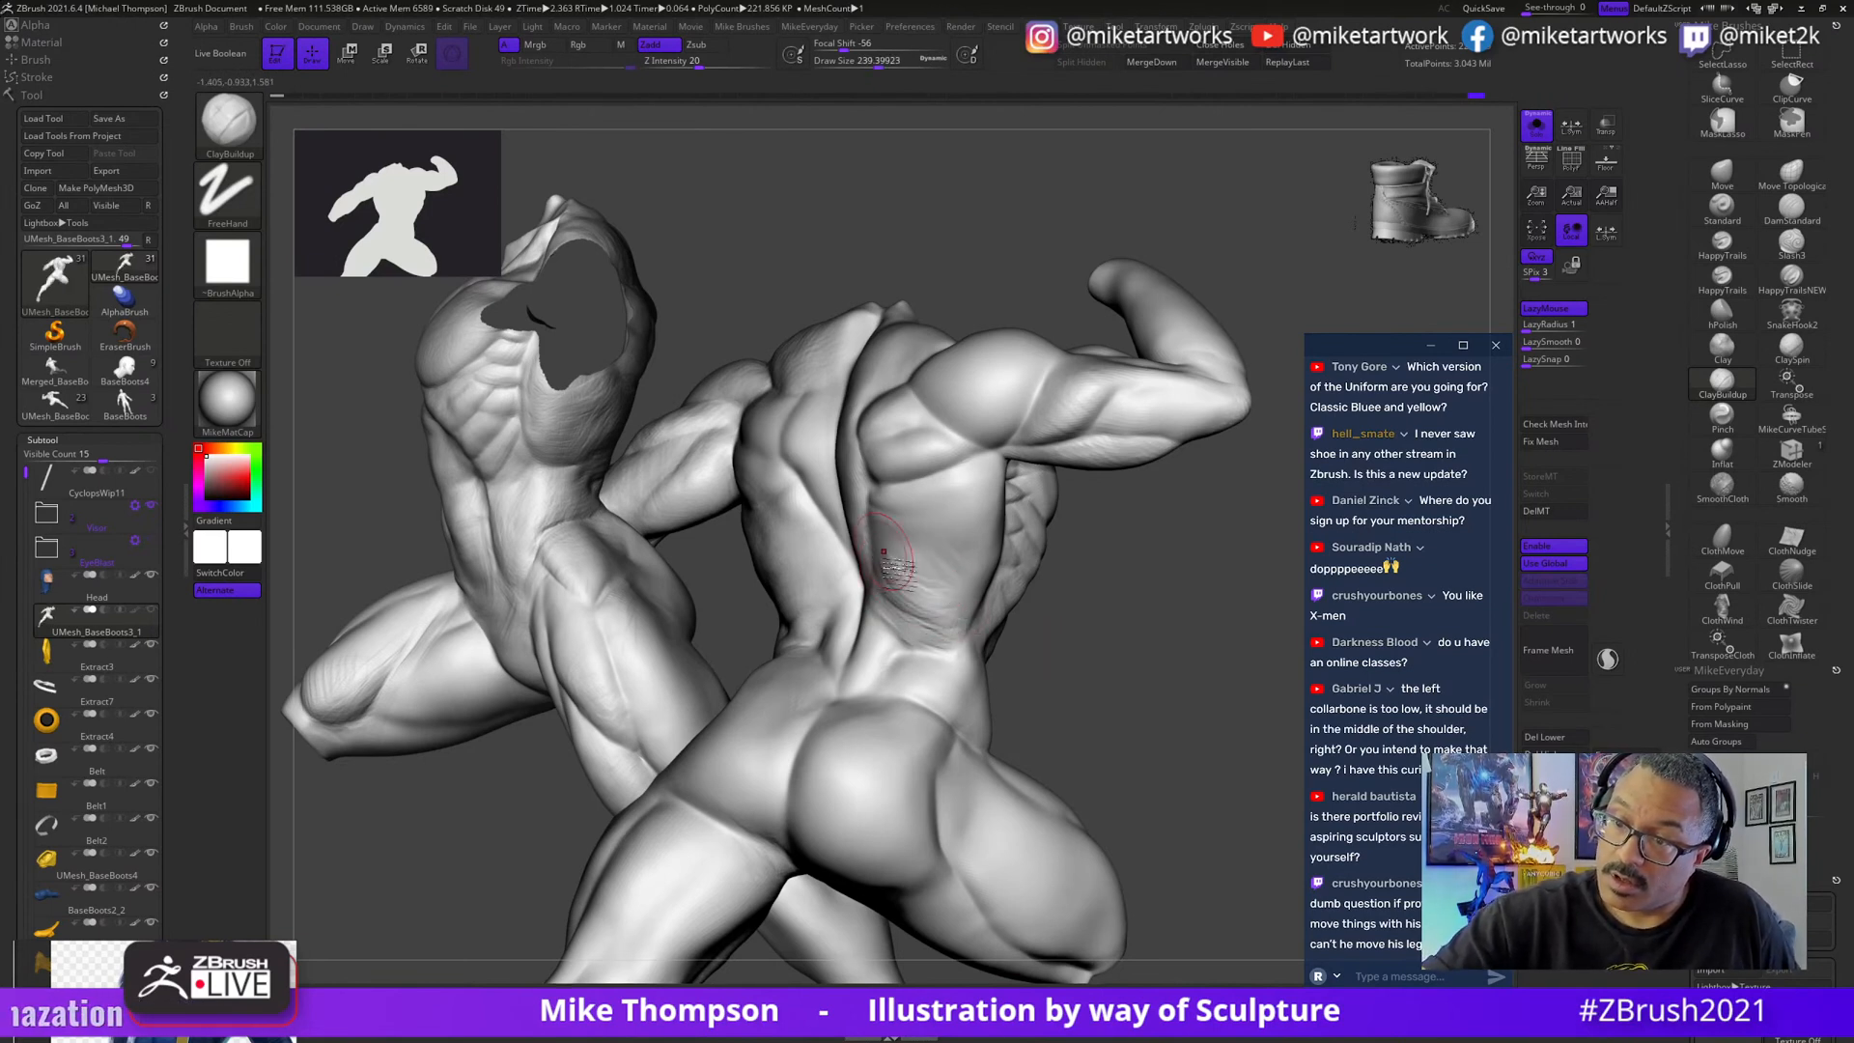
{"action": "left_click_drag", "start_coordinate": [1083, 641], "coordinate": [888, 574]}
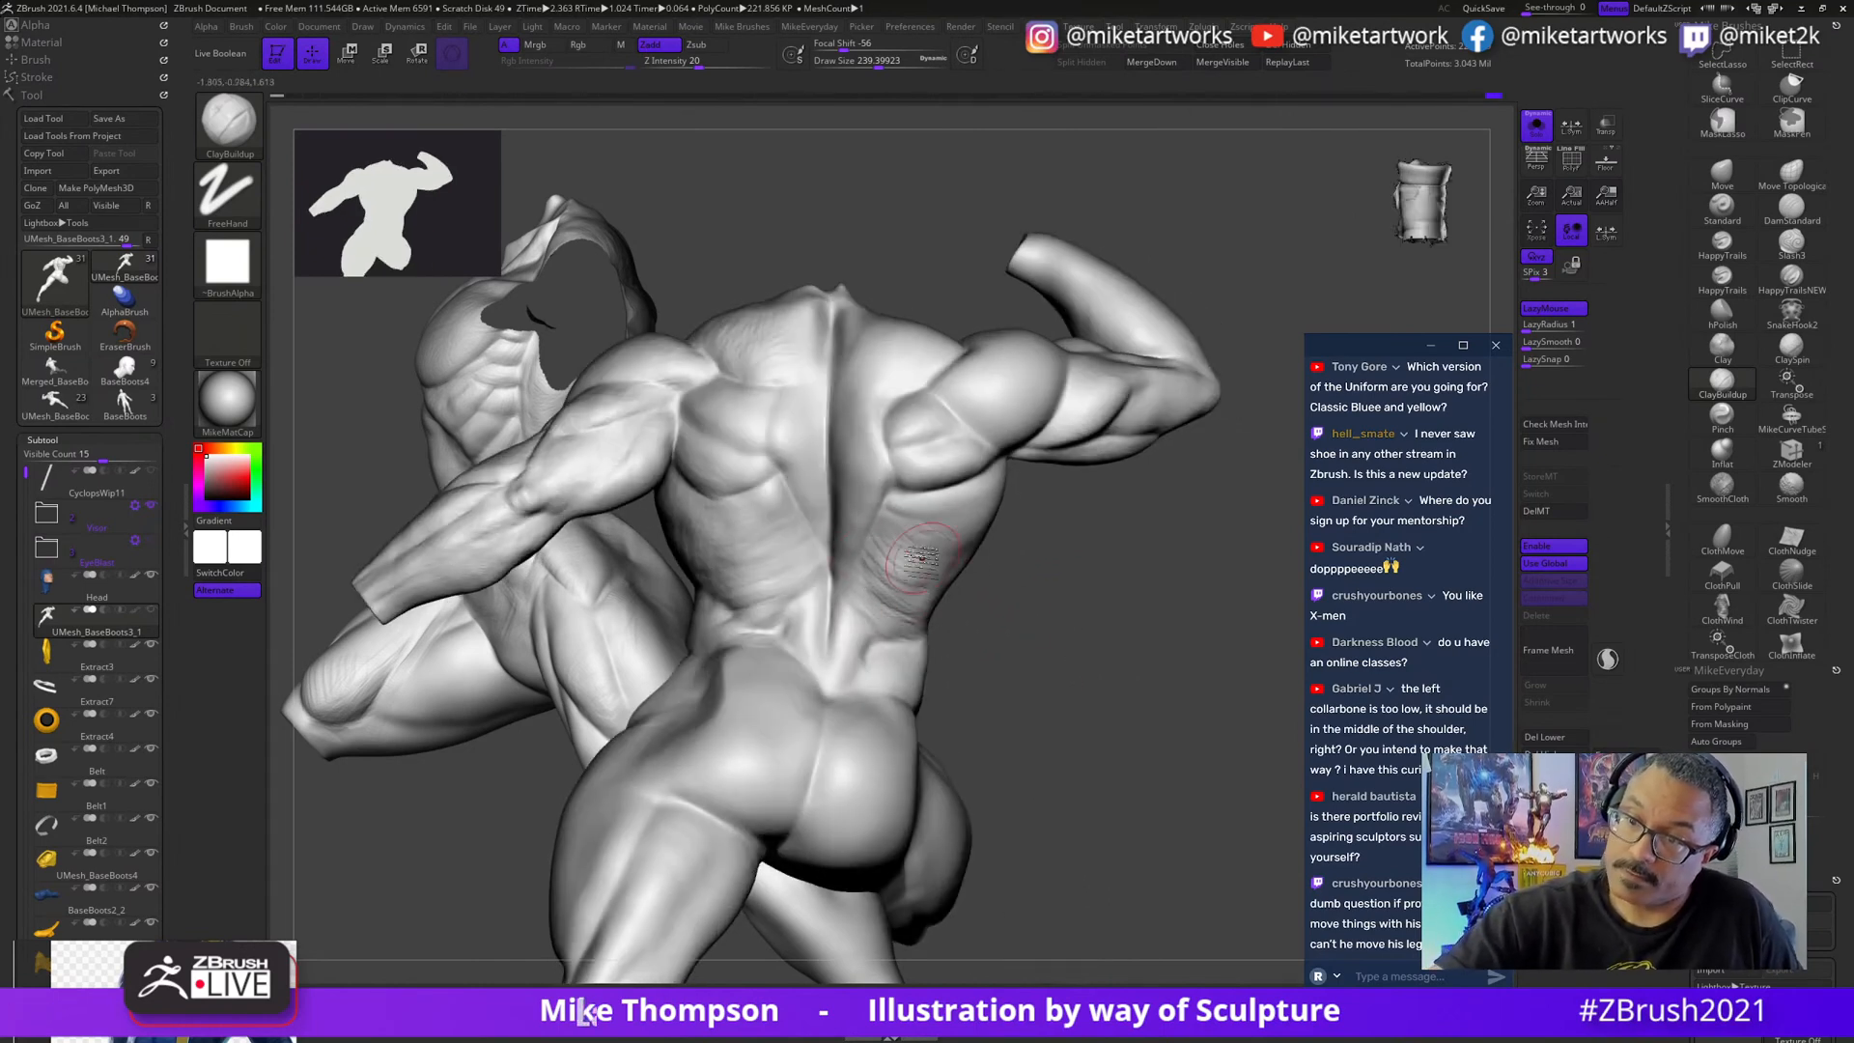
- Shape the lower back and the area above the hip with ClayBuildup at a draw size of about 124
{"action": "mouse_move", "coordinate": [1107, 604]}
{"action": "left_mouse_down"}
{"action": "mouse_move", "coordinate": [960, 629]}
{"action": "mouse_move", "coordinate": [1089, 586]}
{"action": "left_mouse_up"}
{"action": "key", "text": "s"}
{"action": "left_click", "coordinate": [1014, 617]}
{"action": "key", "text": "s"}
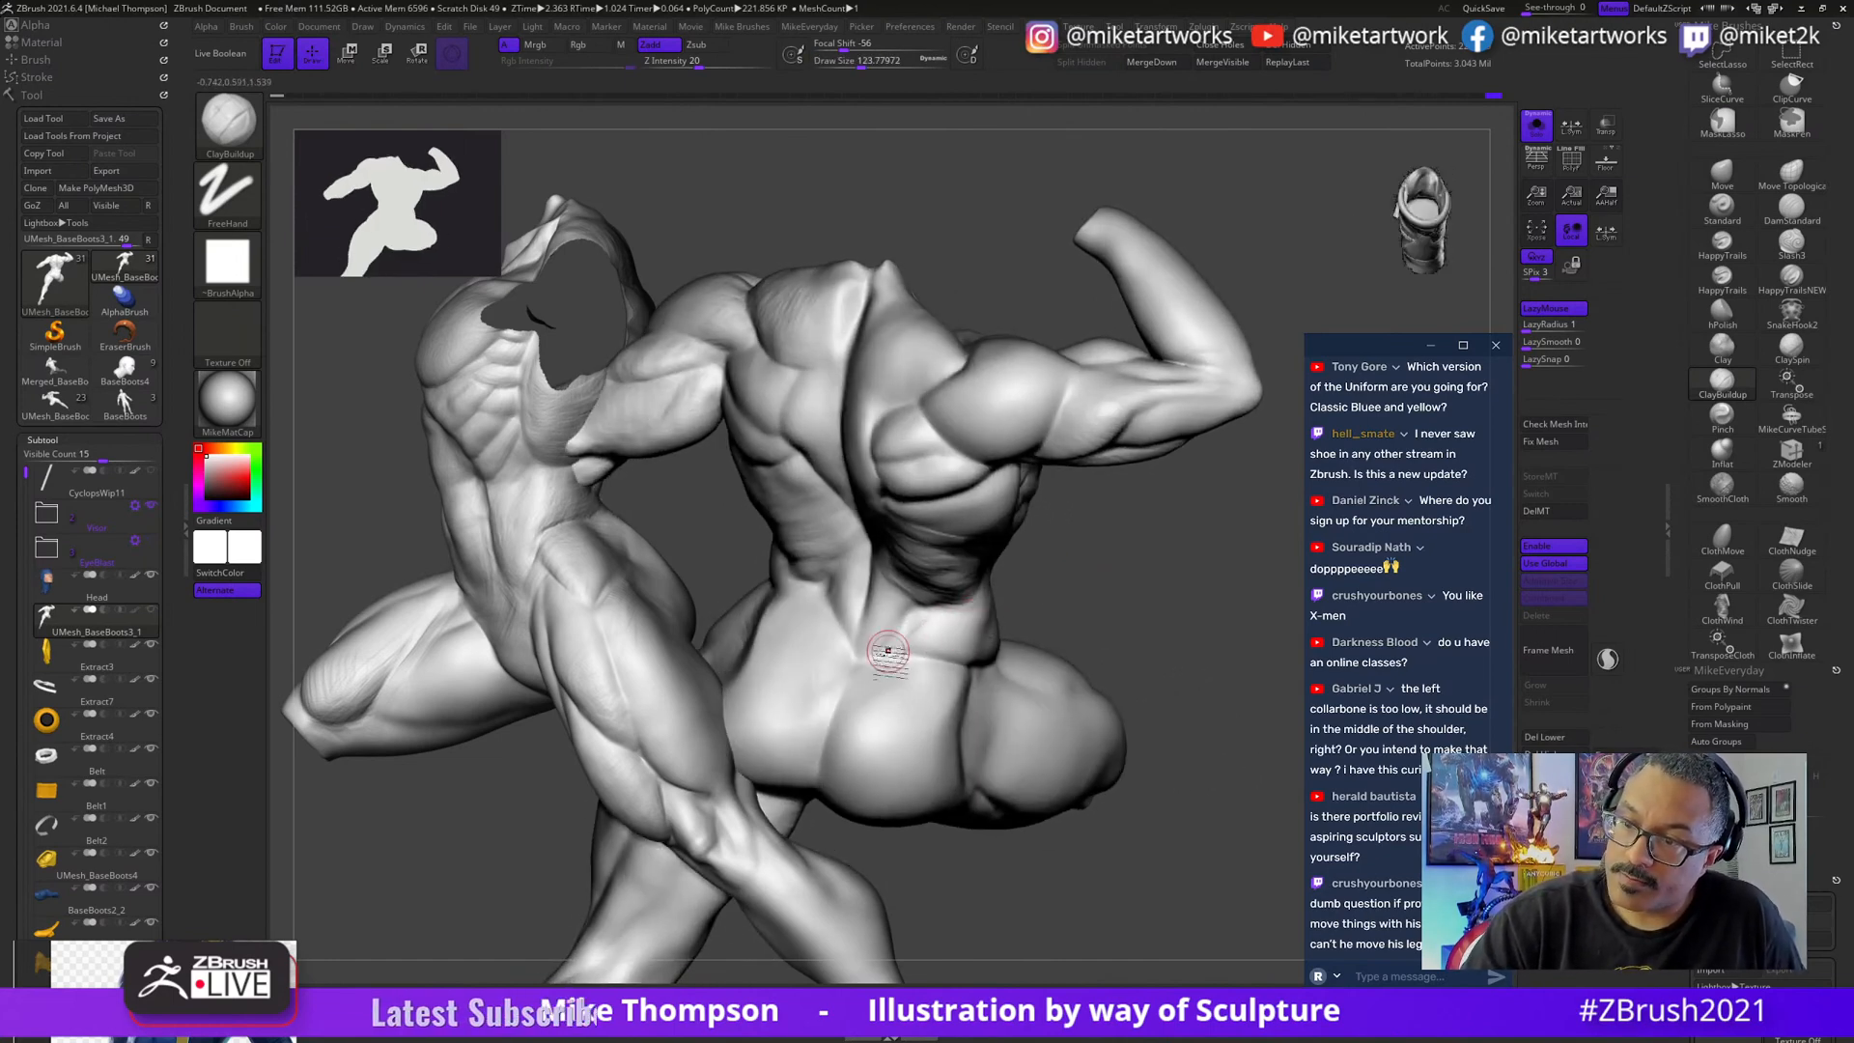
{"action": "left_click_drag", "start_coordinate": [1039, 583], "coordinate": [964, 644]}
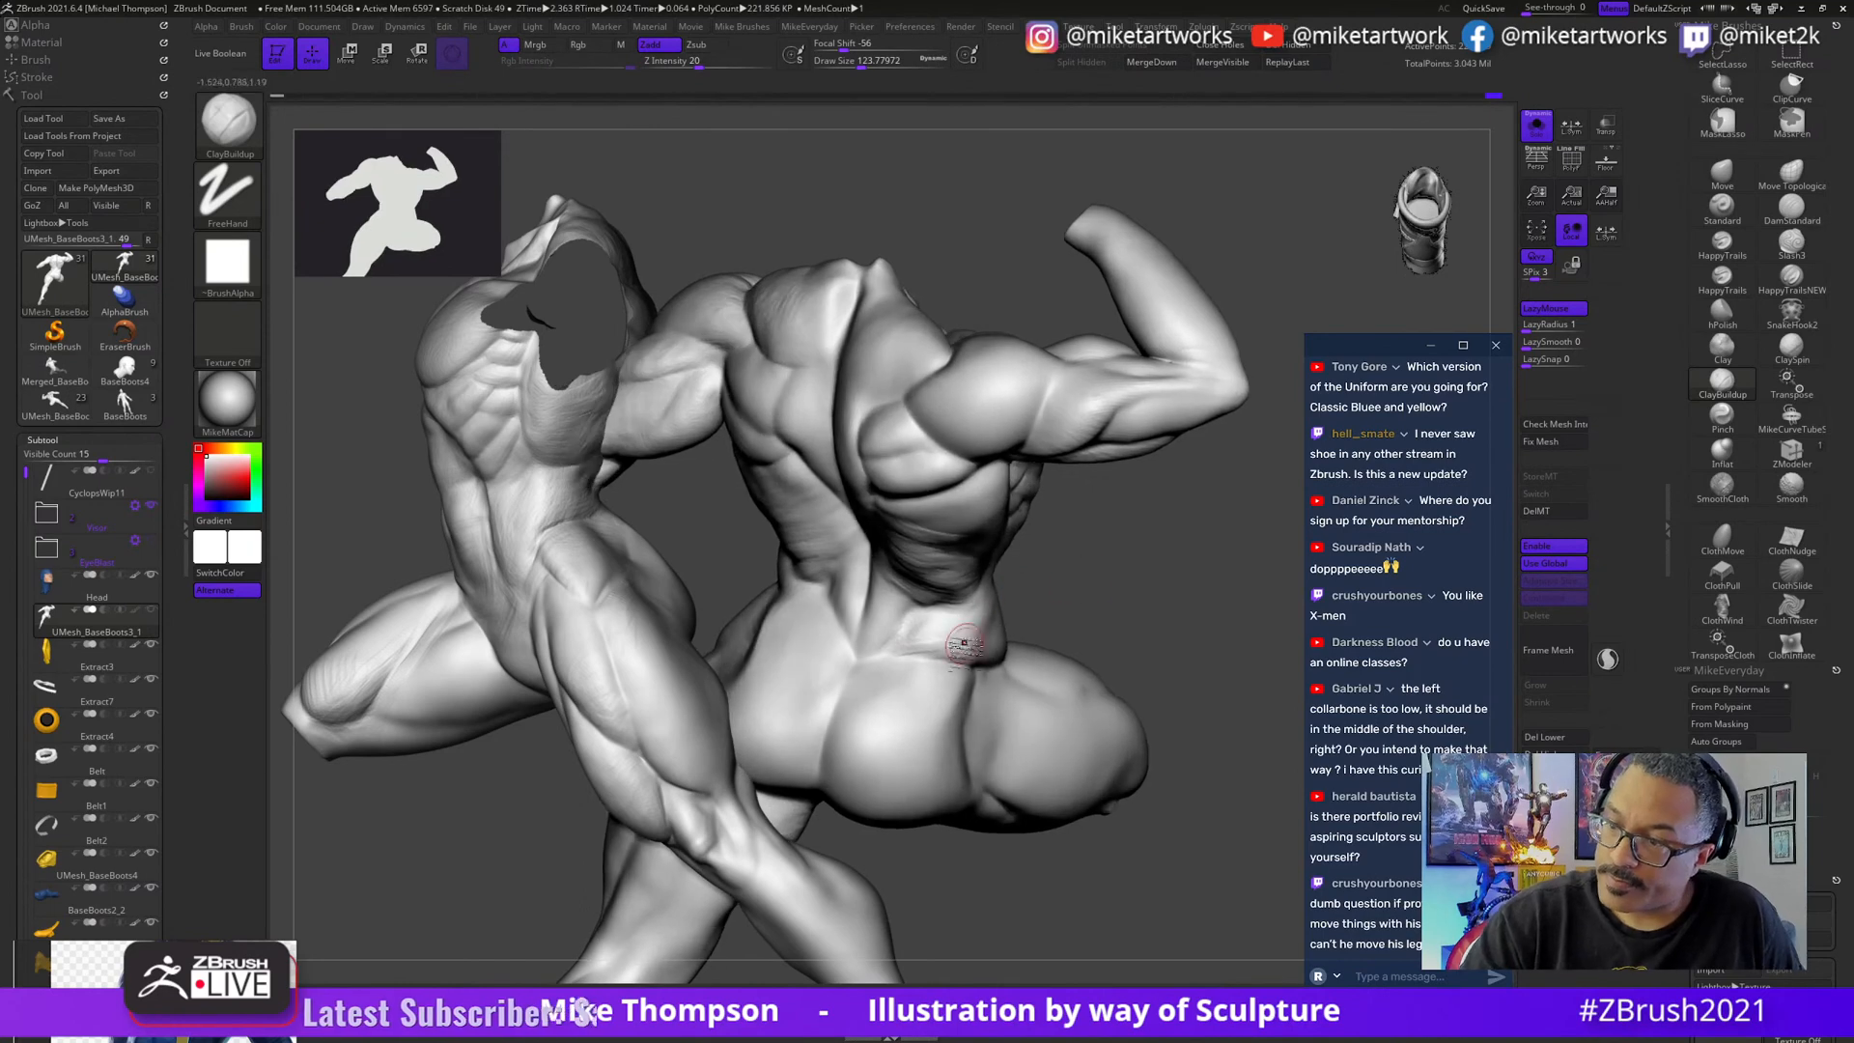
{"action": "mouse_move", "coordinate": [1094, 591]}
{"action": "left_mouse_down"}
{"action": "mouse_move", "coordinate": [1143, 521]}
{"action": "mouse_move", "coordinate": [1164, 581]}
{"action": "mouse_move", "coordinate": [1214, 541]}
{"action": "left_mouse_up"}
- Define the hip crease with DamStandard at a draw size of about 132 and smooth the ribs at a lower subdivision level
{"action": "left_click", "coordinate": [1789, 208]}
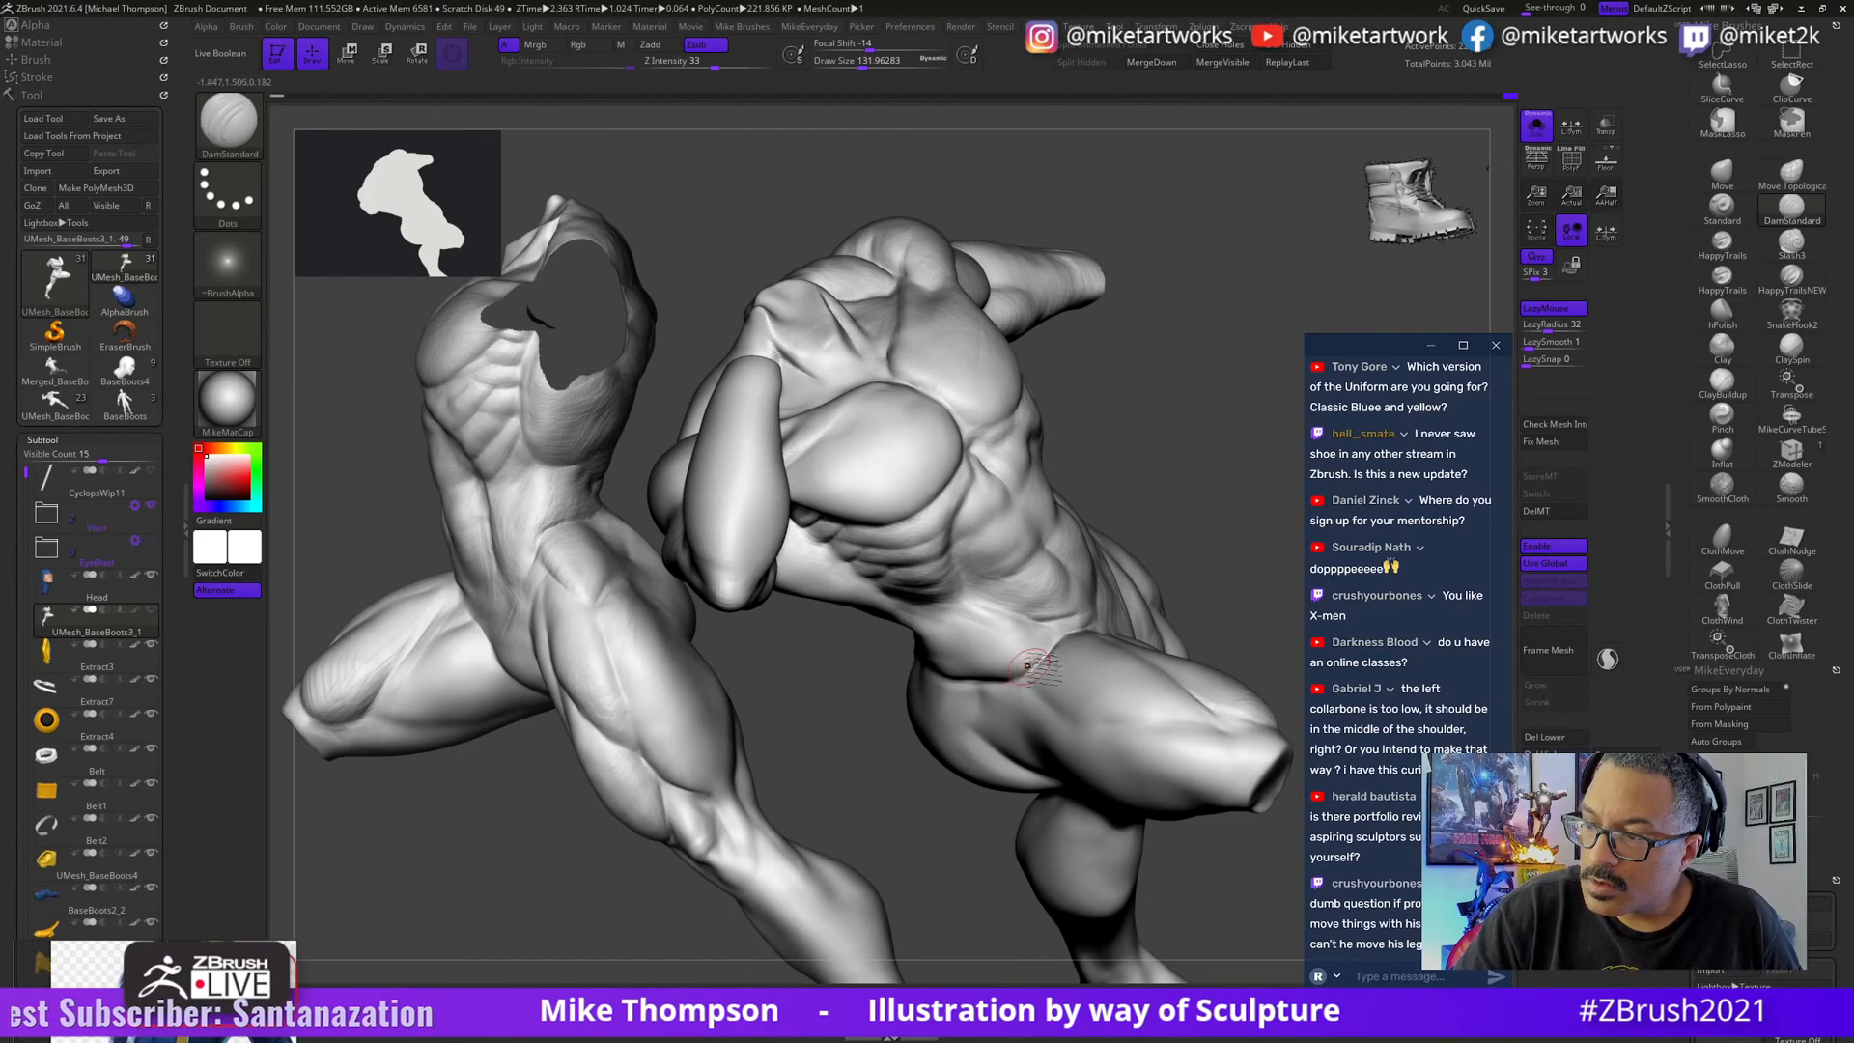
{"action": "mouse_move", "coordinate": [1187, 555]}
{"action": "left_mouse_down"}
{"action": "mouse_move", "coordinate": [1224, 531]}
{"action": "mouse_move", "coordinate": [1029, 679]}
{"action": "mouse_move", "coordinate": [1234, 531]}
{"action": "mouse_move", "coordinate": [1175, 936]}
{"action": "mouse_move", "coordinate": [1159, 936]}
{"action": "mouse_move", "coordinate": [1130, 902]}
{"action": "mouse_move", "coordinate": [1170, 889]}
{"action": "mouse_move", "coordinate": [1143, 919]}
{"action": "mouse_move", "coordinate": [1213, 881]}
{"action": "mouse_move", "coordinate": [1227, 908]}
{"action": "mouse_move", "coordinate": [1195, 725]}
{"action": "left_mouse_up"}
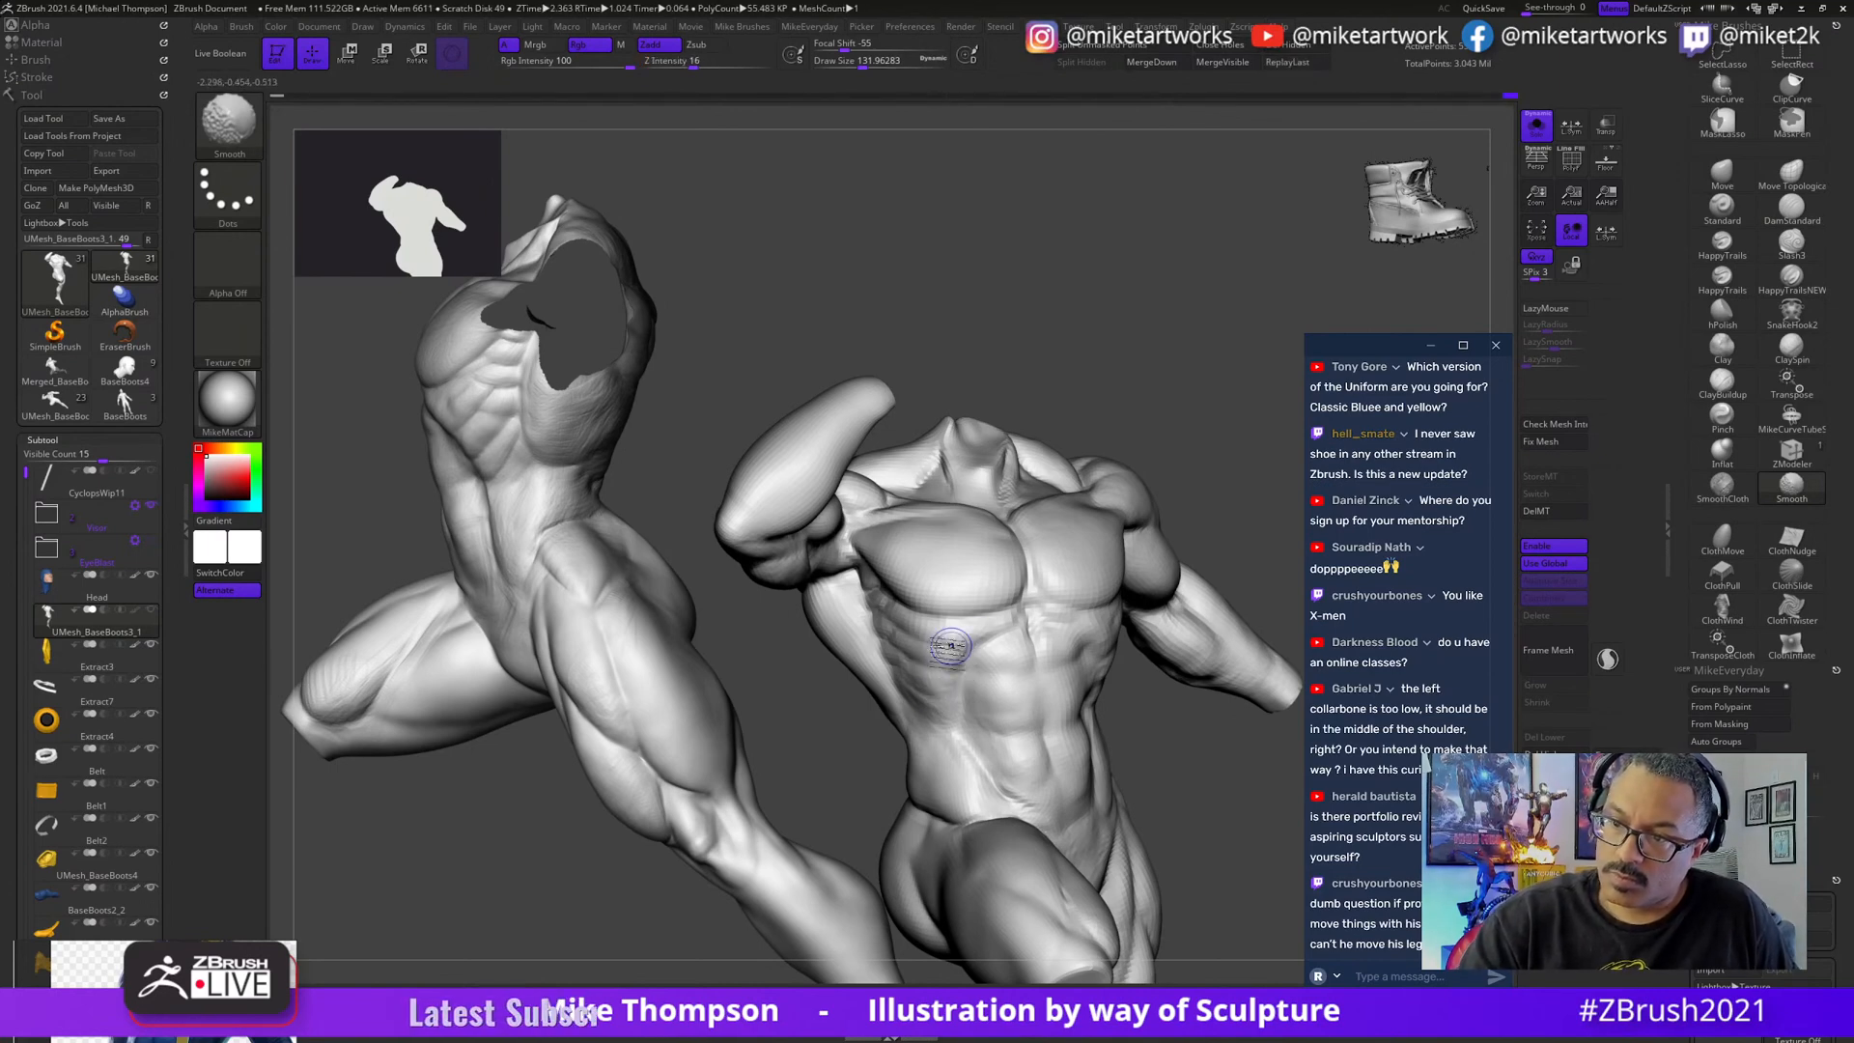
{"action": "right_click_drag", "start_coordinate": [934, 636], "coordinate": [898, 647]}
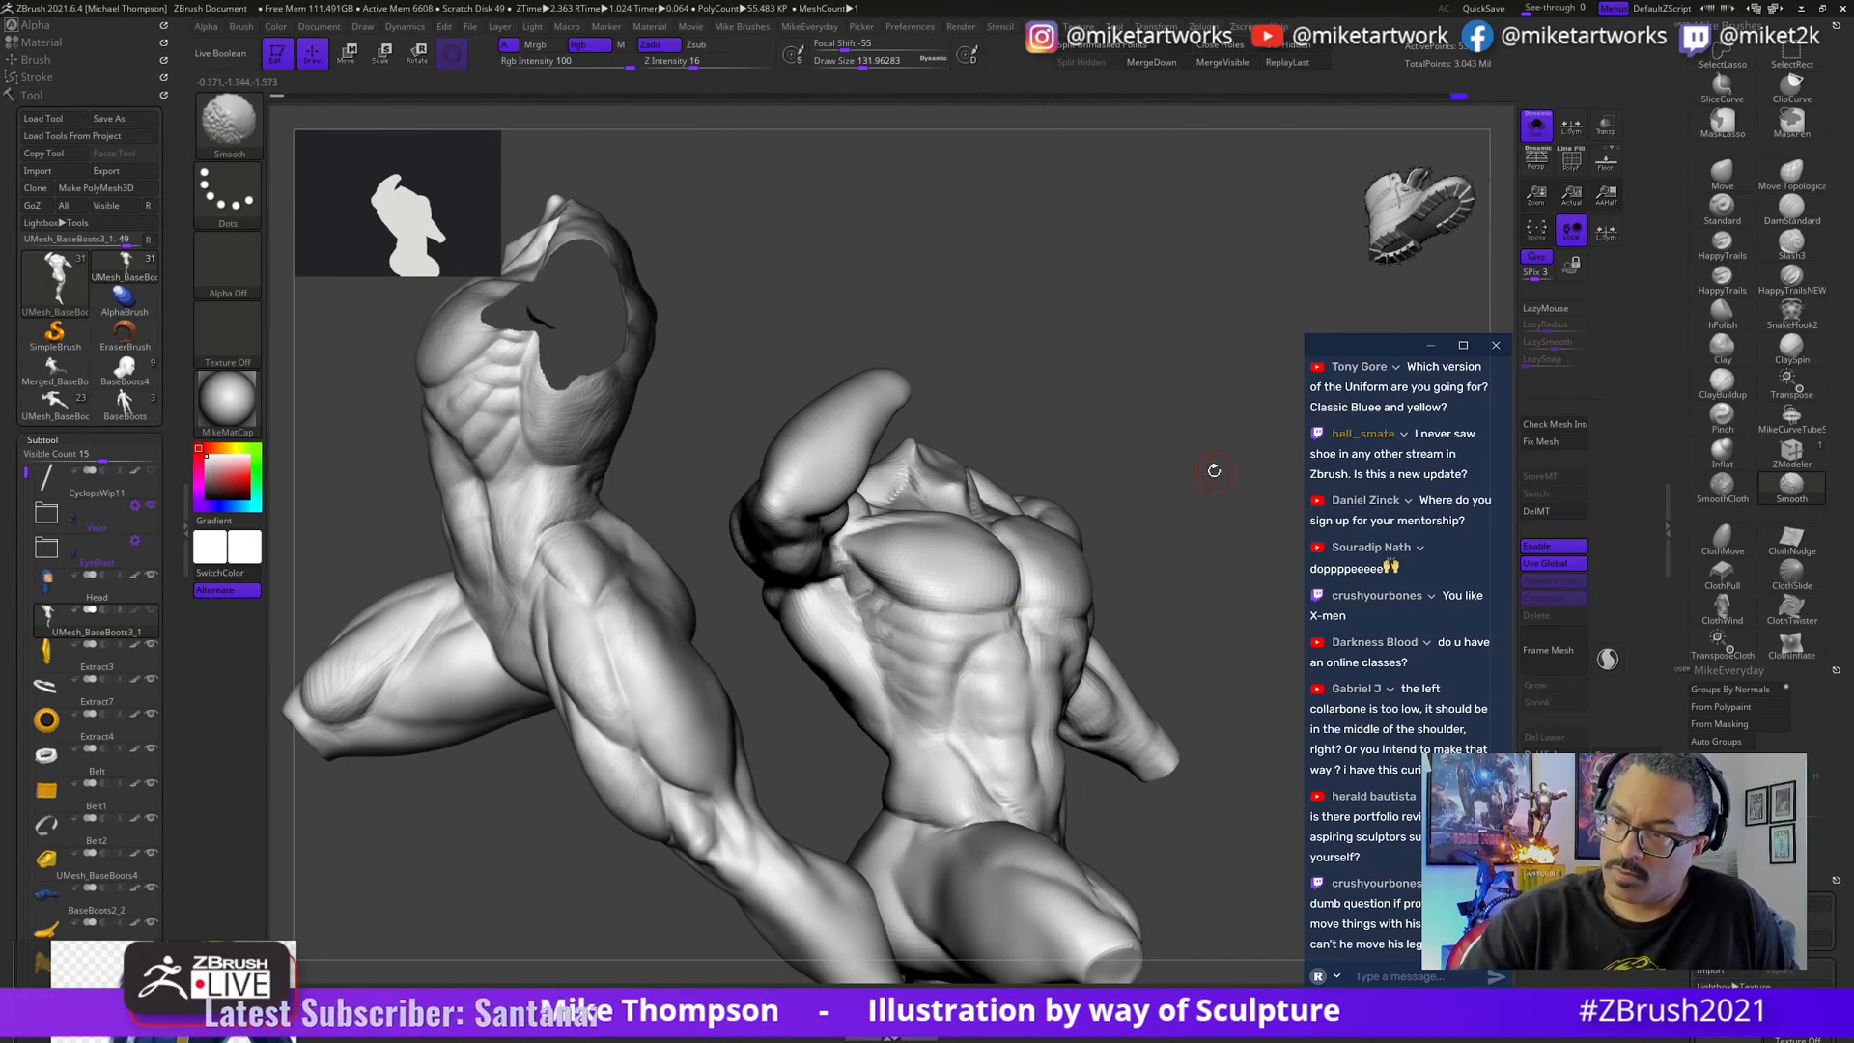
{"action": "right_click_drag", "start_coordinate": [1208, 467], "coordinate": [1208, 496]}
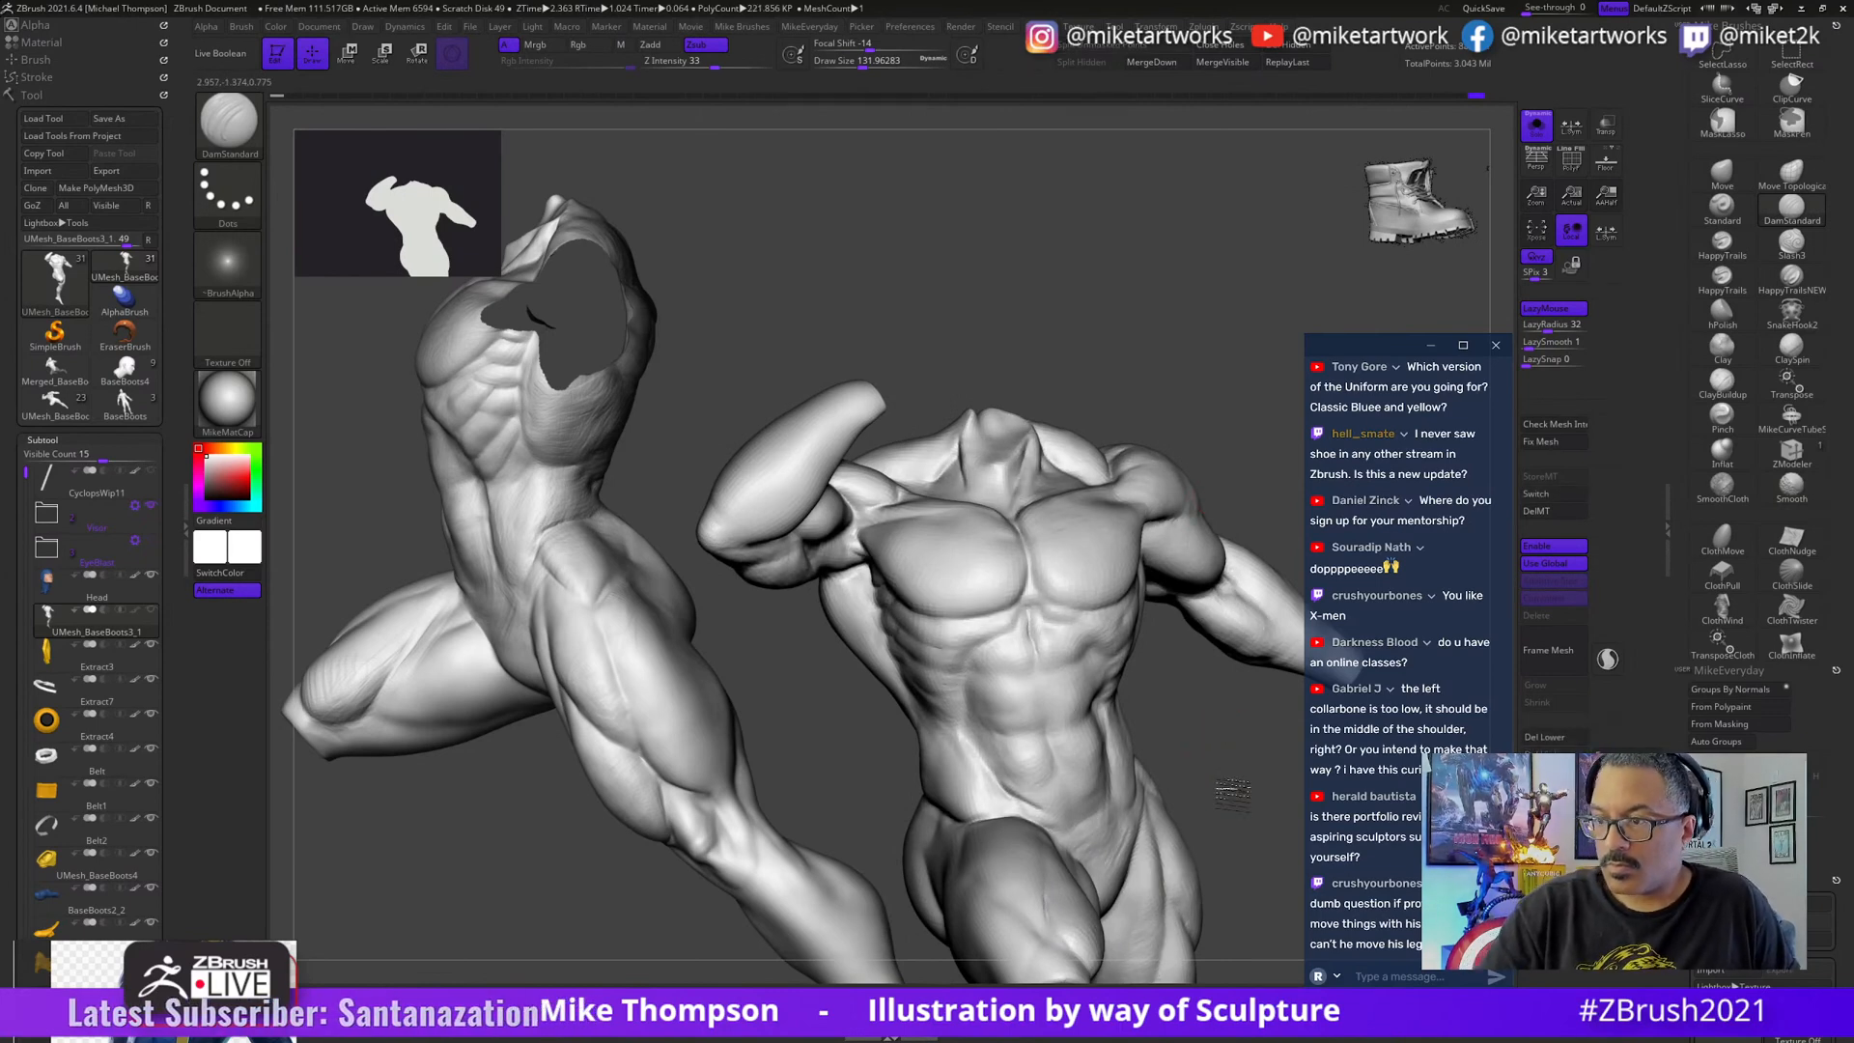
- Adjust the overall ribcage form with the Move brush at large draw sizes between about 559 and 685
{"action": "right_click_drag", "start_coordinate": [1186, 720], "coordinate": [1227, 787], "text": "ctrl"}
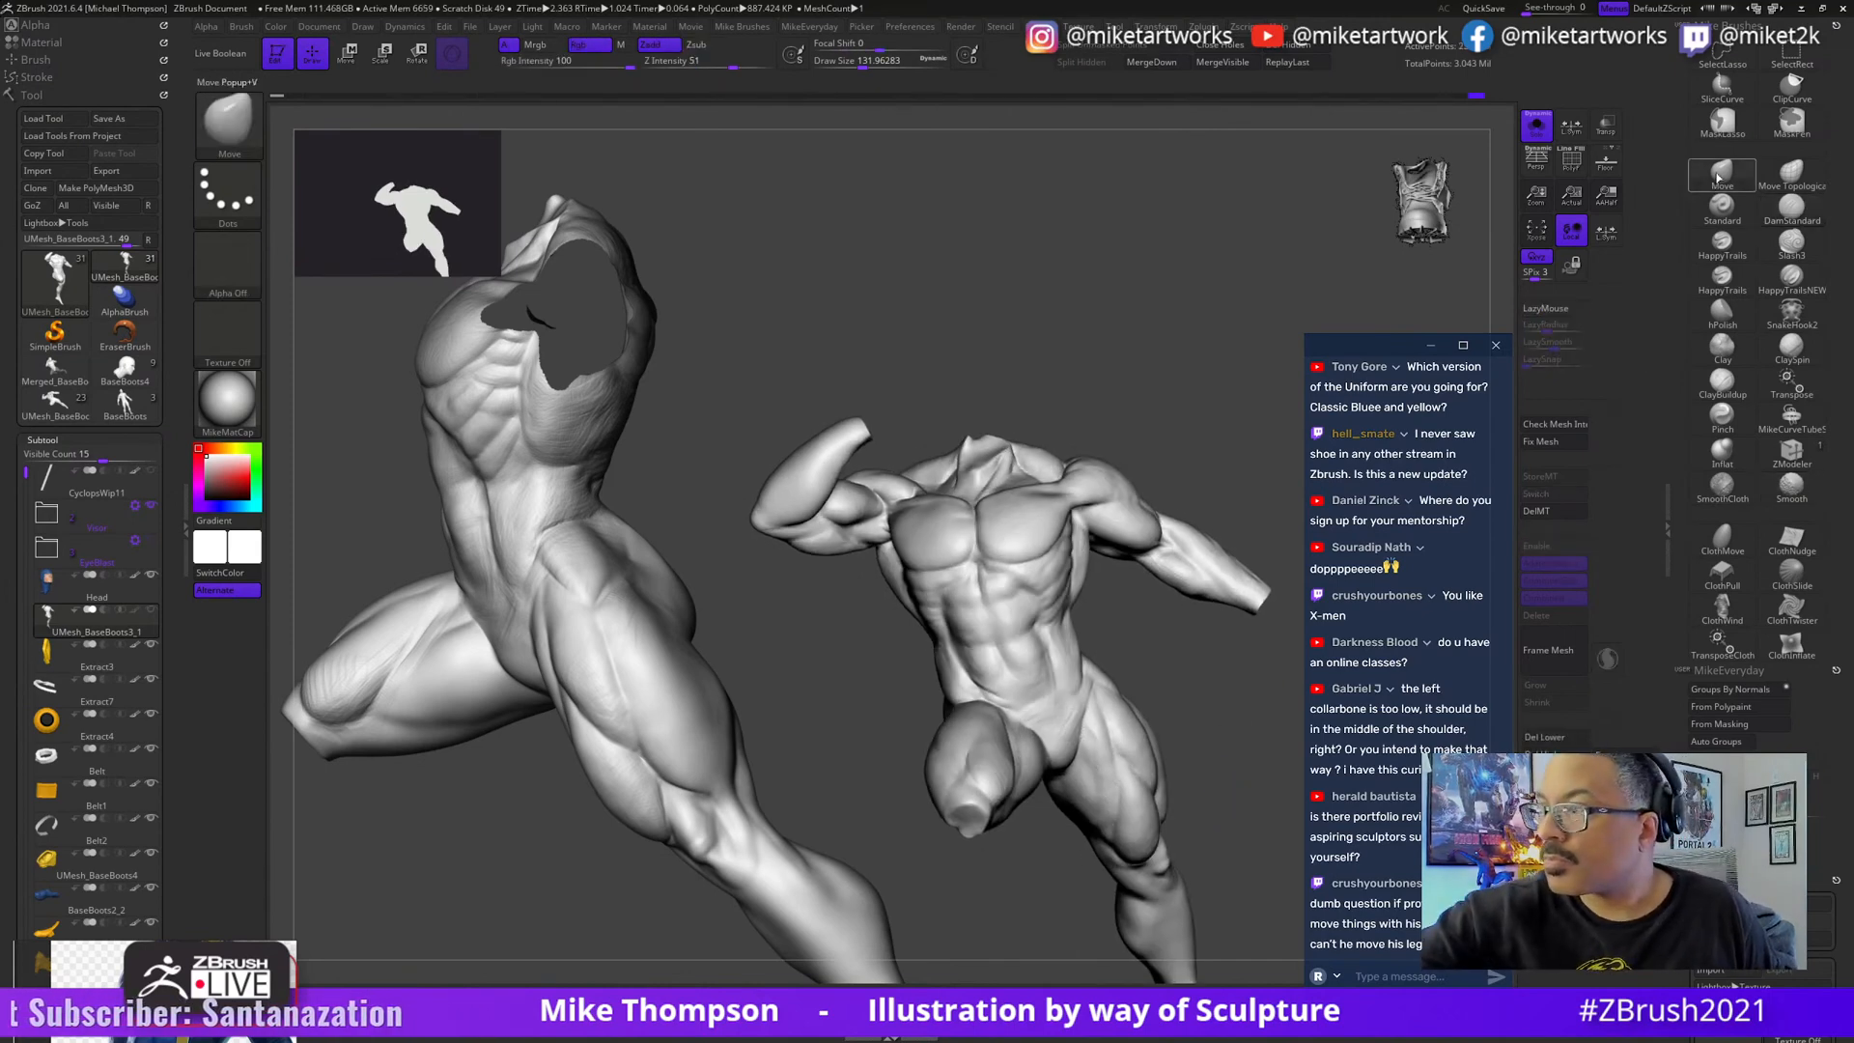
{"action": "left_click", "coordinate": [1723, 177]}
{"action": "key", "text": "s"}
{"action": "mouse_move", "coordinate": [1263, 670]}
{"action": "left_mouse_down"}
{"action": "mouse_move", "coordinate": [1138, 634]}
{"action": "mouse_move", "coordinate": [1137, 650]}
{"action": "mouse_move", "coordinate": [1140, 618]}
{"action": "mouse_move", "coordinate": [1123, 641]}
{"action": "mouse_move", "coordinate": [1137, 630]}
{"action": "mouse_move", "coordinate": [956, 606]}
{"action": "left_mouse_up"}
{"action": "key", "text": "s"}
{"action": "key", "text": "s"}
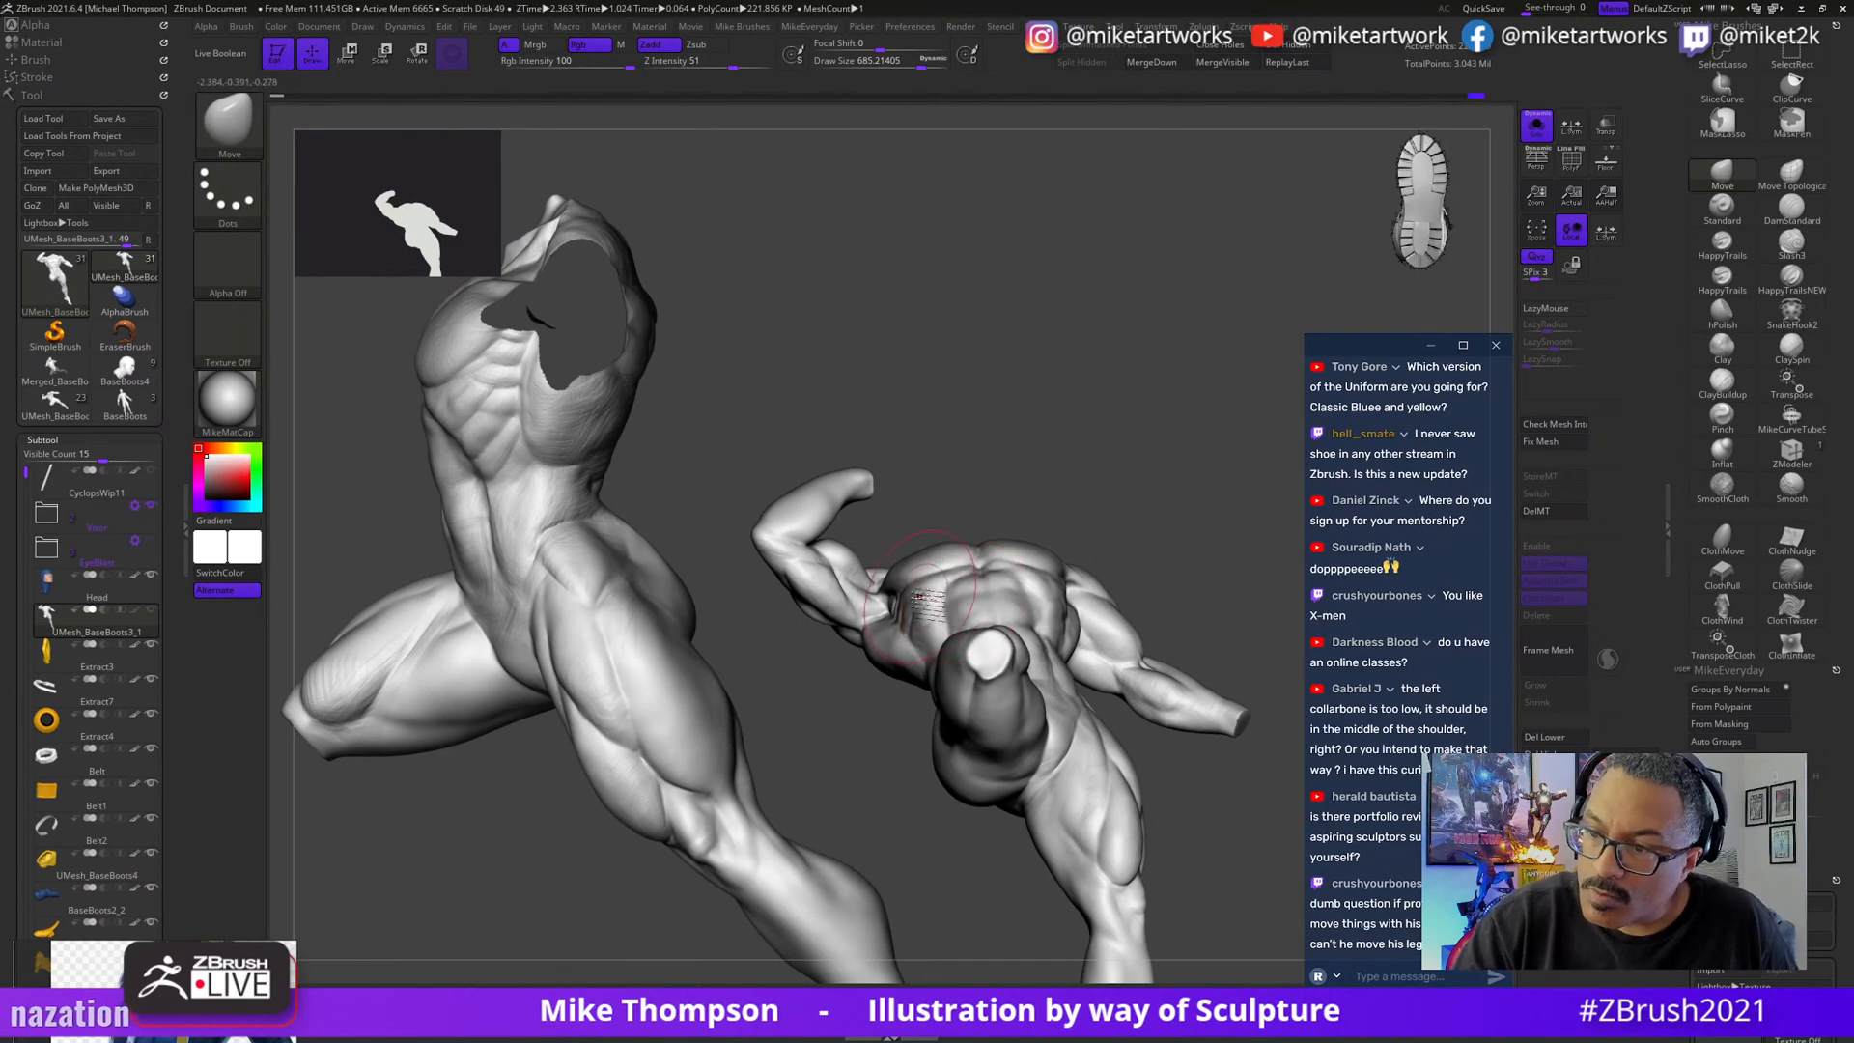
{"action": "left_click_drag", "start_coordinate": [1171, 502], "coordinate": [1174, 671]}
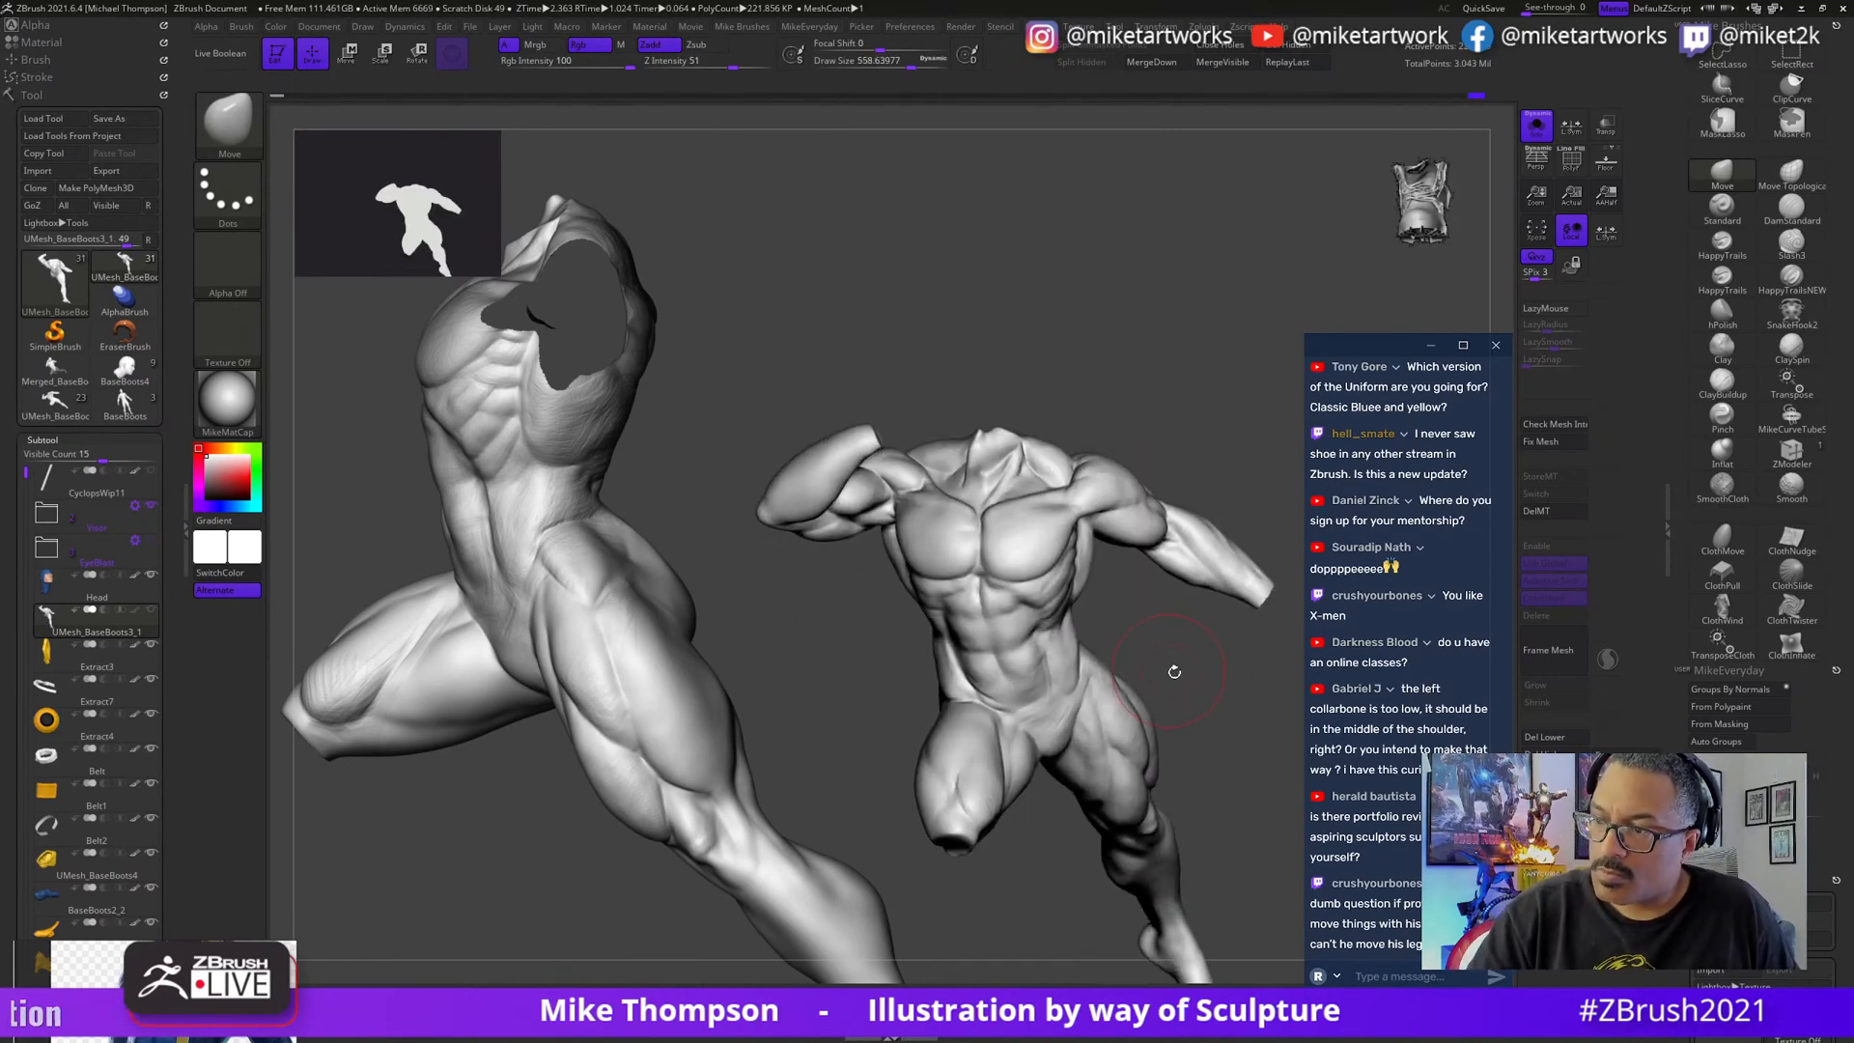
- Isolate the upper body and reshape the ribcage with the Move brush at draw sizes from about 422 down to 207
{"action": "mouse_move", "coordinate": [1254, 463]}
{"action": "left_mouse_down", "text": "ctrl+shift"}
{"action": "mouse_move", "coordinate": [1256, 657]}
{"action": "mouse_move", "coordinate": [976, 666]}
{"action": "mouse_move", "coordinate": [1217, 386]}
{"action": "mouse_move", "coordinate": [1209, 707]}
{"action": "mouse_move", "coordinate": [1159, 761]}
{"action": "mouse_move", "coordinate": [1184, 802]}
{"action": "mouse_move", "coordinate": [1206, 796]}
{"action": "mouse_move", "coordinate": [1008, 654]}
{"action": "left_mouse_up", "text": "ctrl+shift"}
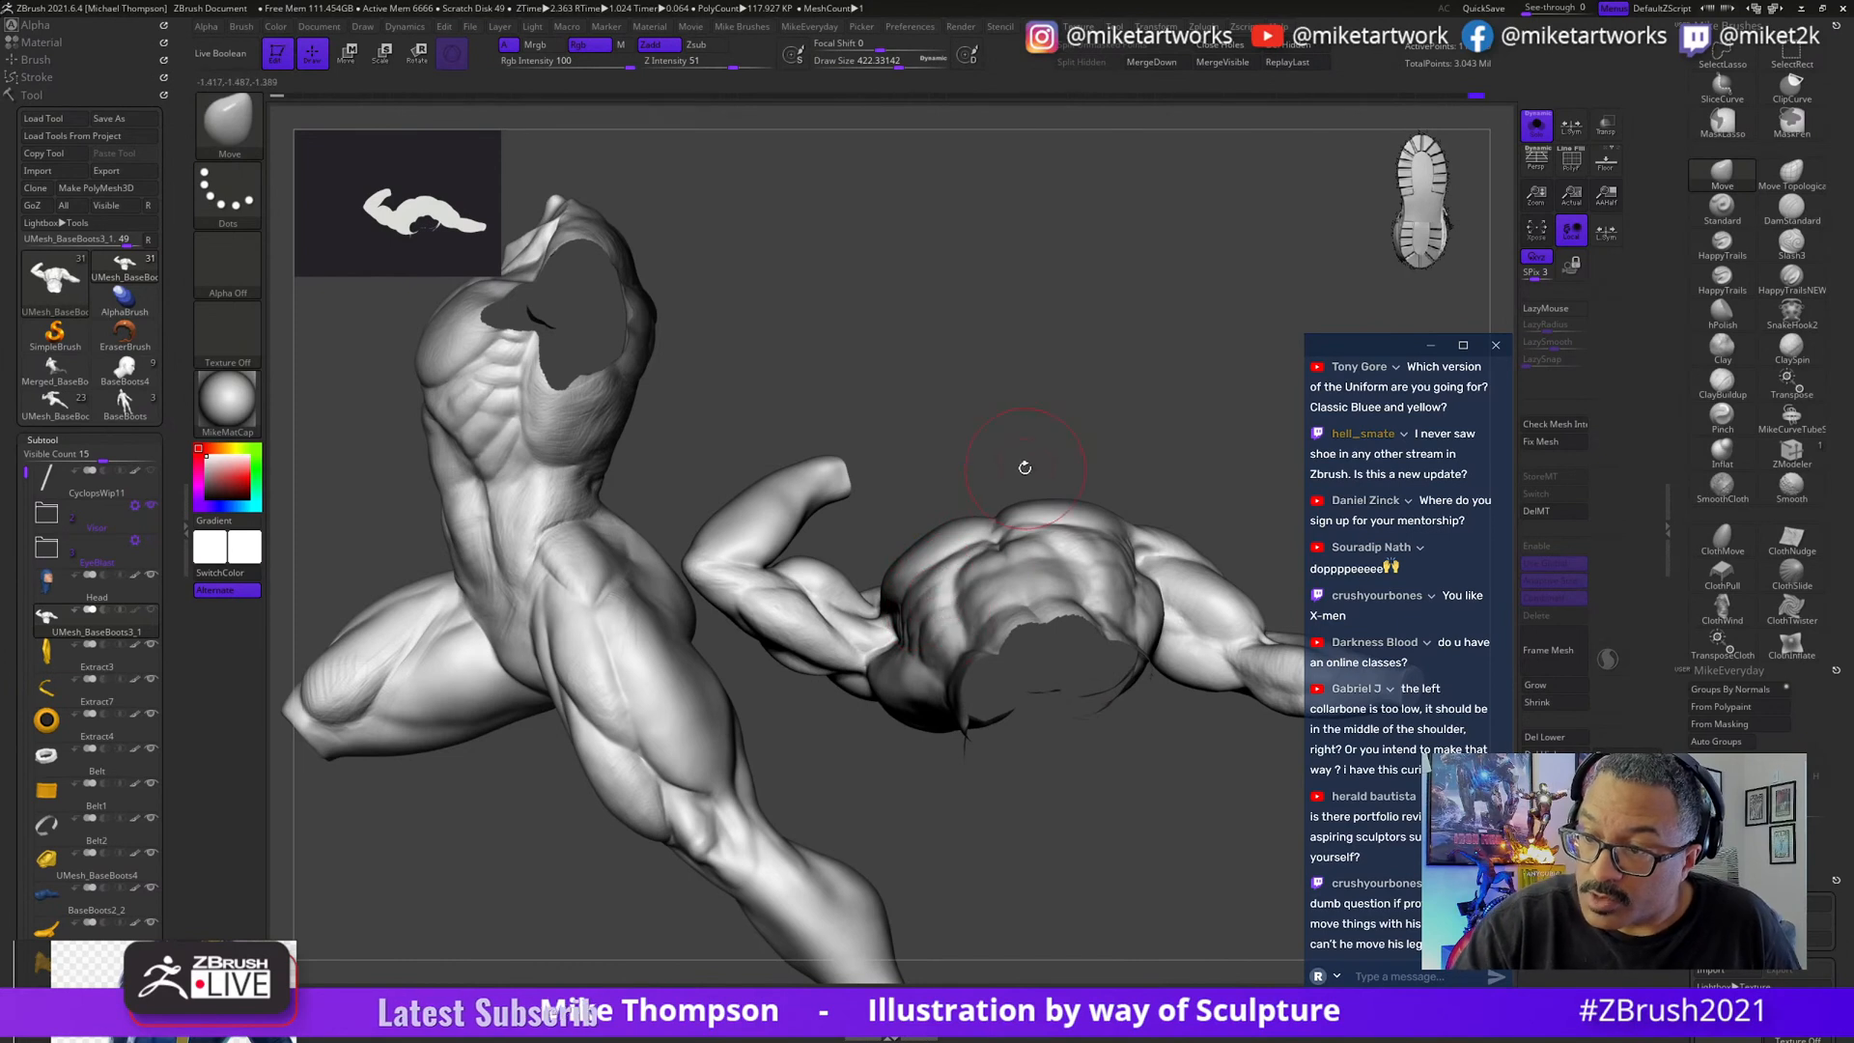
{"action": "left_click_drag", "start_coordinate": [946, 596], "coordinate": [969, 552]}
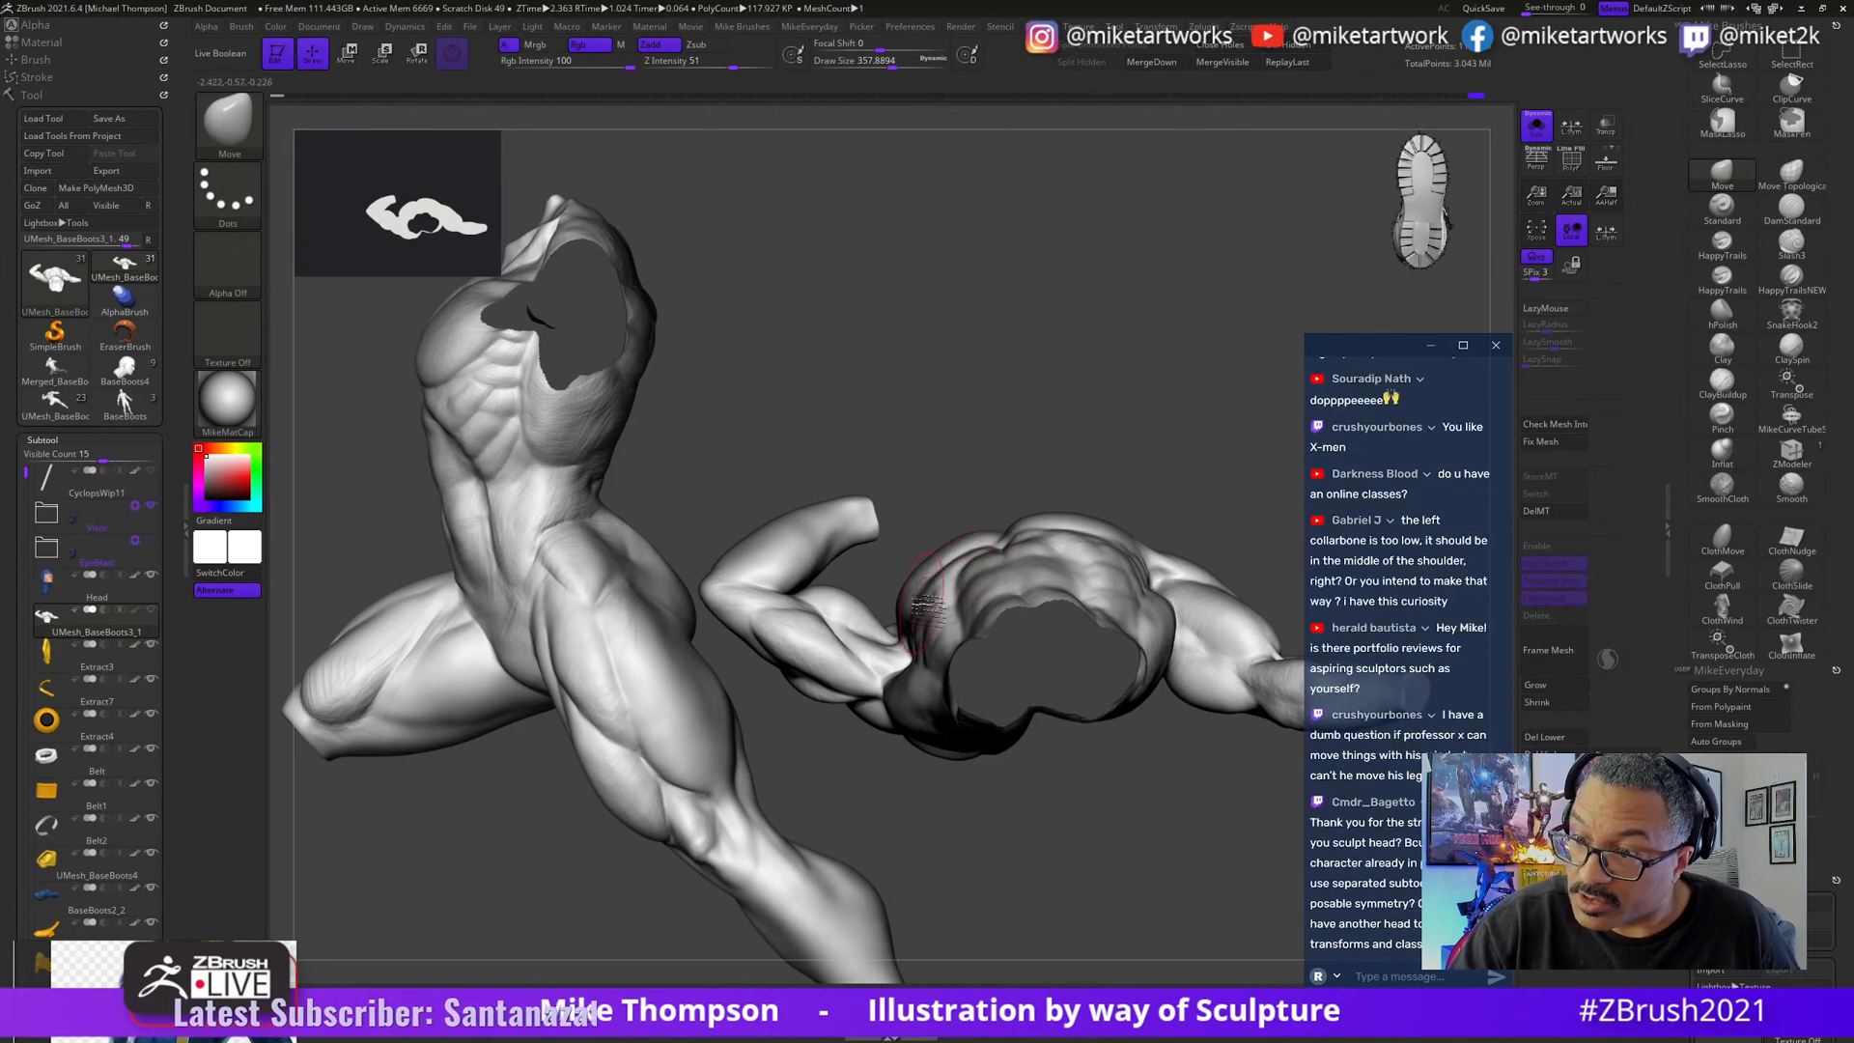
{"action": "left_click_drag", "start_coordinate": [1001, 488], "coordinate": [906, 637]}
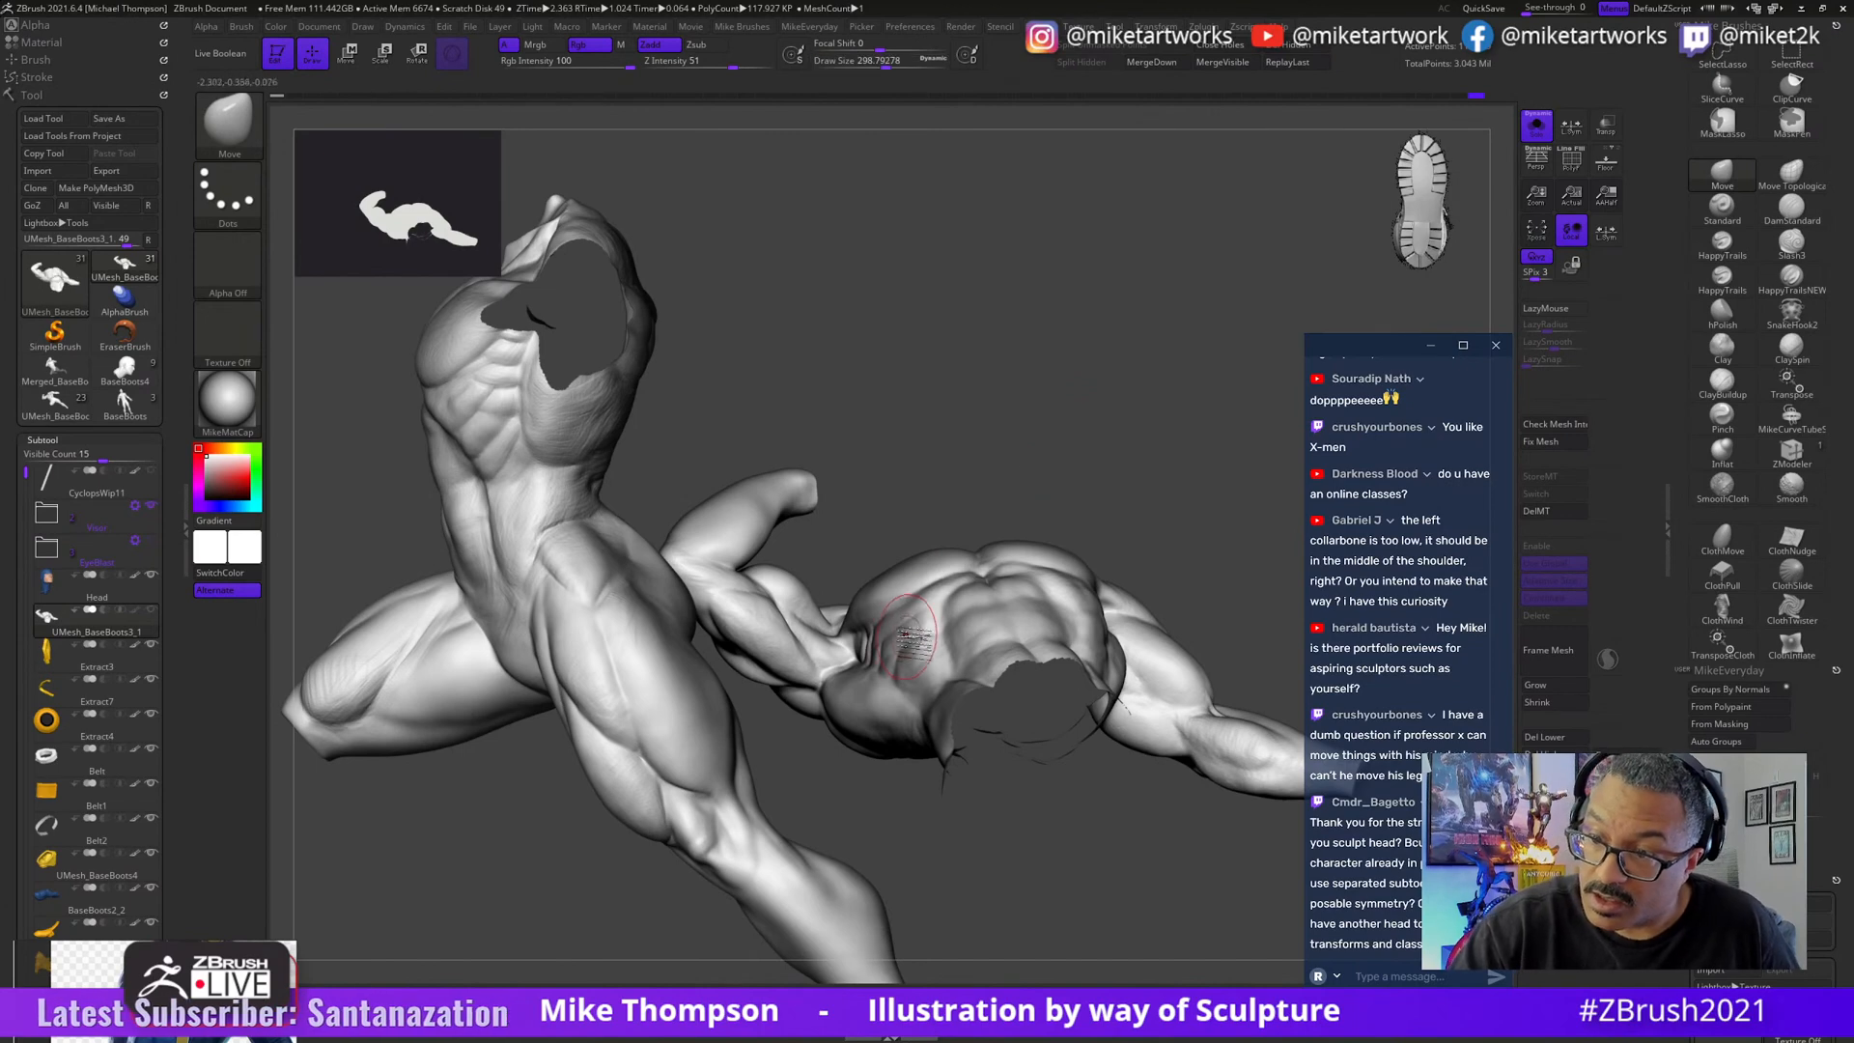
{"action": "right_click_drag", "start_coordinate": [906, 638], "coordinate": [942, 604]}
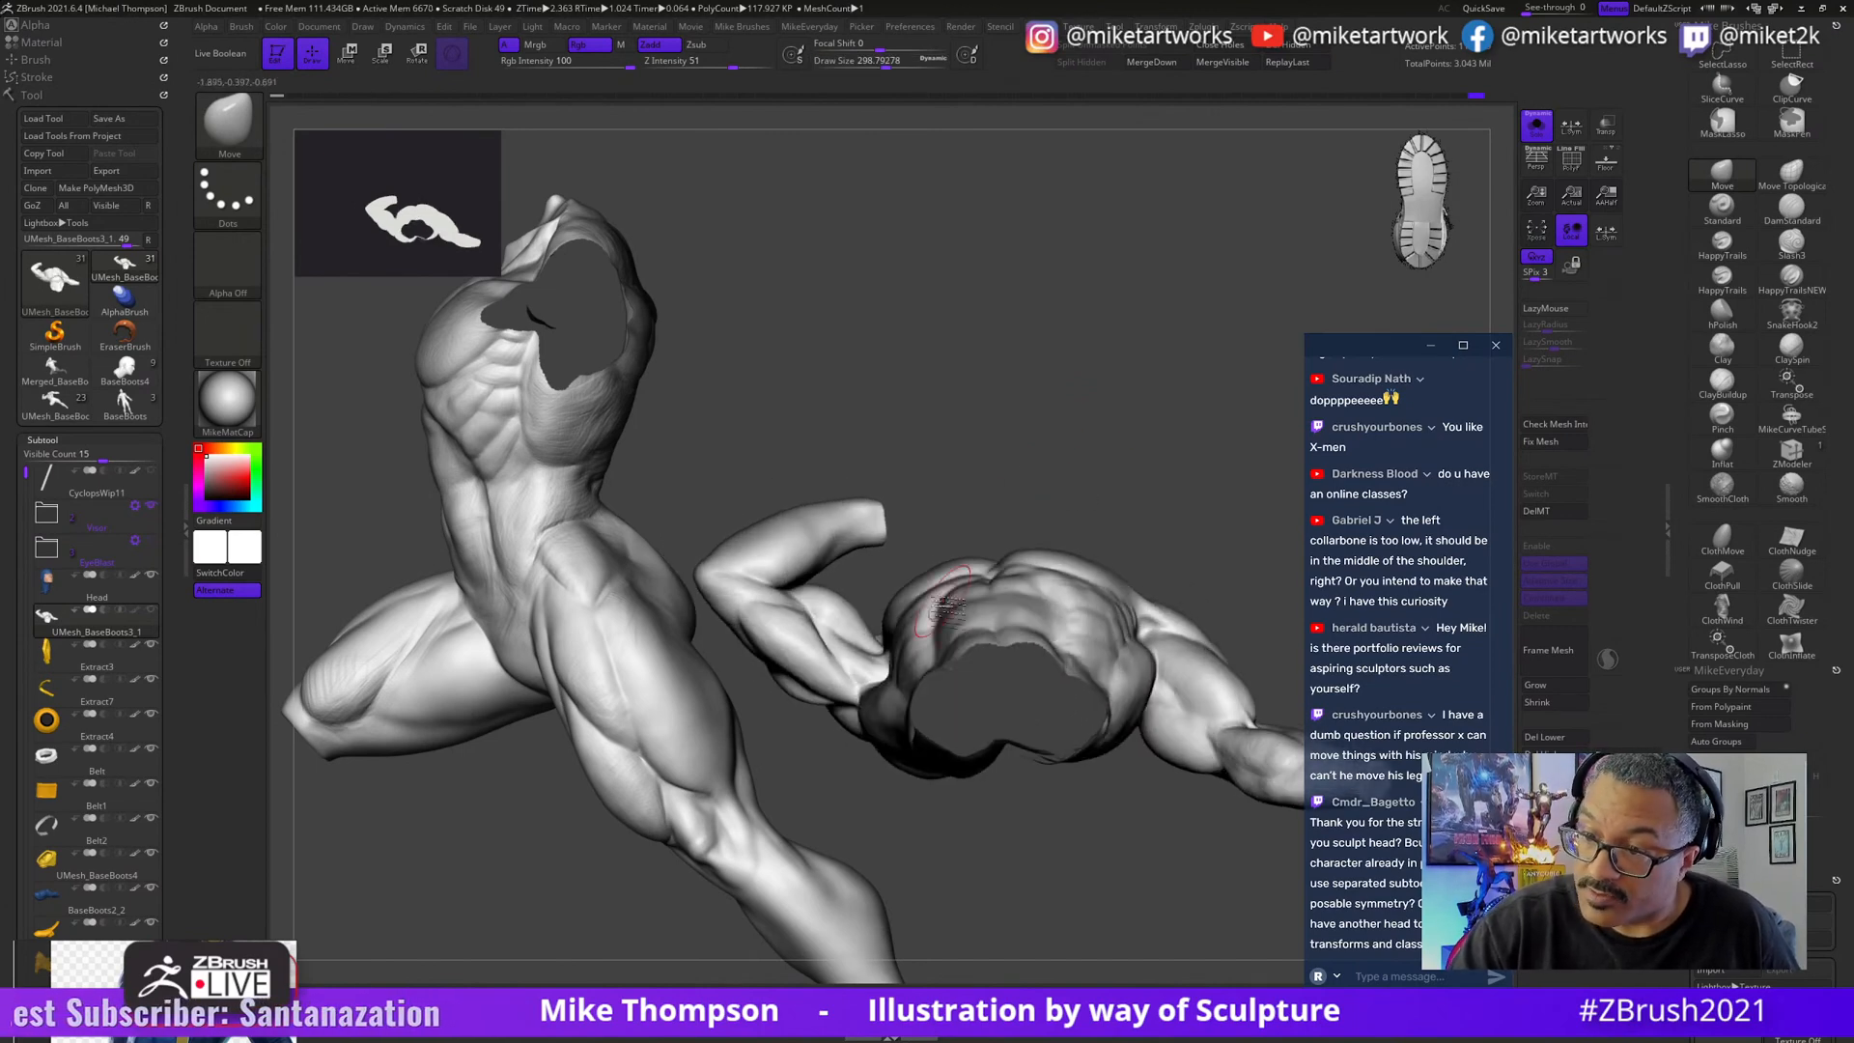
{"action": "mouse_move", "coordinate": [1093, 462]}
{"action": "right_mouse_down"}
{"action": "mouse_move", "coordinate": [1182, 698]}
{"action": "mouse_move", "coordinate": [1179, 778]}
{"action": "mouse_move", "coordinate": [1171, 749]}
{"action": "mouse_move", "coordinate": [1110, 716]}
{"action": "right_mouse_up"}
{"action": "key", "text": "s"}
{"action": "left_click_drag", "start_coordinate": [1114, 740], "coordinate": [1102, 740]}
{"action": "mouse_move", "coordinate": [1110, 715]}
{"action": "right_mouse_down"}
{"action": "mouse_move", "coordinate": [1126, 650]}
{"action": "mouse_move", "coordinate": [1076, 596]}
{"action": "mouse_move", "coordinate": [1091, 467]}
{"action": "mouse_move", "coordinate": [904, 640]}
{"action": "right_mouse_up"}
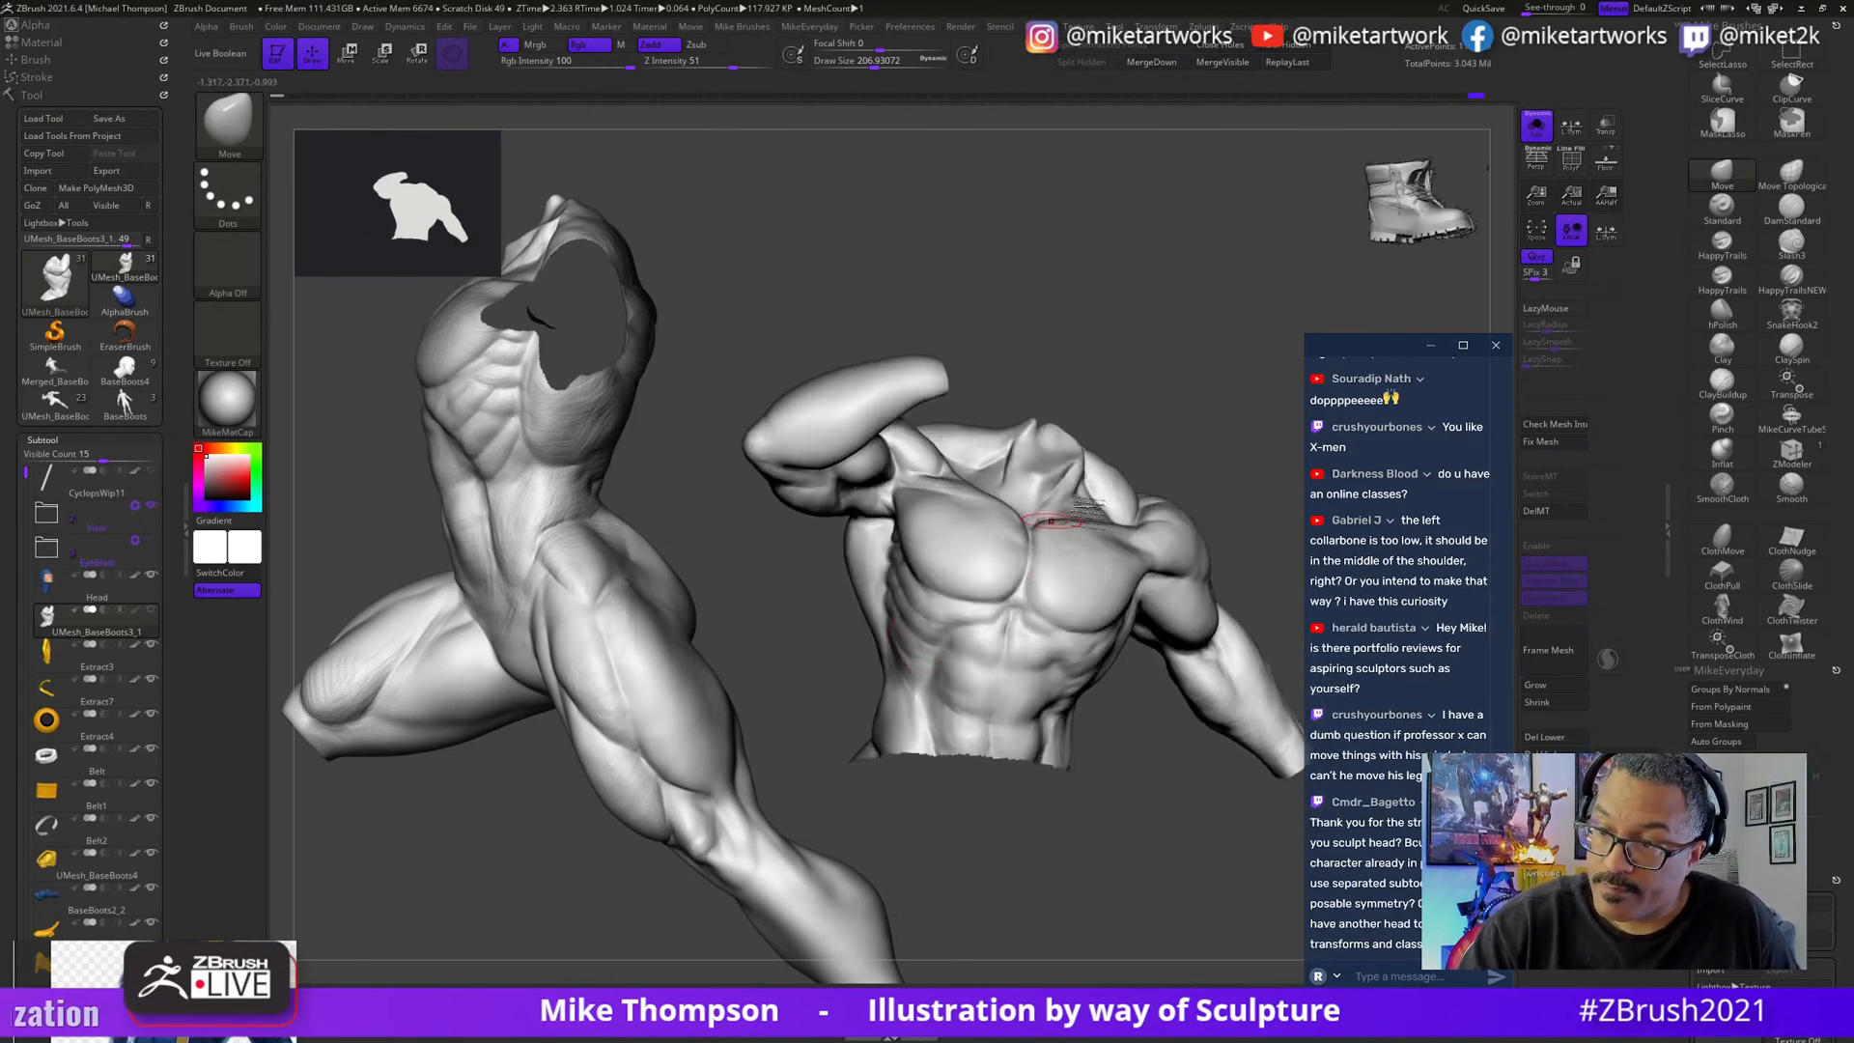
- Refine the side of the ribcage and the armpit with the Move brush at draw sizes between about 202 and 299
{"action": "right_click_drag", "start_coordinate": [1050, 522], "coordinate": [1134, 423]}
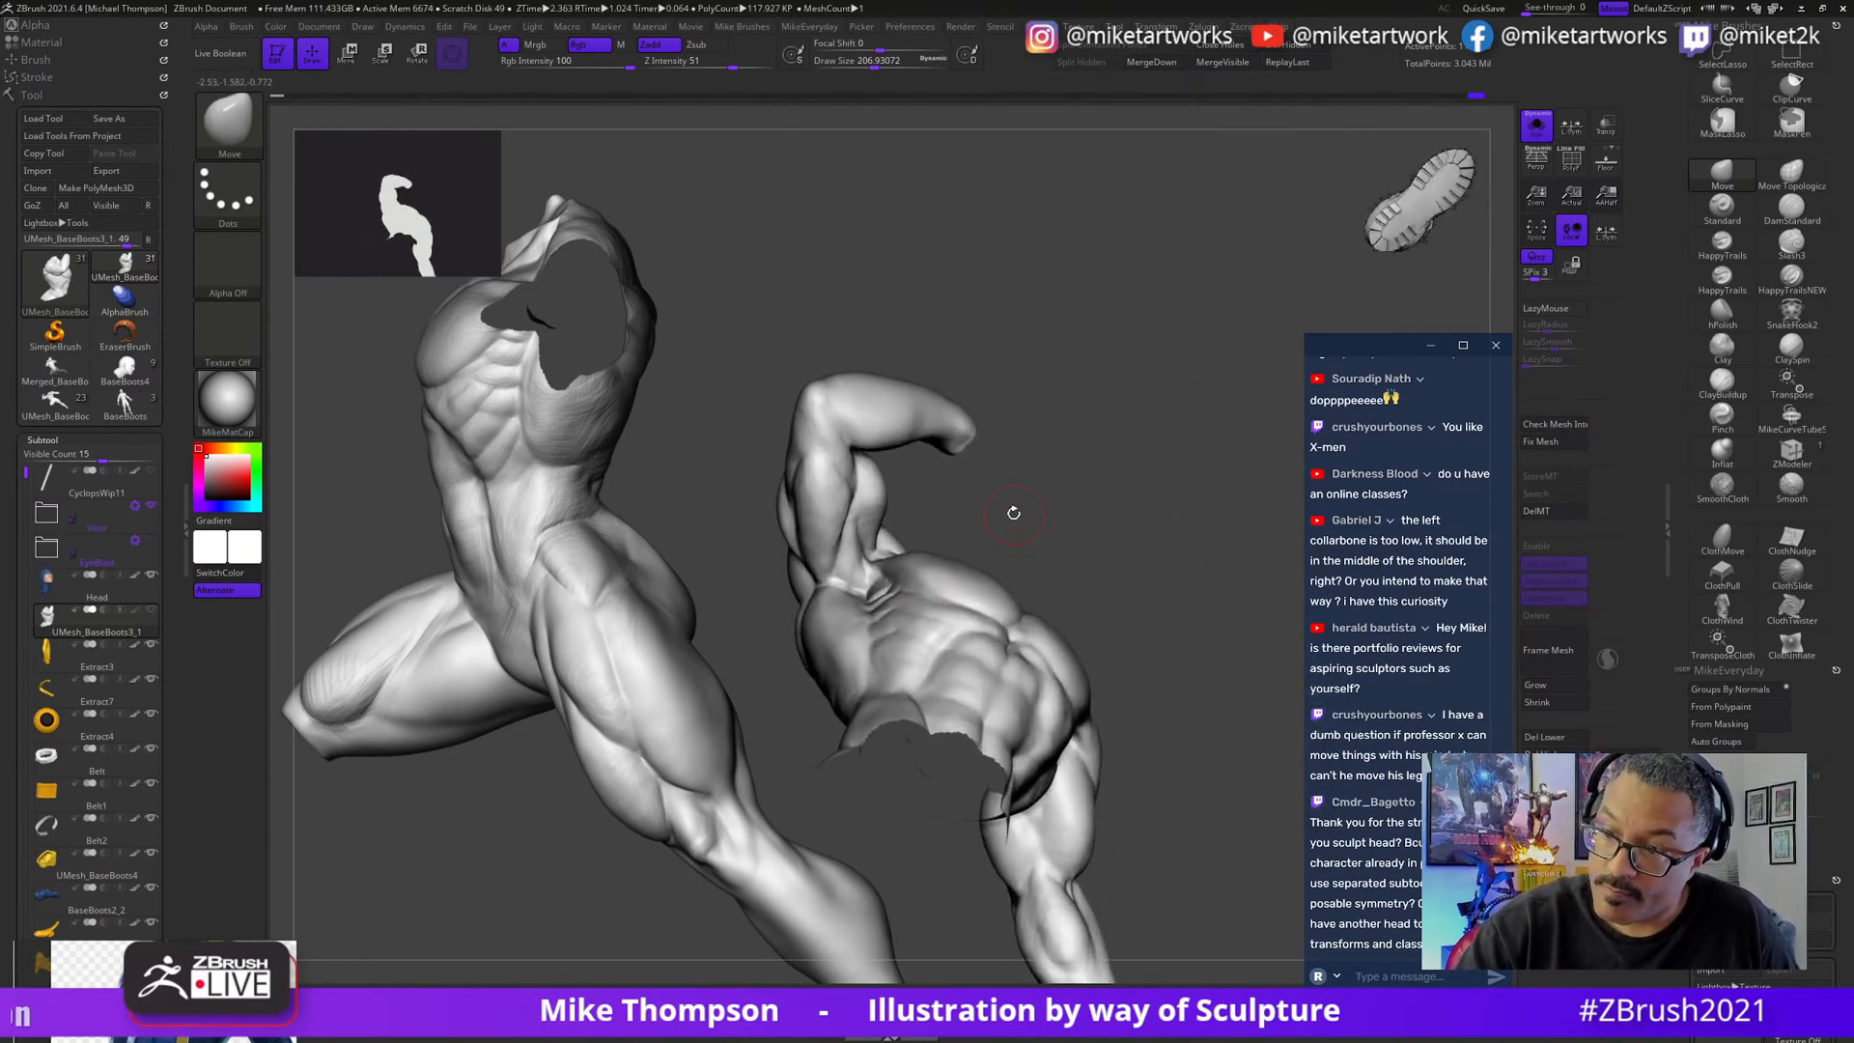
{"action": "right_click_drag", "start_coordinate": [1099, 499], "coordinate": [1127, 496]}
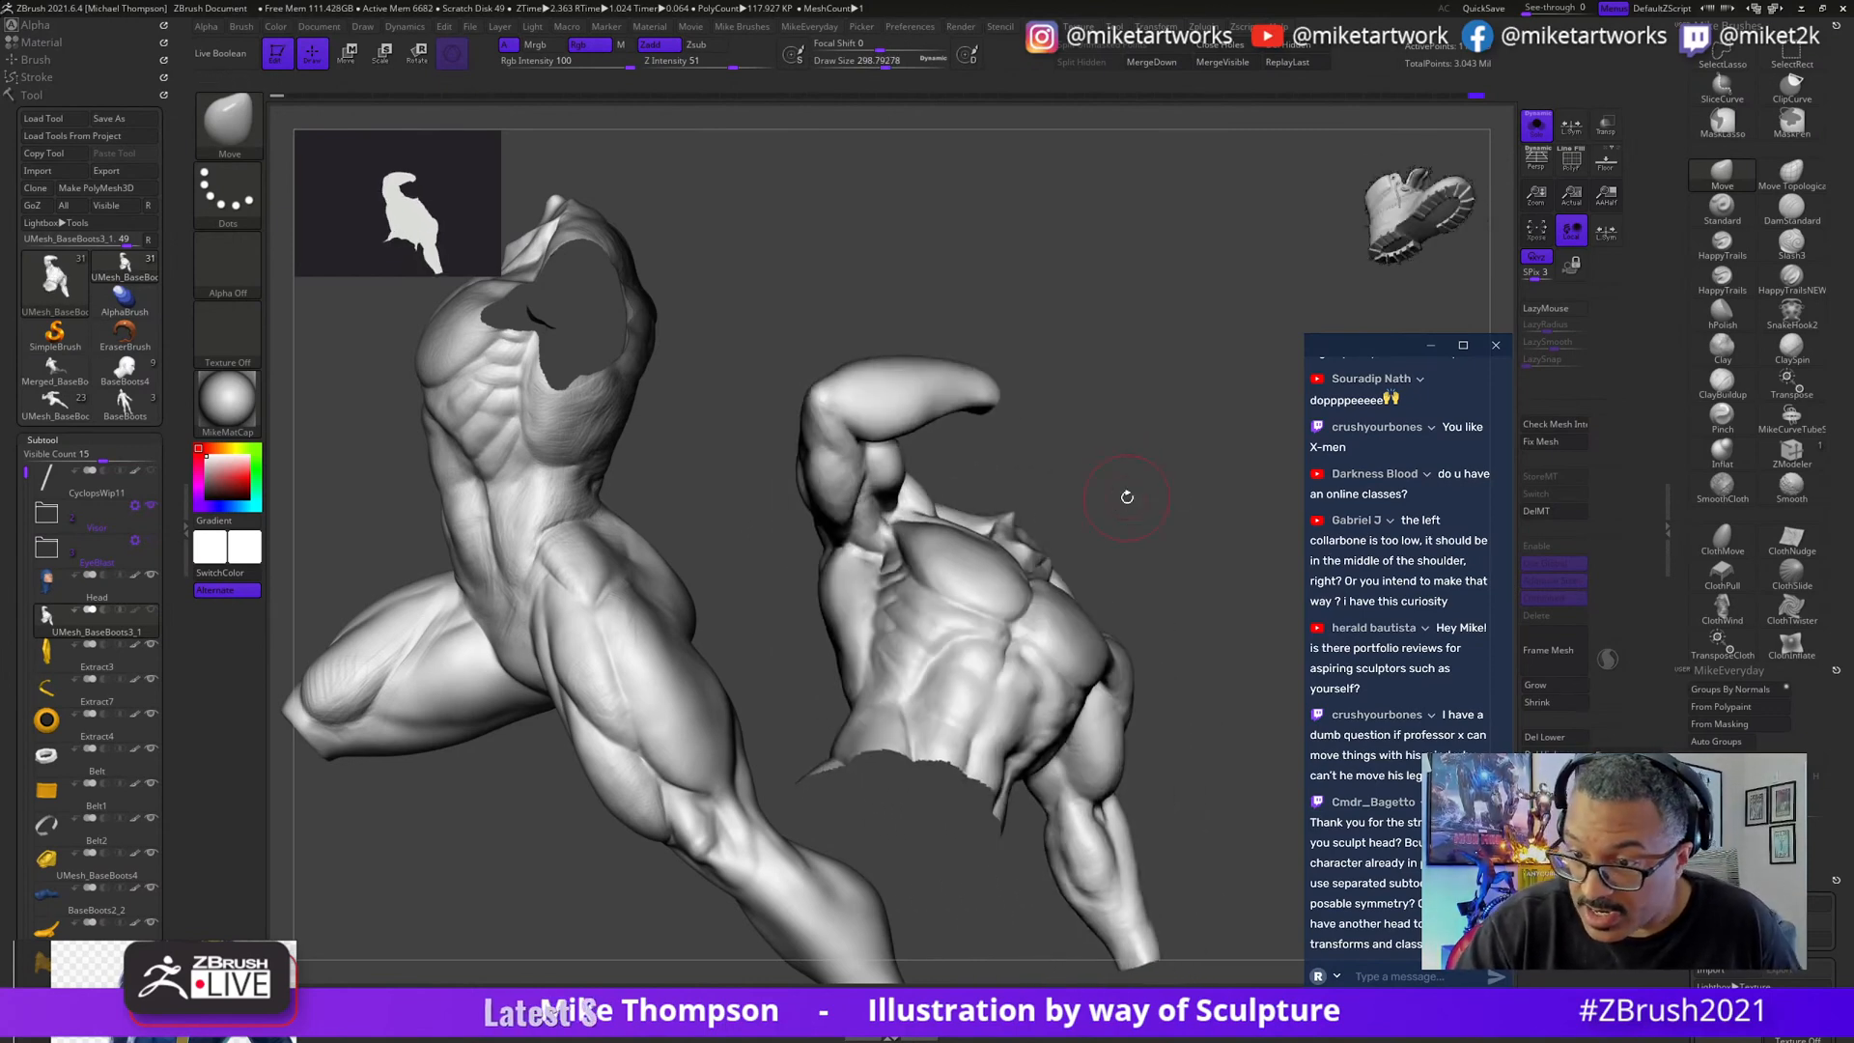
{"action": "left_click_drag", "start_coordinate": [1113, 498], "coordinate": [1118, 498]}
{"action": "mouse_move", "coordinate": [786, 489]}
{"action": "right_mouse_down"}
{"action": "mouse_move", "coordinate": [1167, 529]}
{"action": "mouse_move", "coordinate": [1138, 505]}
{"action": "mouse_move", "coordinate": [1156, 507]}
{"action": "mouse_move", "coordinate": [1138, 470]}
{"action": "mouse_move", "coordinate": [1089, 496]}
{"action": "mouse_move", "coordinate": [1068, 572]}
{"action": "mouse_move", "coordinate": [938, 600]}
{"action": "mouse_move", "coordinate": [941, 618]}
{"action": "mouse_move", "coordinate": [936, 599]}
{"action": "mouse_move", "coordinate": [898, 645]}
{"action": "right_mouse_up"}
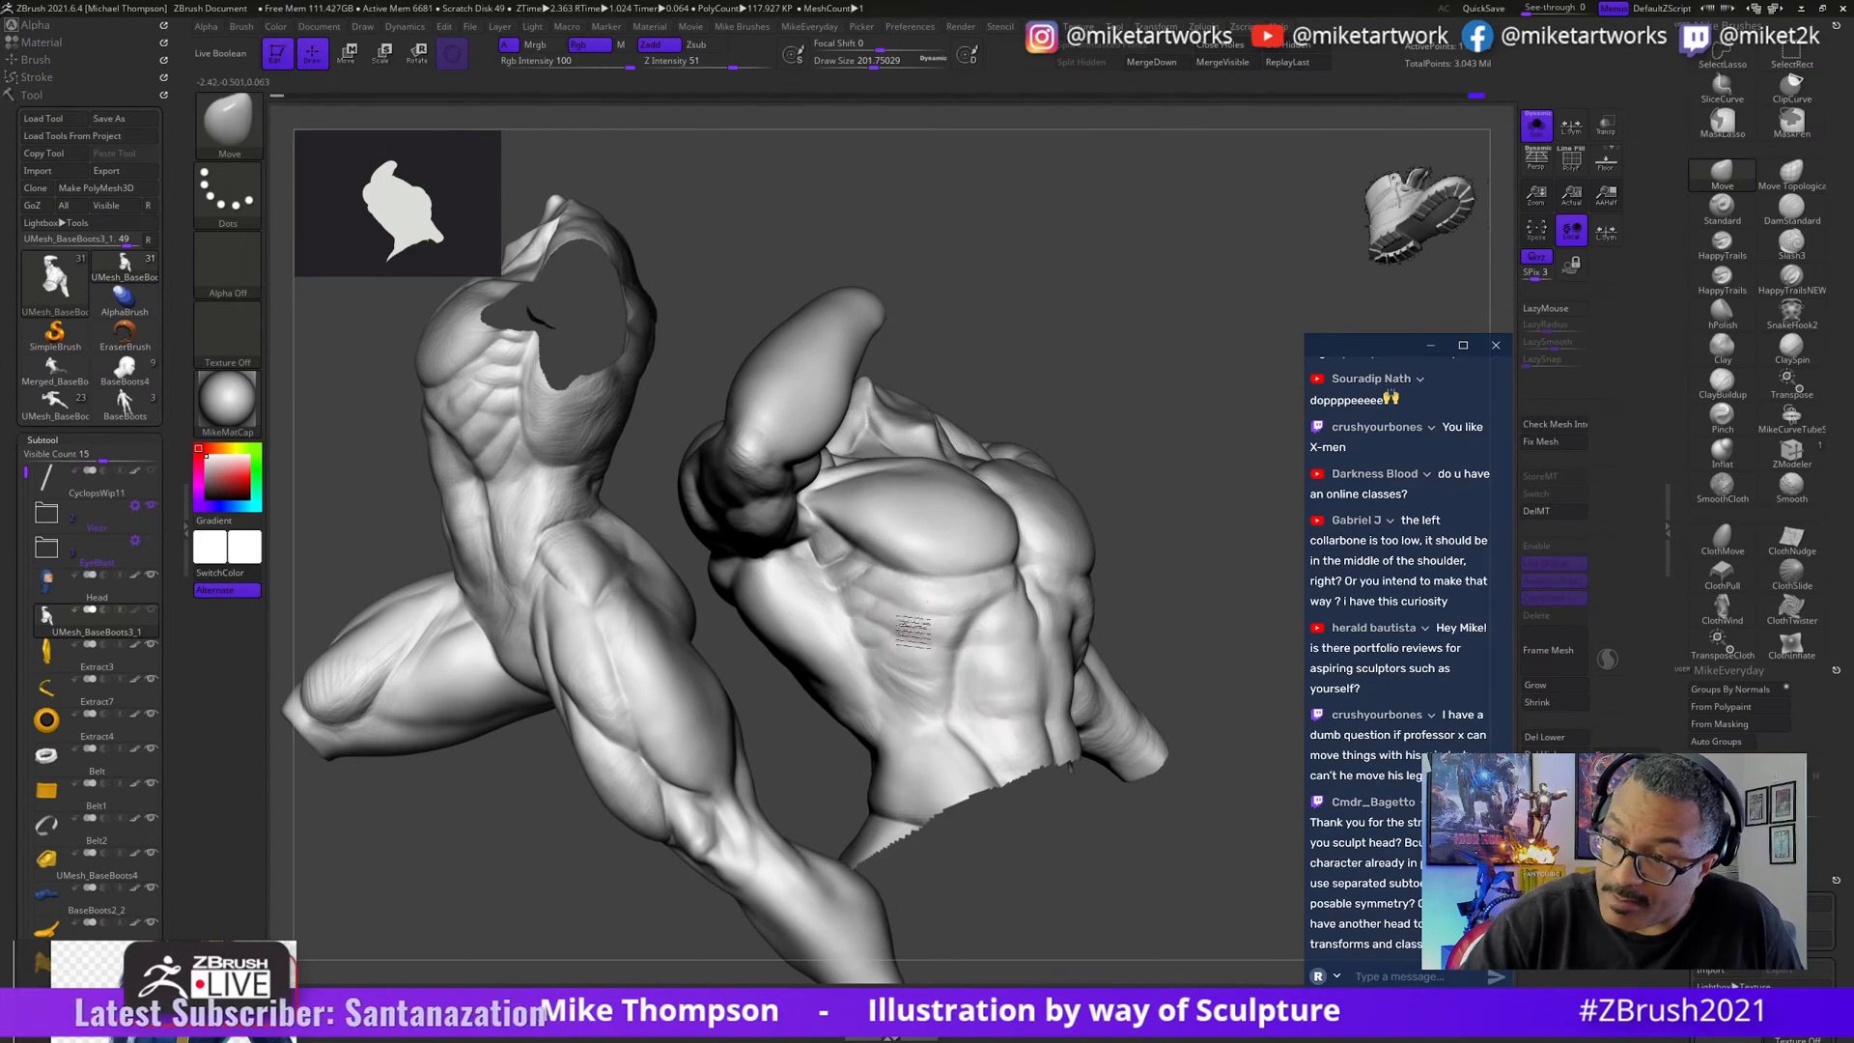
{"action": "right_click_drag", "start_coordinate": [1105, 828], "coordinate": [1066, 539]}
{"action": "key", "text": "s"}
{"action": "left_click_drag", "start_coordinate": [1065, 539], "coordinate": [1074, 539]}
{"action": "right_click_drag", "start_coordinate": [966, 570], "coordinate": [867, 591]}
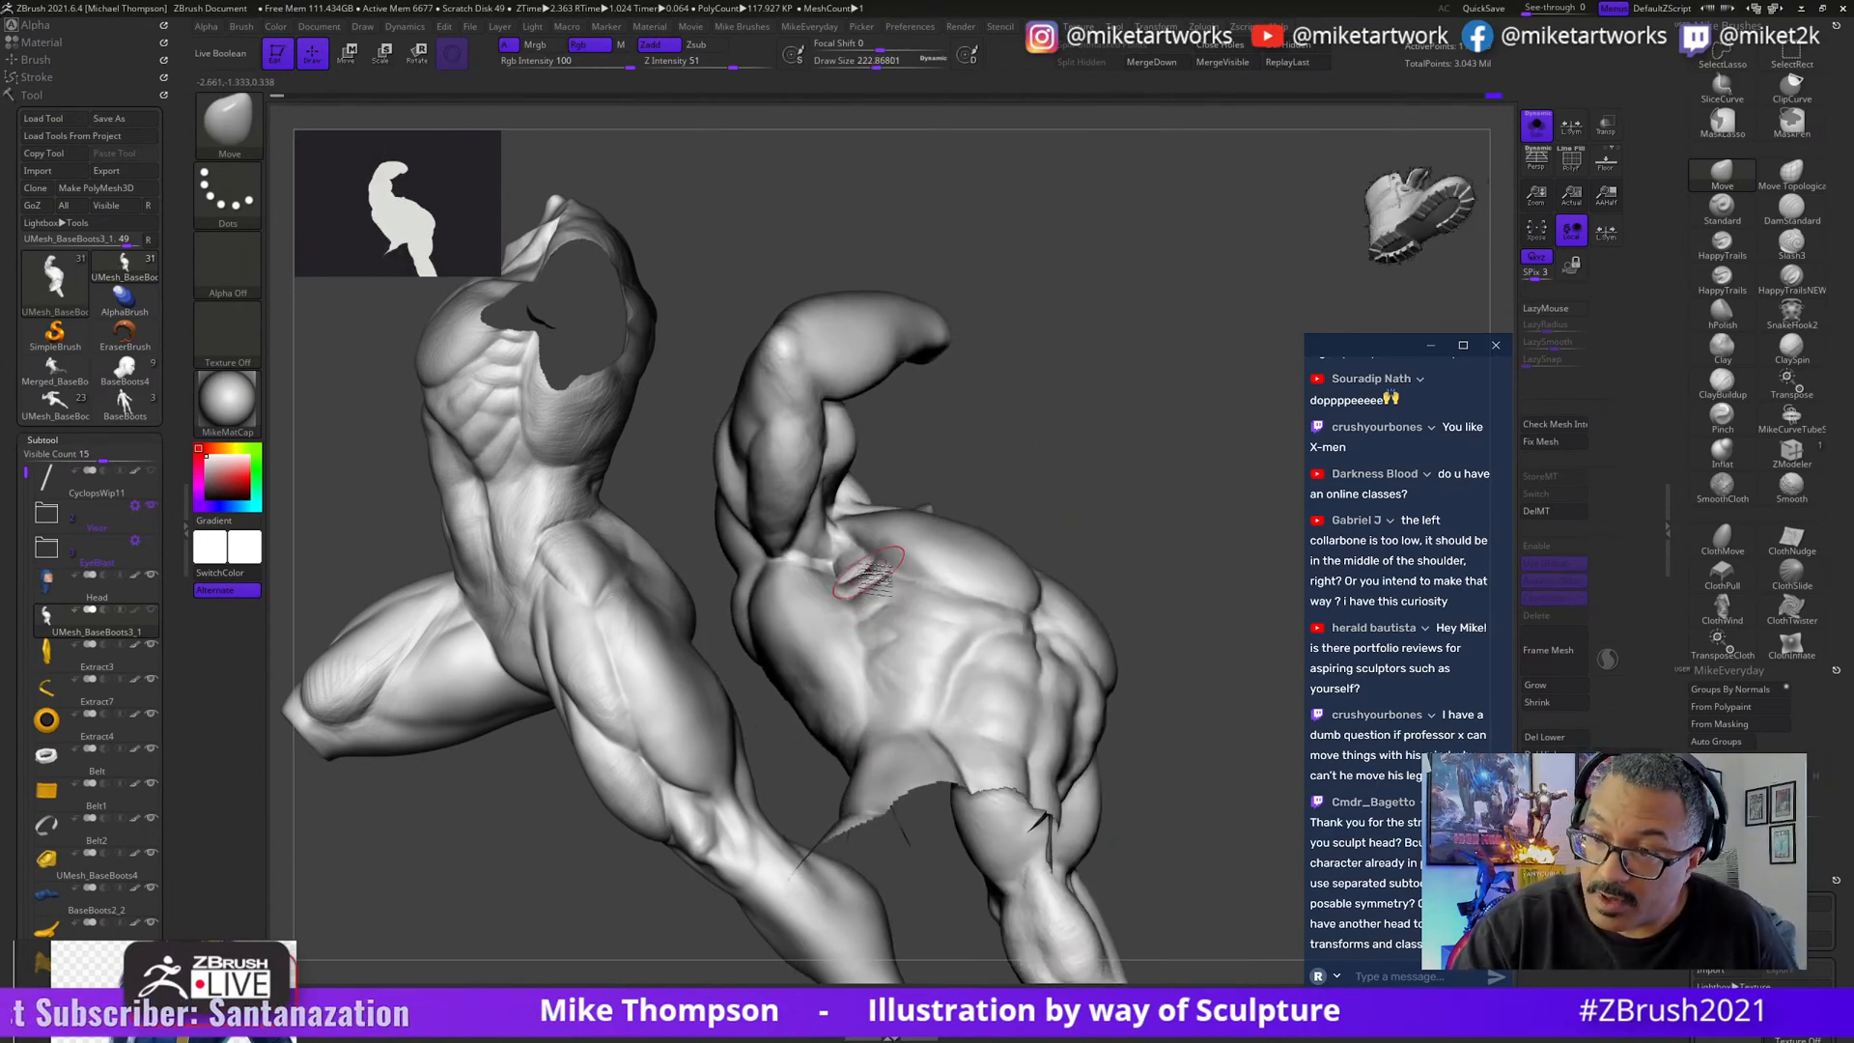
- Adjust the chest and rib contours with the Move brush at draw sizes of about 358 and 223
{"action": "mouse_move", "coordinate": [1169, 487]}
{"action": "right_mouse_down"}
{"action": "mouse_move", "coordinate": [1150, 511]}
{"action": "mouse_move", "coordinate": [1143, 483]}
{"action": "right_mouse_up"}
{"action": "key", "text": "s"}
{"action": "left_click_drag", "start_coordinate": [1142, 482], "coordinate": [1163, 482]}
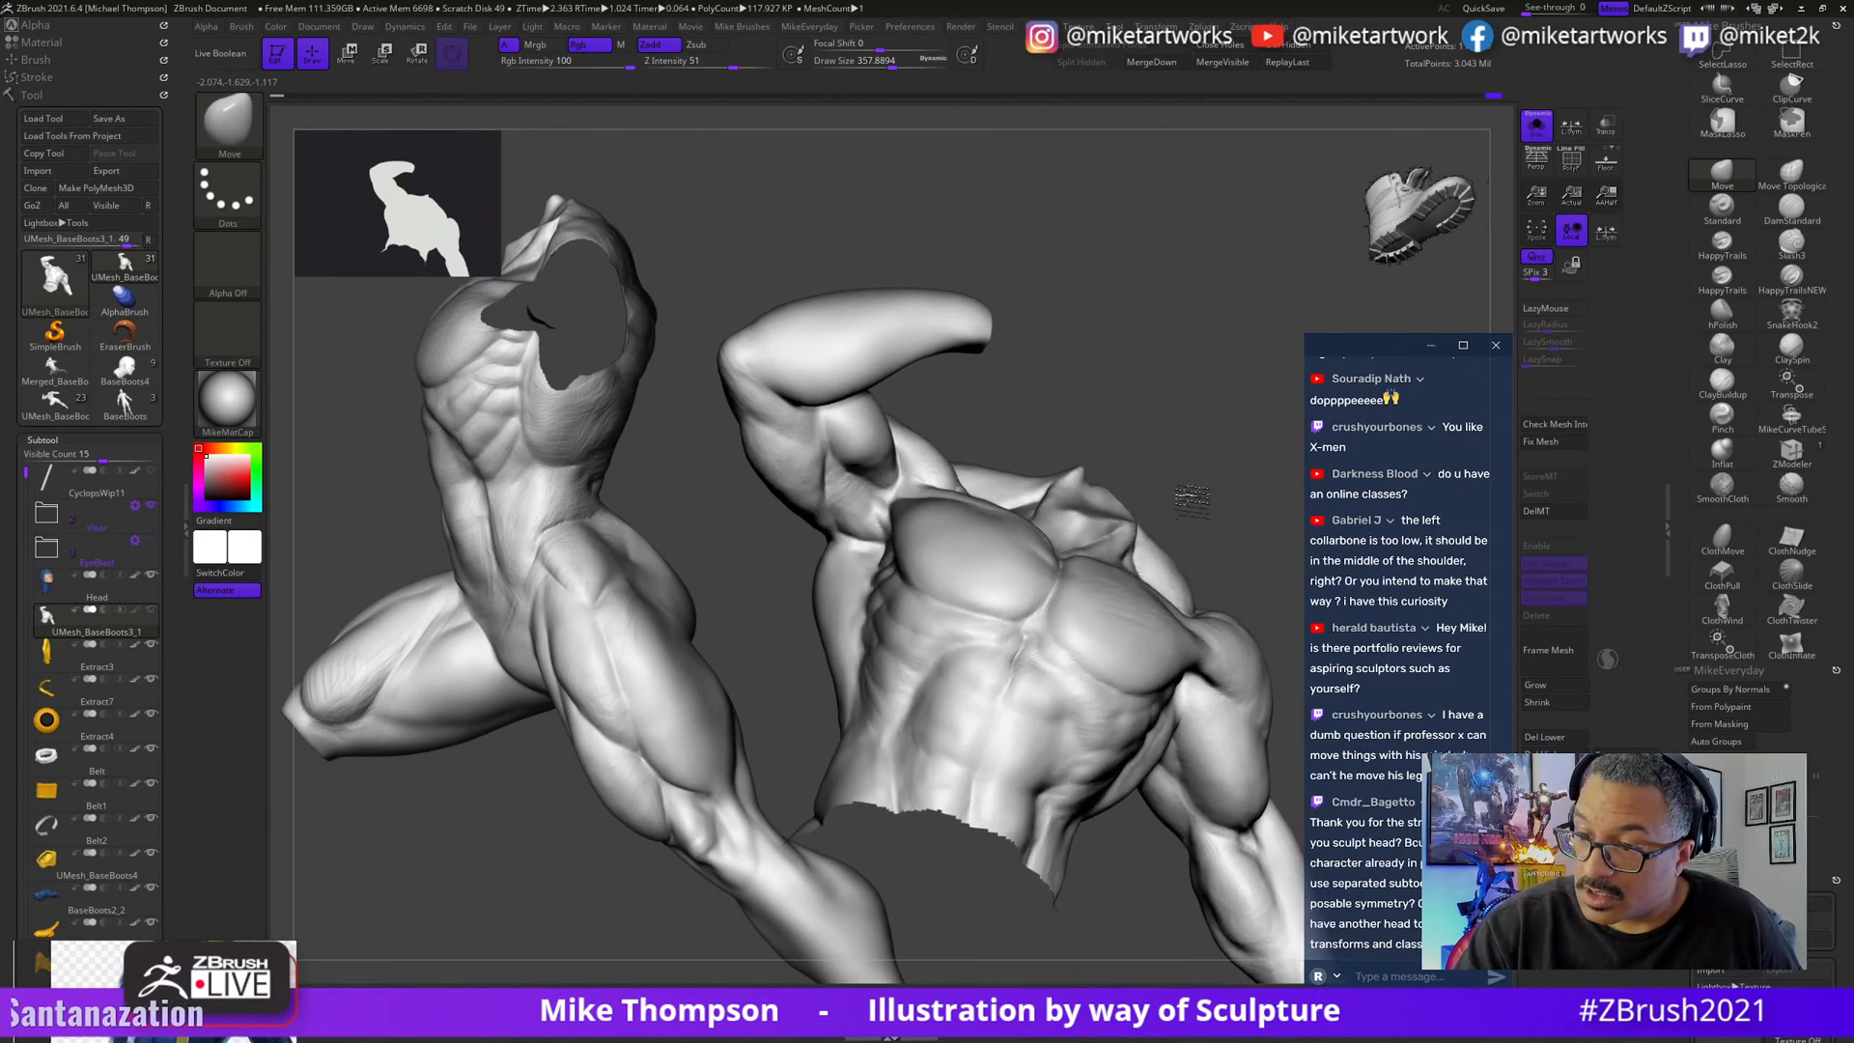
{"action": "mouse_move", "coordinate": [1188, 820]}
{"action": "right_mouse_down"}
{"action": "mouse_move", "coordinate": [1116, 815]}
{"action": "mouse_move", "coordinate": [1140, 697]}
{"action": "mouse_move", "coordinate": [1081, 833]}
{"action": "mouse_move", "coordinate": [1112, 742]}
{"action": "right_mouse_up"}
{"action": "key", "text": "s"}
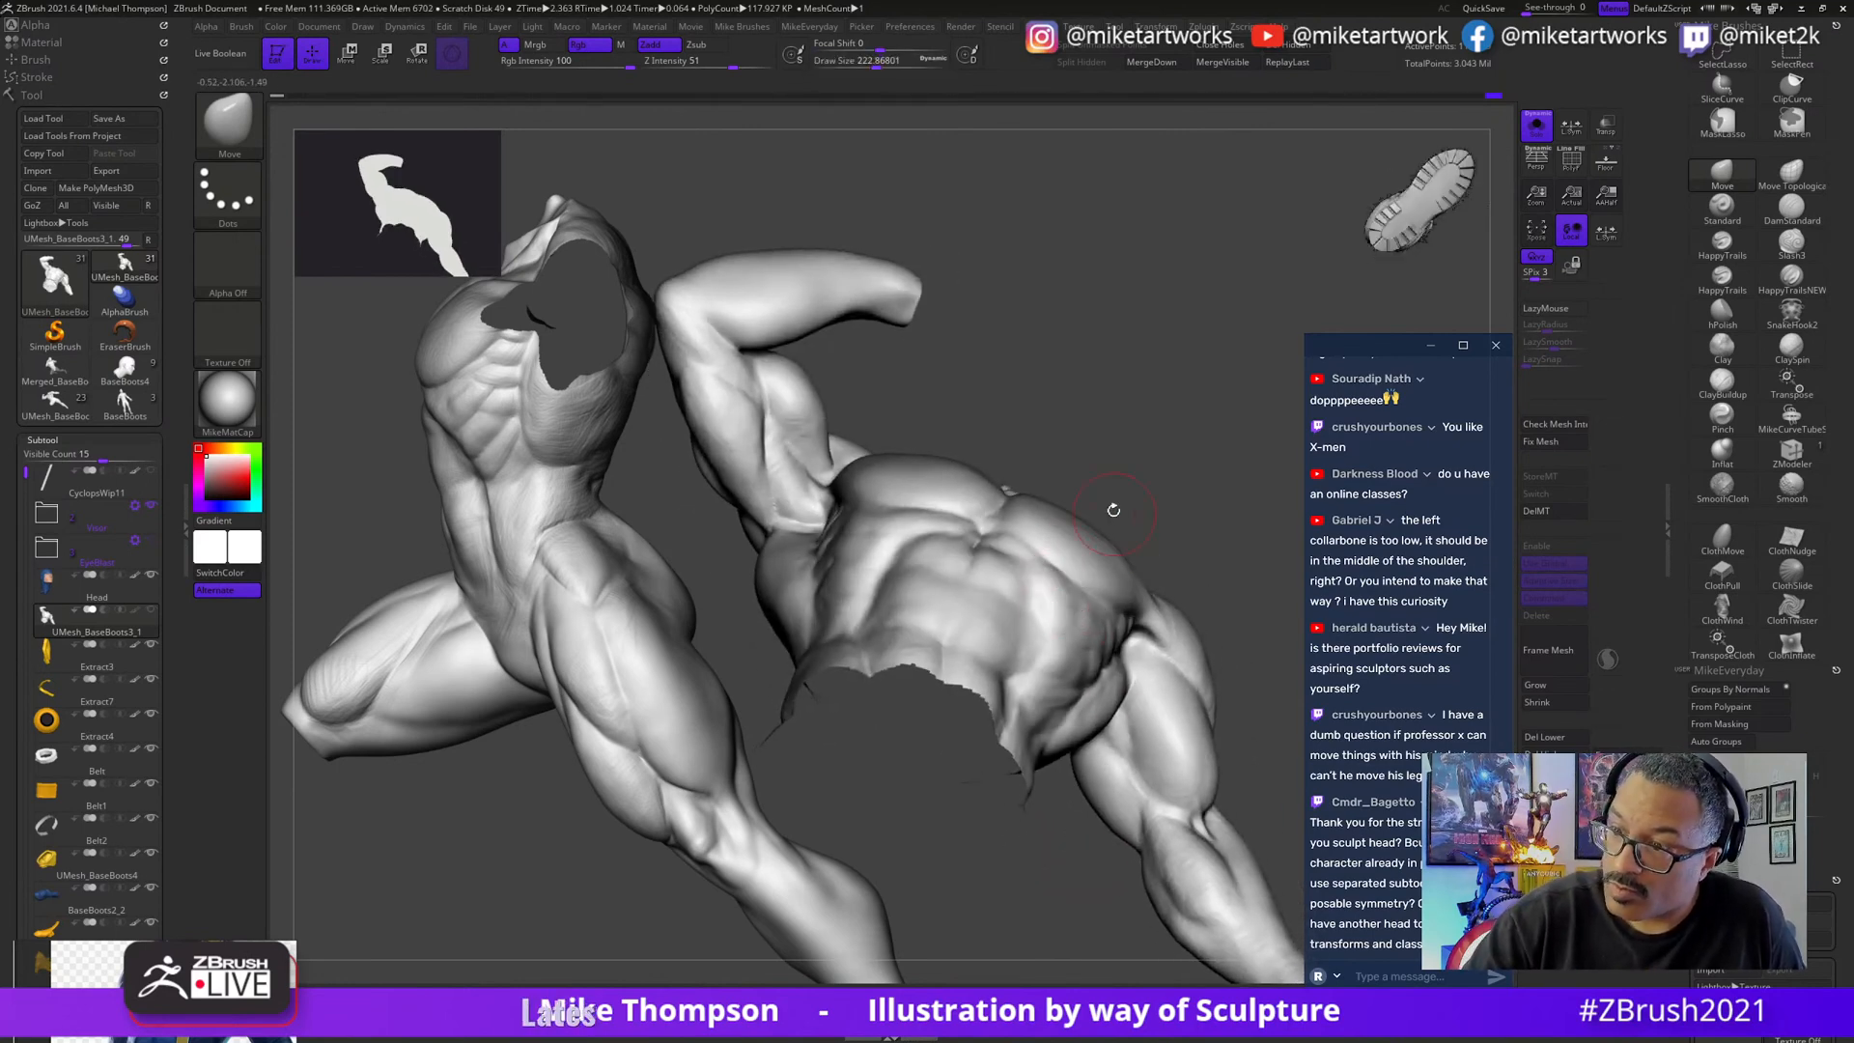
- Flatten the planes of the pectoral on the raised-arm side with hPolish at draw sizes of about 234 and 217
{"action": "mouse_move", "coordinate": [1113, 509]}
{"action": "right_mouse_down"}
{"action": "mouse_move", "coordinate": [1189, 482]}
{"action": "mouse_move", "coordinate": [1139, 730]}
{"action": "mouse_move", "coordinate": [1155, 744]}
{"action": "mouse_move", "coordinate": [1129, 787]}
{"action": "mouse_move", "coordinate": [1143, 902]}
{"action": "mouse_move", "coordinate": [1275, 758]}
{"action": "right_mouse_up"}
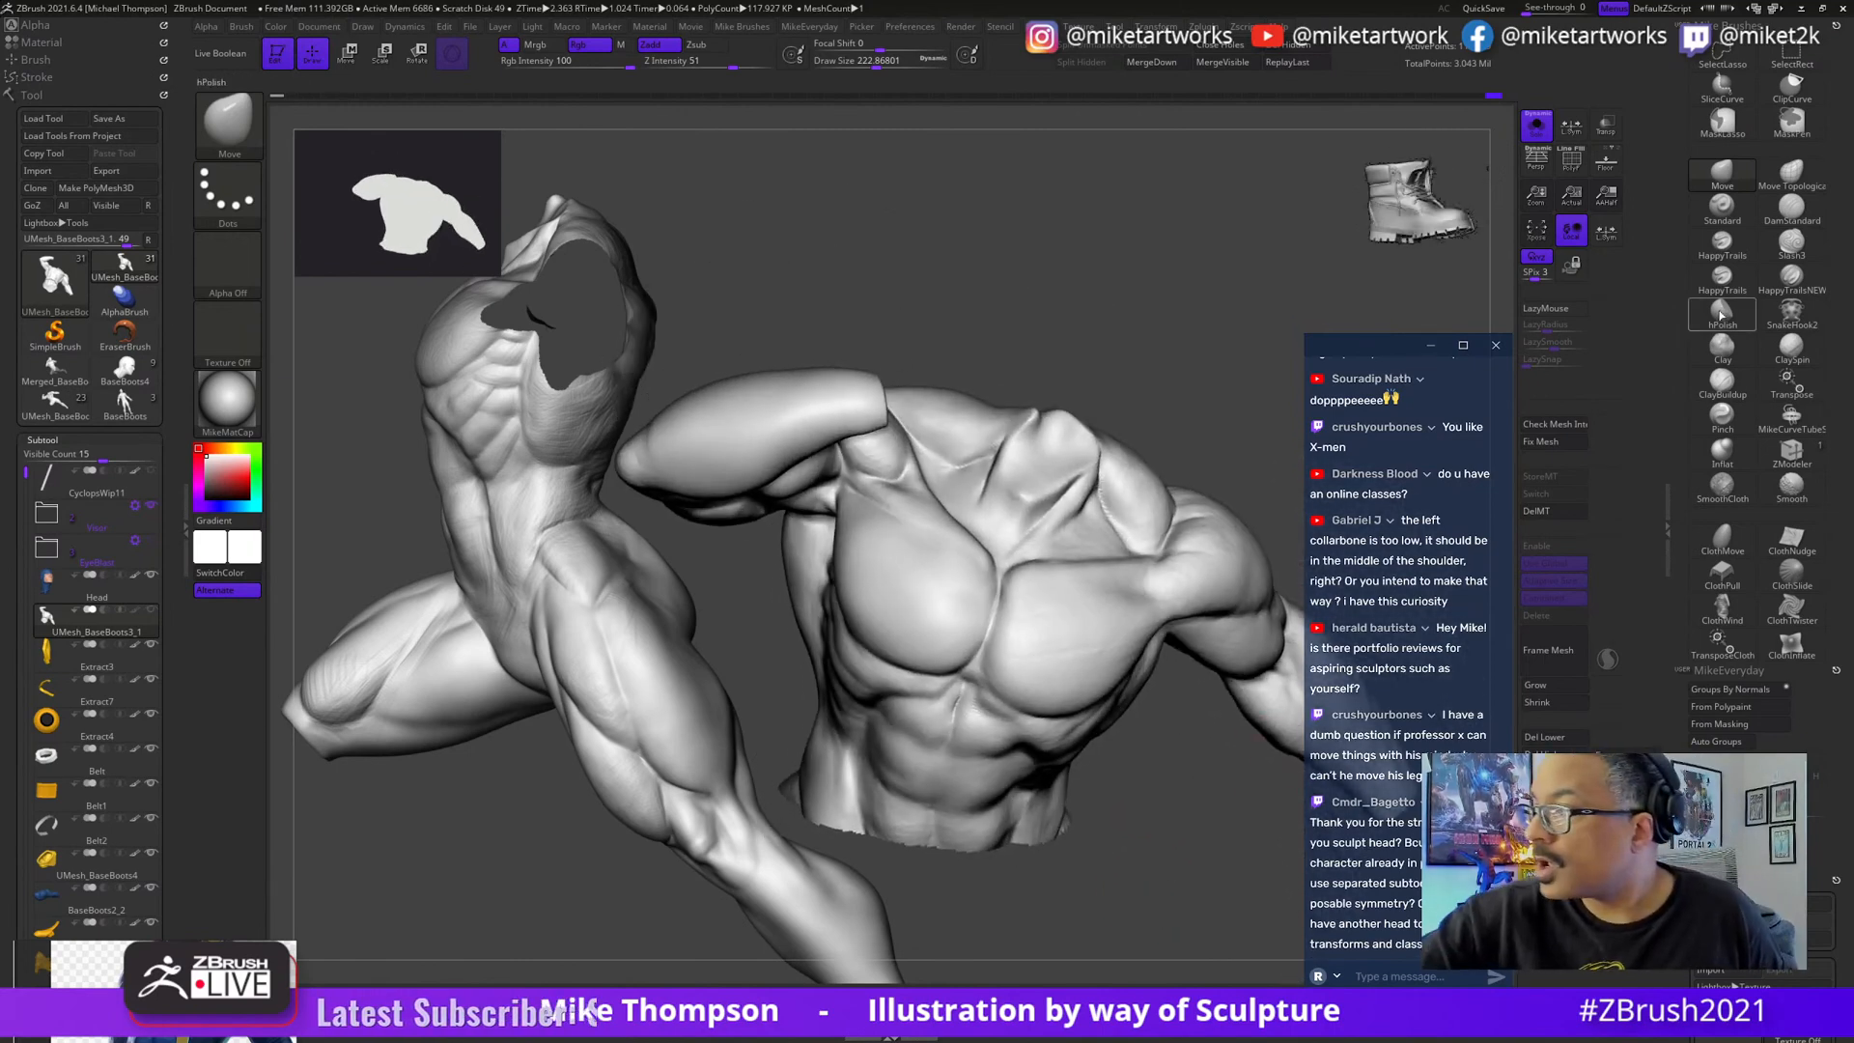
{"action": "left_click_drag", "start_coordinate": [1116, 350], "coordinate": [1112, 350]}
{"action": "right_click_drag", "start_coordinate": [1113, 350], "coordinate": [1180, 305]}
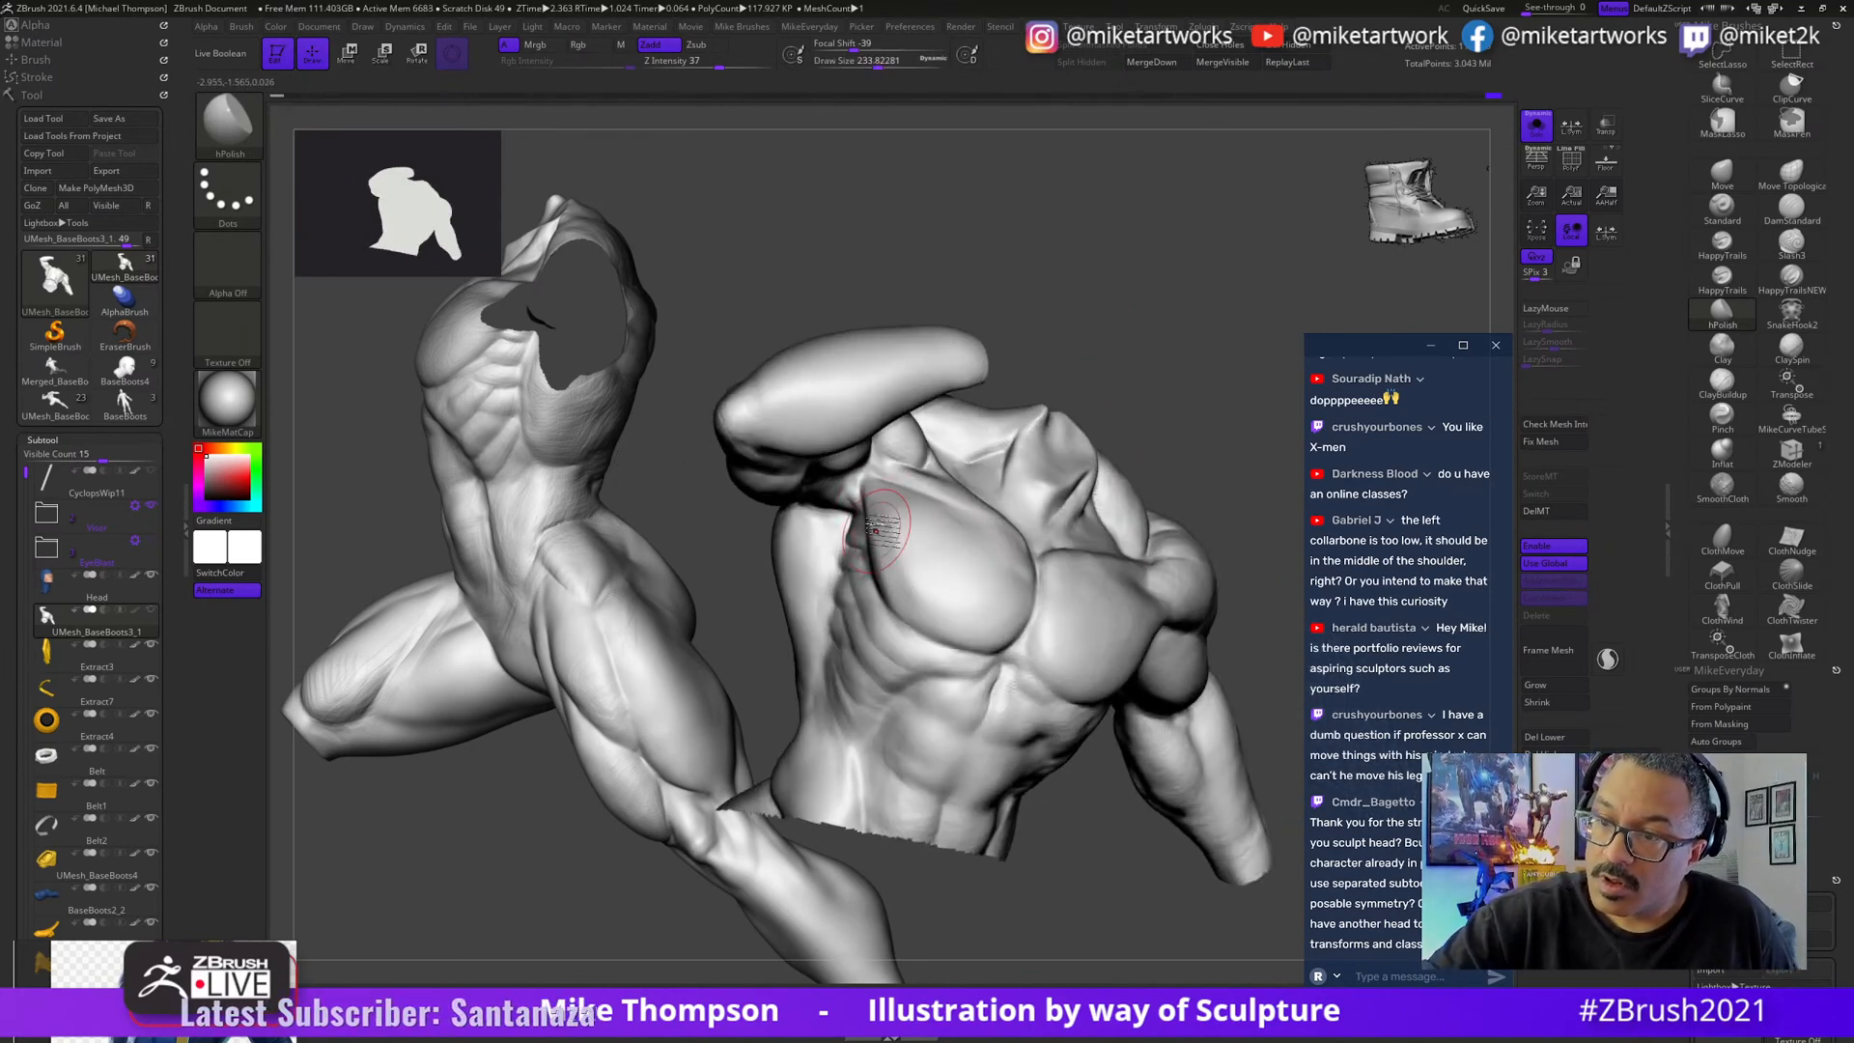
{"action": "left_click_drag", "start_coordinate": [1130, 338], "coordinate": [1126, 338]}
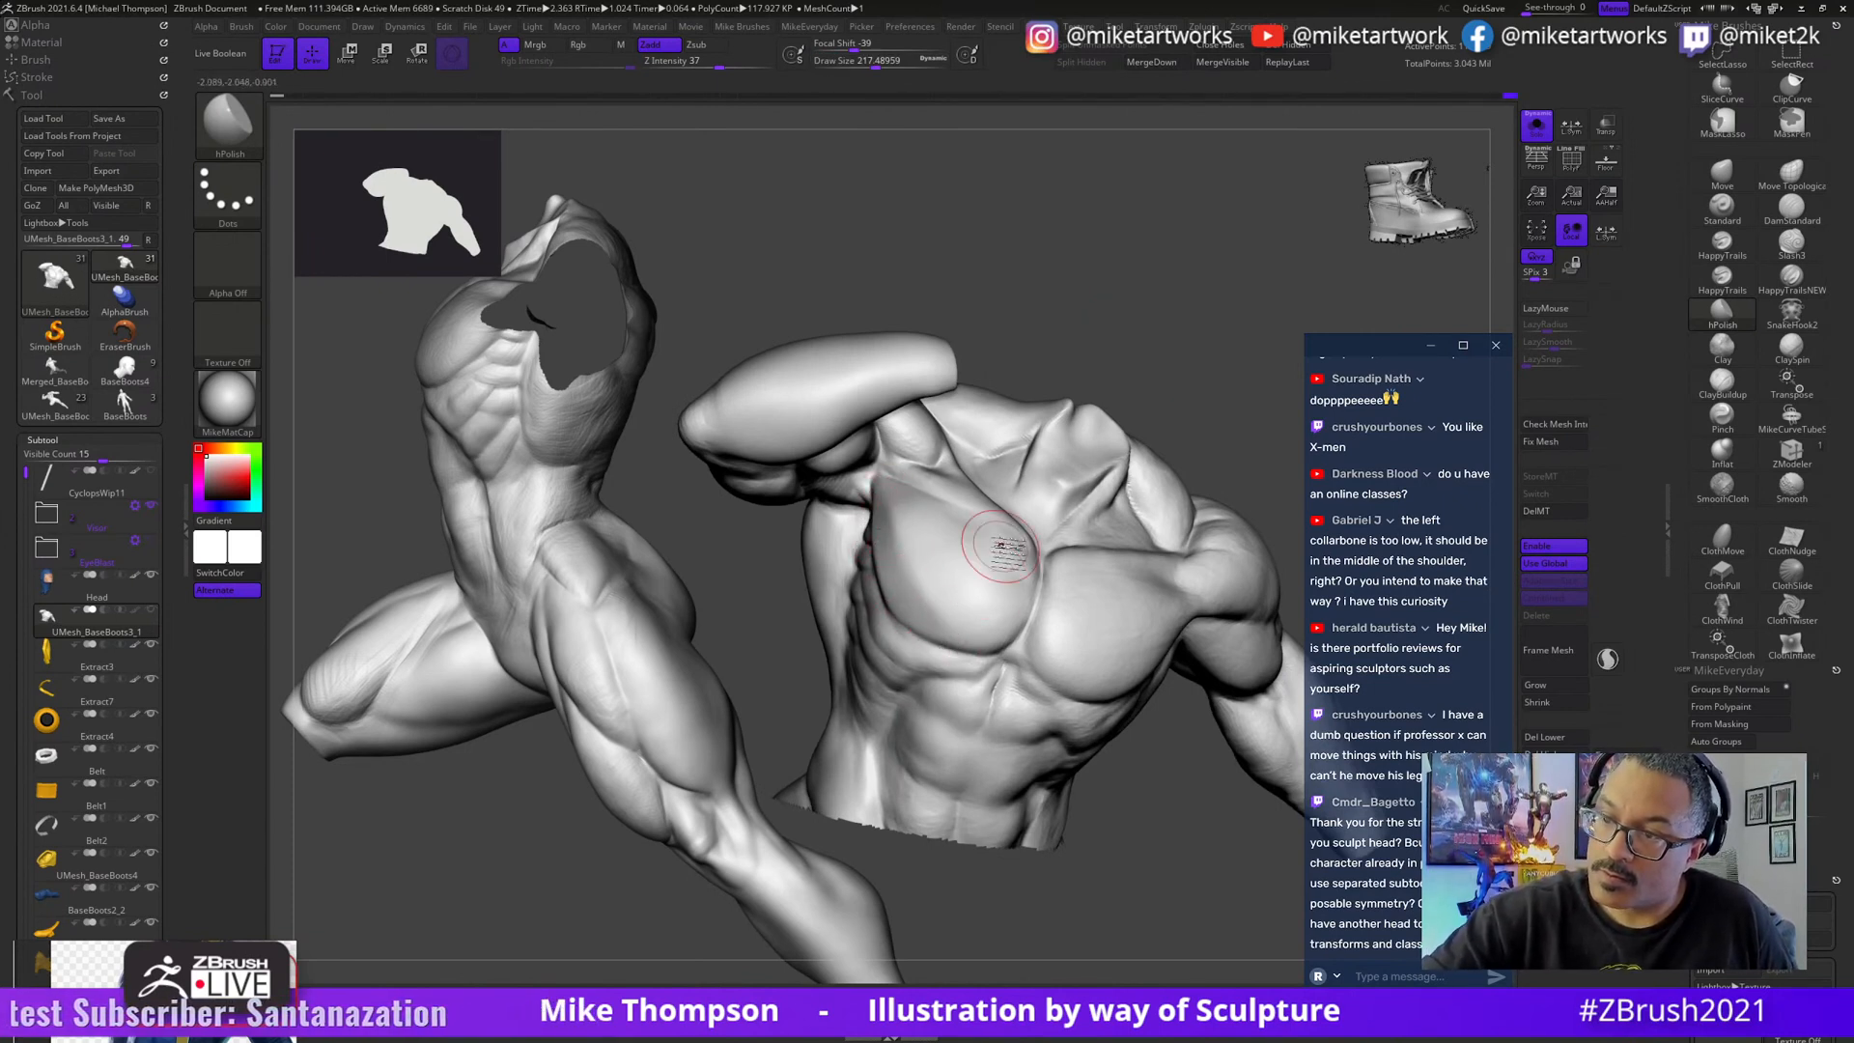
- Polish the outer edge of the same pectoral with hPolish at draw sizes of about 101 and 65
{"action": "mouse_move", "coordinate": [1137, 345]}
{"action": "left_mouse_down"}
{"action": "mouse_move", "coordinate": [1081, 337]}
{"action": "mouse_move", "coordinate": [1164, 410]}
{"action": "left_mouse_up"}
{"action": "key", "text": "s"}
{"action": "left_click", "coordinate": [1111, 384]}
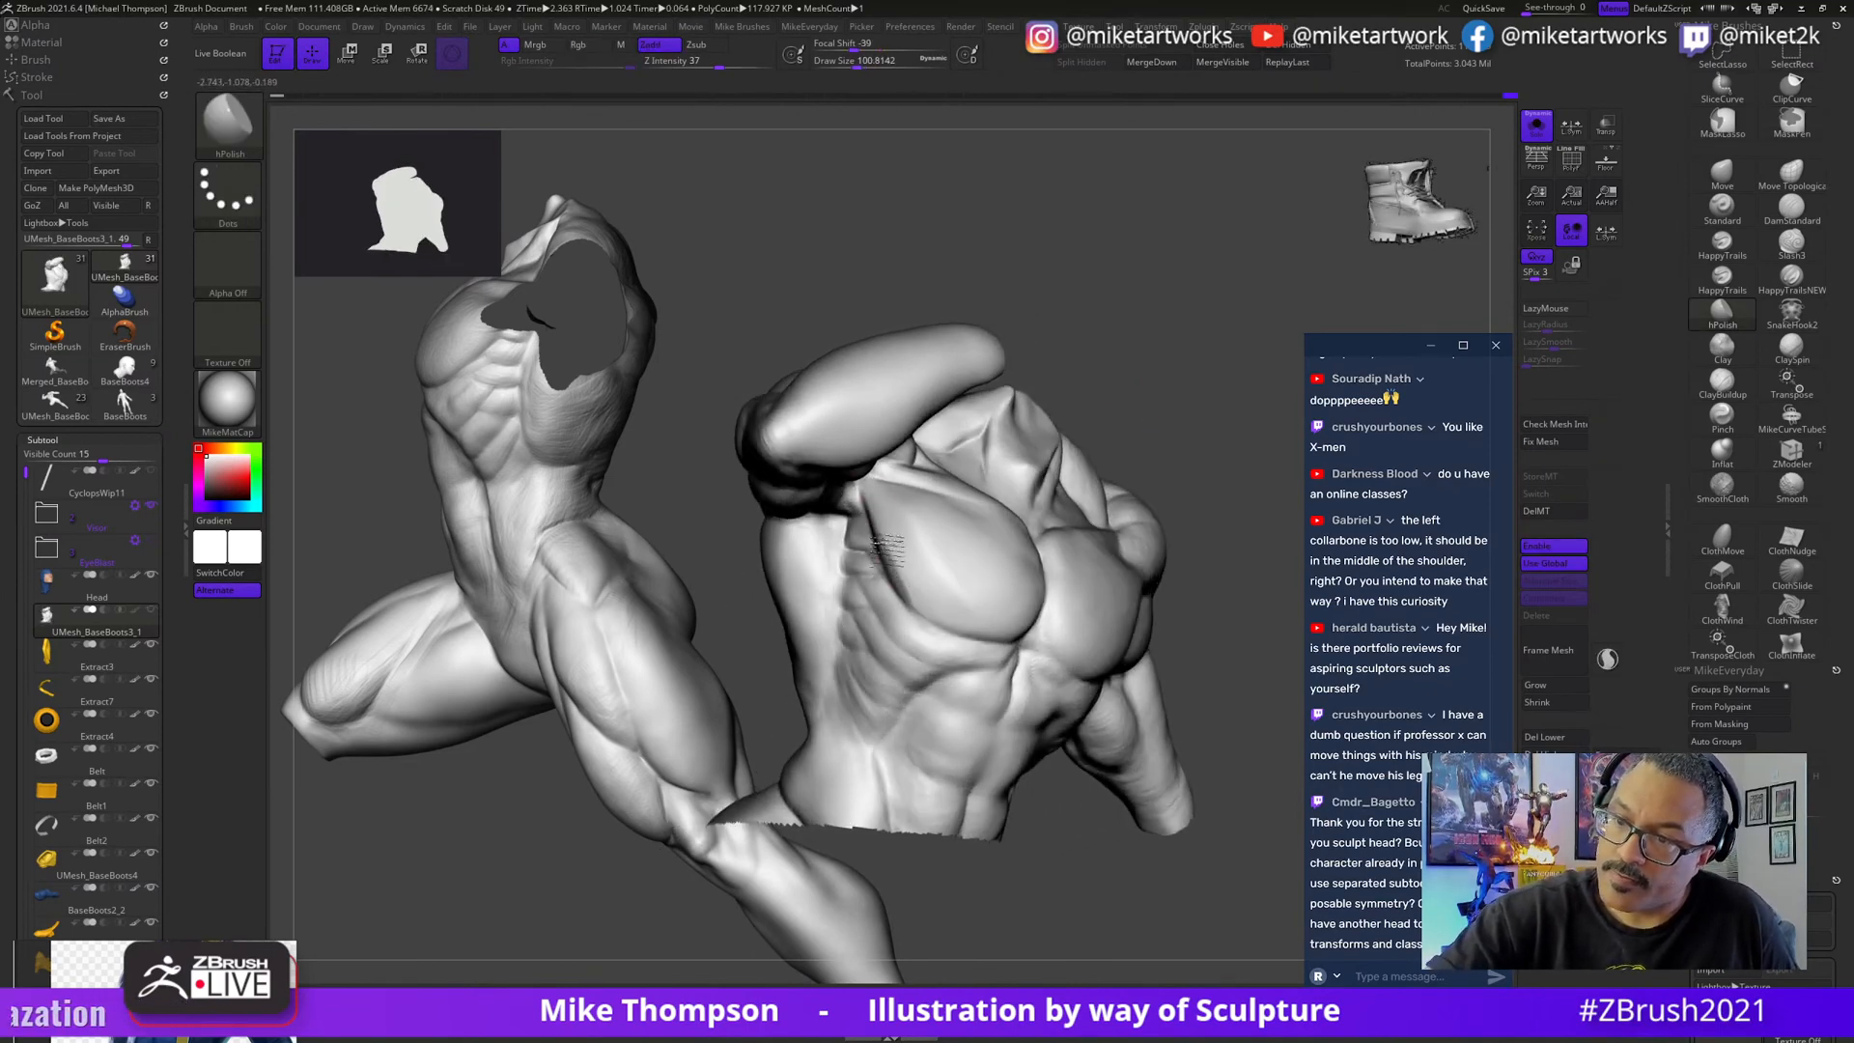
{"action": "left_click_drag", "start_coordinate": [1165, 480], "coordinate": [995, 481]}
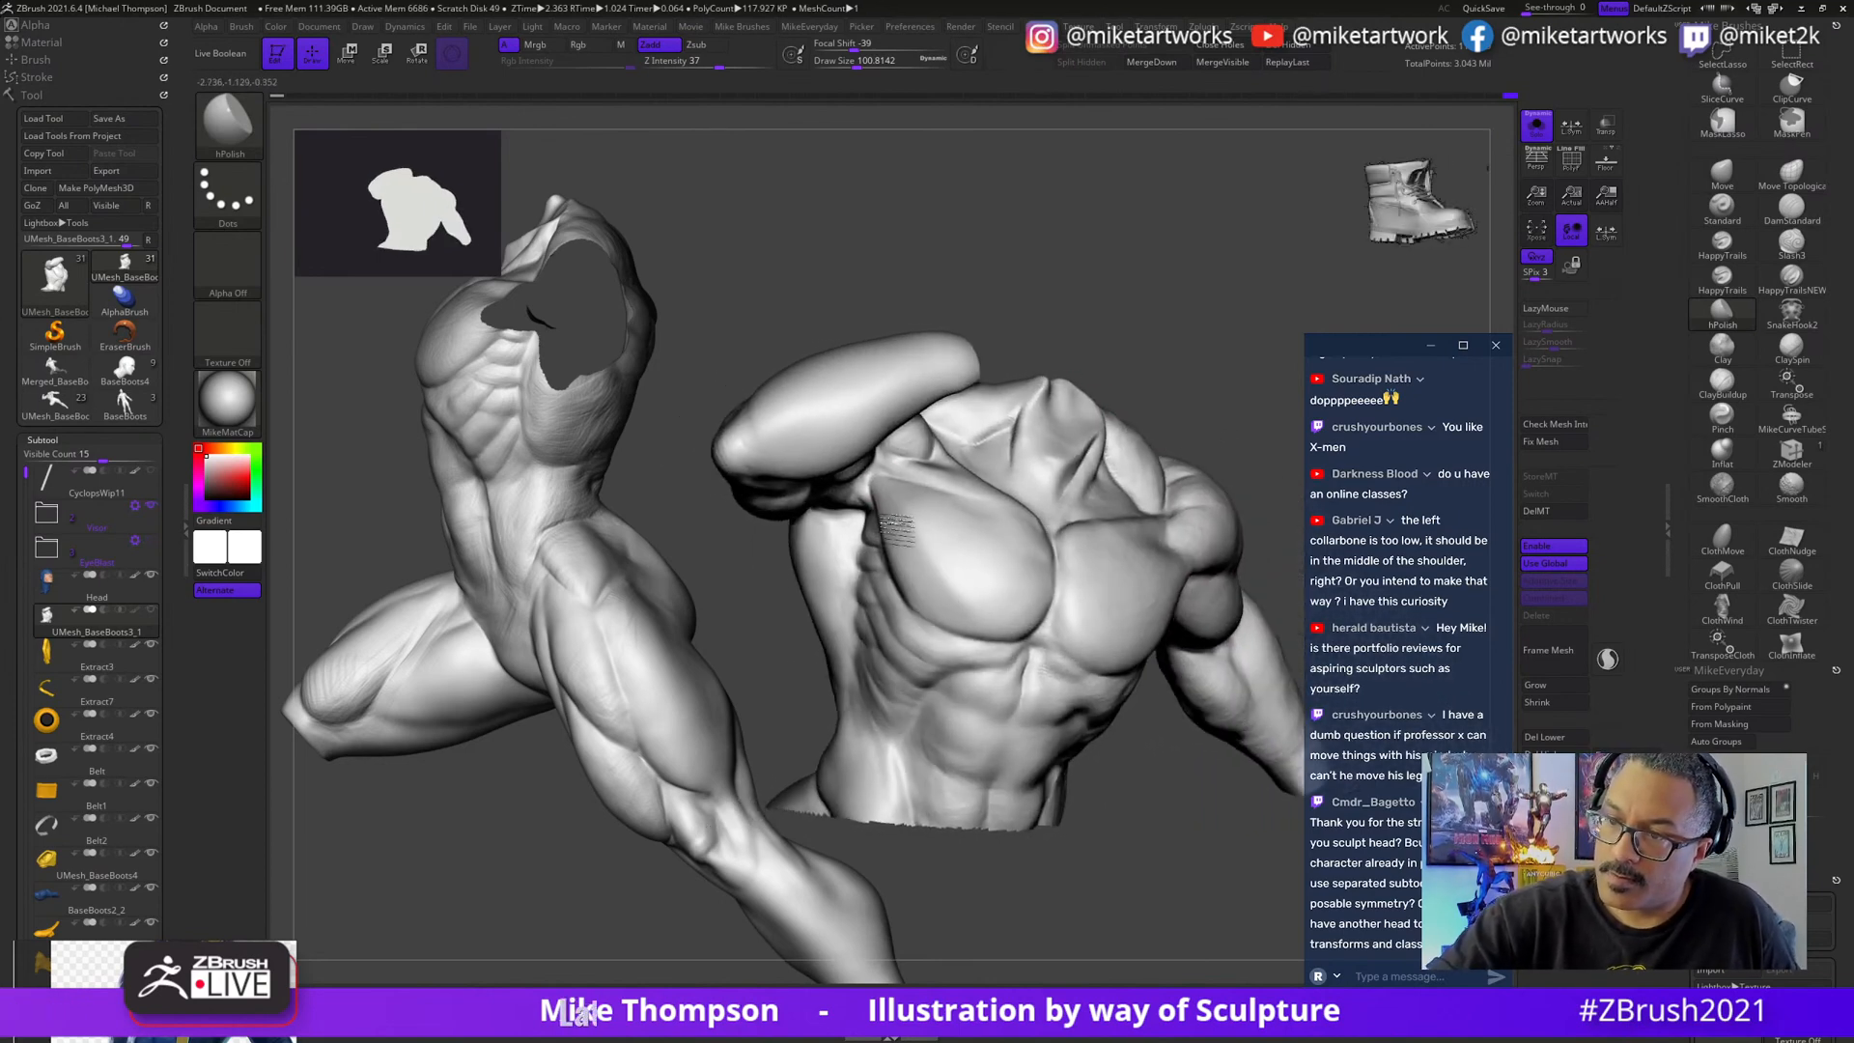
{"action": "left_click_drag", "start_coordinate": [1038, 684], "coordinate": [1172, 826]}
{"action": "left_click_drag", "start_coordinate": [1180, 633], "coordinate": [1006, 629]}
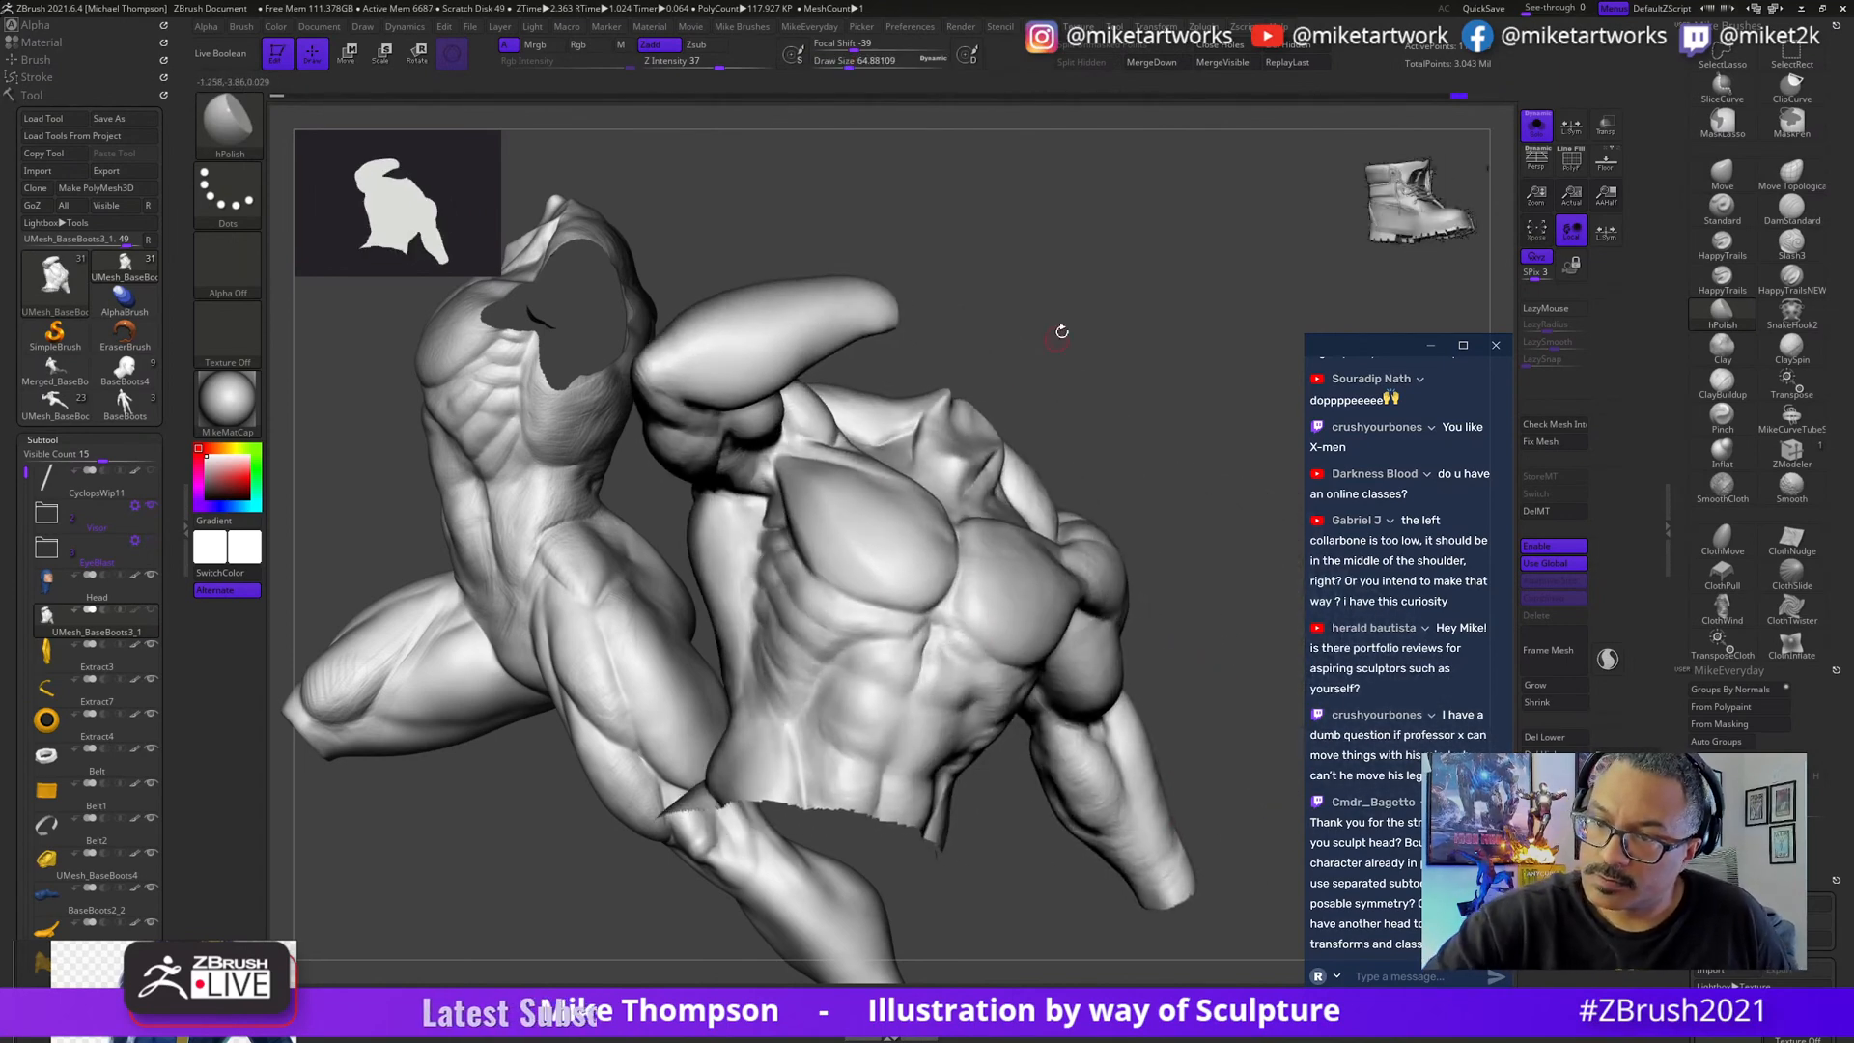
- Build up the pectoral's lower edge and armpit side with ClayBuildup at draw sizes of about 112 and 187
{"action": "left_click_drag", "start_coordinate": [1061, 331], "coordinate": [1294, 599]}
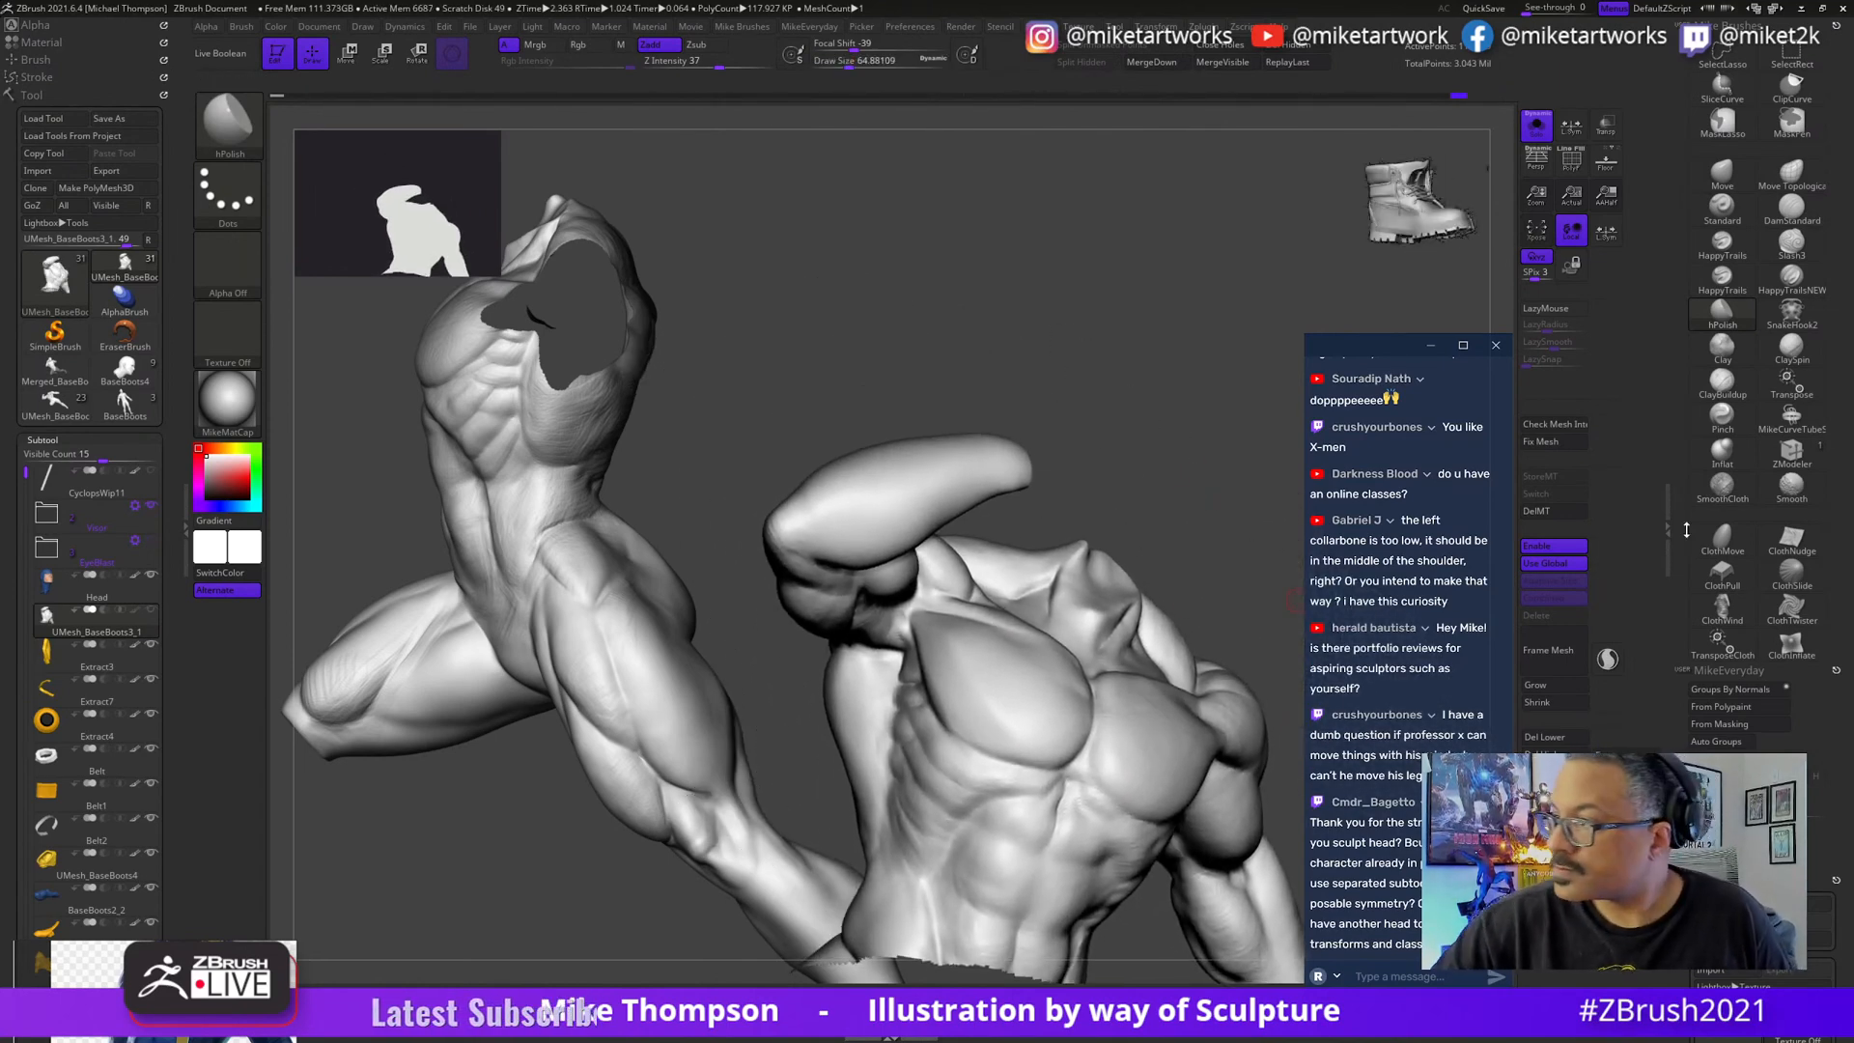
{"action": "left_click", "coordinate": [1699, 387]}
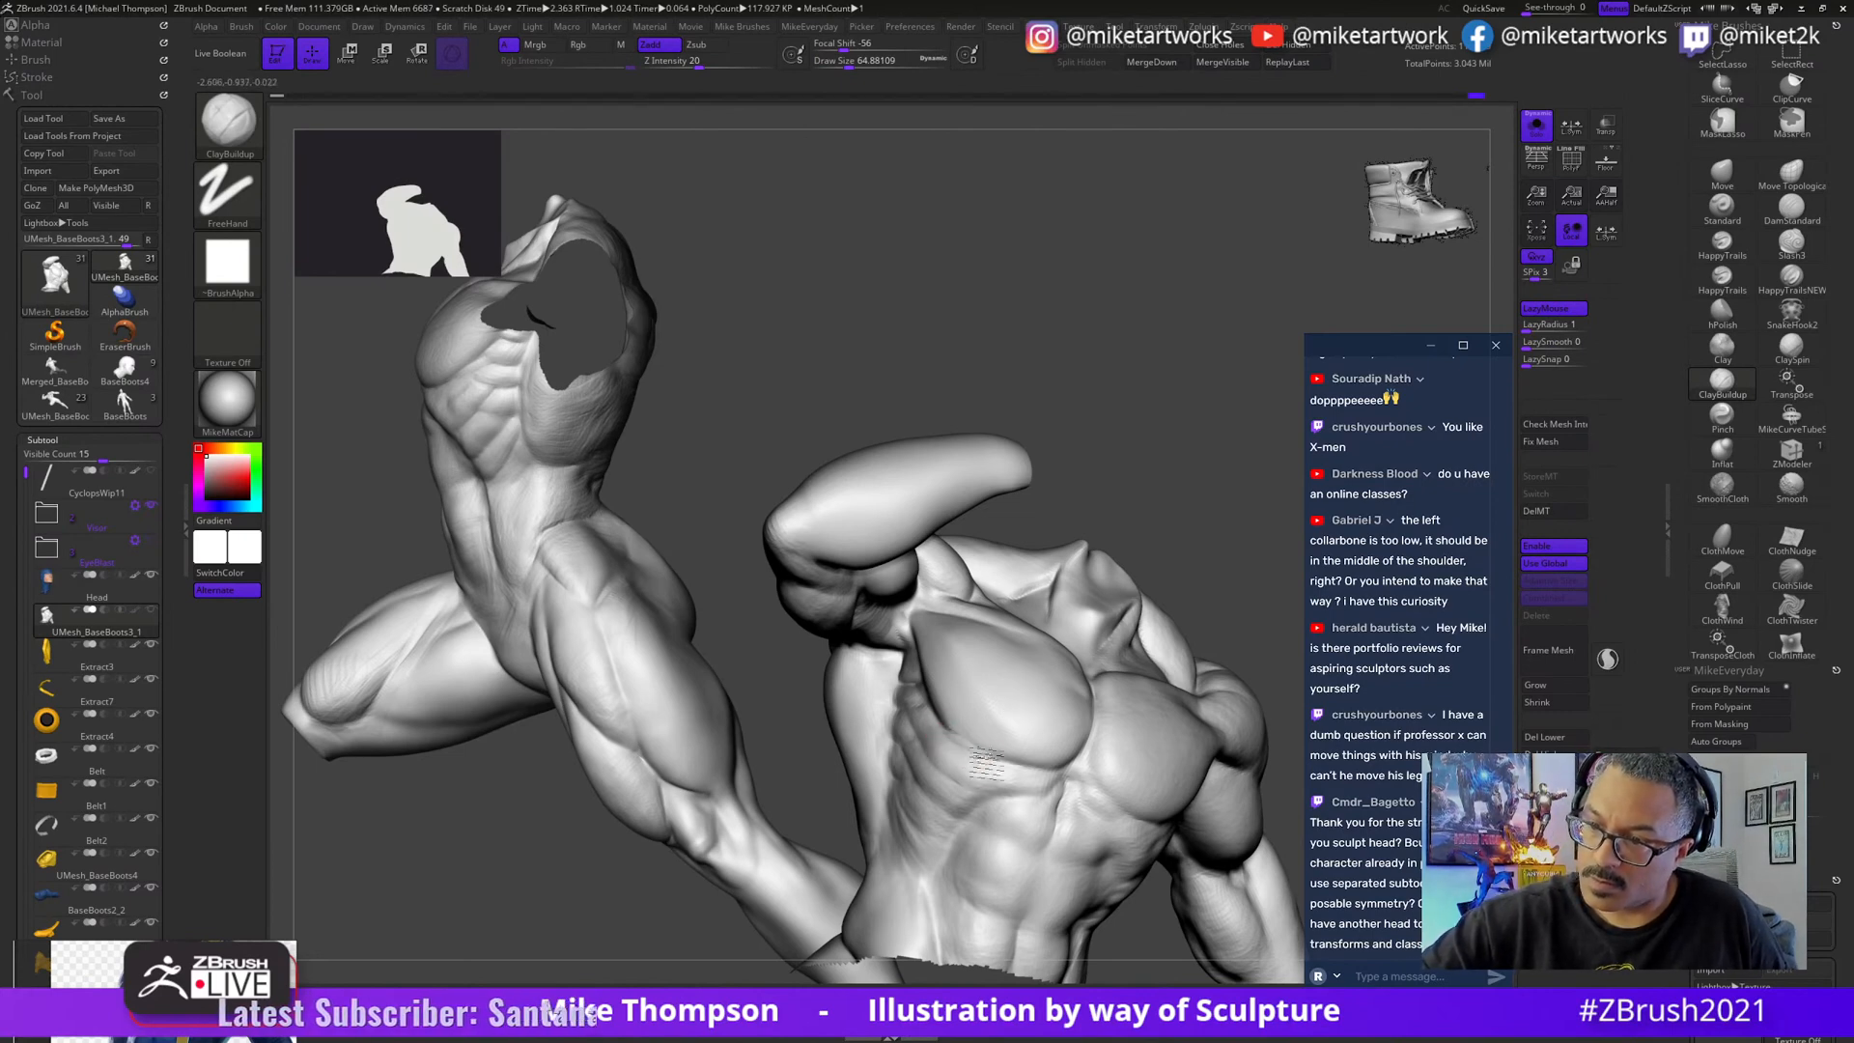
{"action": "mouse_move", "coordinate": [1255, 927]}
{"action": "left_mouse_down"}
{"action": "mouse_move", "coordinate": [1229, 878]}
{"action": "mouse_move", "coordinate": [1202, 906]}
{"action": "mouse_move", "coordinate": [1174, 495]}
{"action": "mouse_move", "coordinate": [1159, 512]}
{"action": "left_mouse_up"}
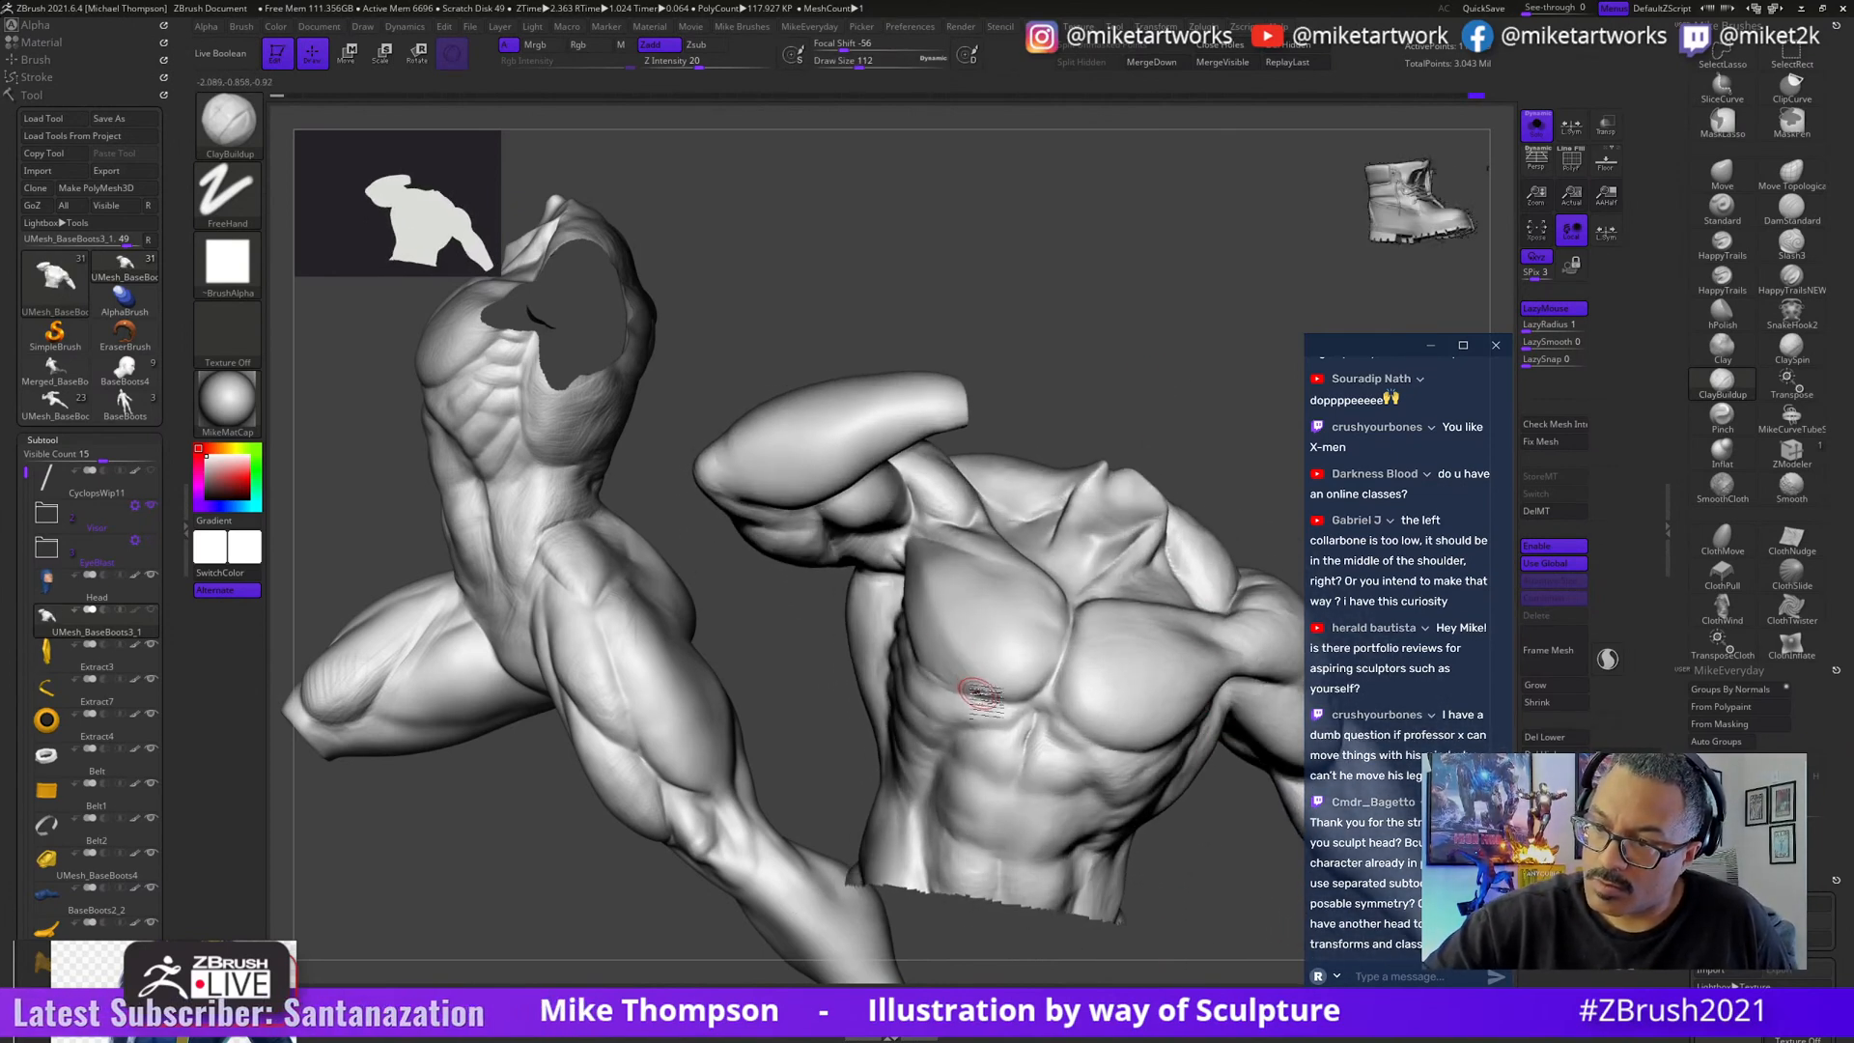
{"action": "mouse_move", "coordinate": [1145, 425]}
{"action": "left_mouse_down"}
{"action": "mouse_move", "coordinate": [1126, 373]}
{"action": "mouse_move", "coordinate": [1159, 385]}
{"action": "left_mouse_up"}
{"action": "key", "text": "s"}
{"action": "left_click_drag", "start_coordinate": [1159, 391], "coordinate": [1096, 414]}
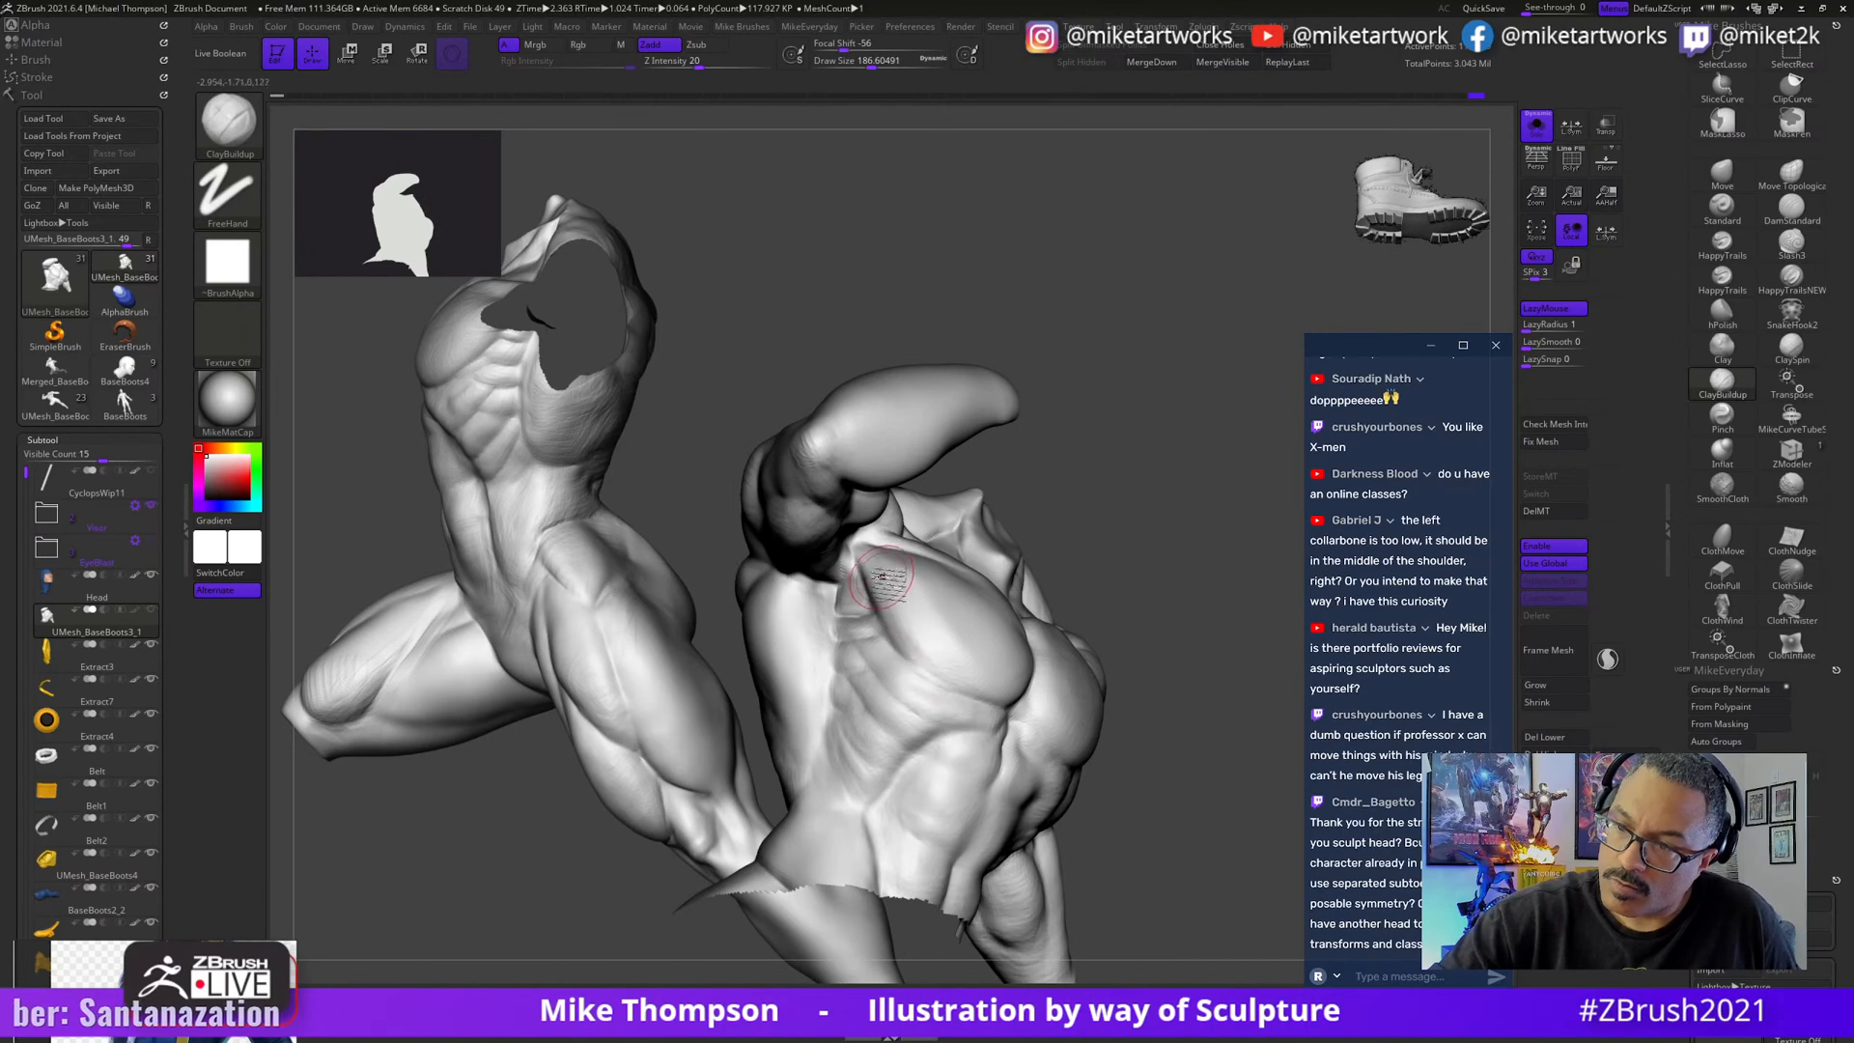
{"action": "left_click_drag", "start_coordinate": [1122, 423], "coordinate": [913, 609]}
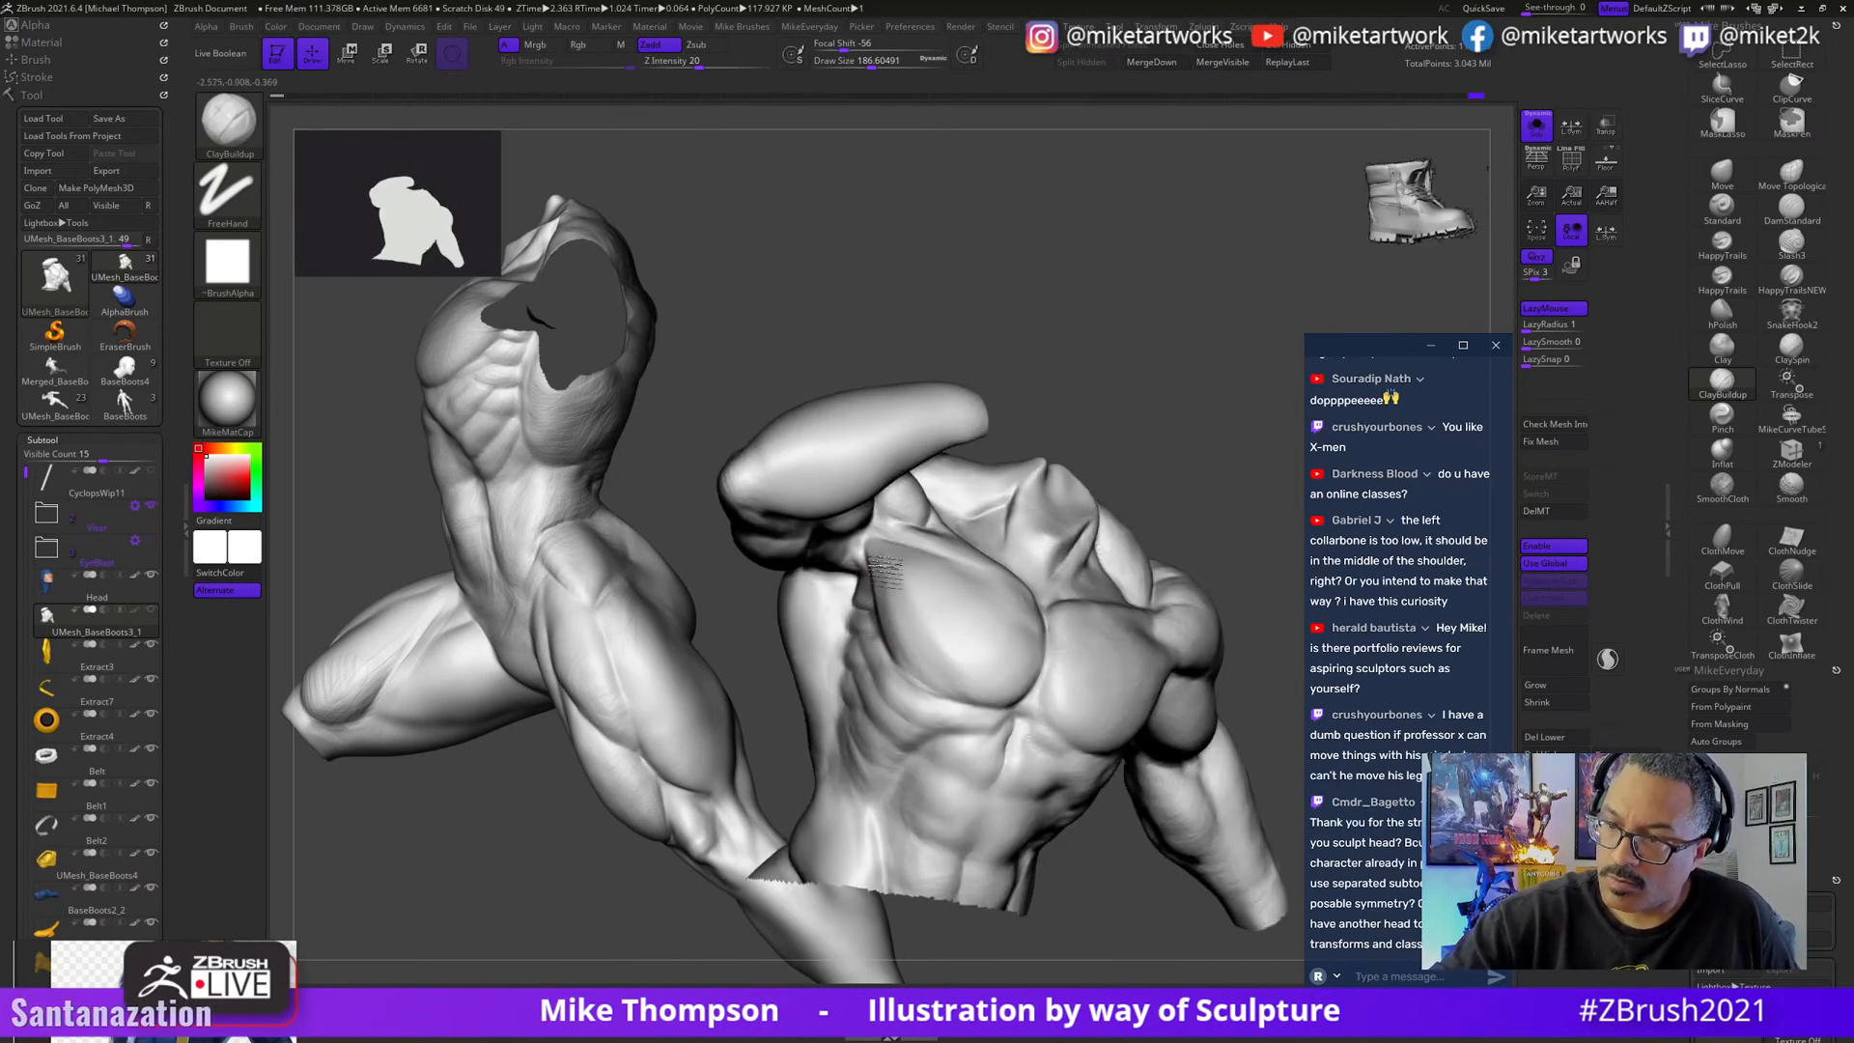
- Unhide the whole body and leave solo mode to check it with the costume parts and base
{"action": "mouse_move", "coordinate": [893, 530]}
{"action": "left_mouse_down"}
{"action": "mouse_move", "coordinate": [1120, 821]}
{"action": "mouse_move", "coordinate": [1158, 862]}
{"action": "mouse_move", "coordinate": [1196, 849]}
{"action": "left_mouse_up"}
{"action": "left_click", "coordinate": [1200, 848], "text": "ctrl+shift"}
{"action": "left_click_drag", "start_coordinate": [1248, 770], "coordinate": [1236, 725], "text": "alt"}
{"action": "left_click", "coordinate": [1535, 129]}
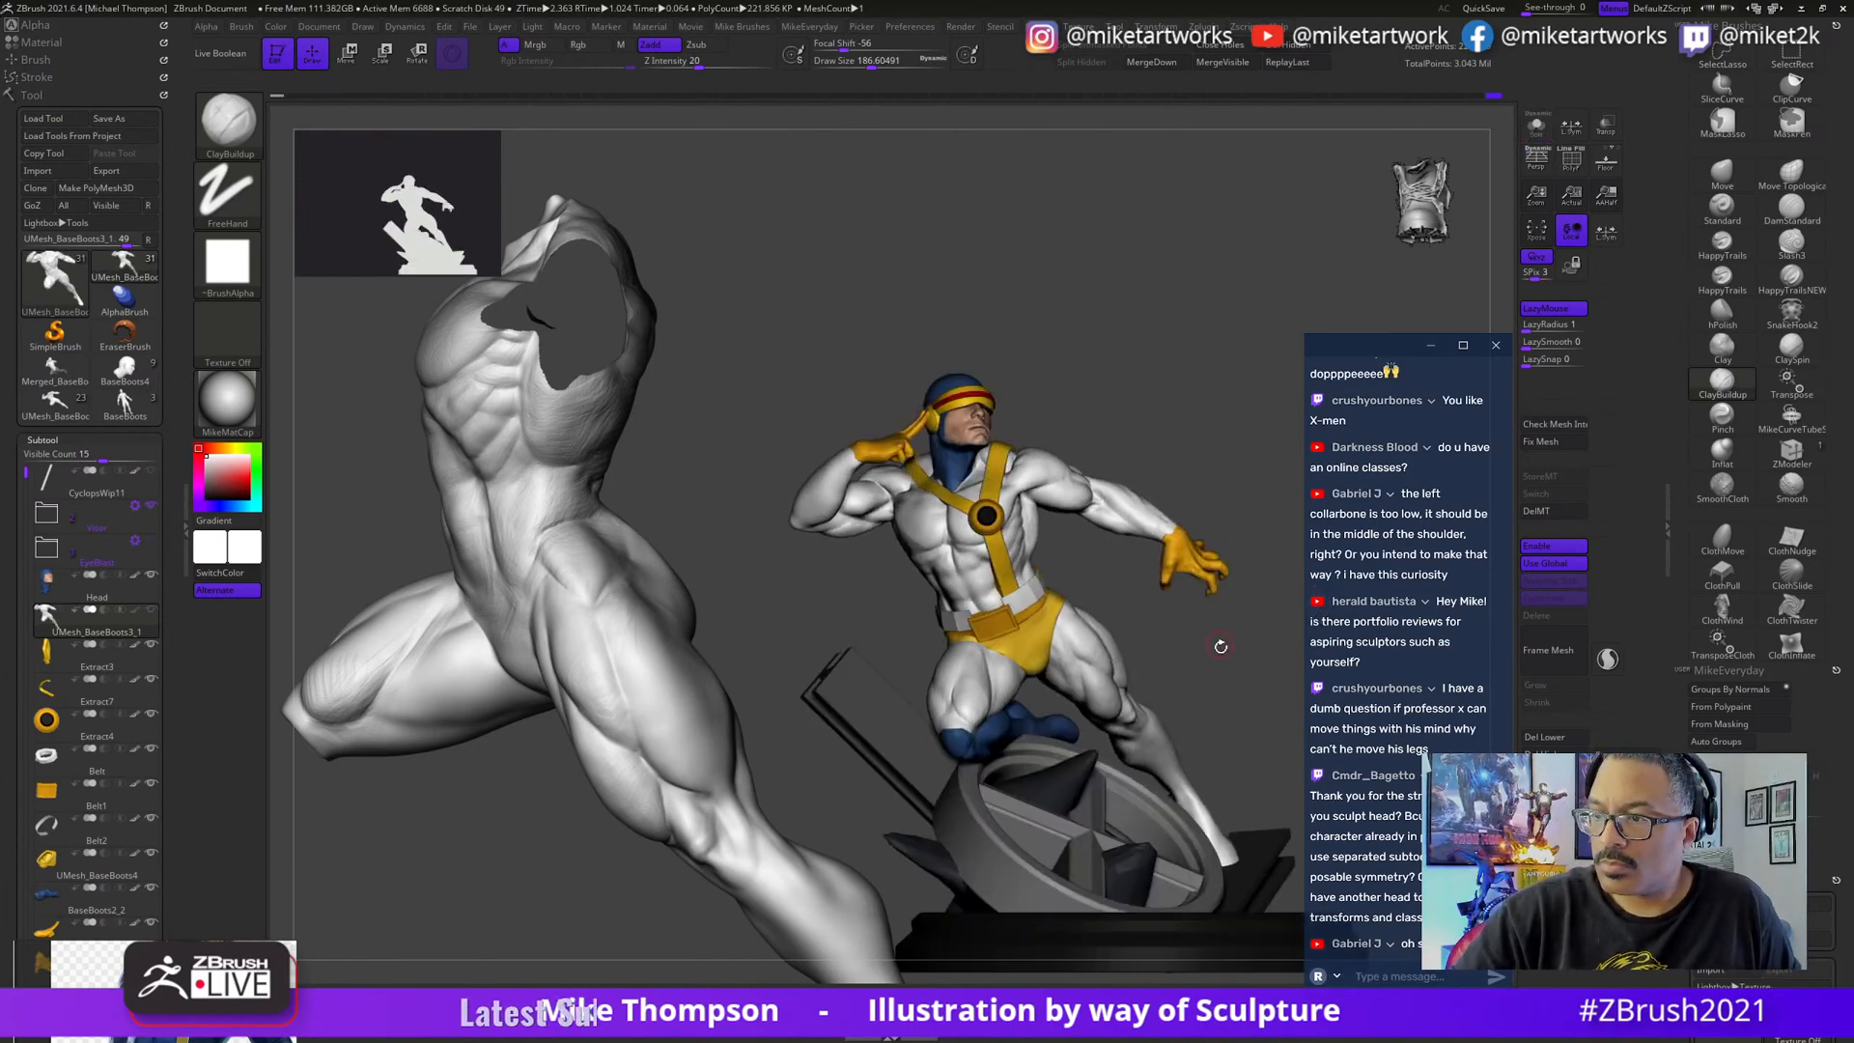
{"action": "mouse_move", "coordinate": [1221, 647]}
{"action": "left_mouse_down"}
{"action": "mouse_move", "coordinate": [1191, 683]}
{"action": "mouse_move", "coordinate": [1217, 615]}
{"action": "left_mouse_up"}
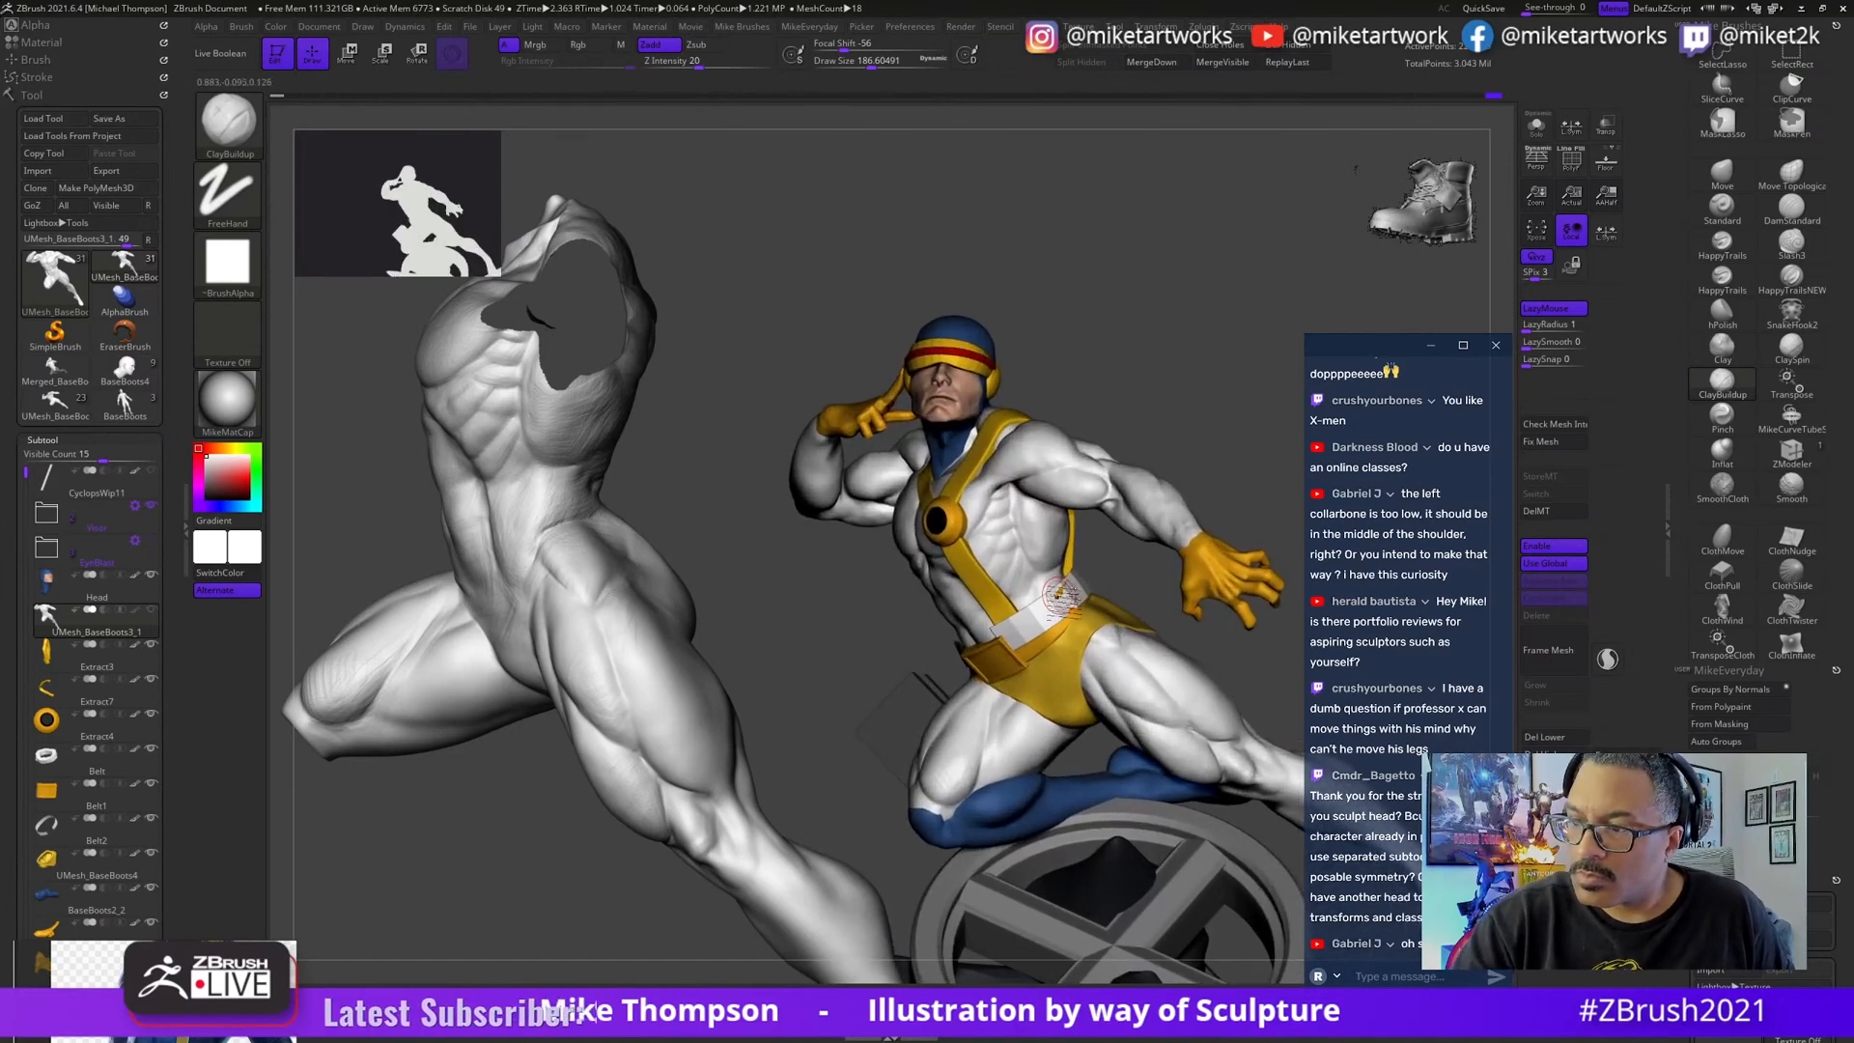
- Move the white Belt2 subtool below the folders and hide it, then make the body the active subtool again
{"action": "left_click", "coordinate": [1059, 594], "text": "alt"}
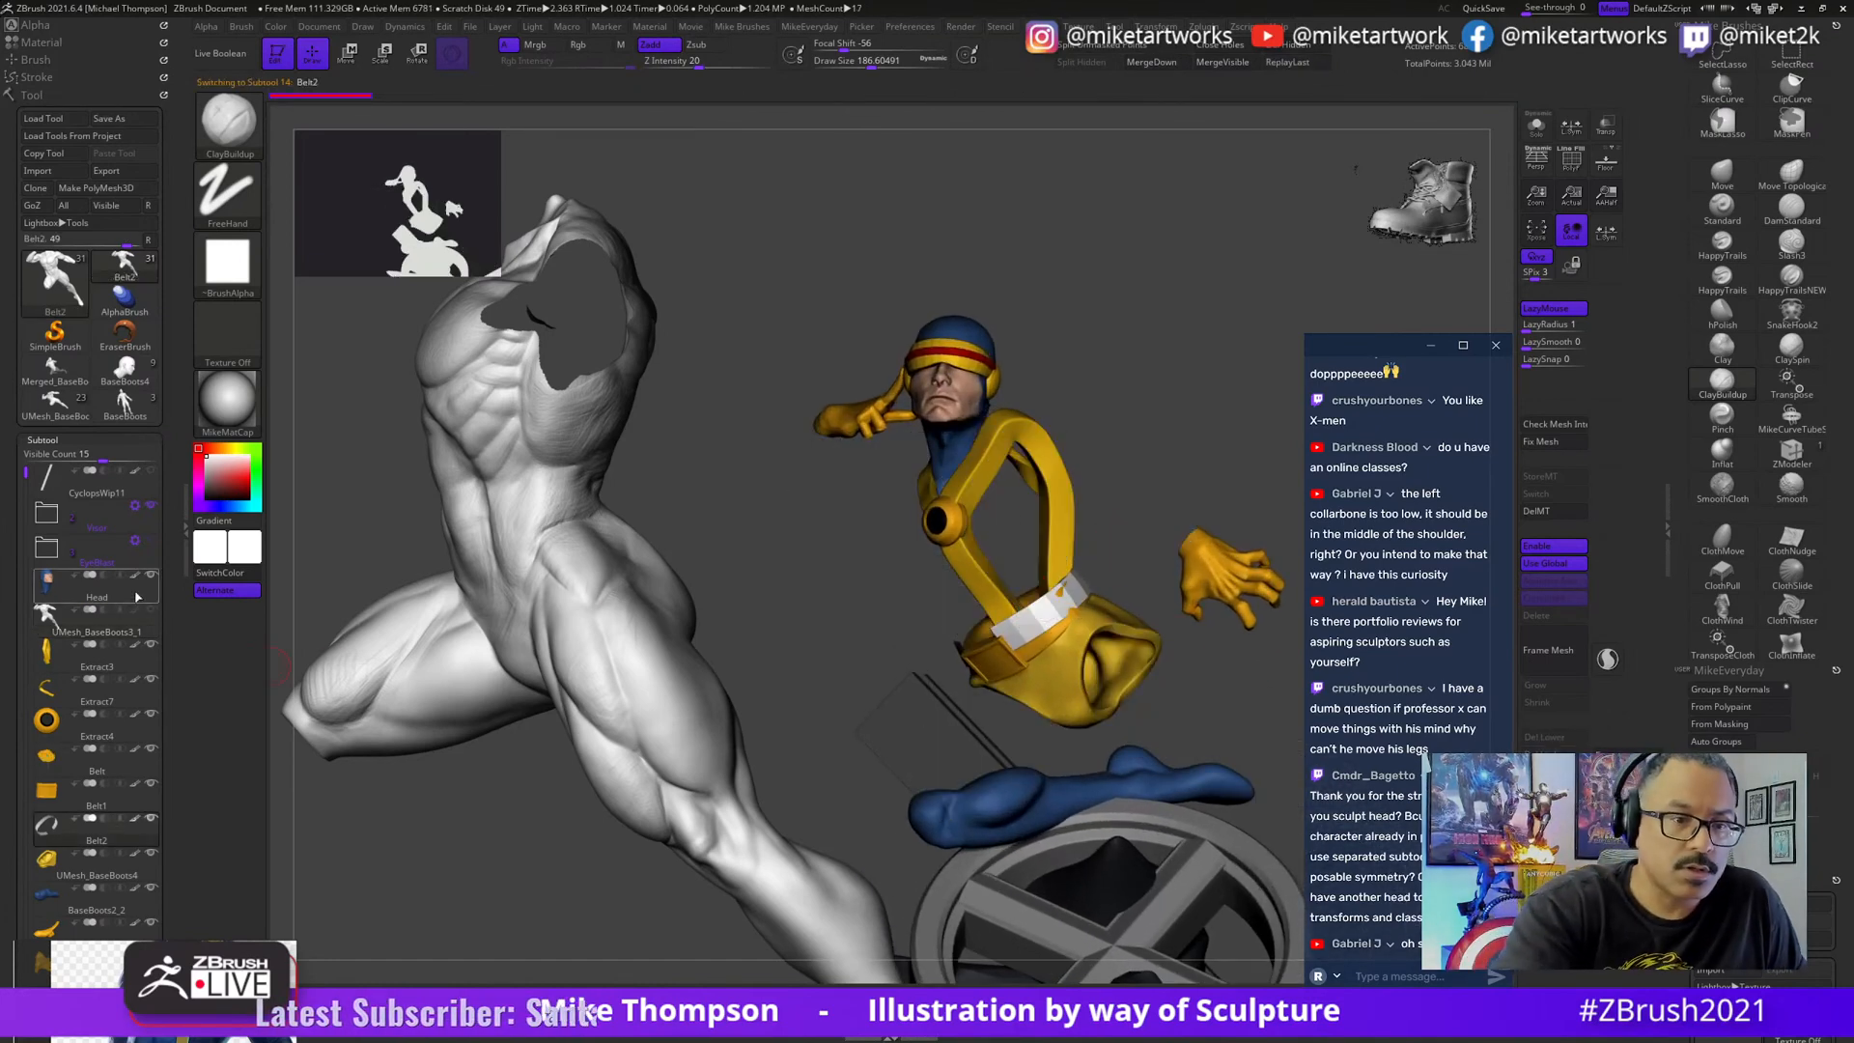
{"action": "scroll", "coordinate": [155, 500], "scroll_direction": "down", "scroll_amount": 5}
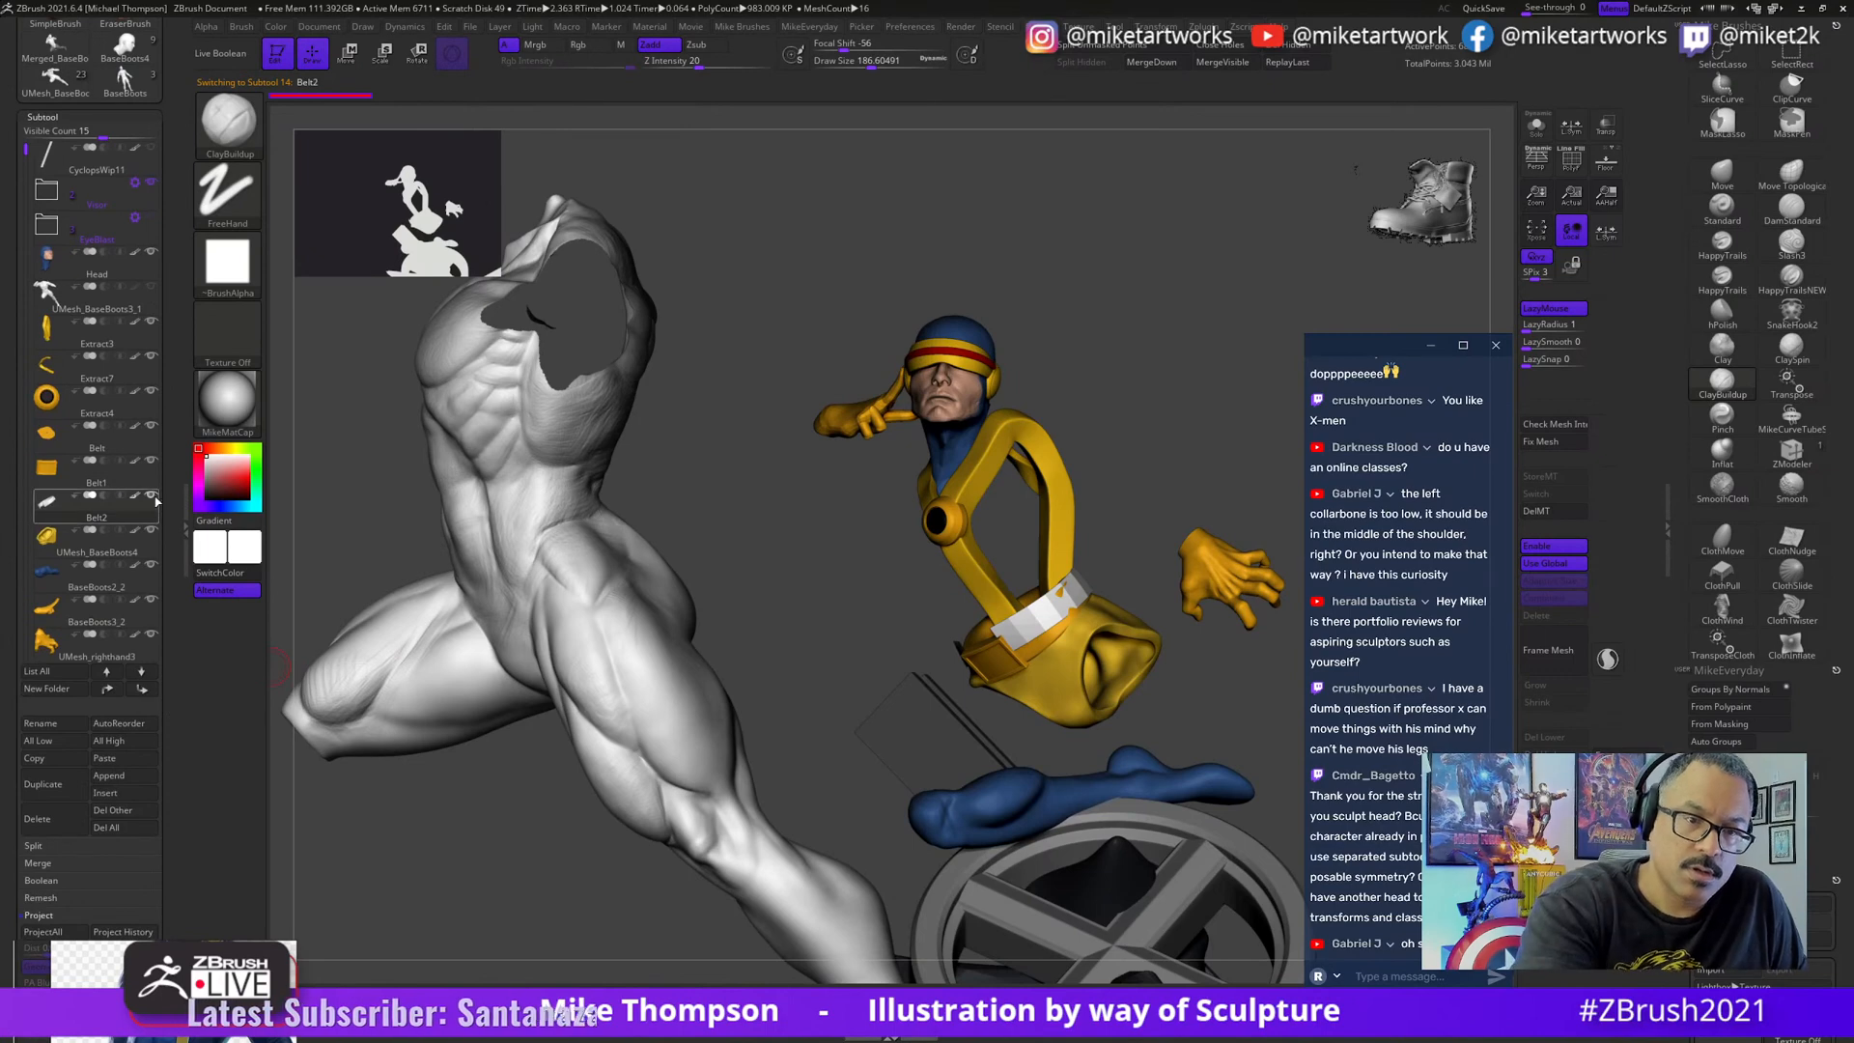
{"action": "scroll", "coordinate": [155, 501], "scroll_direction": "down", "scroll_amount": 4}
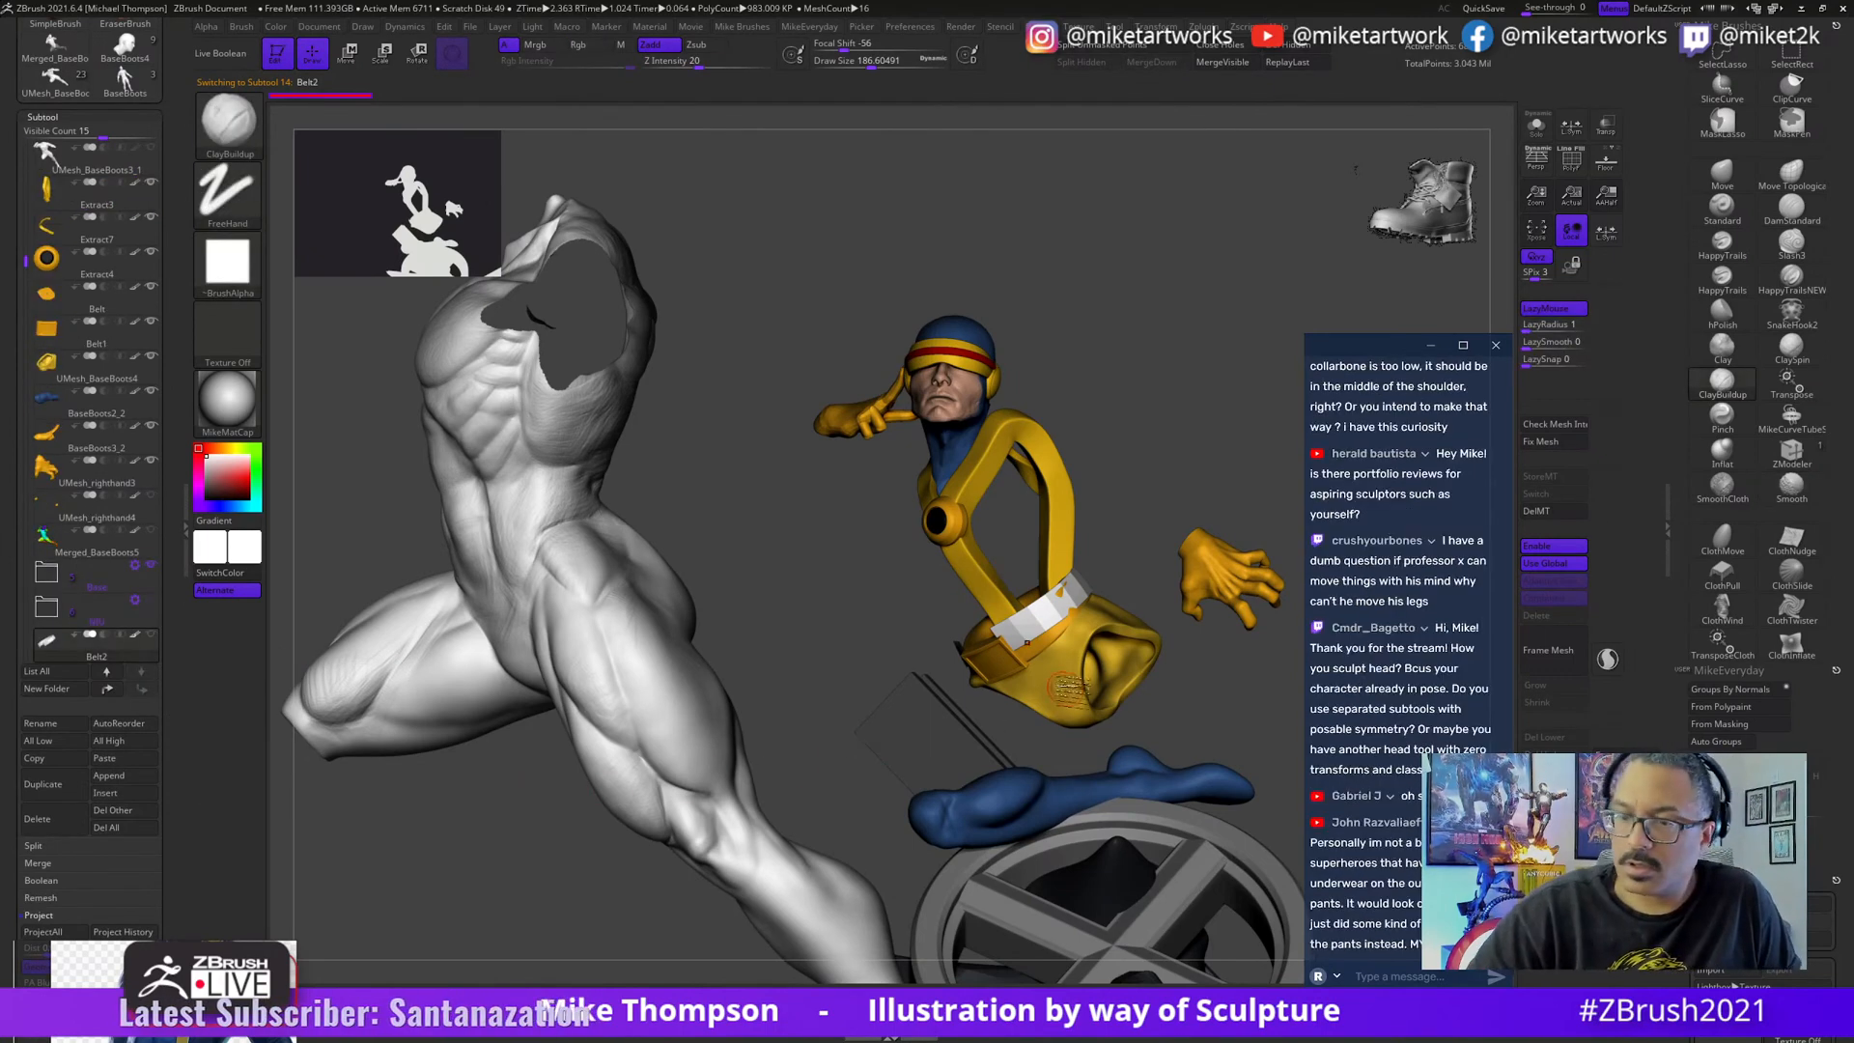
{"action": "left_click", "coordinate": [1079, 555], "text": "alt"}
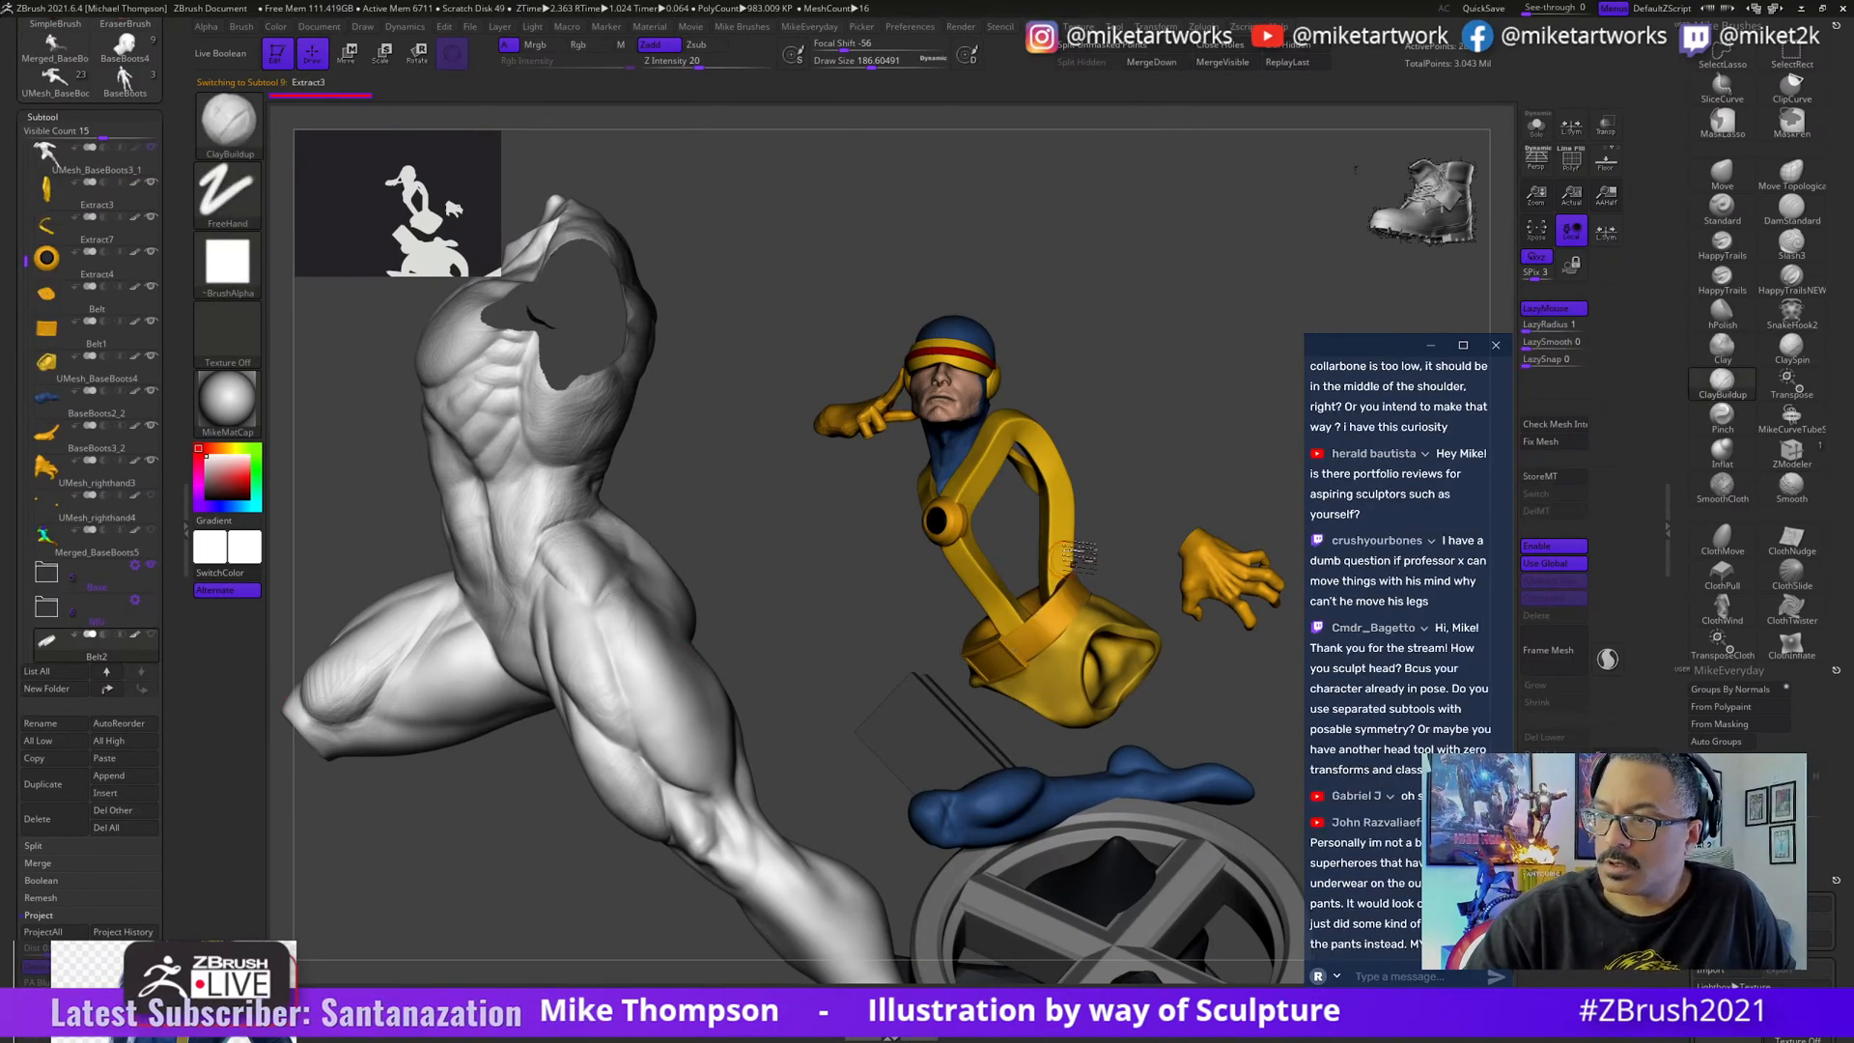
{"action": "left_click", "coordinate": [138, 259]}
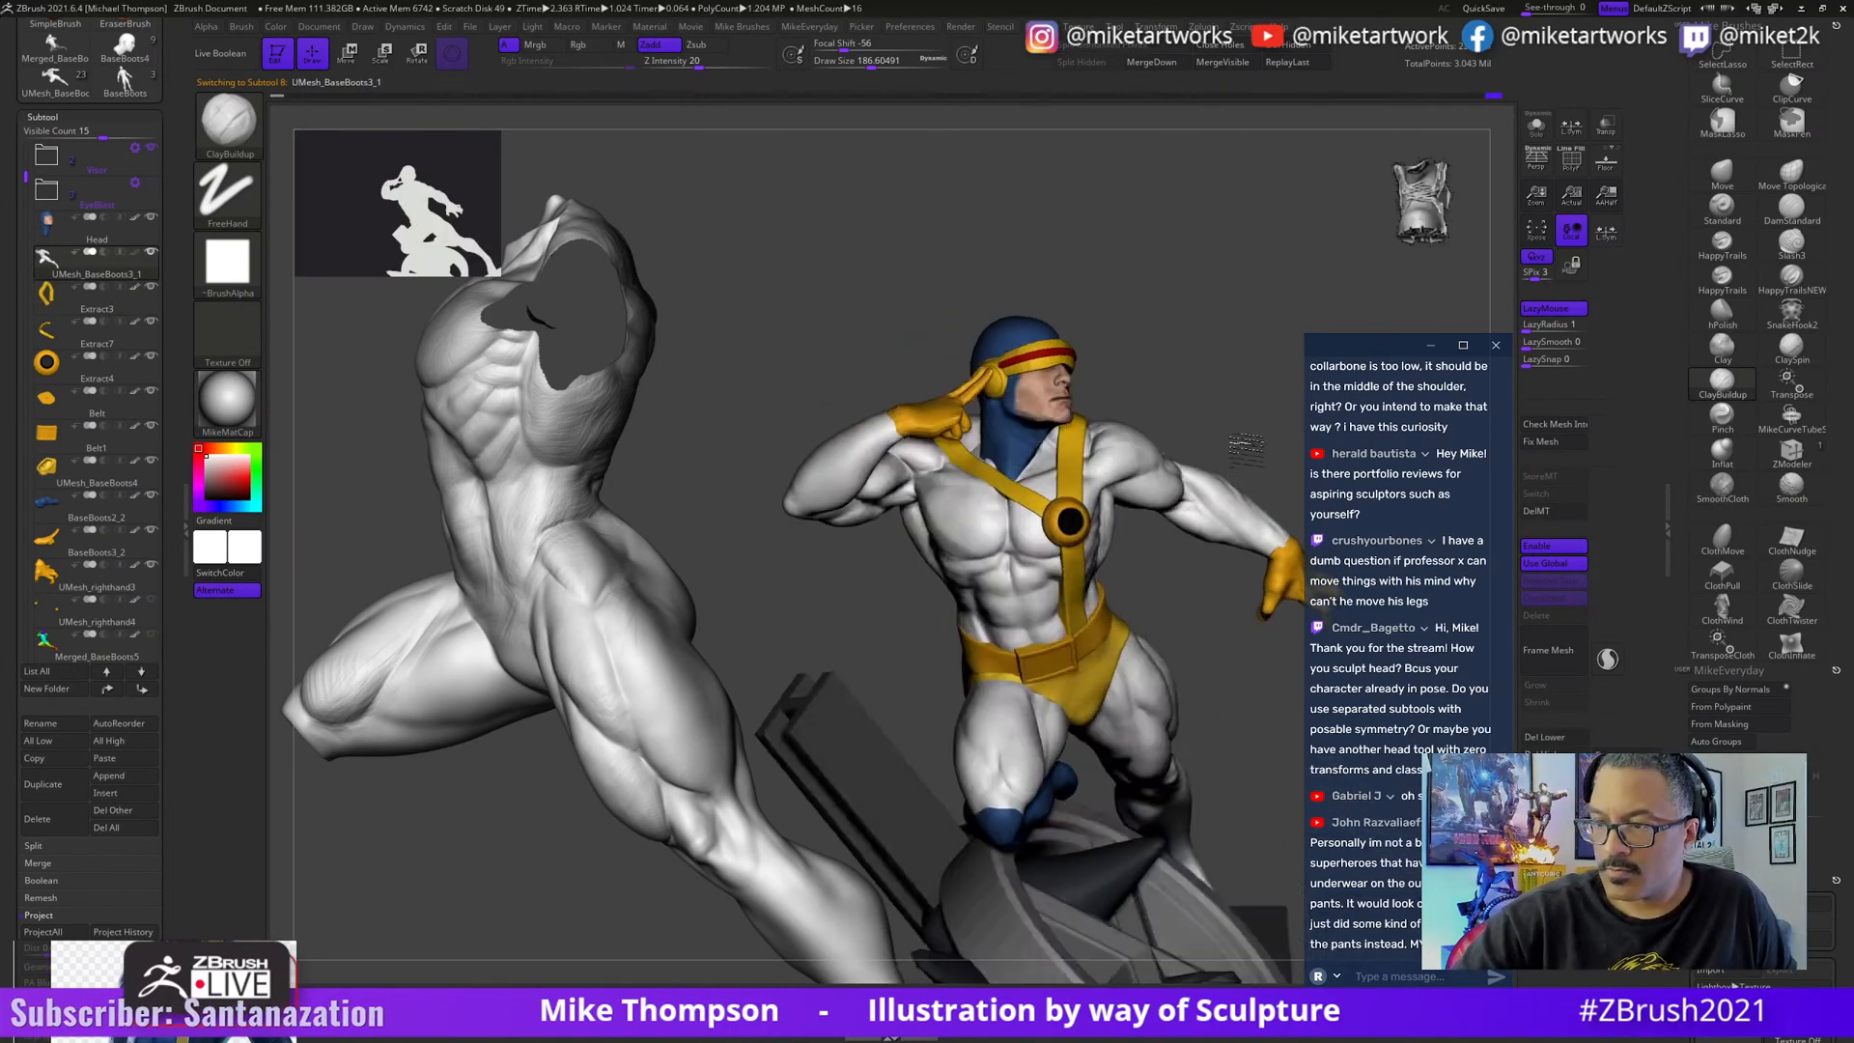
- Check the costumed figure from behind and isolate the body in solo mode for work on the back
{"action": "left_click_drag", "start_coordinate": [1245, 446], "coordinate": [1148, 531]}
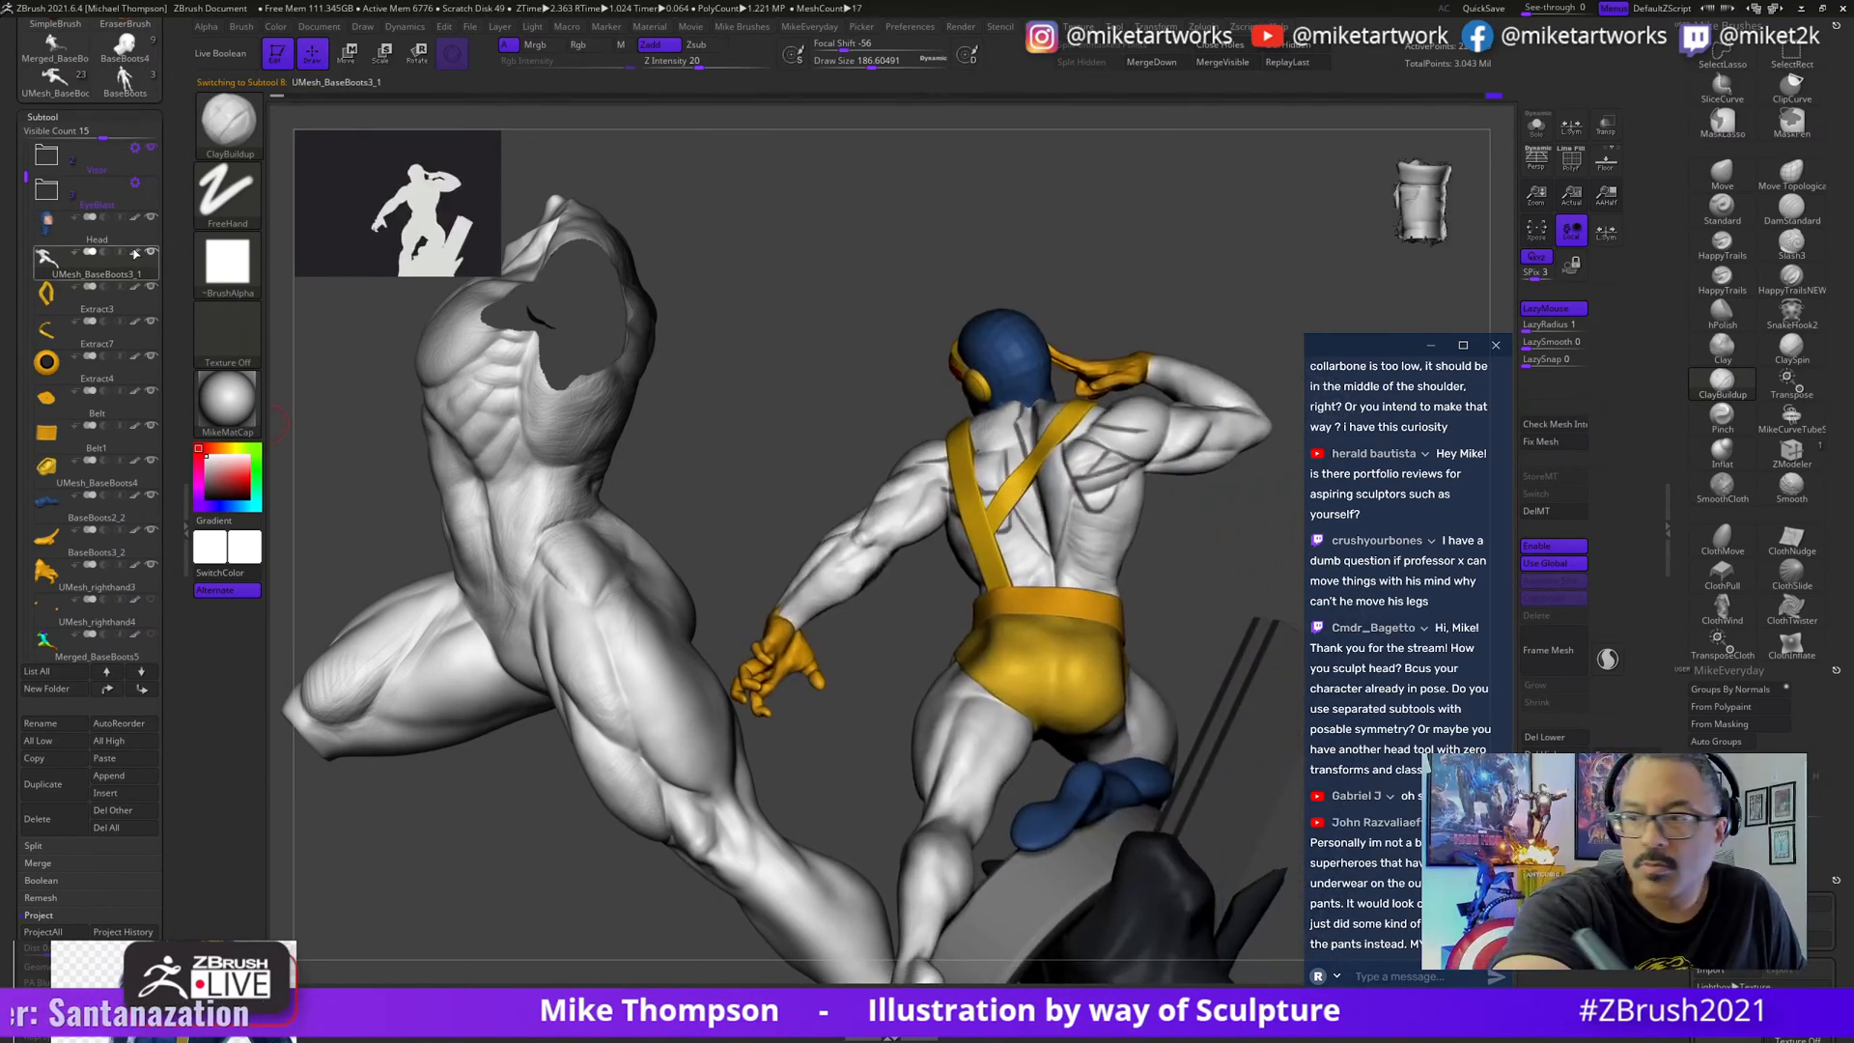
{"action": "left_click_drag", "start_coordinate": [1197, 608], "coordinate": [1502, 221]}
{"action": "left_click", "coordinate": [1535, 126]}
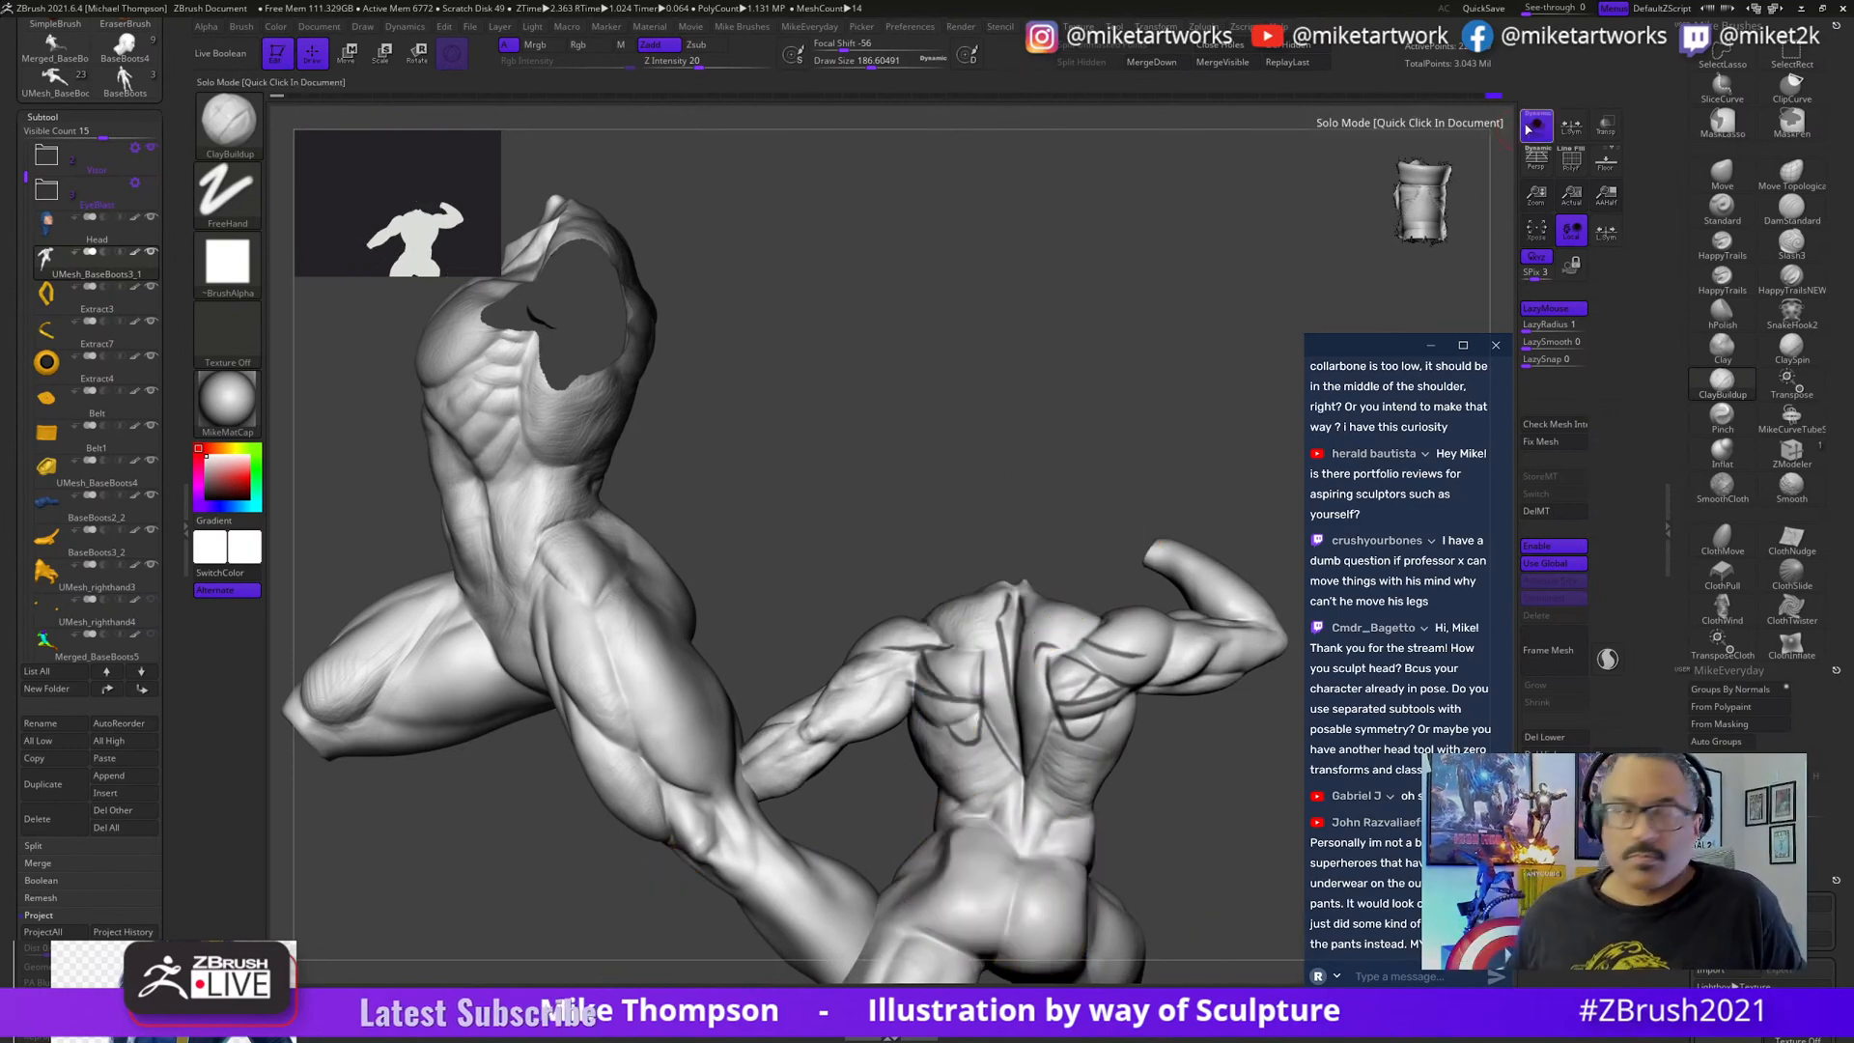
- Bring up the reference board and frame the rear view of the muscular male figure to compare with the sculpted back
{"action": "mouse_move", "coordinate": [96, 296]}
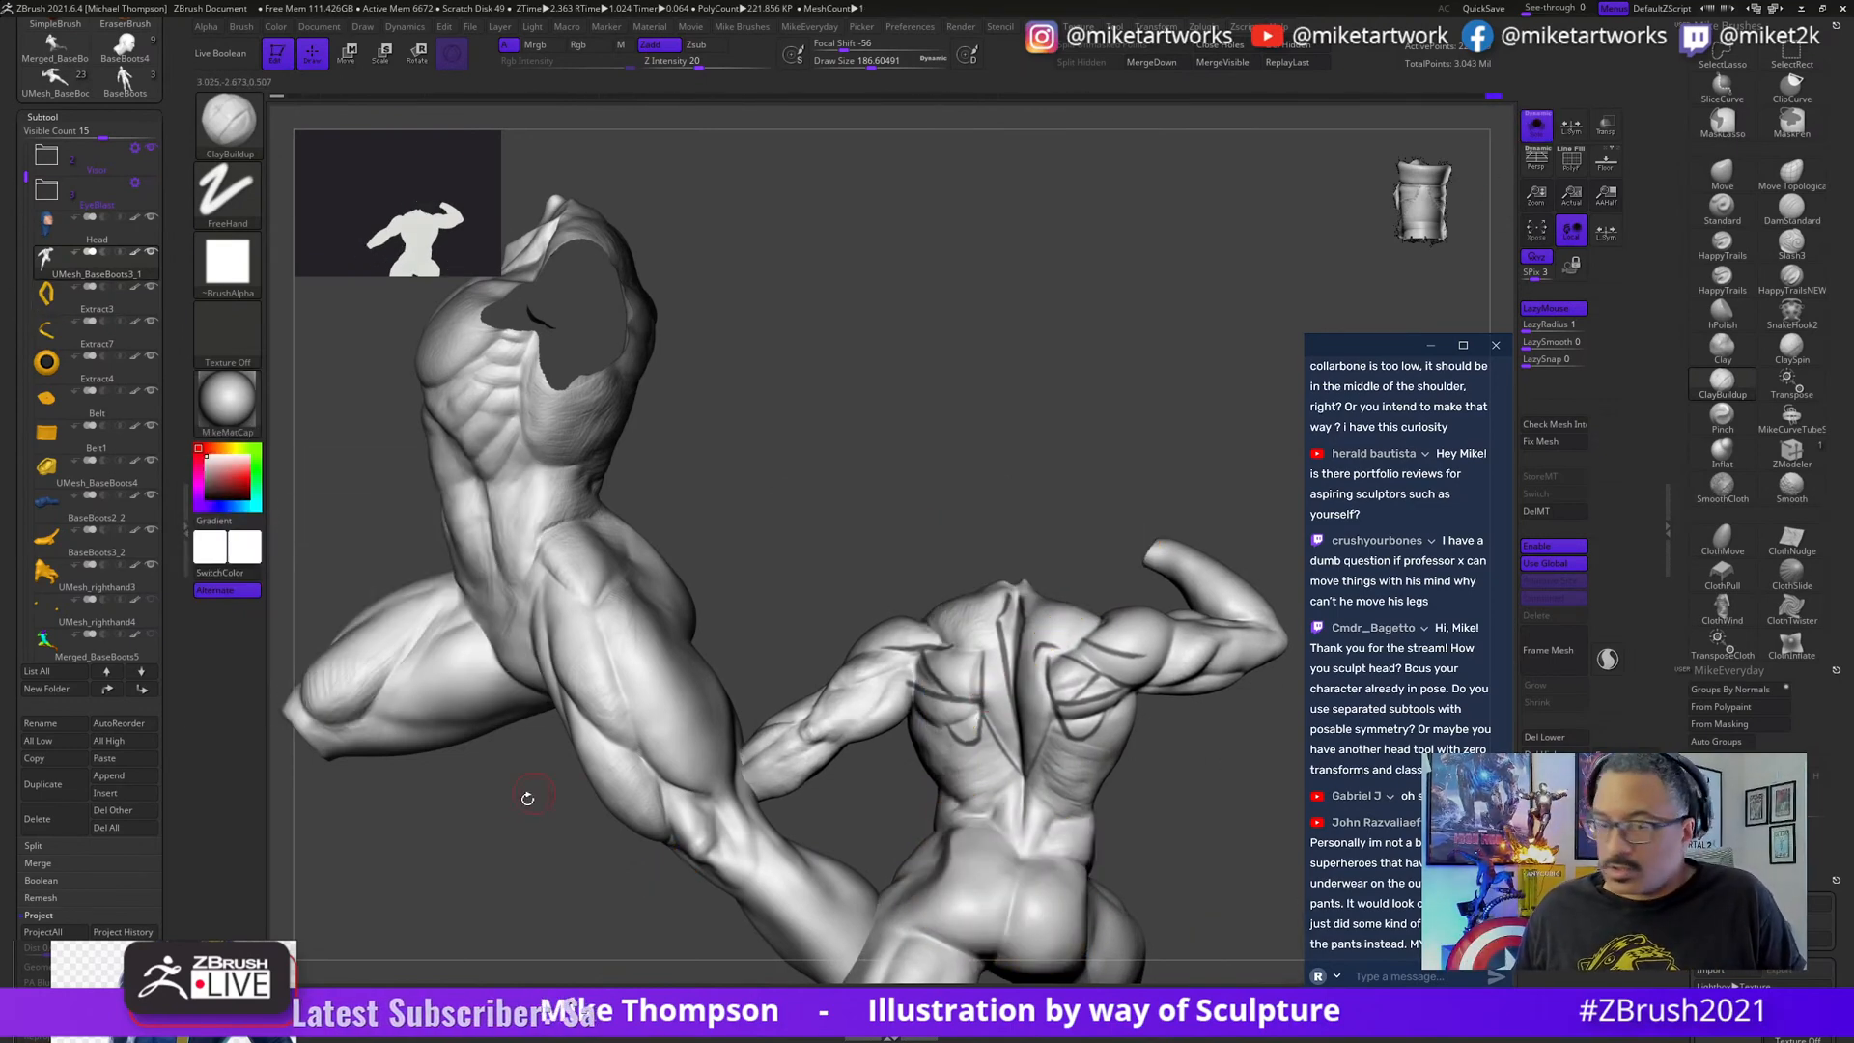
{"action": "left_click", "coordinate": [207, 971]}
{"action": "scroll", "coordinate": [406, 676], "scroll_direction": "down", "scroll_amount": 5}
{"action": "middle_click_drag", "start_coordinate": [338, 502], "coordinate": [399, 763]}
{"action": "scroll", "coordinate": [399, 763], "scroll_direction": "down", "scroll_amount": 3}
{"action": "scroll", "coordinate": [428, 751], "scroll_direction": "up", "scroll_amount": 3}
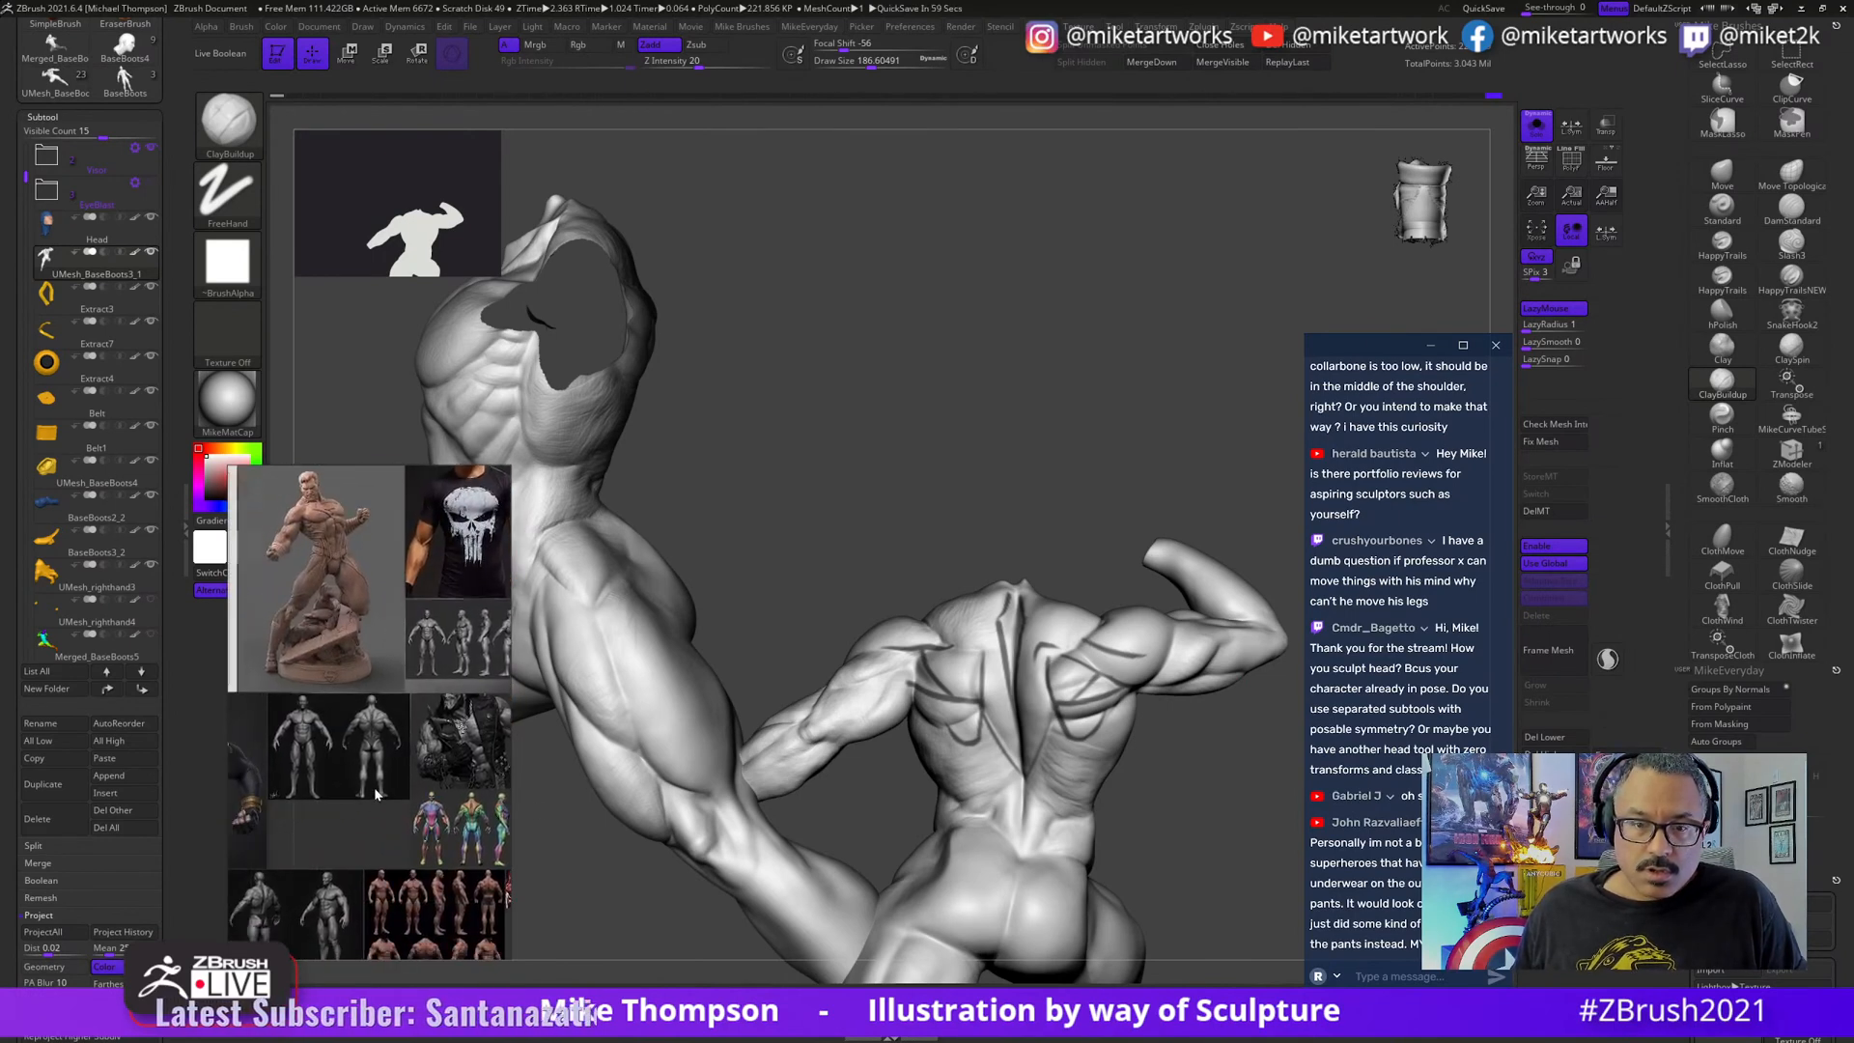
{"action": "scroll", "coordinate": [427, 751], "scroll_direction": "up", "scroll_amount": 5}
{"action": "middle_click_drag", "start_coordinate": [428, 752], "coordinate": [344, 740]}
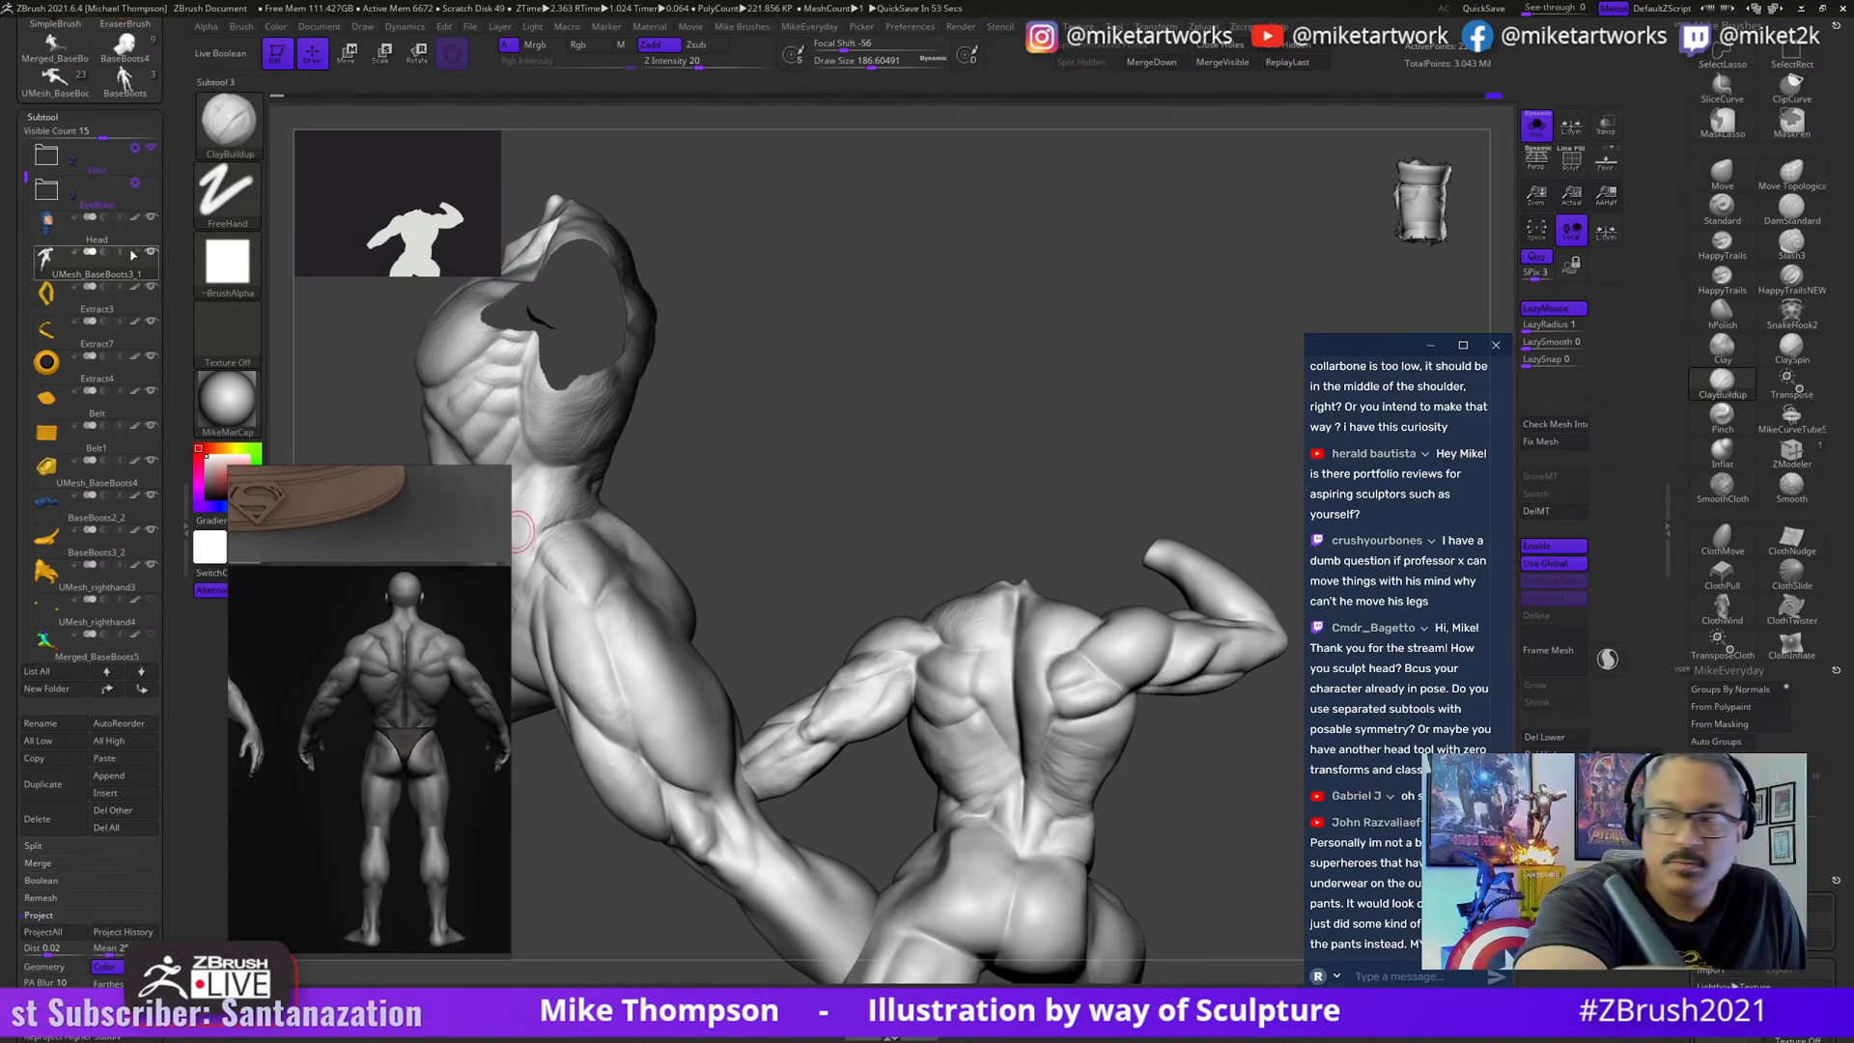
{"action": "left_click_drag", "start_coordinate": [1201, 839], "coordinate": [1164, 807]}
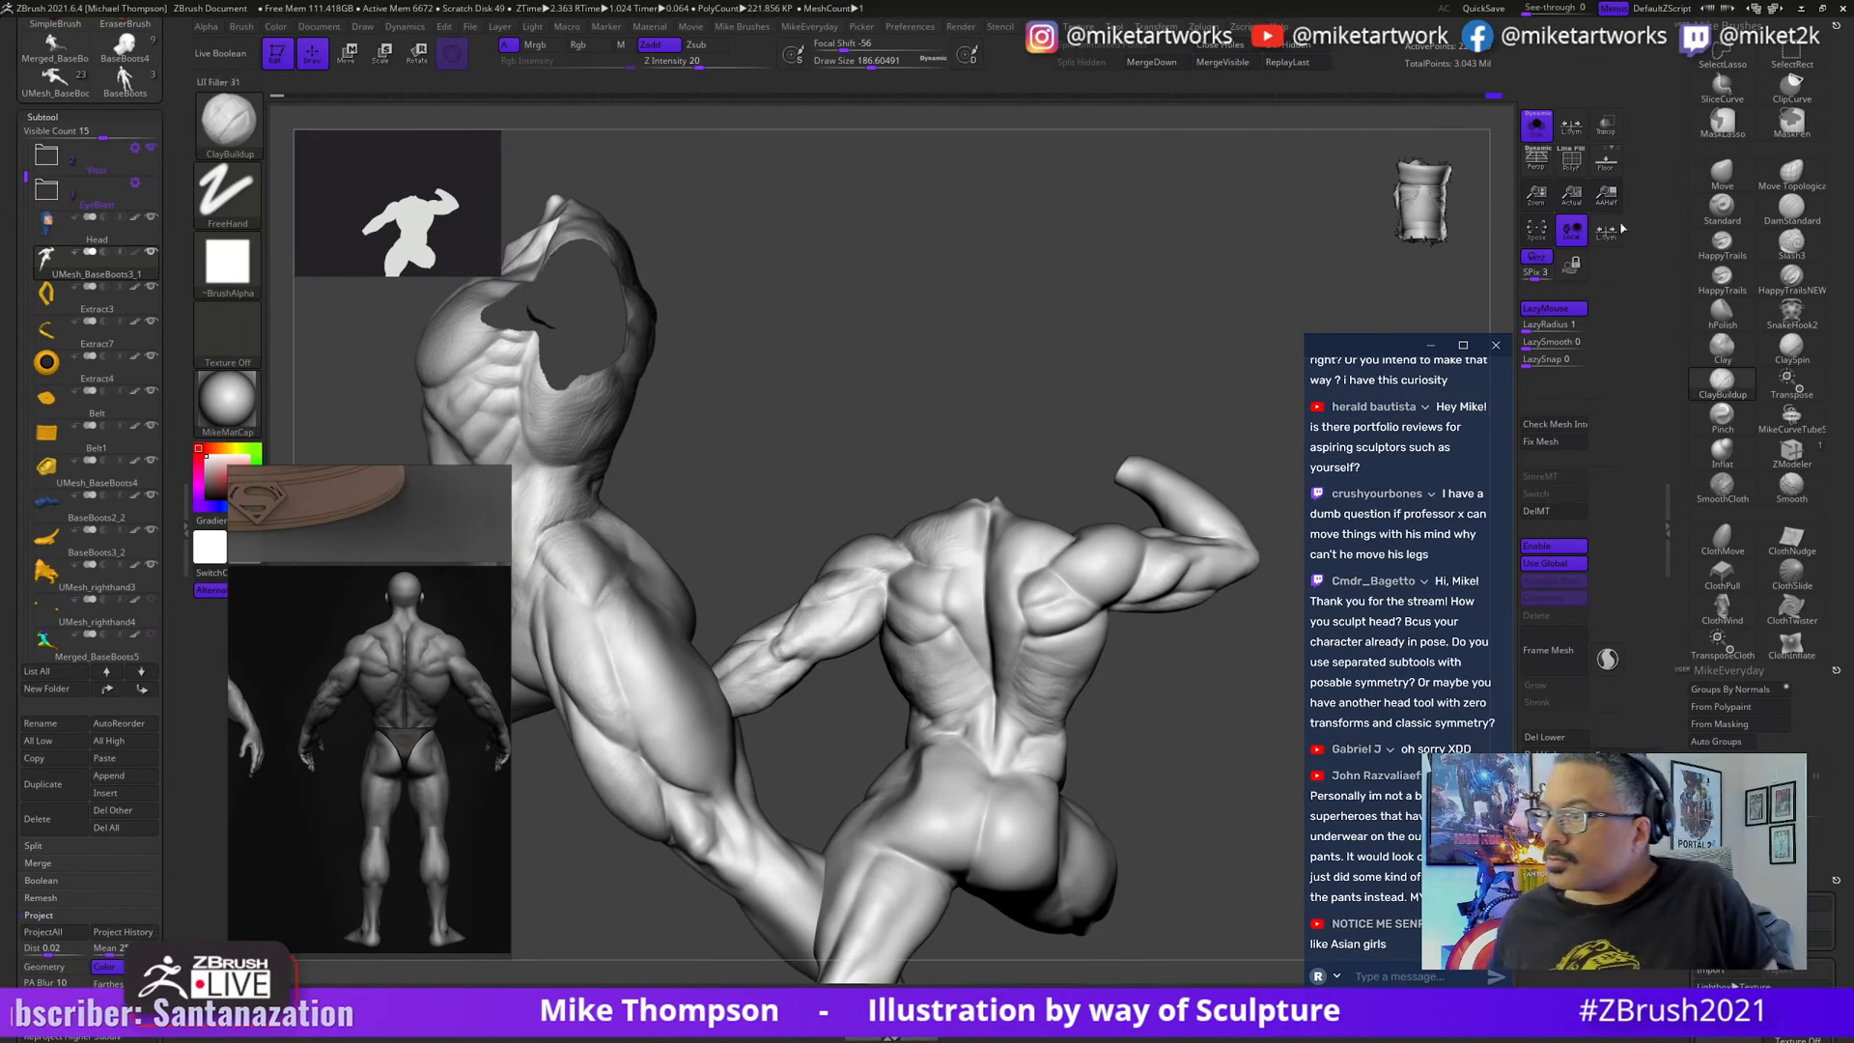
- Read back through the viewers' questions in the stream chat and post a reply giving the artist's Instagram handle
{"action": "scroll", "coordinate": [1433, 511], "scroll_direction": "up", "scroll_amount": 5}
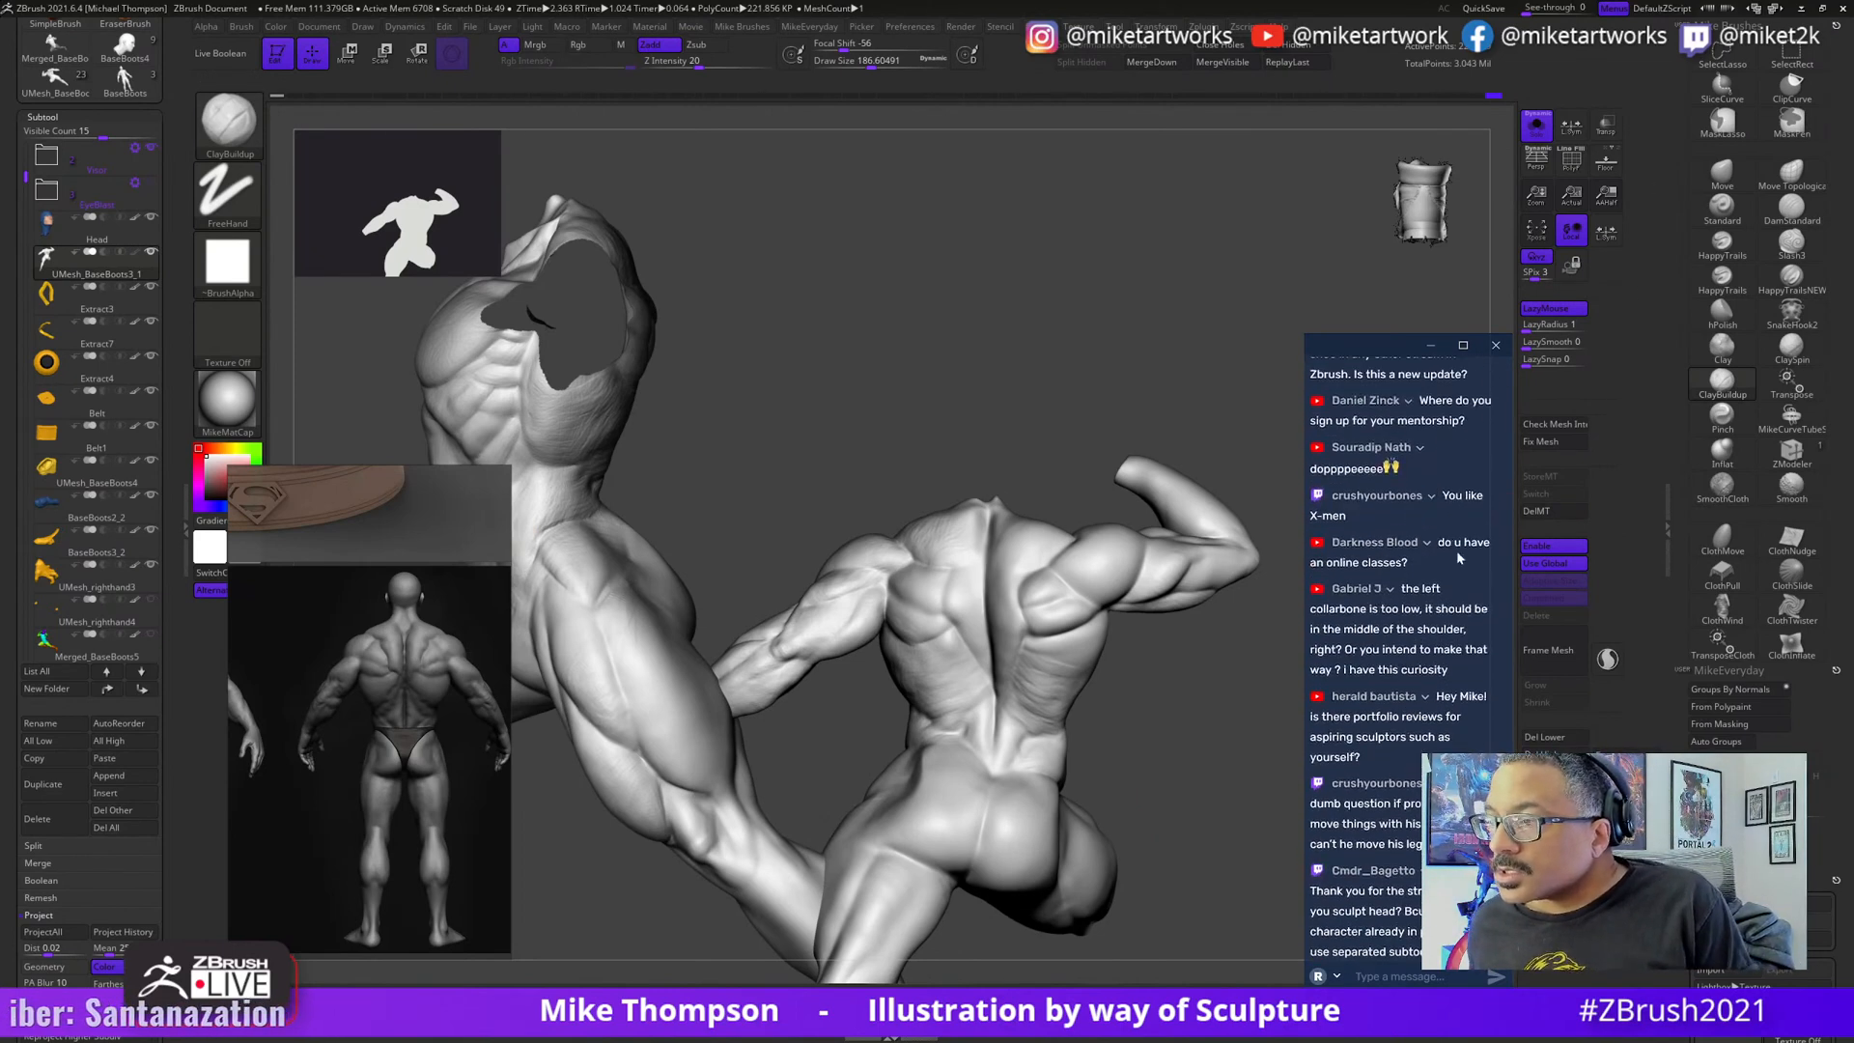
{"action": "scroll", "coordinate": [1437, 609], "scroll_direction": "up", "scroll_amount": 4}
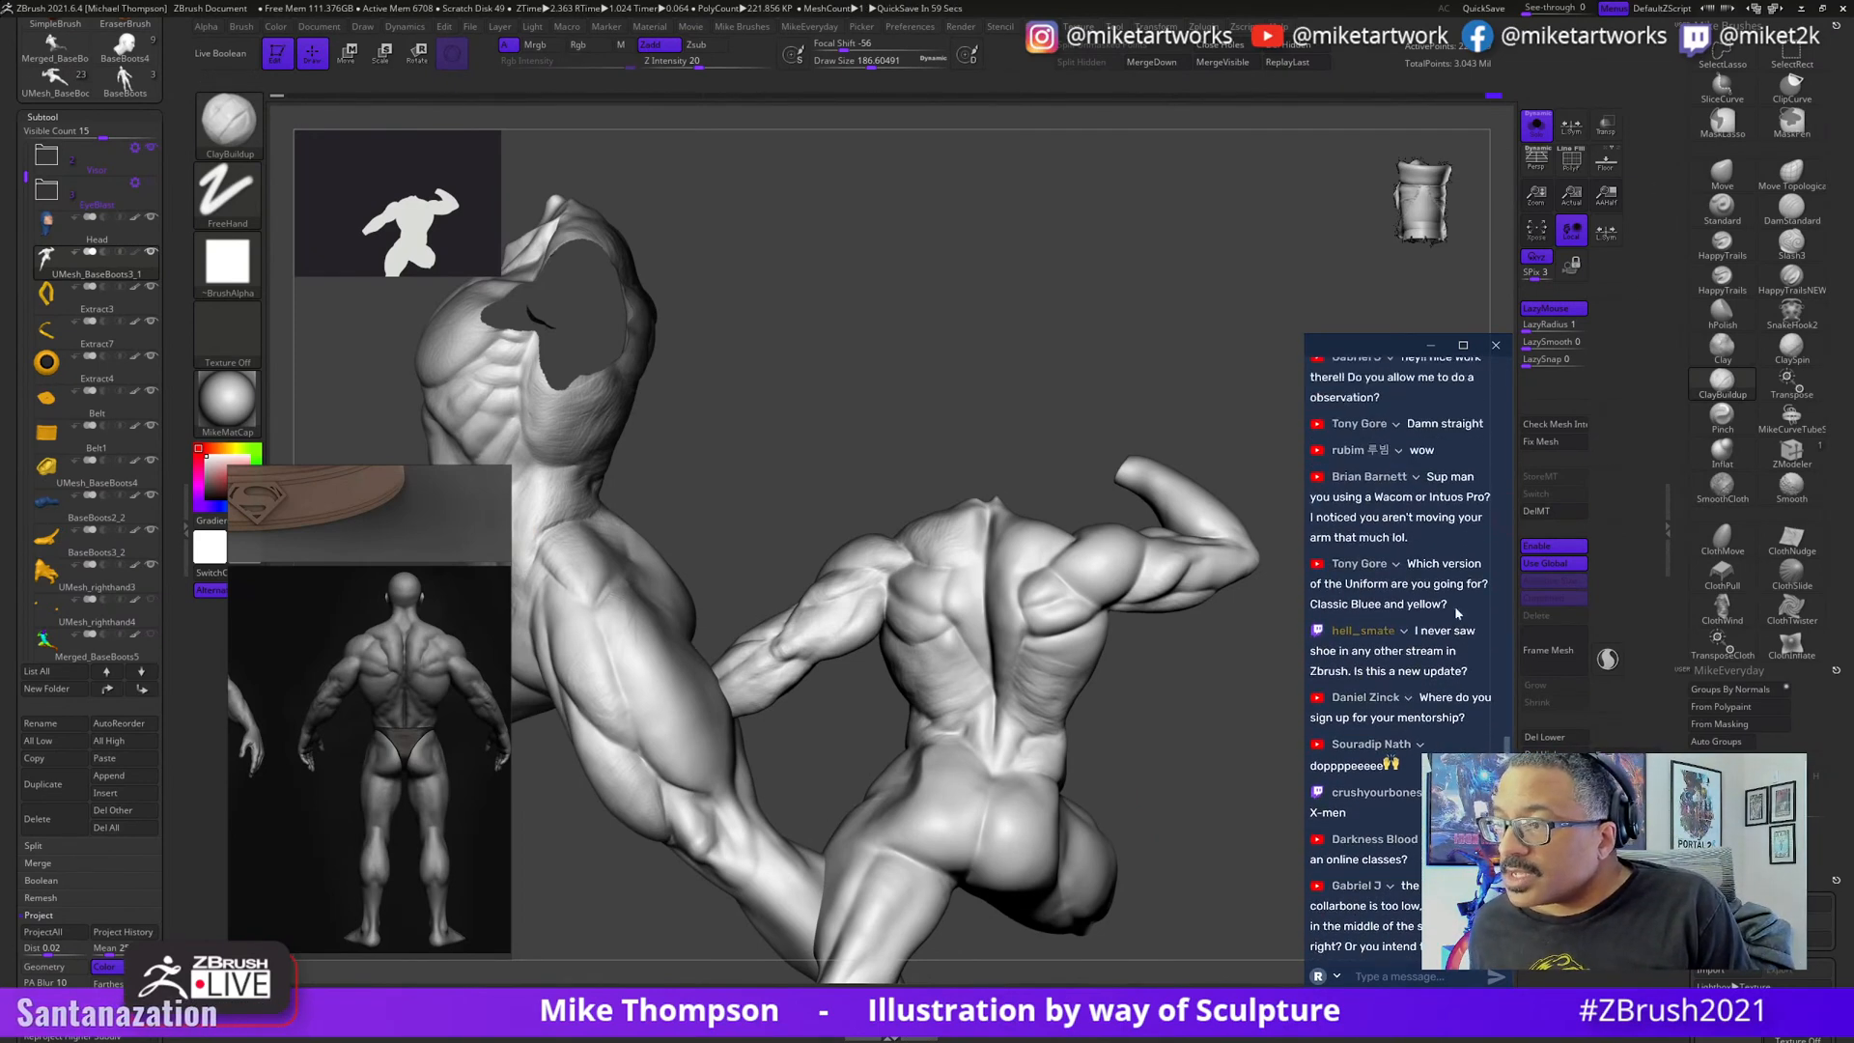
{"action": "scroll", "coordinate": [1412, 604], "scroll_direction": "up", "scroll_amount": 1}
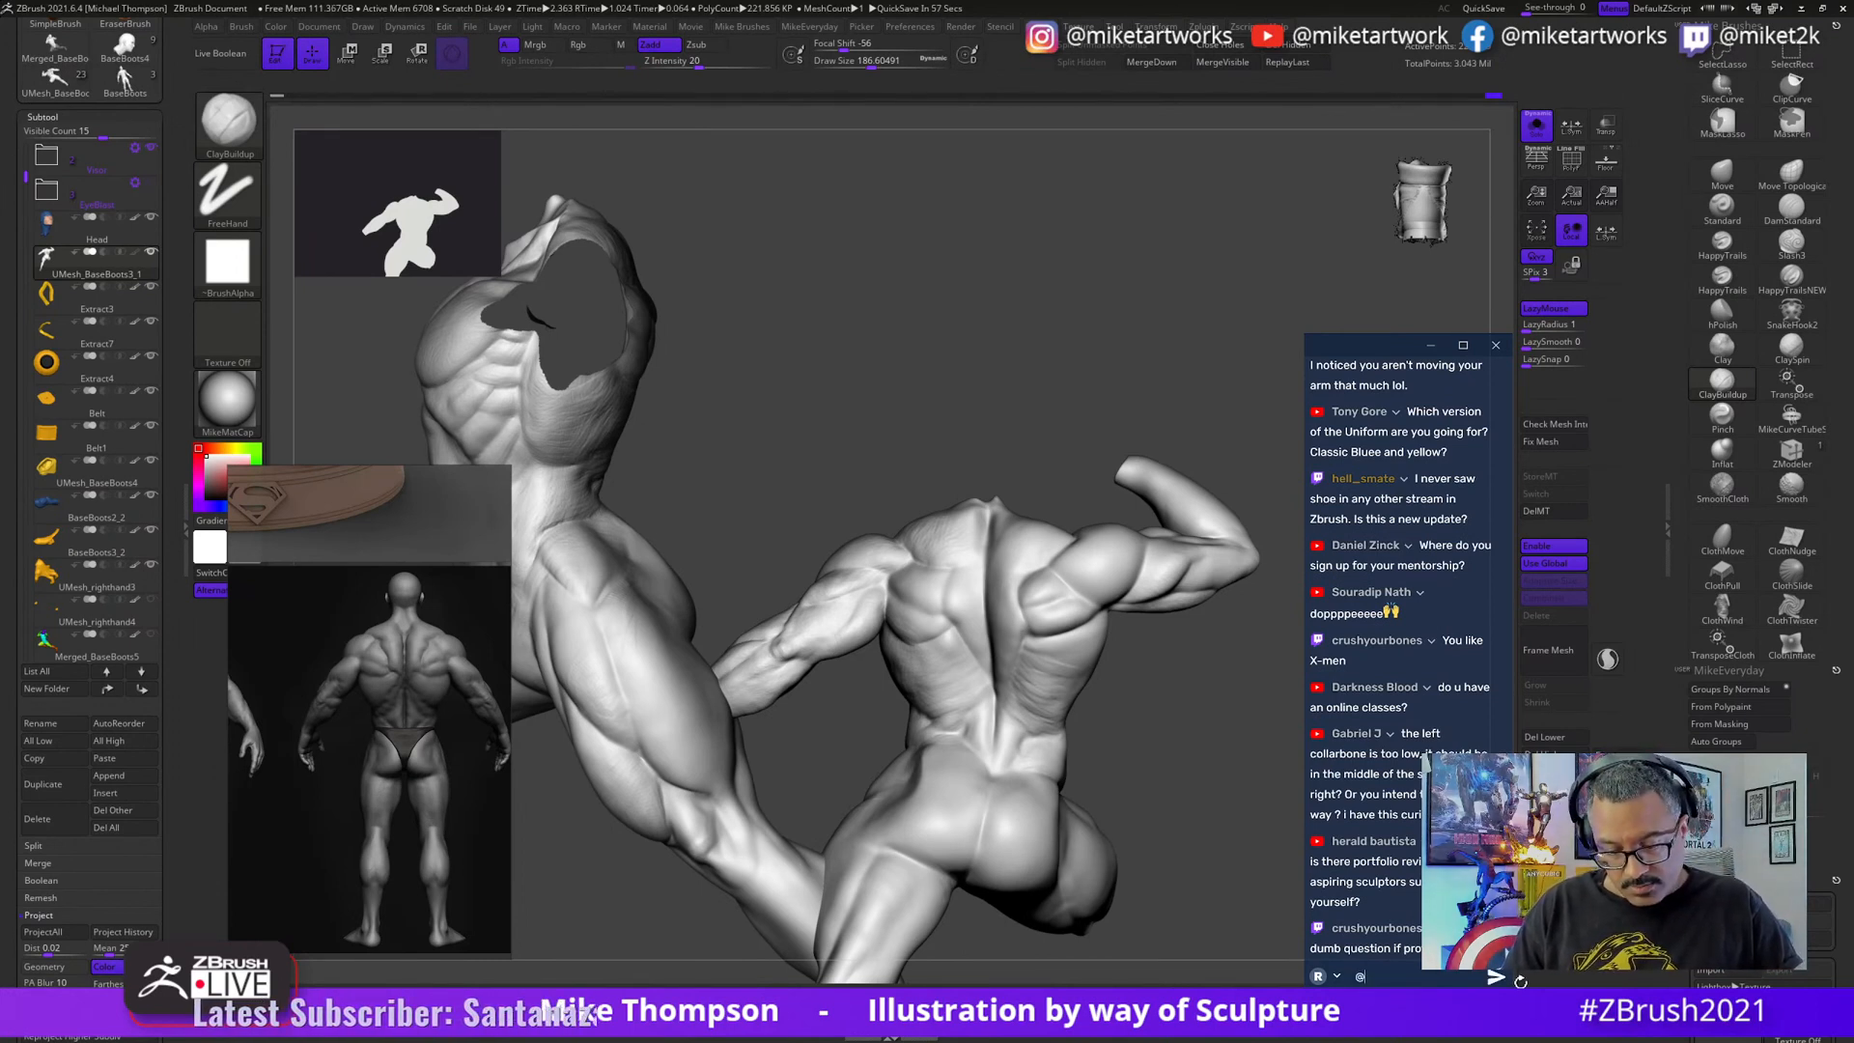
{"action": "type", "text": "@MIKE"}
{"action": "key", "text": "BackSpace"}
{"action": "key", "text": "BackSpace"}
{"action": "key", "text": "BackSpace"}
{"action": "key", "text": "BackSpace"}
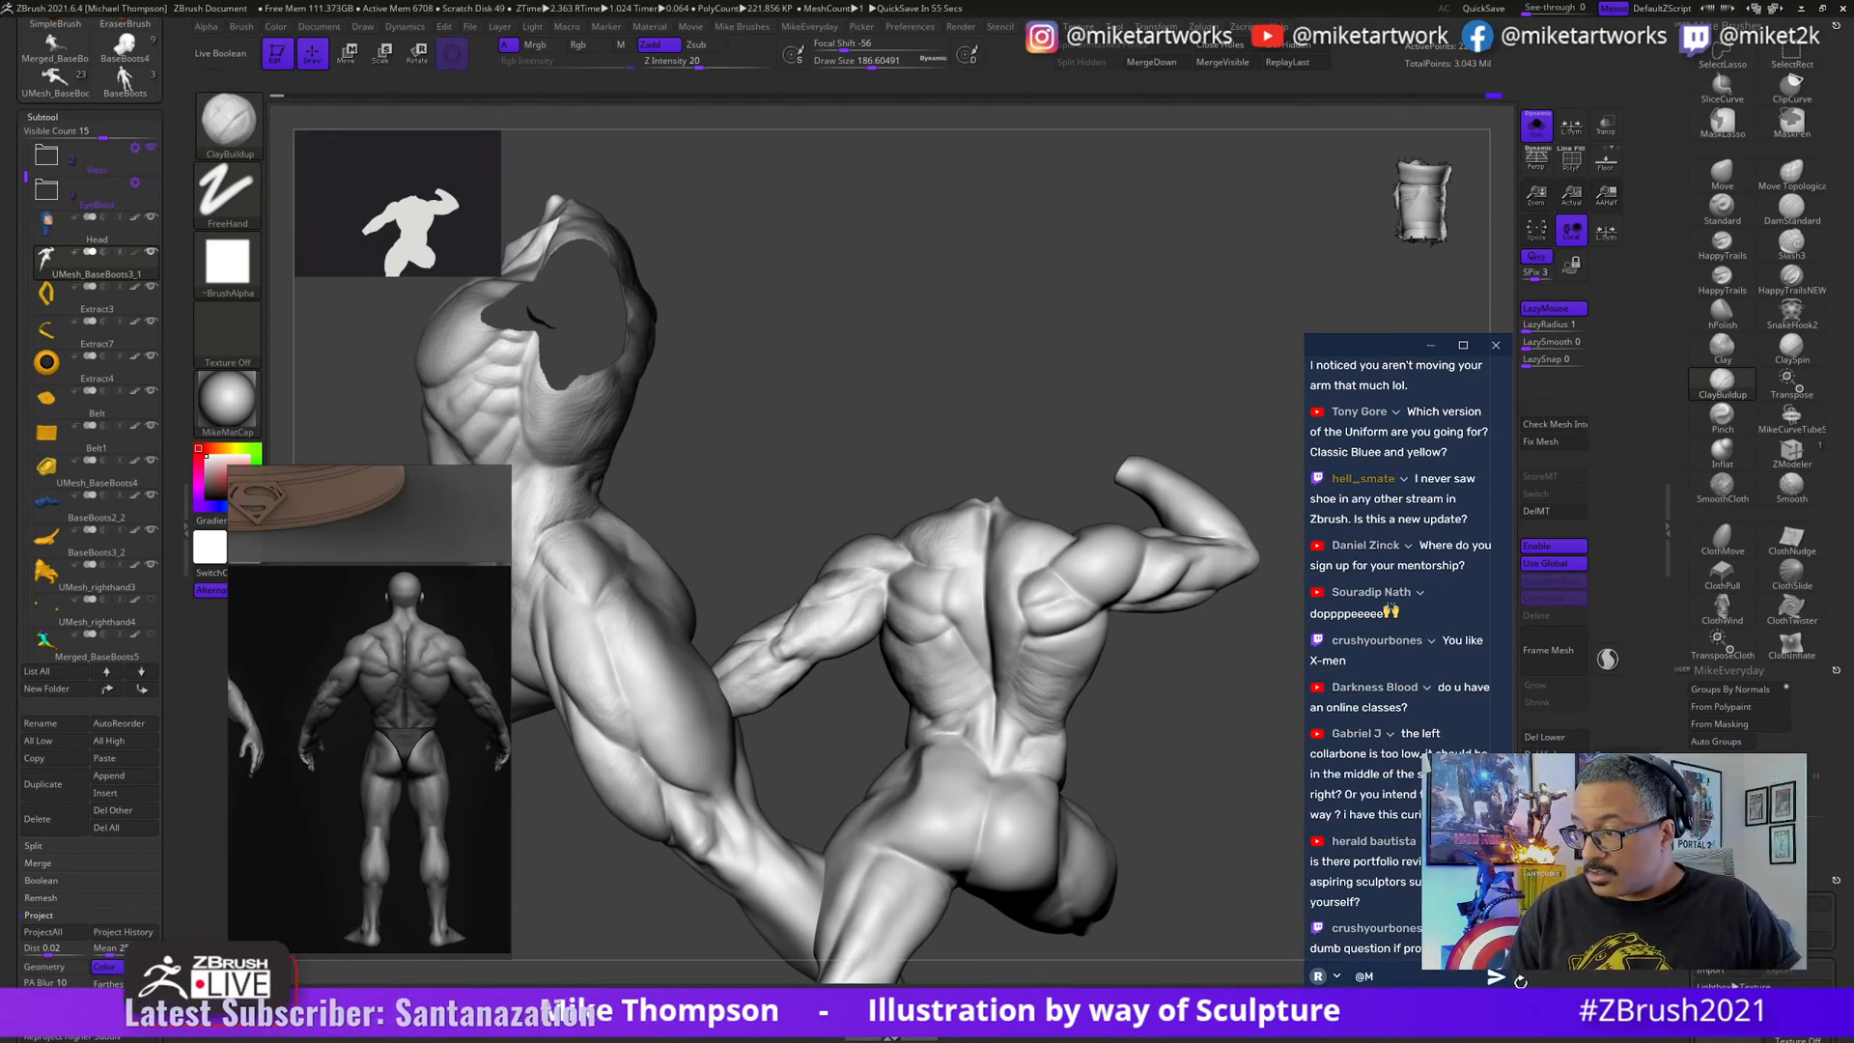
{"action": "type", "text": "miketart"}
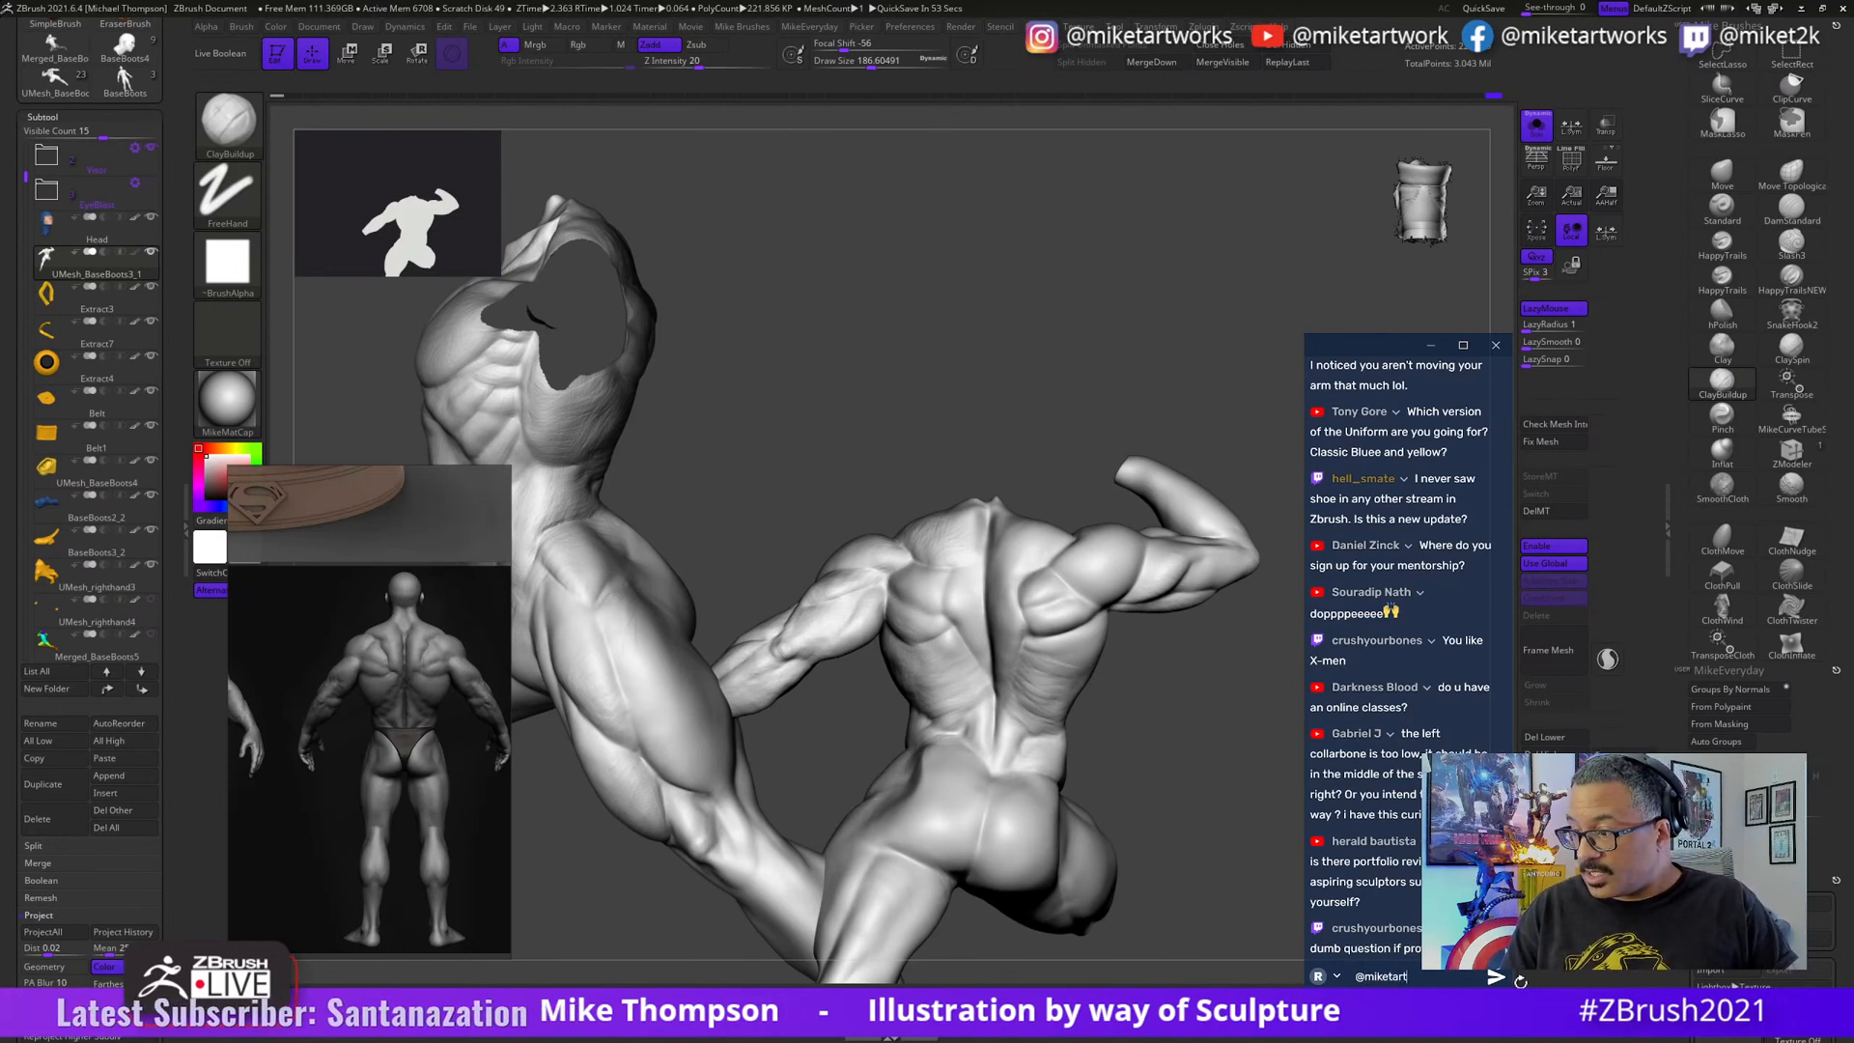
{"action": "type", "text": "works.com"}
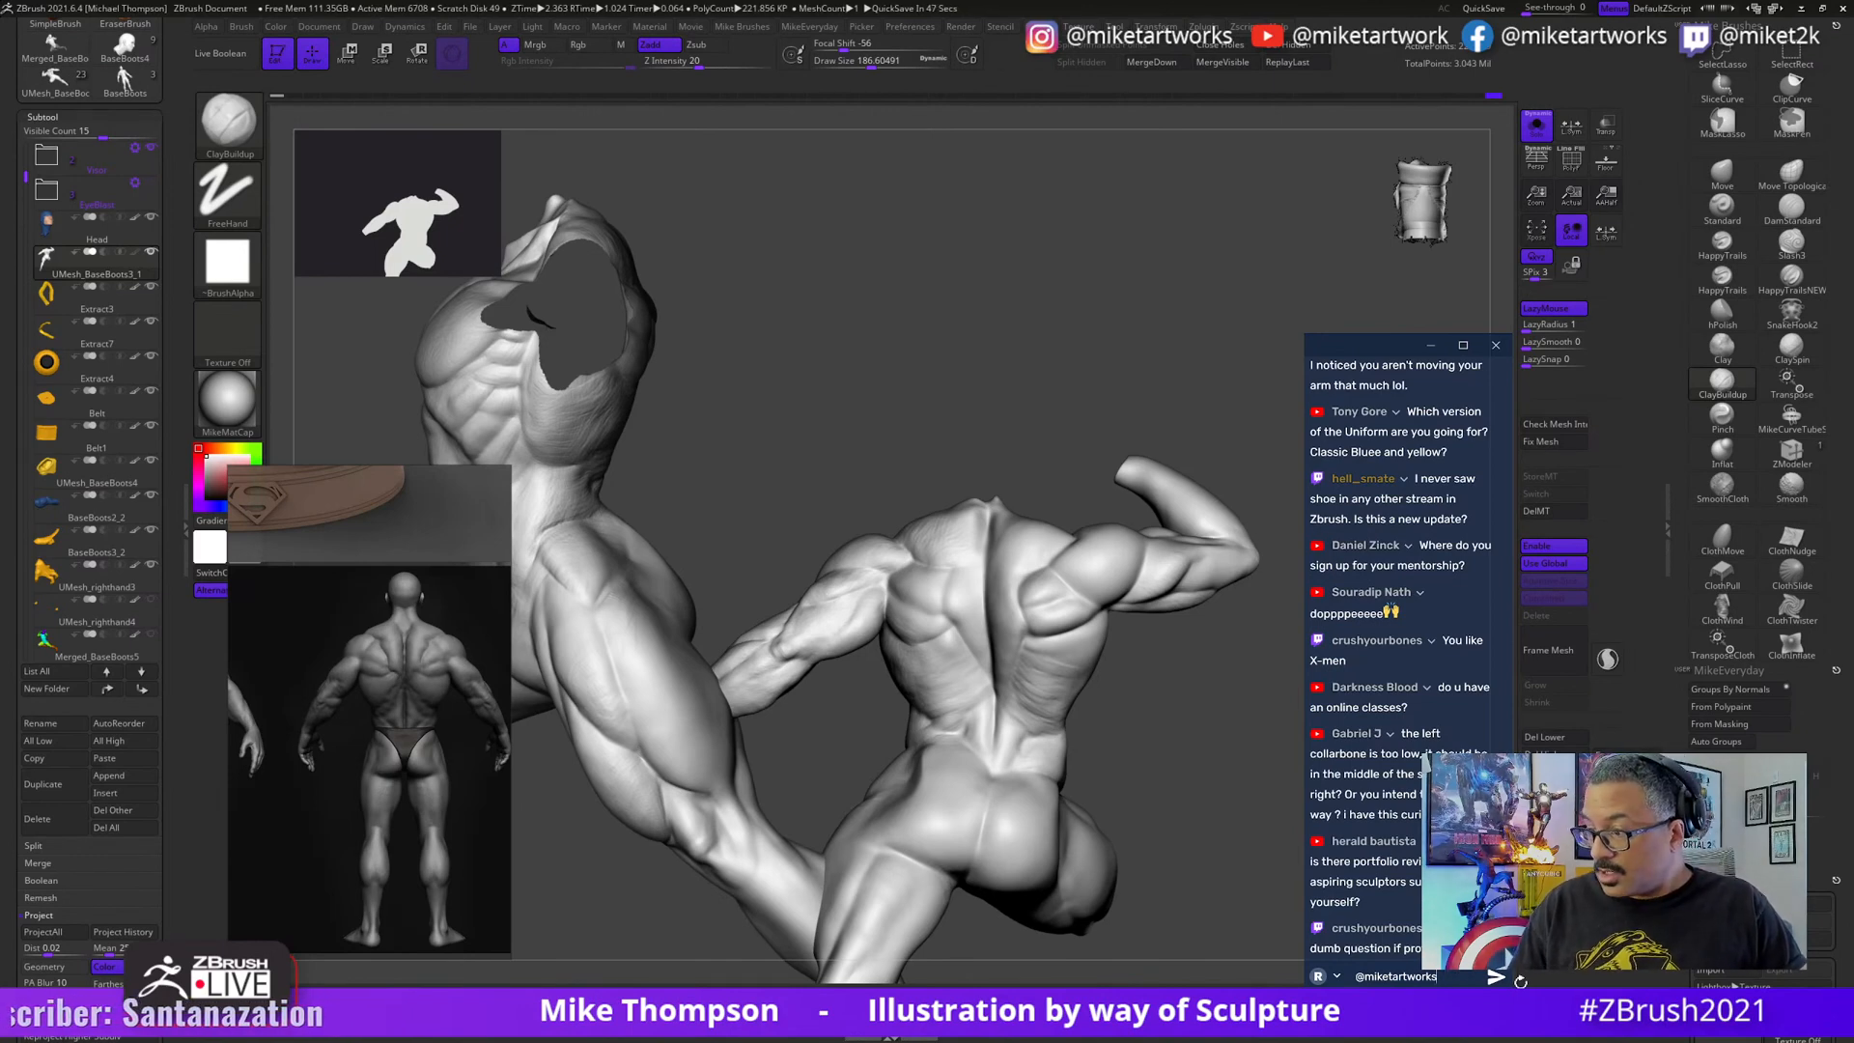
{"action": "key", "text": "Return"}
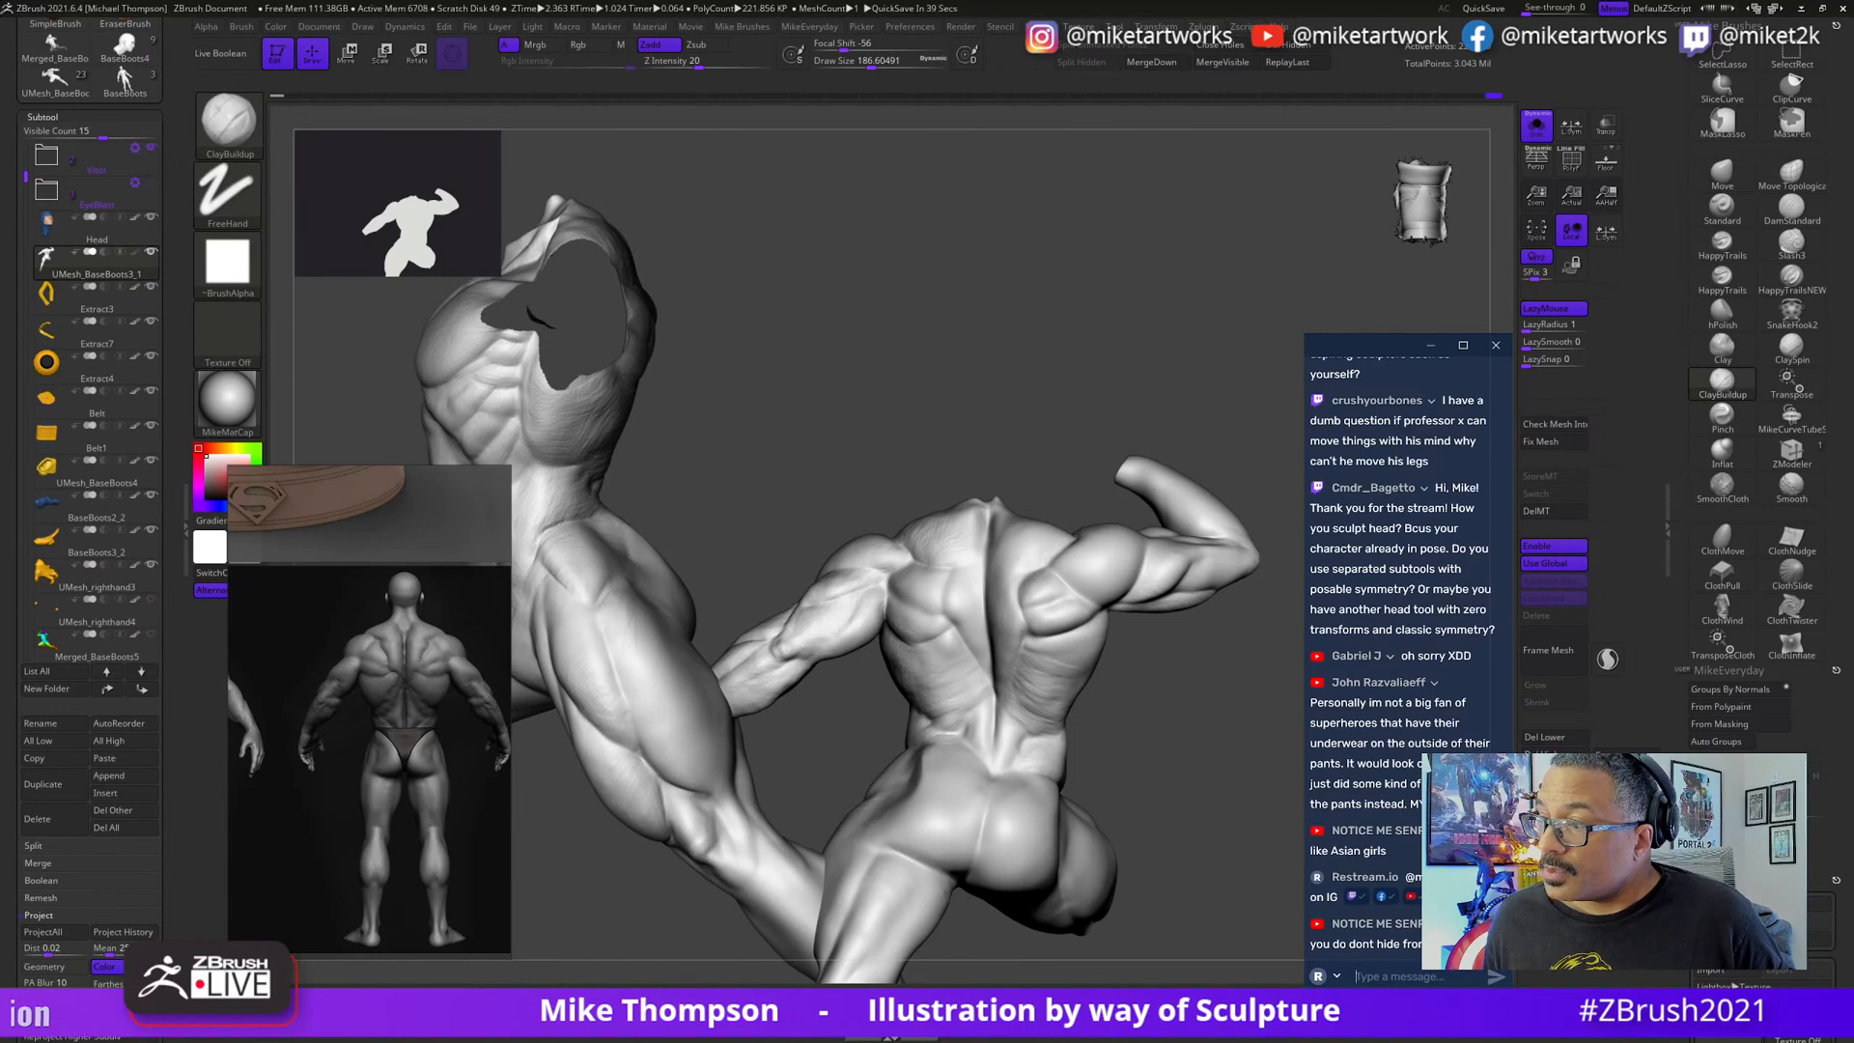
- Read the viewer's comment about the collarbone height and examine the body's shoulders from the side and back
{"action": "scroll", "coordinate": [1401, 566], "scroll_direction": "up", "scroll_amount": 3}
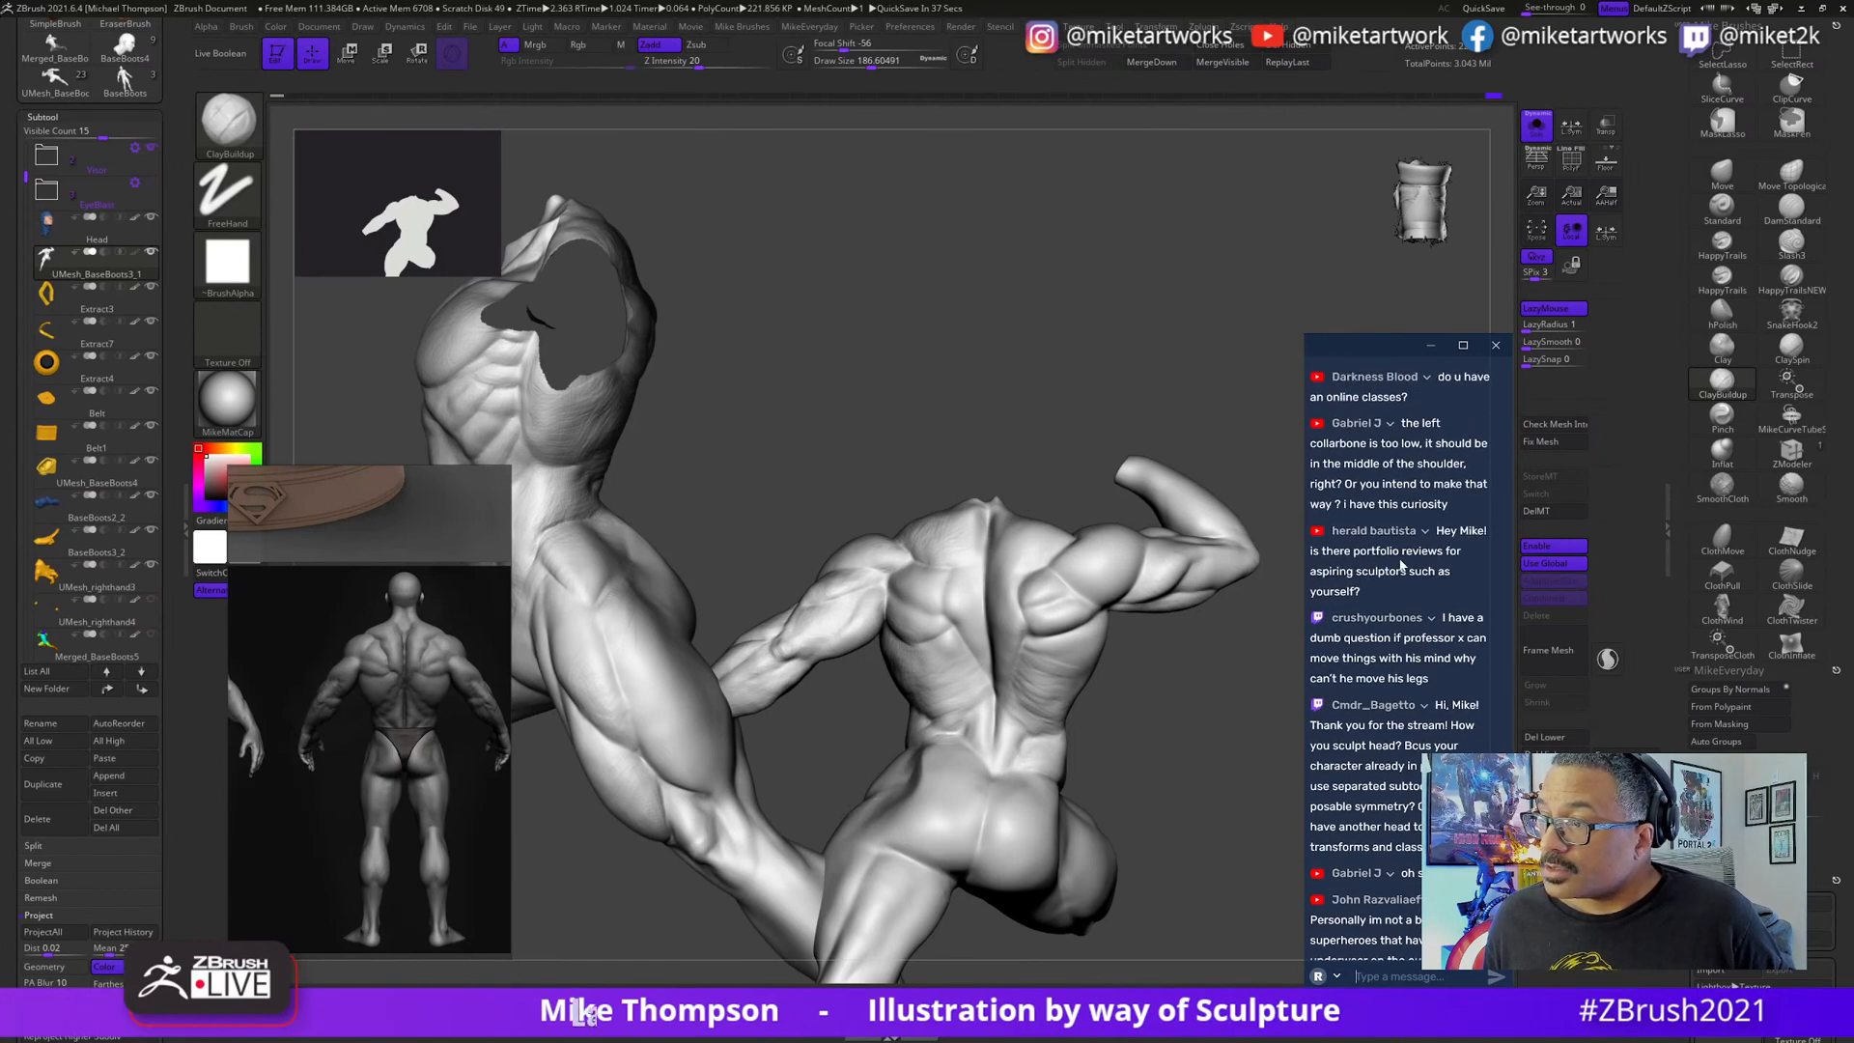
{"action": "scroll", "coordinate": [1405, 573], "scroll_direction": "up", "scroll_amount": 2}
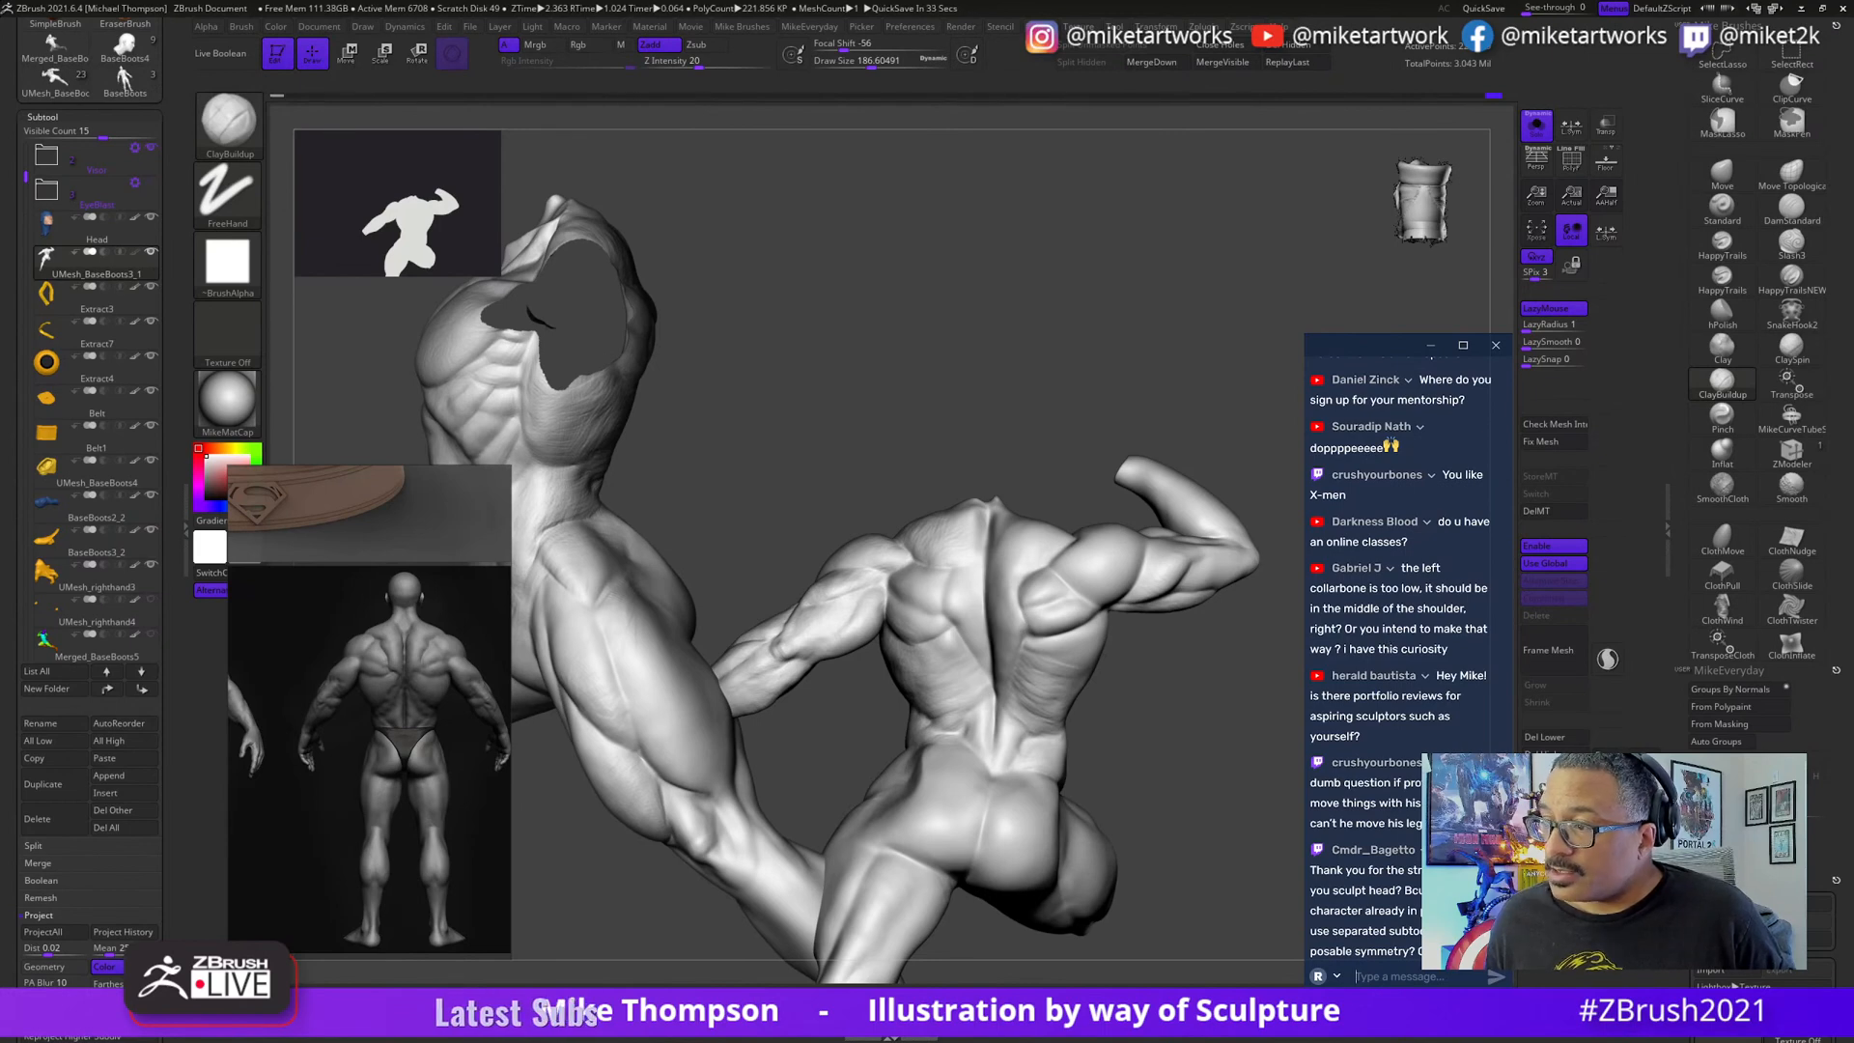
{"action": "scroll", "coordinate": [1399, 642], "scroll_direction": "up", "scroll_amount": 1}
{"action": "scroll", "coordinate": [1399, 642], "scroll_direction": "down", "scroll_amount": 2}
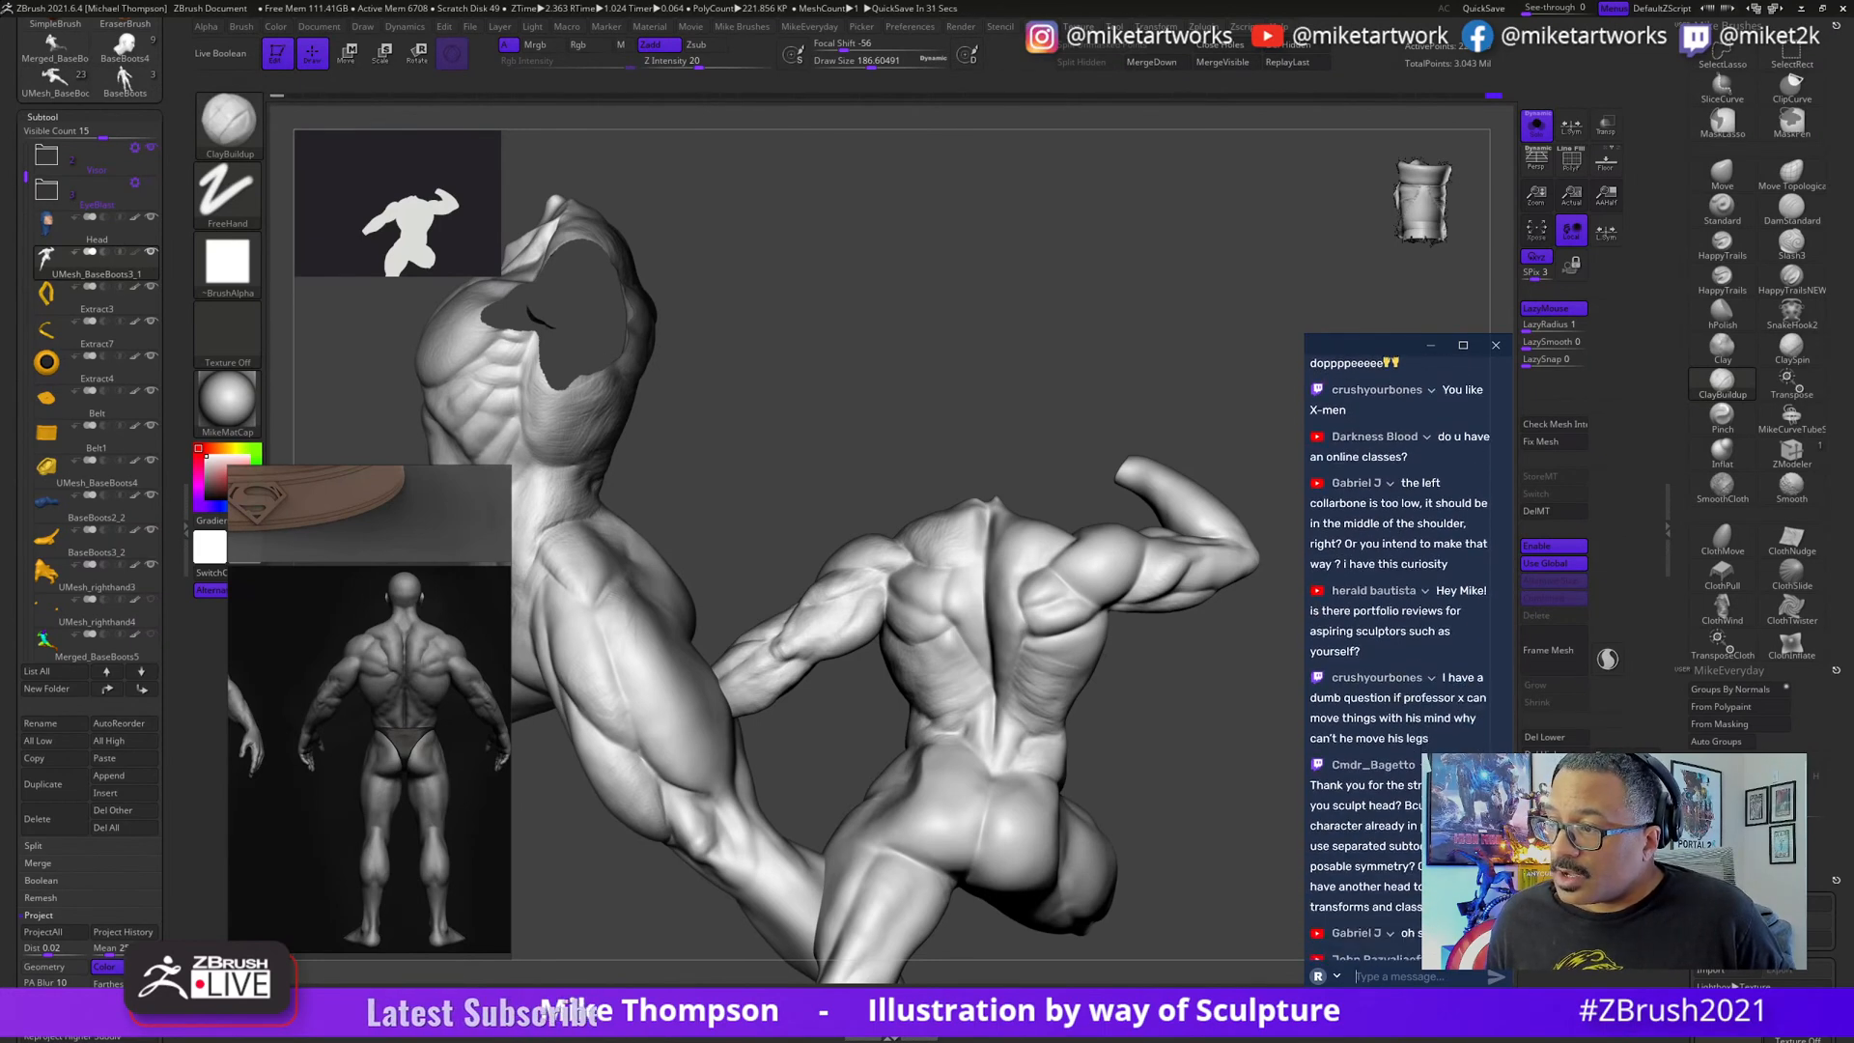
{"action": "scroll", "coordinate": [1398, 642], "scroll_direction": "up", "scroll_amount": 2}
{"action": "mouse_move", "coordinate": [1204, 786]}
{"action": "left_mouse_down"}
{"action": "mouse_move", "coordinate": [1082, 787]}
{"action": "mouse_move", "coordinate": [1175, 865]}
{"action": "mouse_move", "coordinate": [1155, 848]}
{"action": "mouse_move", "coordinate": [1204, 757]}
{"action": "left_mouse_up"}
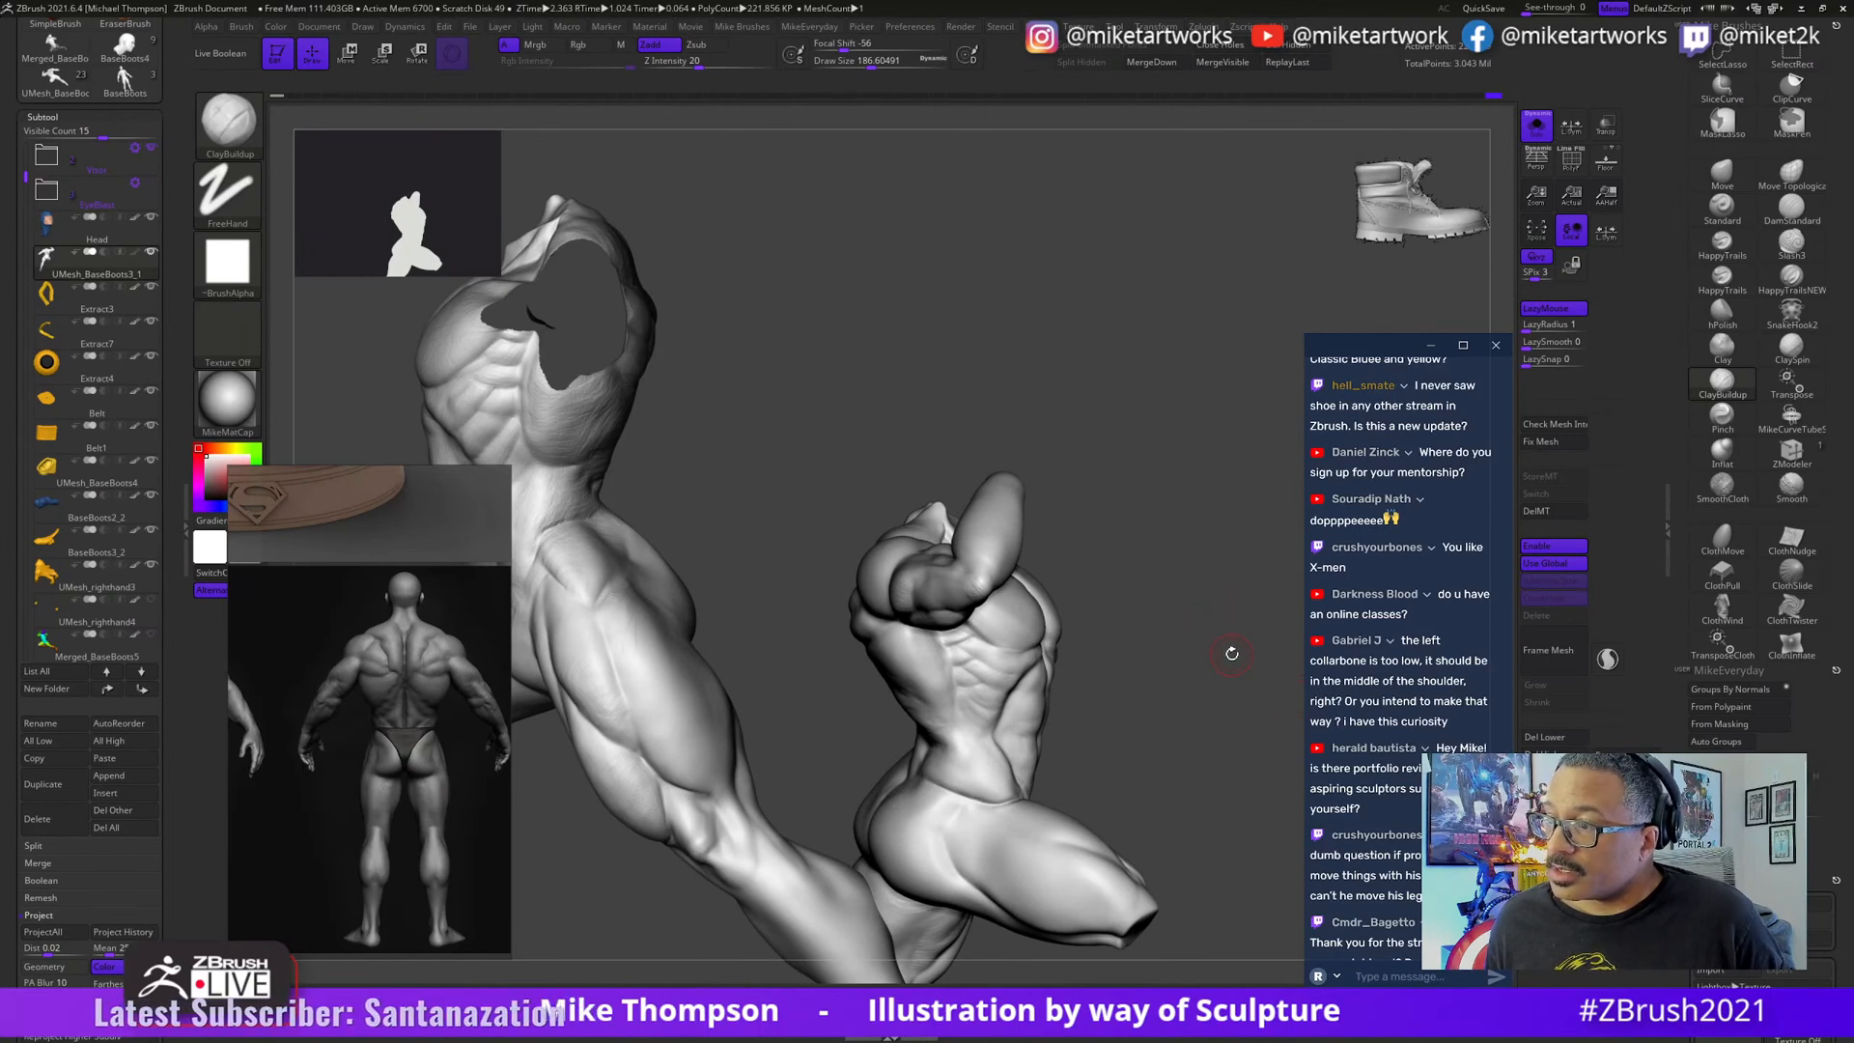
{"action": "mouse_move", "coordinate": [1231, 654]}
{"action": "left_mouse_down"}
{"action": "mouse_move", "coordinate": [1213, 690]}
{"action": "mouse_move", "coordinate": [1226, 605]}
{"action": "mouse_move", "coordinate": [1292, 594]}
{"action": "left_mouse_up"}
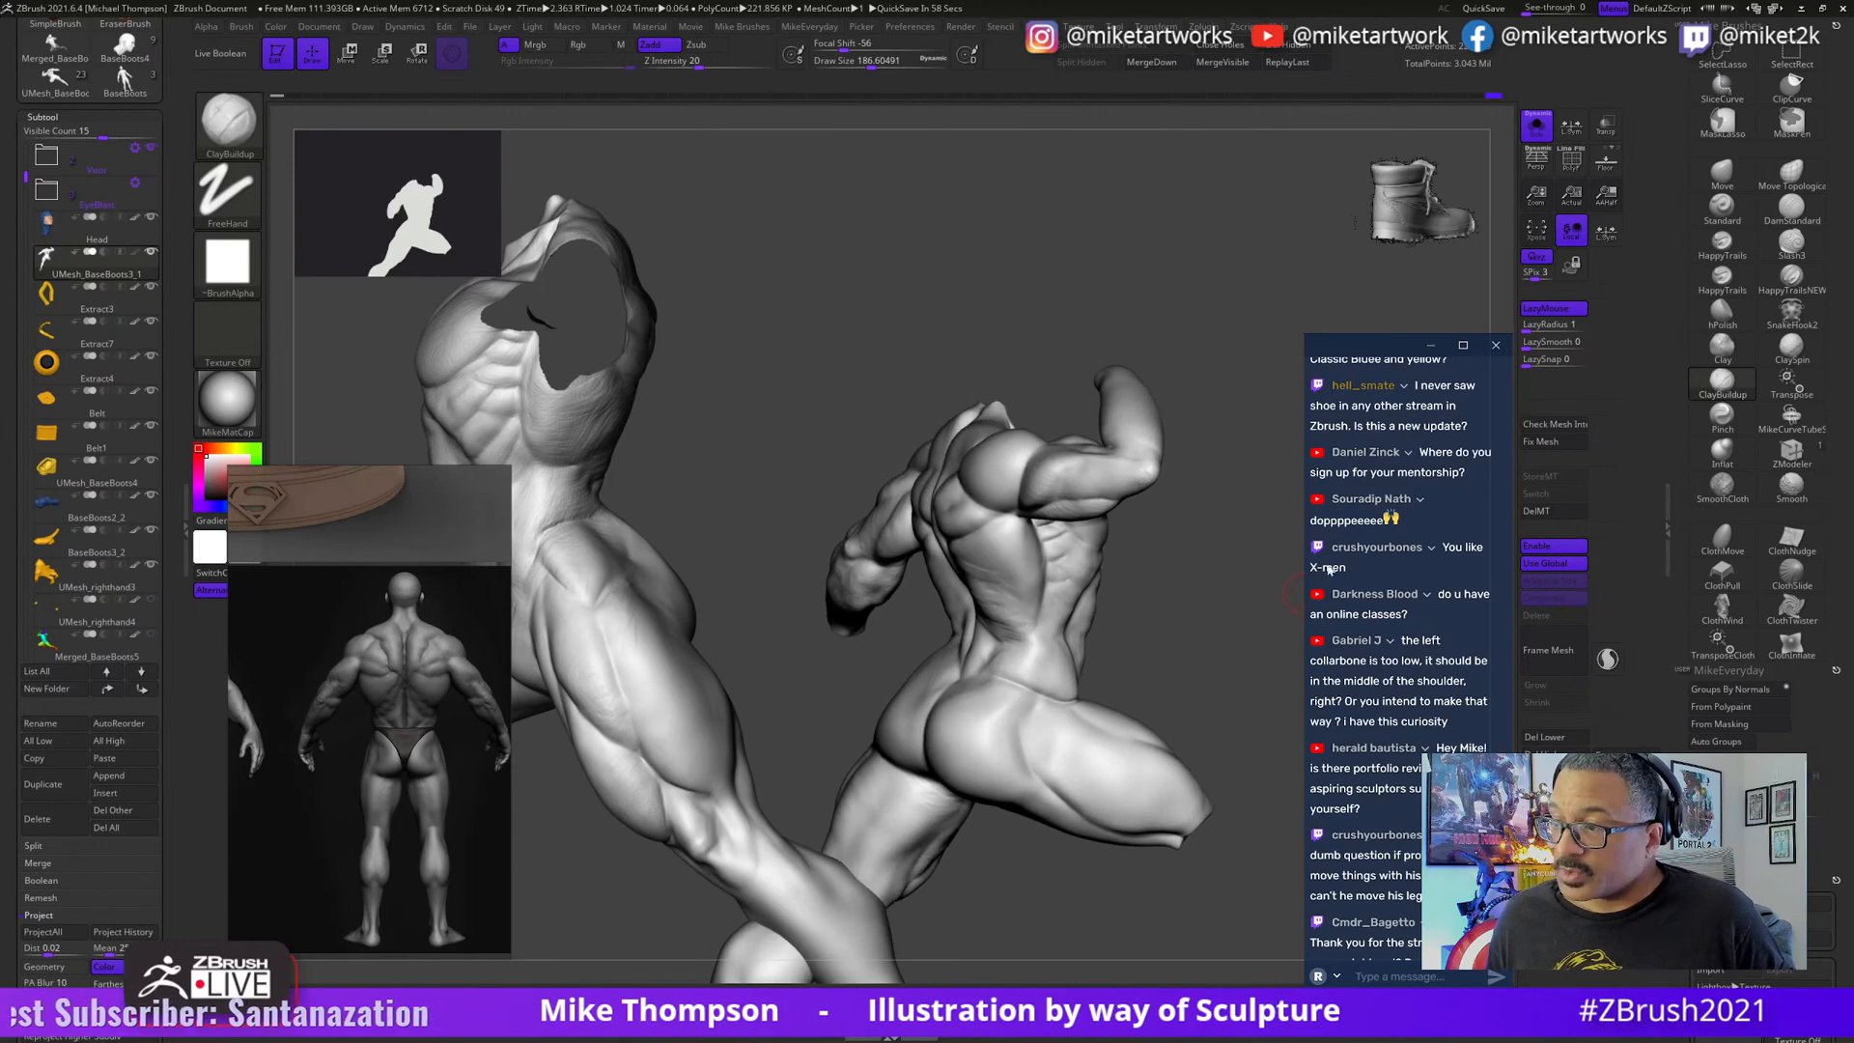
- Read the remaining chat messages, including the question about sculpting the head on an already posed character
{"action": "scroll", "coordinate": [1329, 570], "scroll_direction": "up", "scroll_amount": 5}
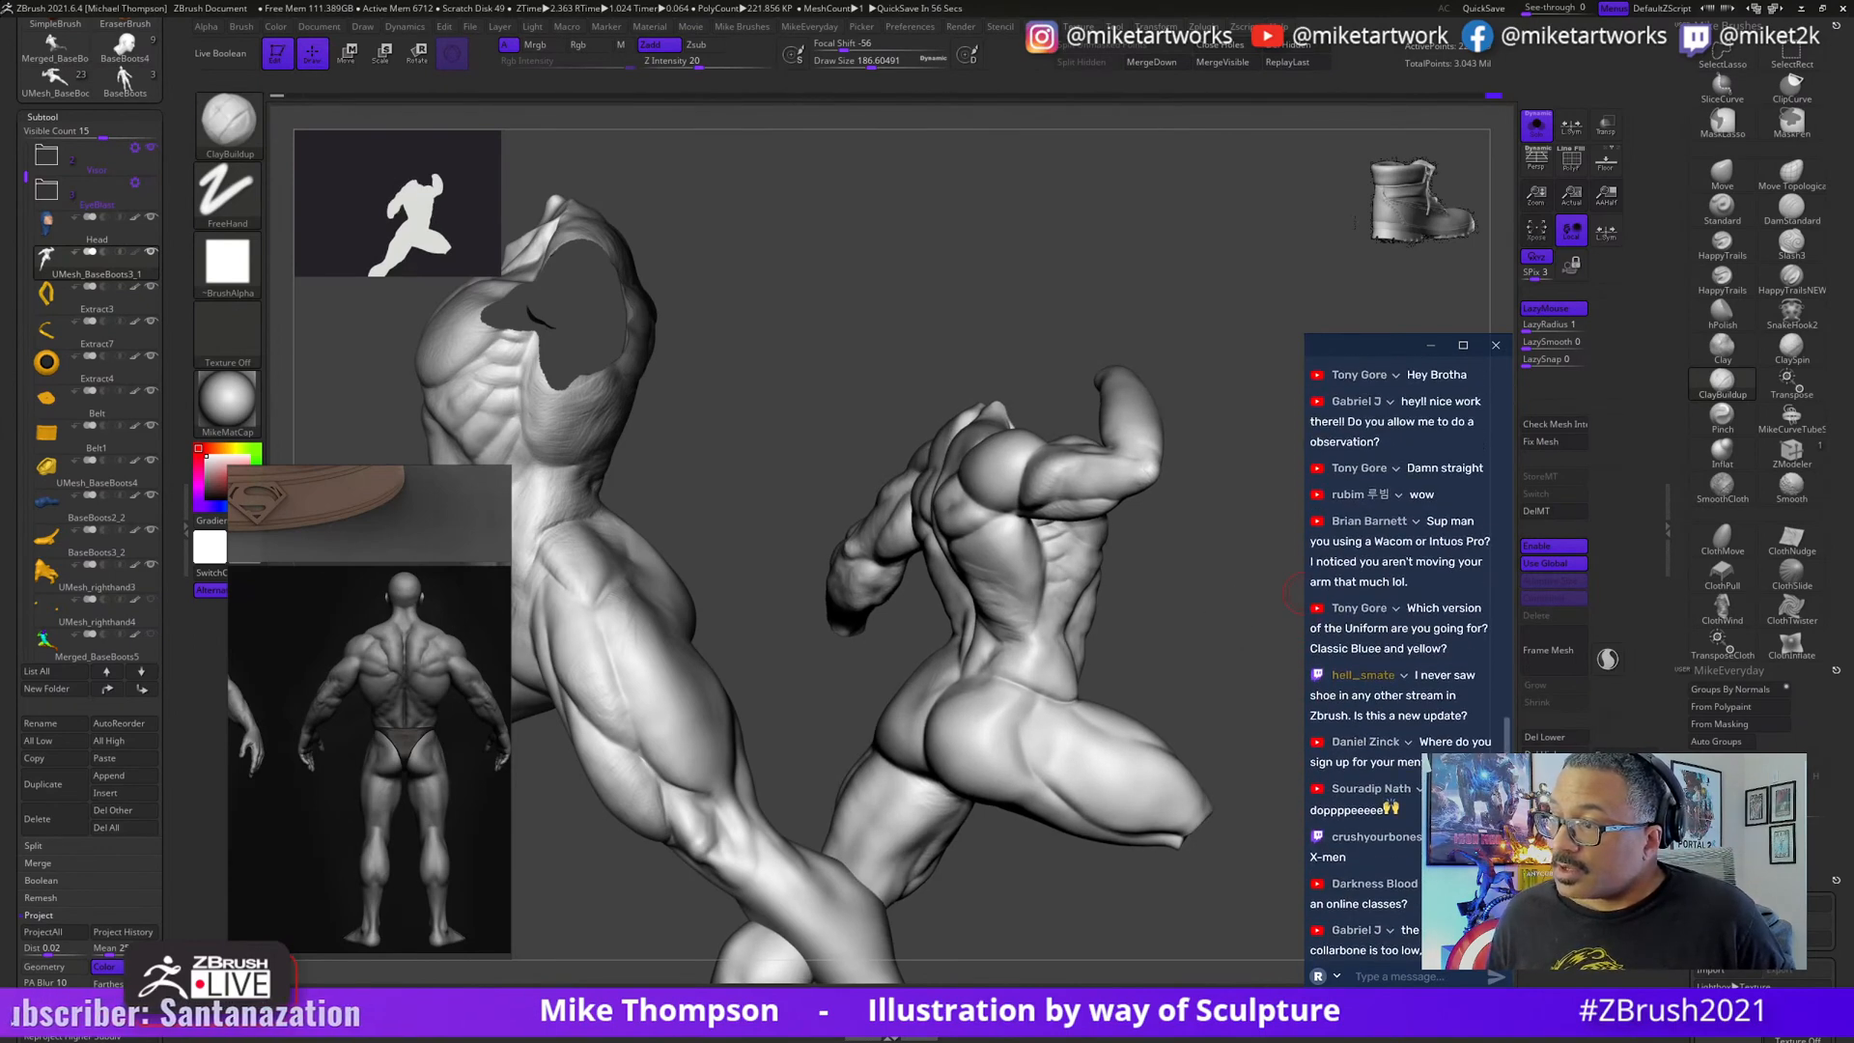
{"action": "scroll", "coordinate": [1372, 607], "scroll_direction": "down", "scroll_amount": 4}
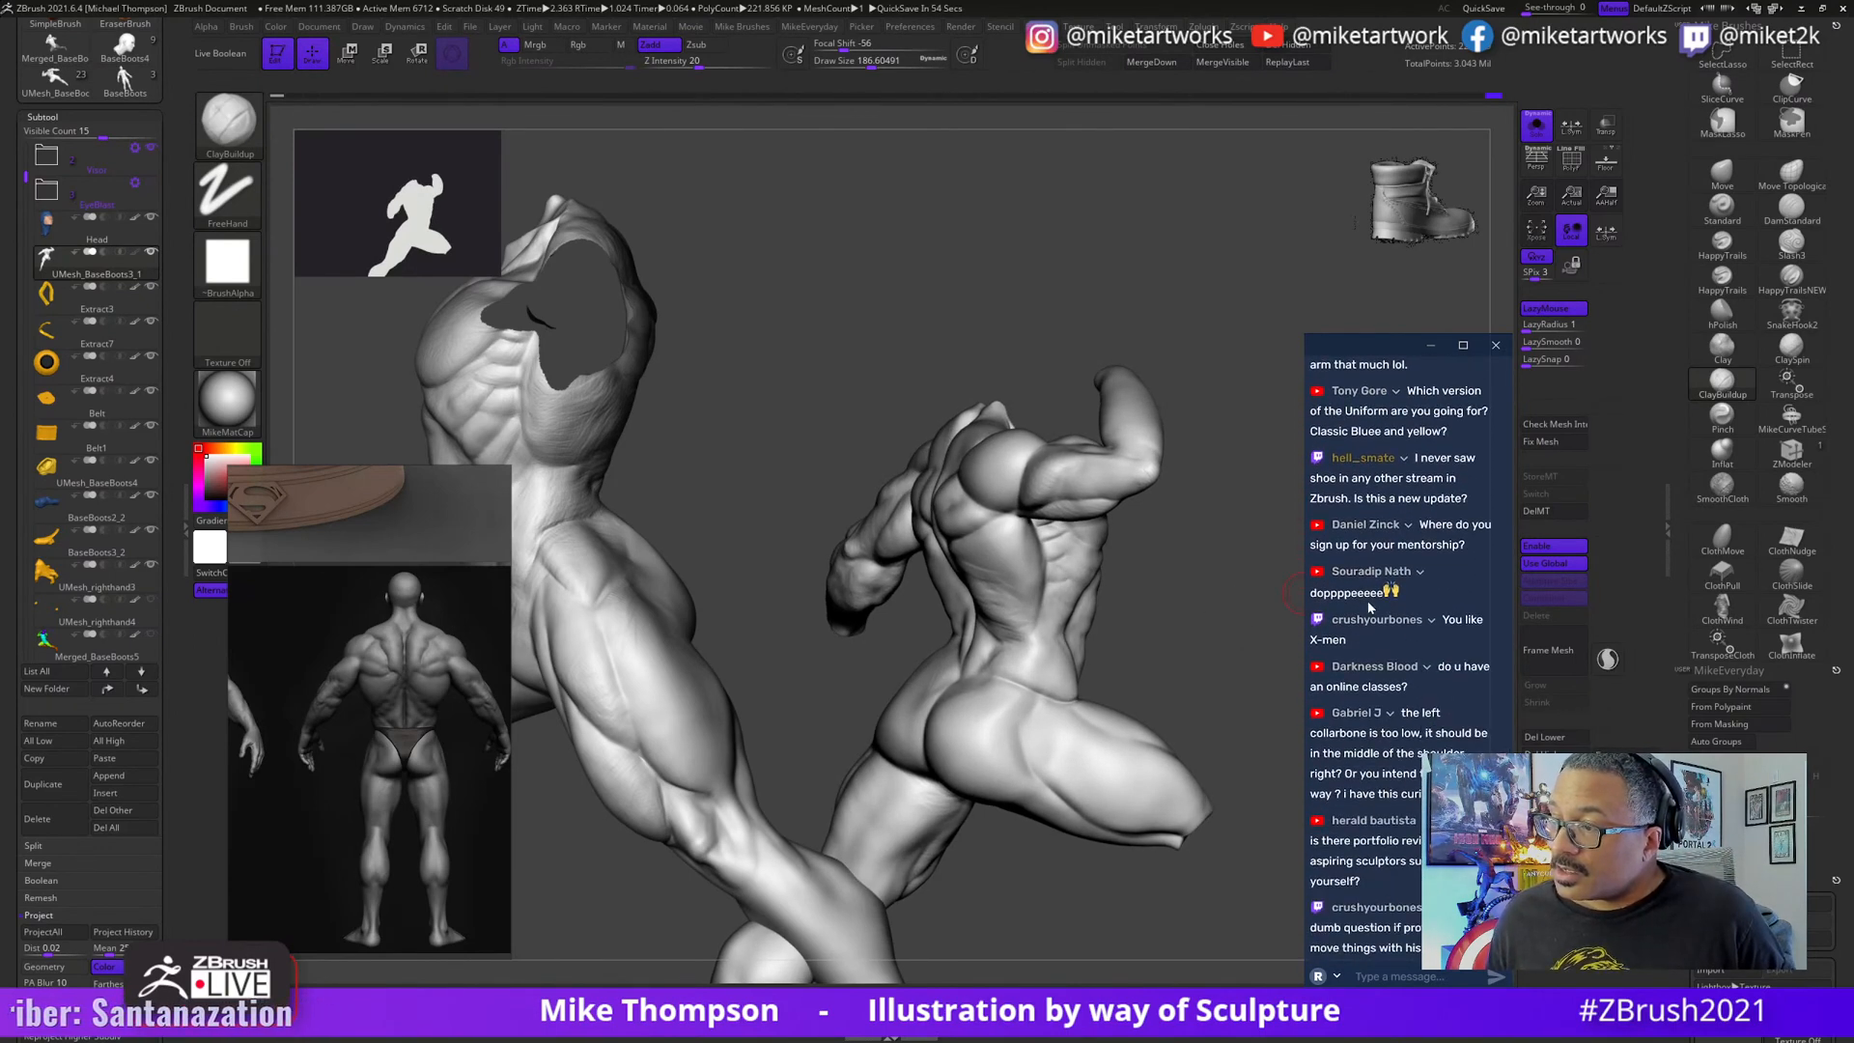
{"action": "scroll", "coordinate": [1370, 607], "scroll_direction": "down", "scroll_amount": 3}
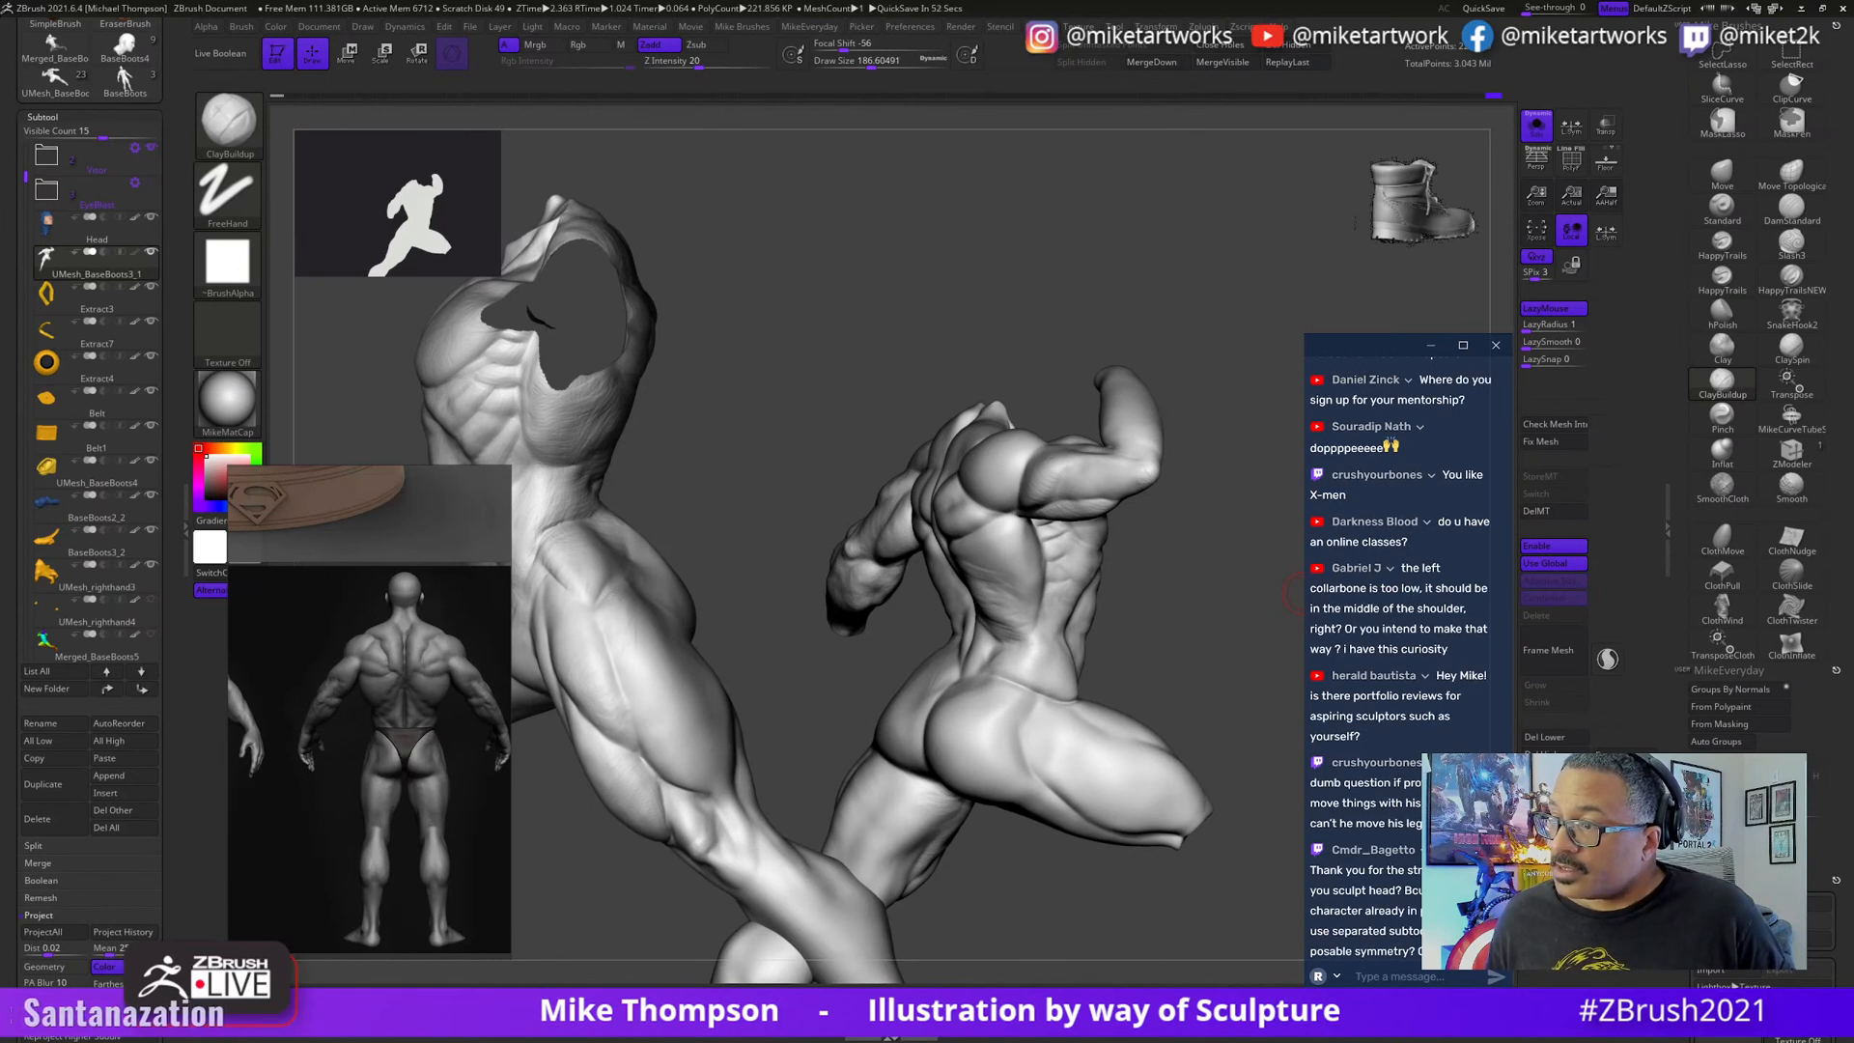
{"action": "scroll", "coordinate": [1371, 607], "scroll_direction": "down", "scroll_amount": 1}
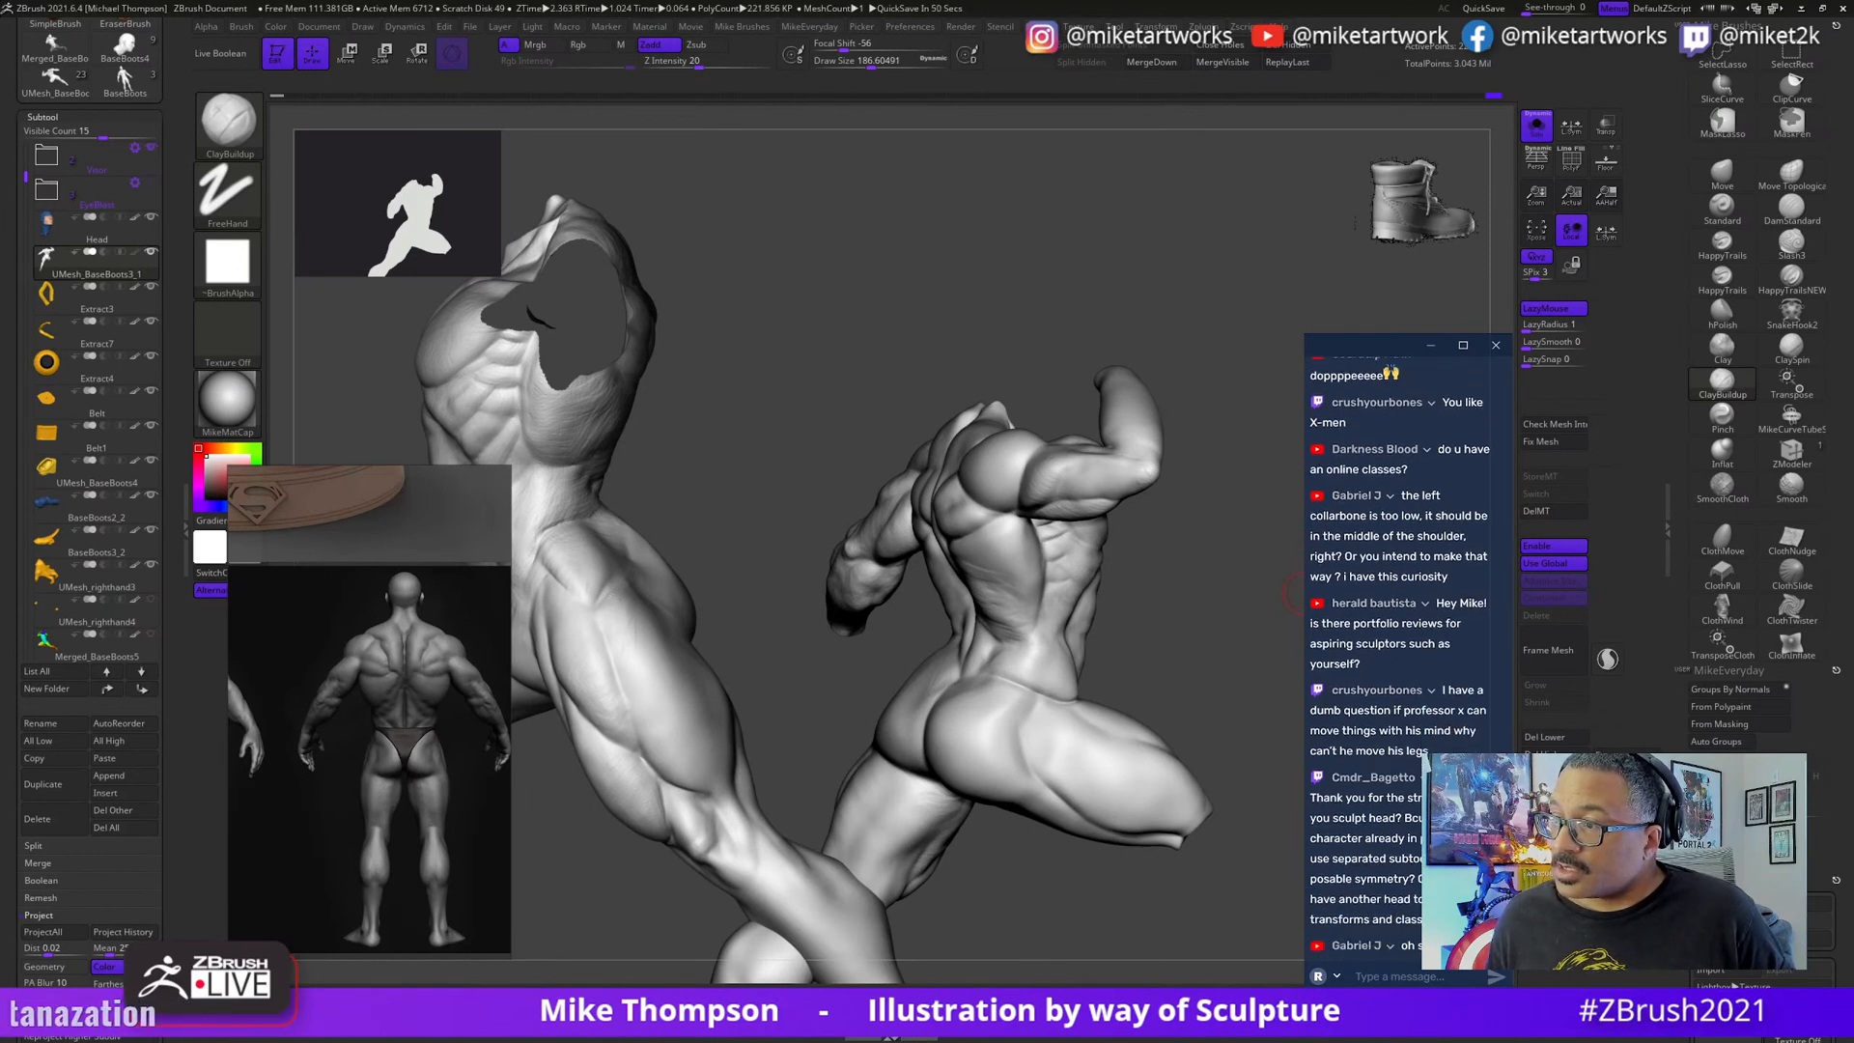
{"action": "scroll", "coordinate": [1372, 607], "scroll_direction": "down", "scroll_amount": 1}
{"action": "scroll", "coordinate": [1371, 607], "scroll_direction": "down", "scroll_amount": 2}
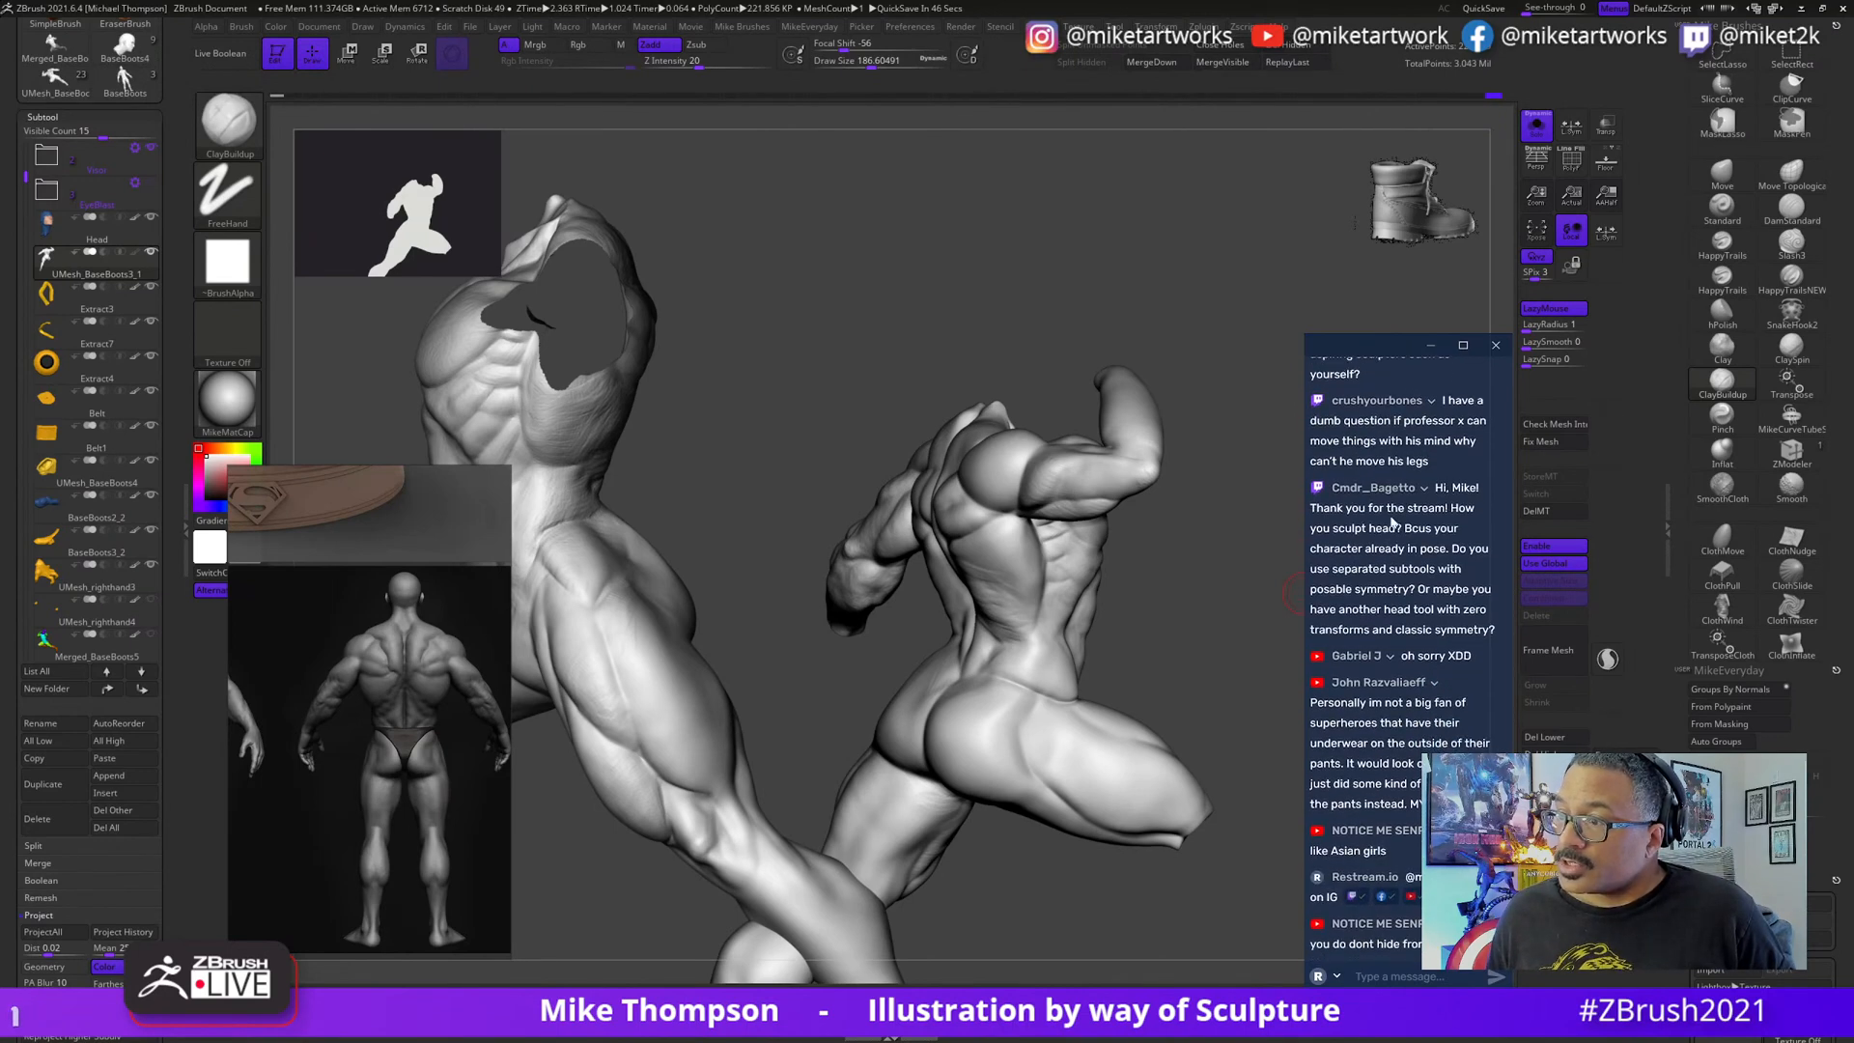
{"action": "scroll", "coordinate": [1397, 544], "scroll_direction": "up", "scroll_amount": 1}
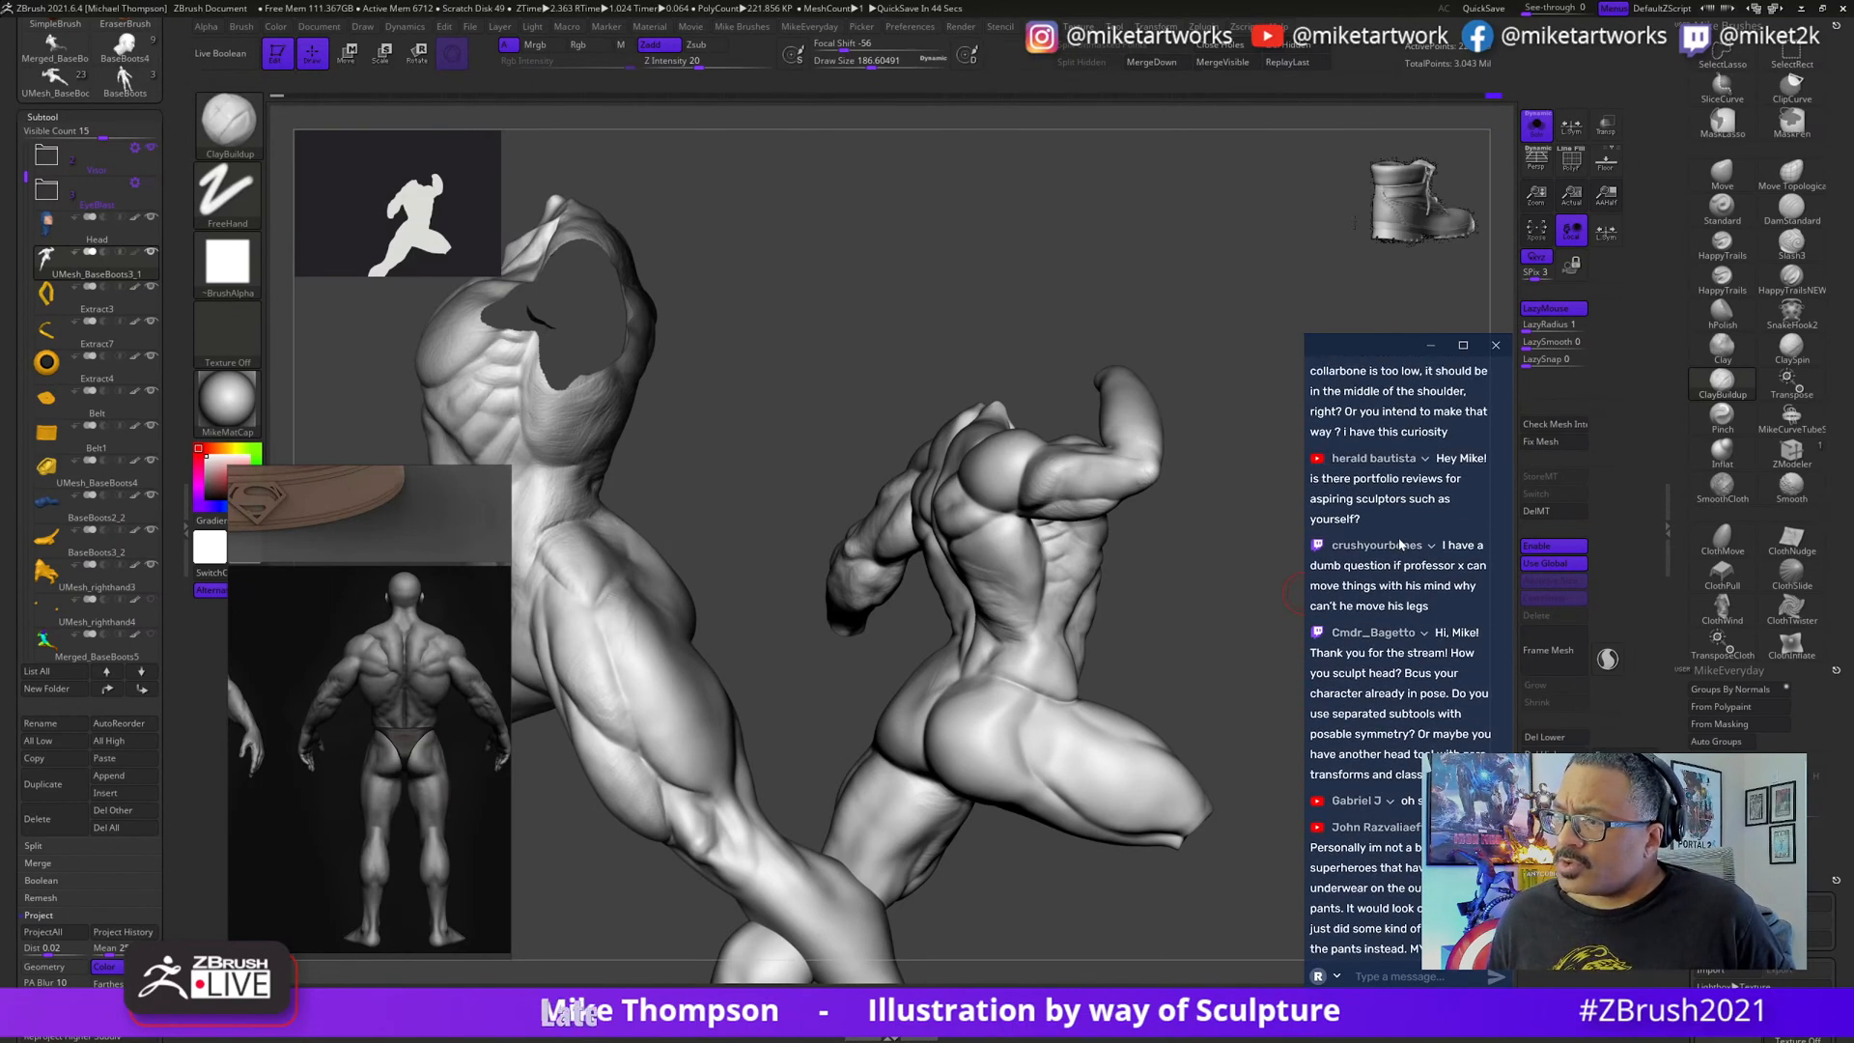
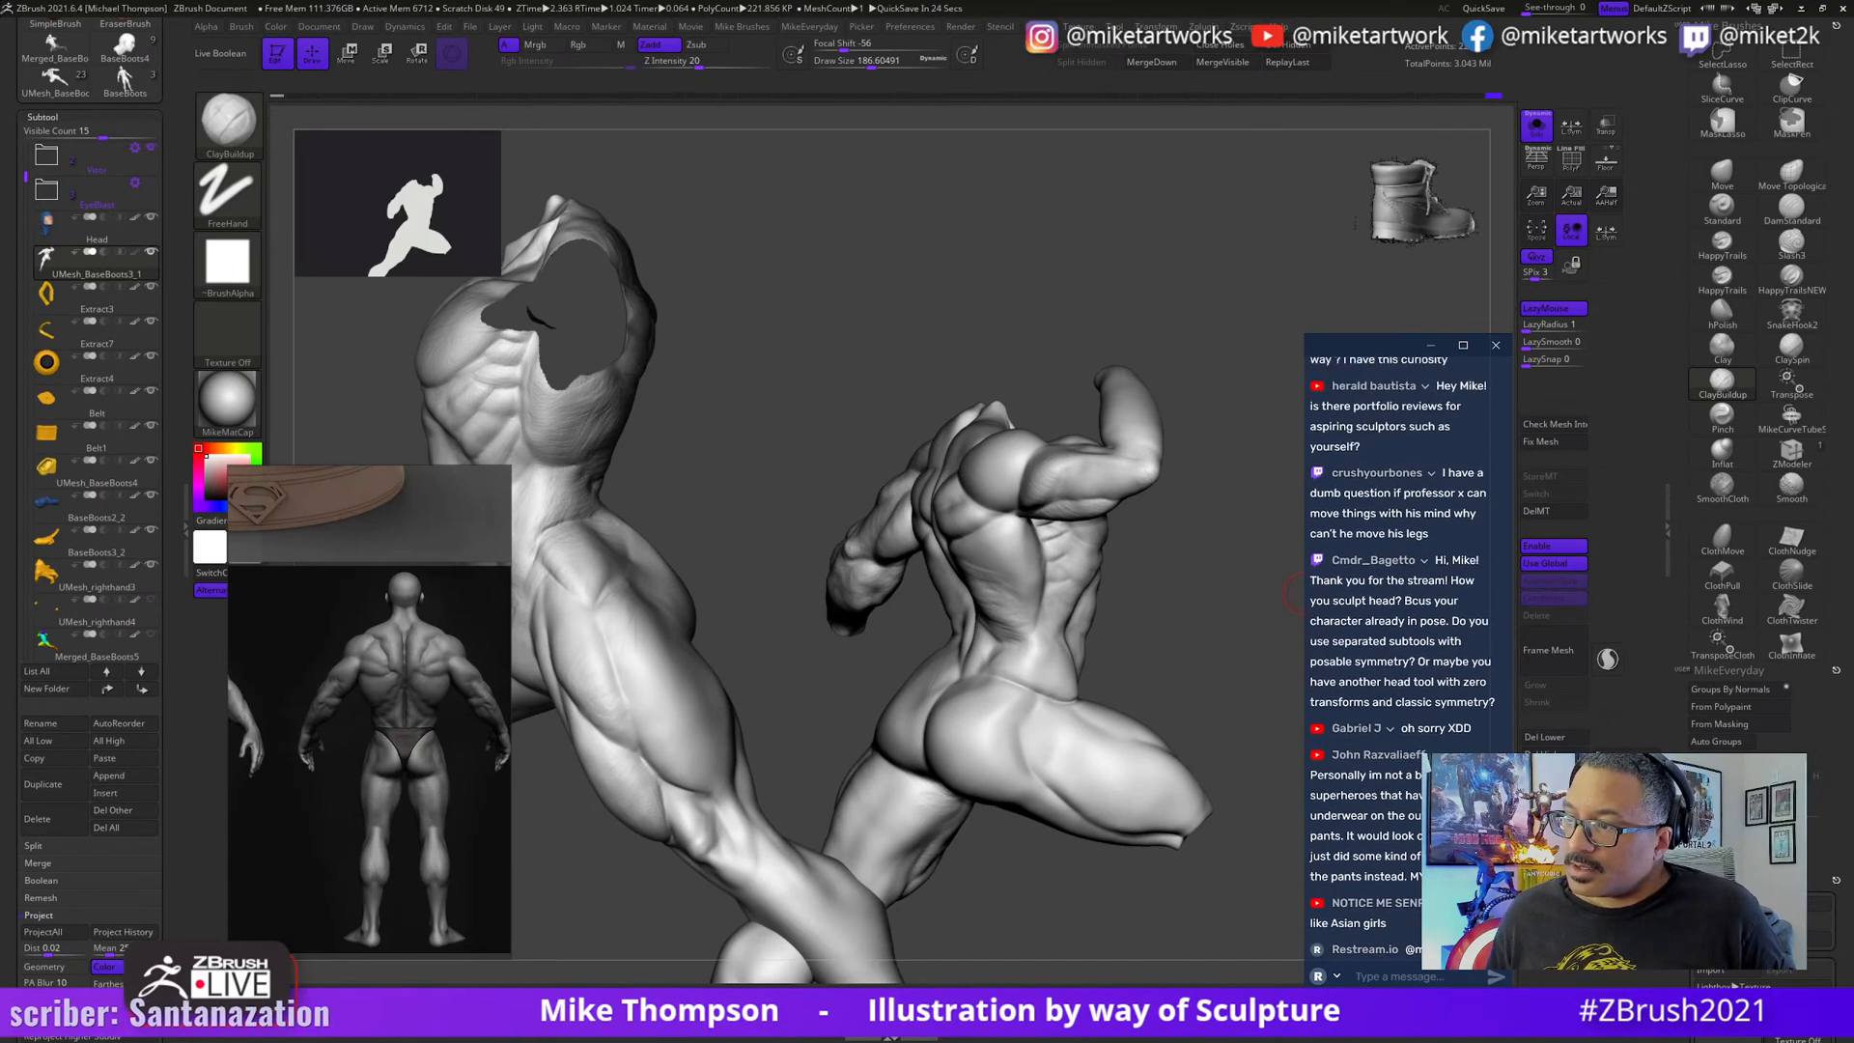
{"action": "scroll", "coordinate": [1407, 595], "scroll_direction": "up", "scroll_amount": 1}
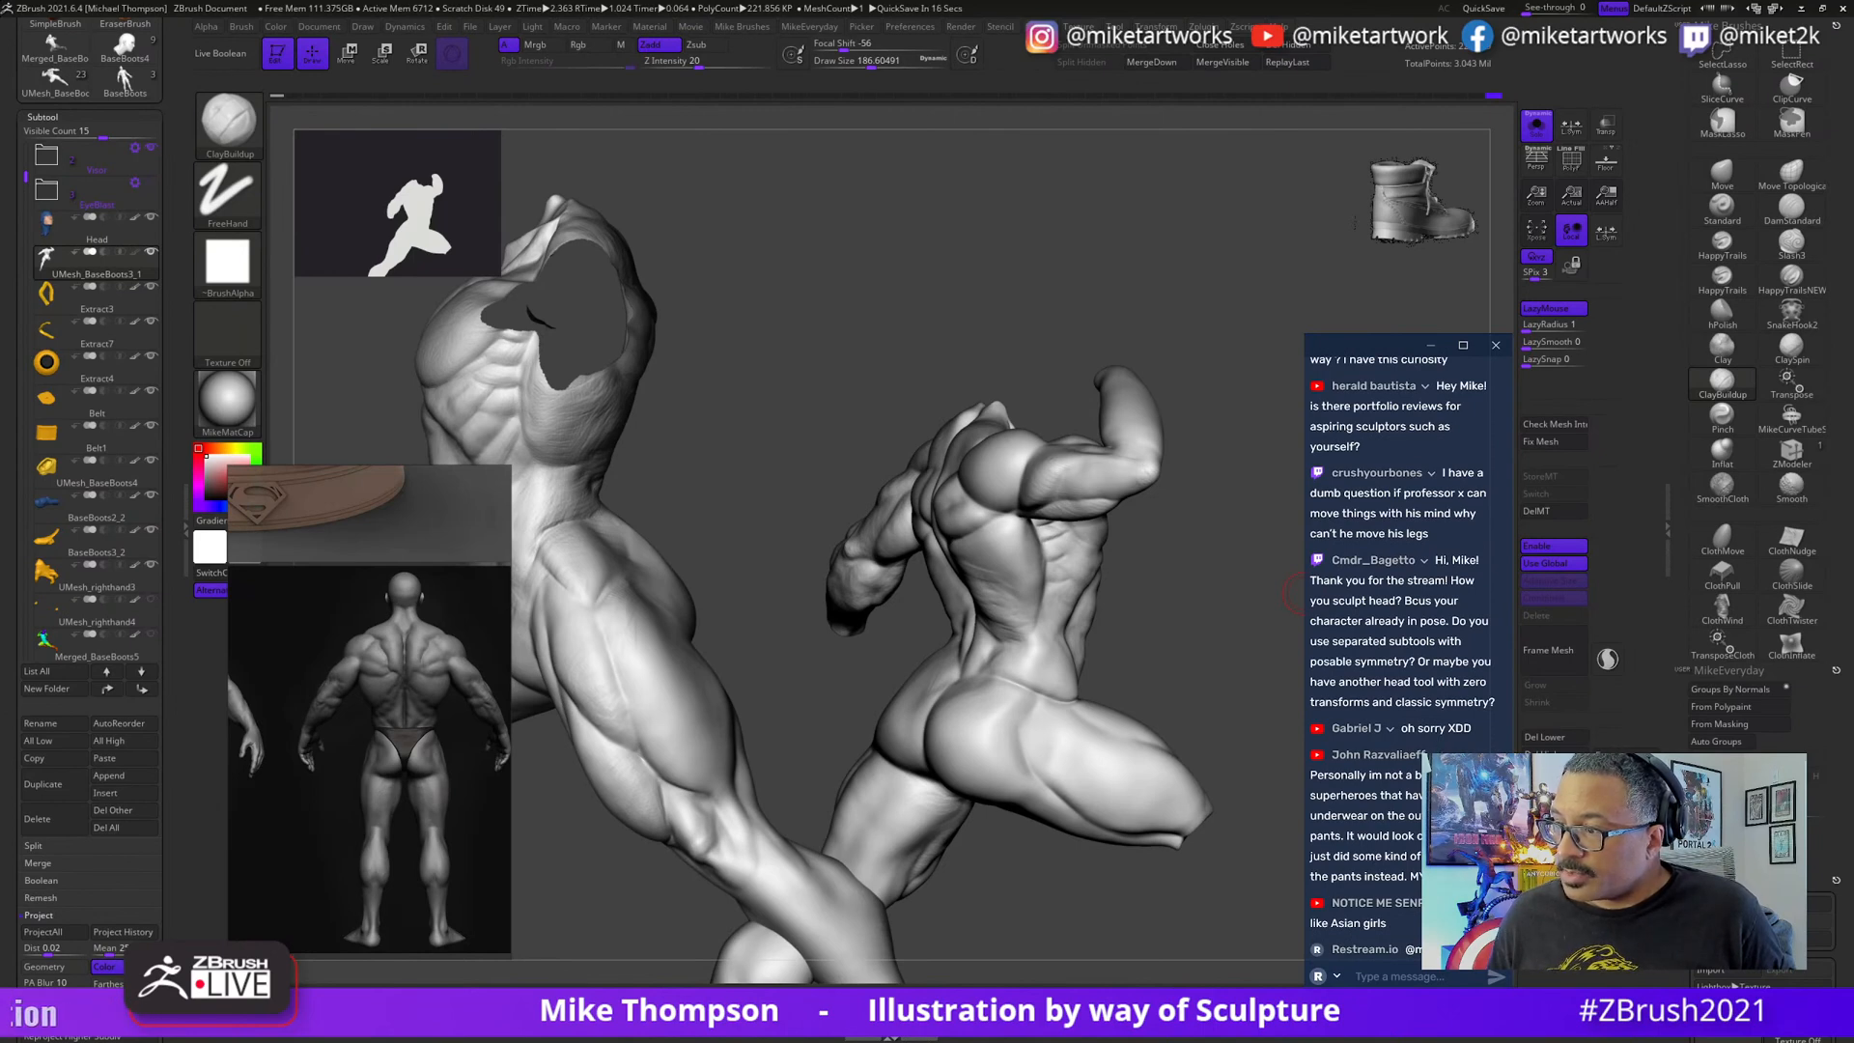
- Make the Head the active subtool, isolate it in solo mode and examine the face from several angles
{"action": "mouse_move", "coordinate": [1236, 689]}
{"action": "left_mouse_down"}
{"action": "mouse_move", "coordinate": [1185, 787]}
{"action": "mouse_move", "coordinate": [1242, 721]}
{"action": "mouse_move", "coordinate": [1182, 705]}
{"action": "mouse_move", "coordinate": [1160, 524]}
{"action": "mouse_move", "coordinate": [1154, 585]}
{"action": "left_mouse_up"}
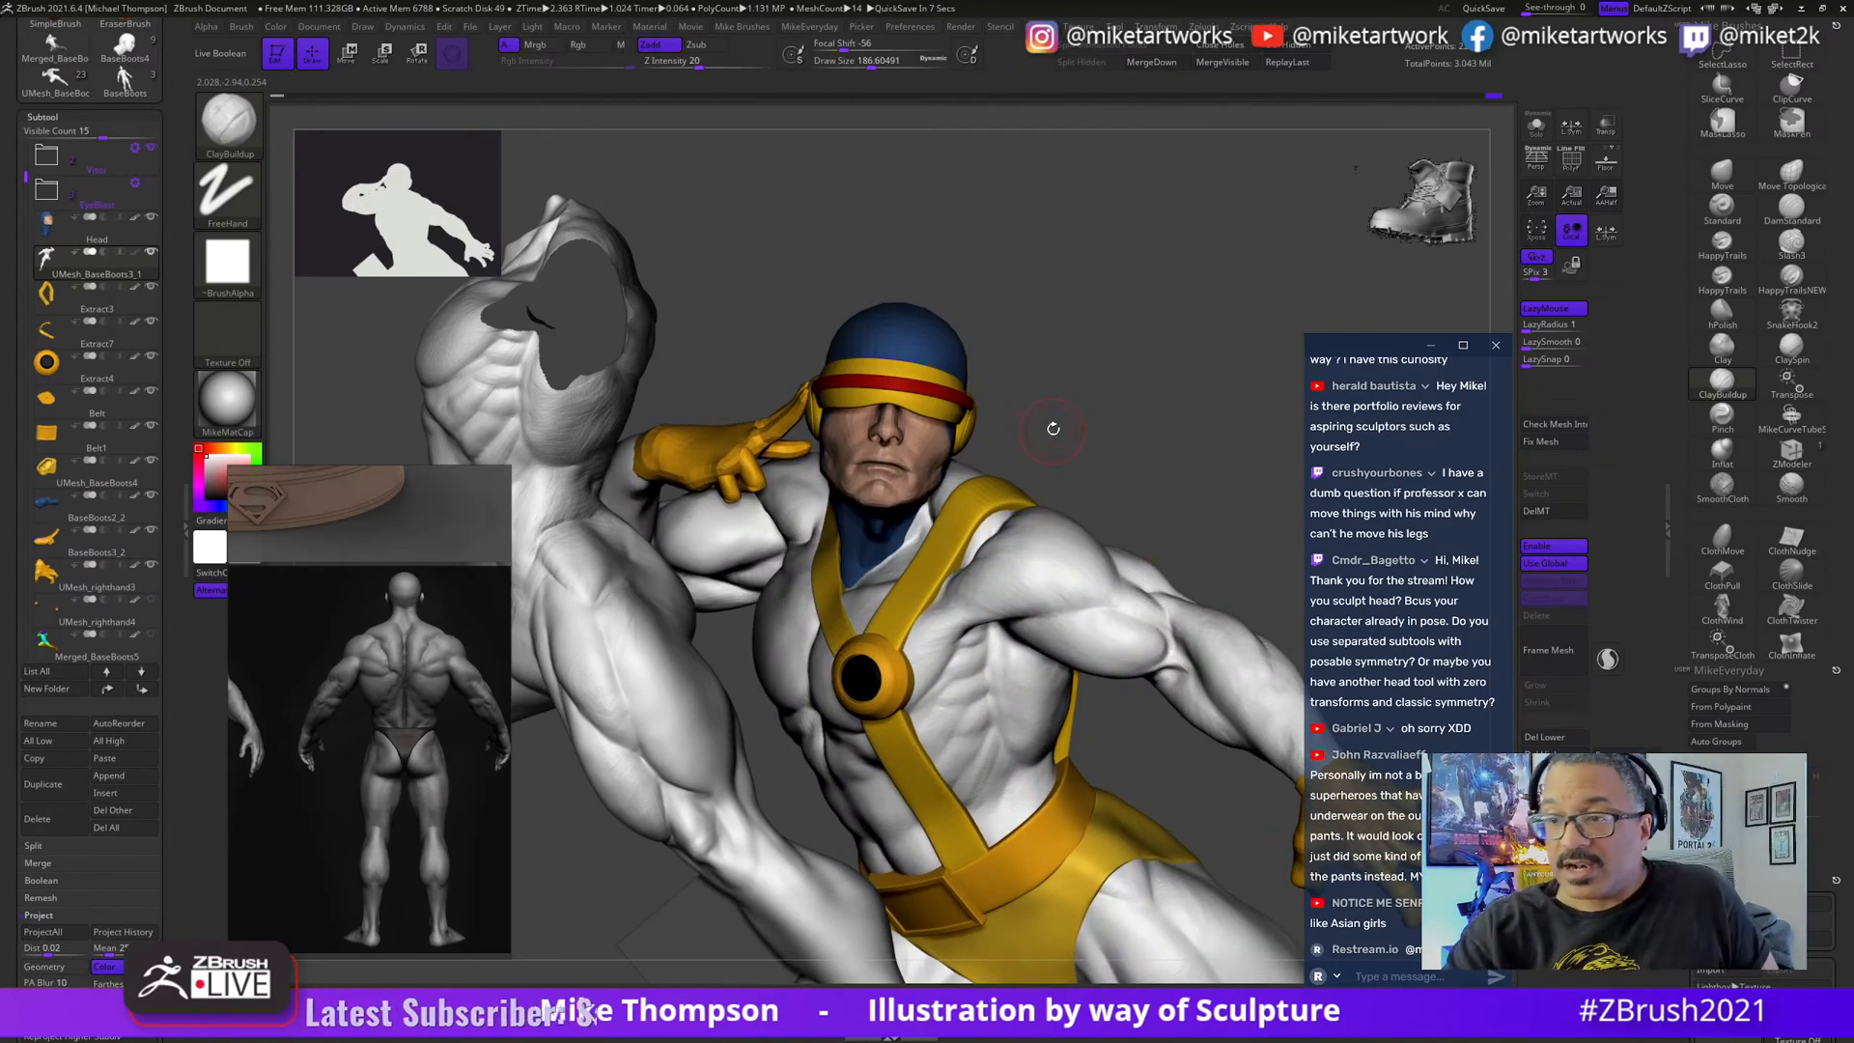
{"action": "left_click_drag", "start_coordinate": [1053, 428], "coordinate": [1303, 392], "text": "alt"}
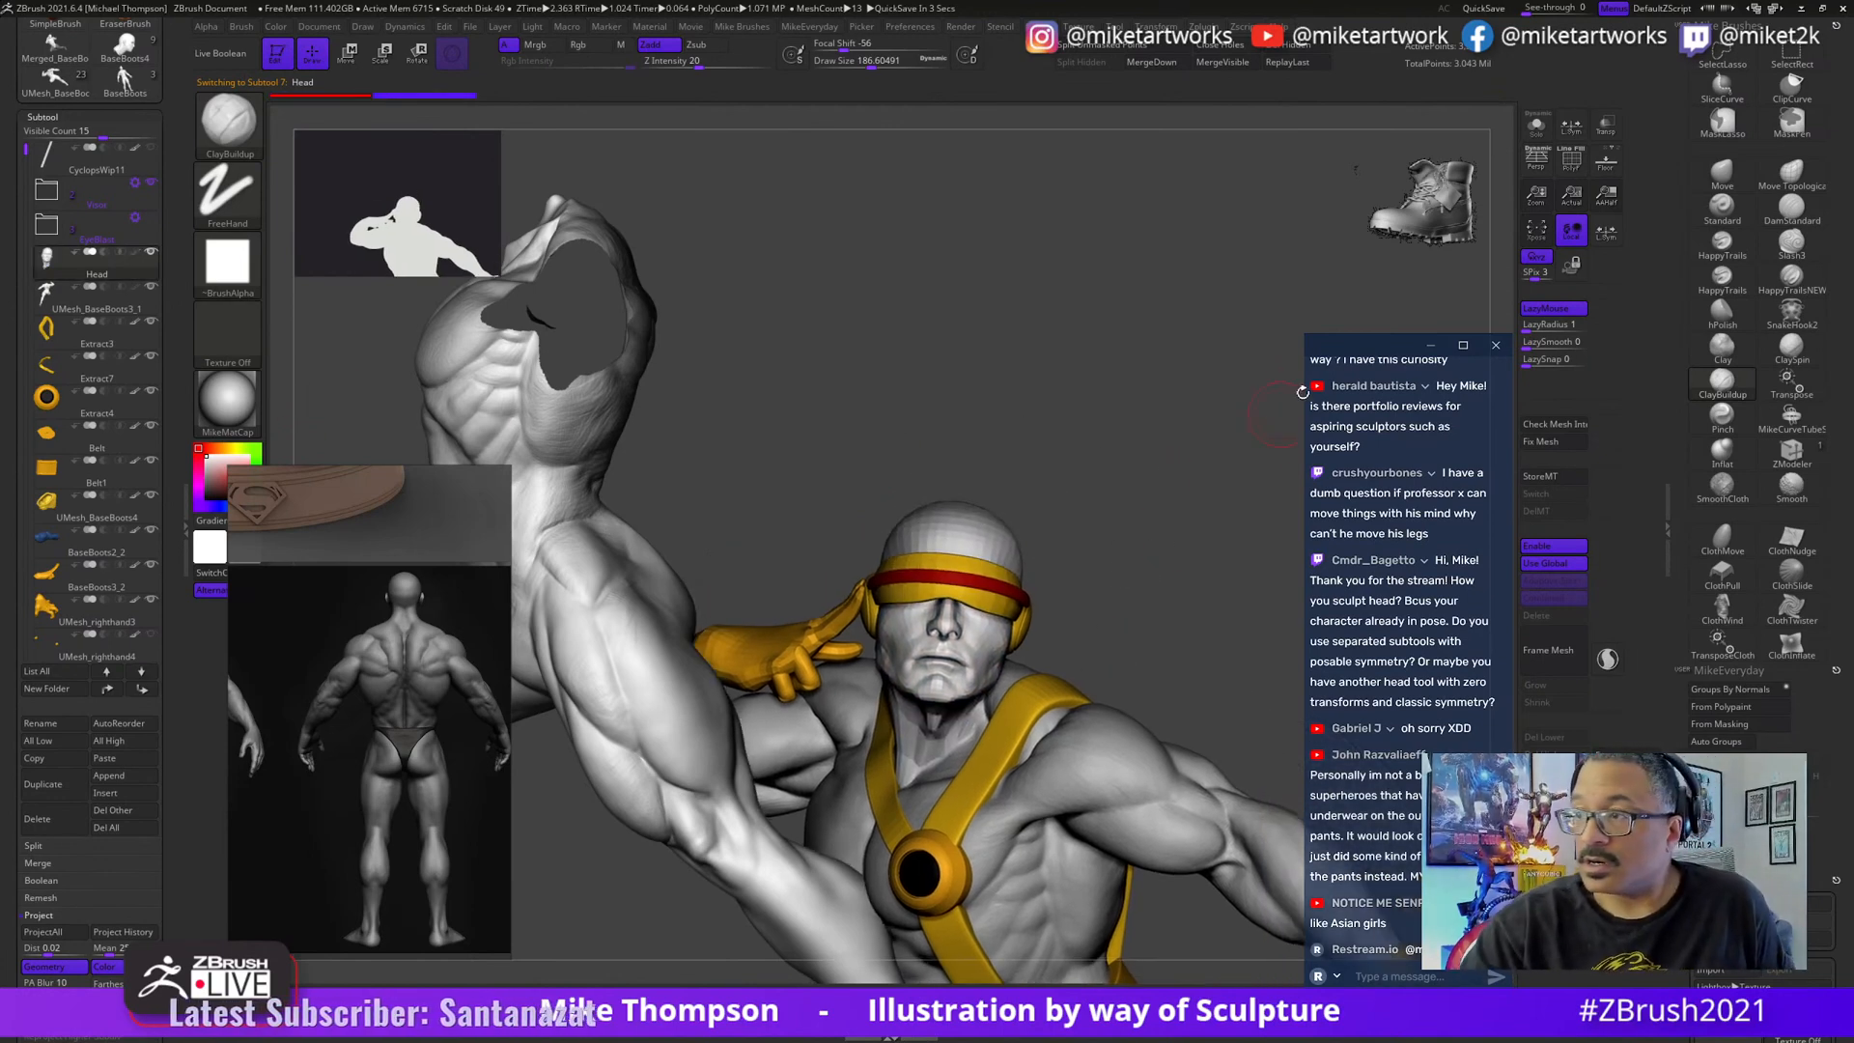
{"action": "left_click", "coordinate": [1536, 125]}
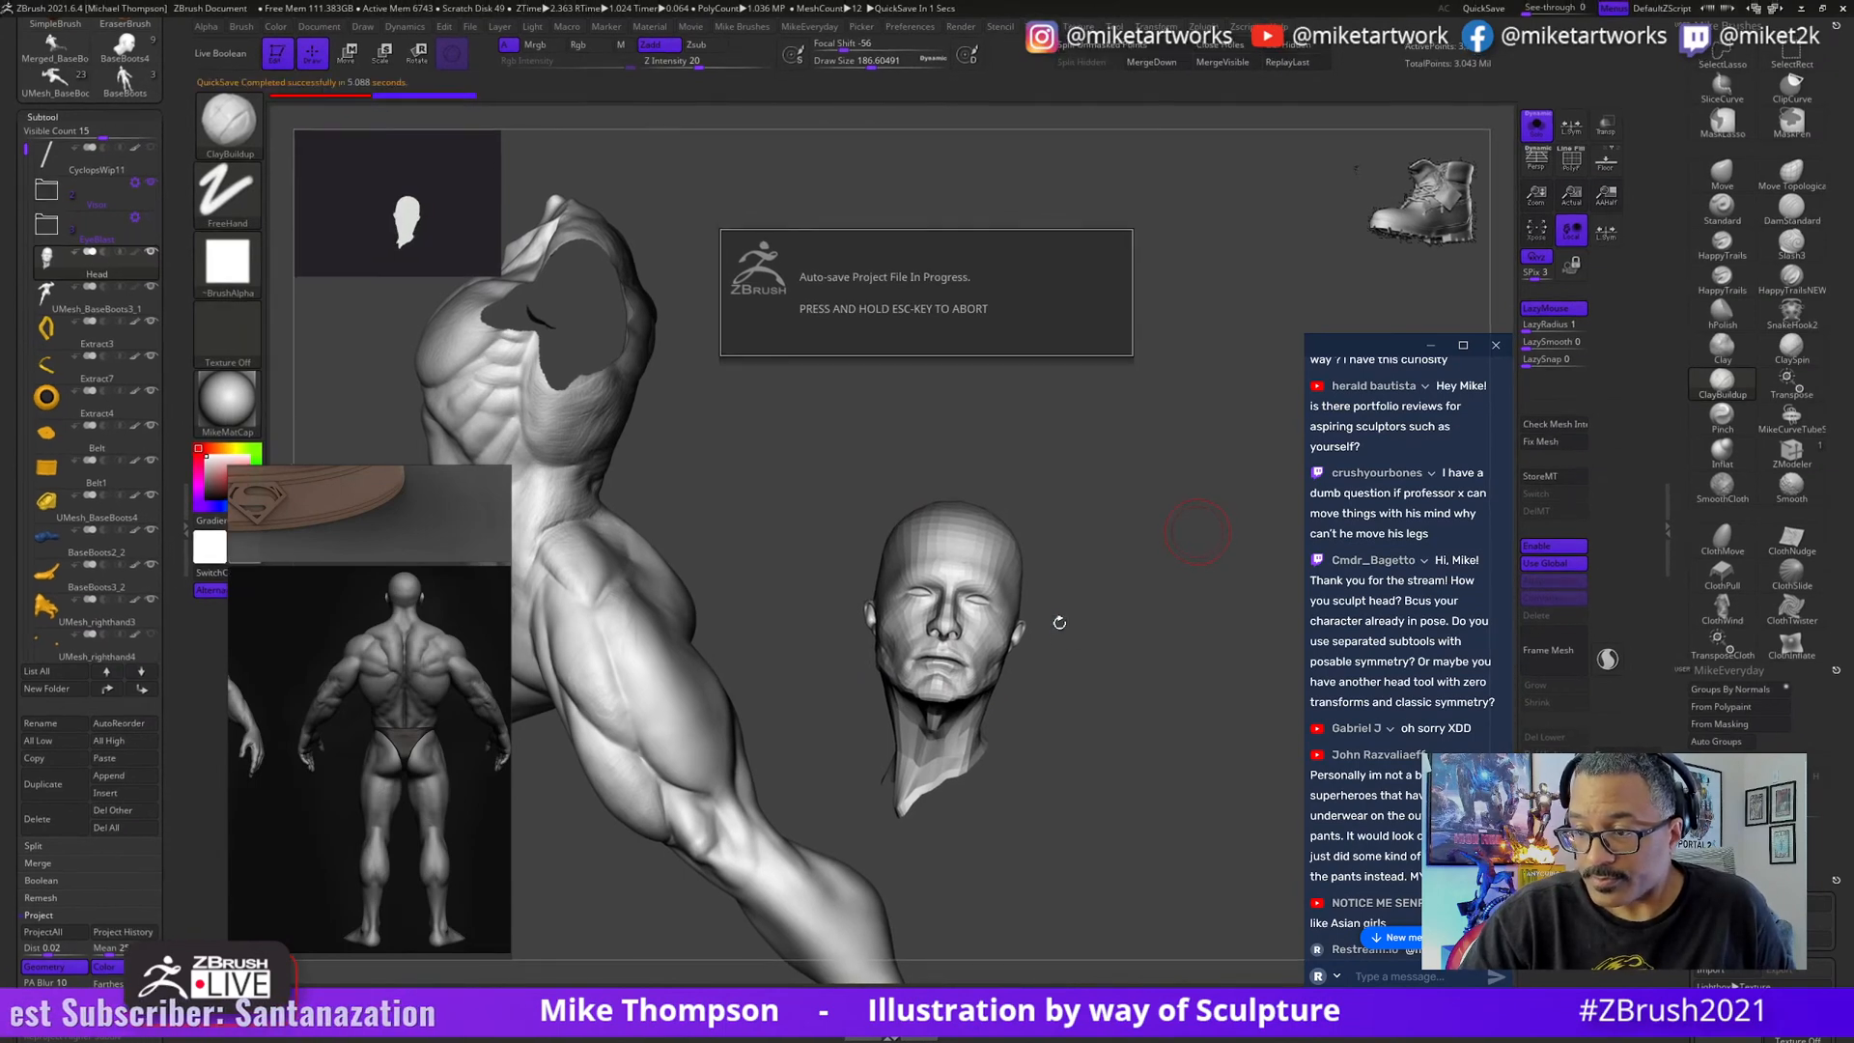
{"action": "mouse_move", "coordinate": [1062, 625]}
{"action": "left_mouse_down"}
{"action": "mouse_move", "coordinate": [1091, 681]}
{"action": "mouse_move", "coordinate": [1208, 650]}
{"action": "mouse_move", "coordinate": [1068, 606]}
{"action": "mouse_move", "coordinate": [1119, 610]}
{"action": "mouse_move", "coordinate": [1046, 618]}
{"action": "mouse_move", "coordinate": [1251, 563]}
{"action": "mouse_move", "coordinate": [1053, 577]}
{"action": "left_mouse_up"}
{"action": "key", "text": "s"}
{"action": "left_click", "coordinate": [1722, 389]}
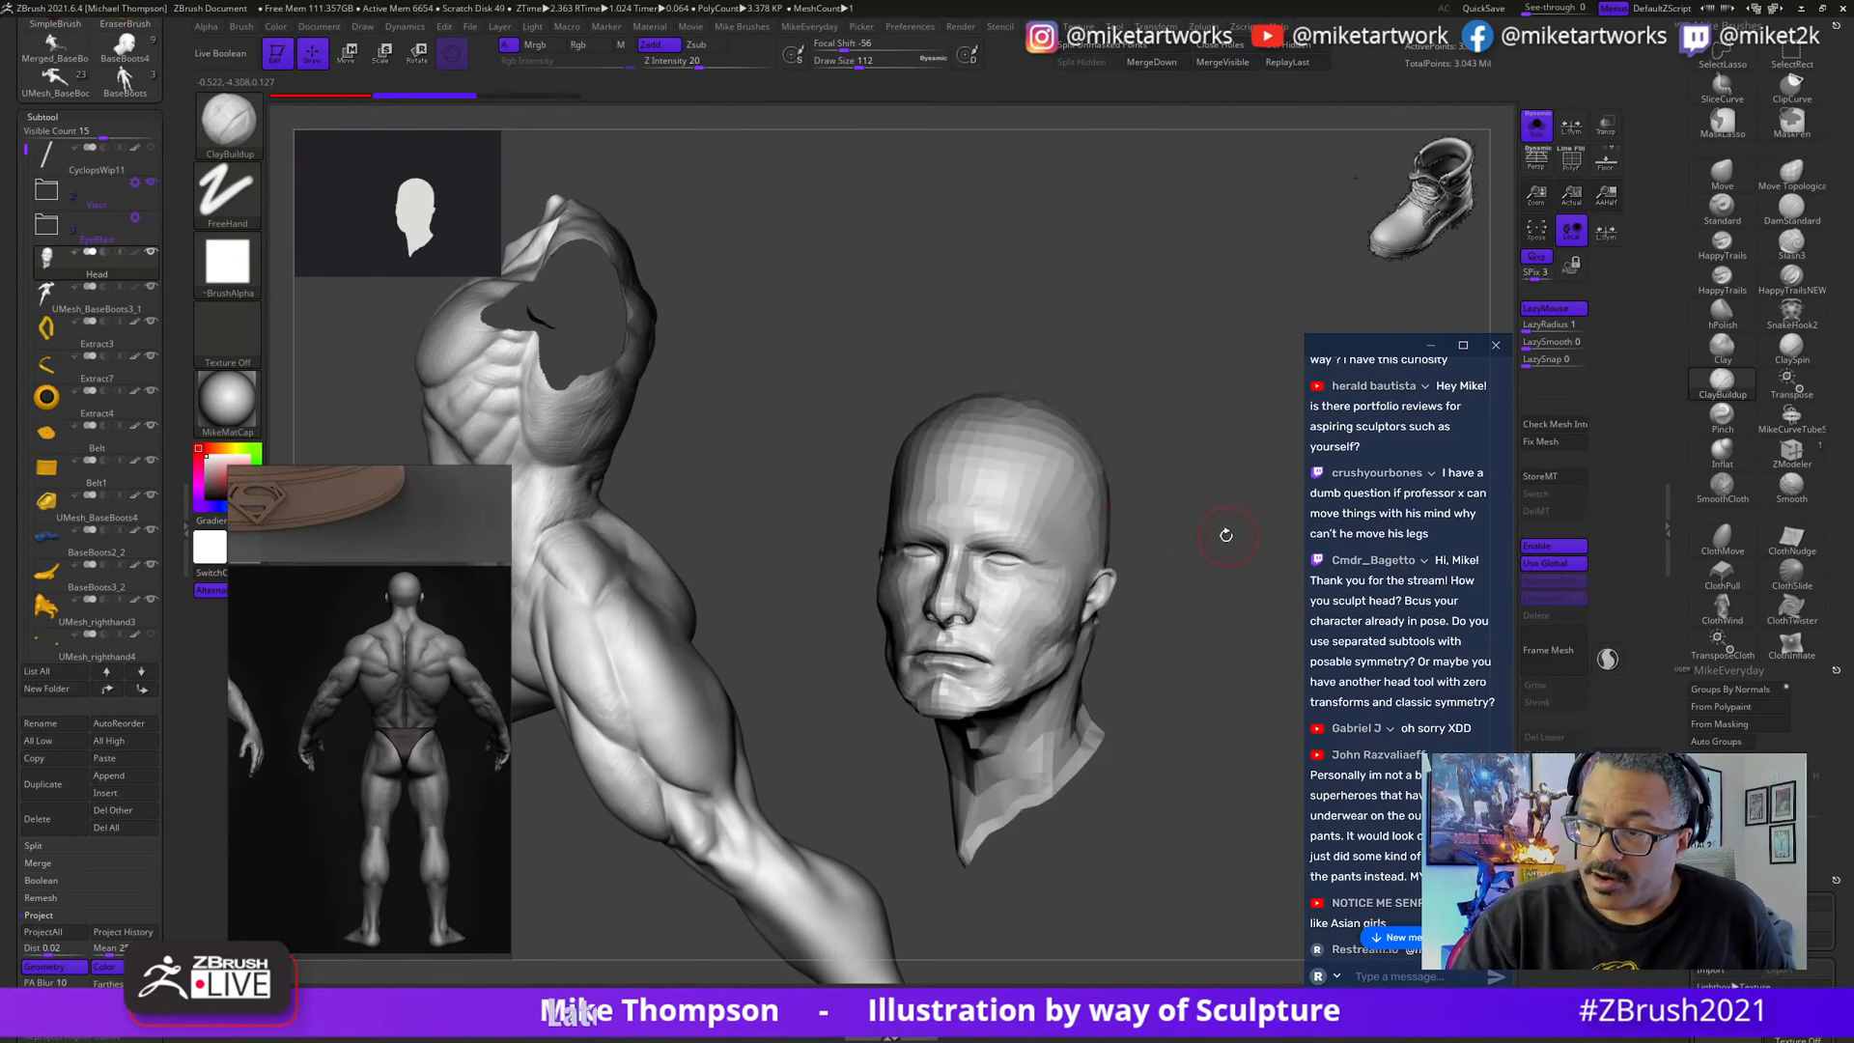
{"action": "left_click_drag", "start_coordinate": [1226, 534], "coordinate": [1235, 750]}
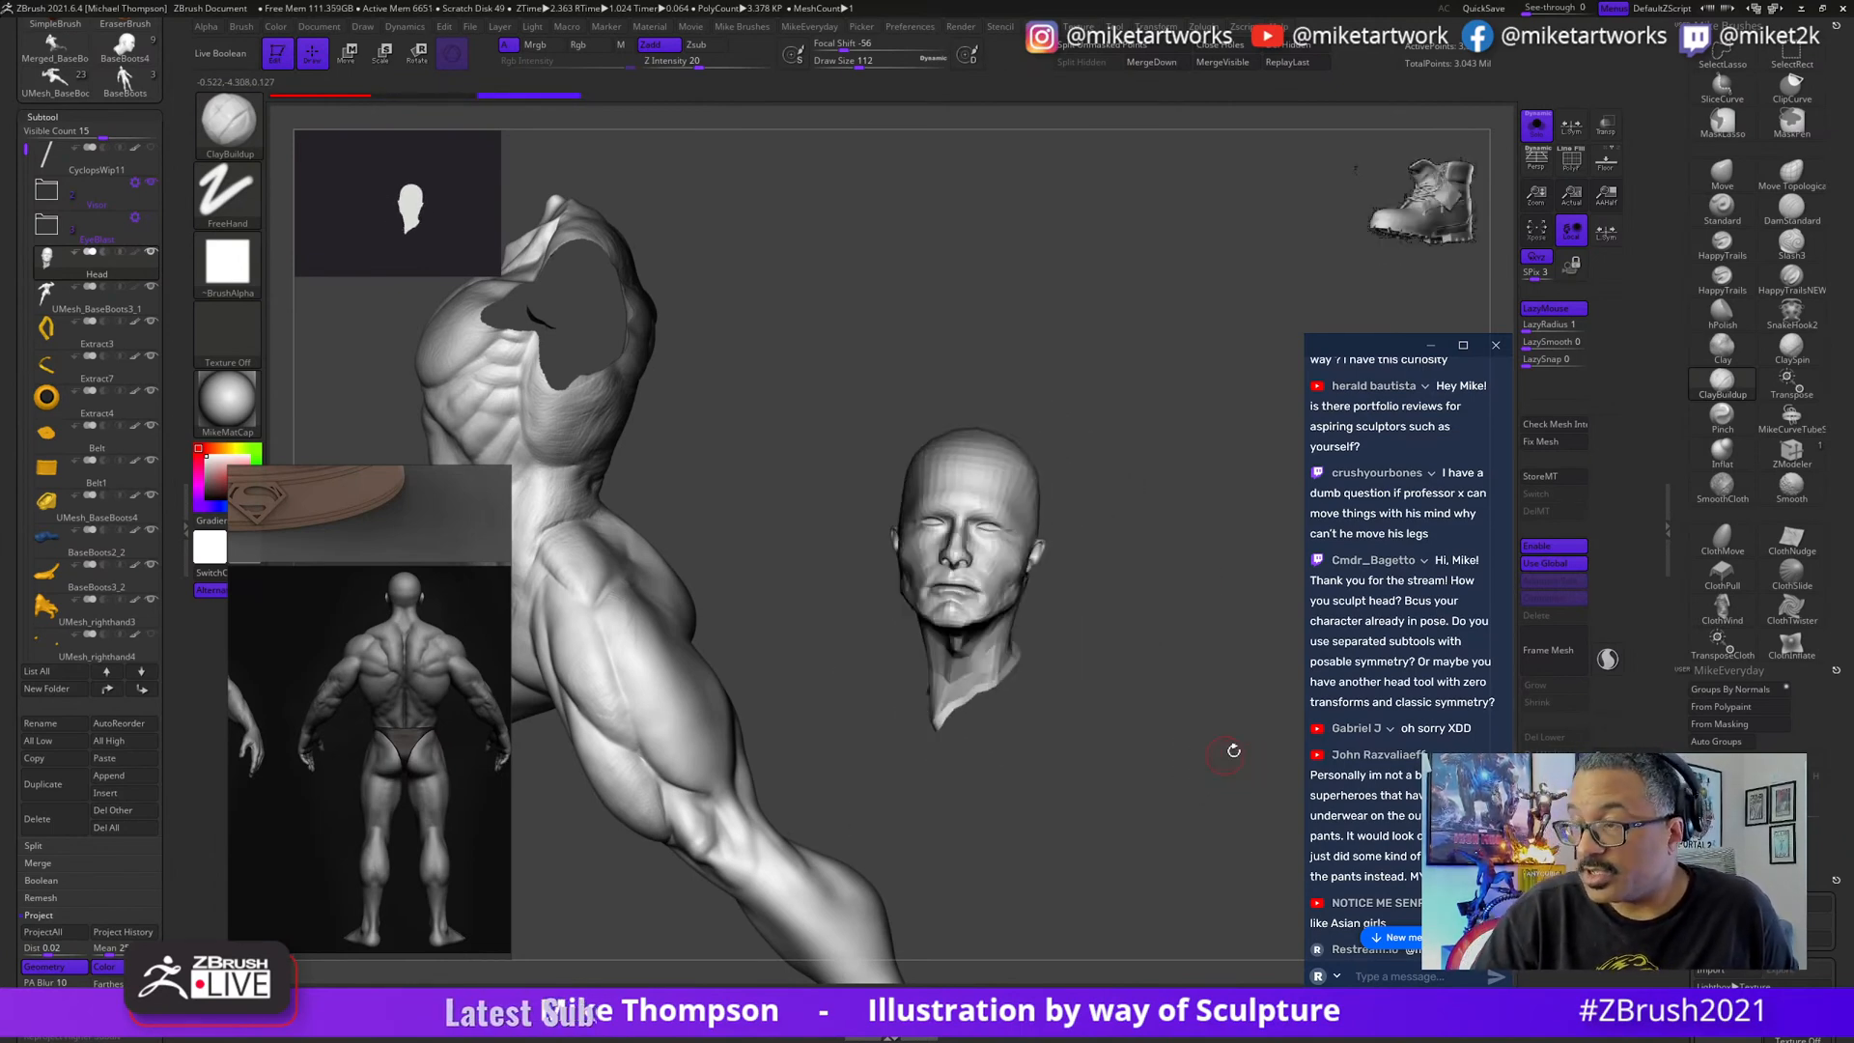
- Leave solo mode and turn off the polypaint colour on the costume subtools
{"action": "left_click", "coordinate": [1555, 126]}
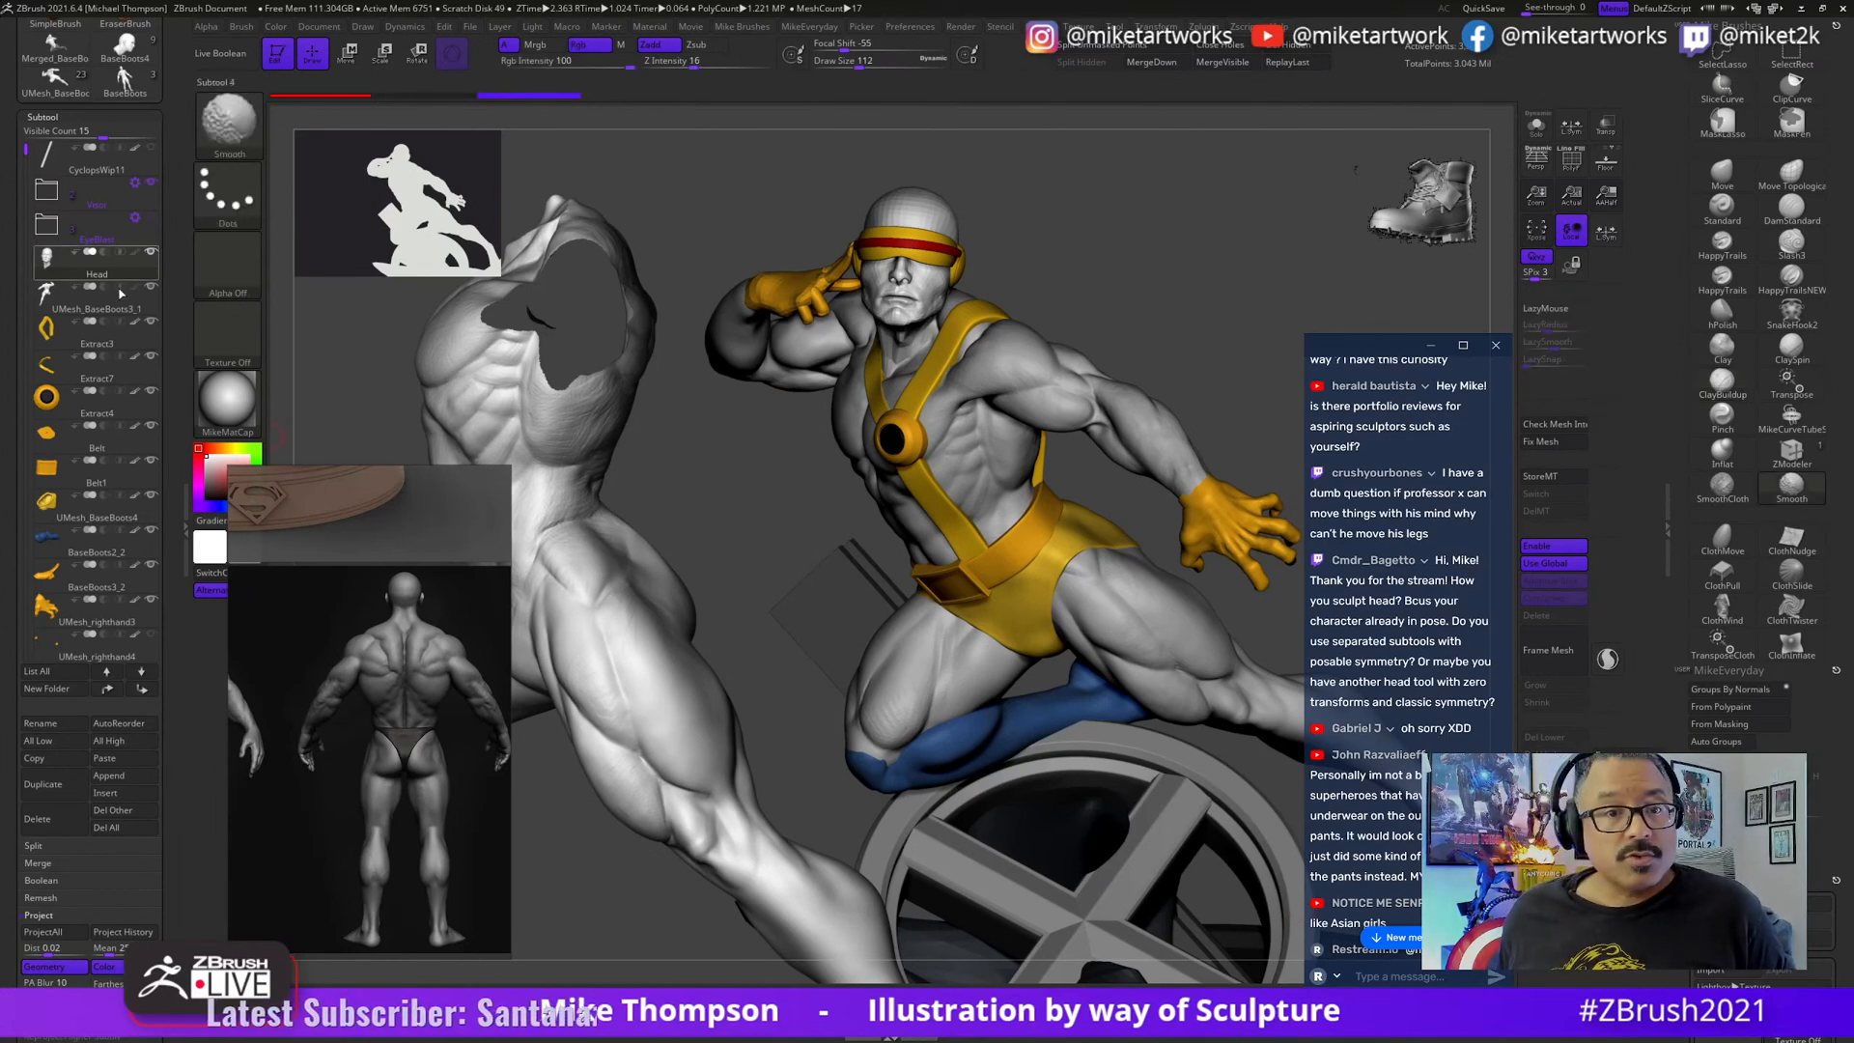
{"action": "key", "text": "shift"}
{"action": "left_click", "coordinate": [141, 359], "text": "shift"}
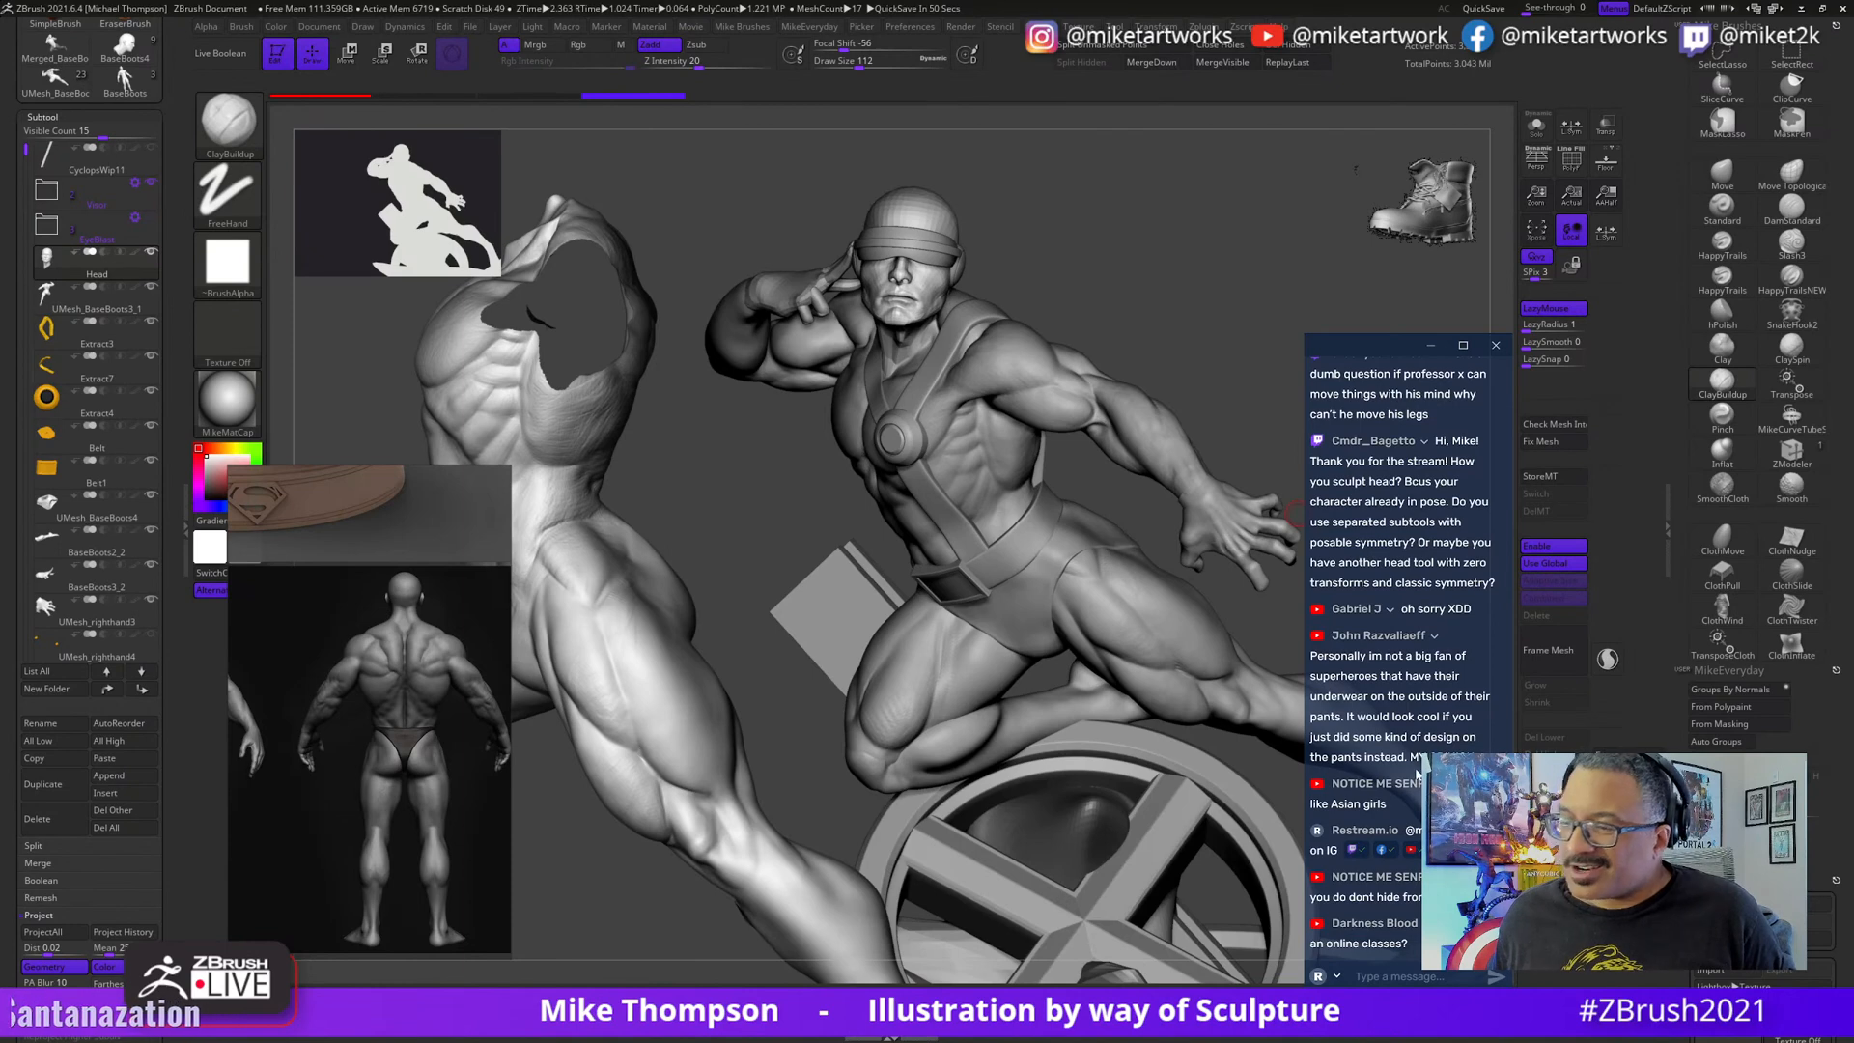
- Check the uncoloured figure from the front and hide the briefs subtool in the subtool list
{"action": "left_click_drag", "start_coordinate": [1294, 528], "coordinate": [1258, 306]}
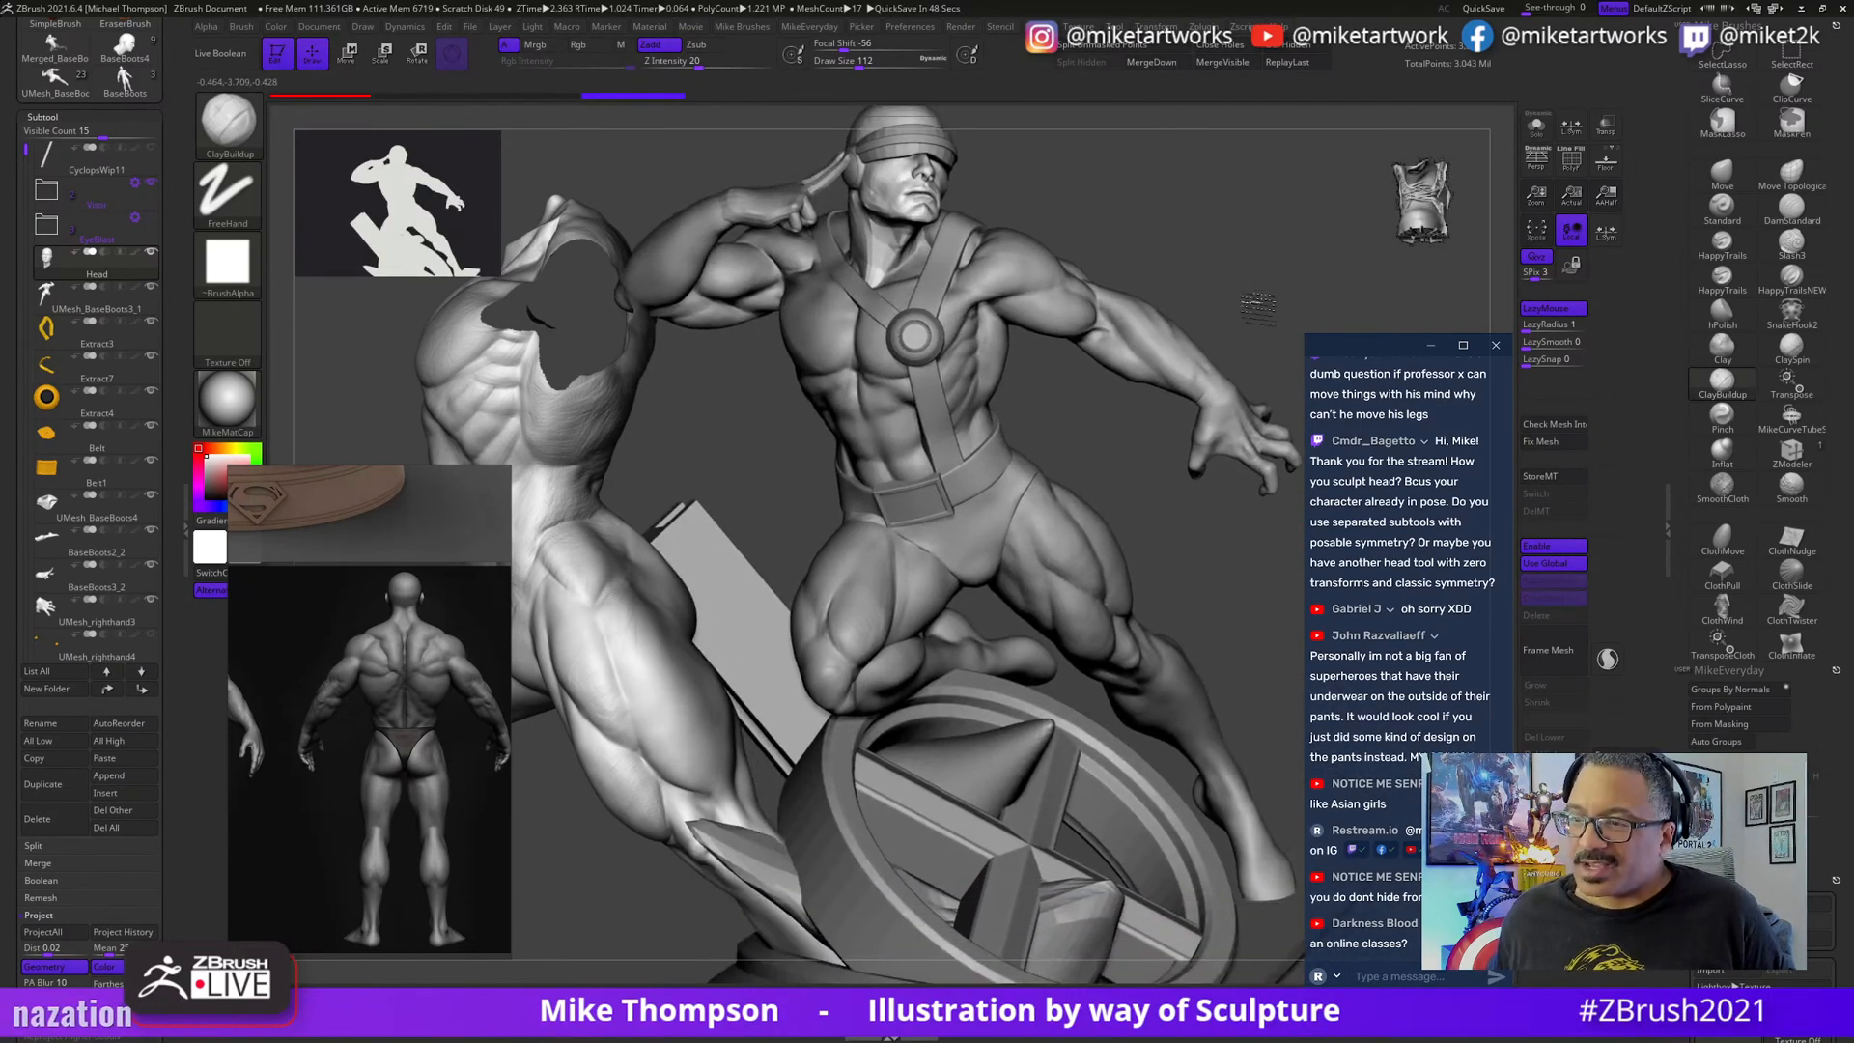
{"action": "mouse_move", "coordinate": [1258, 463]}
{"action": "left_mouse_down"}
{"action": "mouse_move", "coordinate": [1255, 504]}
{"action": "mouse_move", "coordinate": [1029, 493]}
{"action": "left_mouse_up"}
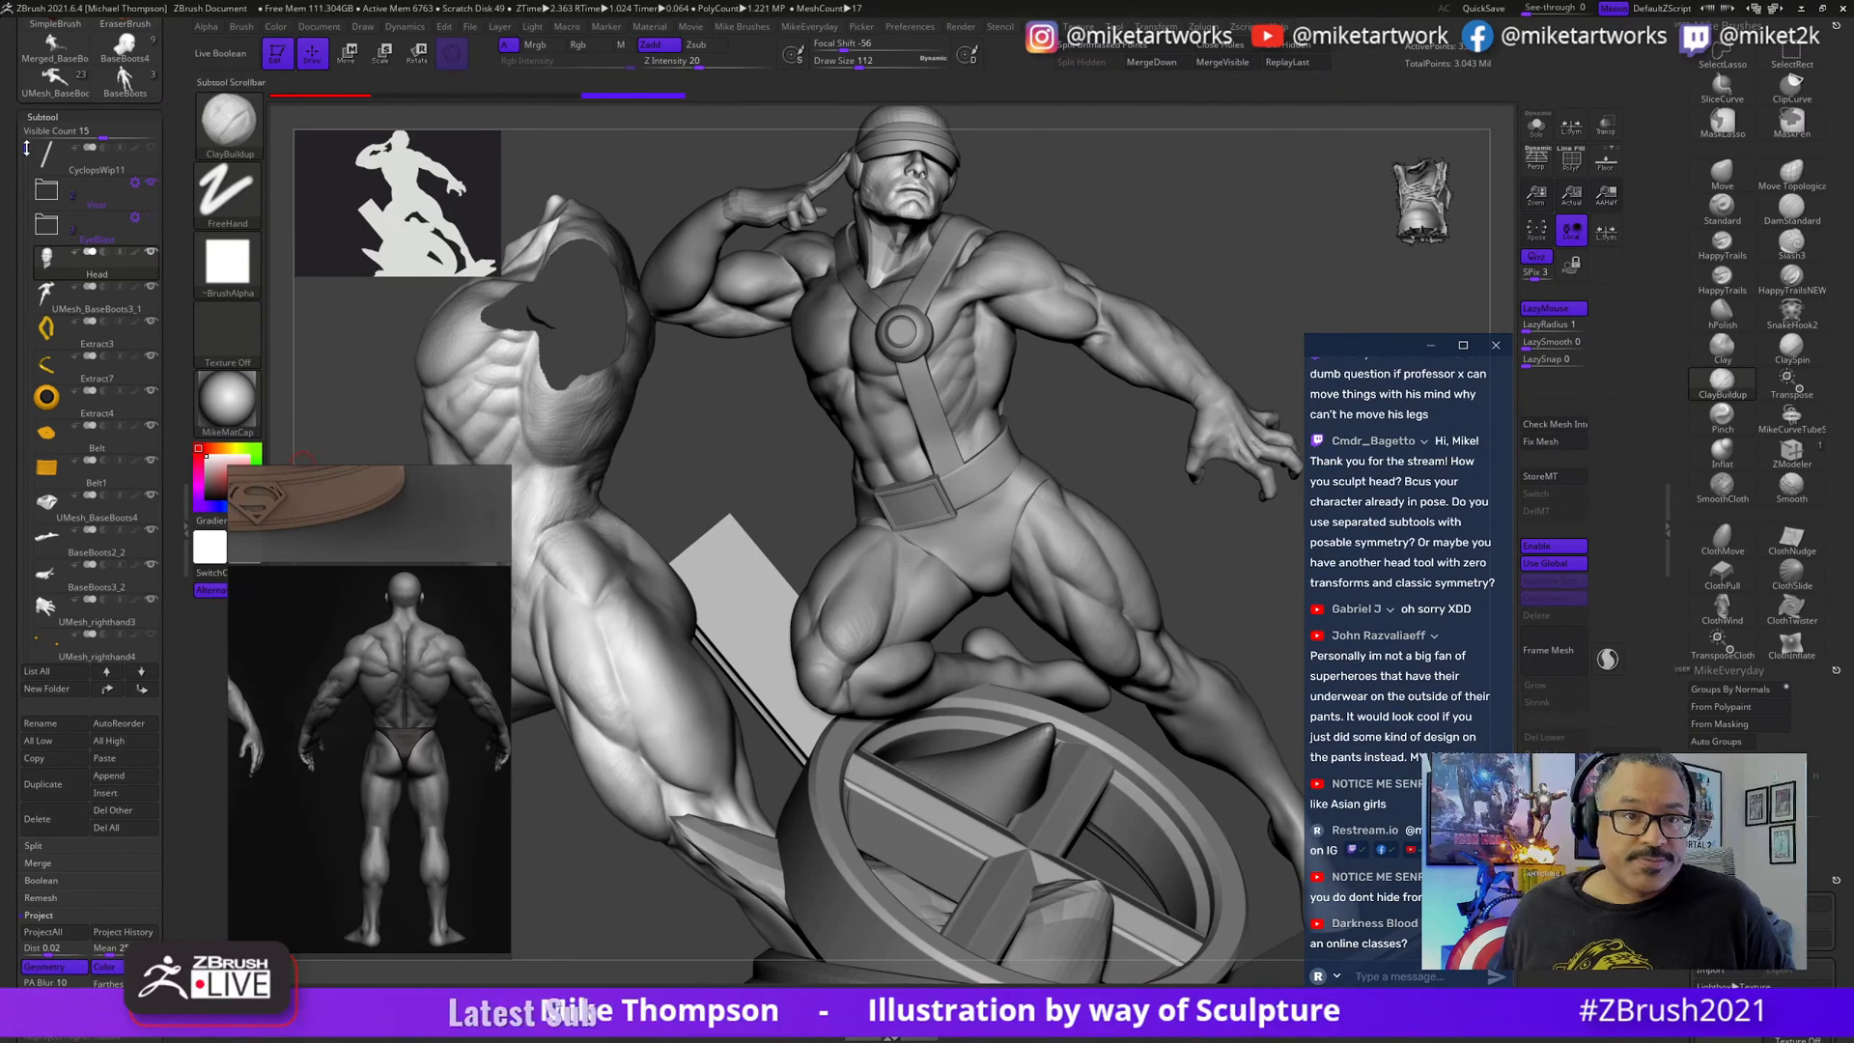
{"action": "left_click_drag", "start_coordinate": [26, 147], "coordinate": [33, 214]}
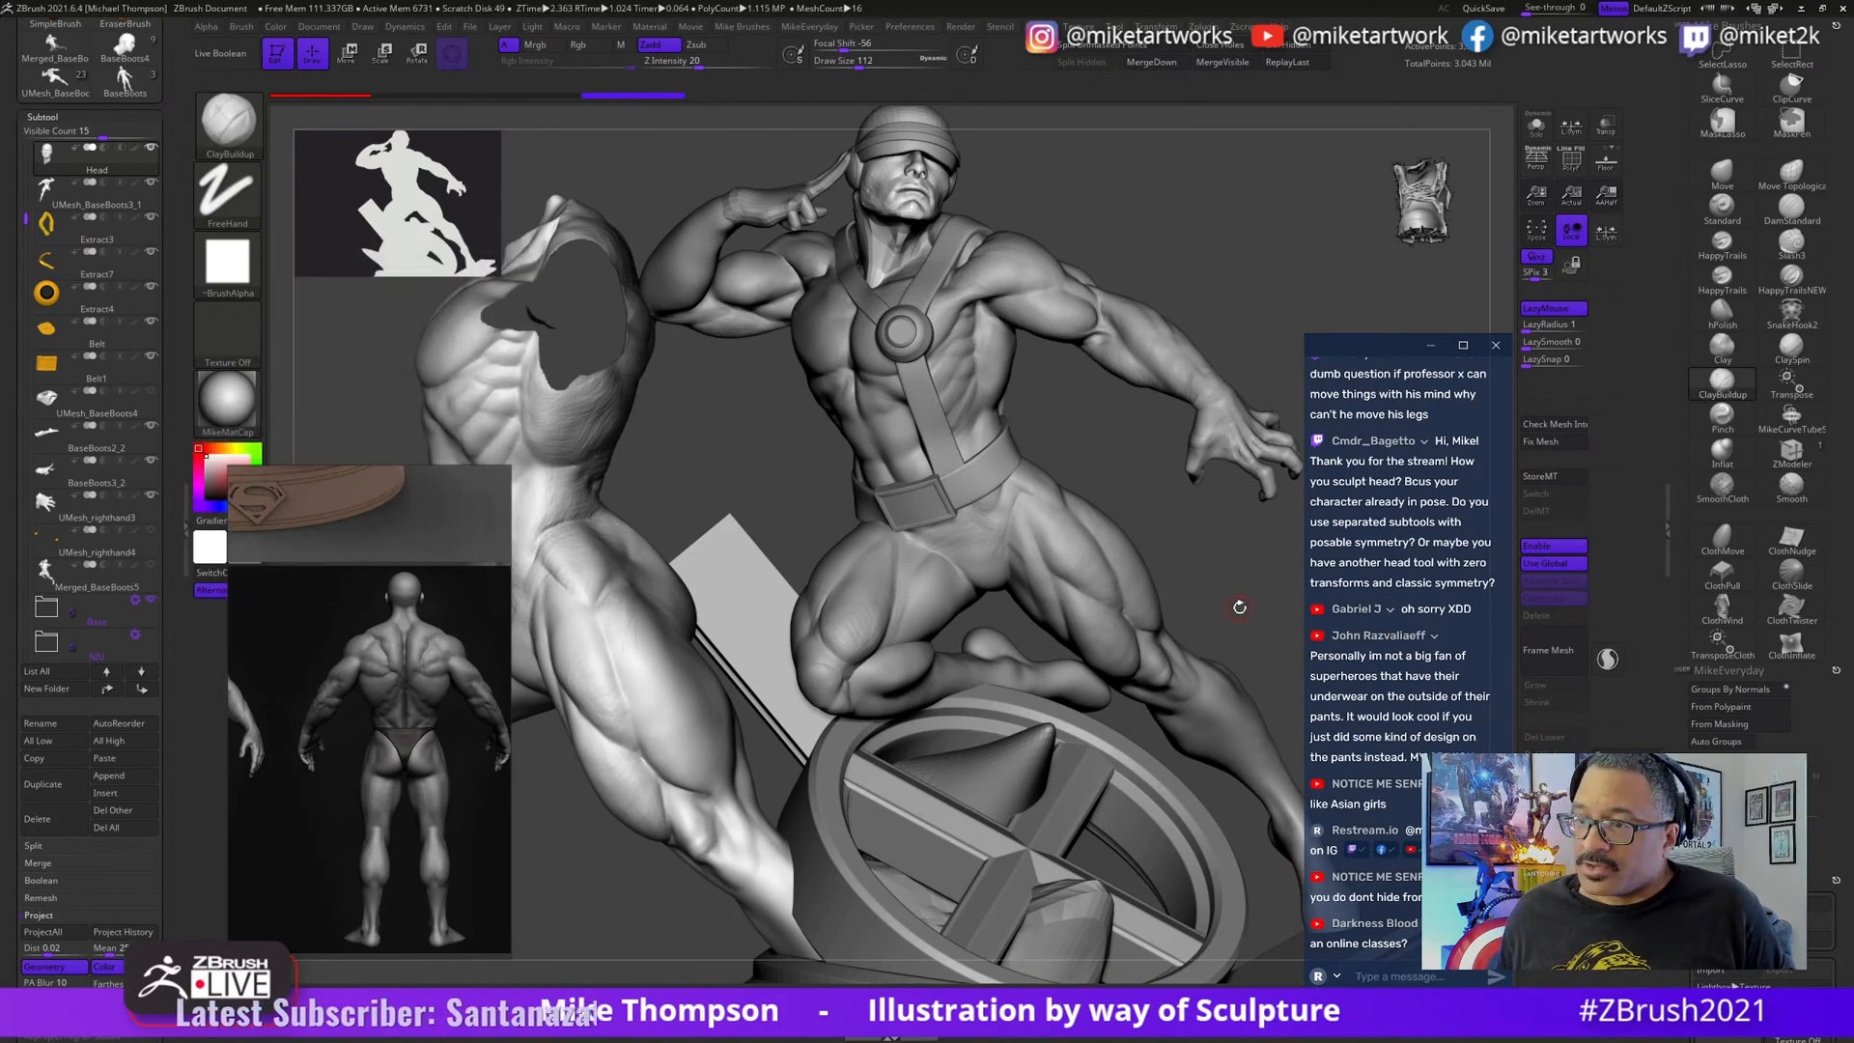
- Review the figure without the briefs from several front angles and make the body the active subtool
{"action": "mouse_move", "coordinate": [1277, 601]}
{"action": "left_mouse_down"}
{"action": "mouse_move", "coordinate": [1219, 607]}
{"action": "mouse_move", "coordinate": [1294, 609]}
{"action": "left_mouse_up"}
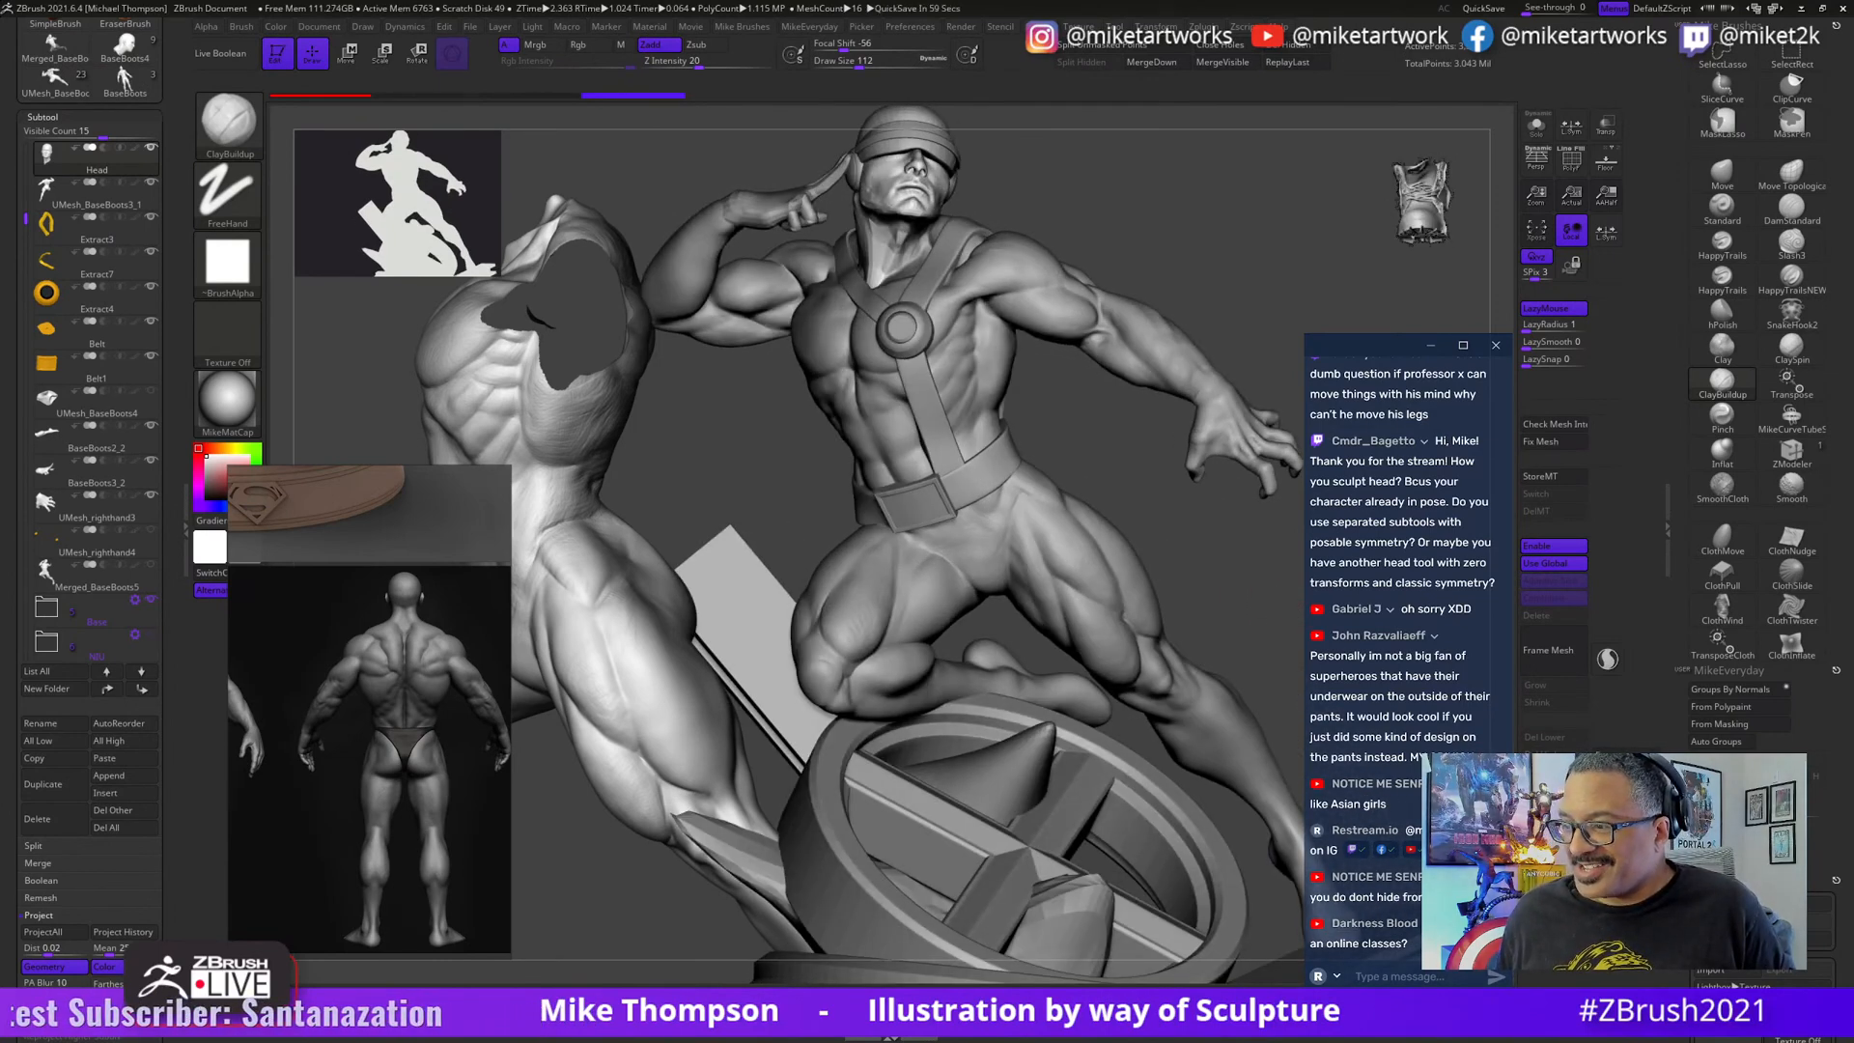
{"action": "left_click_drag", "start_coordinate": [1234, 659], "coordinate": [1294, 664]}
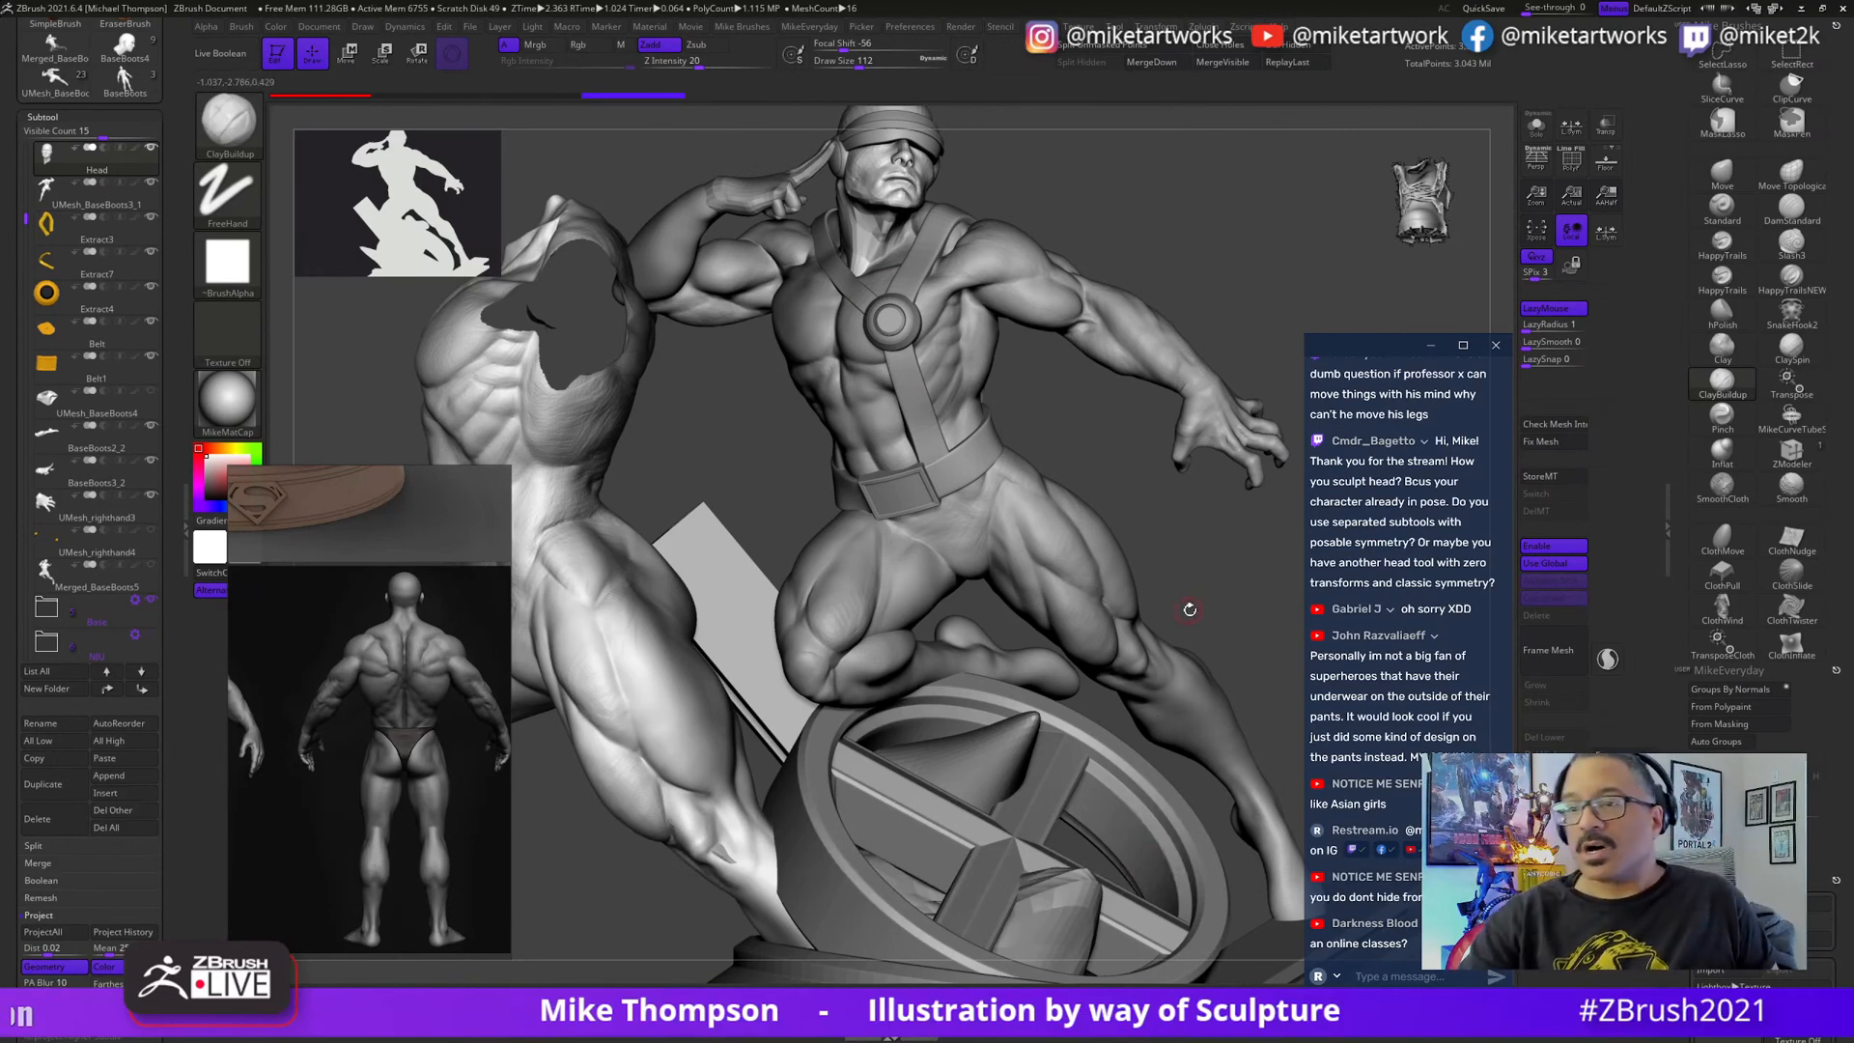
{"action": "mouse_move", "coordinate": [1190, 609]}
{"action": "left_mouse_down"}
{"action": "mouse_move", "coordinate": [1208, 579]}
{"action": "mouse_move", "coordinate": [1232, 642]}
{"action": "mouse_move", "coordinate": [1216, 658]}
{"action": "left_mouse_up"}
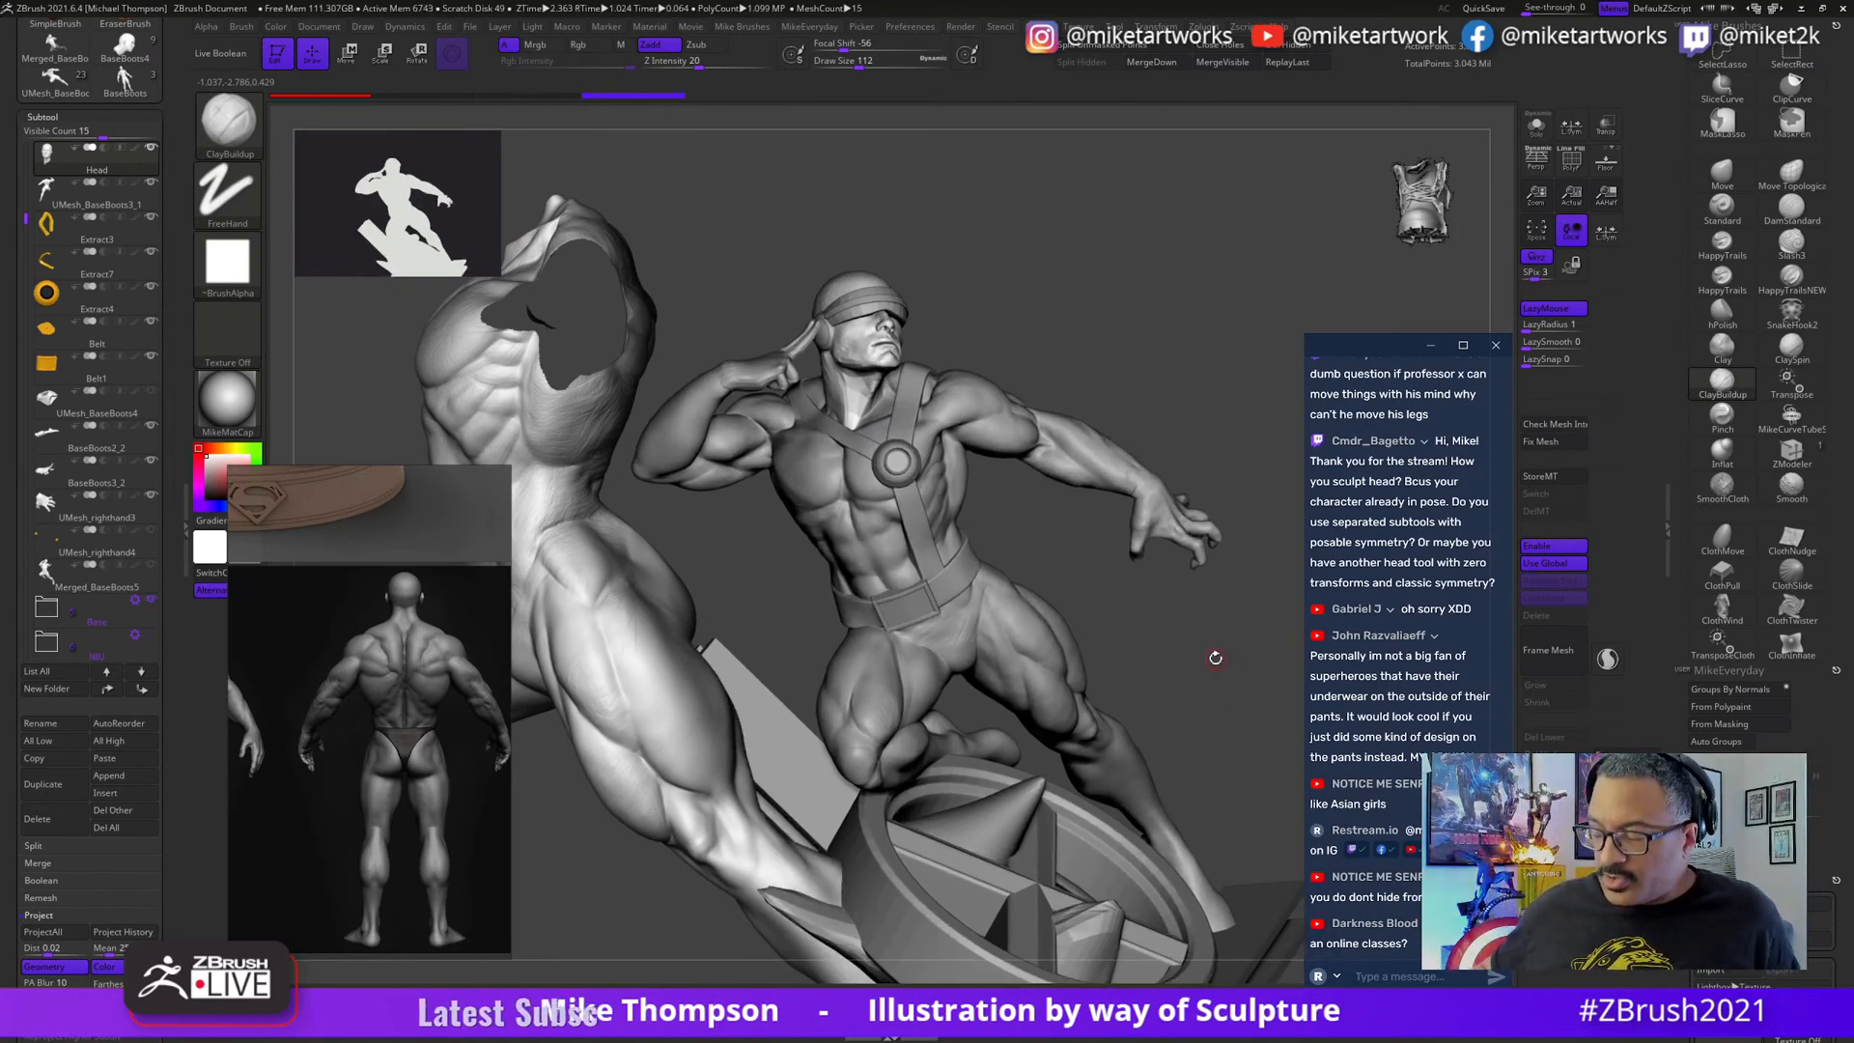
{"action": "left_click_drag", "start_coordinate": [1175, 689], "coordinate": [1085, 672]}
{"action": "mouse_move", "coordinate": [1200, 650]}
{"action": "left_mouse_down"}
{"action": "mouse_move", "coordinate": [1262, 615]}
{"action": "mouse_move", "coordinate": [1214, 584]}
{"action": "mouse_move", "coordinate": [1154, 611]}
{"action": "left_mouse_up"}
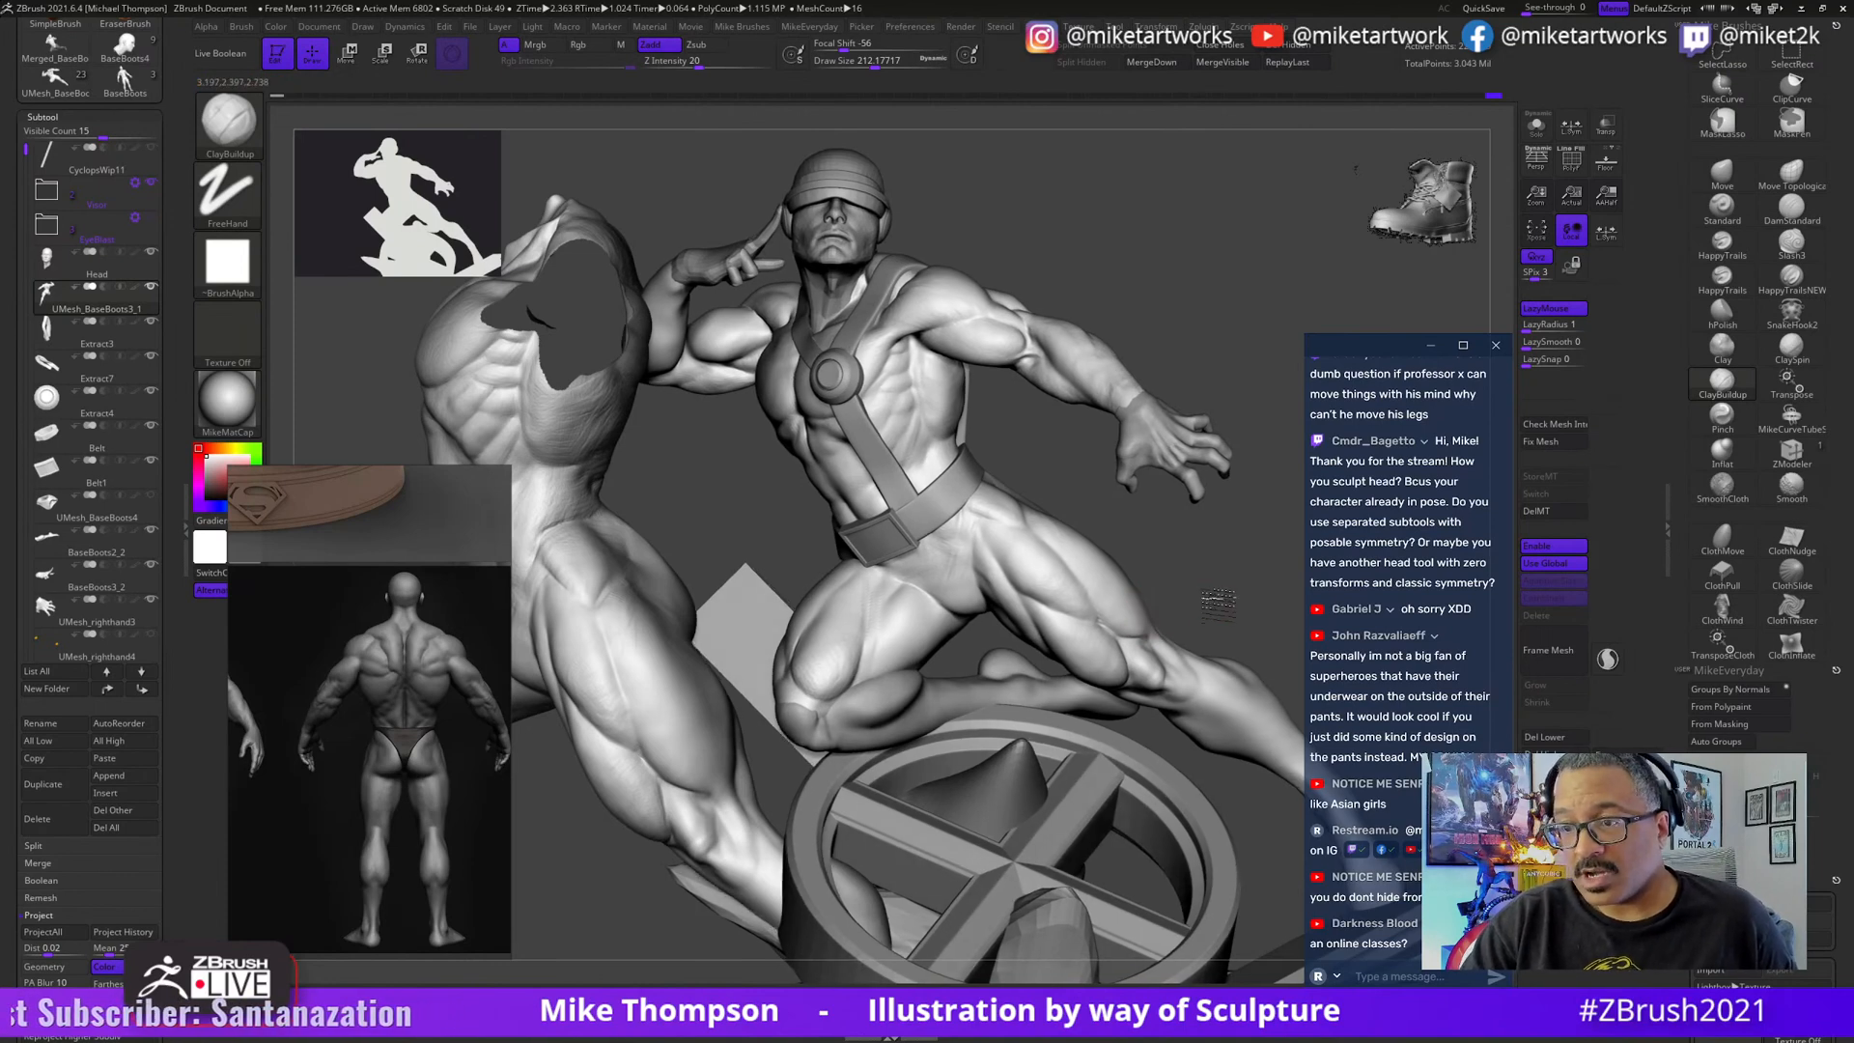
{"action": "left_click_drag", "start_coordinate": [1188, 611], "coordinate": [1223, 601]}
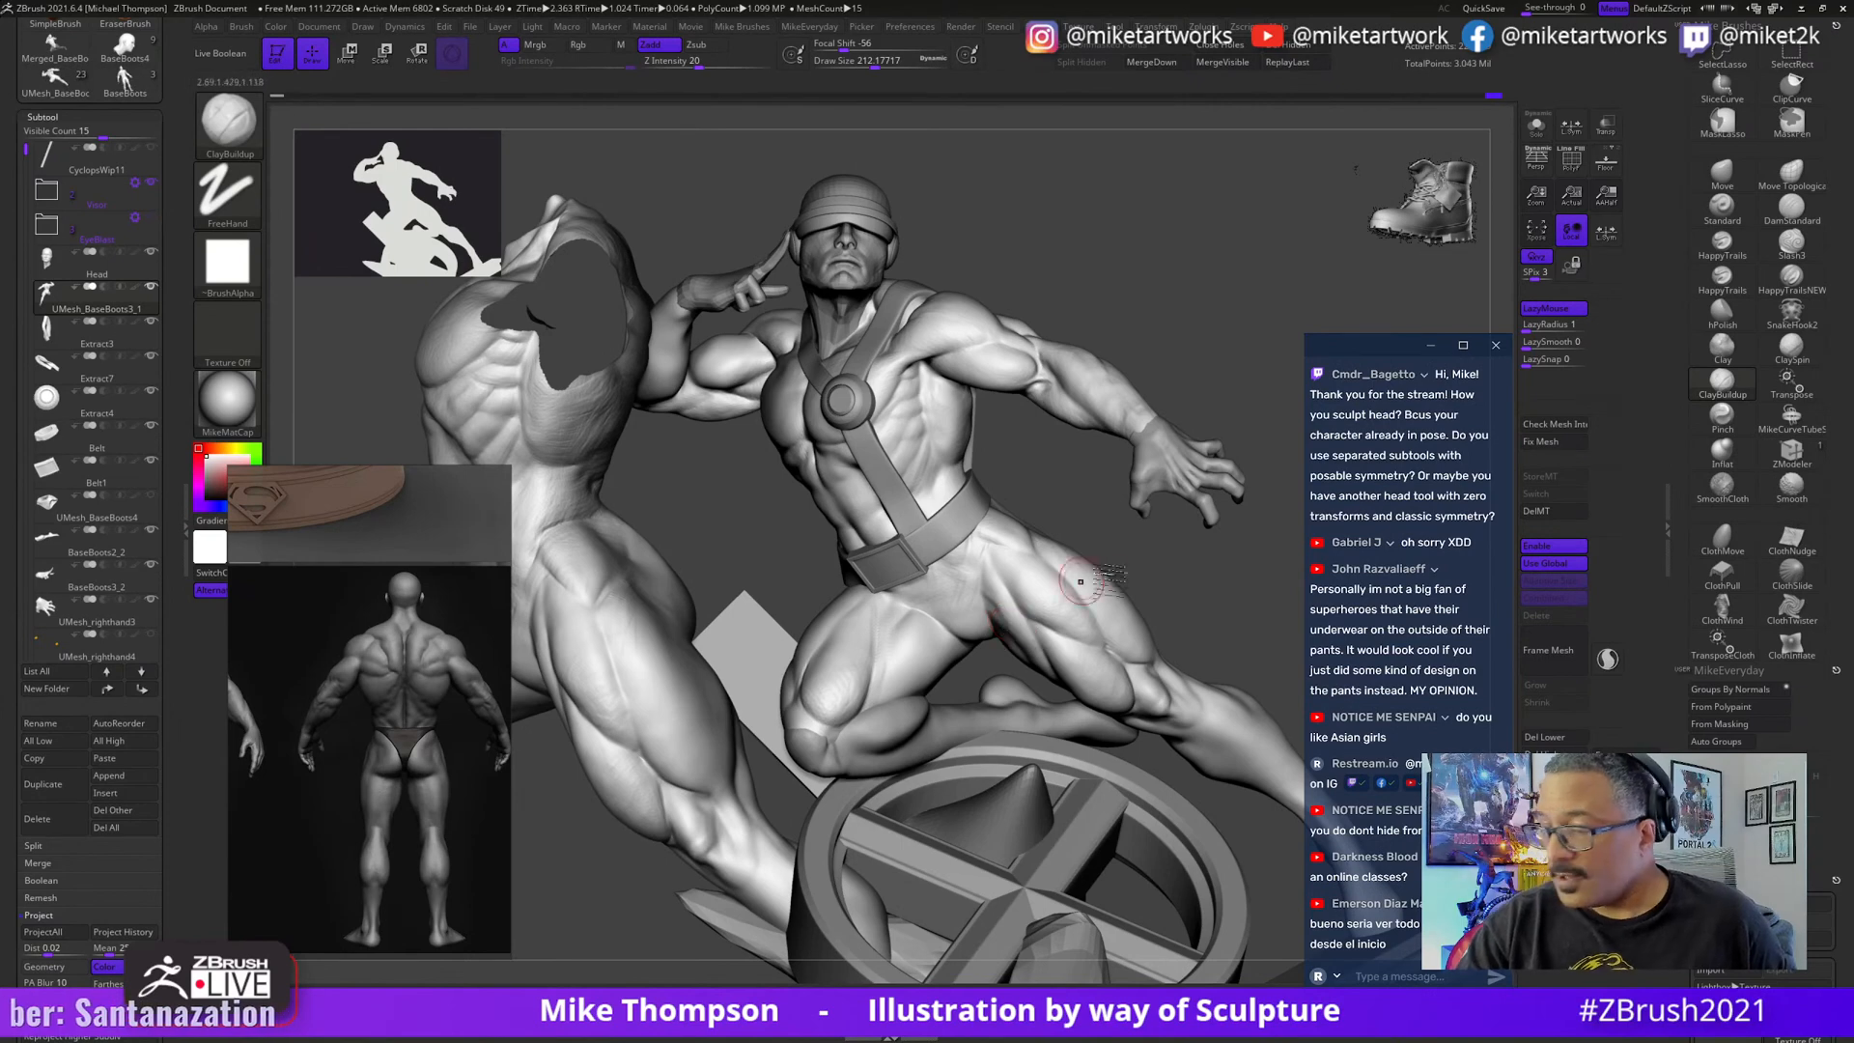
- Delete the canvas layer holding the stray body copy beside the figure and confirm the deletion
{"action": "left_click_drag", "start_coordinate": [1196, 594], "coordinate": [1187, 610]}
{"action": "key", "text": "ctrl"}
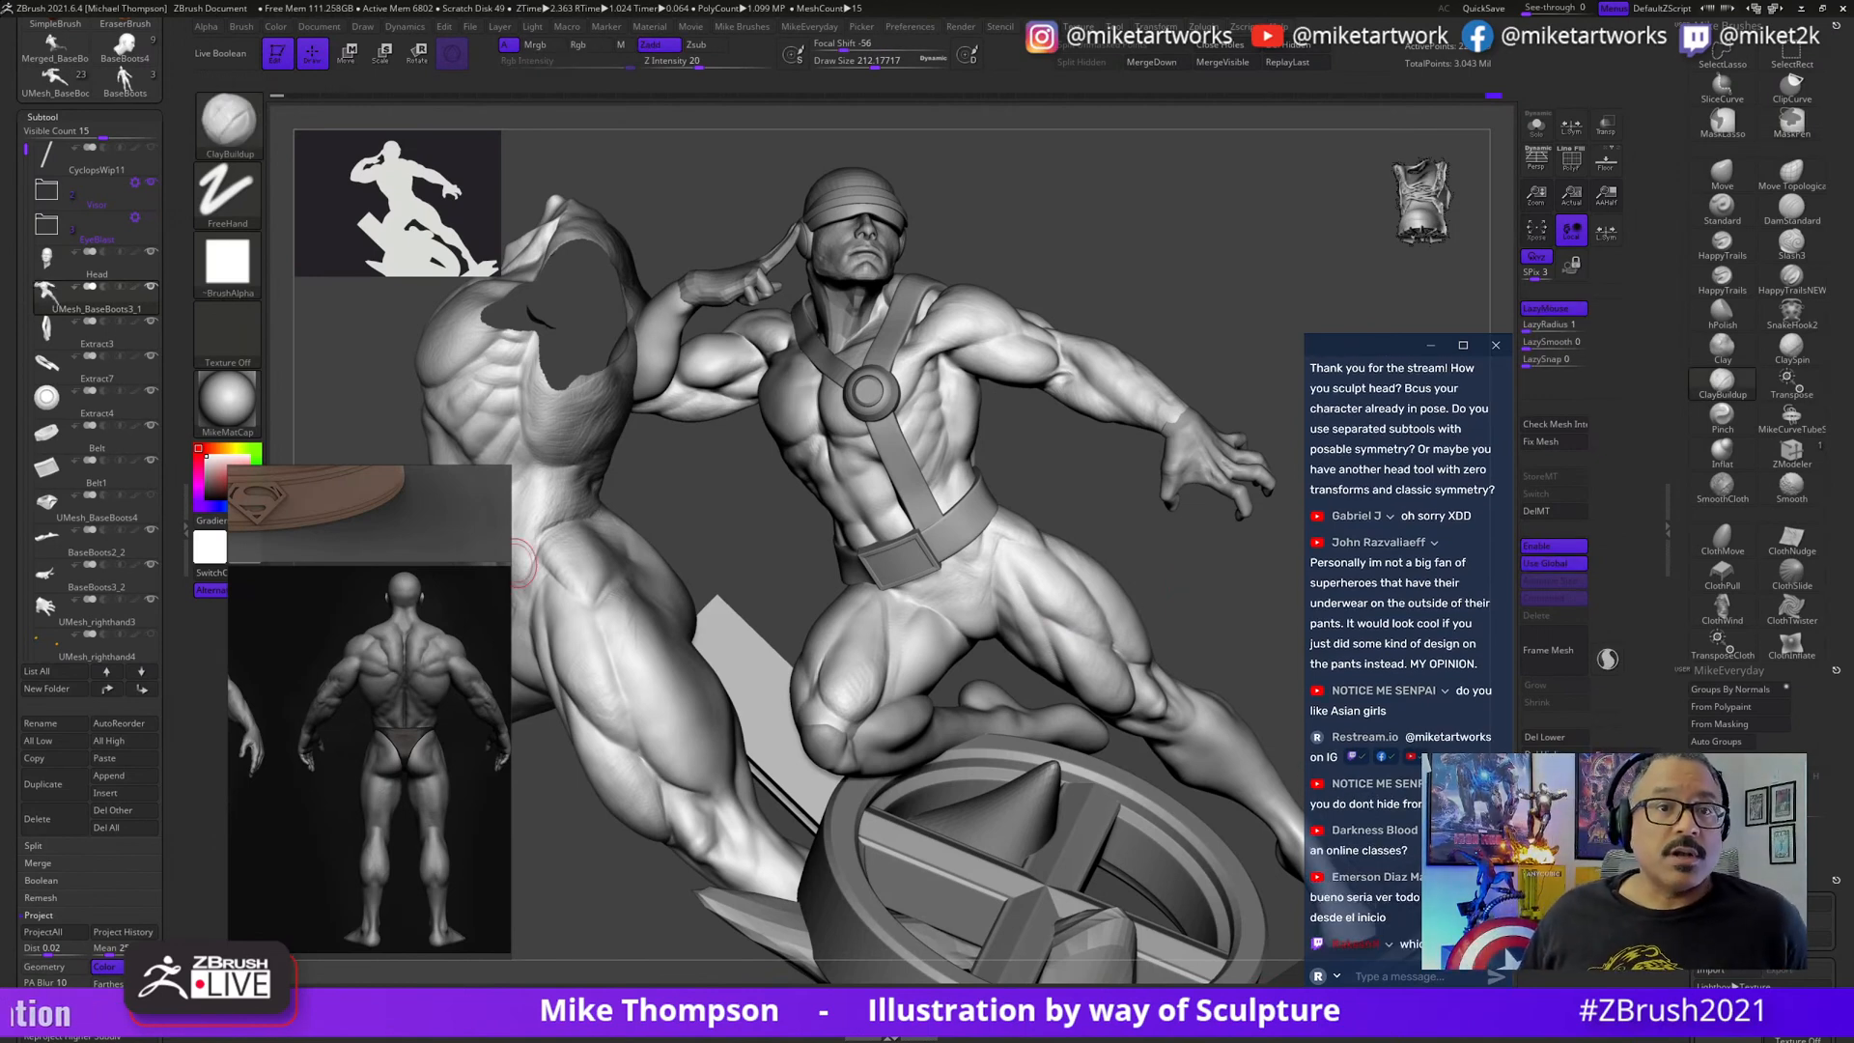
{"action": "left_click", "coordinate": [49, 115]}
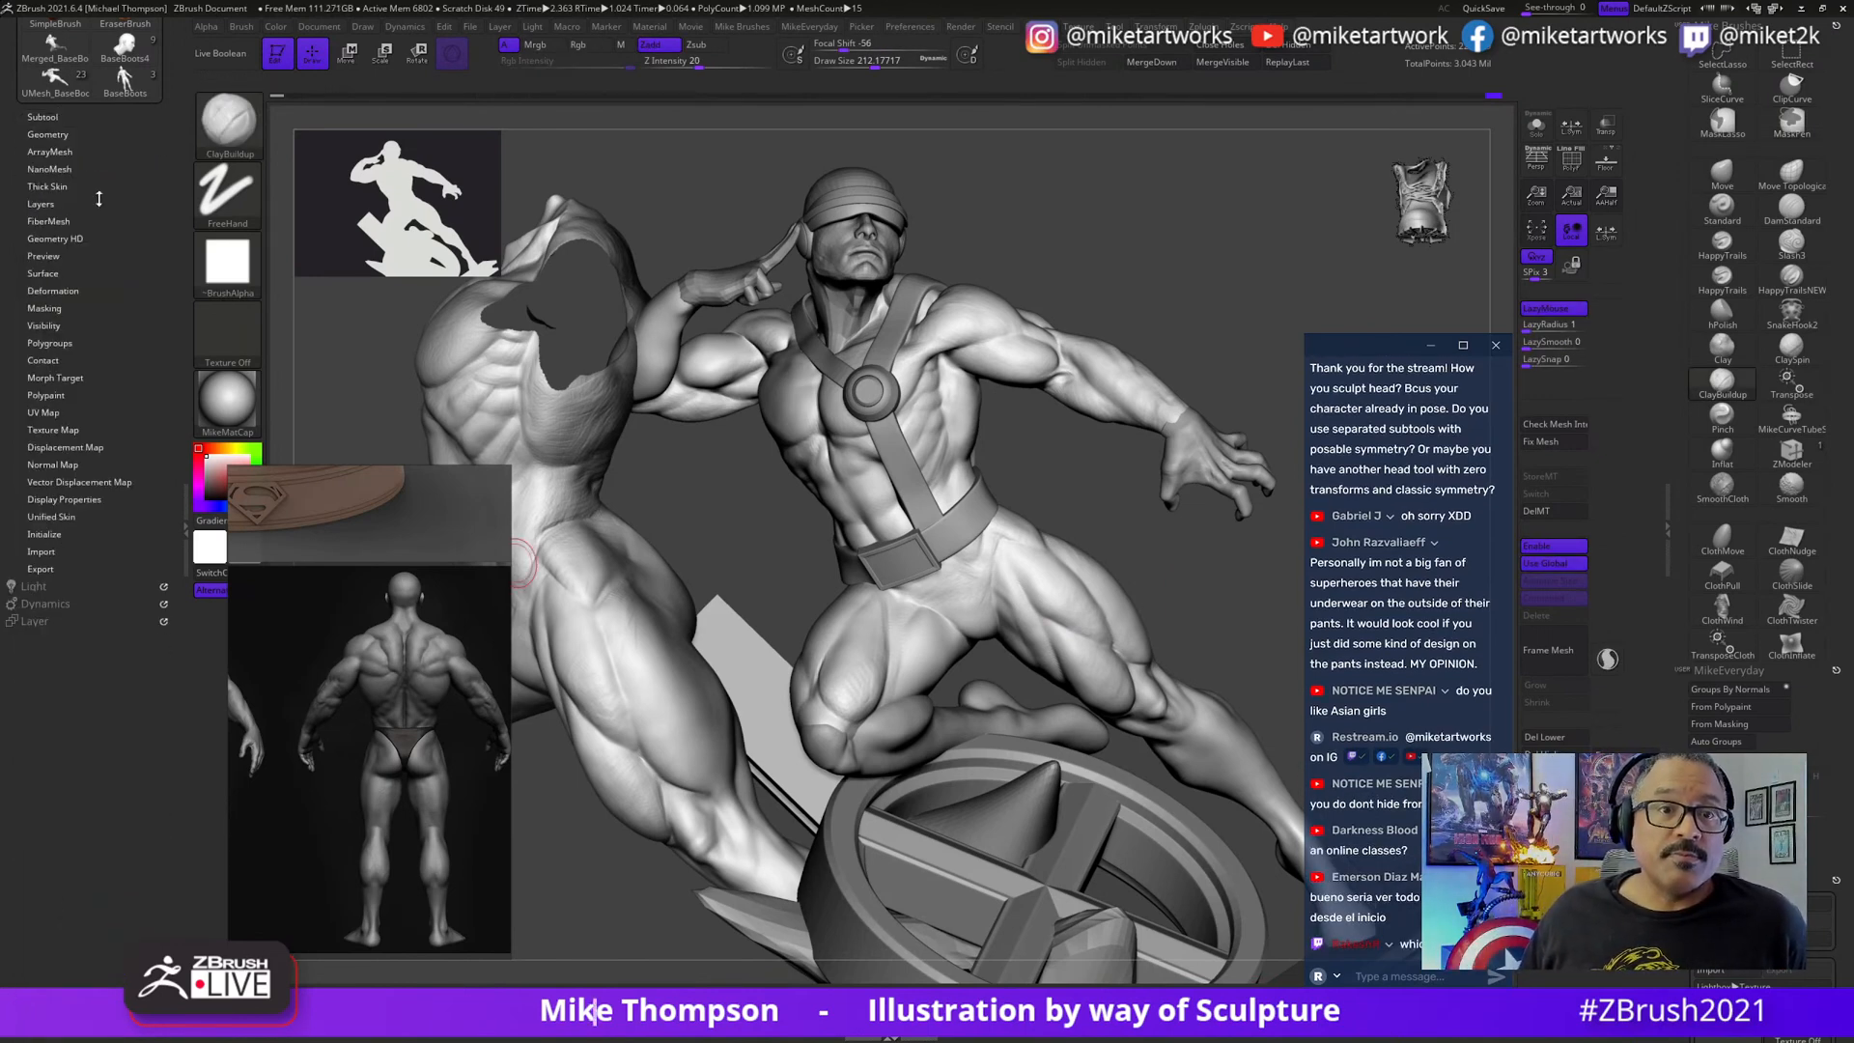
{"action": "left_click", "coordinate": [43, 622]}
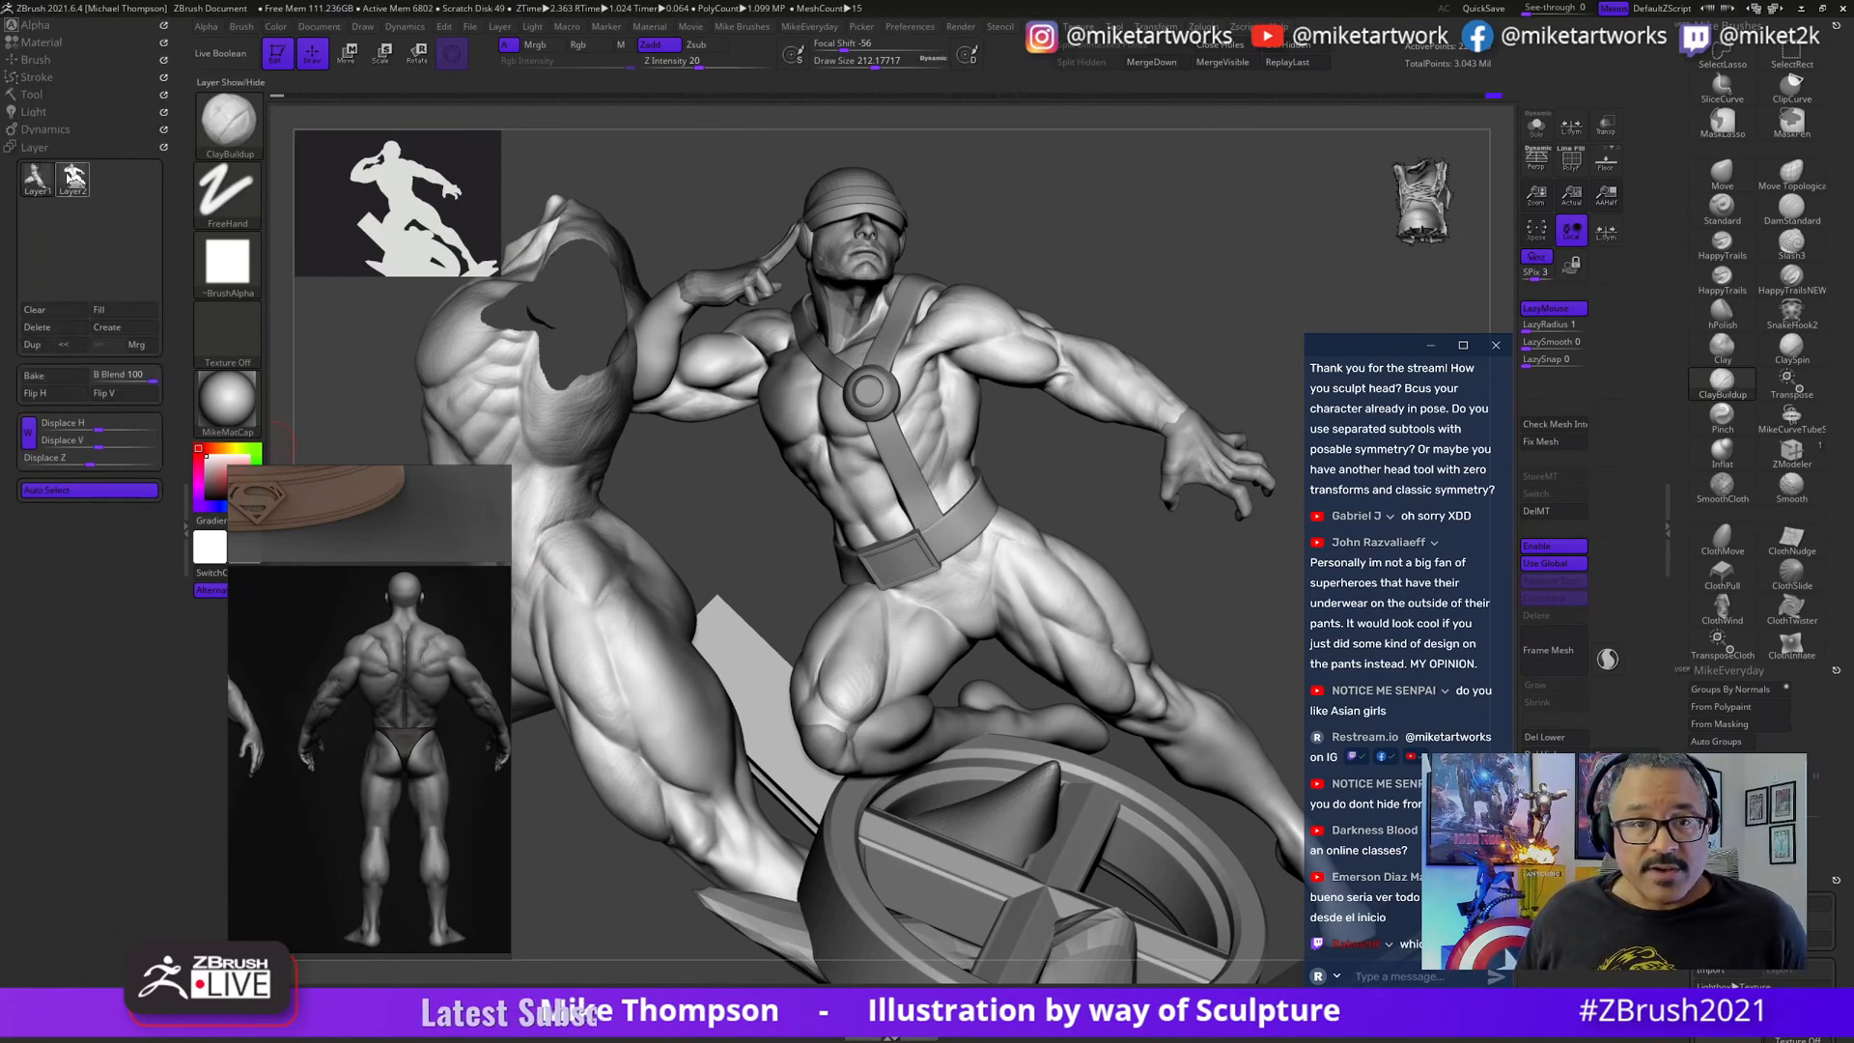
{"action": "left_click", "coordinate": [35, 178]}
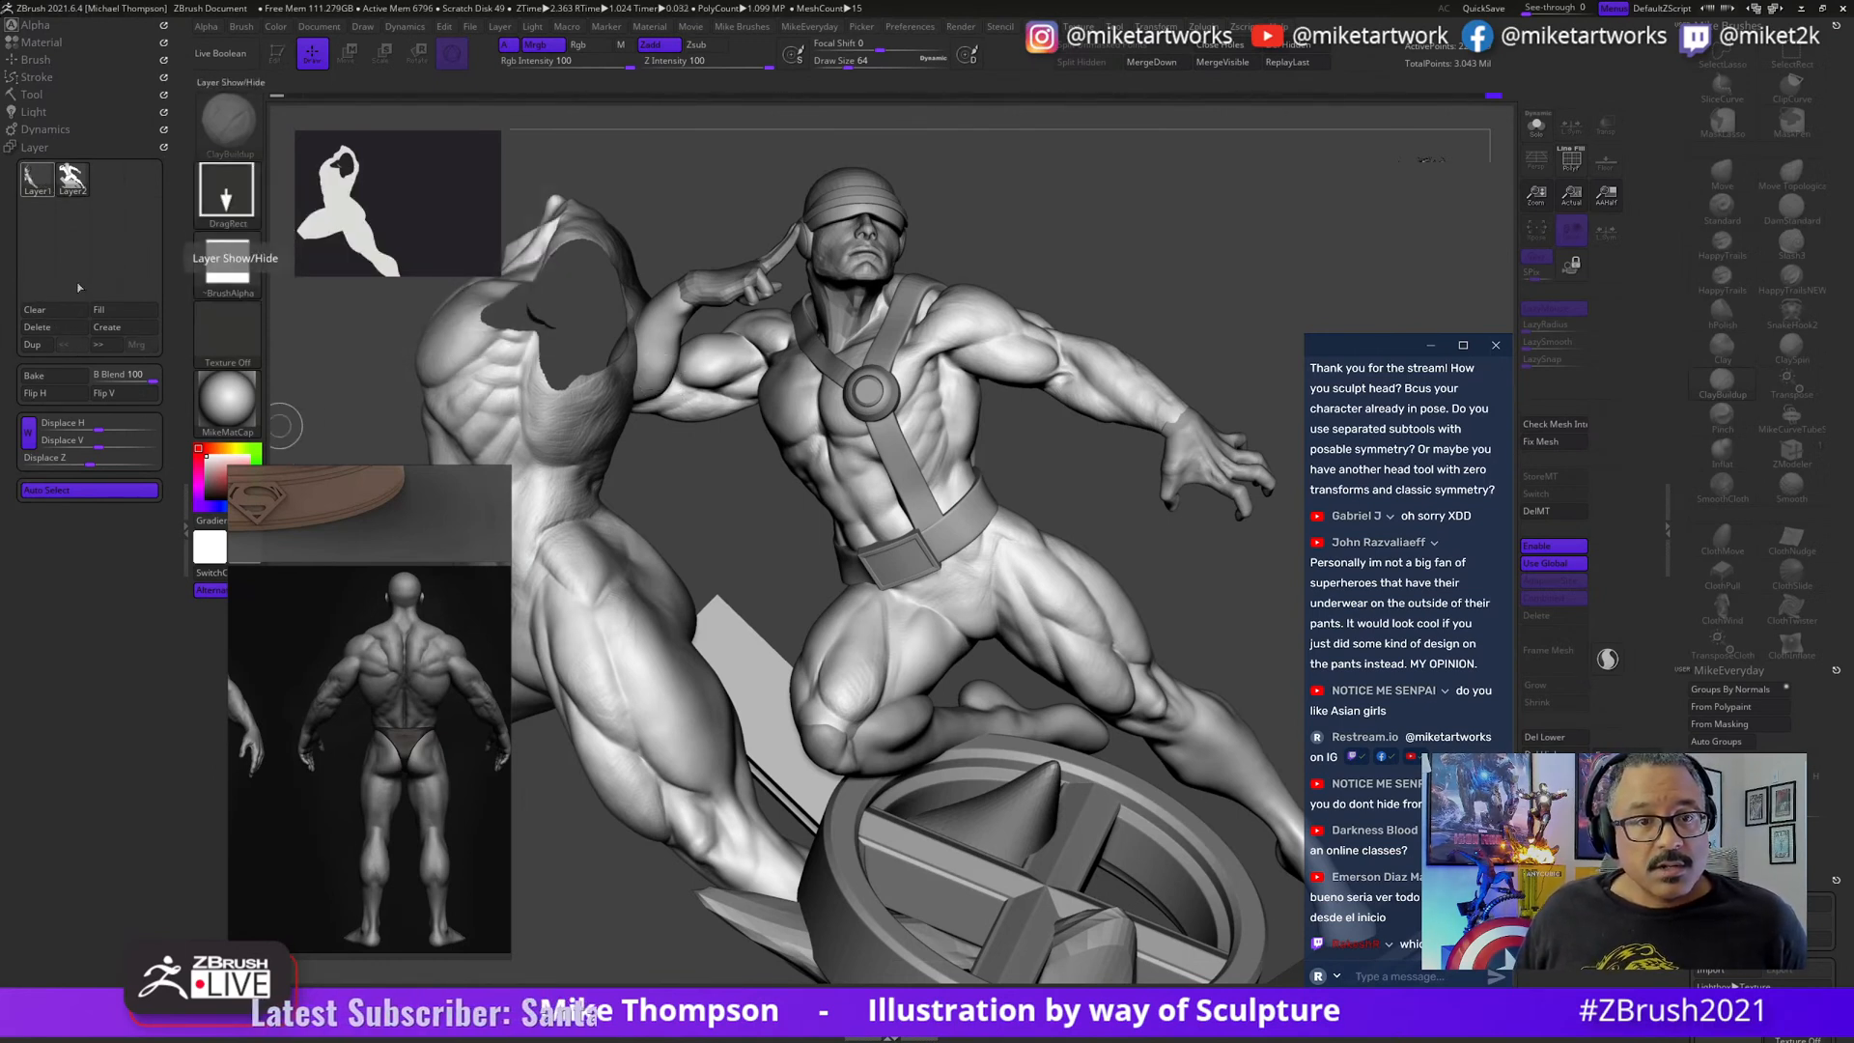
{"action": "left_click", "coordinate": [61, 333]}
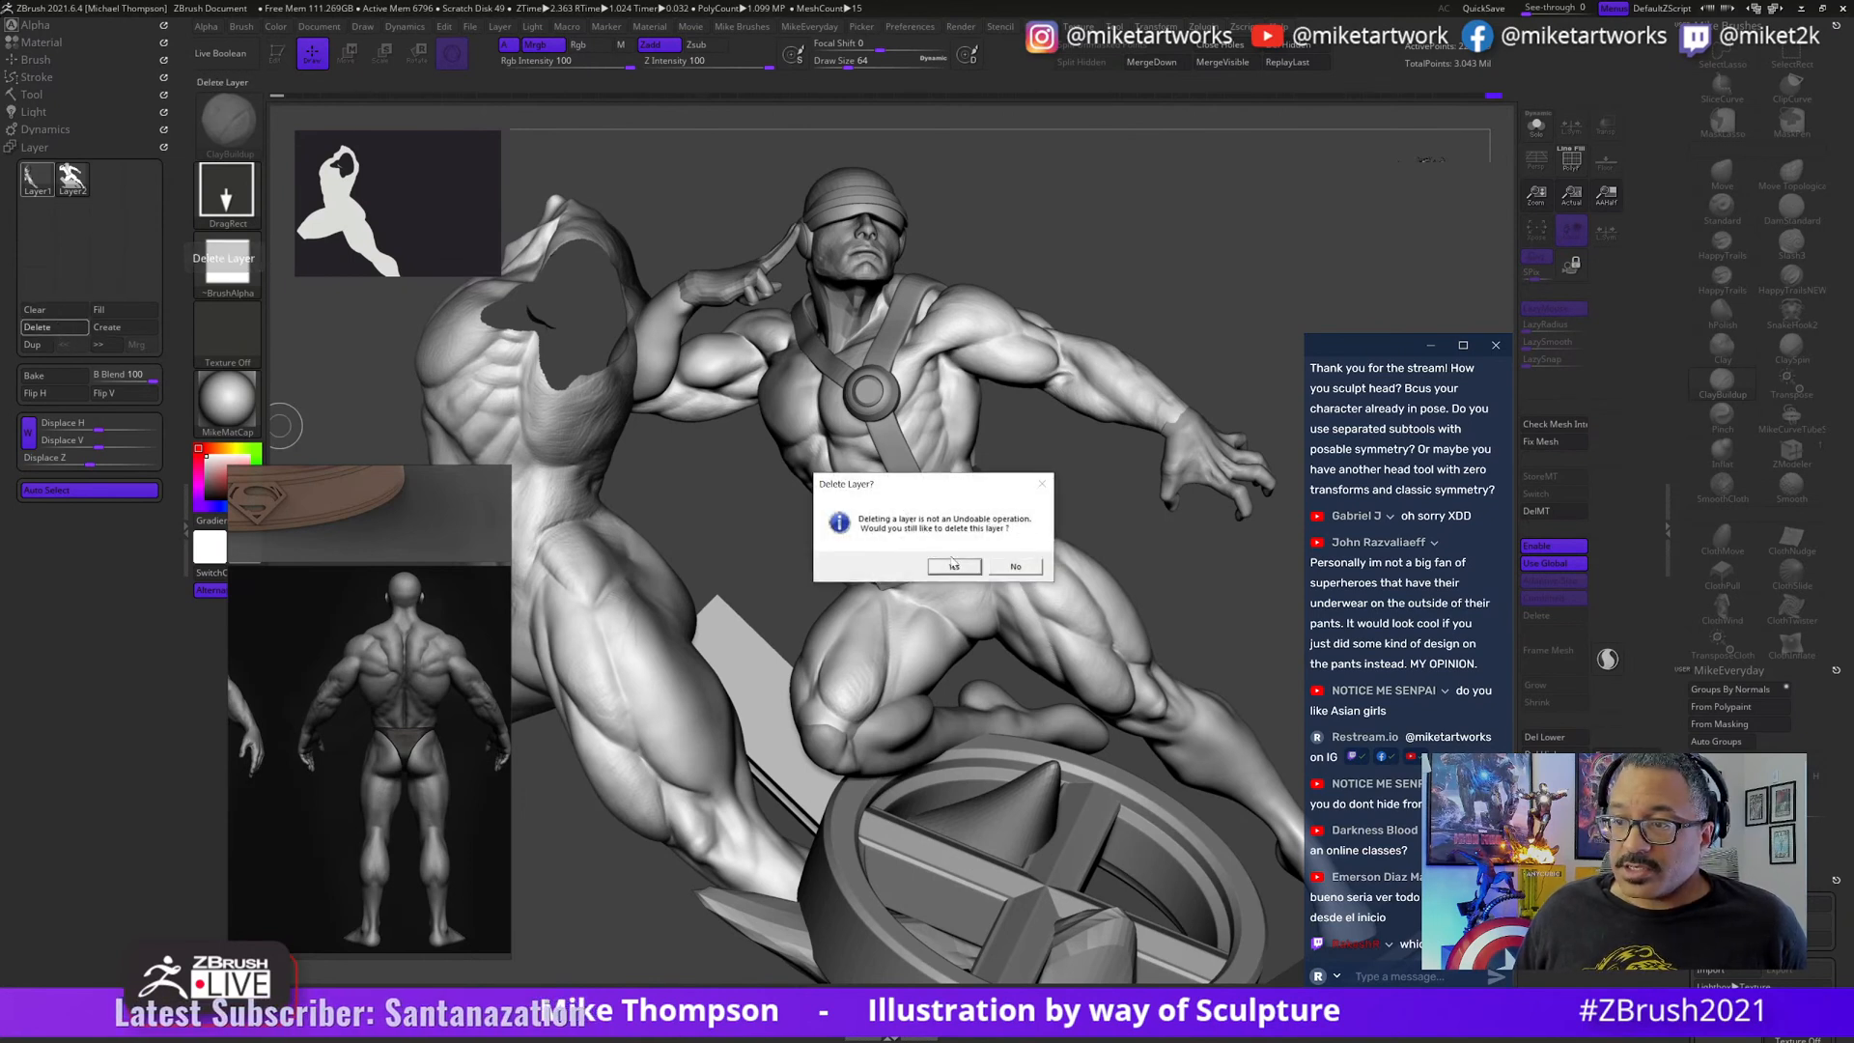
{"action": "left_click", "coordinate": [952, 565]}
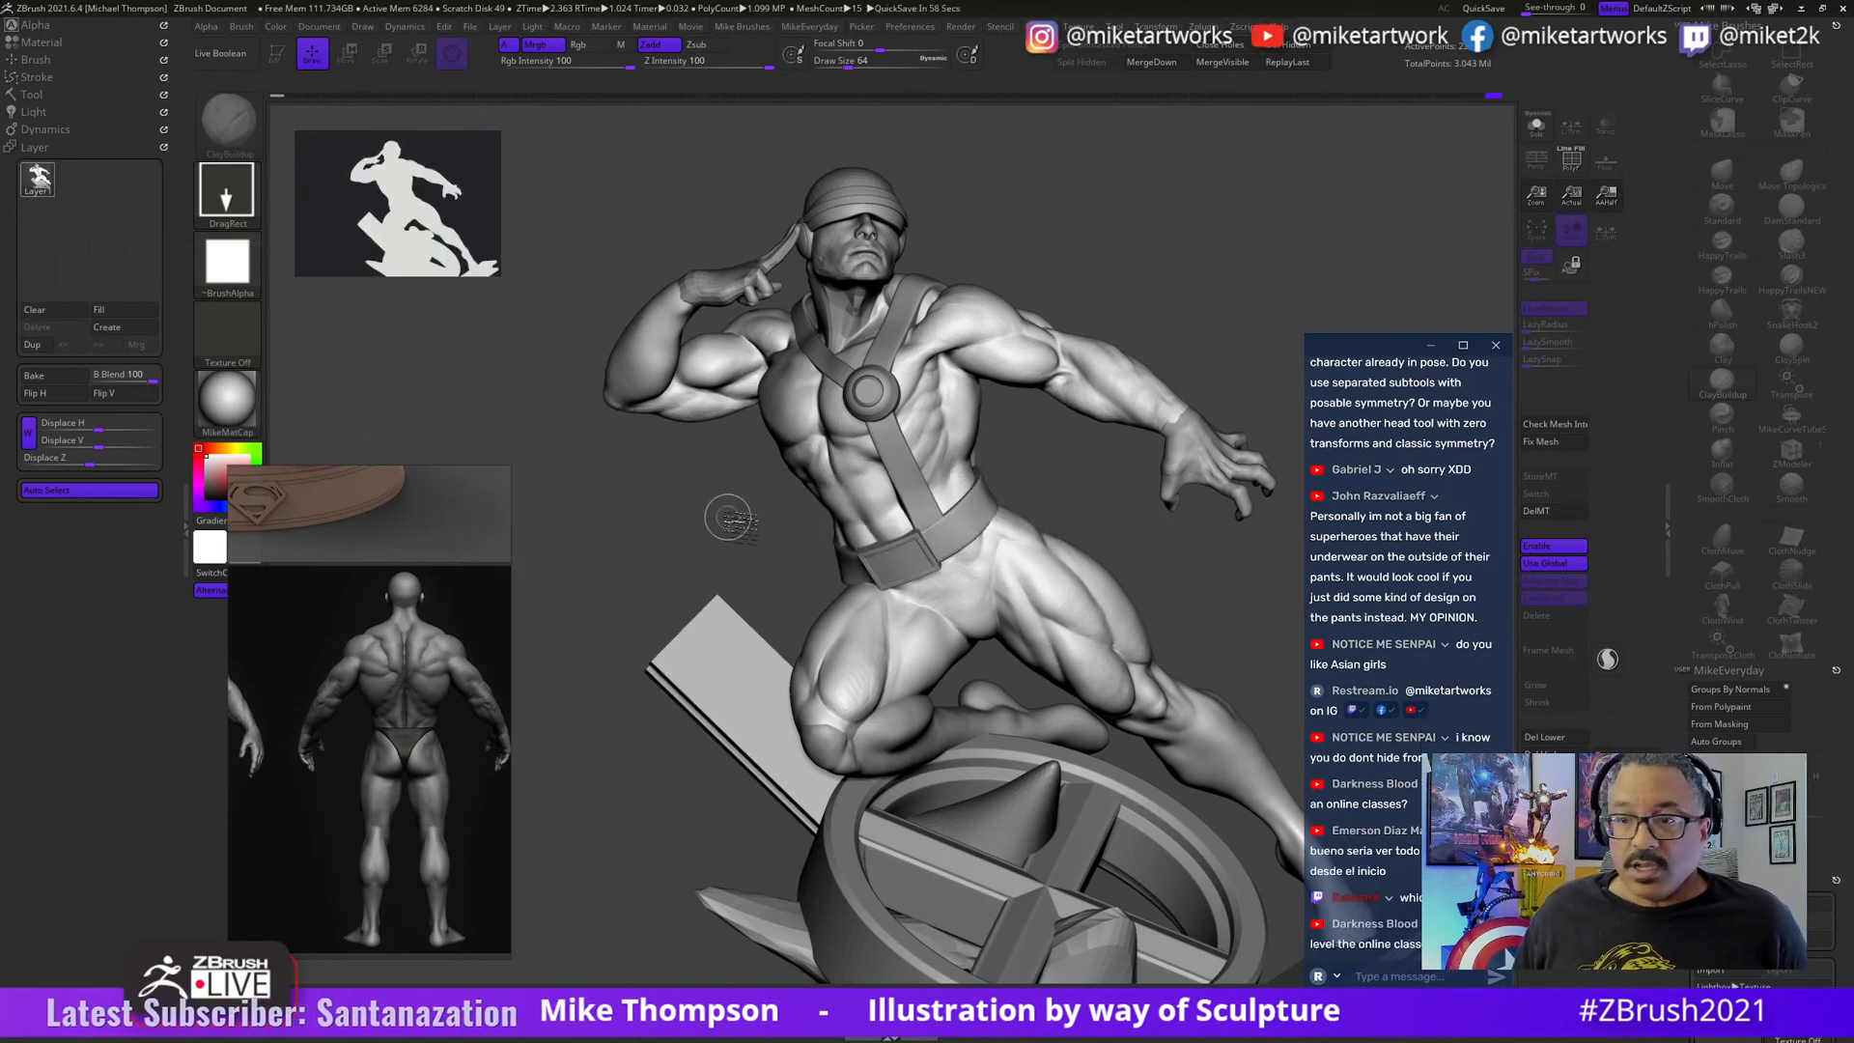
- Clear the canvas of the dropped copies, redraw the figure and put it back in Edit mode
{"action": "mouse_move", "coordinate": [724, 518]}
{"action": "left_mouse_down"}
{"action": "mouse_move", "coordinate": [794, 601]}
{"action": "mouse_move", "coordinate": [774, 701]}
{"action": "left_mouse_up"}
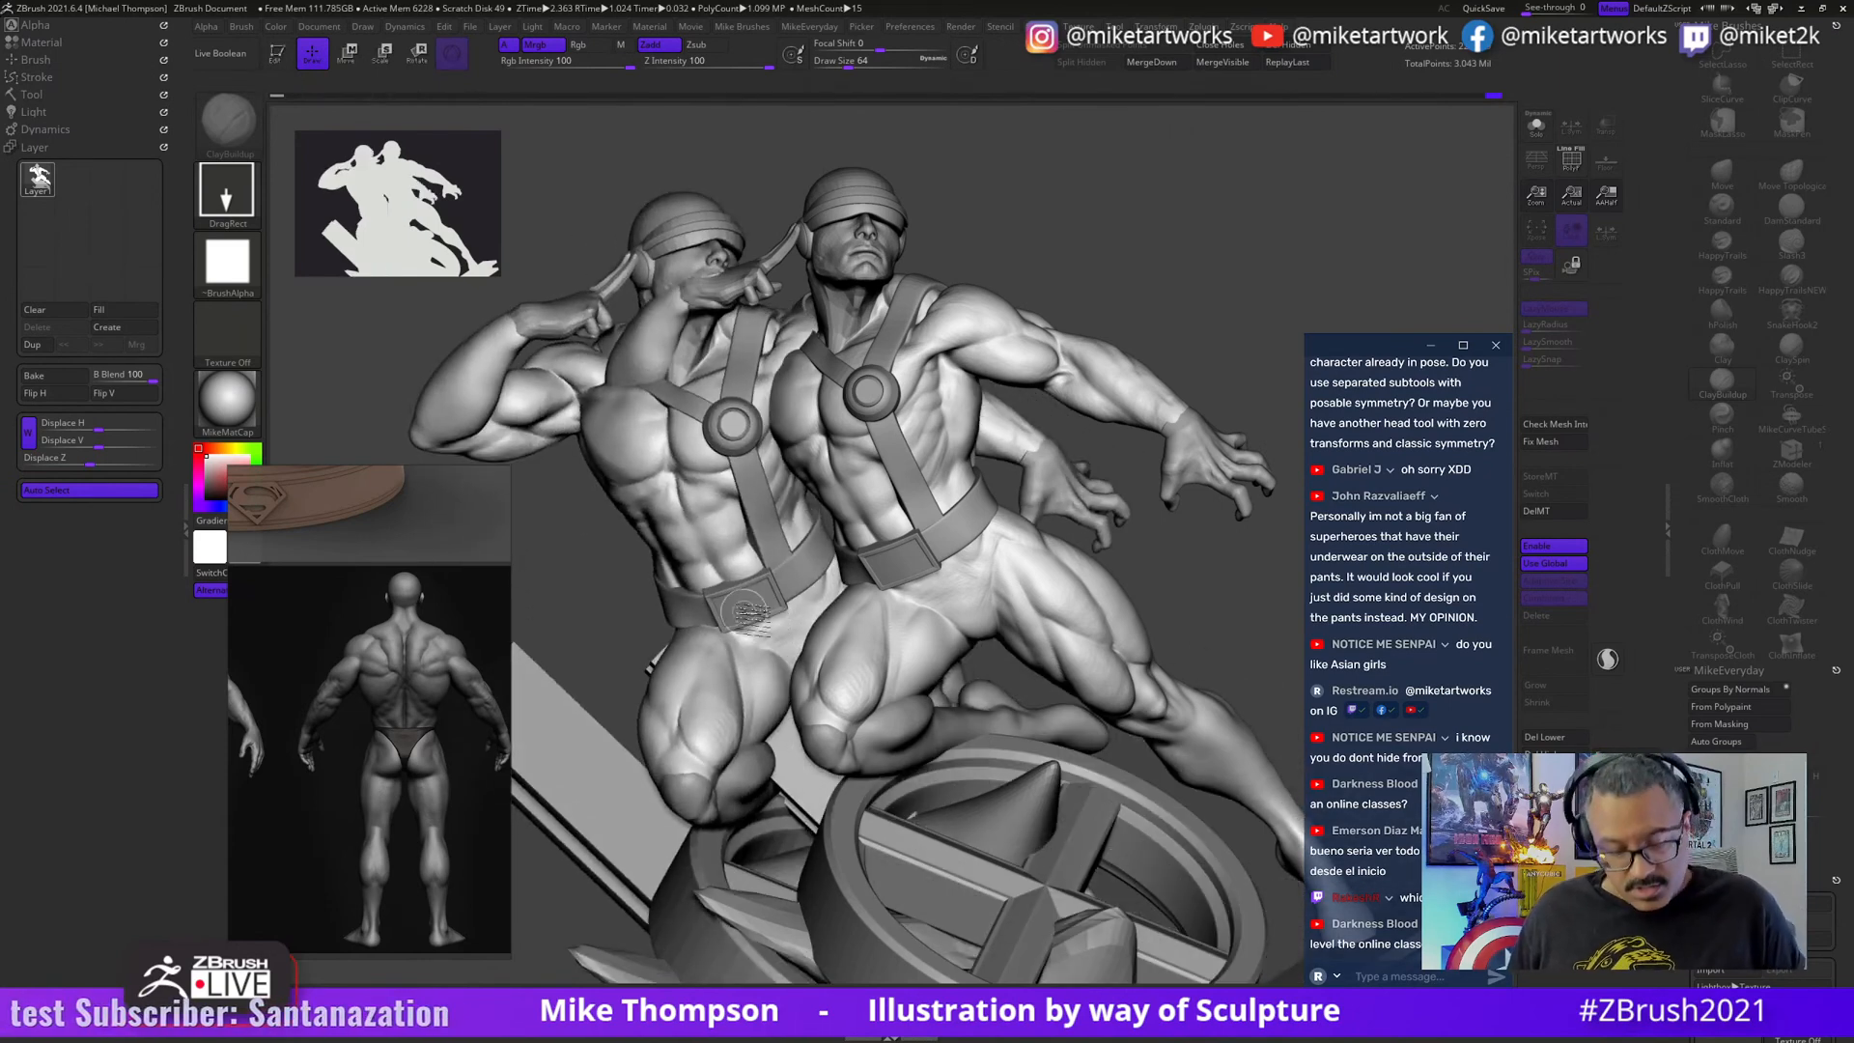
{"action": "key", "text": "ctrl+n"}
{"action": "mouse_move", "coordinate": [862, 552]}
{"action": "left_mouse_down"}
{"action": "mouse_move", "coordinate": [861, 792]}
{"action": "mouse_move", "coordinate": [862, 758]}
{"action": "left_mouse_up"}
{"action": "key", "text": "t"}
- Isolate the body from behind and build up the lower back with ClayBuildup at a draw size of about 177
{"action": "mouse_move", "coordinate": [1101, 728]}
{"action": "left_mouse_down"}
{"action": "mouse_move", "coordinate": [1134, 741]}
{"action": "mouse_move", "coordinate": [790, 723]}
{"action": "mouse_move", "coordinate": [719, 608]}
{"action": "left_mouse_up"}
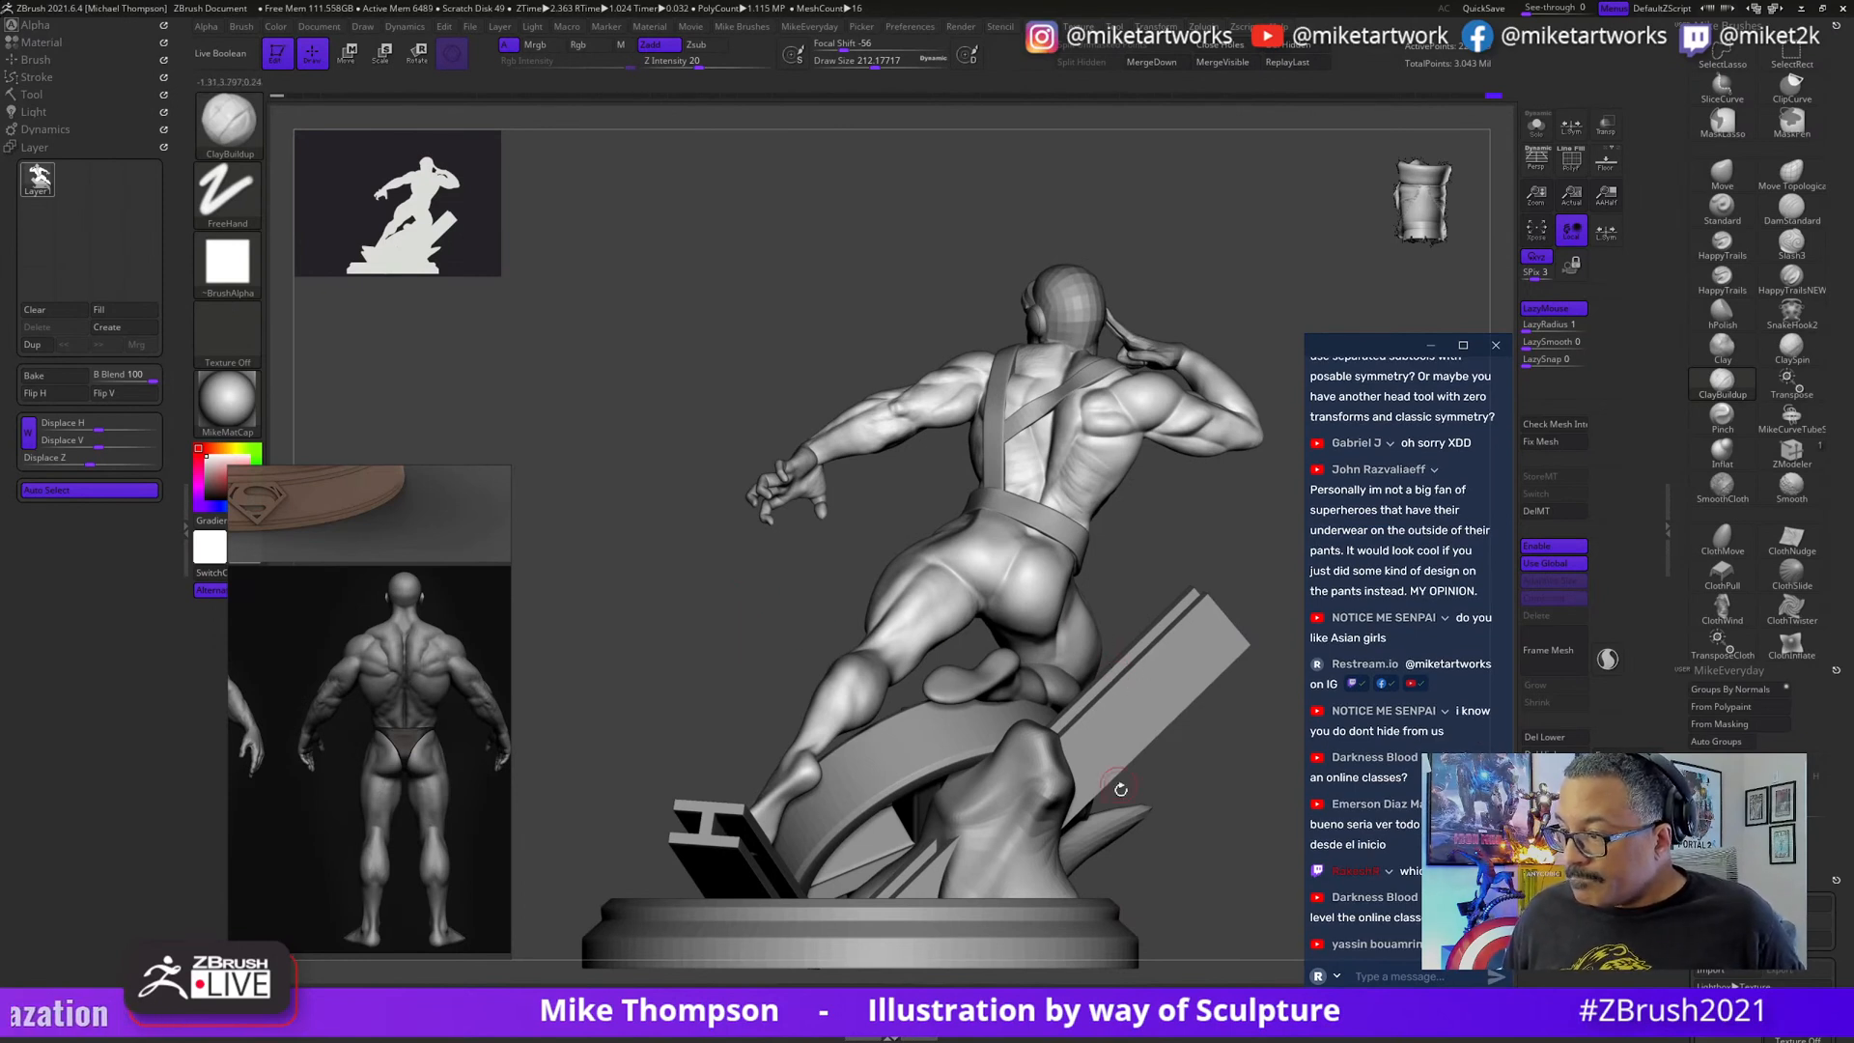
{"action": "left_click_drag", "start_coordinate": [1220, 878], "coordinate": [1157, 832]}
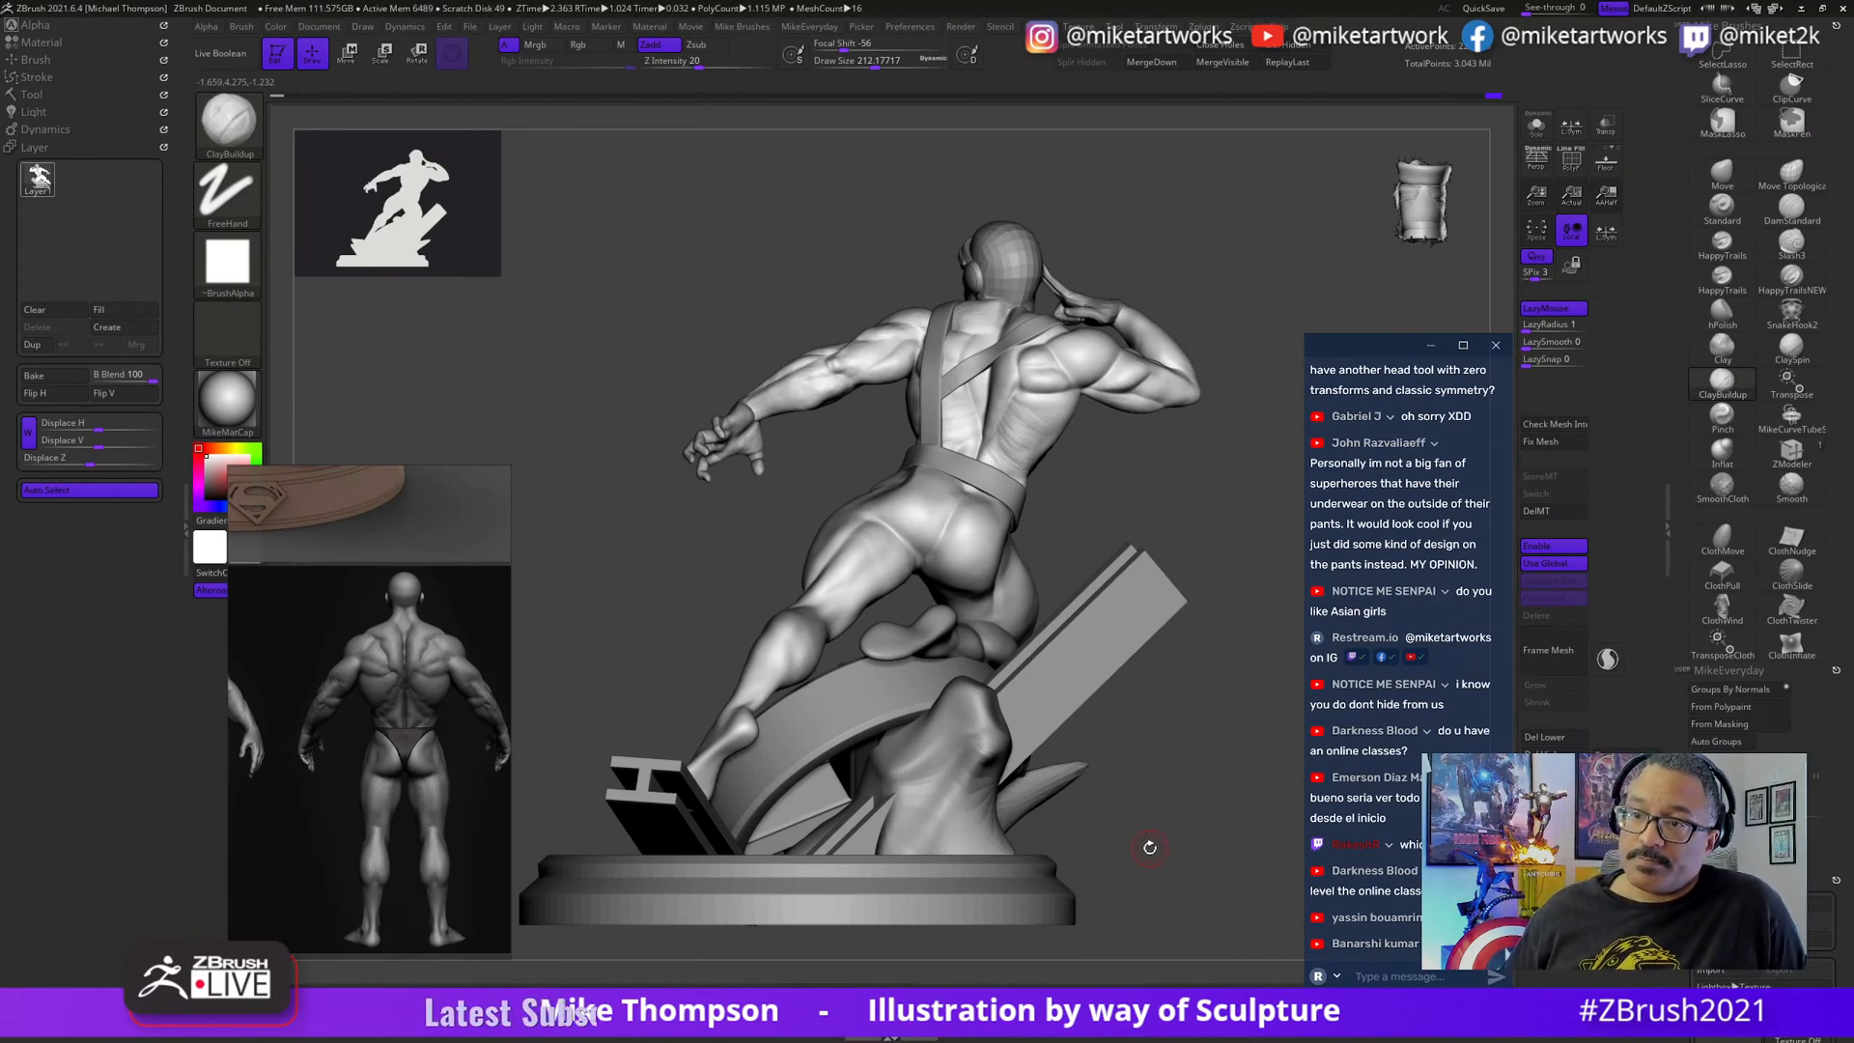
{"action": "left_click", "coordinate": [1537, 127]}
{"action": "mouse_move", "coordinate": [1072, 874]}
{"action": "left_mouse_down"}
{"action": "mouse_move", "coordinate": [1022, 844]}
{"action": "mouse_move", "coordinate": [1123, 758]}
{"action": "mouse_move", "coordinate": [1104, 792]}
{"action": "mouse_move", "coordinate": [1072, 794]}
{"action": "mouse_move", "coordinate": [1171, 778]}
{"action": "mouse_move", "coordinate": [1092, 778]}
{"action": "left_mouse_up"}
{"action": "key", "text": "s"}
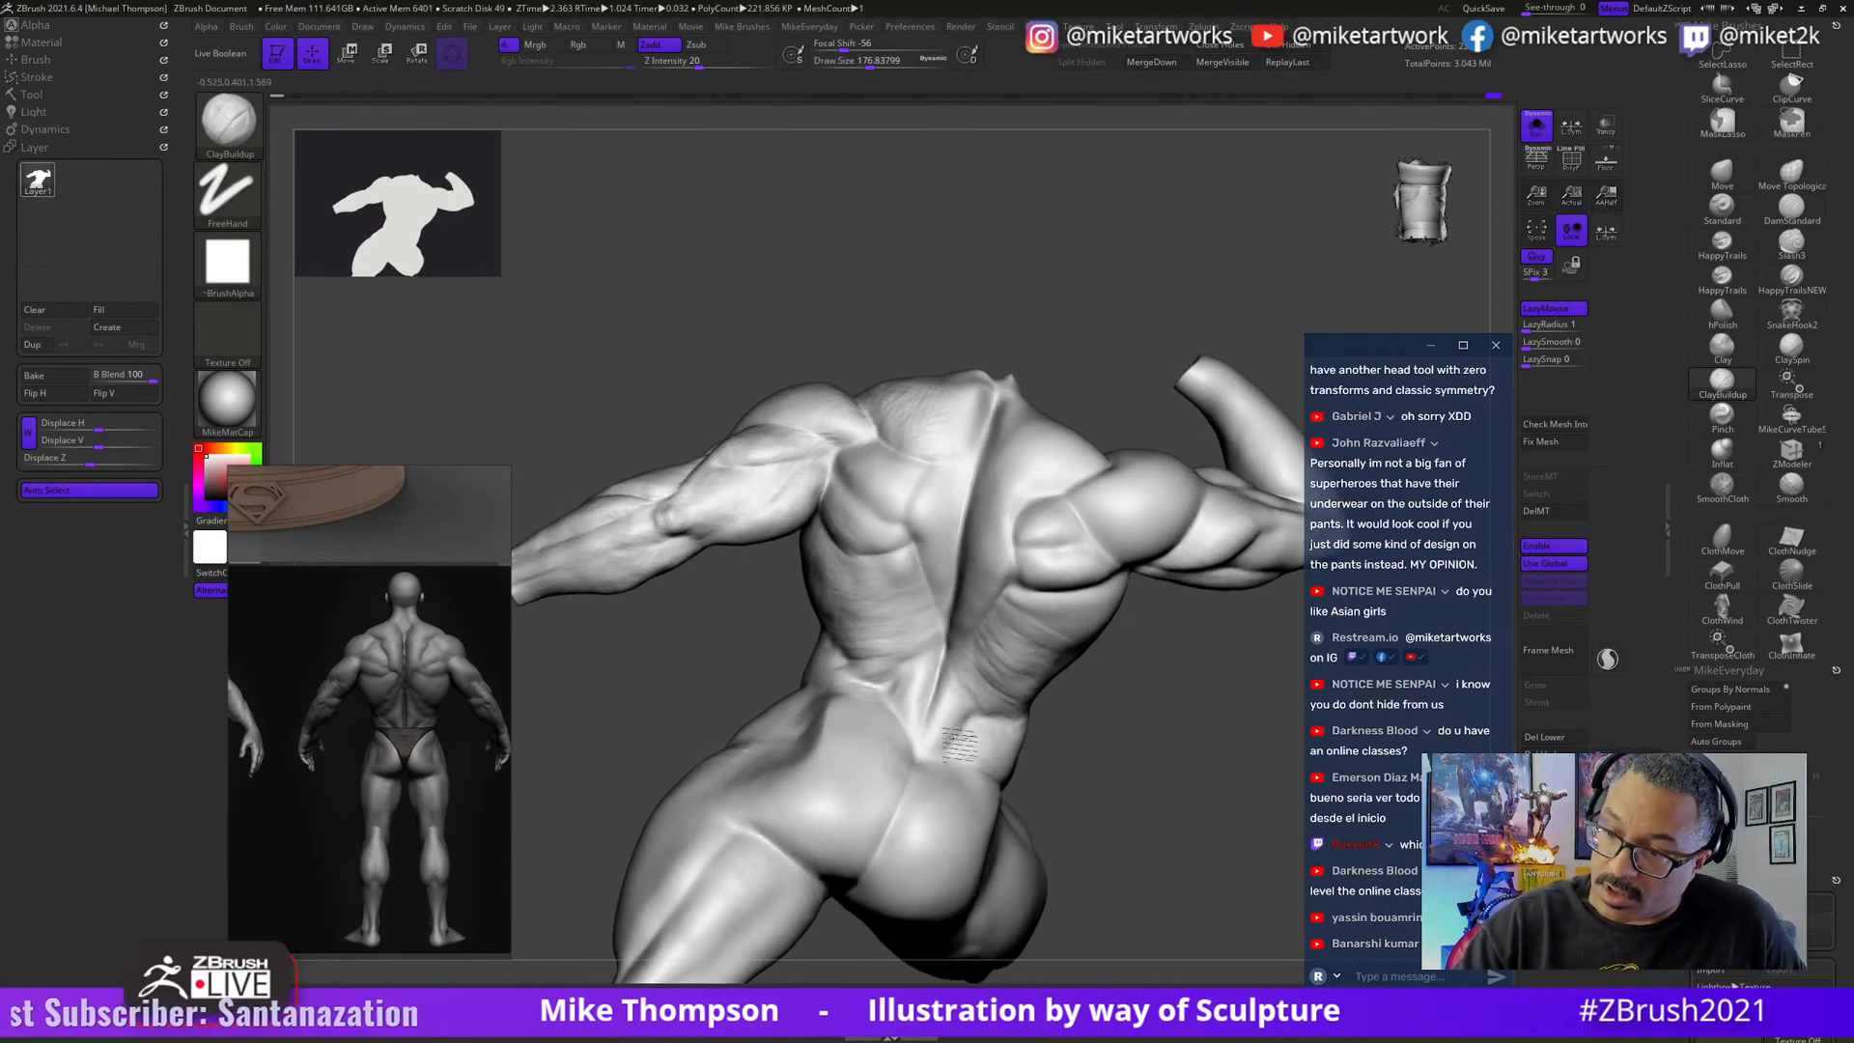
{"action": "left_click_drag", "start_coordinate": [952, 737], "coordinate": [968, 697]}
{"action": "left_click_drag", "start_coordinate": [1117, 754], "coordinate": [1126, 754]}
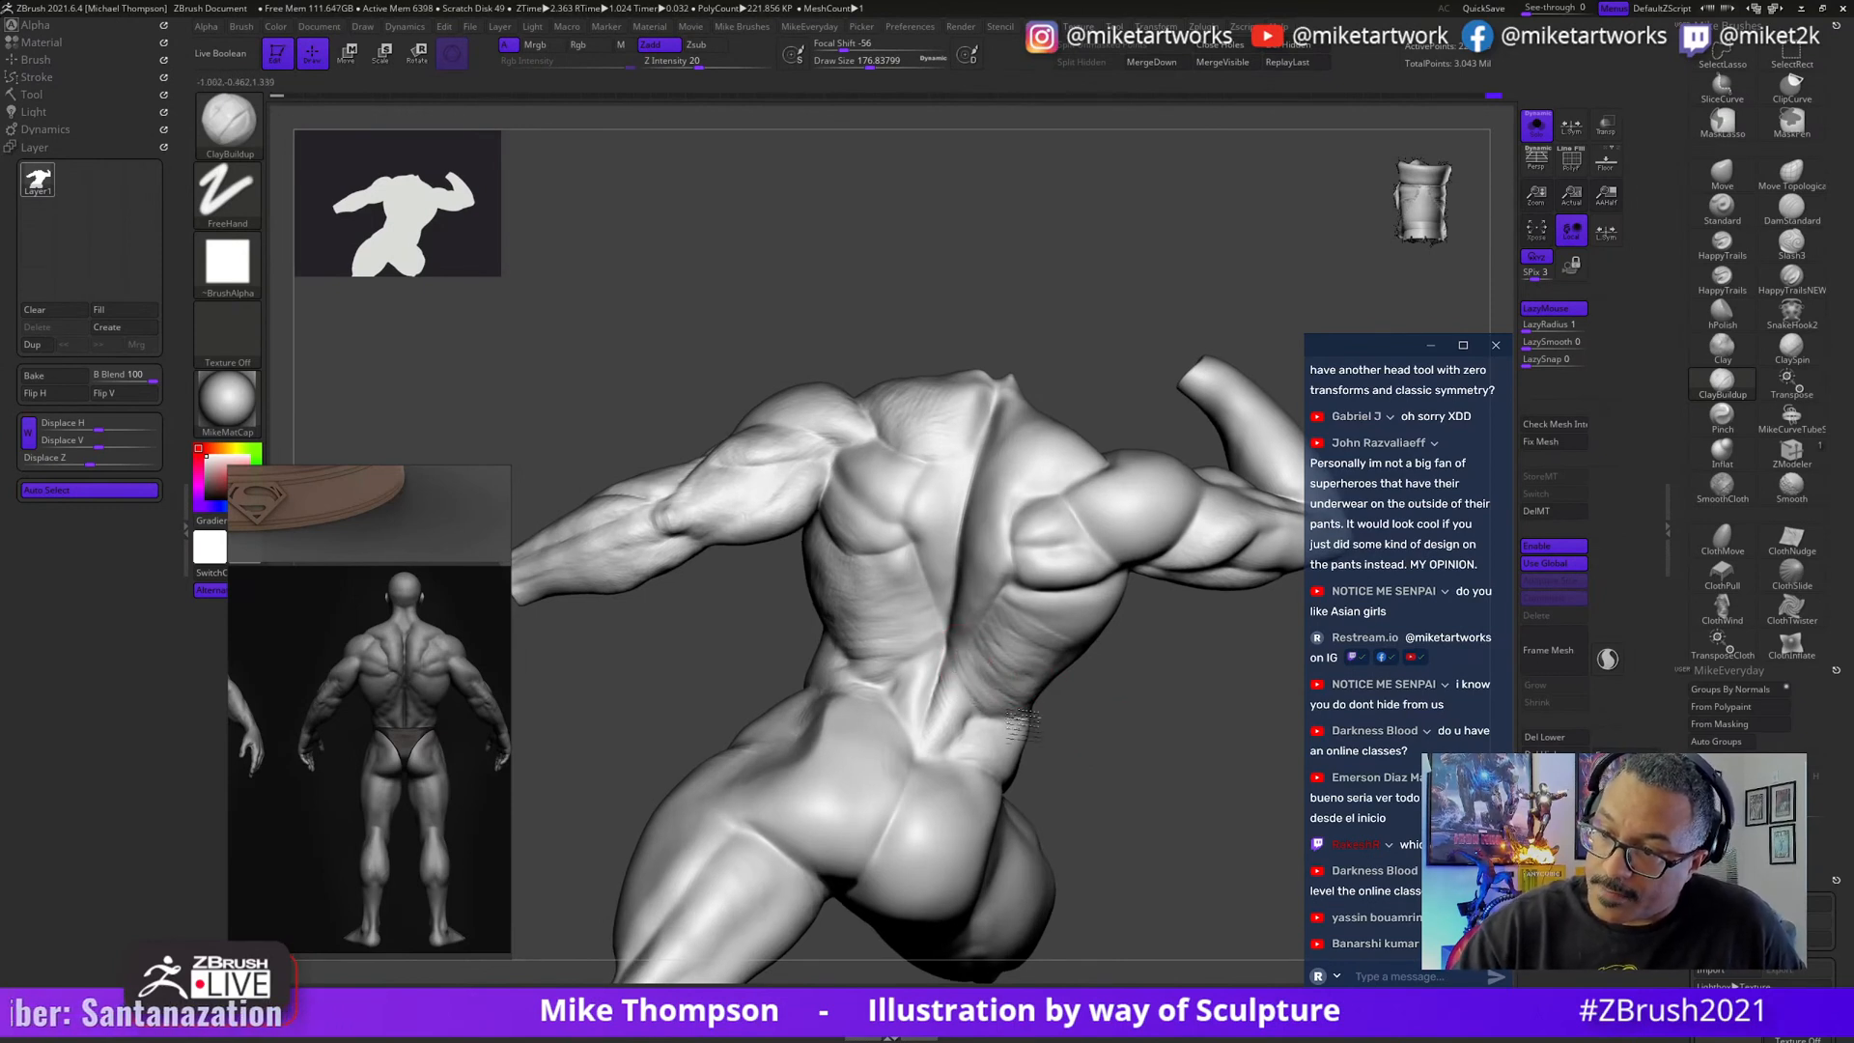
{"action": "left_click_drag", "start_coordinate": [1069, 704], "coordinate": [1086, 705]}
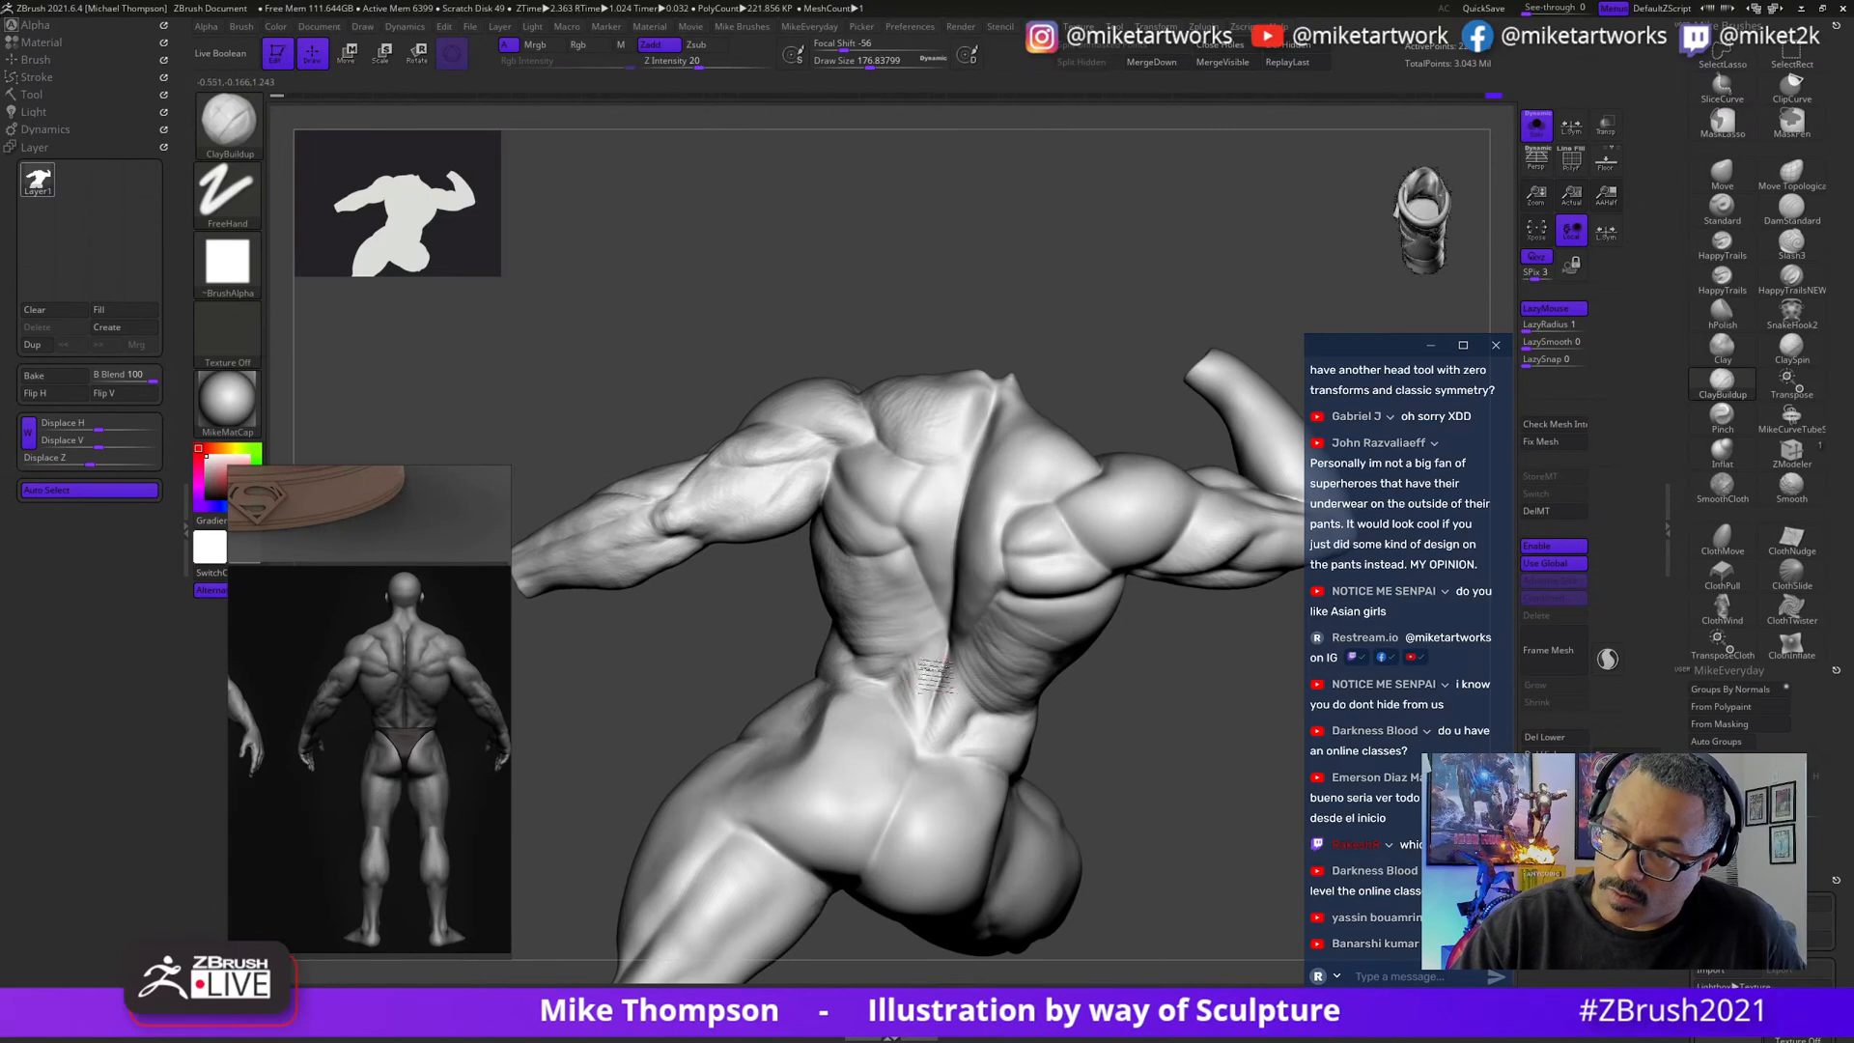
- Refine the muscle forms of the lower and middle back with further ClayBuildup strokes
{"action": "left_click_drag", "start_coordinate": [1155, 761], "coordinate": [1150, 758]}
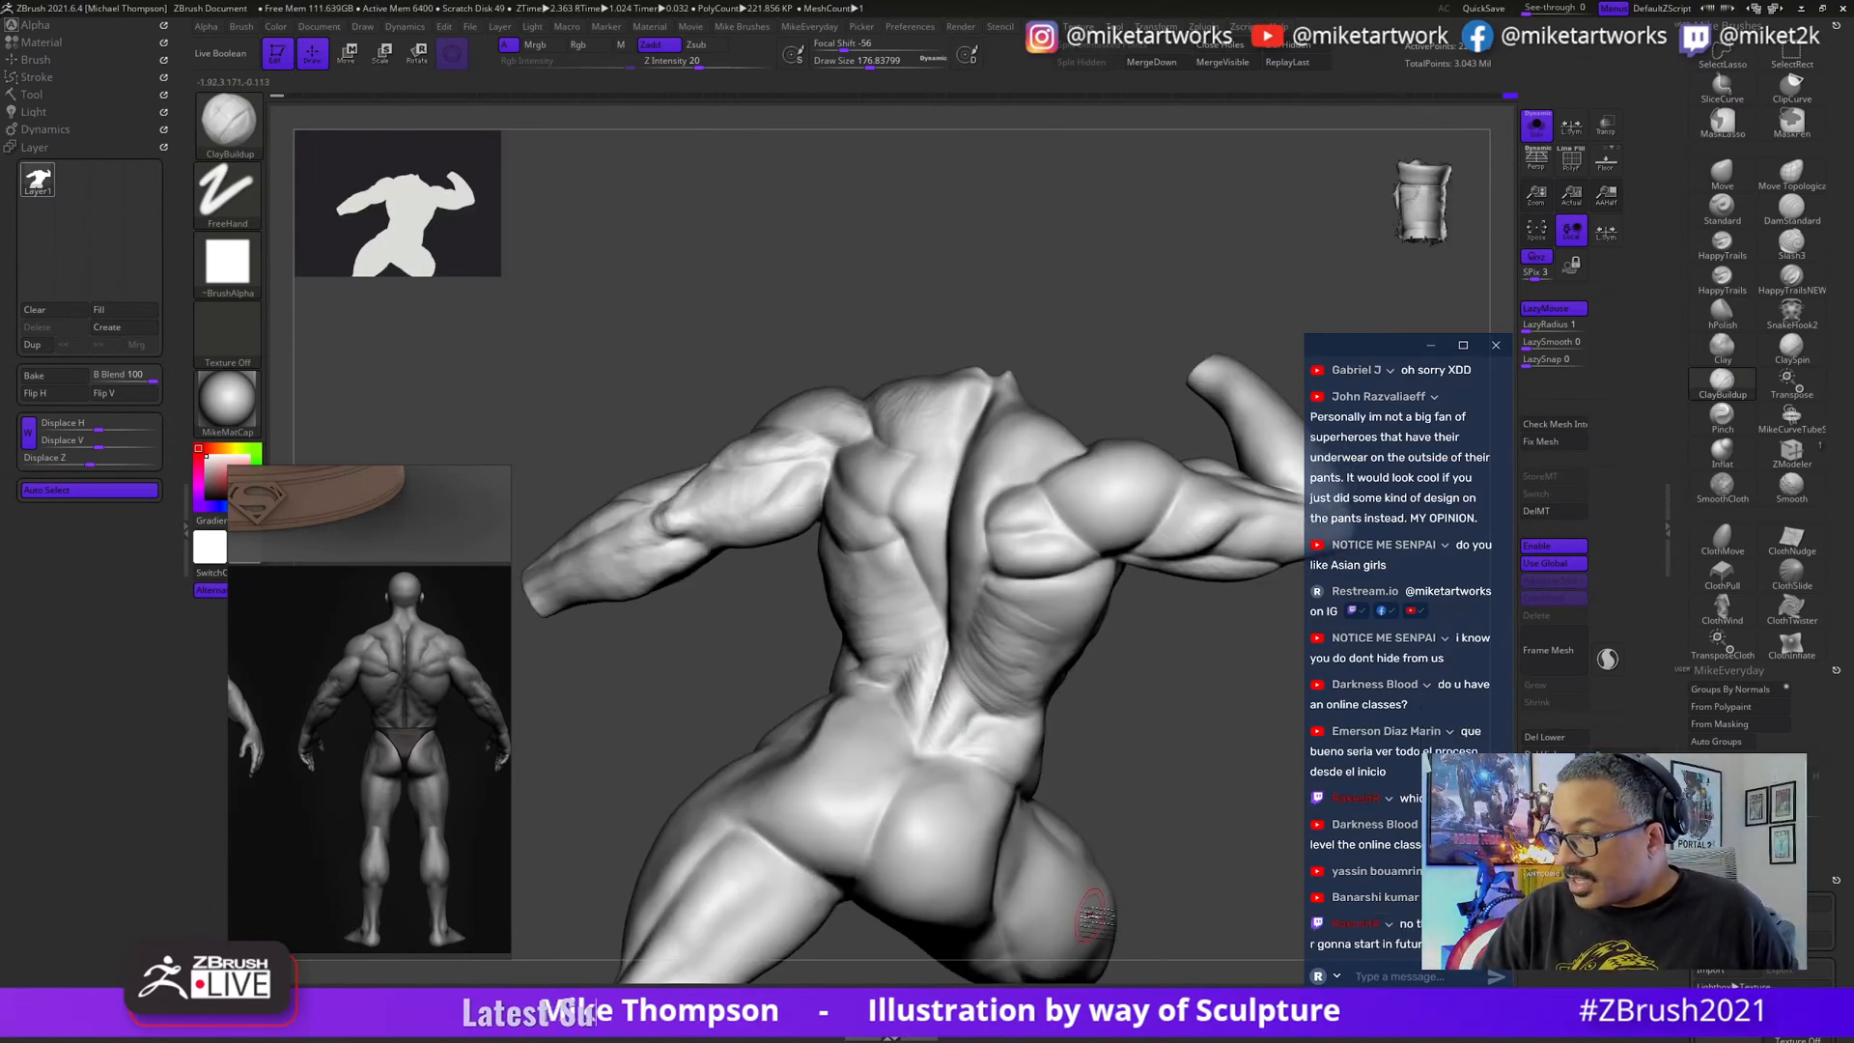
{"action": "mouse_move", "coordinate": [1187, 909]}
{"action": "left_mouse_down"}
{"action": "mouse_move", "coordinate": [1143, 832]}
{"action": "mouse_move", "coordinate": [1163, 769]}
{"action": "mouse_move", "coordinate": [1172, 797]}
{"action": "mouse_move", "coordinate": [1128, 758]}
{"action": "left_mouse_up"}
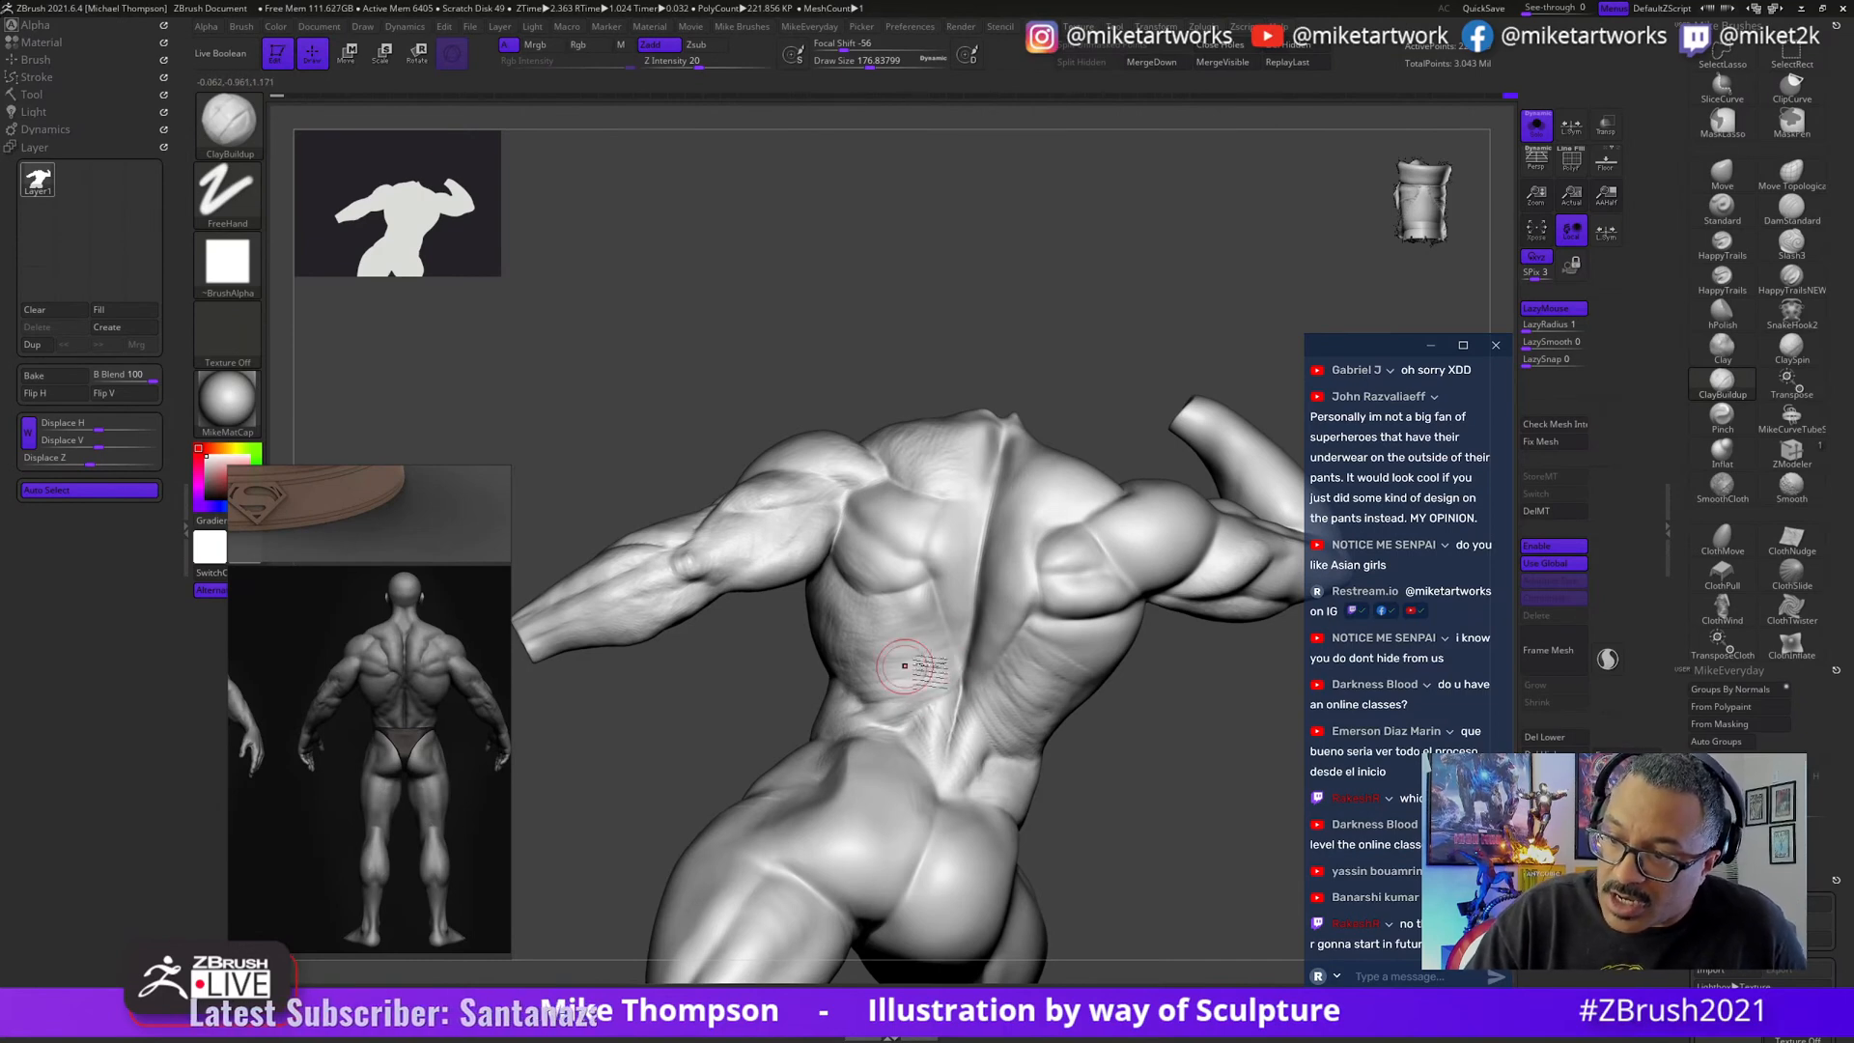
{"action": "left_click_drag", "start_coordinate": [1053, 705], "coordinate": [954, 682]}
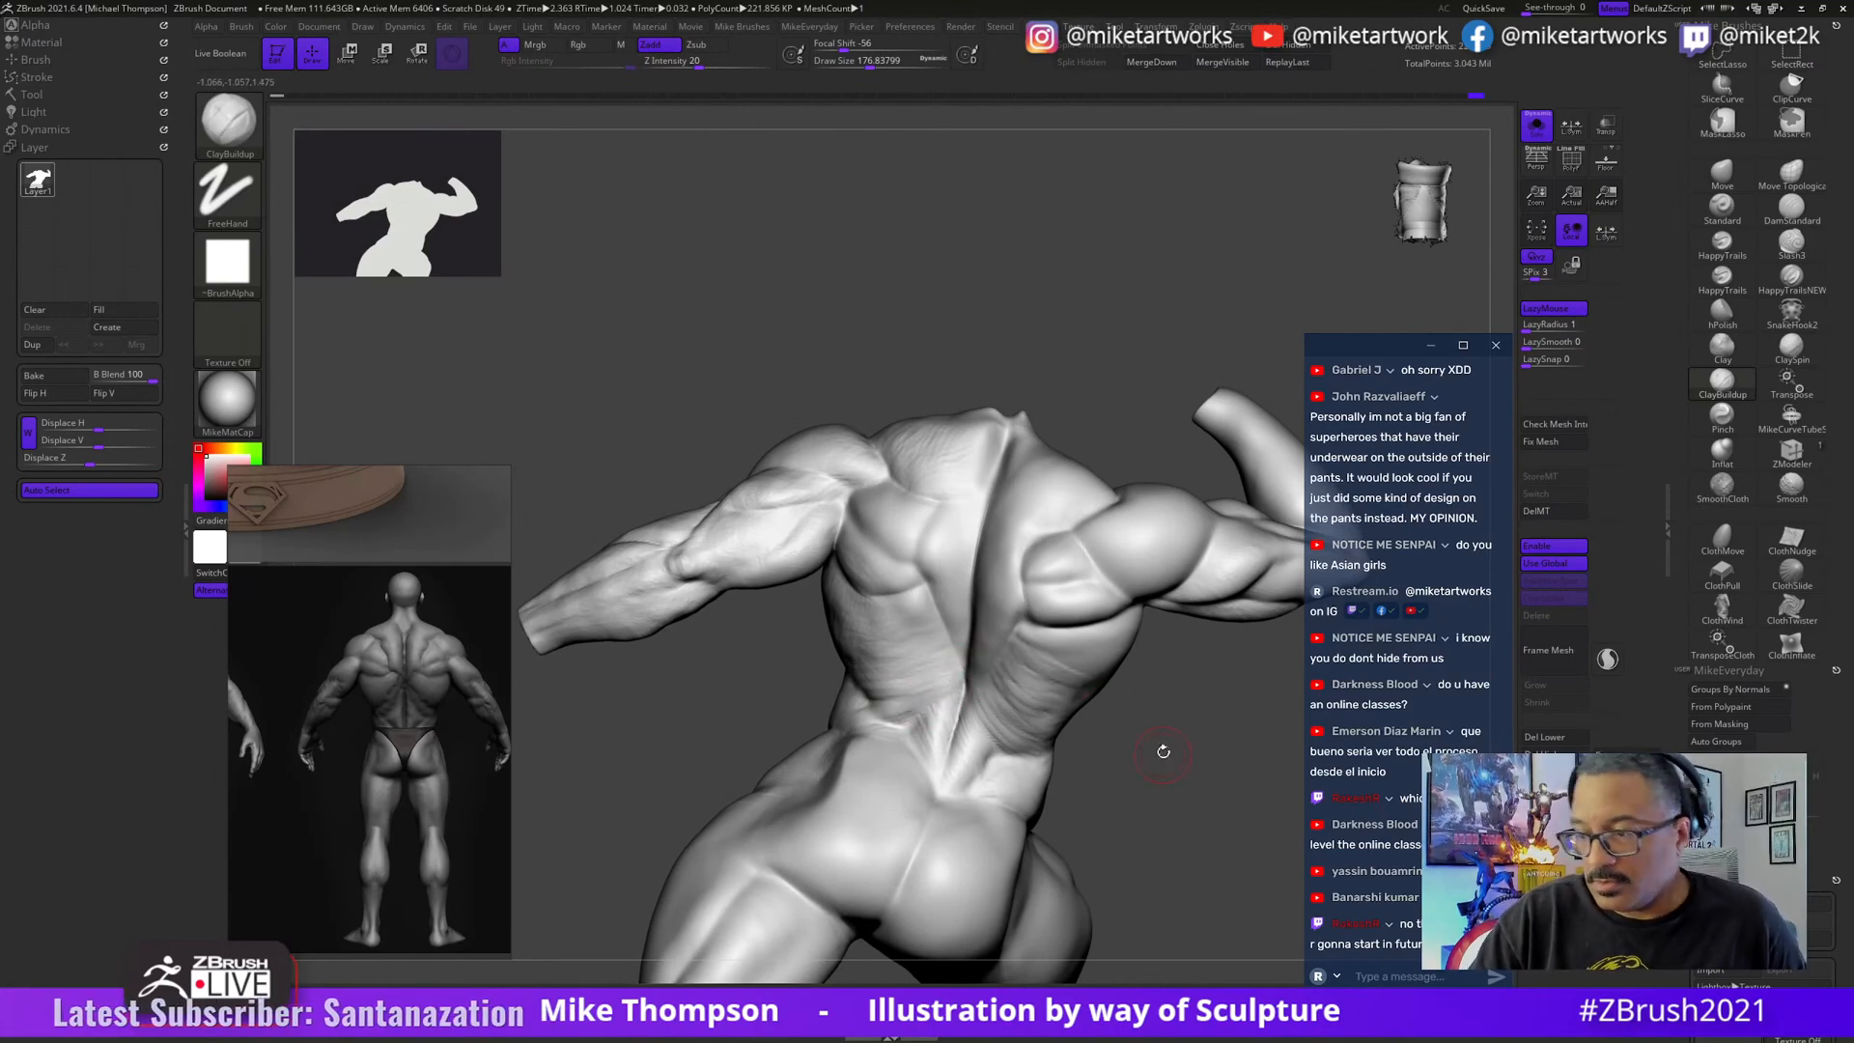
{"action": "left_click_drag", "start_coordinate": [1164, 751], "coordinate": [1167, 734]}
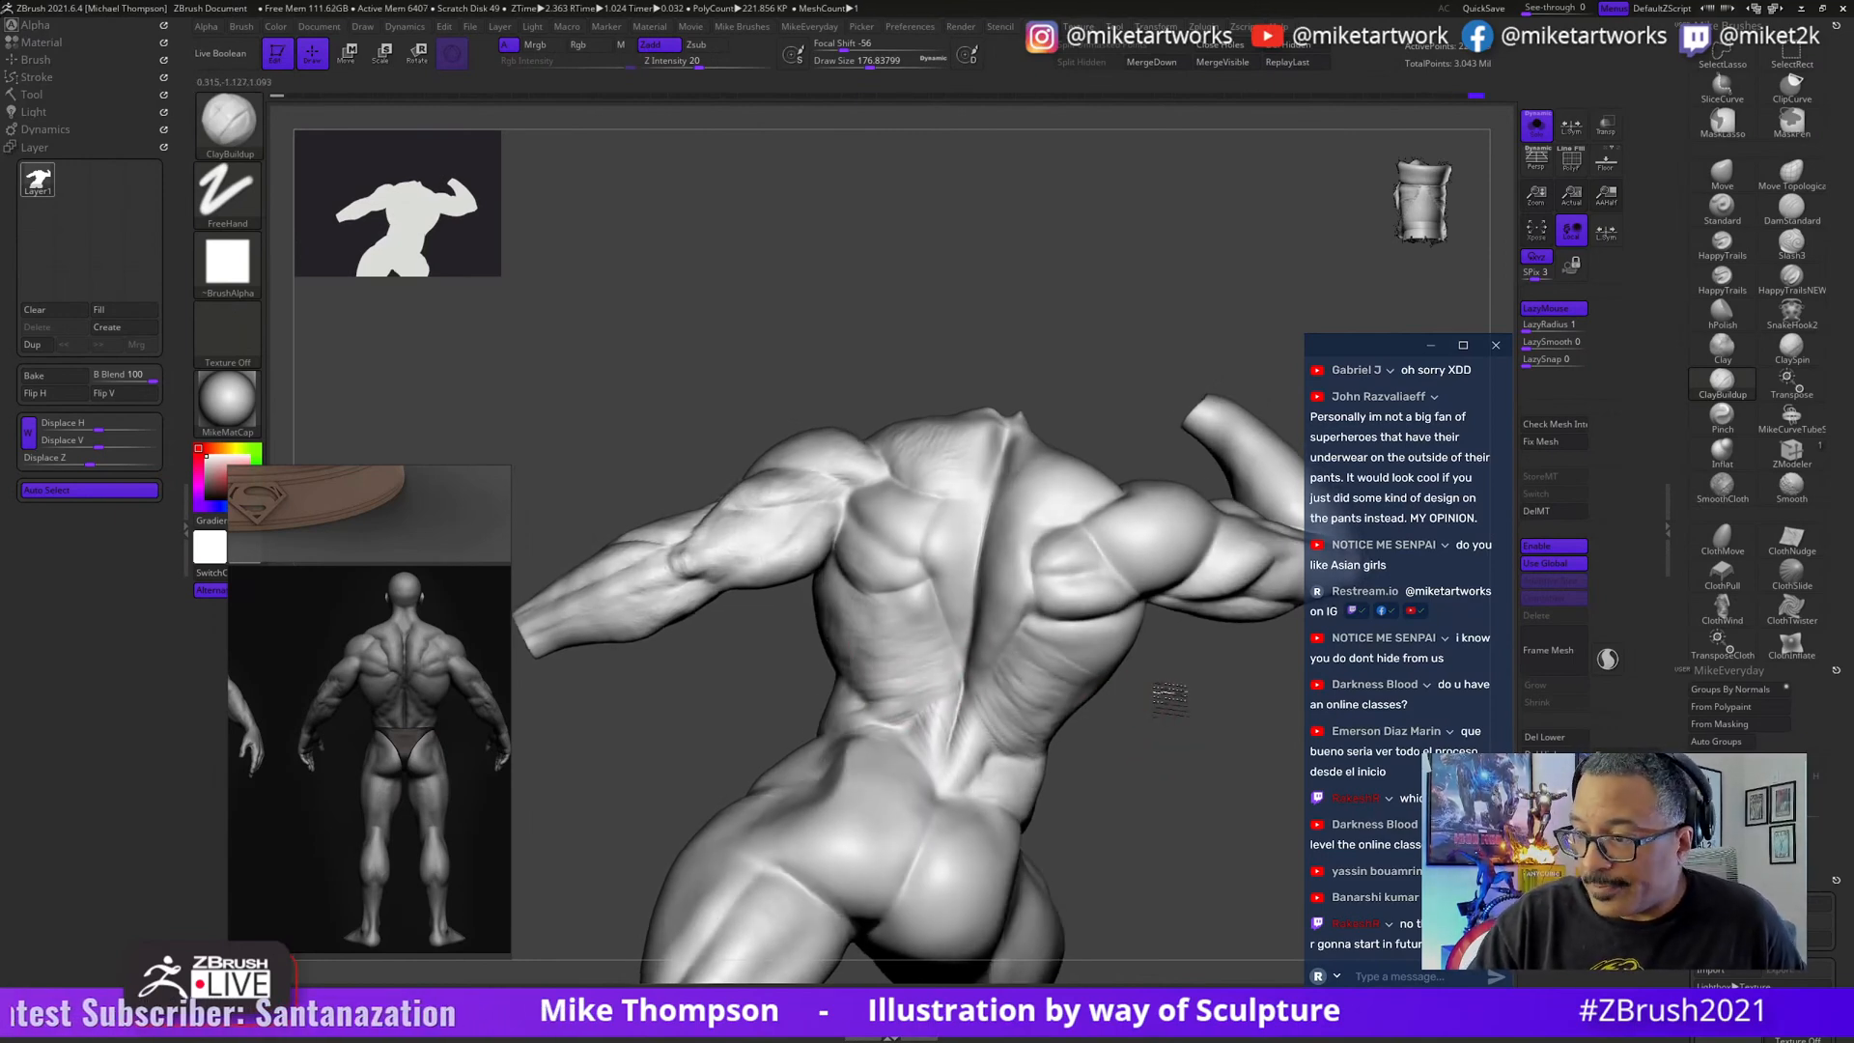
{"action": "left_click_drag", "start_coordinate": [876, 655], "coordinate": [965, 686]}
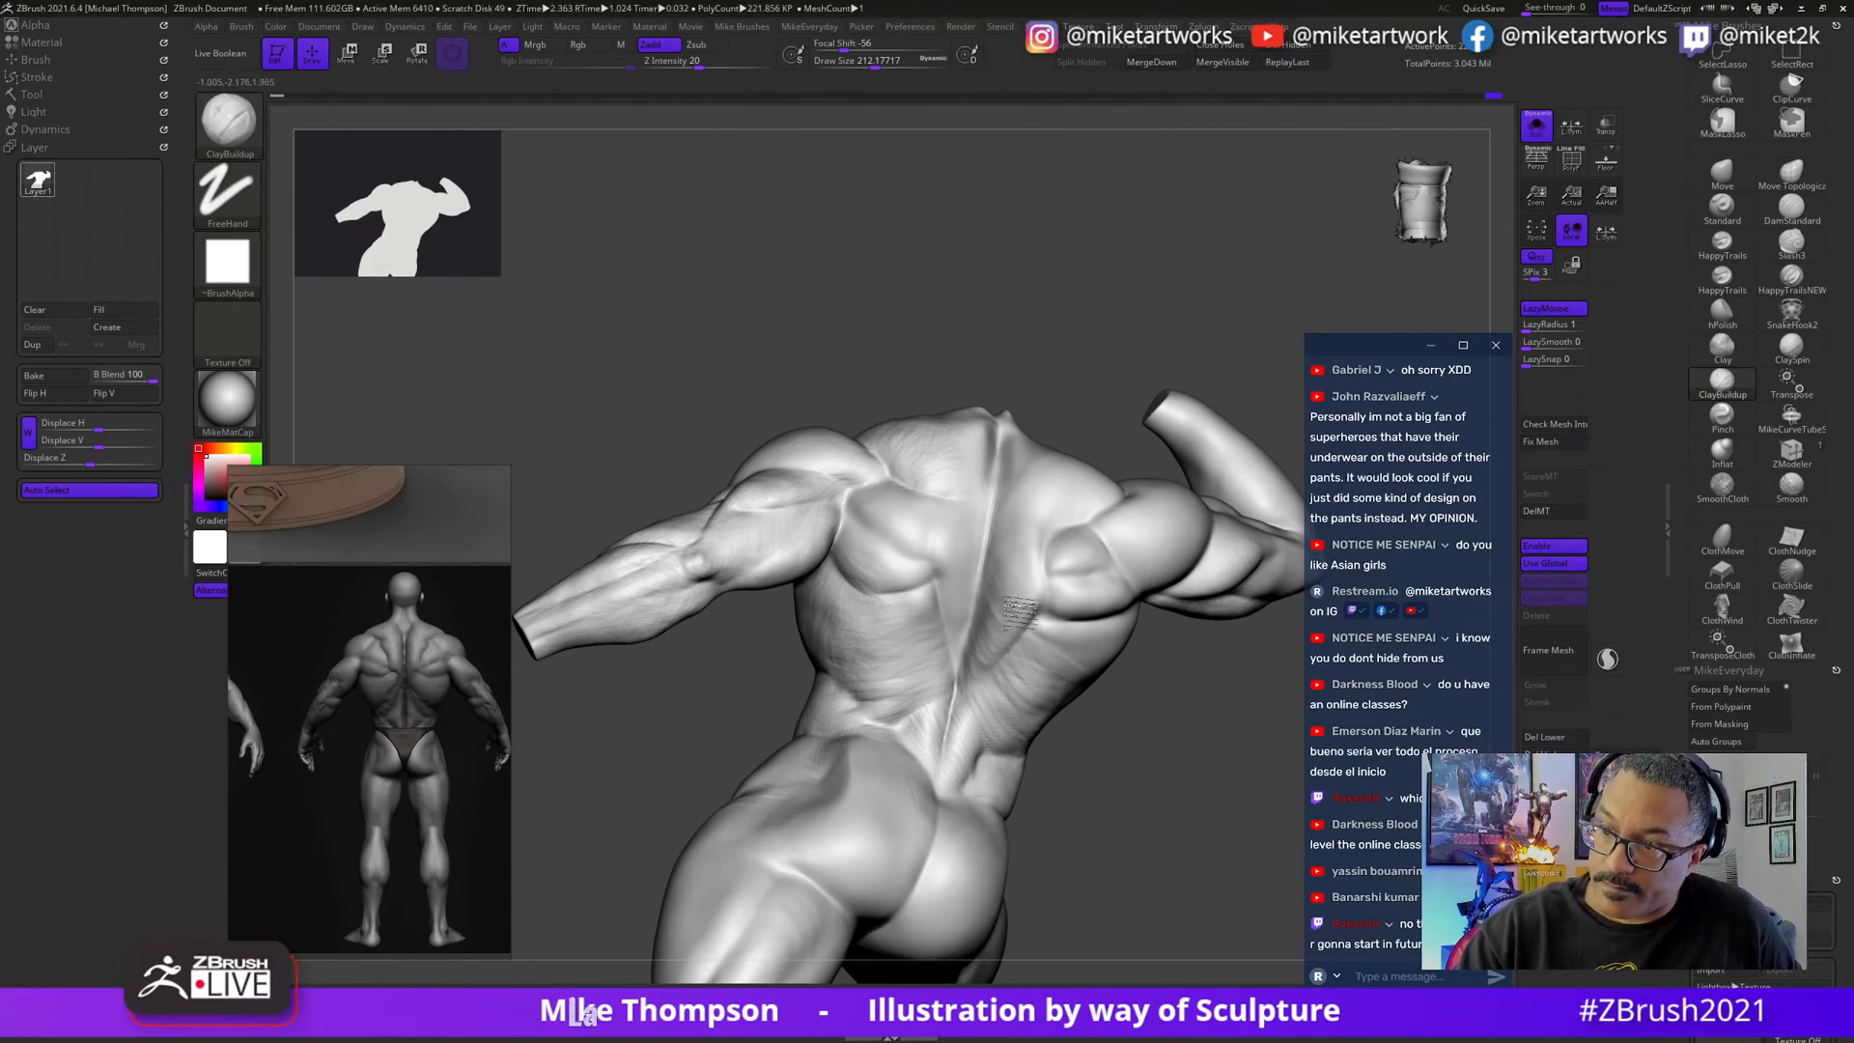
{"action": "mouse_move", "coordinate": [1035, 611]}
{"action": "left_mouse_down"}
{"action": "mouse_move", "coordinate": [1113, 692]}
{"action": "mouse_move", "coordinate": [1009, 589]}
{"action": "left_mouse_up"}
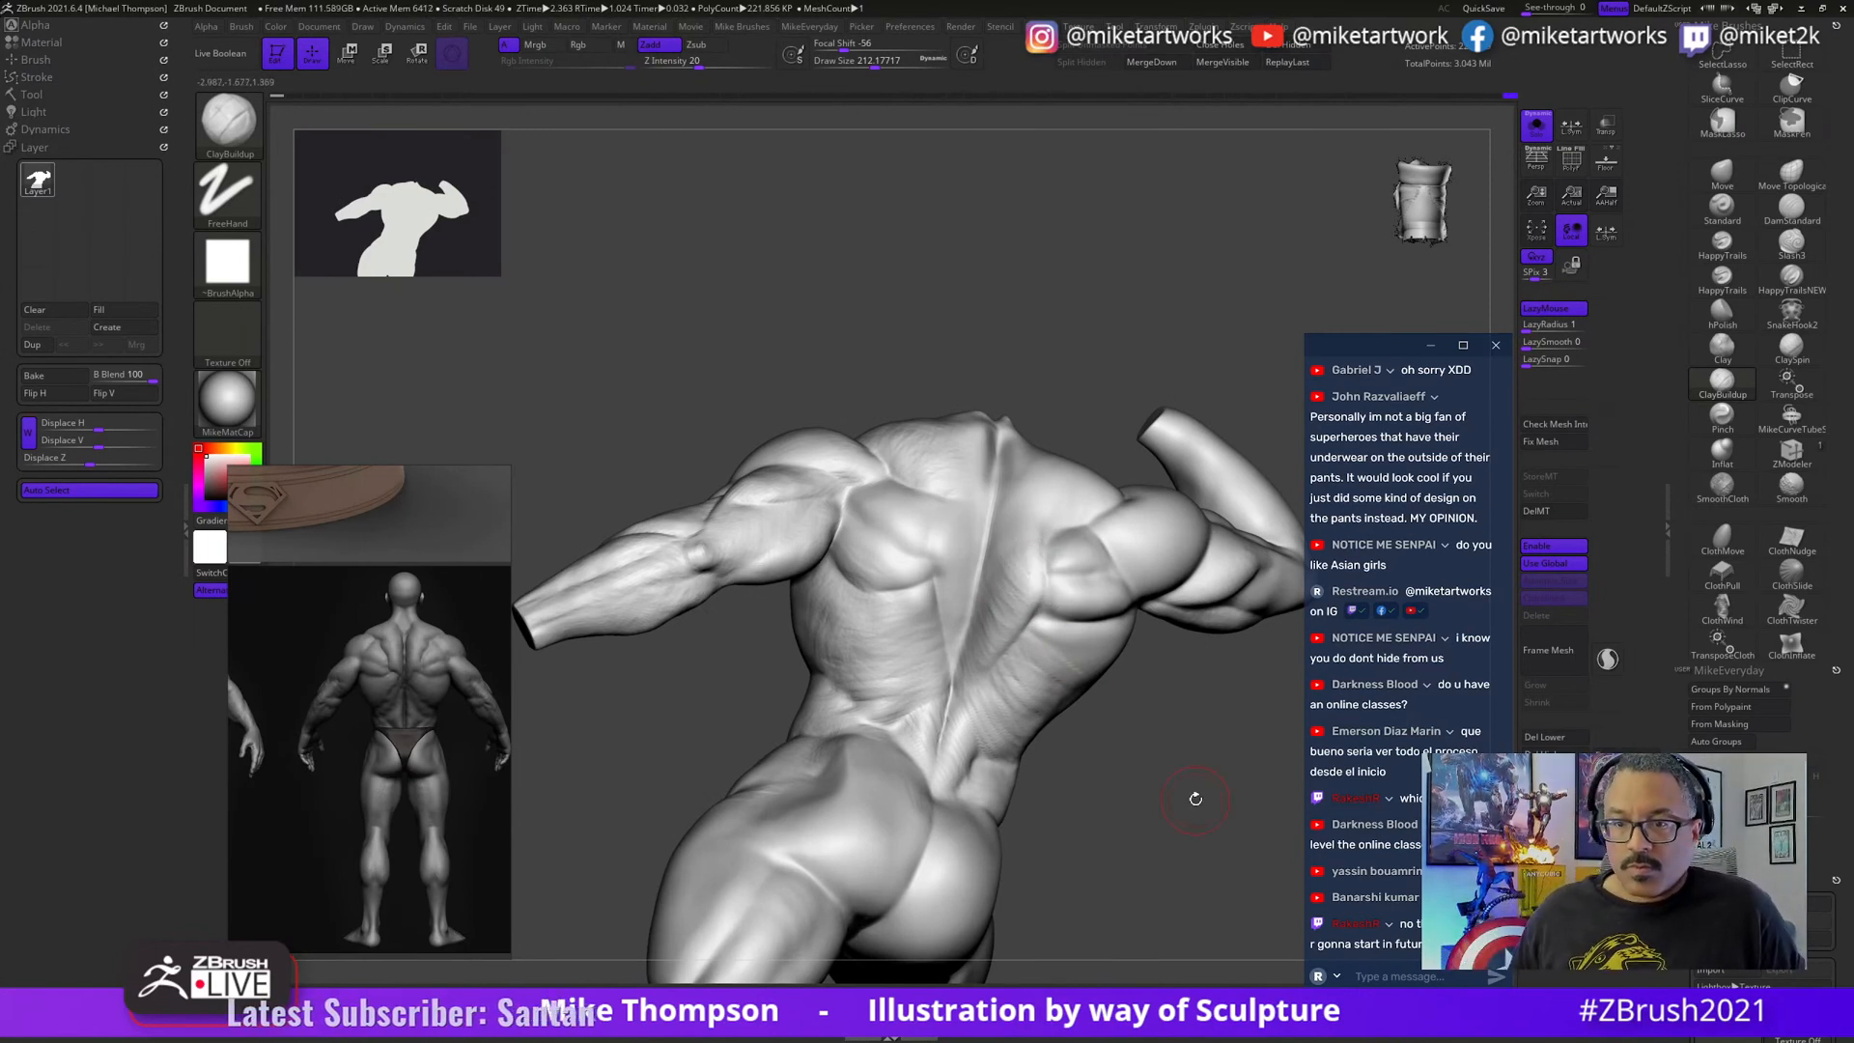
{"action": "left_click_drag", "start_coordinate": [1196, 799], "coordinate": [1159, 786]}
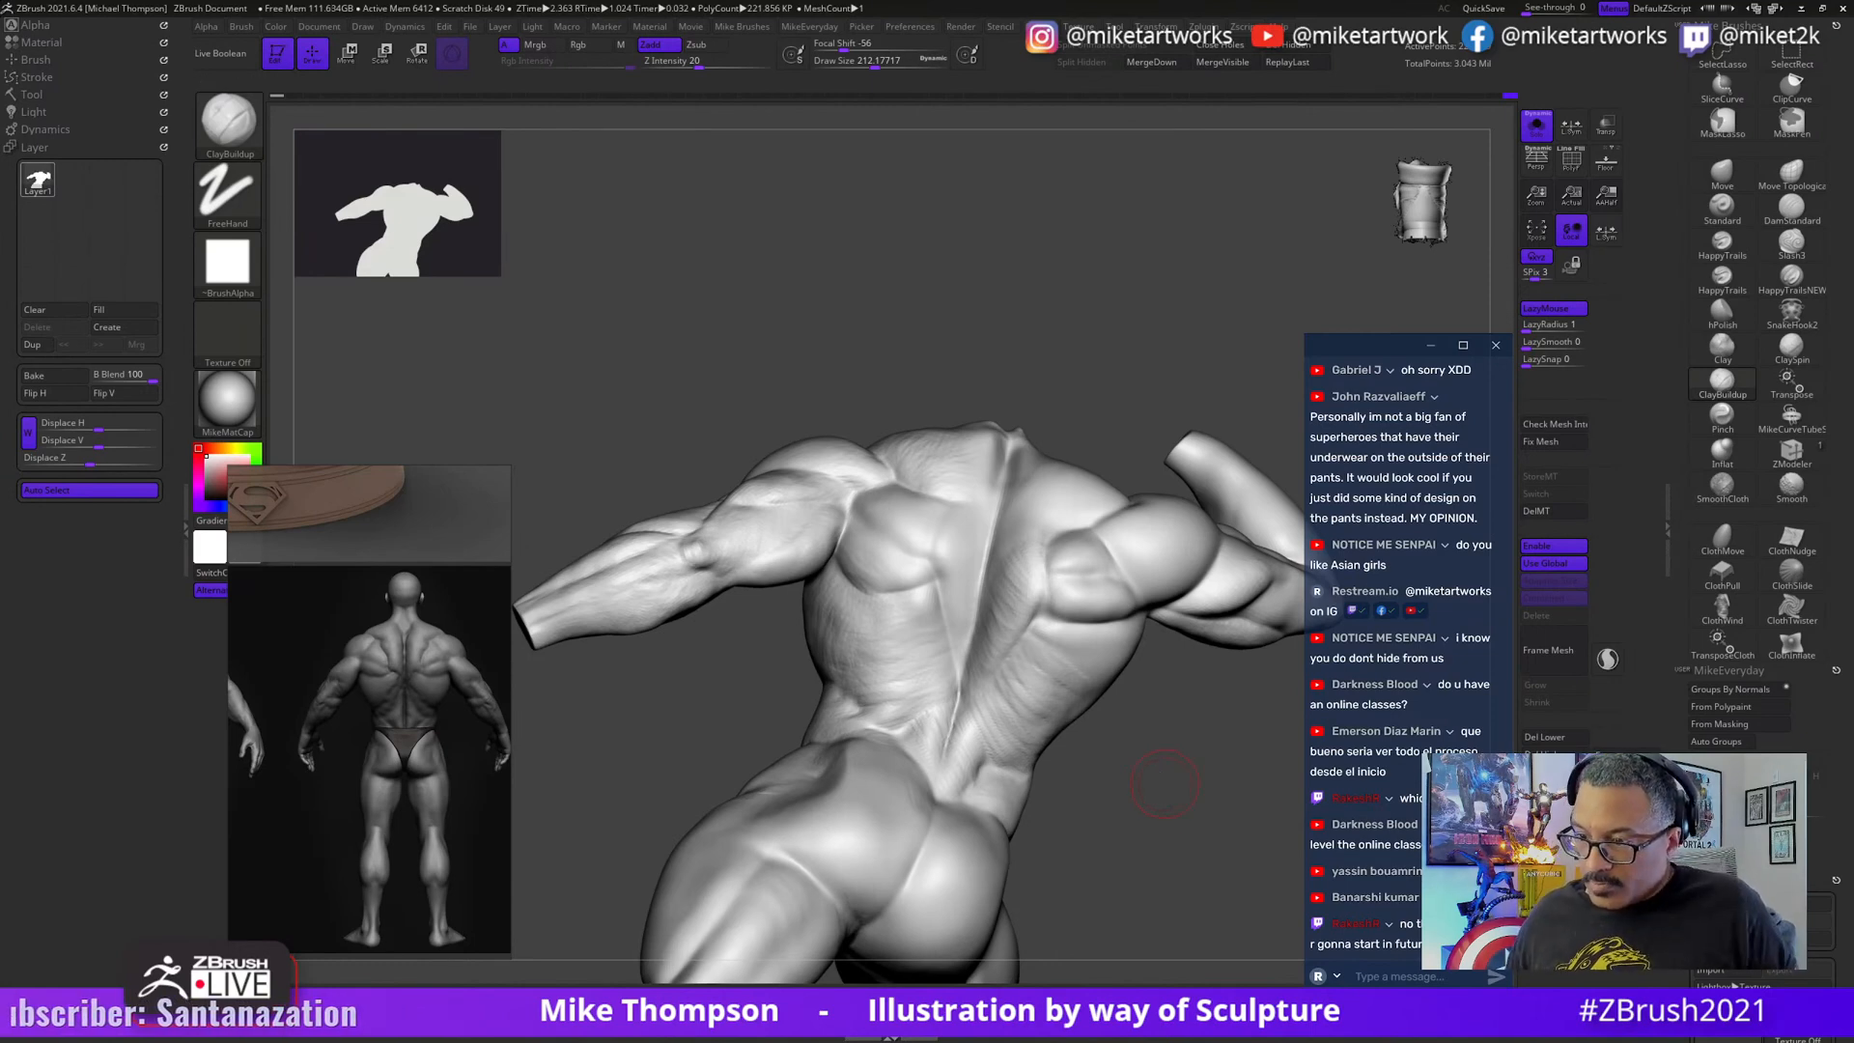
- Activate symmetry for the body in the transform settings
{"action": "key", "text": "super"}
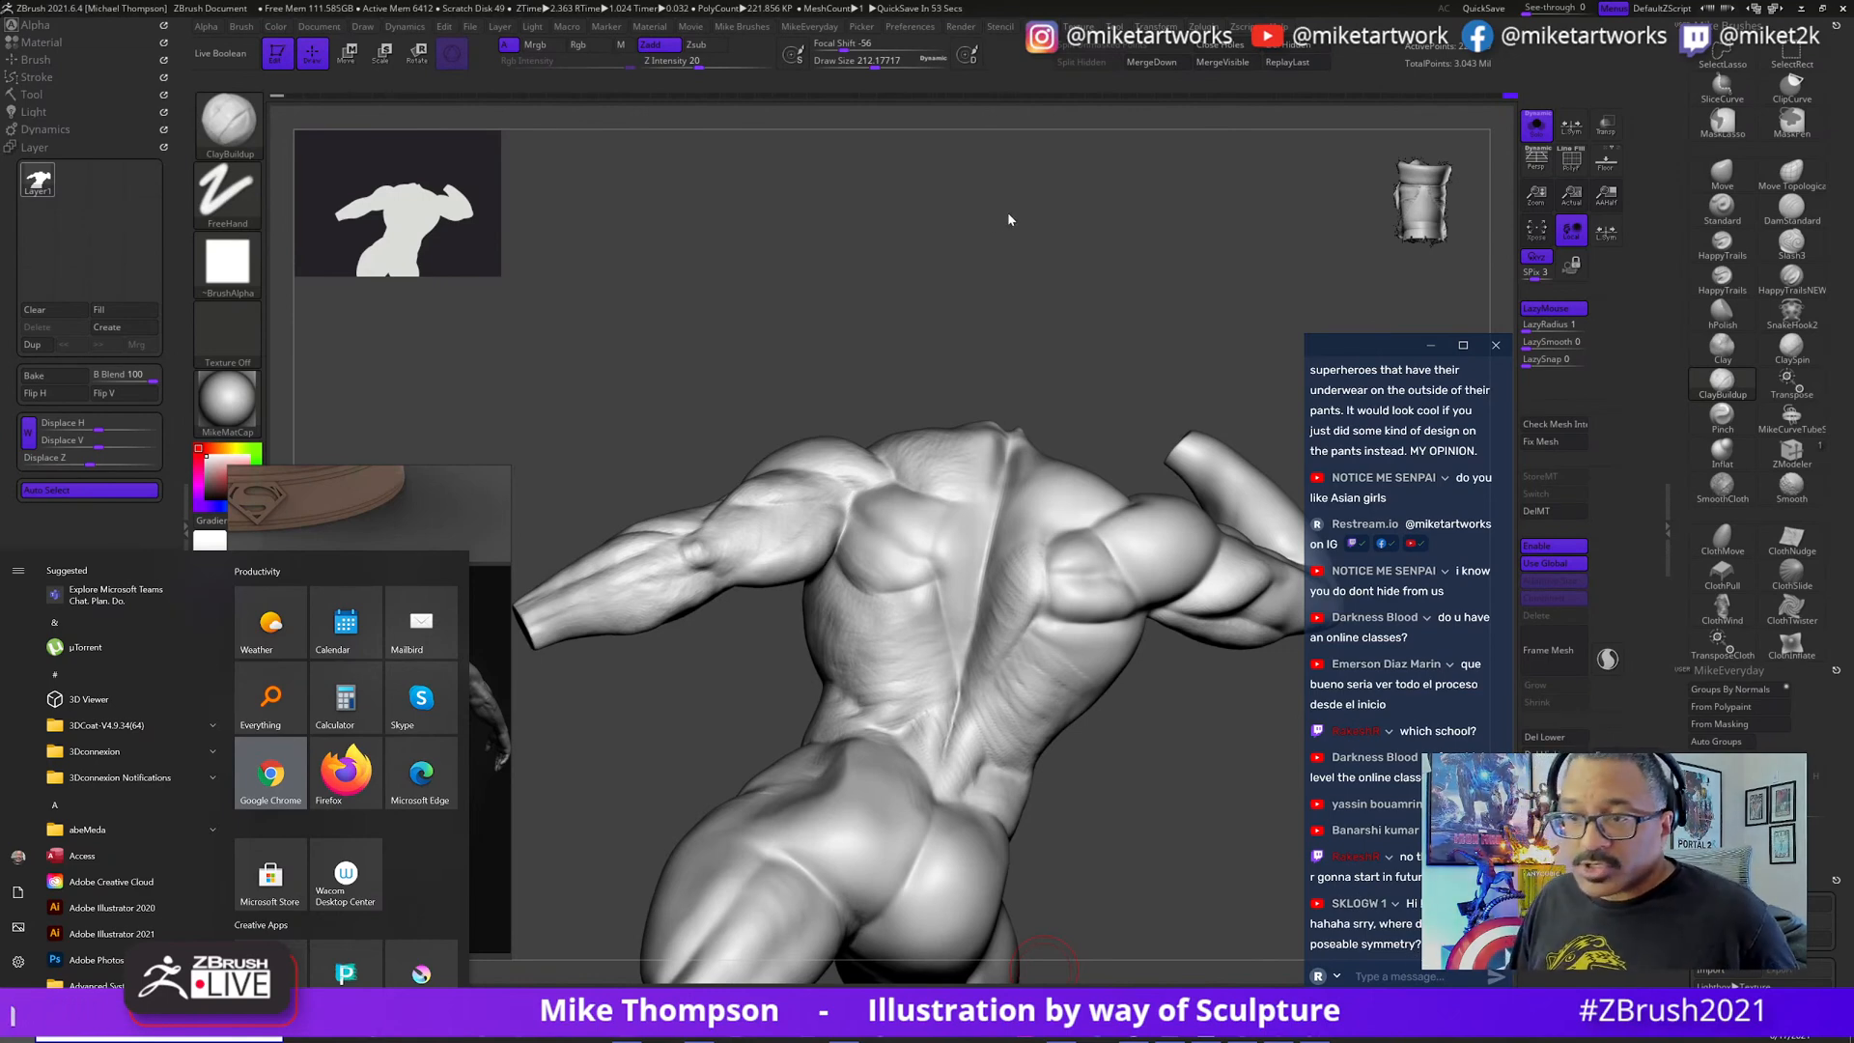
{"action": "left_click_drag", "start_coordinate": [1007, 219], "coordinate": [998, 217]}
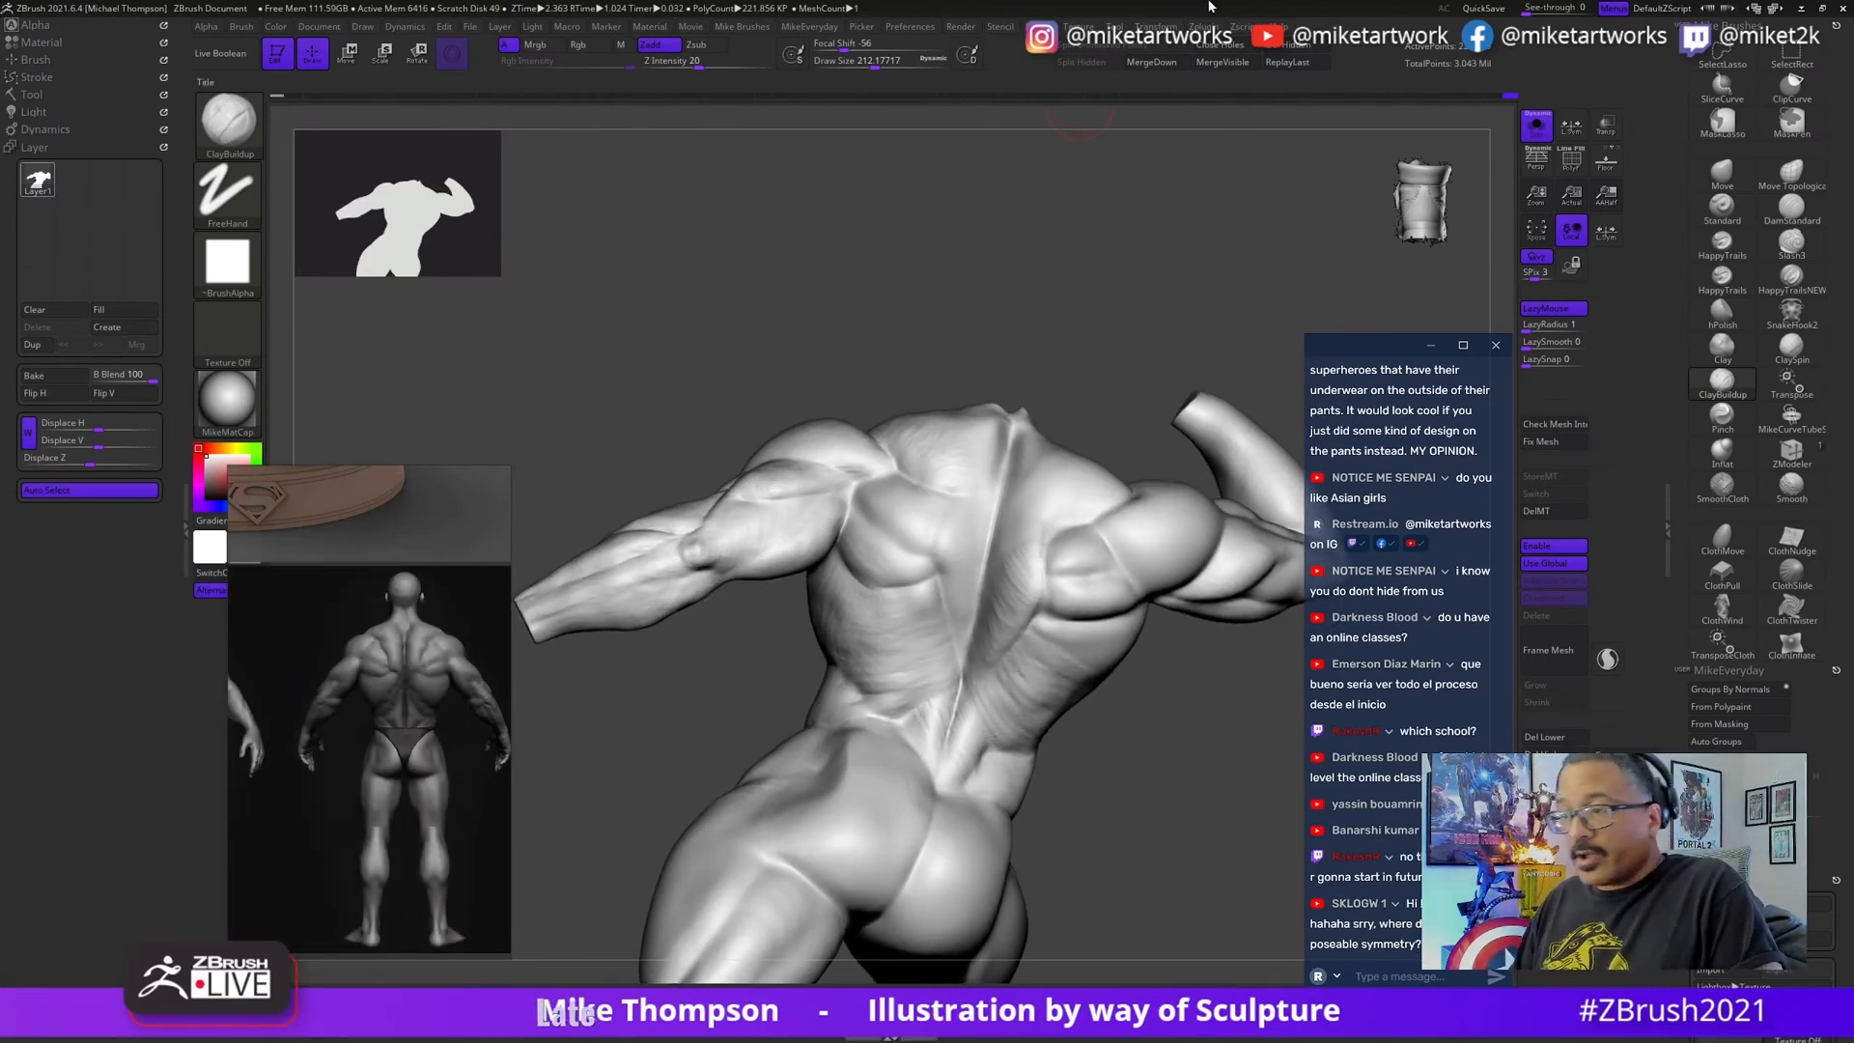
{"action": "left_click_drag", "start_coordinate": [1063, 228], "coordinate": [946, 116]}
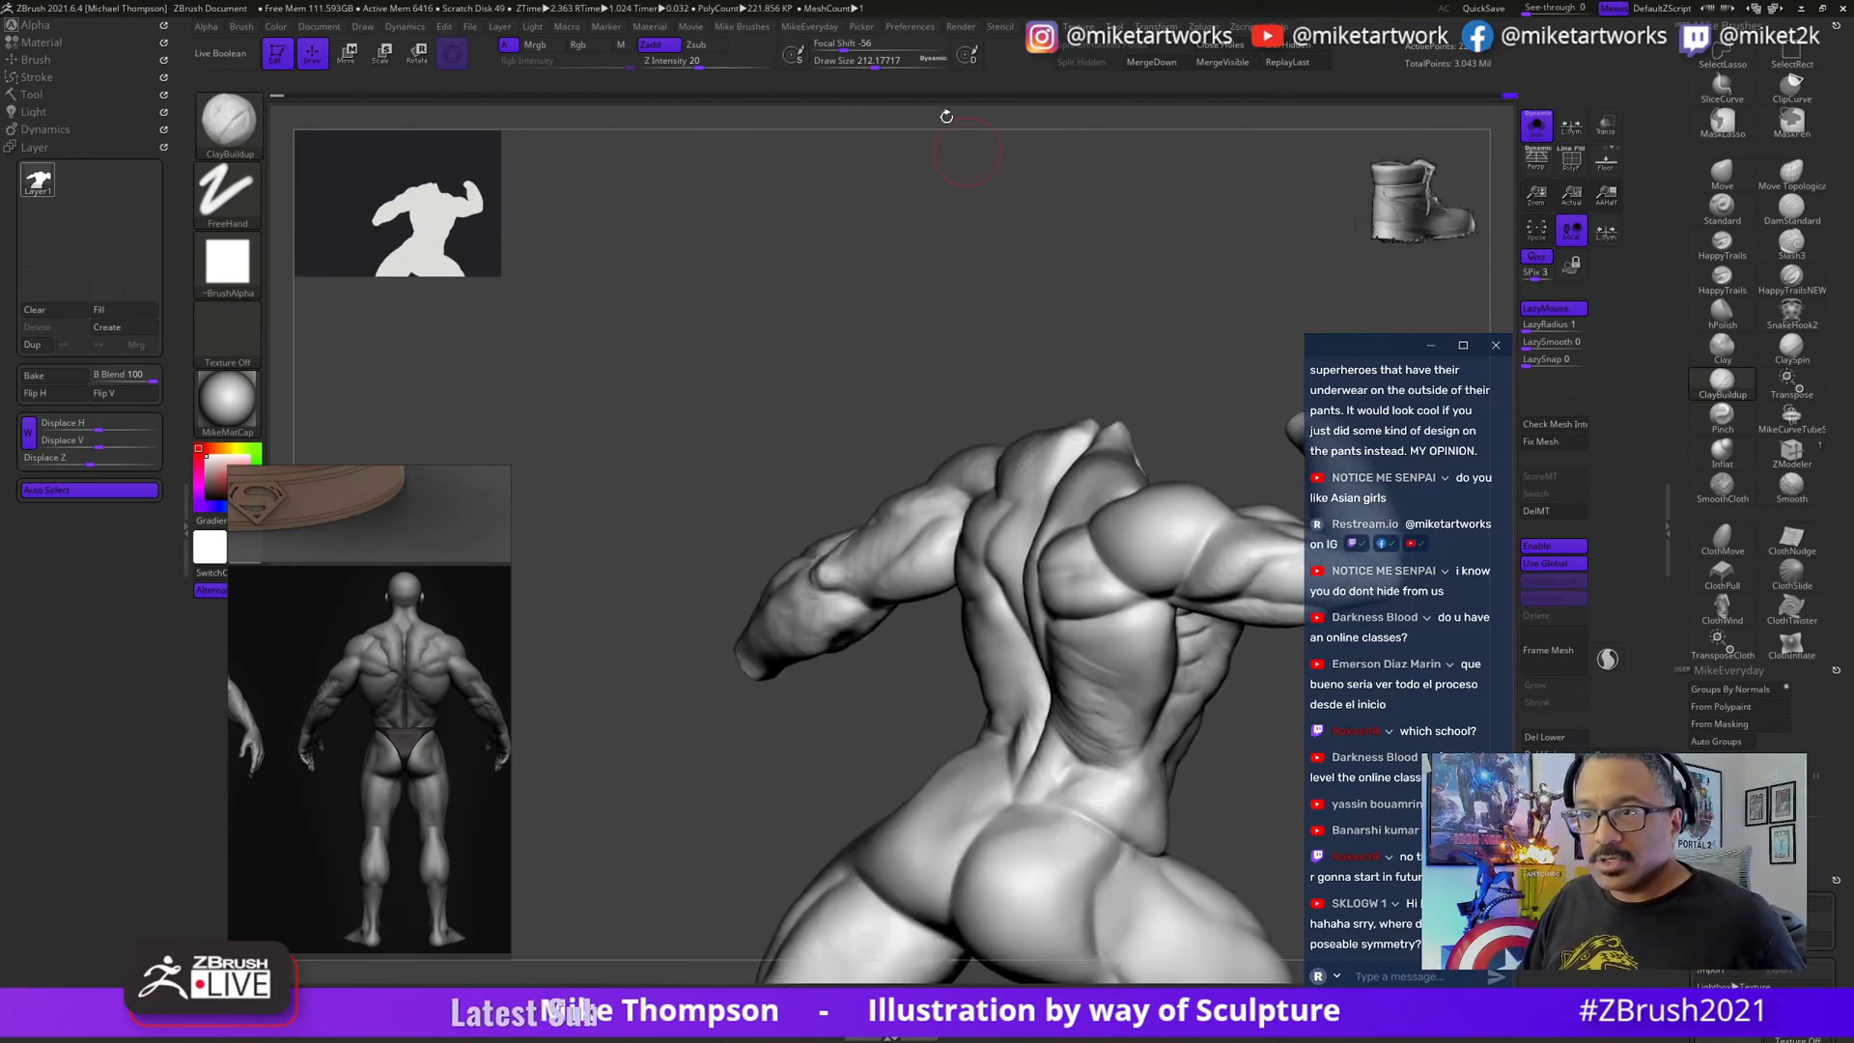
{"action": "left_click", "coordinate": [1156, 31]}
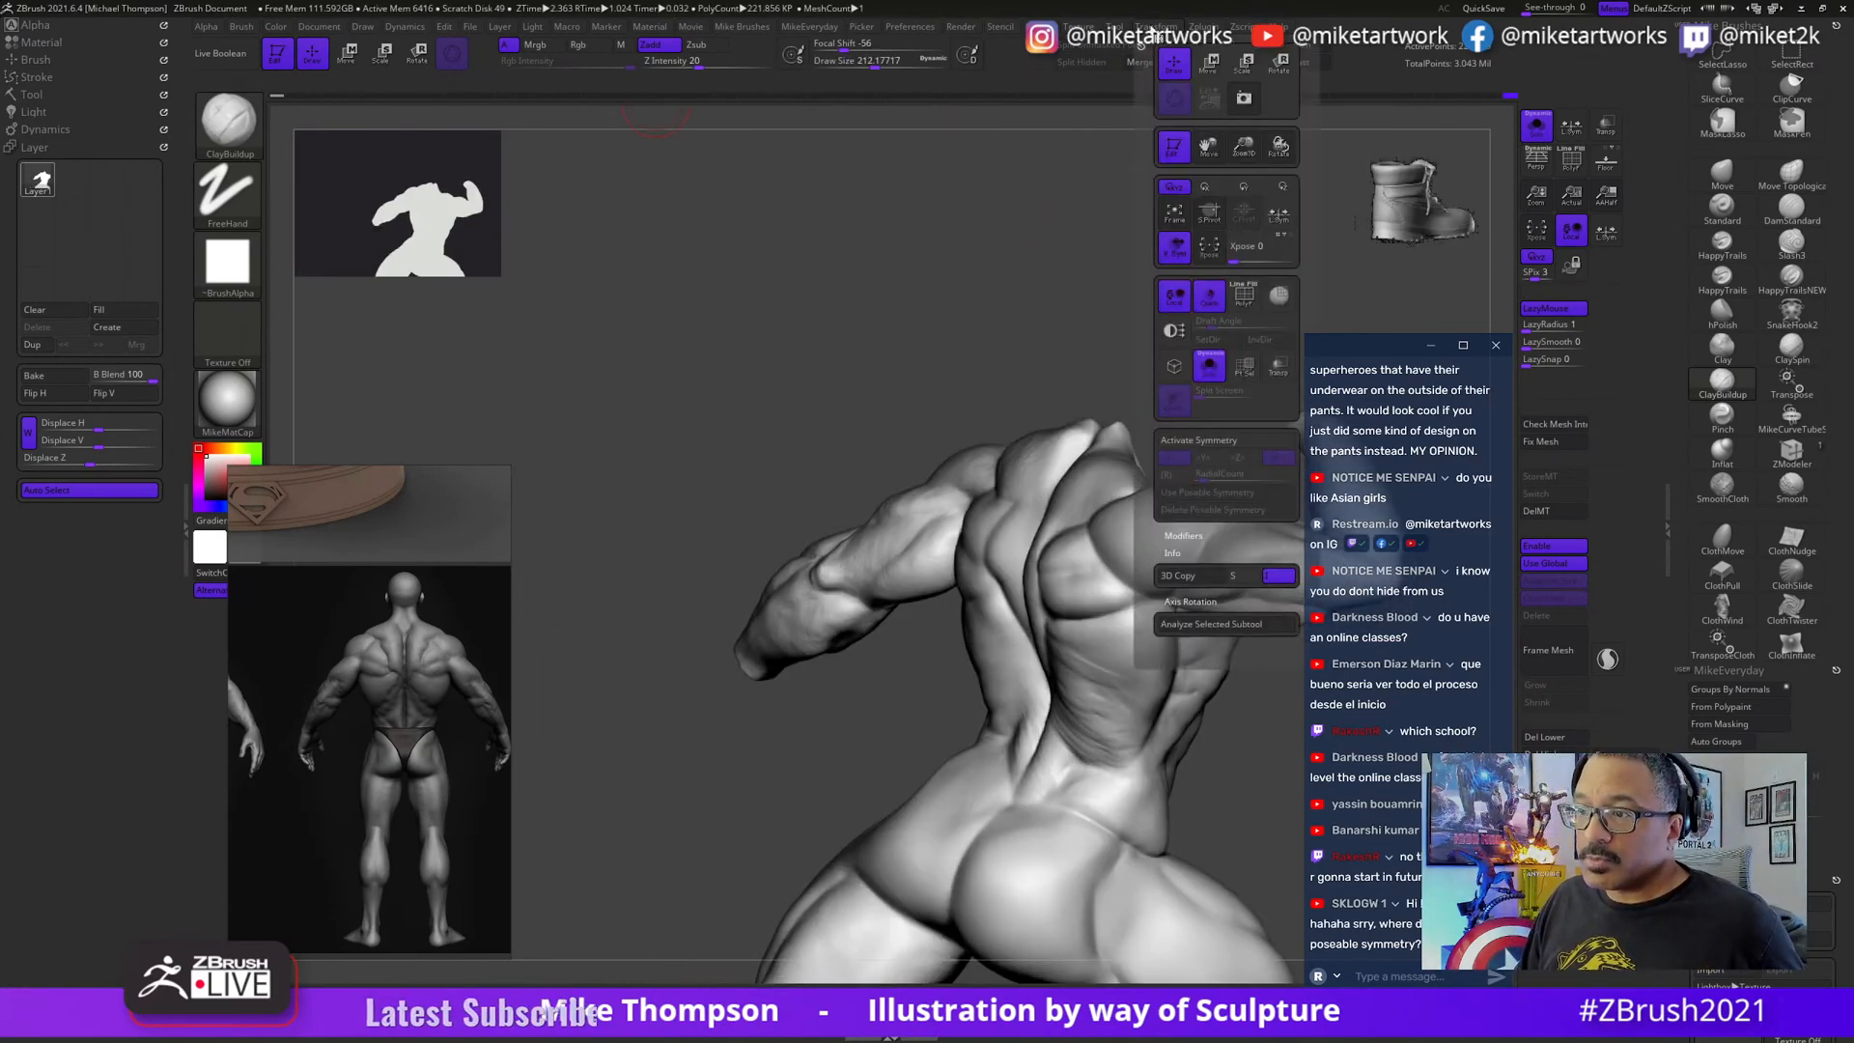
{"action": "left_click", "coordinate": [1209, 442]}
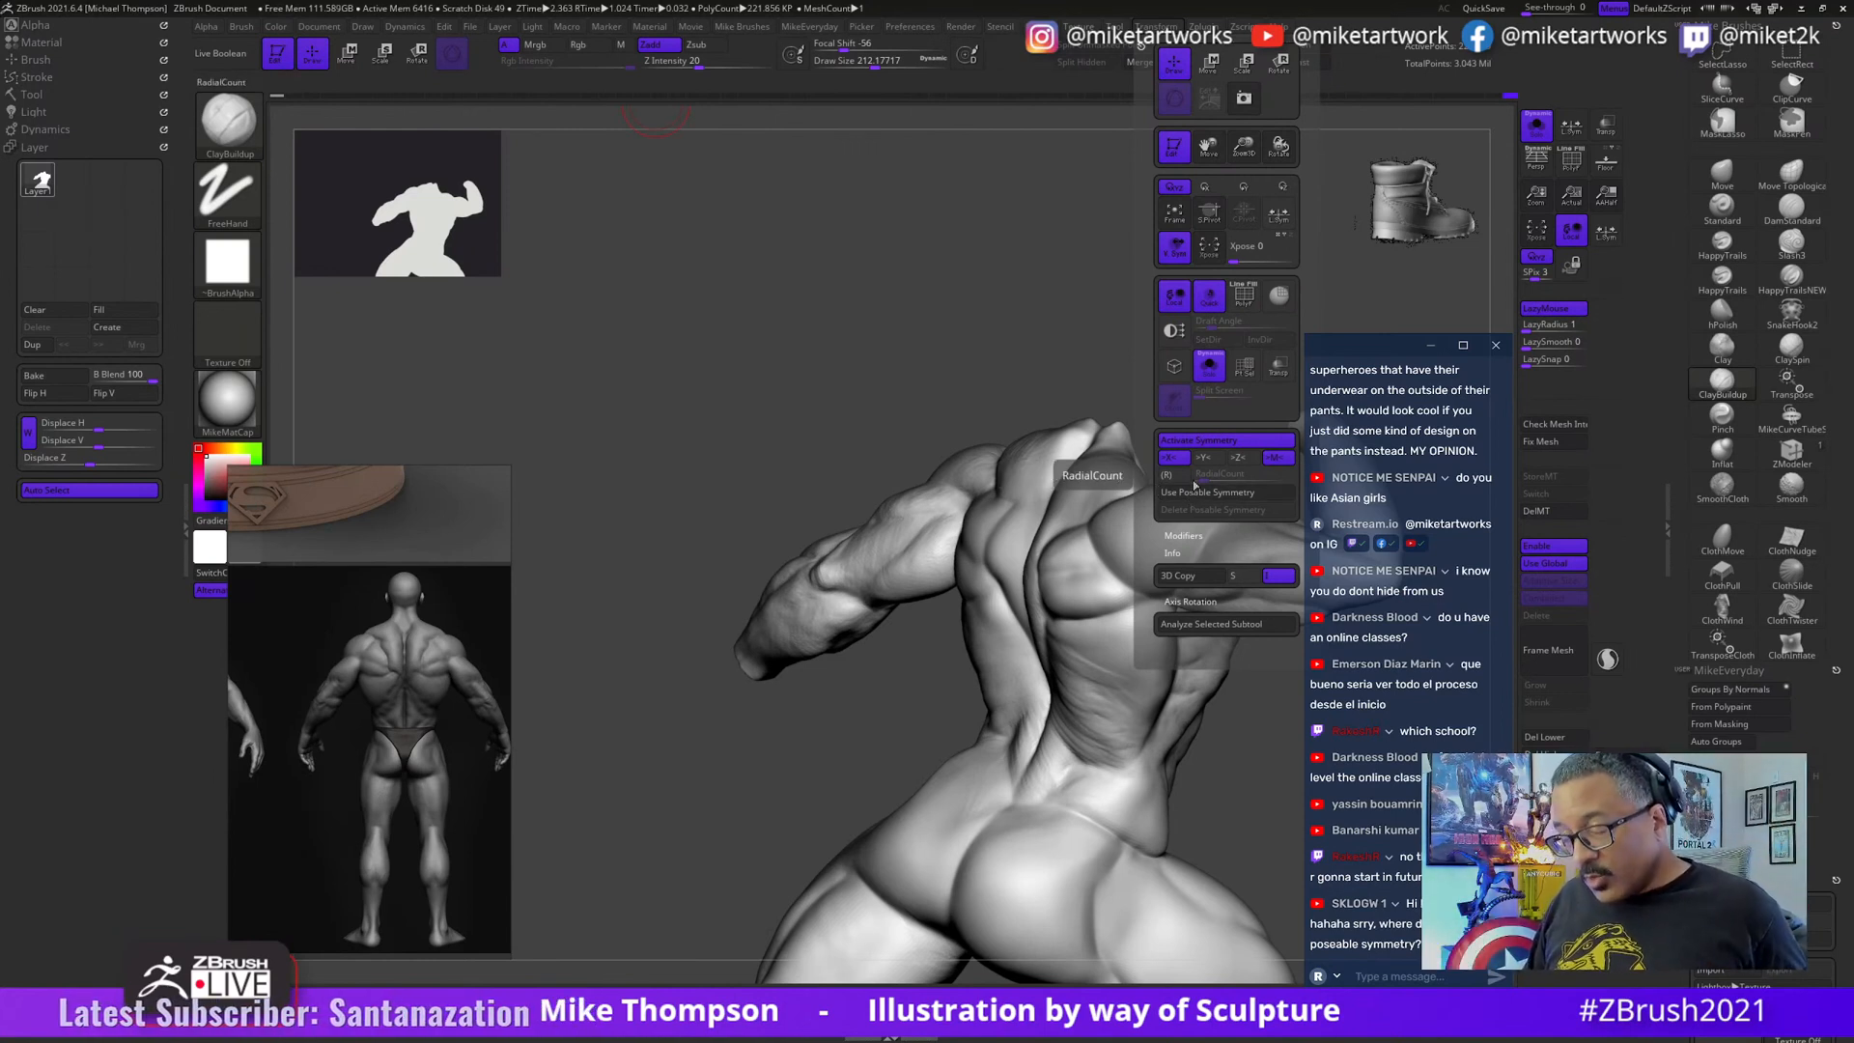
- Examine the isolated body's anatomy from the back and several front angles
{"action": "mouse_move", "coordinate": [981, 310]}
{"action": "left_mouse_down"}
{"action": "mouse_move", "coordinate": [1067, 319]}
{"action": "mouse_move", "coordinate": [1014, 253]}
{"action": "mouse_move", "coordinate": [1199, 821]}
{"action": "mouse_move", "coordinate": [1138, 773]}
{"action": "mouse_move", "coordinate": [1176, 758]}
{"action": "mouse_move", "coordinate": [1106, 658]}
{"action": "left_mouse_up"}
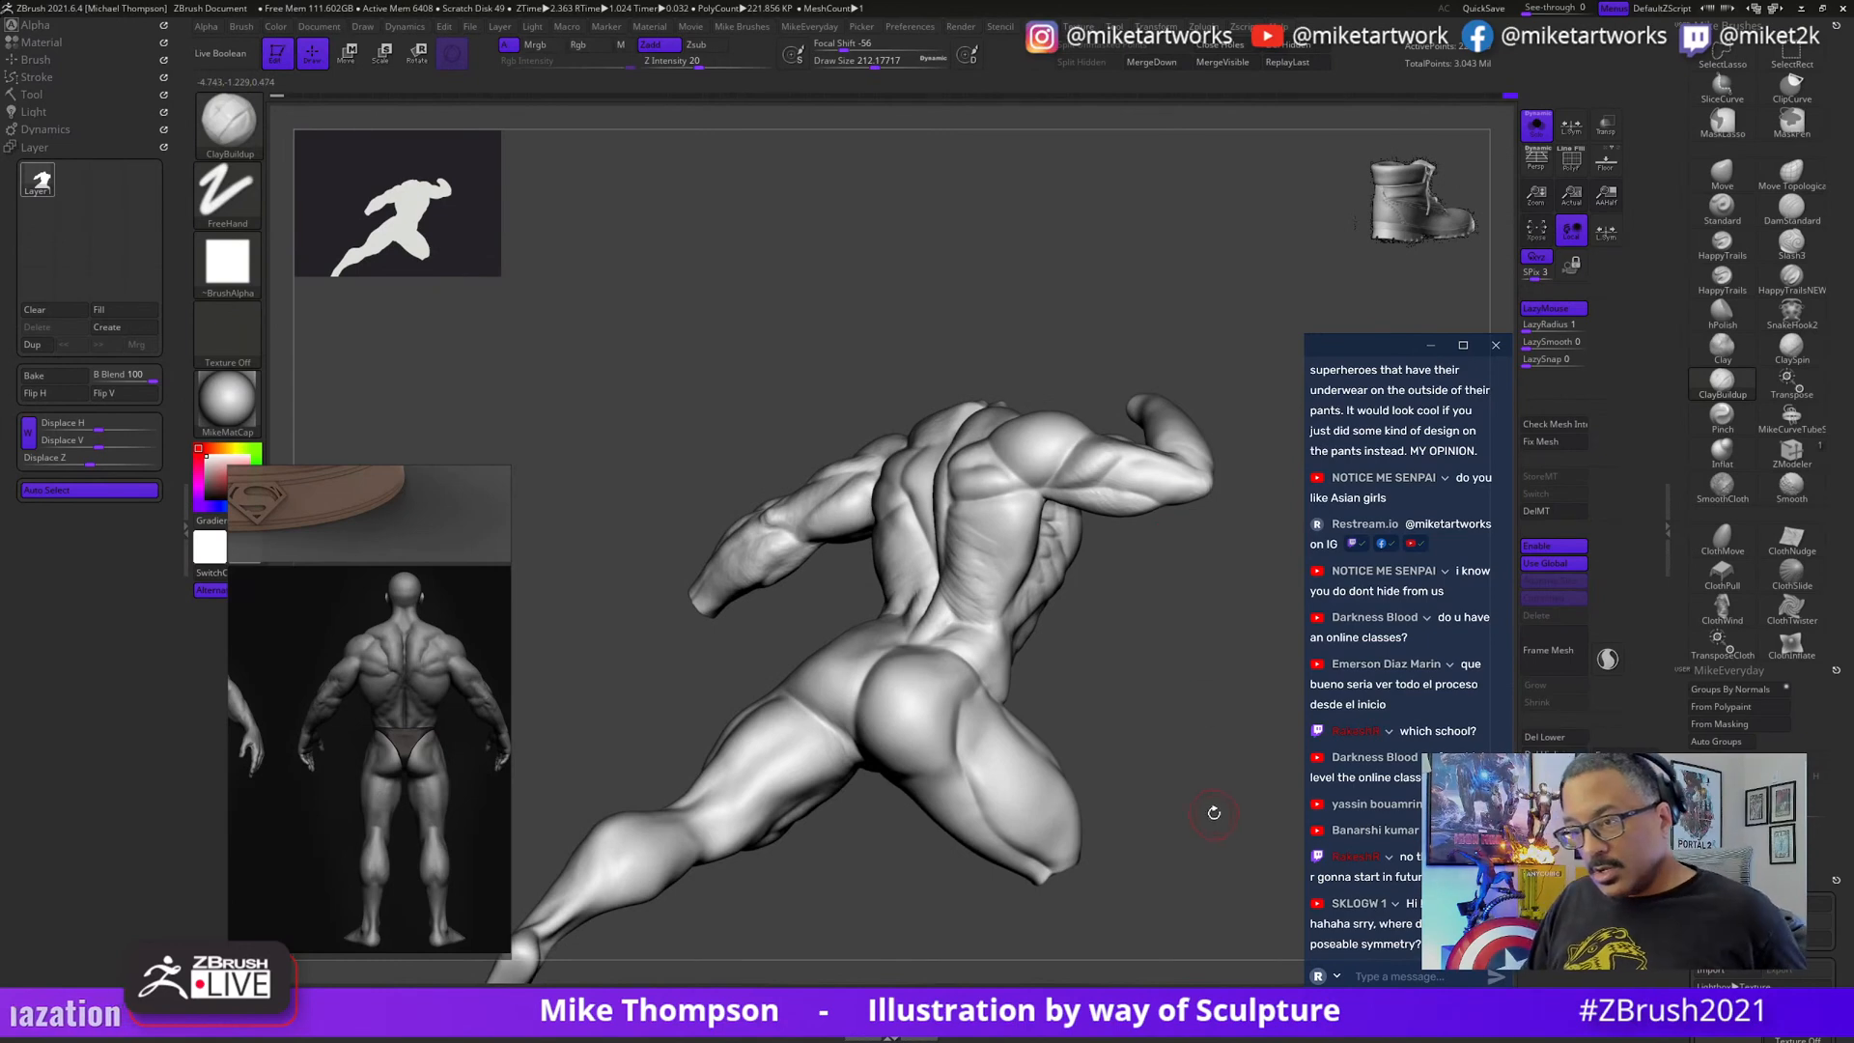
{"action": "mouse_move", "coordinate": [1214, 813]}
{"action": "left_mouse_down"}
{"action": "mouse_move", "coordinate": [1105, 766]}
{"action": "mouse_move", "coordinate": [1154, 778]}
{"action": "mouse_move", "coordinate": [1108, 759]}
{"action": "mouse_move", "coordinate": [1131, 652]}
{"action": "mouse_move", "coordinate": [1158, 756]}
{"action": "mouse_move", "coordinate": [1152, 726]}
{"action": "mouse_move", "coordinate": [1123, 734]}
{"action": "left_mouse_up"}
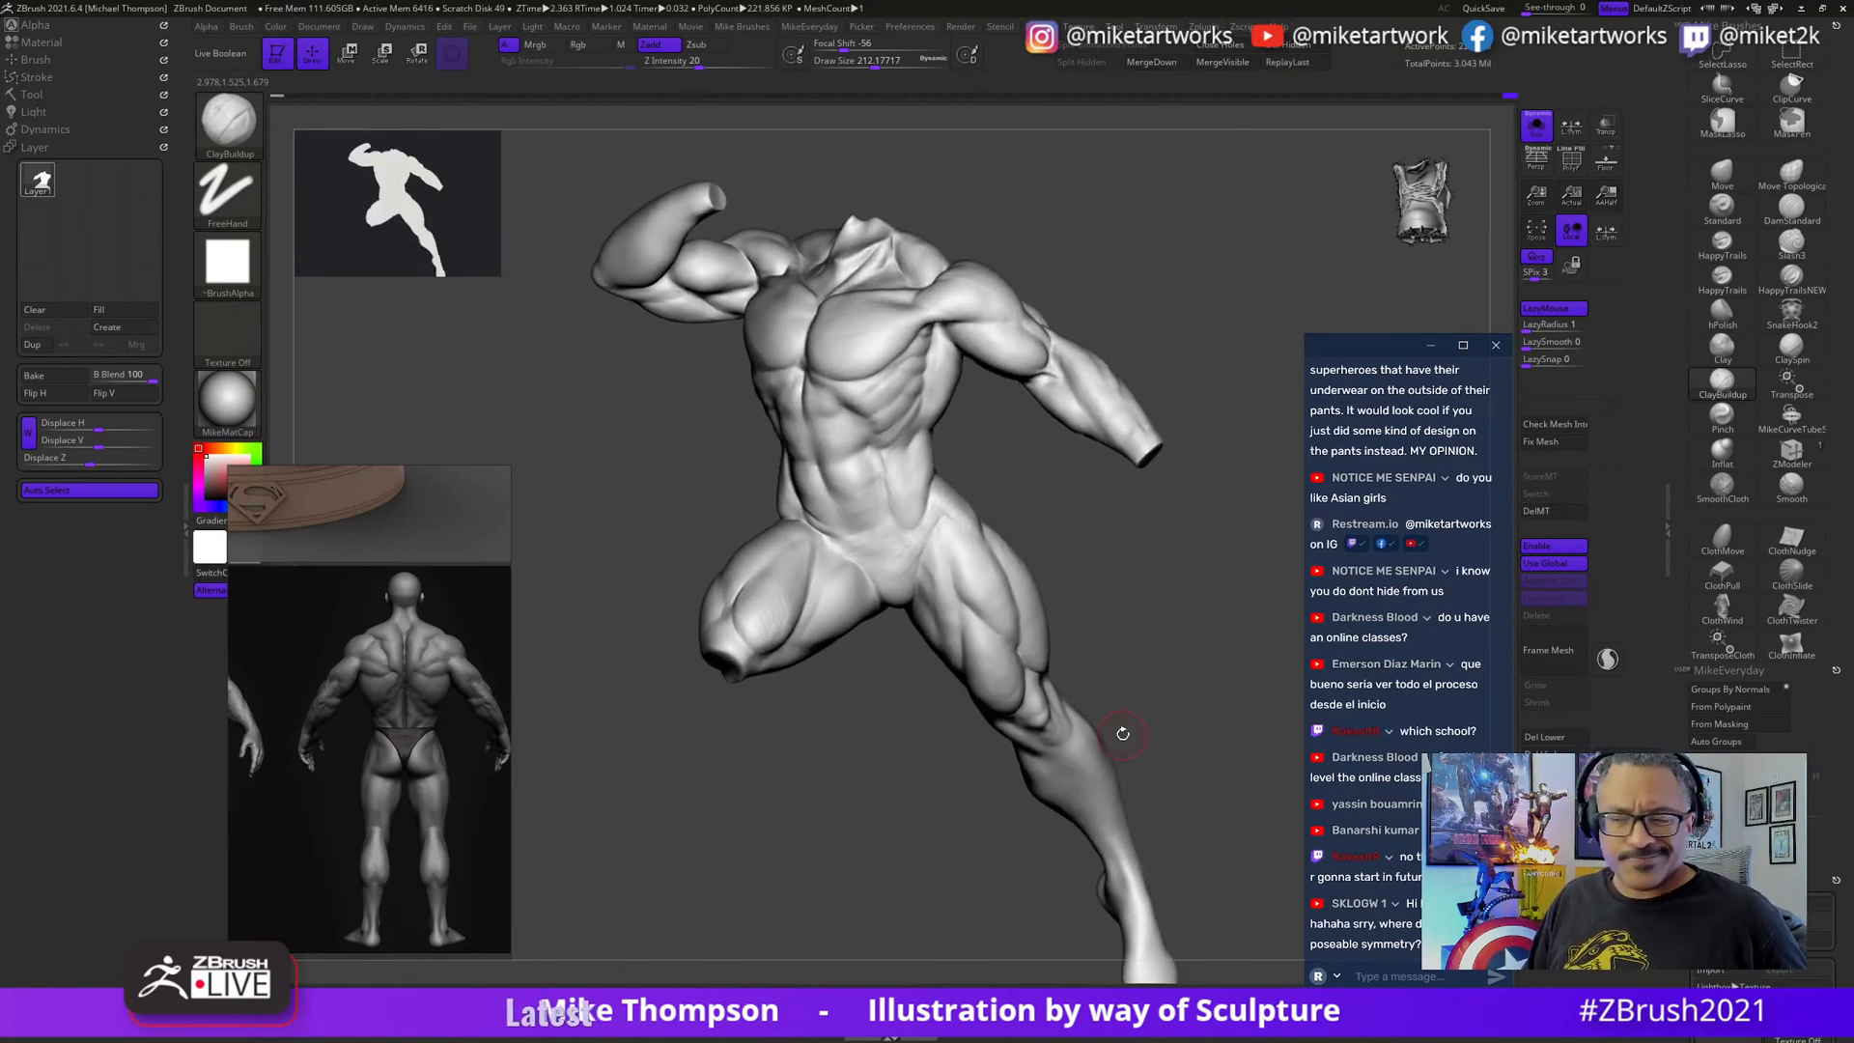
{"action": "left_click_drag", "start_coordinate": [1213, 554], "coordinate": [1194, 635]}
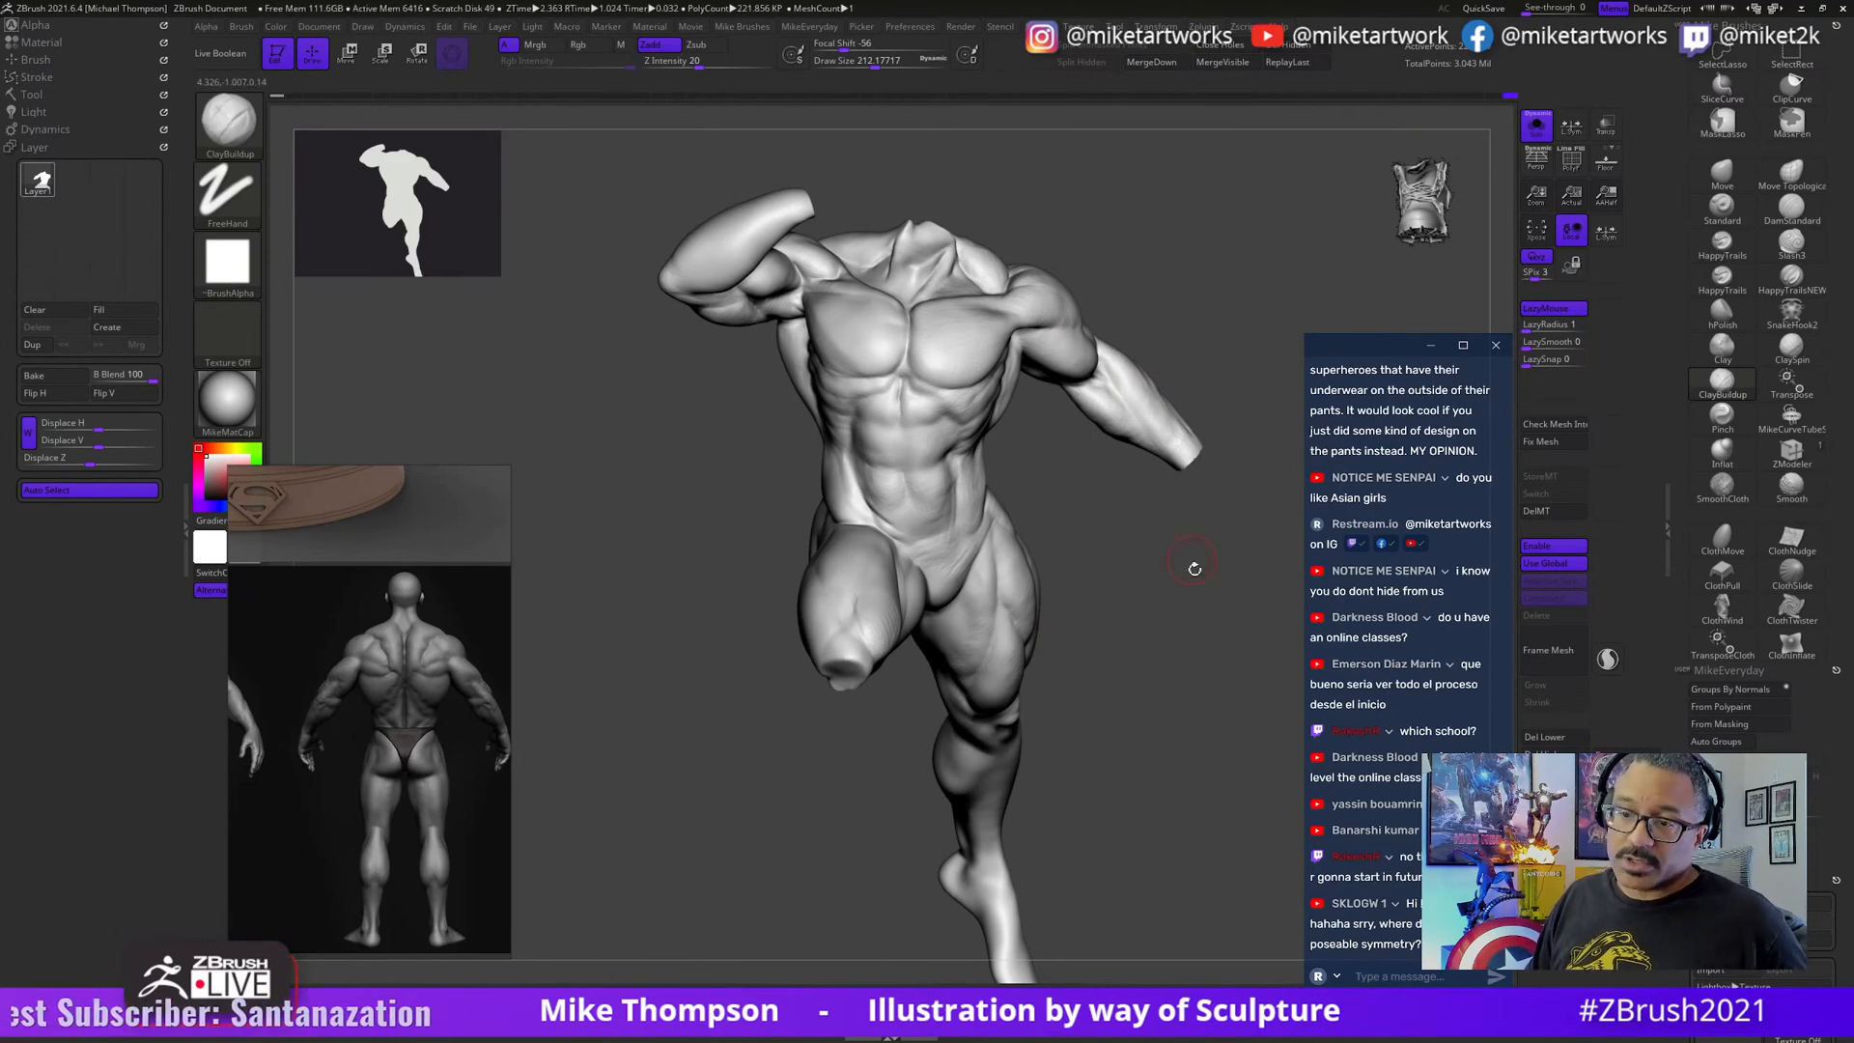
{"action": "left_click_drag", "start_coordinate": [1180, 699], "coordinate": [995, 663]}
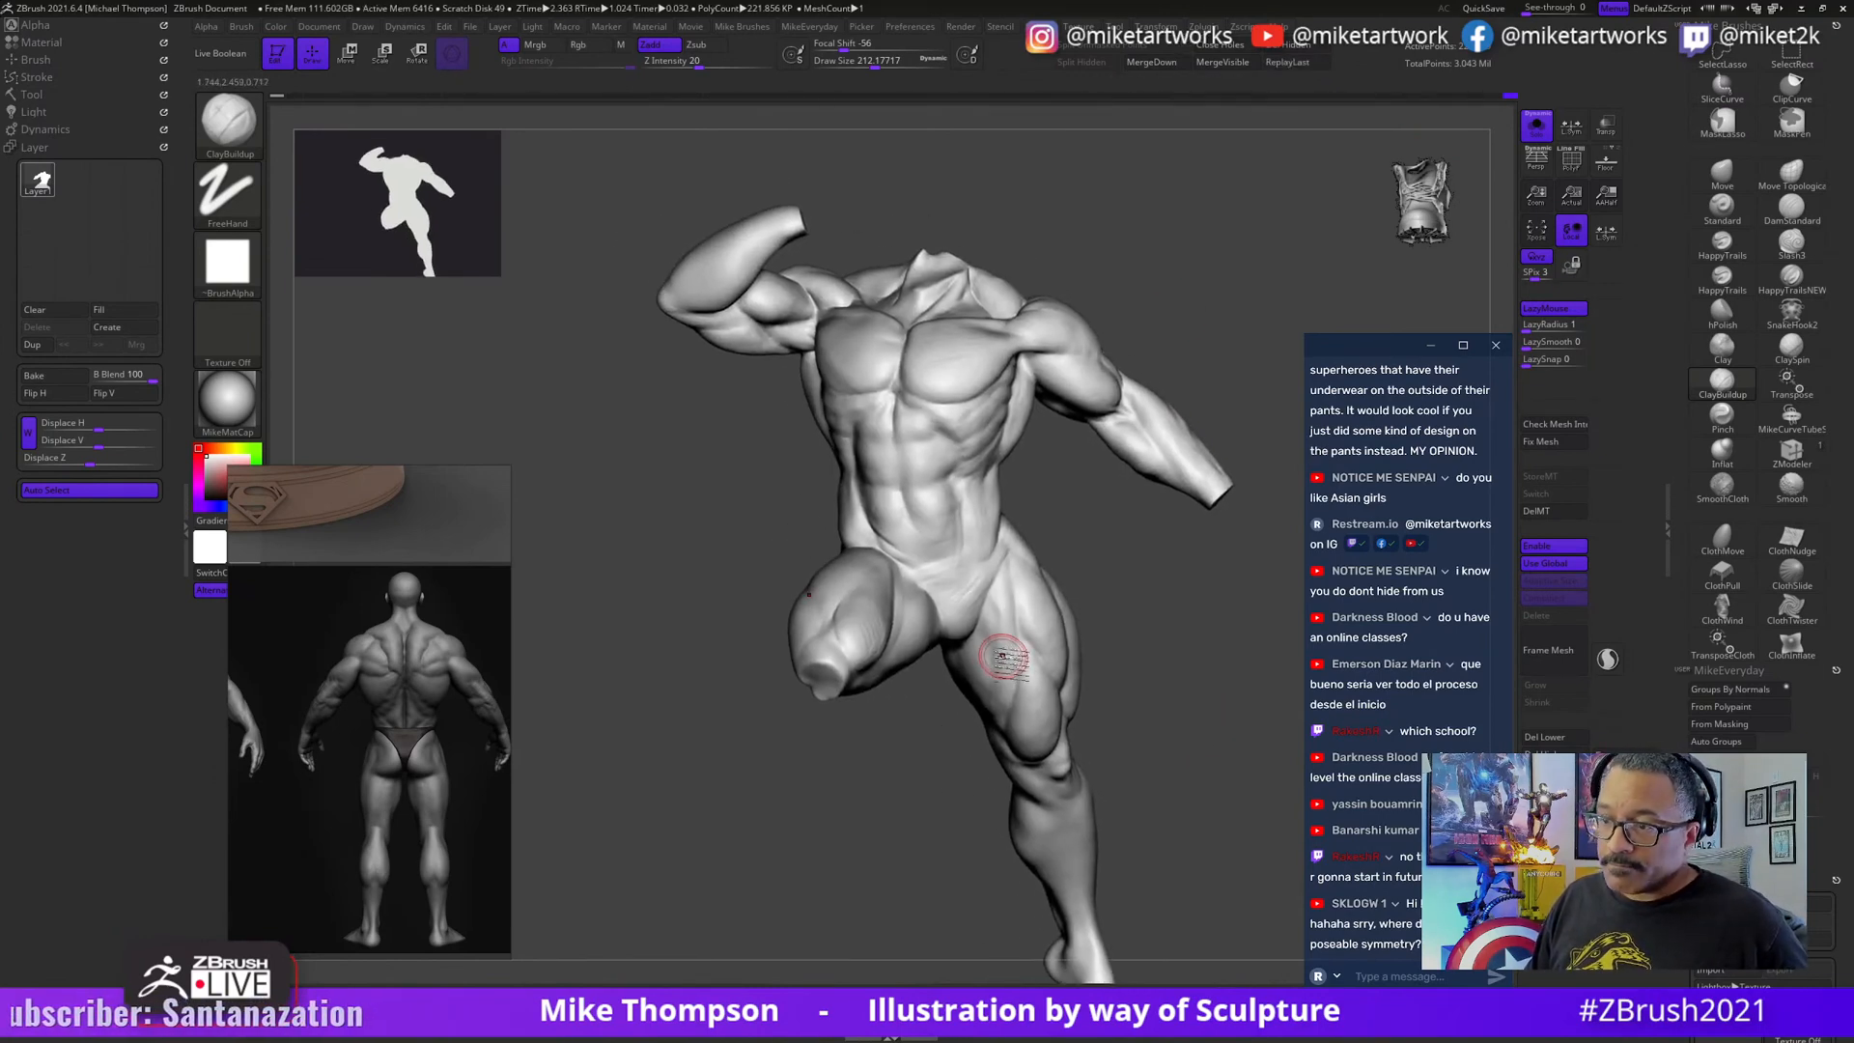
{"action": "left_click_drag", "start_coordinate": [1215, 726], "coordinate": [1233, 734]}
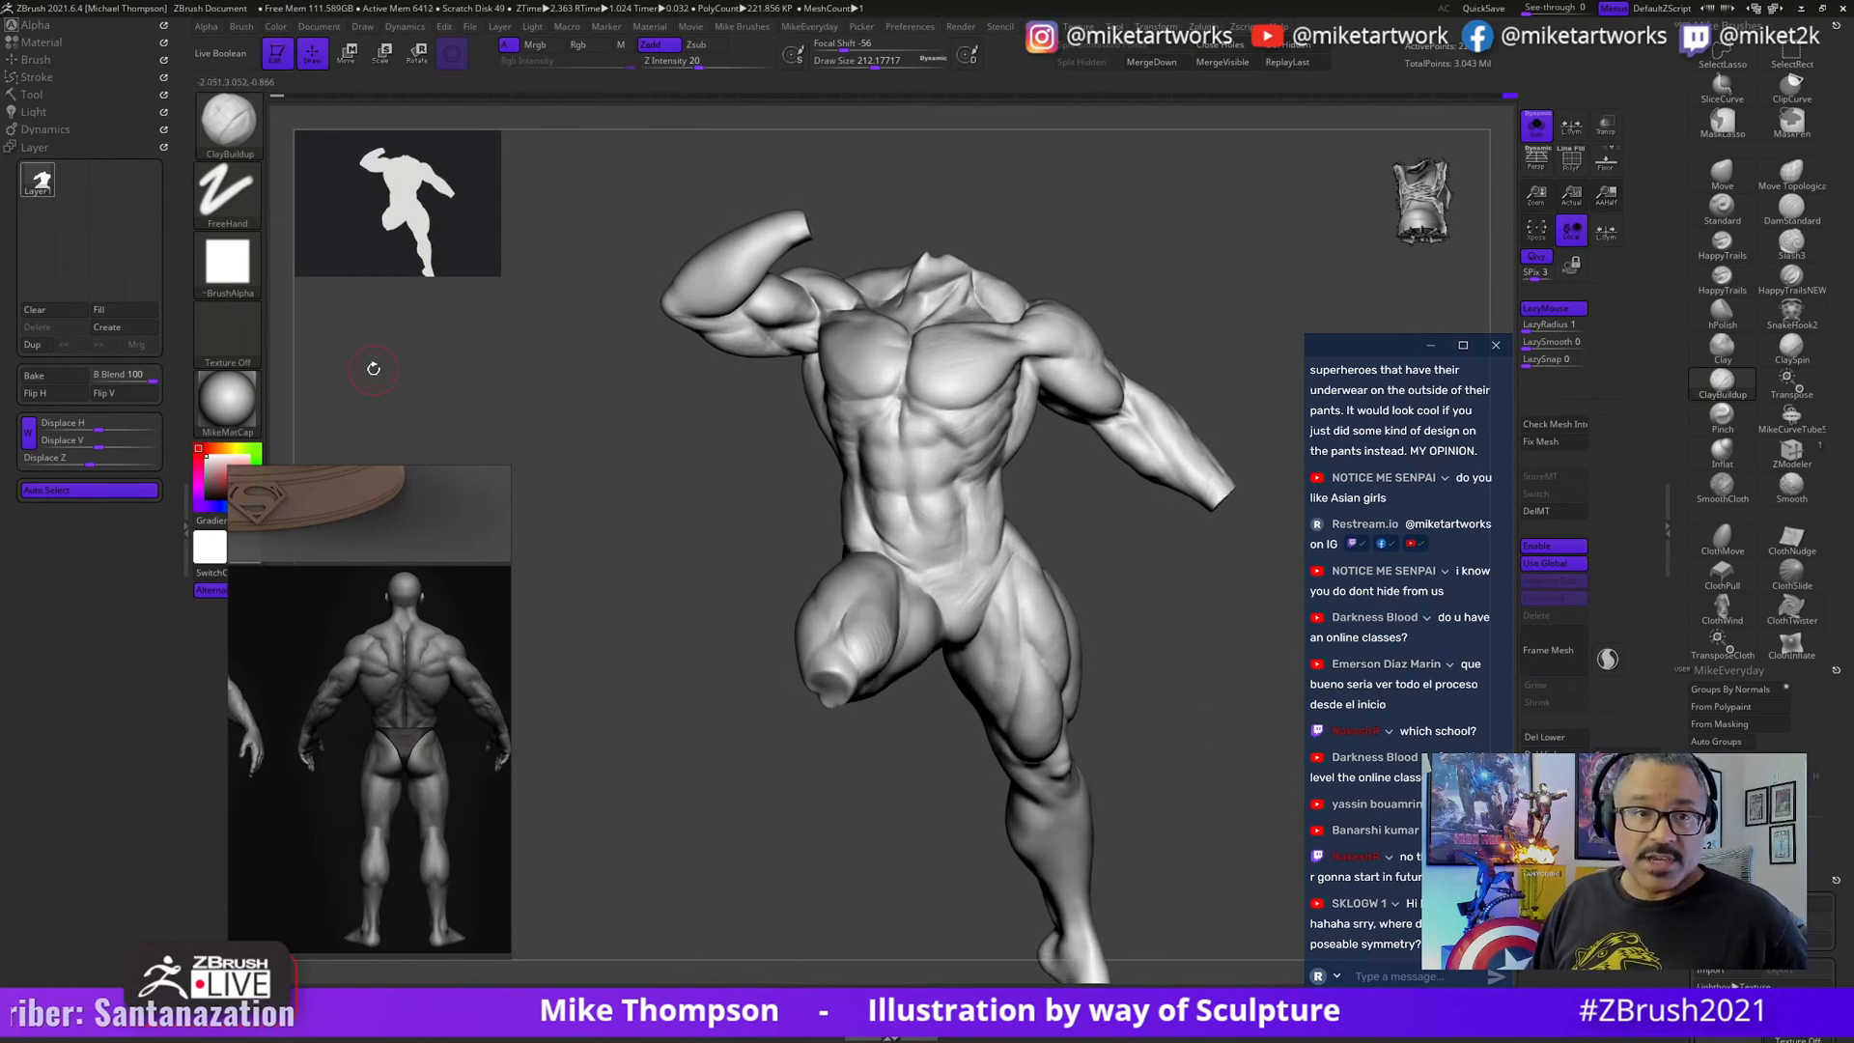
- Leave solo mode and review the complete figure on its base from the front
{"action": "left_click", "coordinate": [1535, 126]}
{"action": "mouse_move", "coordinate": [1217, 826]}
{"action": "left_mouse_down"}
{"action": "mouse_move", "coordinate": [1326, 841]}
{"action": "mouse_move", "coordinate": [1214, 843]}
{"action": "left_mouse_up"}
{"action": "mouse_move", "coordinate": [1087, 732]}
{"action": "left_mouse_down"}
{"action": "mouse_move", "coordinate": [1106, 713]}
{"action": "mouse_move", "coordinate": [1219, 719]}
{"action": "mouse_move", "coordinate": [1195, 673]}
{"action": "left_mouse_up"}
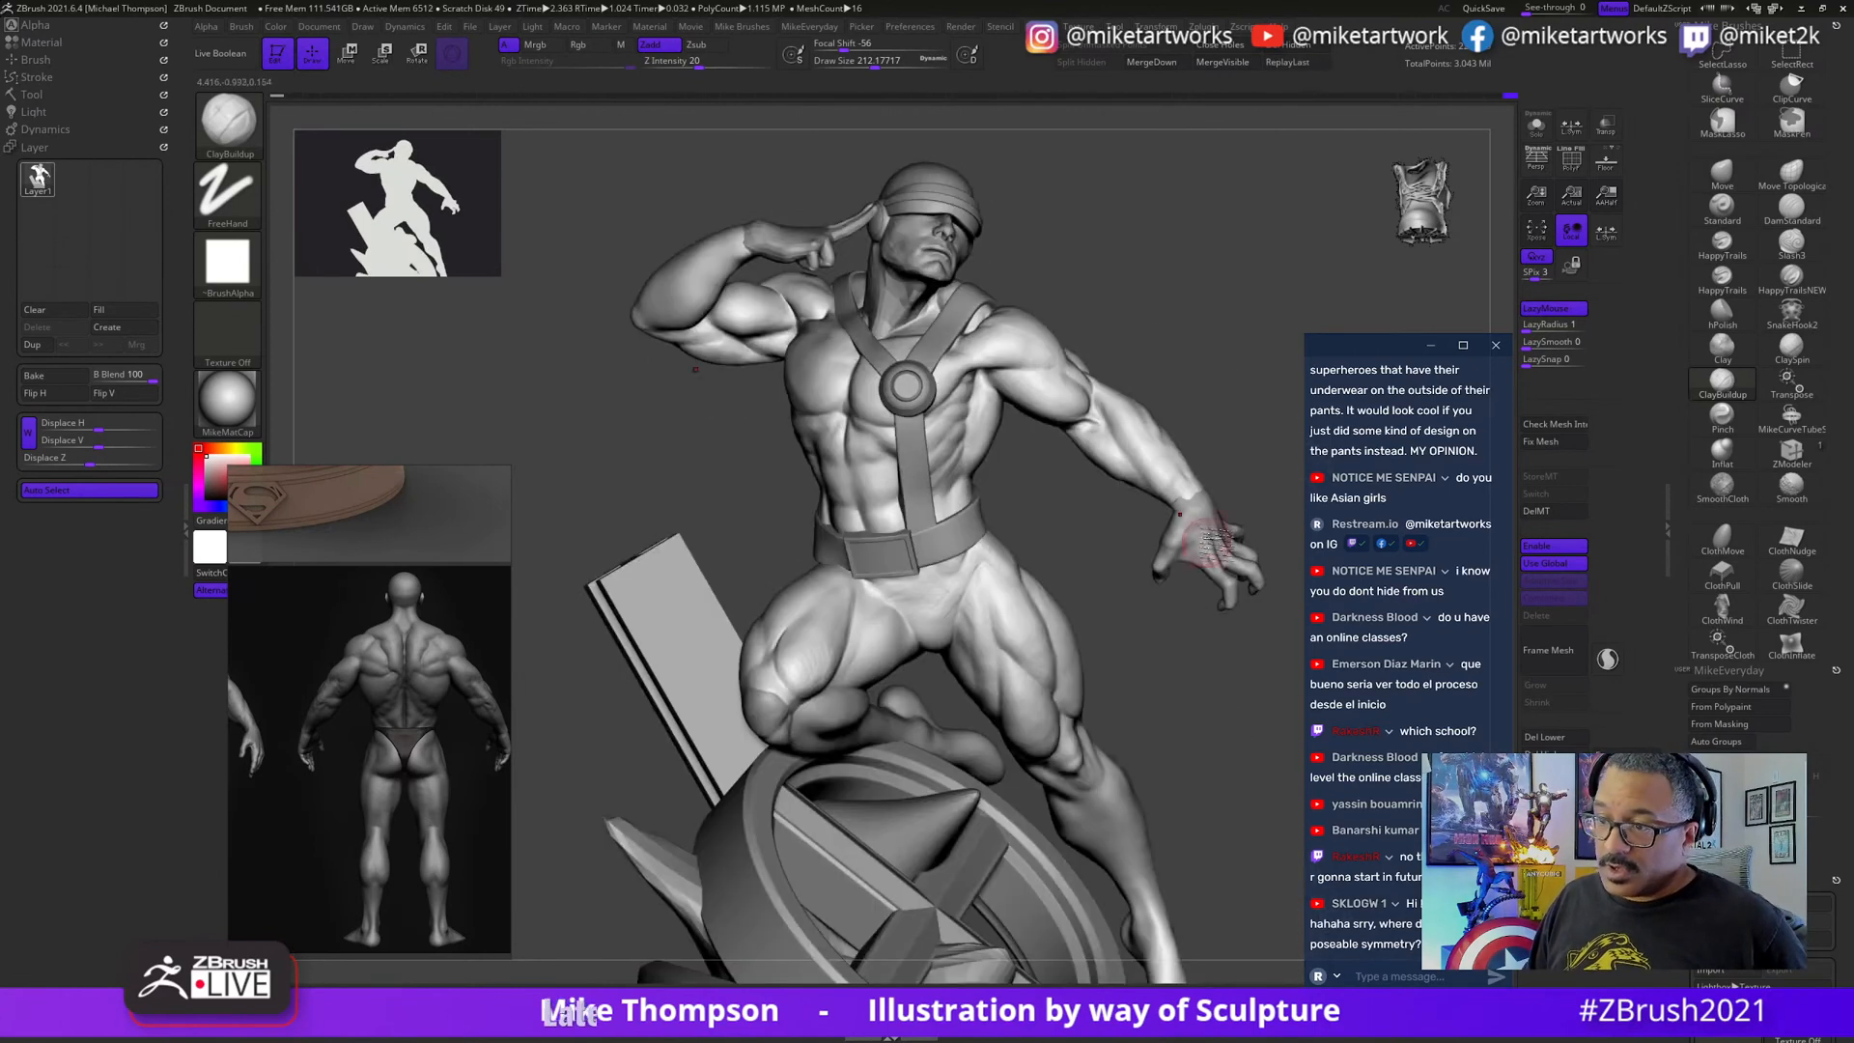
{"action": "left_click_drag", "start_coordinate": [1222, 748], "coordinate": [1233, 697]}
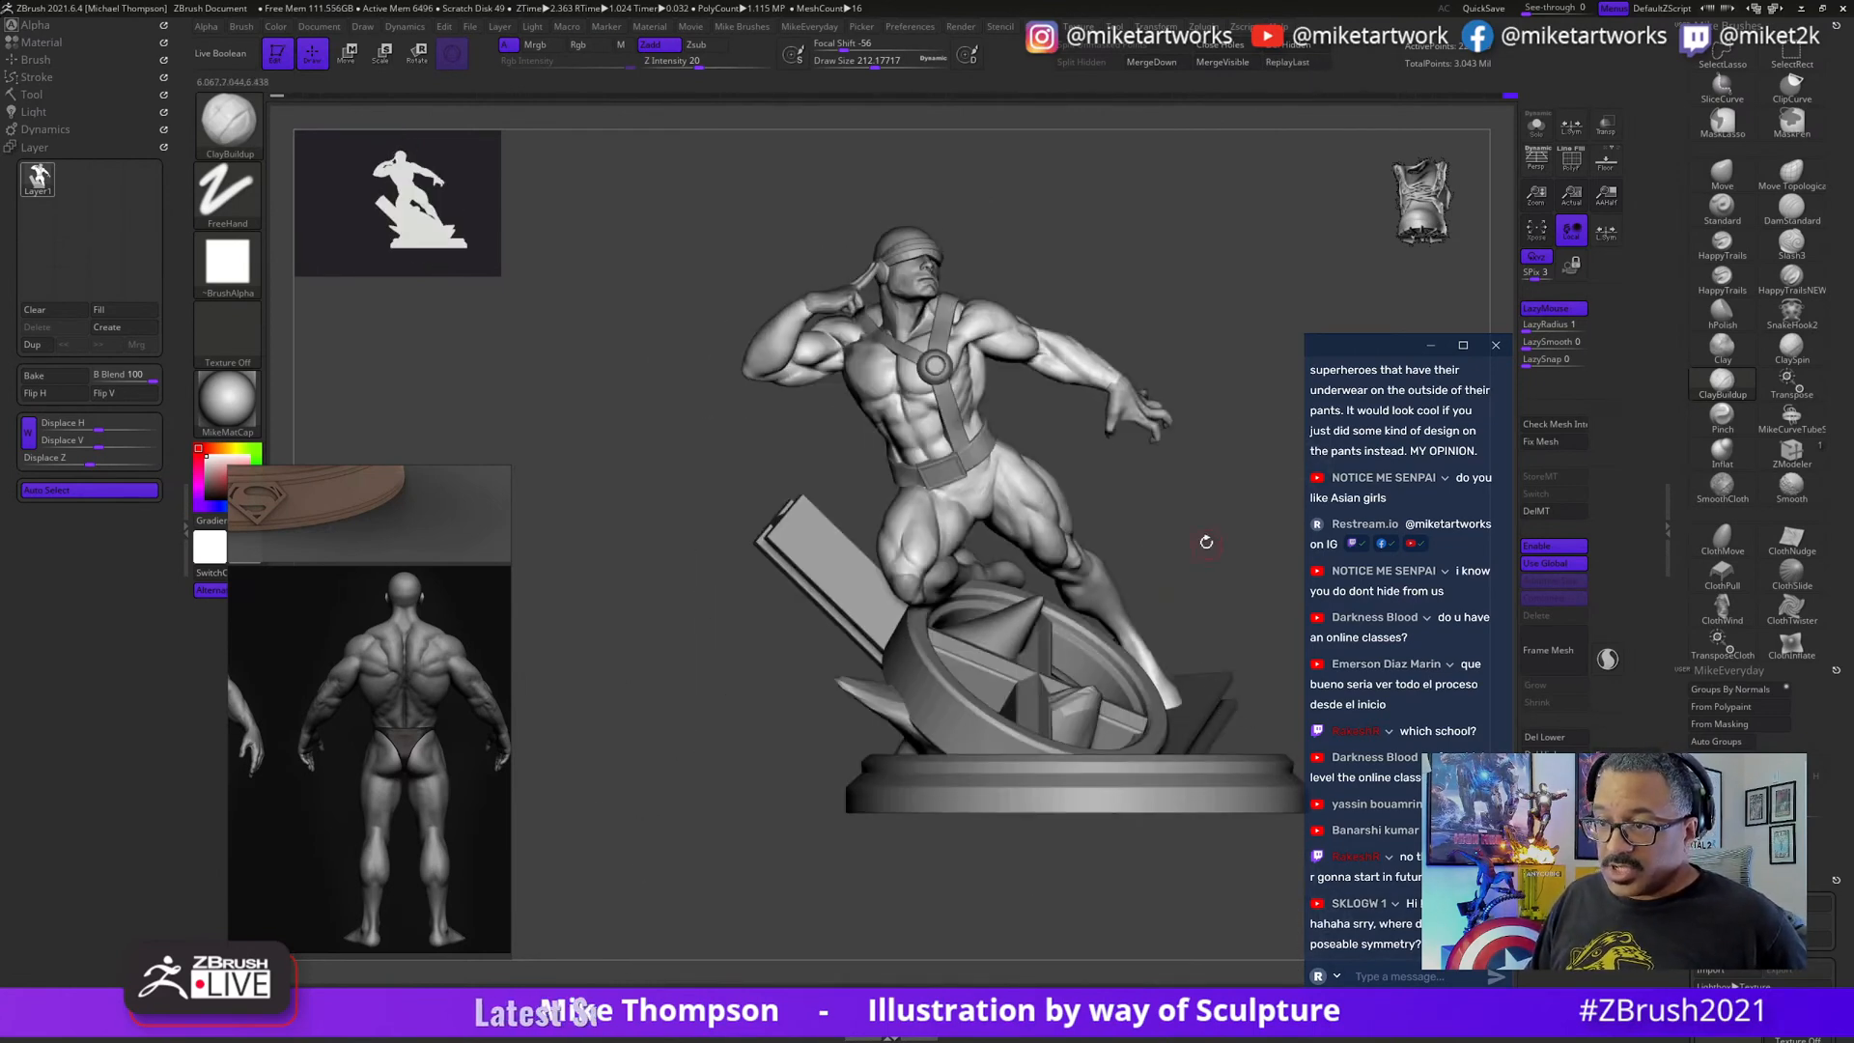
{"action": "mouse_move", "coordinate": [1206, 541]}
{"action": "left_mouse_down"}
{"action": "mouse_move", "coordinate": [1179, 649]}
{"action": "mouse_move", "coordinate": [1197, 669]}
{"action": "left_mouse_up"}
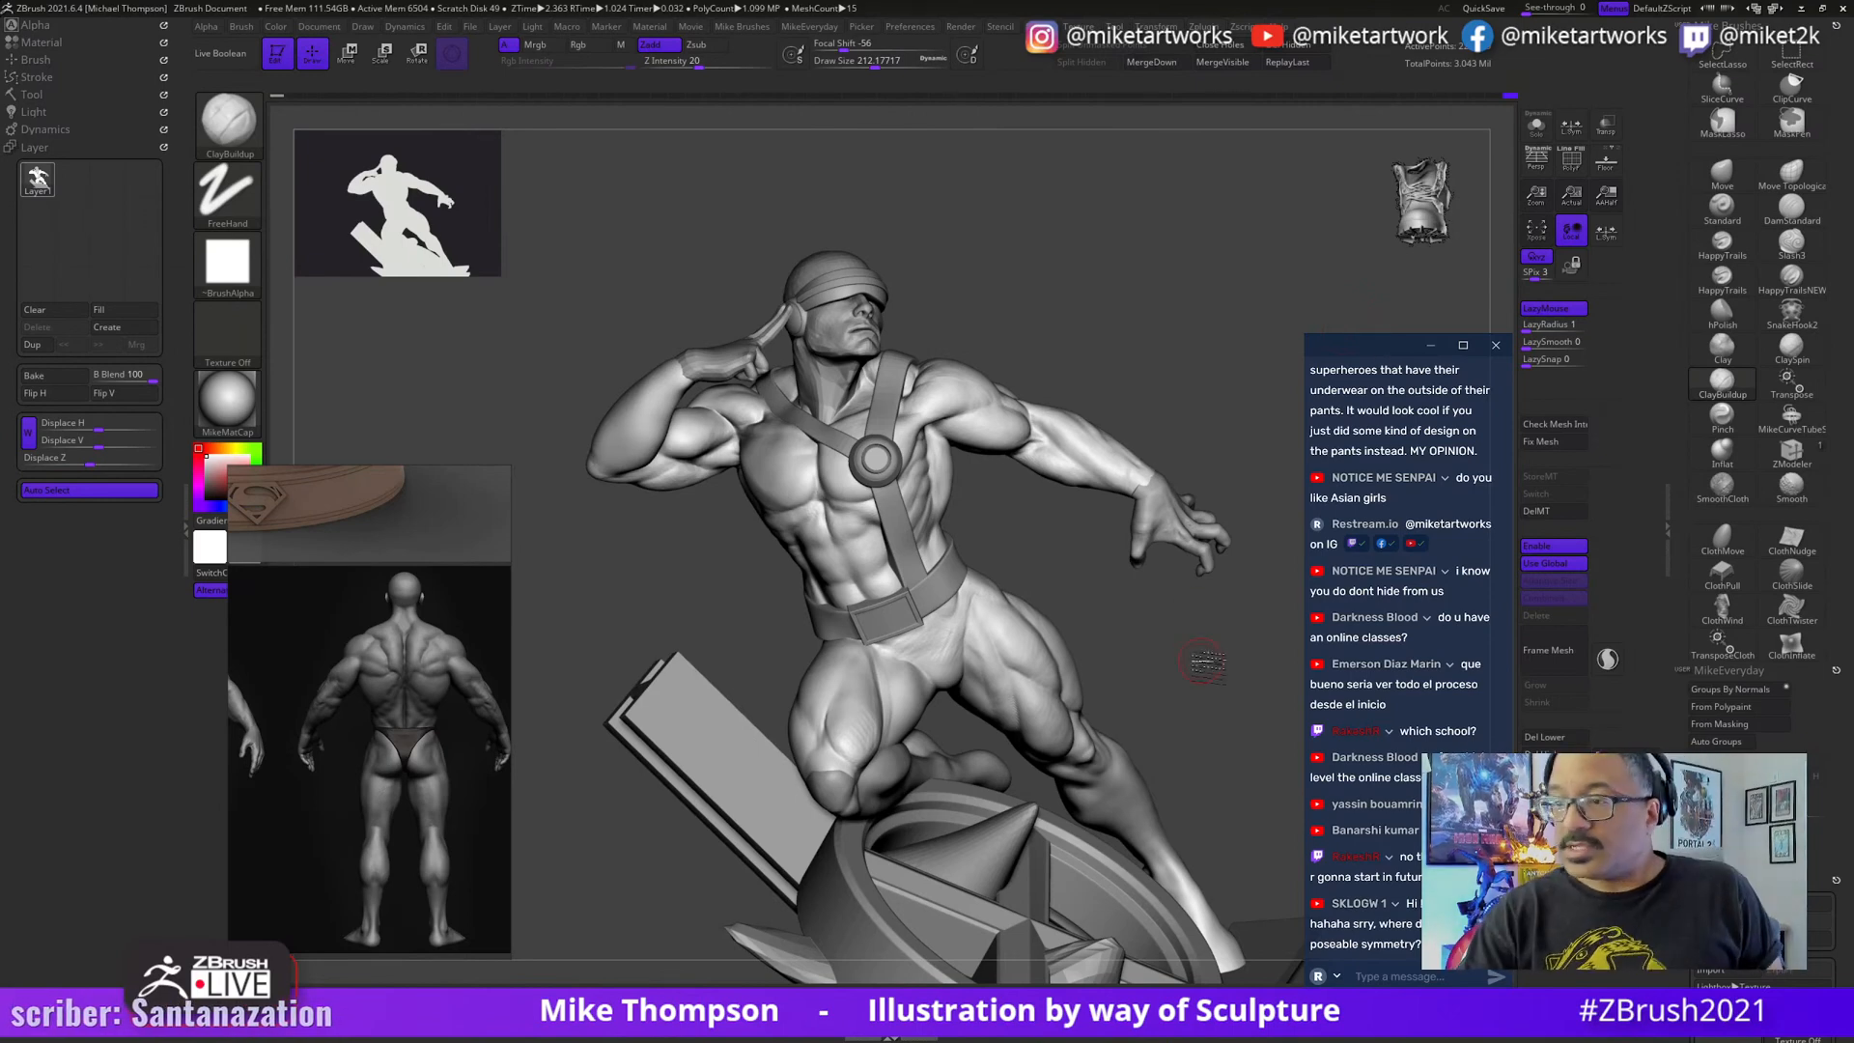
- Open the BodyBuilderRefKeep reference board and frame the photo of a muscular back to compare with the figure's rear view
{"action": "mouse_move", "coordinate": [1203, 661]}
{"action": "left_mouse_down"}
{"action": "mouse_move", "coordinate": [1213, 691]}
{"action": "mouse_move", "coordinate": [1179, 658]}
{"action": "mouse_move", "coordinate": [1196, 740]}
{"action": "mouse_move", "coordinate": [1210, 719]}
{"action": "mouse_move", "coordinate": [1184, 609]}
{"action": "left_mouse_up"}
{"action": "left_click_drag", "start_coordinate": [1216, 724], "coordinate": [1210, 708]}
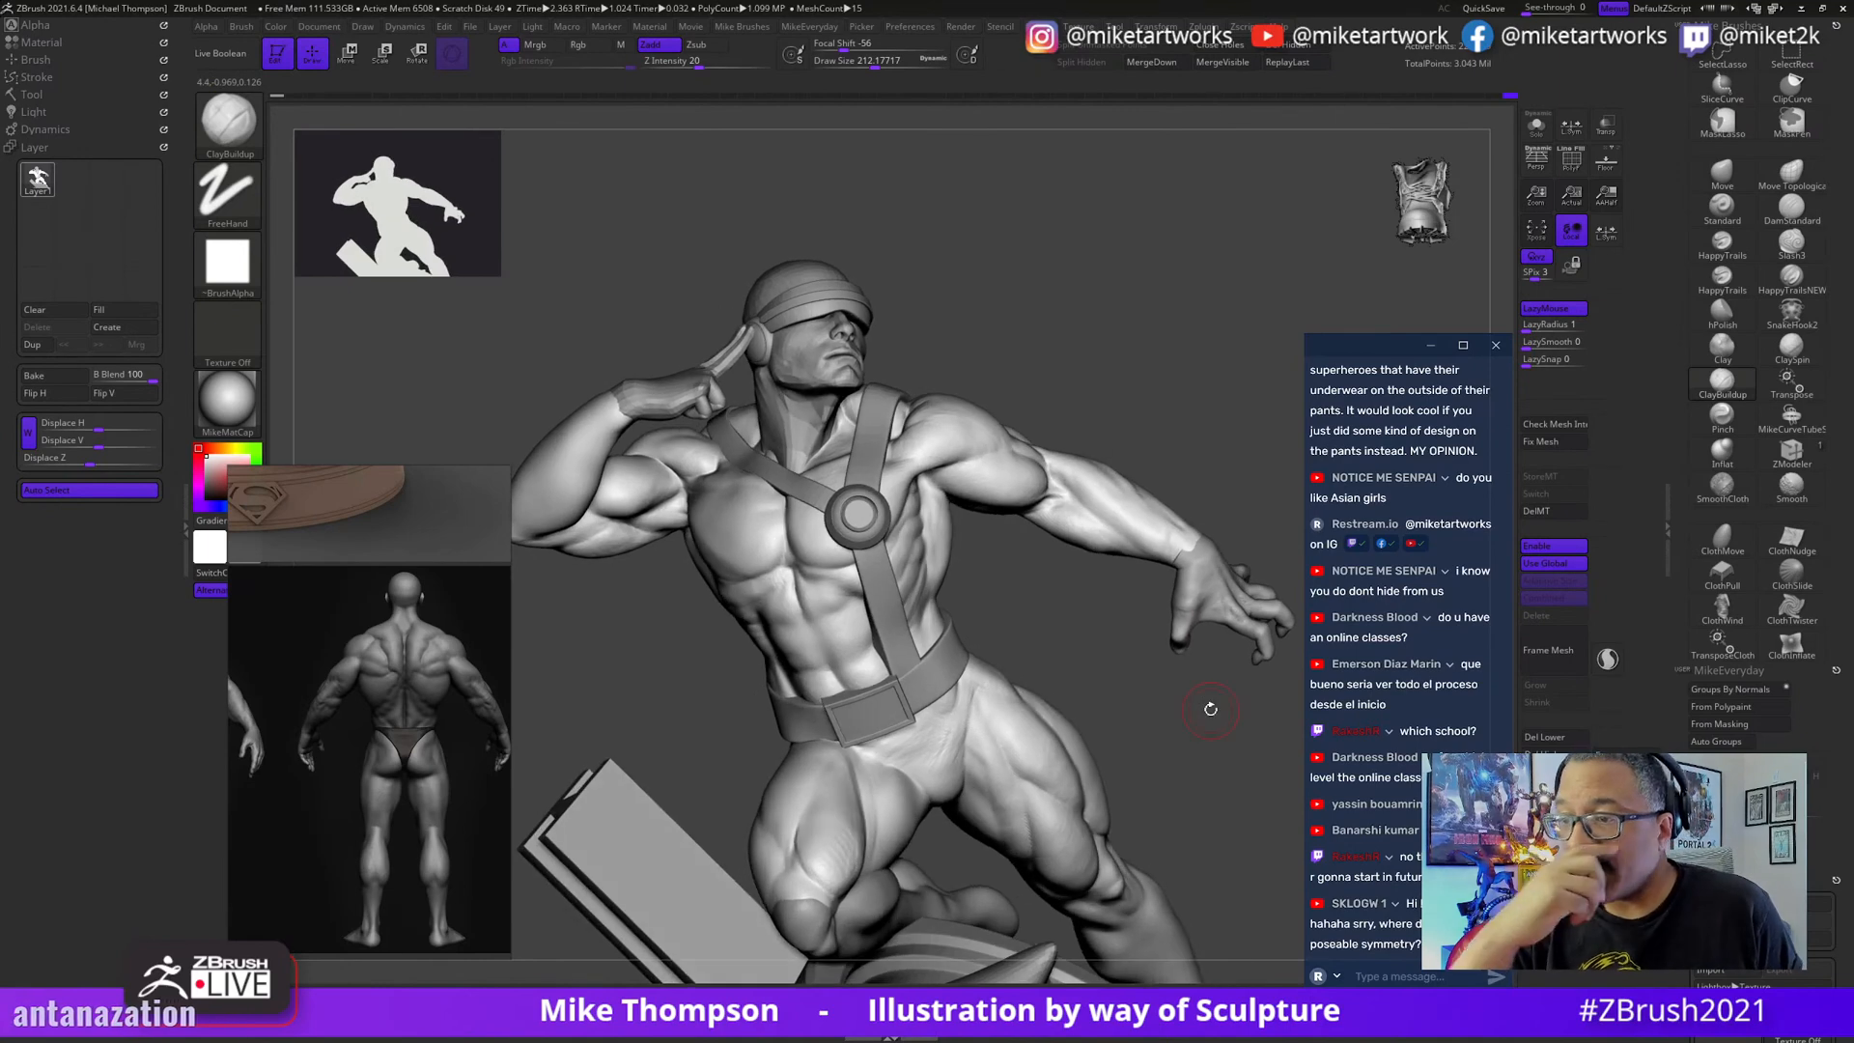
{"action": "mouse_move", "coordinate": [1223, 777]}
{"action": "left_mouse_down"}
{"action": "mouse_move", "coordinate": [1101, 822]}
{"action": "mouse_move", "coordinate": [1080, 804]}
{"action": "left_mouse_up"}
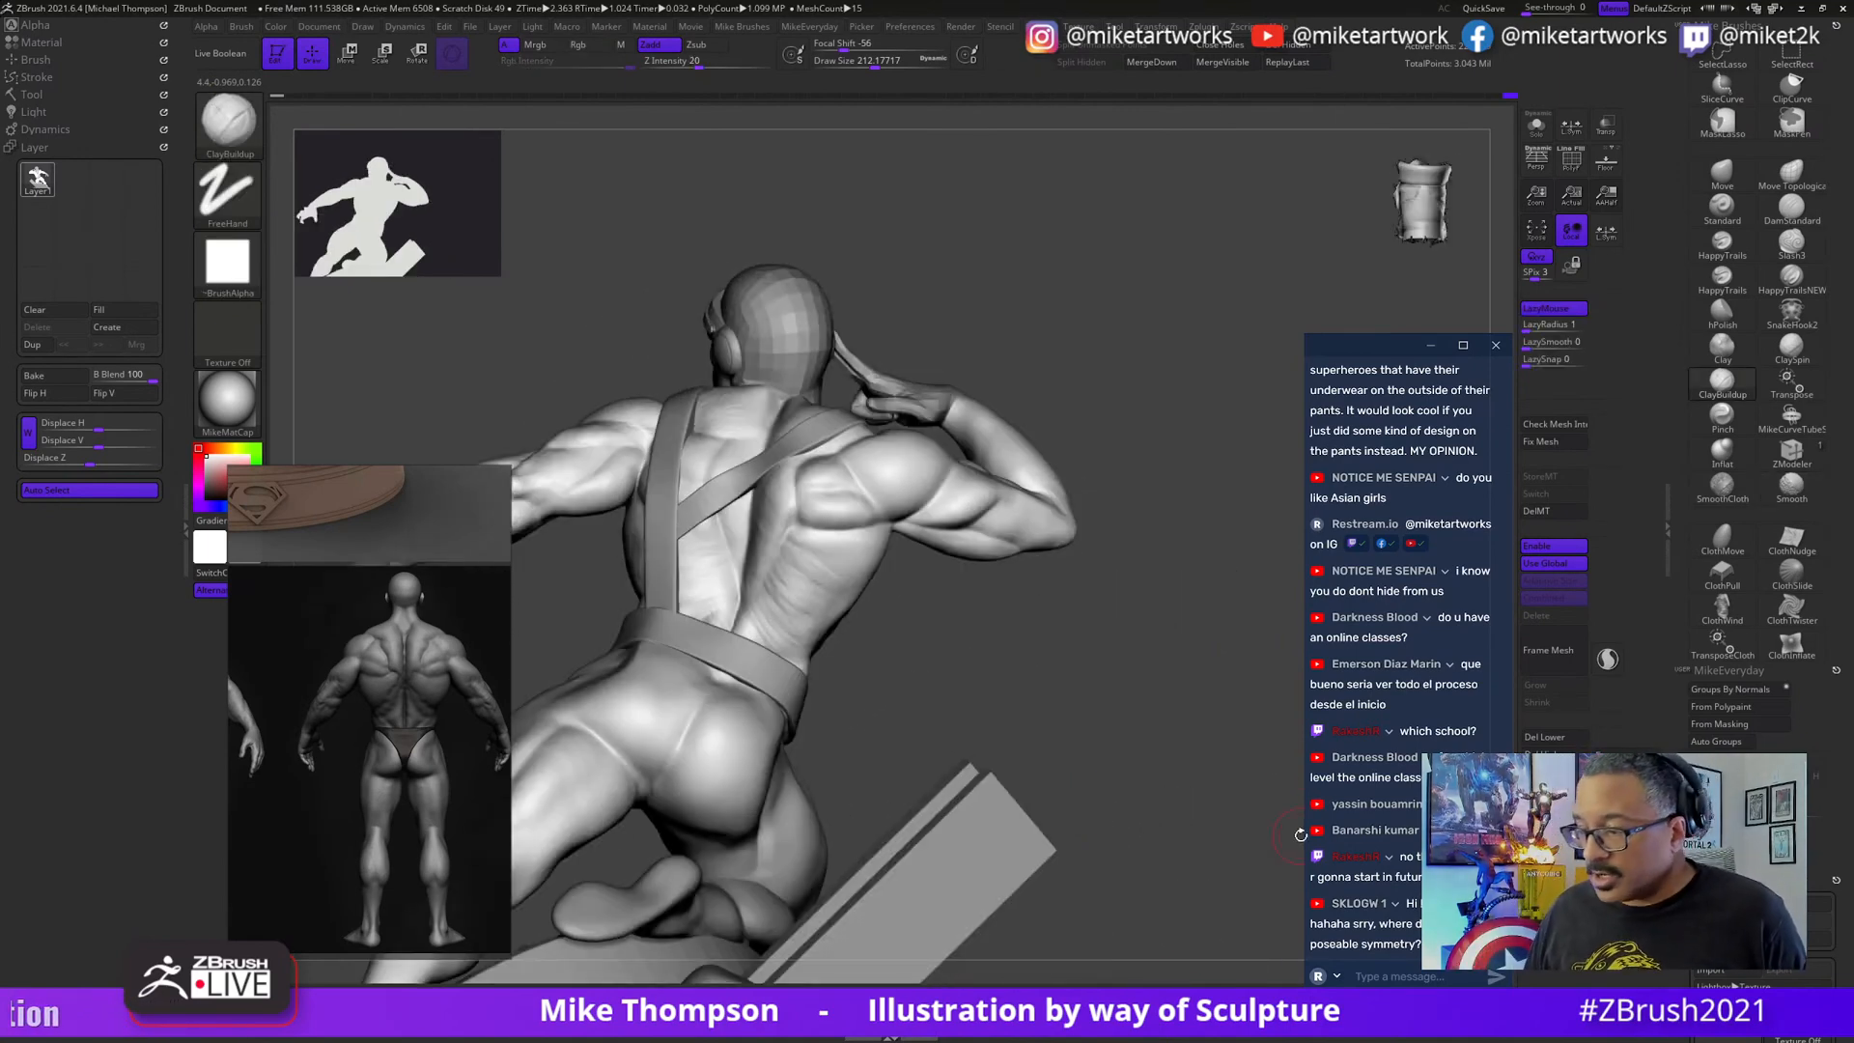
{"action": "key", "text": "super"}
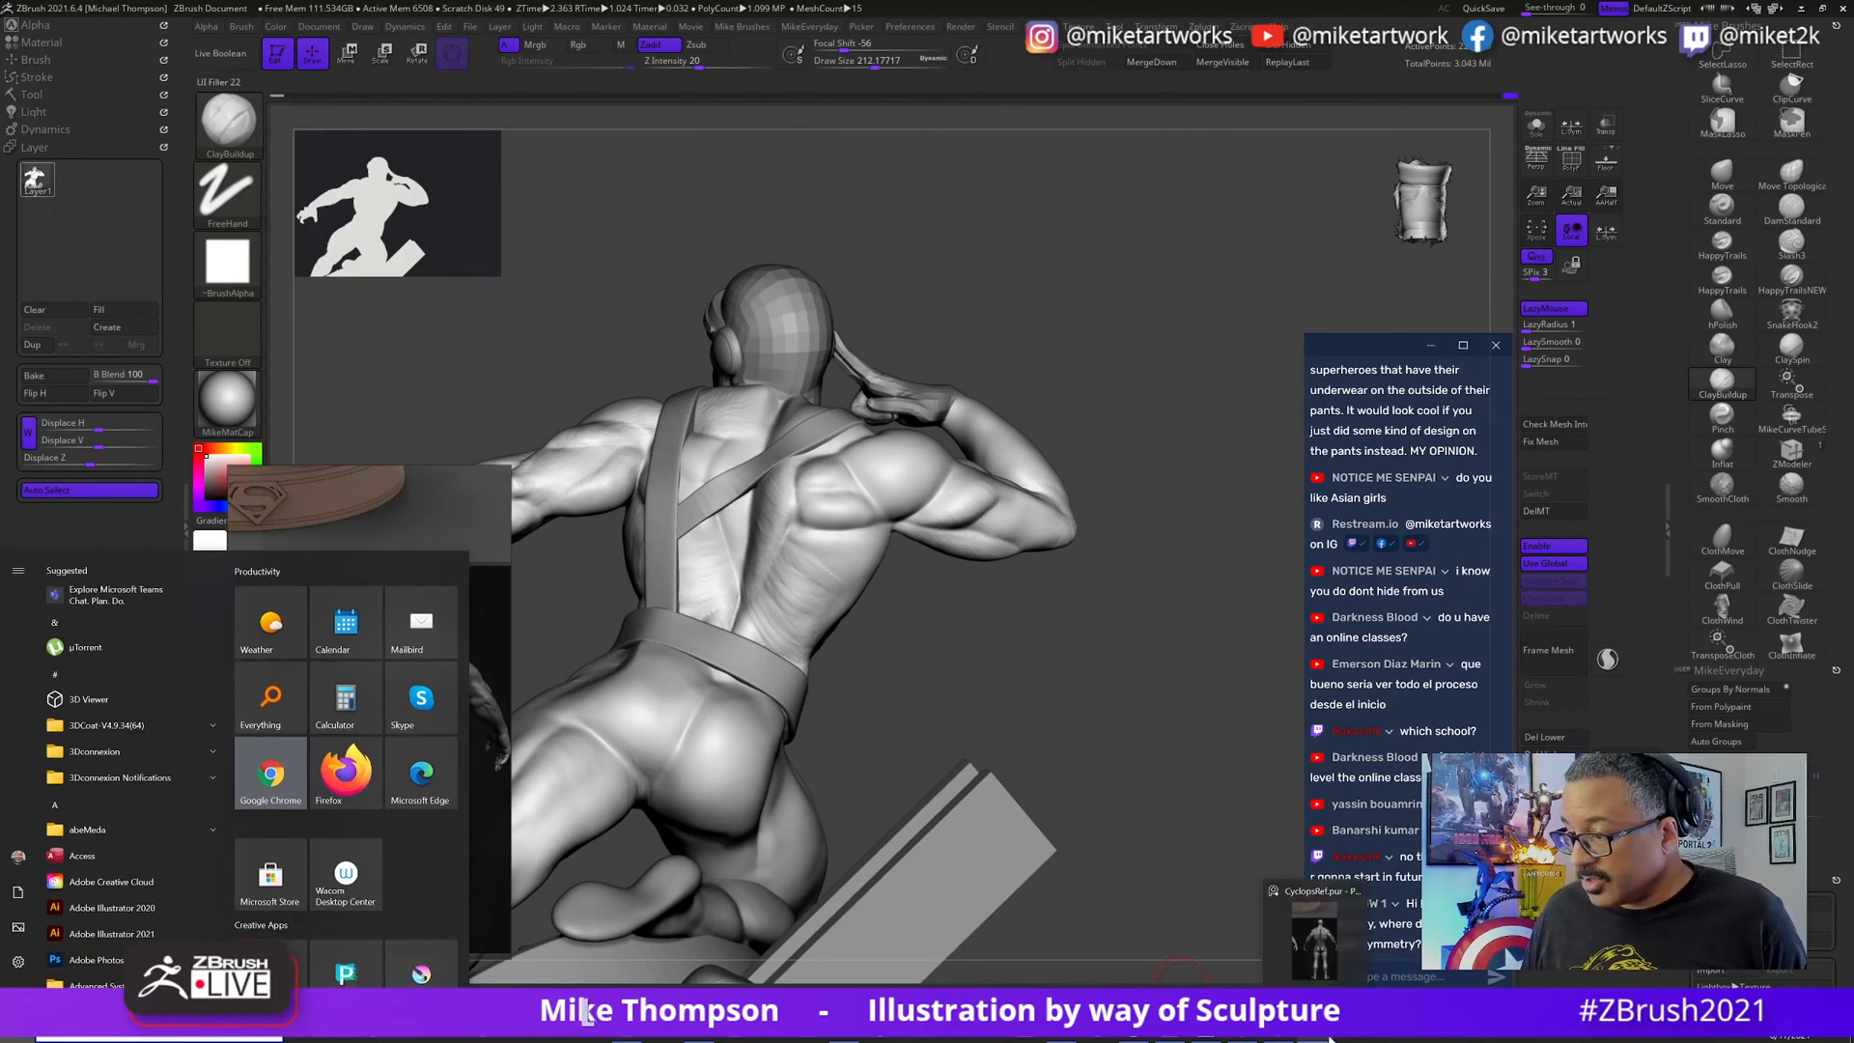
{"action": "right_click", "coordinate": [1330, 1037]}
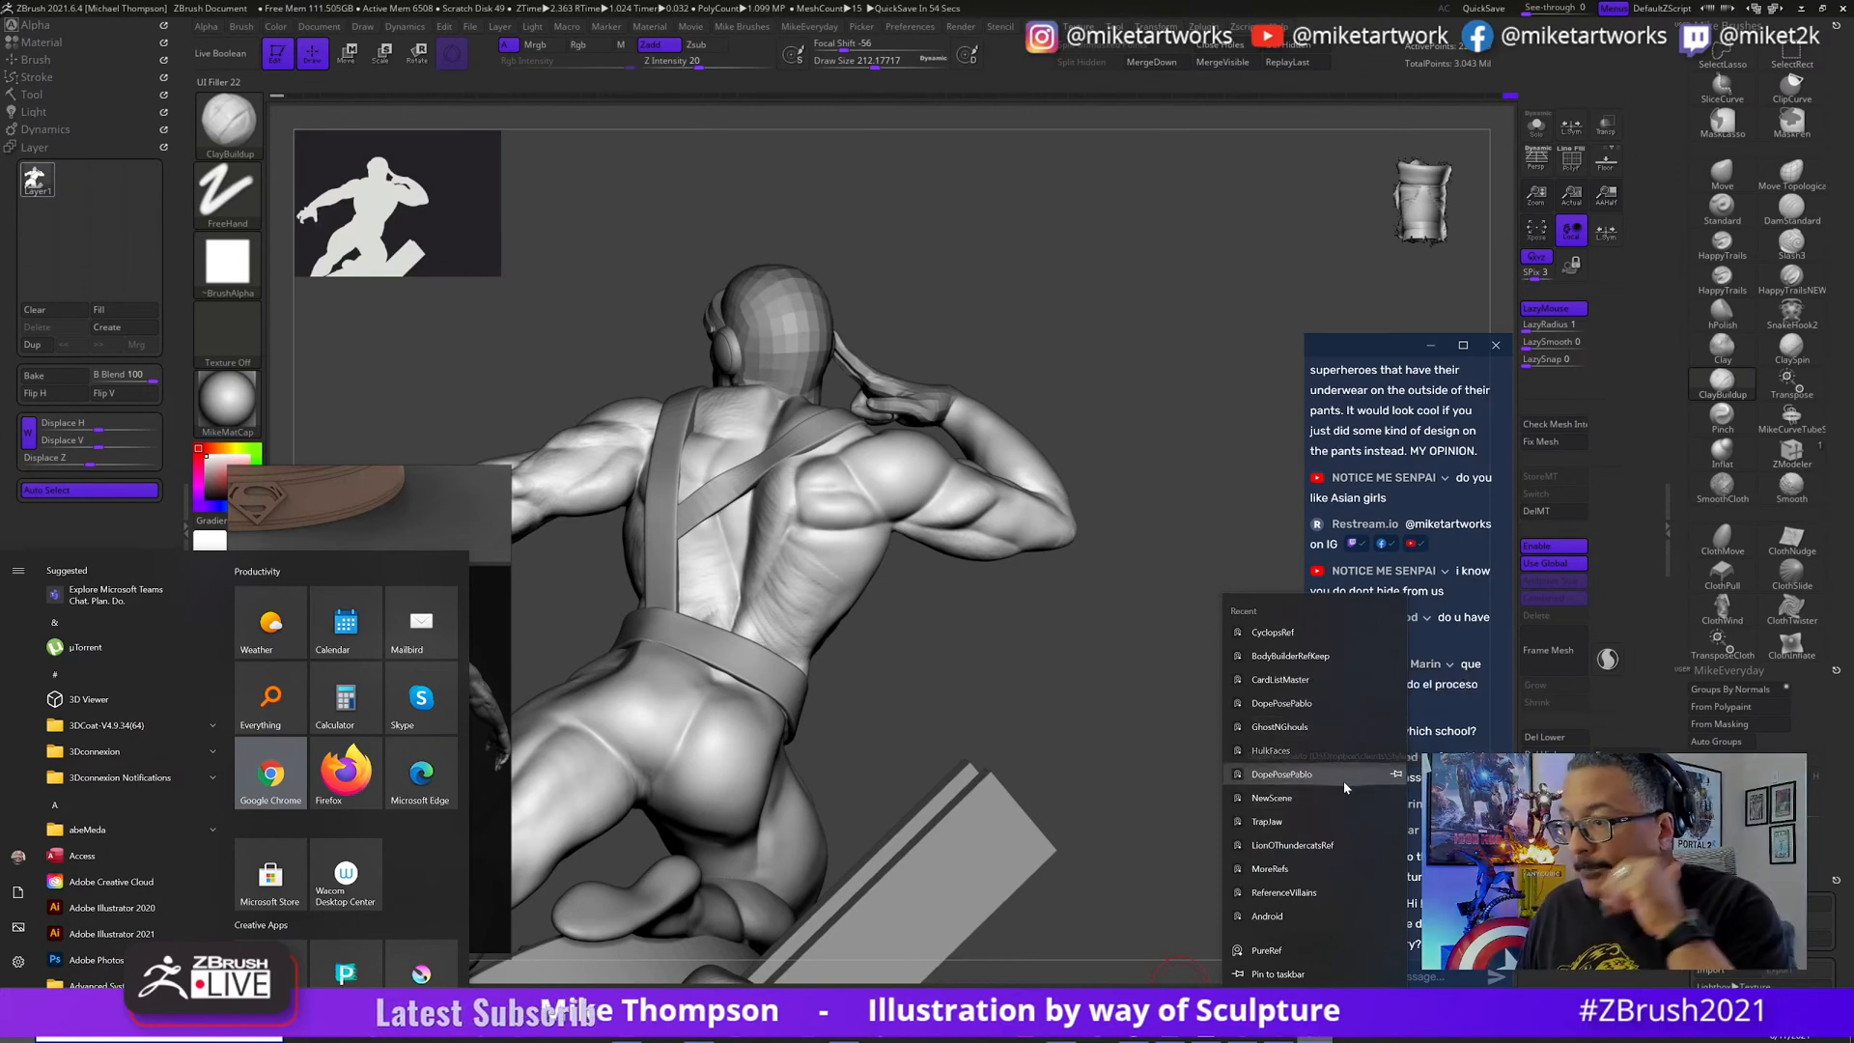
{"action": "left_click", "coordinate": [1294, 657]}
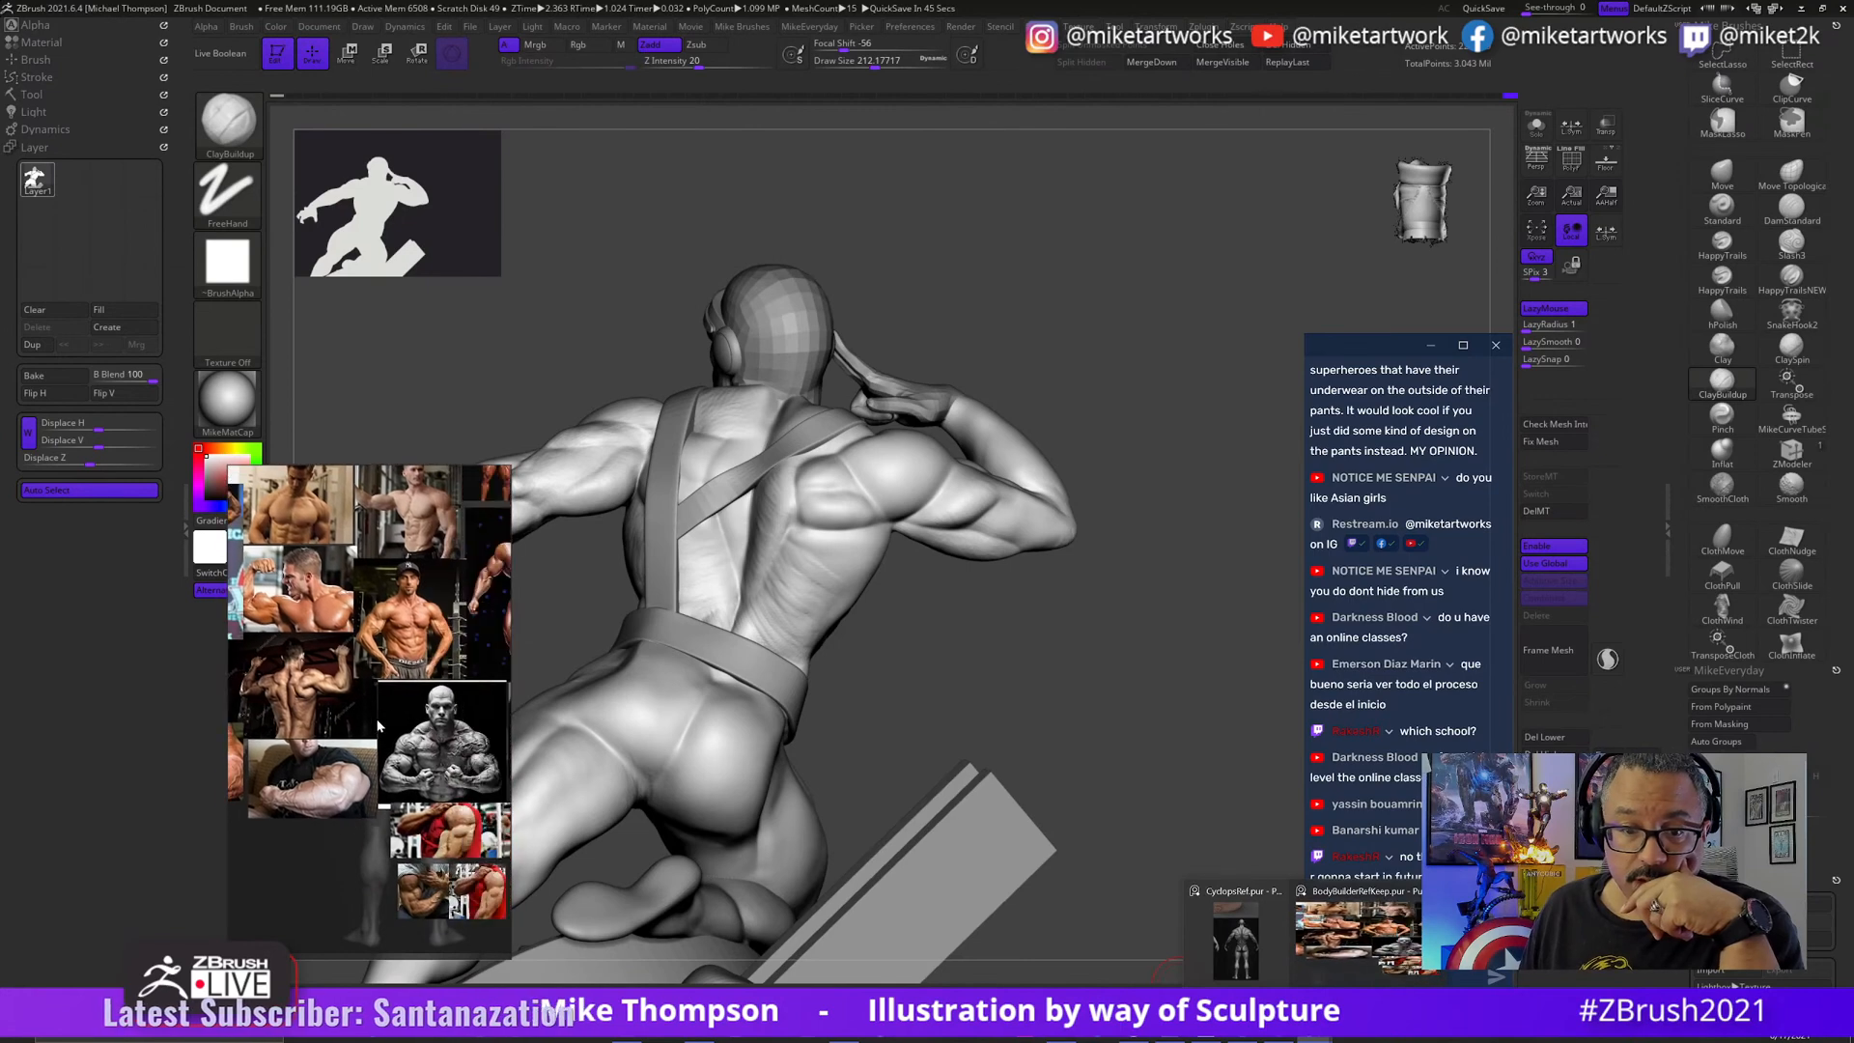
{"action": "scroll", "coordinate": [247, 674], "scroll_direction": "up", "scroll_amount": 6}
{"action": "middle_click_drag", "start_coordinate": [399, 858], "coordinate": [369, 794]}
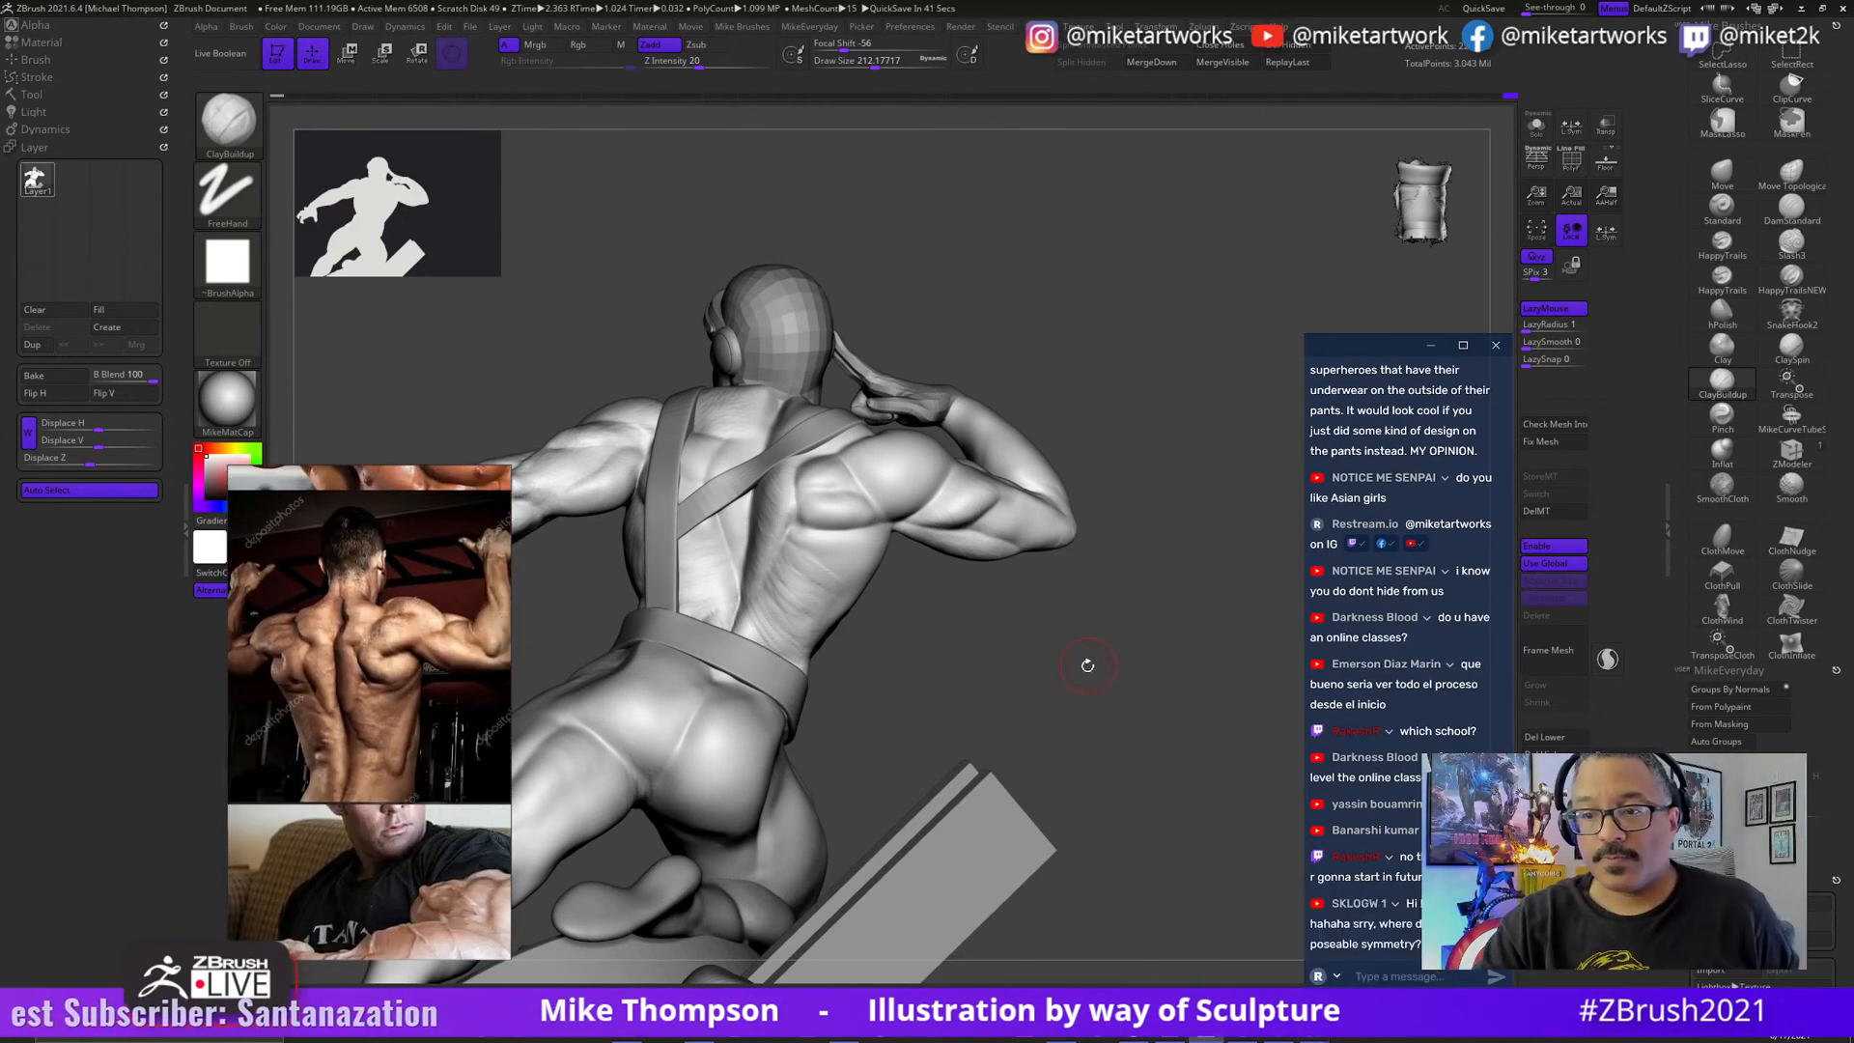
- Isolate the body subtool and temporarily display its painted muscle guide lines to check the back's anatomy
{"action": "mouse_move", "coordinate": [1088, 665]}
{"action": "left_mouse_down"}
{"action": "mouse_move", "coordinate": [1130, 729]}
{"action": "mouse_move", "coordinate": [1142, 721]}
{"action": "left_mouse_up"}
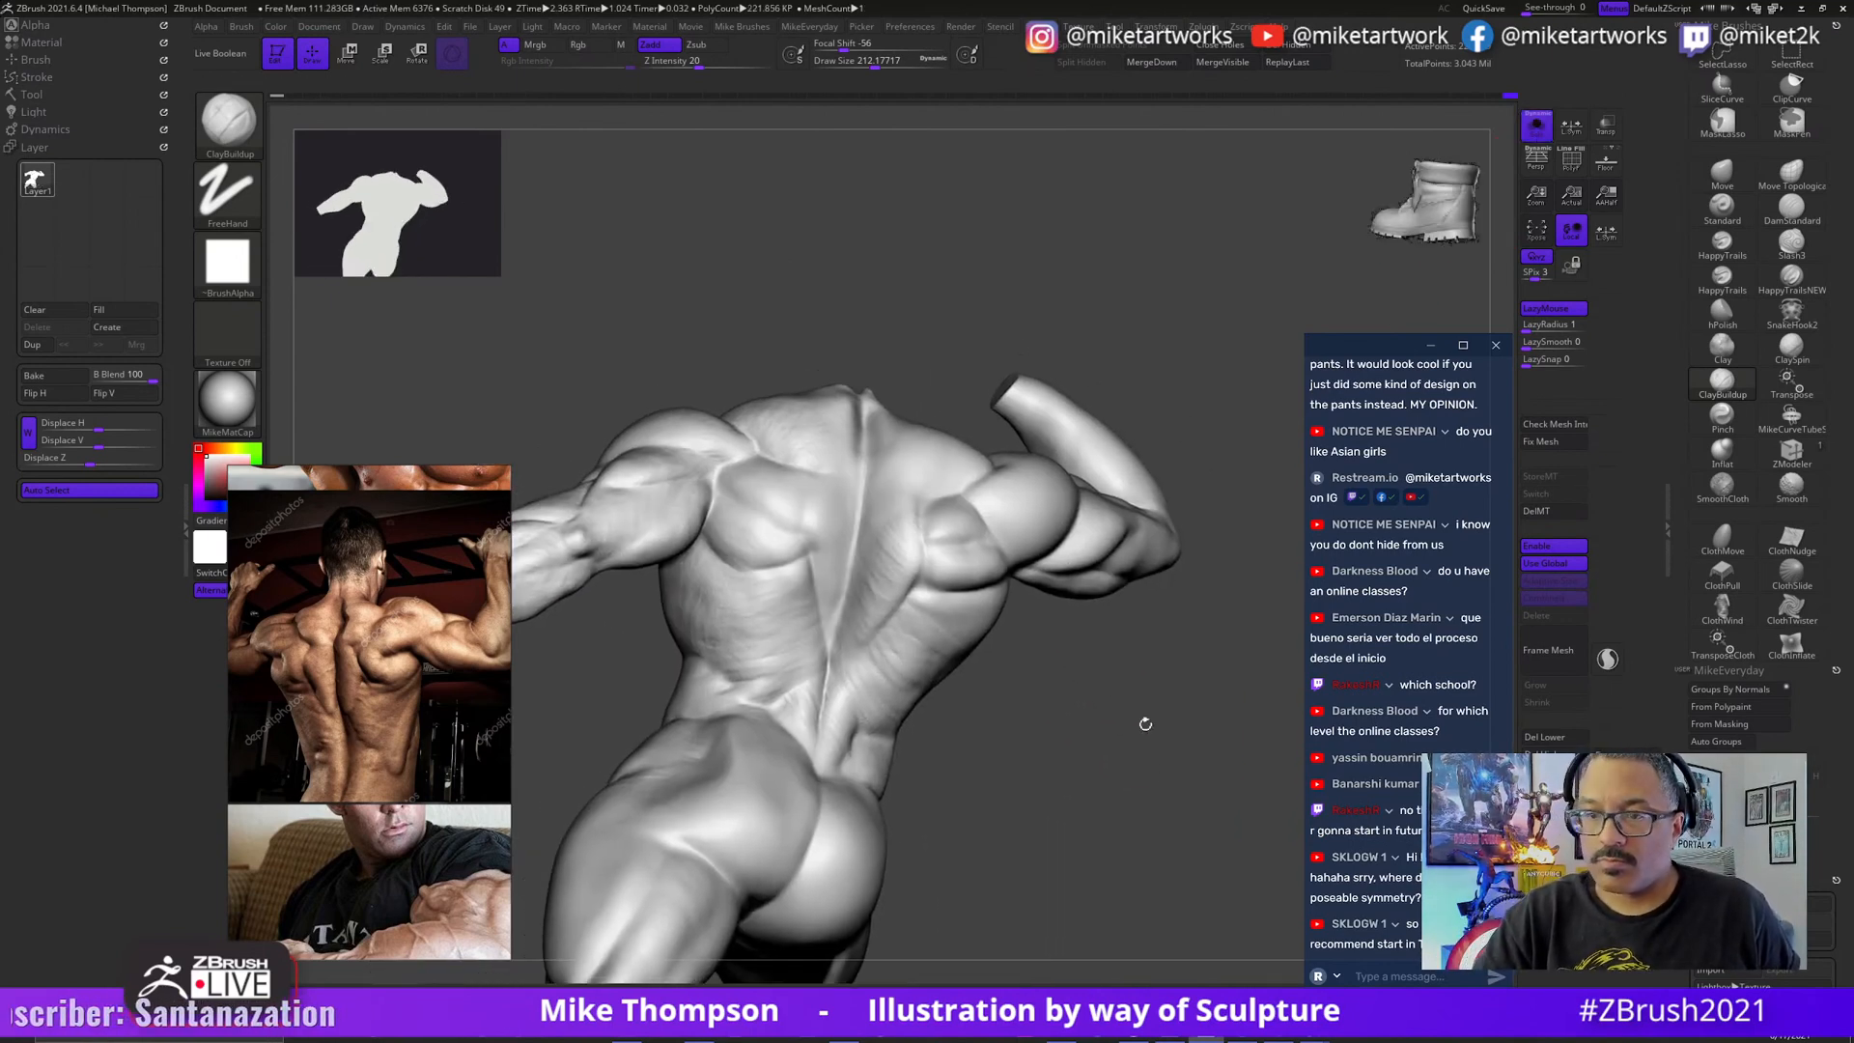
{"action": "left_click", "coordinate": [44, 95]}
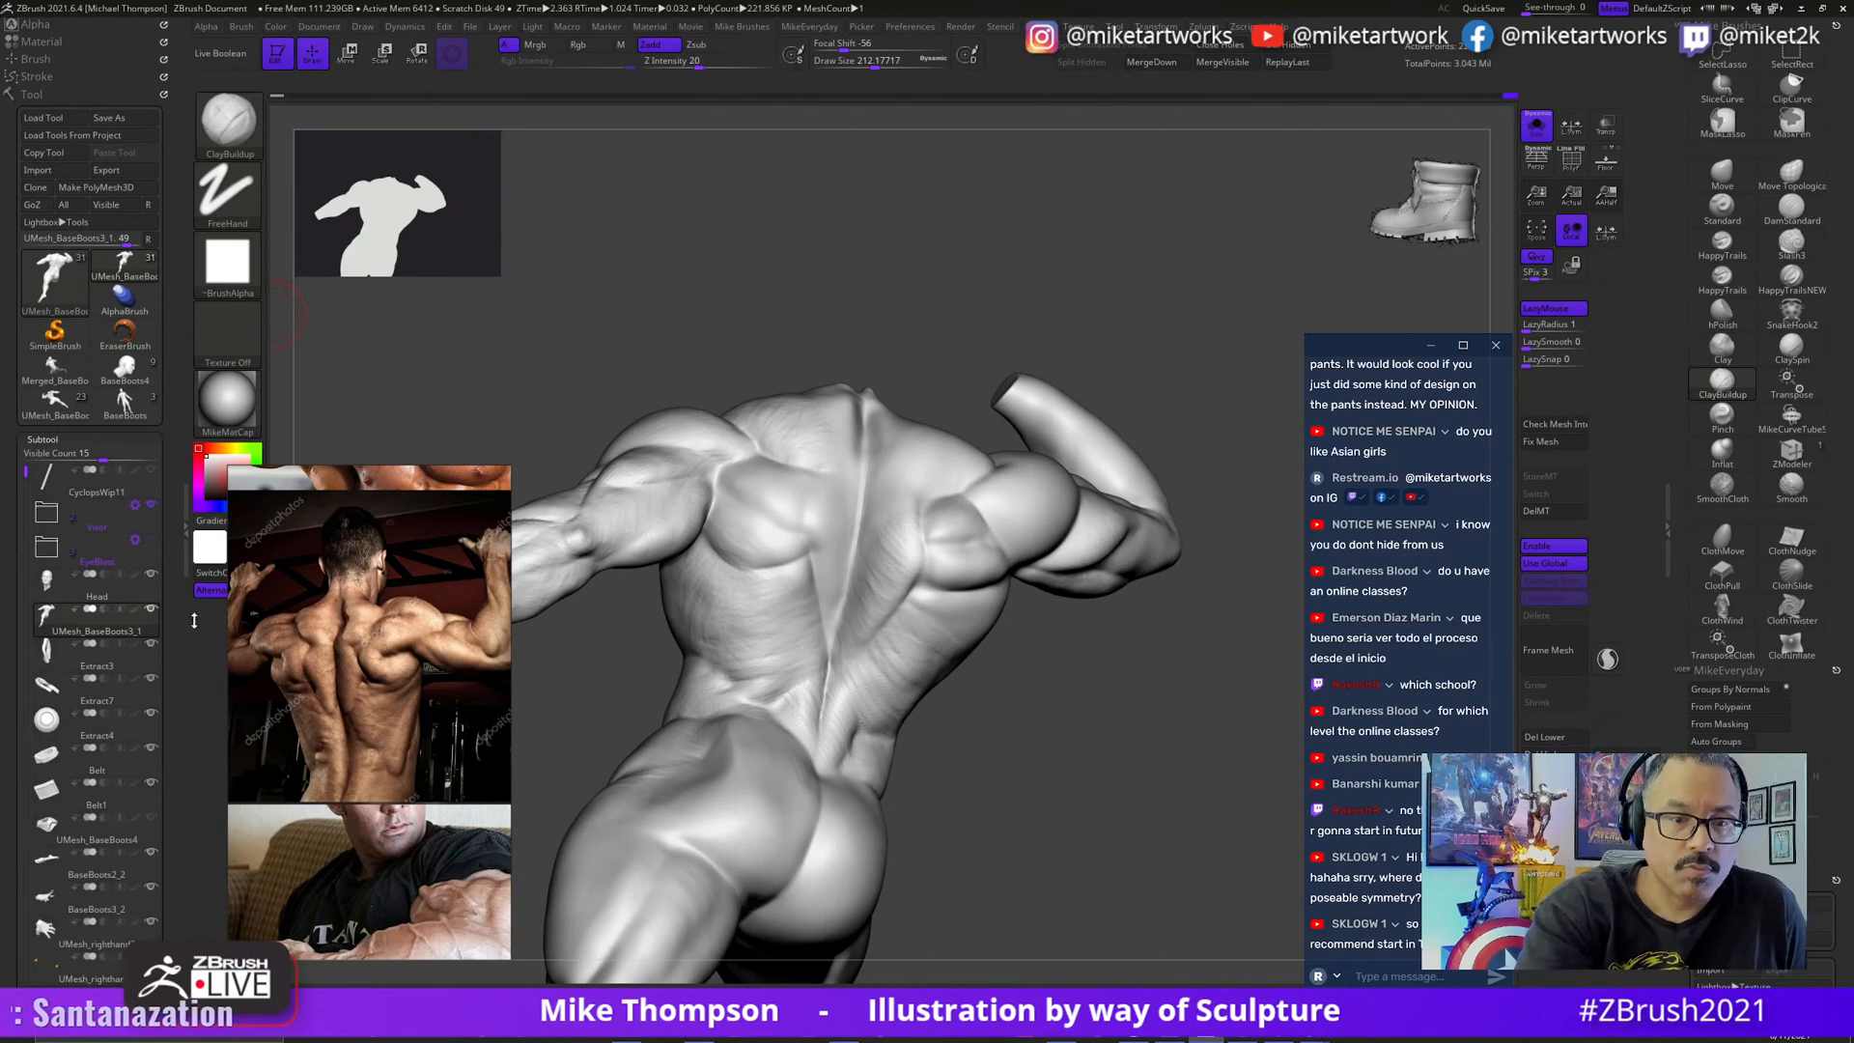
{"action": "left_click", "coordinate": [141, 615]}
{"action": "mouse_move", "coordinate": [1087, 700]}
{"action": "left_mouse_down"}
{"action": "mouse_move", "coordinate": [1145, 785]}
{"action": "mouse_move", "coordinate": [1130, 782]}
{"action": "mouse_move", "coordinate": [1155, 773]}
{"action": "mouse_move", "coordinate": [1117, 770]}
{"action": "mouse_move", "coordinate": [1136, 786]}
{"action": "left_mouse_up"}
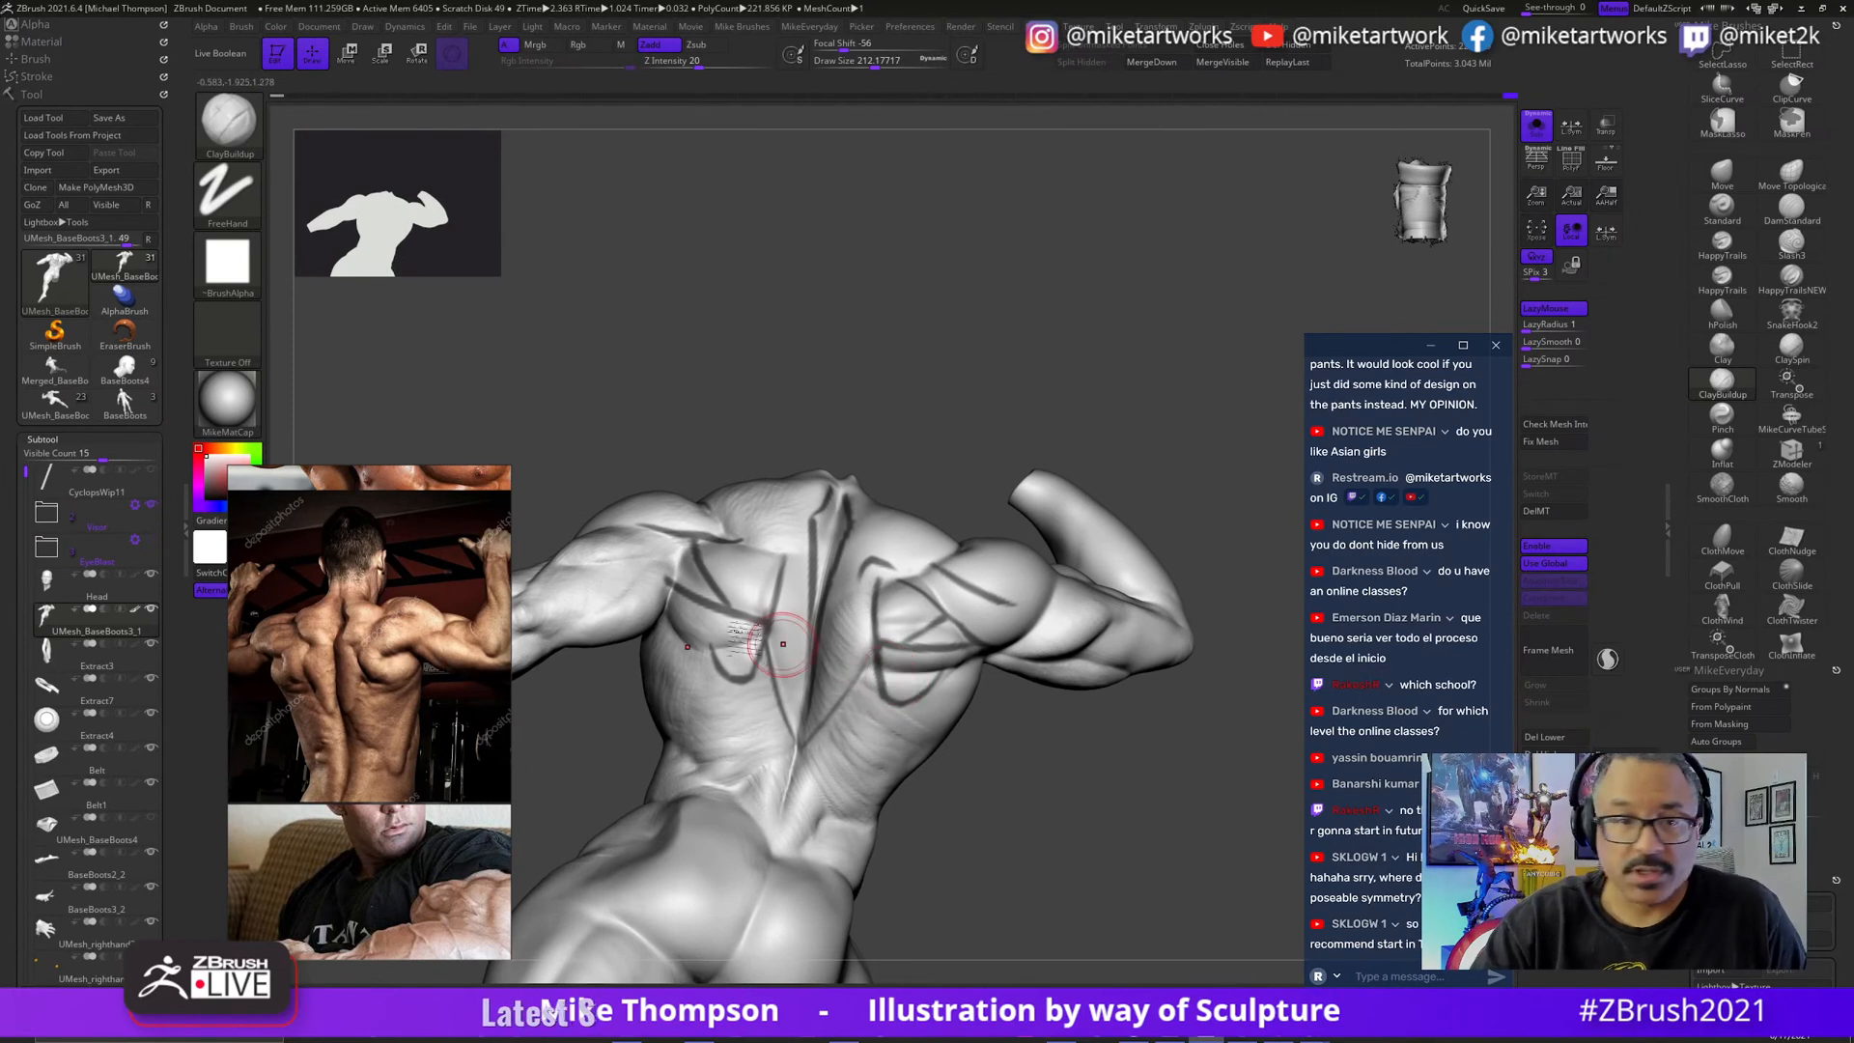
{"action": "left_click", "coordinate": [140, 616]}
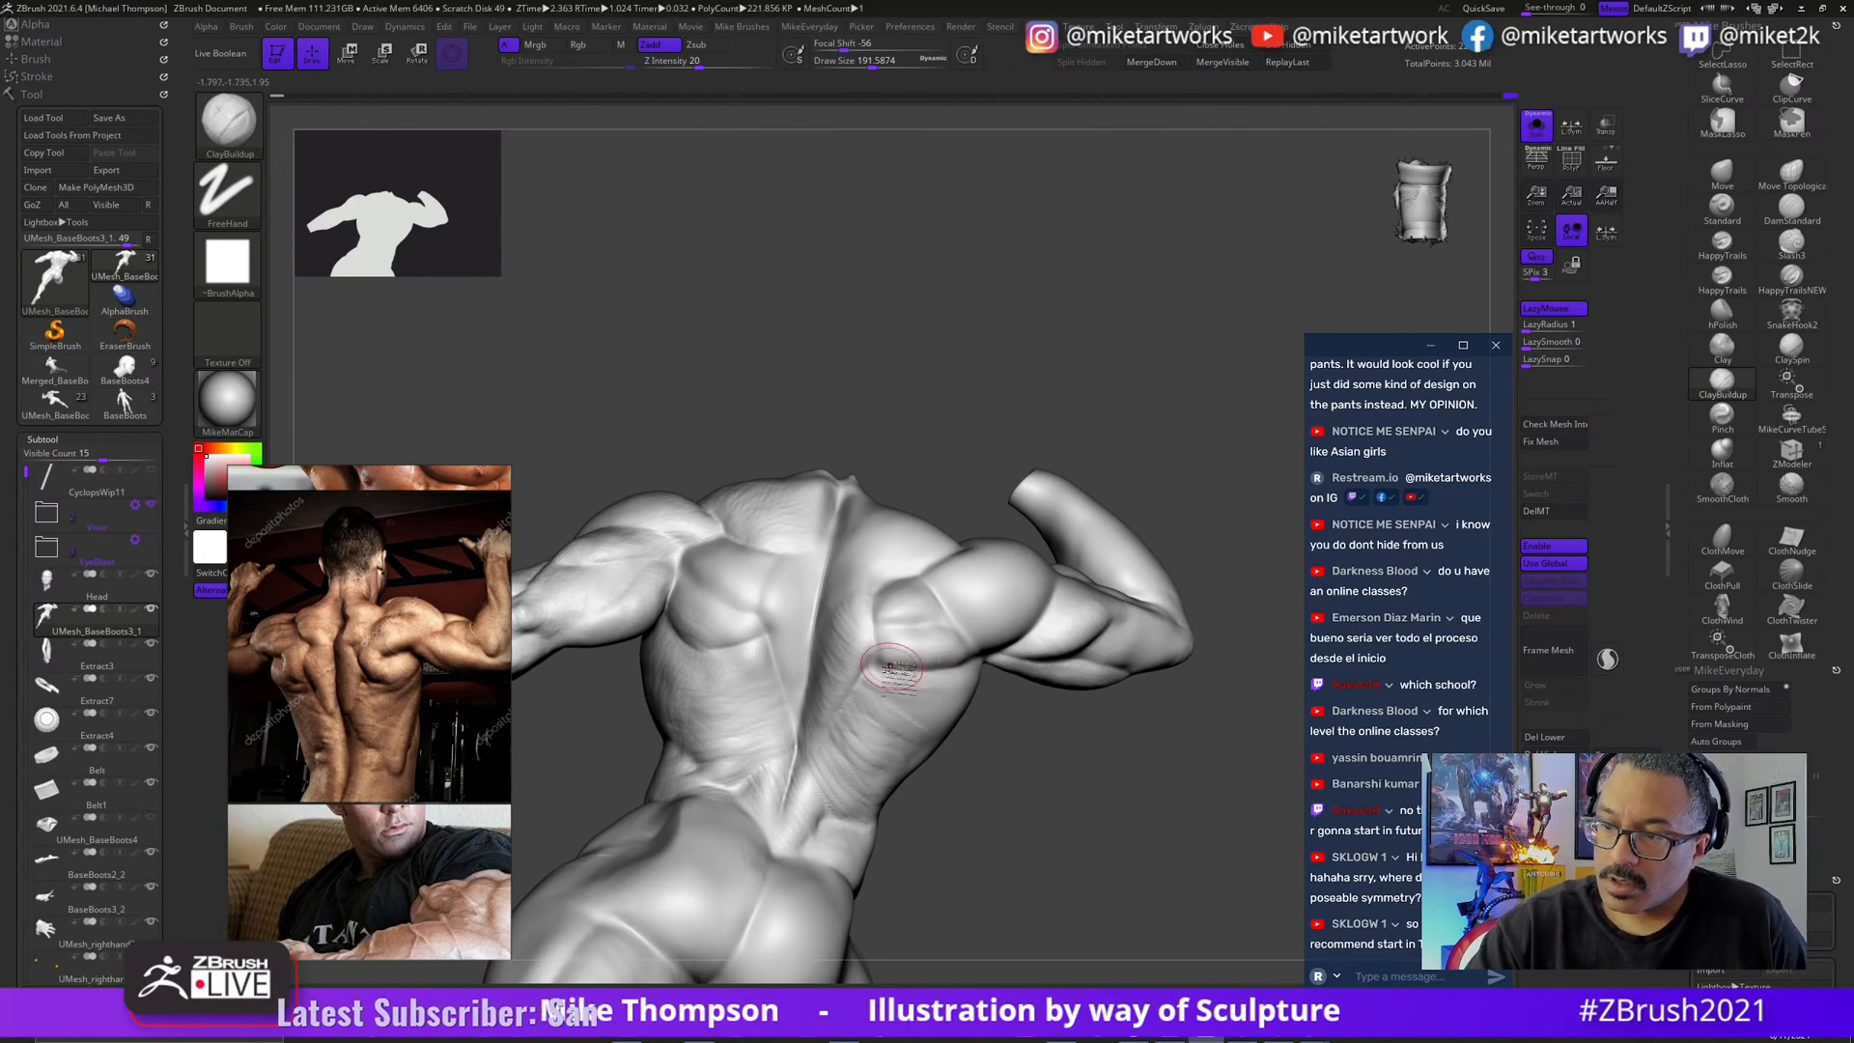
- Build up the muscles over the figure's right shoulder blade and upper lat with ClayBuildup, following the back photo
{"action": "mouse_move", "coordinate": [956, 655]}
{"action": "right_mouse_down"}
{"action": "mouse_move", "coordinate": [1060, 726]}
{"action": "mouse_move", "coordinate": [947, 664]}
{"action": "right_mouse_up"}
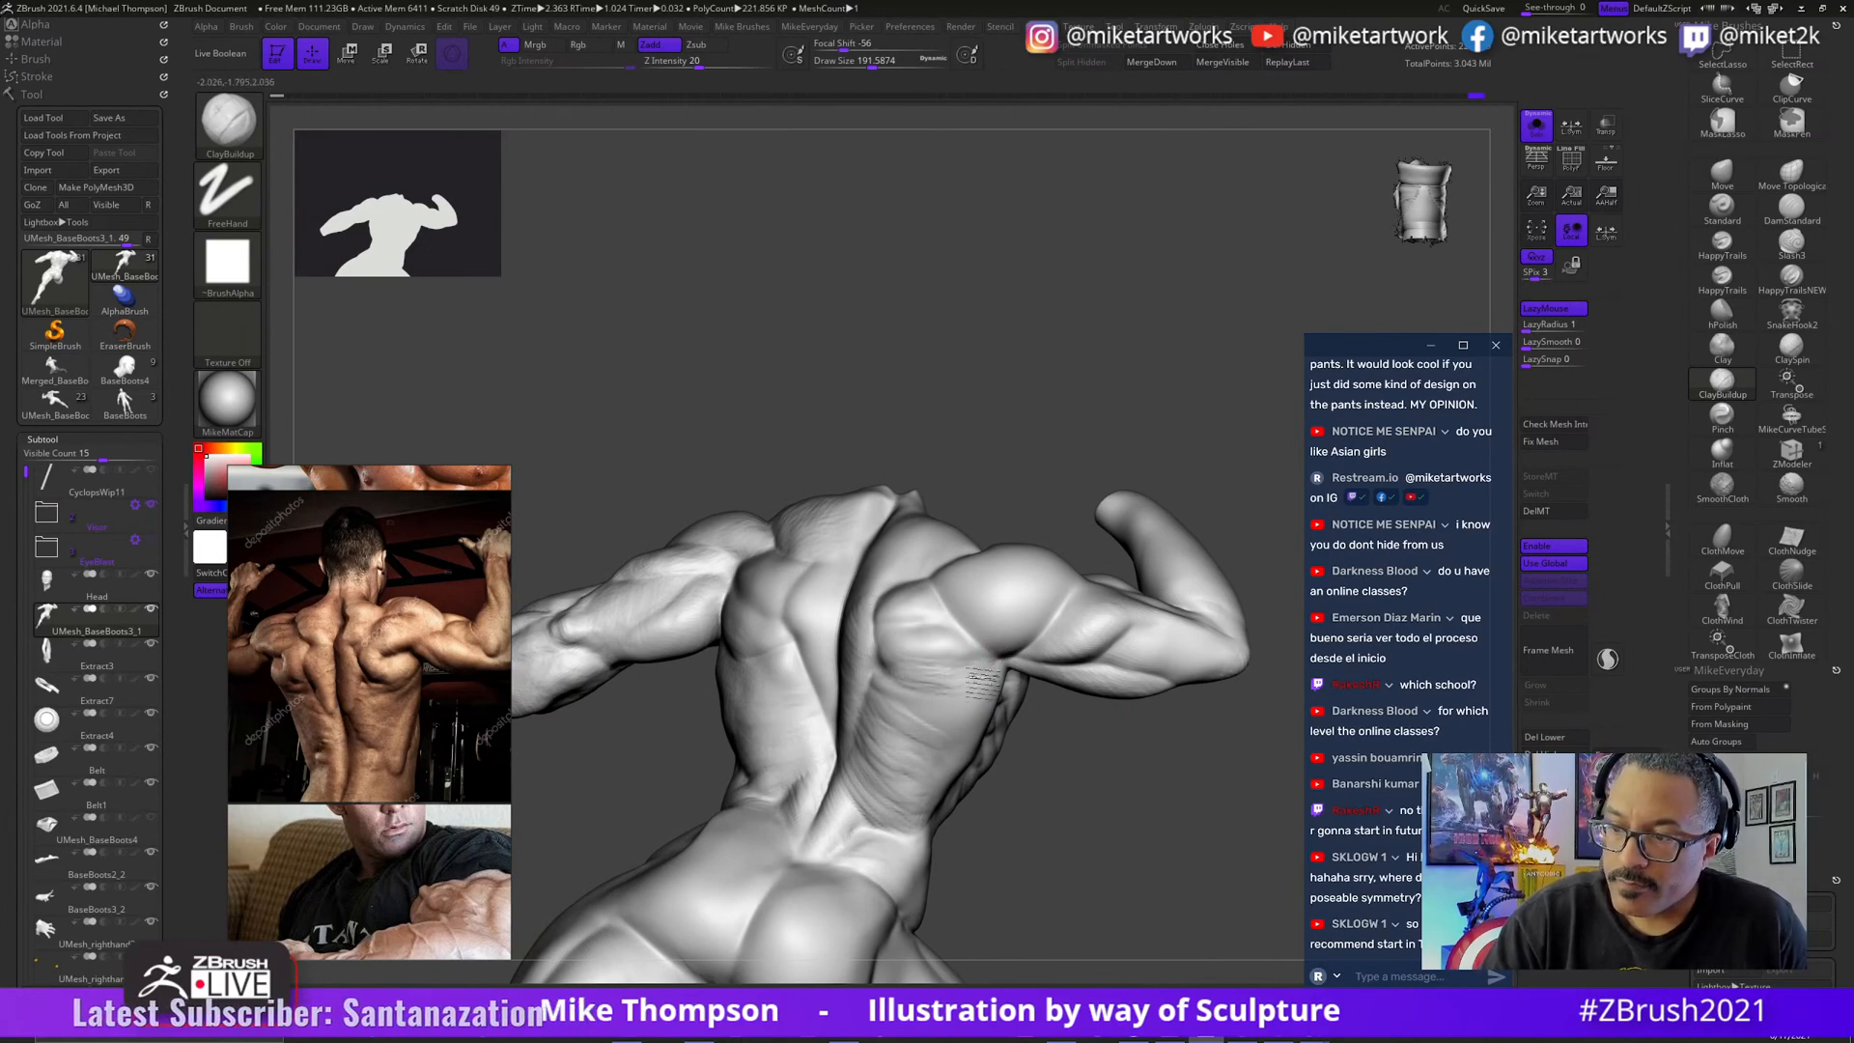
{"action": "mouse_move", "coordinate": [1070, 739]}
{"action": "right_mouse_down"}
{"action": "mouse_move", "coordinate": [1159, 784]}
{"action": "mouse_move", "coordinate": [1101, 784]}
{"action": "mouse_move", "coordinate": [1026, 745]}
{"action": "right_mouse_up"}
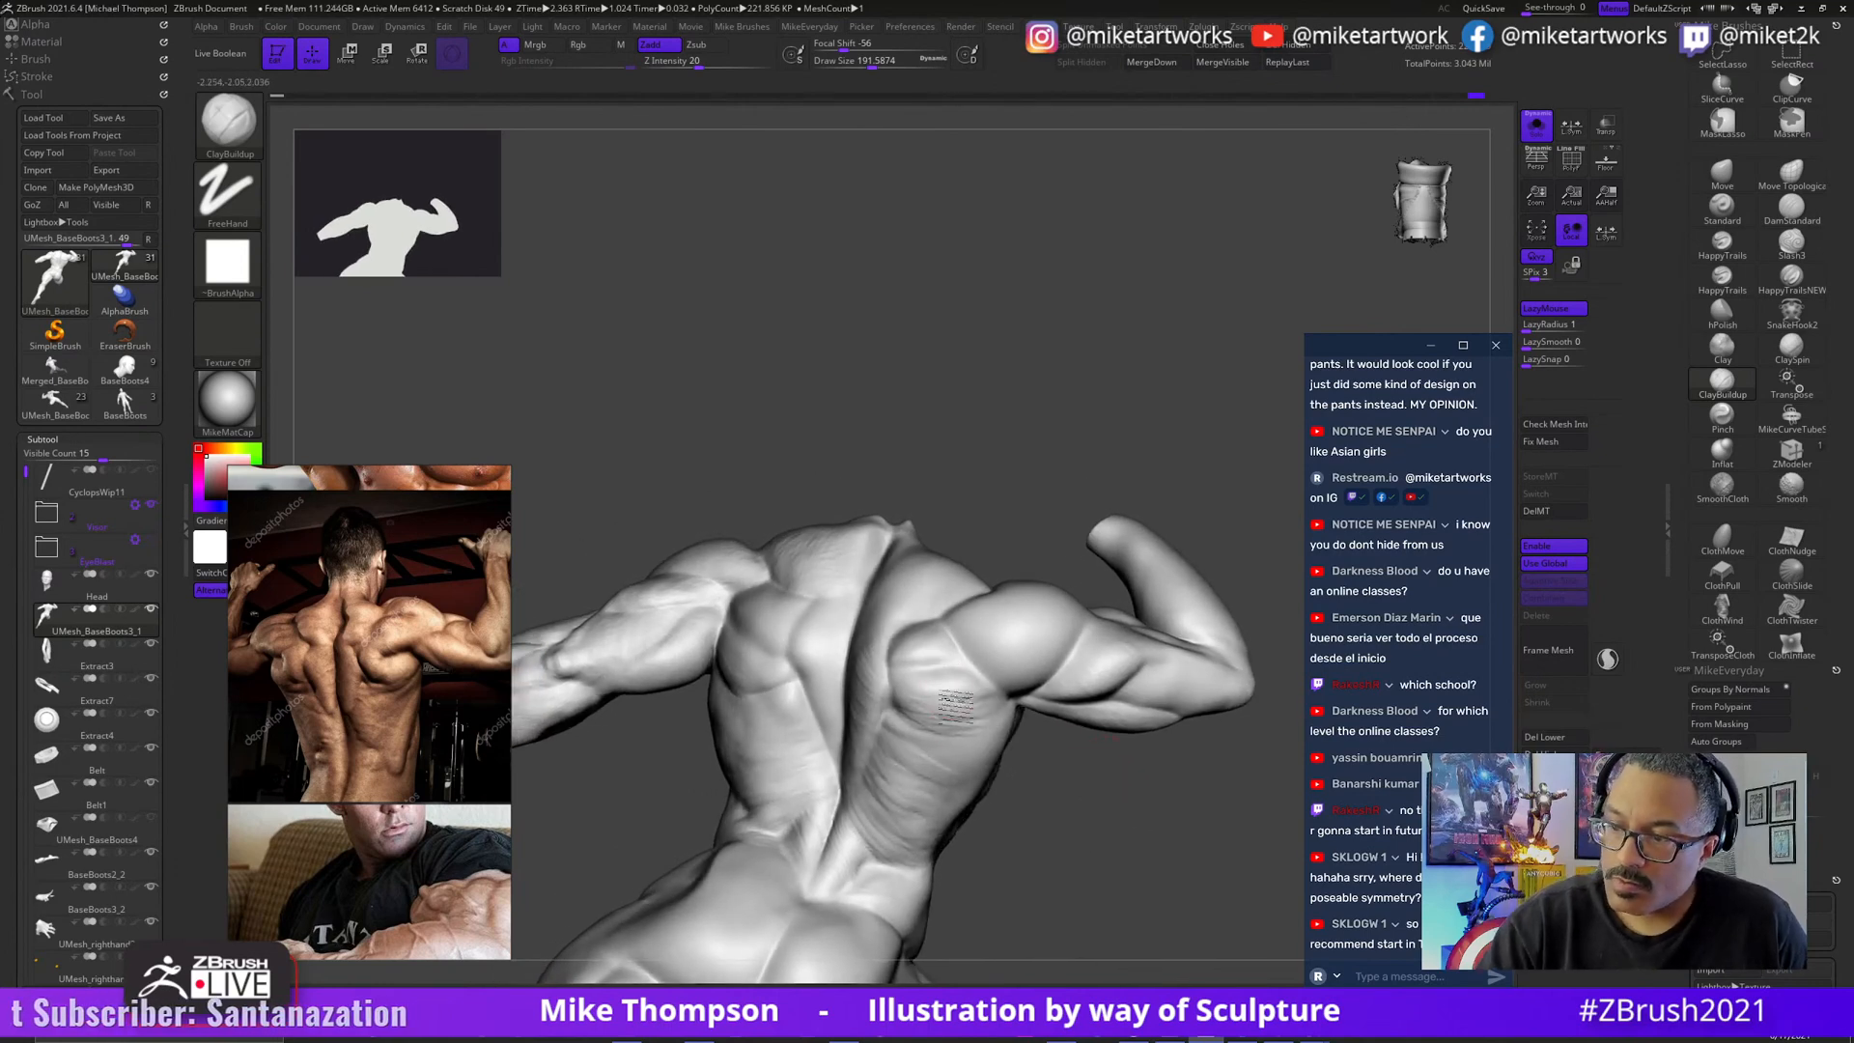
{"action": "right_click_drag", "start_coordinate": [1137, 792], "coordinate": [1146, 766]}
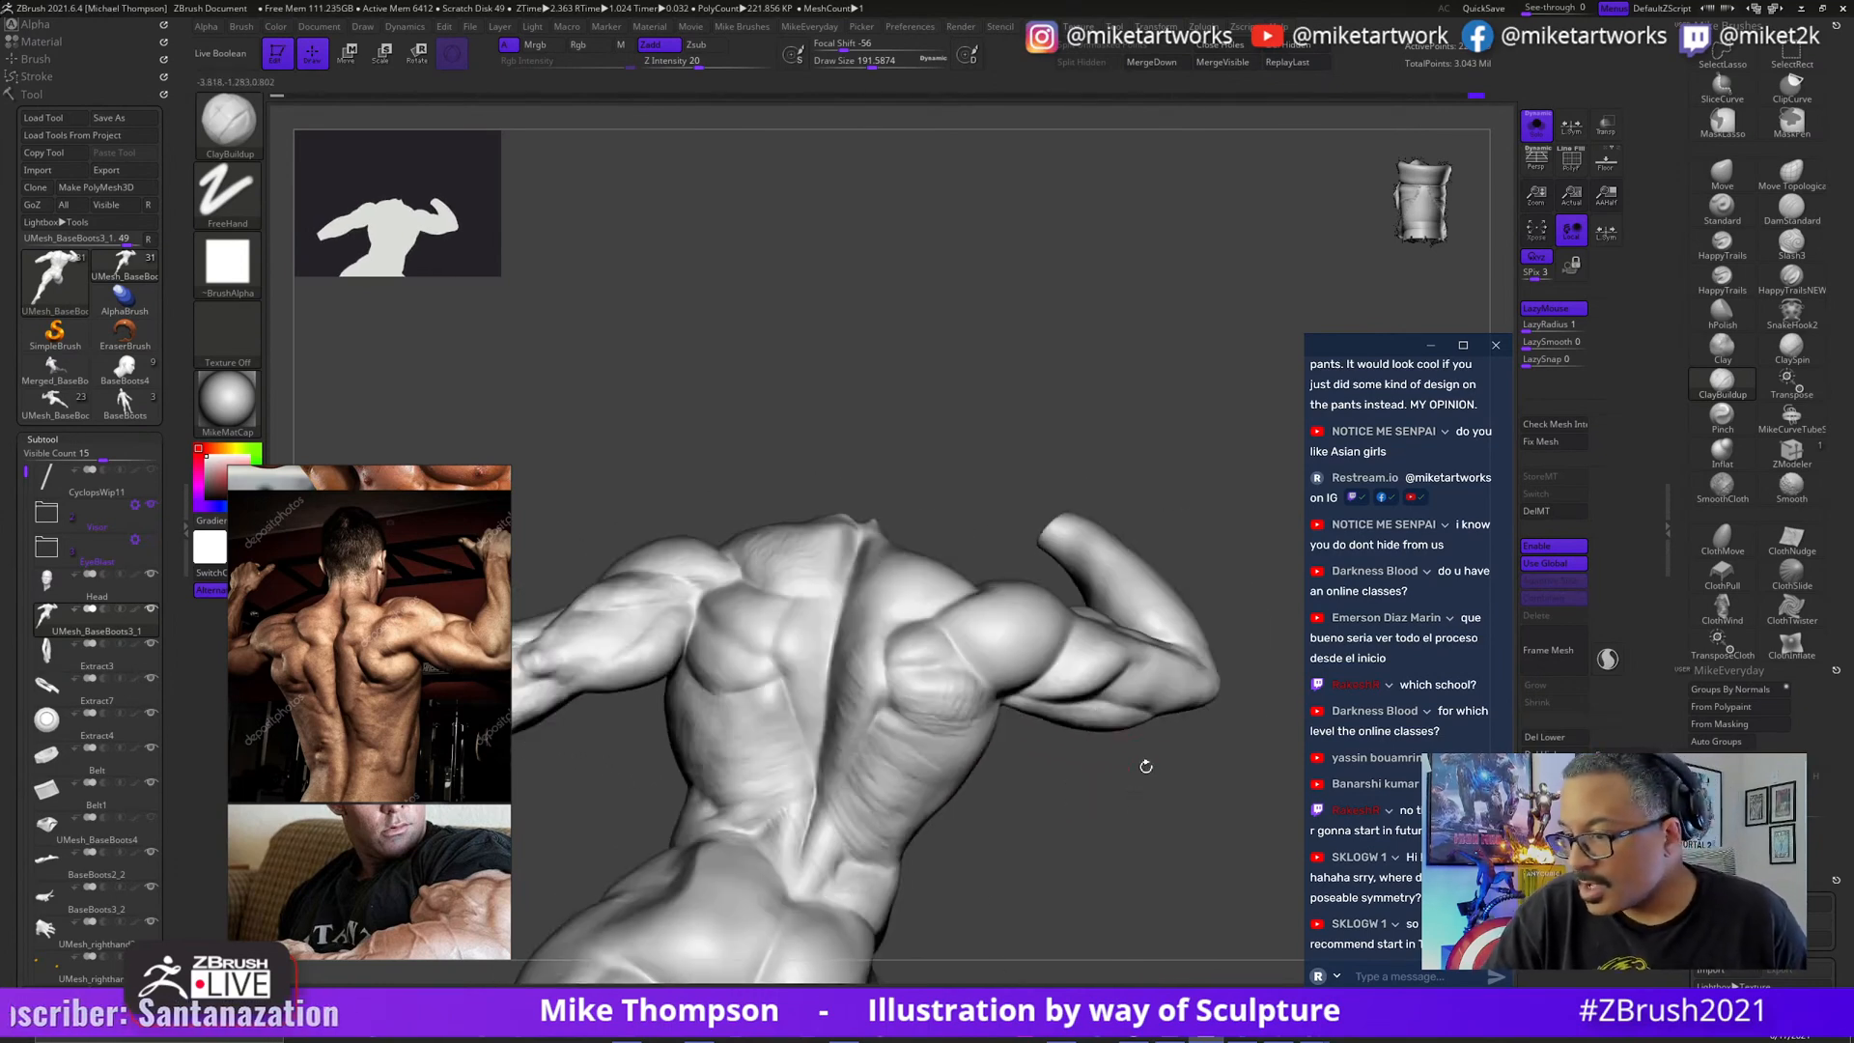
{"action": "mouse_move", "coordinate": [1079, 797]}
{"action": "right_mouse_down"}
{"action": "mouse_move", "coordinate": [1084, 779]}
{"action": "mouse_move", "coordinate": [1005, 733]}
{"action": "mouse_move", "coordinate": [1000, 705]}
{"action": "mouse_move", "coordinate": [1000, 772]}
{"action": "right_mouse_up"}
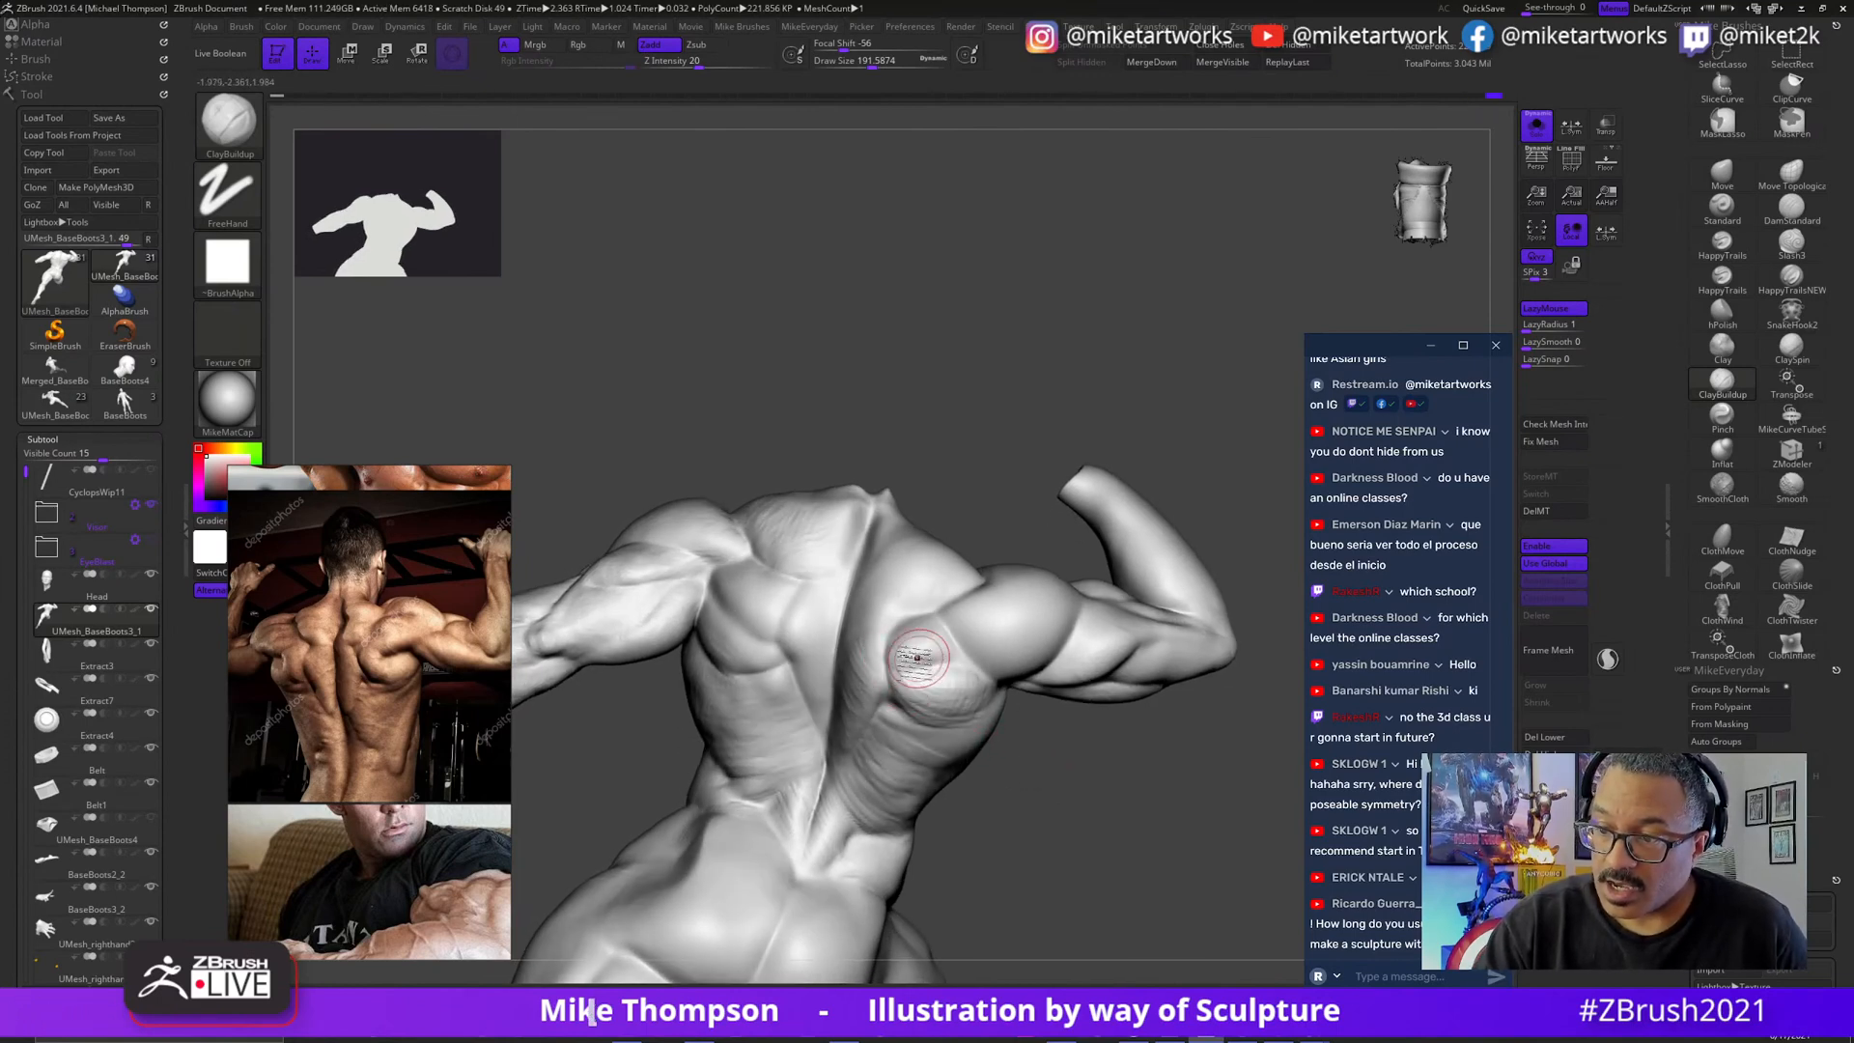
{"action": "mouse_move", "coordinate": [1088, 812]}
{"action": "right_mouse_down"}
{"action": "mouse_move", "coordinate": [1109, 798]}
{"action": "mouse_move", "coordinate": [1097, 865]}
{"action": "mouse_move", "coordinate": [1120, 848]}
{"action": "right_mouse_up"}
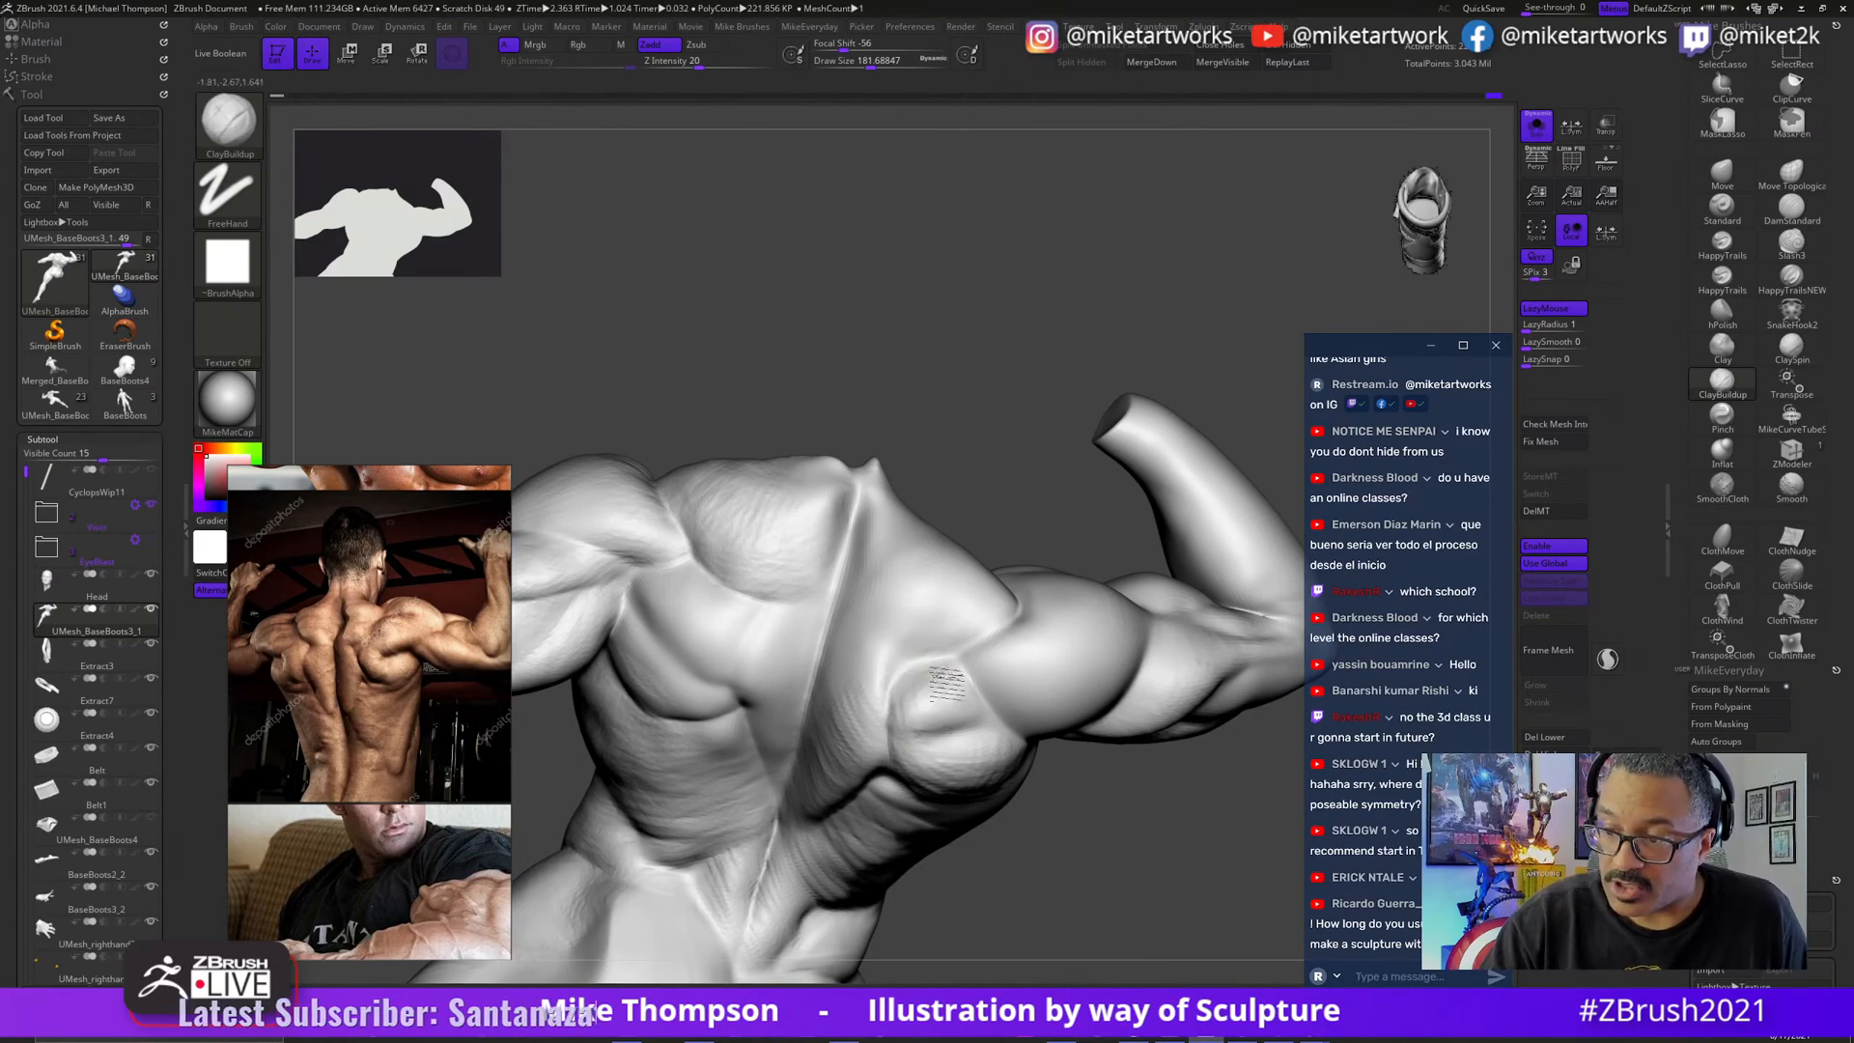
{"action": "right_click_drag", "start_coordinate": [1136, 834], "coordinate": [1101, 869]}
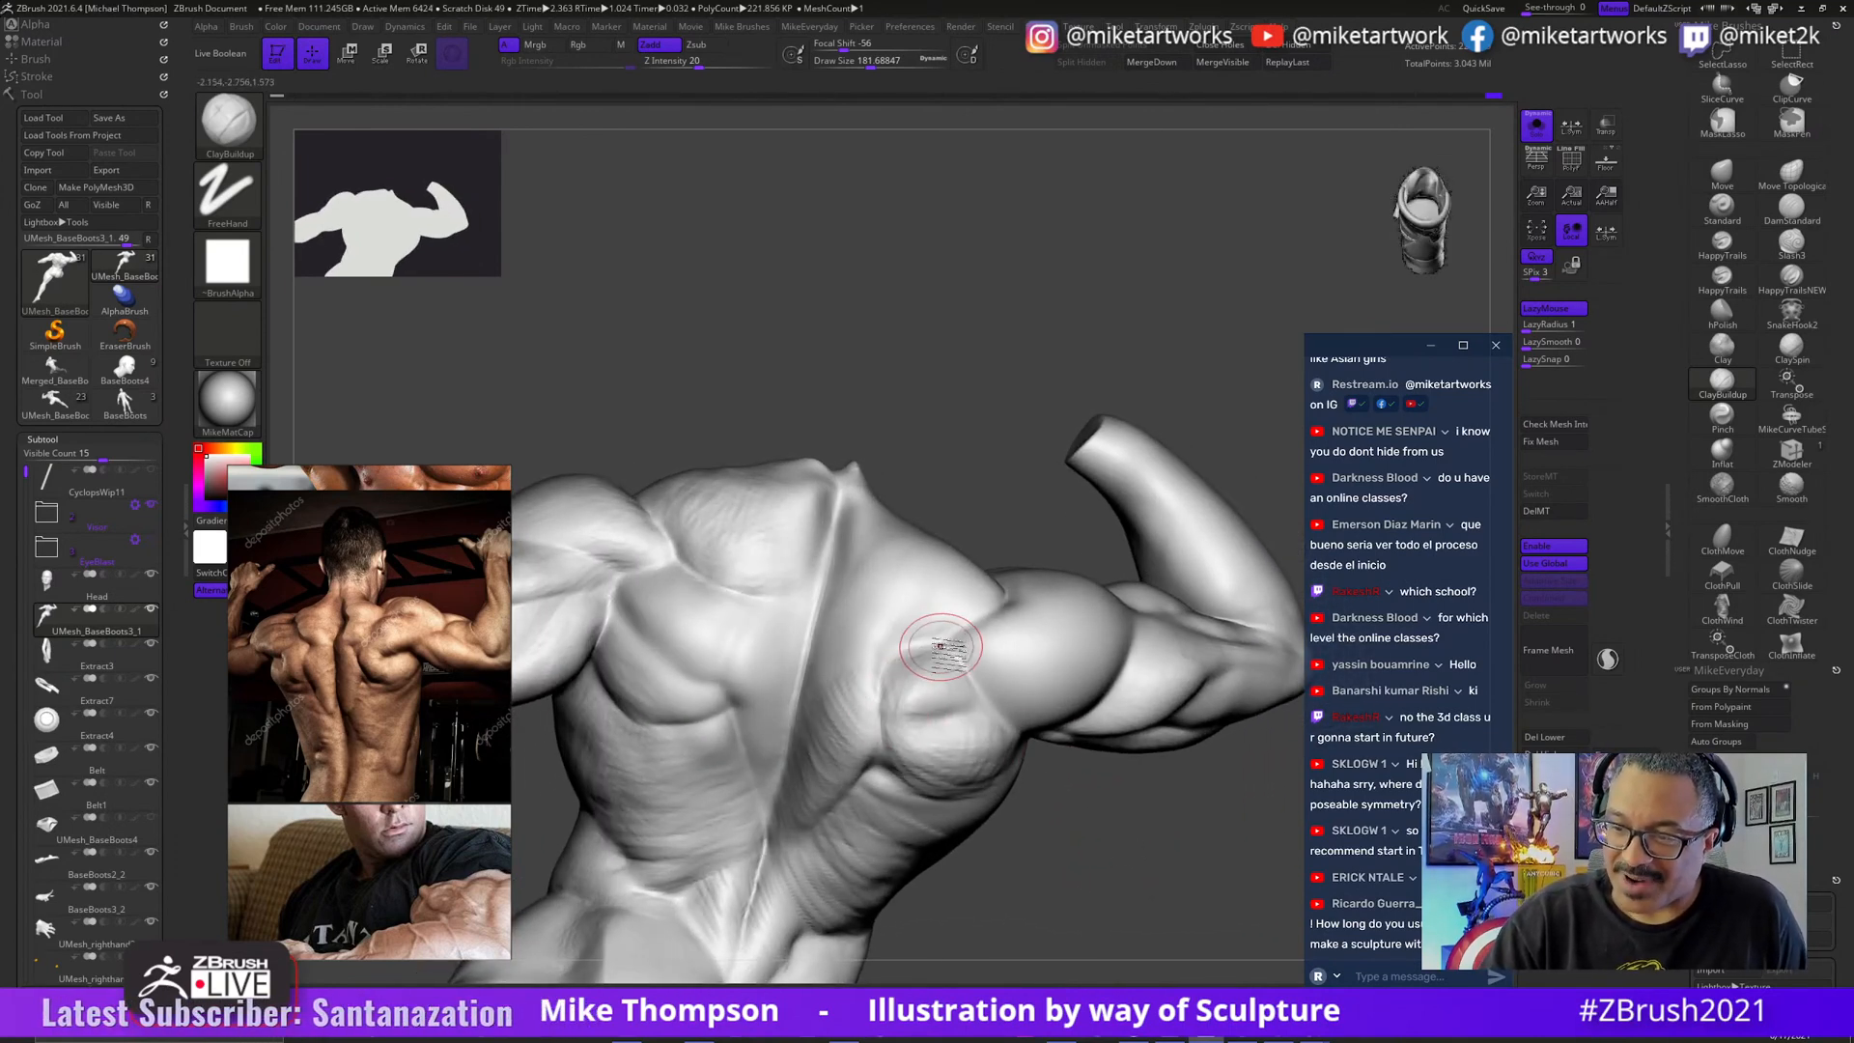
- Refine the rounded muscles beneath the right shoulder blade and around the armpit with short ClayBuildup strokes
{"action": "mouse_move", "coordinate": [1049, 786]}
{"action": "left_mouse_down"}
{"action": "mouse_move", "coordinate": [1097, 807]}
{"action": "mouse_move", "coordinate": [1088, 795]}
{"action": "left_mouse_up"}
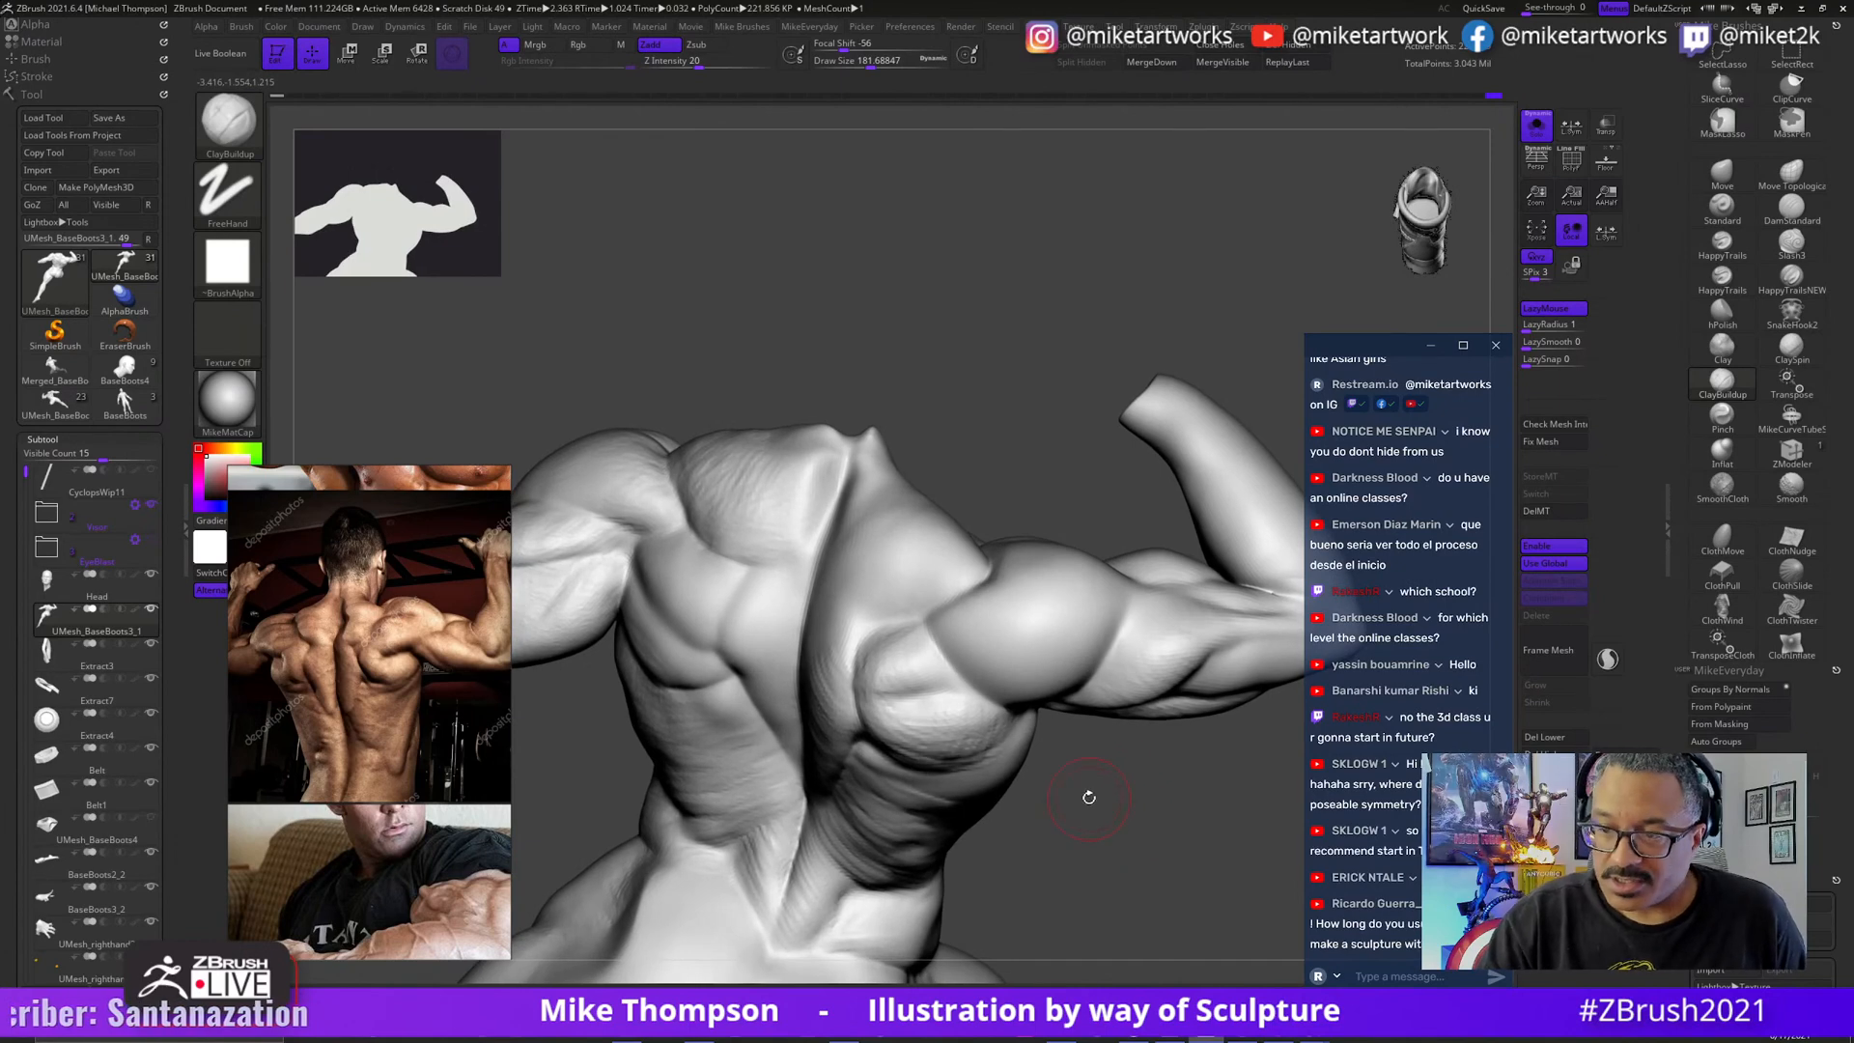
{"action": "left_click_drag", "start_coordinate": [884, 673], "coordinate": [902, 670]}
{"action": "left_click_drag", "start_coordinate": [1055, 489], "coordinate": [1062, 490]}
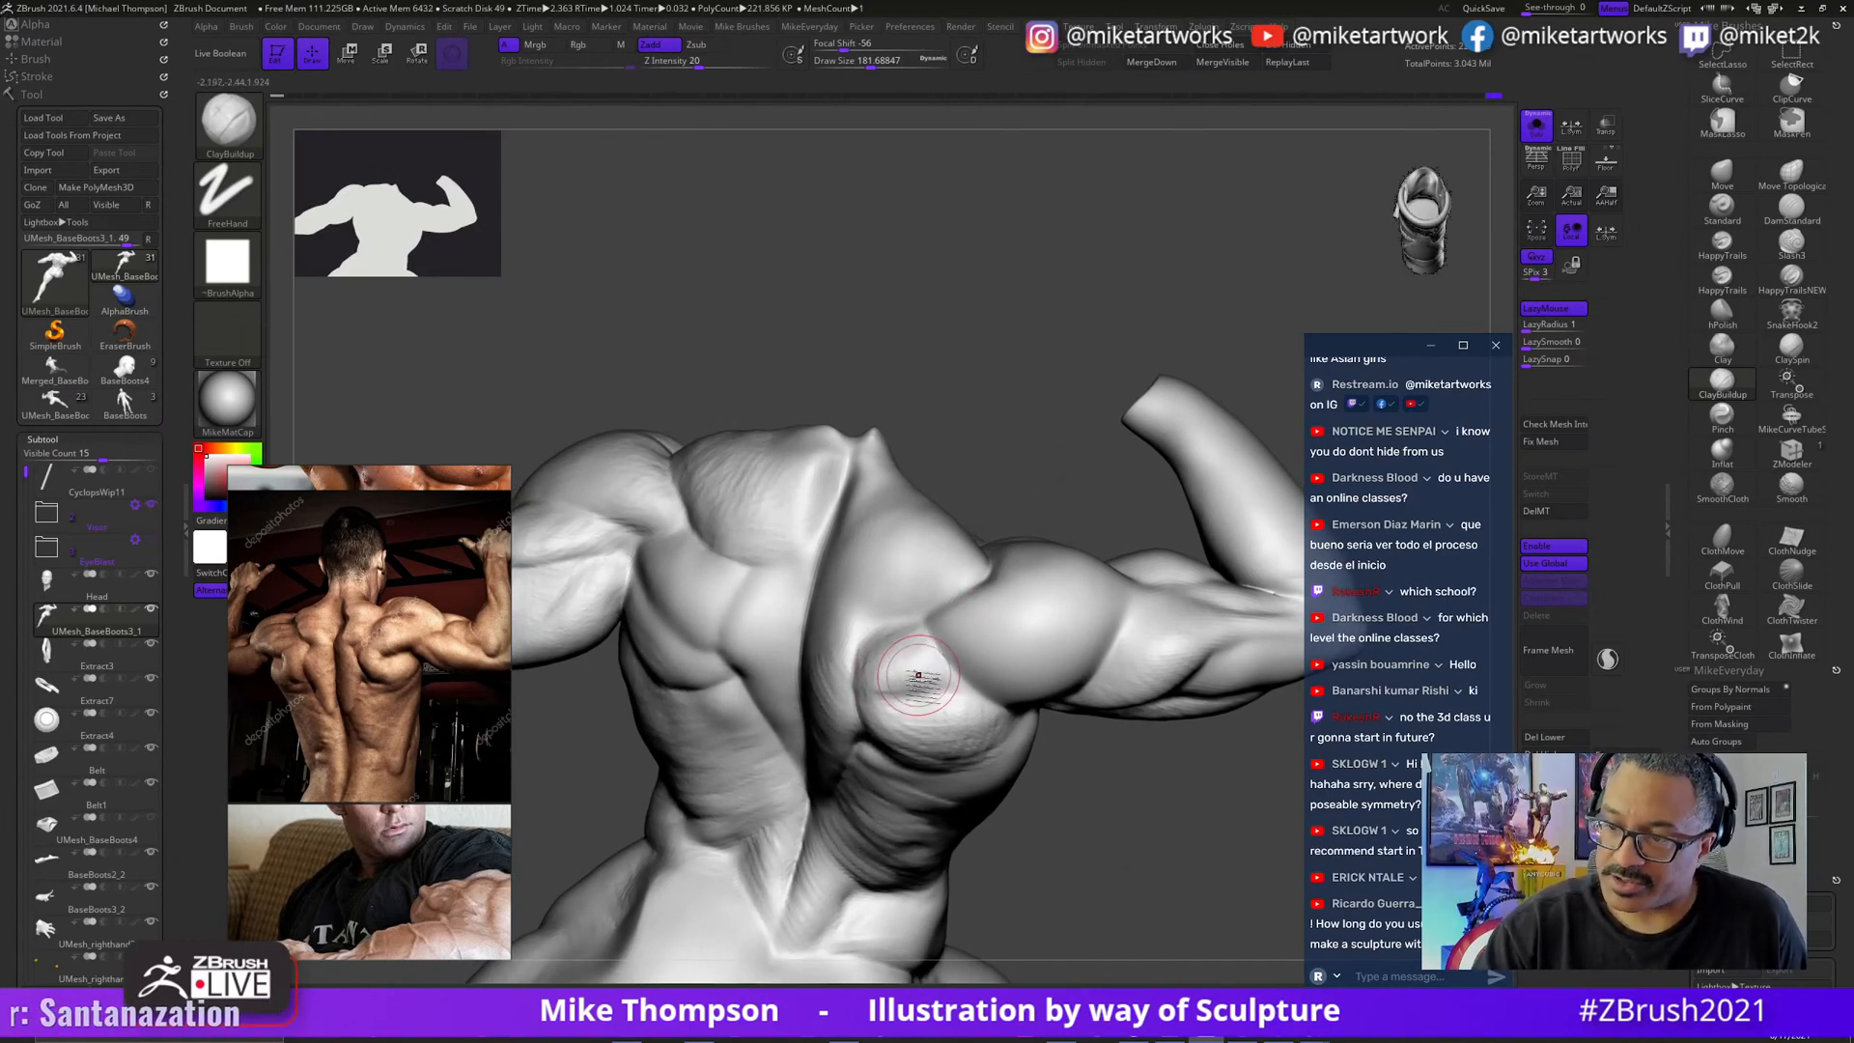
{"action": "left_click_drag", "start_coordinate": [915, 679], "coordinate": [924, 687]}
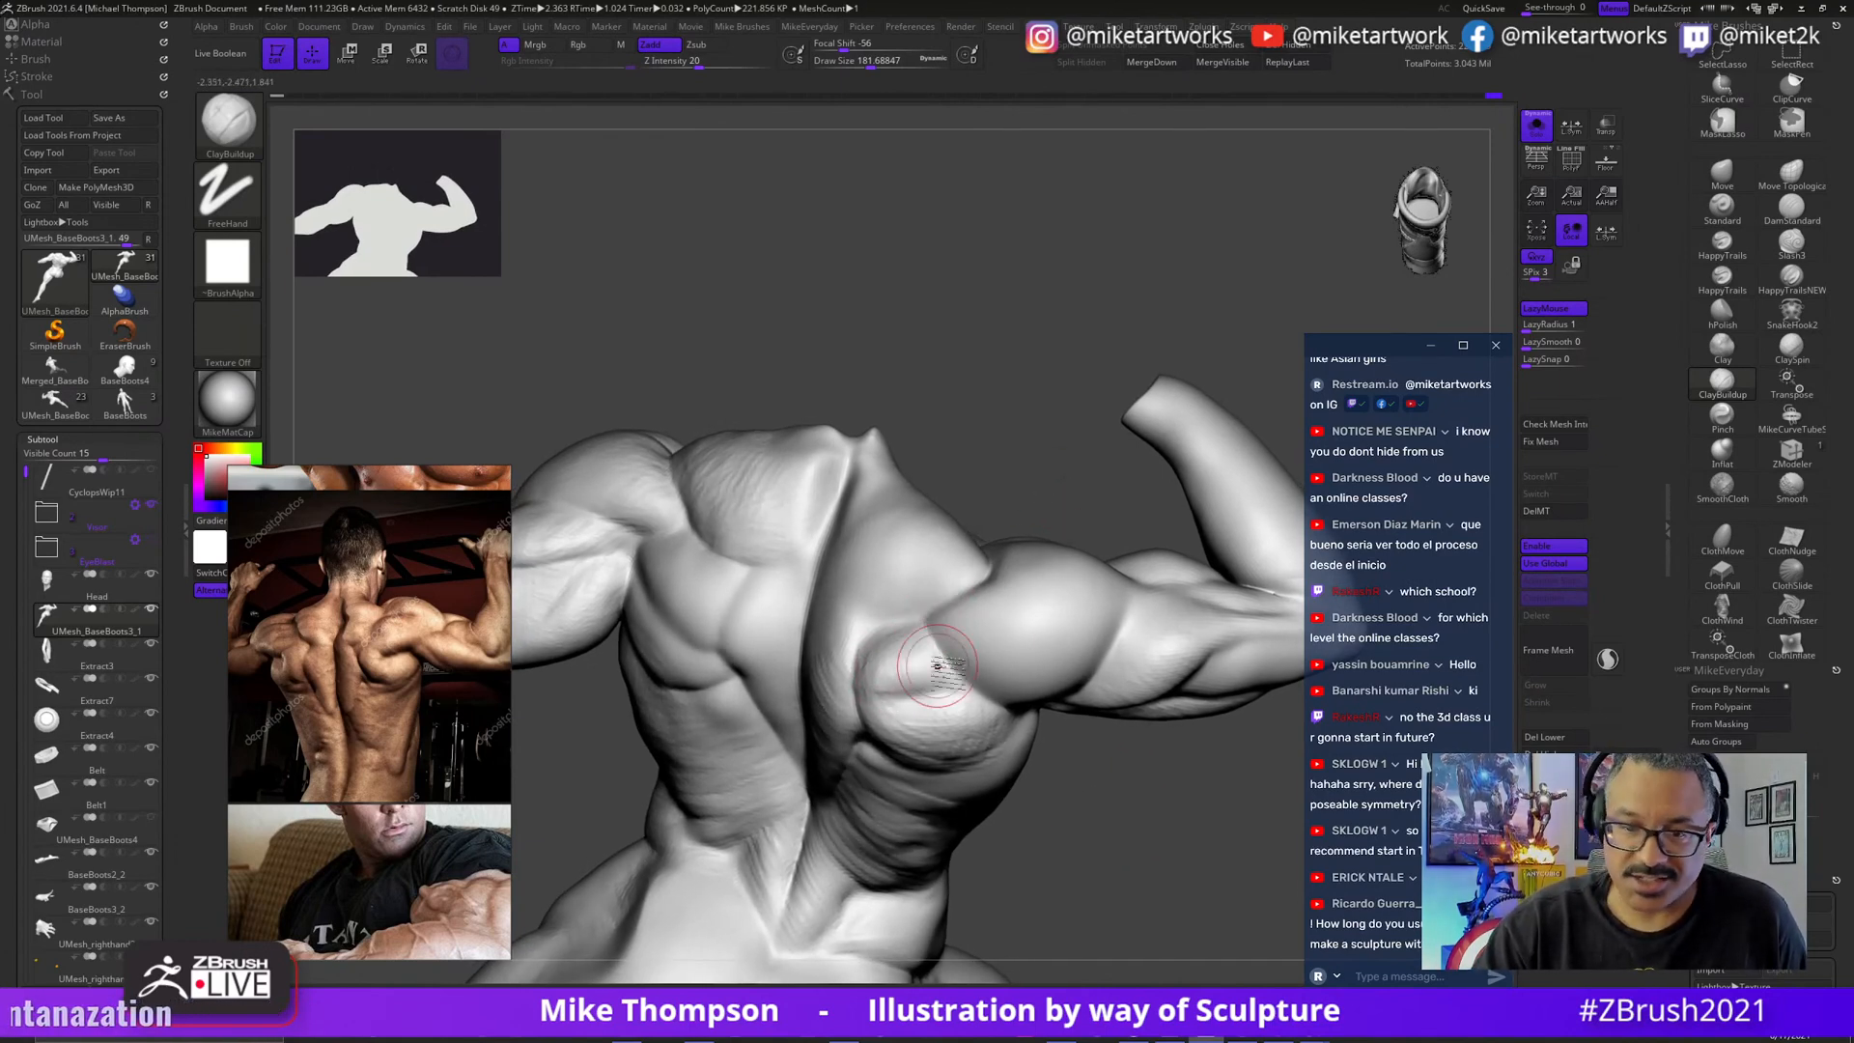
{"action": "left_click_drag", "start_coordinate": [1074, 518], "coordinate": [1057, 521]}
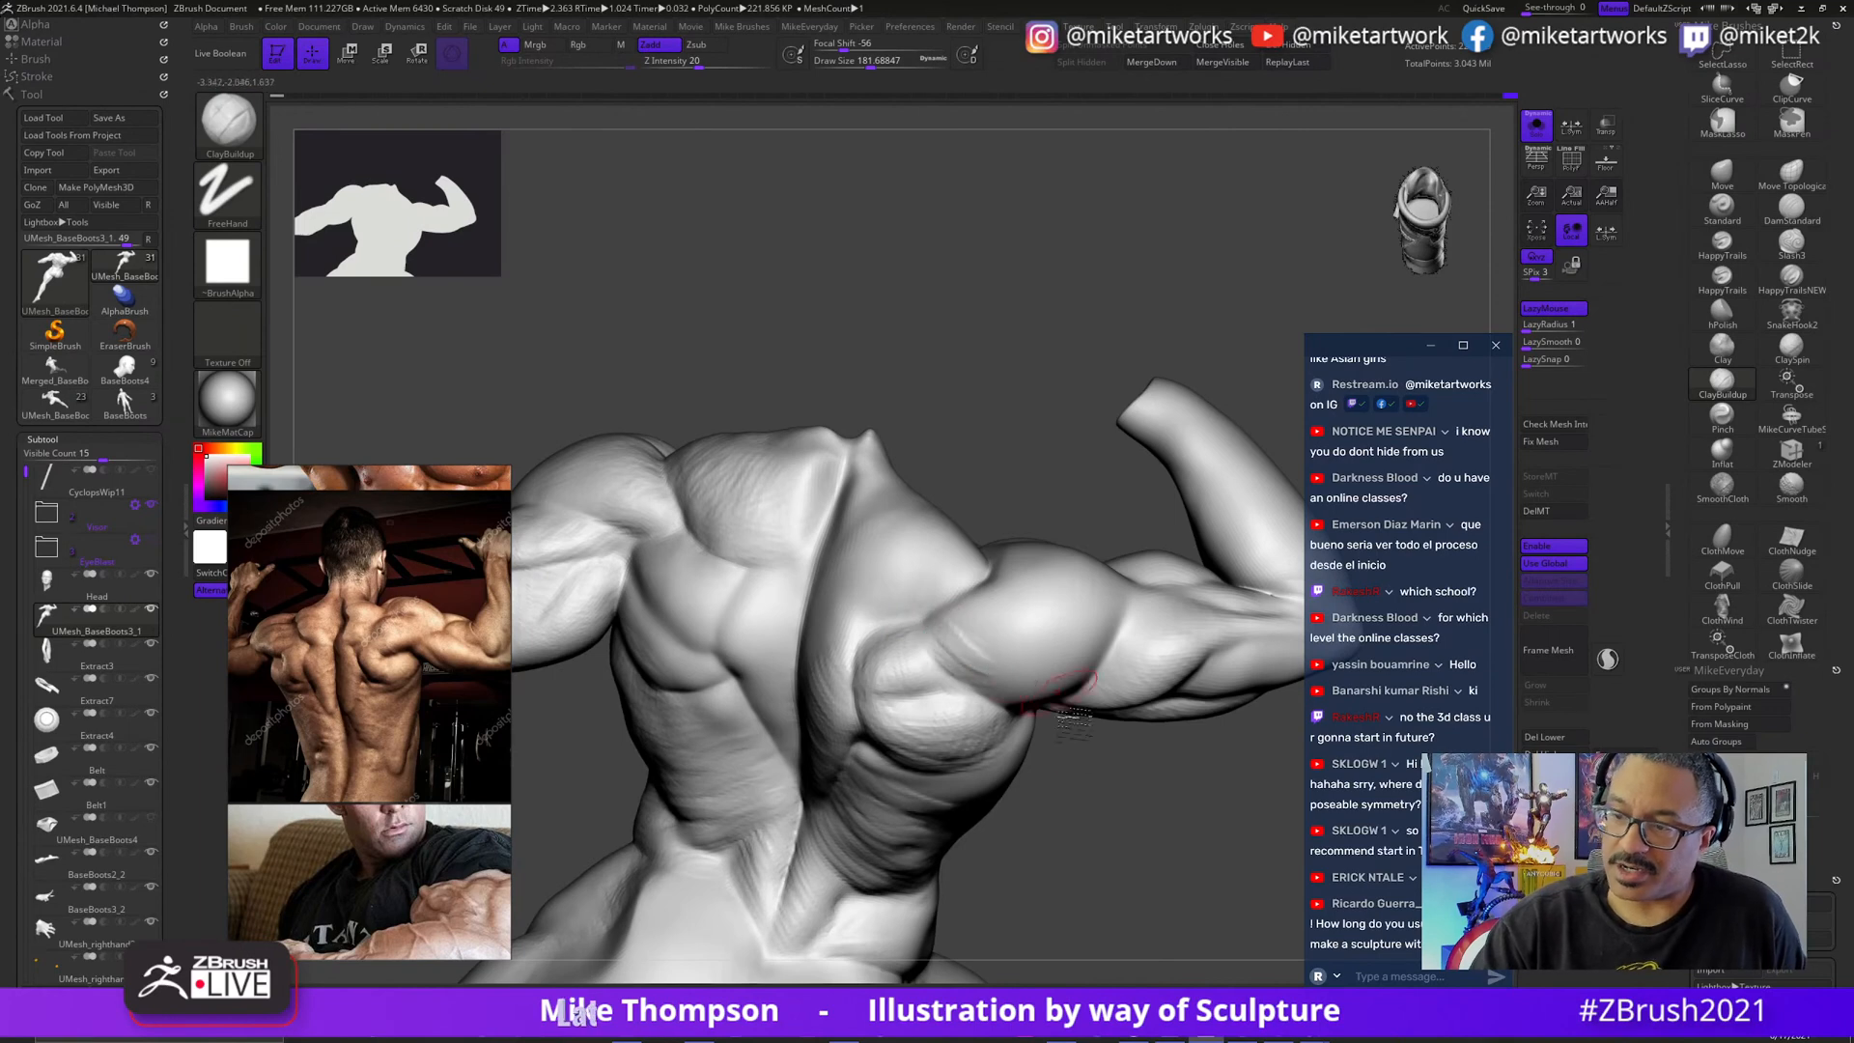
{"action": "left_click_drag", "start_coordinate": [1062, 688], "coordinate": [994, 686]}
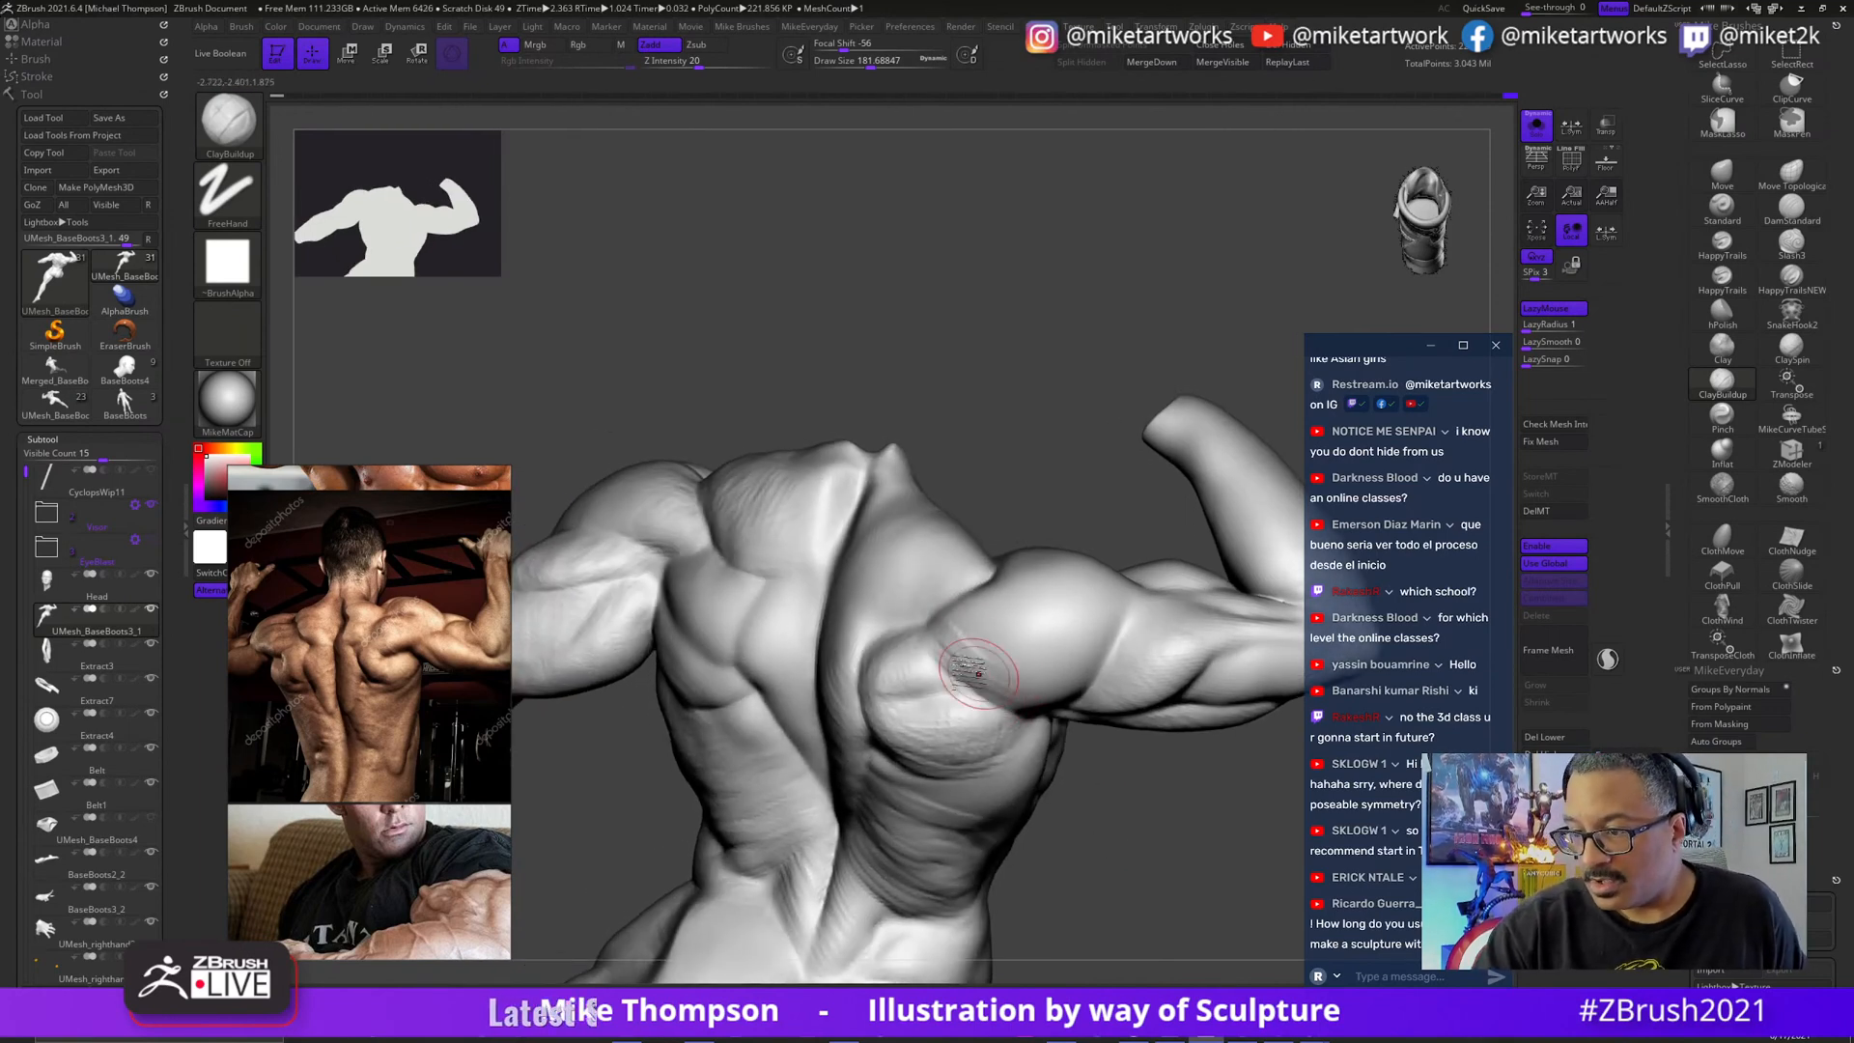
- Set the draw size to about 207 and blend the right rear deltoid into the shoulder blade muscles
{"action": "left_click_drag", "start_coordinate": [1052, 496], "coordinate": [1005, 688]}
{"action": "key", "text": "s"}
{"action": "left_click", "coordinate": [1042, 504]}
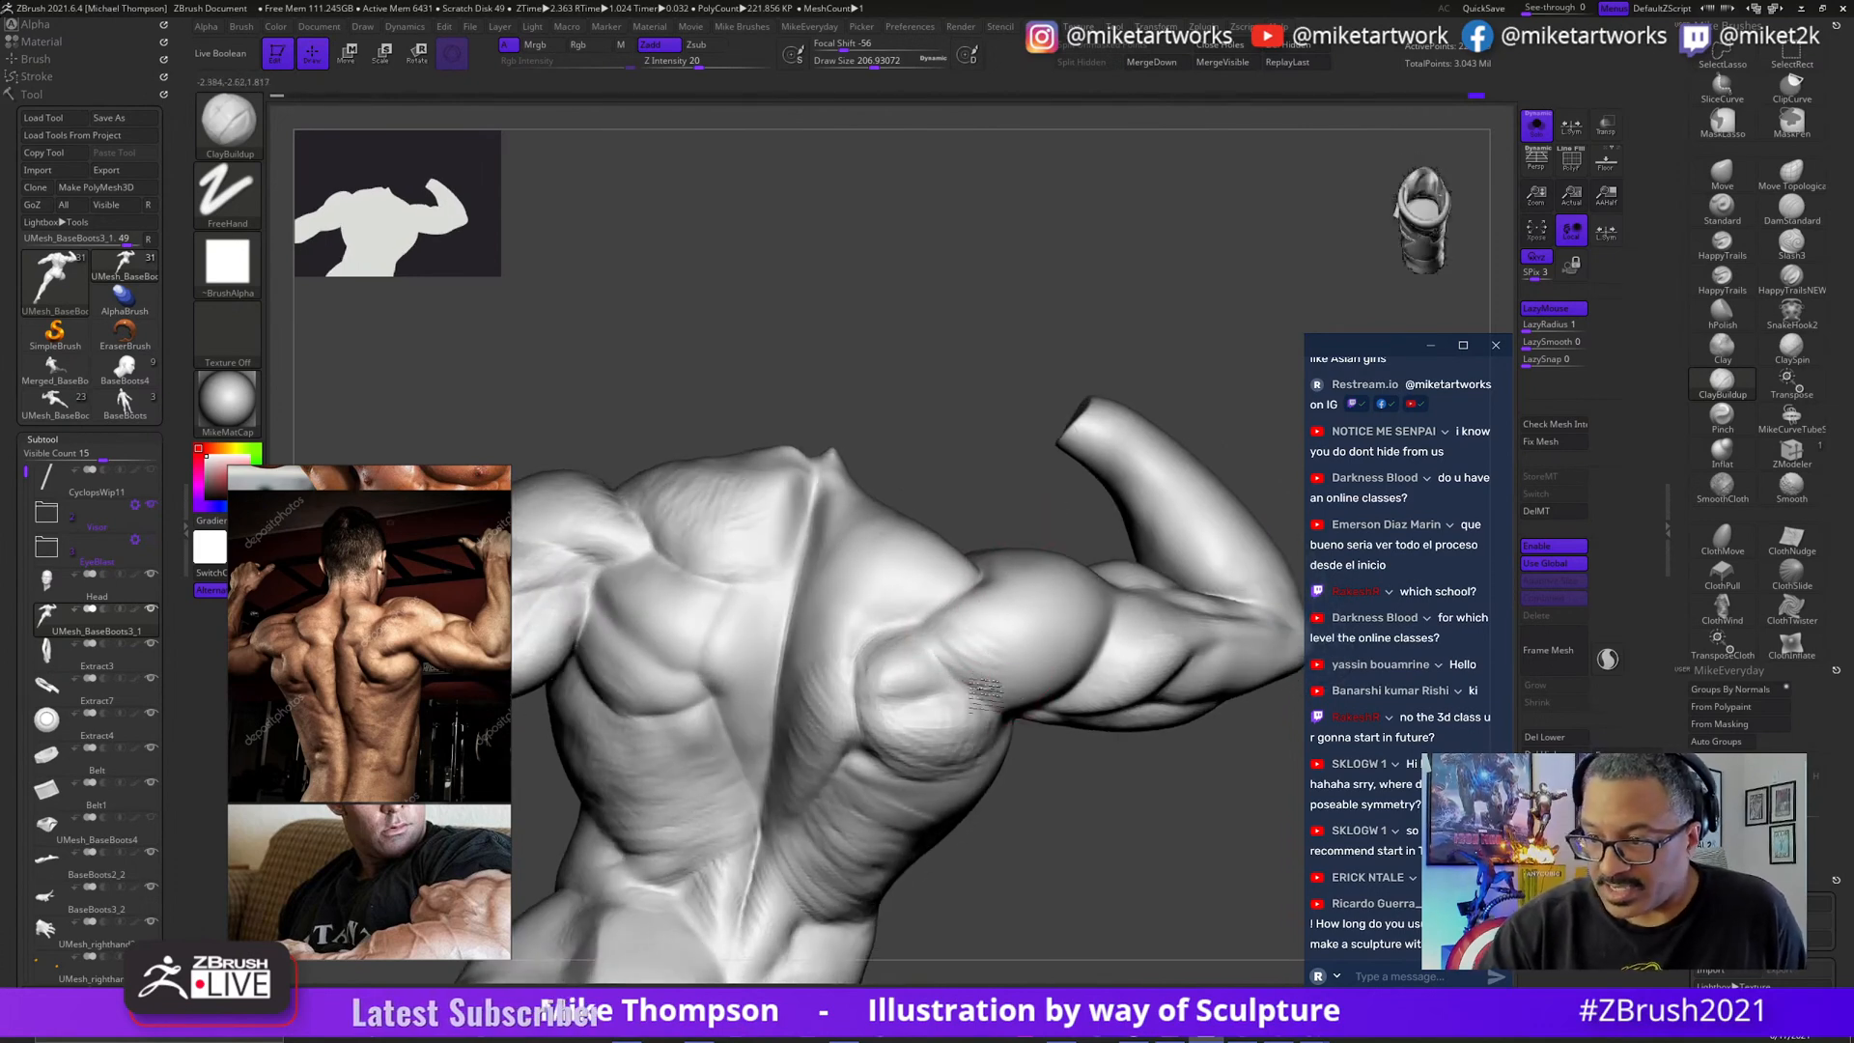
{"action": "left_click_drag", "start_coordinate": [1080, 778], "coordinate": [983, 679]}
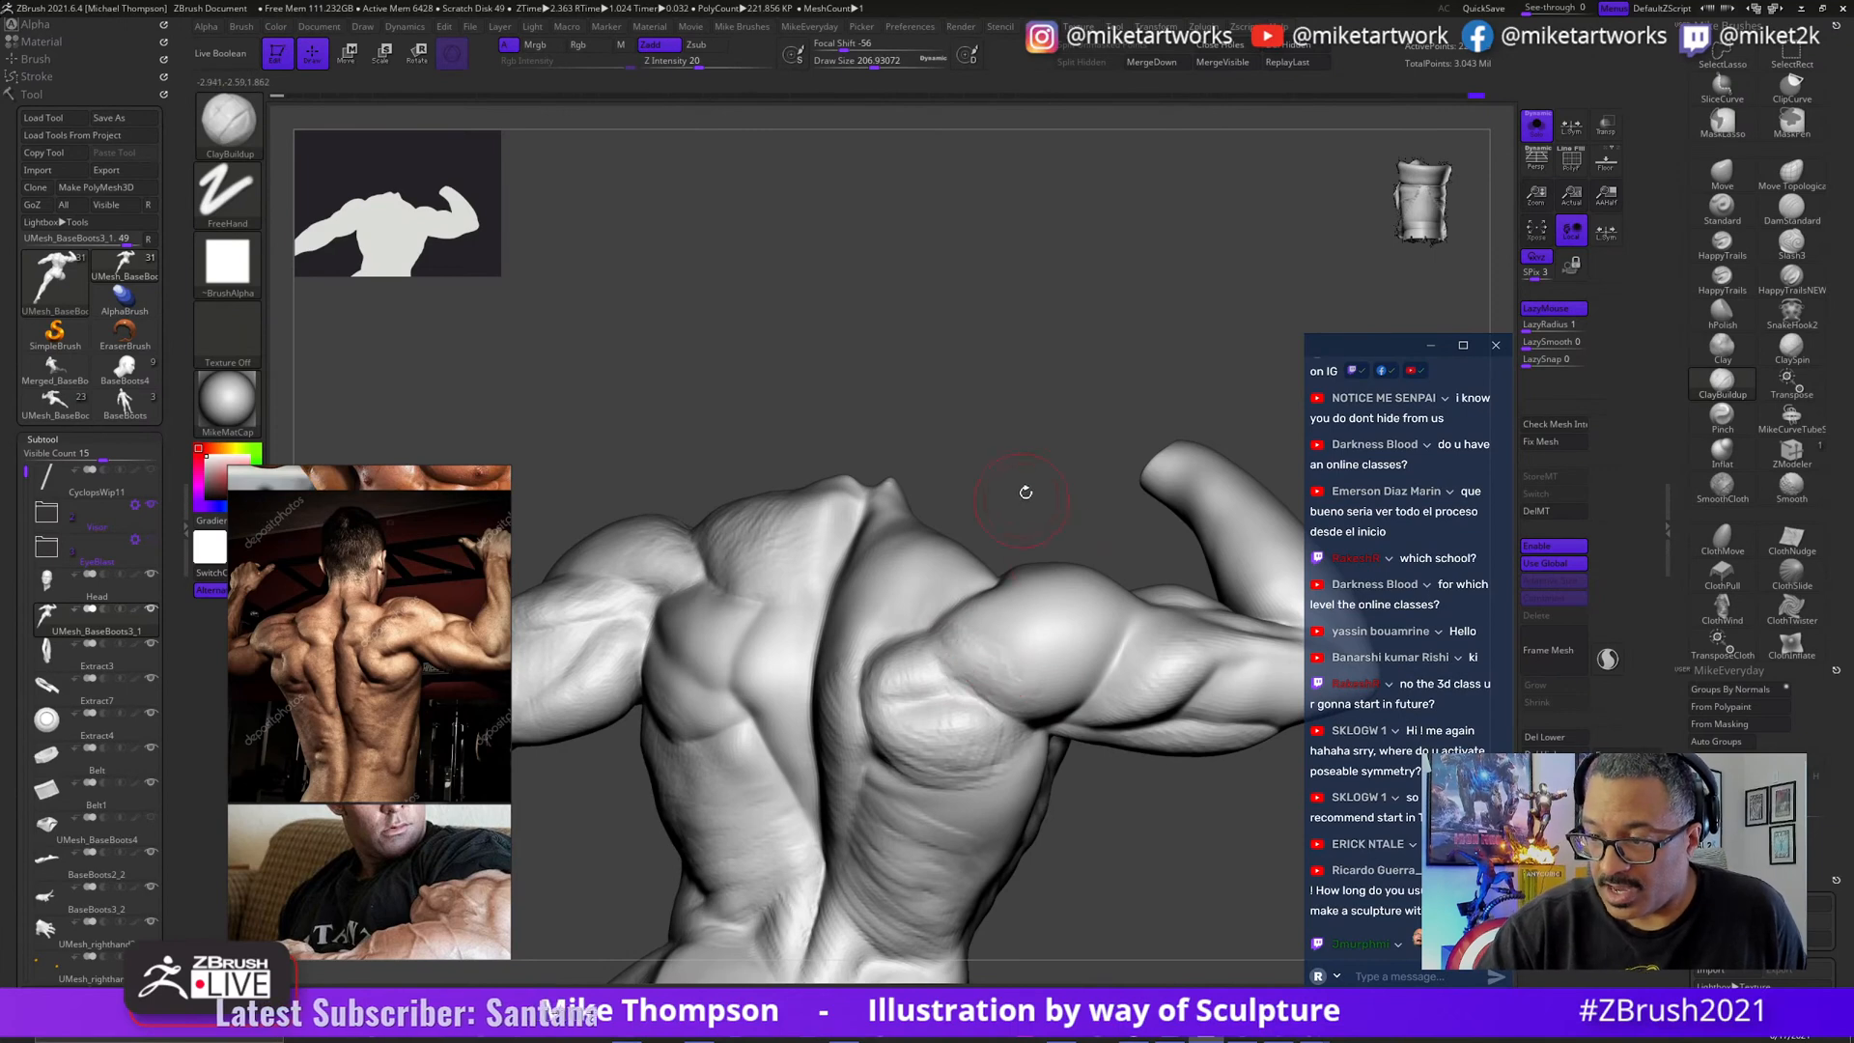
{"action": "mouse_move", "coordinate": [1026, 492]}
{"action": "left_mouse_down"}
{"action": "mouse_move", "coordinate": [1099, 739]}
{"action": "mouse_move", "coordinate": [1074, 769]}
{"action": "left_mouse_up"}
- Reduce the draw size to about 116 and sculpt the forms between the right shoulder blade's upper edge and the deltoid
{"action": "key", "text": "s"}
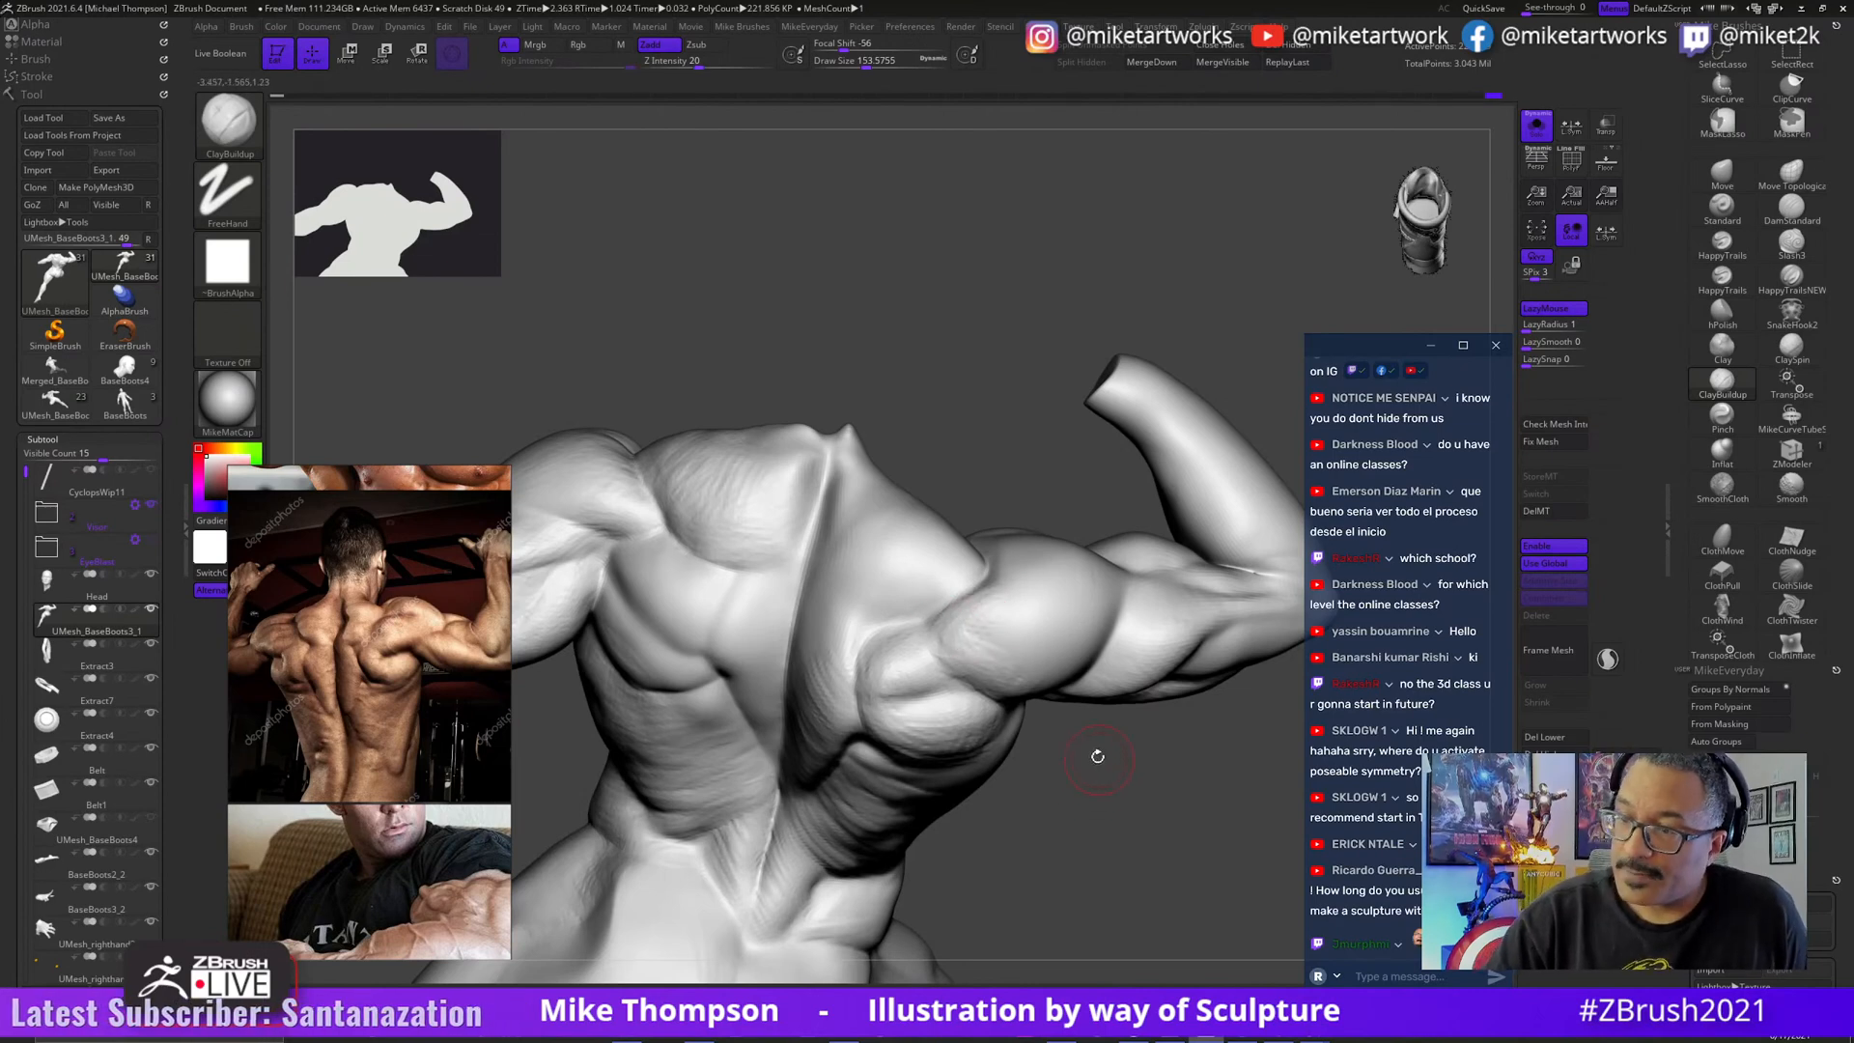
{"action": "mouse_move", "coordinate": [1098, 756]}
{"action": "left_mouse_down"}
{"action": "mouse_move", "coordinate": [1150, 807]}
{"action": "mouse_move", "coordinate": [1062, 734]}
{"action": "left_mouse_up"}
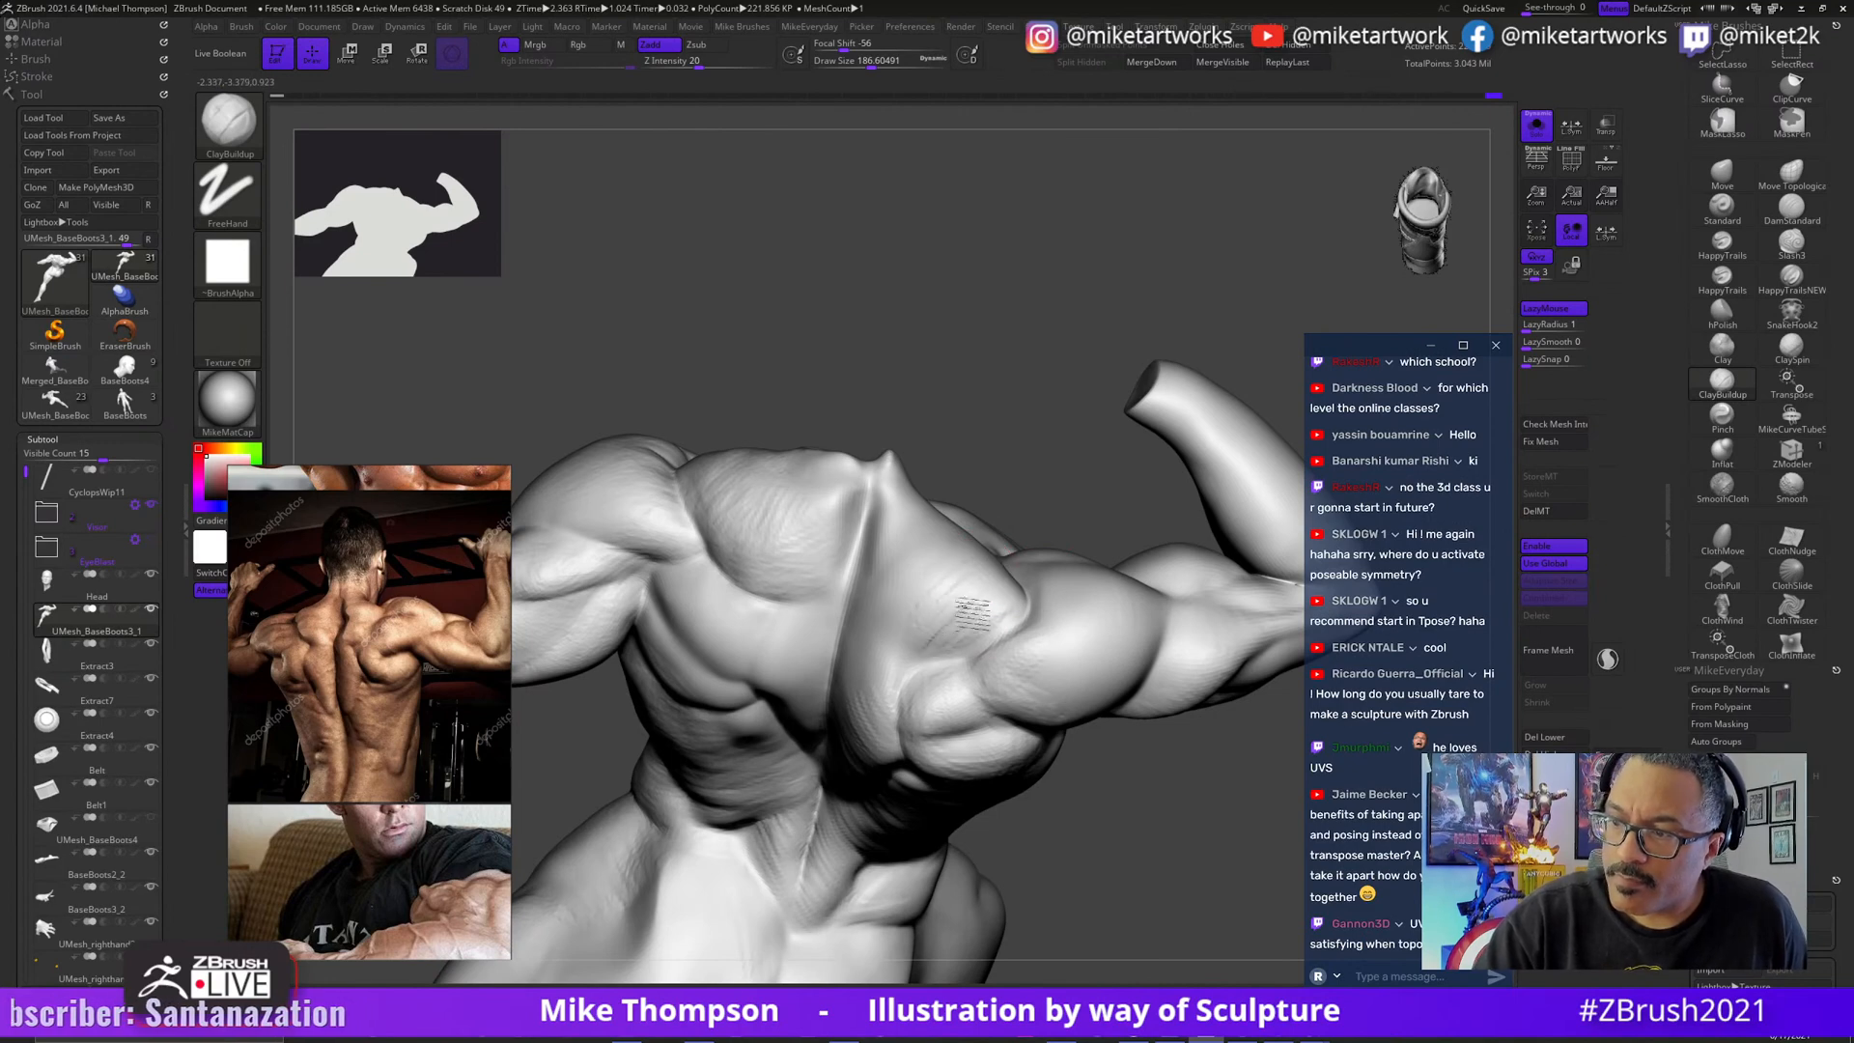
{"action": "left_click_drag", "start_coordinate": [1066, 518], "coordinate": [976, 641]}
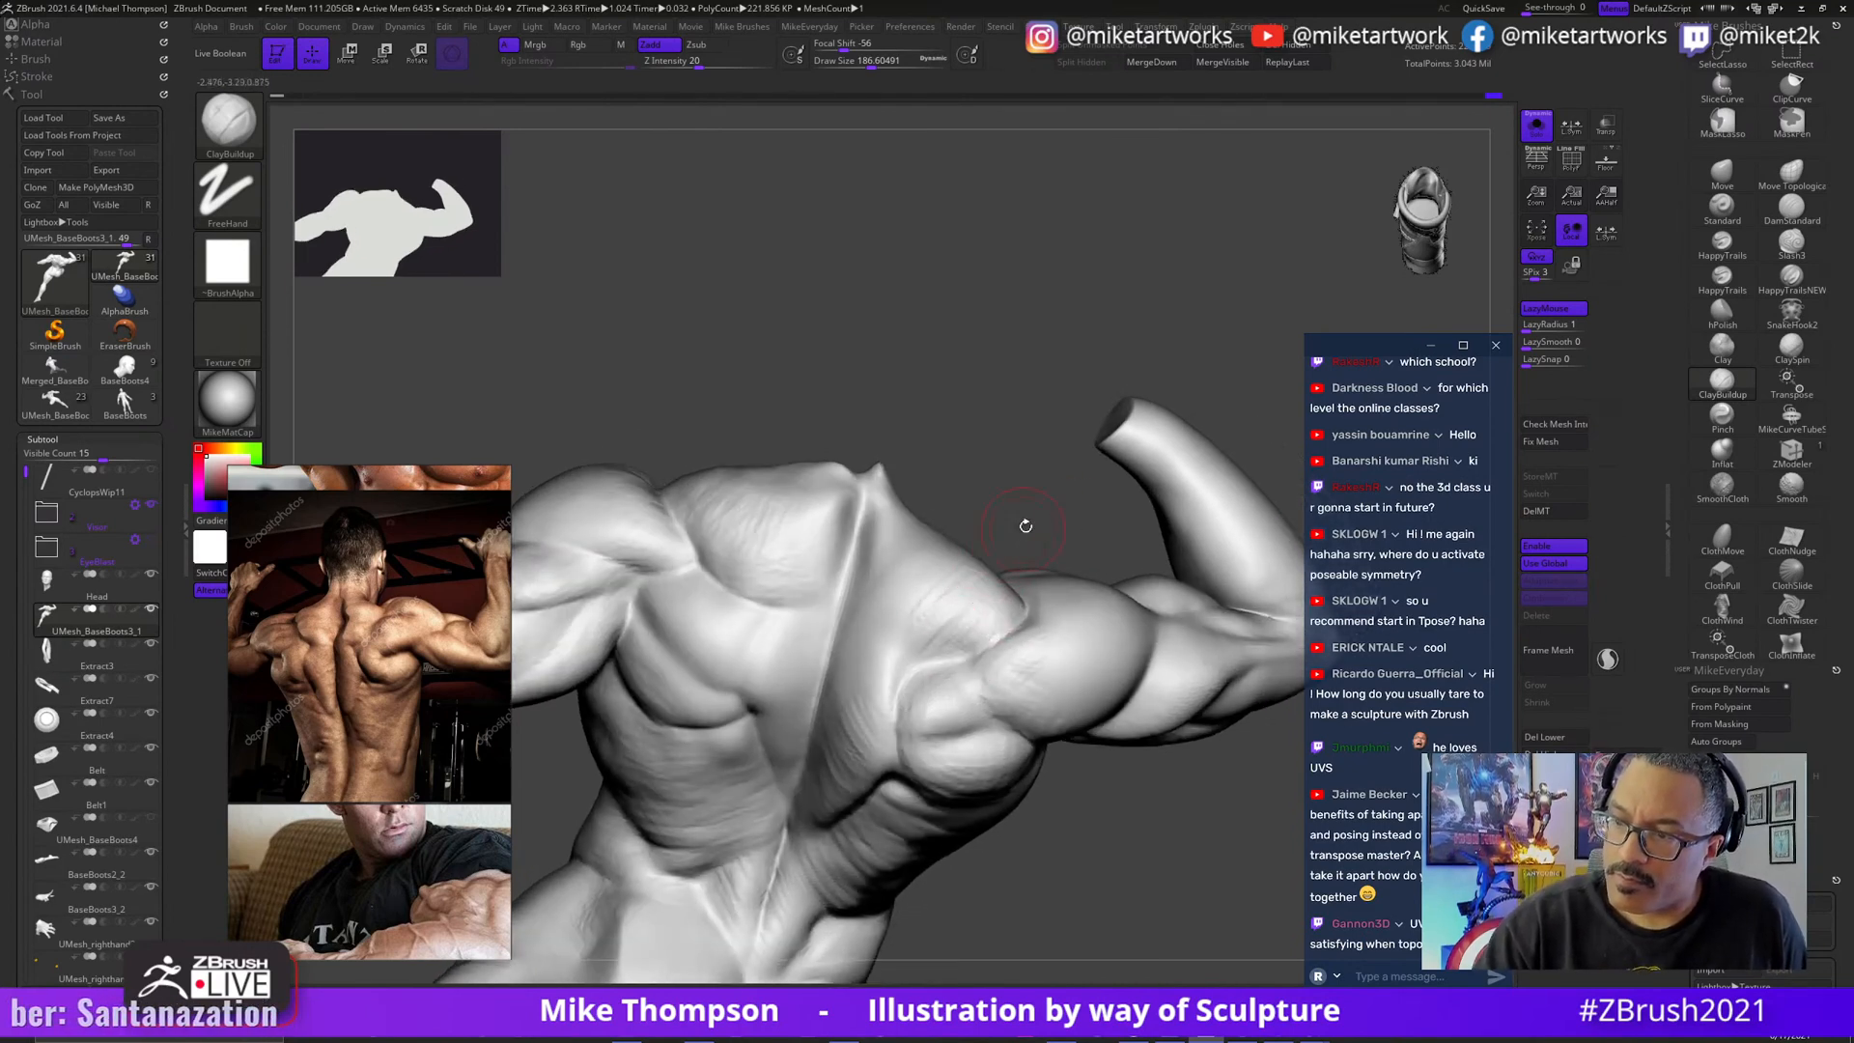
{"action": "left_click_drag", "start_coordinate": [1021, 525], "coordinate": [992, 538]}
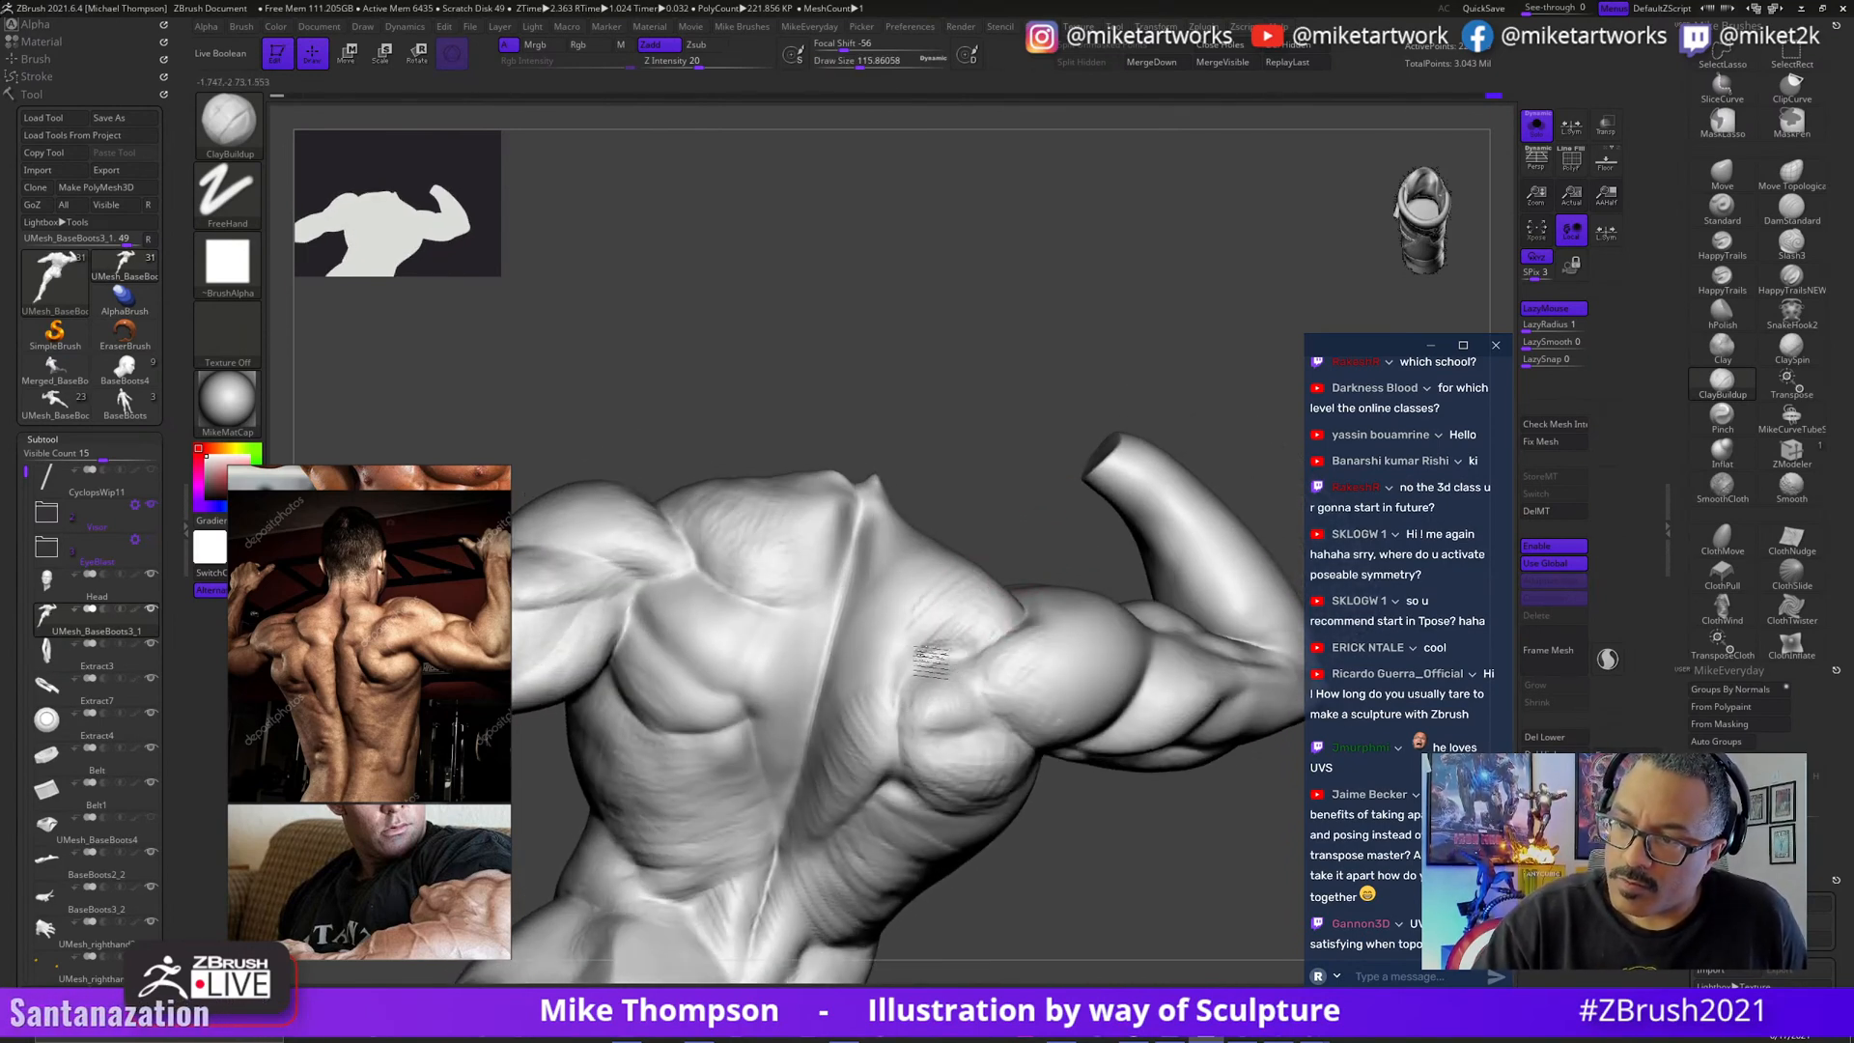
{"action": "left_click_drag", "start_coordinate": [1024, 546], "coordinate": [934, 642]}
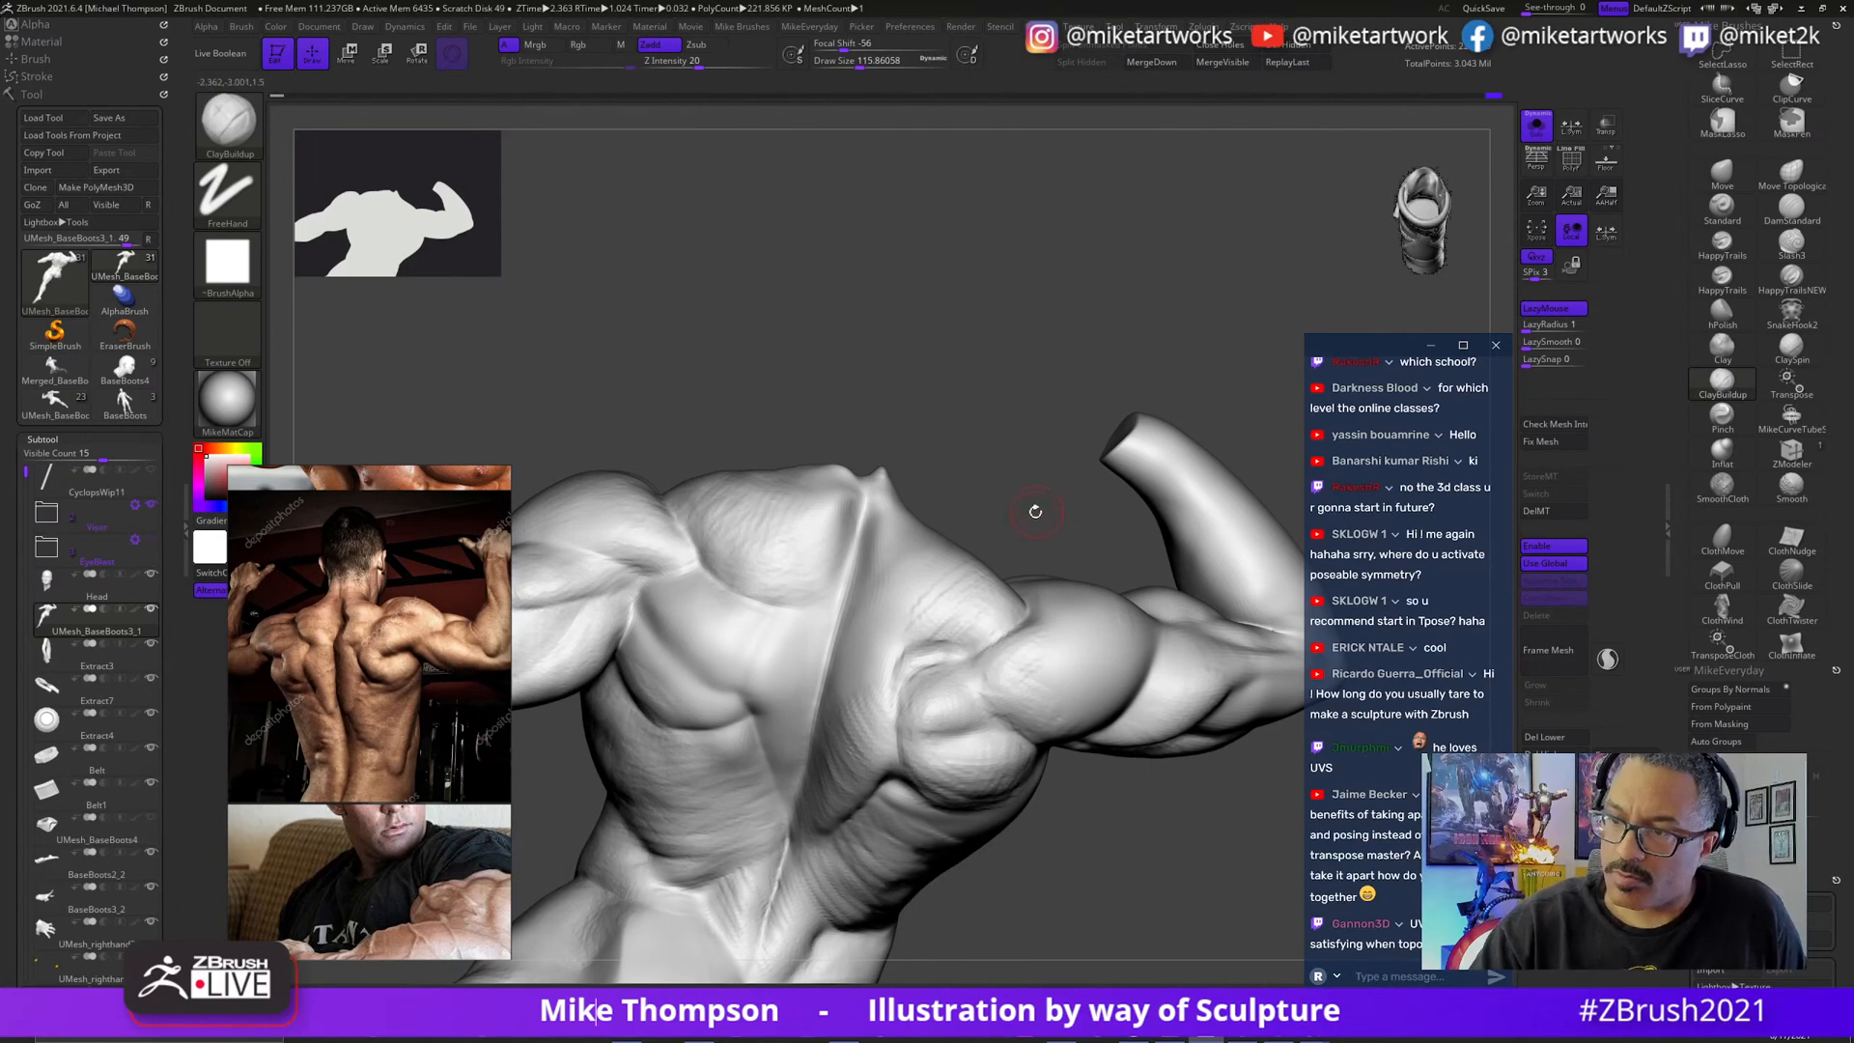
{"action": "left_click_drag", "start_coordinate": [1035, 512], "coordinate": [925, 645]}
{"action": "key", "text": "super"}
{"action": "type", "text": "screenshot_12.jpg"}
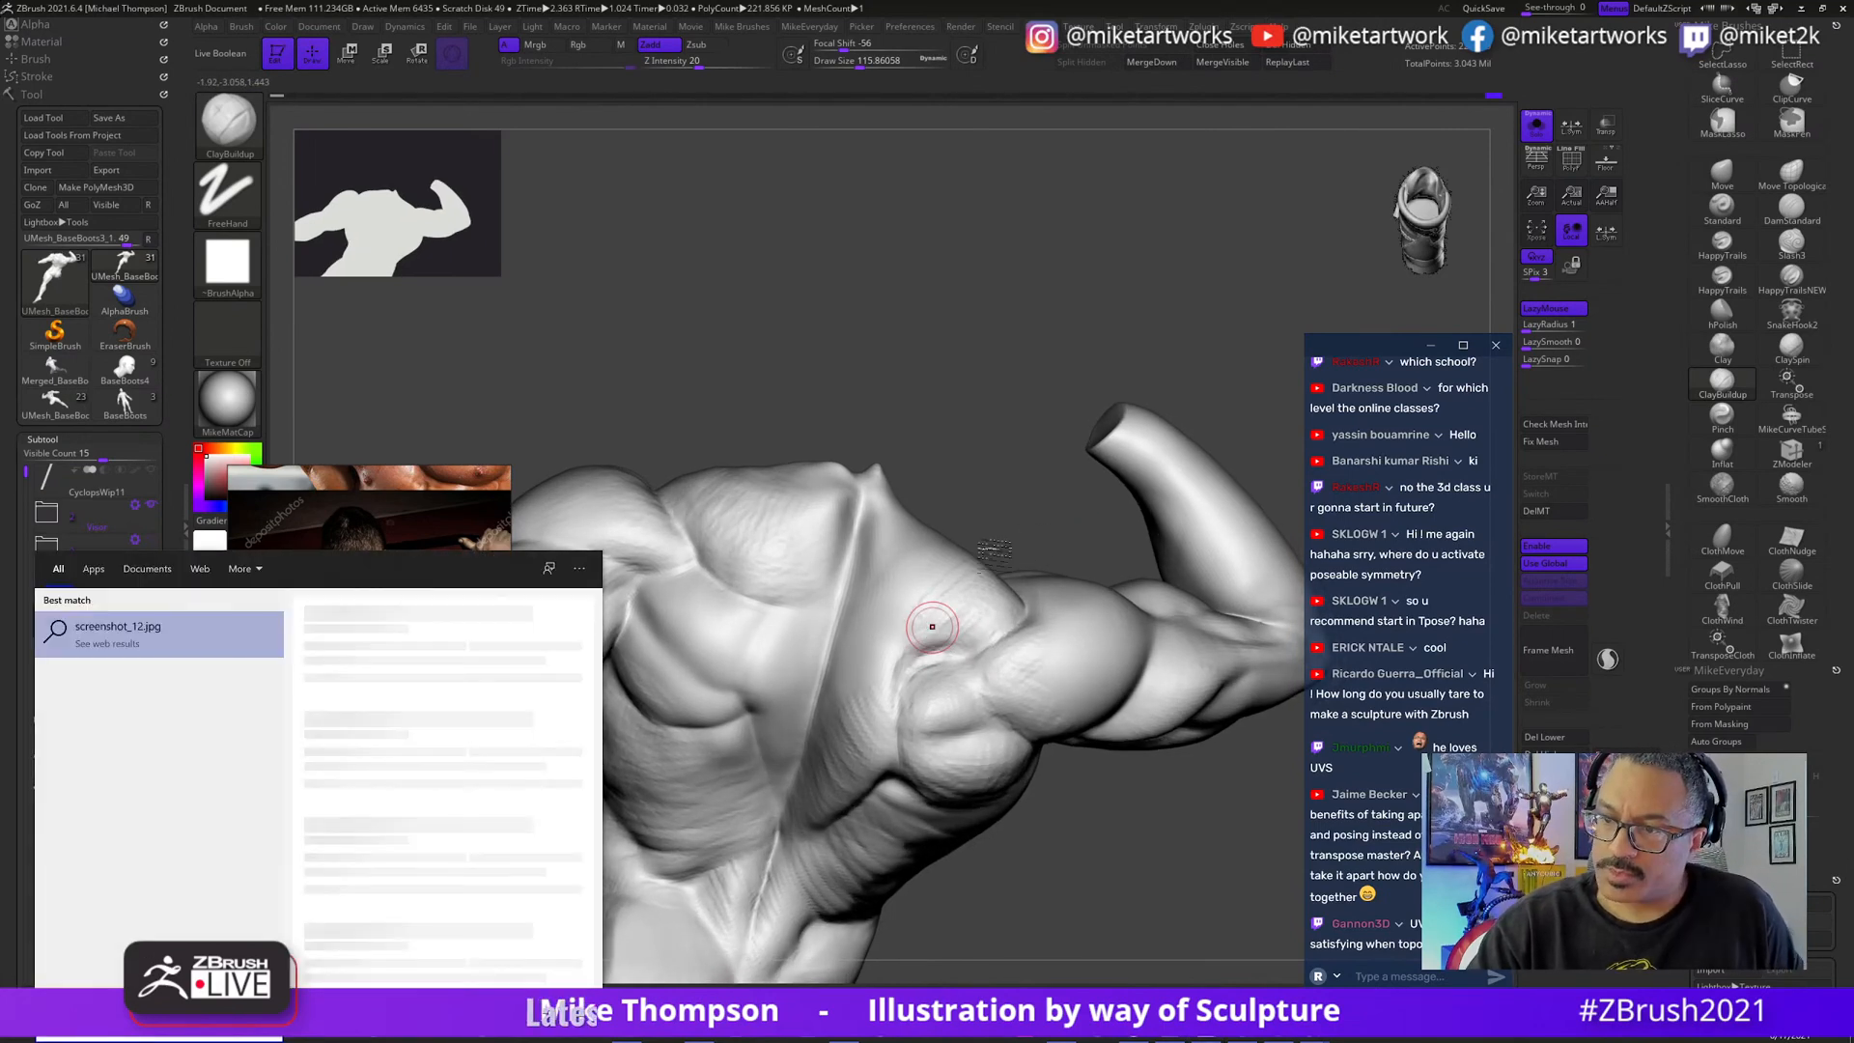
{"action": "key", "text": "Escape"}
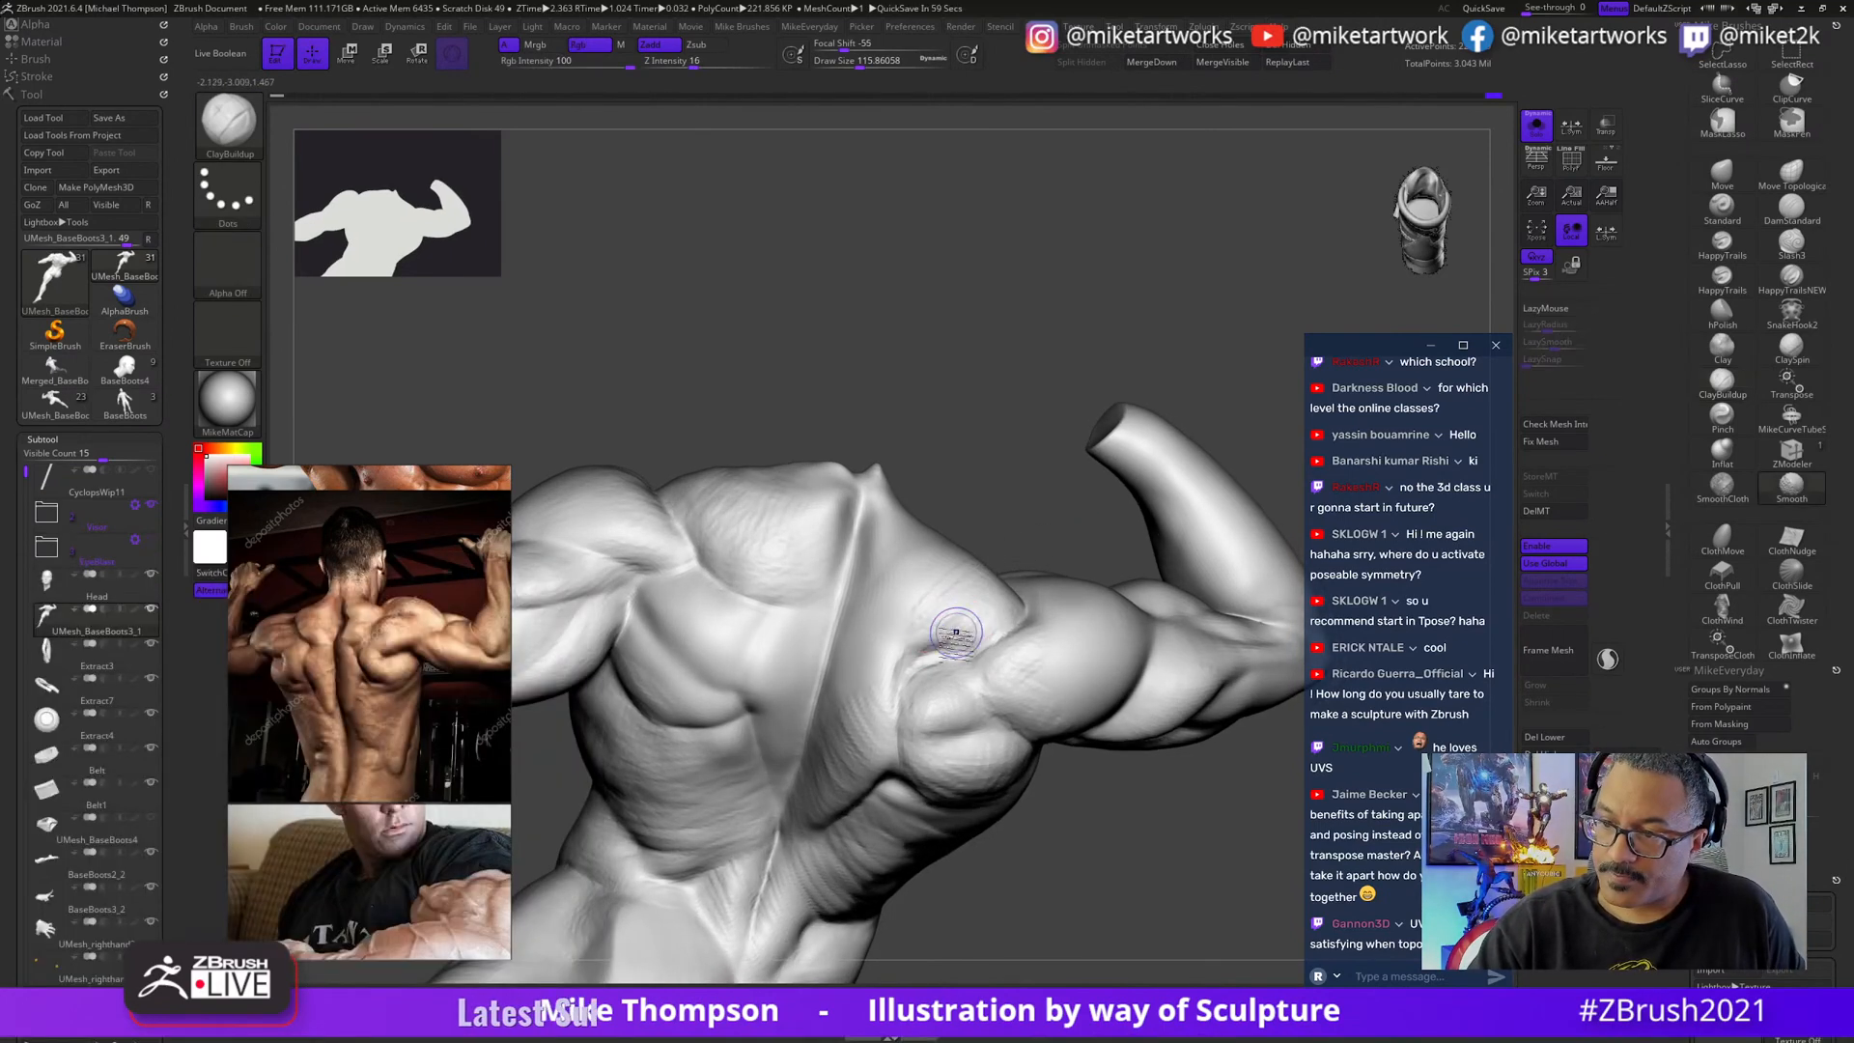
- Reselect ClayBuildup, enlarge the draw size to about 239 and build up the right trapezius from the shoulder to the neck
{"action": "key", "text": "b"}
{"action": "key", "text": "c"}
{"action": "key", "text": "b"}
{"action": "left_click_drag", "start_coordinate": [1110, 869], "coordinate": [1107, 879]}
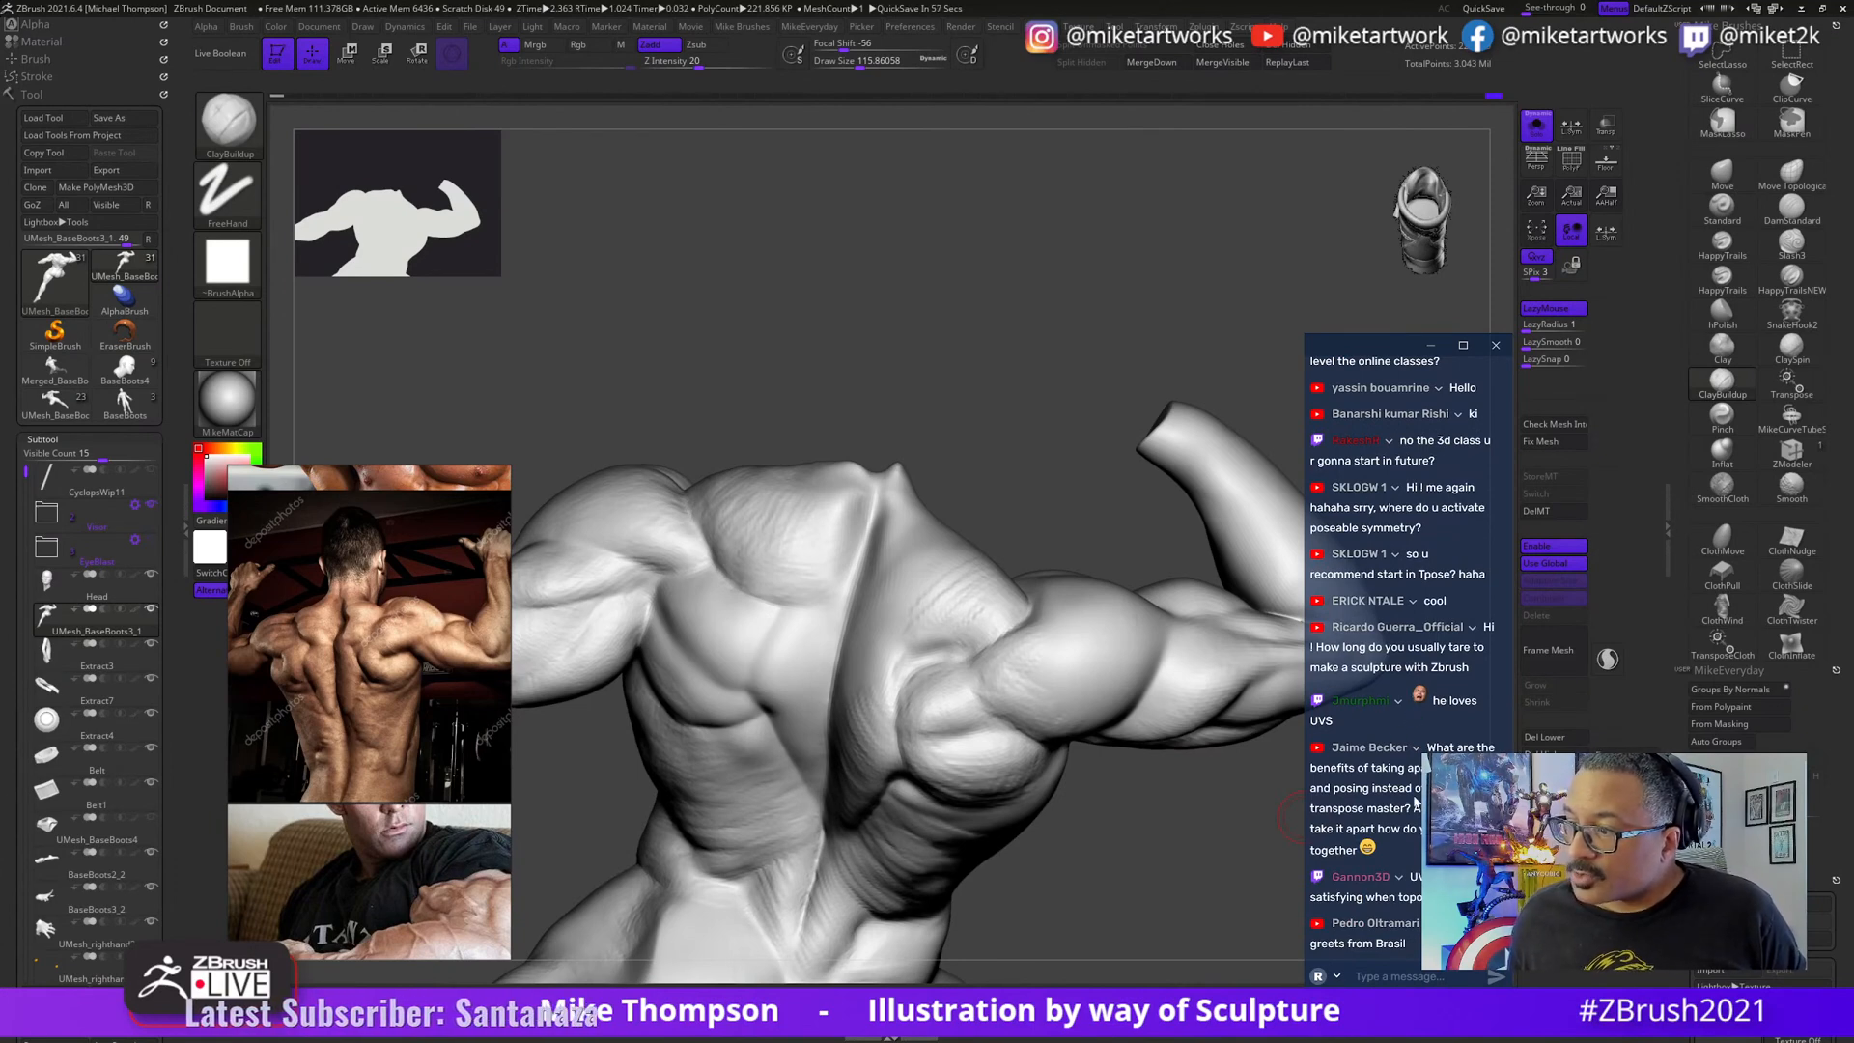
{"action": "mouse_move", "coordinate": [1126, 825]}
{"action": "left_mouse_down"}
{"action": "mouse_move", "coordinate": [1214, 780]}
{"action": "mouse_move", "coordinate": [853, 710]}
{"action": "left_mouse_up"}
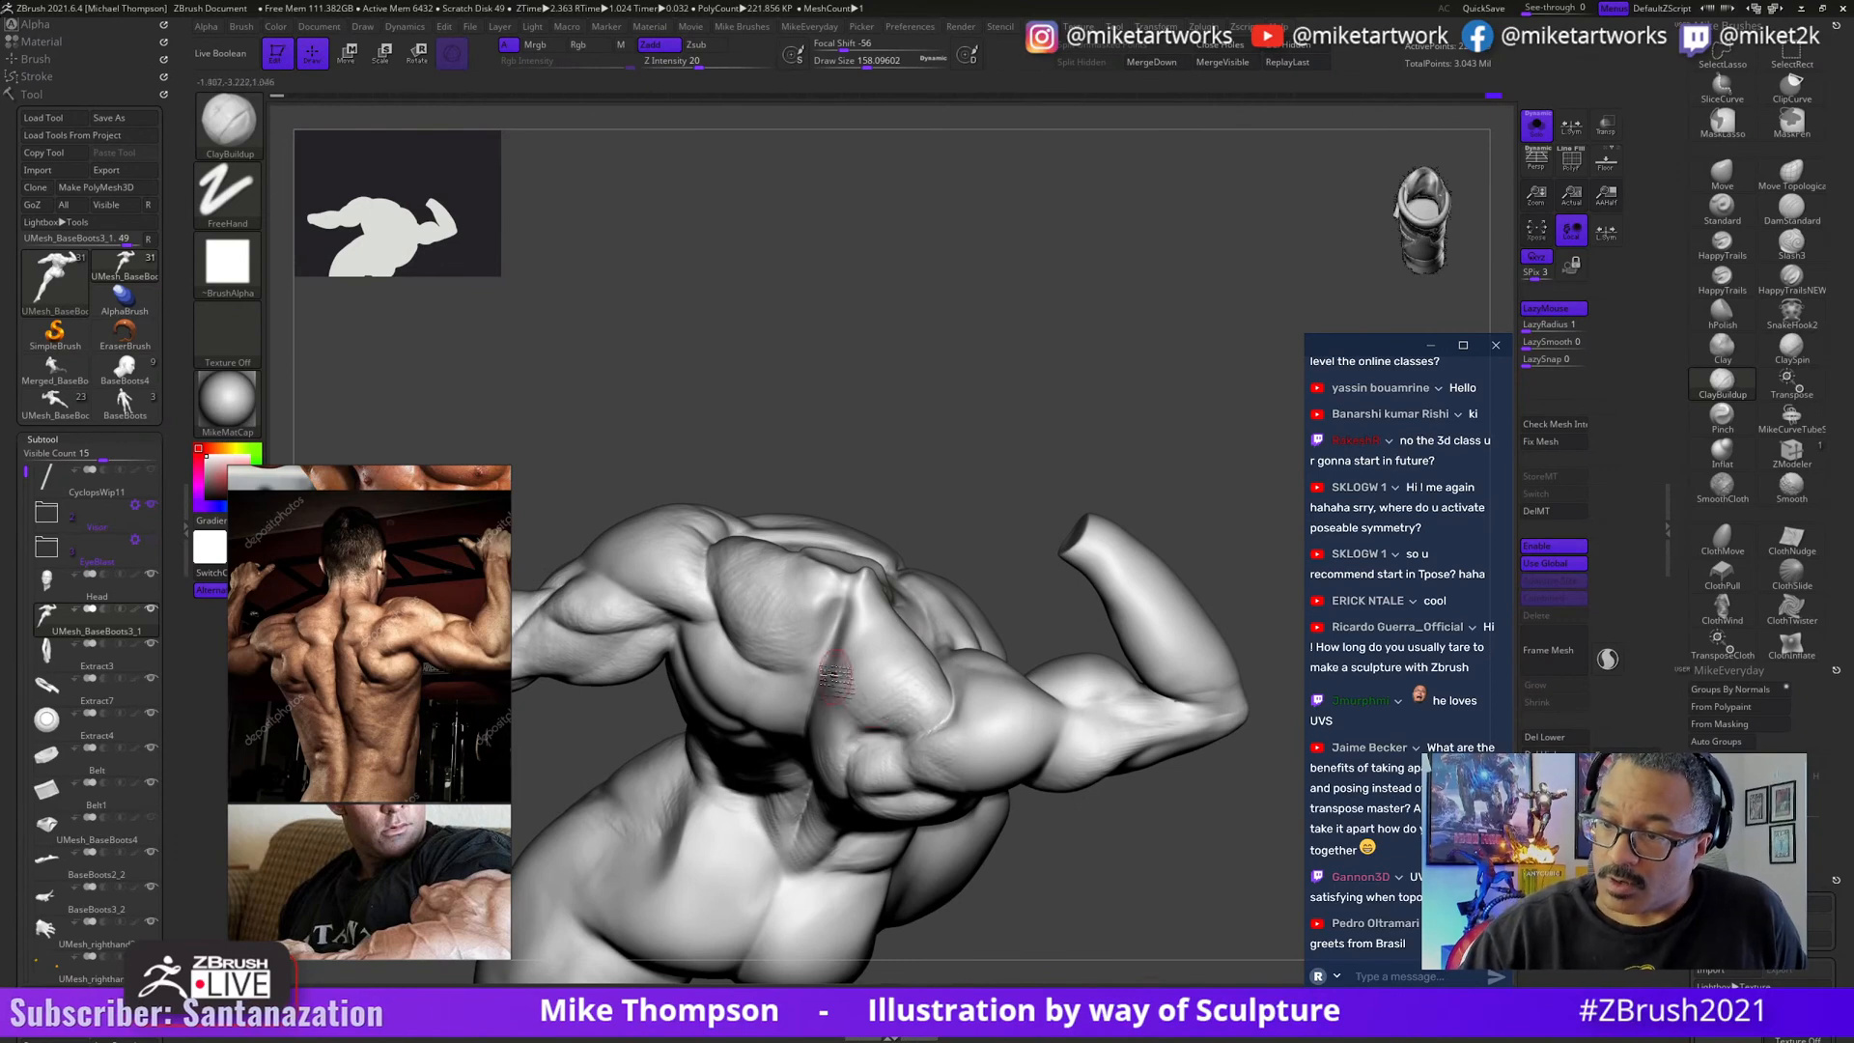
{"action": "key", "text": "bracketright"}
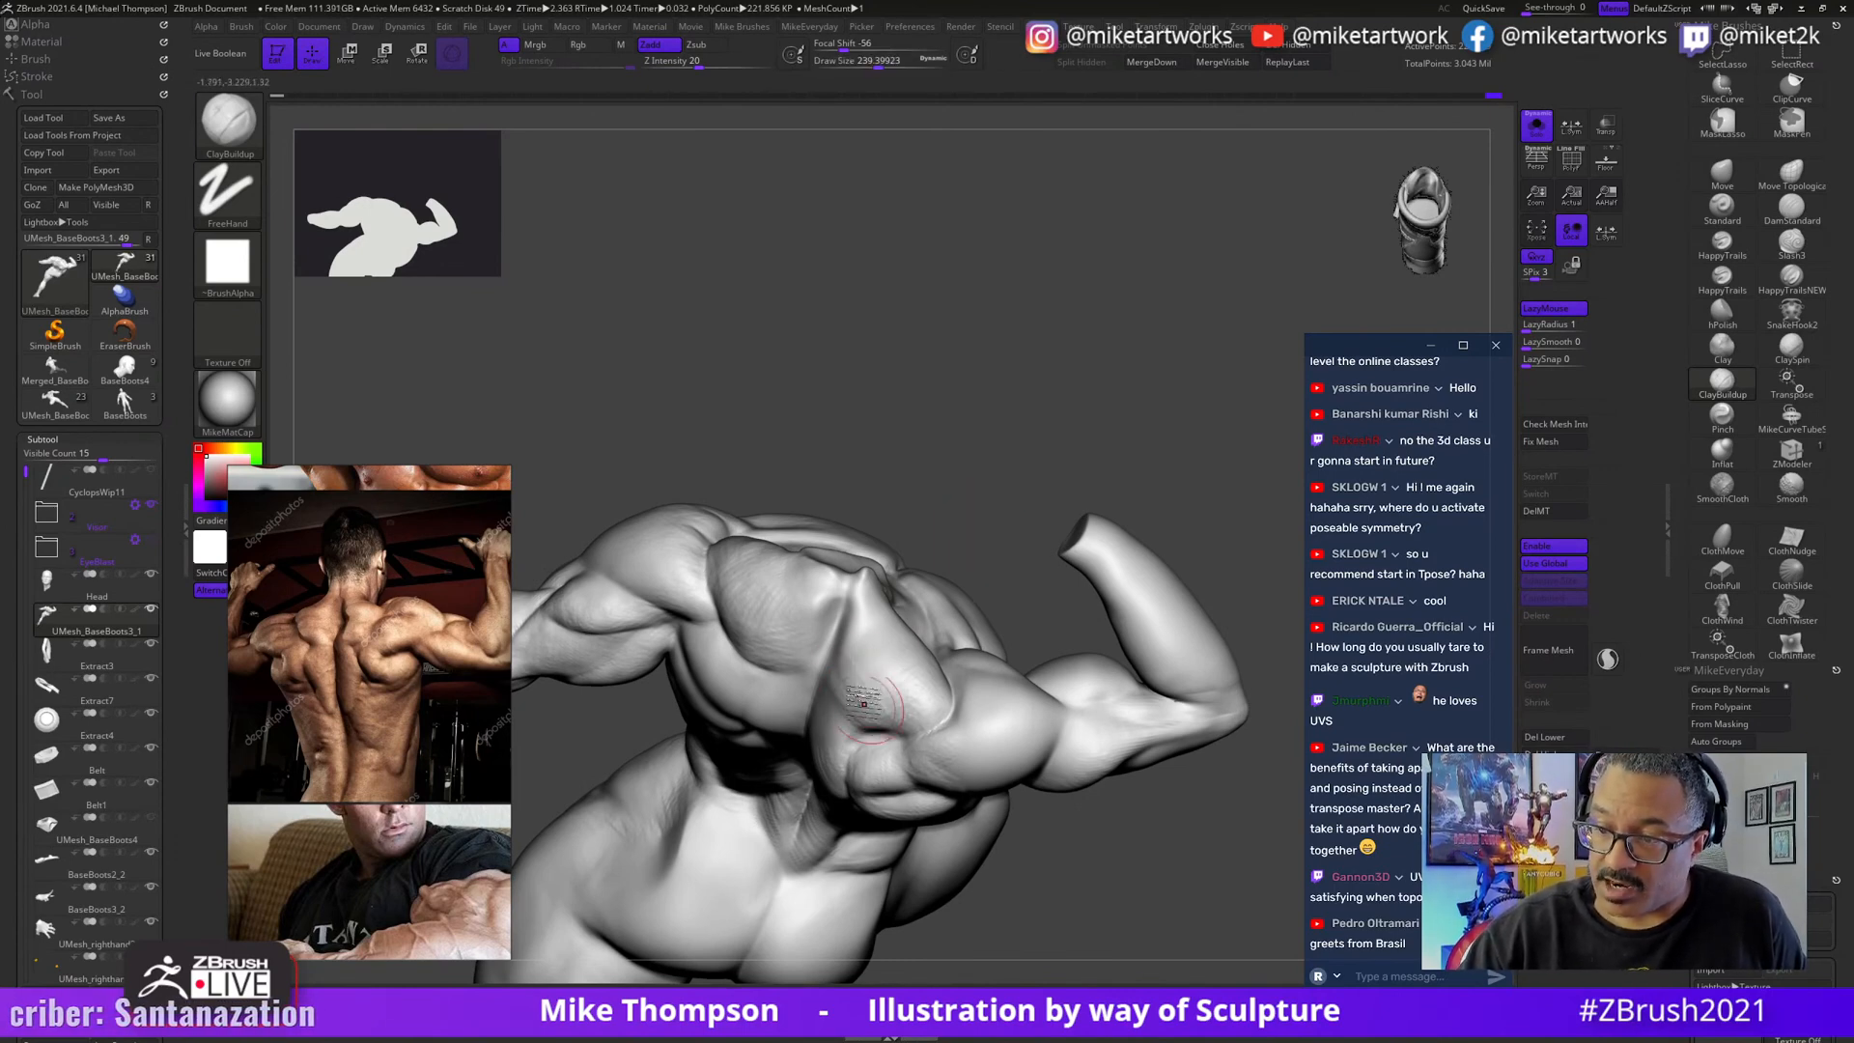
{"action": "mouse_move", "coordinate": [975, 579]}
{"action": "left_mouse_down"}
{"action": "mouse_move", "coordinate": [1001, 498]}
{"action": "mouse_move", "coordinate": [976, 480]}
{"action": "mouse_move", "coordinate": [1034, 468]}
{"action": "mouse_move", "coordinate": [1008, 465]}
{"action": "left_mouse_up"}
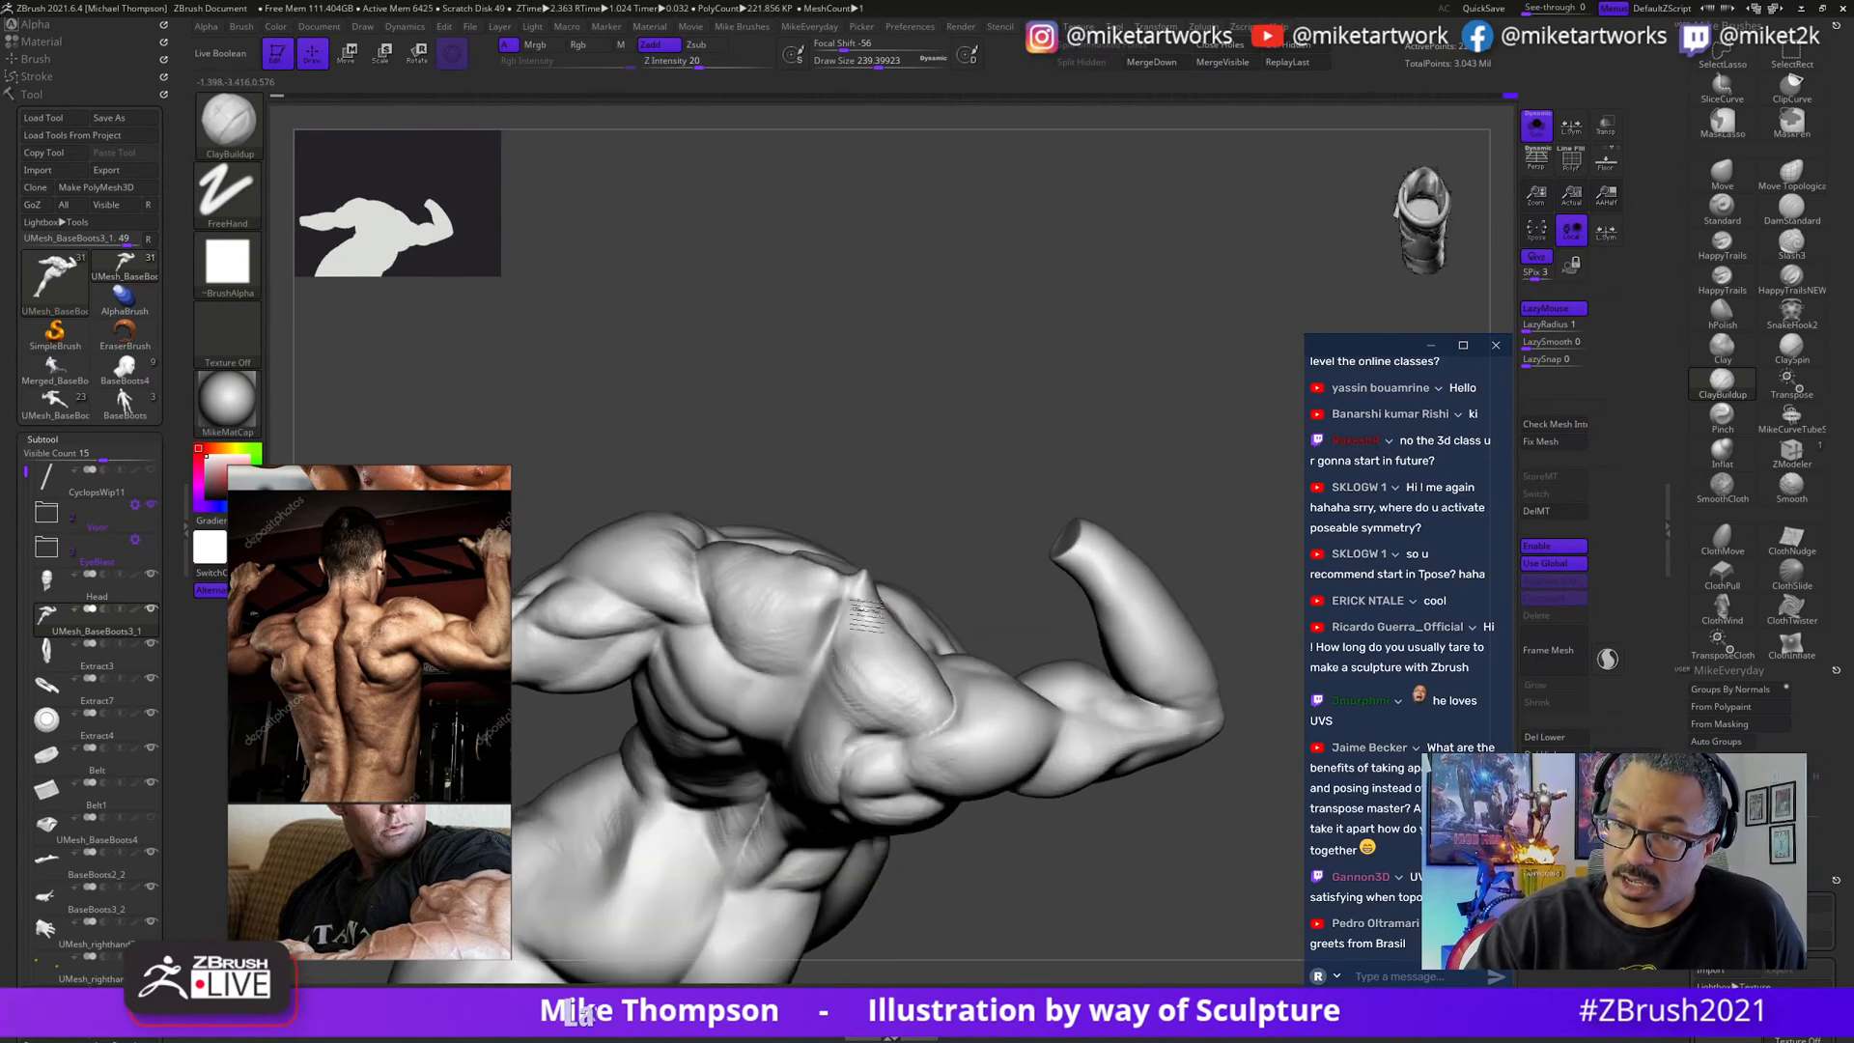
{"action": "left_click_drag", "start_coordinate": [866, 613], "coordinate": [903, 591]}
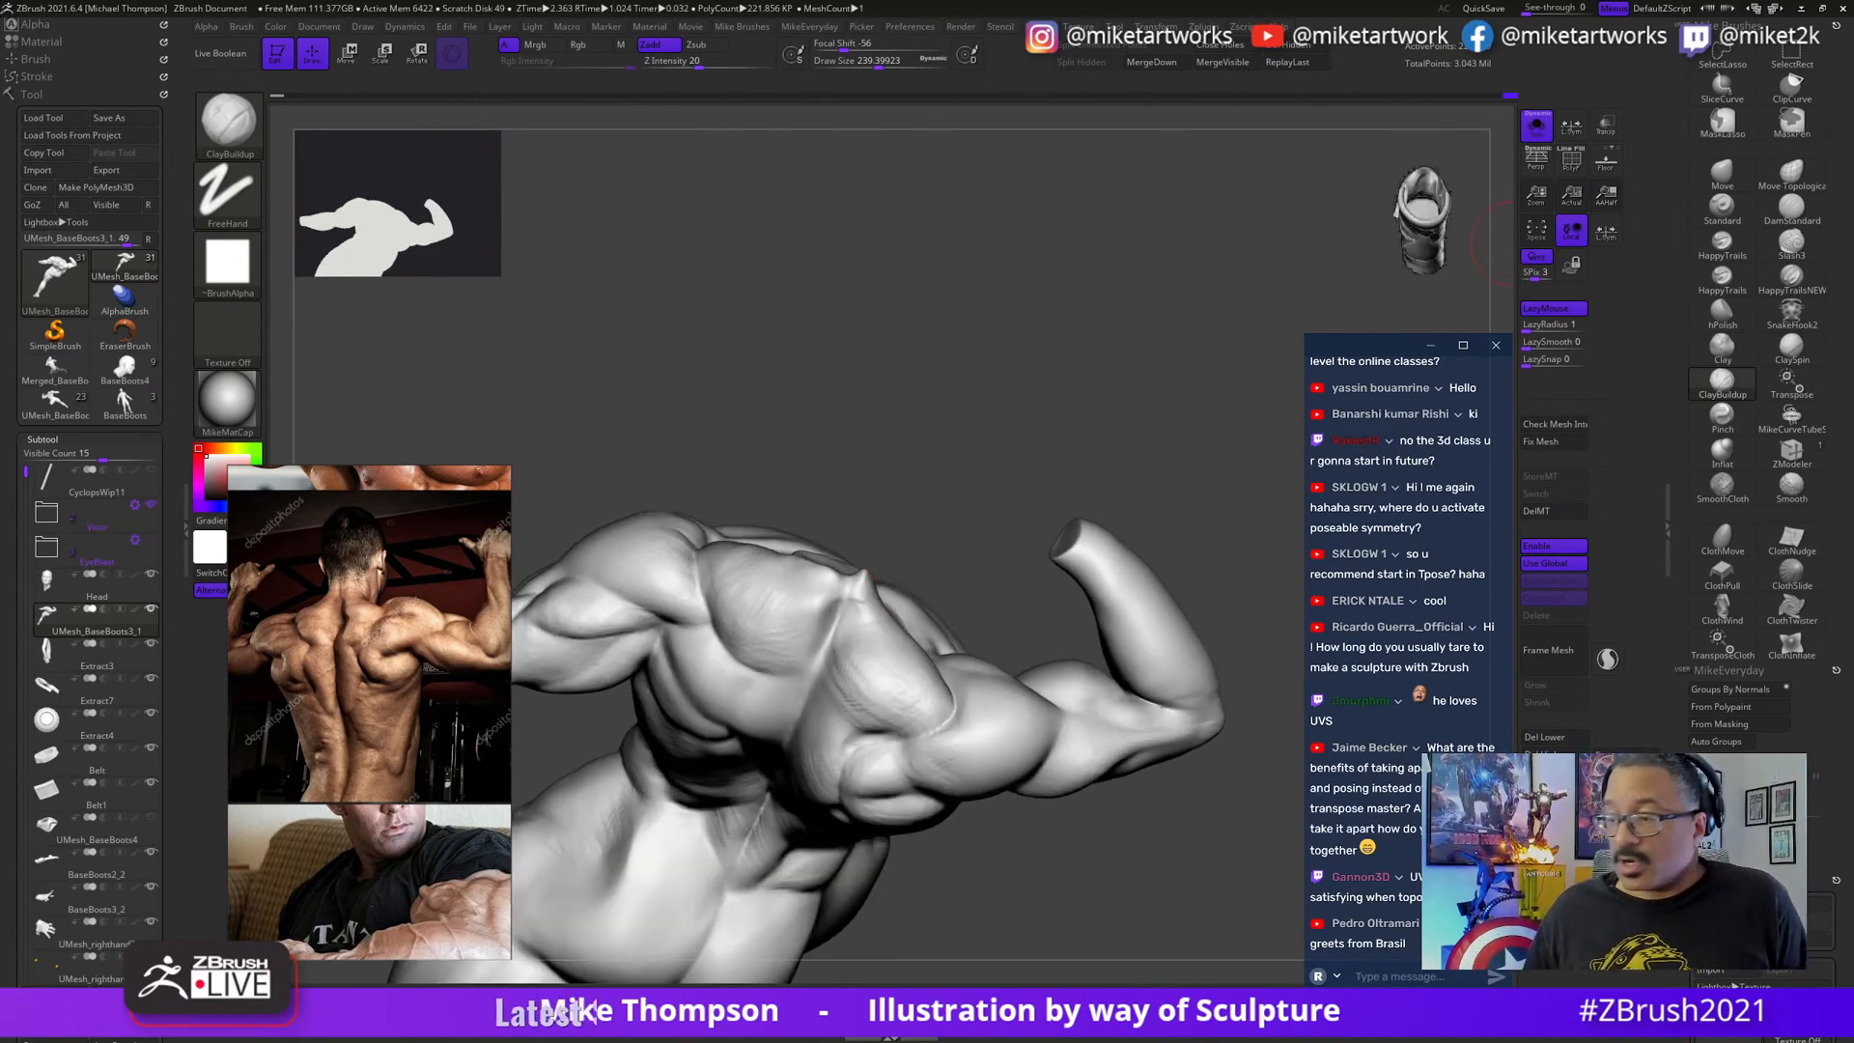
- Switch to the browser's ArtStation portfolio, move the chat window clear of it, and open the Thundercats Lion O Final Paint Over artwork
{"action": "key", "text": "super"}
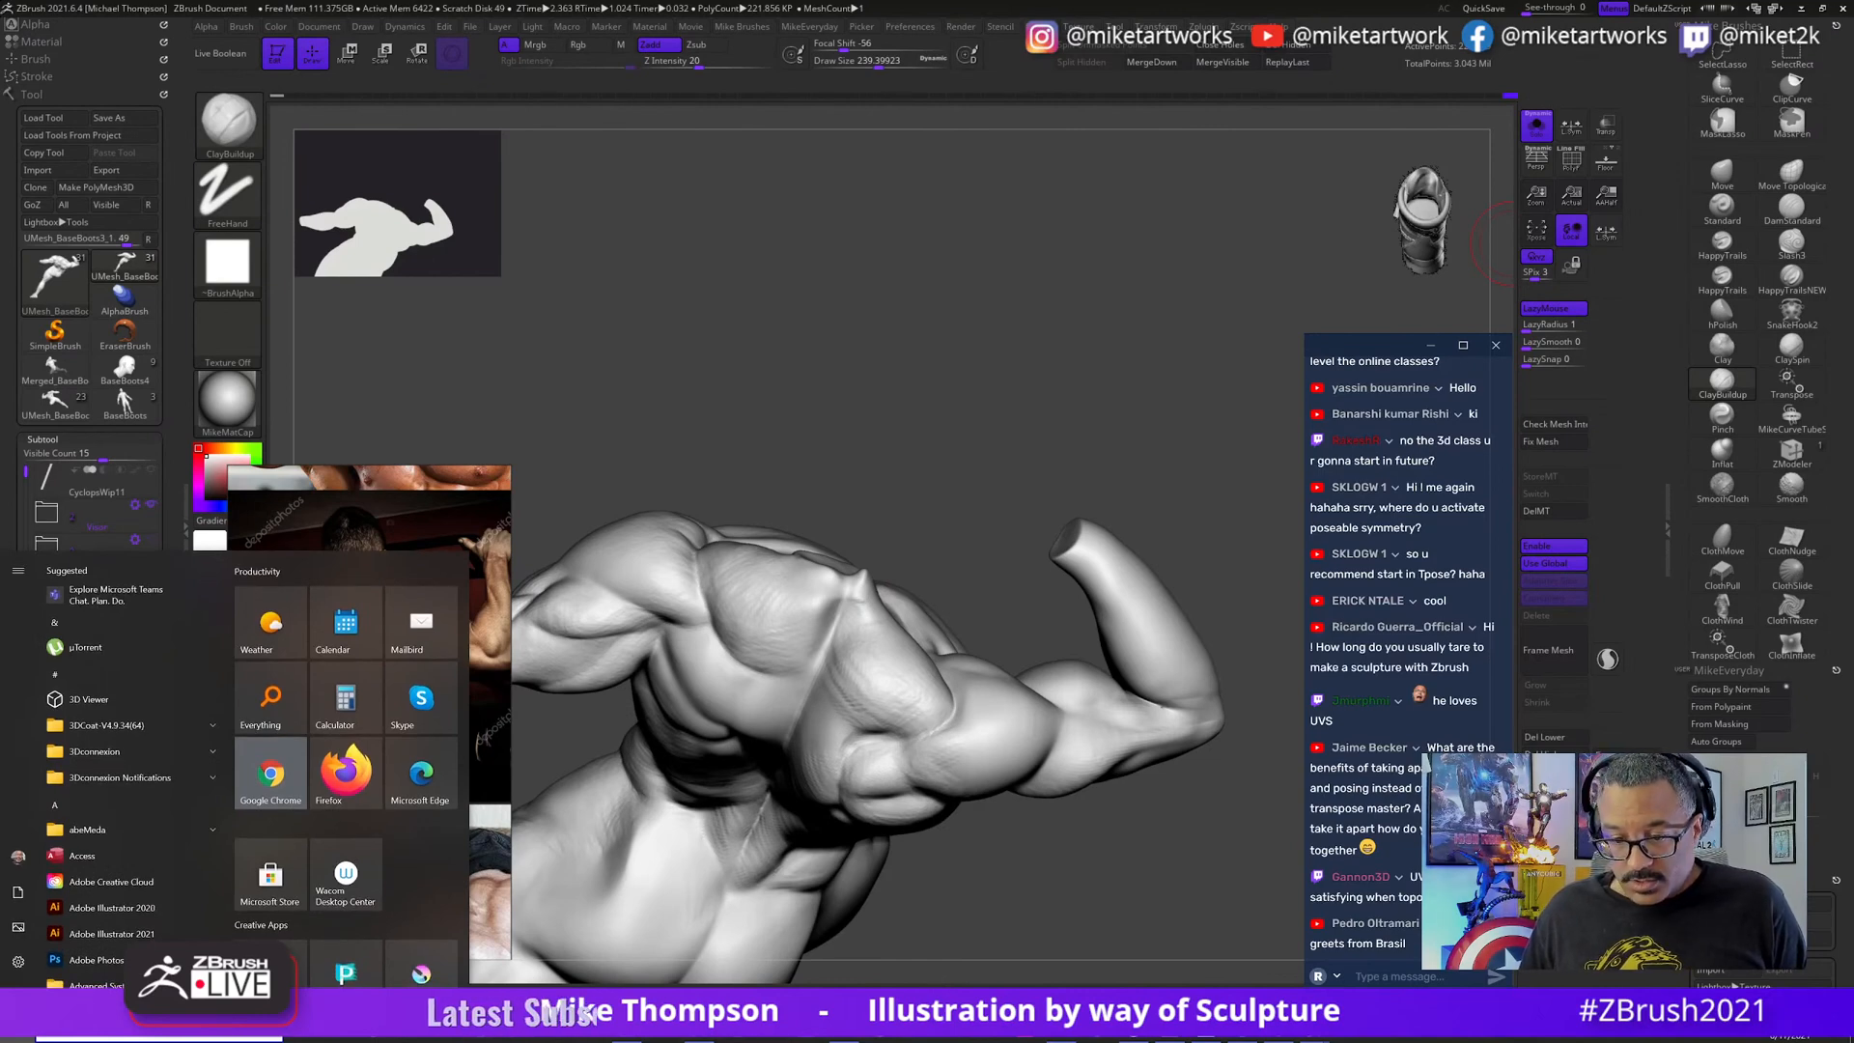
{"action": "left_click", "coordinate": [1225, 1038]}
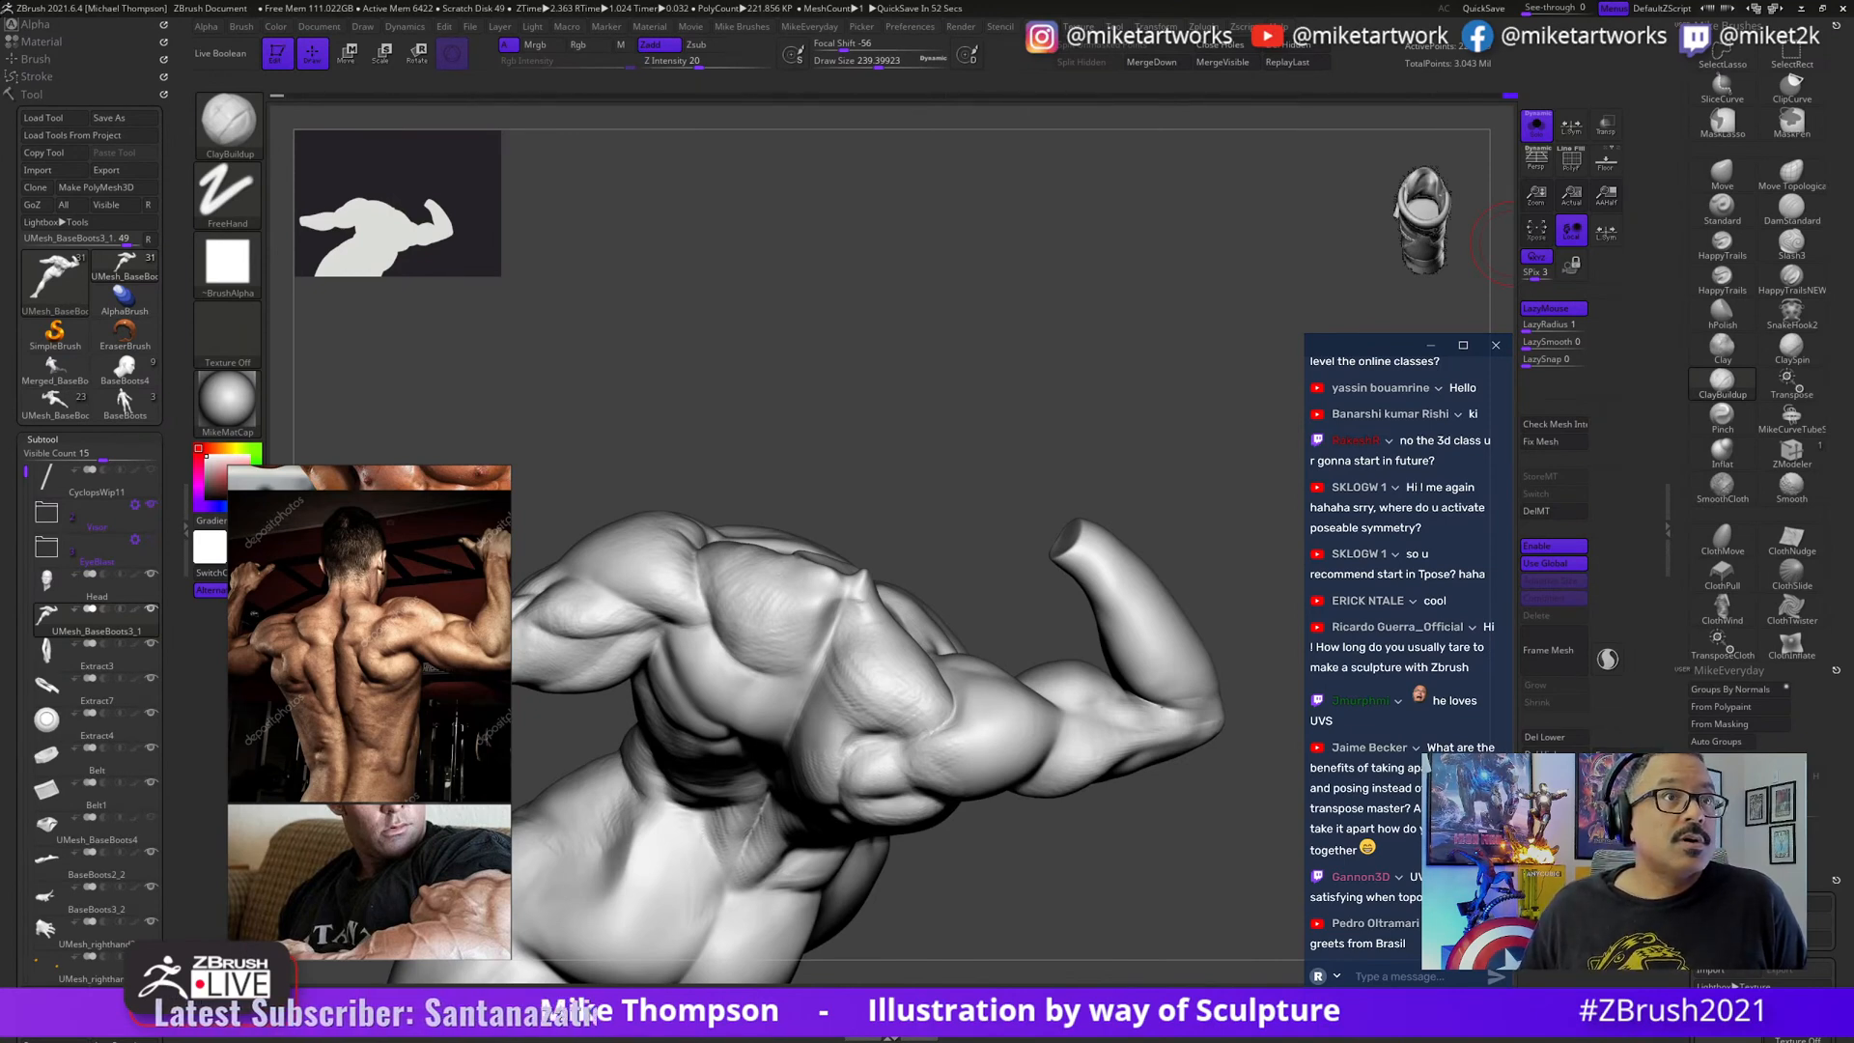
{"action": "left_click_drag", "start_coordinate": [1460, 205], "coordinate": [1369, 85]}
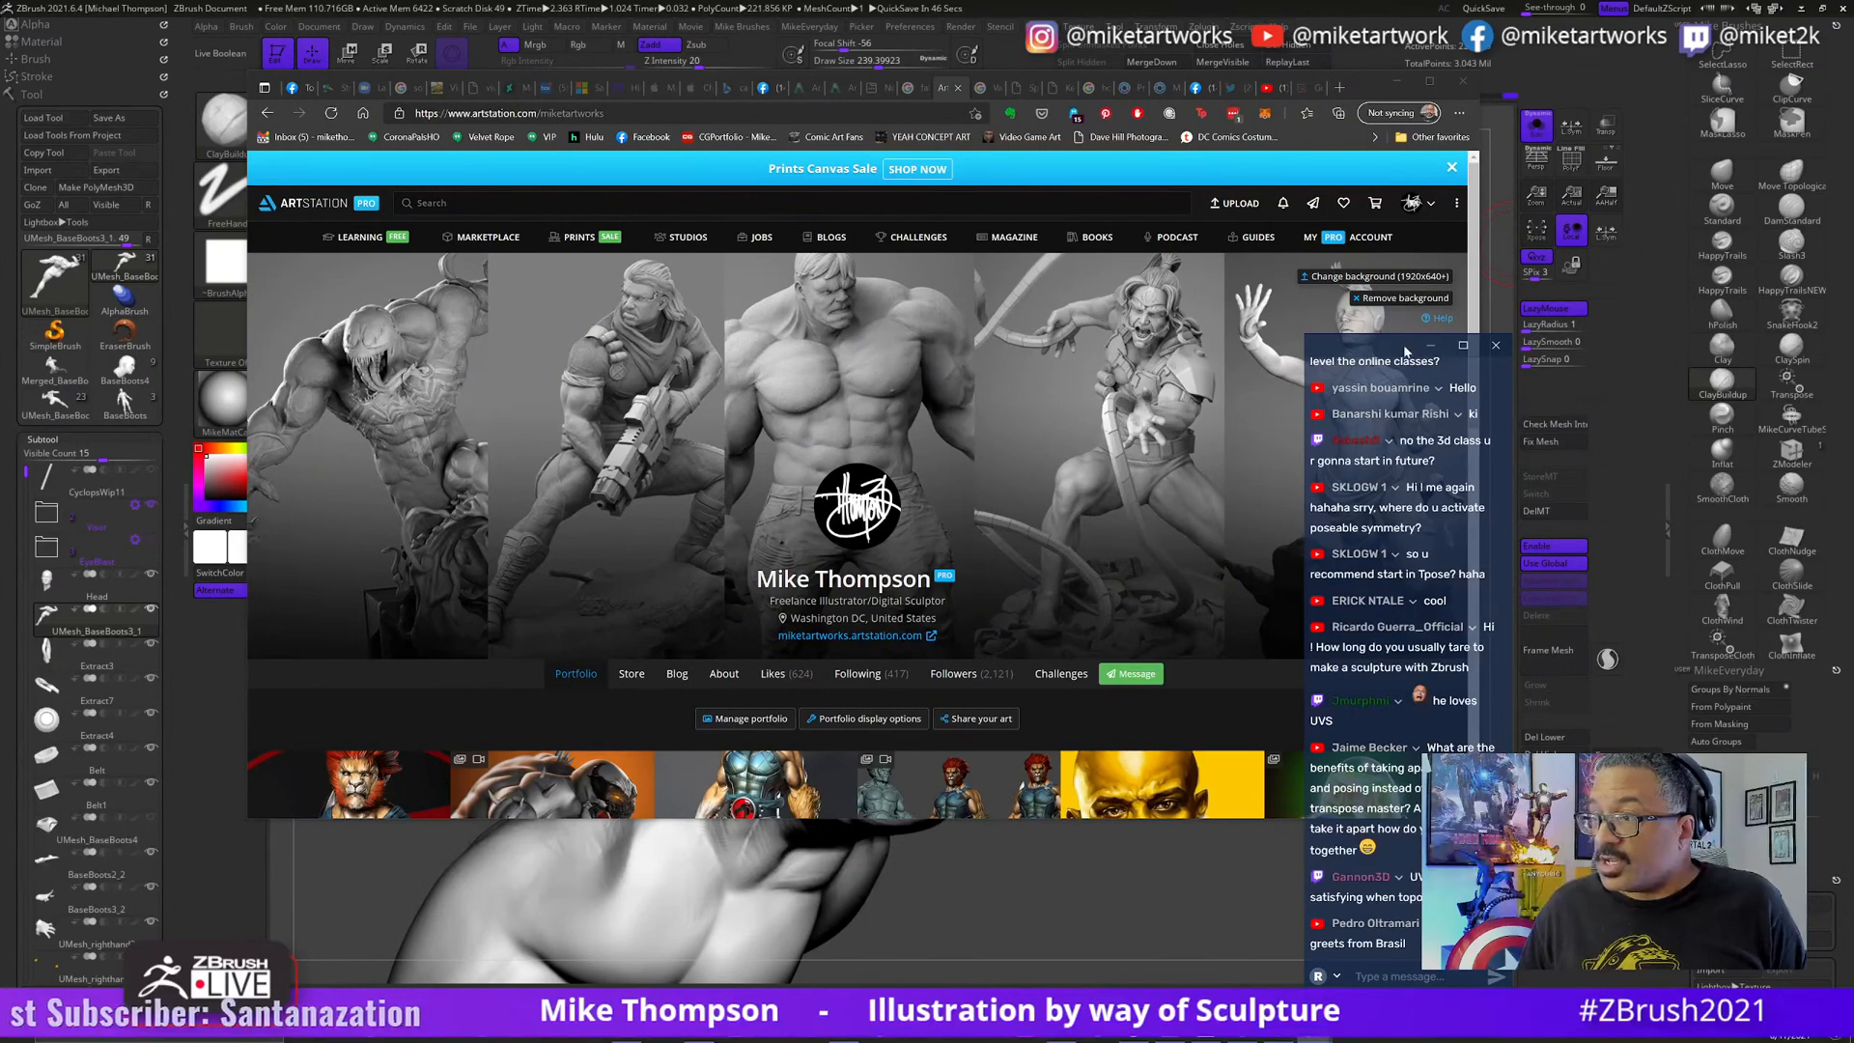
{"action": "left_click_drag", "start_coordinate": [1406, 350], "coordinate": [1579, 380]}
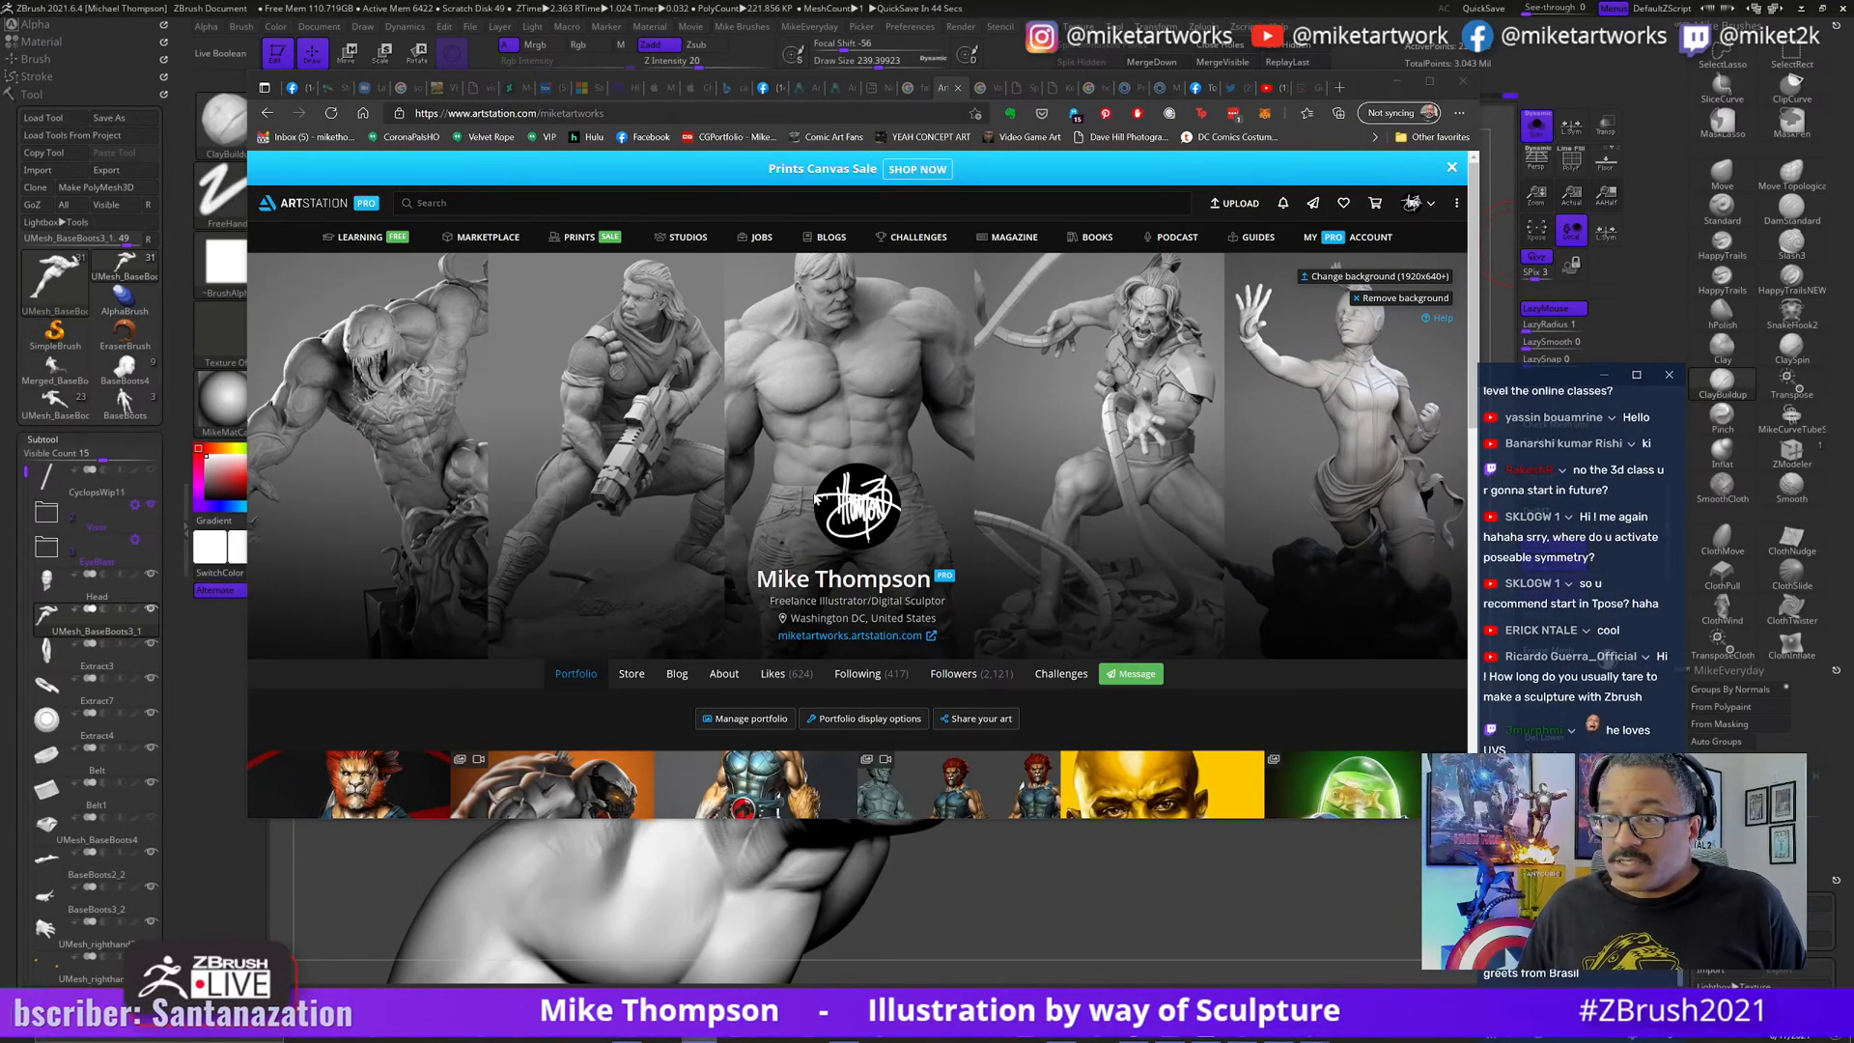
{"action": "scroll", "coordinate": [816, 496], "scroll_direction": "down", "scroll_amount": 4}
{"action": "left_click", "coordinate": [396, 511]}
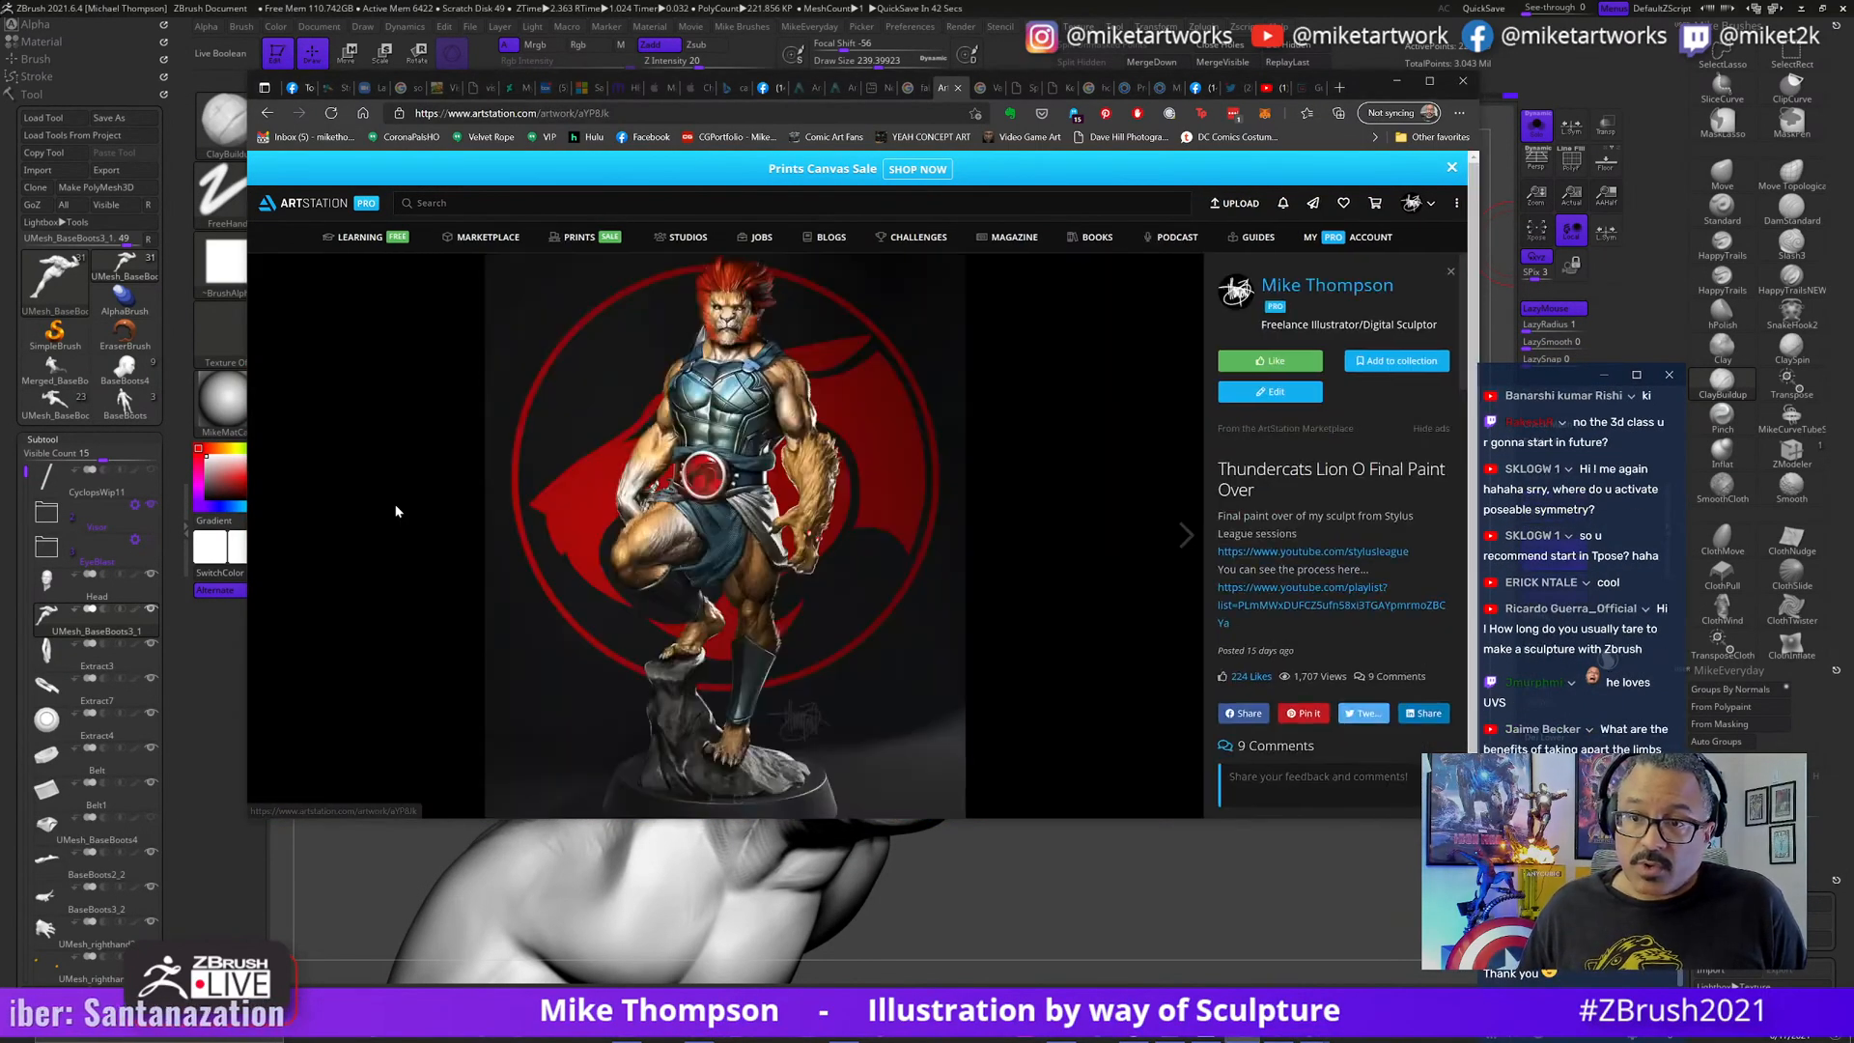
{"action": "double_click", "coordinate": [1157, 817]}
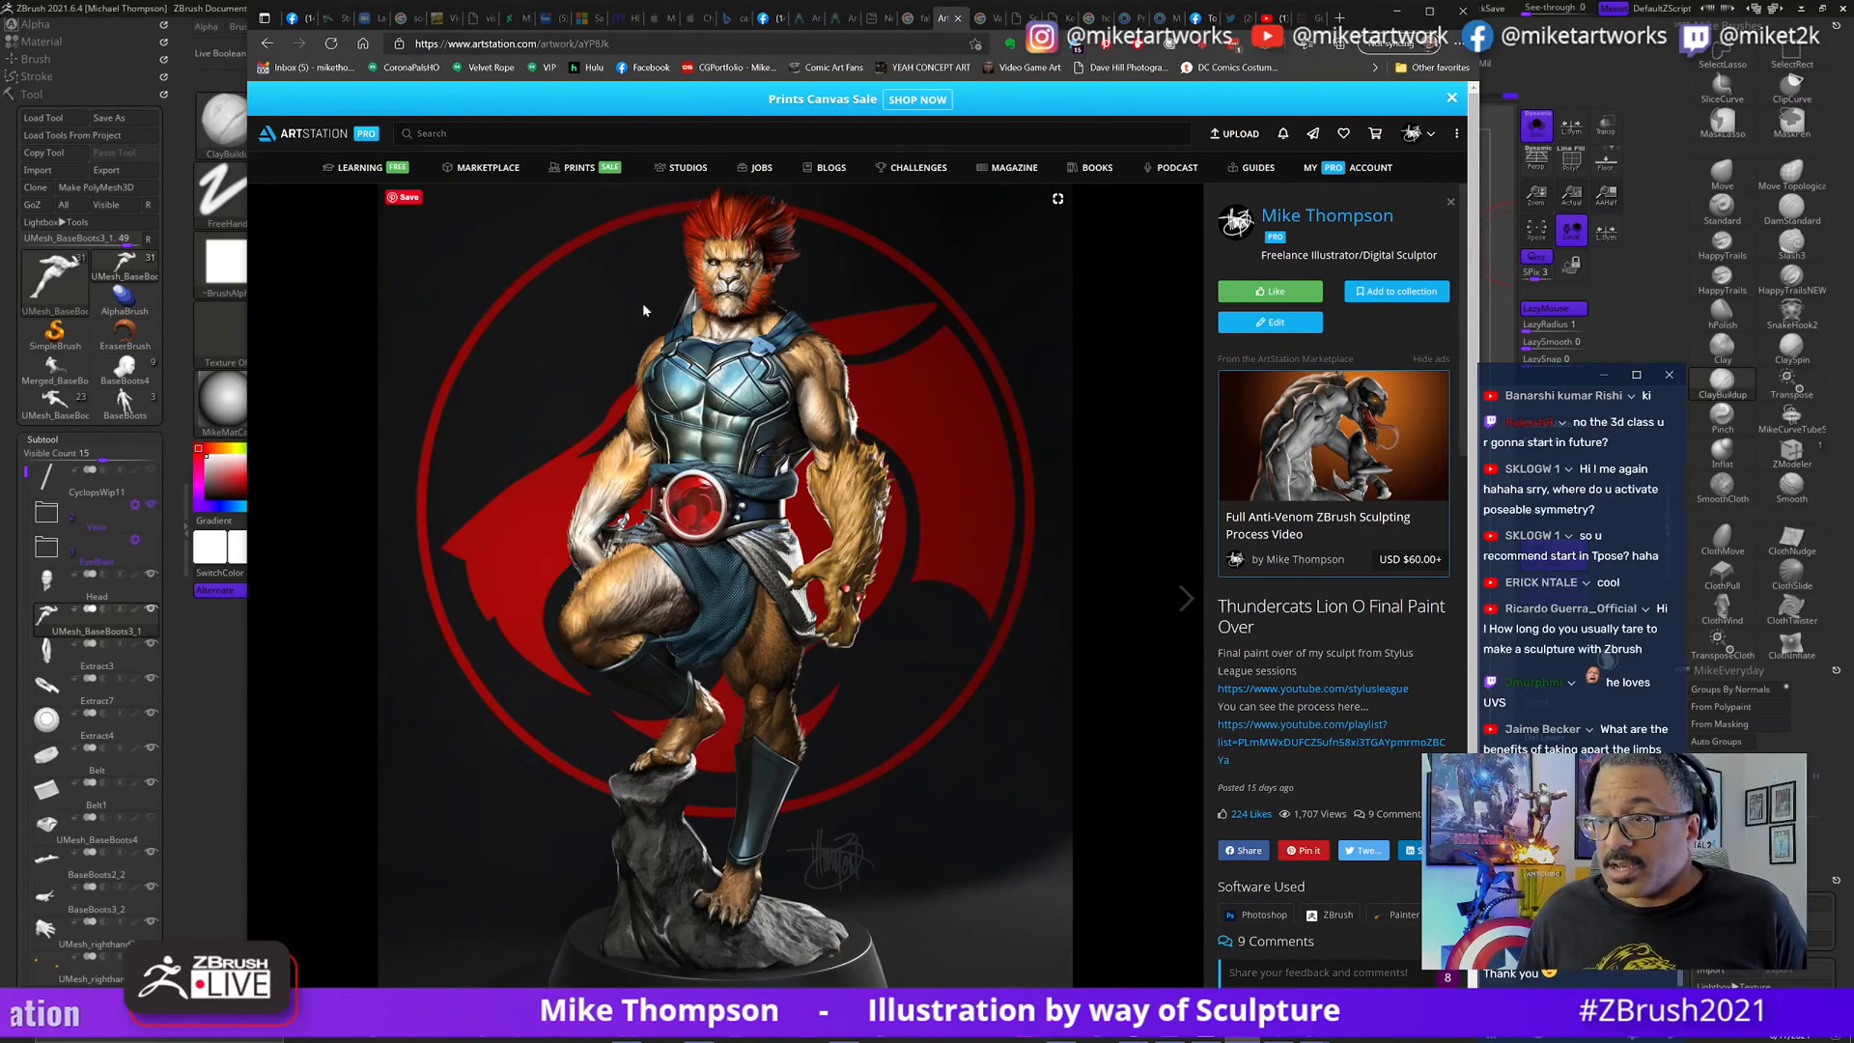
- Open the Thunder Cats Lion O wip project from the portfolio and look through its renders and embedded stream videos
{"action": "left_click", "coordinate": [1303, 221]}
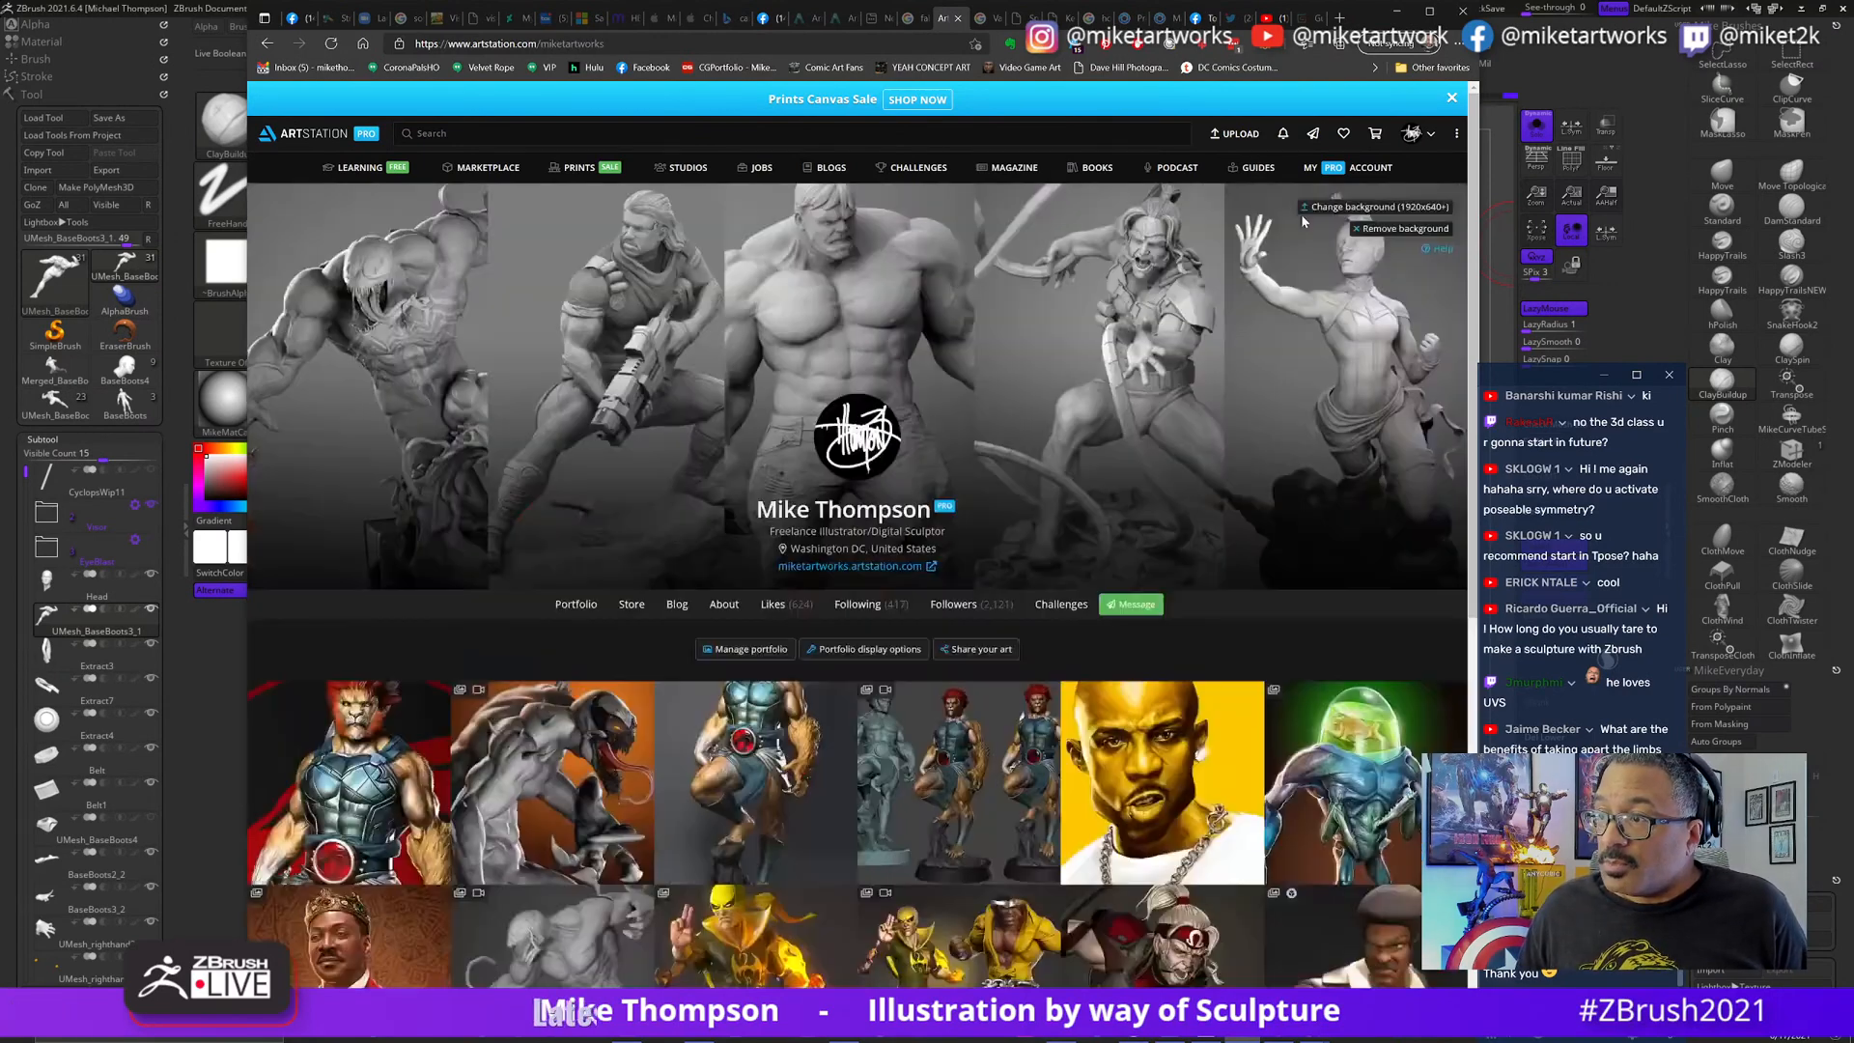
{"action": "scroll", "coordinate": [945, 410], "scroll_direction": "down", "scroll_amount": 5}
{"action": "left_click", "coordinate": [945, 410]}
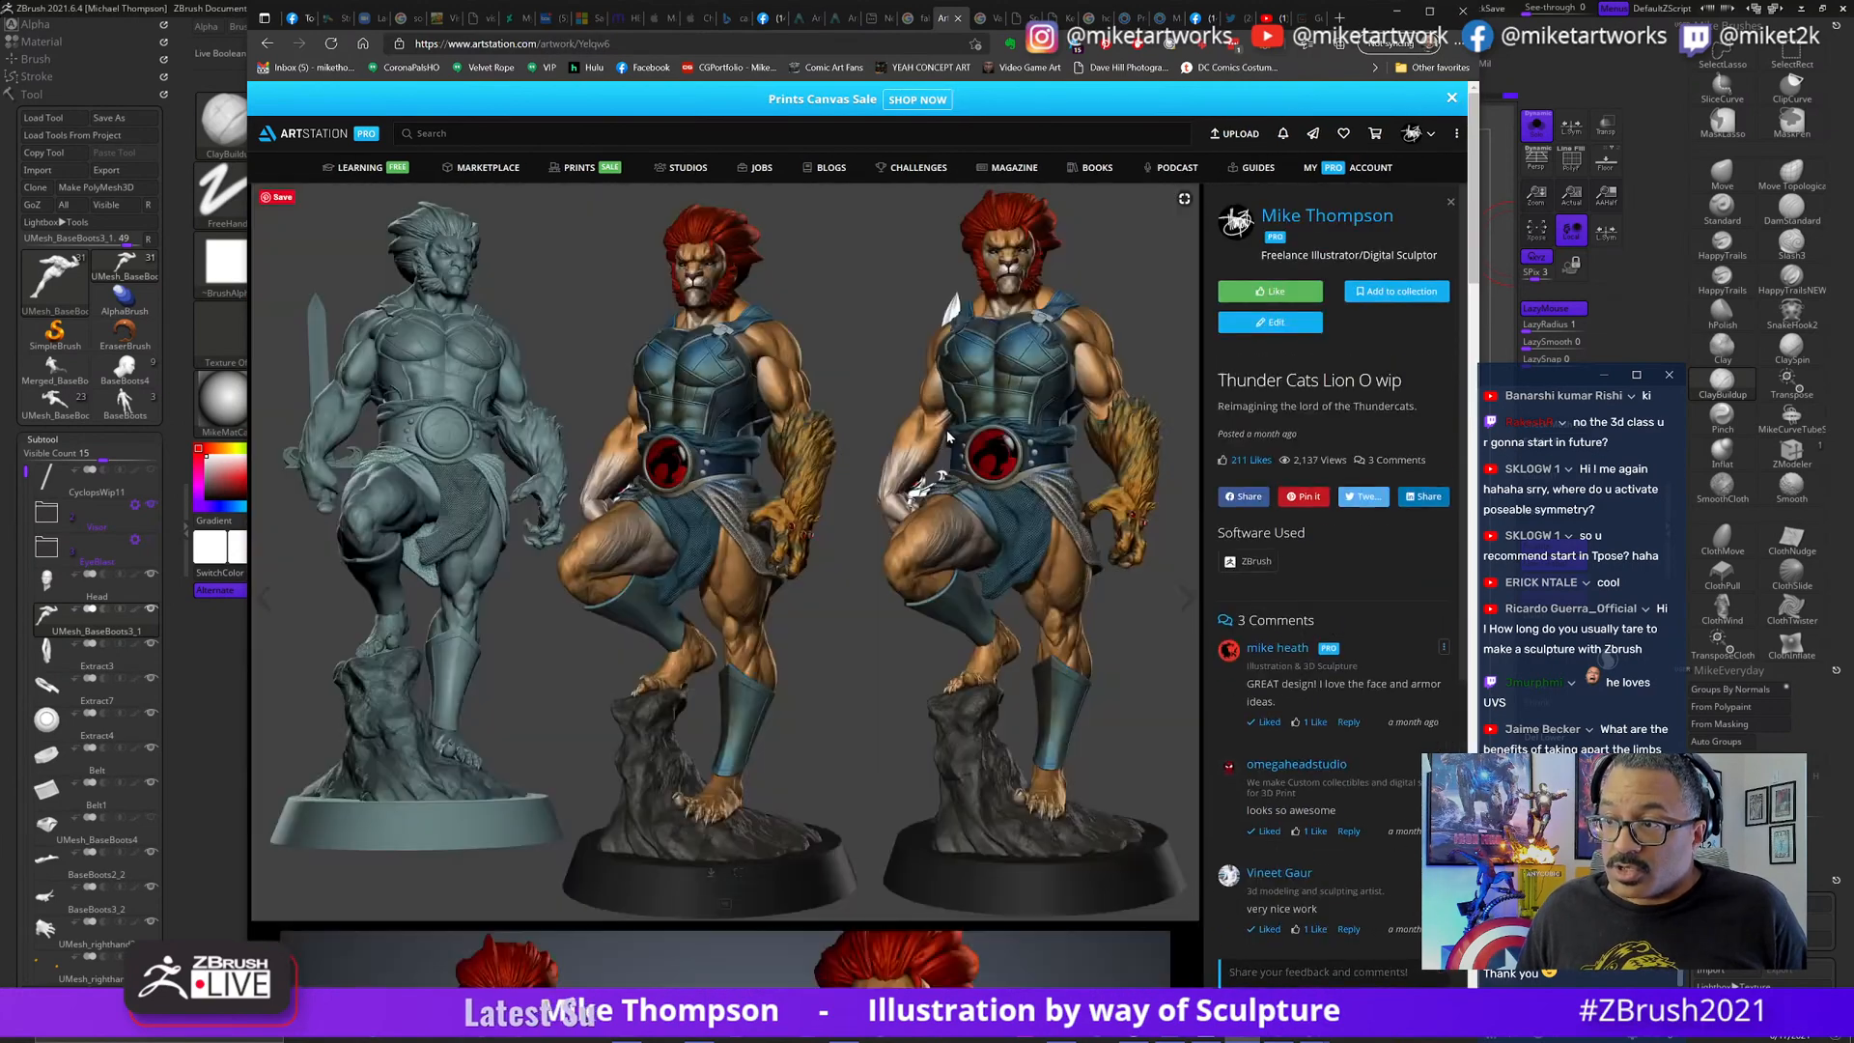
{"action": "scroll", "coordinate": [714, 687], "scroll_direction": "down", "scroll_amount": 5}
{"action": "scroll", "coordinate": [715, 688], "scroll_direction": "down", "scroll_amount": 10}
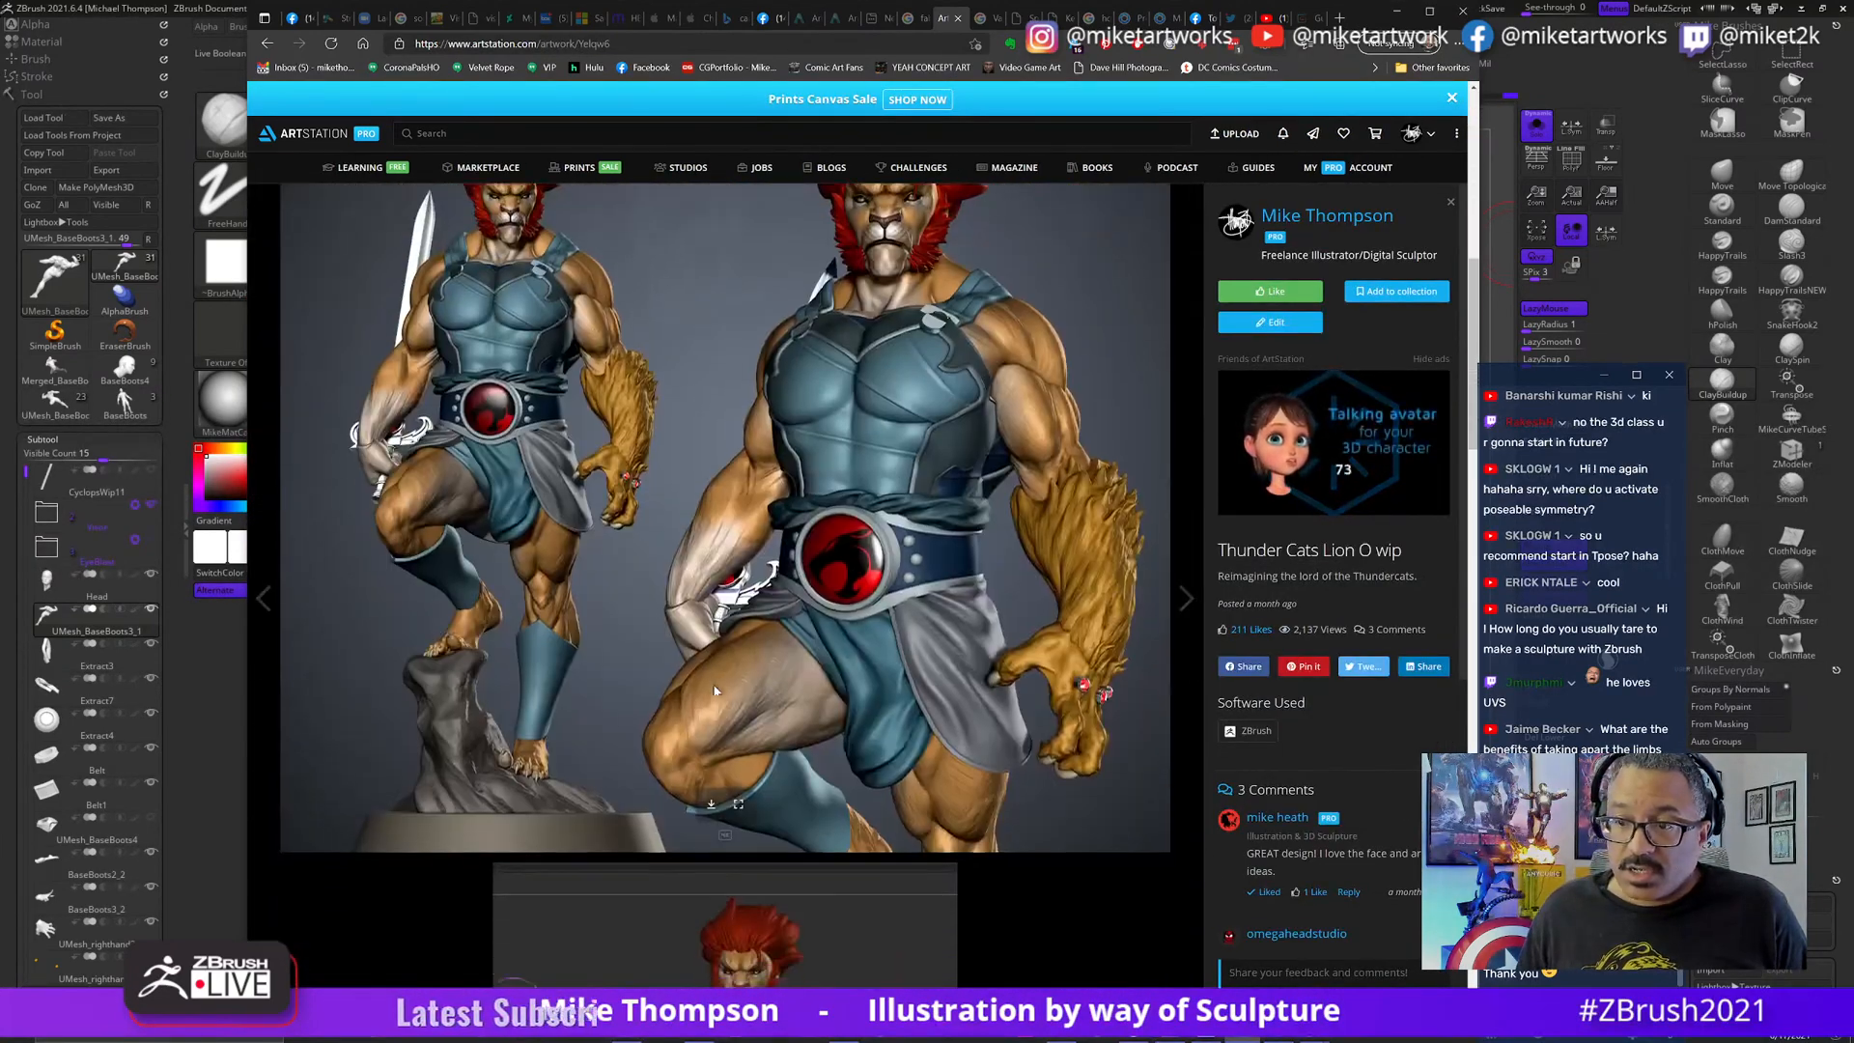
{"action": "scroll", "coordinate": [715, 686], "scroll_direction": "down", "scroll_amount": 10}
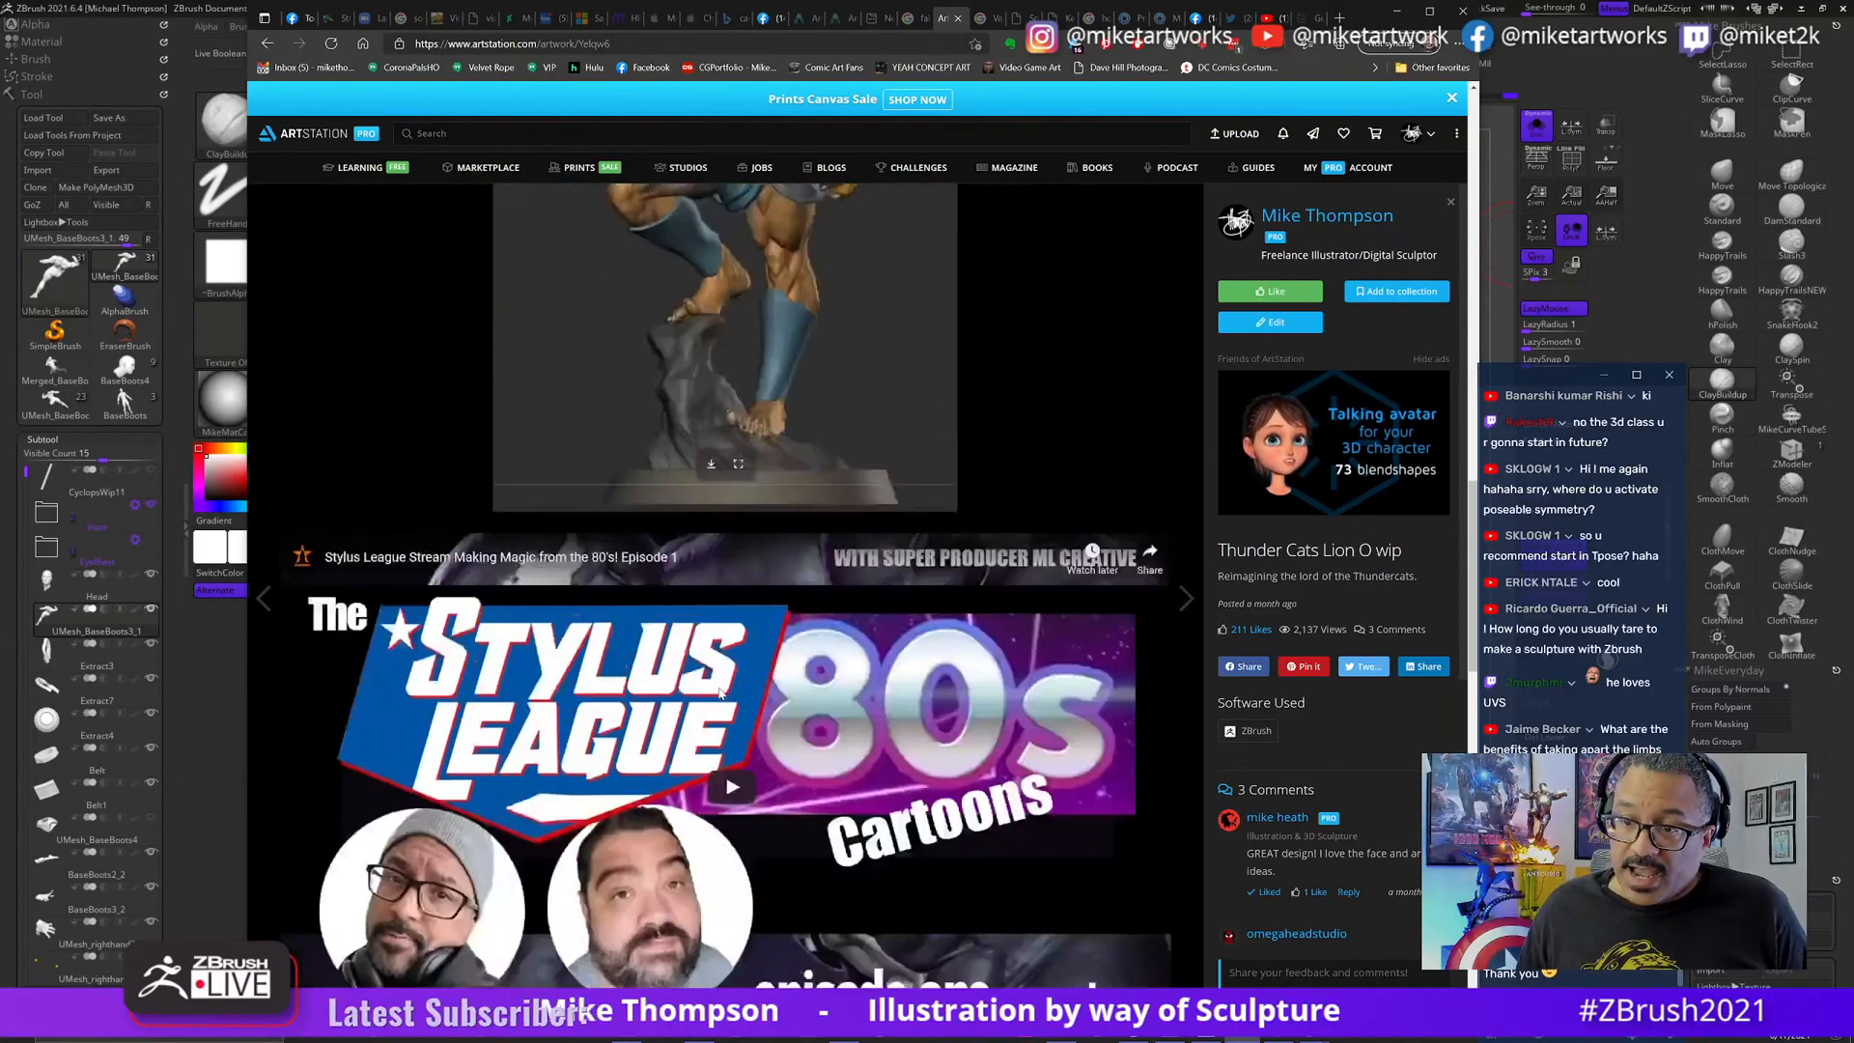
{"action": "scroll", "coordinate": [719, 693], "scroll_direction": "down", "scroll_amount": 8}
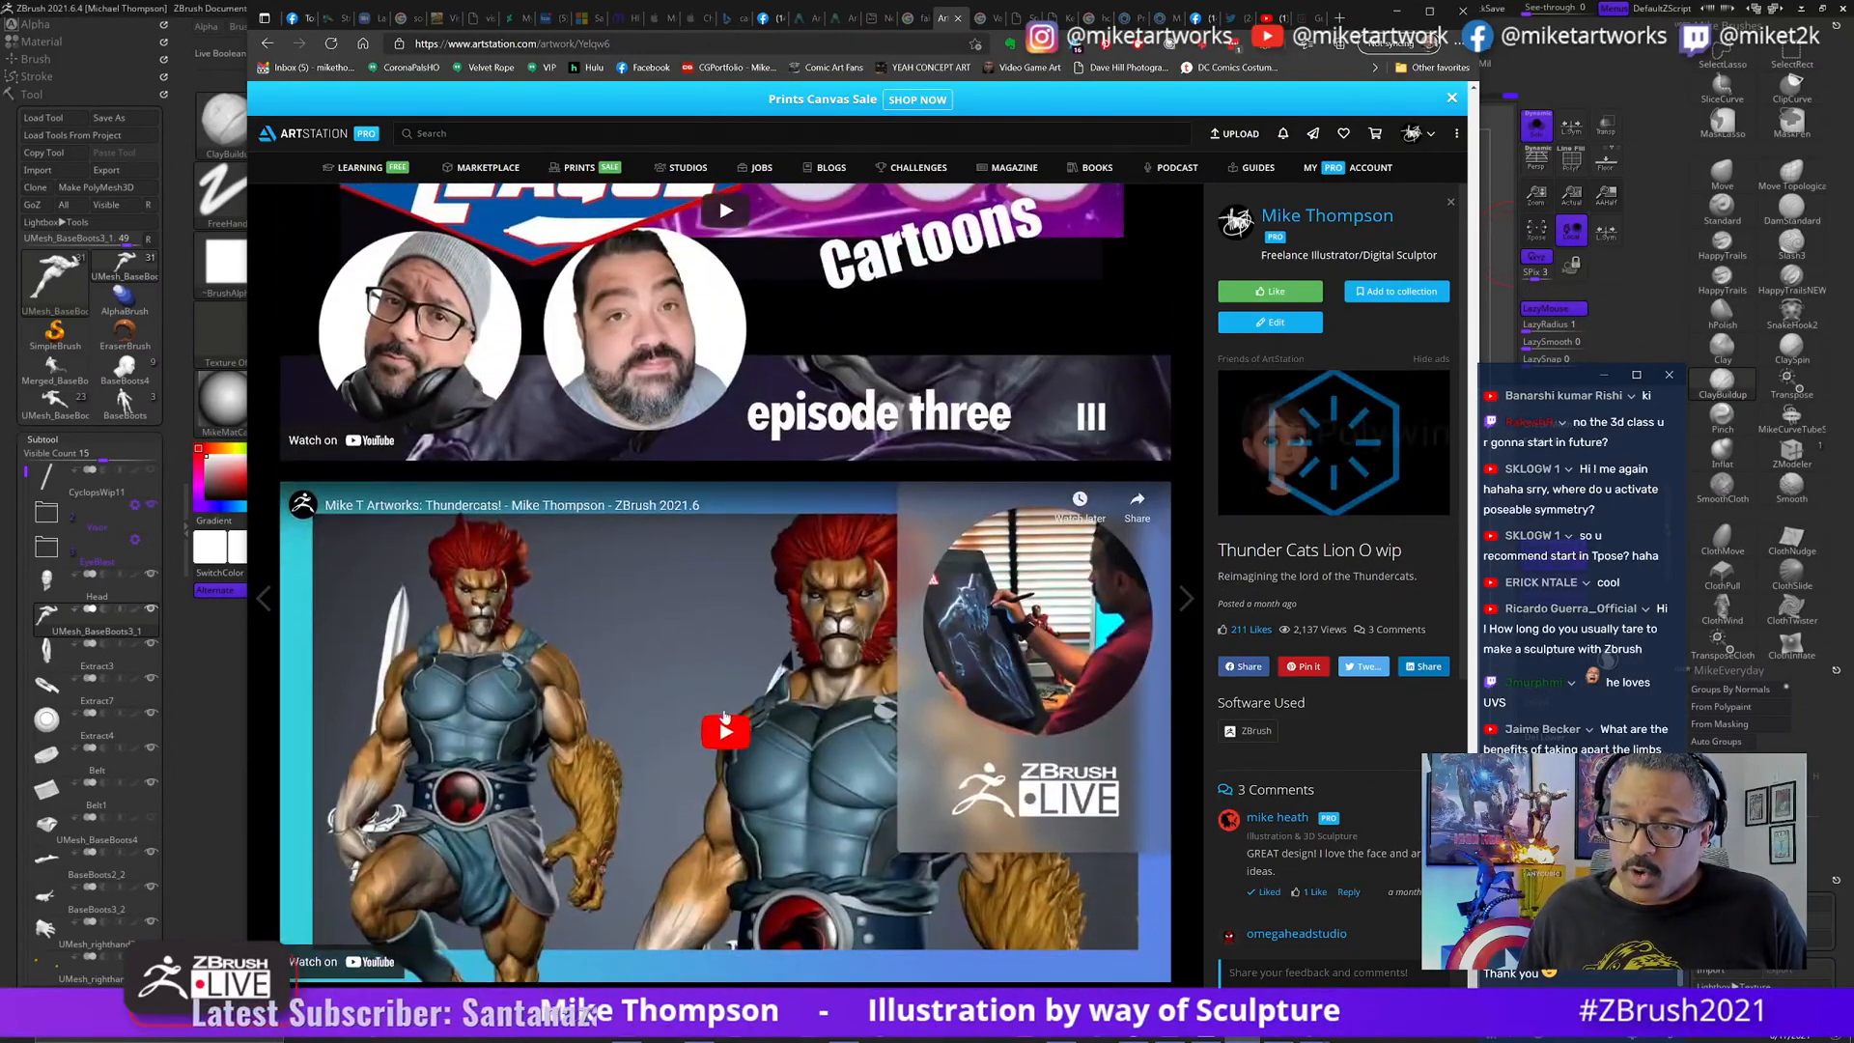
{"action": "scroll", "coordinate": [723, 714], "scroll_direction": "up", "scroll_amount": 12}
{"action": "scroll", "coordinate": [726, 724], "scroll_direction": "down", "scroll_amount": 12}
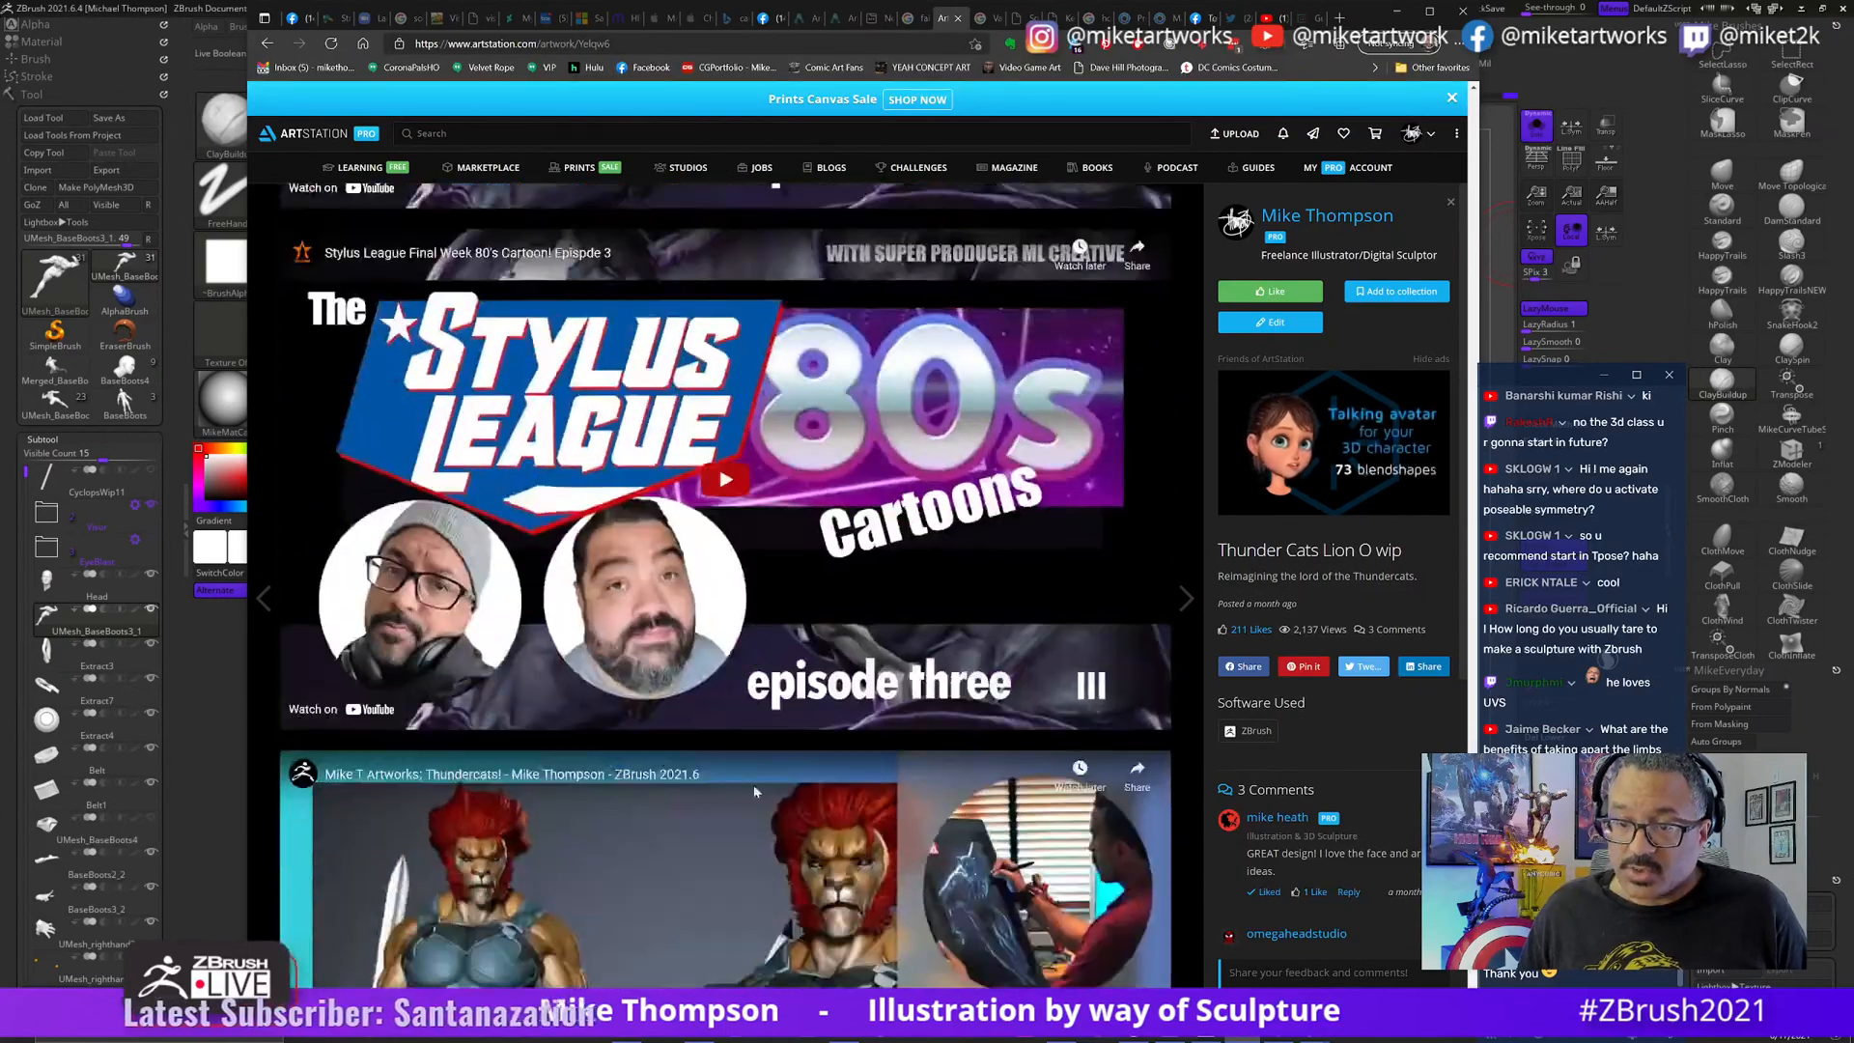
{"action": "scroll", "coordinate": [715, 628], "scroll_direction": "up", "scroll_amount": 15}
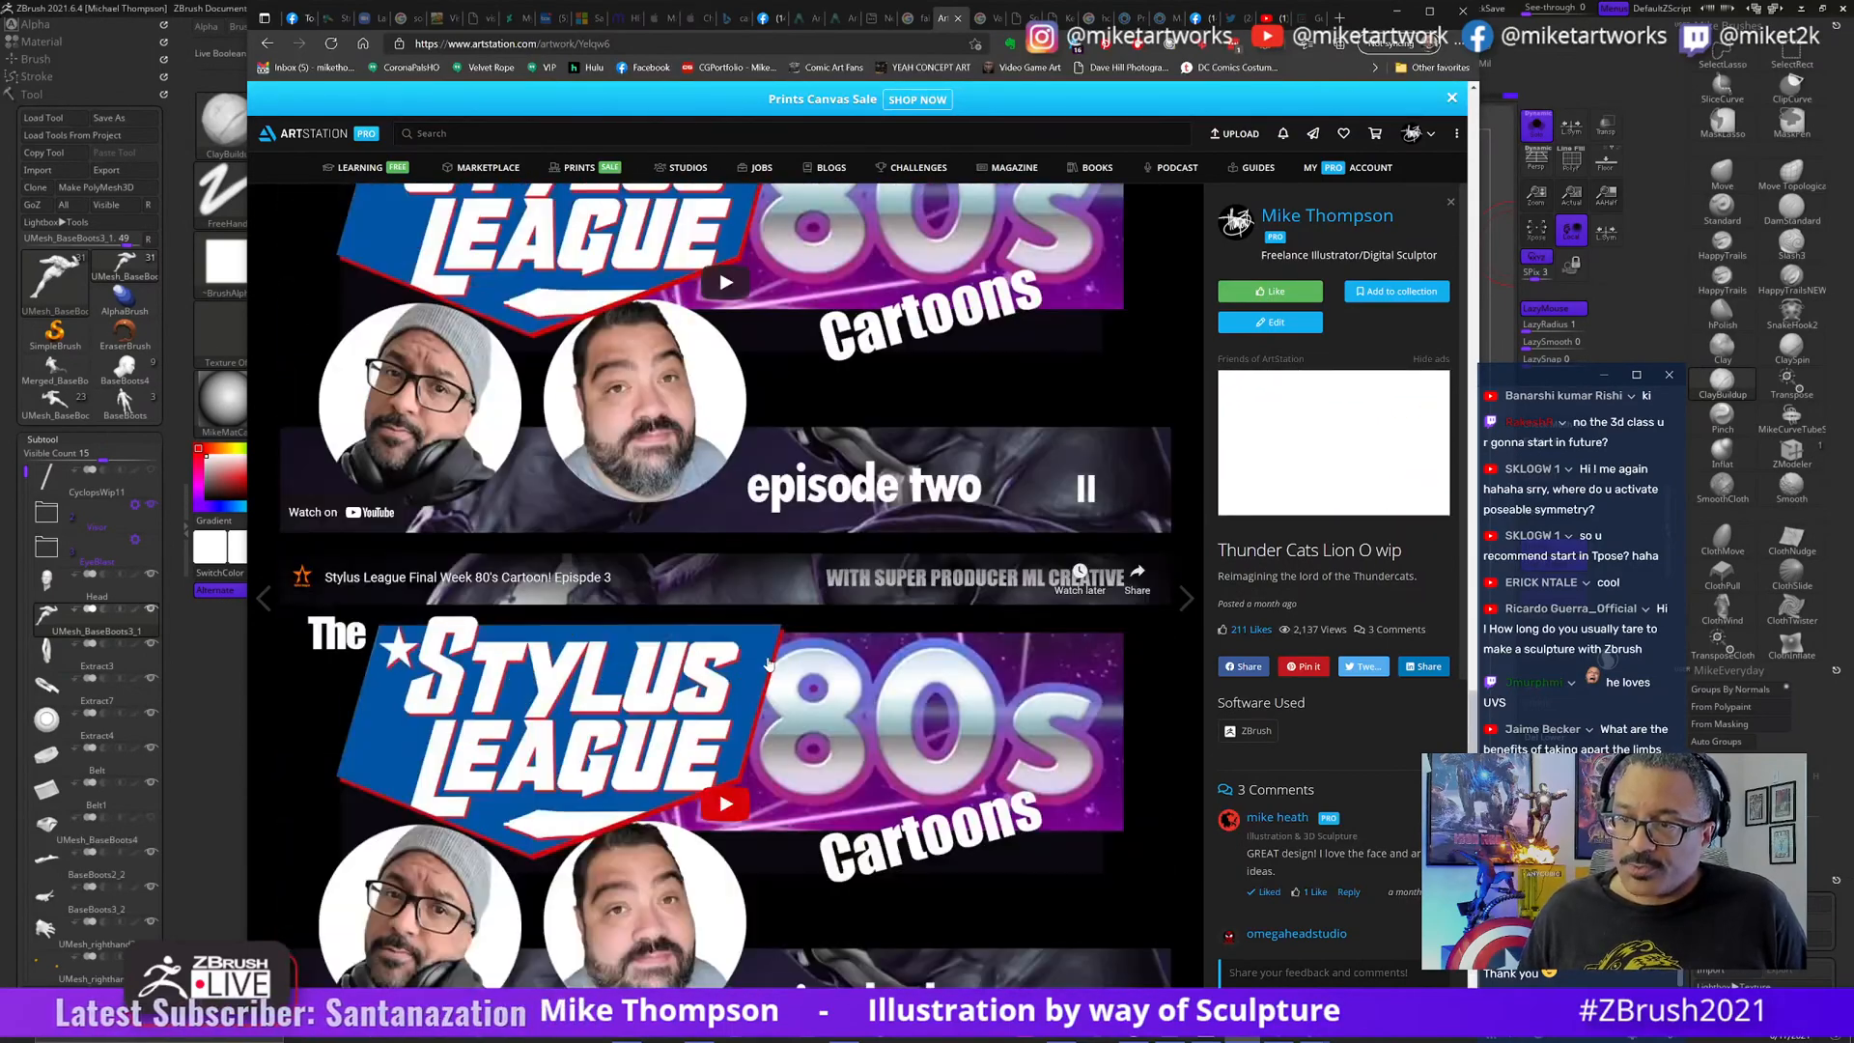
{"action": "scroll", "coordinate": [750, 596], "scroll_direction": "up", "scroll_amount": 8}
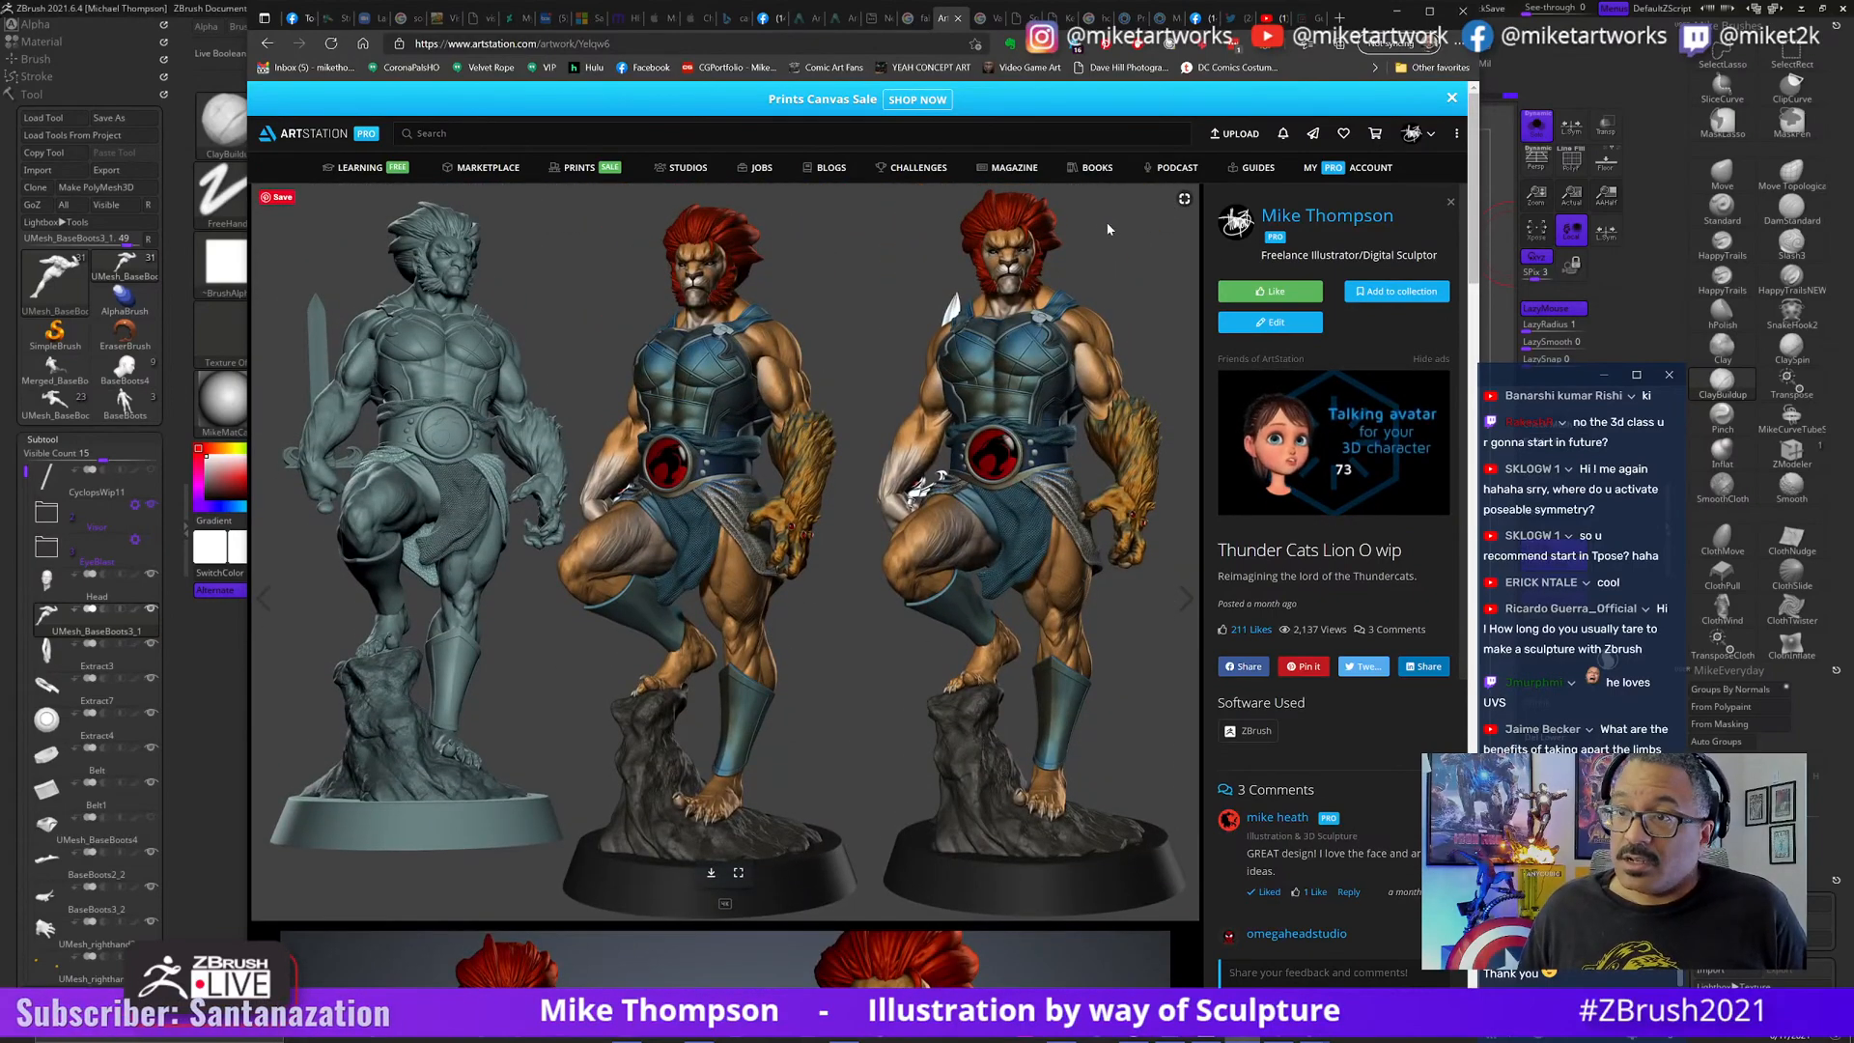
- Reopen the Lion O final paint over from the artist's portfolio and view its image enlarged on its own page
{"action": "left_click", "coordinate": [1330, 218]}
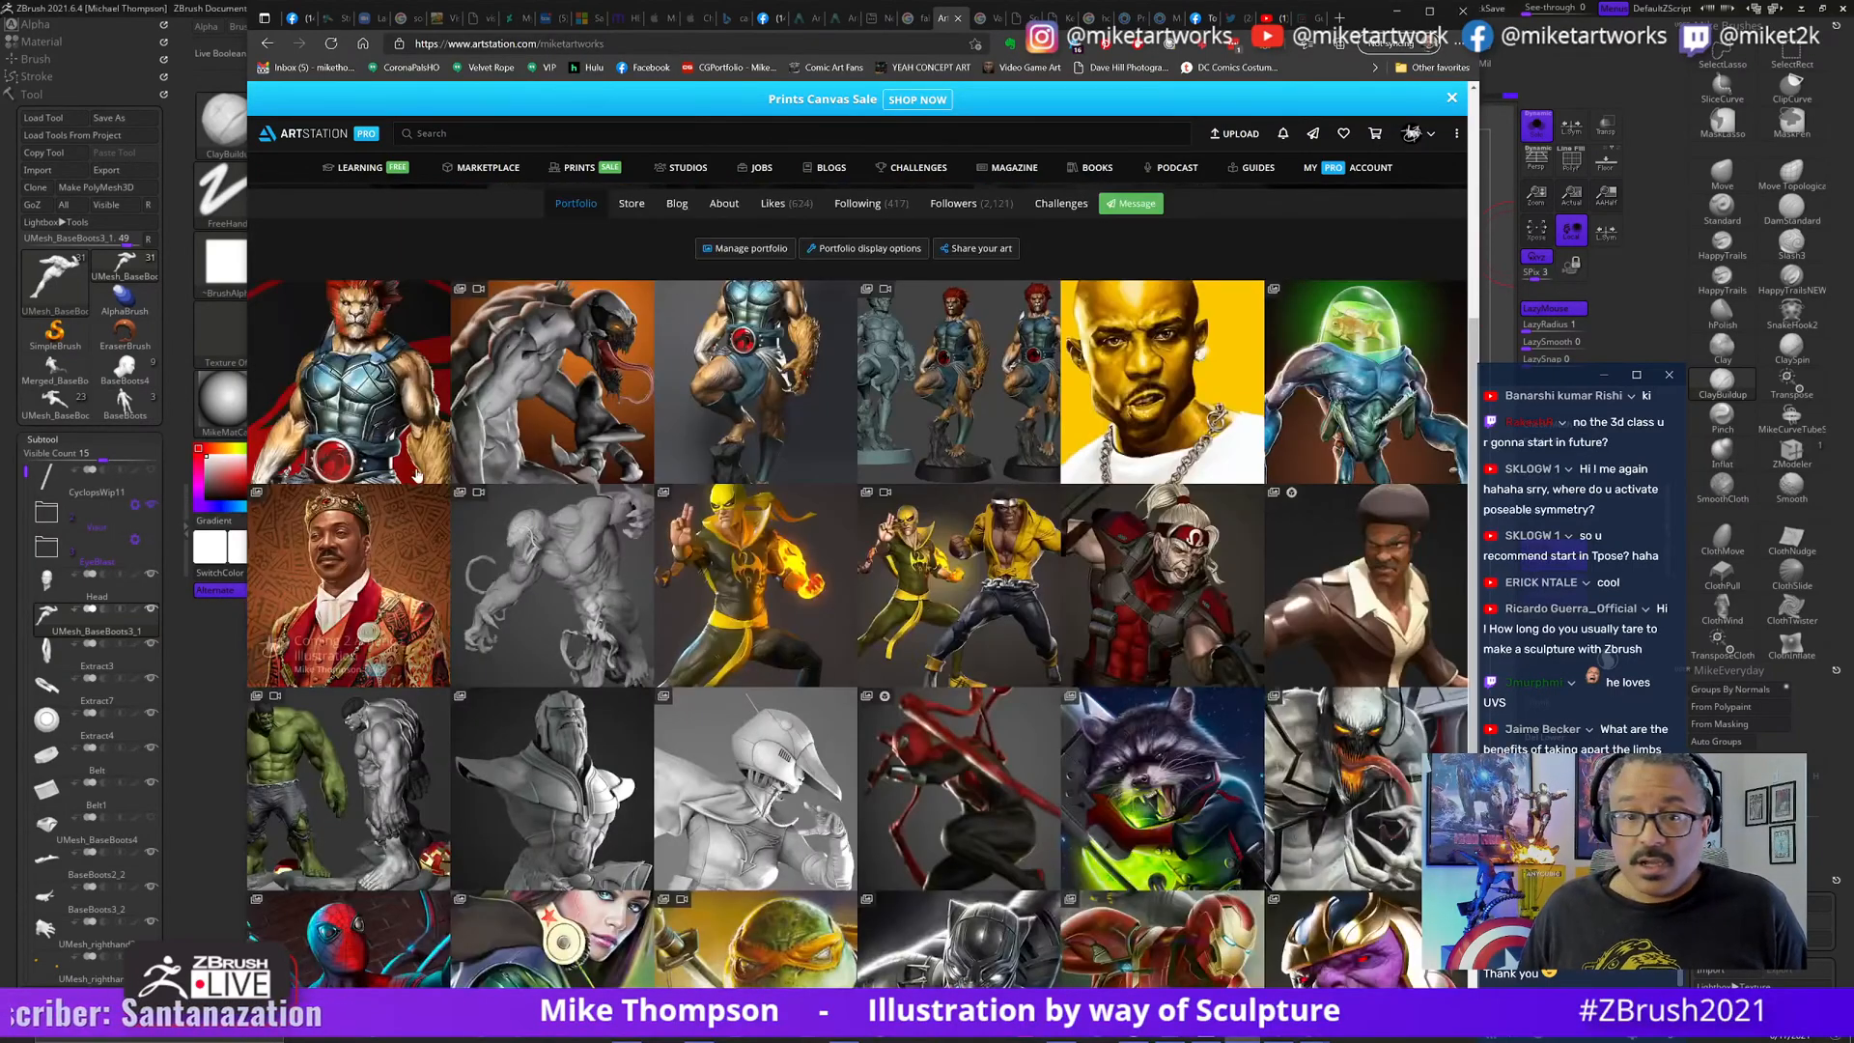
{"action": "left_click", "coordinate": [348, 435]}
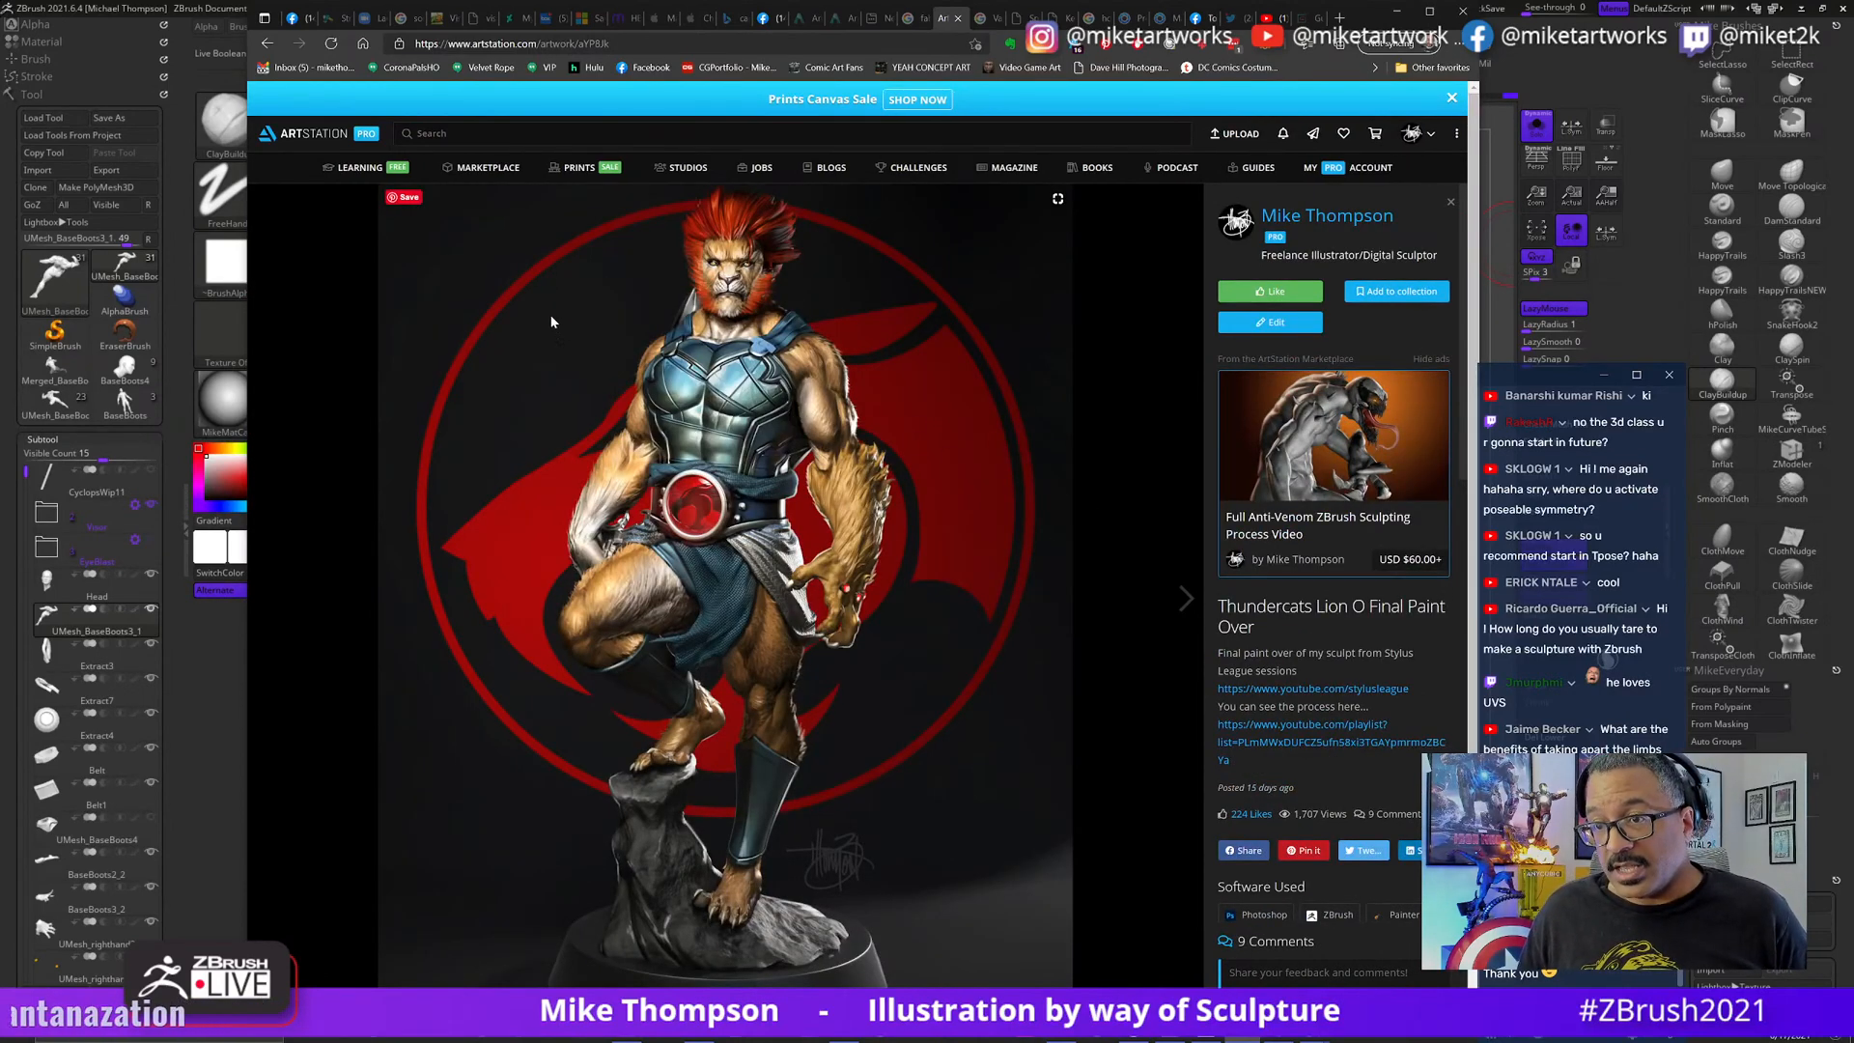
{"action": "left_click", "coordinate": [756, 632]}
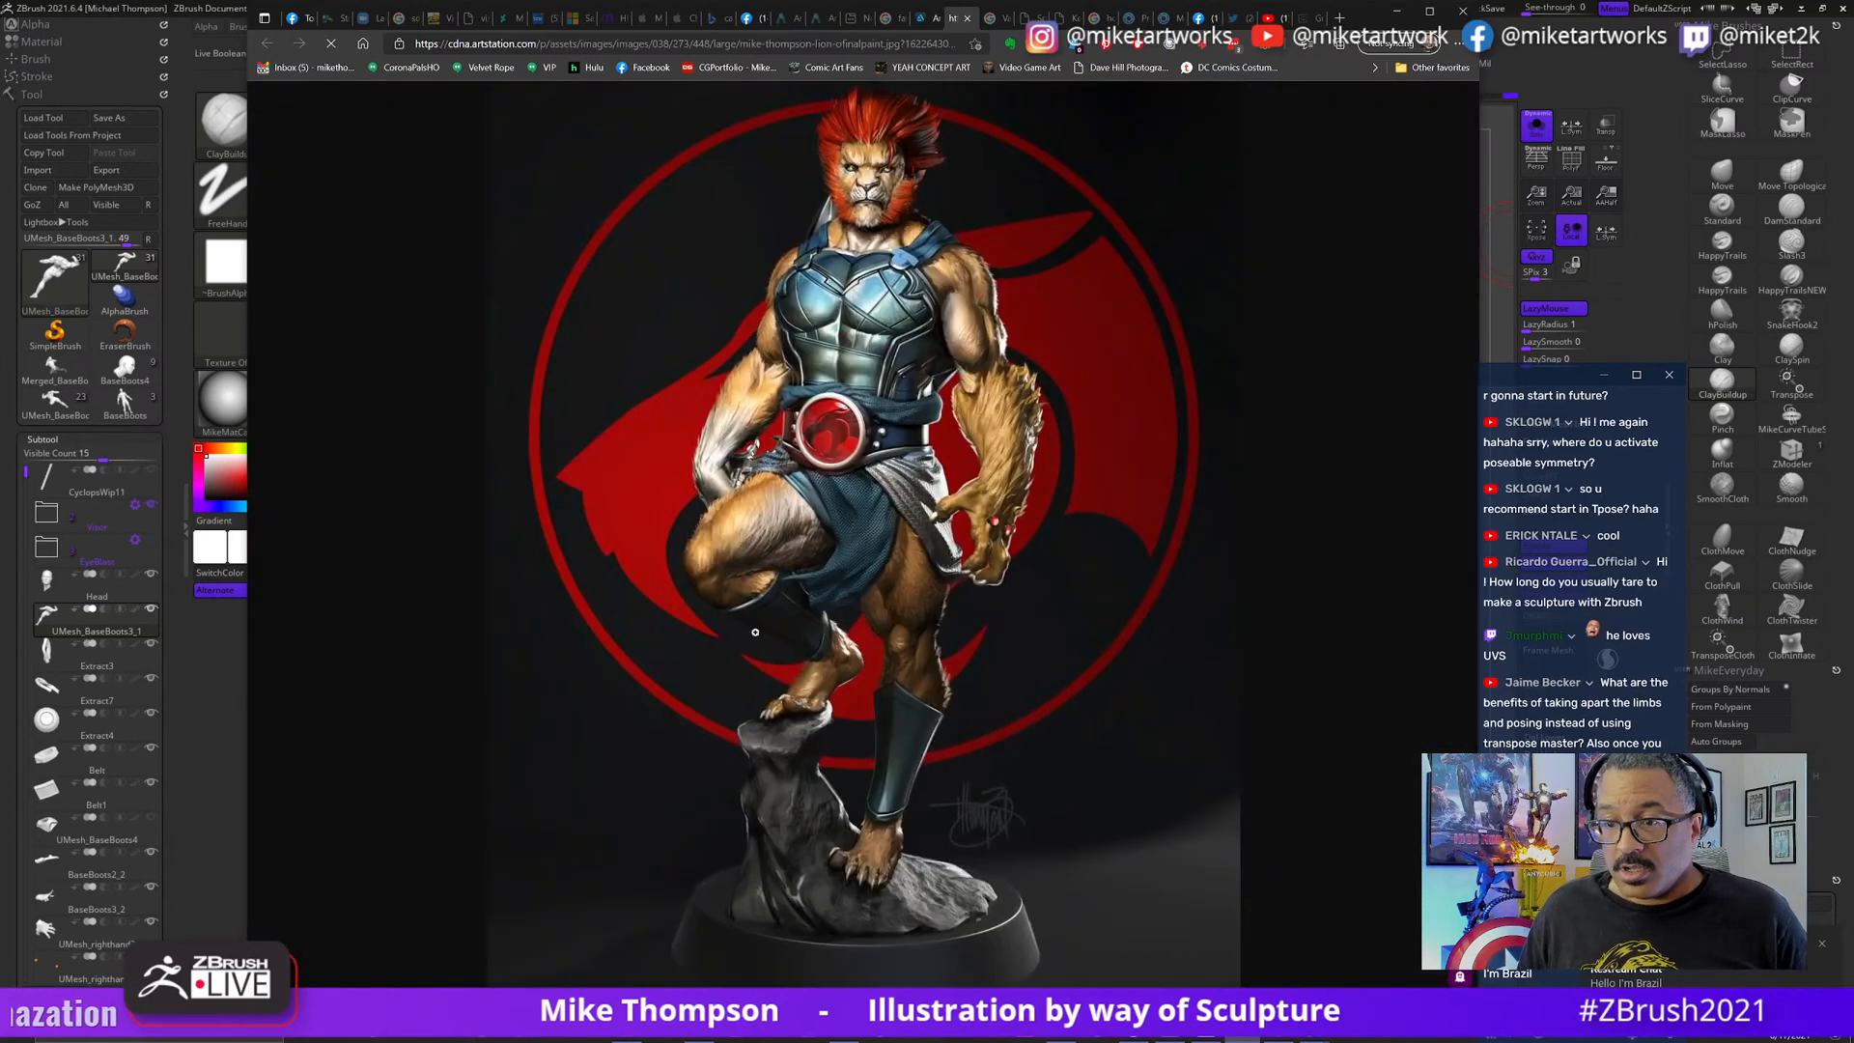
{"action": "left_click", "coordinate": [894, 437]}
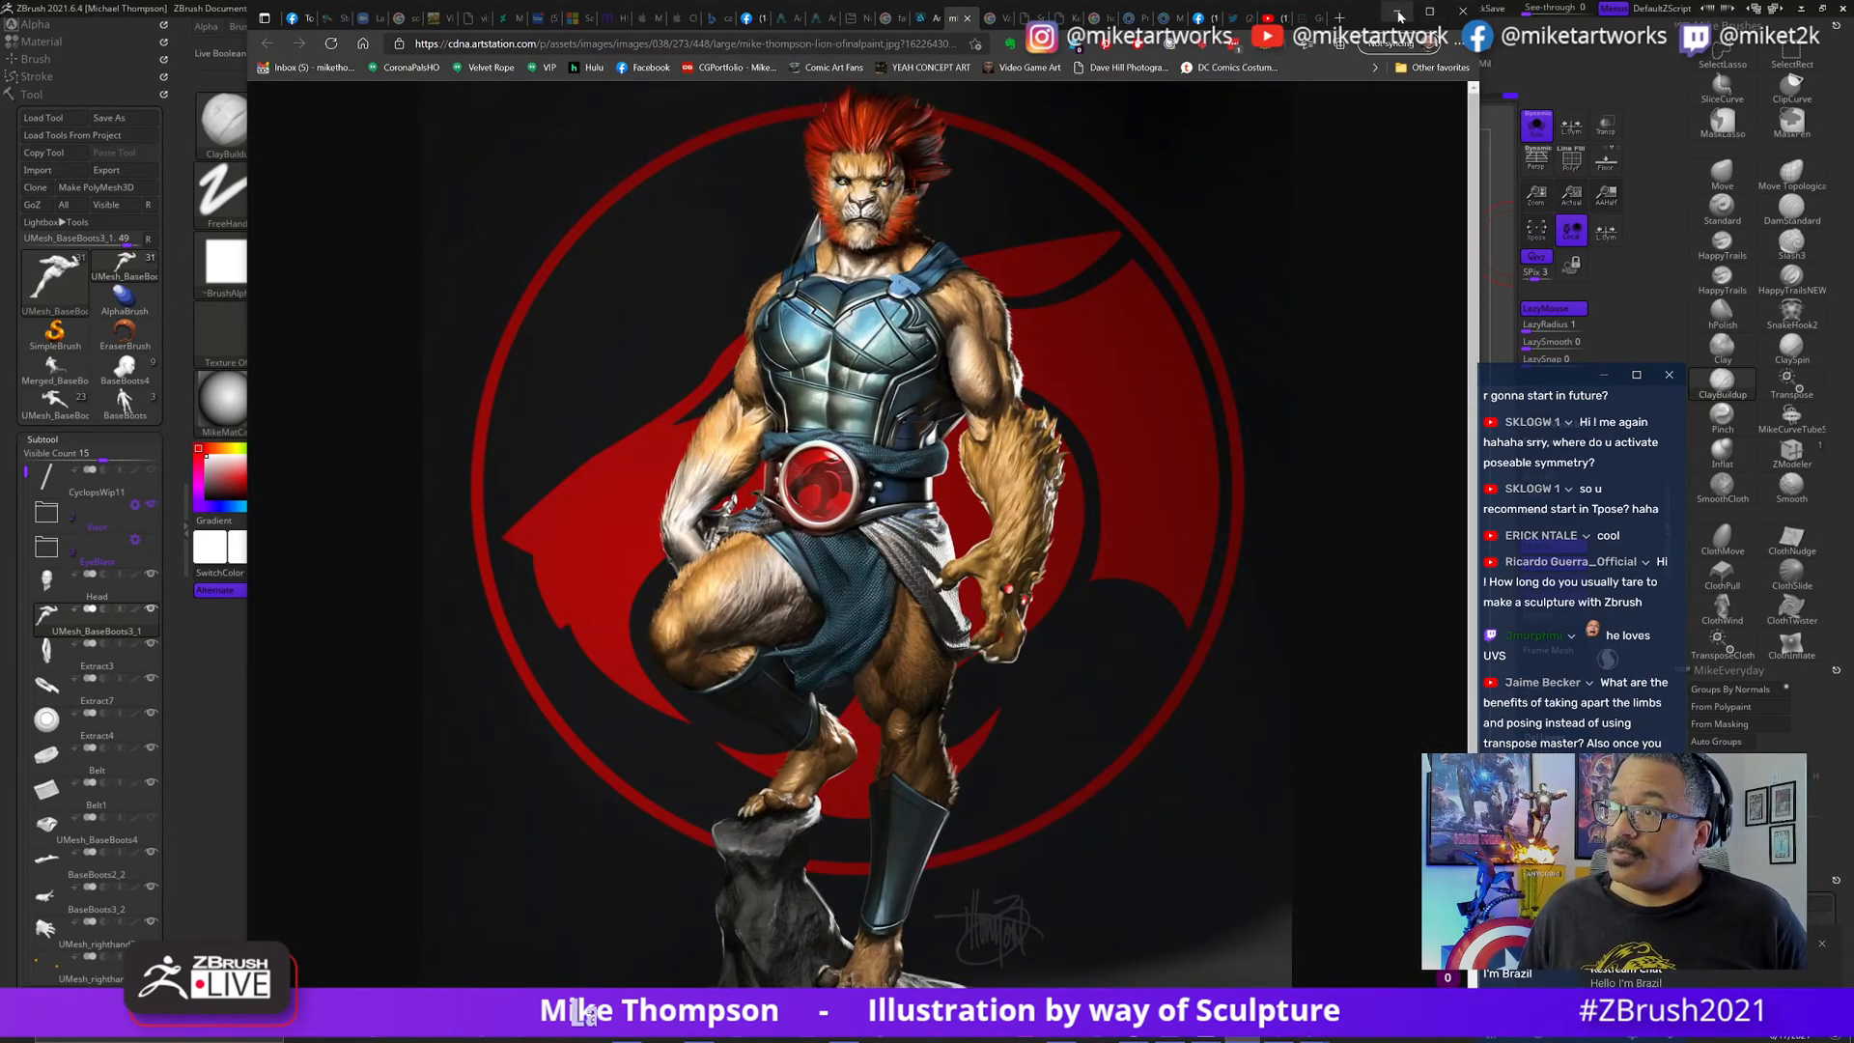
- Return to ZBrush and inspect the posed Cyclops body from the back and then as a whole from the front
{"action": "left_click", "coordinate": [1396, 13]}
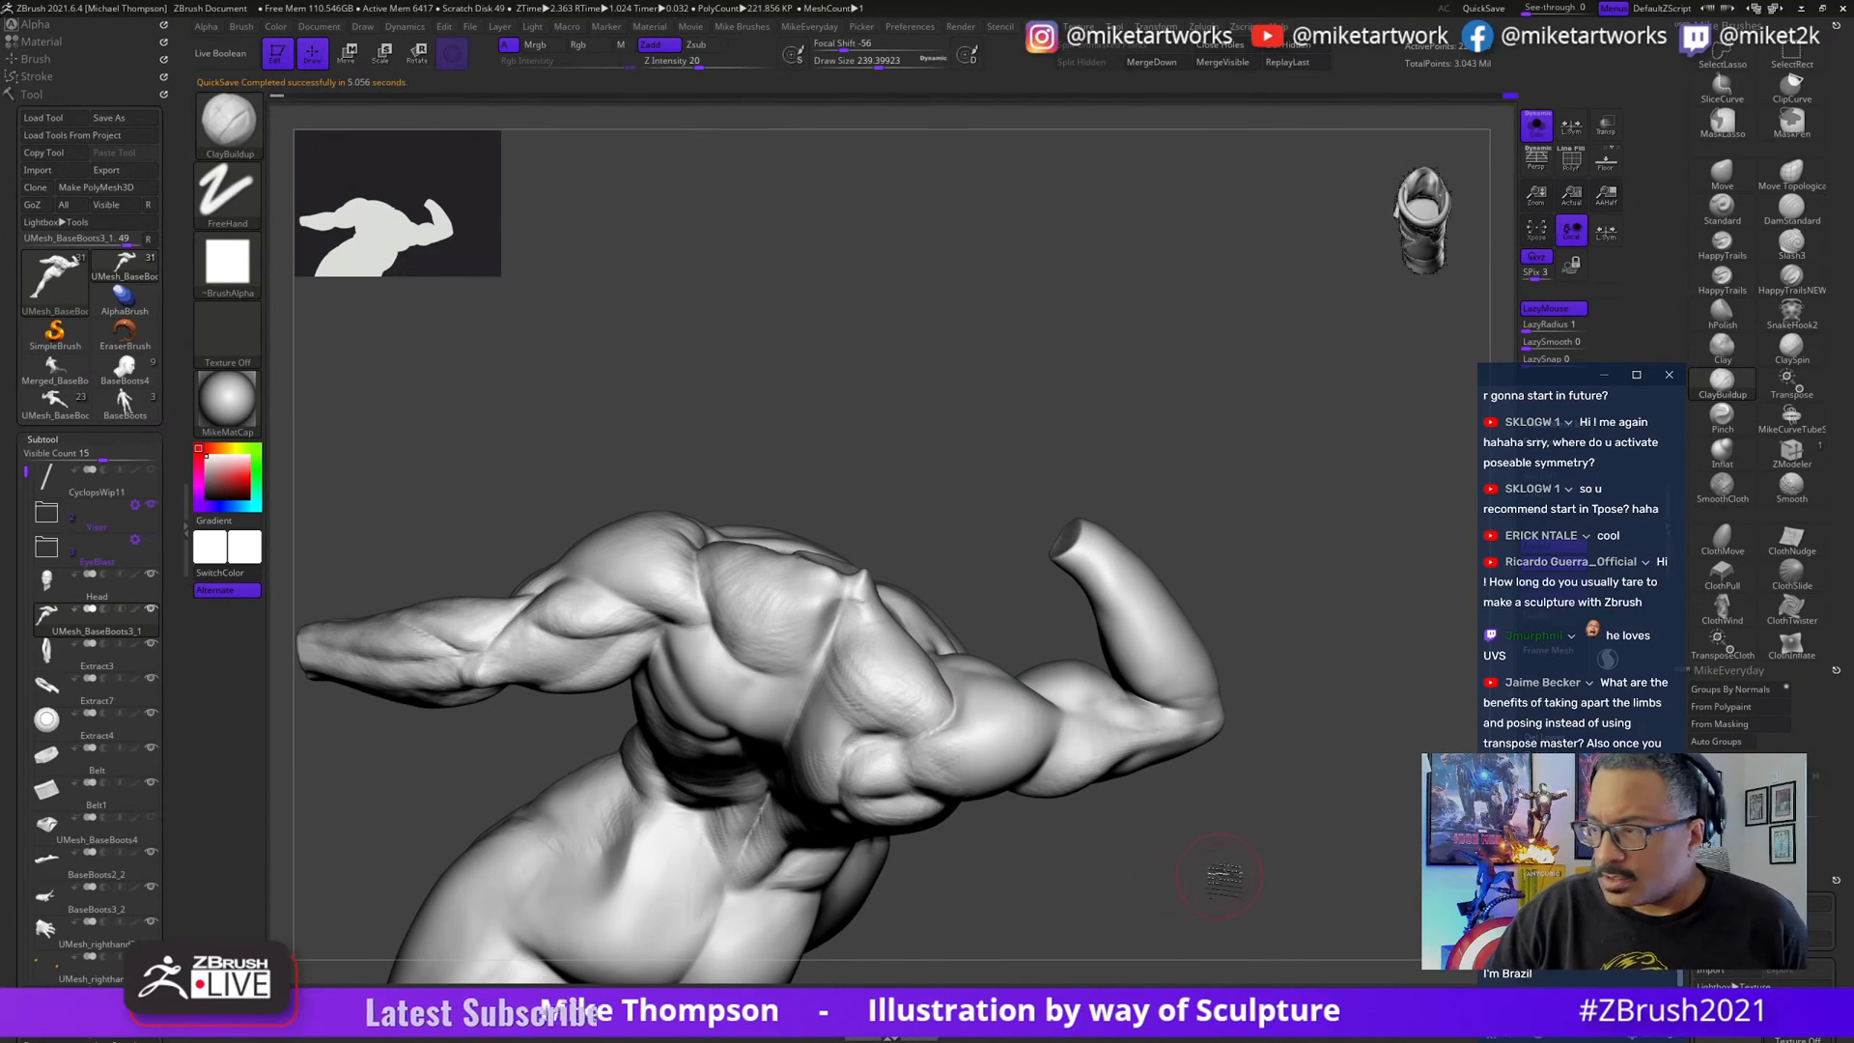
{"action": "left_click_drag", "start_coordinate": [1225, 874], "coordinate": [1252, 878]}
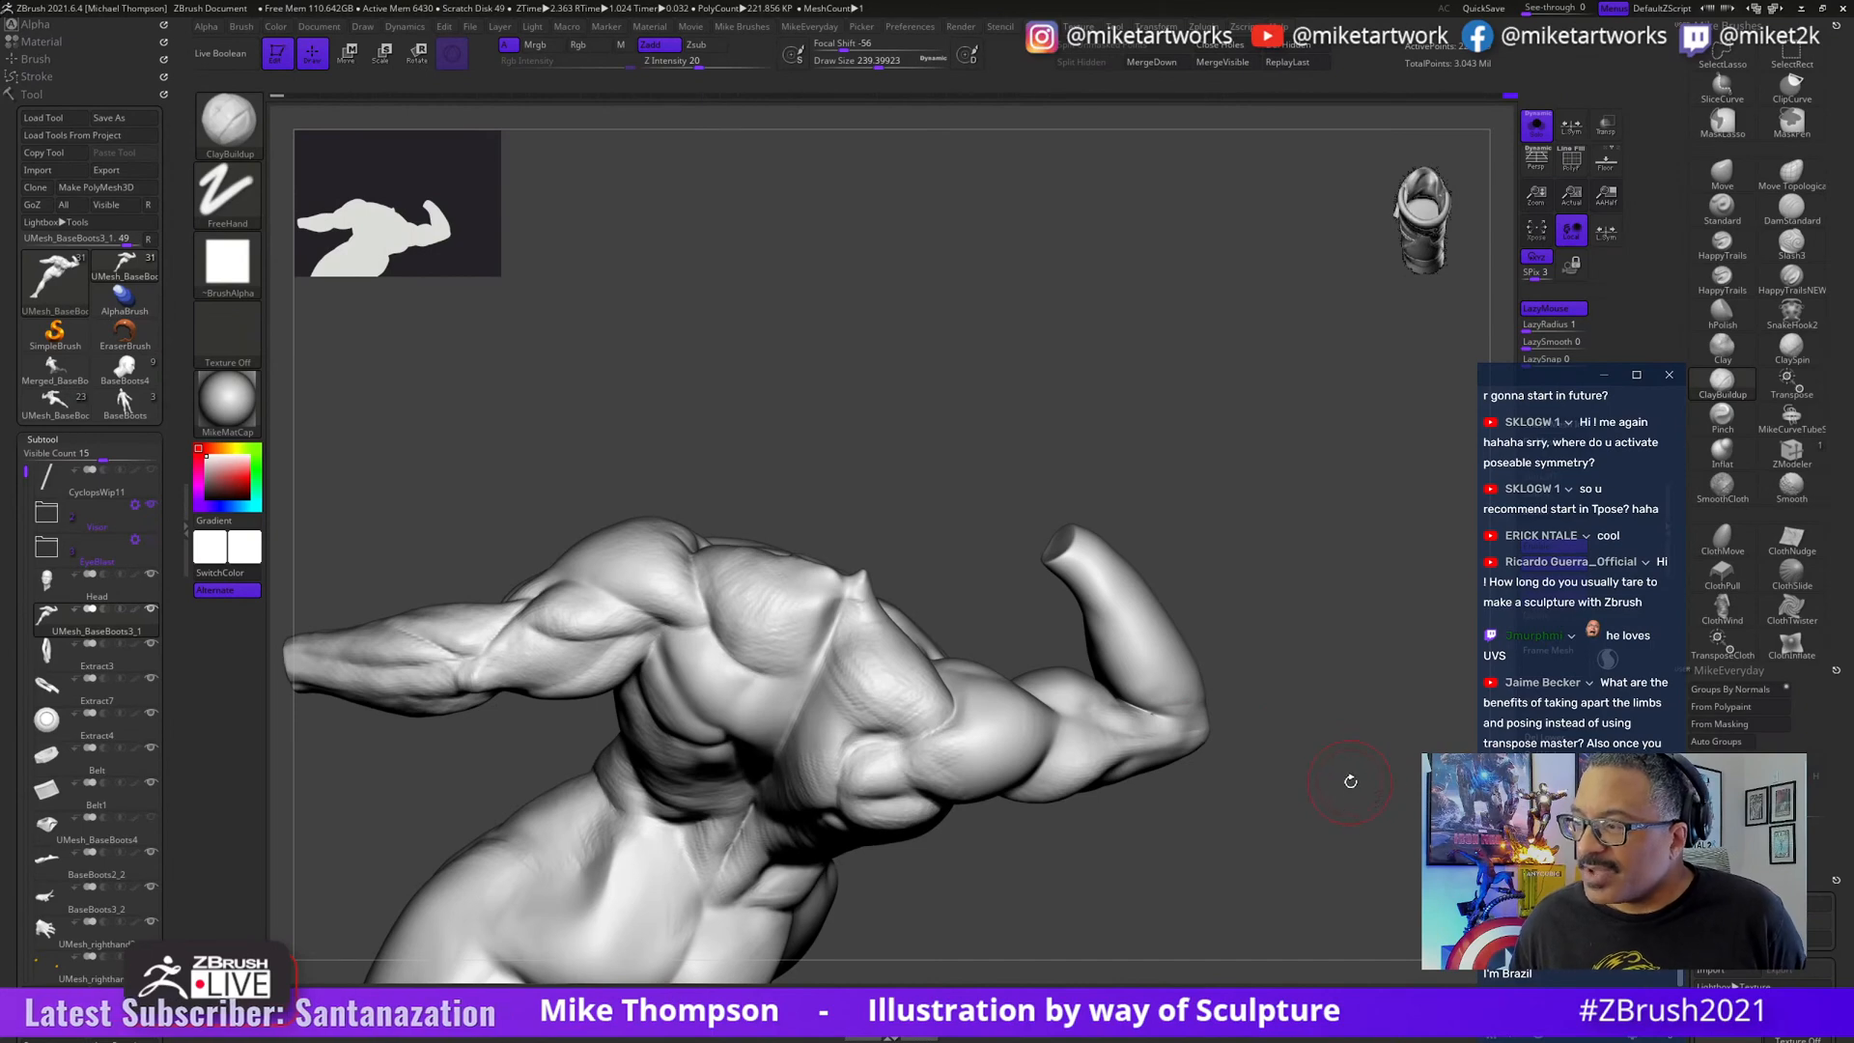
{"action": "mouse_move", "coordinate": [1350, 780]}
{"action": "left_mouse_down"}
{"action": "mouse_move", "coordinate": [1357, 894]}
{"action": "mouse_move", "coordinate": [1324, 906]}
{"action": "left_mouse_up"}
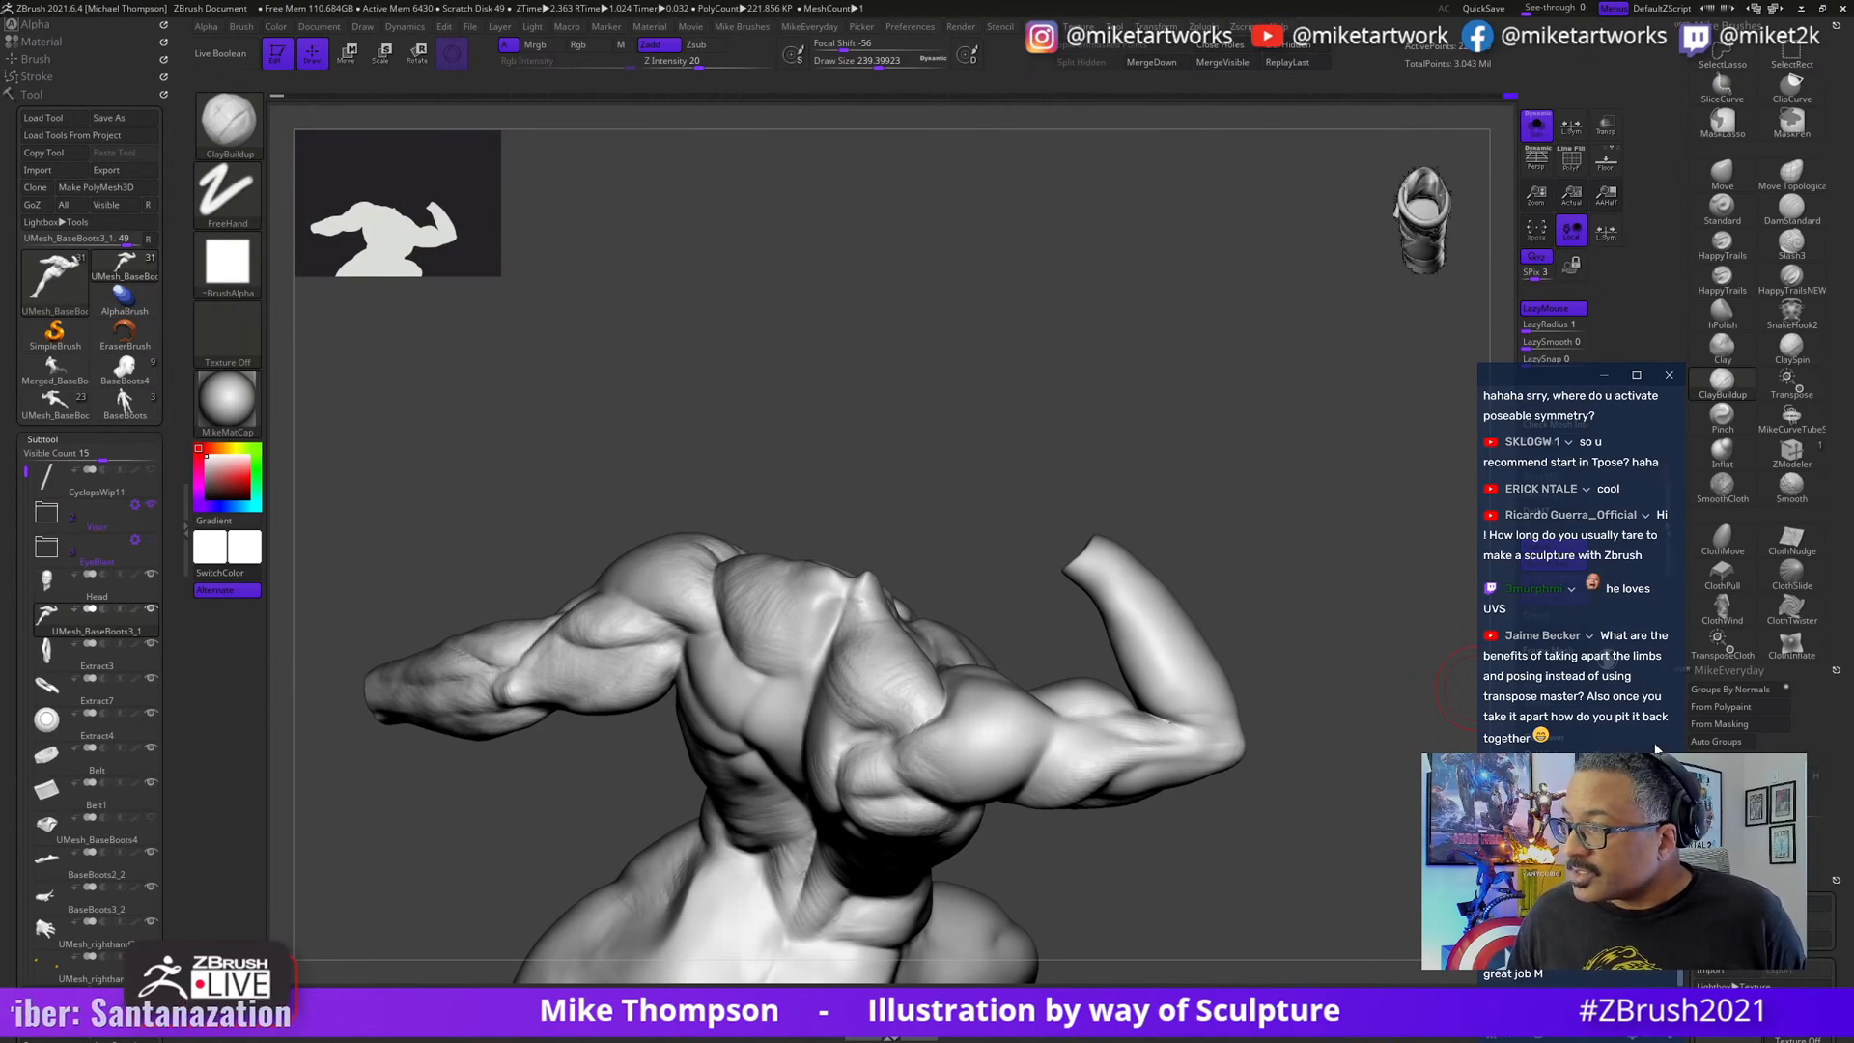
{"action": "mouse_move", "coordinate": [1313, 896]}
{"action": "left_mouse_down"}
{"action": "mouse_move", "coordinate": [1310, 727]}
{"action": "mouse_move", "coordinate": [1345, 833]}
{"action": "mouse_move", "coordinate": [1316, 882]}
{"action": "mouse_move", "coordinate": [1287, 762]}
{"action": "mouse_move", "coordinate": [1246, 777]}
{"action": "mouse_move", "coordinate": [1111, 726]}
{"action": "mouse_move", "coordinate": [1137, 744]}
{"action": "left_mouse_up"}
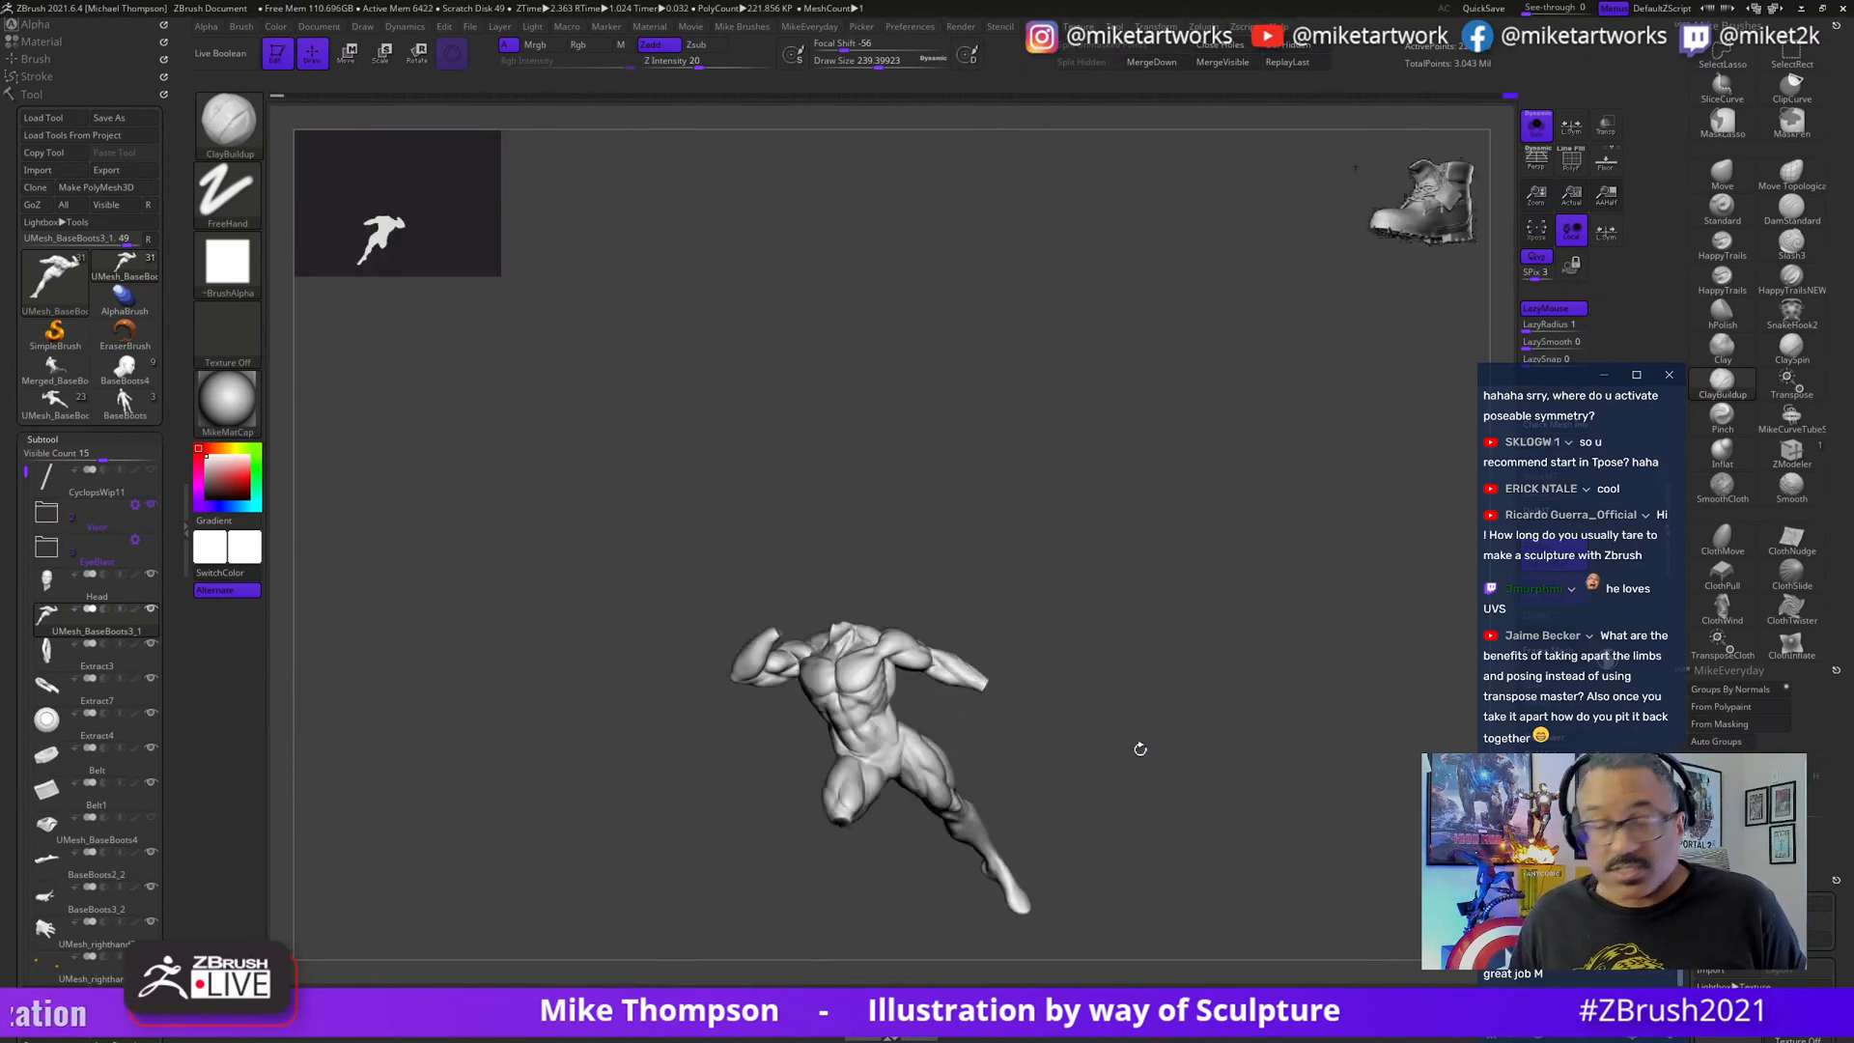
- Switch back to the browser and bring up the artwork grid on the account's own ArtStation profile
{"action": "key", "text": "super"}
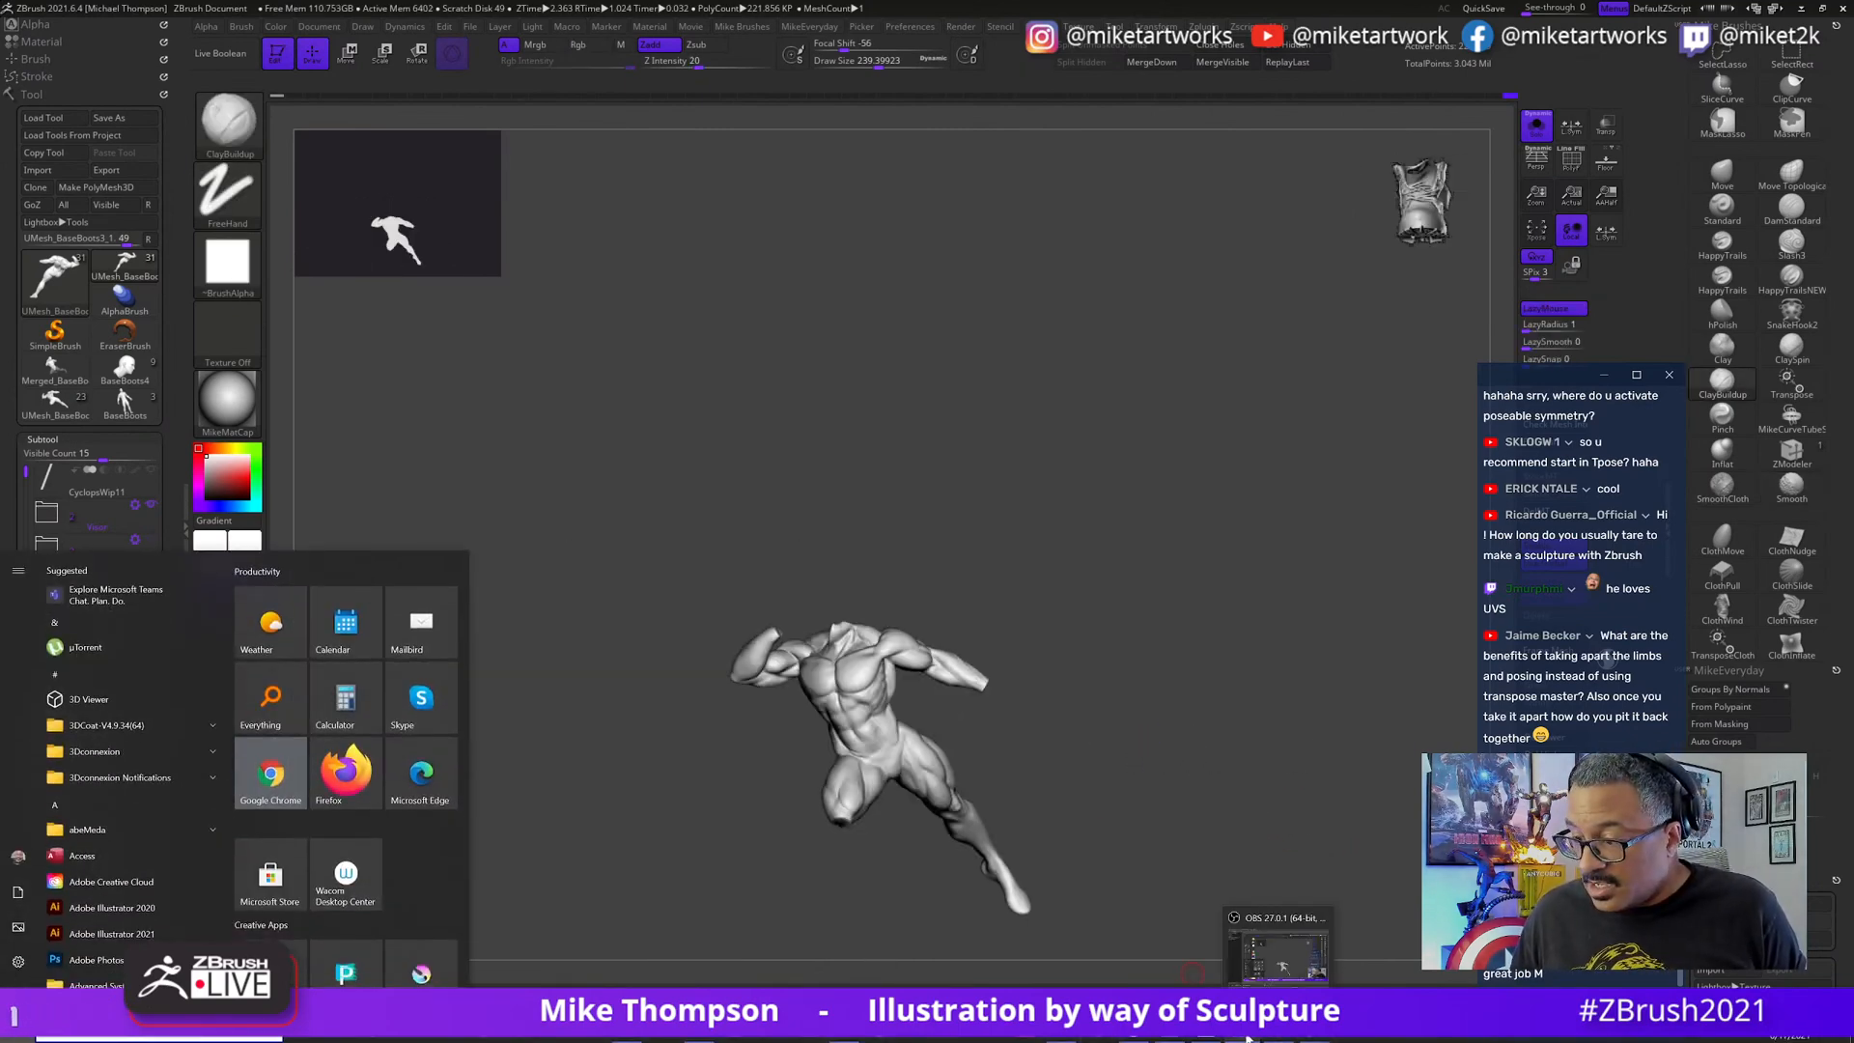
{"action": "mouse_move", "coordinate": [1251, 1037]}
{"action": "left_click", "coordinate": [1253, 980]}
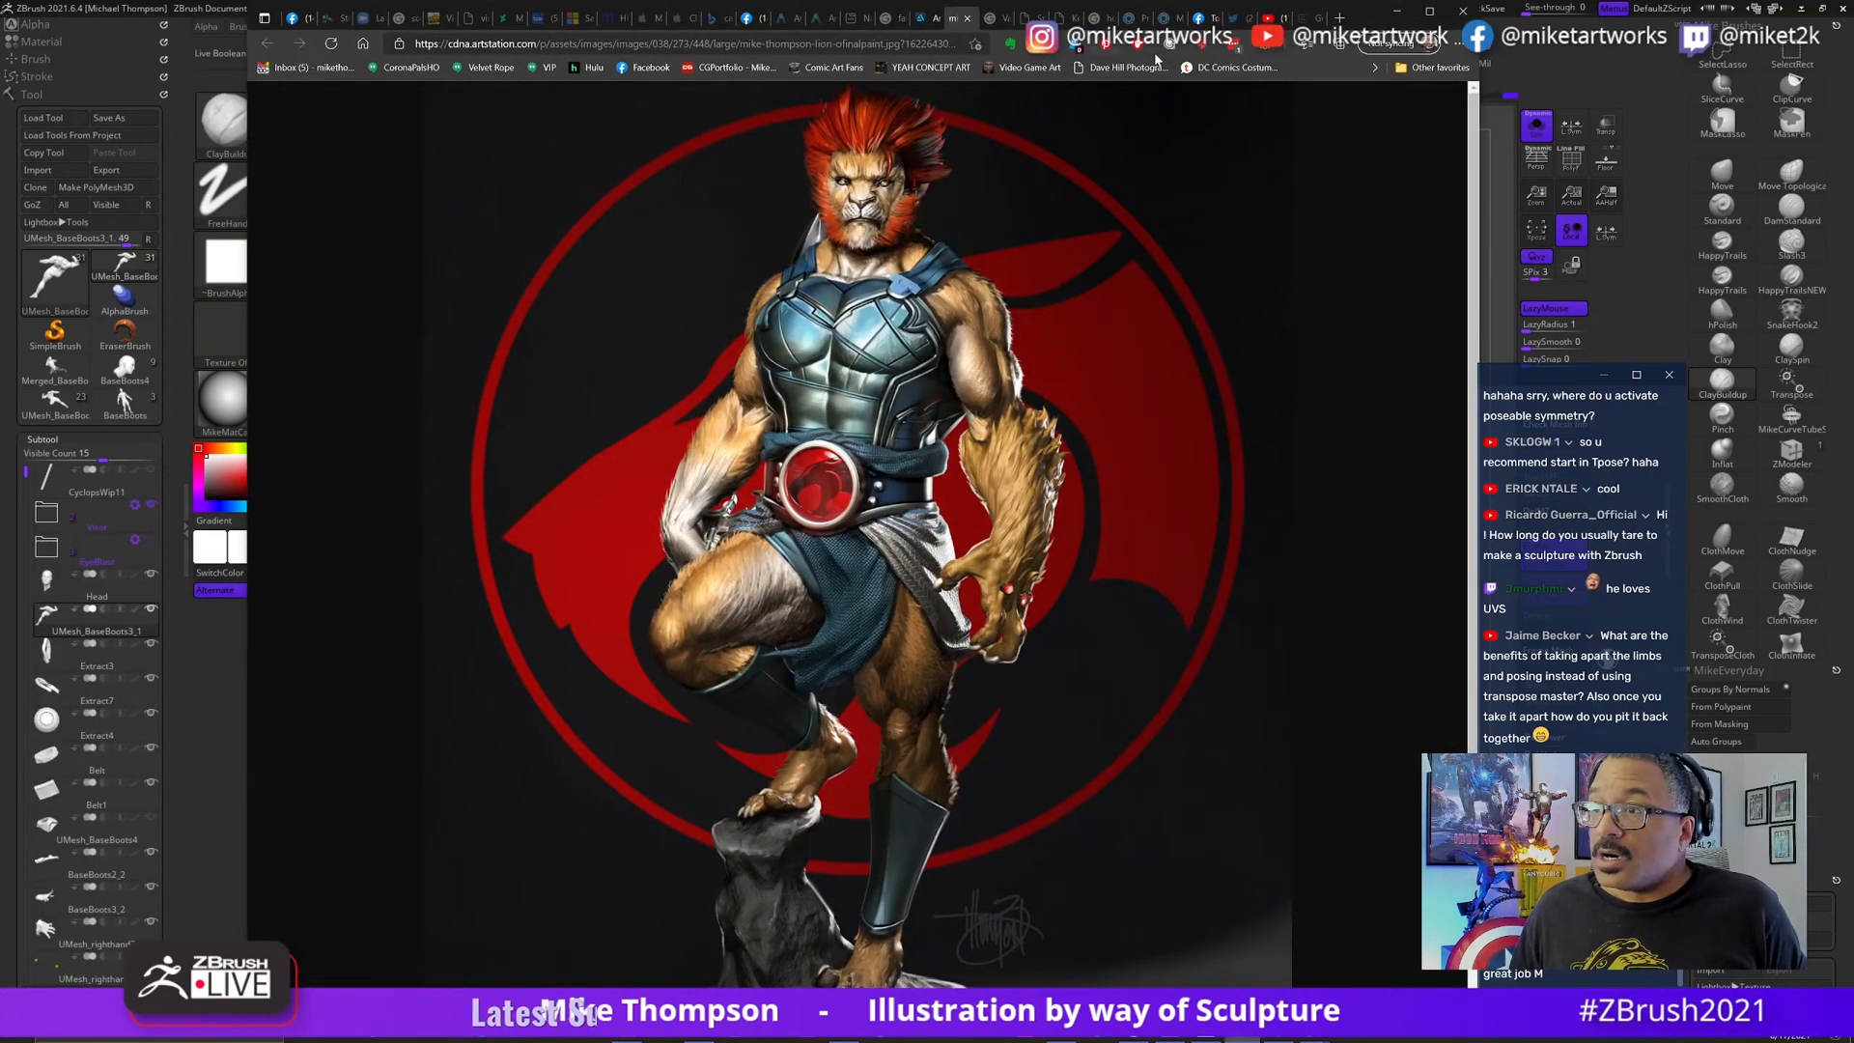
{"action": "left_click", "coordinate": [931, 21]}
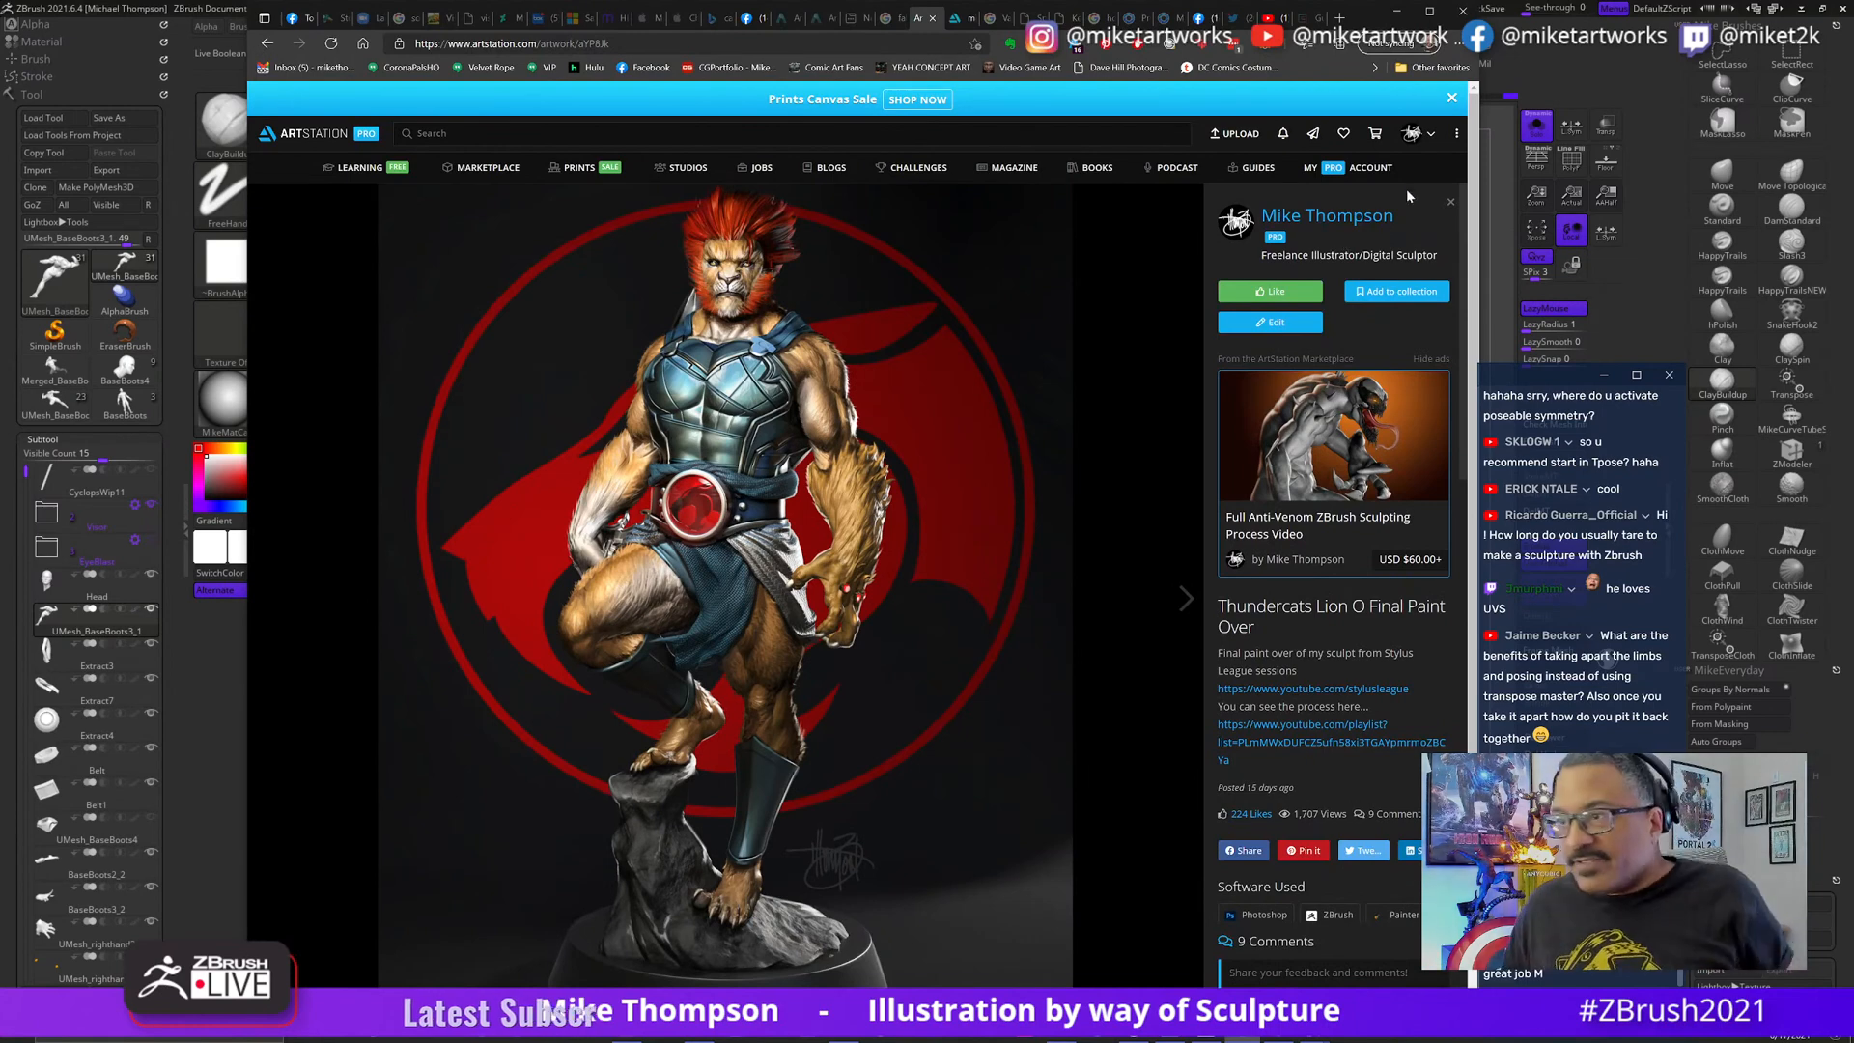
{"action": "left_click", "coordinate": [1412, 136]}
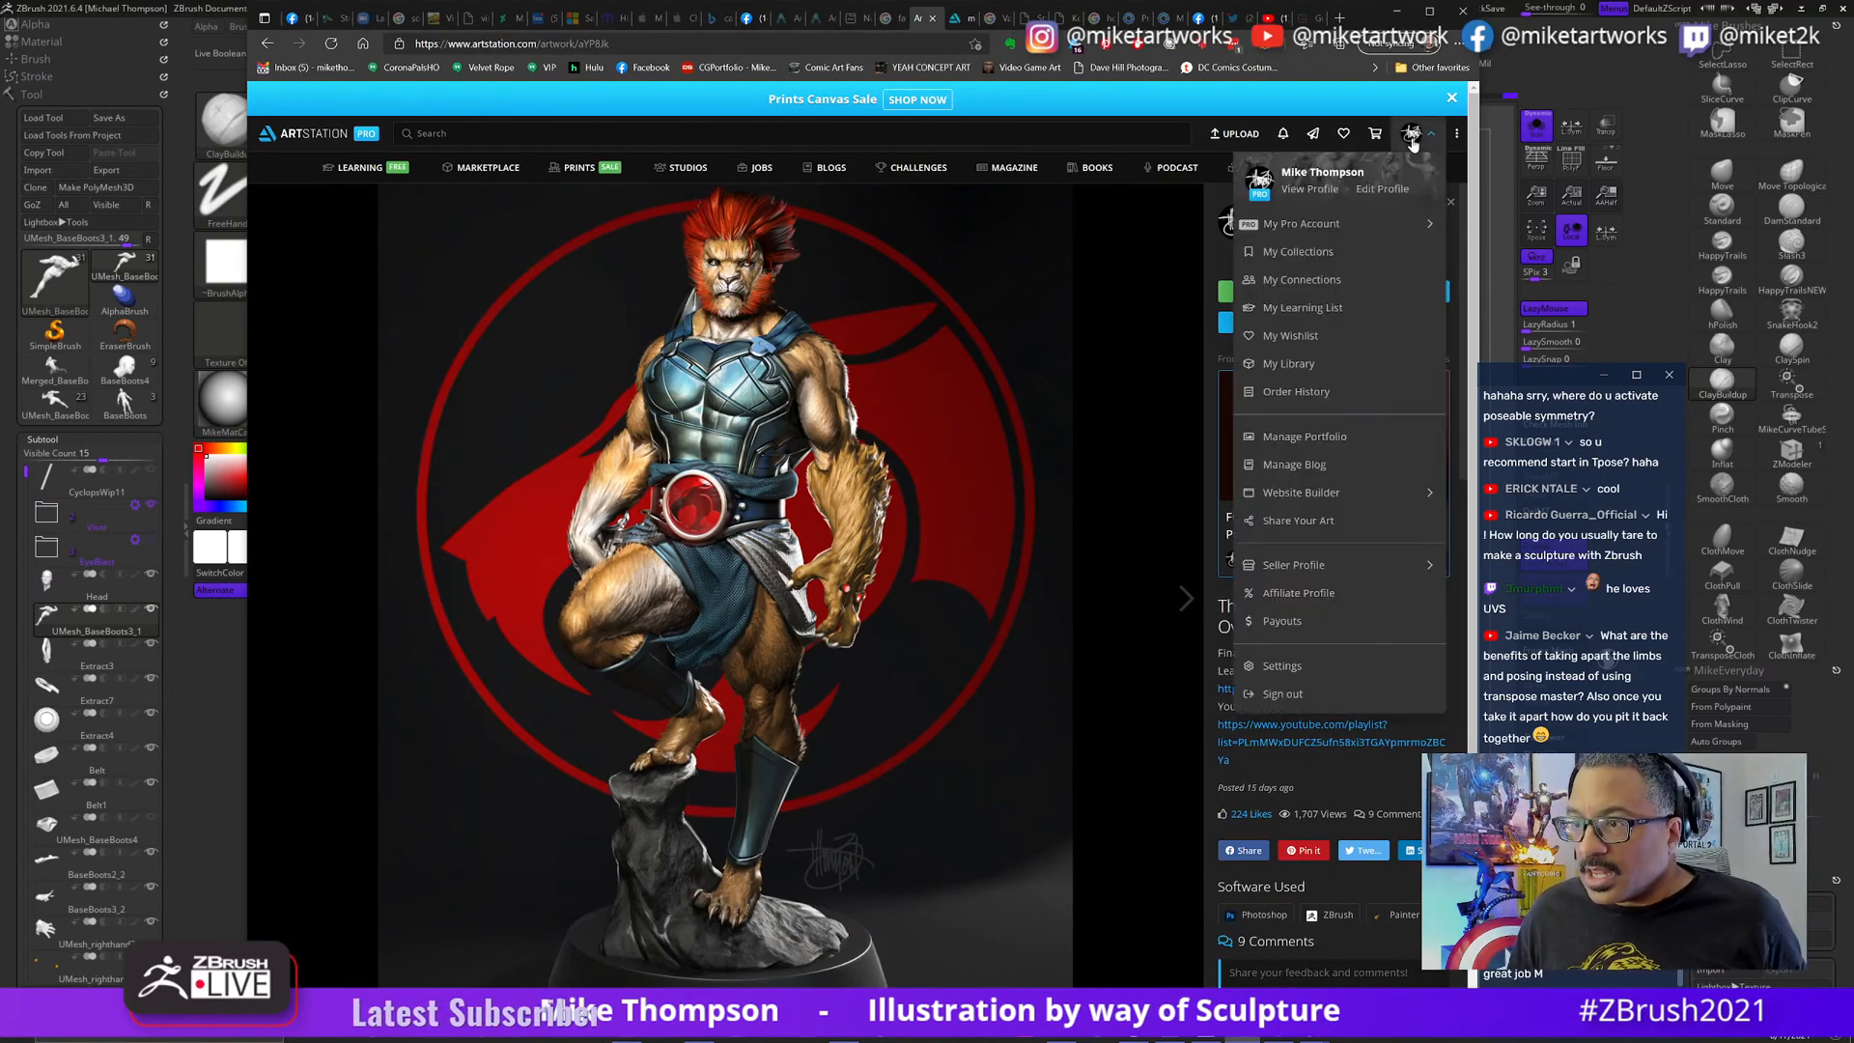
{"action": "left_click", "coordinate": [1310, 190]}
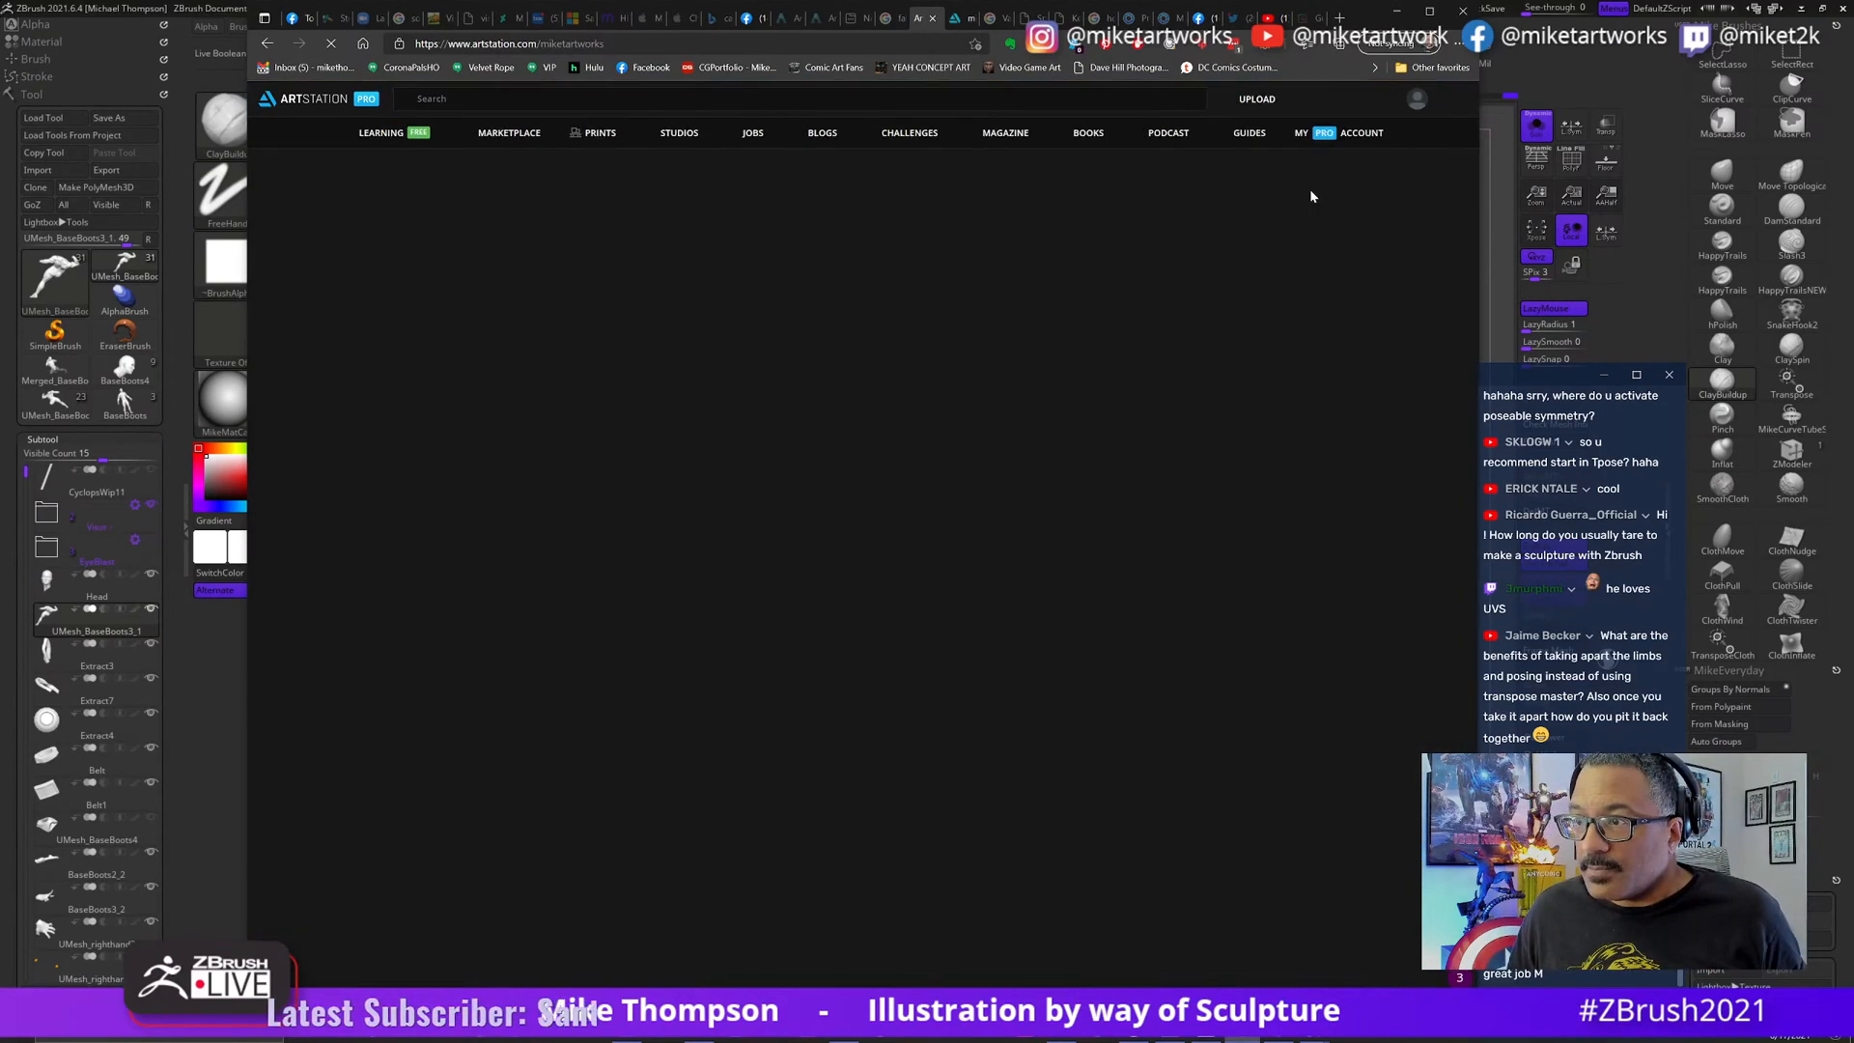
{"action": "scroll", "coordinate": [1147, 674], "scroll_direction": "down", "scroll_amount": 4}
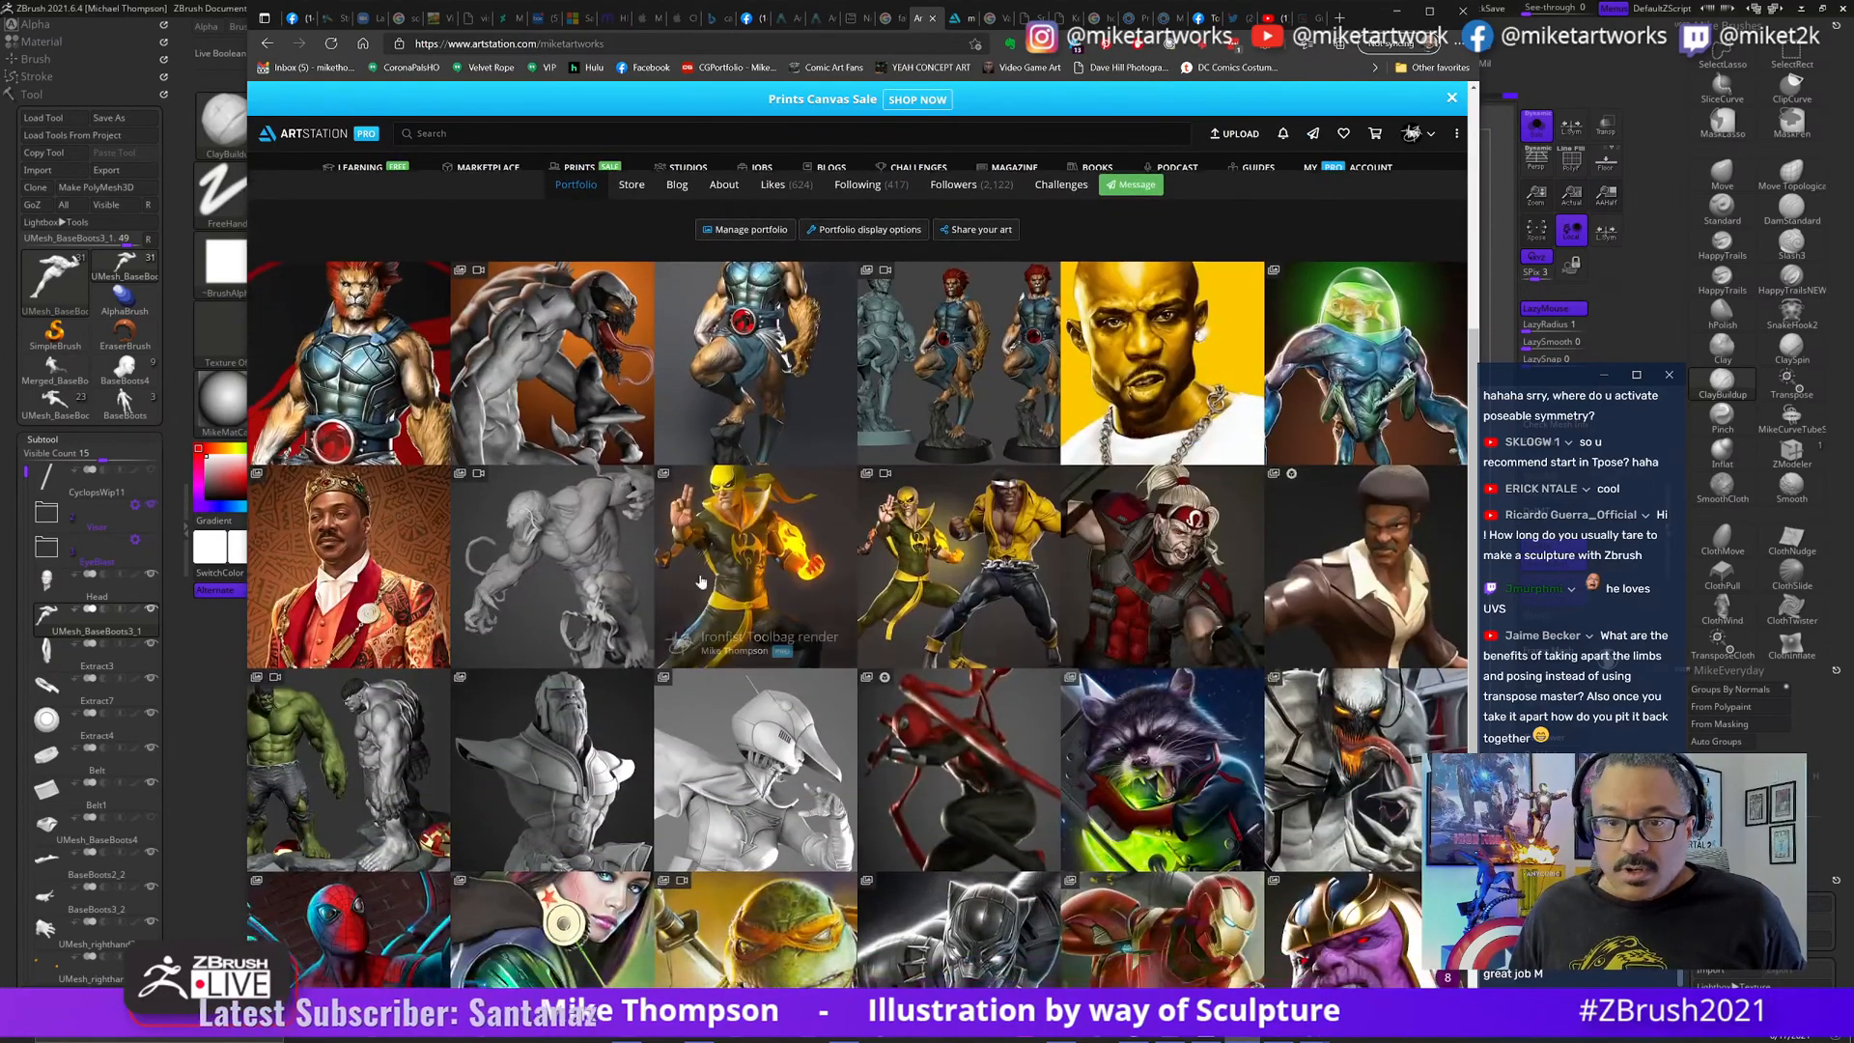
- Open the Venom Statue WIP project and examine the statue's pose and anatomy in its Beauty AO renders
{"action": "left_click", "coordinate": [526, 570]}
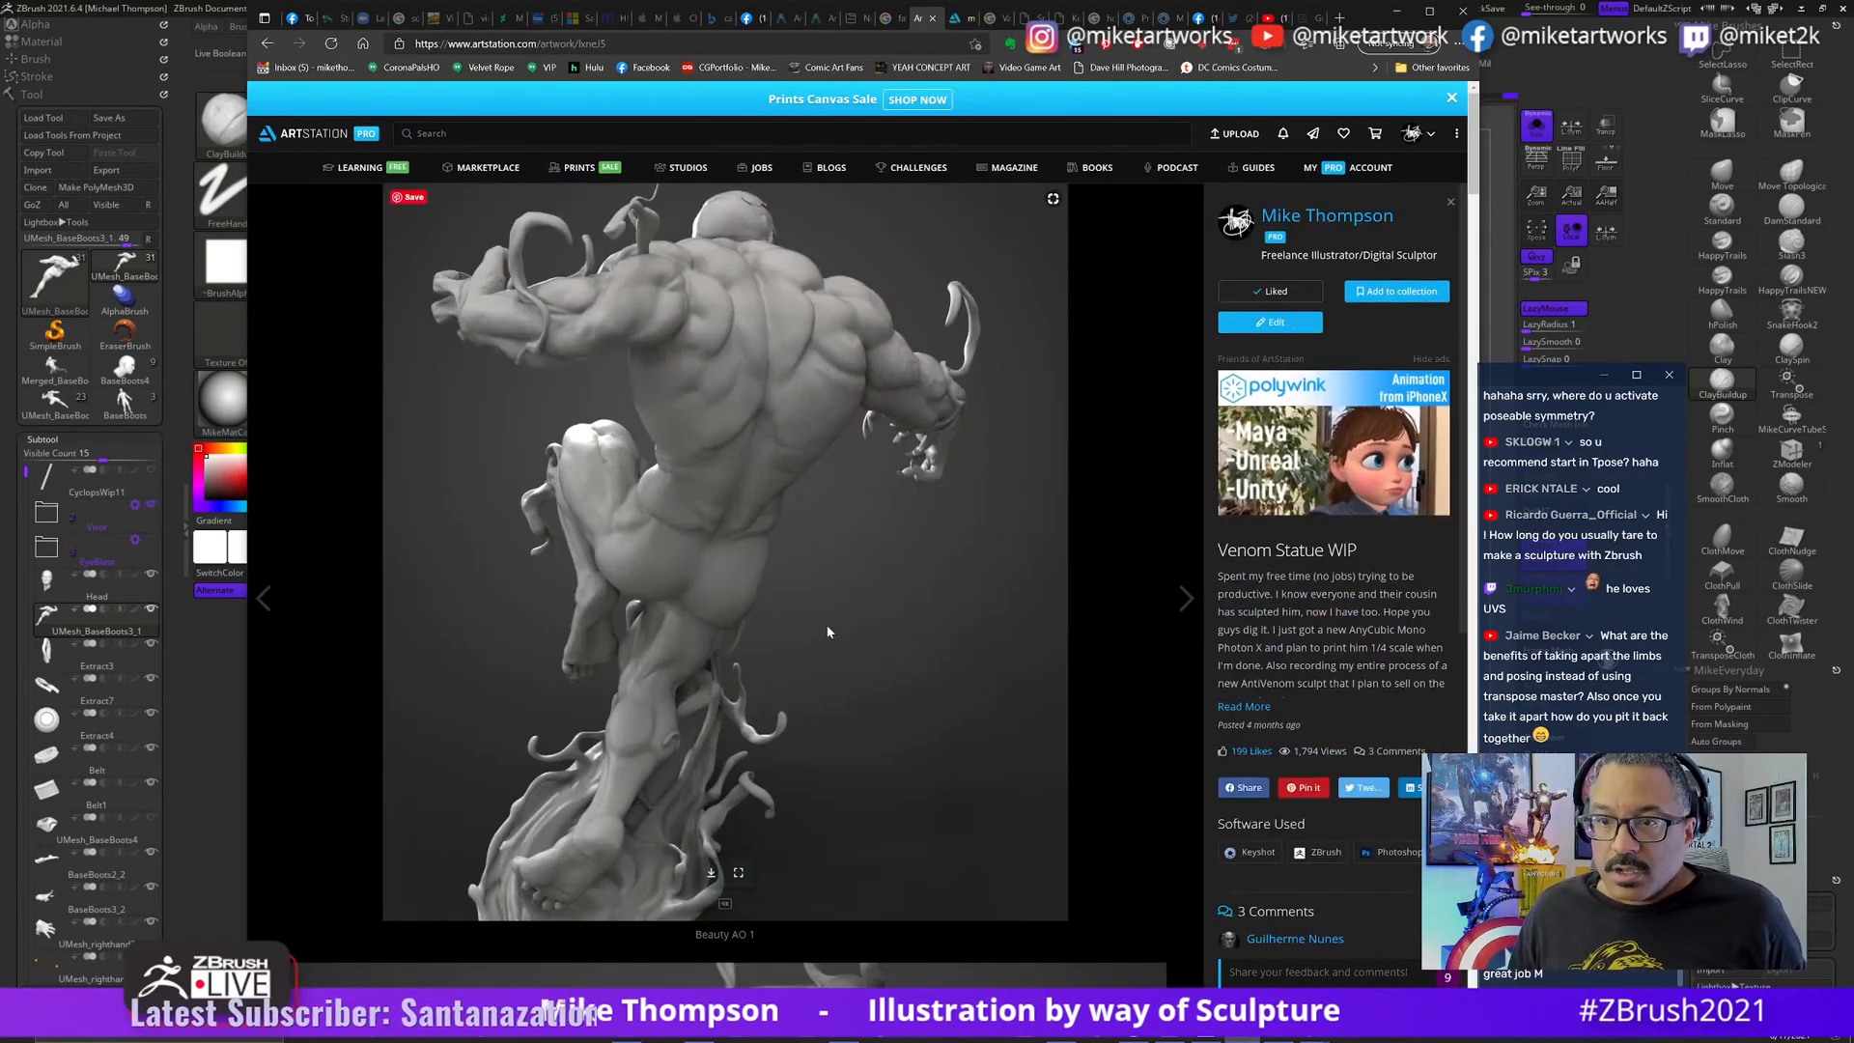
{"action": "scroll", "coordinate": [831, 633], "scroll_direction": "down", "scroll_amount": 8}
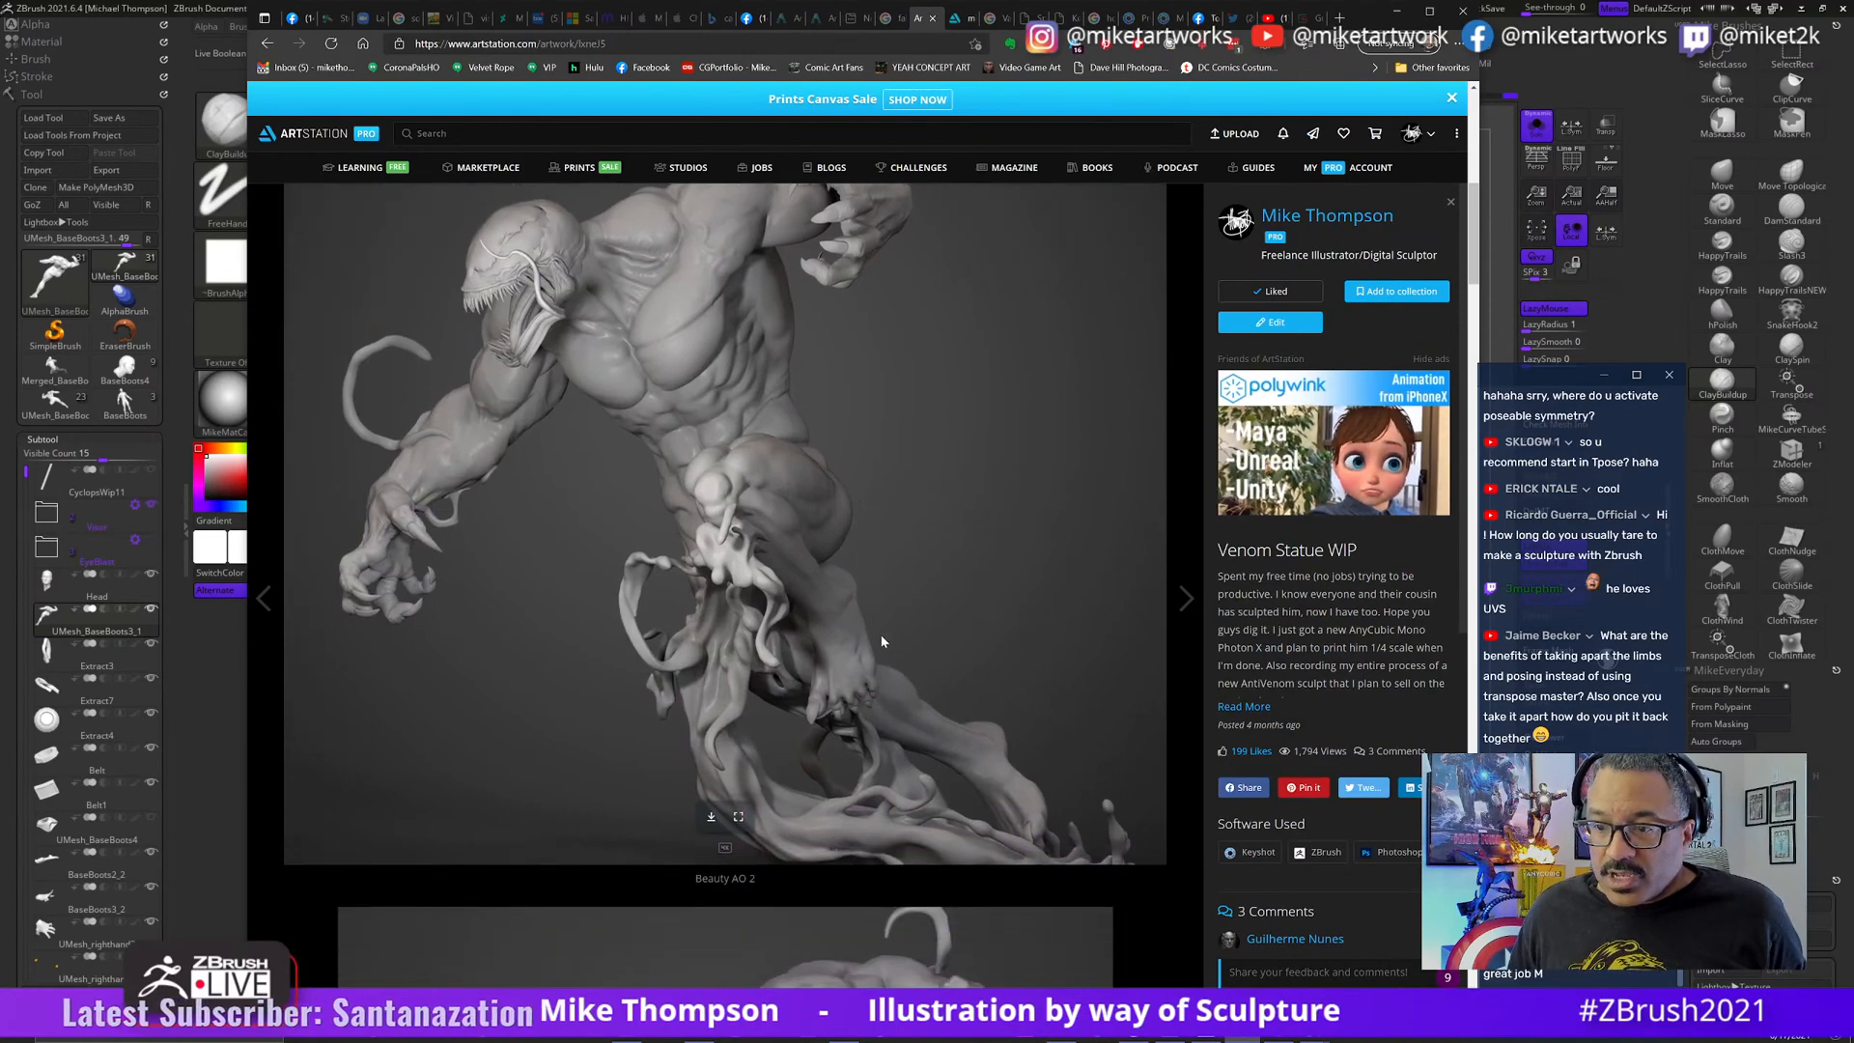
{"action": "scroll", "coordinate": [898, 640], "scroll_direction": "down", "scroll_amount": 1}
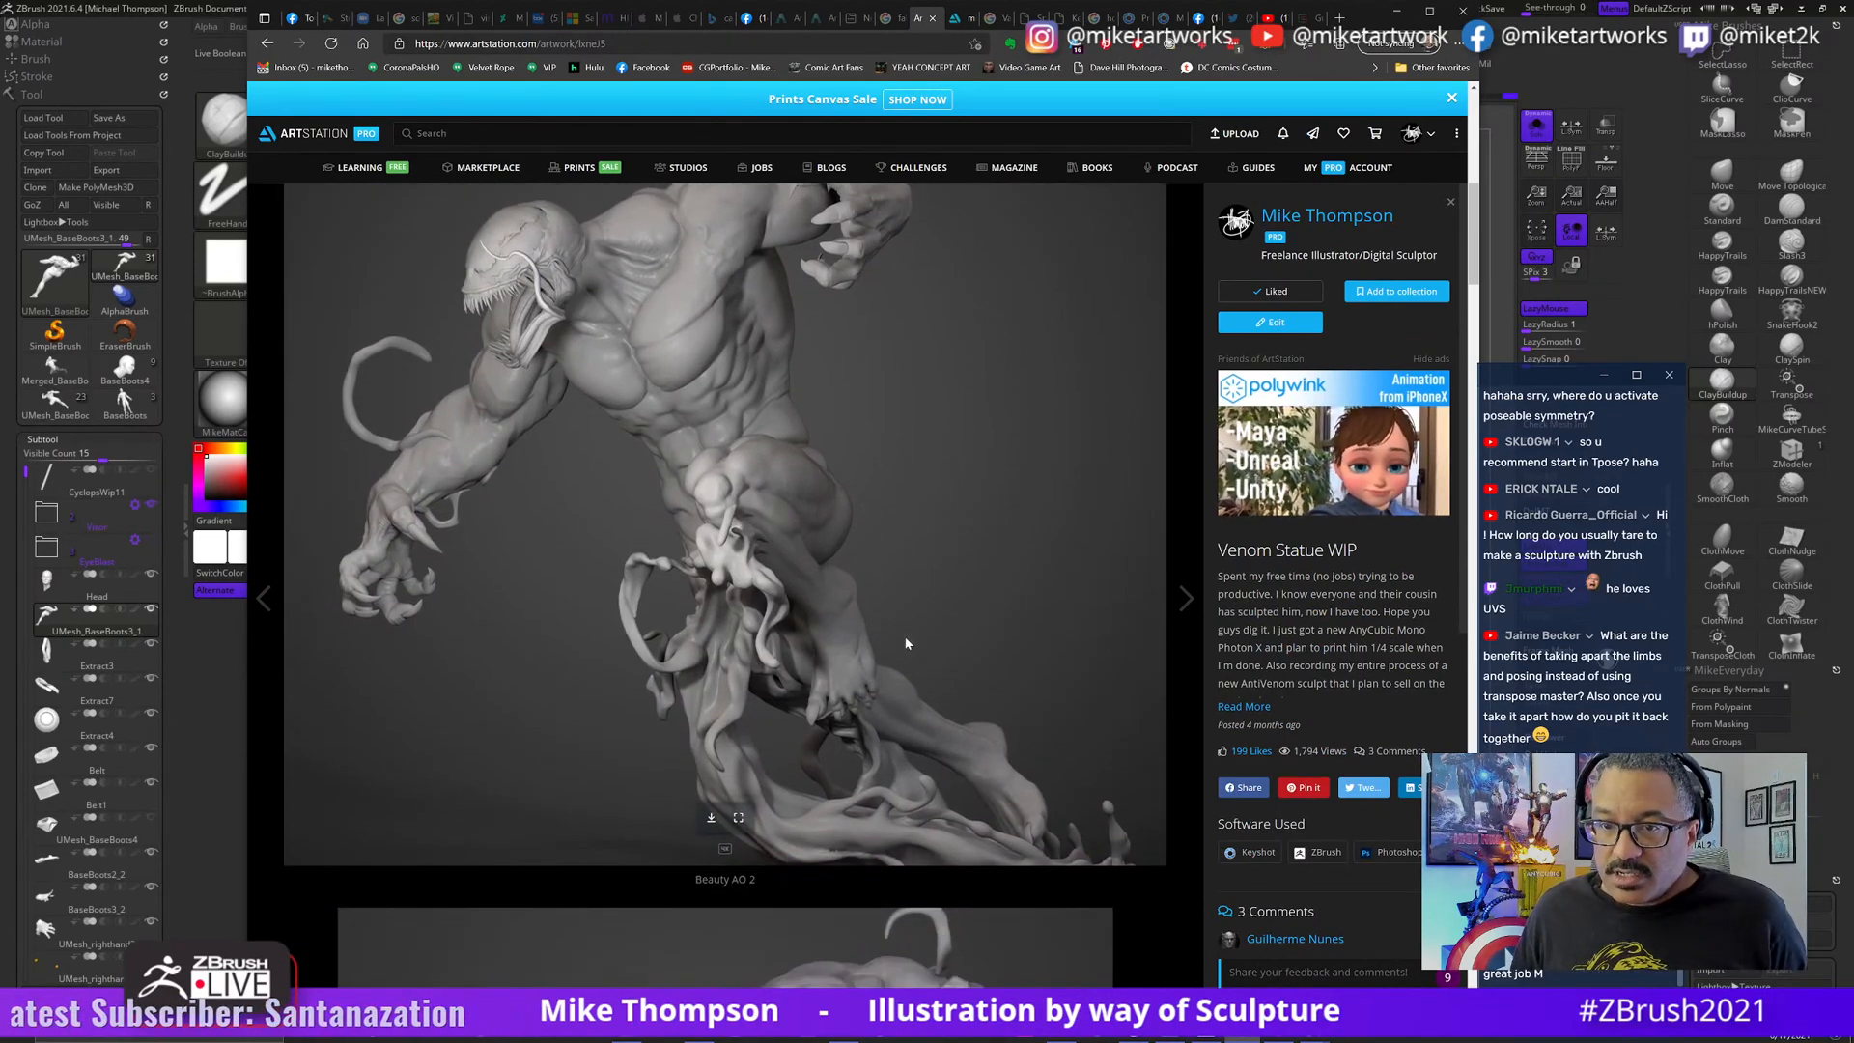
{"action": "scroll", "coordinate": [912, 647], "scroll_direction": "down", "scroll_amount": 5}
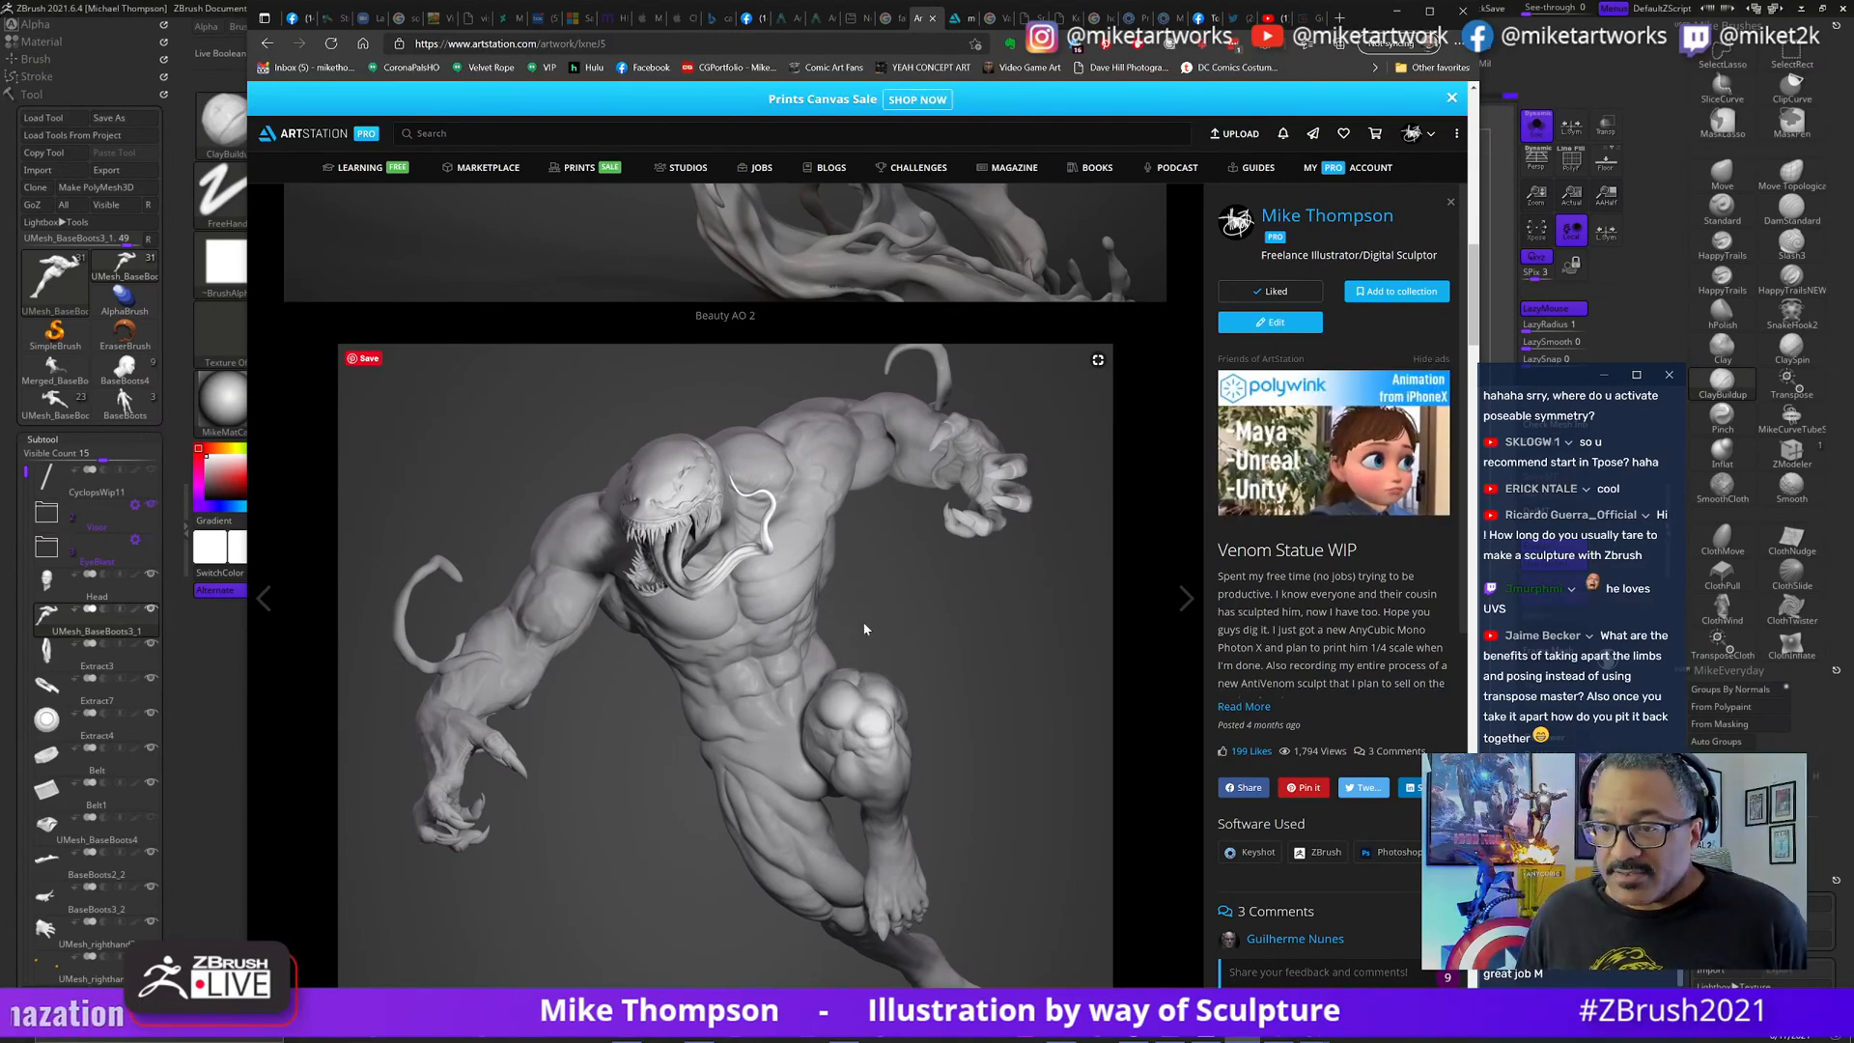
{"action": "scroll", "coordinate": [1019, 606], "scroll_direction": "up", "scroll_amount": 8}
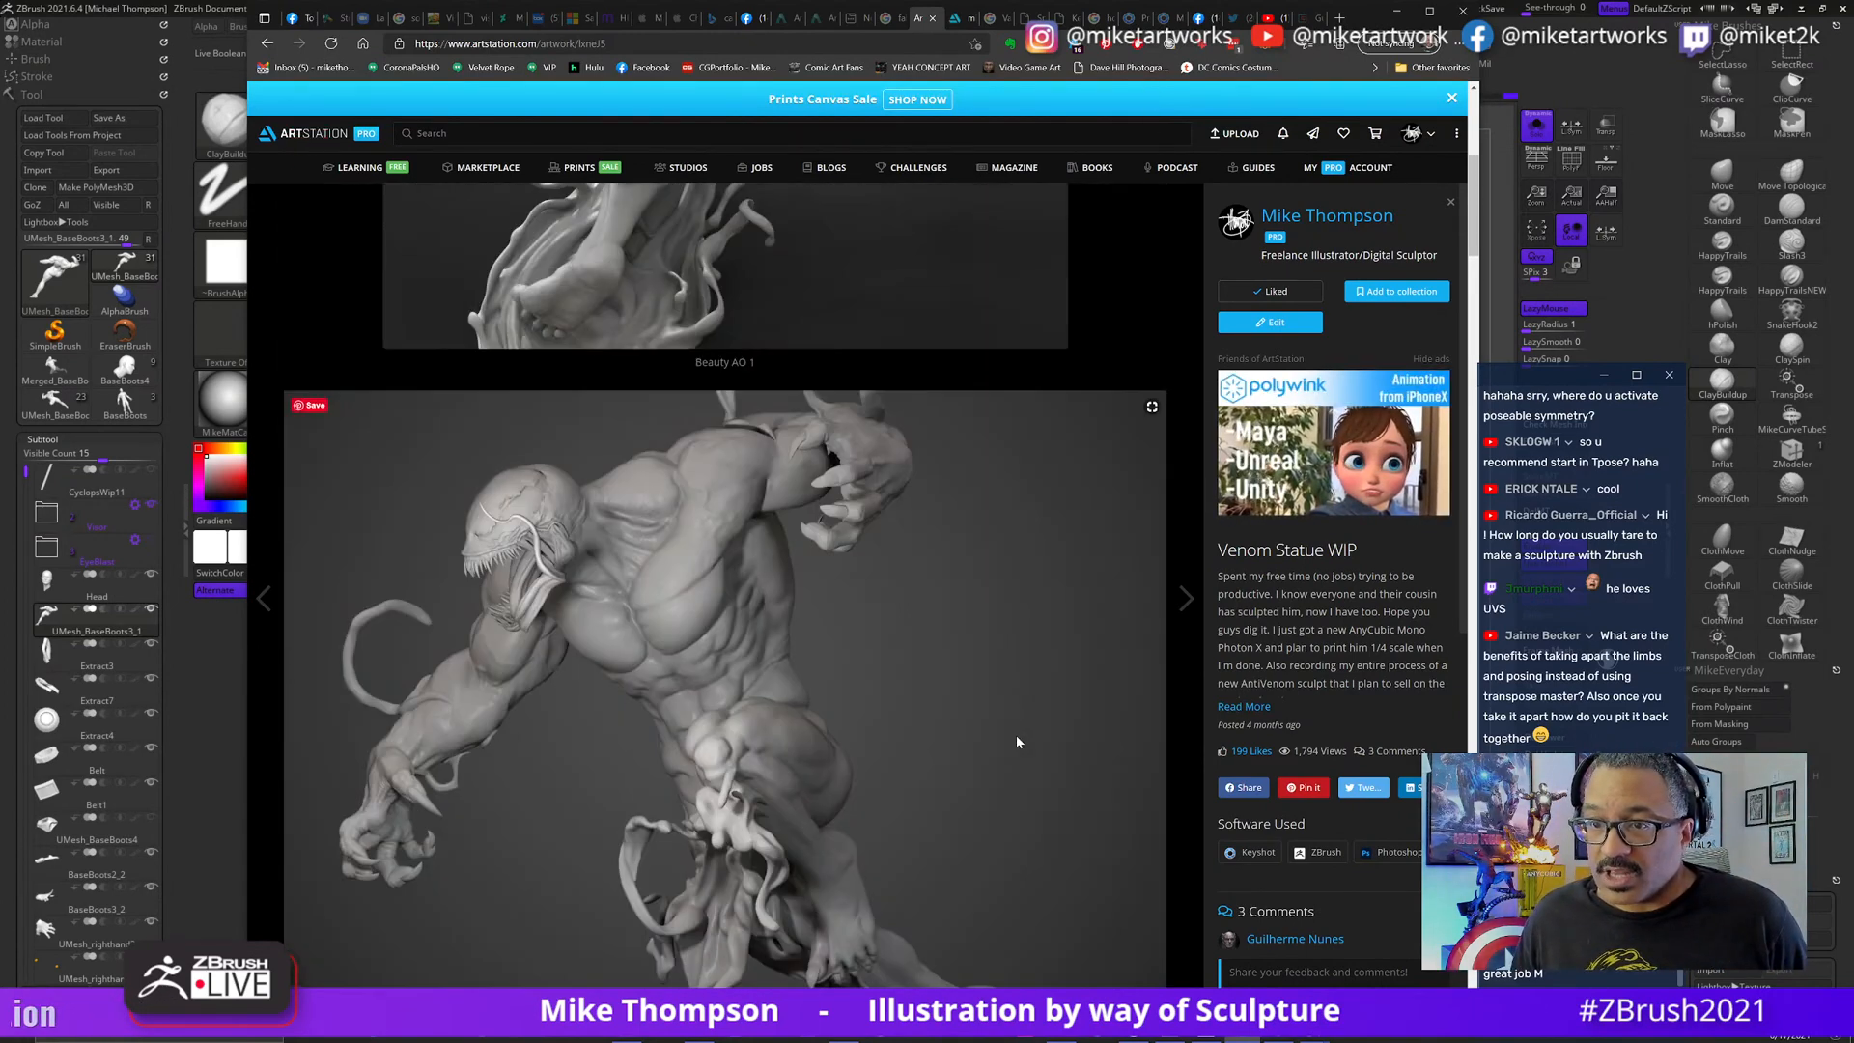
{"action": "scroll", "coordinate": [1030, 760], "scroll_direction": "up", "scroll_amount": 7}
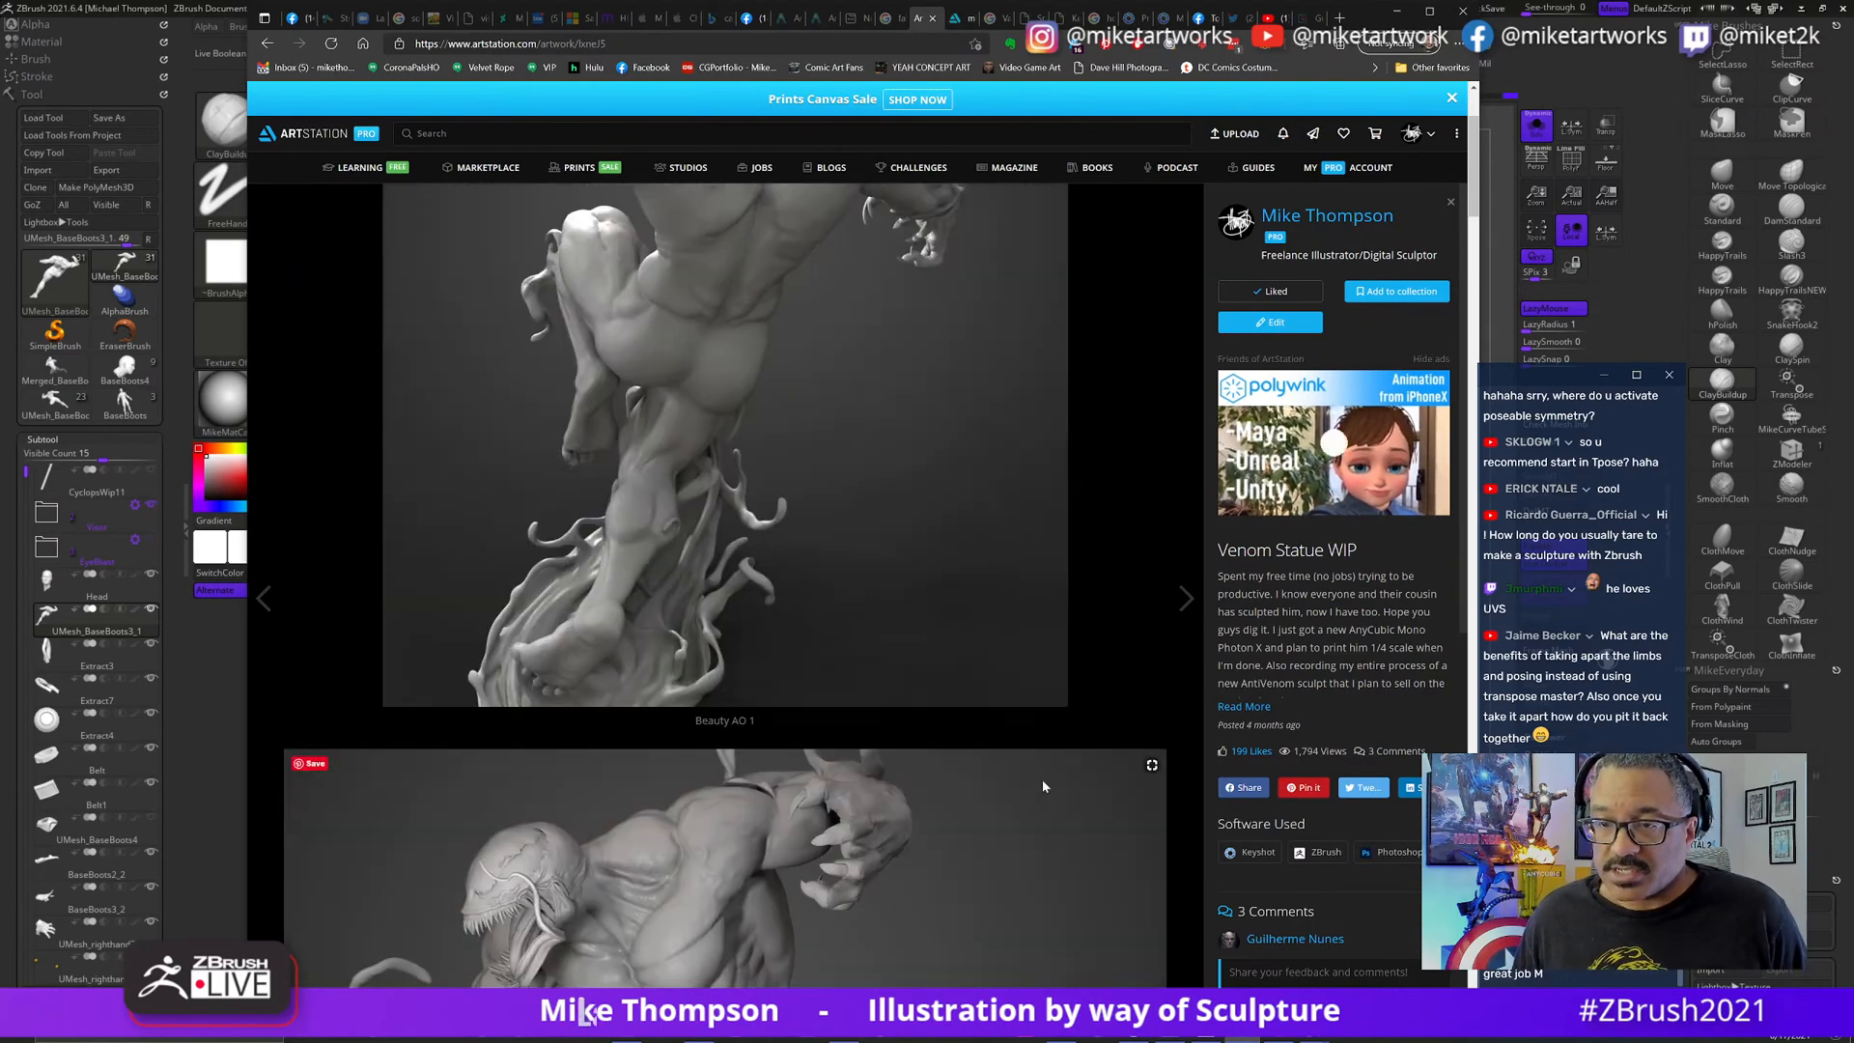
{"action": "scroll", "coordinate": [1046, 788], "scroll_direction": "down", "scroll_amount": 8}
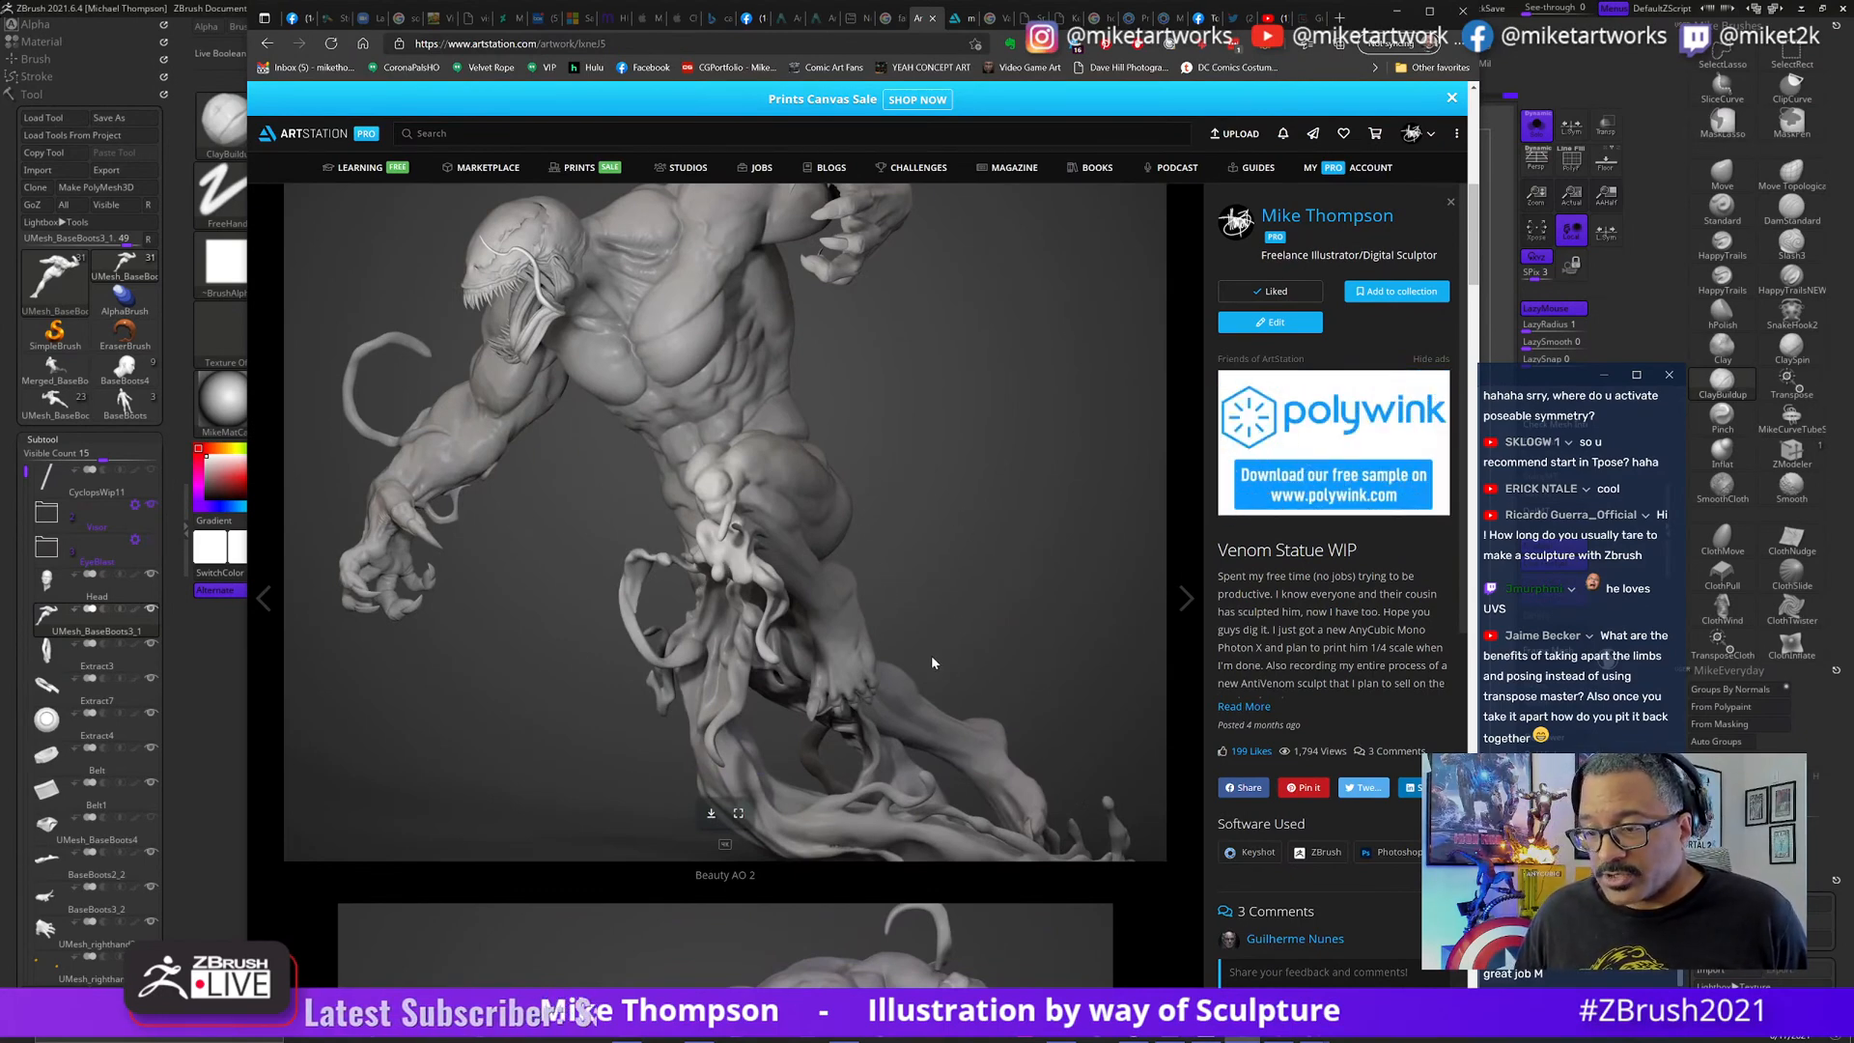
- Examine the remaining Venom Statue WIP images, including the final render, the sketch and the group of related symbiote sculptures
{"action": "scroll", "coordinate": [932, 663], "scroll_direction": "down", "scroll_amount": 7}
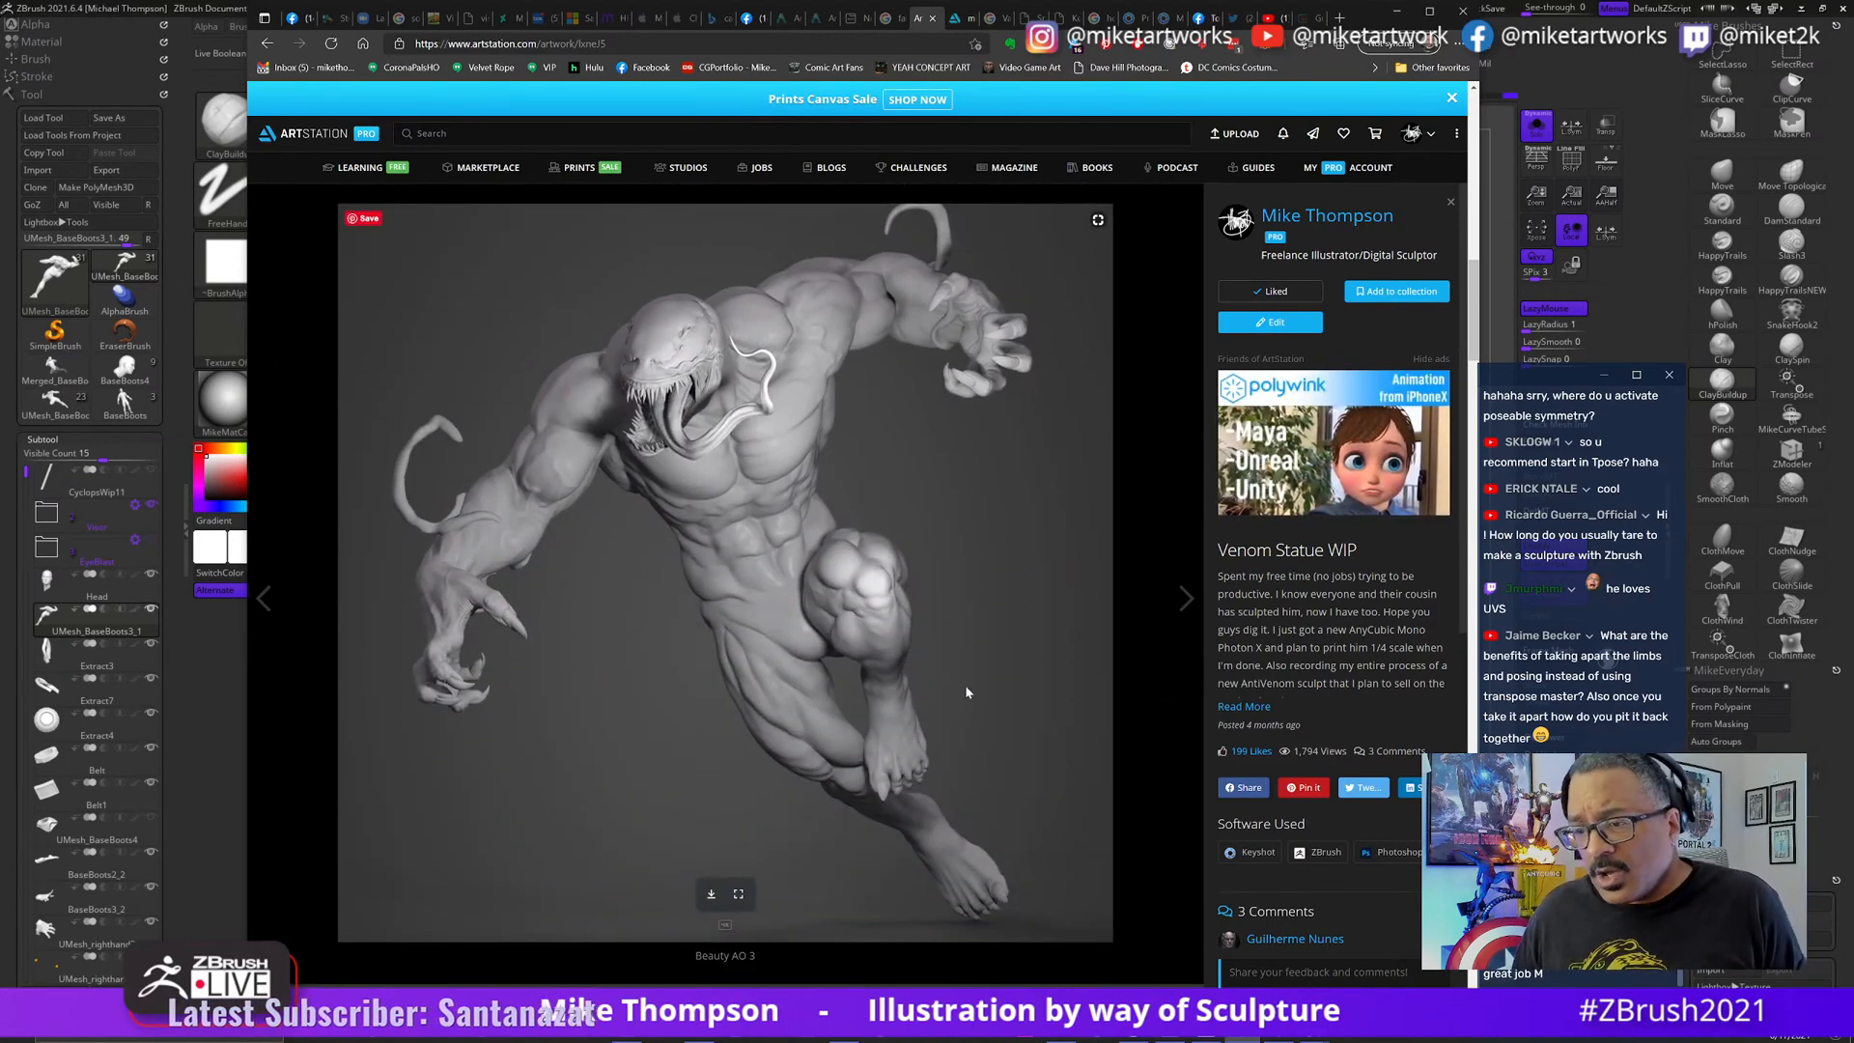
{"action": "scroll", "coordinate": [966, 691], "scroll_direction": "down", "scroll_amount": 15}
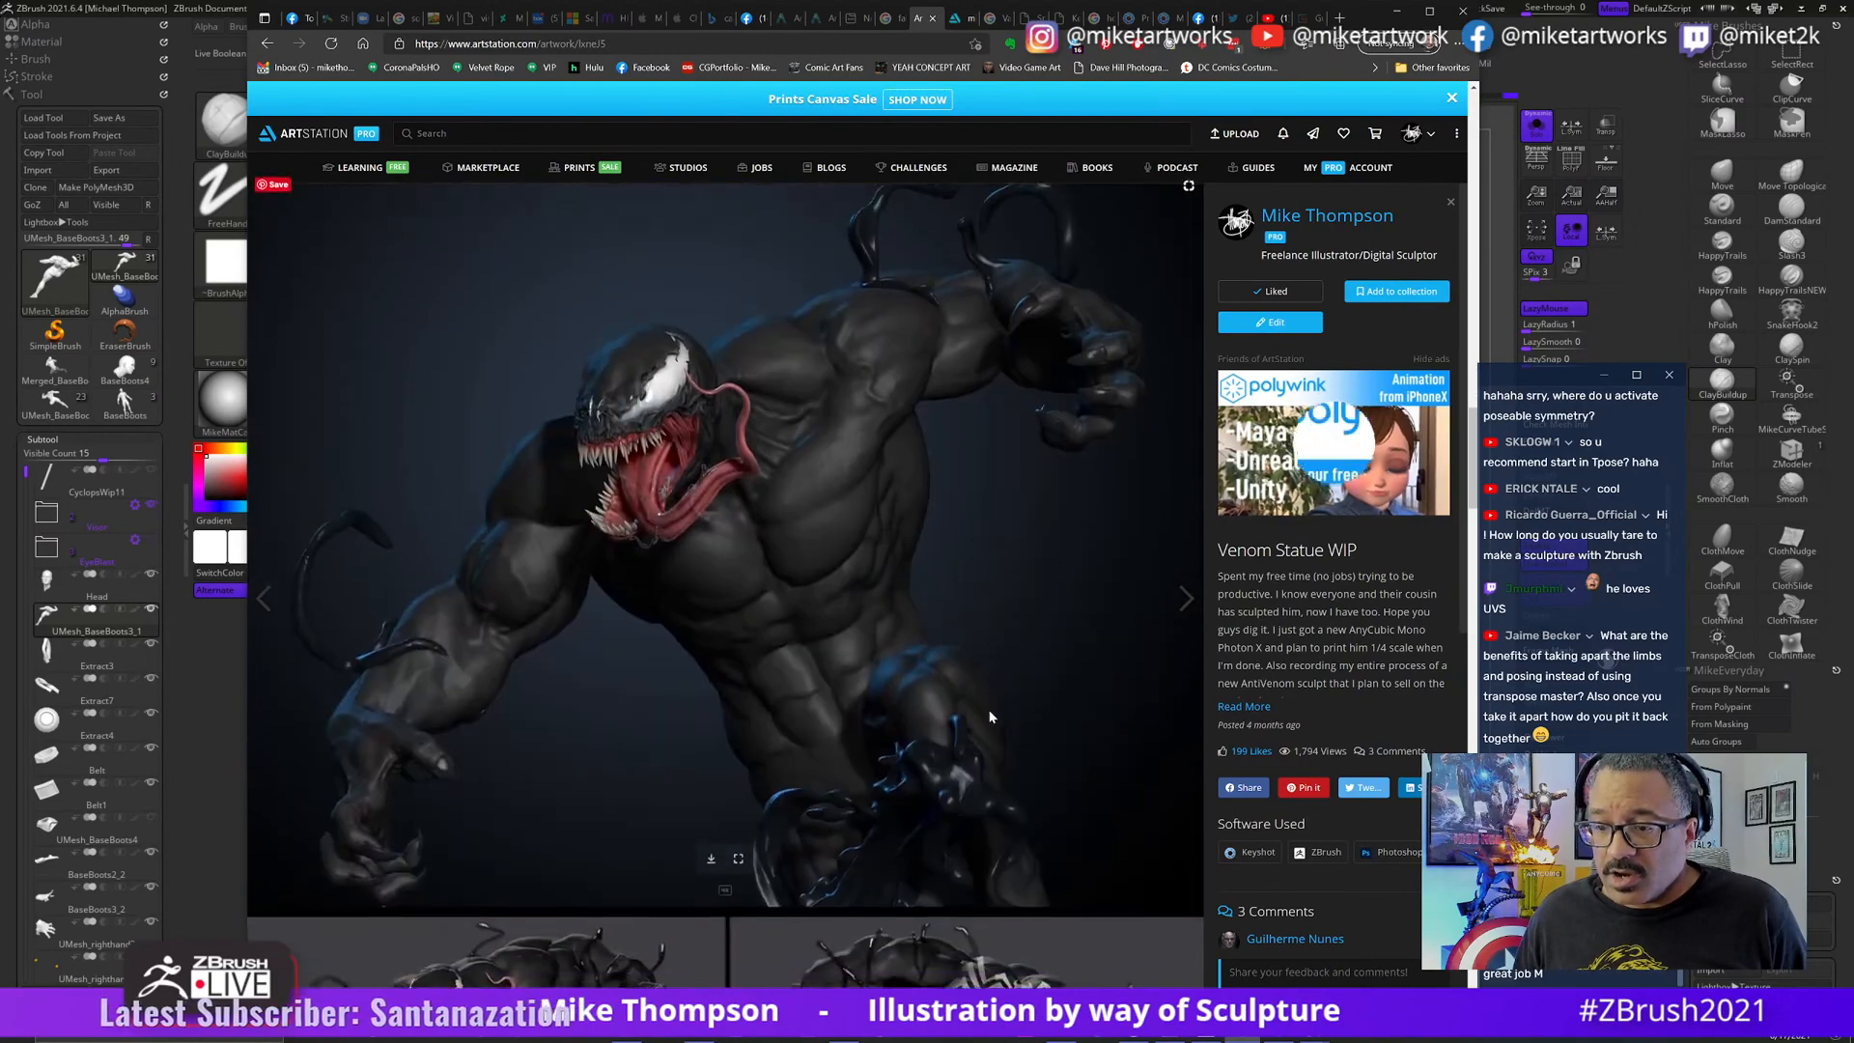
{"action": "scroll", "coordinate": [990, 718], "scroll_direction": "down", "scroll_amount": 5}
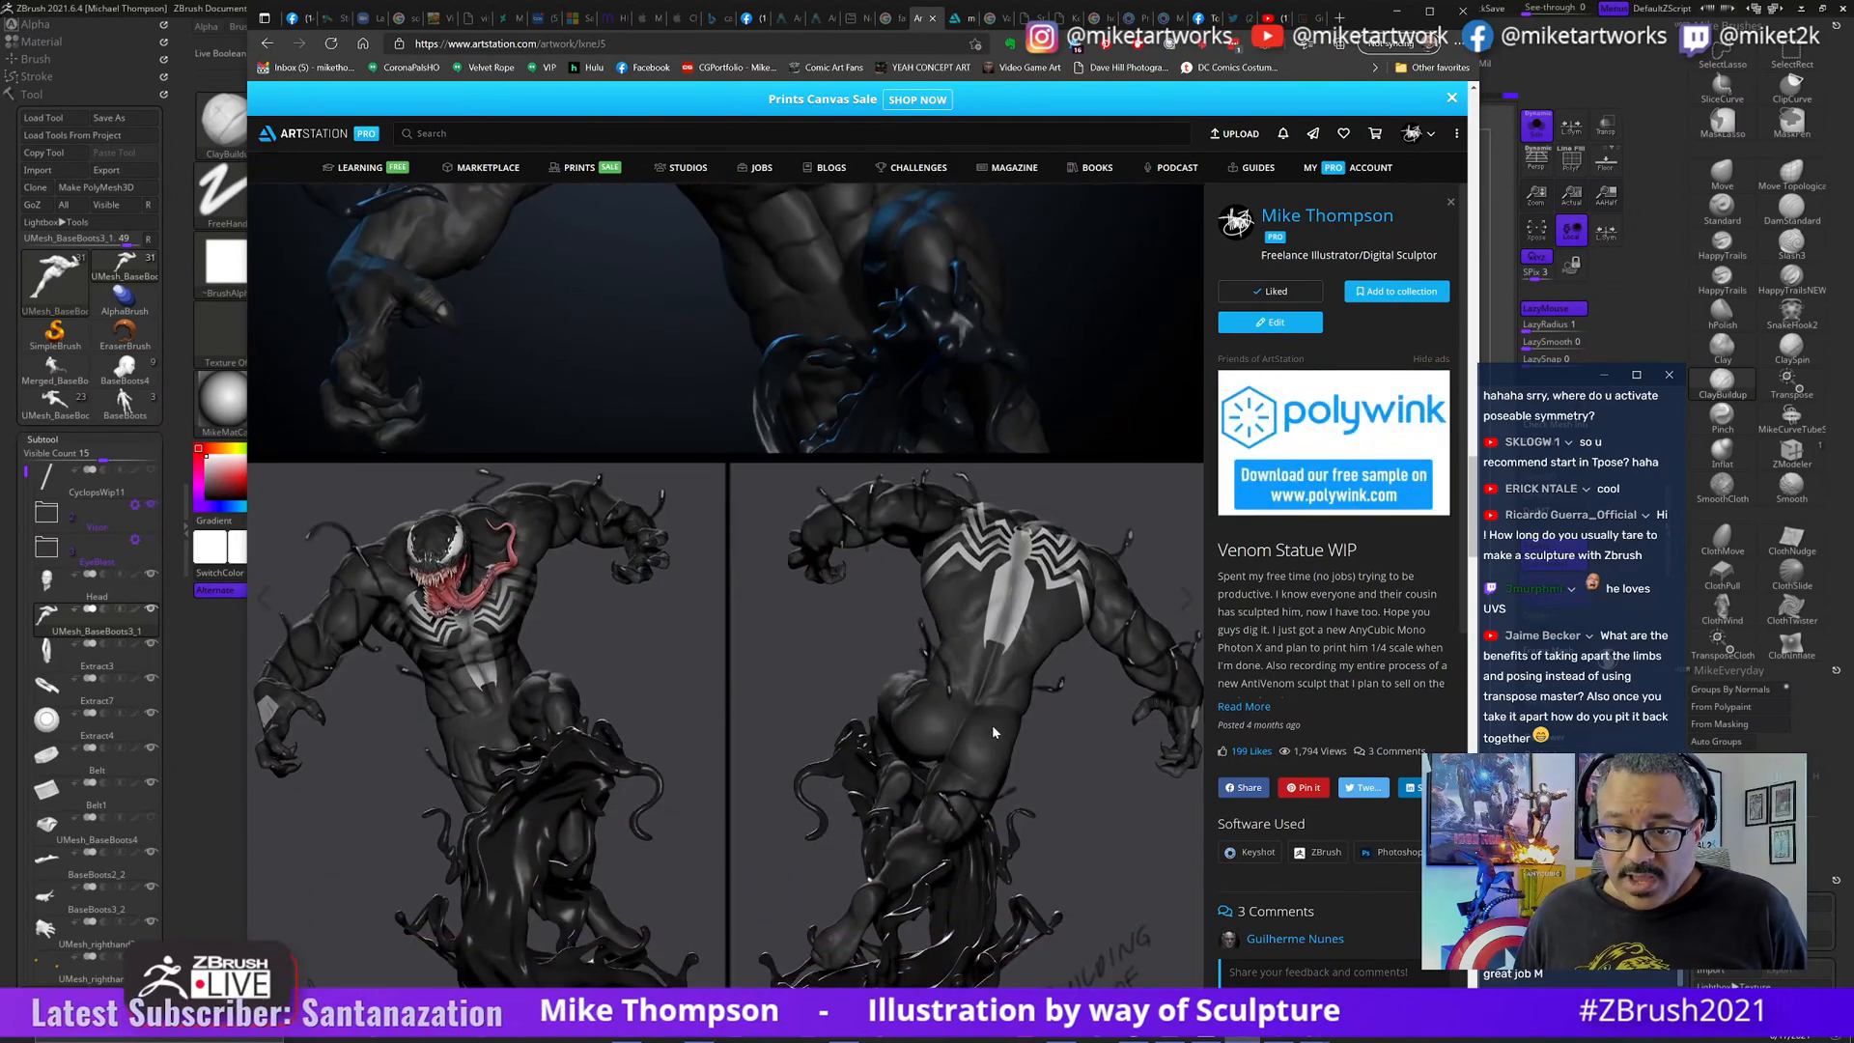
{"action": "scroll", "coordinate": [993, 732], "scroll_direction": "down", "scroll_amount": 12}
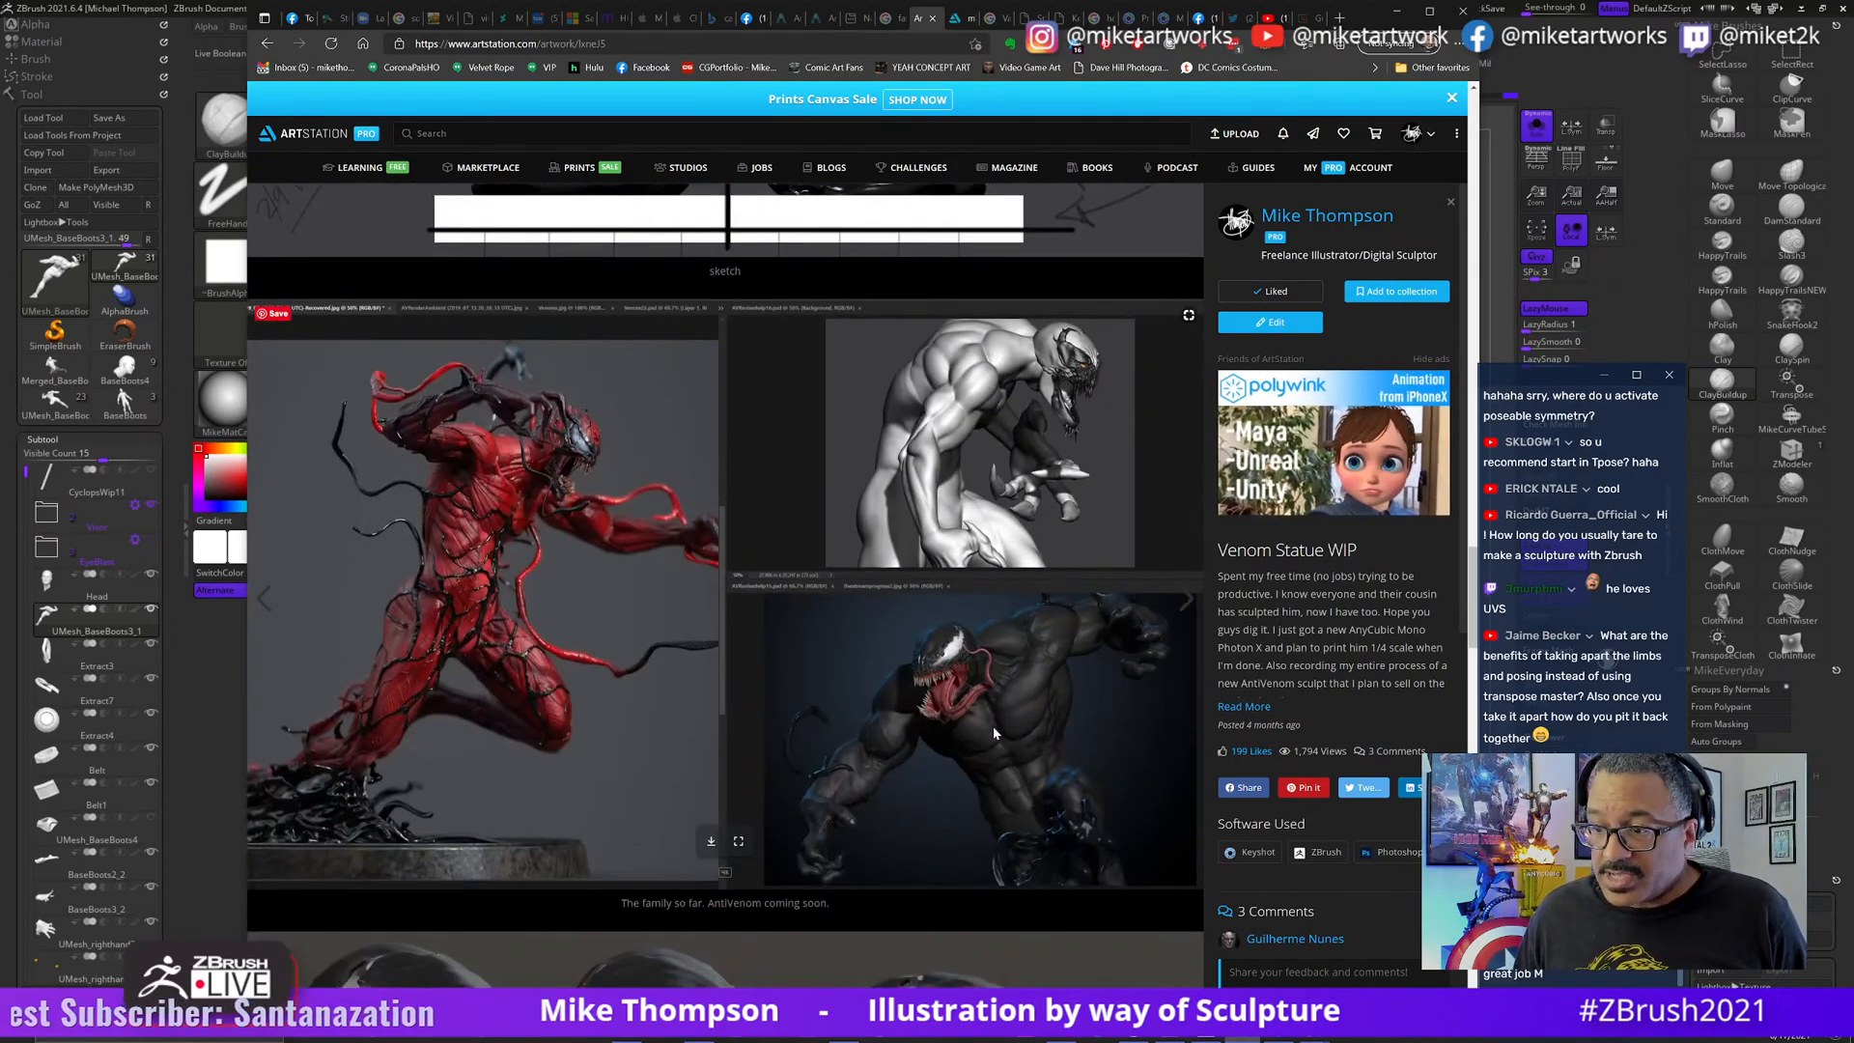
{"action": "scroll", "coordinate": [1004, 730], "scroll_direction": "up", "scroll_amount": 15}
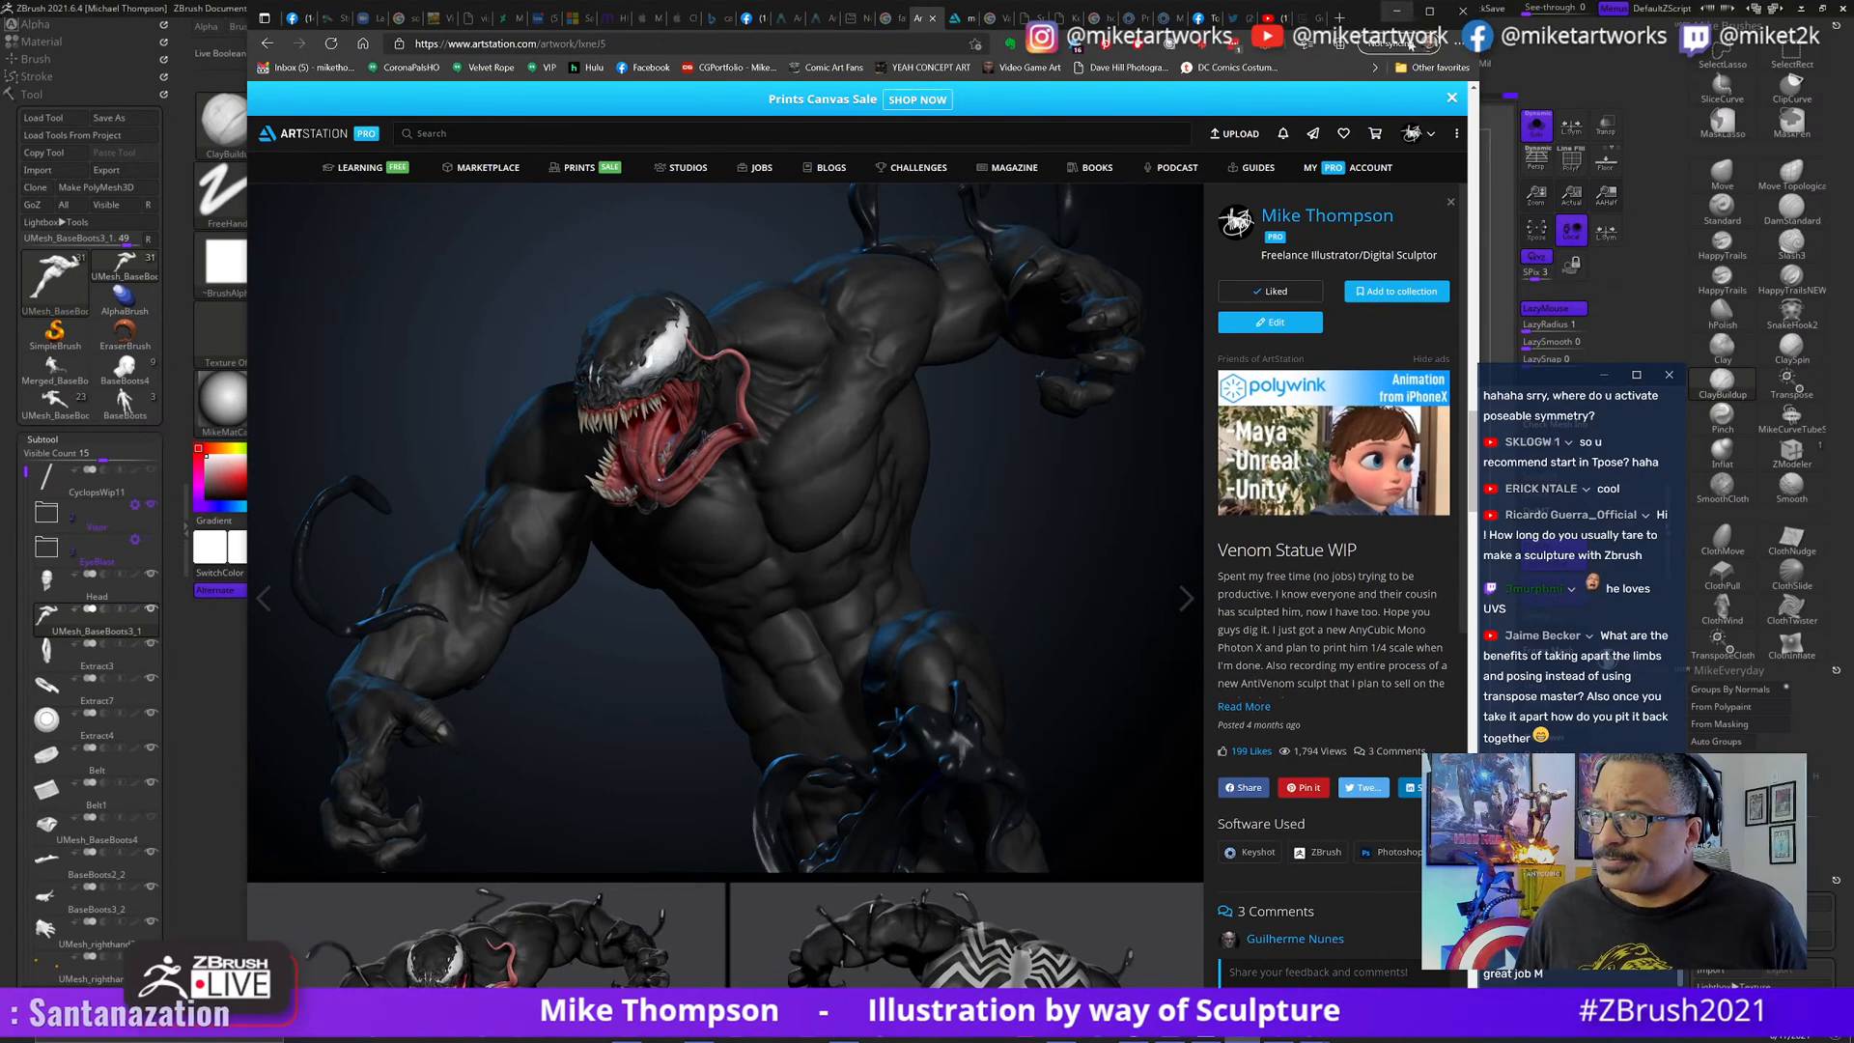
- Return to the account's own ArtStation profile and open the Marvel's Anti-venom ZBrush Tutorial project
{"action": "left_click", "coordinate": [1413, 135]}
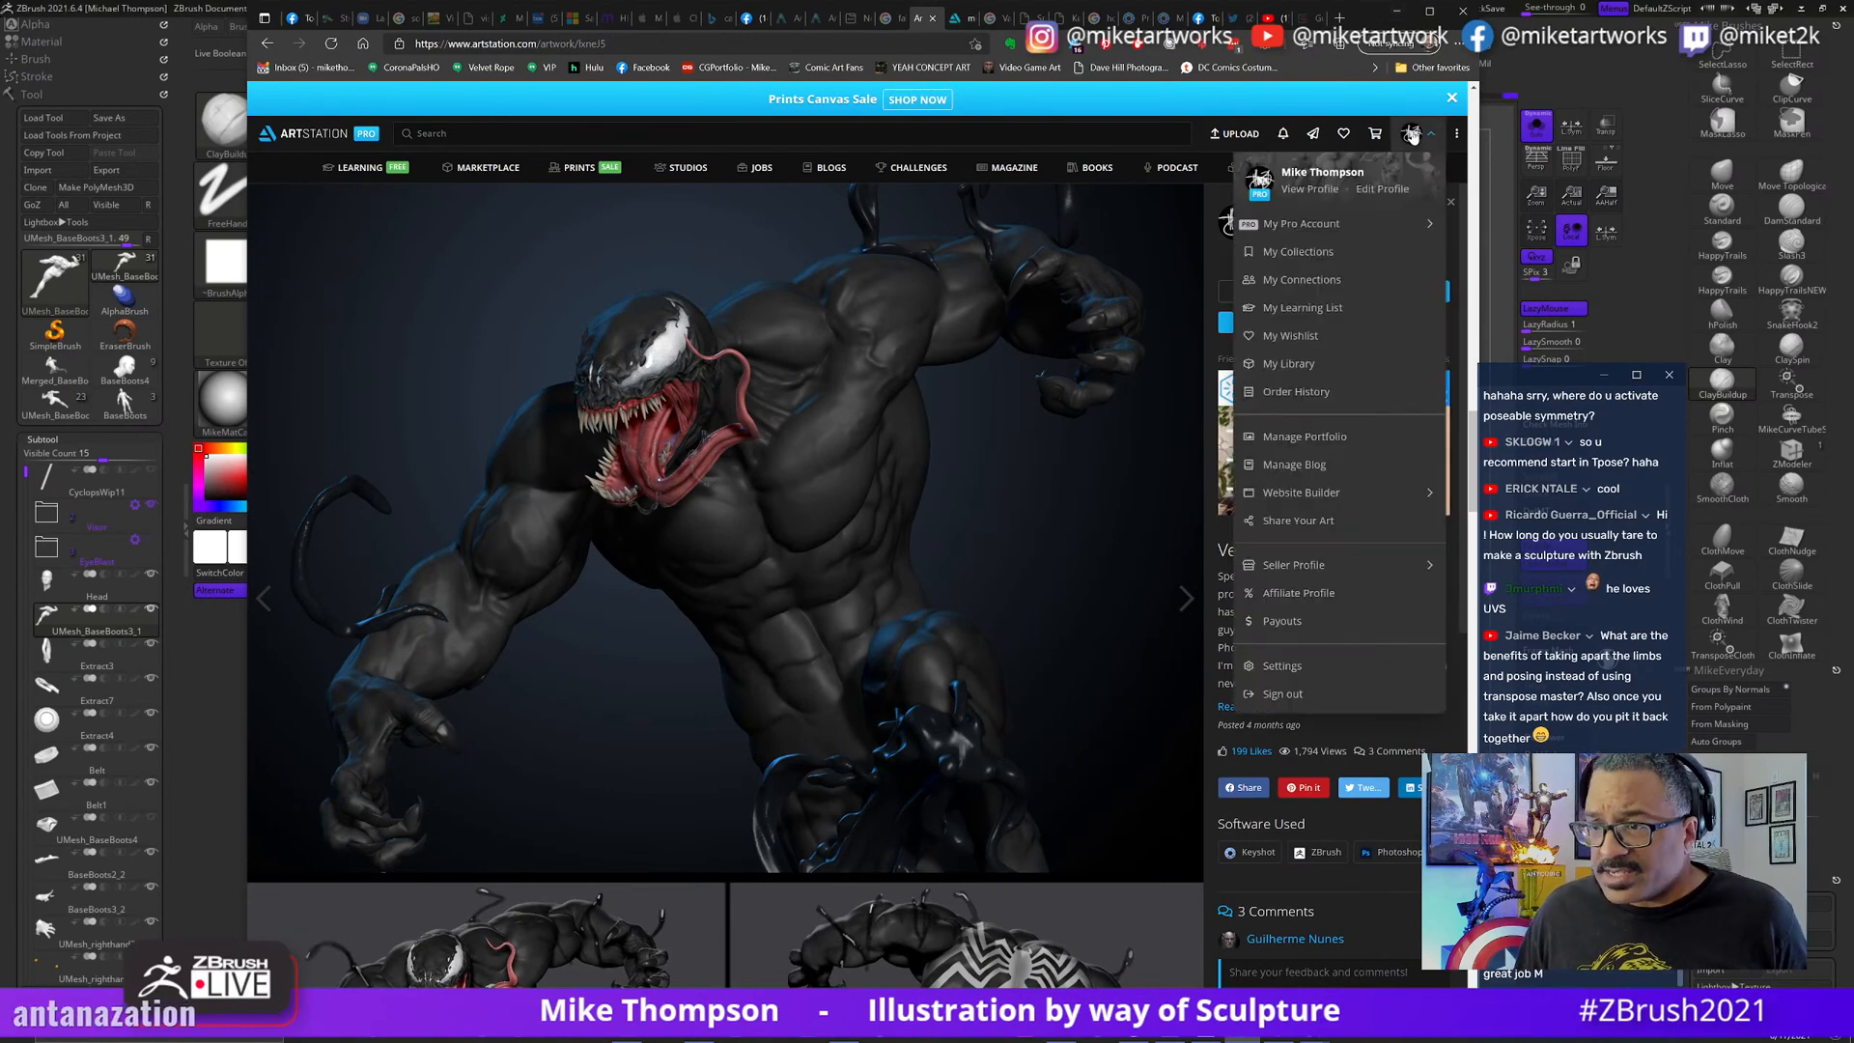
{"action": "left_click", "coordinate": [1314, 191]}
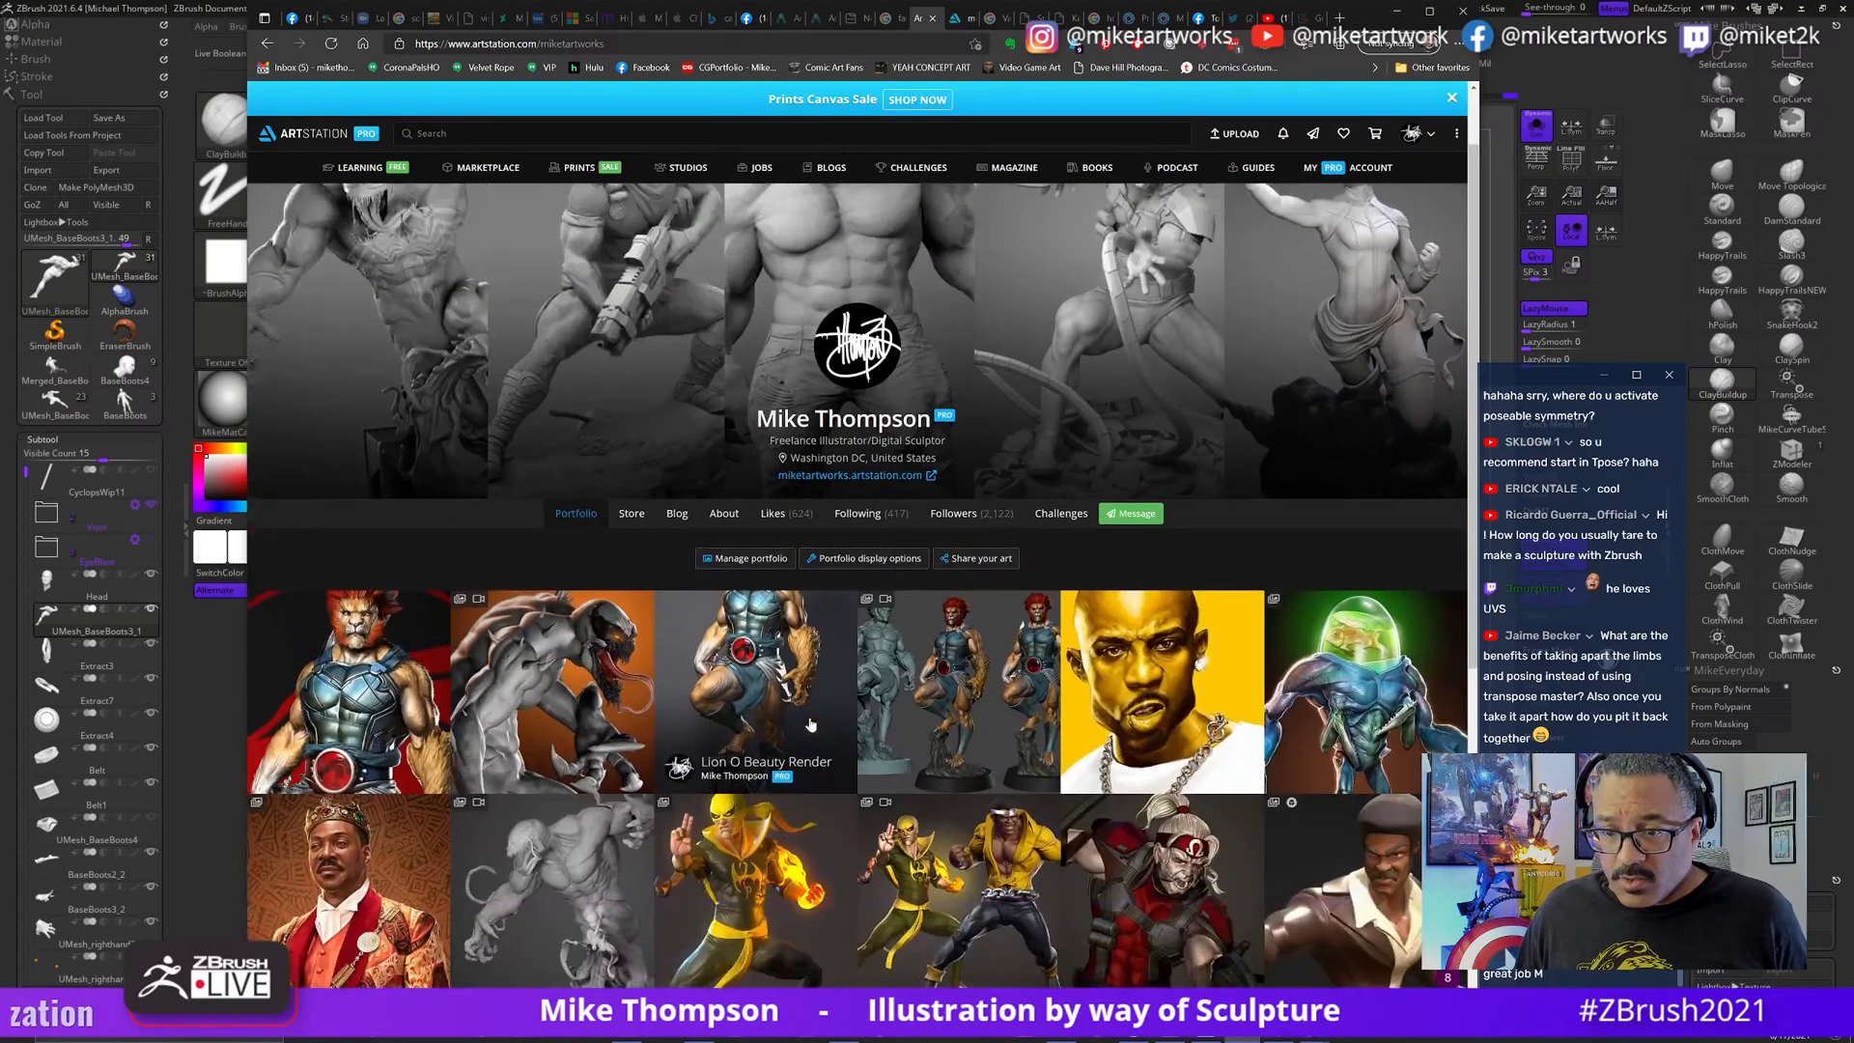
{"action": "scroll", "coordinate": [811, 724], "scroll_direction": "down", "scroll_amount": 2}
{"action": "left_click", "coordinate": [555, 483]}
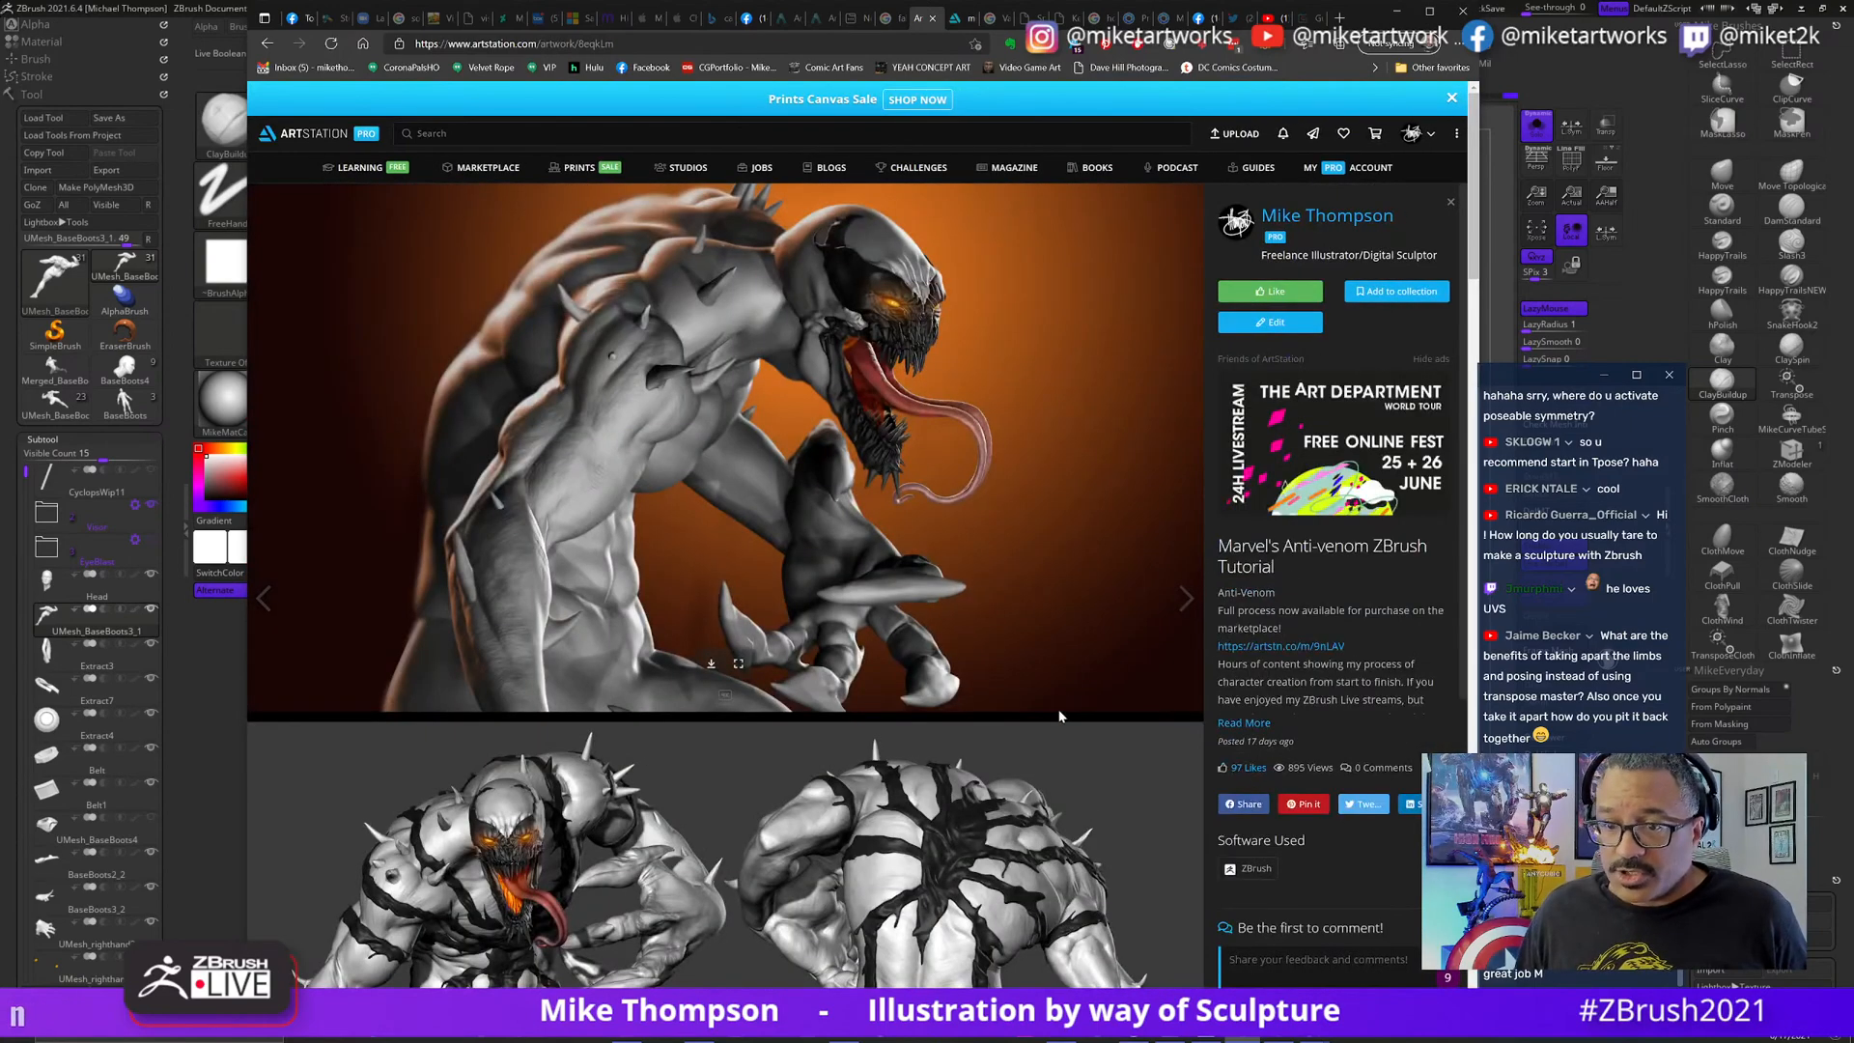
- Examine the Anti-venom project's images, covering the front and back full-body views, the separate arm studies and the early pose variations
{"action": "scroll", "coordinate": [1059, 715], "scroll_direction": "down", "scroll_amount": 3}
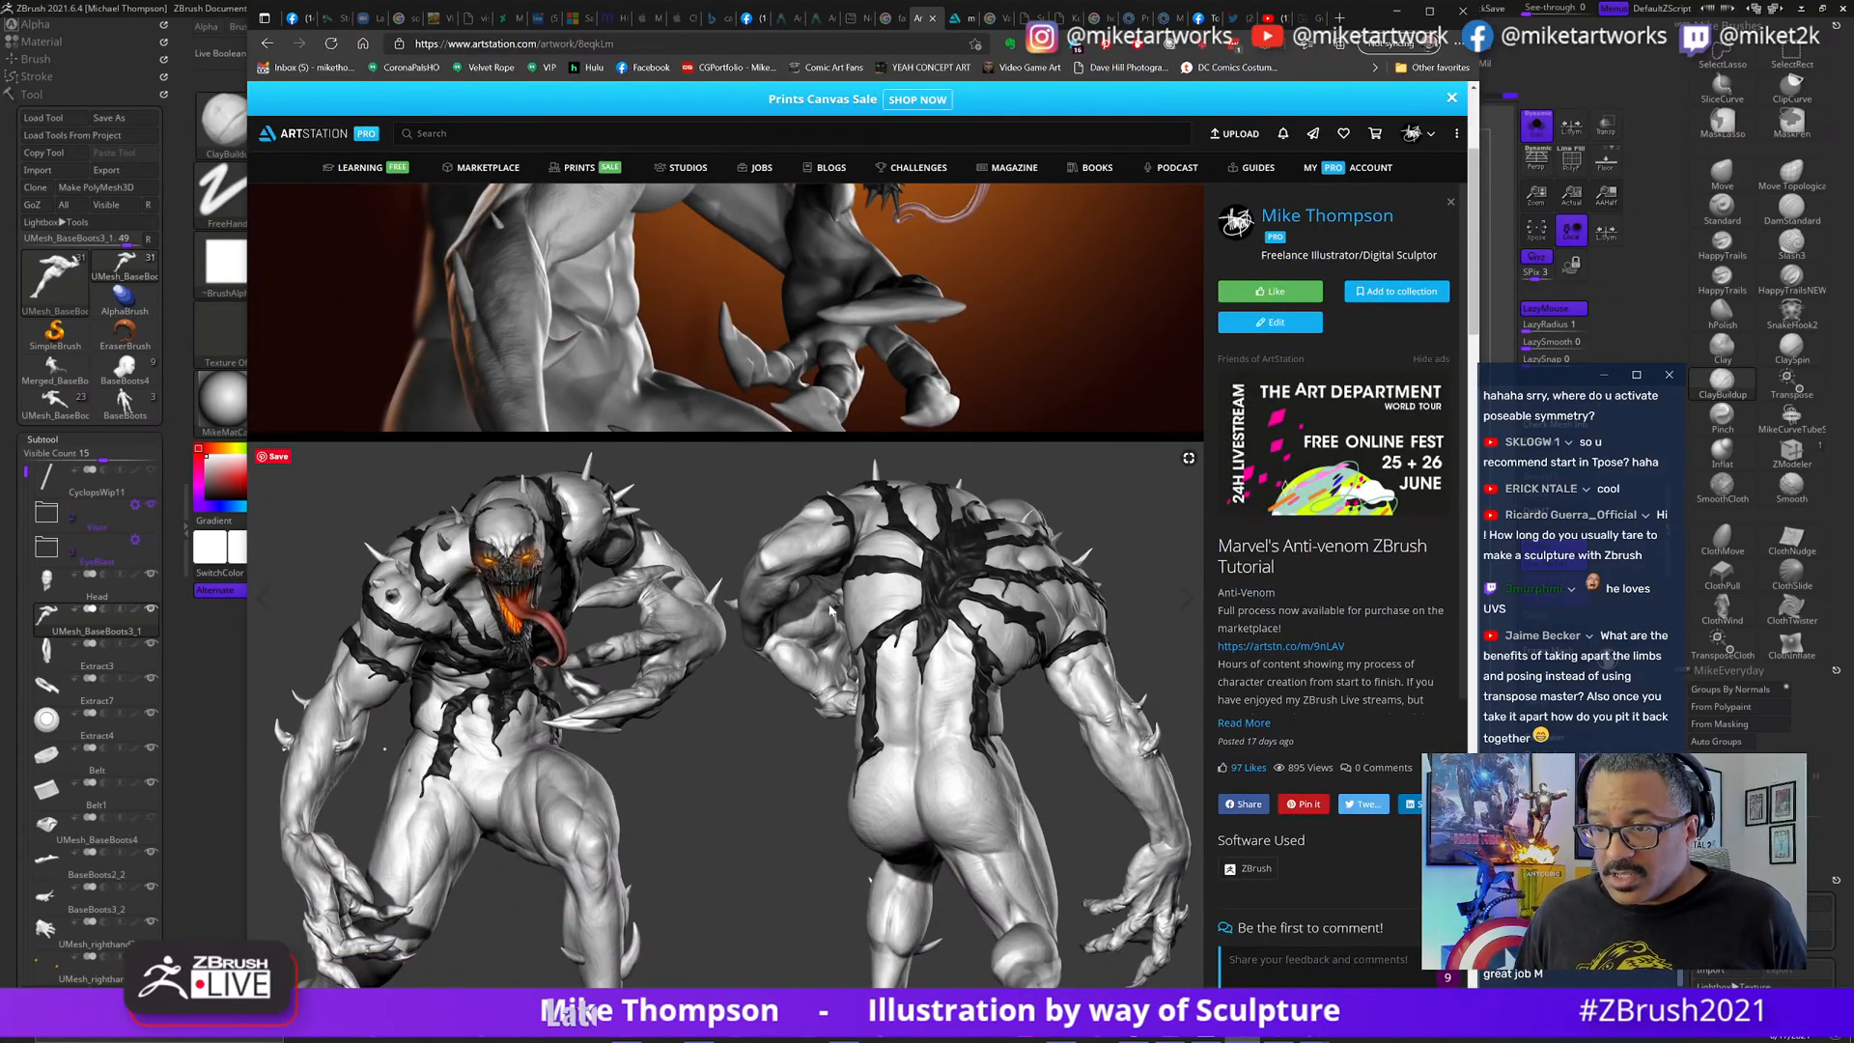
{"action": "scroll", "coordinate": [710, 703], "scroll_direction": "down", "scroll_amount": 4}
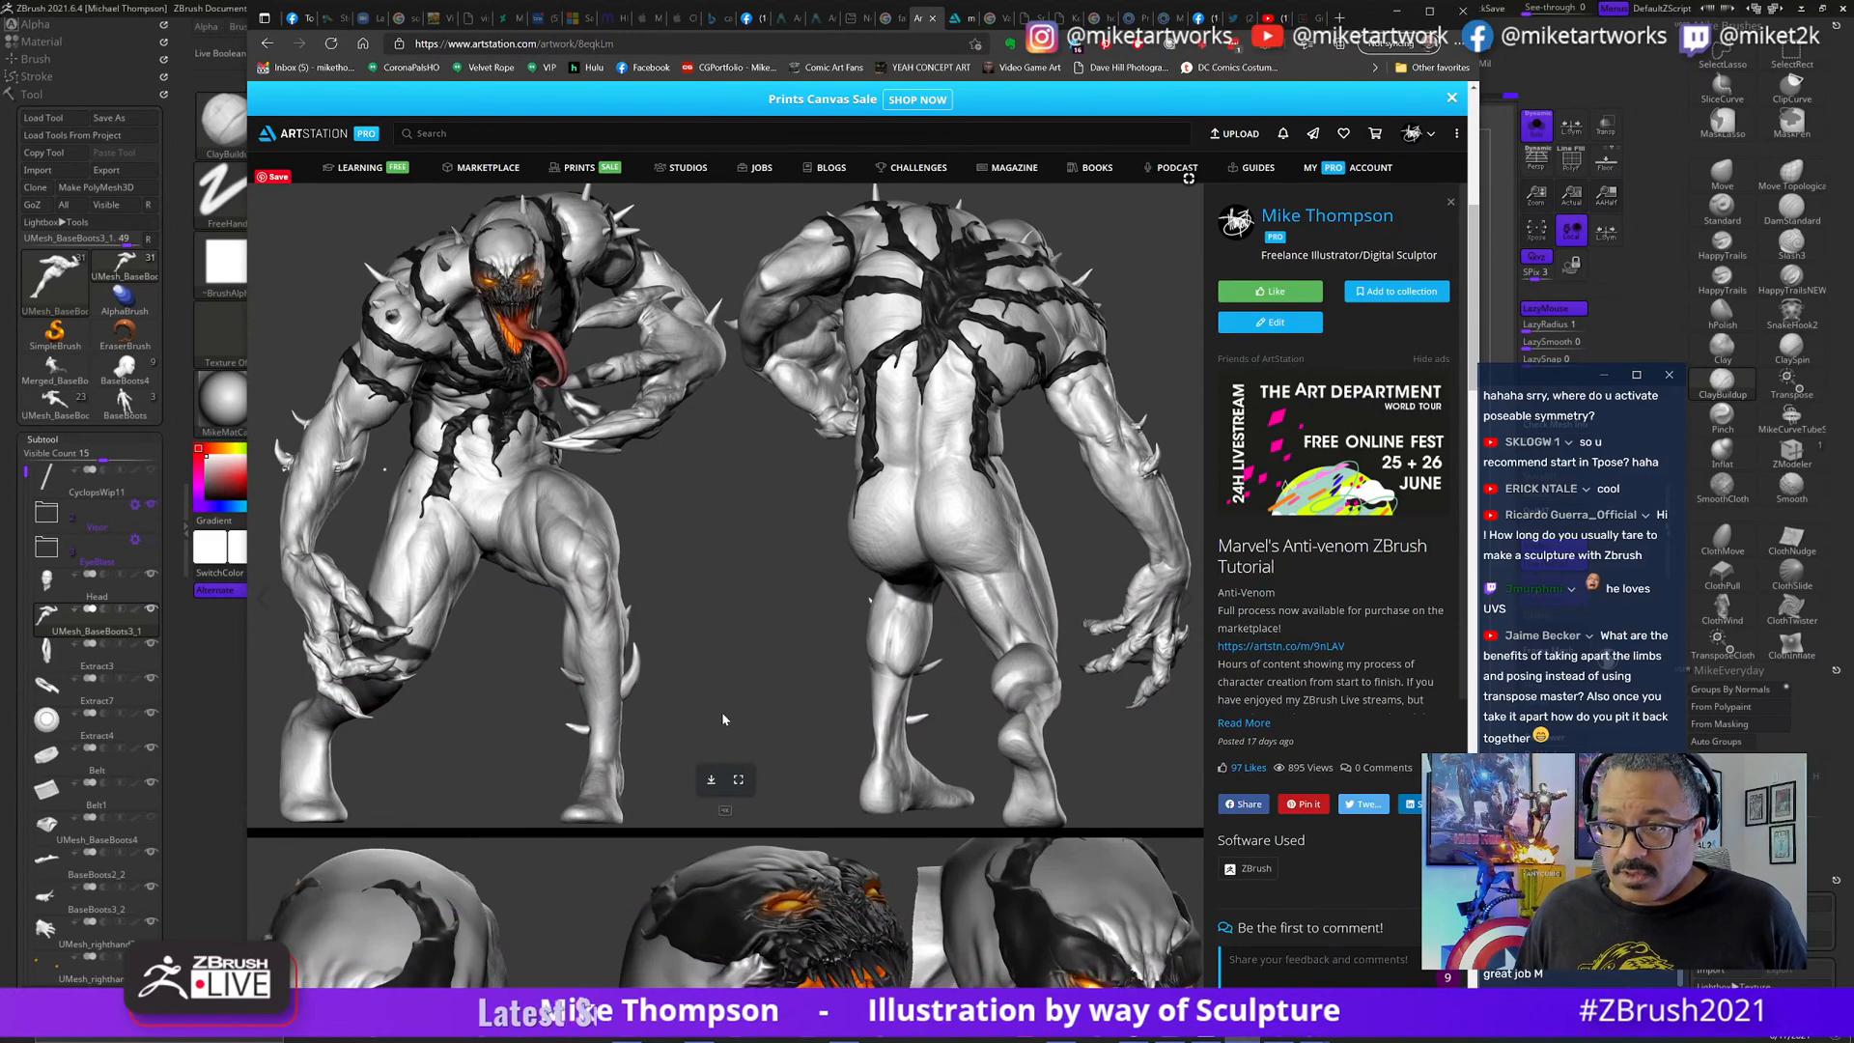
{"action": "scroll", "coordinate": [722, 711], "scroll_direction": "down", "scroll_amount": 3}
{"action": "scroll", "coordinate": [739, 743], "scroll_direction": "down", "scroll_amount": 12}
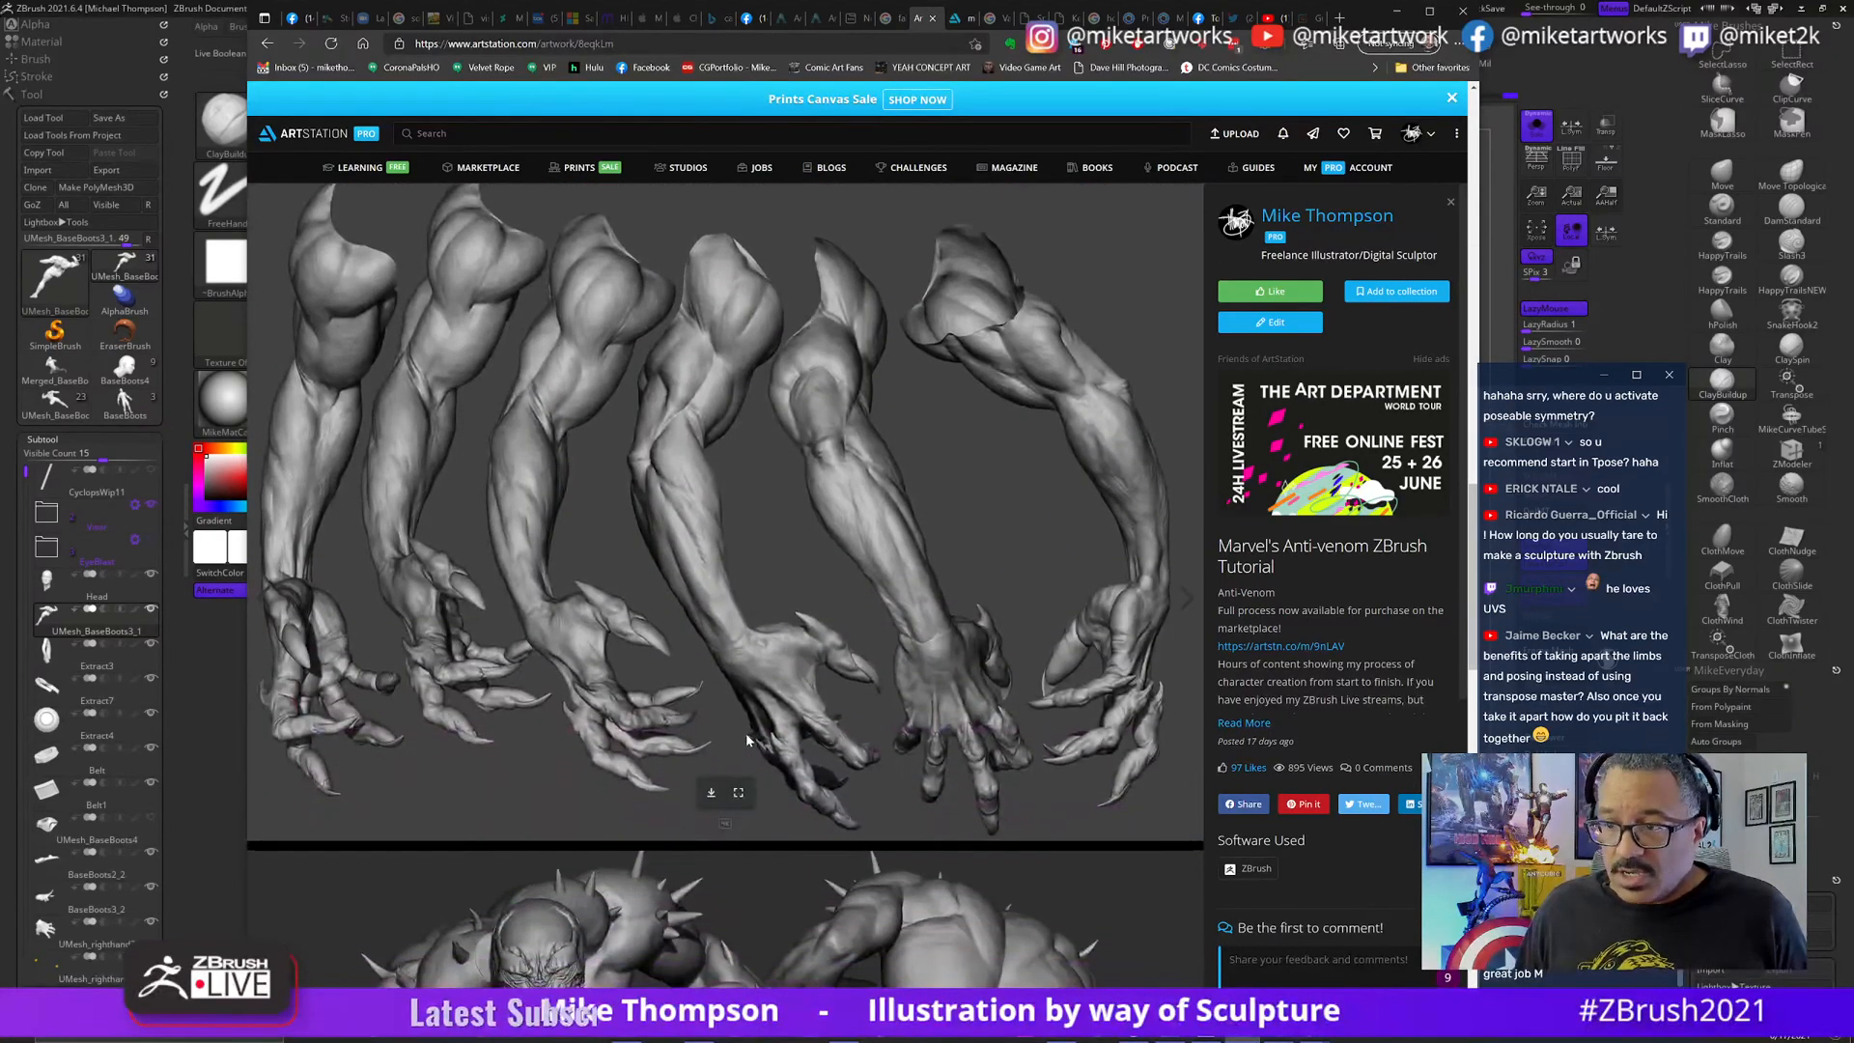
{"action": "scroll", "coordinate": [752, 739], "scroll_direction": "down", "scroll_amount": 4}
{"action": "scroll", "coordinate": [763, 732], "scroll_direction": "down", "scroll_amount": 4}
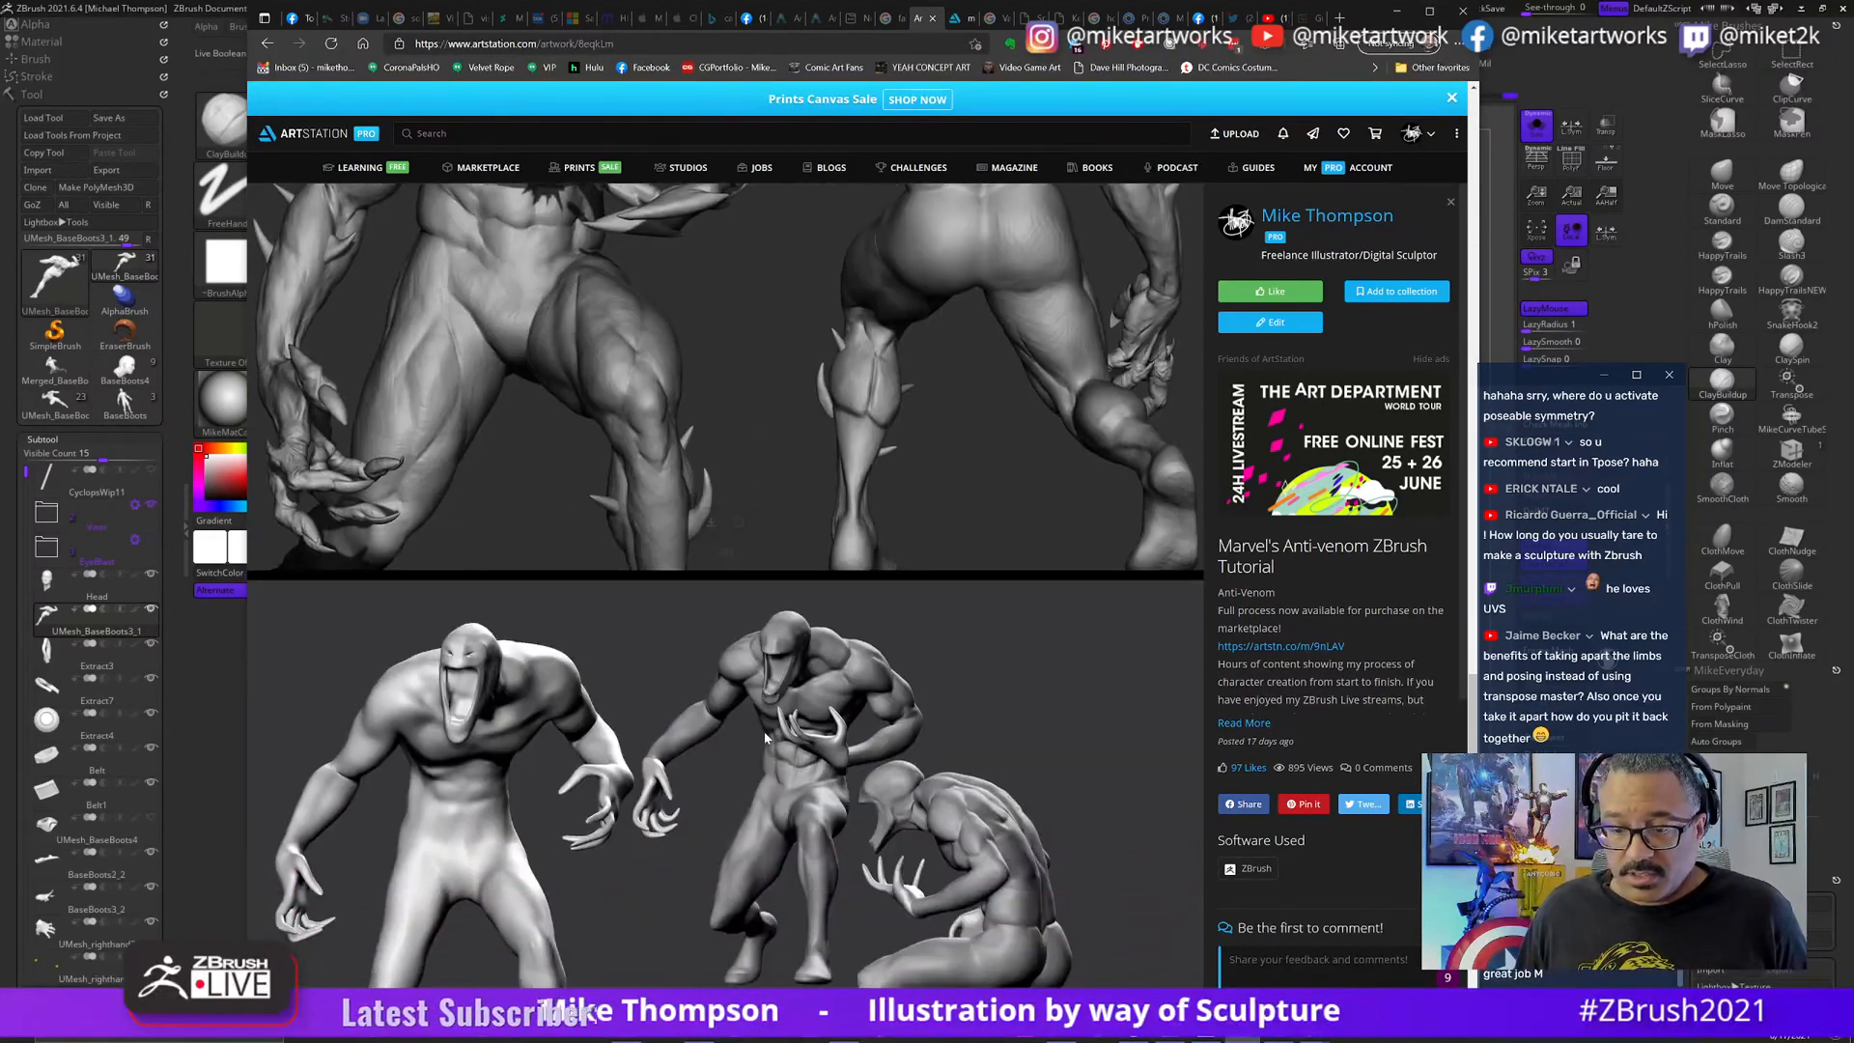
{"action": "scroll", "coordinate": [773, 738], "scroll_direction": "up", "scroll_amount": 15}
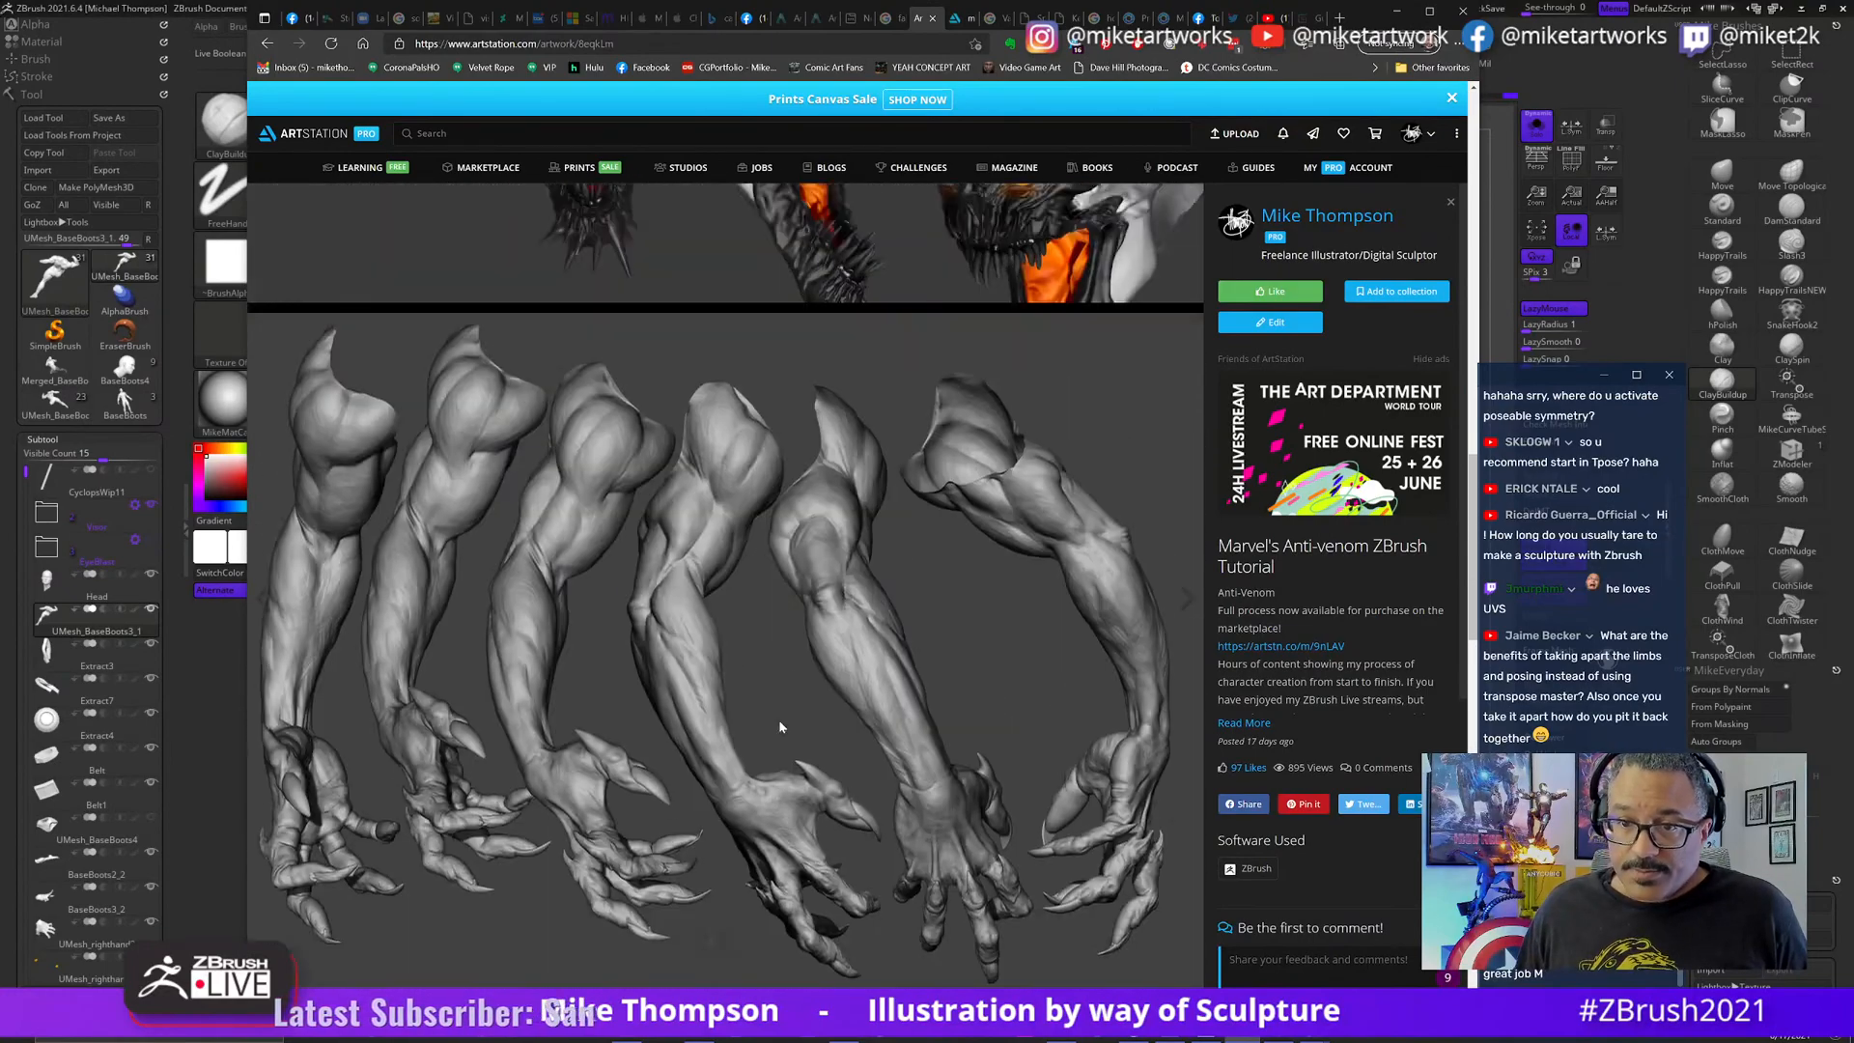
{"action": "scroll", "coordinate": [794, 731], "scroll_direction": "up", "scroll_amount": 10}
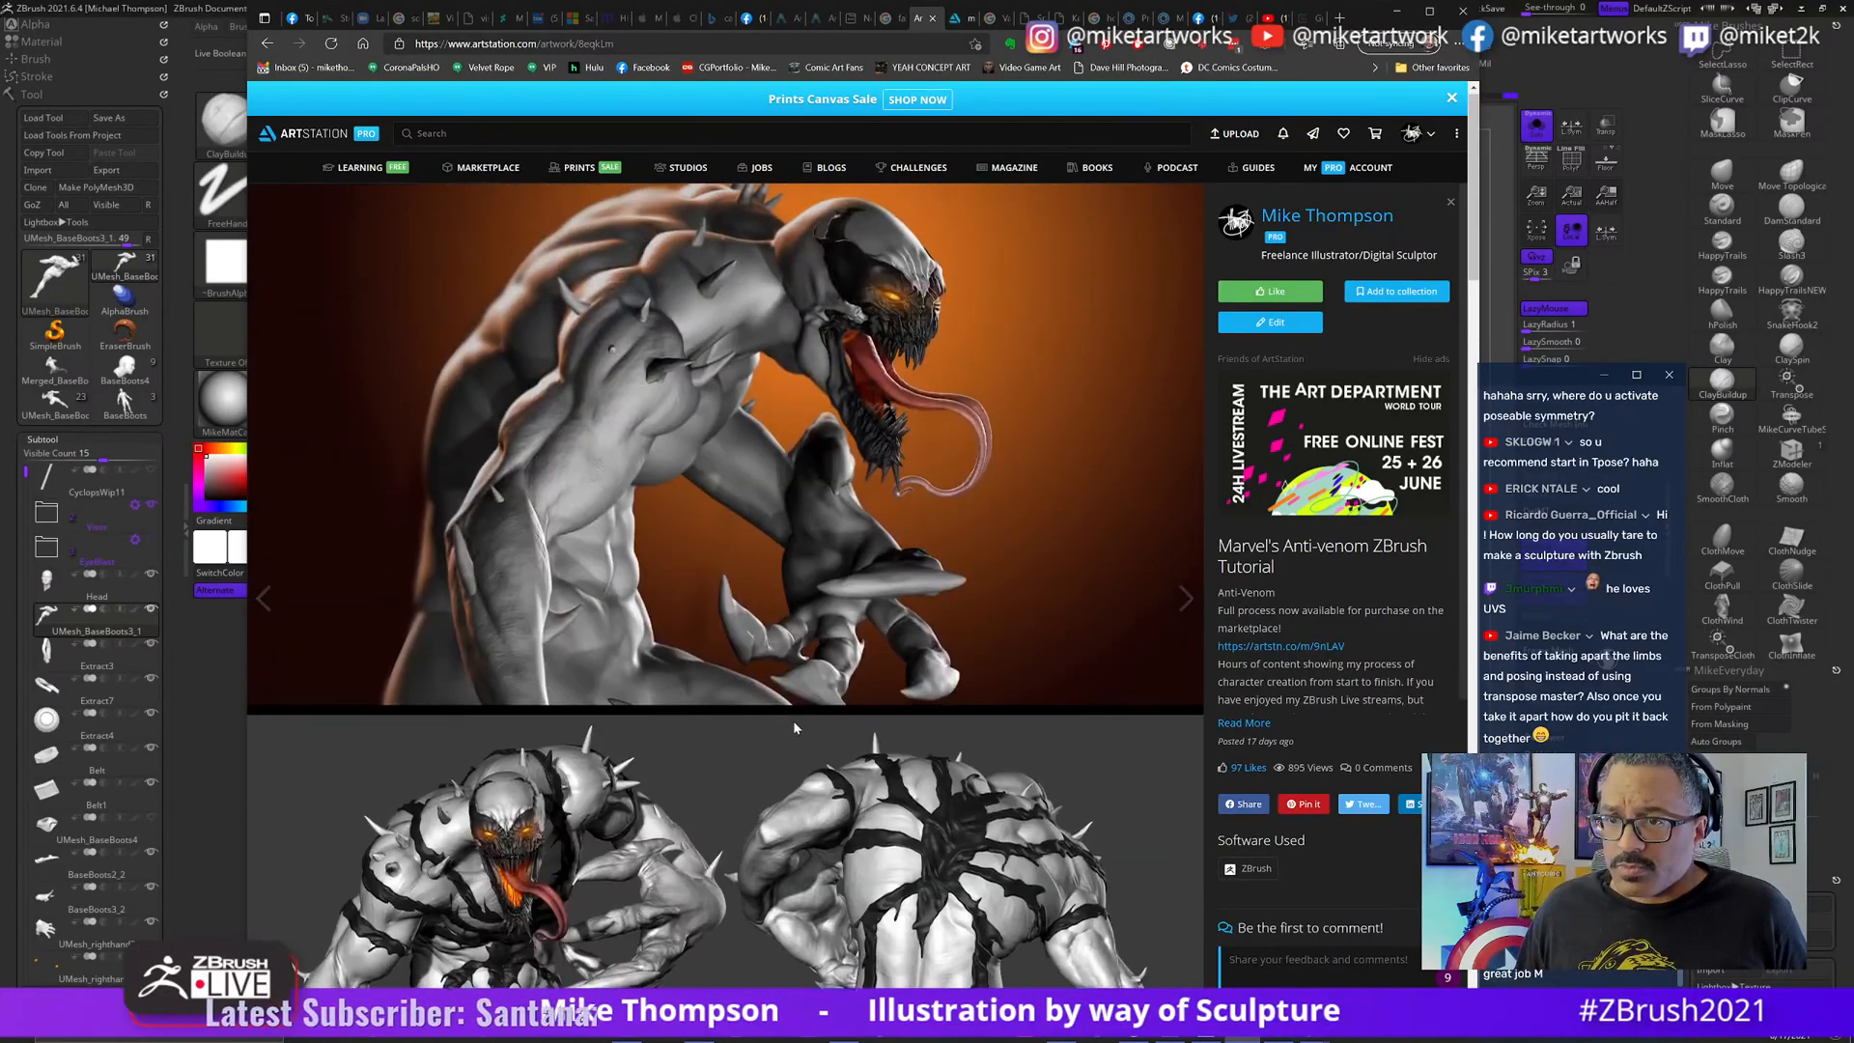
- Switch back to ZBrush and inspect the posed Cyclops body from the front, the side and the back
{"action": "left_click", "coordinate": [1395, 14]}
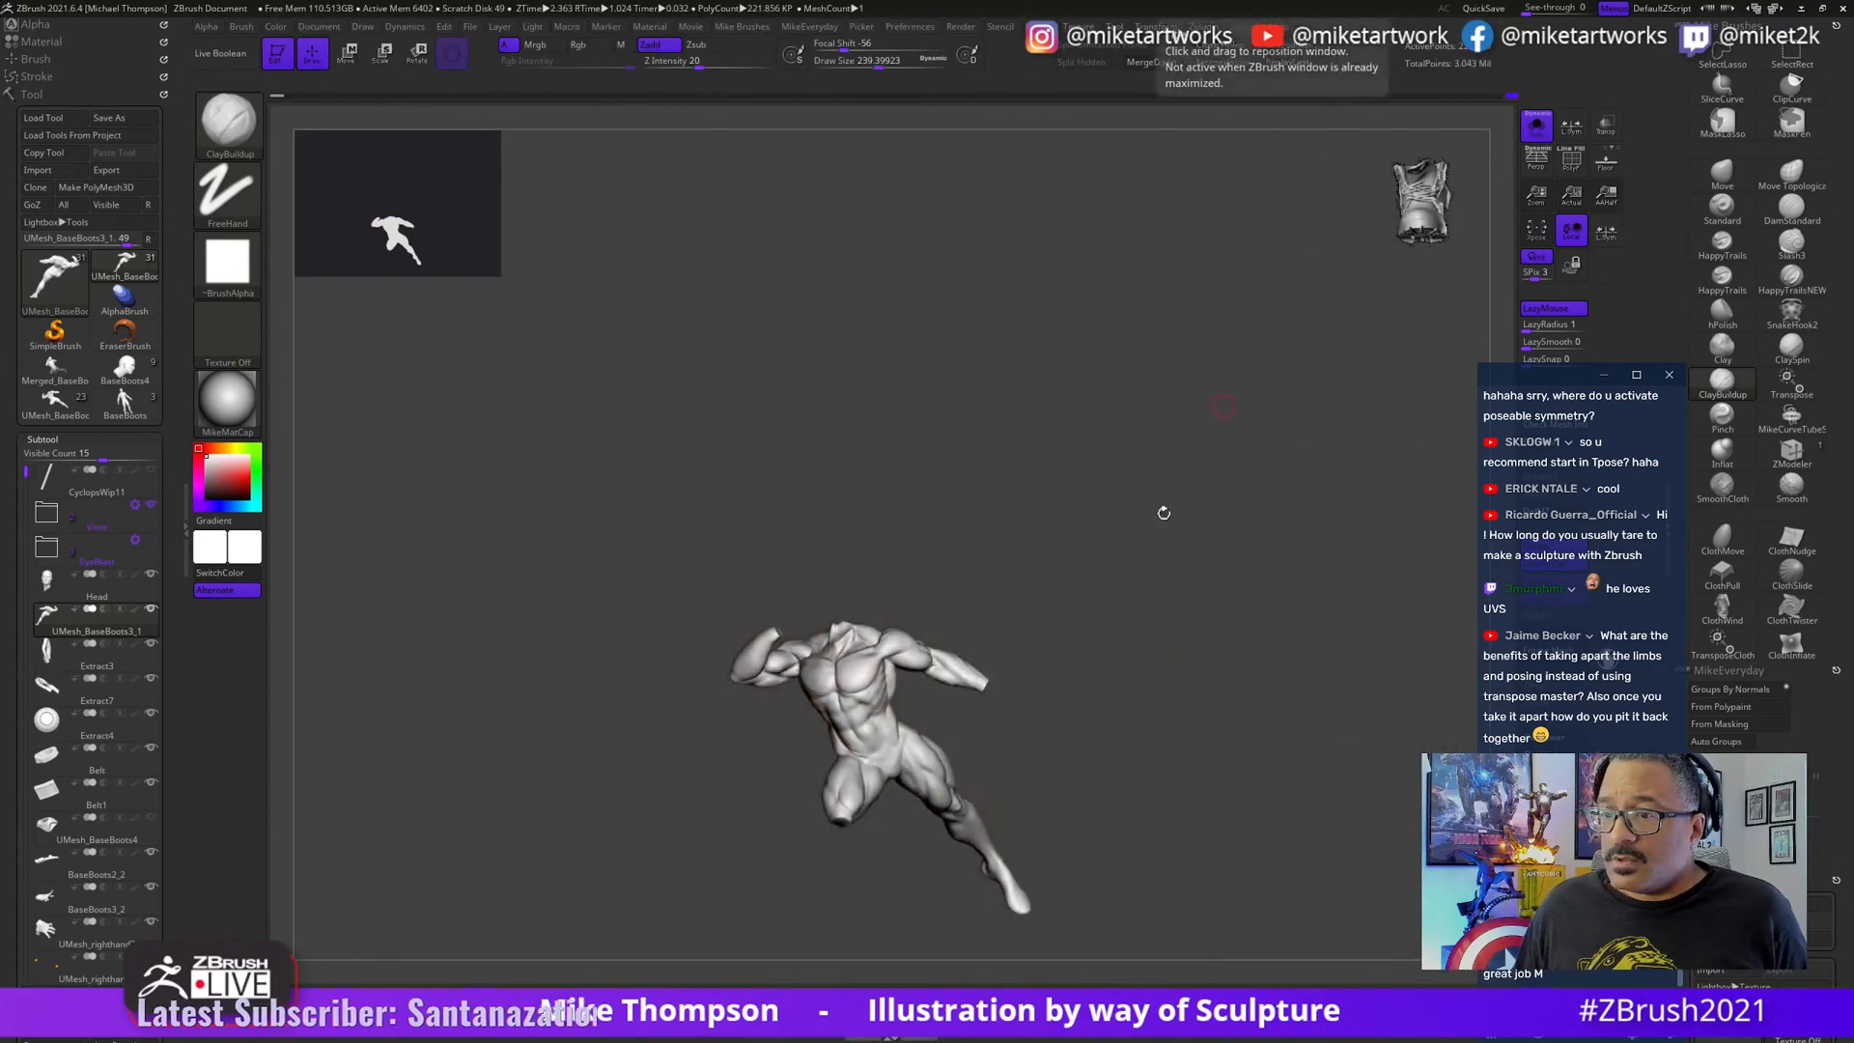
{"action": "left_click_drag", "start_coordinate": [1089, 744], "coordinate": [1126, 745]}
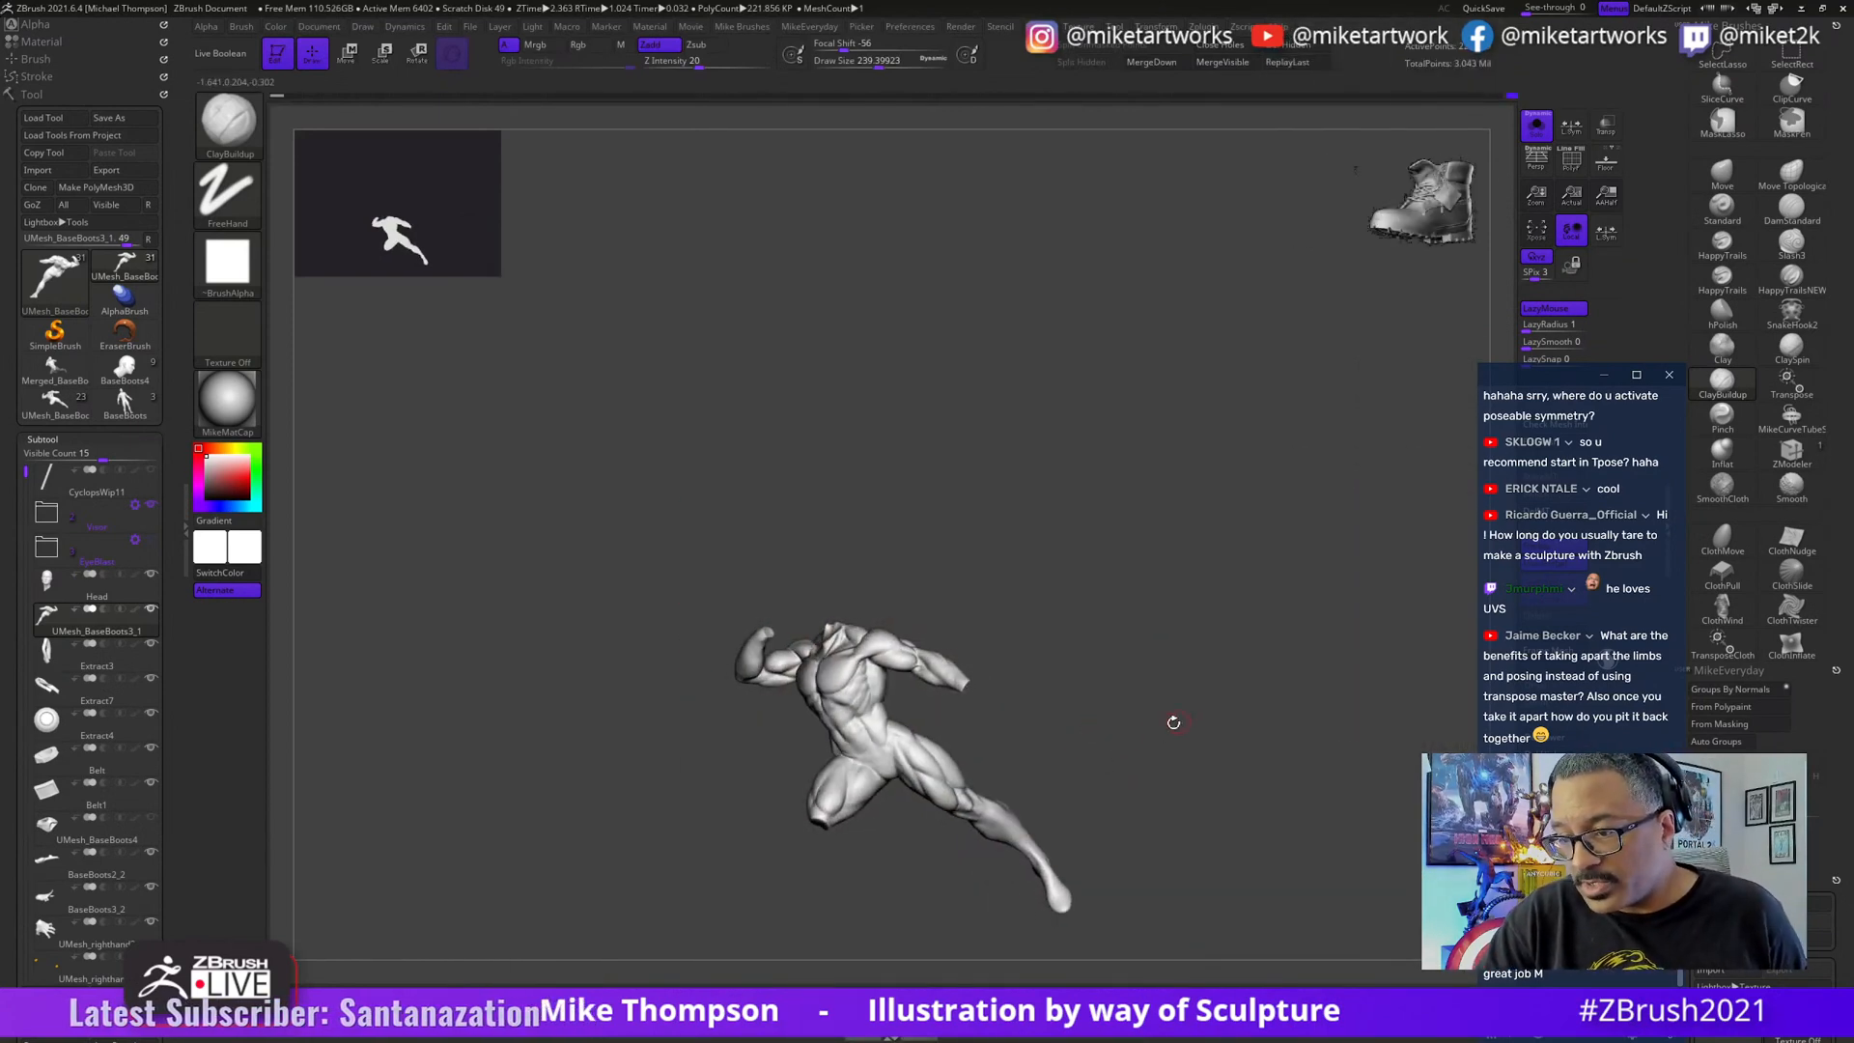
{"action": "left_click_drag", "start_coordinate": [1164, 655], "coordinate": [1188, 650]}
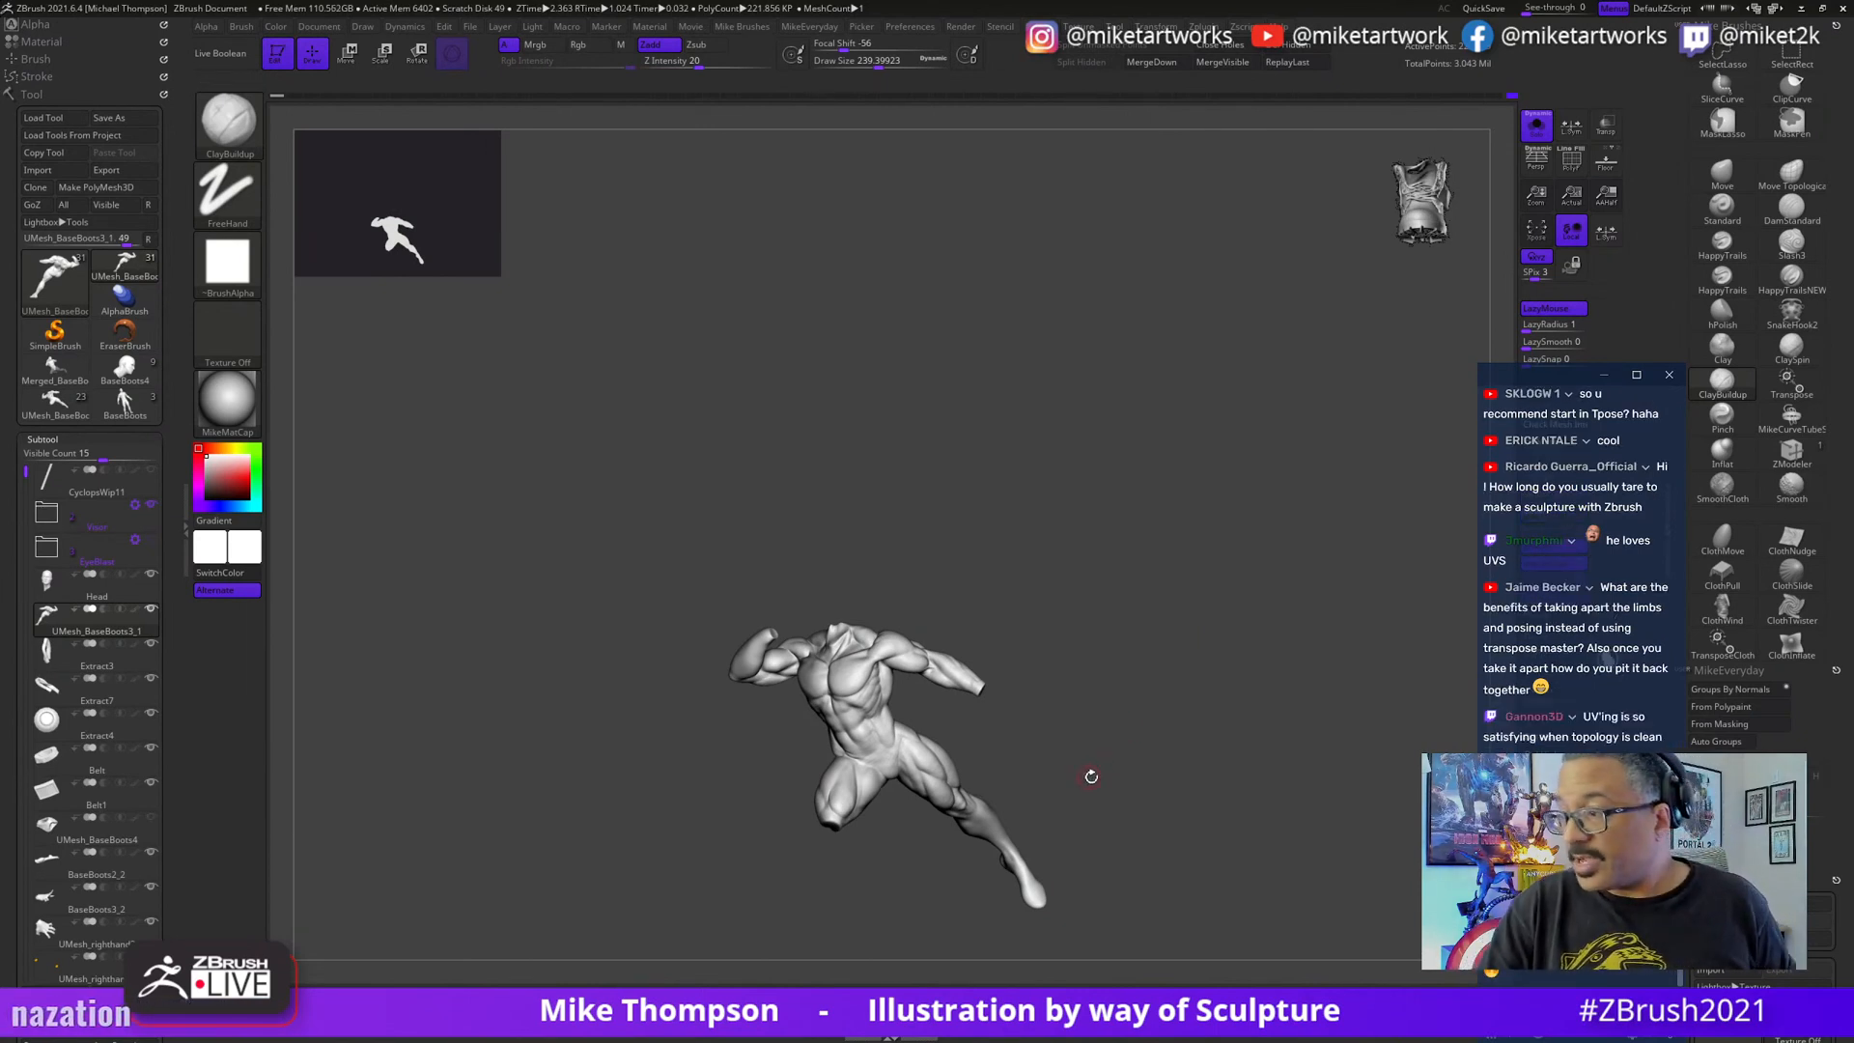
{"action": "left_click_drag", "start_coordinate": [1135, 779], "coordinate": [1130, 580]}
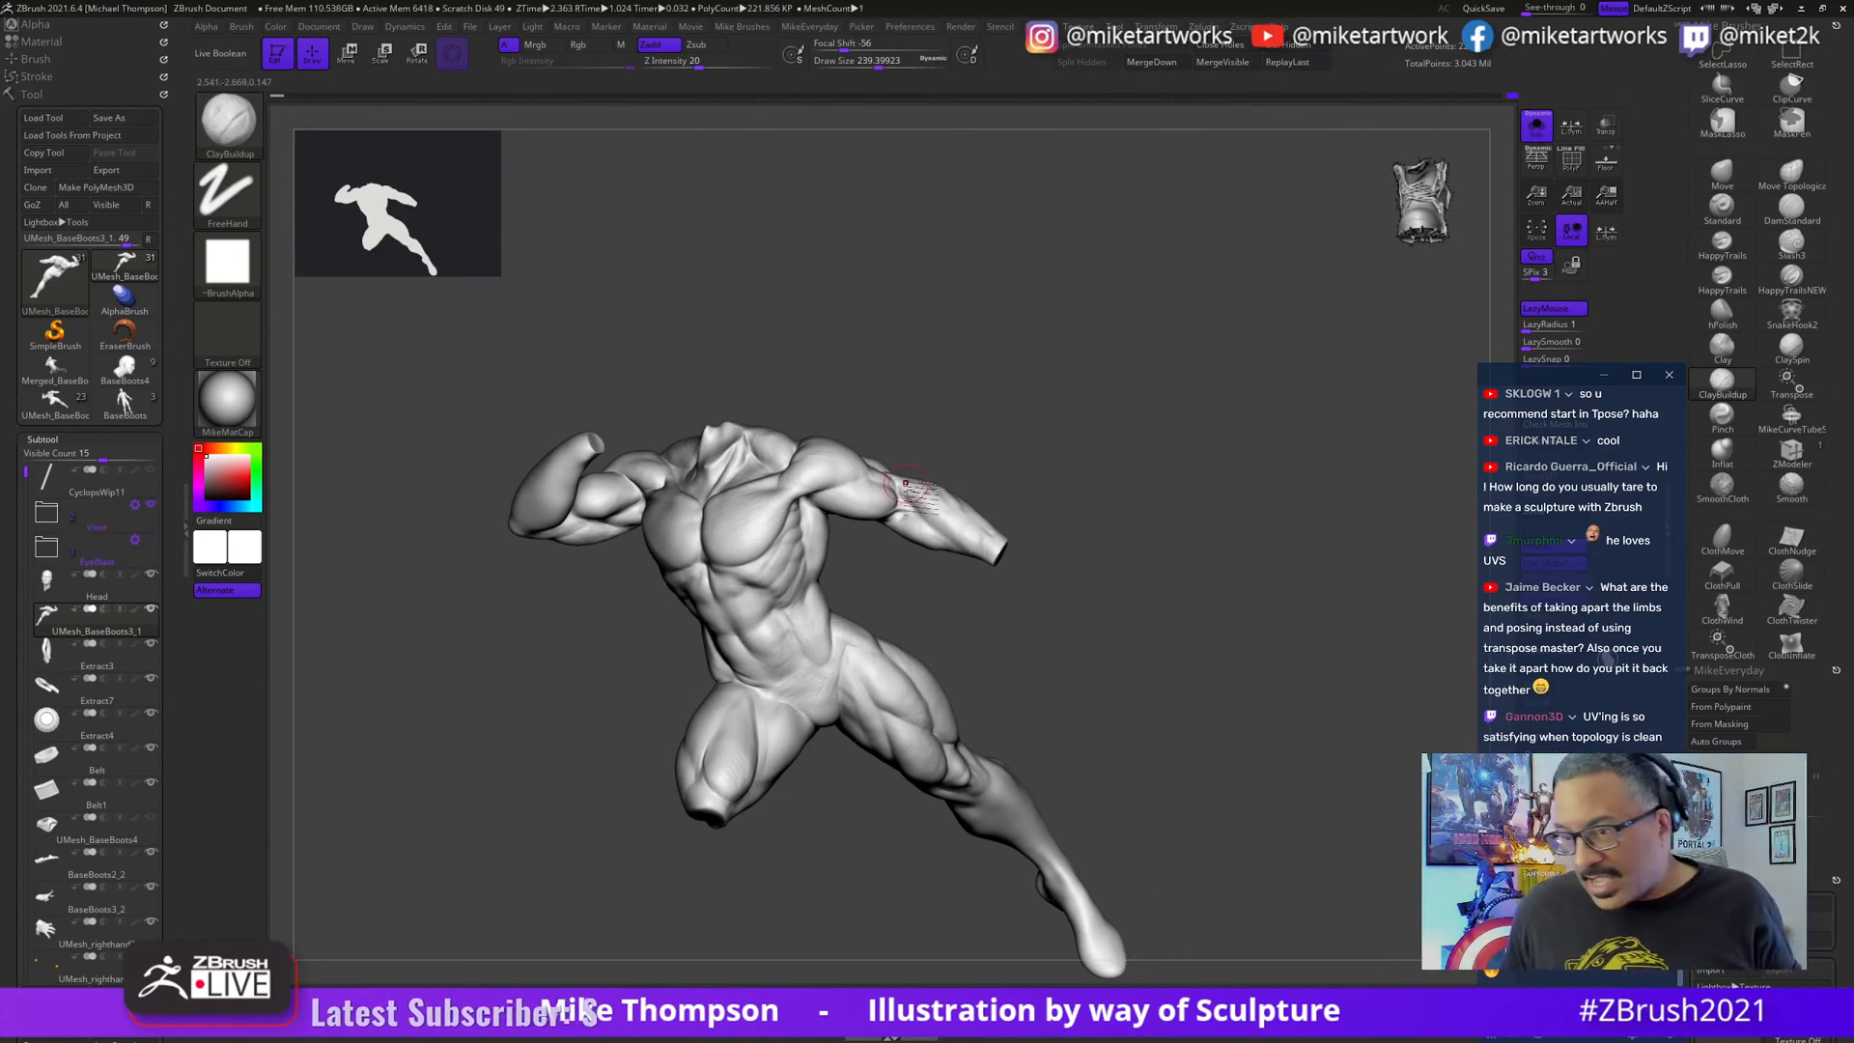
{"action": "mouse_move", "coordinate": [1229, 786]}
{"action": "left_mouse_down"}
{"action": "mouse_move", "coordinate": [1242, 815]}
{"action": "mouse_move", "coordinate": [1186, 753]}
{"action": "mouse_move", "coordinate": [1229, 766]}
{"action": "mouse_move", "coordinate": [1233, 795]}
{"action": "mouse_move", "coordinate": [1219, 779]}
{"action": "left_mouse_up"}
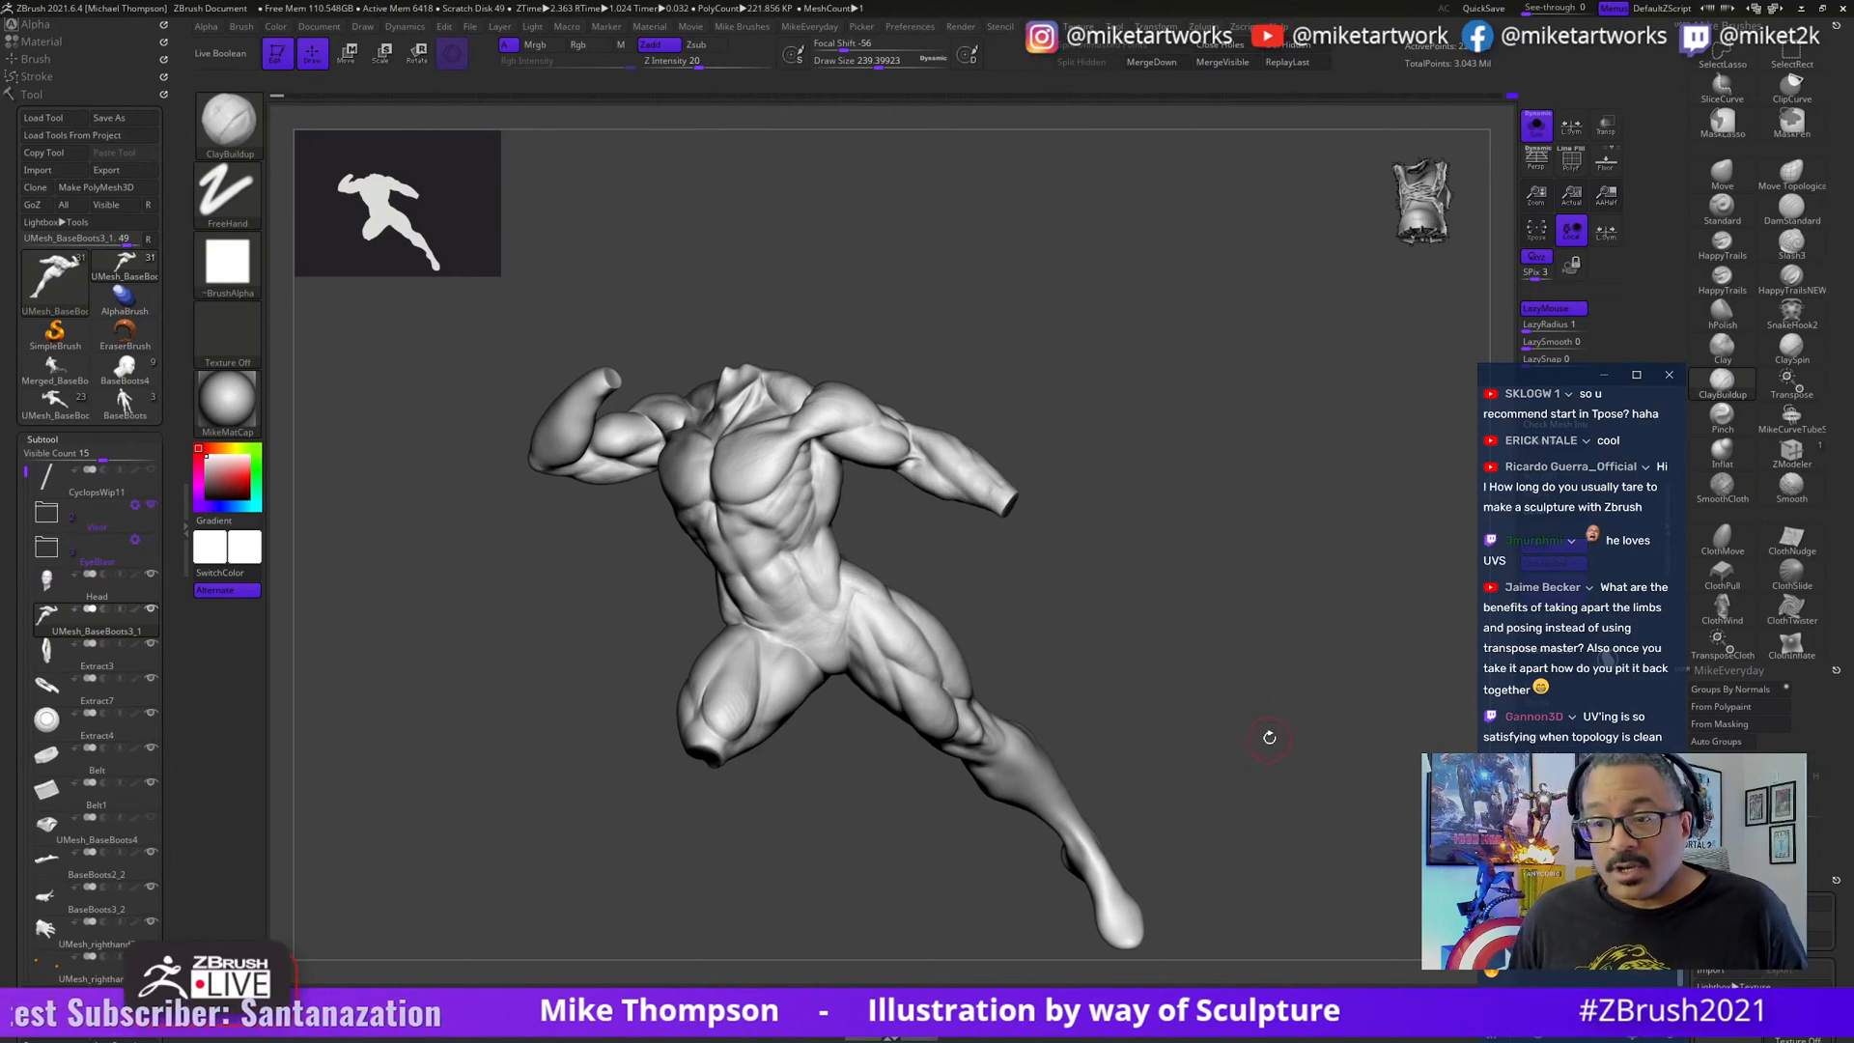
{"action": "left_click_drag", "start_coordinate": [1270, 736], "coordinate": [1370, 779]}
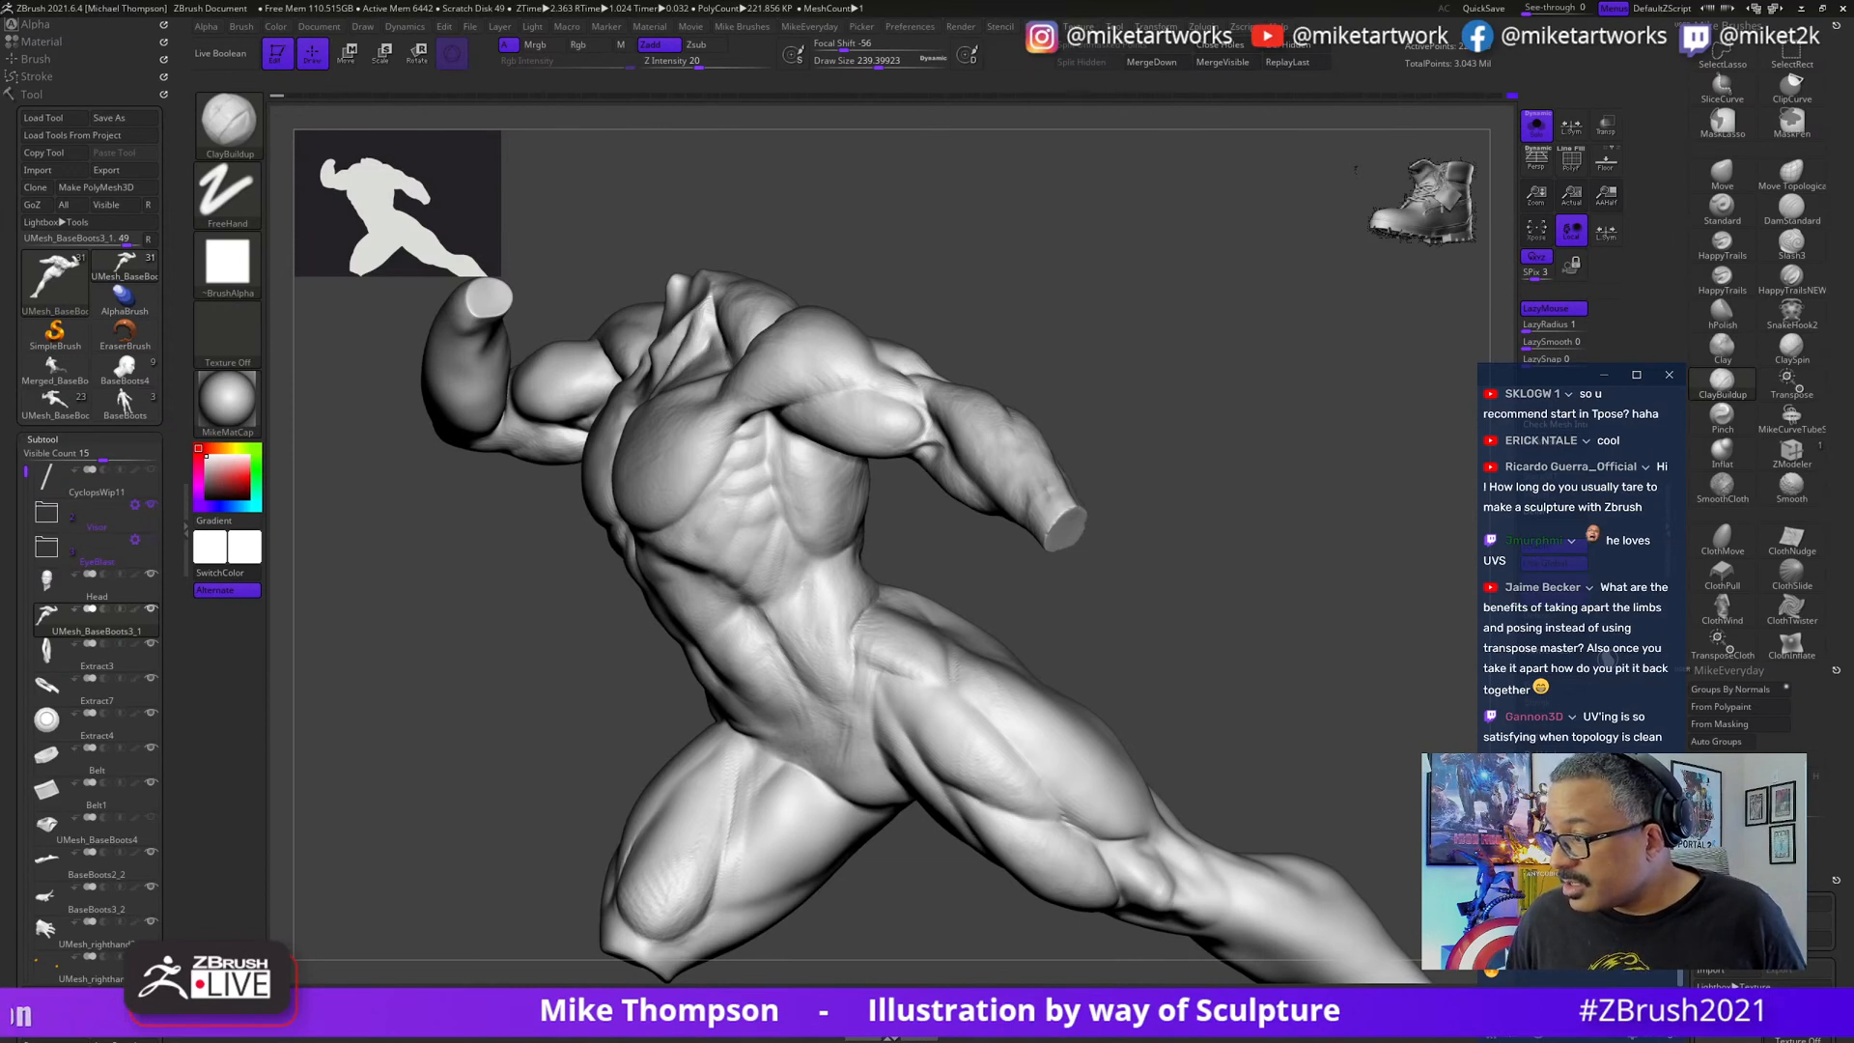
{"action": "mouse_move", "coordinate": [1094, 643]}
{"action": "left_mouse_down"}
{"action": "mouse_move", "coordinate": [1180, 653]}
{"action": "mouse_move", "coordinate": [1339, 469]}
{"action": "mouse_move", "coordinate": [1126, 526]}
{"action": "mouse_move", "coordinate": [1262, 712]}
{"action": "mouse_move", "coordinate": [1234, 695]}
{"action": "left_mouse_up"}
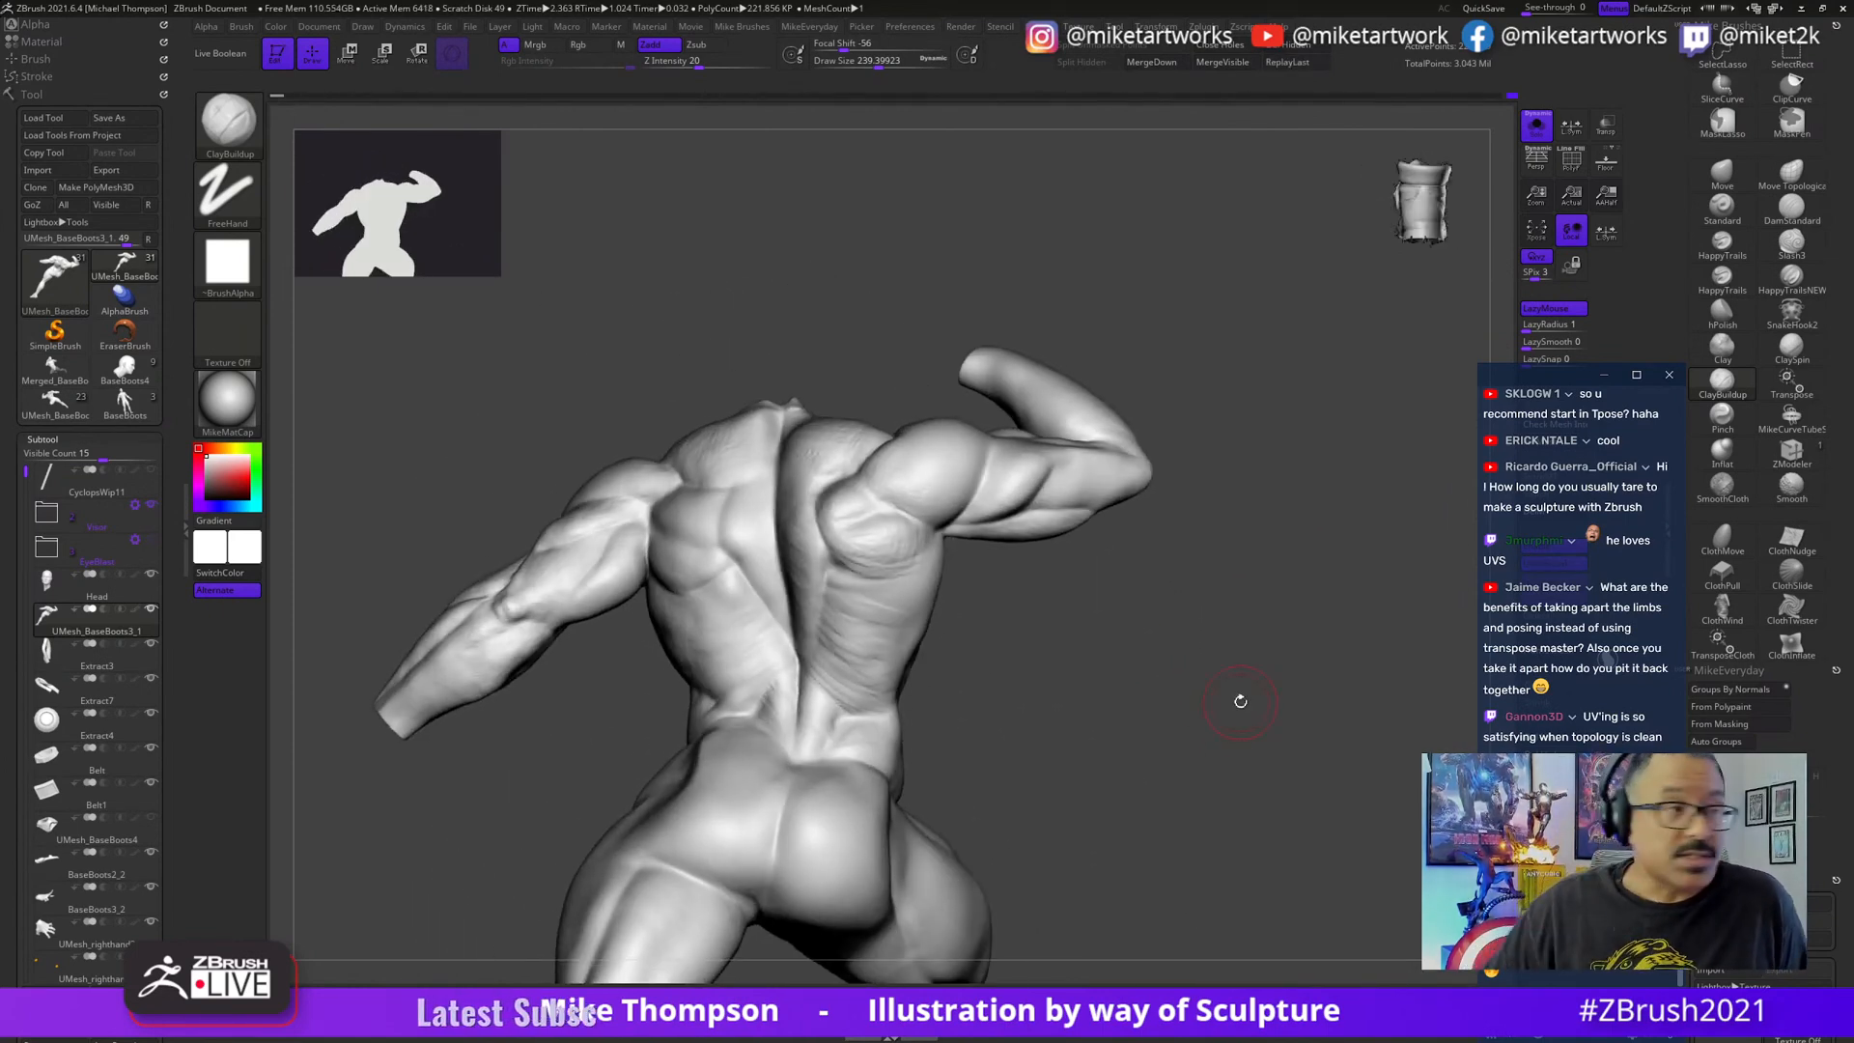
- Search the reference board for the photo of a shirtless man flexing with both arms raised and frame it beside the model
{"action": "right_click_drag", "start_coordinate": [5, 454], "coordinate": [1259, 776]}
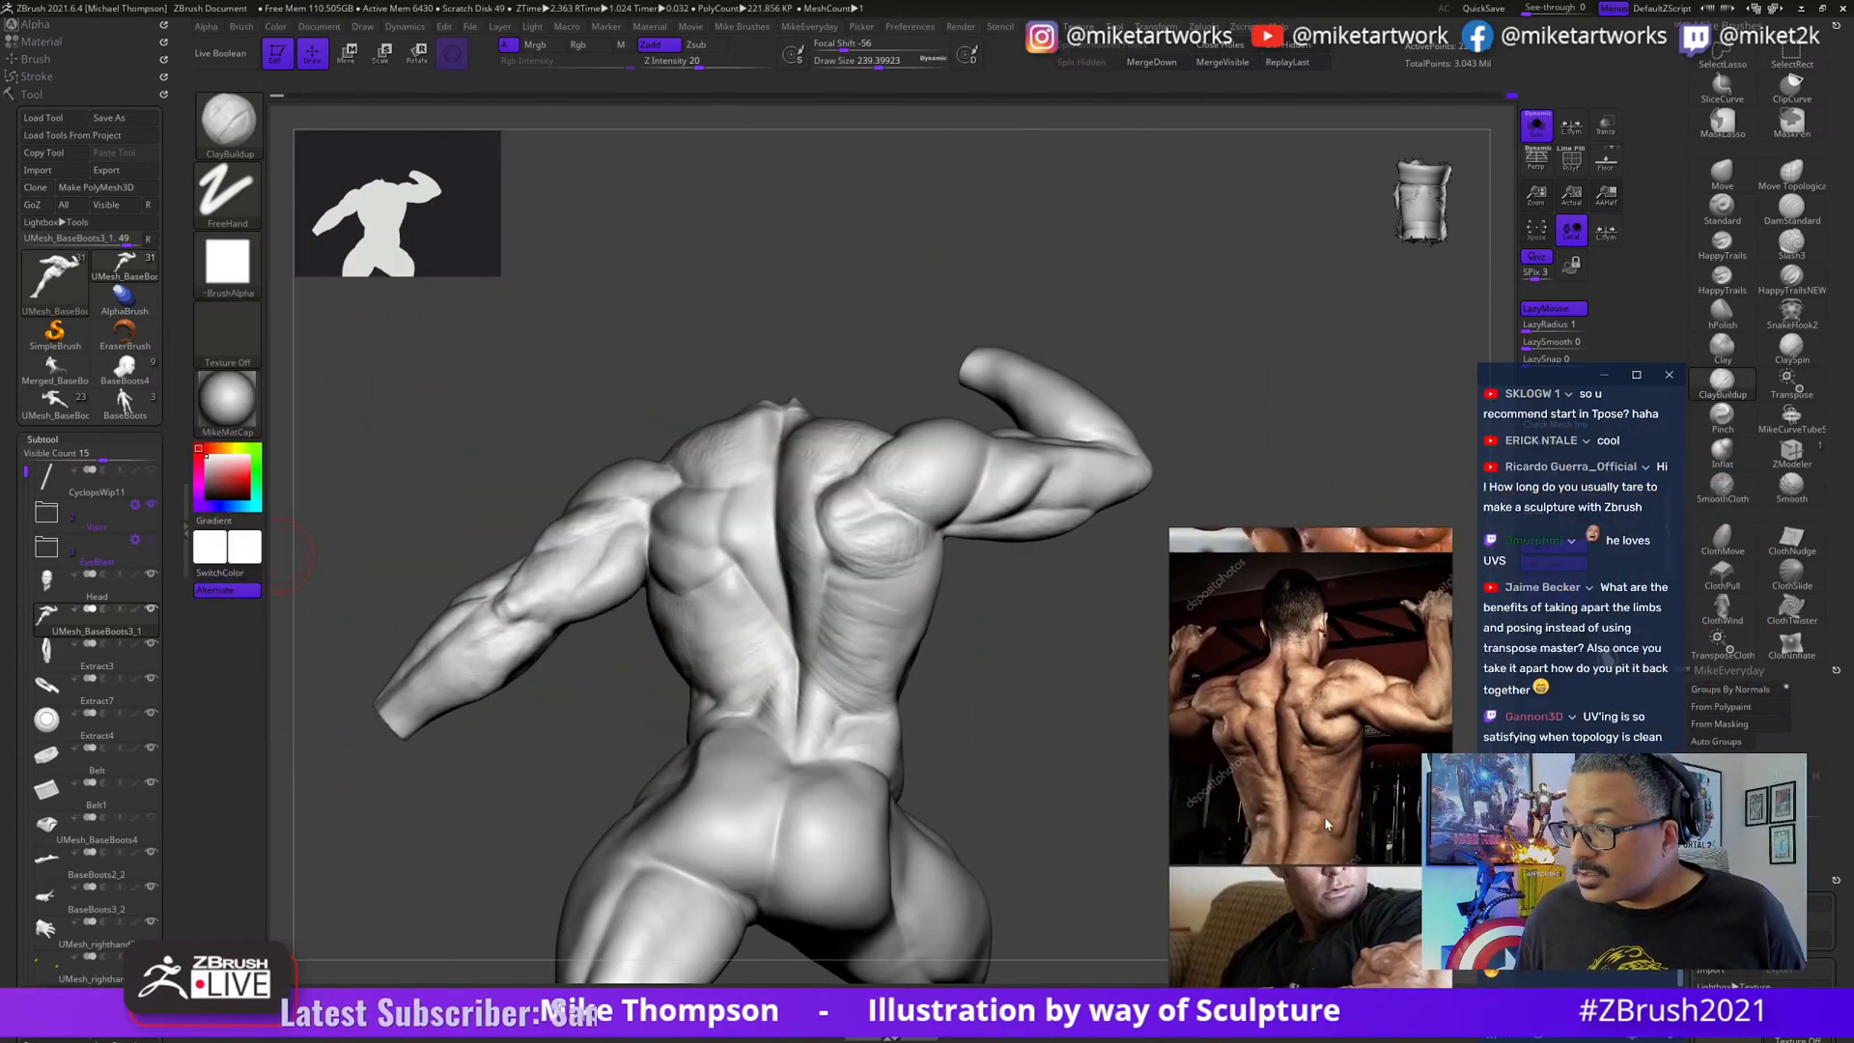
{"action": "scroll", "coordinate": [1326, 825], "scroll_direction": "down", "scroll_amount": 8}
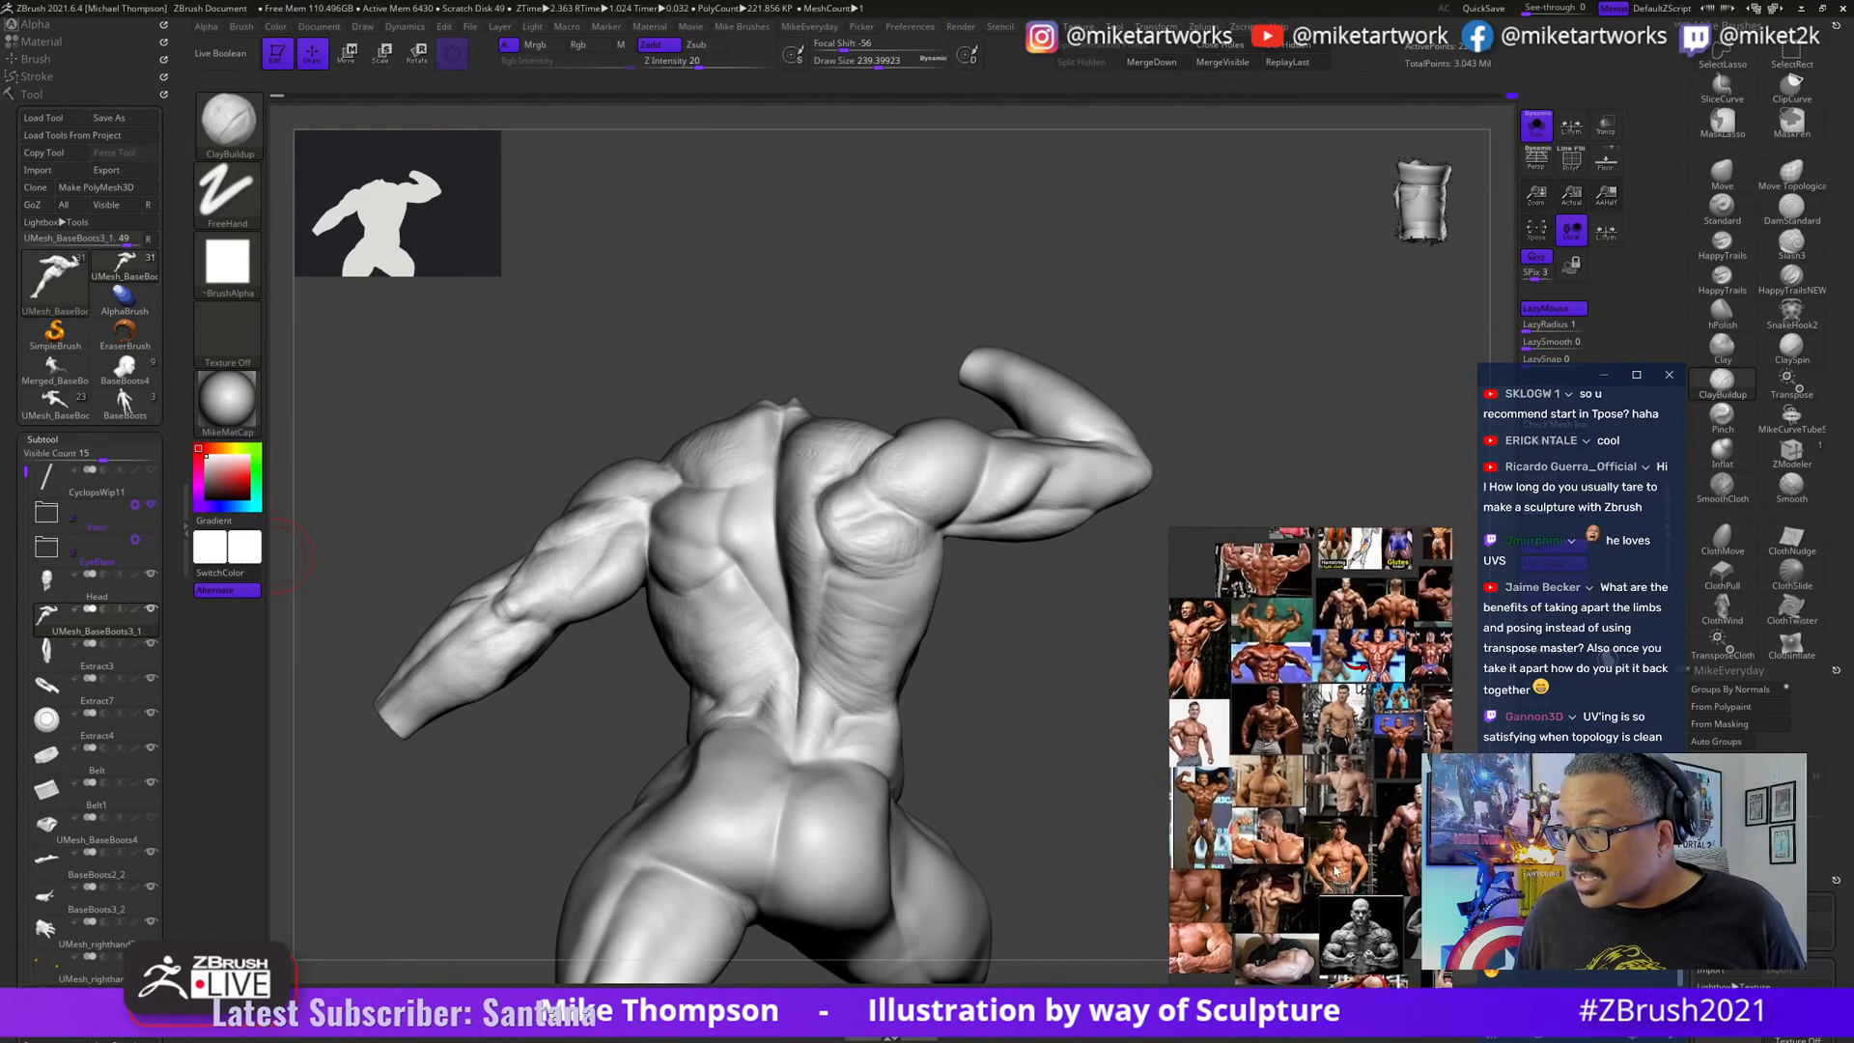
{"action": "middle_click_drag", "start_coordinate": [1335, 870], "coordinate": [1258, 928]}
{"action": "middle_click_drag", "start_coordinate": [1397, 681], "coordinate": [1355, 714]}
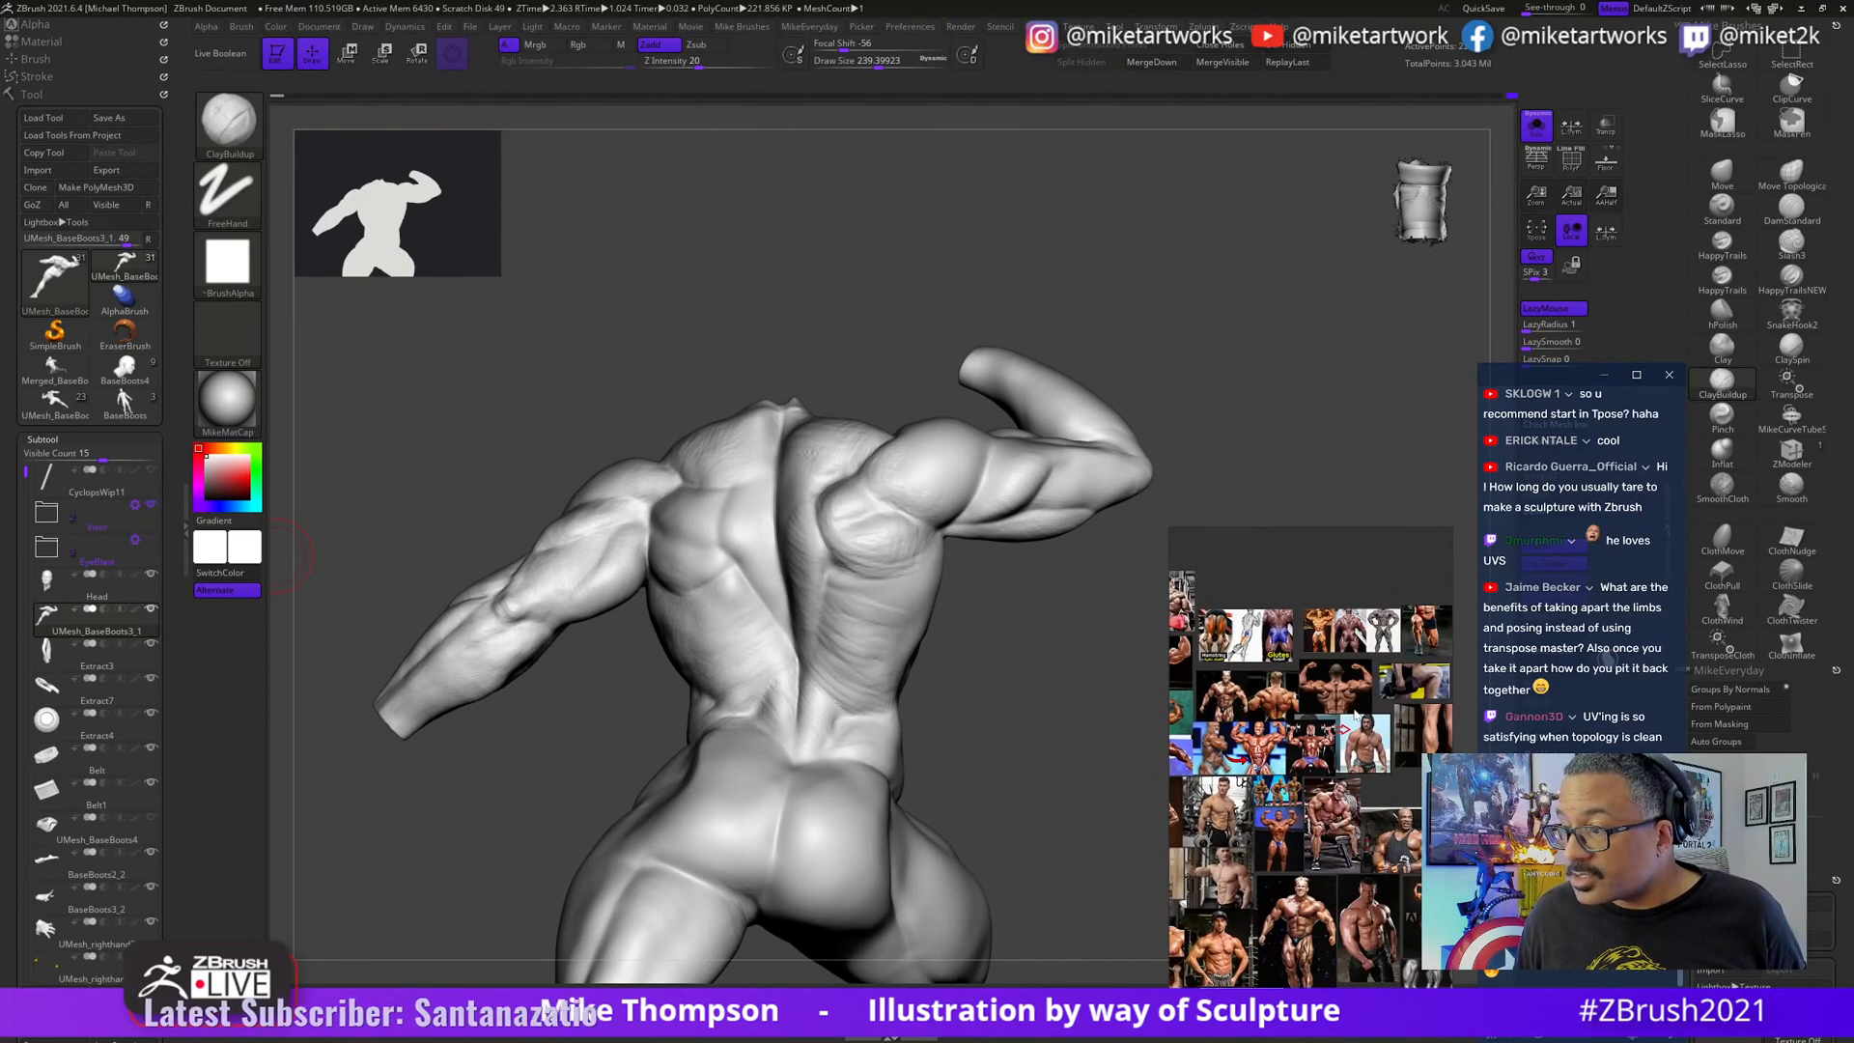
{"action": "scroll", "coordinate": [1343, 729], "scroll_direction": "up", "scroll_amount": 3}
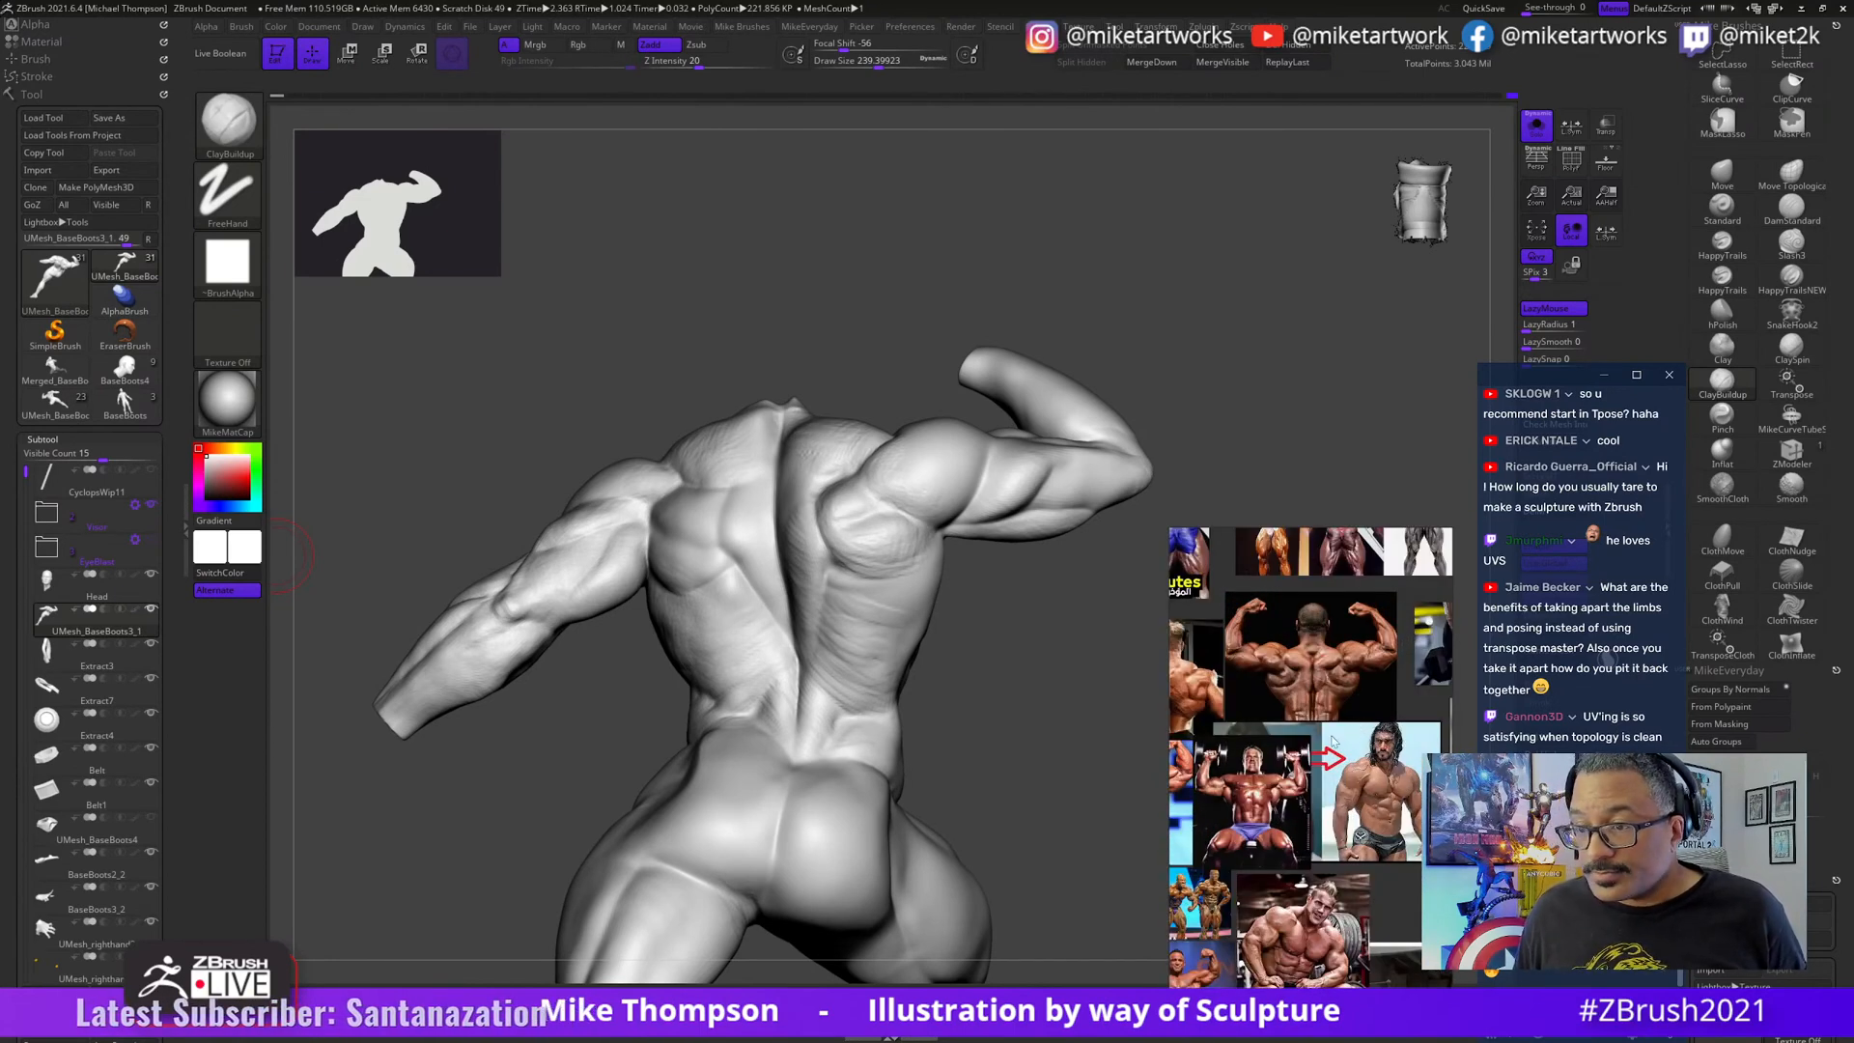
{"action": "scroll", "coordinate": [1333, 742], "scroll_direction": "down", "scroll_amount": 4}
{"action": "scroll", "coordinate": [1243, 814], "scroll_direction": "up", "scroll_amount": 4}
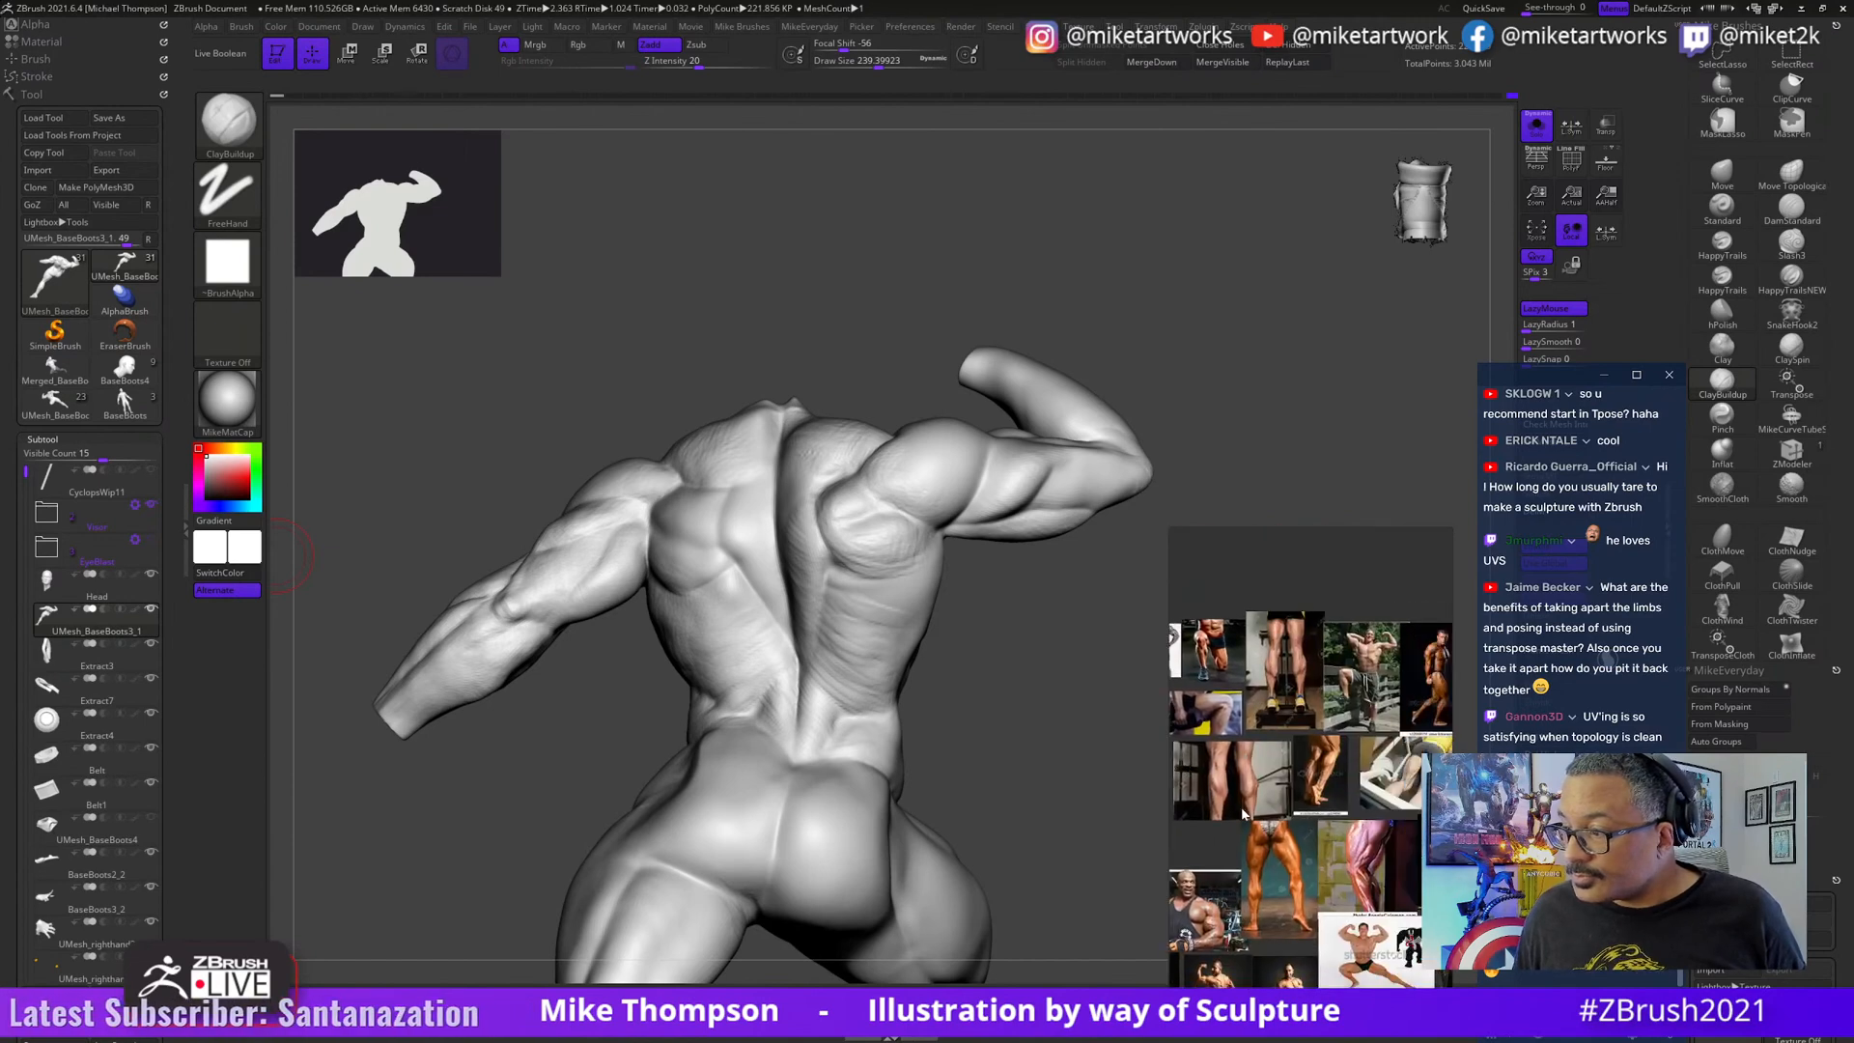
{"action": "scroll", "coordinate": [1244, 814], "scroll_direction": "down", "scroll_amount": 3}
{"action": "scroll", "coordinate": [1325, 755], "scroll_direction": "up", "scroll_amount": 7}
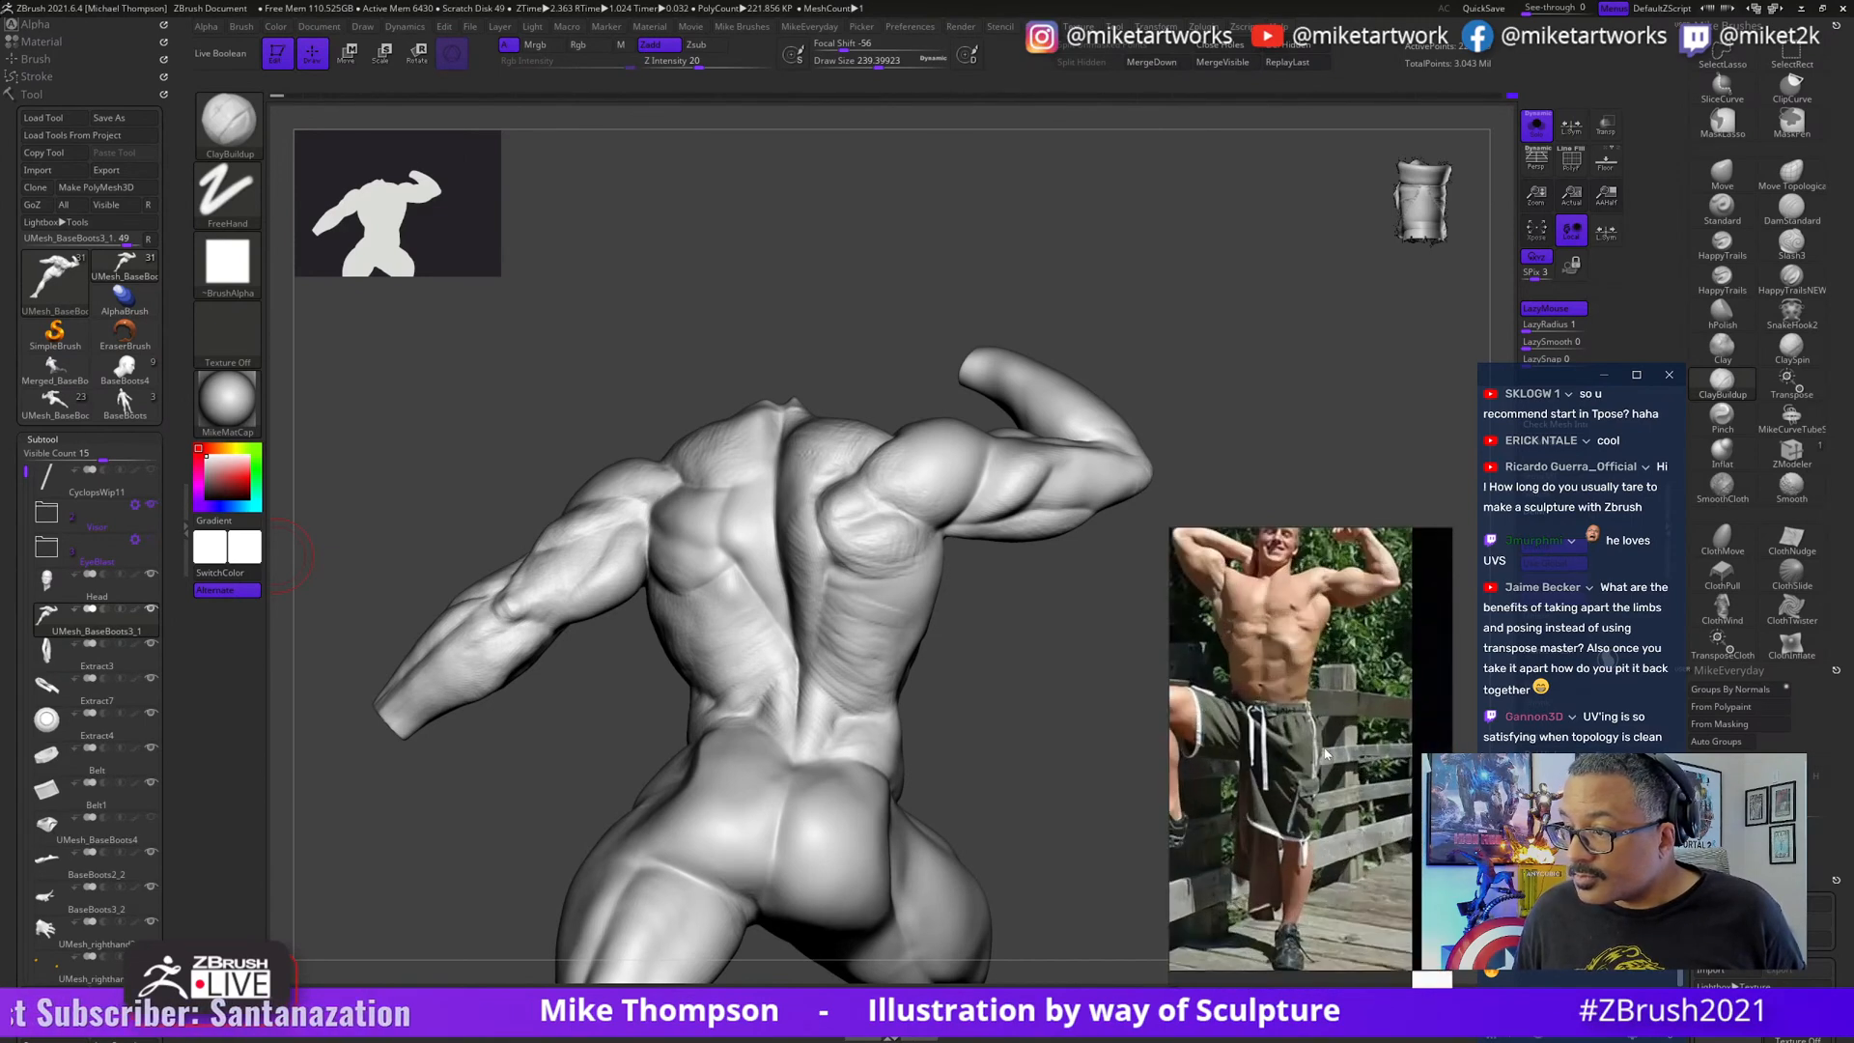
{"action": "middle_click_drag", "start_coordinate": [1326, 754], "coordinate": [1343, 924]}
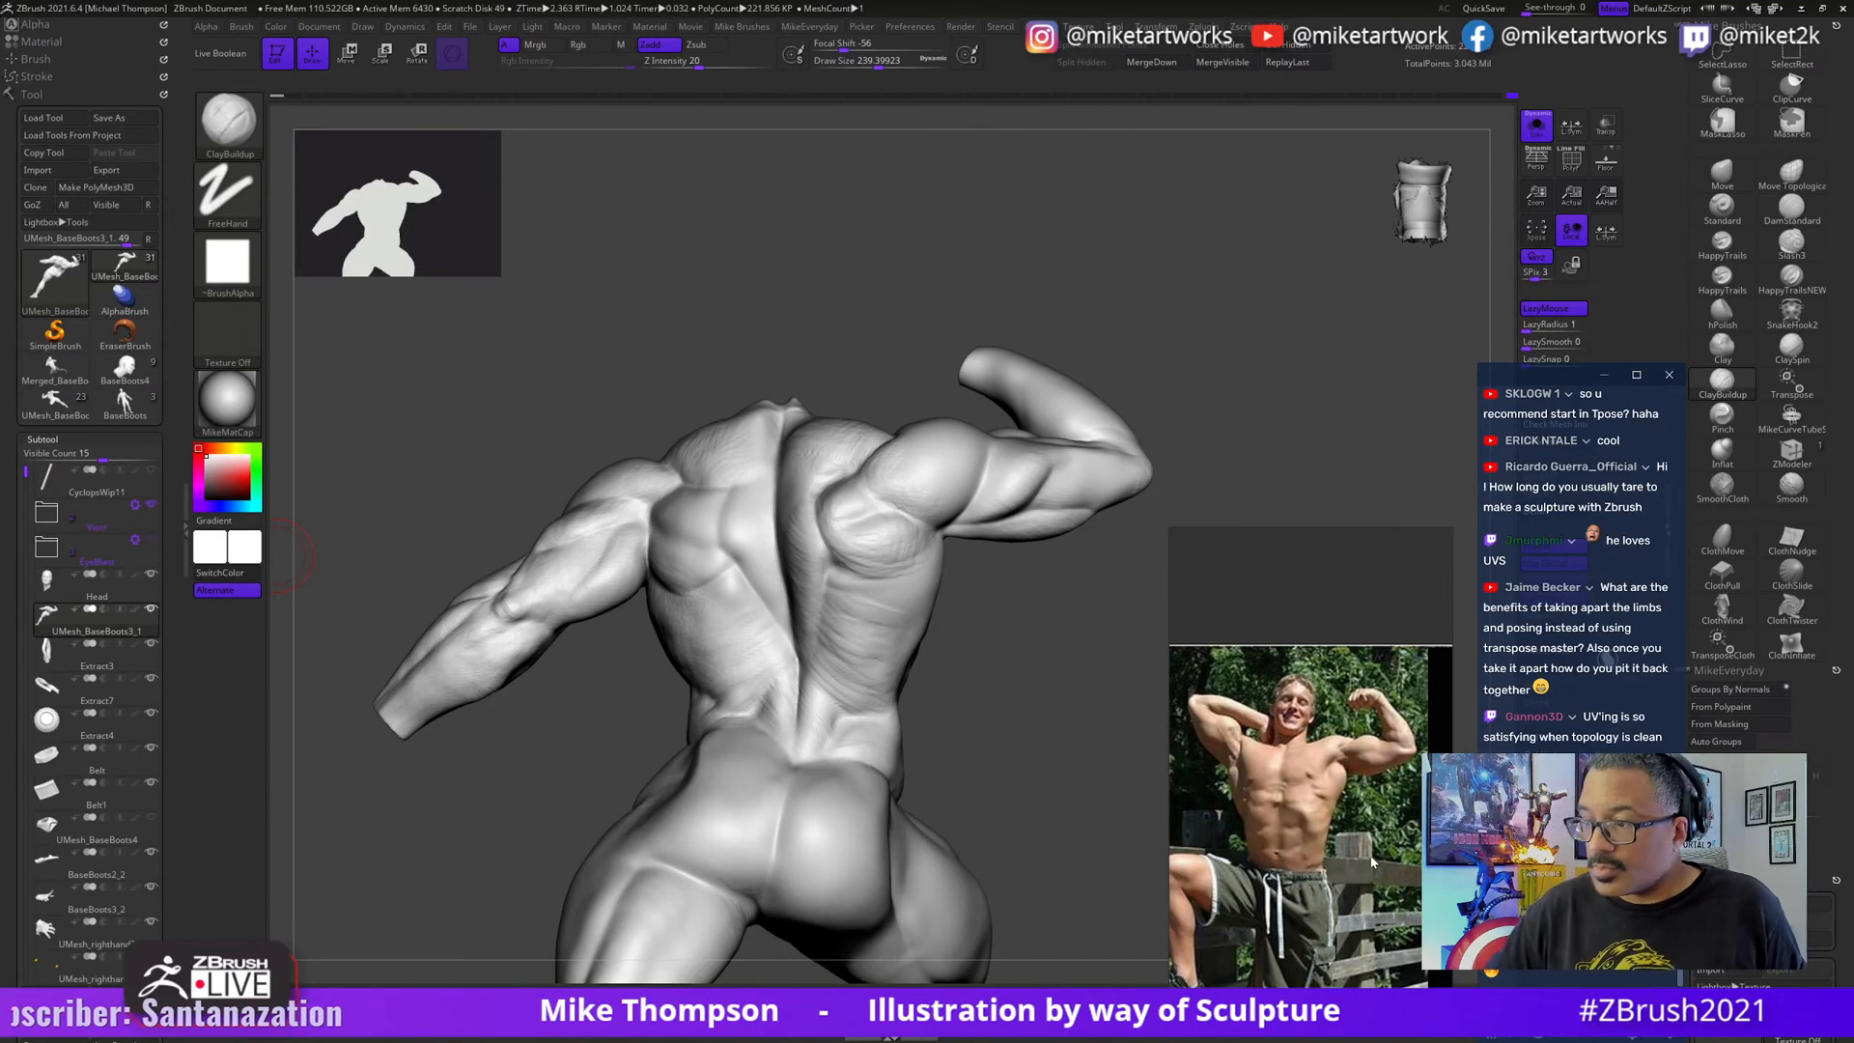
- Enlarge the ClayBuildup brush to about 299 and build up the outer pectoral and armpit on the raised-arm side
{"action": "mouse_move", "coordinate": [1063, 788]}
{"action": "left_mouse_down"}
{"action": "mouse_move", "coordinate": [1029, 773]}
{"action": "mouse_move", "coordinate": [966, 849]}
{"action": "mouse_move", "coordinate": [974, 874]}
{"action": "mouse_move", "coordinate": [1010, 840]}
{"action": "left_mouse_up"}
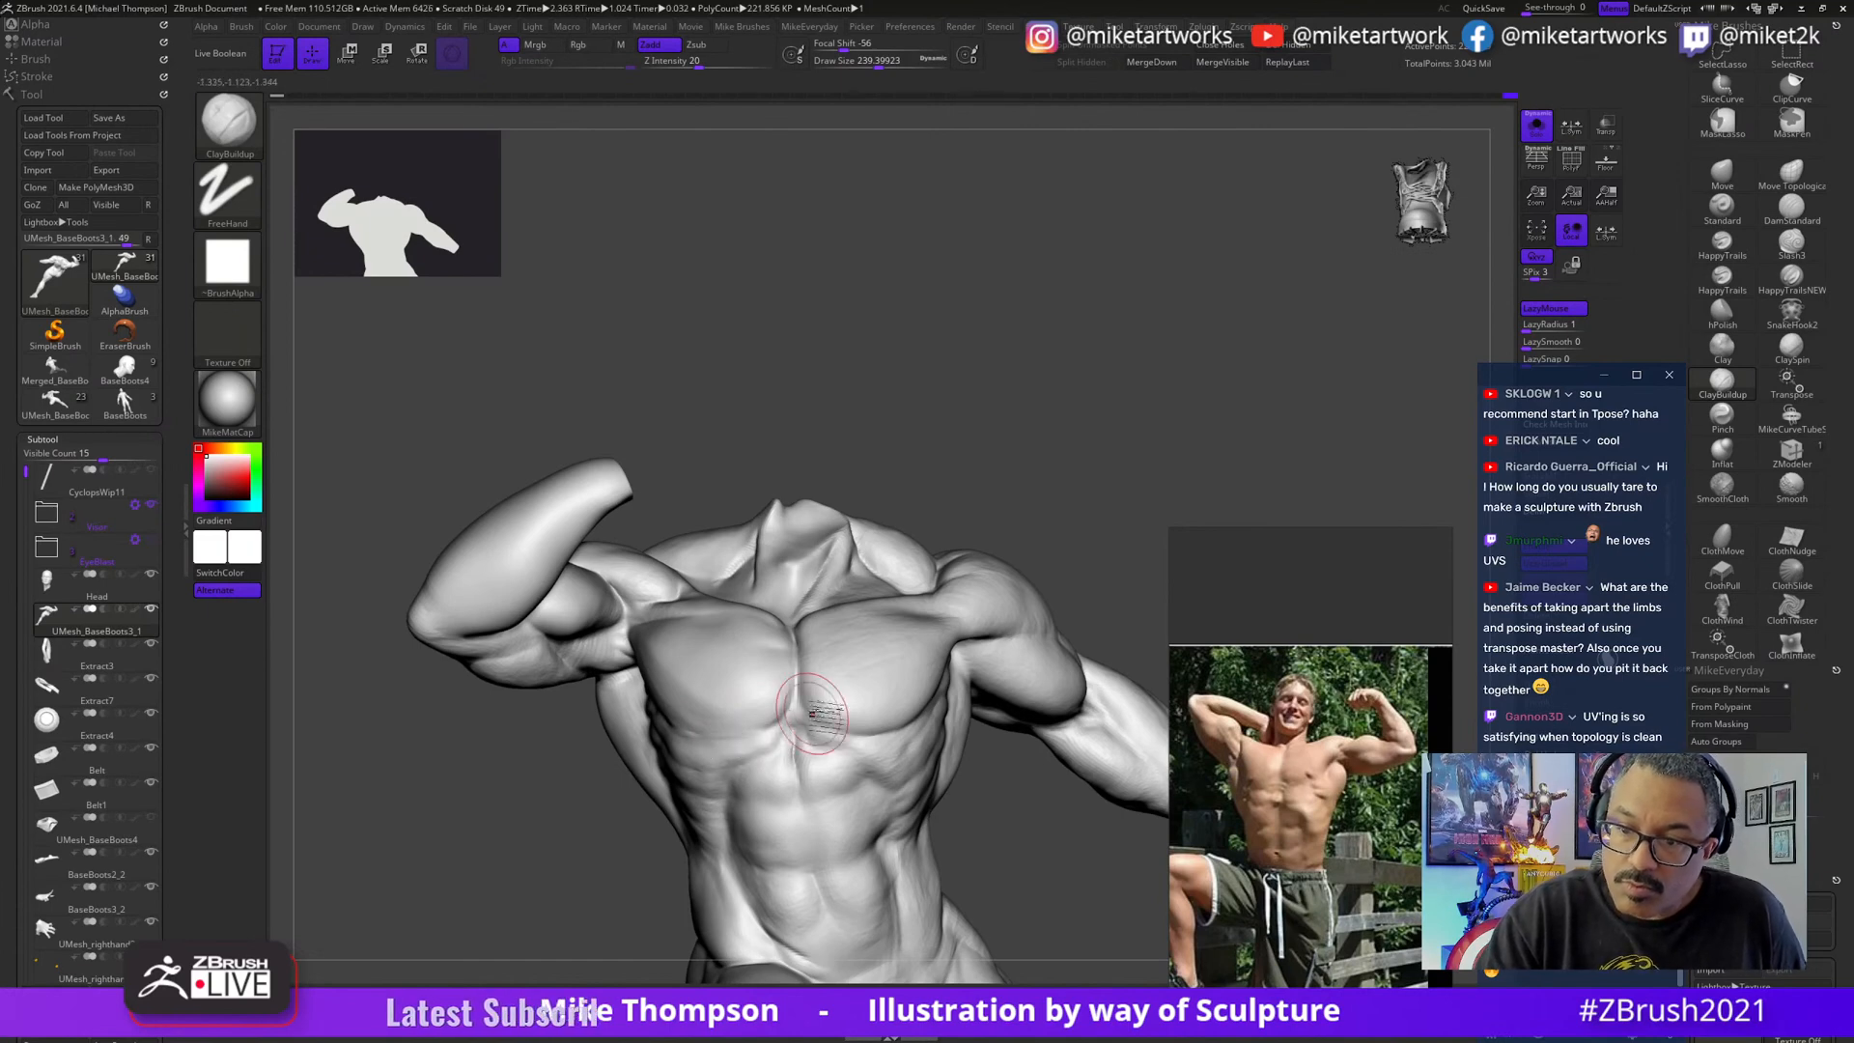
{"action": "mouse_move", "coordinate": [1053, 526]}
{"action": "left_mouse_down"}
{"action": "mouse_move", "coordinate": [1068, 509]}
{"action": "mouse_move", "coordinate": [1072, 807]}
{"action": "mouse_move", "coordinate": [951, 821]}
{"action": "left_mouse_up"}
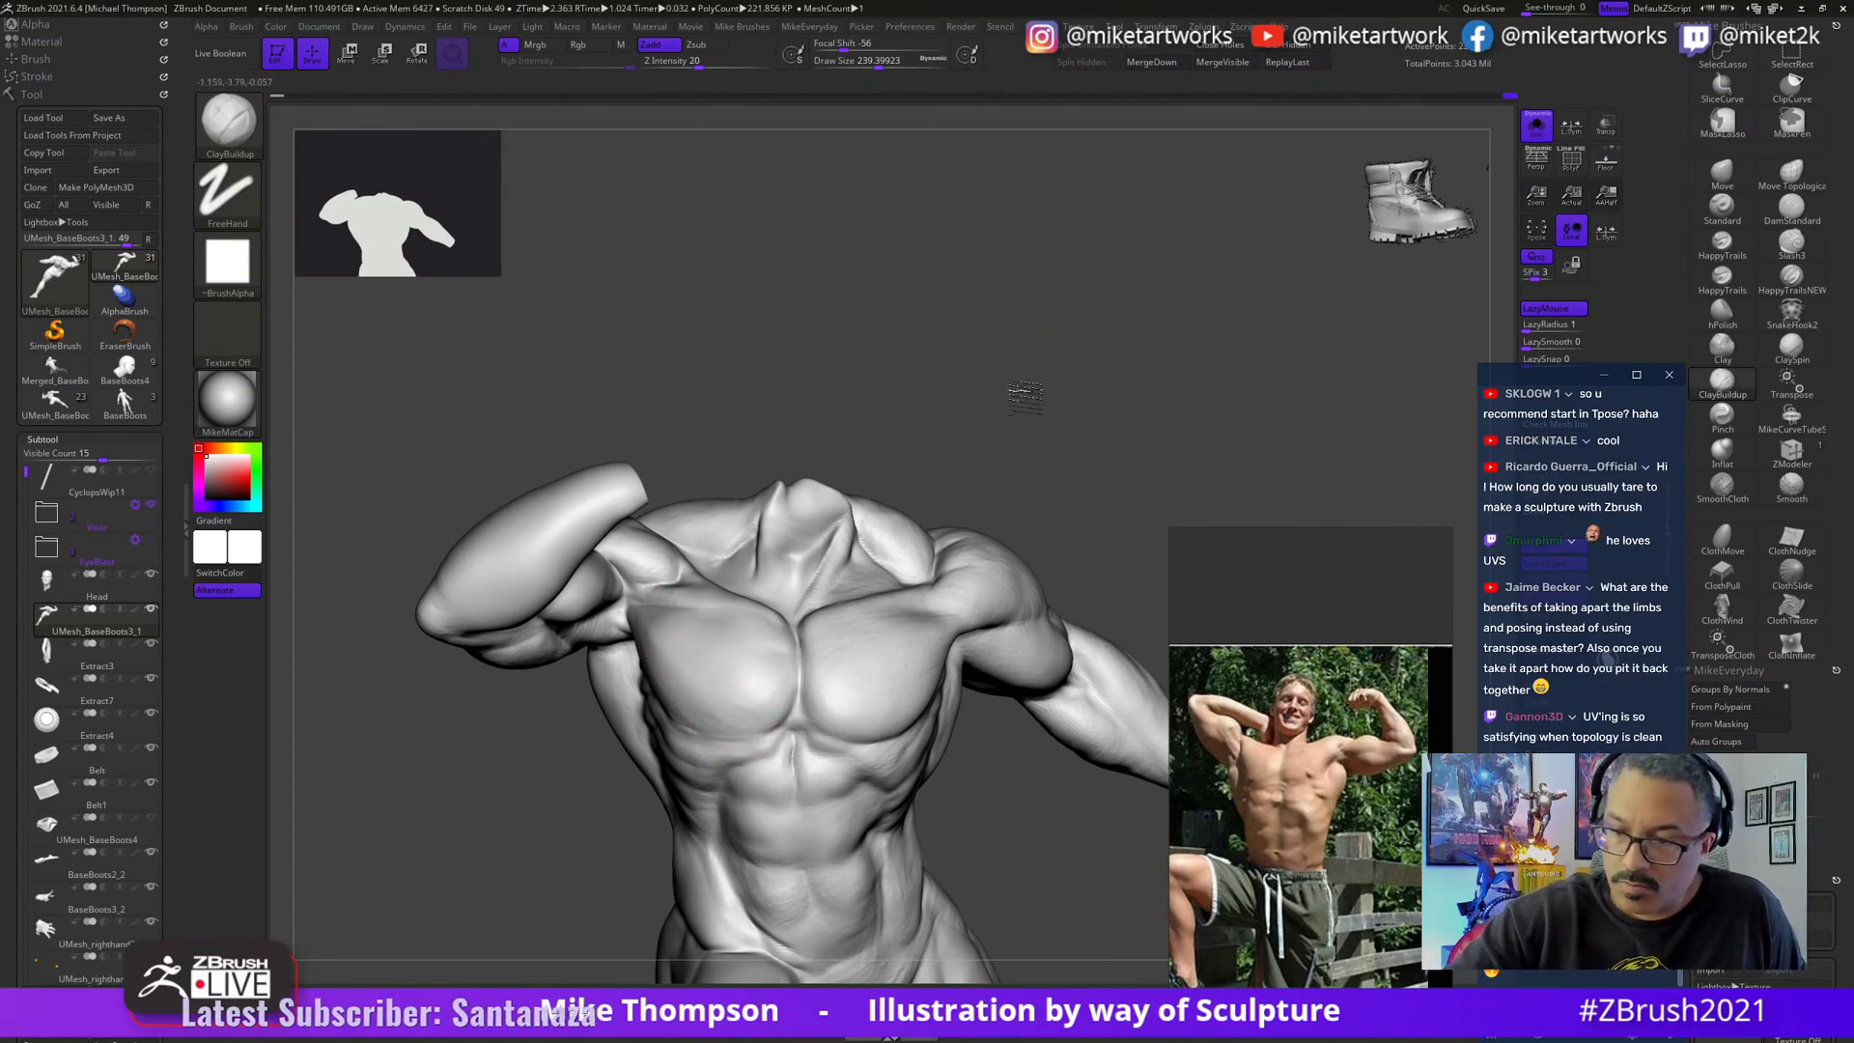
{"action": "mouse_move", "coordinate": [1025, 396]}
{"action": "left_mouse_down"}
{"action": "mouse_move", "coordinate": [1092, 418]}
{"action": "mouse_move", "coordinate": [918, 475]}
{"action": "left_mouse_up"}
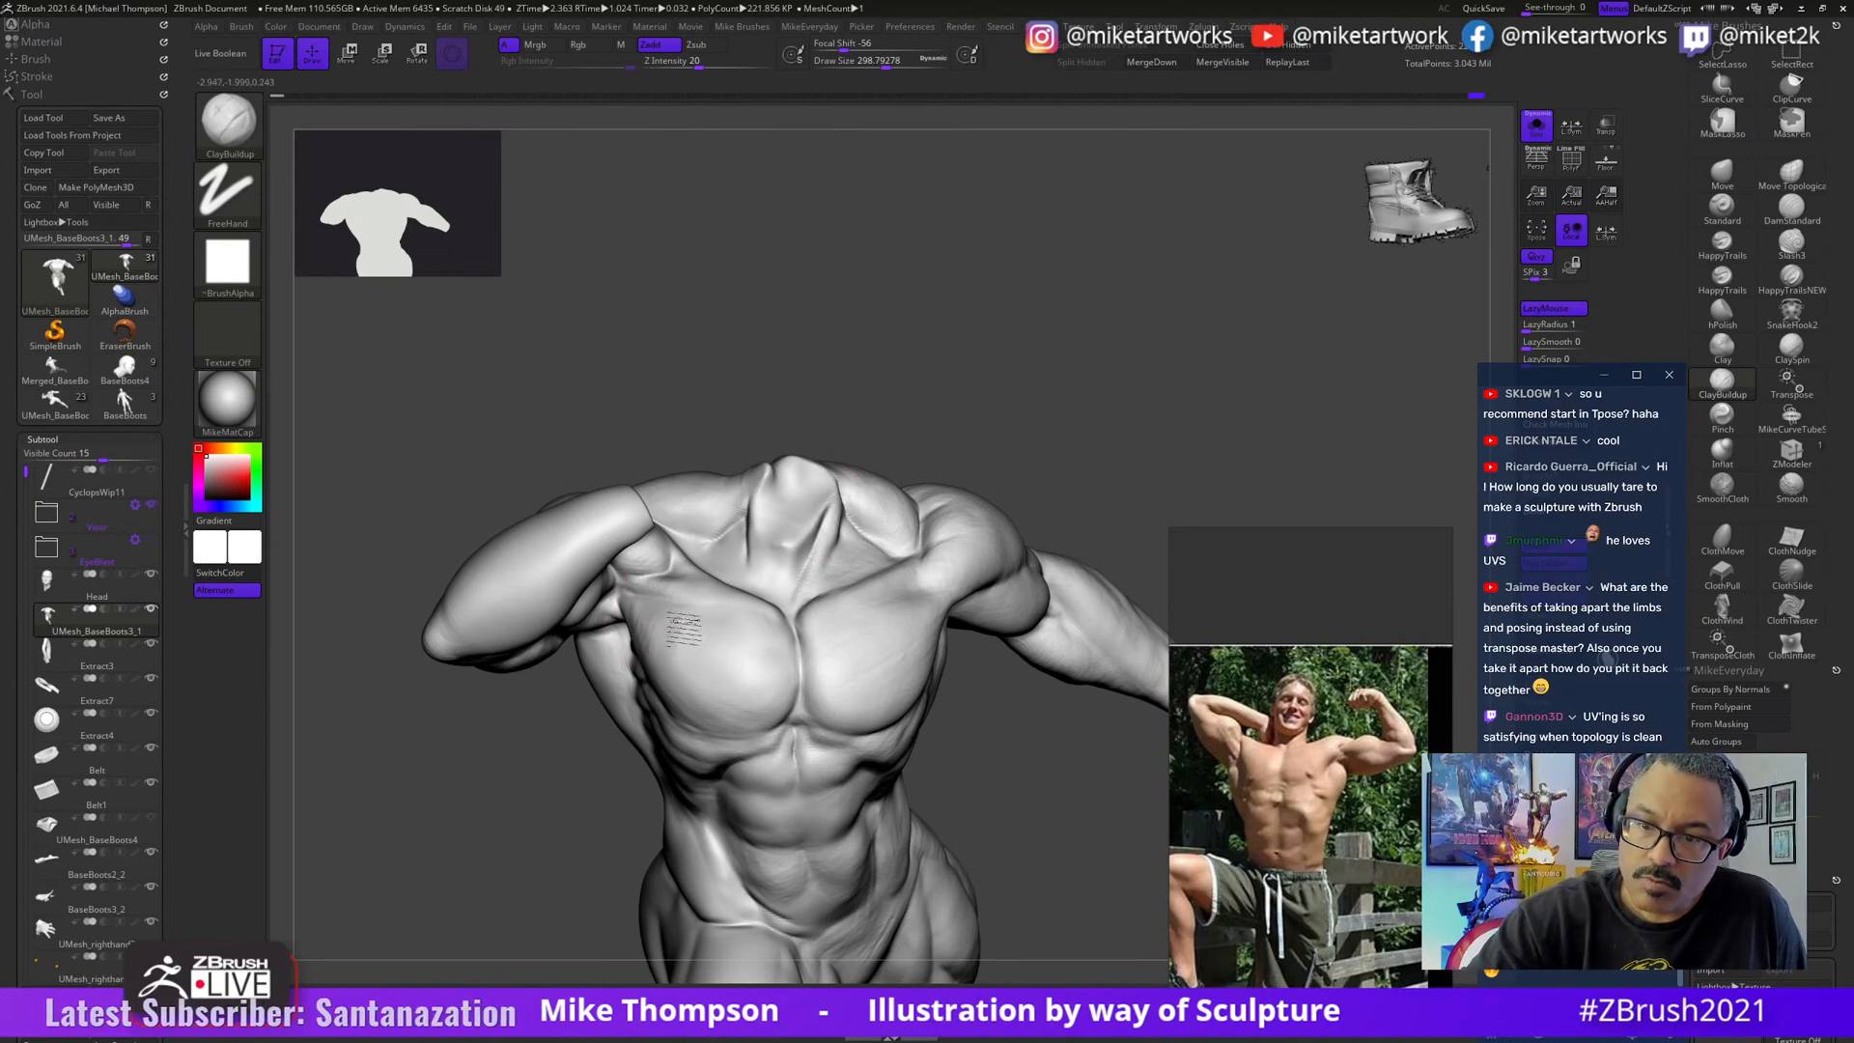
{"action": "mouse_move", "coordinate": [1059, 389]}
{"action": "left_mouse_down"}
{"action": "mouse_move", "coordinate": [1056, 422]}
{"action": "mouse_move", "coordinate": [1072, 409]}
{"action": "left_mouse_up"}
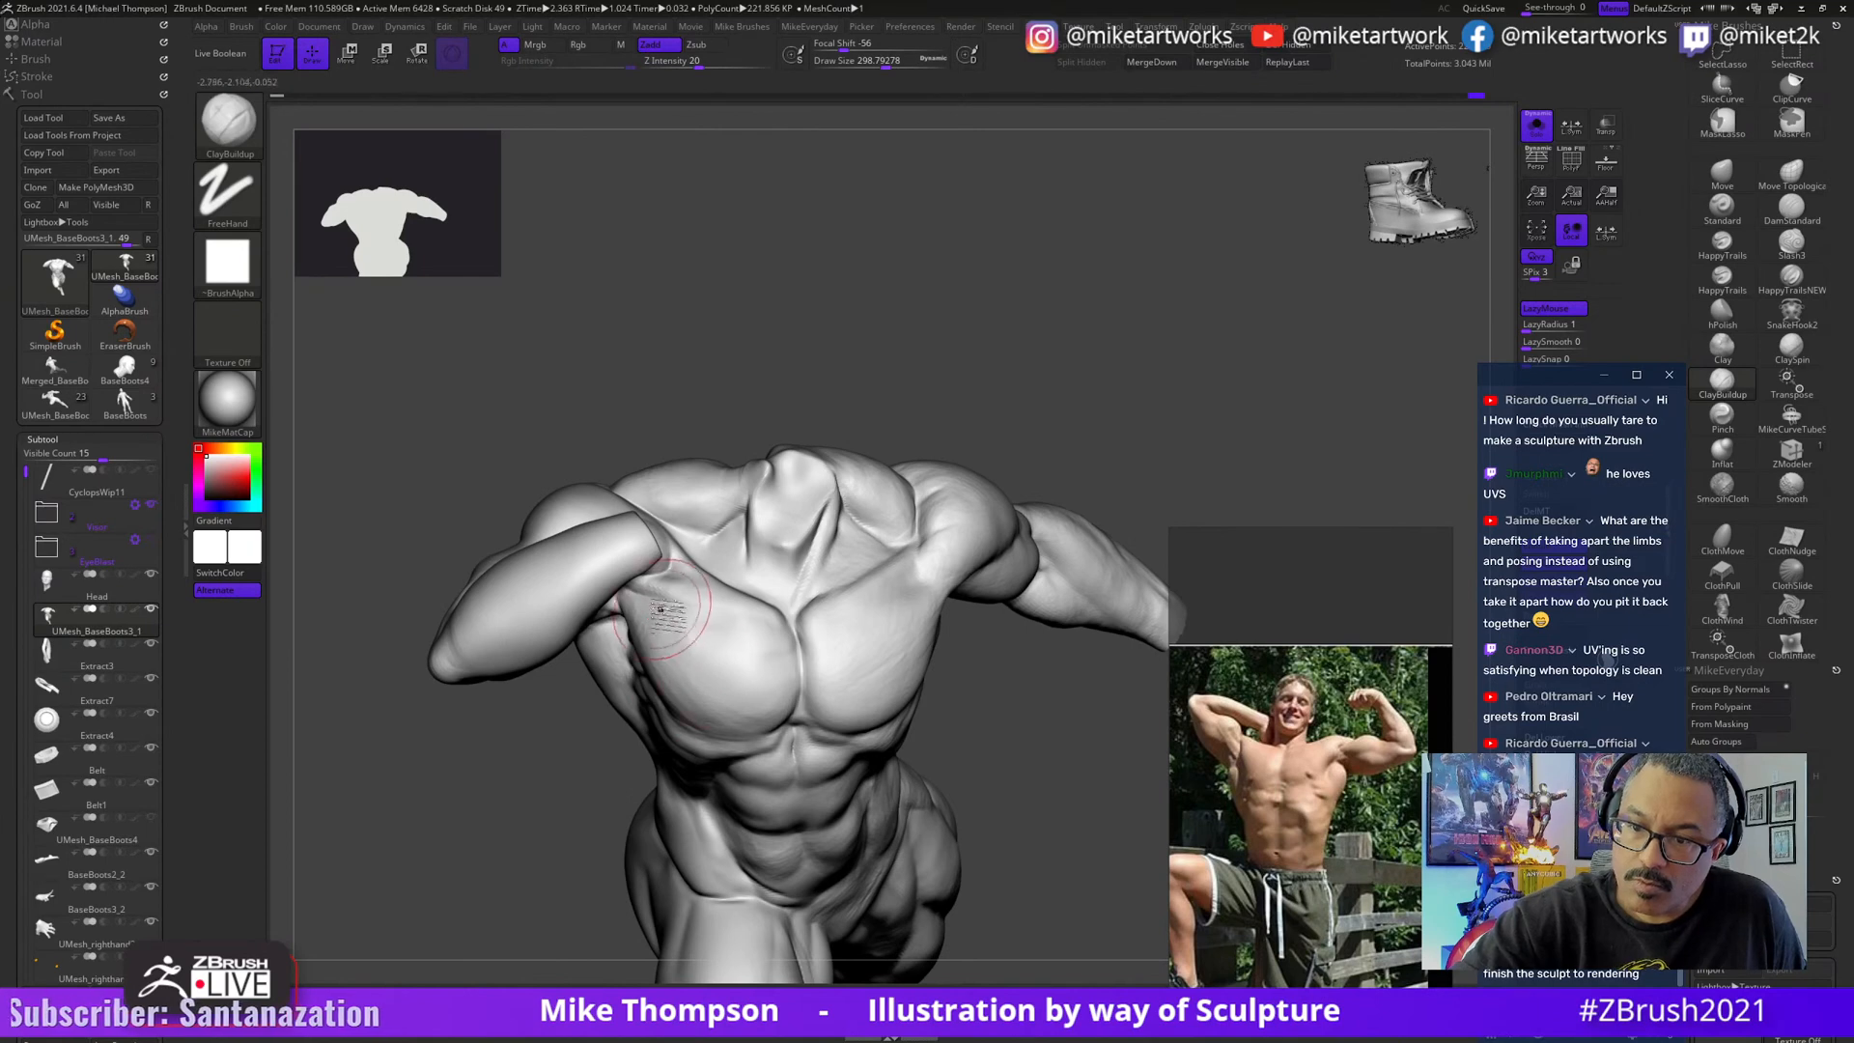
{"action": "left_click_drag", "start_coordinate": [891, 411], "coordinate": [634, 628]}
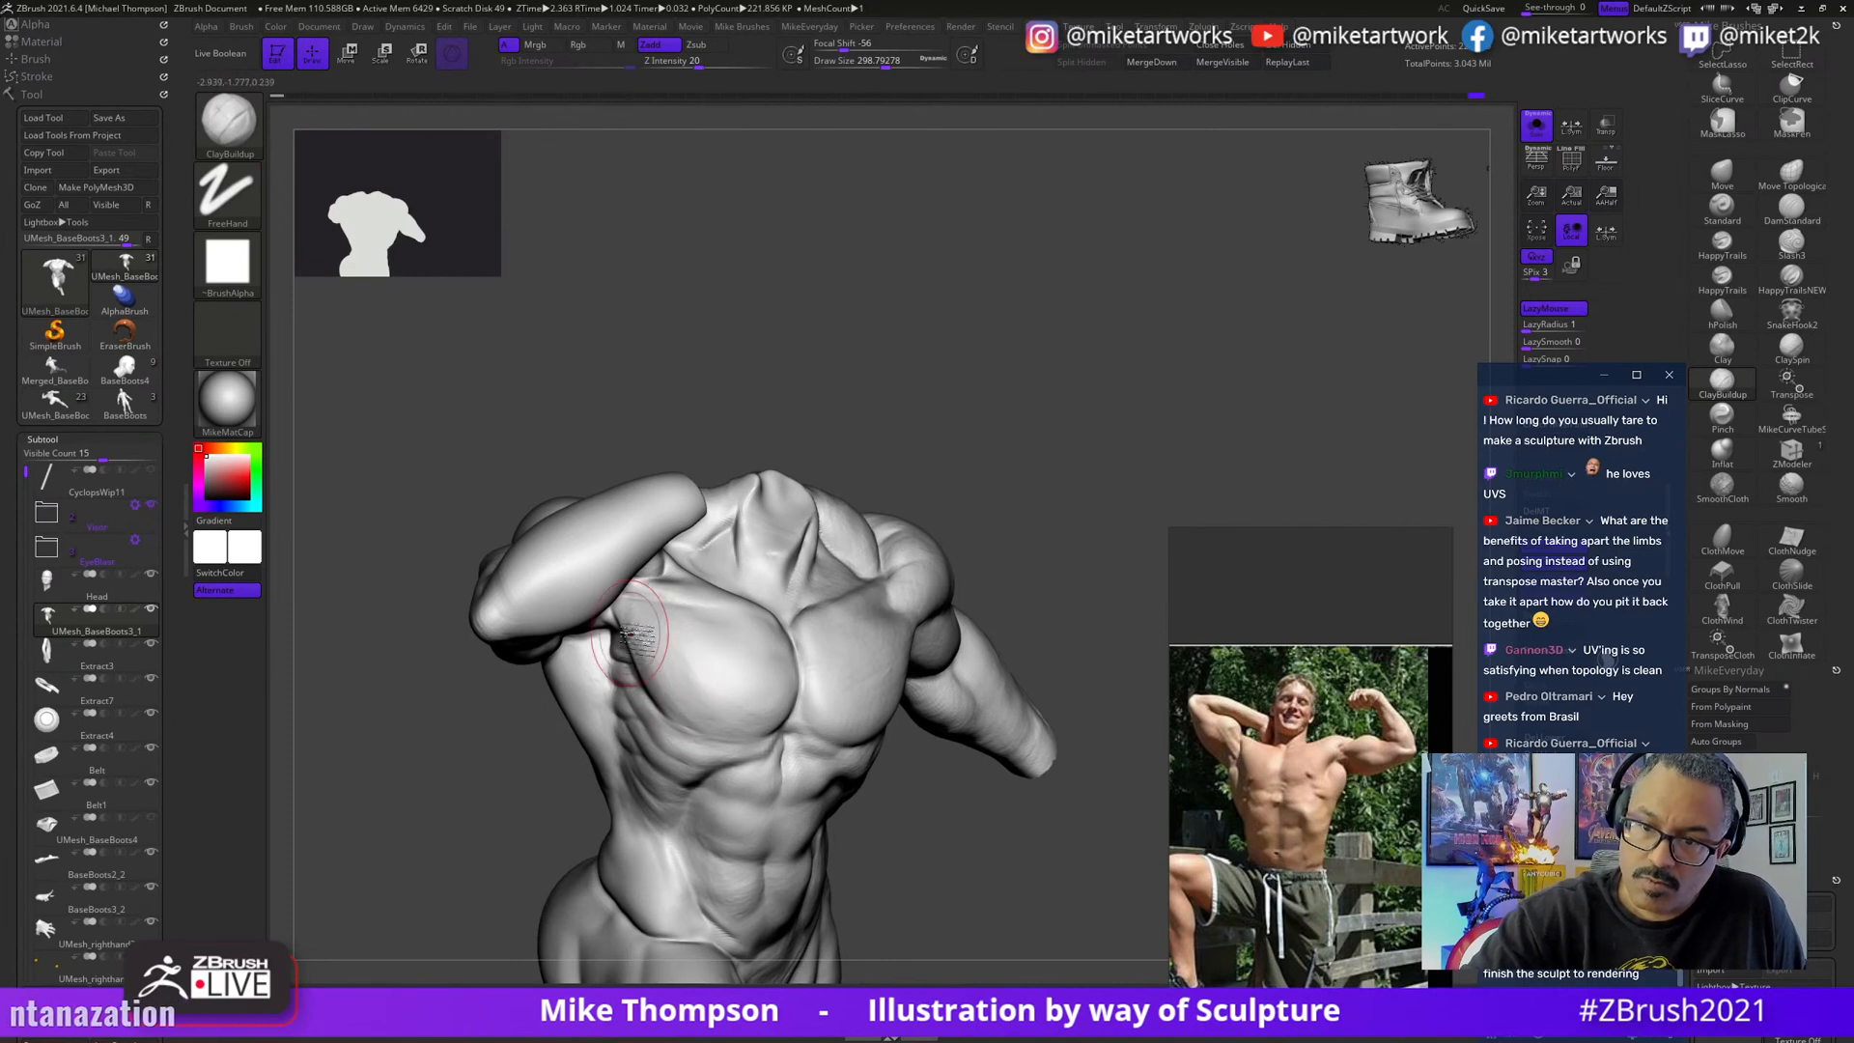
{"action": "left_click_drag", "start_coordinate": [874, 464], "coordinate": [657, 649]}
{"action": "left_click_drag", "start_coordinate": [825, 500], "coordinate": [670, 688]}
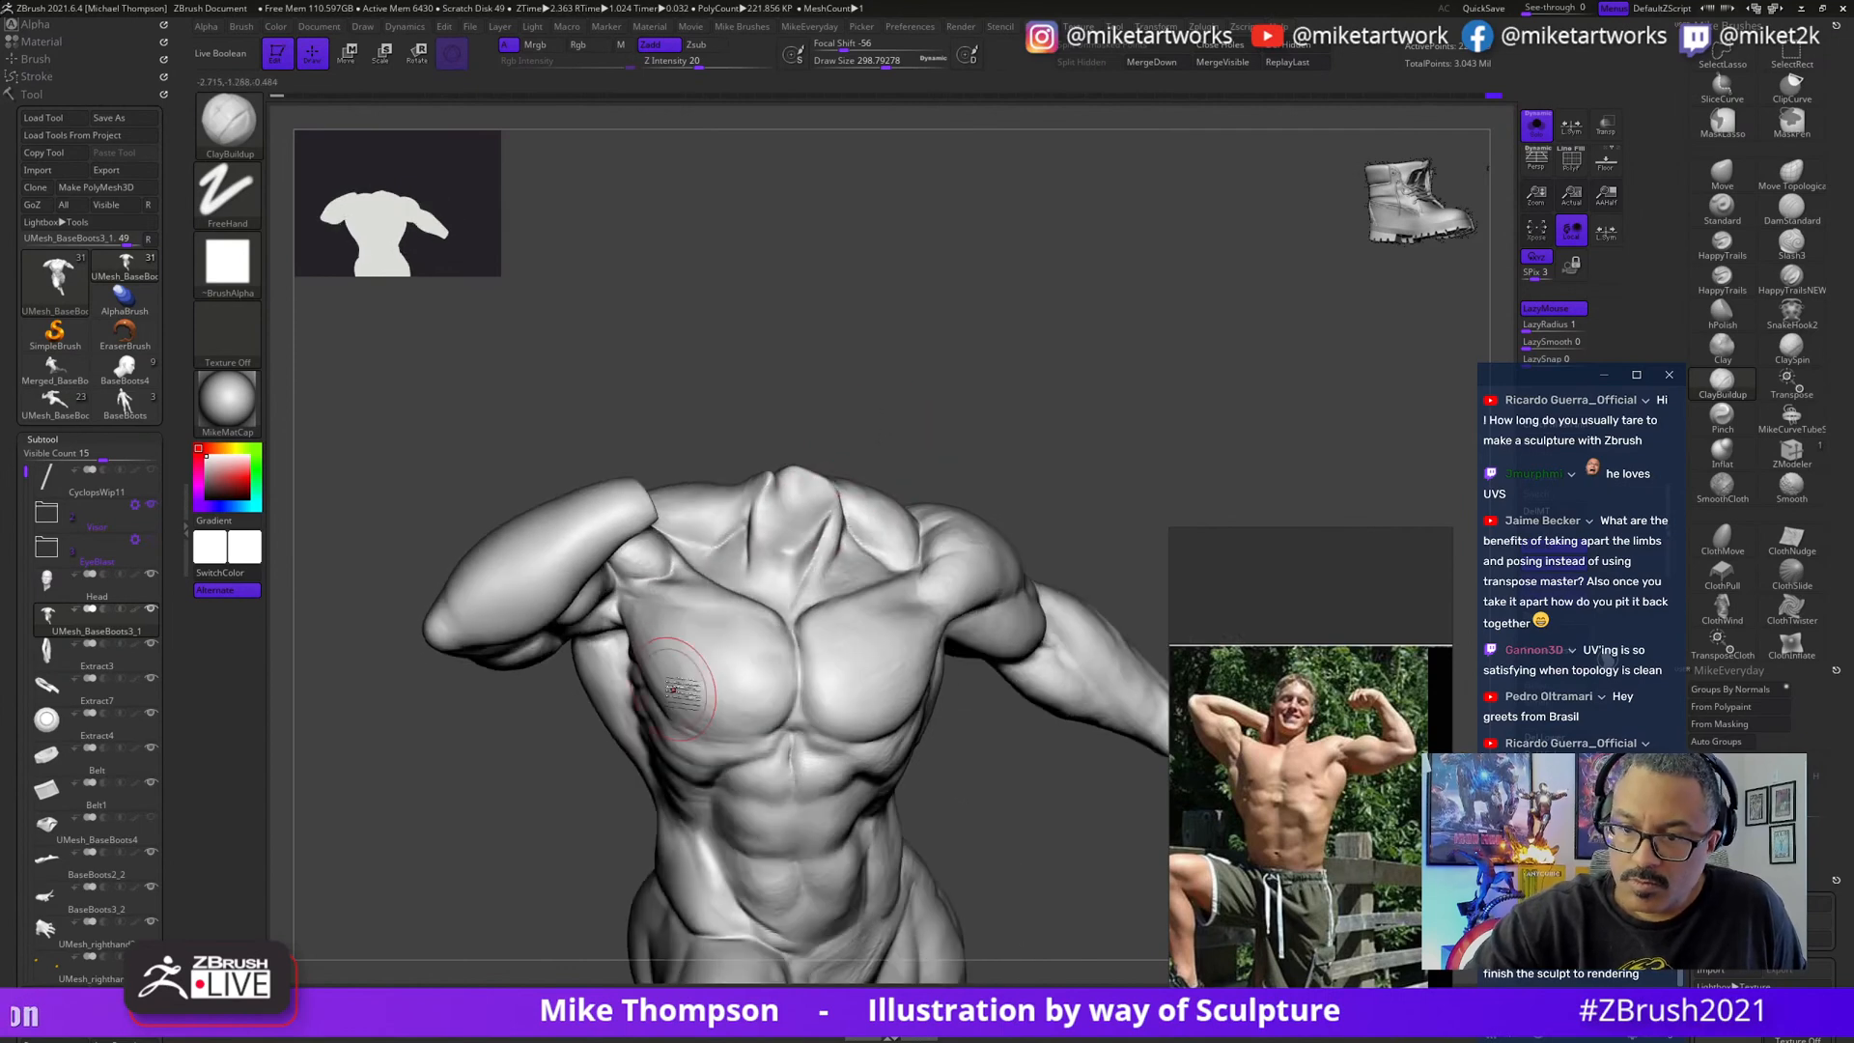
- Shape the lower and outer edge of the pectoral on the raised-arm side with the ClayBuildup brush
{"action": "mouse_move", "coordinate": [1044, 871]}
{"action": "left_mouse_down"}
{"action": "mouse_move", "coordinate": [669, 650]}
{"action": "mouse_move", "coordinate": [707, 620]}
{"action": "mouse_move", "coordinate": [689, 642]}
{"action": "left_mouse_up"}
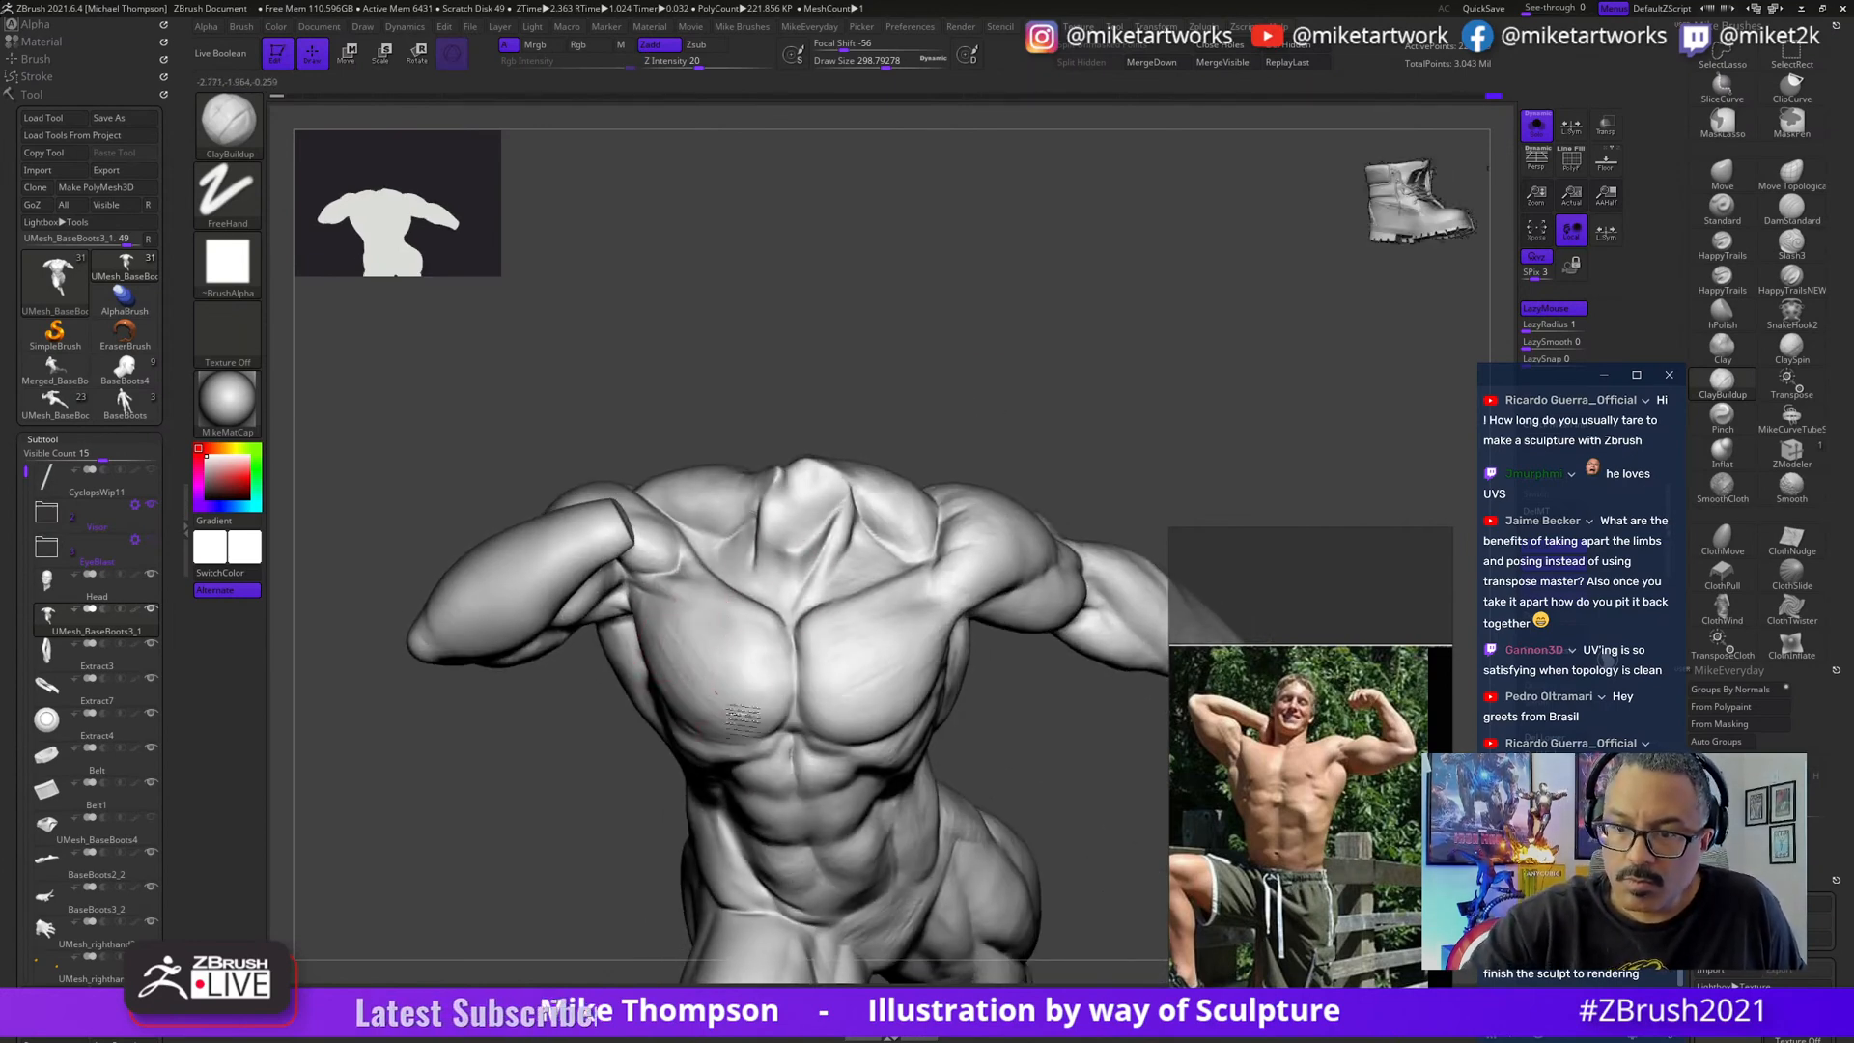
{"action": "left_click_drag", "start_coordinate": [1014, 784], "coordinate": [1003, 751]}
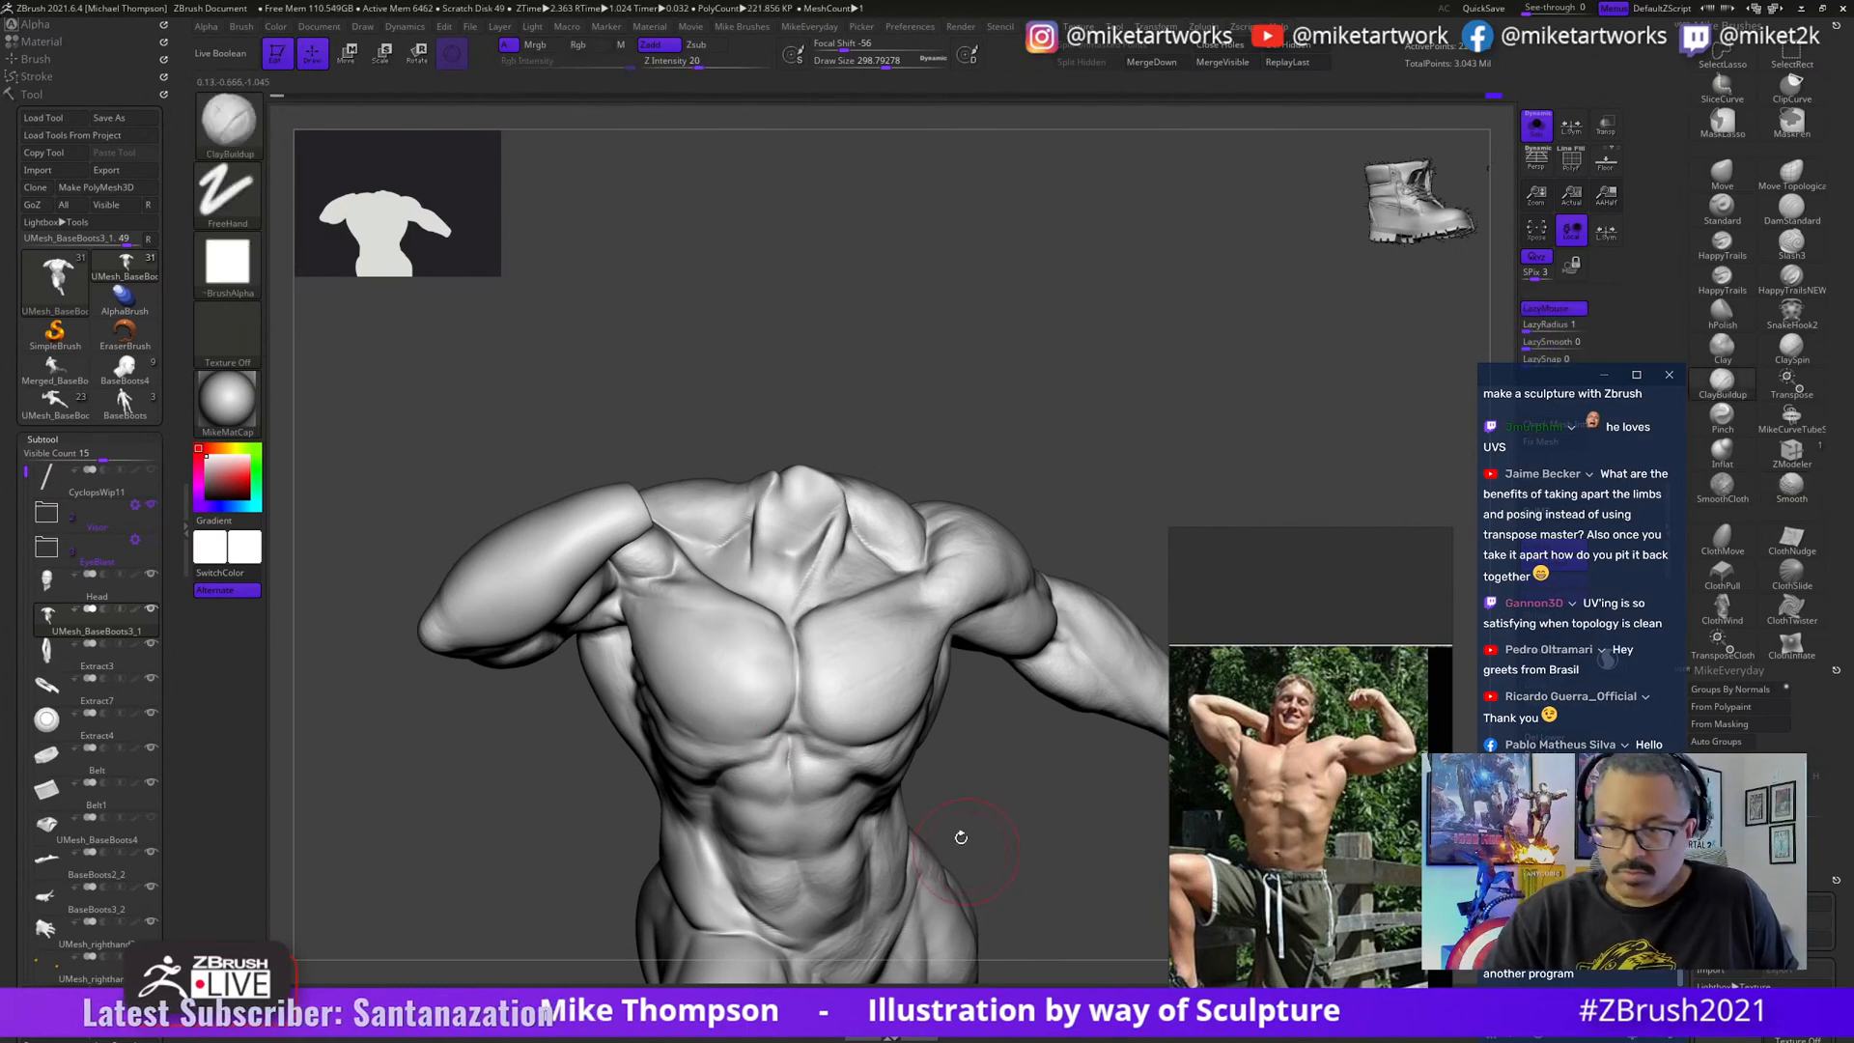
{"action": "mouse_move", "coordinate": [961, 837]}
{"action": "left_mouse_down"}
{"action": "mouse_move", "coordinate": [1072, 856]}
{"action": "mouse_move", "coordinate": [1064, 880]}
{"action": "left_mouse_up"}
{"action": "mouse_move", "coordinate": [1060, 811]}
{"action": "left_mouse_down"}
{"action": "mouse_move", "coordinate": [1034, 869]}
{"action": "mouse_move", "coordinate": [991, 872]}
{"action": "mouse_move", "coordinate": [1070, 813]}
{"action": "left_mouse_up"}
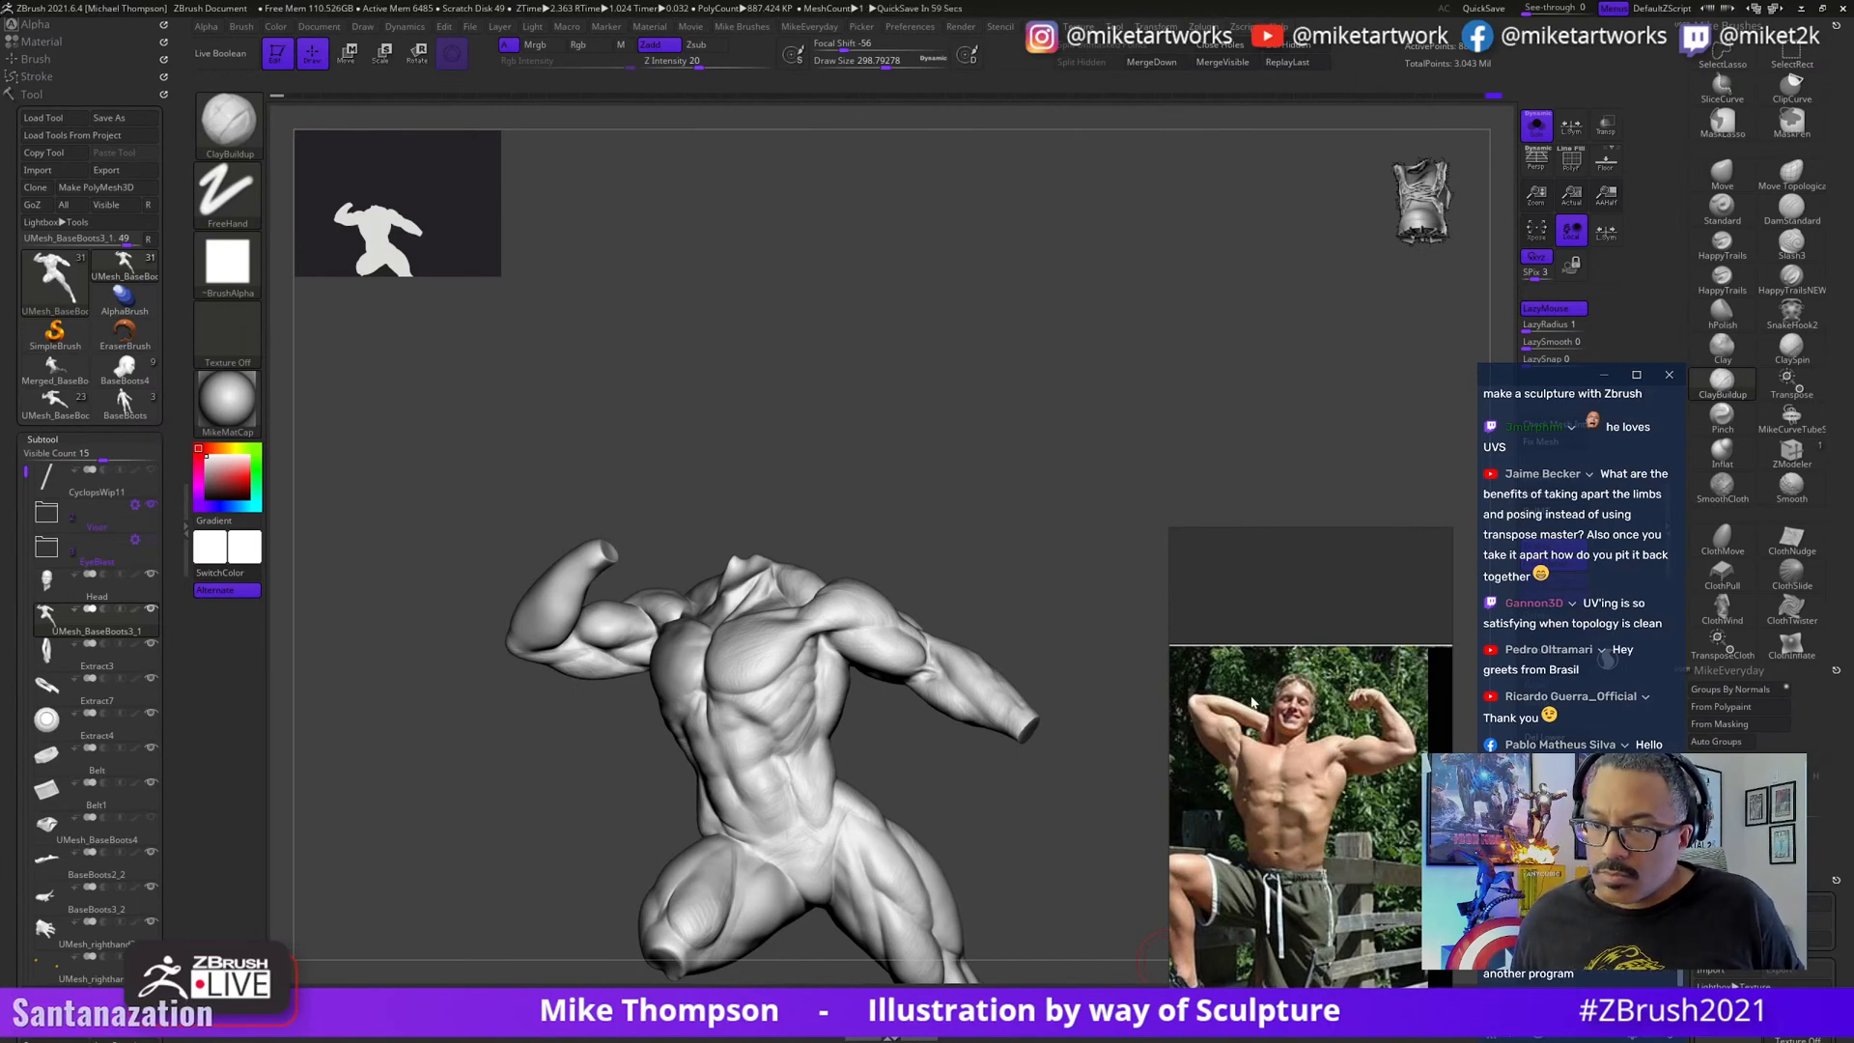
- Enlarge the reference board, search its muscle photos and frame the shirtless man resting one hand on his hip
{"action": "scroll", "coordinate": [1313, 798], "scroll_direction": "down", "scroll_amount": 5}
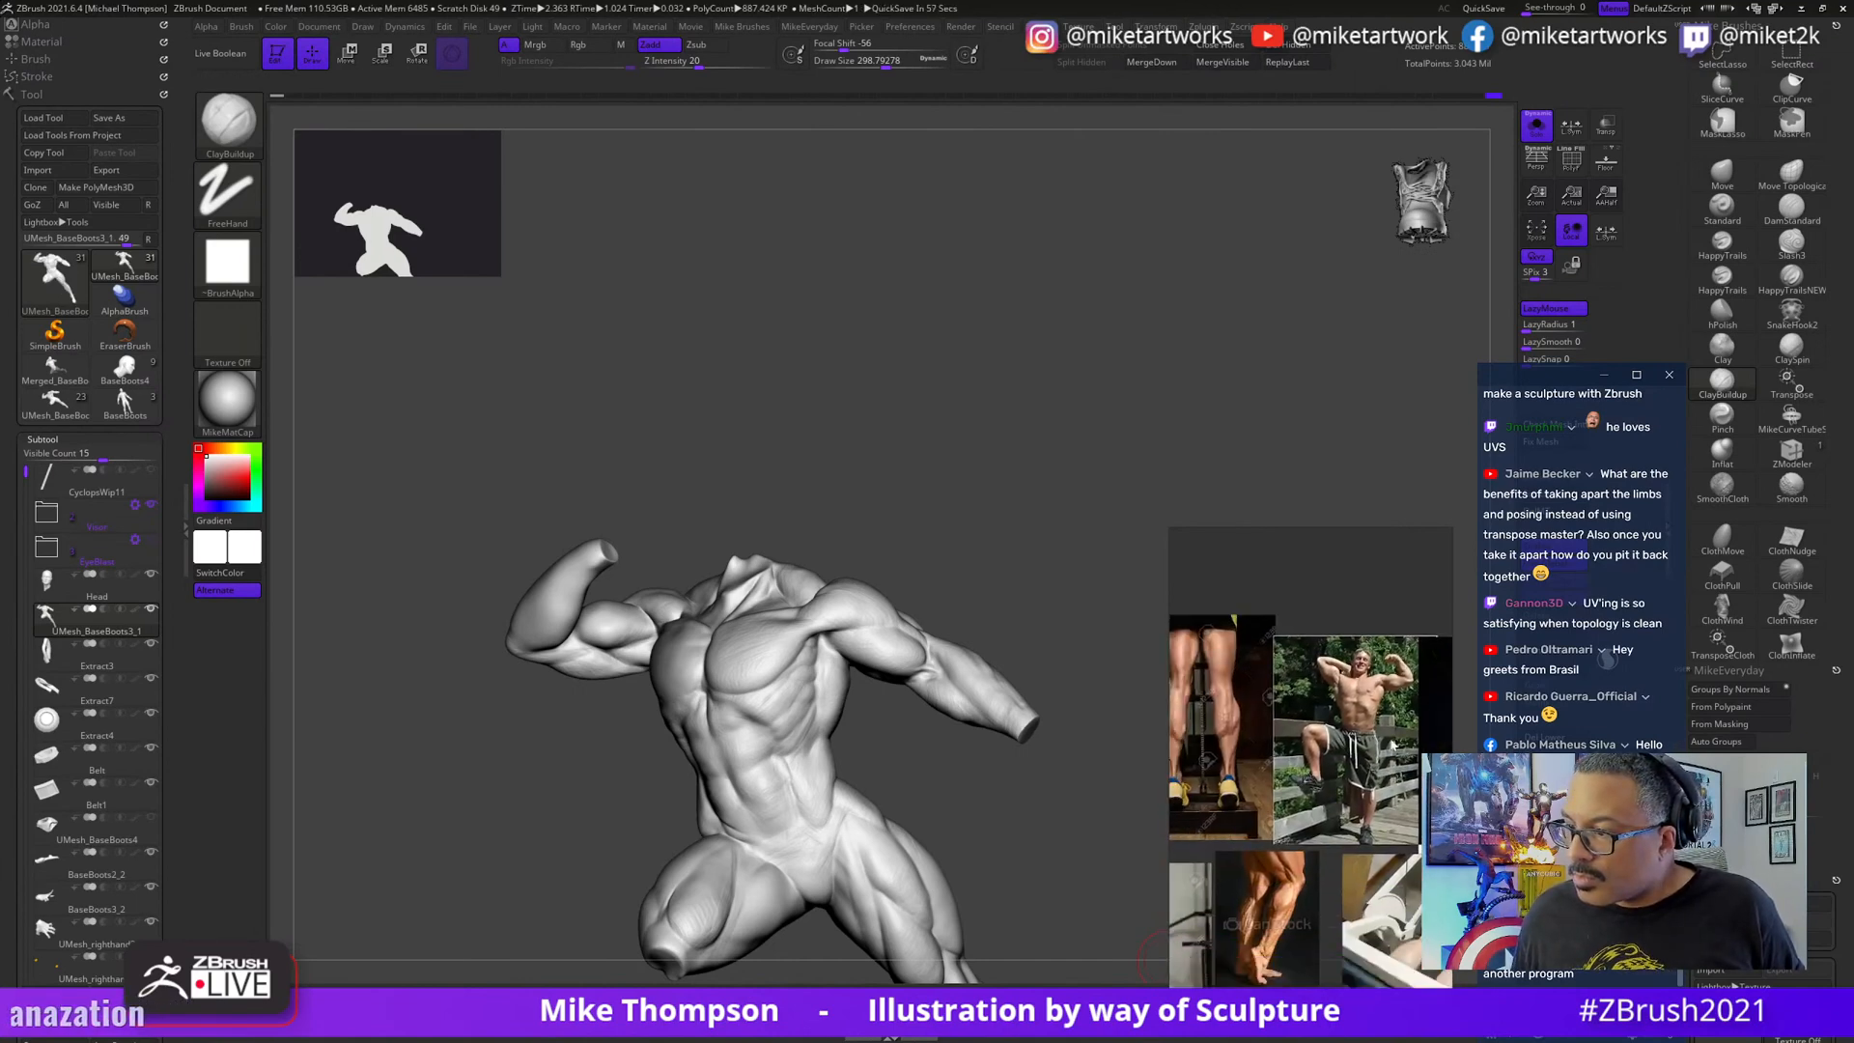
{"action": "scroll", "coordinate": [1259, 884], "scroll_direction": "down", "scroll_amount": 6}
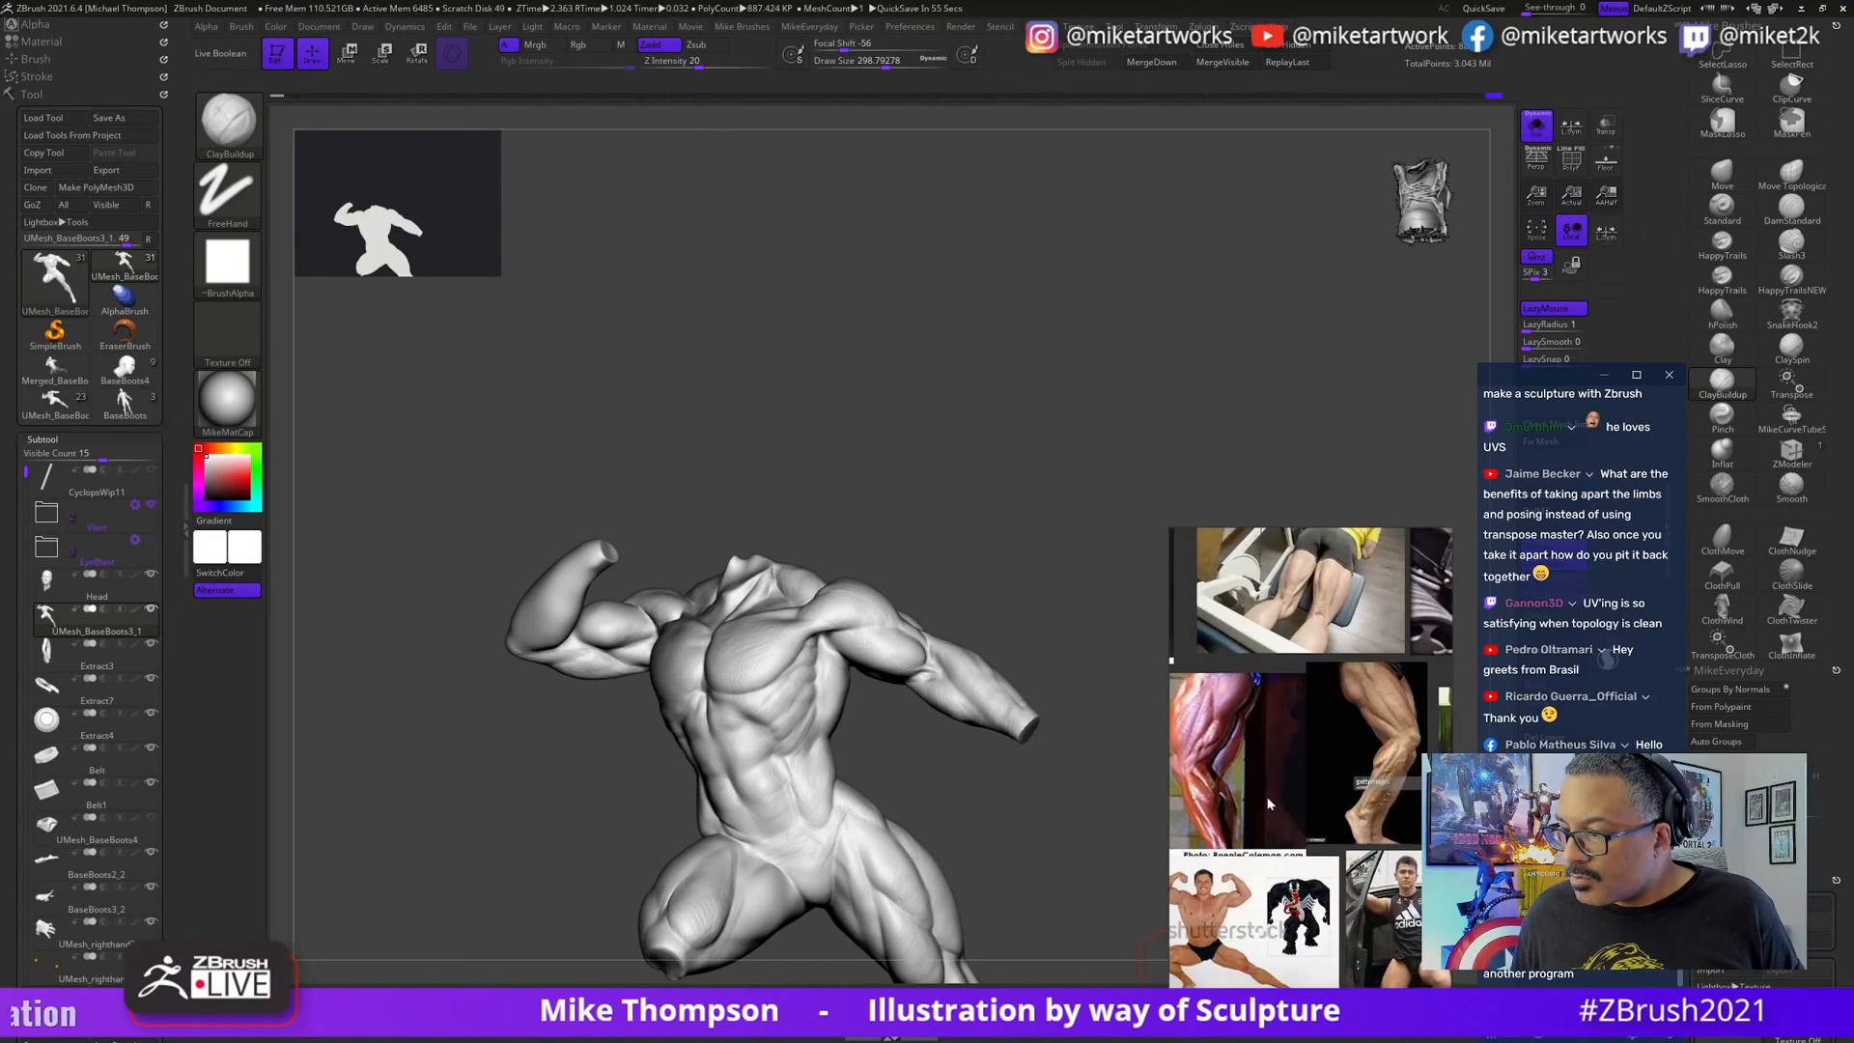
{"action": "scroll", "coordinate": [1263, 809], "scroll_direction": "down", "scroll_amount": 6}
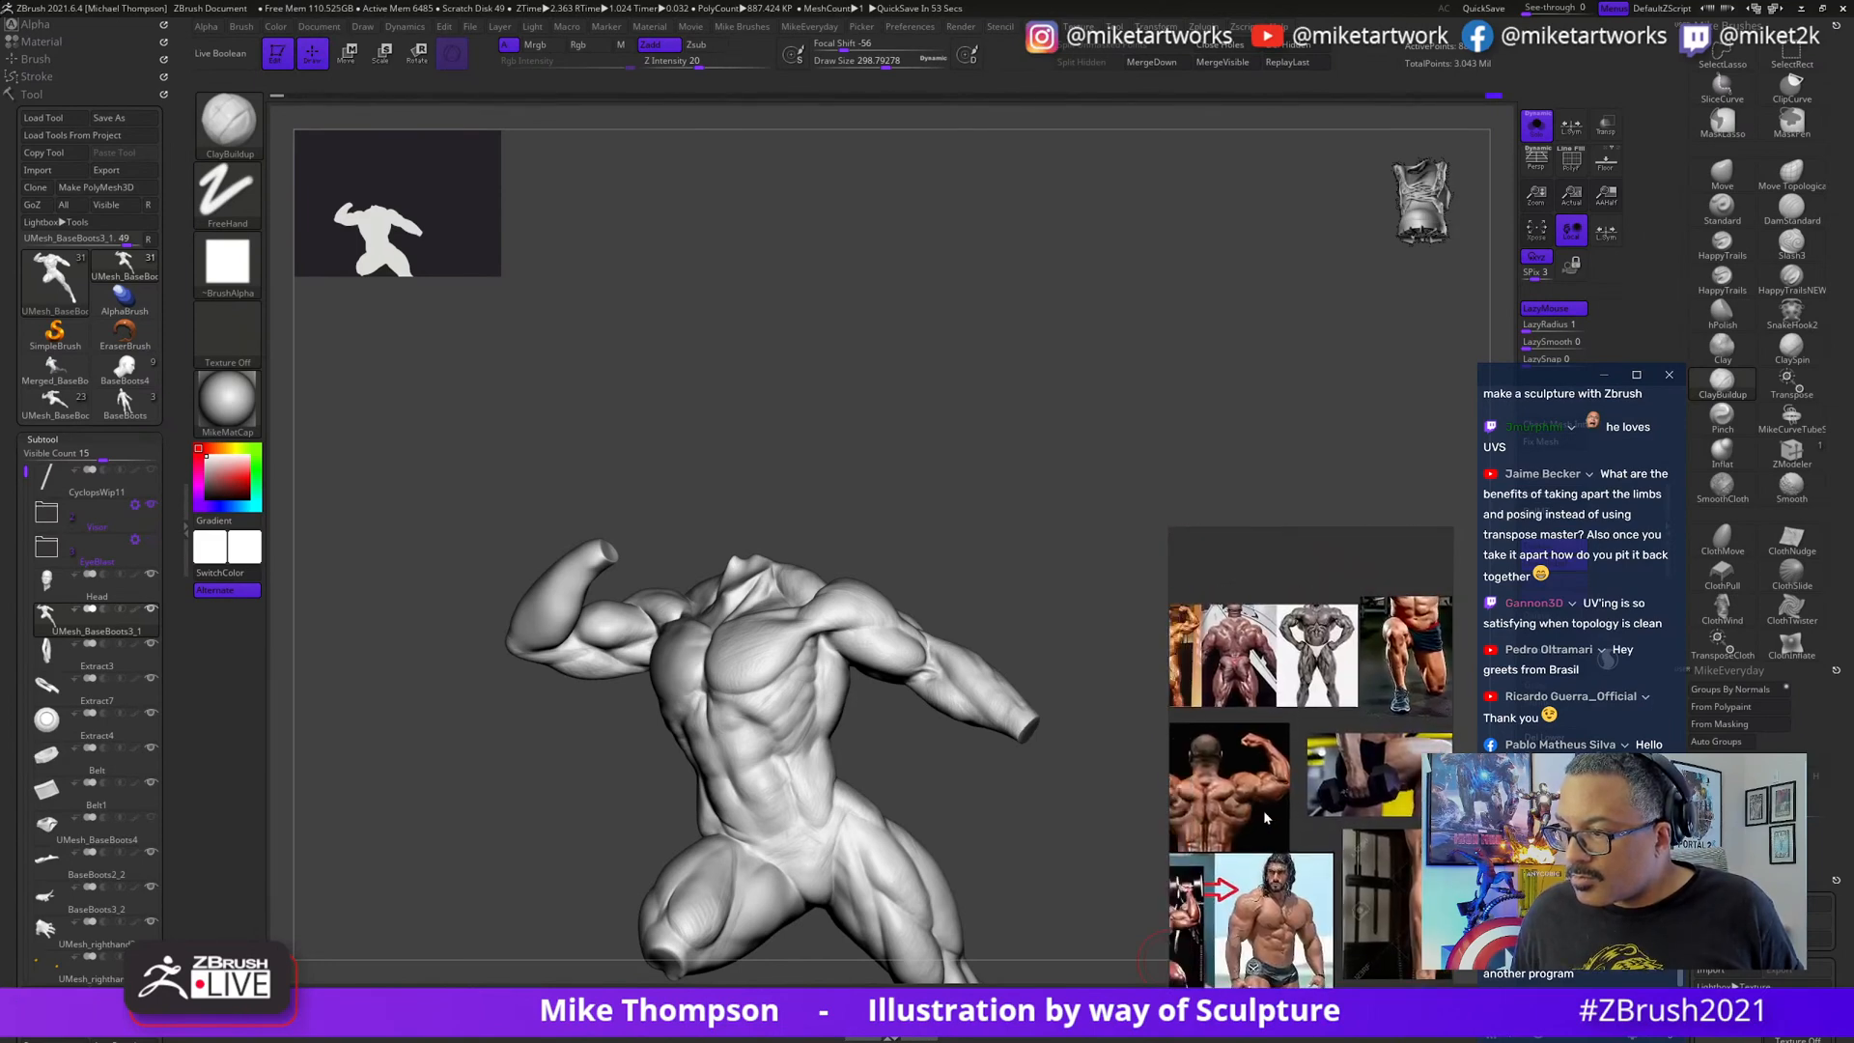
{"action": "scroll", "coordinate": [1261, 854], "scroll_direction": "down", "scroll_amount": 5}
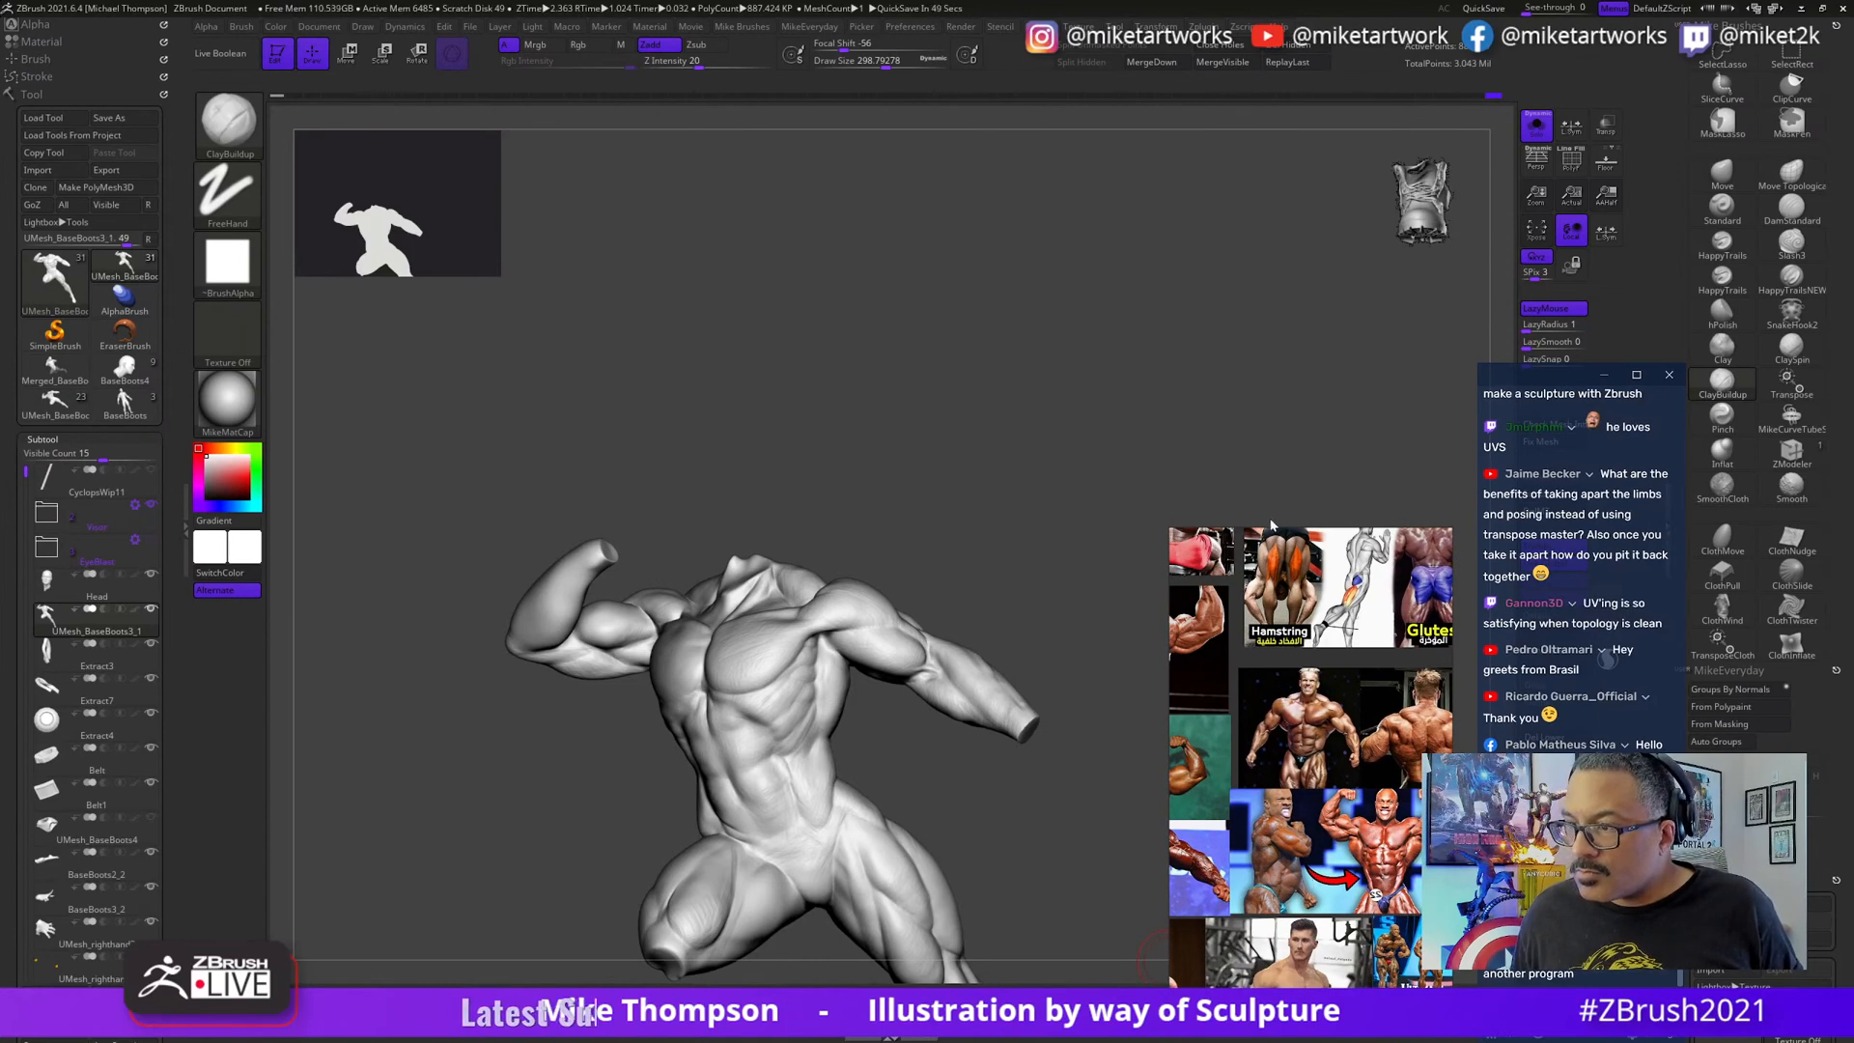
{"action": "scroll", "coordinate": [1292, 532], "scroll_direction": "down", "scroll_amount": 8}
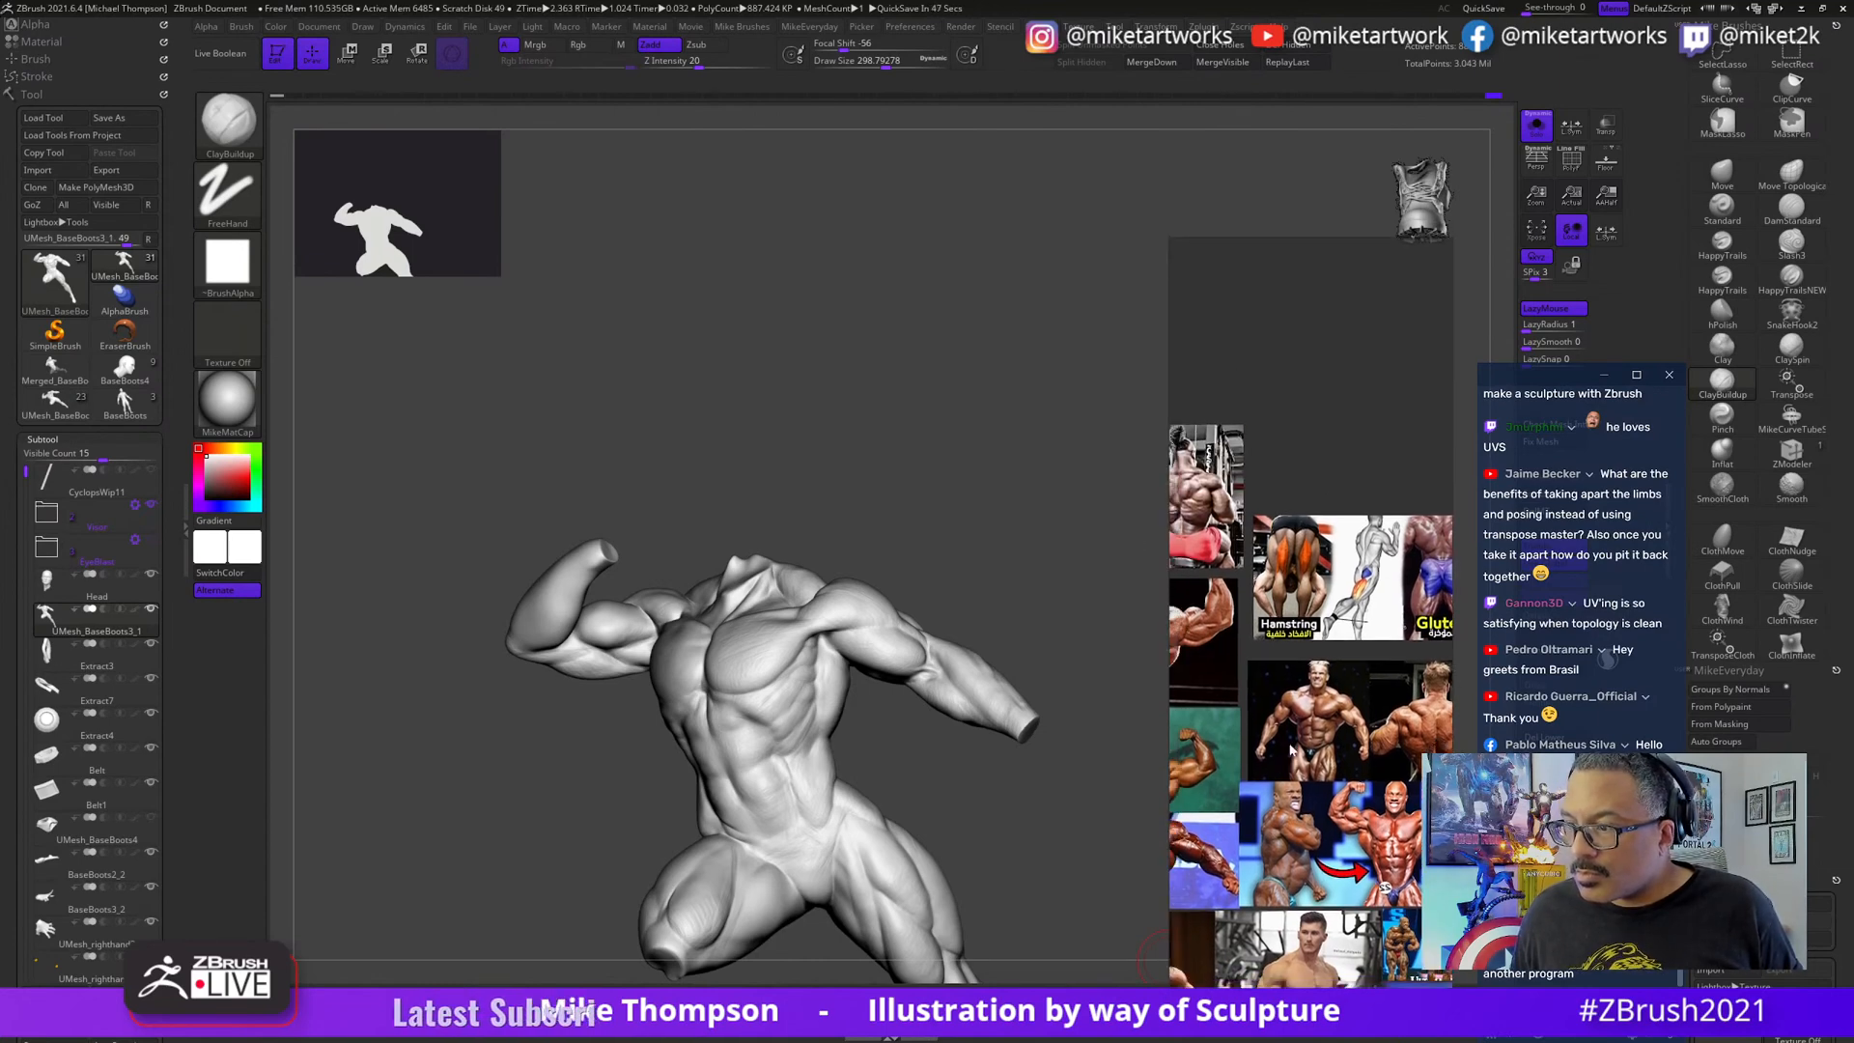
{"action": "scroll", "coordinate": [1403, 669], "scroll_direction": "down", "scroll_amount": 6}
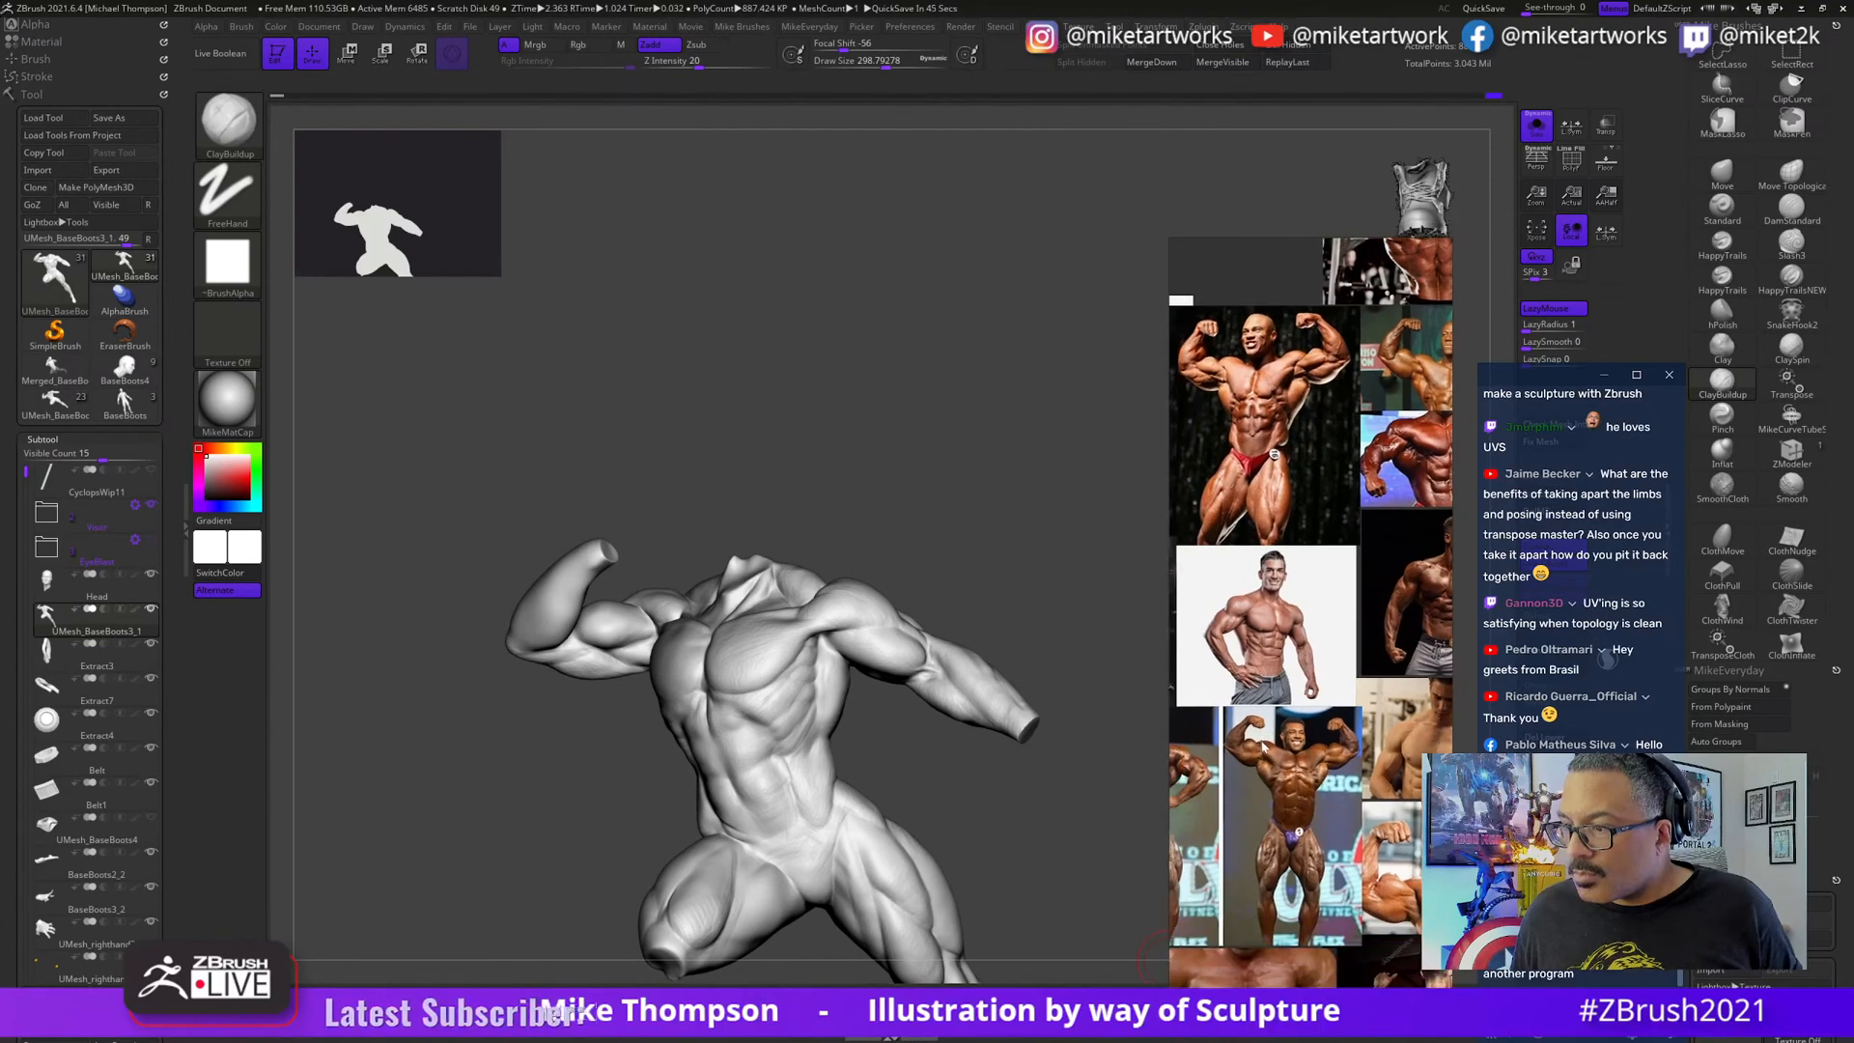
{"action": "left_click", "coordinate": [1261, 639]}
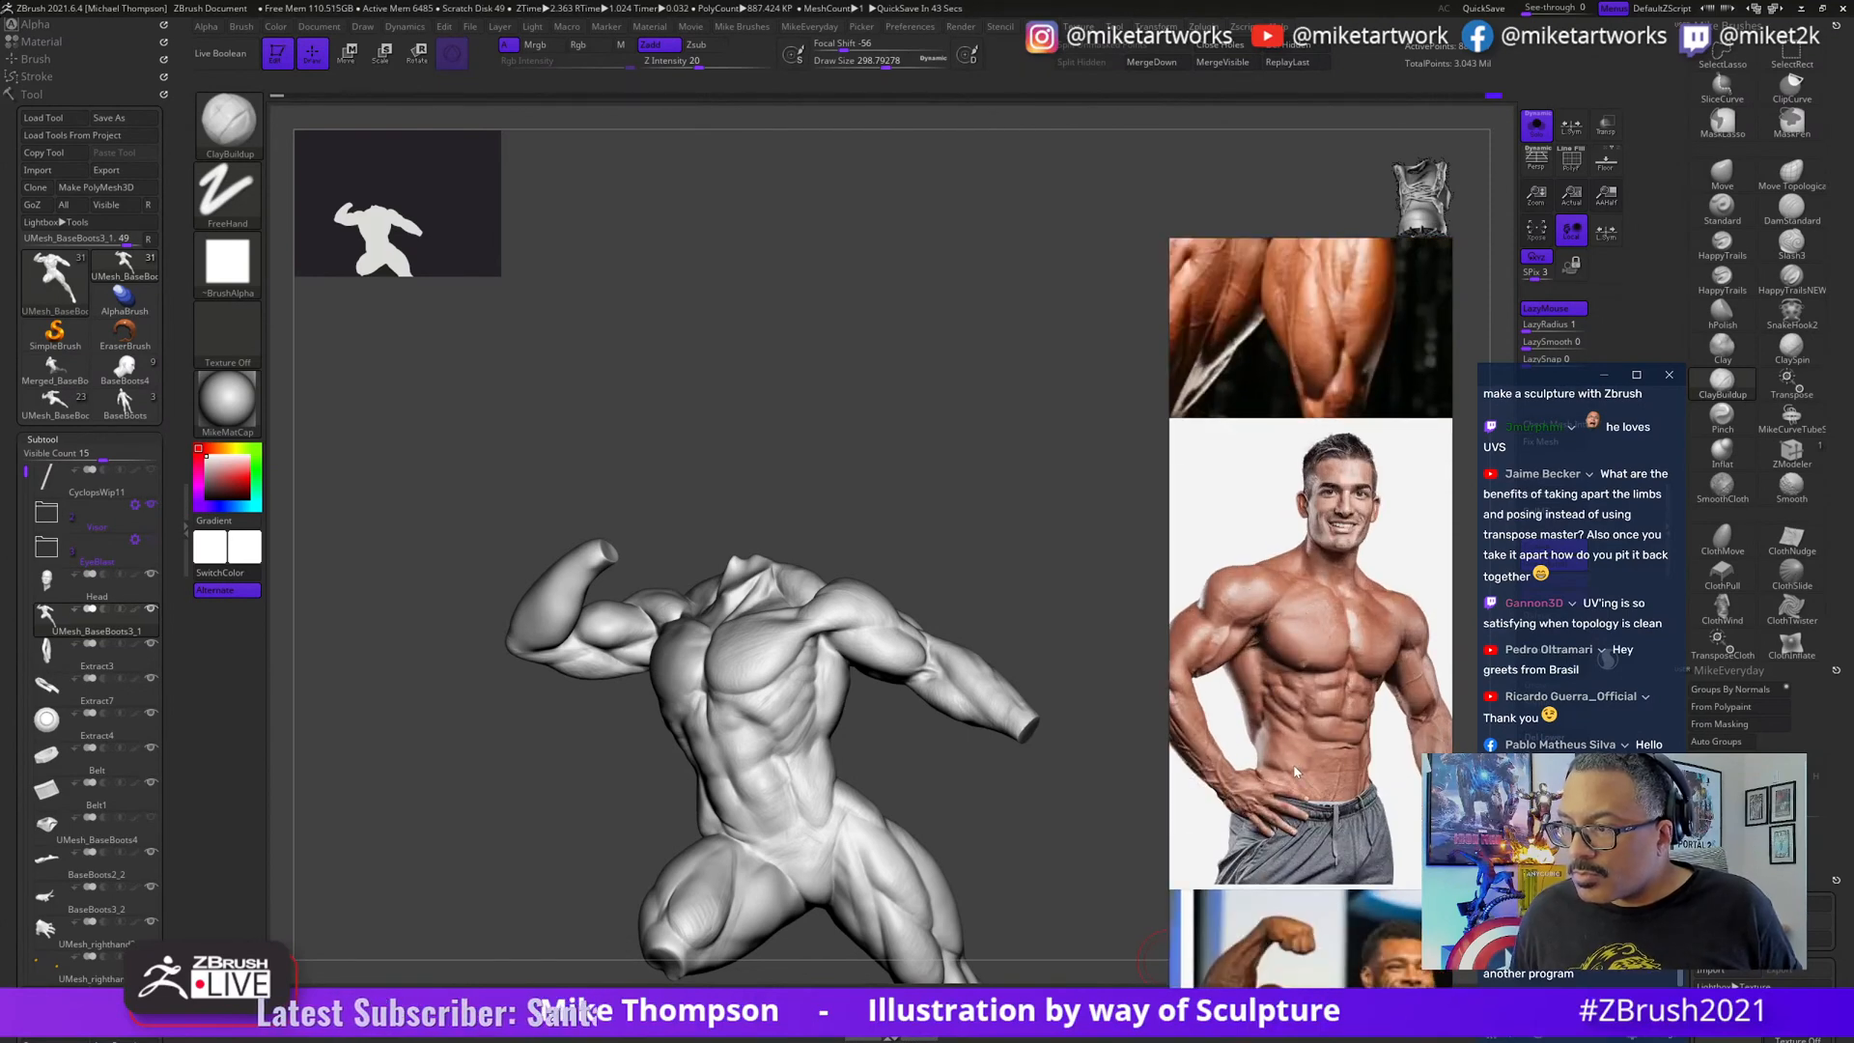
- Reduce the brush size to about 101 and sculpt the serratus and rib forms below the pectoral on the lowered-arm side
{"action": "mouse_move", "coordinate": [1063, 840]}
{"action": "left_mouse_down"}
{"action": "mouse_move", "coordinate": [996, 941]}
{"action": "mouse_move", "coordinate": [934, 900]}
{"action": "mouse_move", "coordinate": [974, 893]}
{"action": "left_mouse_up"}
{"action": "key", "text": "s"}
{"action": "left_click_drag", "start_coordinate": [780, 805], "coordinate": [816, 787]}
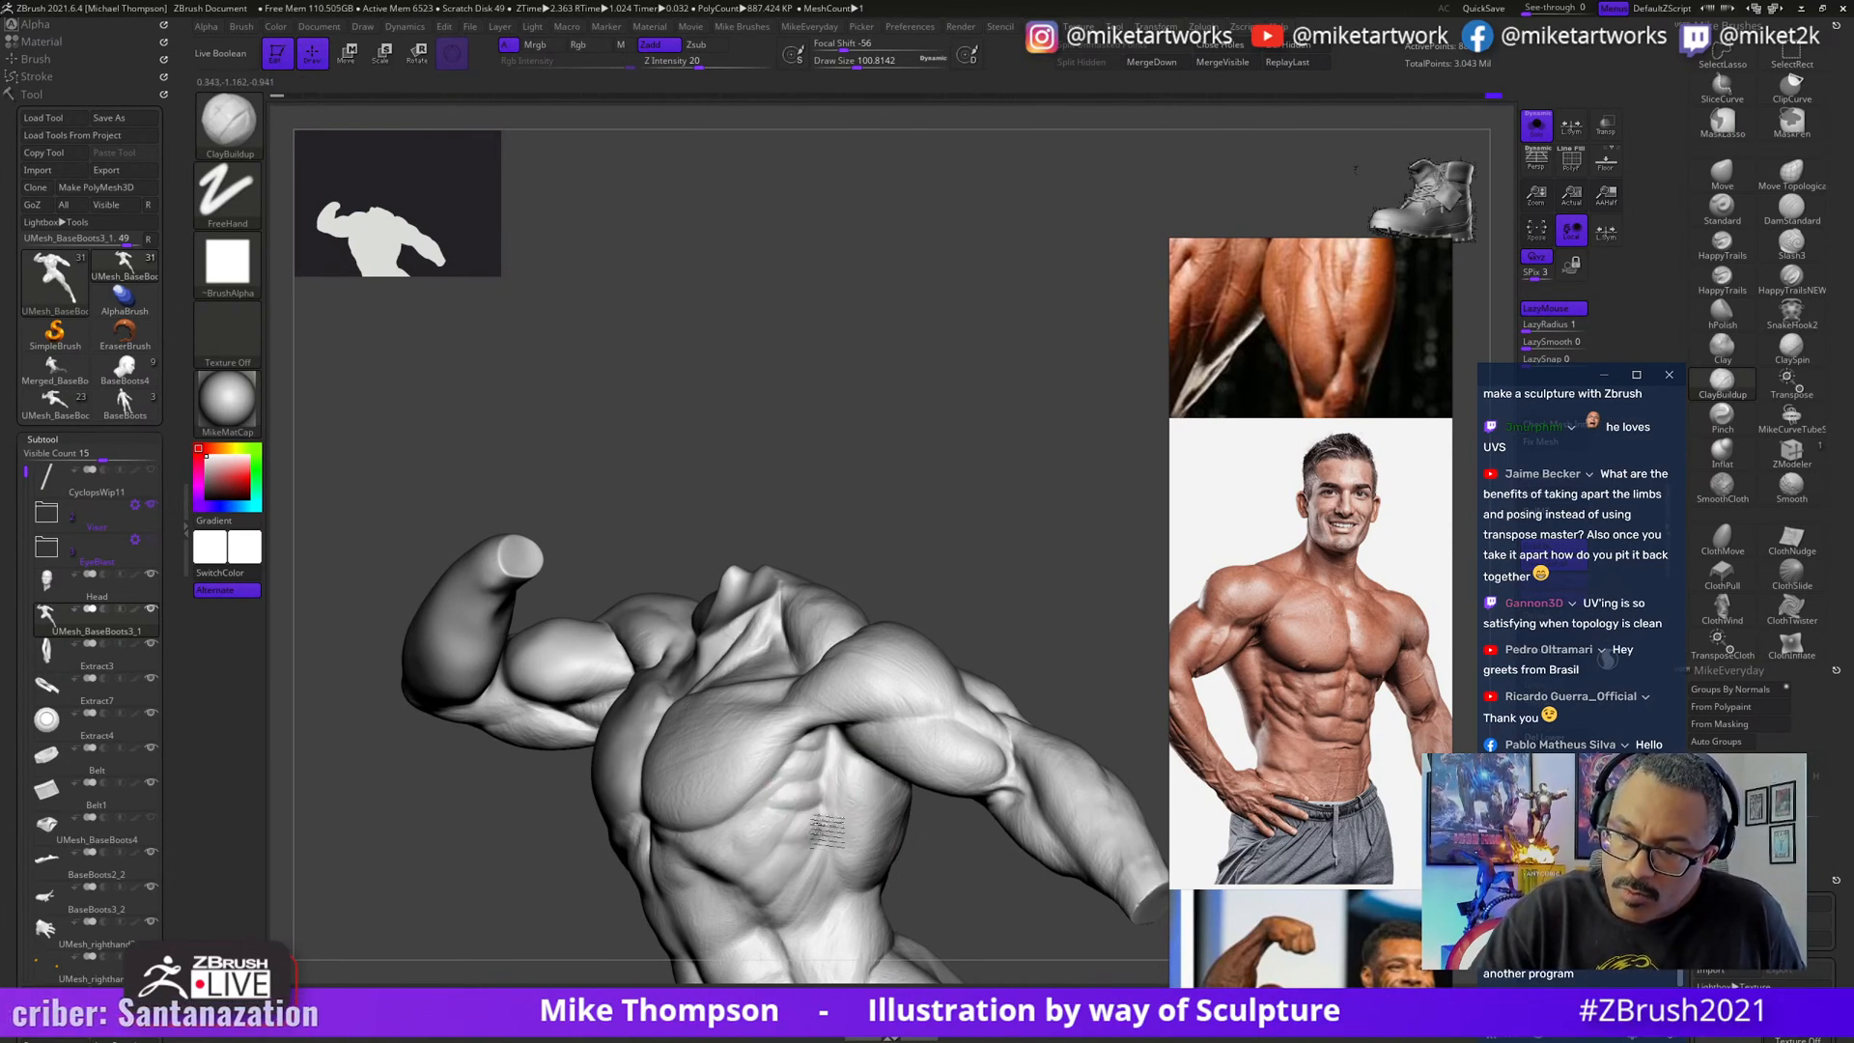
{"action": "mouse_move", "coordinate": [963, 869]}
{"action": "left_mouse_down"}
{"action": "mouse_move", "coordinate": [1001, 849]}
{"action": "mouse_move", "coordinate": [823, 822]}
{"action": "left_mouse_up"}
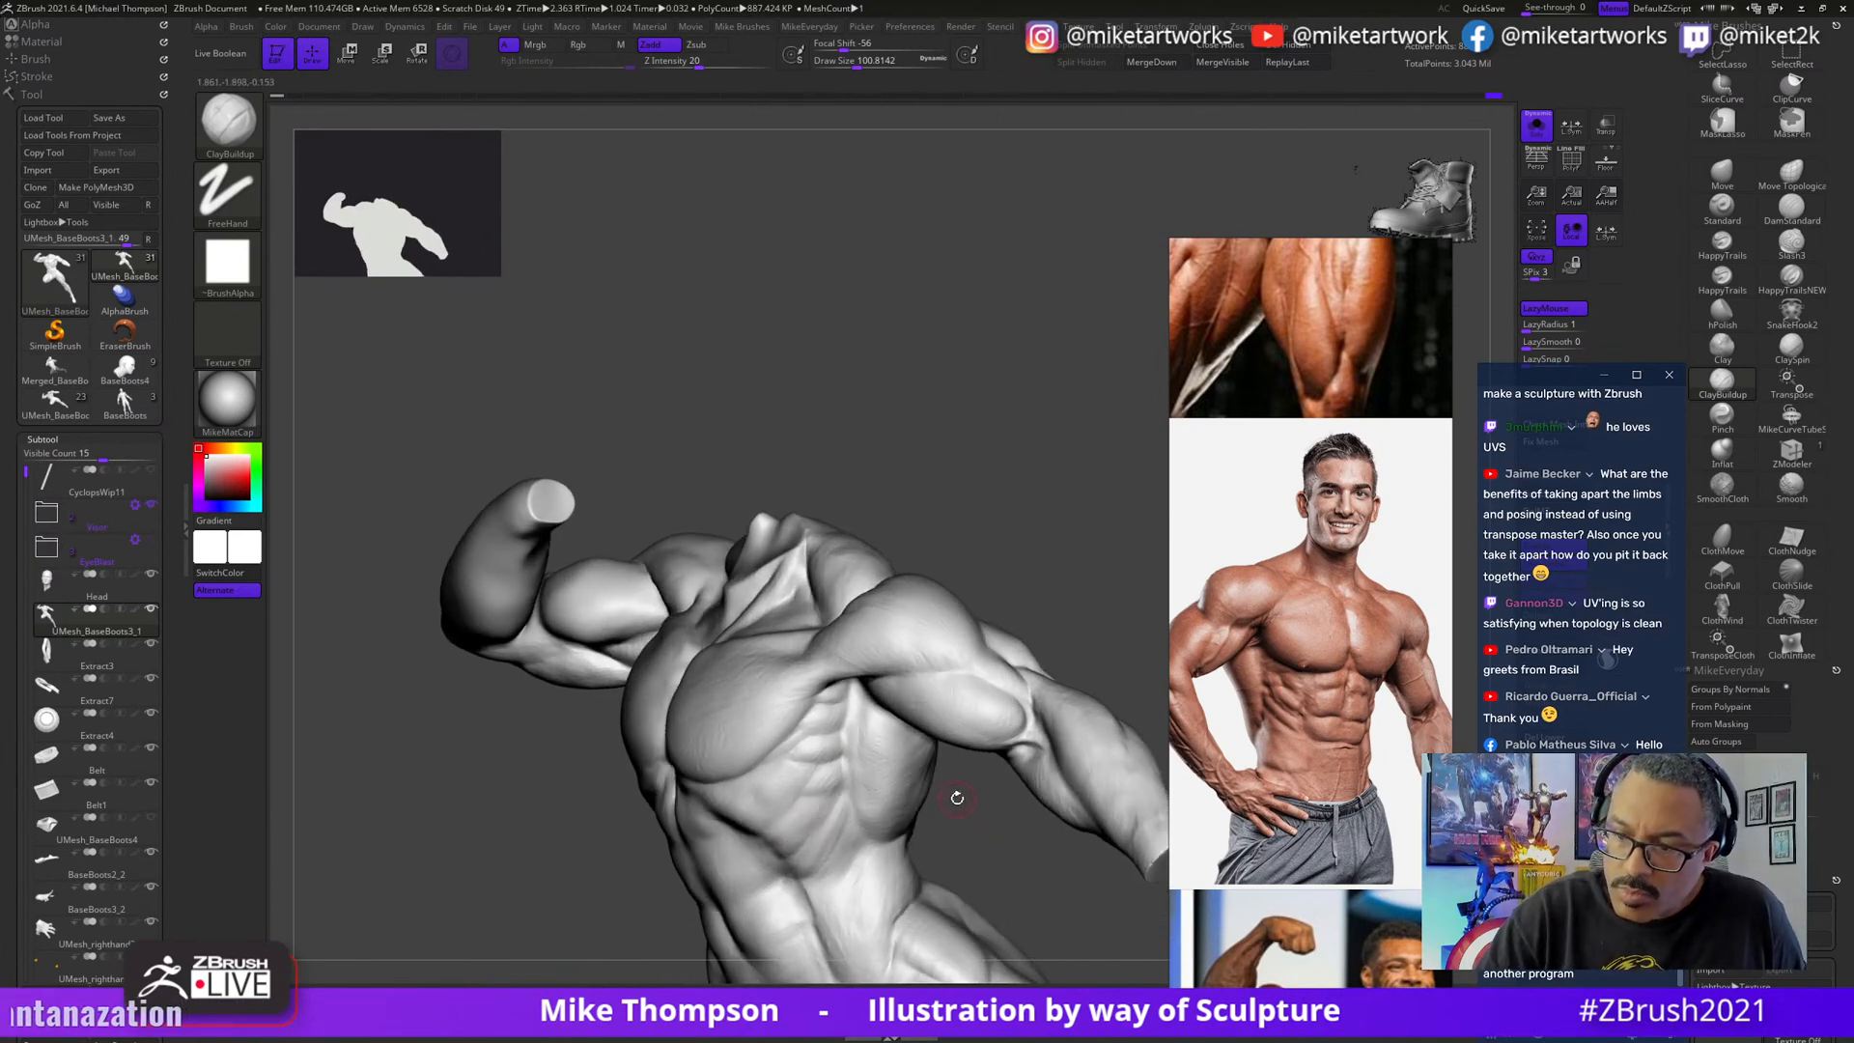
{"action": "left_click_drag", "start_coordinate": [957, 797], "coordinate": [804, 775]}
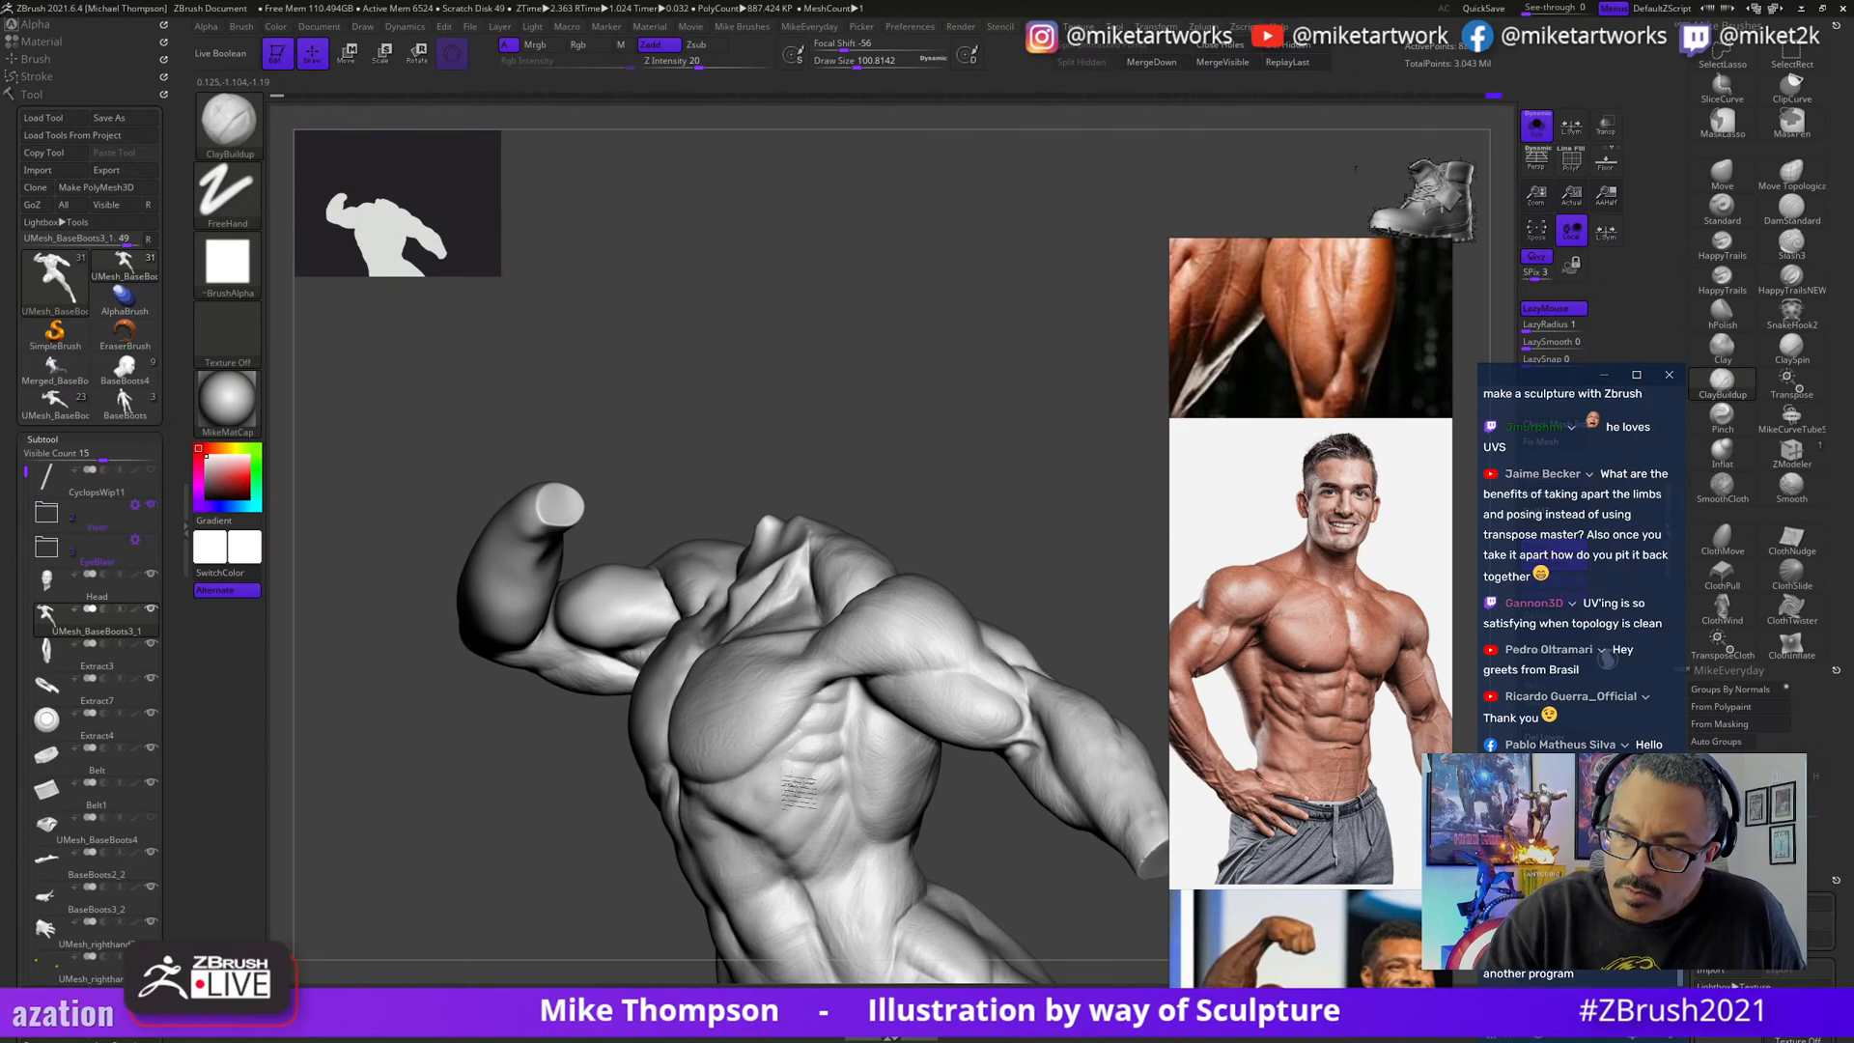
{"action": "mouse_move", "coordinate": [1053, 862]}
{"action": "left_mouse_down"}
{"action": "mouse_move", "coordinate": [1105, 853]}
{"action": "mouse_move", "coordinate": [985, 869]}
{"action": "mouse_move", "coordinate": [1016, 878]}
{"action": "mouse_move", "coordinate": [1006, 828]}
{"action": "left_mouse_up"}
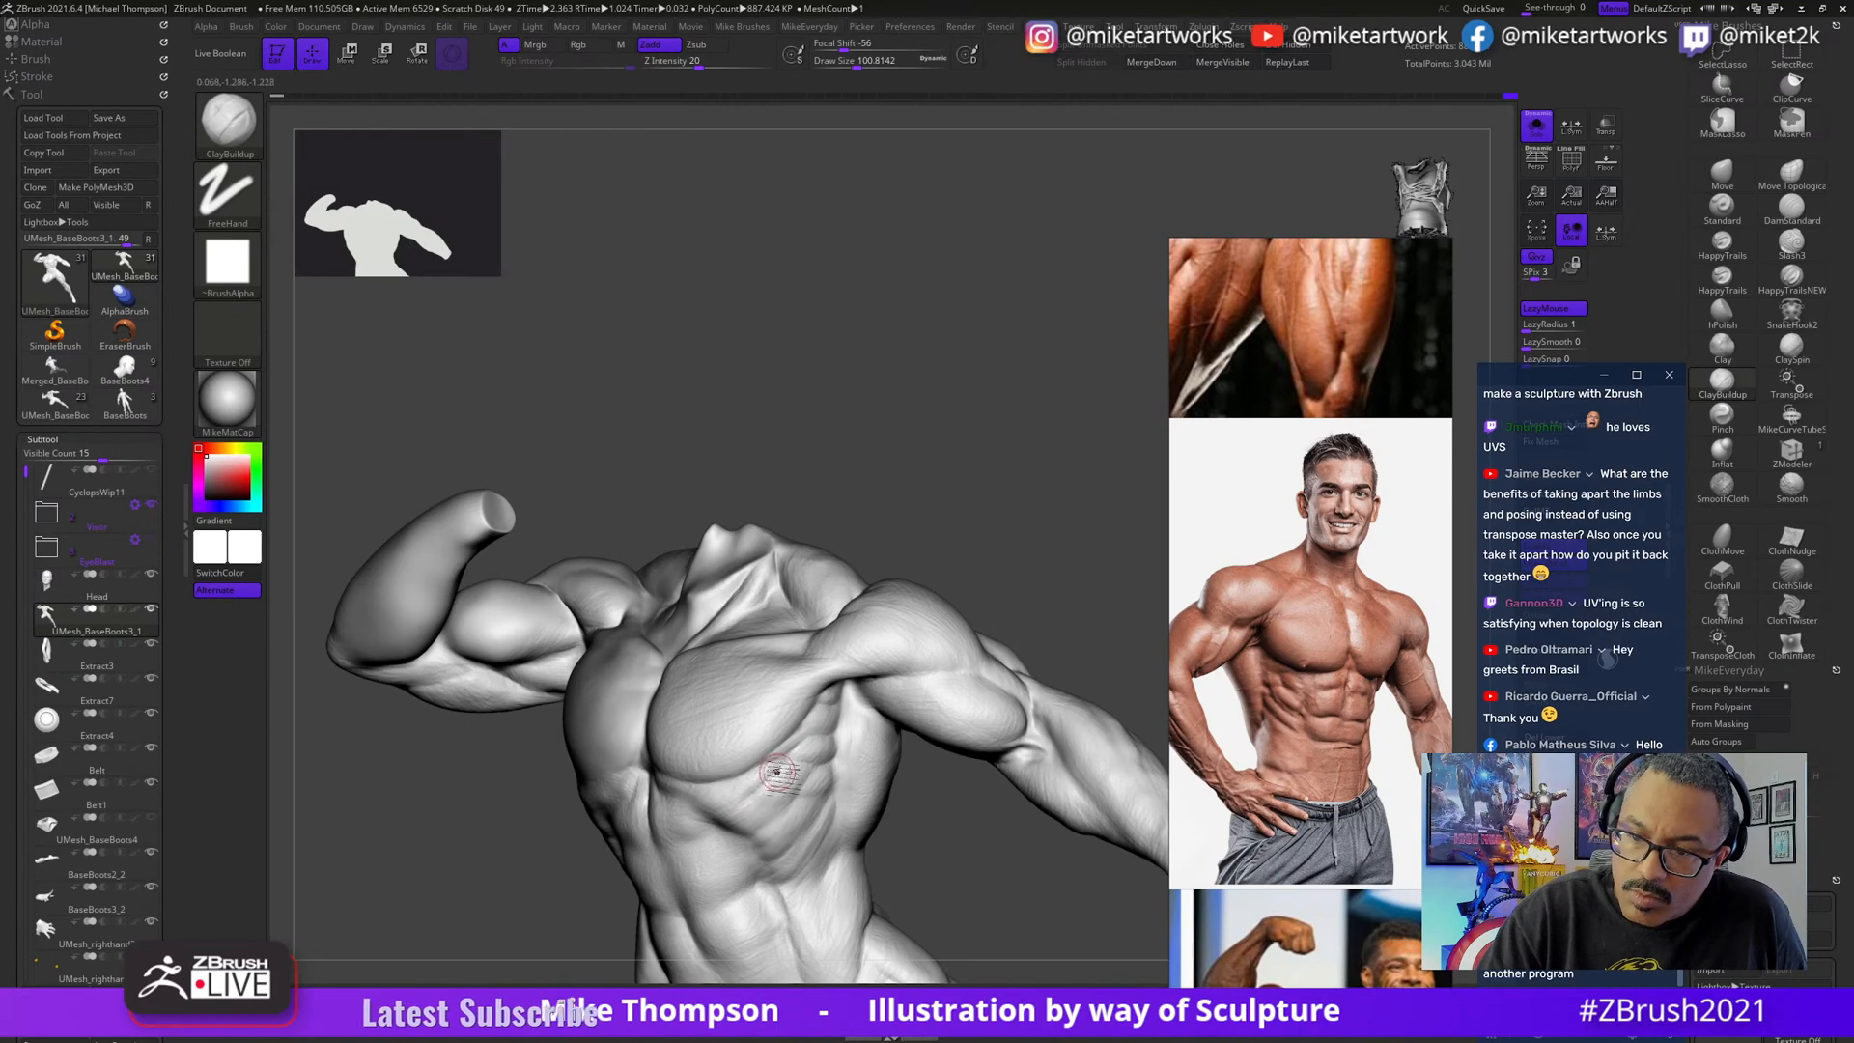
- Refine the latissimus and upper serratus beneath the lowered arm's armpit, enlarging the ClayBuildup brush to about 163
{"action": "mouse_move", "coordinate": [982, 876]}
{"action": "left_mouse_down"}
{"action": "mouse_move", "coordinate": [989, 898]}
{"action": "mouse_move", "coordinate": [1035, 849]}
{"action": "mouse_move", "coordinate": [1022, 828]}
{"action": "mouse_move", "coordinate": [1035, 906]}
{"action": "mouse_move", "coordinate": [890, 675]}
{"action": "left_mouse_up"}
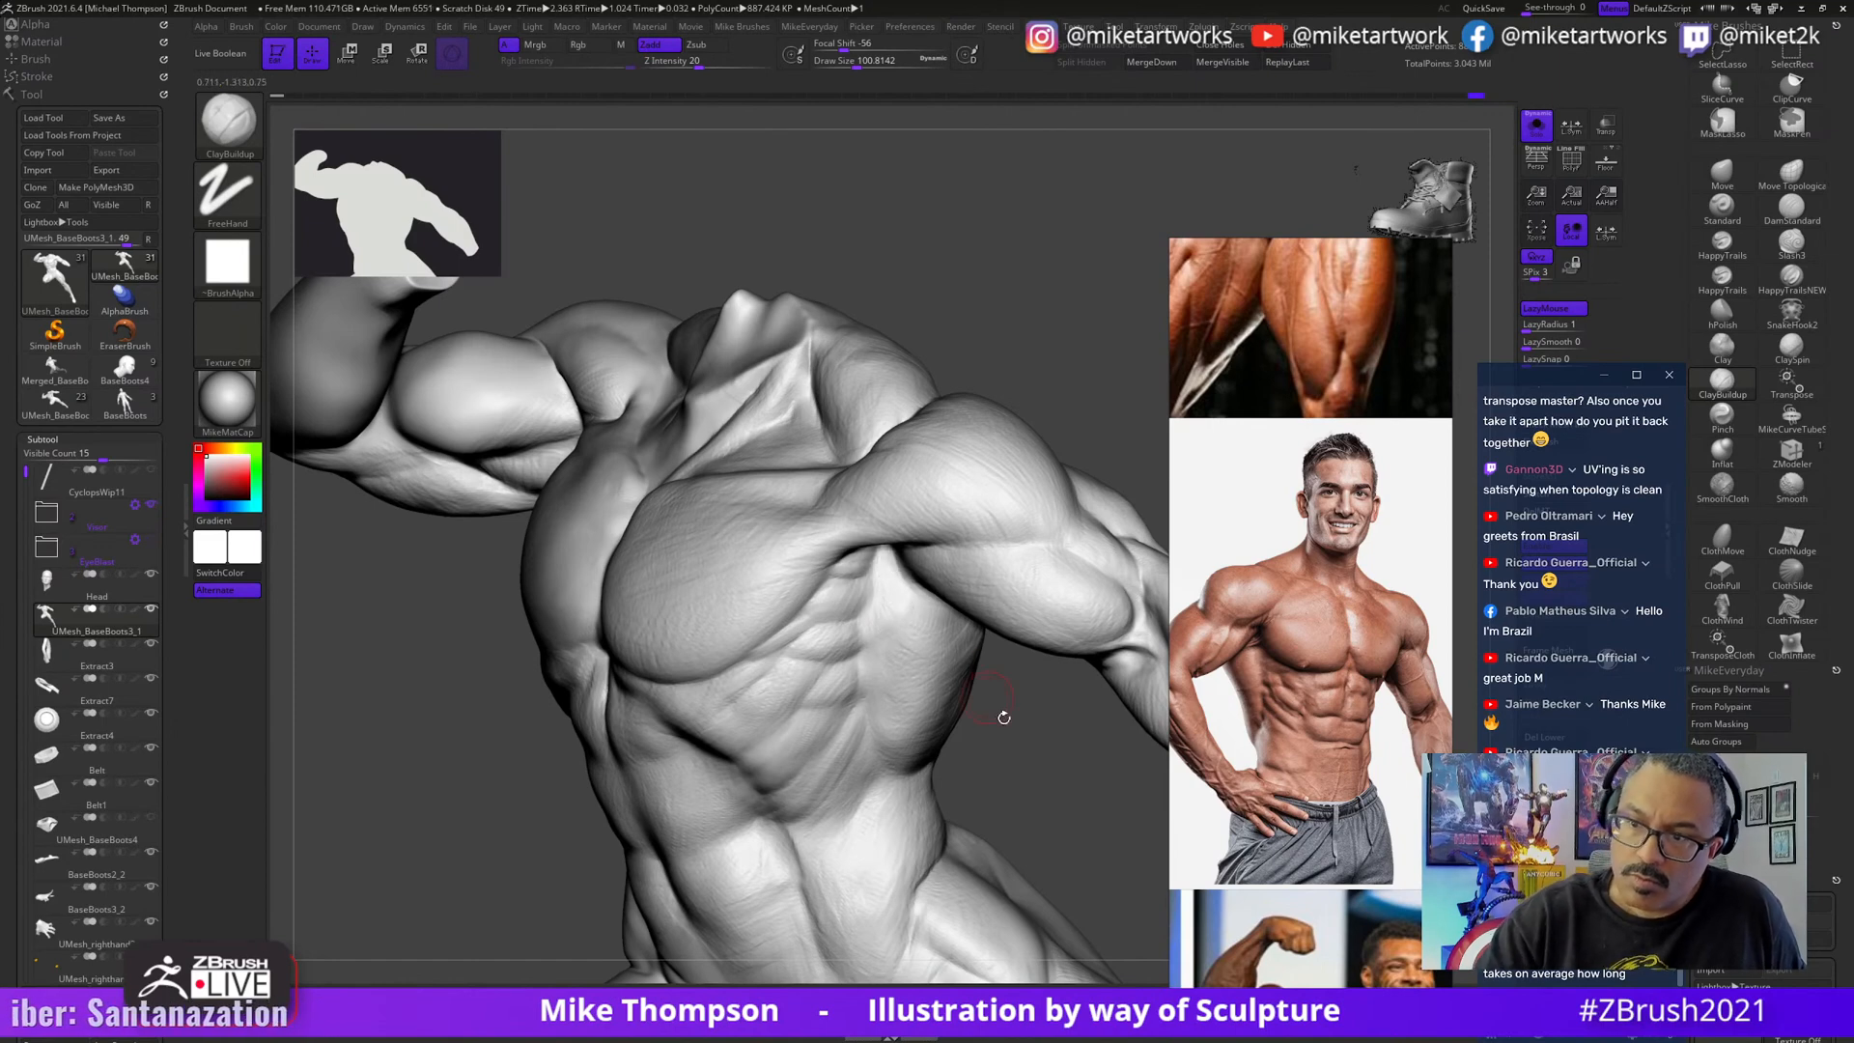
{"action": "left_click_drag", "start_coordinate": [1004, 718], "coordinate": [933, 663]}
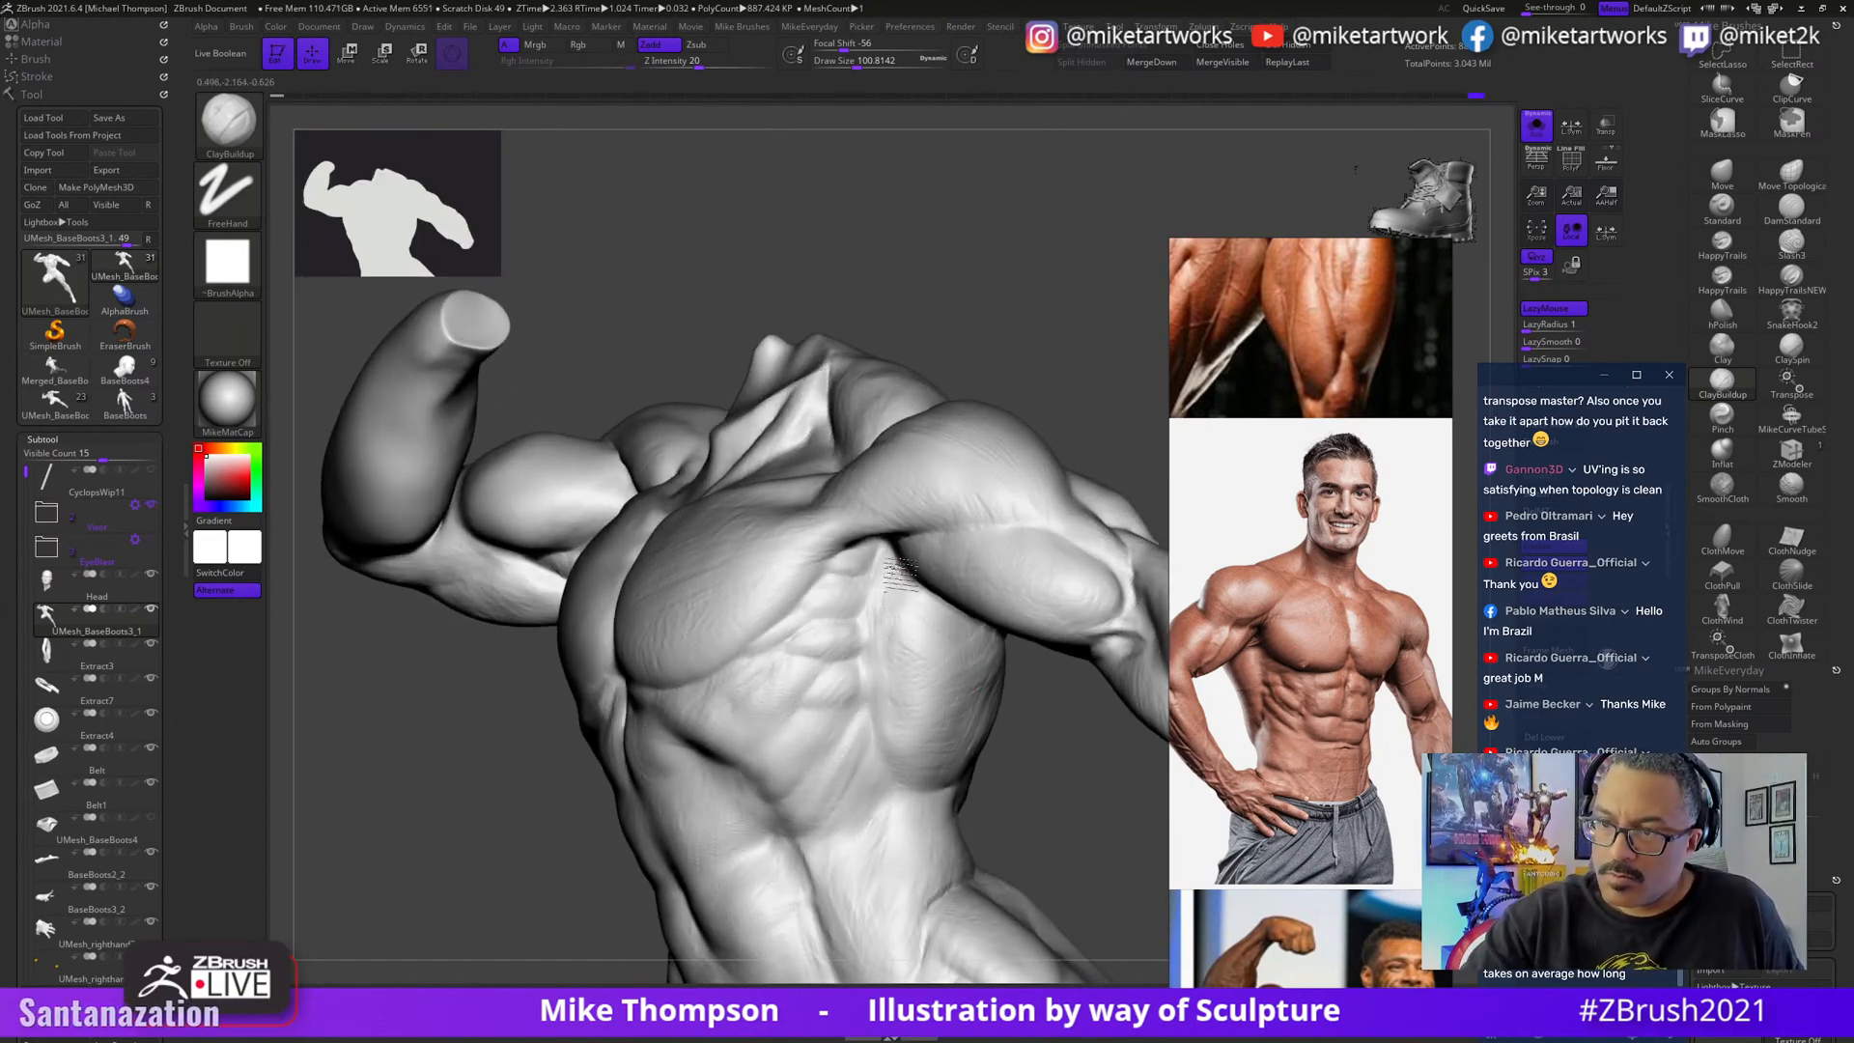
{"action": "mouse_move", "coordinate": [1068, 784]}
{"action": "left_mouse_down"}
{"action": "mouse_move", "coordinate": [1059, 798]}
{"action": "mouse_move", "coordinate": [951, 719]}
{"action": "left_mouse_up"}
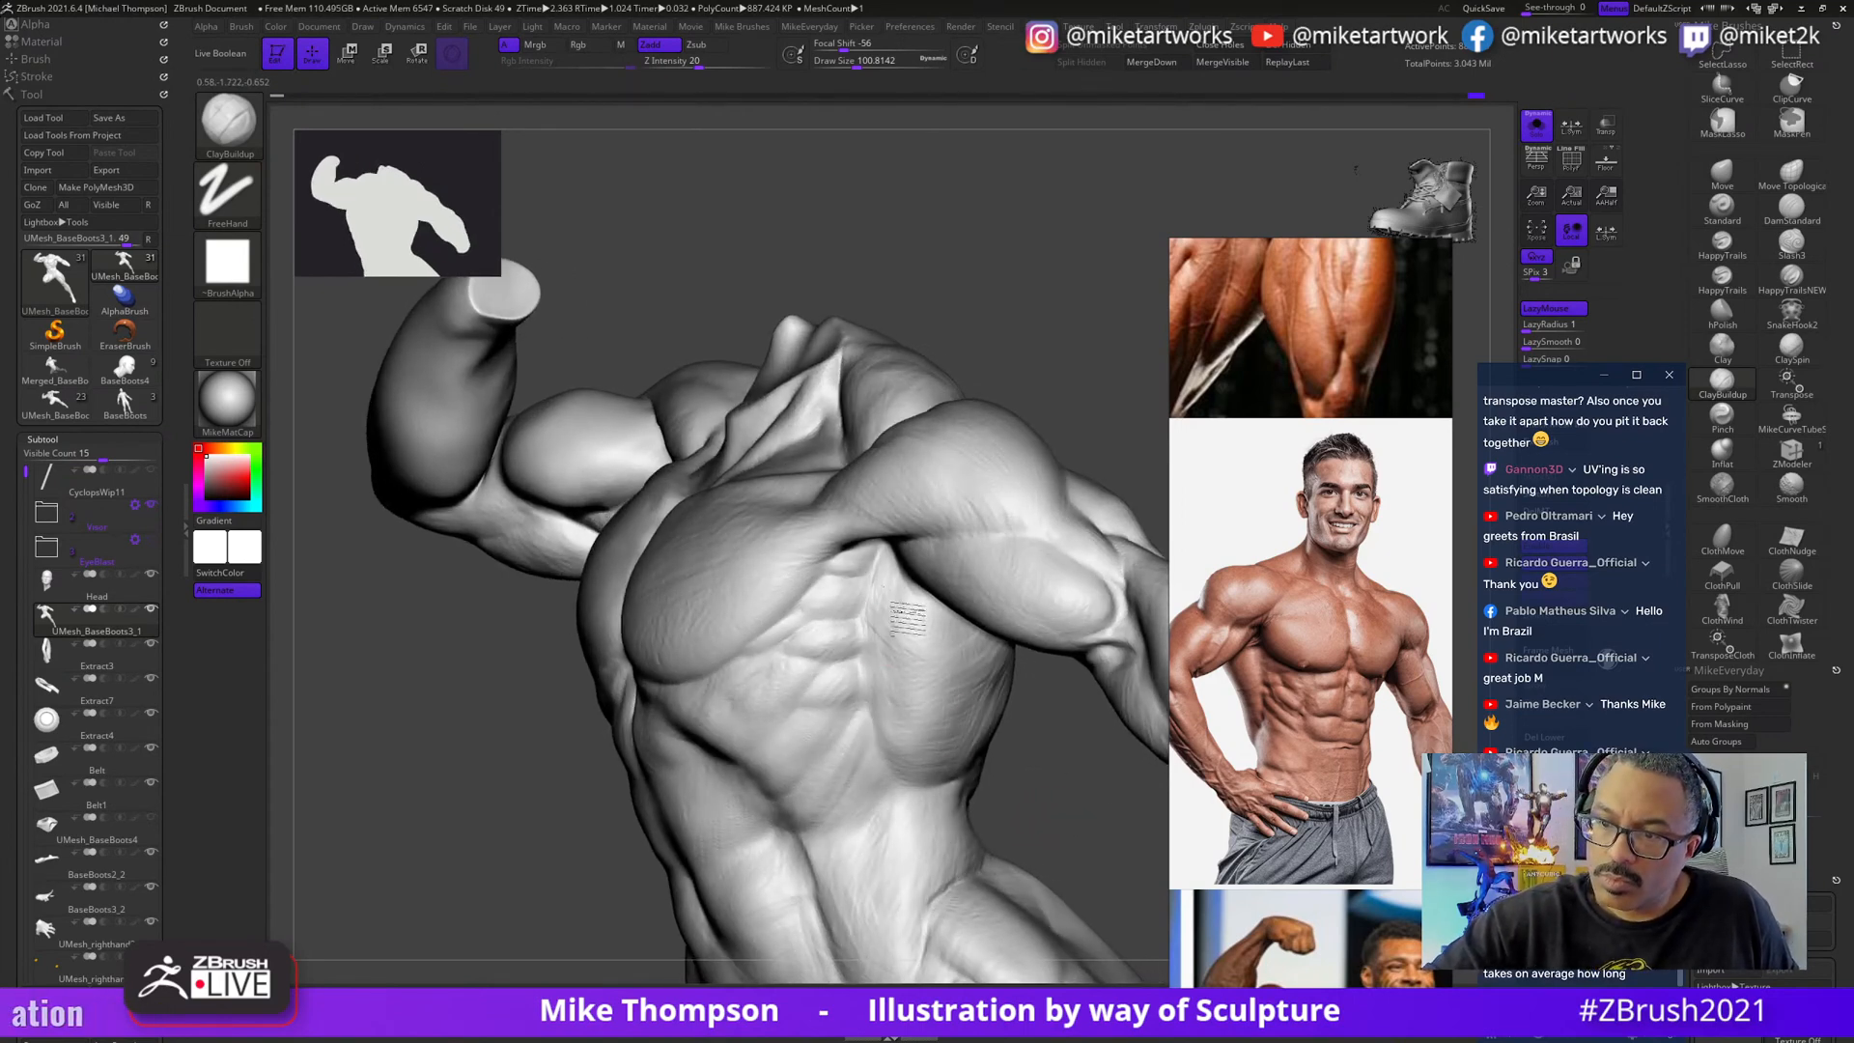
{"action": "left_click_drag", "start_coordinate": [1065, 755], "coordinate": [1032, 688]}
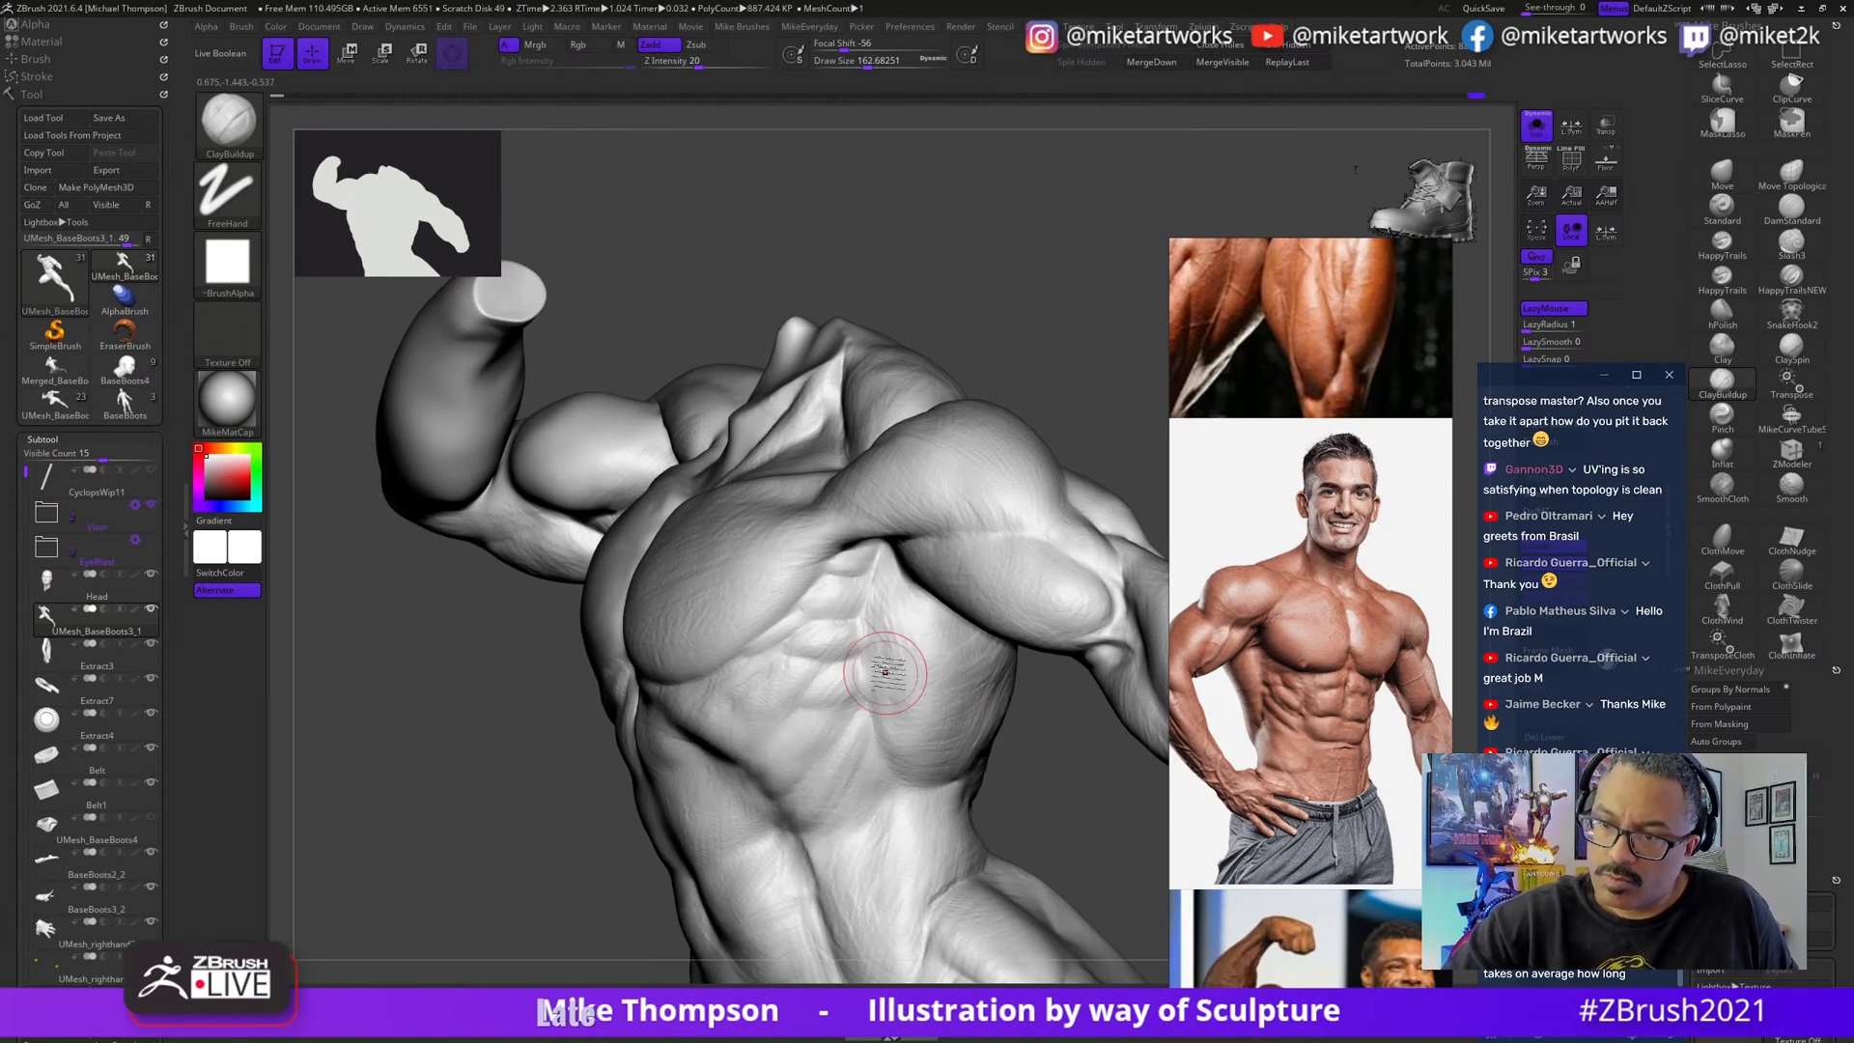
{"action": "mouse_move", "coordinate": [953, 678]}
{"action": "left_mouse_down"}
{"action": "mouse_move", "coordinate": [966, 705]}
{"action": "mouse_move", "coordinate": [922, 683]}
{"action": "left_mouse_up"}
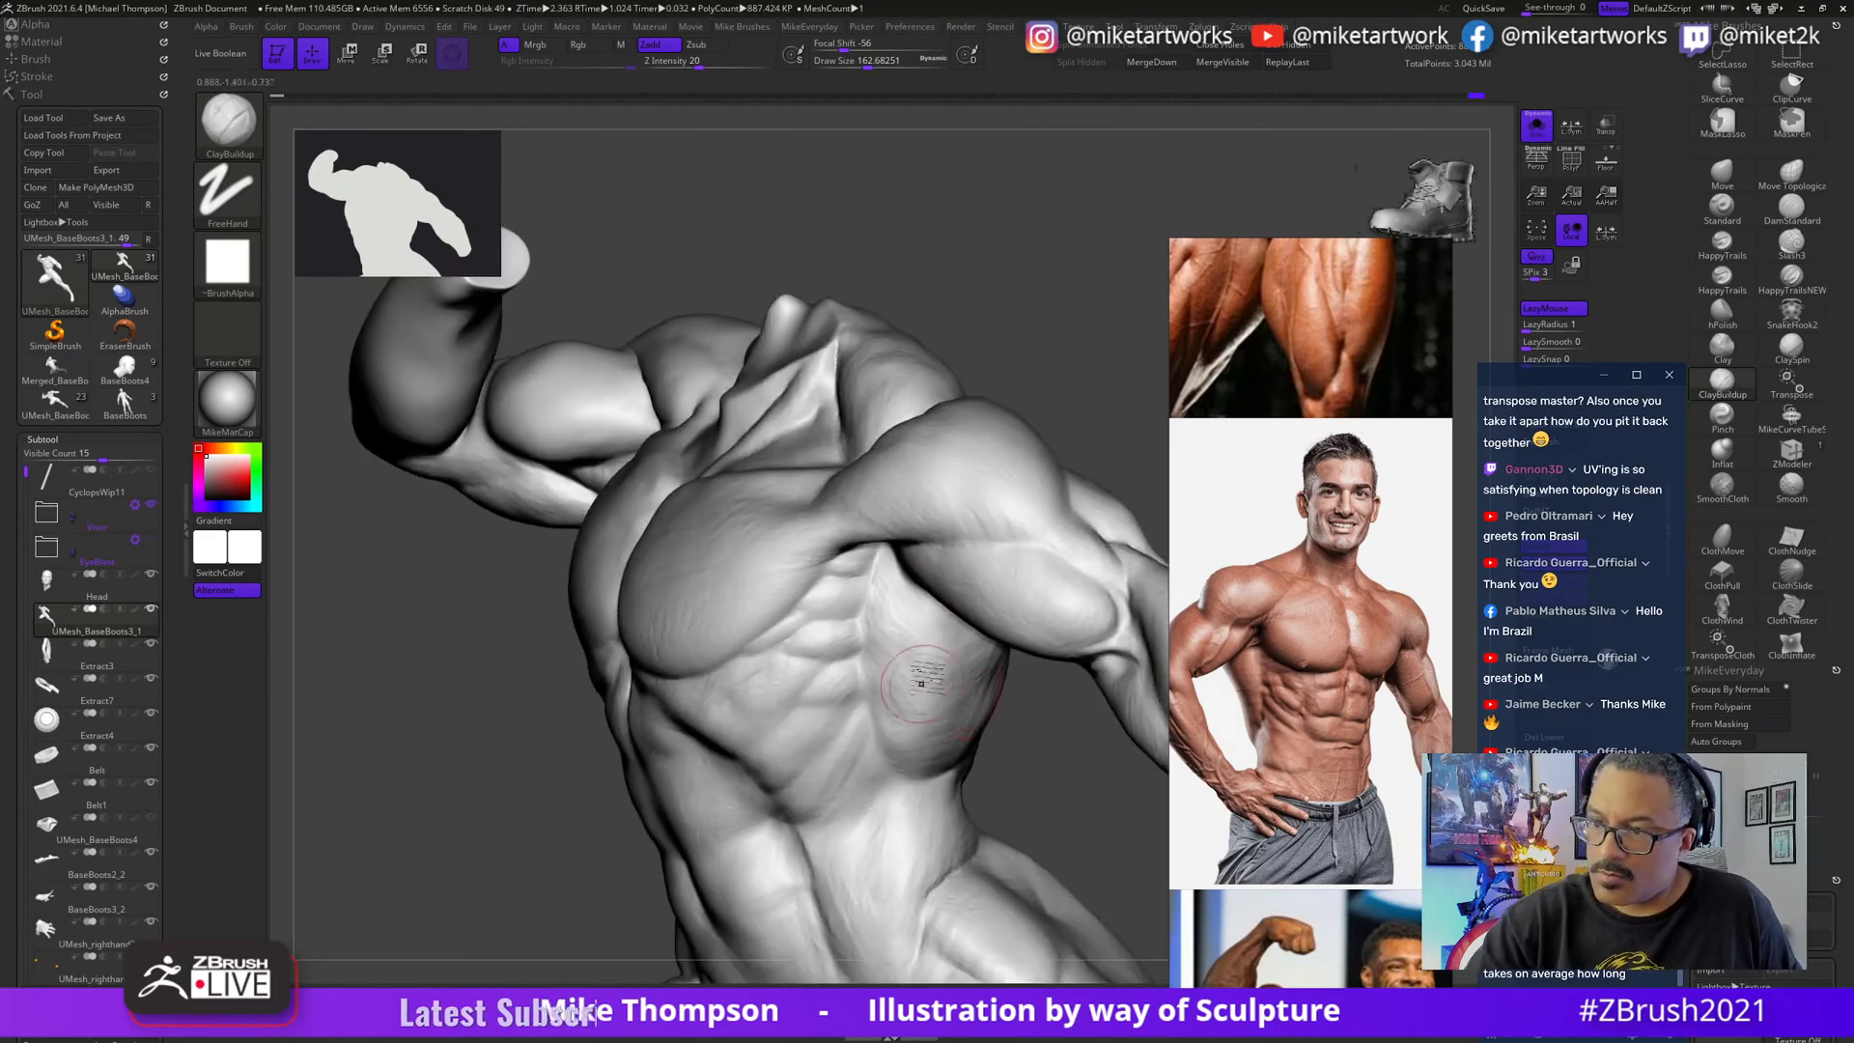
{"action": "mouse_move", "coordinate": [1037, 755]}
{"action": "left_mouse_down"}
{"action": "mouse_move", "coordinate": [1050, 782]}
{"action": "mouse_move", "coordinate": [908, 656]}
{"action": "mouse_move", "coordinate": [912, 683]}
{"action": "mouse_move", "coordinate": [890, 693]}
{"action": "left_mouse_up"}
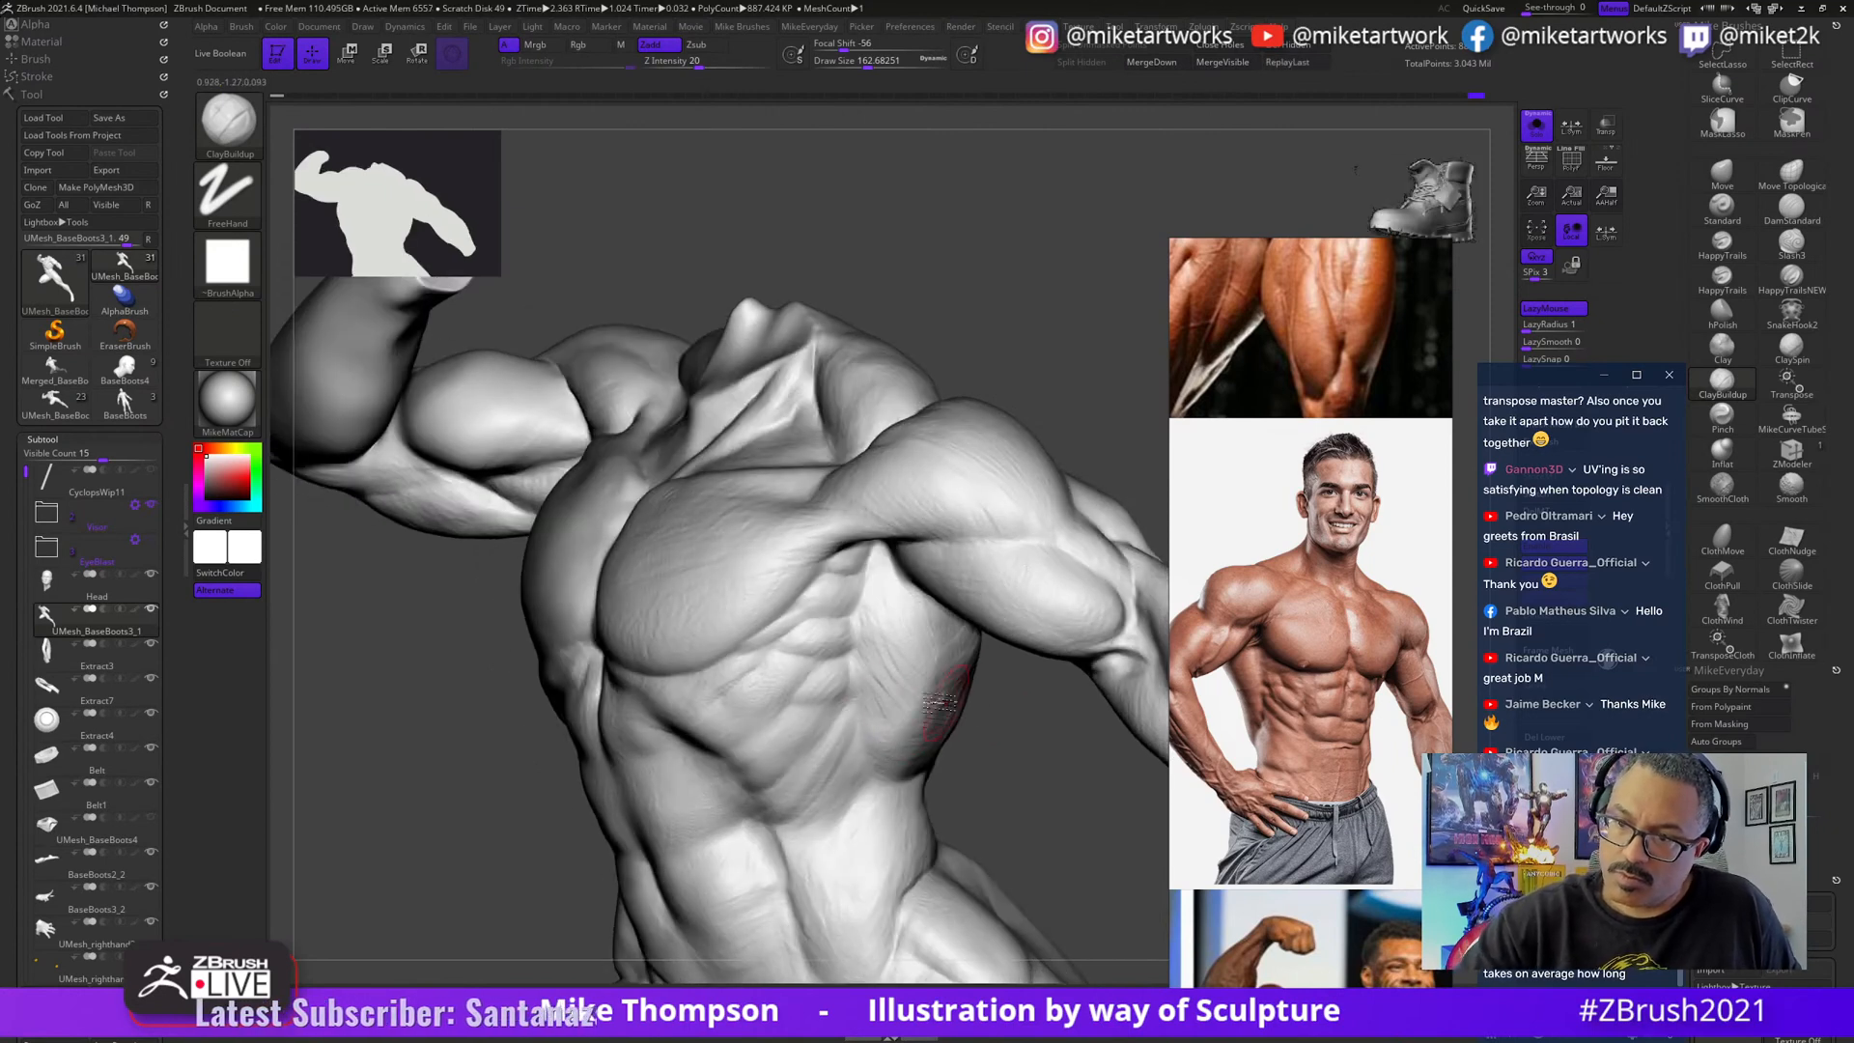
{"action": "mouse_move", "coordinate": [1005, 724]}
{"action": "left_mouse_down"}
{"action": "mouse_move", "coordinate": [1072, 842]}
{"action": "mouse_move", "coordinate": [1040, 828]}
{"action": "mouse_move", "coordinate": [1023, 912]}
{"action": "mouse_move", "coordinate": [927, 734]}
{"action": "mouse_move", "coordinate": [749, 527]}
{"action": "left_mouse_up"}
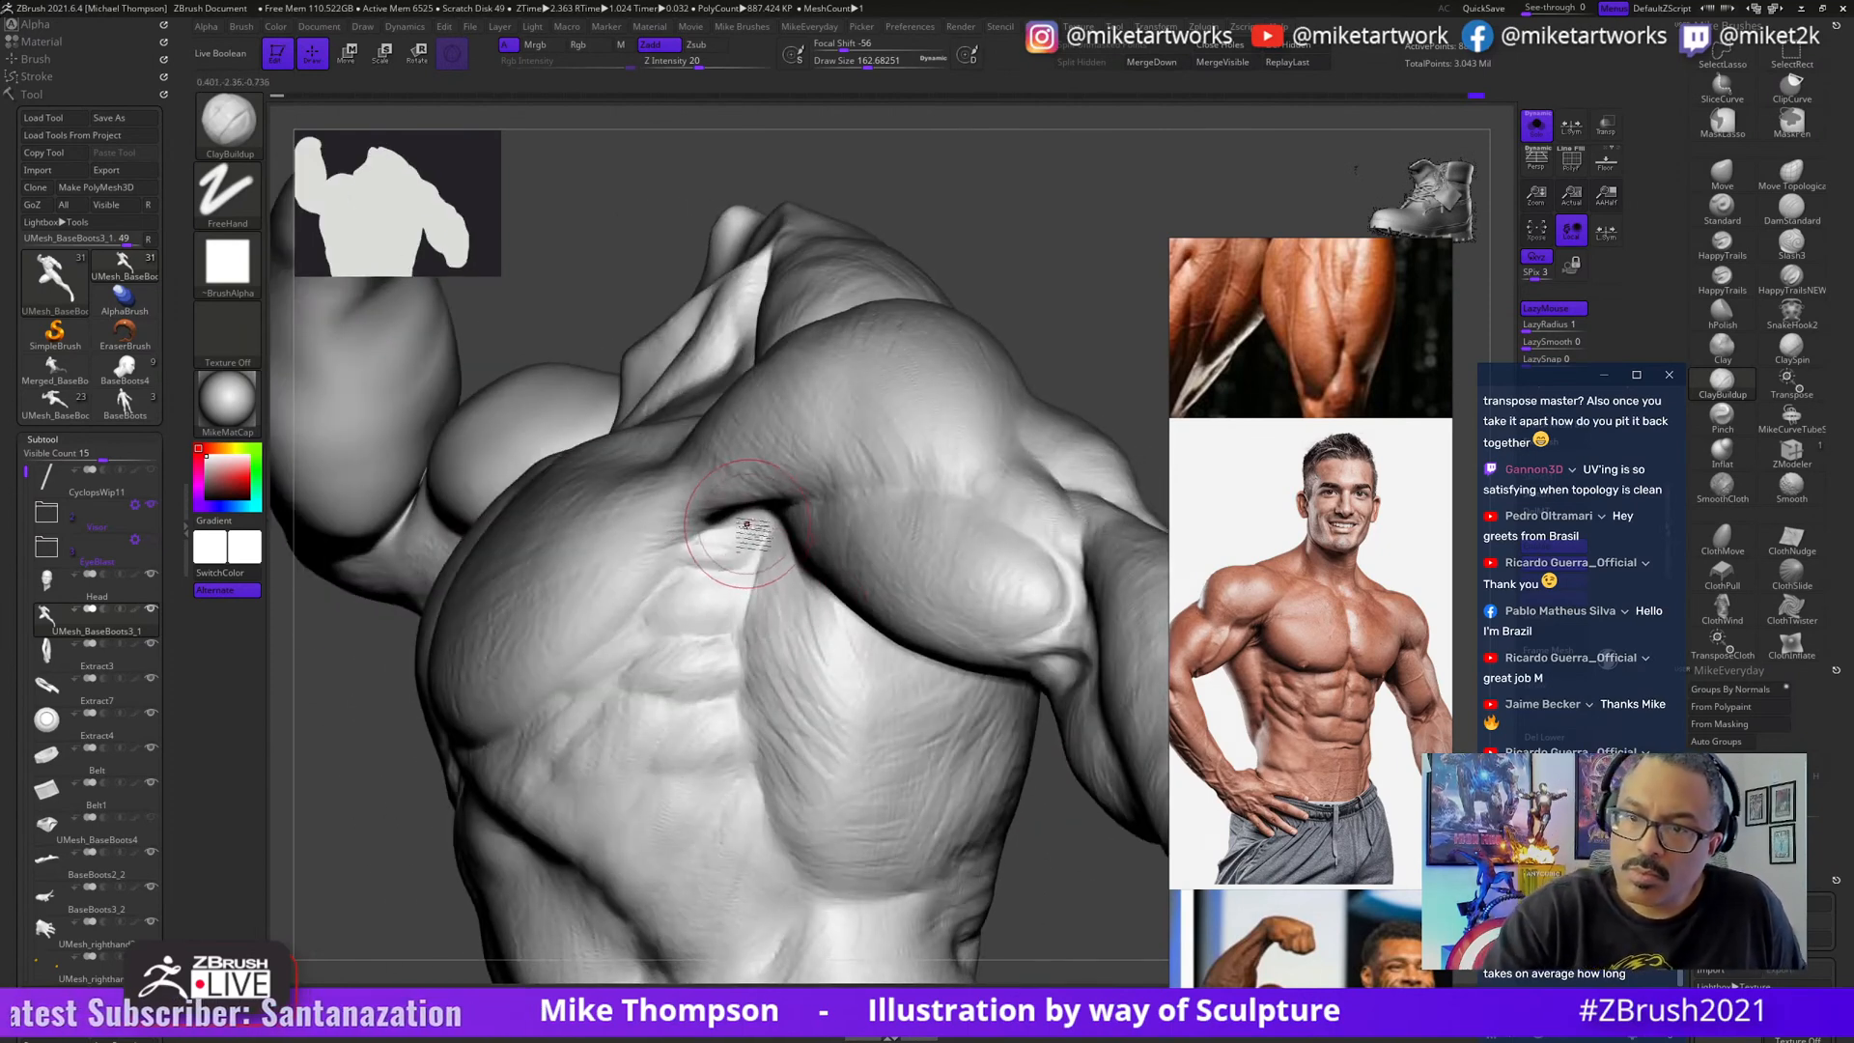
- Reduce the brush size to about 94 and touch up the lowered arm's shoulder
{"action": "mouse_move", "coordinate": [901, 648]}
{"action": "left_mouse_down"}
{"action": "mouse_move", "coordinate": [1014, 801]}
{"action": "mouse_move", "coordinate": [1053, 821]}
{"action": "mouse_move", "coordinate": [1030, 869]}
{"action": "mouse_move", "coordinate": [1060, 889]}
{"action": "mouse_move", "coordinate": [1039, 839]}
{"action": "left_mouse_up"}
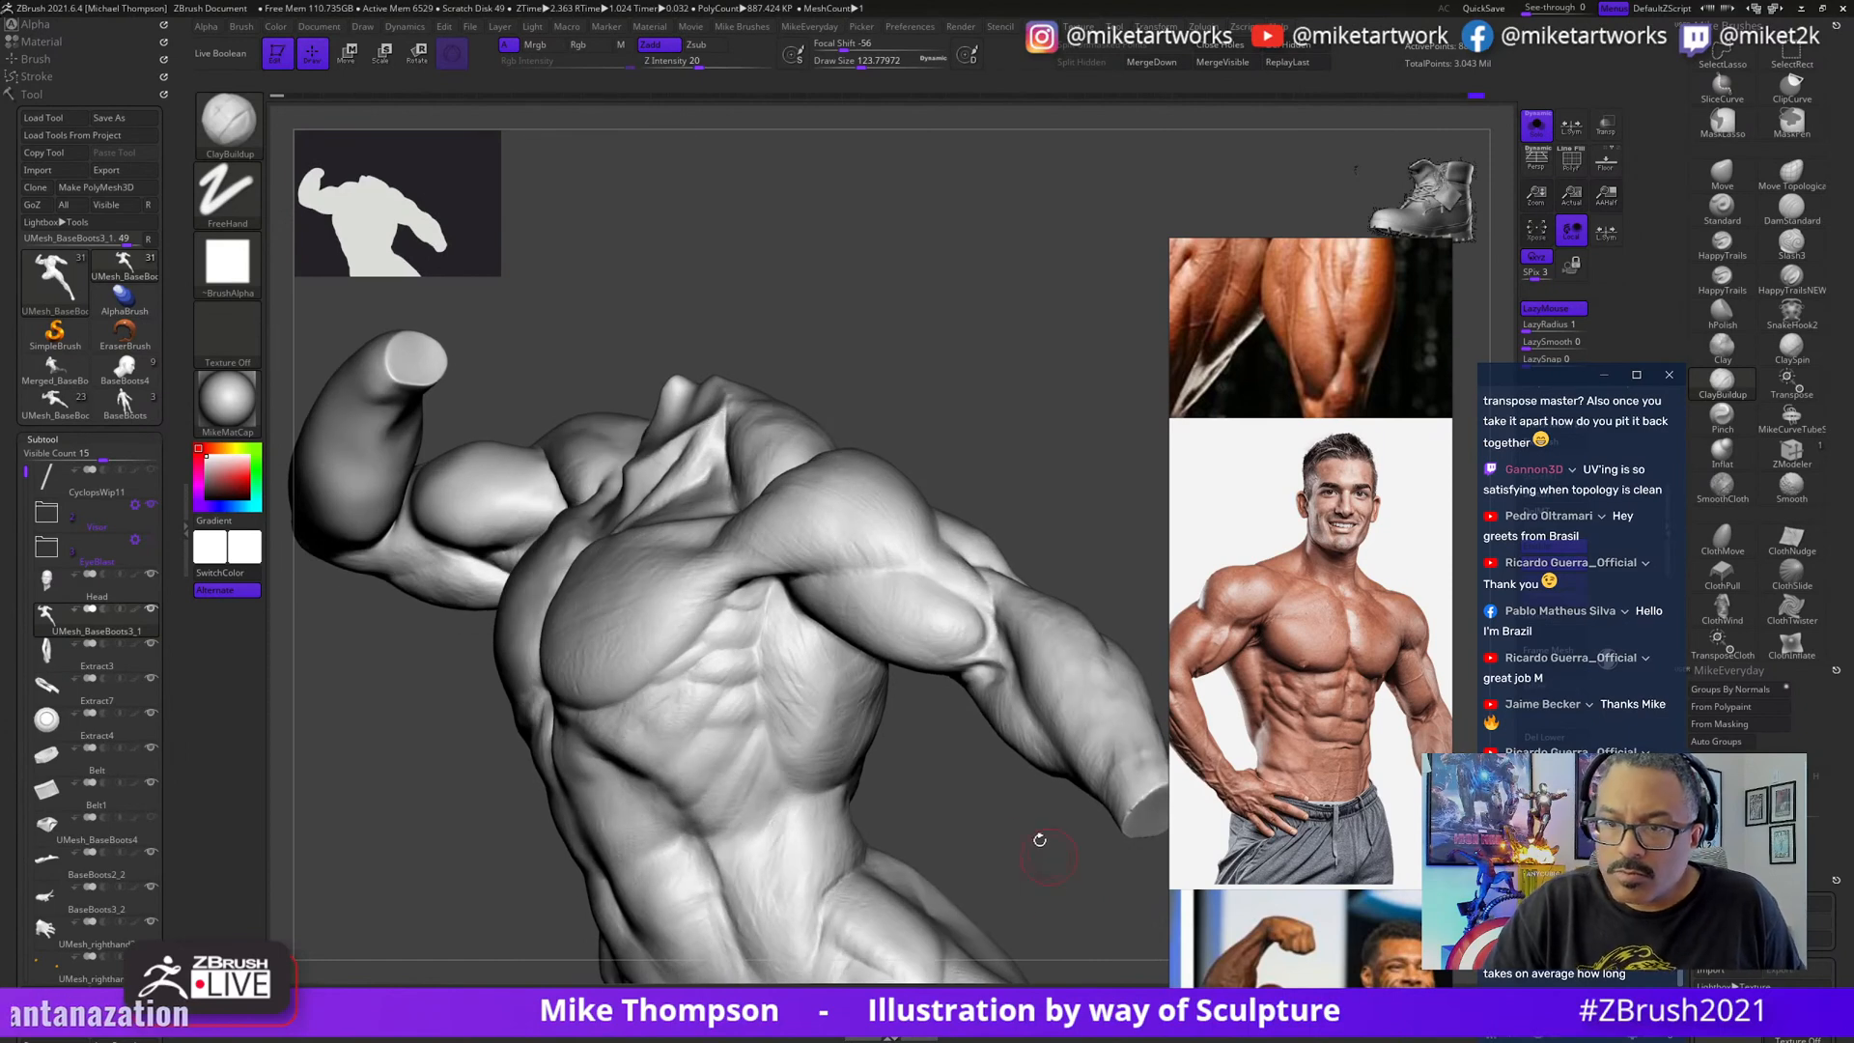
{"action": "key", "text": "s"}
{"action": "left_click_drag", "start_coordinate": [901, 464], "coordinate": [891, 464]}
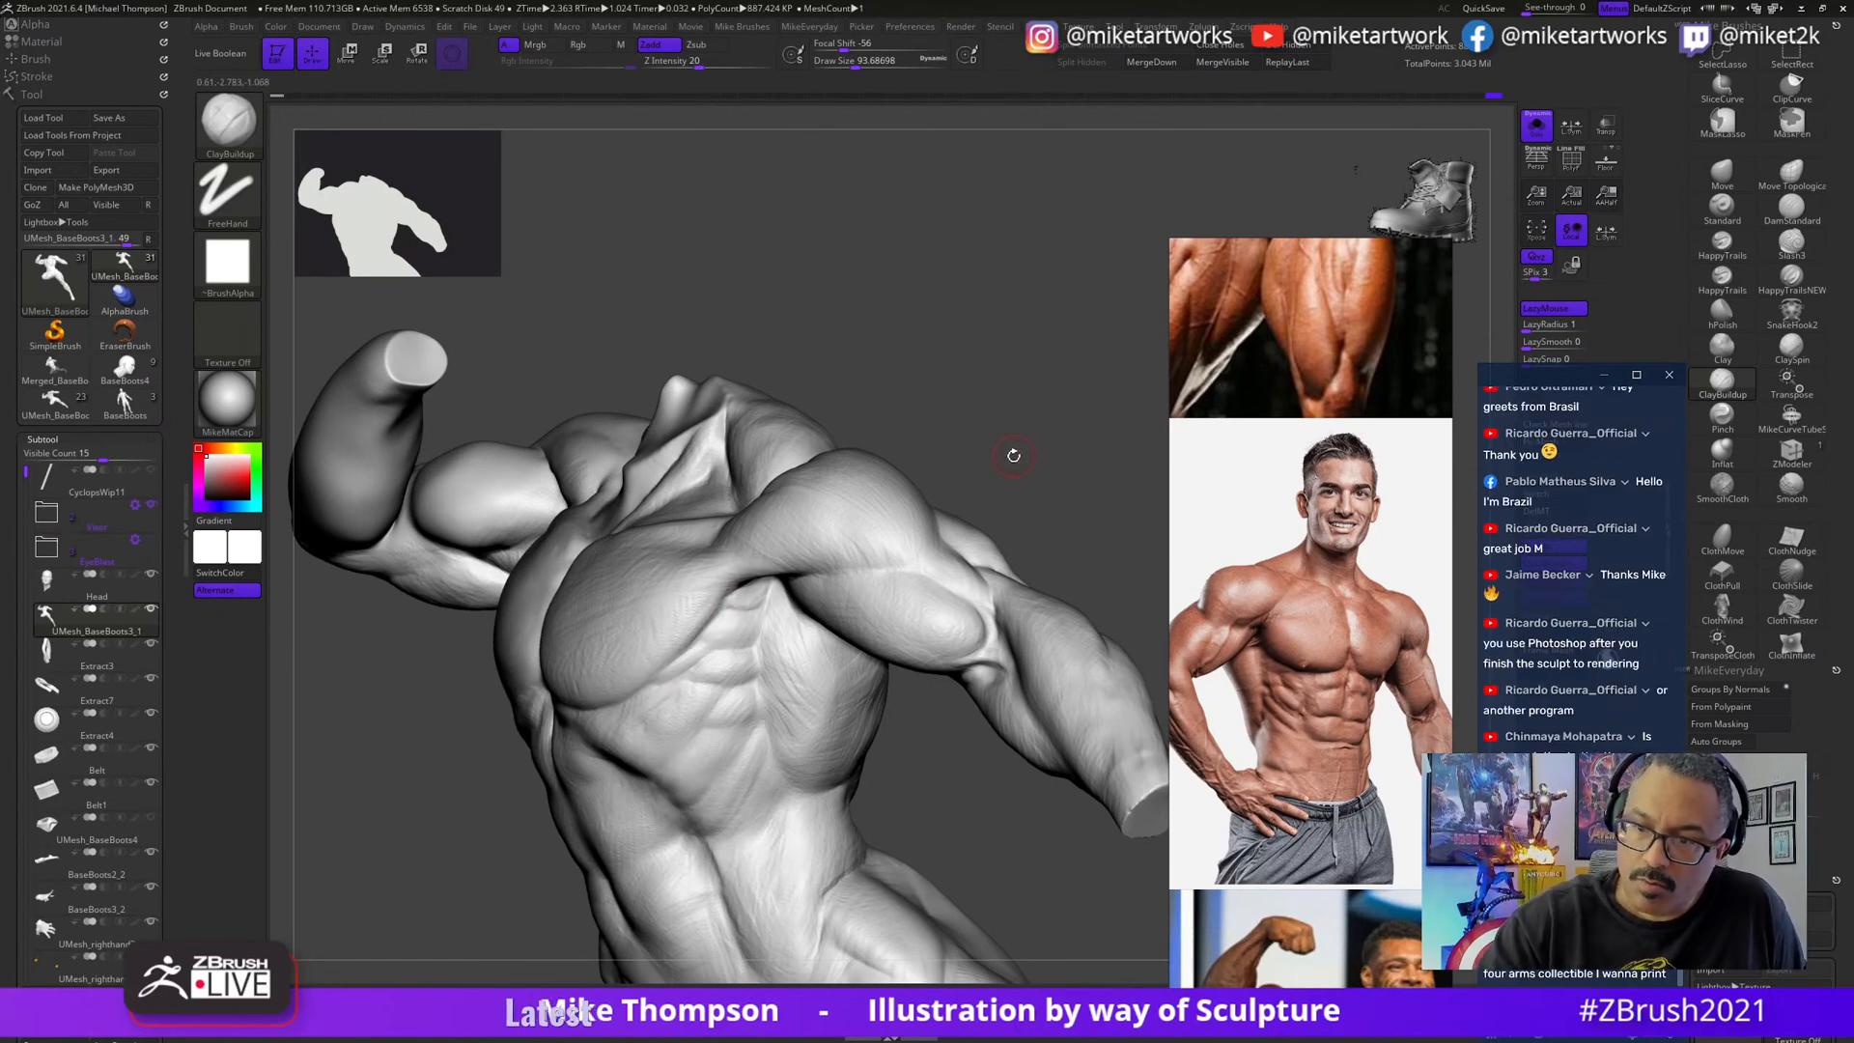
- Turn the figure to its back and search the reference board's bodybuilder photos for a matching pose
{"action": "mouse_move", "coordinate": [1014, 454]}
{"action": "left_mouse_down"}
{"action": "mouse_move", "coordinate": [1017, 844]}
{"action": "mouse_move", "coordinate": [1018, 799]}
{"action": "mouse_move", "coordinate": [1101, 835]}
{"action": "mouse_move", "coordinate": [1014, 803]}
{"action": "mouse_move", "coordinate": [1036, 837]}
{"action": "mouse_move", "coordinate": [1018, 807]}
{"action": "left_mouse_up"}
{"action": "scroll", "coordinate": [1435, 586], "scroll_direction": "down", "scroll_amount": 5}
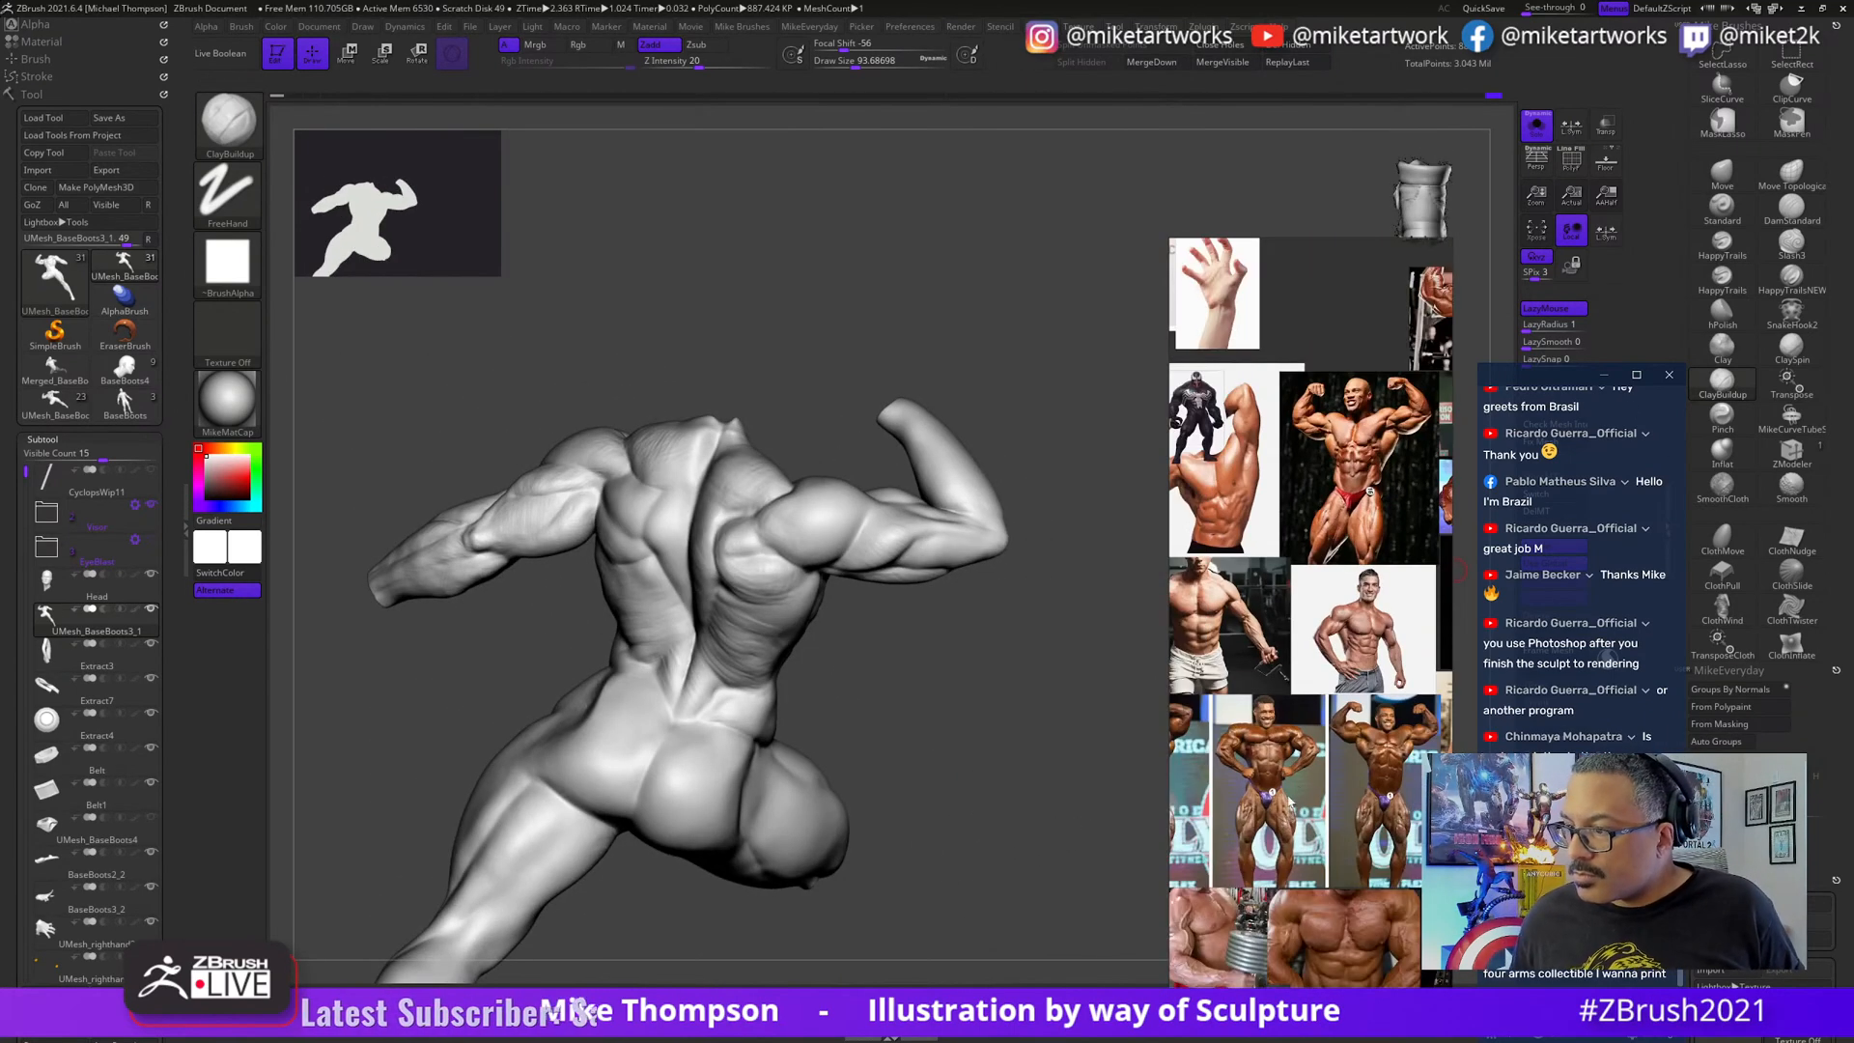
{"action": "middle_click_drag", "start_coordinate": [1294, 673], "coordinate": [1458, 570]}
{"action": "middle_click_drag", "start_coordinate": [1236, 662], "coordinate": [1308, 842]}
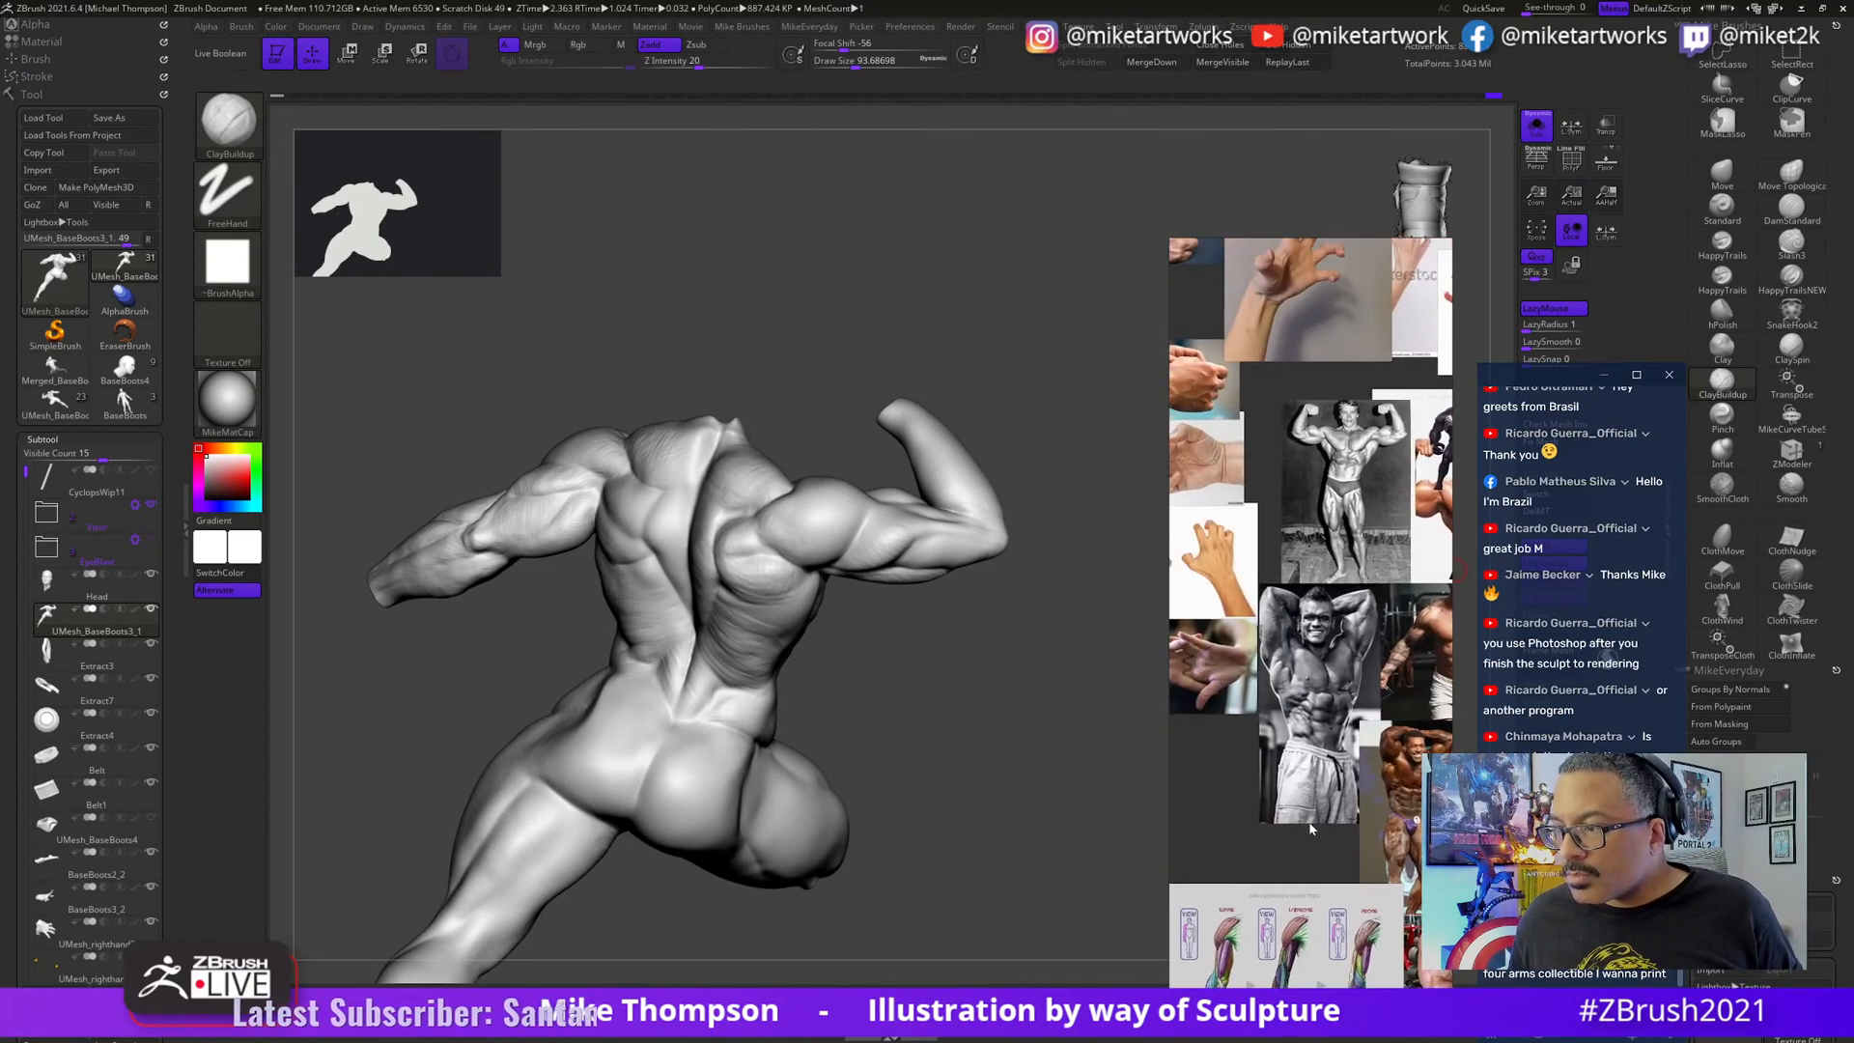
{"action": "double_click", "coordinate": [1300, 720]}
{"action": "double_click", "coordinate": [1300, 720]}
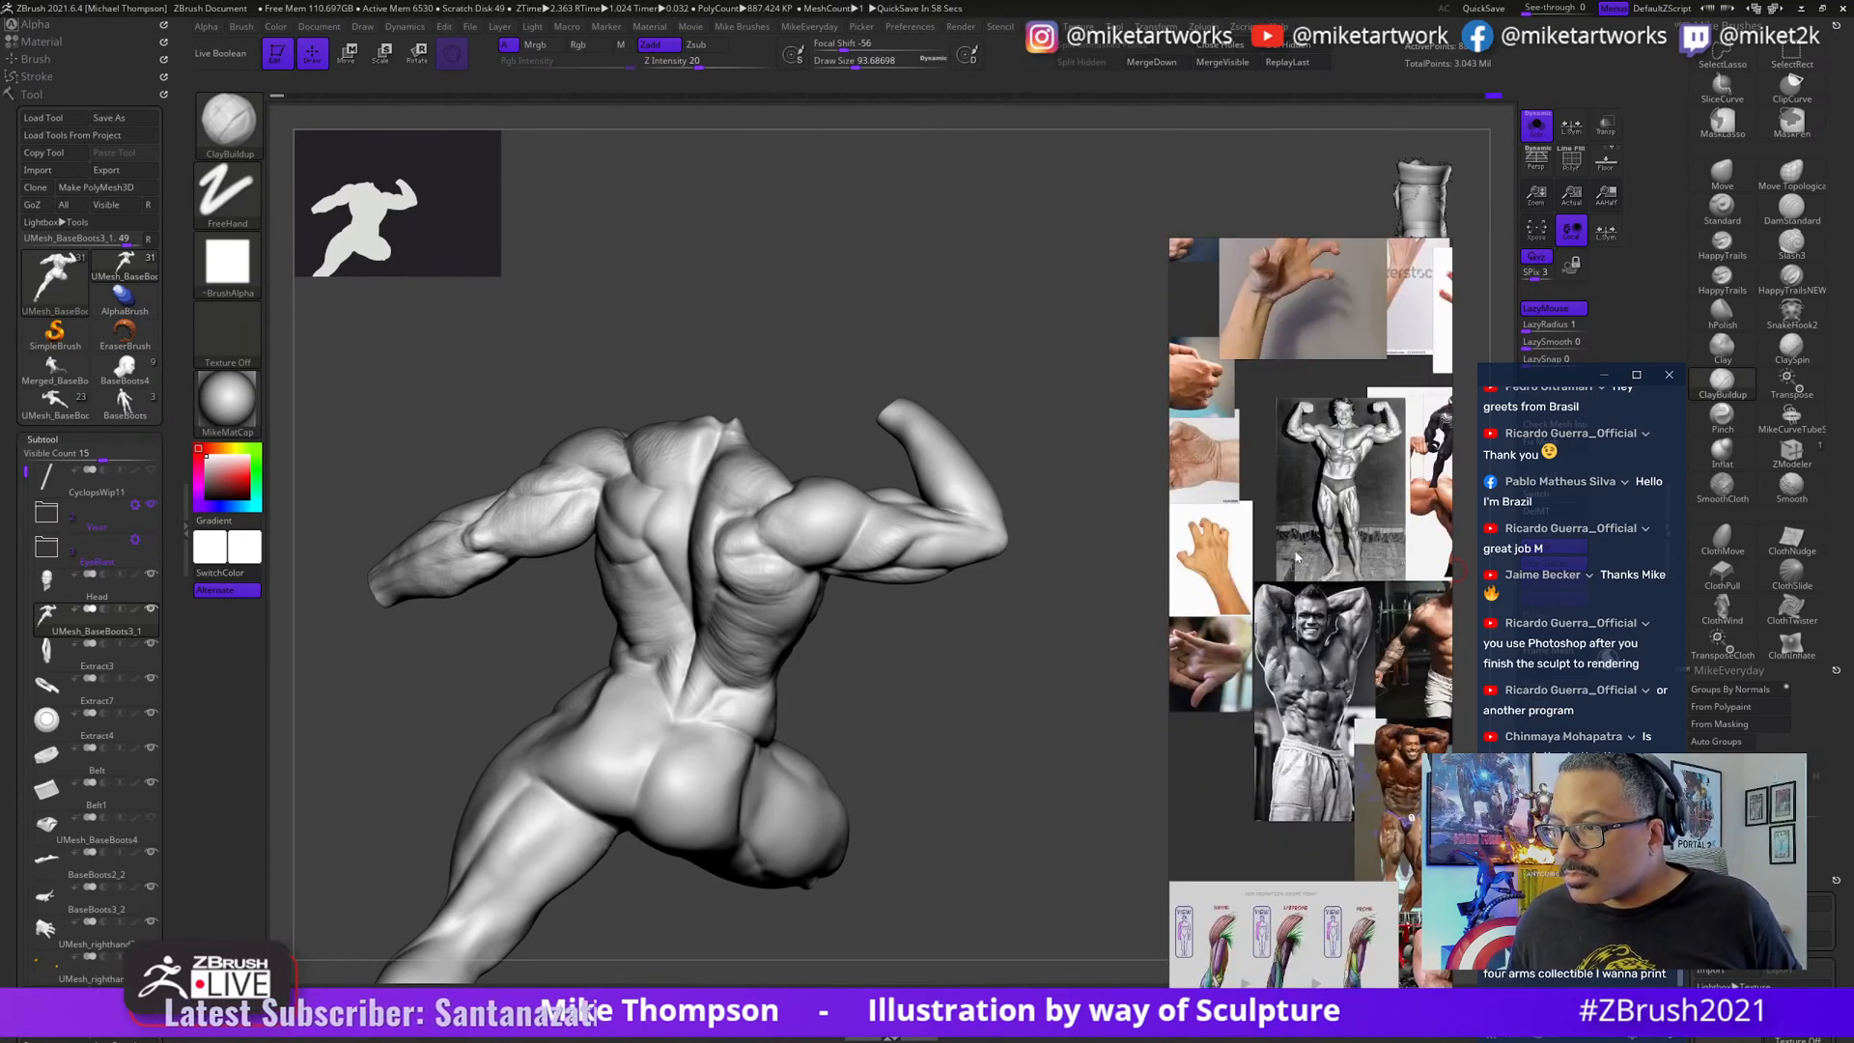
{"action": "middle_click_drag", "start_coordinate": [1316, 489], "coordinate": [1369, 805]}
{"action": "double_click", "coordinate": [1371, 807]}
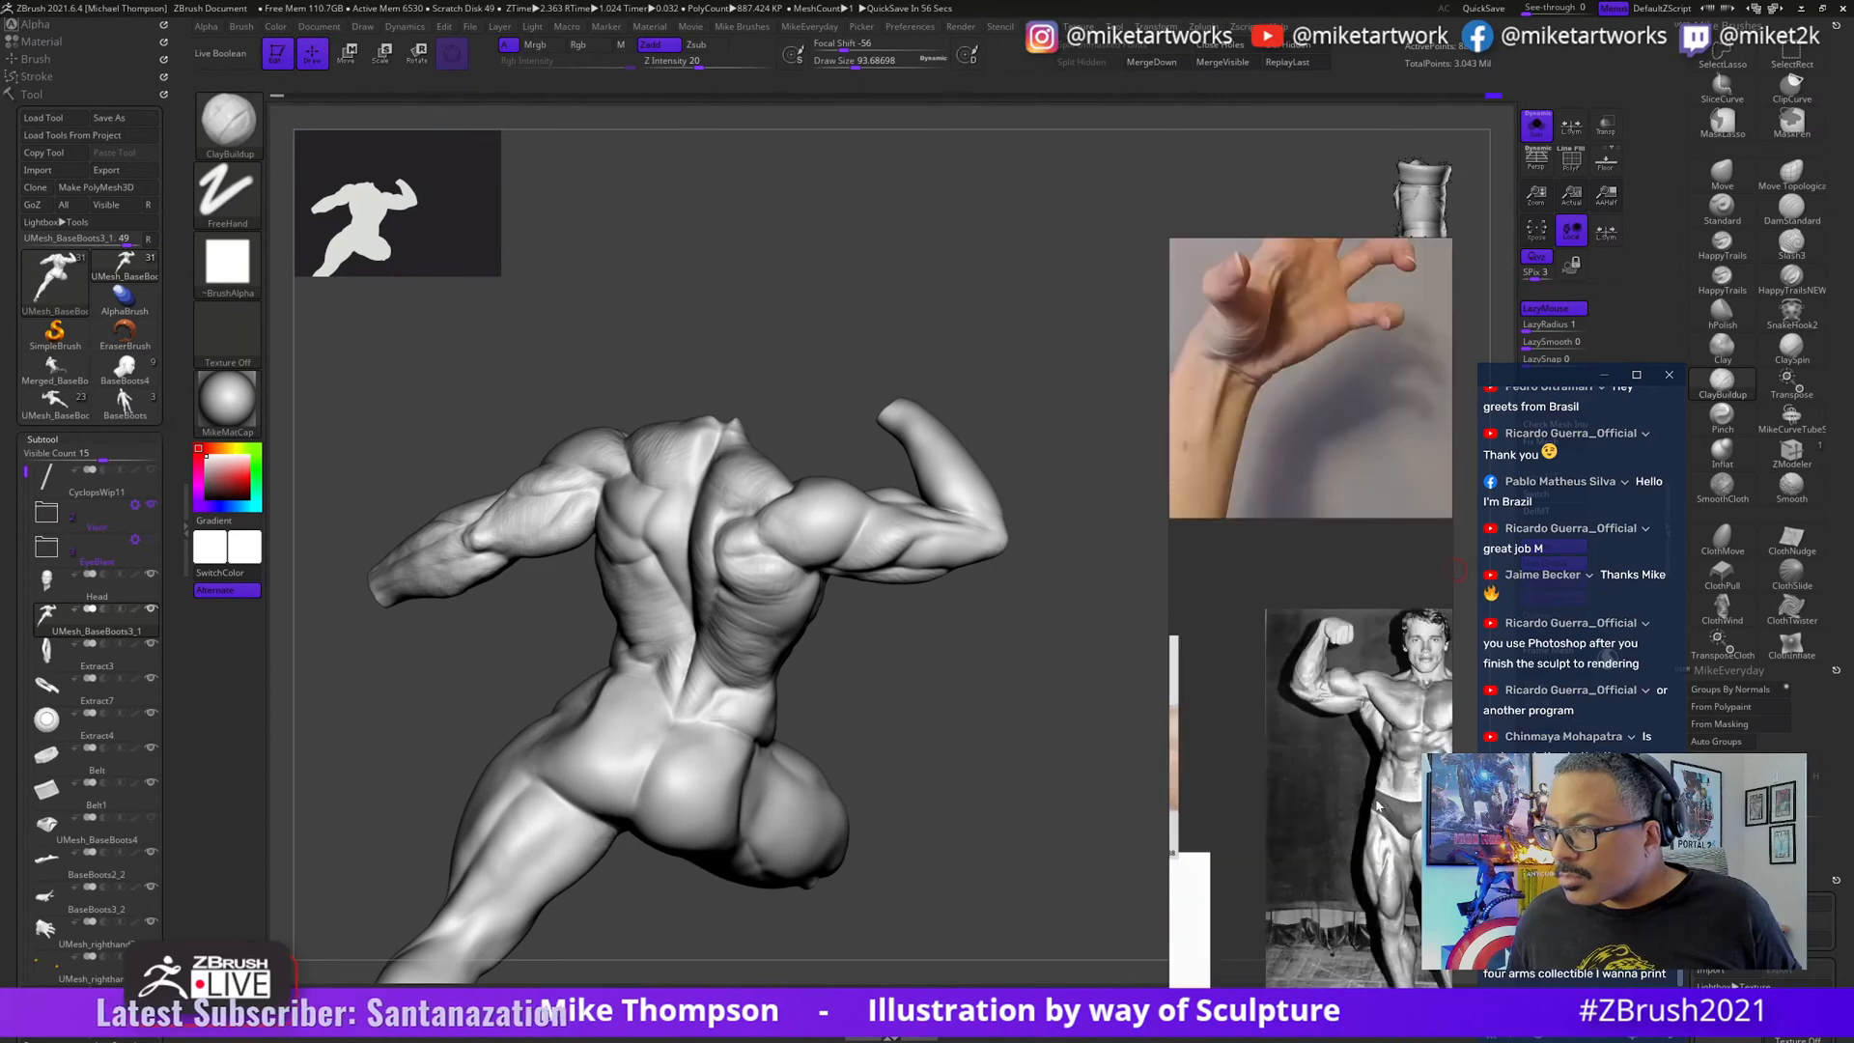
{"action": "key", "text": "alt+shift+h"}
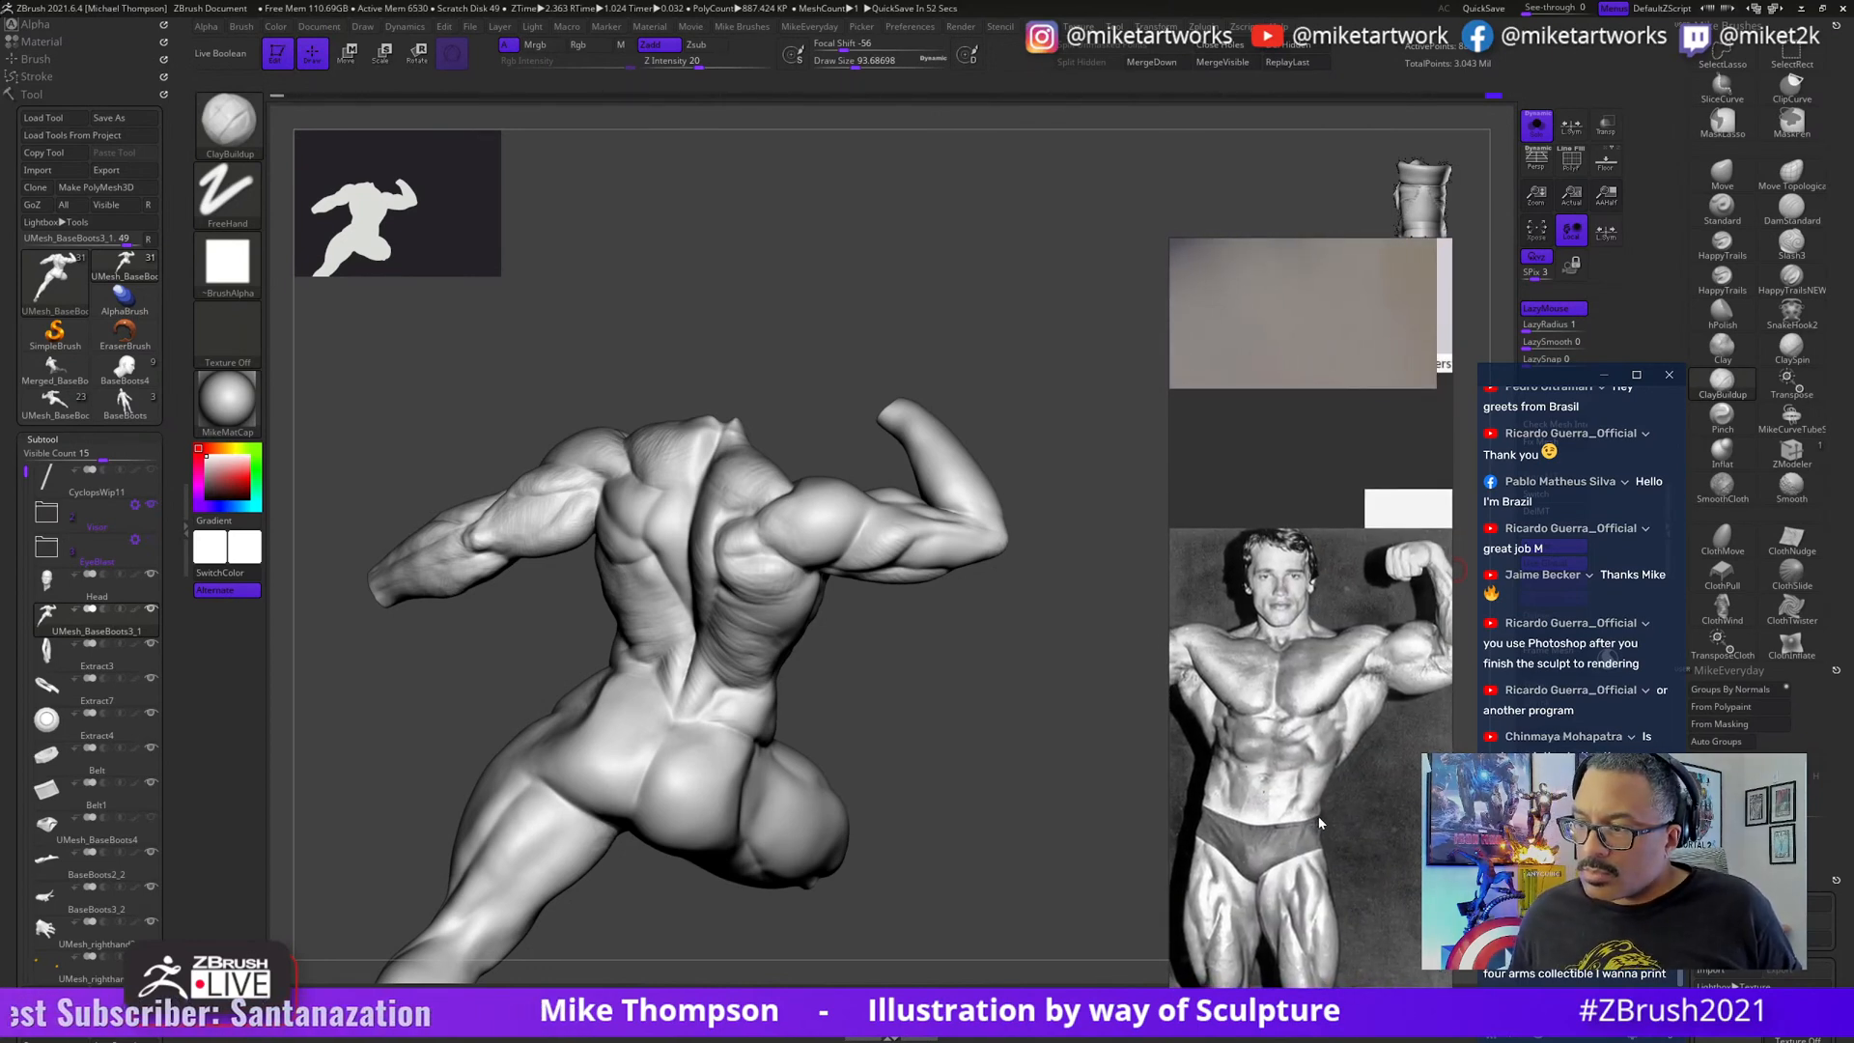
{"action": "double_click", "coordinate": [1320, 822]}
{"action": "middle_click_drag", "start_coordinate": [1331, 825], "coordinate": [1252, 580]}
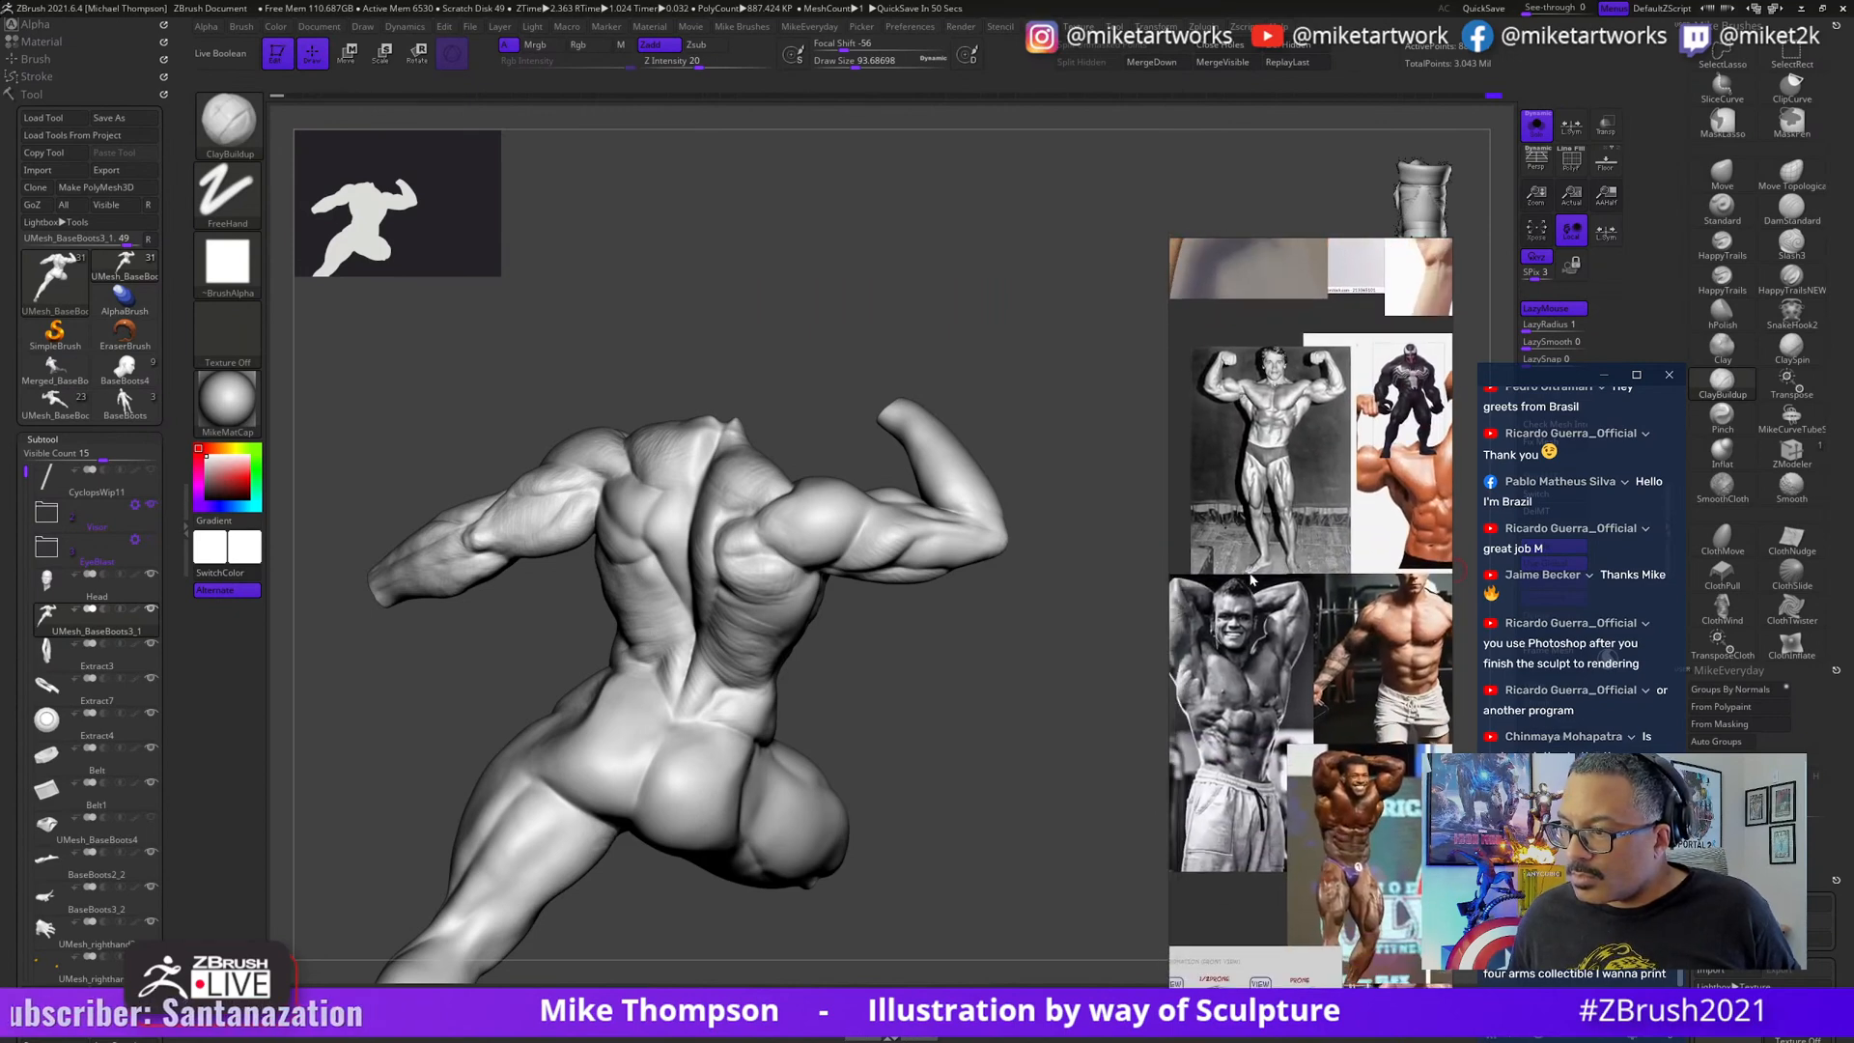
{"action": "middle_click_drag", "start_coordinate": [1249, 687], "coordinate": [1535, 836]}
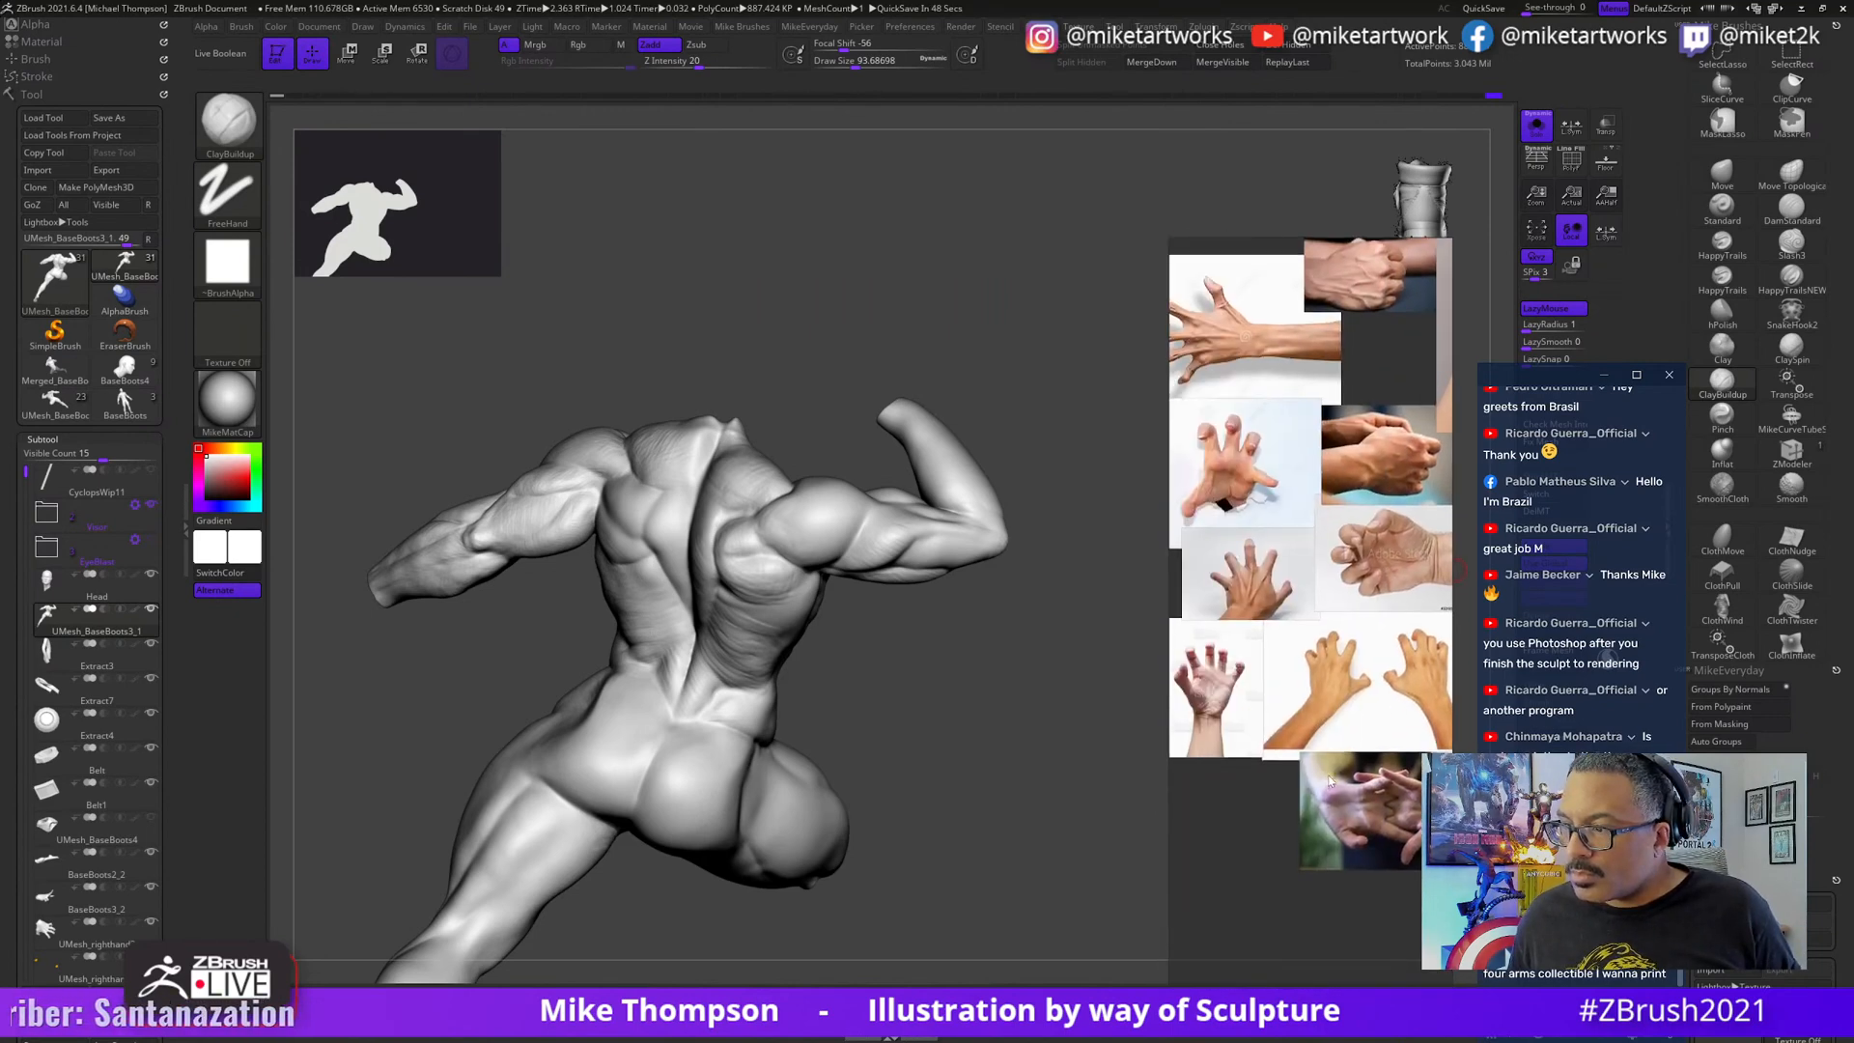
- Frame the back-view photo of a man raising both arms on the reference board and widen the board
{"action": "middle_click_drag", "start_coordinate": [1325, 787], "coordinate": [1226, 750]}
{"action": "scroll", "coordinate": [1375, 886], "scroll_direction": "down", "scroll_amount": 3}
{"action": "scroll", "coordinate": [1228, 748], "scroll_direction": "up", "scroll_amount": 5}
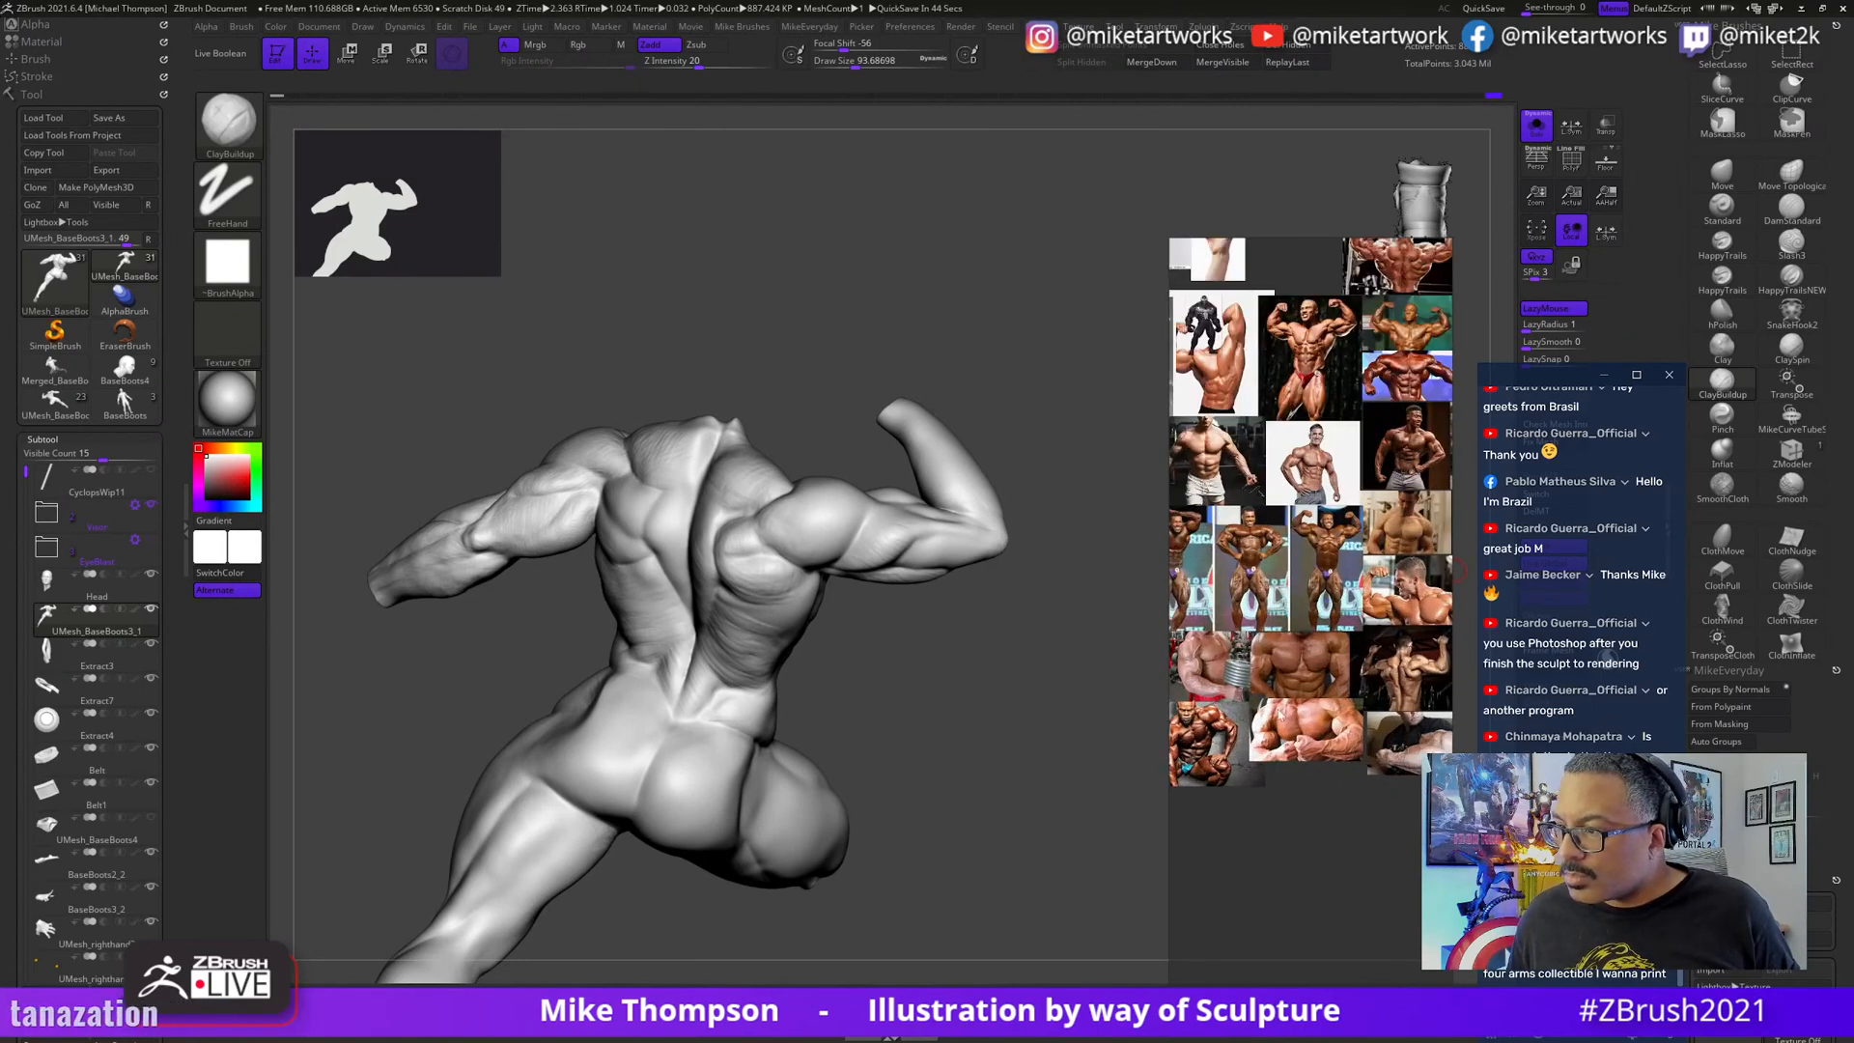
{"action": "scroll", "coordinate": [1285, 835], "scroll_direction": "up", "scroll_amount": 4}
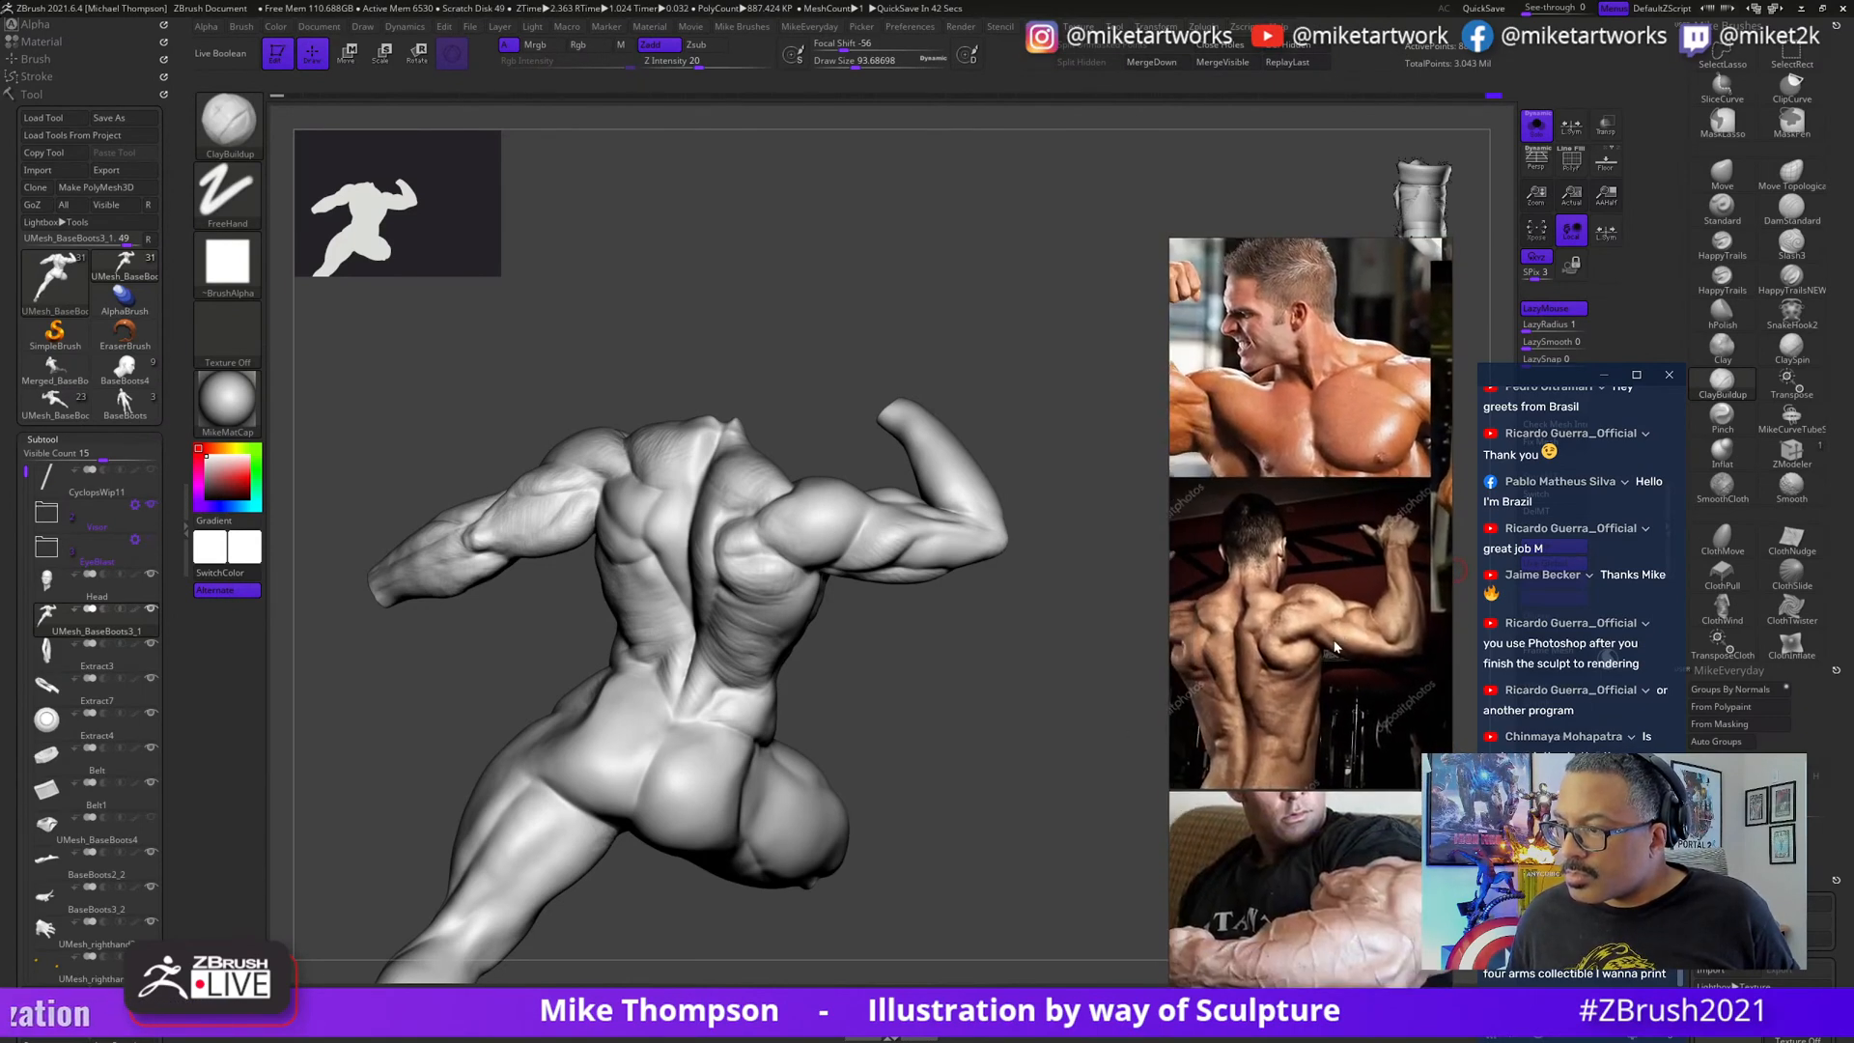
{"action": "left_click_drag", "start_coordinate": [1167, 668], "coordinate": [1060, 662]}
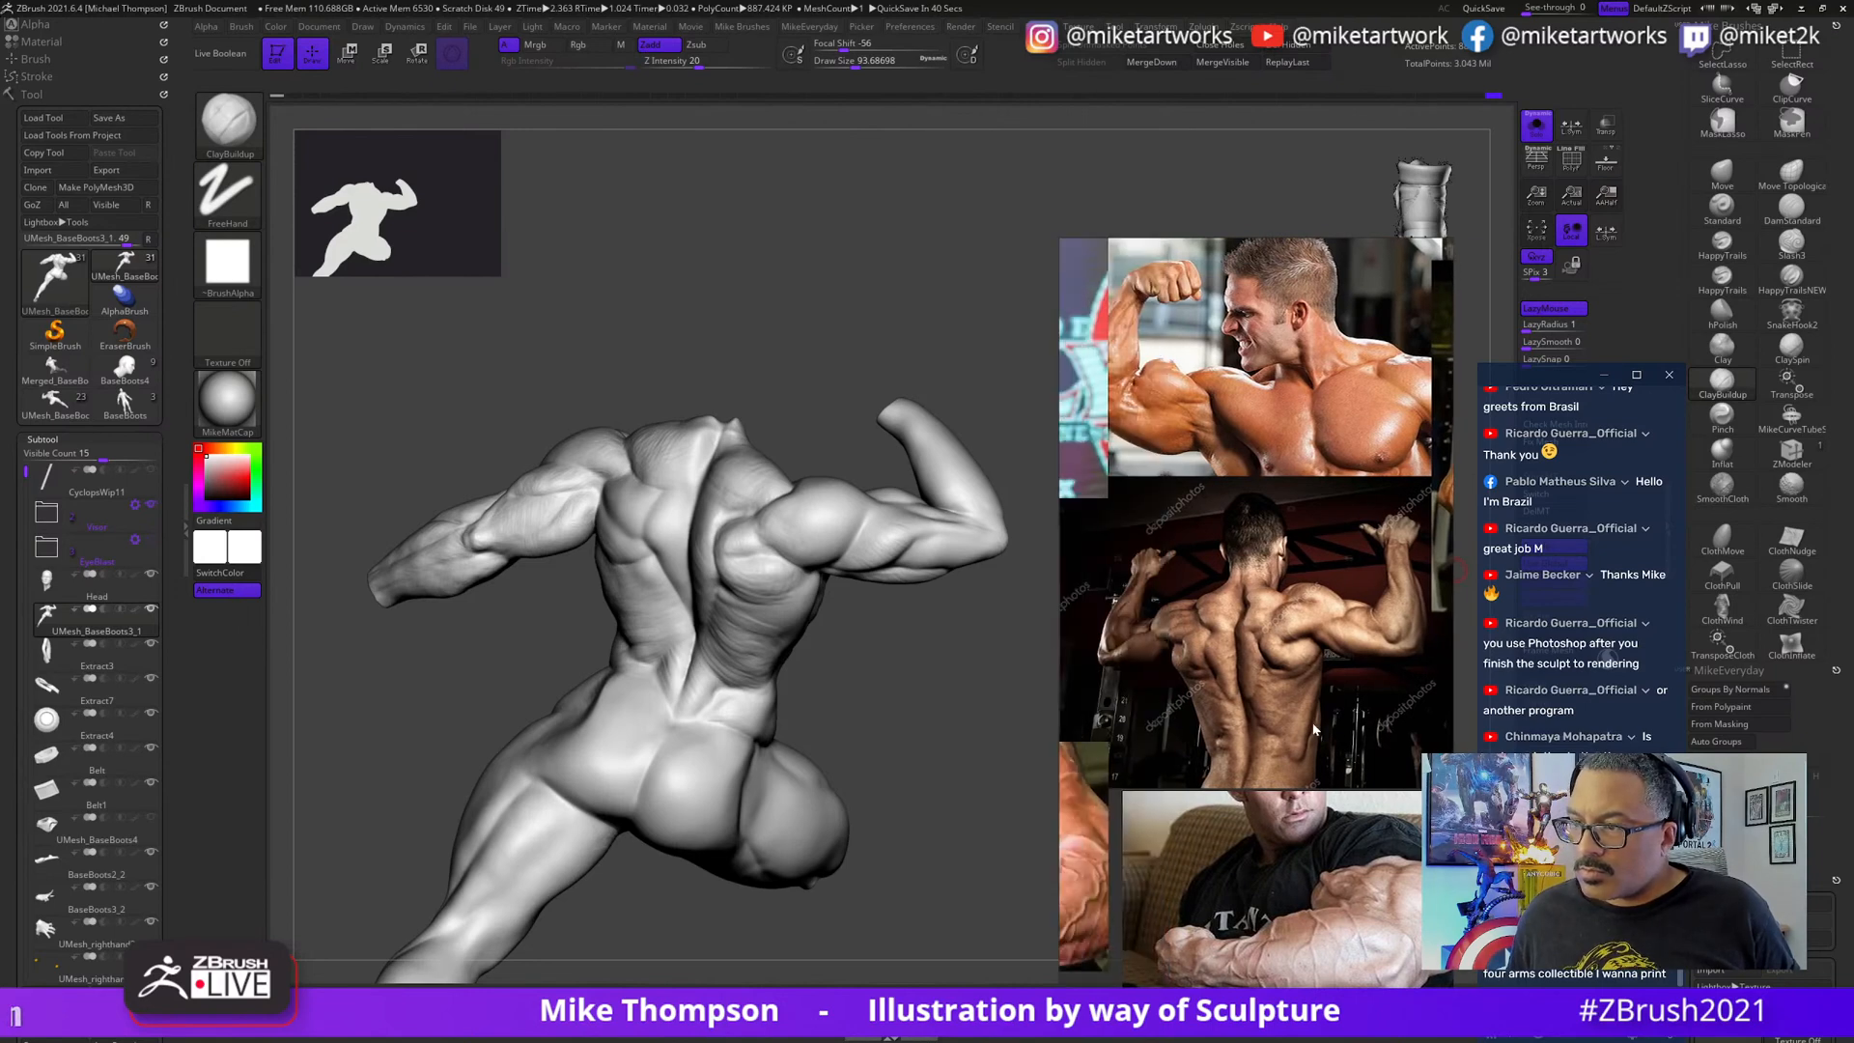
{"action": "middle_click_drag", "start_coordinate": [1241, 758], "coordinate": [1261, 899]}
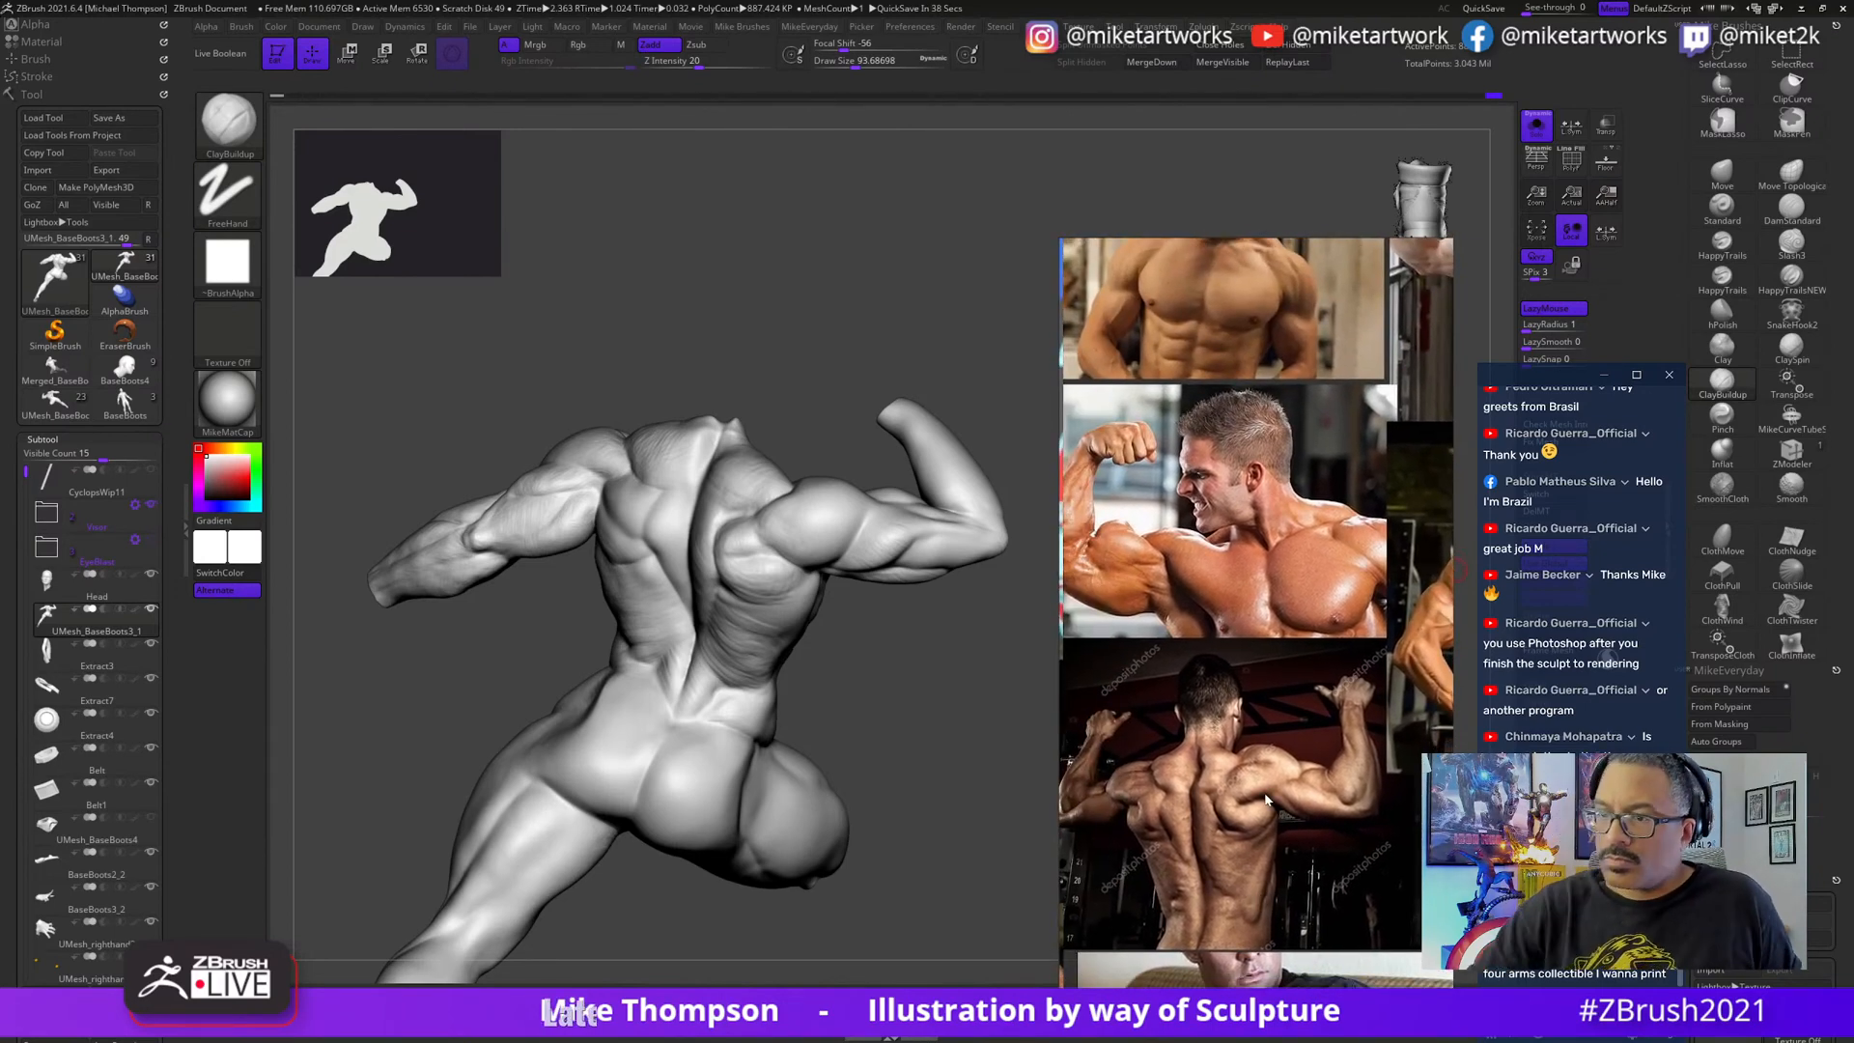
- Enlarge the ClayBuildup brush to about 120 and refine where the raised arm's front deltoid meets the pectoral
{"action": "mouse_move", "coordinate": [1005, 695]}
{"action": "left_mouse_down"}
{"action": "mouse_move", "coordinate": [676, 715]}
{"action": "mouse_move", "coordinate": [628, 753]}
{"action": "left_mouse_up"}
{"action": "mouse_move", "coordinate": [969, 612]}
{"action": "left_mouse_down"}
{"action": "mouse_move", "coordinate": [975, 636]}
{"action": "mouse_move", "coordinate": [612, 902]}
{"action": "mouse_move", "coordinate": [567, 901]}
{"action": "mouse_move", "coordinate": [664, 907]}
{"action": "mouse_move", "coordinate": [649, 869]}
{"action": "mouse_move", "coordinate": [704, 742]}
{"action": "left_mouse_up"}
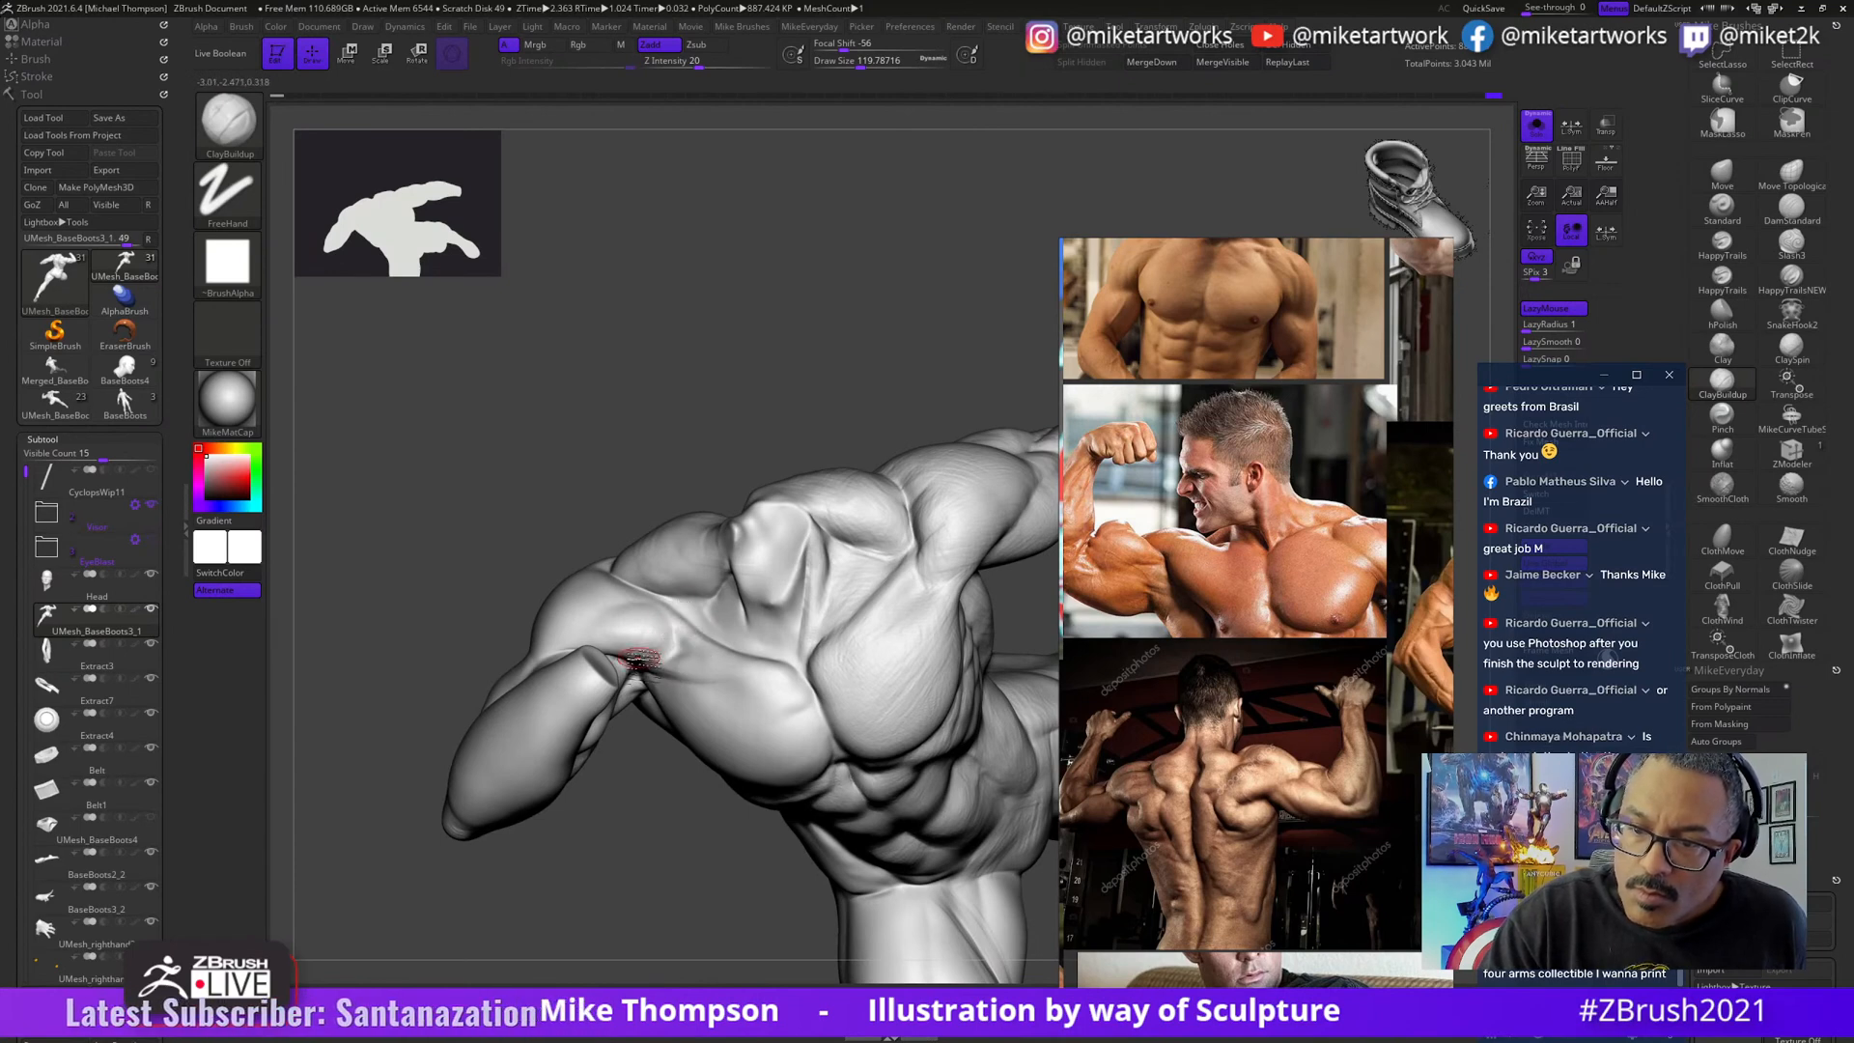
{"action": "mouse_move", "coordinate": [763, 441]}
{"action": "left_mouse_down"}
{"action": "mouse_move", "coordinate": [762, 397]}
{"action": "mouse_move", "coordinate": [778, 418]}
{"action": "mouse_move", "coordinate": [712, 550]}
{"action": "left_mouse_up"}
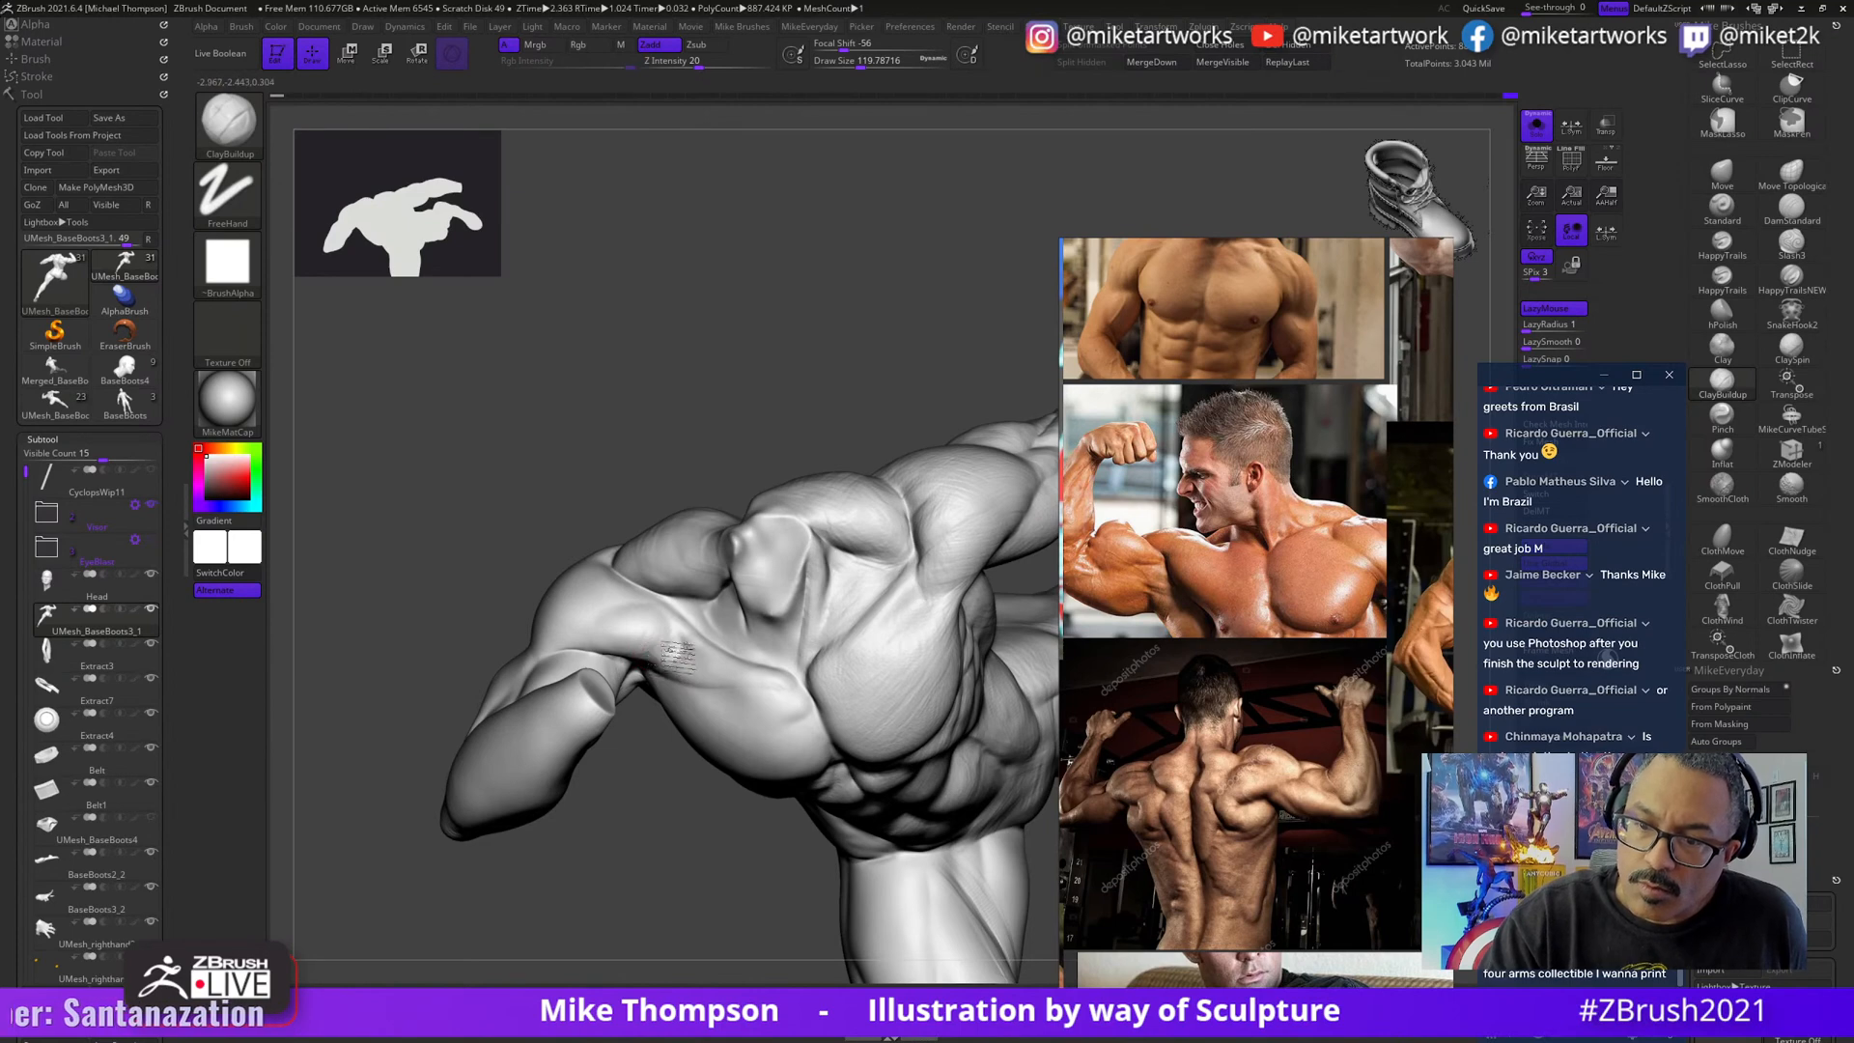
{"action": "right_click_drag", "start_coordinate": [714, 700], "coordinate": [687, 722]}
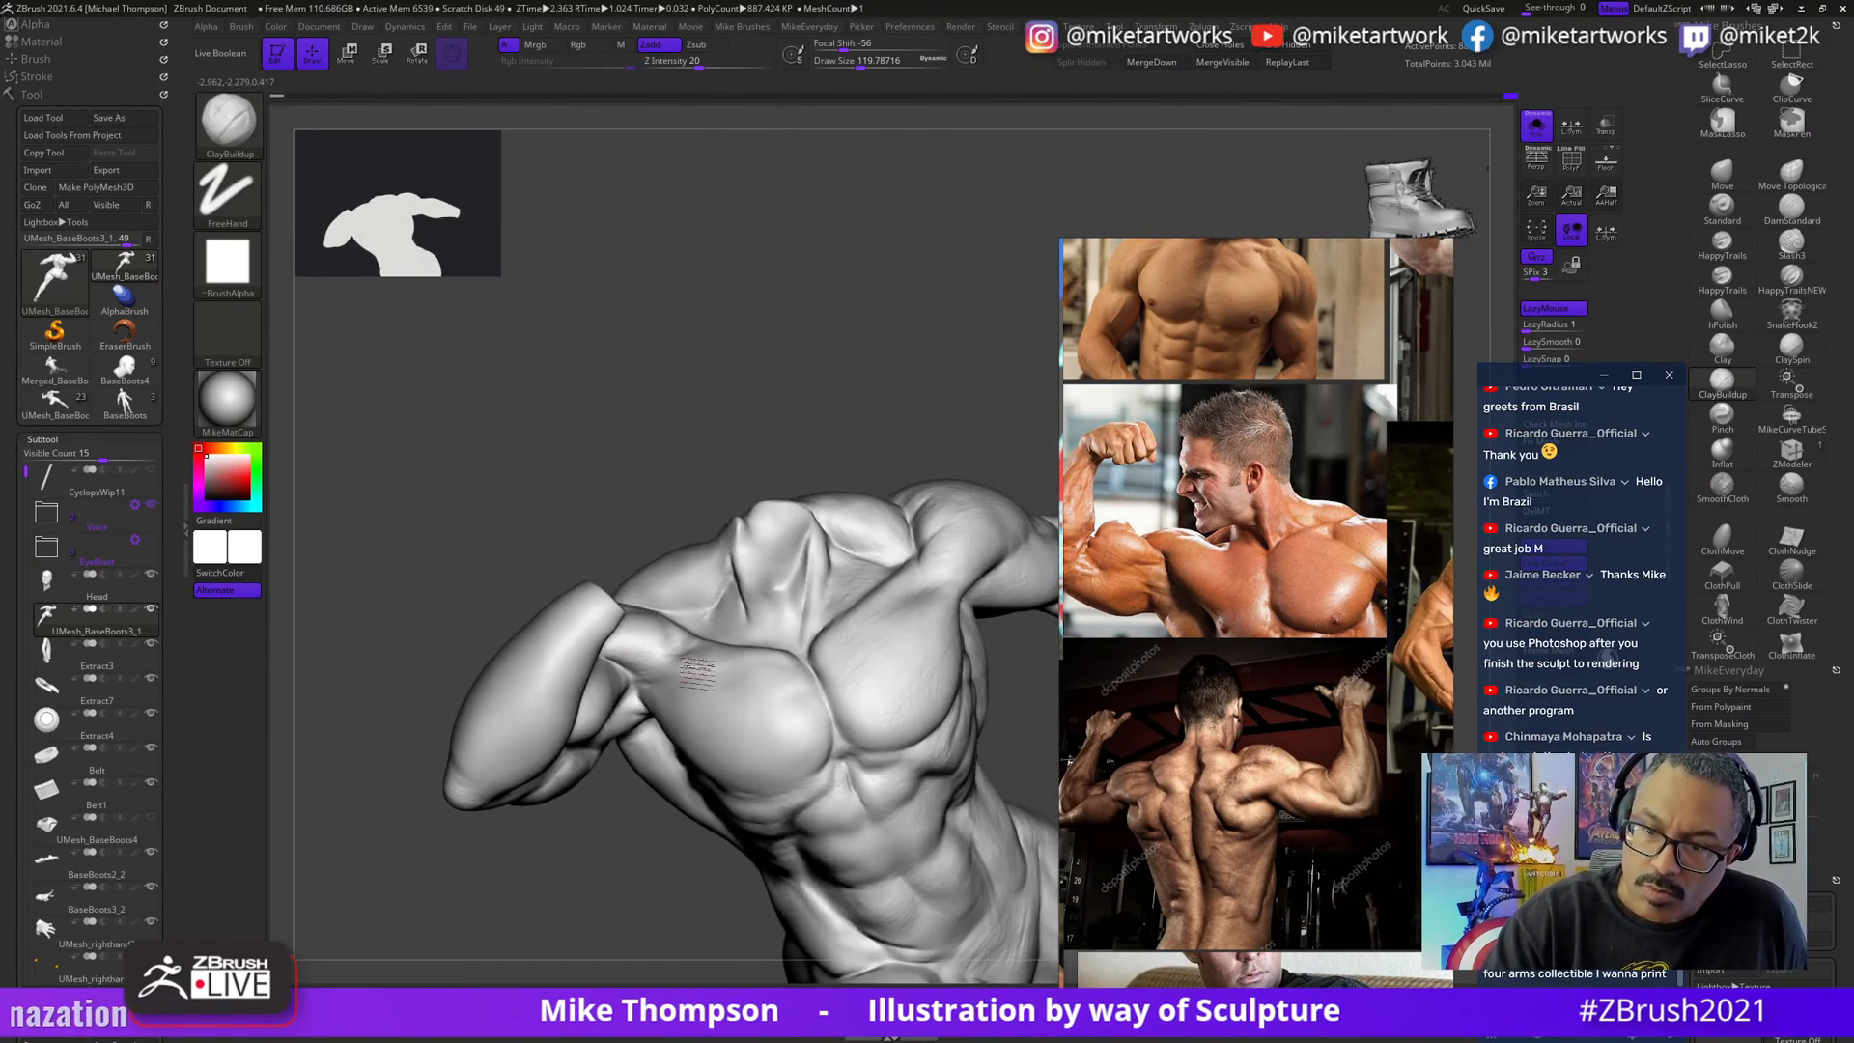
{"action": "right_click_drag", "start_coordinate": [639, 666], "coordinate": [690, 731]}
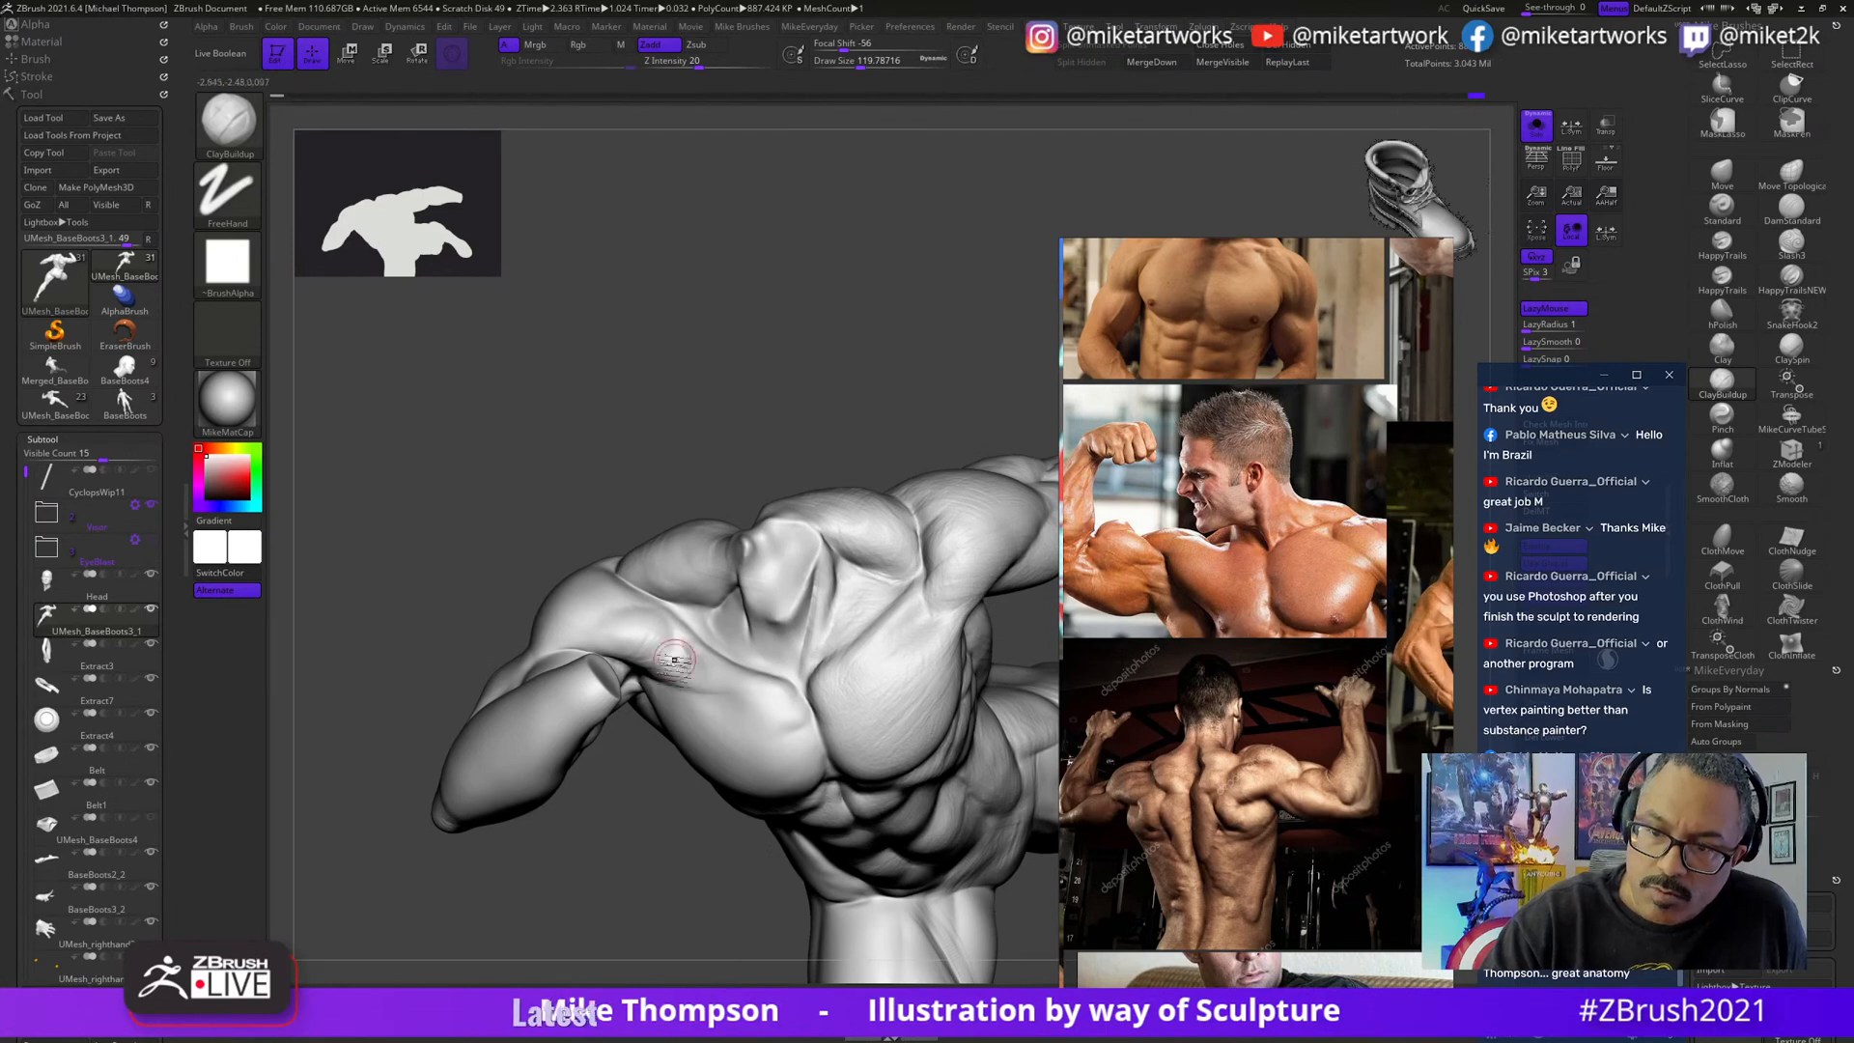
{"action": "mouse_move", "coordinate": [799, 848]}
{"action": "right_mouse_down"}
{"action": "mouse_move", "coordinate": [871, 422]}
{"action": "mouse_move", "coordinate": [914, 439]}
{"action": "mouse_move", "coordinate": [811, 371]}
{"action": "right_mouse_up"}
{"action": "left_click_drag", "start_coordinate": [633, 563], "coordinate": [654, 546], "text": "shift"}
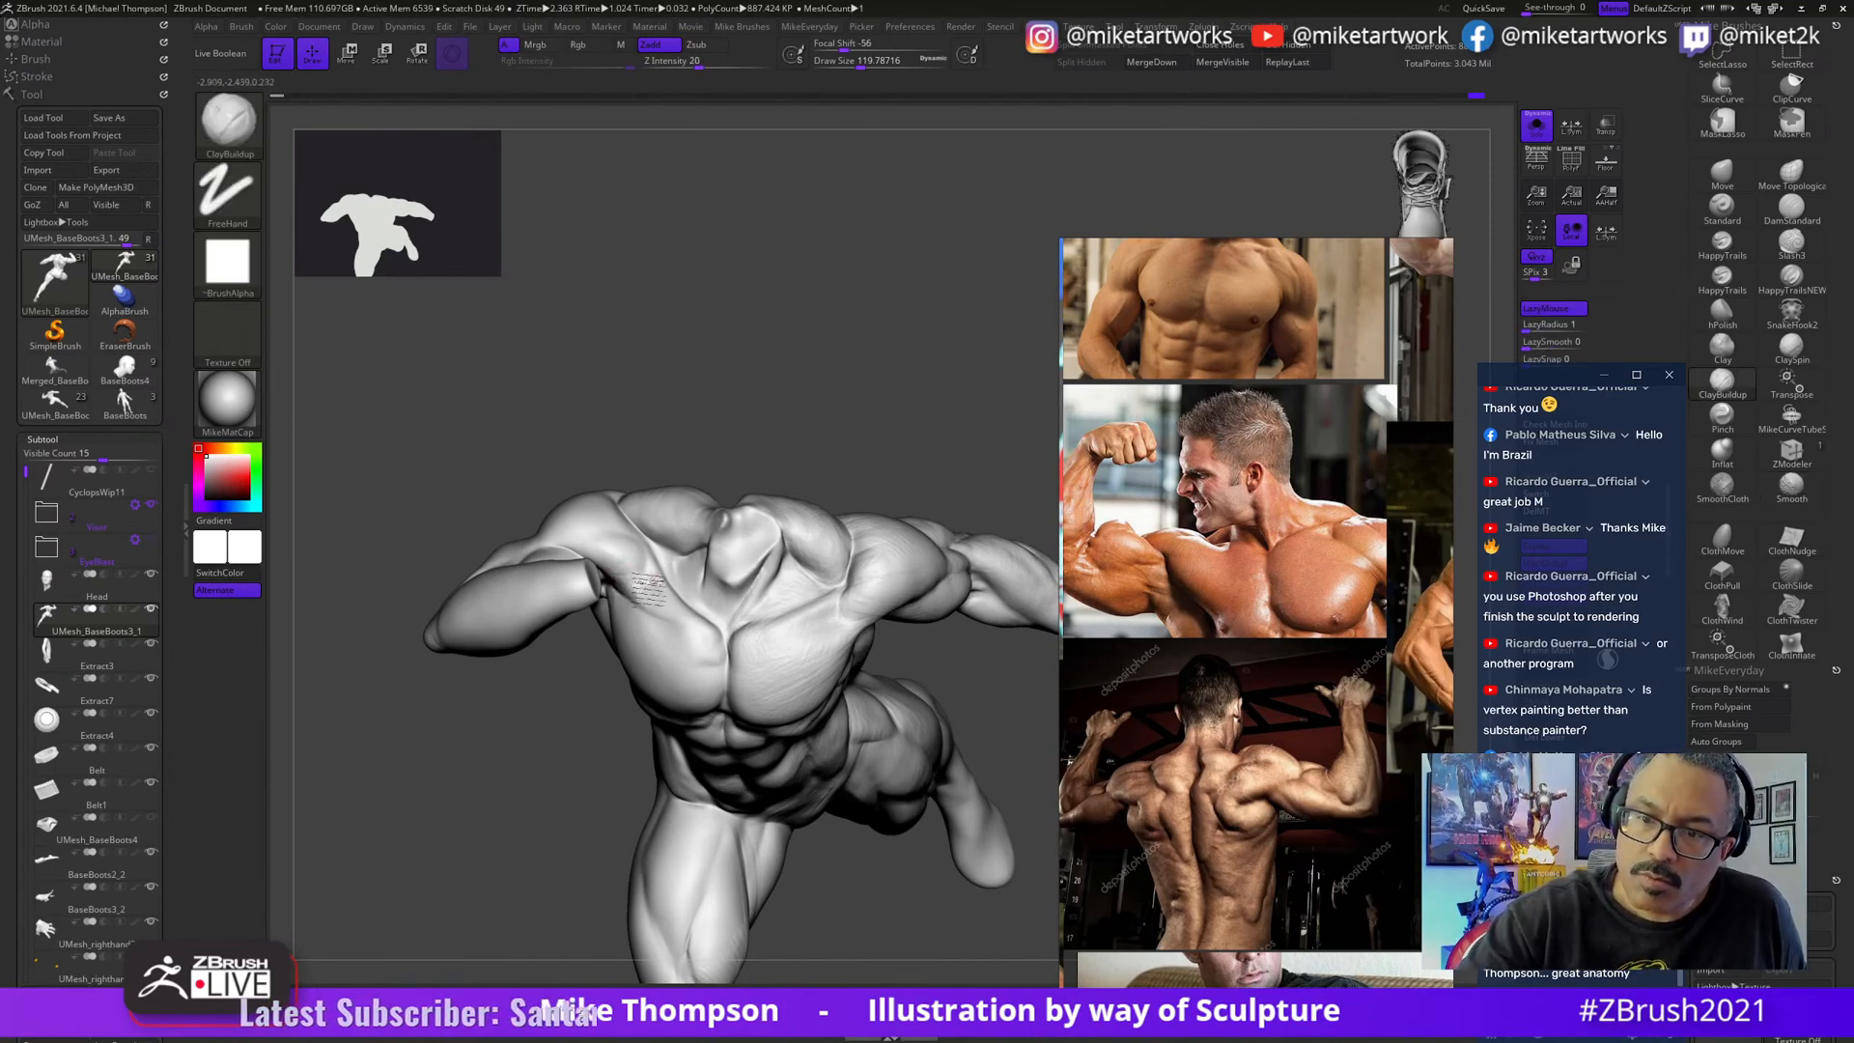
{"action": "right_click_drag", "start_coordinate": [873, 918], "coordinate": [1024, 698]}
- Show the complete figure and hide its chest straps, round chest emblem and belt pieces
{"action": "key", "text": "ctrl+shift+s"}
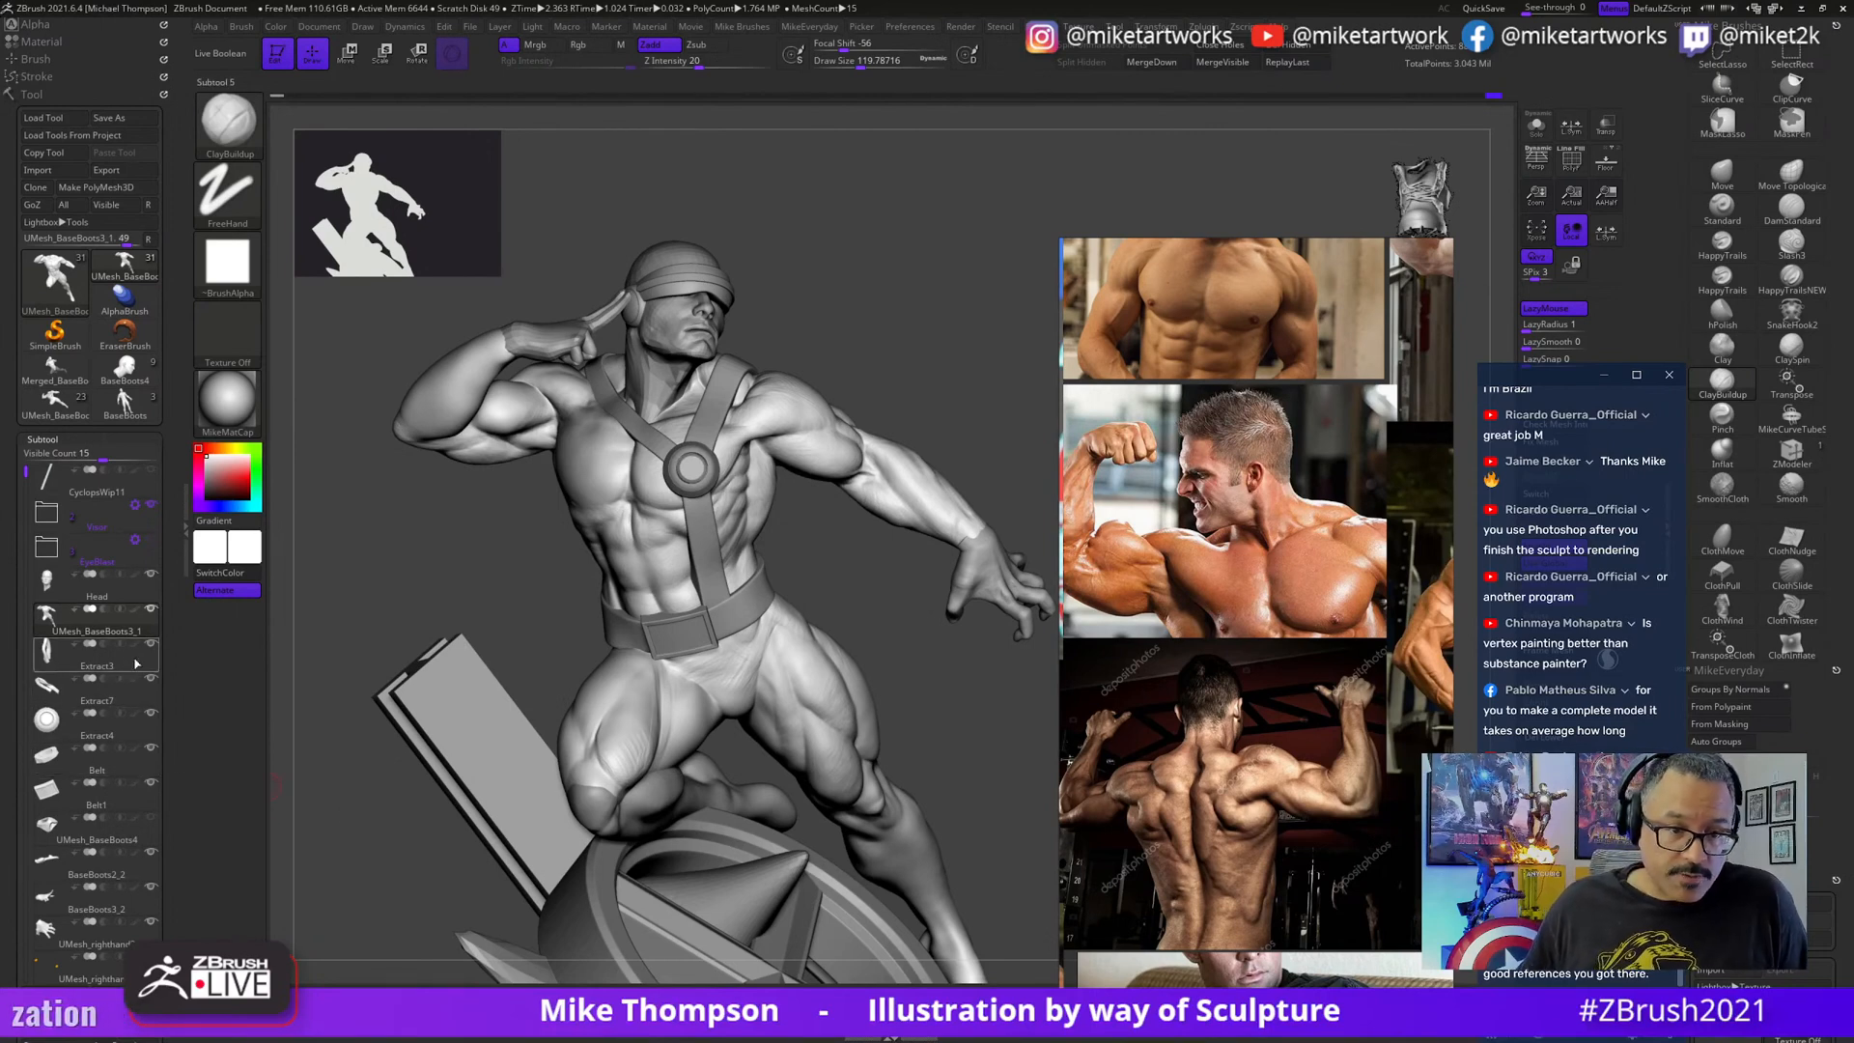
{"action": "mouse_move", "coordinate": [152, 649]}
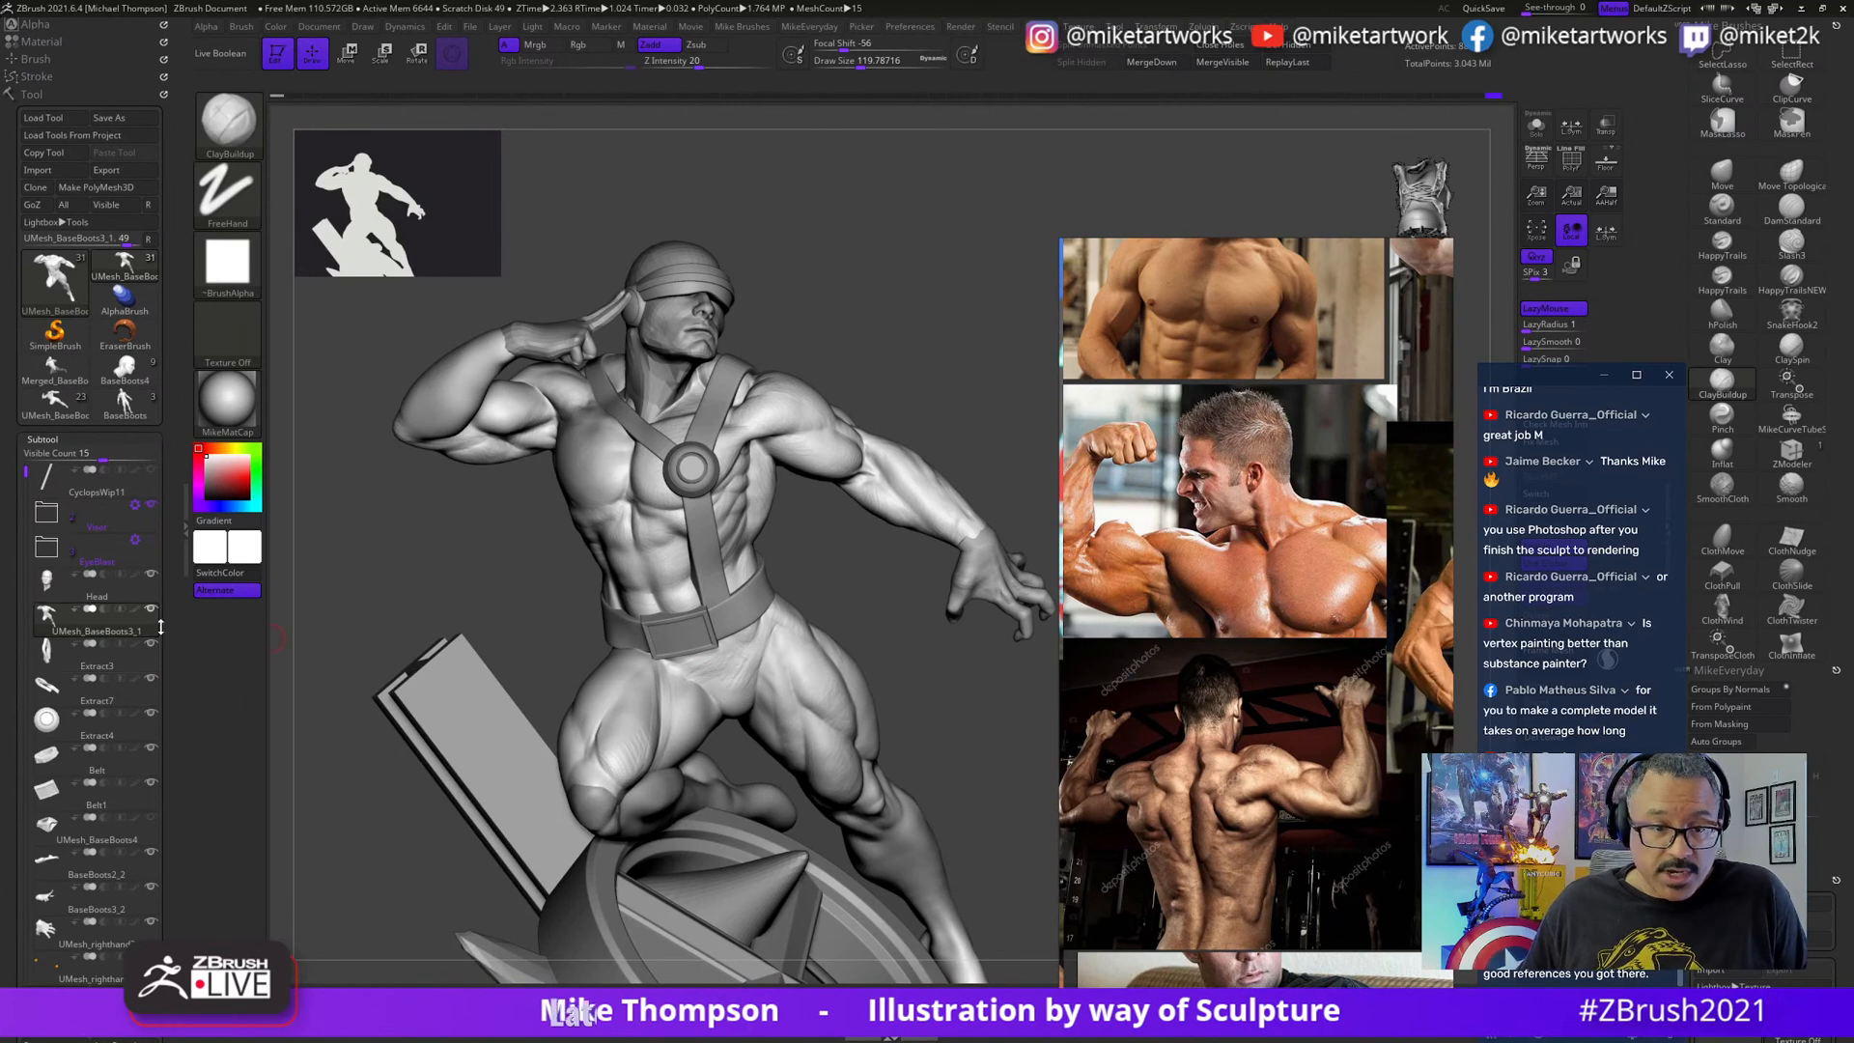
{"action": "left_click", "coordinate": [156, 665]}
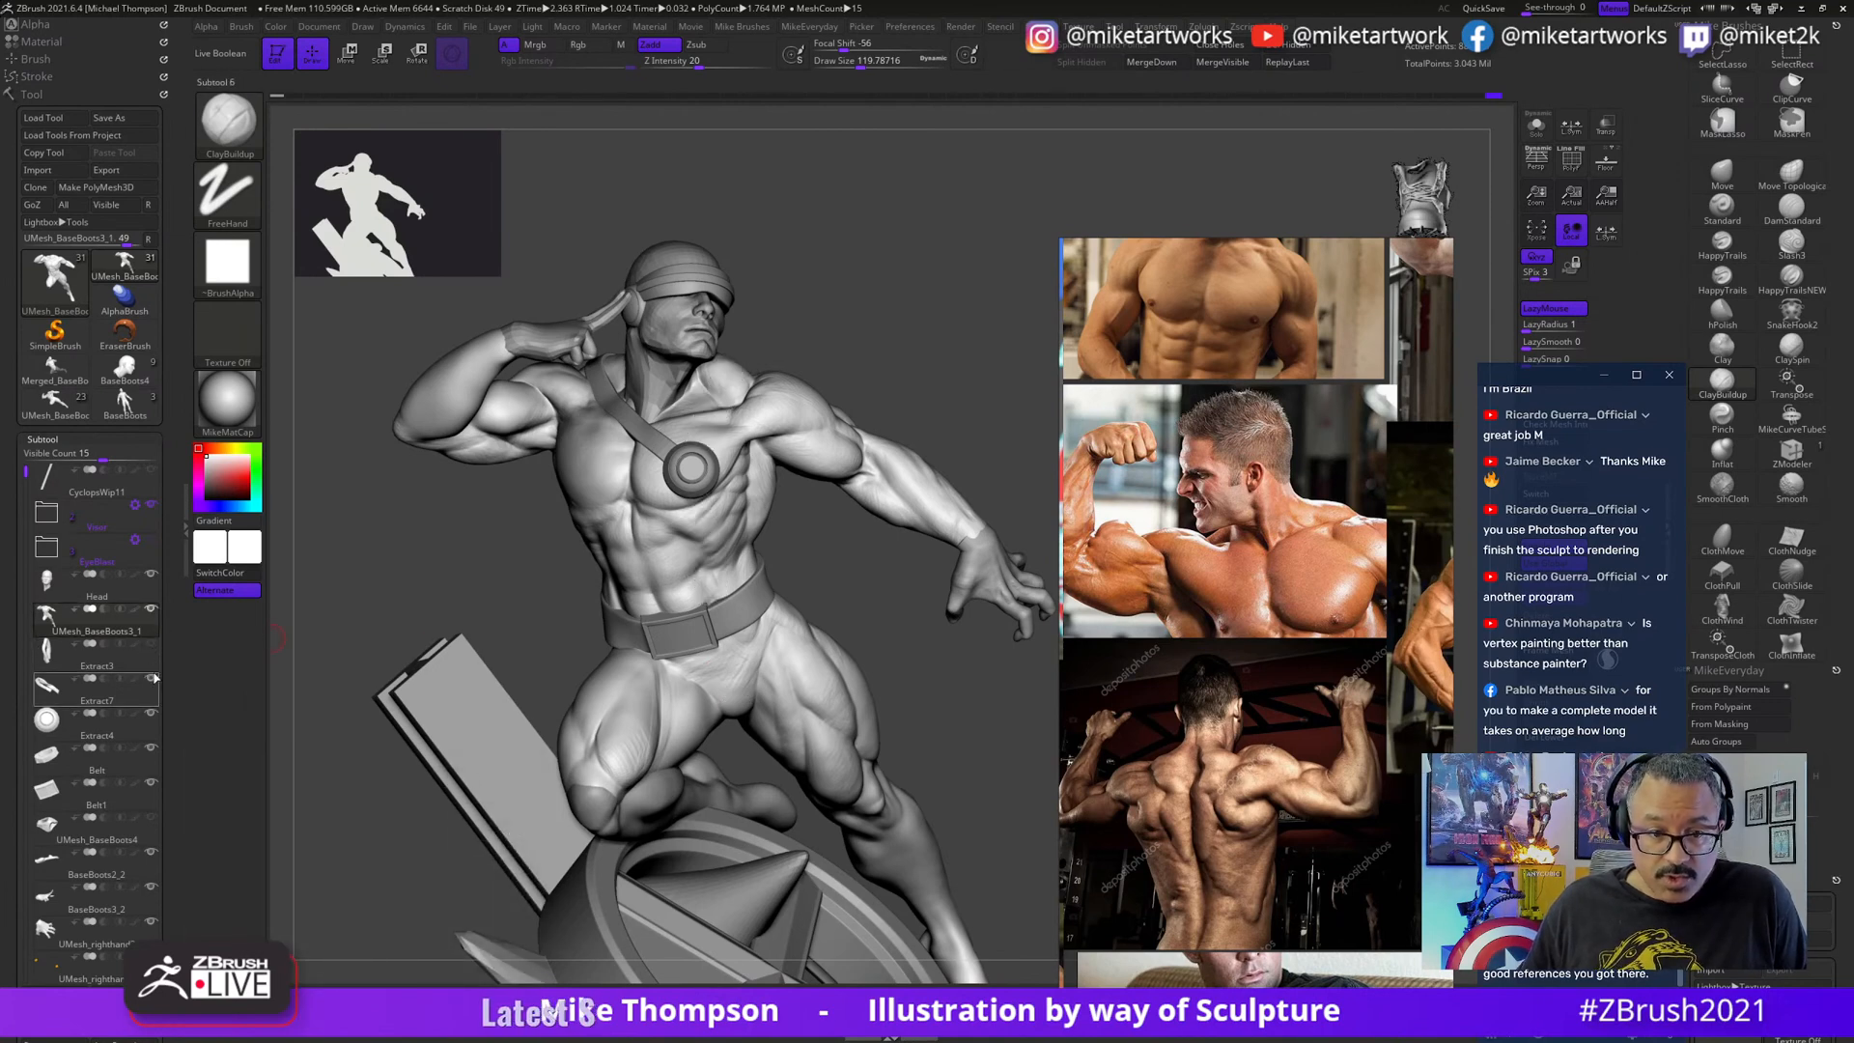
{"action": "left_click", "coordinate": [153, 678]}
{"action": "left_click", "coordinate": [147, 710]}
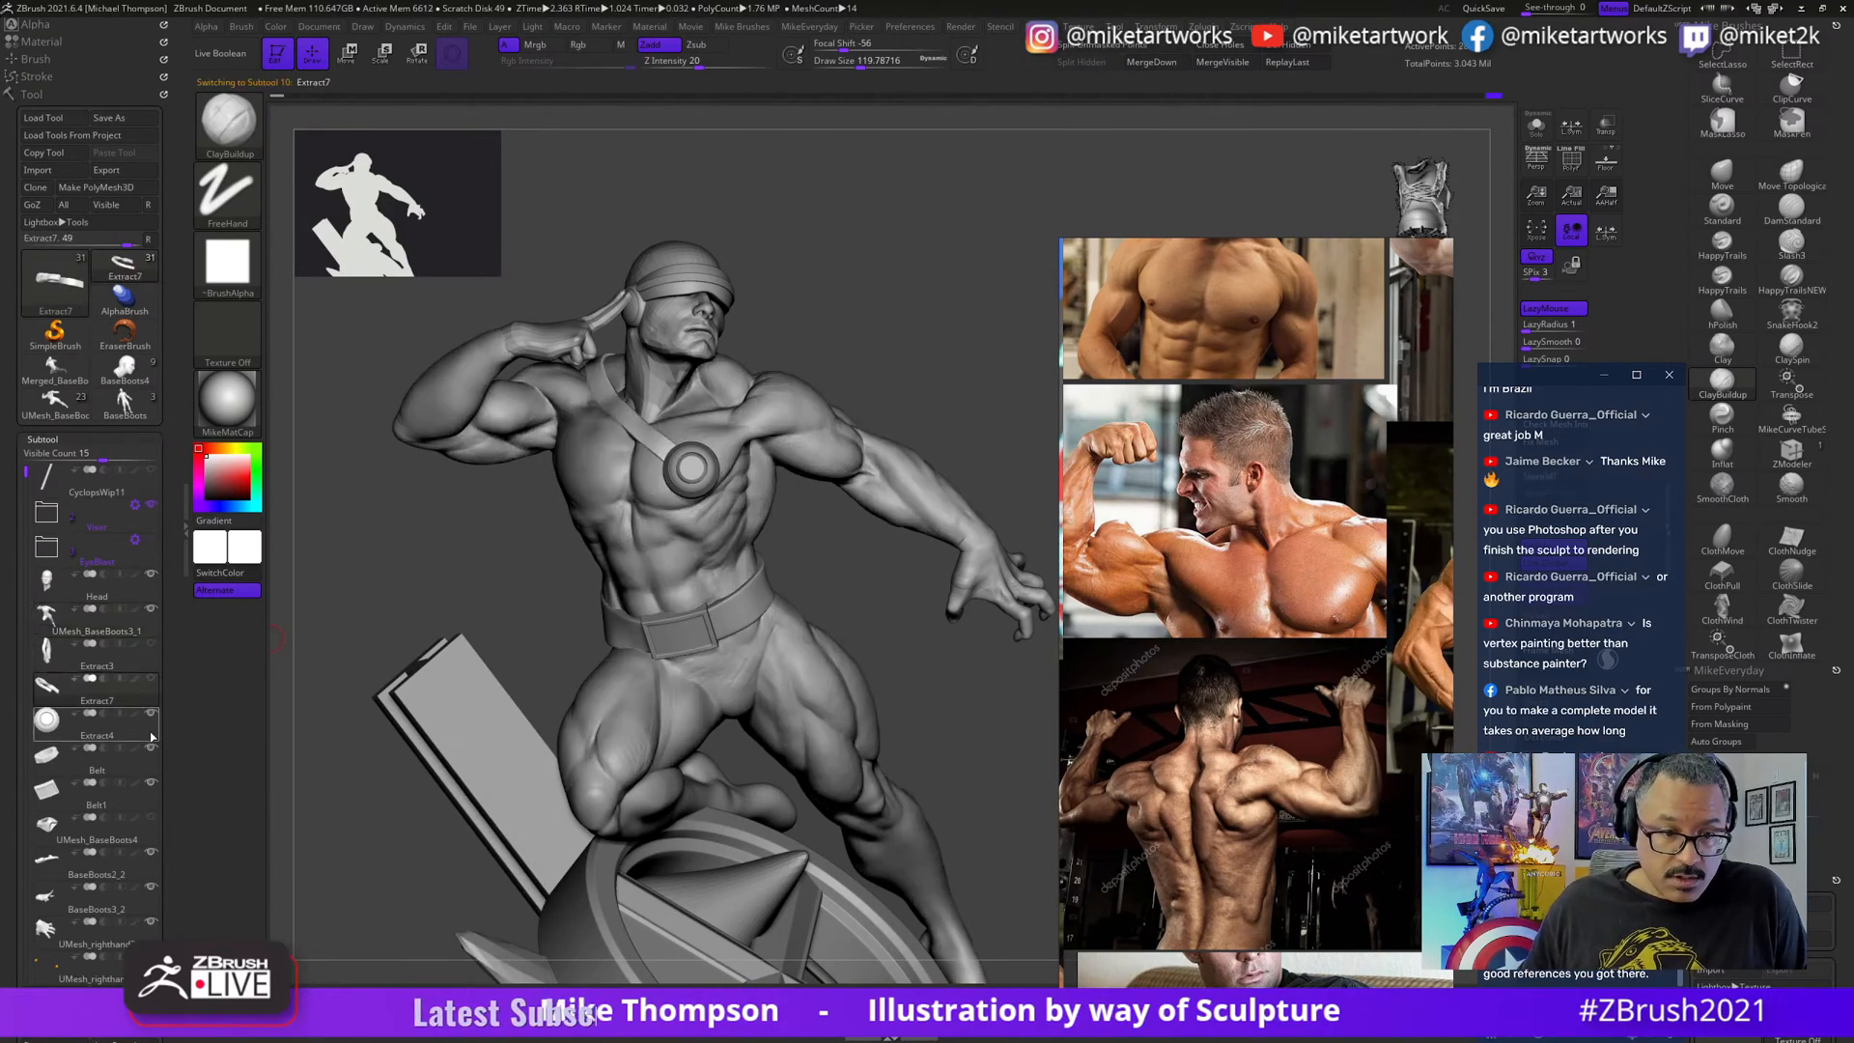
{"action": "left_click", "coordinate": [152, 852]}
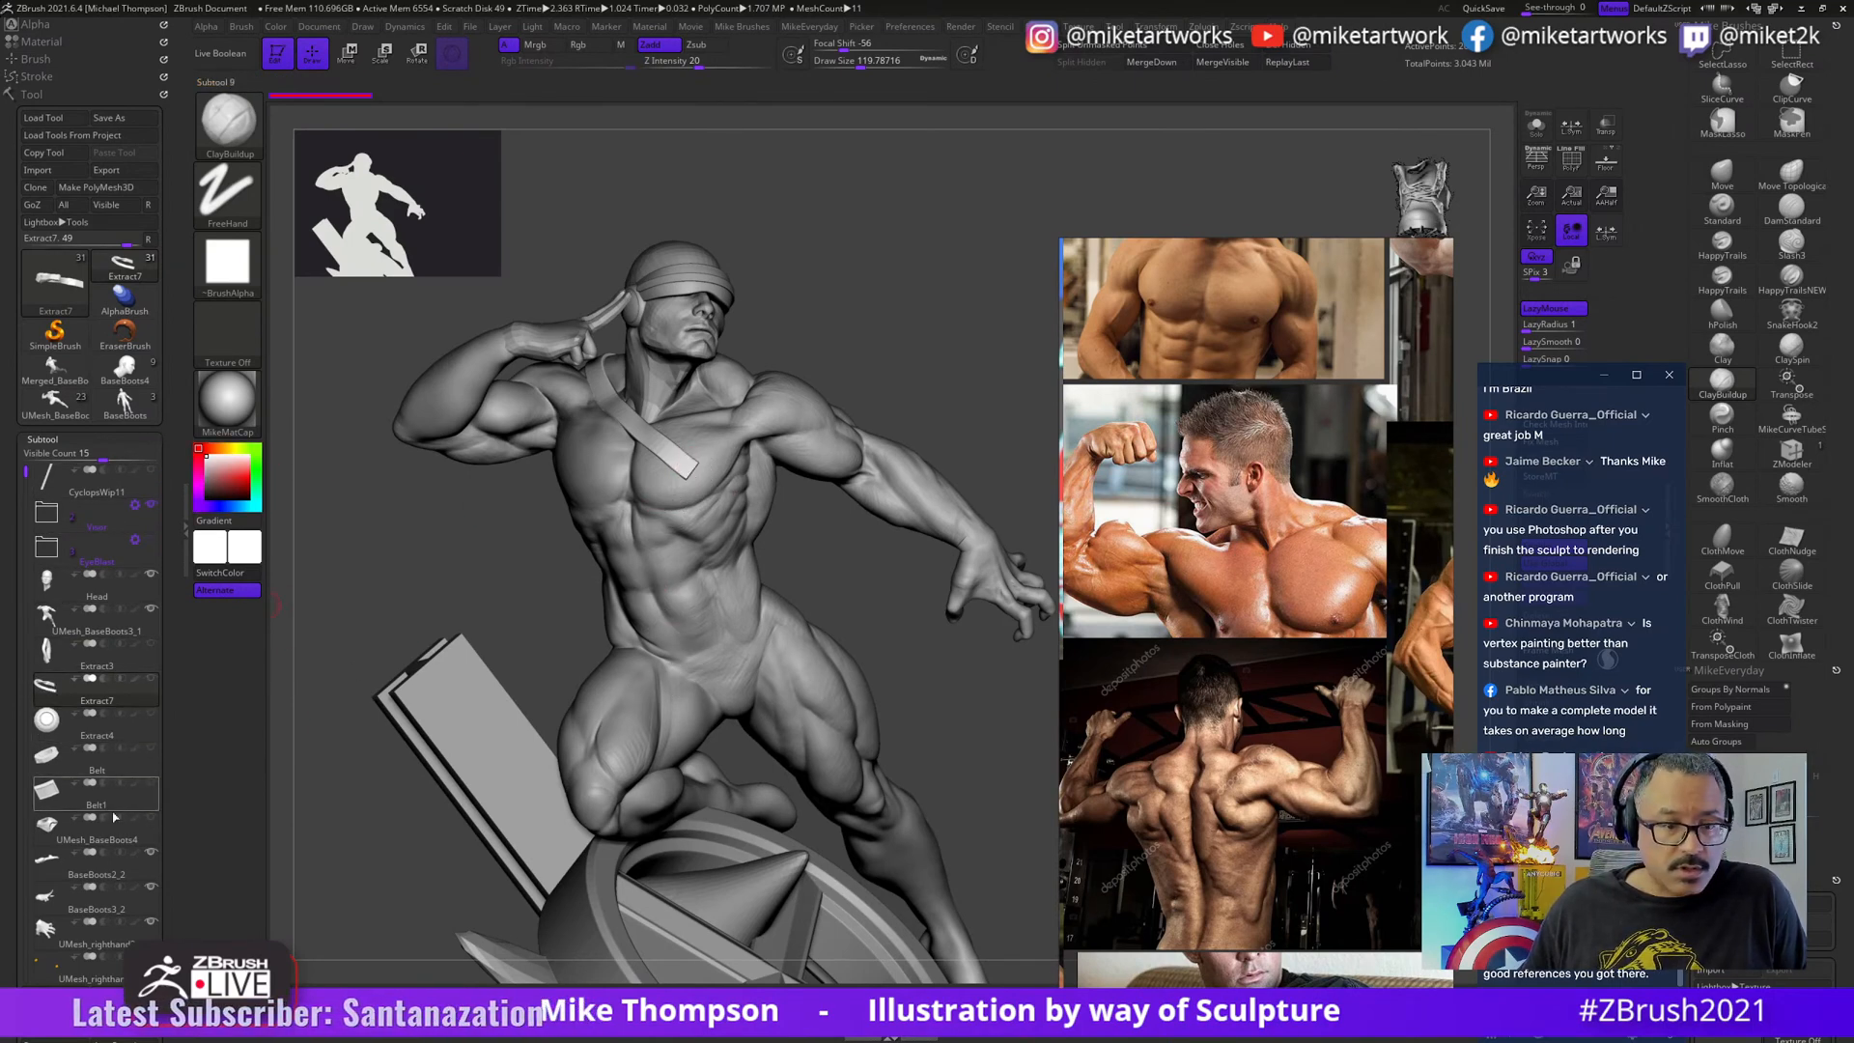
- Make the body the active subtool and show the eye beam coming from the visor
{"action": "left_click", "coordinate": [661, 536], "text": "alt"}
{"action": "left_click_drag", "start_coordinate": [1004, 715], "coordinate": [960, 653]}
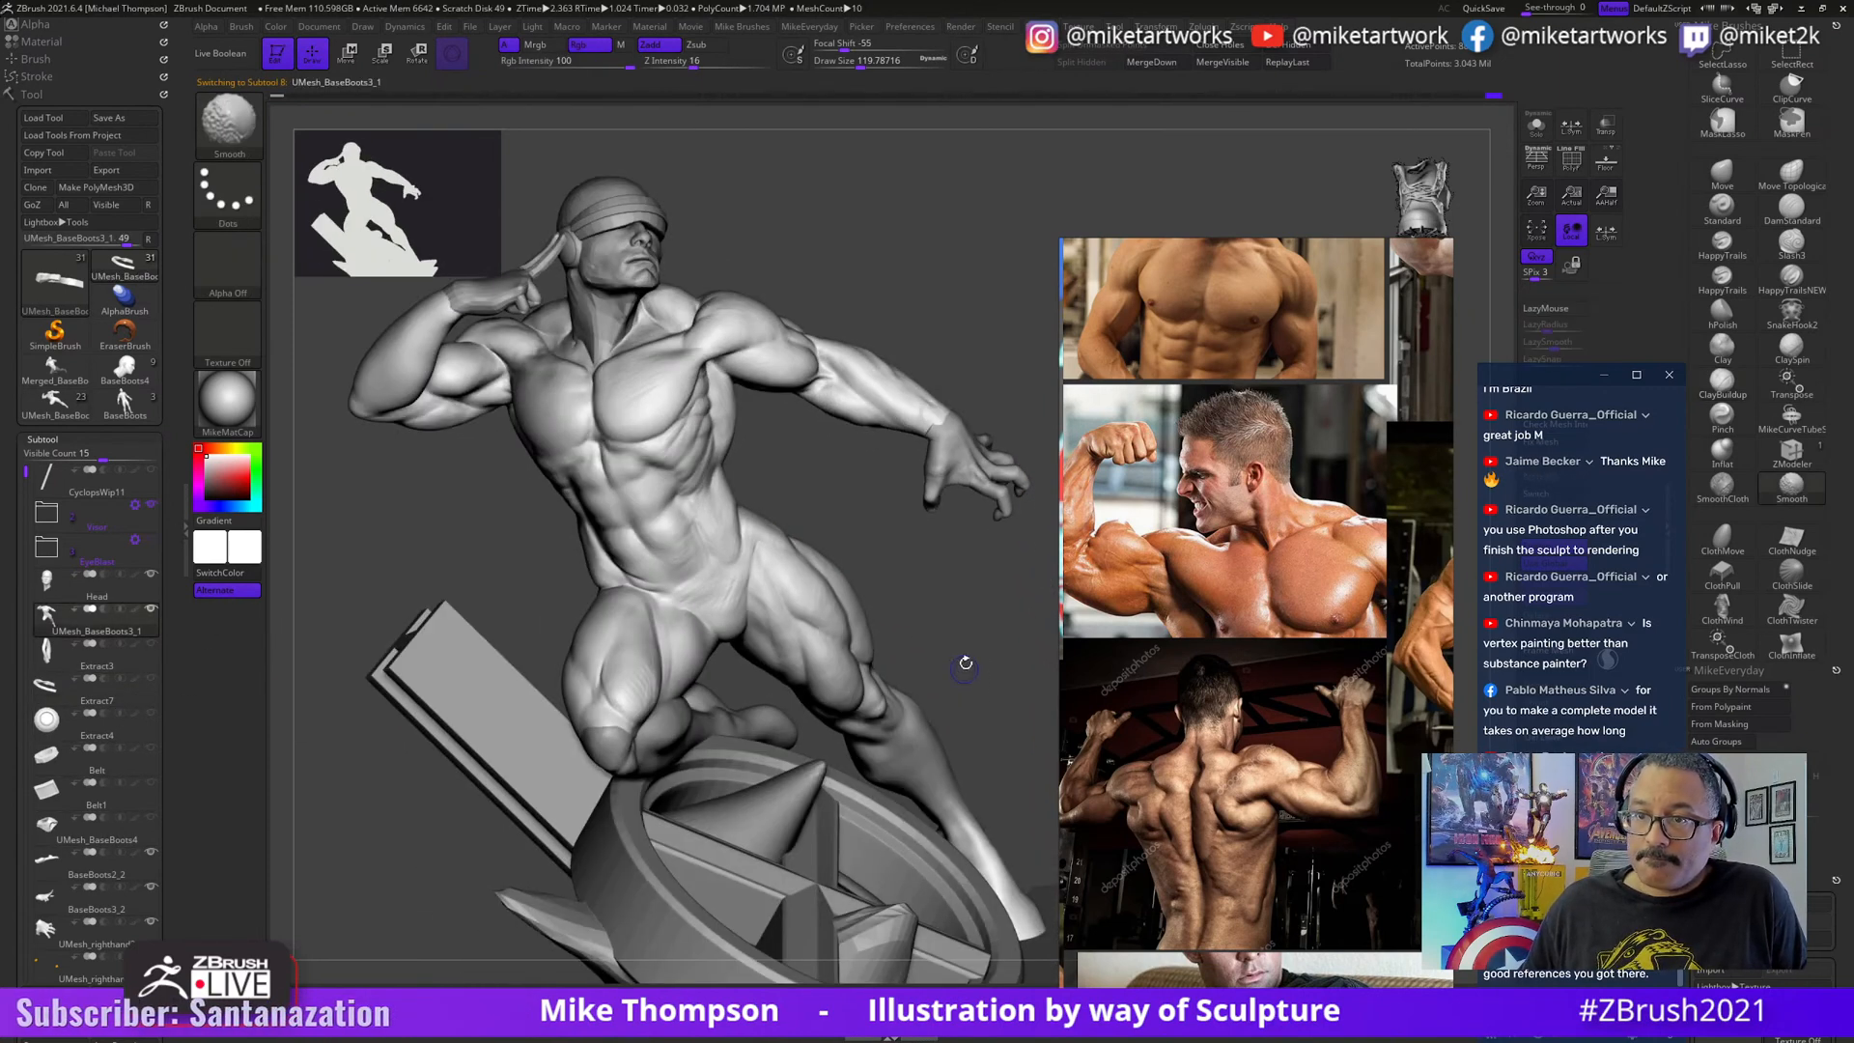
{"action": "left_click", "coordinate": [150, 540]}
{"action": "left_click_drag", "start_coordinate": [903, 588], "coordinate": [996, 620]}
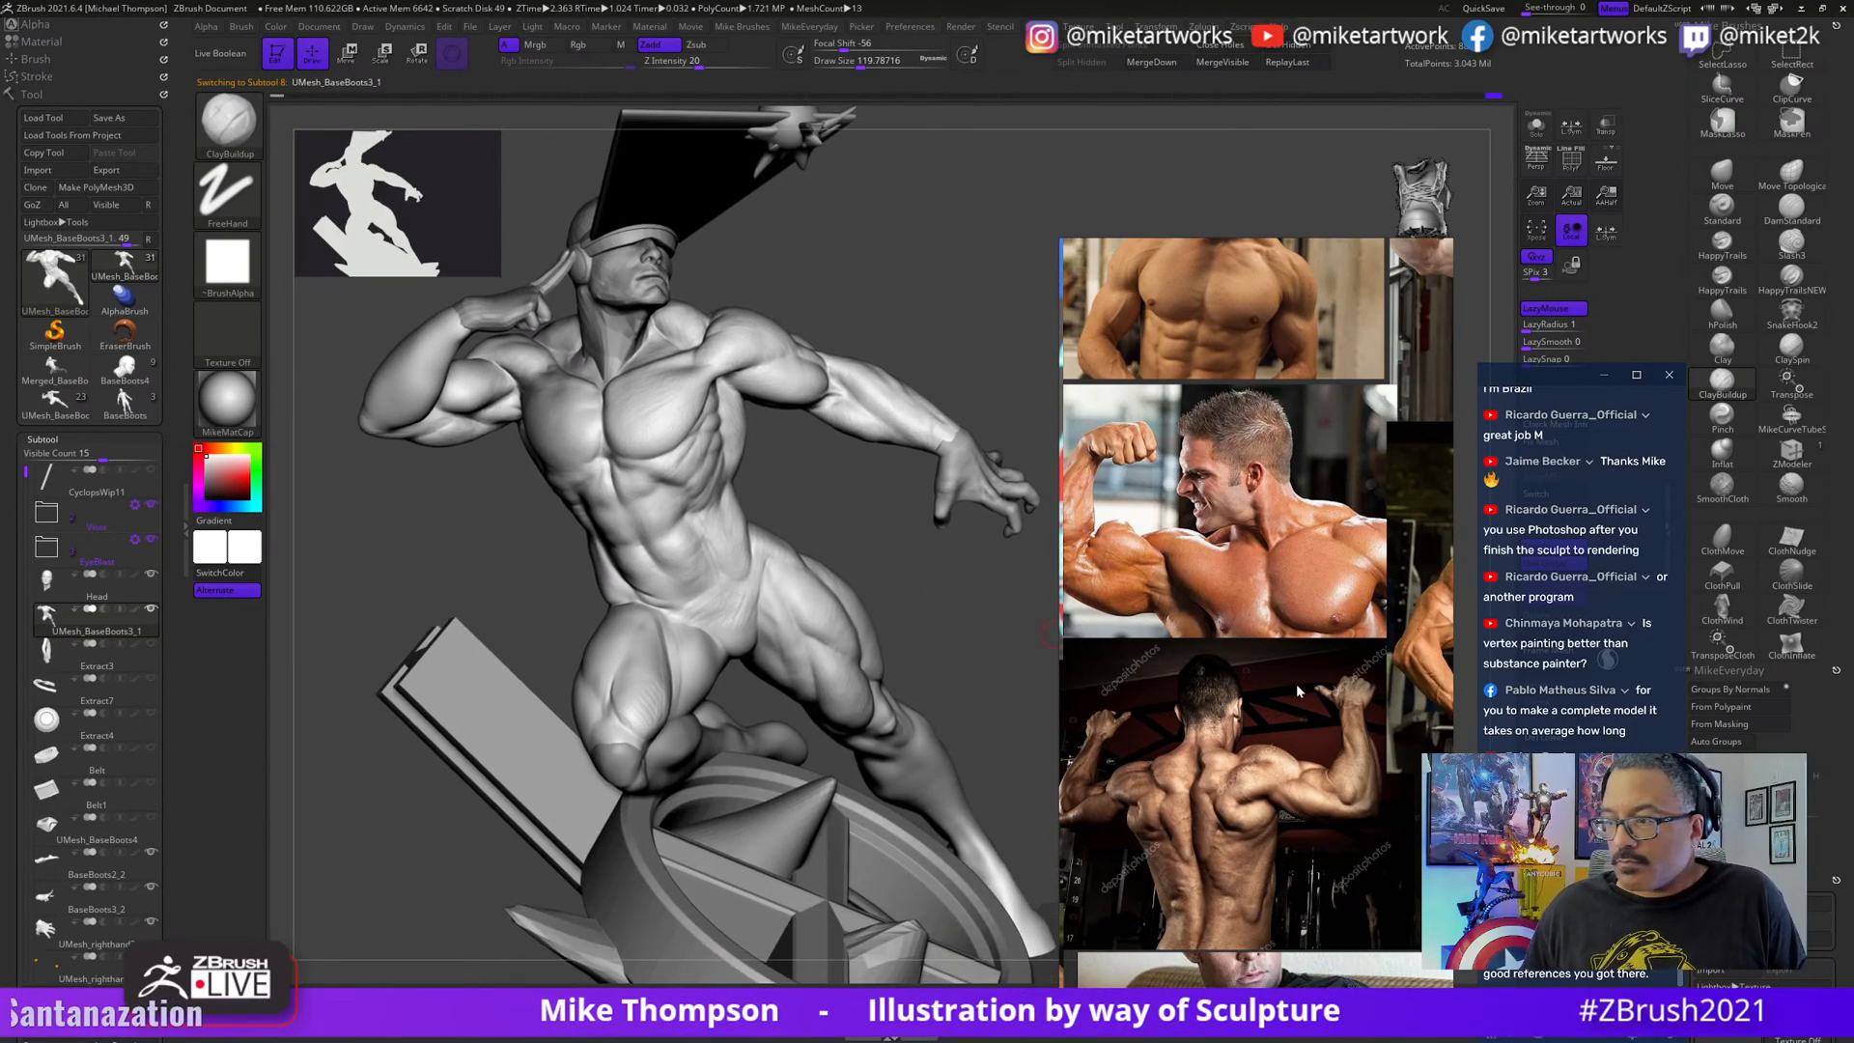
- Enlarge the brush to about 172 and sculpt the shoulder blade and rear deltoid forms behind the raised arm
{"action": "left_click_drag", "start_coordinate": [438, 601], "coordinate": [842, 865]}
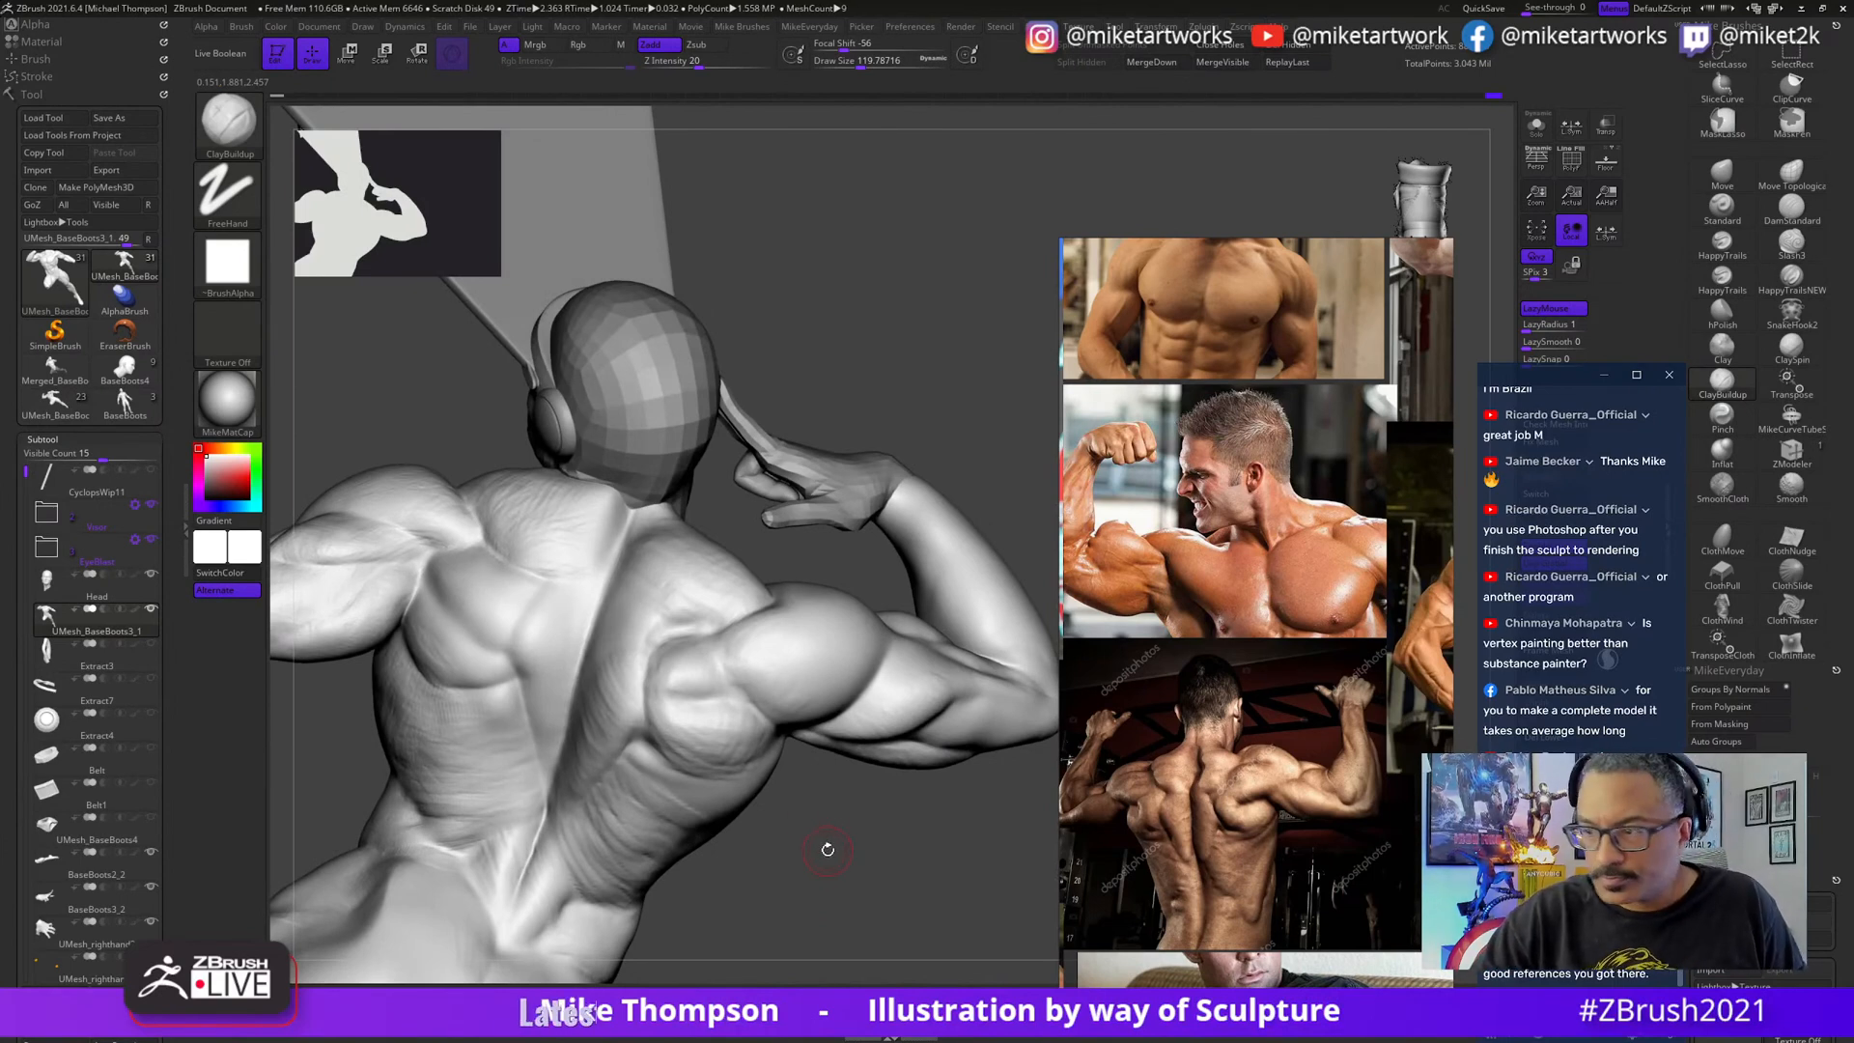
{"action": "key", "text": "s"}
{"action": "left_click_drag", "start_coordinate": [827, 850], "coordinate": [846, 857]}
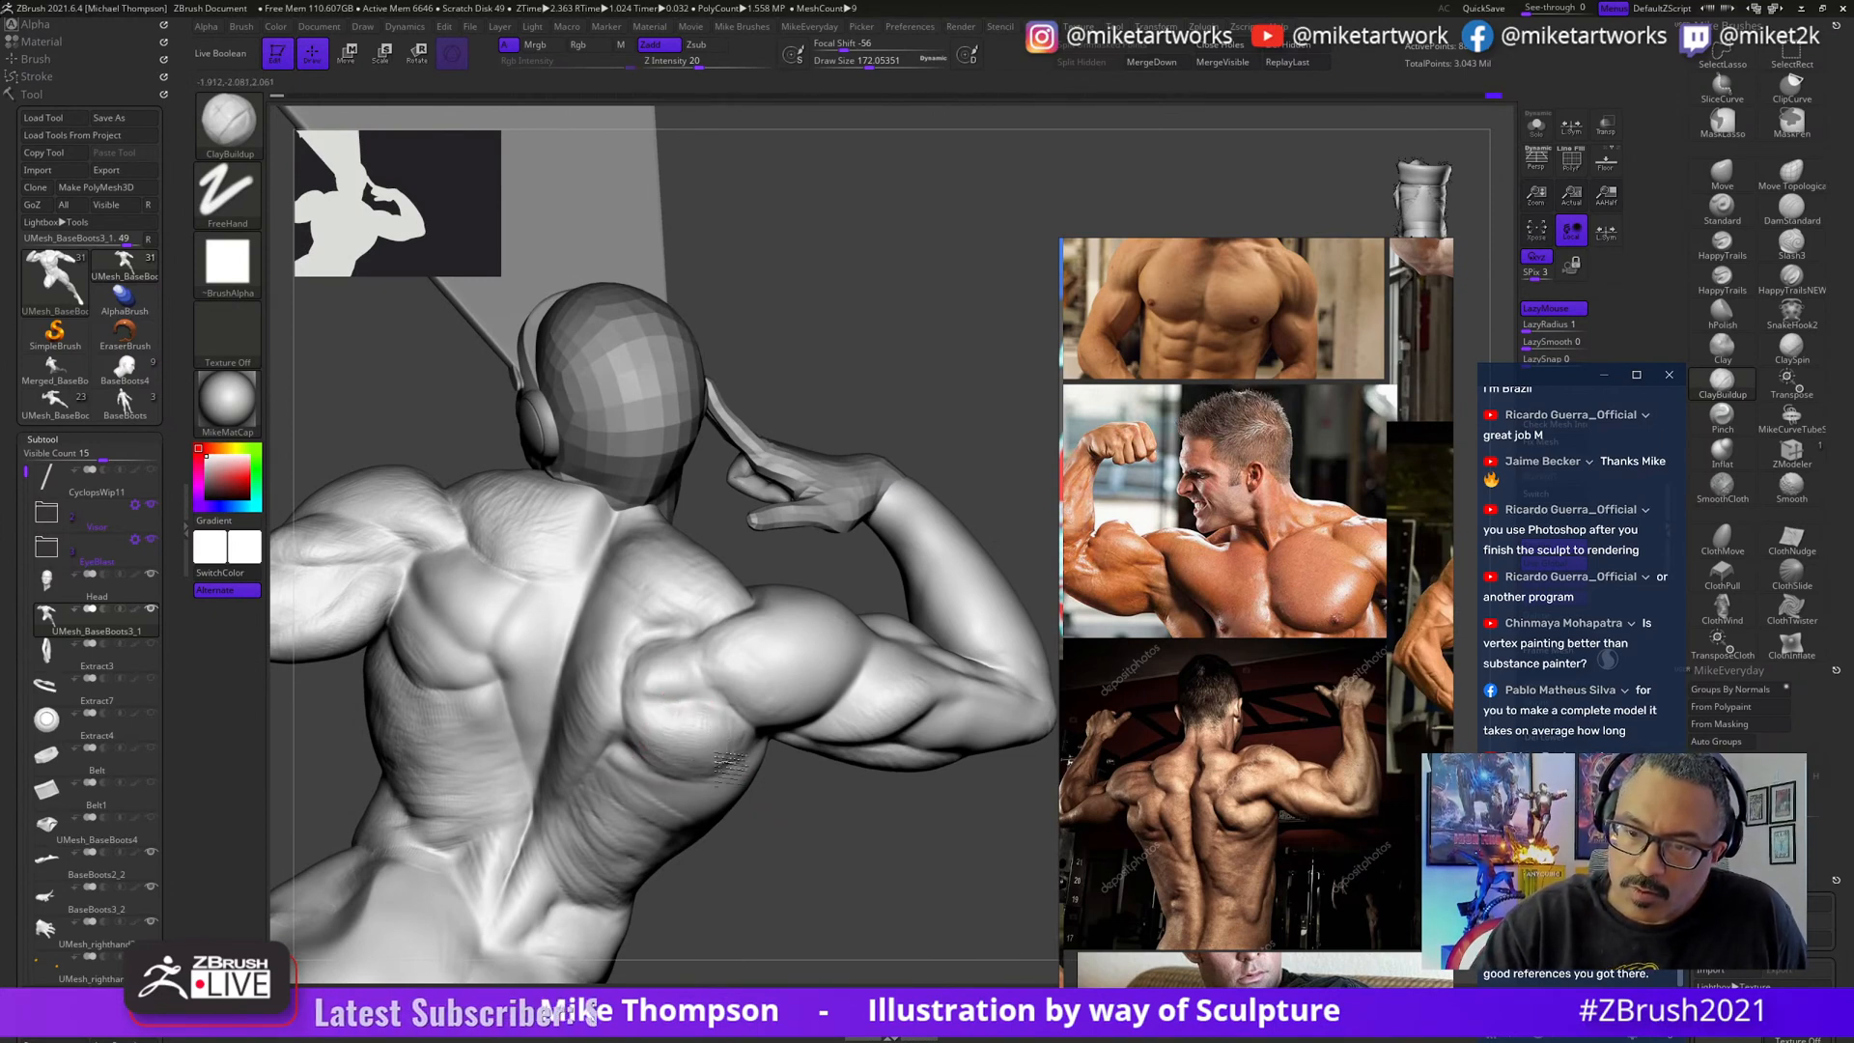
{"action": "left_click_drag", "start_coordinate": [744, 758], "coordinate": [628, 705]}
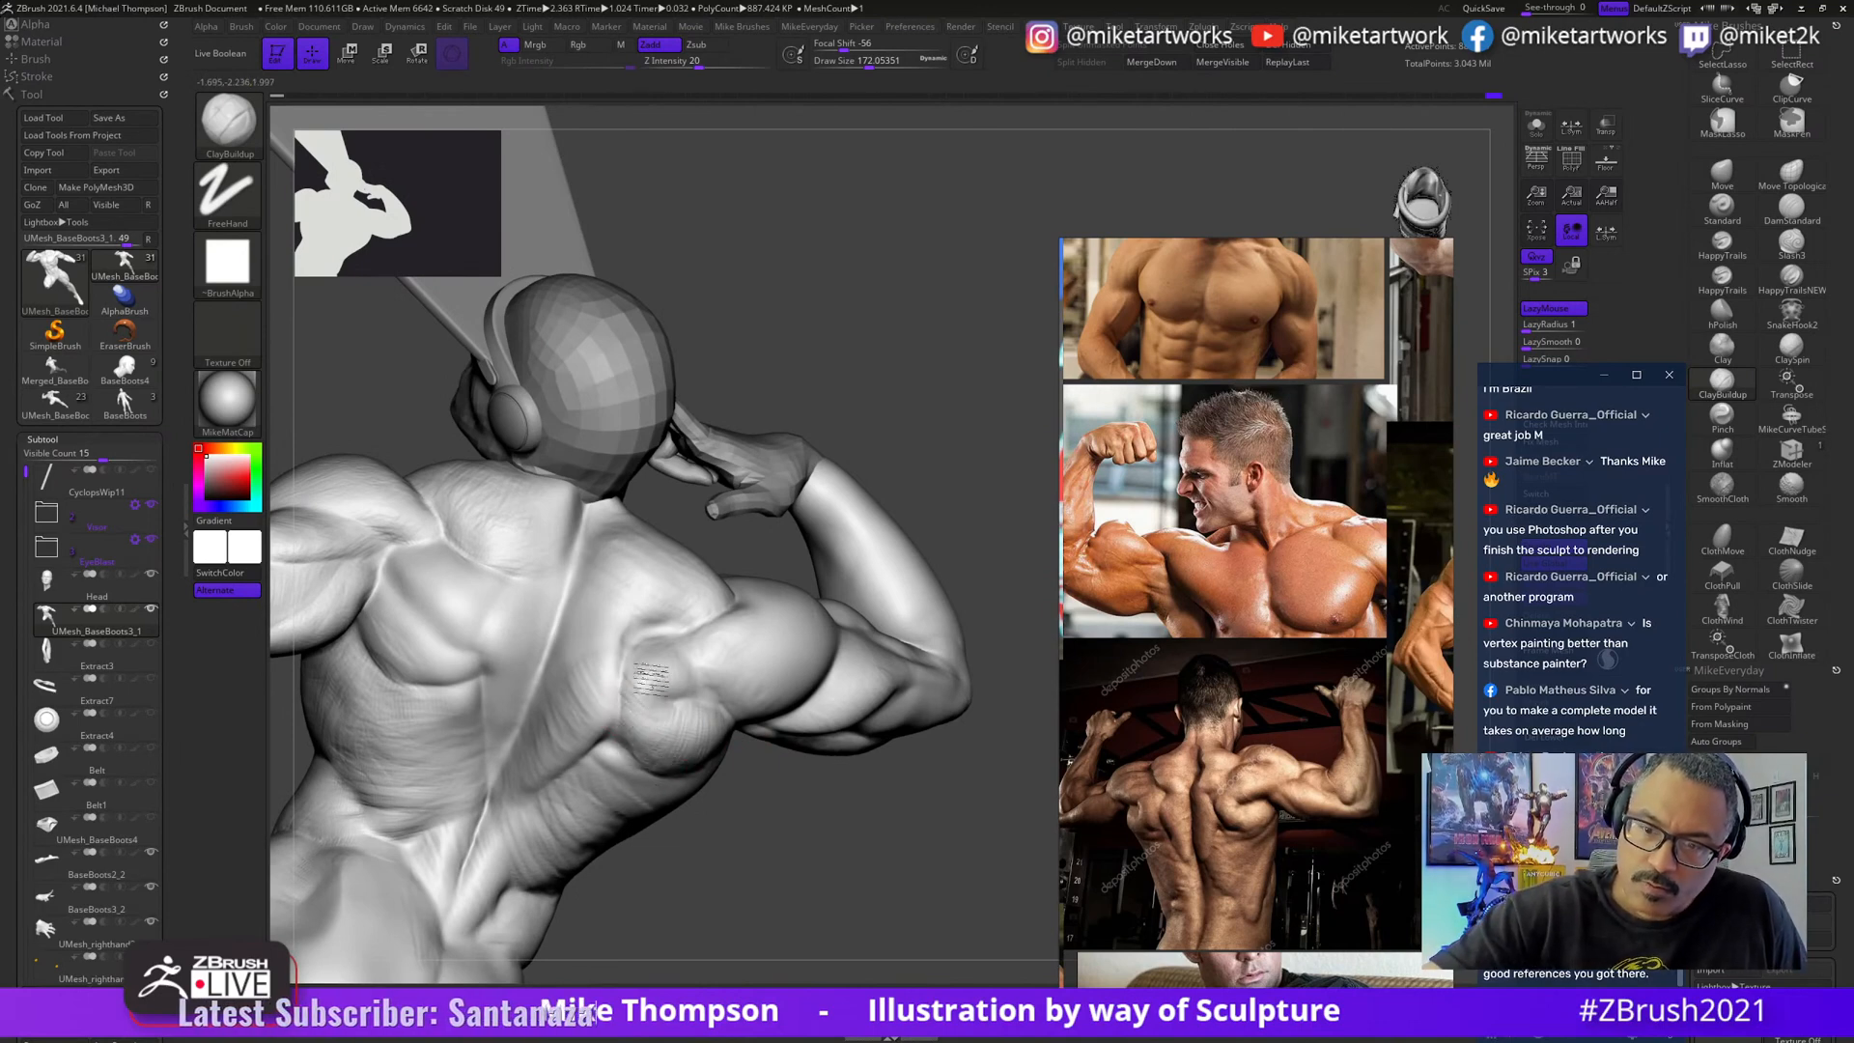
{"action": "mouse_move", "coordinate": [688, 662]}
{"action": "left_mouse_down"}
{"action": "mouse_move", "coordinate": [805, 784]}
{"action": "mouse_move", "coordinate": [815, 865]}
{"action": "mouse_move", "coordinate": [822, 816]}
{"action": "mouse_move", "coordinate": [684, 704]}
{"action": "left_mouse_up"}
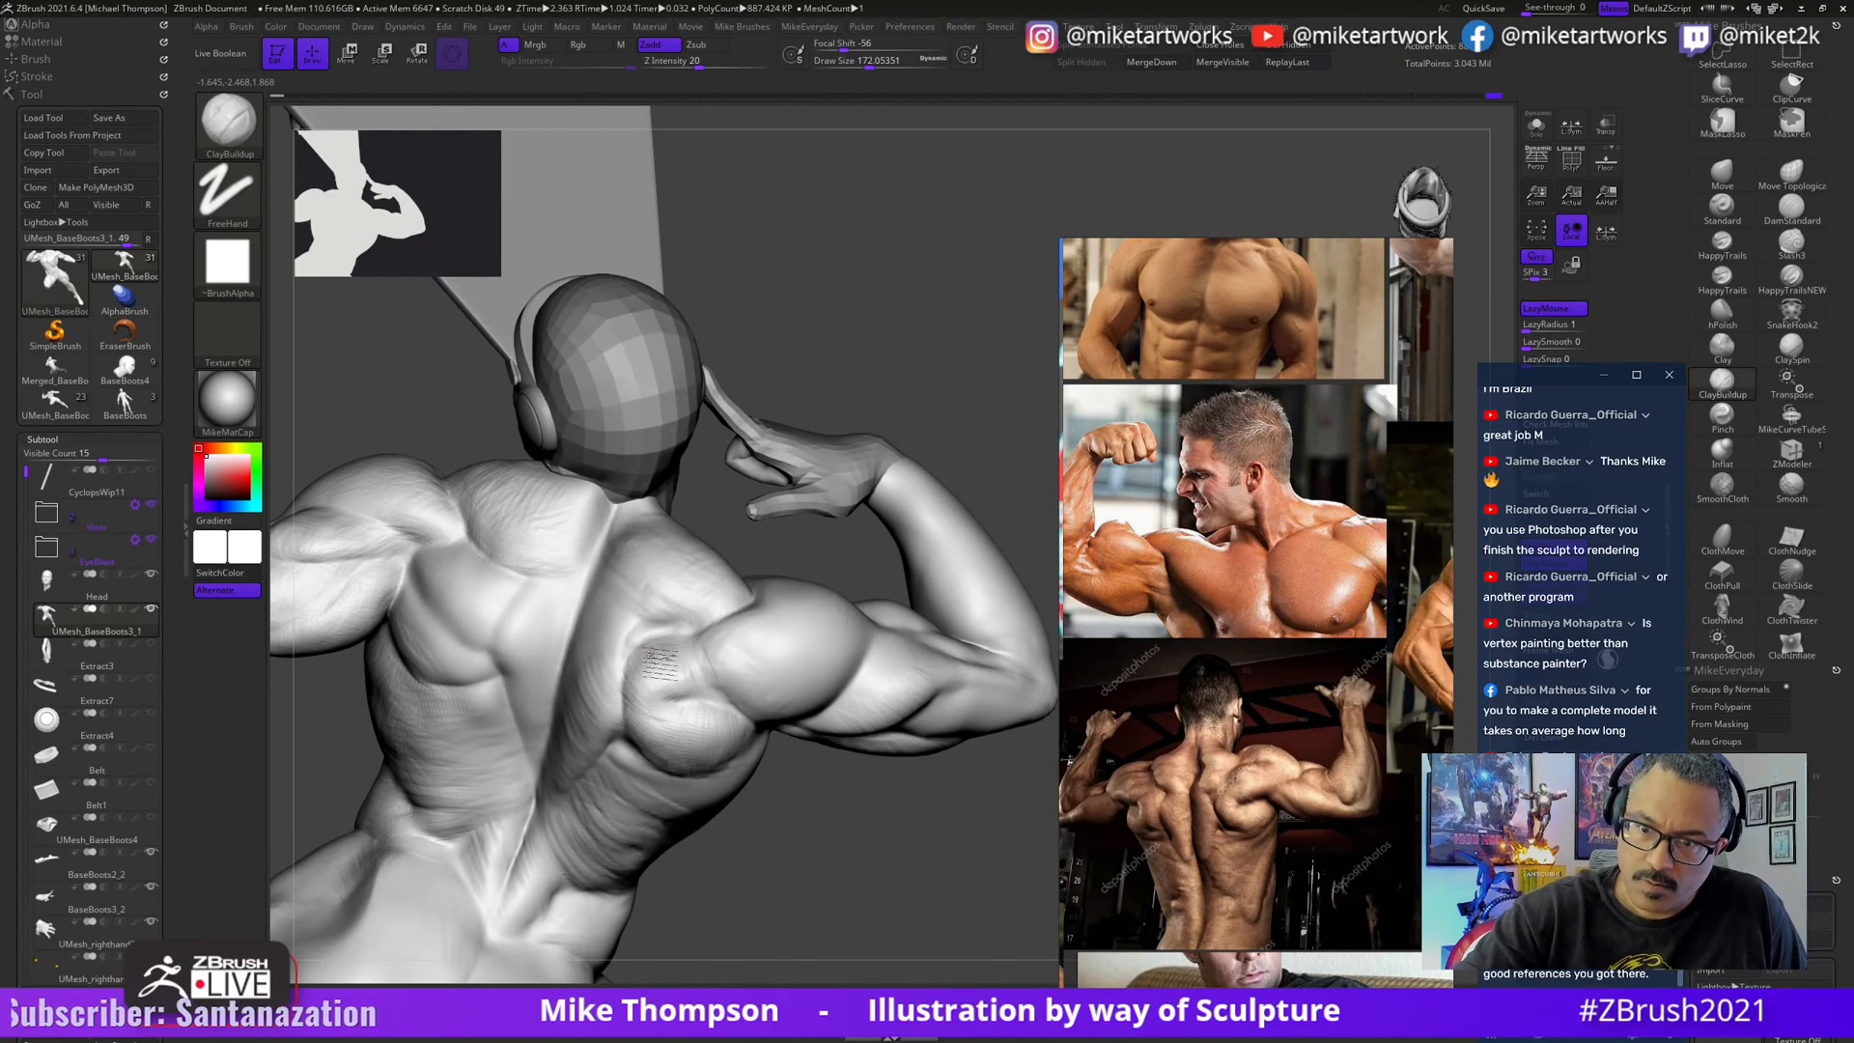
{"action": "left_click_drag", "start_coordinate": [821, 841], "coordinate": [786, 815]}
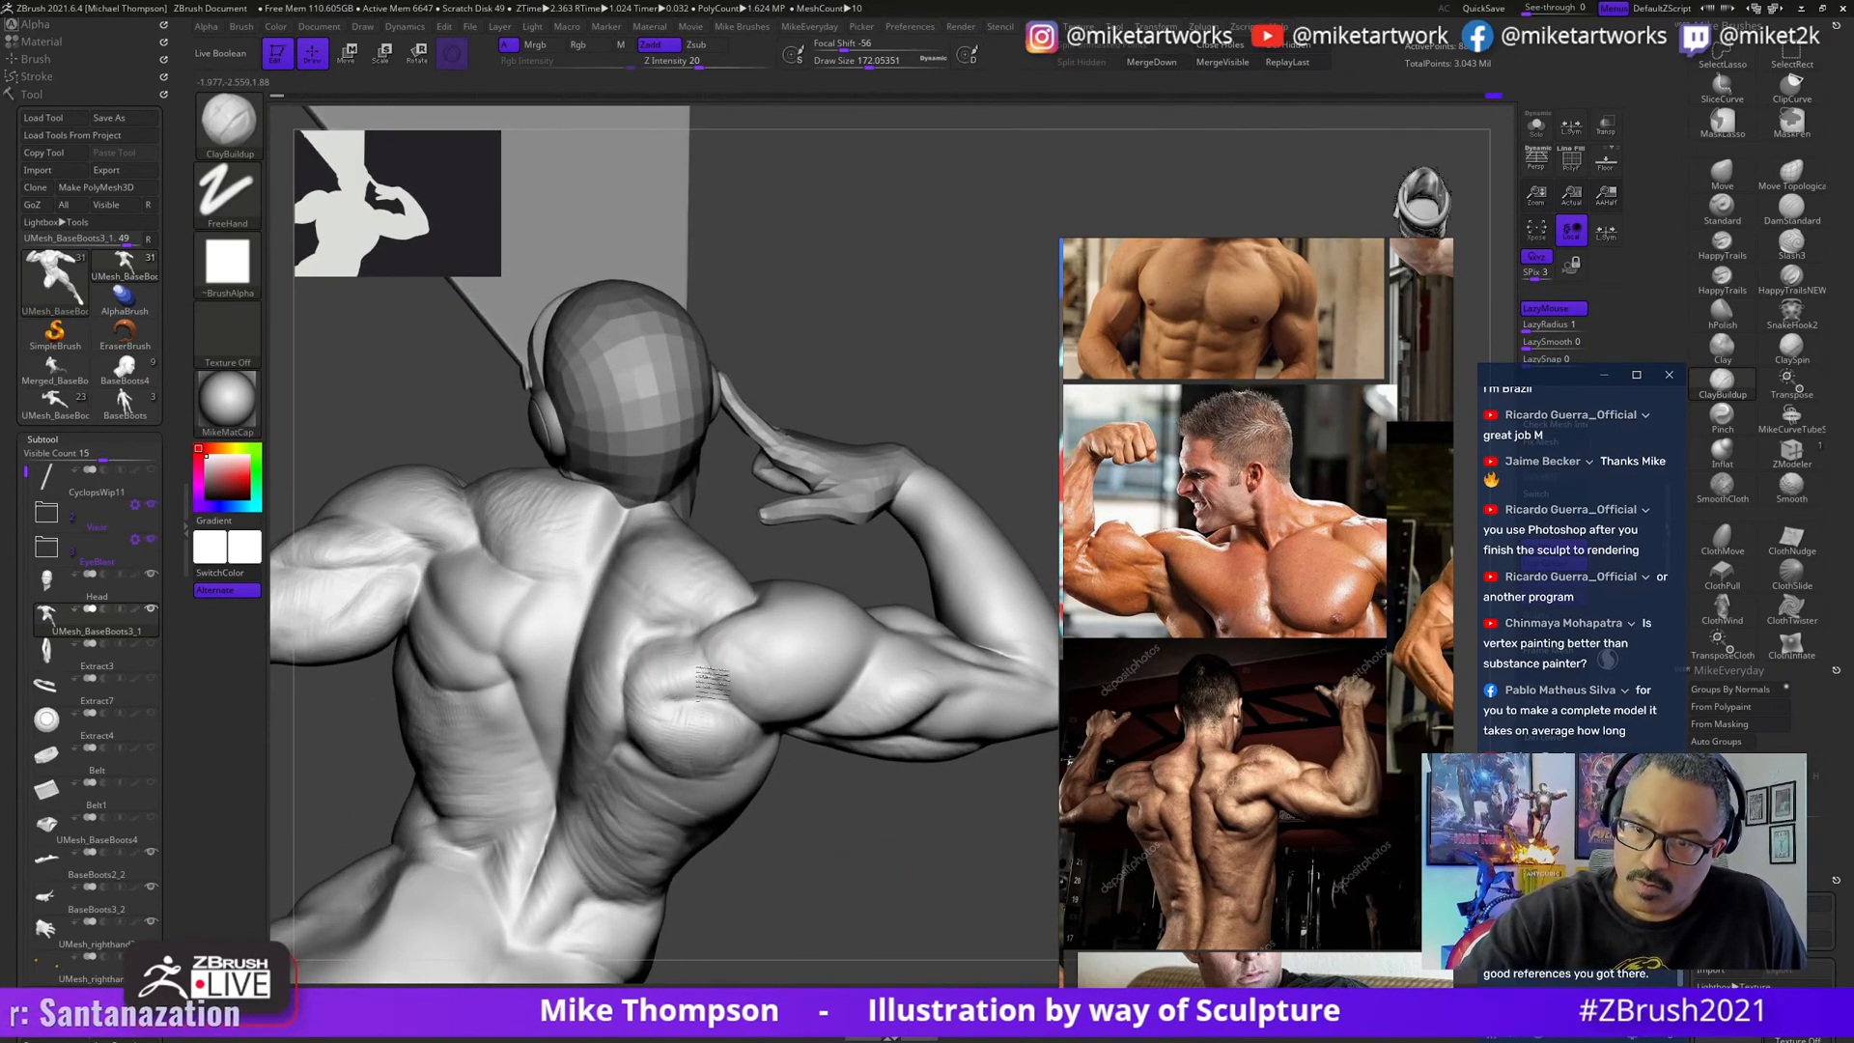
{"action": "mouse_move", "coordinate": [869, 844]}
{"action": "left_mouse_down"}
{"action": "mouse_move", "coordinate": [908, 840]}
{"action": "mouse_move", "coordinate": [854, 739]}
{"action": "left_mouse_up"}
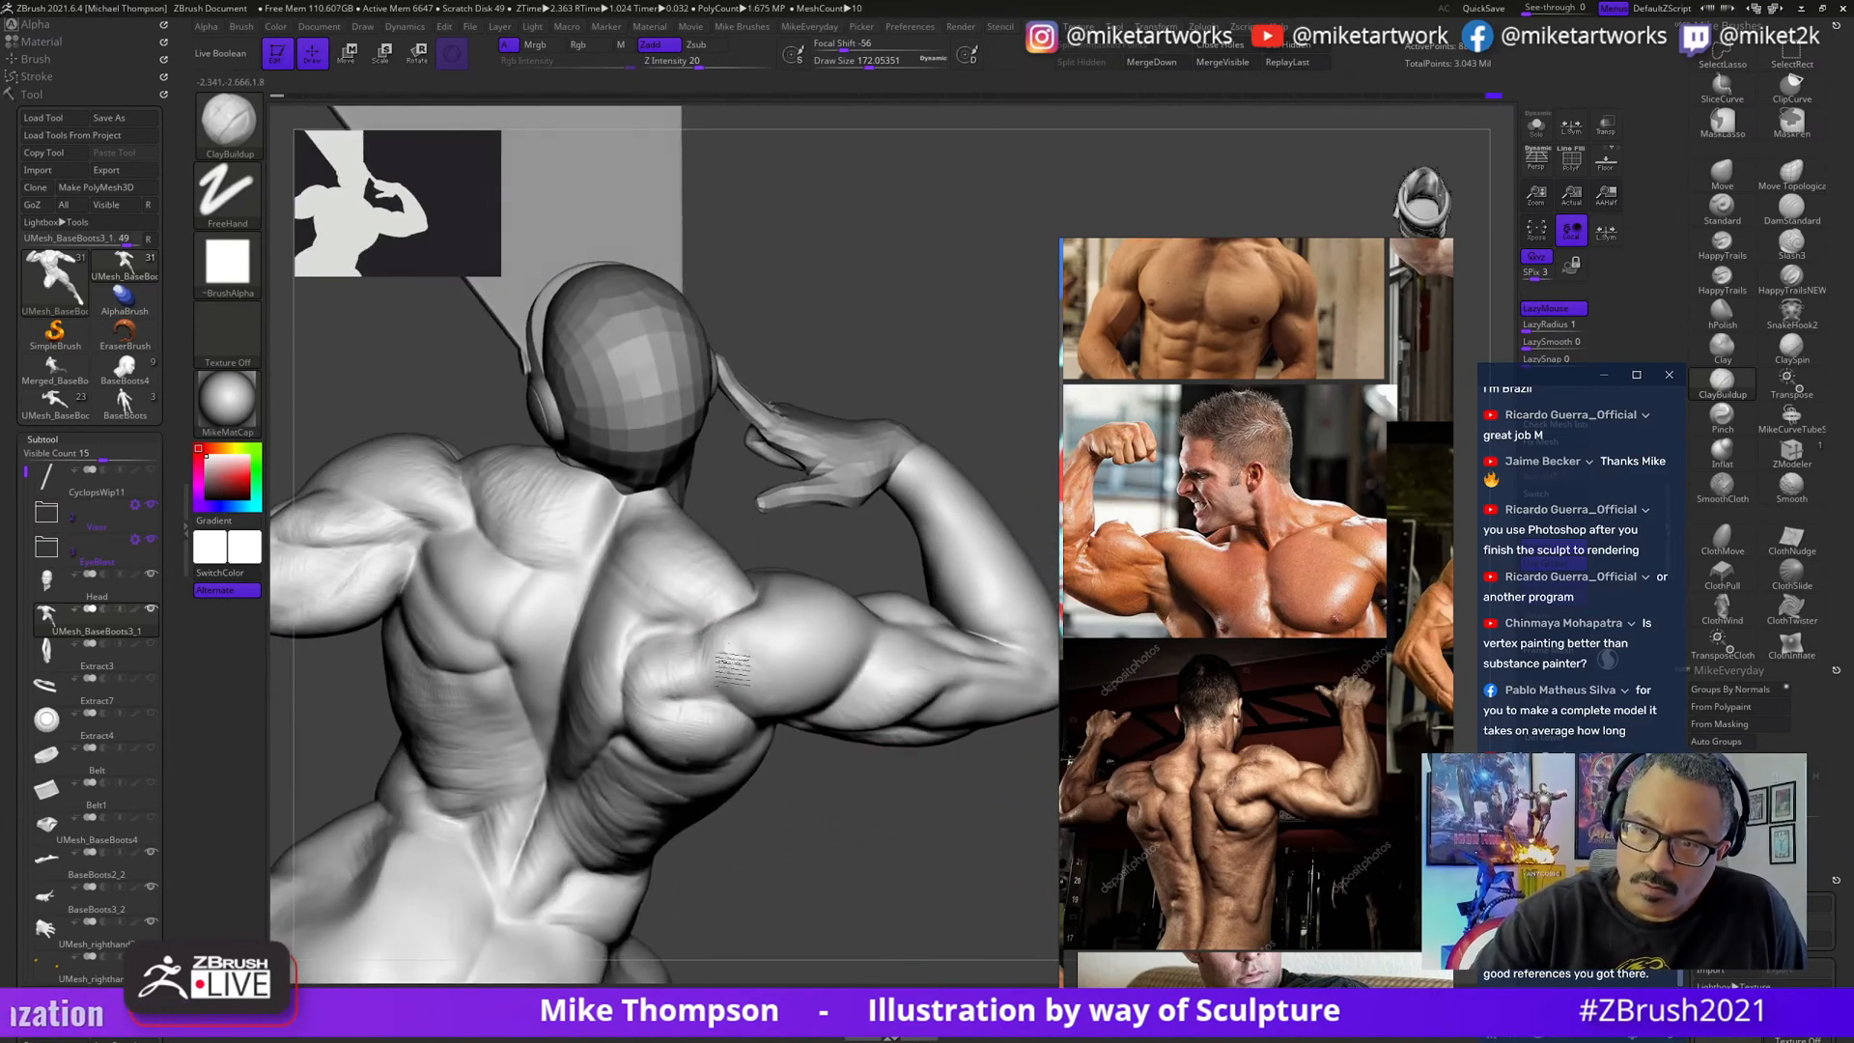
{"action": "mouse_move", "coordinate": [828, 811]}
{"action": "left_mouse_down"}
{"action": "mouse_move", "coordinate": [902, 889]}
{"action": "mouse_move", "coordinate": [893, 874]}
{"action": "left_mouse_up"}
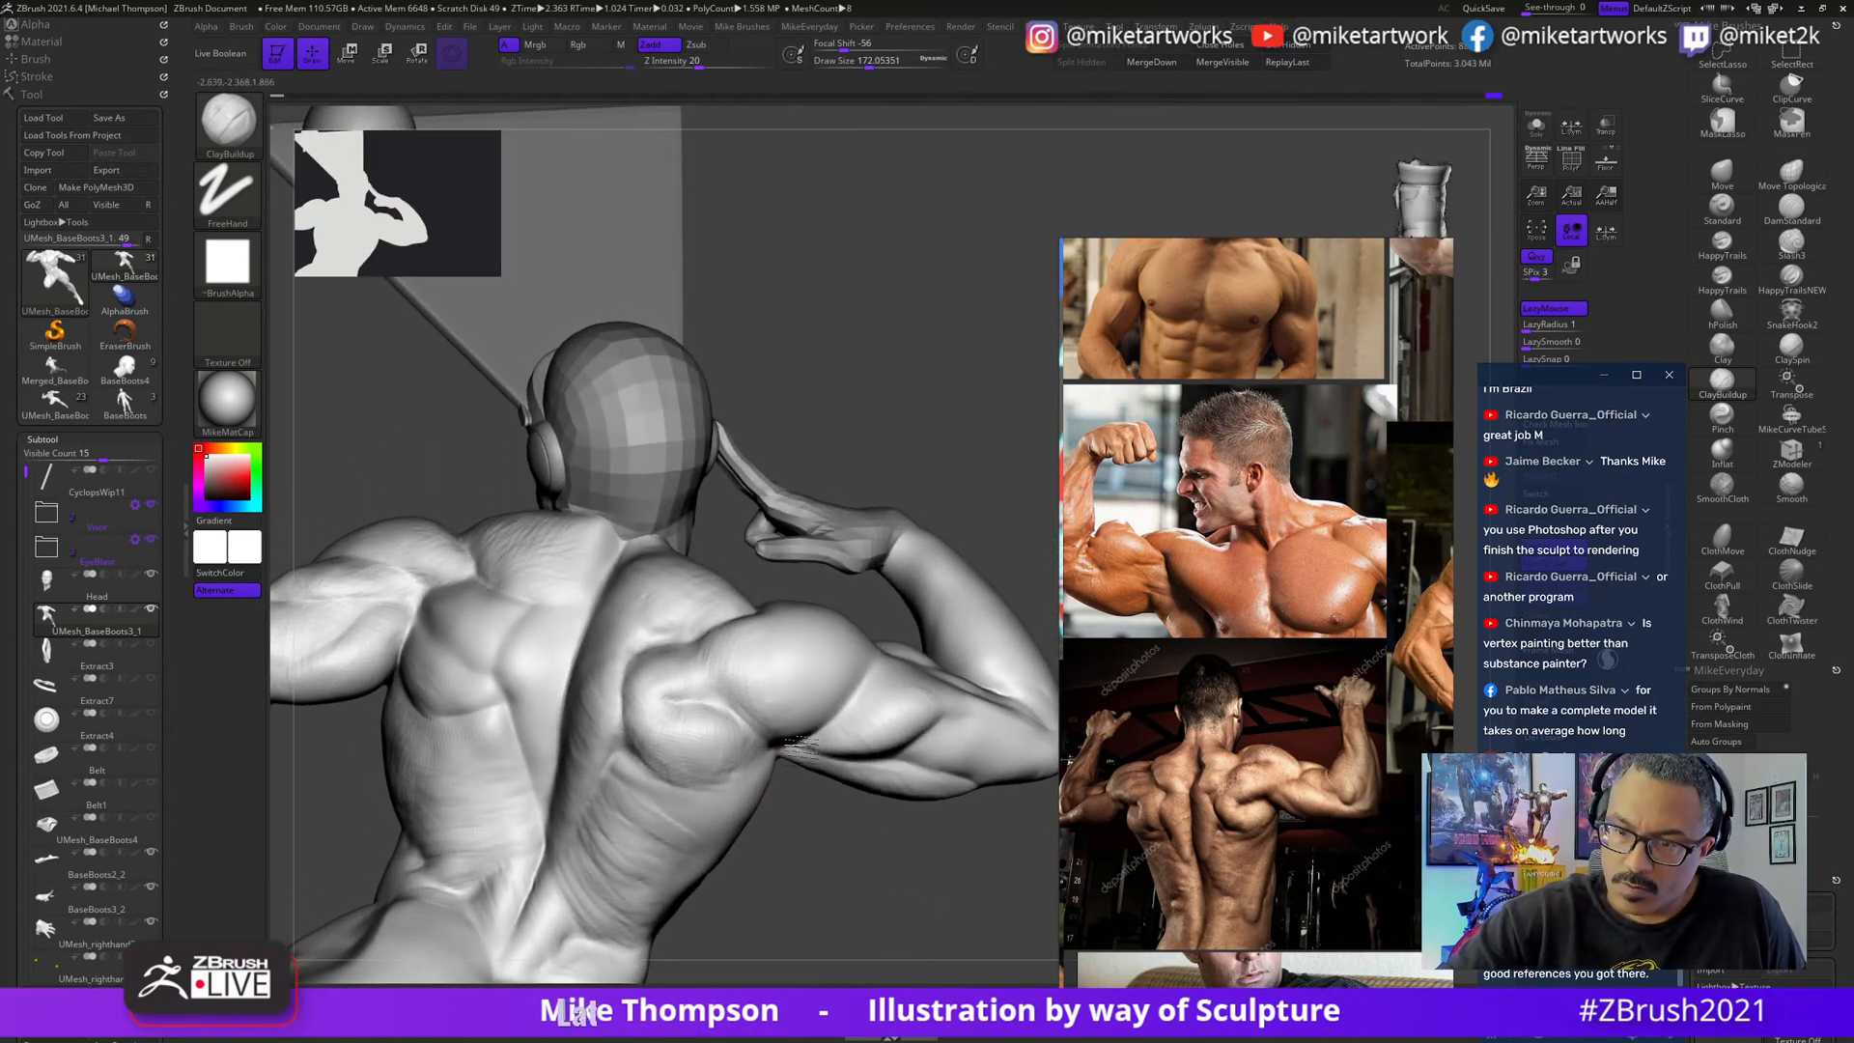
- Reduce the brush size to about 154 and refine the raised arm's triceps and its transition into the deltoid
{"action": "mouse_move", "coordinate": [881, 868]}
{"action": "left_mouse_down"}
{"action": "mouse_move", "coordinate": [841, 865]}
{"action": "mouse_move", "coordinate": [896, 875]}
{"action": "mouse_move", "coordinate": [832, 854]}
{"action": "mouse_move", "coordinate": [858, 832]}
{"action": "mouse_move", "coordinate": [825, 877]}
{"action": "mouse_move", "coordinate": [804, 762]}
{"action": "left_mouse_up"}
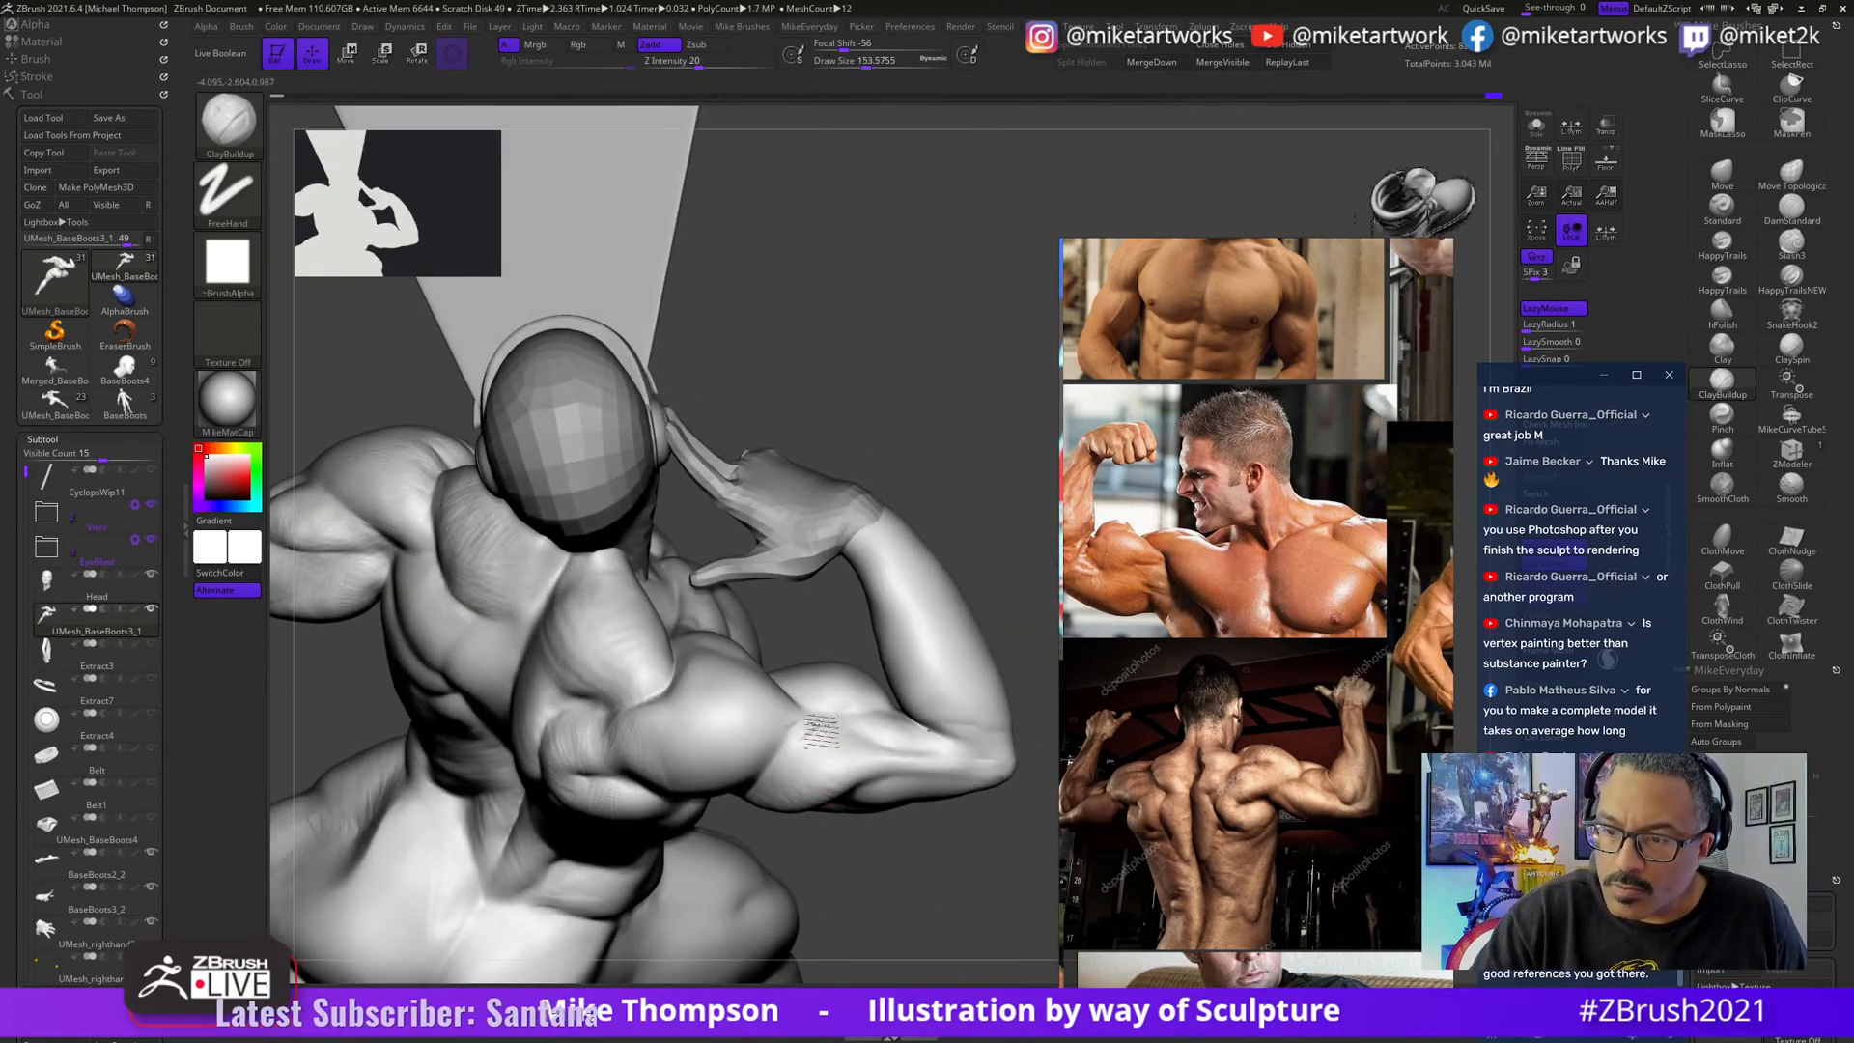
{"action": "left_click_drag", "start_coordinate": [843, 842], "coordinate": [766, 790]}
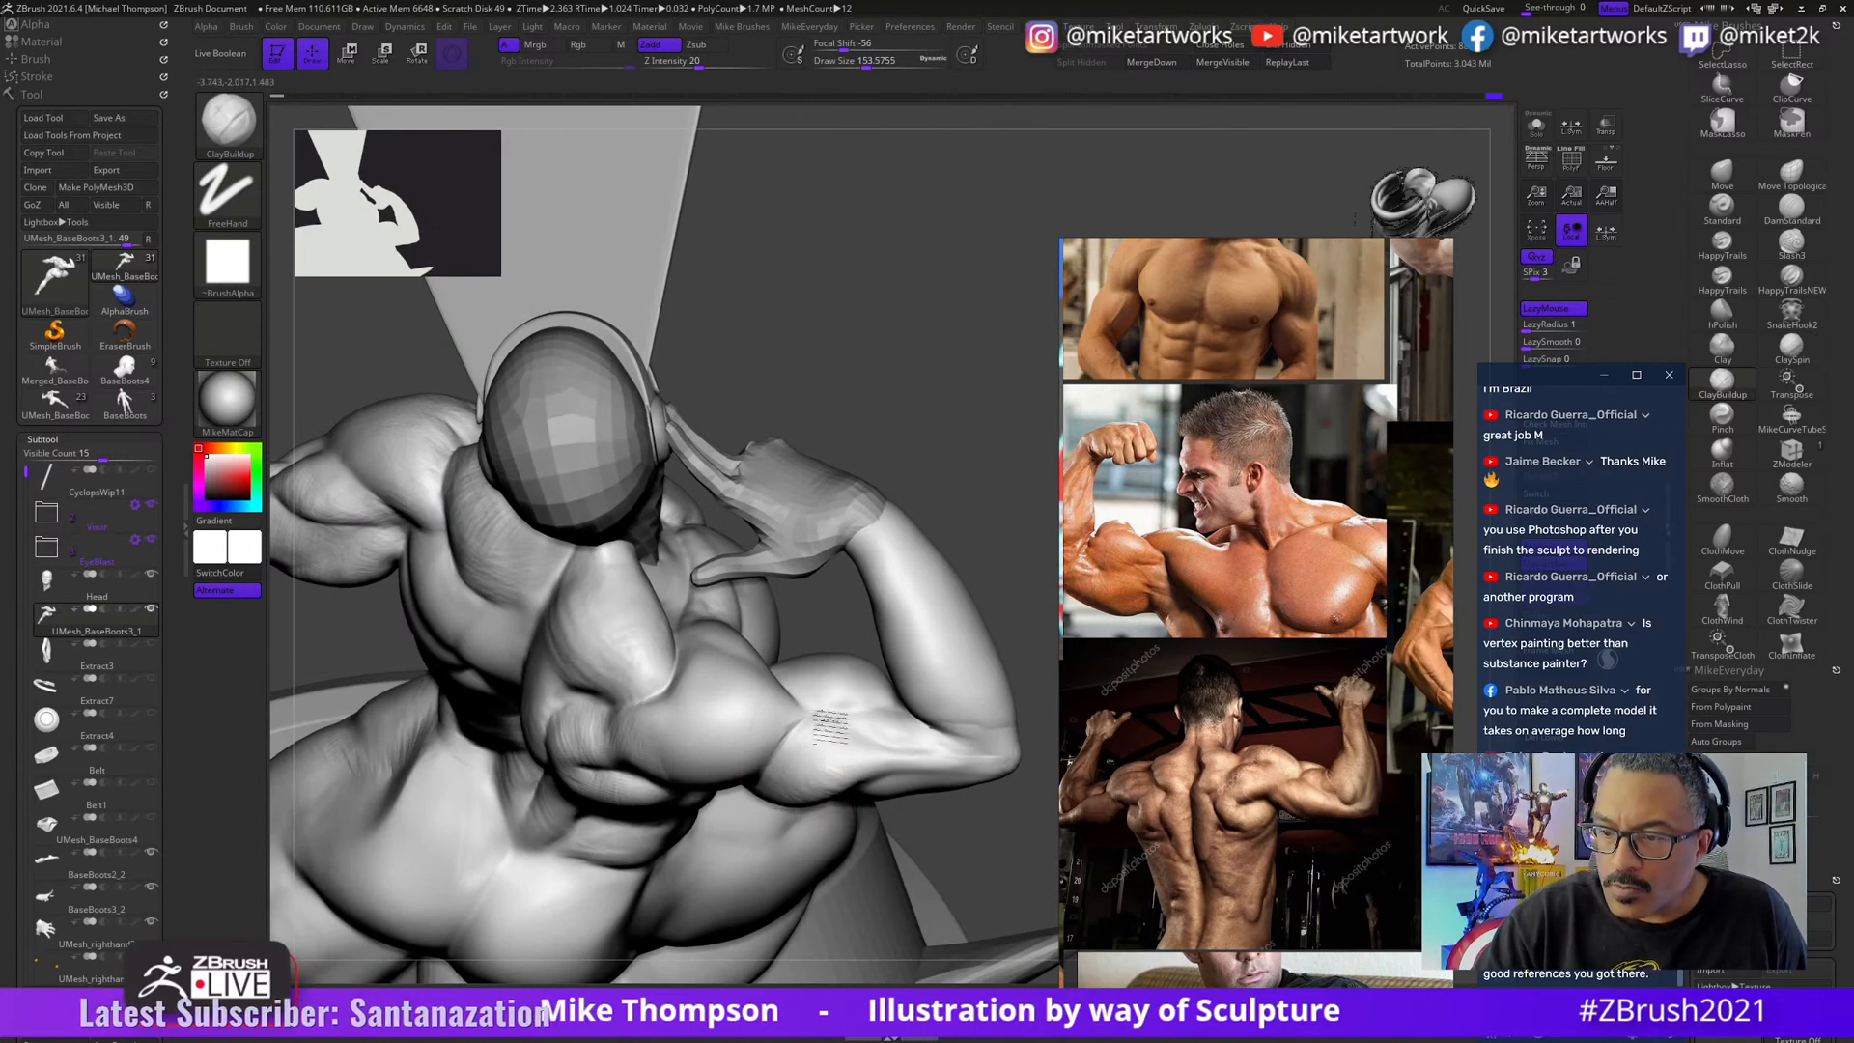
{"action": "mouse_move", "coordinate": [947, 859]}
{"action": "left_mouse_down"}
{"action": "mouse_move", "coordinate": [932, 894]}
{"action": "mouse_move", "coordinate": [828, 628]}
{"action": "mouse_move", "coordinate": [715, 686]}
{"action": "left_mouse_up"}
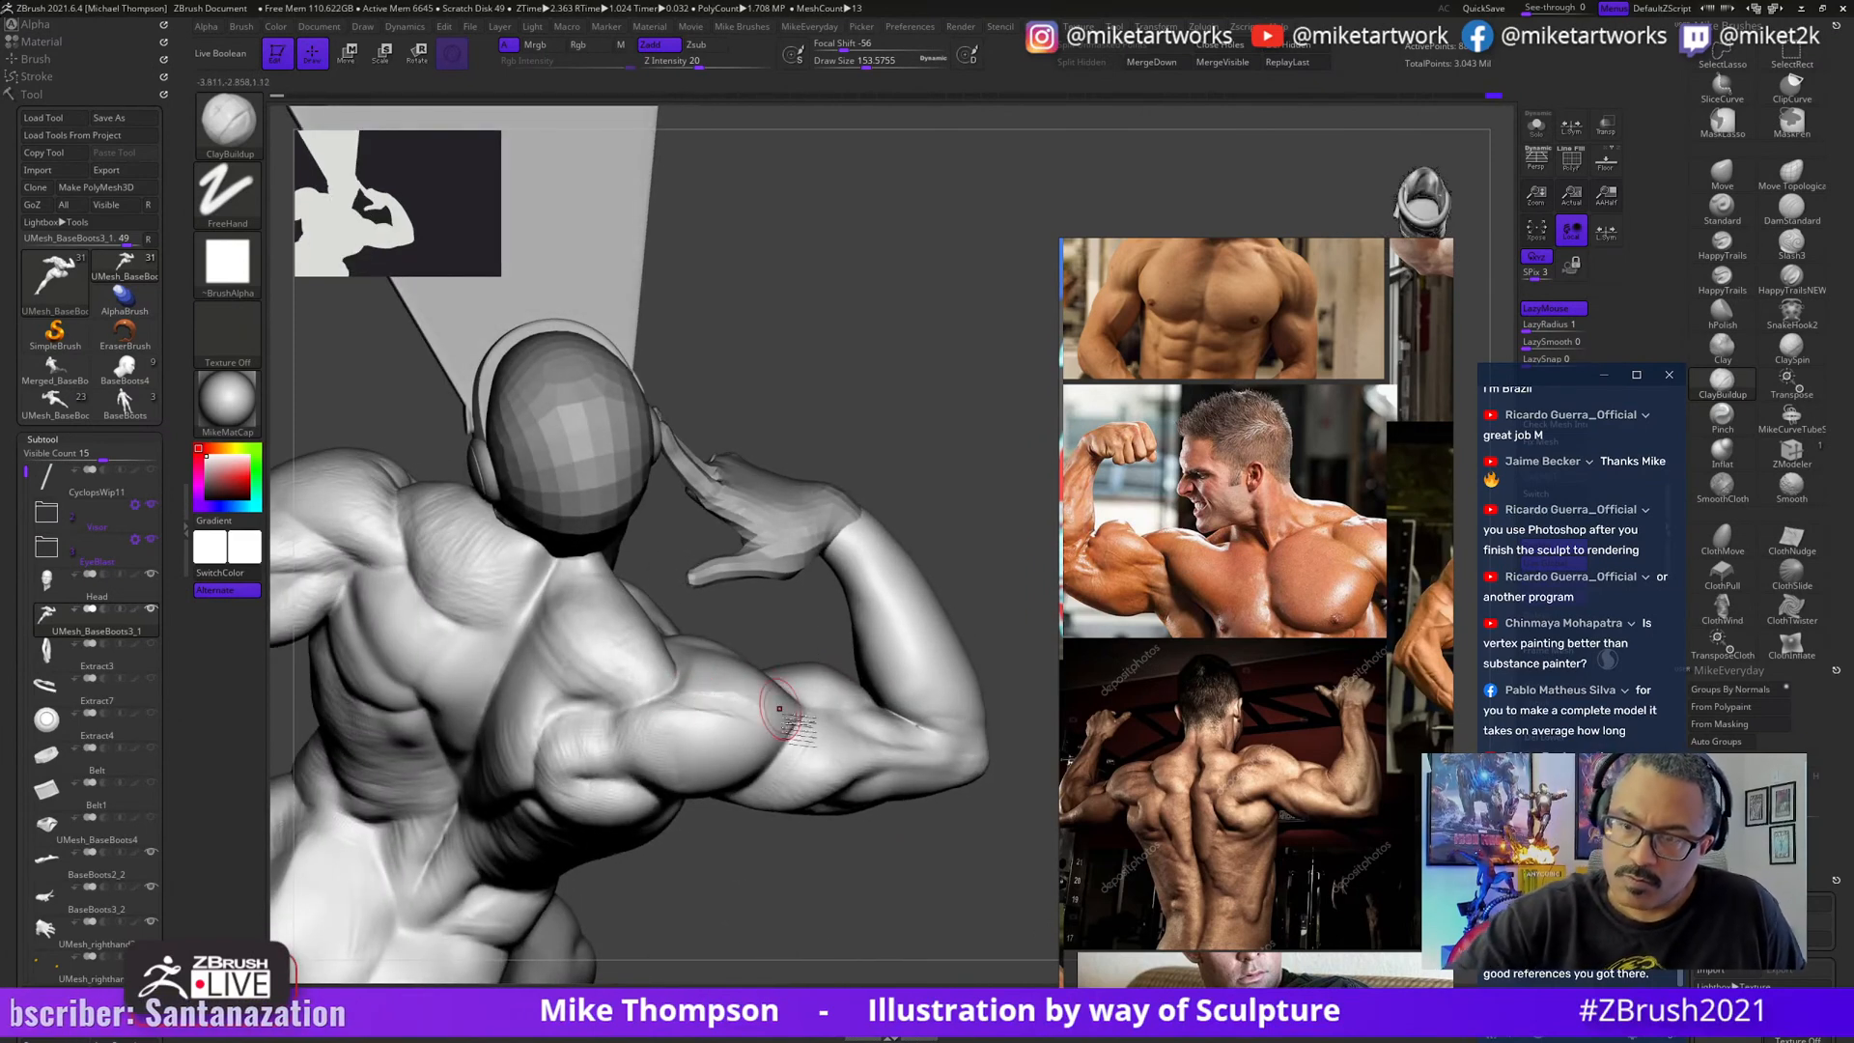
{"action": "left_click_drag", "start_coordinate": [869, 850], "coordinate": [915, 824]}
{"action": "mouse_move", "coordinate": [976, 621]}
{"action": "left_mouse_down"}
{"action": "mouse_move", "coordinate": [954, 639]}
{"action": "mouse_move", "coordinate": [956, 609]}
{"action": "left_mouse_up"}
{"action": "left_click_drag", "start_coordinate": [977, 534], "coordinate": [952, 618]}
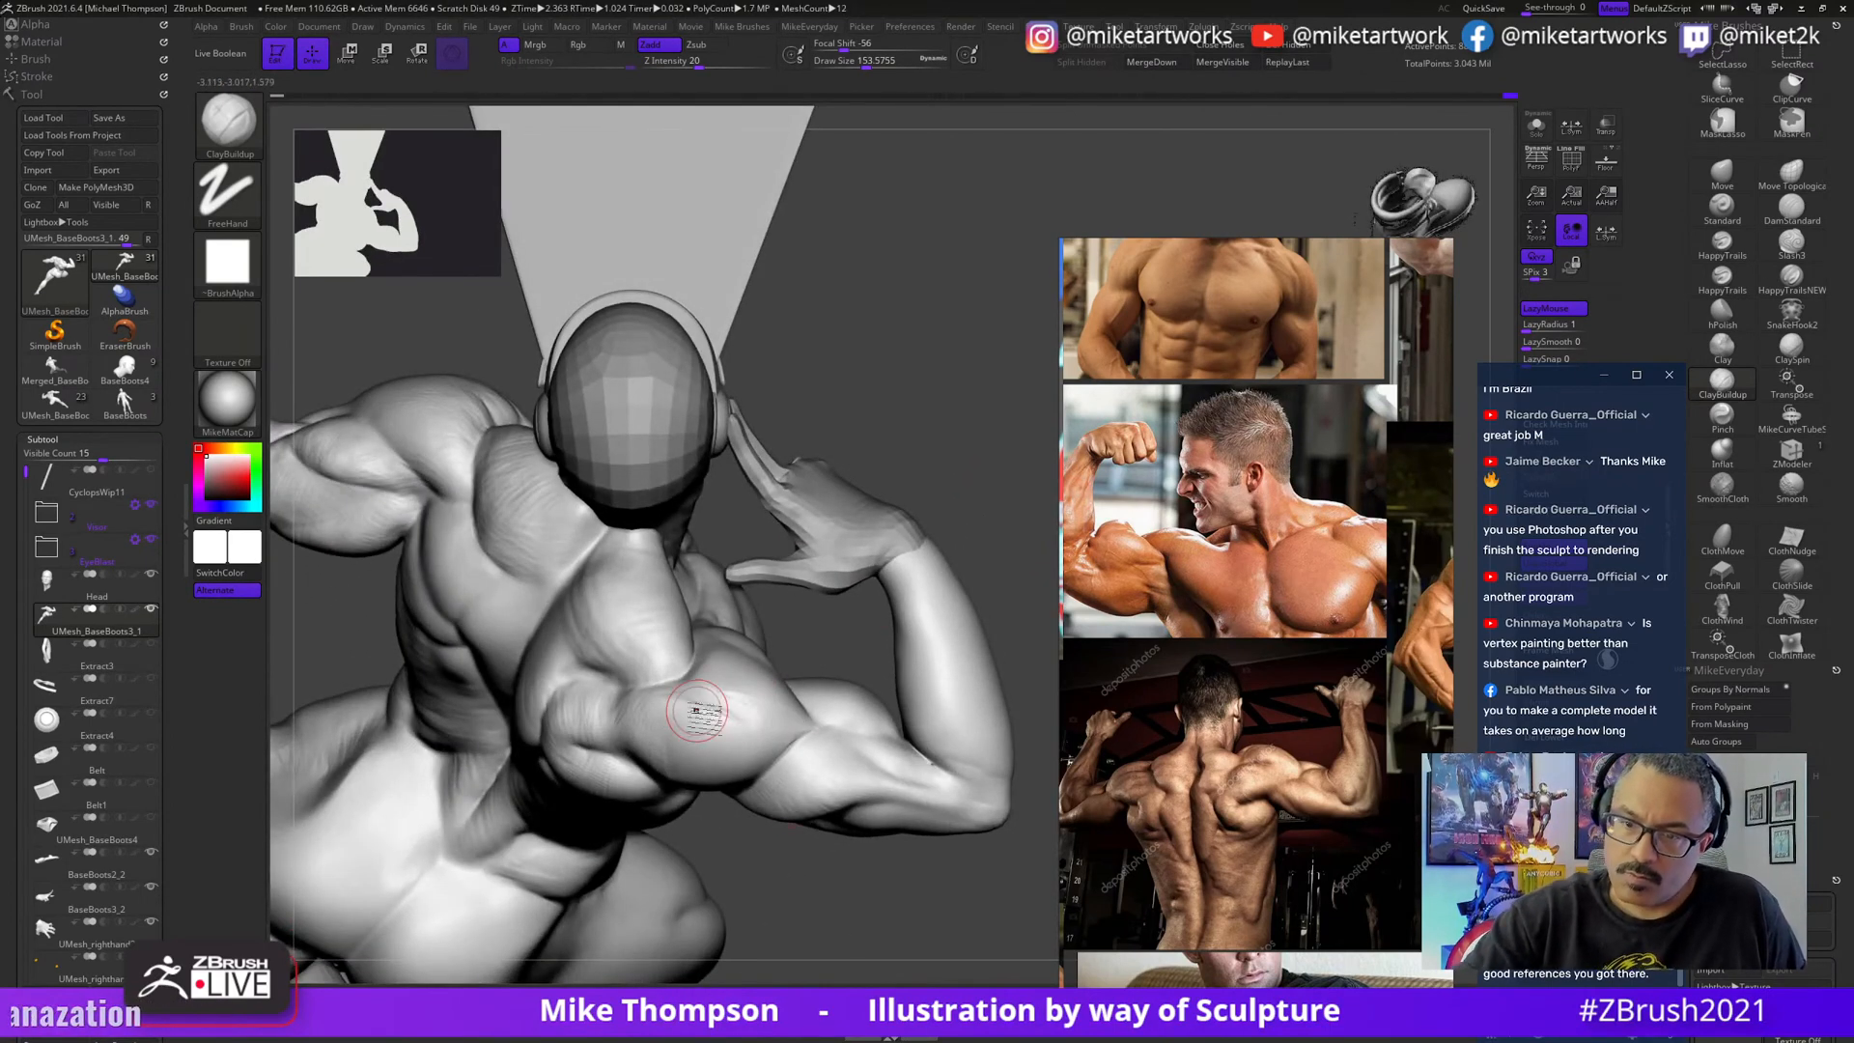
- Build up the raised arm's rear deltoid and triceps with the ClayBuildup brush, enlarging the draw size to about 212
{"action": "left_click_drag", "start_coordinate": [698, 712], "coordinate": [705, 679]}
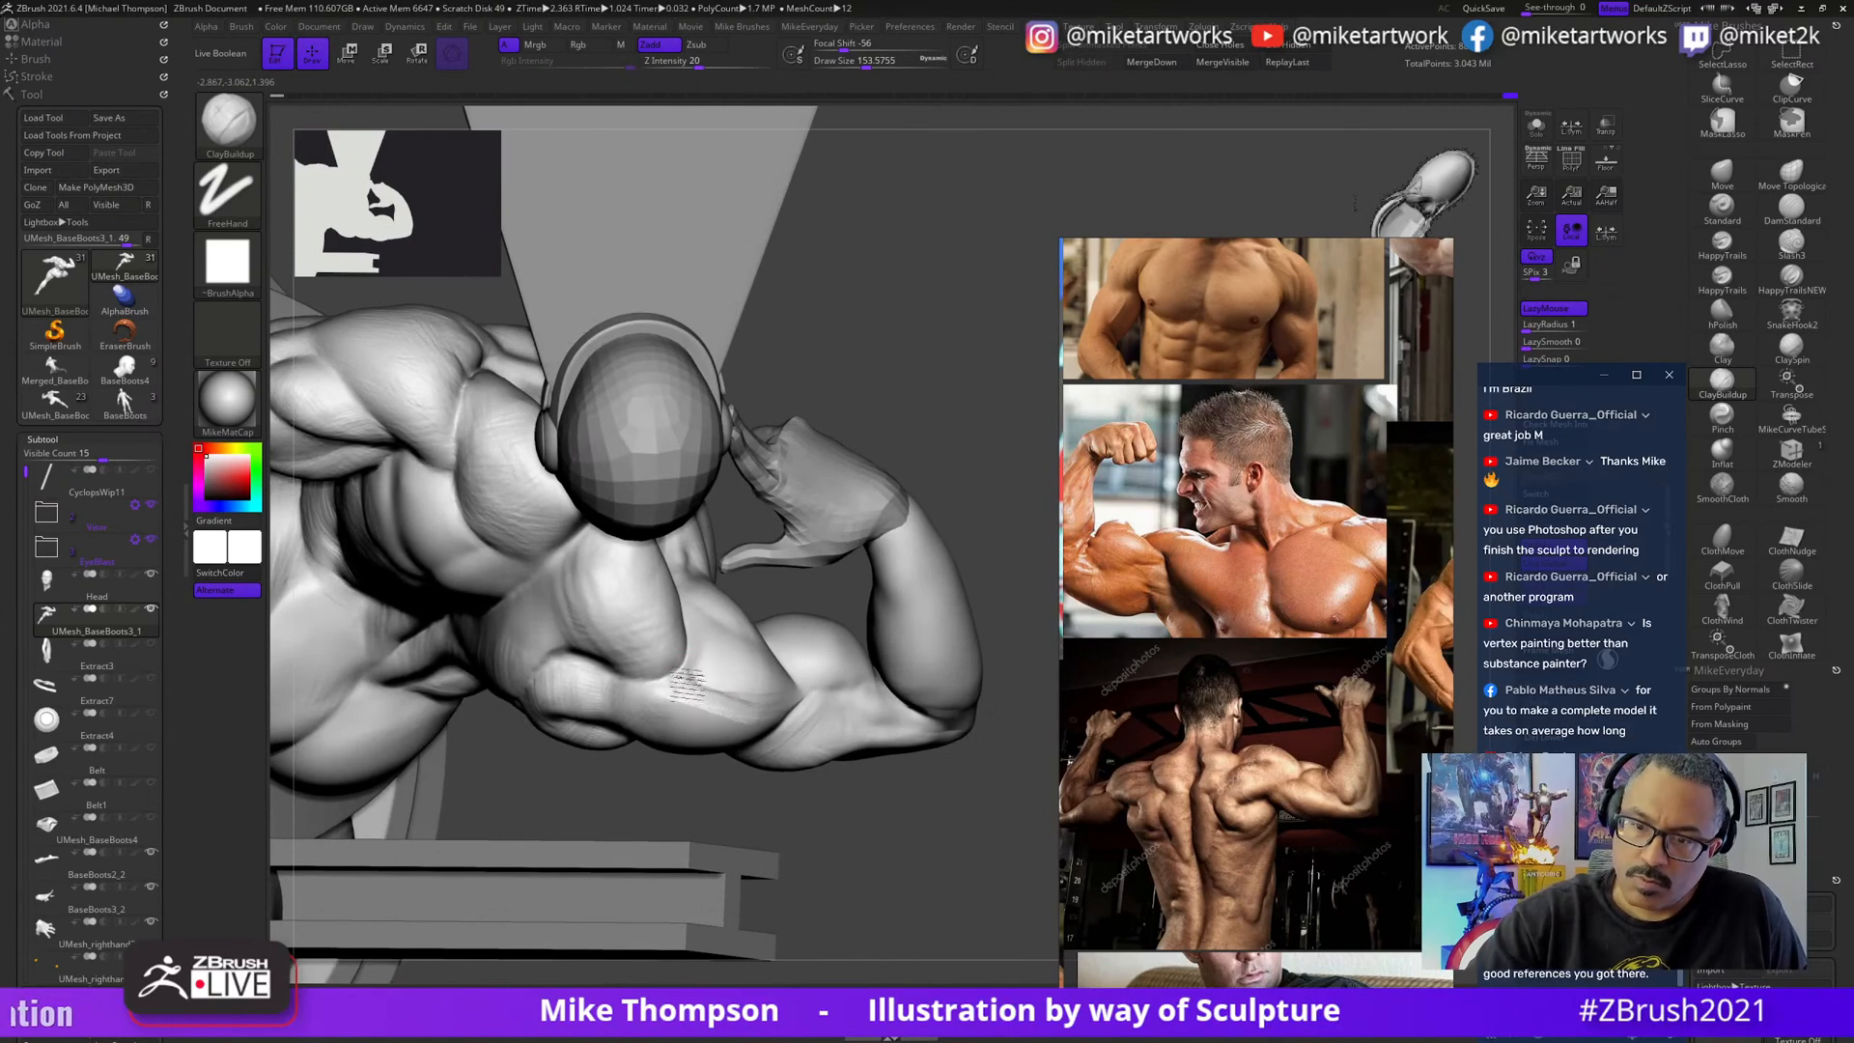
{"action": "mouse_move", "coordinate": [832, 789]}
{"action": "left_mouse_down"}
{"action": "mouse_move", "coordinate": [750, 928]}
{"action": "mouse_move", "coordinate": [769, 947]}
{"action": "mouse_move", "coordinate": [849, 633]}
{"action": "mouse_move", "coordinate": [872, 609]}
{"action": "left_mouse_up"}
{"action": "key", "text": "s"}
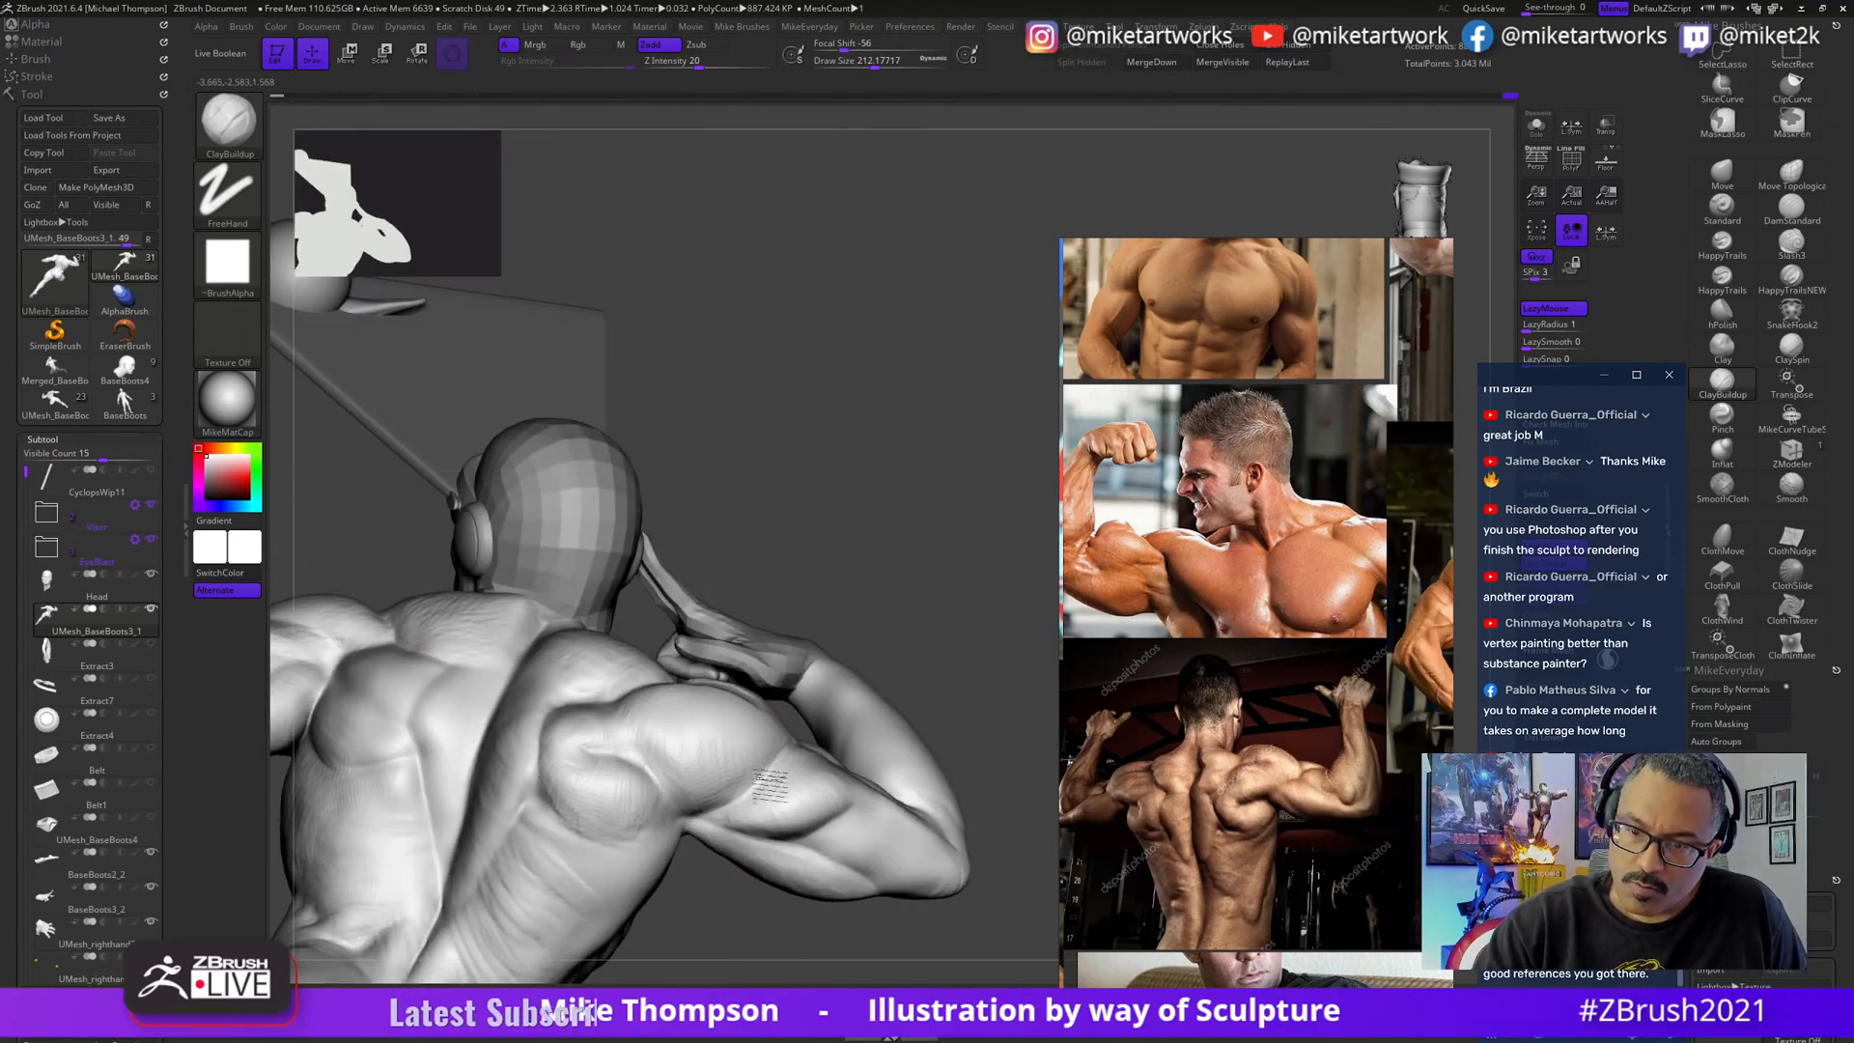
{"action": "left_click_drag", "start_coordinate": [857, 603], "coordinate": [694, 724]}
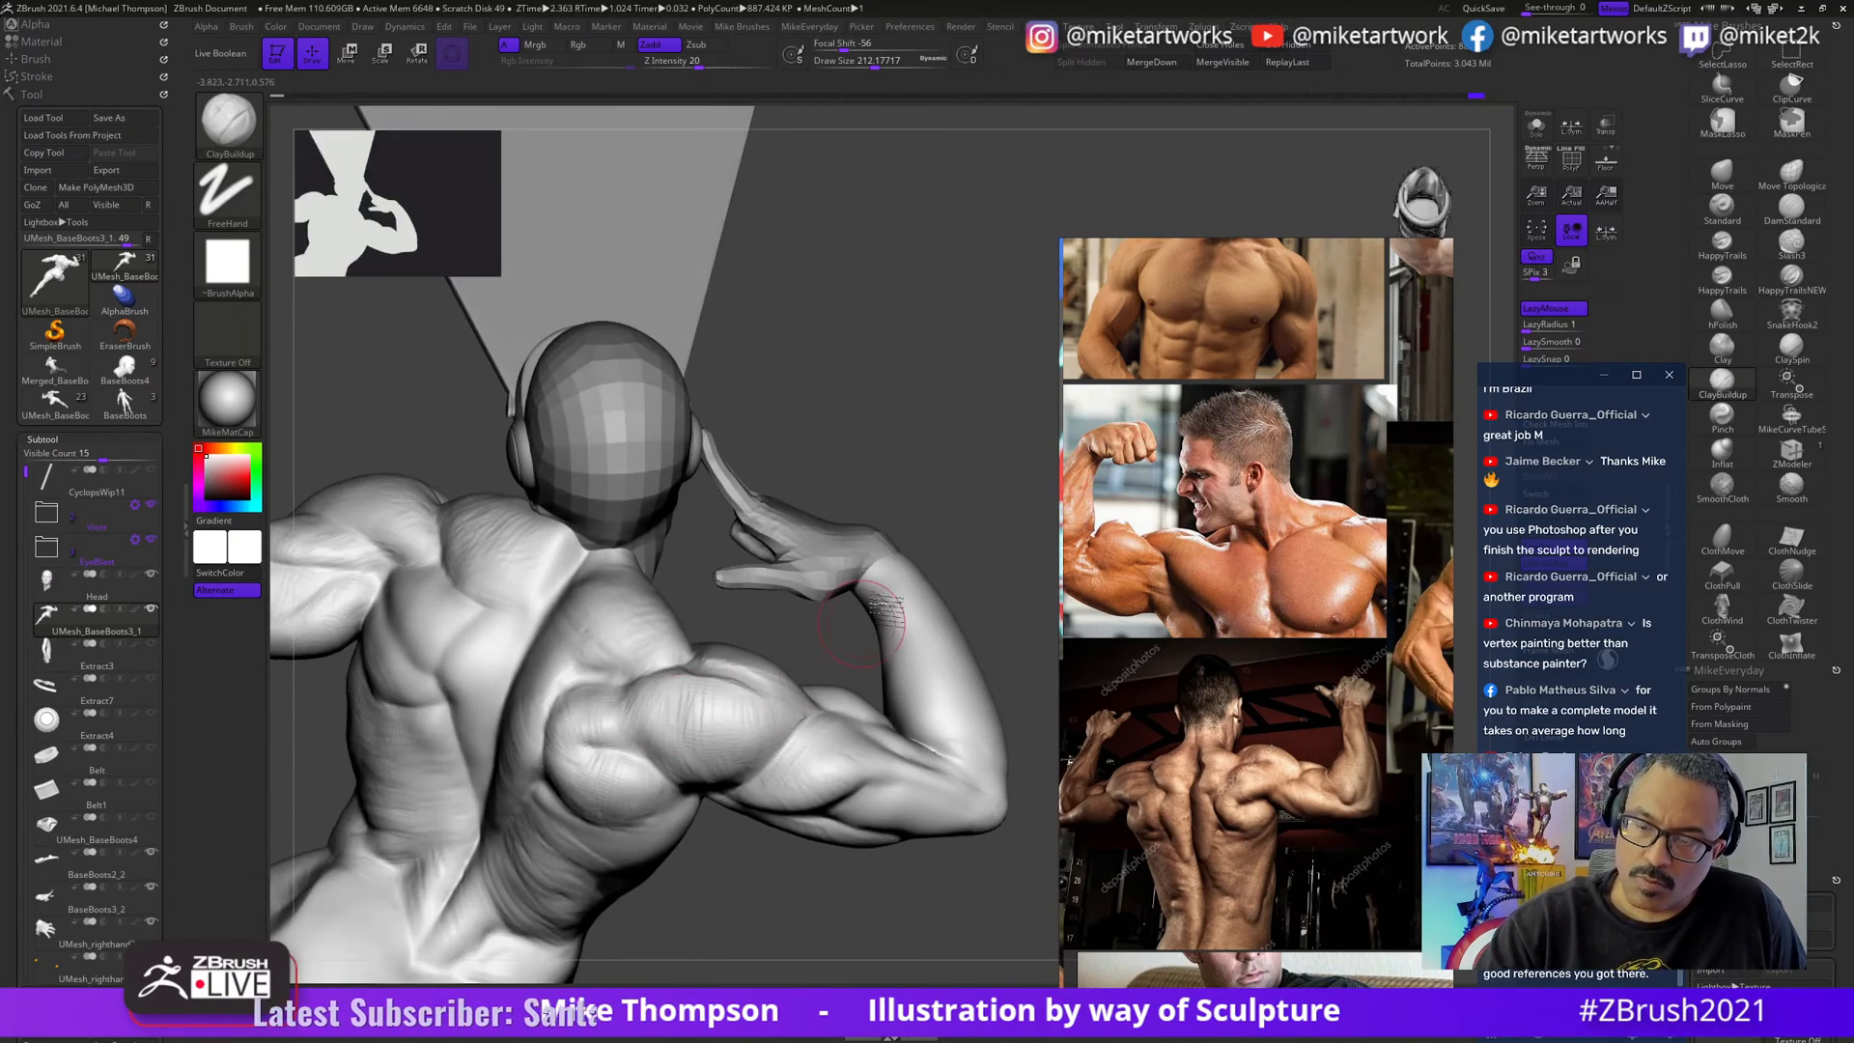
{"action": "mouse_move", "coordinate": [862, 623]}
{"action": "left_mouse_down"}
{"action": "mouse_move", "coordinate": [683, 711]}
{"action": "mouse_move", "coordinate": [707, 705]}
{"action": "mouse_move", "coordinate": [692, 673]}
{"action": "left_mouse_up"}
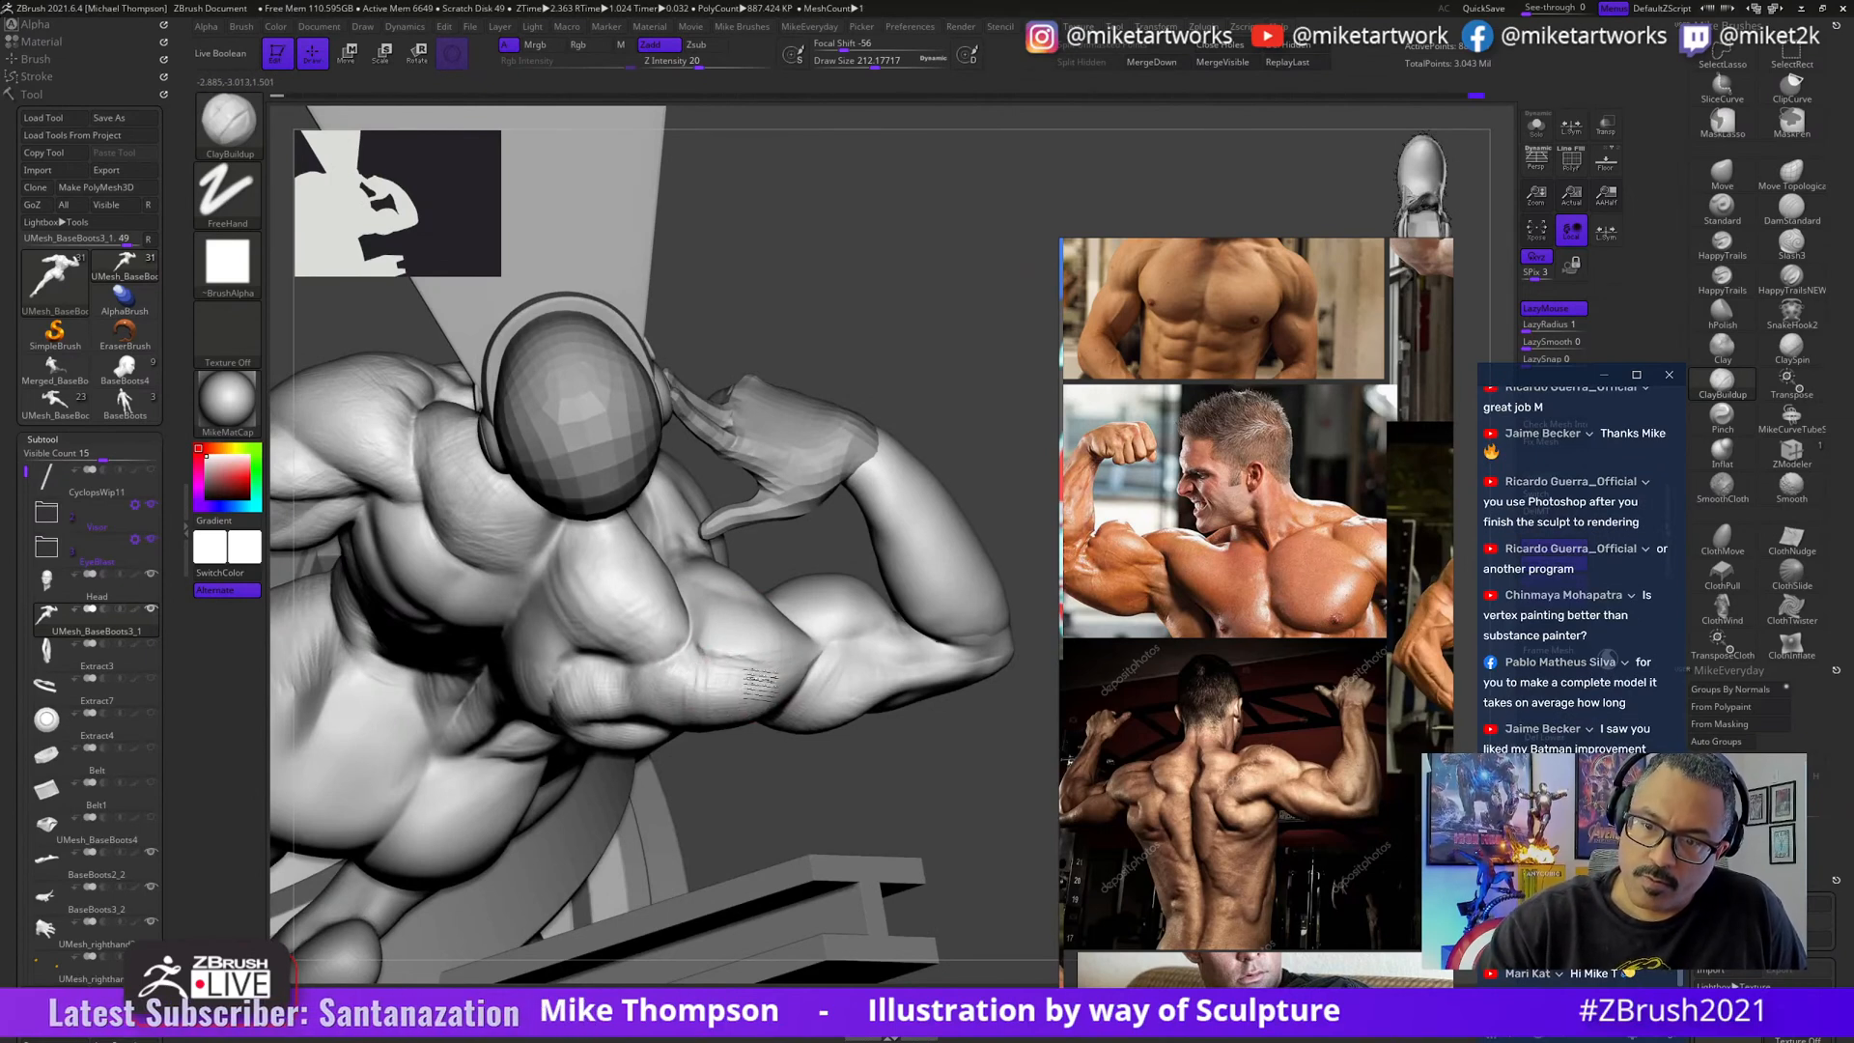
{"action": "left_click_drag", "start_coordinate": [849, 766], "coordinate": [982, 868]}
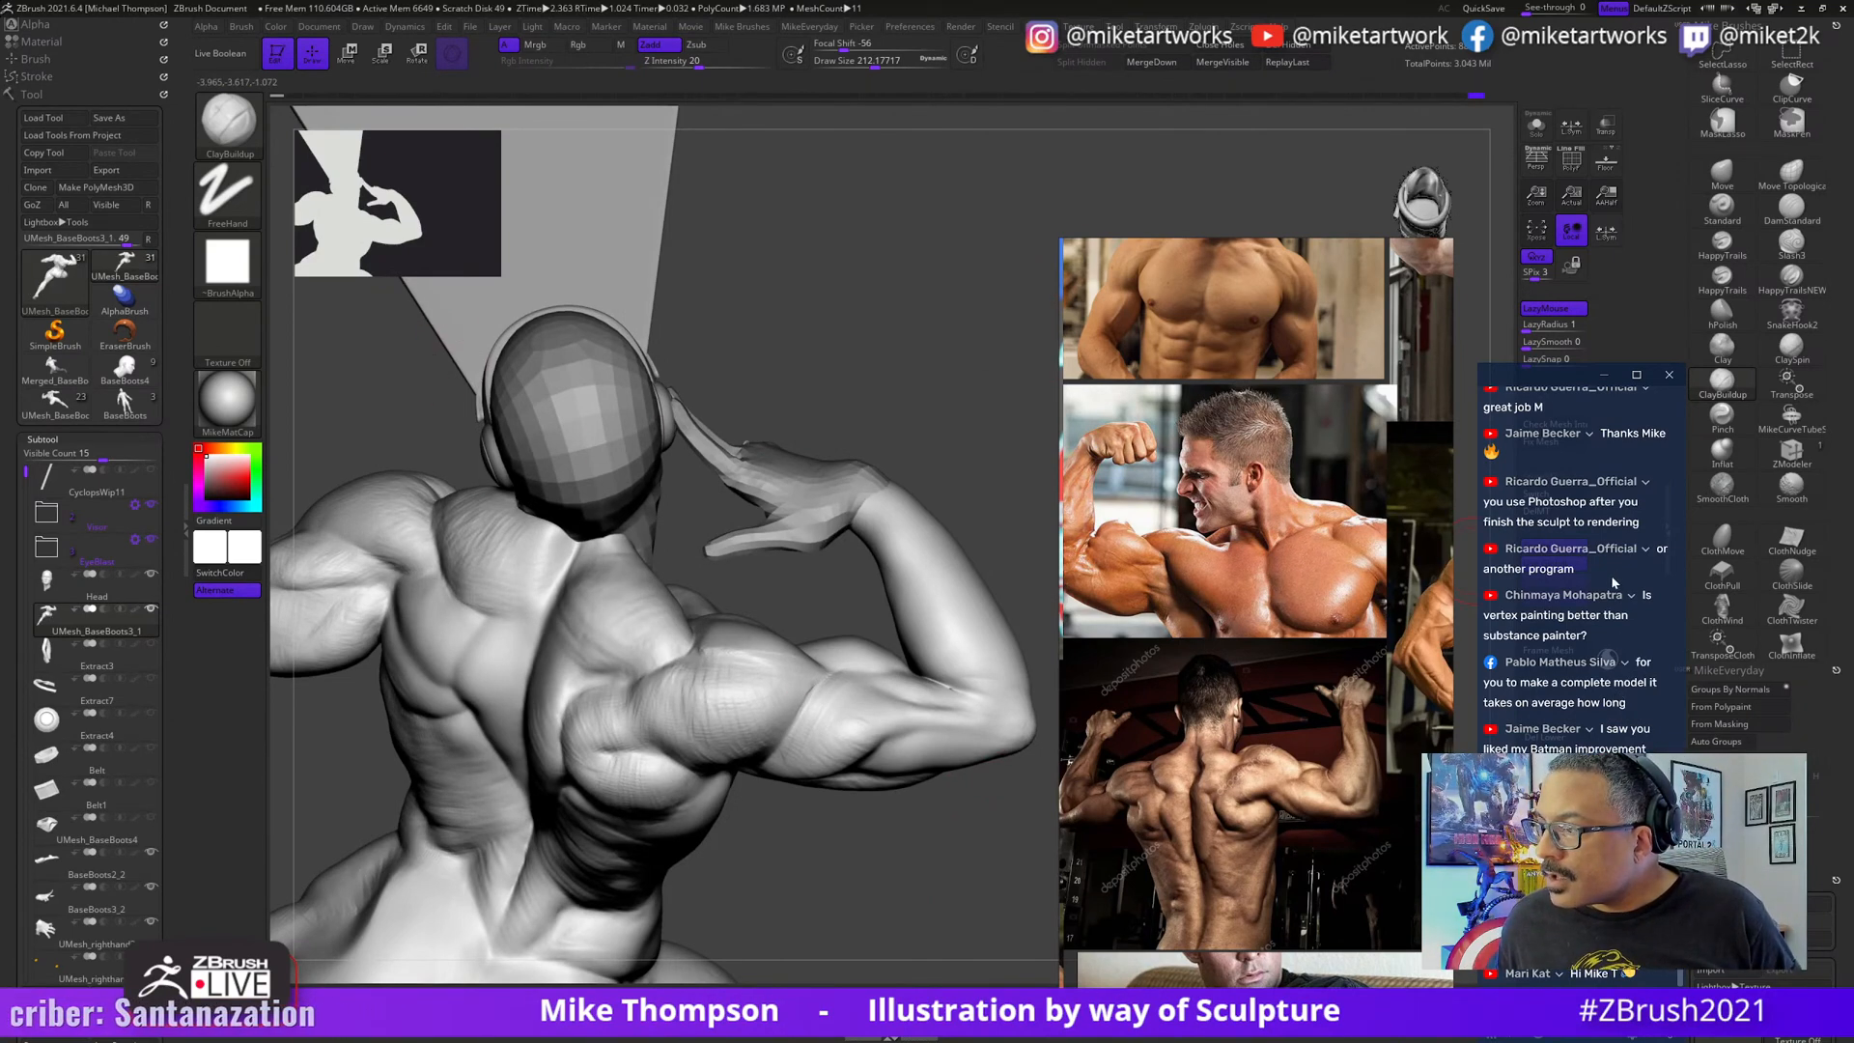
- Refine the muscle where the raised arm's deltoid meets the triceps, using ClayBuildup at a draw size of about 217
{"action": "scroll", "coordinate": [1613, 583], "scroll_direction": "up", "scroll_amount": 3}
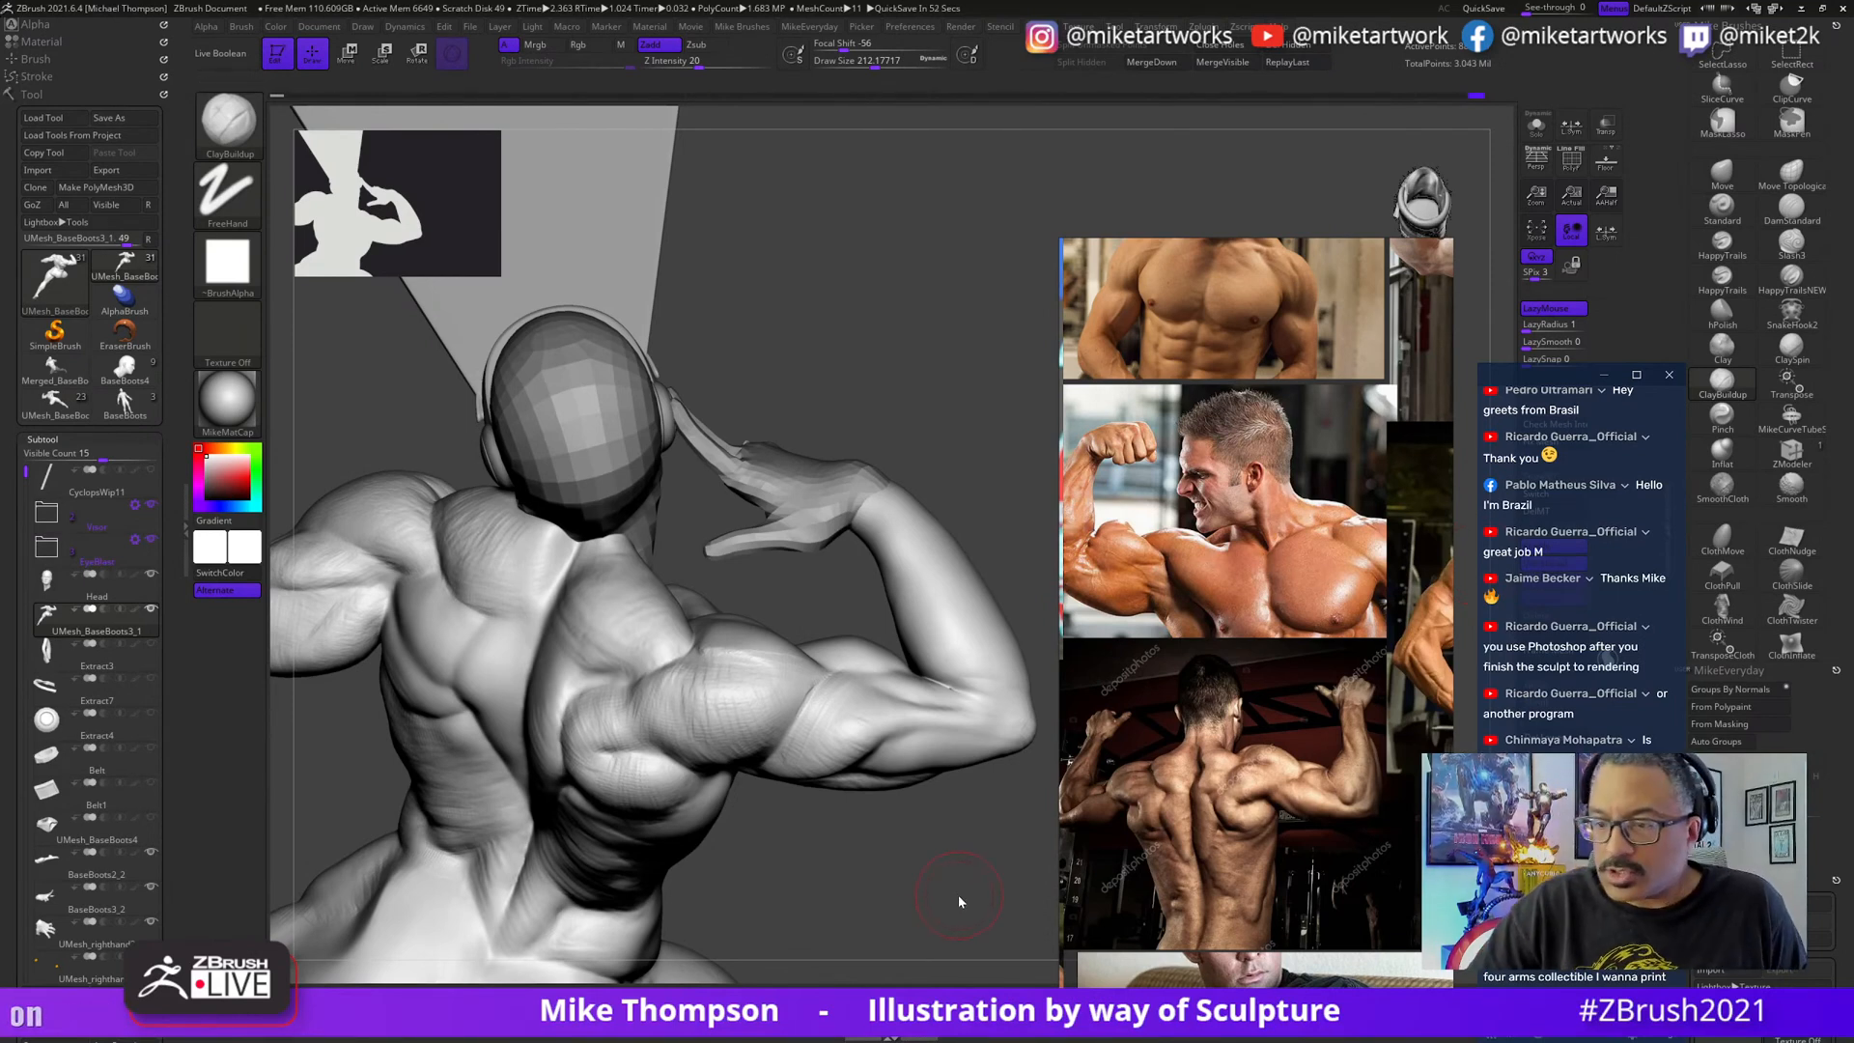
{"action": "mouse_move", "coordinate": [959, 901]}
{"action": "left_mouse_down"}
{"action": "mouse_move", "coordinate": [949, 881]}
{"action": "mouse_move", "coordinate": [968, 880]}
{"action": "mouse_move", "coordinate": [956, 898]}
{"action": "mouse_move", "coordinate": [977, 851]}
{"action": "left_mouse_up"}
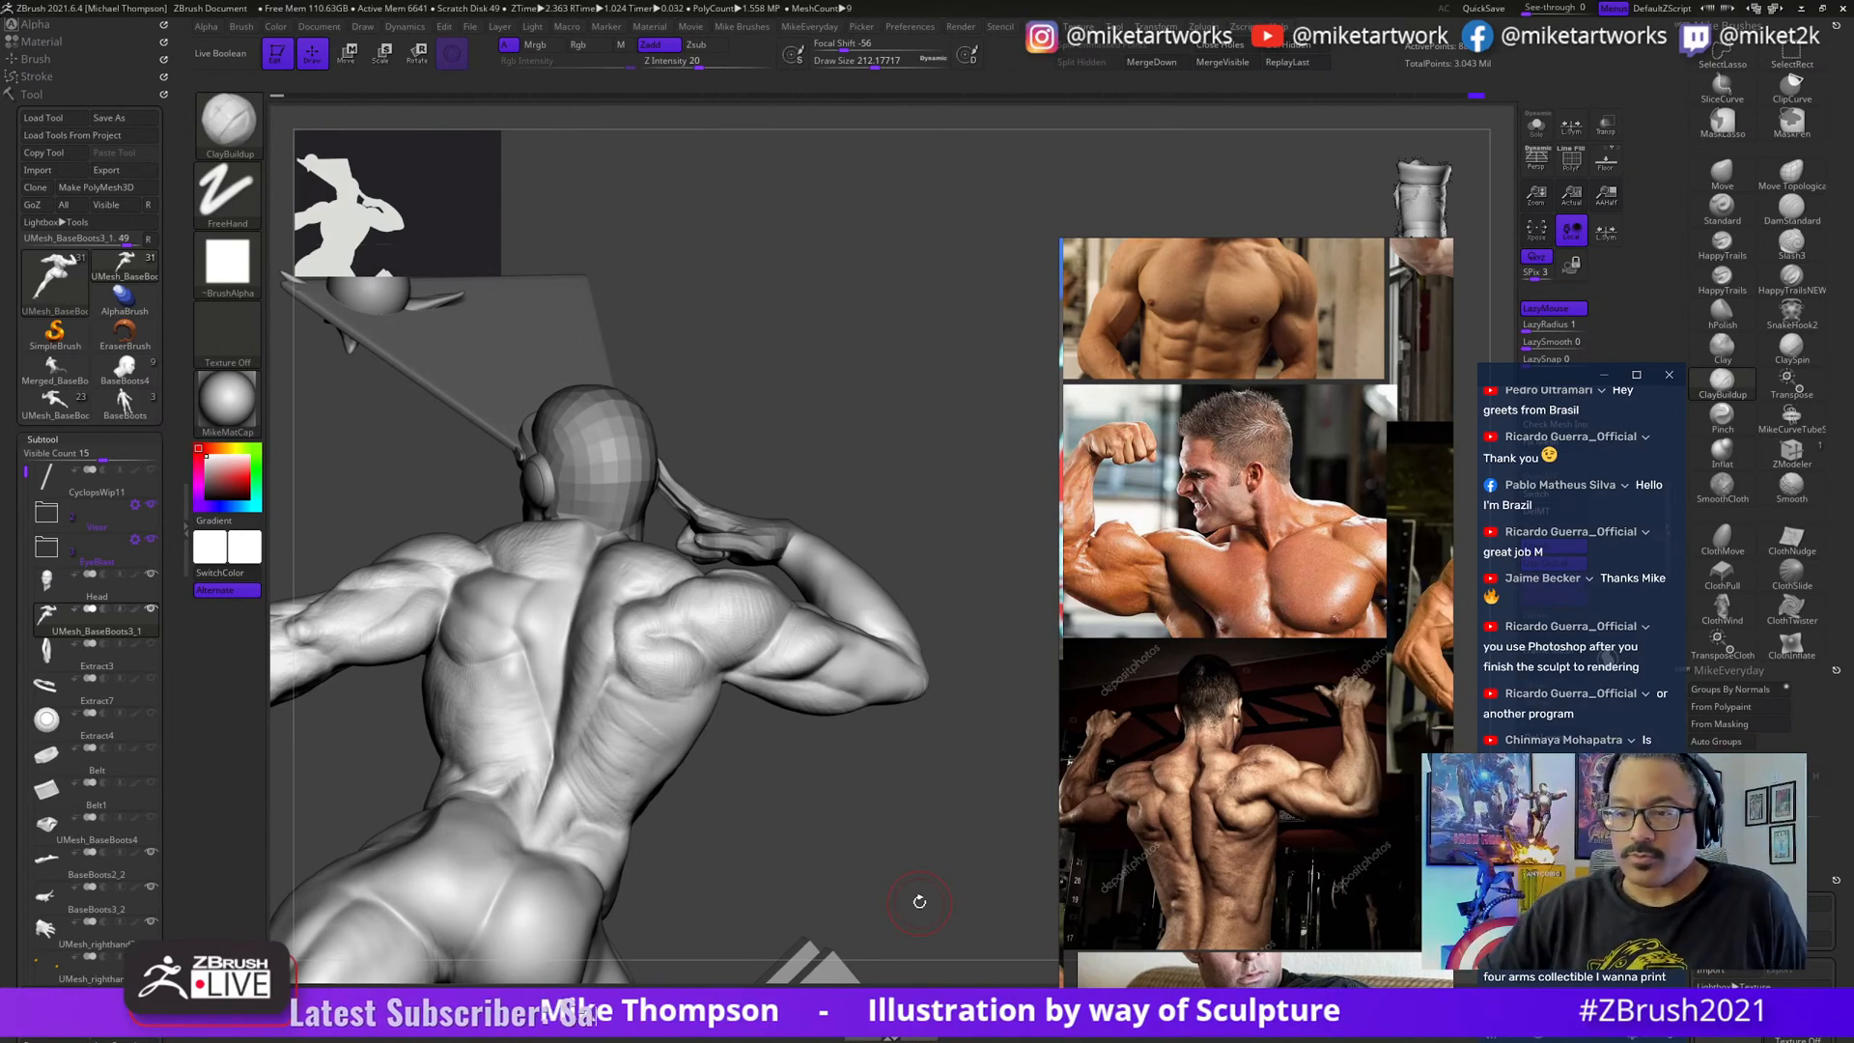
{"action": "mouse_move", "coordinate": [936, 863]}
{"action": "left_mouse_down", "text": "alt"}
{"action": "mouse_move", "coordinate": [936, 904]}
{"action": "mouse_move", "coordinate": [949, 894]}
{"action": "mouse_move", "coordinate": [931, 911]}
{"action": "mouse_move", "coordinate": [957, 874]}
{"action": "mouse_move", "coordinate": [956, 909]}
{"action": "mouse_move", "coordinate": [792, 806]}
{"action": "left_mouse_up", "text": "alt"}
{"action": "key", "text": "s"}
{"action": "key", "text": "s"}
{"action": "key", "text": "s"}
{"action": "key", "text": "s"}
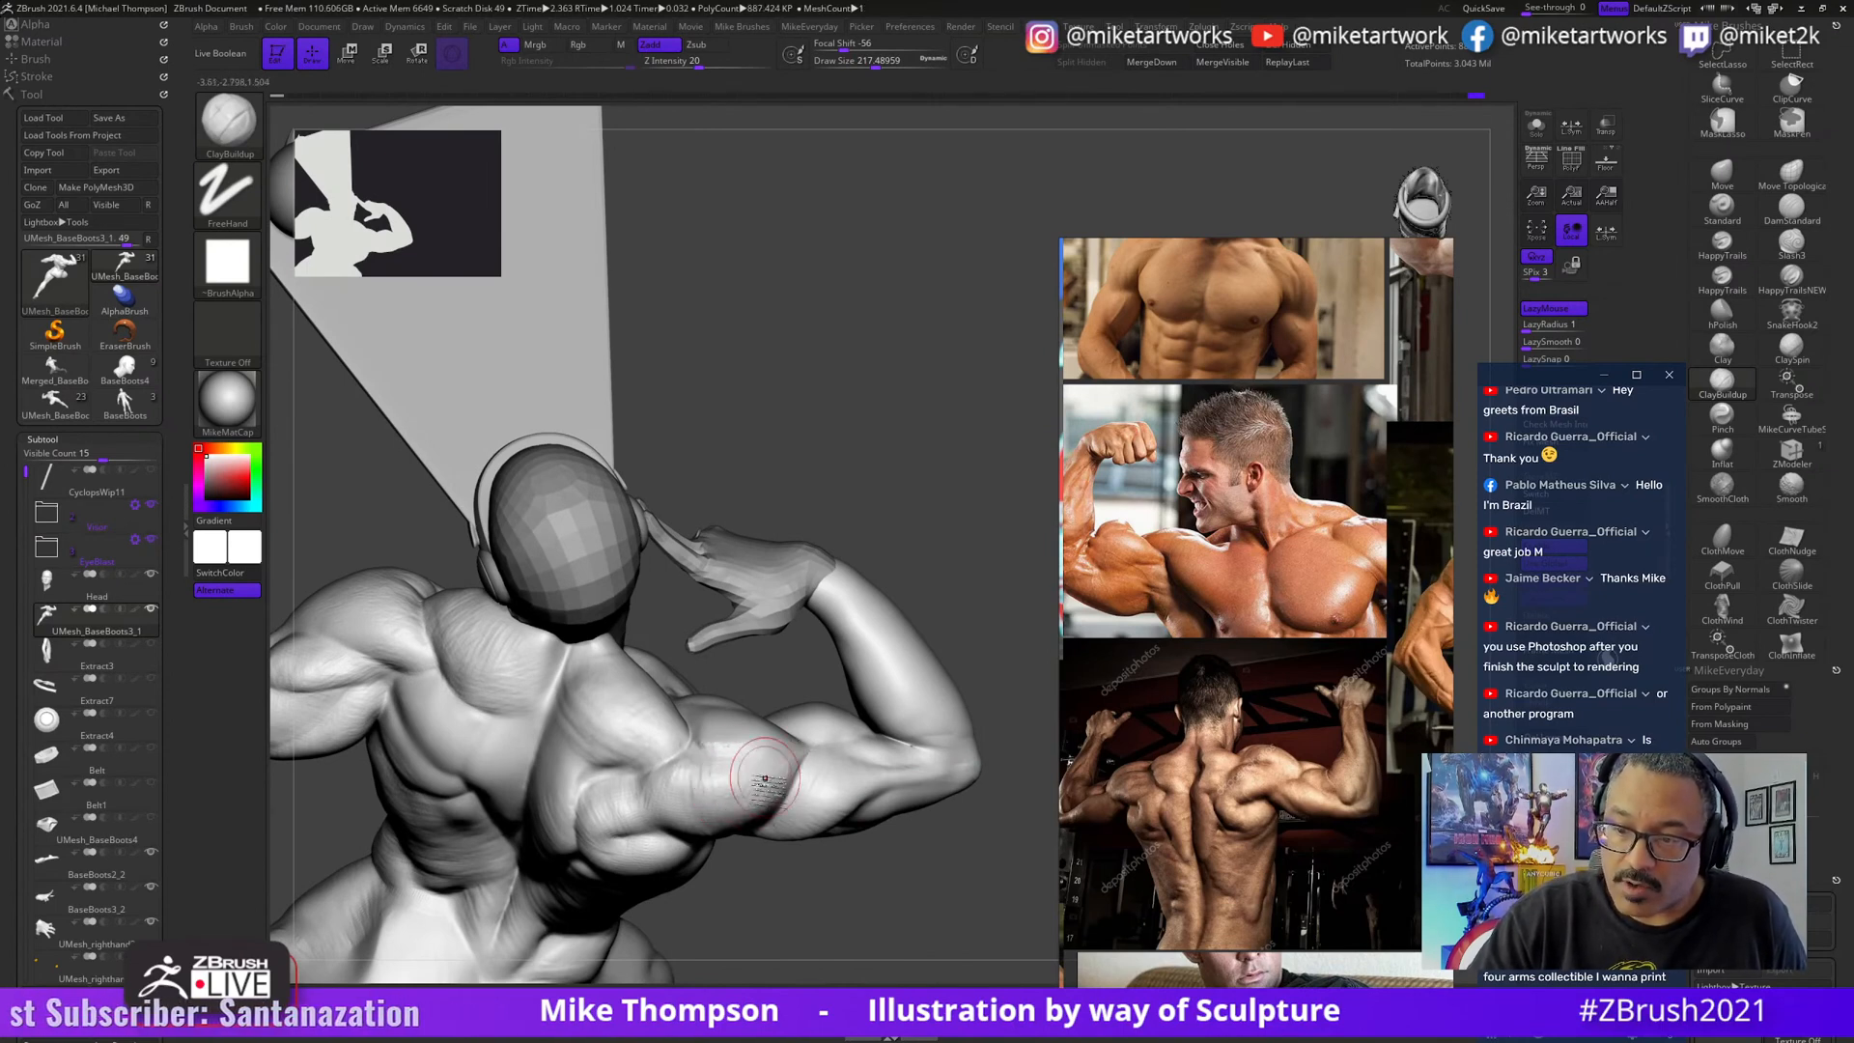
{"action": "left_click_drag", "start_coordinate": [949, 554], "coordinate": [763, 782]}
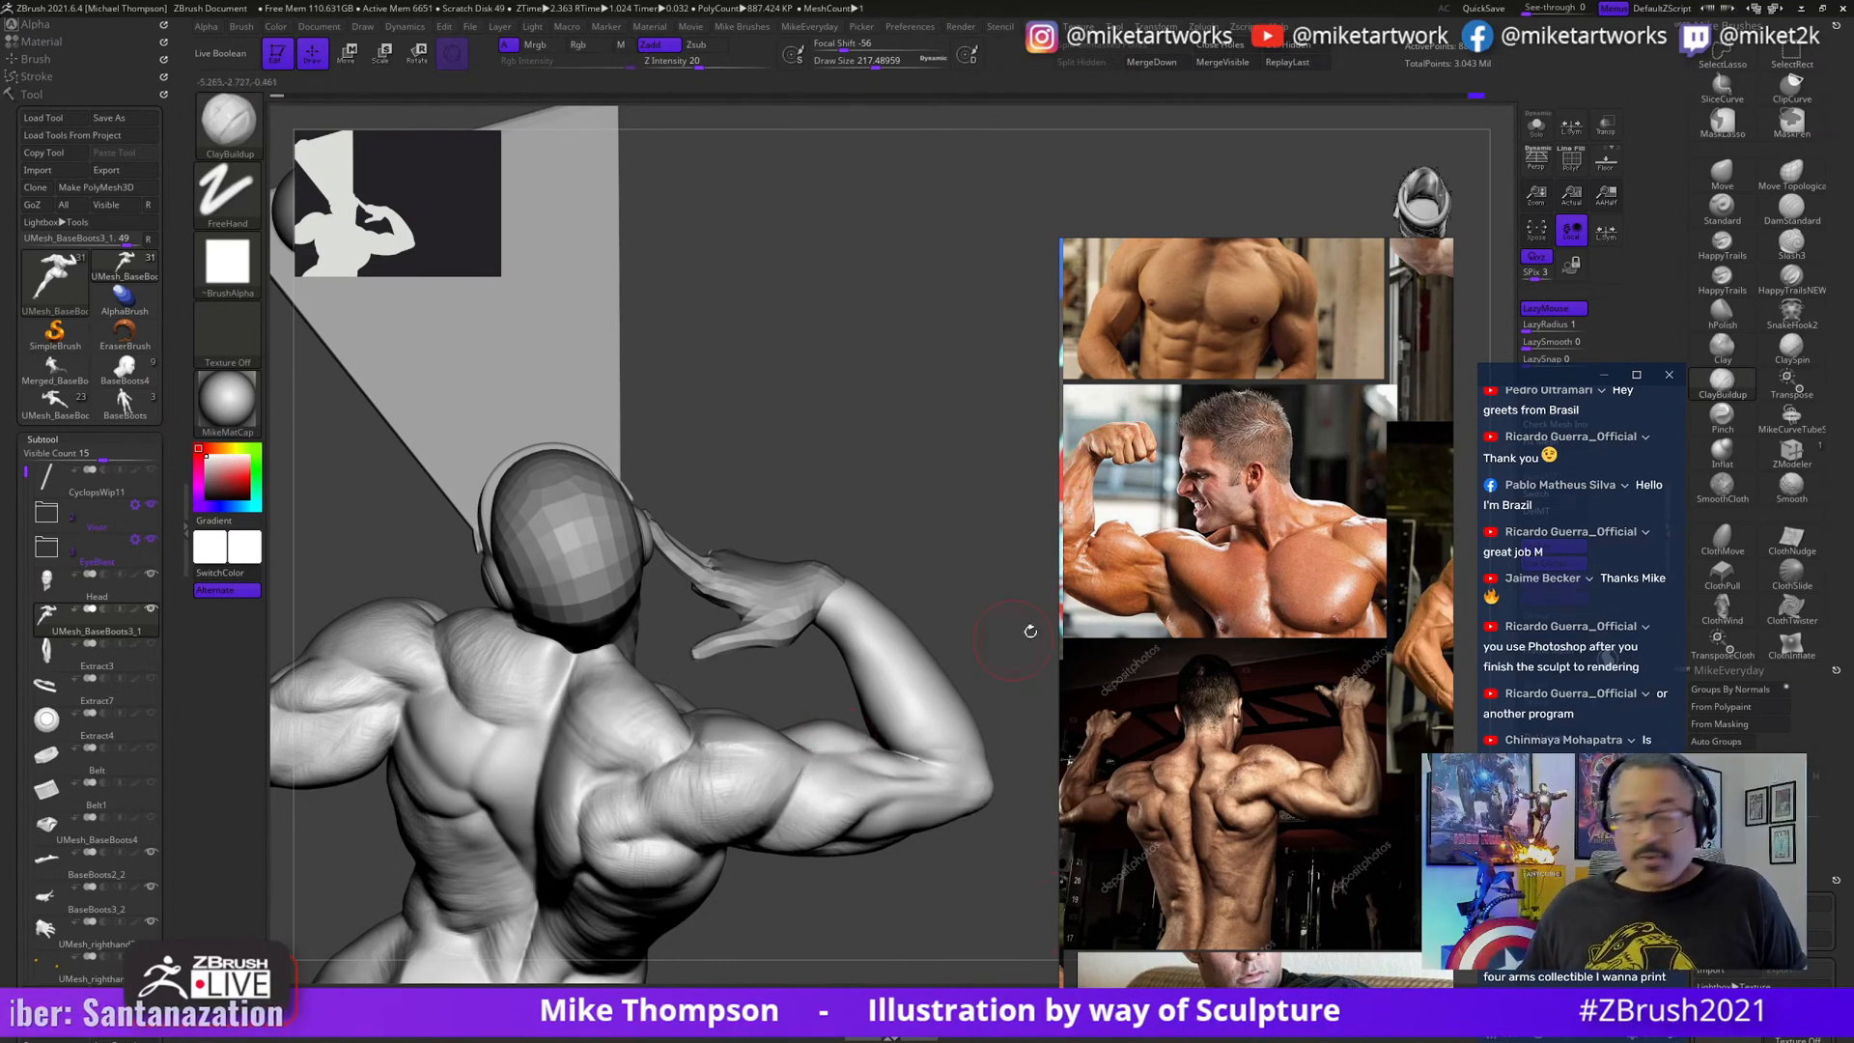
- Switch to the web browser and open the Fish Head artwork from the artist's ArtStation portfolio, moving the reference images out of the way
{"action": "key", "text": "super"}
{"action": "mouse_move", "coordinate": [840, 1029]}
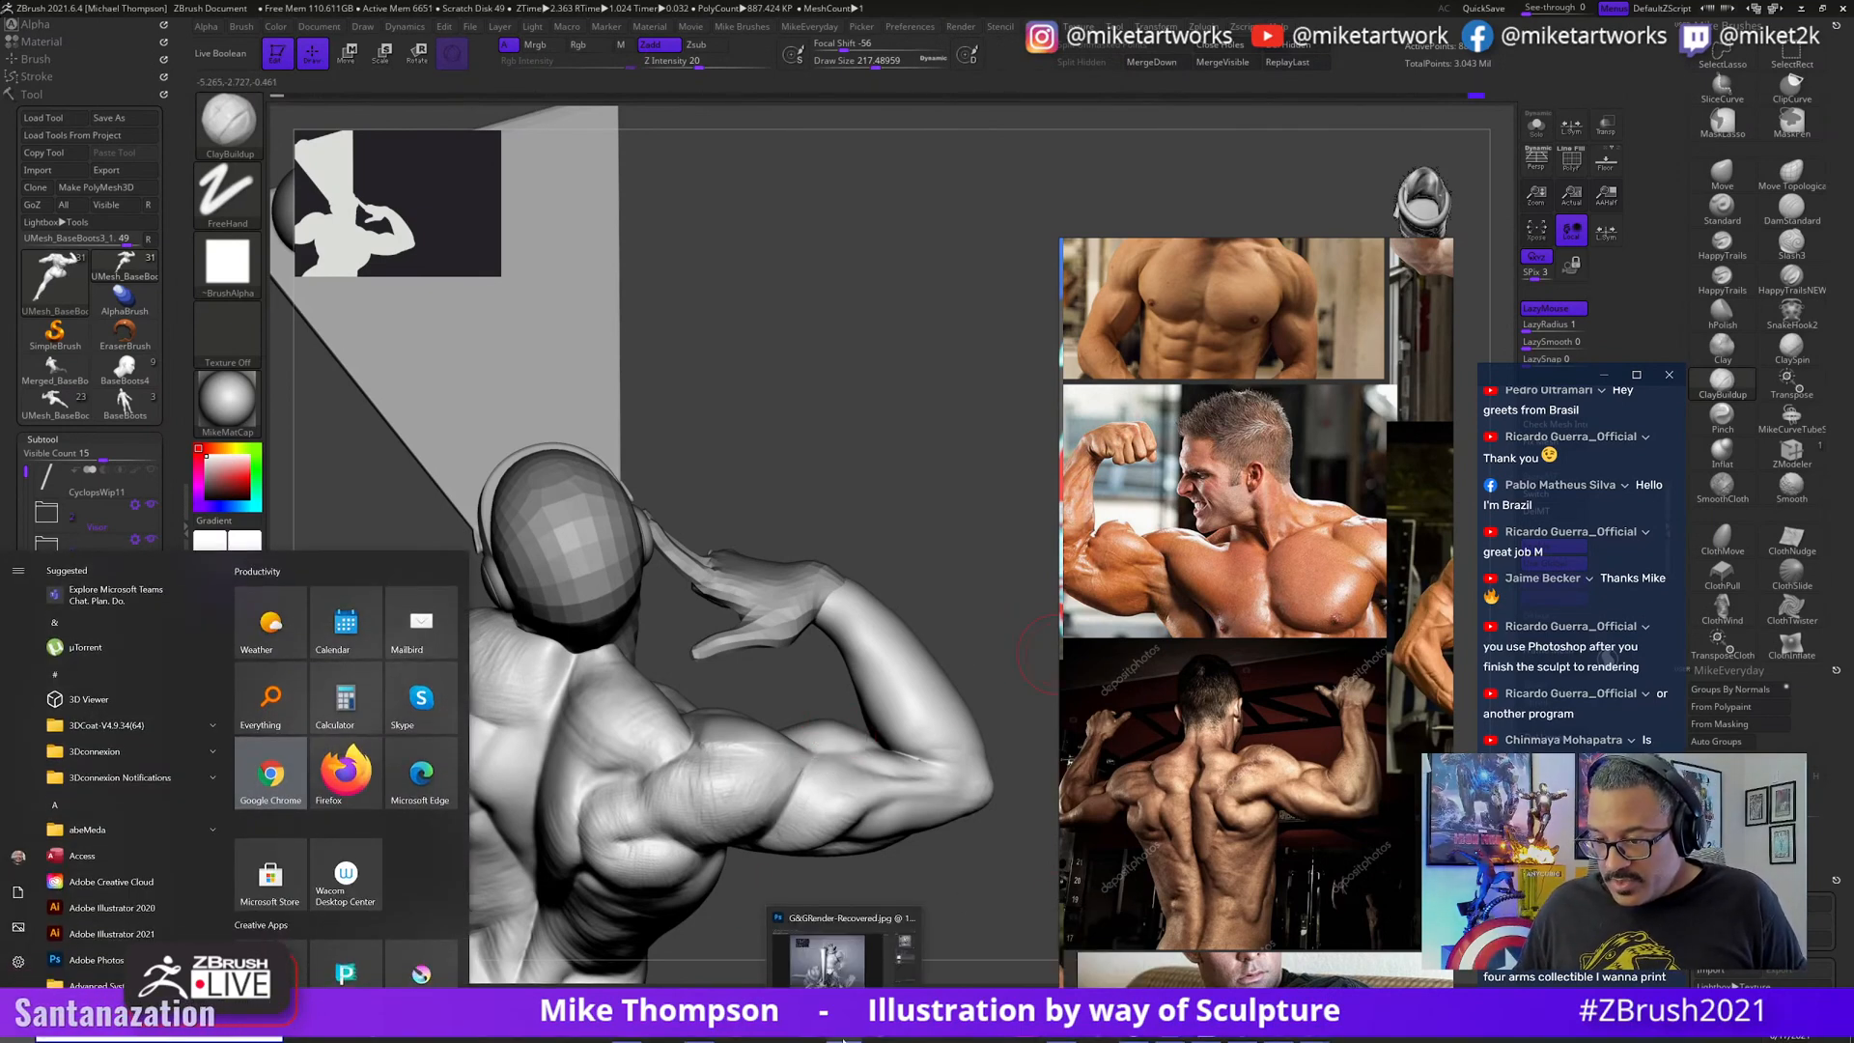
{"action": "left_click", "coordinate": [1246, 1038]}
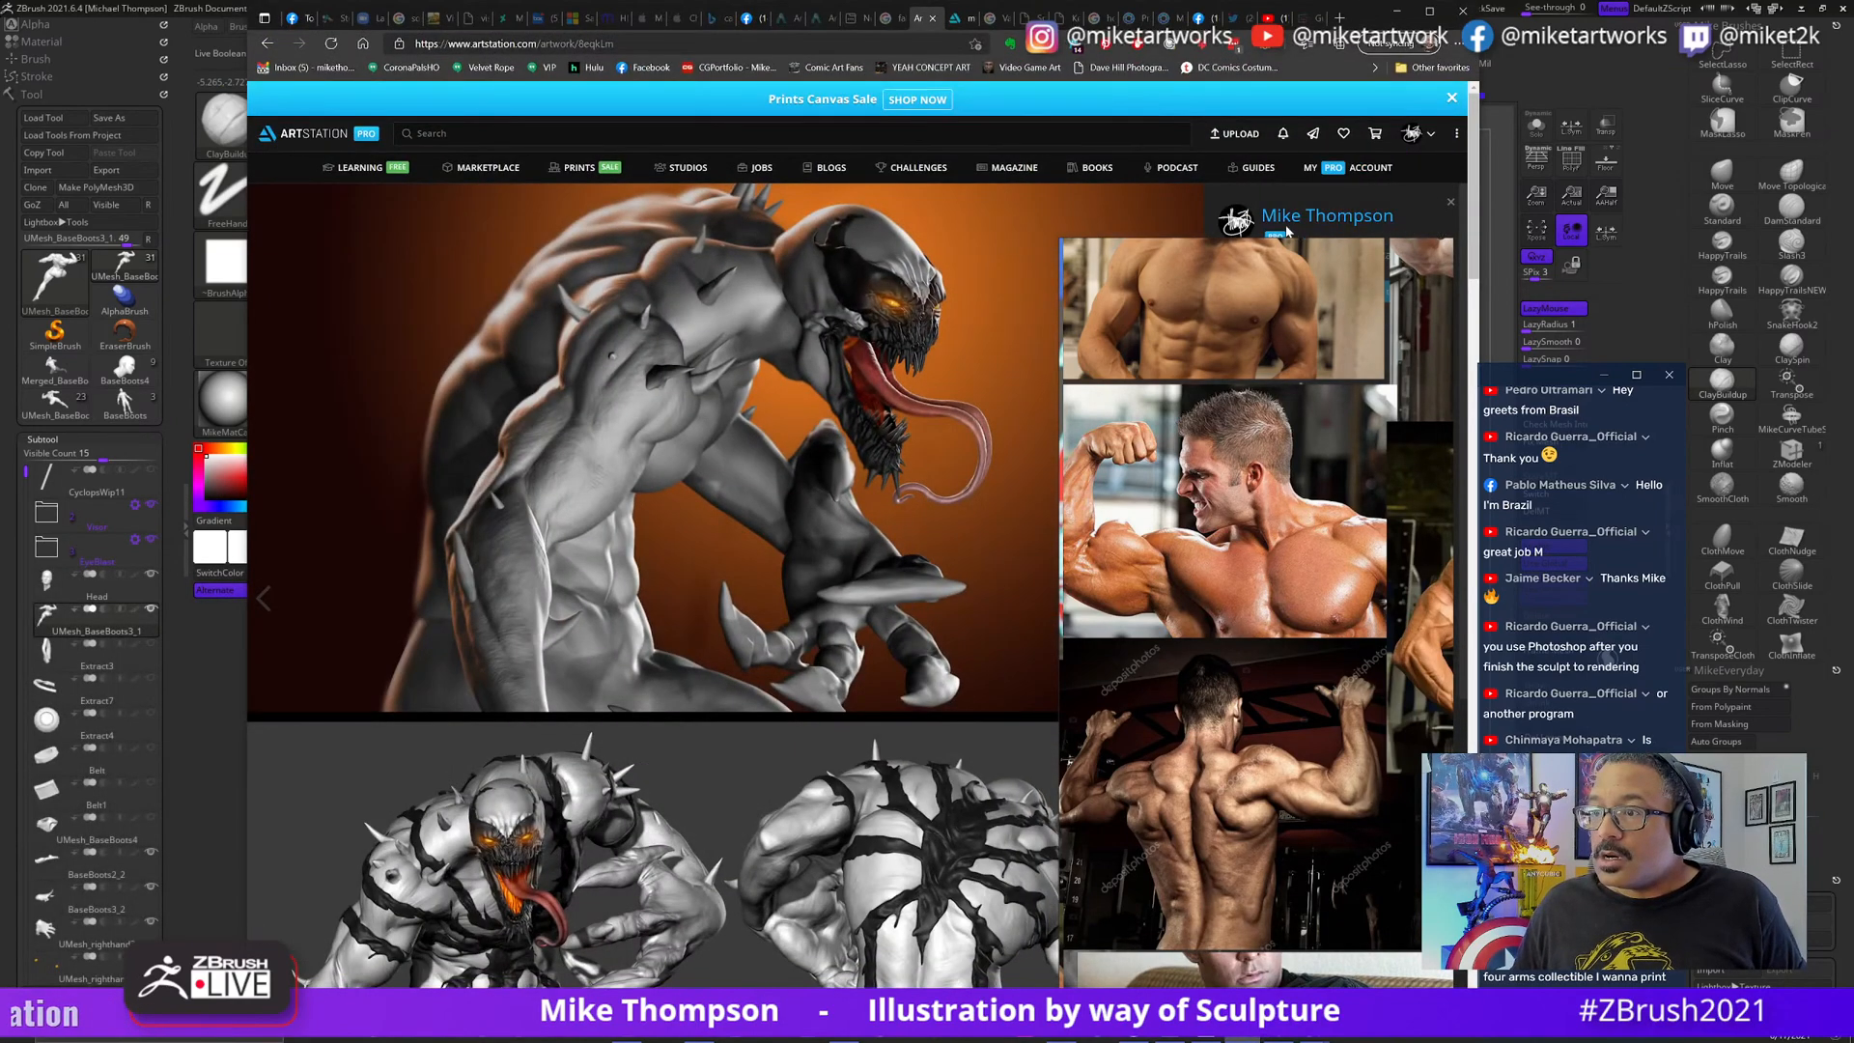
{"action": "left_click", "coordinate": [1273, 222]}
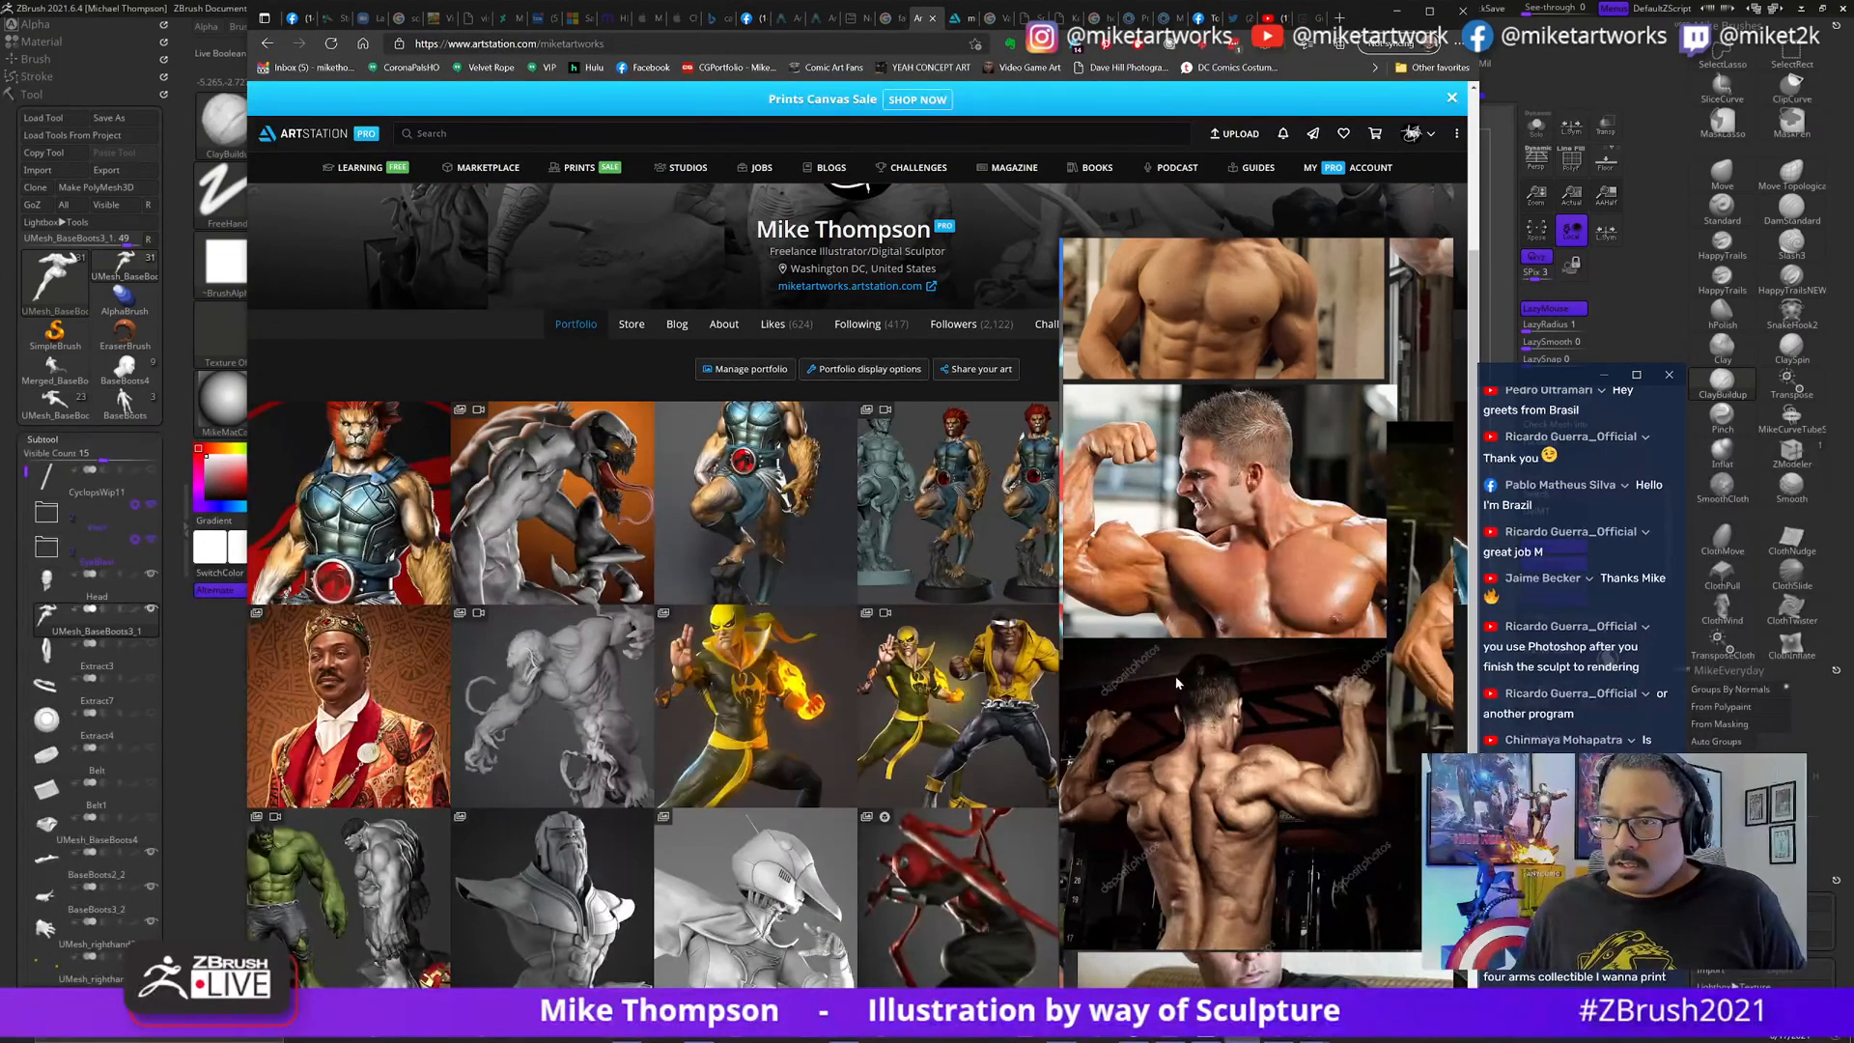
{"action": "left_click_drag", "start_coordinate": [1008, 642], "coordinate": [1437, 691]}
{"action": "left_click", "coordinate": [1371, 541]}
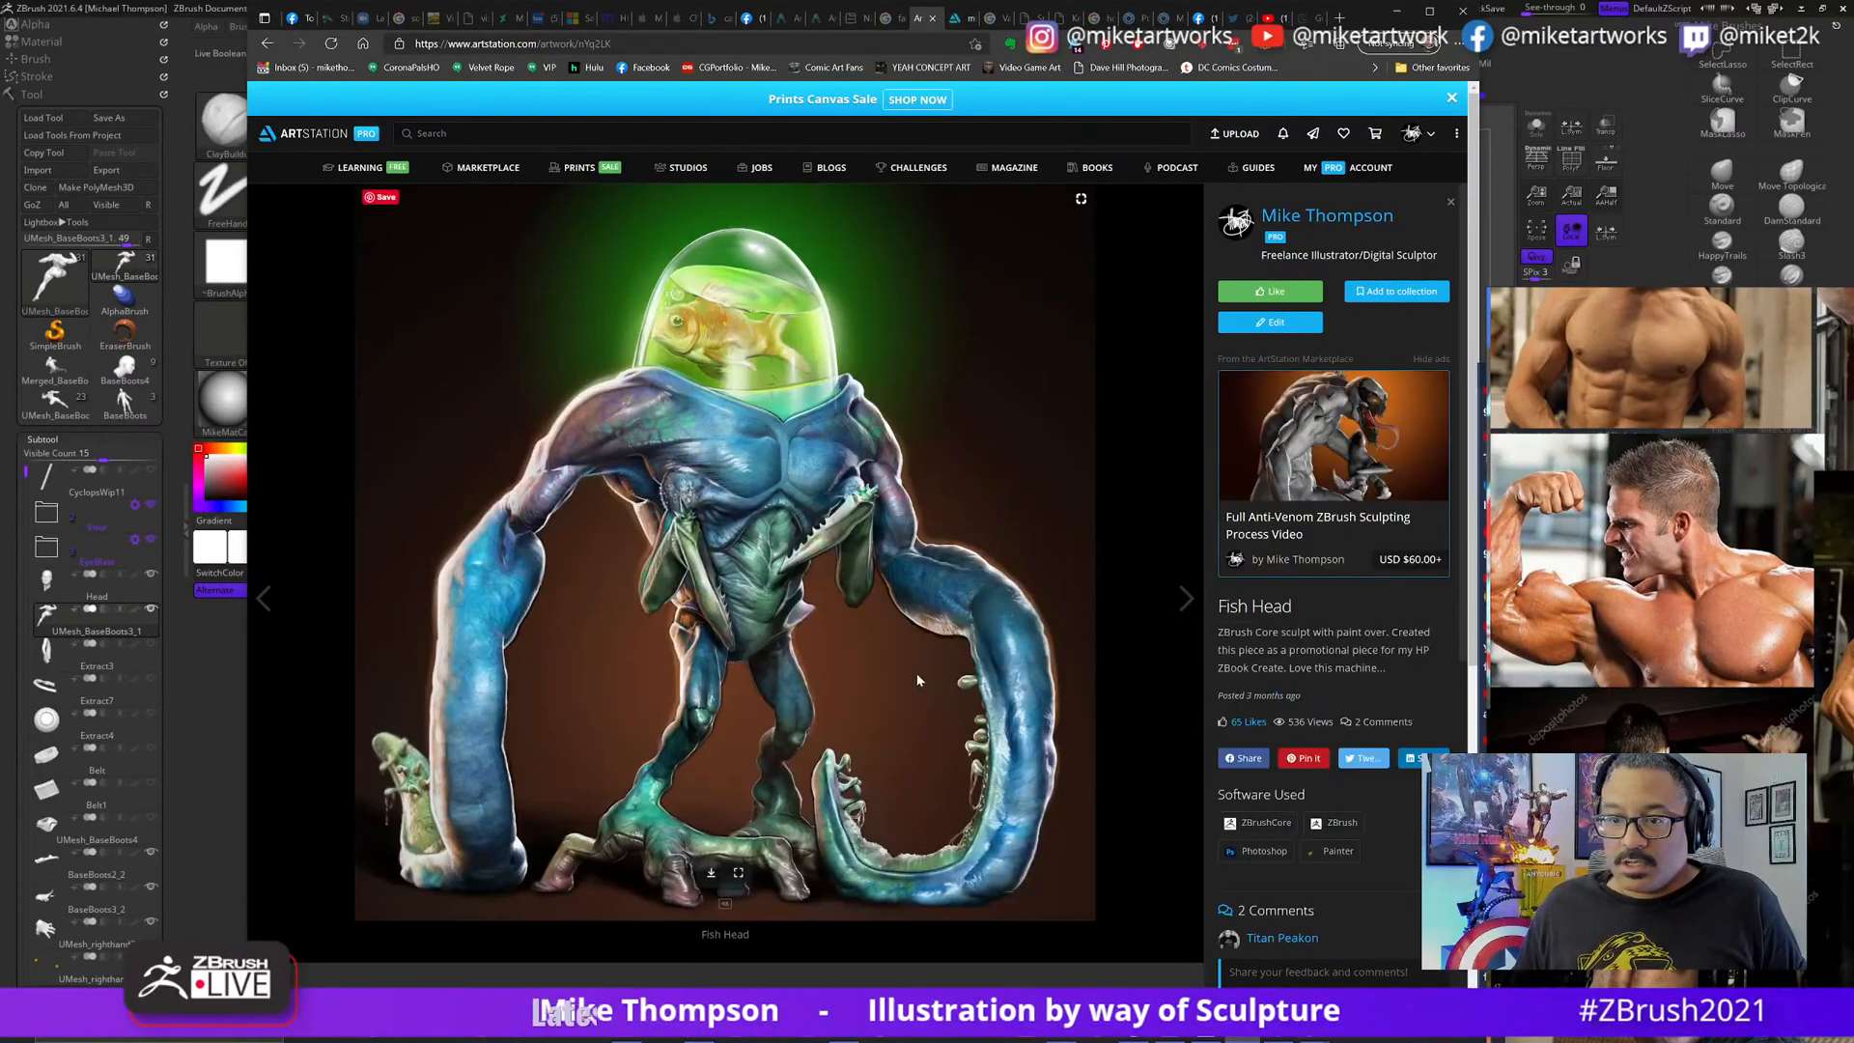
- Examine the Fish Head artwork, comparing its grey sculpt with the painted final image at full size
{"action": "scroll", "coordinate": [709, 635], "scroll_direction": "down", "scroll_amount": 4}
{"action": "scroll", "coordinate": [709, 635], "scroll_direction": "down", "scroll_amount": 2}
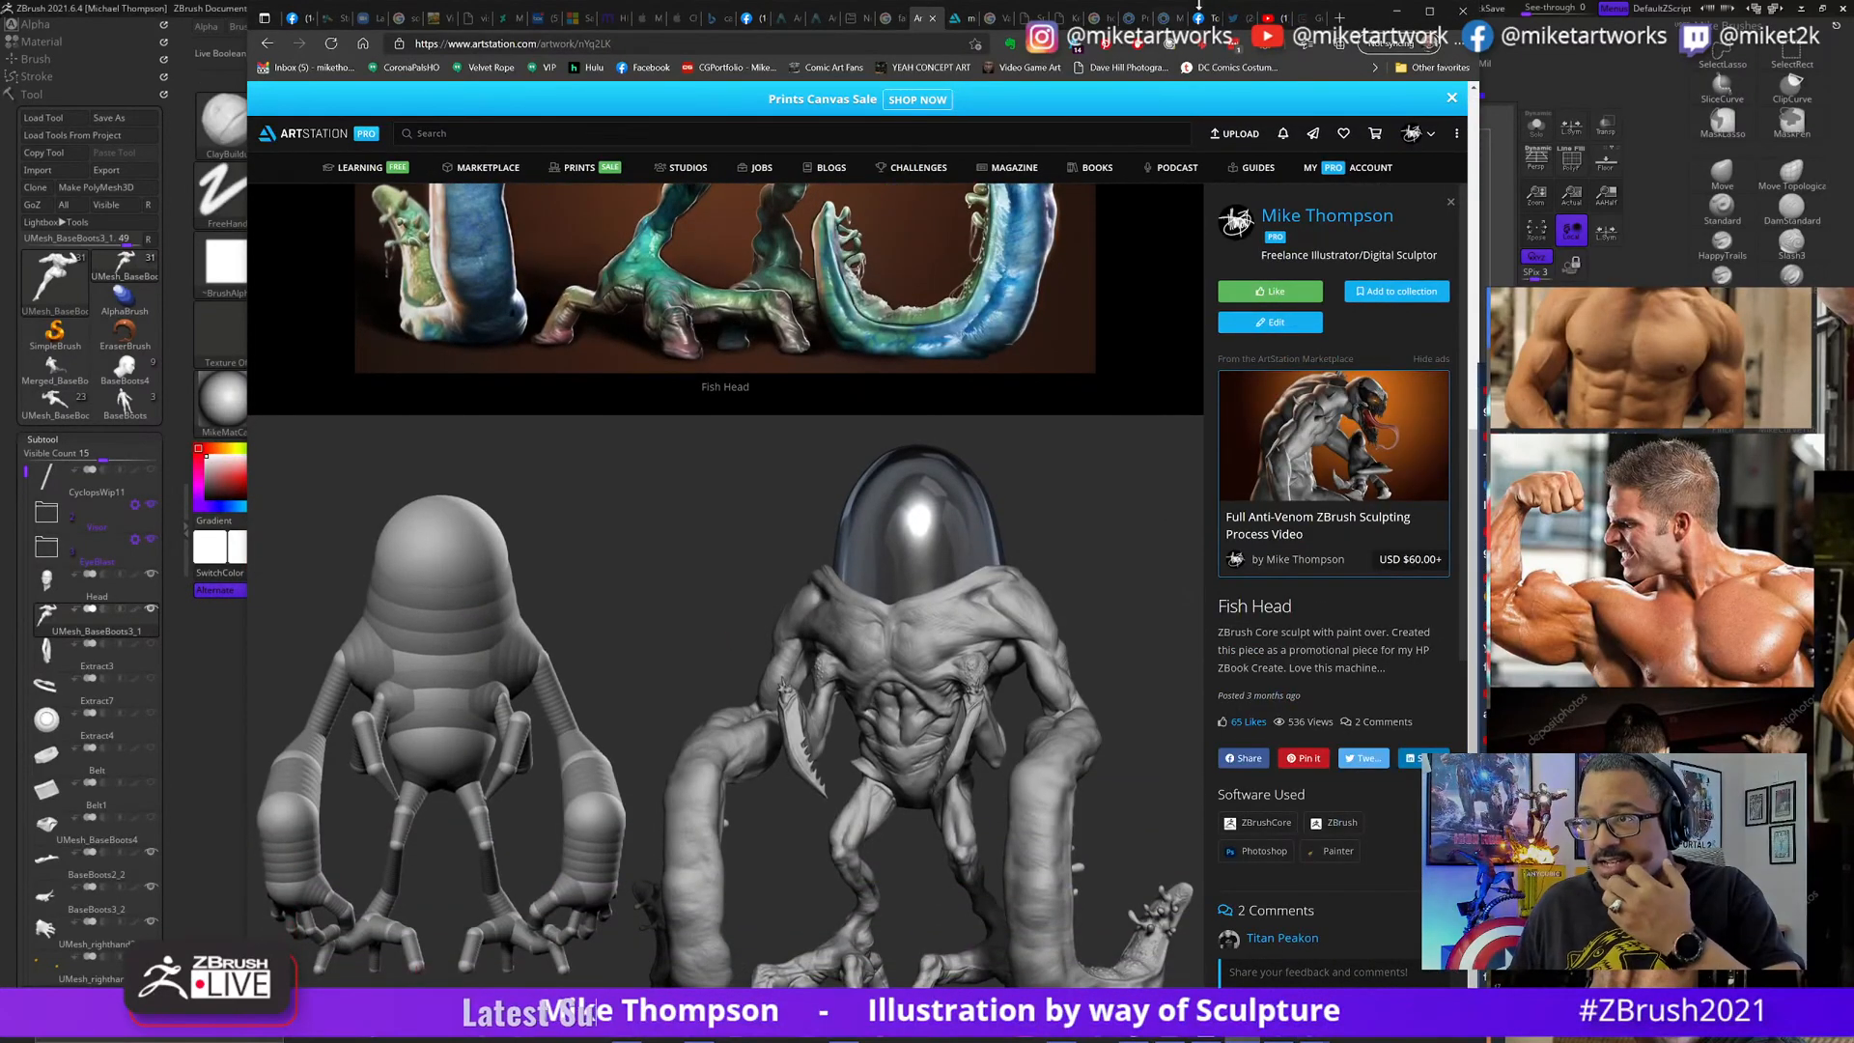
{"action": "left_click_drag", "start_coordinate": [1366, 20], "coordinate": [1355, 20]}
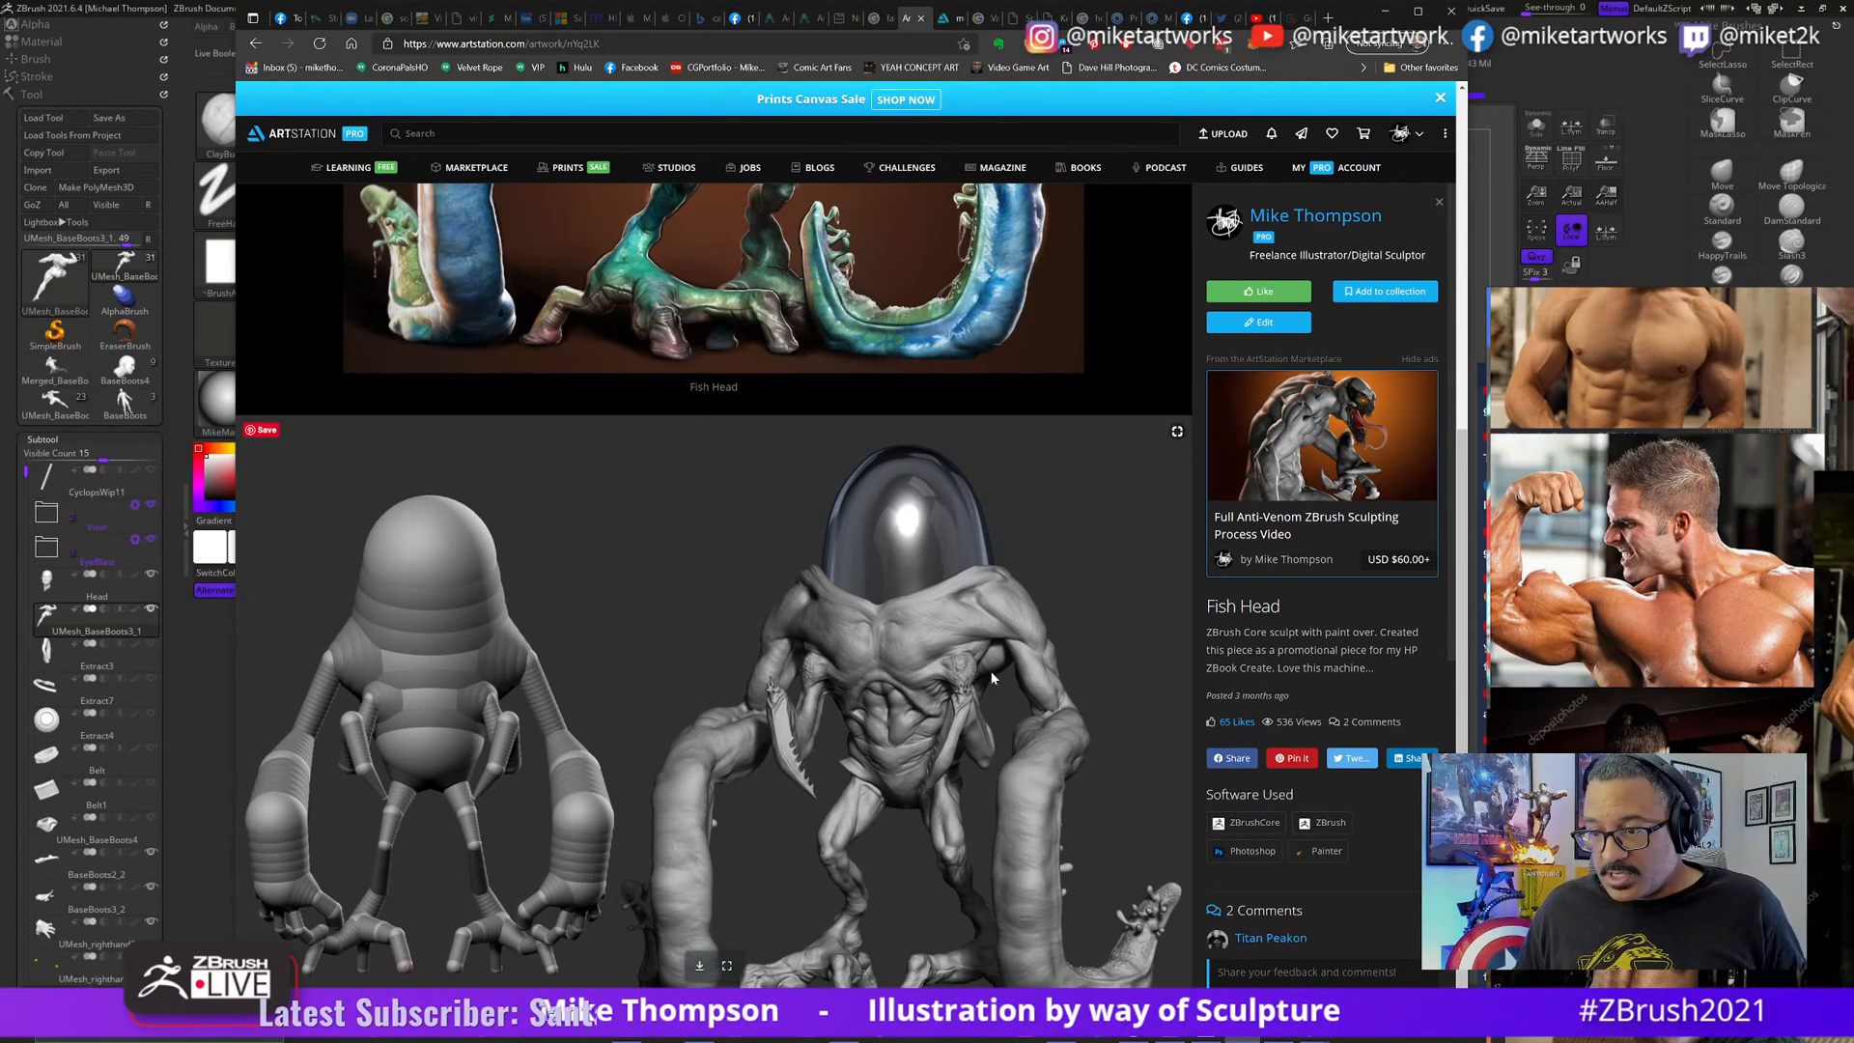
{"action": "scroll", "coordinate": [907, 599], "scroll_direction": "up", "scroll_amount": 5}
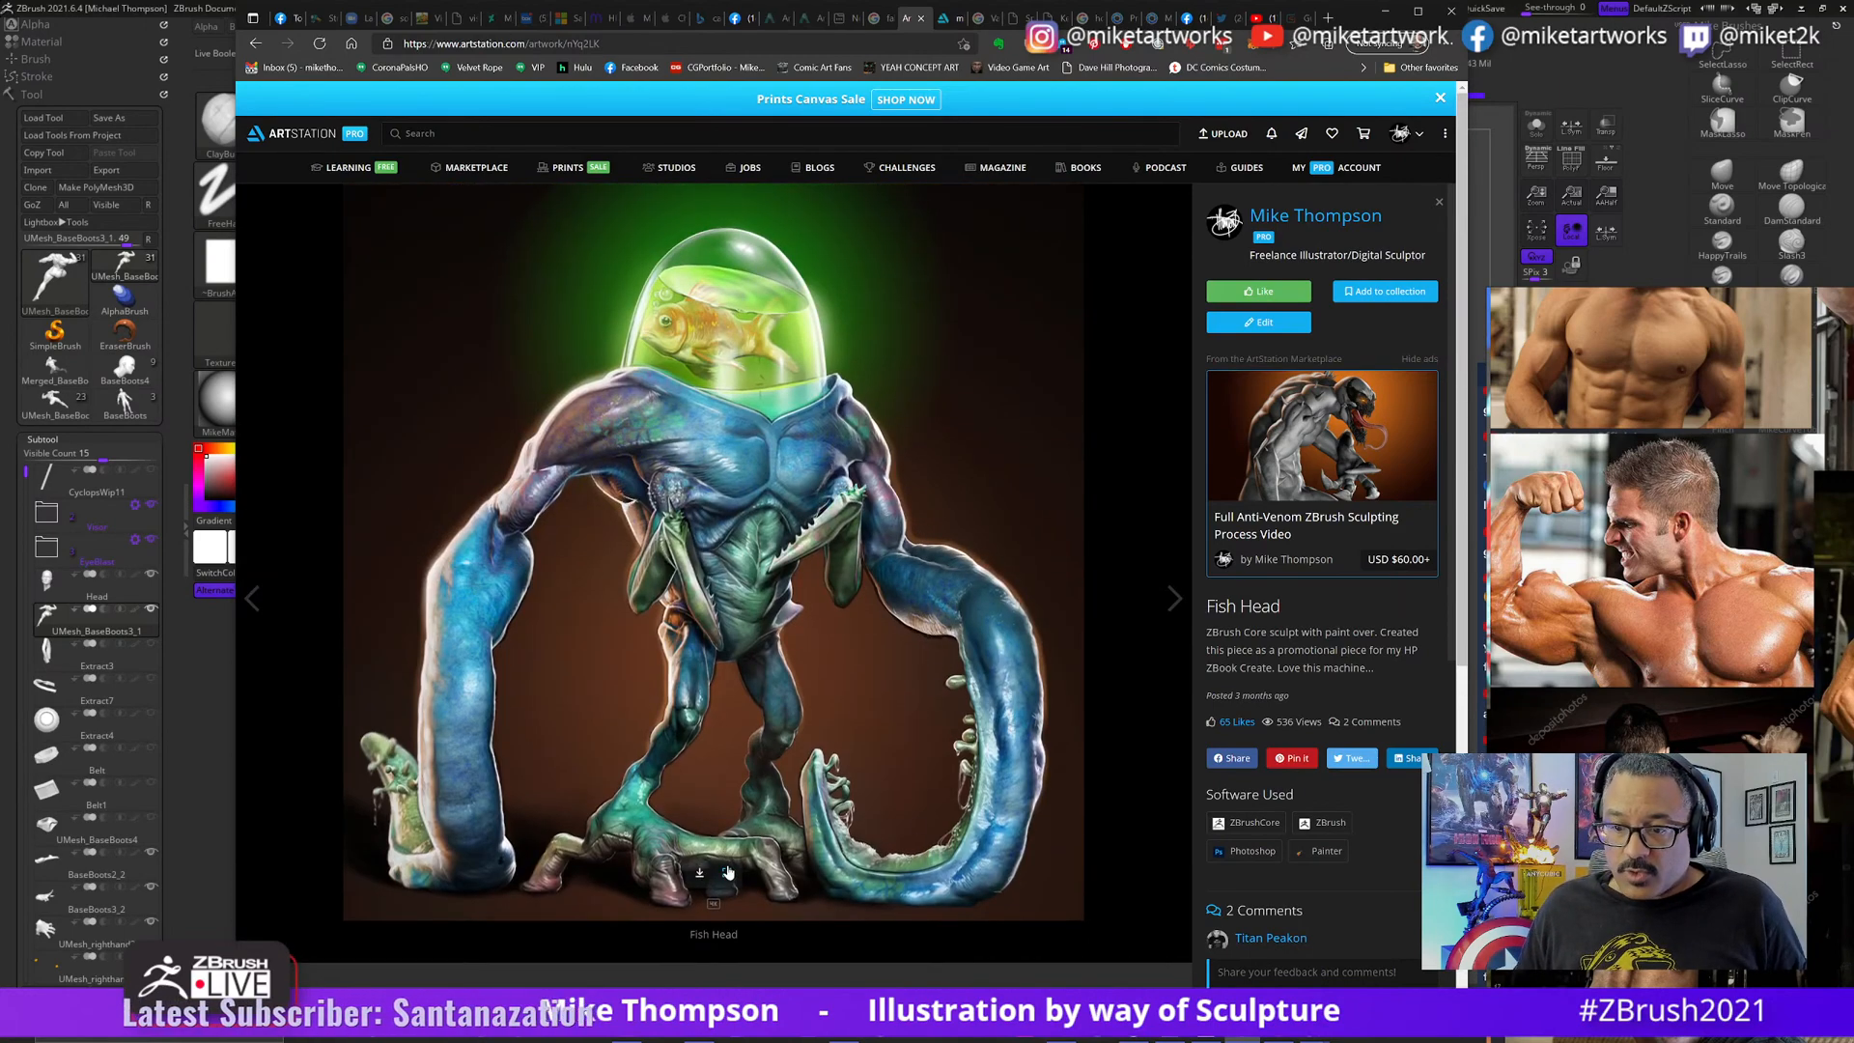
{"action": "left_click", "coordinate": [699, 872]}
{"action": "left_click", "coordinate": [748, 875]}
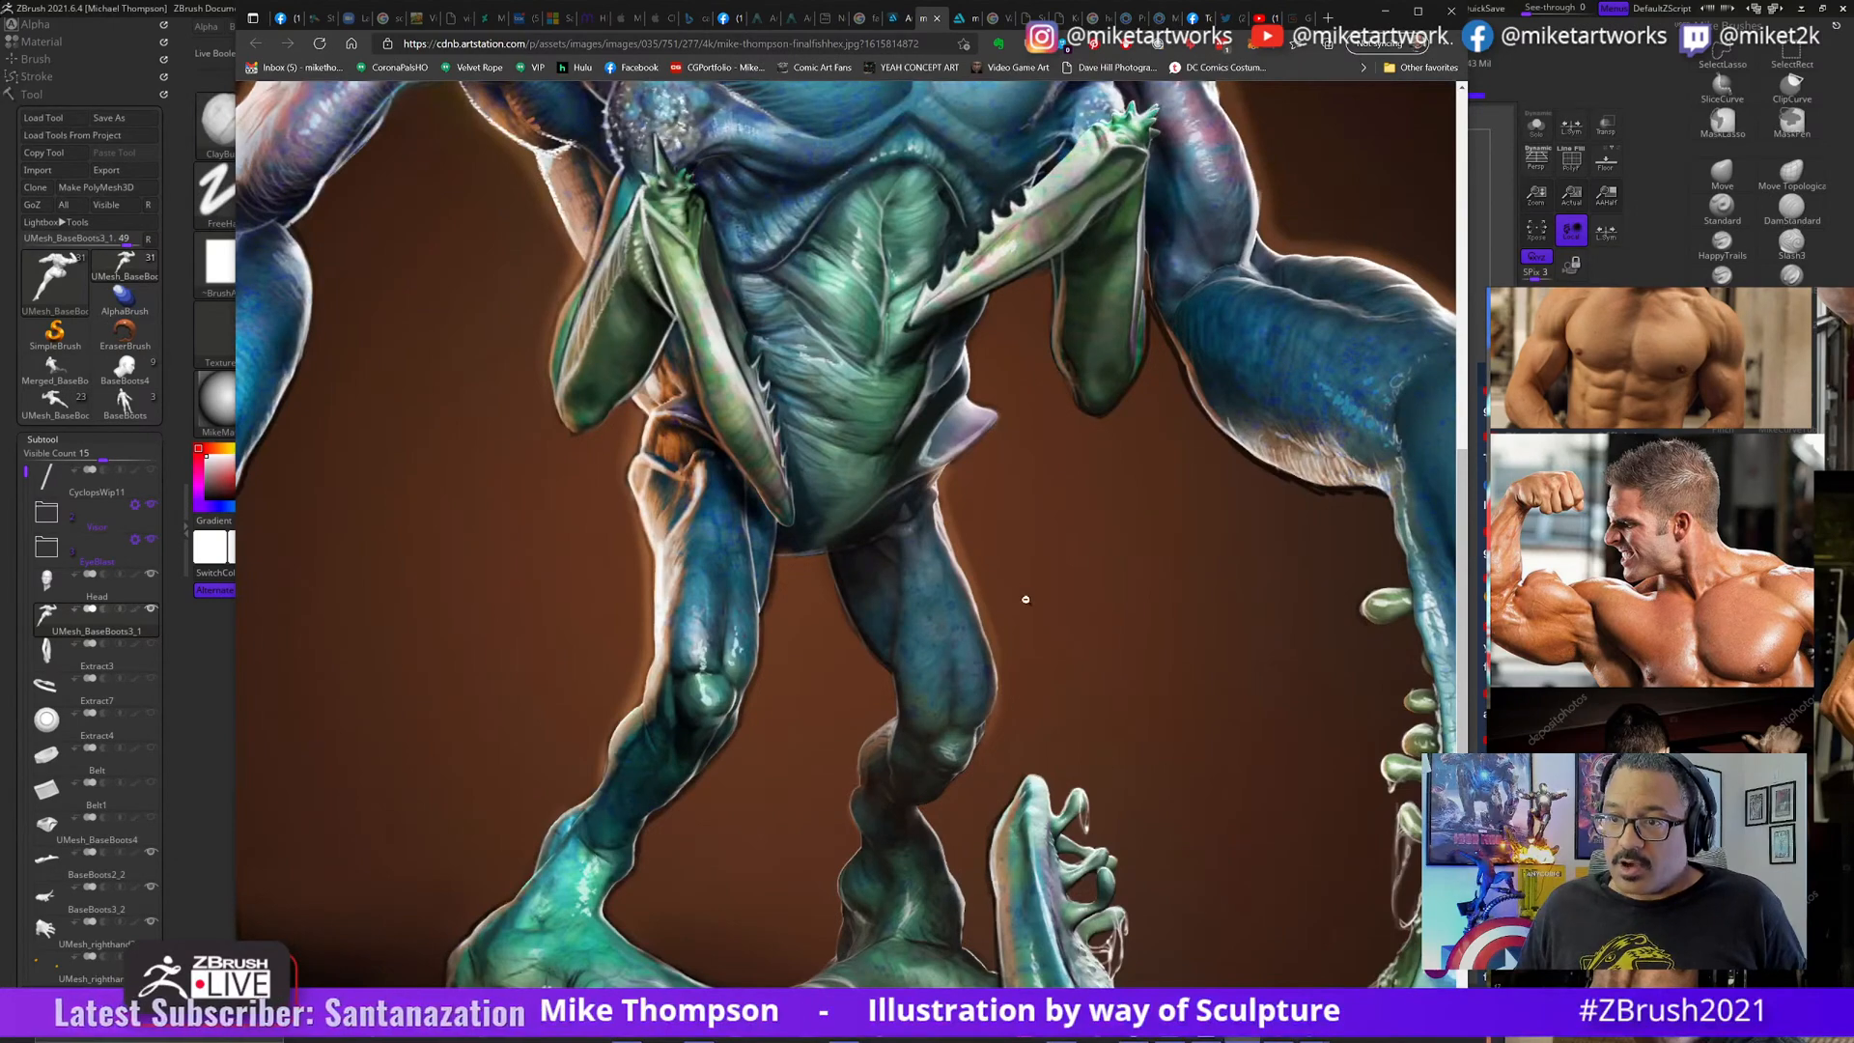
{"action": "scroll", "coordinate": [1053, 734], "scroll_direction": "down", "scroll_amount": 5}
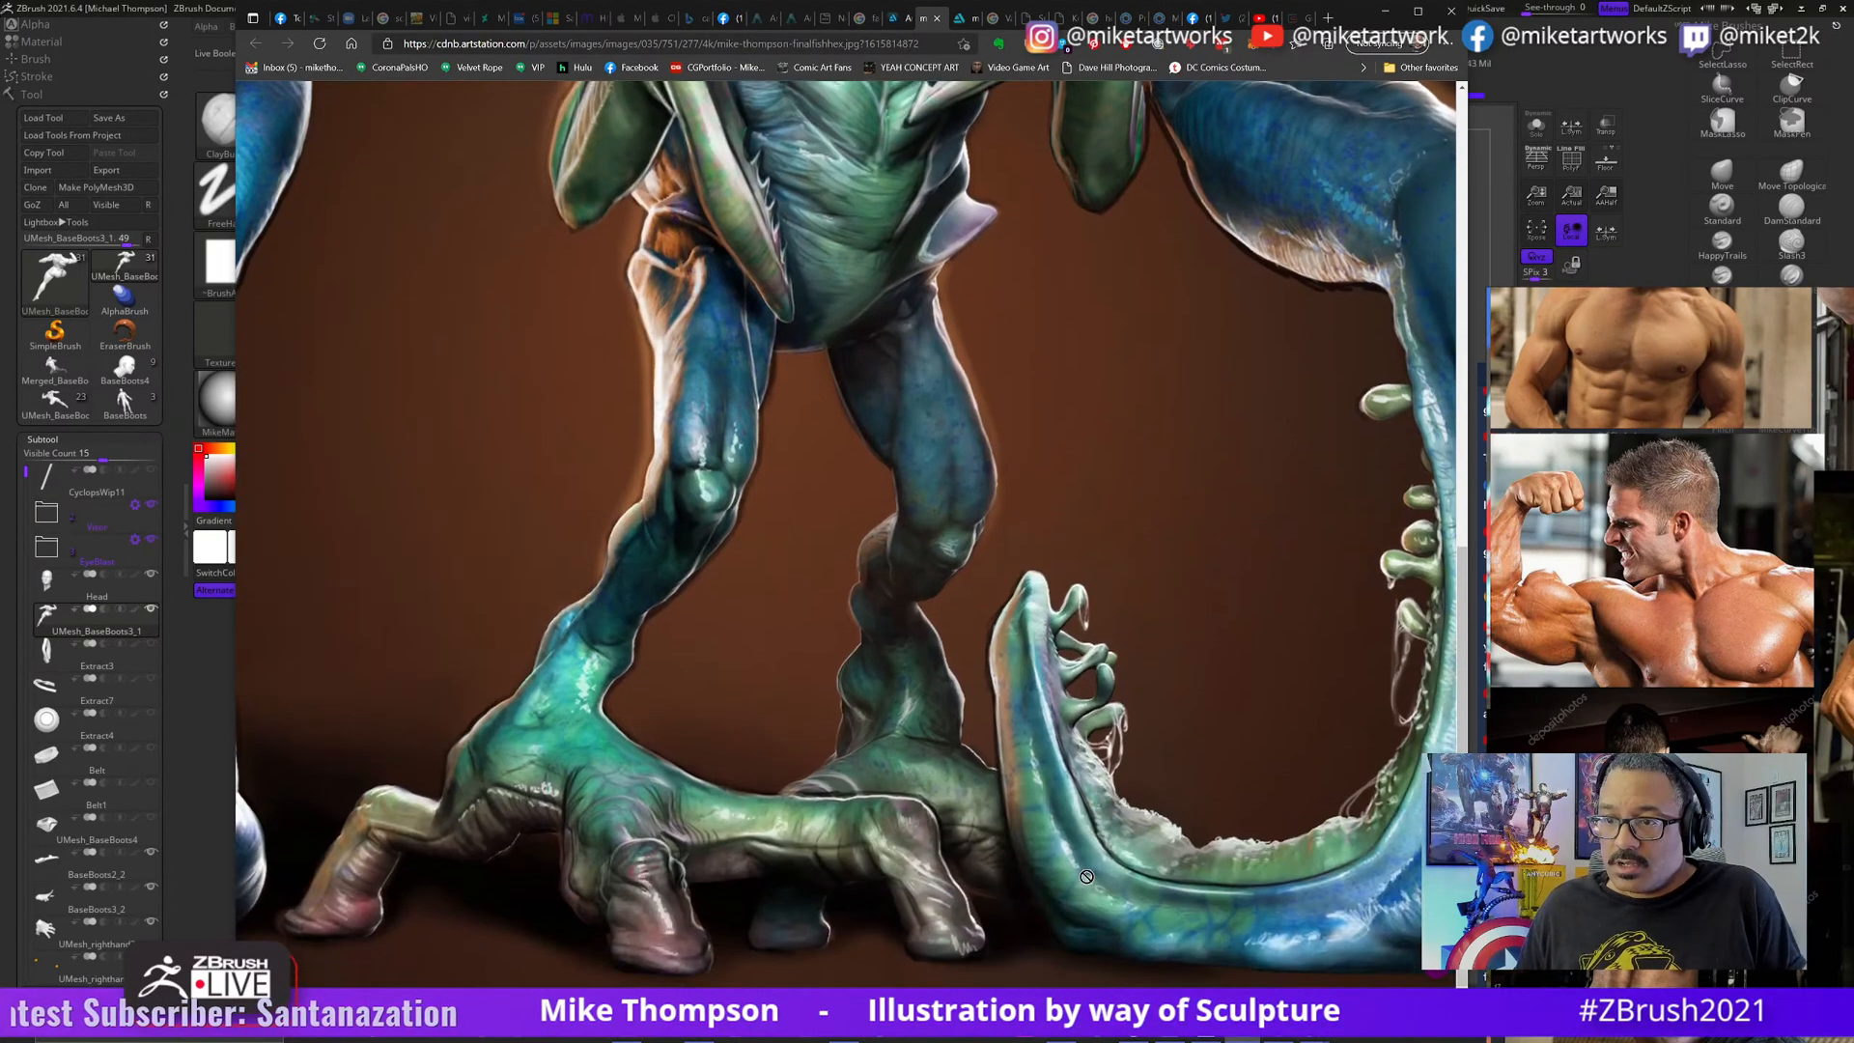
{"action": "scroll", "coordinate": [1070, 734], "scroll_direction": "up", "scroll_amount": 10}
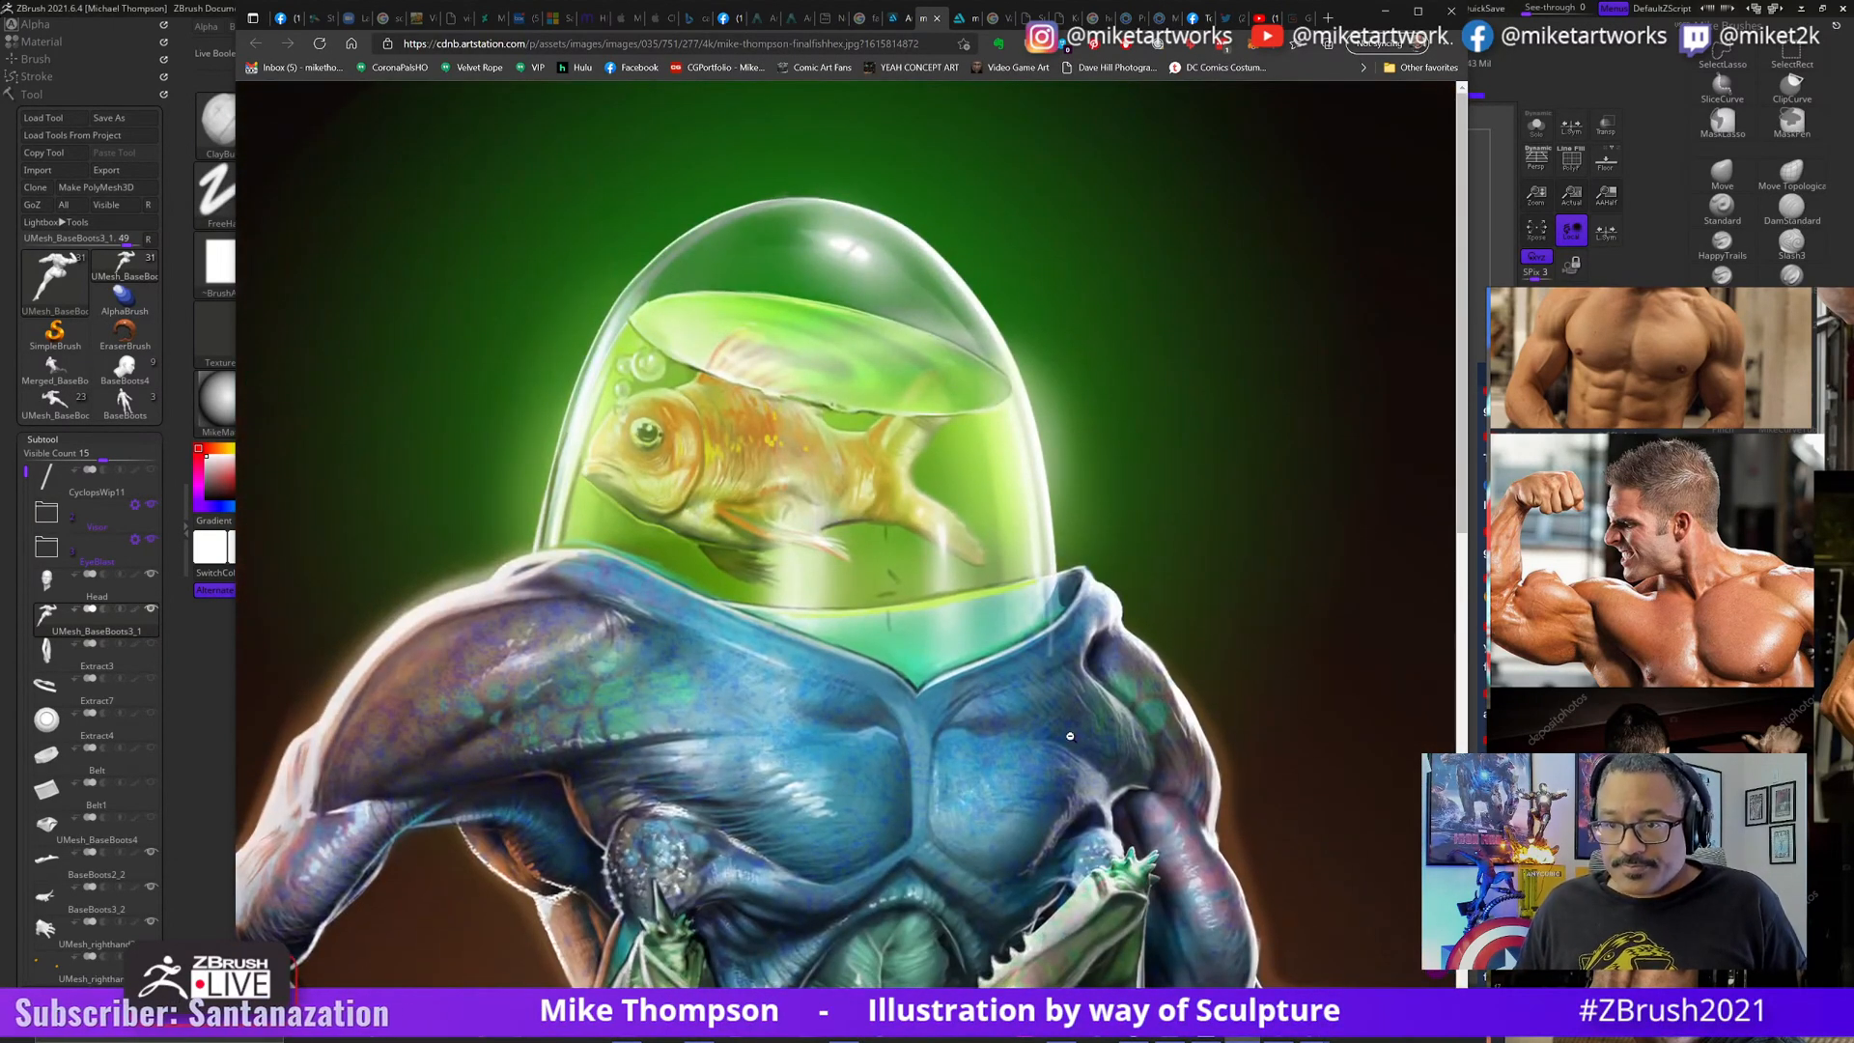
{"action": "scroll", "coordinate": [1070, 736], "scroll_direction": "down", "scroll_amount": 1}
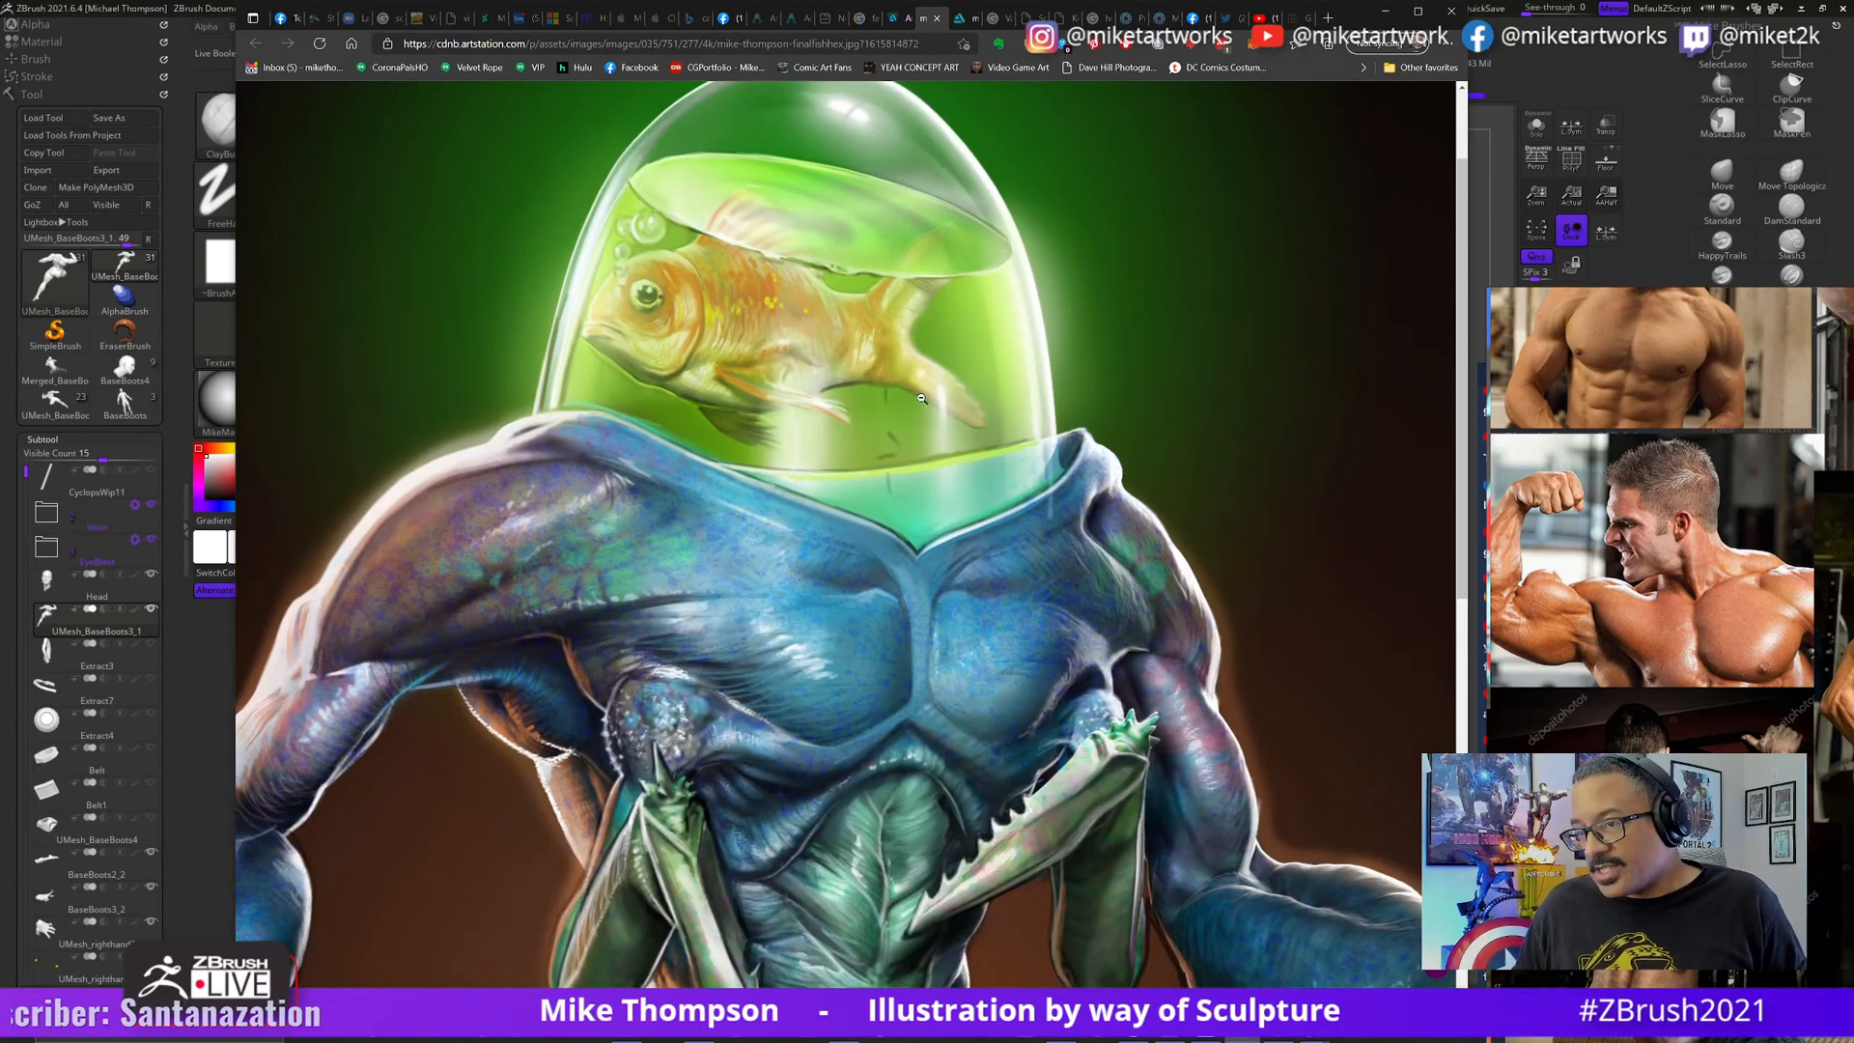
- Return to ZBrush and sculpt the underside and back of the raised upper arm with ClayBuildup at a draw size of about 245
{"action": "left_click", "coordinate": [1385, 11]}
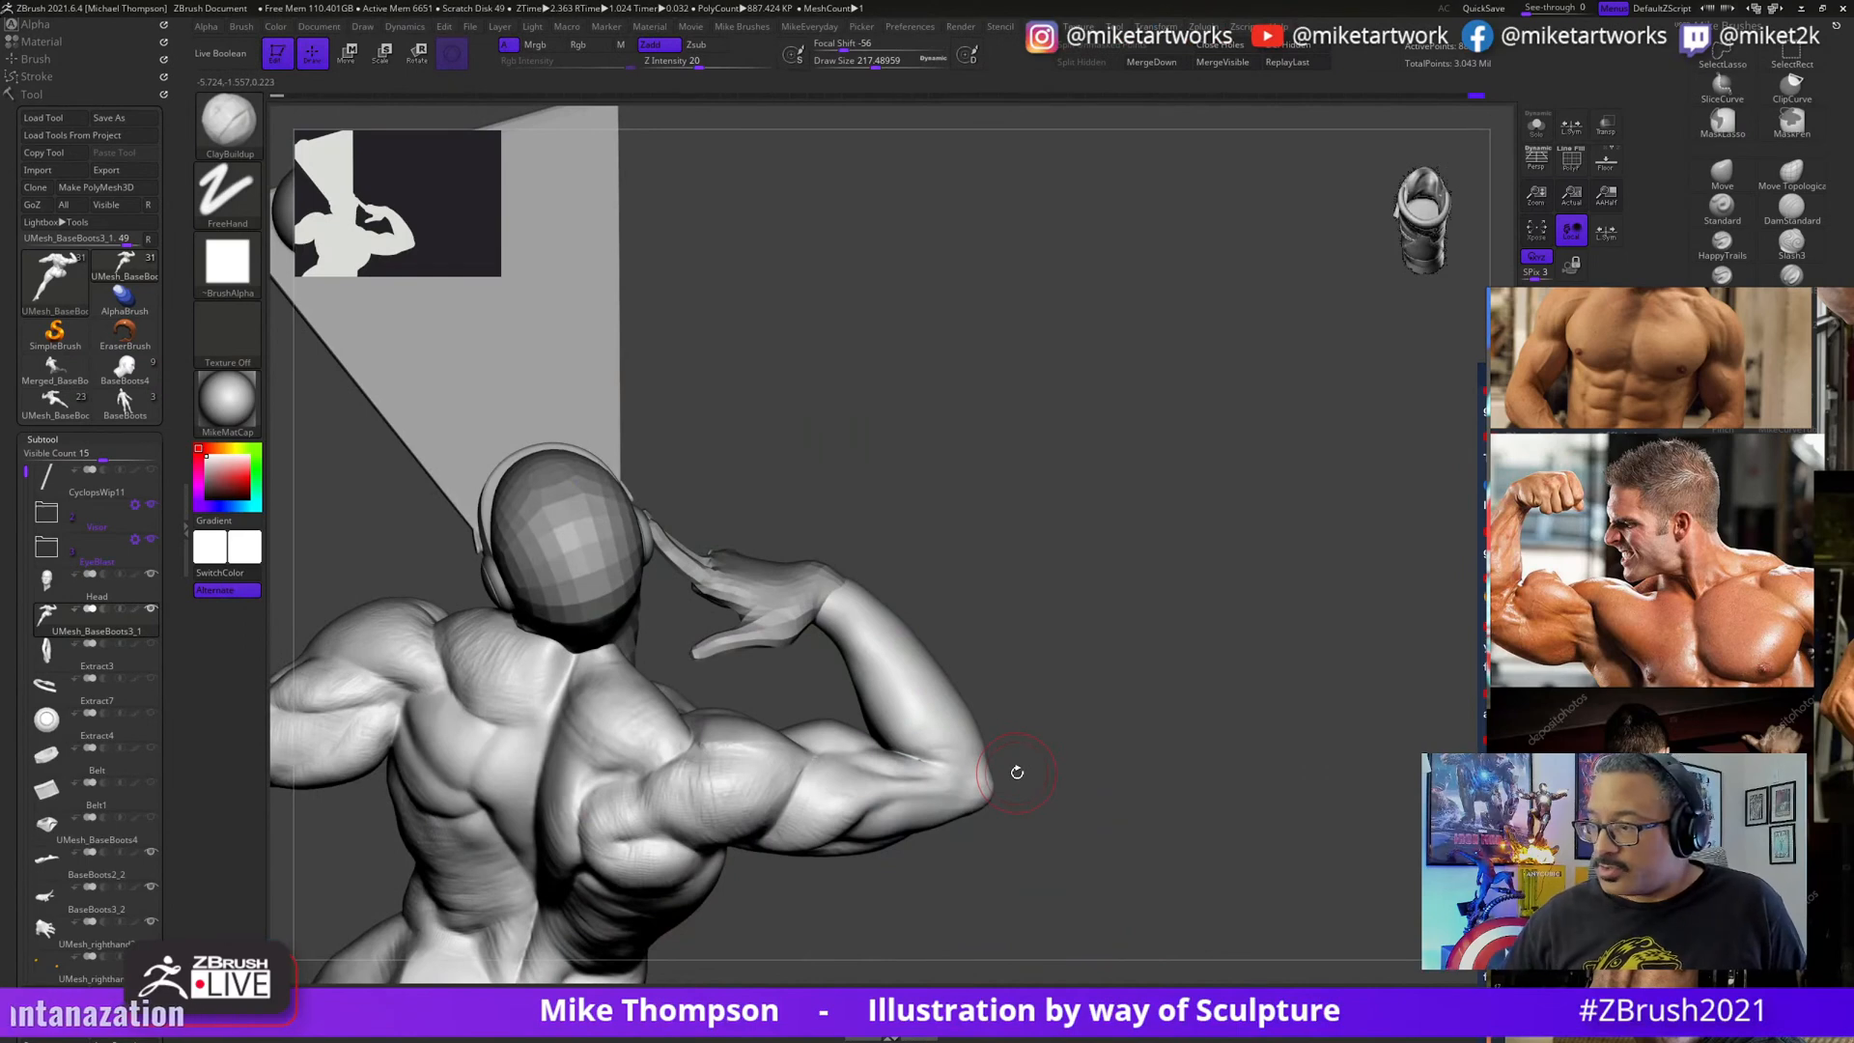
{"action": "mouse_move", "coordinate": [1078, 787]}
{"action": "left_mouse_down"}
{"action": "mouse_move", "coordinate": [1097, 802]}
{"action": "mouse_move", "coordinate": [1171, 779]}
{"action": "mouse_move", "coordinate": [872, 739]}
{"action": "left_mouse_up"}
{"action": "key", "text": "s"}
{"action": "left_click", "coordinate": [1174, 780]}
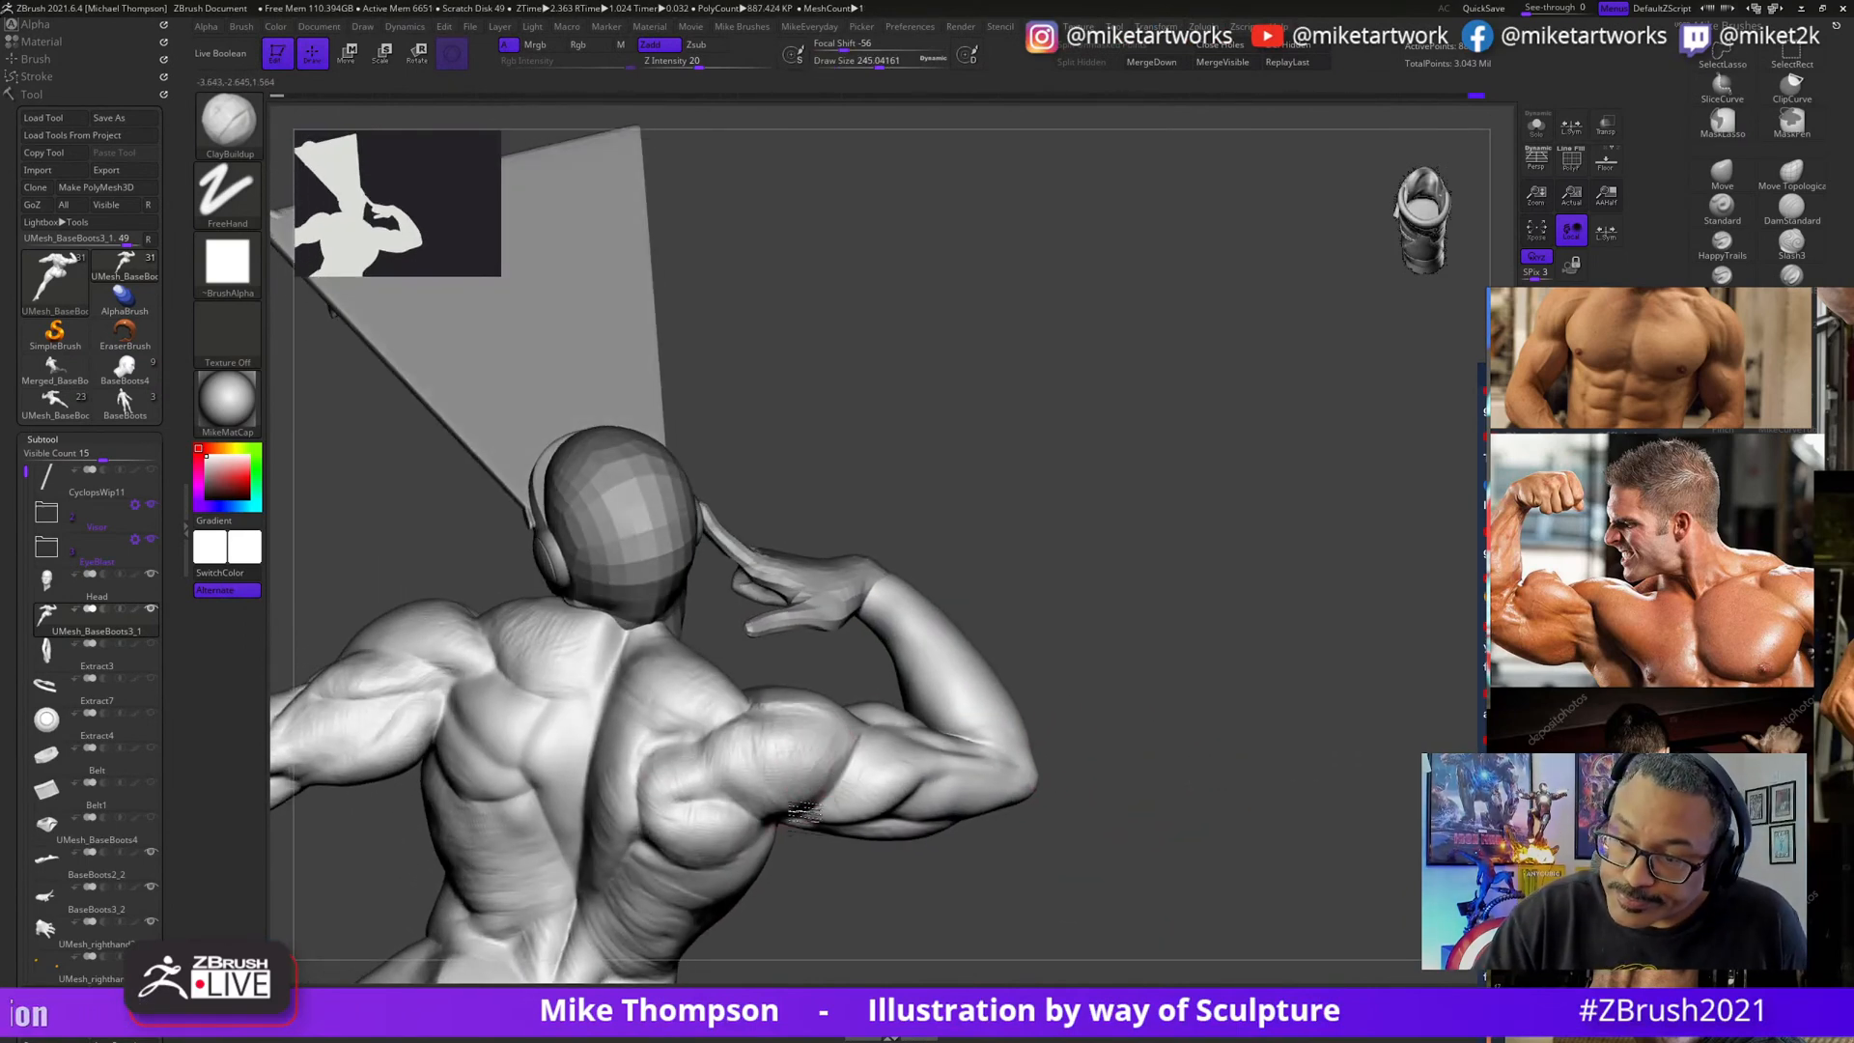
{"action": "mouse_move", "coordinate": [1081, 734]}
{"action": "left_mouse_down"}
{"action": "mouse_move", "coordinate": [1097, 641]}
{"action": "mouse_move", "coordinate": [835, 807]}
{"action": "left_mouse_up"}
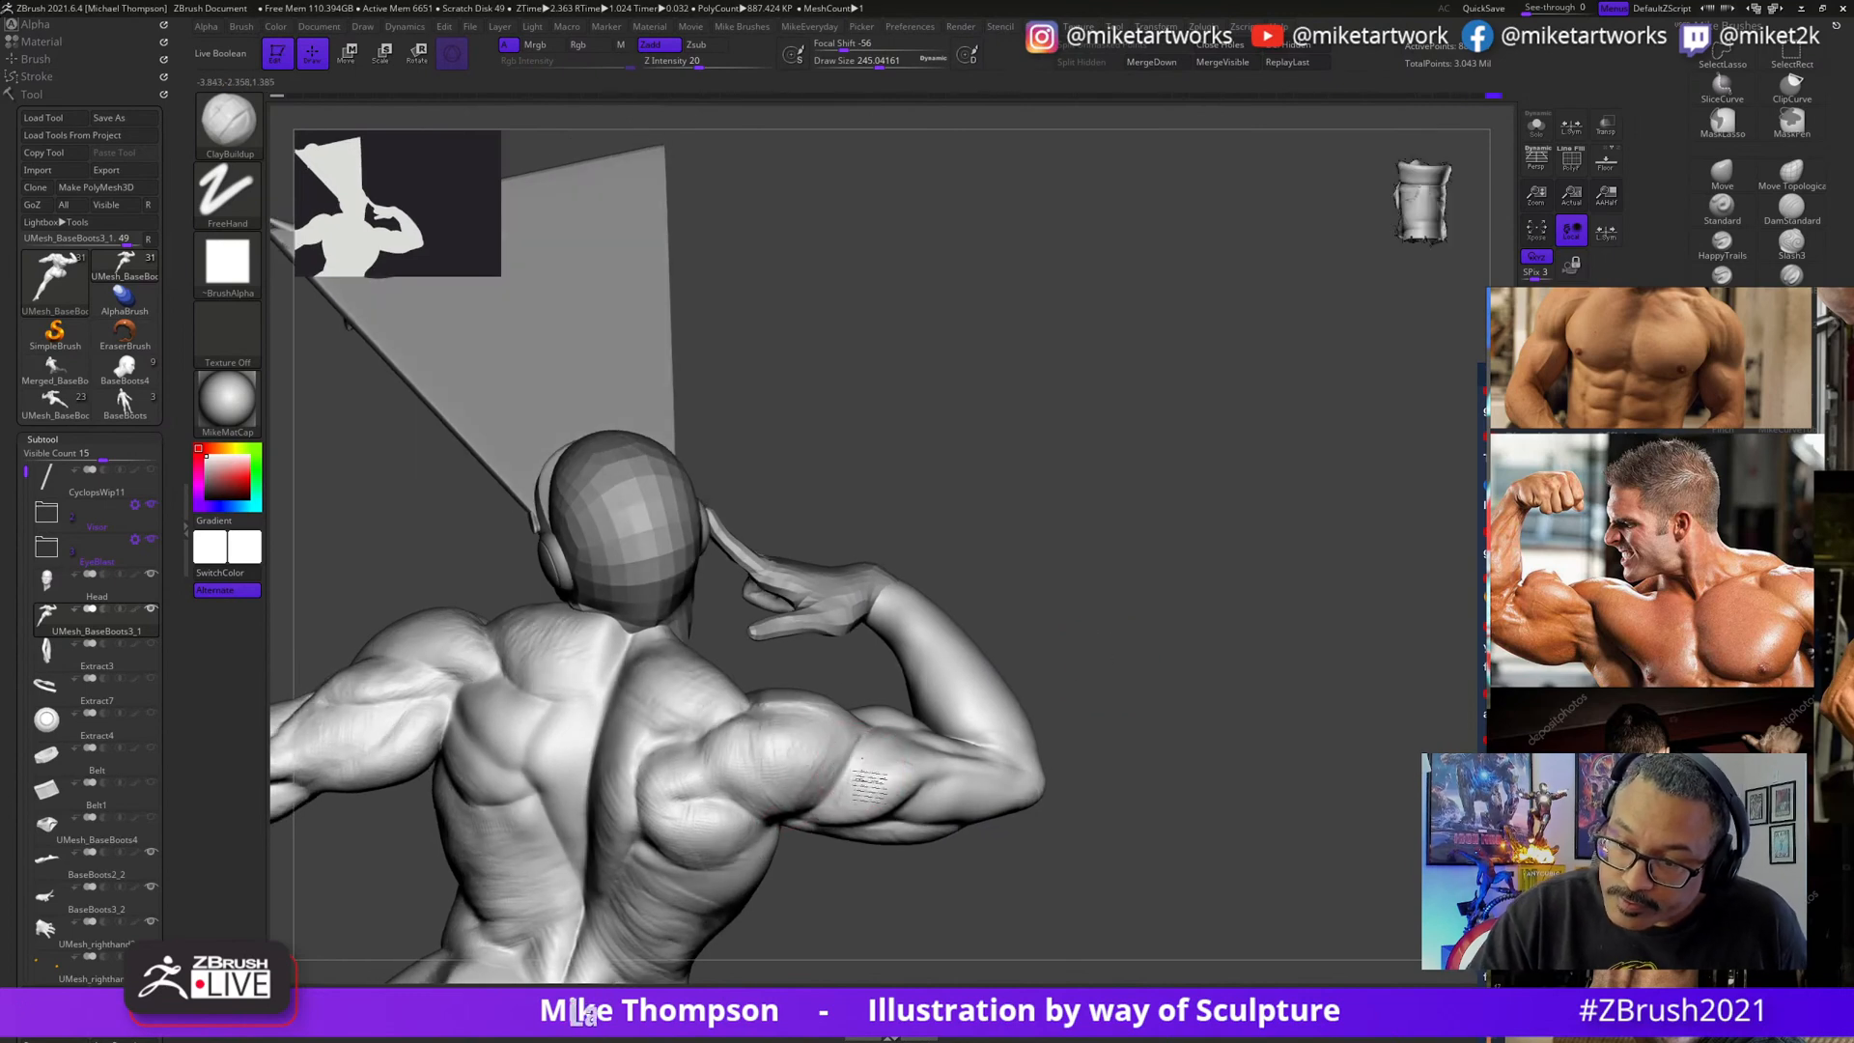
{"action": "mouse_move", "coordinate": [1157, 657]}
{"action": "left_mouse_down"}
{"action": "mouse_move", "coordinate": [1163, 641]}
{"action": "mouse_move", "coordinate": [794, 792]}
{"action": "left_mouse_up"}
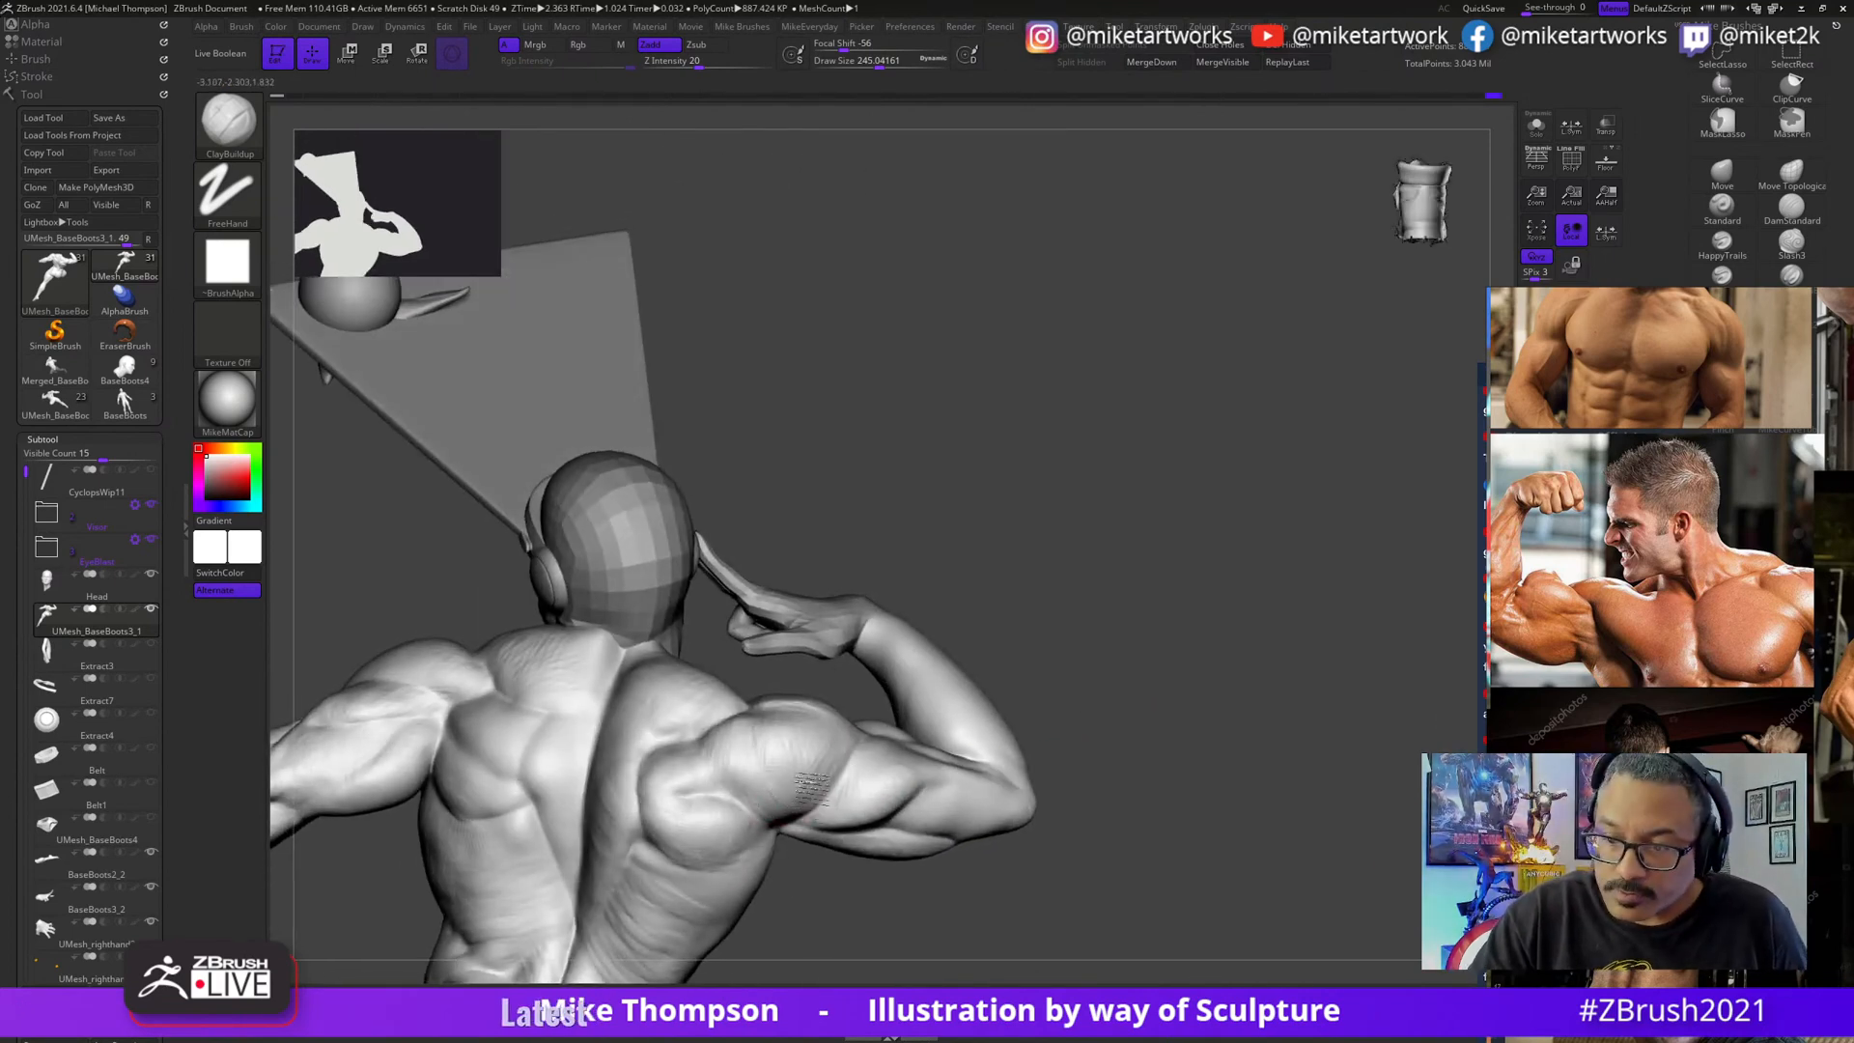
{"action": "mouse_move", "coordinate": [1119, 641]}
{"action": "left_mouse_down"}
{"action": "mouse_move", "coordinate": [1149, 666]}
{"action": "mouse_move", "coordinate": [1155, 638]}
{"action": "left_mouse_up"}
- Place the bodybuilder references back beside the figure and rework the raised arm's triceps with ClayBuildup at a draw size of about 187
{"action": "left_click_drag", "start_coordinate": [1632, 428], "coordinate": [1191, 241]}
{"action": "scroll", "coordinate": [1580, 736], "scroll_direction": "down", "scroll_amount": 3}
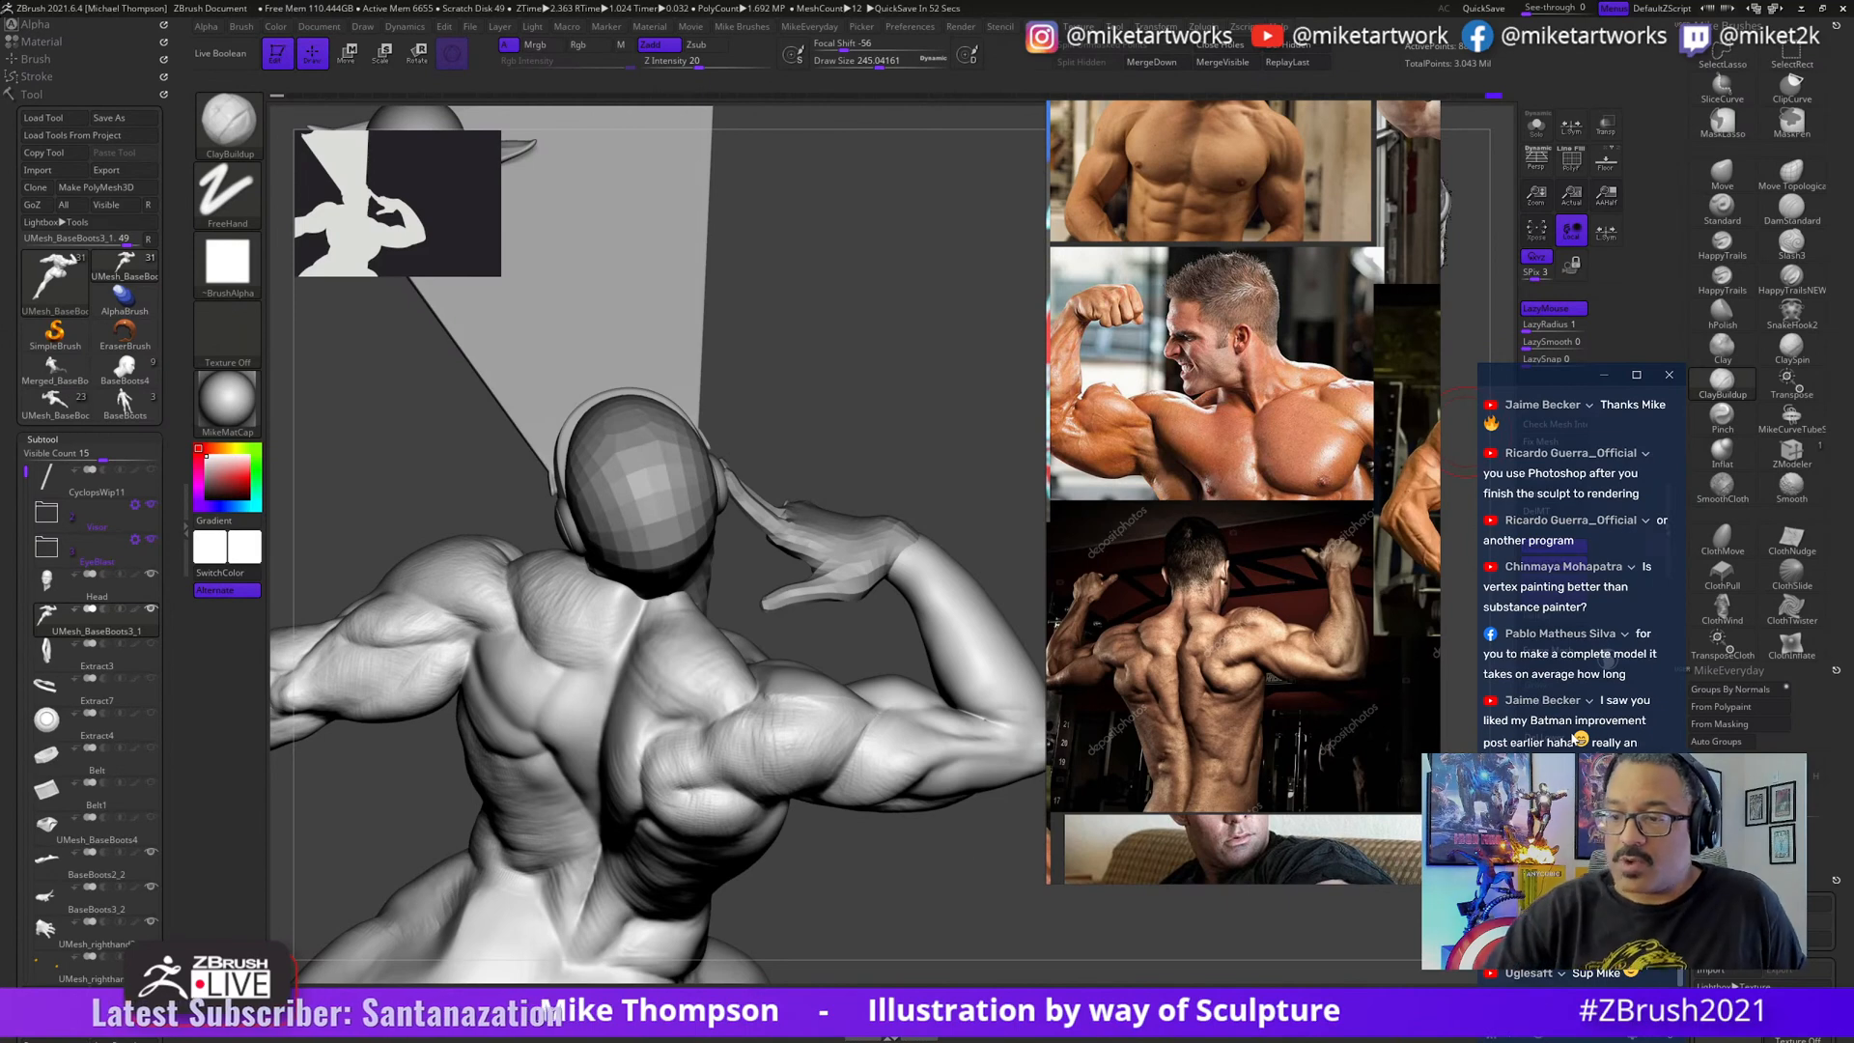
{"action": "mouse_move", "coordinate": [985, 866]}
{"action": "left_mouse_down"}
{"action": "mouse_move", "coordinate": [890, 889]}
{"action": "mouse_move", "coordinate": [965, 869]}
{"action": "mouse_move", "coordinate": [906, 880]}
{"action": "mouse_move", "coordinate": [927, 869]}
{"action": "mouse_move", "coordinate": [869, 826]}
{"action": "mouse_move", "coordinate": [804, 819]}
{"action": "left_mouse_up"}
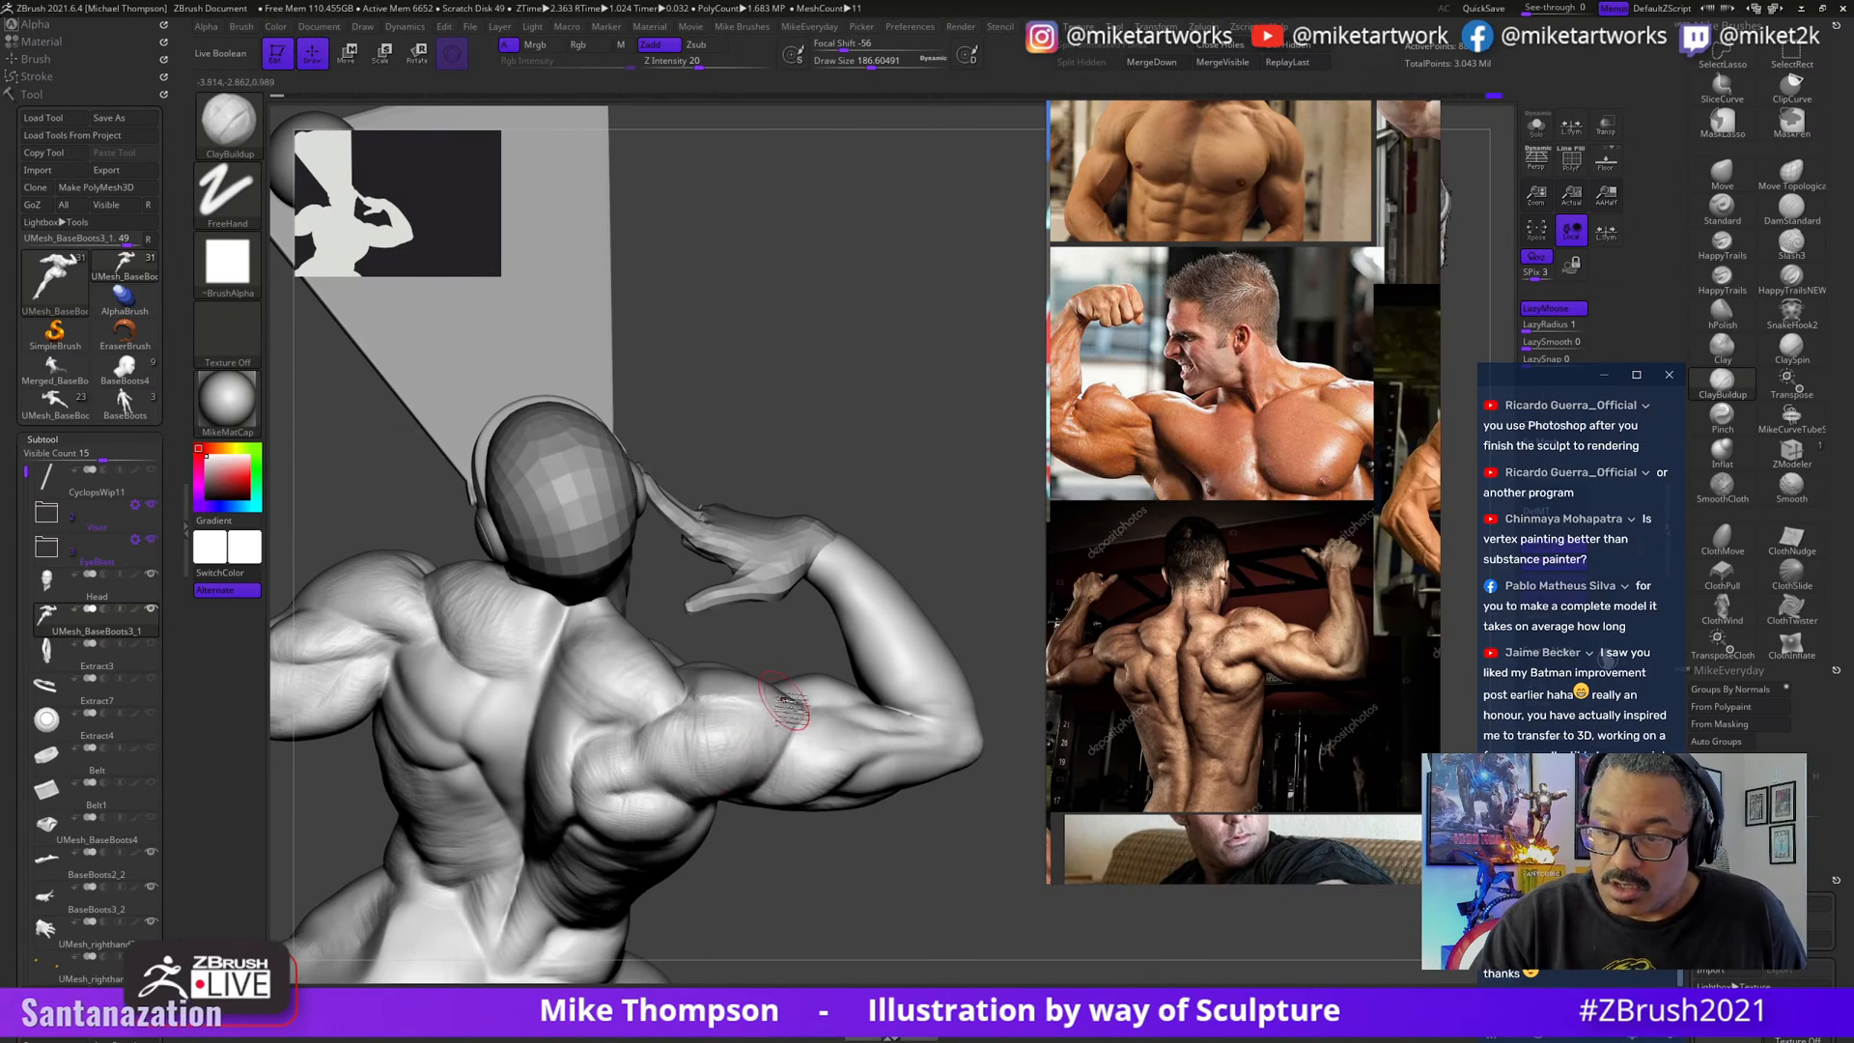
{"action": "left_click_drag", "start_coordinate": [784, 705], "coordinate": [763, 787]}
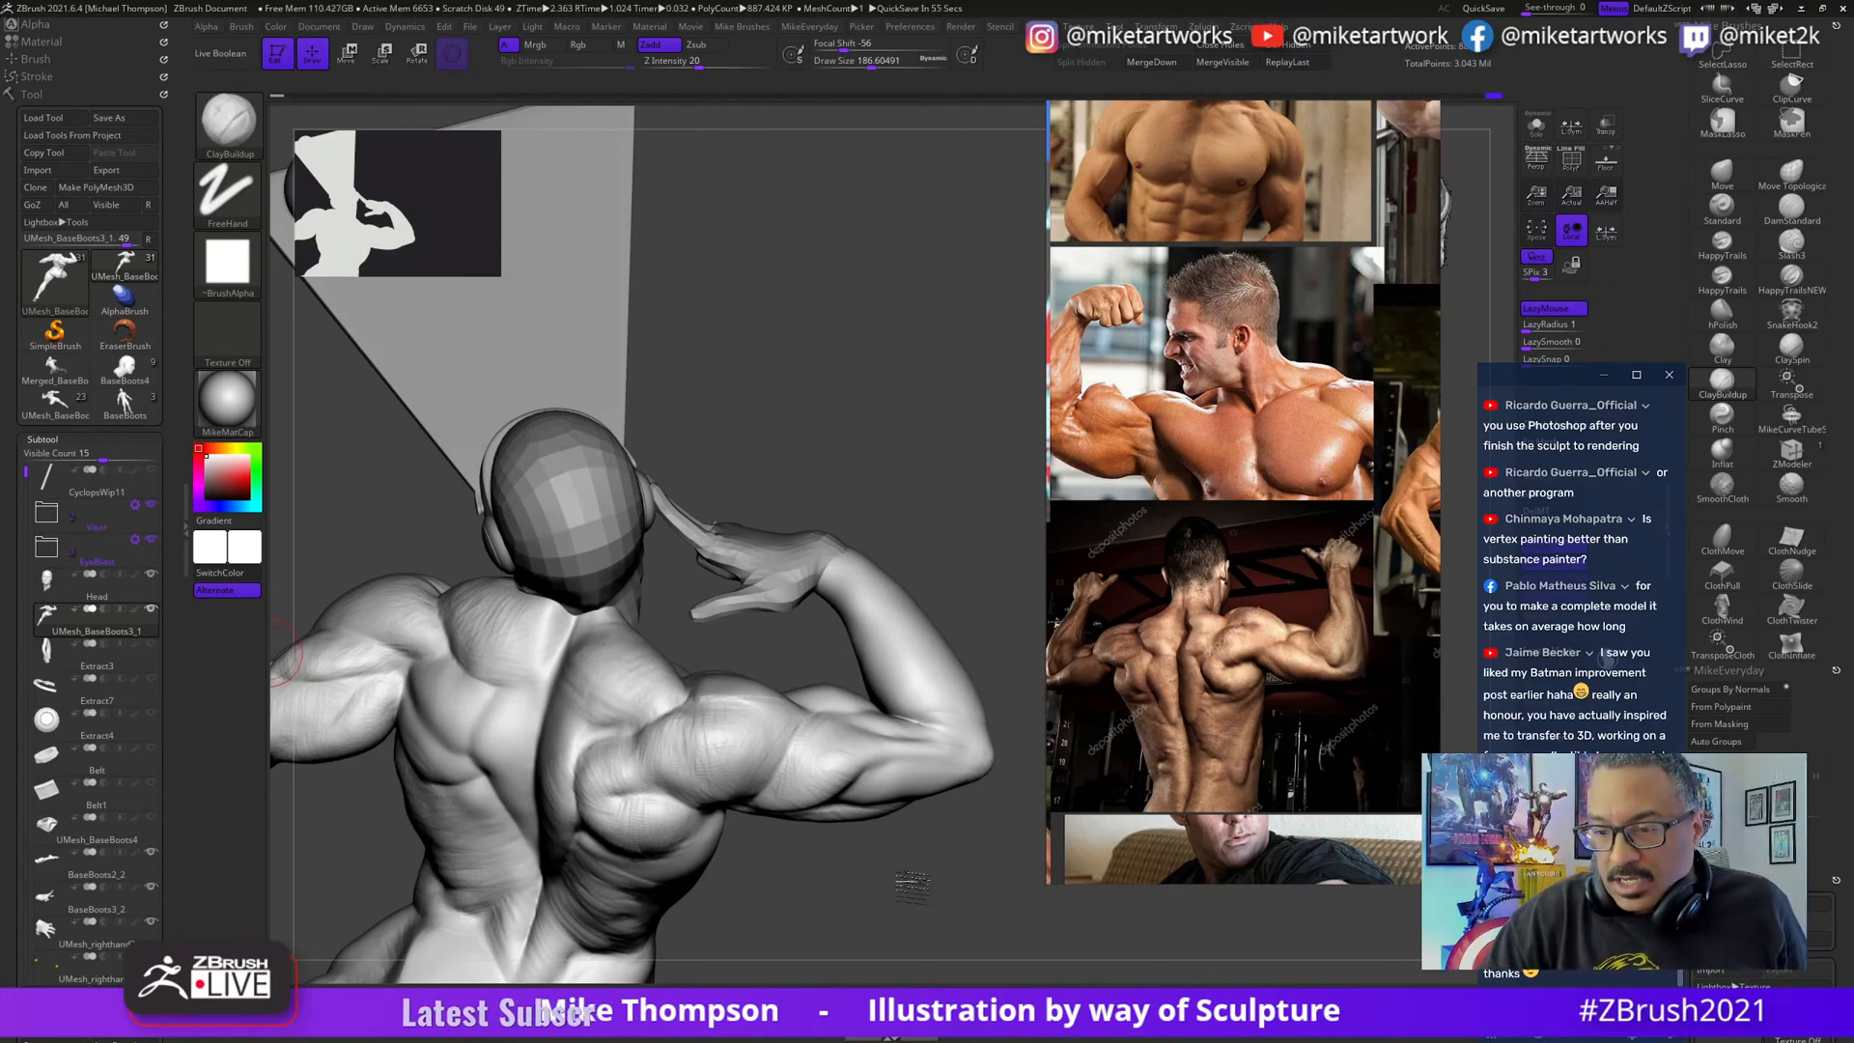
- Shape the rear shoulder, deltoid and triceps of the raised arm with ClayBuildup, increasing the draw size from about 192 to 217
{"action": "mouse_move", "coordinate": [913, 884]}
{"action": "left_mouse_down"}
{"action": "mouse_move", "coordinate": [919, 860]}
{"action": "mouse_move", "coordinate": [919, 879]}
{"action": "mouse_move", "coordinate": [893, 864]}
{"action": "left_mouse_up"}
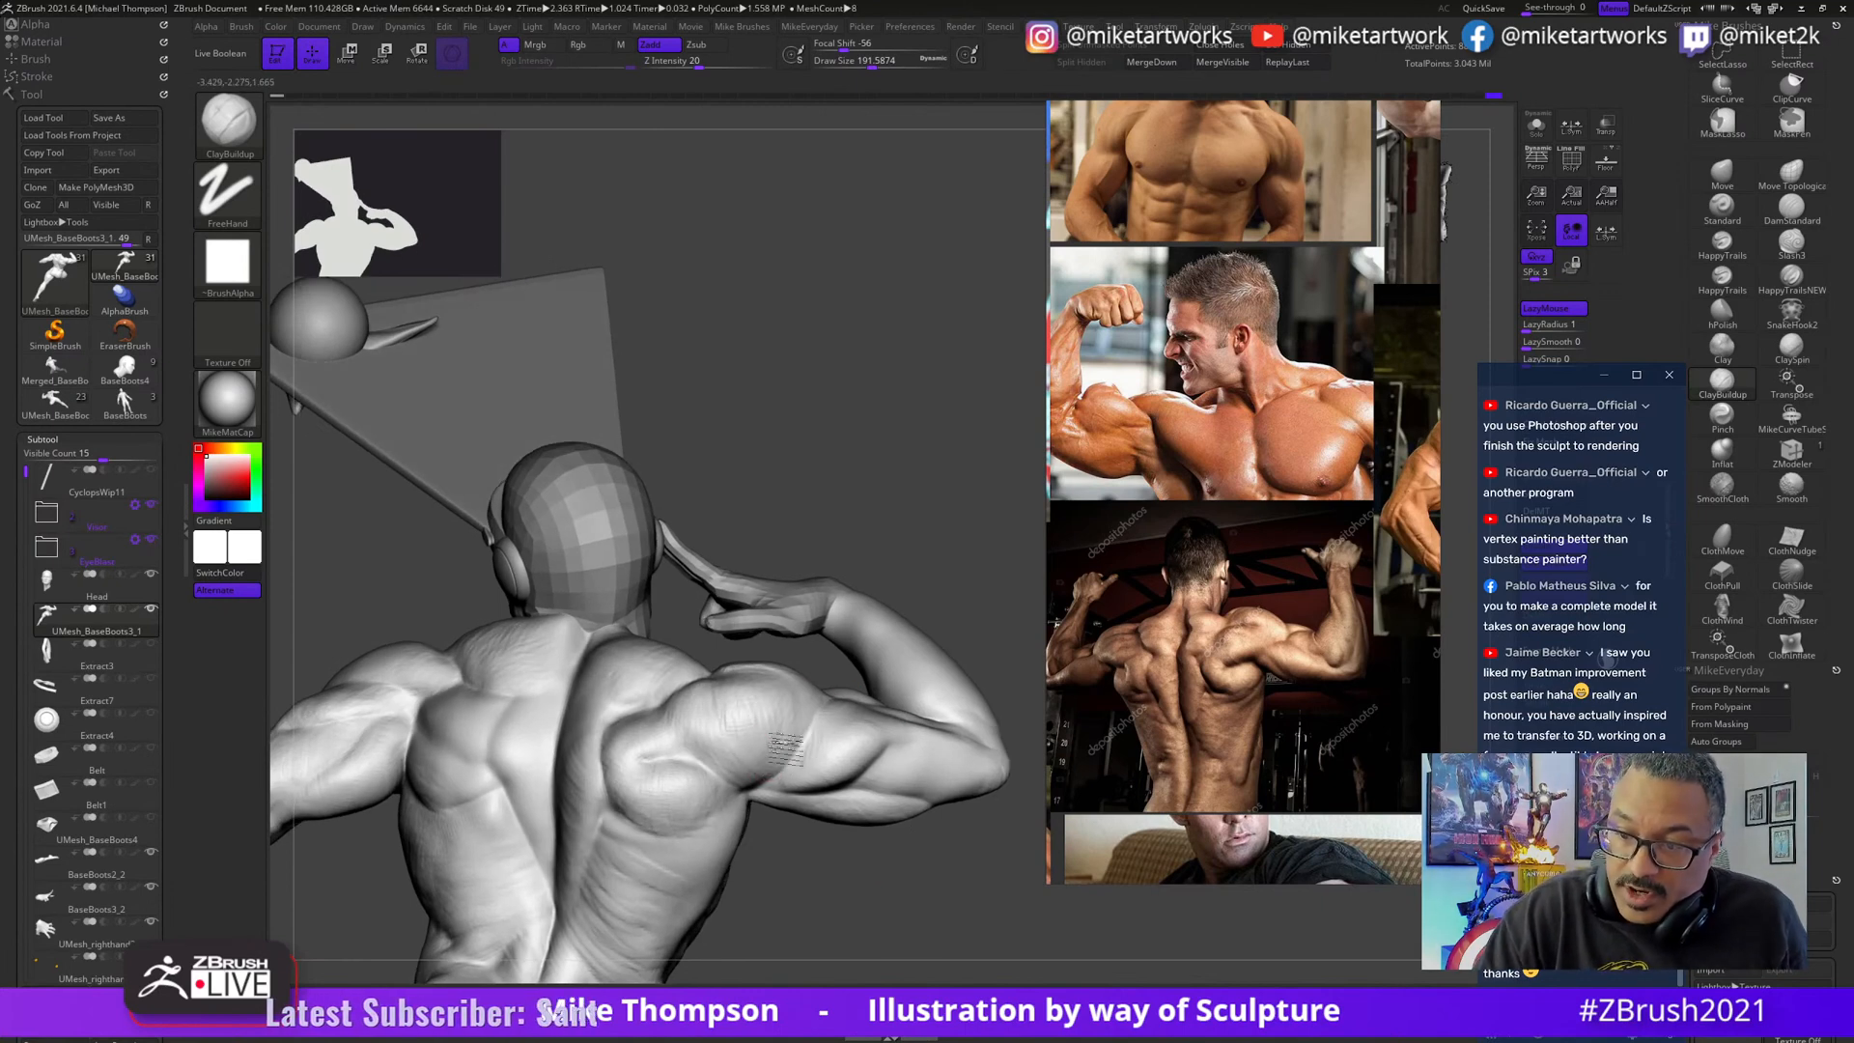
{"action": "mouse_move", "coordinate": [956, 551]}
{"action": "left_mouse_down"}
{"action": "mouse_move", "coordinate": [954, 618]}
{"action": "mouse_move", "coordinate": [799, 882]}
{"action": "mouse_move", "coordinate": [724, 740]}
{"action": "left_mouse_up"}
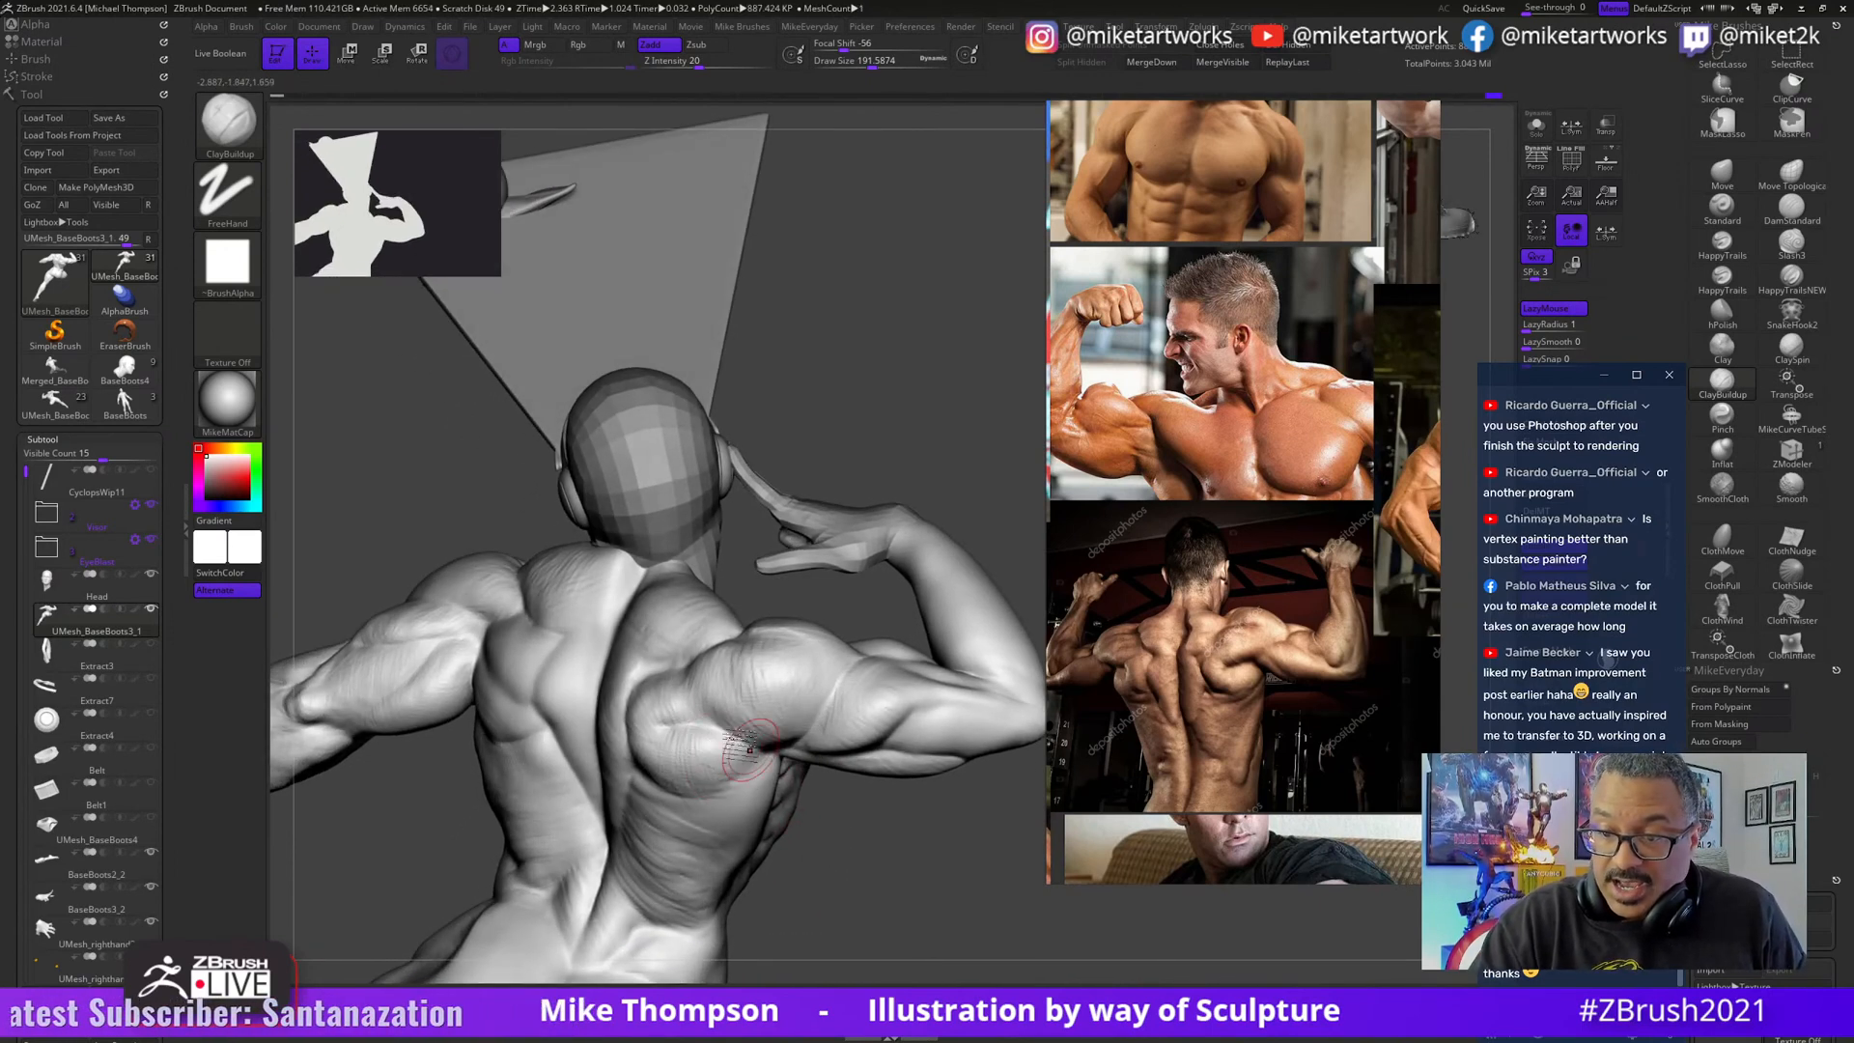
{"action": "mouse_move", "coordinate": [750, 749]}
{"action": "right_mouse_down"}
{"action": "mouse_move", "coordinate": [704, 743]}
{"action": "mouse_move", "coordinate": [813, 780]}
{"action": "mouse_move", "coordinate": [787, 799]}
{"action": "mouse_move", "coordinate": [867, 877]}
{"action": "mouse_move", "coordinate": [910, 878]}
{"action": "mouse_move", "coordinate": [729, 712]}
{"action": "right_mouse_up"}
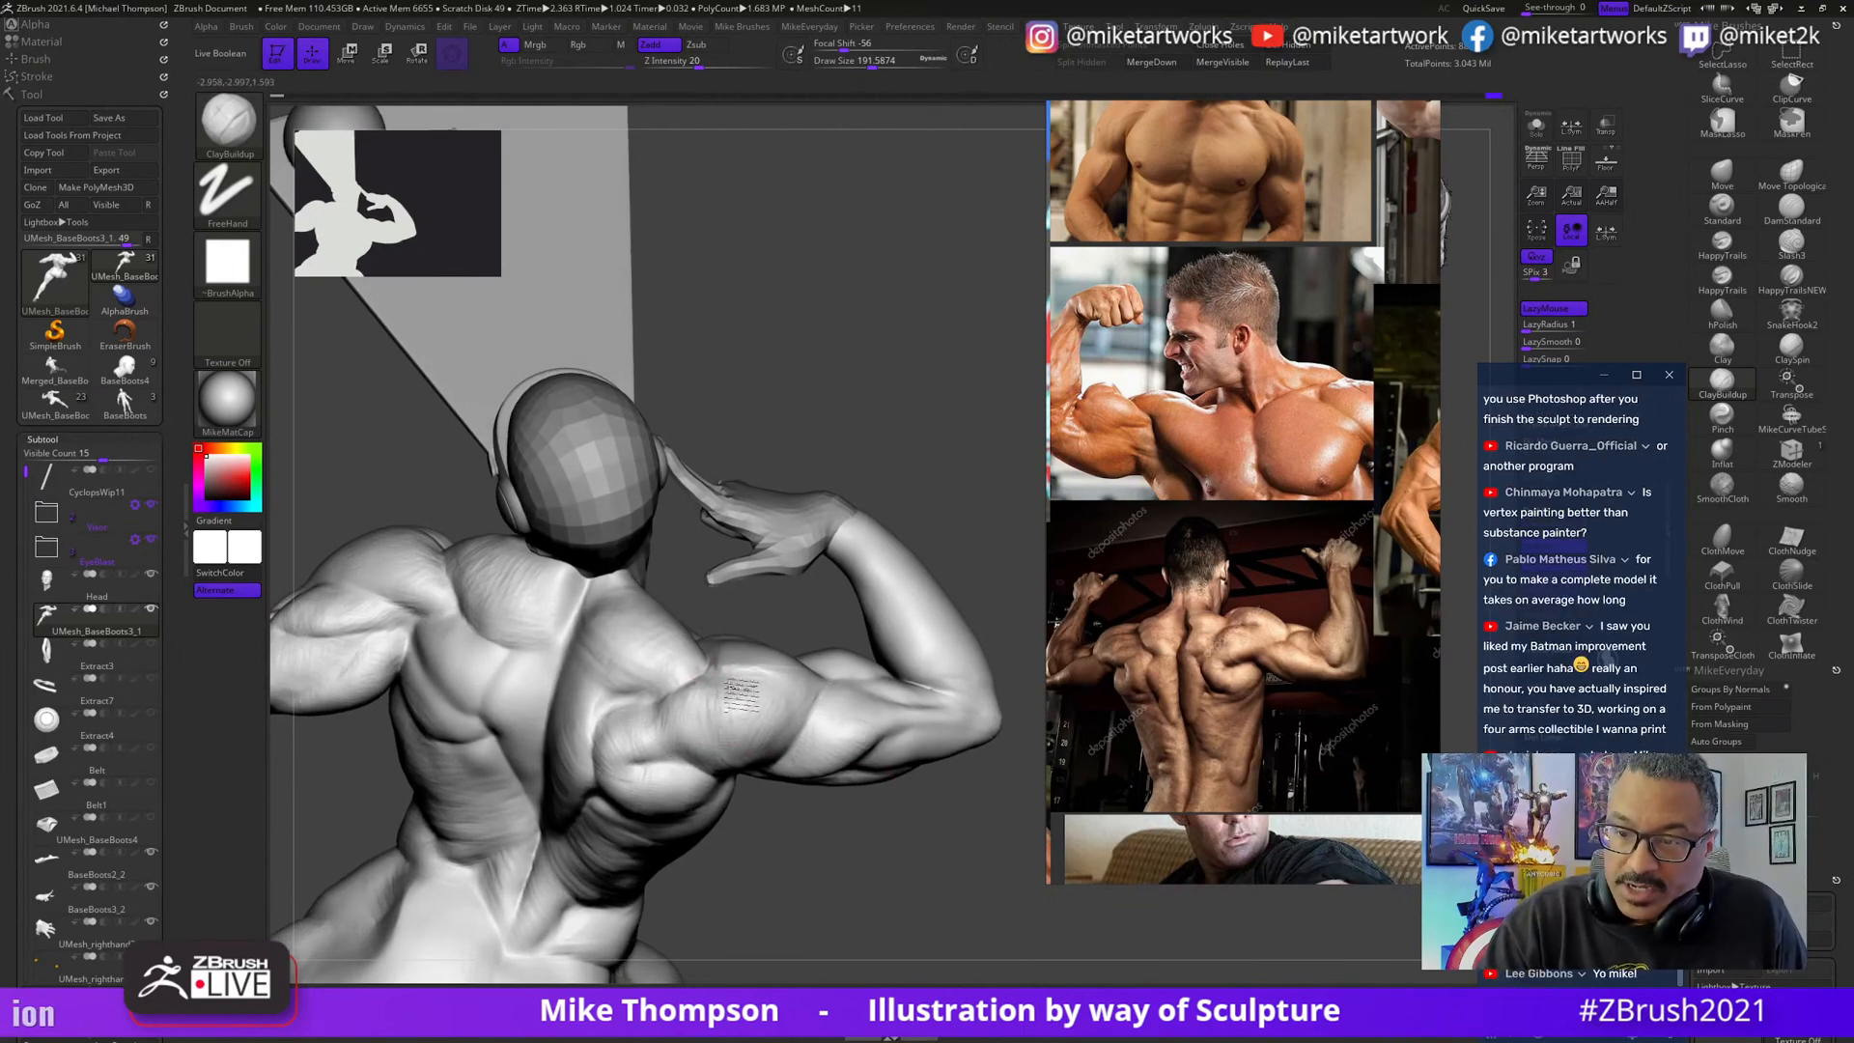
{"action": "mouse_move", "coordinate": [947, 871]}
{"action": "right_mouse_down"}
{"action": "mouse_move", "coordinate": [902, 881]}
{"action": "mouse_move", "coordinate": [927, 877]}
{"action": "right_mouse_up"}
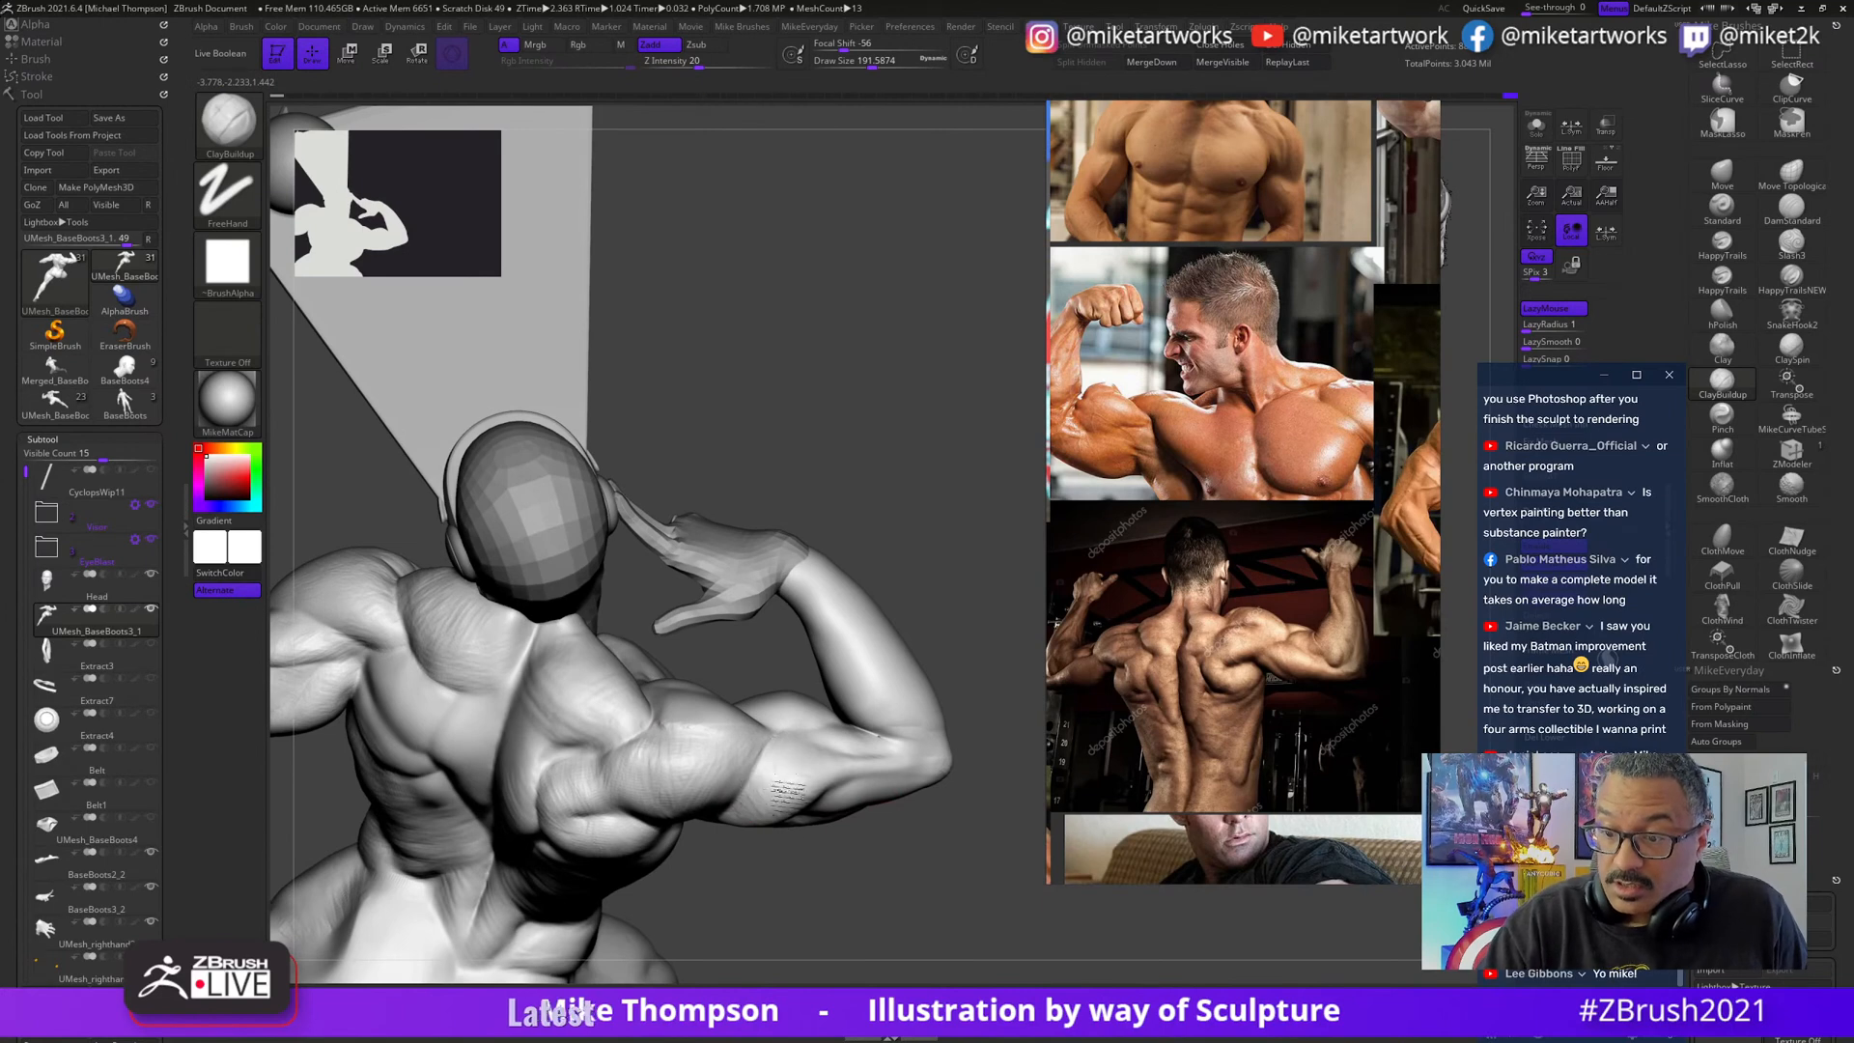
{"action": "mouse_move", "coordinate": [831, 859]}
{"action": "right_mouse_down"}
{"action": "mouse_move", "coordinate": [892, 935]}
{"action": "mouse_move", "coordinate": [762, 778]}
{"action": "right_mouse_up"}
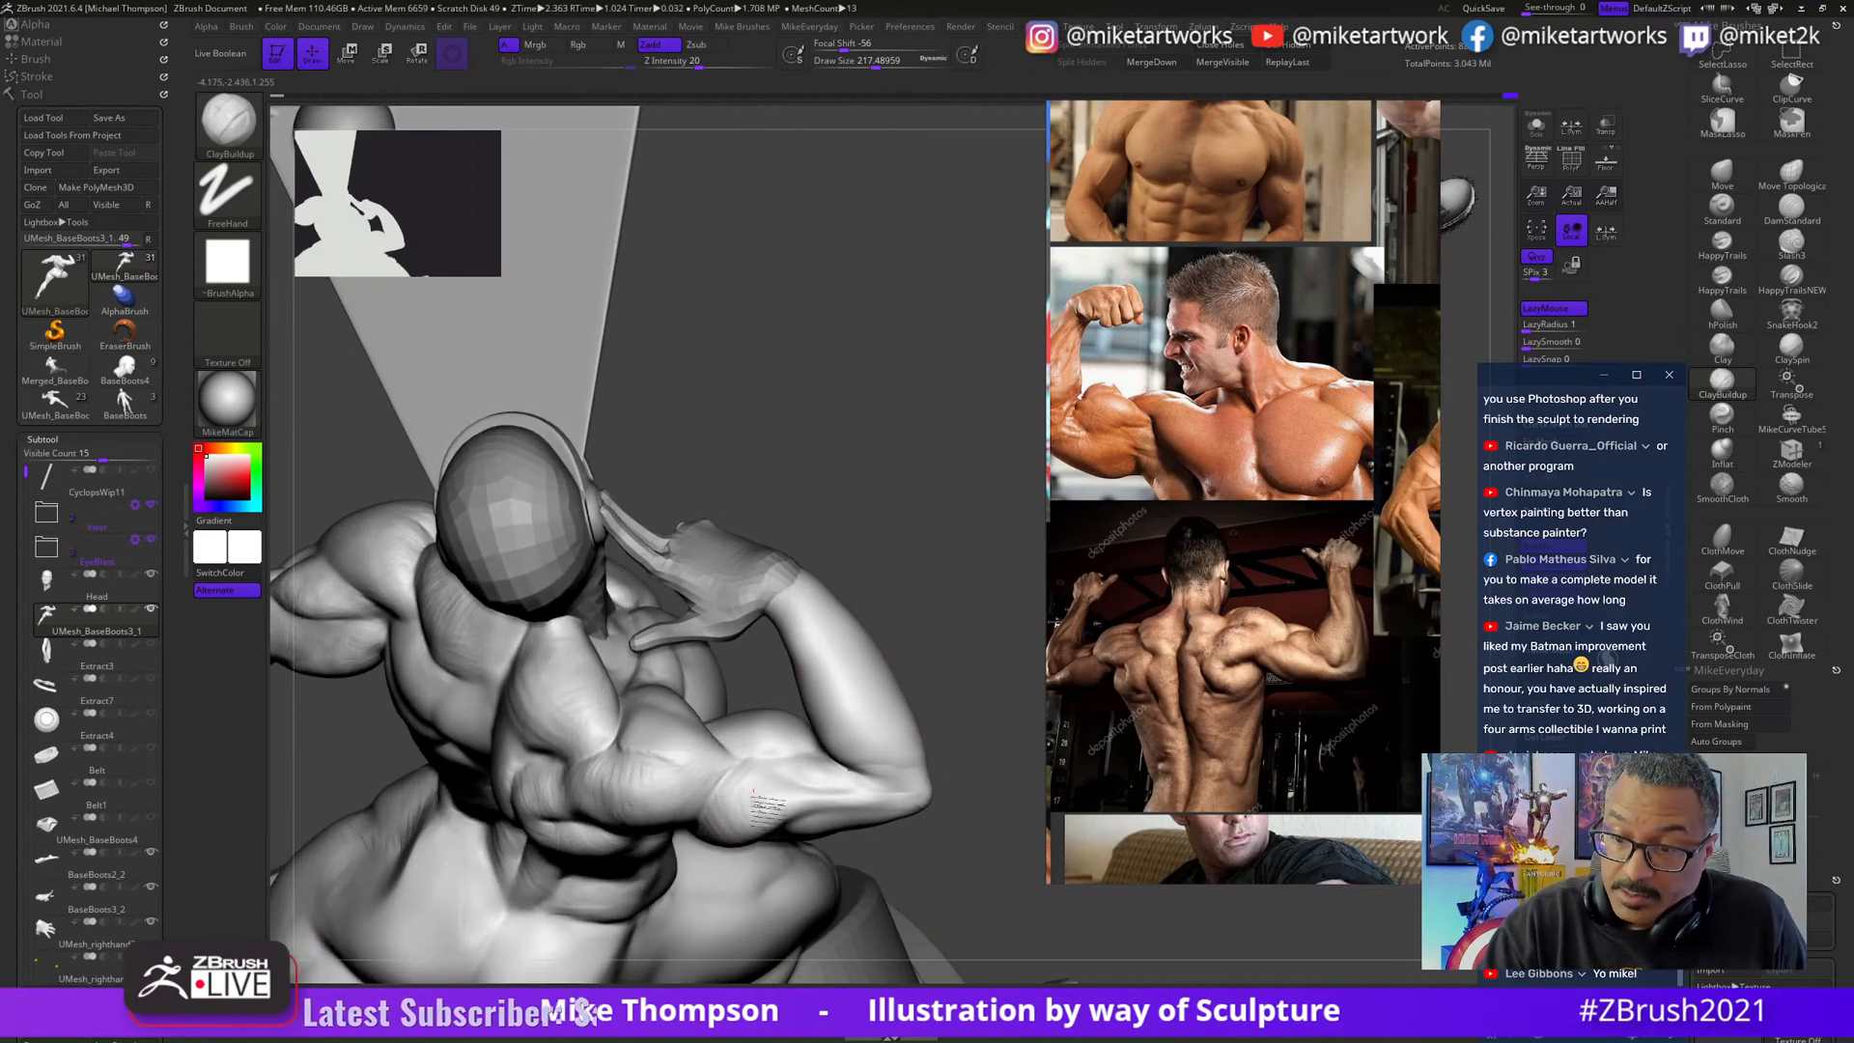
{"action": "left_click", "coordinate": [799, 790], "text": "alt"}
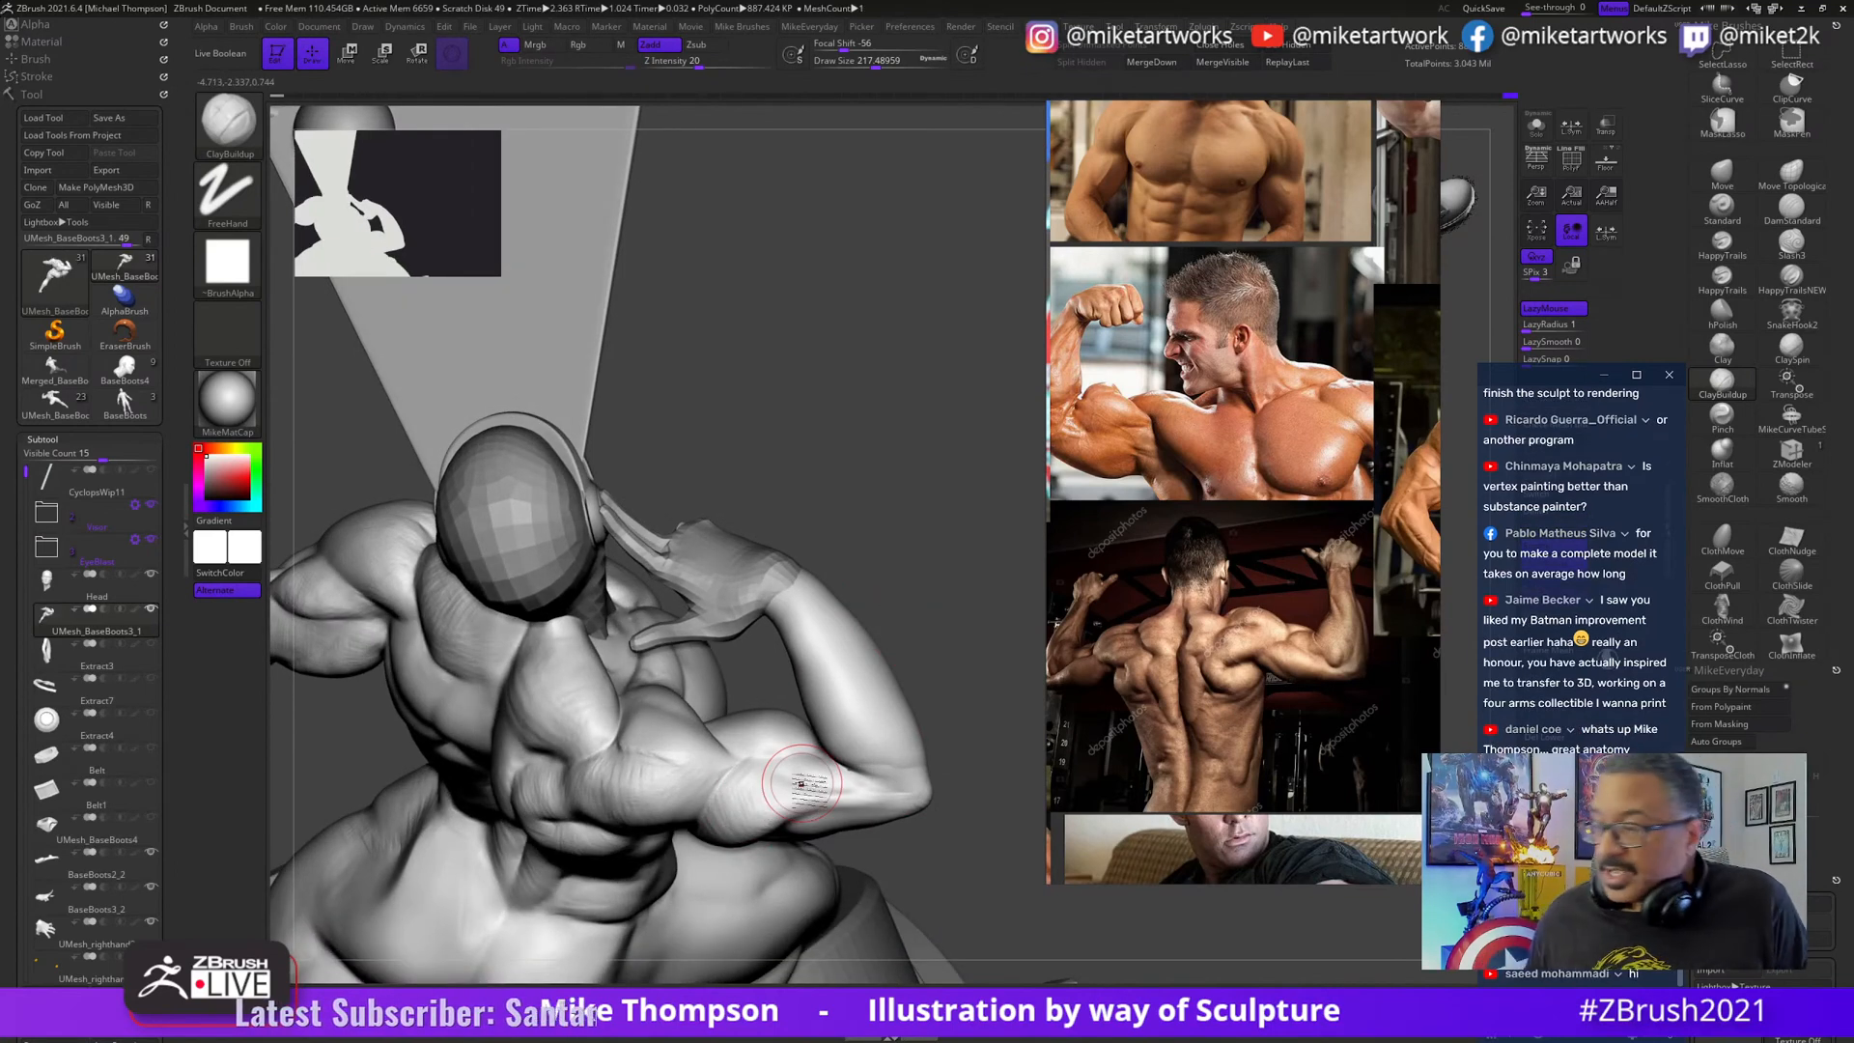
- Switch to the browser and view the painted Fish Head illustration enlarged and whole, then show its ArtStation artwork page
{"action": "key", "text": "super"}
{"action": "mouse_move", "coordinate": [1253, 1038]}
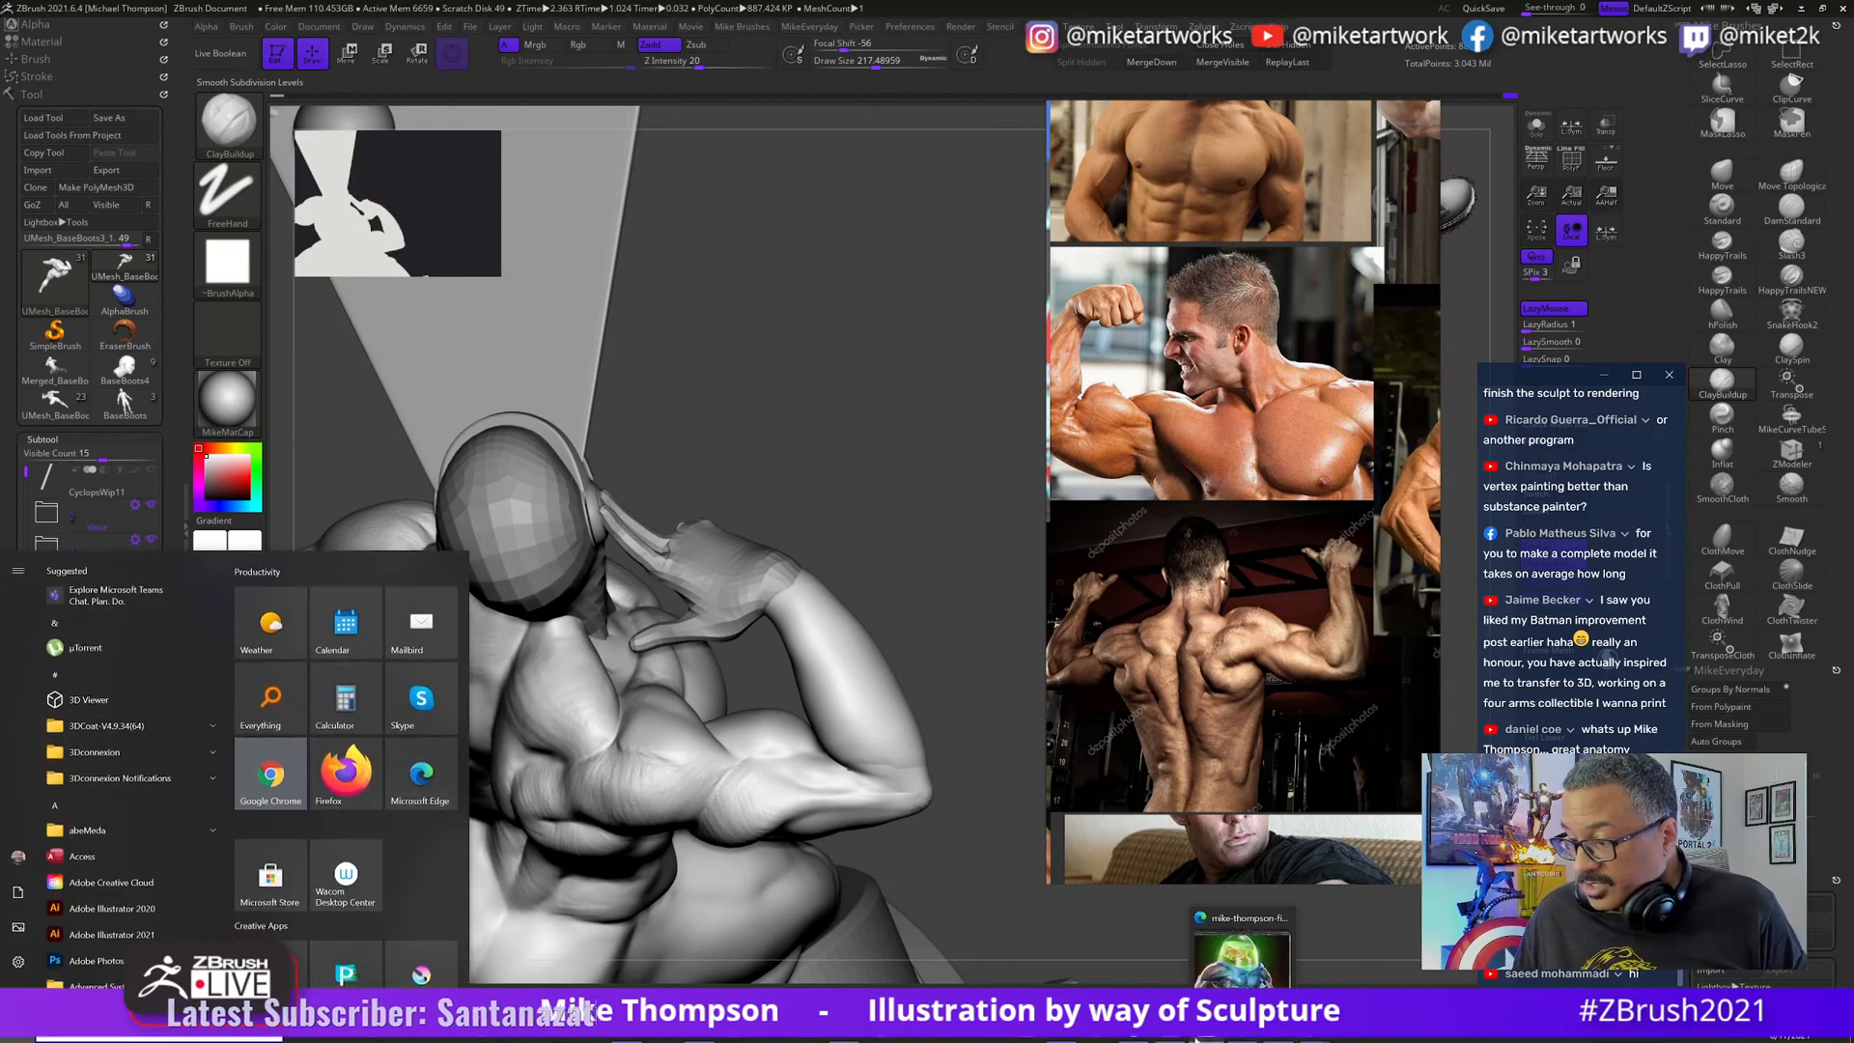
{"action": "left_click", "coordinate": [1253, 1038]}
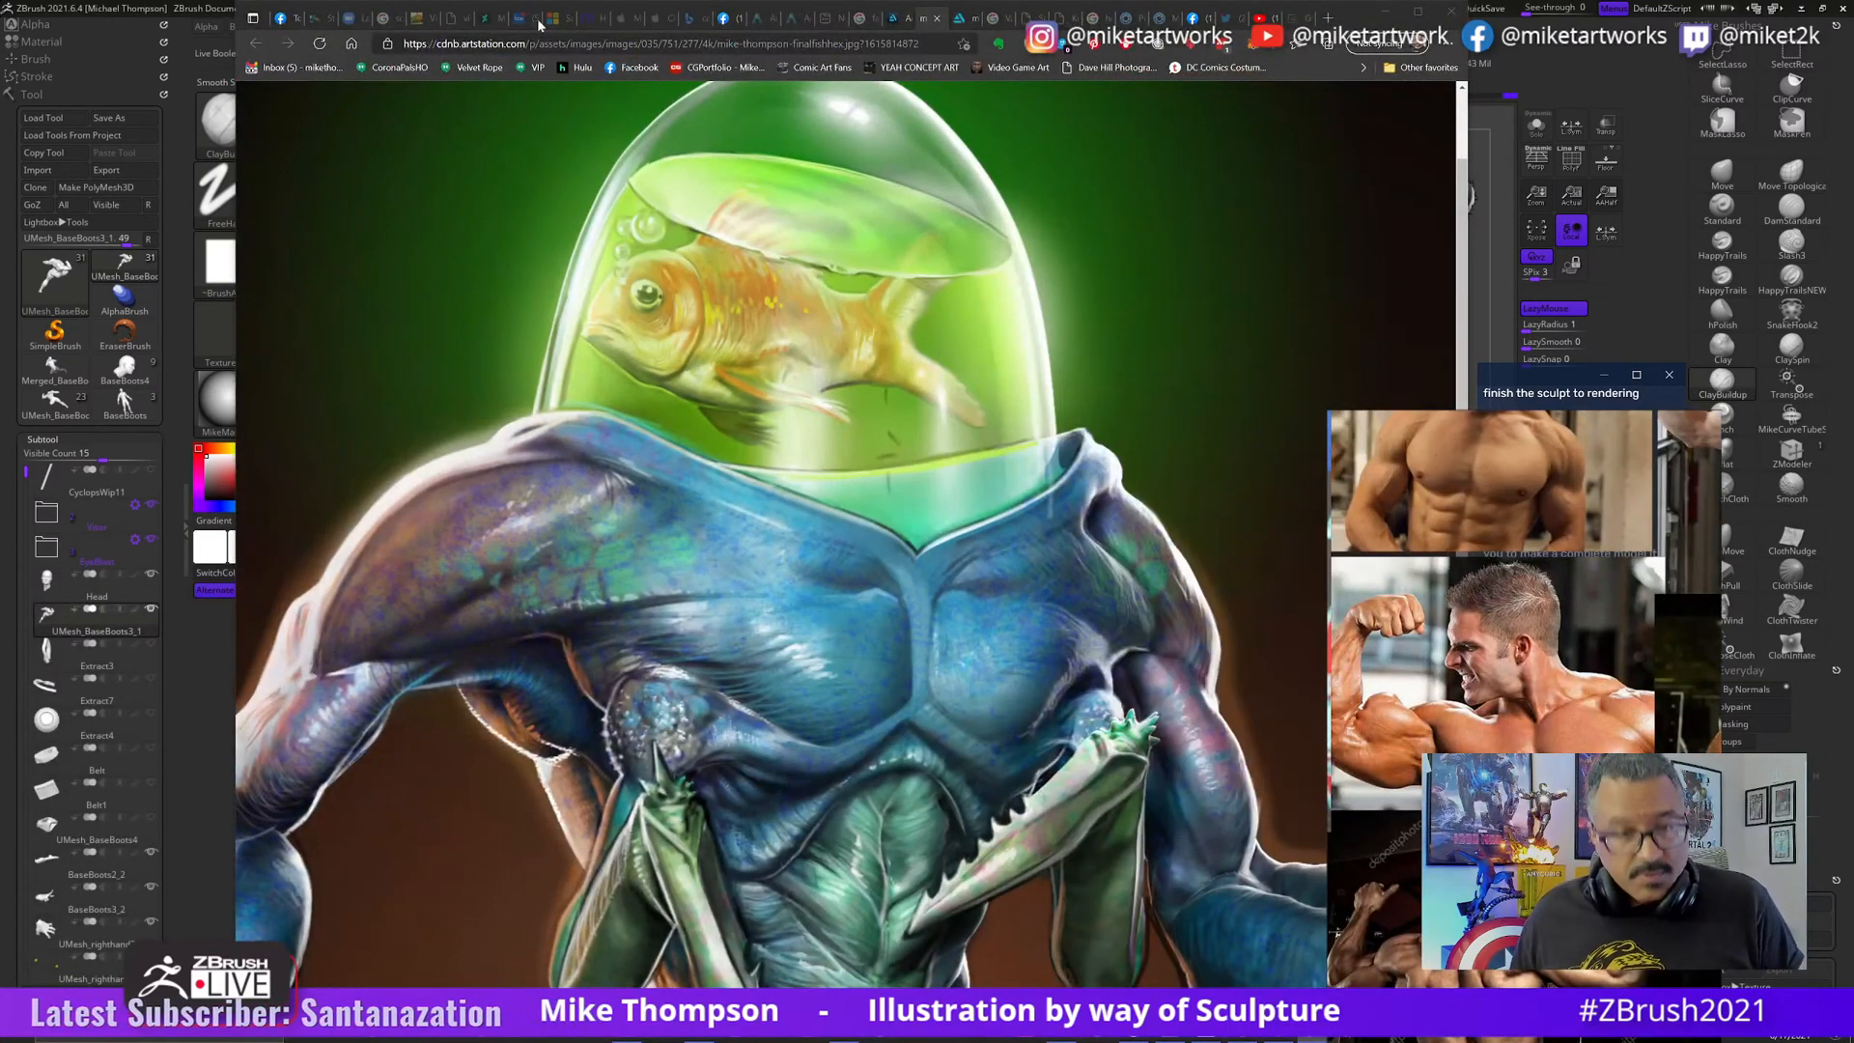
{"action": "left_click", "coordinate": [893, 314]}
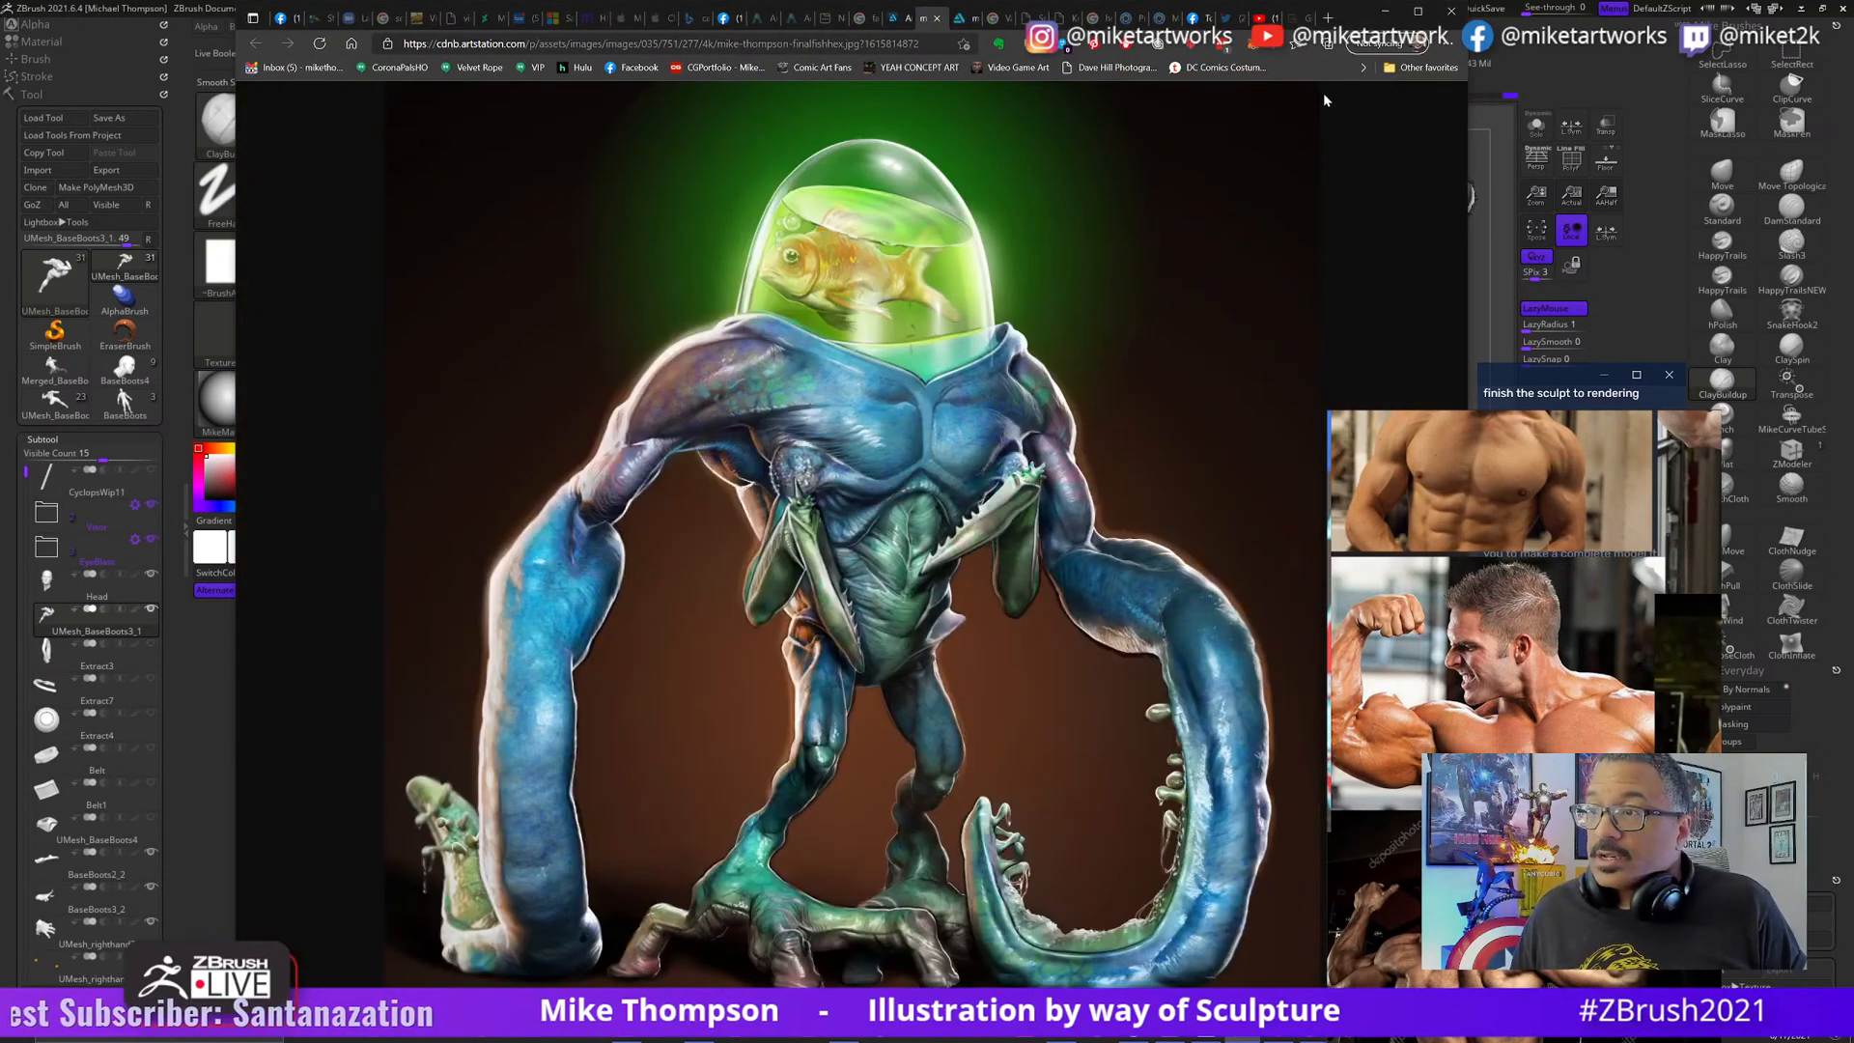
{"action": "left_click", "coordinate": [895, 22]}
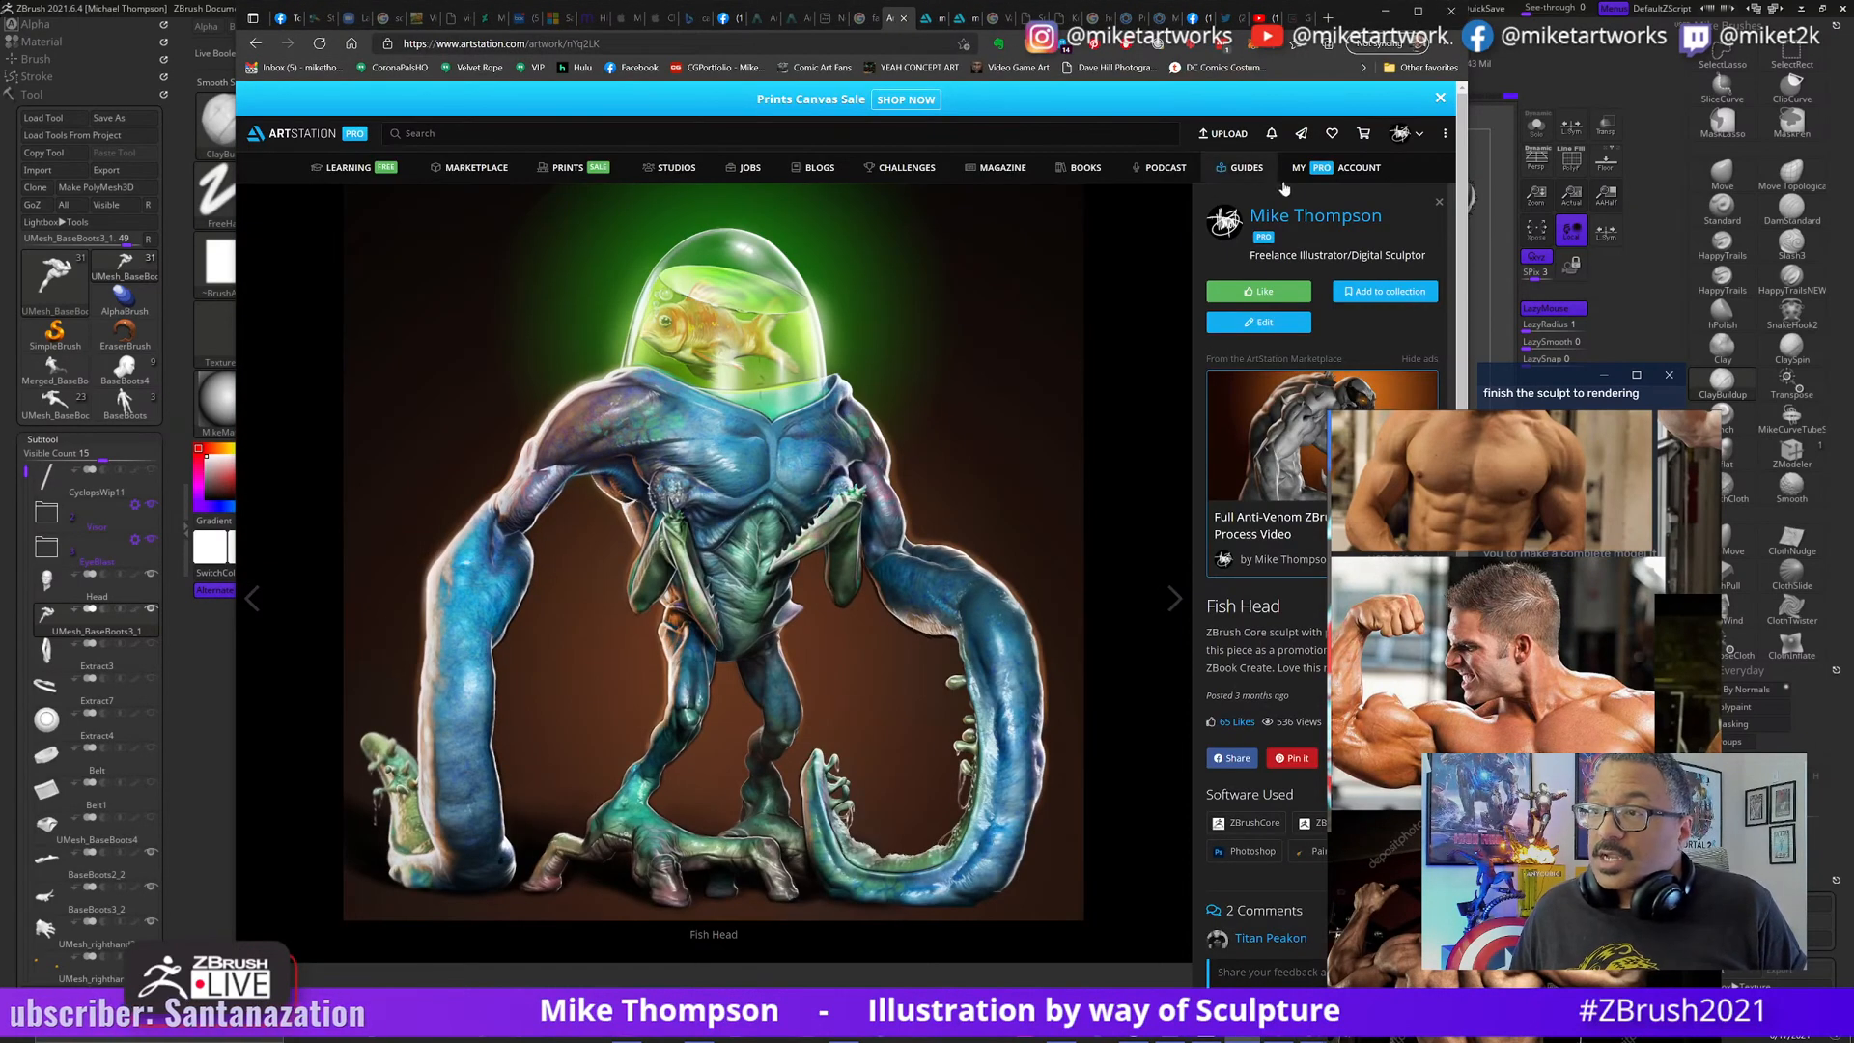
- Open the artist's own ArtStation profile and browse through the portfolio thumbnails of finished sculpts and illustrations
{"action": "left_click", "coordinate": [1399, 140]}
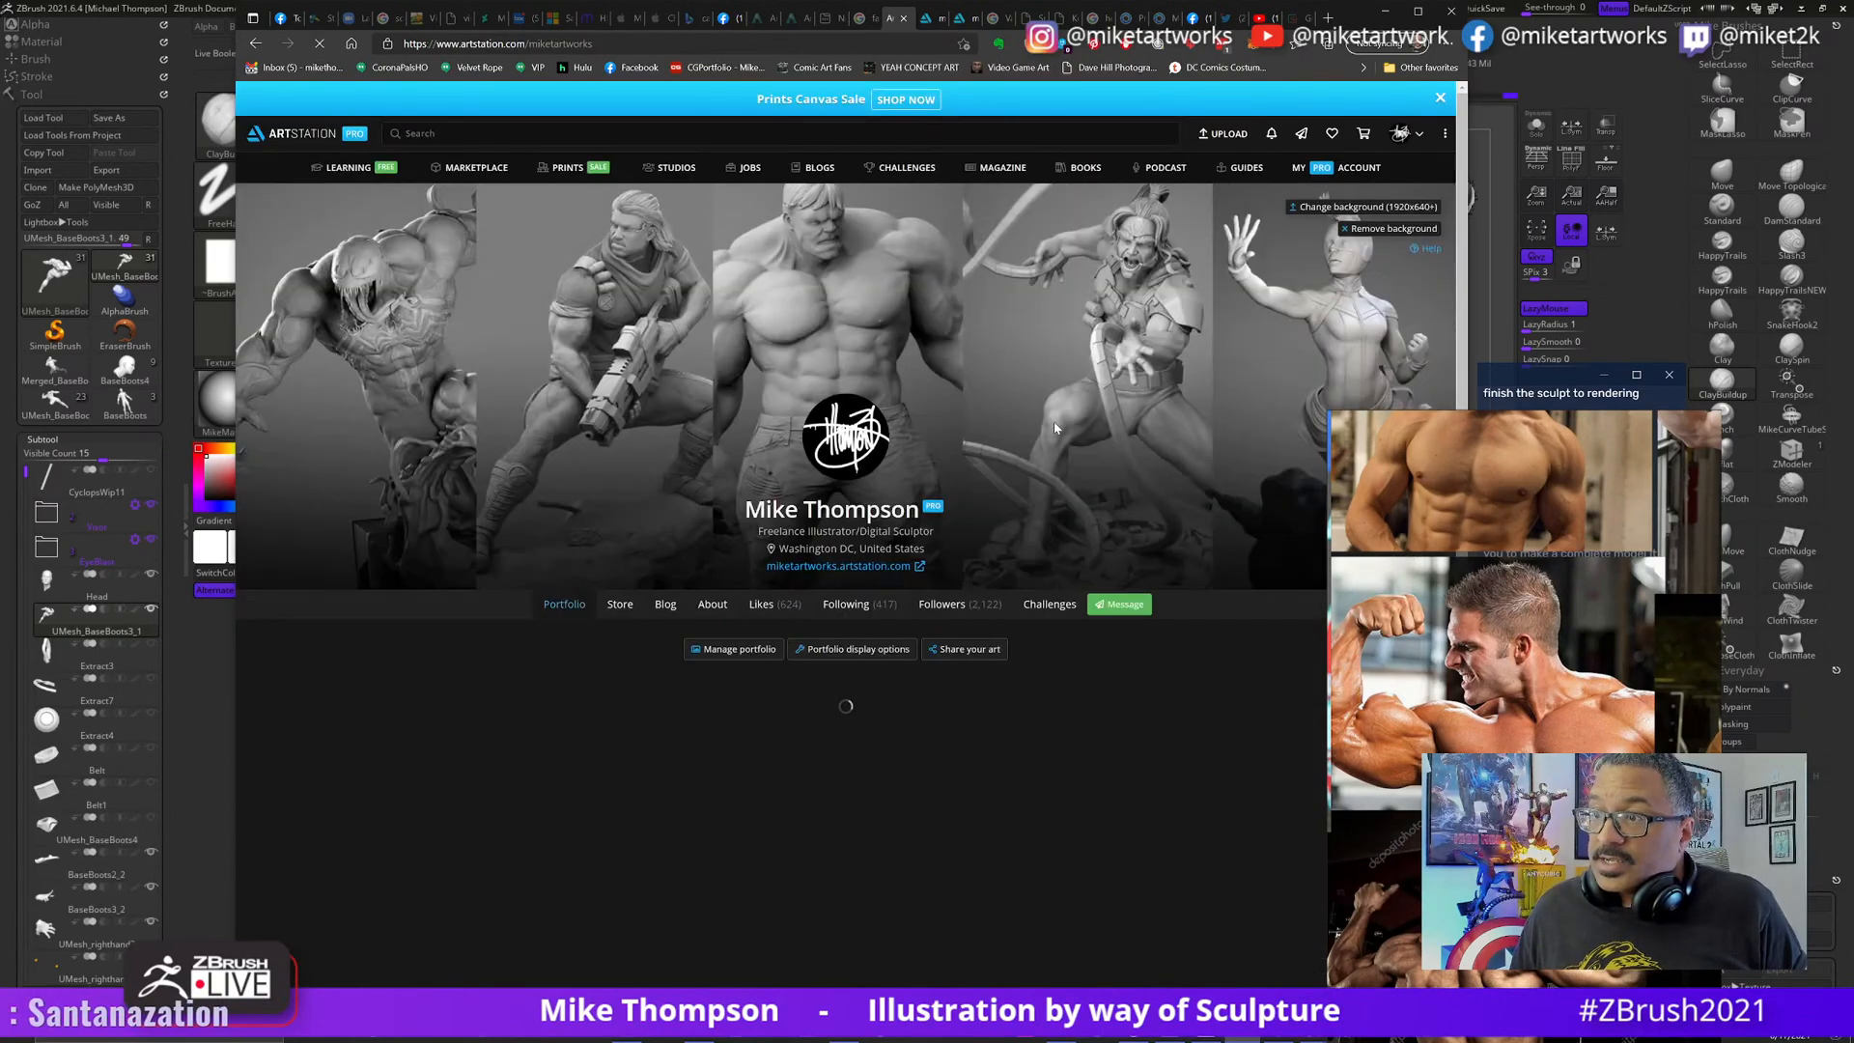
{"action": "scroll", "coordinate": [676, 583], "scroll_direction": "down", "scroll_amount": 5}
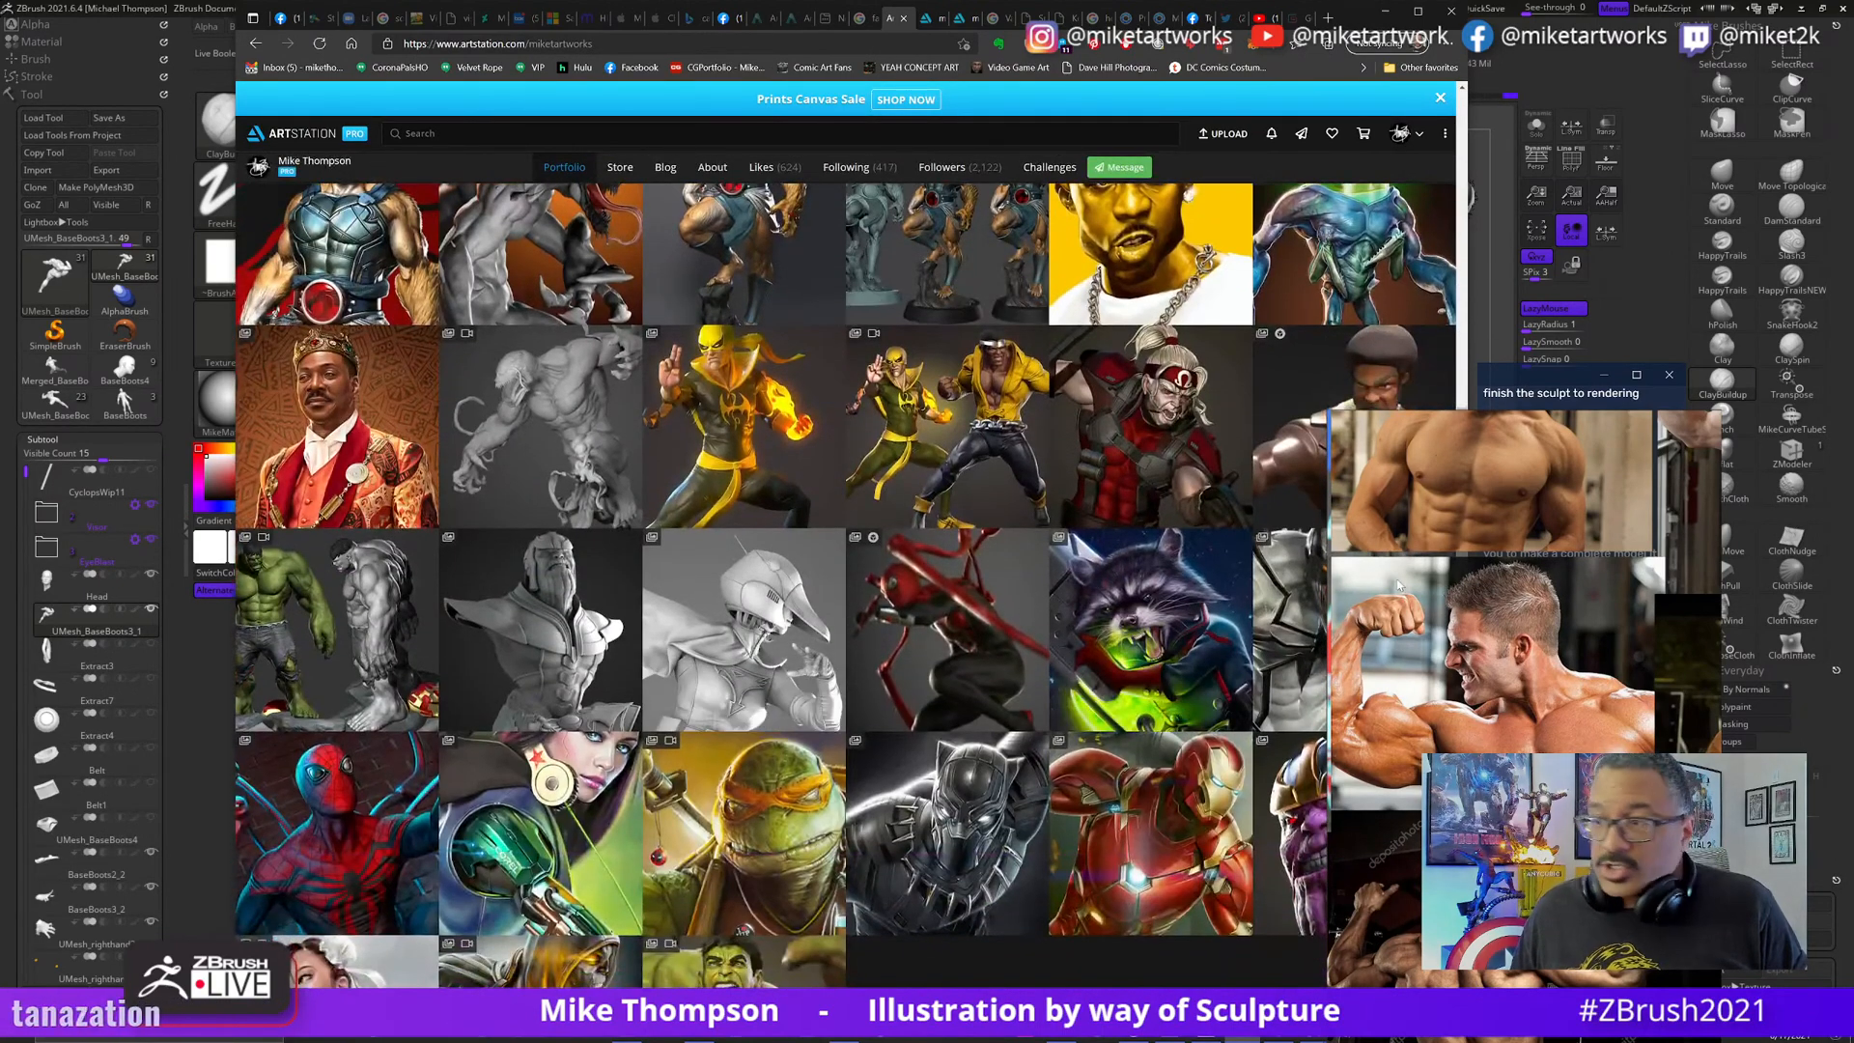
{"action": "scroll", "coordinate": [734, 637], "scroll_direction": "down", "scroll_amount": 1}
{"action": "scroll", "coordinate": [843, 749], "scroll_direction": "up", "scroll_amount": 2}
{"action": "scroll", "coordinate": [843, 750], "scroll_direction": "up", "scroll_amount": 4}
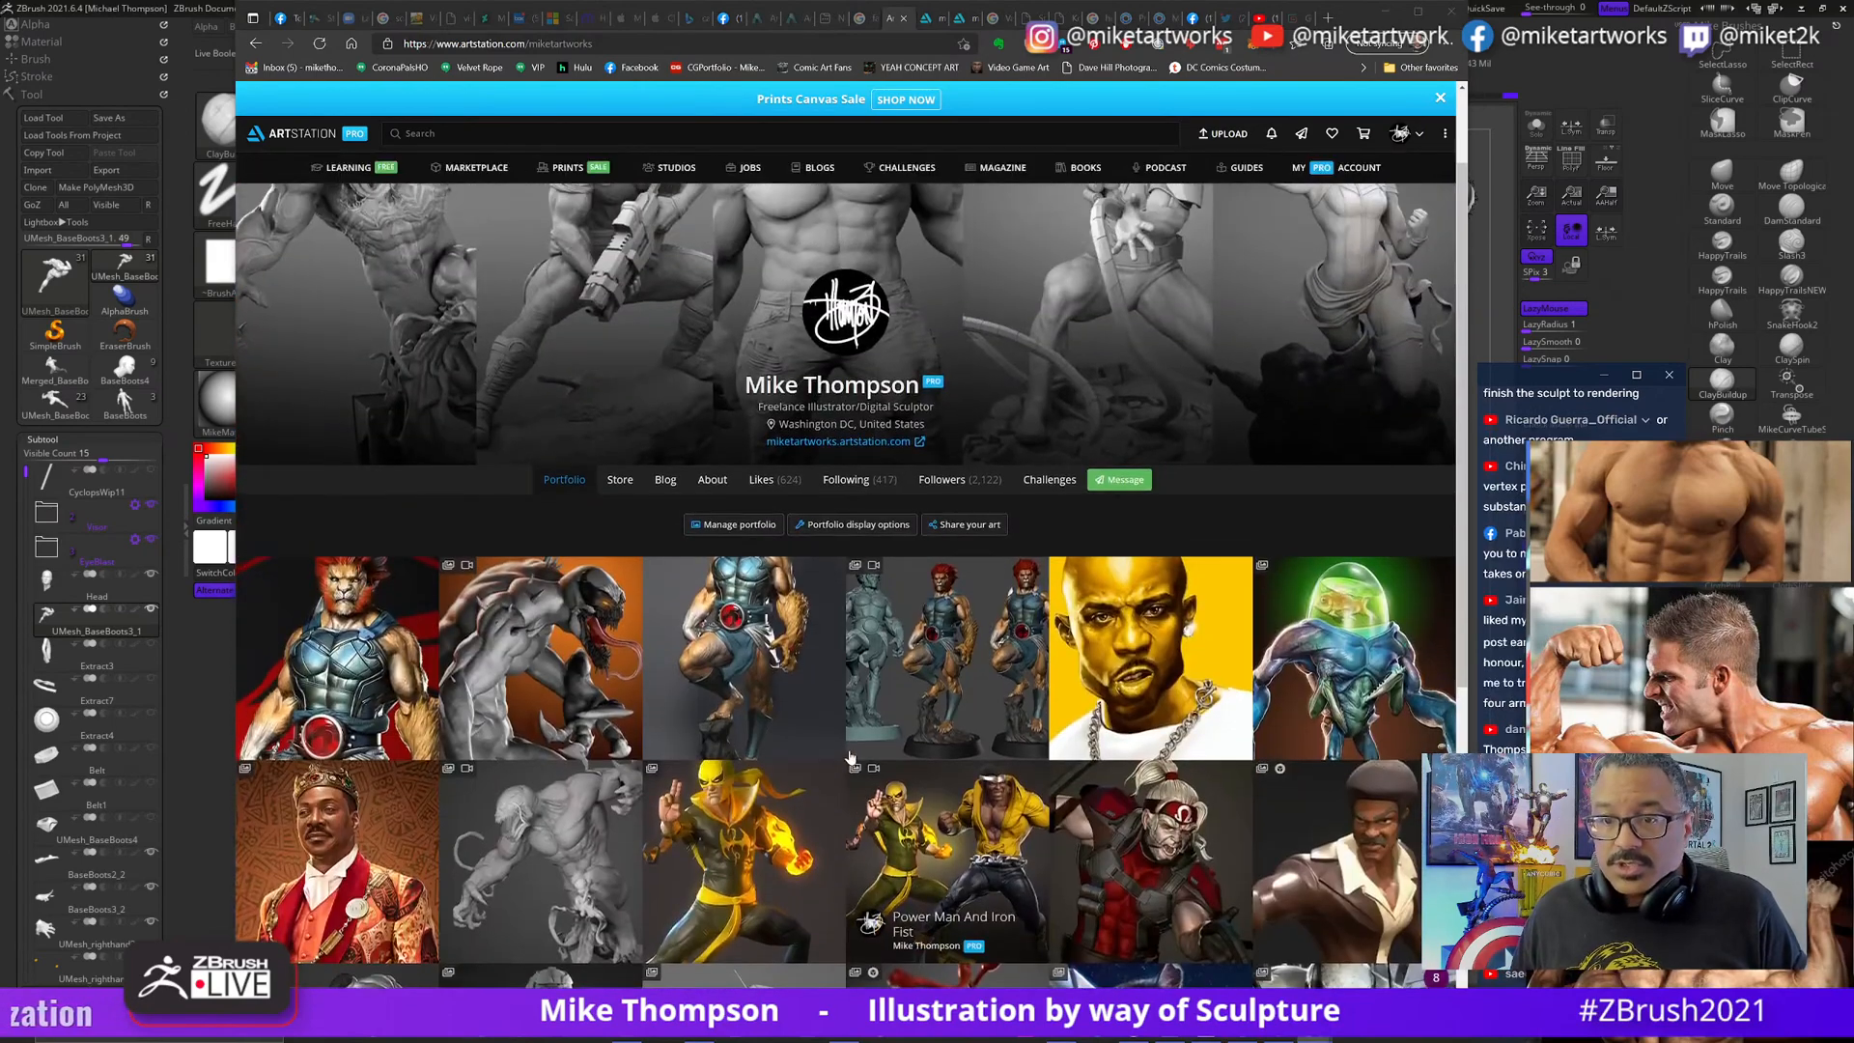
{"action": "scroll", "coordinate": [929, 710], "scroll_direction": "down", "scroll_amount": 5}
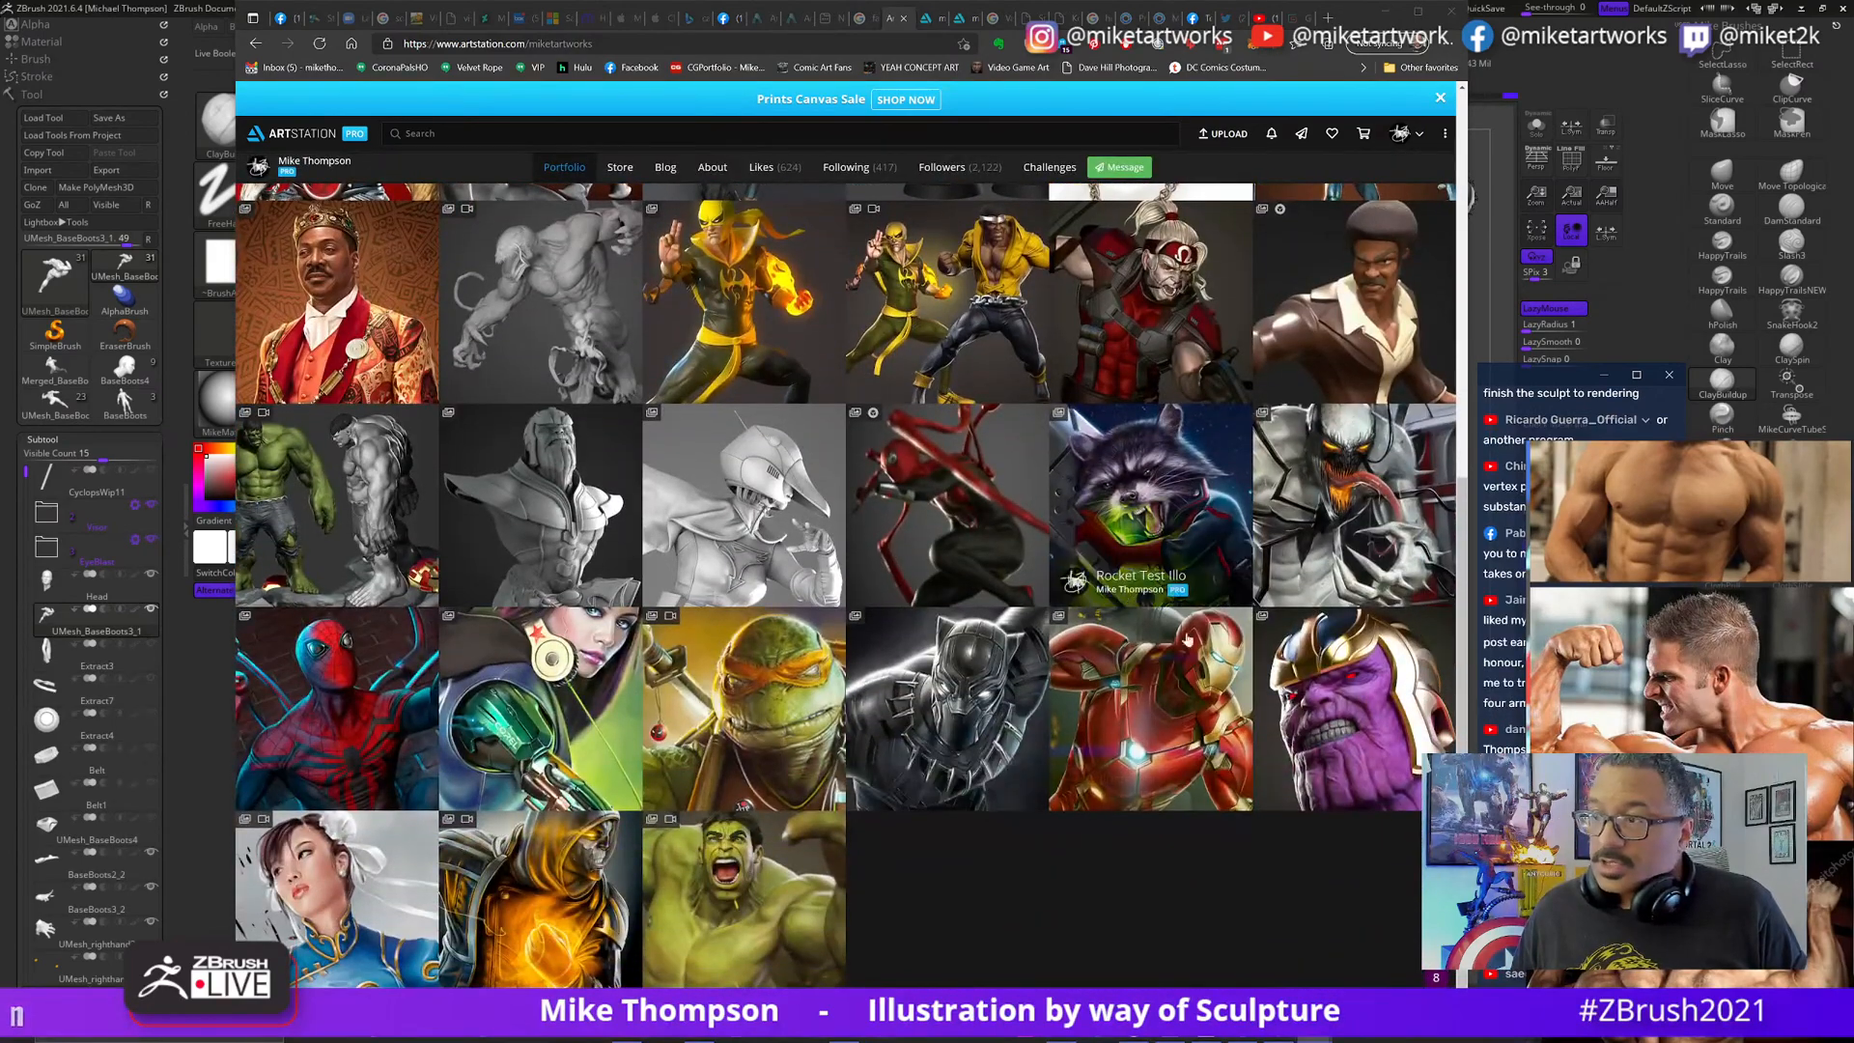
- Return to ZBrush and place the references beside the figure, cropping the reference window to the rear-view back pose
{"action": "left_click", "coordinate": [1502, 299]}
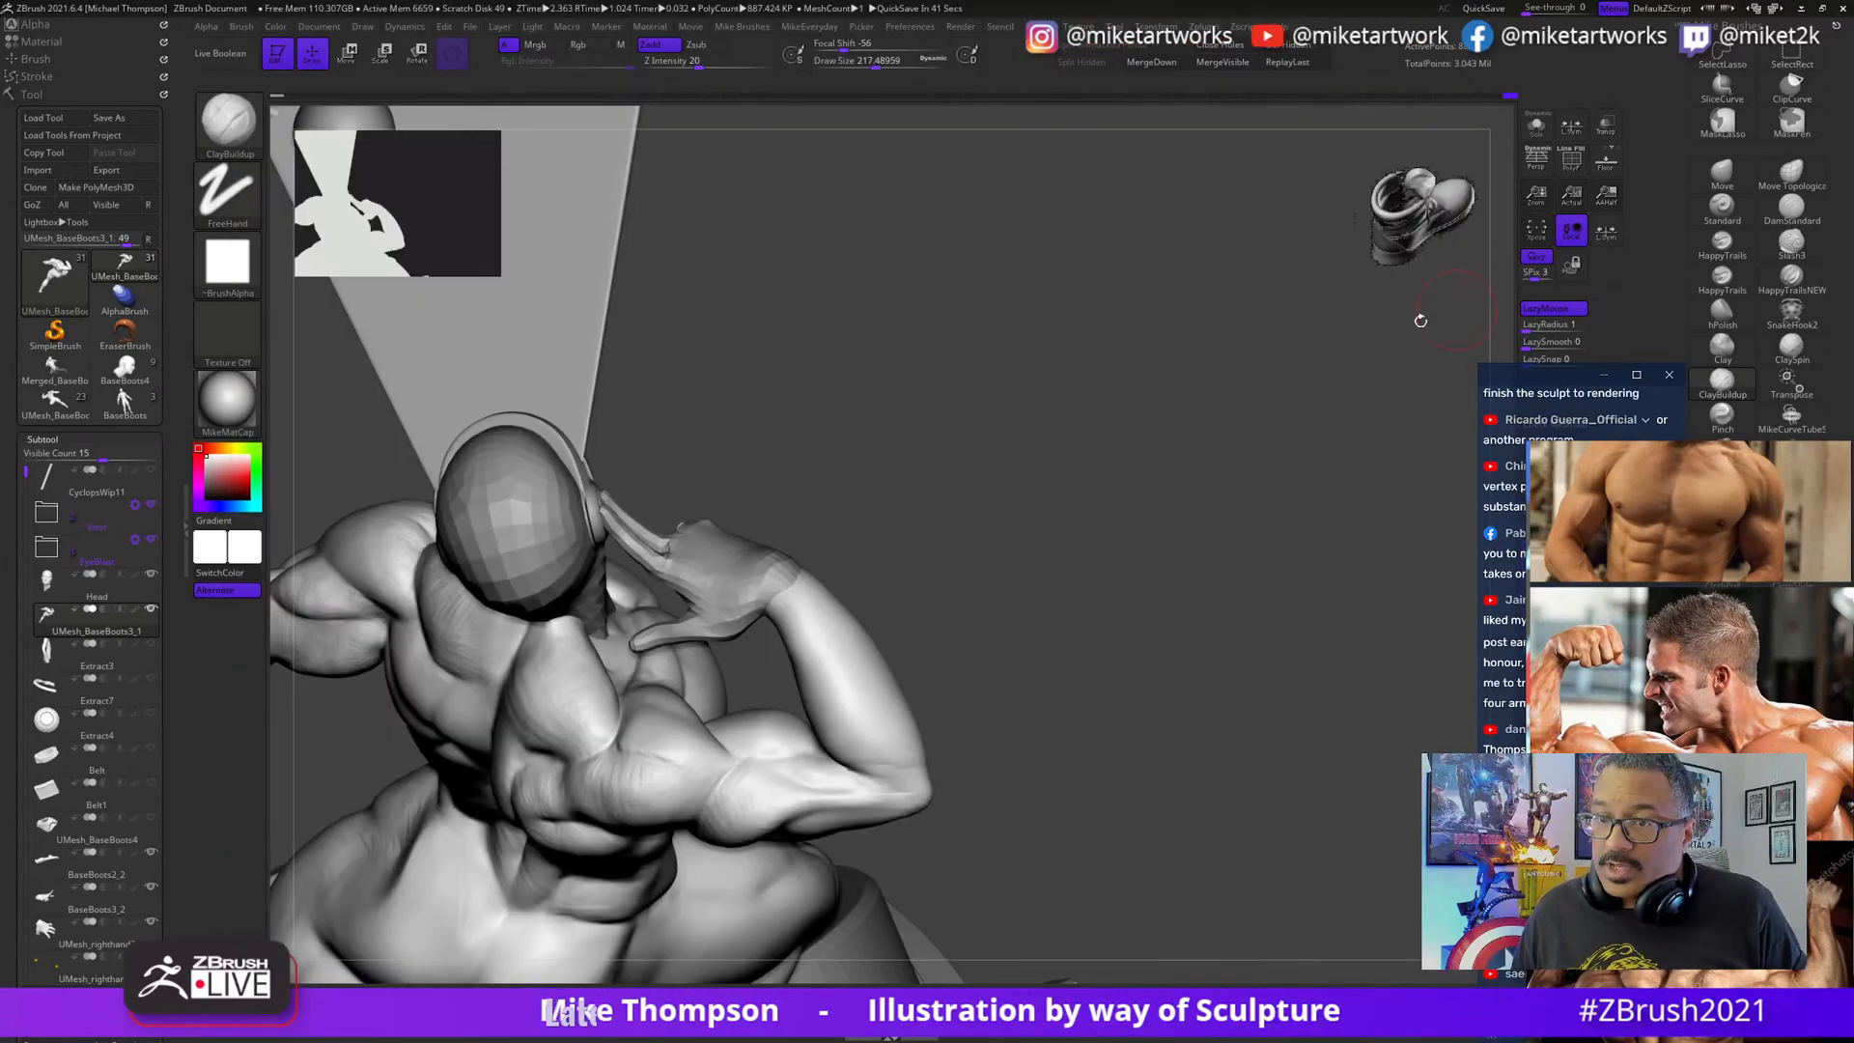
{"action": "left_click_drag", "start_coordinate": [1404, 724], "coordinate": [1139, 734]}
{"action": "mouse_move", "coordinate": [1767, 677]}
{"action": "right_mouse_down"}
{"action": "mouse_move", "coordinate": [1343, 524]}
{"action": "mouse_move", "coordinate": [1303, 429]}
{"action": "mouse_move", "coordinate": [1305, 355]}
{"action": "right_mouse_up"}
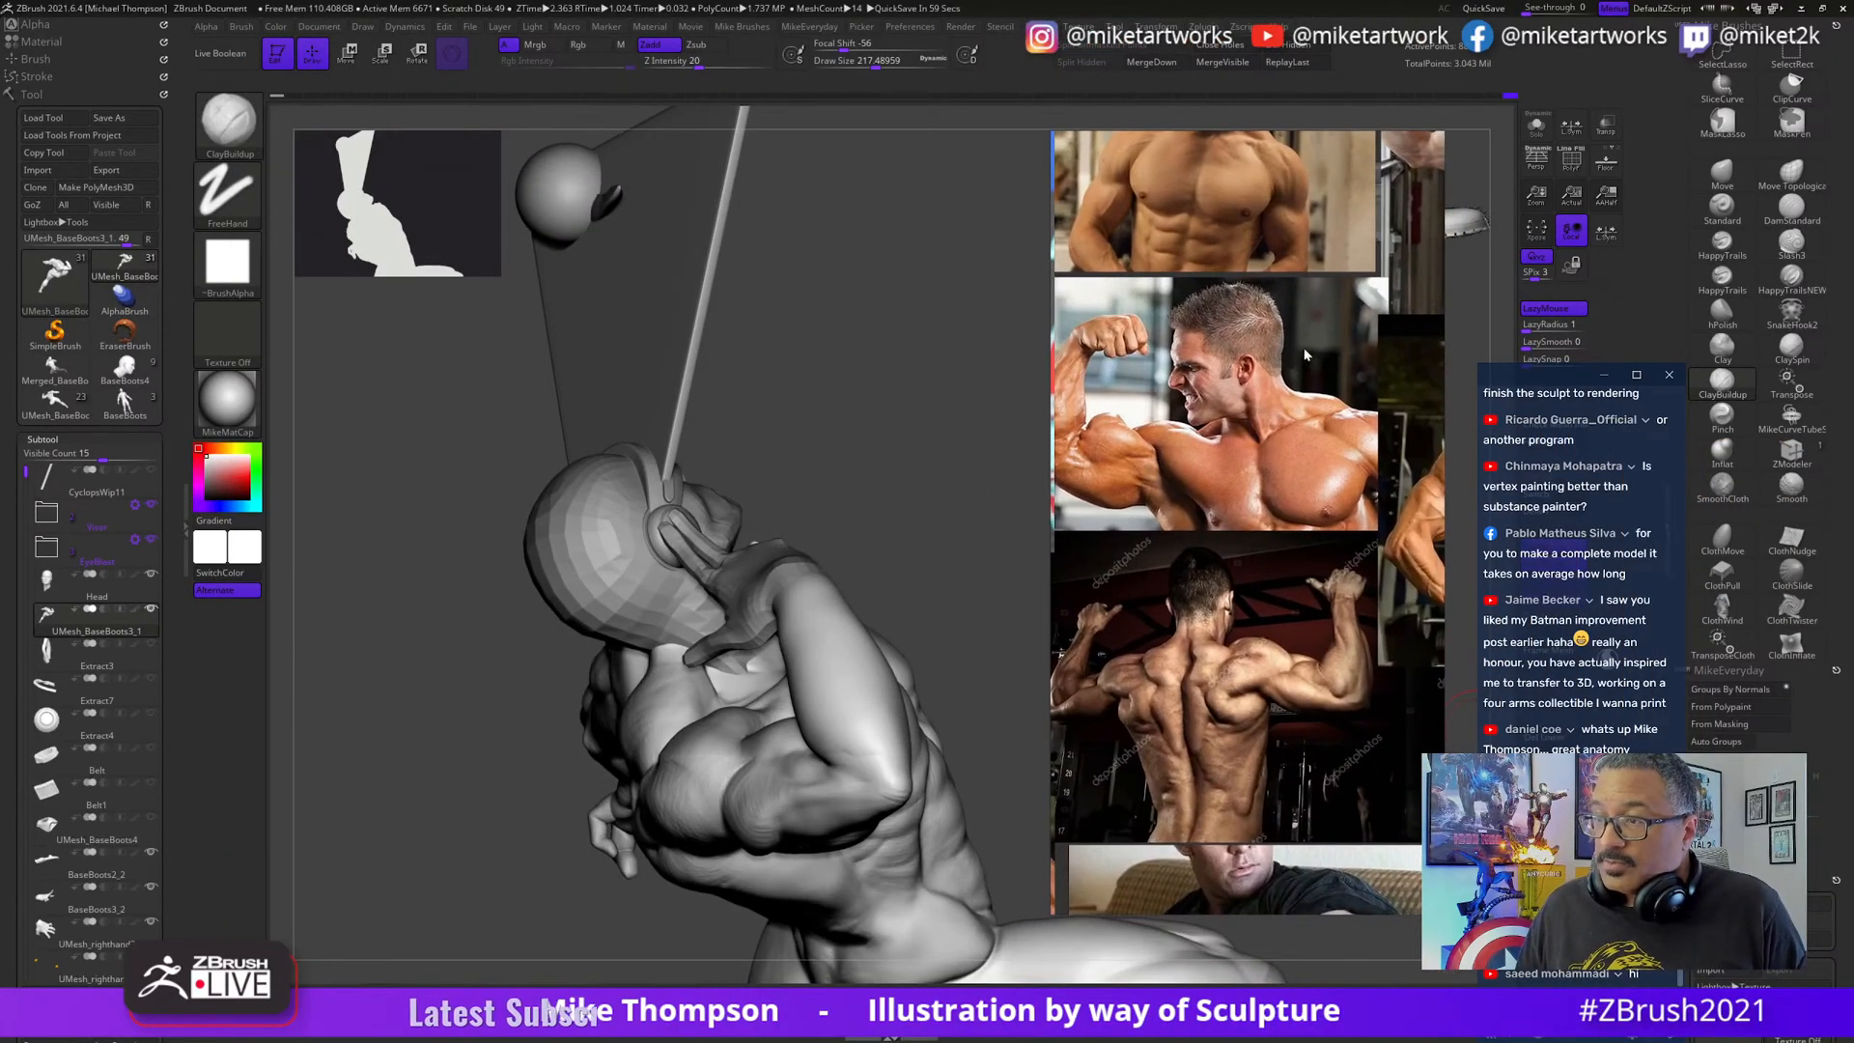
{"action": "left_click_drag", "start_coordinate": [1053, 133], "coordinate": [1096, 490]}
{"action": "left_click_drag", "start_coordinate": [975, 700], "coordinate": [987, 708]}
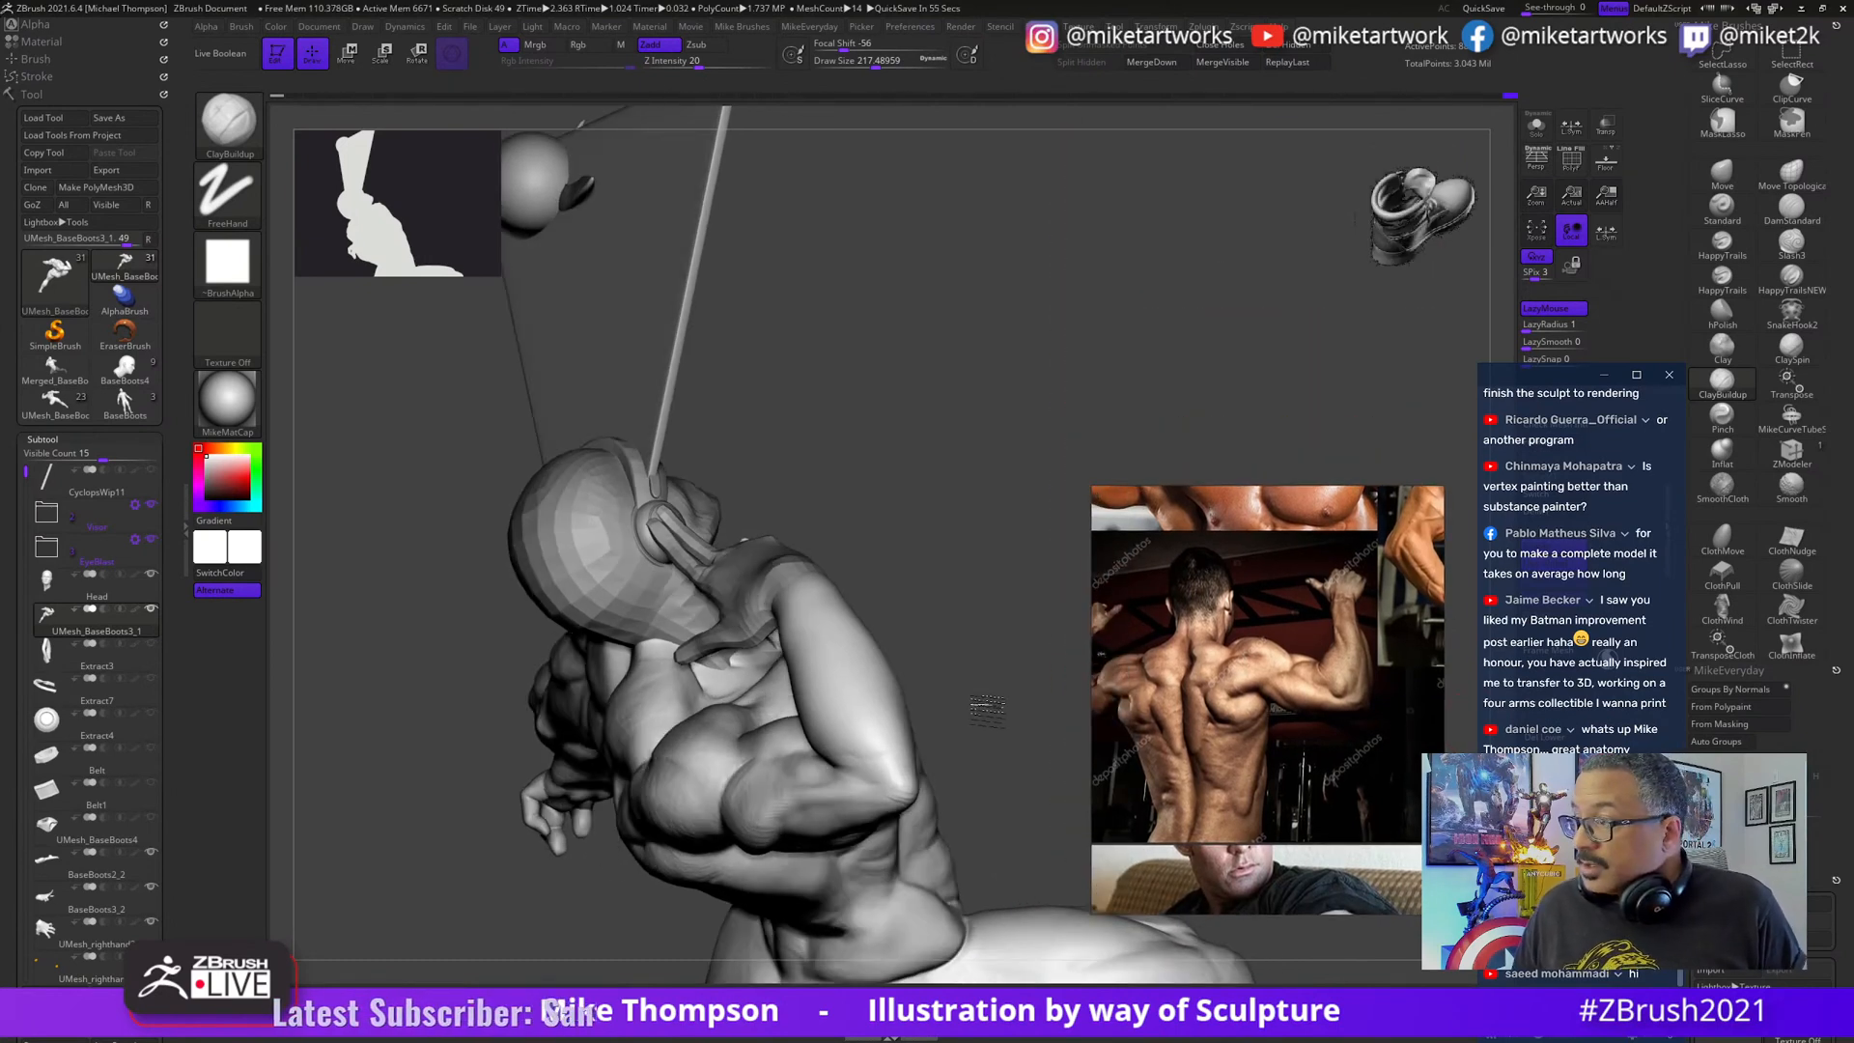
- Sculpt the triceps and elbow end of the raised upper arm with ClayBuildup, reducing the draw size from about 197 to 177
{"action": "mouse_move", "coordinate": [964, 564]}
{"action": "left_mouse_down"}
{"action": "mouse_move", "coordinate": [1035, 649]}
{"action": "mouse_move", "coordinate": [943, 704]}
{"action": "mouse_move", "coordinate": [1005, 670]}
{"action": "mouse_move", "coordinate": [1006, 711]}
{"action": "mouse_move", "coordinate": [1010, 605]}
{"action": "mouse_move", "coordinate": [1018, 628]}
{"action": "mouse_move", "coordinate": [767, 736]}
{"action": "left_mouse_up"}
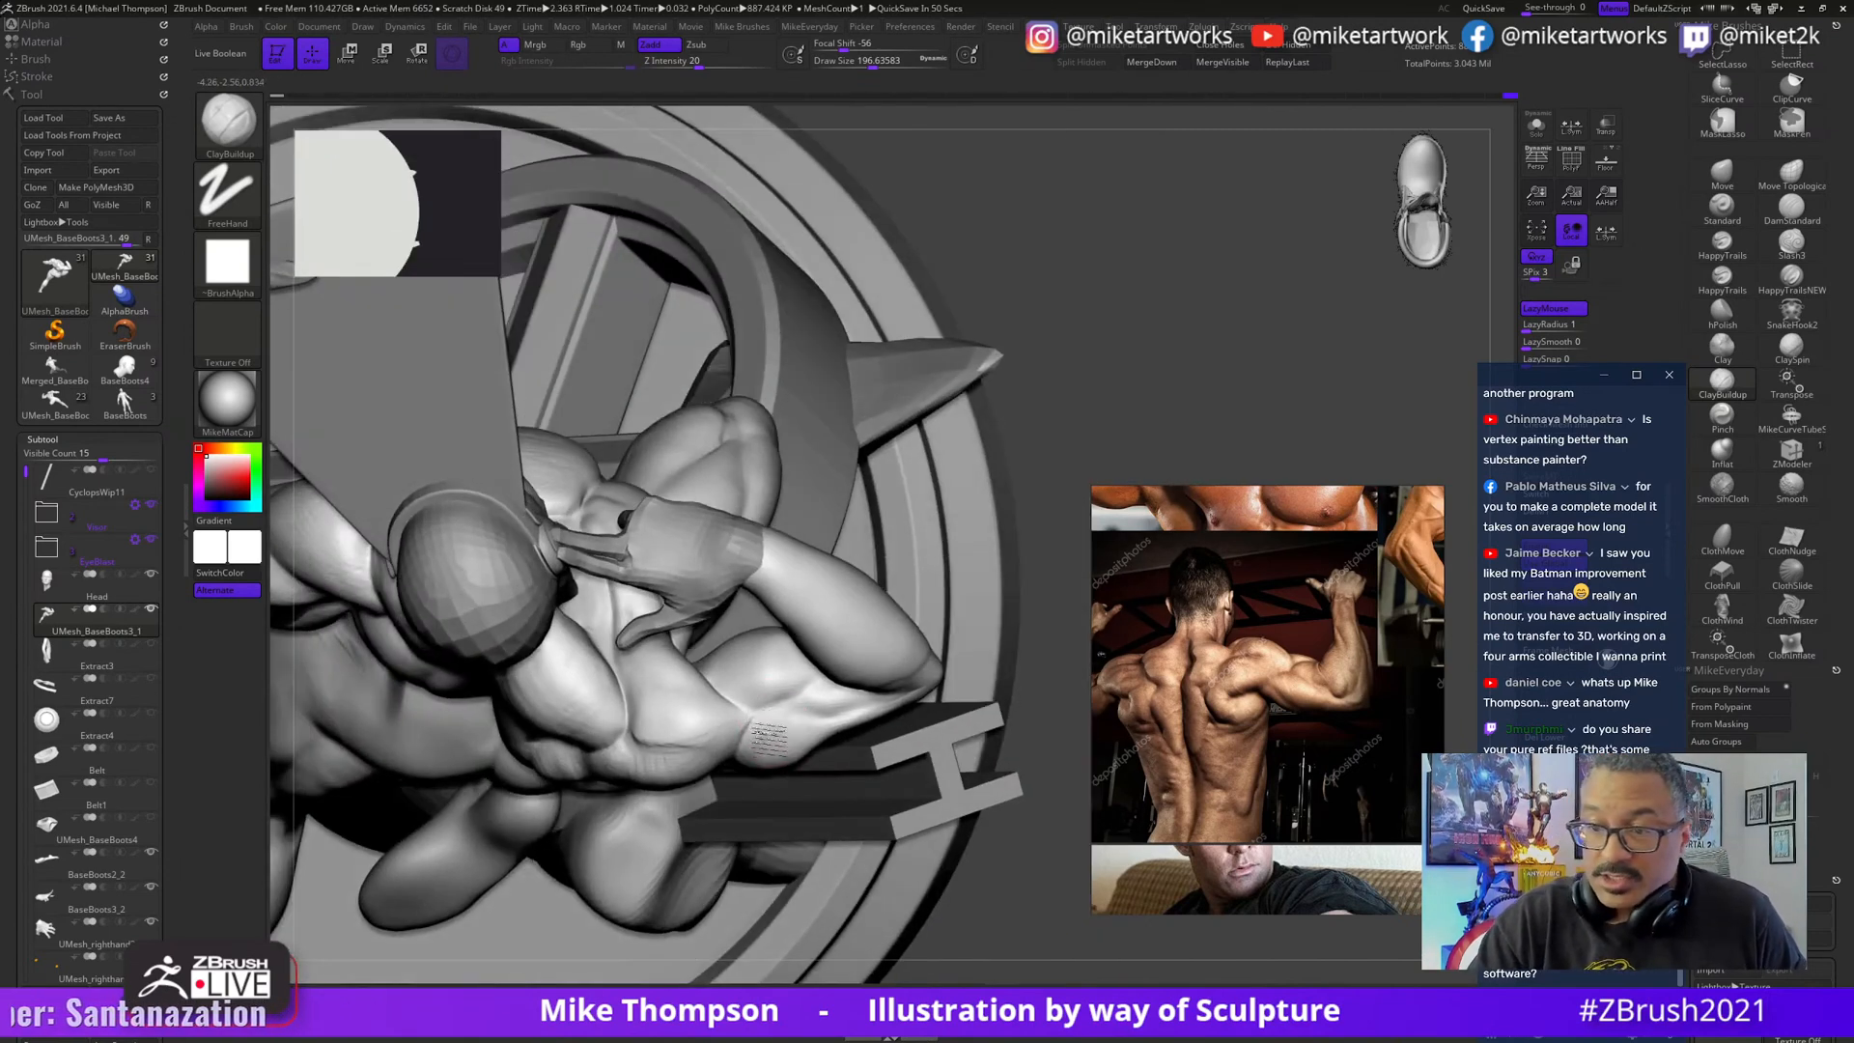
{"action": "left_click_drag", "start_coordinate": [1071, 577], "coordinate": [796, 721]}
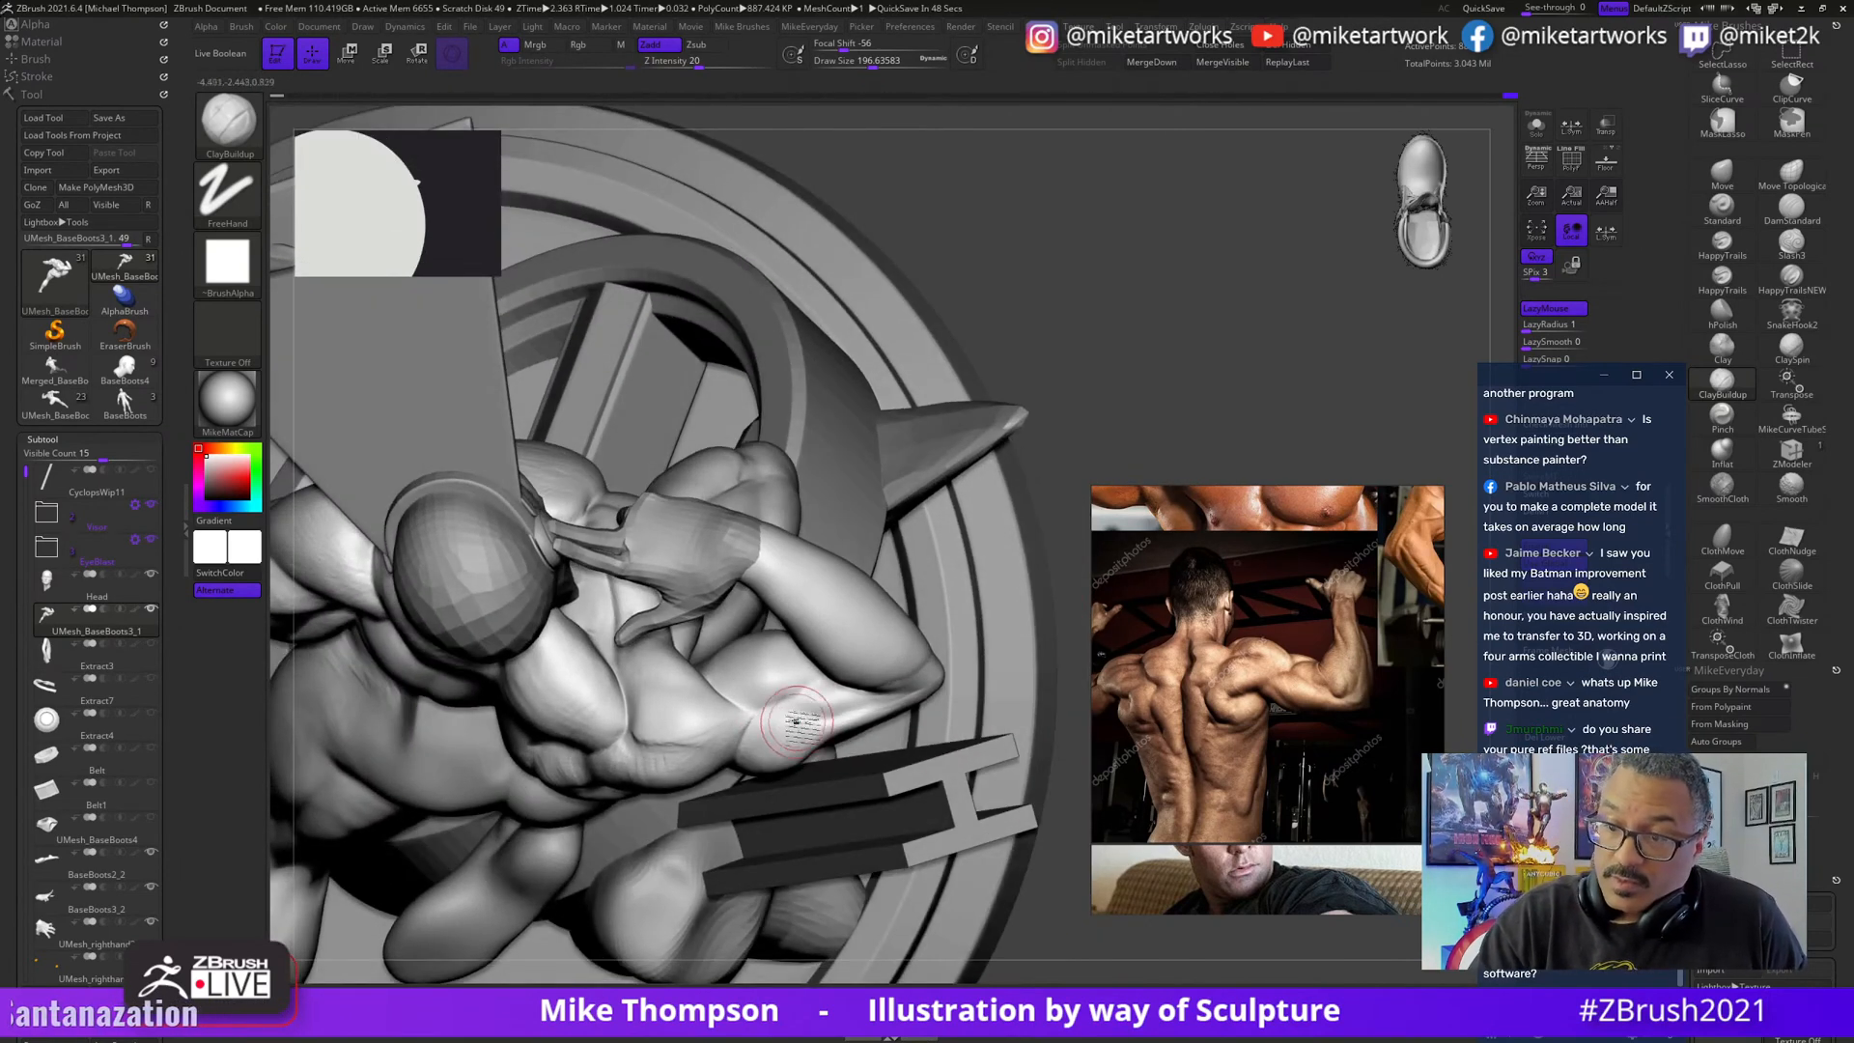
{"action": "mouse_move", "coordinate": [1079, 437]}
{"action": "left_mouse_down"}
{"action": "mouse_move", "coordinate": [1105, 381]}
{"action": "mouse_move", "coordinate": [1023, 588]}
{"action": "mouse_move", "coordinate": [869, 701]}
{"action": "left_mouse_up"}
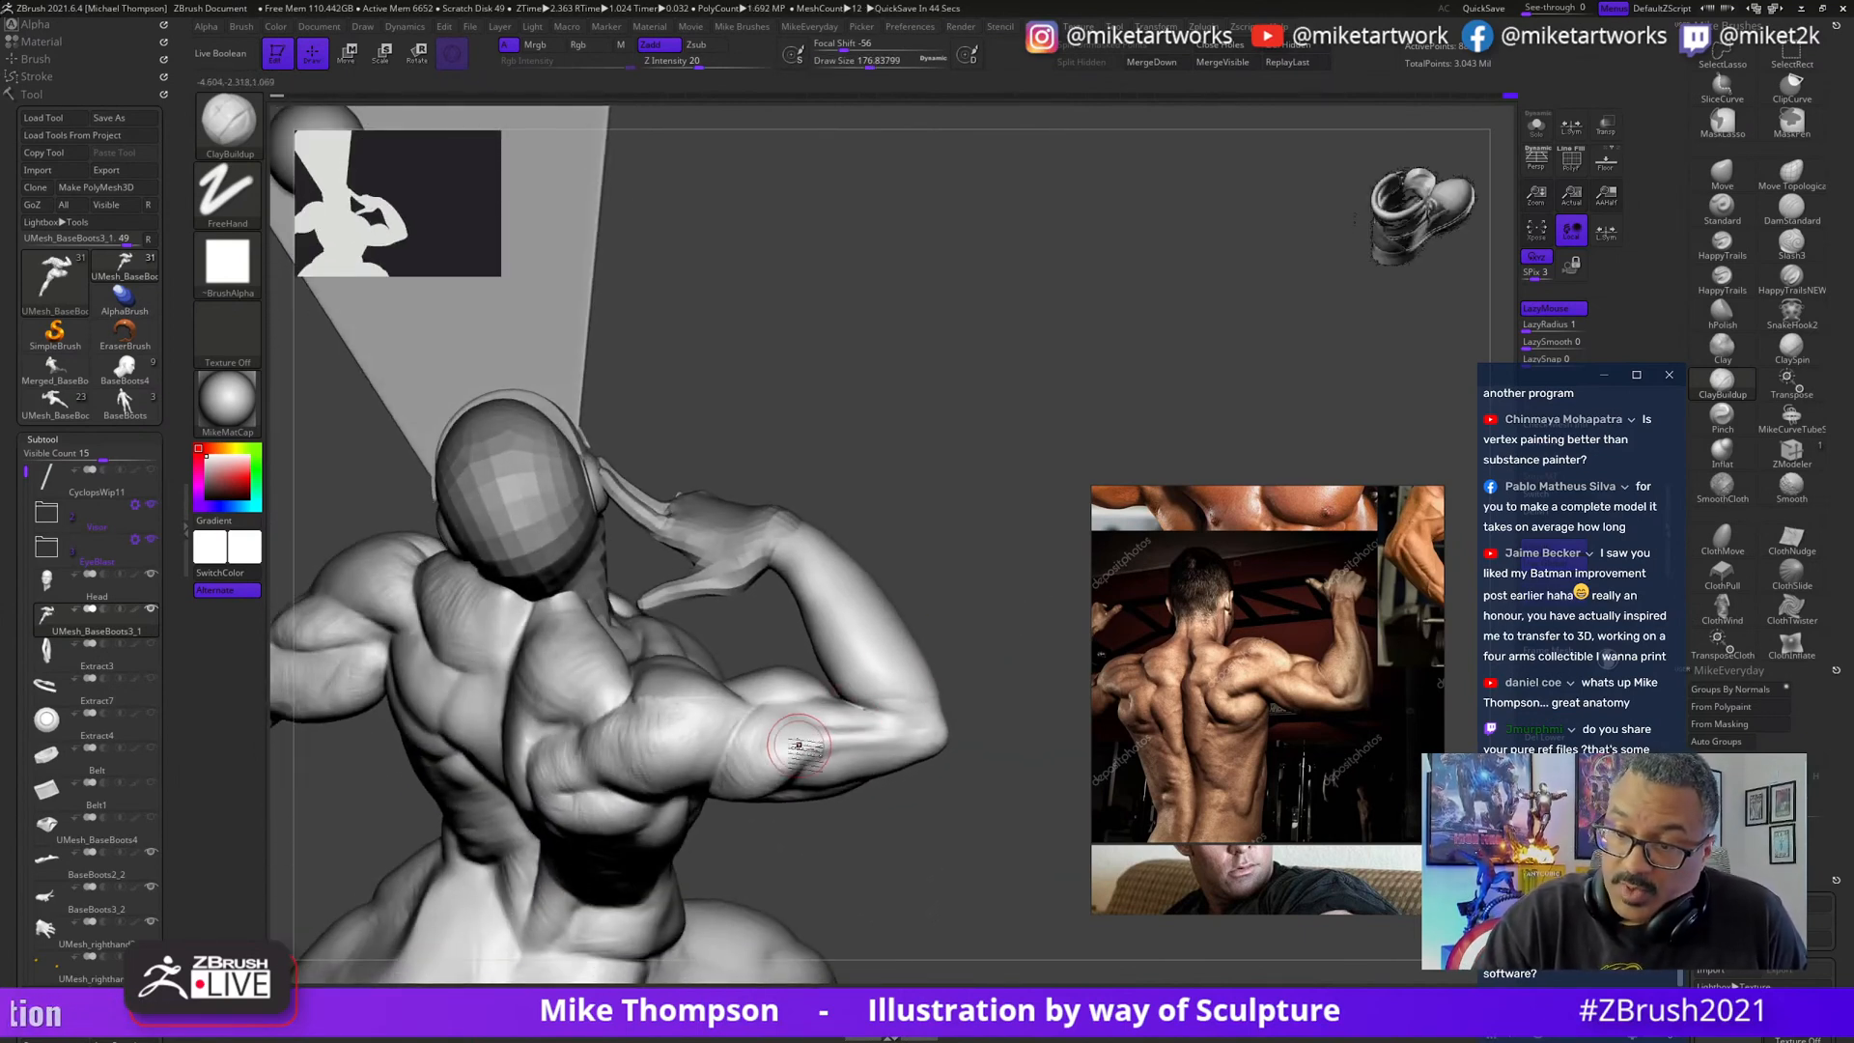
{"action": "mouse_move", "coordinate": [937, 622]}
{"action": "left_mouse_down"}
{"action": "mouse_move", "coordinate": [995, 626]}
{"action": "mouse_move", "coordinate": [909, 641]}
{"action": "left_mouse_up"}
{"action": "left_click_drag", "start_coordinate": [1033, 632], "coordinate": [814, 739]}
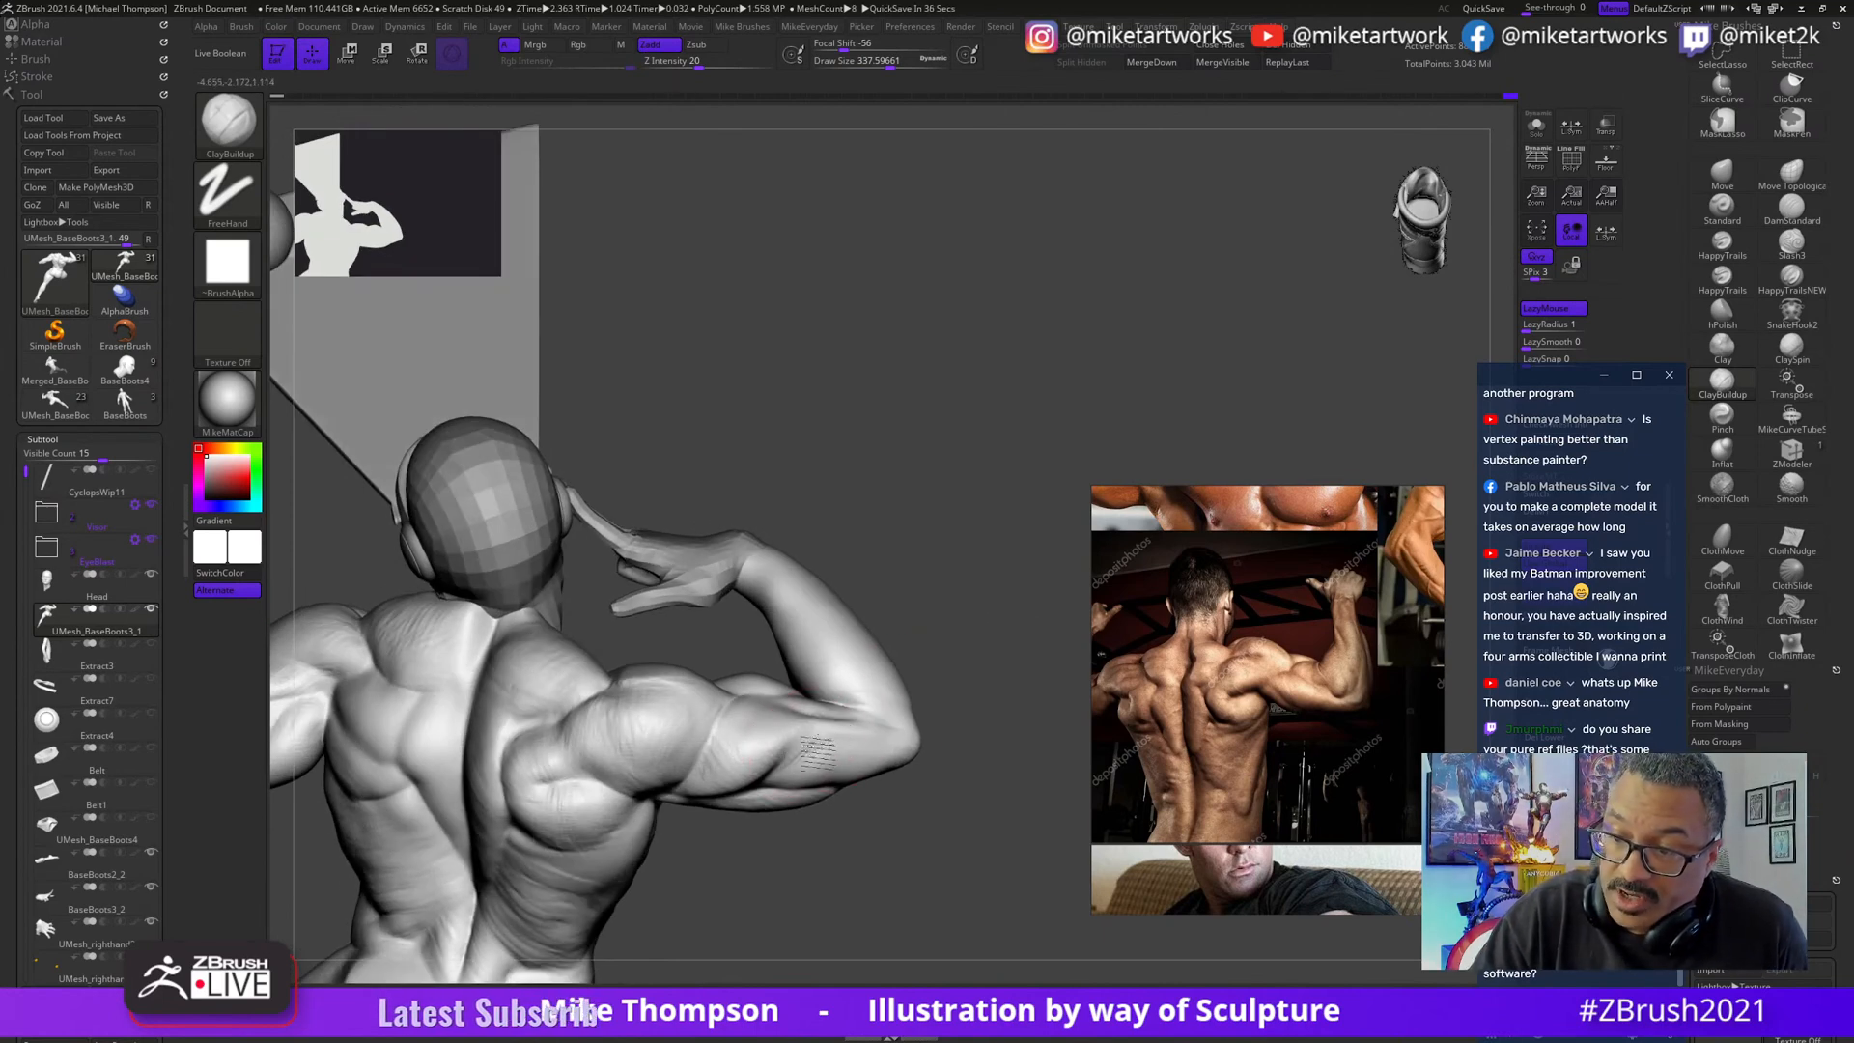
- Set the ClayBuildup draw size to about 177 and refine the back of the raised upper arm where it meets the shoulder
{"action": "key", "text": "s"}
{"action": "mouse_move", "coordinate": [951, 675]}
{"action": "left_mouse_down"}
{"action": "mouse_move", "coordinate": [956, 622]}
{"action": "mouse_move", "coordinate": [960, 662]}
{"action": "mouse_move", "coordinate": [942, 672]}
{"action": "mouse_move", "coordinate": [961, 671]}
{"action": "mouse_move", "coordinate": [792, 734]}
{"action": "left_mouse_up"}
{"action": "key", "text": "s"}
{"action": "key", "text": "s"}
{"action": "mouse_move", "coordinate": [952, 676]}
{"action": "left_mouse_down"}
{"action": "mouse_move", "coordinate": [981, 645]}
{"action": "mouse_move", "coordinate": [807, 749]}
{"action": "left_mouse_up"}
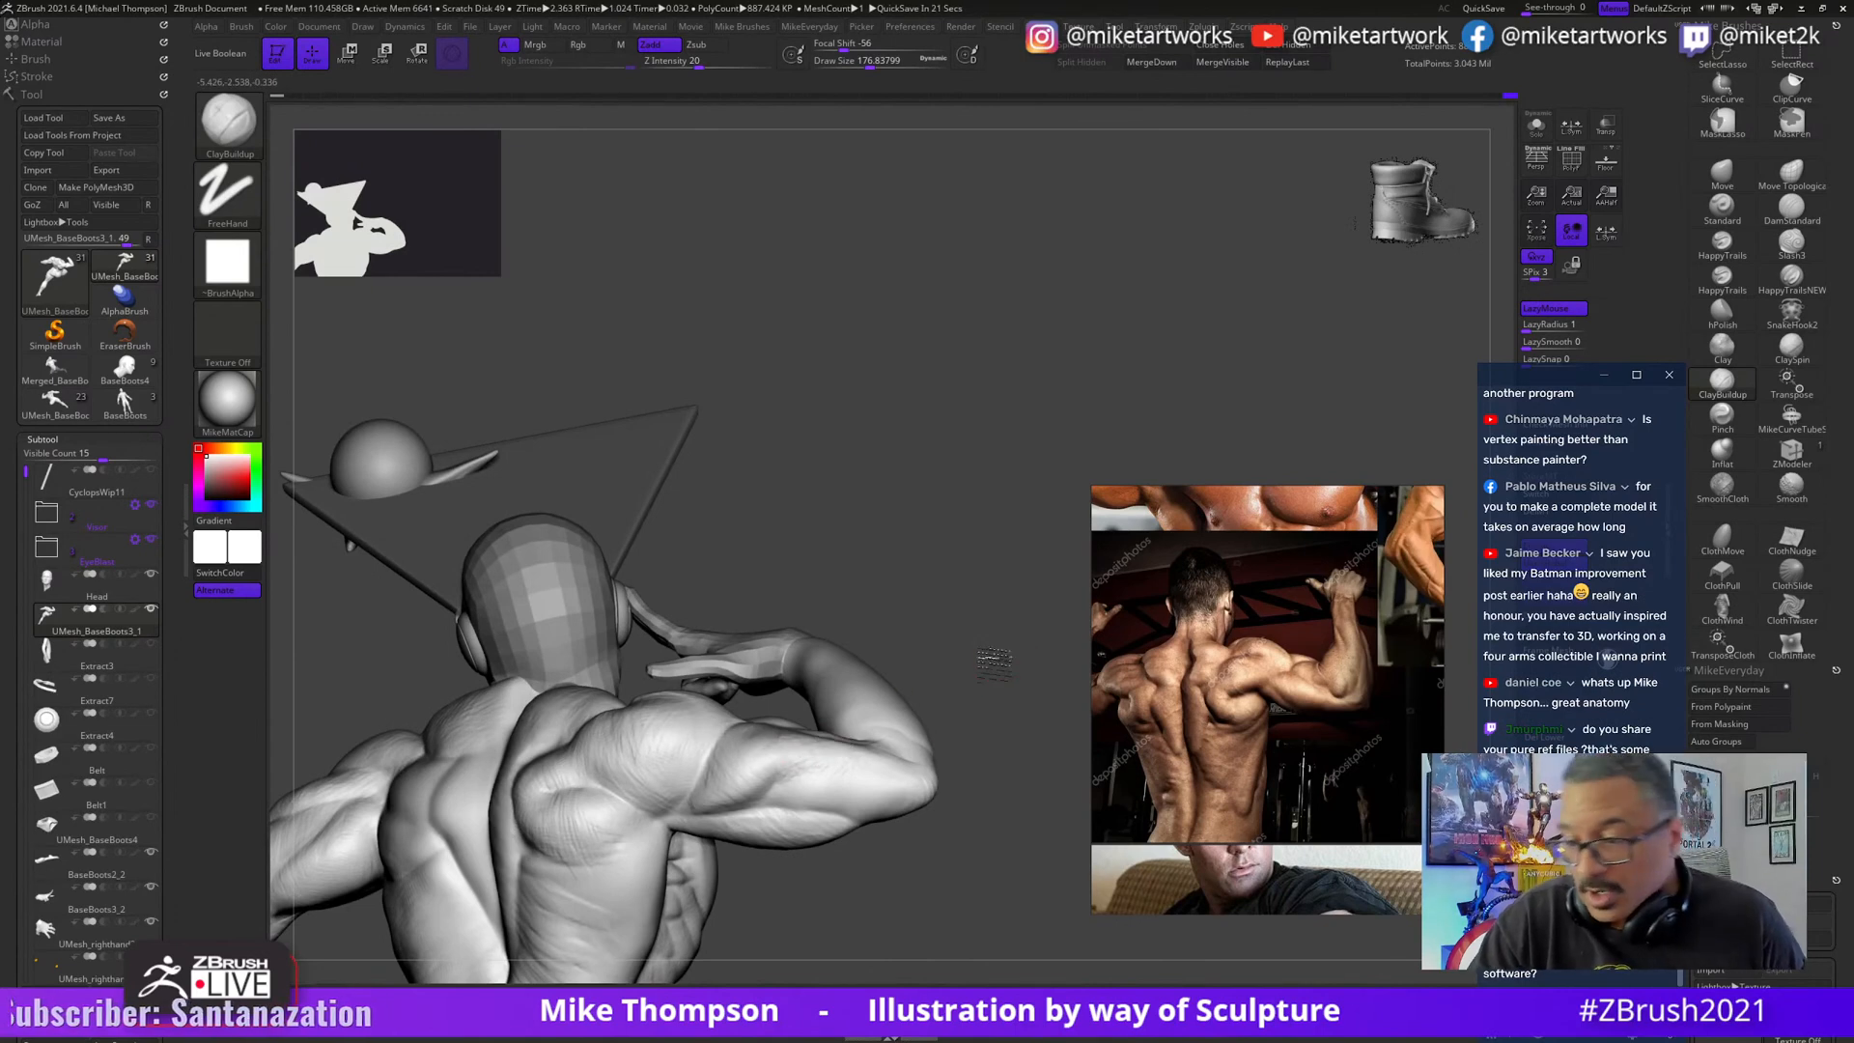
{"action": "mouse_move", "coordinate": [975, 662]}
{"action": "left_mouse_down"}
{"action": "mouse_move", "coordinate": [998, 650]}
{"action": "mouse_move", "coordinate": [879, 703]}
{"action": "left_mouse_up"}
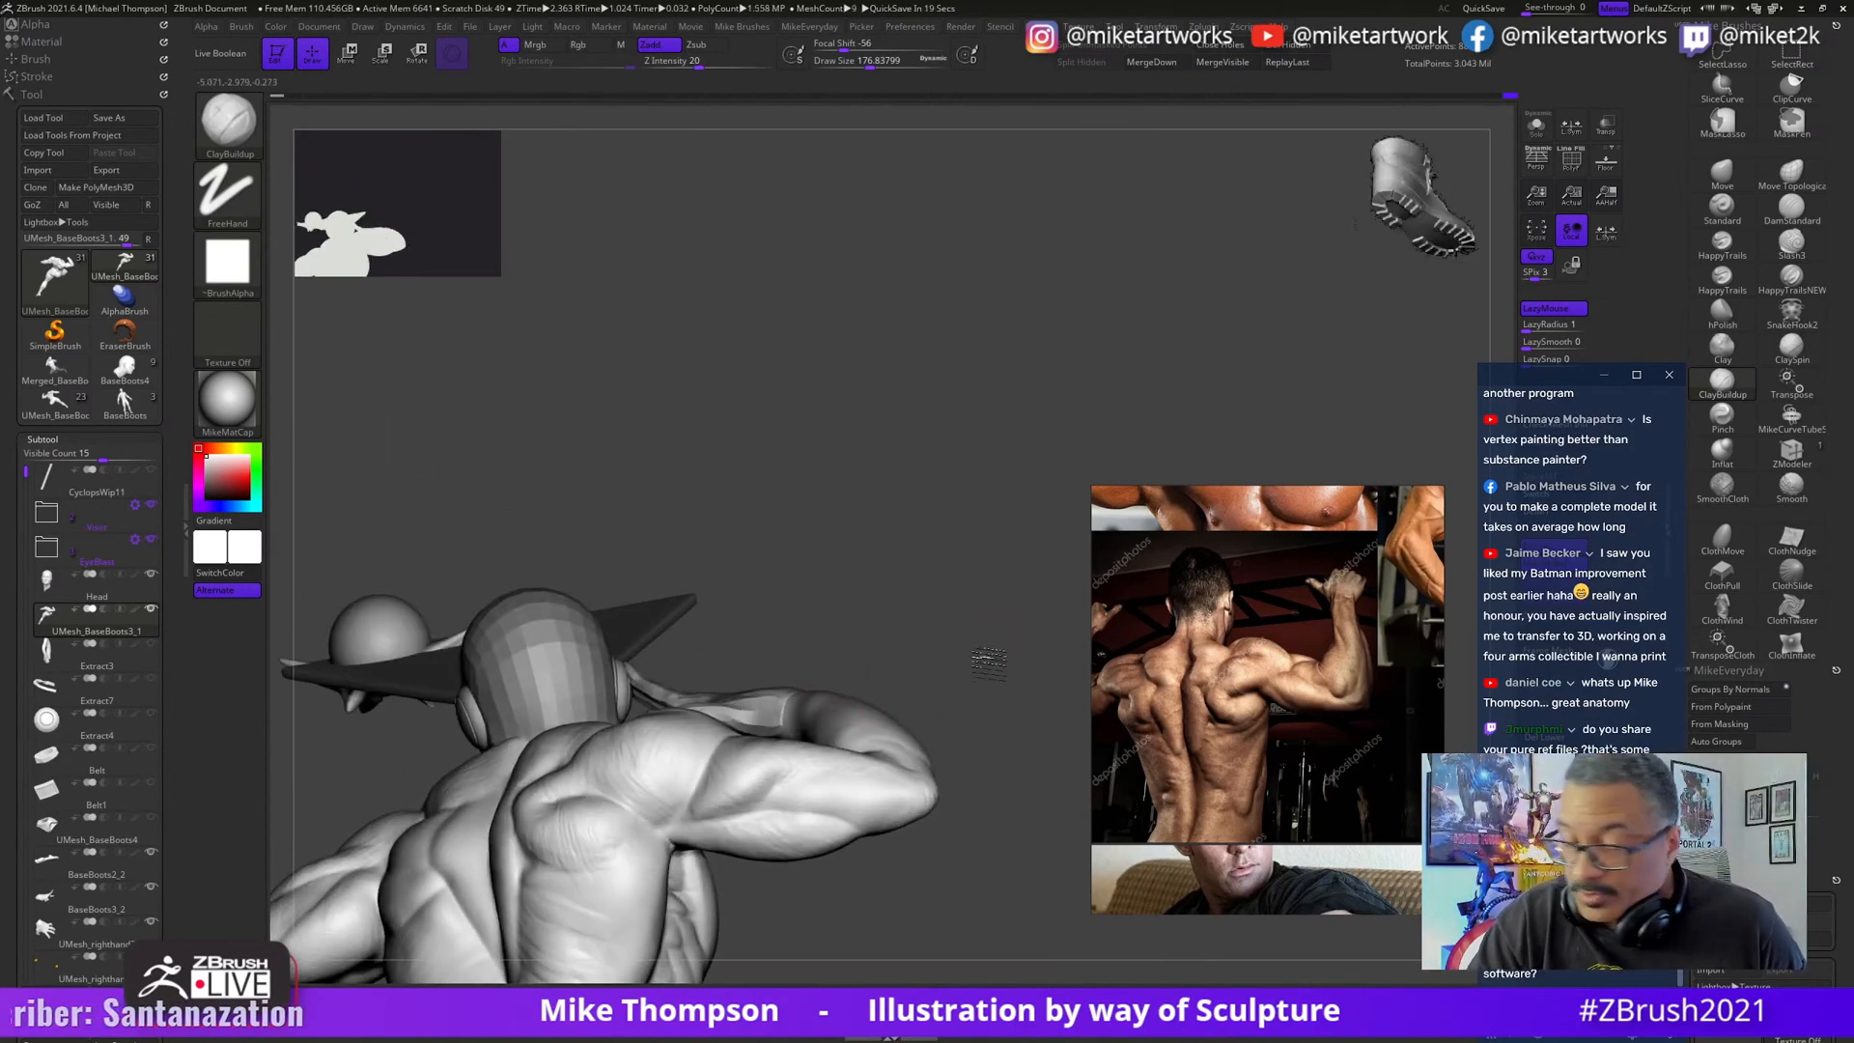
{"action": "left_click_drag", "start_coordinate": [1014, 646], "coordinate": [928, 698]}
{"action": "left_click_drag", "start_coordinate": [724, 809], "coordinate": [697, 809]}
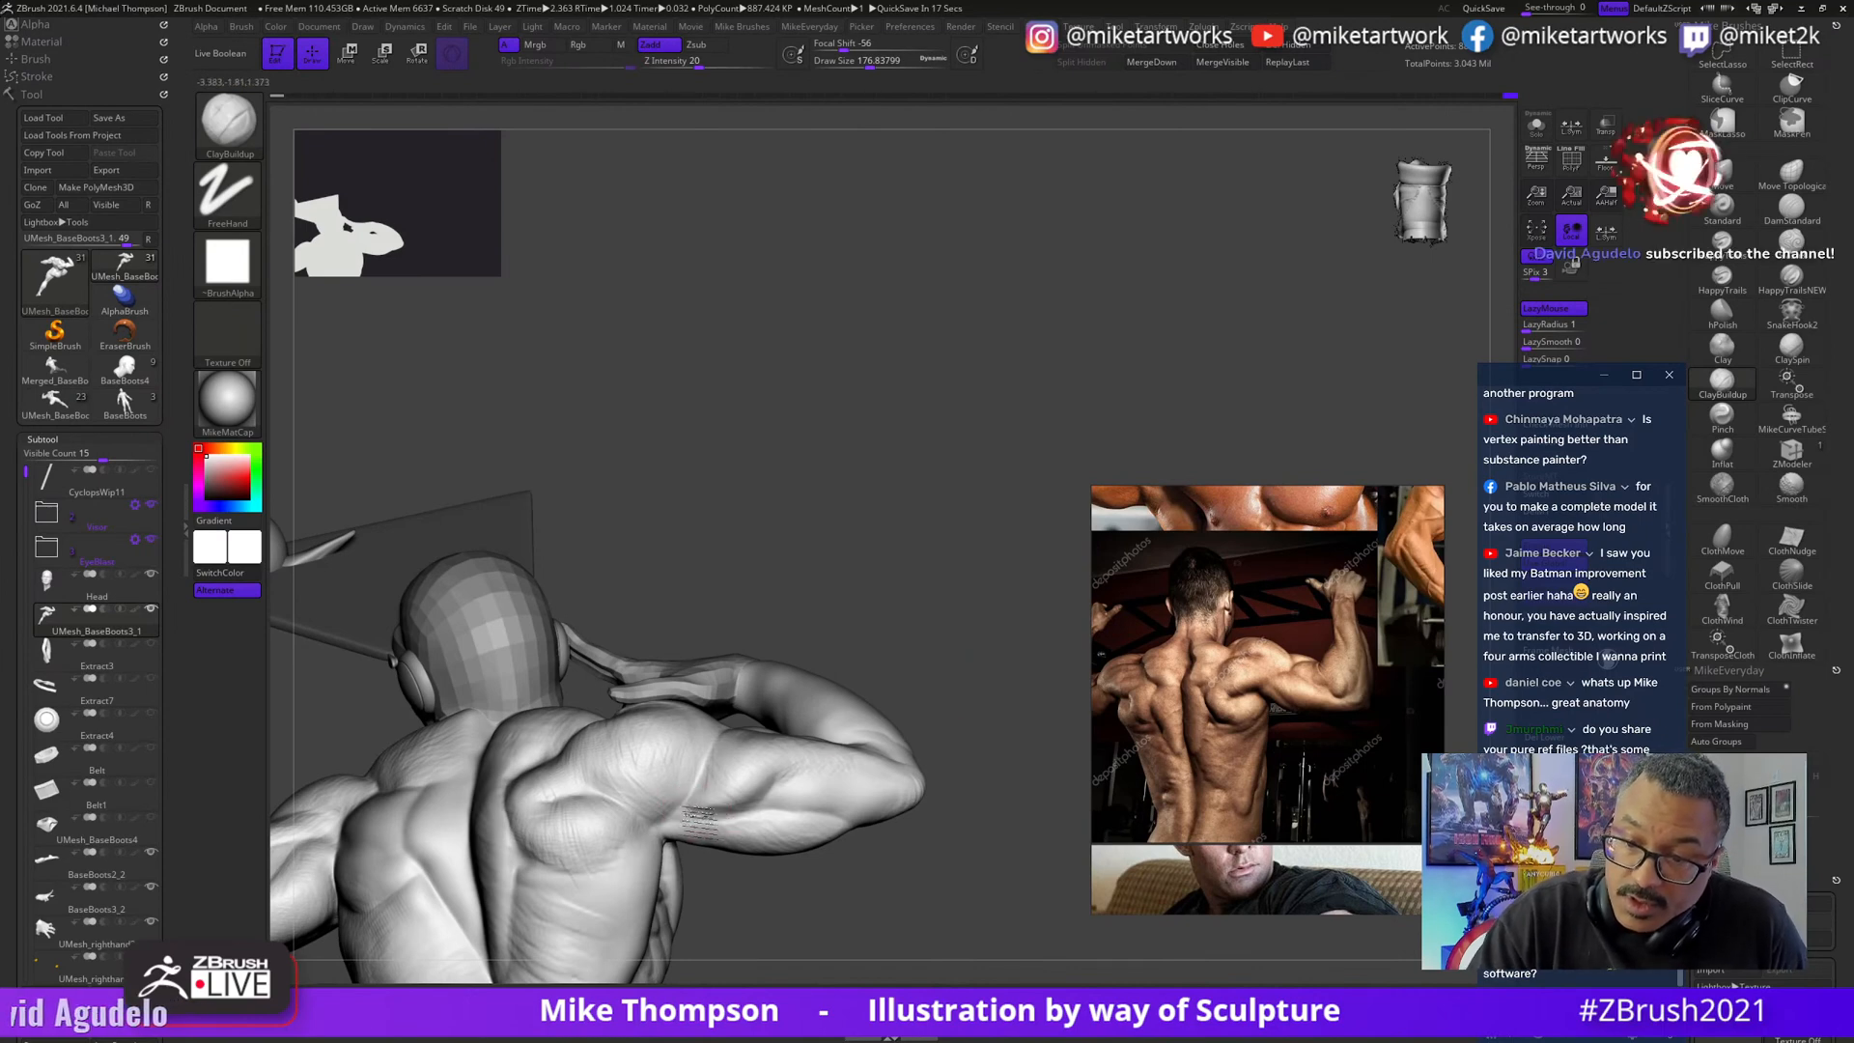
- Build up the underside of the raised arm's triceps toward the elbow with ClayBuildup, increasing the draw size to about 212
{"action": "left_click_drag", "start_coordinate": [923, 705], "coordinate": [959, 663]}
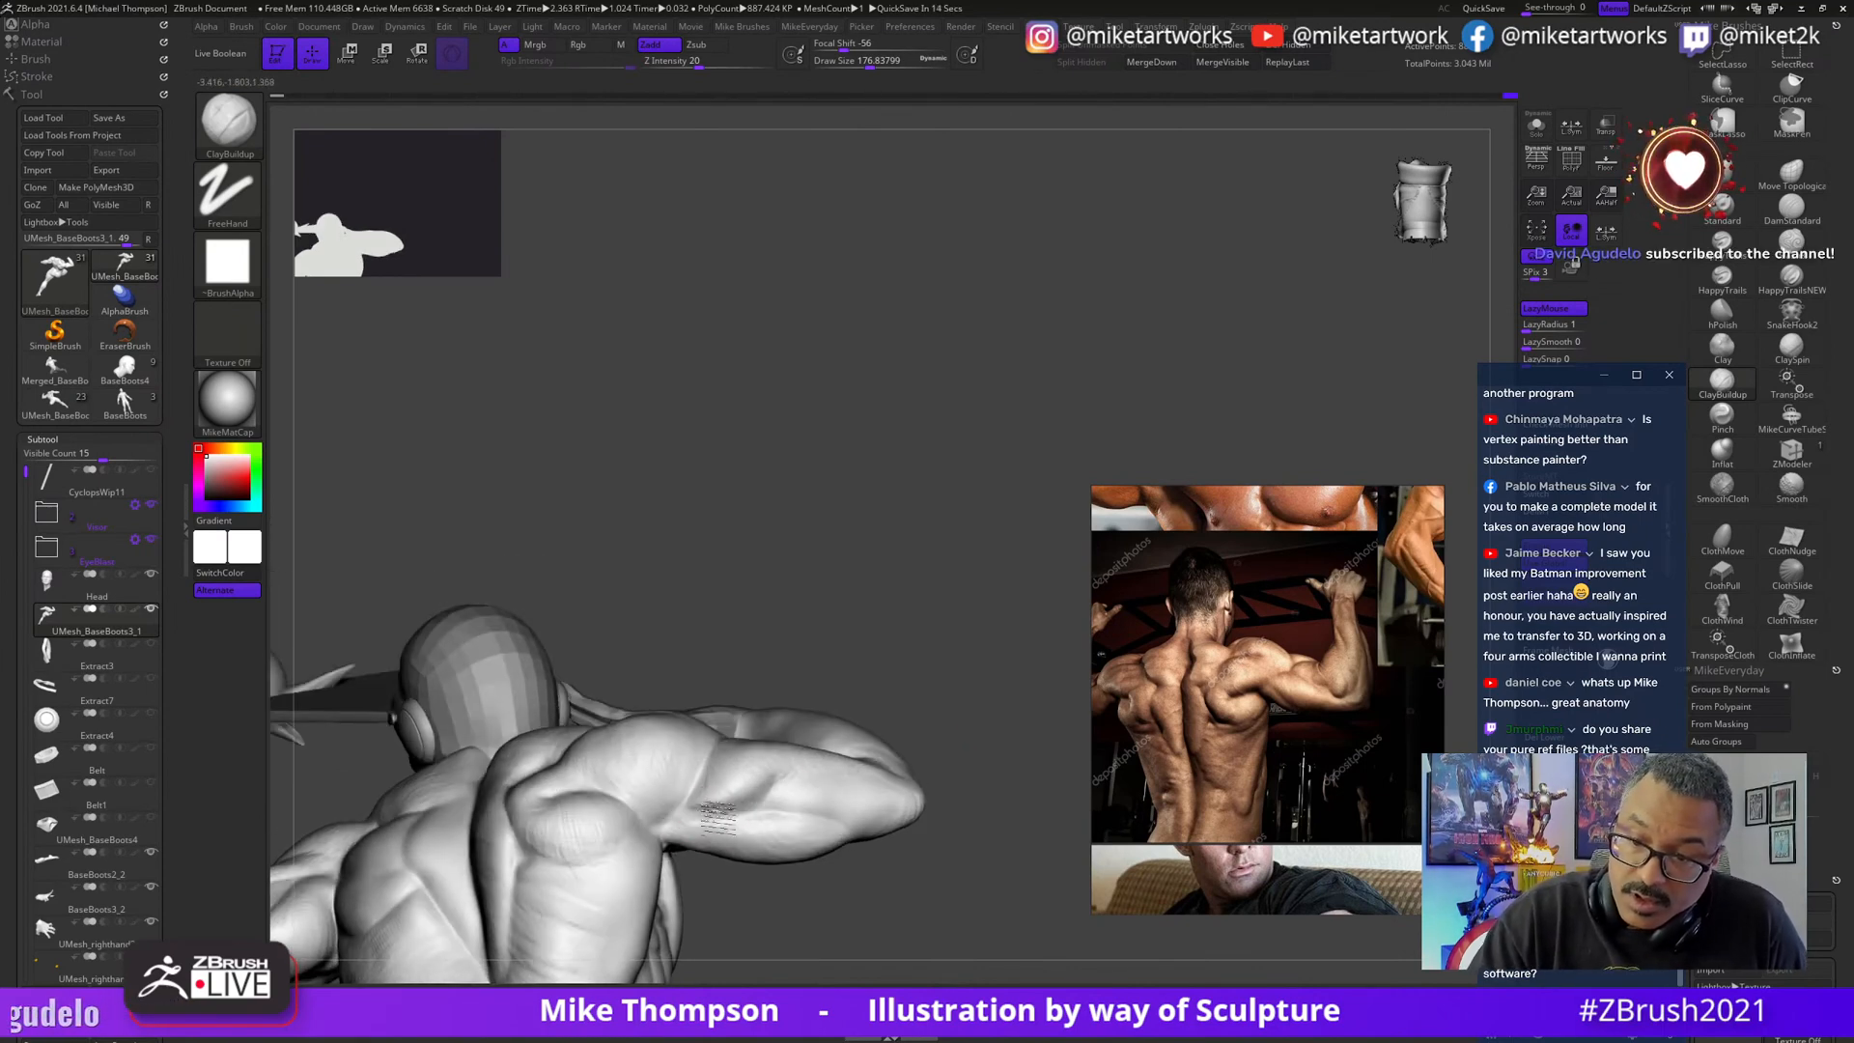
{"action": "left_click_drag", "start_coordinate": [942, 724], "coordinate": [956, 681]}
{"action": "left_click_drag", "start_coordinate": [811, 769], "coordinate": [794, 773]}
{"action": "mouse_move", "coordinate": [953, 632]}
{"action": "left_mouse_down"}
{"action": "mouse_move", "coordinate": [945, 686]}
{"action": "mouse_move", "coordinate": [911, 706]}
{"action": "left_mouse_up"}
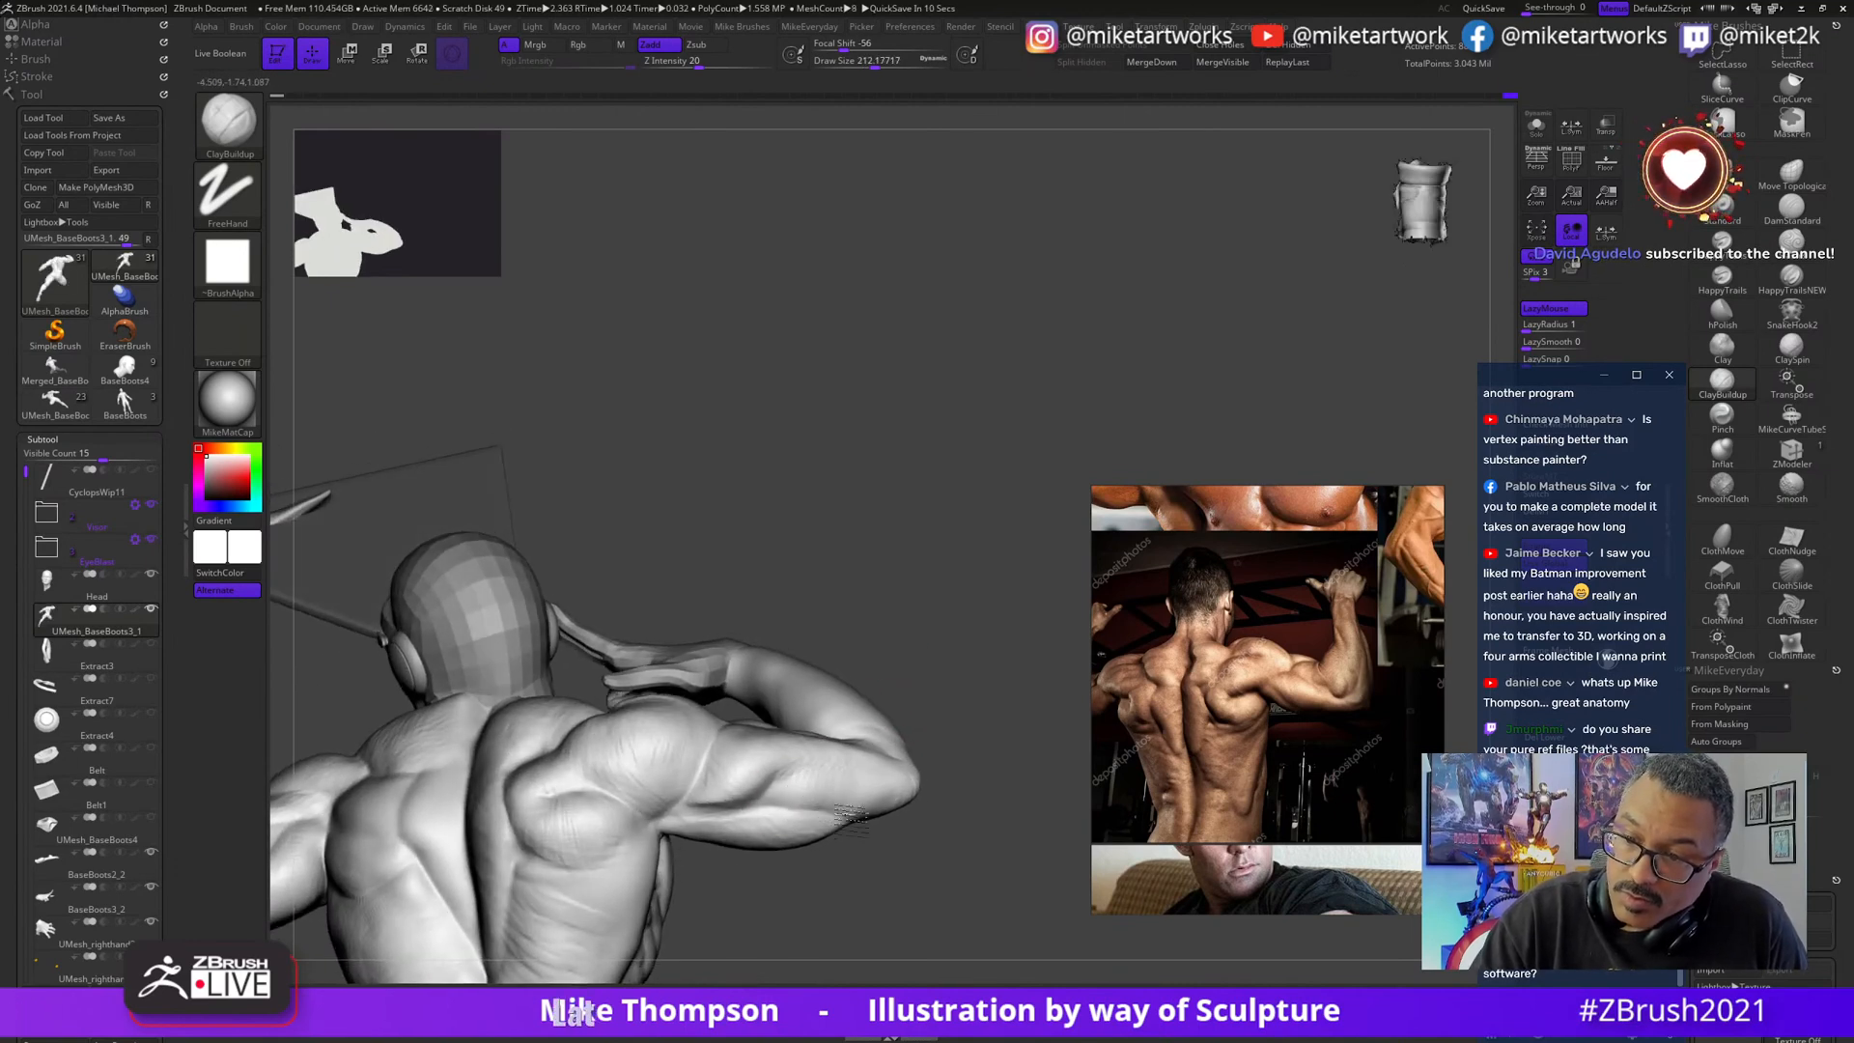
{"action": "mouse_move", "coordinate": [879, 804]}
{"action": "left_mouse_down"}
{"action": "mouse_move", "coordinate": [850, 755]}
{"action": "mouse_move", "coordinate": [837, 803]}
{"action": "left_mouse_up"}
- Set the ClayBuildup draw size to about 245 and block in the muscles along the raised arm's forearm
{"action": "left_click_drag", "start_coordinate": [964, 680], "coordinate": [982, 676]}
{"action": "key", "text": "s"}
{"action": "left_click", "coordinate": [983, 676]}
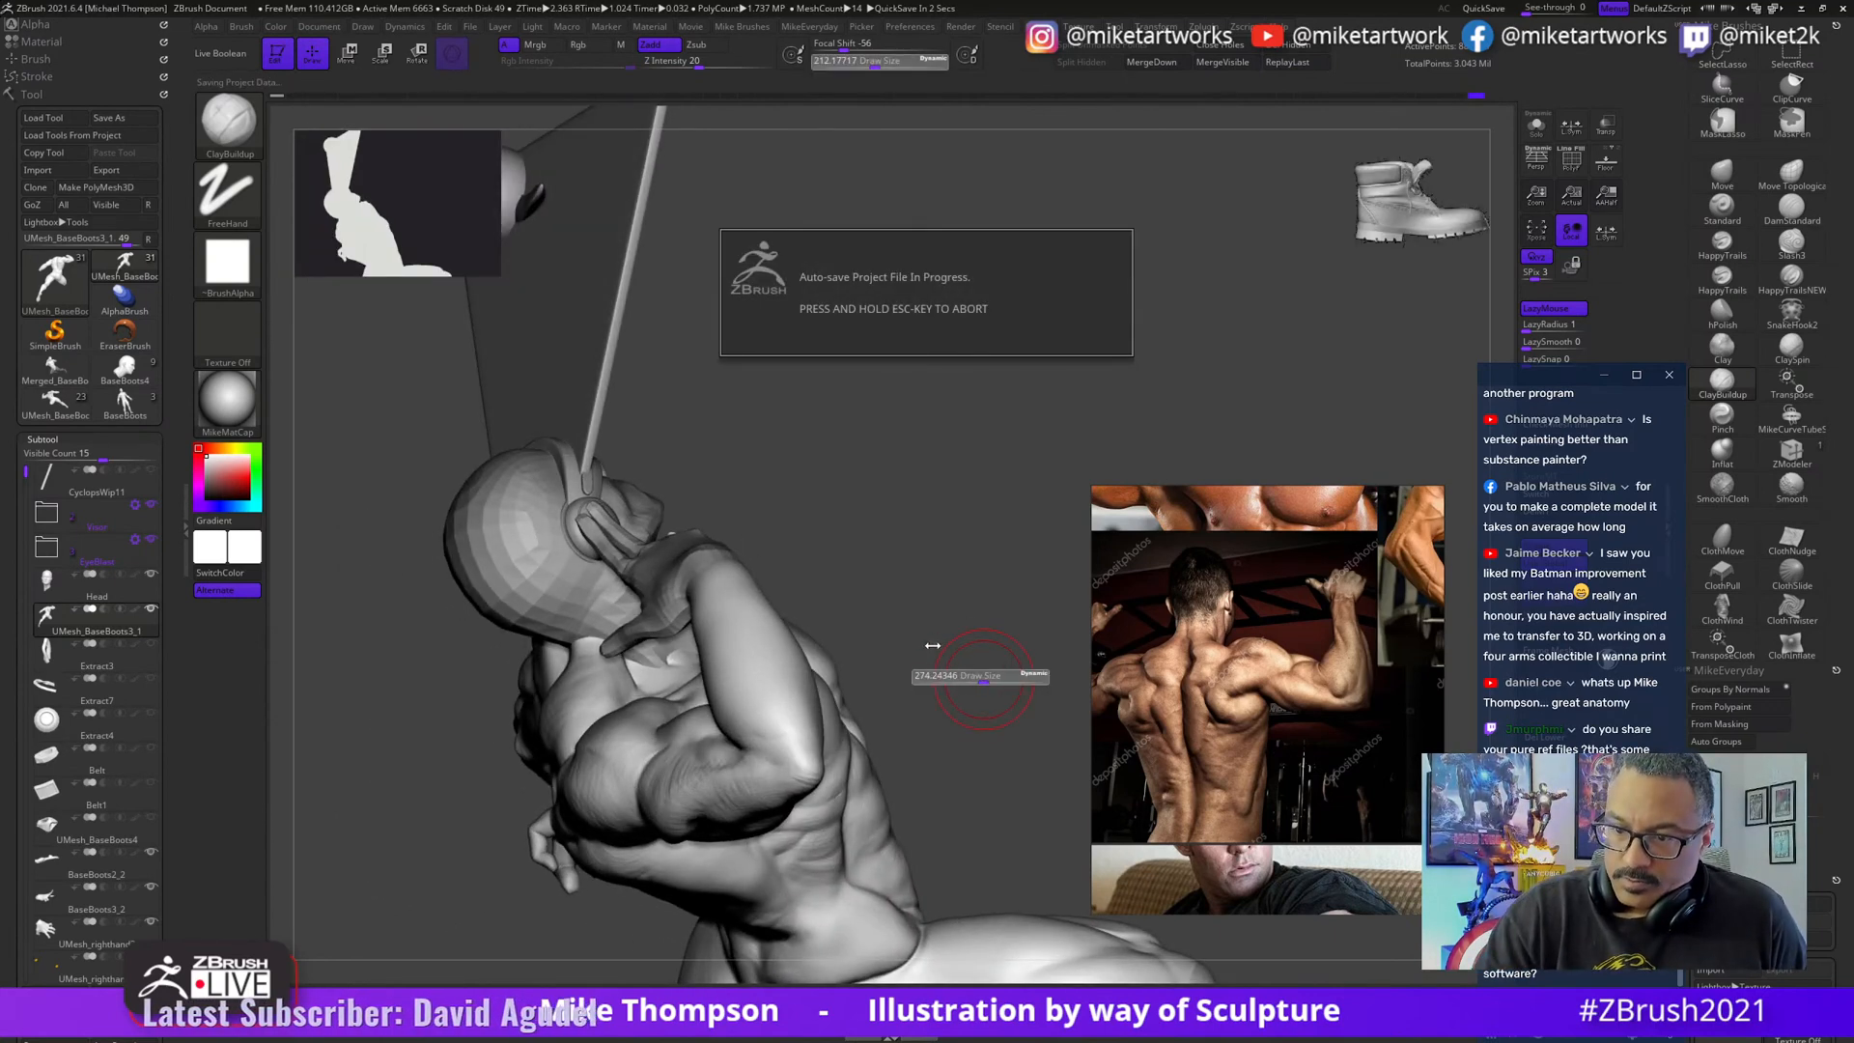
{"action": "left_click_drag", "start_coordinate": [933, 645], "coordinate": [921, 653]}
{"action": "key", "text": "s"}
{"action": "mouse_move", "coordinate": [927, 645]}
{"action": "left_mouse_down"}
{"action": "mouse_move", "coordinate": [948, 624]}
{"action": "mouse_move", "coordinate": [966, 649]}
{"action": "mouse_move", "coordinate": [999, 644]}
{"action": "mouse_move", "coordinate": [1028, 555]}
{"action": "mouse_move", "coordinate": [960, 675]}
{"action": "mouse_move", "coordinate": [940, 654]}
{"action": "mouse_move", "coordinate": [913, 682]}
{"action": "left_mouse_up"}
{"action": "key", "text": "s"}
{"action": "mouse_move", "coordinate": [693, 681]}
{"action": "left_mouse_down"}
{"action": "mouse_move", "coordinate": [729, 745]}
{"action": "mouse_move", "coordinate": [716, 726]}
{"action": "left_mouse_up"}
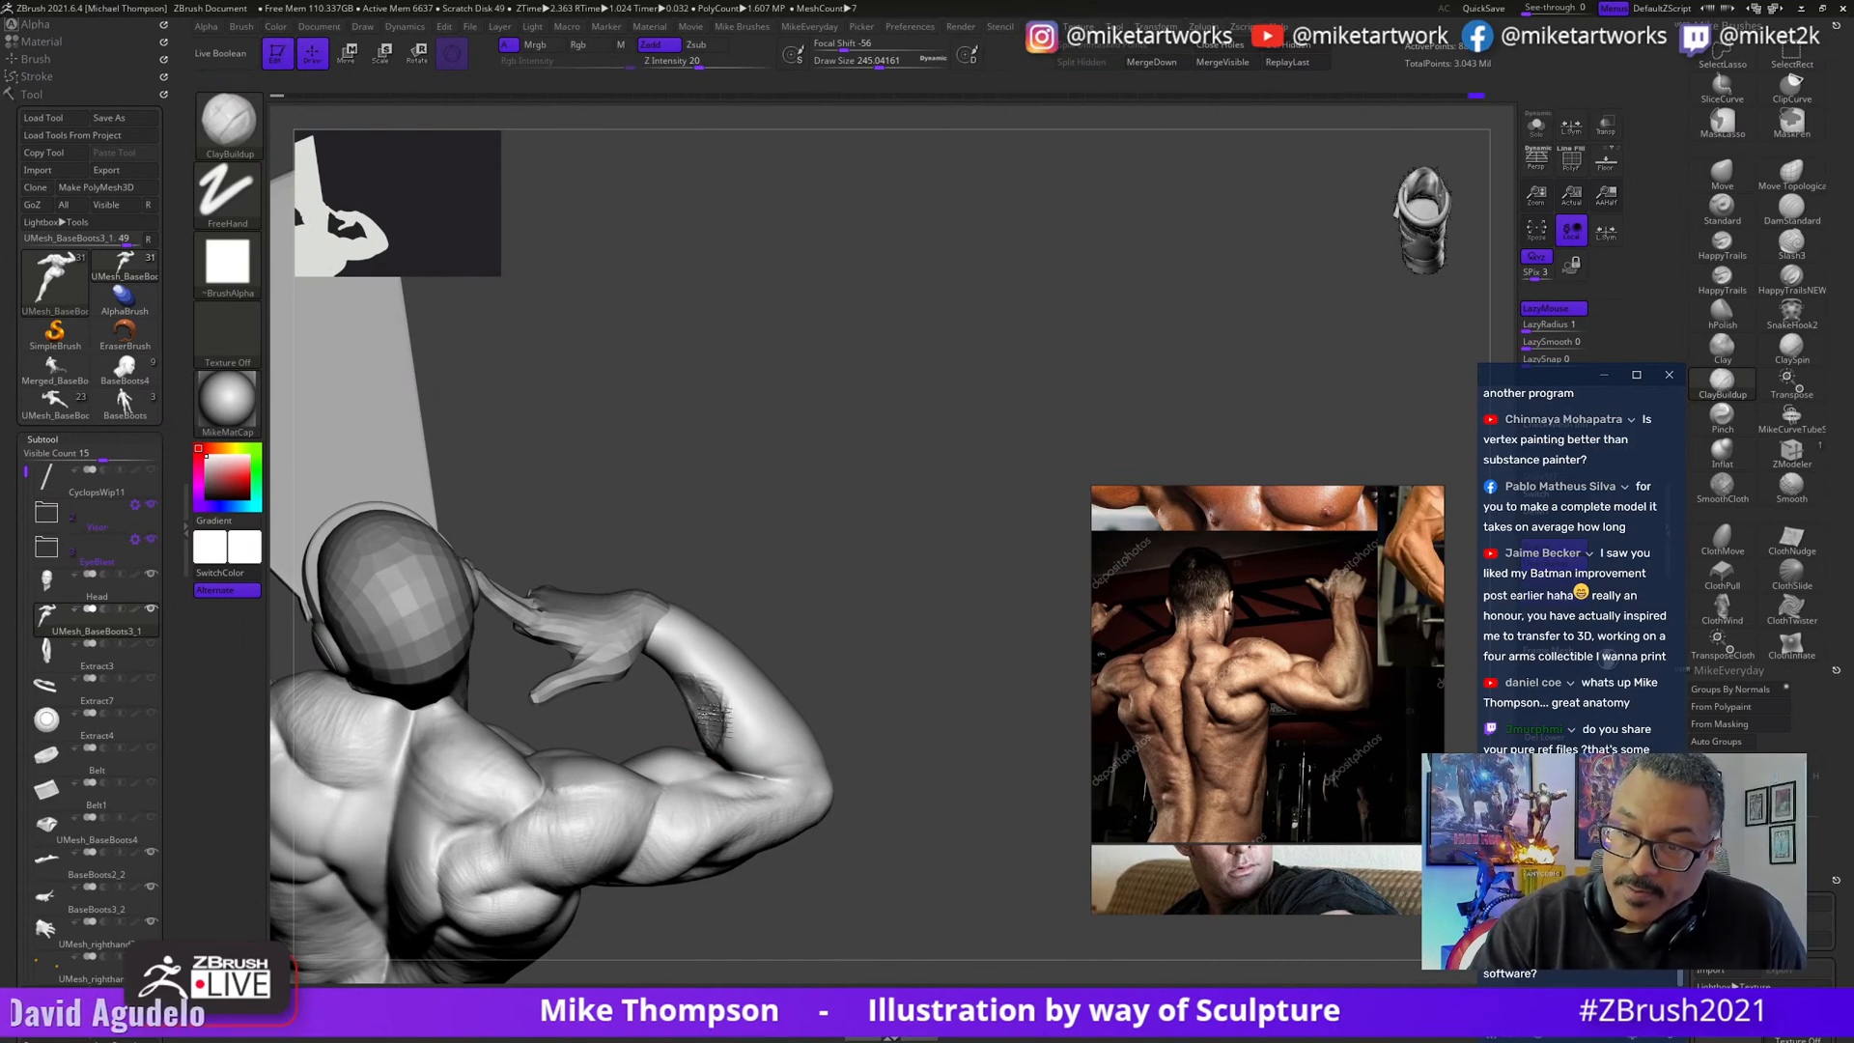
{"action": "mouse_move", "coordinate": [938, 585]}
{"action": "left_mouse_down"}
{"action": "mouse_move", "coordinate": [943, 611]}
{"action": "mouse_move", "coordinate": [917, 601]}
{"action": "mouse_move", "coordinate": [684, 676]}
{"action": "left_mouse_up"}
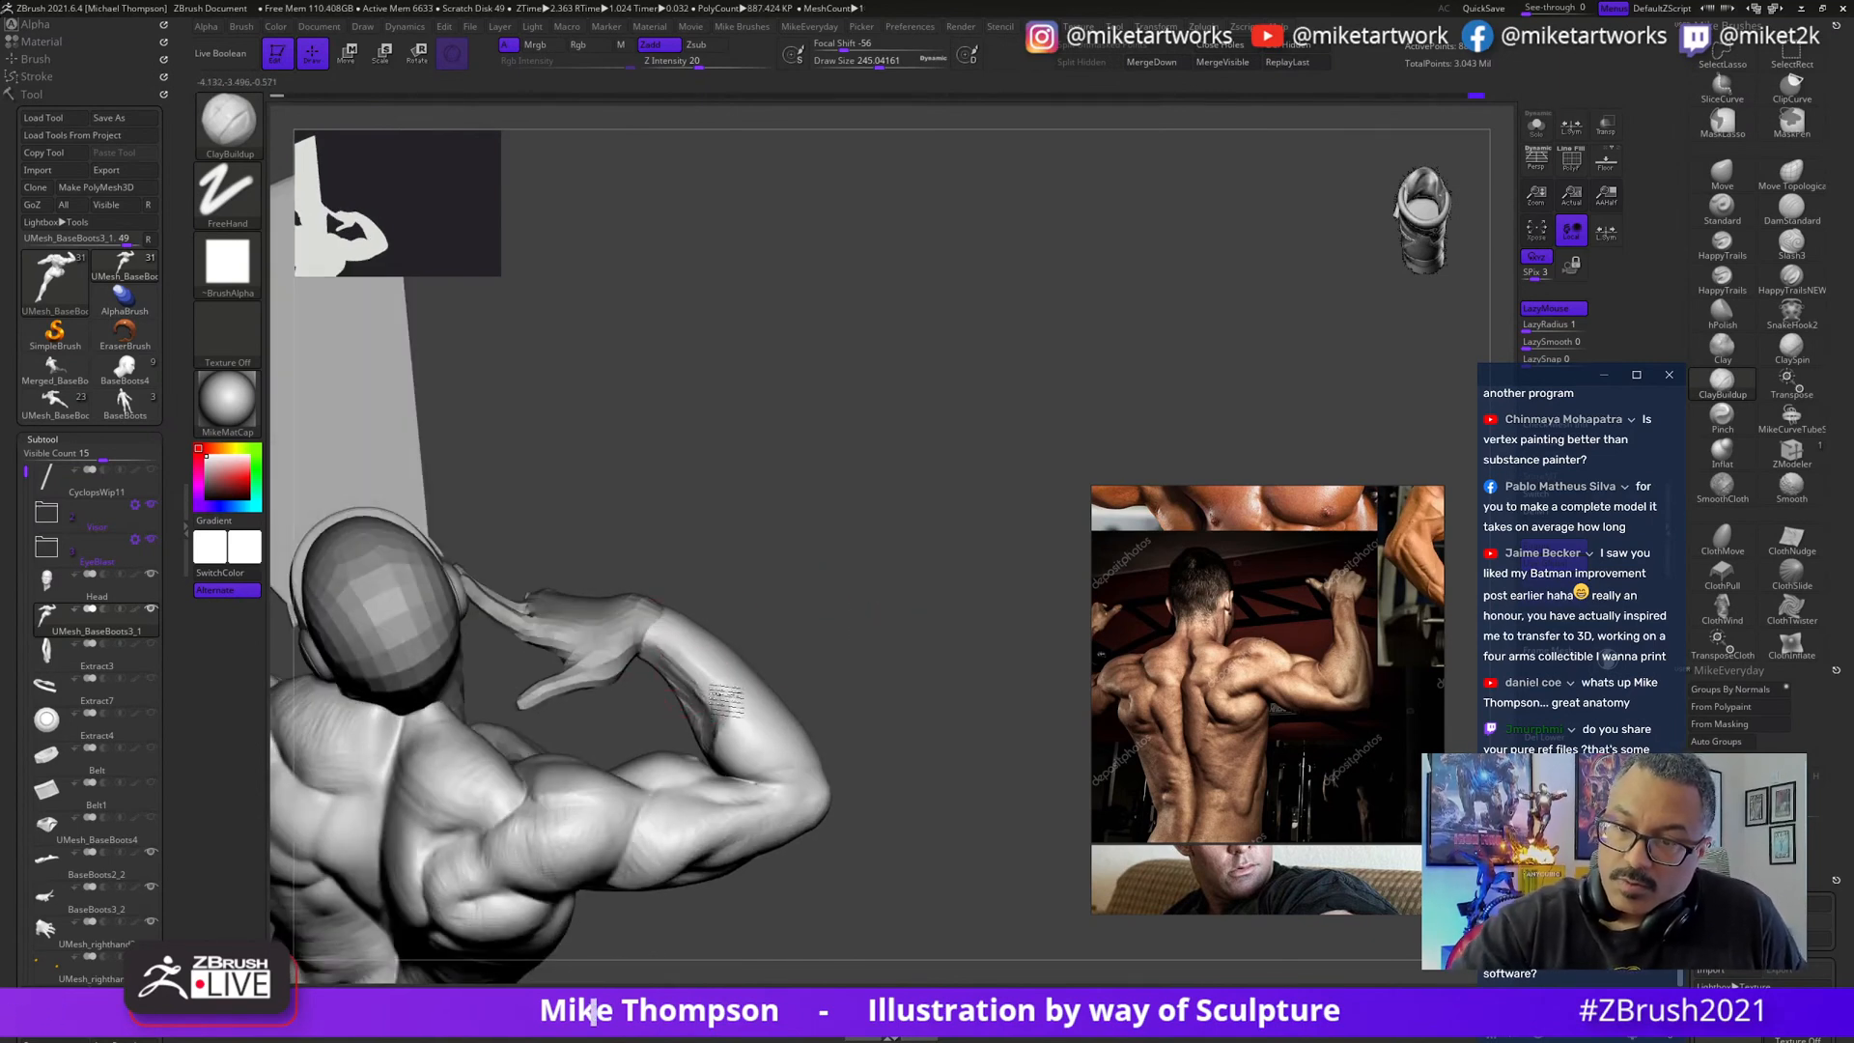
- Sculpt the raised forearm's muscles between wrist and elbow with ClayBuildup, reducing the draw size from about 202 to 177
{"action": "mouse_move", "coordinate": [823, 644]}
{"action": "left_mouse_down"}
{"action": "mouse_move", "coordinate": [857, 647]}
{"action": "mouse_move", "coordinate": [870, 604]}
{"action": "mouse_move", "coordinate": [940, 555]}
{"action": "mouse_move", "coordinate": [910, 592]}
{"action": "mouse_move", "coordinate": [928, 596]}
{"action": "mouse_move", "coordinate": [790, 681]}
{"action": "left_mouse_up"}
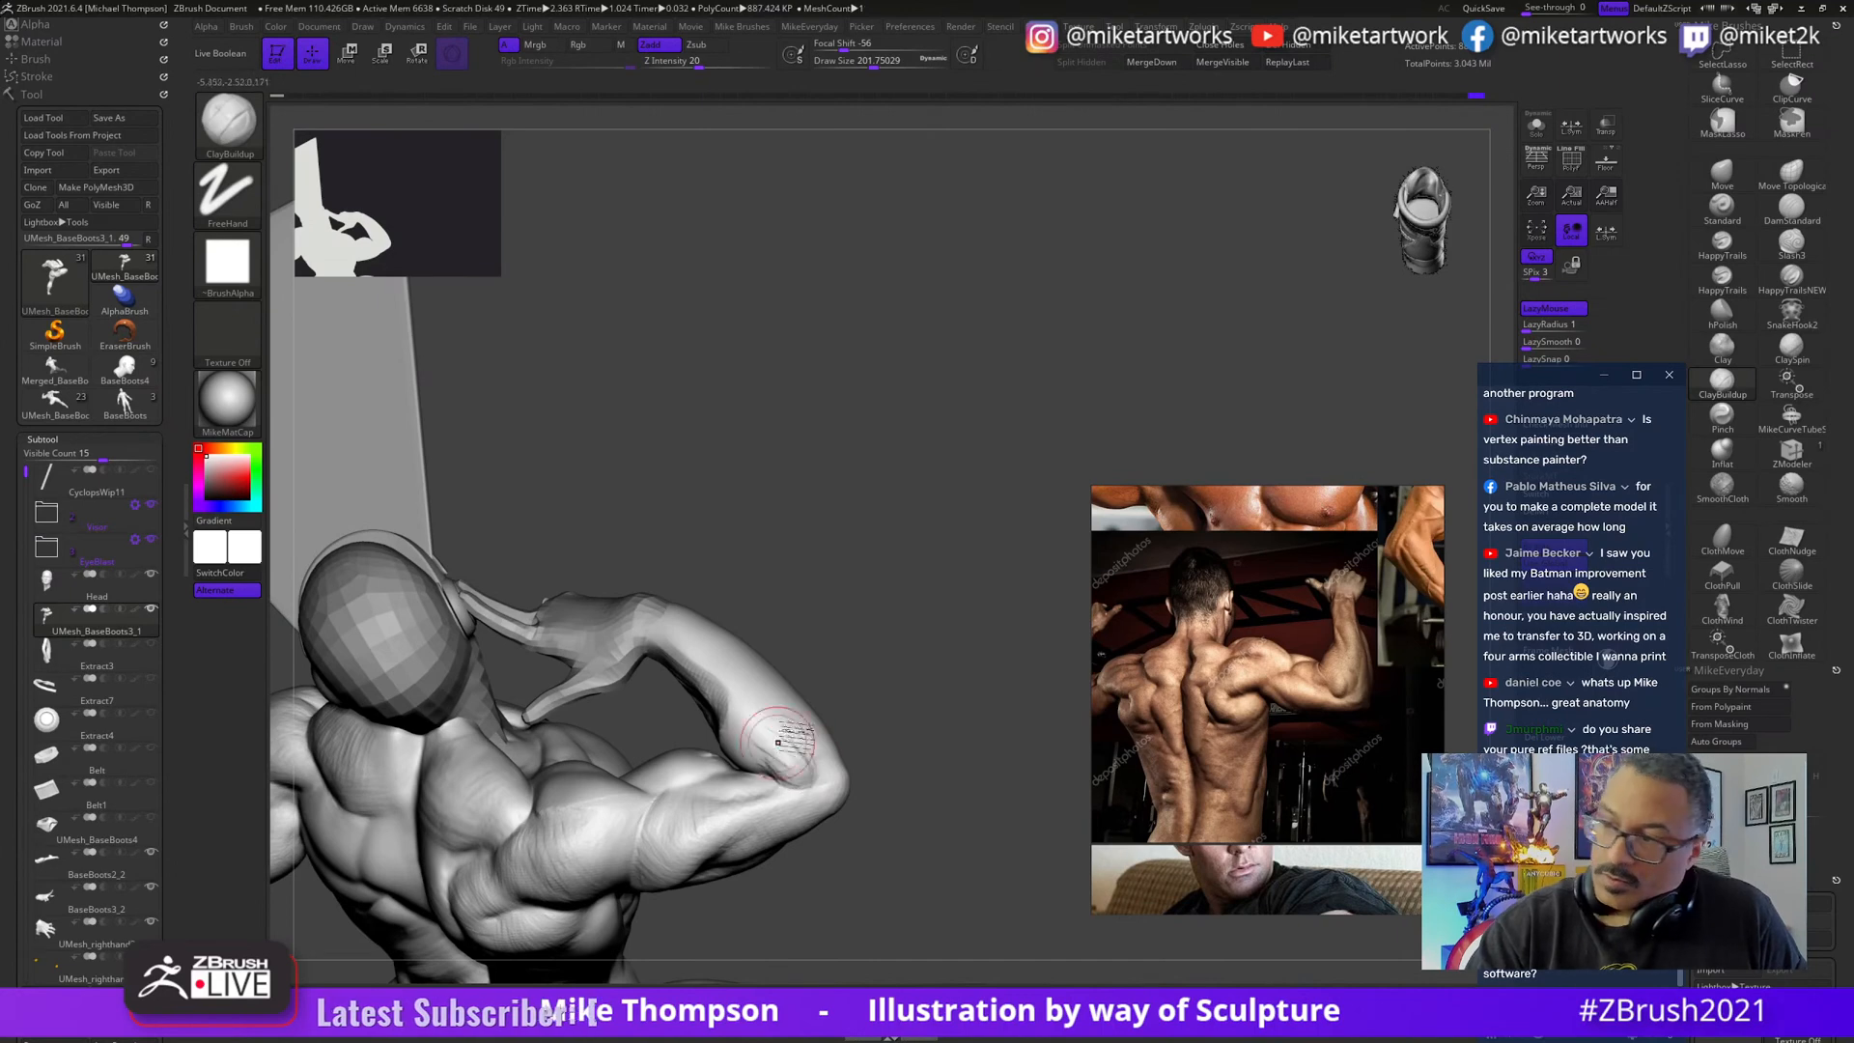
{"action": "left_click_drag", "start_coordinate": [778, 741], "coordinate": [830, 704]}
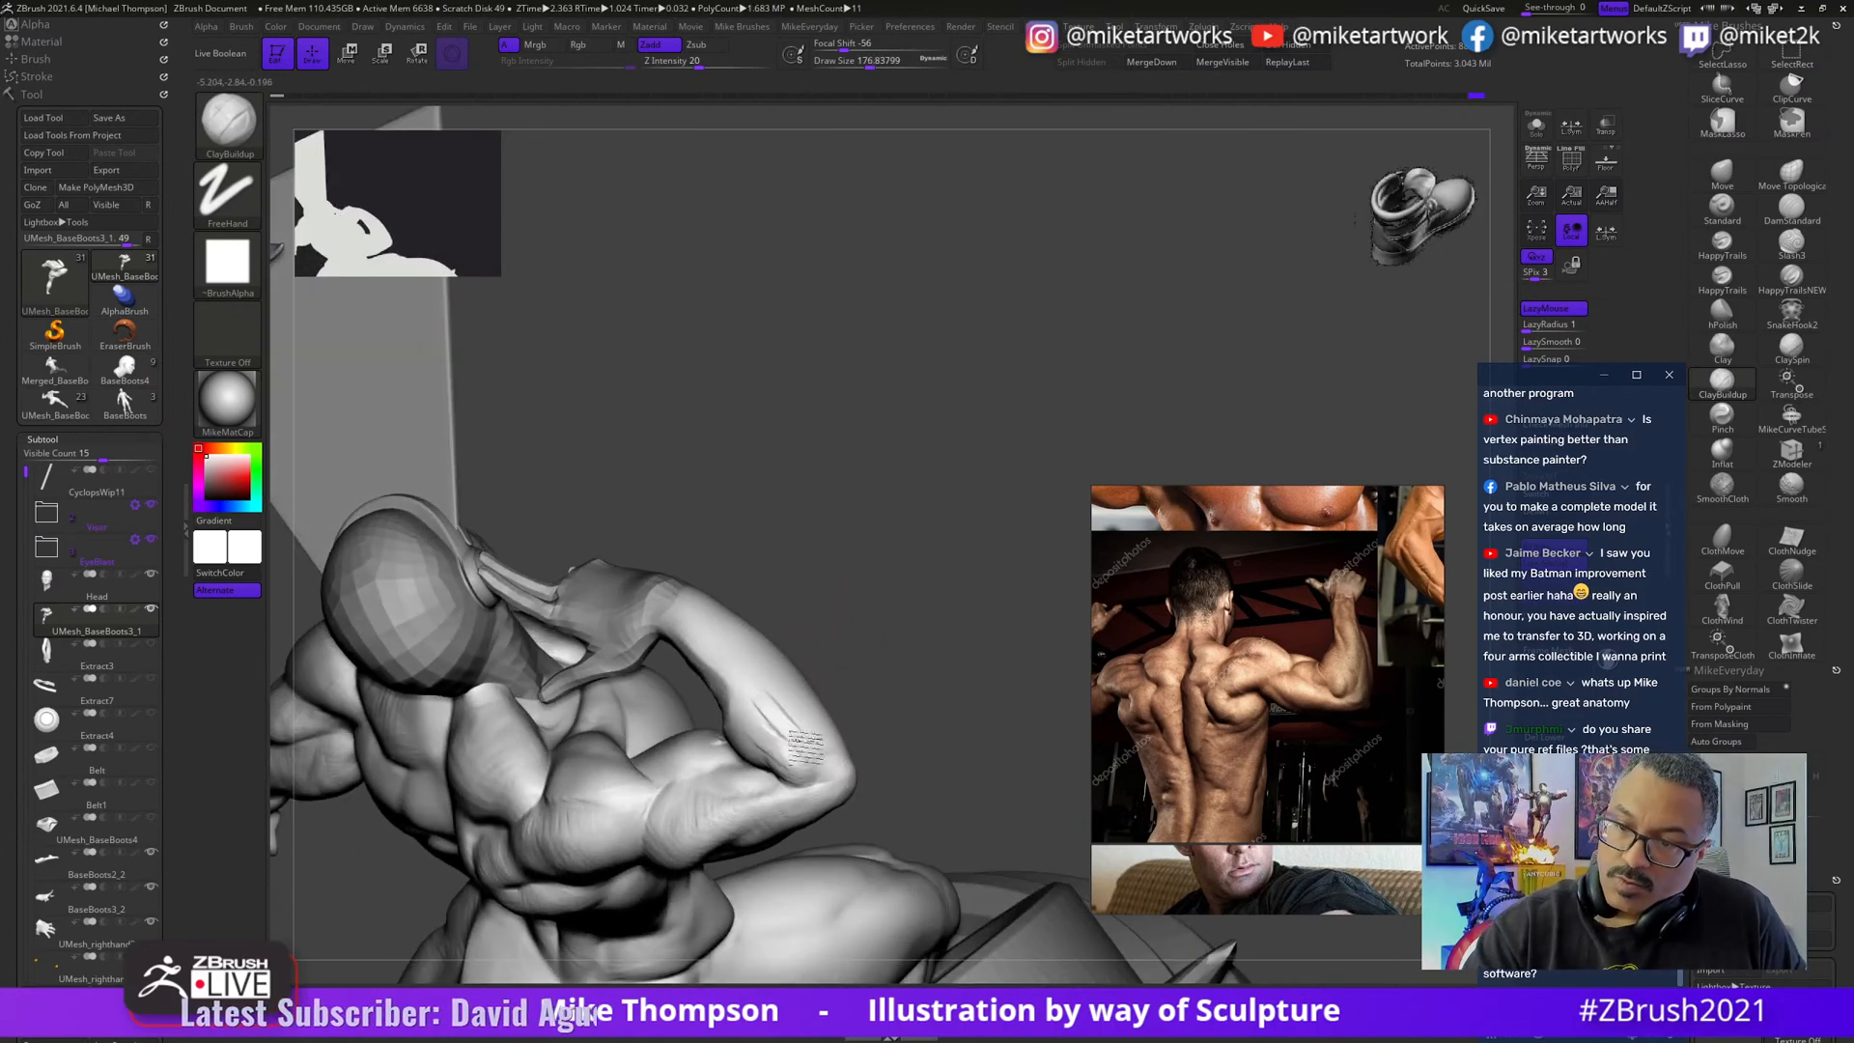
{"action": "left_click_drag", "start_coordinate": [892, 561], "coordinate": [696, 614]}
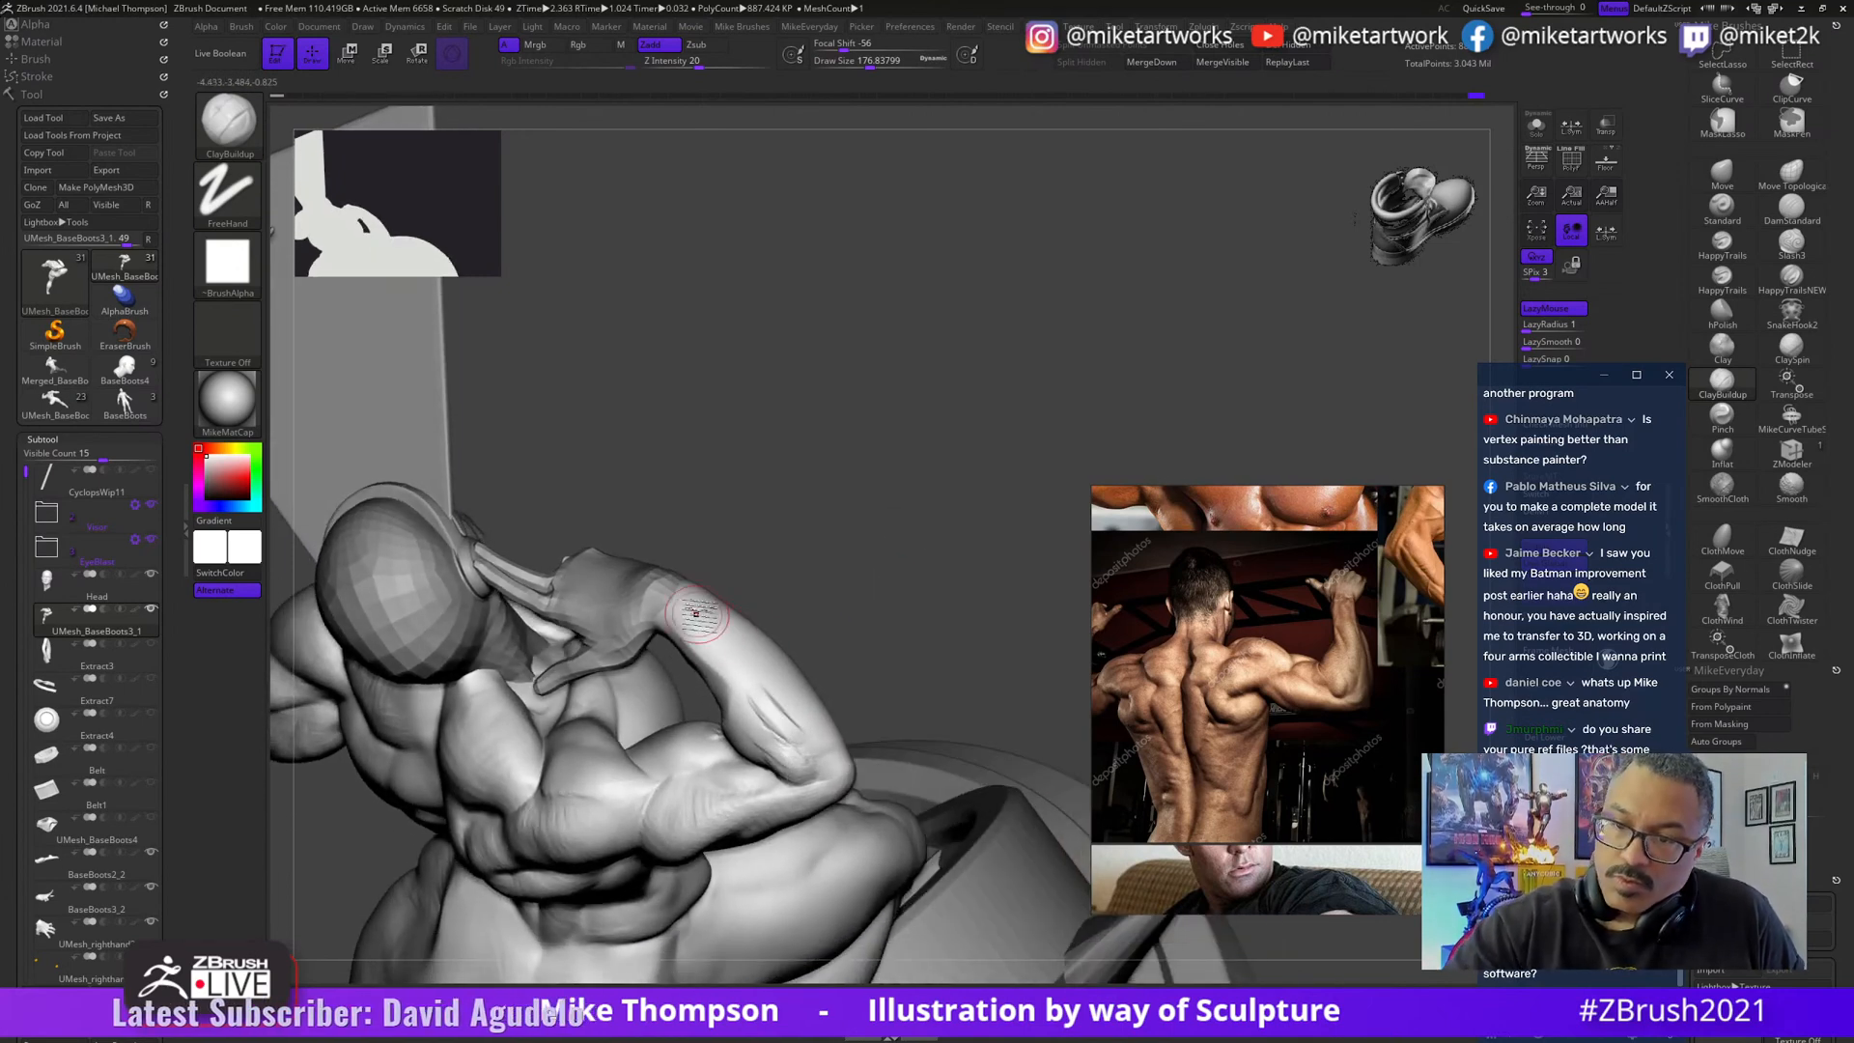
{"action": "left_click_drag", "start_coordinate": [806, 725], "coordinate": [751, 623]}
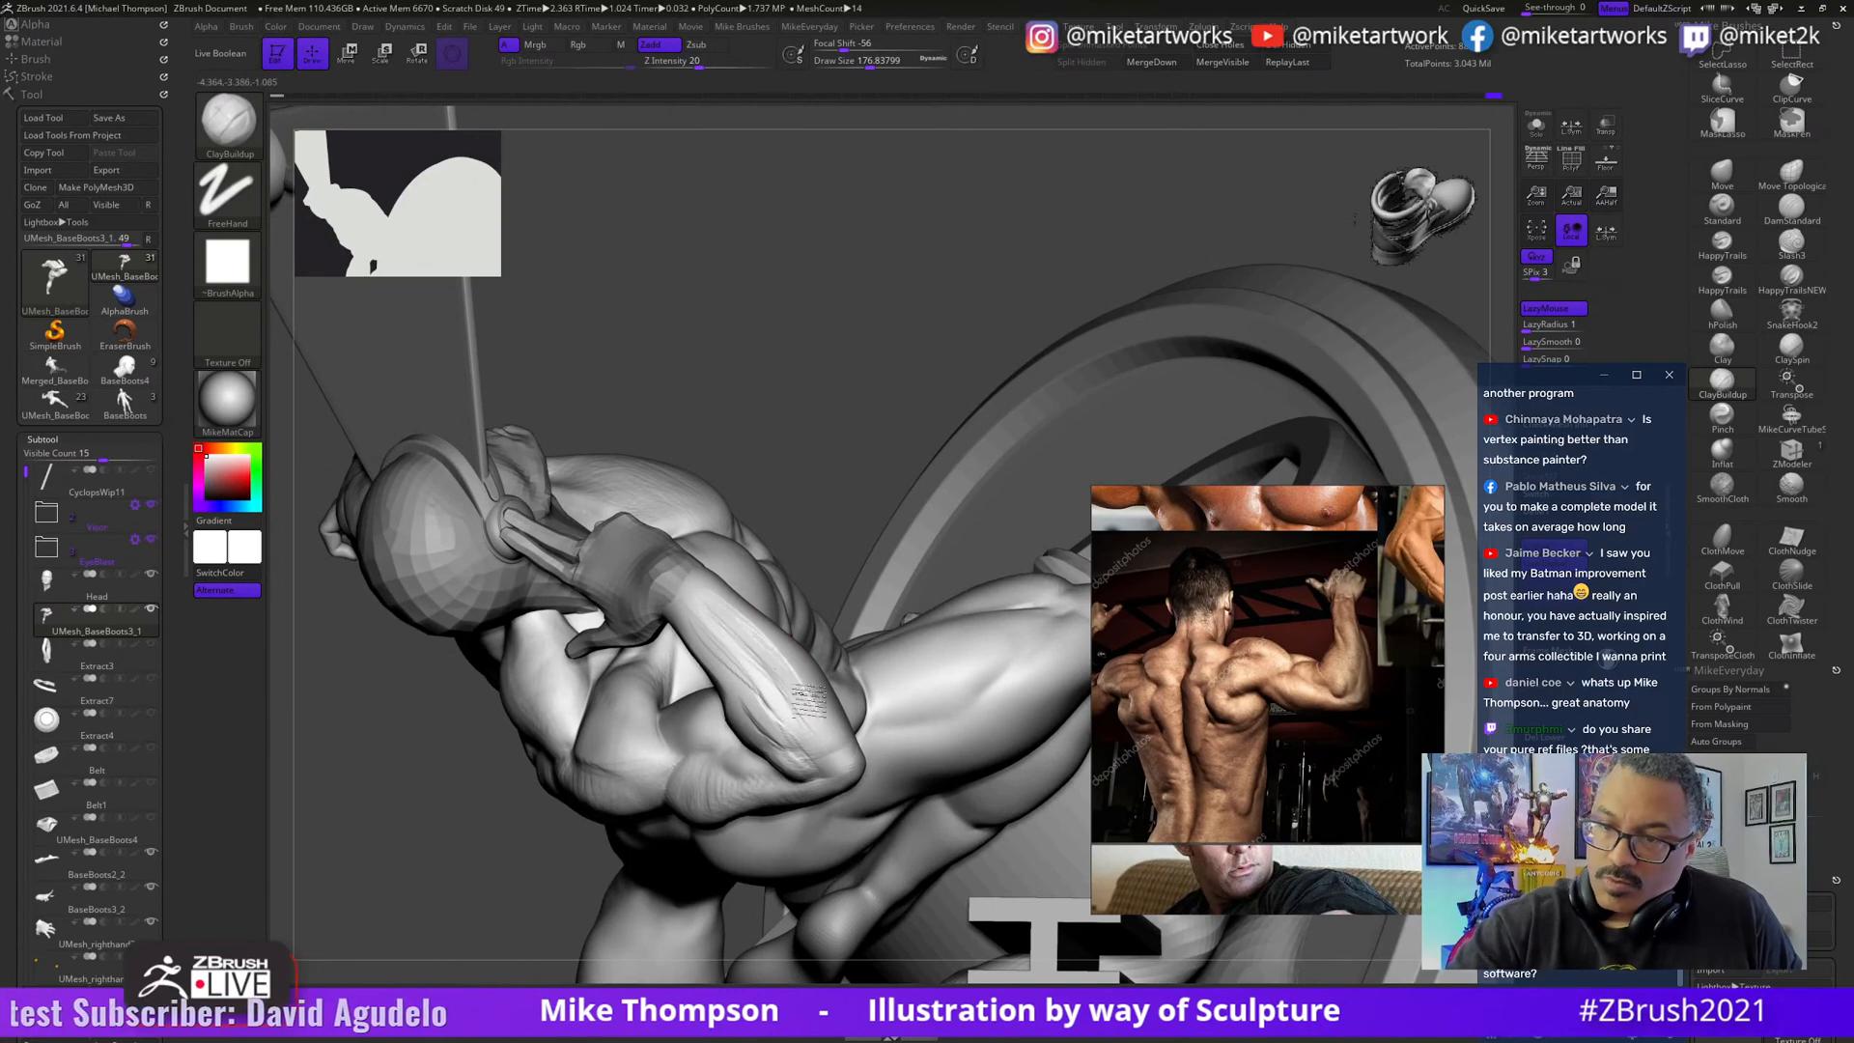
- Shape the forearm and inner elbow of the raised arm with ClayBuildup at a draw size of about 212
{"action": "left_click_drag", "start_coordinate": [750, 444], "coordinate": [869, 609]}
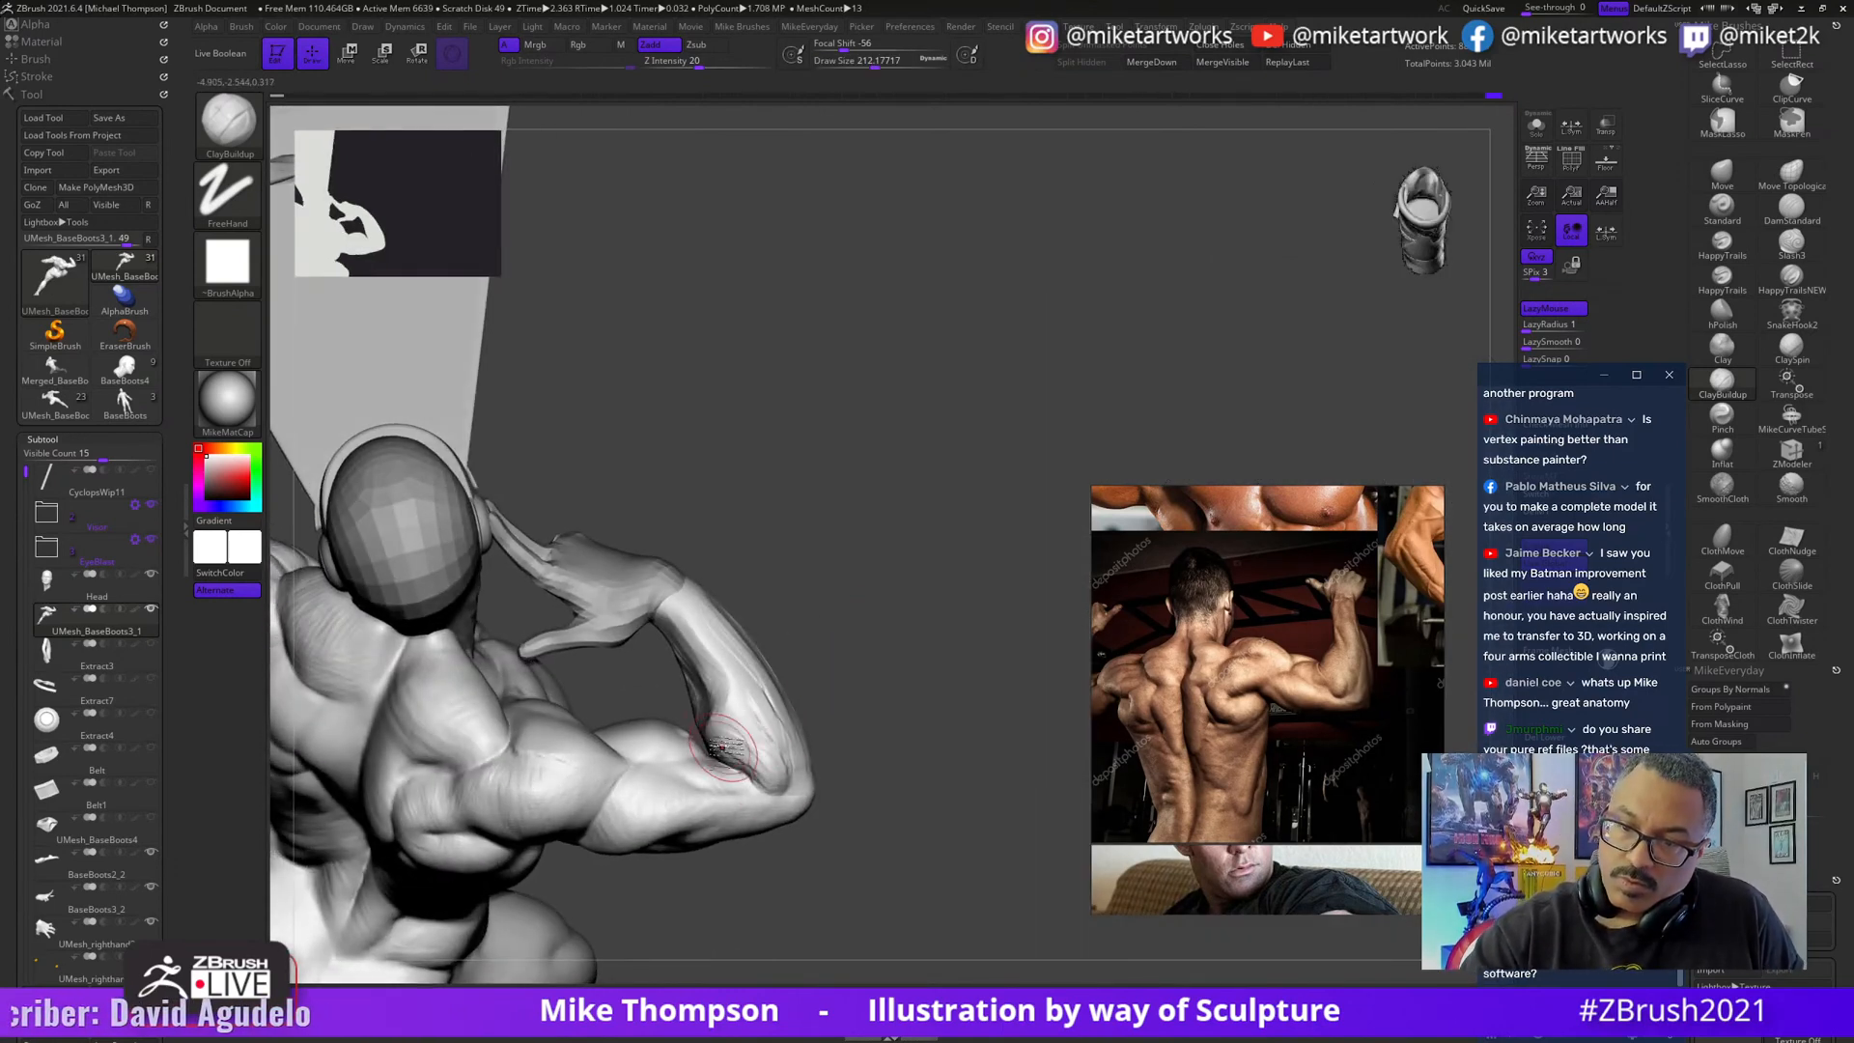
{"action": "left_click_drag", "start_coordinate": [772, 746], "coordinate": [712, 737]}
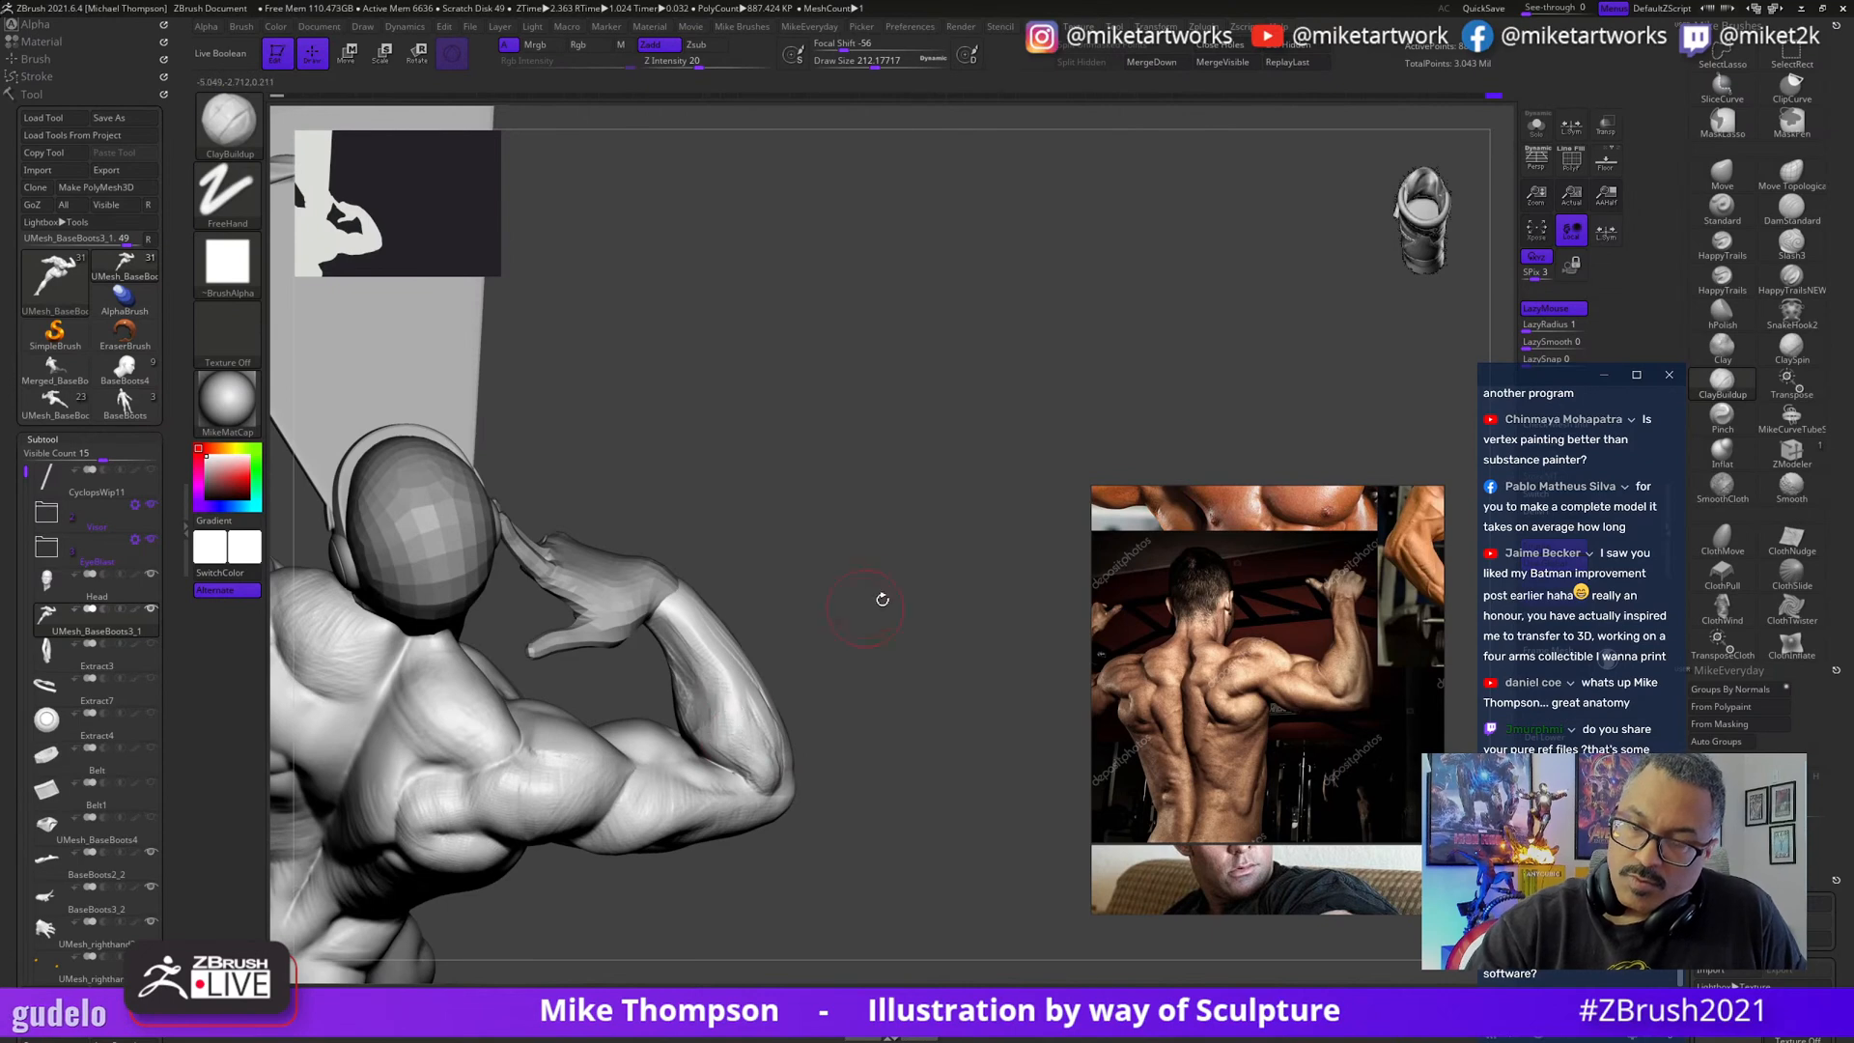
{"action": "mouse_move", "coordinate": [881, 600]}
{"action": "left_mouse_down"}
{"action": "mouse_move", "coordinate": [687, 645]}
{"action": "mouse_move", "coordinate": [710, 649]}
{"action": "mouse_move", "coordinate": [681, 613]}
{"action": "left_mouse_up"}
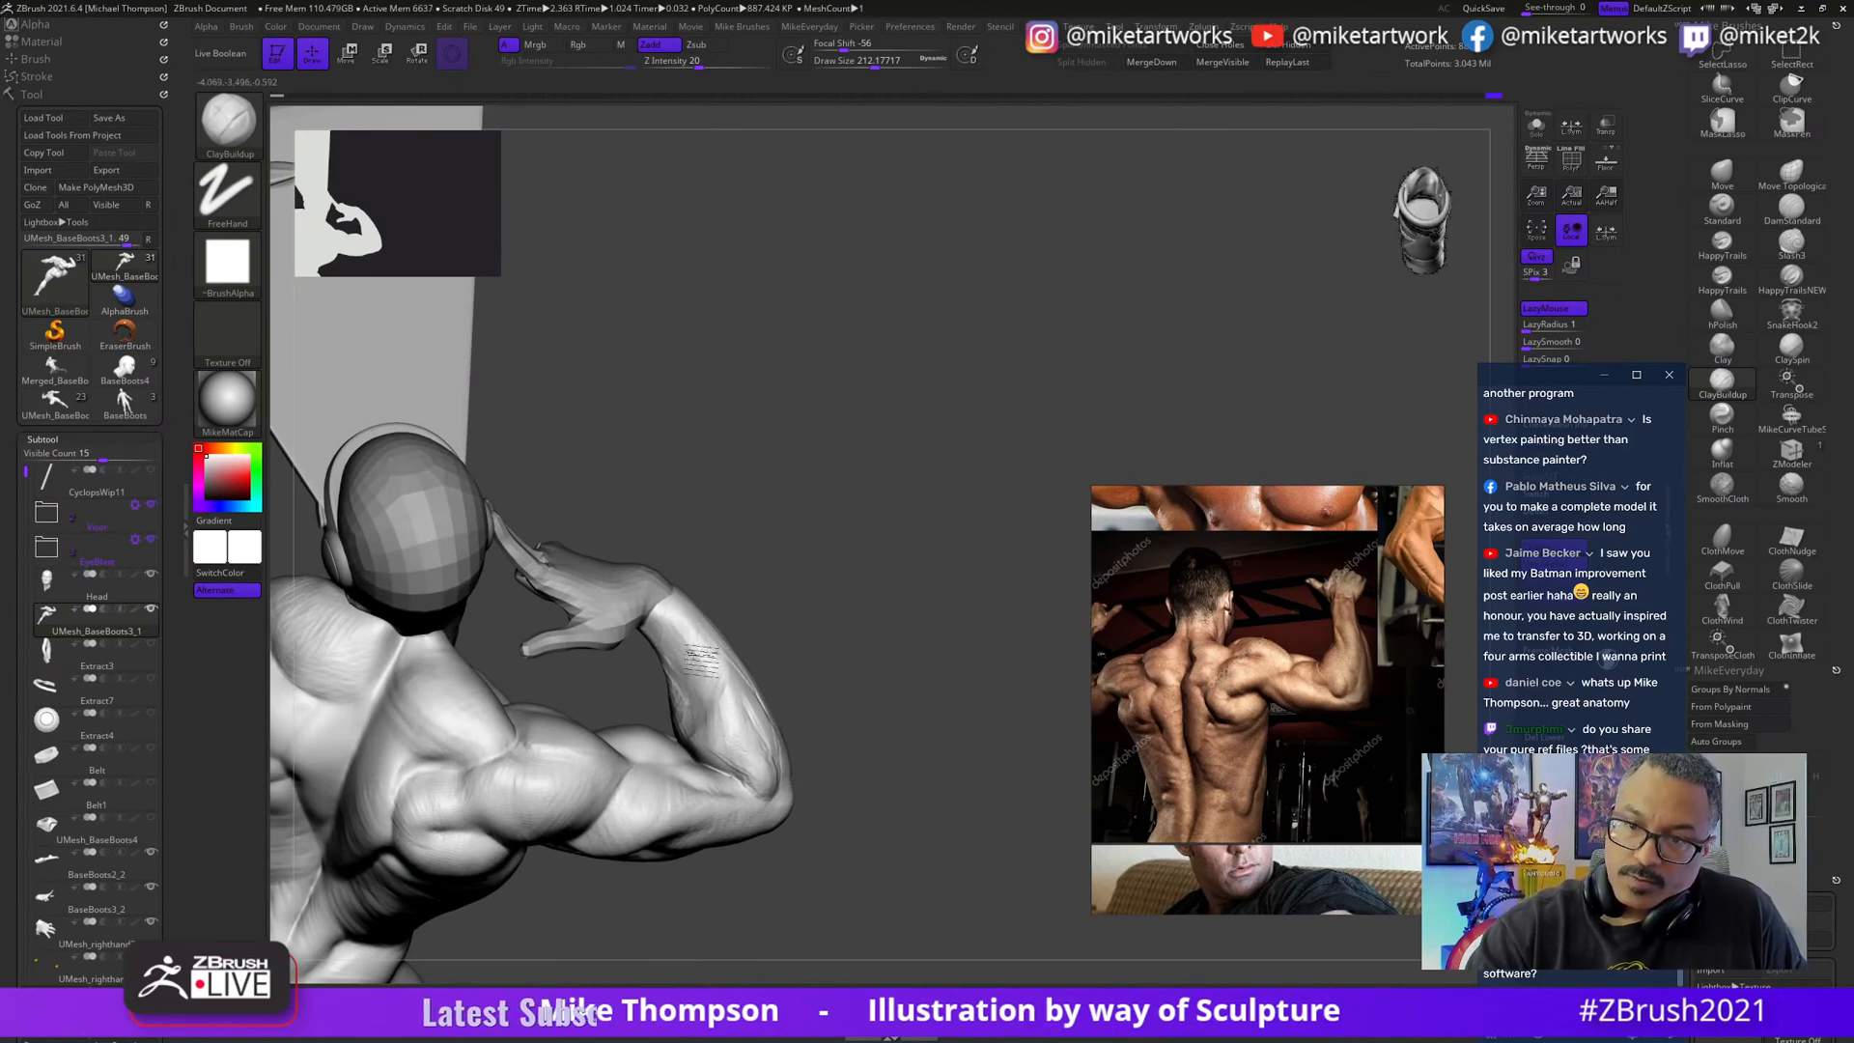
{"action": "mouse_move", "coordinate": [944, 486]}
{"action": "left_mouse_down"}
{"action": "mouse_move", "coordinate": [914, 534]}
{"action": "mouse_move", "coordinate": [722, 693]}
{"action": "left_mouse_up"}
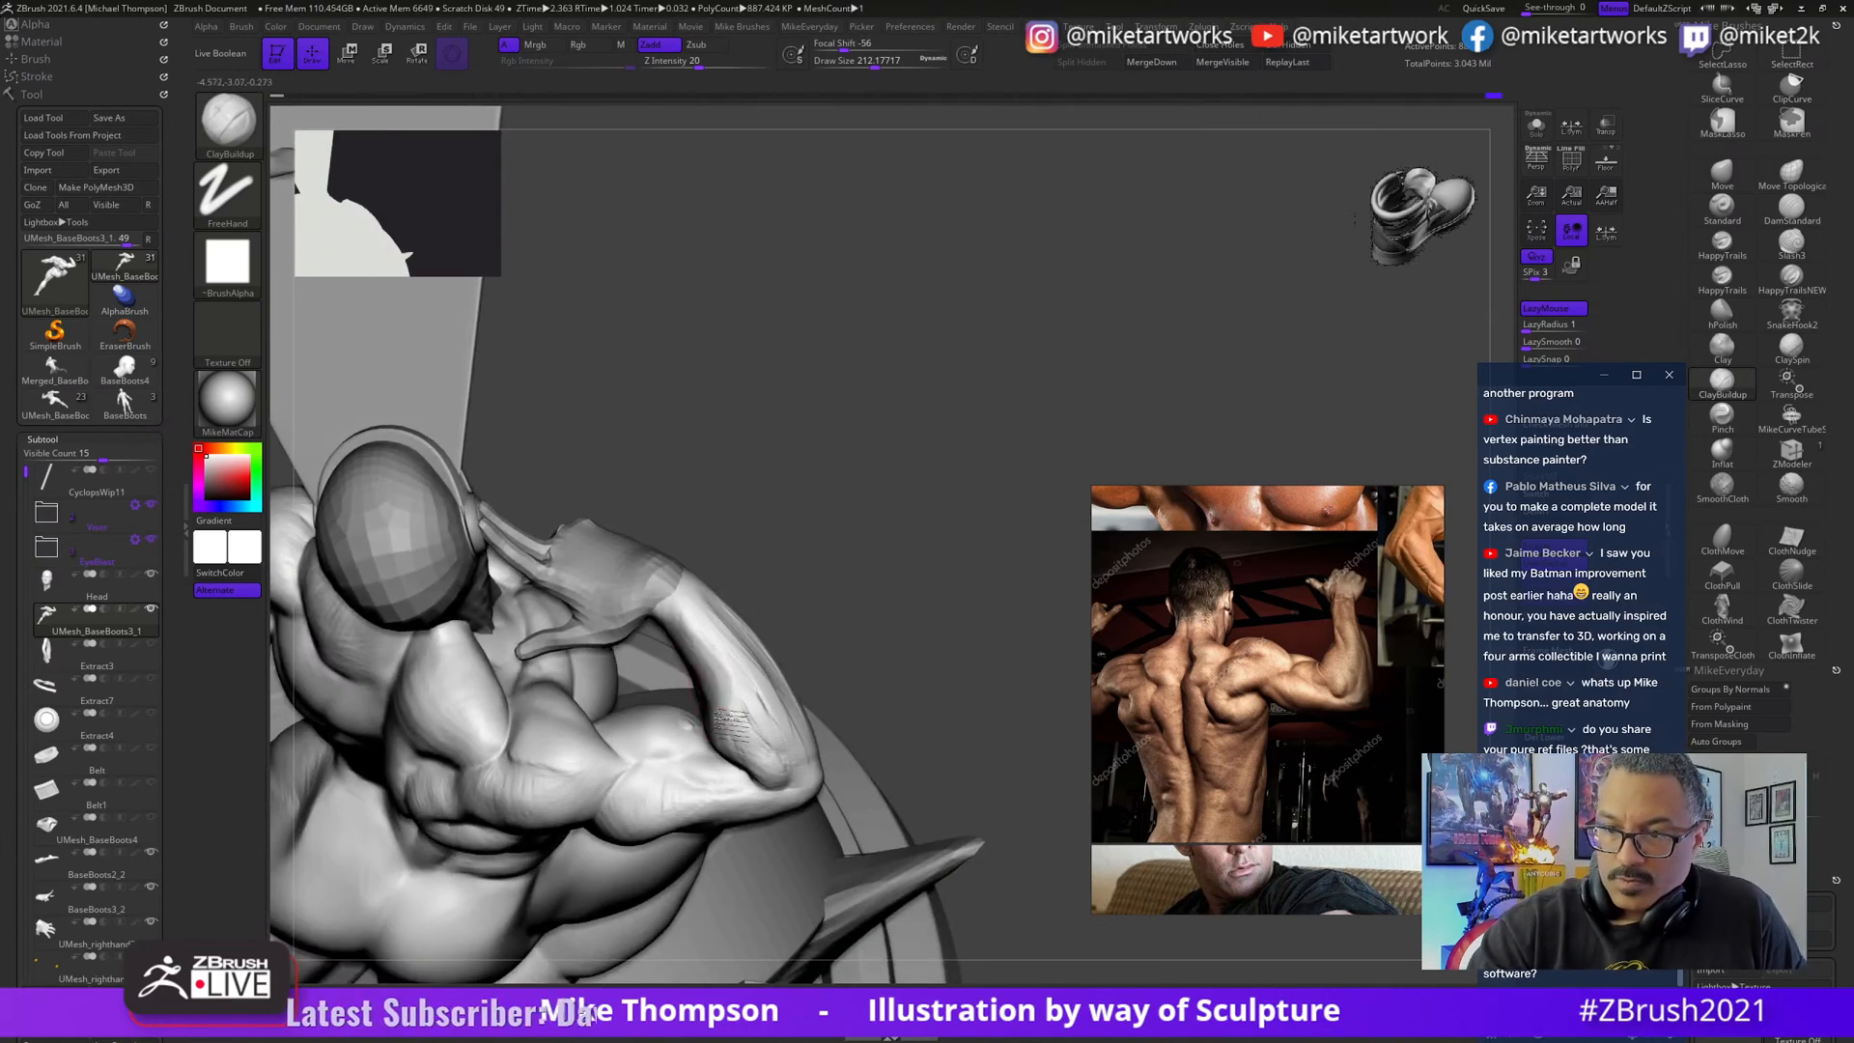
- Isolate the raised arm's forearm polygroup and turn off the polygroup wireframe display
{"action": "mouse_move", "coordinate": [832, 551]}
{"action": "left_mouse_down"}
{"action": "mouse_move", "coordinate": [852, 524]}
{"action": "mouse_move", "coordinate": [869, 538]}
{"action": "left_mouse_up"}
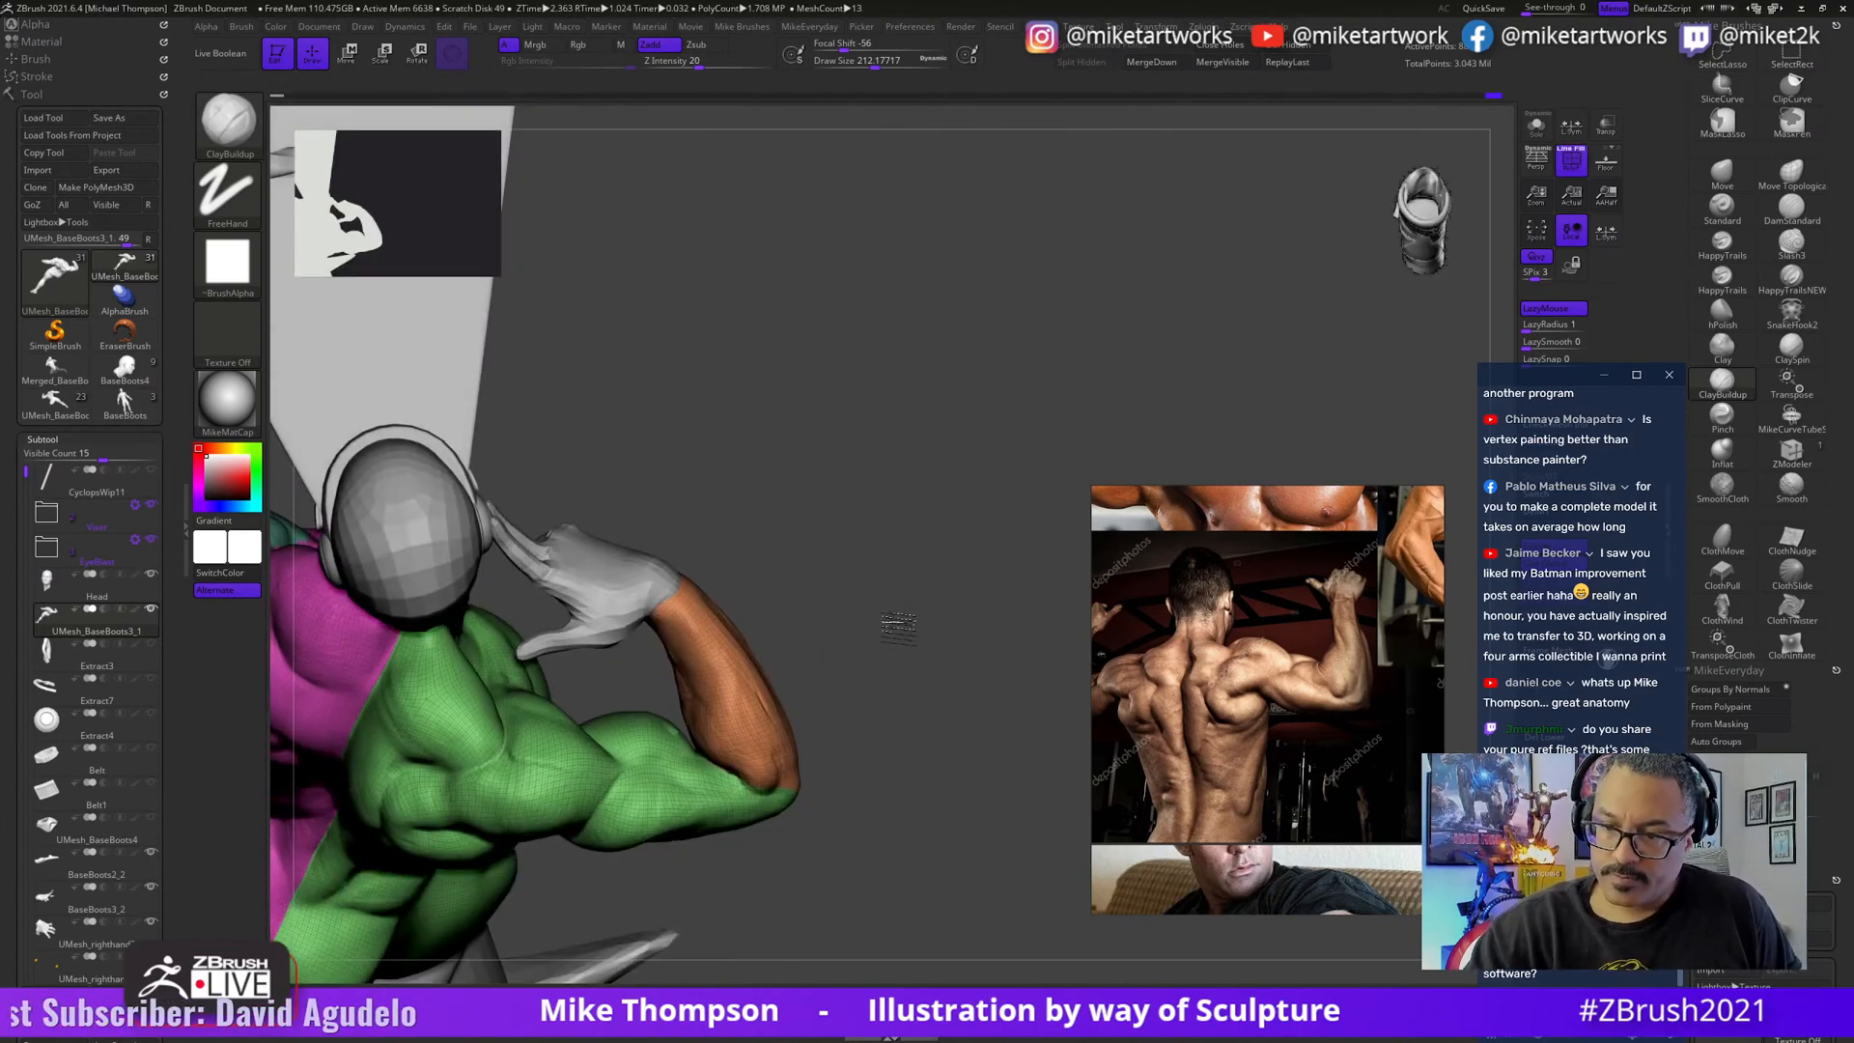
{"action": "left_click", "coordinate": [754, 742], "text": "ctrl+shift"}
{"action": "left_click_drag", "start_coordinate": [860, 611], "coordinate": [884, 592]}
{"action": "key", "text": "shift+f"}
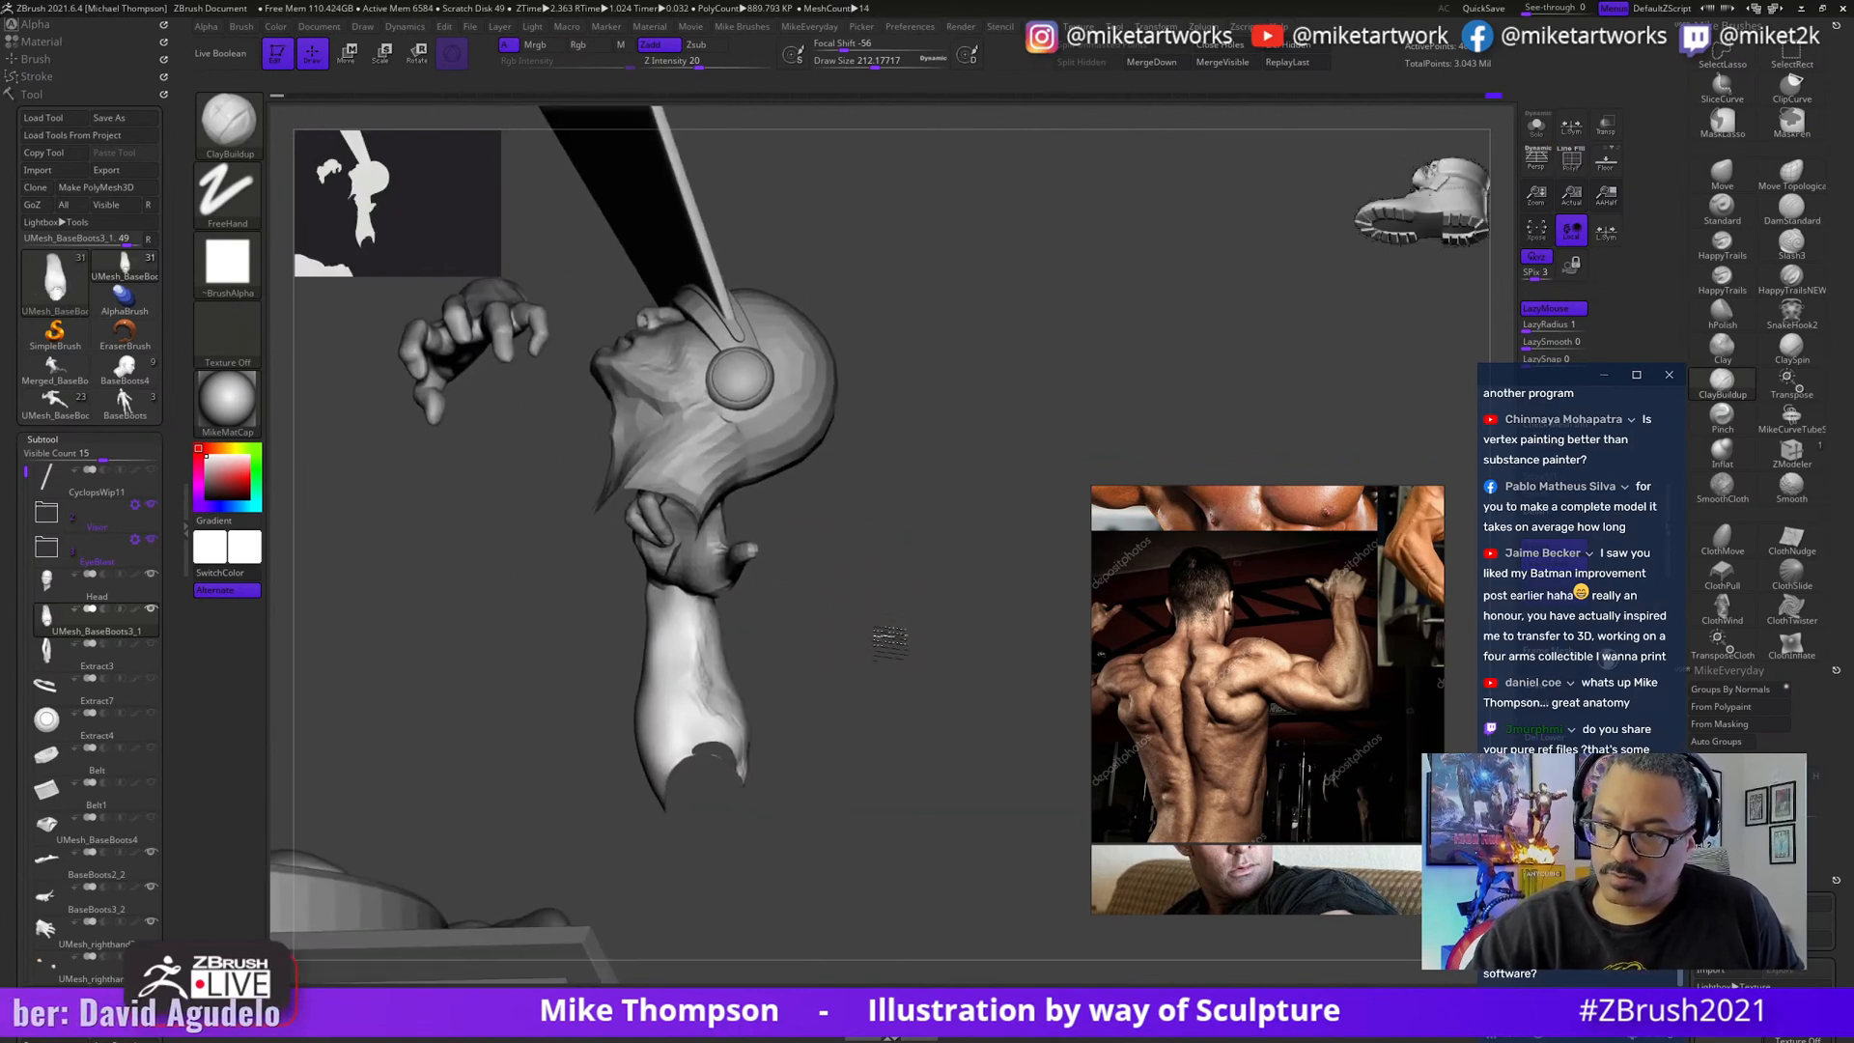
- Inspect the isolated forearm from the side and invert the visibility to show the rest of the body instead
{"action": "left_click_drag", "start_coordinate": [901, 620], "coordinate": [901, 621]}
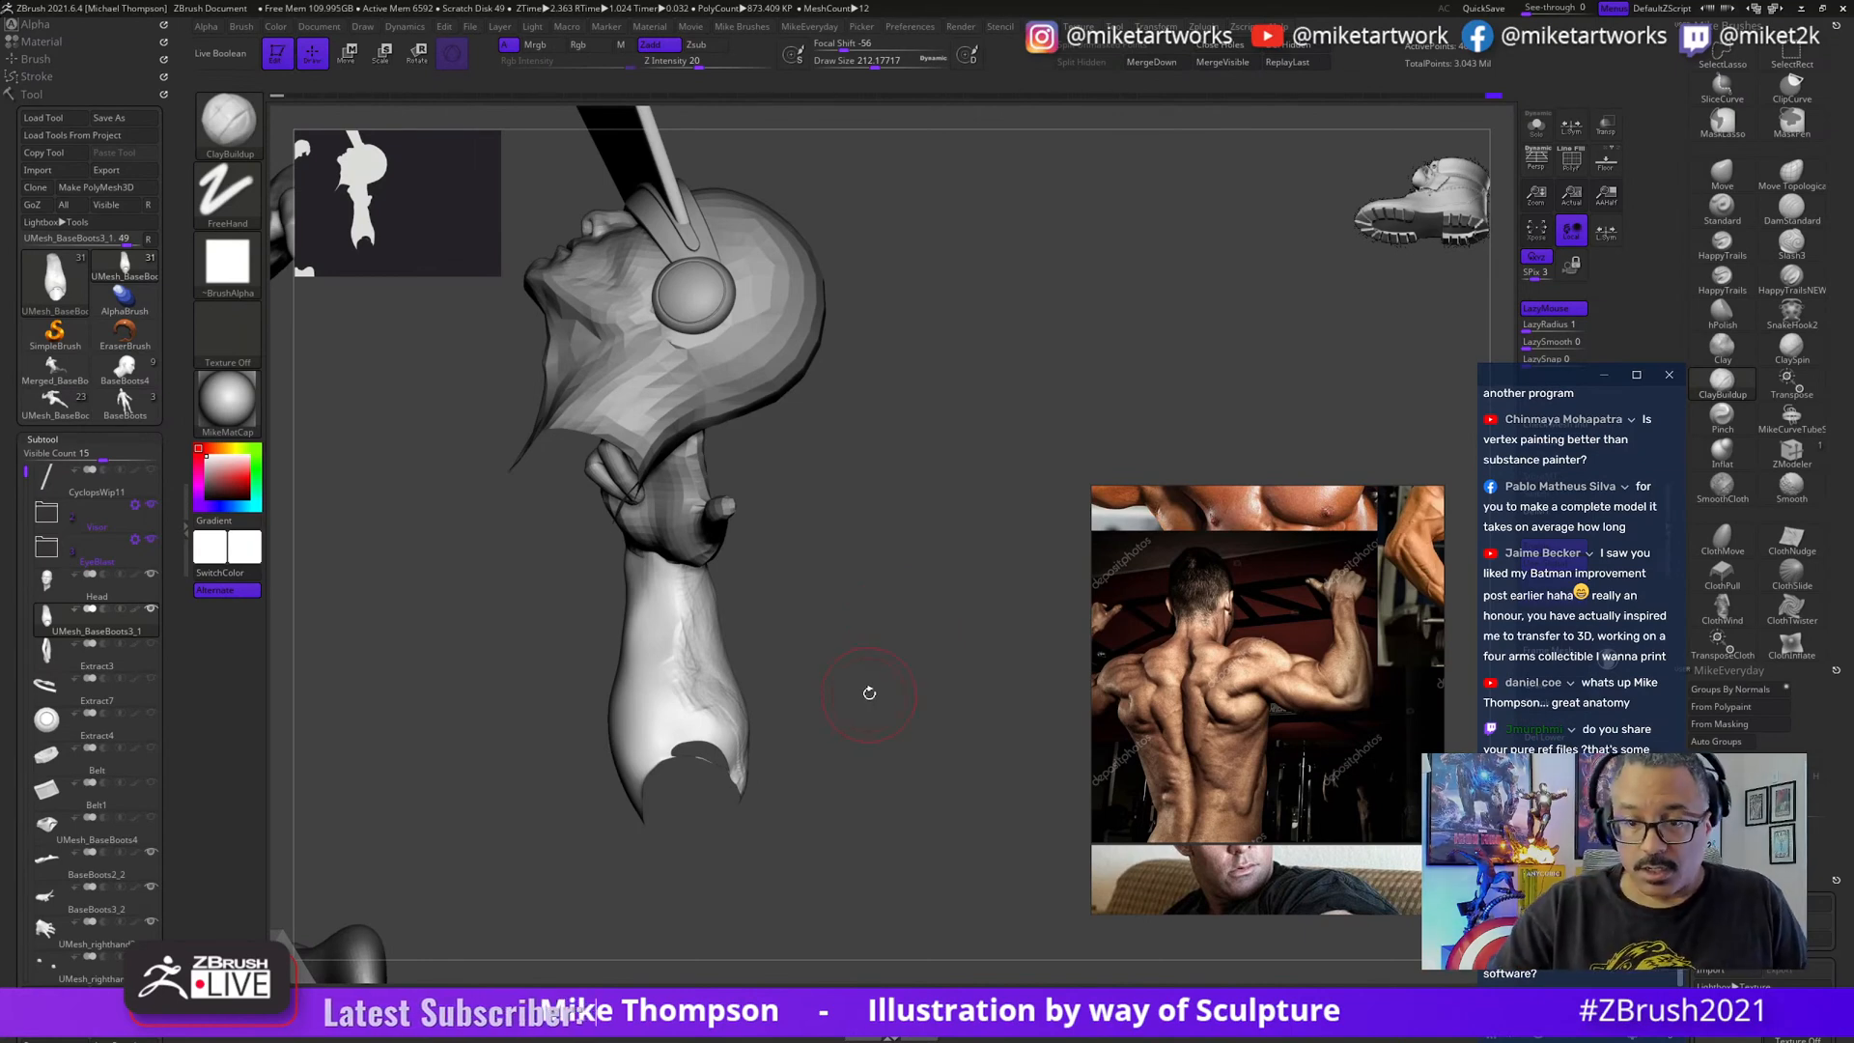
{"action": "mouse_move", "coordinate": [866, 739]}
{"action": "left_mouse_down"}
{"action": "mouse_move", "coordinate": [925, 790]}
{"action": "mouse_move", "coordinate": [903, 804]}
{"action": "mouse_move", "coordinate": [934, 757]}
{"action": "left_mouse_up"}
{"action": "left_click", "coordinate": [966, 720], "text": "ctrl+shift"}
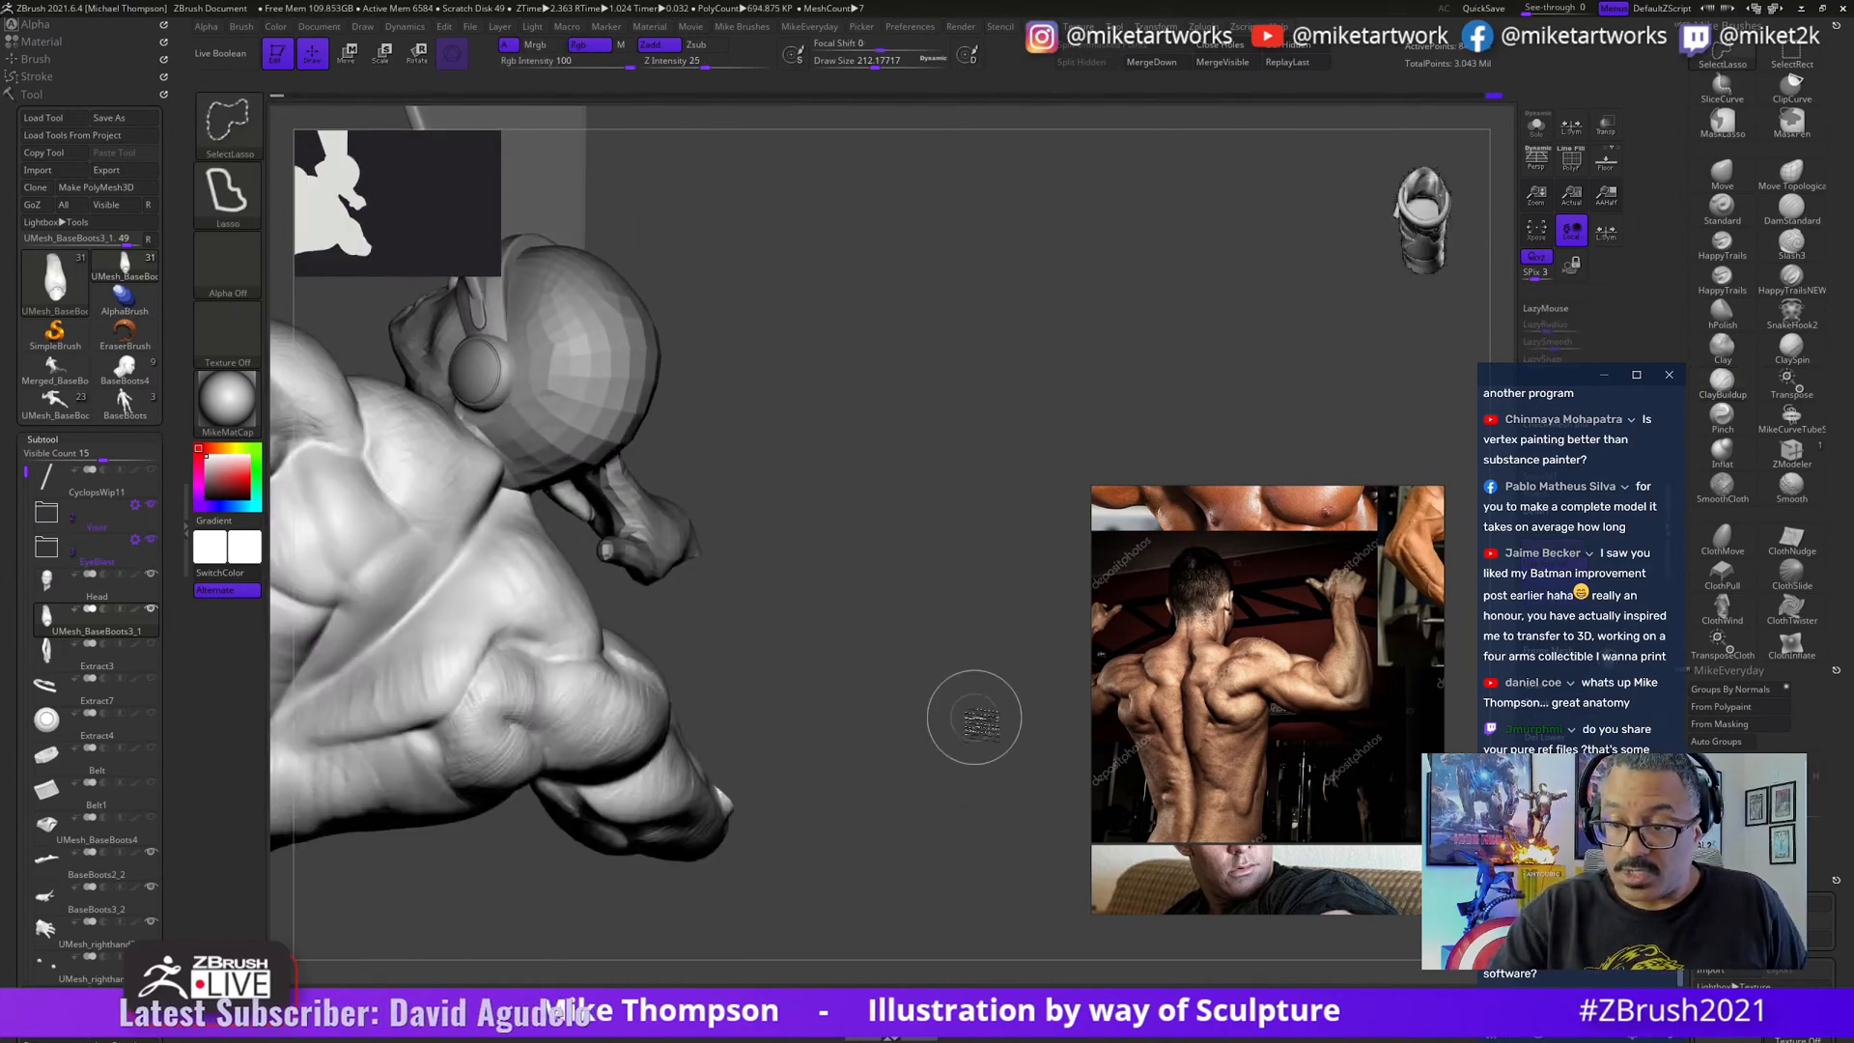
- Bring the whole body back into view and turn on the polygroup wireframe display to show the raised forearm's polygroup
{"action": "mouse_move", "coordinate": [991, 695]}
{"action": "left_mouse_down"}
{"action": "mouse_move", "coordinate": [642, 902]}
{"action": "mouse_move", "coordinate": [662, 910]}
{"action": "mouse_move", "coordinate": [716, 850]}
{"action": "mouse_move", "coordinate": [808, 805]}
{"action": "left_mouse_up"}
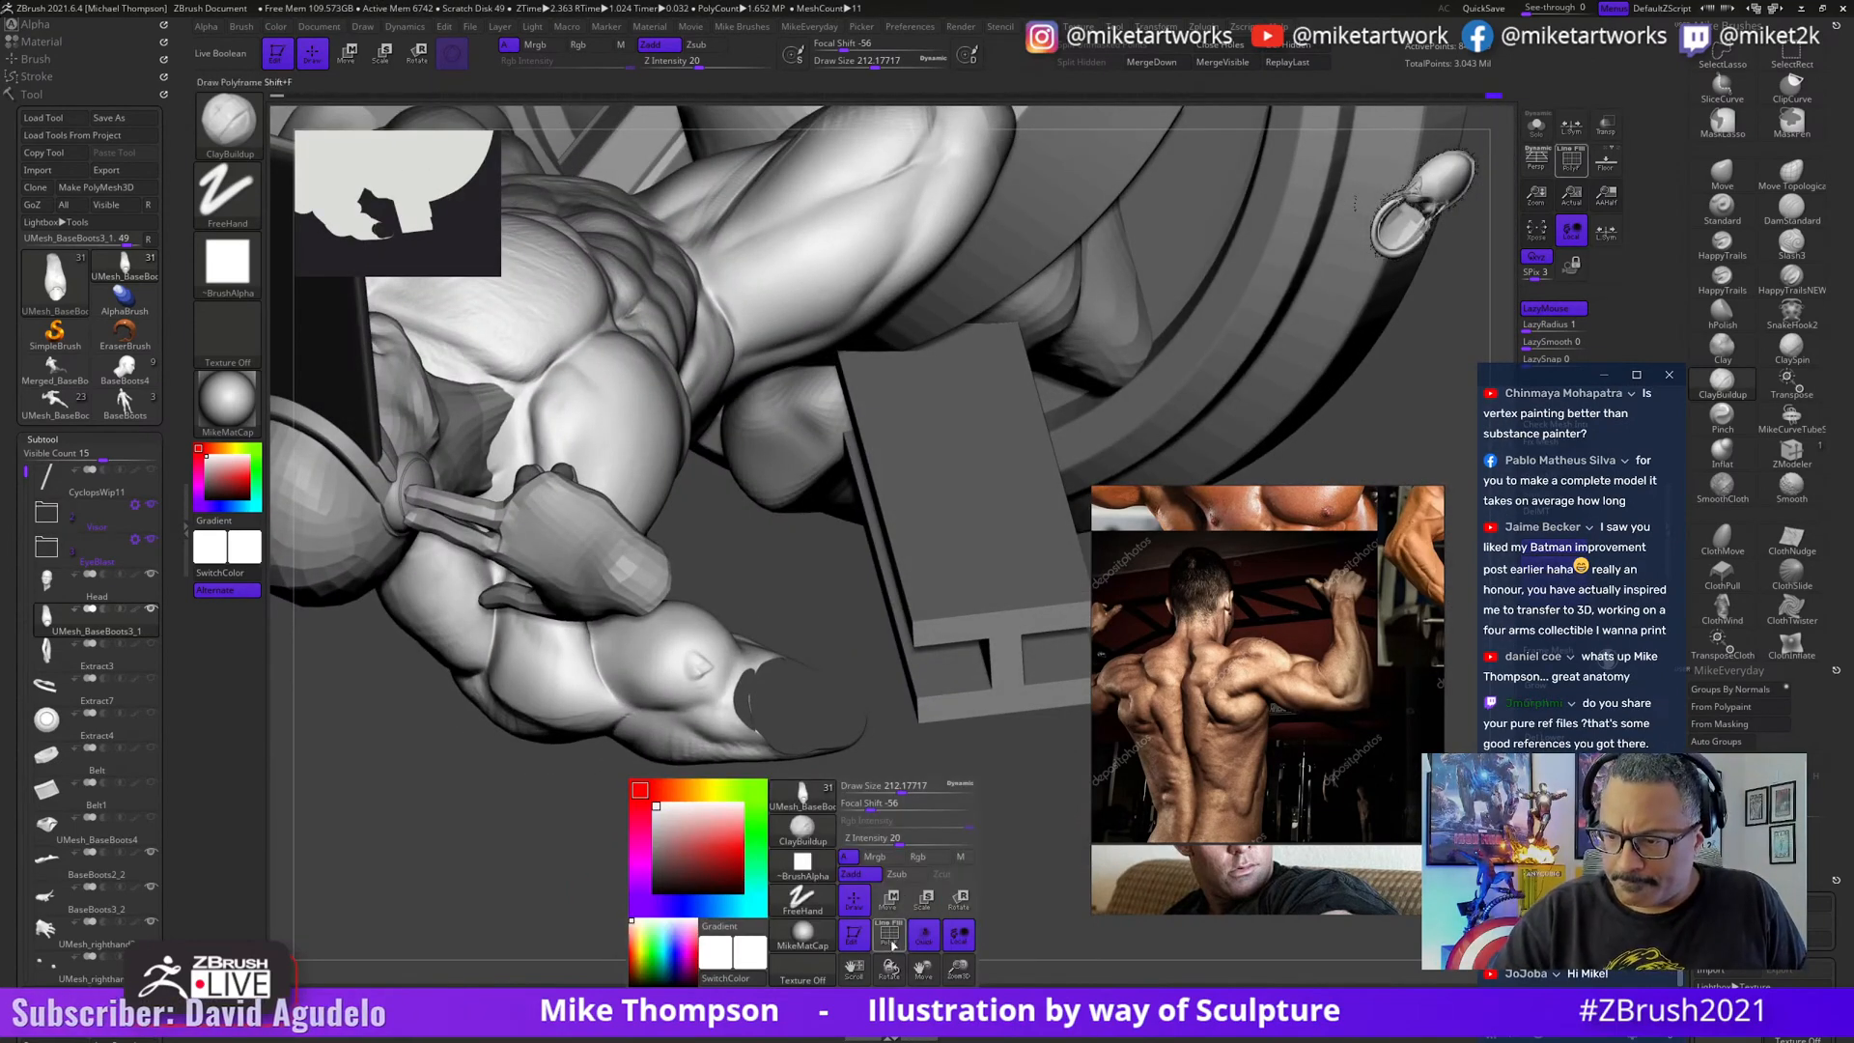
{"action": "key", "text": "shift+f"}
{"action": "mouse_move", "coordinate": [944, 894]}
{"action": "left_mouse_down"}
{"action": "mouse_move", "coordinate": [929, 901]}
{"action": "mouse_move", "coordinate": [956, 878]}
{"action": "mouse_move", "coordinate": [953, 836]}
{"action": "mouse_move", "coordinate": [875, 633]}
{"action": "mouse_move", "coordinate": [694, 666]}
{"action": "left_mouse_up"}
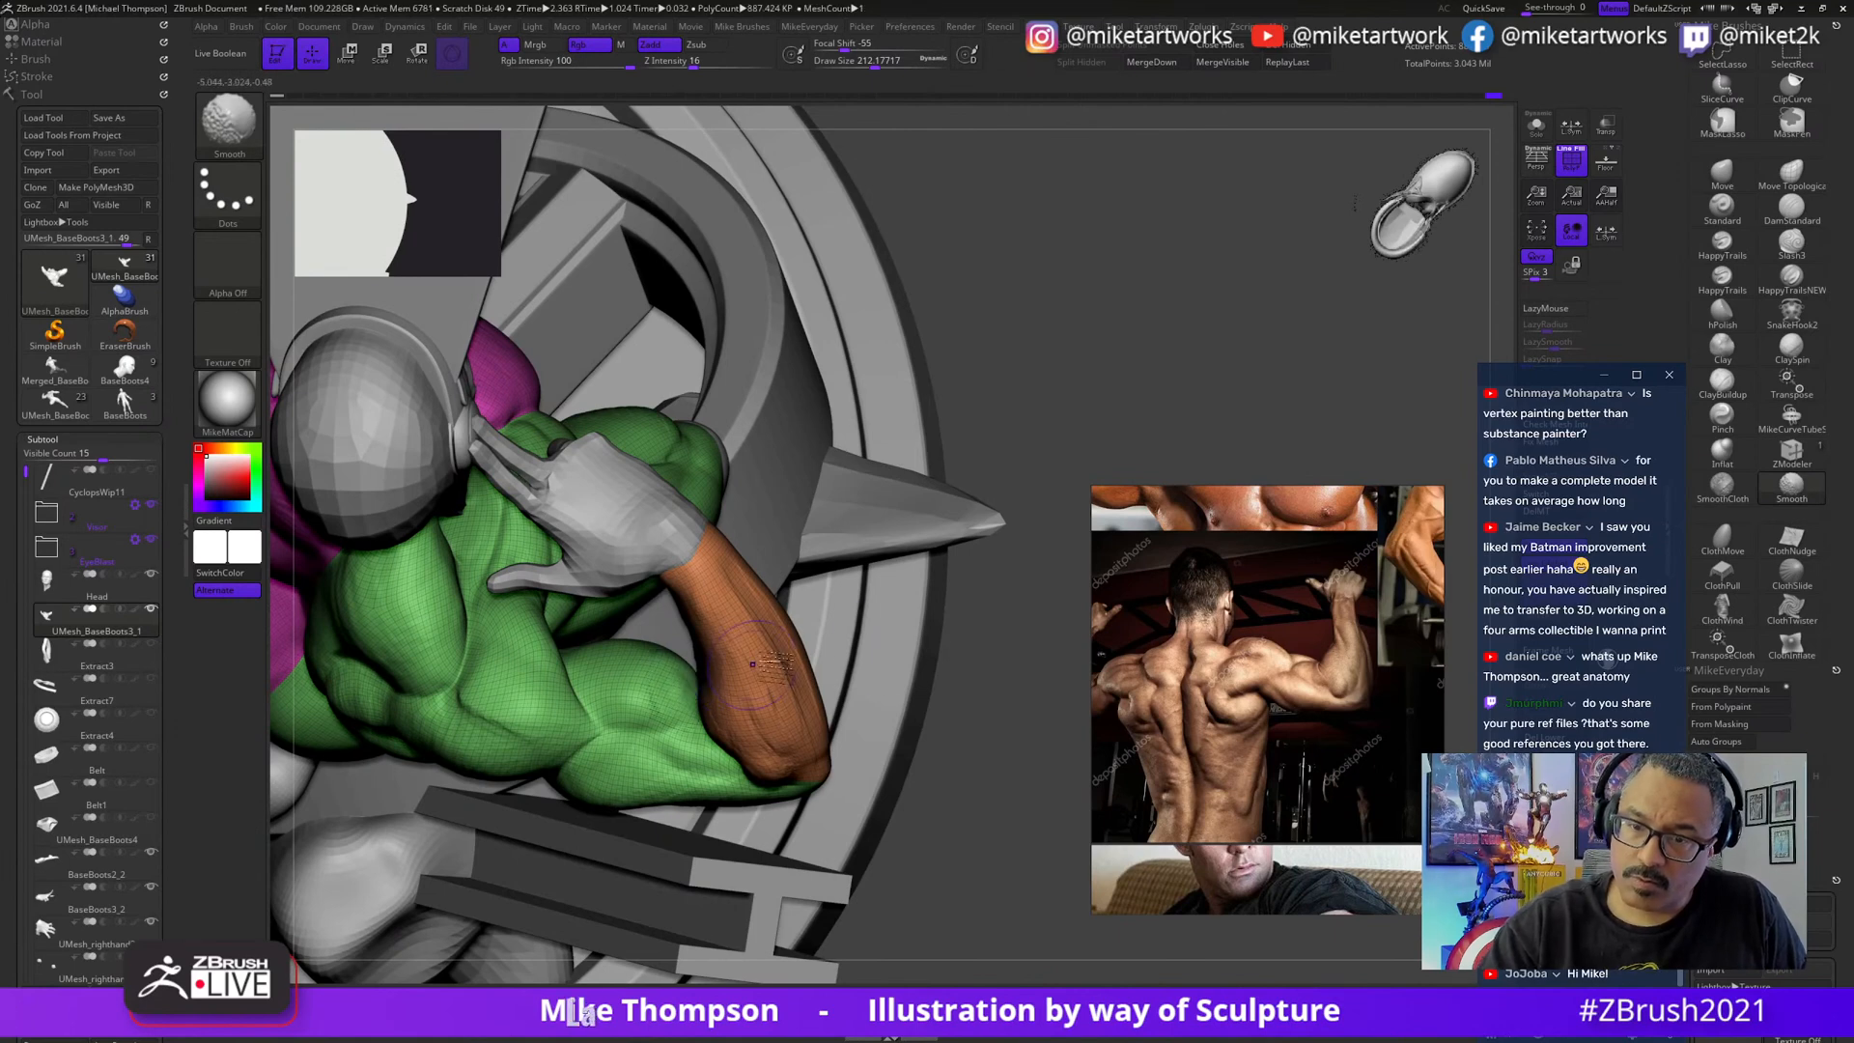
{"action": "mouse_move", "coordinate": [991, 832]}
{"action": "left_mouse_down"}
{"action": "mouse_move", "coordinate": [961, 821]}
{"action": "mouse_move", "coordinate": [972, 850]}
{"action": "mouse_move", "coordinate": [840, 641]}
{"action": "left_mouse_up"}
- Mask the entire body except the raised arm's forearm polygroup and turn off the polygroup wireframe display
{"action": "key", "text": "w"}
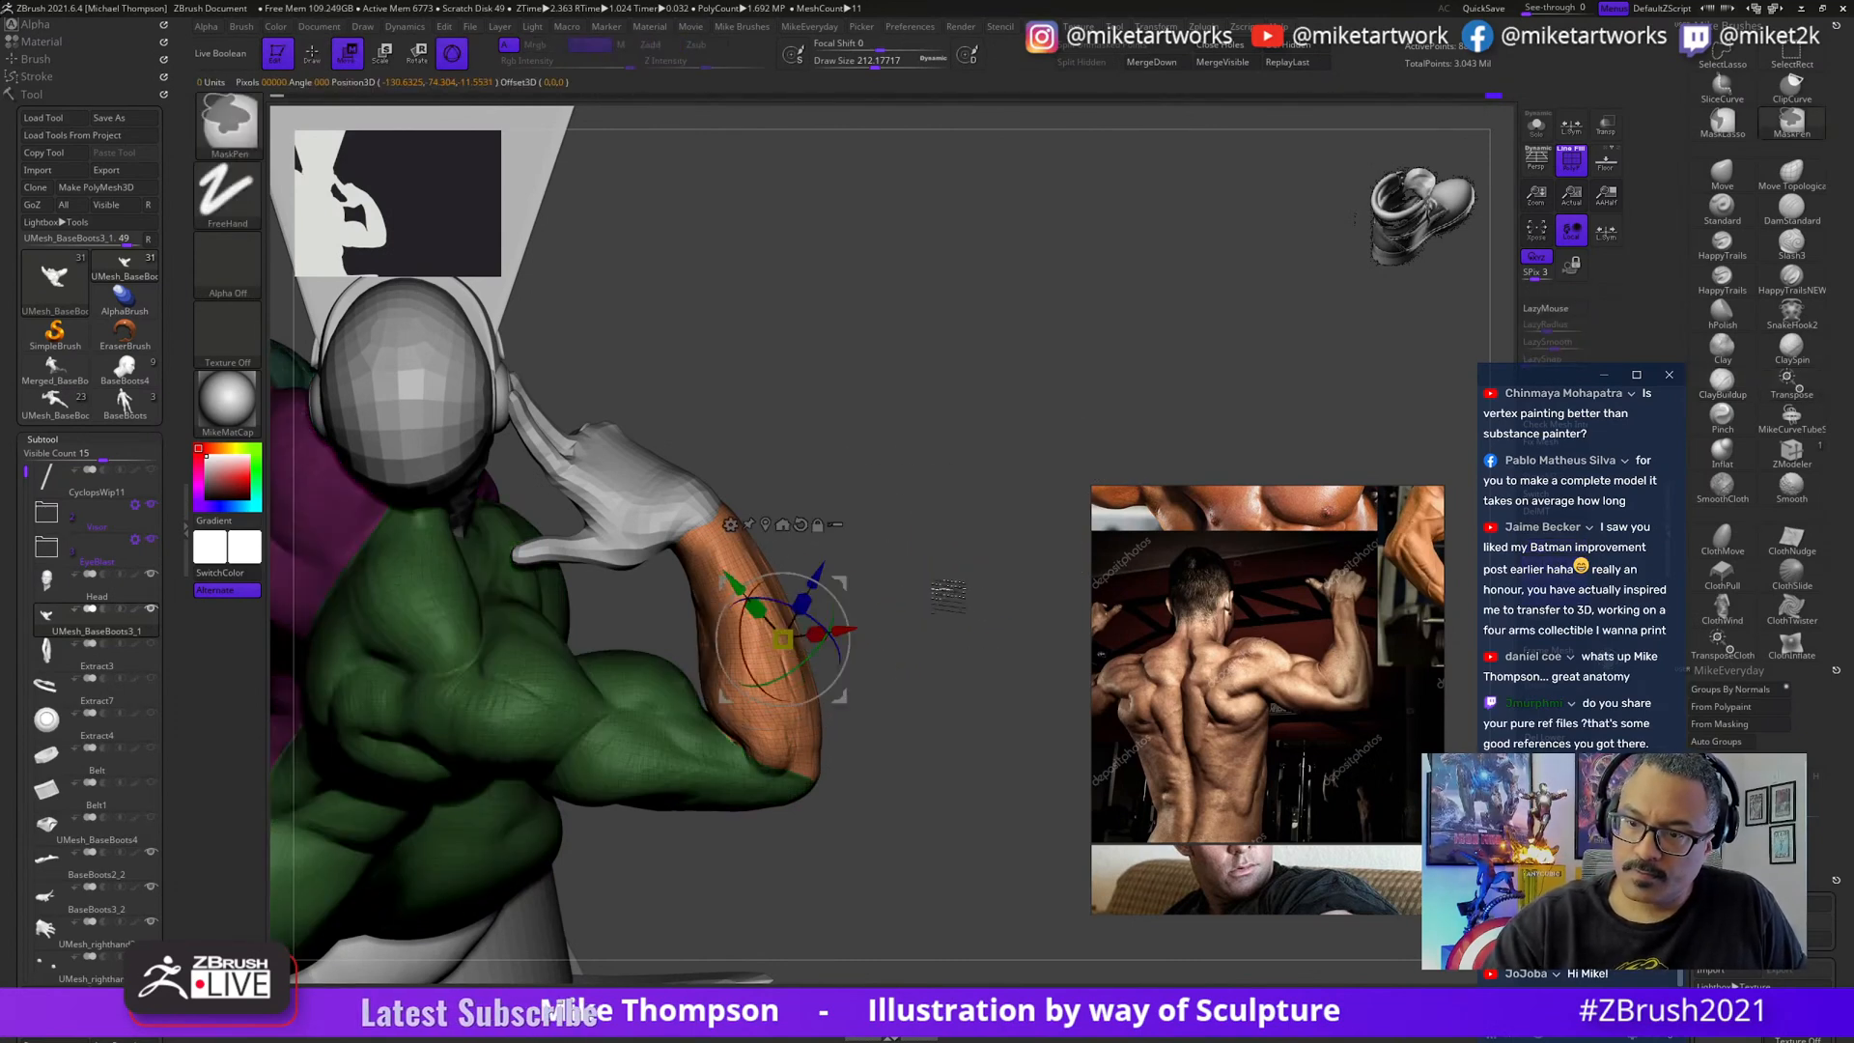
{"action": "key", "text": "q"}
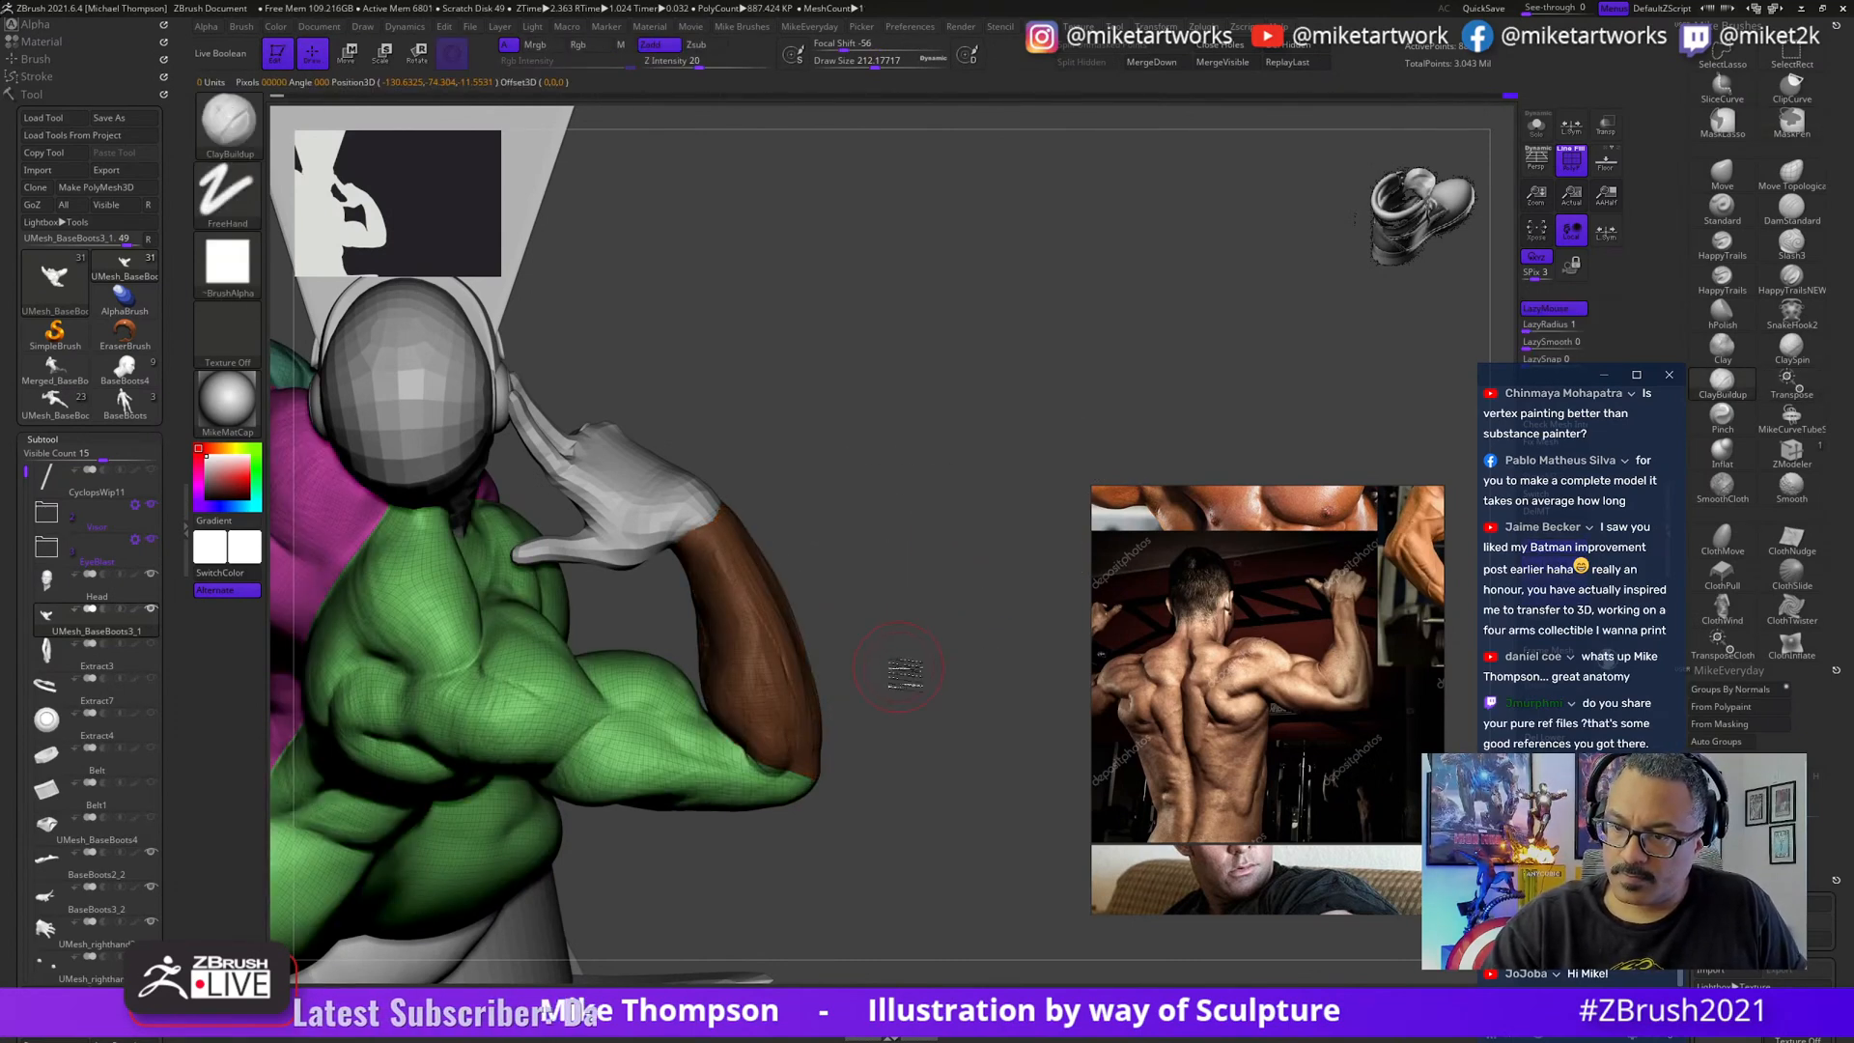
{"action": "left_click", "coordinate": [860, 676], "text": "ctrl"}
{"action": "left_click", "coordinate": [821, 719], "text": "ctrl"}
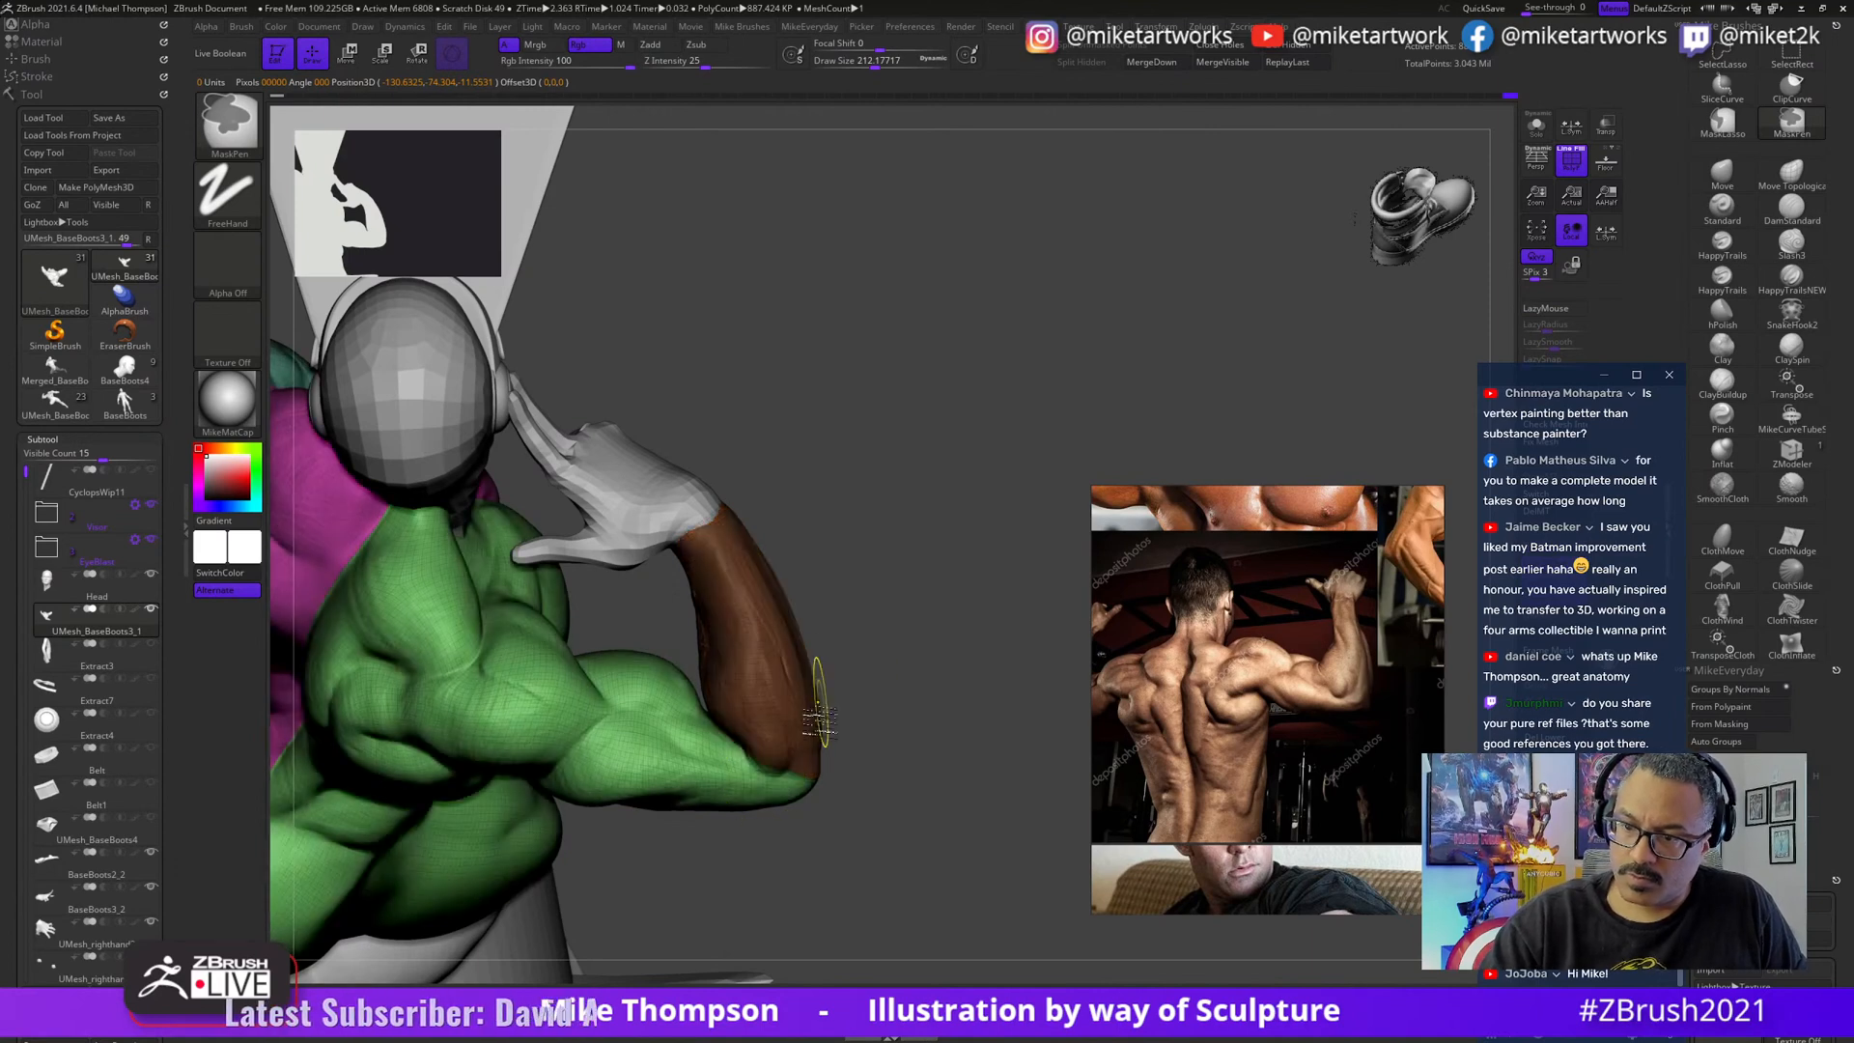
{"action": "left_click", "coordinate": [879, 640], "text": "ctrl"}
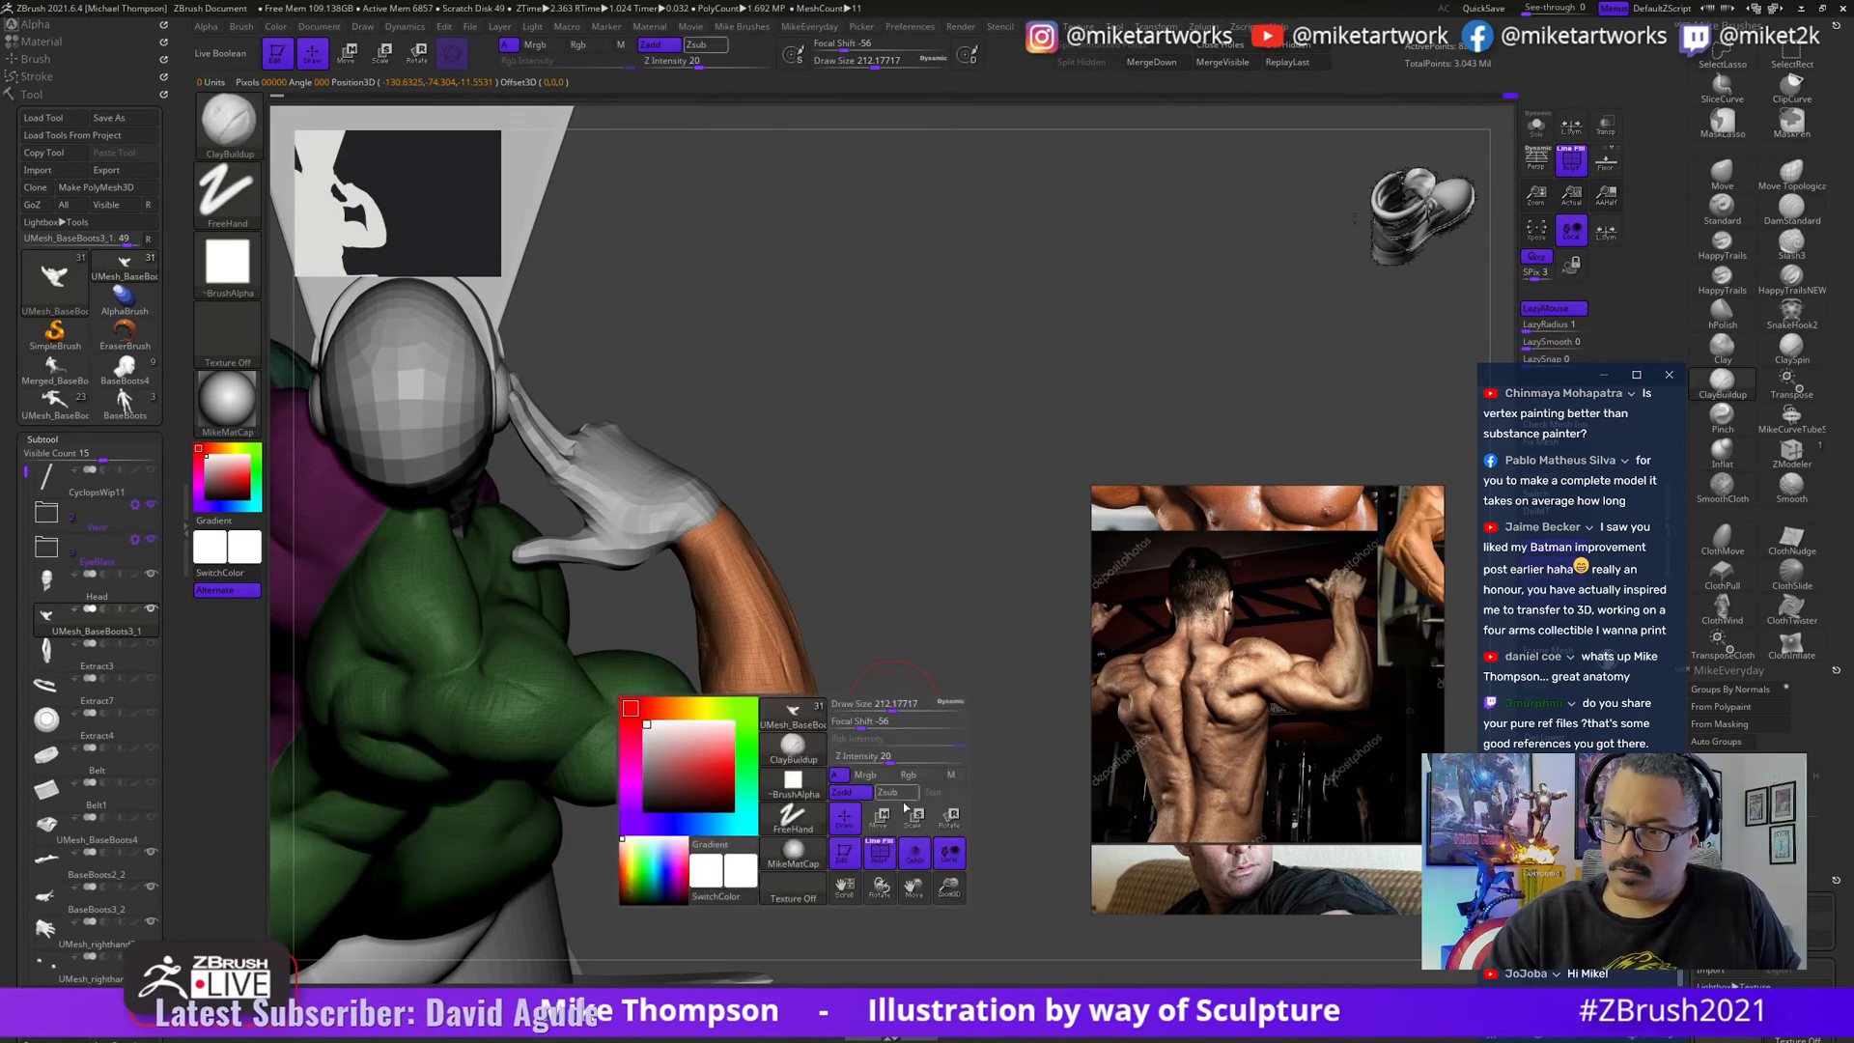
{"action": "mouse_move", "coordinate": [905, 628]}
{"action": "left_mouse_down", "text": "ctrl"}
{"action": "mouse_move", "coordinate": [894, 670]}
{"action": "mouse_move", "coordinate": [902, 650]}
{"action": "mouse_move", "coordinate": [837, 591]}
{"action": "mouse_move", "coordinate": [944, 531]}
{"action": "mouse_move", "coordinate": [989, 544]}
{"action": "mouse_move", "coordinate": [956, 599]}
{"action": "mouse_move", "coordinate": [885, 531]}
{"action": "mouse_move", "coordinate": [664, 671]}
{"action": "left_mouse_up", "text": "ctrl"}
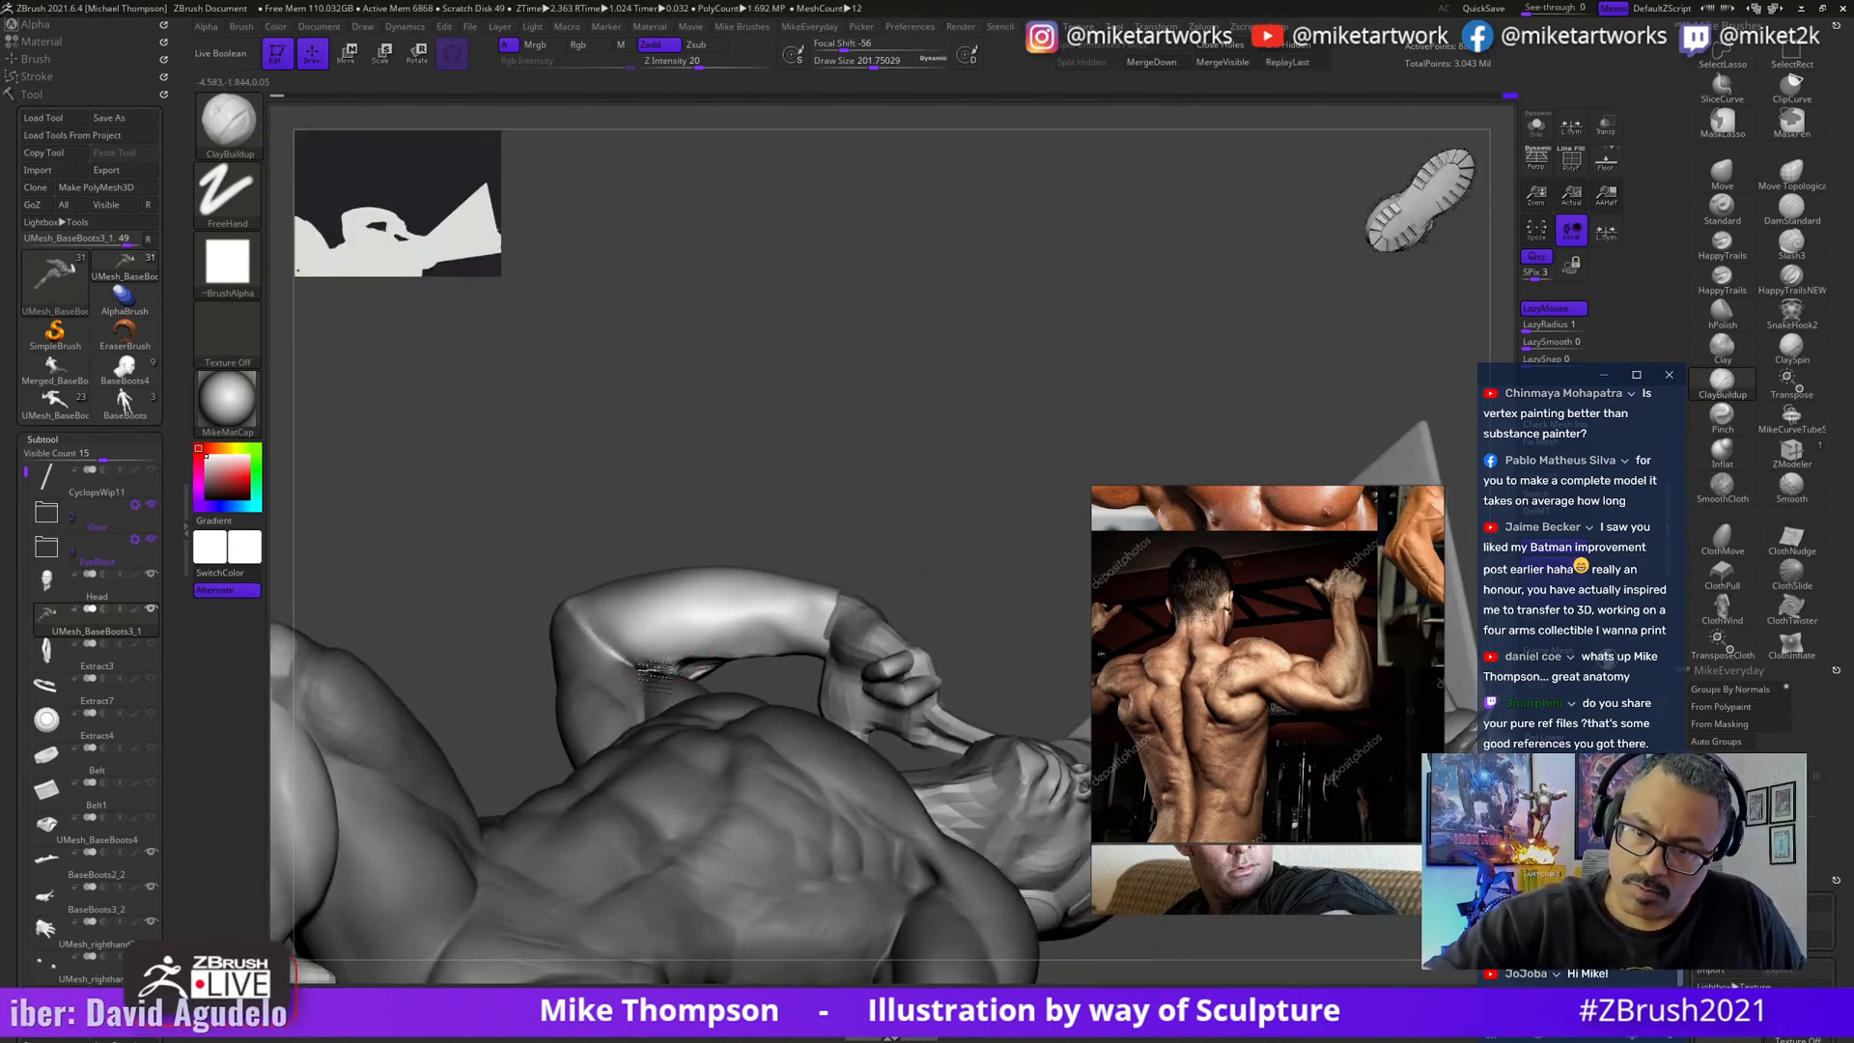
- Build up the unmasked raised forearm from elbow to wrist with ClayBuildup, using draw sizes of about 202, 262 and 145
{"action": "left_click_drag", "start_coordinate": [791, 475], "coordinate": [840, 526]}
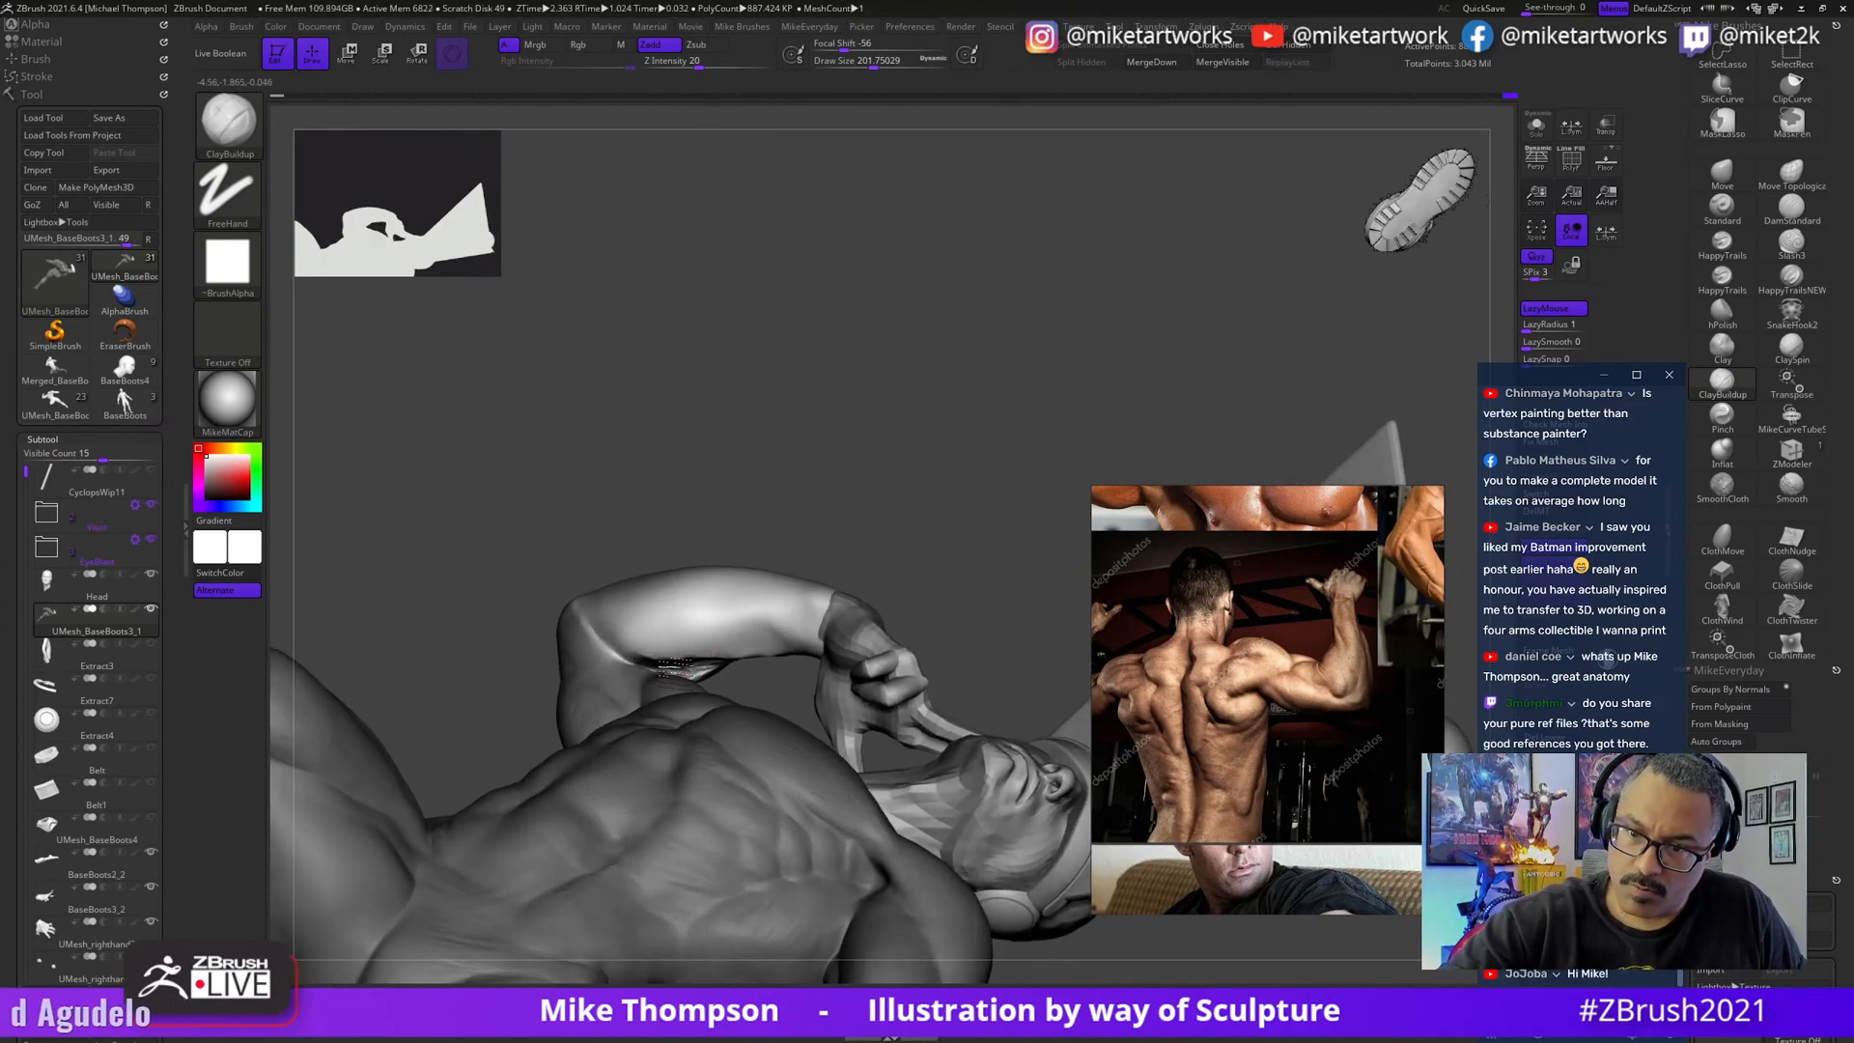
{"action": "mouse_move", "coordinate": [927, 461]}
{"action": "left_mouse_down"}
{"action": "mouse_move", "coordinate": [941, 493]}
{"action": "mouse_move", "coordinate": [850, 502]}
{"action": "left_mouse_up"}
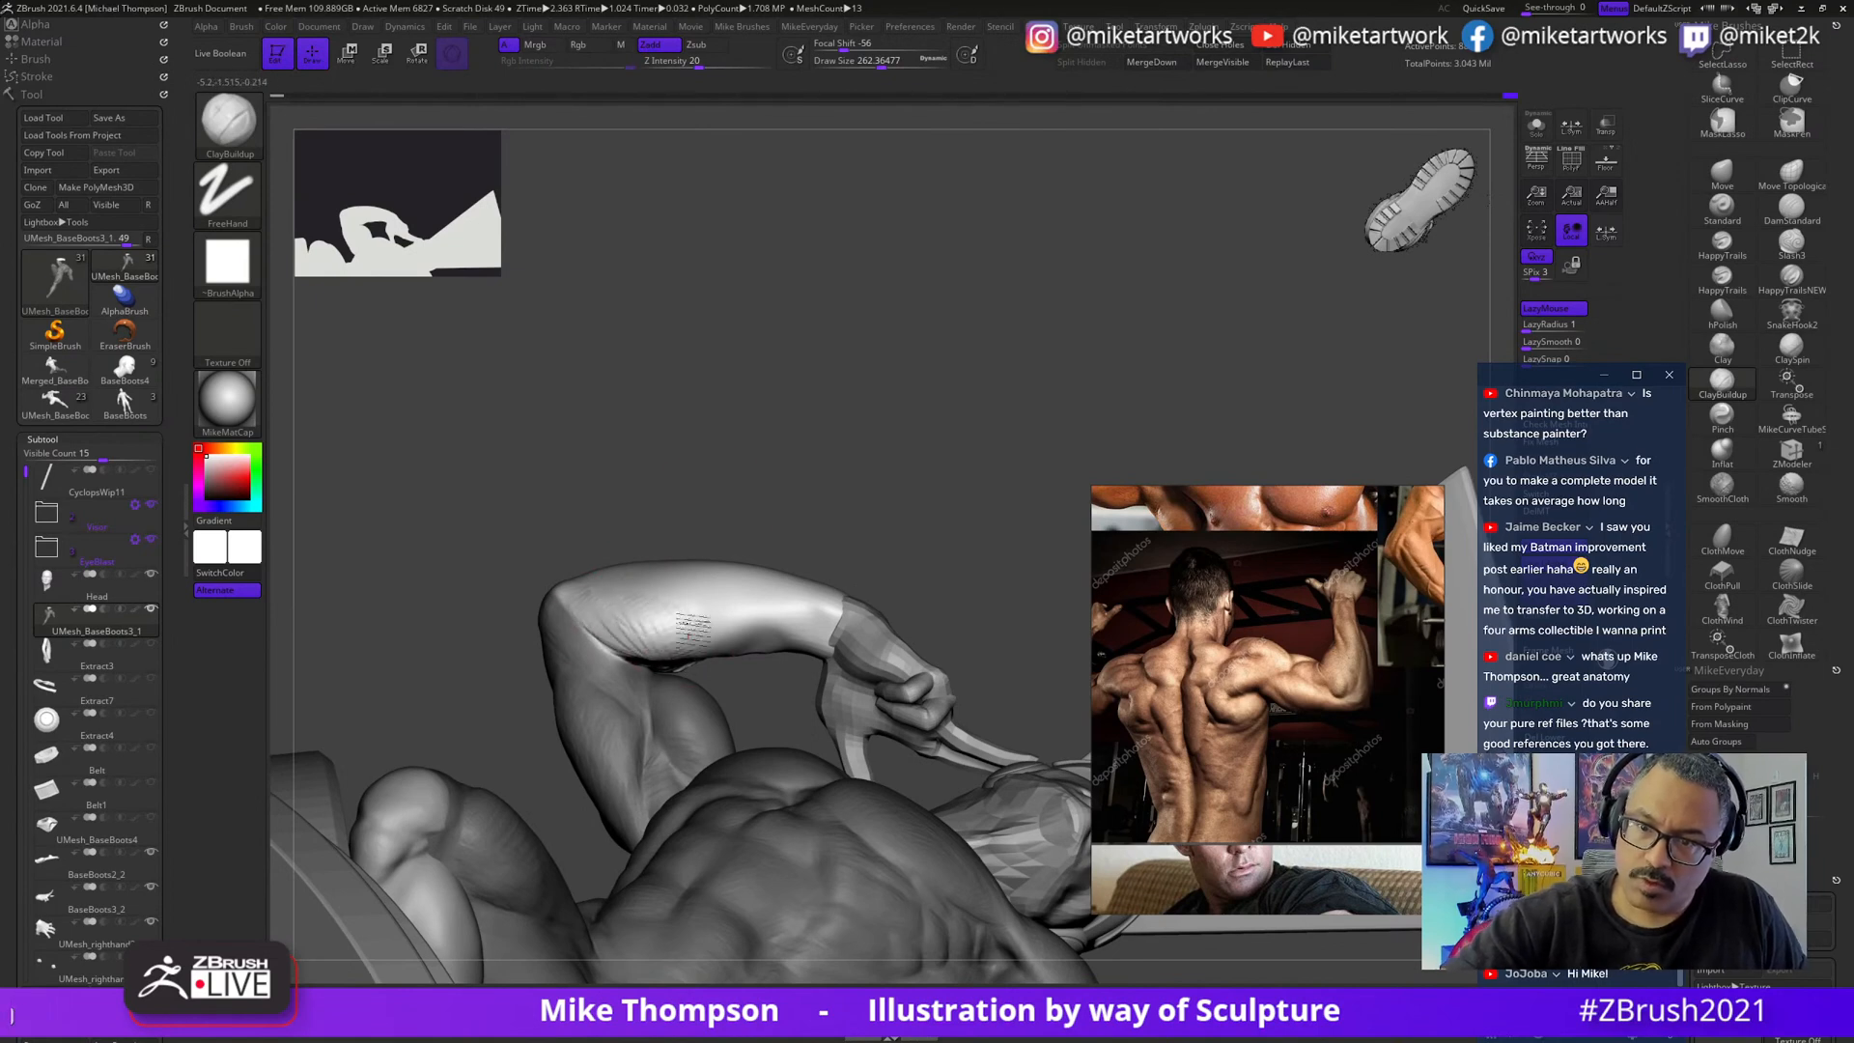
{"action": "left_click_drag", "start_coordinate": [927, 367], "coordinate": [985, 502]}
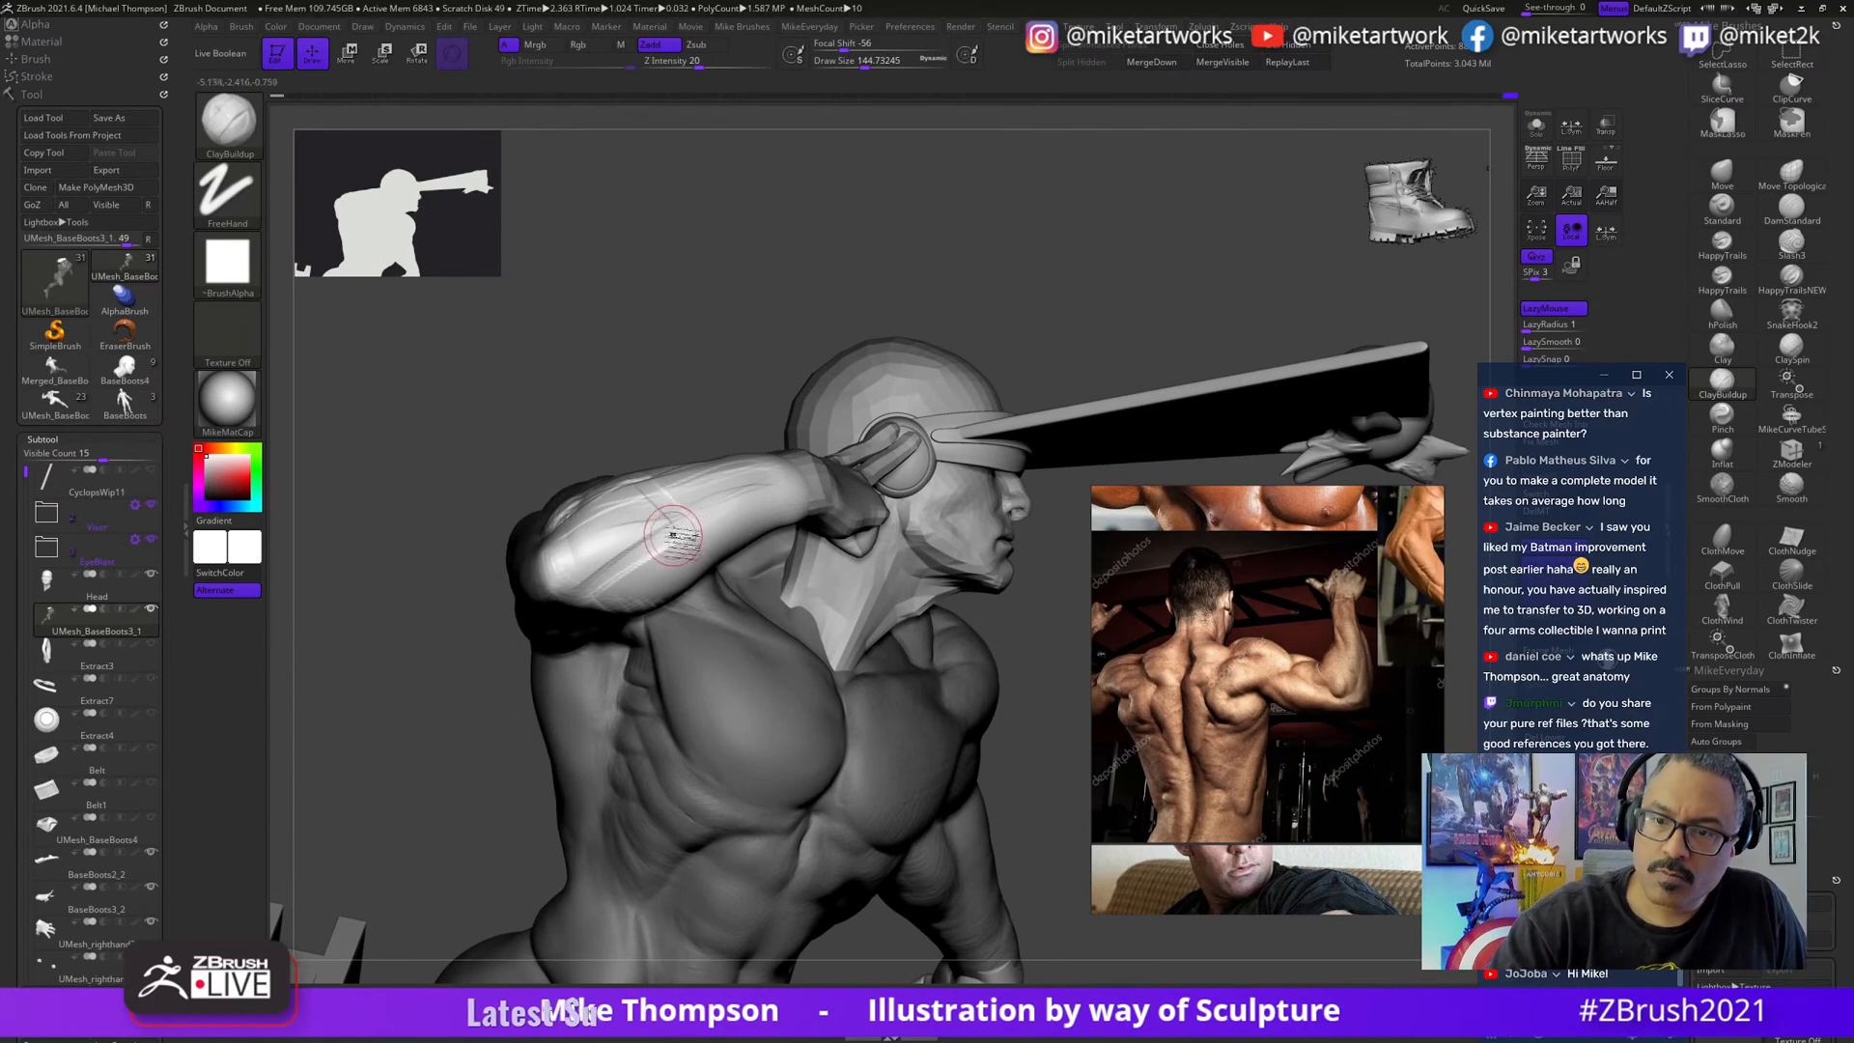
{"action": "left_click_drag", "start_coordinate": [691, 423], "coordinate": [673, 520]}
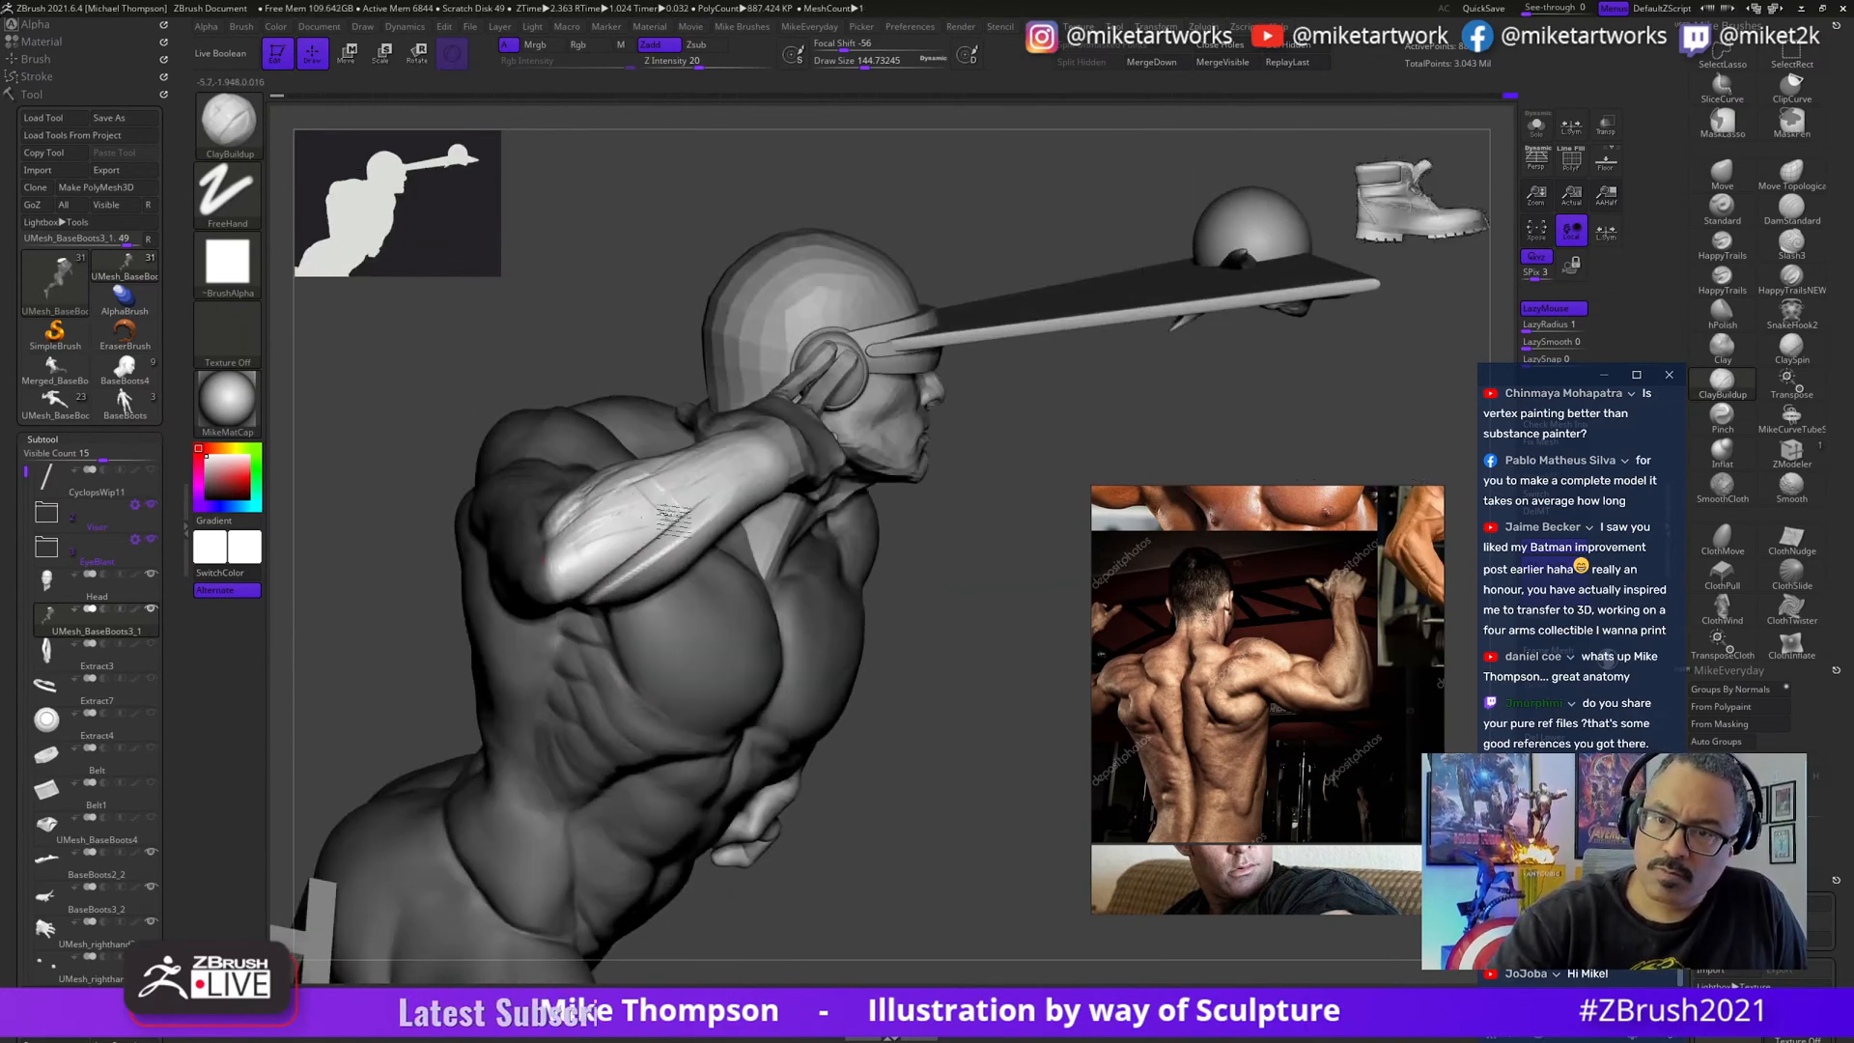
{"action": "mouse_move", "coordinate": [905, 581]}
{"action": "left_mouse_down"}
{"action": "mouse_move", "coordinate": [667, 834]}
{"action": "mouse_move", "coordinate": [700, 831]}
{"action": "mouse_move", "coordinate": [693, 811]}
{"action": "left_mouse_up"}
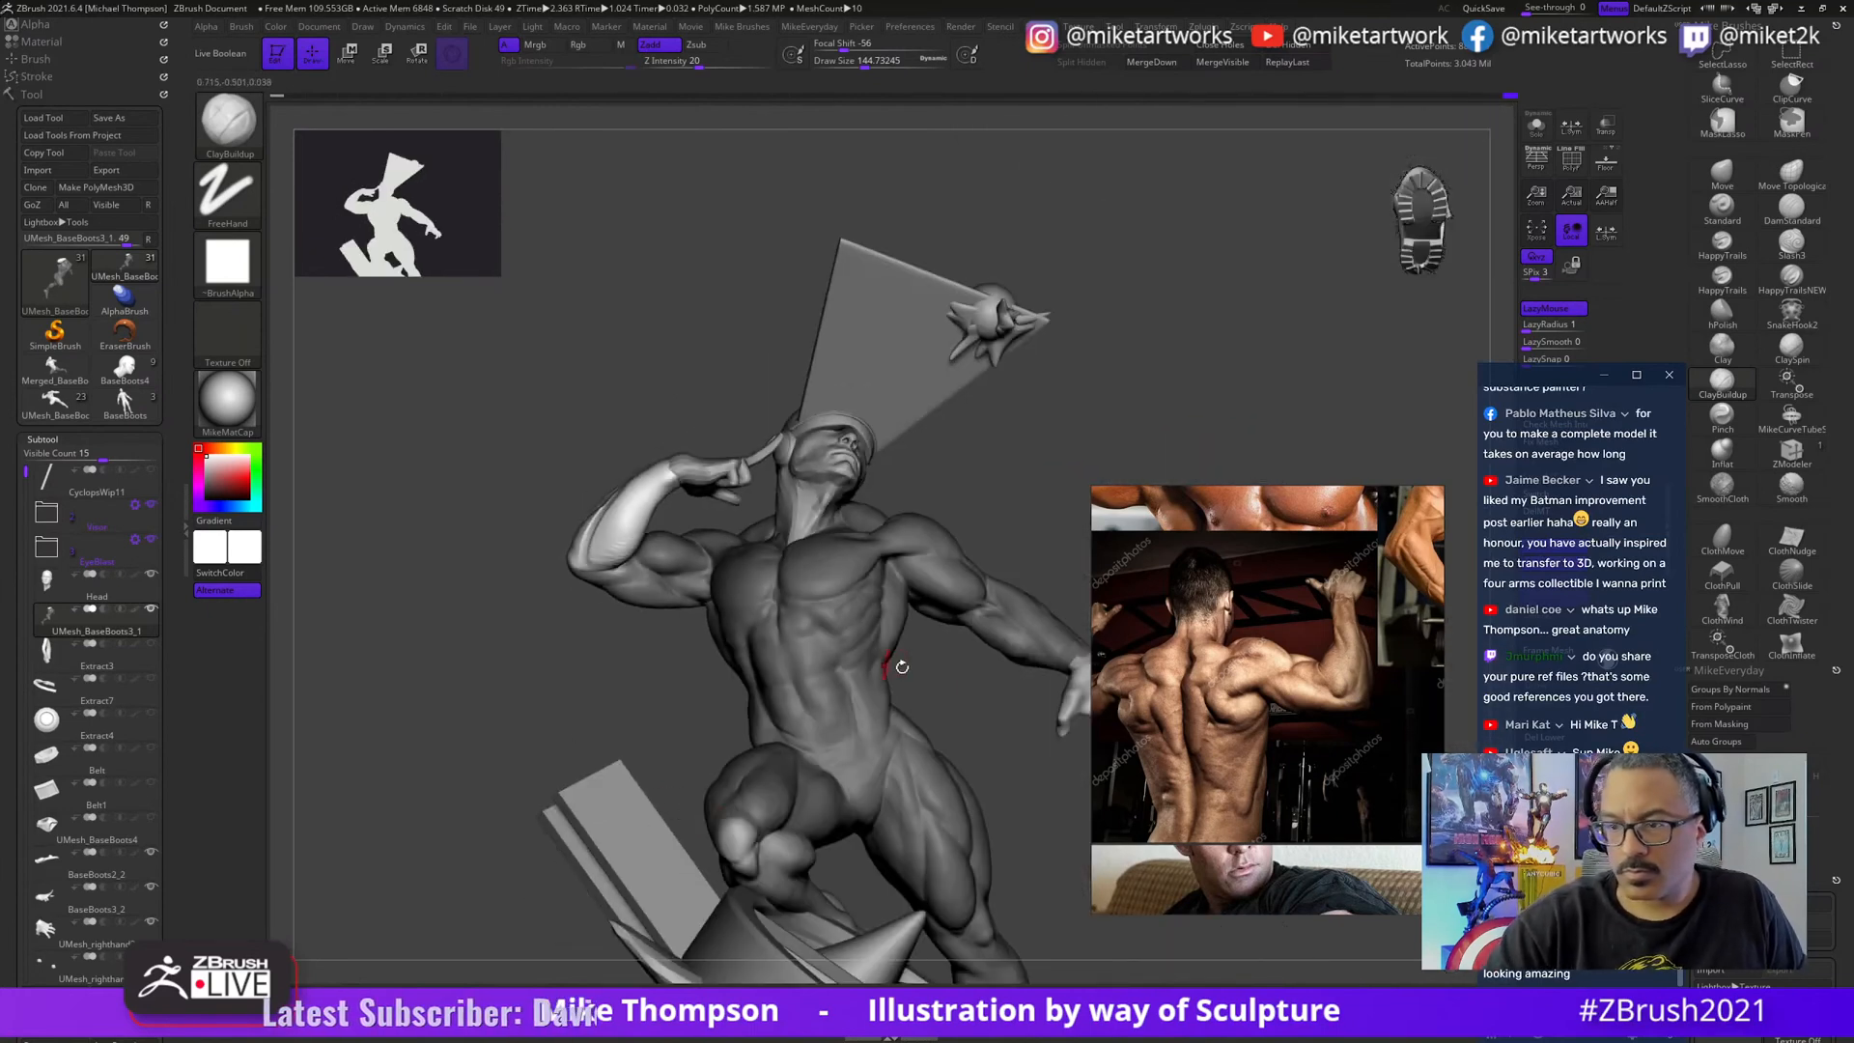
{"action": "left_click_drag", "start_coordinate": [959, 734], "coordinate": [953, 763]}
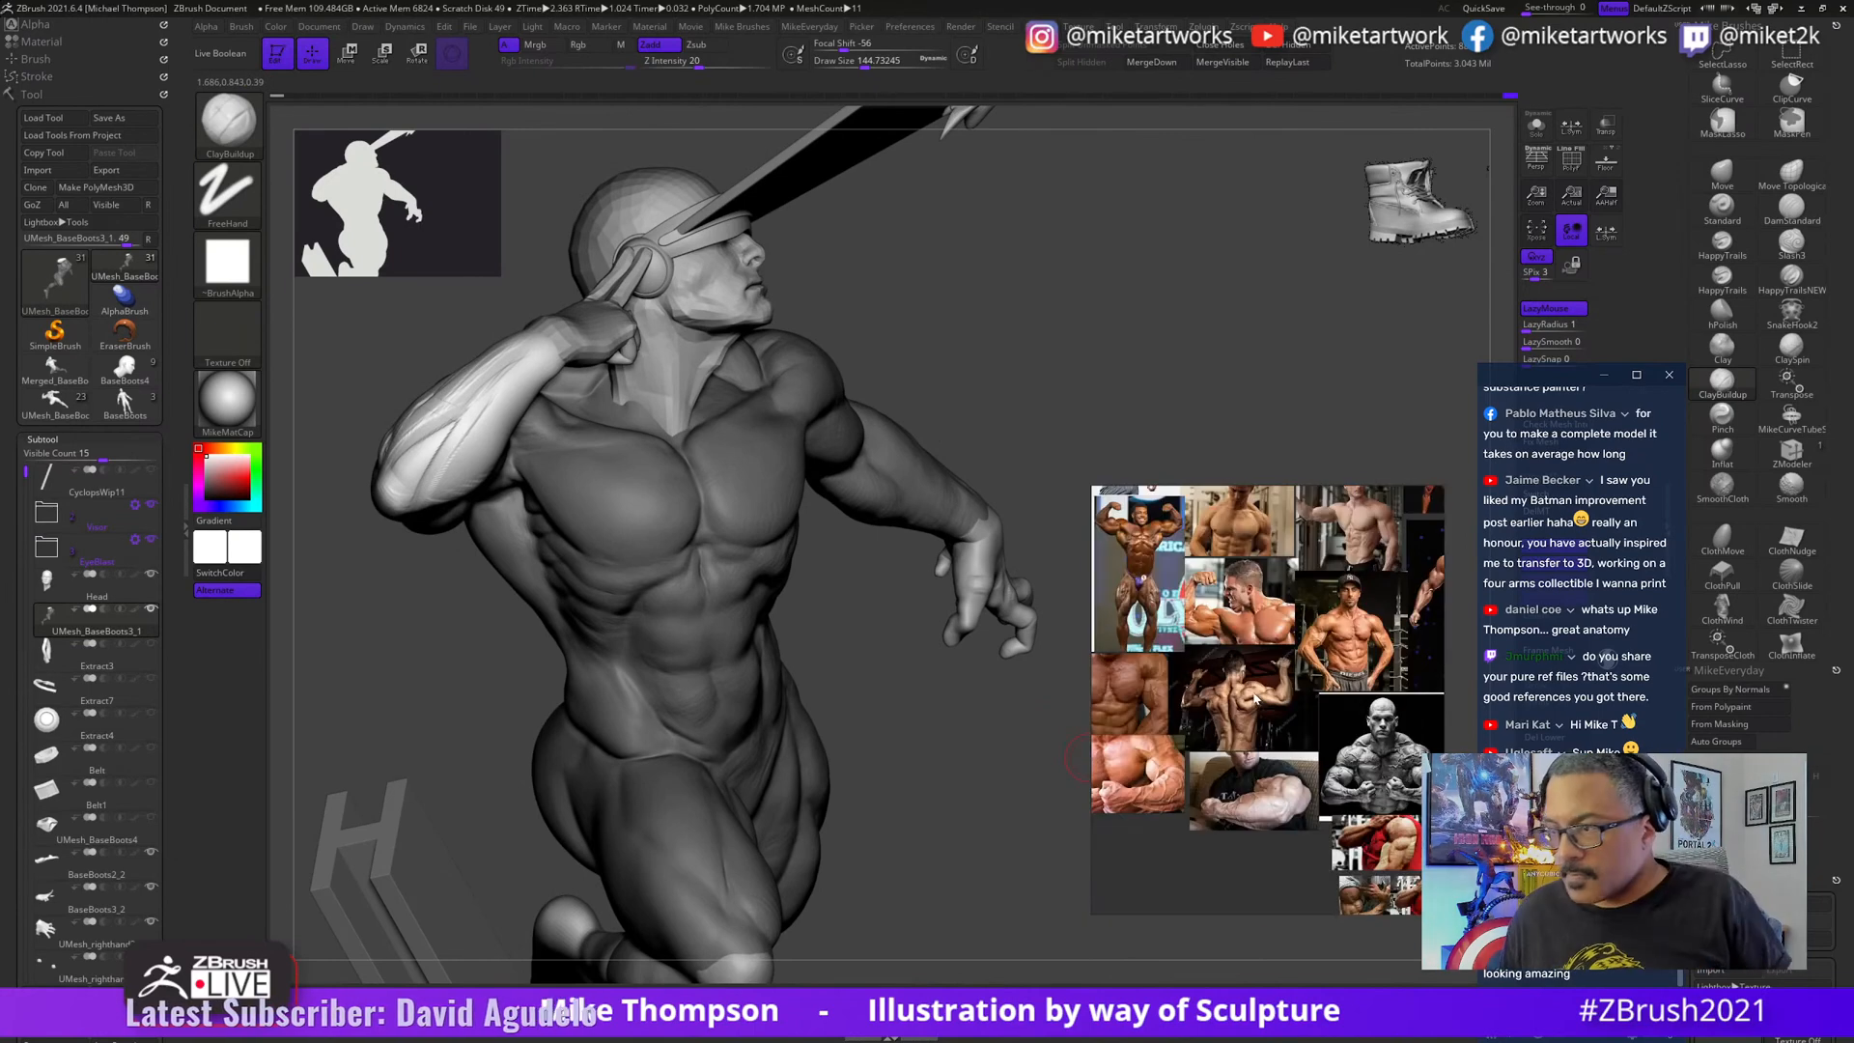
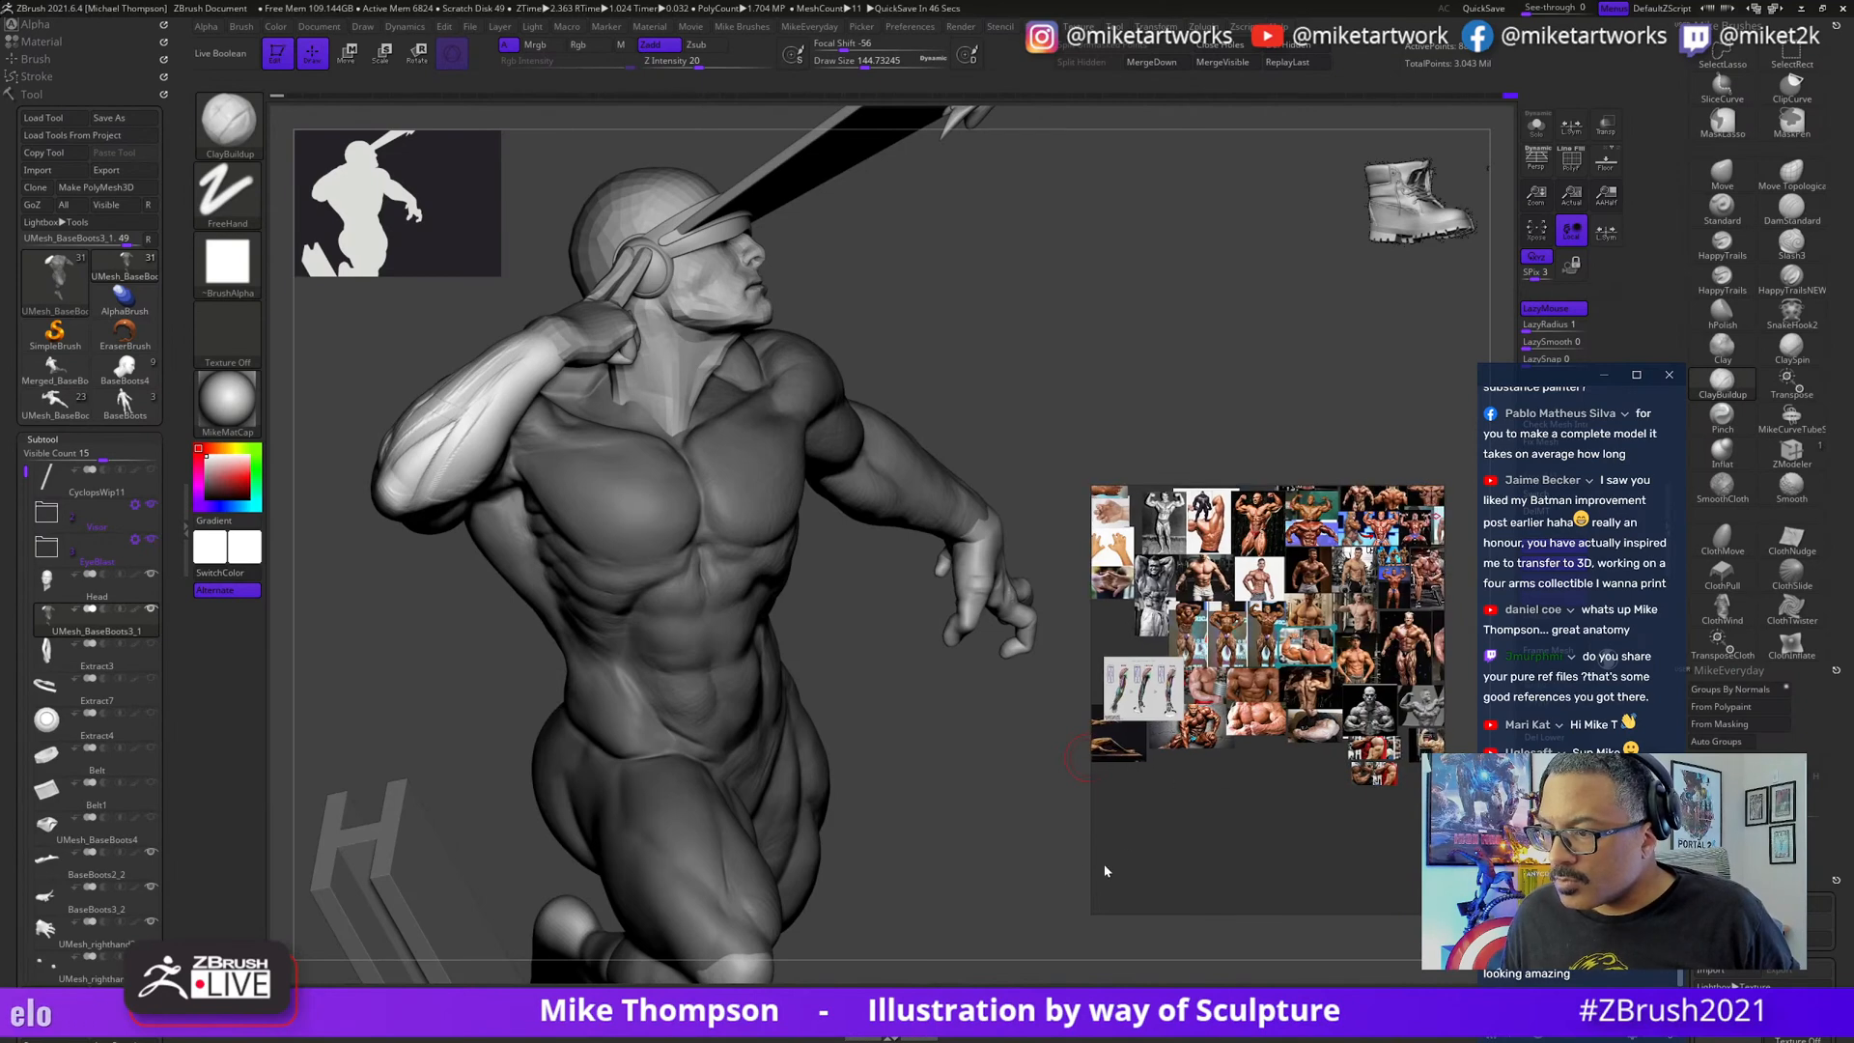
- Search the reference board for forearm anatomy and enlarge the photo of the crouching bodybuilder with his hand on his knee
{"action": "left_click_drag", "start_coordinate": [1120, 734], "coordinate": [1224, 830]}
{"action": "scroll", "coordinate": [1165, 797], "scroll_direction": "up", "scroll_amount": 5}
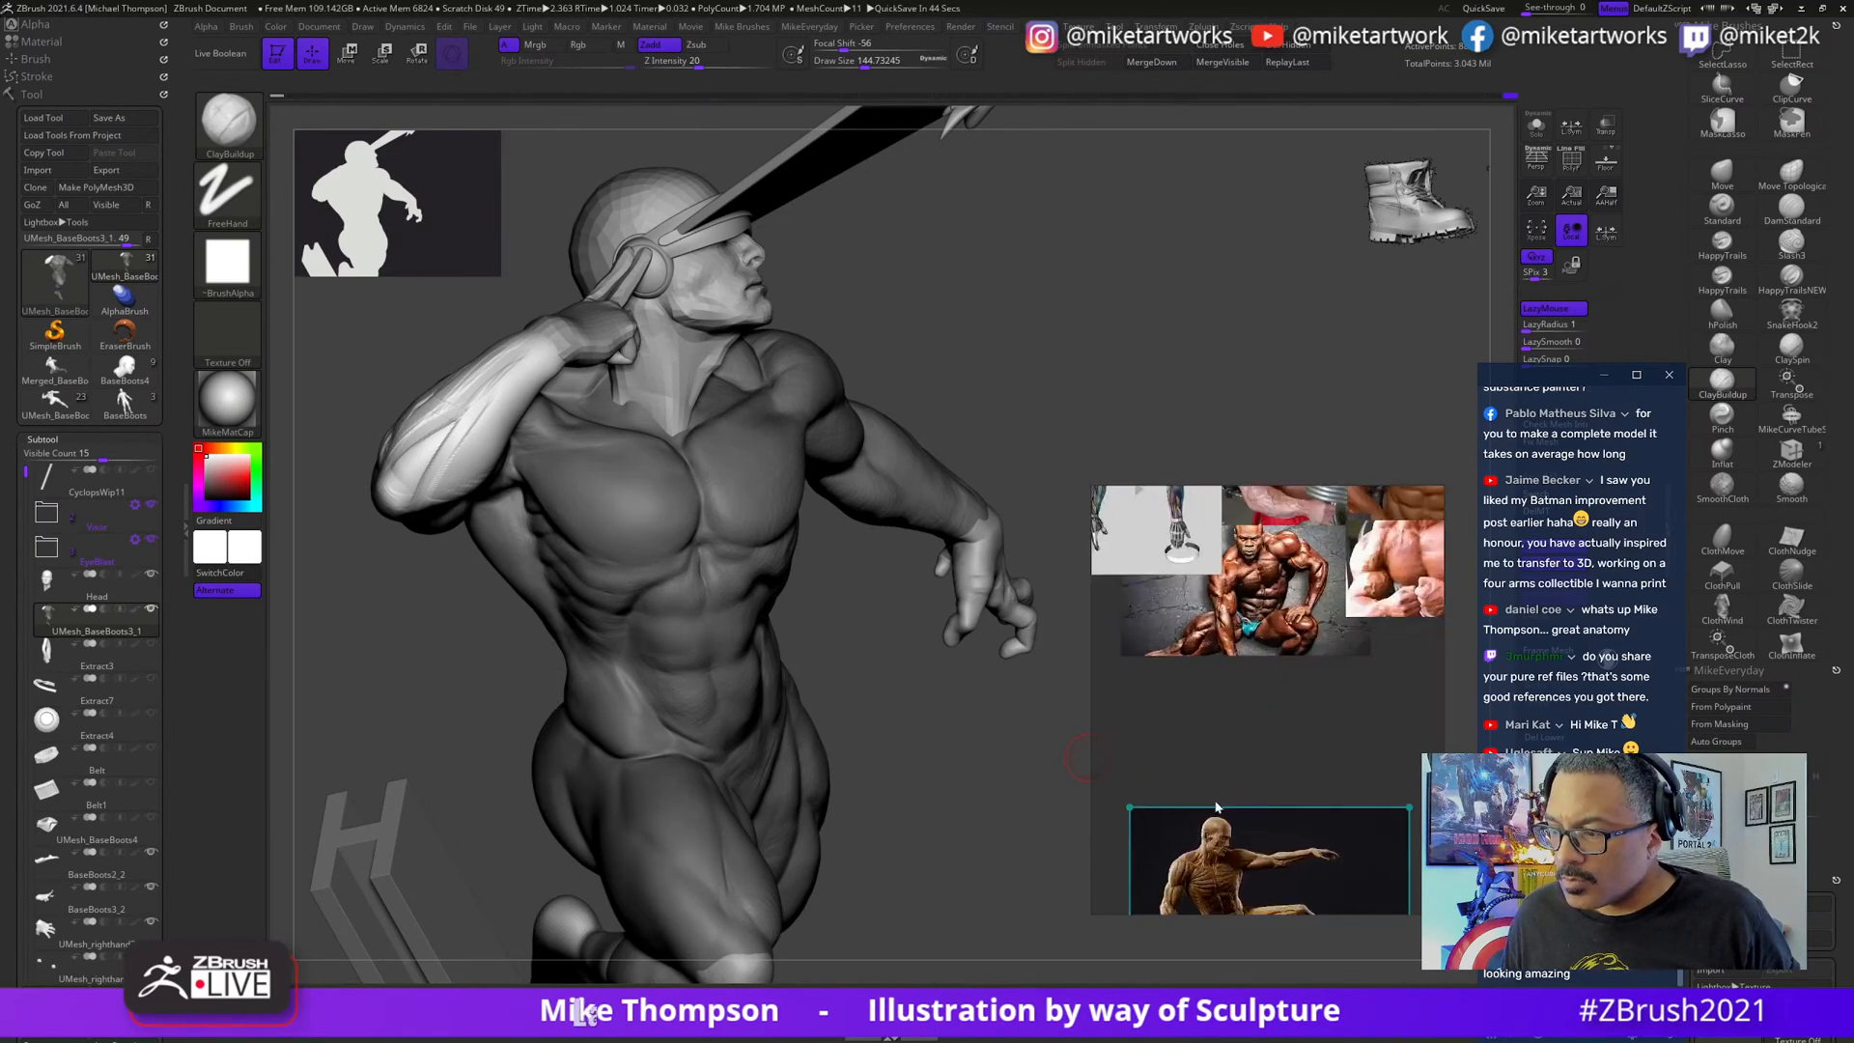
{"action": "scroll", "coordinate": [1294, 872], "scroll_direction": "up", "scroll_amount": 4}
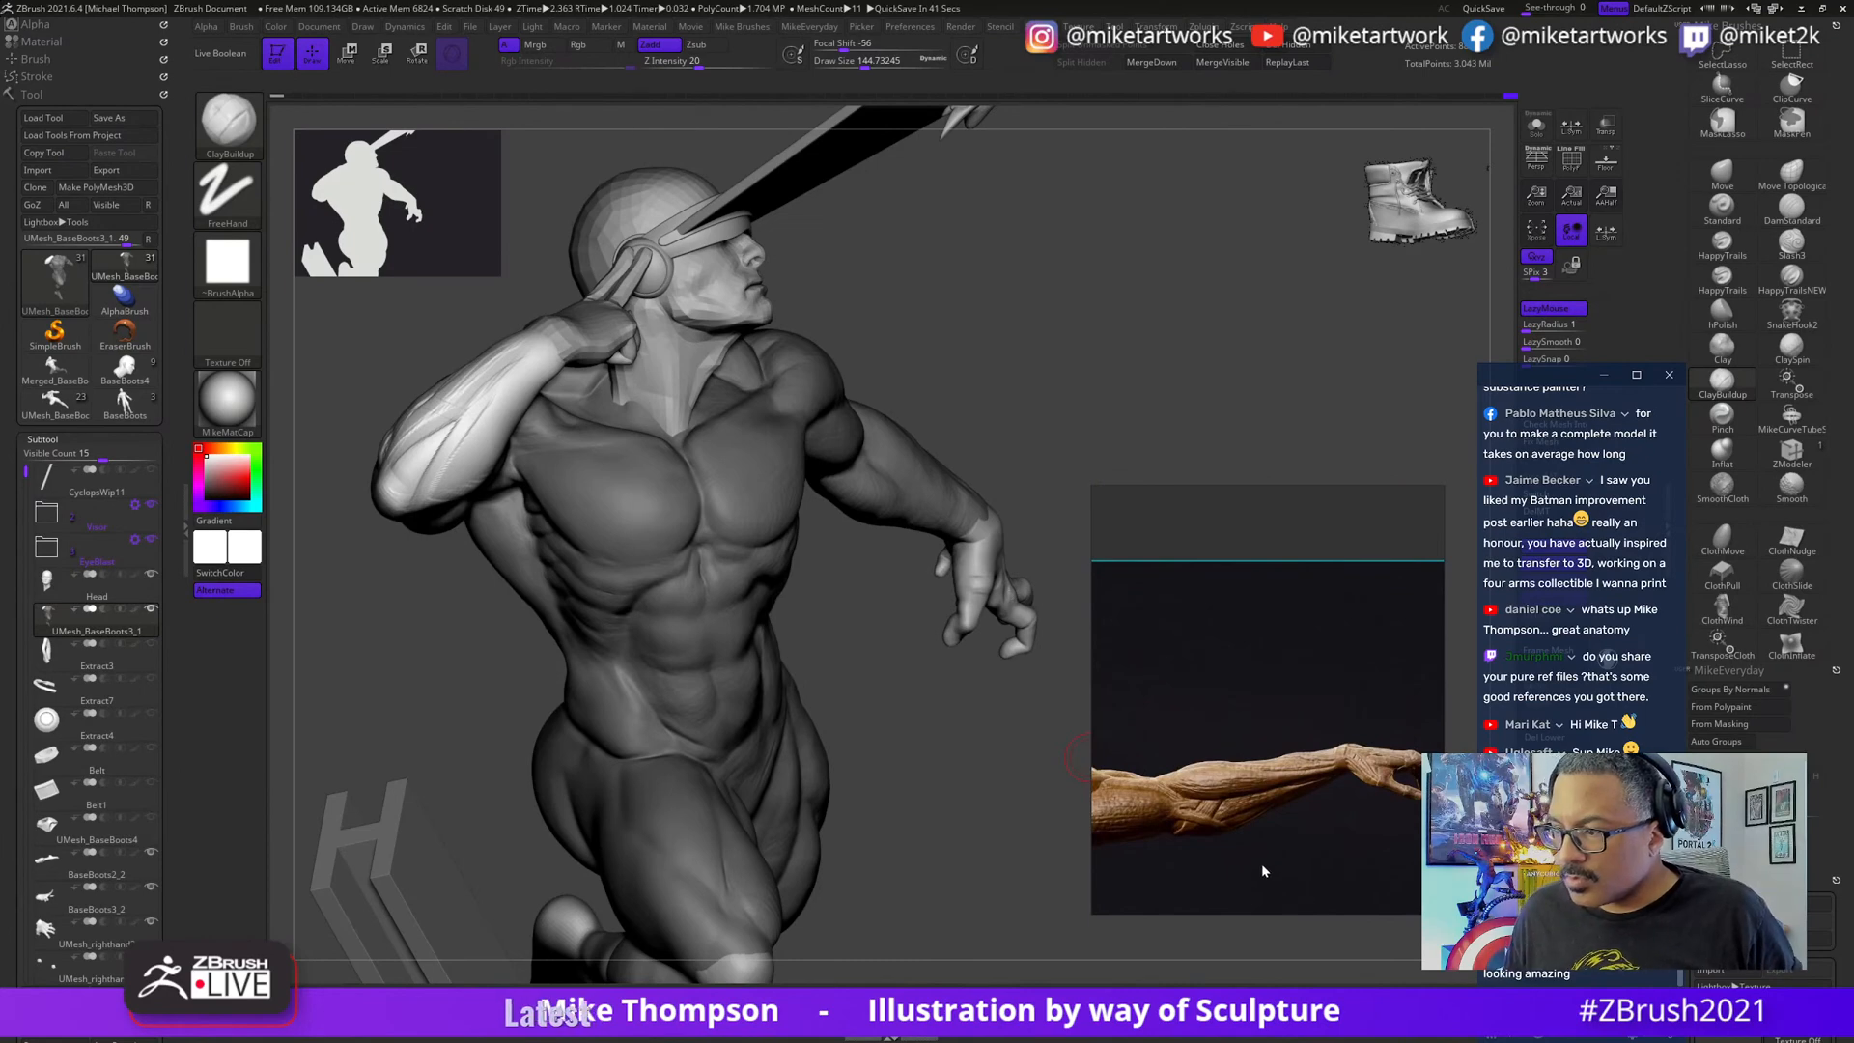
{"action": "scroll", "coordinate": [1343, 819], "scroll_direction": "down", "scroll_amount": 5}
{"action": "scroll", "coordinate": [1158, 801], "scroll_direction": "up", "scroll_amount": 4}
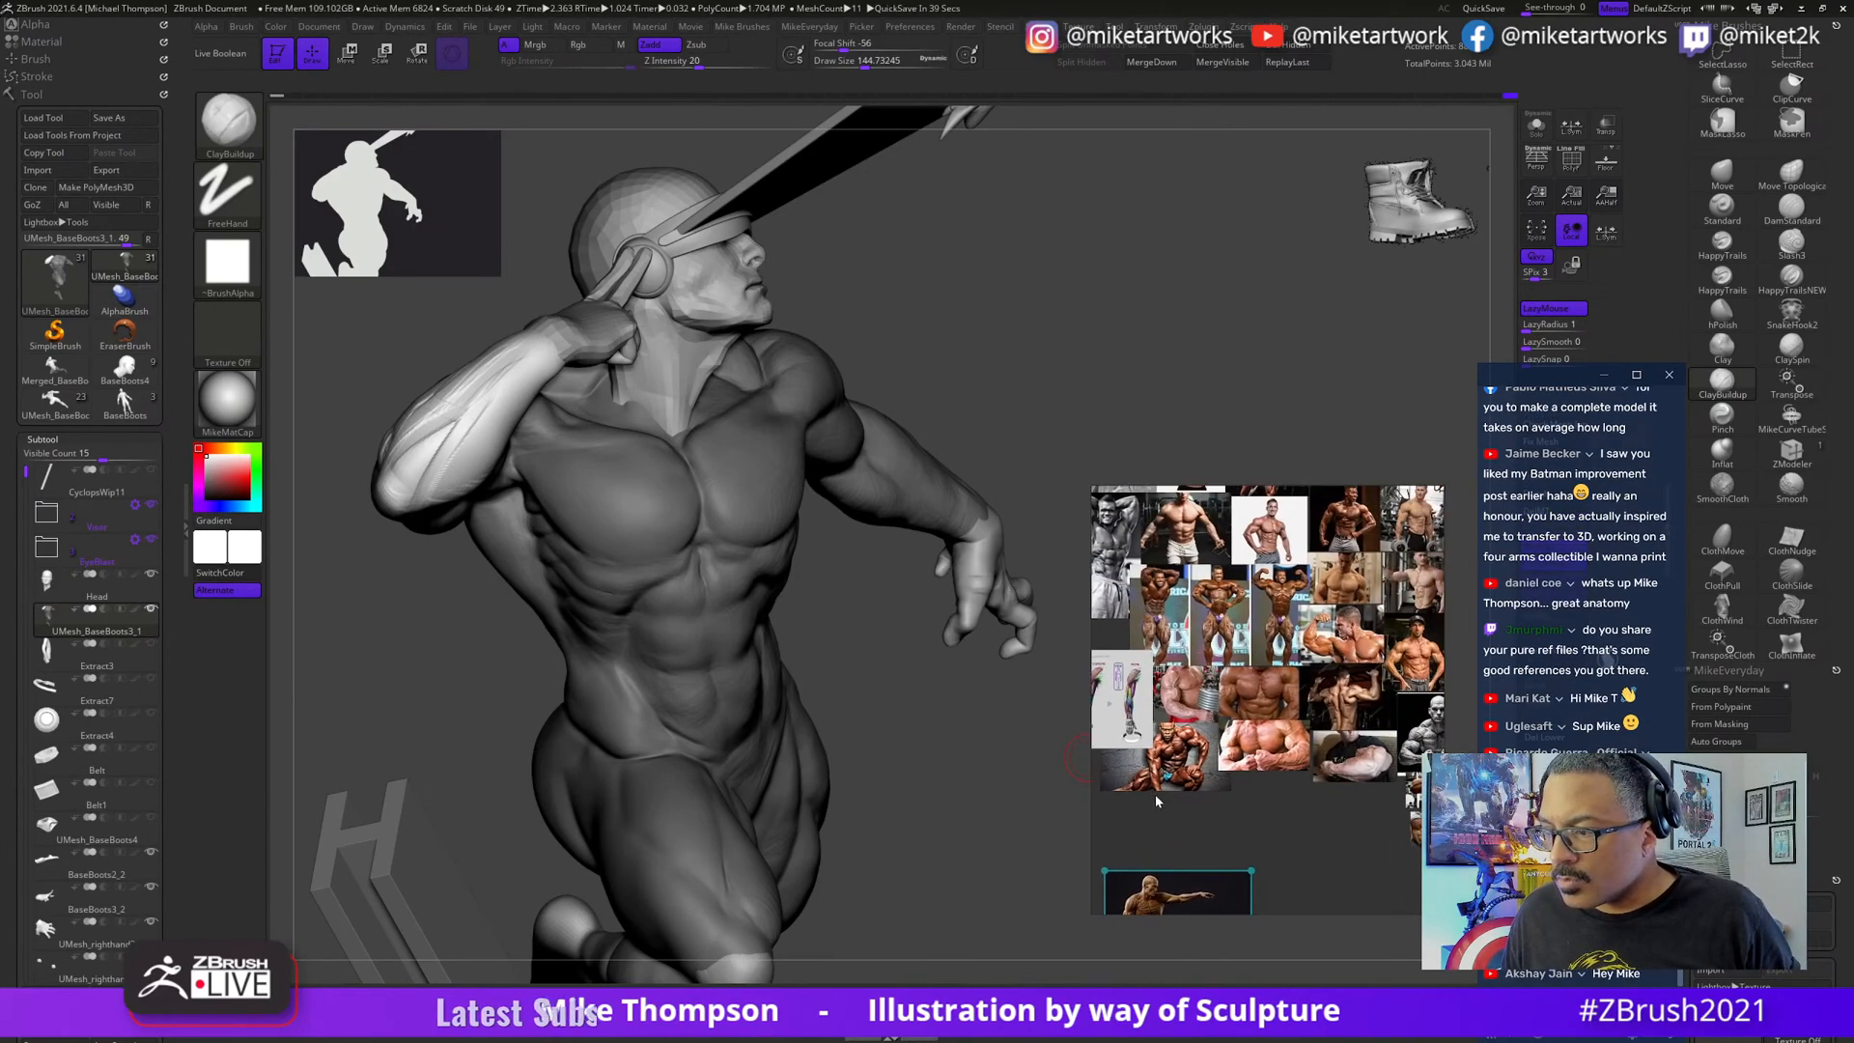
{"action": "scroll", "coordinate": [1168, 840], "scroll_direction": "up", "scroll_amount": 3}
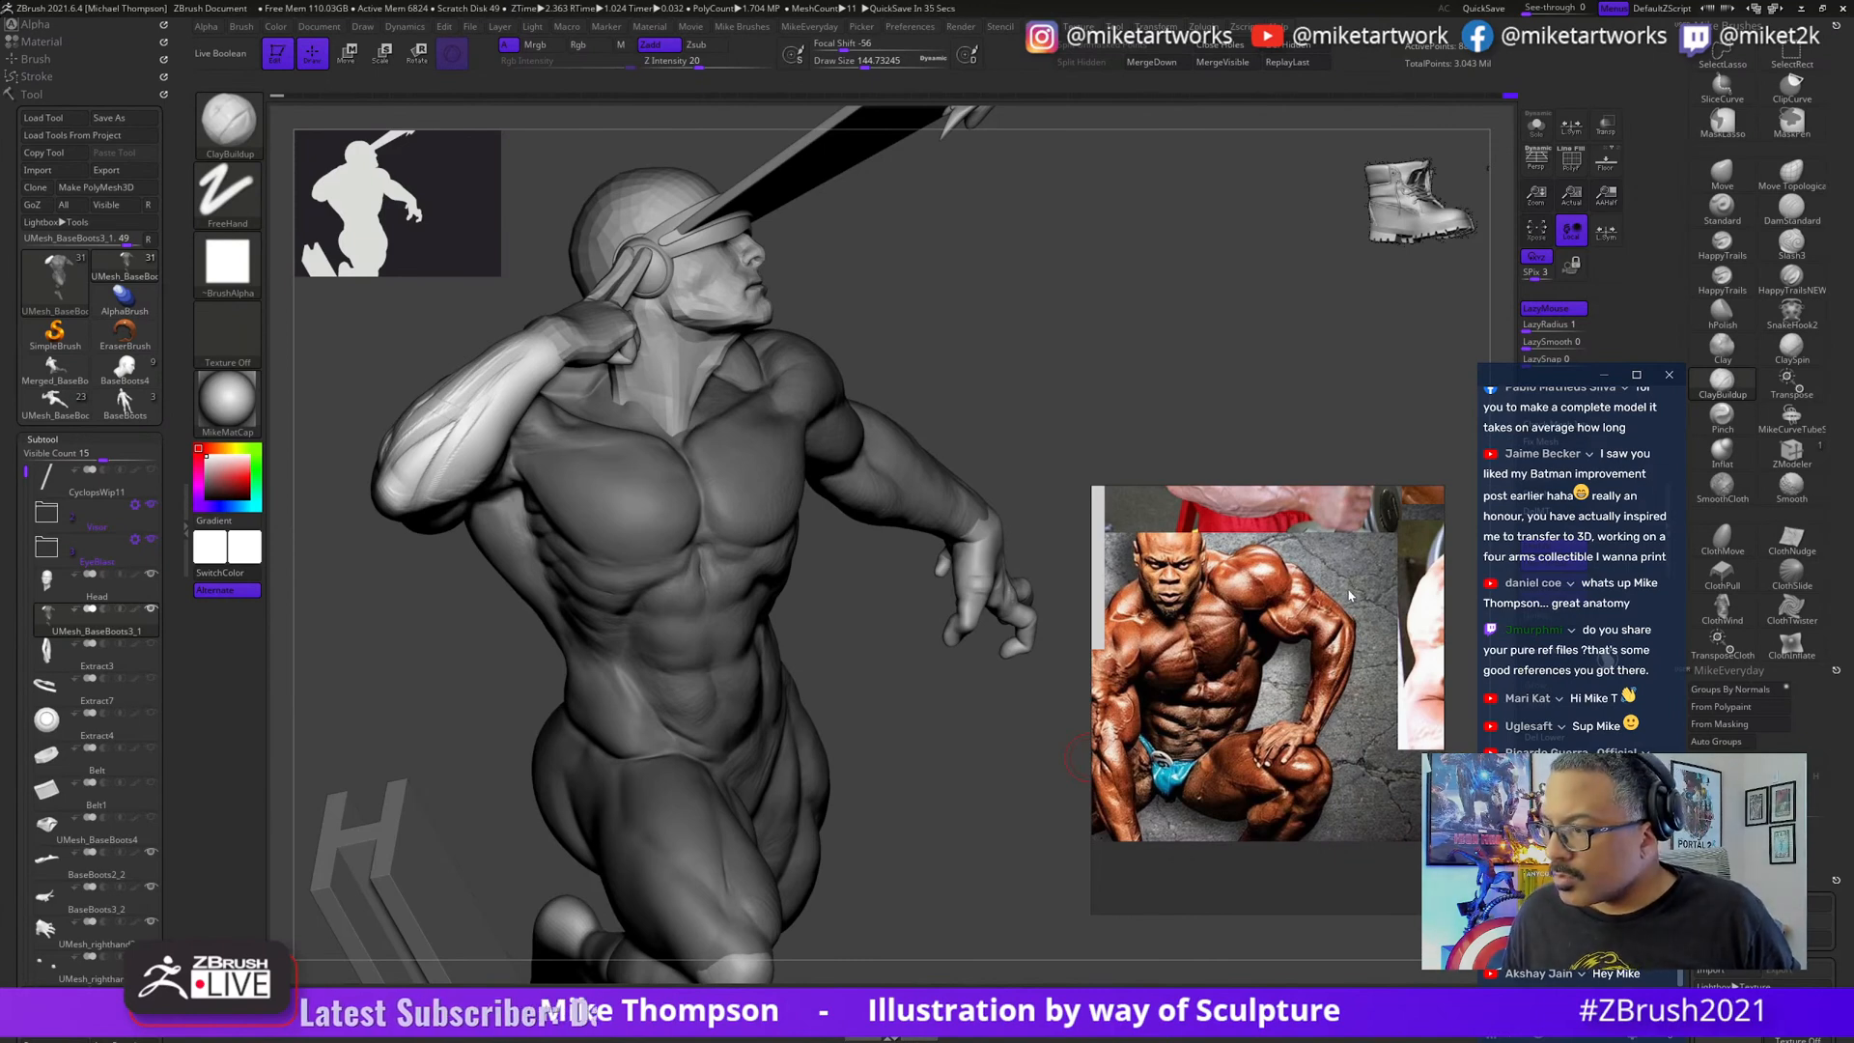
{"action": "middle_click_drag", "start_coordinate": [1327, 721], "coordinate": [1309, 723]}
- Isolate the raised arm's forearm polygroup and frame it beside the head and hand
{"action": "mouse_move", "coordinate": [994, 824]}
{"action": "left_mouse_down"}
{"action": "mouse_move", "coordinate": [913, 828]}
{"action": "mouse_move", "coordinate": [992, 833]}
{"action": "left_mouse_up"}
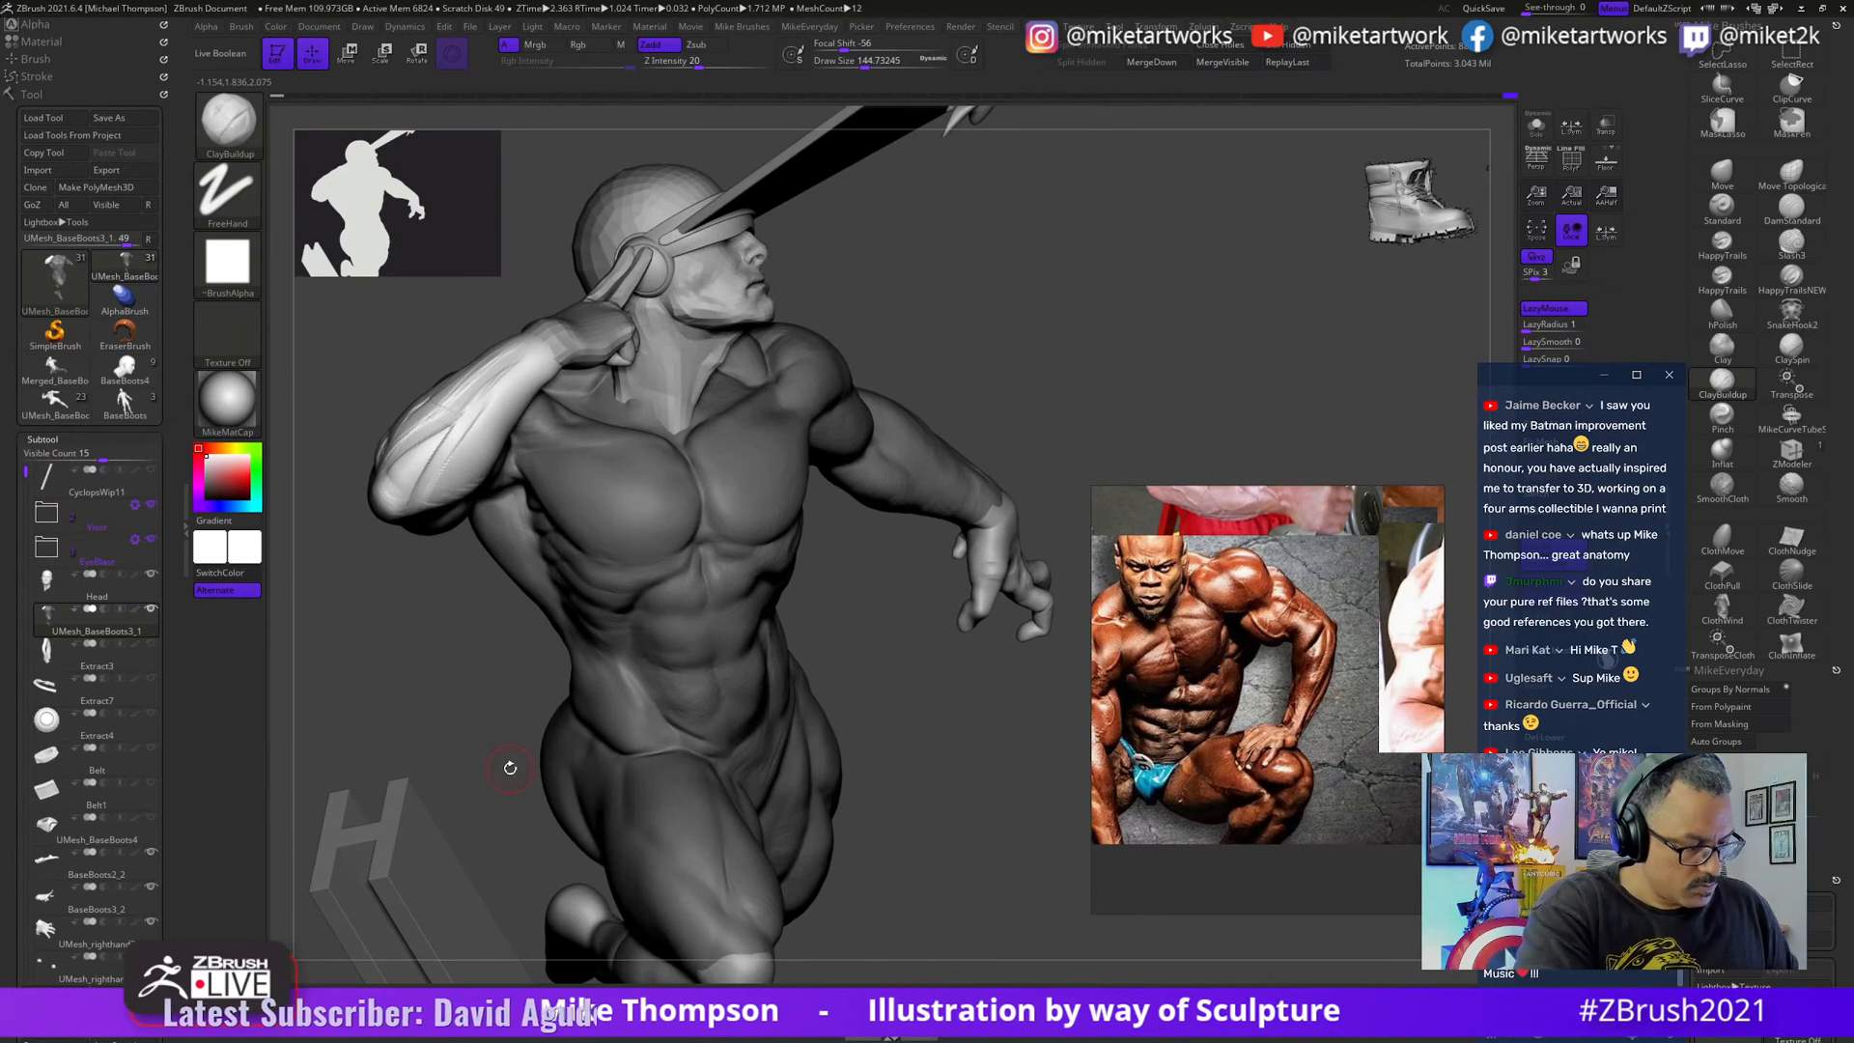
{"action": "mouse_move", "coordinate": [849, 729]}
{"action": "left_mouse_down"}
{"action": "mouse_move", "coordinate": [906, 734]}
{"action": "mouse_move", "coordinate": [908, 707]}
{"action": "left_mouse_up"}
{"action": "left_click_drag", "start_coordinate": [435, 708], "coordinate": [662, 860], "text": "alt"}
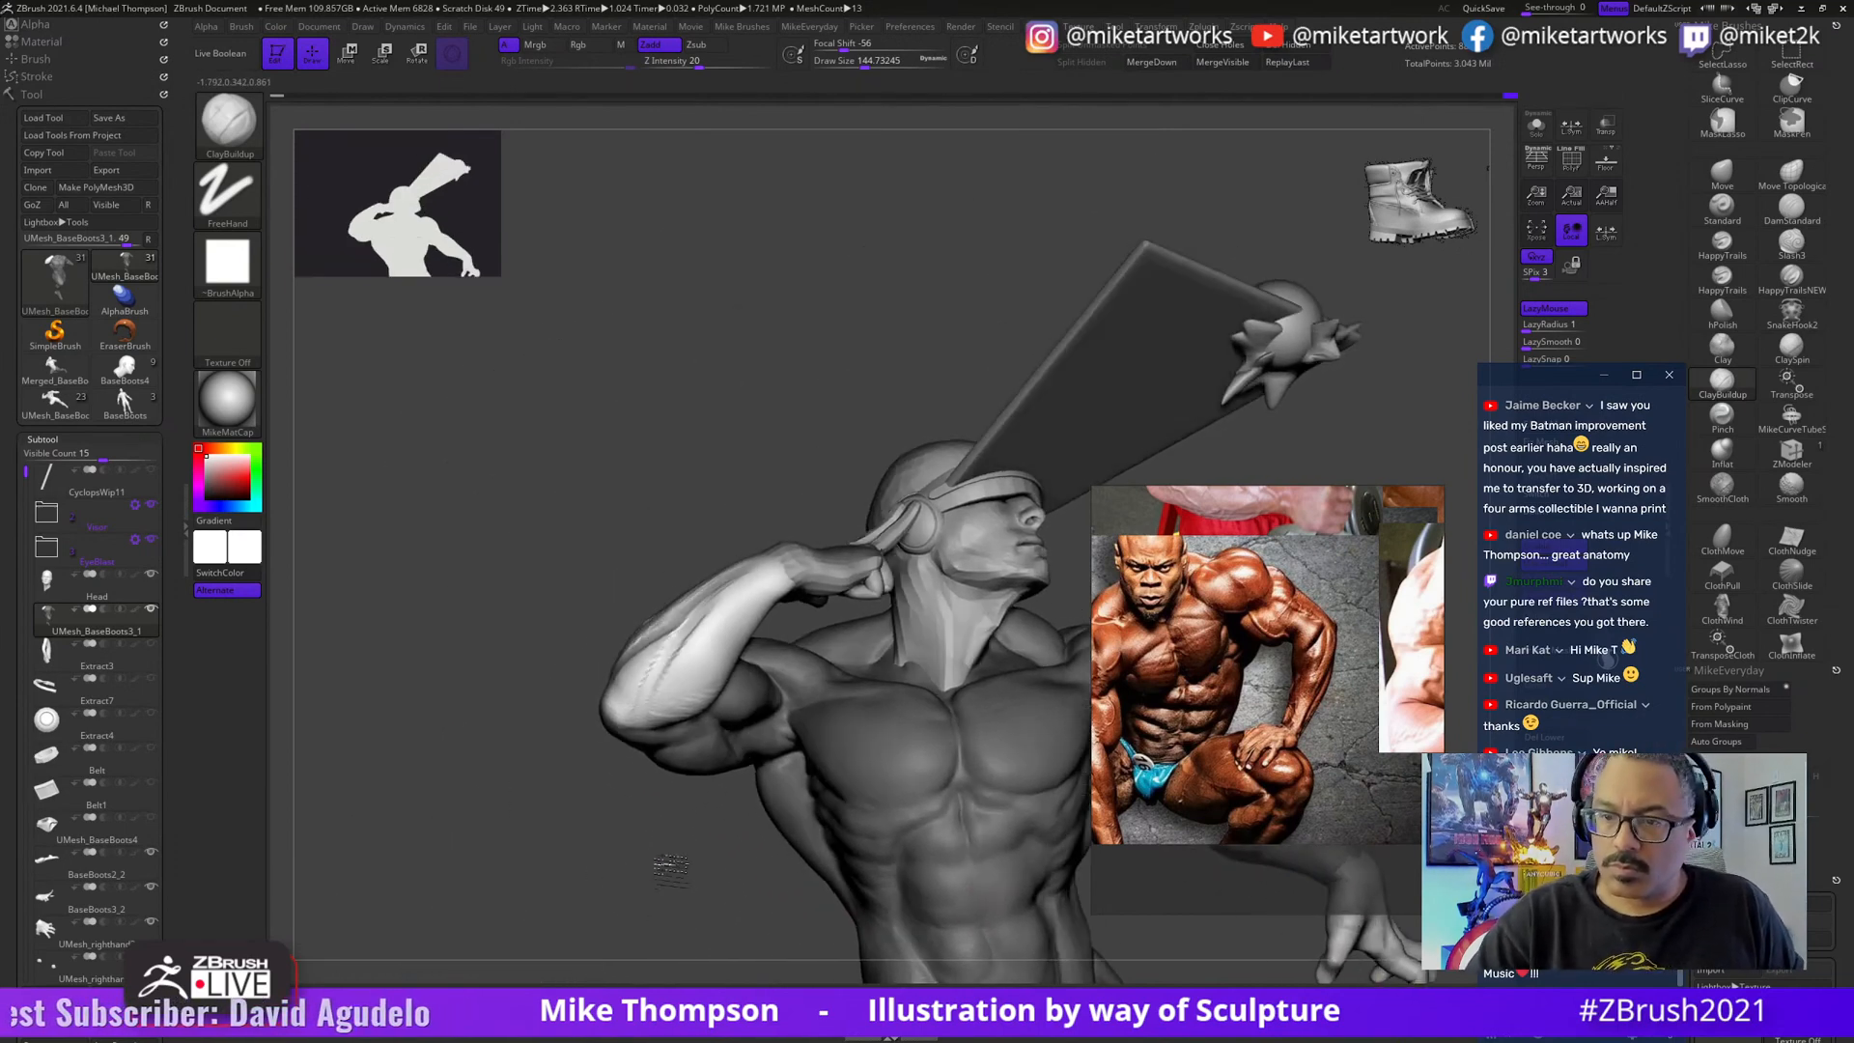
{"action": "left_click", "coordinate": [725, 645], "text": "ctrl+shift"}
{"action": "mouse_move", "coordinate": [773, 695]}
{"action": "left_mouse_down", "text": "alt"}
{"action": "mouse_move", "coordinate": [802, 770]}
{"action": "mouse_move", "coordinate": [784, 819]}
{"action": "left_mouse_up", "text": "alt"}
- Sculpt the isolated forearm's muscle bands near the elbow with ClayBuildup at a draw size of about 167
{"action": "key", "text": "s"}
{"action": "left_click_drag", "start_coordinate": [775, 819], "coordinate": [781, 819]}
{"action": "left_click_drag", "start_coordinate": [781, 819], "coordinate": [736, 793]}
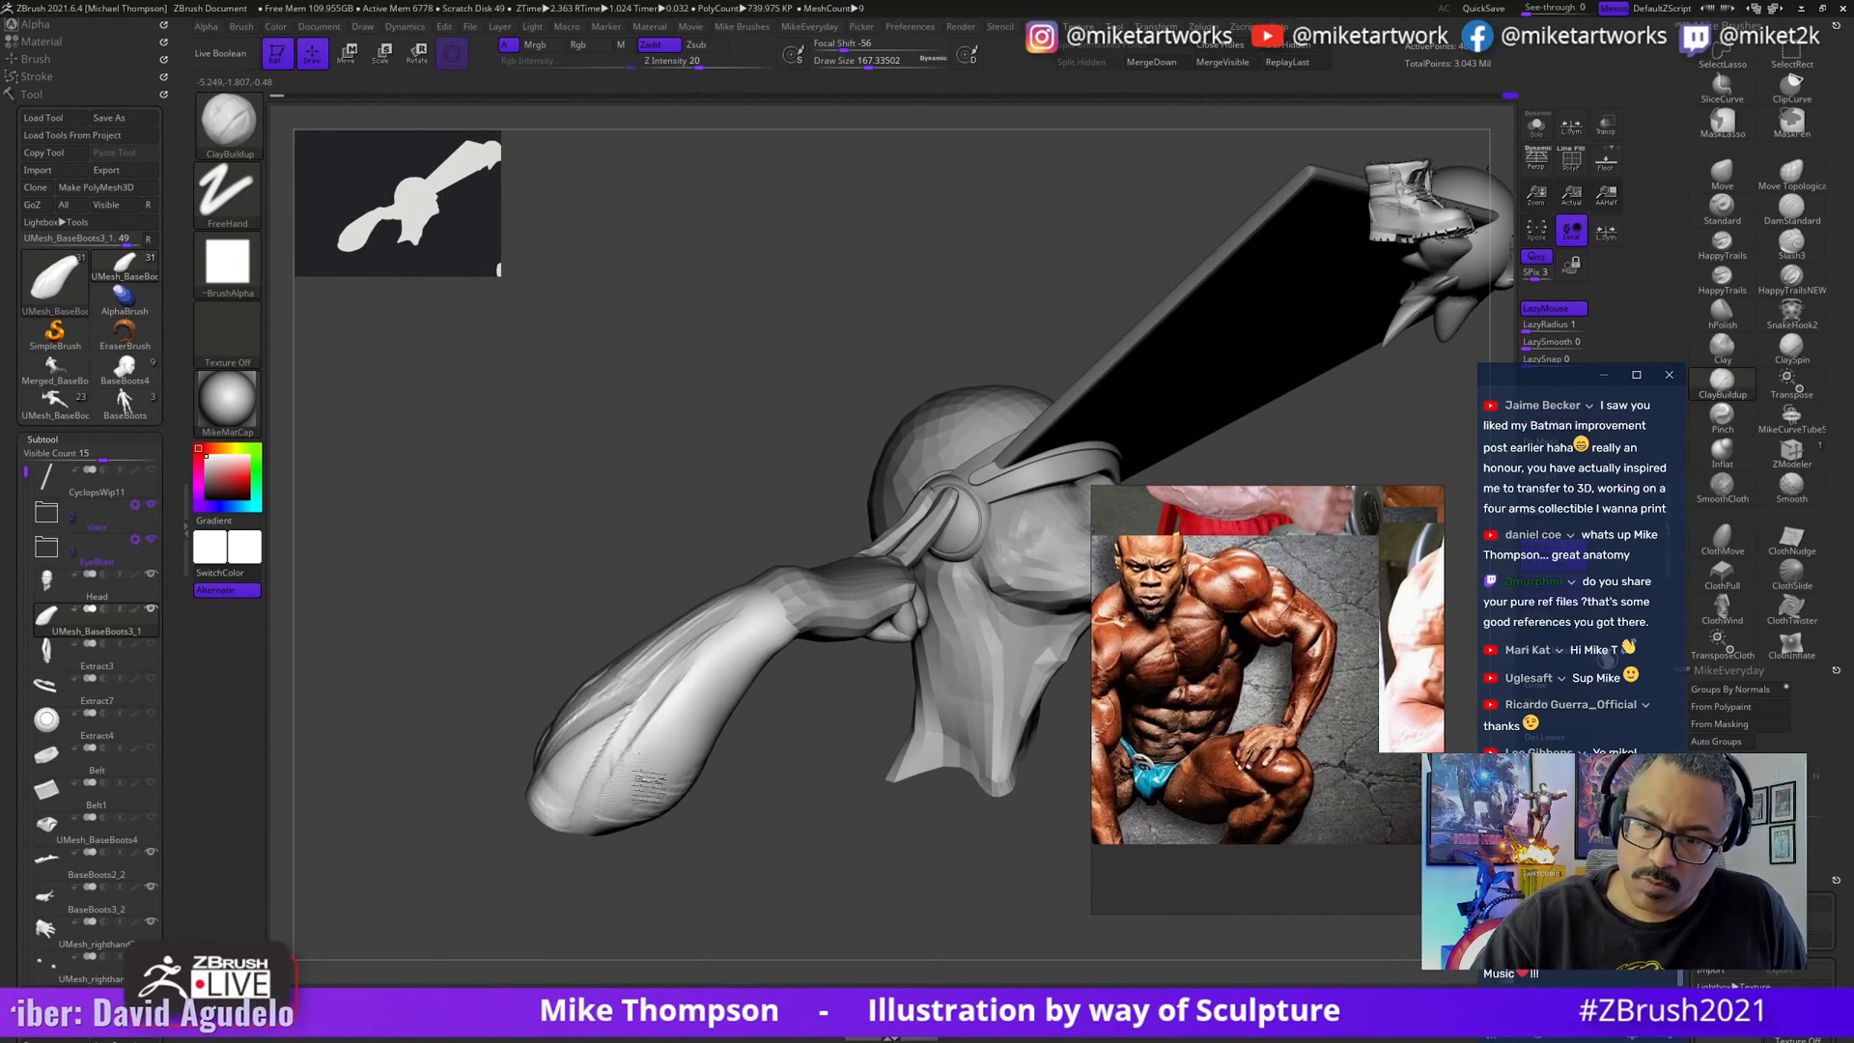
{"action": "mouse_move", "coordinate": [679, 766]}
{"action": "right_mouse_down"}
{"action": "mouse_move", "coordinate": [753, 712]}
{"action": "mouse_move", "coordinate": [788, 597]}
{"action": "mouse_move", "coordinate": [692, 776]}
{"action": "right_mouse_up"}
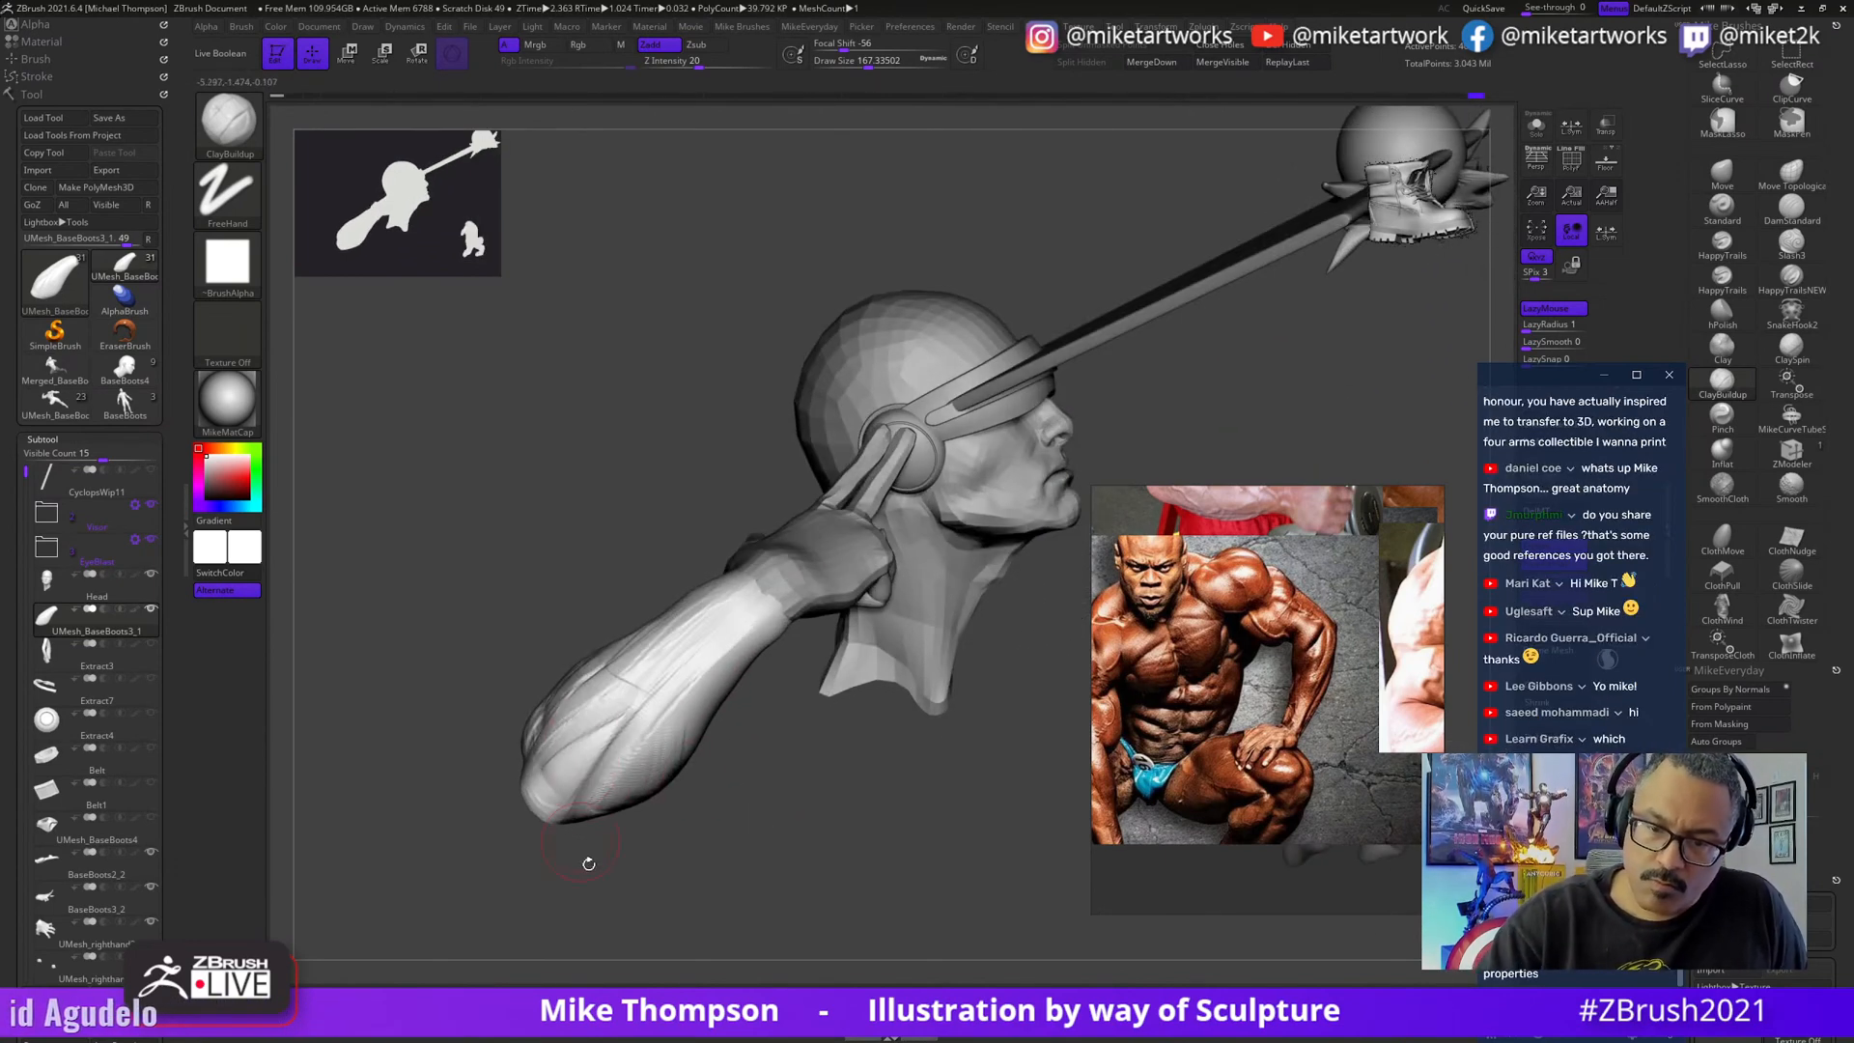
{"action": "right_click_drag", "start_coordinate": [588, 863], "coordinate": [610, 772]}
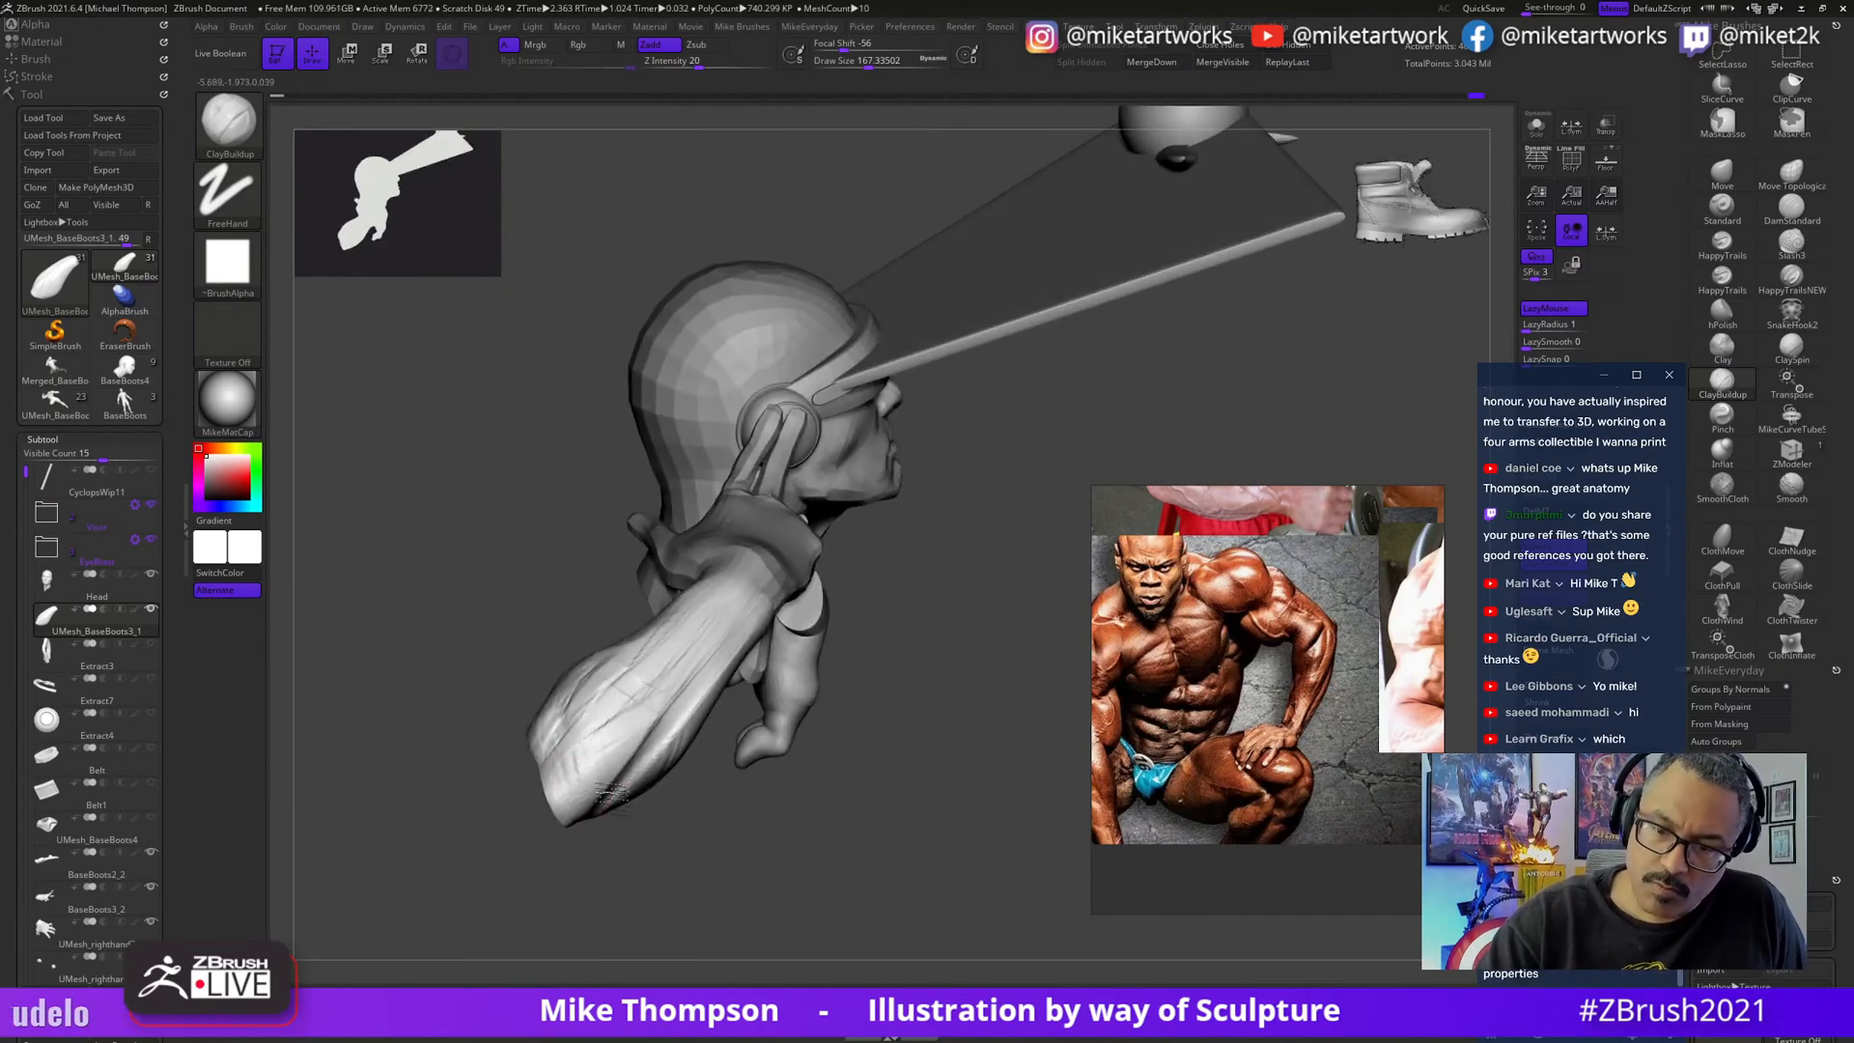
{"action": "right_click_drag", "start_coordinate": [664, 695], "coordinate": [663, 742]}
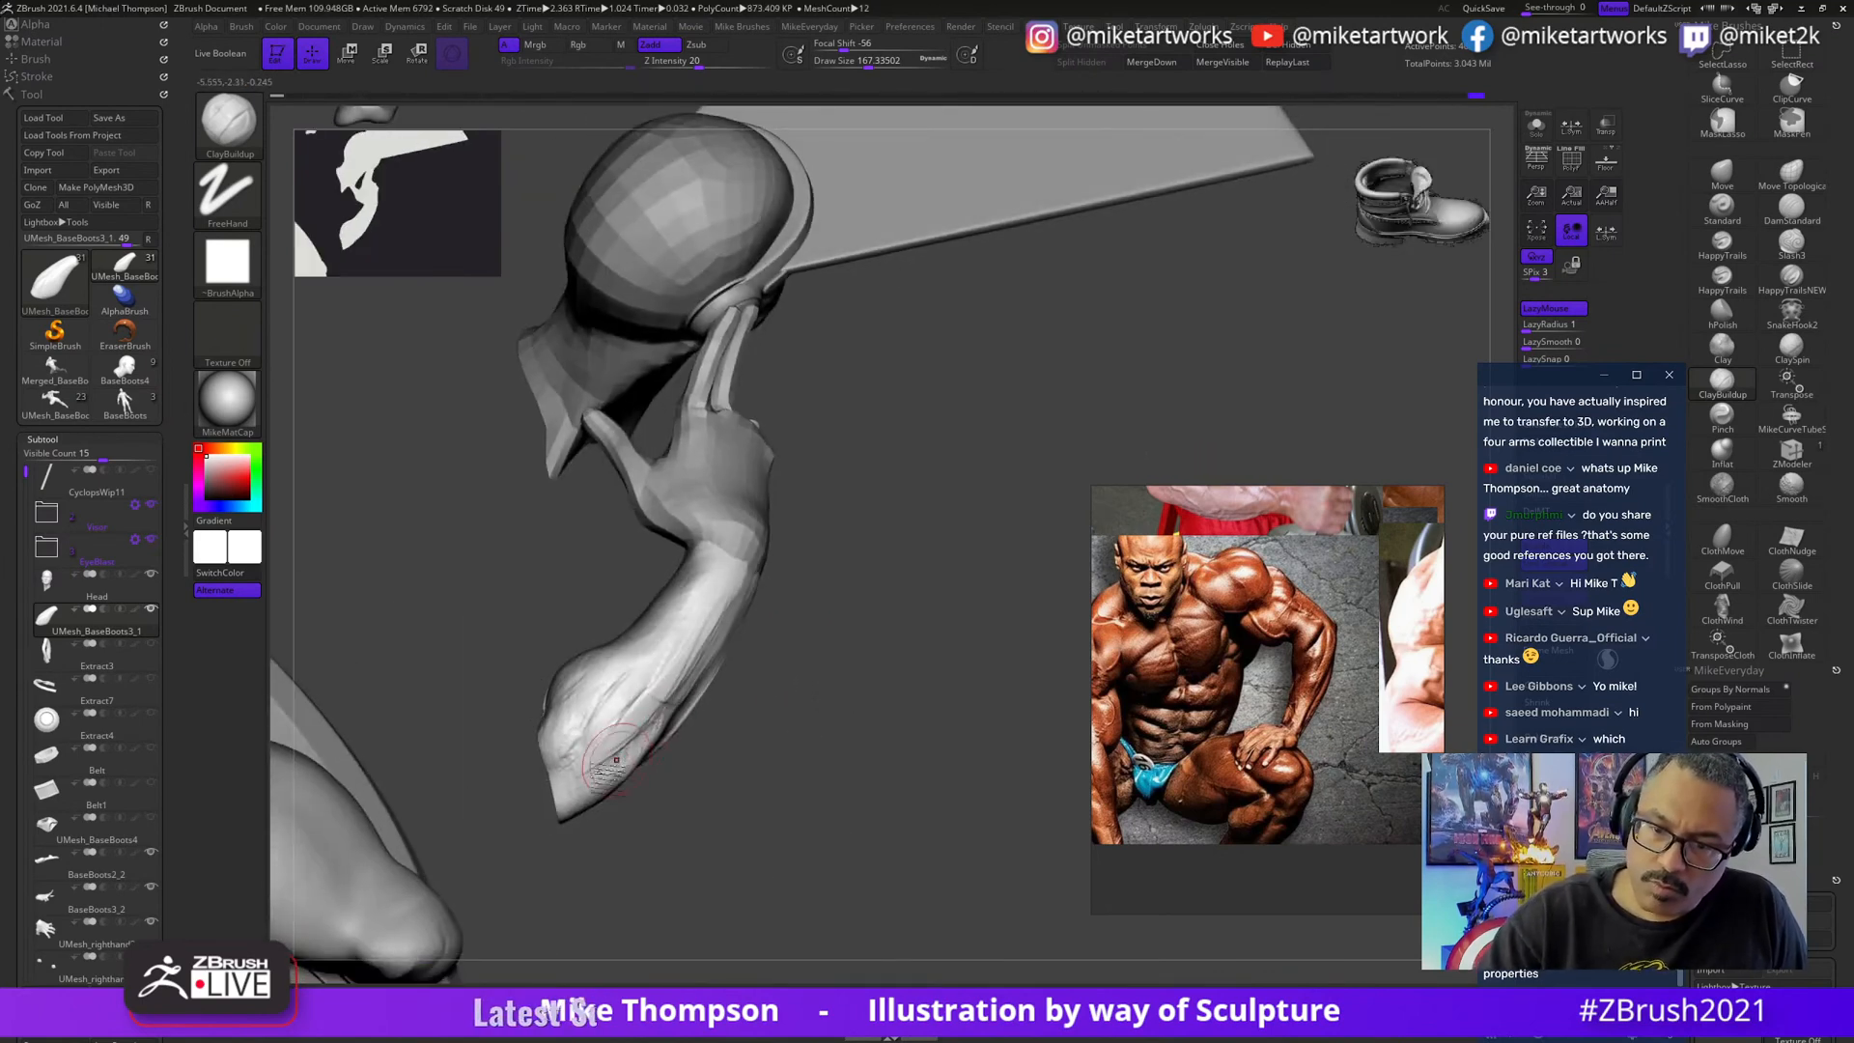
{"action": "right_click_drag", "start_coordinate": [854, 661], "coordinate": [611, 739]}
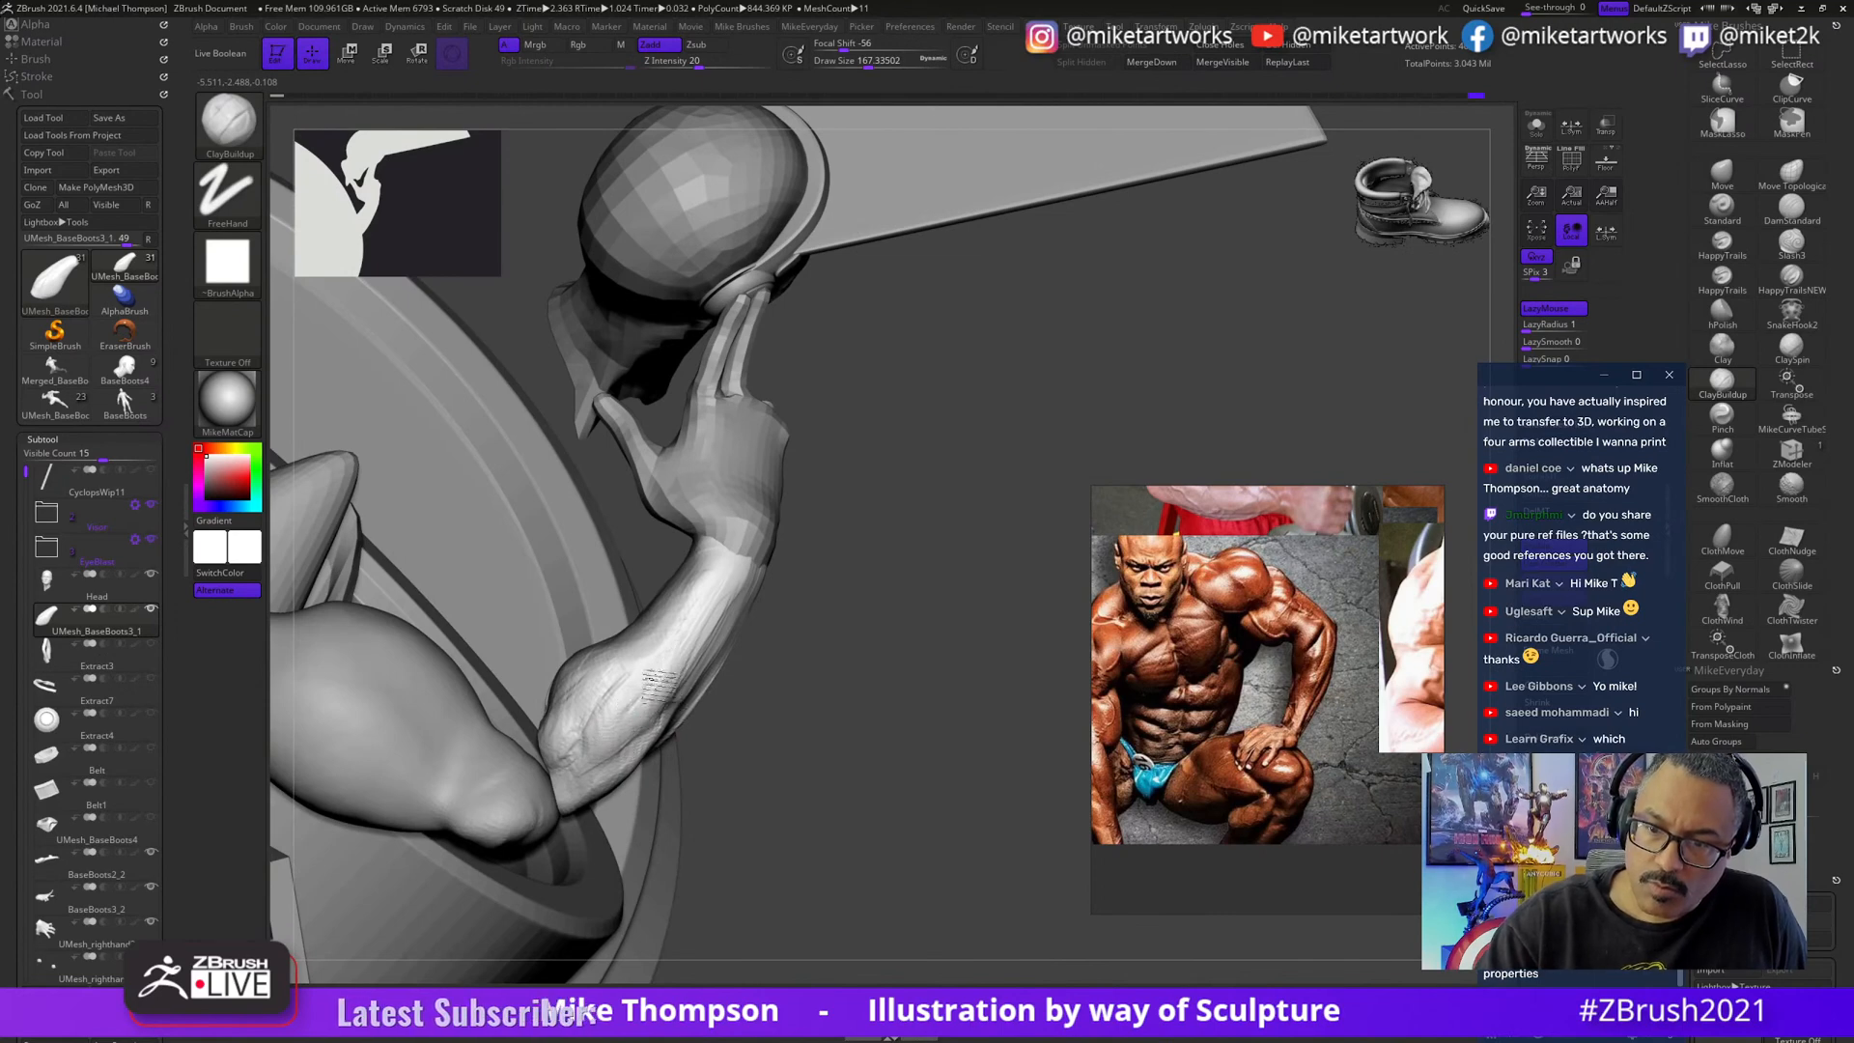
- Define the back and outer side of the isolated forearm toward the wrist, keeping ClayBuildup at a draw size of about 167
{"action": "right_click_drag", "start_coordinate": [731, 631], "coordinate": [581, 765]}
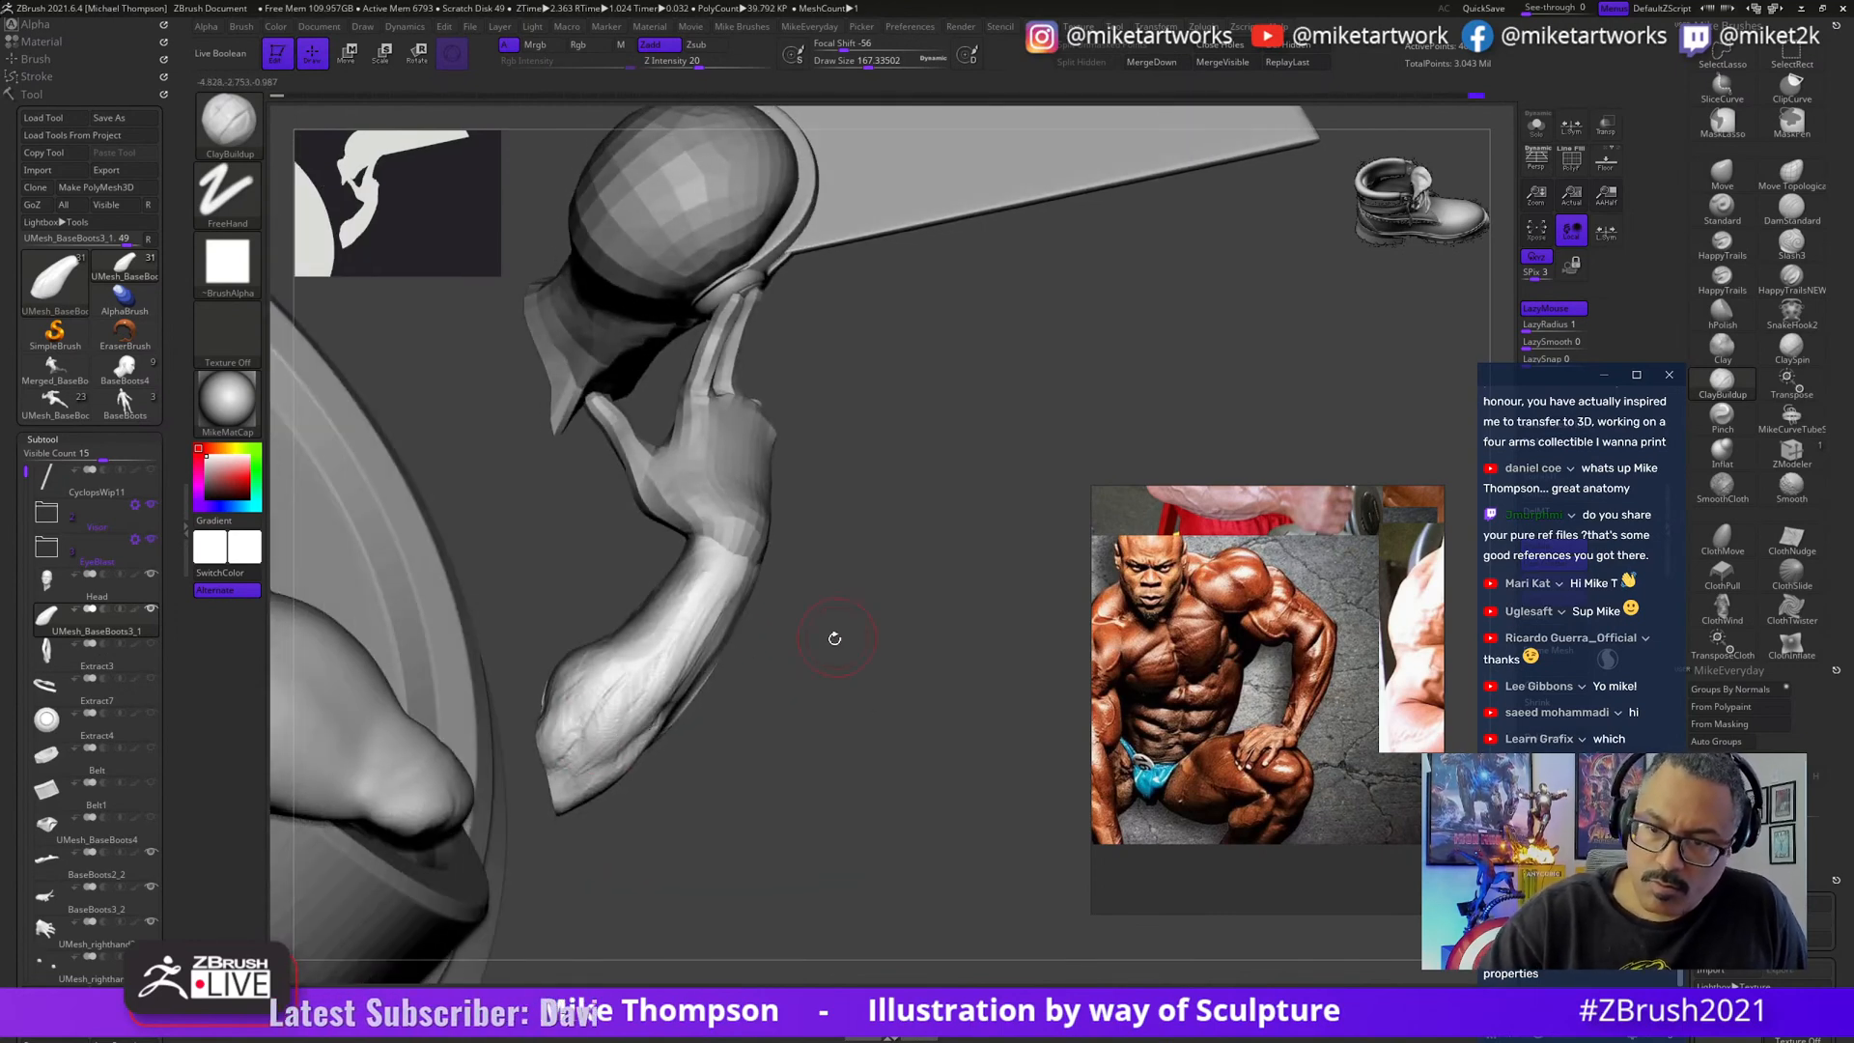
{"action": "right_click_drag", "start_coordinate": [834, 638], "coordinate": [589, 731]}
{"action": "right_click_drag", "start_coordinate": [850, 635], "coordinate": [725, 688]}
{"action": "right_click_drag", "start_coordinate": [859, 611], "coordinate": [717, 635]}
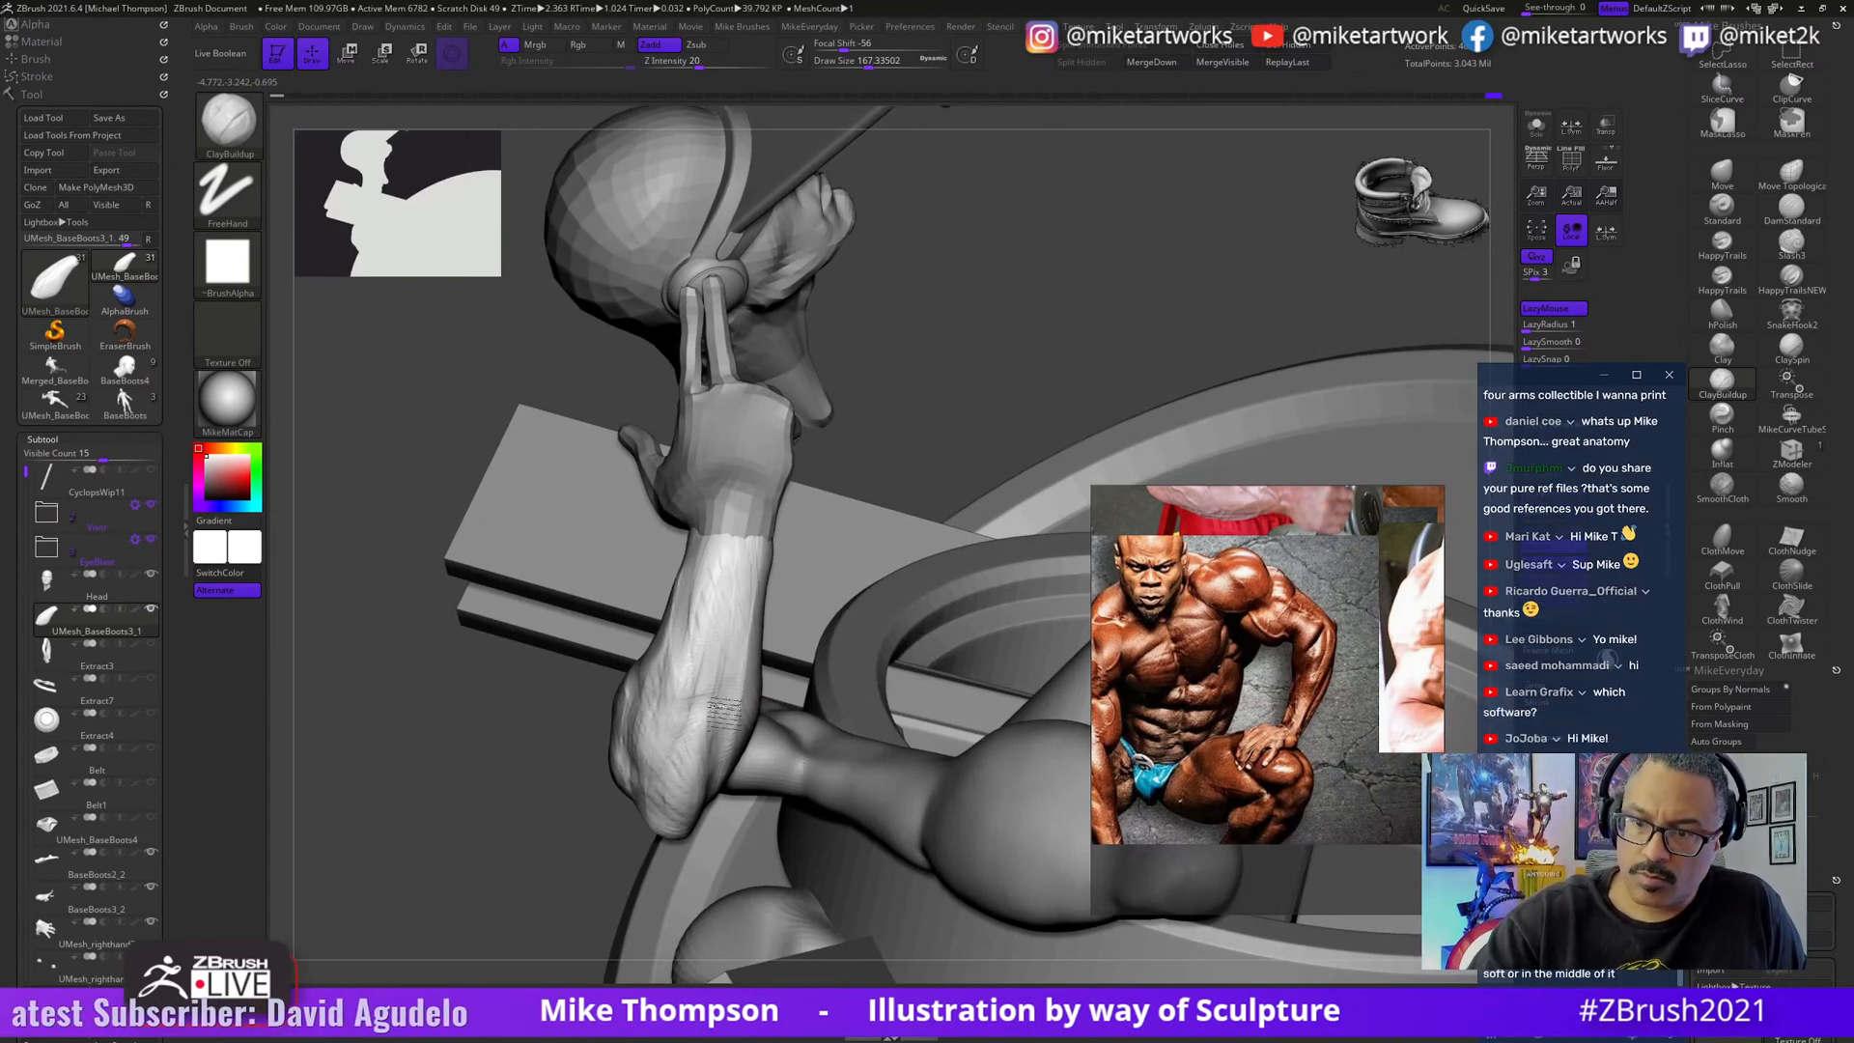
{"action": "right_click_drag", "start_coordinate": [705, 715], "coordinate": [705, 627]}
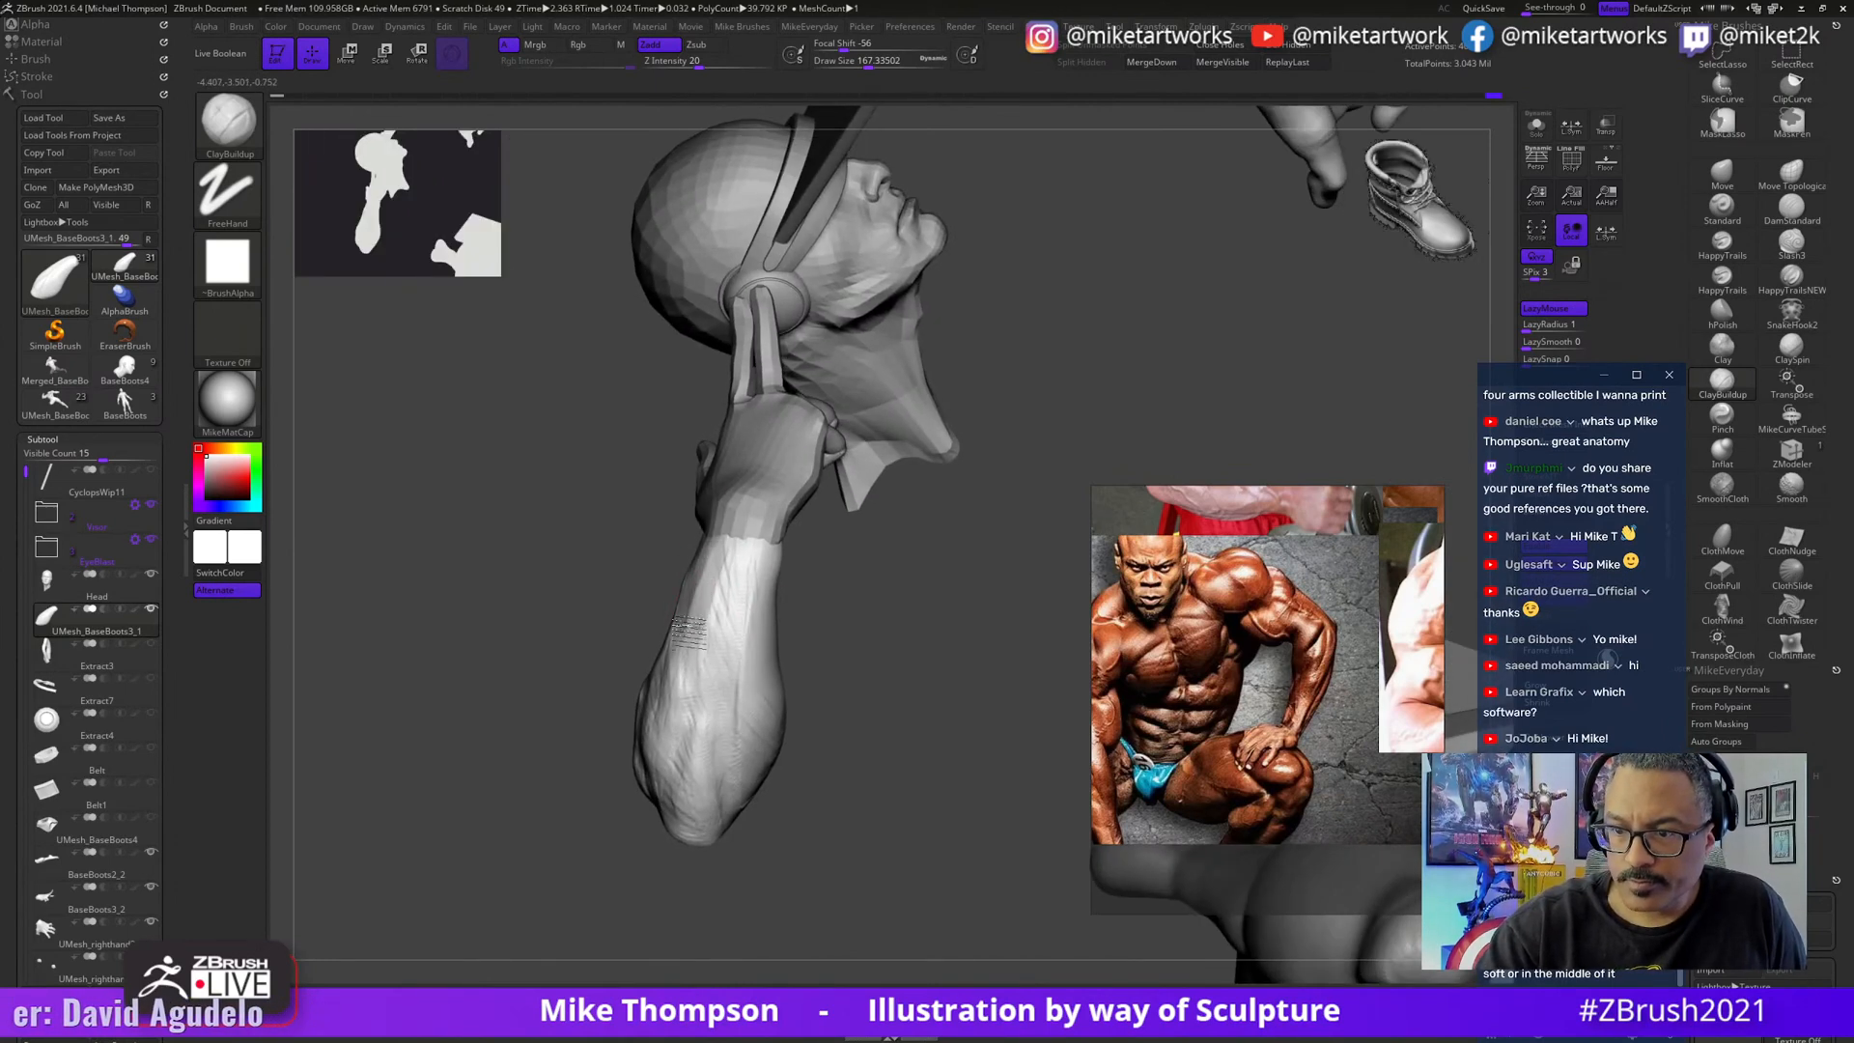
{"action": "right_click_drag", "start_coordinate": [857, 677], "coordinate": [845, 761]}
- Fill out the broad outer mass of the isolated forearm with ClayBuildup at a draw size of about 212
{"action": "key", "text": "s"}
{"action": "left_click_drag", "start_coordinate": [844, 761], "coordinate": [851, 761]}
{"action": "mouse_move", "coordinate": [851, 761]}
{"action": "right_mouse_down"}
{"action": "mouse_move", "coordinate": [879, 719]}
{"action": "mouse_move", "coordinate": [710, 731]}
{"action": "right_mouse_up"}
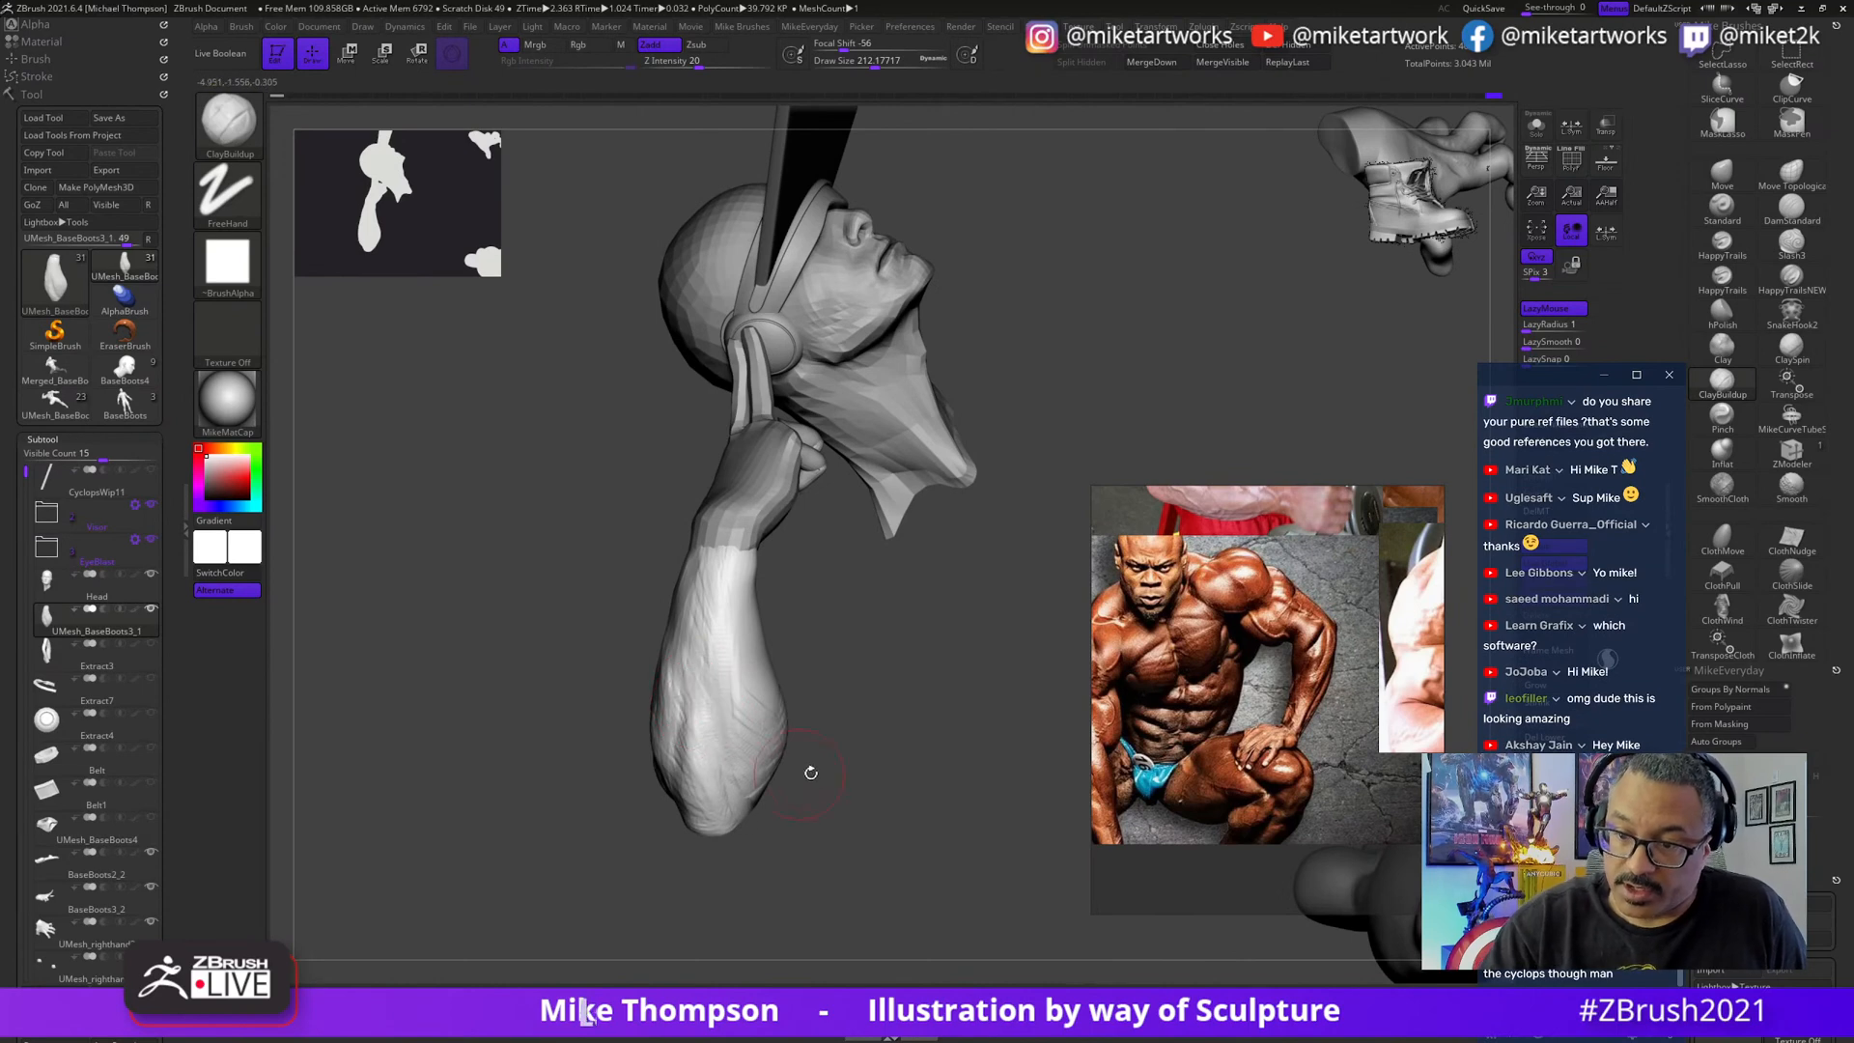
{"action": "right_click_drag", "start_coordinate": [812, 773], "coordinate": [690, 711]}
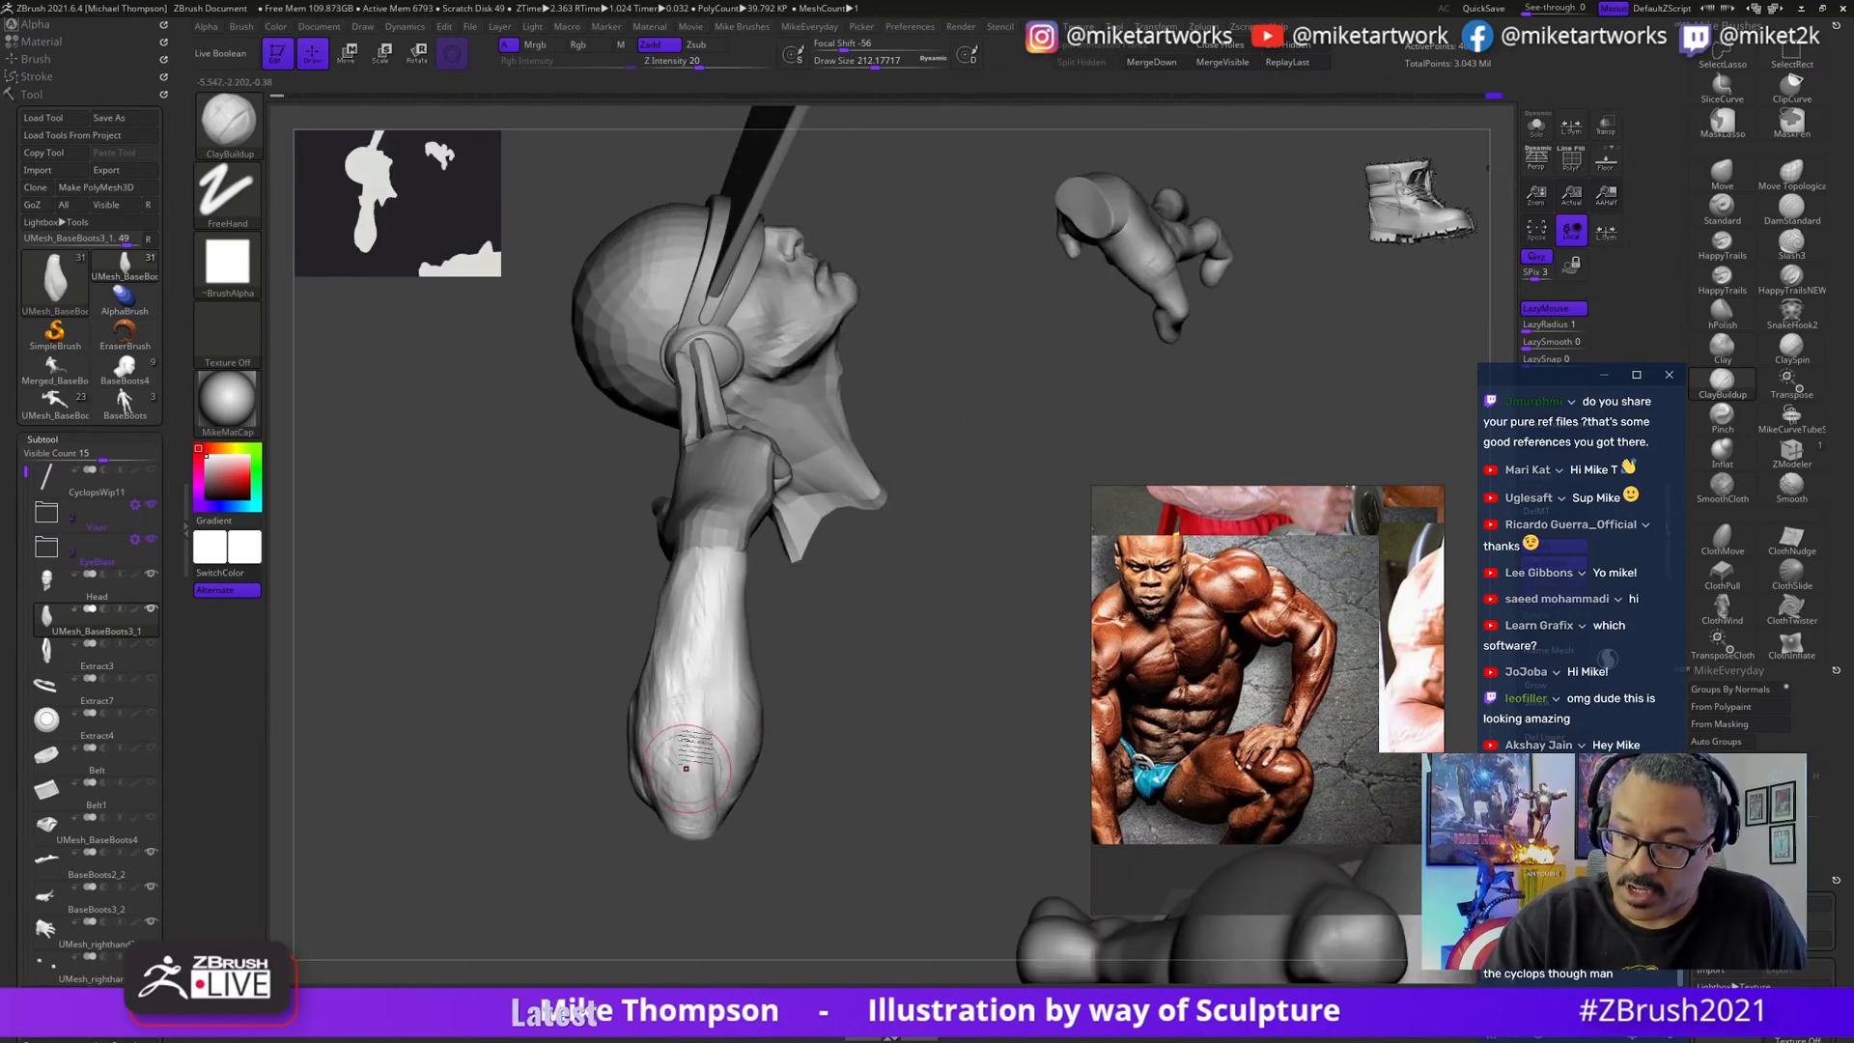
{"action": "right_click_drag", "start_coordinate": [792, 841], "coordinate": [745, 742]}
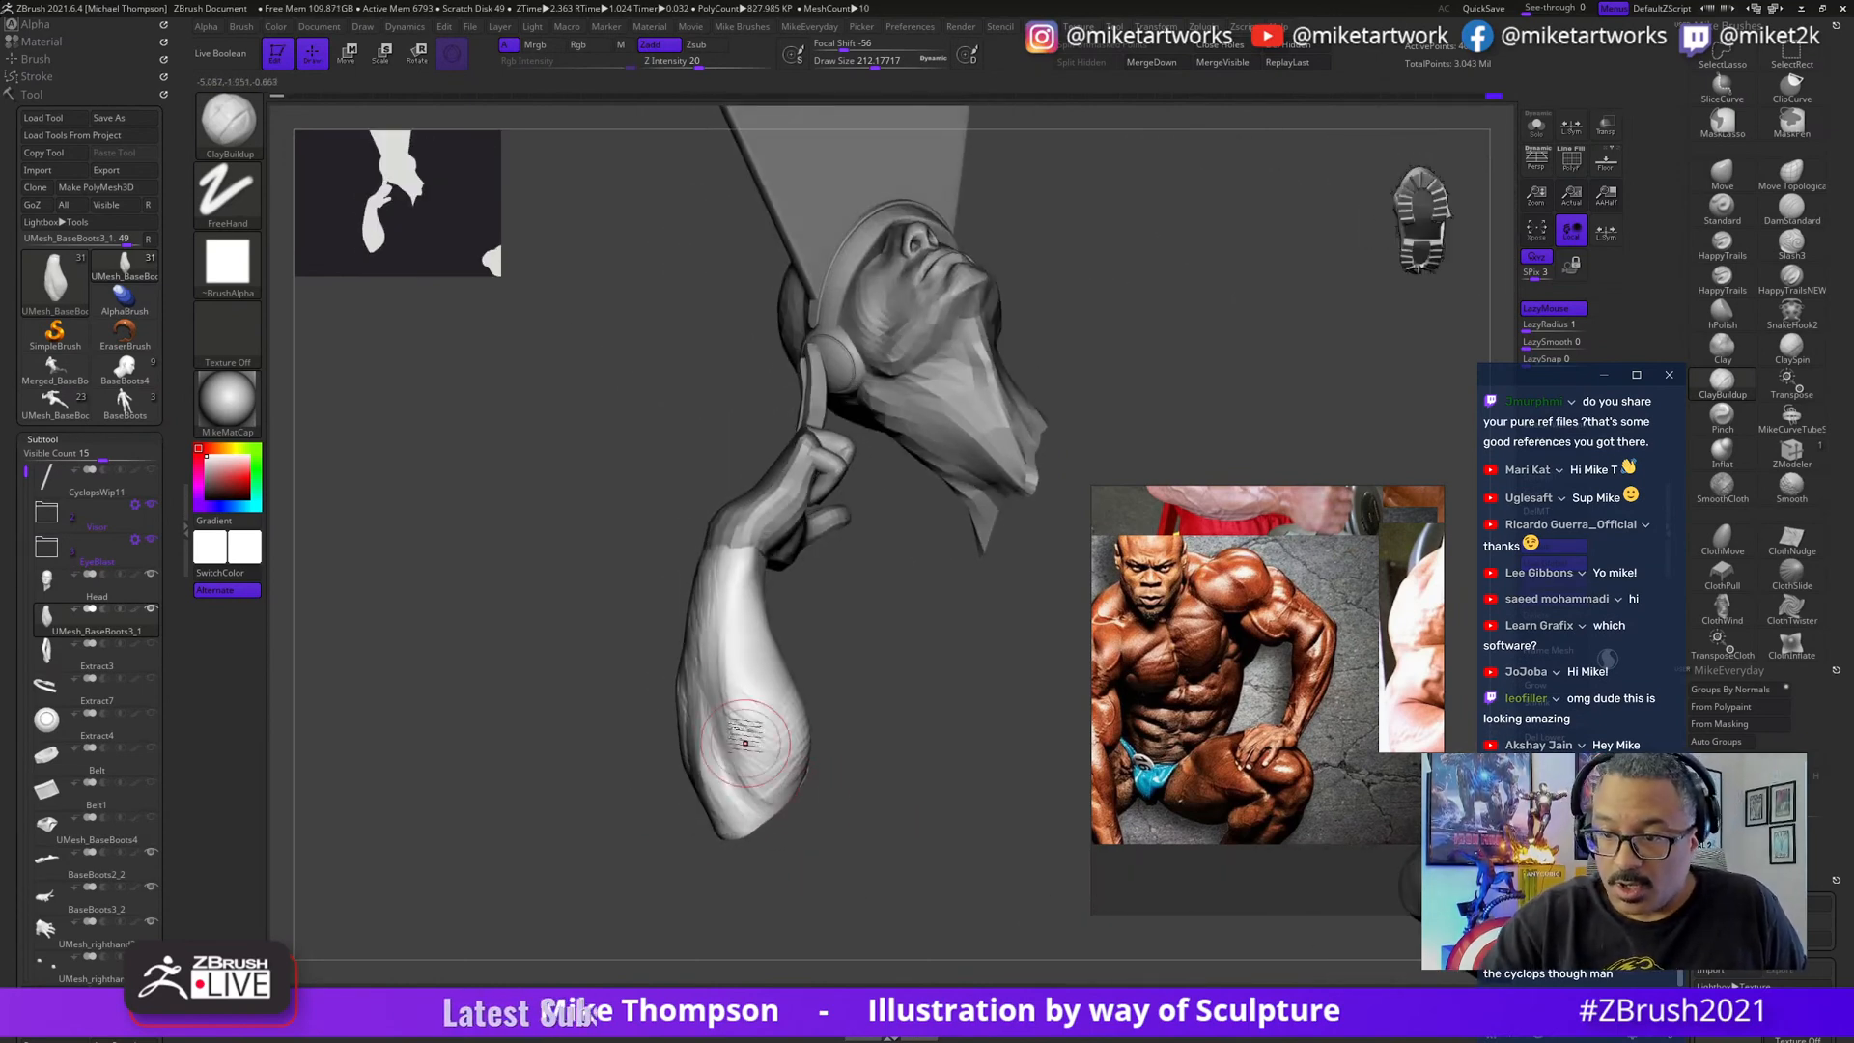
{"action": "mouse_move", "coordinate": [859, 696]}
{"action": "right_mouse_down"}
{"action": "mouse_move", "coordinate": [828, 662]}
{"action": "mouse_move", "coordinate": [805, 680]}
{"action": "right_mouse_up"}
- Sculpt the inner side of the isolated forearm down to the open elbow edge with ClayBuildup
{"action": "left_click_drag", "start_coordinate": [681, 787], "coordinate": [660, 723]}
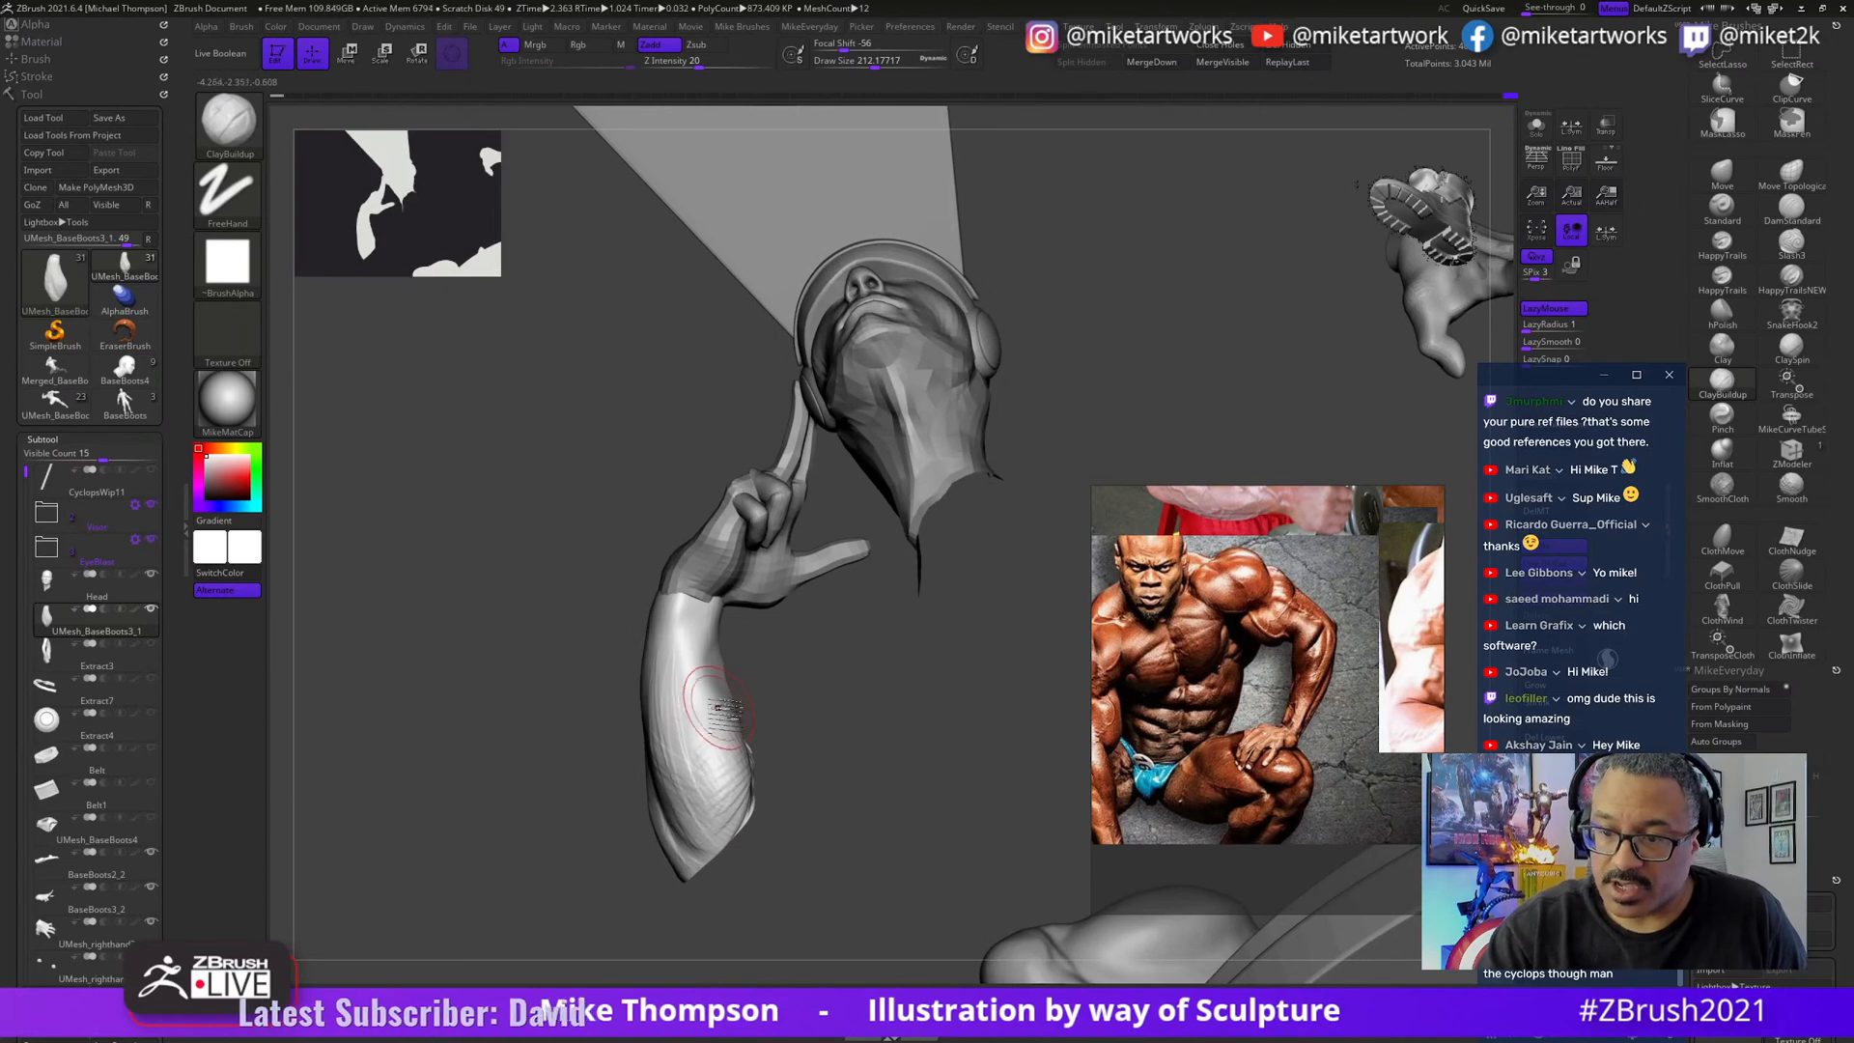
{"action": "right_click_drag", "start_coordinate": [720, 710], "coordinate": [773, 688]}
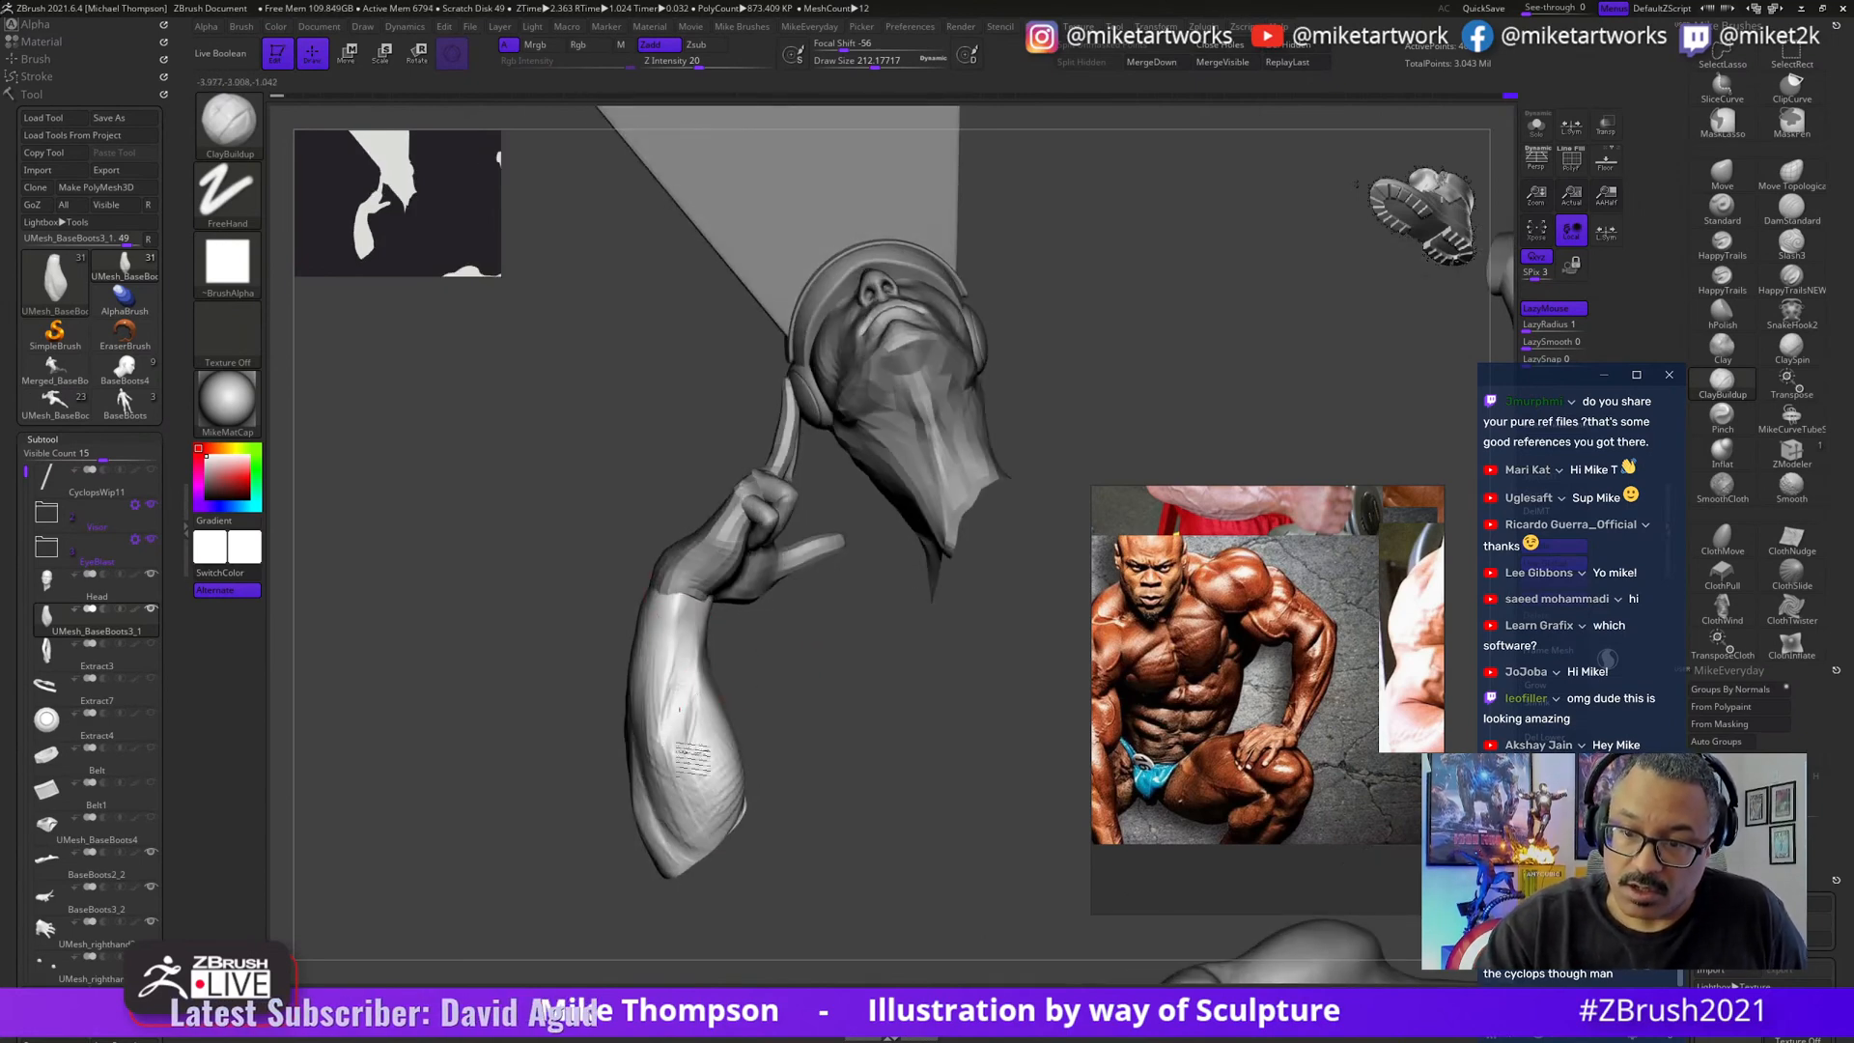
{"action": "right_click_drag", "start_coordinate": [692, 758], "coordinate": [782, 687]}
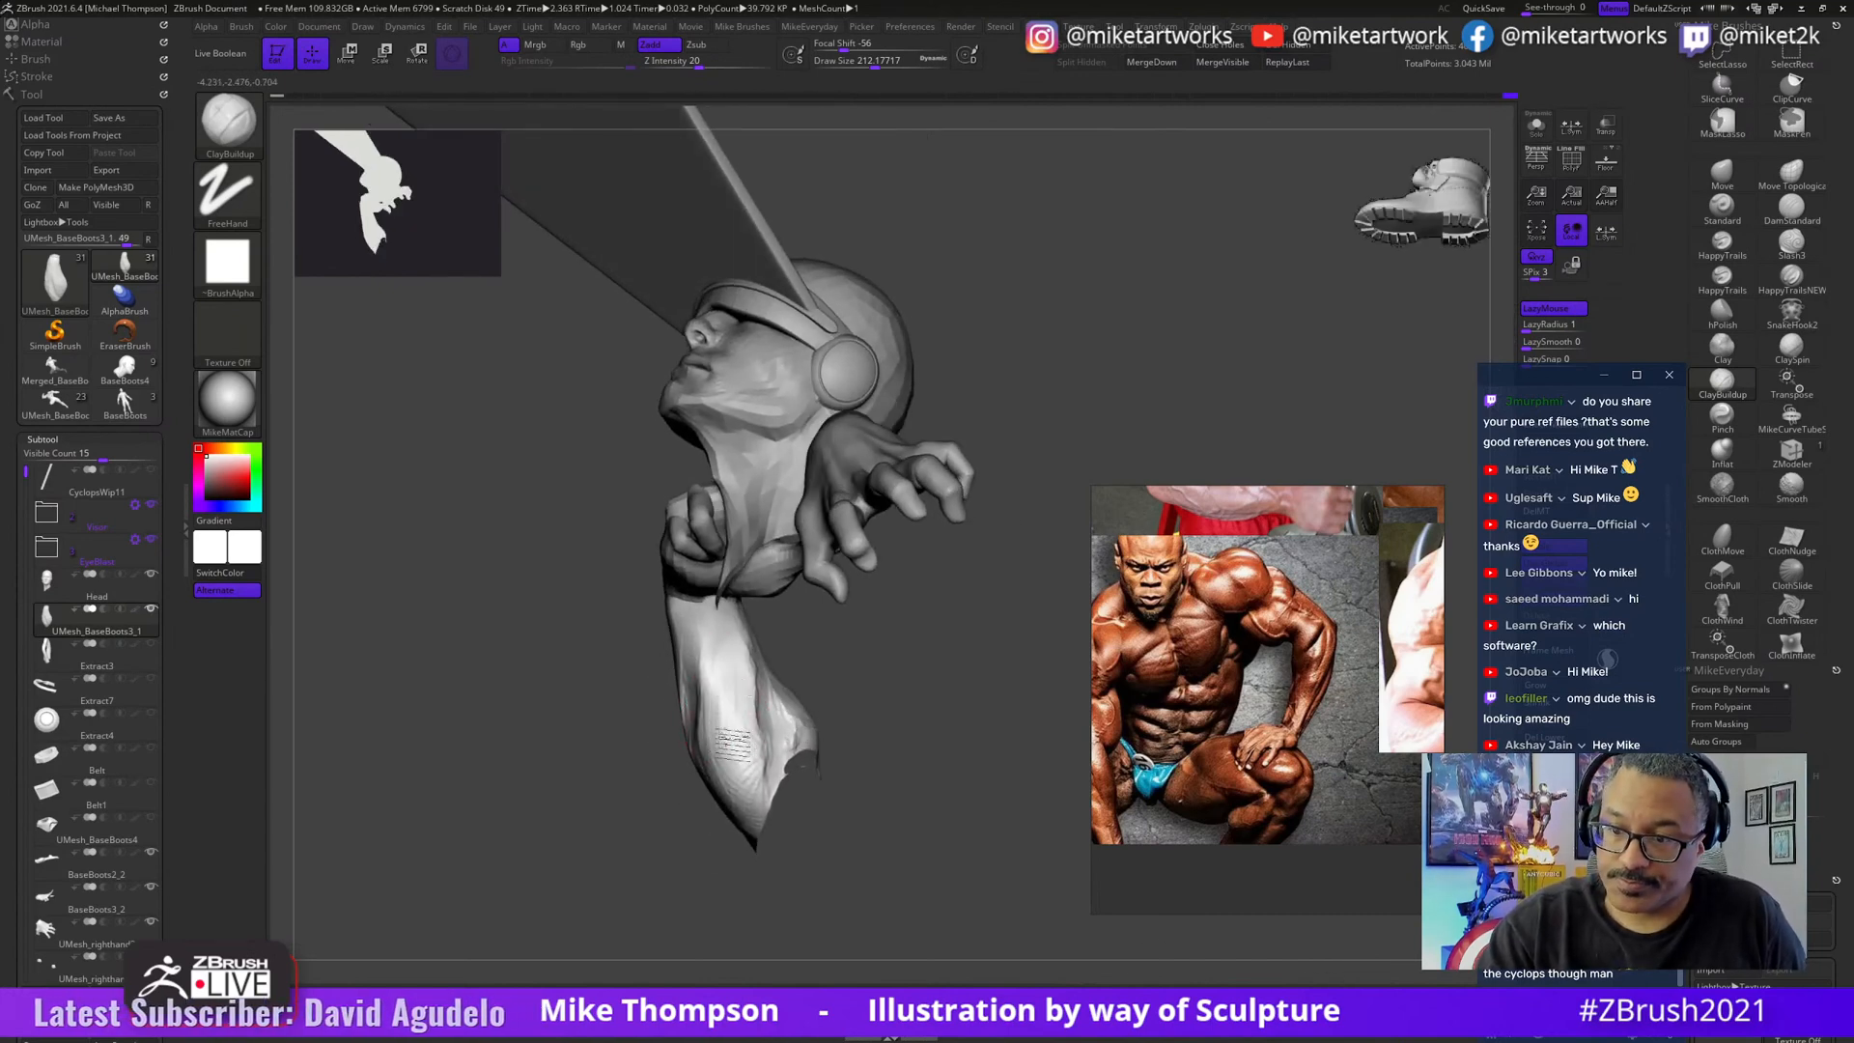
{"action": "right_click_drag", "start_coordinate": [876, 768], "coordinate": [710, 717]}
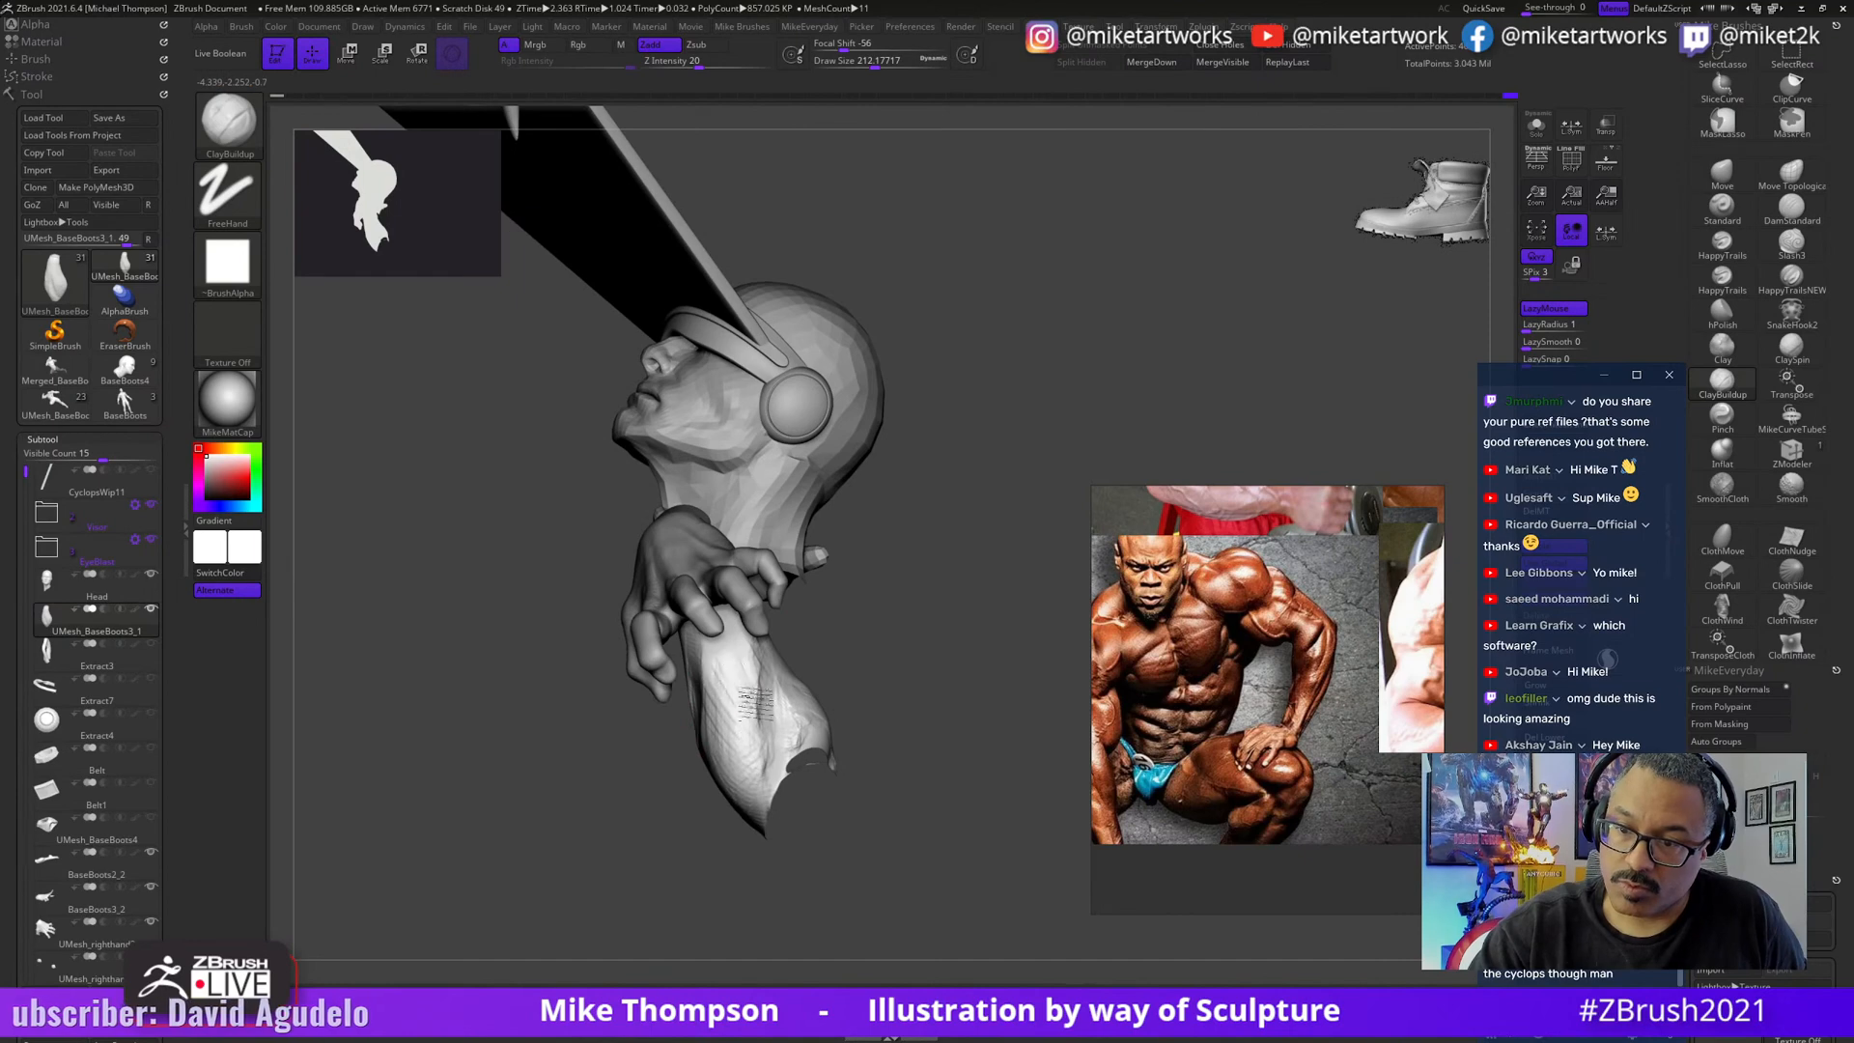
- Sculpt the isolated forearm's back and inner muscle forms between wrist and elbow with ClayBuildup at a draw size of about 177
{"action": "mouse_move", "coordinate": [892, 638]}
{"action": "right_mouse_down"}
{"action": "mouse_move", "coordinate": [856, 646]}
{"action": "mouse_move", "coordinate": [889, 623]}
{"action": "right_mouse_up"}
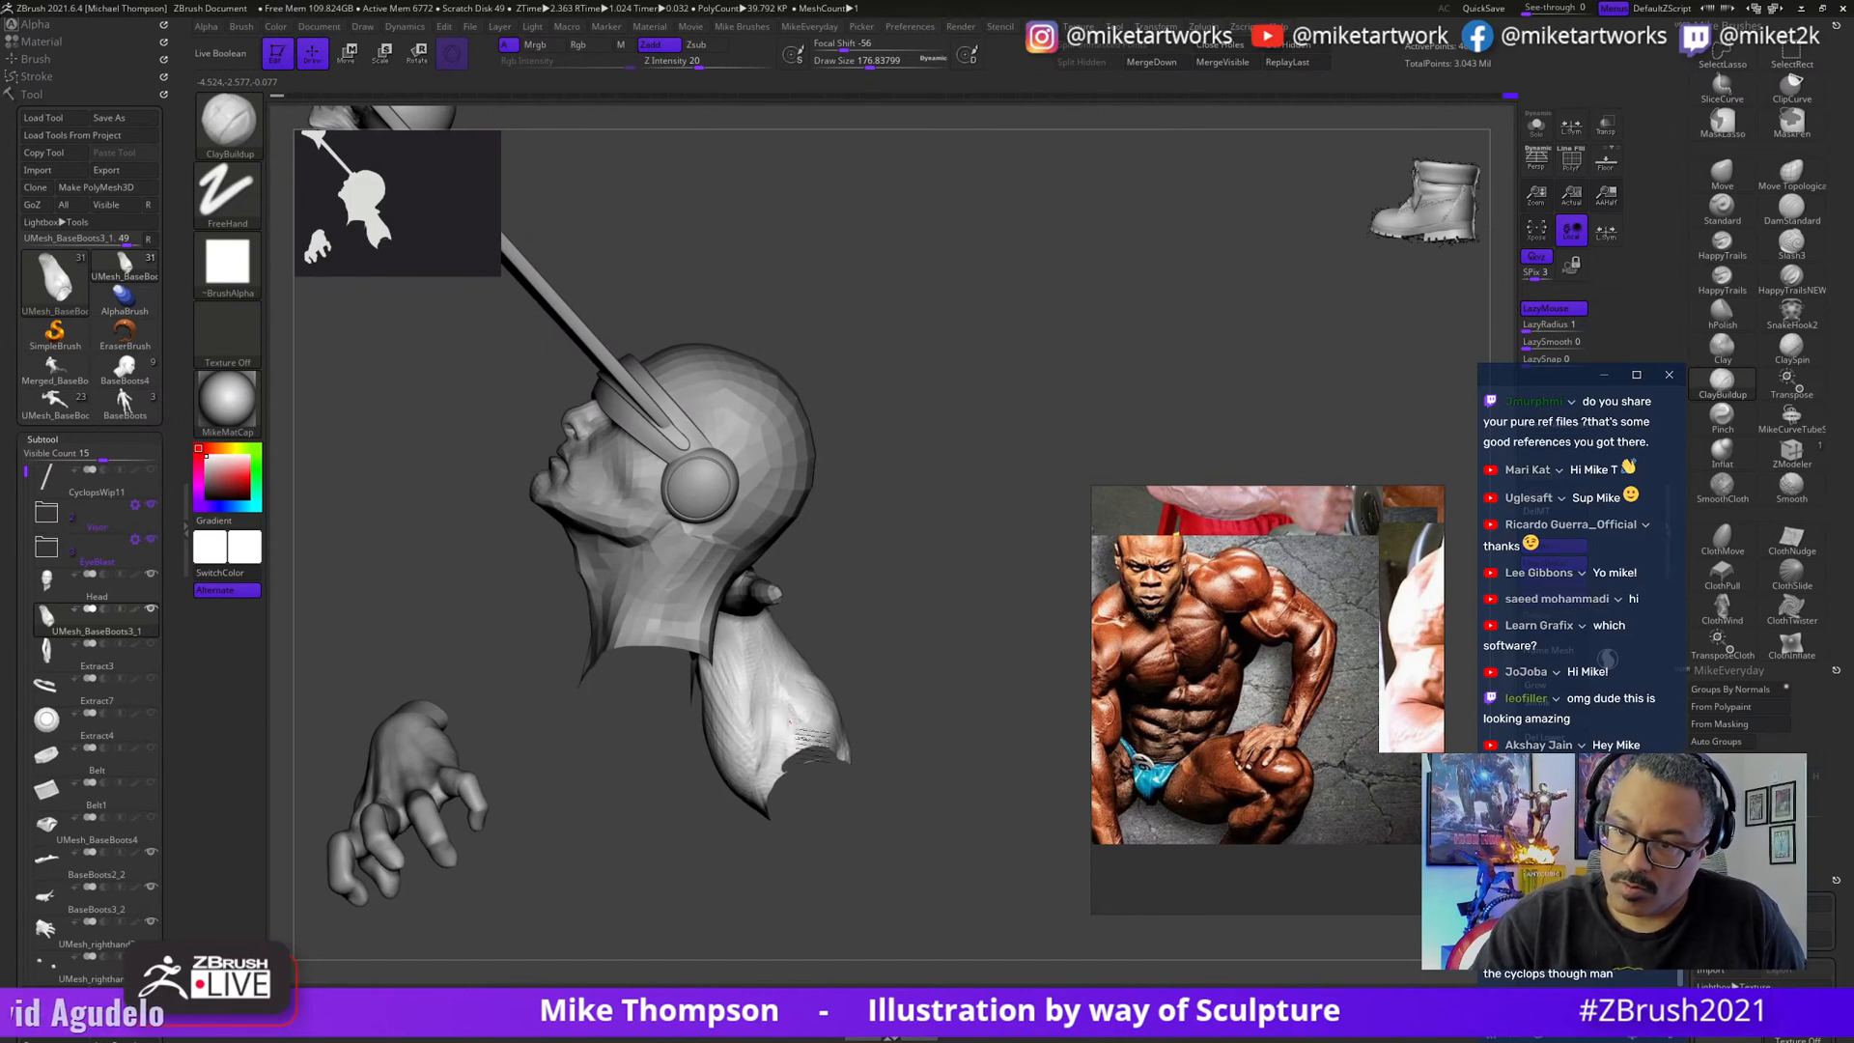
{"action": "right_click_drag", "start_coordinate": [819, 737], "coordinate": [766, 694]}
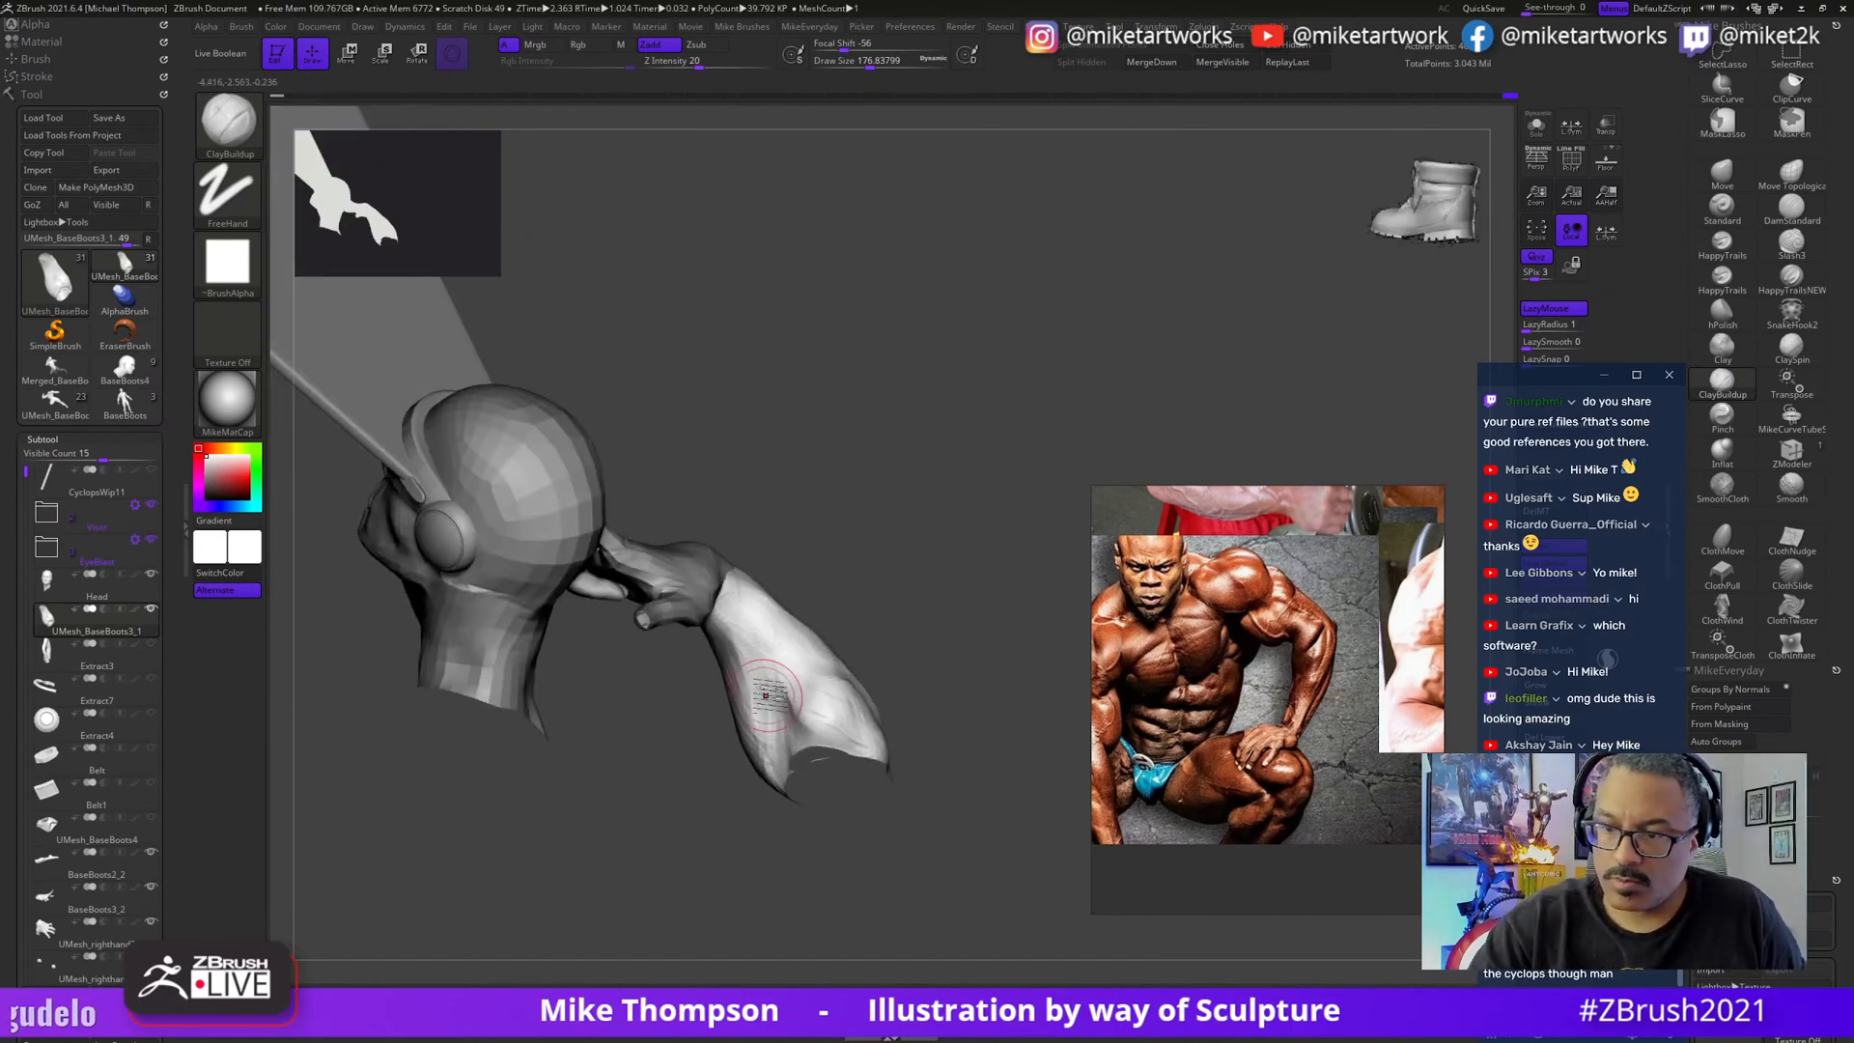
{"action": "right_click_drag", "start_coordinate": [883, 595], "coordinate": [764, 655]}
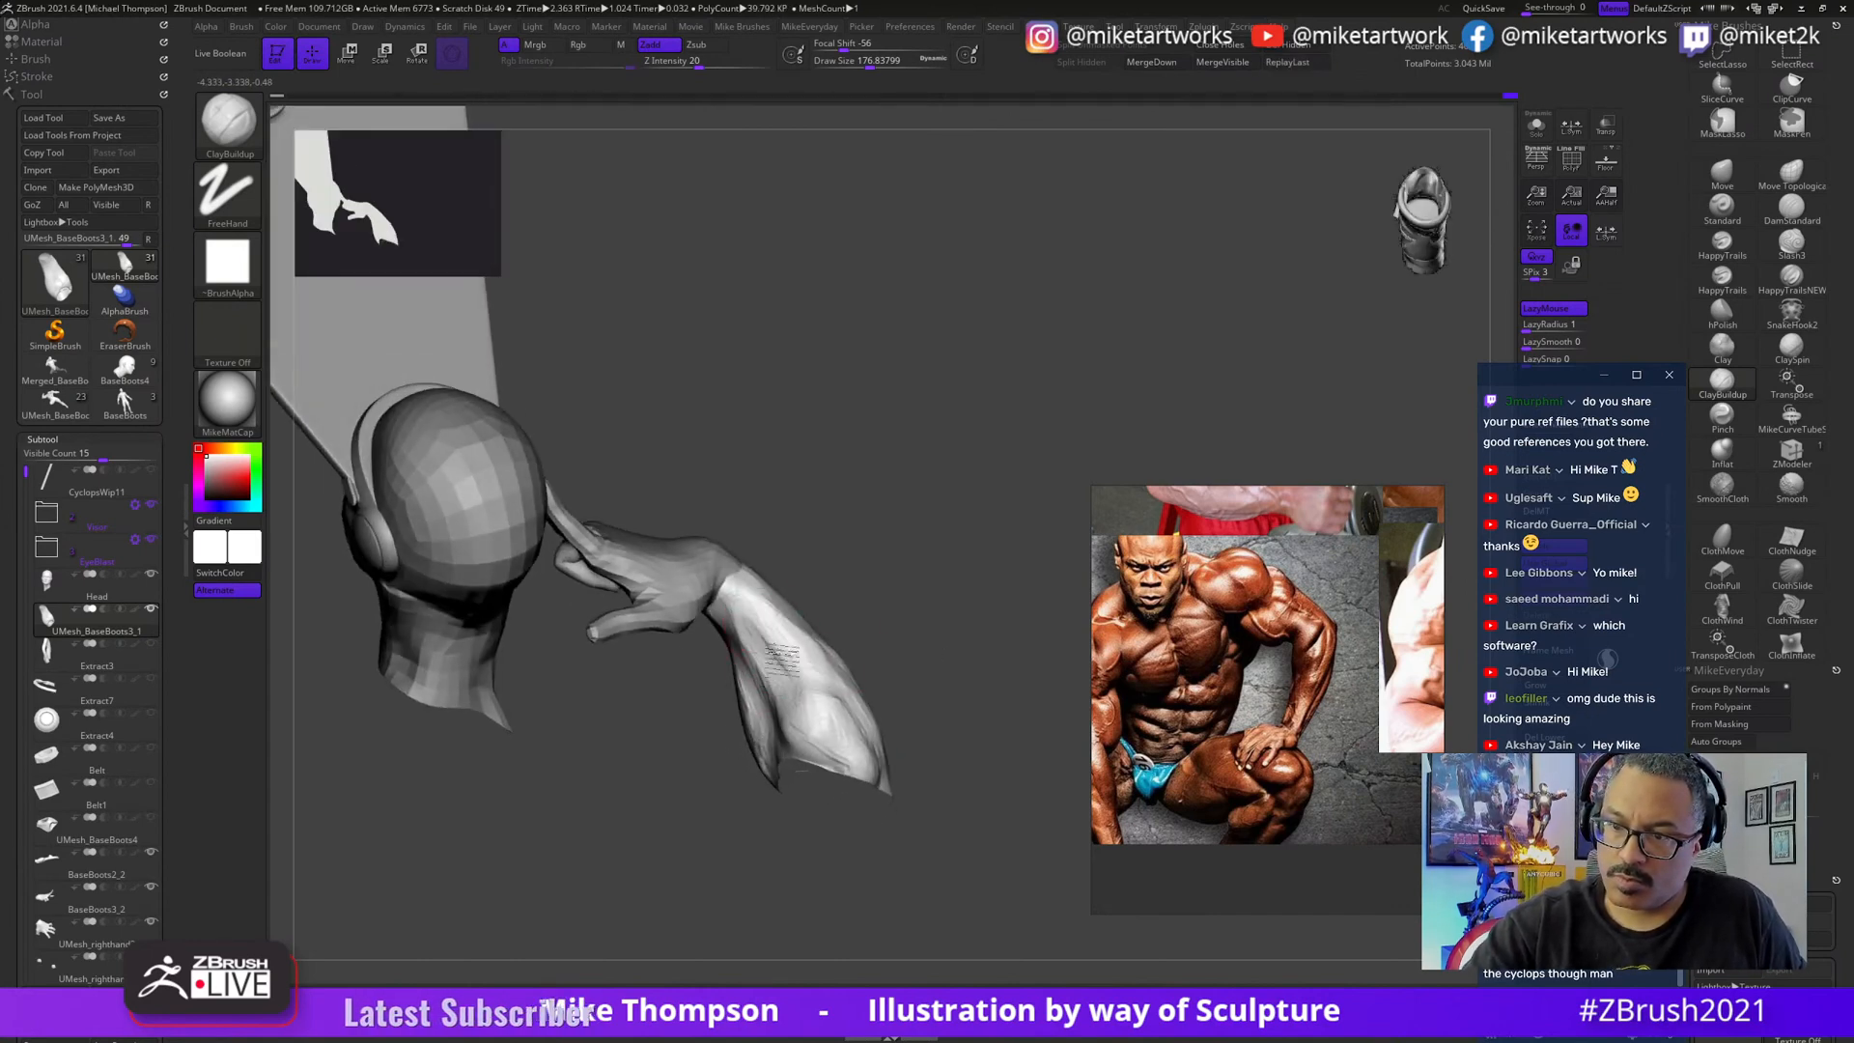
{"action": "right_click_drag", "start_coordinate": [877, 597], "coordinate": [760, 640]}
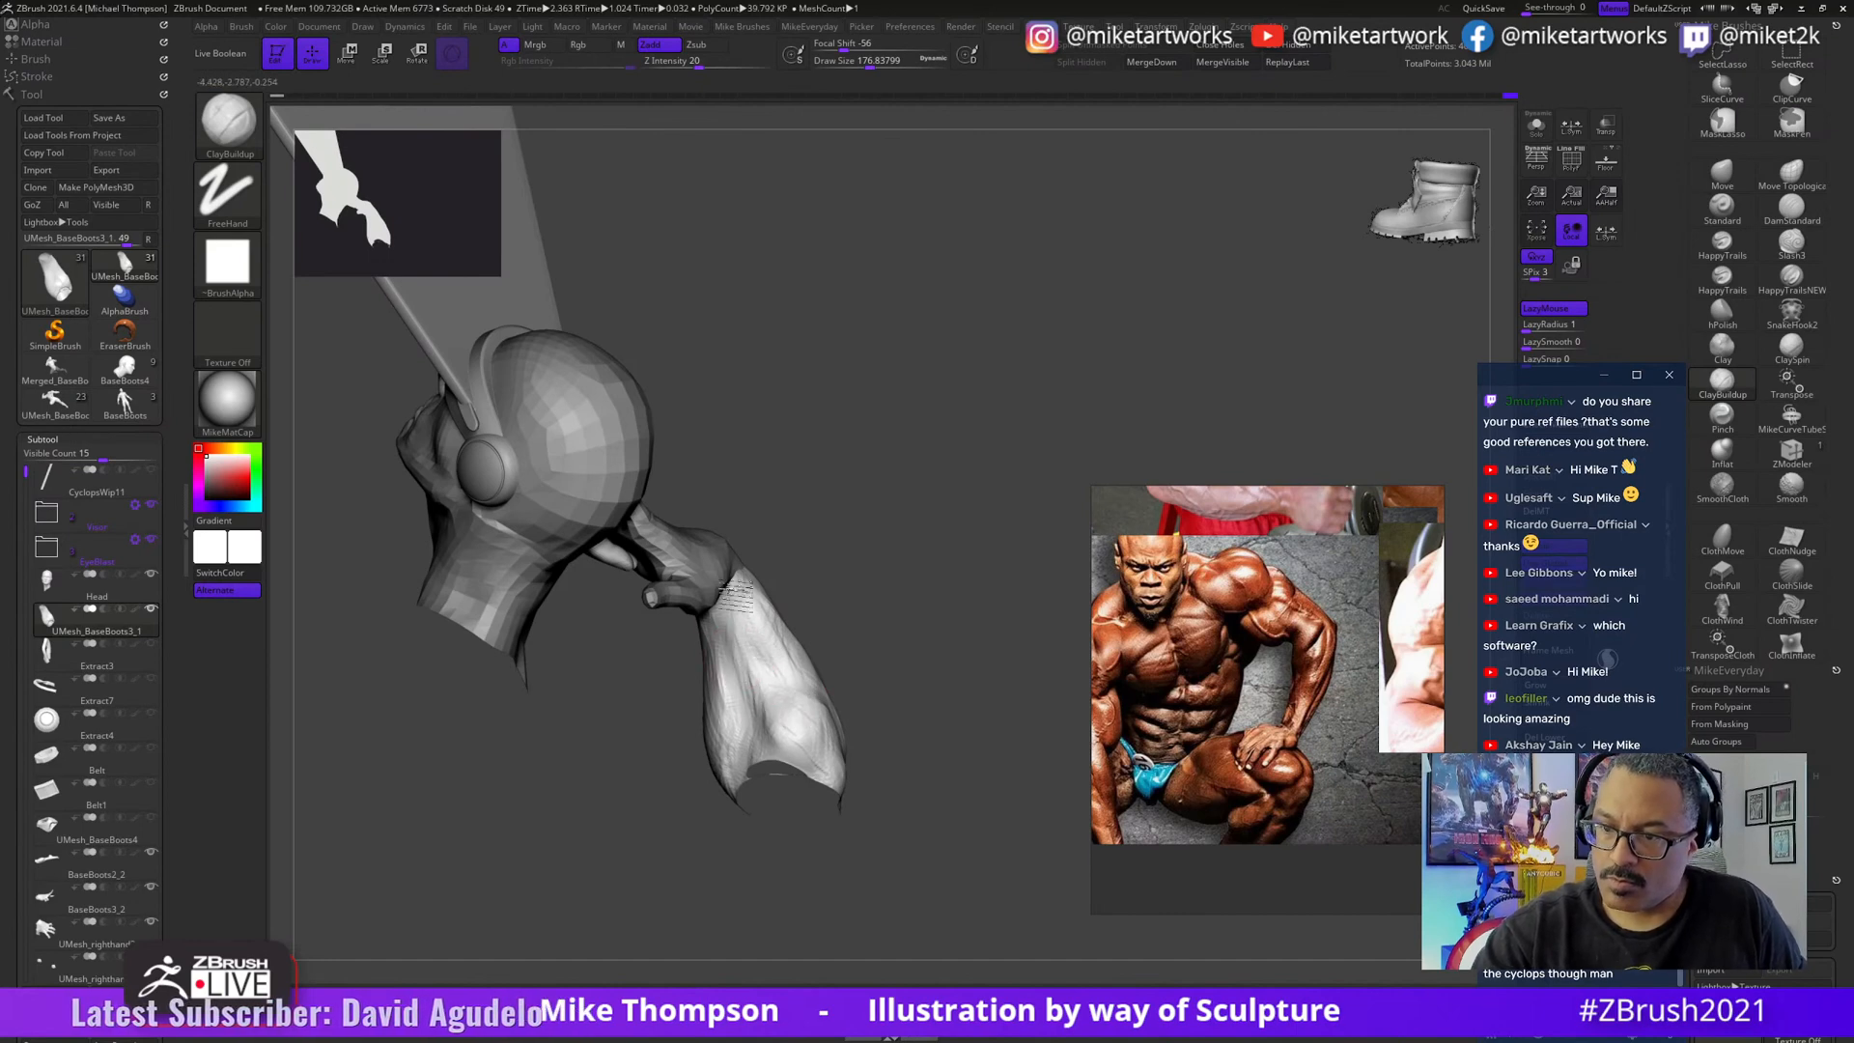
{"action": "right_click_drag", "start_coordinate": [899, 626], "coordinate": [798, 645]}
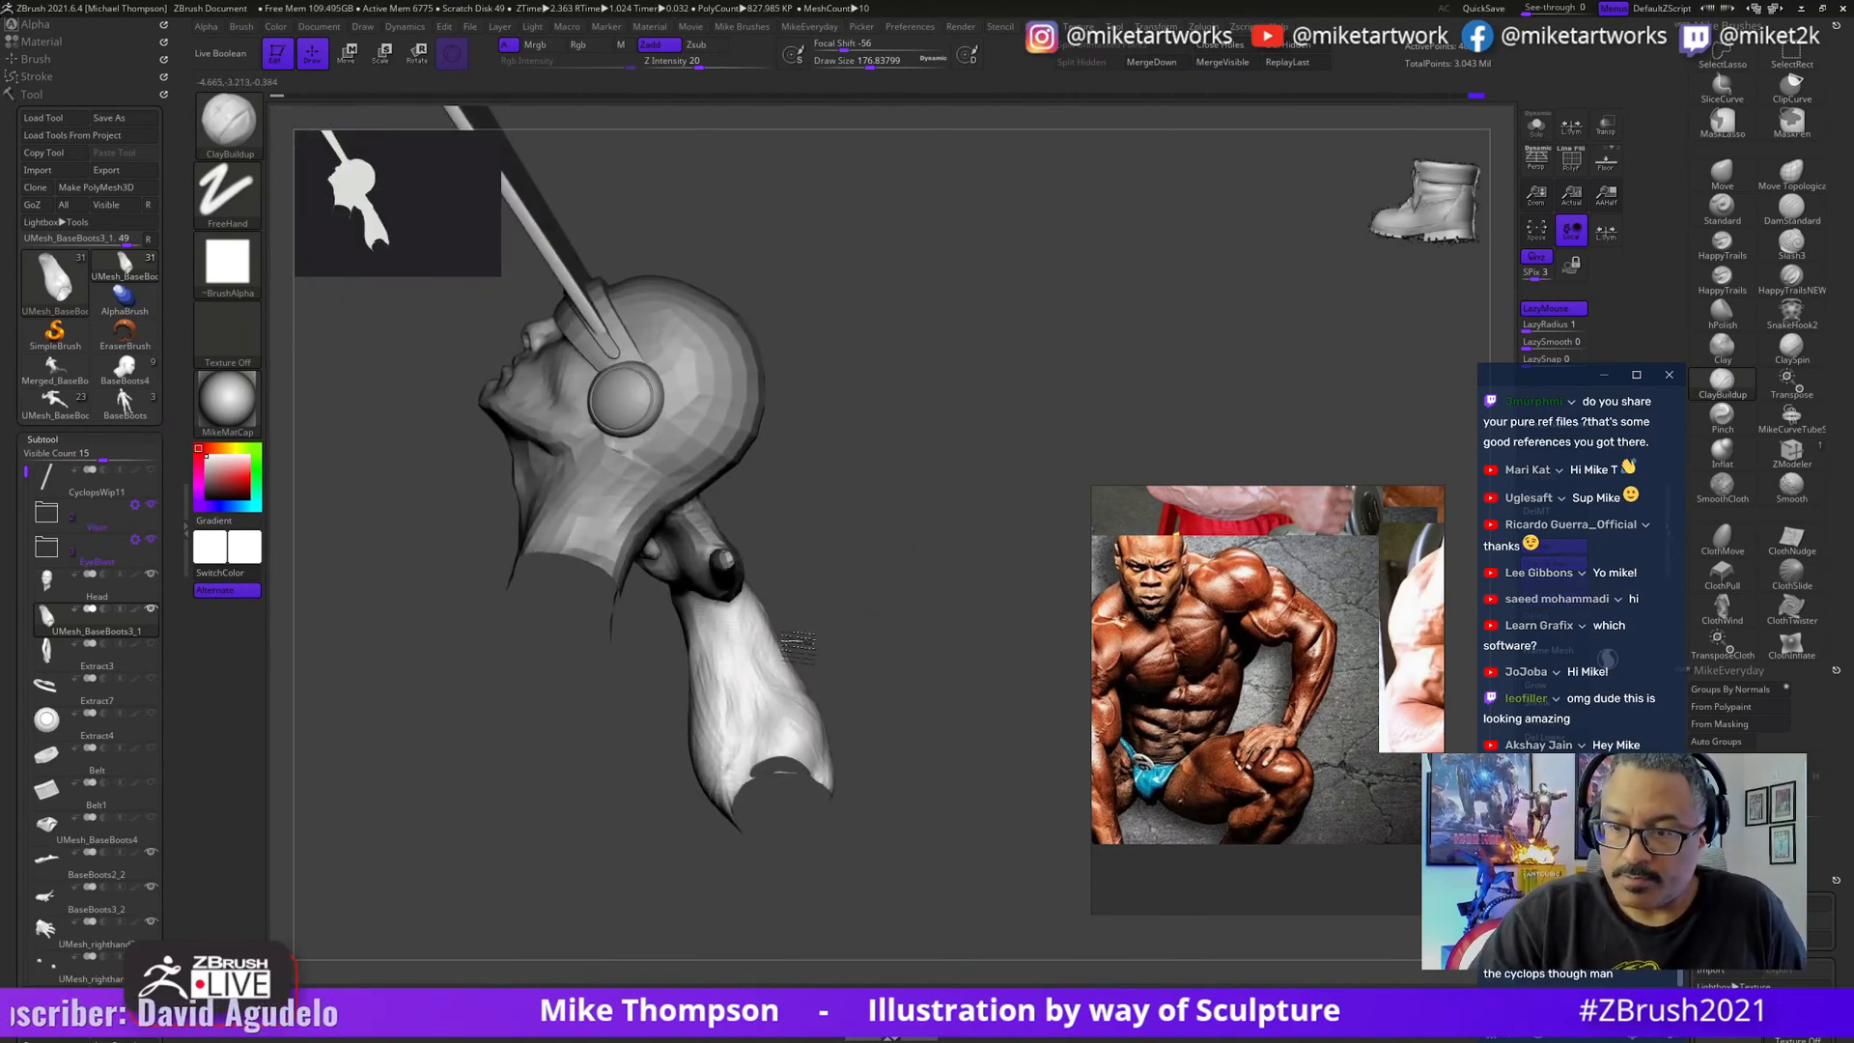
{"action": "right_click_drag", "start_coordinate": [712, 768], "coordinate": [678, 610]}
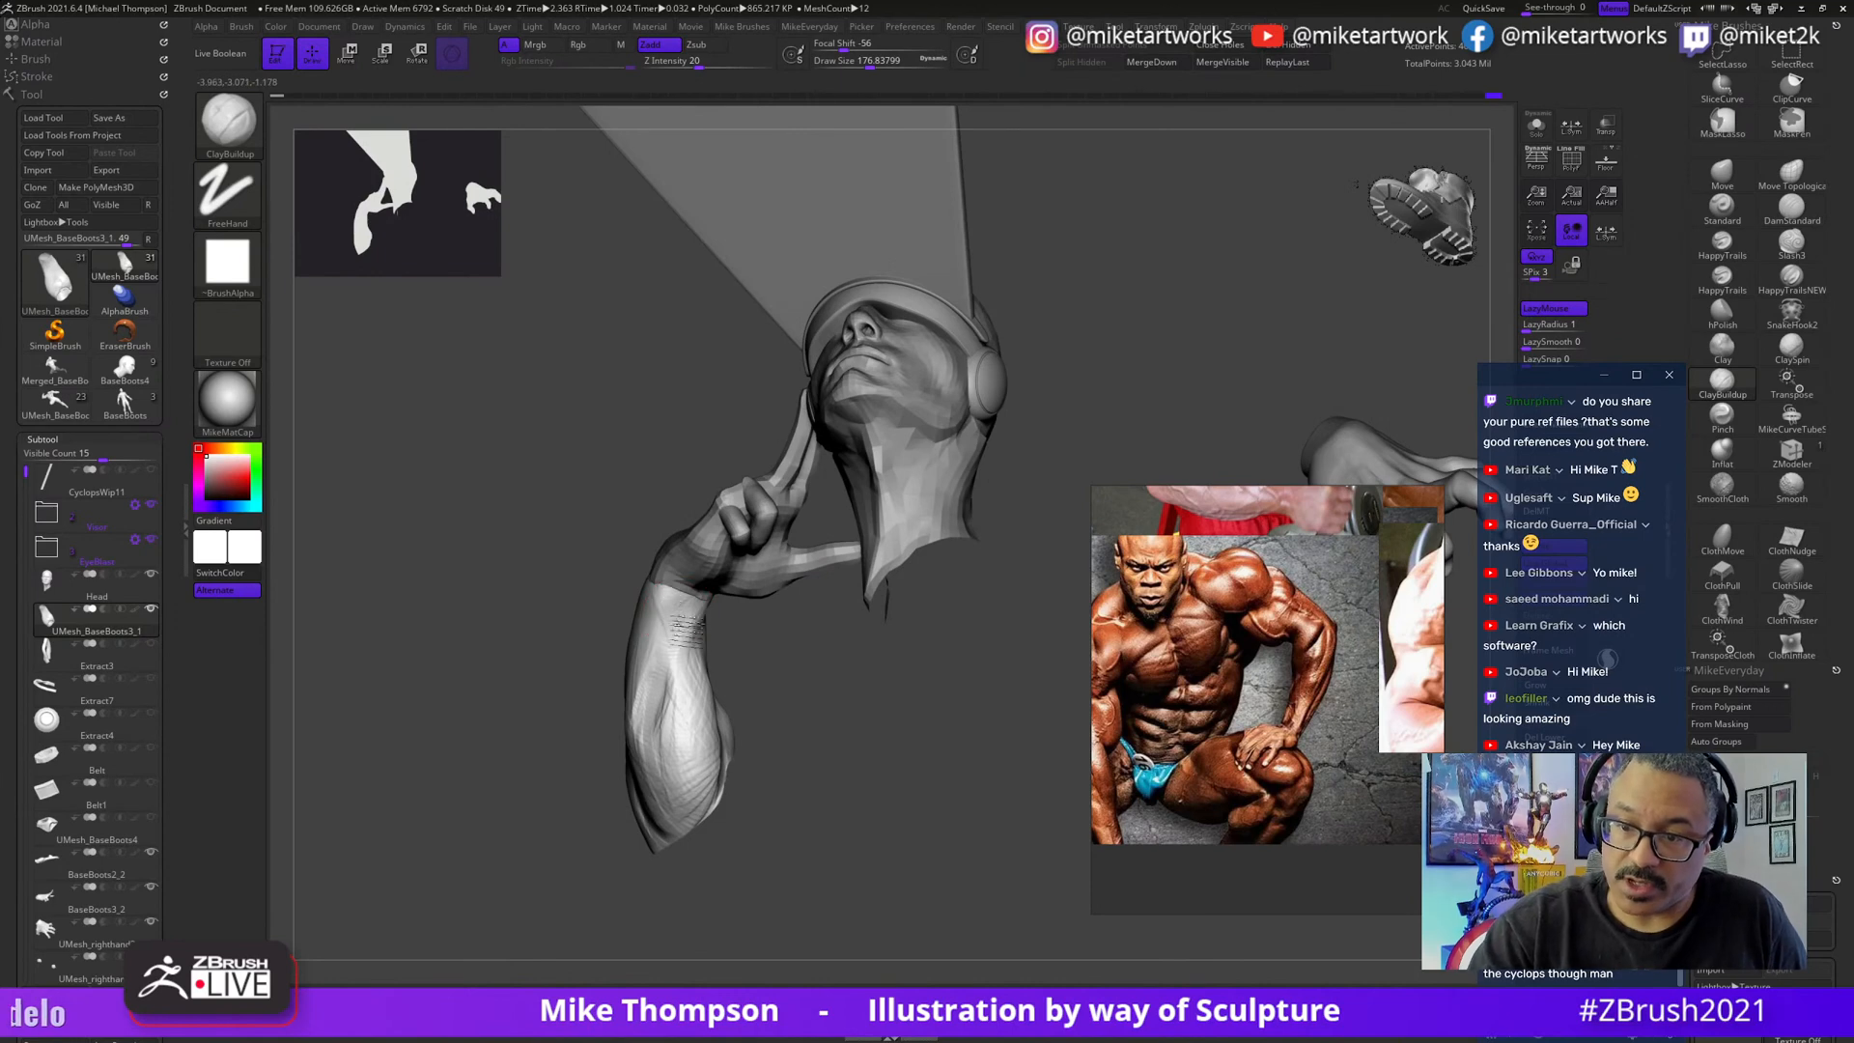
- Build up the isolated forearm's outer muscle mass below the wrist with ClayBuildup at draw sizes of about 154 and 197
{"action": "right_click_drag", "start_coordinate": [780, 675], "coordinate": [657, 630]}
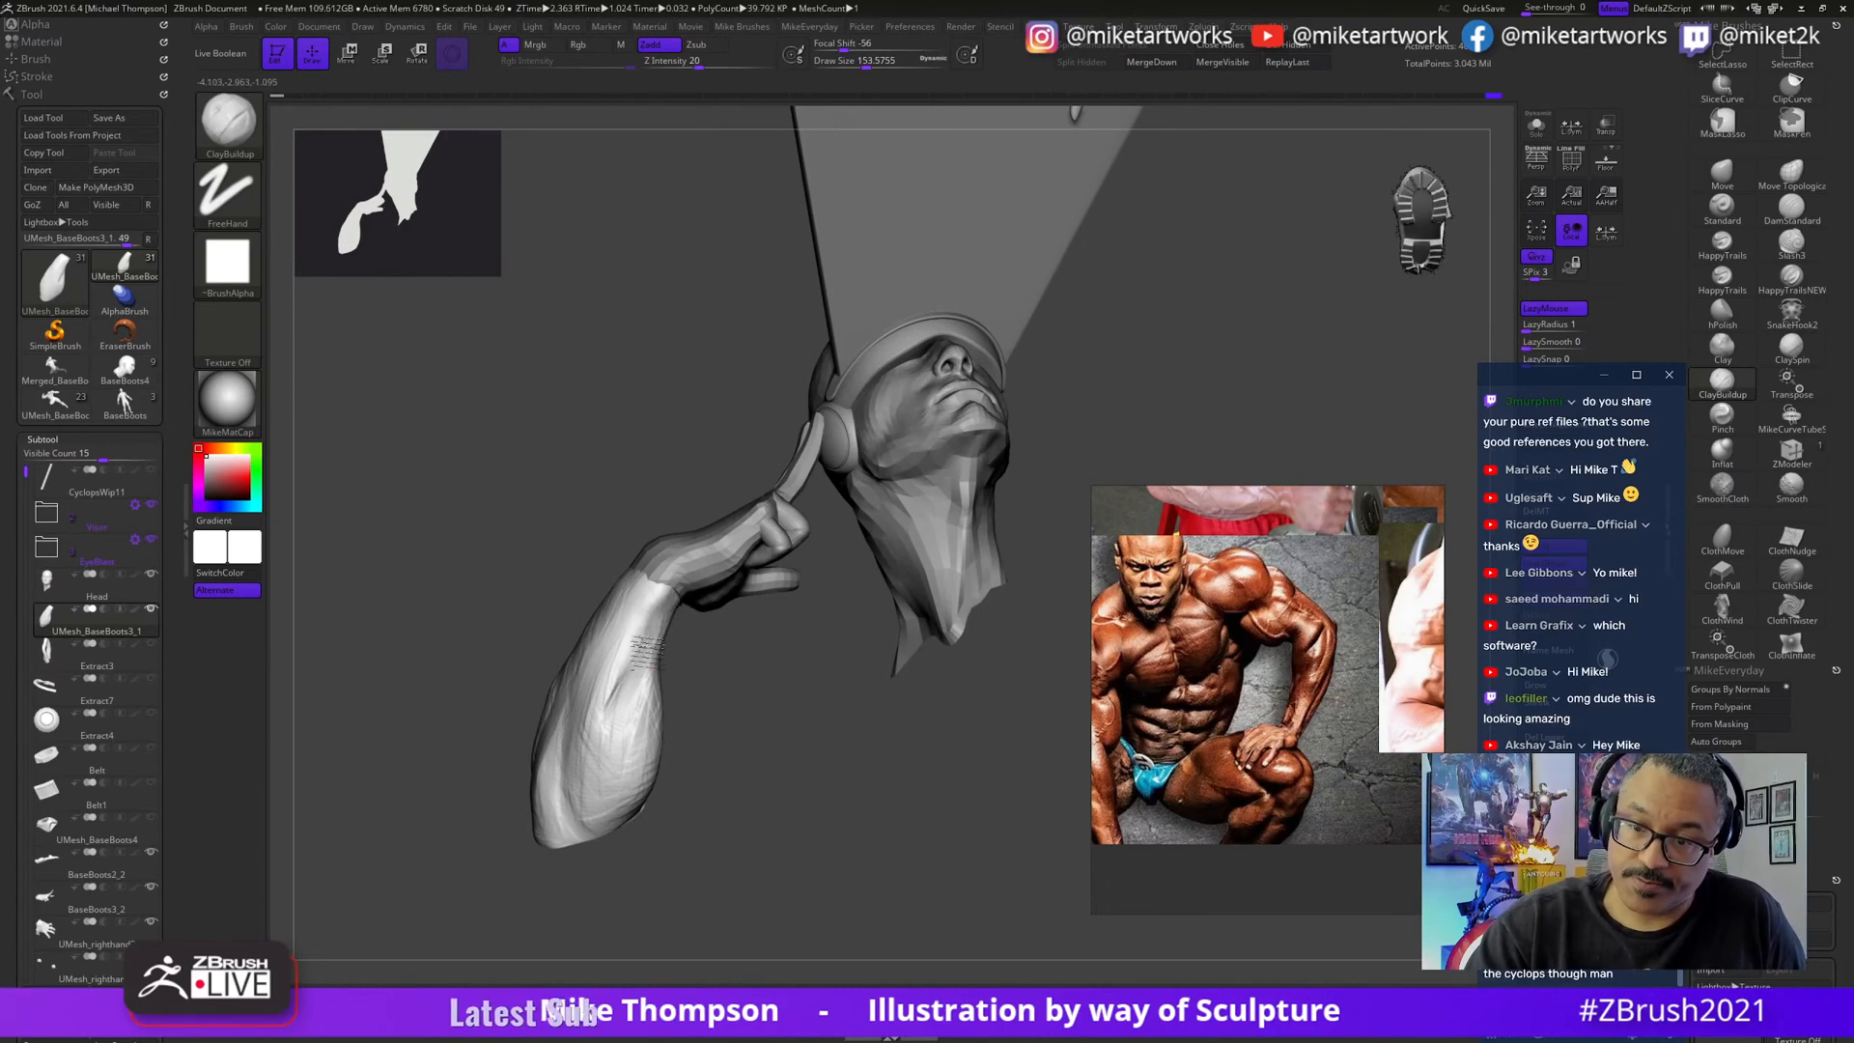
{"action": "right_click_drag", "start_coordinate": [690, 710], "coordinate": [625, 667]}
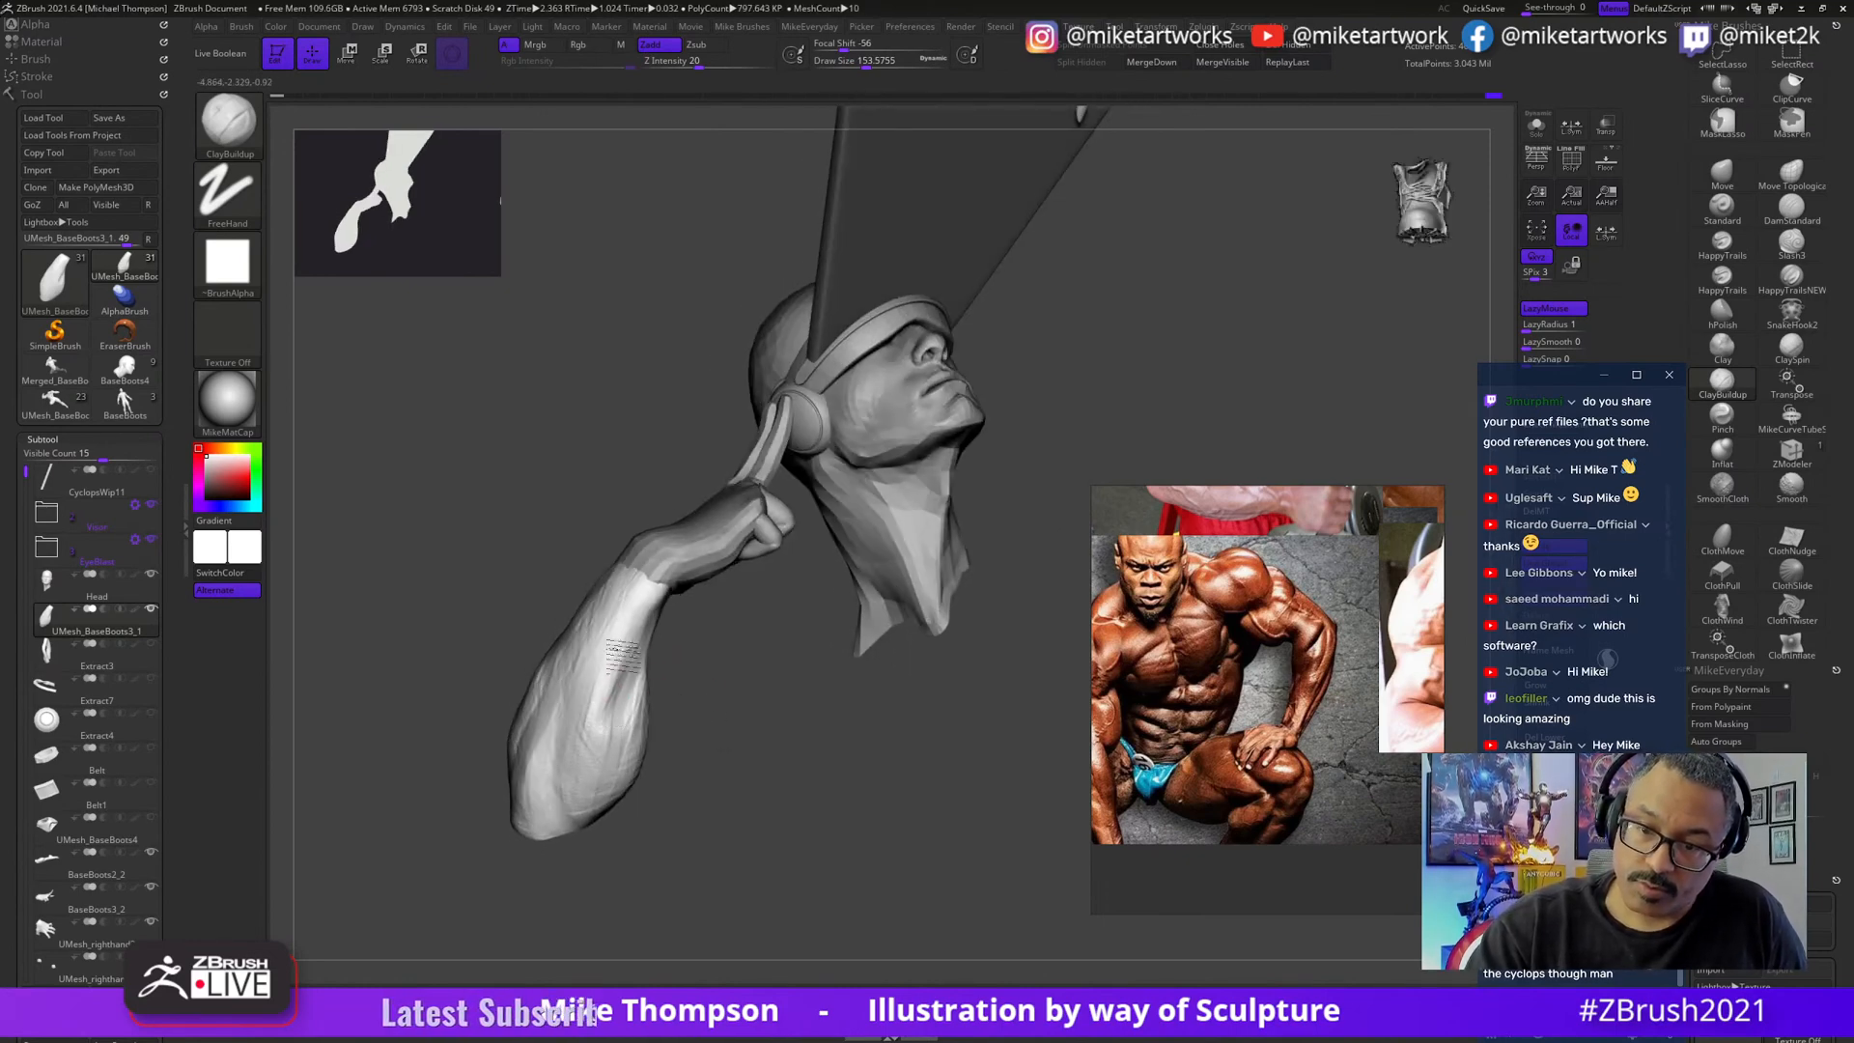
{"action": "right_click_drag", "start_coordinate": [661, 601], "coordinate": [585, 735]}
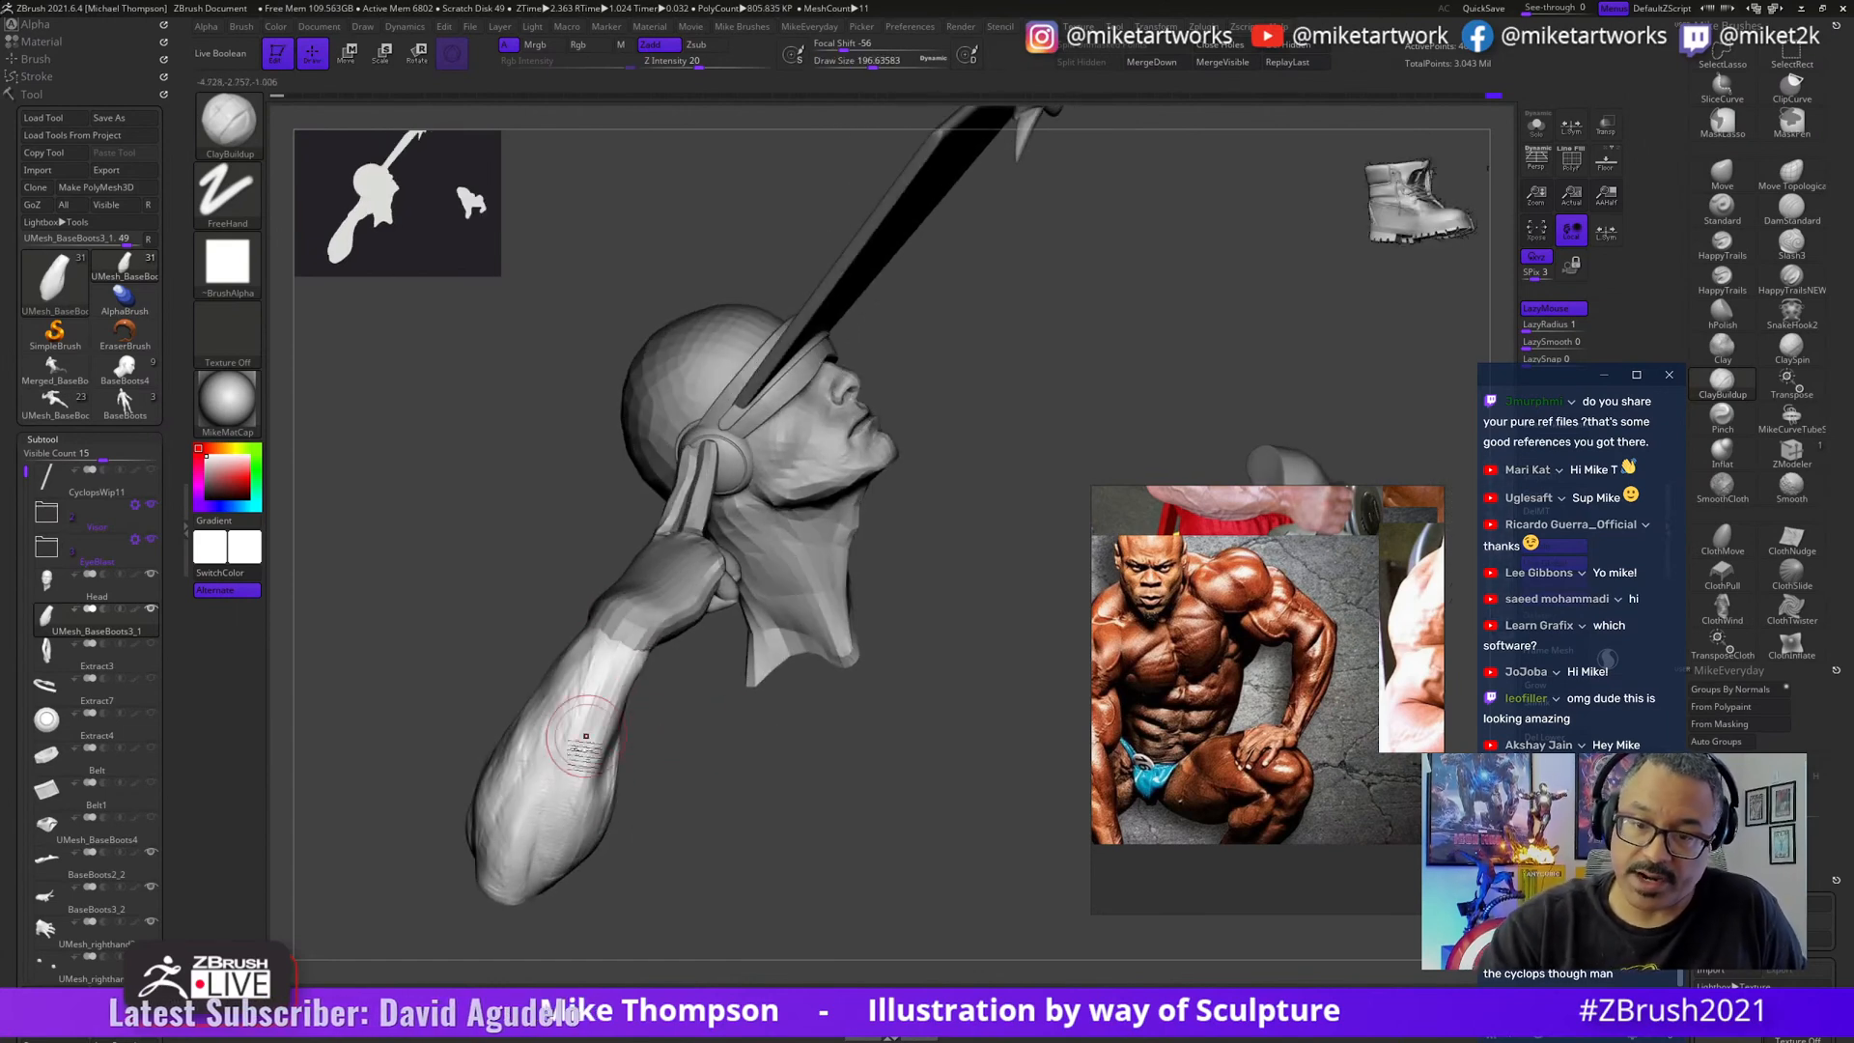
{"action": "right_click_drag", "start_coordinate": [682, 777], "coordinate": [600, 666]}
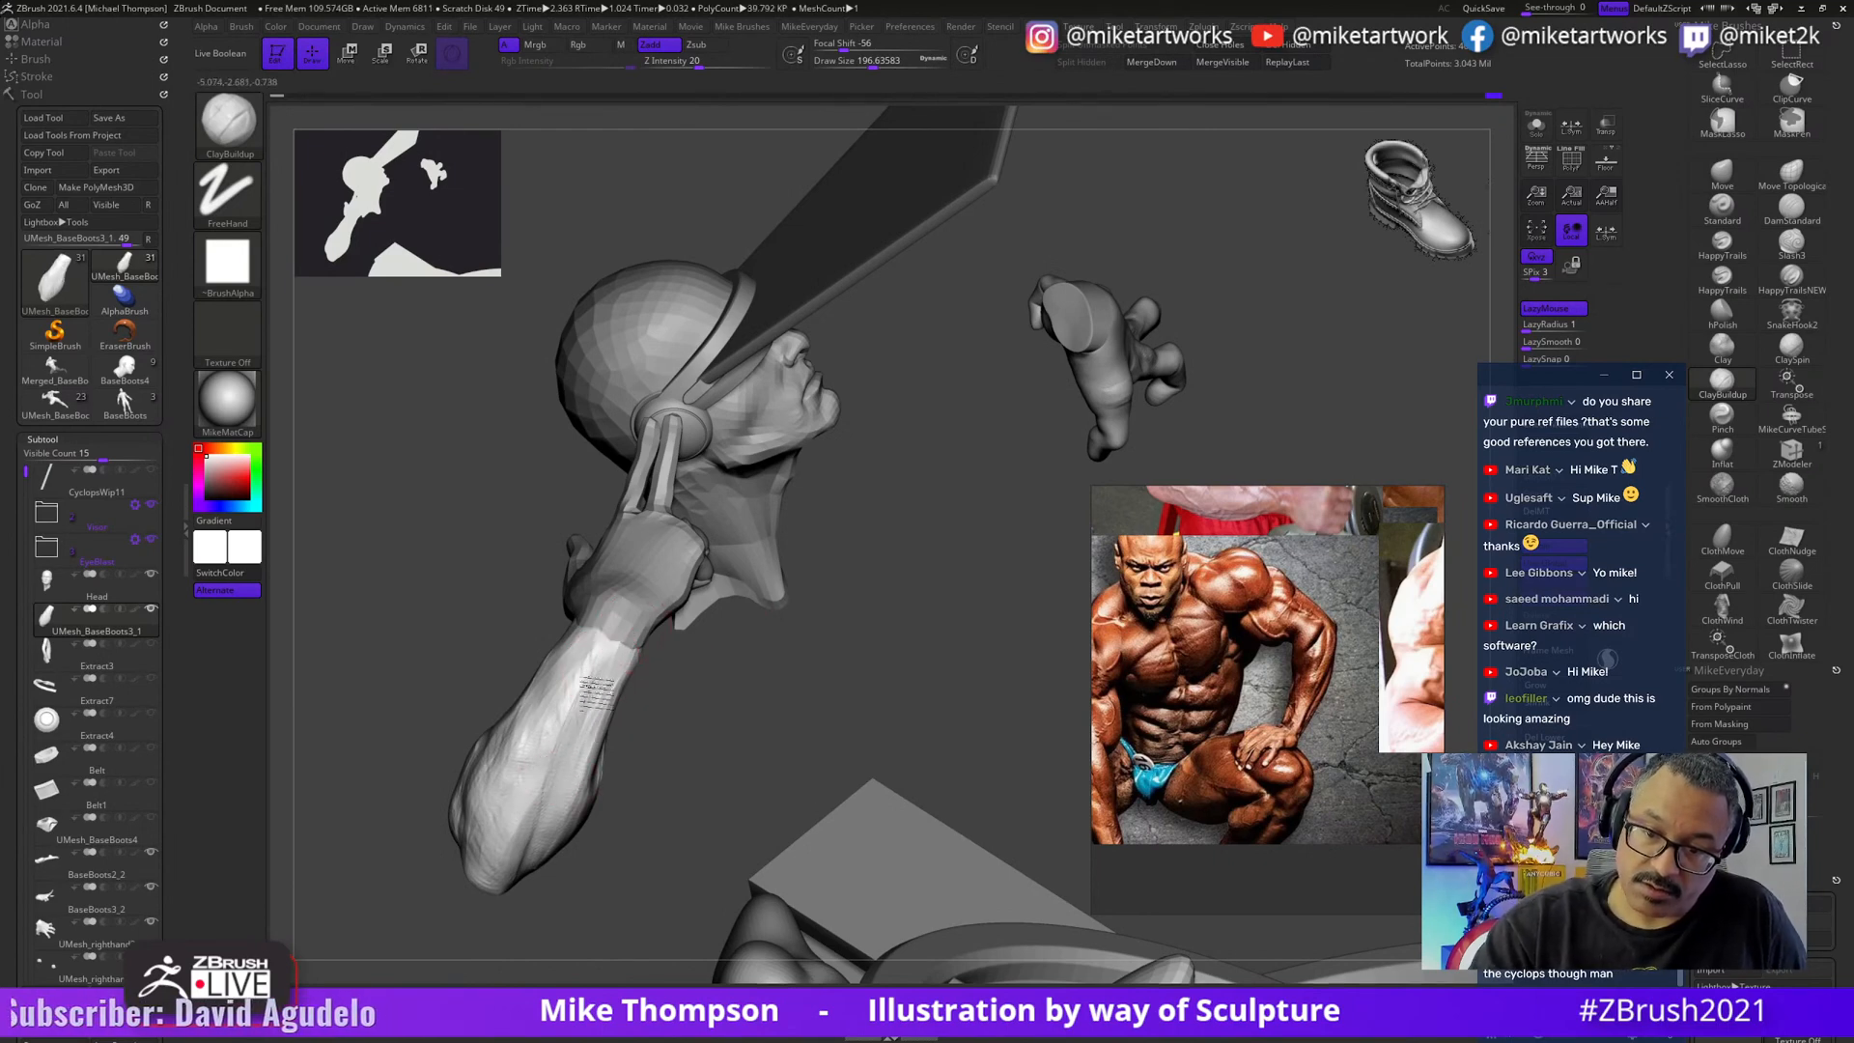
- Unhide the rest of the body mesh in Solo mode and bring the flexed-arm back-view bodybuilder photo into the reference view
{"action": "mouse_move", "coordinate": [728, 683]}
{"action": "right_mouse_down"}
{"action": "mouse_move", "coordinate": [687, 769]}
{"action": "mouse_move", "coordinate": [663, 770]}
{"action": "mouse_move", "coordinate": [682, 715]}
{"action": "mouse_move", "coordinate": [676, 753]}
{"action": "mouse_move", "coordinate": [508, 753]}
{"action": "mouse_move", "coordinate": [807, 676]}
{"action": "mouse_move", "coordinate": [751, 638]}
{"action": "mouse_move", "coordinate": [779, 667]}
{"action": "mouse_move", "coordinate": [942, 719]}
{"action": "mouse_move", "coordinate": [830, 773]}
{"action": "mouse_move", "coordinate": [817, 754]}
{"action": "right_mouse_up"}
{"action": "left_click", "coordinate": [797, 667], "text": "ctrl+shift"}
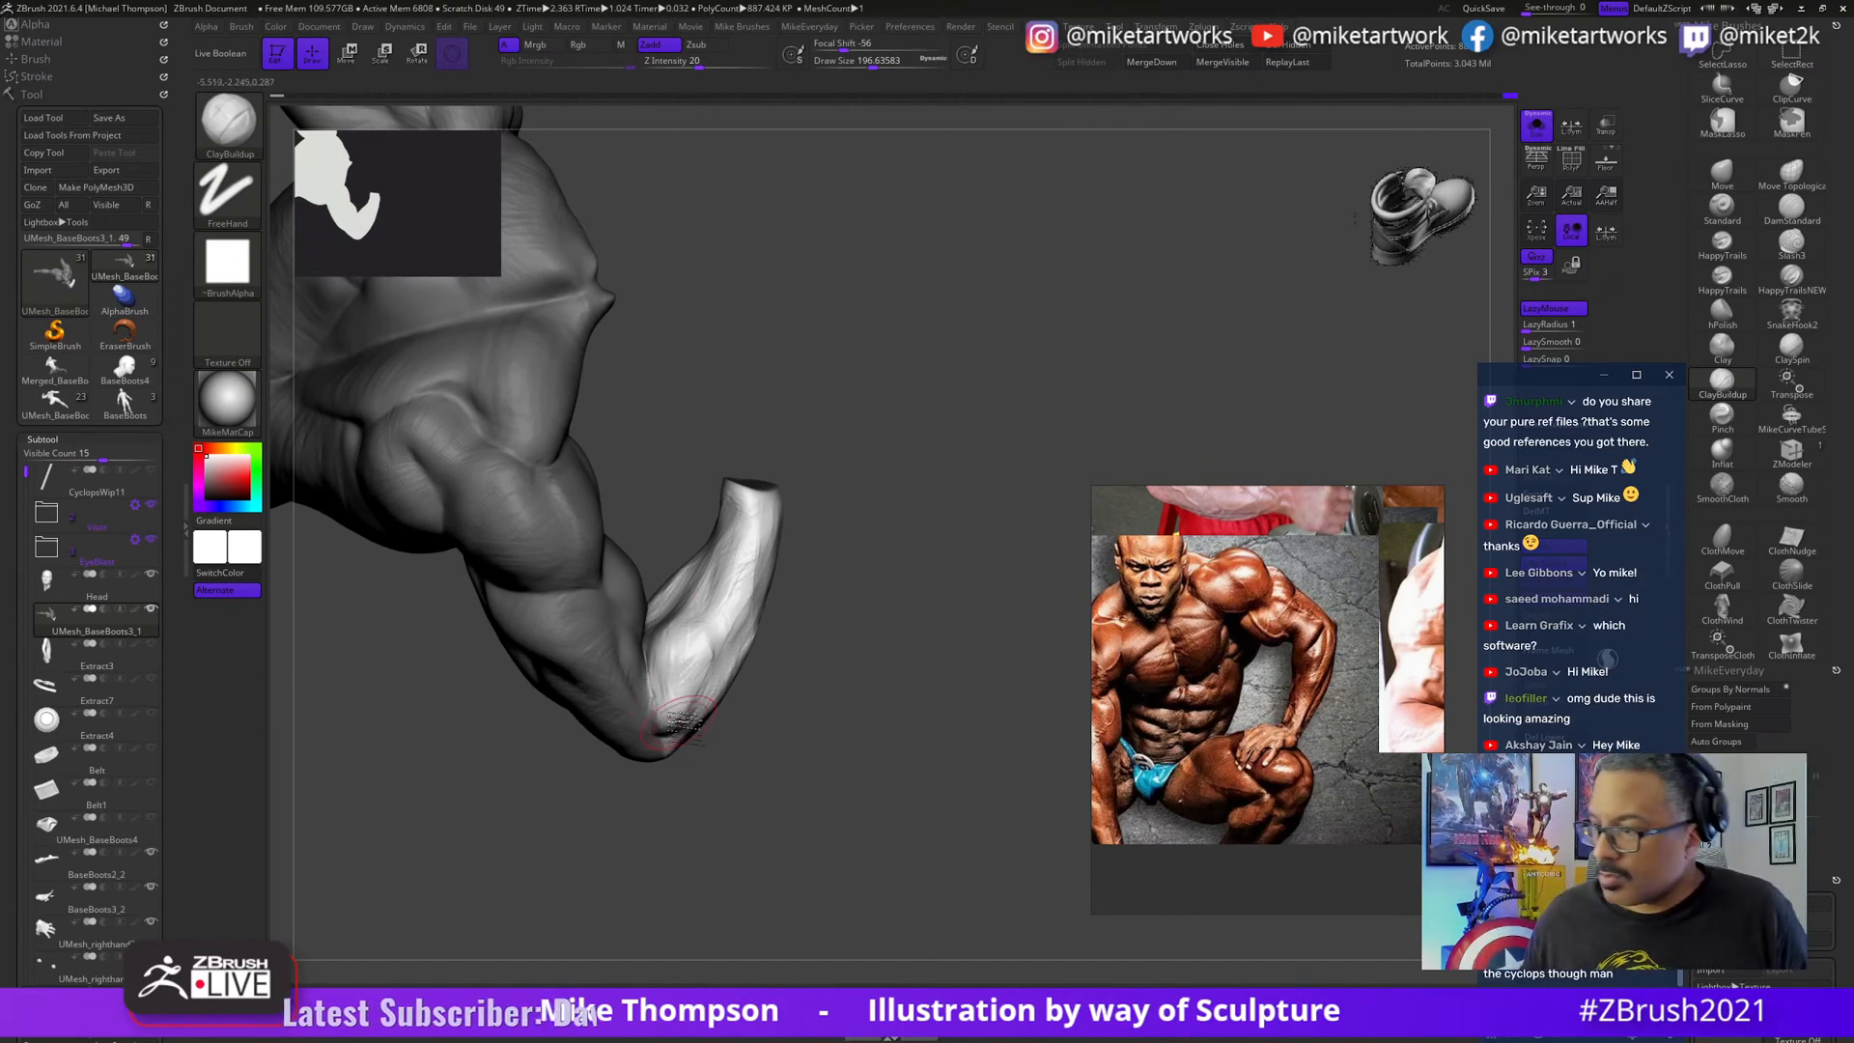
{"action": "scroll", "coordinate": [1176, 679], "scroll_direction": "down", "scroll_amount": 5}
{"action": "middle_click_drag", "start_coordinate": [1176, 599], "coordinate": [1177, 816]}
{"action": "scroll", "coordinate": [1339, 845], "scroll_direction": "up", "scroll_amount": 5}
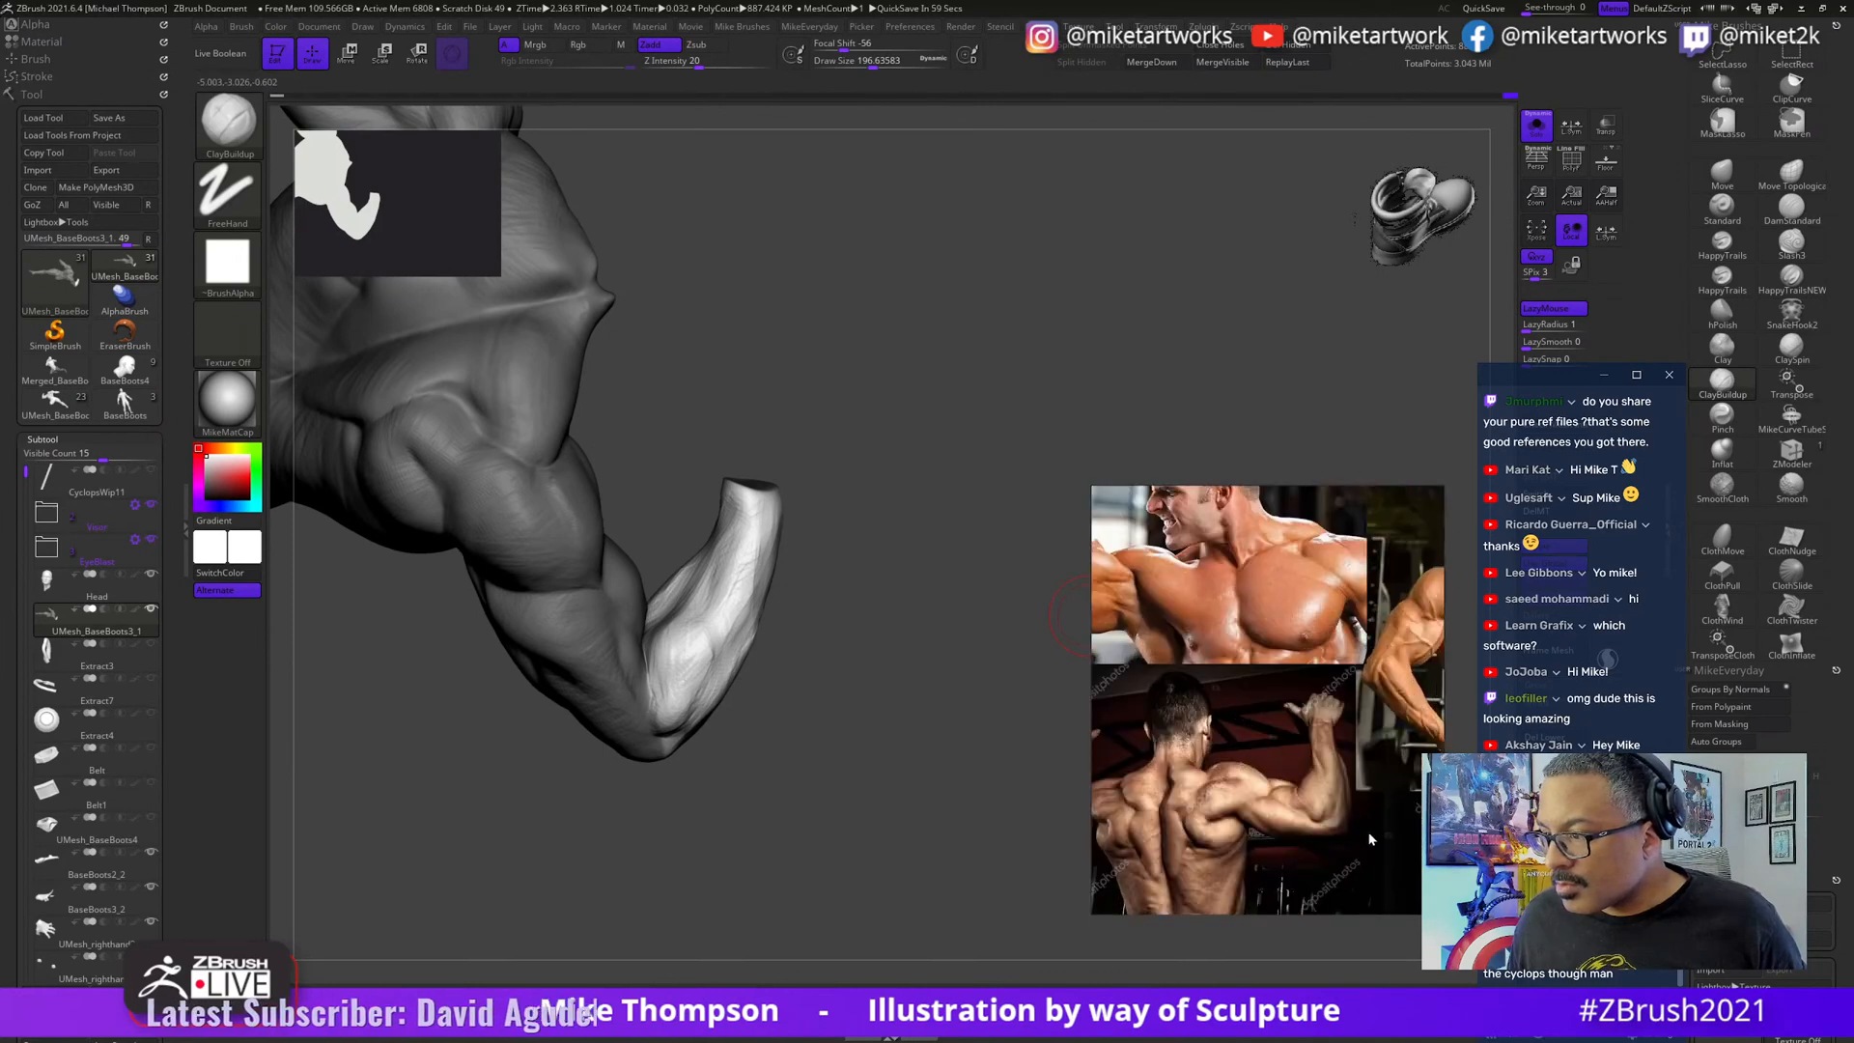
- Reshape the crook of the raised arm's elbow with the Move brush at a draw size of about 324
{"action": "mouse_move", "coordinate": [927, 763]}
{"action": "left_mouse_down"}
{"action": "mouse_move", "coordinate": [898, 750]}
{"action": "mouse_move", "coordinate": [873, 782]}
{"action": "mouse_move", "coordinate": [914, 781]}
{"action": "mouse_move", "coordinate": [918, 762]}
{"action": "mouse_move", "coordinate": [898, 773]}
{"action": "mouse_move", "coordinate": [911, 725]}
{"action": "left_mouse_up"}
{"action": "key", "text": "s"}
{"action": "left_click_drag", "start_coordinate": [910, 725], "coordinate": [895, 682]}
{"action": "left_click", "coordinate": [1700, 179]}
{"action": "key", "text": "s"}
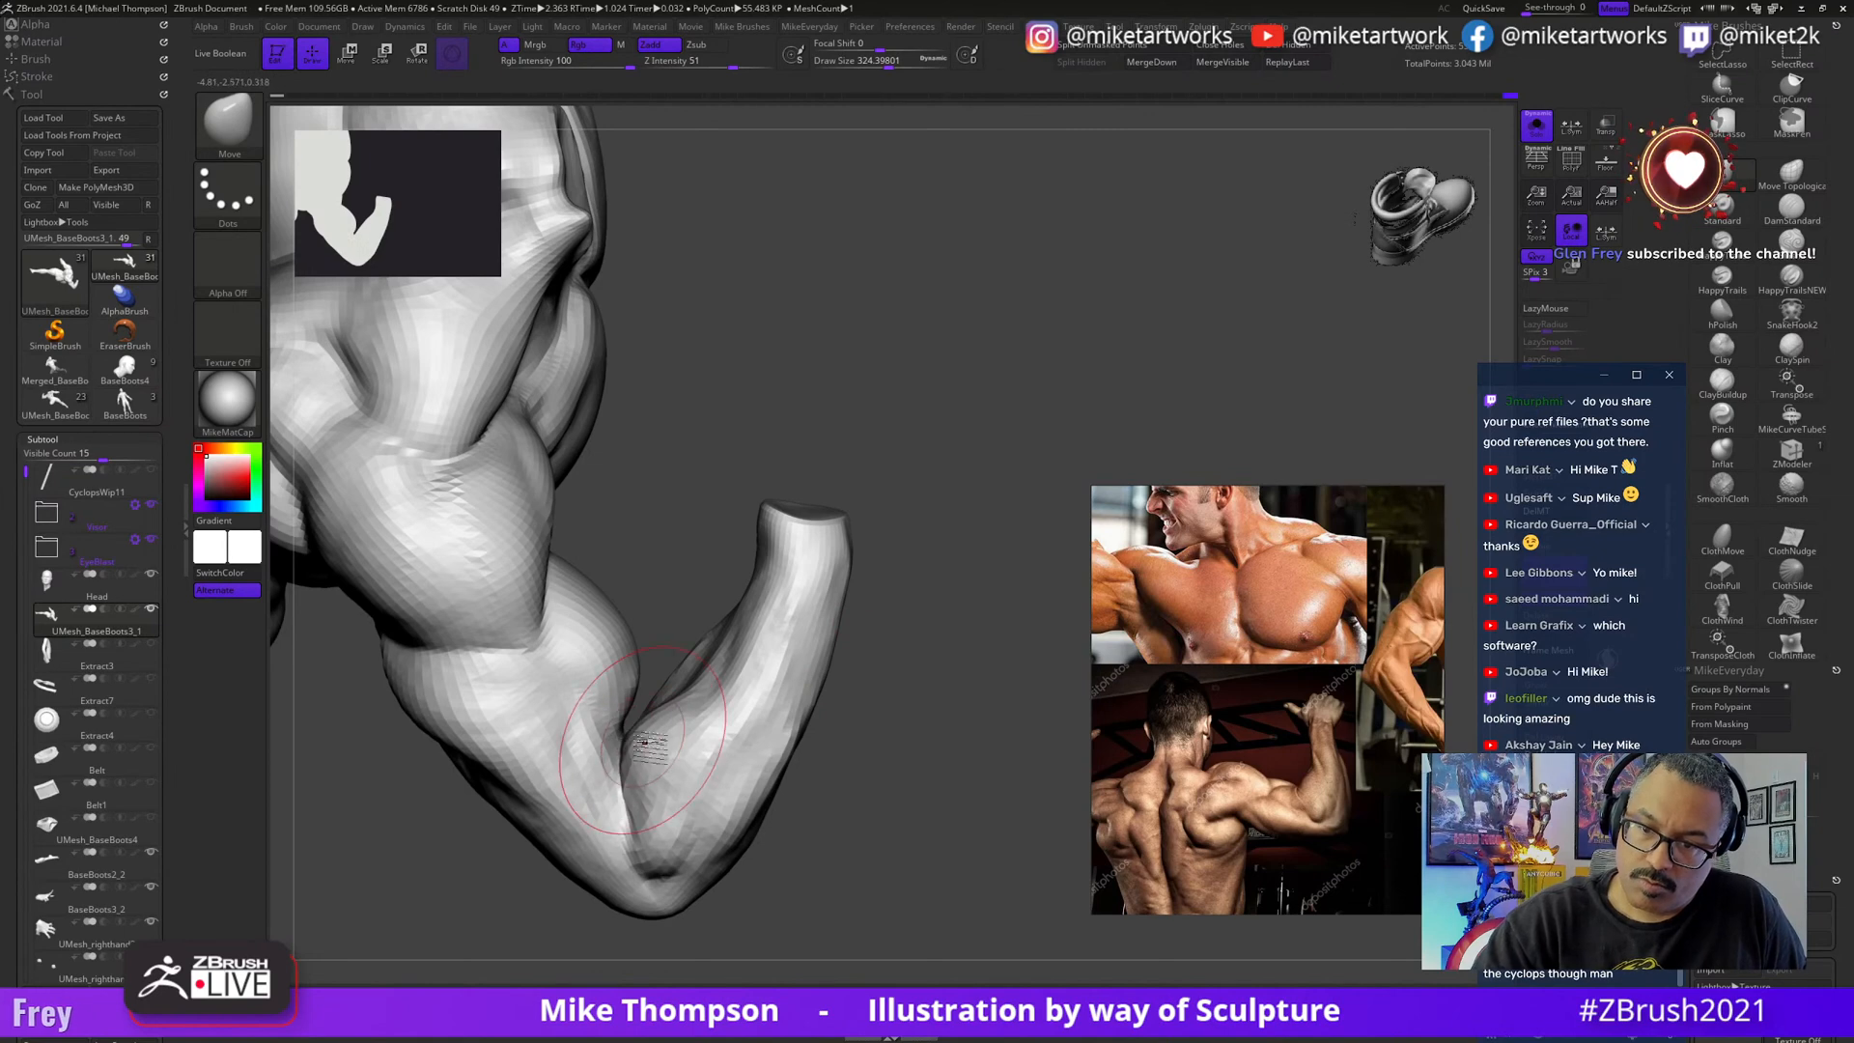
{"action": "left_click_drag", "start_coordinate": [922, 625], "coordinate": [935, 621]}
{"action": "key", "text": "s"}
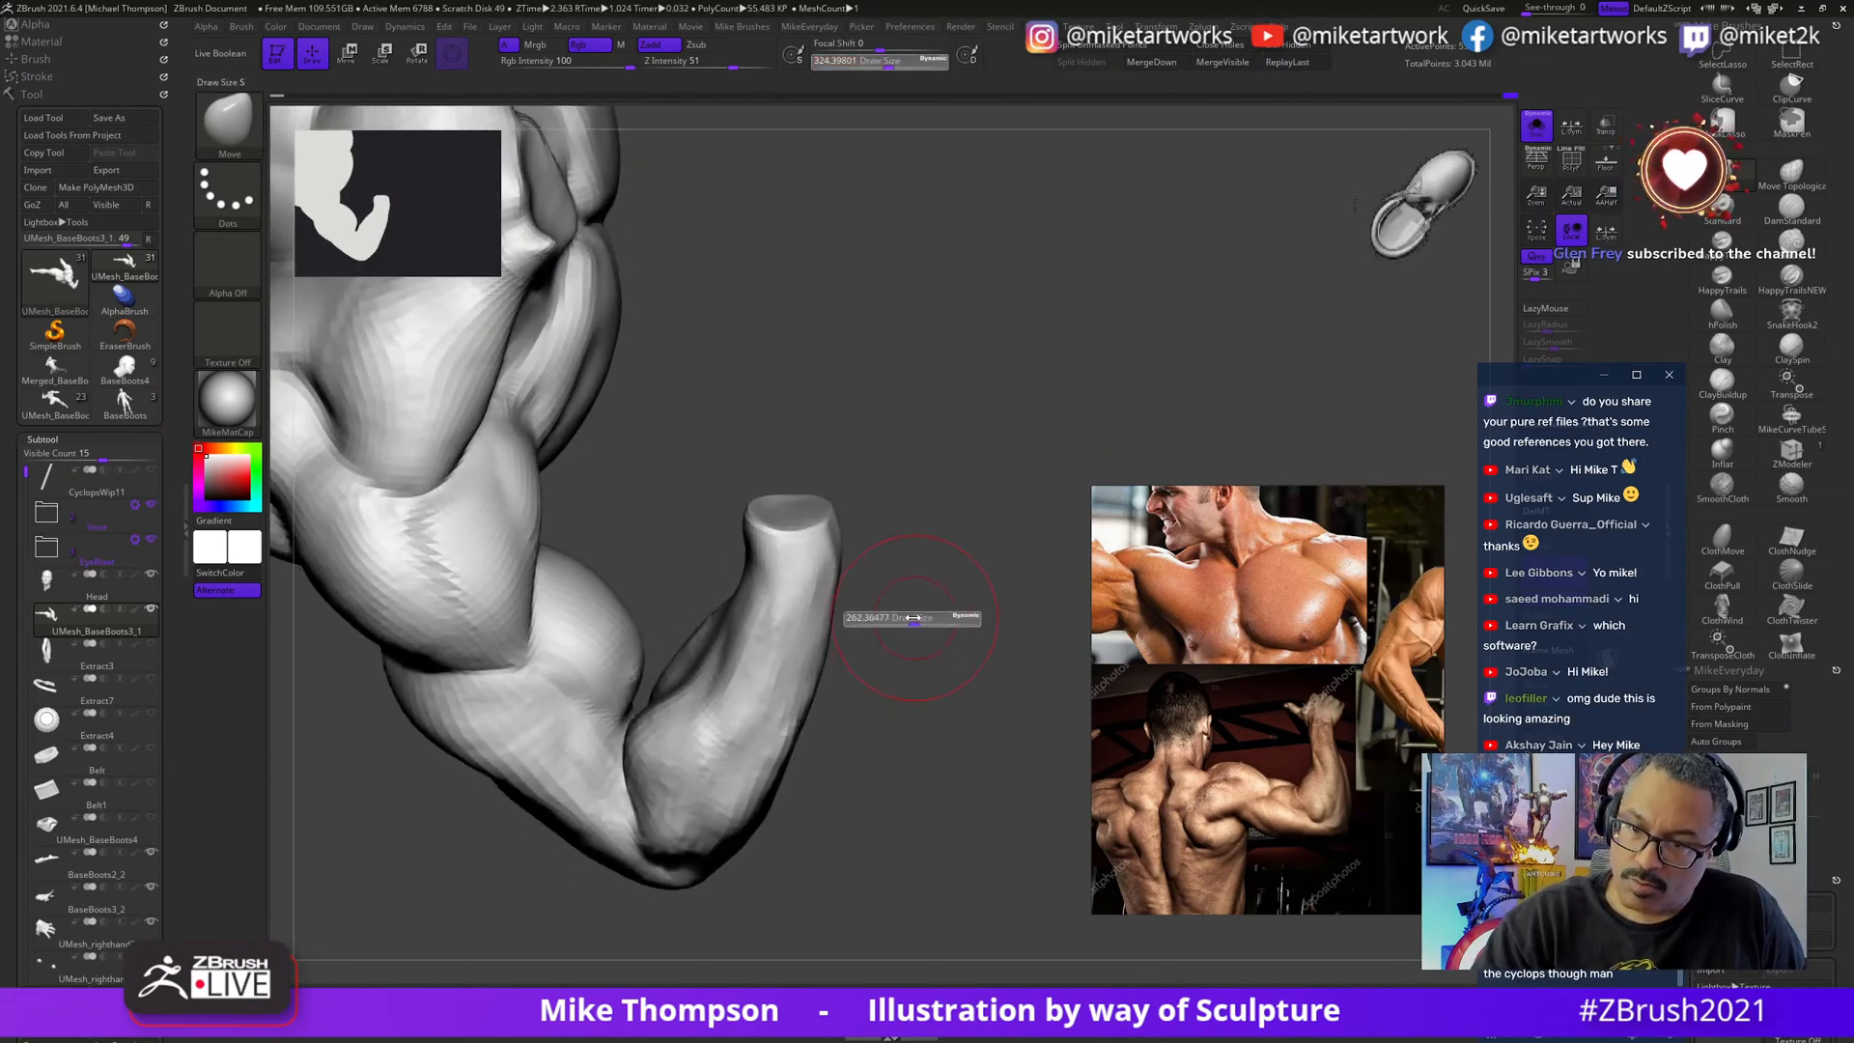
- Mask the raised arm's forearm so that only the upper arm stays editable
{"action": "key", "text": "w"}
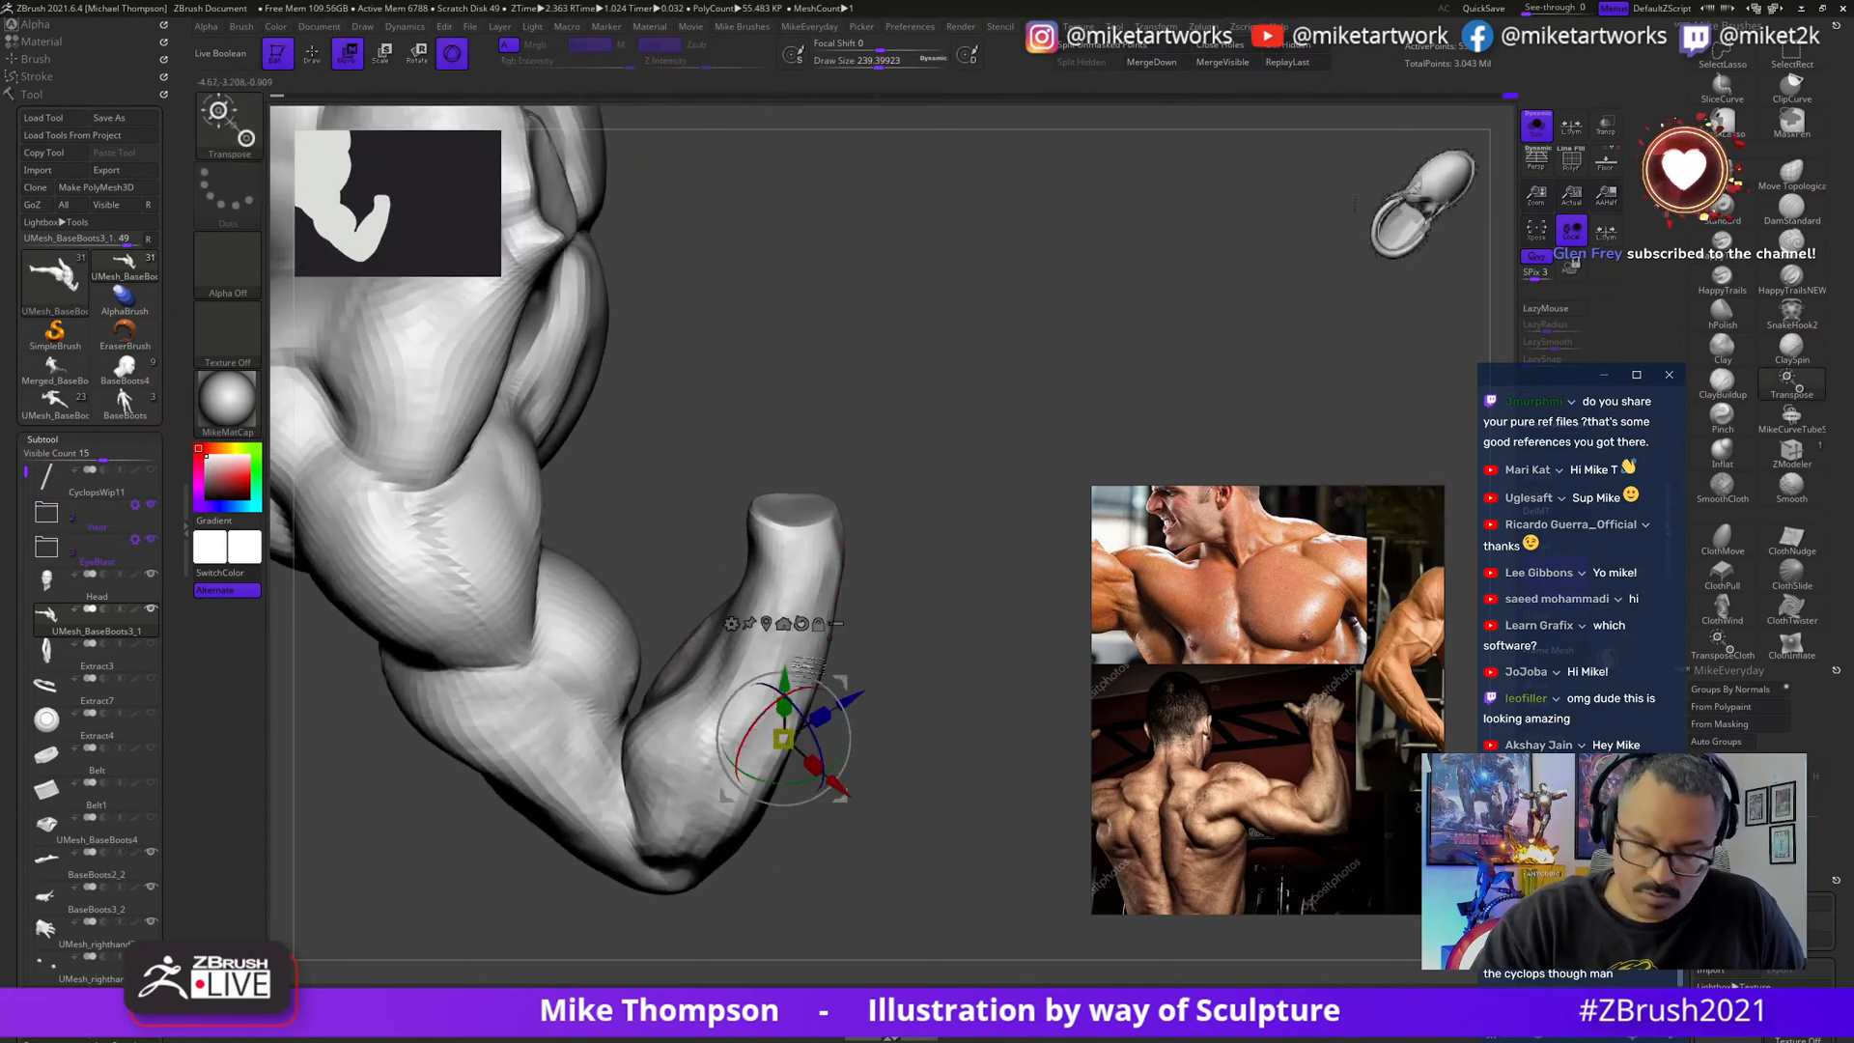
{"action": "left_click", "coordinate": [688, 734], "text": "ctrl"}
{"action": "key", "text": "q"}
{"action": "left_click", "coordinate": [918, 596], "text": "ctrl"}
{"action": "mouse_move", "coordinate": [920, 591]}
{"action": "left_mouse_down"}
{"action": "mouse_move", "coordinate": [935, 543]}
{"action": "mouse_move", "coordinate": [956, 542]}
{"action": "mouse_move", "coordinate": [910, 573]}
{"action": "left_mouse_up"}
- Reshape the biceps above the masked forearm with the Move brush at draw sizes of about 293 and 197, smoothing its lower end
{"action": "left_click_drag", "start_coordinate": [874, 734], "coordinate": [850, 608]}
{"action": "key", "text": "]"}
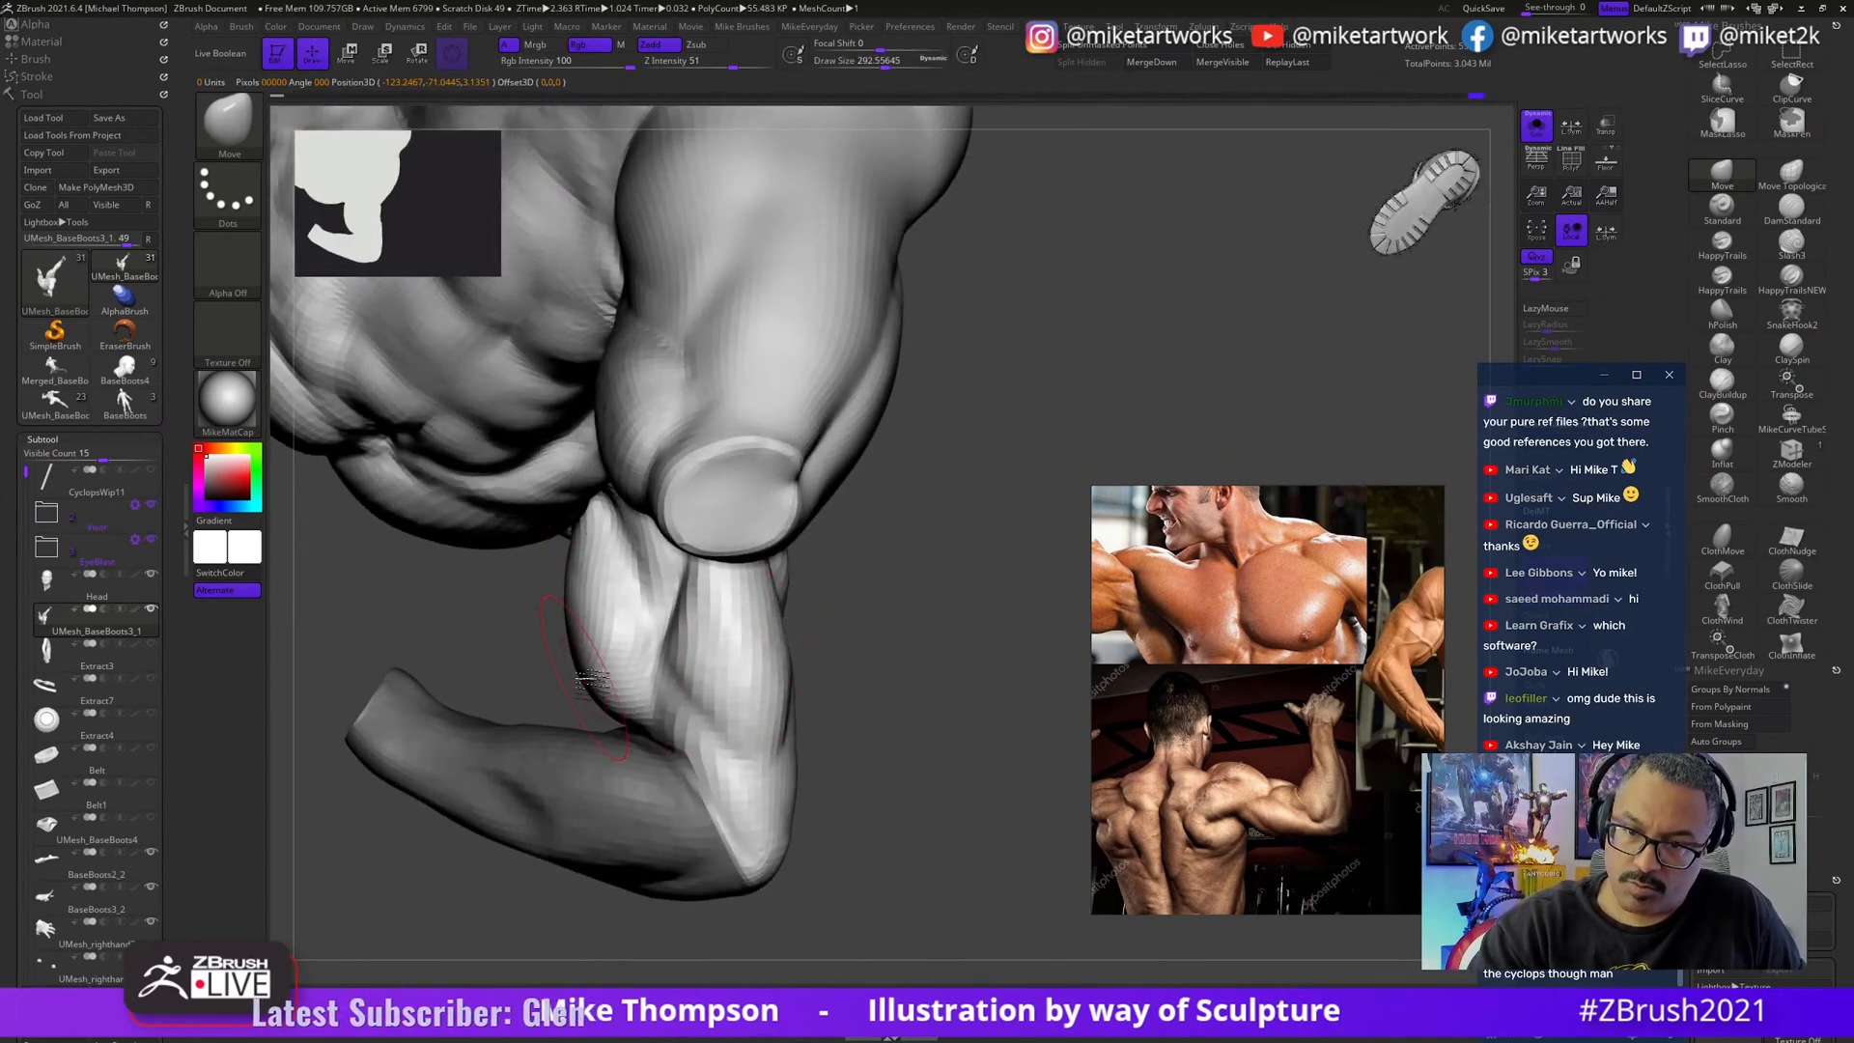
{"action": "left_click_drag", "start_coordinate": [591, 679], "coordinate": [611, 655]}
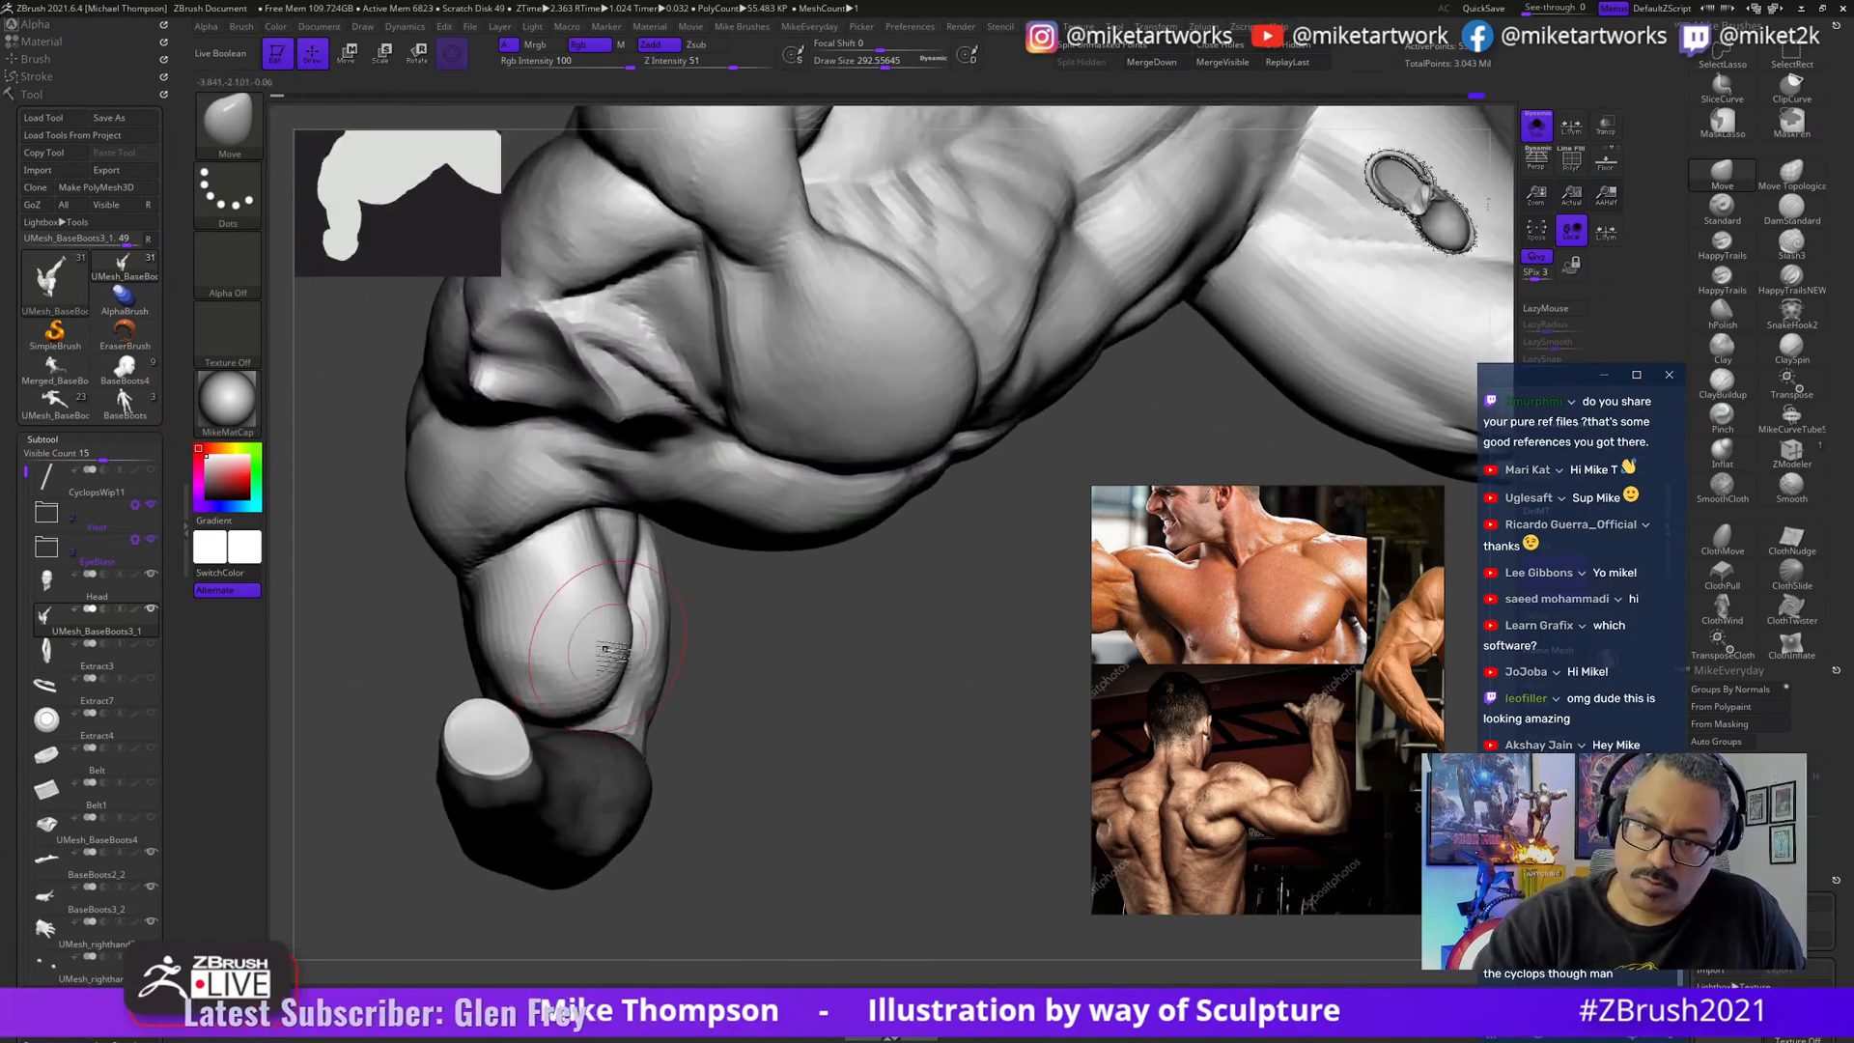
{"action": "key", "text": "["}
{"action": "key", "text": "["}
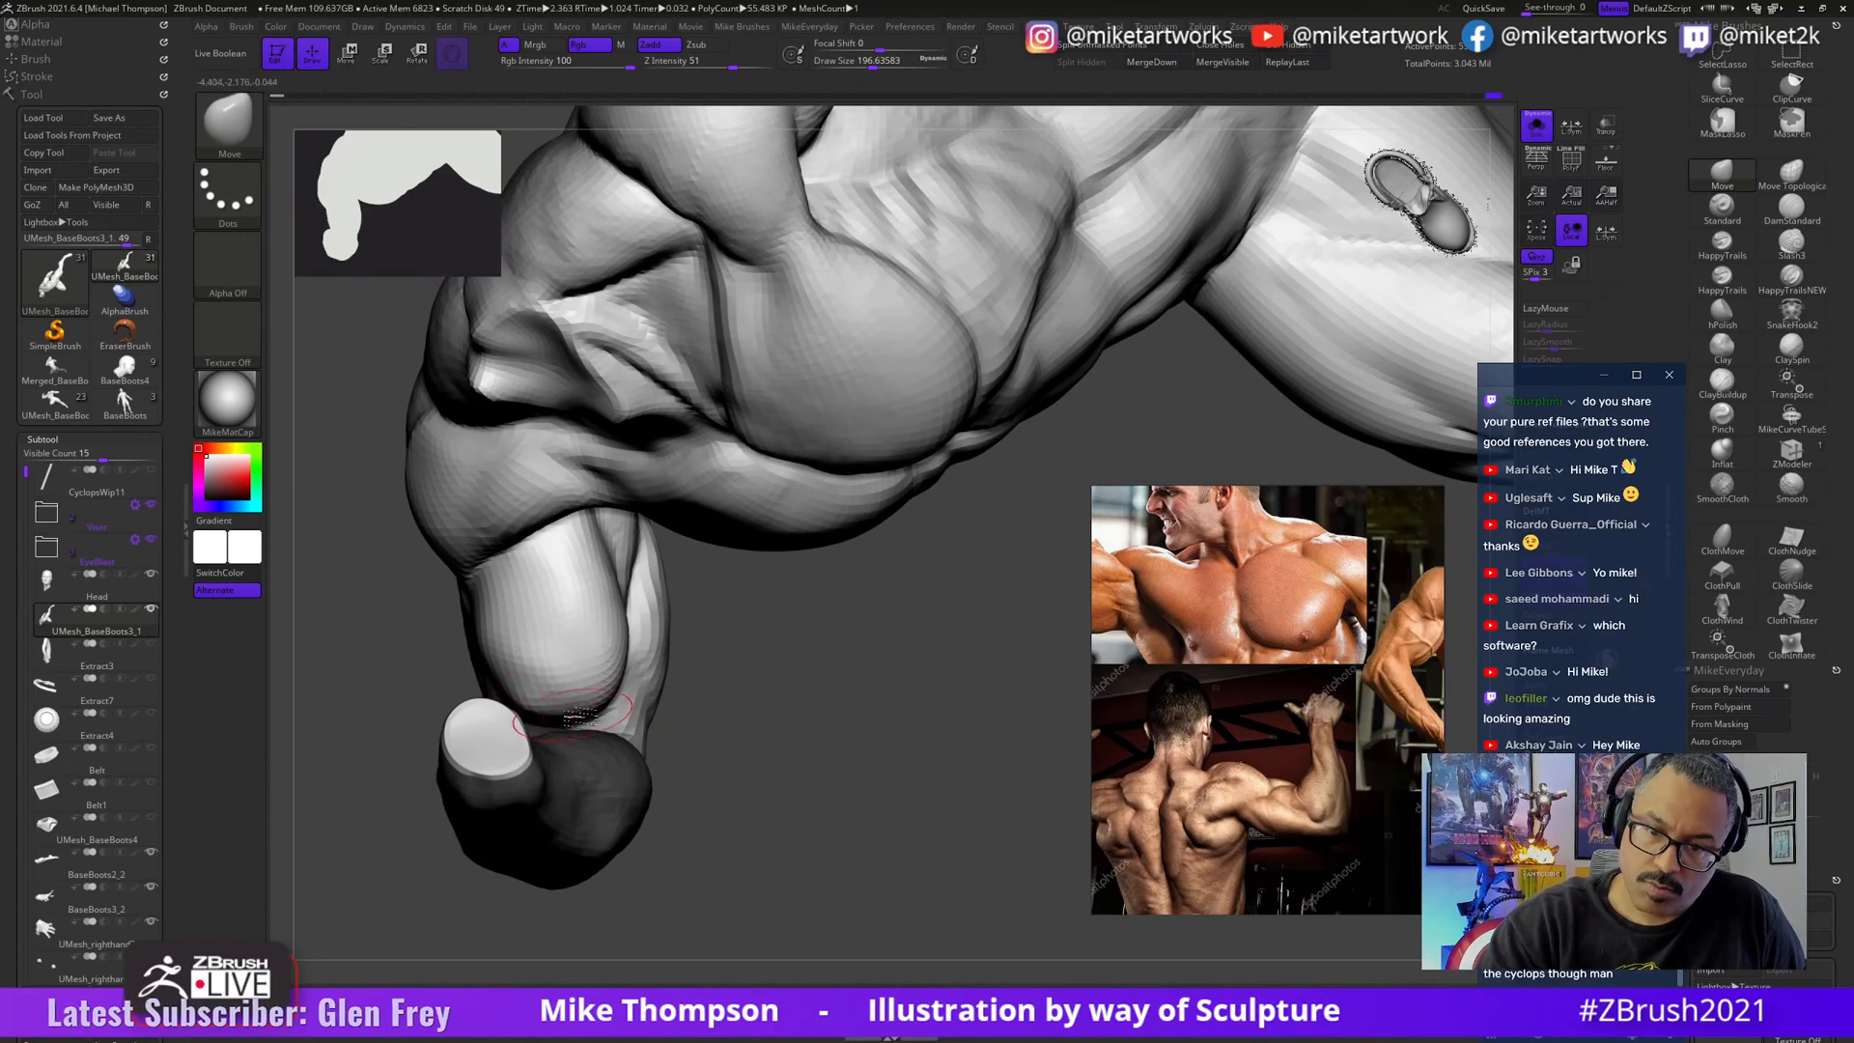
{"action": "mouse_move", "coordinate": [580, 717]}
{"action": "left_mouse_down"}
{"action": "mouse_move", "coordinate": [627, 683]}
{"action": "mouse_move", "coordinate": [585, 707]}
{"action": "left_mouse_up"}
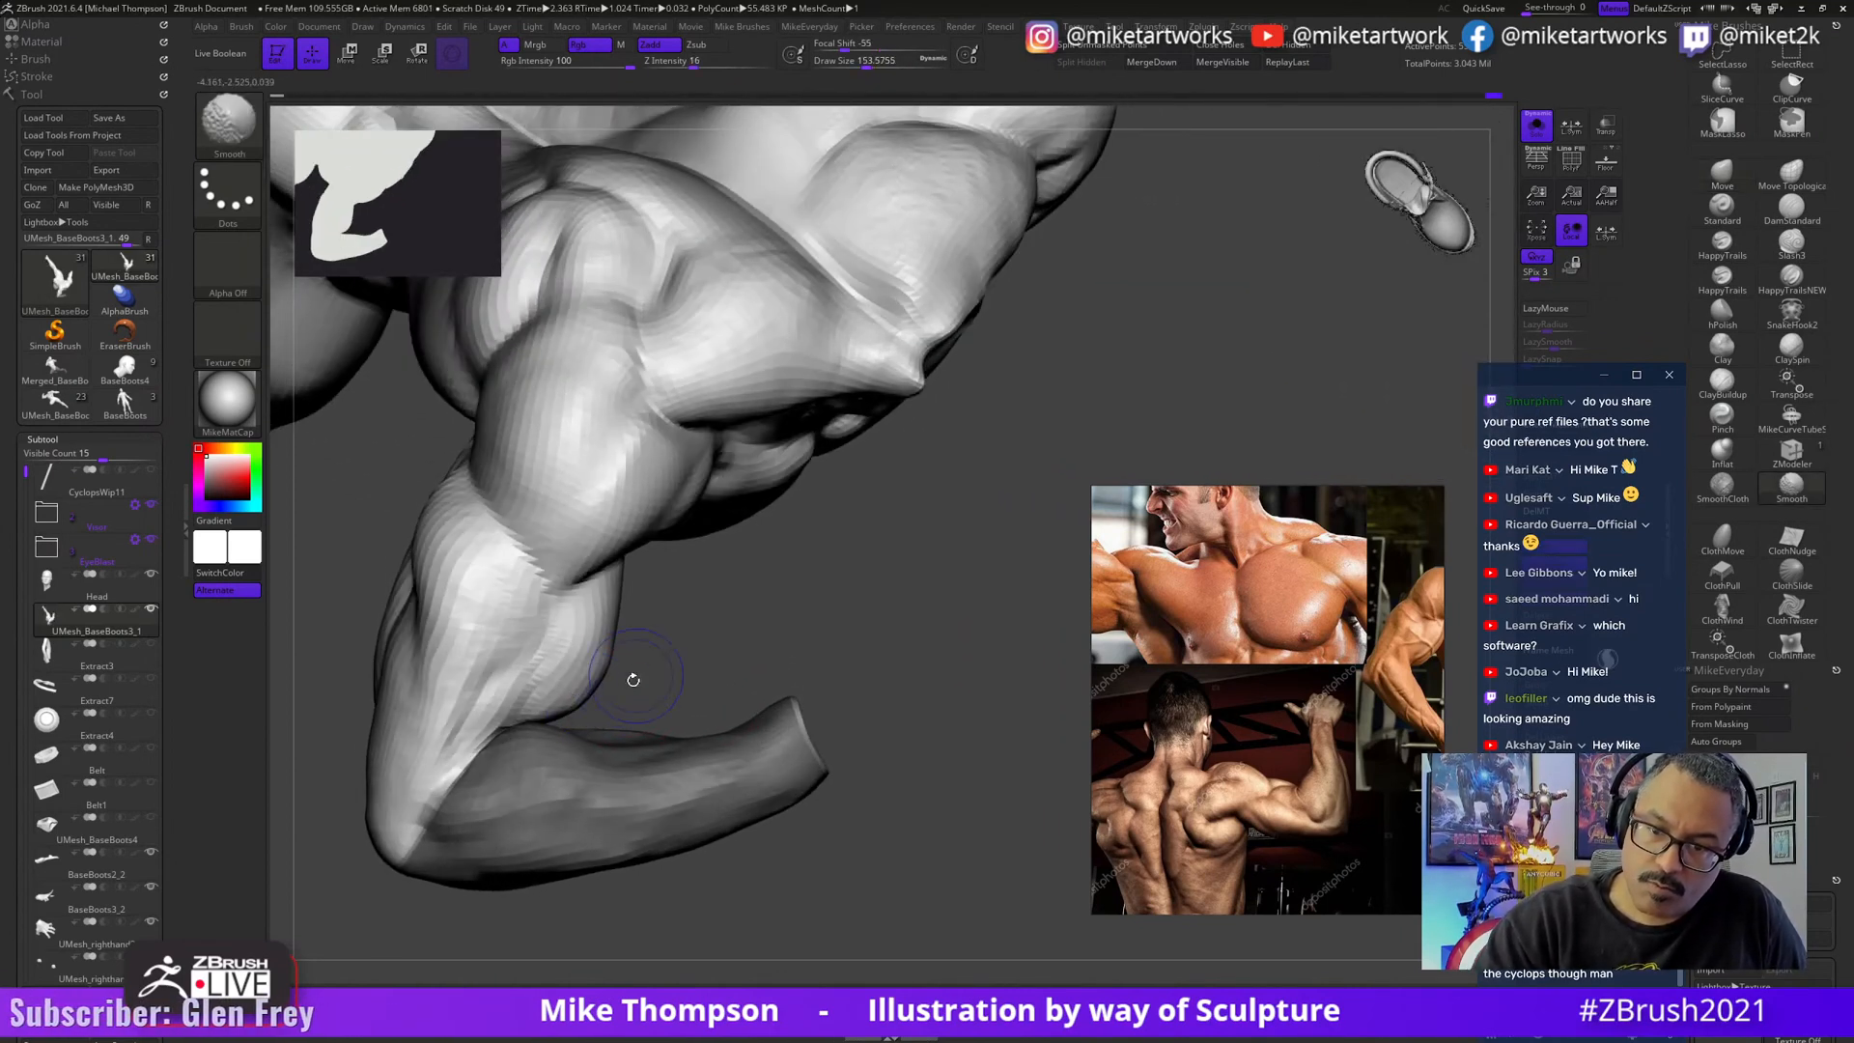
{"action": "left_click_drag", "start_coordinate": [741, 613], "coordinate": [879, 599]}
- Clear the forearm mask, isolate the inner elbow crease, and clean up its folded surface with Smooth and Move
{"action": "mouse_move", "coordinate": [924, 866]}
{"action": "left_mouse_down"}
{"action": "mouse_move", "coordinate": [911, 898]}
{"action": "mouse_move", "coordinate": [907, 836]}
{"action": "left_mouse_up"}
{"action": "key", "text": "ctrl+shift"}
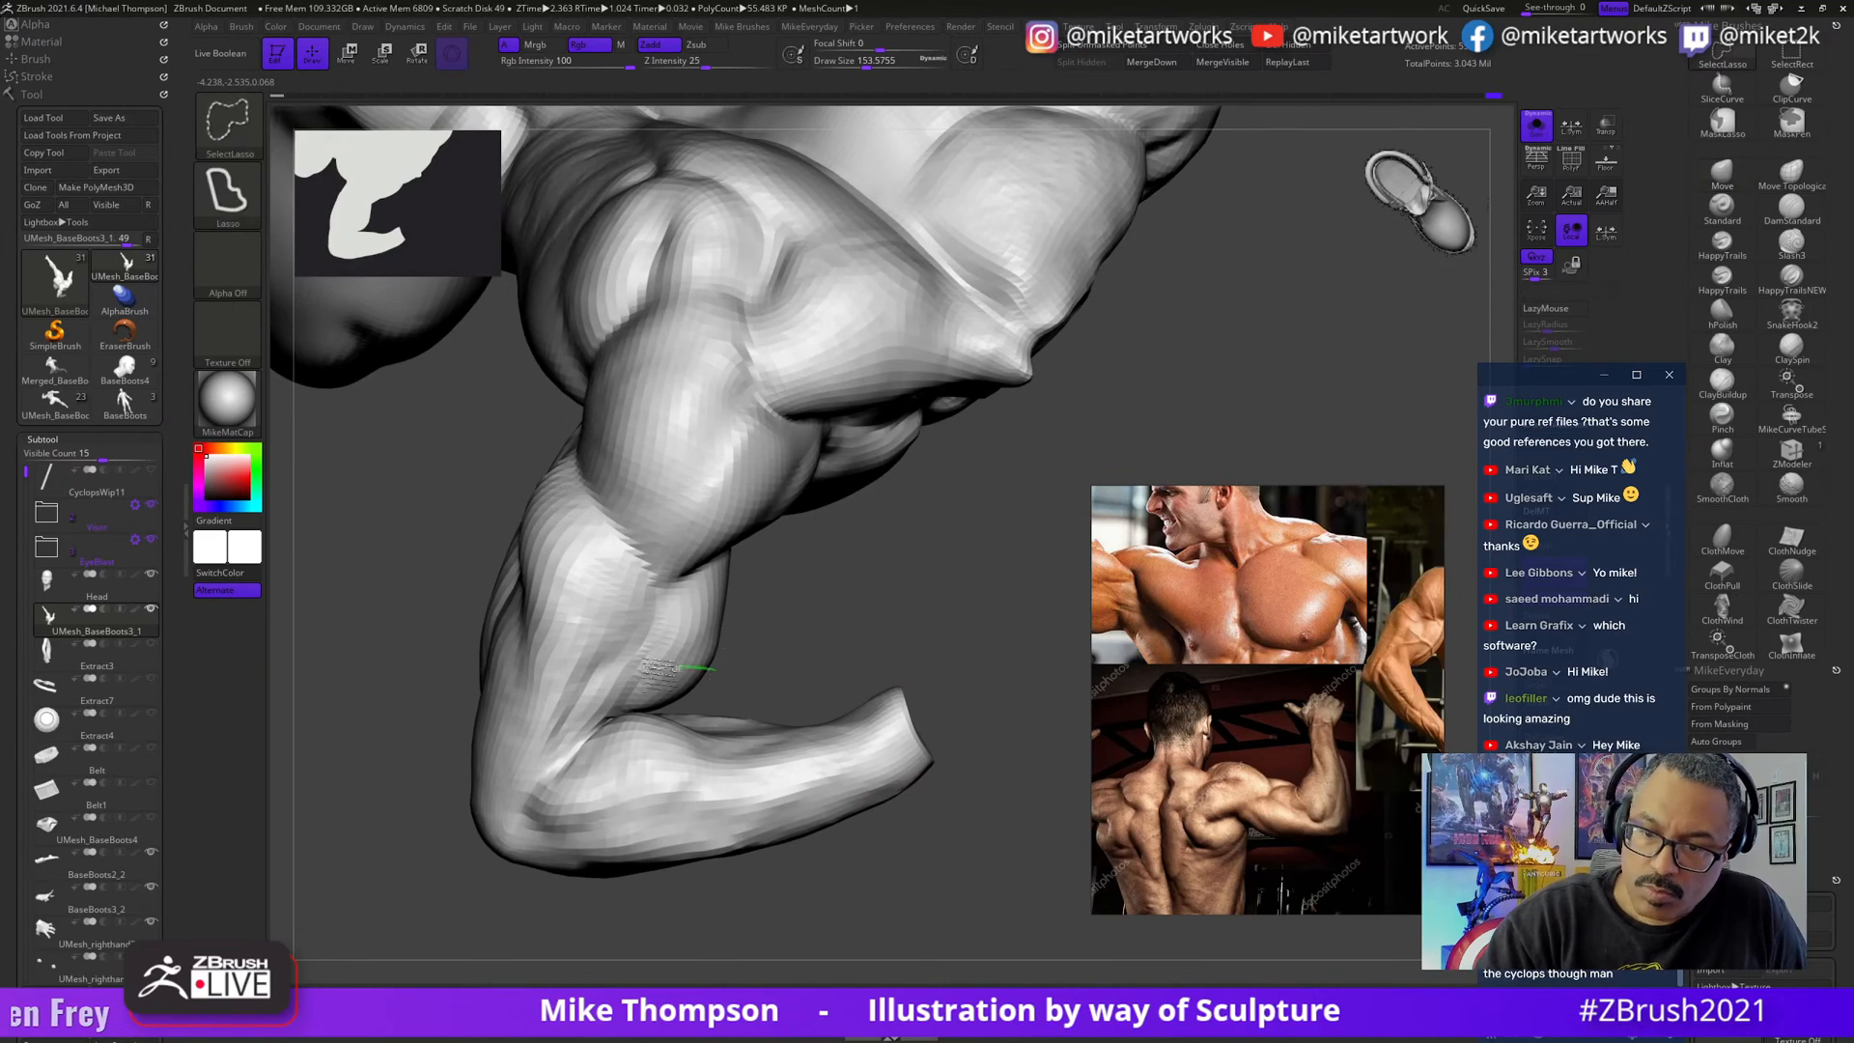
{"action": "left_click_drag", "start_coordinate": [719, 770], "coordinate": [717, 777], "text": "ctrl+shift"}
{"action": "mouse_move", "coordinate": [888, 729]}
{"action": "left_mouse_down"}
{"action": "mouse_move", "coordinate": [910, 808]}
{"action": "mouse_move", "coordinate": [869, 779]}
{"action": "mouse_move", "coordinate": [869, 798]}
{"action": "mouse_move", "coordinate": [918, 787]}
{"action": "mouse_move", "coordinate": [902, 745]}
{"action": "mouse_move", "coordinate": [948, 774]}
{"action": "mouse_move", "coordinate": [954, 758]}
{"action": "mouse_move", "coordinate": [960, 778]}
{"action": "mouse_move", "coordinate": [834, 770]}
{"action": "mouse_move", "coordinate": [944, 758]}
{"action": "mouse_move", "coordinate": [933, 767]}
{"action": "mouse_move", "coordinate": [931, 745]}
{"action": "mouse_move", "coordinate": [931, 778]}
{"action": "mouse_move", "coordinate": [939, 741]}
{"action": "mouse_move", "coordinate": [860, 770]}
{"action": "mouse_move", "coordinate": [891, 770]}
{"action": "mouse_move", "coordinate": [961, 693]}
{"action": "left_mouse_up"}
{"action": "key", "text": "shift"}
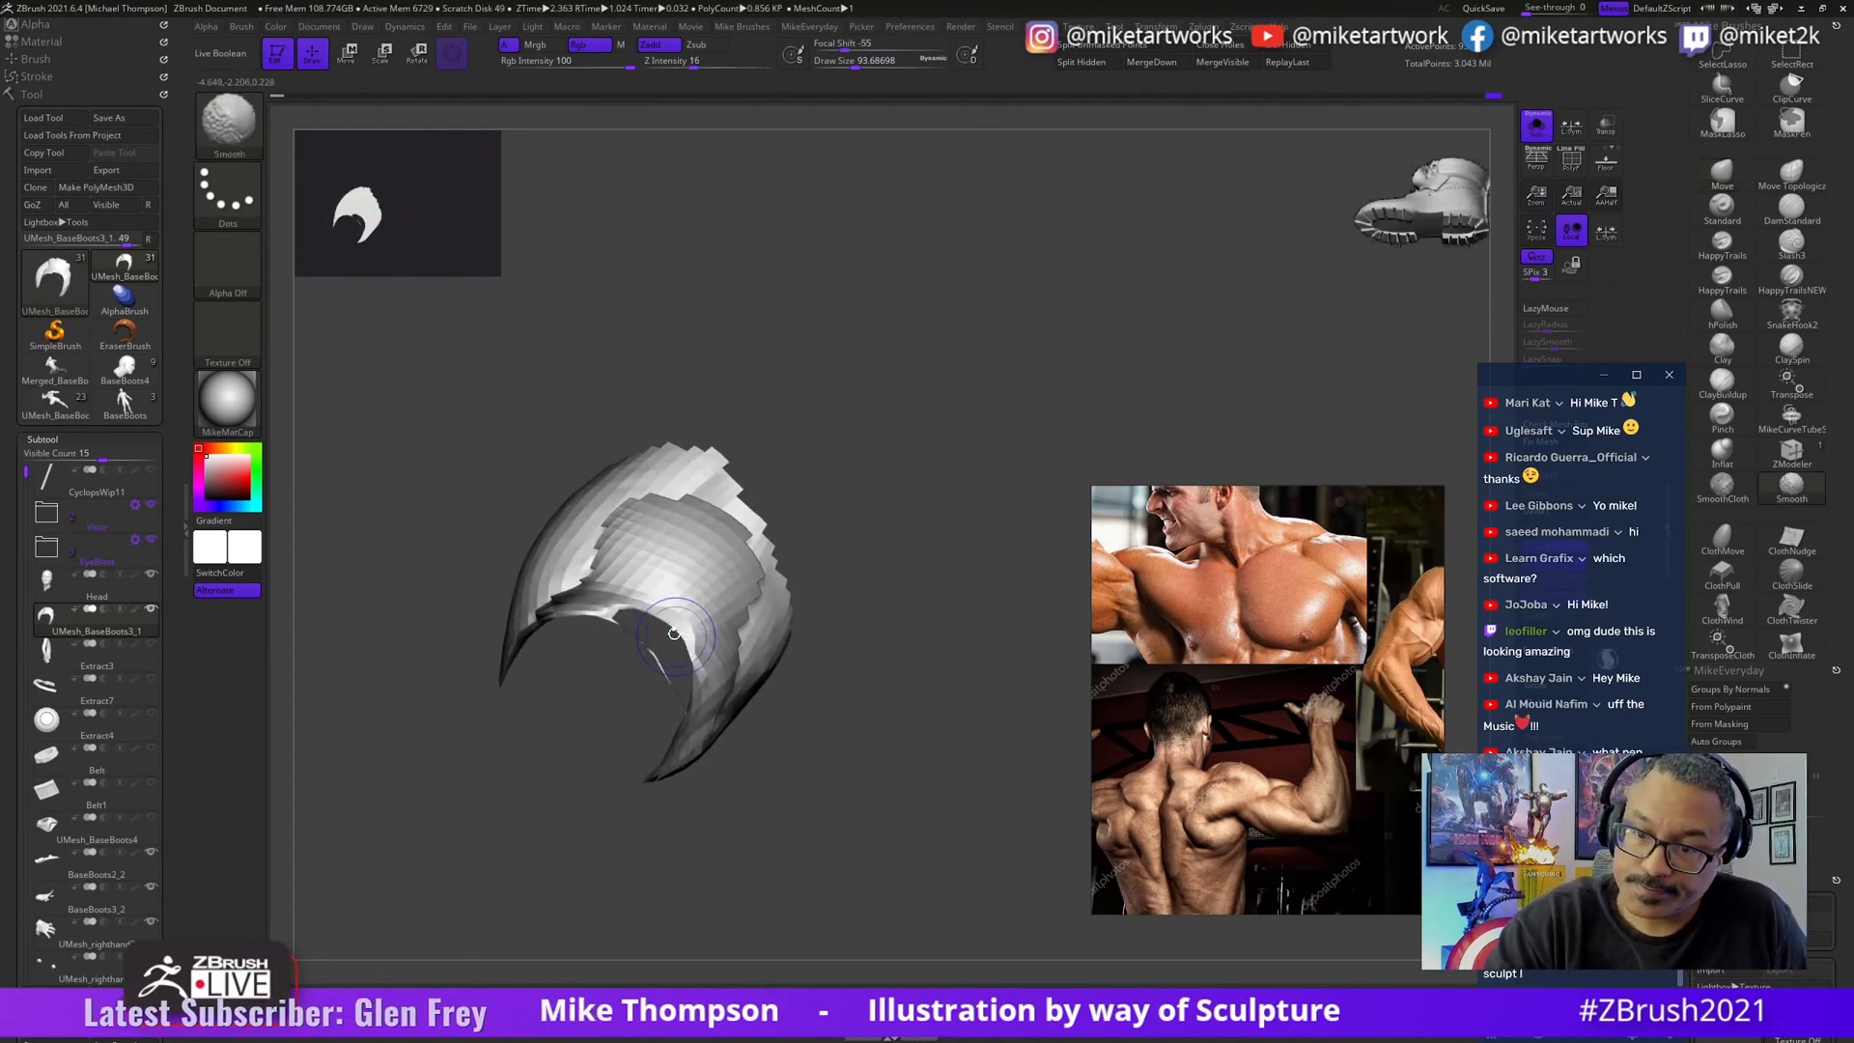
{"action": "left_click_drag", "start_coordinate": [681, 627], "coordinate": [713, 679], "text": "shift"}
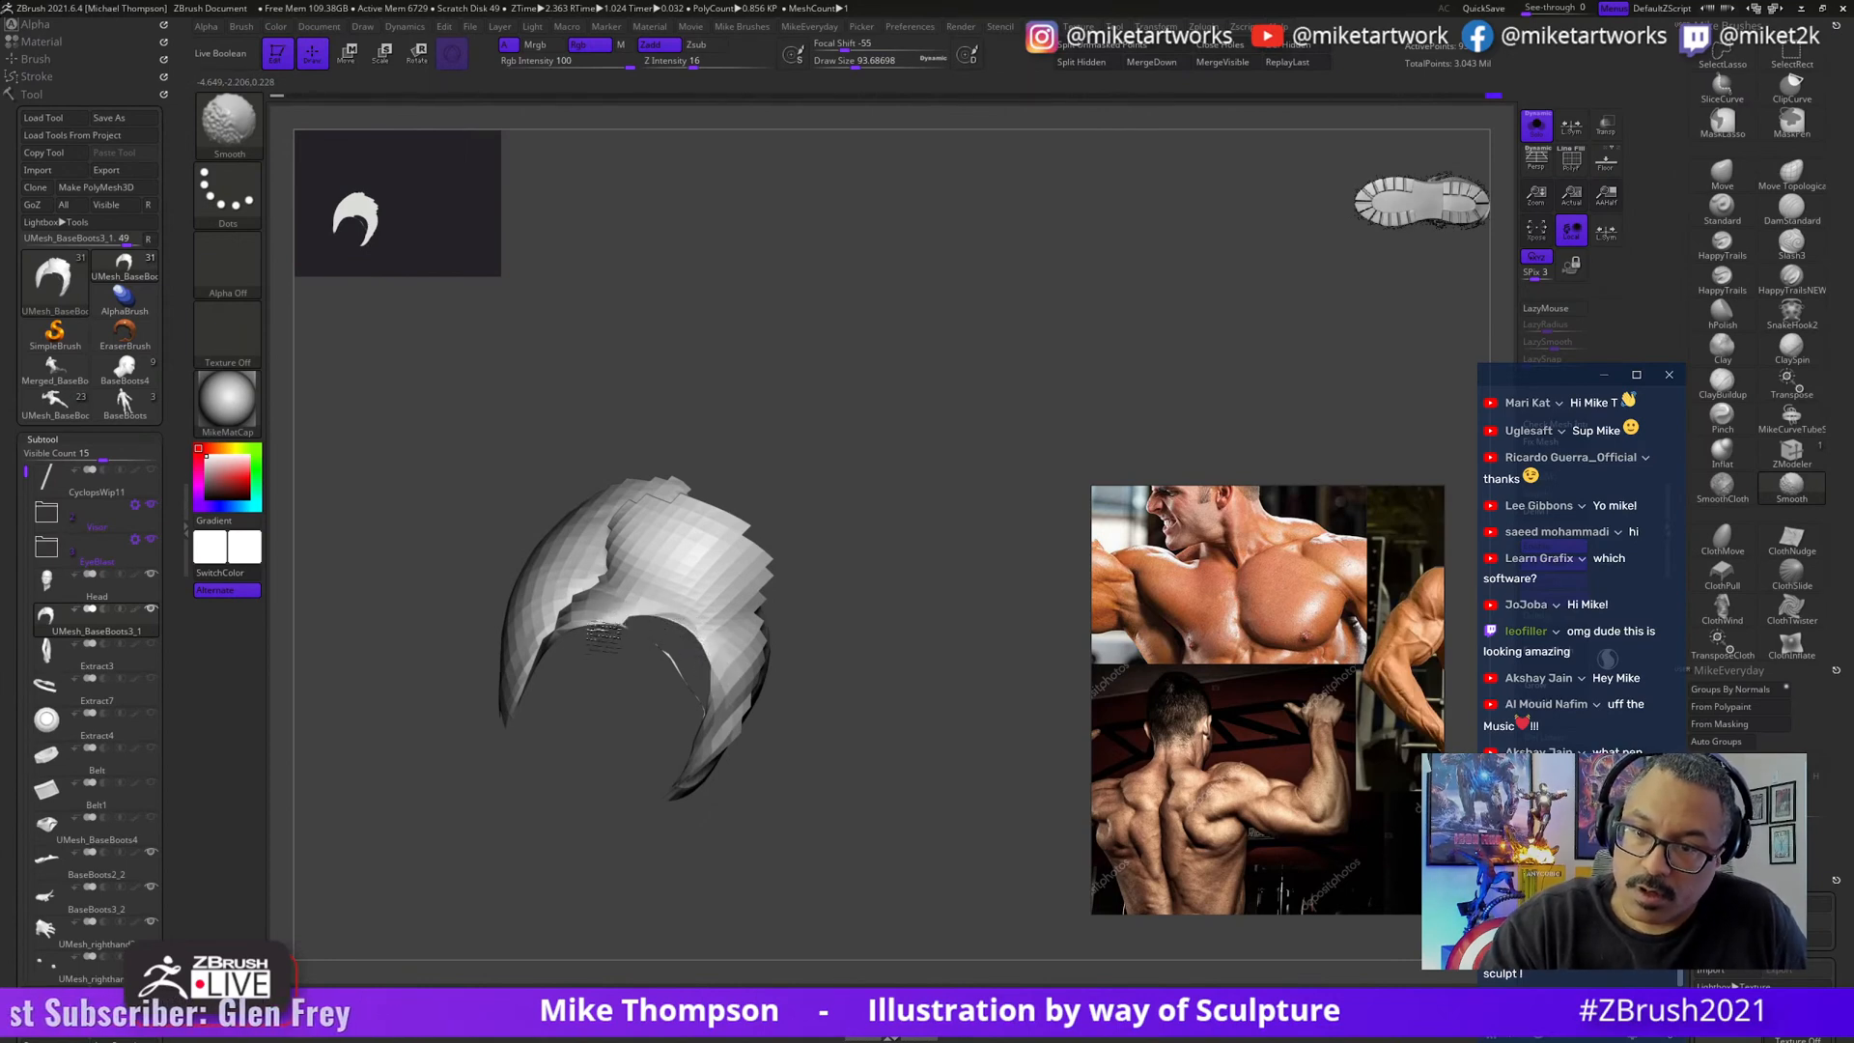
{"action": "mouse_move", "coordinate": [890, 541]}
{"action": "left_mouse_down"}
{"action": "mouse_move", "coordinate": [965, 555]}
{"action": "mouse_move", "coordinate": [951, 548]}
{"action": "mouse_move", "coordinate": [1012, 514]}
{"action": "mouse_move", "coordinate": [925, 543]}
{"action": "mouse_move", "coordinate": [1005, 522]}
{"action": "mouse_move", "coordinate": [977, 874]}
{"action": "mouse_move", "coordinate": [950, 741]}
{"action": "left_mouse_up"}
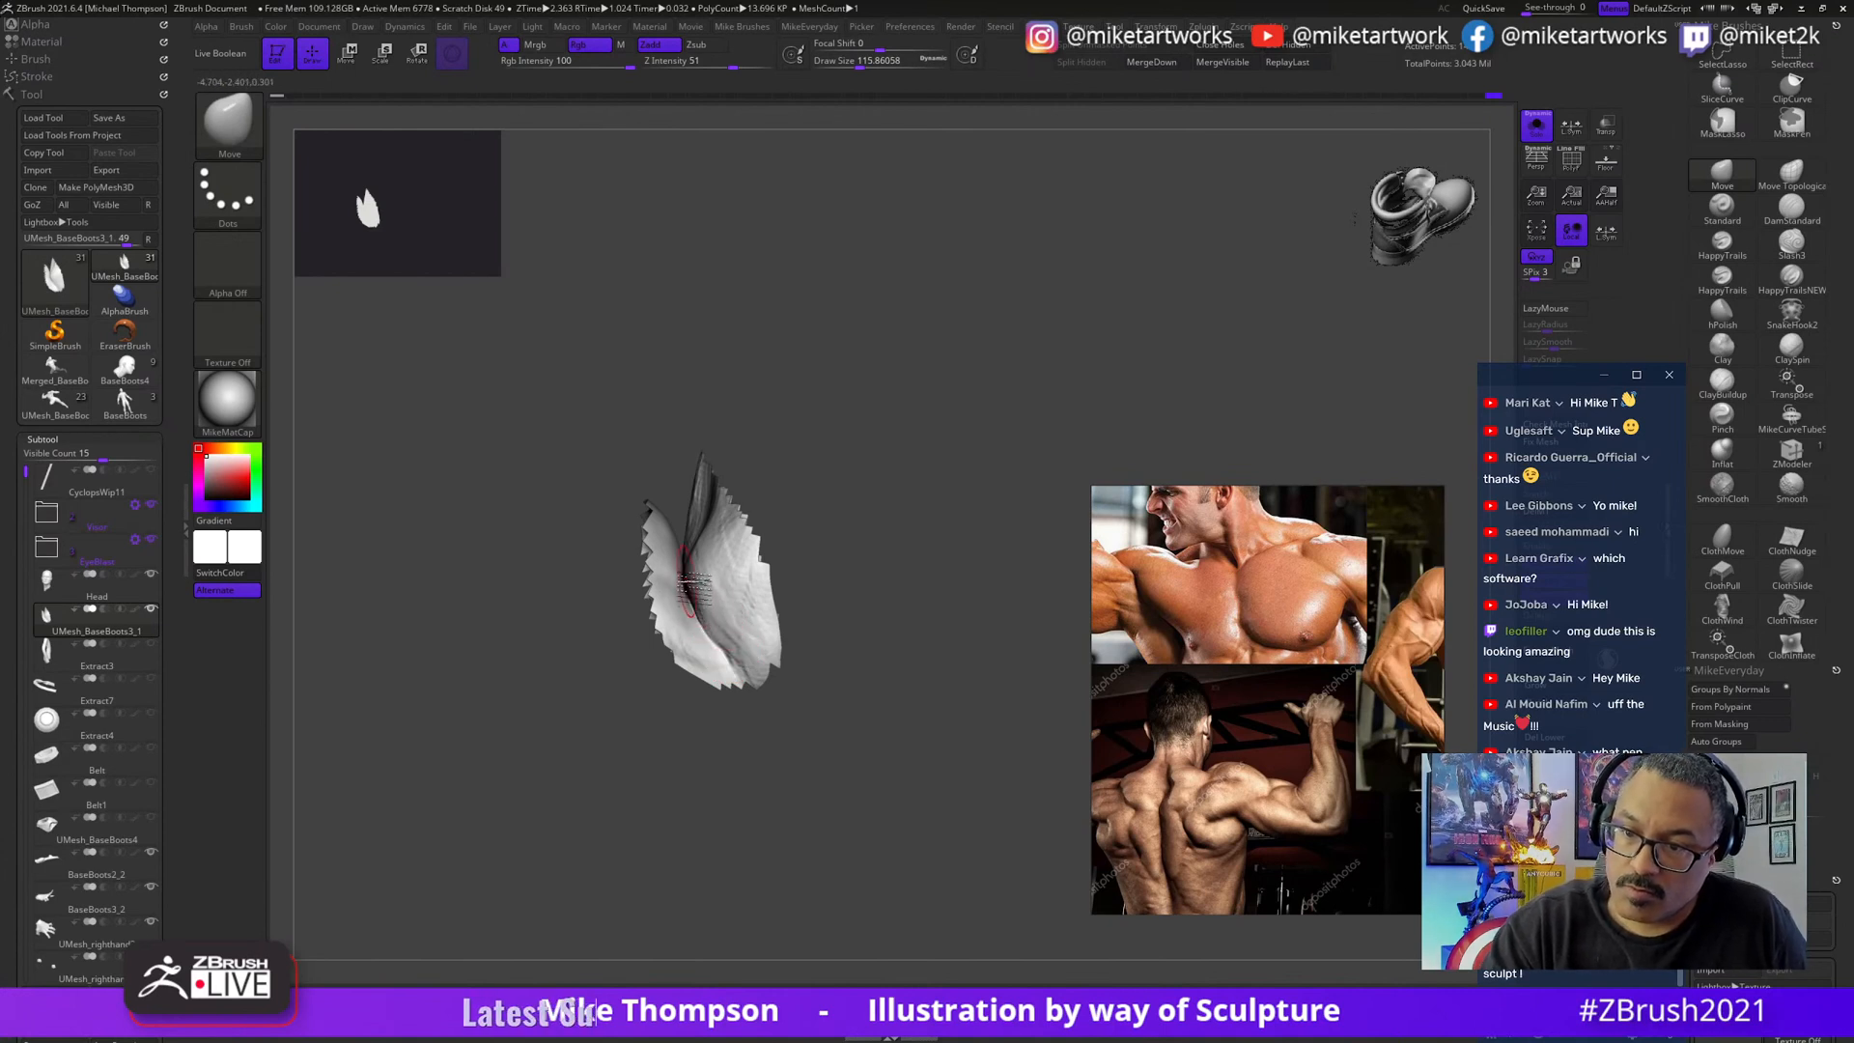
- Unhide the full arm and refine the forearm's inner contour with the Move brush at a draw size of about 192
{"action": "mouse_move", "coordinate": [843, 571]}
{"action": "left_mouse_down"}
{"action": "mouse_move", "coordinate": [929, 571]}
{"action": "mouse_move", "coordinate": [947, 600]}
{"action": "mouse_move", "coordinate": [849, 528]}
{"action": "mouse_move", "coordinate": [961, 529]}
{"action": "mouse_move", "coordinate": [972, 867]}
{"action": "mouse_move", "coordinate": [922, 676]}
{"action": "mouse_move", "coordinate": [949, 757]}
{"action": "mouse_move", "coordinate": [971, 746]}
{"action": "left_mouse_up"}
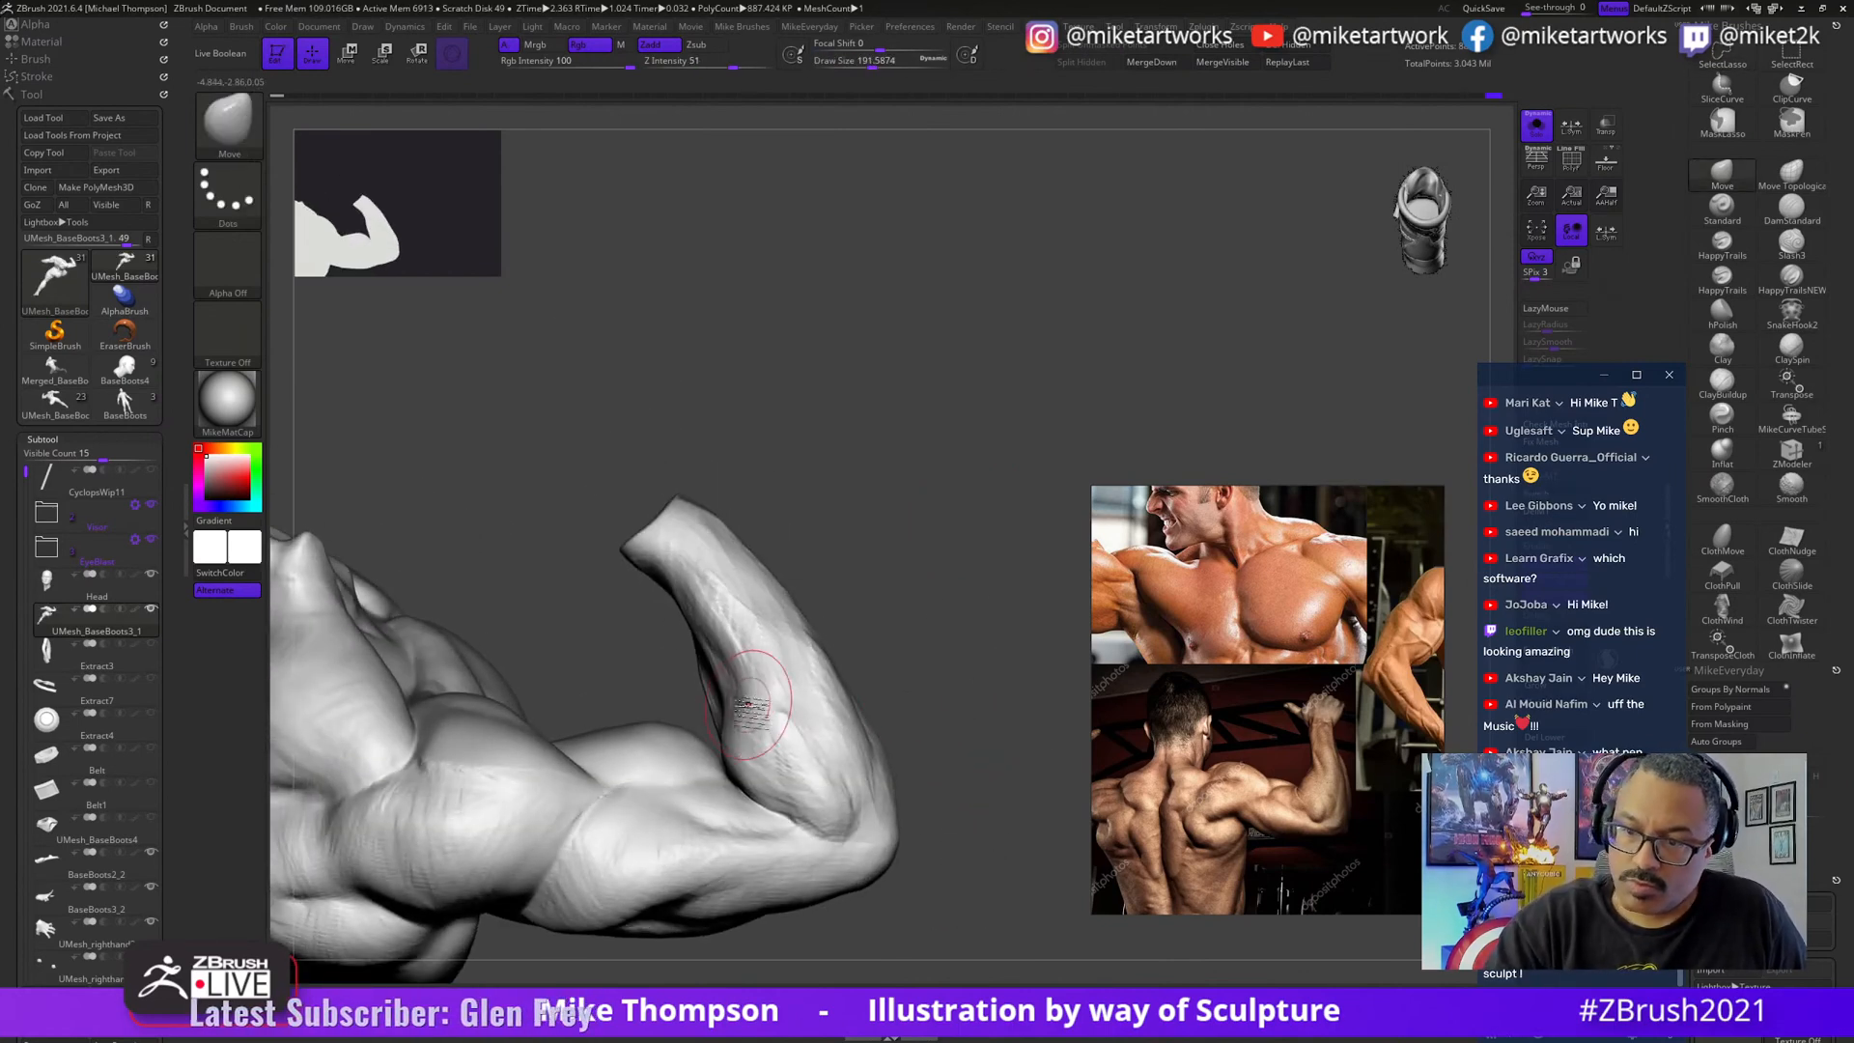
{"action": "mouse_move", "coordinate": [898, 604]}
{"action": "left_mouse_down"}
{"action": "mouse_move", "coordinate": [917, 606]}
{"action": "mouse_move", "coordinate": [862, 598]}
{"action": "left_mouse_up"}
{"action": "key", "text": "s"}
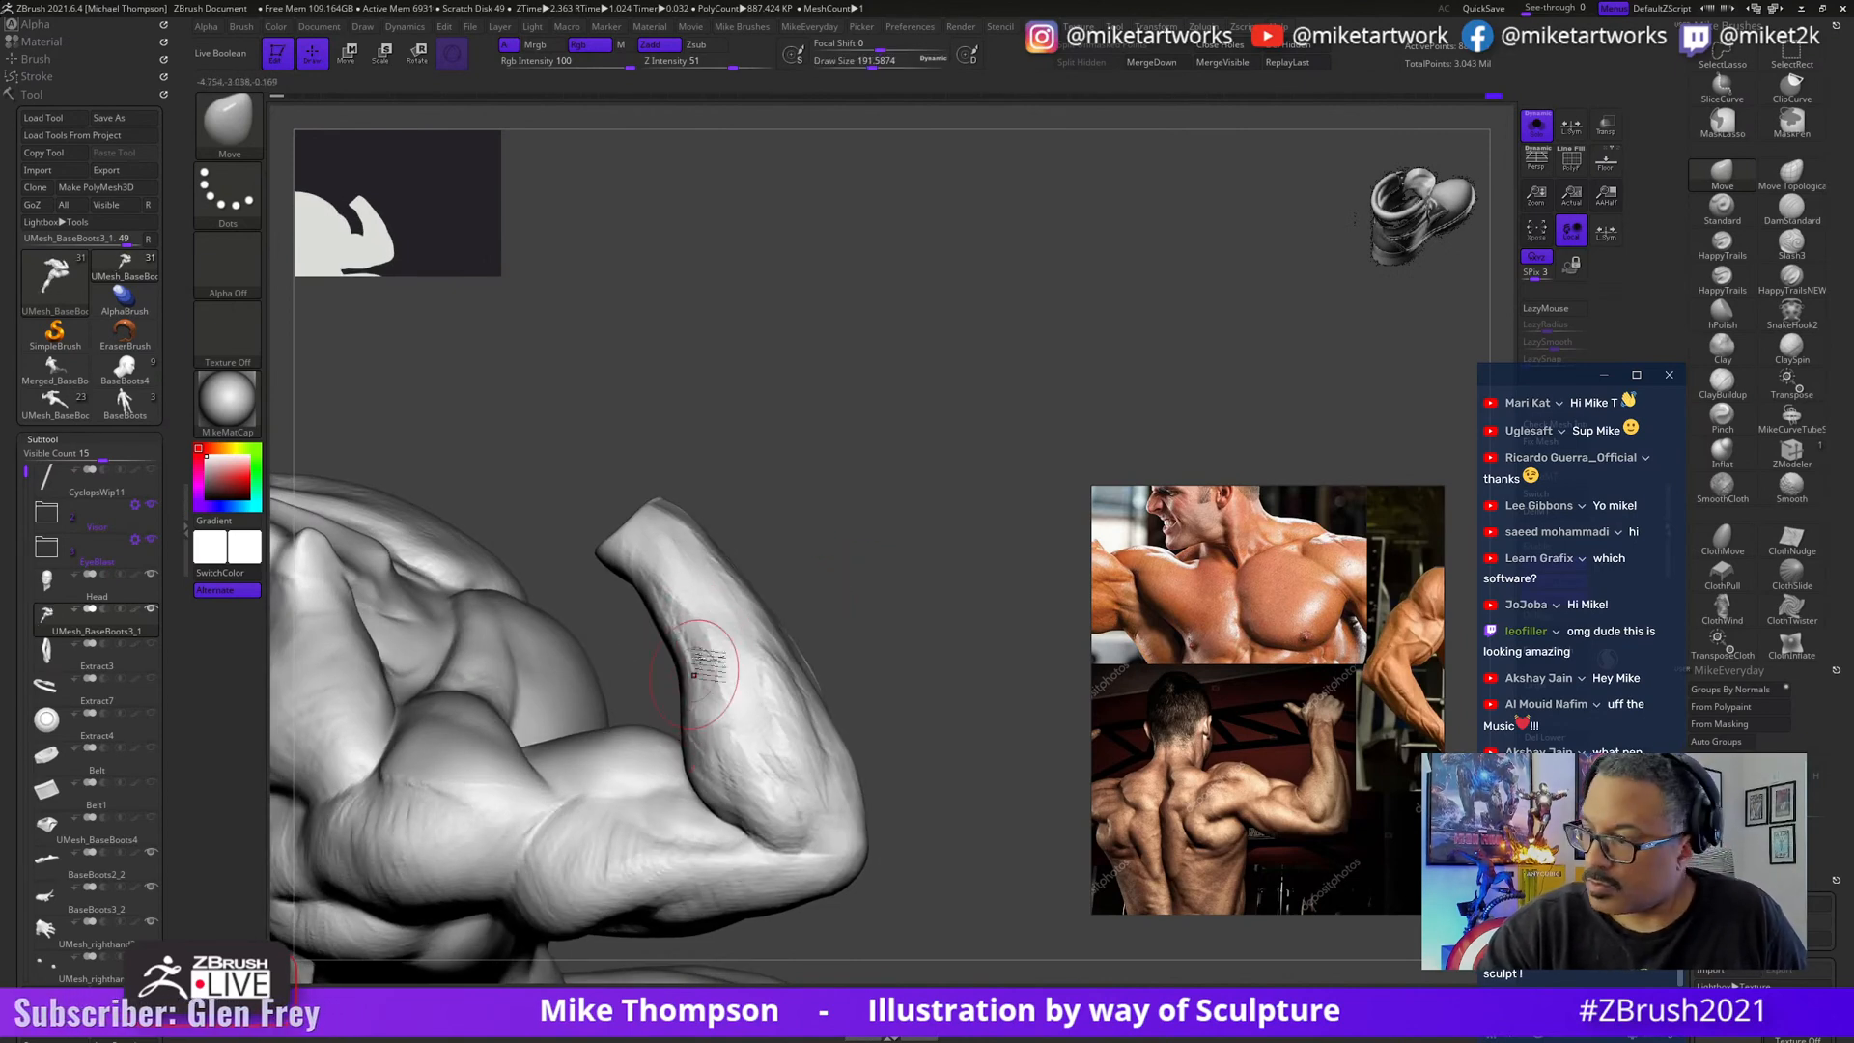
{"action": "left_click_drag", "start_coordinate": [836, 585], "coordinate": [835, 564]}
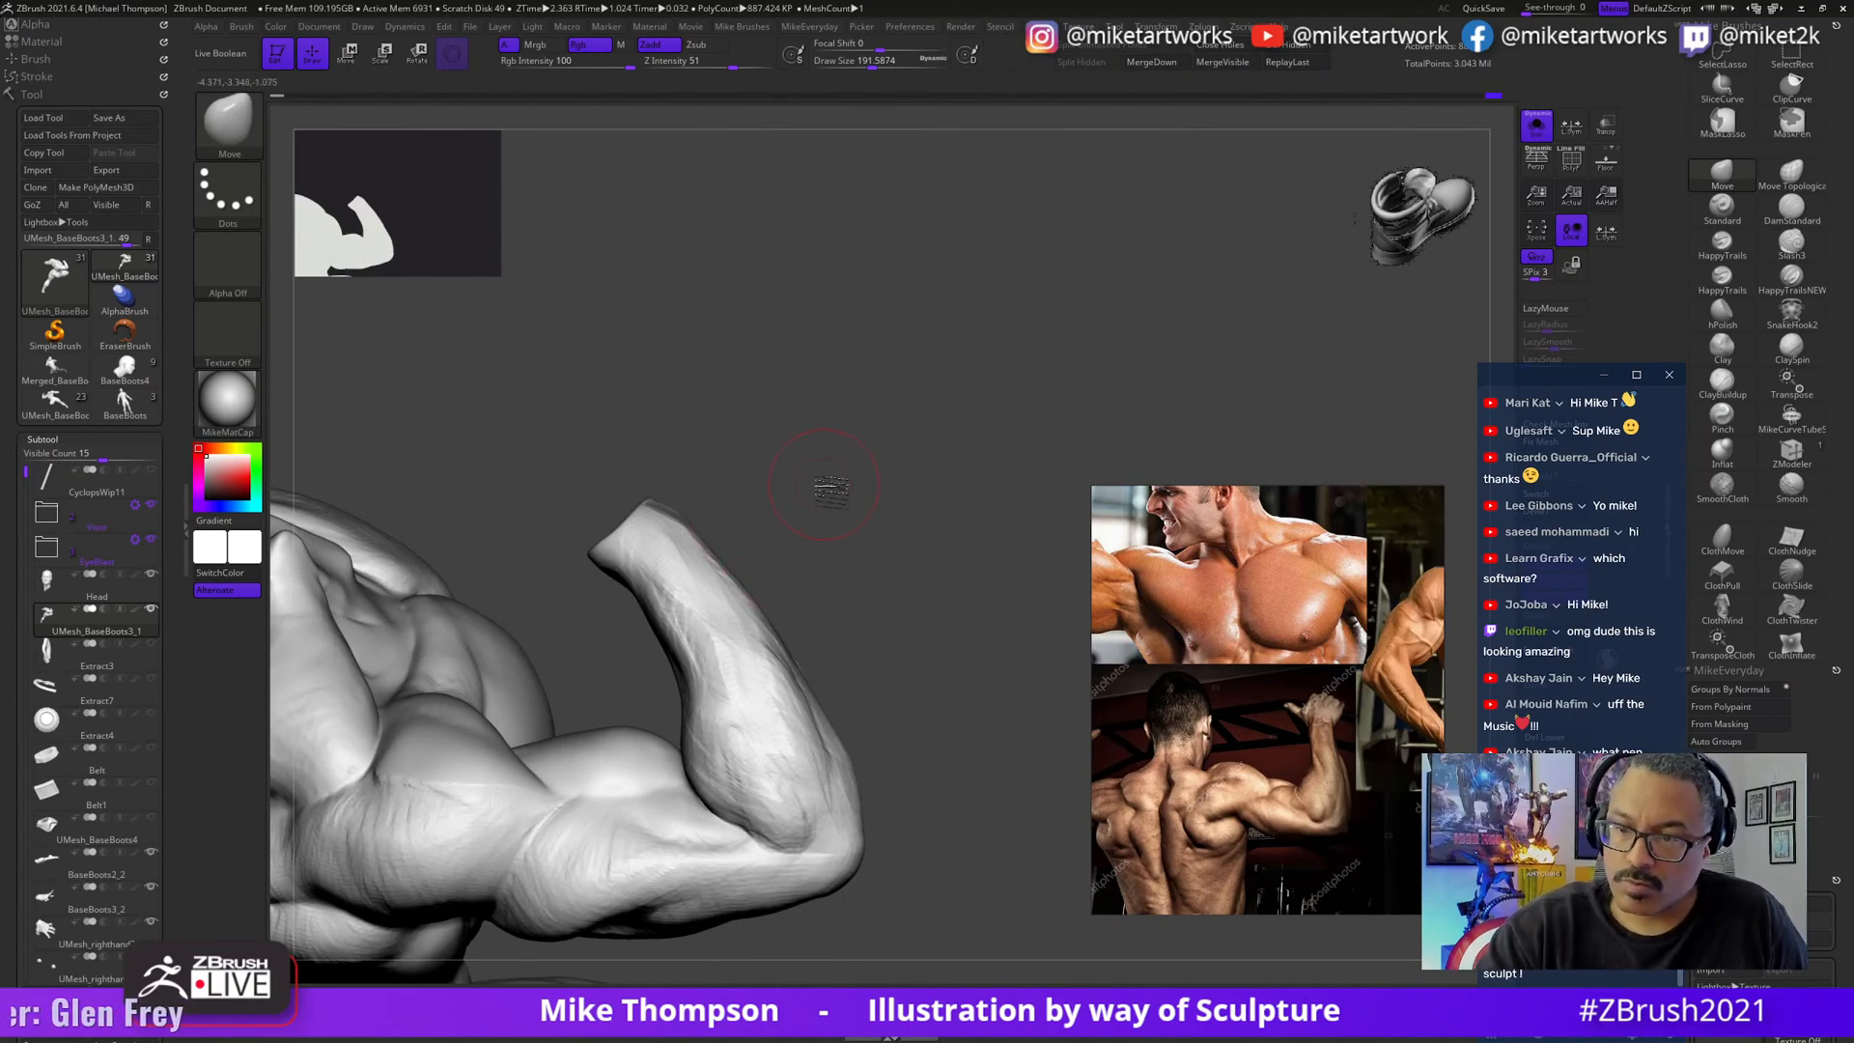
{"action": "mouse_move", "coordinate": [830, 489]}
{"action": "left_mouse_down"}
{"action": "mouse_move", "coordinate": [816, 496]}
{"action": "mouse_move", "coordinate": [890, 621]}
{"action": "mouse_move", "coordinate": [893, 688]}
{"action": "left_mouse_up"}
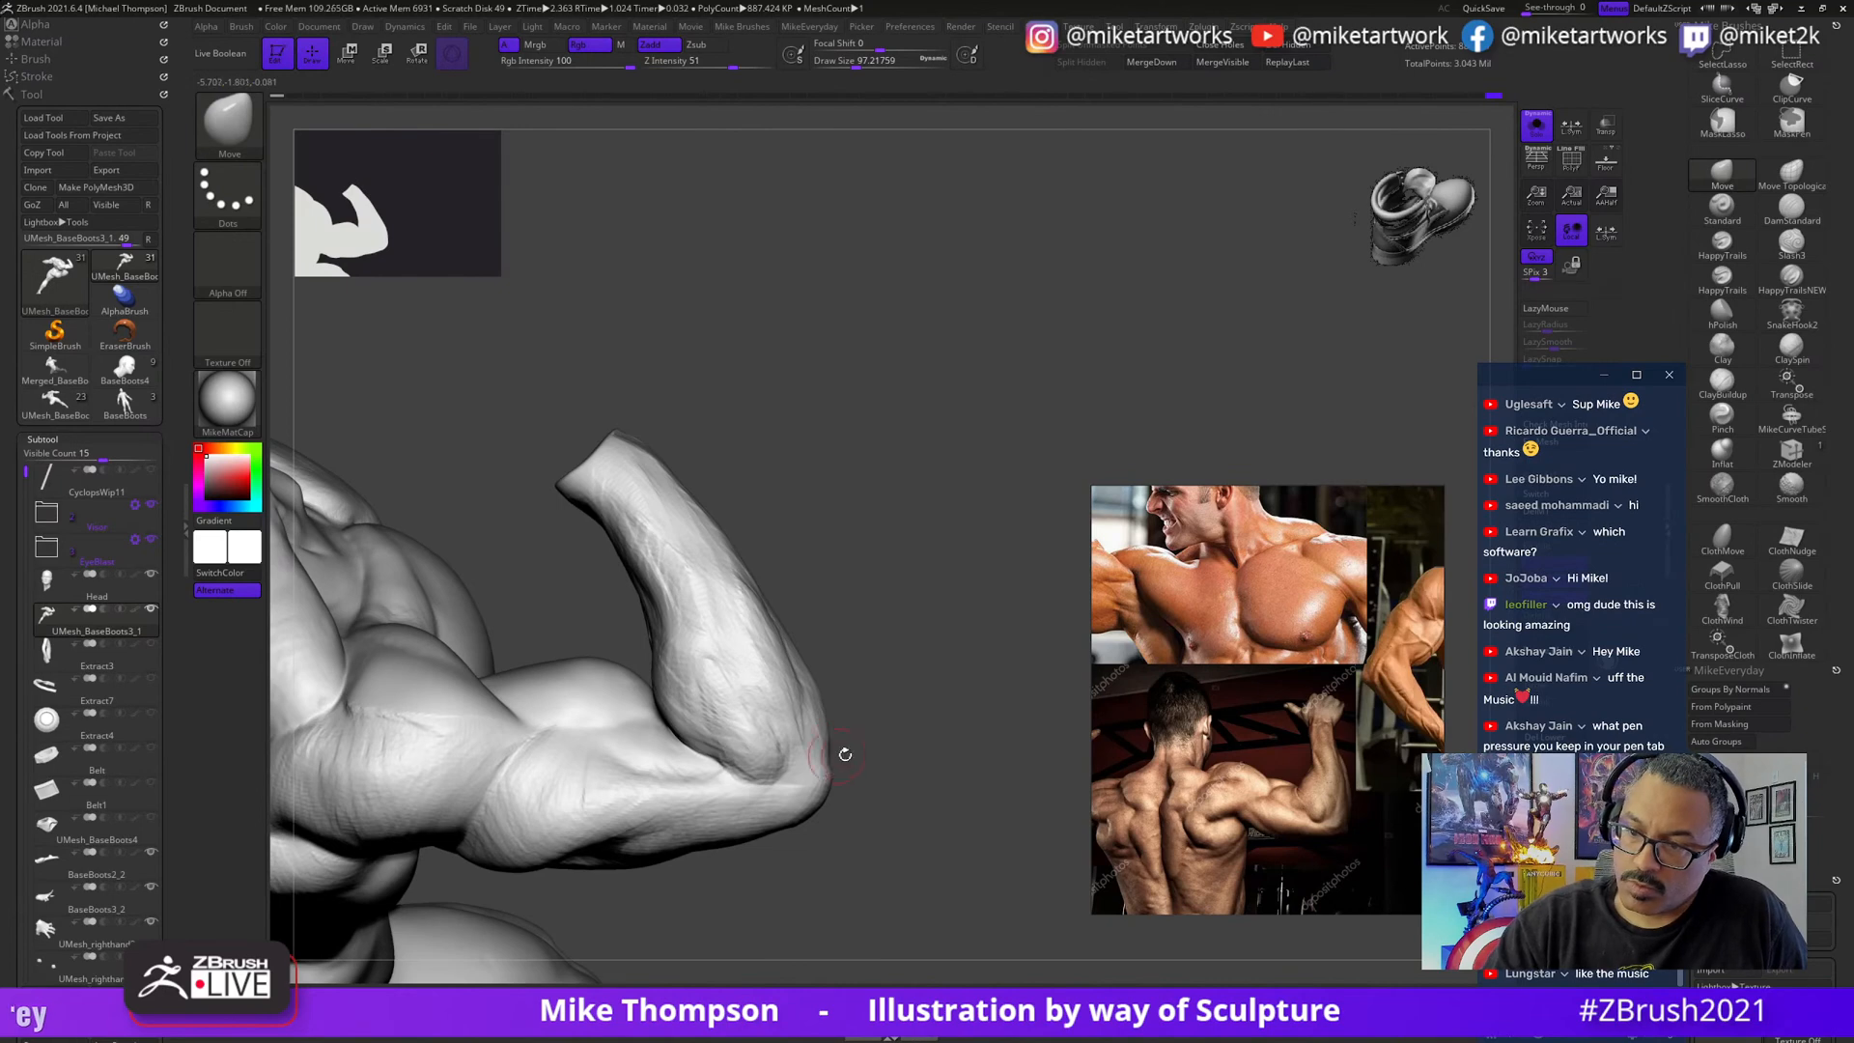
- Adjust the forearm's outer contour down to the elbow with the Move brush at a draw size of about 228
{"action": "mouse_move", "coordinate": [820, 825]}
{"action": "left_mouse_down"}
{"action": "mouse_move", "coordinate": [907, 786]}
{"action": "mouse_move", "coordinate": [869, 840]}
{"action": "mouse_move", "coordinate": [887, 873]}
{"action": "left_mouse_up"}
{"action": "key", "text": "s"}
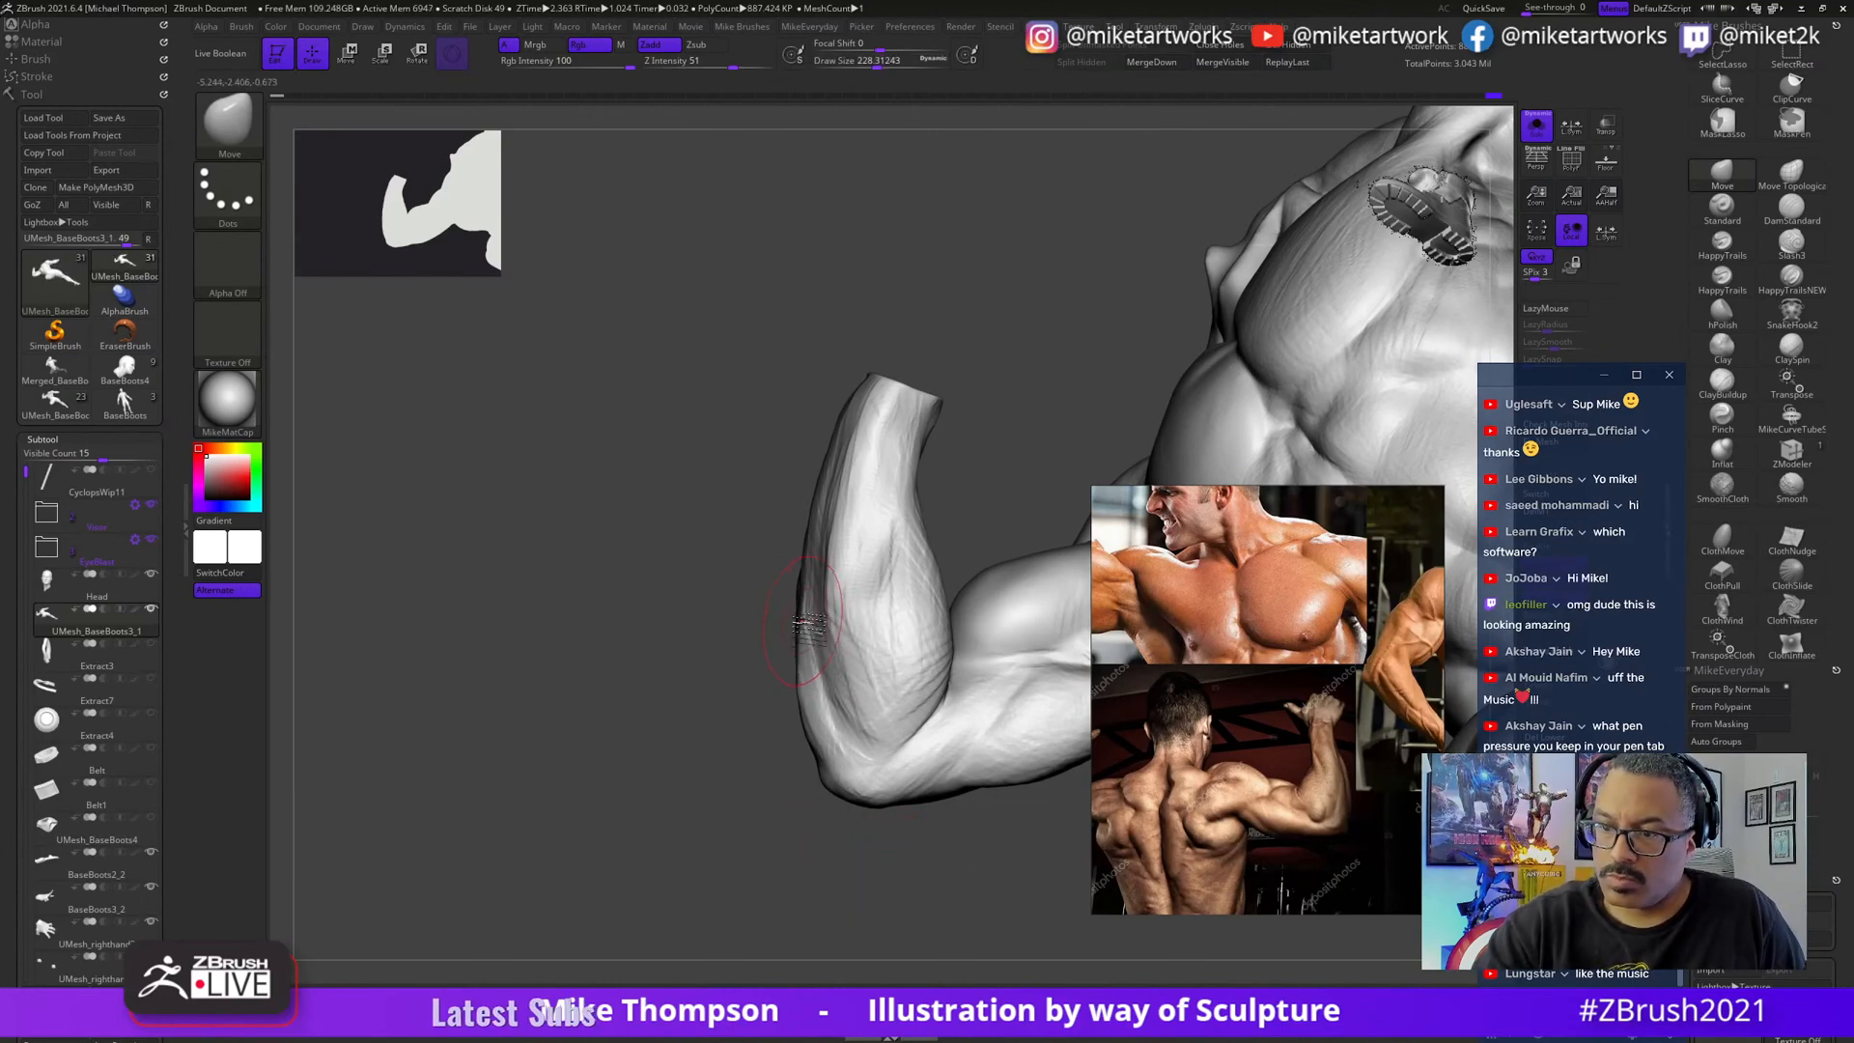
{"action": "mouse_move", "coordinate": [872, 884]}
{"action": "left_mouse_down"}
{"action": "mouse_move", "coordinate": [946, 802]}
{"action": "mouse_move", "coordinate": [869, 874]}
{"action": "left_mouse_up"}
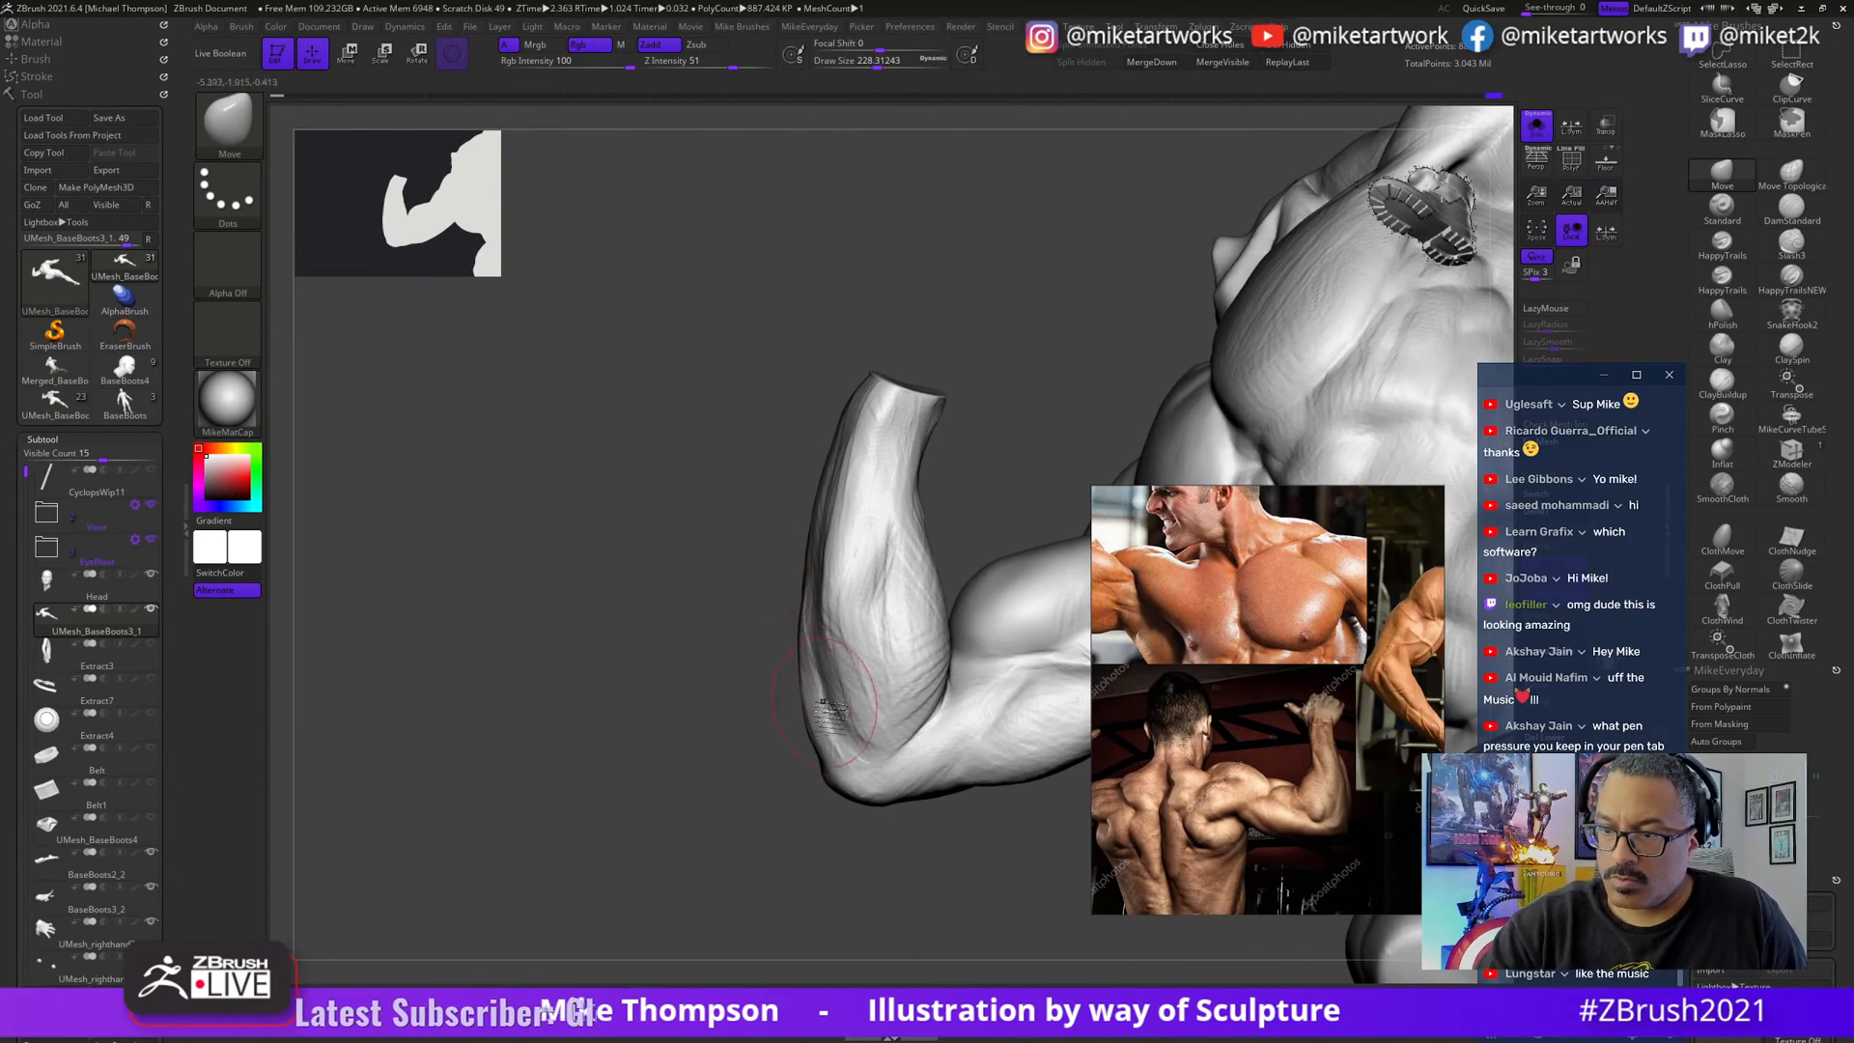
{"action": "mouse_move", "coordinate": [857, 751]}
{"action": "left_mouse_down"}
{"action": "mouse_move", "coordinate": [764, 755]}
{"action": "mouse_move", "coordinate": [734, 888]}
{"action": "mouse_move", "coordinate": [704, 778]}
{"action": "mouse_move", "coordinate": [790, 908]}
{"action": "mouse_move", "coordinate": [724, 629]}
{"action": "mouse_move", "coordinate": [772, 405]}
{"action": "left_mouse_up"}
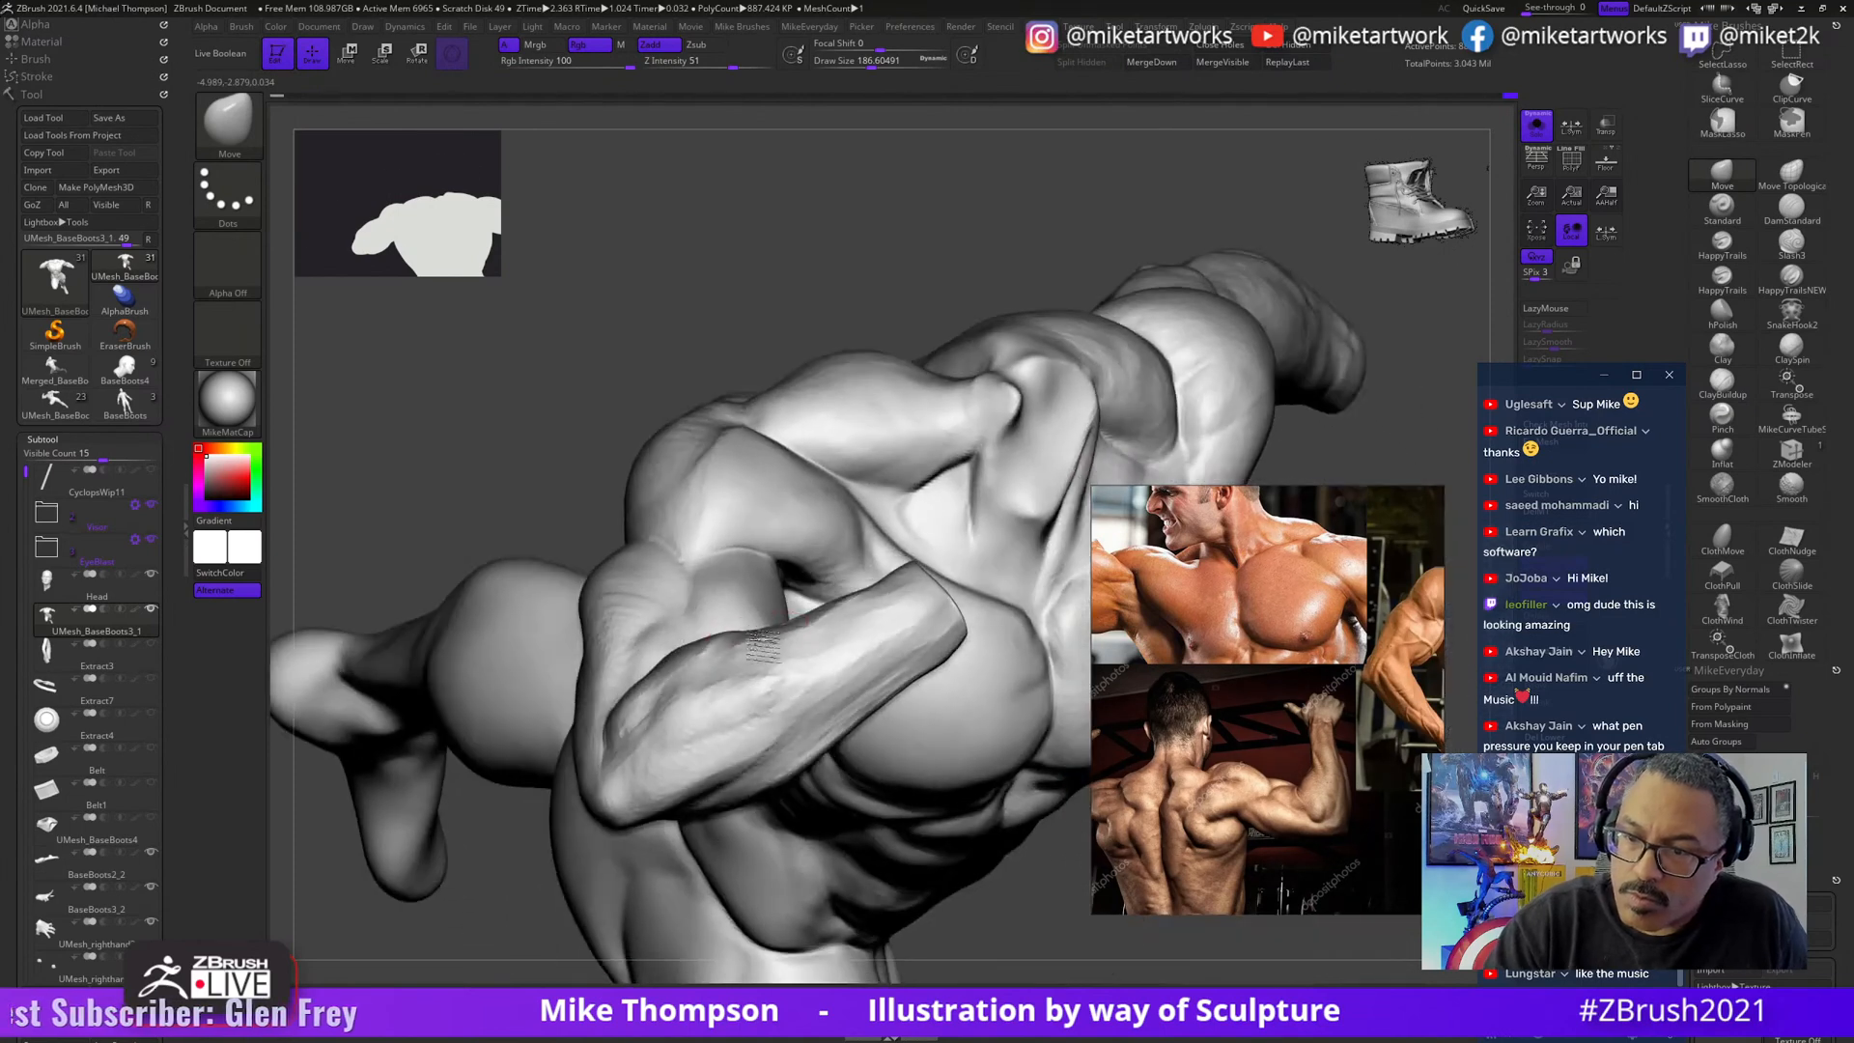
- Refine the bent forearm's shape with the Move brush at a draw size of about 154, and turn off Solo mode
{"action": "key", "text": "s"}
{"action": "left_click_drag", "start_coordinate": [809, 305], "coordinate": [794, 305]}
{"action": "mouse_move", "coordinate": [794, 305]}
{"action": "left_mouse_down"}
{"action": "mouse_move", "coordinate": [806, 784]}
{"action": "mouse_move", "coordinate": [780, 715]}
{"action": "mouse_move", "coordinate": [869, 850]}
{"action": "mouse_move", "coordinate": [890, 831]}
{"action": "mouse_move", "coordinate": [777, 724]}
{"action": "left_mouse_up"}
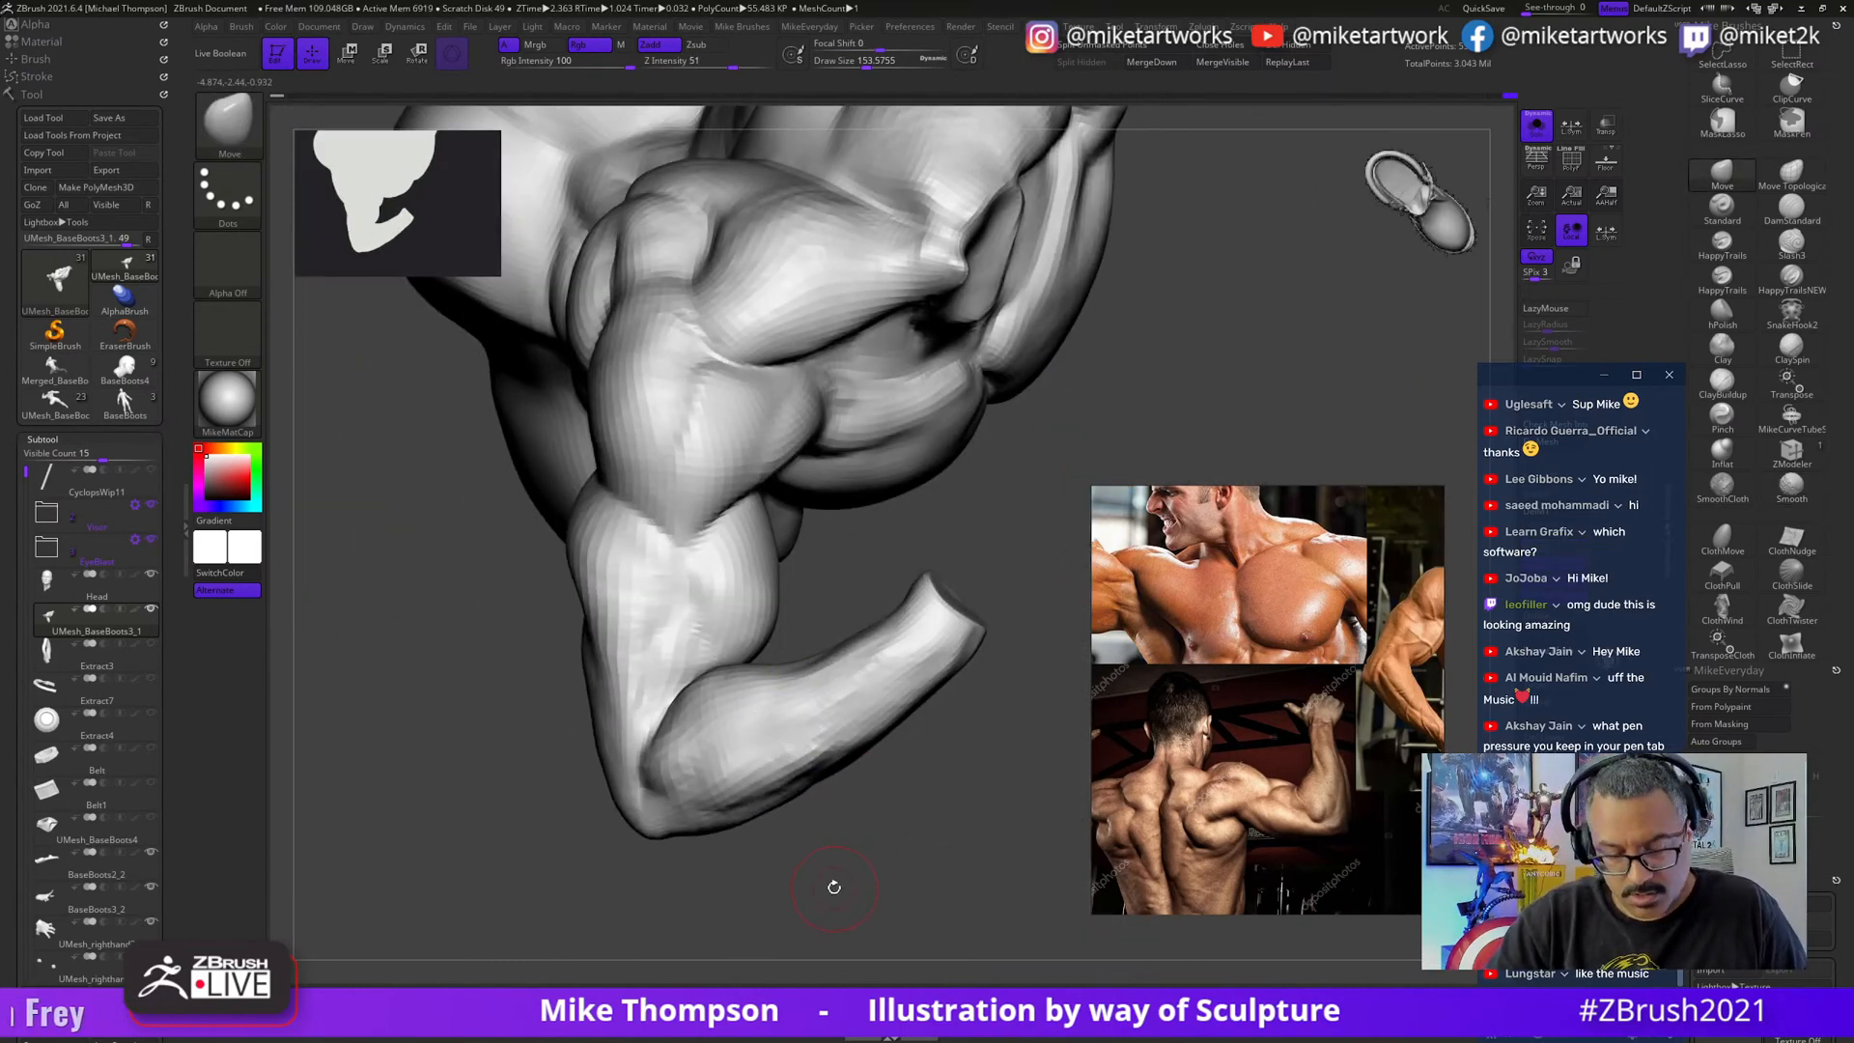
{"action": "mouse_move", "coordinate": [840, 647]}
{"action": "left_mouse_down"}
{"action": "mouse_move", "coordinate": [911, 910]}
{"action": "mouse_move", "coordinate": [773, 835]}
{"action": "mouse_move", "coordinate": [951, 796]}
{"action": "mouse_move", "coordinate": [941, 831]}
{"action": "mouse_move", "coordinate": [935, 787]}
{"action": "mouse_move", "coordinate": [1057, 773]}
{"action": "mouse_move", "coordinate": [1495, 259]}
{"action": "left_mouse_up"}
{"action": "left_click", "coordinate": [1524, 133]}
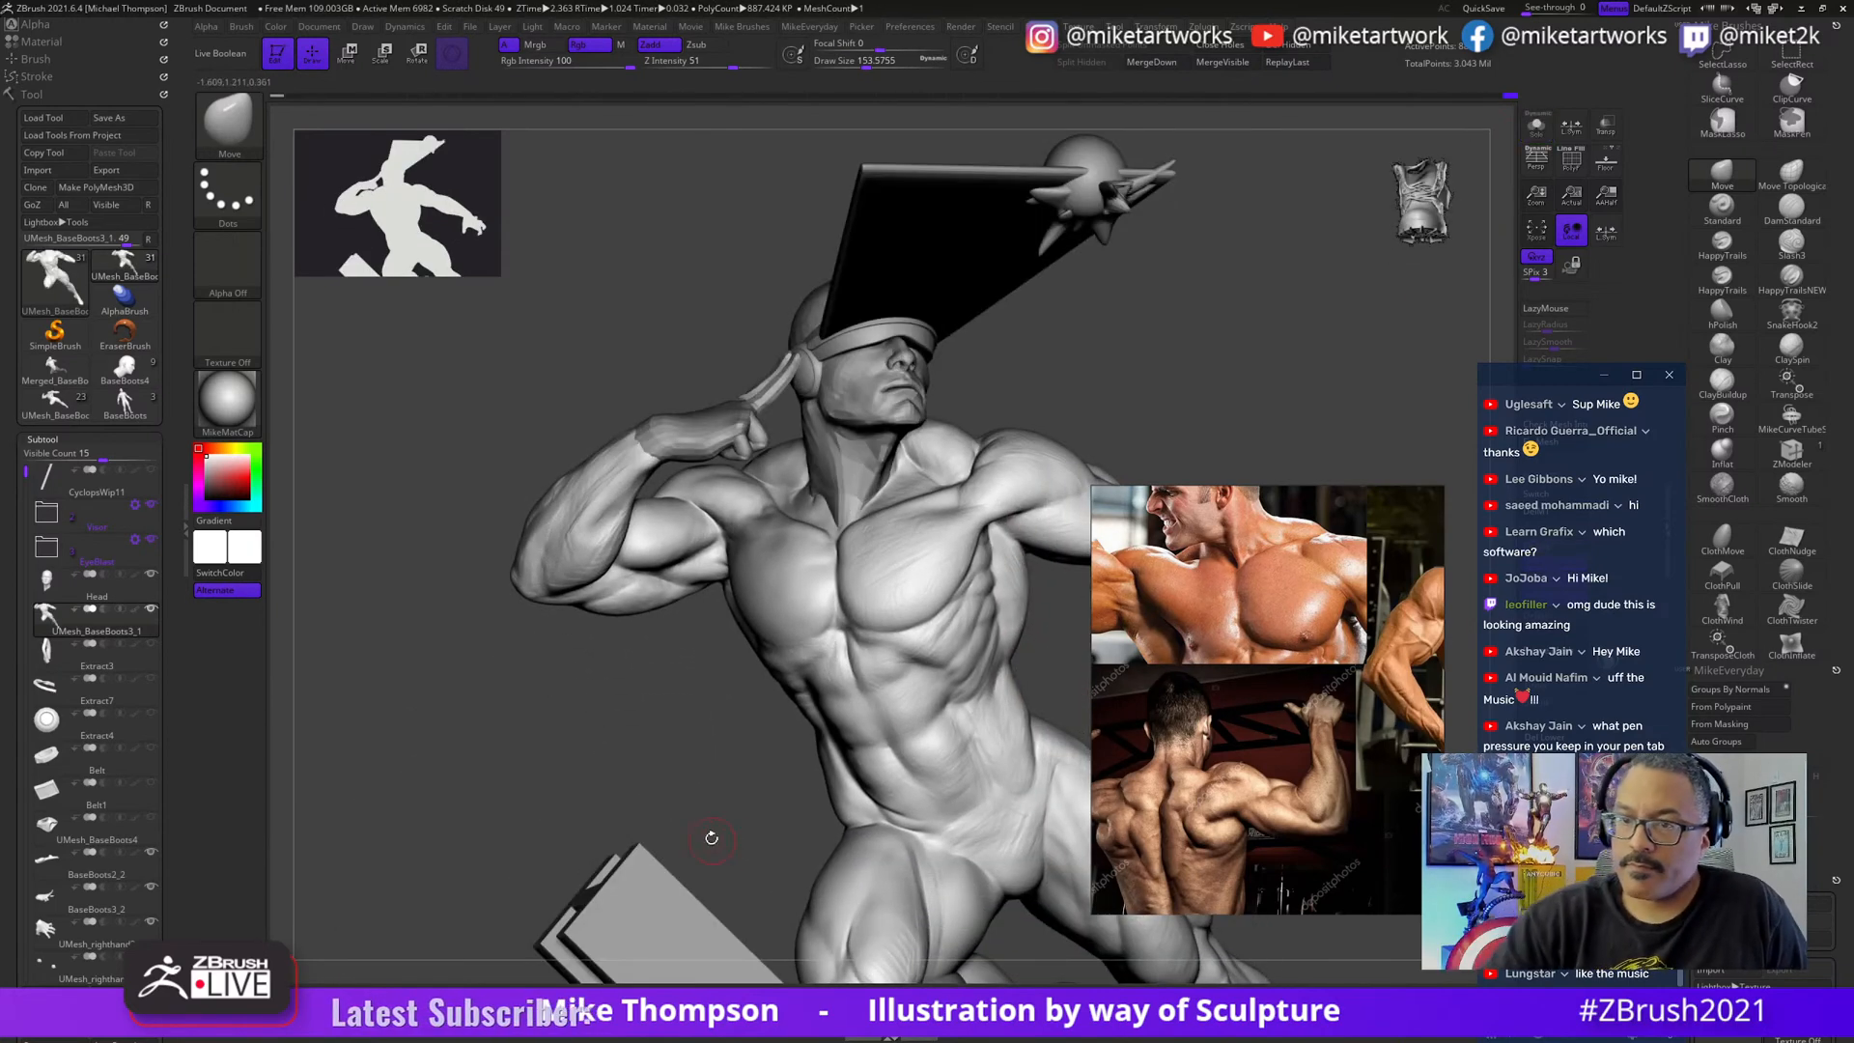
- Adjust the raised arm's silhouette against the whole figure with the Move brush at a draw size of about 299
{"action": "left_click_drag", "start_coordinate": [1052, 785], "coordinate": [1246, 763]}
{"action": "mouse_move", "coordinate": [811, 778]}
{"action": "left_mouse_down"}
{"action": "mouse_move", "coordinate": [998, 770]}
{"action": "mouse_move", "coordinate": [985, 885]}
{"action": "mouse_move", "coordinate": [925, 817]}
{"action": "mouse_move", "coordinate": [956, 861]}
{"action": "mouse_move", "coordinate": [992, 852]}
{"action": "left_mouse_up"}
{"action": "key", "text": "s"}
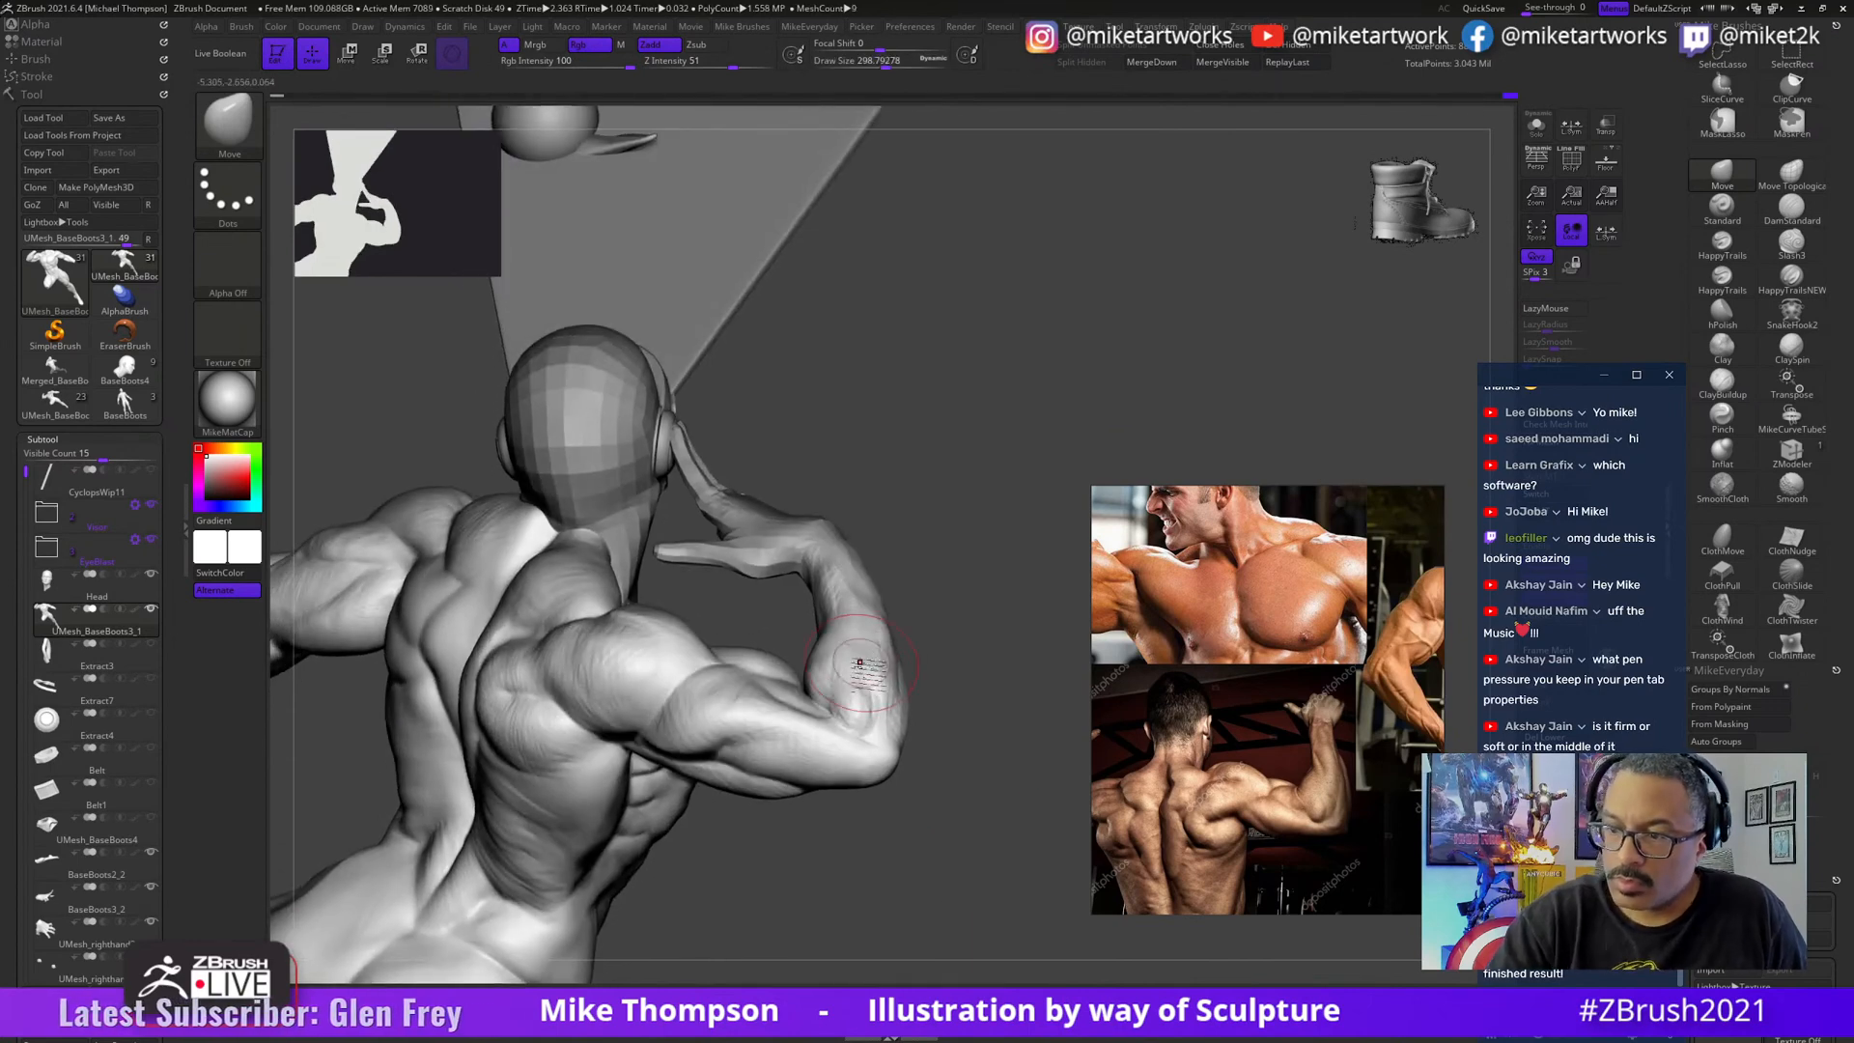
{"action": "left_click_drag", "start_coordinate": [967, 608], "coordinate": [848, 683]}
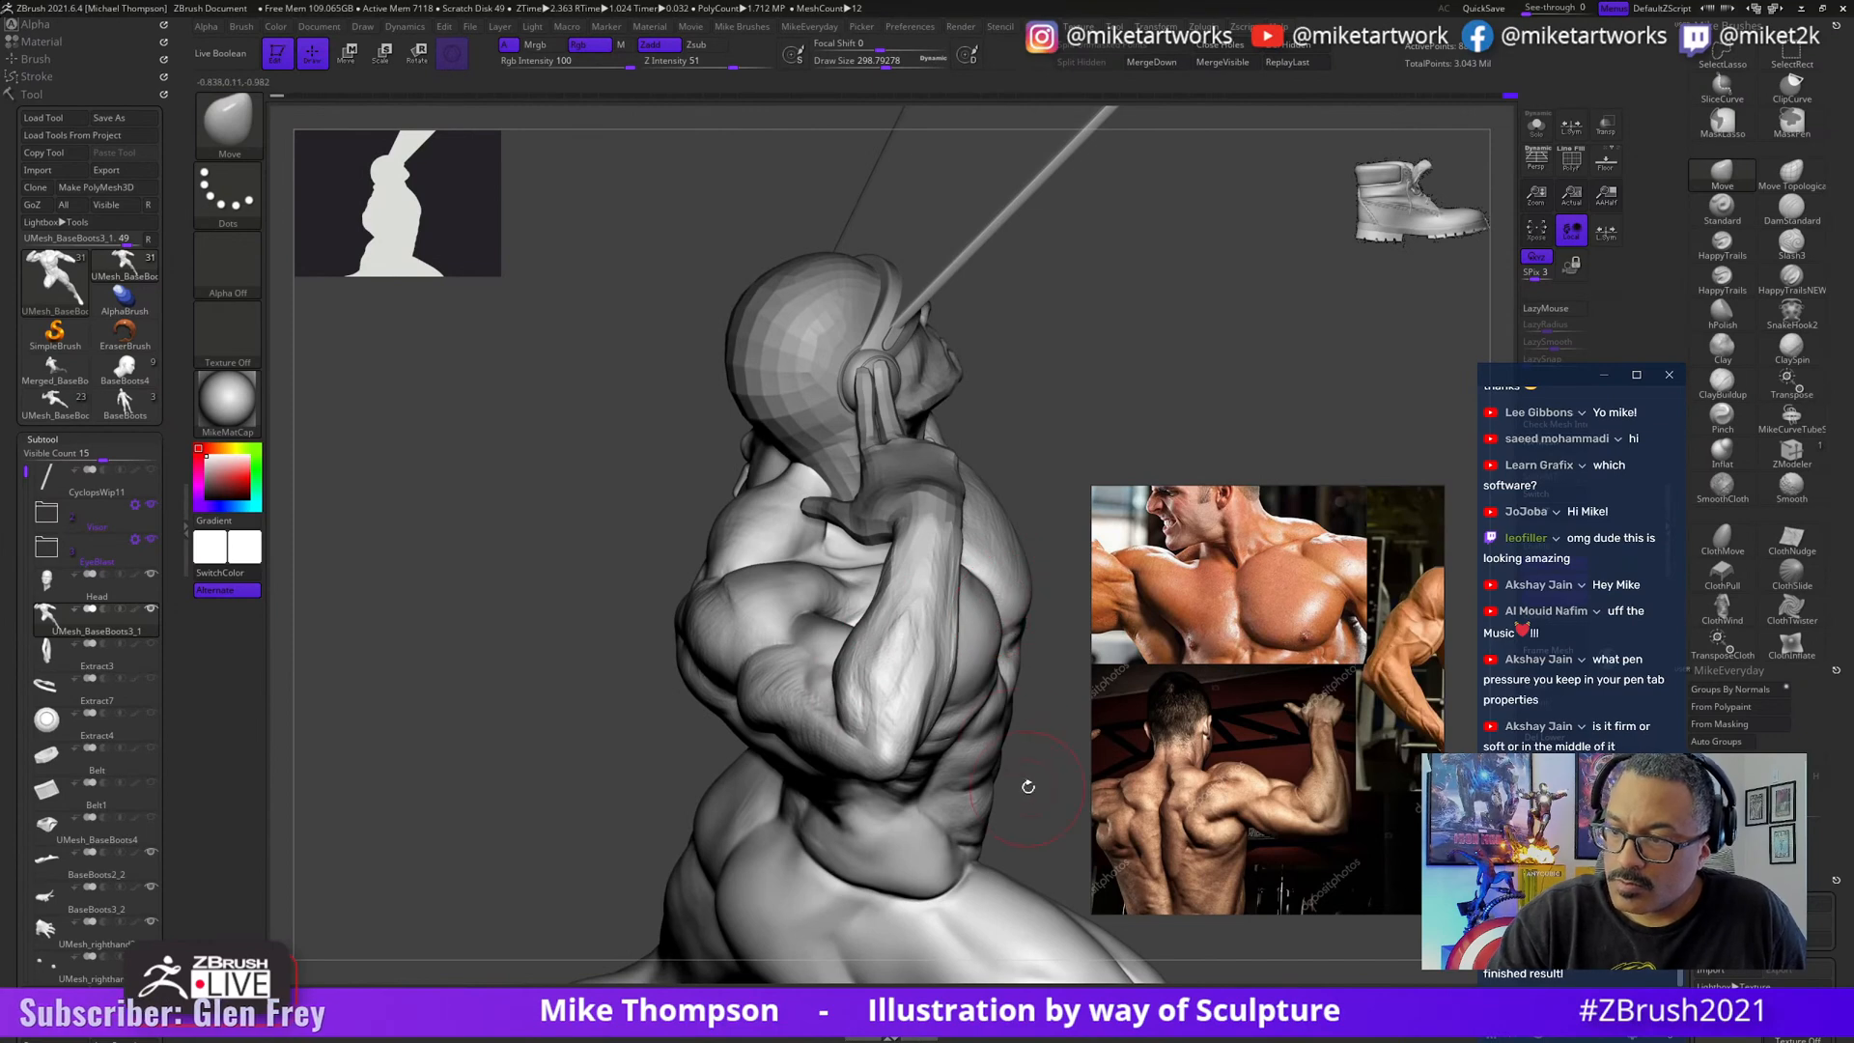
{"action": "mouse_move", "coordinate": [1026, 770]}
{"action": "left_mouse_down"}
{"action": "mouse_move", "coordinate": [1043, 729]}
{"action": "mouse_move", "coordinate": [975, 657]}
{"action": "mouse_move", "coordinate": [1021, 649]}
{"action": "mouse_move", "coordinate": [887, 618]}
{"action": "left_mouse_up"}
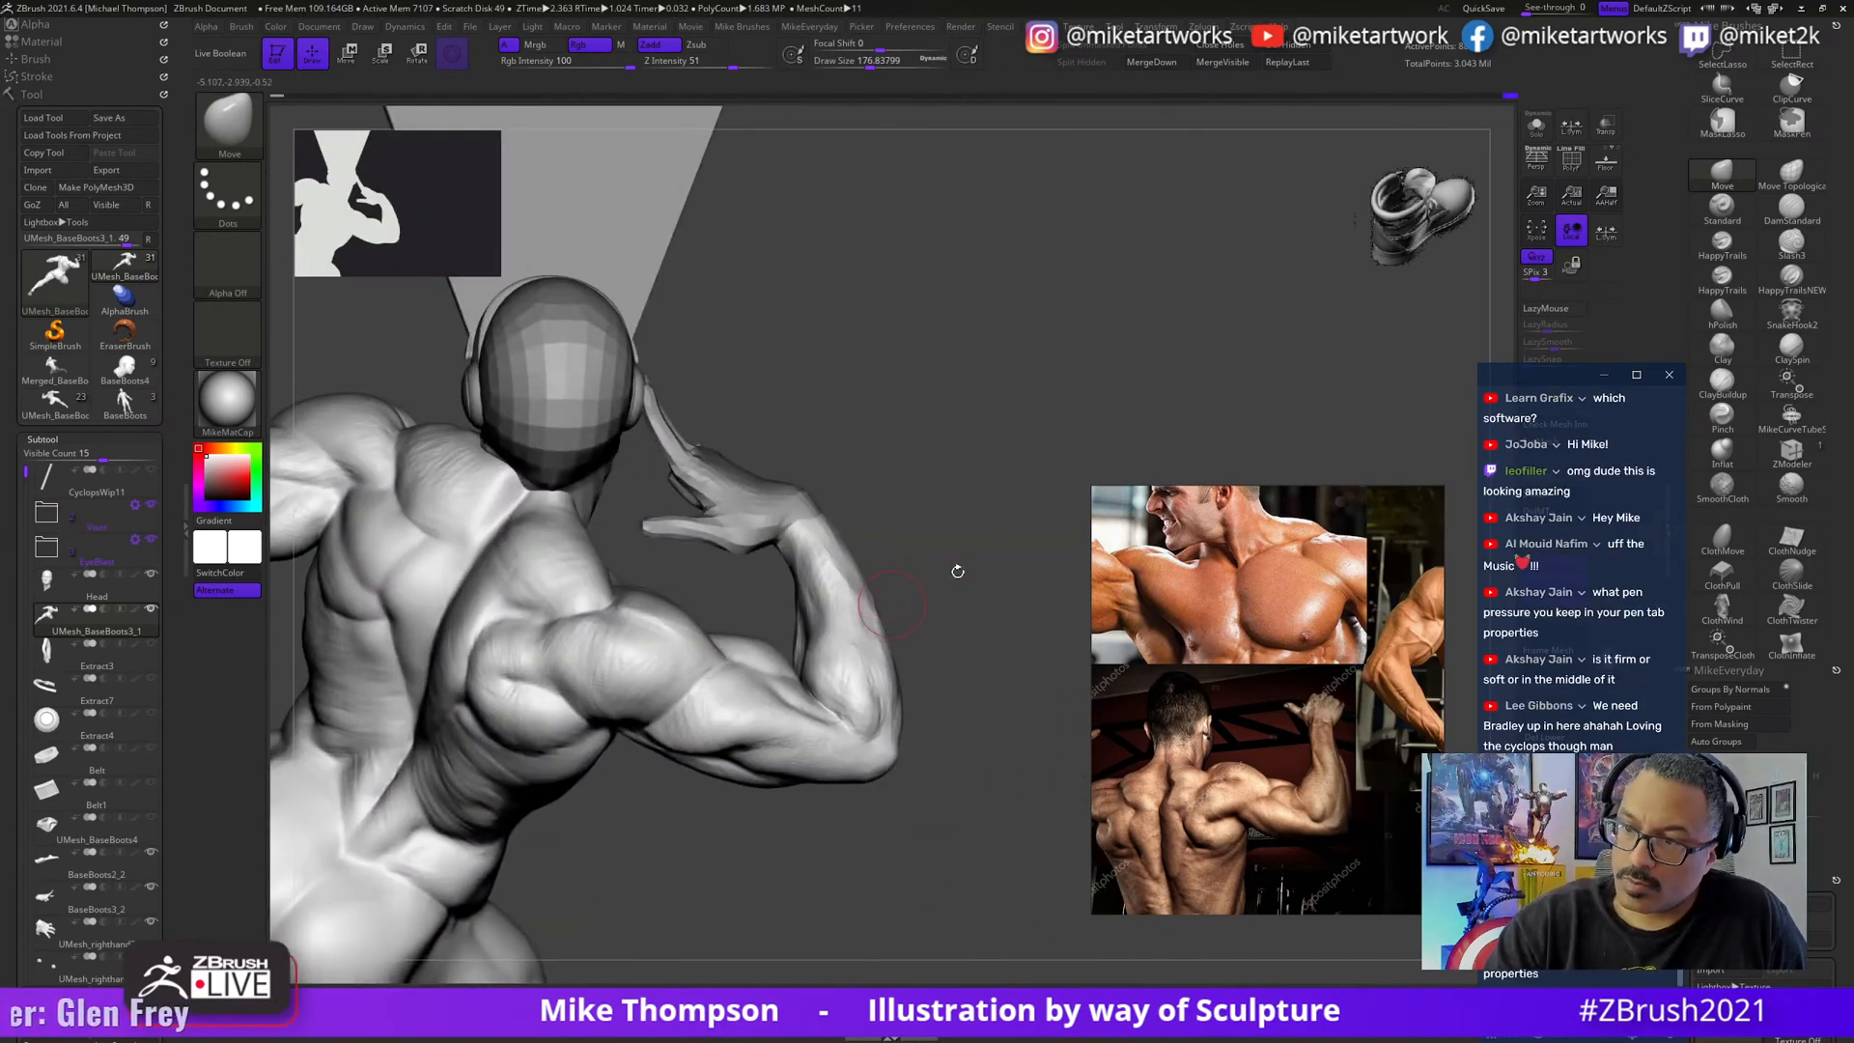
- Adjust the raised forearm's outer contour from the back and front with the Move brush at a draw size of about 331
{"action": "left_click", "coordinate": [953, 570]}
{"action": "left_click_drag", "start_coordinate": [953, 530], "coordinate": [865, 552]}
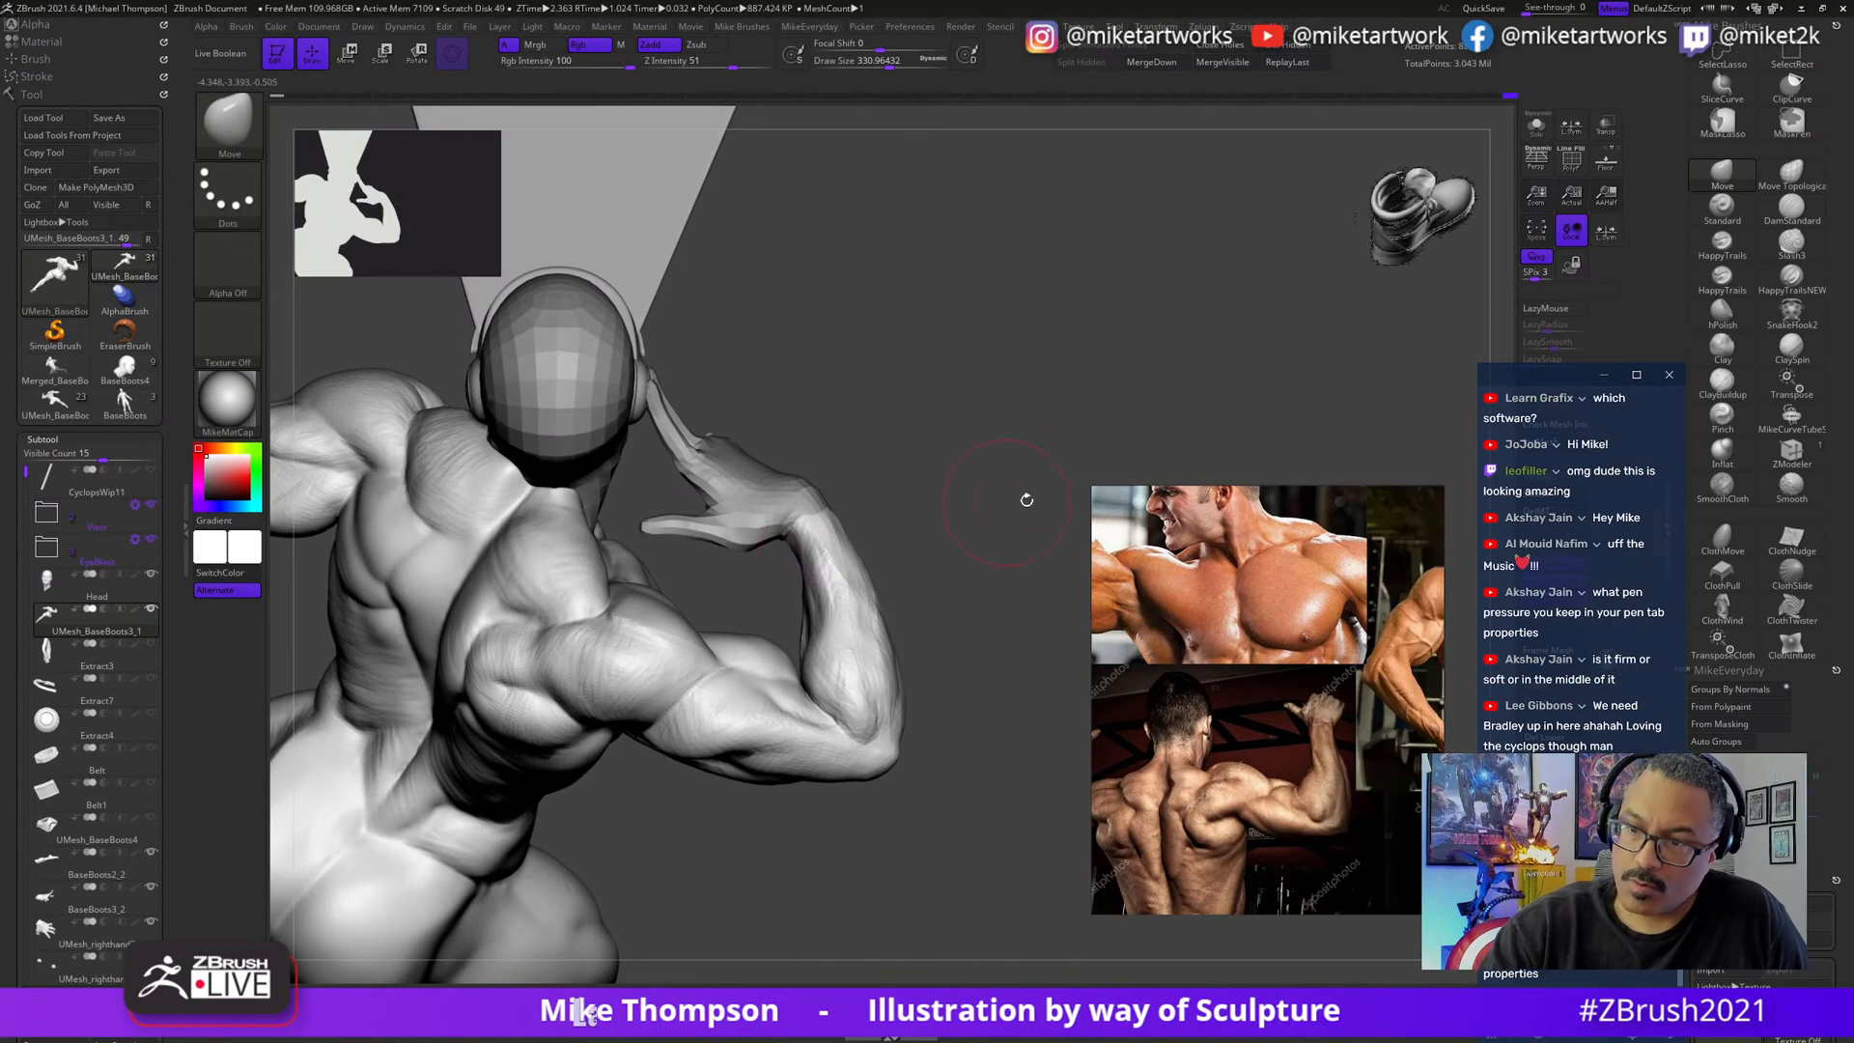
{"action": "mouse_move", "coordinate": [1027, 499]}
{"action": "left_mouse_down"}
{"action": "mouse_move", "coordinate": [946, 579]}
{"action": "mouse_move", "coordinate": [826, 594]}
{"action": "left_mouse_up"}
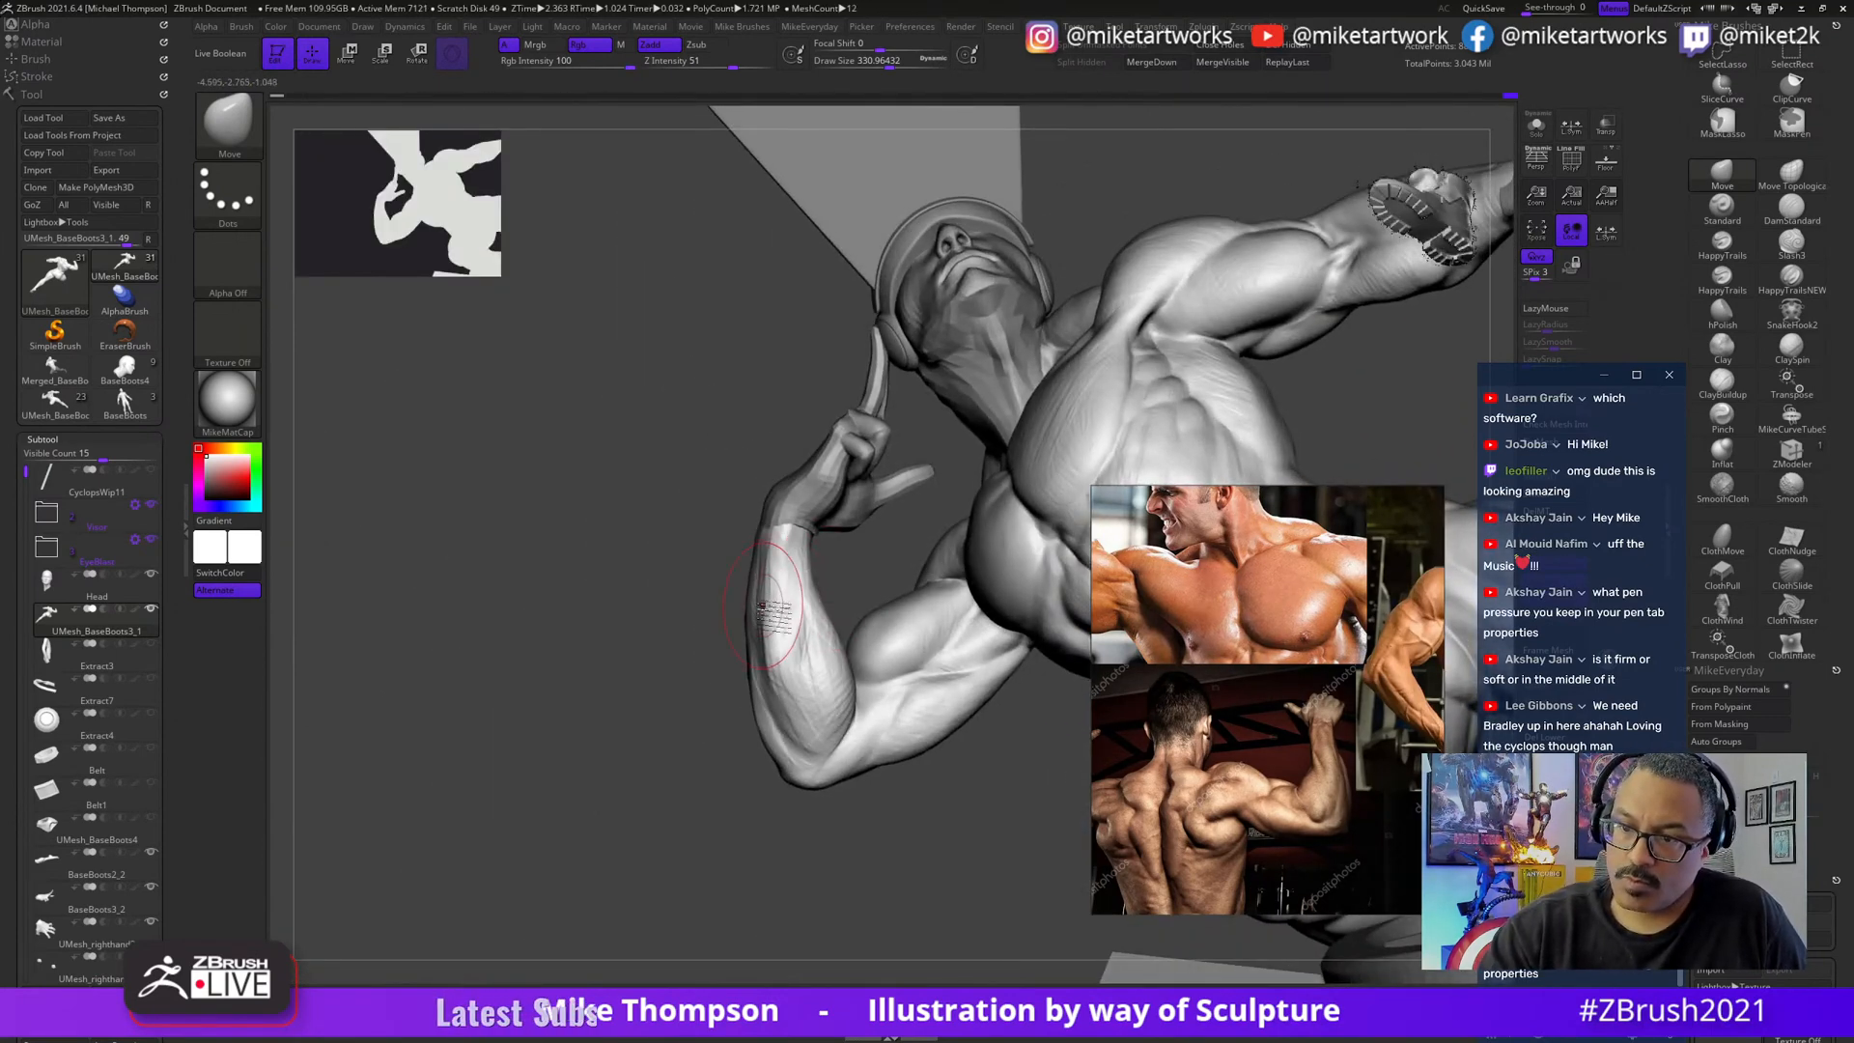
{"action": "mouse_move", "coordinate": [753, 599]}
{"action": "left_mouse_down"}
{"action": "mouse_move", "coordinate": [682, 909]}
{"action": "mouse_move", "coordinate": [698, 884]}
{"action": "left_mouse_up"}
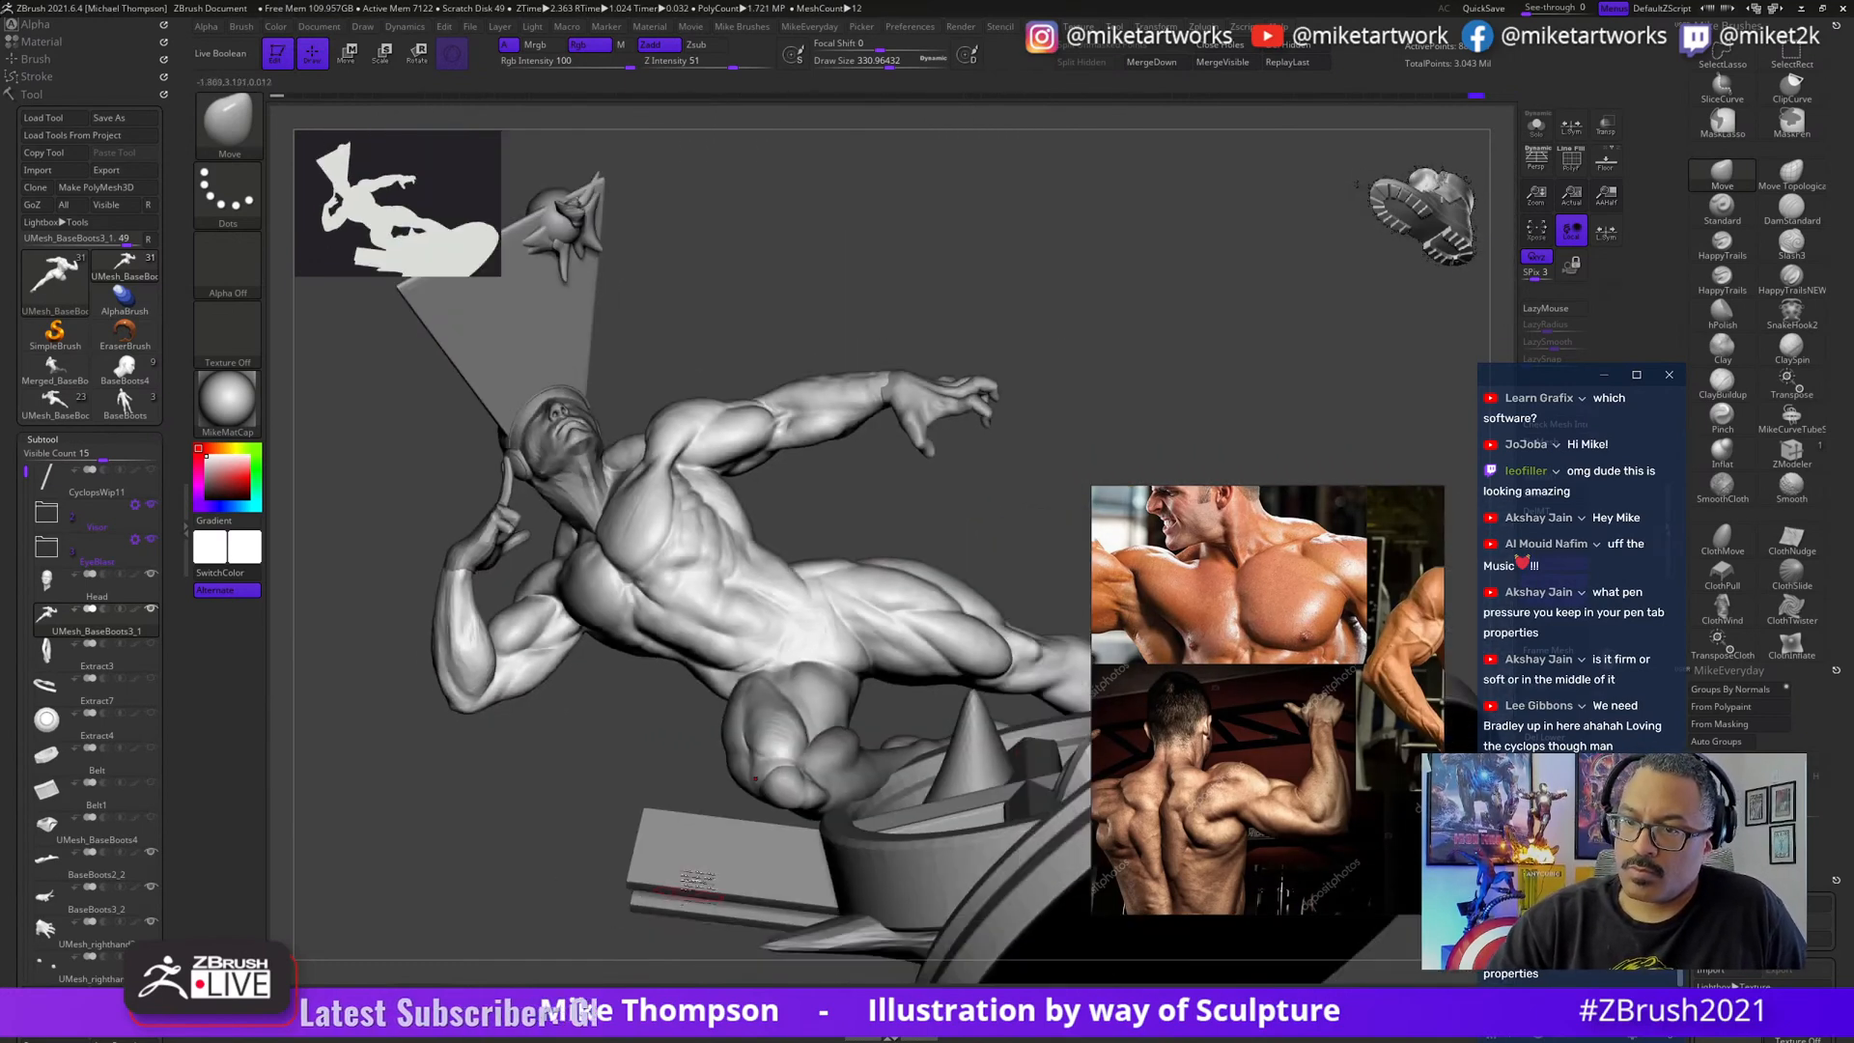
{"action": "mouse_move", "coordinate": [1051, 423]}
{"action": "left_mouse_down"}
{"action": "mouse_move", "coordinate": [765, 878]}
{"action": "mouse_move", "coordinate": [952, 745]}
{"action": "mouse_move", "coordinate": [1248, 901]}
{"action": "left_mouse_up"}
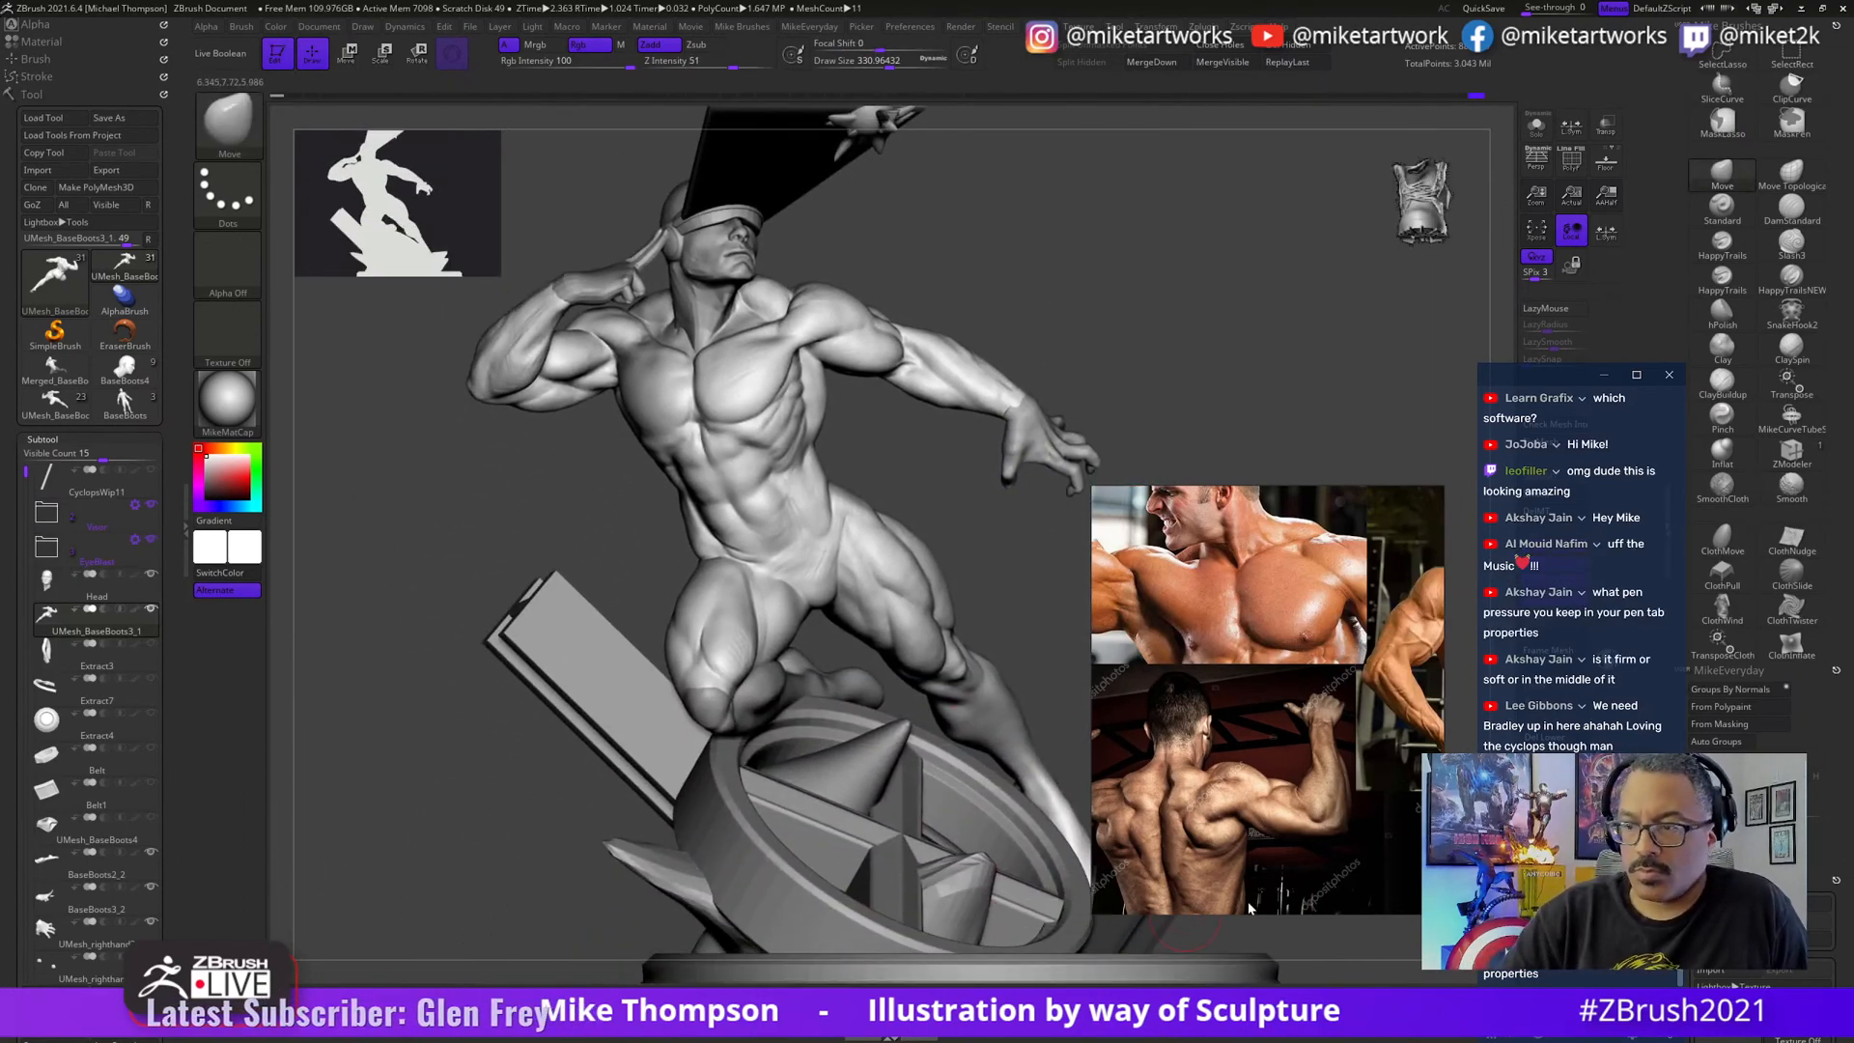
{"action": "mouse_move", "coordinate": [562, 895]}
{"action": "left_mouse_down"}
{"action": "mouse_move", "coordinate": [445, 903]}
{"action": "mouse_move", "coordinate": [676, 903]}
{"action": "left_mouse_up"}
{"action": "left_click", "coordinate": [135, 609], "text": "shift"}
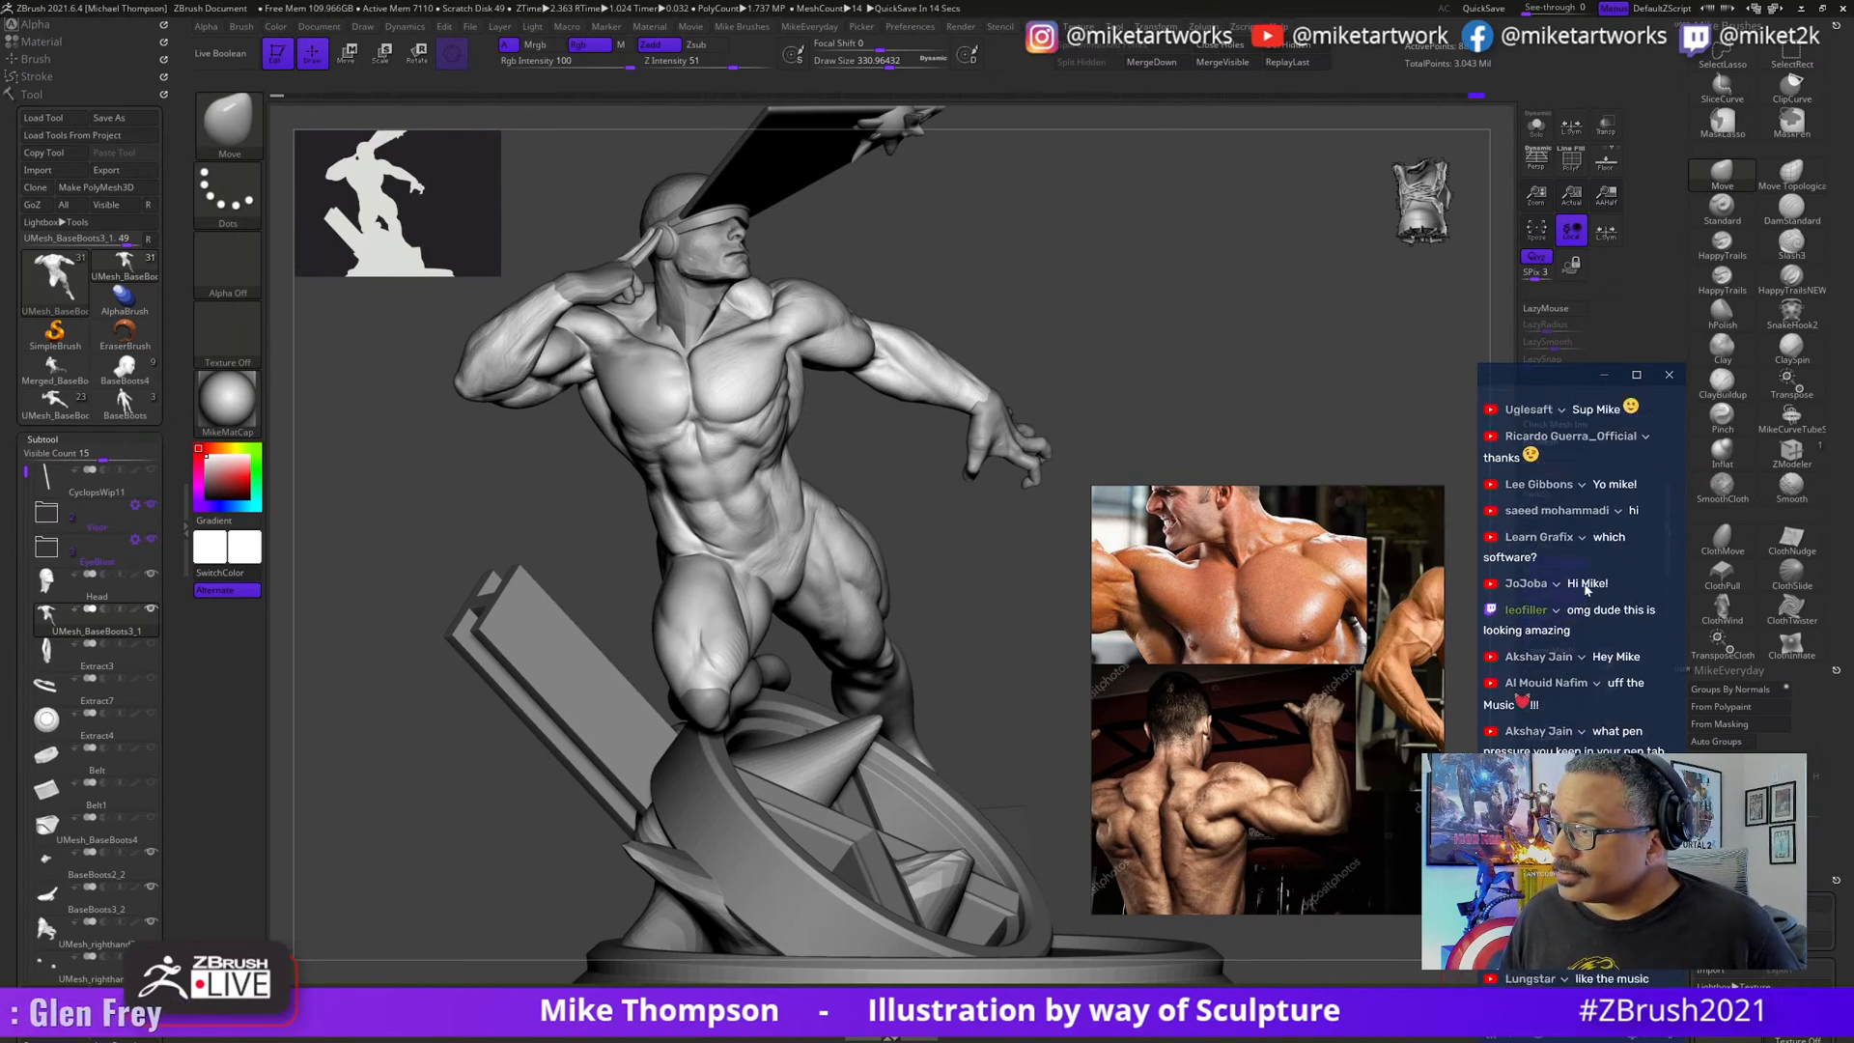
- Read back through the viewers' messages in the live chat
{"action": "scroll", "coordinate": [1596, 614], "scroll_direction": "up", "scroll_amount": 3}
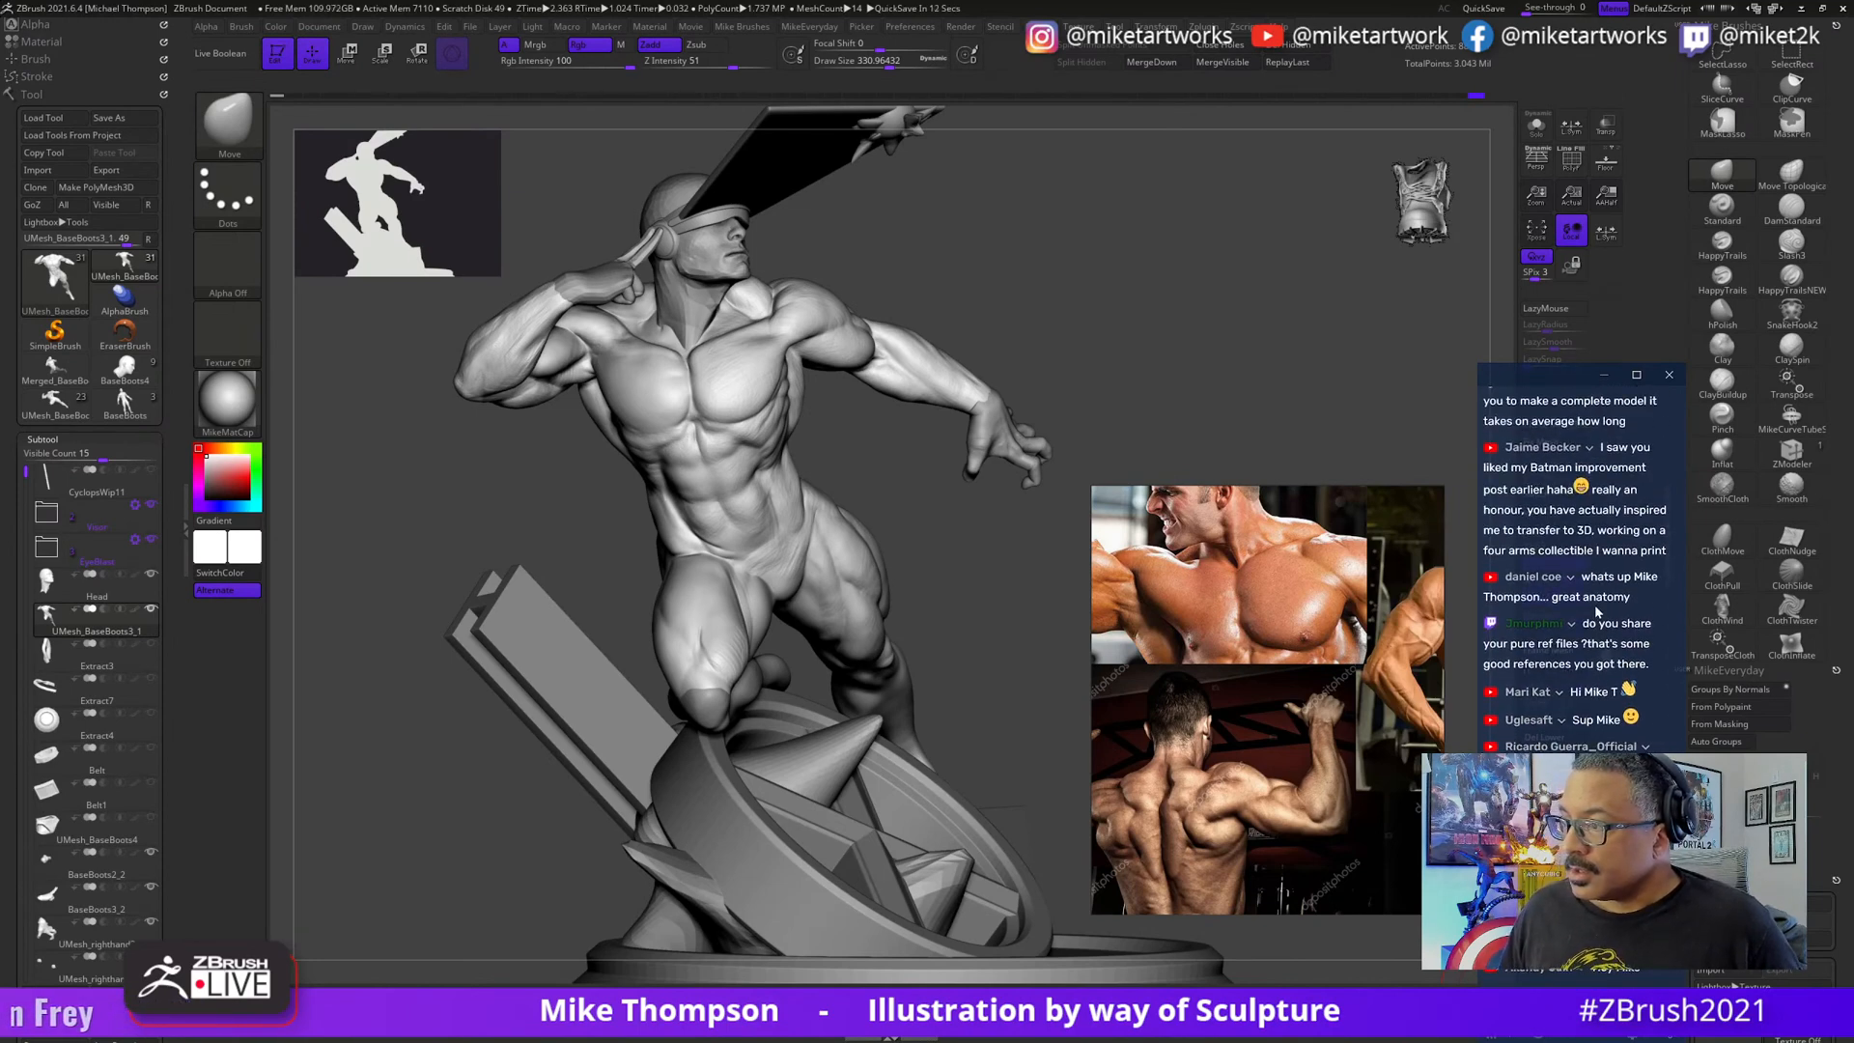
{"action": "scroll", "coordinate": [1579, 716], "scroll_direction": "down", "scroll_amount": 1}
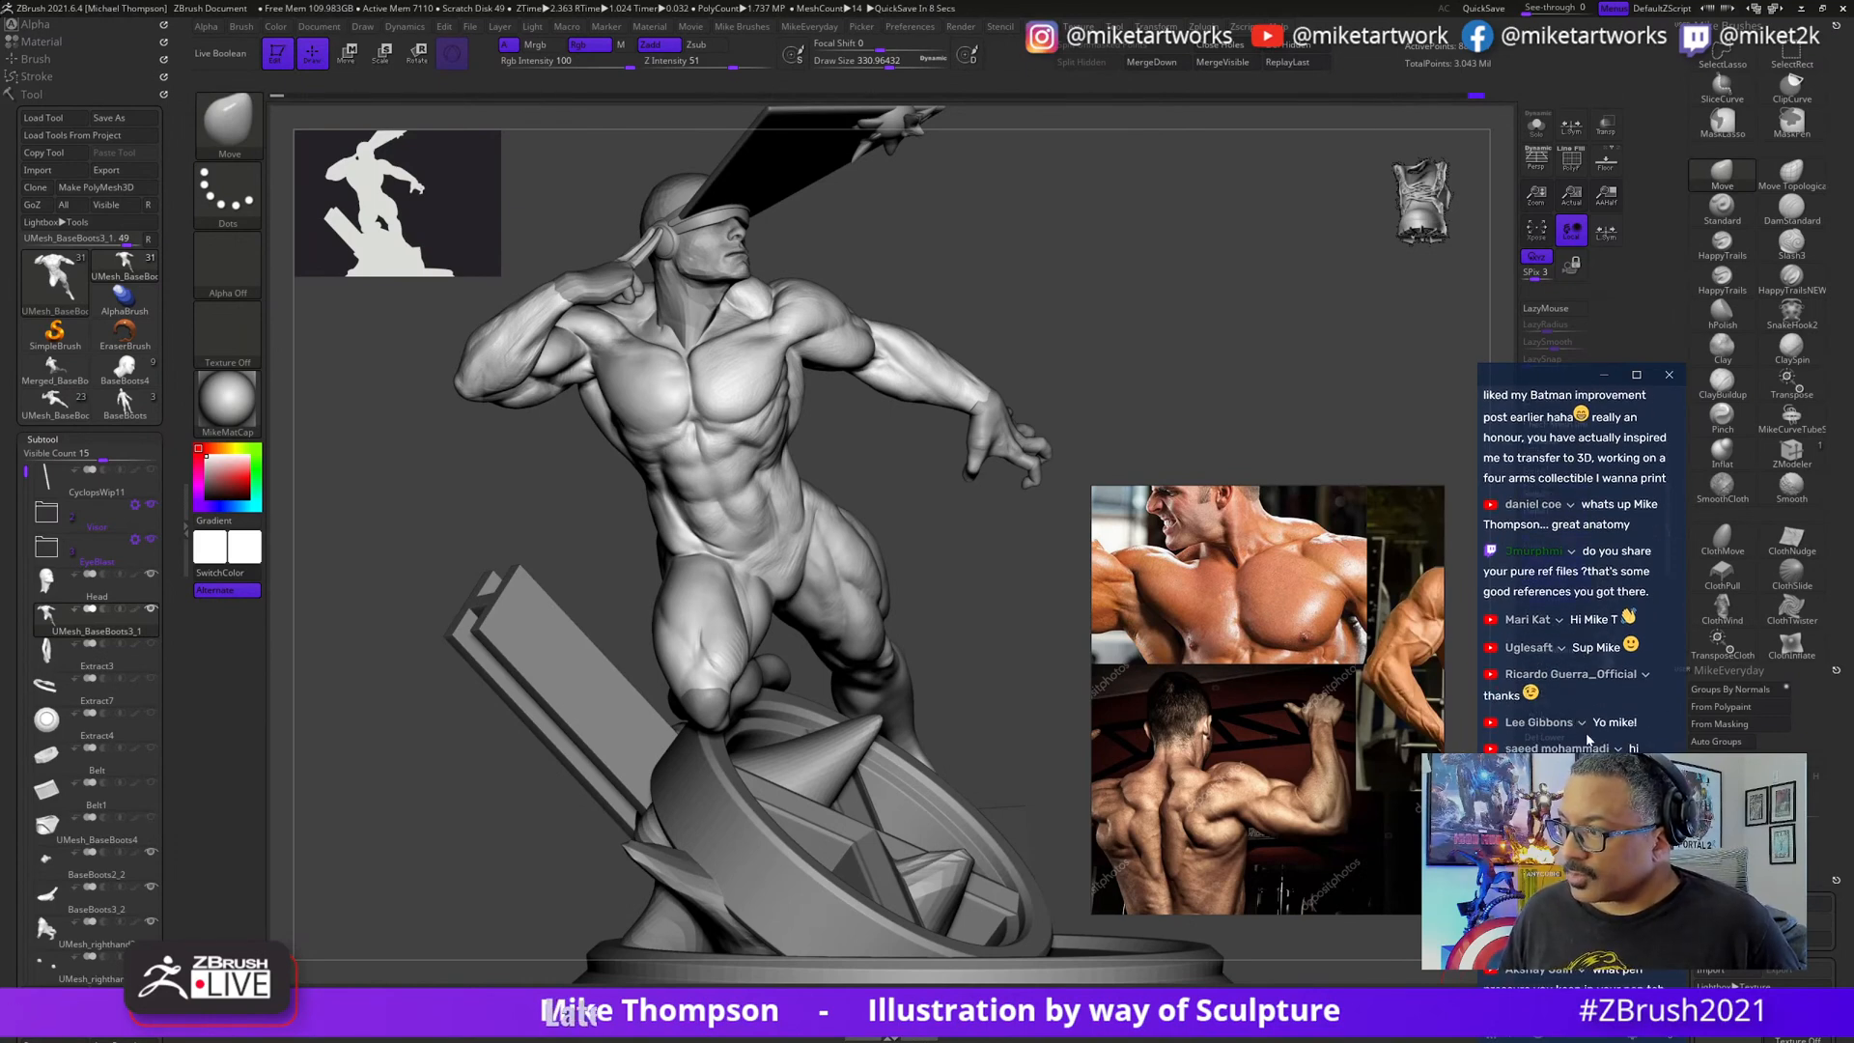
{"action": "scroll", "coordinate": [1588, 738], "scroll_direction": "down", "scroll_amount": 1}
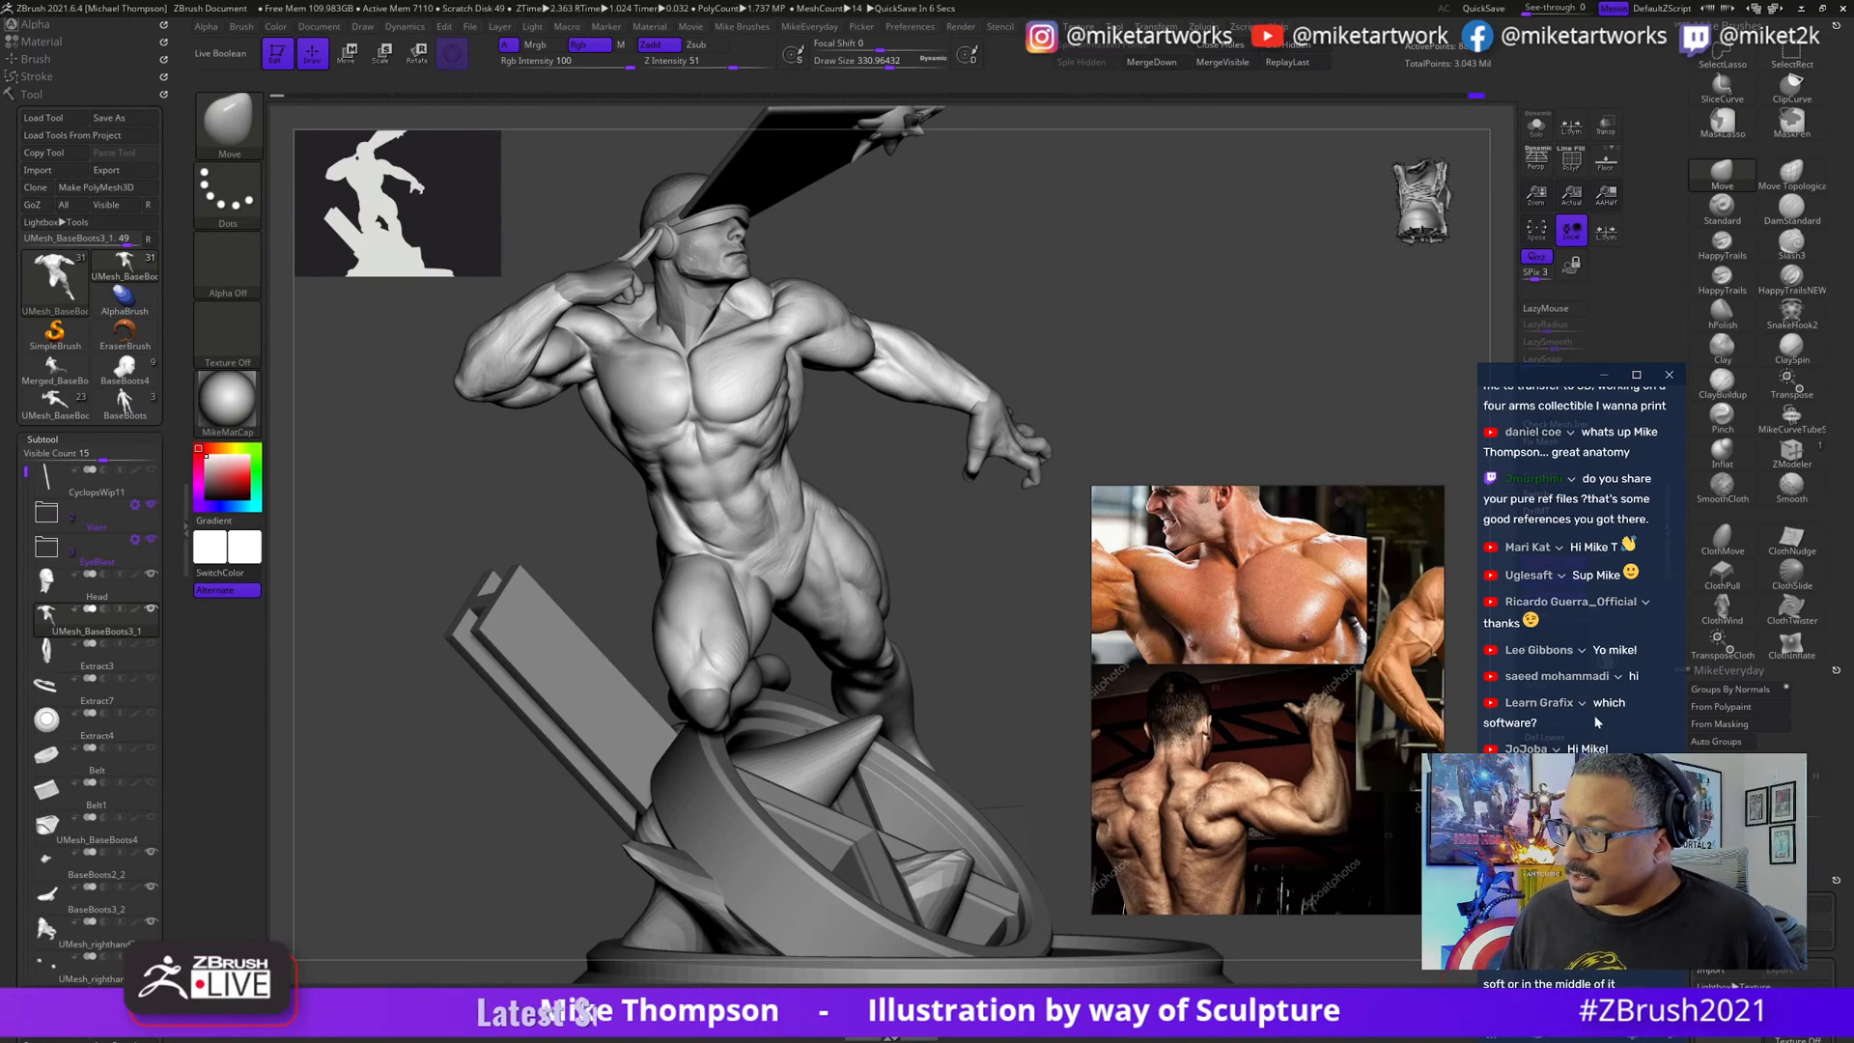
{"action": "scroll", "coordinate": [1603, 734], "scroll_direction": "down", "scroll_amount": 1}
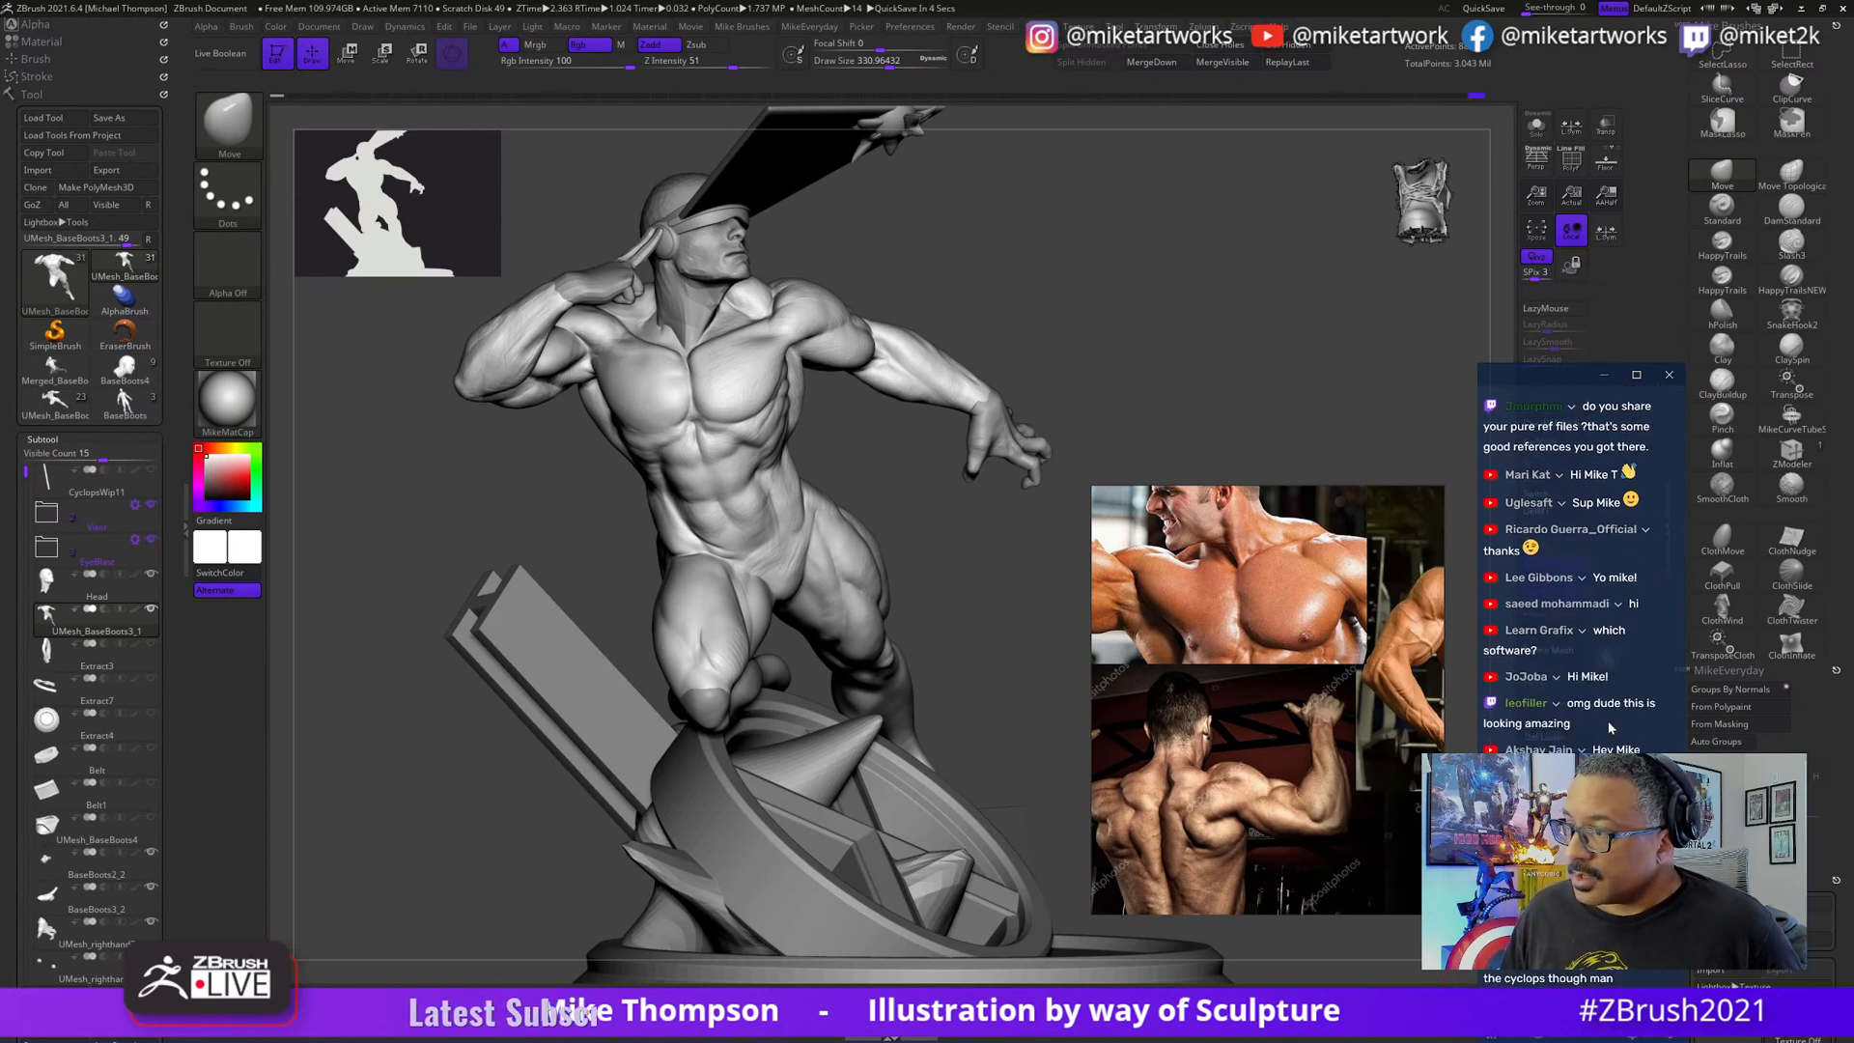
{"action": "scroll", "coordinate": [1584, 580], "scroll_direction": "down", "scroll_amount": 1}
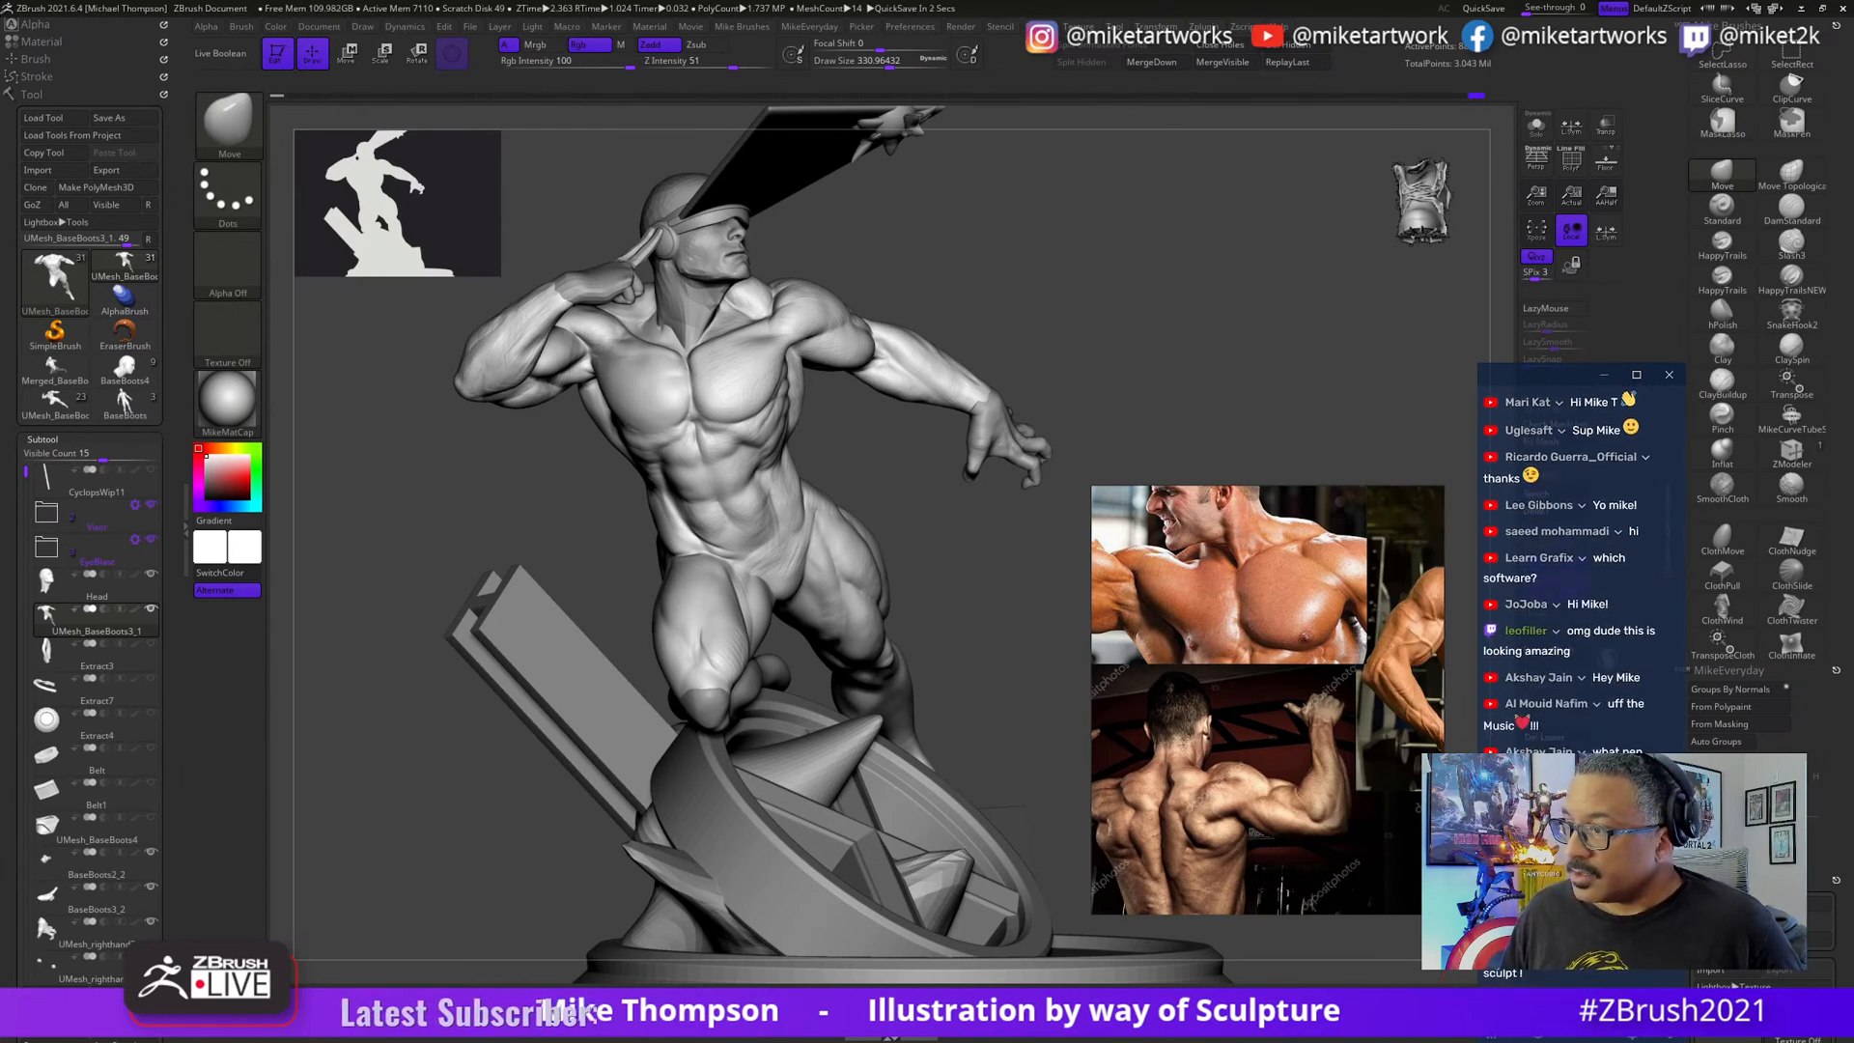
{"action": "scroll", "coordinate": [1624, 729], "scroll_direction": "down", "scroll_amount": 1}
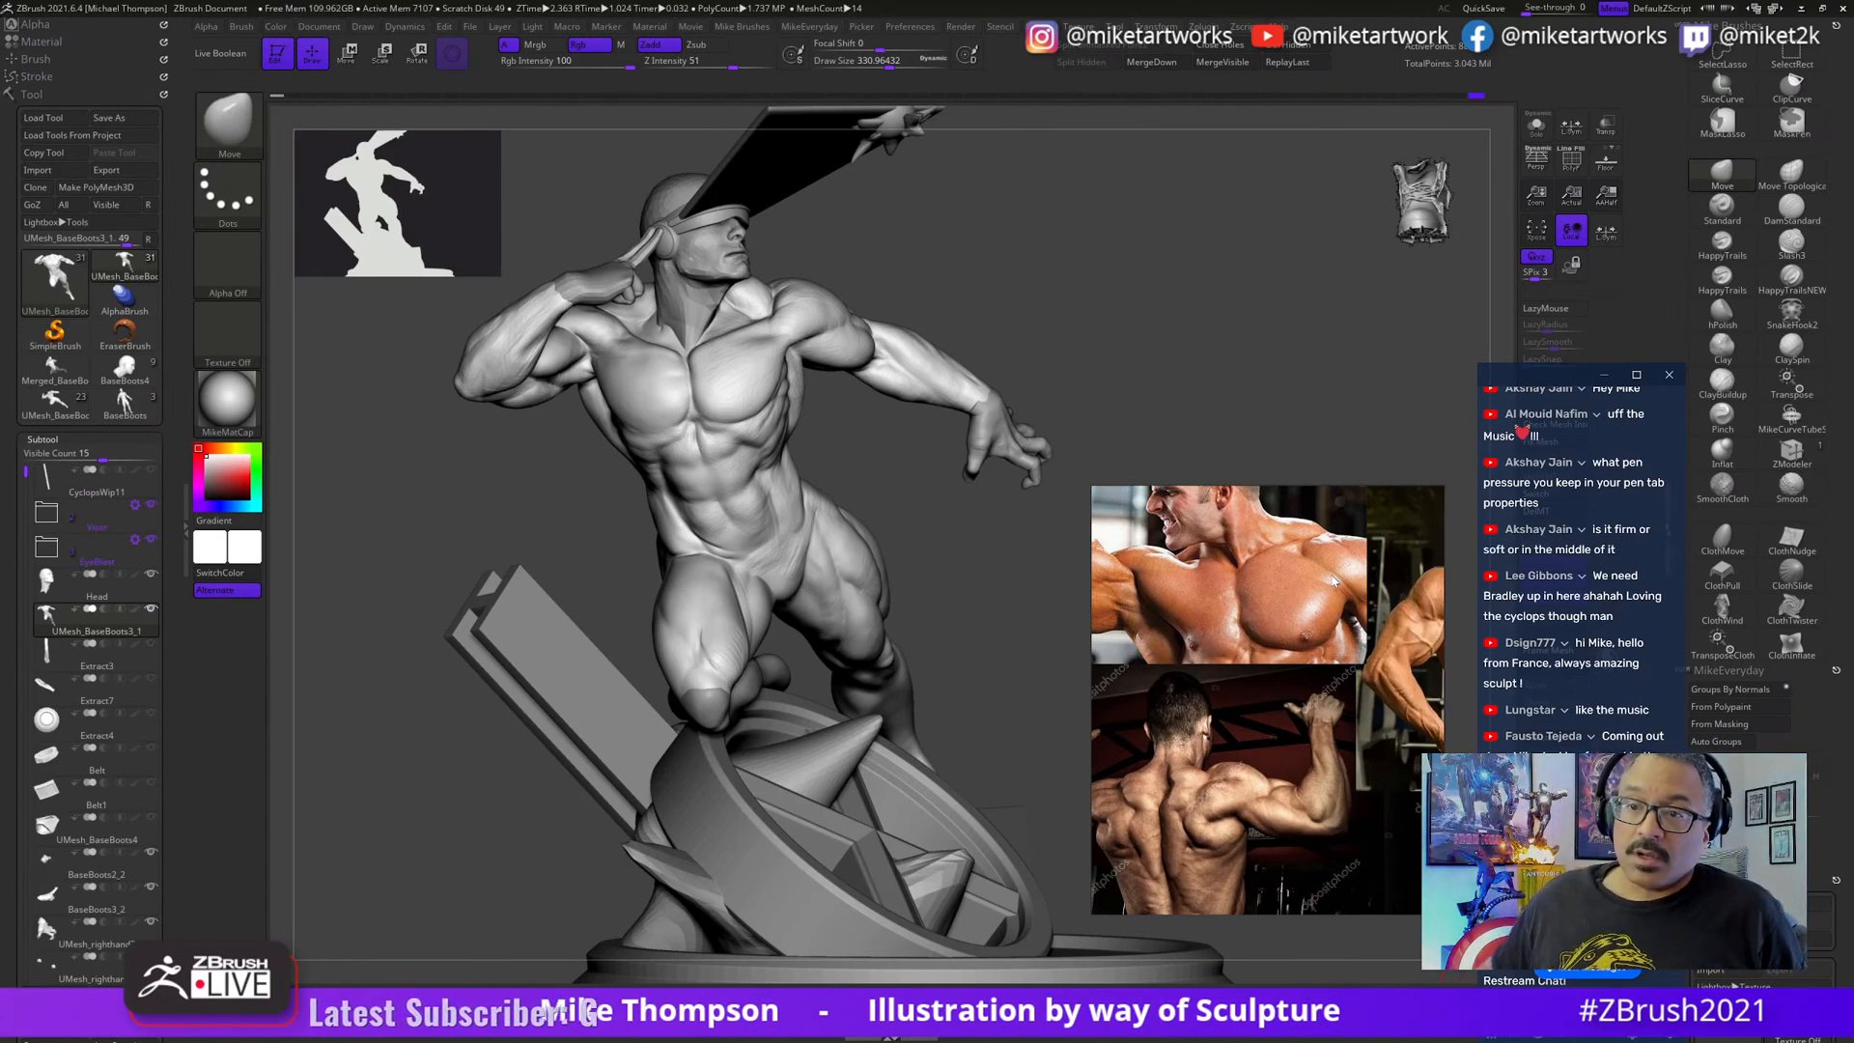
- Refine the raised forearm with the Move brush at a draw size of about 257, and build up its muscles with ClayBuildup at about 172
{"action": "mouse_move", "coordinate": [983, 859]}
{"action": "right_mouse_down"}
{"action": "mouse_move", "coordinate": [1006, 780]}
{"action": "mouse_move", "coordinate": [963, 422]}
{"action": "mouse_move", "coordinate": [900, 621]}
{"action": "mouse_move", "coordinate": [889, 542]}
{"action": "right_mouse_up"}
{"action": "key", "text": "s"}
{"action": "left_click_drag", "start_coordinate": [890, 542], "coordinate": [879, 542]}
{"action": "mouse_move", "coordinate": [898, 530]}
{"action": "right_mouse_down"}
{"action": "mouse_move", "coordinate": [910, 565]}
{"action": "mouse_move", "coordinate": [905, 532]}
{"action": "right_mouse_up"}
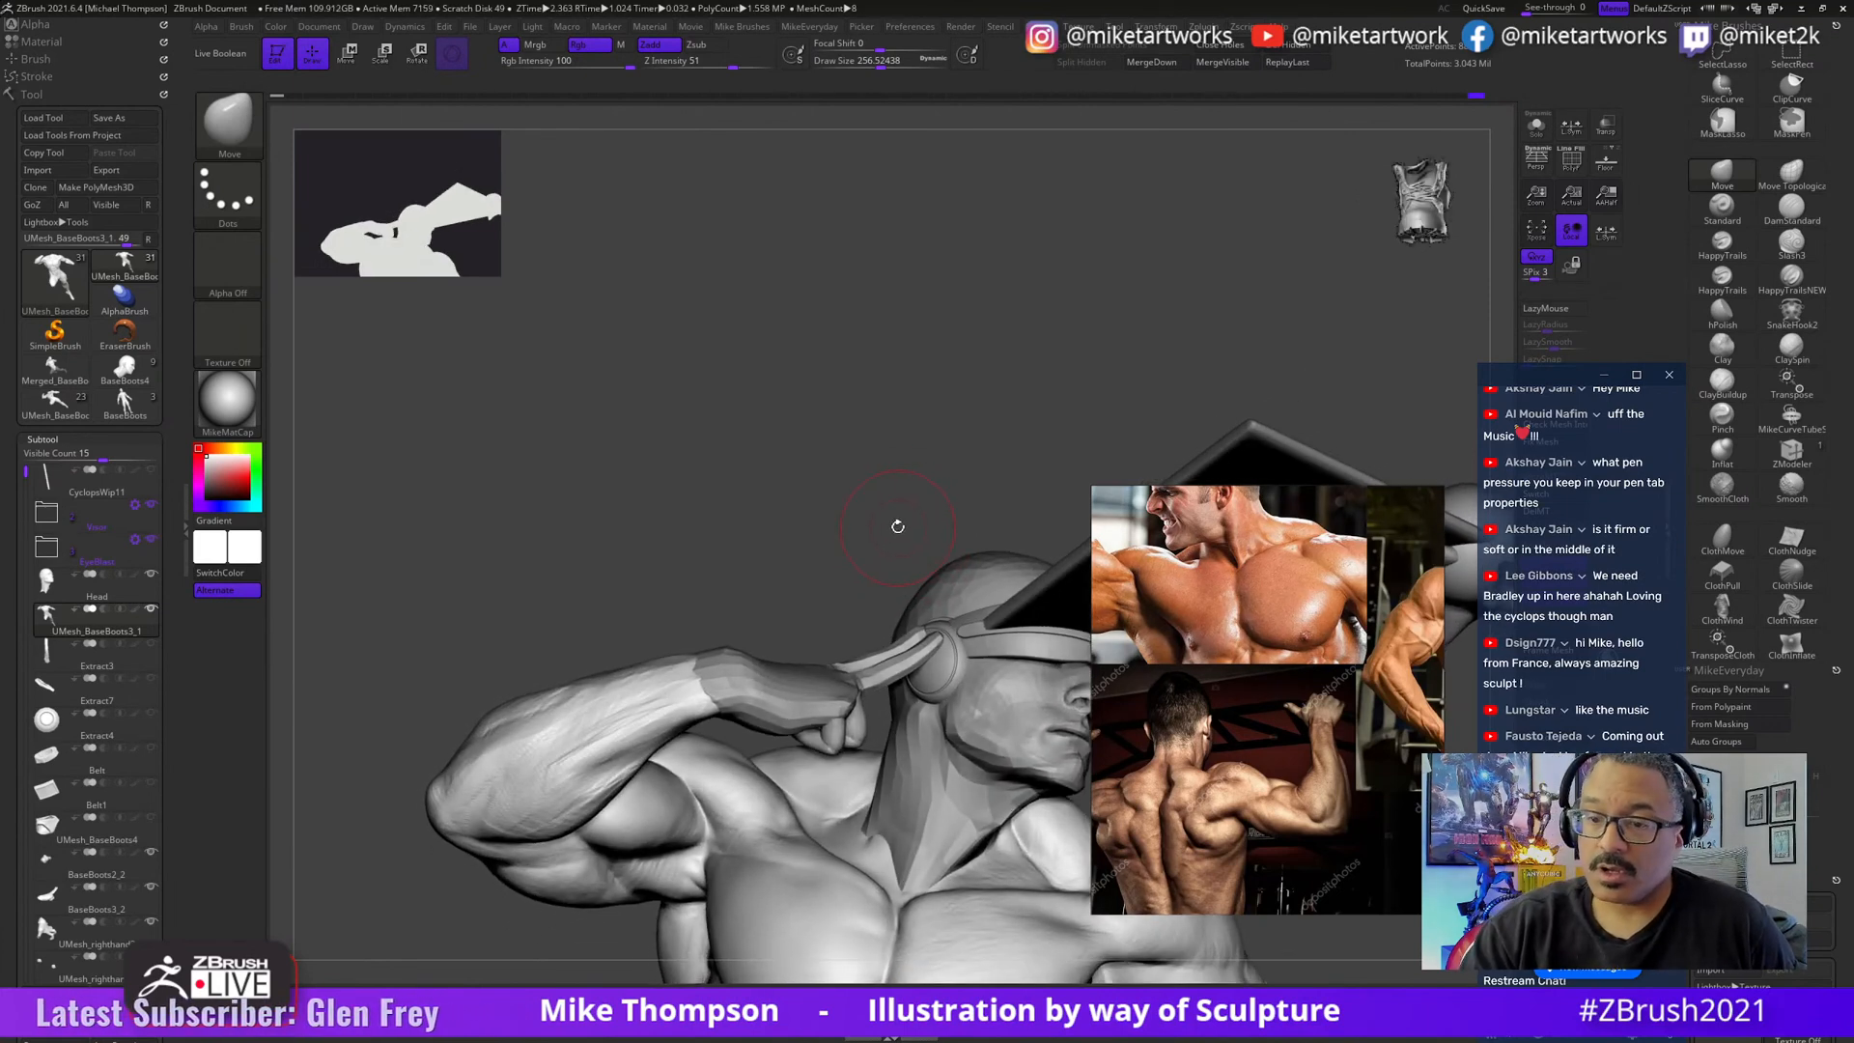
{"action": "left_click_drag", "start_coordinate": [629, 725], "coordinate": [641, 703]}
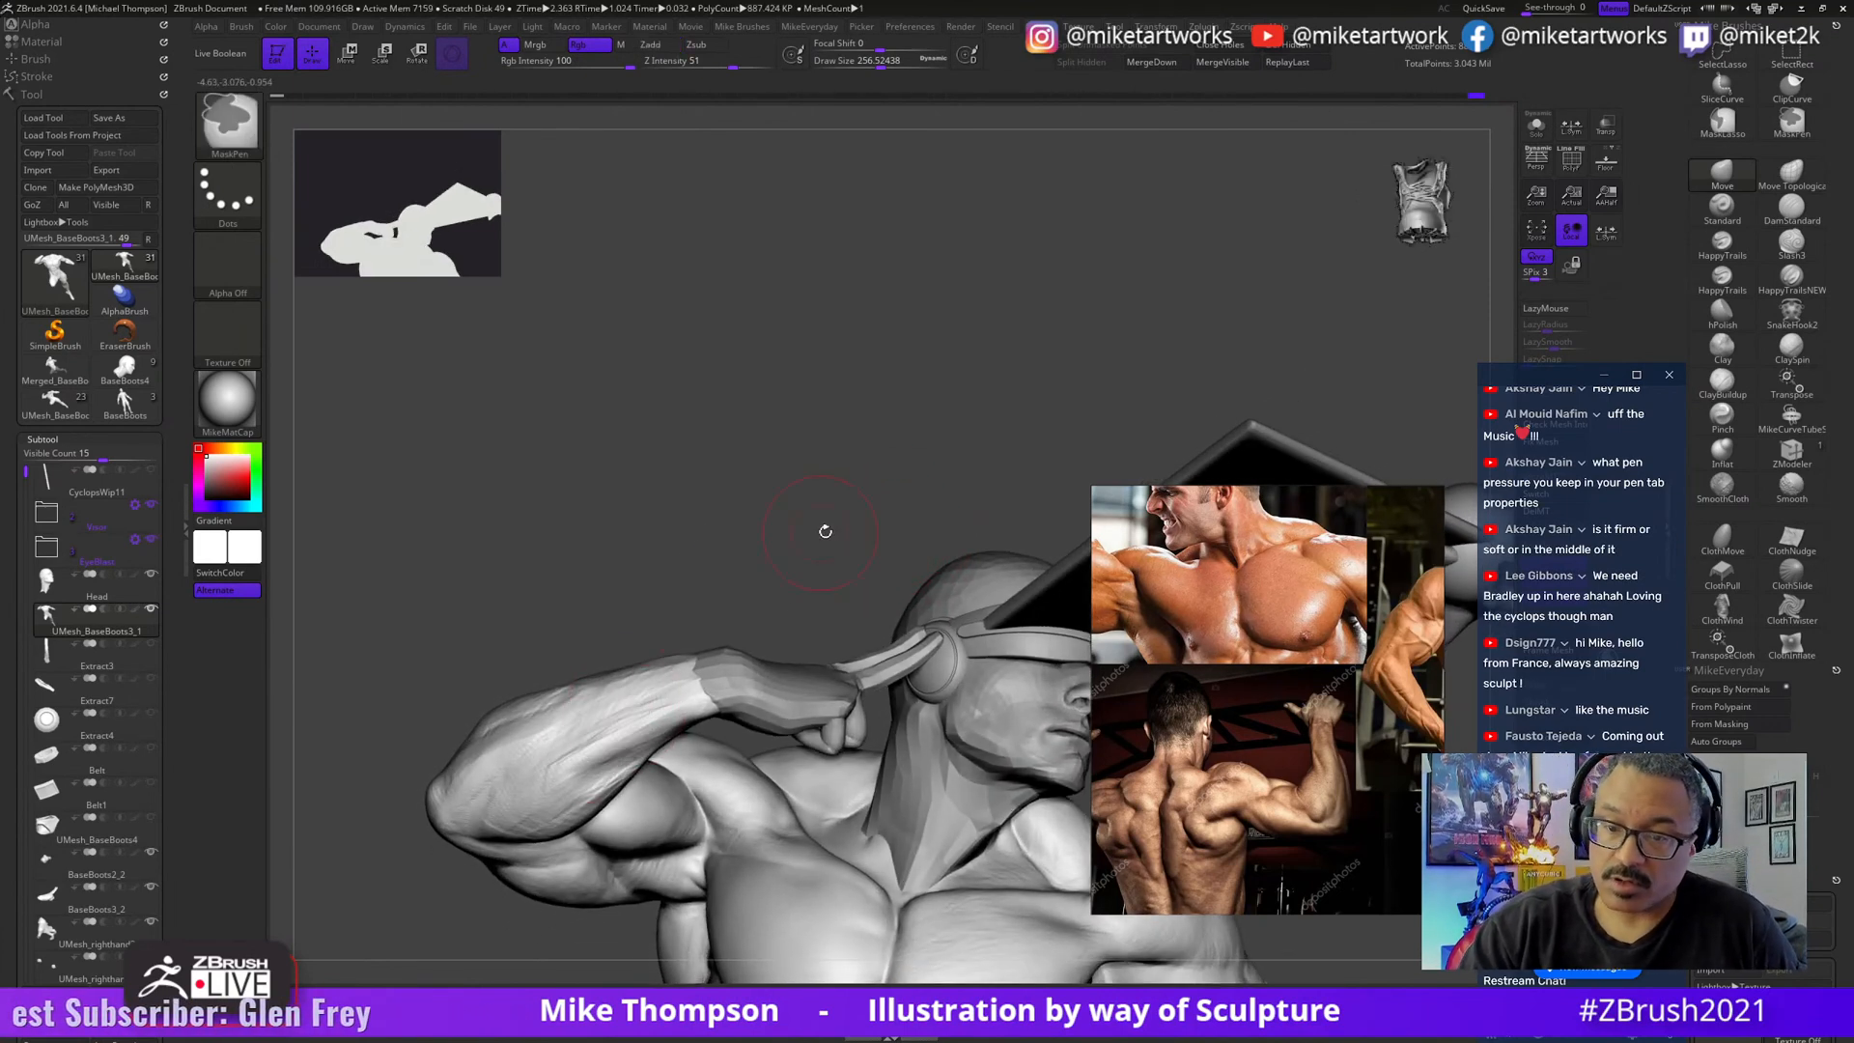
{"action": "left_click", "coordinate": [1692, 385]}
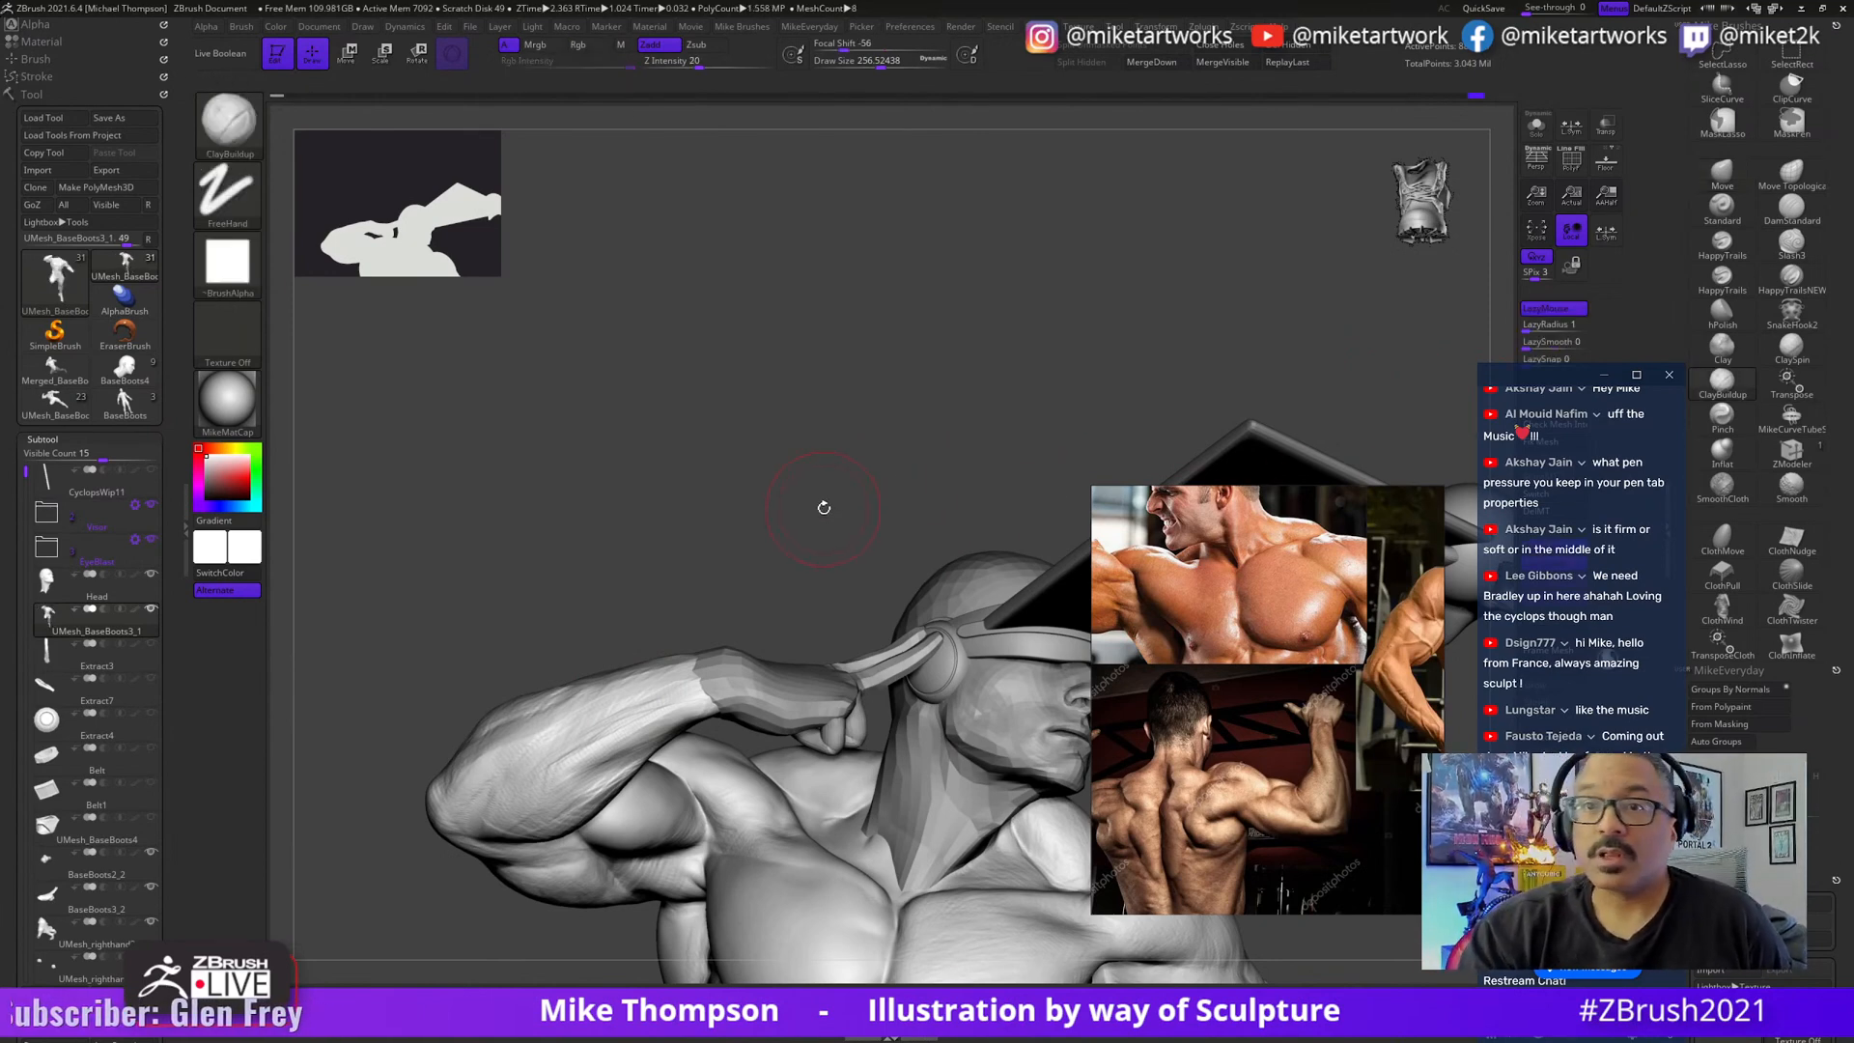
{"action": "right_click_drag", "start_coordinate": [831, 494], "coordinate": [602, 723]}
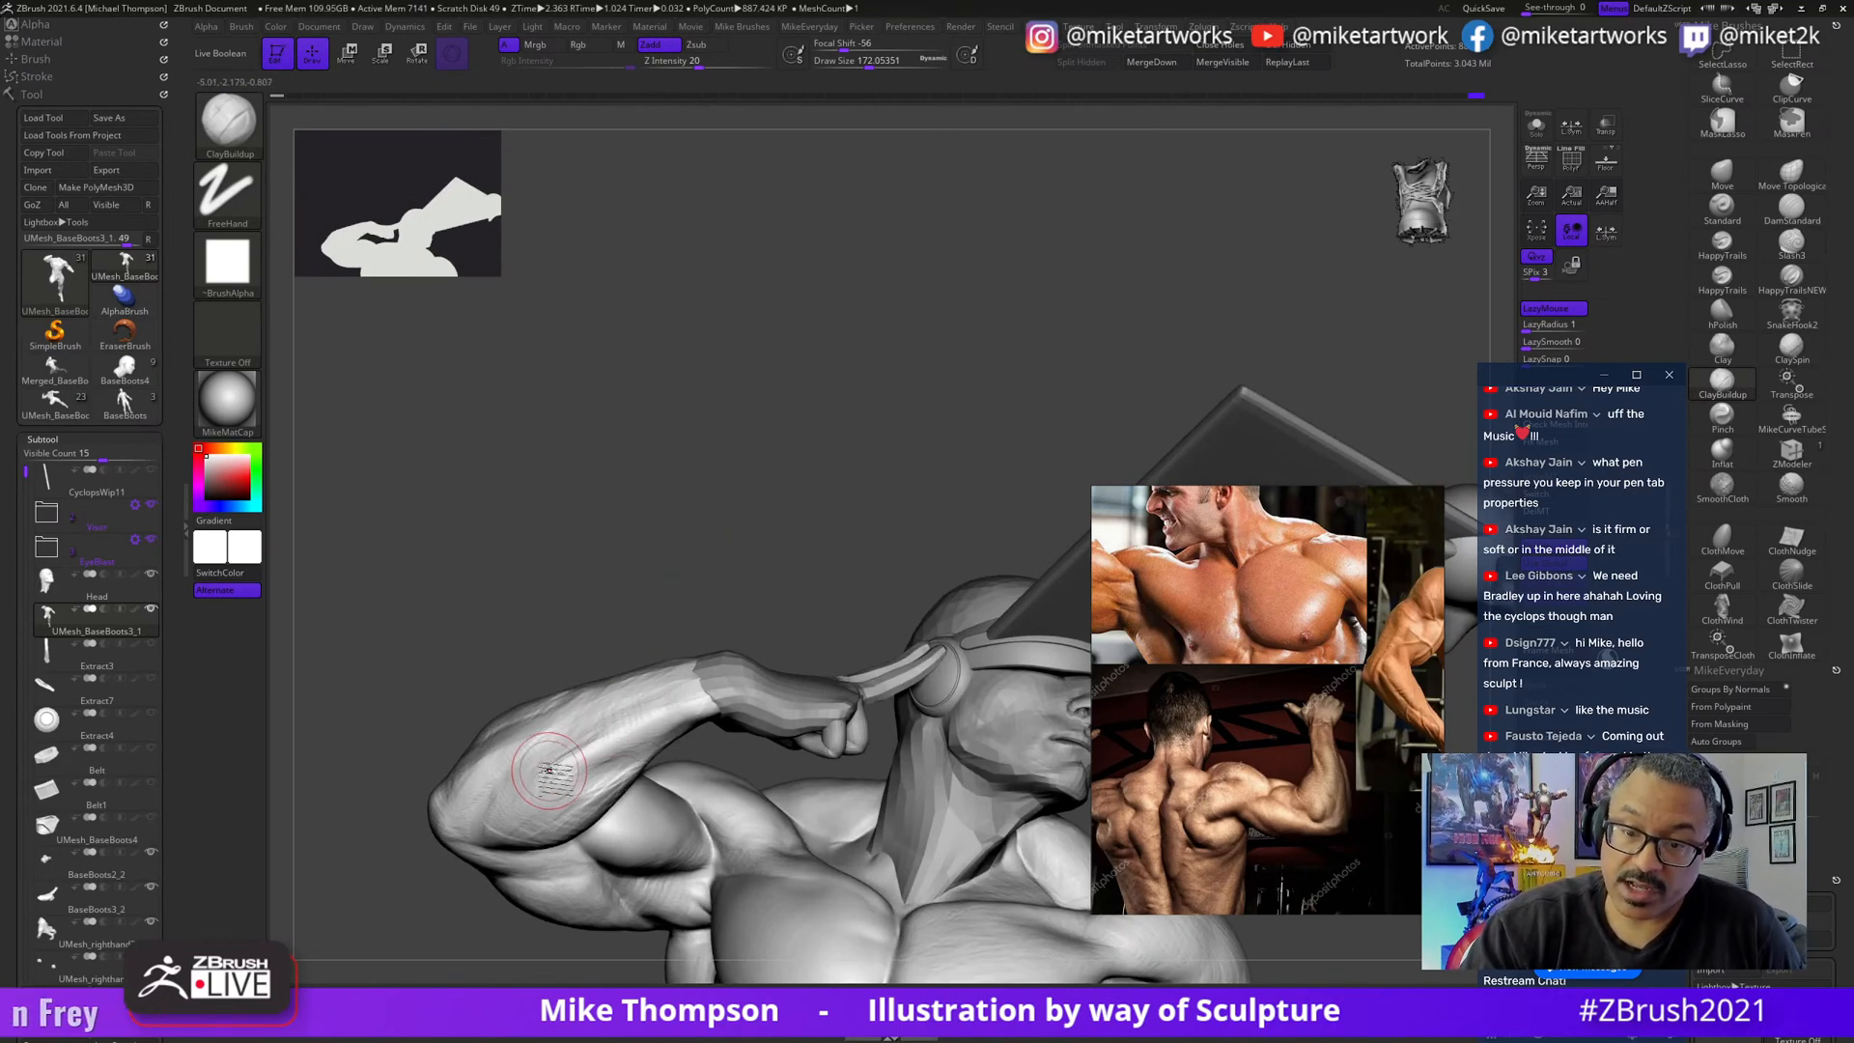
- Build up the extended leg's thigh muscles with the ClayBuildup brush at Z Intensity 7 and a draw size of about 172
{"action": "left_click_drag", "start_coordinate": [814, 518], "coordinate": [968, 698]}
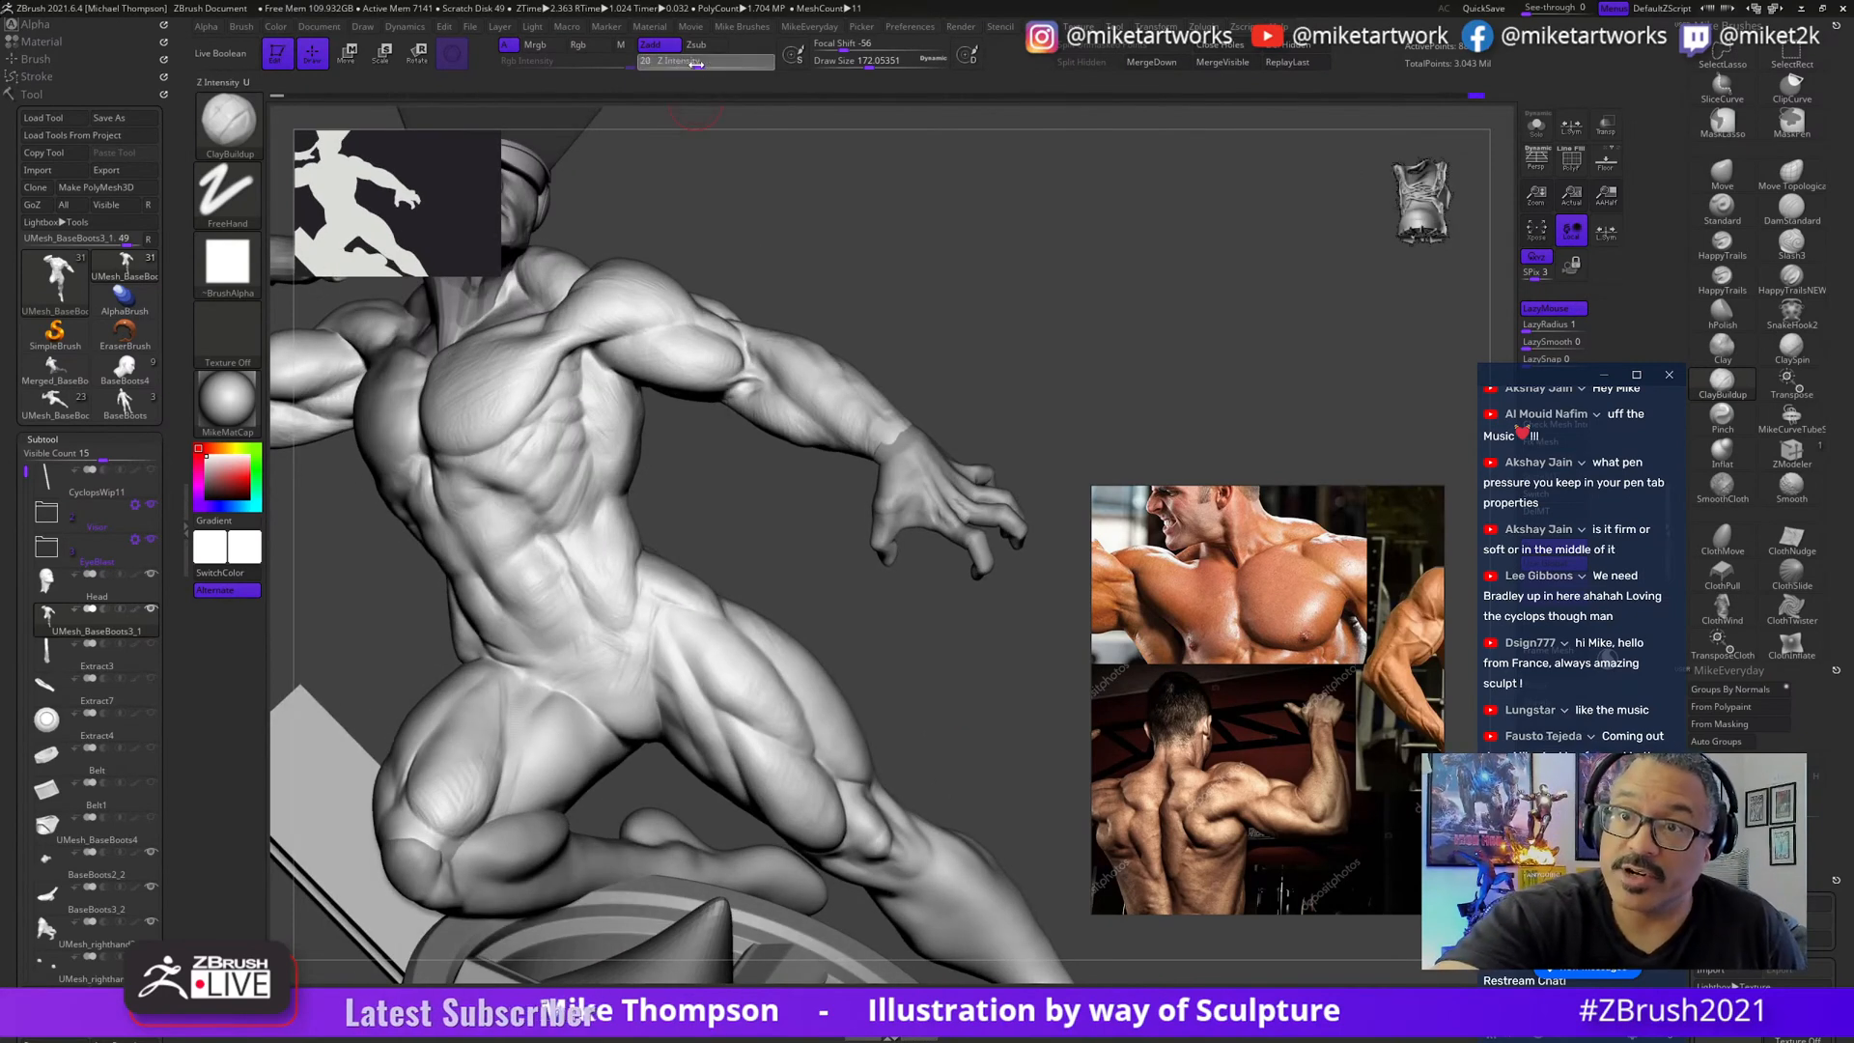
{"action": "left_click_drag", "start_coordinate": [966, 700], "coordinate": [832, 742]}
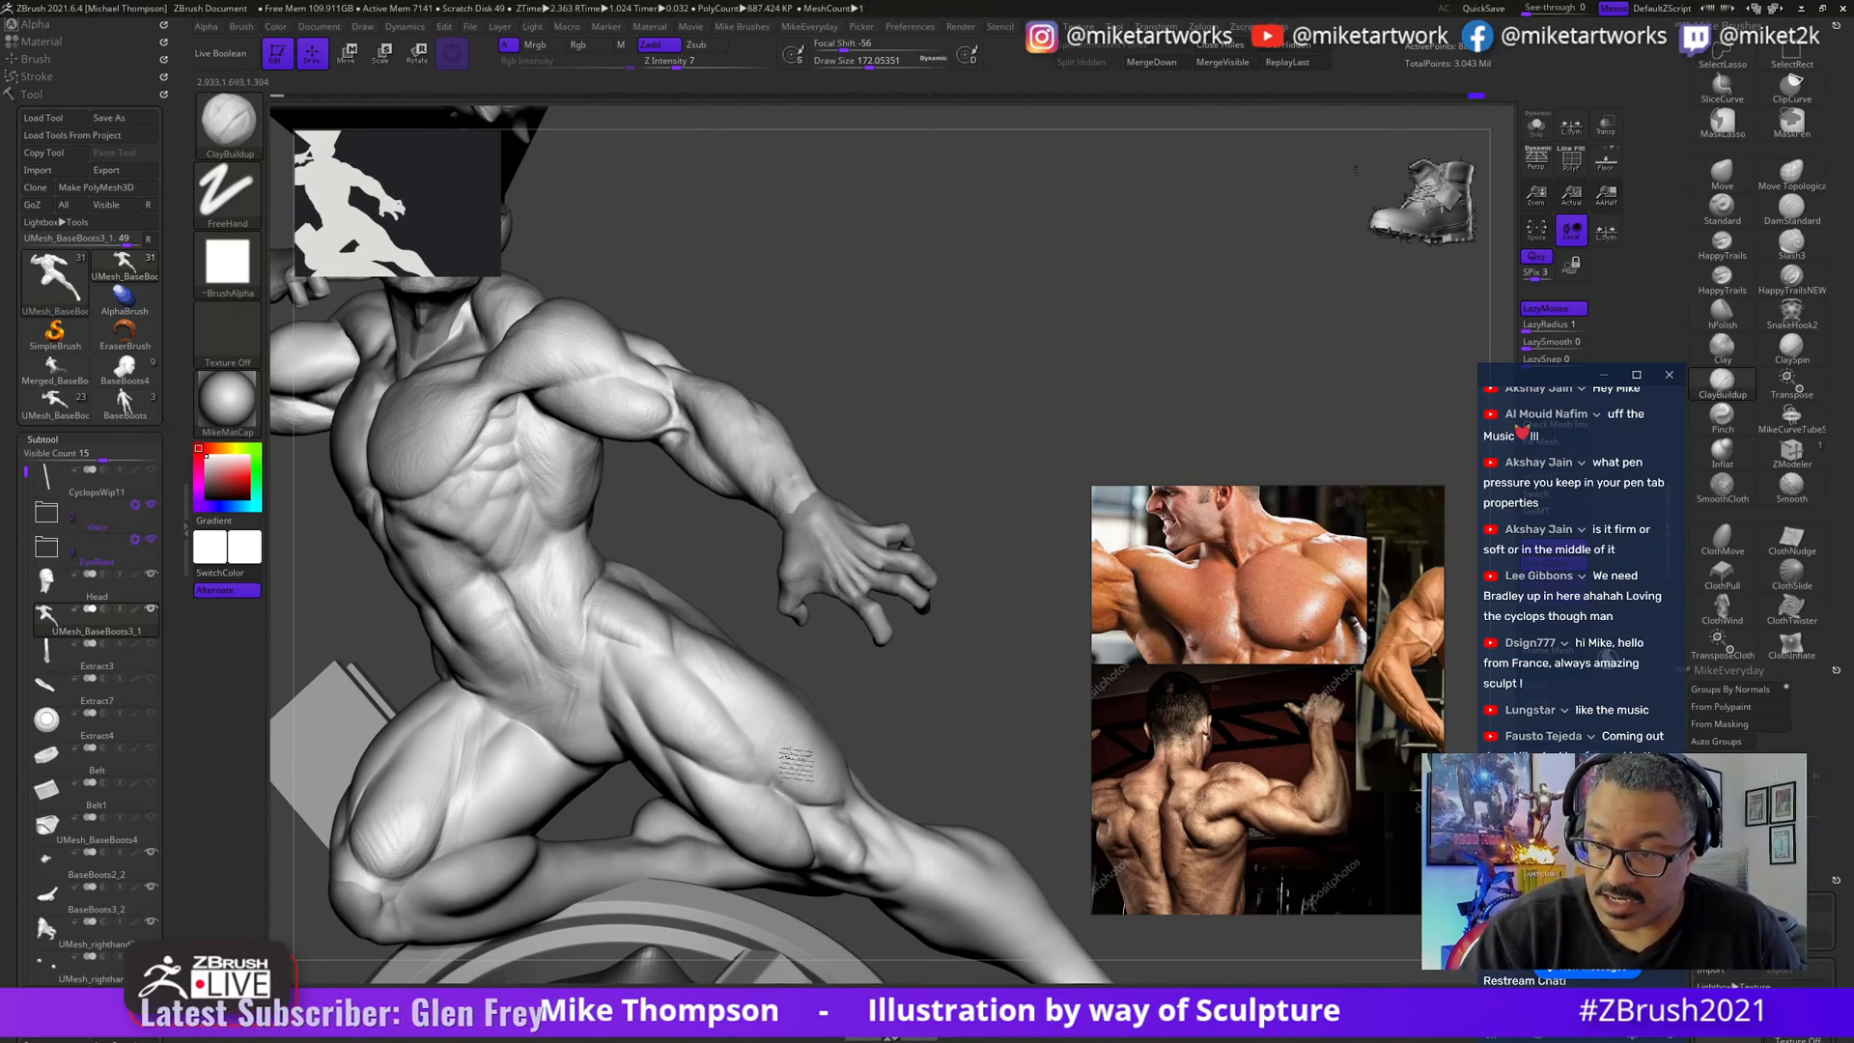
{"action": "left_click_drag", "start_coordinate": [797, 763], "coordinate": [832, 722]}
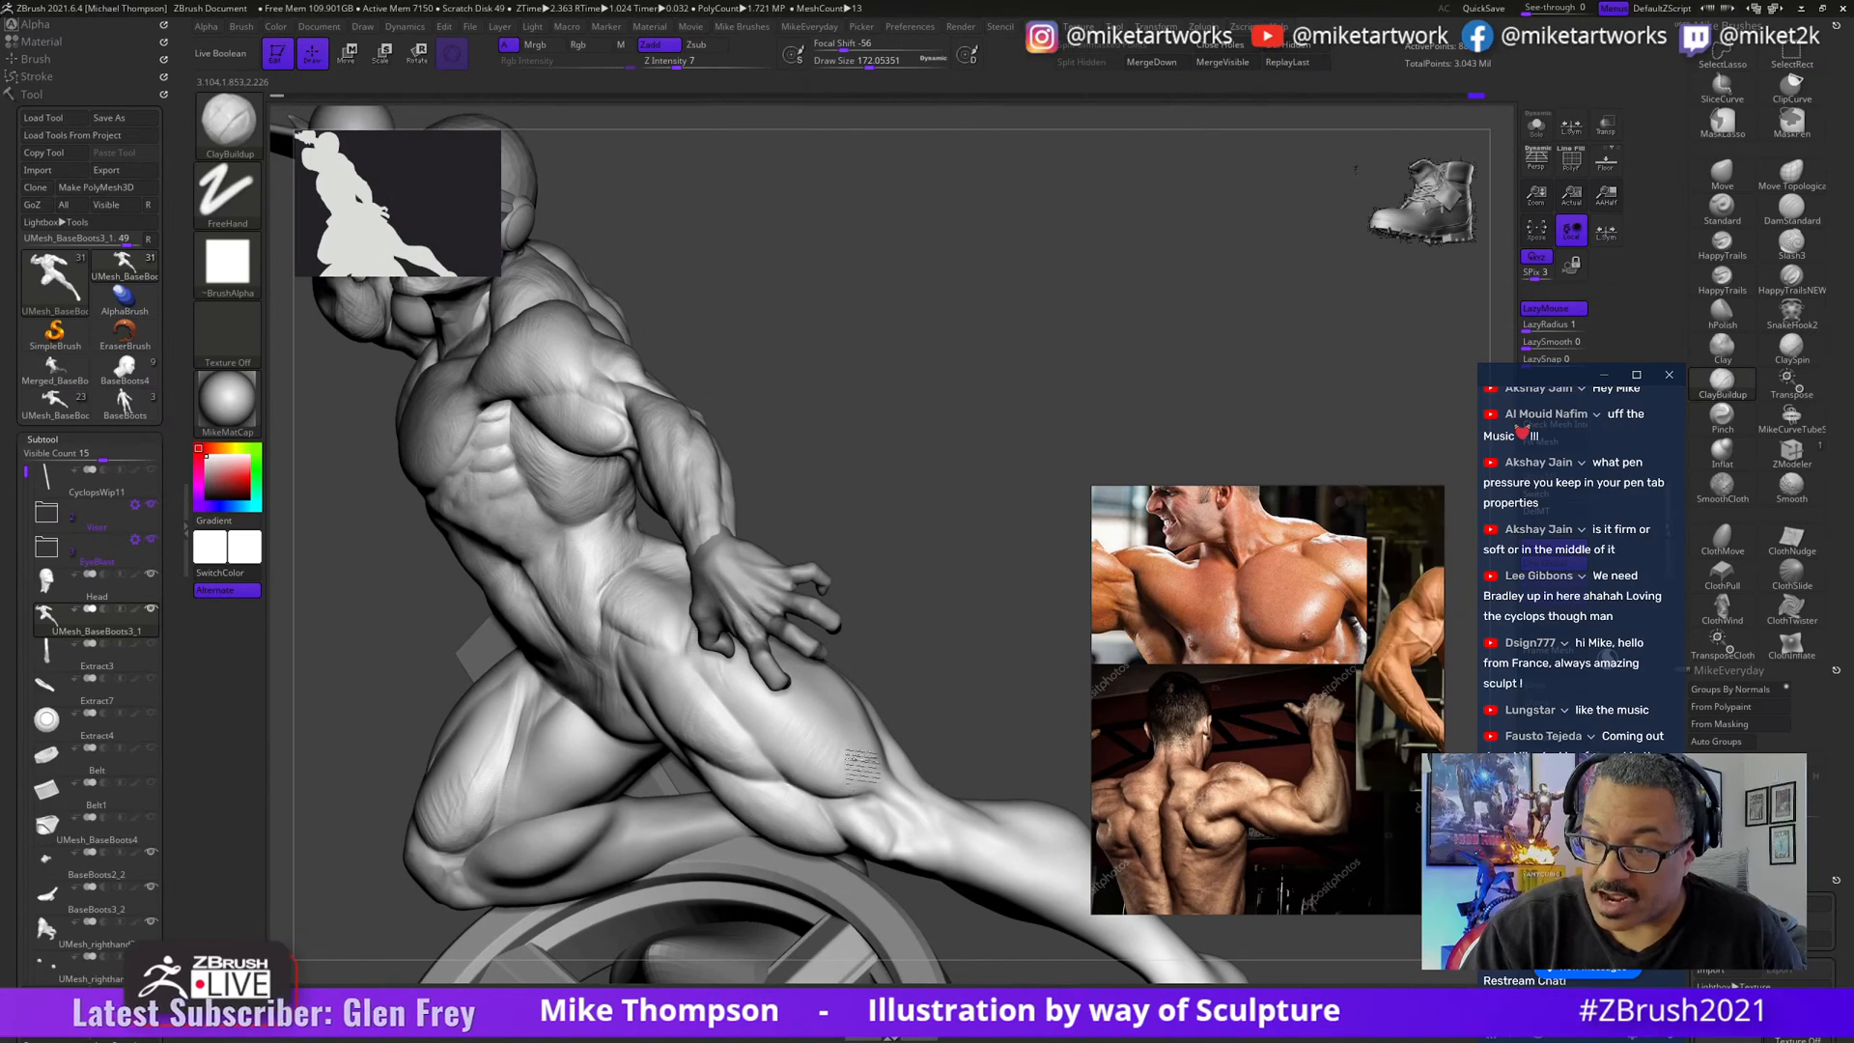
{"action": "left_click_drag", "start_coordinate": [944, 695], "coordinate": [715, 676]}
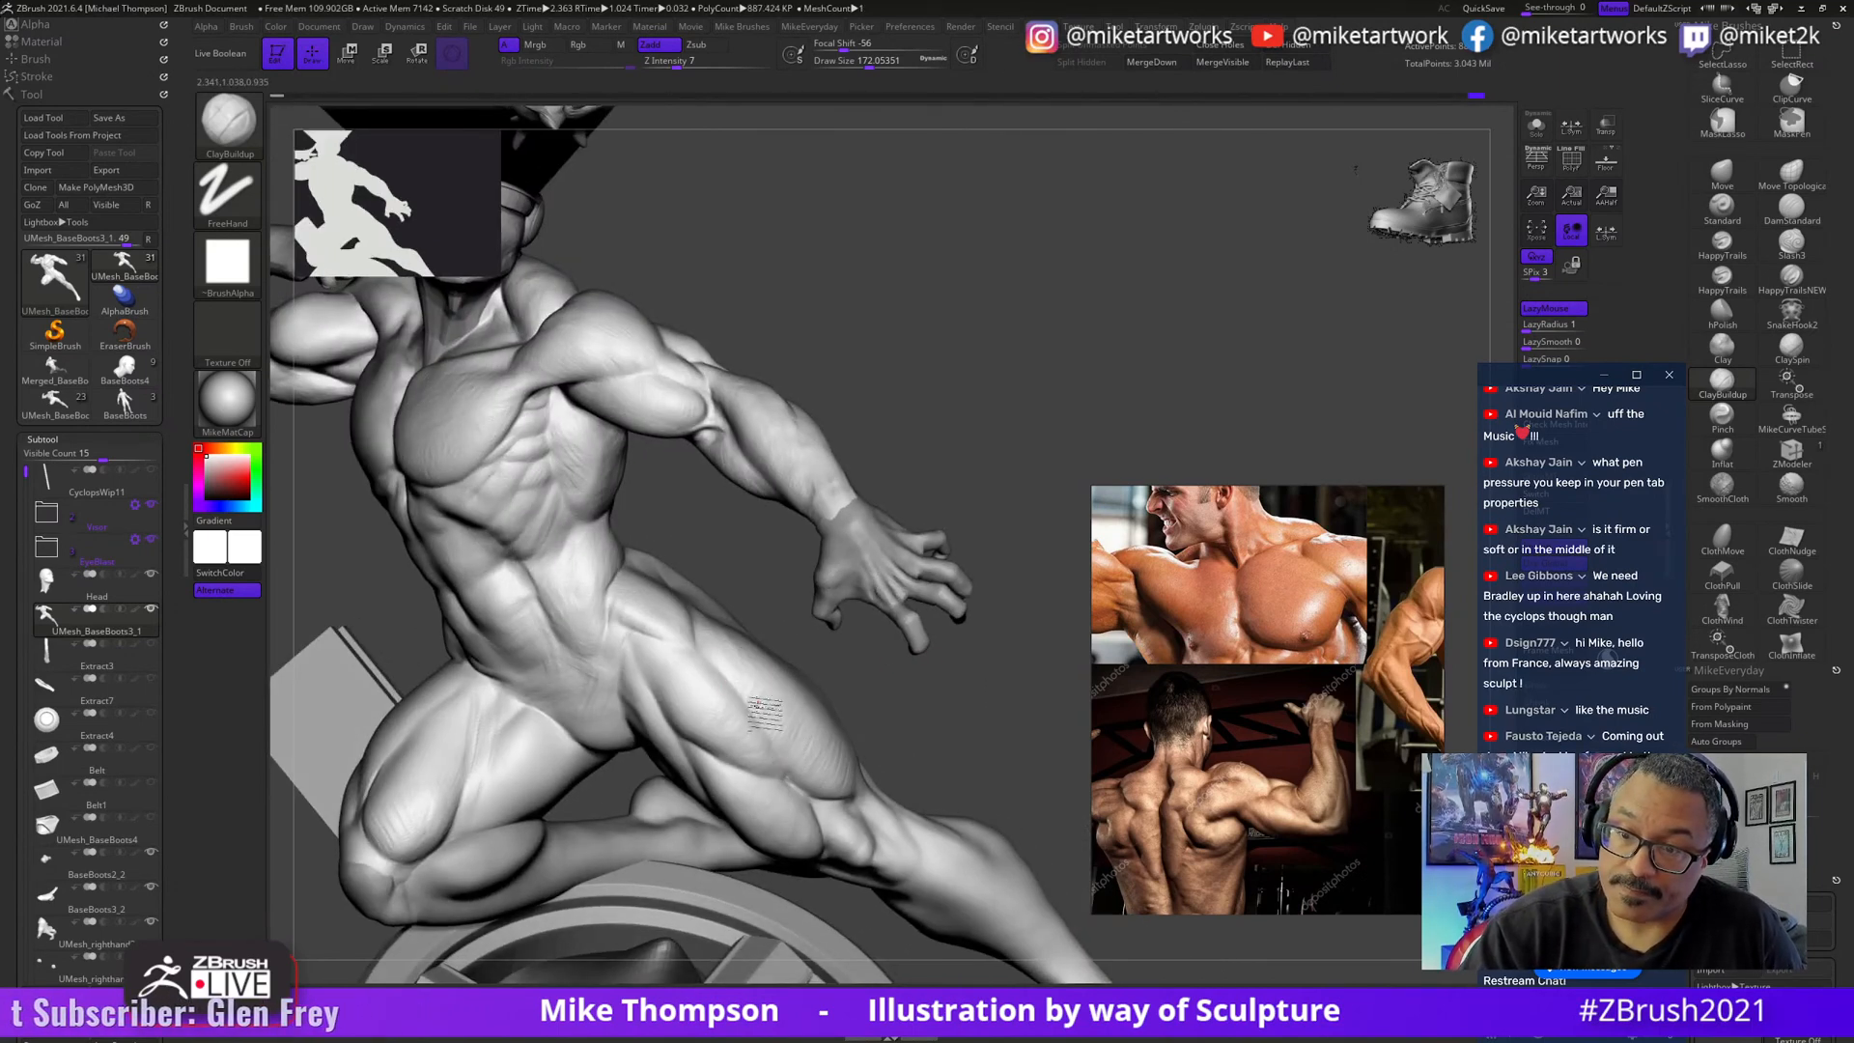
{"action": "mouse_move", "coordinate": [927, 732]}
{"action": "left_mouse_down"}
{"action": "mouse_move", "coordinate": [993, 741]}
{"action": "mouse_move", "coordinate": [864, 777]}
{"action": "left_mouse_up"}
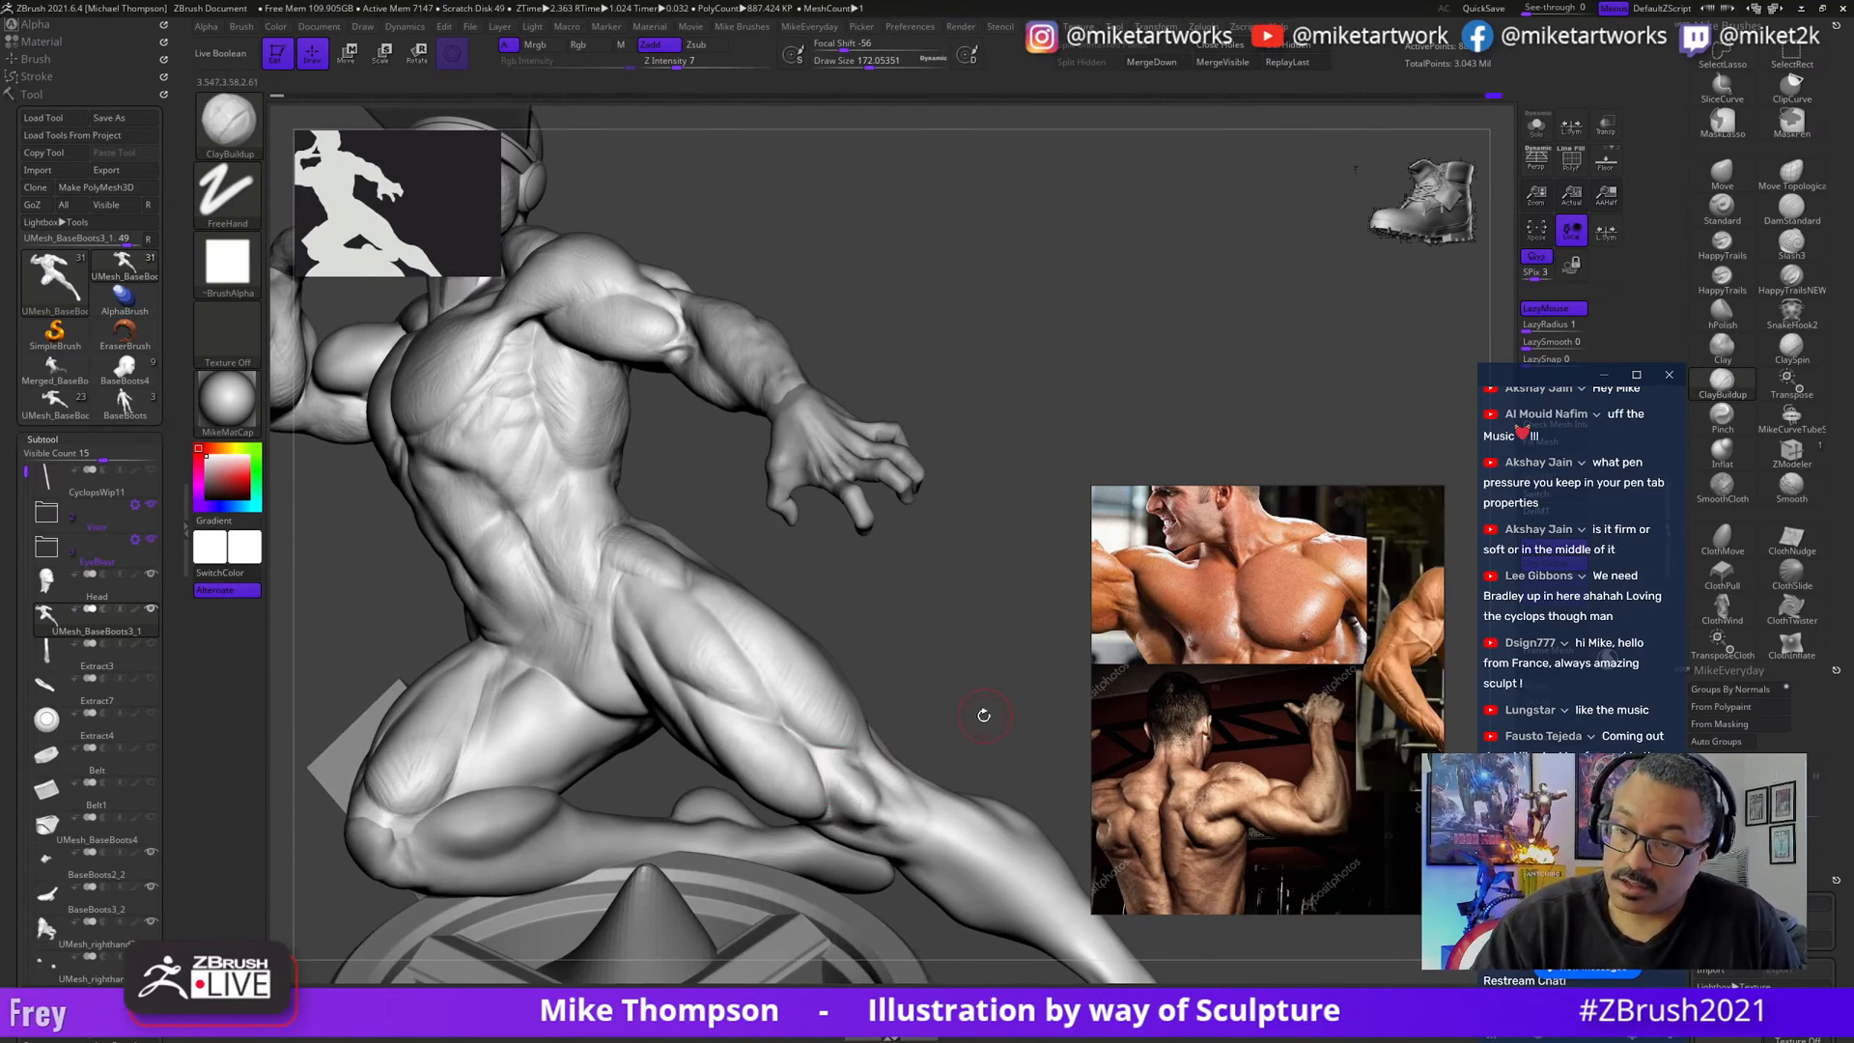
{"action": "left_click_drag", "start_coordinate": [983, 715], "coordinate": [733, 736]}
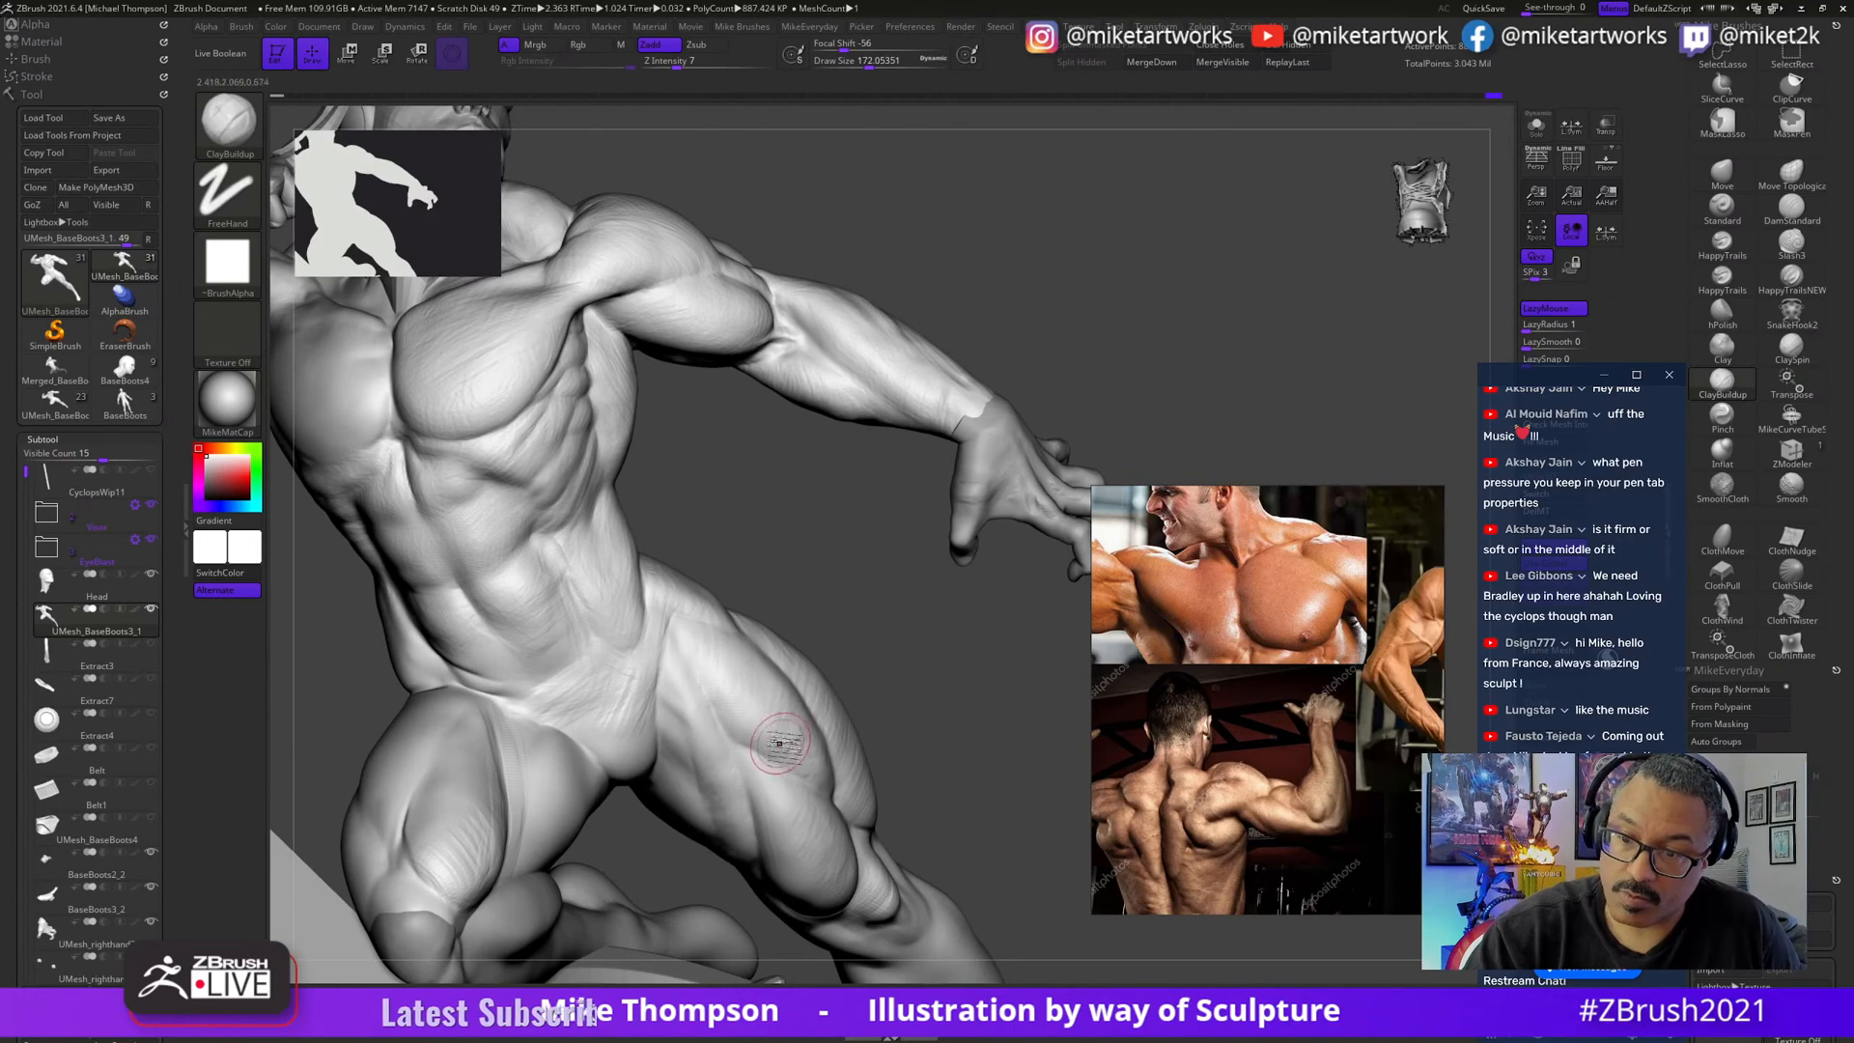
{"action": "left_click_drag", "start_coordinate": [935, 760], "coordinate": [821, 696]}
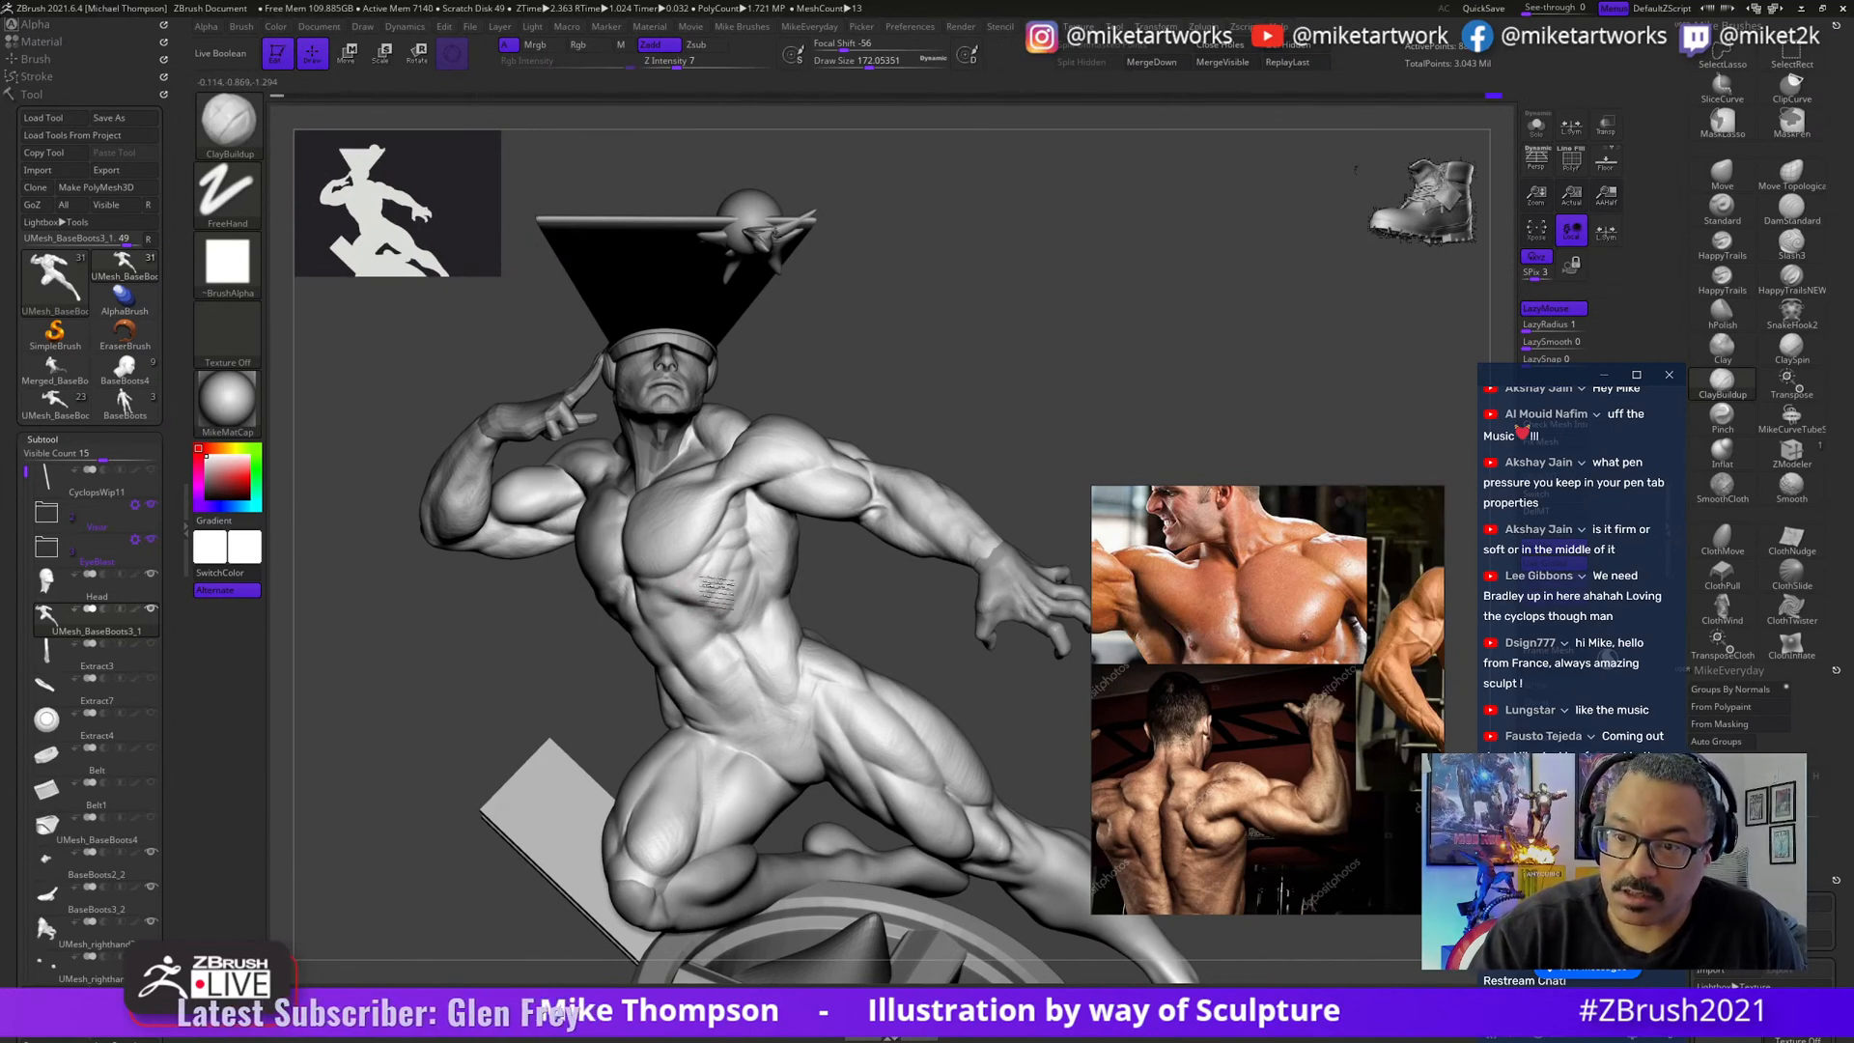
- Carve the raised arm's forearm and elbow creases from behind with DamStandard at Z Intensity 33, and smooth the elbow
{"action": "left_click_drag", "start_coordinate": [975, 383], "coordinate": [971, 545]}
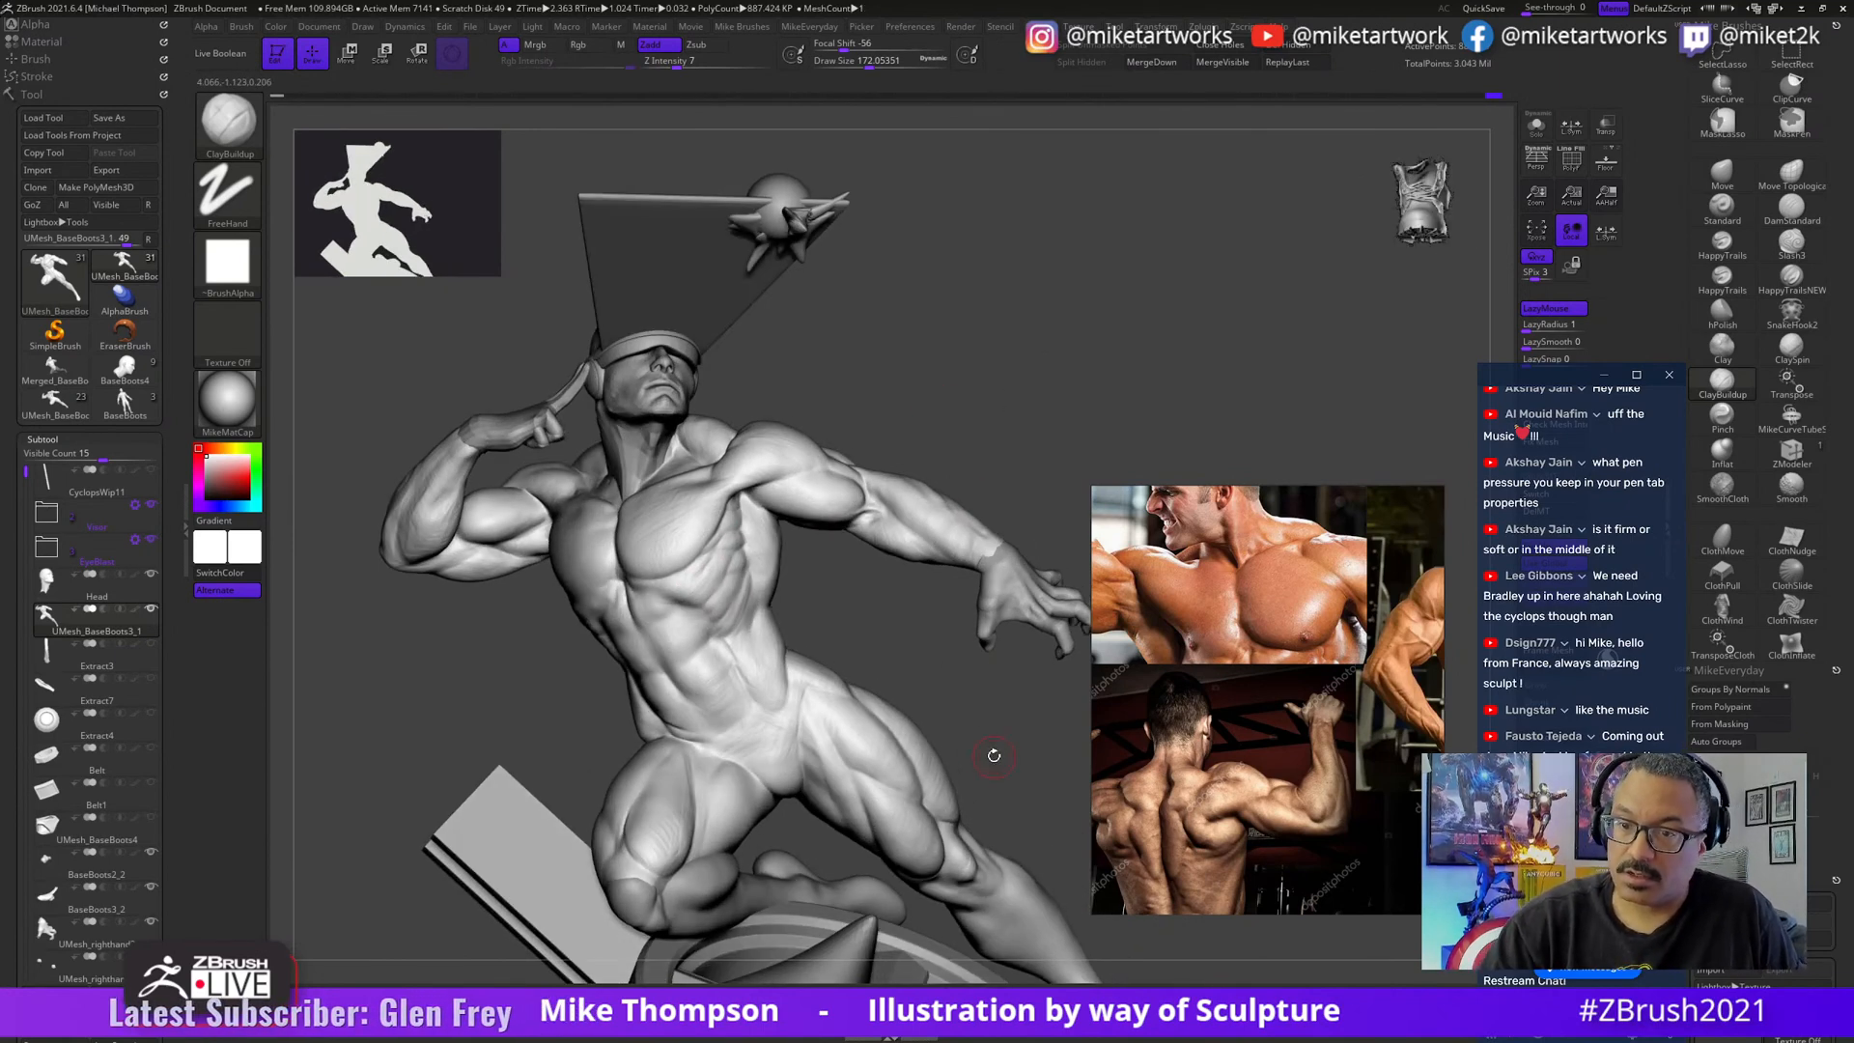
{"action": "mouse_move", "coordinate": [994, 755]}
{"action": "left_mouse_down"}
{"action": "mouse_move", "coordinate": [1023, 721]}
{"action": "mouse_move", "coordinate": [1001, 724]}
{"action": "left_mouse_up"}
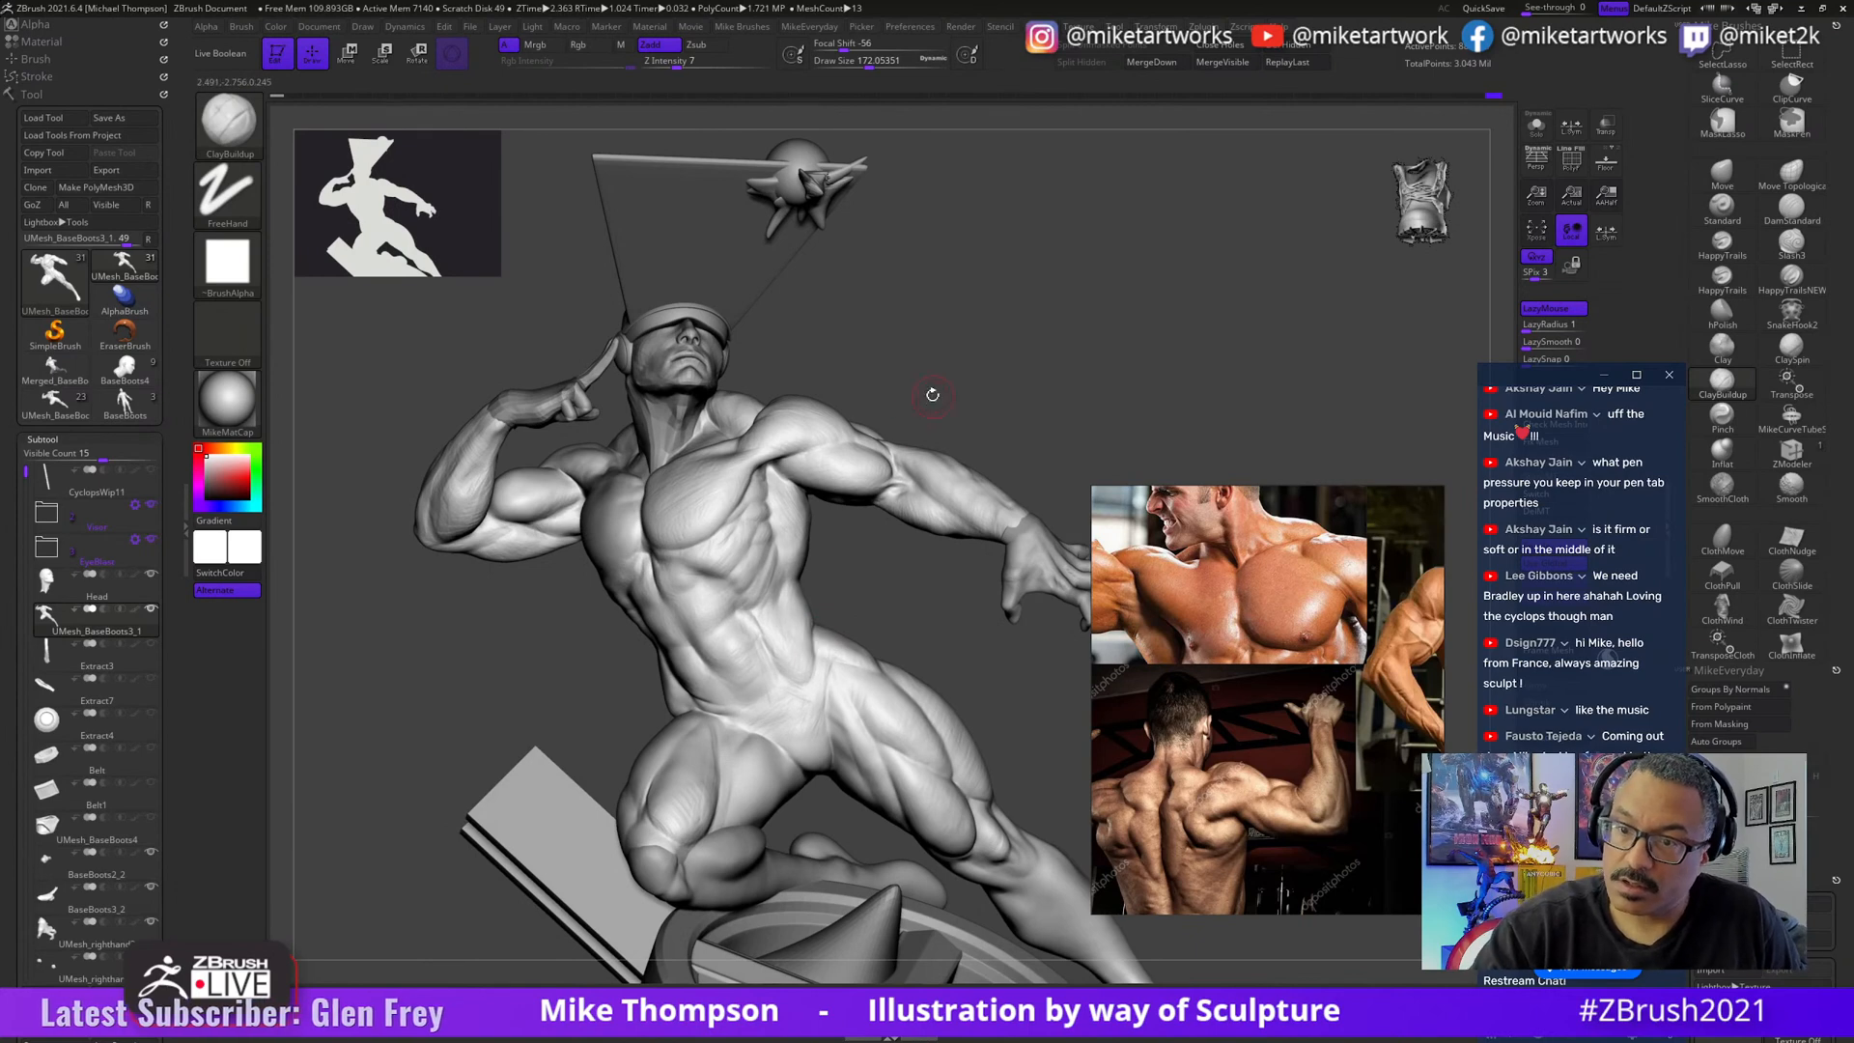
{"action": "mouse_move", "coordinate": [932, 394]}
{"action": "left_mouse_down"}
{"action": "mouse_move", "coordinate": [965, 772]}
{"action": "mouse_move", "coordinate": [908, 695]}
{"action": "mouse_move", "coordinate": [949, 688]}
{"action": "mouse_move", "coordinate": [1005, 824]}
{"action": "mouse_move", "coordinate": [906, 722]}
{"action": "left_mouse_up"}
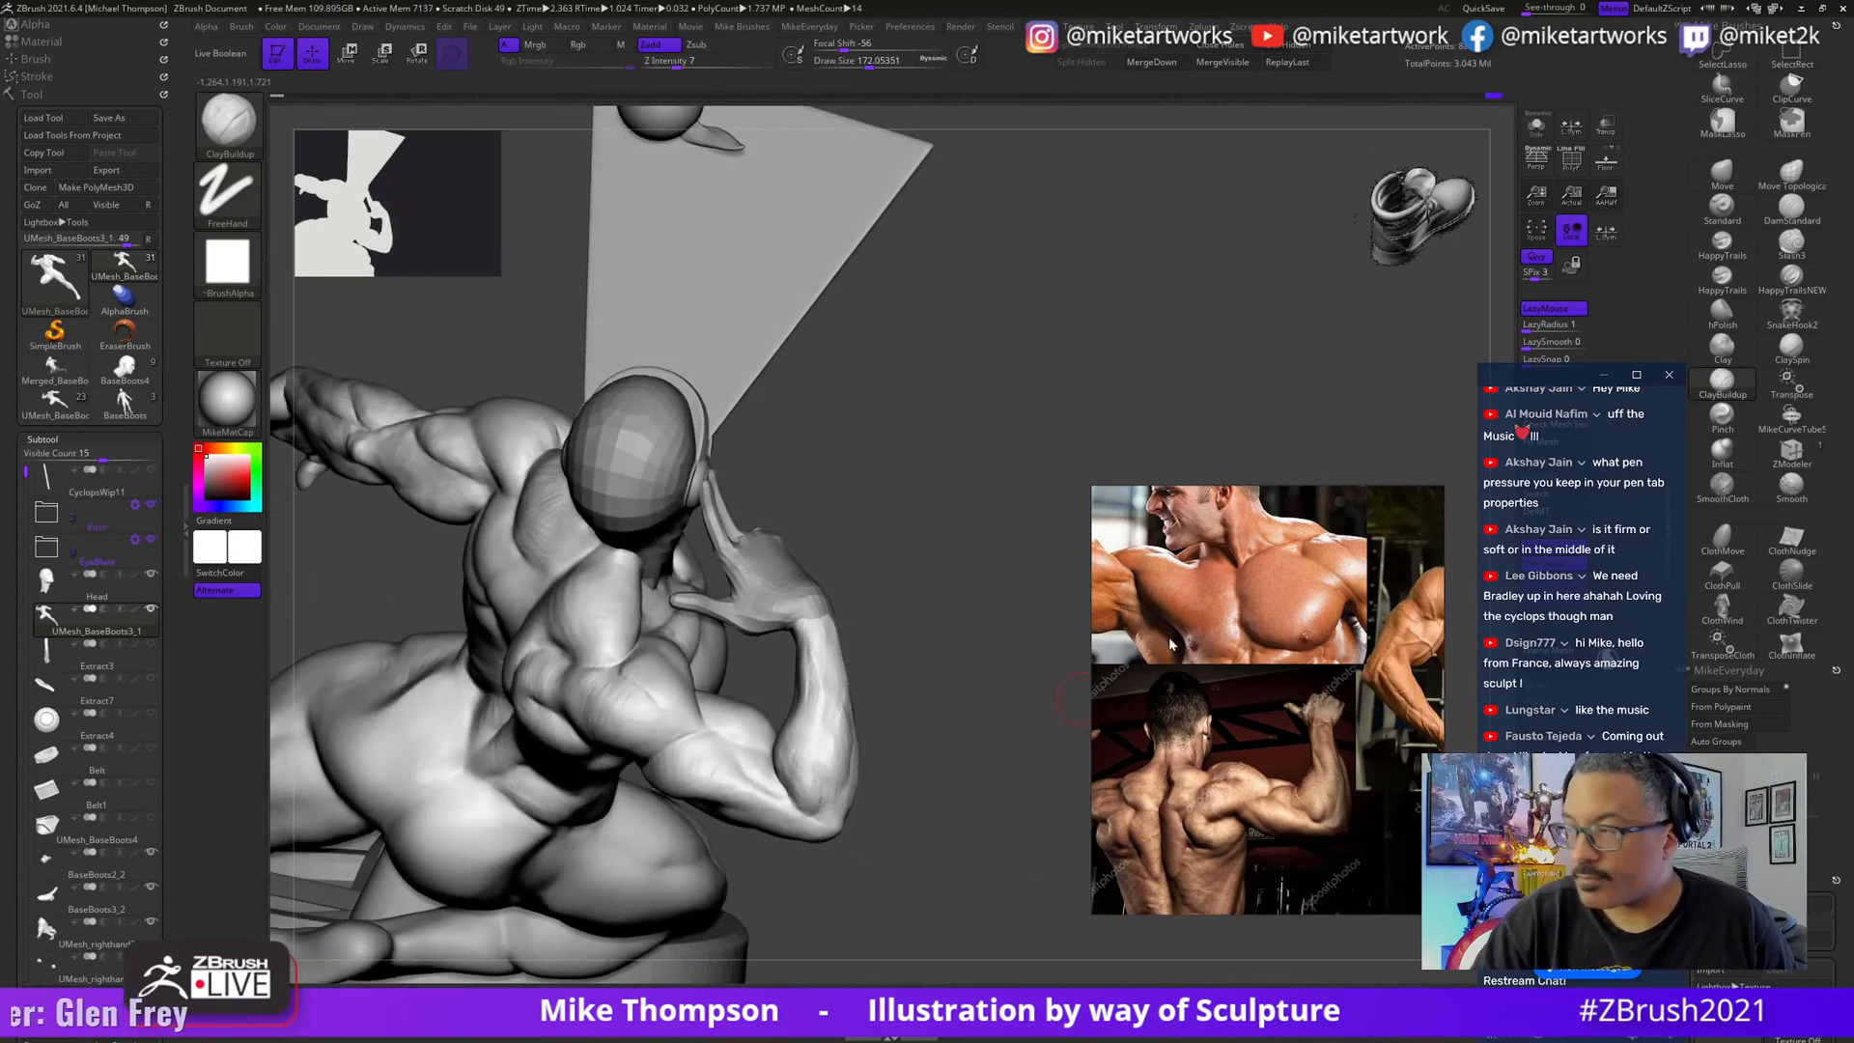
{"action": "left_click", "coordinate": [1793, 221]}
{"action": "left_click_drag", "start_coordinate": [945, 867], "coordinate": [869, 762]}
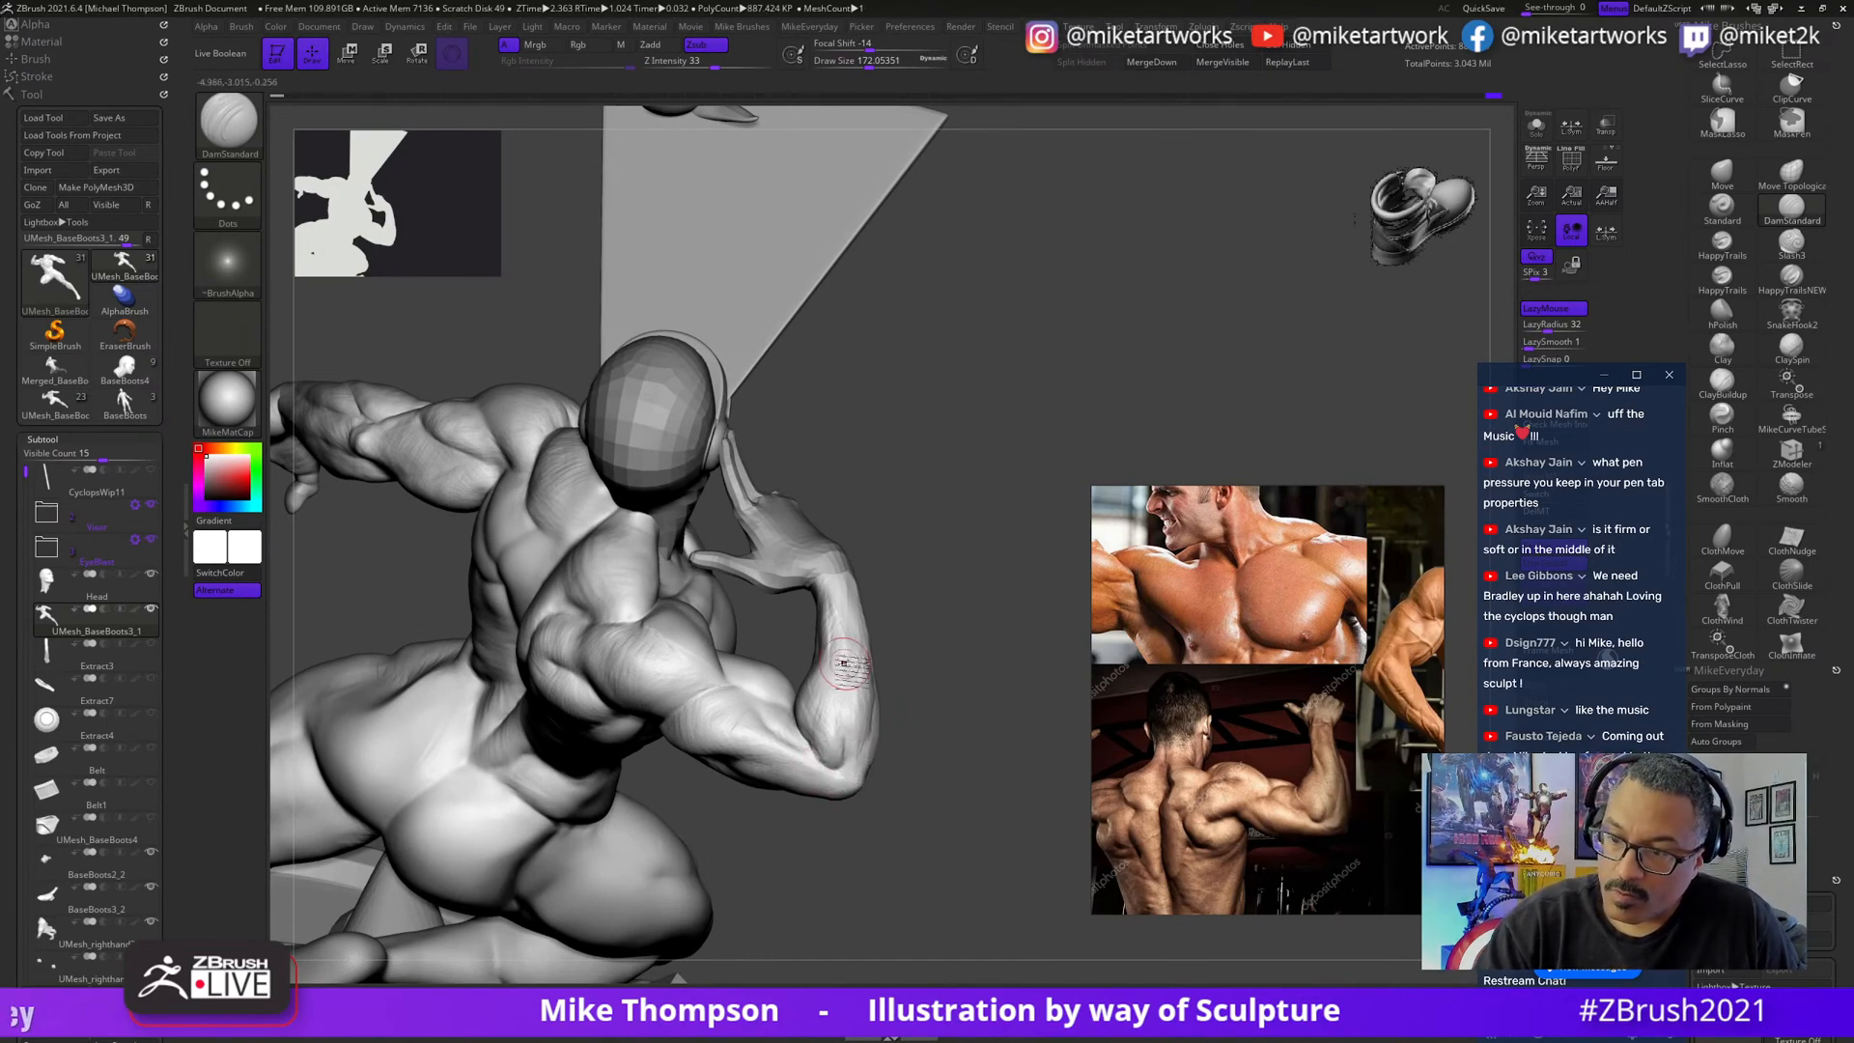
{"action": "left_click_drag", "start_coordinate": [904, 870], "coordinate": [907, 742]}
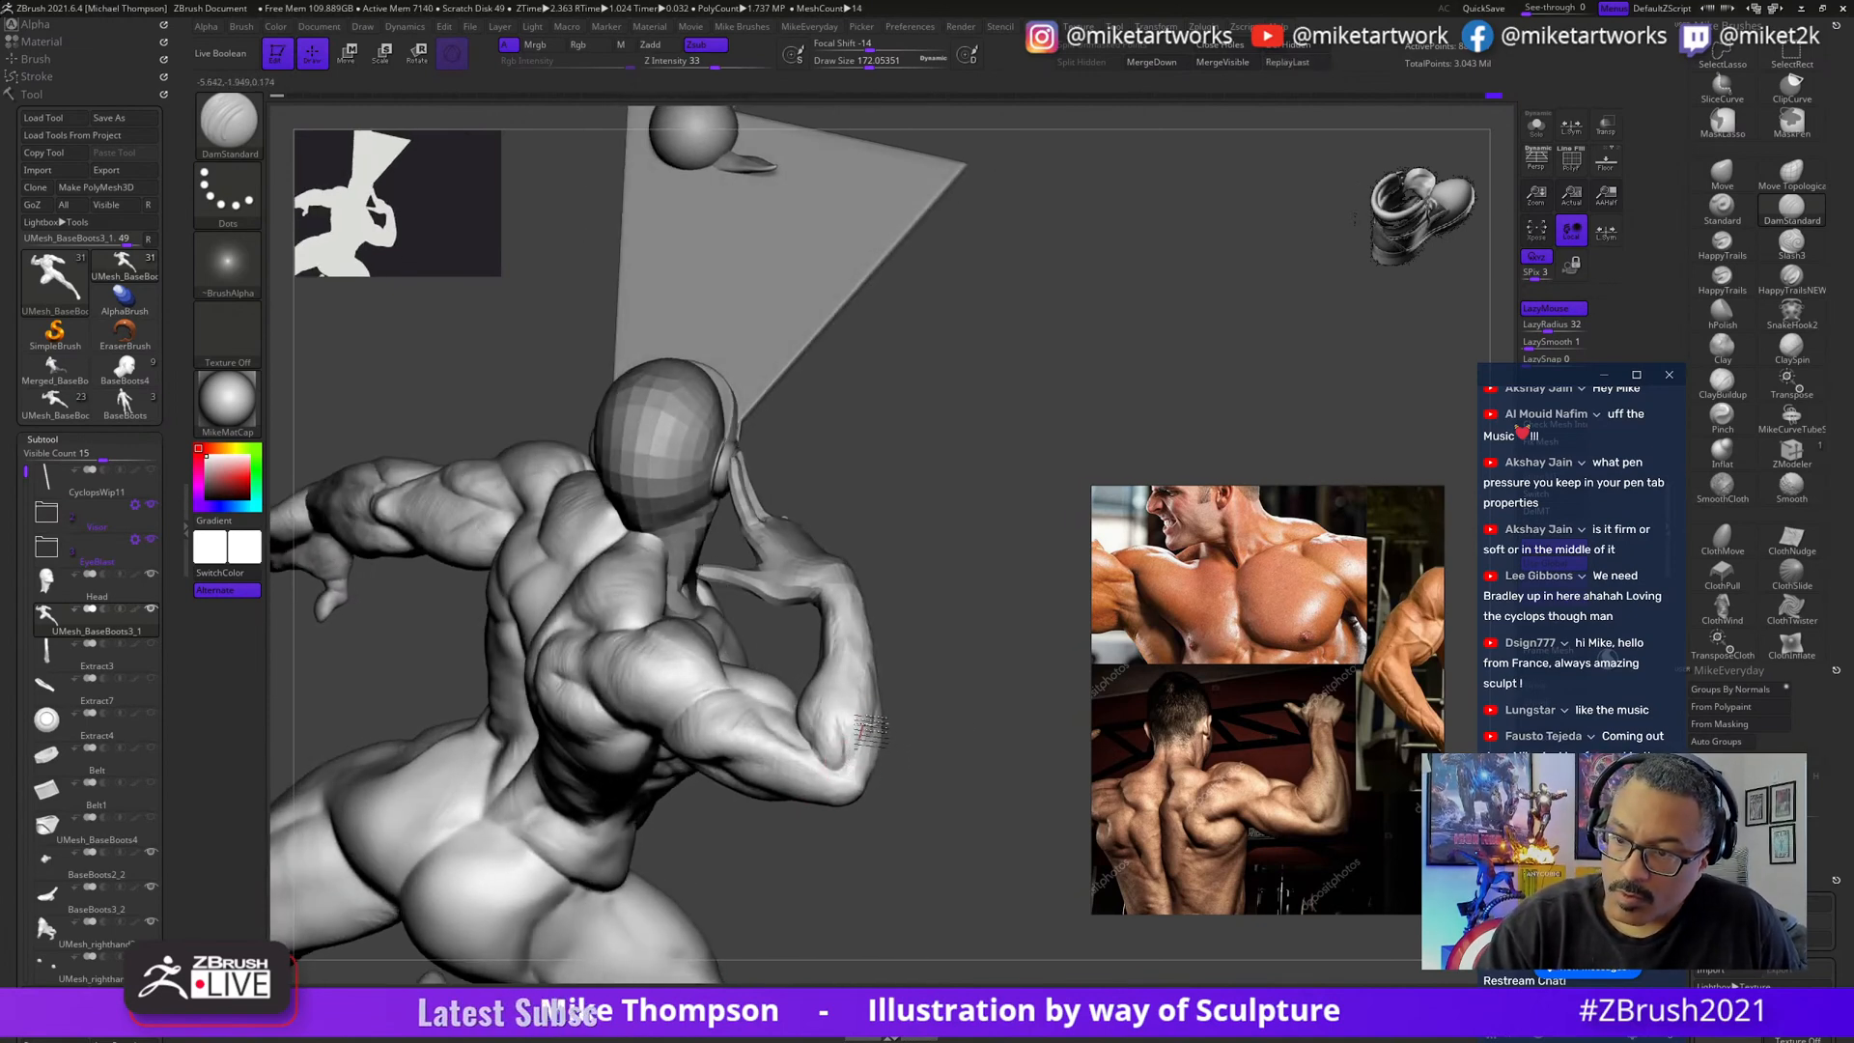
{"action": "mouse_move", "coordinate": [940, 694]}
{"action": "left_mouse_down"}
{"action": "mouse_move", "coordinate": [961, 705]}
{"action": "mouse_move", "coordinate": [965, 681]}
{"action": "mouse_move", "coordinate": [908, 703]}
{"action": "mouse_move", "coordinate": [894, 743]}
{"action": "mouse_move", "coordinate": [942, 712]}
{"action": "mouse_move", "coordinate": [935, 654]}
{"action": "mouse_move", "coordinate": [912, 676]}
{"action": "left_mouse_up"}
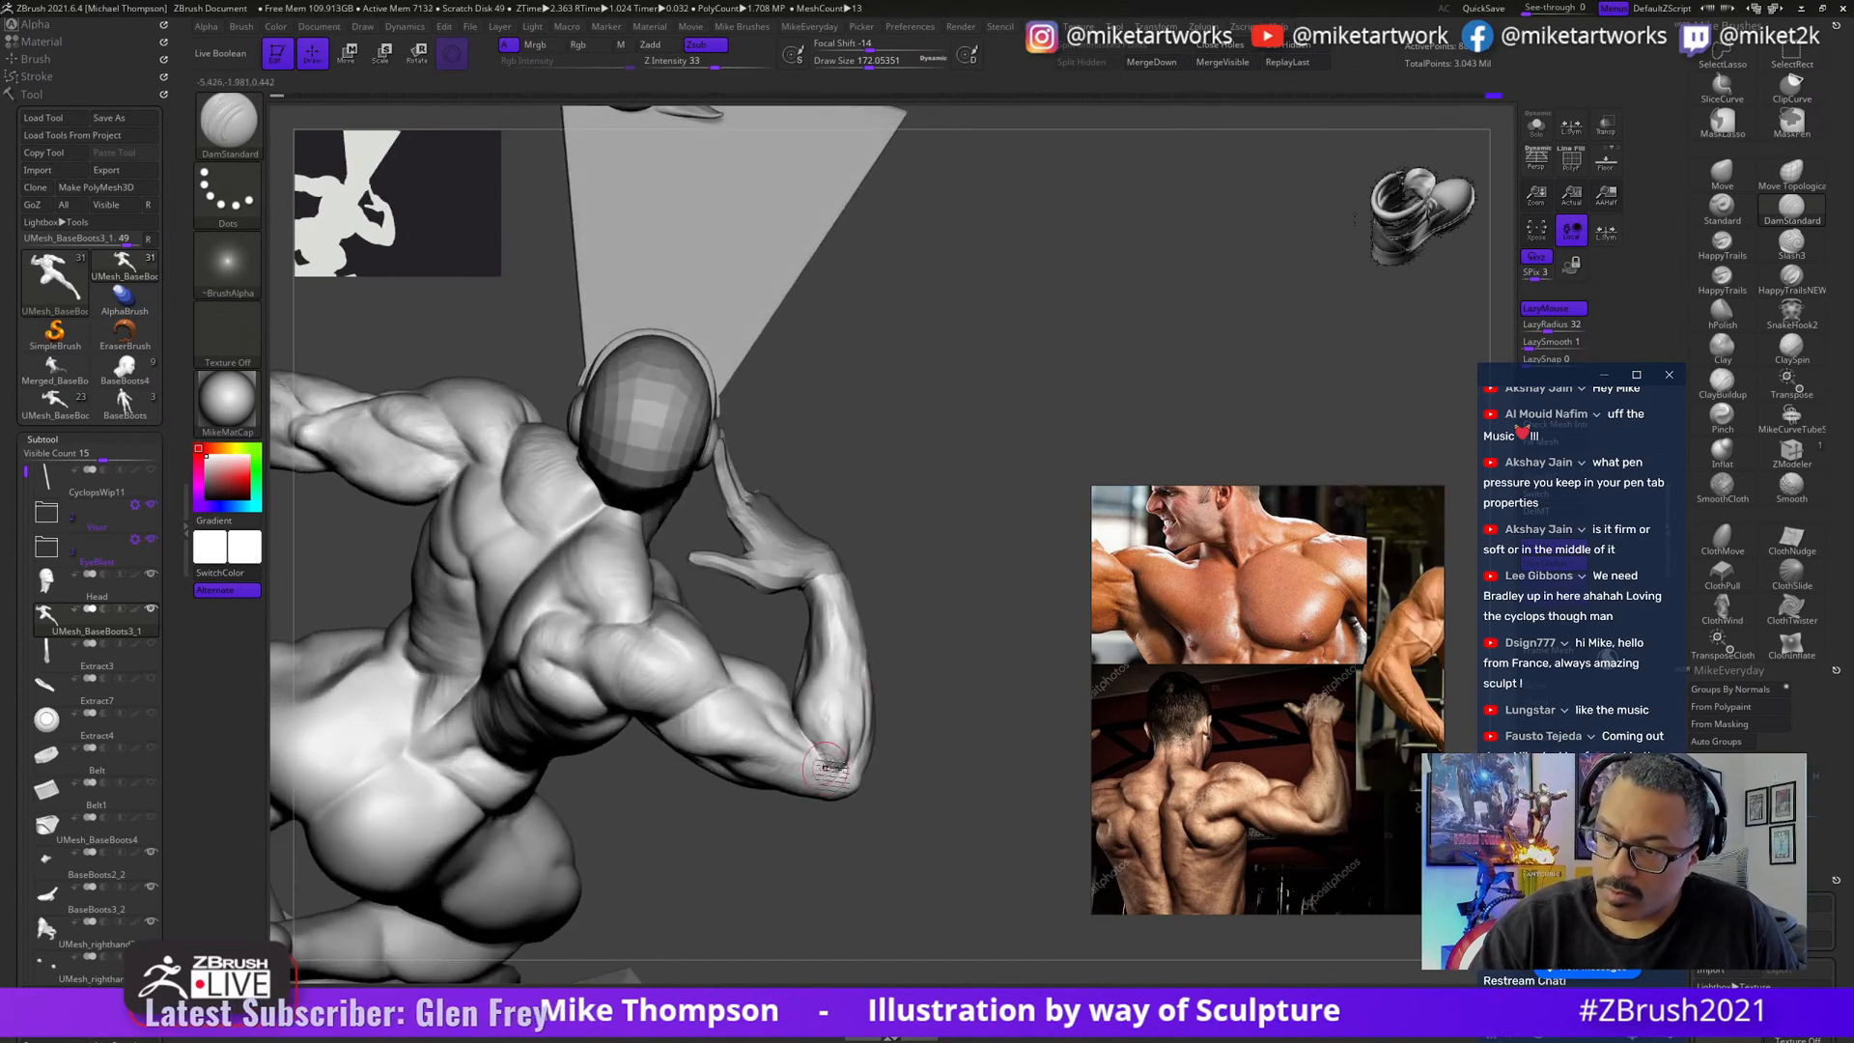
{"action": "mouse_move", "coordinate": [870, 757]}
{"action": "left_mouse_down"}
{"action": "mouse_move", "coordinate": [836, 708]}
{"action": "mouse_move", "coordinate": [844, 744]}
{"action": "mouse_move", "coordinate": [819, 730]}
{"action": "left_mouse_up"}
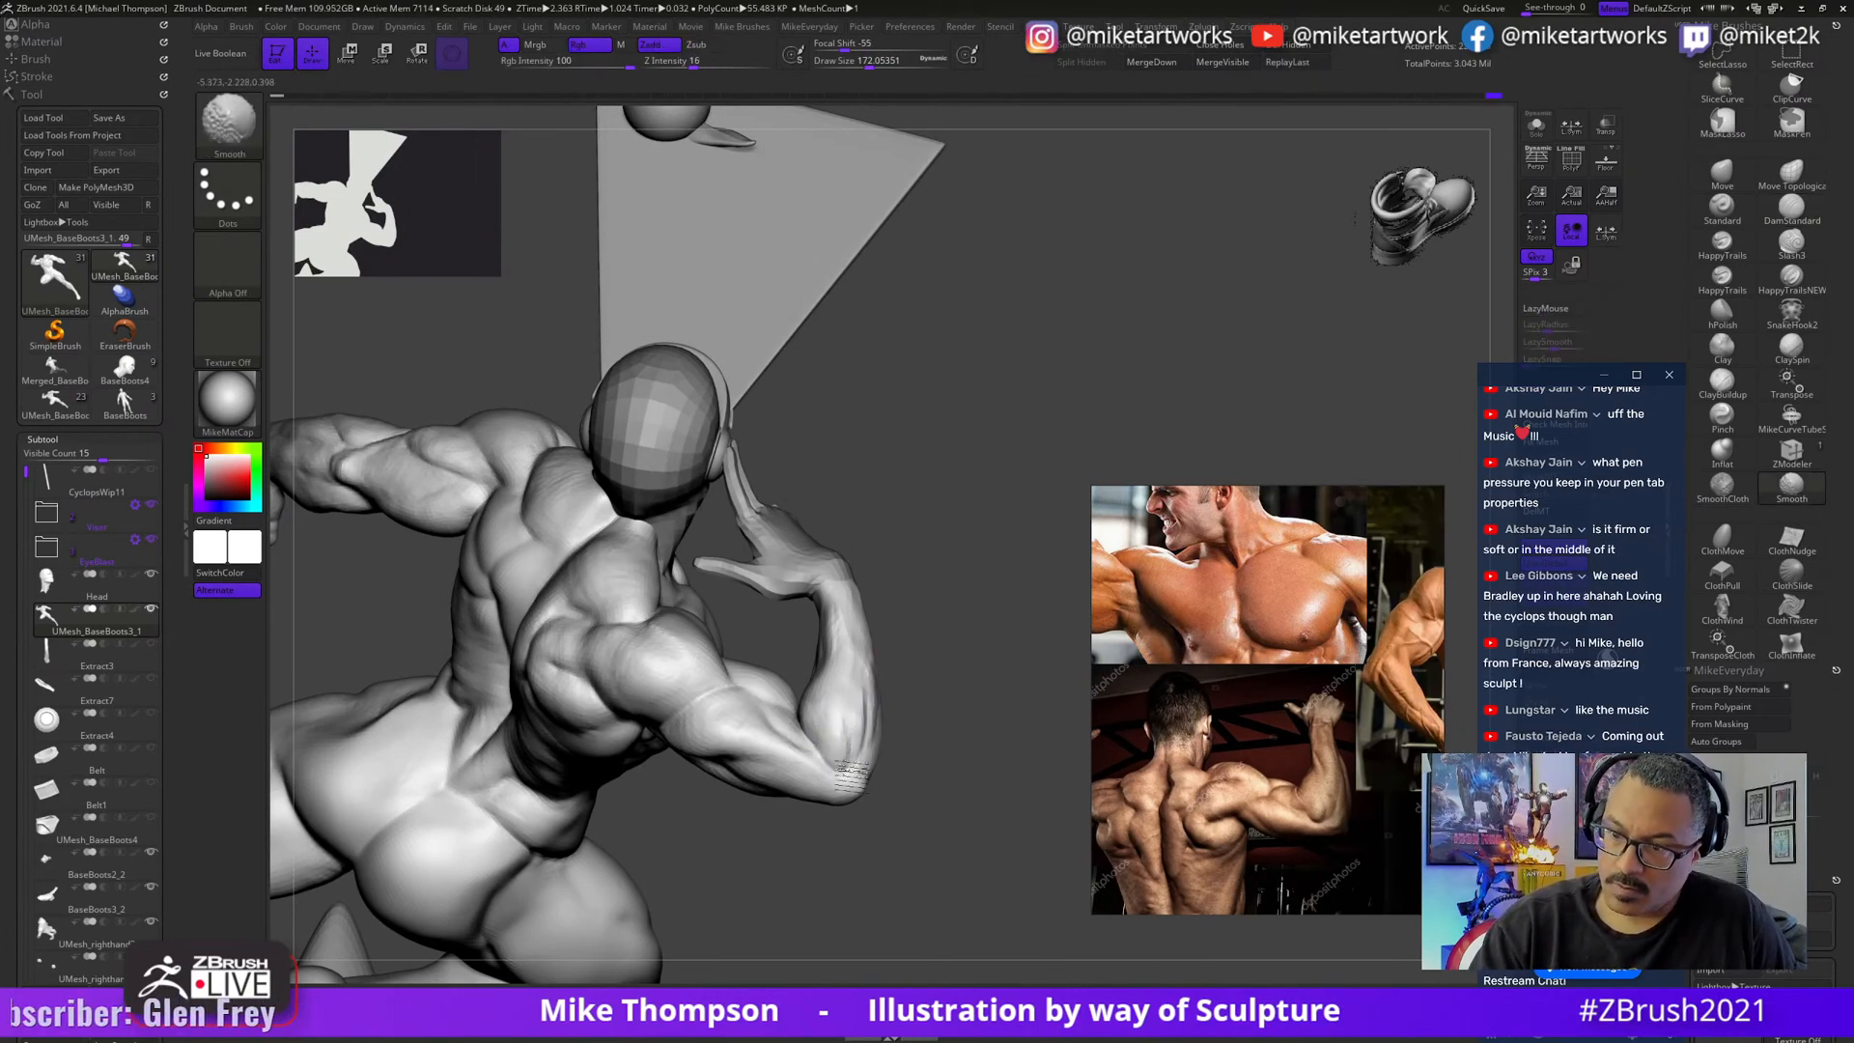
{"action": "mouse_move", "coordinate": [855, 751]}
{"action": "left_mouse_down", "text": "shift"}
{"action": "mouse_move", "coordinate": [825, 753]}
{"action": "mouse_move", "coordinate": [838, 778]}
{"action": "left_mouse_up", "text": "shift"}
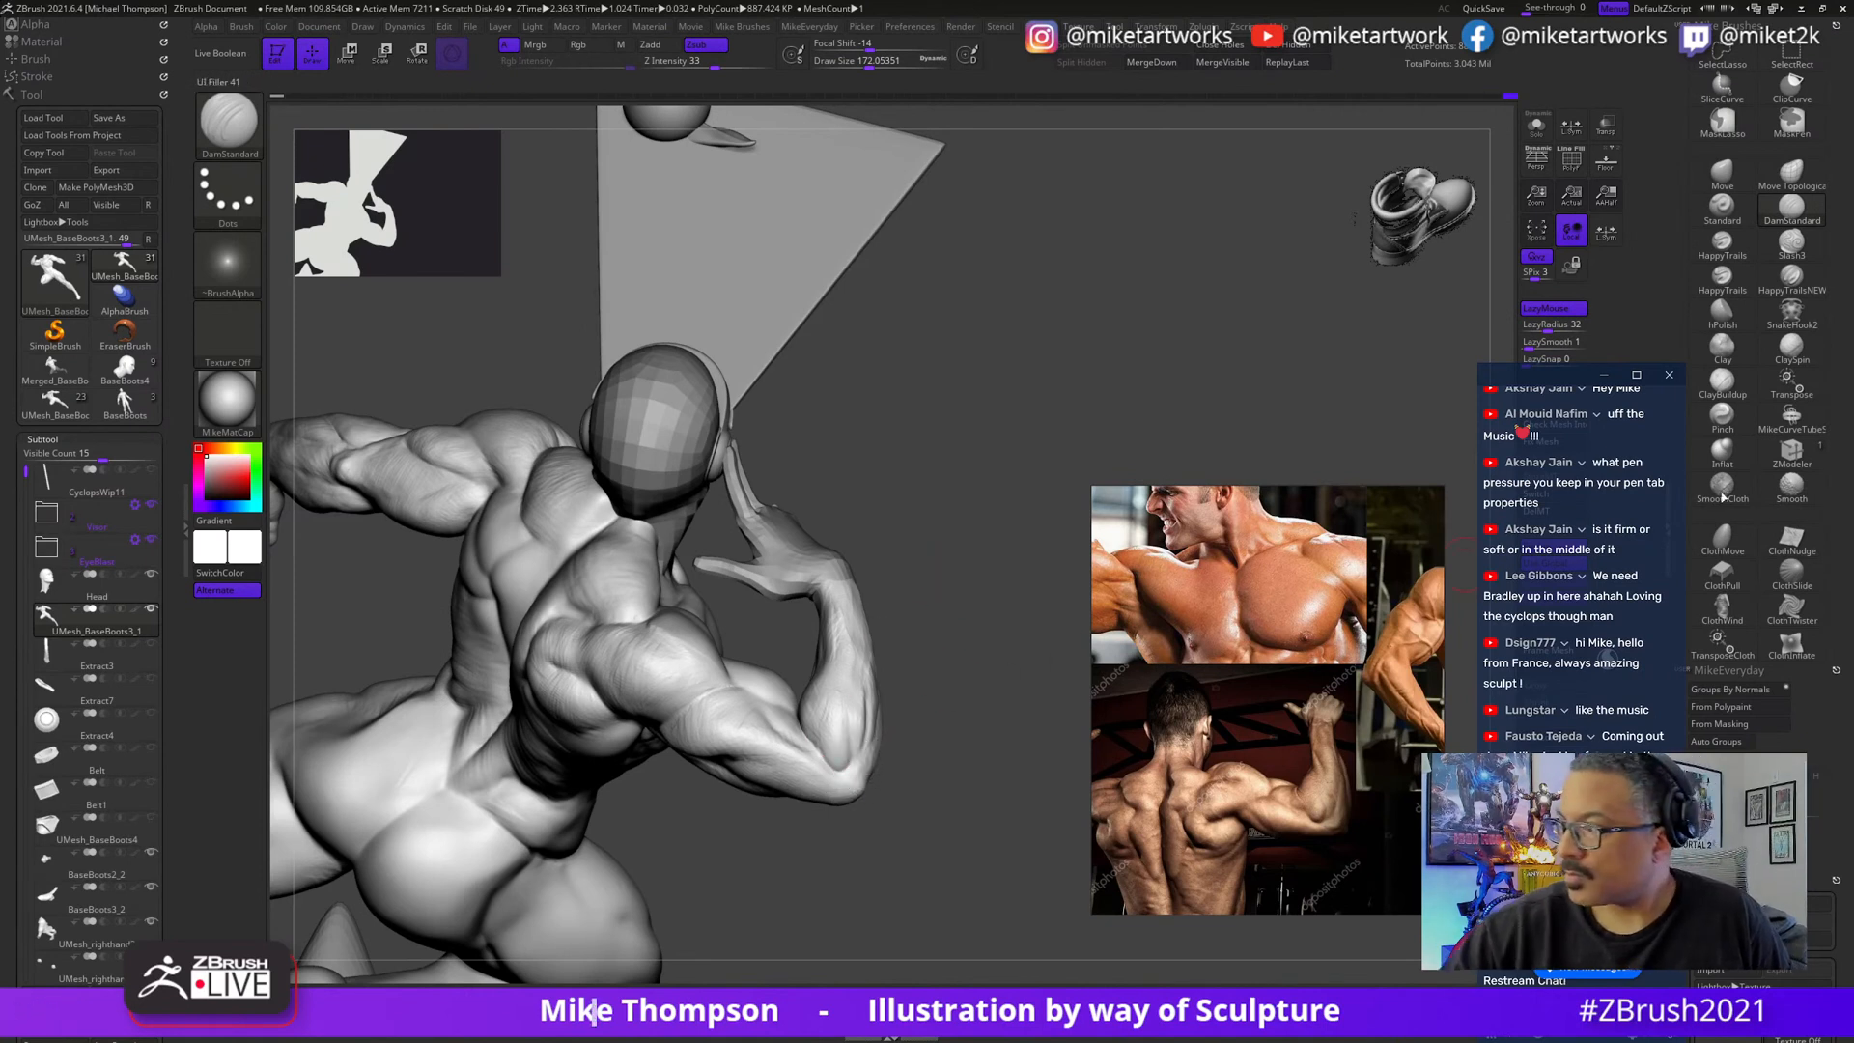
- Build up the forms around the raised arm's elbow and inner forearm with ClayBuildup at Z Intensity 7 and a draw size of about 172
{"action": "left_click", "coordinate": [1723, 387]}
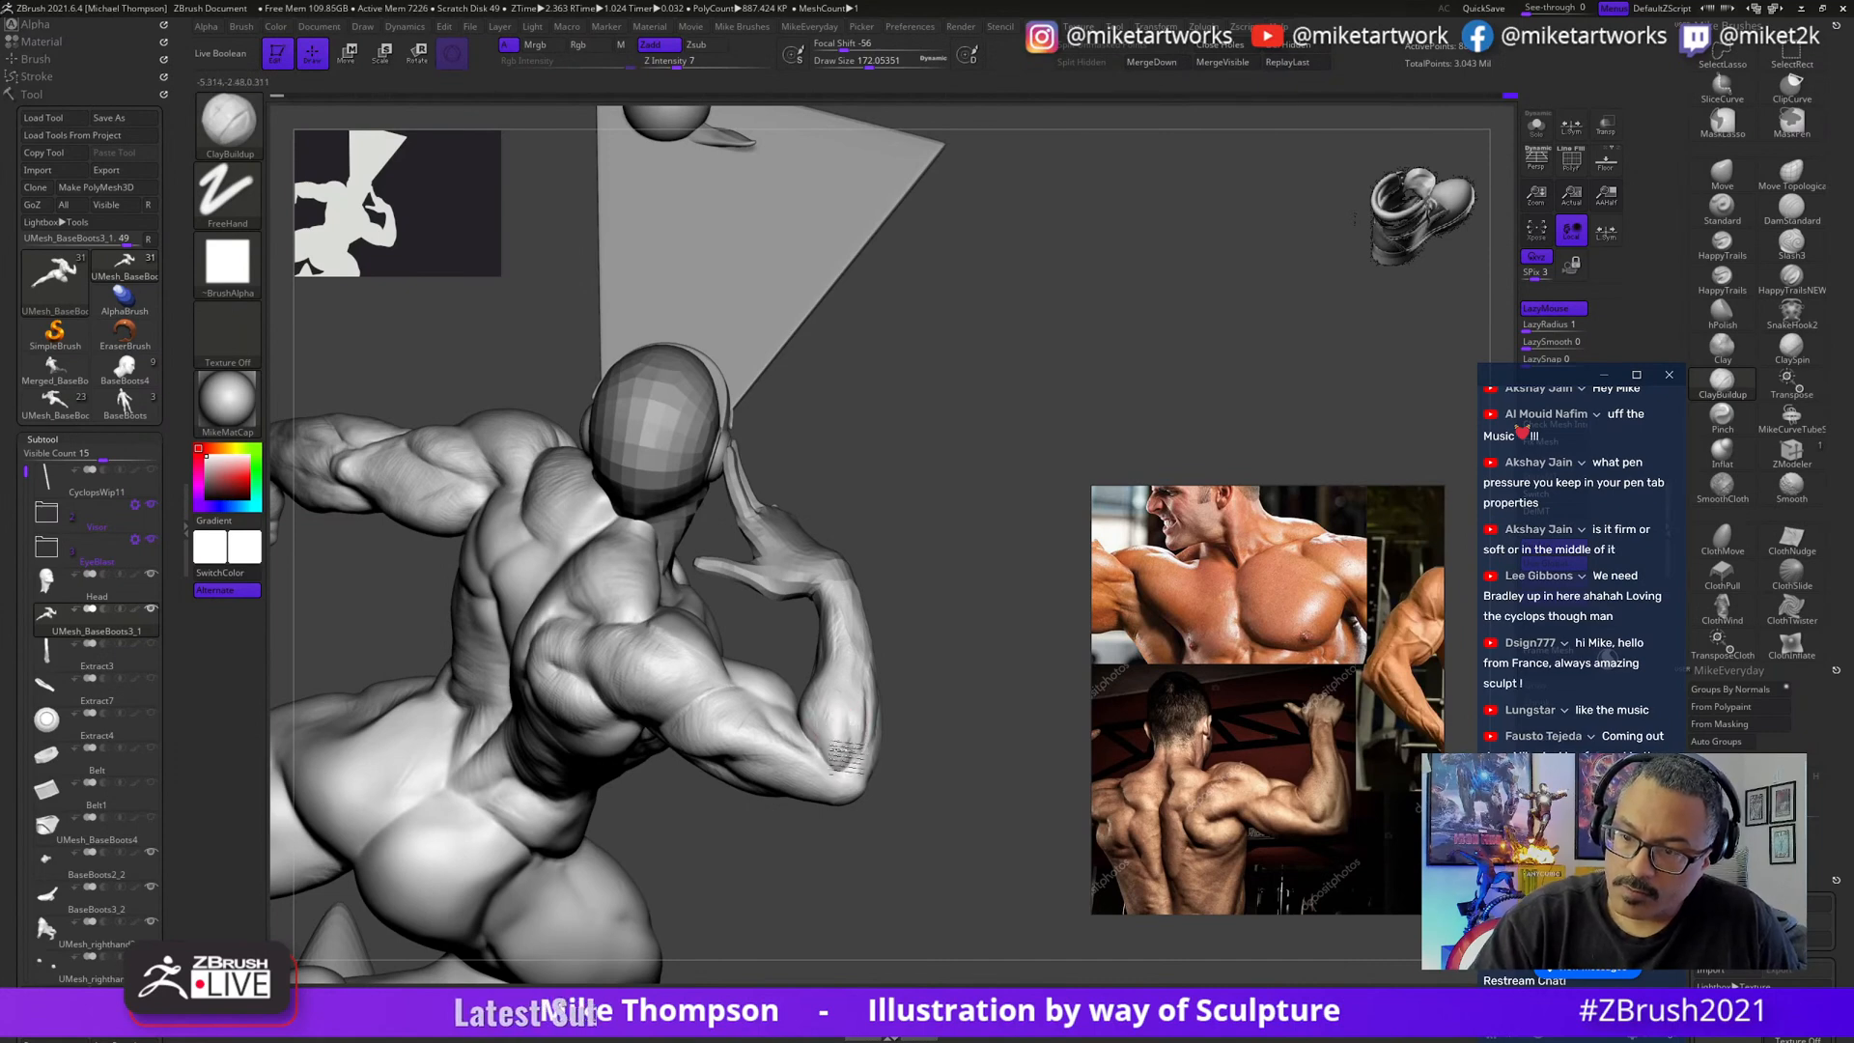
{"action": "mouse_move", "coordinate": [845, 767]}
{"action": "left_mouse_down"}
{"action": "mouse_move", "coordinate": [908, 705]}
{"action": "mouse_move", "coordinate": [850, 748]}
{"action": "mouse_move", "coordinate": [925, 720]}
{"action": "mouse_move", "coordinate": [825, 725]}
{"action": "left_mouse_up"}
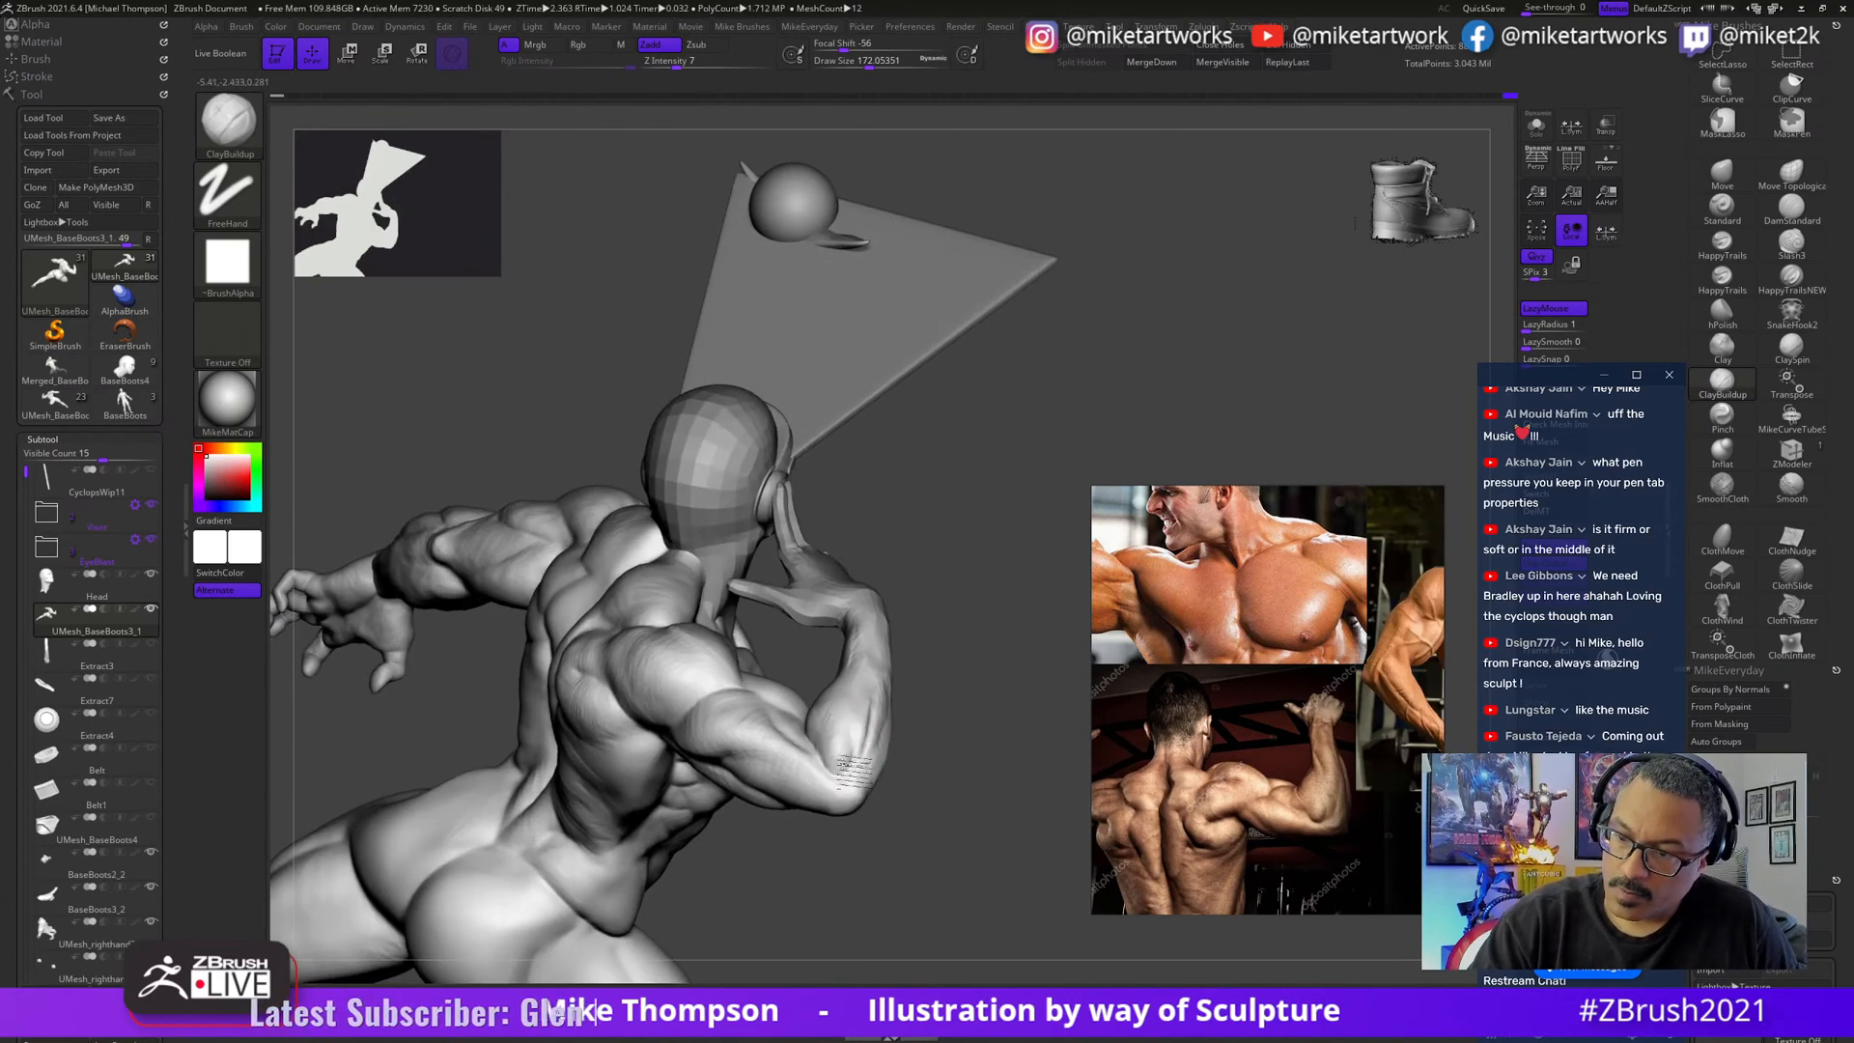
{"action": "mouse_move", "coordinate": [965, 750]}
{"action": "left_mouse_down"}
{"action": "mouse_move", "coordinate": [964, 787]}
{"action": "mouse_move", "coordinate": [898, 778]}
{"action": "left_mouse_up"}
{"action": "left_click_drag", "start_coordinate": [929, 670], "coordinate": [965, 744], "text": "alt"}
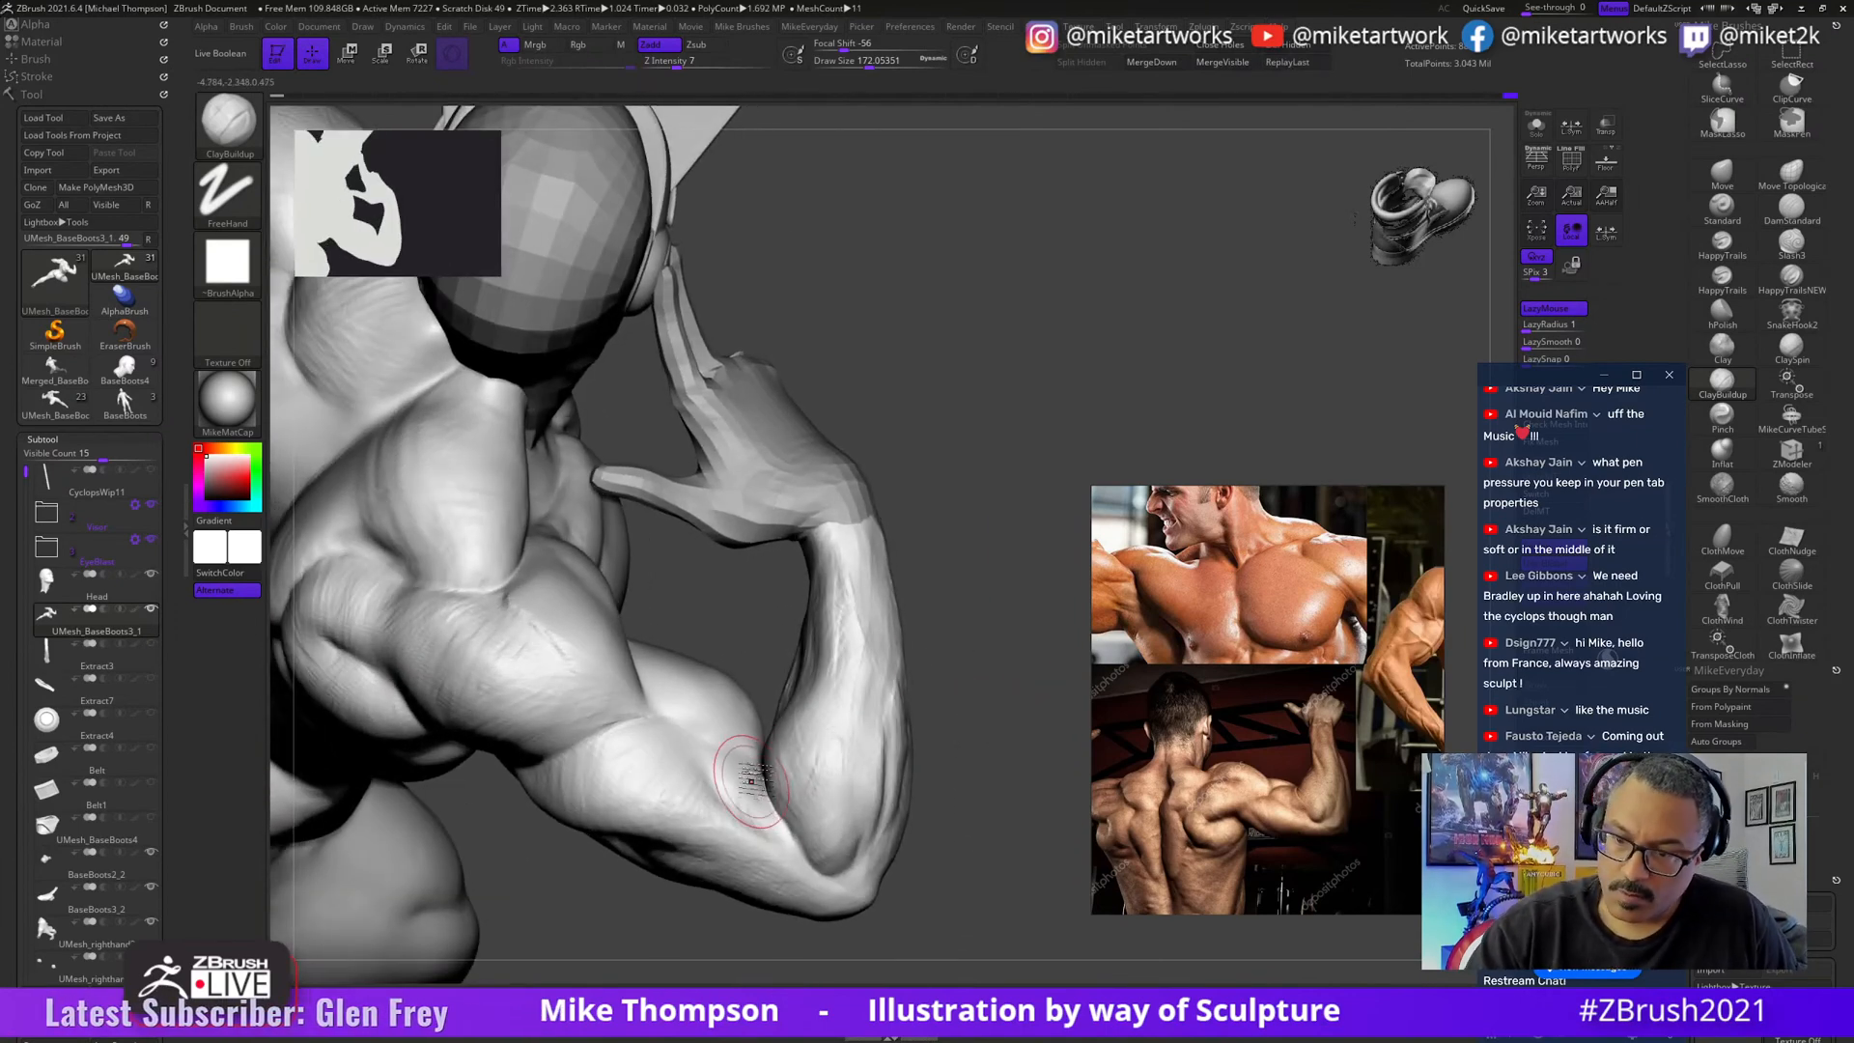
{"action": "right_click_drag", "start_coordinate": [772, 778], "coordinate": [787, 800]}
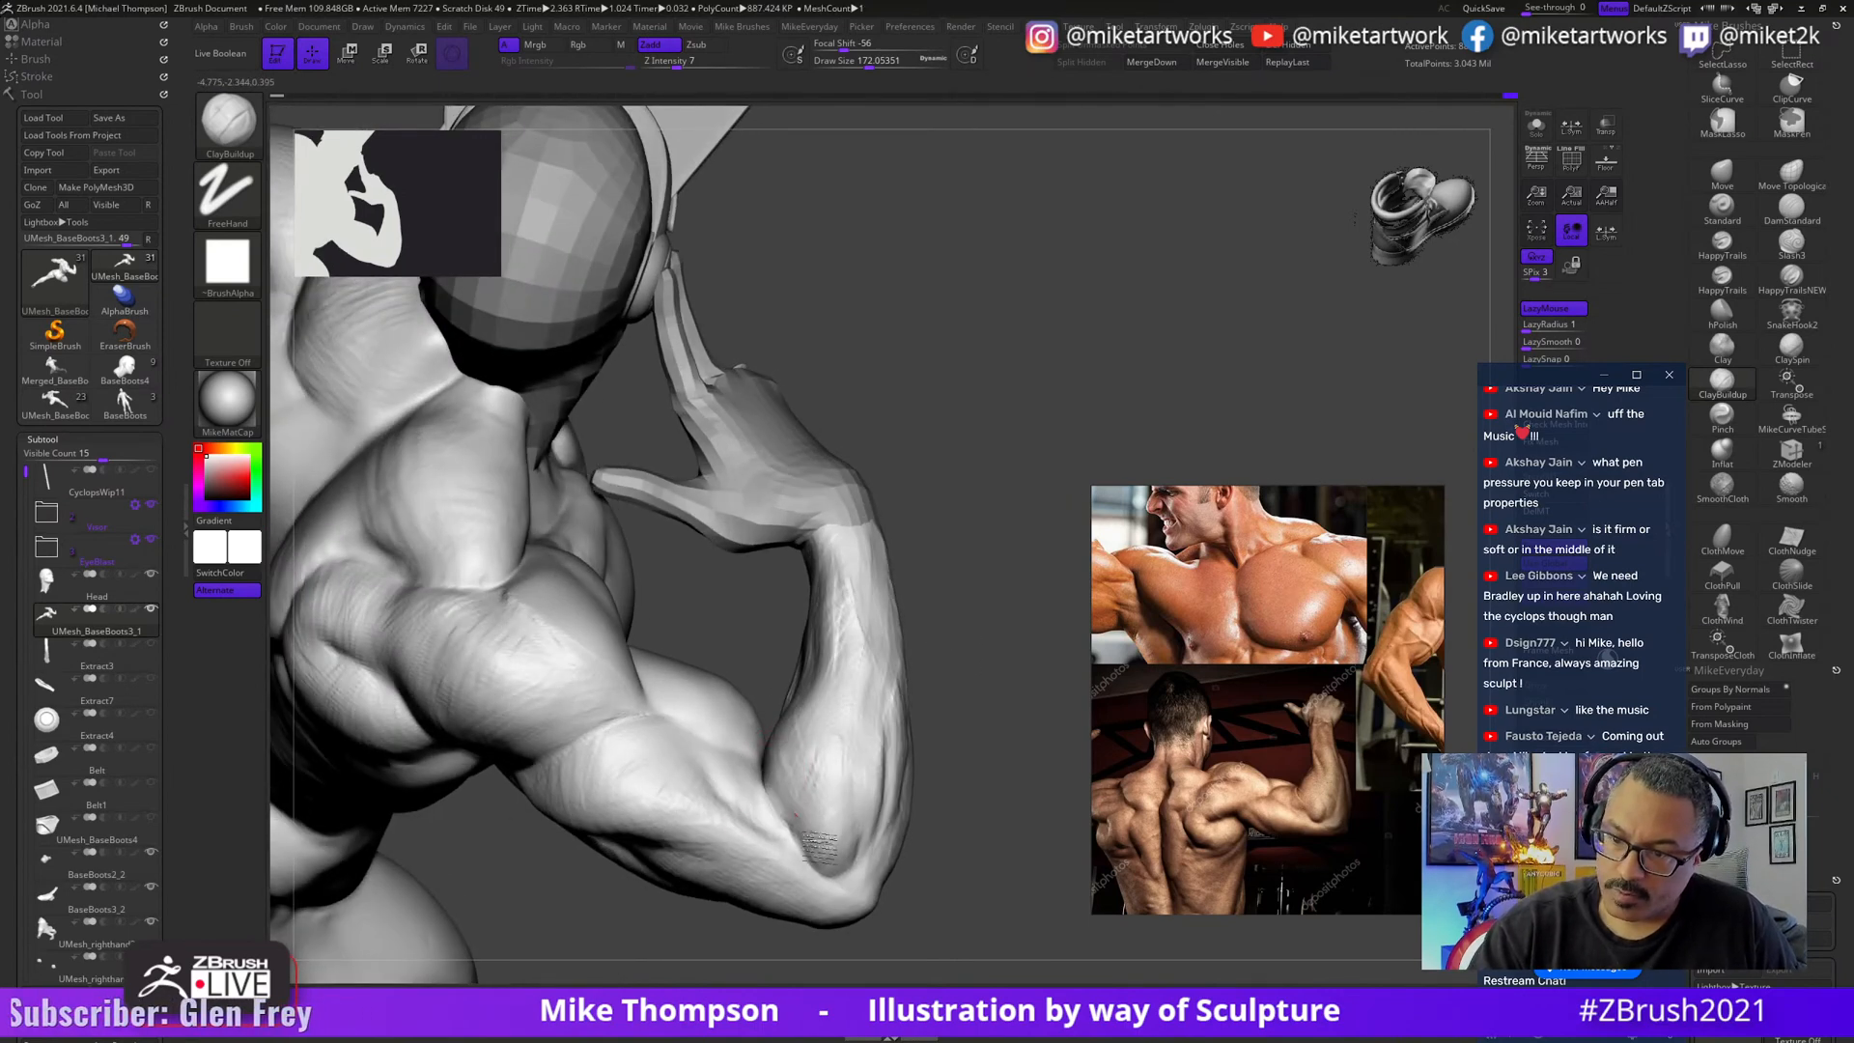
{"action": "right_click_drag", "start_coordinate": [970, 634], "coordinate": [763, 792]}
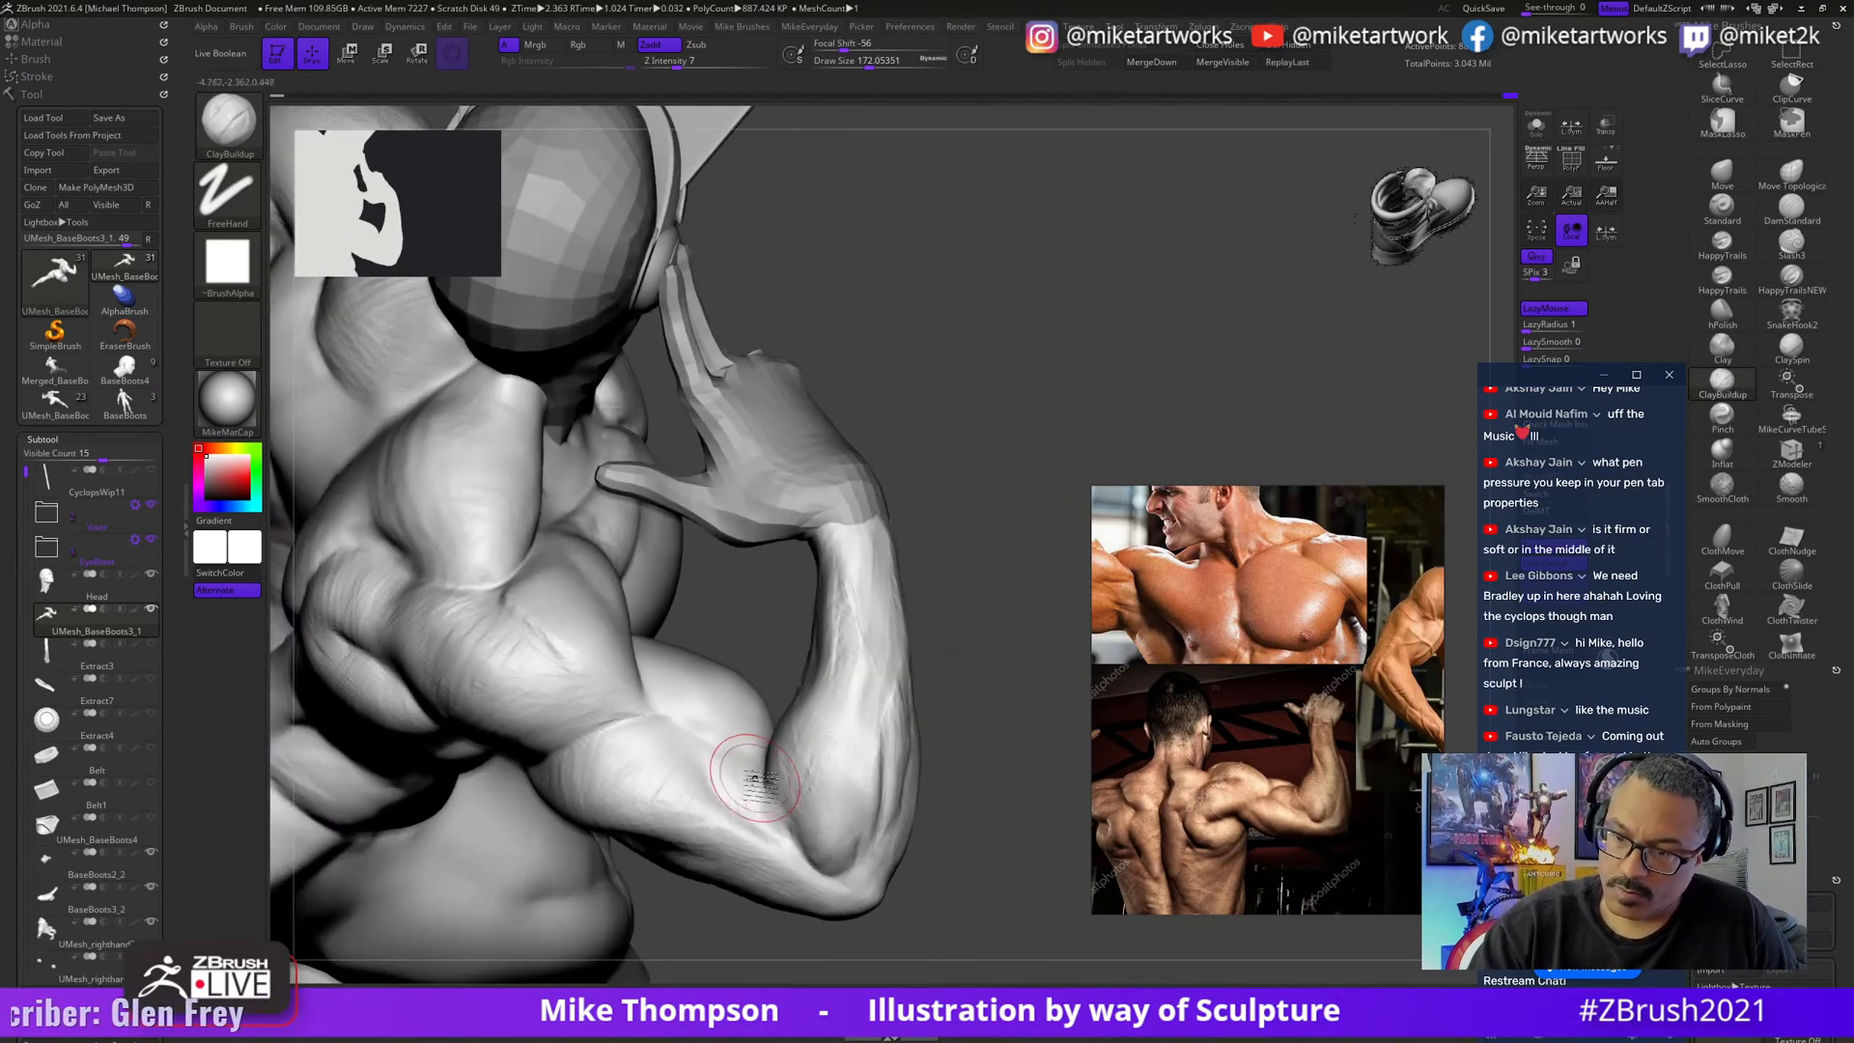
- Build up the raised arm between the elbow and shoulder with ClayBuildup at Z Intensity 7 and a draw size of about 154
{"action": "right_click_drag", "start_coordinate": [951, 674], "coordinate": [759, 790]}
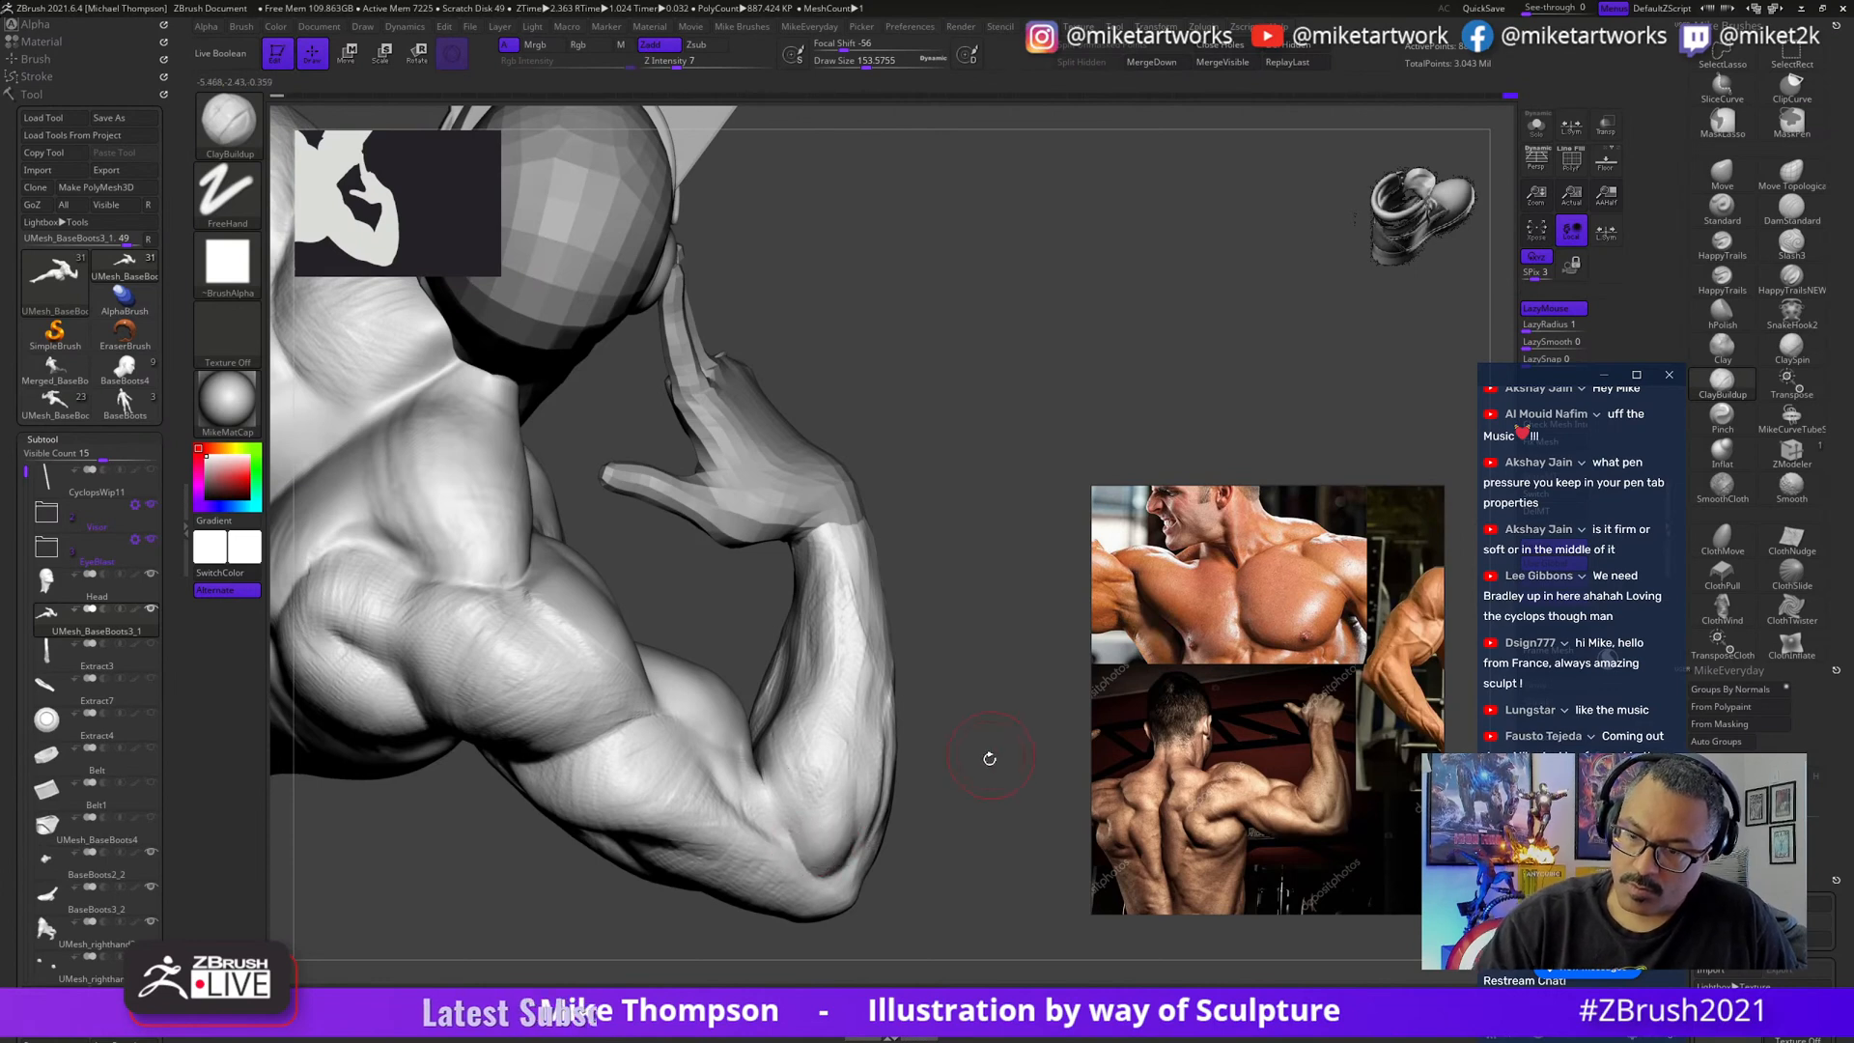
{"action": "left_click_drag", "start_coordinate": [990, 759], "coordinate": [763, 734]}
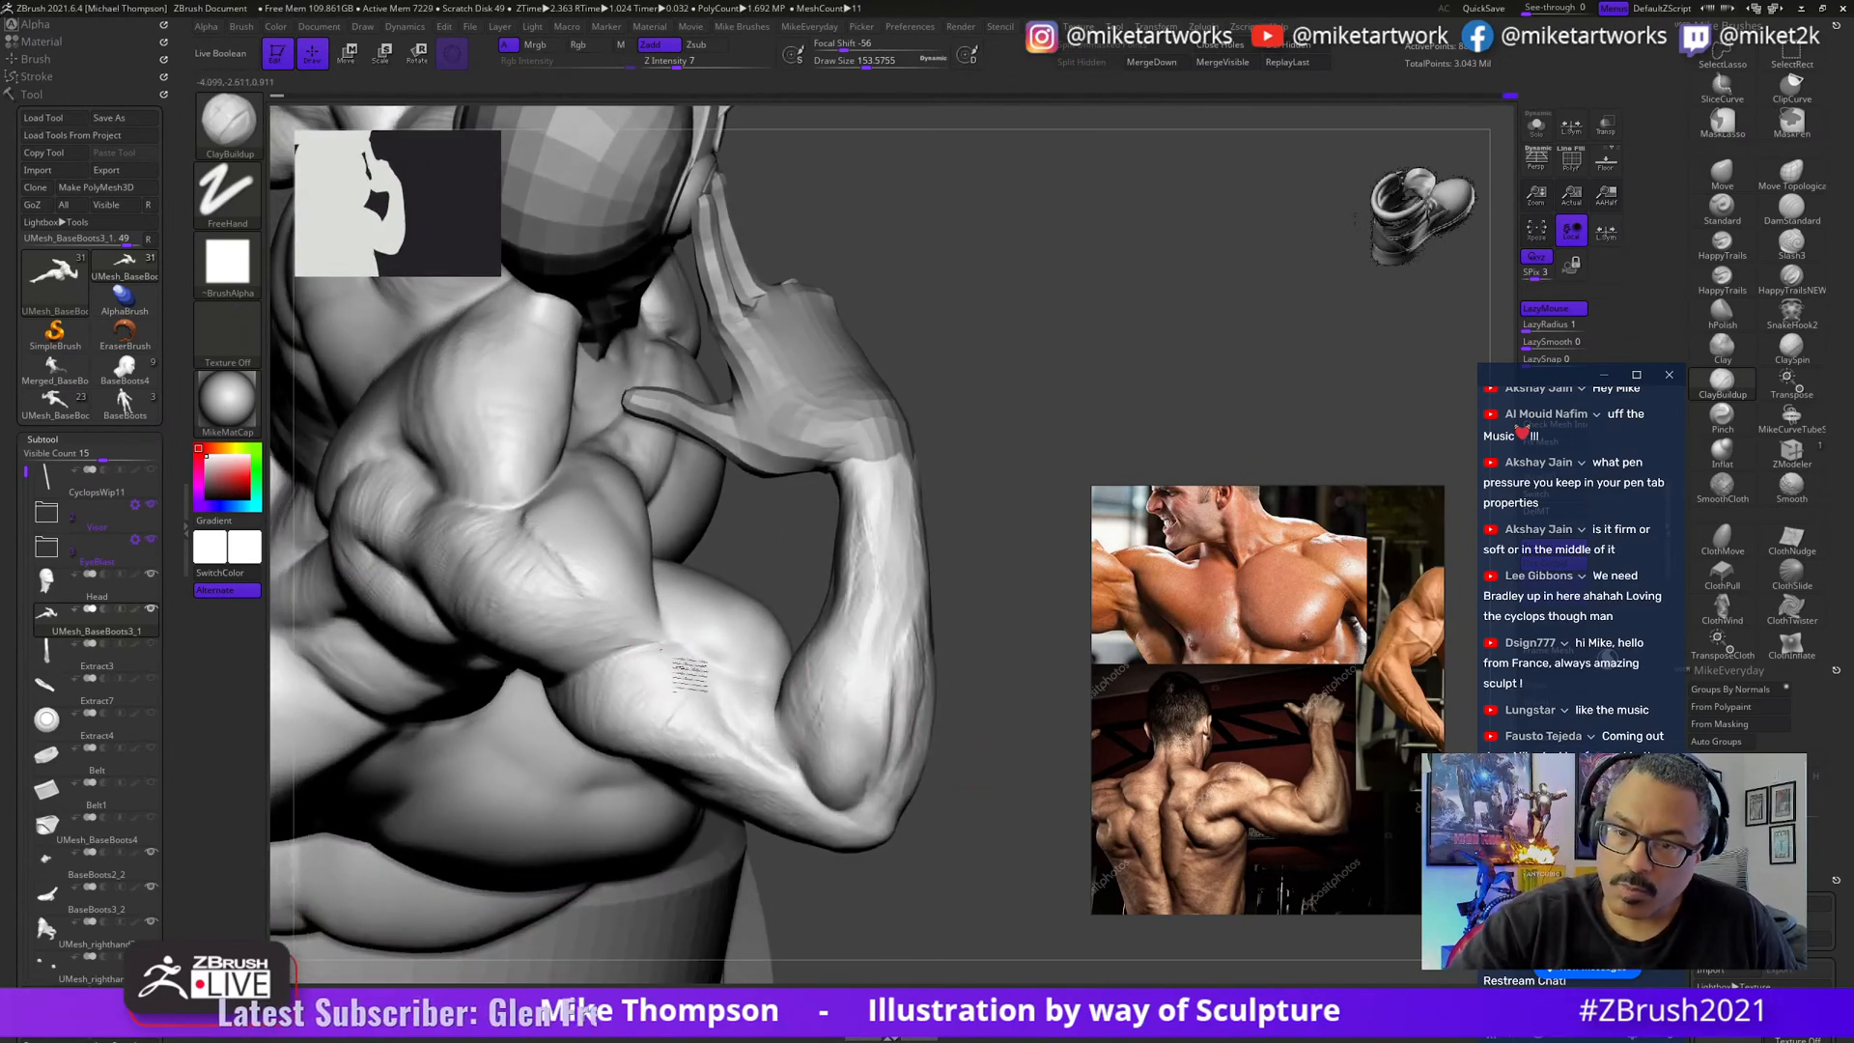
{"action": "left_click_drag", "start_coordinate": [1005, 704], "coordinate": [1004, 733]}
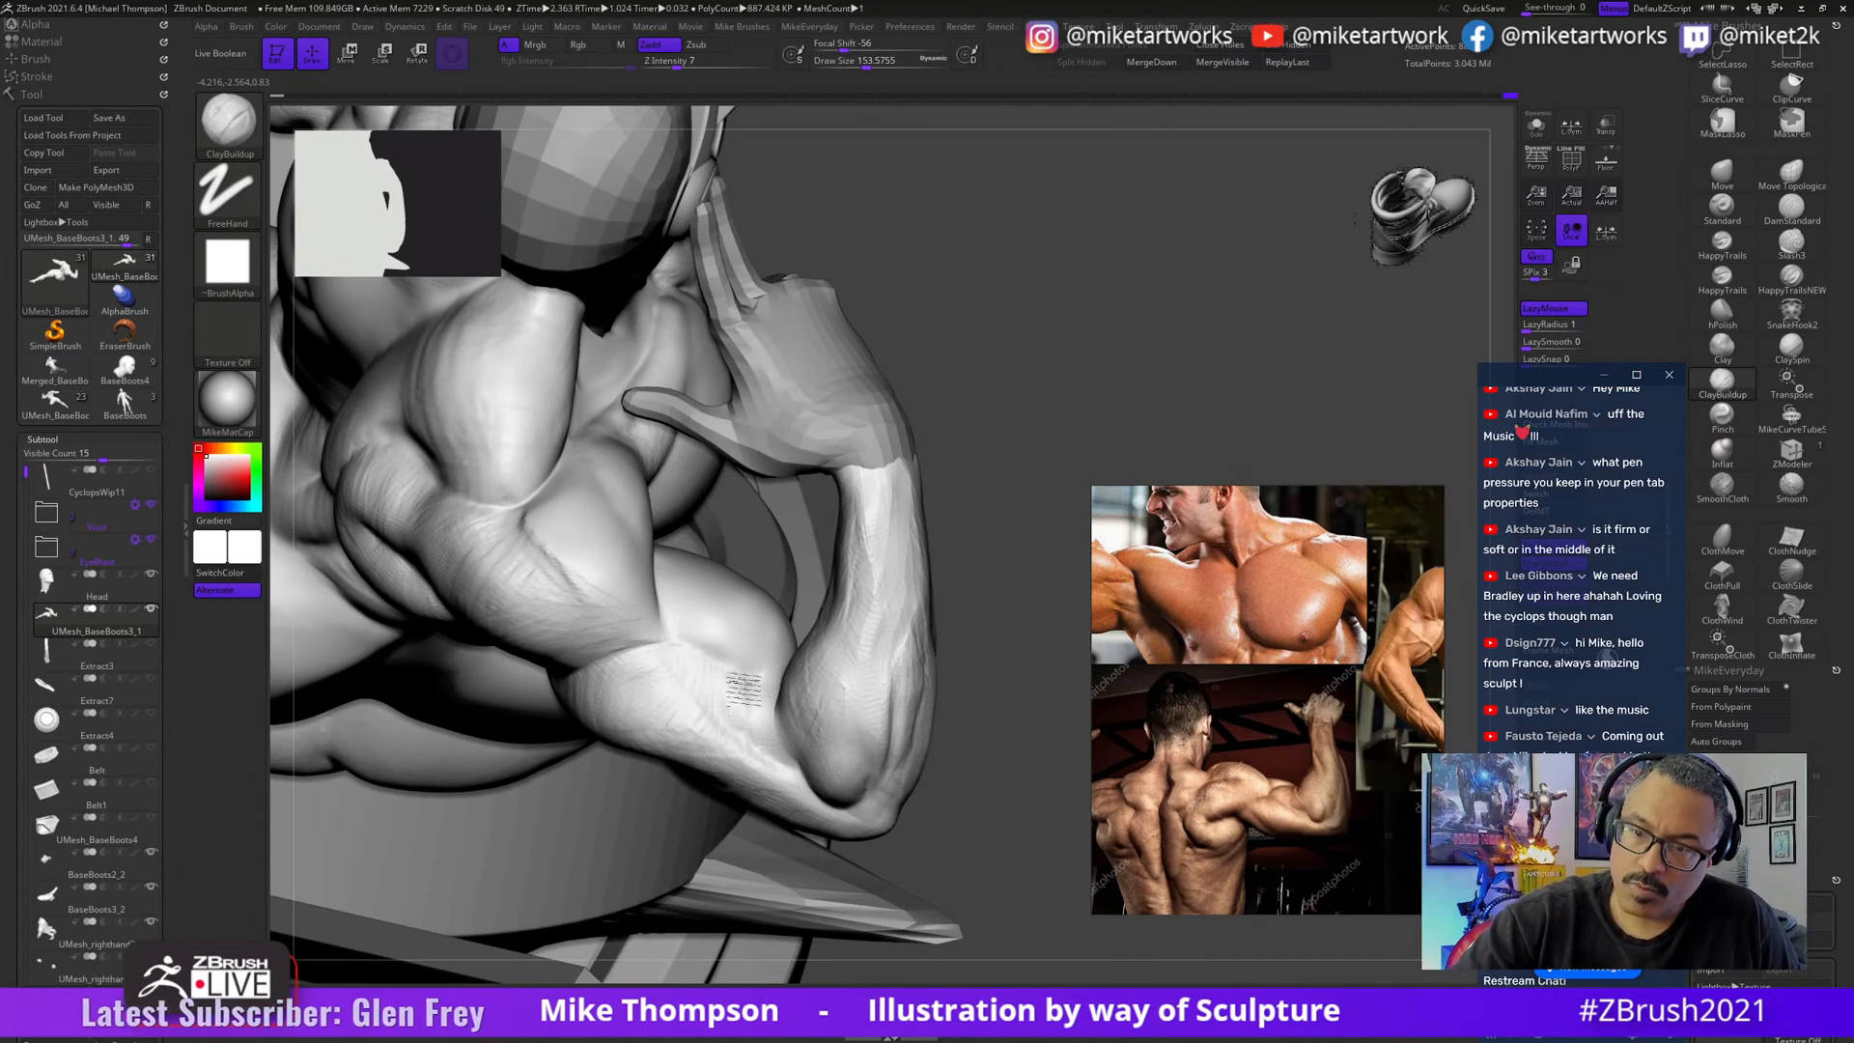
{"action": "mouse_move", "coordinate": [953, 753]}
{"action": "left_mouse_down"}
{"action": "mouse_move", "coordinate": [986, 745]}
{"action": "mouse_move", "coordinate": [990, 773]}
{"action": "mouse_move", "coordinate": [712, 745]}
{"action": "left_mouse_up"}
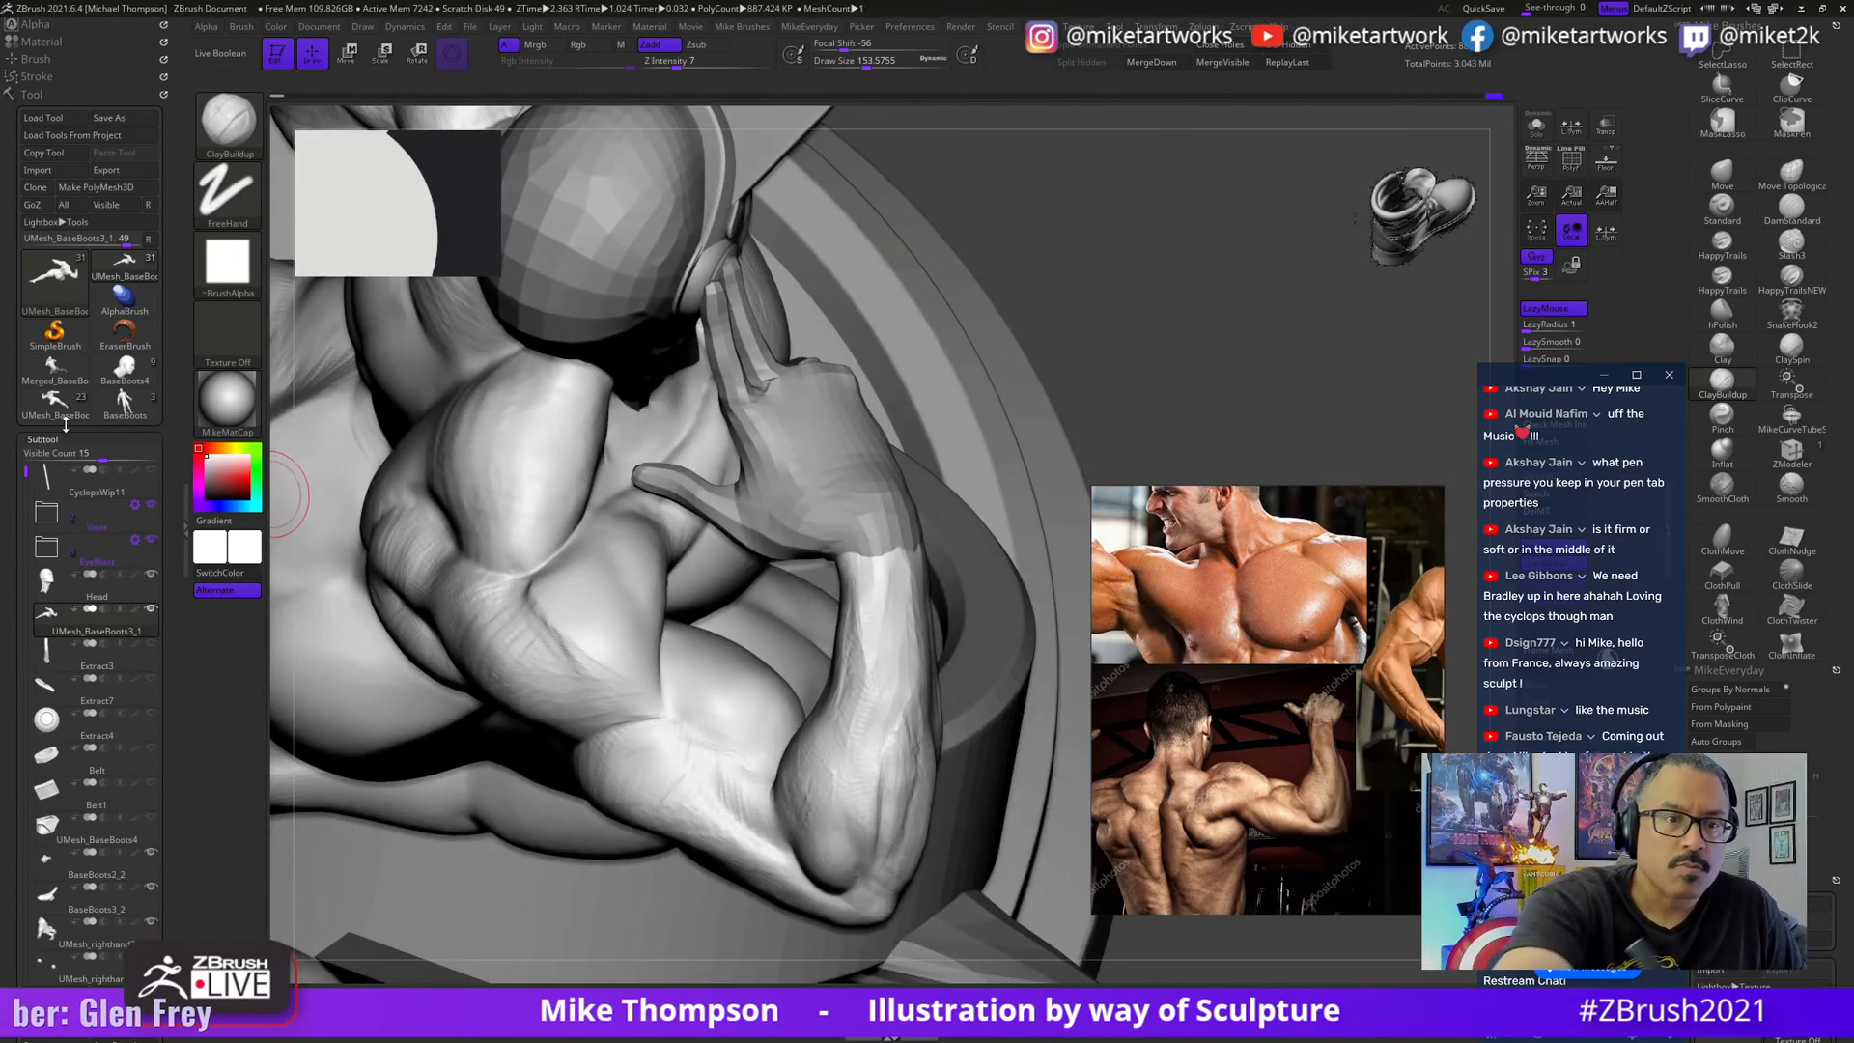
- Shift the light's placement slightly and set its intensity to about 0.8
{"action": "left_click", "coordinate": [67, 439]}
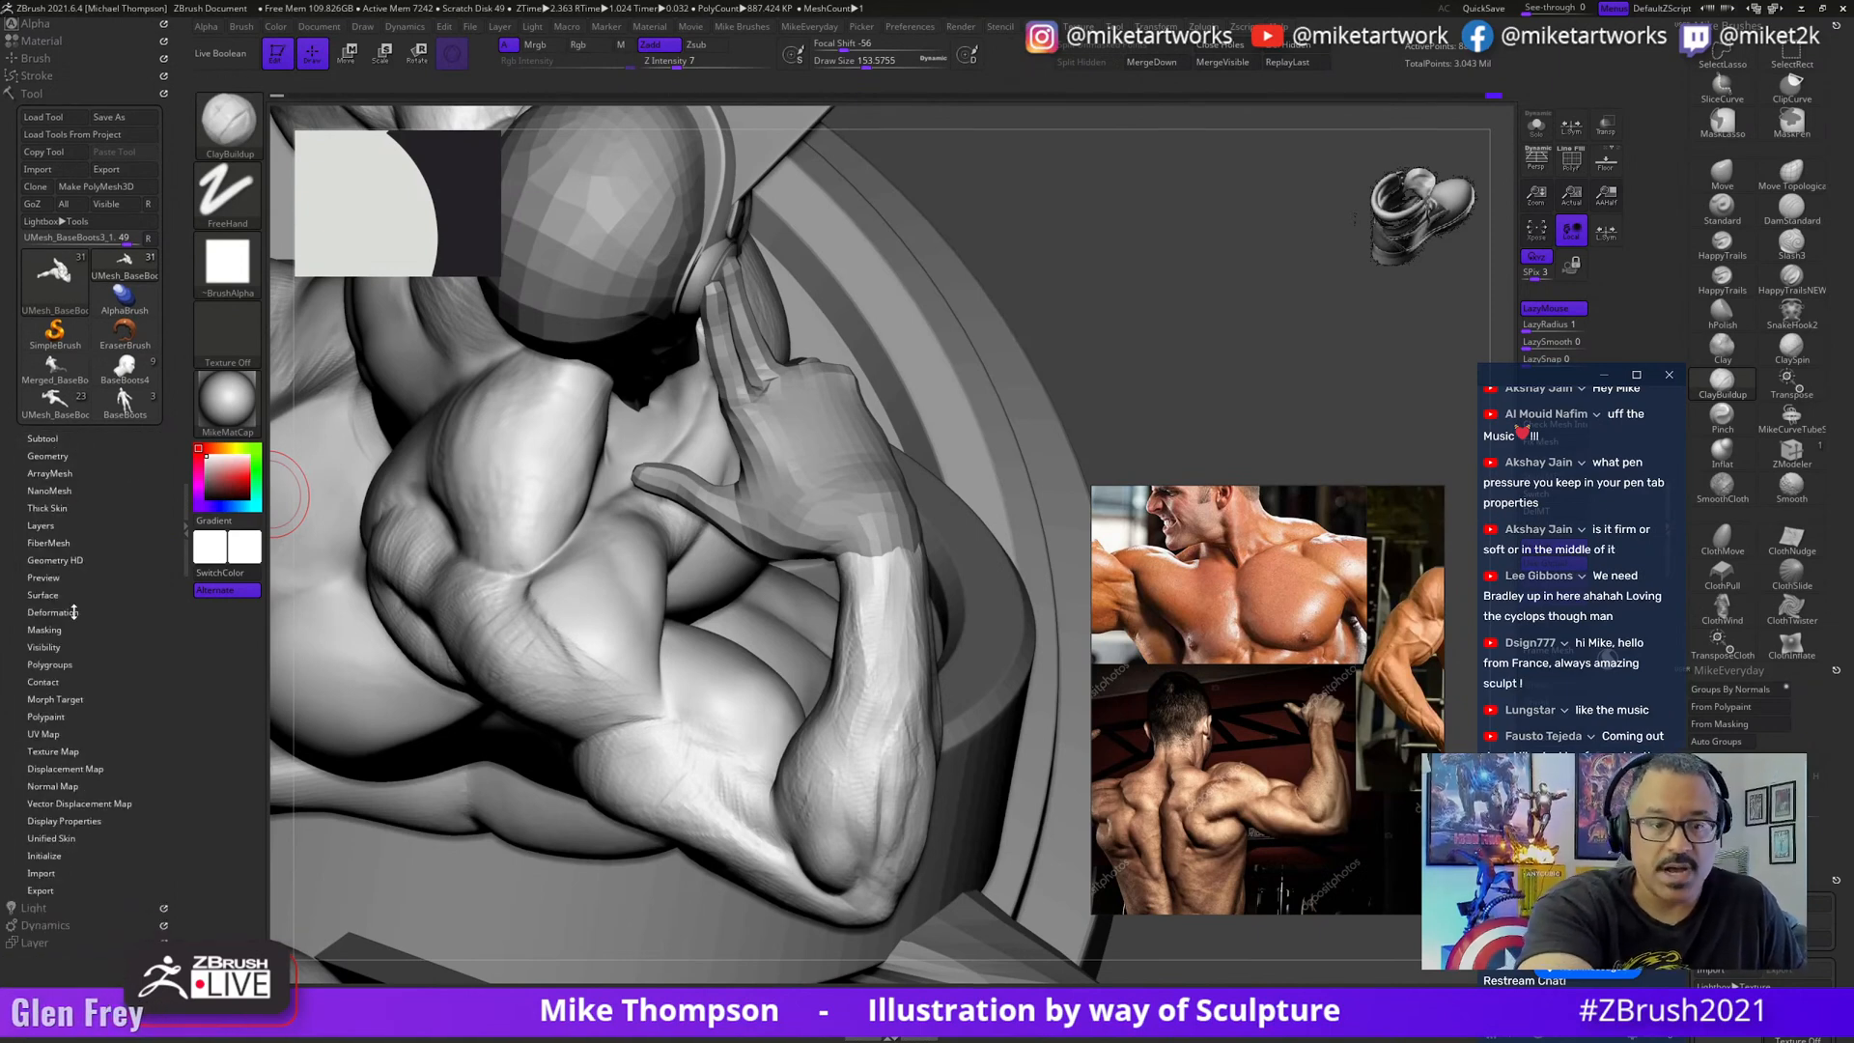
{"action": "left_click", "coordinate": [39, 910]}
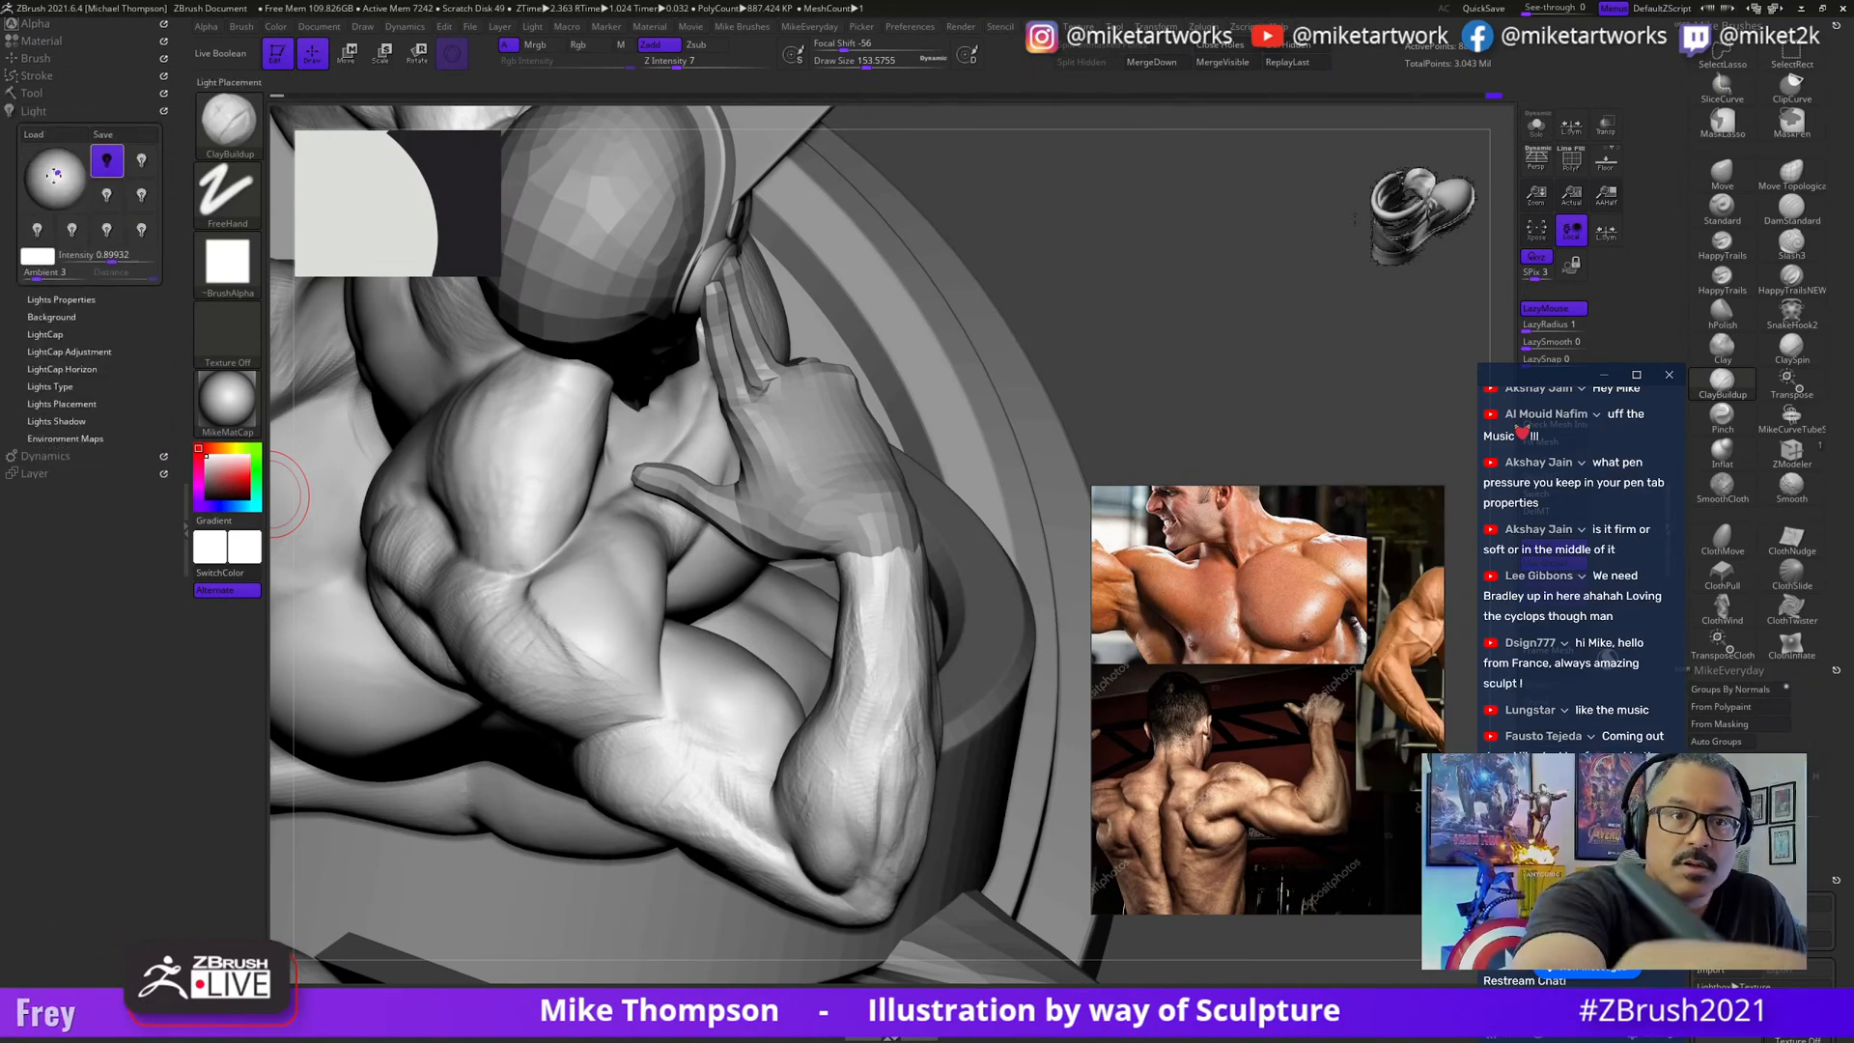
{"action": "left_click_drag", "start_coordinate": [56, 173], "coordinate": [53, 166]}
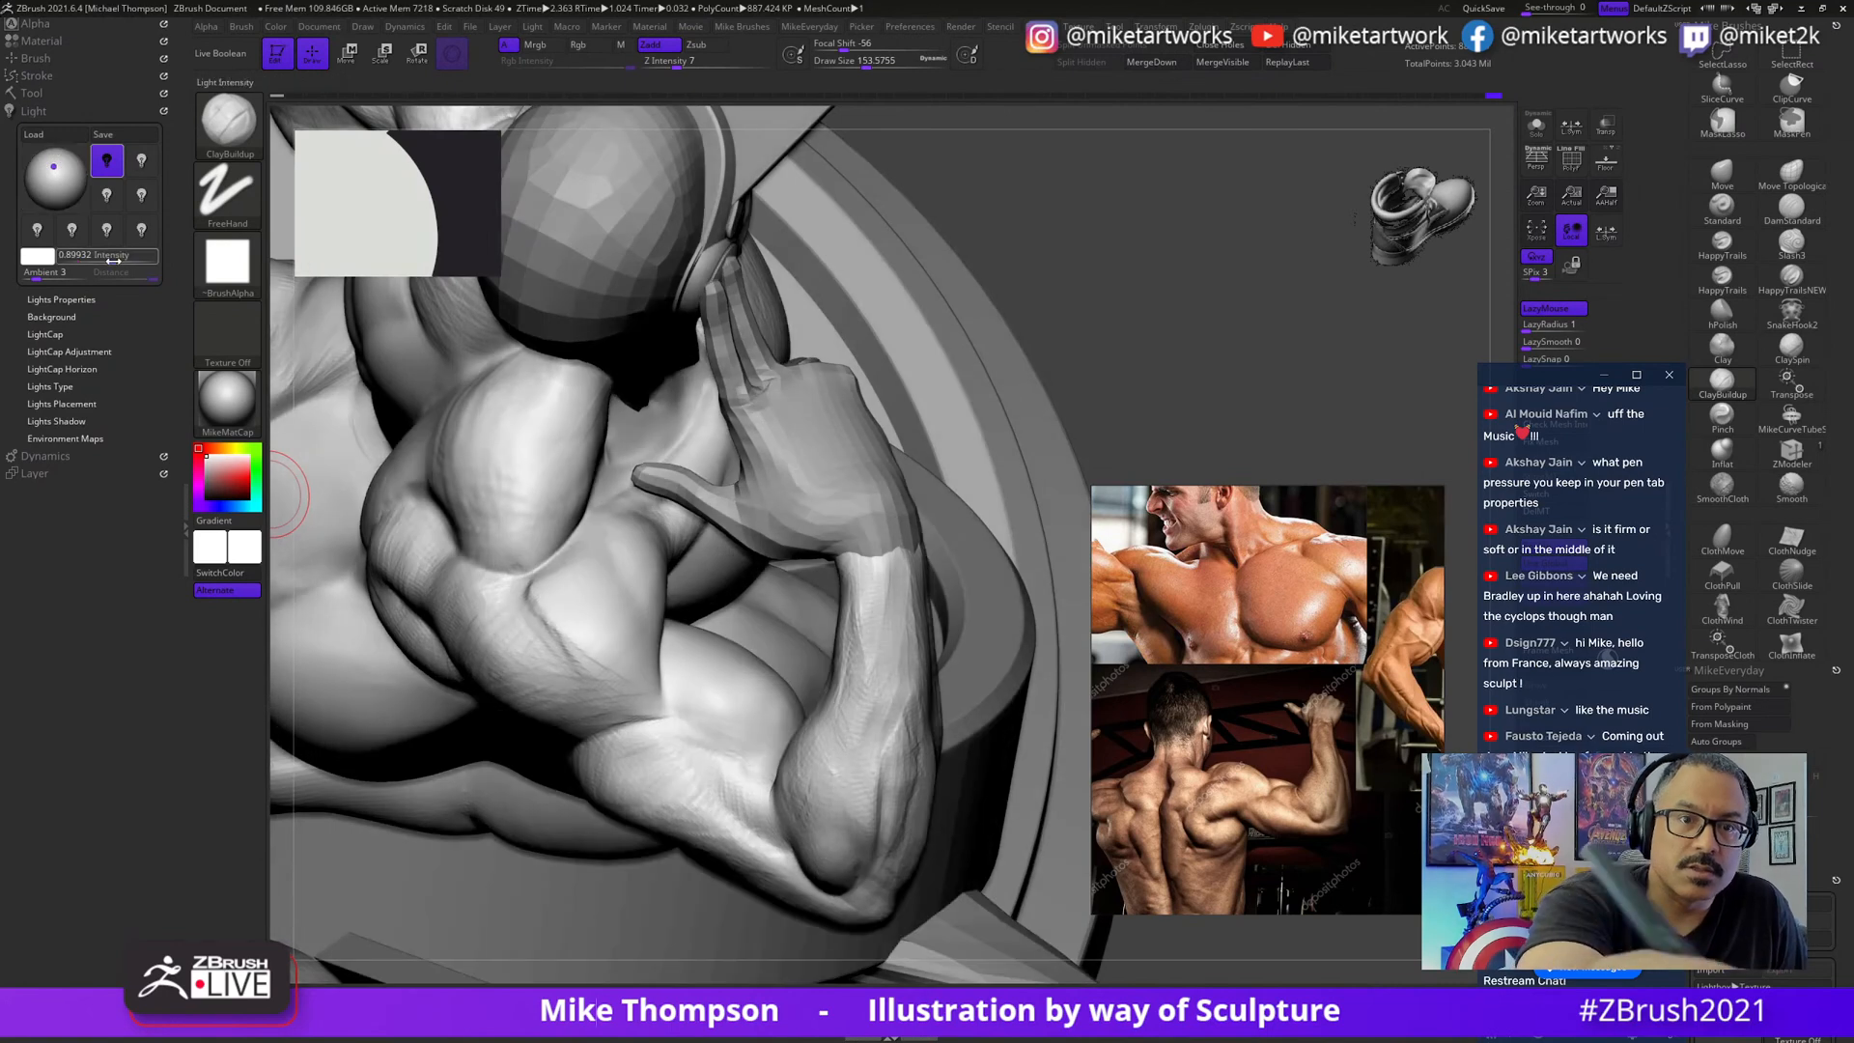
{"action": "left_click_drag", "start_coordinate": [112, 259], "coordinate": [106, 258]}
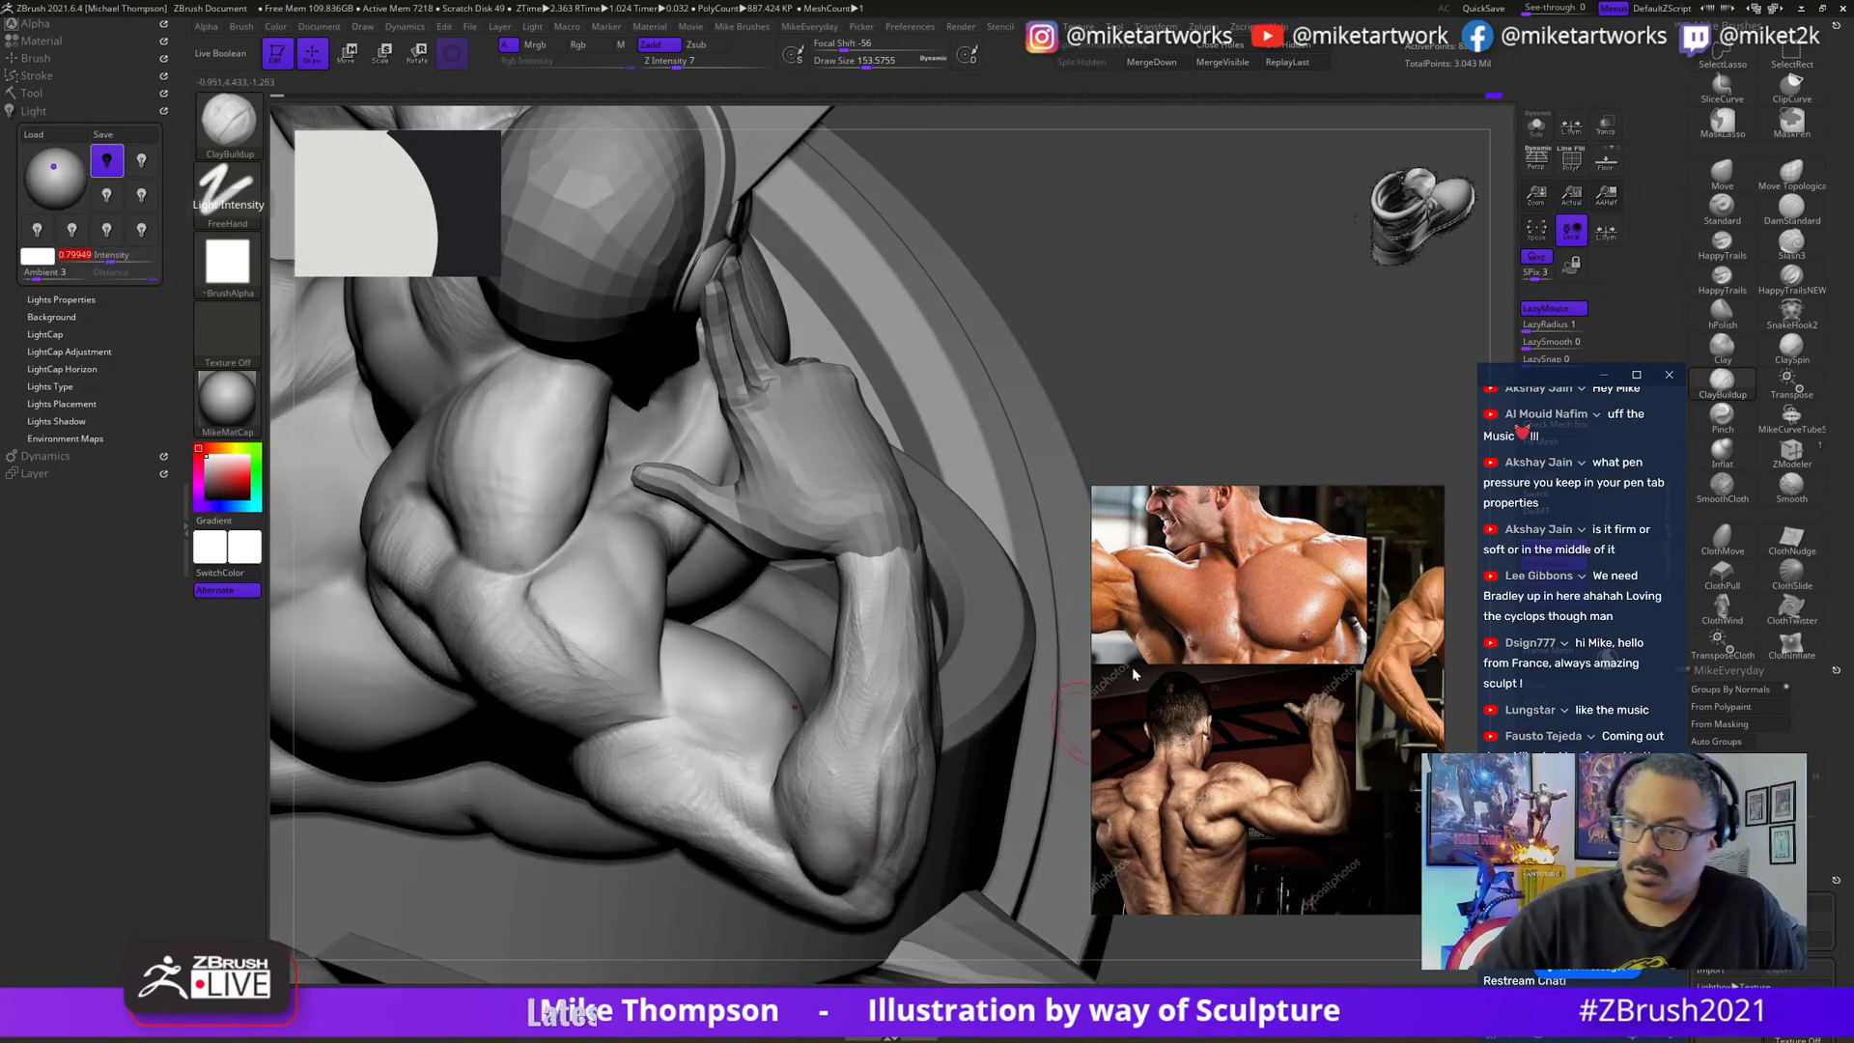
{"action": "mouse_move", "coordinate": [1206, 355]}
{"action": "left_mouse_down"}
{"action": "mouse_move", "coordinate": [1004, 888]}
{"action": "mouse_move", "coordinate": [1011, 861]}
{"action": "left_mouse_up"}
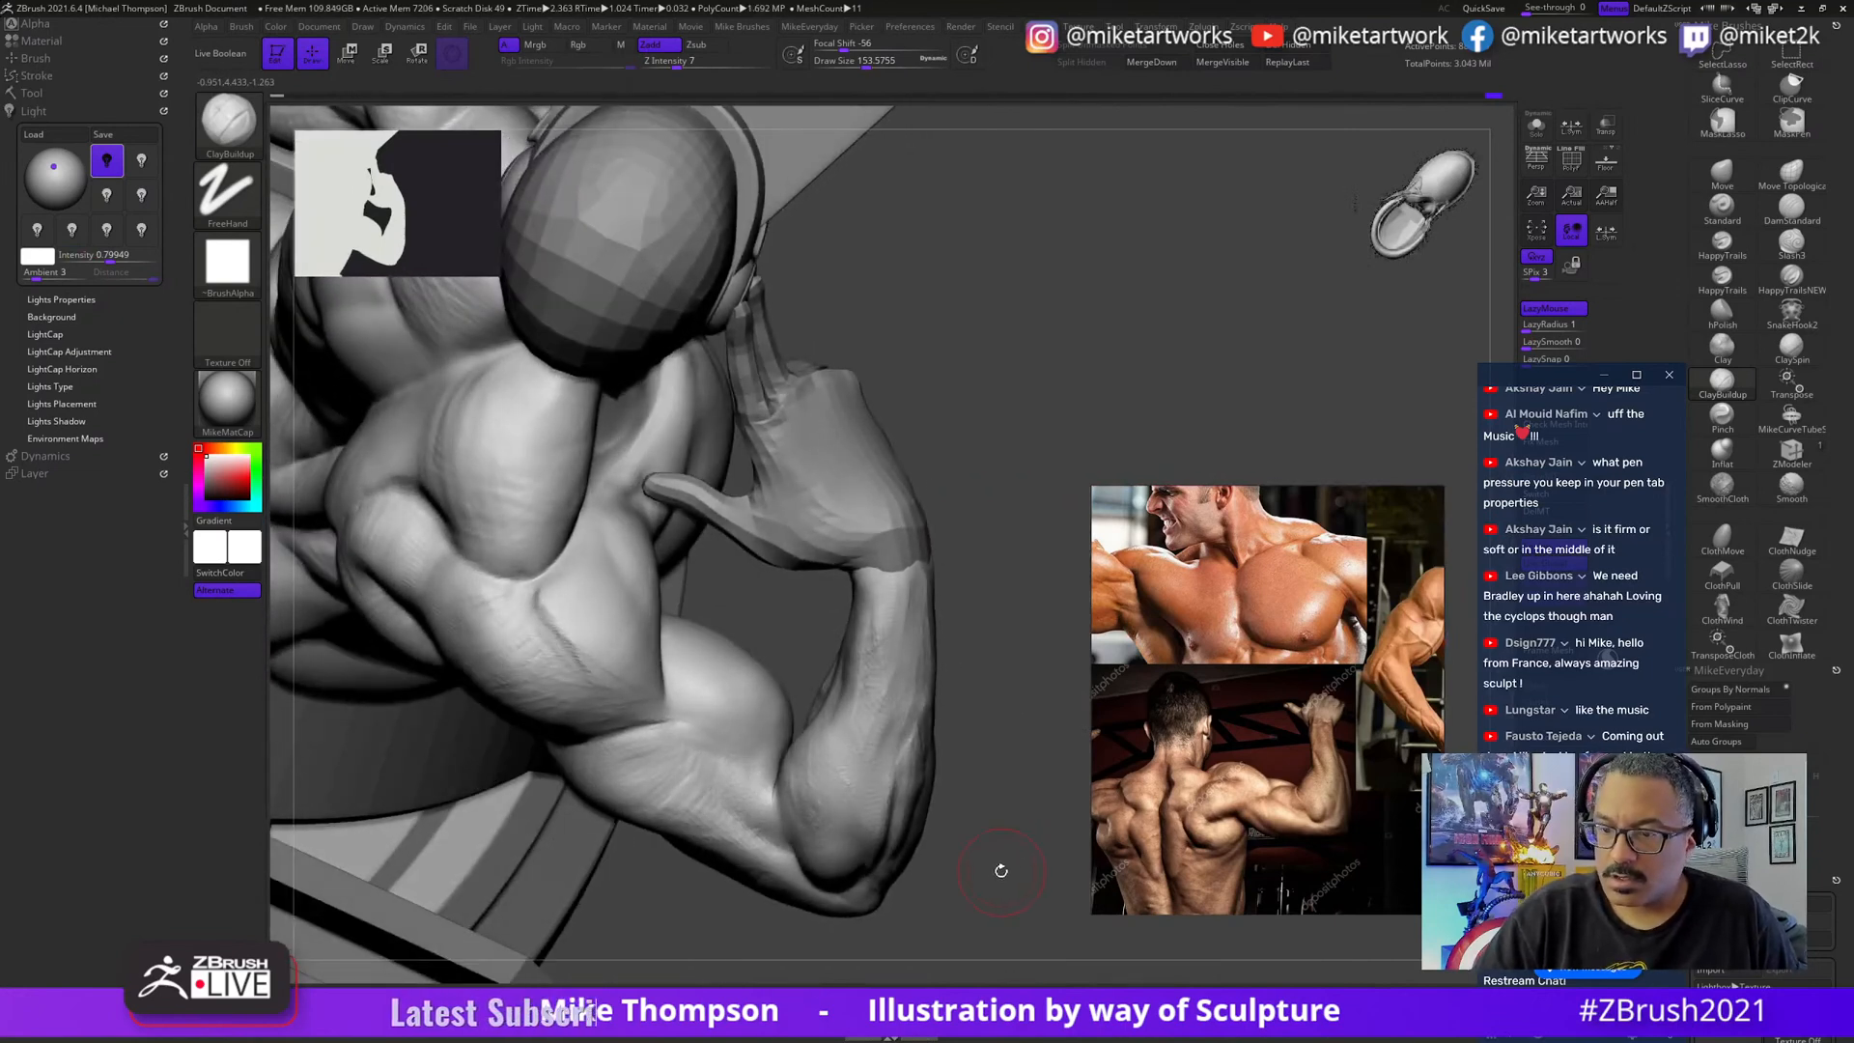
- Mask the raised forearm and carve the upper arm's creases with DamStandard at Z Intensity 33 and a draw size of about 207
{"action": "key", "text": "w"}
{"action": "key", "text": "q"}
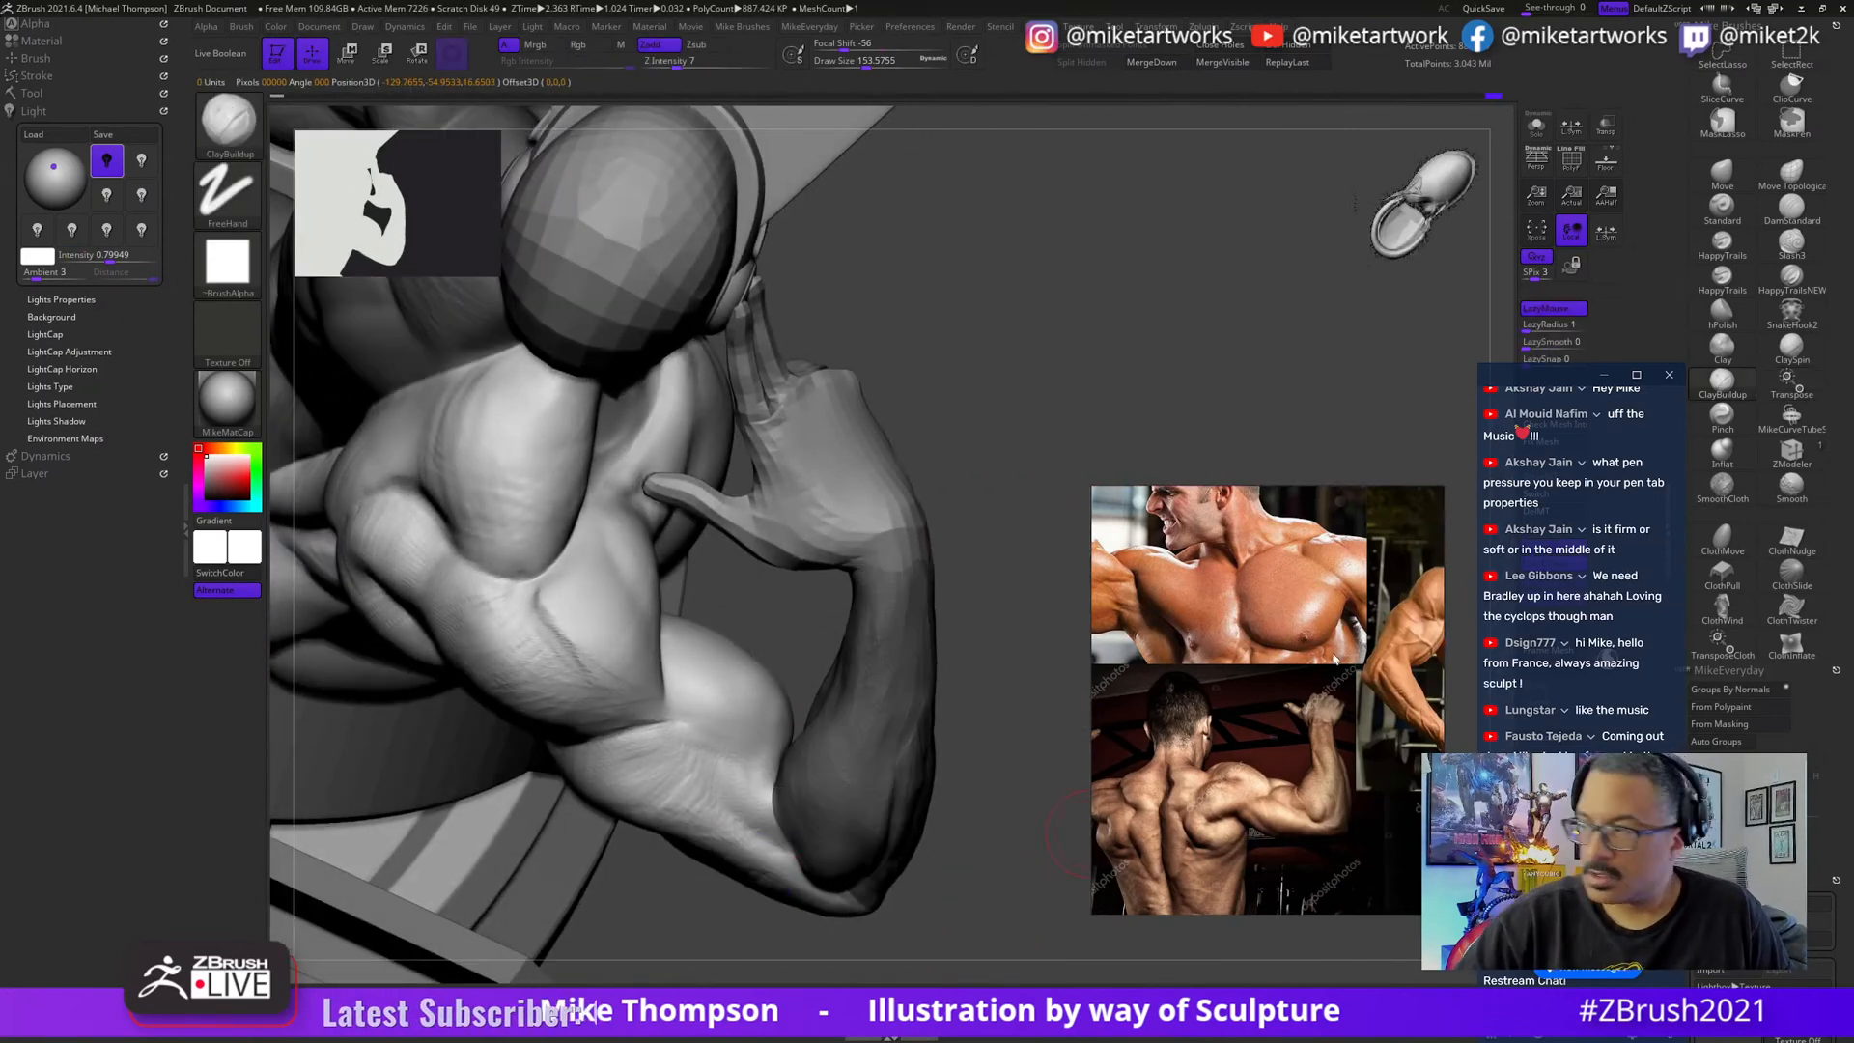
{"action": "left_click", "coordinate": [1785, 210]}
{"action": "left_click_drag", "start_coordinate": [969, 739], "coordinate": [965, 739]}
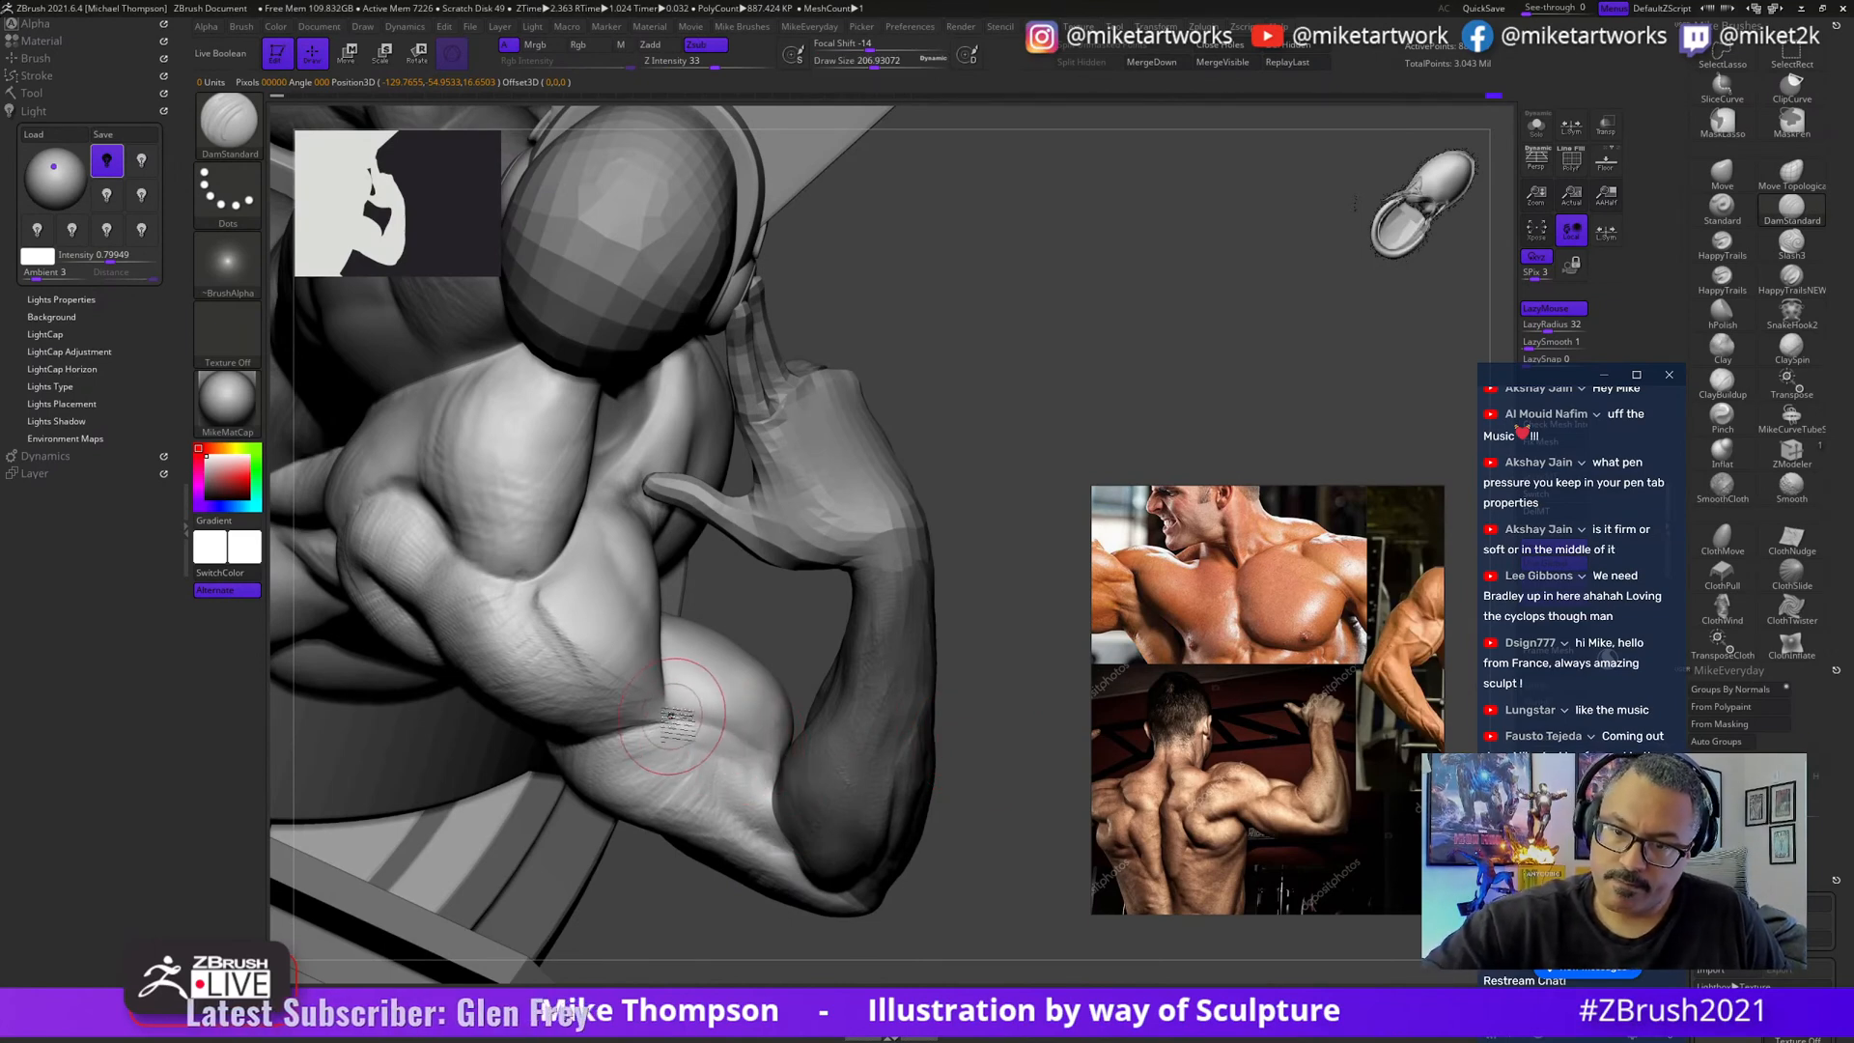
{"action": "mouse_move", "coordinate": [965, 877]}
{"action": "left_mouse_down"}
{"action": "mouse_move", "coordinate": [1004, 896]}
{"action": "mouse_move", "coordinate": [1002, 869]}
{"action": "left_mouse_up"}
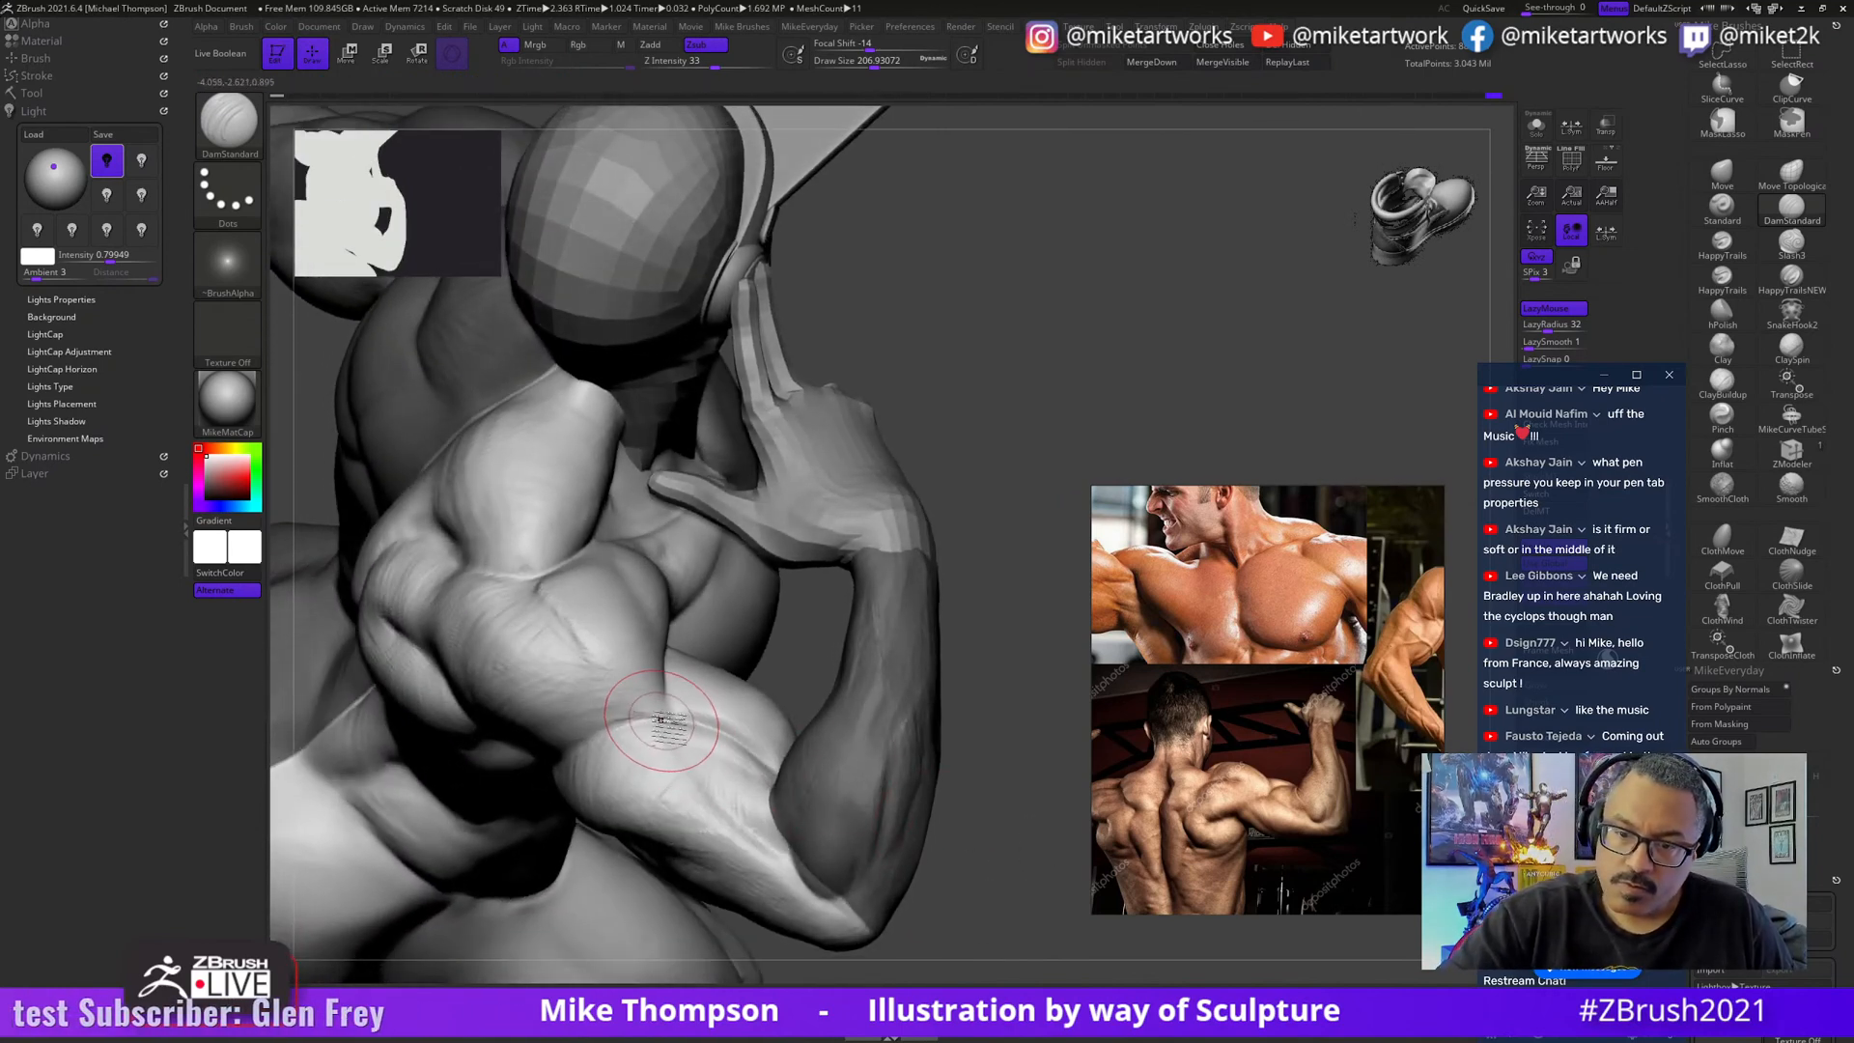
- Isolate the body mesh and hide the hand so only the arm and torso remain
{"action": "mouse_move", "coordinate": [887, 898]}
{"action": "left_mouse_down"}
{"action": "mouse_move", "coordinate": [984, 949]}
{"action": "mouse_move", "coordinate": [1003, 887]}
{"action": "mouse_move", "coordinate": [985, 842]}
{"action": "mouse_move", "coordinate": [1018, 802]}
{"action": "left_mouse_up"}
{"action": "key", "text": "shift+s"}
{"action": "mouse_move", "coordinate": [923, 573]}
{"action": "left_mouse_down", "text": "ctrl+shift"}
{"action": "mouse_move", "coordinate": [811, 511]}
{"action": "mouse_move", "coordinate": [442, 715]}
{"action": "mouse_move", "coordinate": [913, 876]}
{"action": "mouse_move", "coordinate": [884, 823]}
{"action": "left_mouse_up", "text": "ctrl+shift"}
{"action": "mouse_move", "coordinate": [947, 896]}
{"action": "left_mouse_down"}
{"action": "mouse_move", "coordinate": [1005, 878]}
{"action": "mouse_move", "coordinate": [1030, 832]}
{"action": "mouse_move", "coordinate": [1031, 852]}
{"action": "left_mouse_up"}
- Build up the upper arm between the biceps and triceps with ClayBuildup at Z Intensity 7 and a draw size of about 120
{"action": "left_click", "coordinate": [1722, 385]}
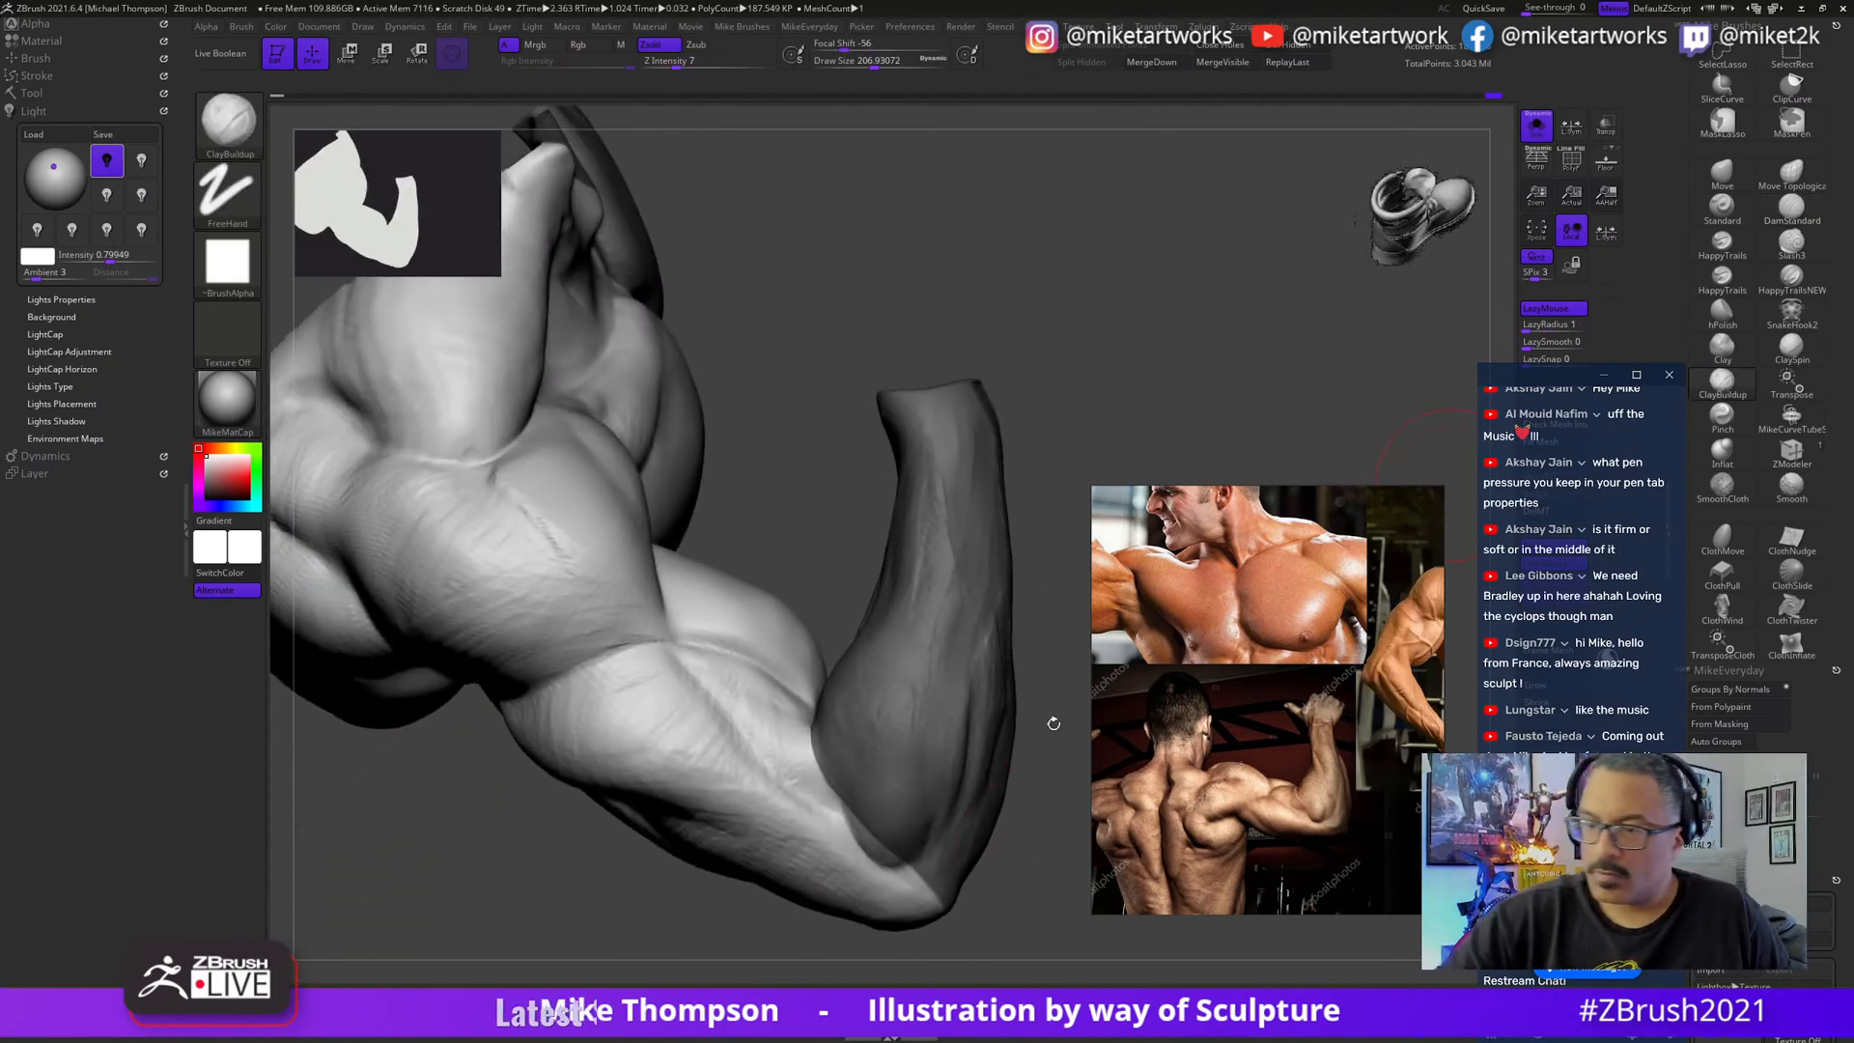
{"action": "key", "text": "s"}
{"action": "left_click_drag", "start_coordinate": [1035, 622], "coordinate": [1062, 612]}
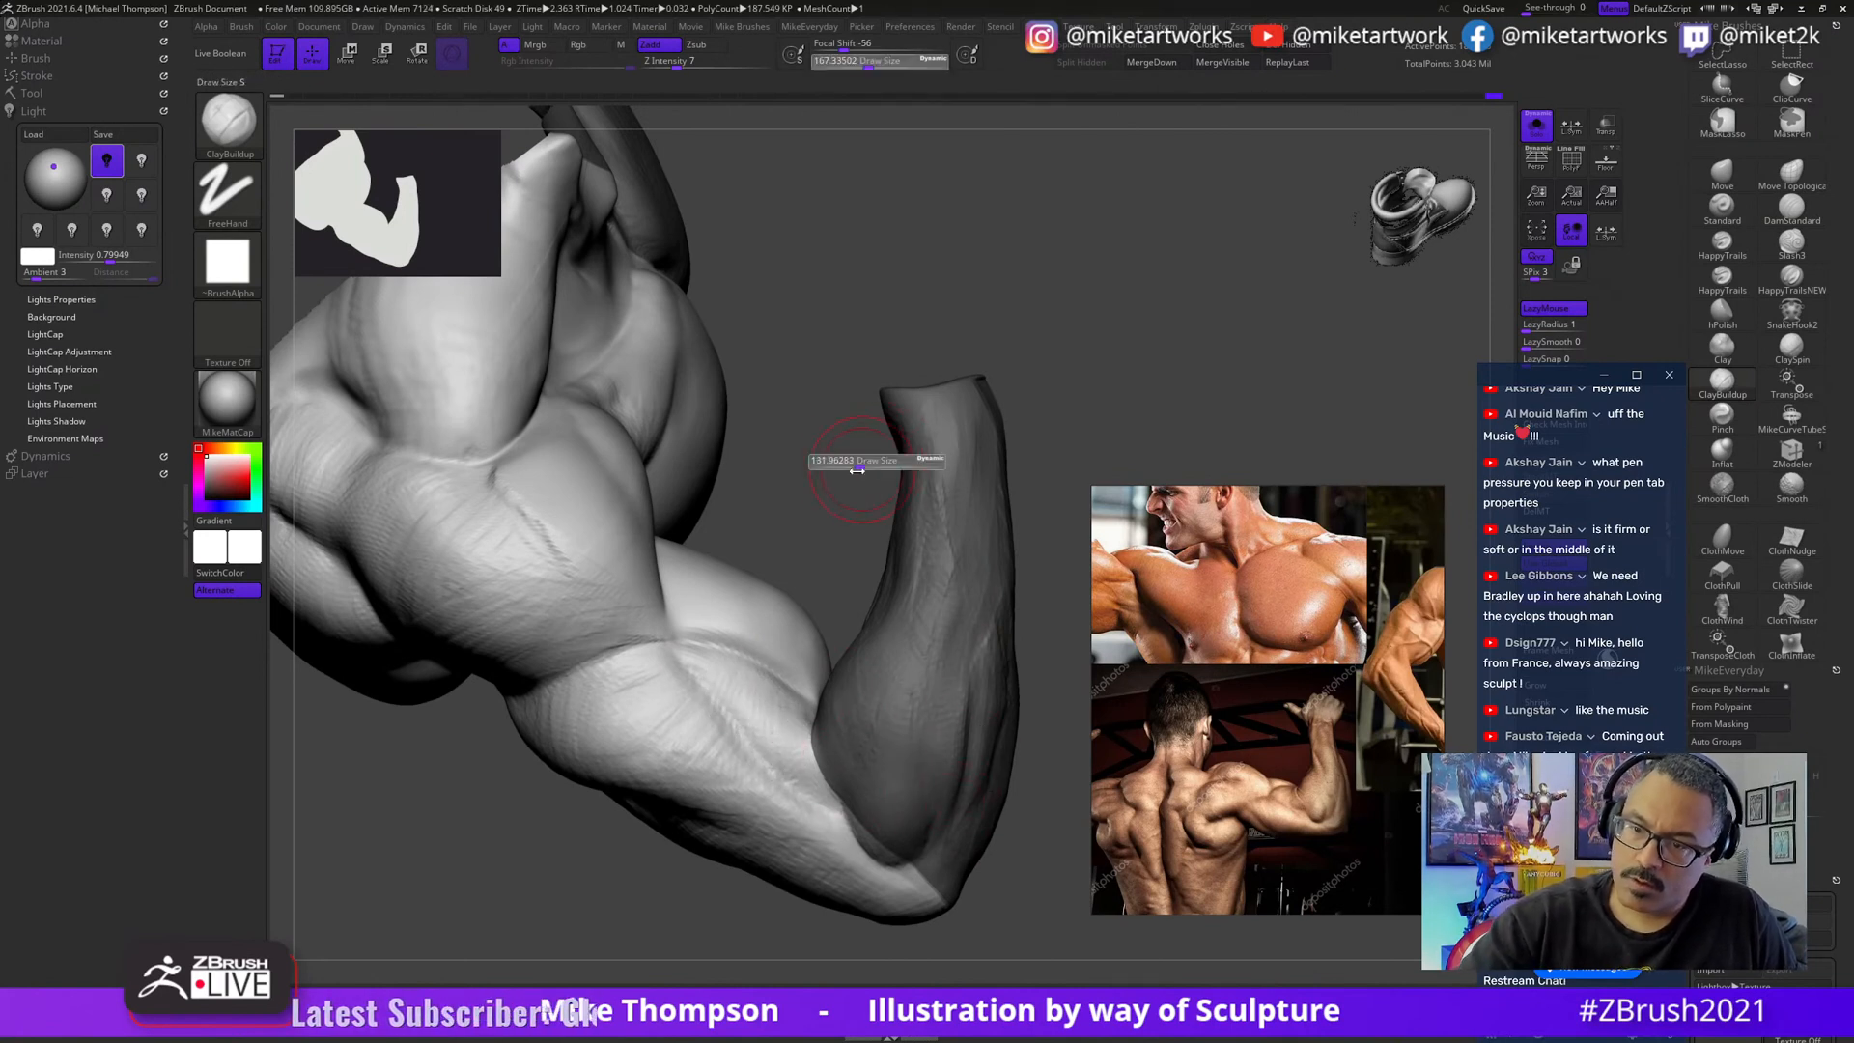
{"action": "key", "text": "ctrl"}
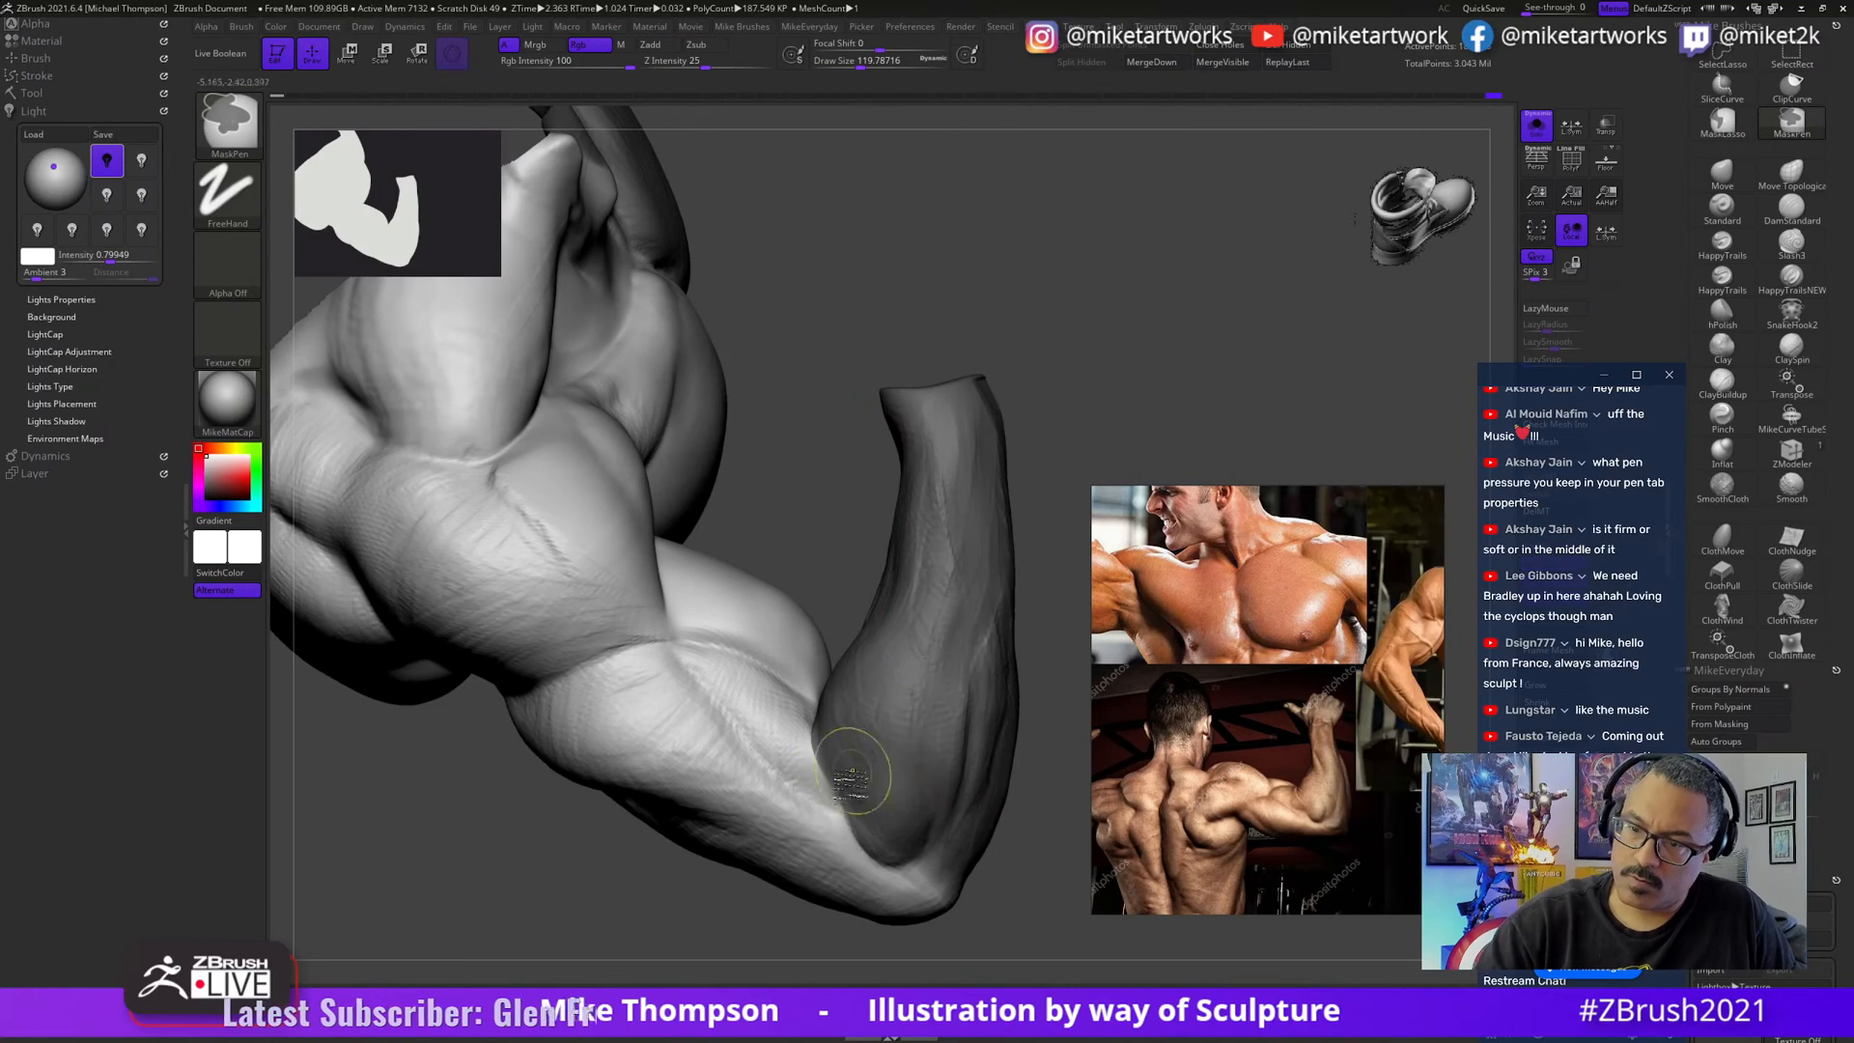
{"action": "left_click_drag", "start_coordinate": [801, 708], "coordinate": [770, 673]}
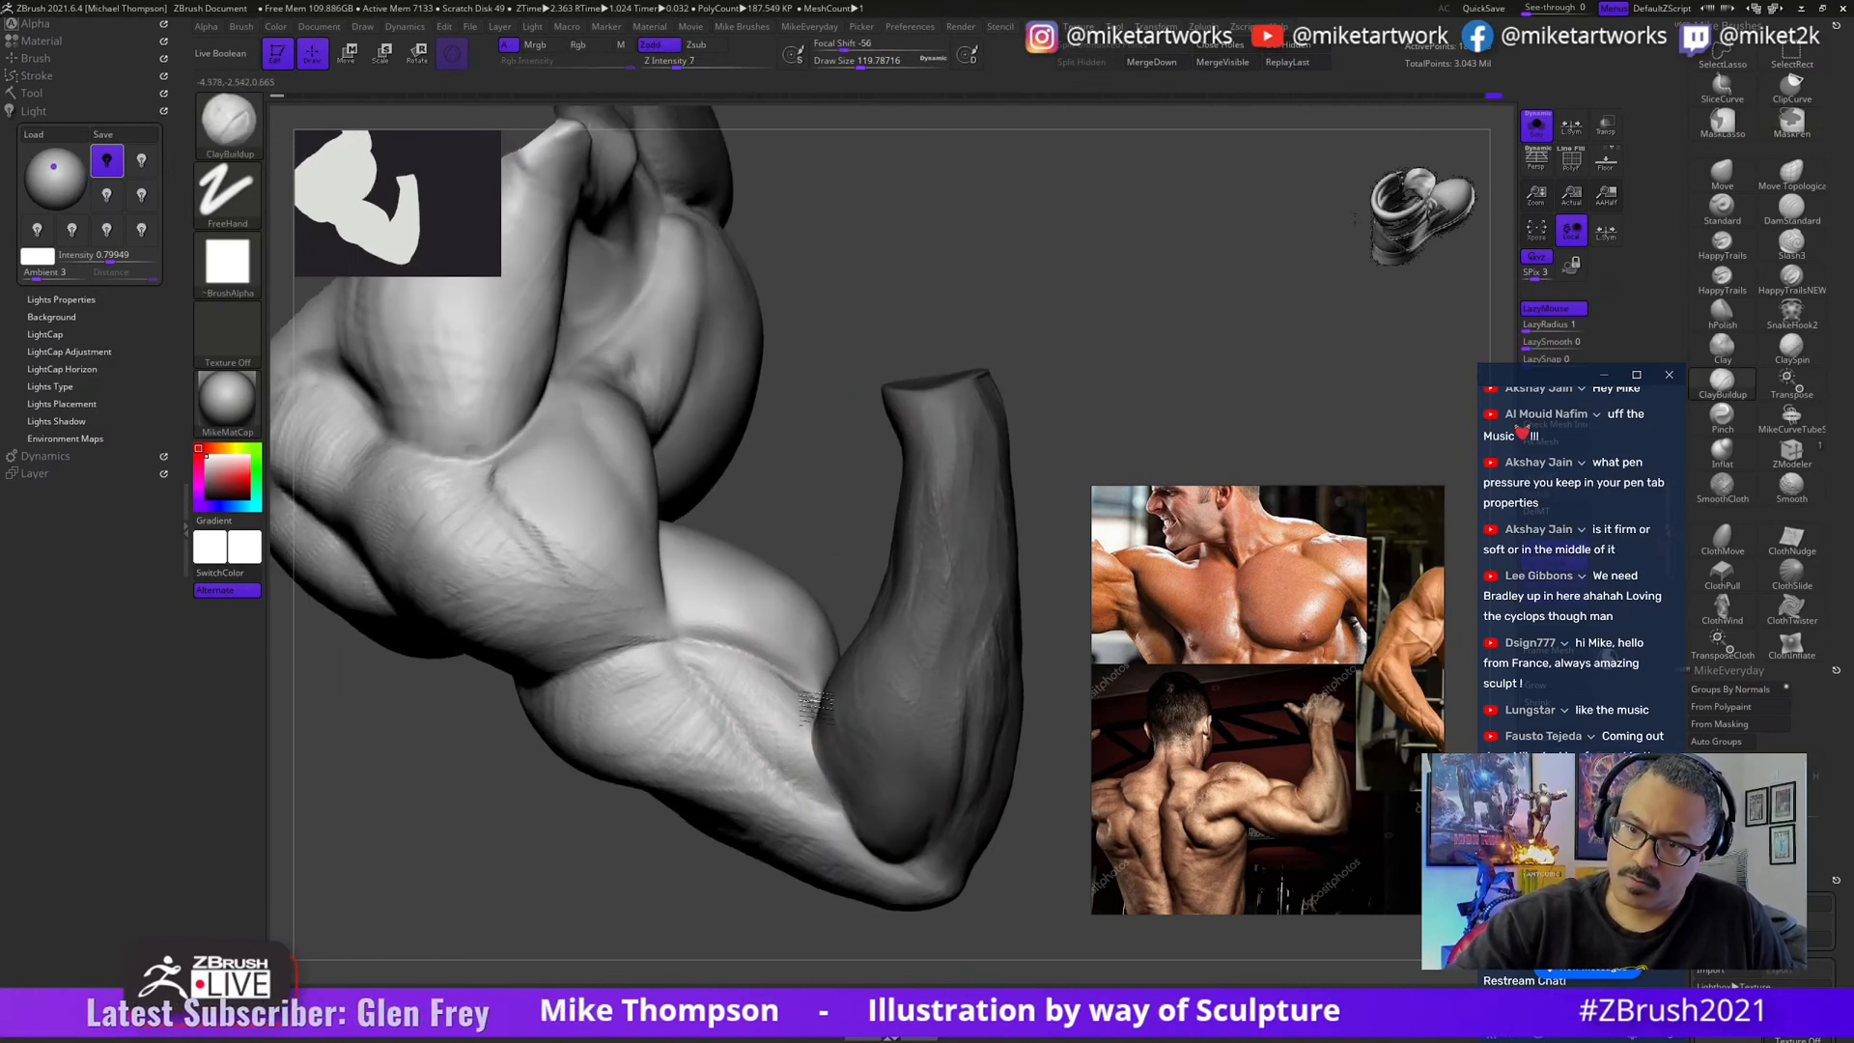
{"action": "left_click_drag", "start_coordinate": [850, 510], "coordinate": [766, 717]}
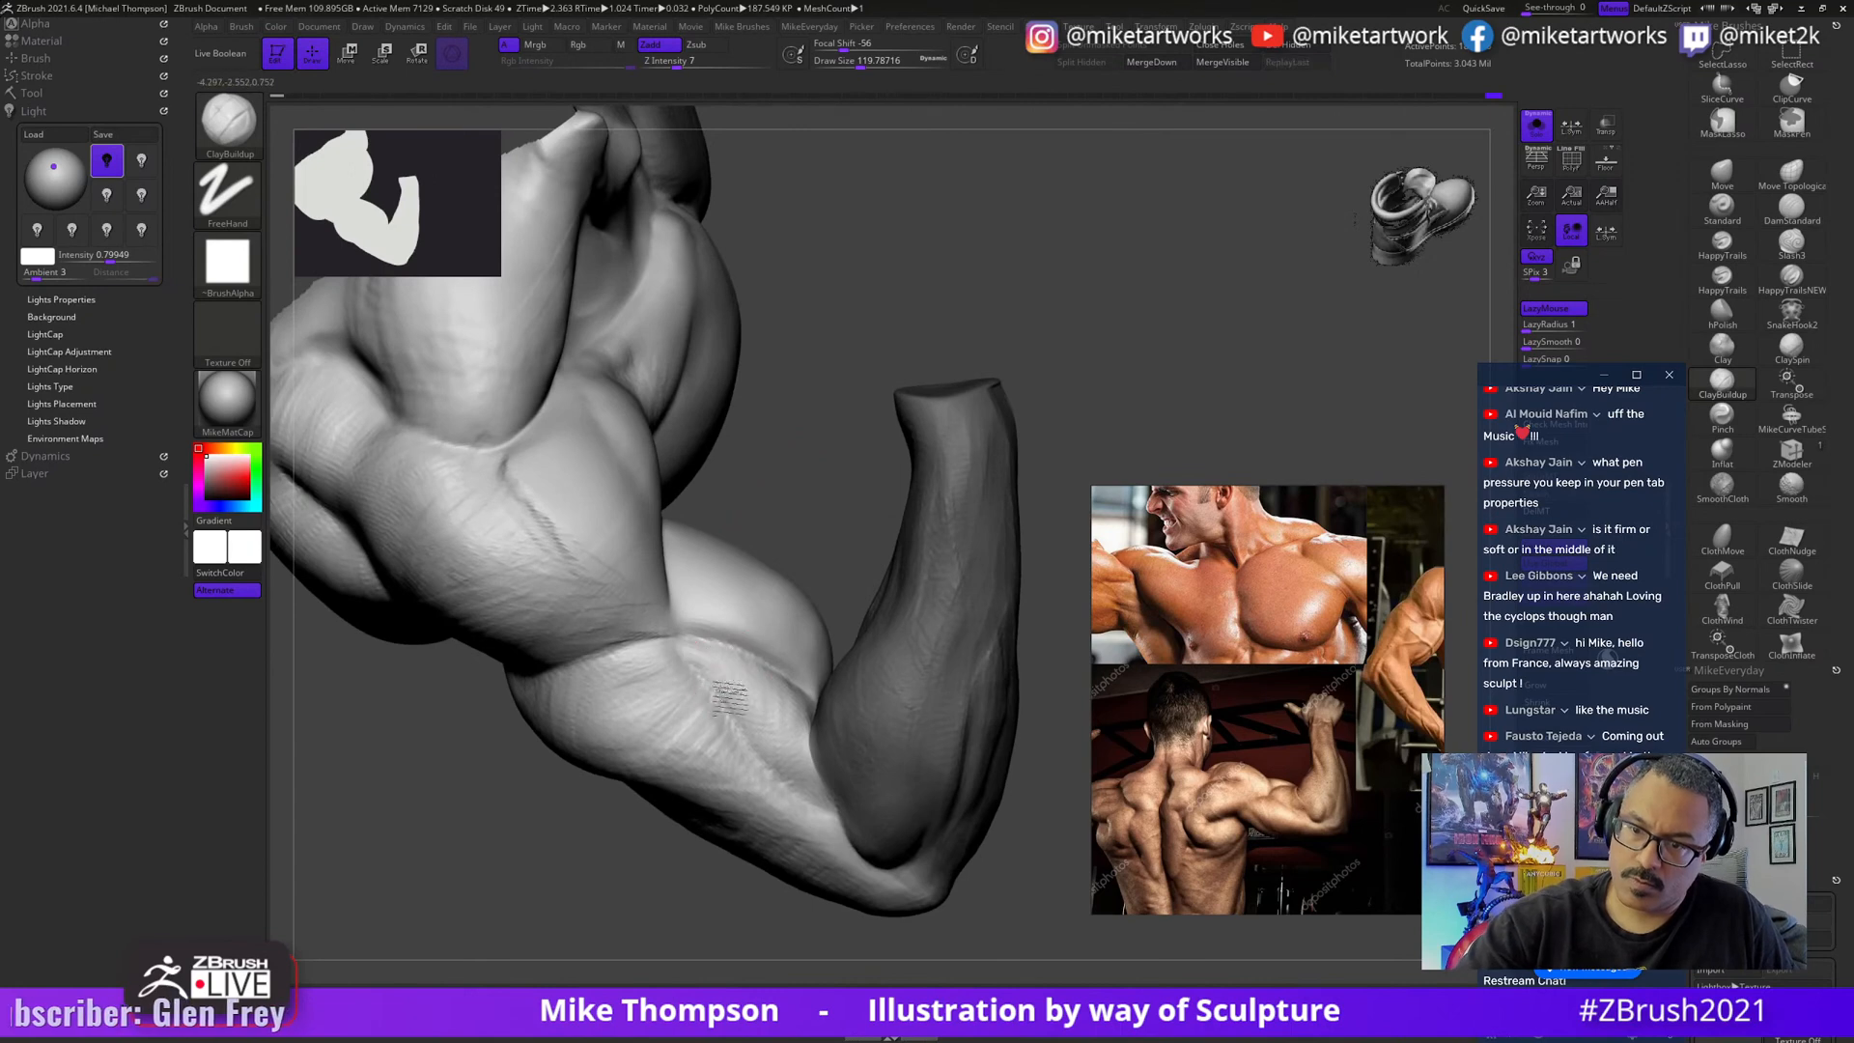
{"action": "left_click_drag", "start_coordinate": [1003, 900], "coordinate": [760, 691]}
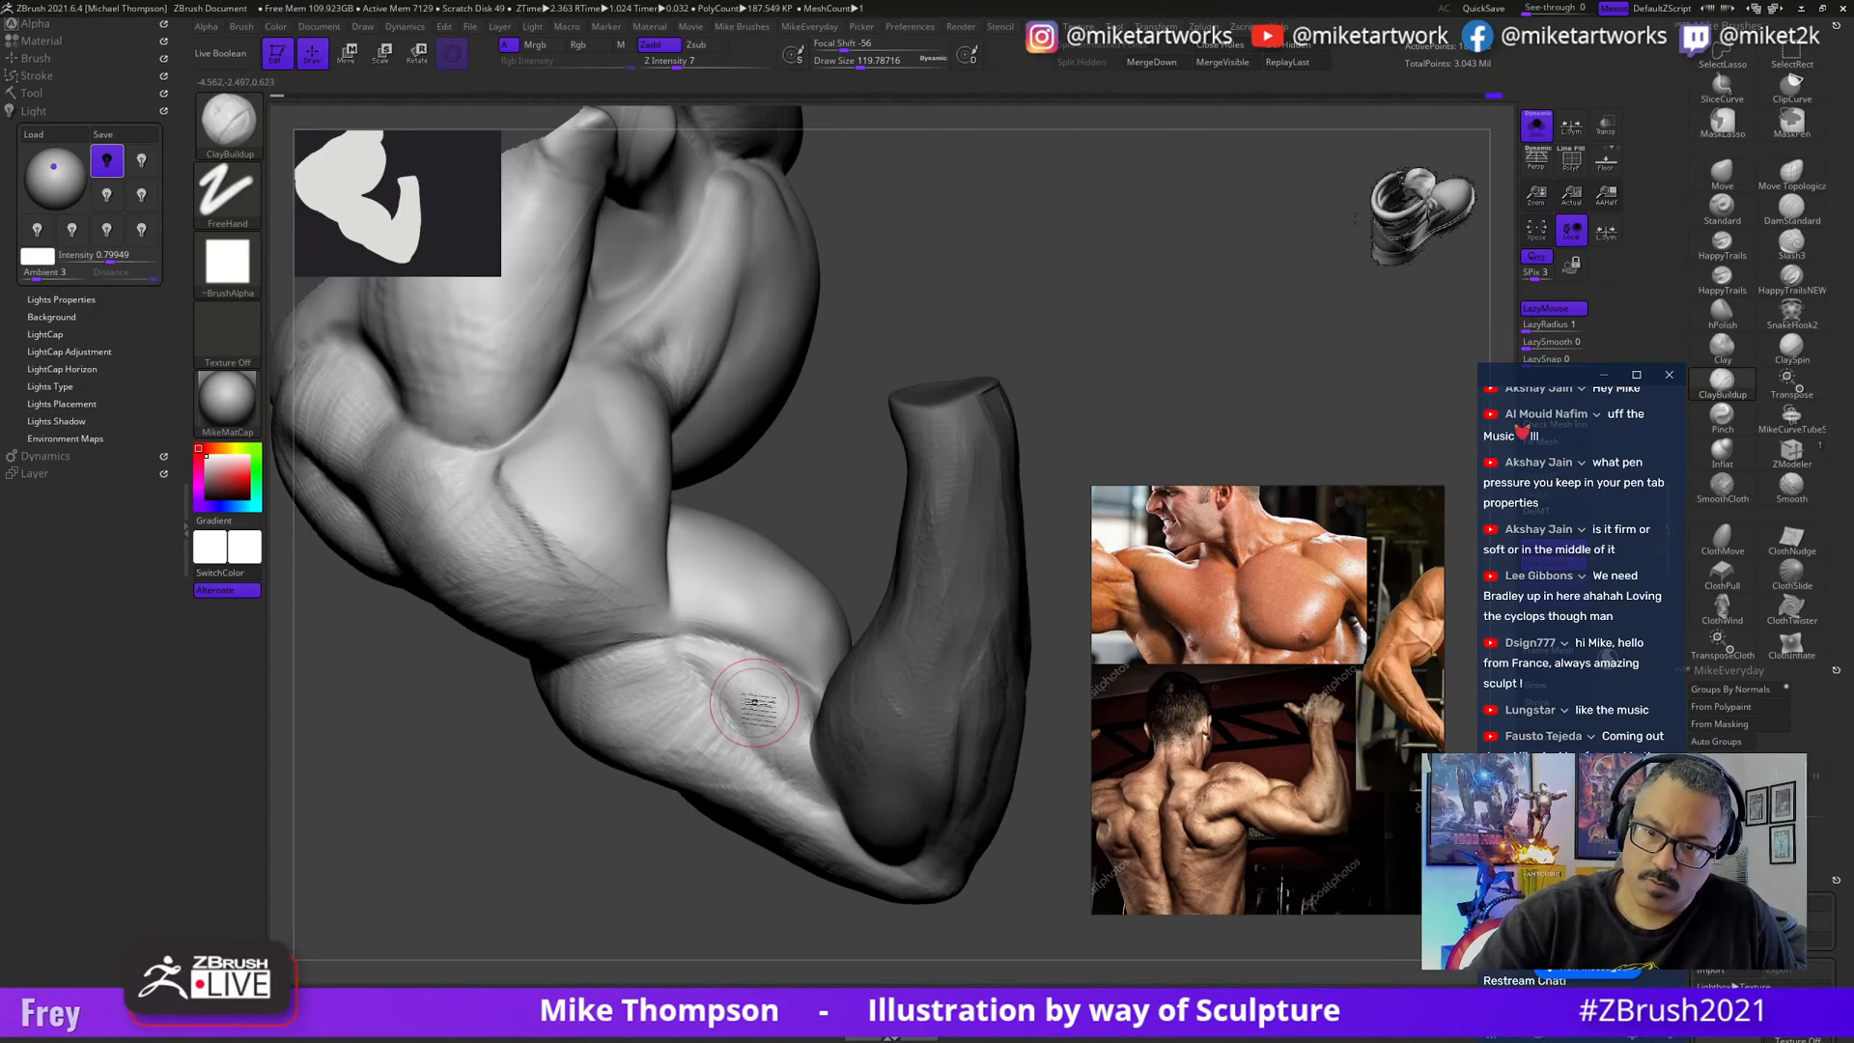
{"action": "mouse_move", "coordinate": [1024, 869]}
{"action": "left_mouse_down"}
{"action": "mouse_move", "coordinate": [1038, 903]}
{"action": "mouse_move", "coordinate": [1008, 951]}
{"action": "mouse_move", "coordinate": [862, 775]}
{"action": "left_mouse_up"}
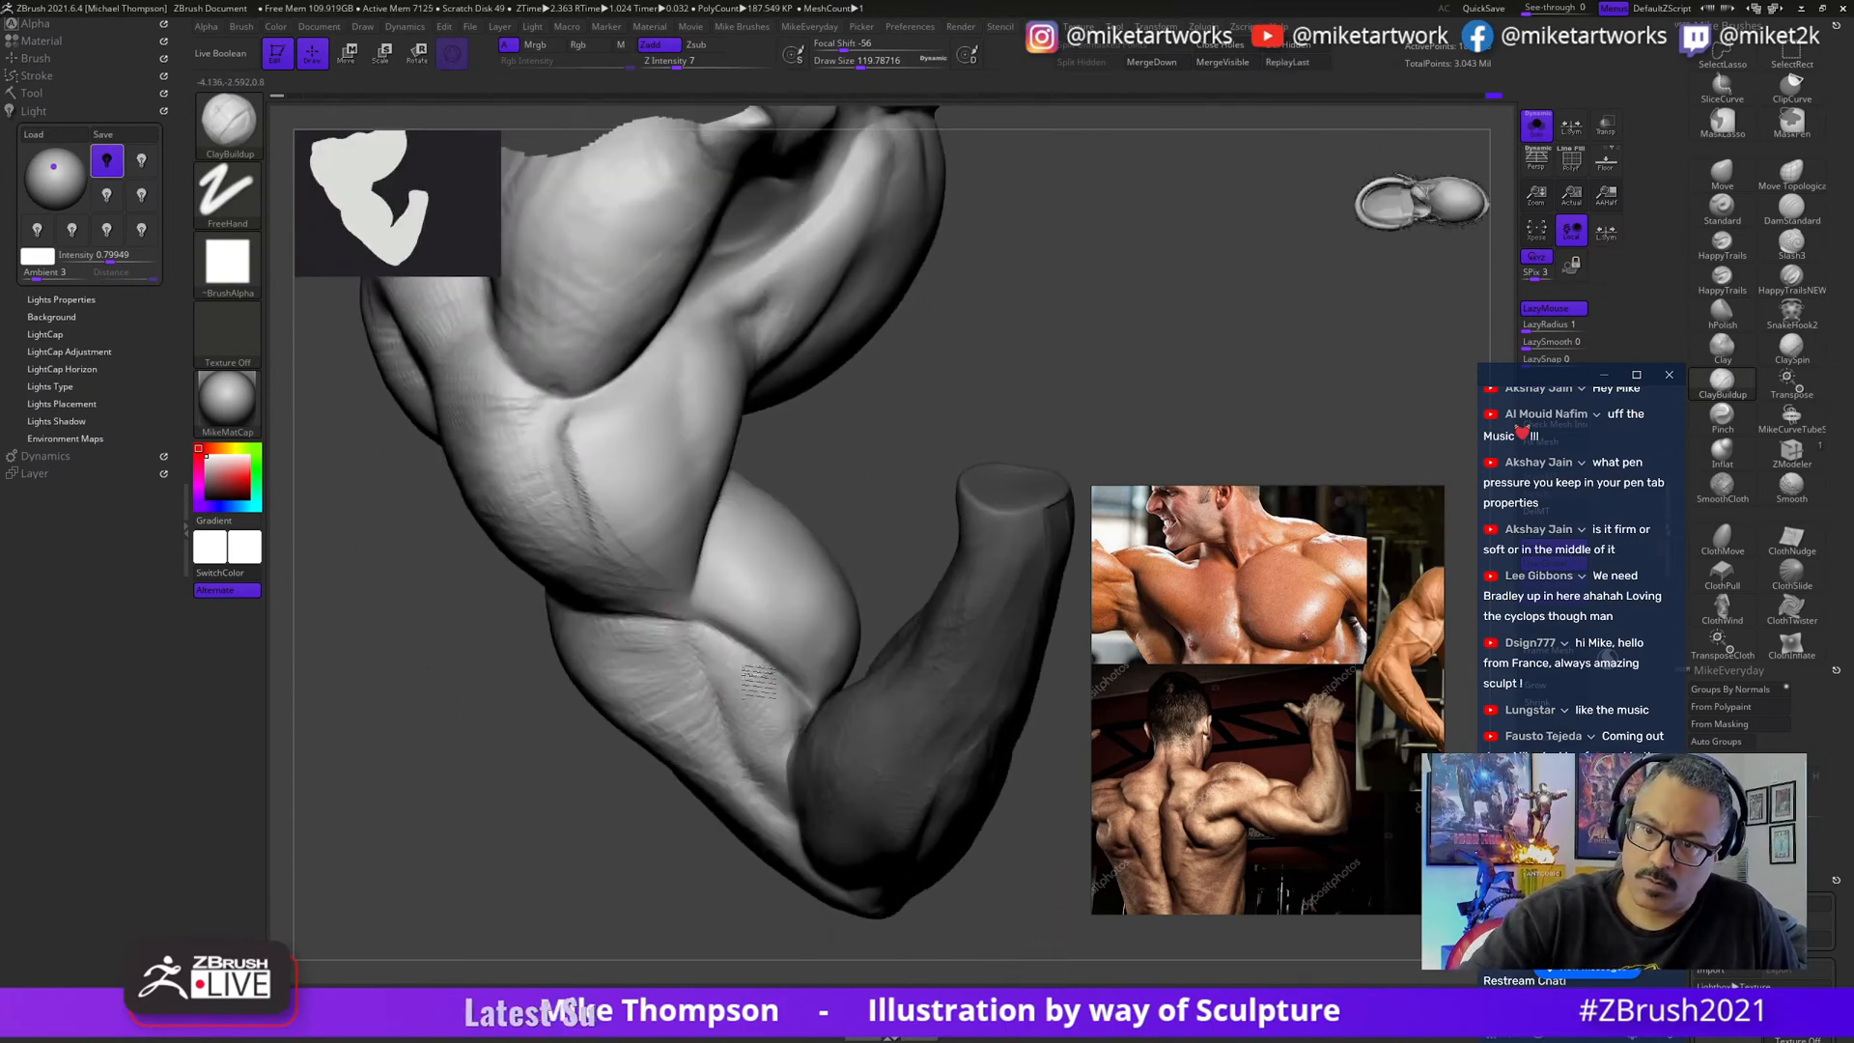
{"action": "left_click_drag", "start_coordinate": [819, 654], "coordinate": [698, 638]}
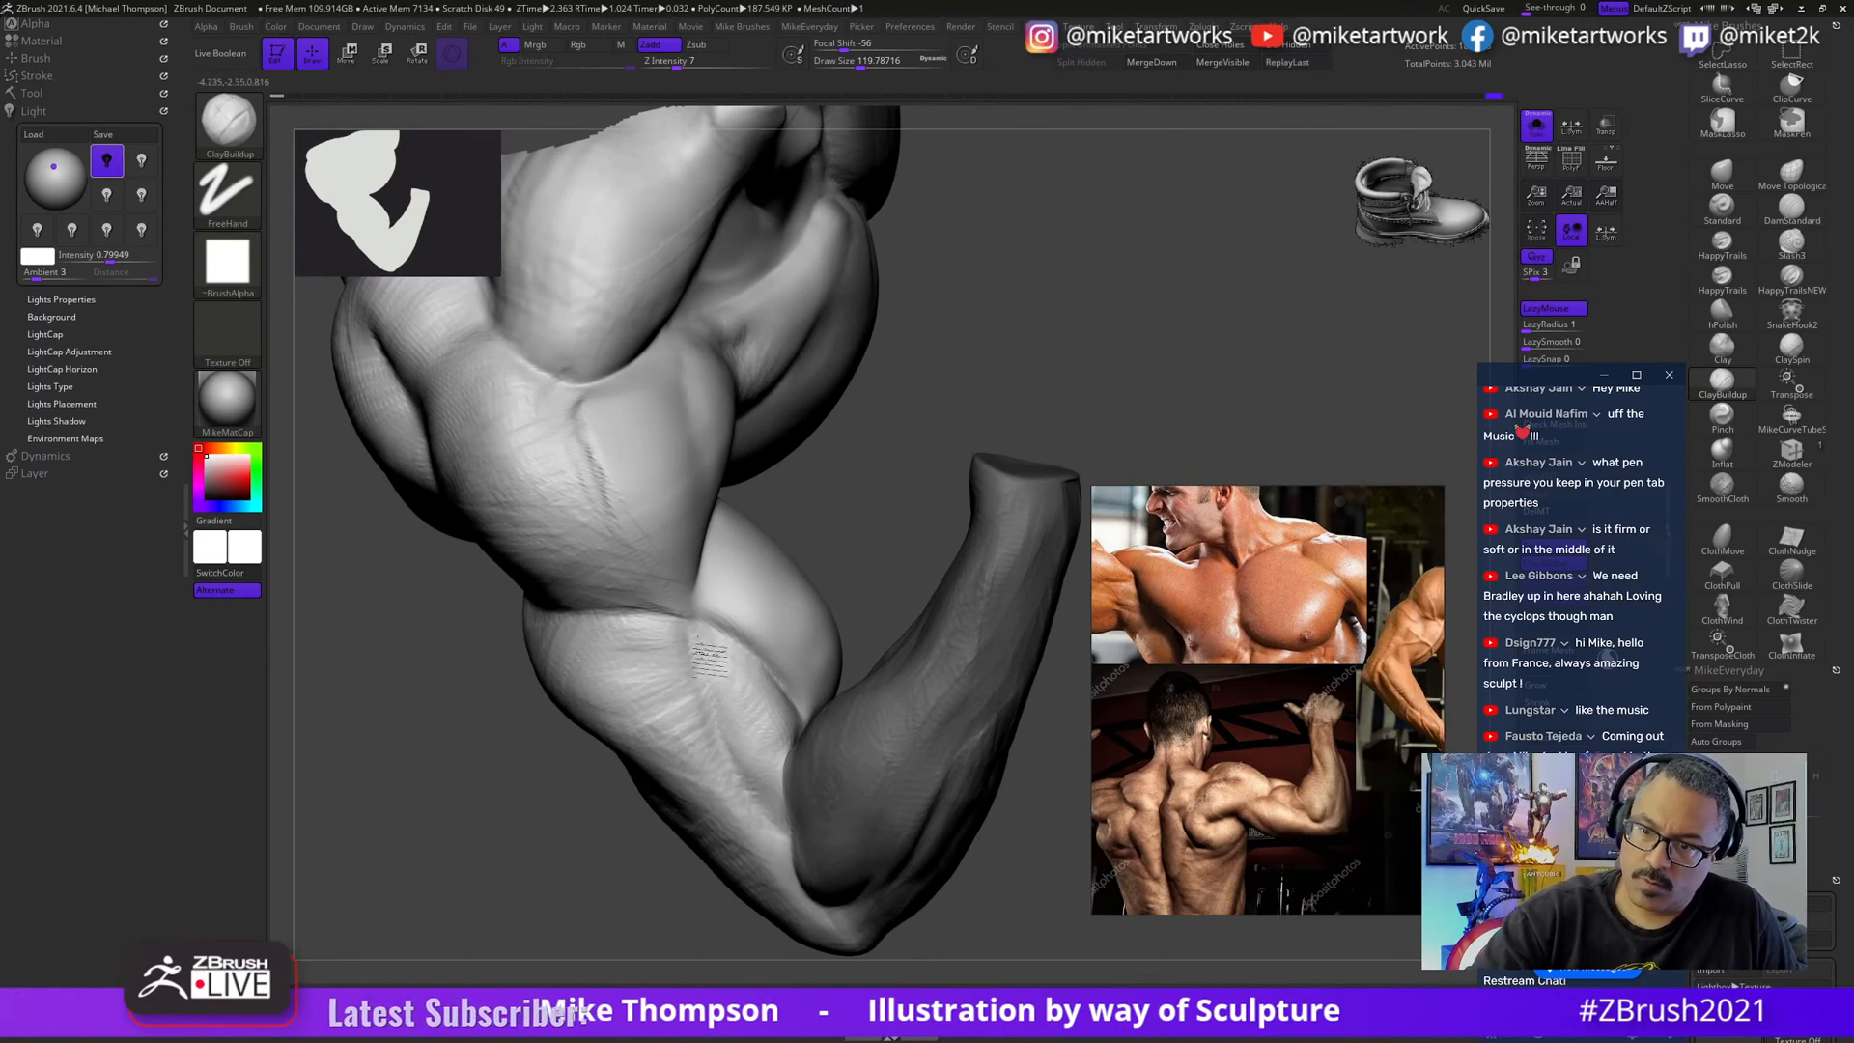
- Clear the forearm mask and refine the biceps and triceps from the opposite side with ClayBuildup at draw sizes of about 120 to 140
{"action": "mouse_move", "coordinate": [804, 785]}
{"action": "left_mouse_down"}
{"action": "mouse_move", "coordinate": [726, 691]}
{"action": "mouse_move", "coordinate": [1024, 913]}
{"action": "mouse_move", "coordinate": [742, 810]}
{"action": "mouse_move", "coordinate": [736, 772]}
{"action": "mouse_move", "coordinate": [761, 874]}
{"action": "mouse_move", "coordinate": [744, 786]}
{"action": "mouse_move", "coordinate": [779, 848]}
{"action": "left_mouse_up"}
{"action": "mouse_move", "coordinate": [952, 898]}
{"action": "left_mouse_down"}
{"action": "mouse_move", "coordinate": [1039, 909]}
{"action": "mouse_move", "coordinate": [995, 884]}
{"action": "mouse_move", "coordinate": [977, 920]}
{"action": "mouse_move", "coordinate": [1022, 928]}
{"action": "mouse_move", "coordinate": [976, 646]}
{"action": "mouse_move", "coordinate": [965, 794]}
{"action": "mouse_move", "coordinate": [956, 433]}
{"action": "left_mouse_up"}
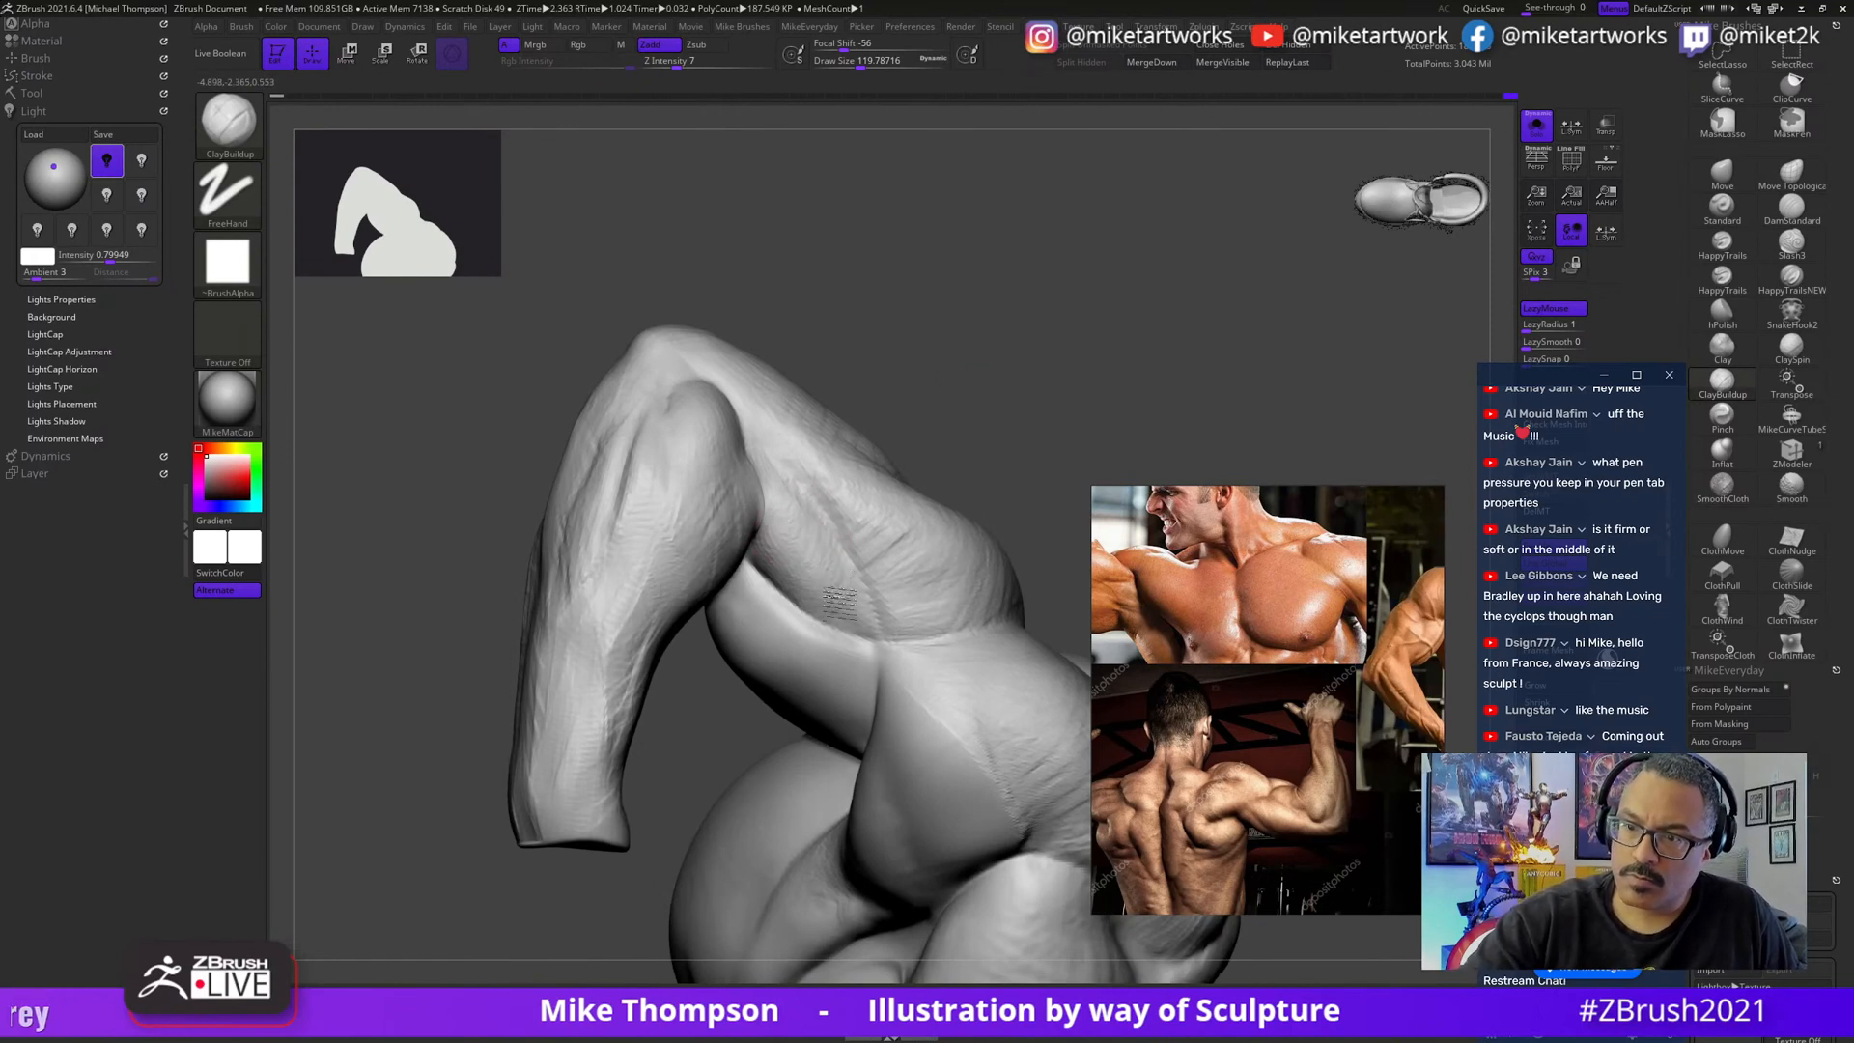
{"action": "left_click_drag", "start_coordinate": [977, 442], "coordinate": [971, 450]}
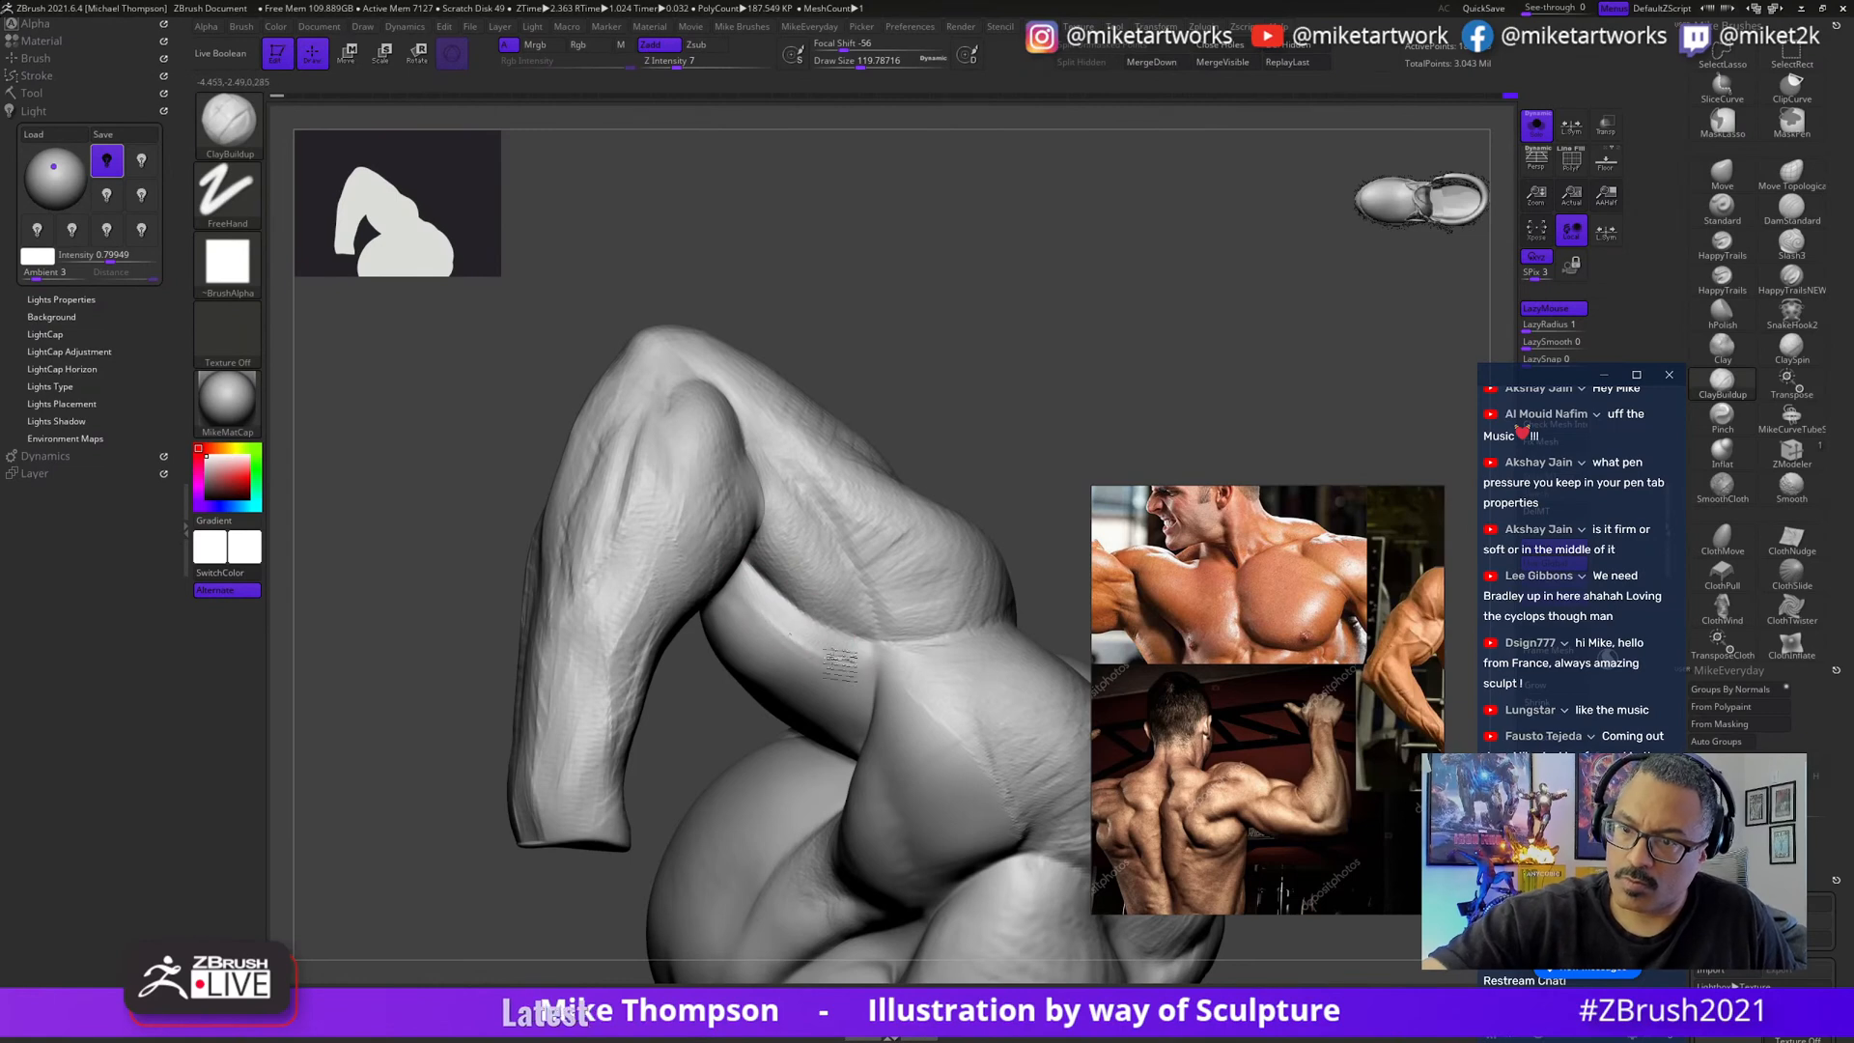
{"action": "mouse_move", "coordinate": [859, 662]}
{"action": "left_mouse_down"}
{"action": "mouse_move", "coordinate": [1038, 386]}
{"action": "mouse_move", "coordinate": [794, 585]}
{"action": "left_mouse_up"}
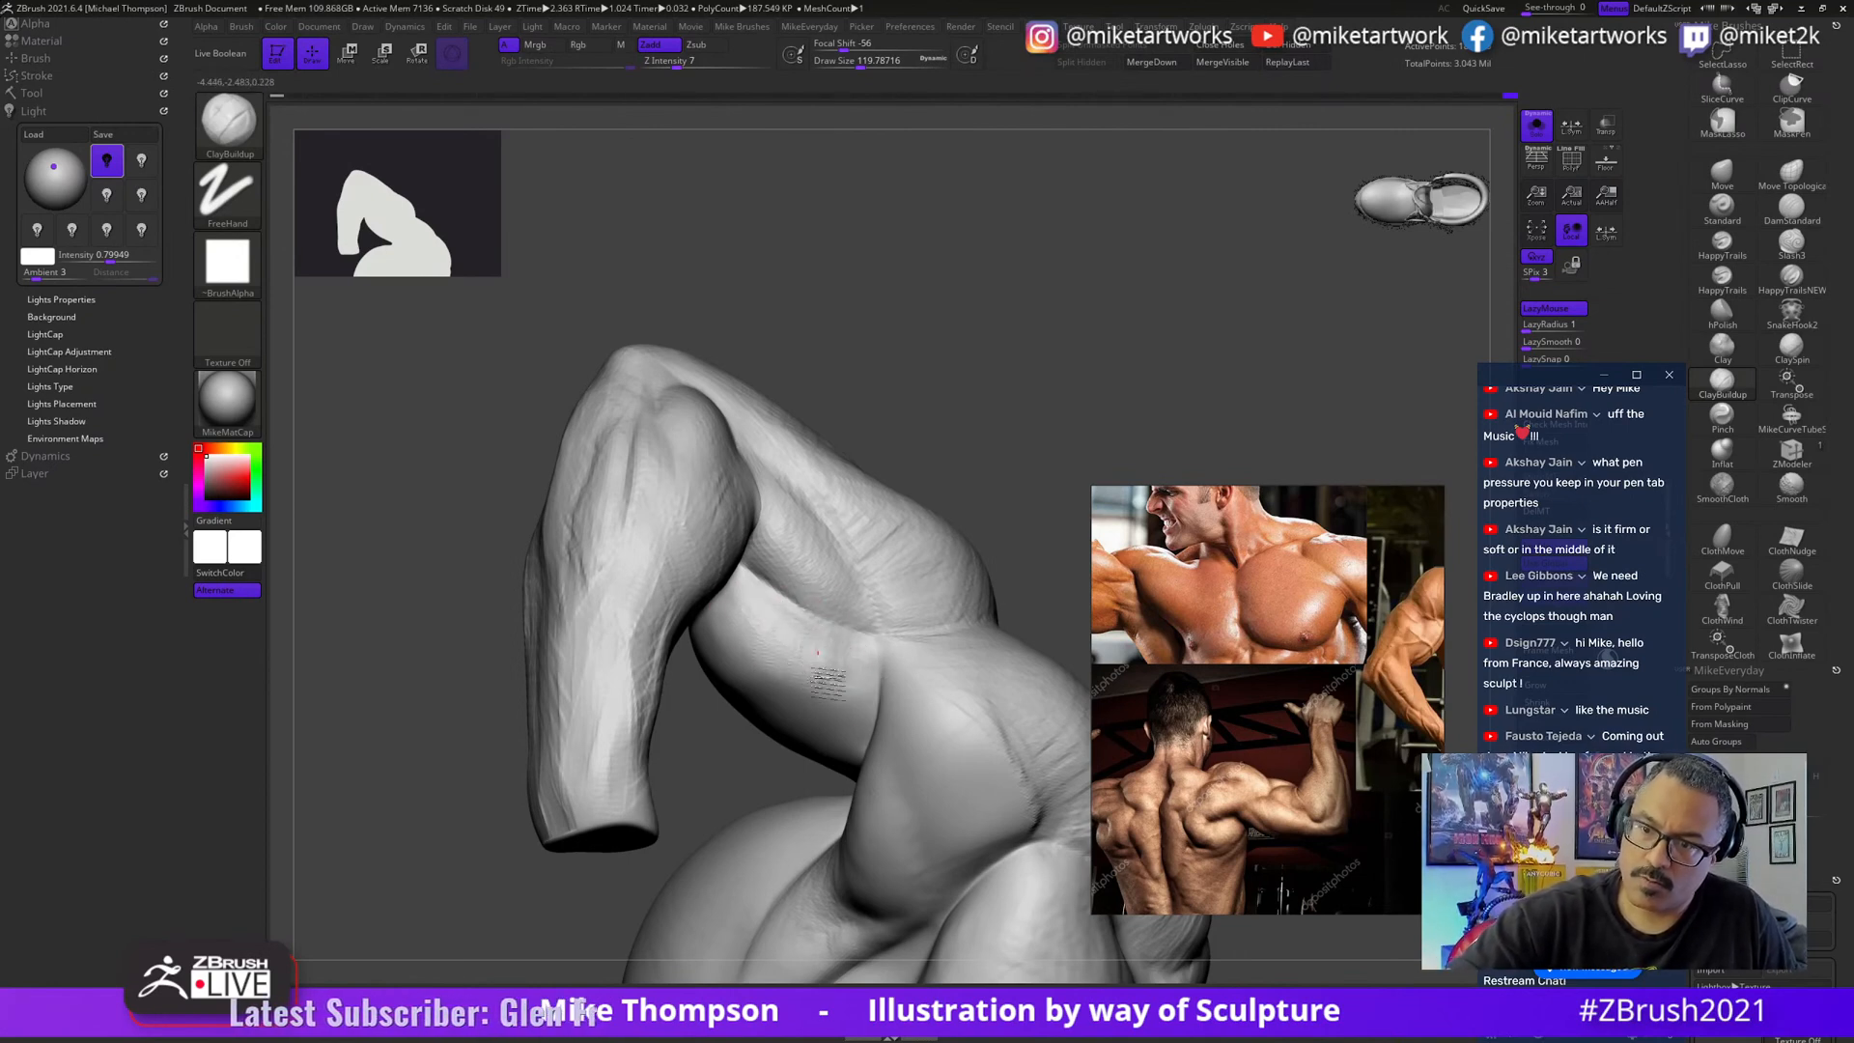
{"action": "mouse_move", "coordinate": [927, 434]}
{"action": "left_mouse_down"}
{"action": "mouse_move", "coordinate": [1001, 387]}
{"action": "mouse_move", "coordinate": [983, 379]}
{"action": "mouse_move", "coordinate": [994, 414]}
{"action": "mouse_move", "coordinate": [1011, 401]}
{"action": "mouse_move", "coordinate": [975, 425]}
{"action": "left_mouse_up"}
{"action": "key", "text": "s"}
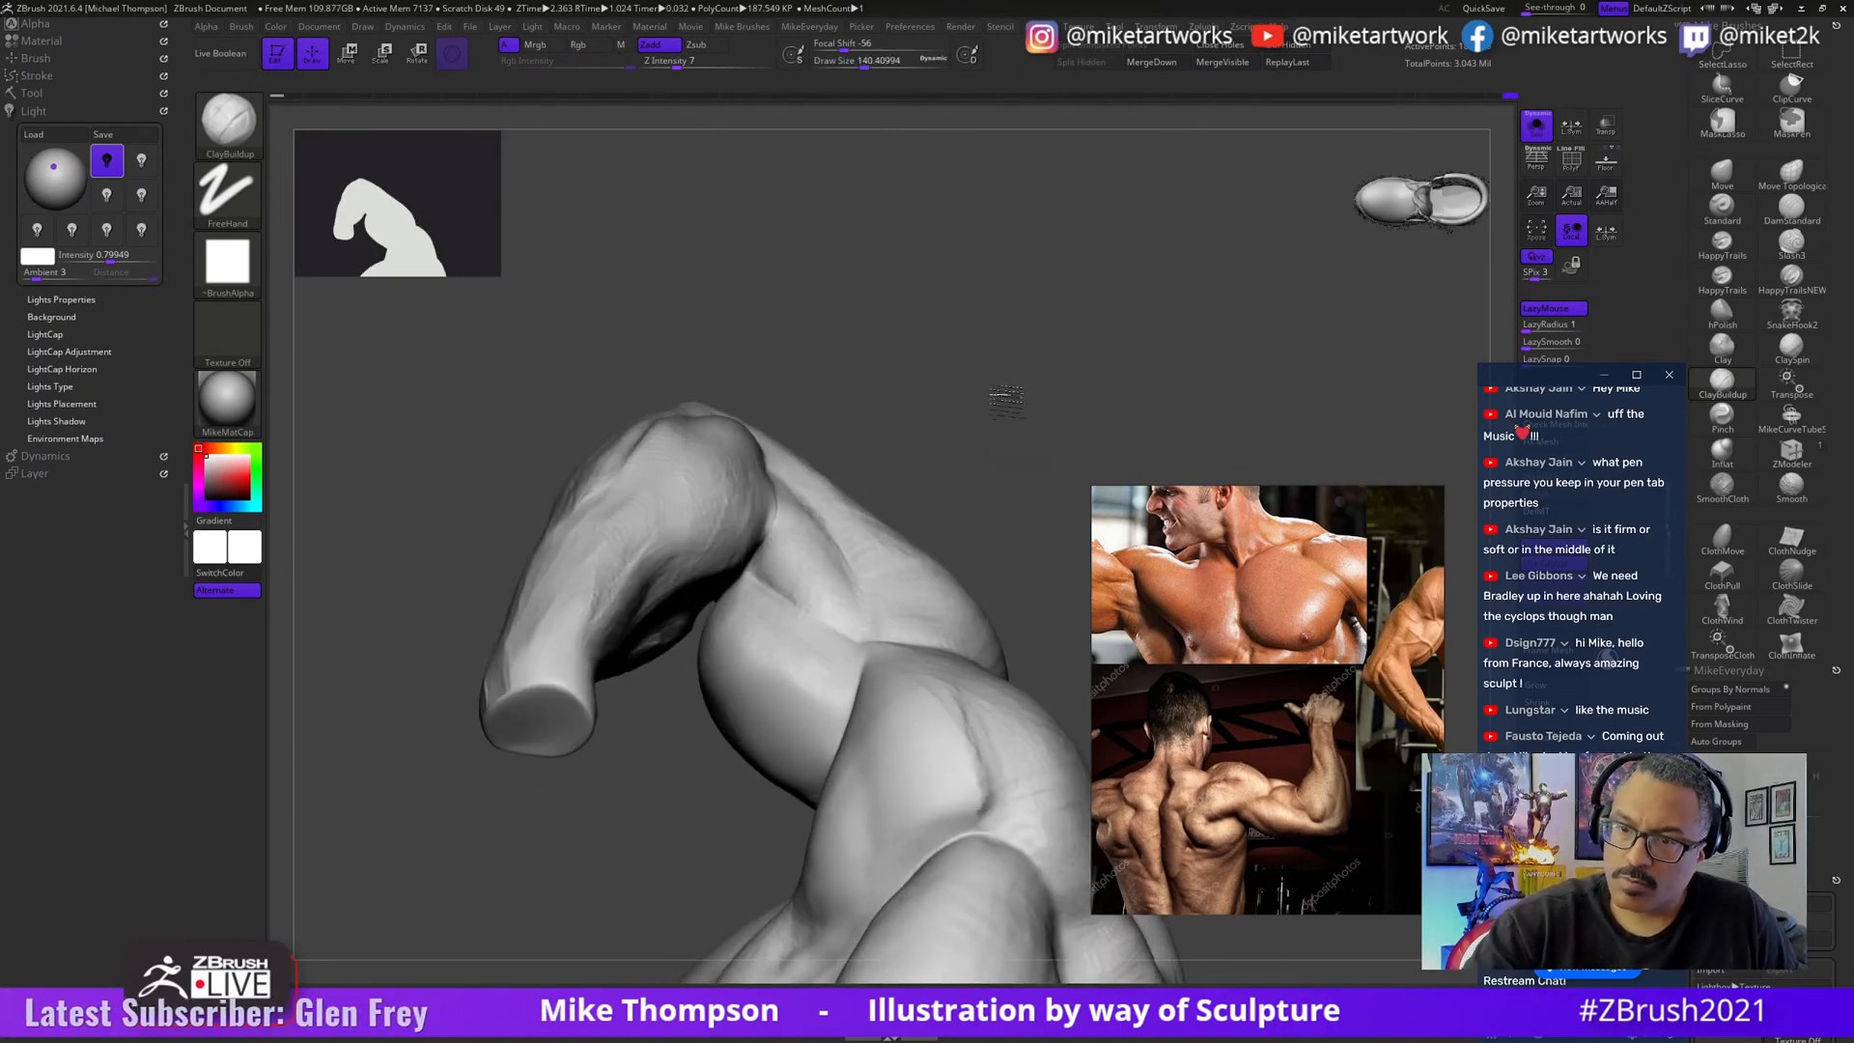
- Hide the forearm and the leftover wrist cap to expose the inner upper arm
{"action": "key", "text": "ctrl+shift"}
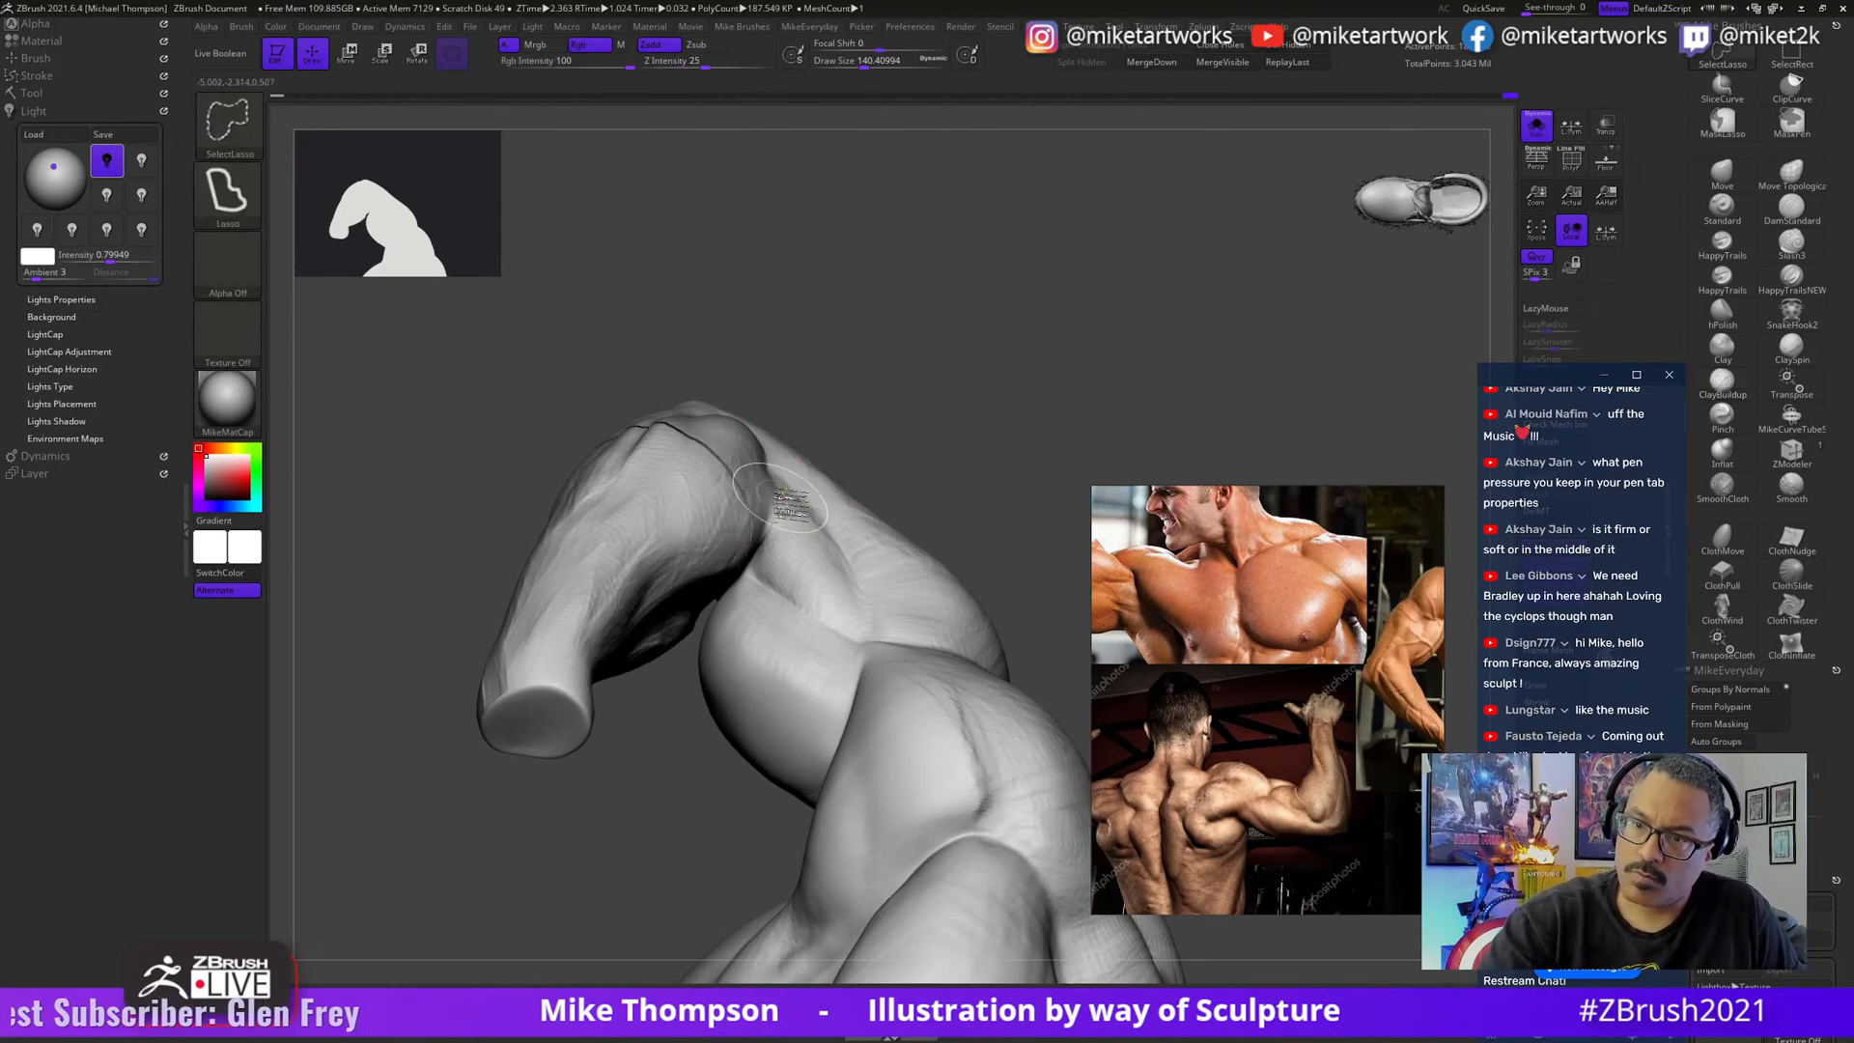
{"action": "left_click", "coordinate": [758, 491], "text": "ctrl+shift"}
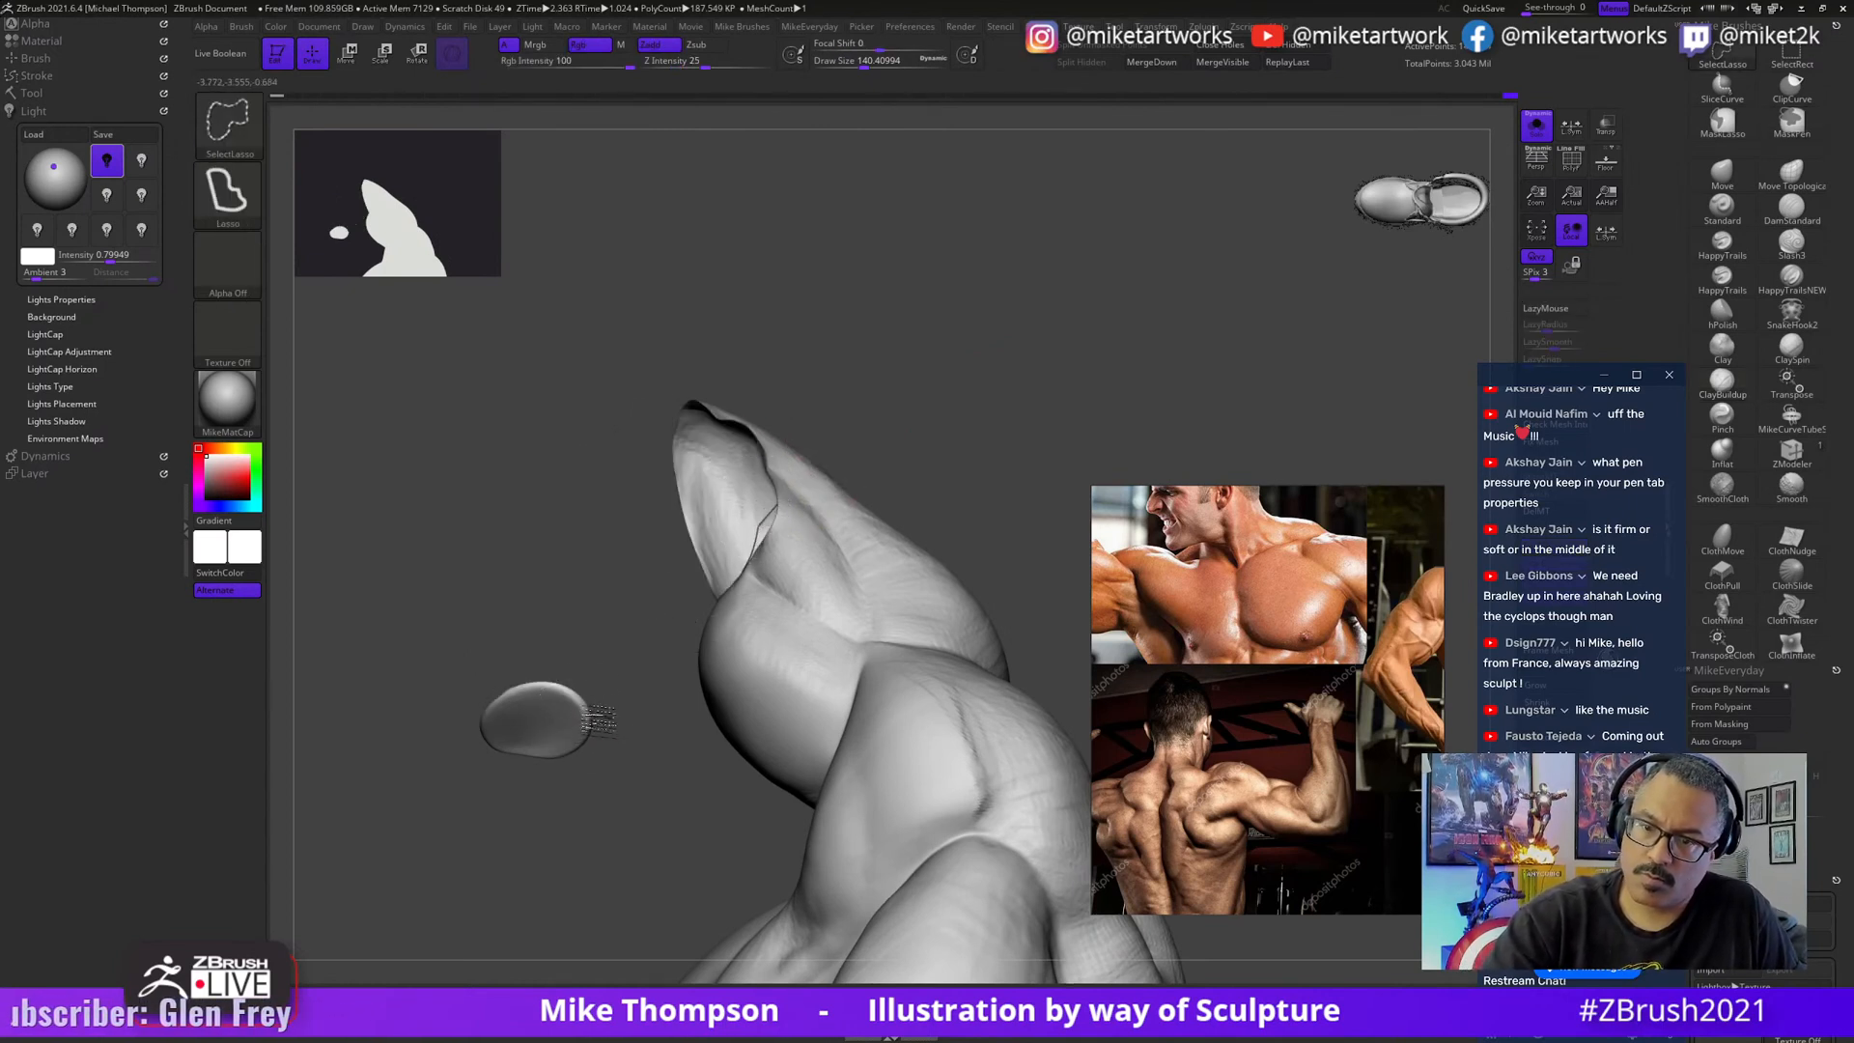
{"action": "left_click", "coordinate": [578, 717], "text": "ctrl+shift"}
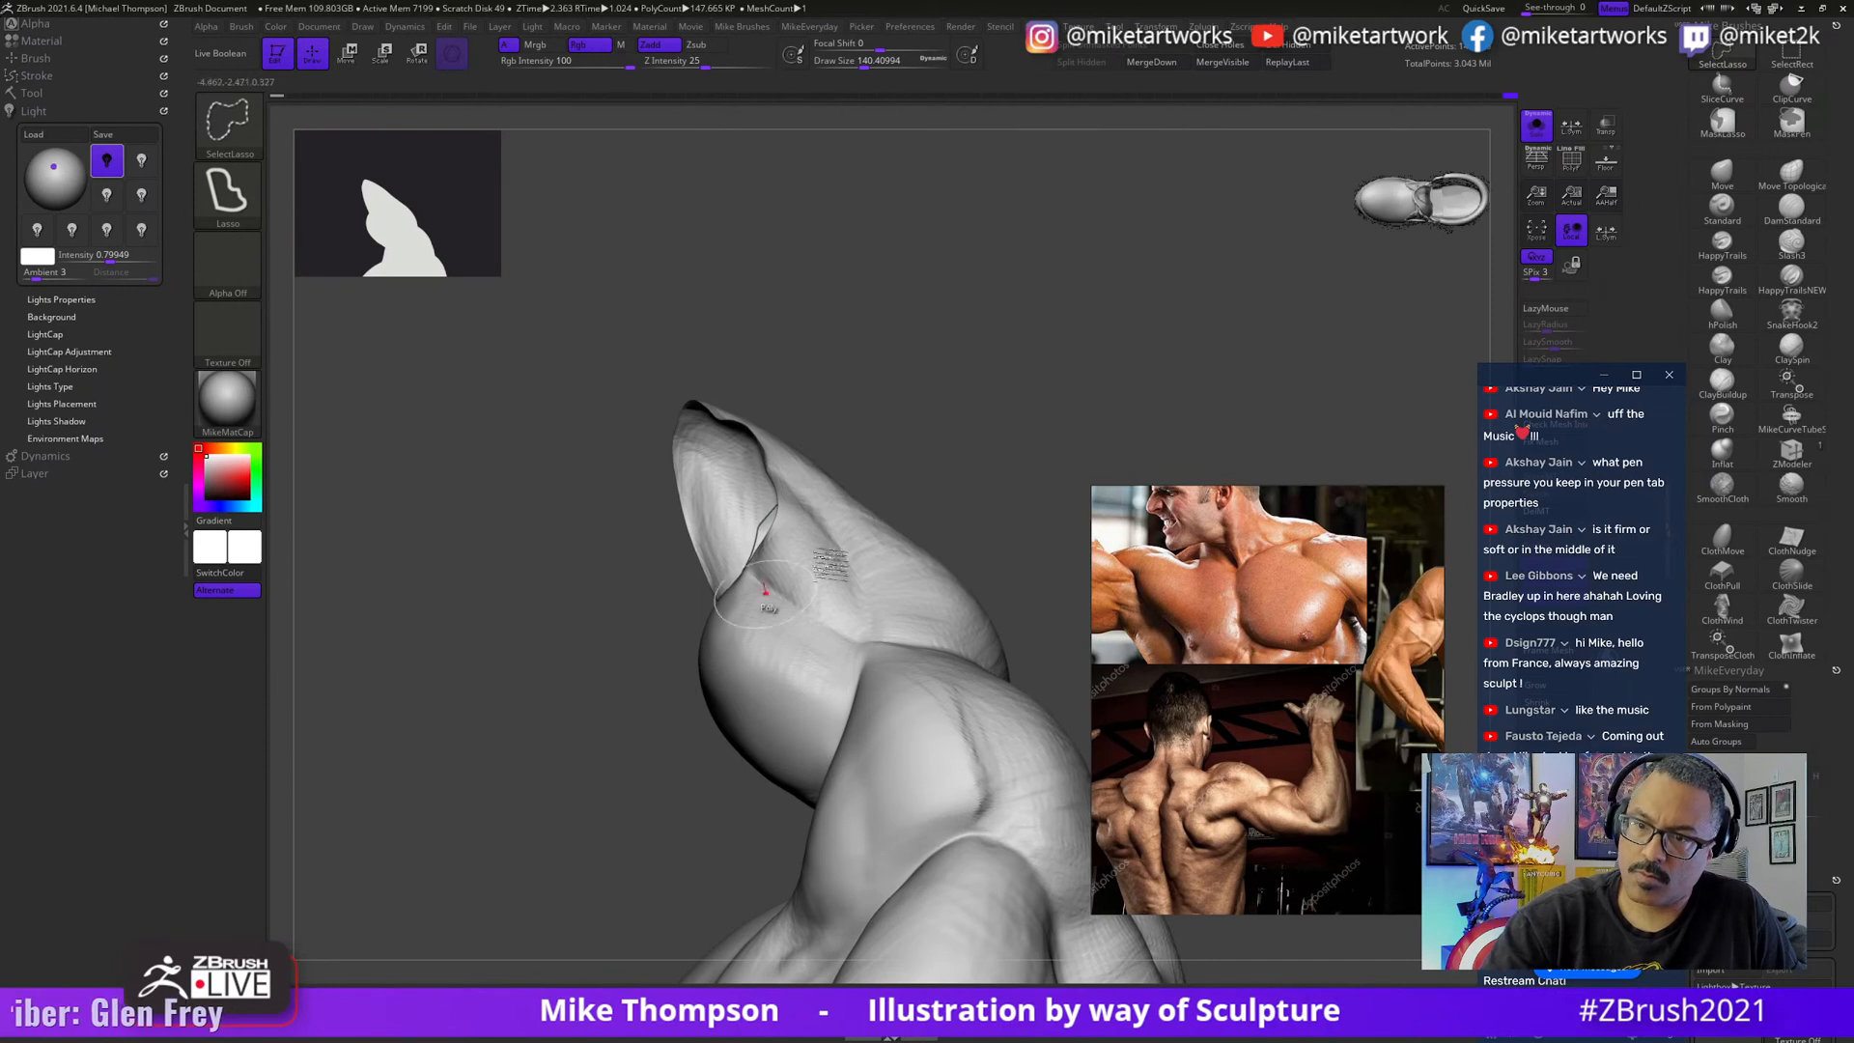
- Build up the exposed biceps and its edge along the triceps with ClayBuildup at Z Intensity 7, using draw sizes of about 172 and 71
{"action": "left_click_drag", "start_coordinate": [956, 454], "coordinate": [995, 468]}
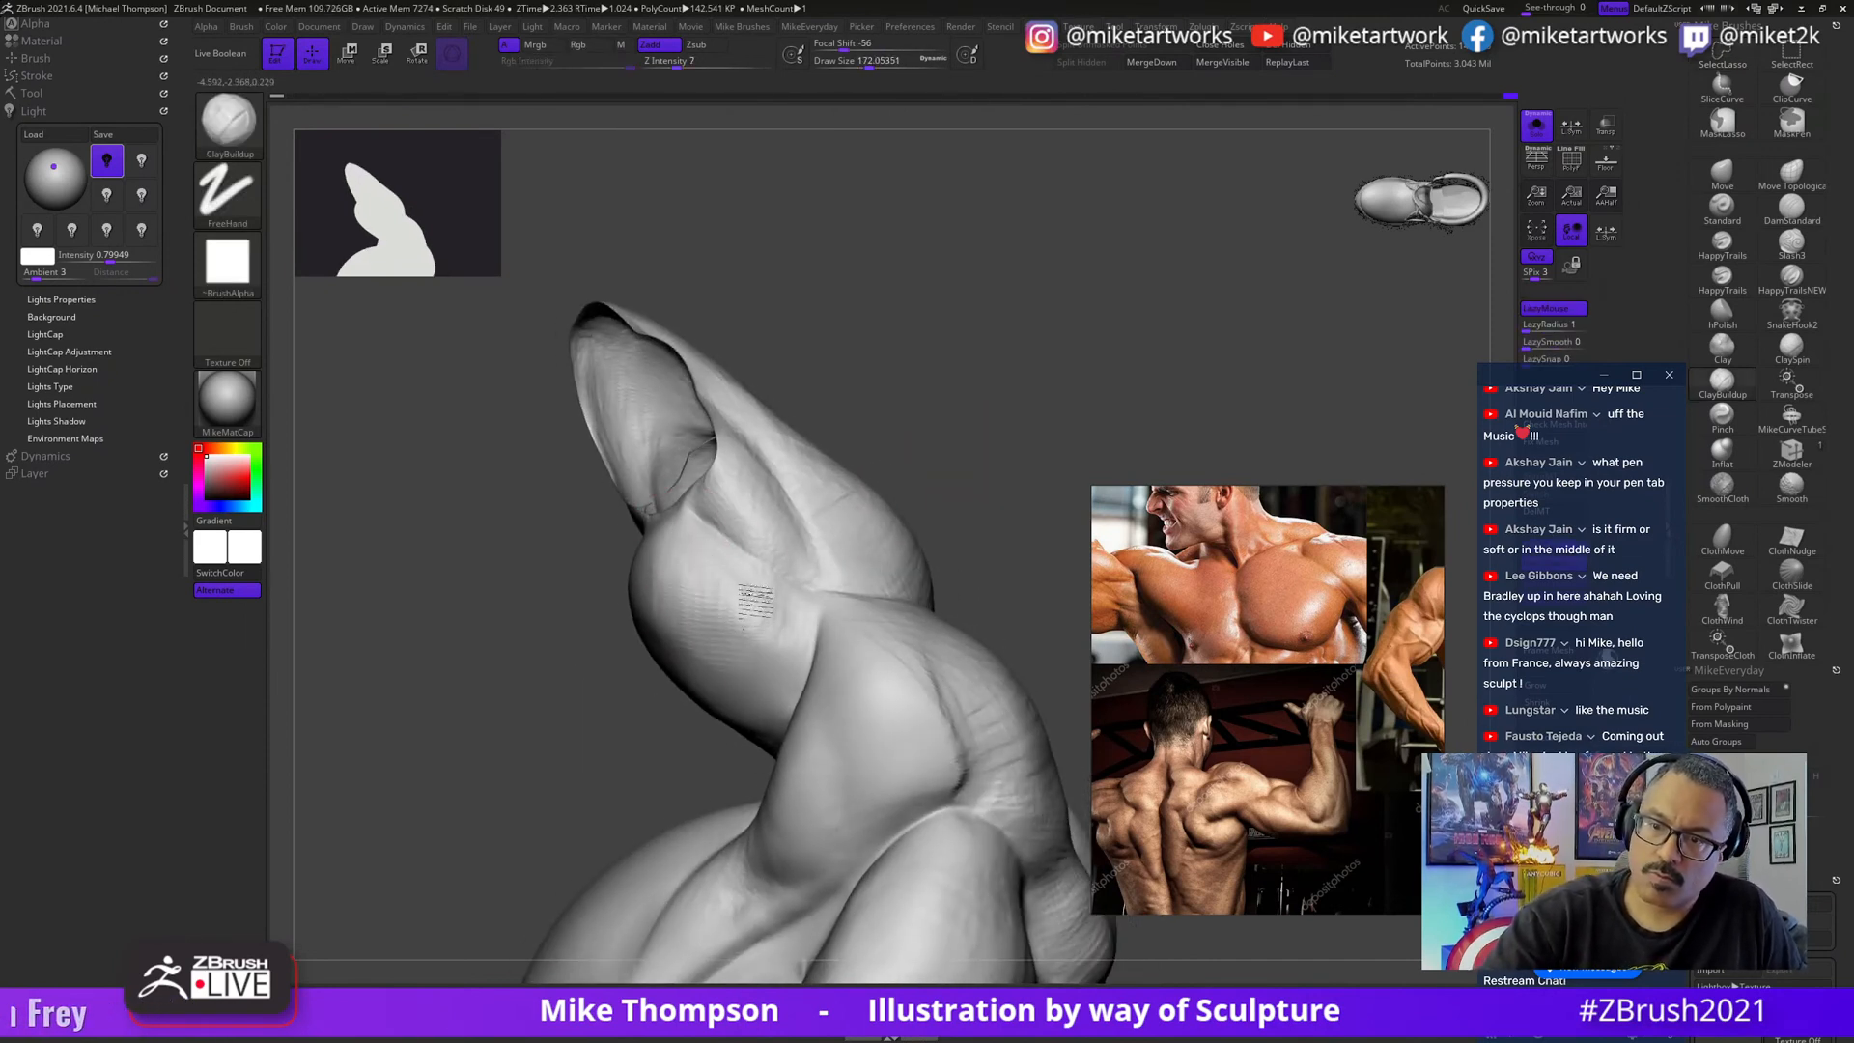
{"action": "left_click_drag", "start_coordinate": [944, 460], "coordinate": [957, 460]}
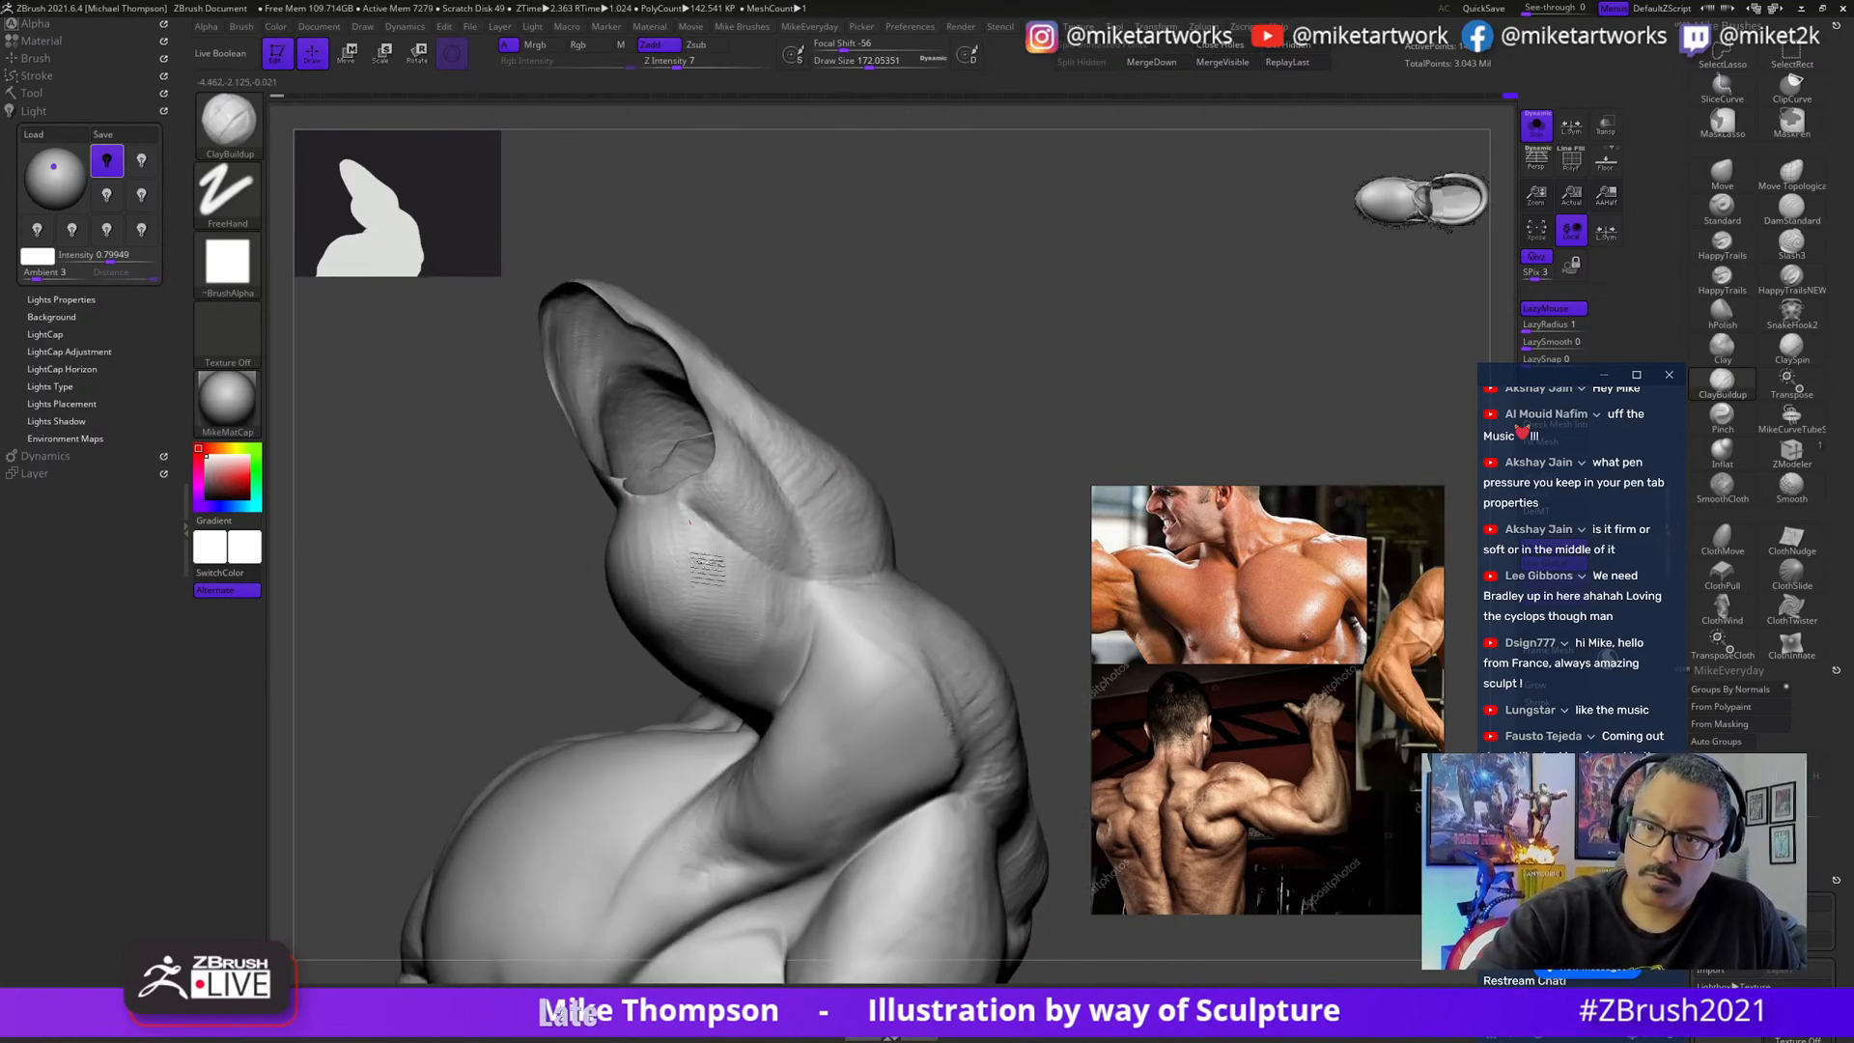
{"action": "mouse_move", "coordinate": [936, 423]}
{"action": "left_mouse_down", "text": "alt"}
{"action": "mouse_move", "coordinate": [952, 586]}
{"action": "mouse_move", "coordinate": [734, 618]}
{"action": "left_mouse_up", "text": "alt"}
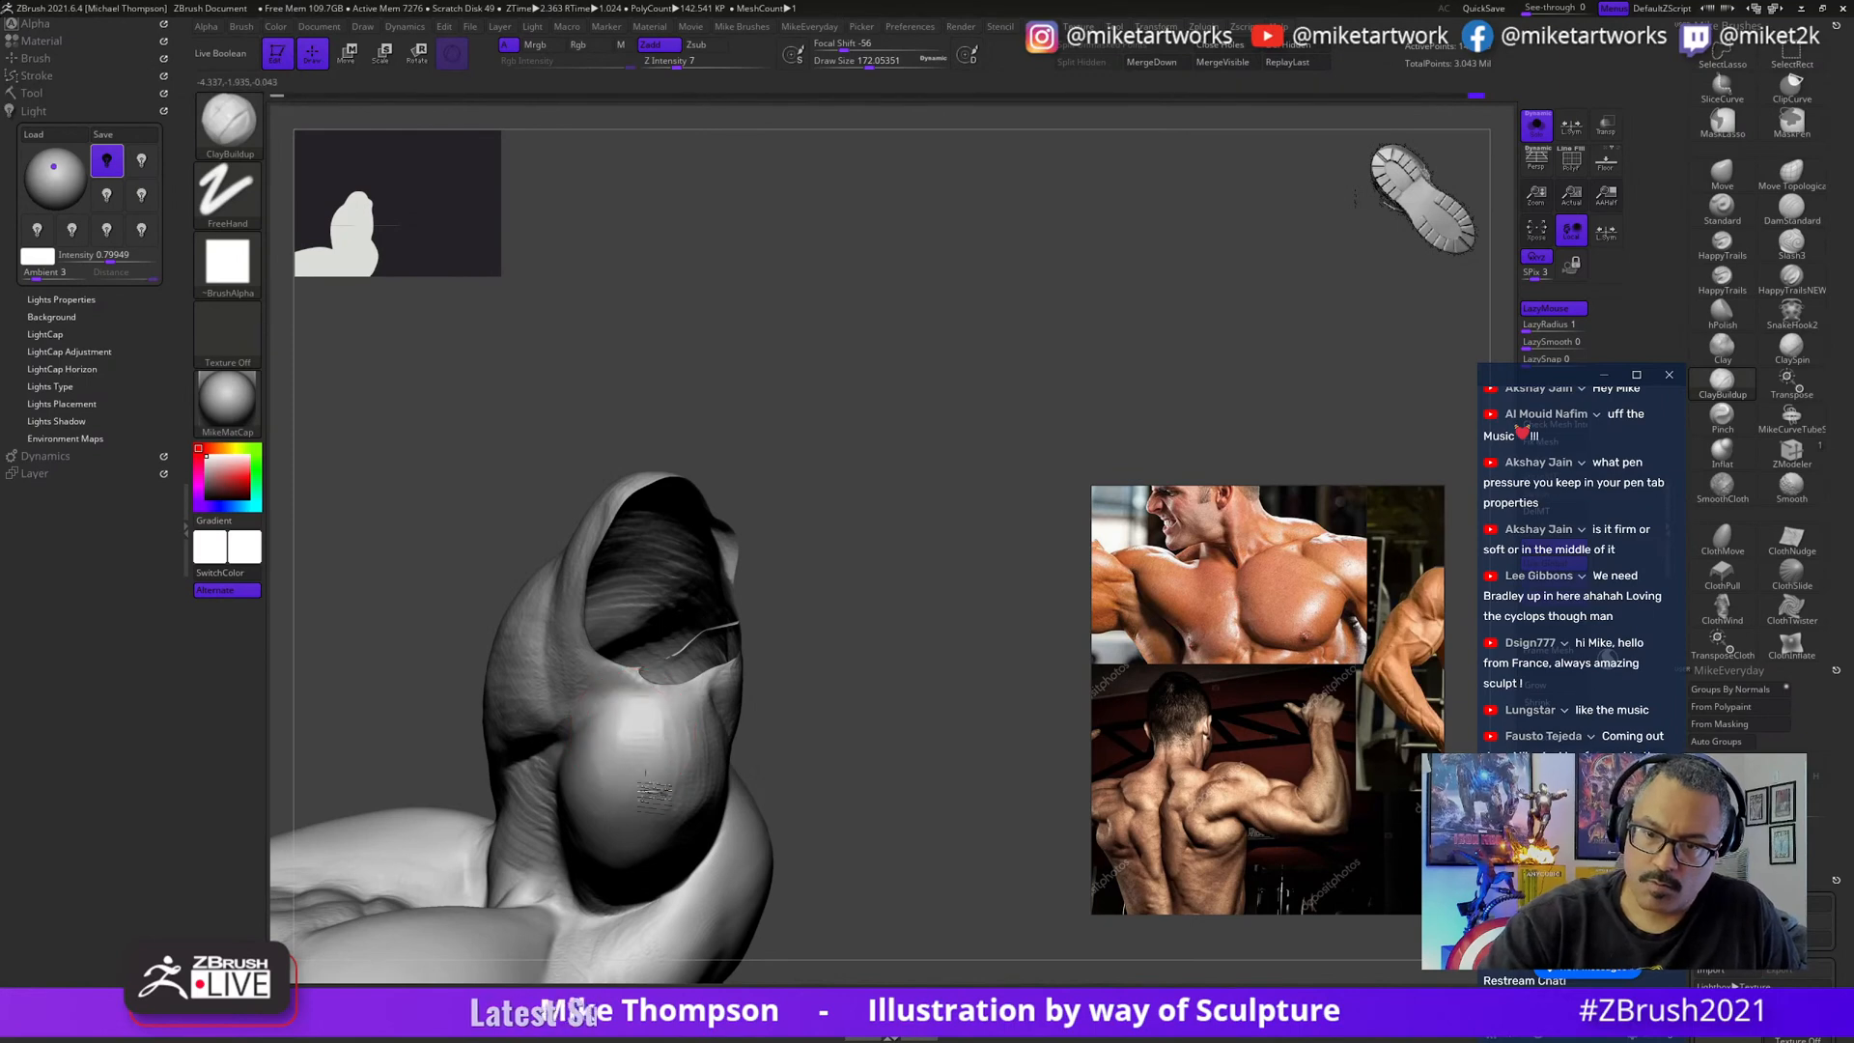
{"action": "left_click_drag", "start_coordinate": [906, 692], "coordinate": [686, 765]}
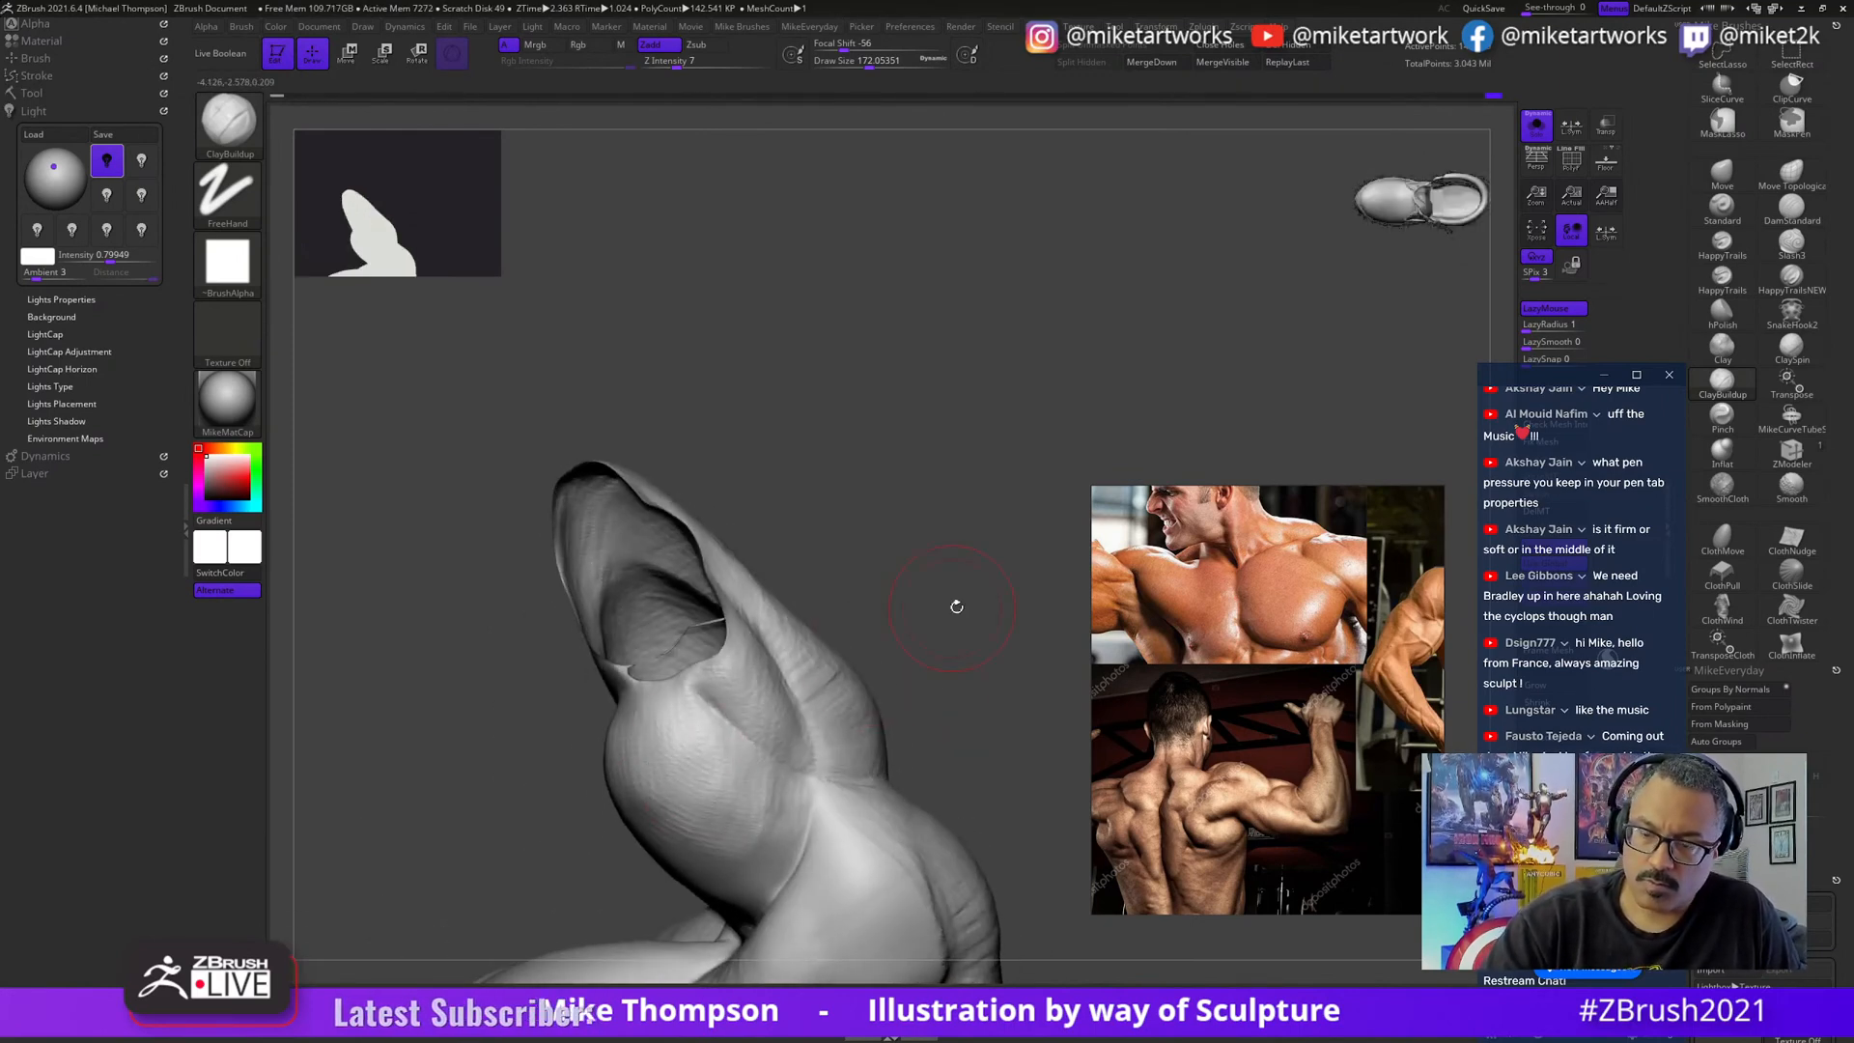
{"action": "mouse_move", "coordinate": [956, 606]}
{"action": "left_mouse_down"}
{"action": "mouse_move", "coordinate": [974, 570]}
{"action": "mouse_move", "coordinate": [961, 632]}
{"action": "mouse_move", "coordinate": [748, 693]}
{"action": "left_mouse_up"}
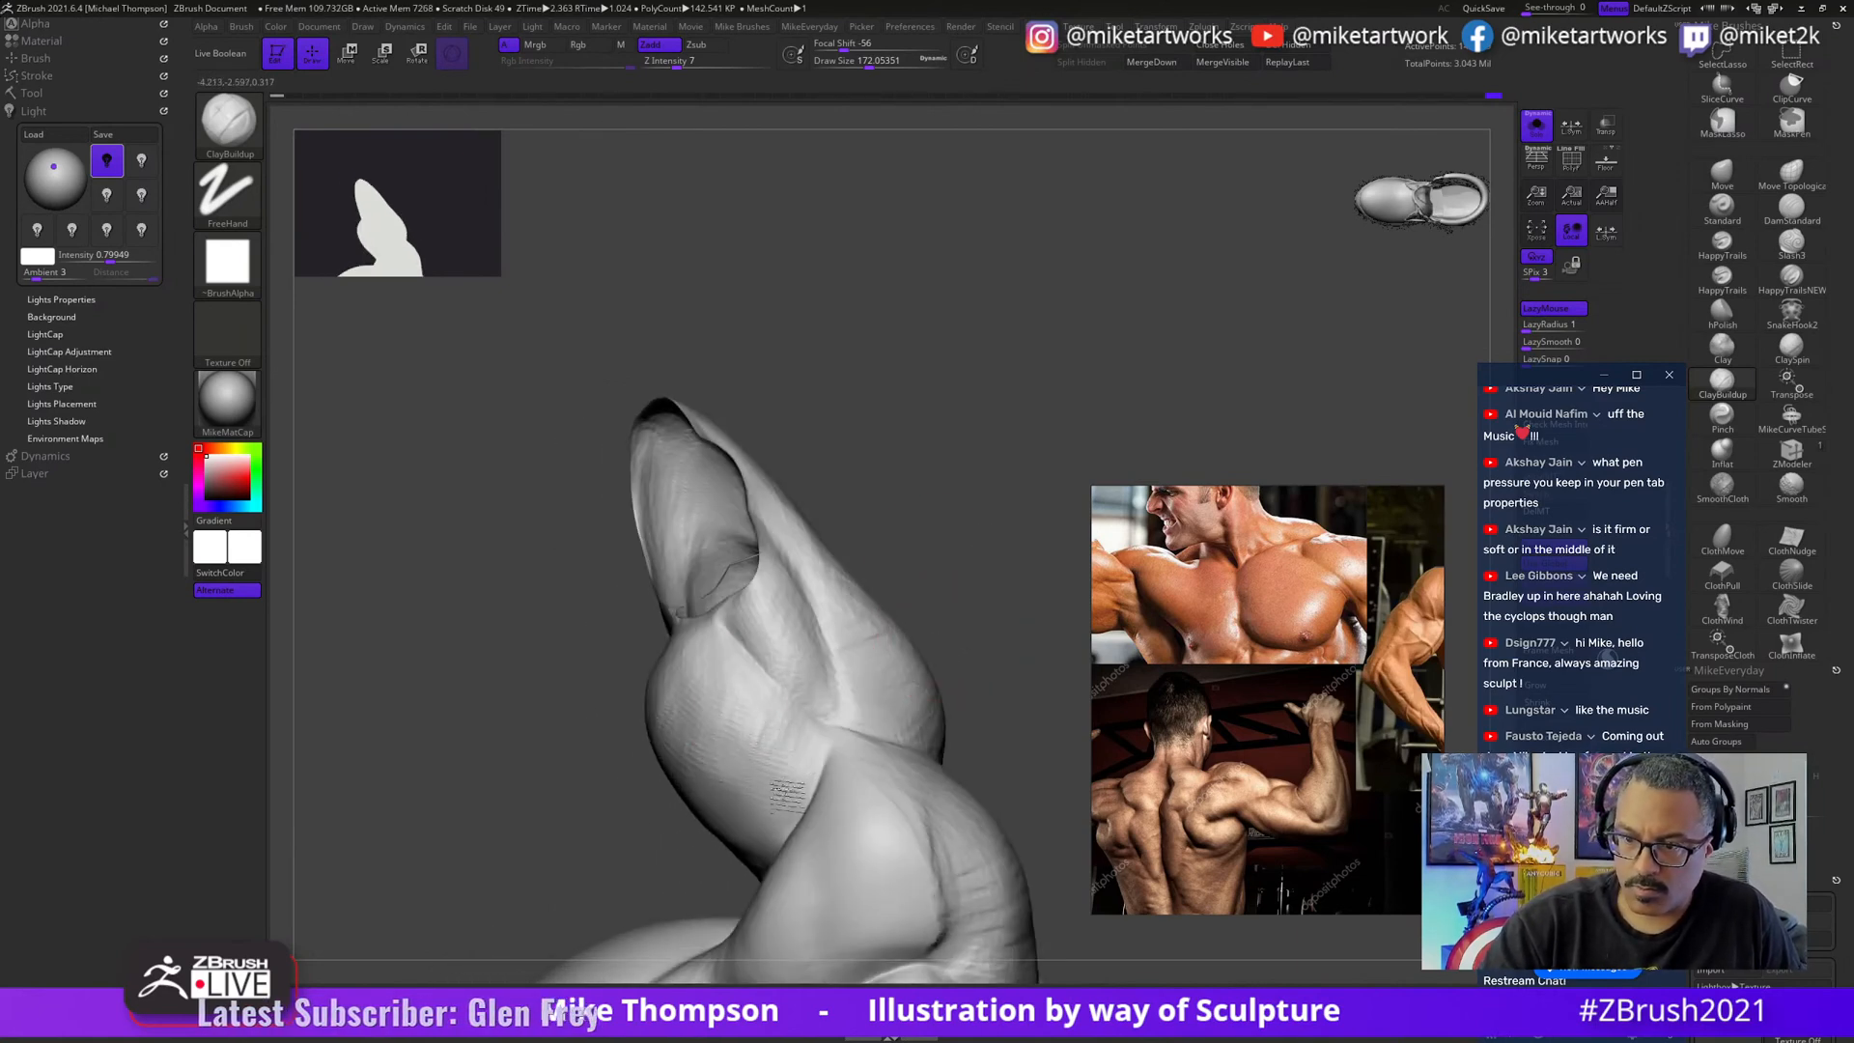
{"action": "left_click_drag", "start_coordinate": [787, 796], "coordinate": [770, 754]}
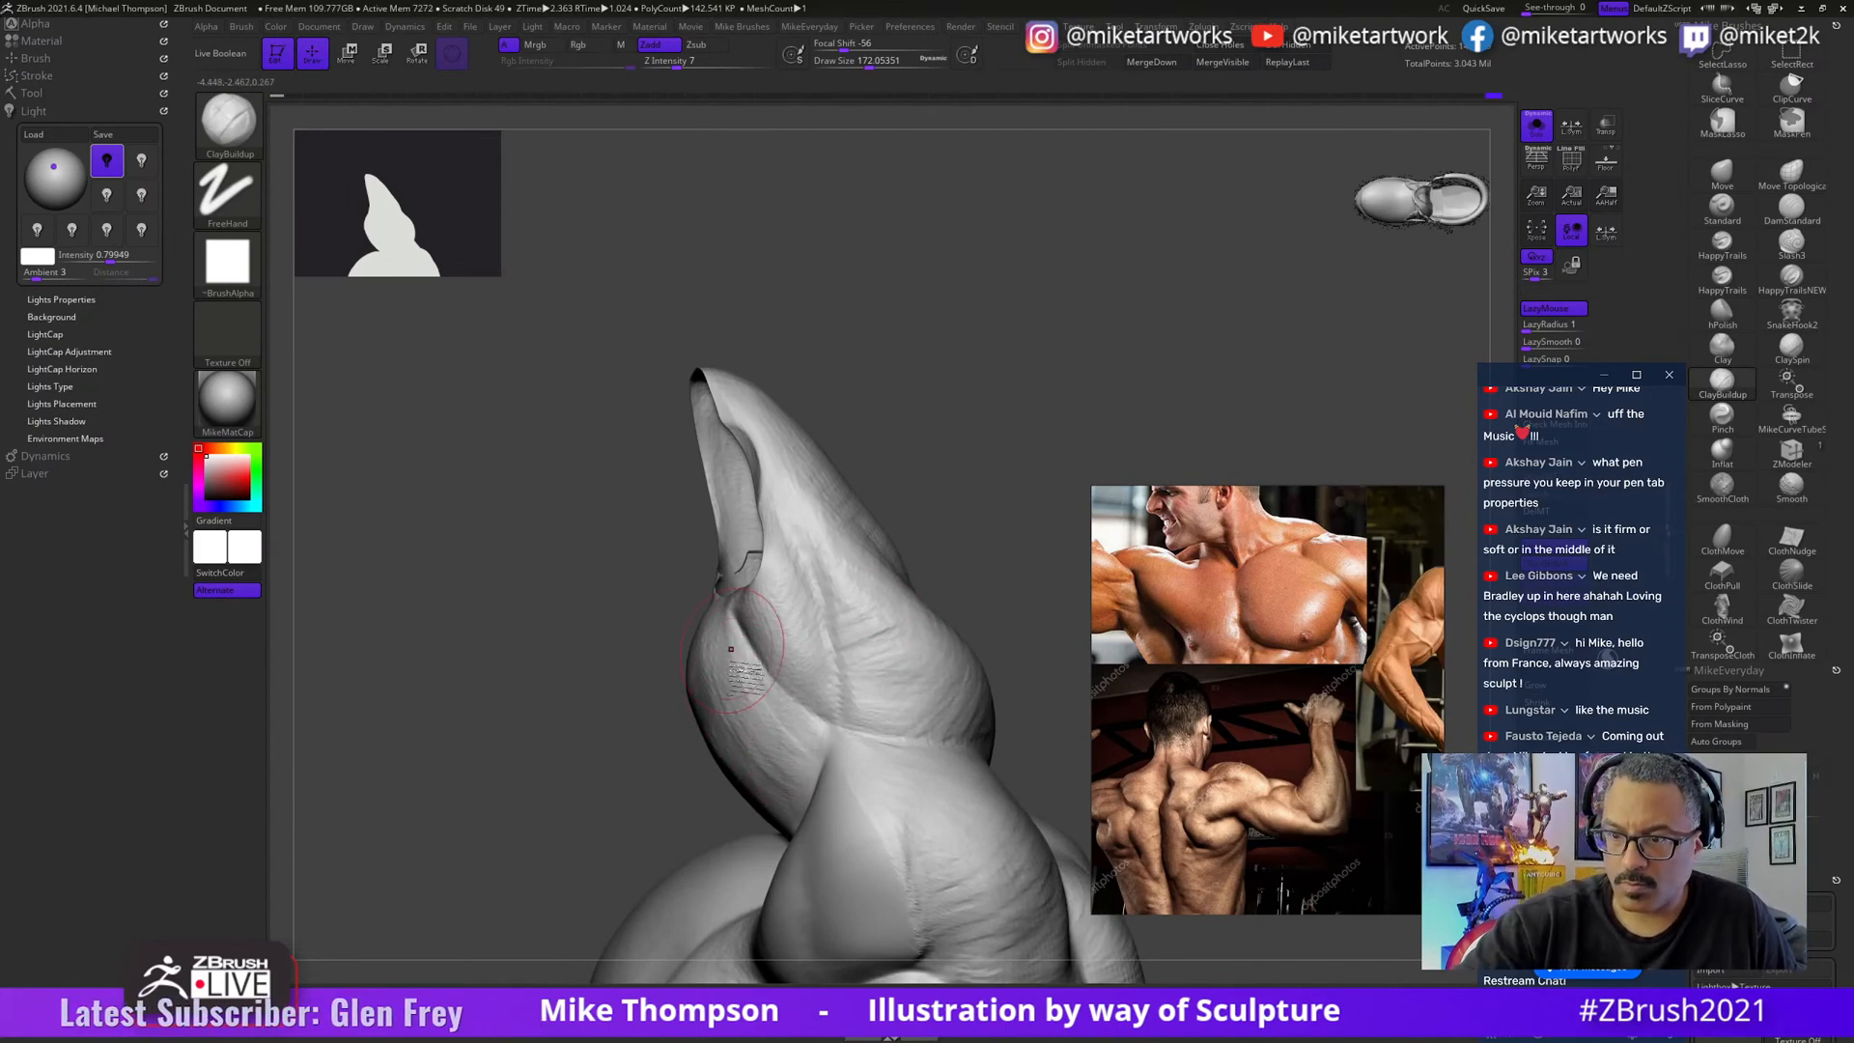
{"action": "left_click_drag", "start_coordinate": [1004, 579], "coordinate": [968, 550]}
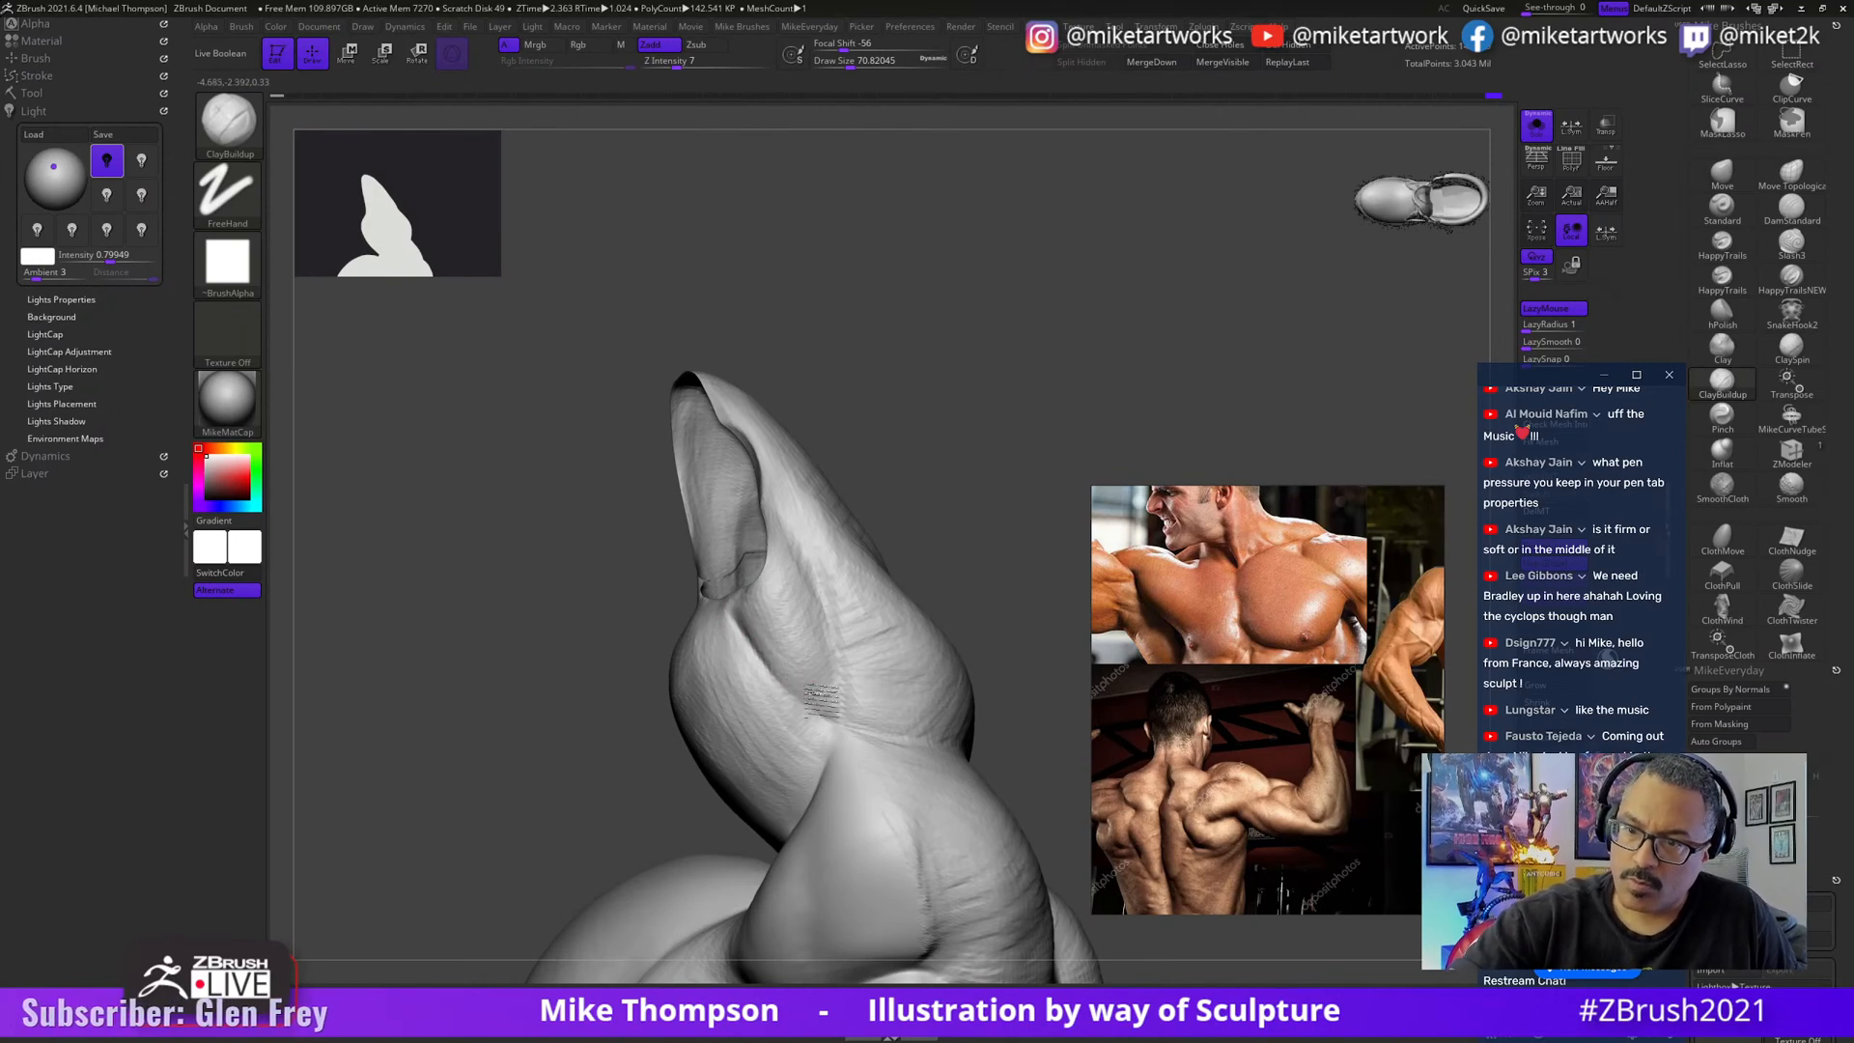
{"action": "mouse_move", "coordinate": [1034, 530]}
{"action": "left_mouse_down"}
{"action": "mouse_move", "coordinate": [1014, 565]}
{"action": "mouse_move", "coordinate": [754, 647]}
{"action": "left_mouse_up"}
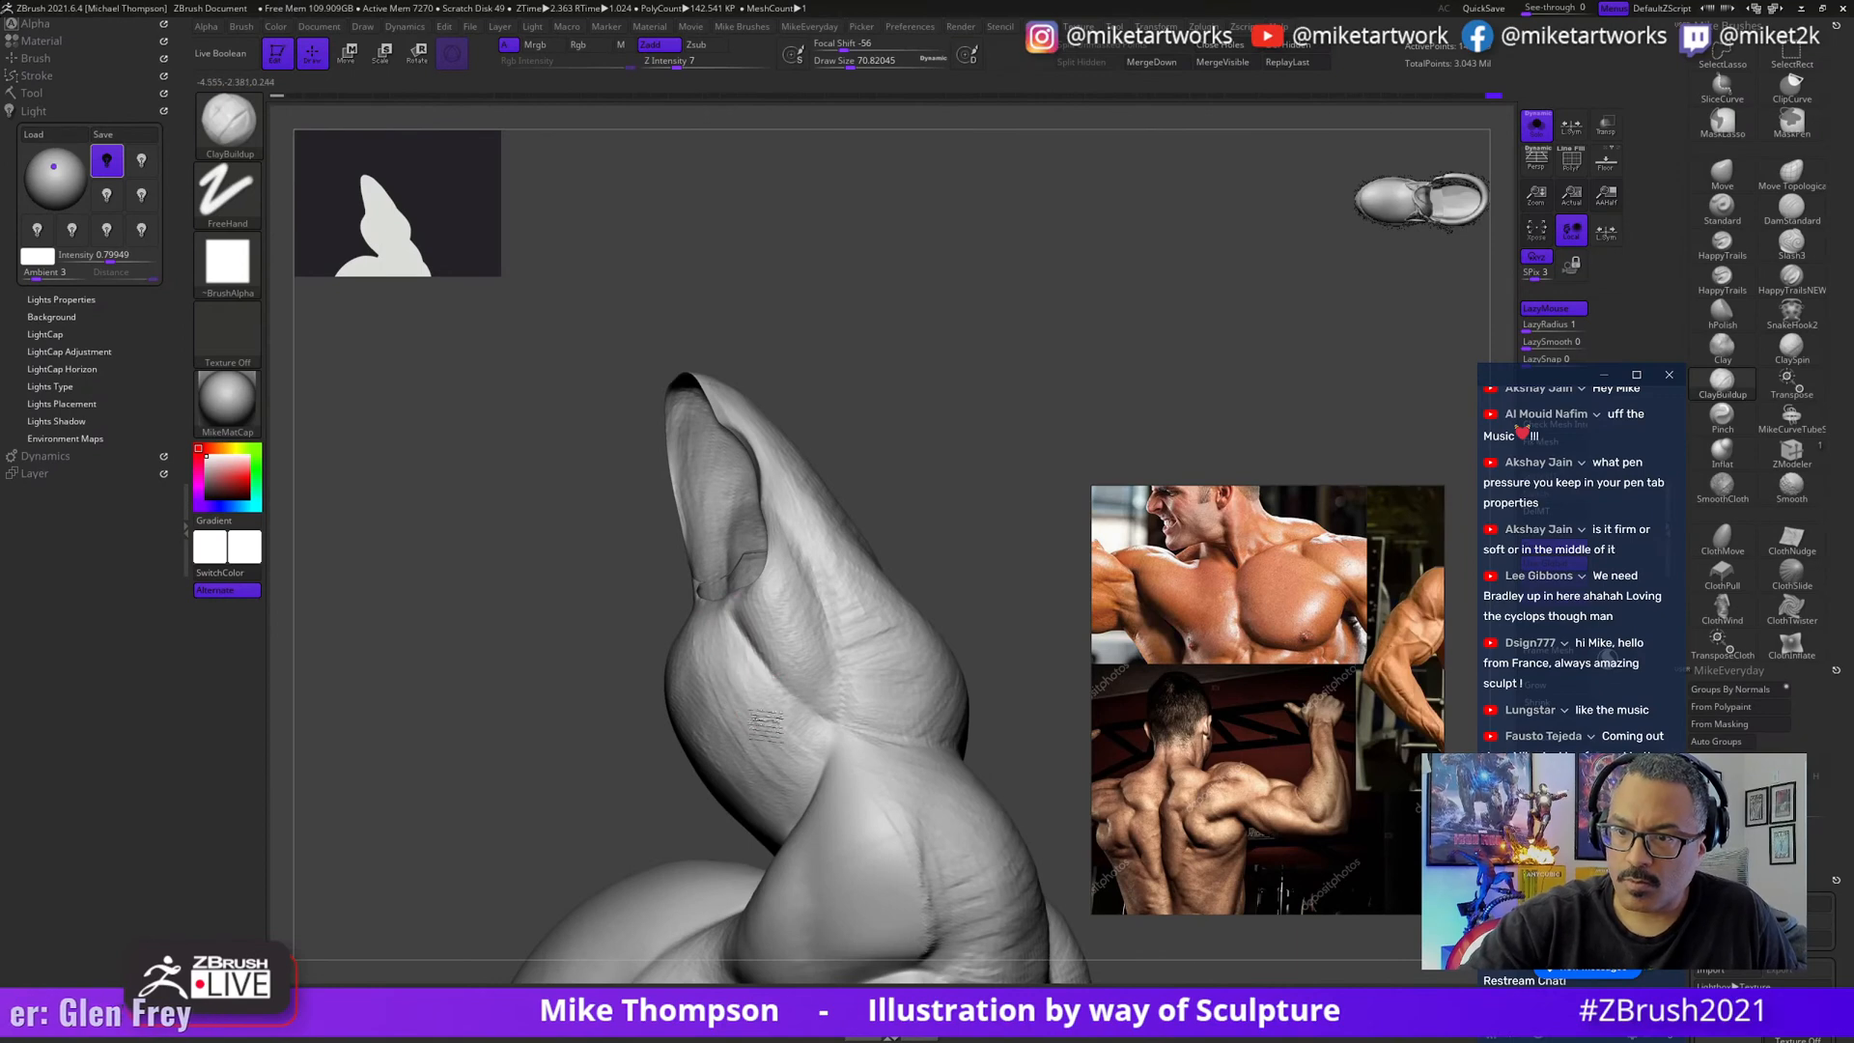
- Refine the outer upper arm and the border between triceps and deltoid with ClayBuildup at Z Intensity 7, draw sizes about 71 and 80
{"action": "mouse_move", "coordinate": [991, 716]}
{"action": "left_mouse_down"}
{"action": "mouse_move", "coordinate": [1000, 787]}
{"action": "mouse_move", "coordinate": [978, 777]}
{"action": "left_mouse_up"}
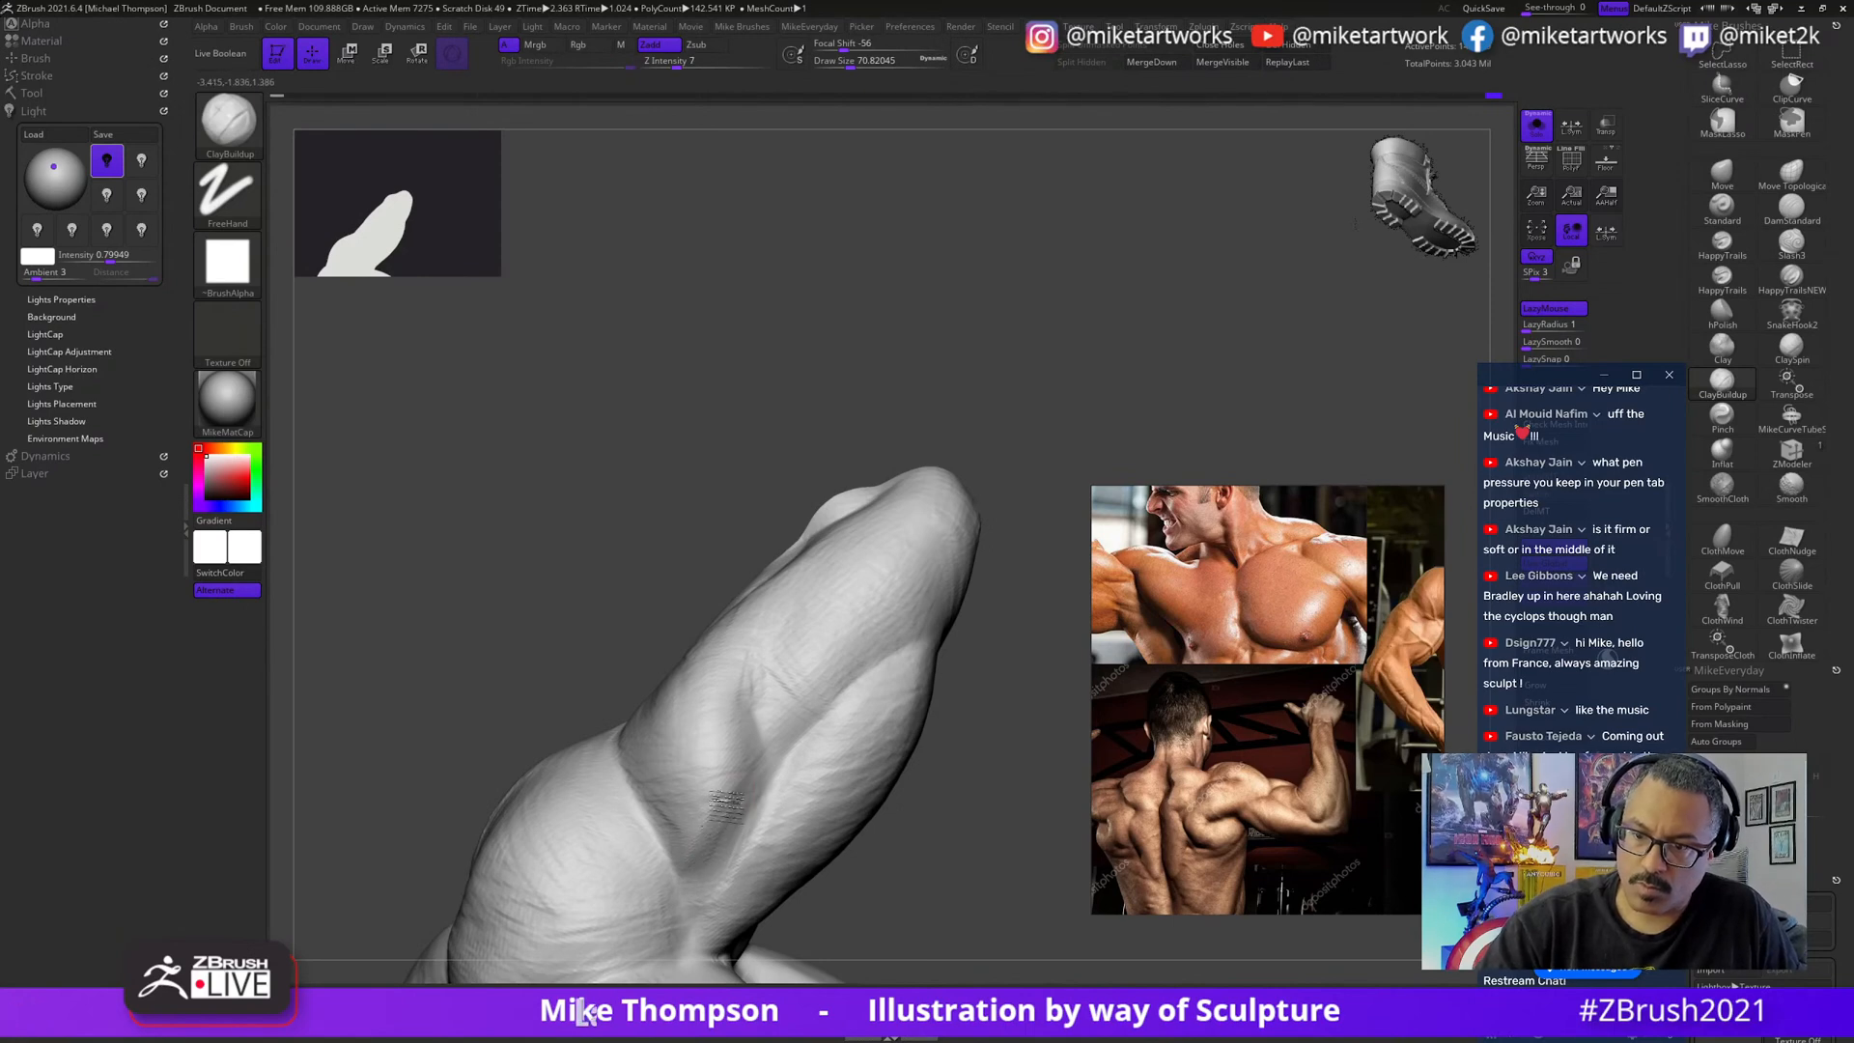
{"action": "mouse_move", "coordinate": [877, 871]}
{"action": "left_mouse_down"}
{"action": "mouse_move", "coordinate": [960, 779]}
{"action": "mouse_move", "coordinate": [956, 722]}
{"action": "left_mouse_up"}
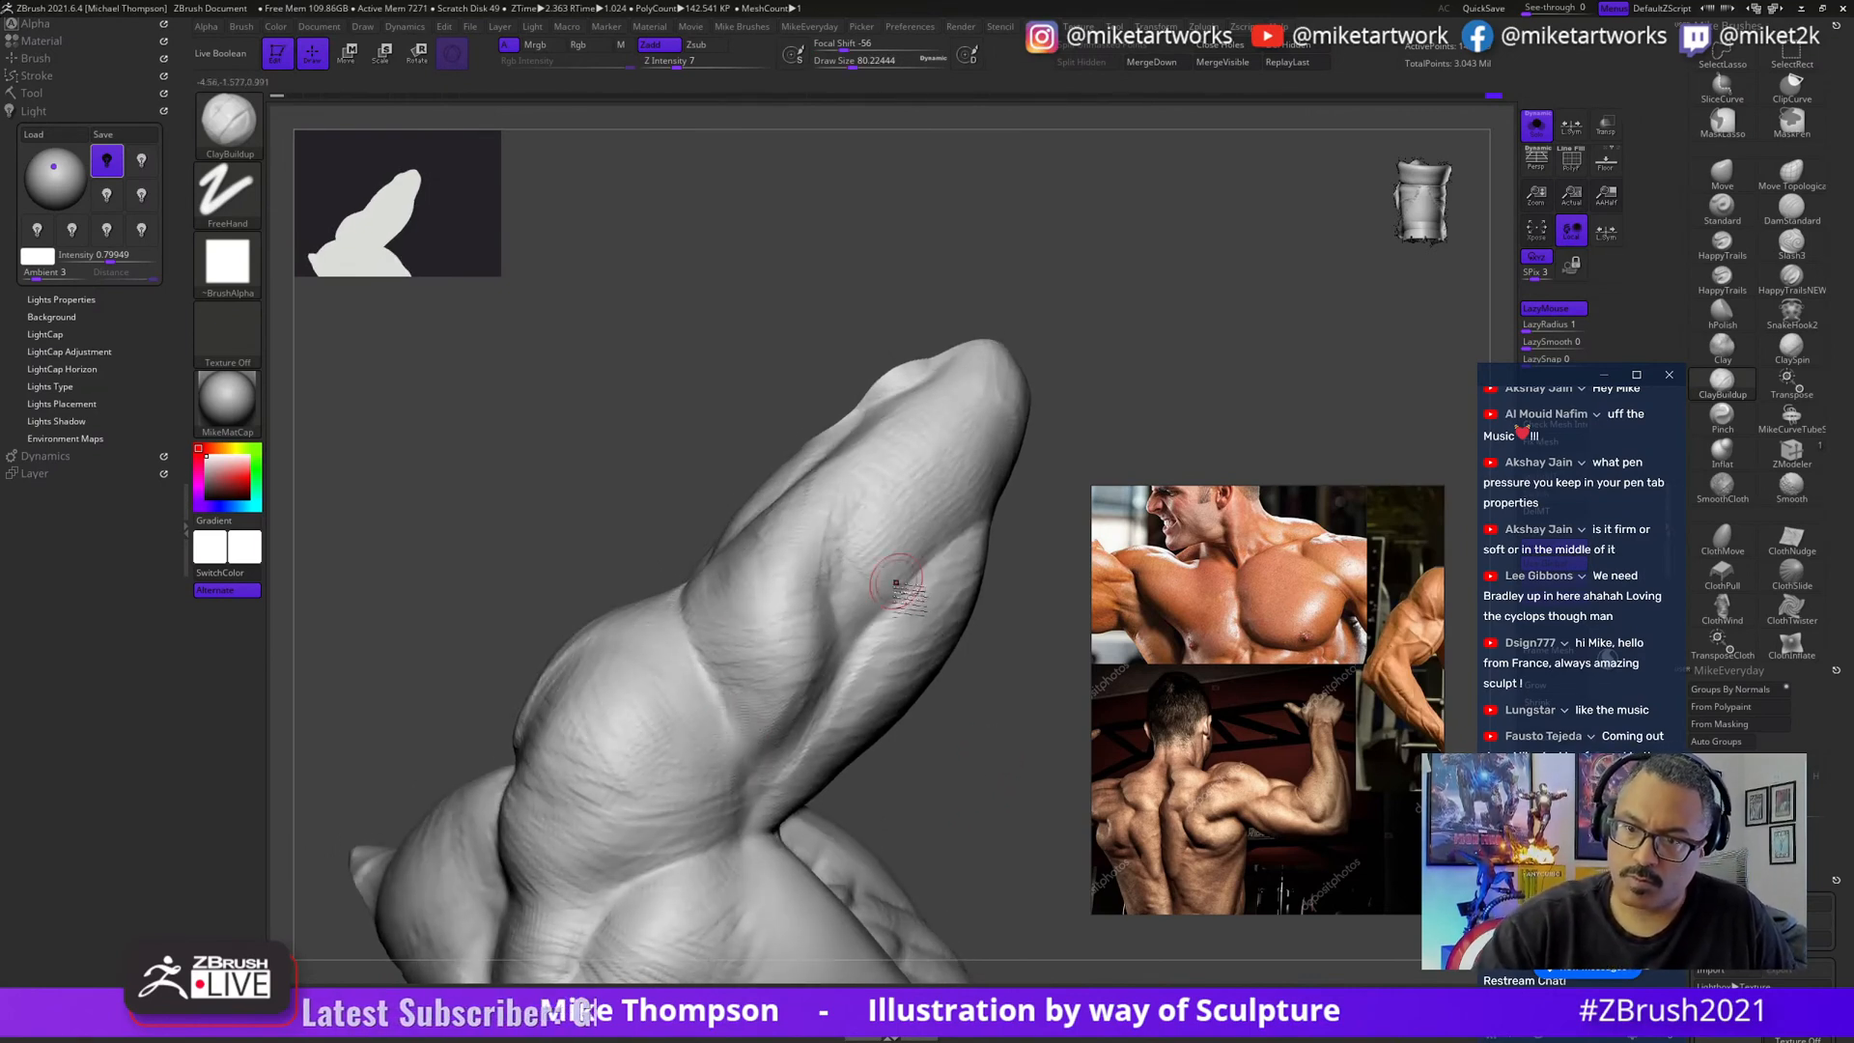
{"action": "left_click_drag", "start_coordinate": [742, 732], "coordinate": [770, 682]}
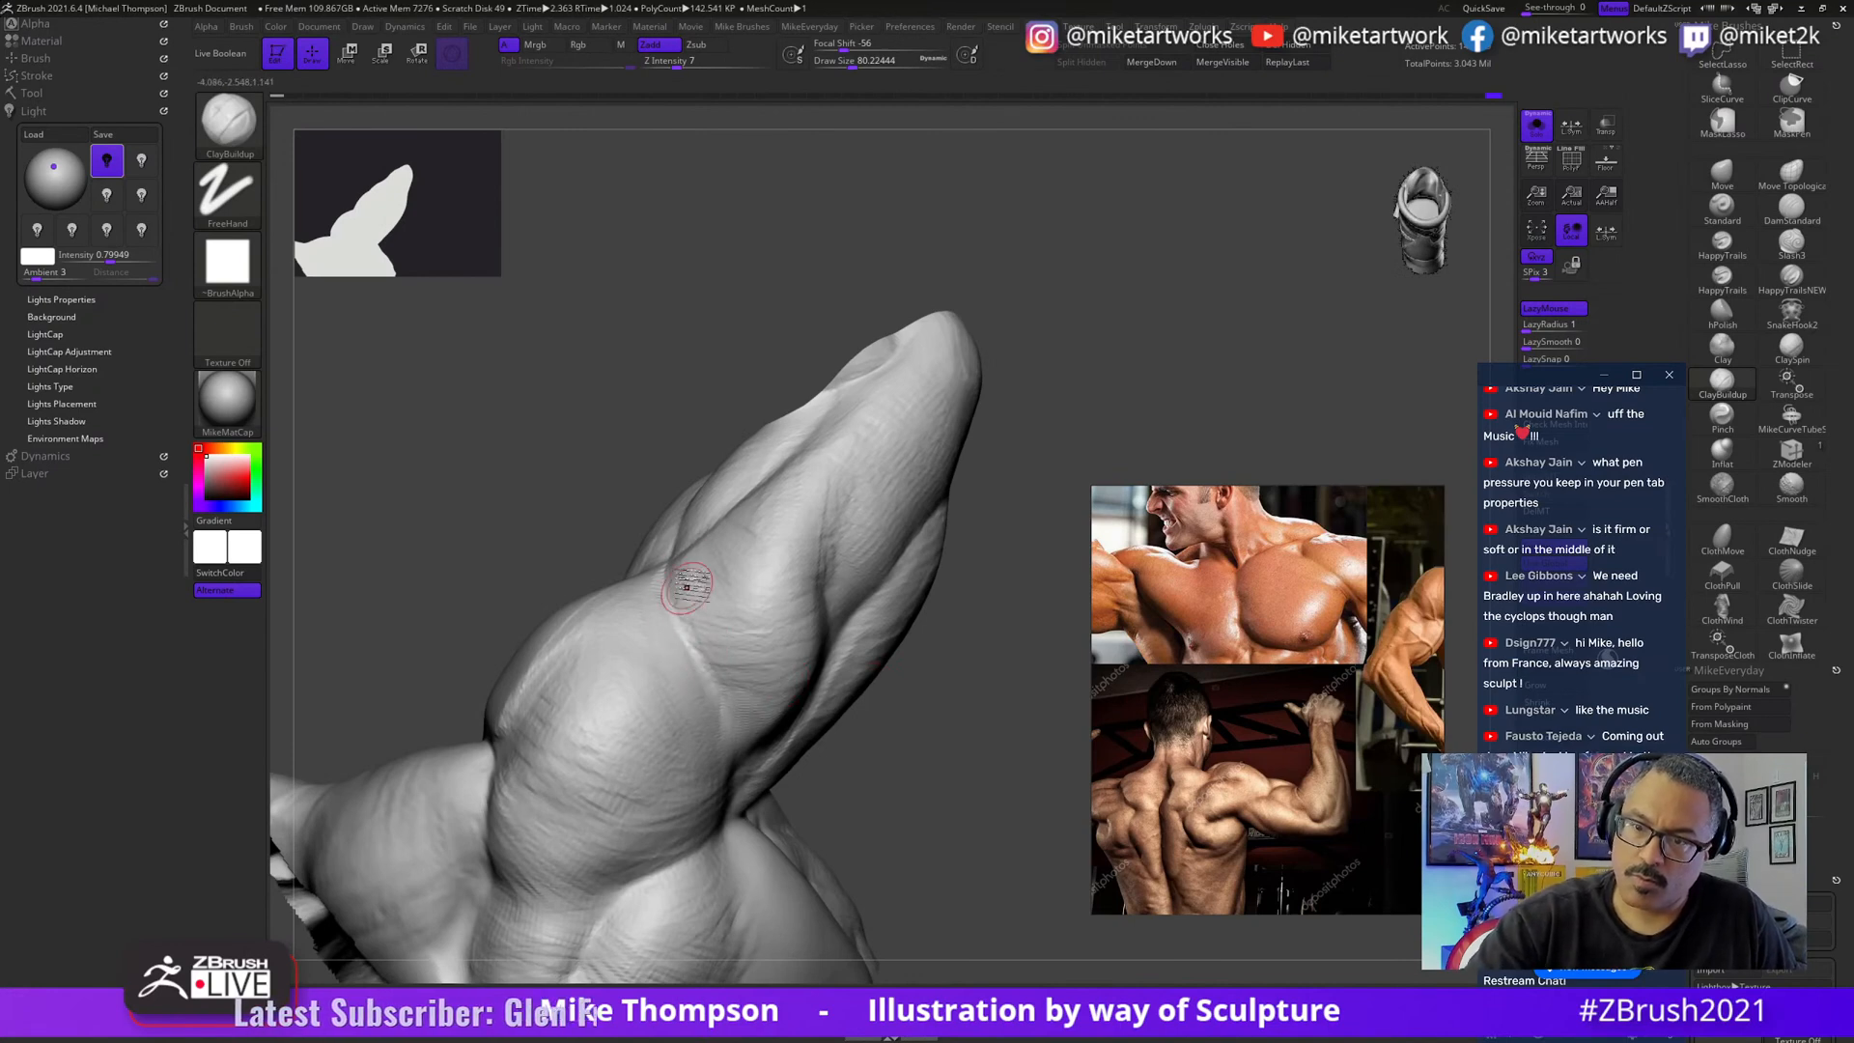
{"action": "left_click_drag", "start_coordinate": [899, 732], "coordinate": [683, 565]}
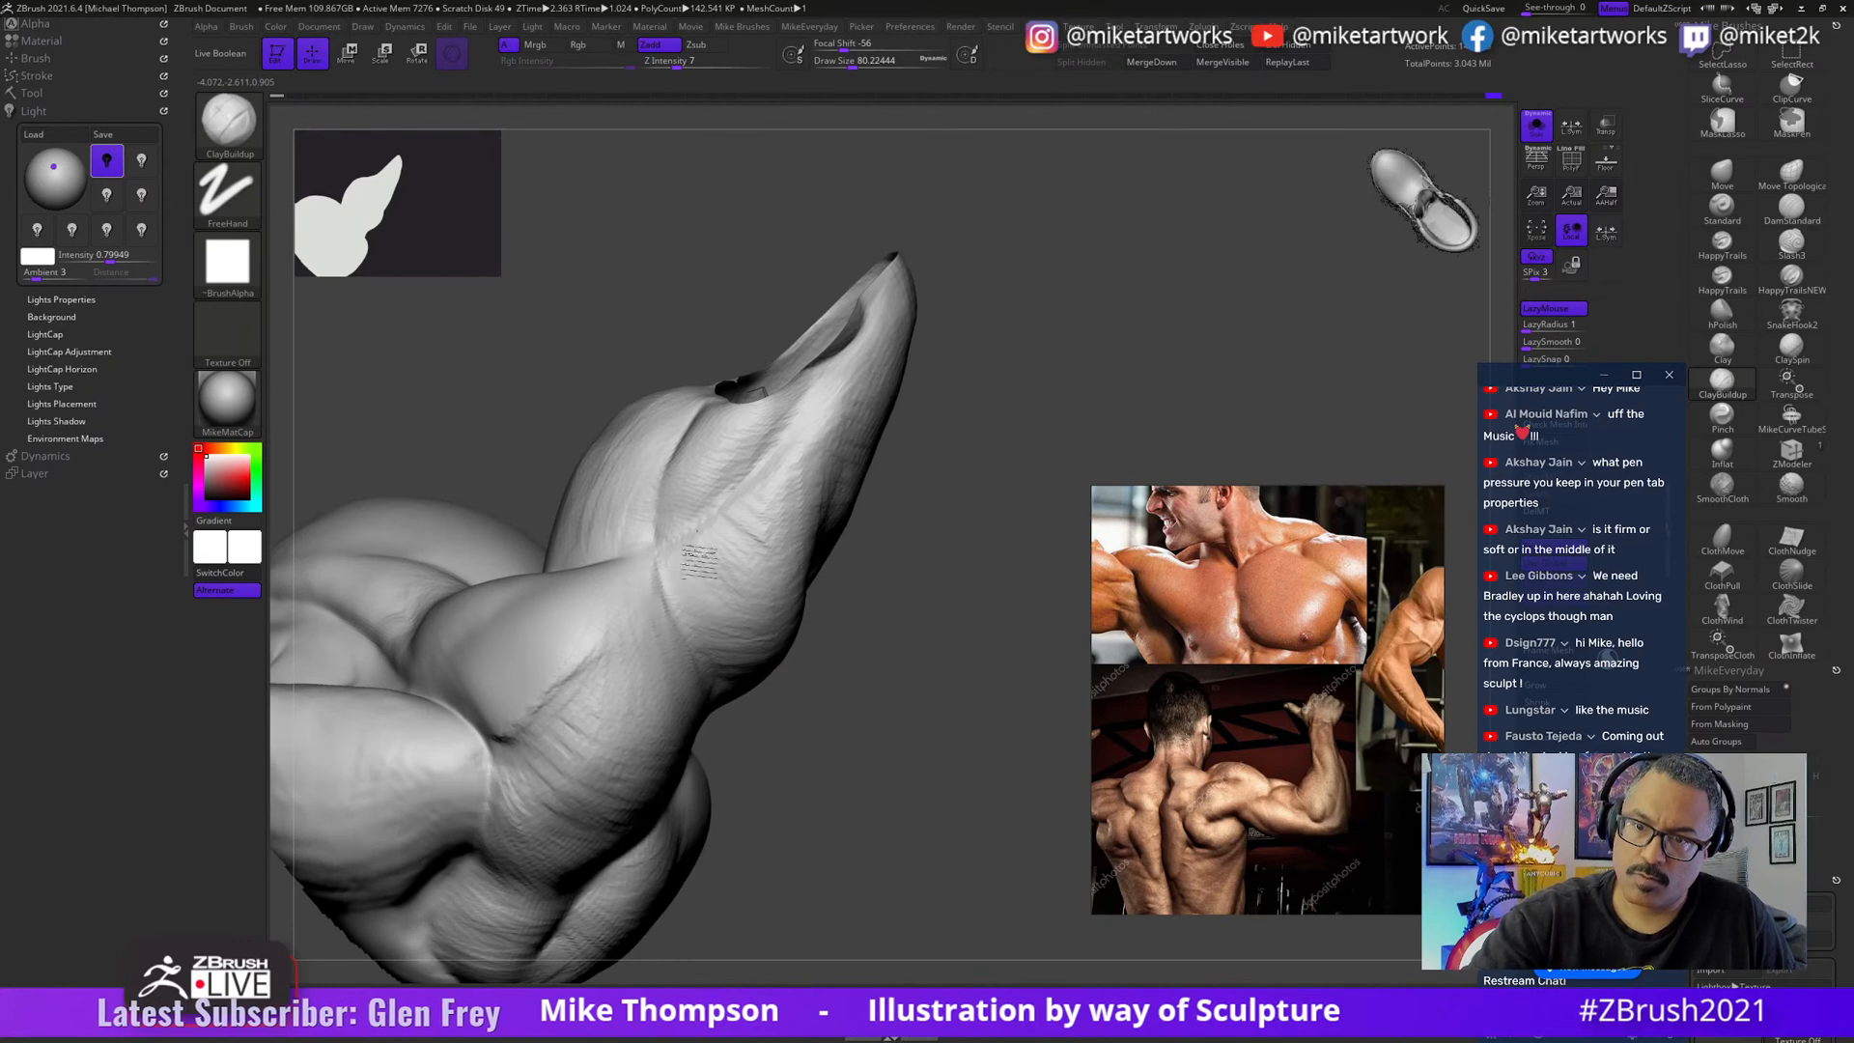
{"action": "mouse_move", "coordinate": [956, 750]}
{"action": "left_mouse_down"}
{"action": "mouse_move", "coordinate": [934, 758]}
{"action": "mouse_move", "coordinate": [664, 556]}
{"action": "left_mouse_up"}
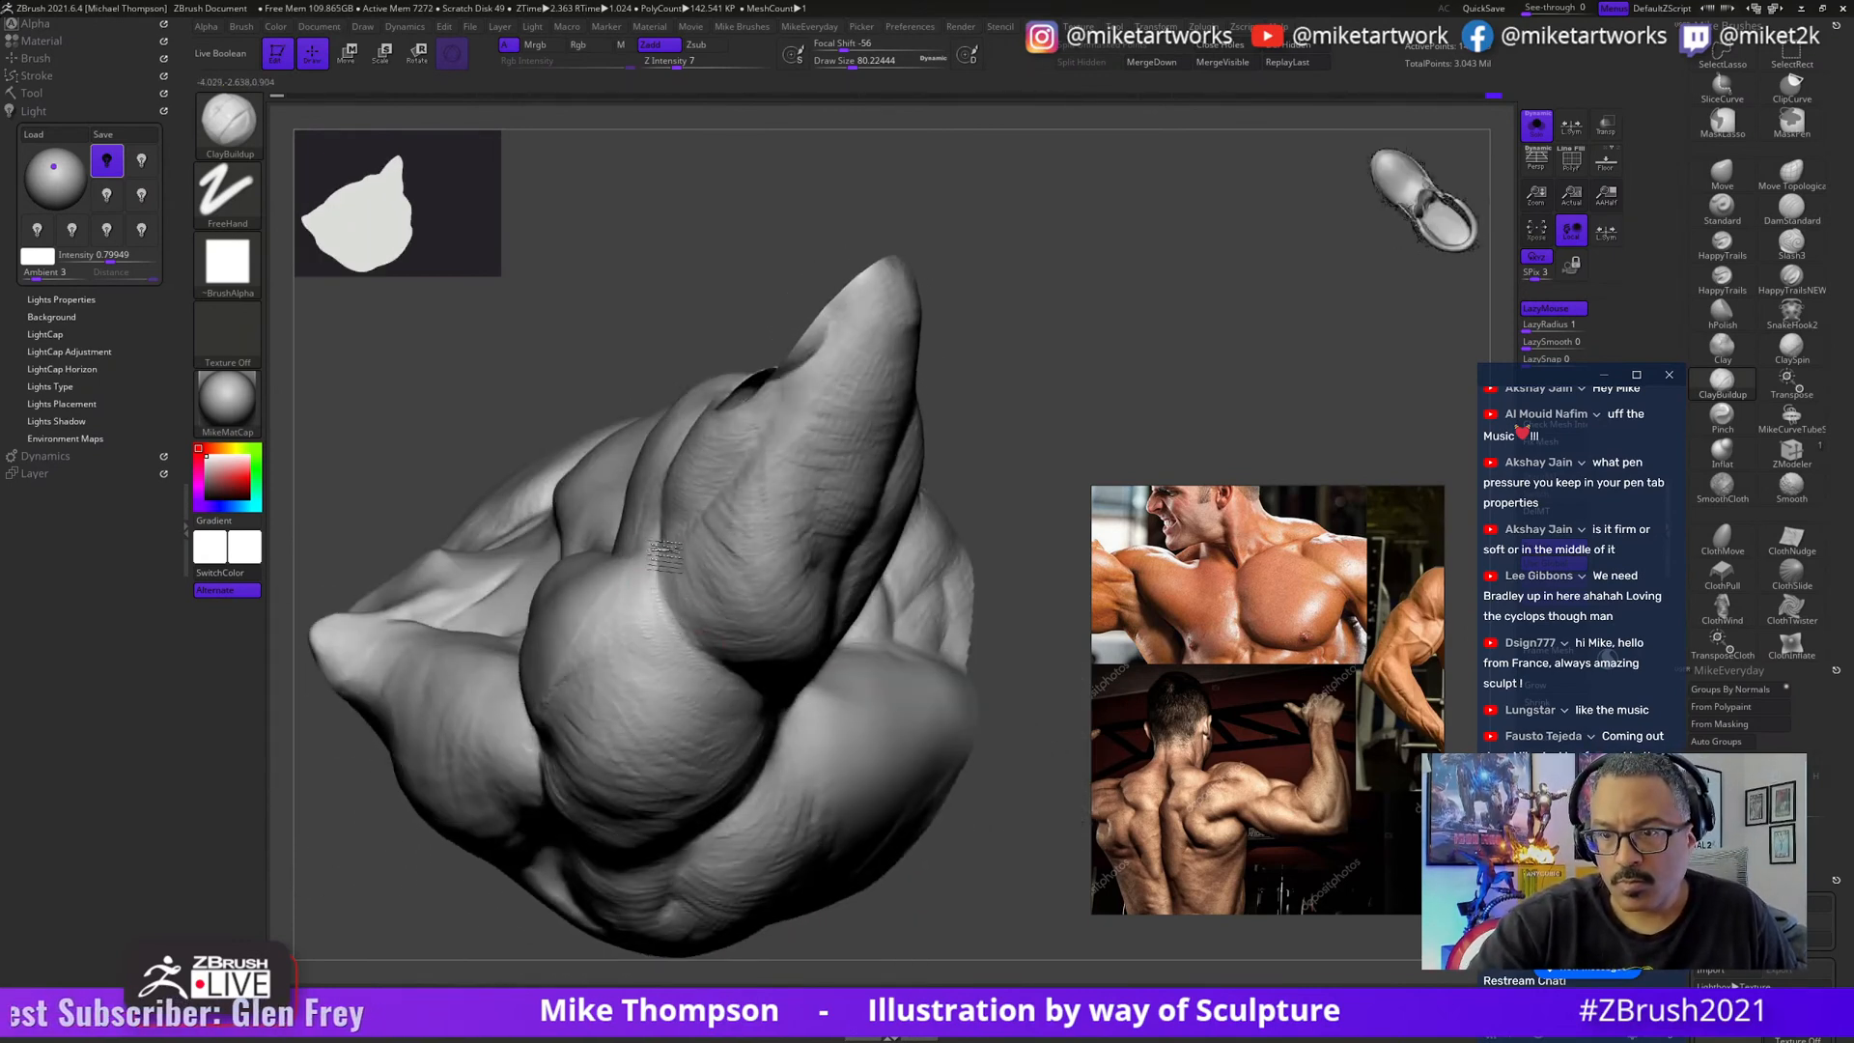
{"action": "mouse_move", "coordinate": [969, 832]}
{"action": "left_mouse_down"}
{"action": "mouse_move", "coordinate": [997, 902]}
{"action": "mouse_move", "coordinate": [998, 844]}
{"action": "left_mouse_up"}
{"action": "left_click_drag", "start_coordinate": [991, 777], "coordinate": [971, 759]}
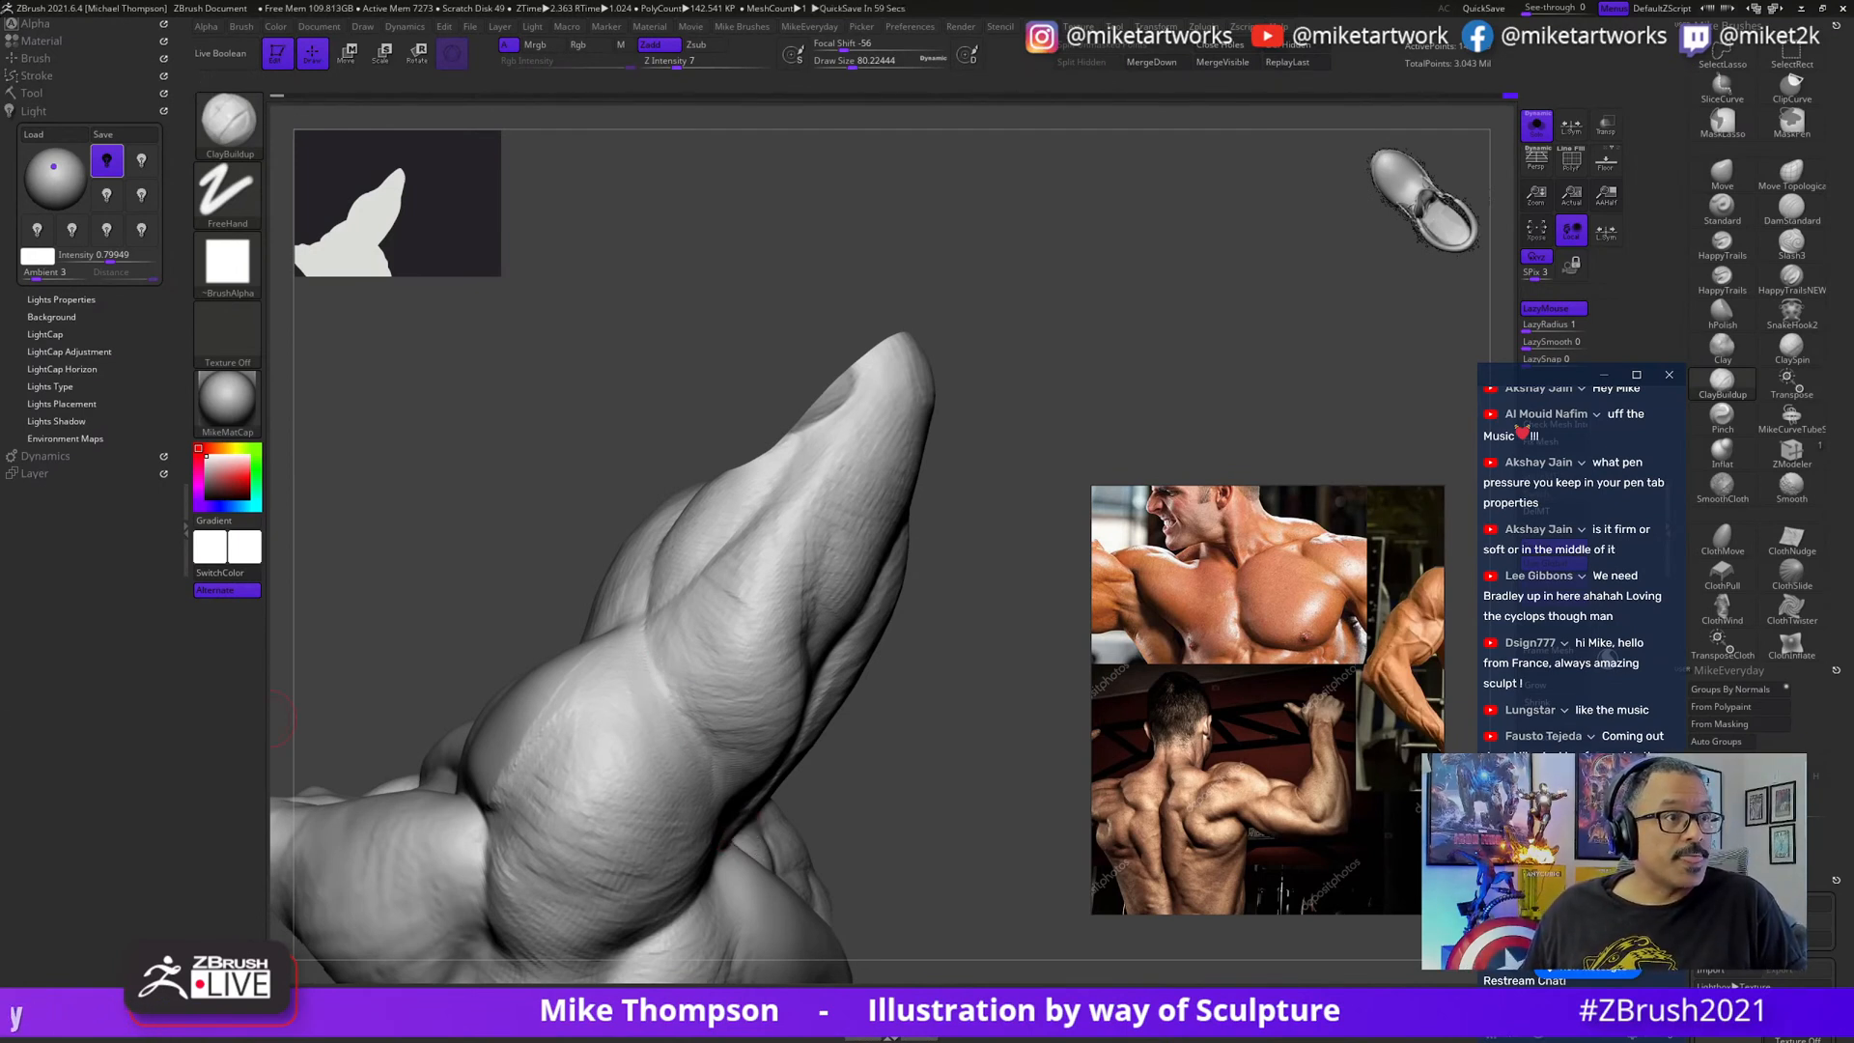
{"action": "mouse_move", "coordinate": [994, 816]}
{"action": "left_mouse_down"}
{"action": "mouse_move", "coordinate": [992, 843]}
{"action": "mouse_move", "coordinate": [932, 836]}
{"action": "left_mouse_up"}
- Build up the lower end of the triceps head where it meets the deltoid with ClayBuildup at a draw size of about 136
{"action": "key", "text": "s"}
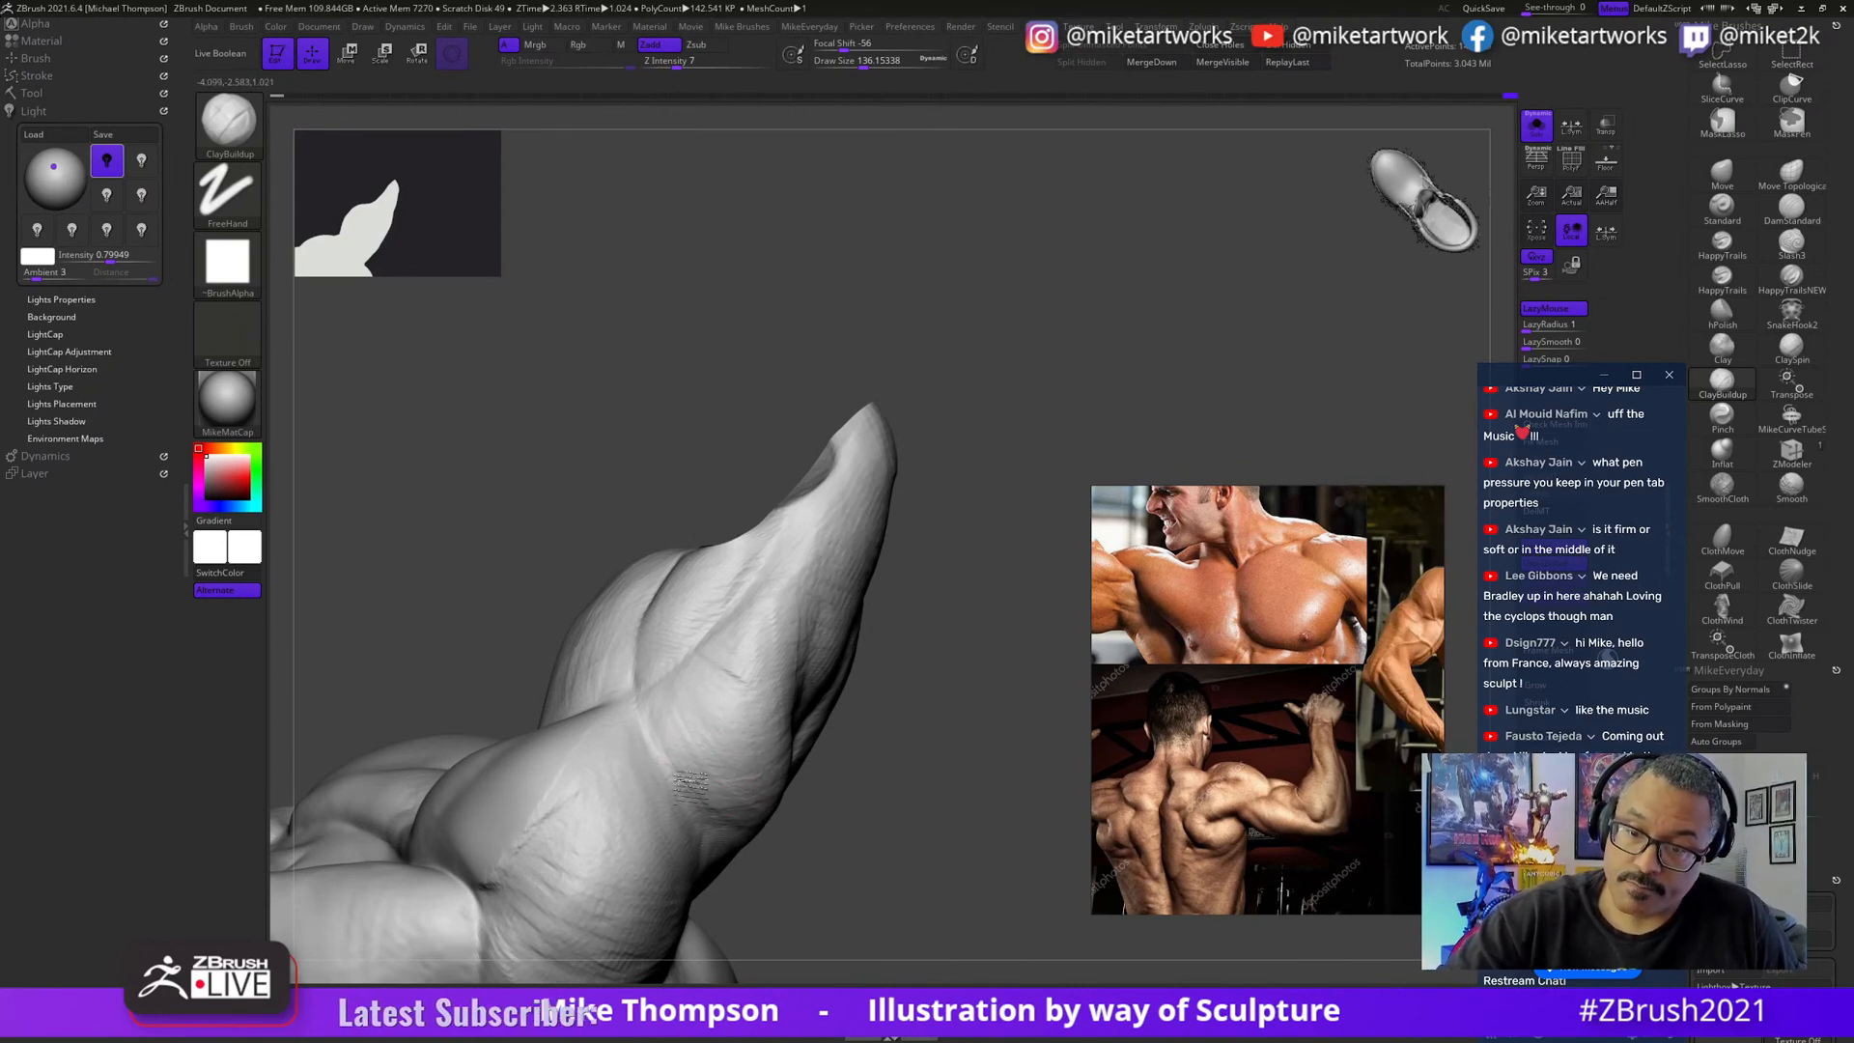
{"action": "left_click_drag", "start_coordinate": [682, 780], "coordinate": [655, 720]}
{"action": "mouse_move", "coordinate": [869, 724]}
{"action": "left_mouse_down"}
{"action": "mouse_move", "coordinate": [850, 780]}
{"action": "mouse_move", "coordinate": [986, 742]}
{"action": "mouse_move", "coordinate": [831, 811]}
{"action": "mouse_move", "coordinate": [744, 801]}
{"action": "mouse_move", "coordinate": [763, 840]}
{"action": "left_mouse_up"}
{"action": "left_click_drag", "start_coordinate": [1023, 773], "coordinate": [956, 749]}
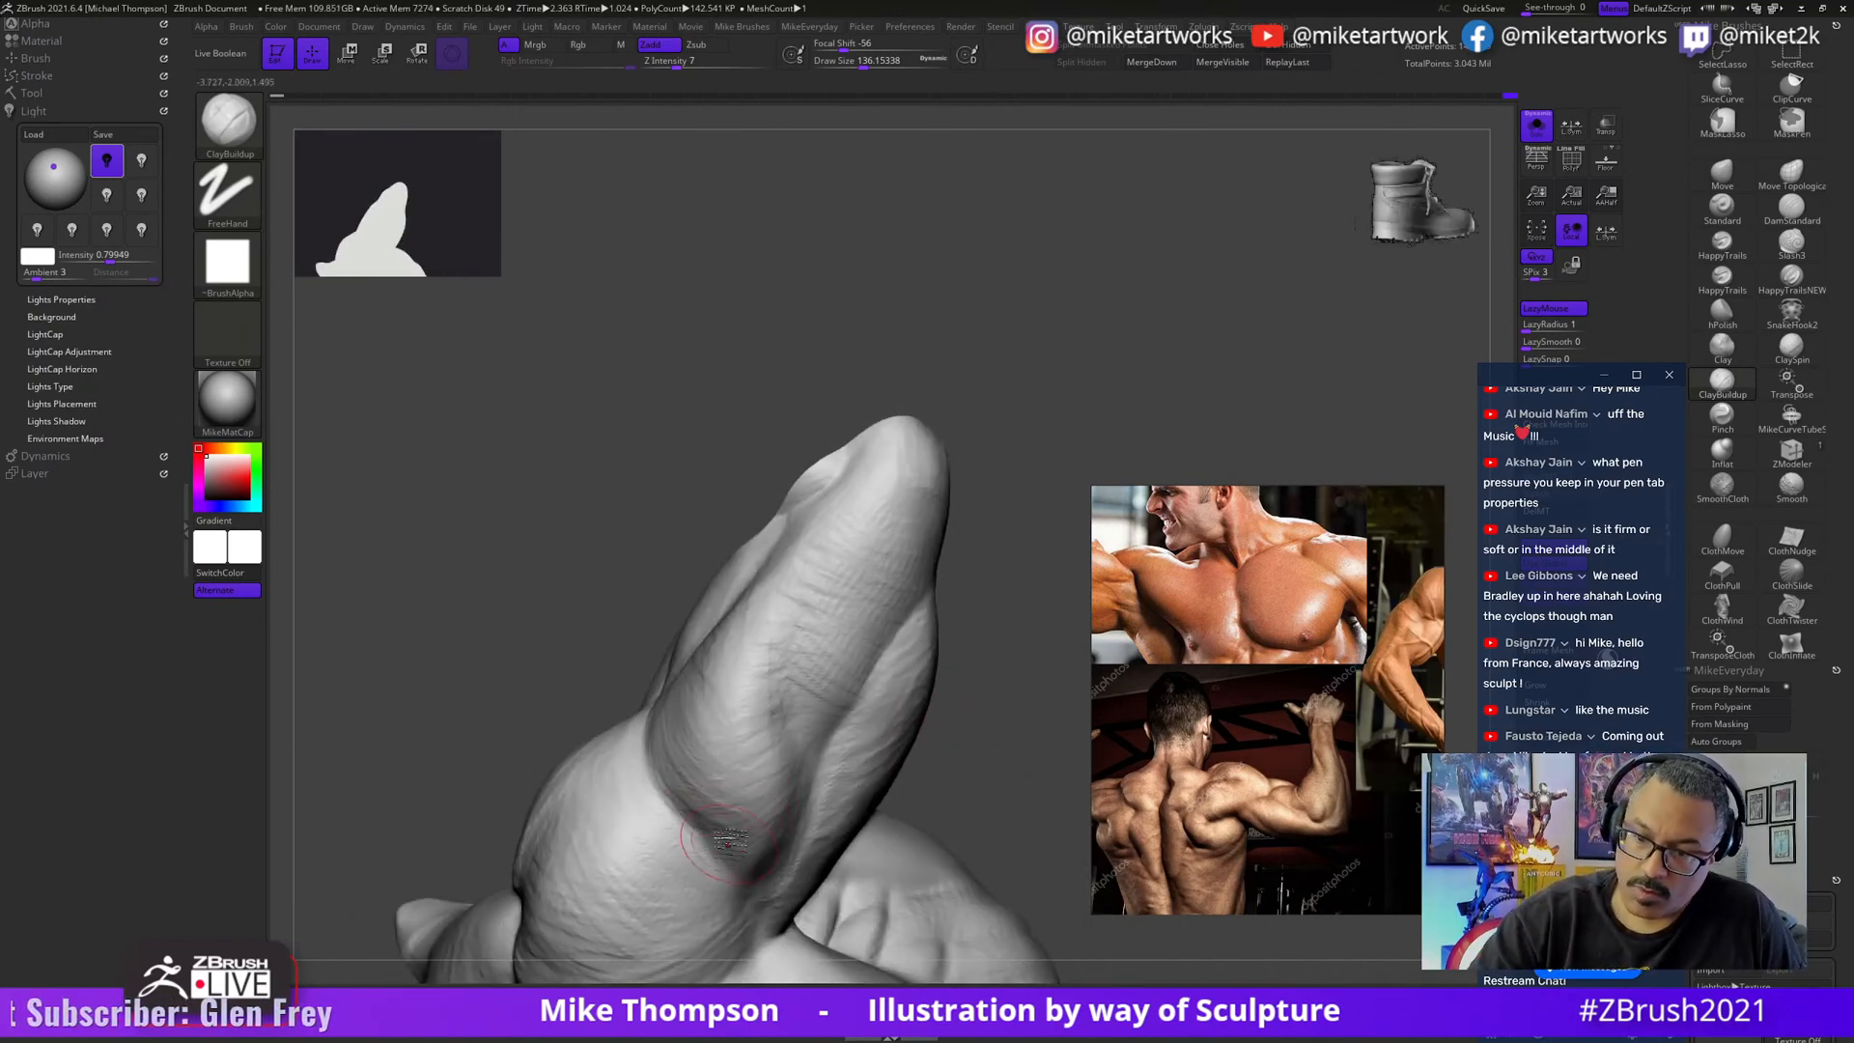
{"action": "left_click_drag", "start_coordinate": [738, 826], "coordinate": [705, 816]}
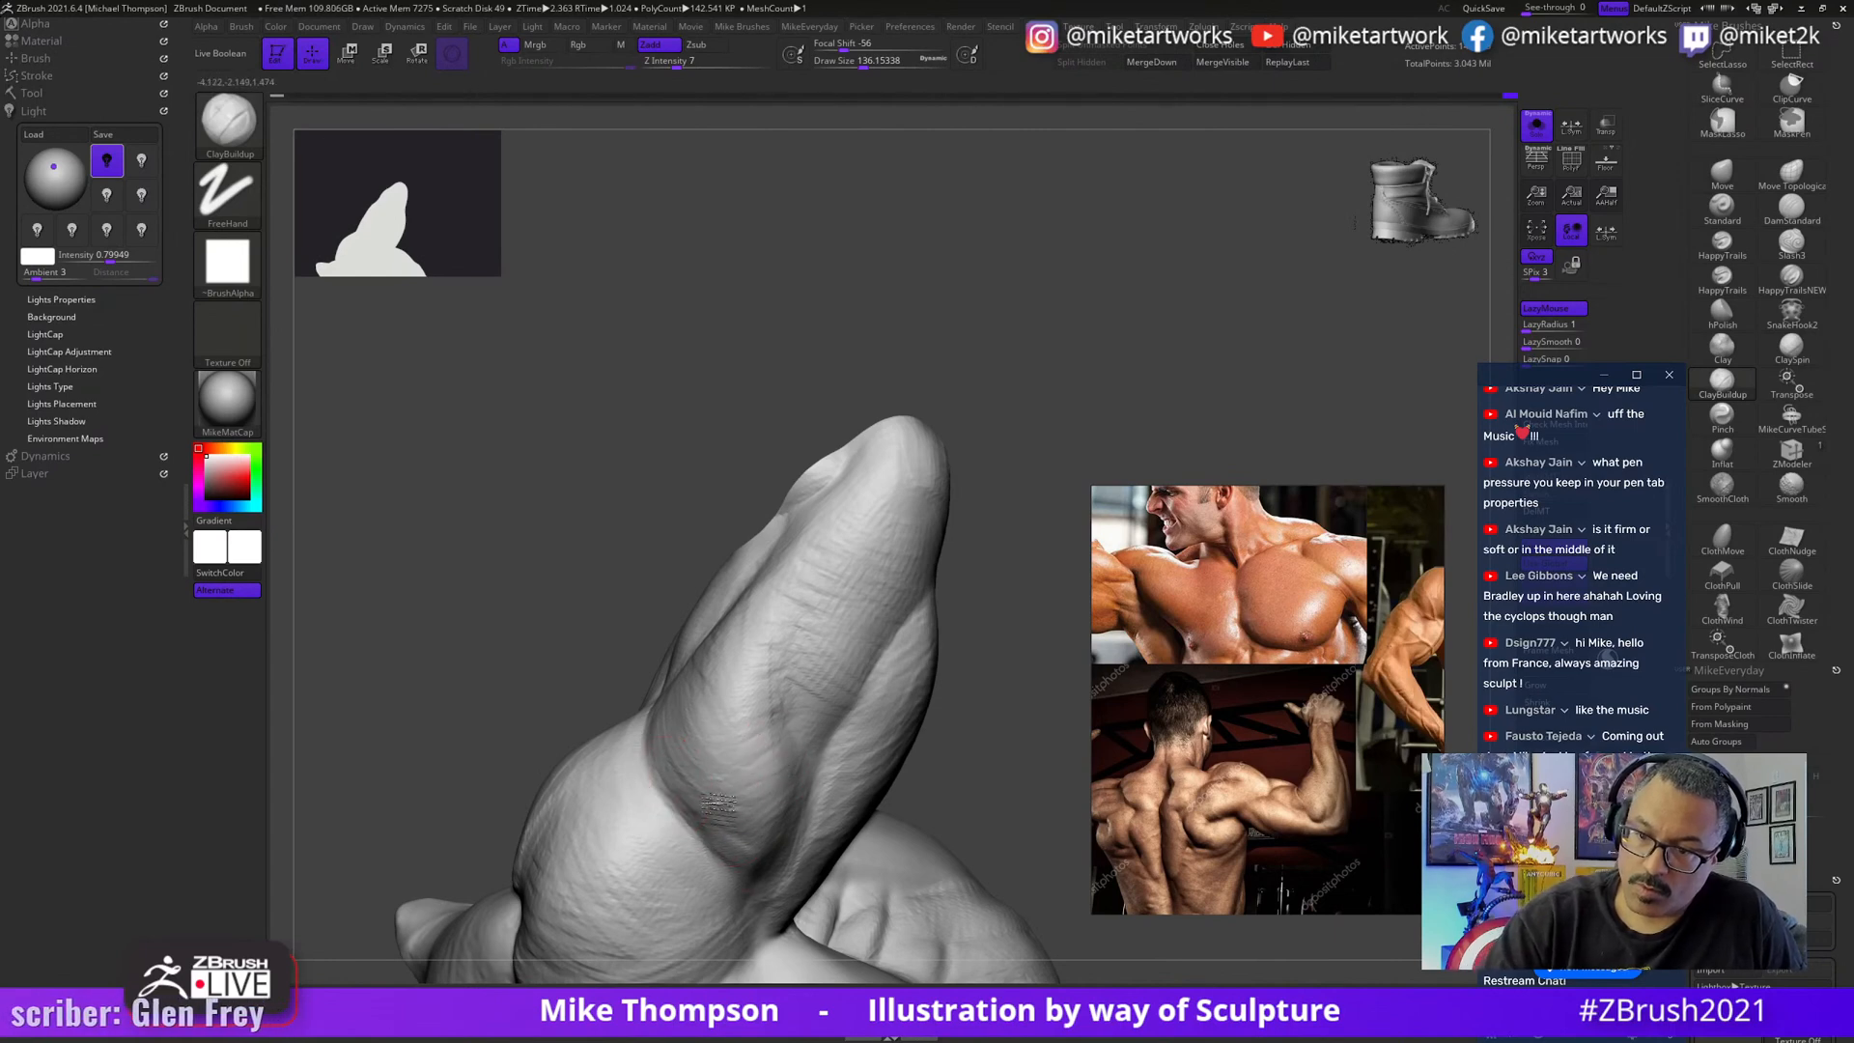
- Shape the triceps heads and the groove between them along the outer arm with ClayBuildup at a draw size of about 136
{"action": "left_click_drag", "start_coordinate": [1004, 734], "coordinate": [945, 728]}
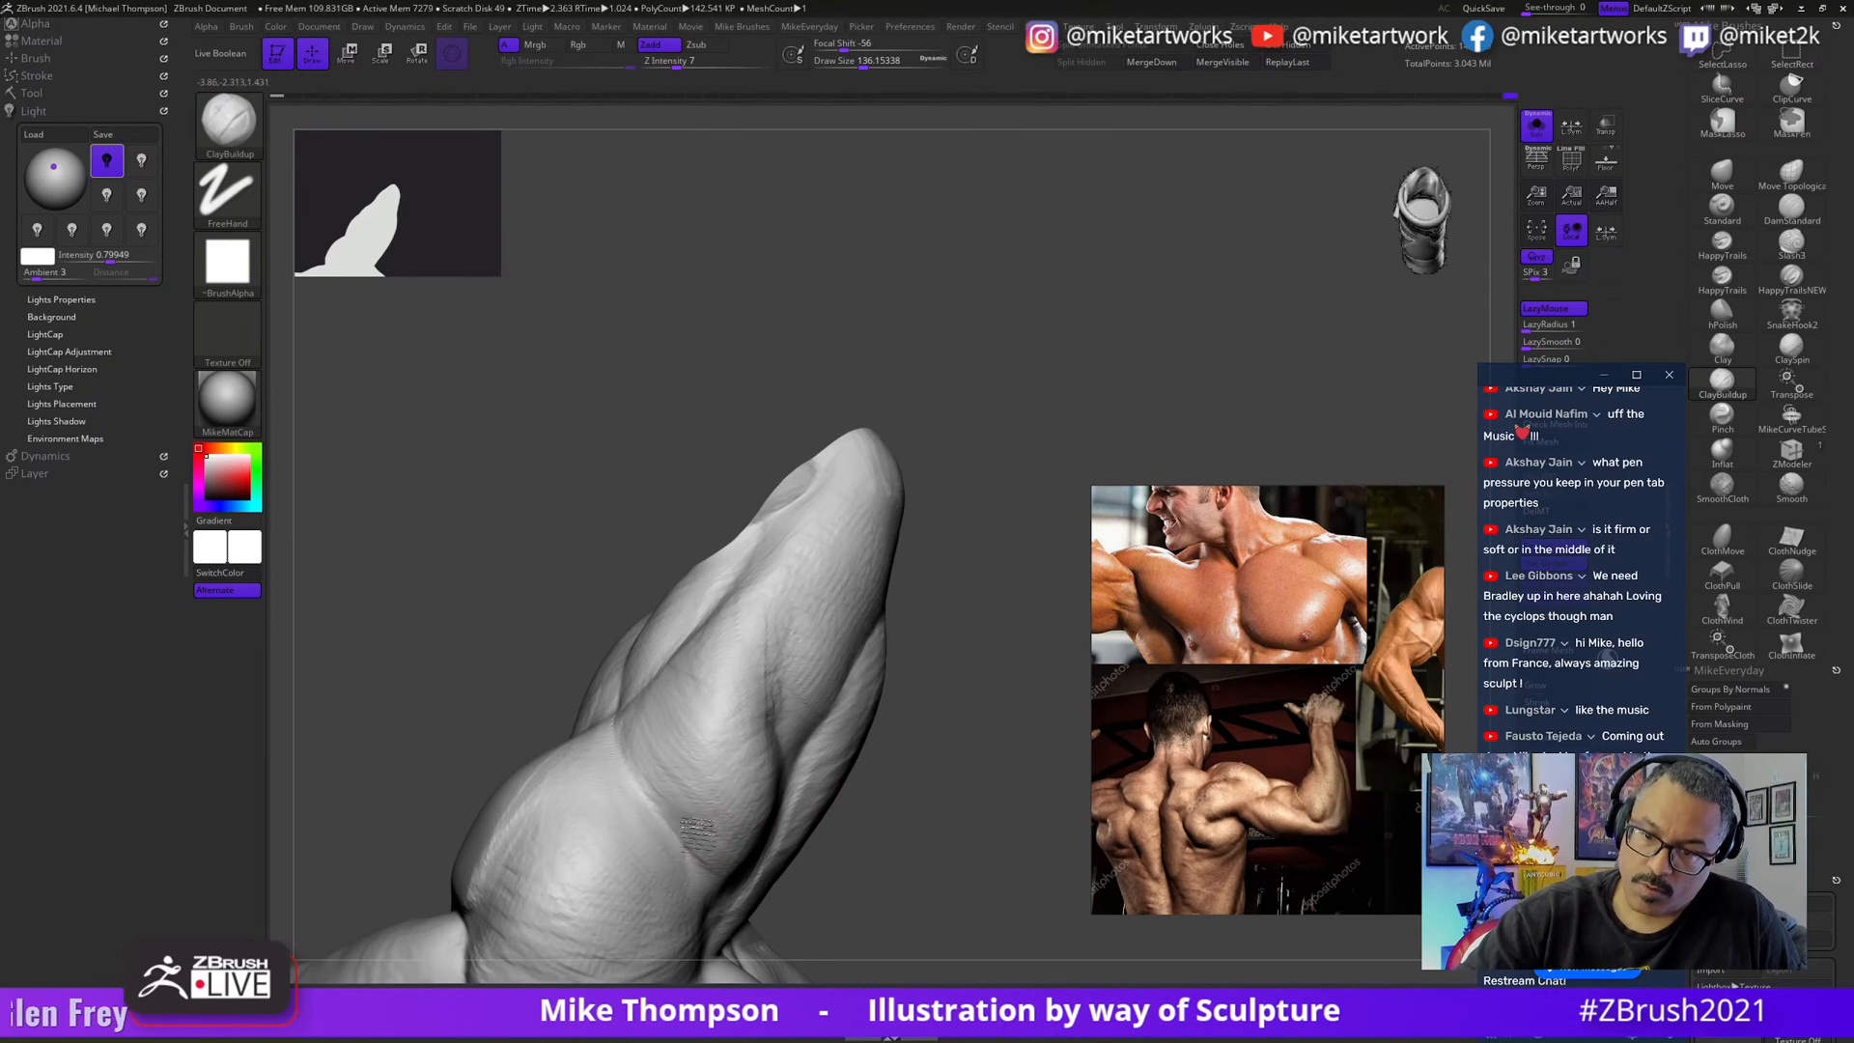
{"action": "left_click_drag", "start_coordinate": [968, 802], "coordinate": [768, 787]}
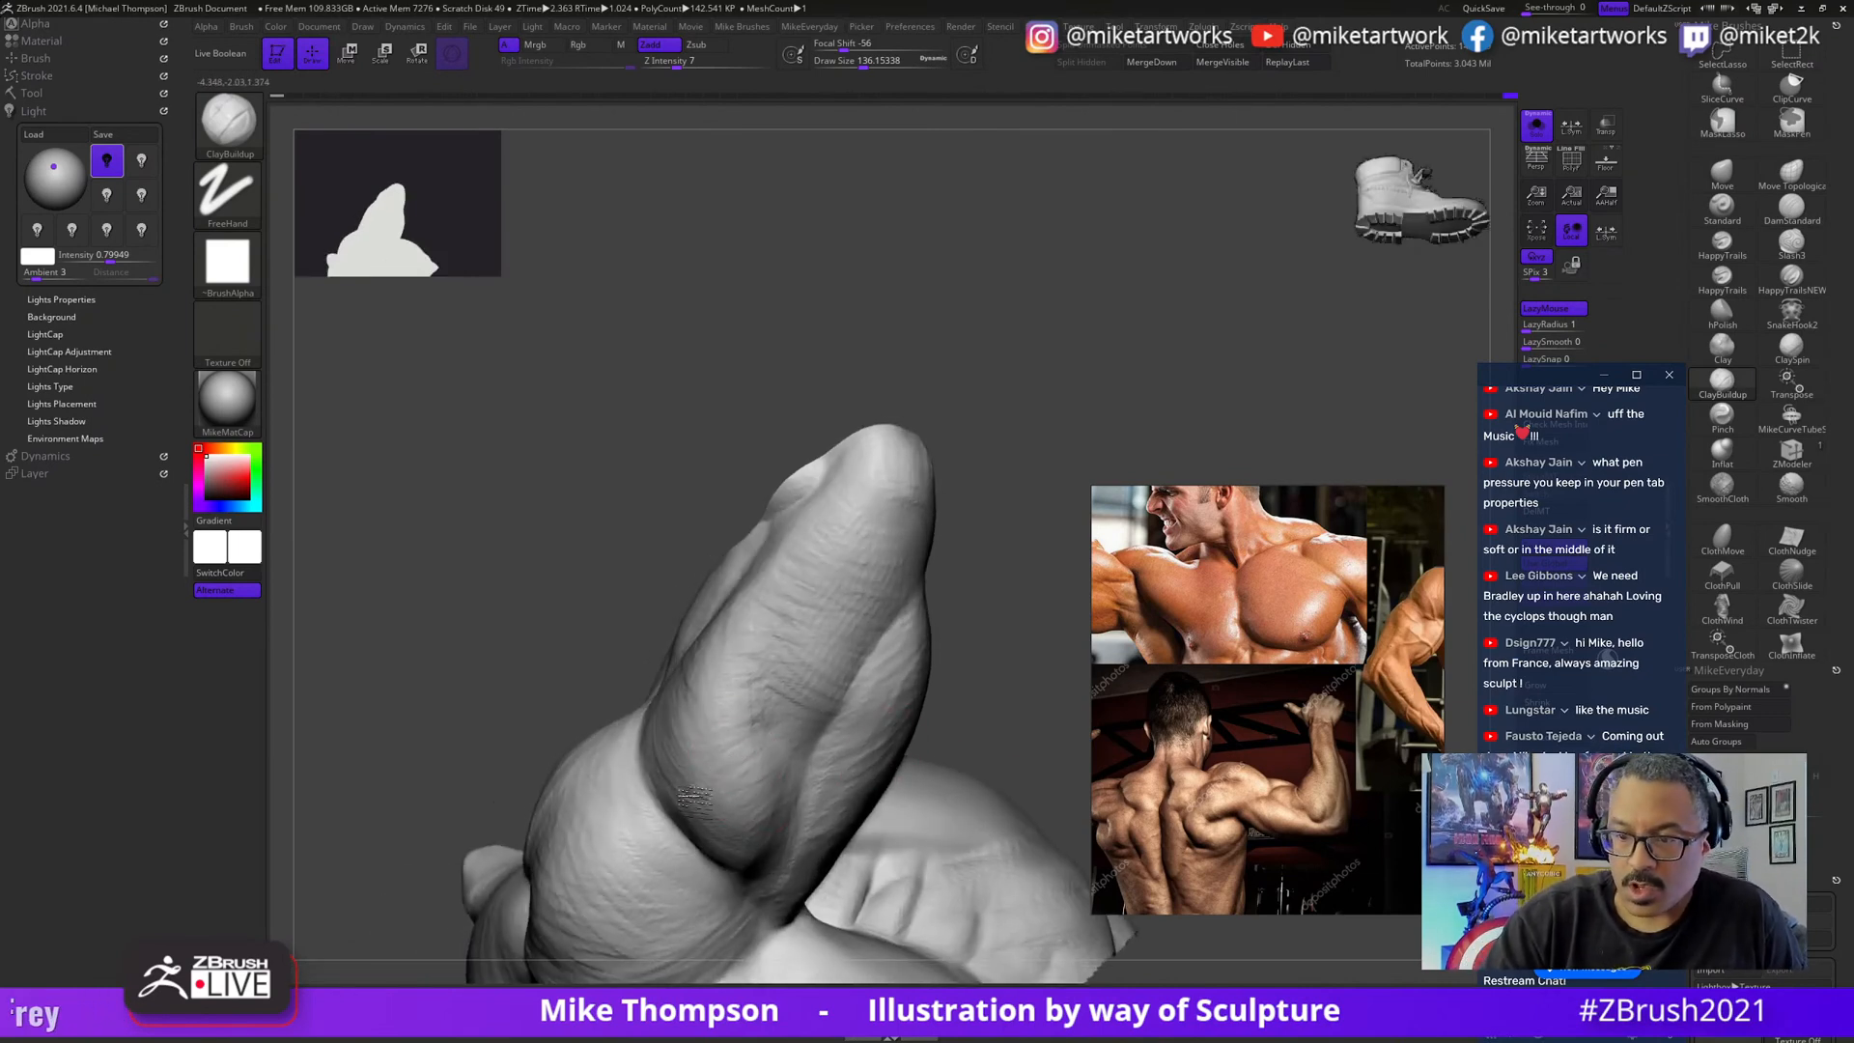
{"action": "left_click_drag", "start_coordinate": [959, 760], "coordinate": [767, 754]}
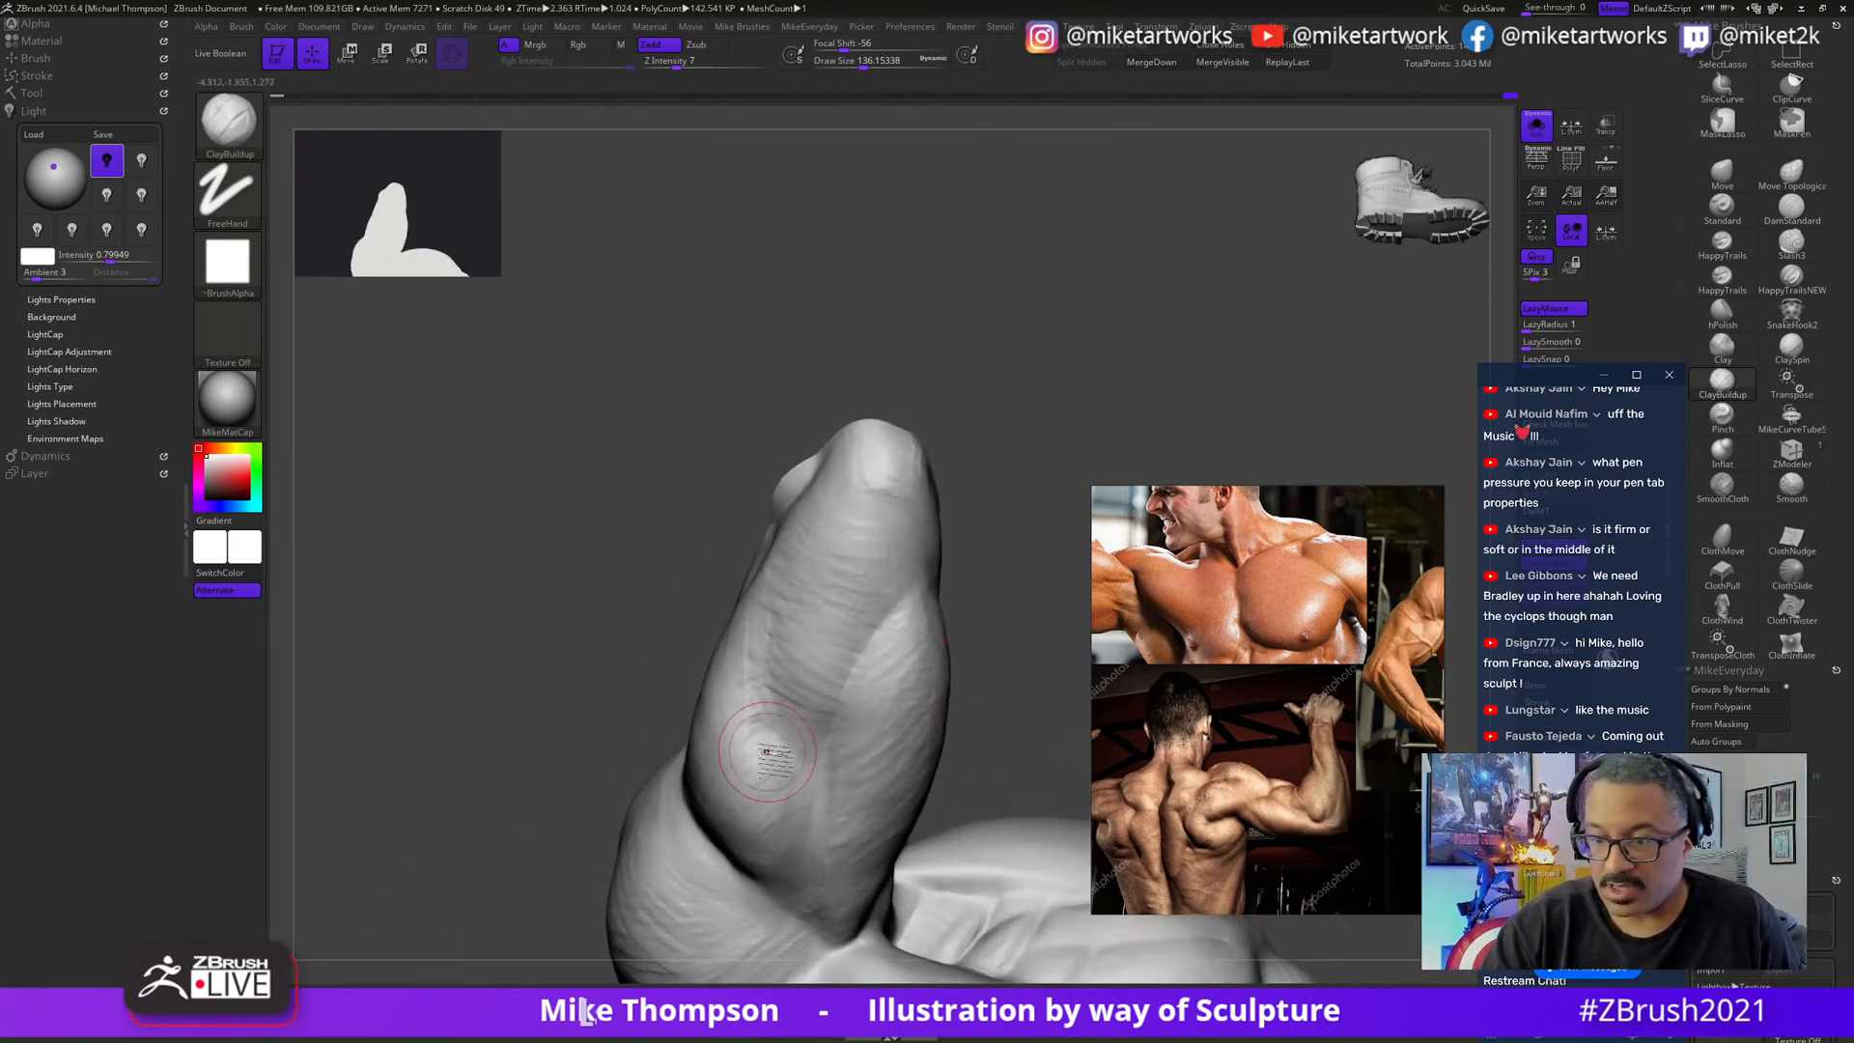
{"action": "mouse_move", "coordinate": [970, 655]}
{"action": "left_mouse_down"}
{"action": "mouse_move", "coordinate": [1026, 663]}
{"action": "mouse_move", "coordinate": [1034, 599]}
{"action": "mouse_move", "coordinate": [999, 639]}
{"action": "mouse_move", "coordinate": [1027, 612]}
{"action": "mouse_move", "coordinate": [829, 676]}
{"action": "left_mouse_up"}
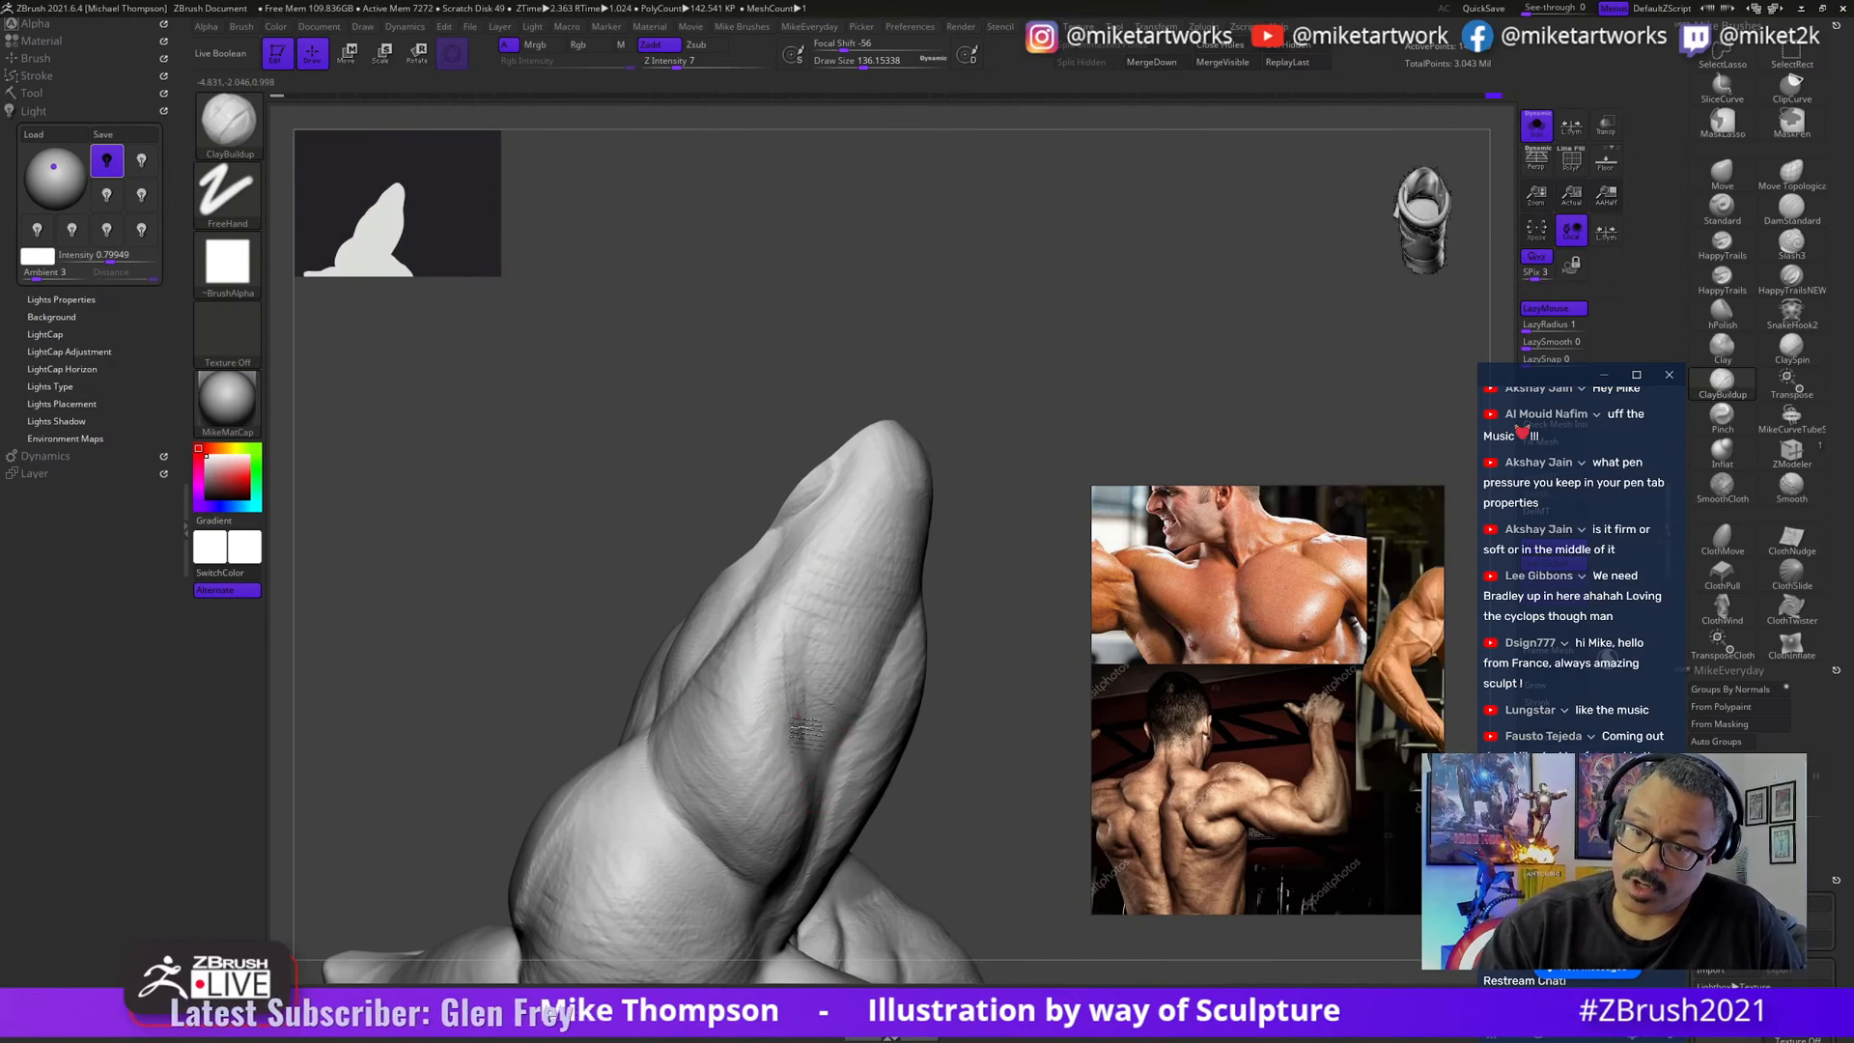
{"action": "left_click_drag", "start_coordinate": [969, 640], "coordinate": [805, 645]}
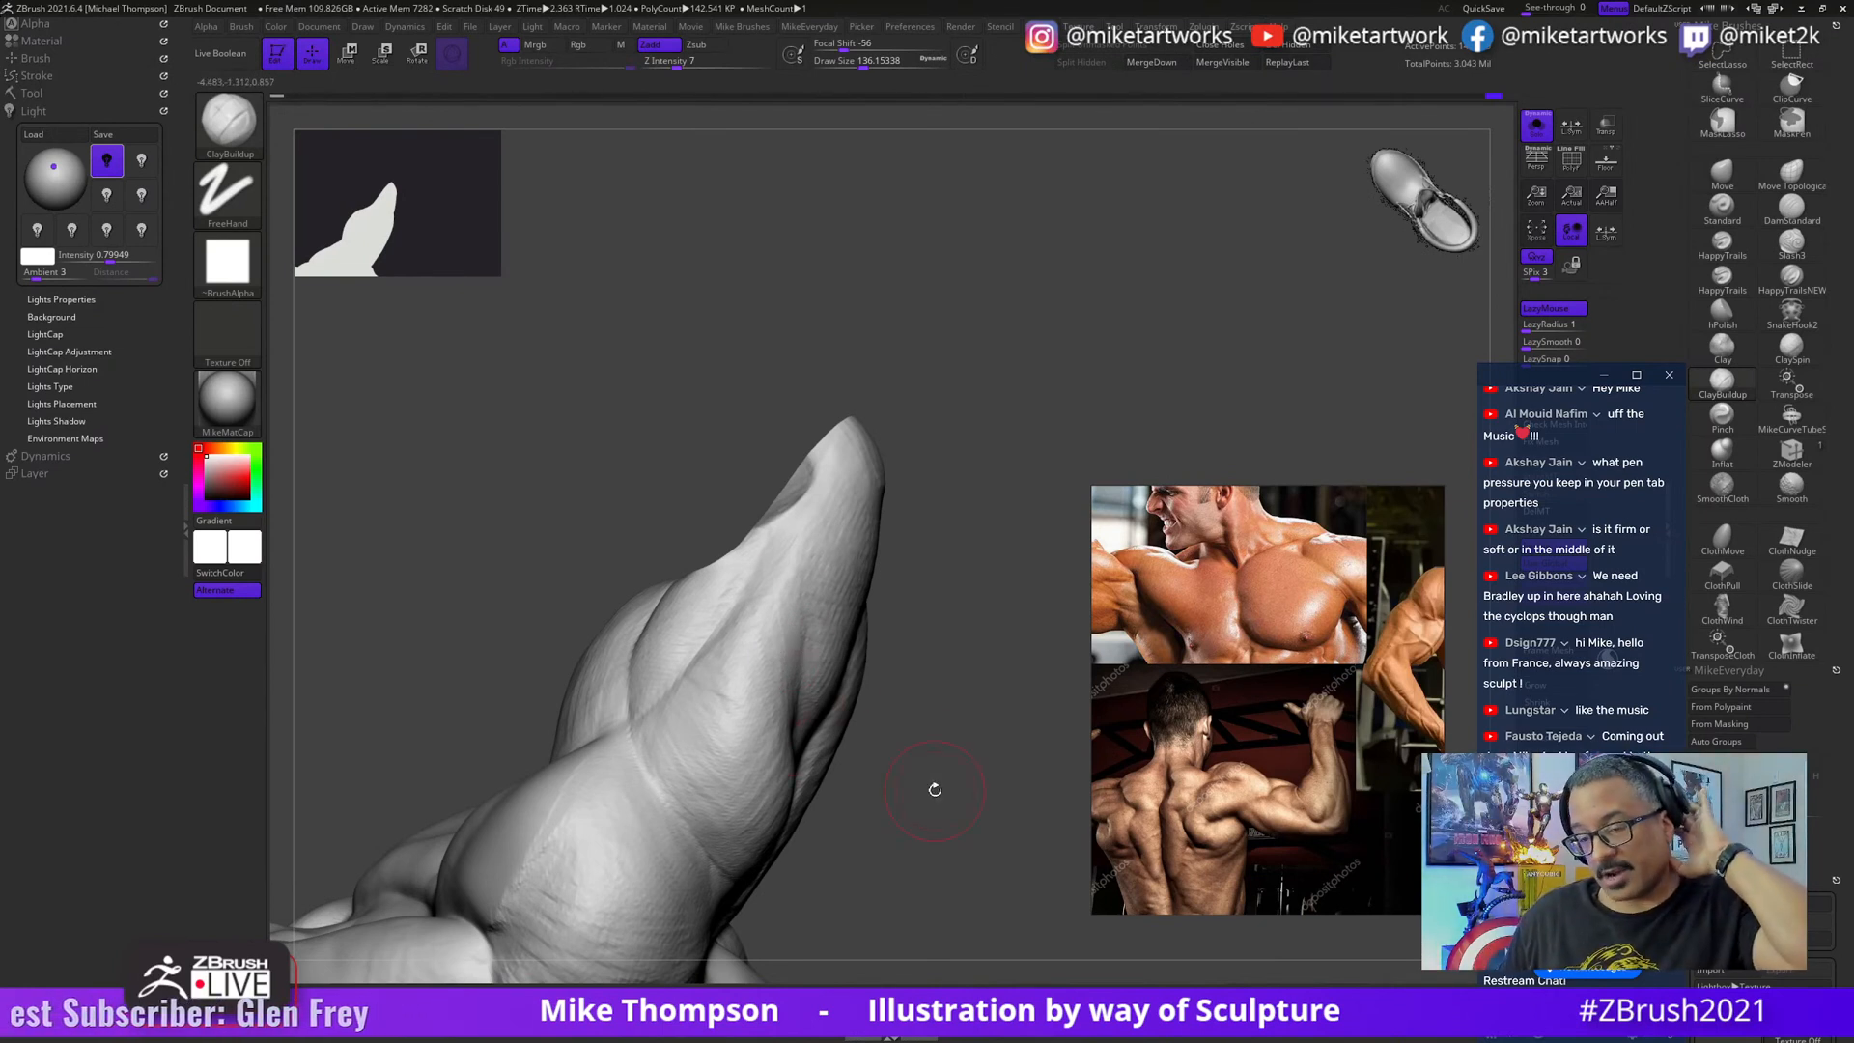
- Sculpt the triceps from behind, refining its heads and the transition toward the elbow with ClayBuildup at a draw size of about 136
{"action": "mouse_move", "coordinate": [935, 790]}
{"action": "left_mouse_down"}
{"action": "mouse_move", "coordinate": [969, 638]}
{"action": "mouse_move", "coordinate": [997, 646]}
{"action": "mouse_move", "coordinate": [985, 563]}
{"action": "mouse_move", "coordinate": [1001, 695]}
{"action": "mouse_move", "coordinate": [960, 782]}
{"action": "mouse_move", "coordinate": [973, 679]}
{"action": "mouse_move", "coordinate": [993, 750]}
{"action": "mouse_move", "coordinate": [982, 654]}
{"action": "mouse_move", "coordinate": [995, 666]}
{"action": "mouse_move", "coordinate": [817, 651]}
{"action": "left_mouse_up"}
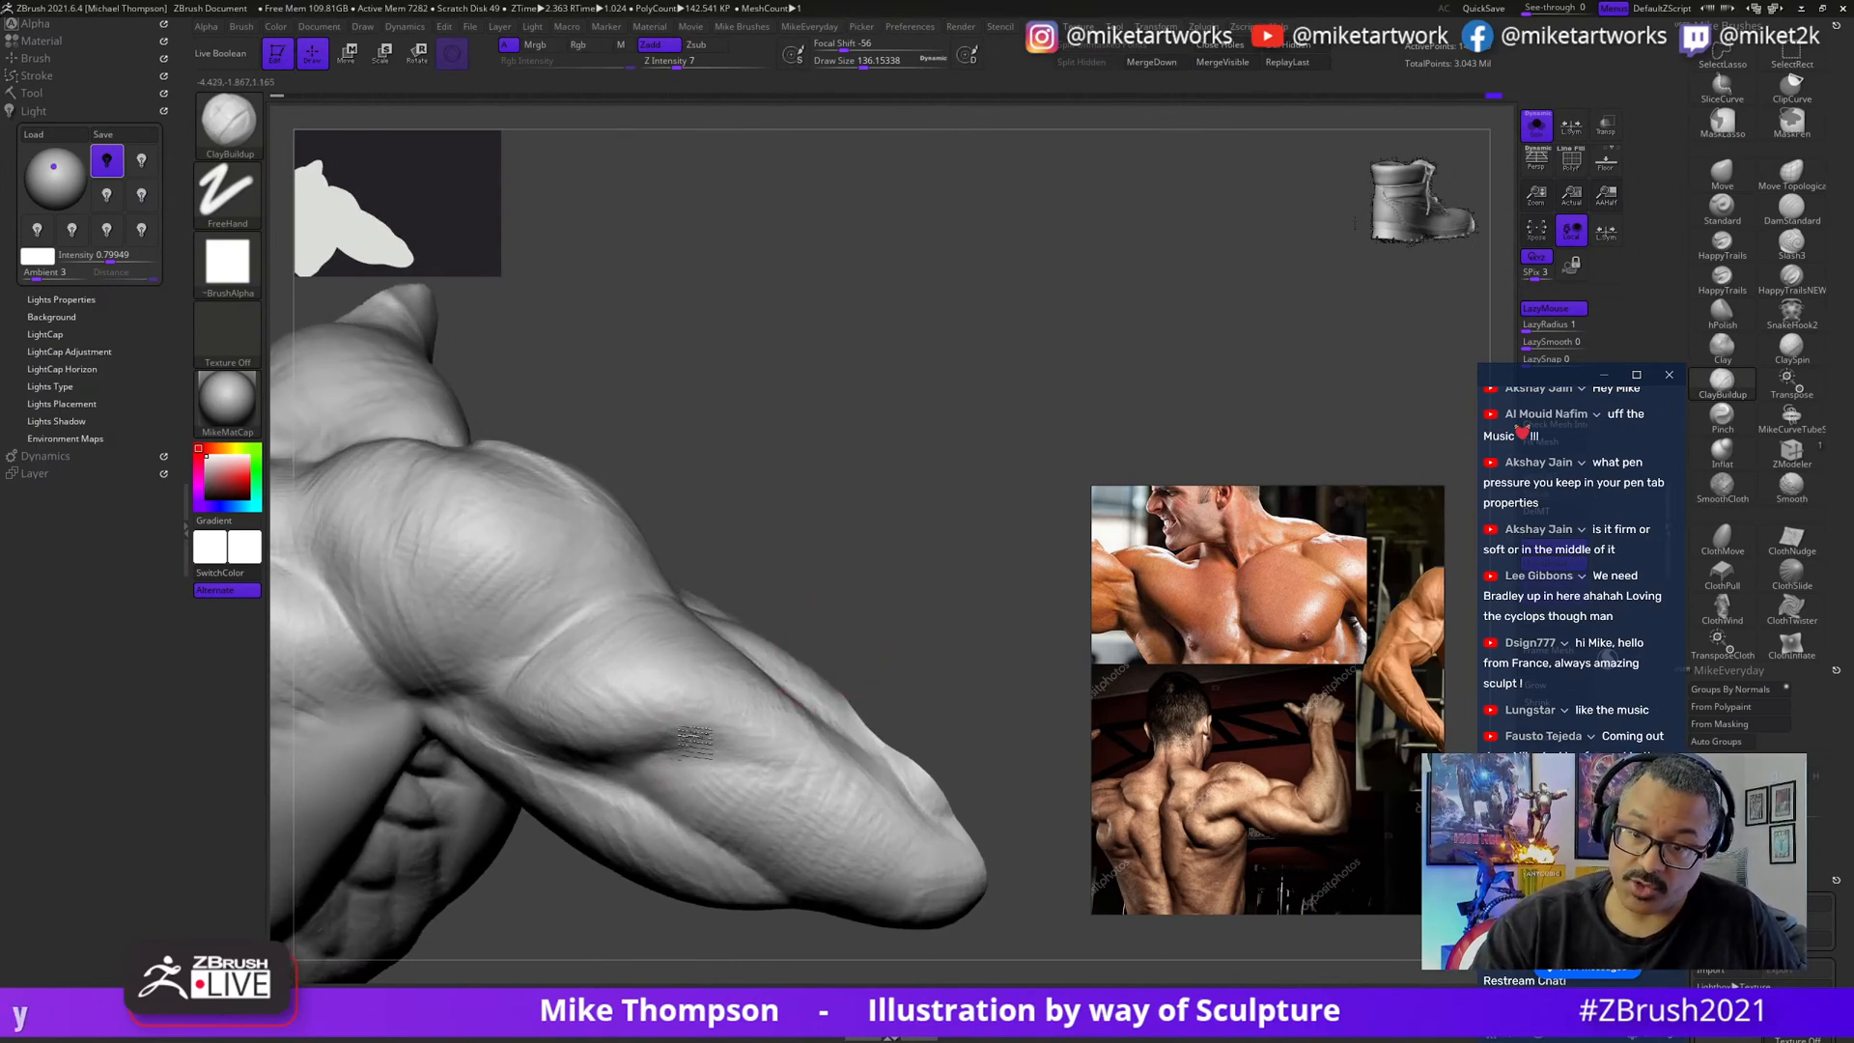
{"action": "mouse_move", "coordinate": [942, 582]}
{"action": "left_mouse_down"}
{"action": "mouse_move", "coordinate": [935, 618]}
{"action": "mouse_move", "coordinate": [850, 695]}
{"action": "left_mouse_up"}
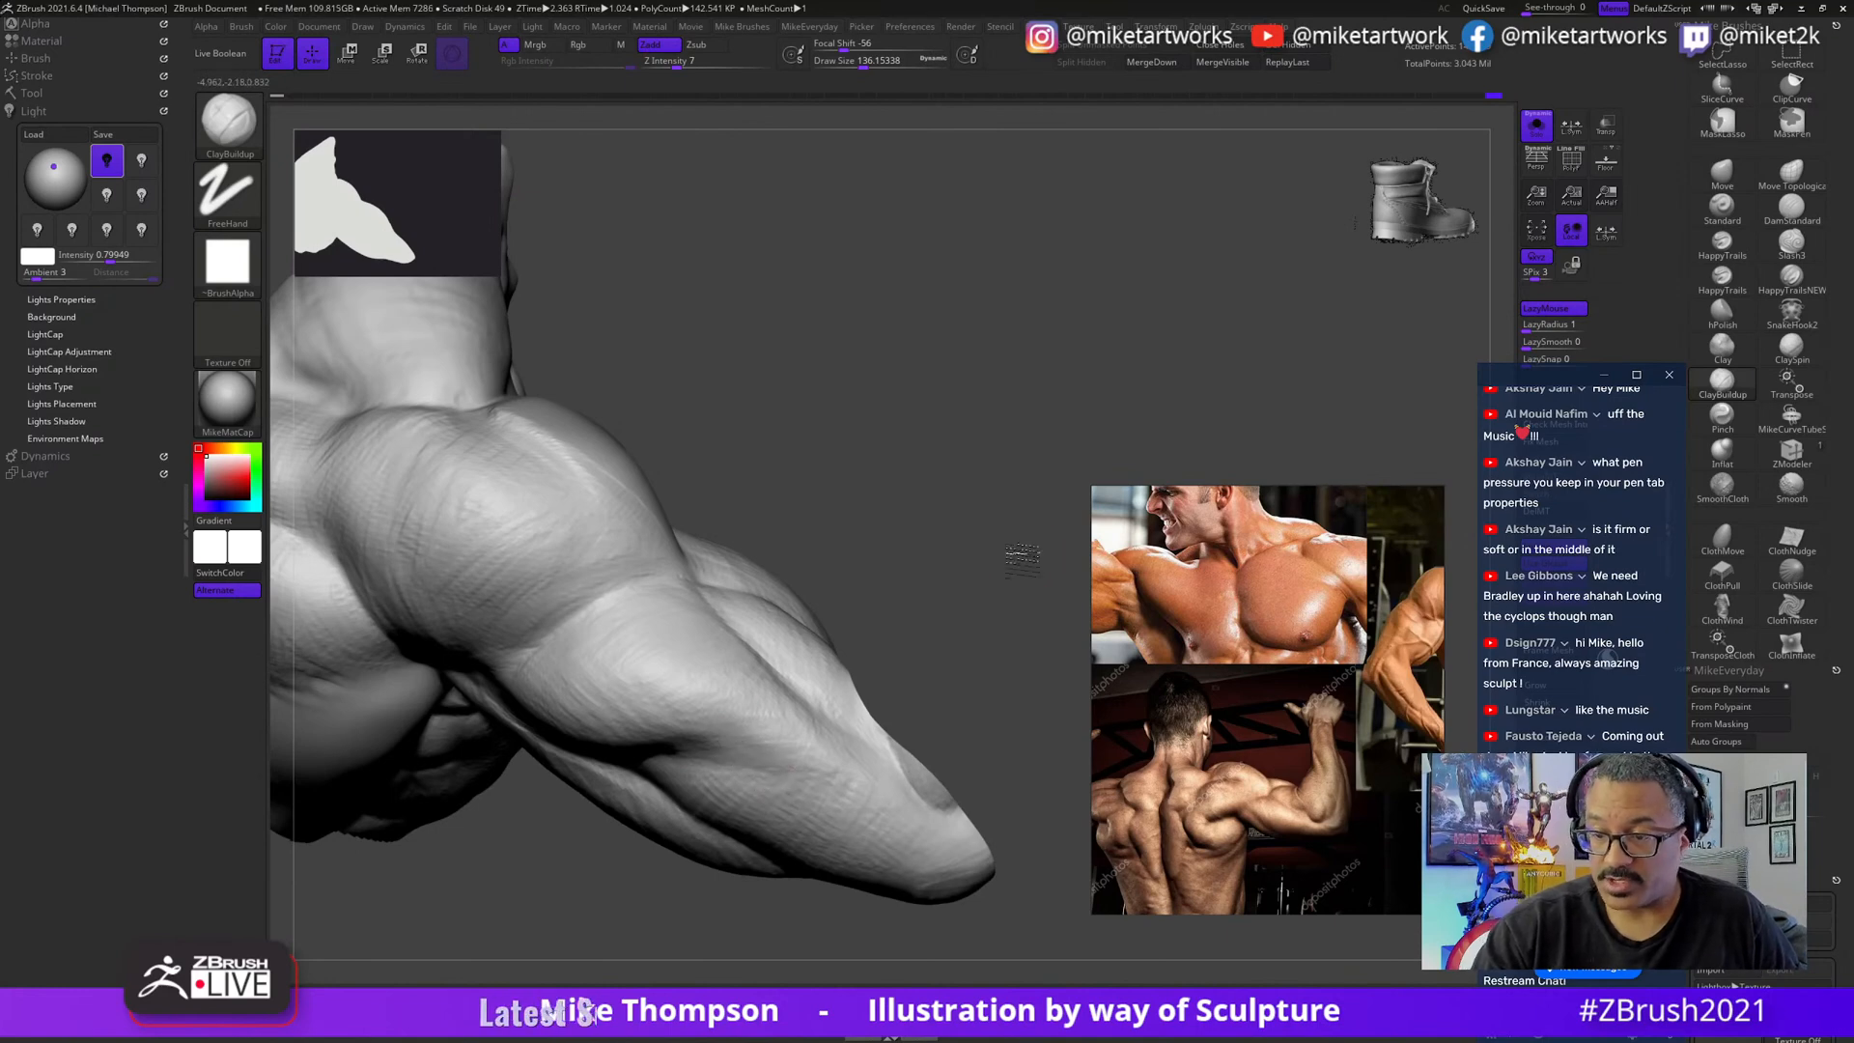
{"action": "mouse_move", "coordinate": [1022, 555]}
{"action": "left_mouse_down"}
{"action": "mouse_move", "coordinate": [977, 550]}
{"action": "mouse_move", "coordinate": [1017, 536]}
{"action": "mouse_move", "coordinate": [980, 556]}
{"action": "mouse_move", "coordinate": [958, 539]}
{"action": "mouse_move", "coordinate": [758, 746]}
{"action": "left_mouse_up"}
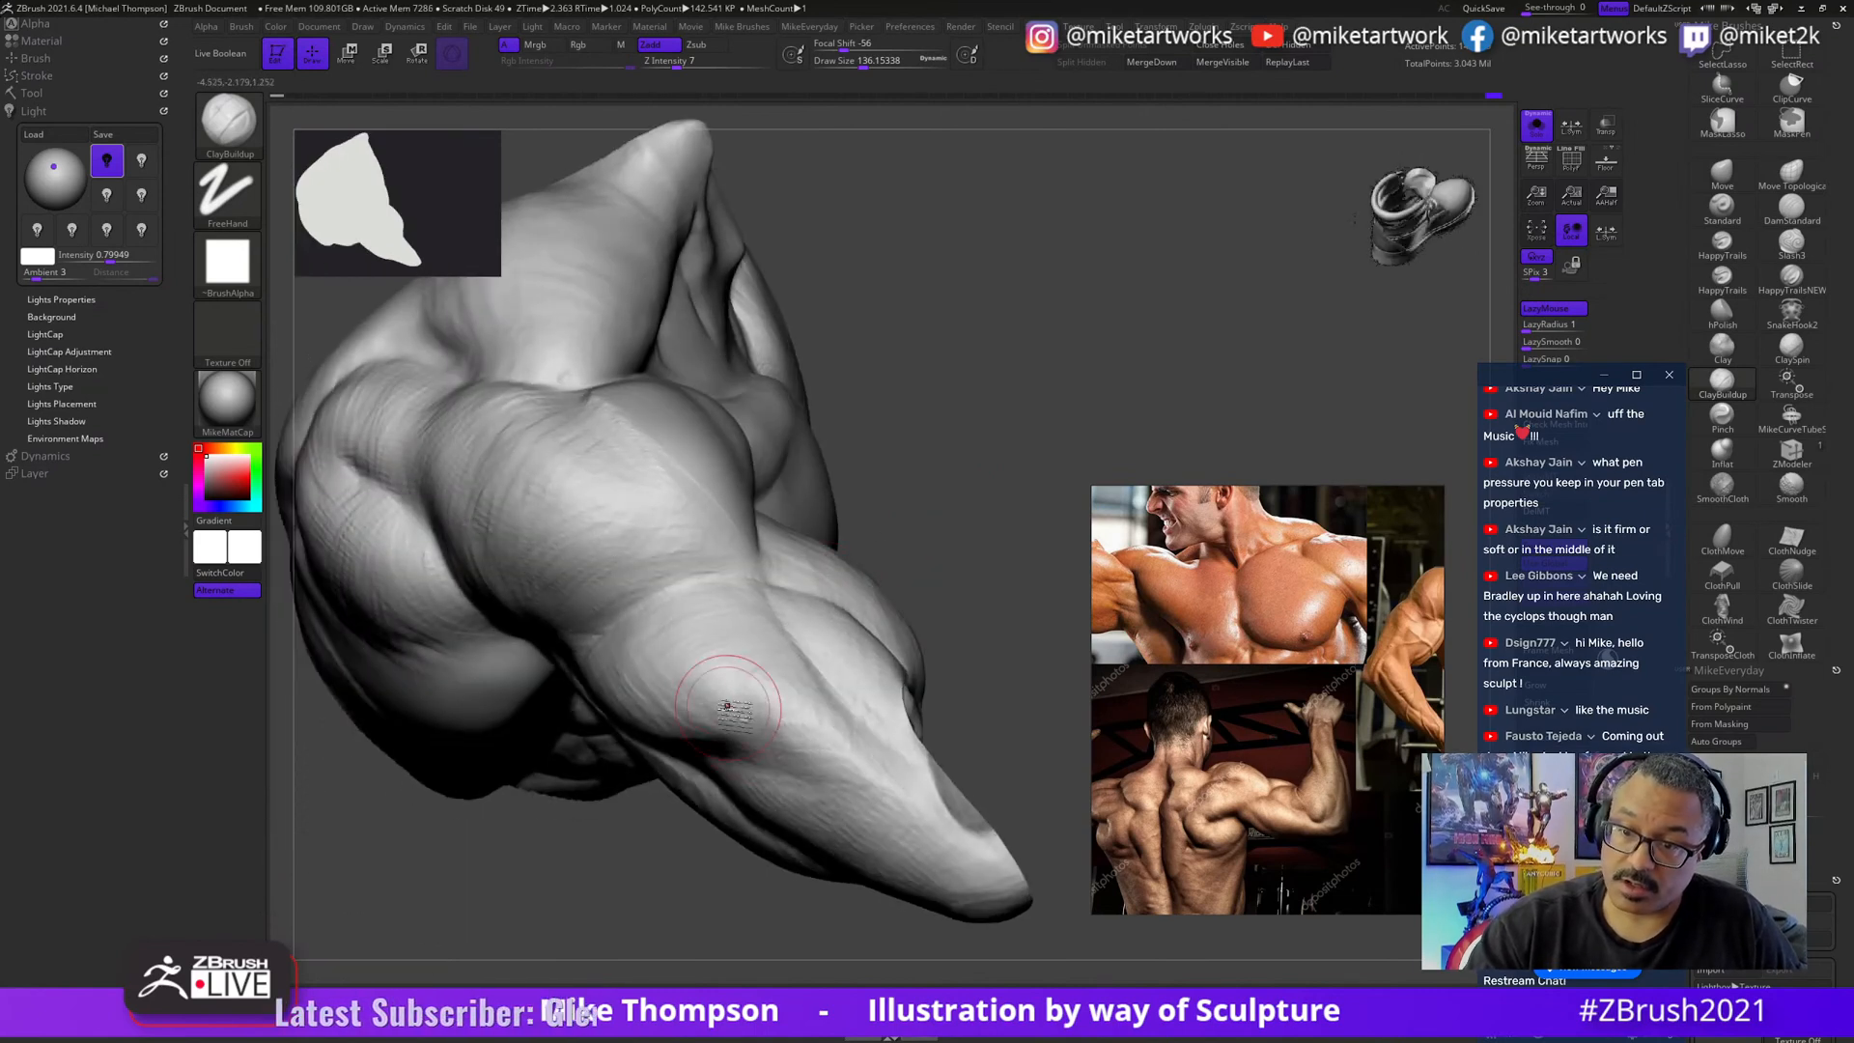
{"action": "left_click_drag", "start_coordinate": [975, 559], "coordinate": [970, 553]}
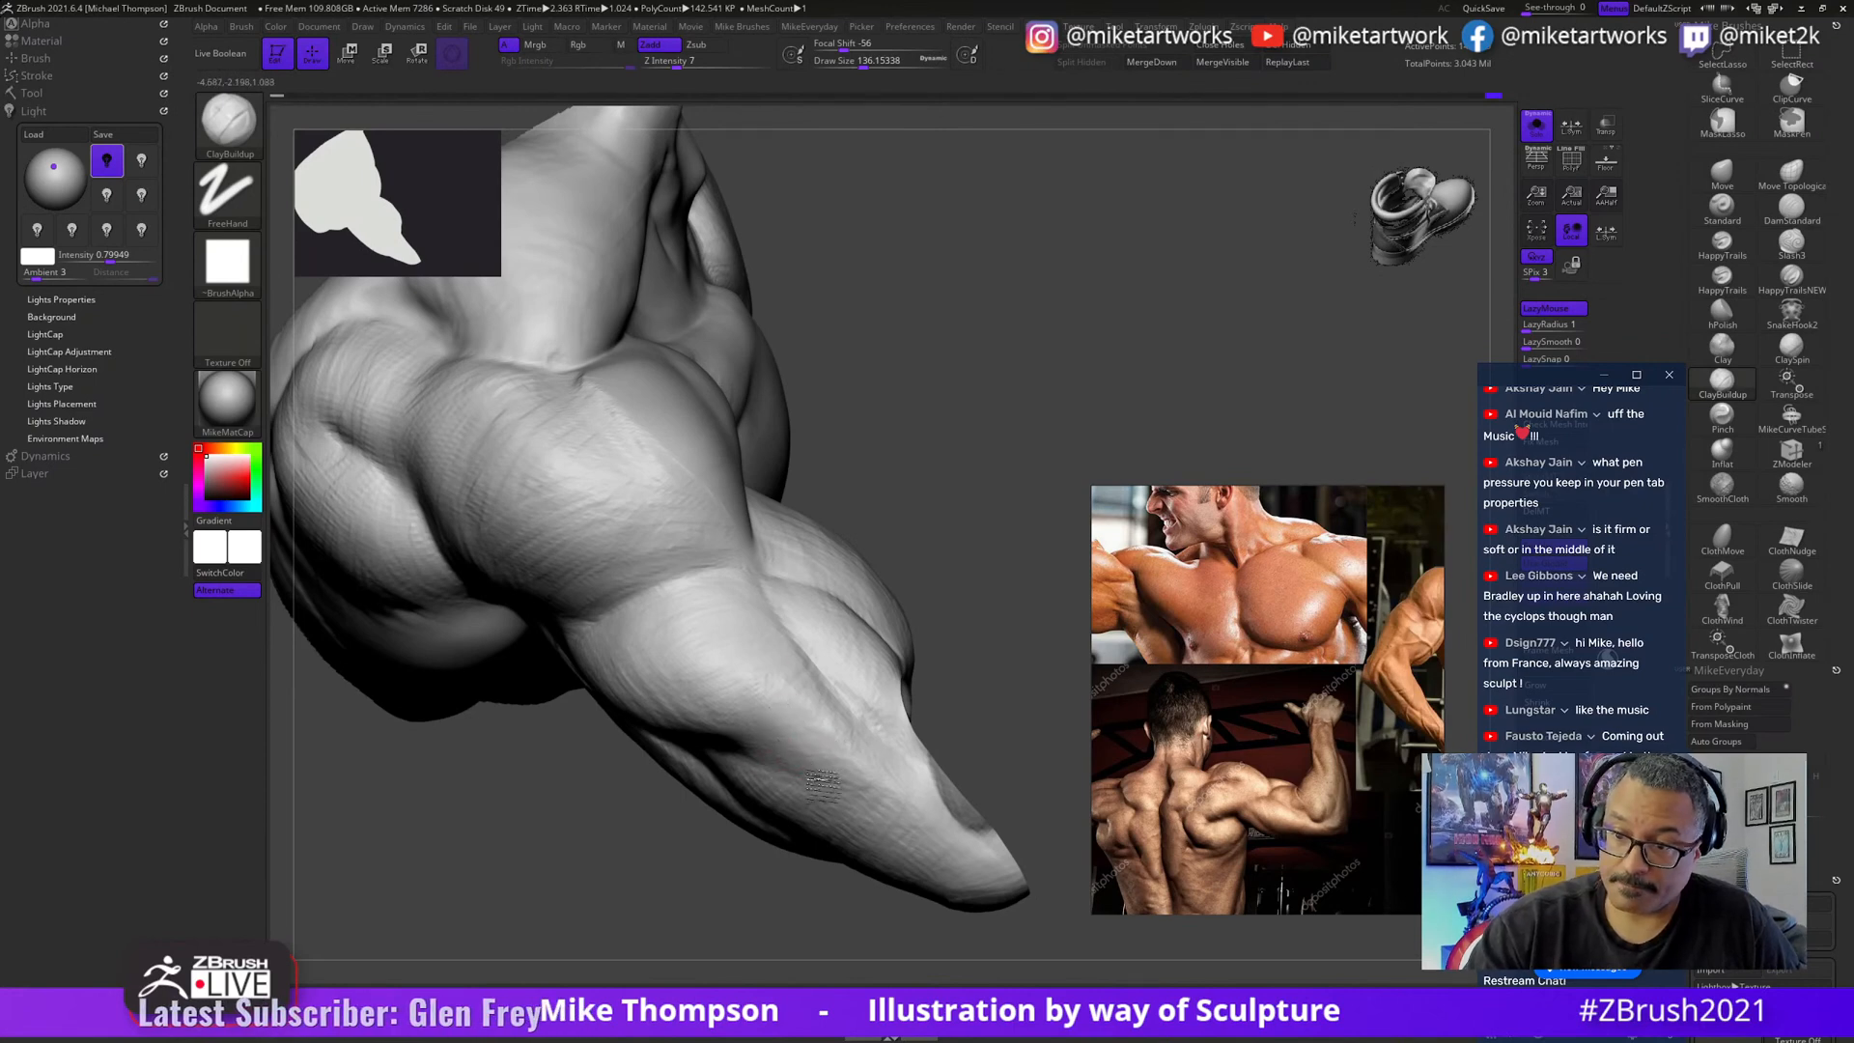
{"action": "right_click_drag", "start_coordinate": [840, 772], "coordinate": [835, 749]}
{"action": "mouse_move", "coordinate": [1014, 522]}
{"action": "left_mouse_down"}
{"action": "mouse_move", "coordinate": [964, 571]}
{"action": "mouse_move", "coordinate": [696, 715]}
{"action": "left_mouse_up"}
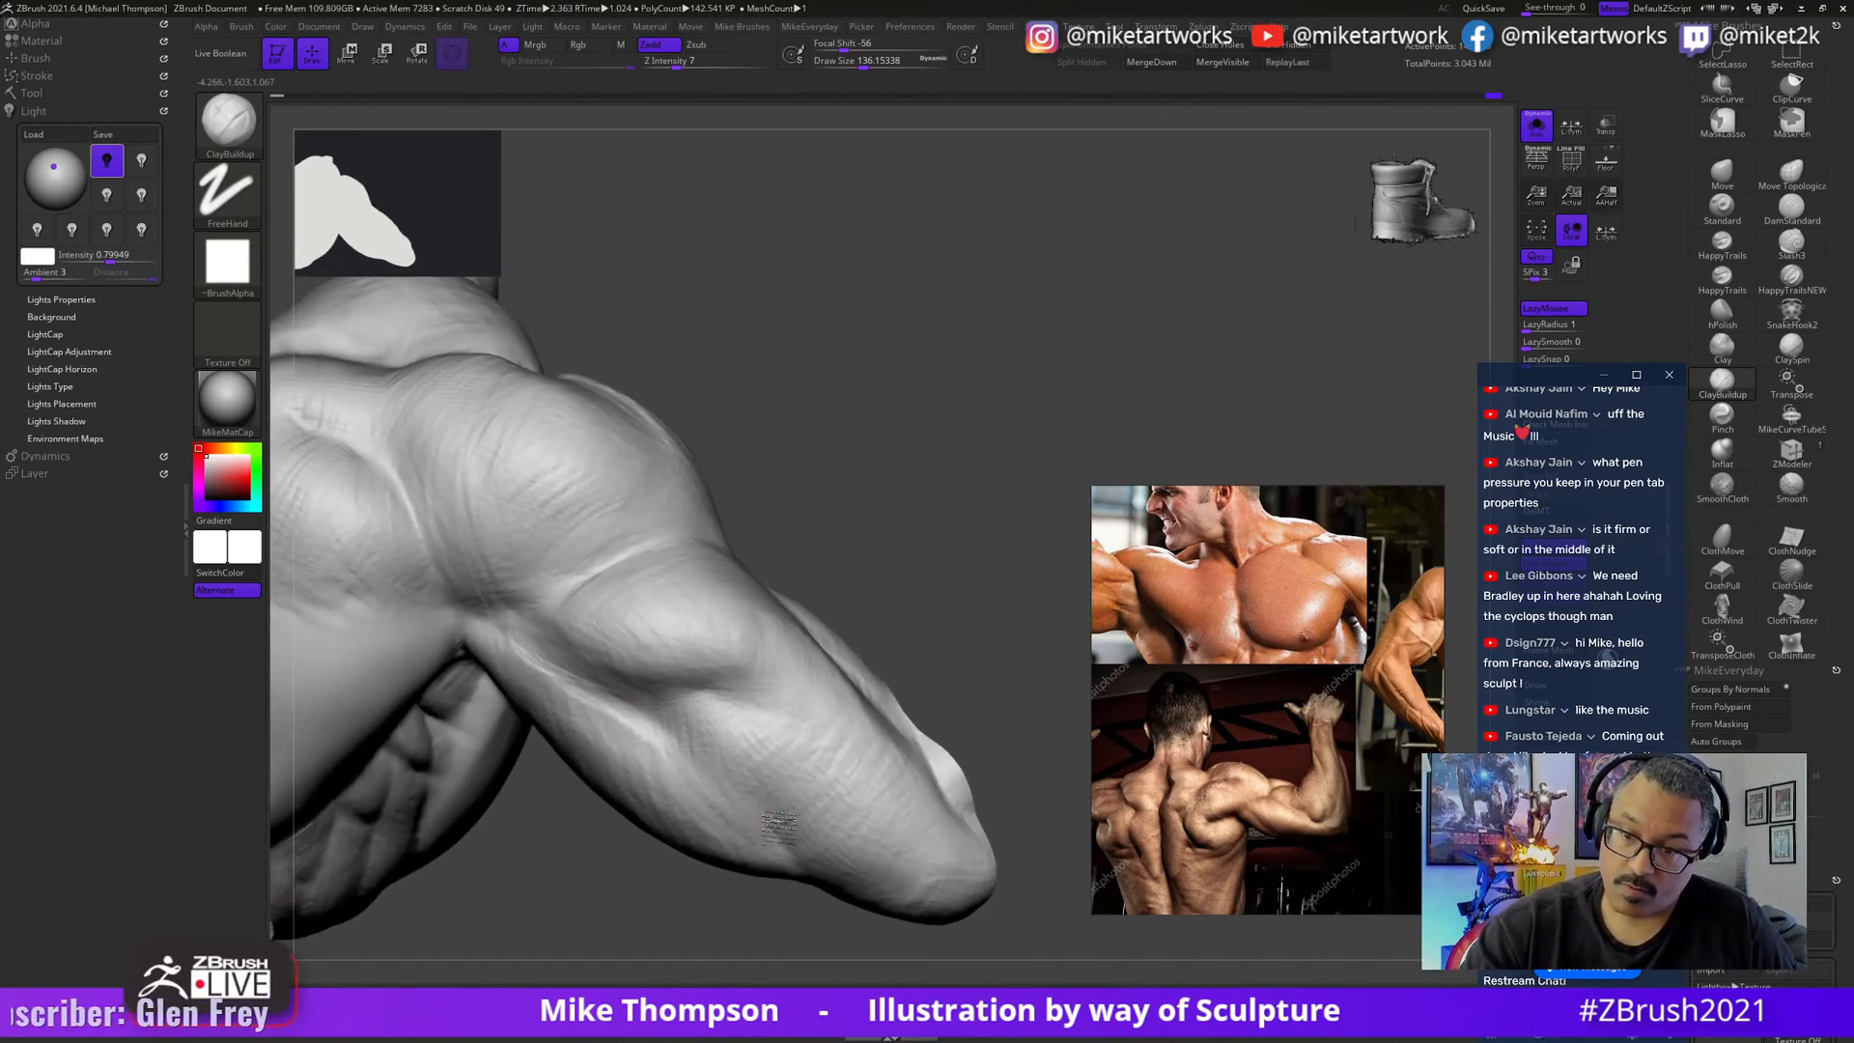
{"action": "mouse_move", "coordinate": [924, 588]}
{"action": "left_mouse_down"}
{"action": "mouse_move", "coordinate": [994, 509]}
{"action": "mouse_move", "coordinate": [994, 526]}
{"action": "mouse_move", "coordinate": [966, 522]}
{"action": "left_mouse_up"}
{"action": "key", "text": "f"}
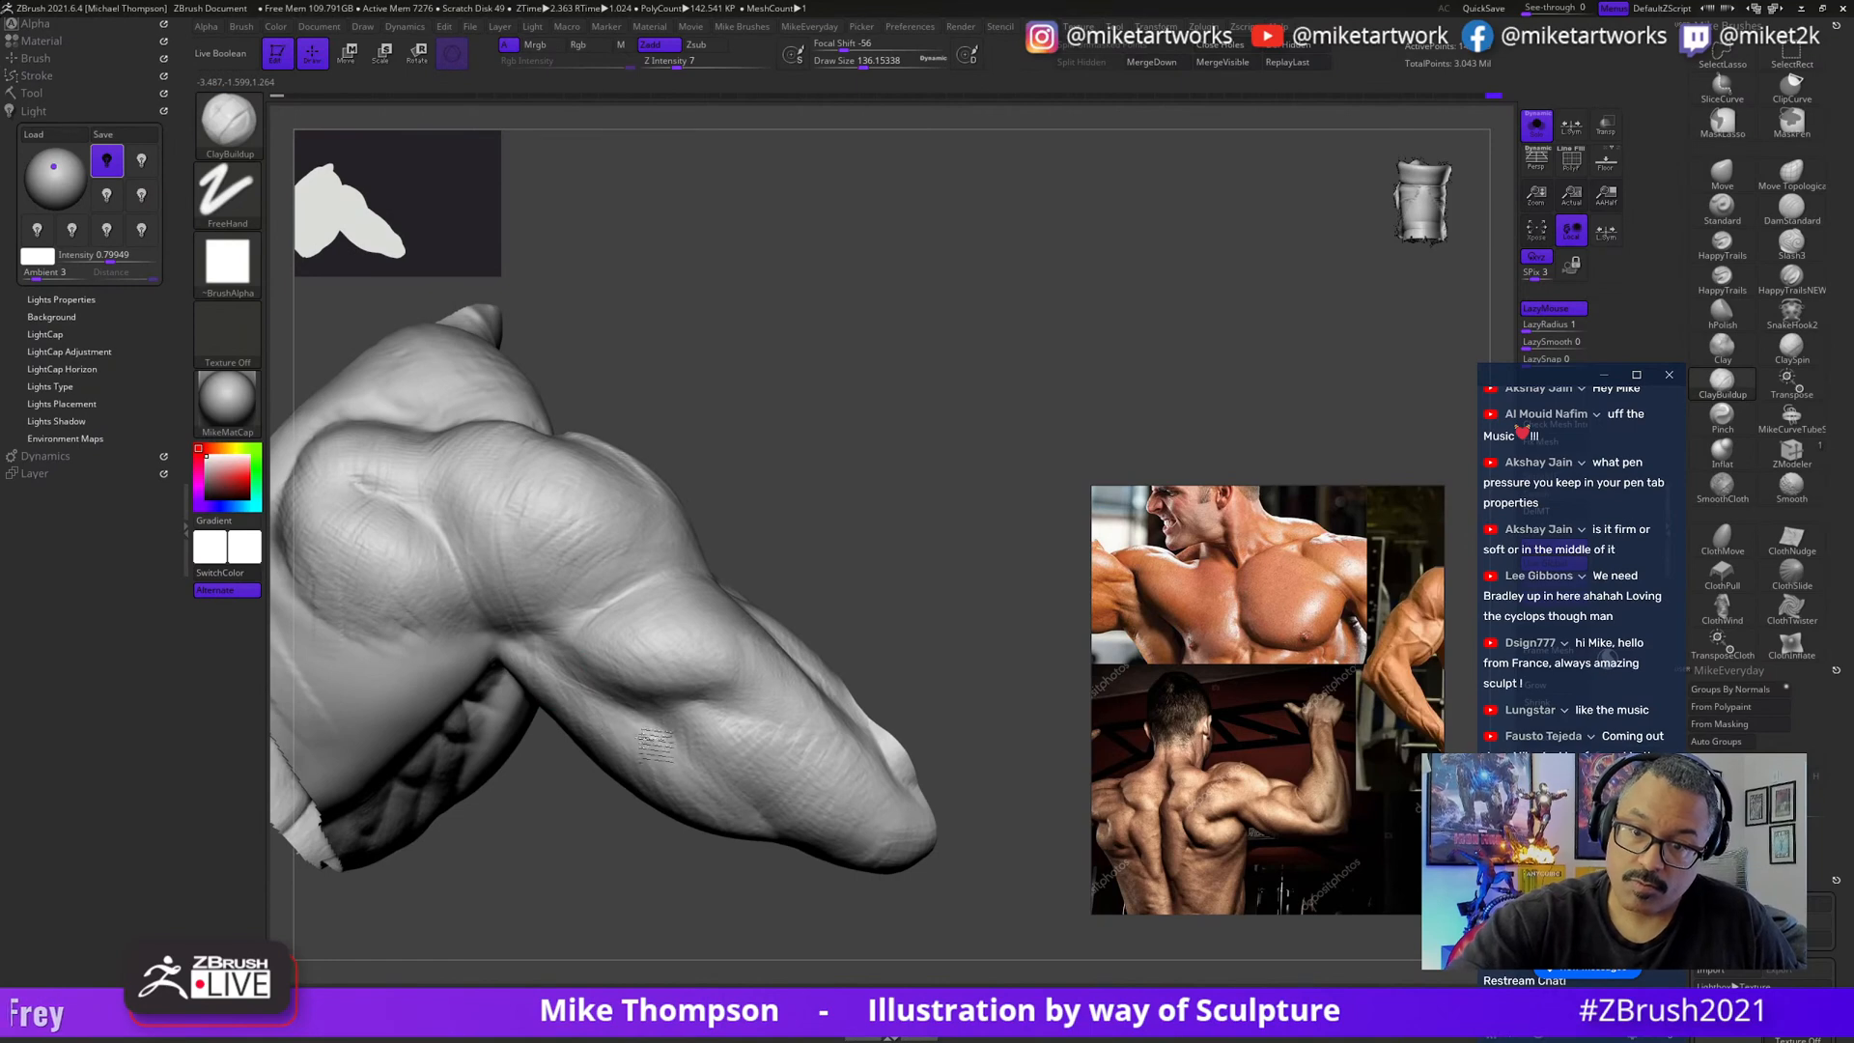
- Refine the underside of the upper arm and the rear armpit crease with ClayBuildup, using draw sizes of about 136 and 65
{"action": "mouse_move", "coordinate": [943, 518]}
{"action": "left_mouse_down"}
{"action": "mouse_move", "coordinate": [927, 533]}
{"action": "mouse_move", "coordinate": [977, 592]}
{"action": "mouse_move", "coordinate": [981, 569]}
{"action": "mouse_move", "coordinate": [966, 581]}
{"action": "left_mouse_up"}
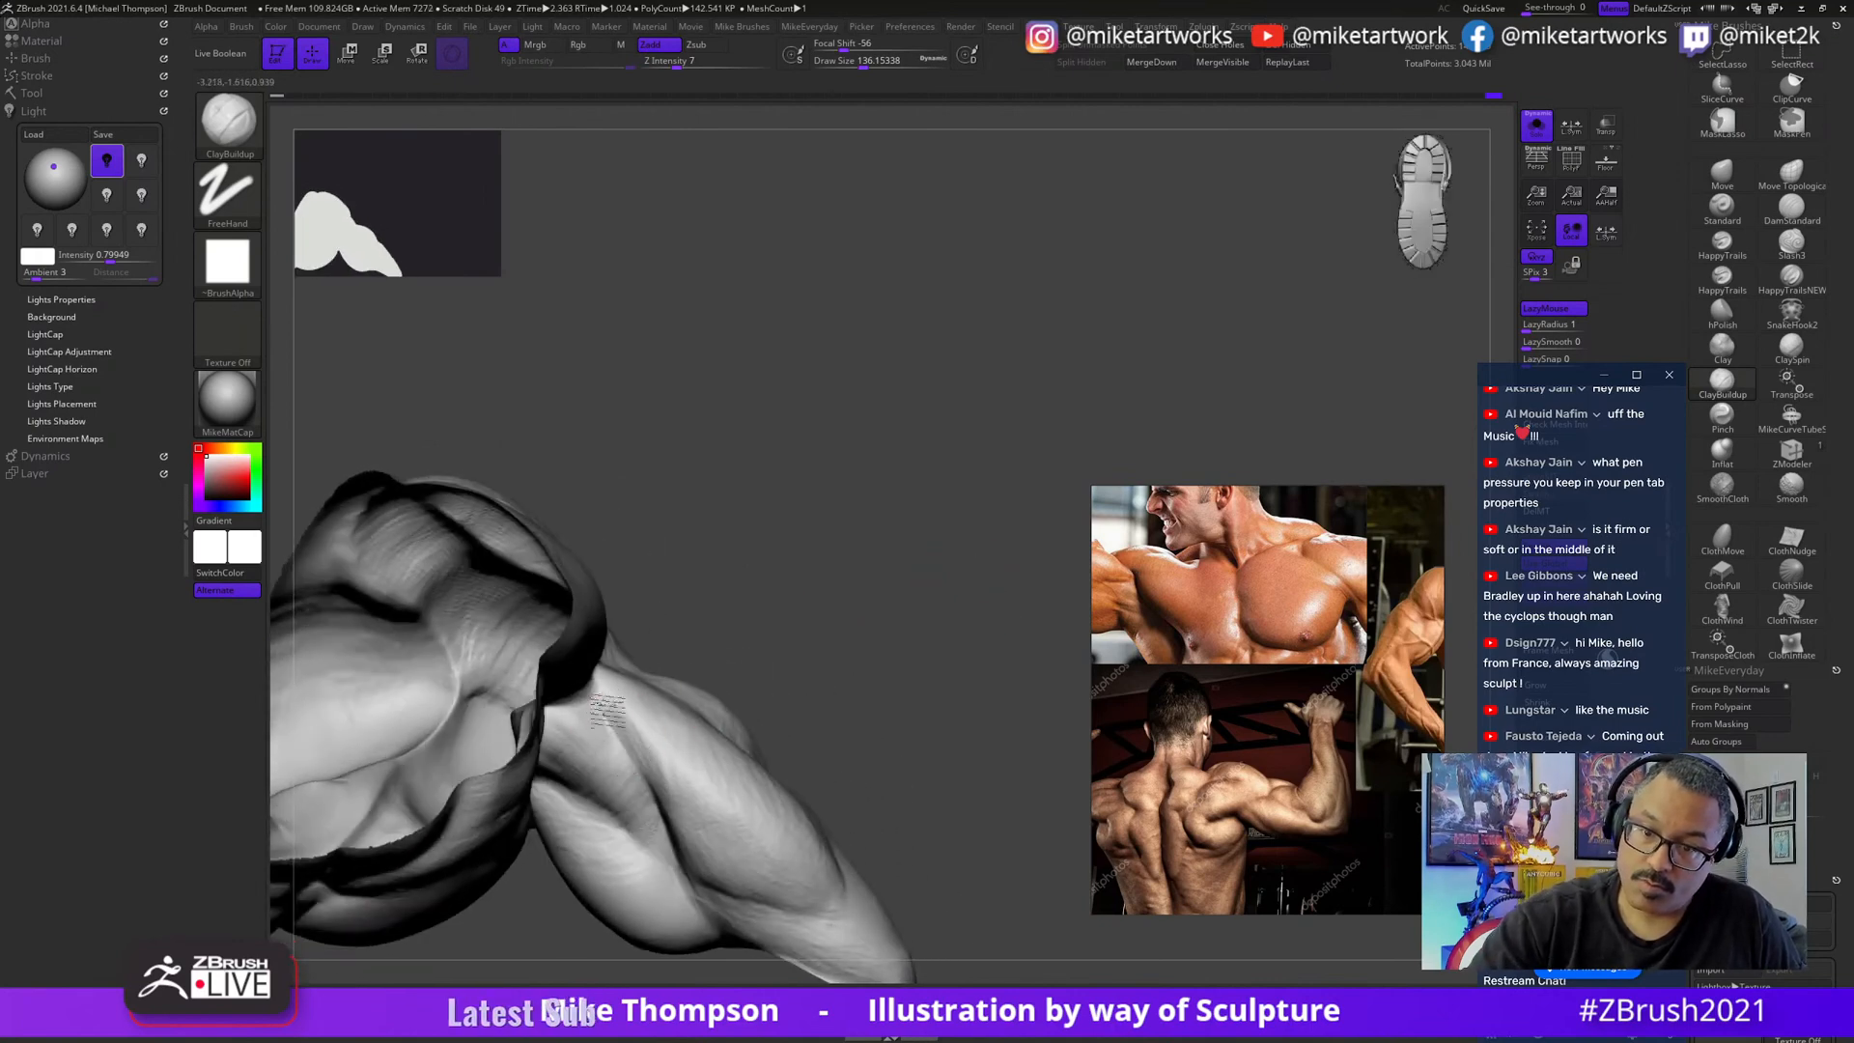
{"action": "mouse_move", "coordinate": [692, 813]}
{"action": "left_mouse_down"}
{"action": "mouse_move", "coordinate": [707, 612]}
{"action": "mouse_move", "coordinate": [737, 650]}
{"action": "mouse_move", "coordinate": [638, 757]}
{"action": "mouse_move", "coordinate": [632, 708]}
{"action": "mouse_move", "coordinate": [649, 701]}
{"action": "left_mouse_up"}
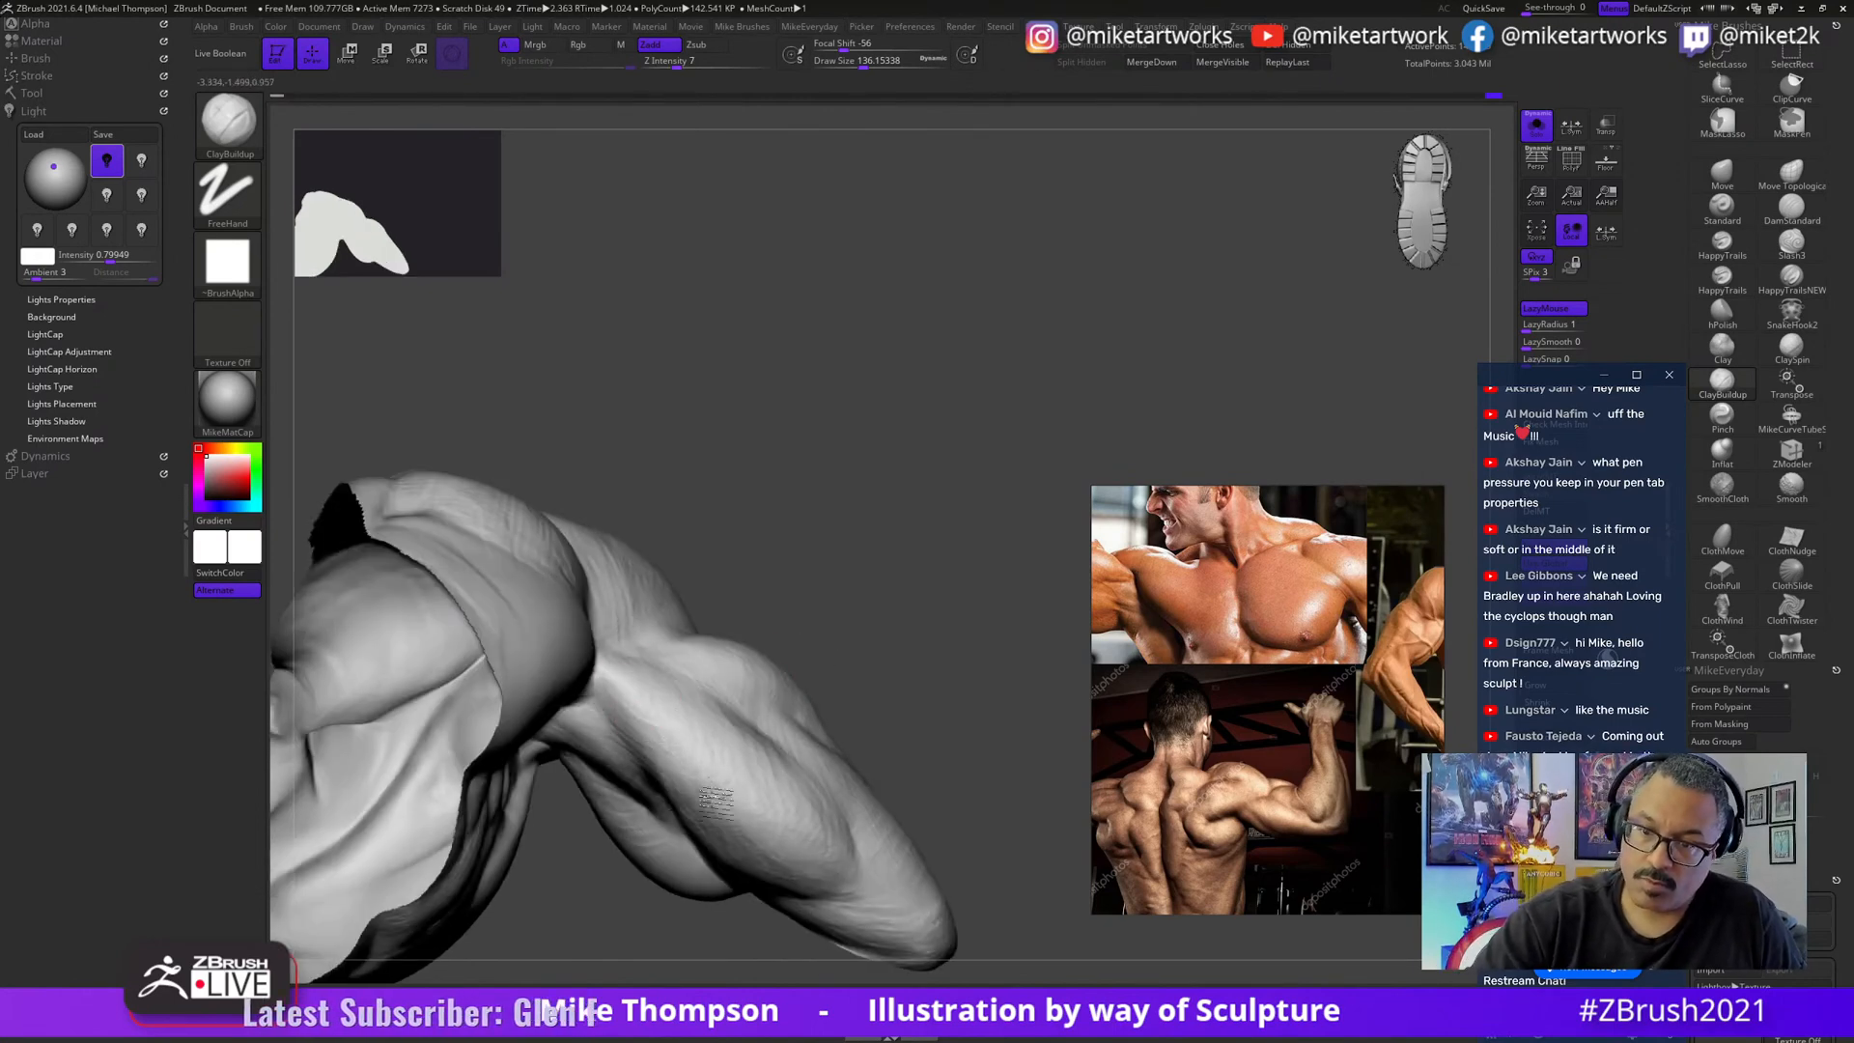
{"action": "mouse_move", "coordinate": [850, 787]}
{"action": "left_mouse_down"}
{"action": "mouse_move", "coordinate": [898, 695]}
{"action": "mouse_move", "coordinate": [888, 623]}
{"action": "mouse_move", "coordinate": [867, 633]}
{"action": "mouse_move", "coordinate": [882, 592]}
{"action": "mouse_move", "coordinate": [972, 704]}
{"action": "mouse_move", "coordinate": [981, 675]}
{"action": "mouse_move", "coordinate": [666, 758]}
{"action": "left_mouse_up"}
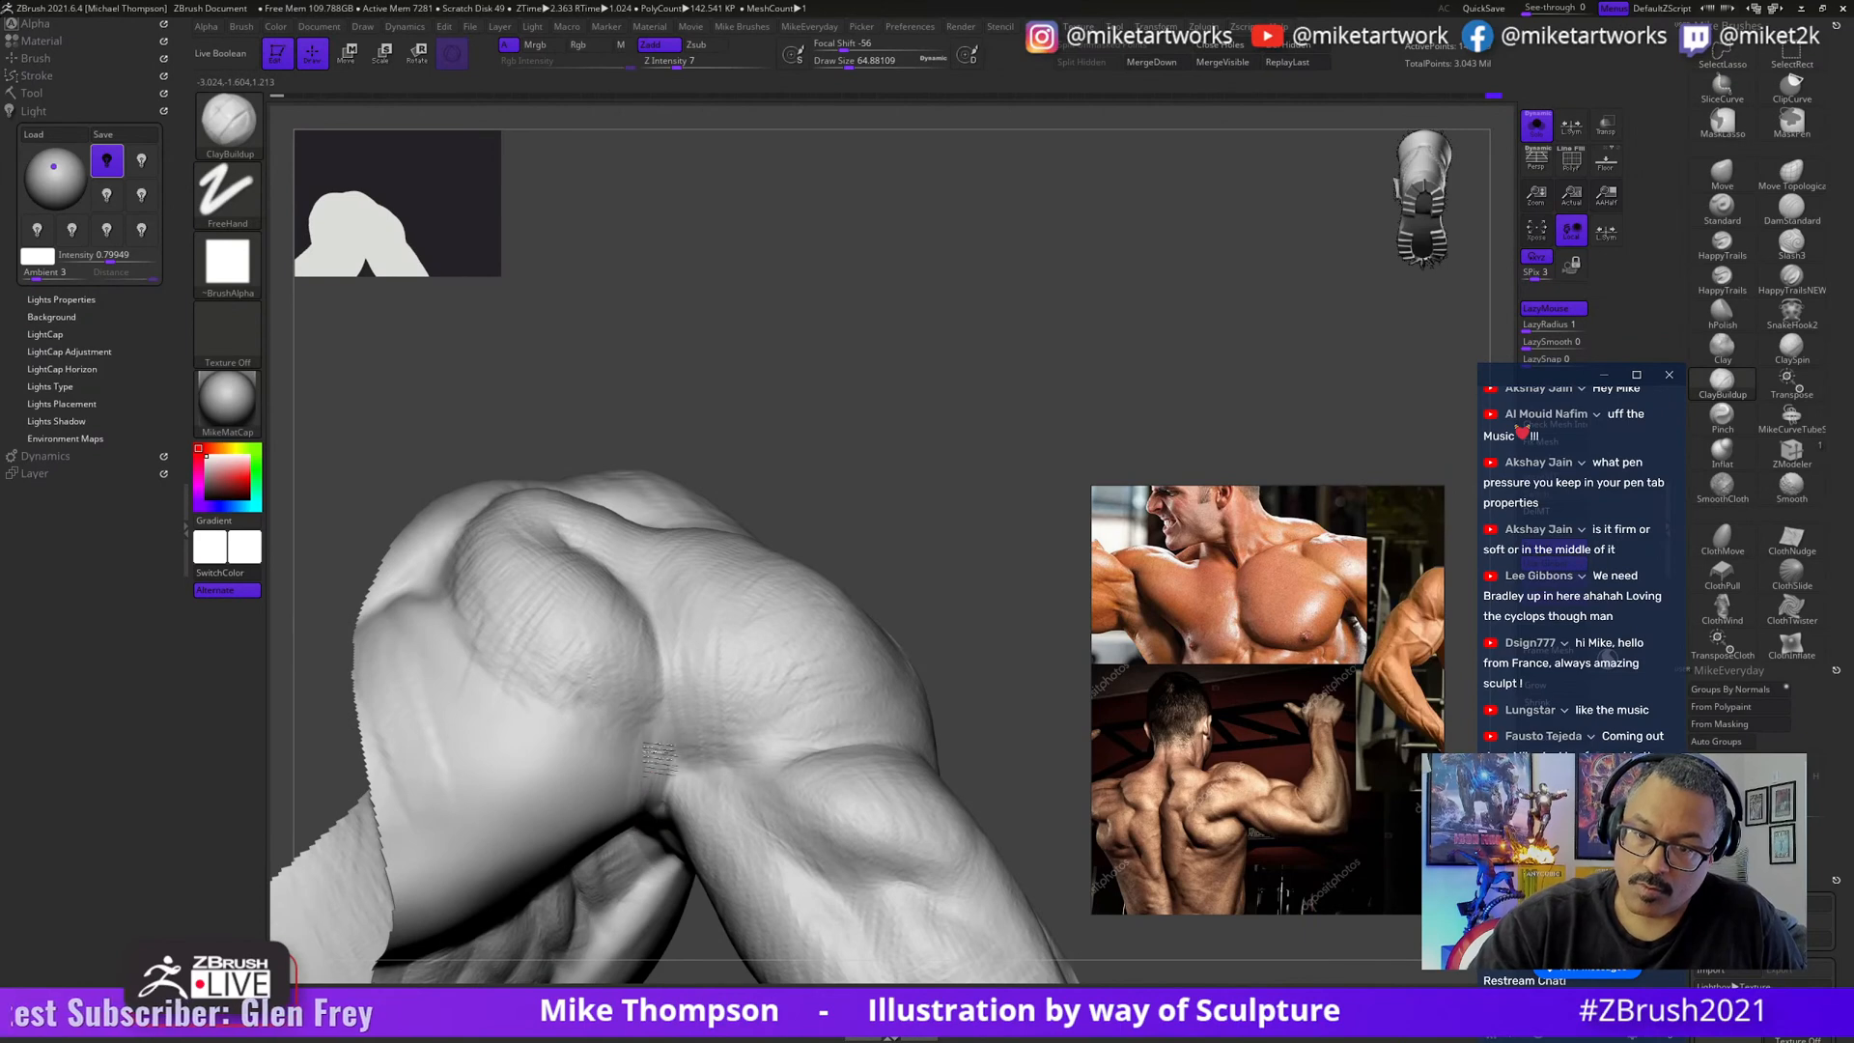
{"action": "mouse_move", "coordinate": [649, 755]}
{"action": "left_mouse_down"}
{"action": "mouse_move", "coordinate": [1021, 537]}
{"action": "mouse_move", "coordinate": [1000, 533]}
{"action": "left_mouse_up"}
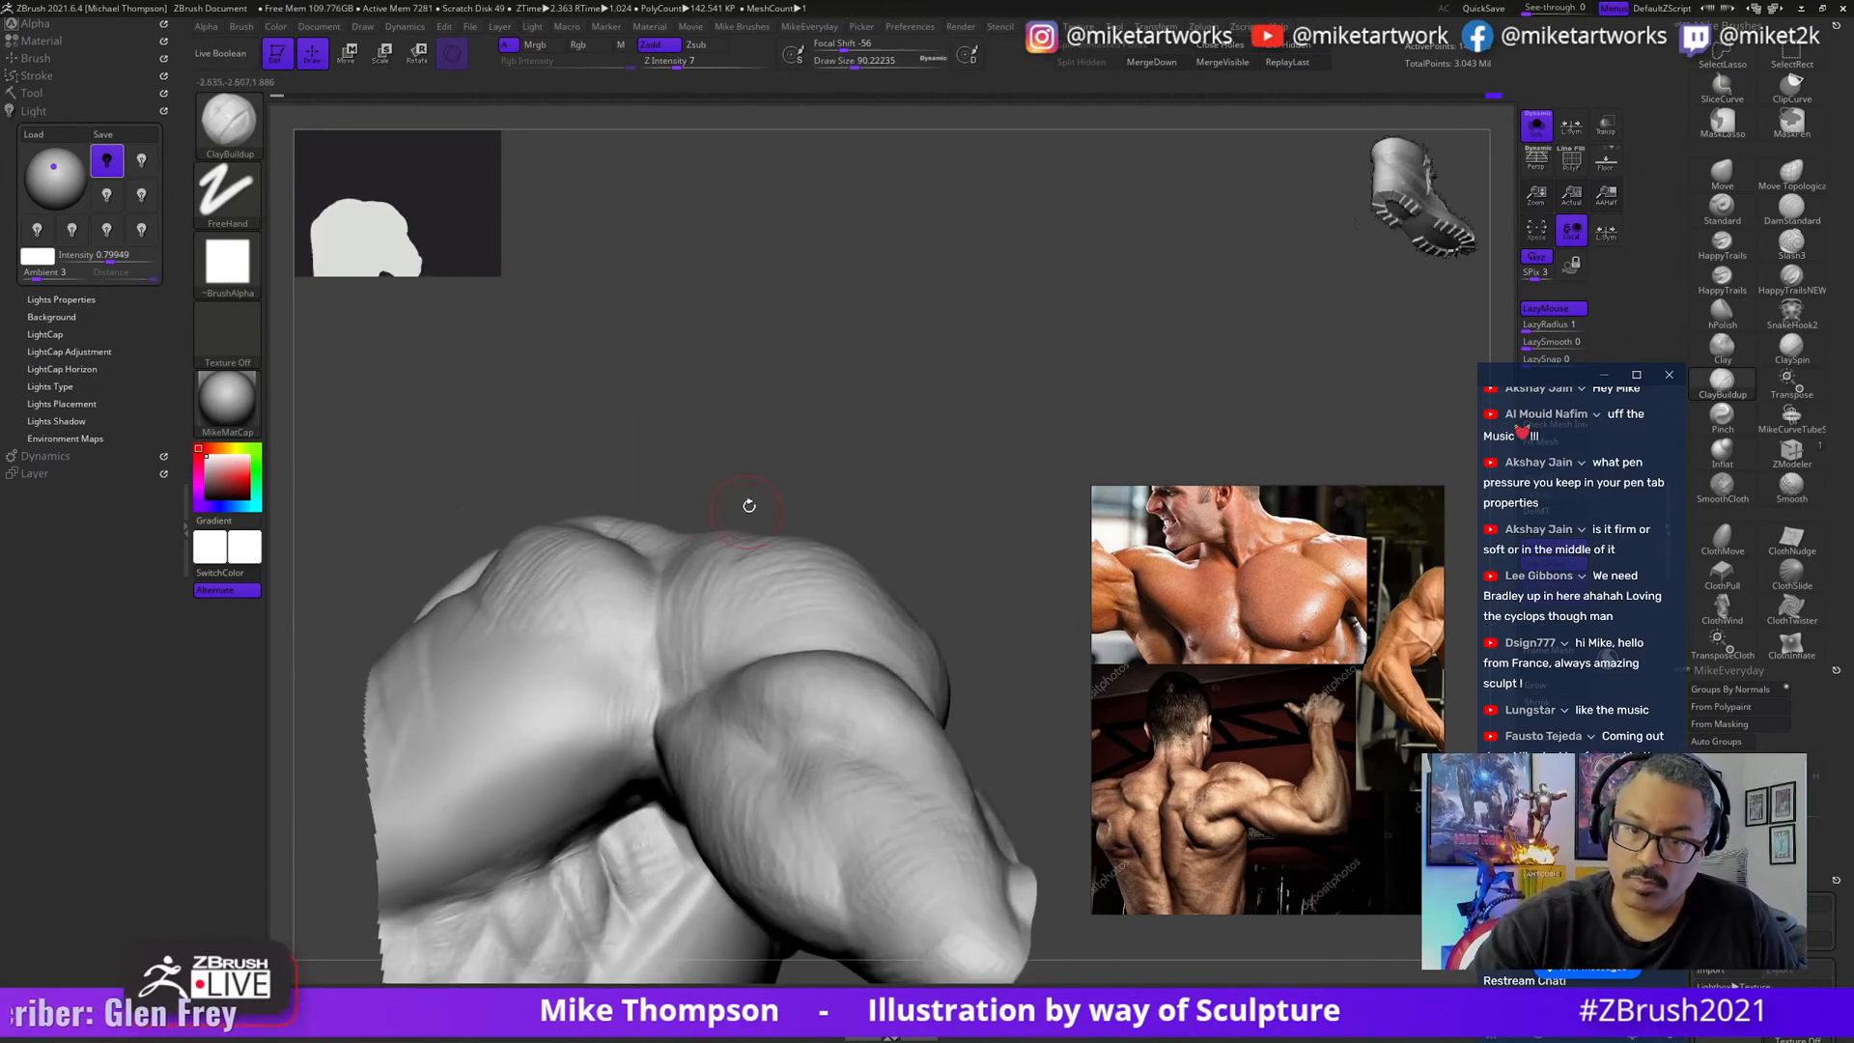
- Build up the upper back below the shoulder blade toward the armpit with ClayBuildup at a draw size of about 145
{"action": "key", "text": "]"}
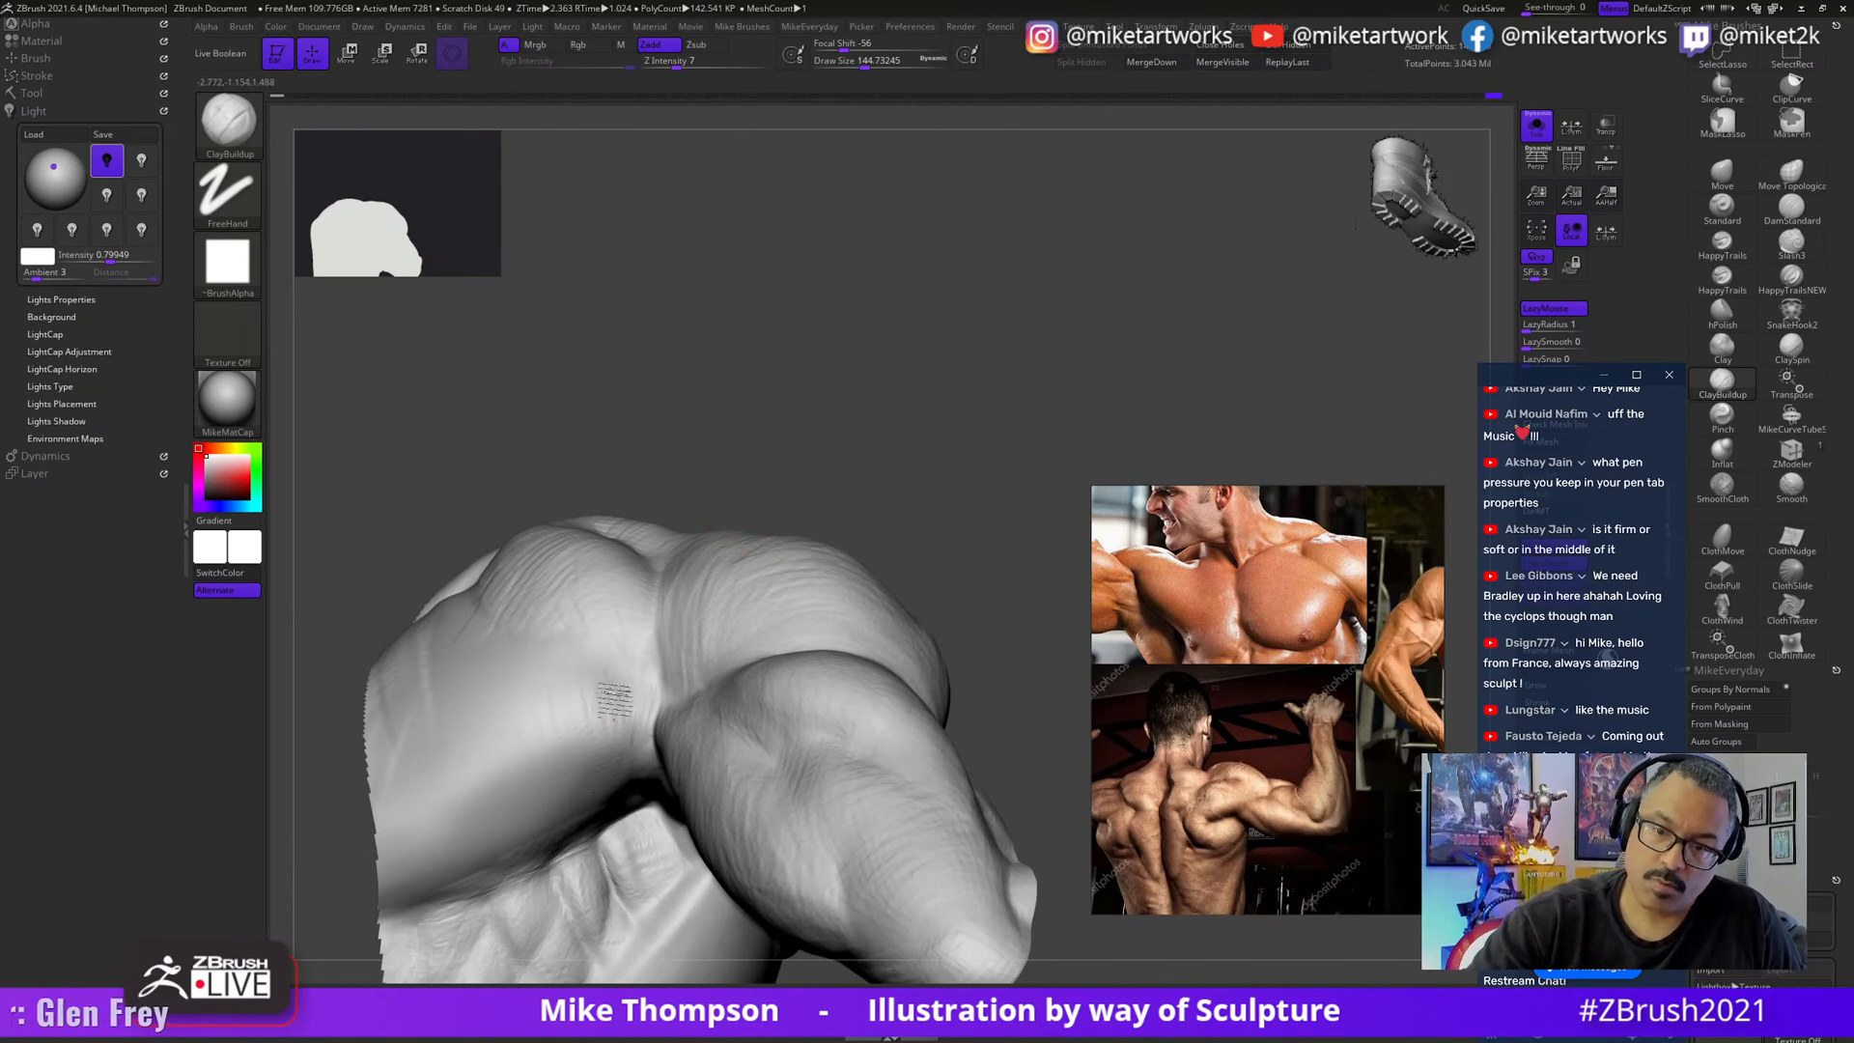
{"action": "mouse_move", "coordinate": [828, 466]}
{"action": "left_mouse_down"}
{"action": "mouse_move", "coordinate": [952, 402]}
{"action": "mouse_move", "coordinate": [903, 473]}
{"action": "left_mouse_up"}
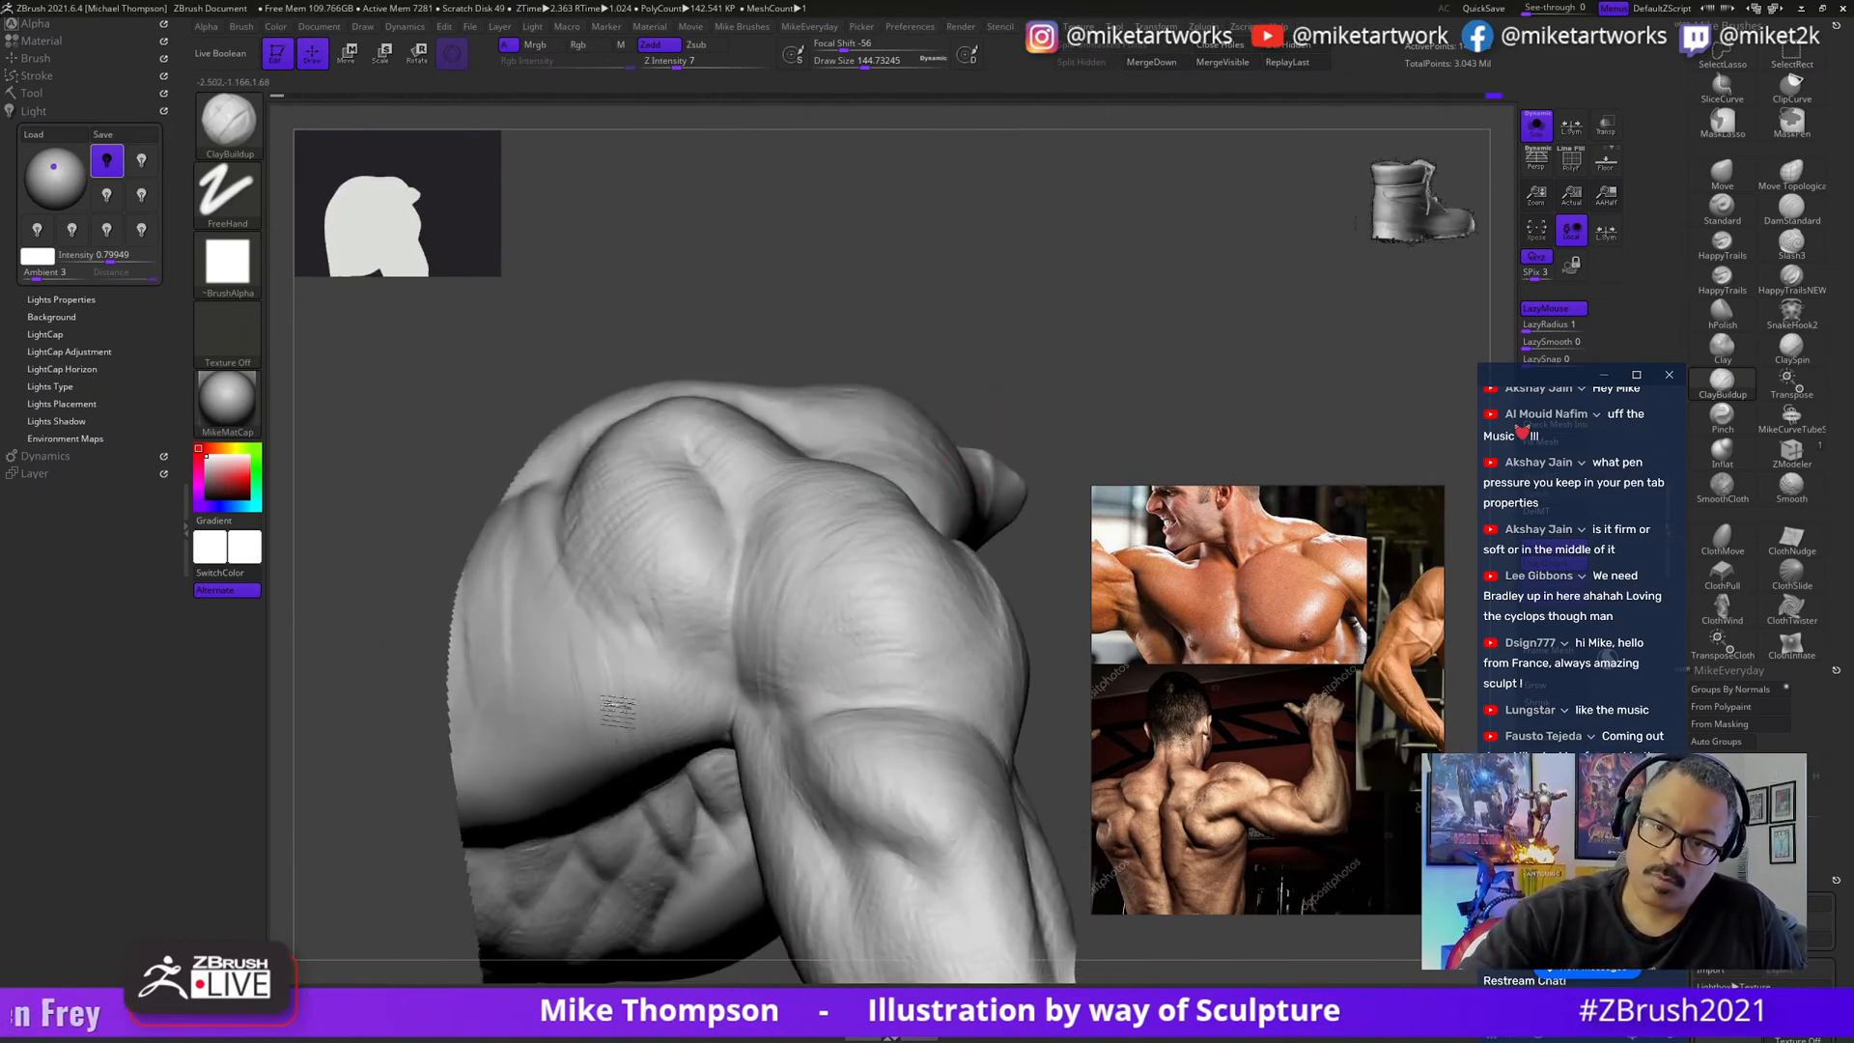
{"action": "left_click_drag", "start_coordinate": [712, 659], "coordinate": [1004, 464]}
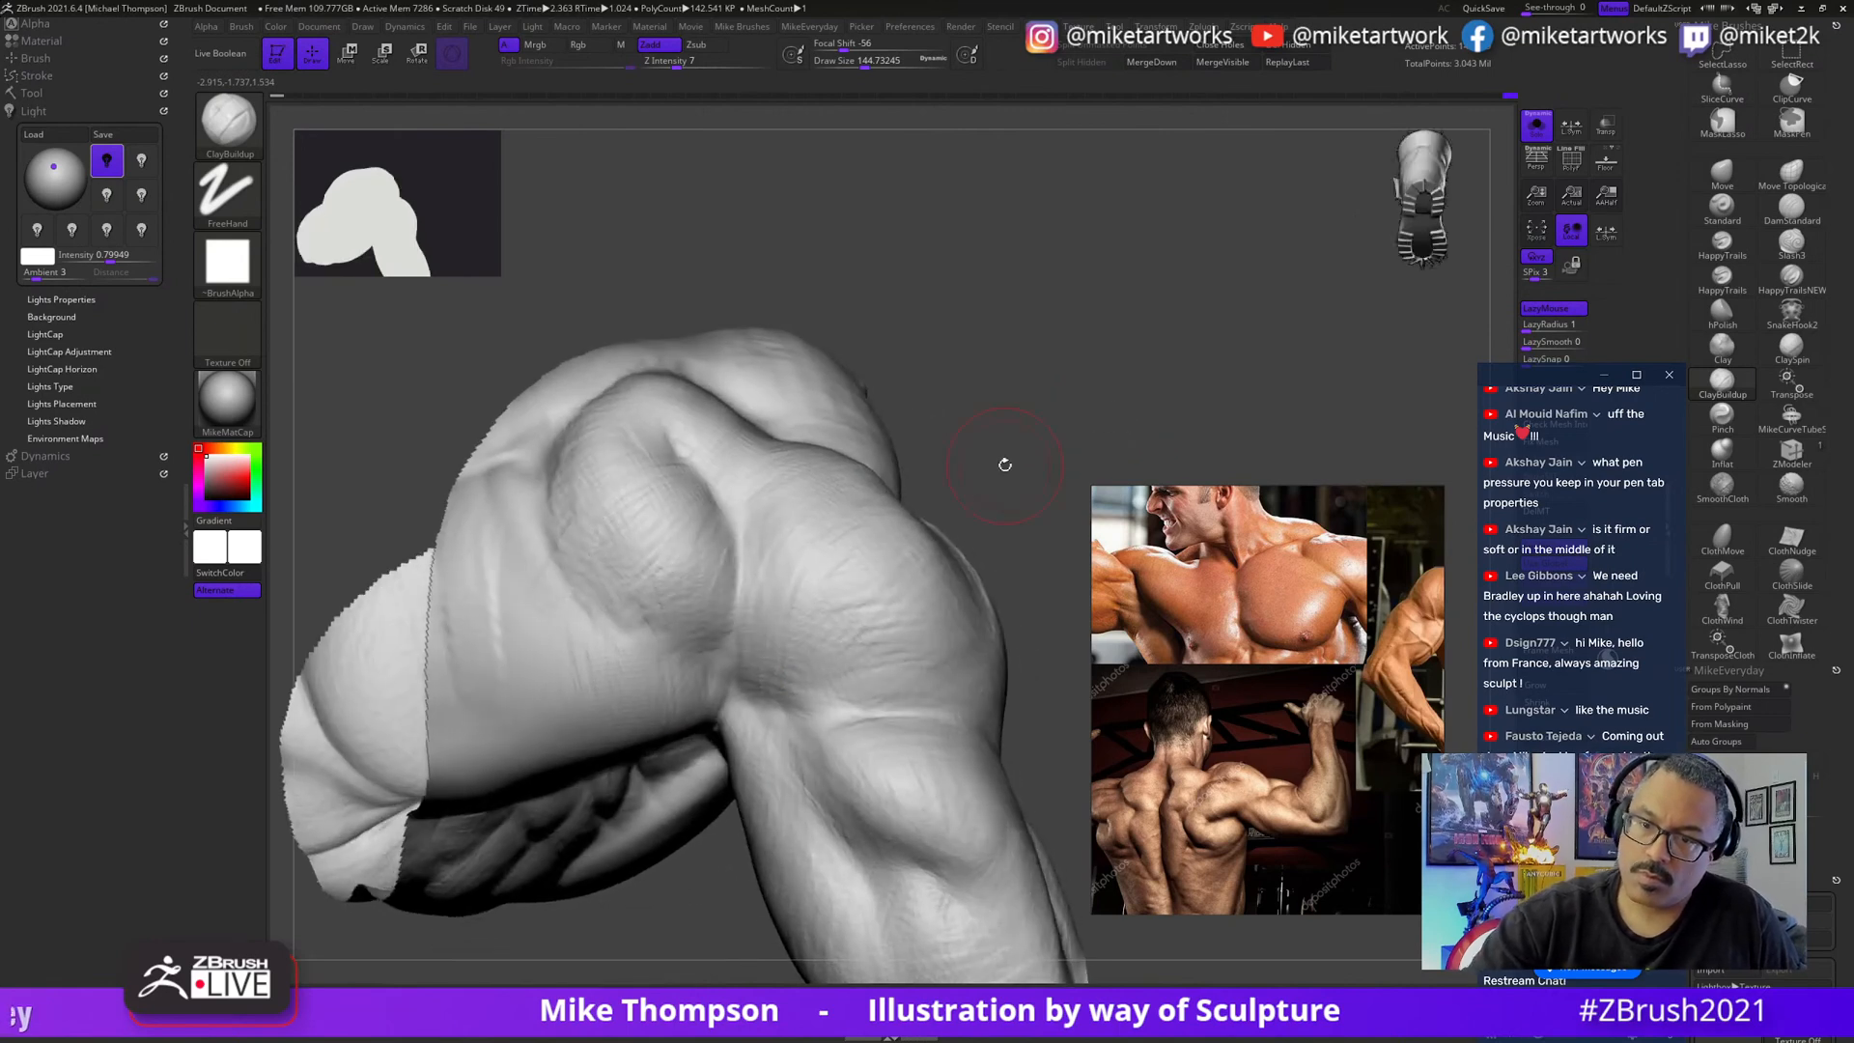
{"action": "left_click_drag", "start_coordinate": [642, 697], "coordinate": [577, 661]}
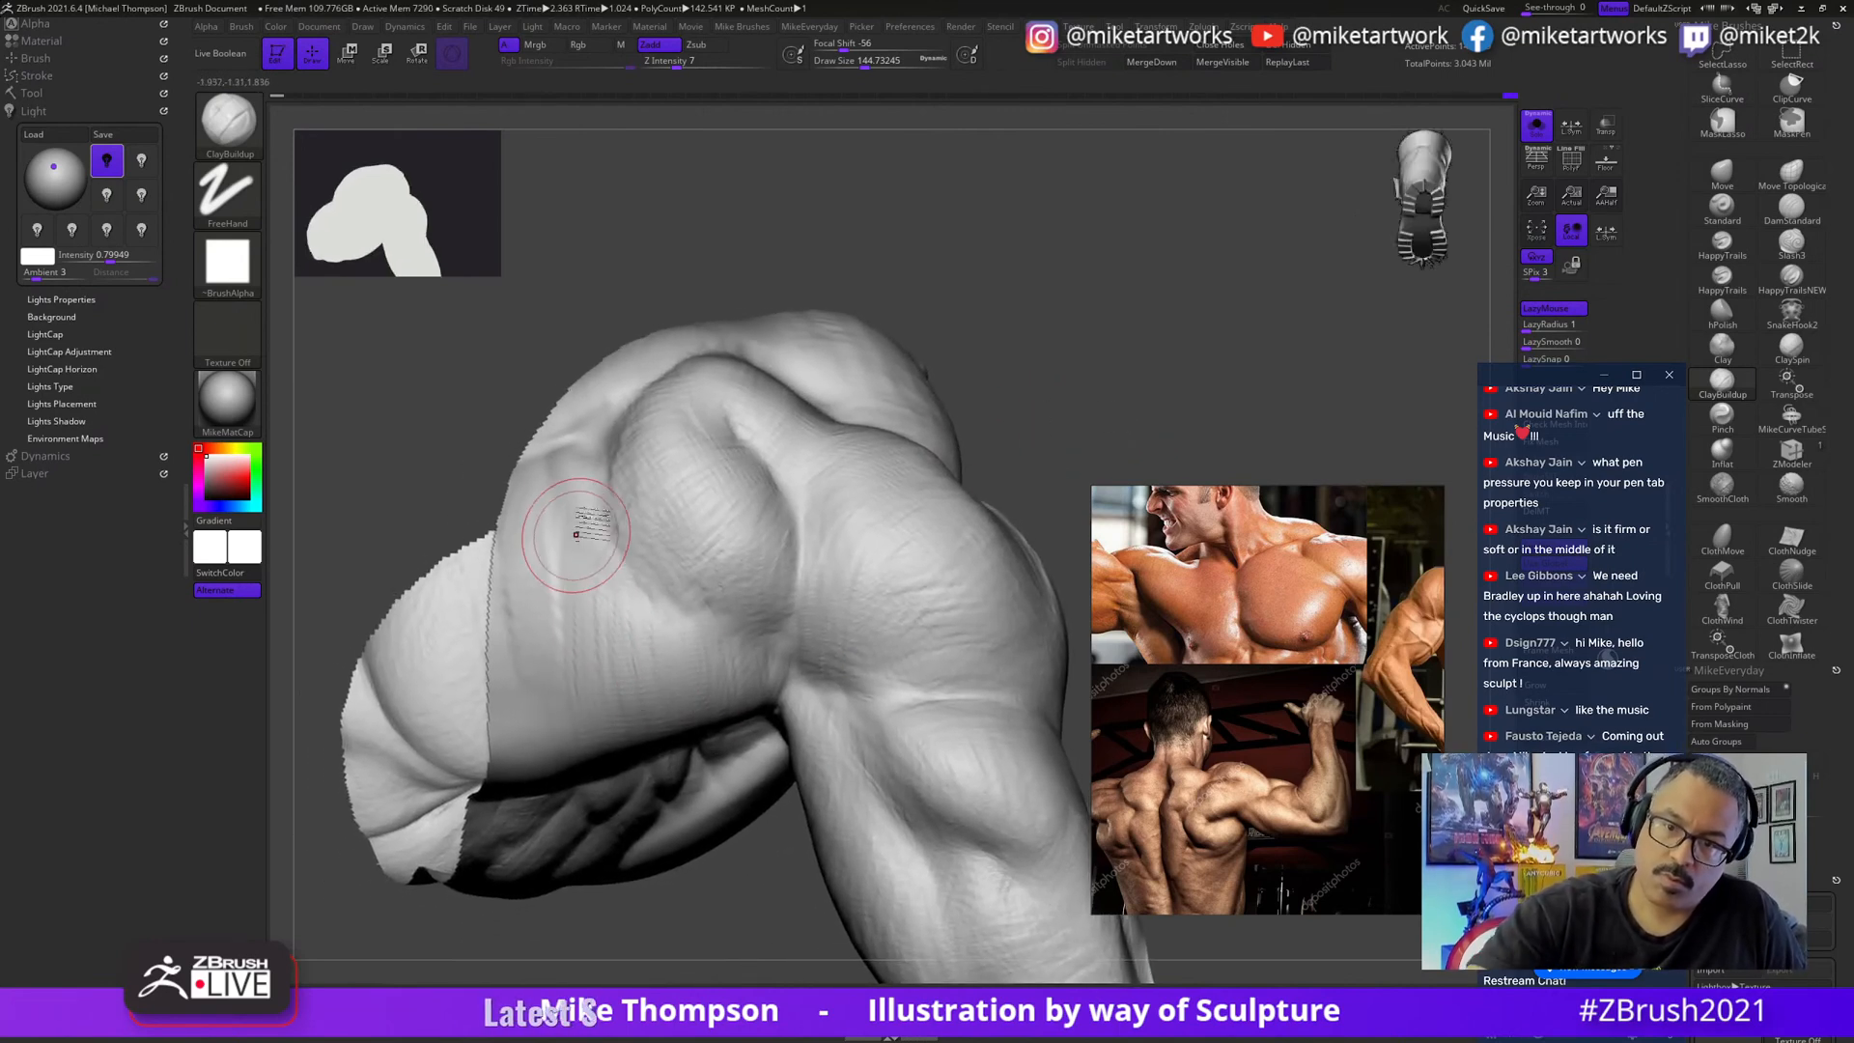
{"action": "mouse_move", "coordinate": [1061, 435]}
{"action": "left_mouse_down"}
{"action": "mouse_move", "coordinate": [1059, 418]}
{"action": "mouse_move", "coordinate": [930, 422]}
{"action": "left_mouse_up"}
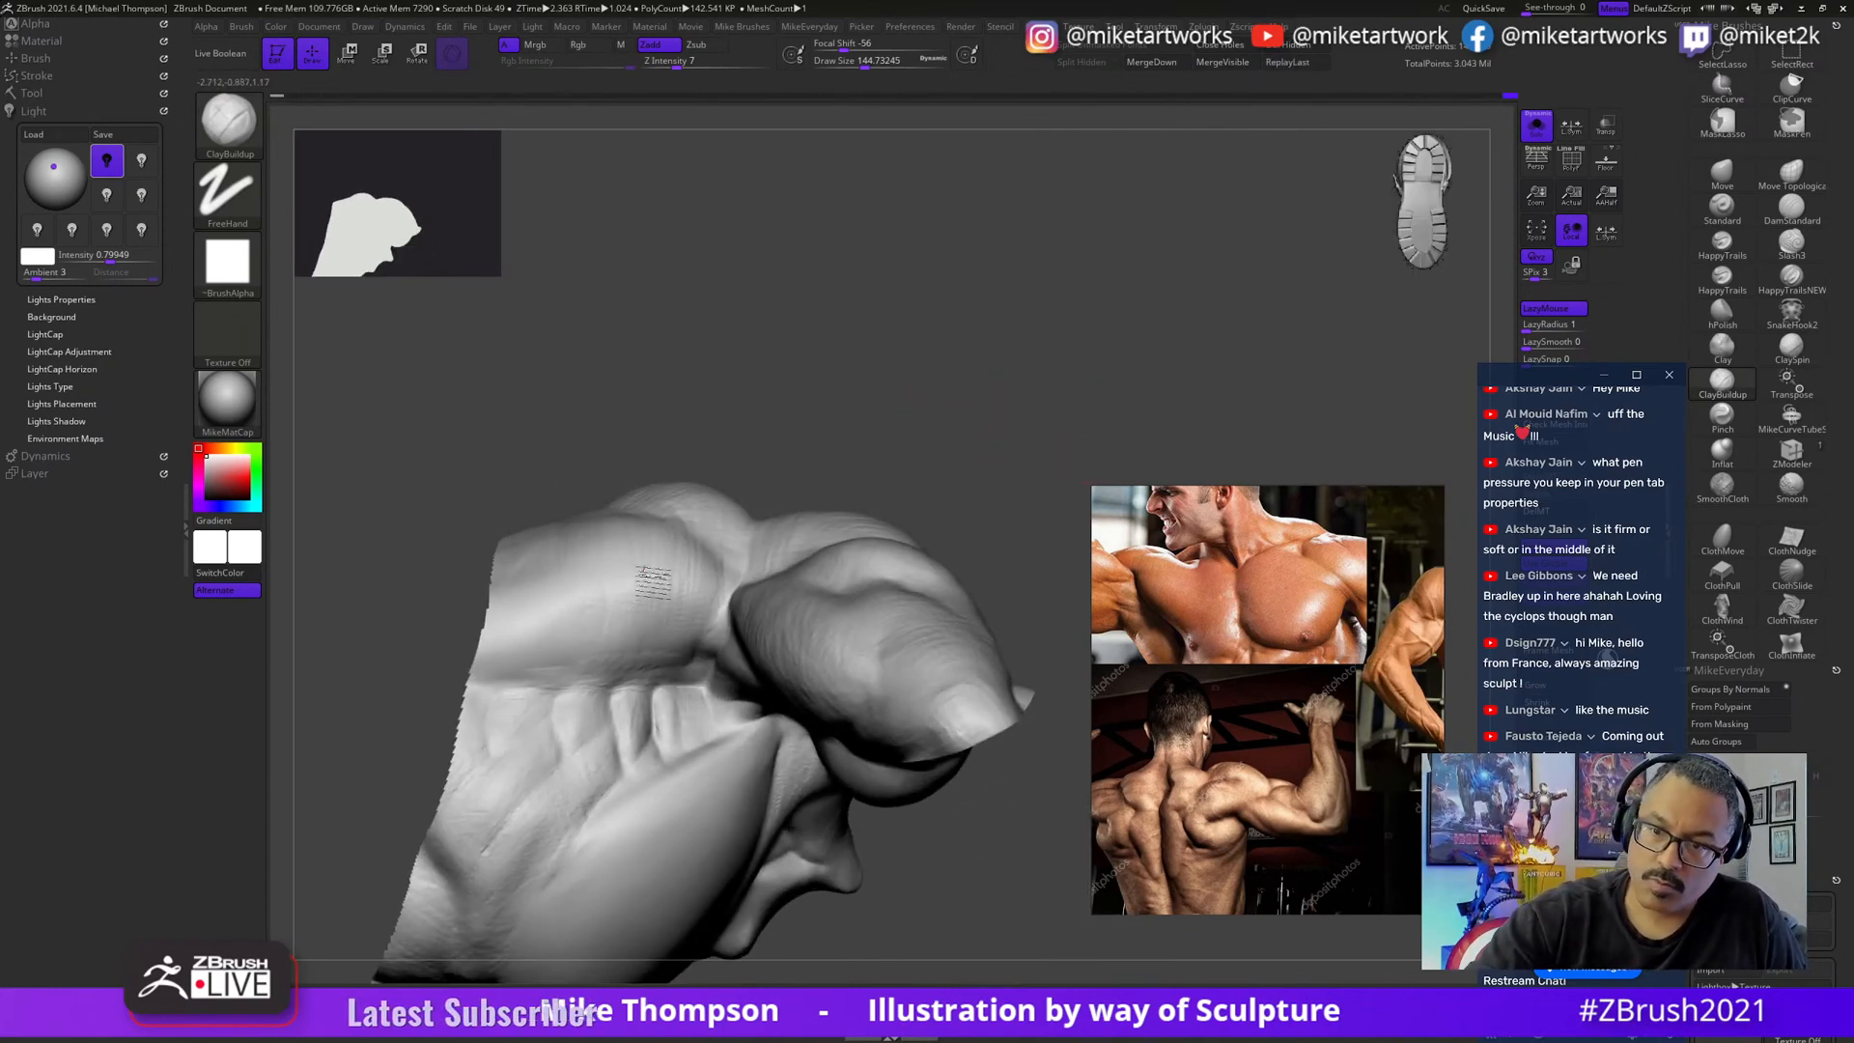
- Shape the side of the latissimus above the ribs and its connection into the armpit with ClayBuildup at a draw size of about 145
{"action": "mouse_move", "coordinate": [708, 586]}
{"action": "left_mouse_down"}
{"action": "mouse_move", "coordinate": [964, 521]}
{"action": "mouse_move", "coordinate": [742, 826]}
{"action": "left_mouse_up"}
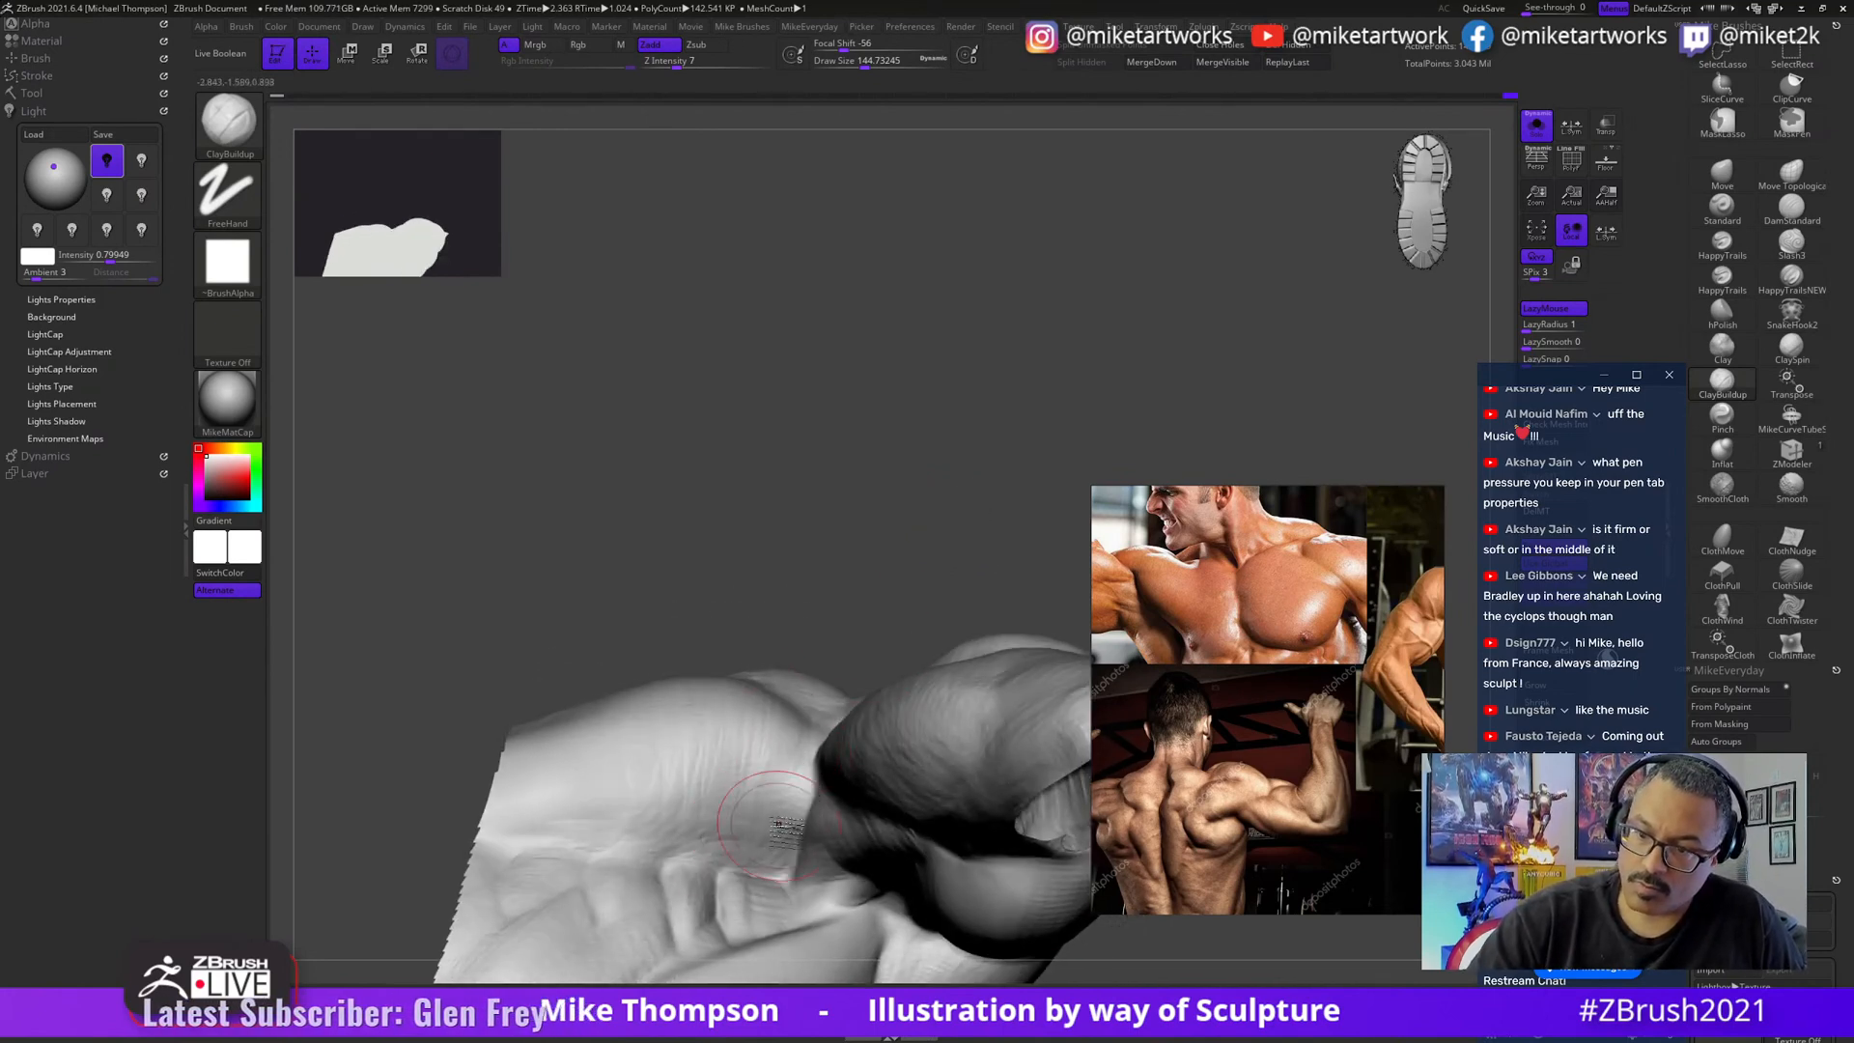
{"action": "right_click_drag", "start_coordinate": [768, 848], "coordinate": [768, 824]}
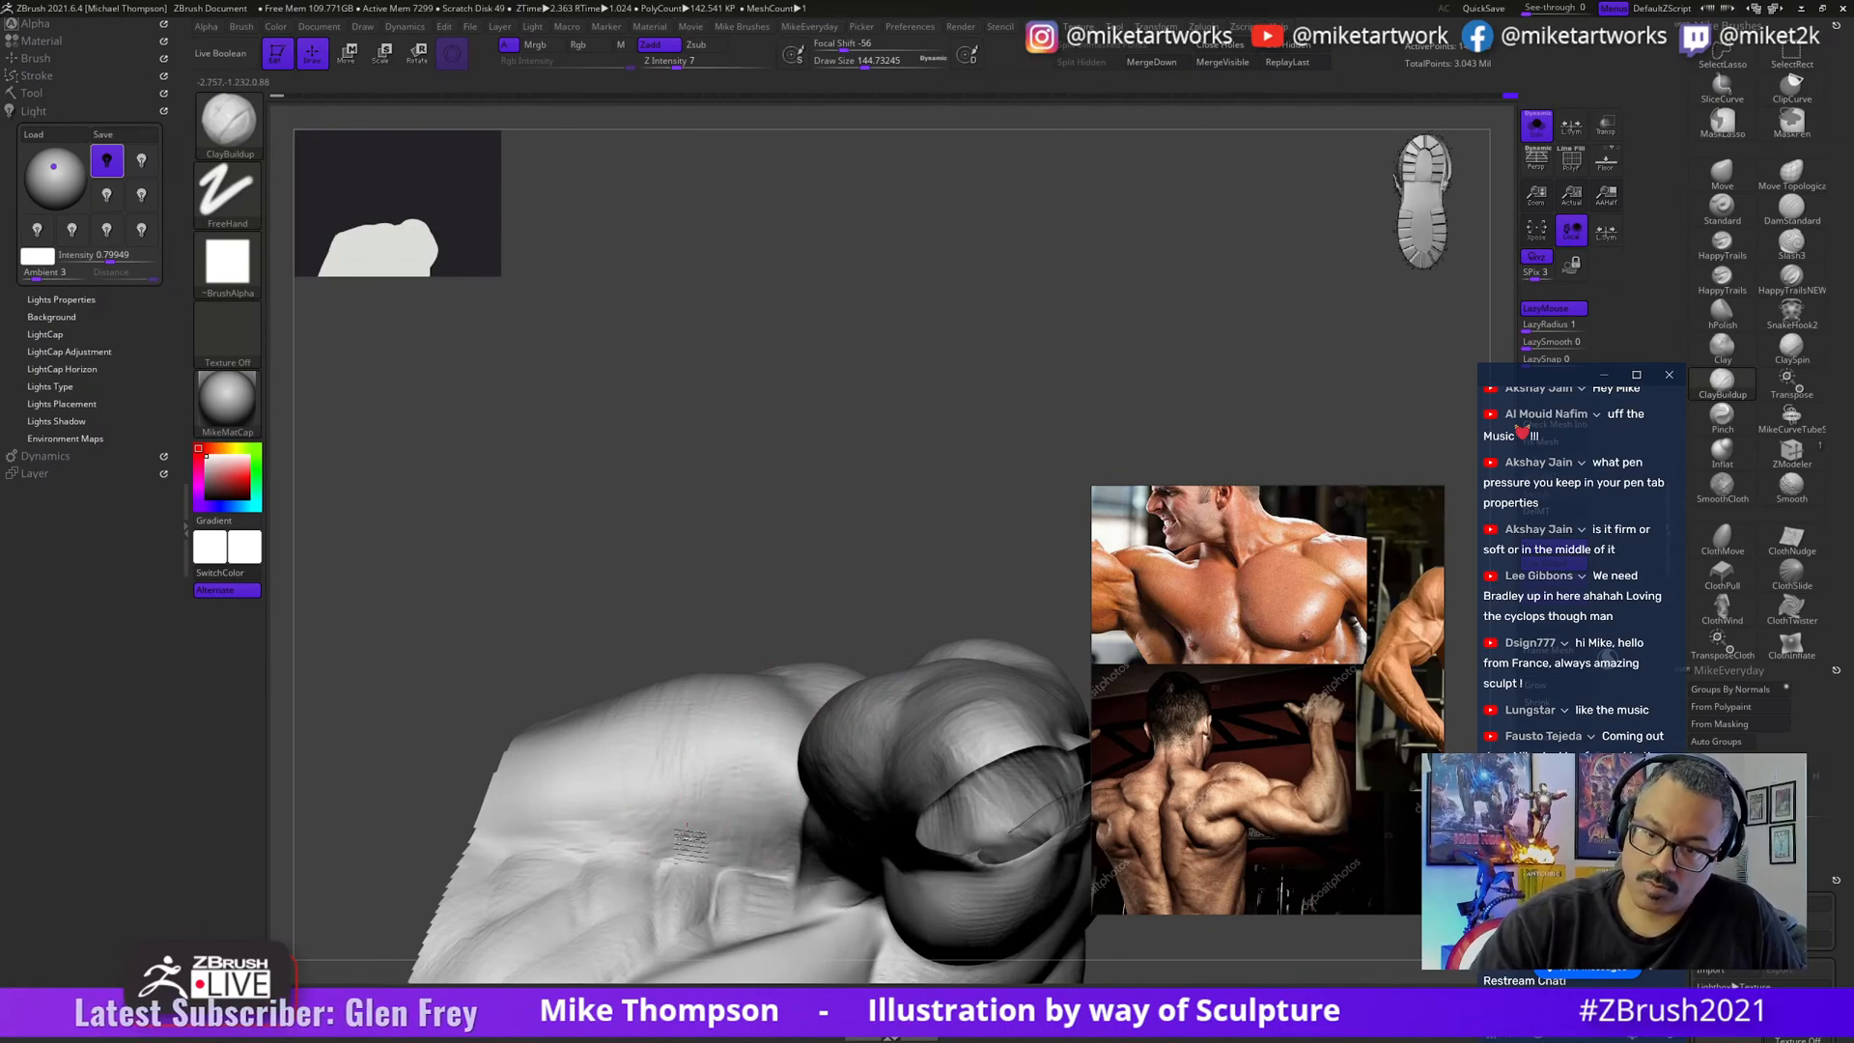
{"action": "right_click_drag", "start_coordinate": [620, 786], "coordinate": [874, 591]}
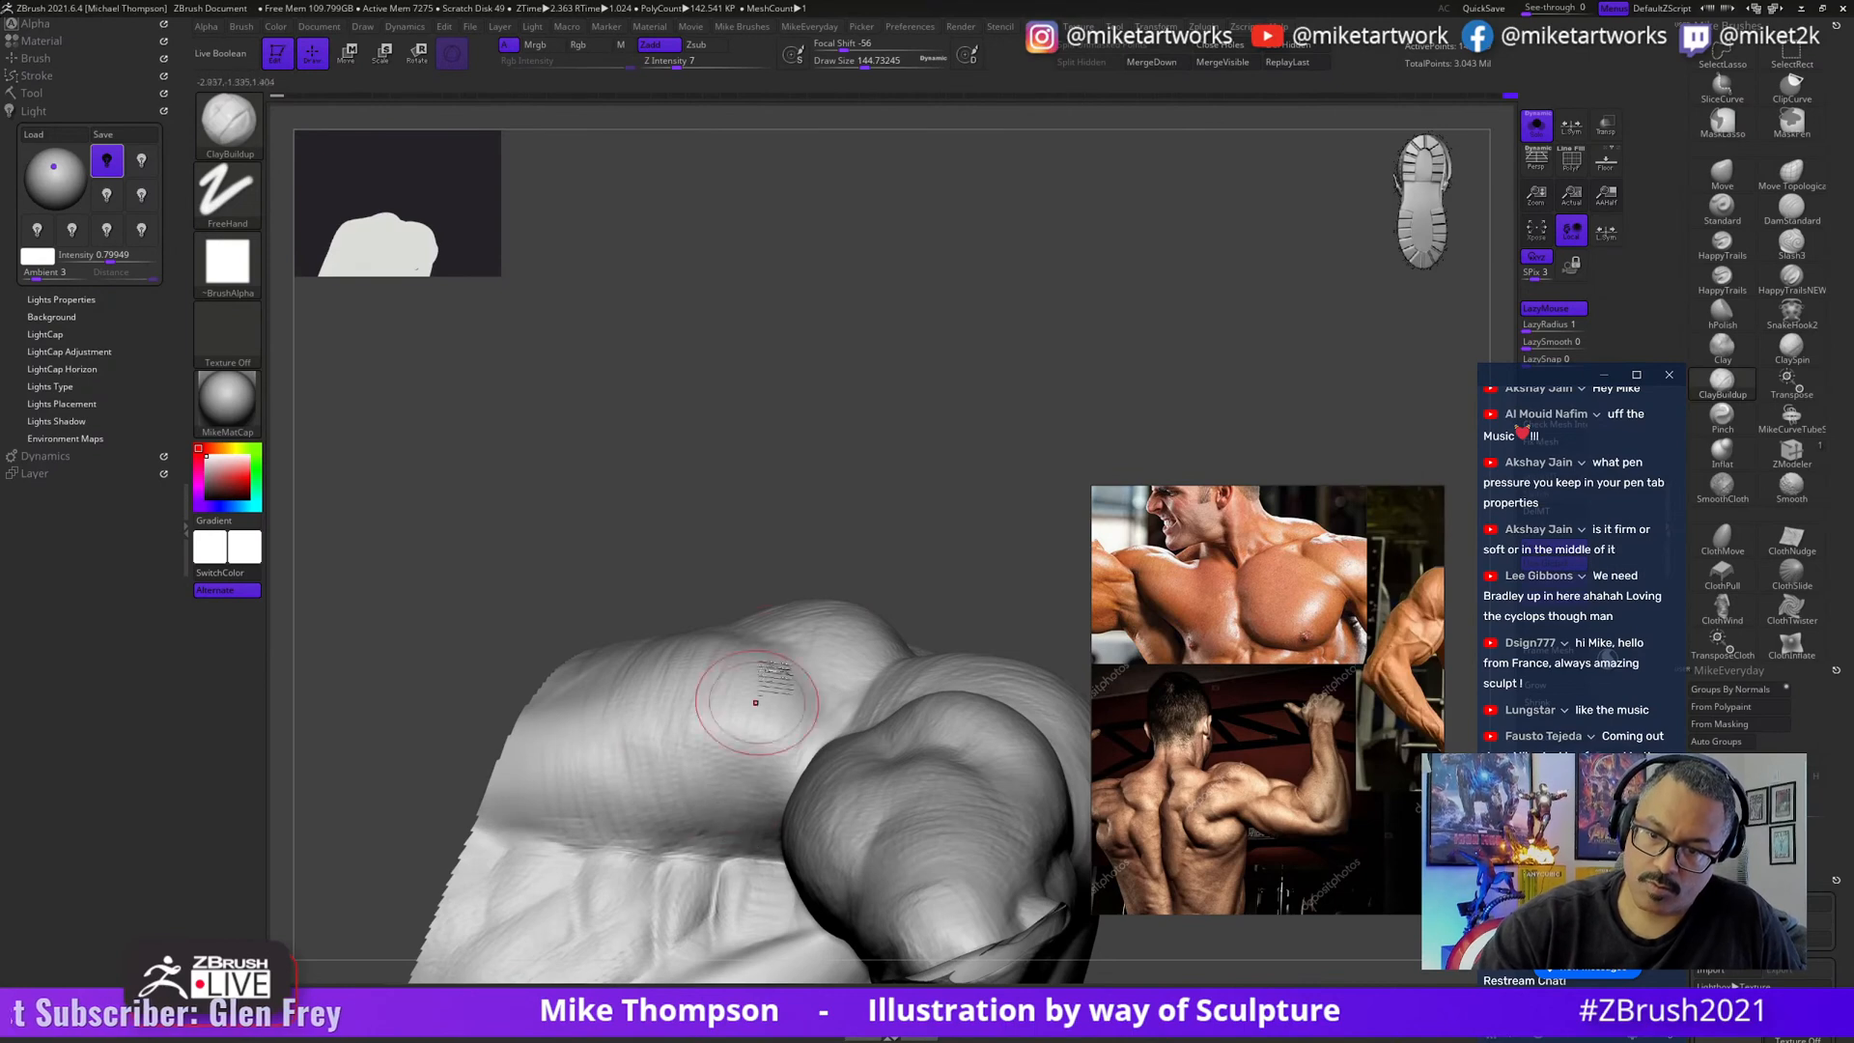
{"action": "mouse_move", "coordinate": [756, 702]}
{"action": "right_mouse_down"}
{"action": "mouse_move", "coordinate": [964, 401]}
{"action": "mouse_move", "coordinate": [895, 436]}
{"action": "right_mouse_up"}
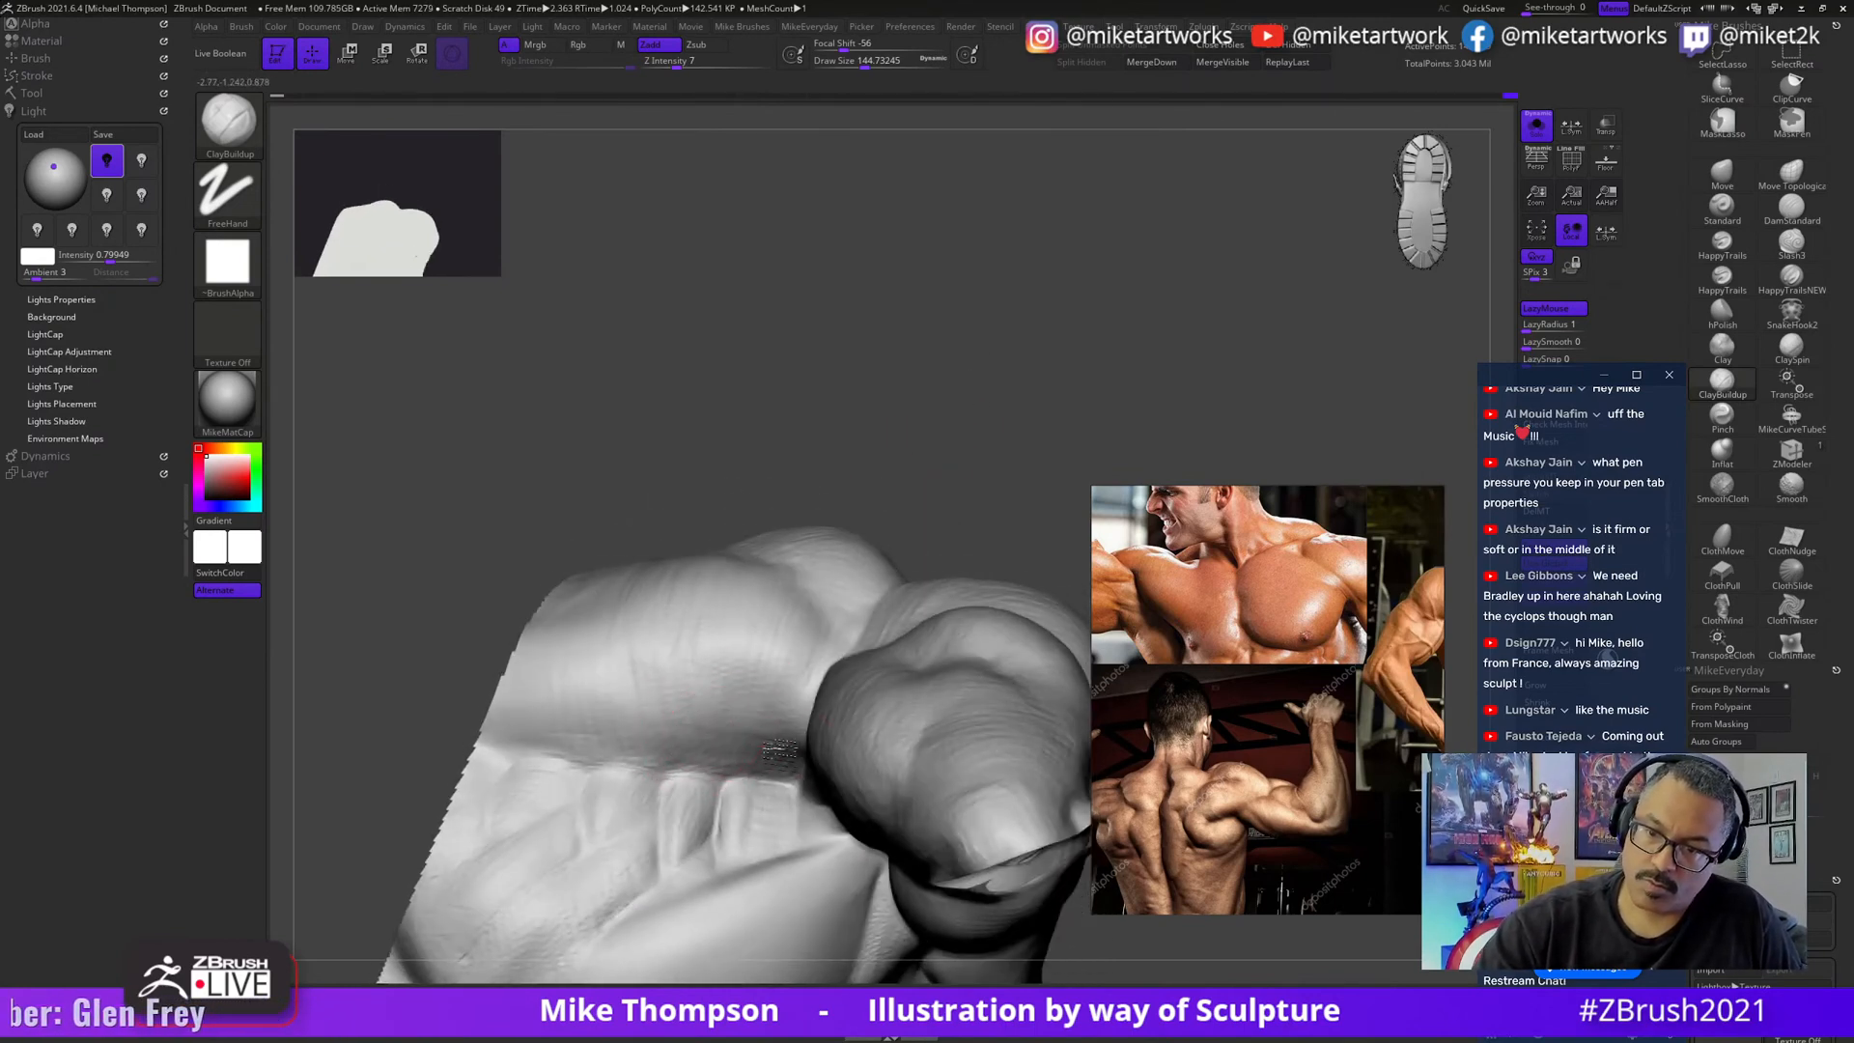
{"action": "right_click_drag", "start_coordinate": [683, 714], "coordinate": [855, 506]}
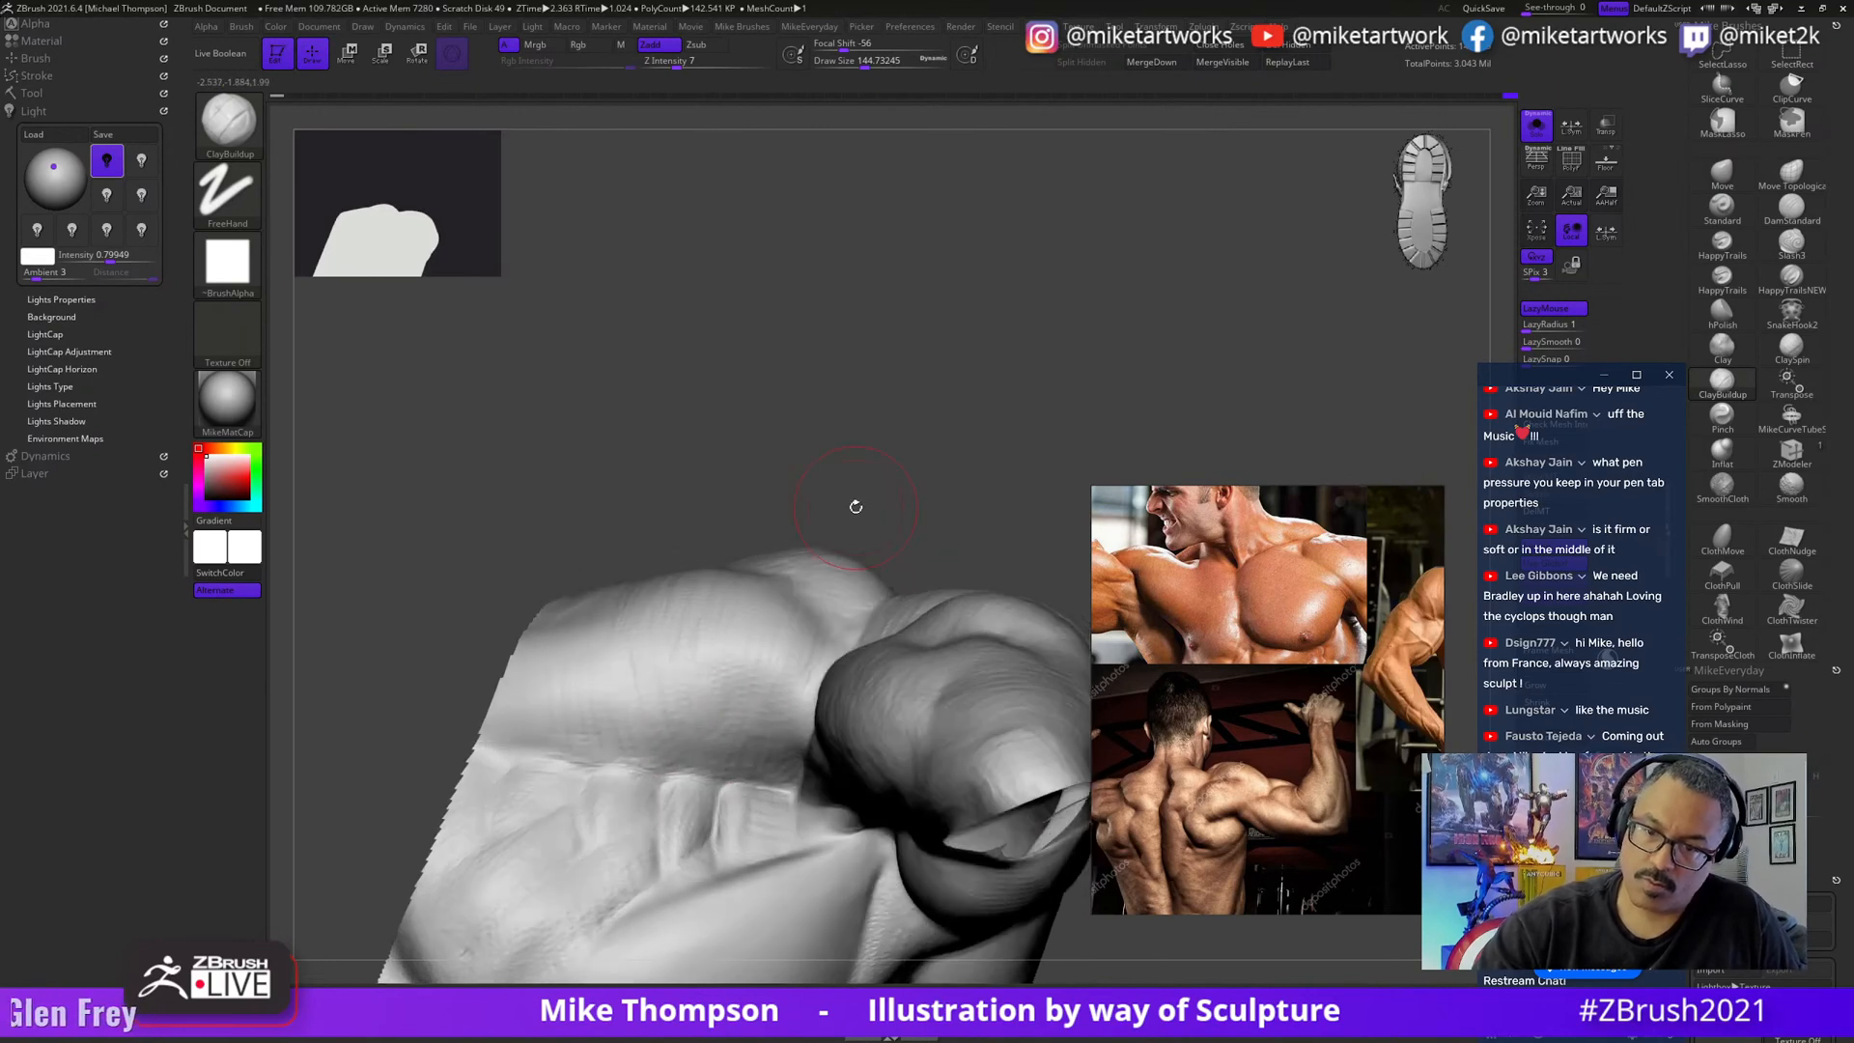
{"action": "mouse_move", "coordinate": [629, 722]}
{"action": "right_mouse_down"}
{"action": "mouse_move", "coordinate": [944, 505]}
{"action": "mouse_move", "coordinate": [826, 935]}
{"action": "mouse_move", "coordinate": [710, 964]}
{"action": "mouse_move", "coordinate": [670, 877]}
{"action": "mouse_move", "coordinate": [664, 943]}
{"action": "mouse_move", "coordinate": [640, 927]}
{"action": "mouse_move", "coordinate": [641, 878]}
{"action": "mouse_move", "coordinate": [676, 913]}
{"action": "mouse_move", "coordinate": [641, 757]}
{"action": "mouse_move", "coordinate": [695, 920]}
{"action": "mouse_move", "coordinate": [680, 896]}
{"action": "right_mouse_up"}
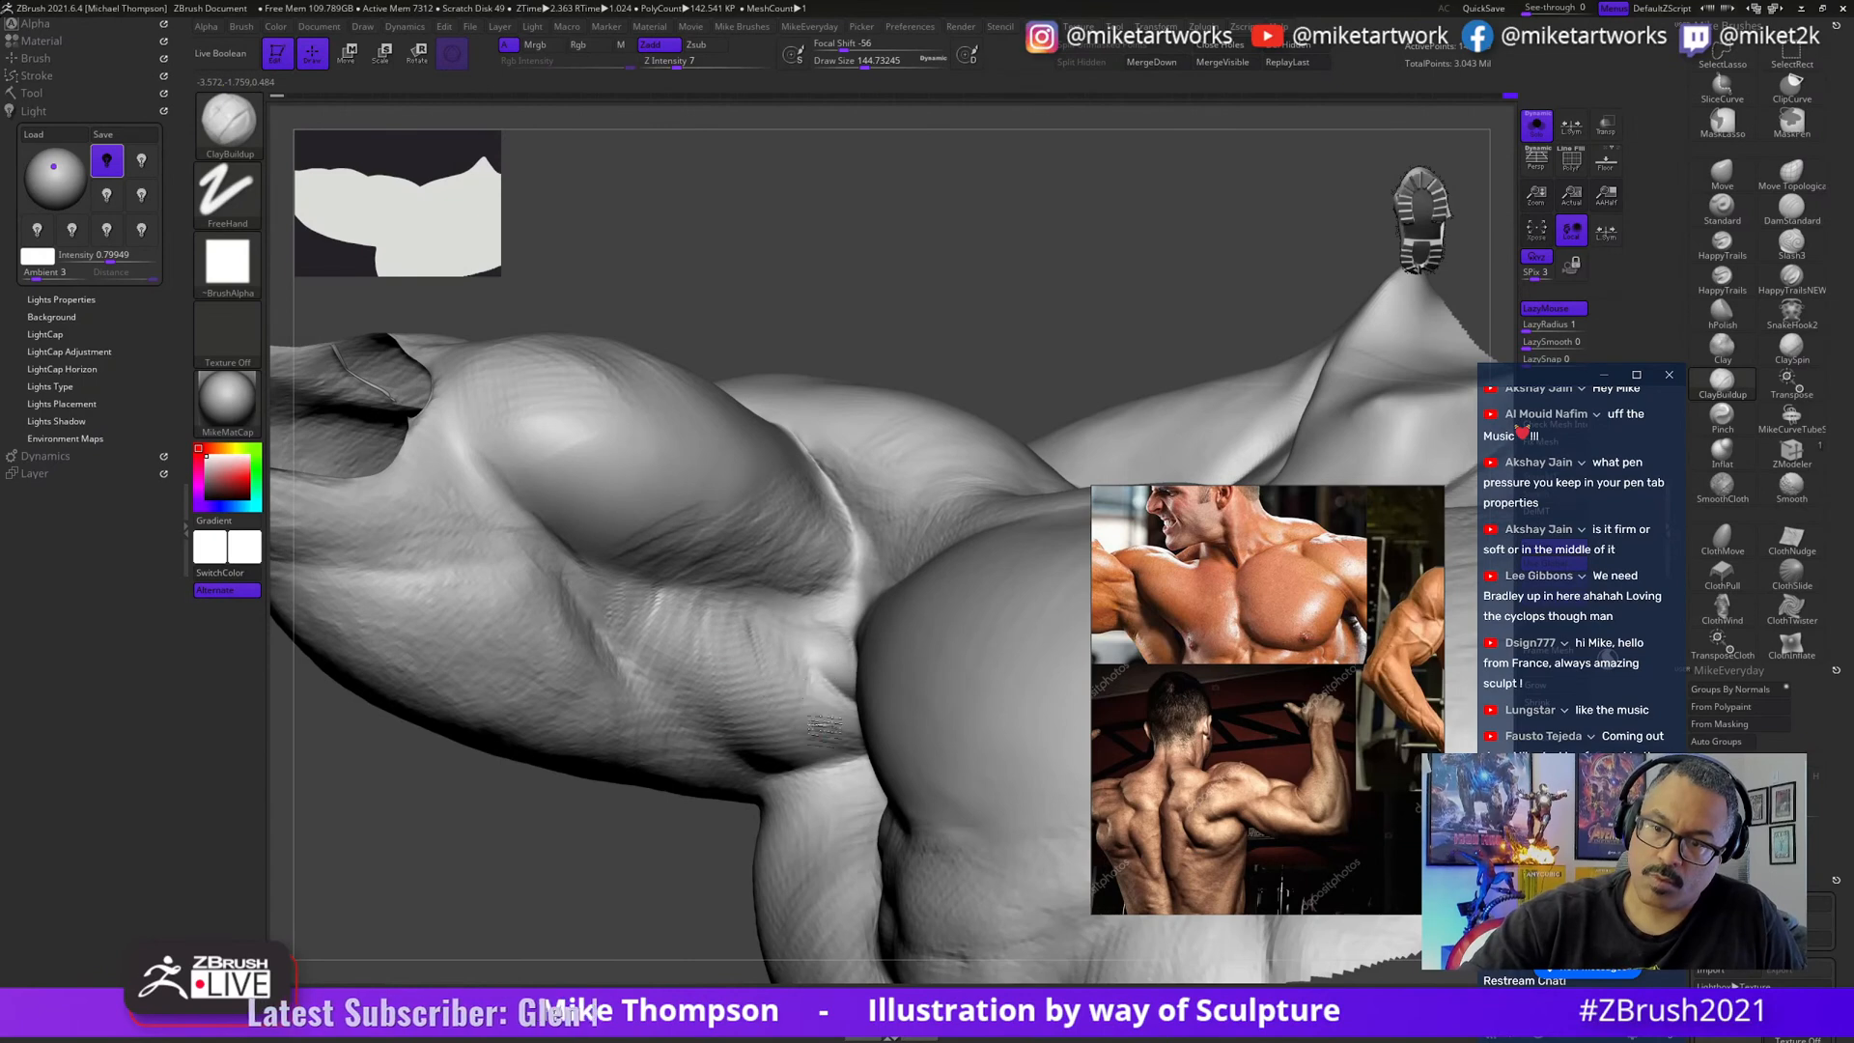
- Refine the inner biceps and the groove separating it from the triceps with ClayBuildup at a draw size of about 145
{"action": "right_click_drag", "start_coordinate": [697, 929], "coordinate": [774, 637]}
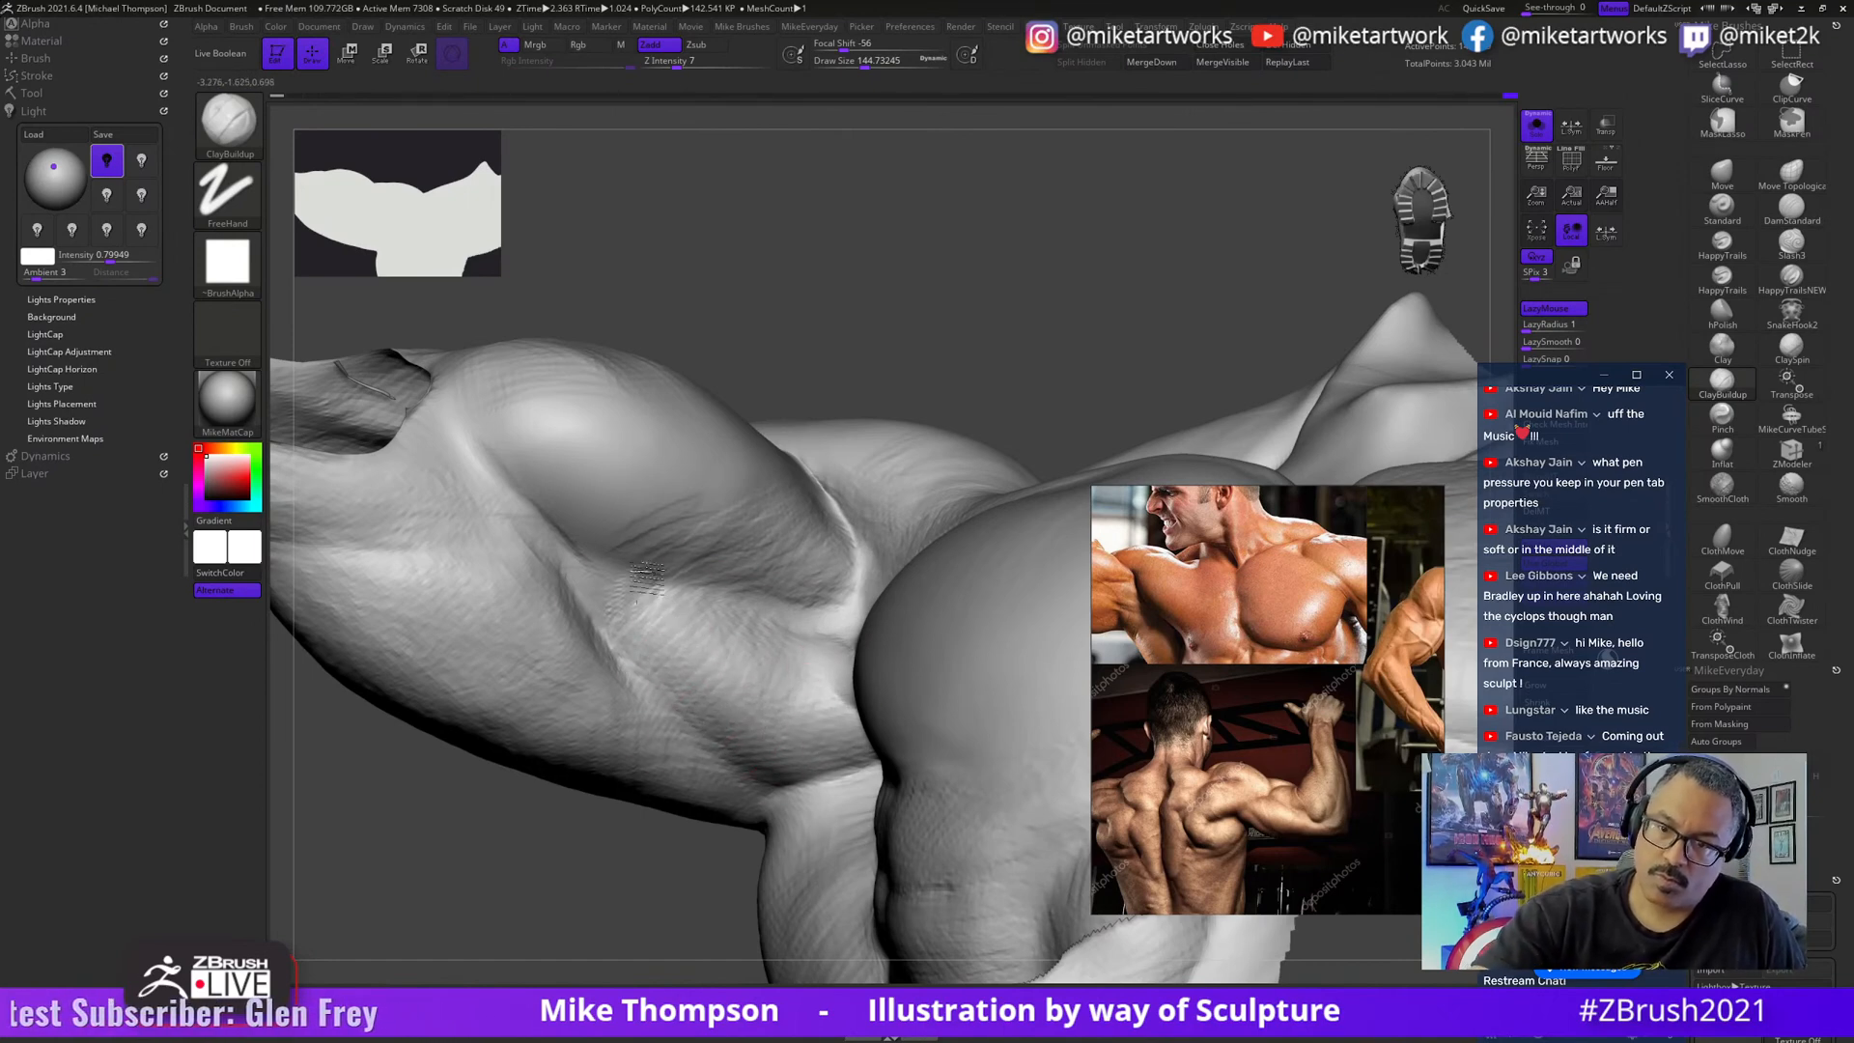
{"action": "mouse_move", "coordinate": [744, 737]}
{"action": "right_mouse_down"}
{"action": "mouse_move", "coordinate": [854, 386]}
{"action": "mouse_move", "coordinate": [828, 360]}
{"action": "right_mouse_up"}
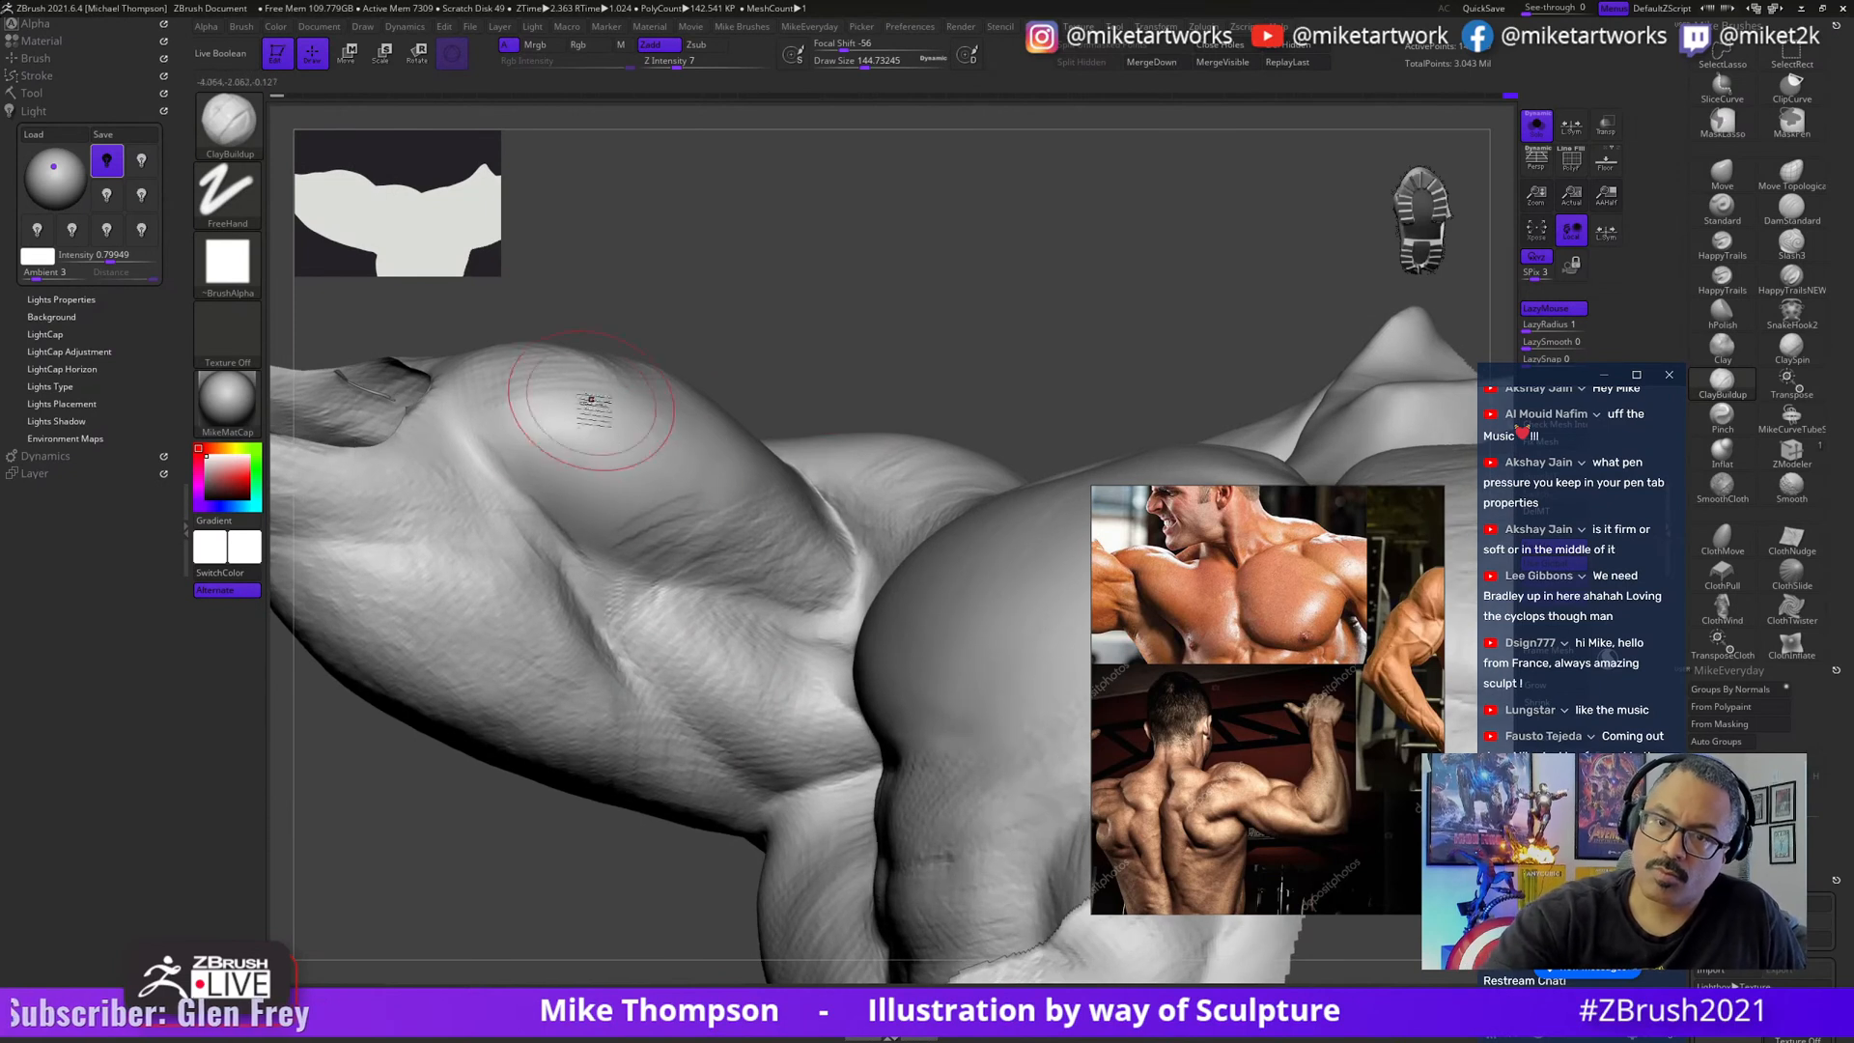
{"action": "left_click_drag", "start_coordinate": [565, 401], "coordinate": [572, 473]}
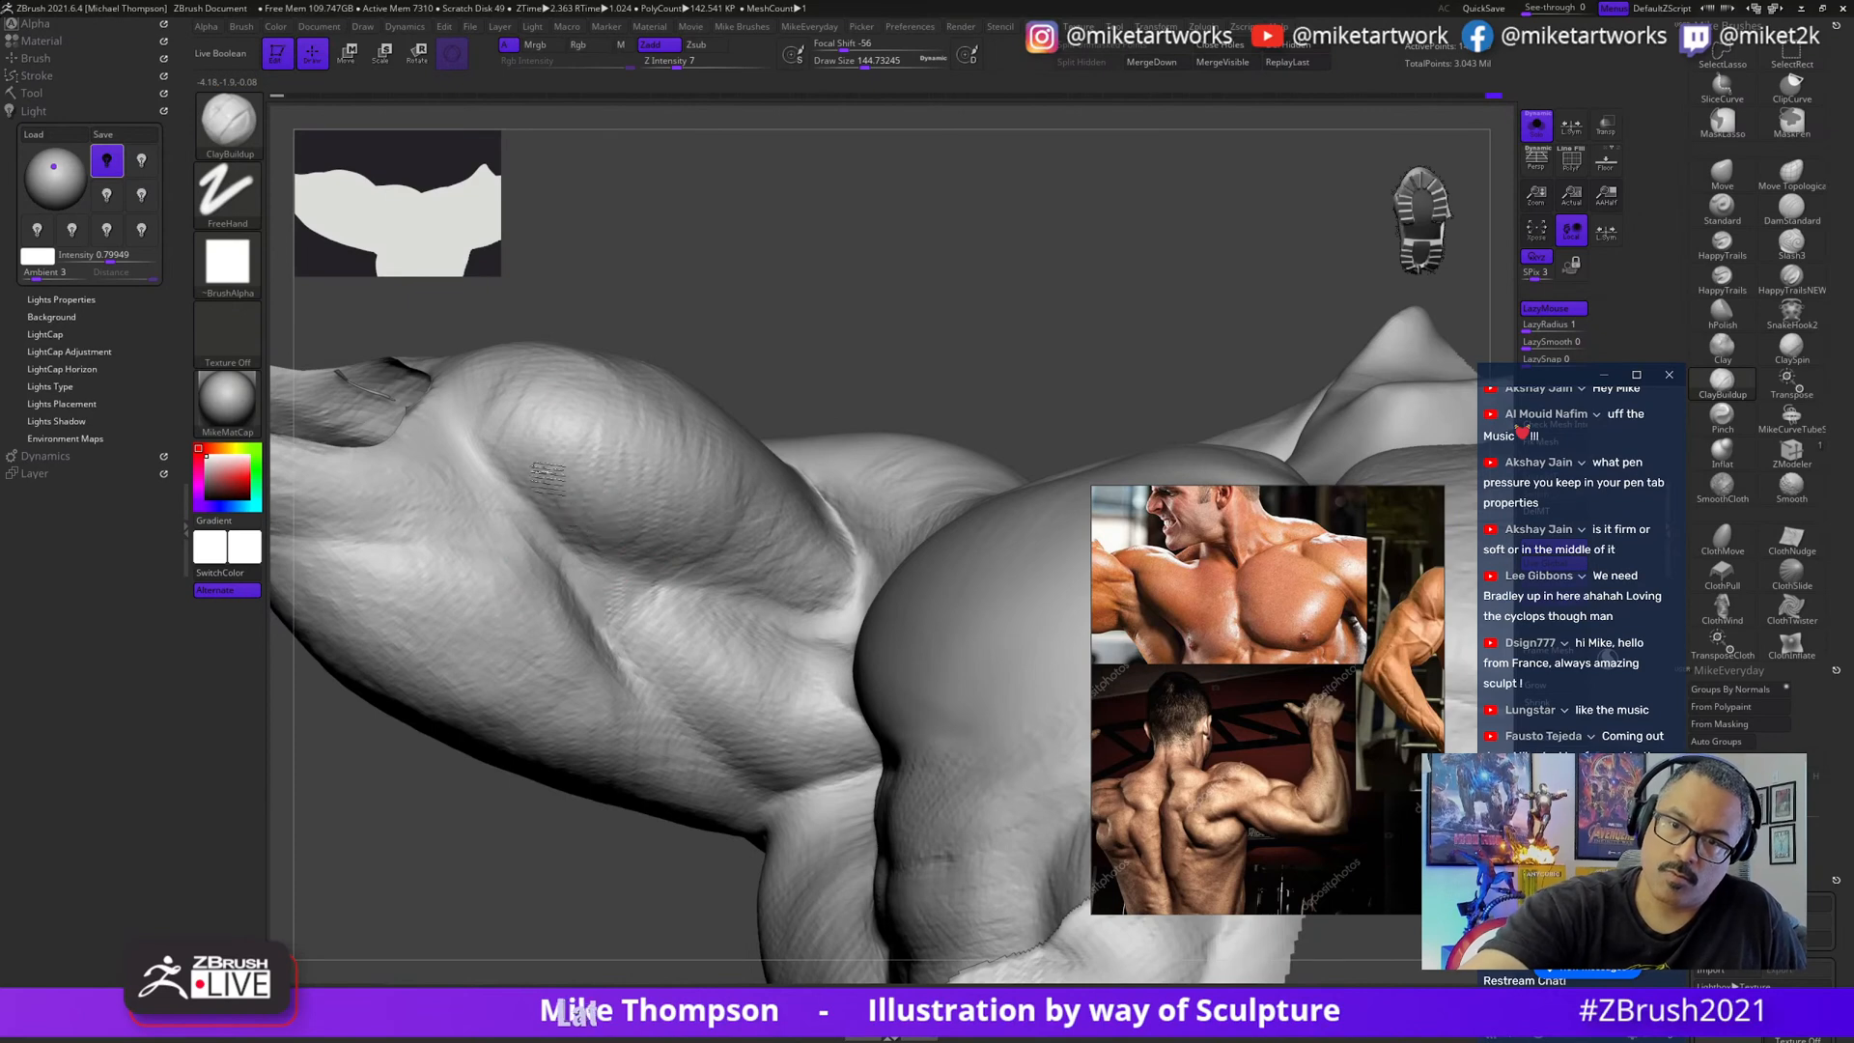
{"action": "right_click_drag", "start_coordinate": [680, 626], "coordinate": [662, 904]}
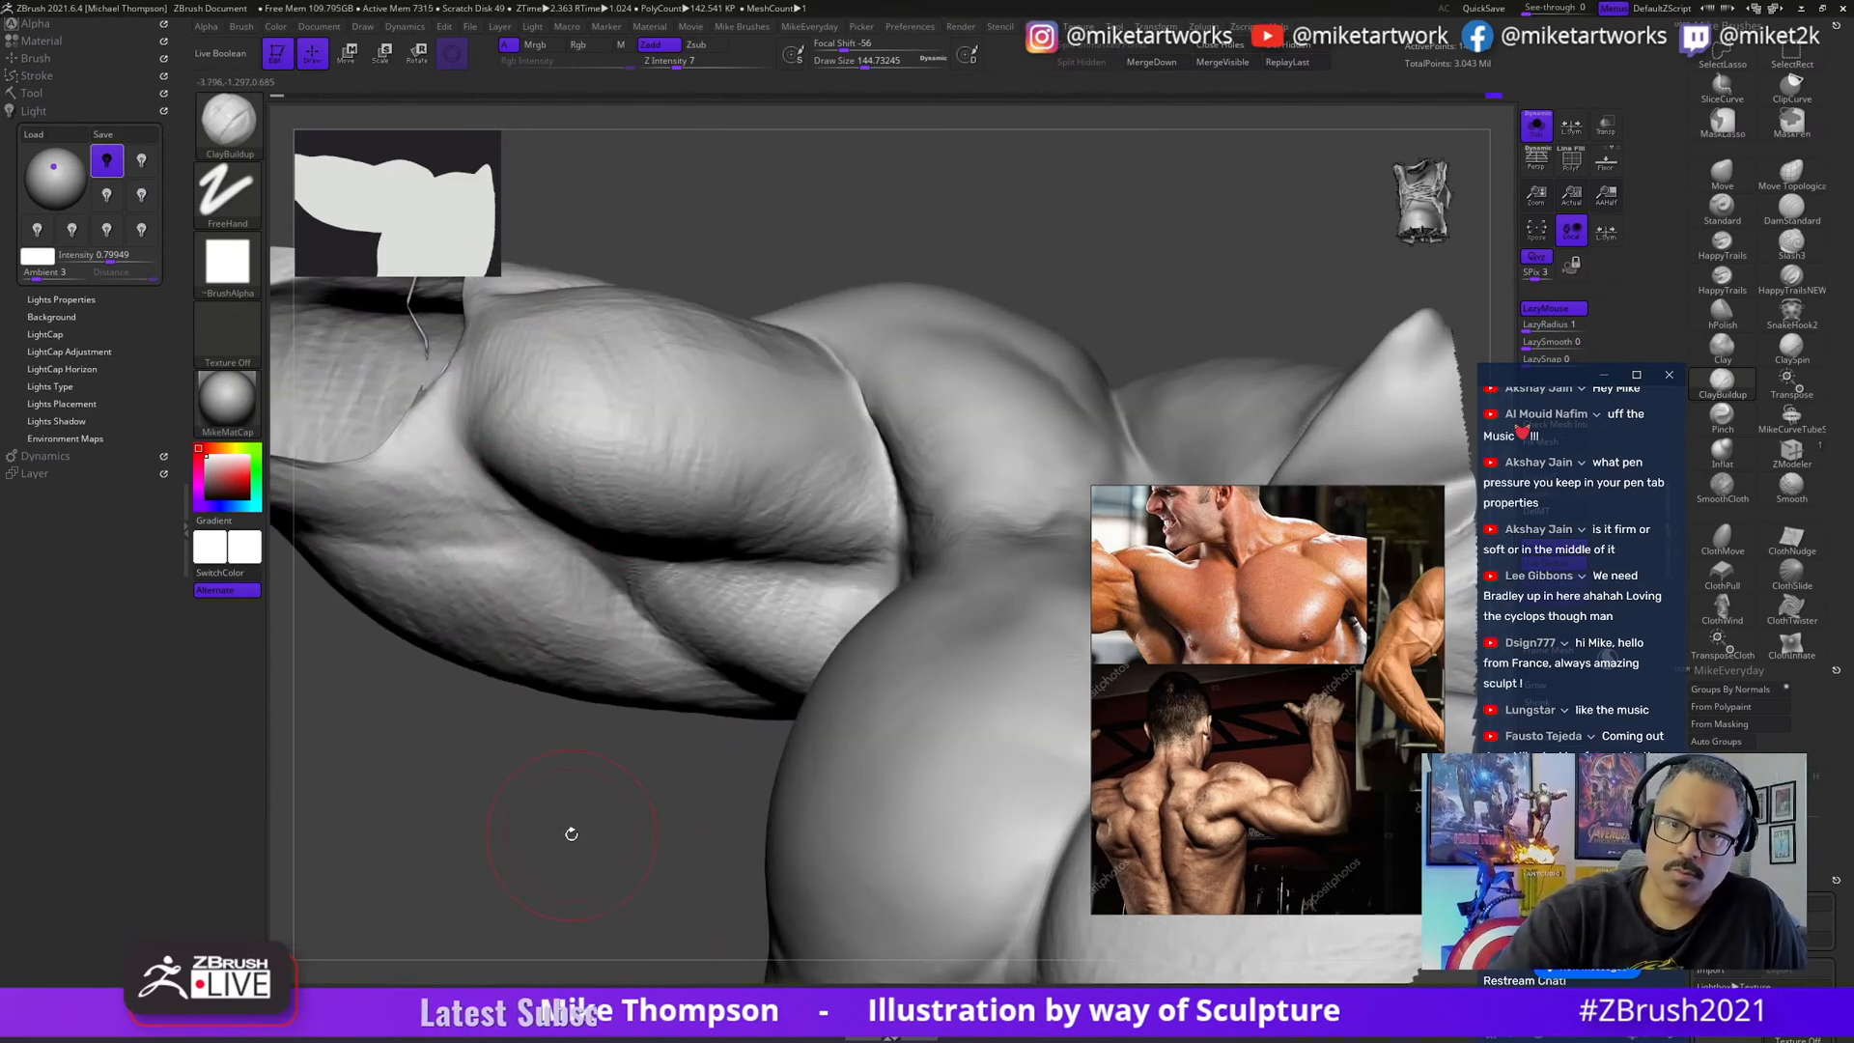
{"action": "mouse_move", "coordinate": [572, 834]}
{"action": "right_mouse_down"}
{"action": "mouse_move", "coordinate": [667, 918]}
{"action": "mouse_move", "coordinate": [634, 931]}
{"action": "mouse_move", "coordinate": [655, 723]}
{"action": "right_mouse_up"}
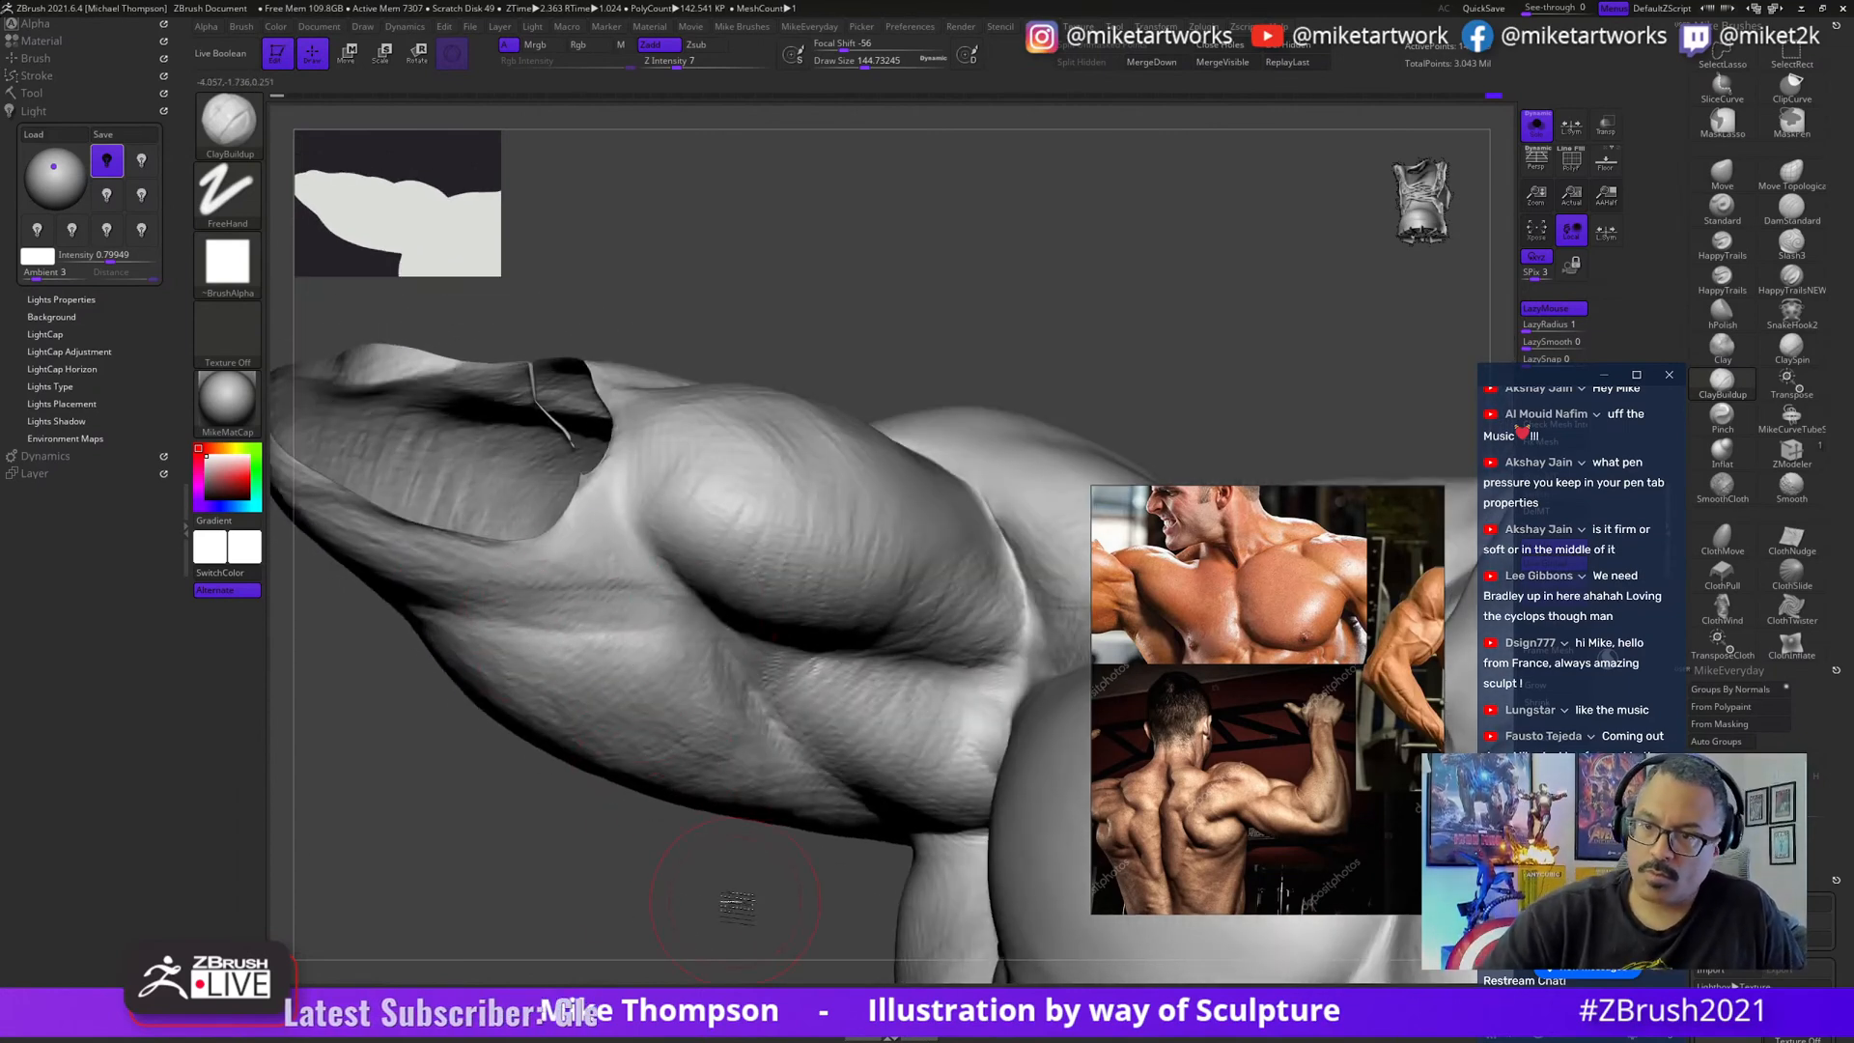
- Unhide the rest of the body and bring the raised arm with its forearm back into close view
{"action": "mouse_move", "coordinate": [736, 903]}
{"action": "right_mouse_down", "text": "ctrl"}
{"action": "mouse_move", "coordinate": [683, 869]}
{"action": "mouse_move", "coordinate": [563, 907]}
{"action": "right_mouse_up", "text": "ctrl"}
{"action": "right_click_drag", "start_coordinate": [927, 912], "coordinate": [1012, 915]}
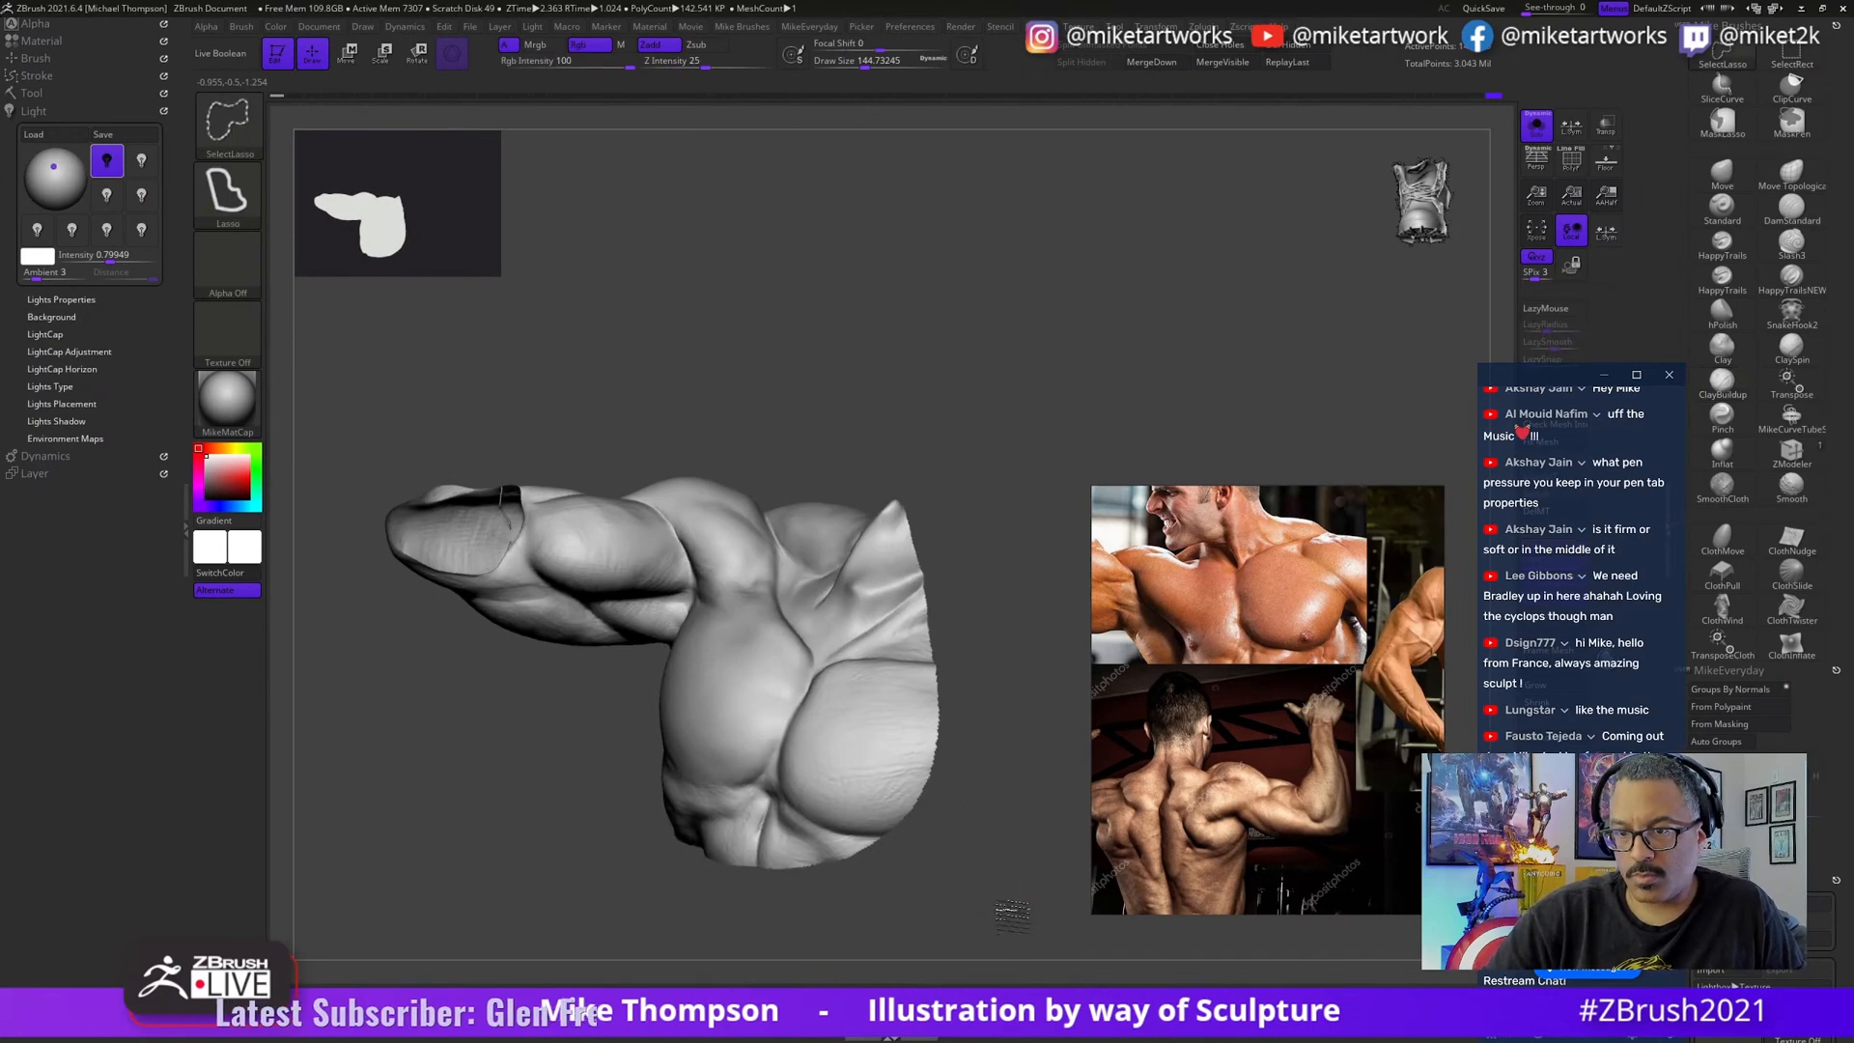
{"action": "left_click", "coordinate": [1012, 915], "text": "ctrl+shift"}
{"action": "mouse_move", "coordinate": [576, 841]}
{"action": "right_mouse_down"}
{"action": "mouse_move", "coordinate": [667, 960]}
{"action": "mouse_move", "coordinate": [952, 496]}
{"action": "mouse_move", "coordinate": [804, 710]}
{"action": "right_mouse_up"}
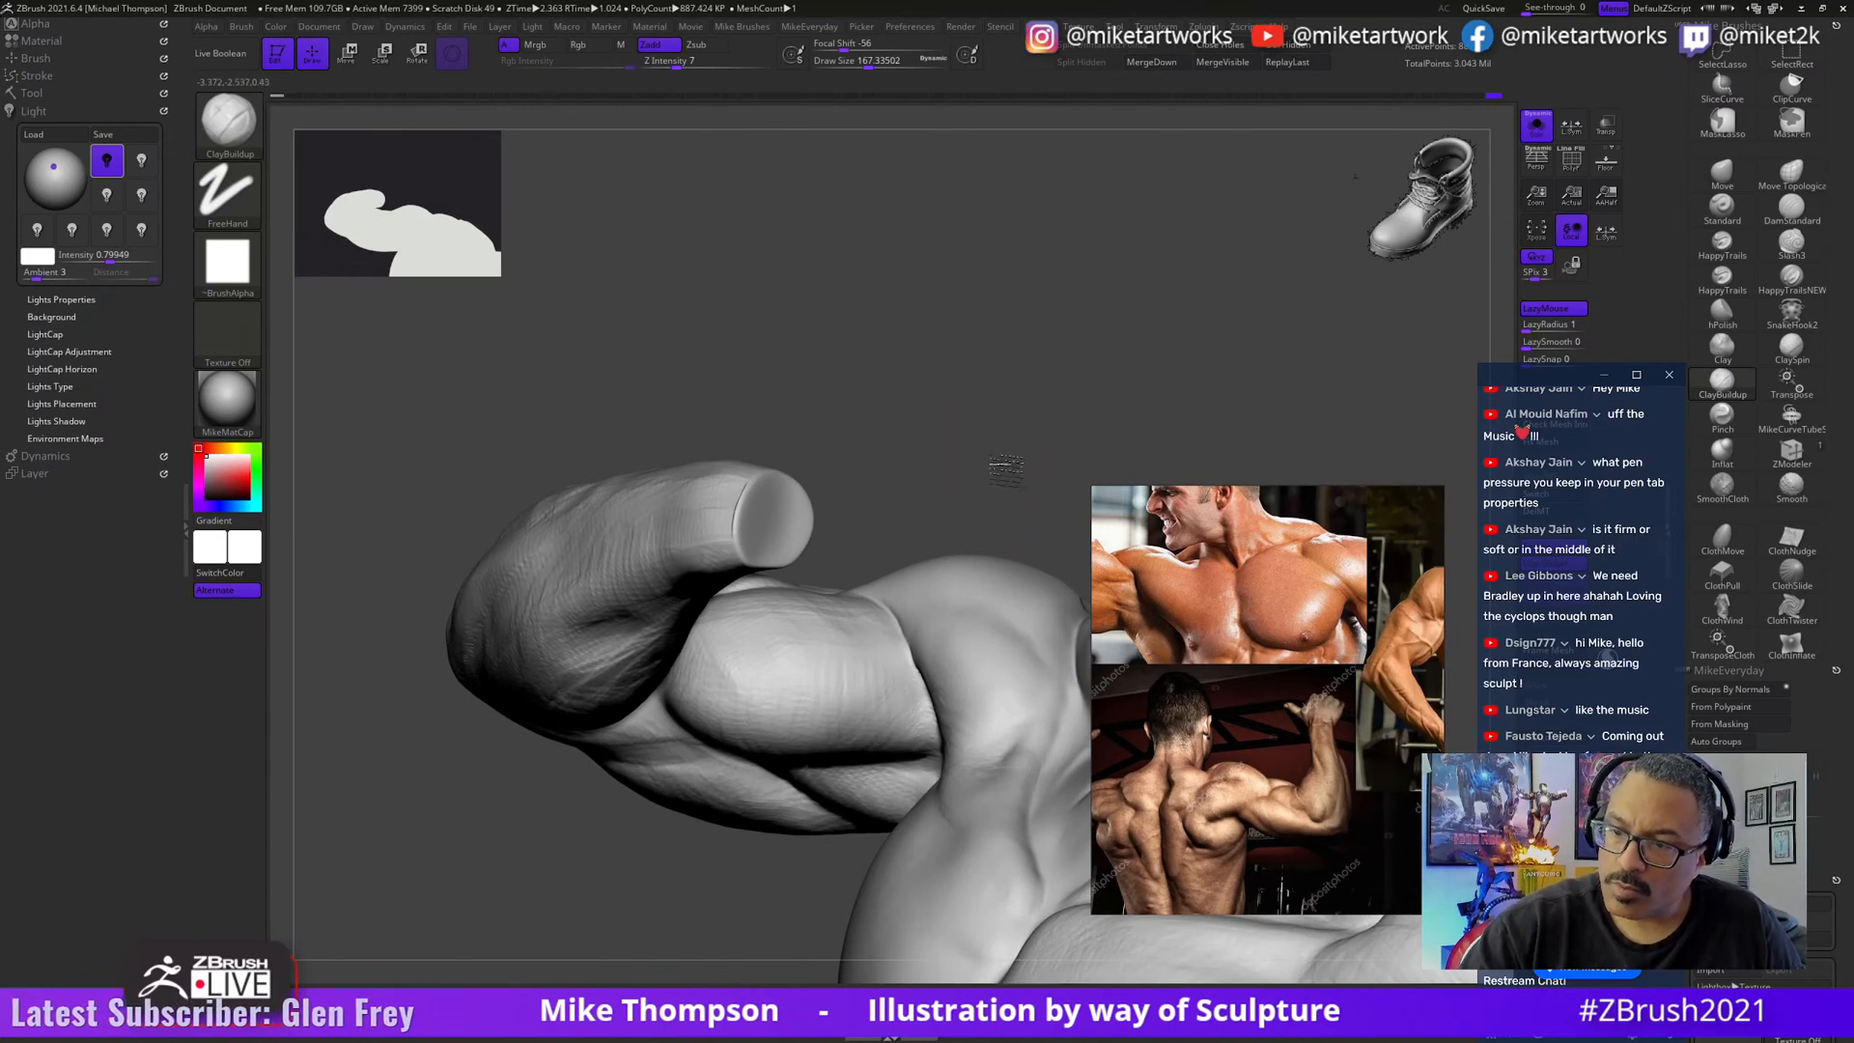
- Shape the raised arm's biceps mass from above and from the front with ClayBuildup at a draw size of about 167
{"action": "right_click_drag", "start_coordinate": [1006, 467], "coordinate": [994, 449]}
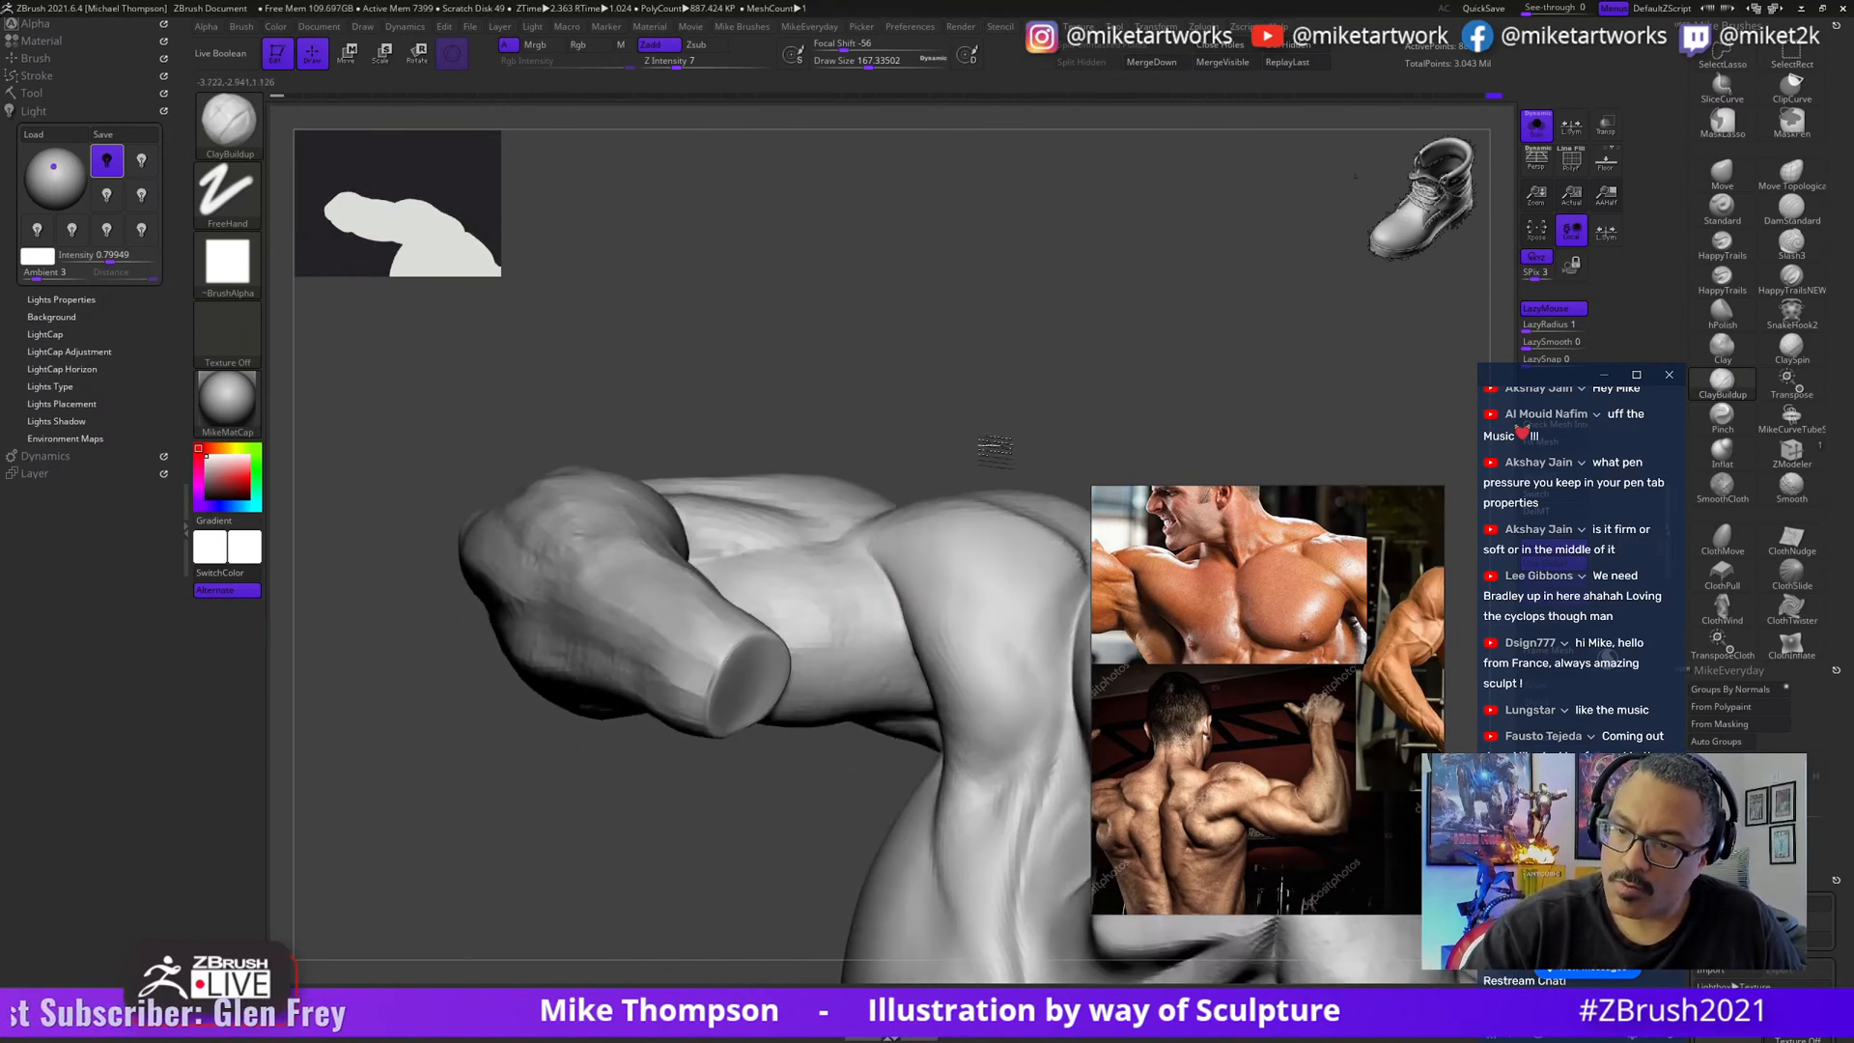
{"action": "right_click_drag", "start_coordinate": [809, 623], "coordinate": [835, 663]}
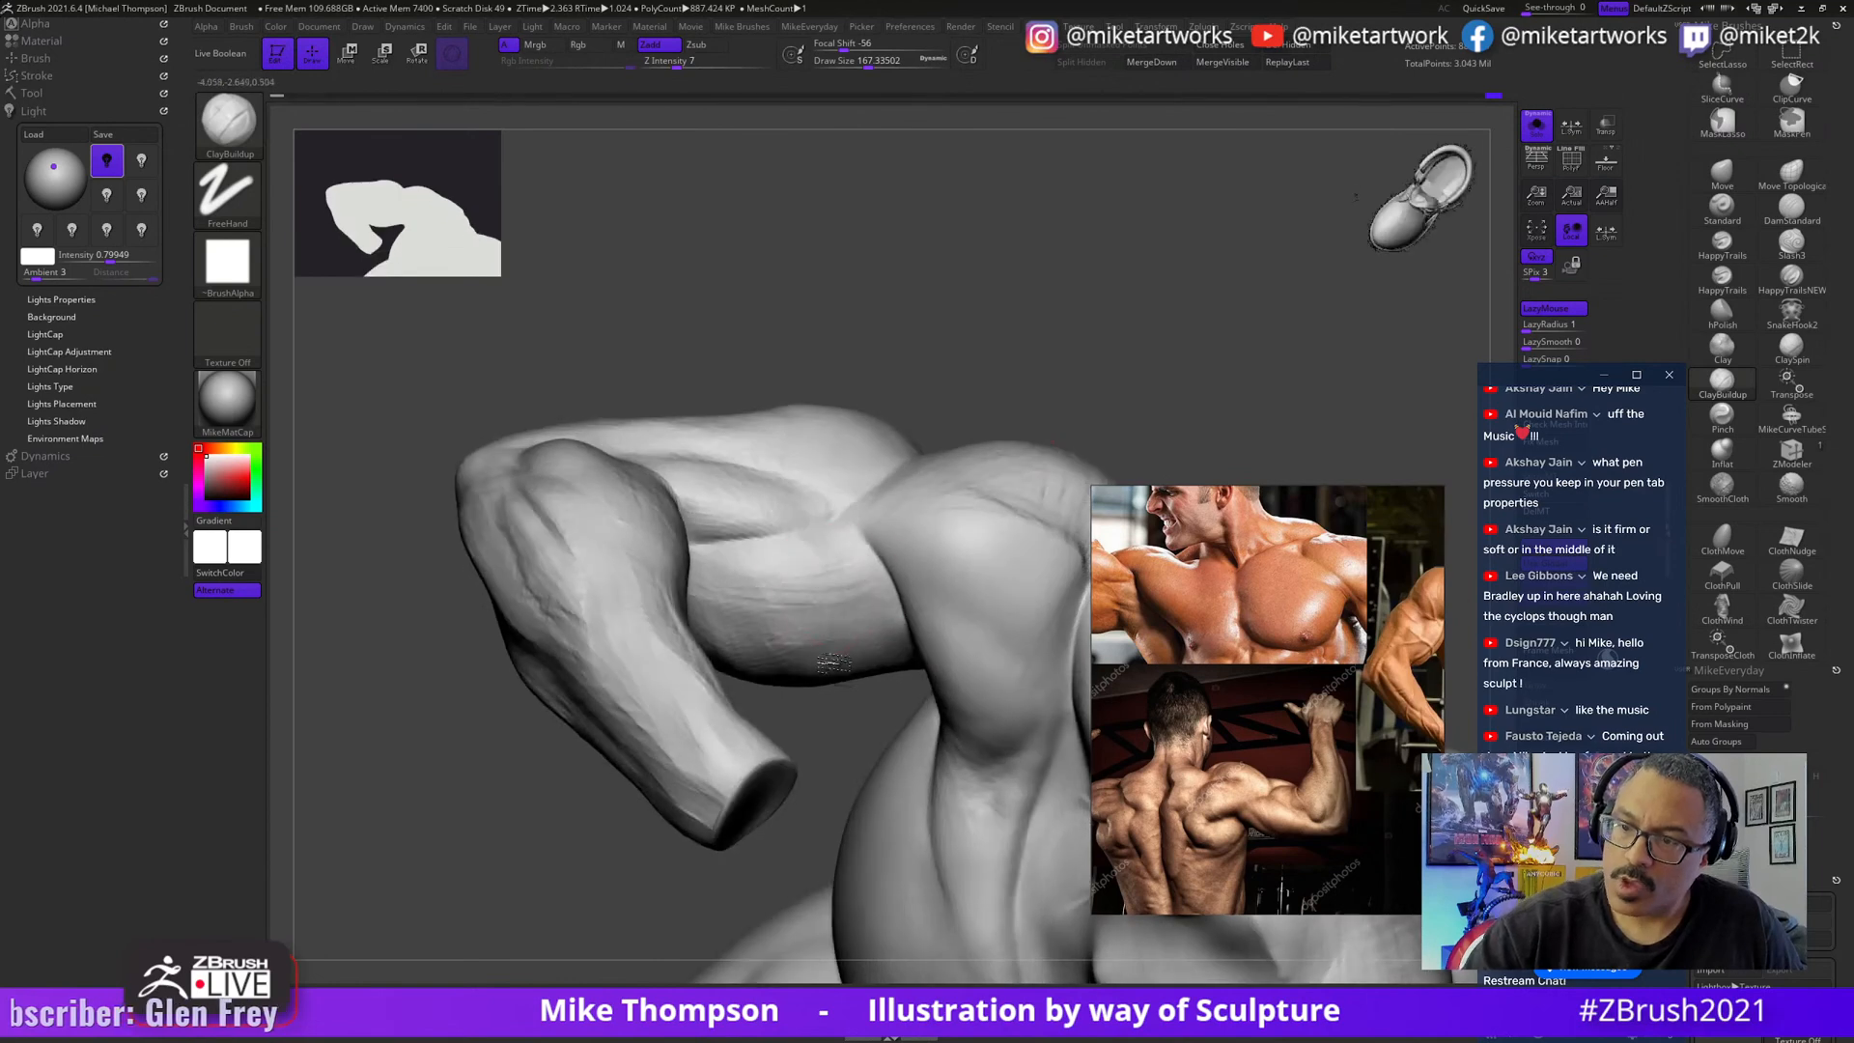
{"action": "mouse_move", "coordinate": [1048, 399]}
{"action": "right_mouse_down"}
{"action": "mouse_move", "coordinate": [1048, 426]}
{"action": "mouse_move", "coordinate": [1028, 404]}
{"action": "right_mouse_up"}
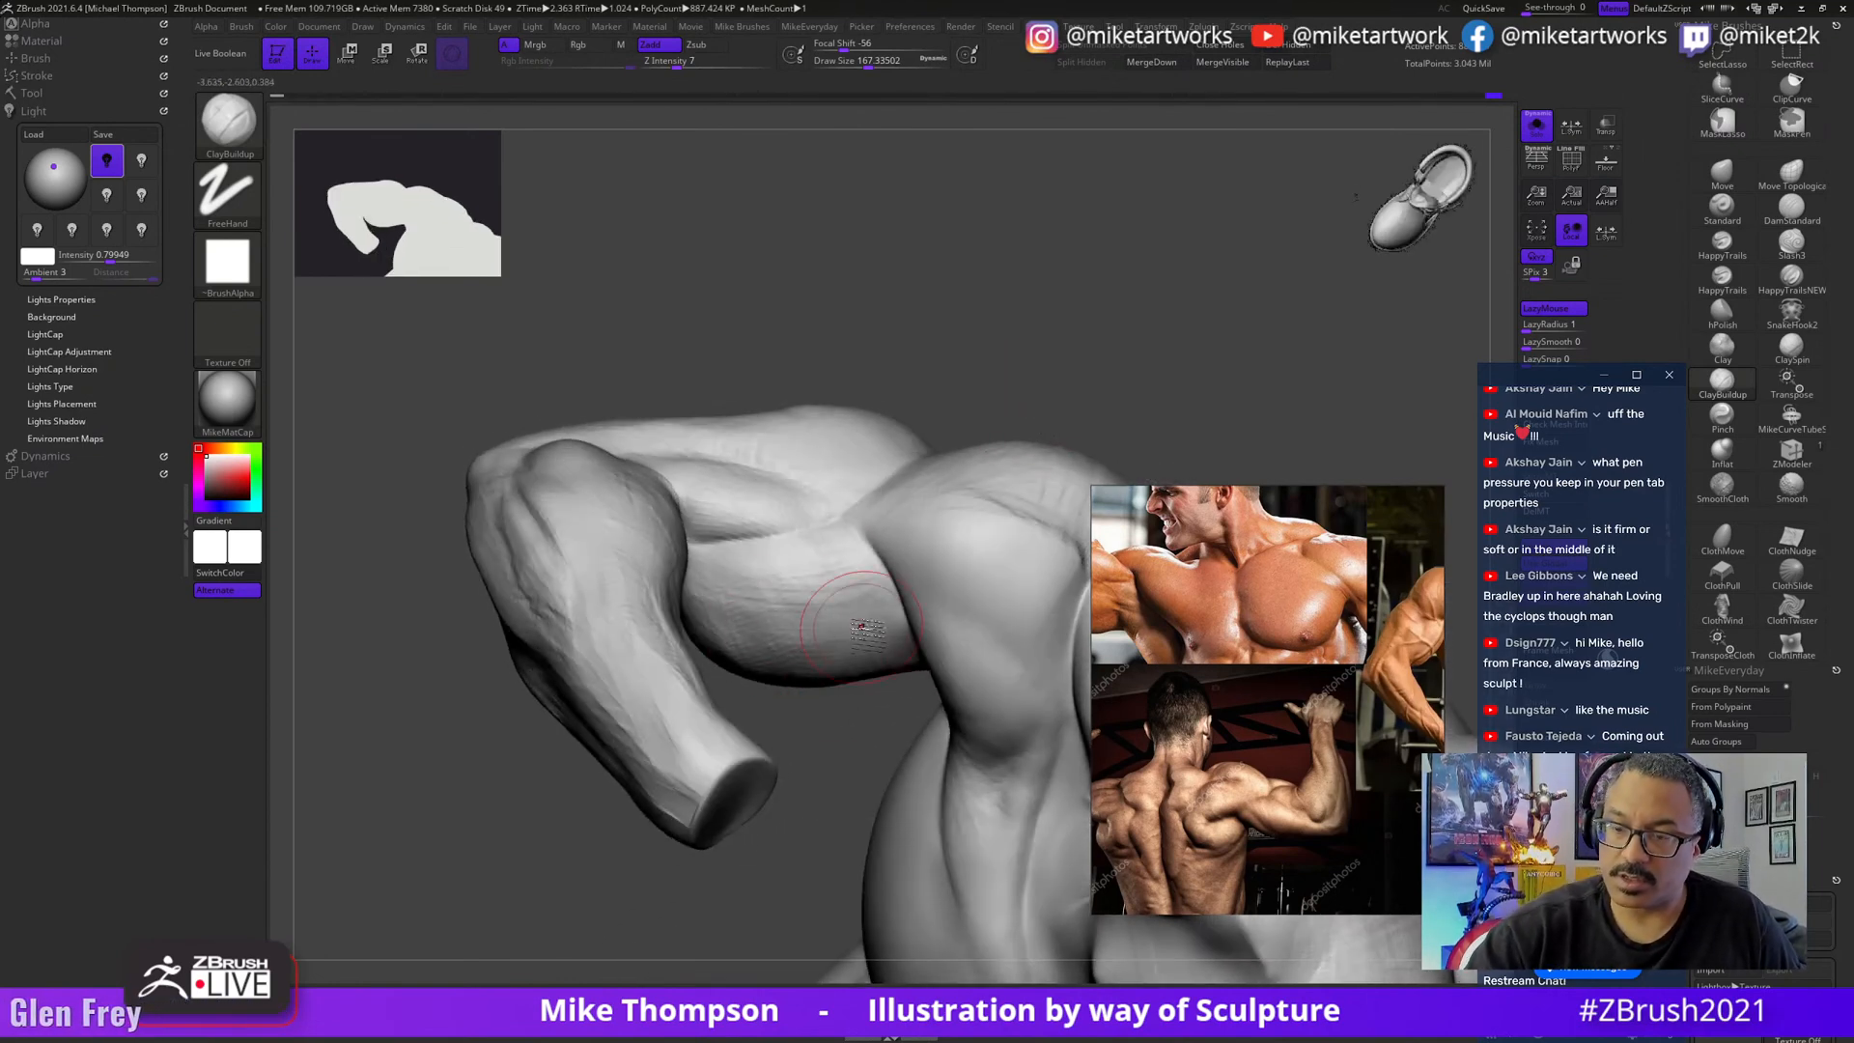
{"action": "right_click_drag", "start_coordinate": [864, 628], "coordinate": [838, 731]}
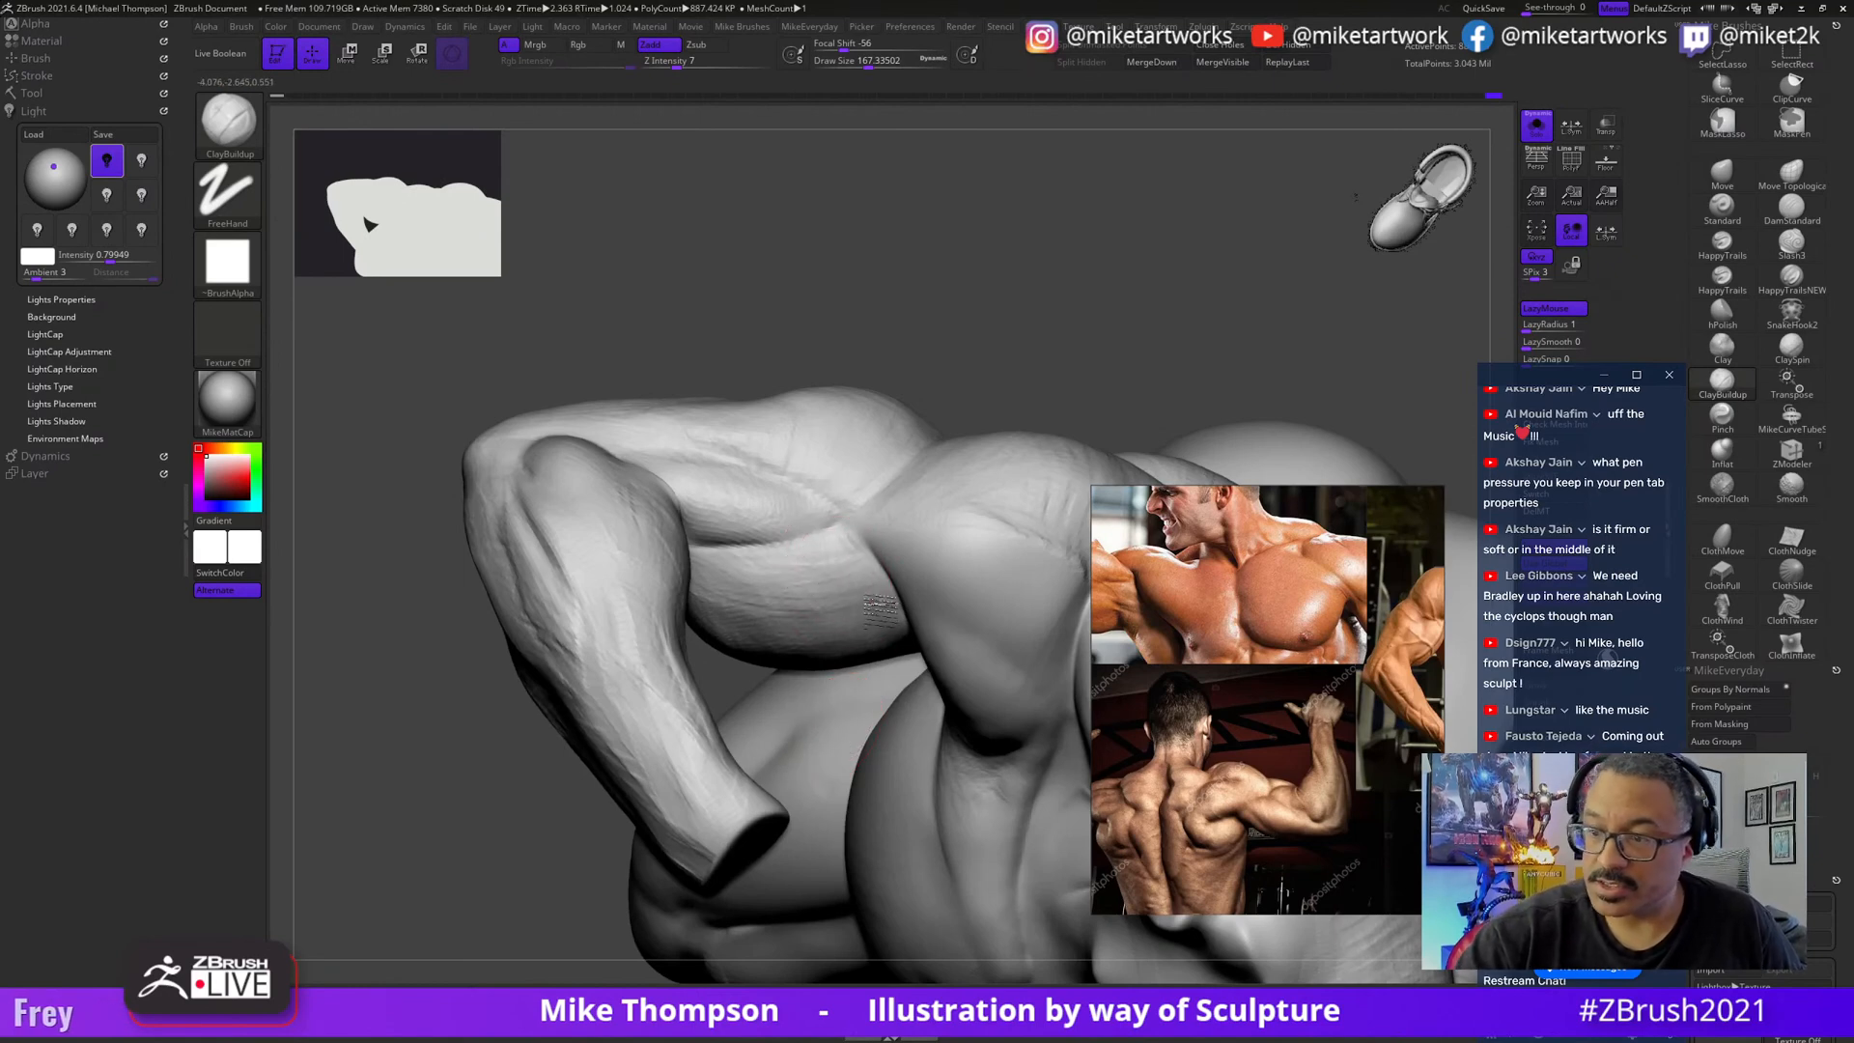
{"action": "right_click_drag", "start_coordinate": [880, 608], "coordinate": [760, 574]}
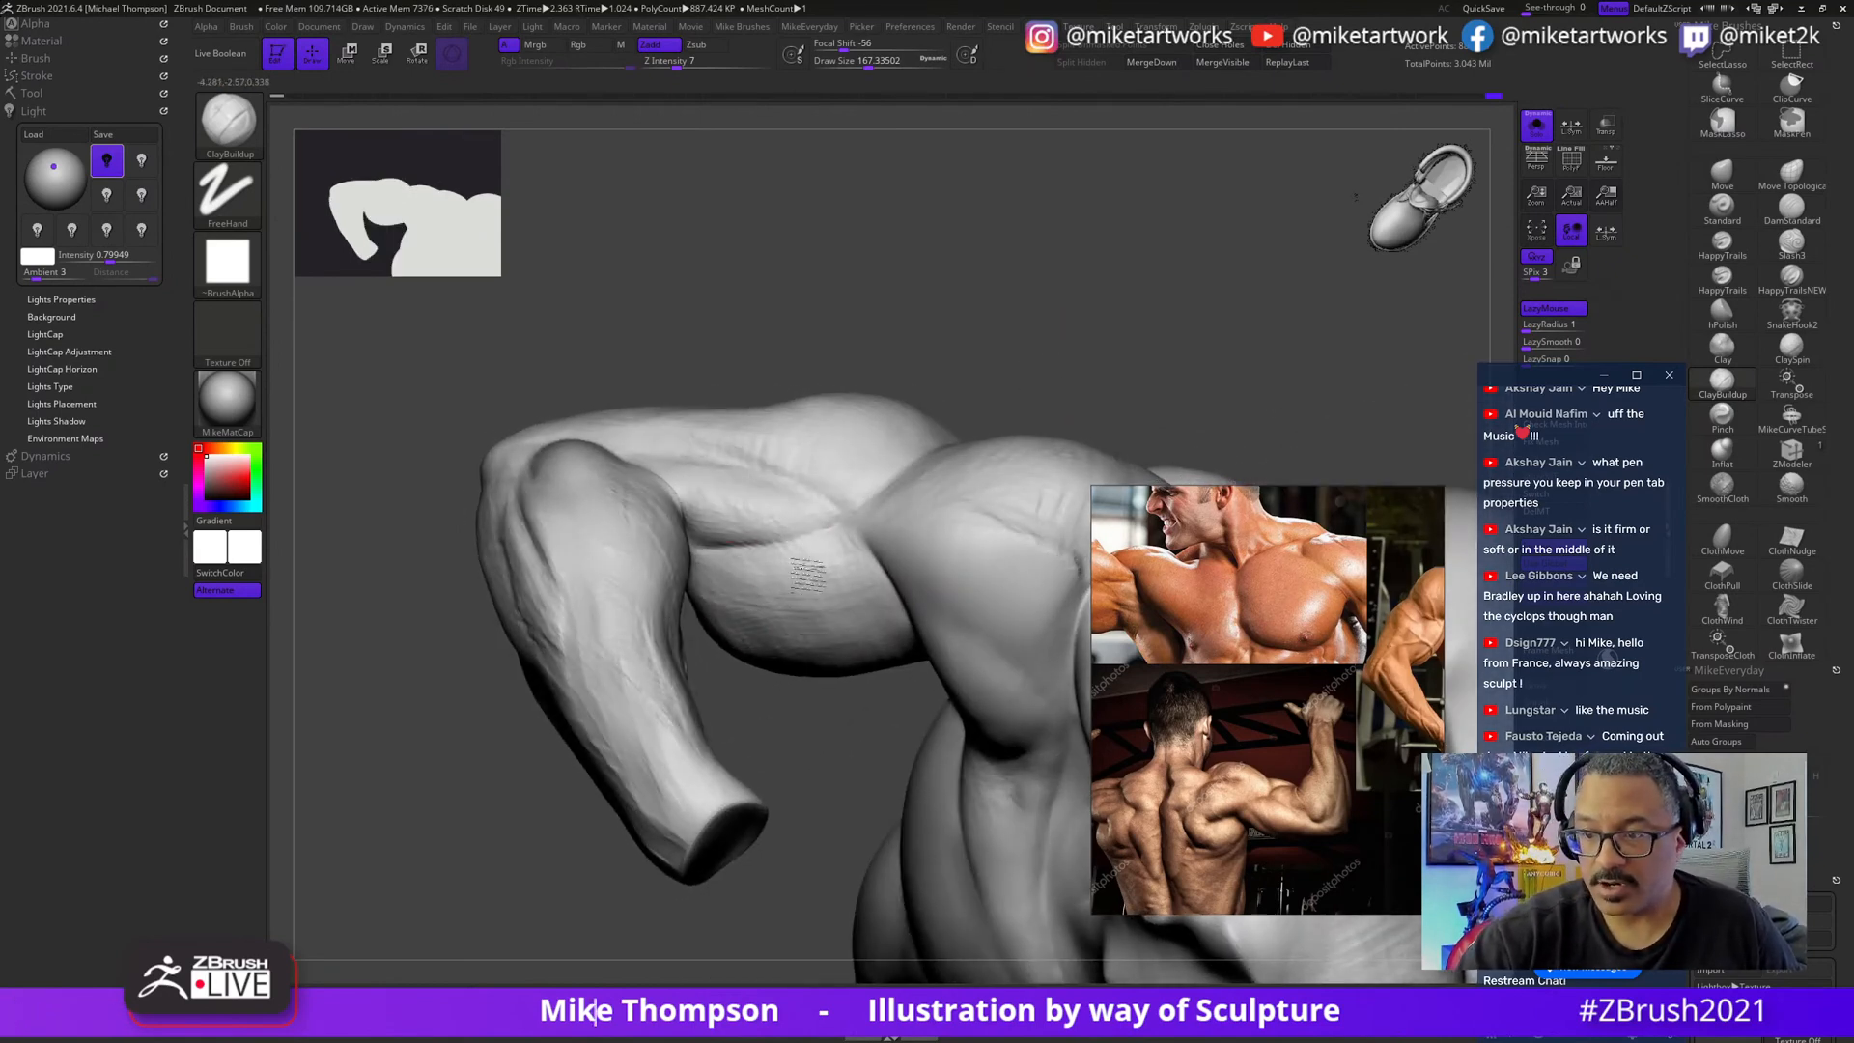
{"action": "right_click_drag", "start_coordinate": [1011, 382], "coordinate": [998, 358]}
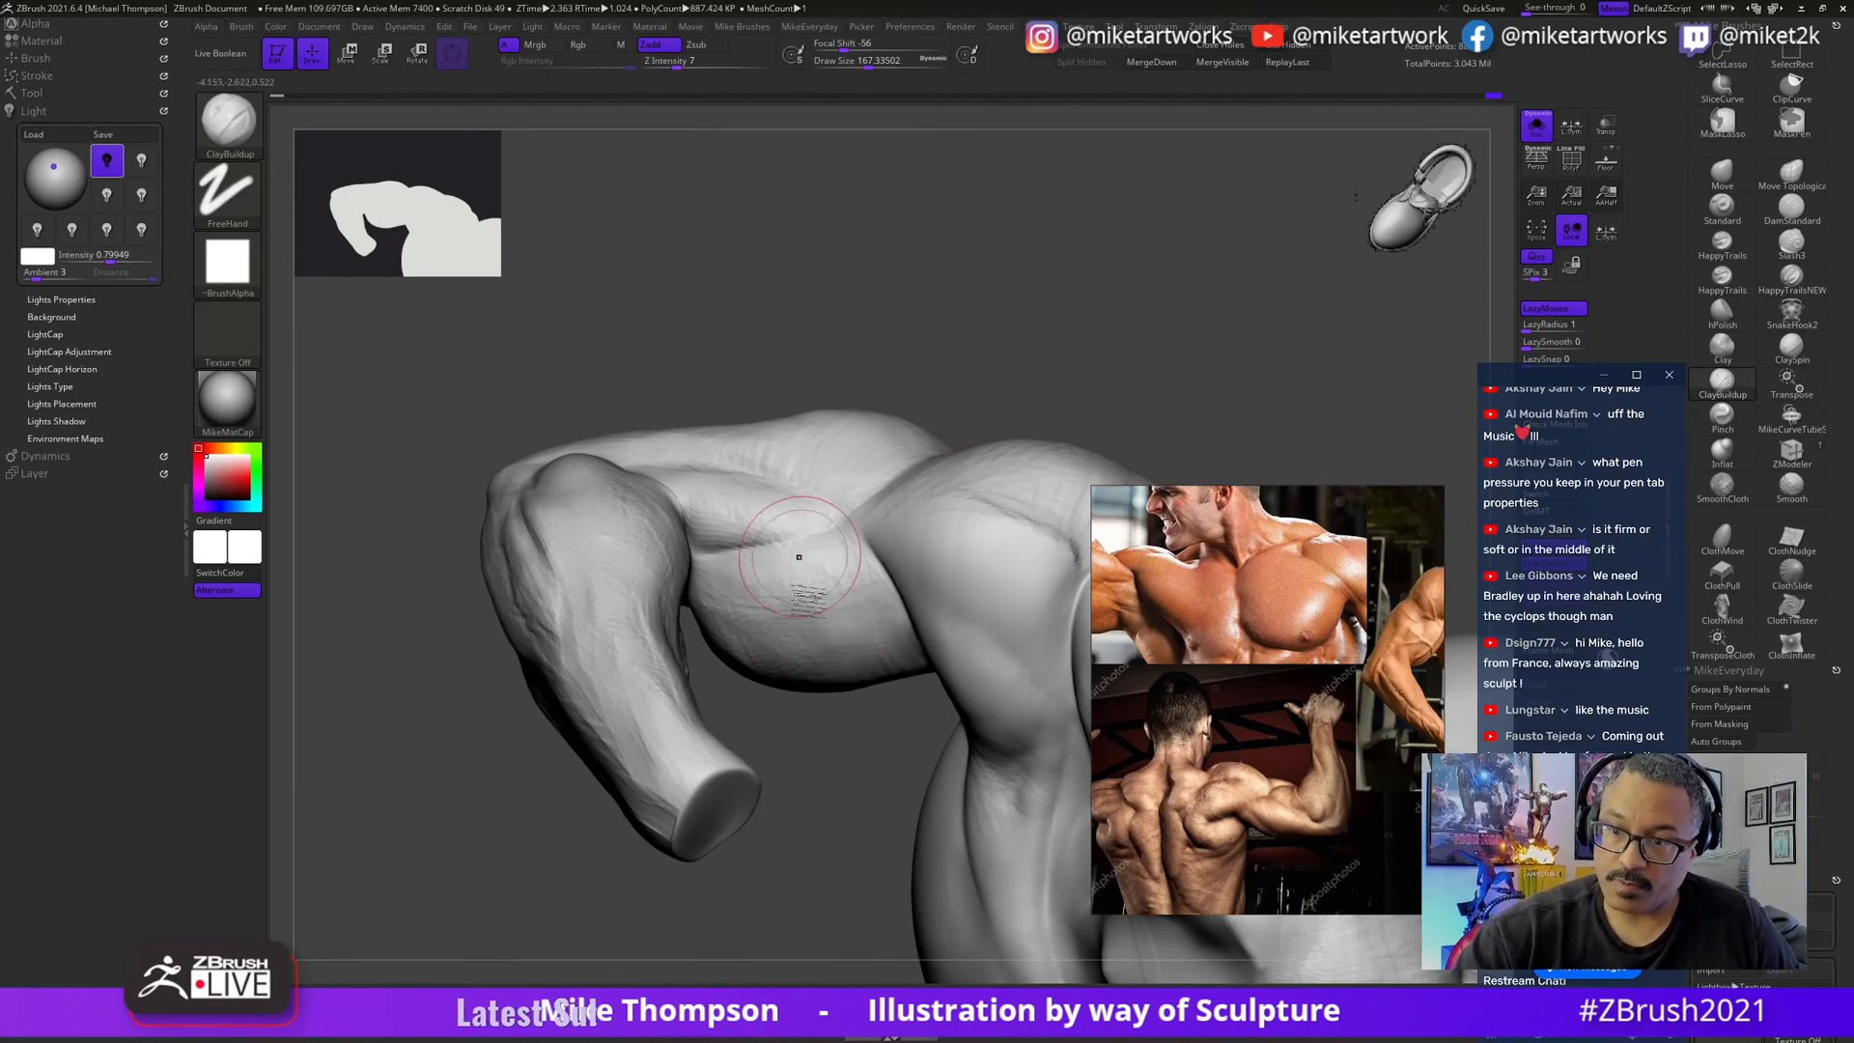
{"action": "right_click_drag", "start_coordinate": [1045, 394], "coordinate": [994, 324]}
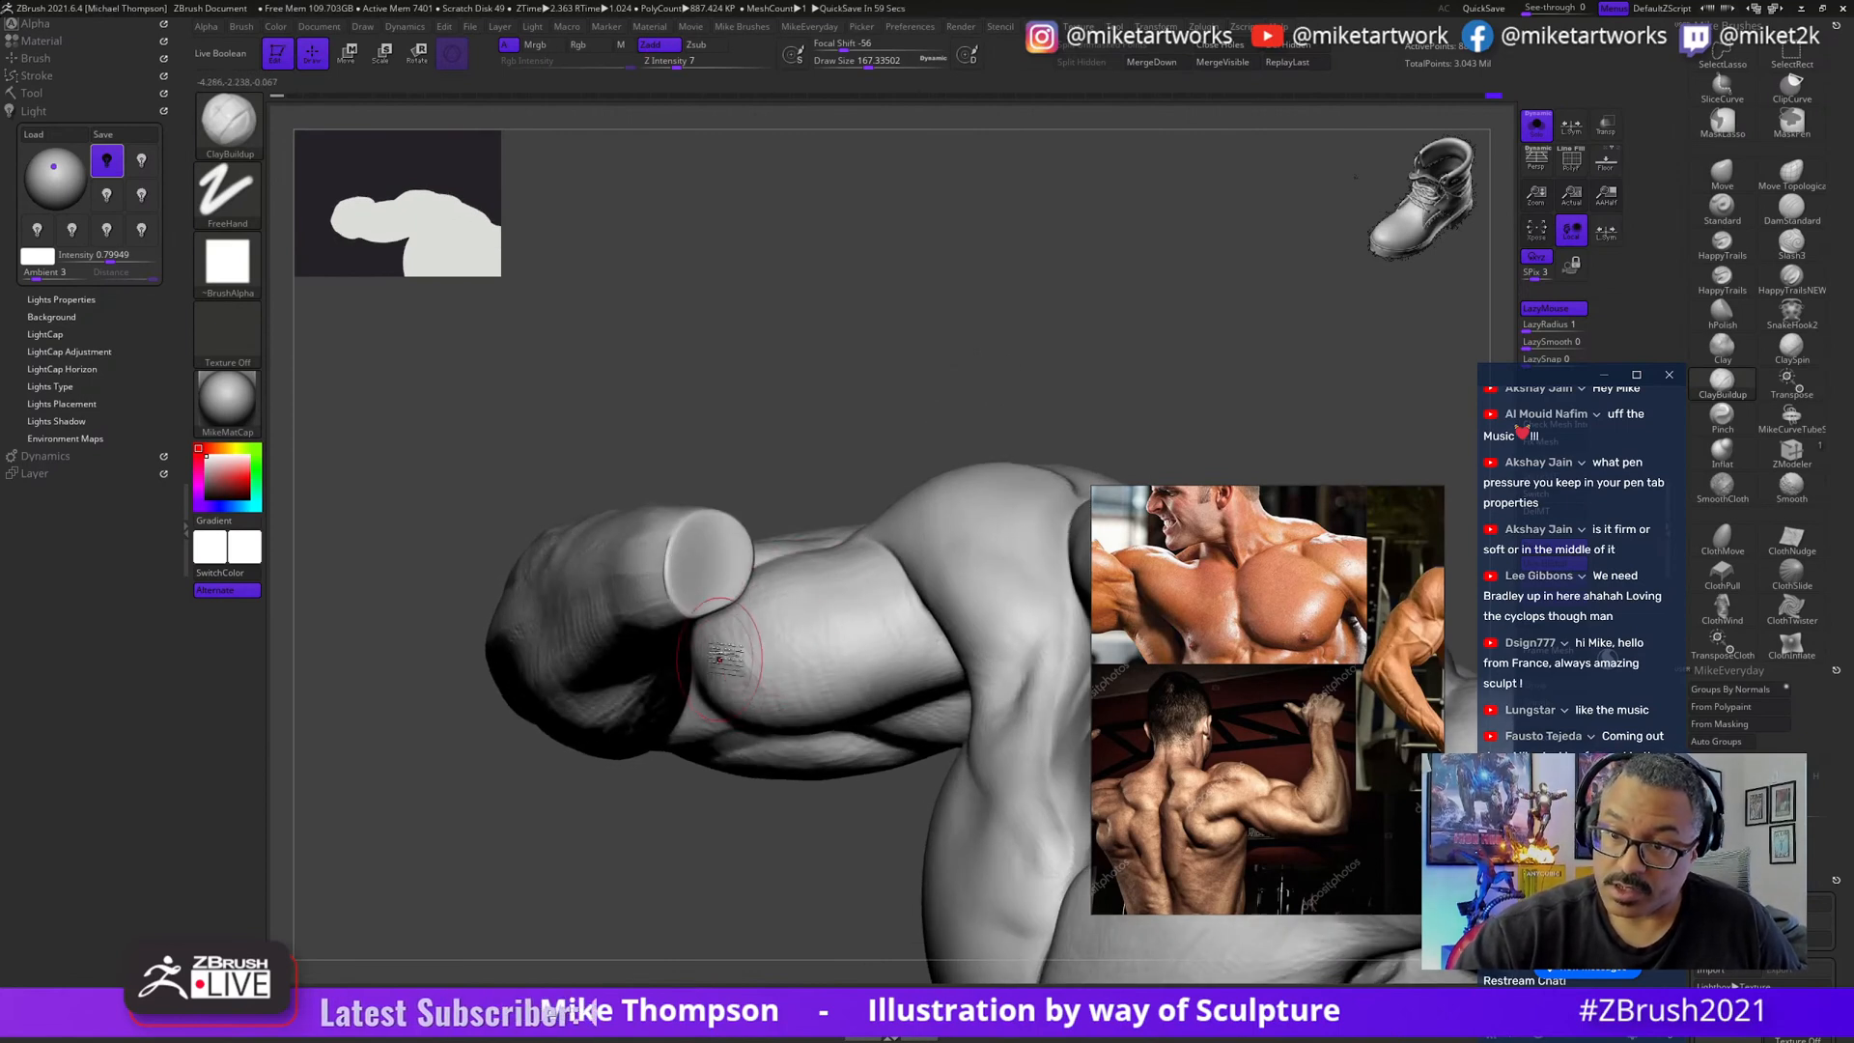
{"action": "mouse_move", "coordinate": [1030, 389]}
{"action": "right_mouse_down"}
{"action": "mouse_move", "coordinate": [1009, 400]}
{"action": "mouse_move", "coordinate": [1056, 398]}
{"action": "right_mouse_up"}
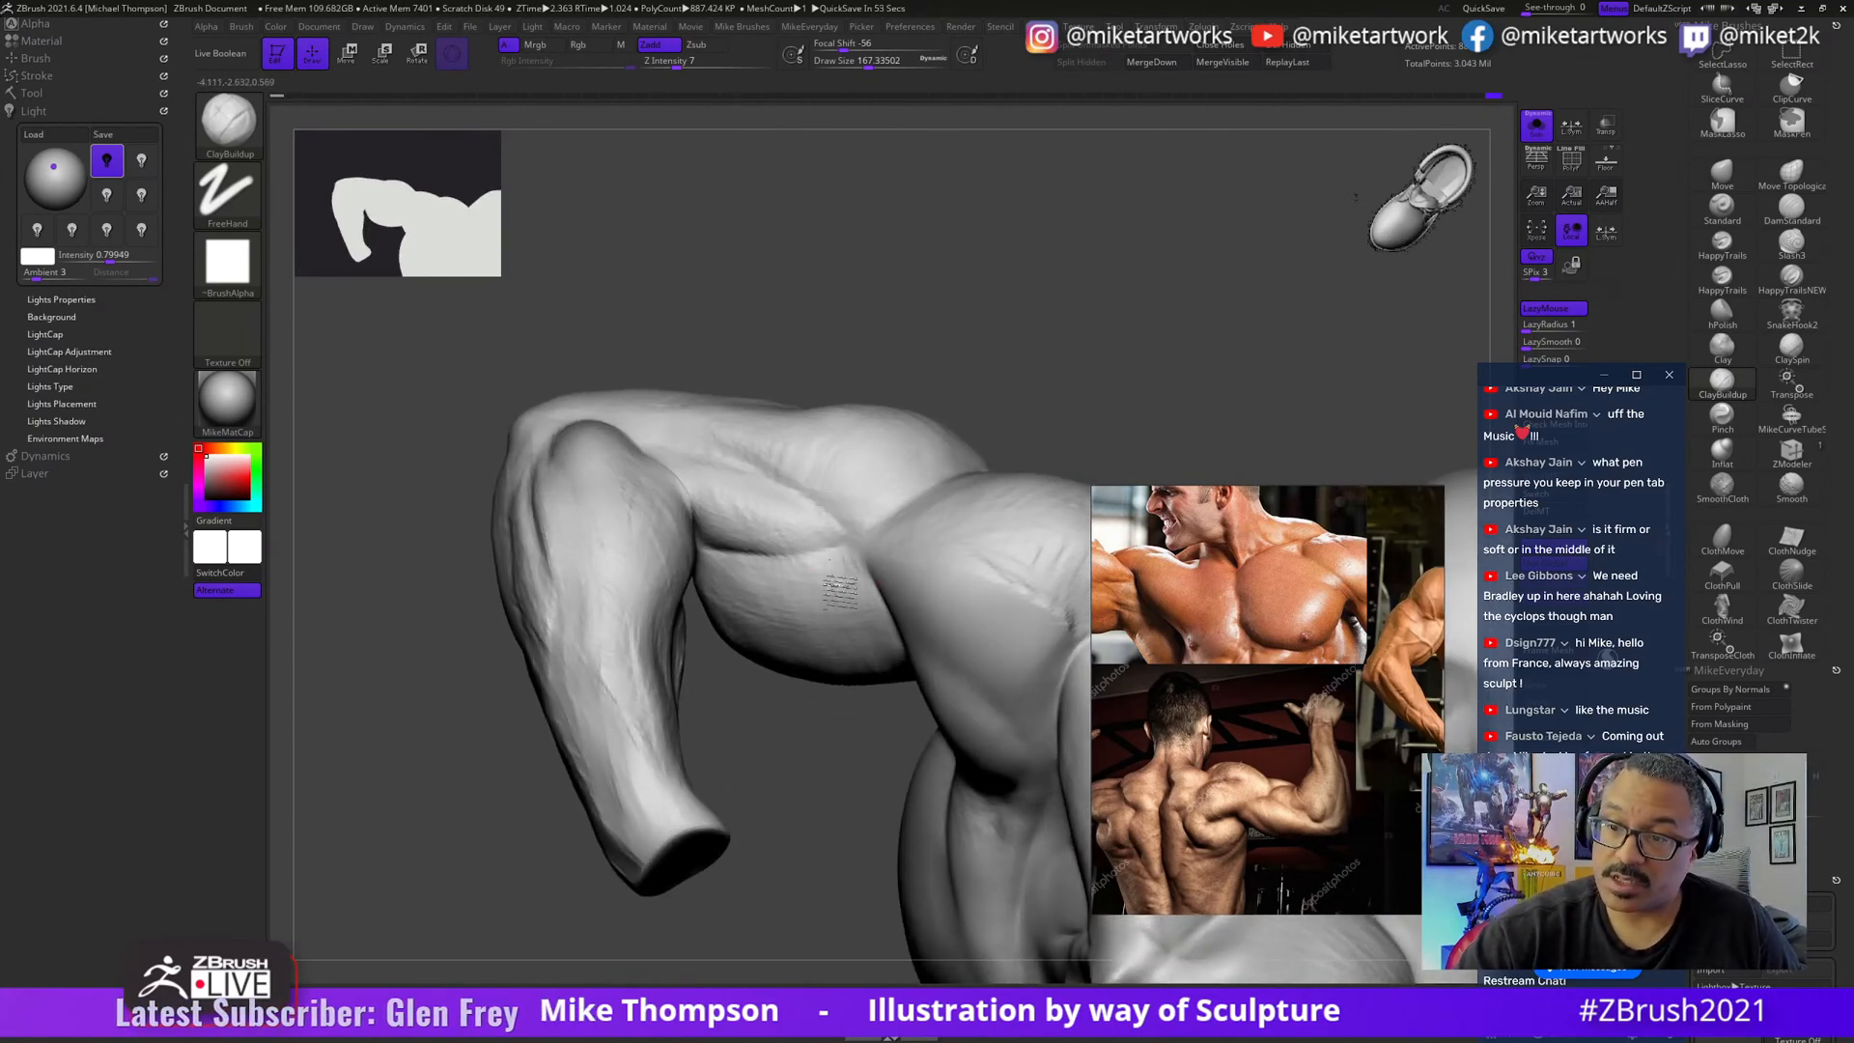
- Refine the outer upper arm between biceps and triceps and its insertion under the deltoid with ClayBuildup at a draw size of about 124
{"action": "key", "text": "s"}
{"action": "left_click_drag", "start_coordinate": [1012, 401], "coordinate": [1006, 401]}
{"action": "right_click_drag", "start_coordinate": [1014, 404], "coordinate": [1023, 464]}
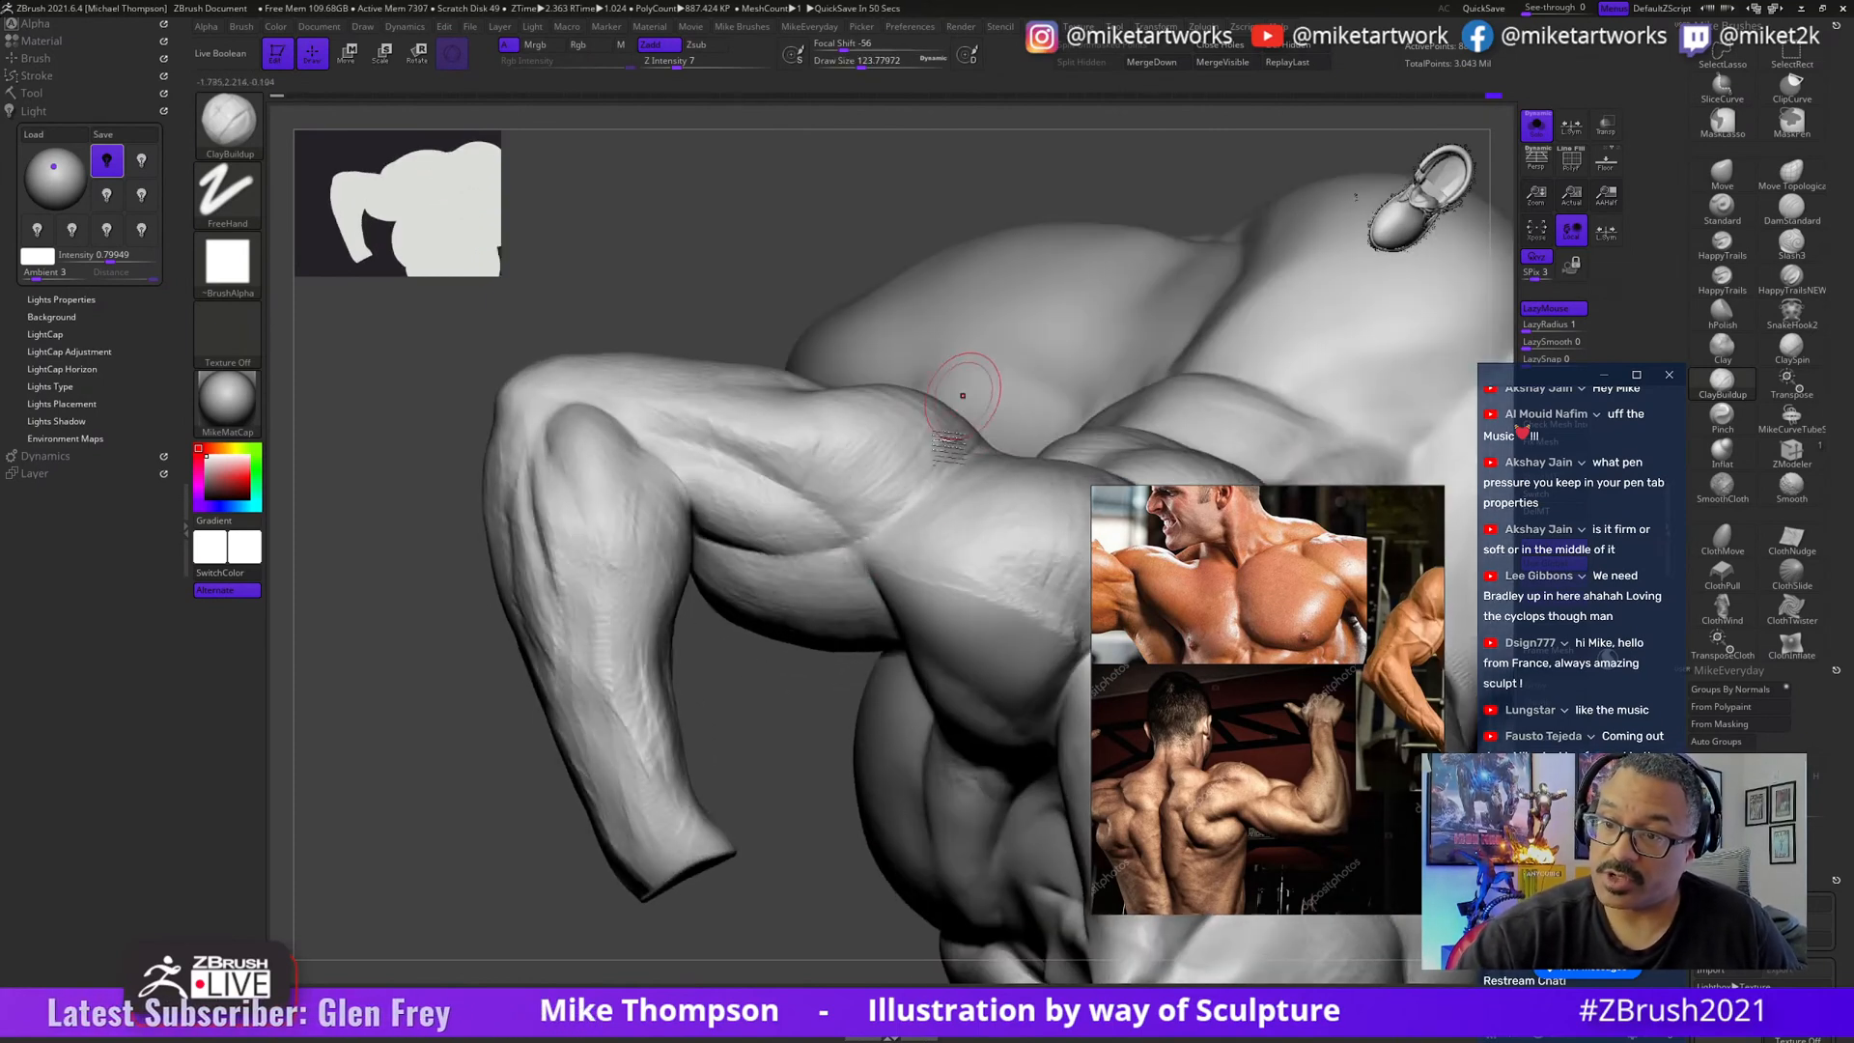
{"action": "right_click_drag", "start_coordinate": [813, 680], "coordinate": [836, 552]}
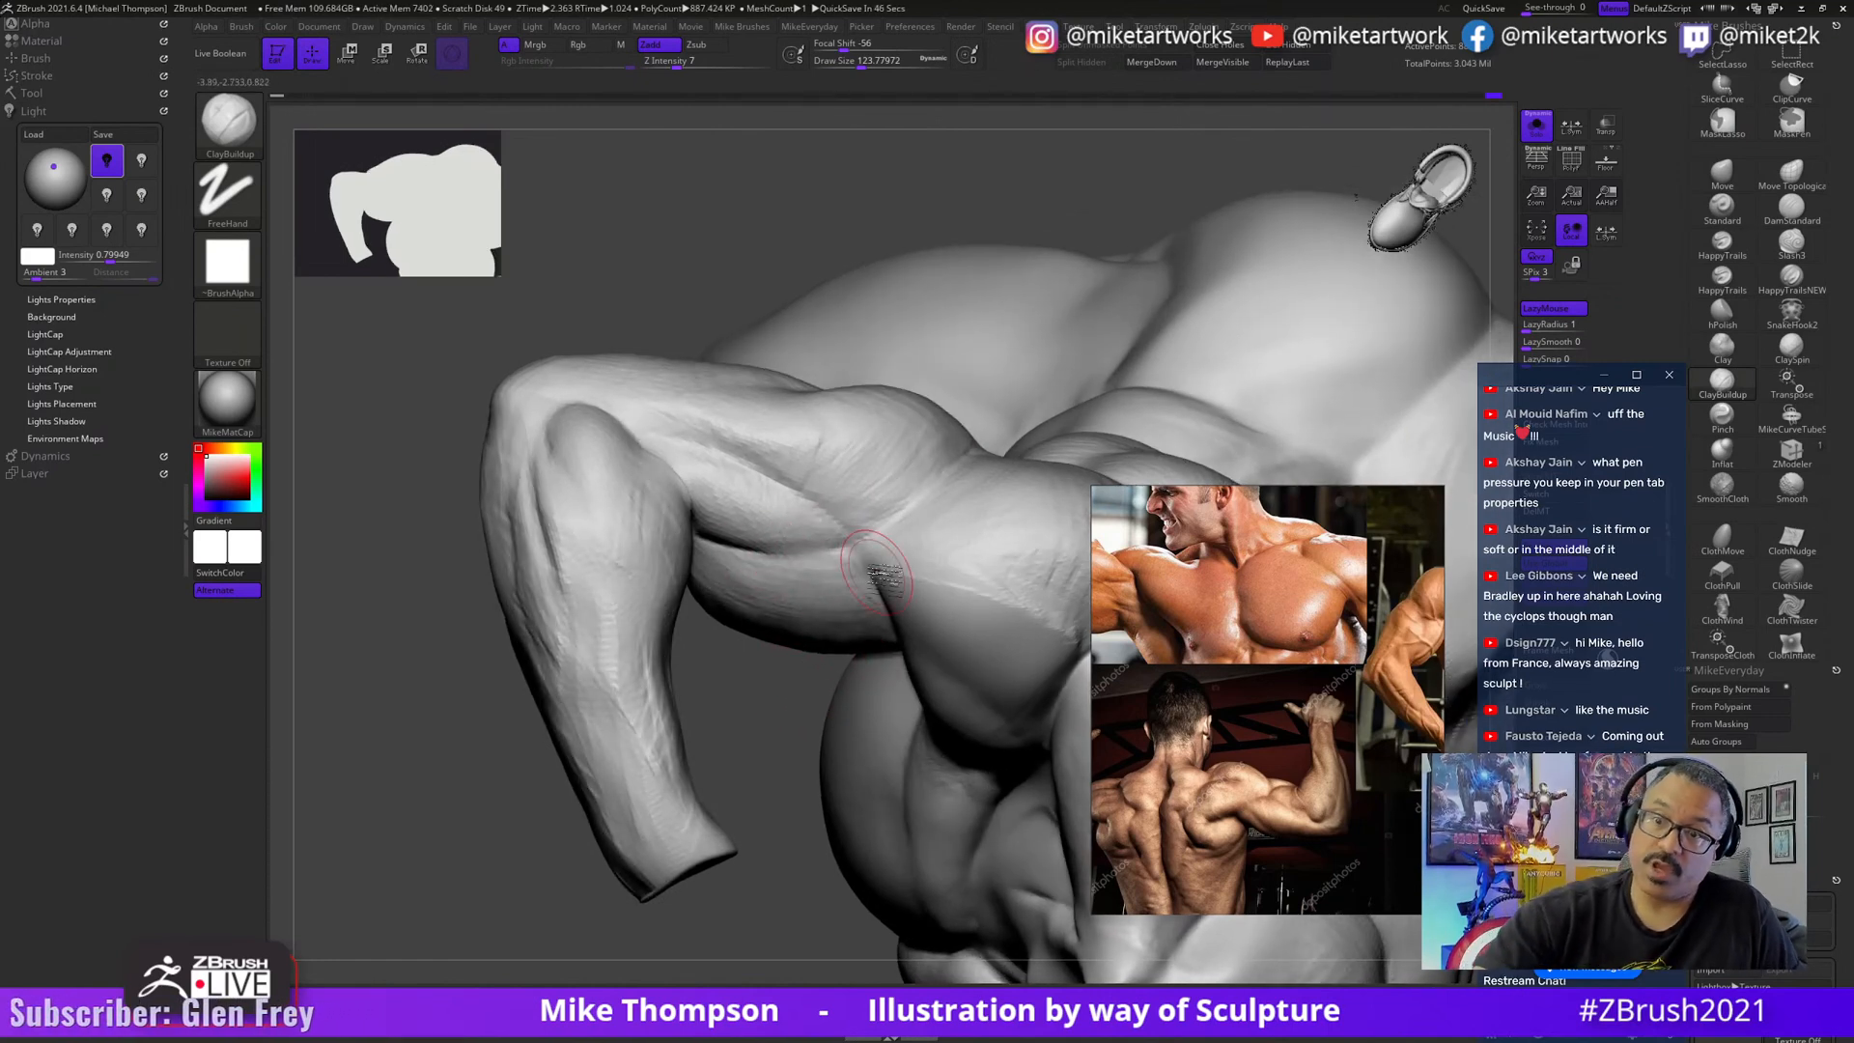
{"action": "mouse_move", "coordinate": [787, 773]}
{"action": "right_mouse_down"}
{"action": "mouse_move", "coordinate": [809, 534]}
{"action": "mouse_move", "coordinate": [790, 549]}
{"action": "right_mouse_up"}
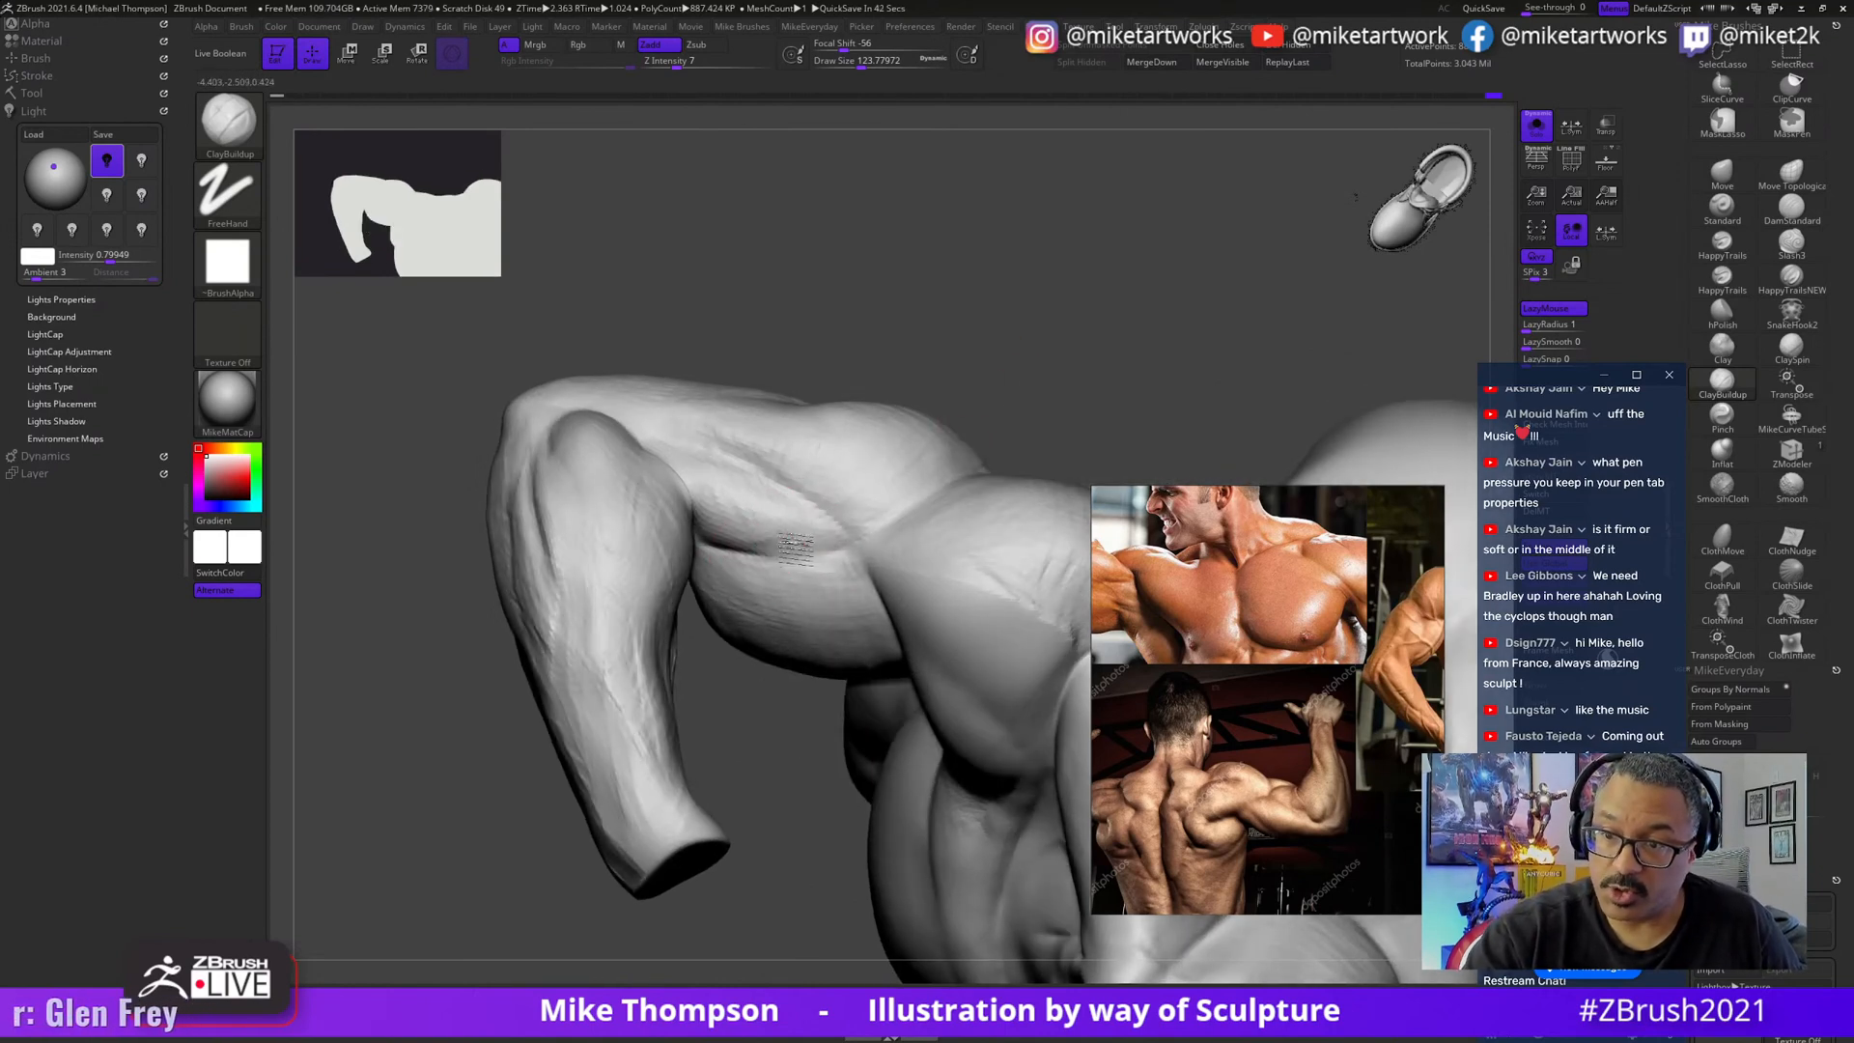
{"action": "mouse_move", "coordinate": [984, 404]}
{"action": "right_mouse_down"}
{"action": "mouse_move", "coordinate": [1054, 365]}
{"action": "mouse_move", "coordinate": [1043, 387]}
{"action": "right_mouse_up"}
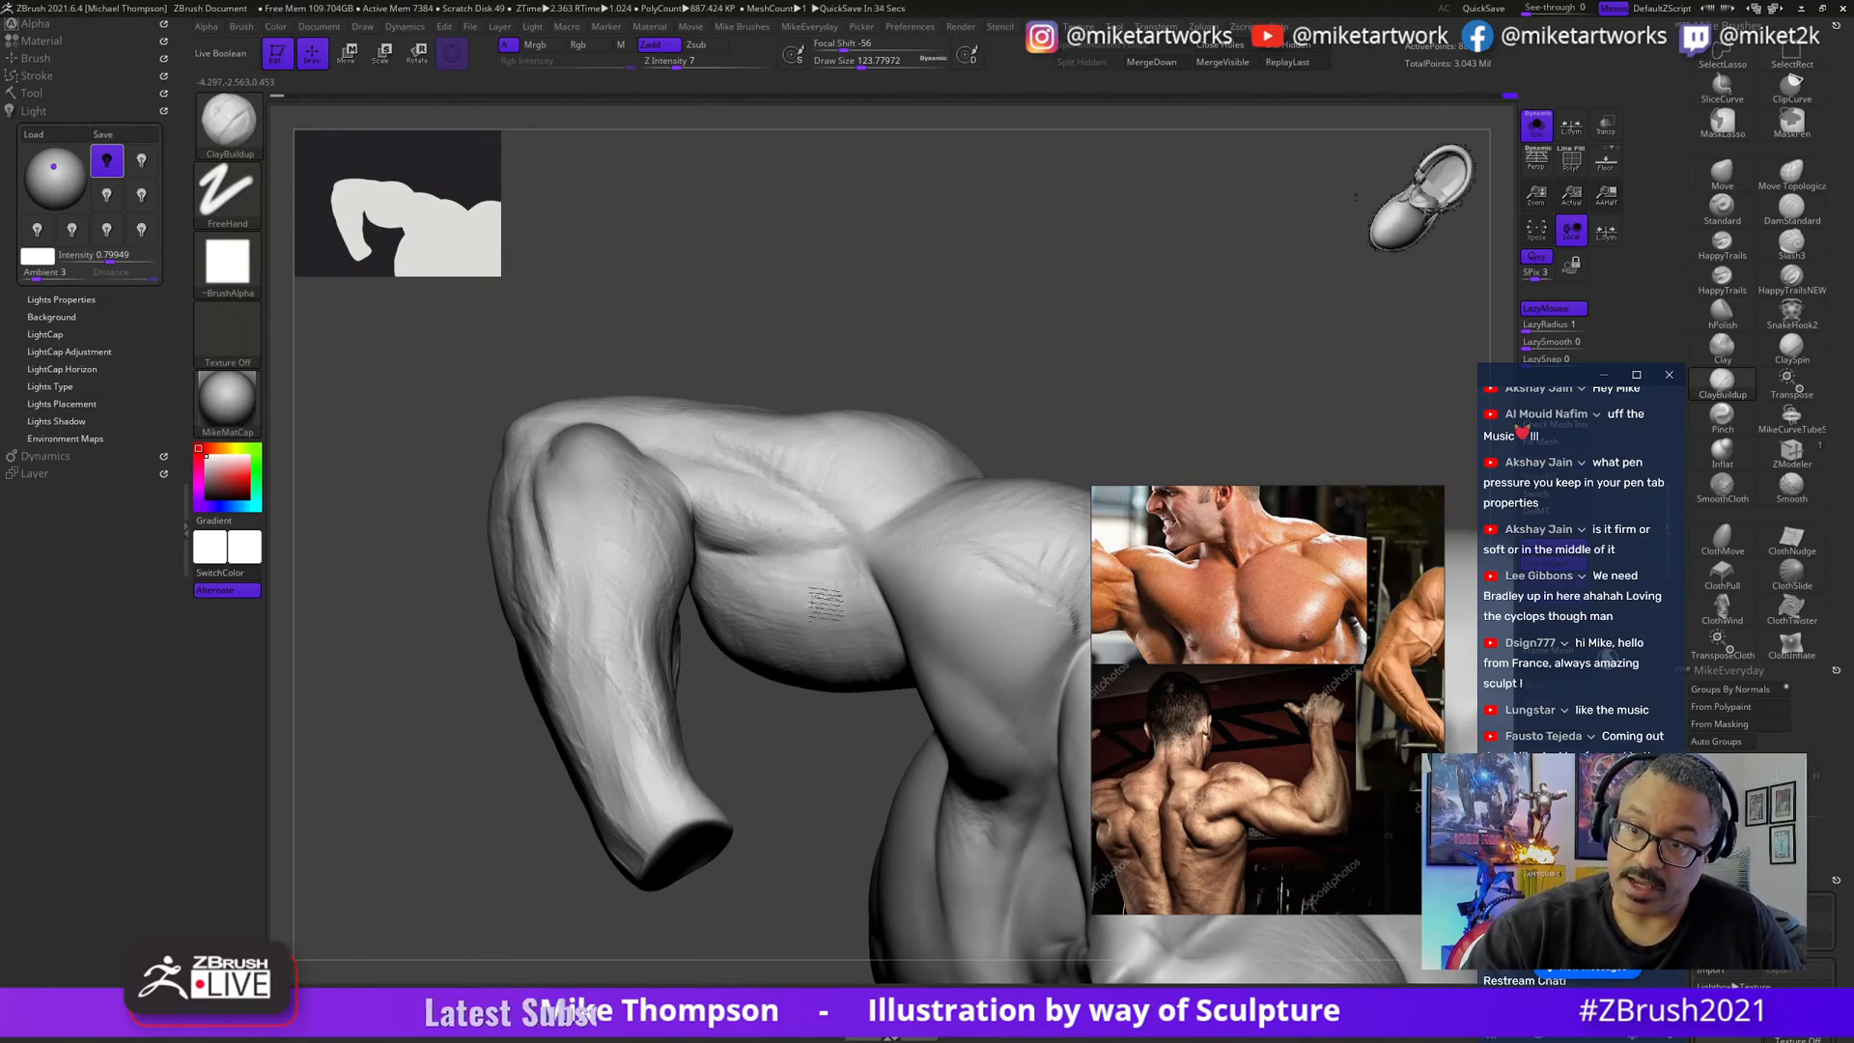
{"action": "right_click_drag", "start_coordinate": [825, 604], "coordinate": [742, 572]}
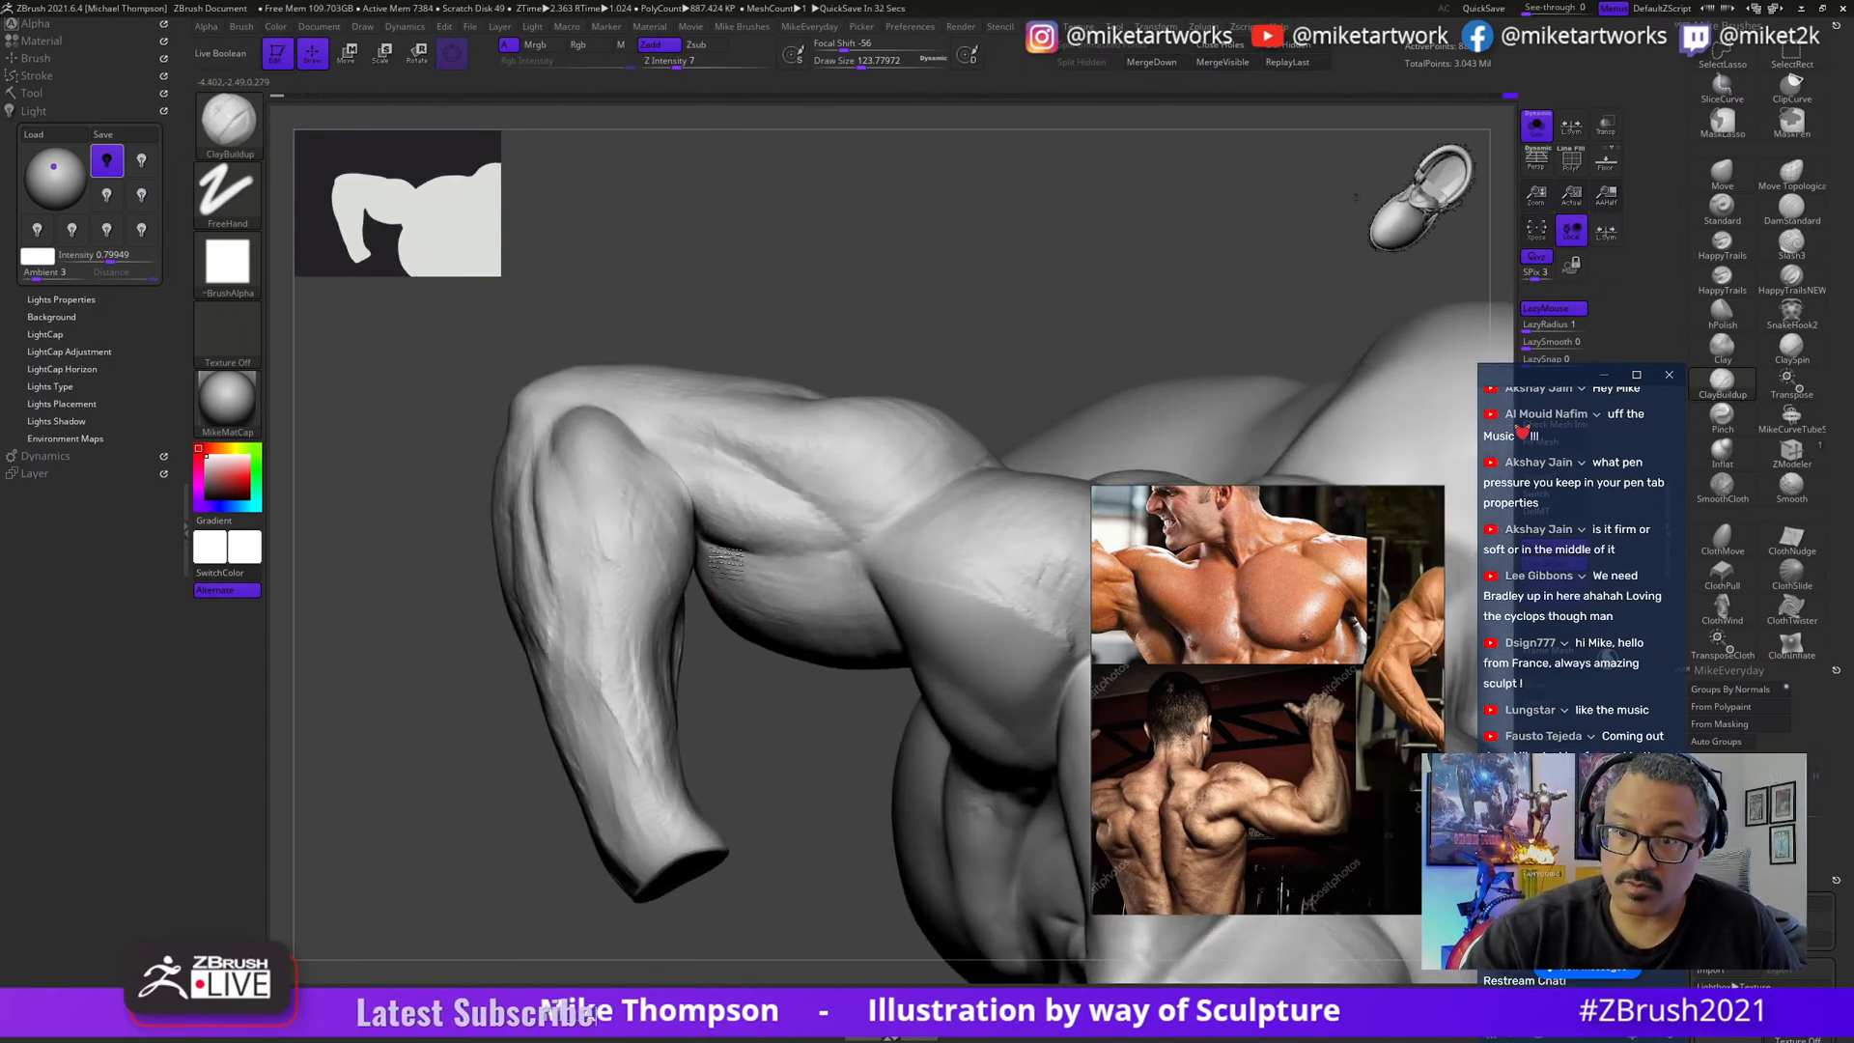
{"action": "right_click_drag", "start_coordinate": [785, 717], "coordinate": [744, 634]}
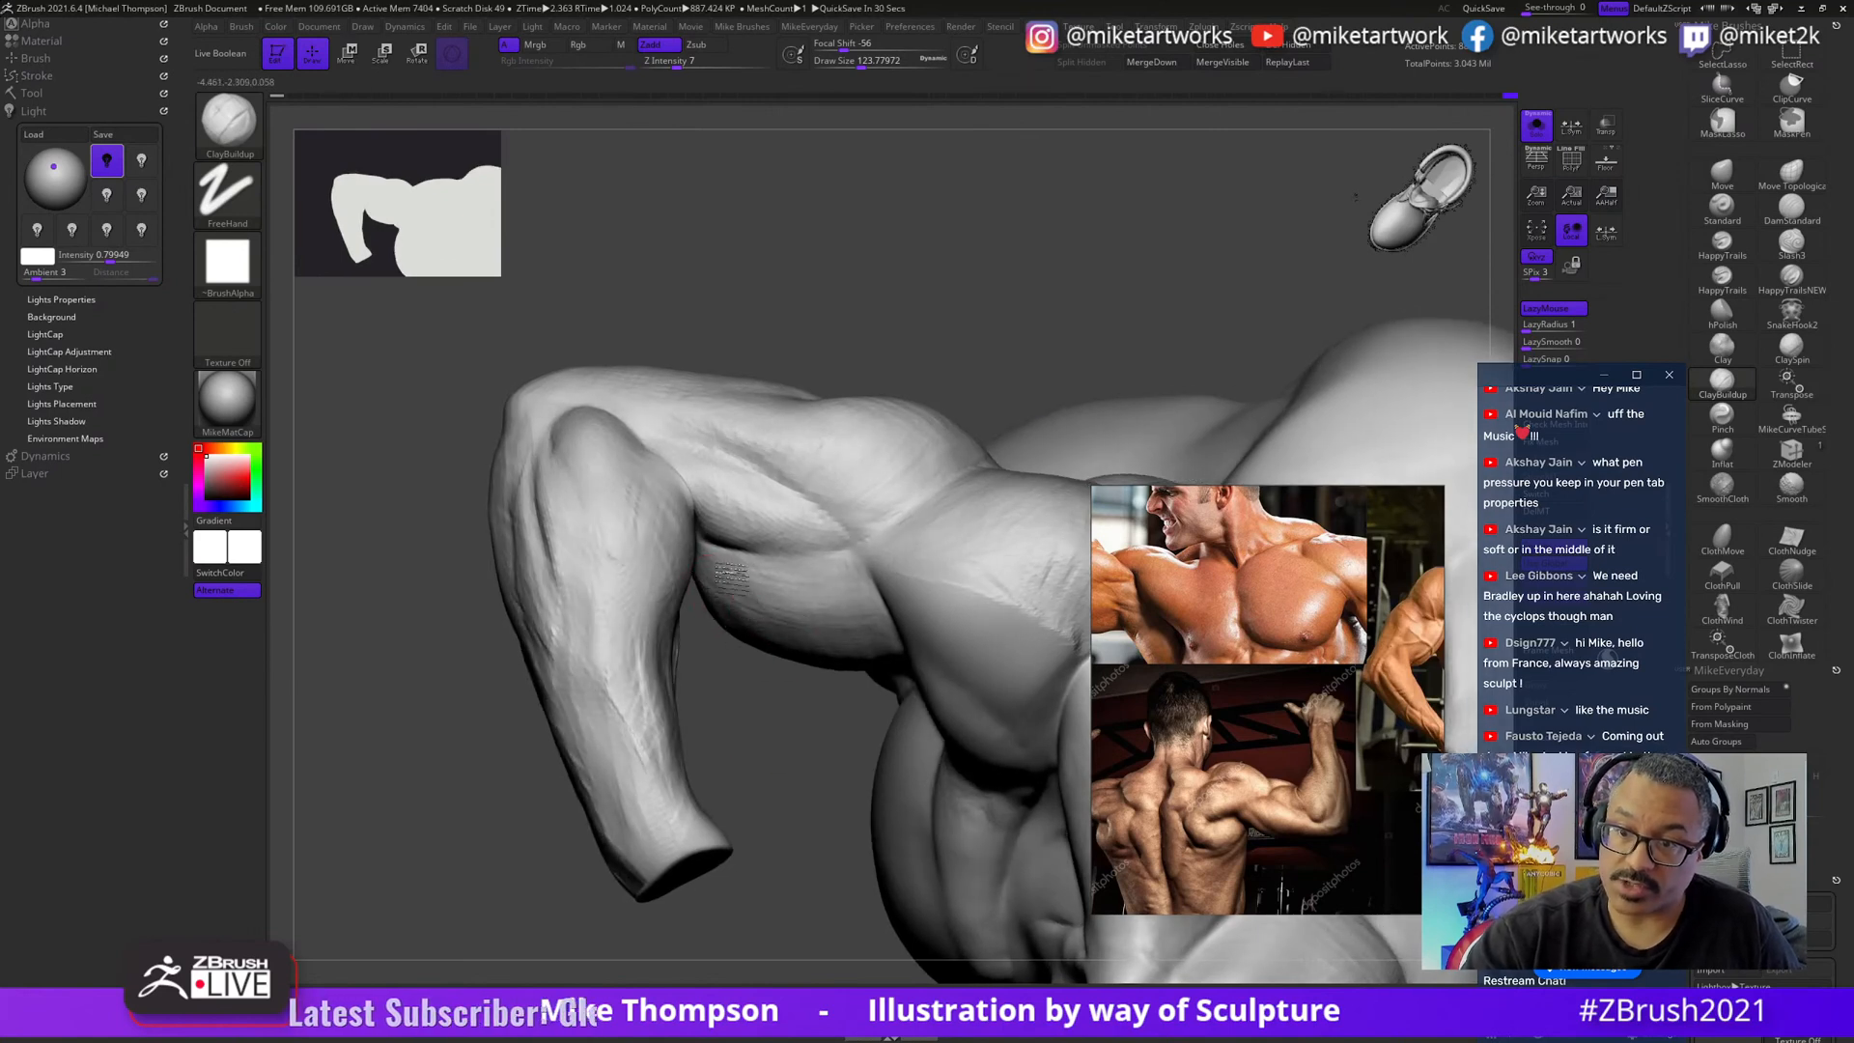
- Refine the inner elbow, the lower end of the biceps and the adjoining underside with ClayBuildup at a draw size of about 90
{"action": "mouse_move", "coordinate": [809, 749]}
{"action": "right_mouse_down"}
{"action": "mouse_move", "coordinate": [802, 725]}
{"action": "mouse_move", "coordinate": [750, 898]}
{"action": "mouse_move", "coordinate": [1005, 480]}
{"action": "mouse_move", "coordinate": [1027, 489]}
{"action": "mouse_move", "coordinate": [1005, 632]}
{"action": "mouse_move", "coordinate": [849, 493]}
{"action": "mouse_move", "coordinate": [673, 637]}
{"action": "right_mouse_up"}
{"action": "mouse_move", "coordinate": [674, 637]}
{"action": "left_mouse_down"}
{"action": "mouse_move", "coordinate": [698, 681]}
{"action": "mouse_move", "coordinate": [686, 664]}
{"action": "left_mouse_up"}
{"action": "mouse_move", "coordinate": [895, 480]}
{"action": "right_mouse_down"}
{"action": "mouse_move", "coordinate": [894, 513]}
{"action": "mouse_move", "coordinate": [882, 502]}
{"action": "mouse_move", "coordinate": [799, 543]}
{"action": "right_mouse_up"}
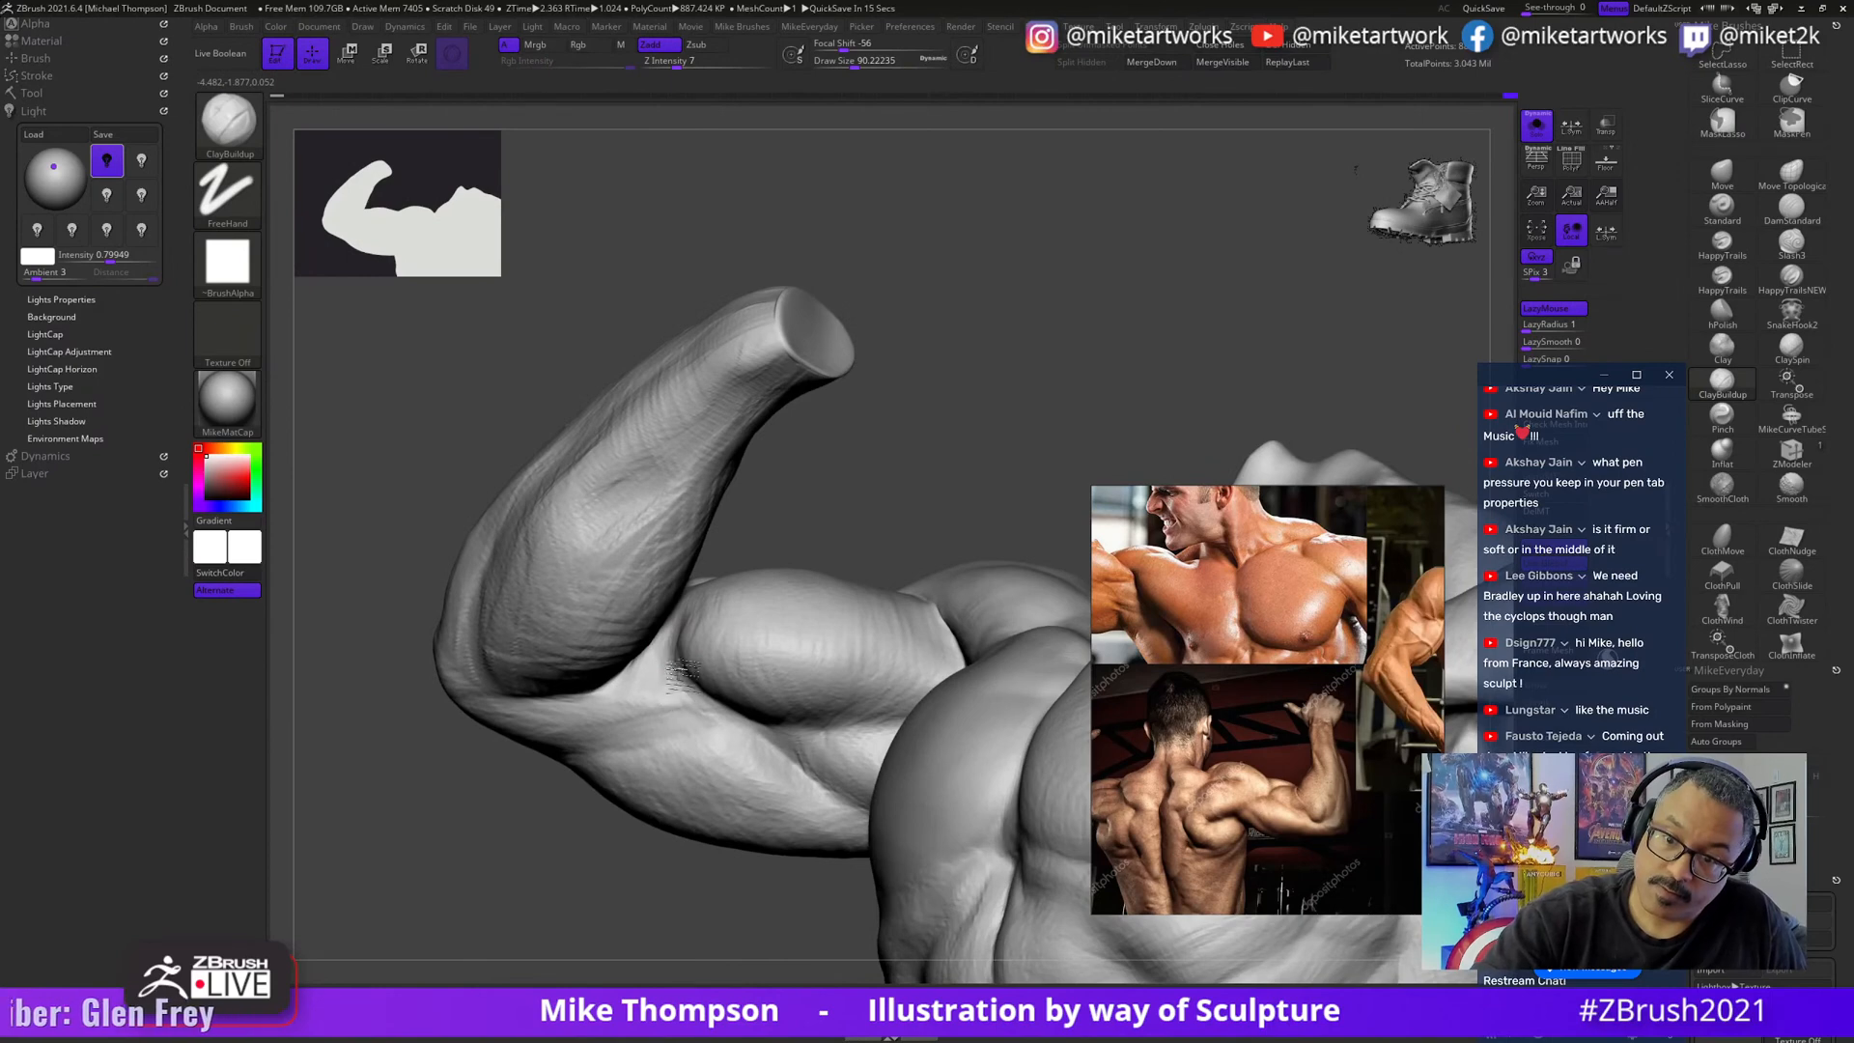
{"action": "mouse_move", "coordinate": [635, 700]}
{"action": "right_mouse_down"}
{"action": "mouse_move", "coordinate": [889, 497]}
{"action": "mouse_move", "coordinate": [712, 667]}
{"action": "right_mouse_up"}
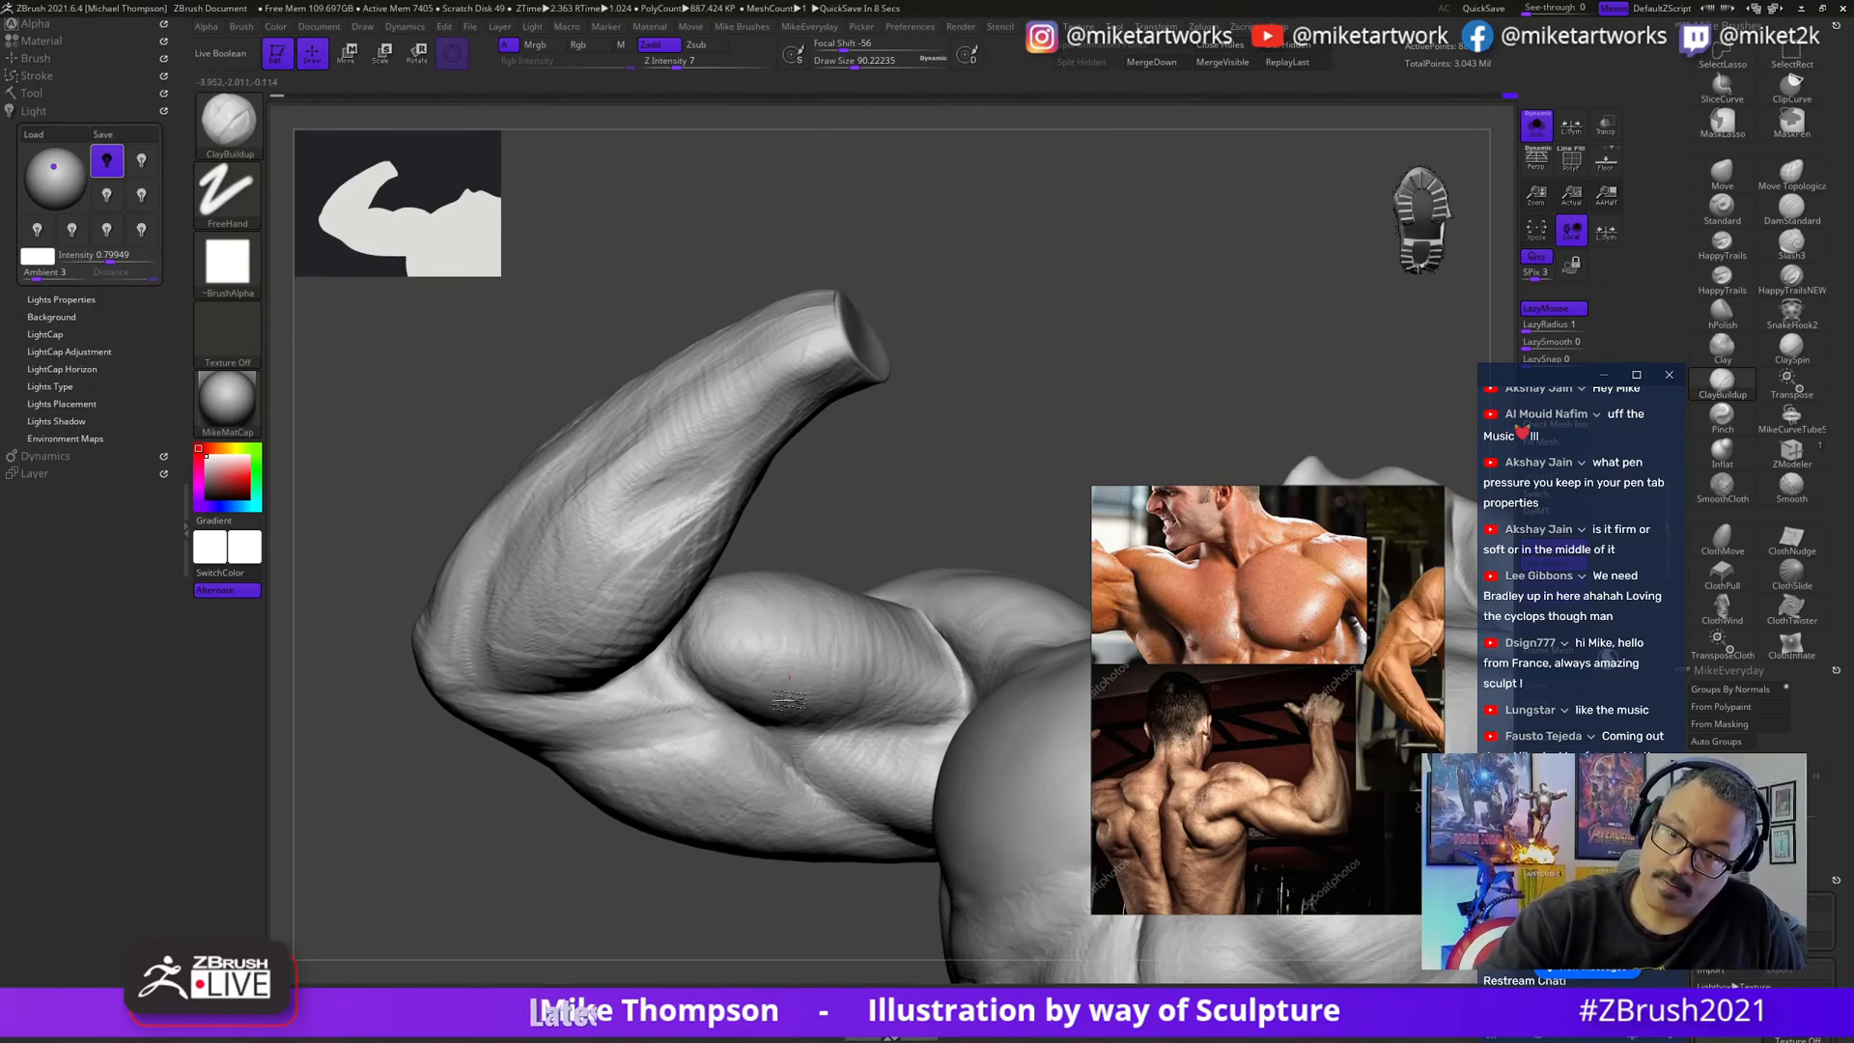
{"action": "mouse_move", "coordinate": [812, 913]}
{"action": "right_mouse_down"}
{"action": "mouse_move", "coordinate": [878, 526]}
{"action": "mouse_move", "coordinate": [857, 493]}
{"action": "right_mouse_up"}
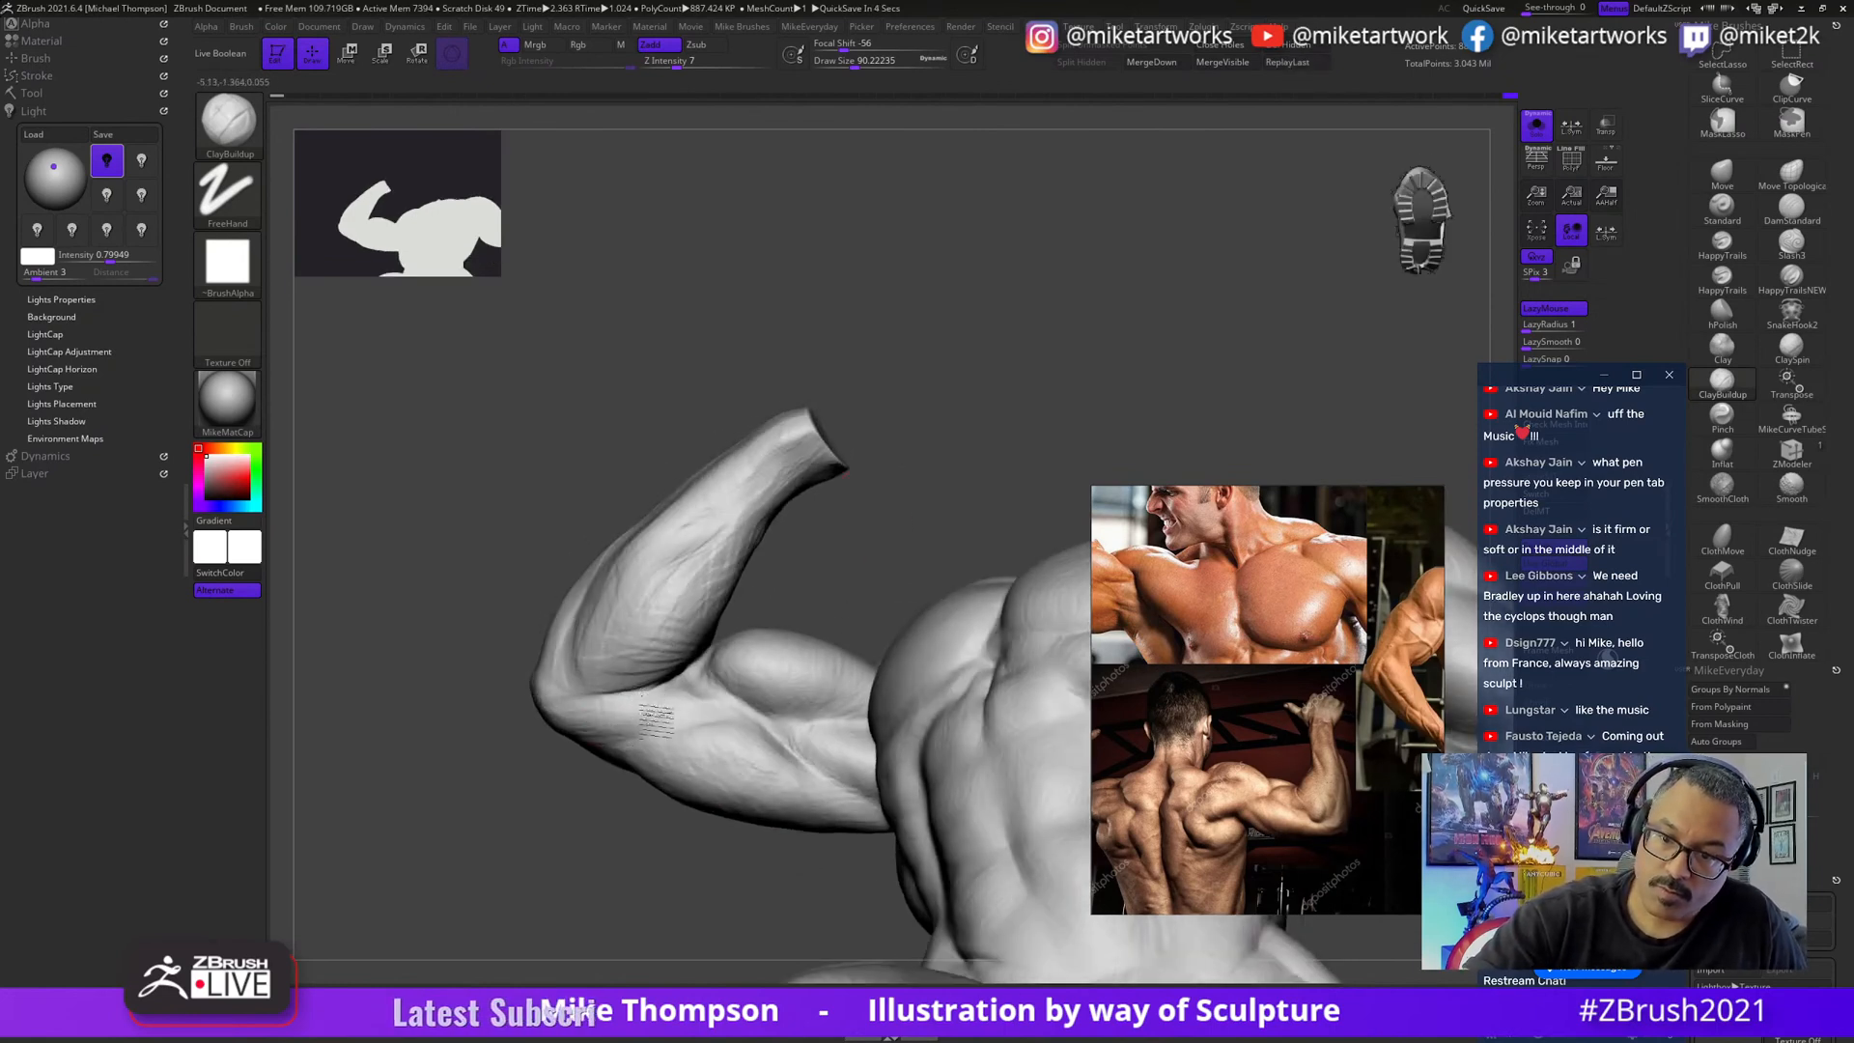
{"action": "right_click_drag", "start_coordinate": [713, 720], "coordinate": [1024, 710]}
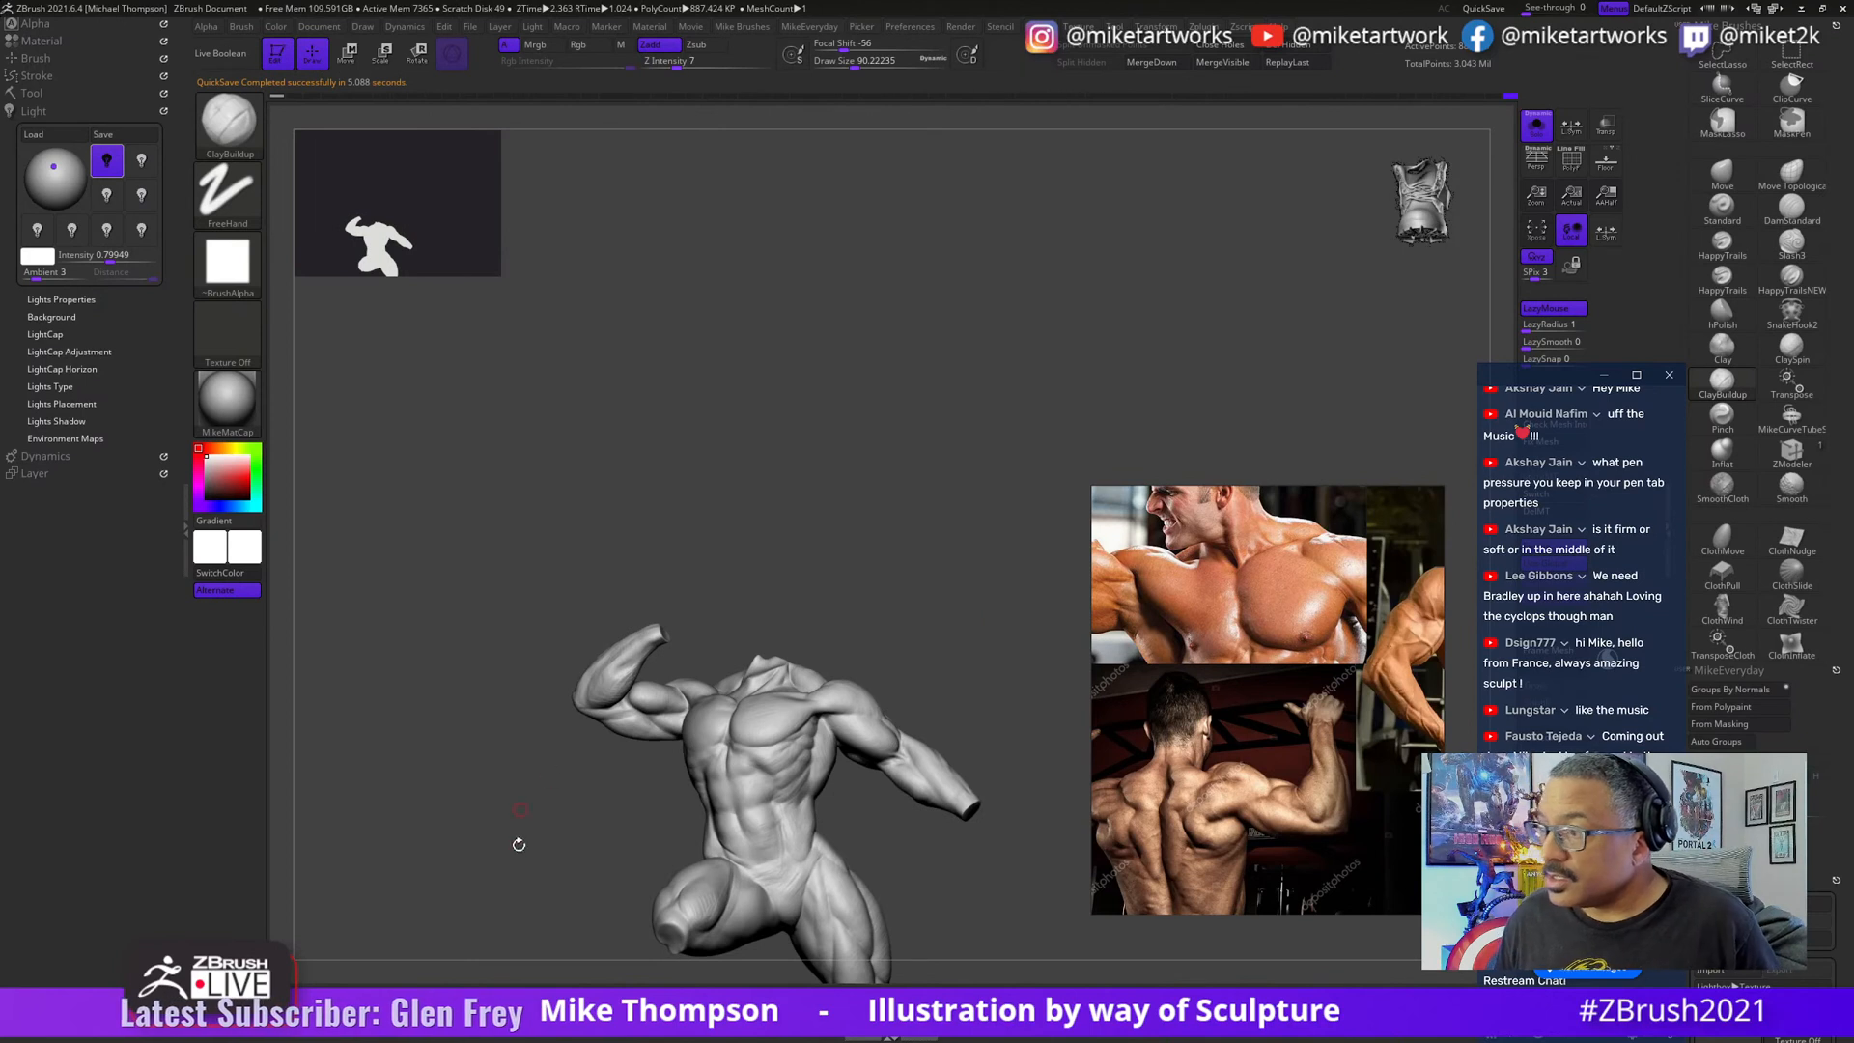
{"action": "left_click_drag", "start_coordinate": [747, 453], "coordinate": [775, 325]}
{"action": "mouse_move", "coordinate": [942, 688]}
{"action": "left_mouse_down"}
{"action": "mouse_move", "coordinate": [954, 696]}
{"action": "mouse_move", "coordinate": [811, 715]}
{"action": "mouse_move", "coordinate": [654, 770]}
{"action": "mouse_move", "coordinate": [653, 707]}
{"action": "left_mouse_up"}
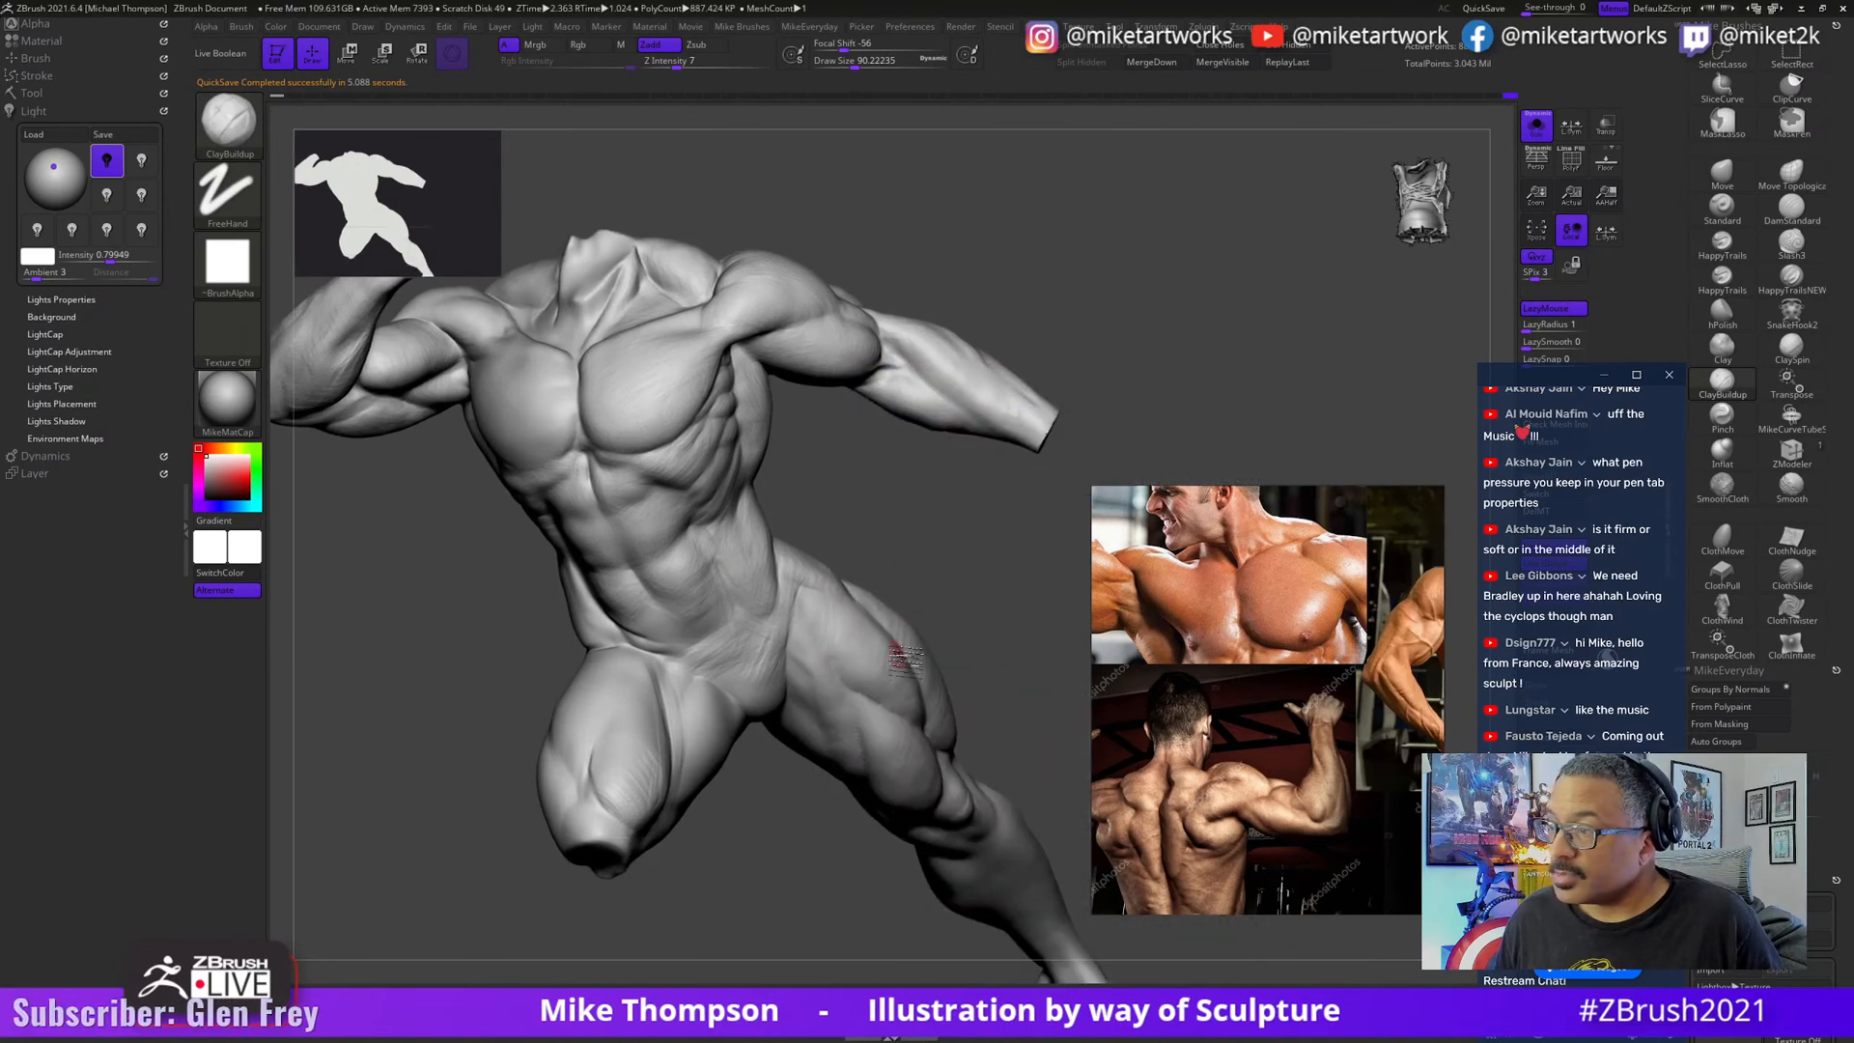
{"action": "left_click_drag", "start_coordinate": [971, 559], "coordinate": [985, 566]}
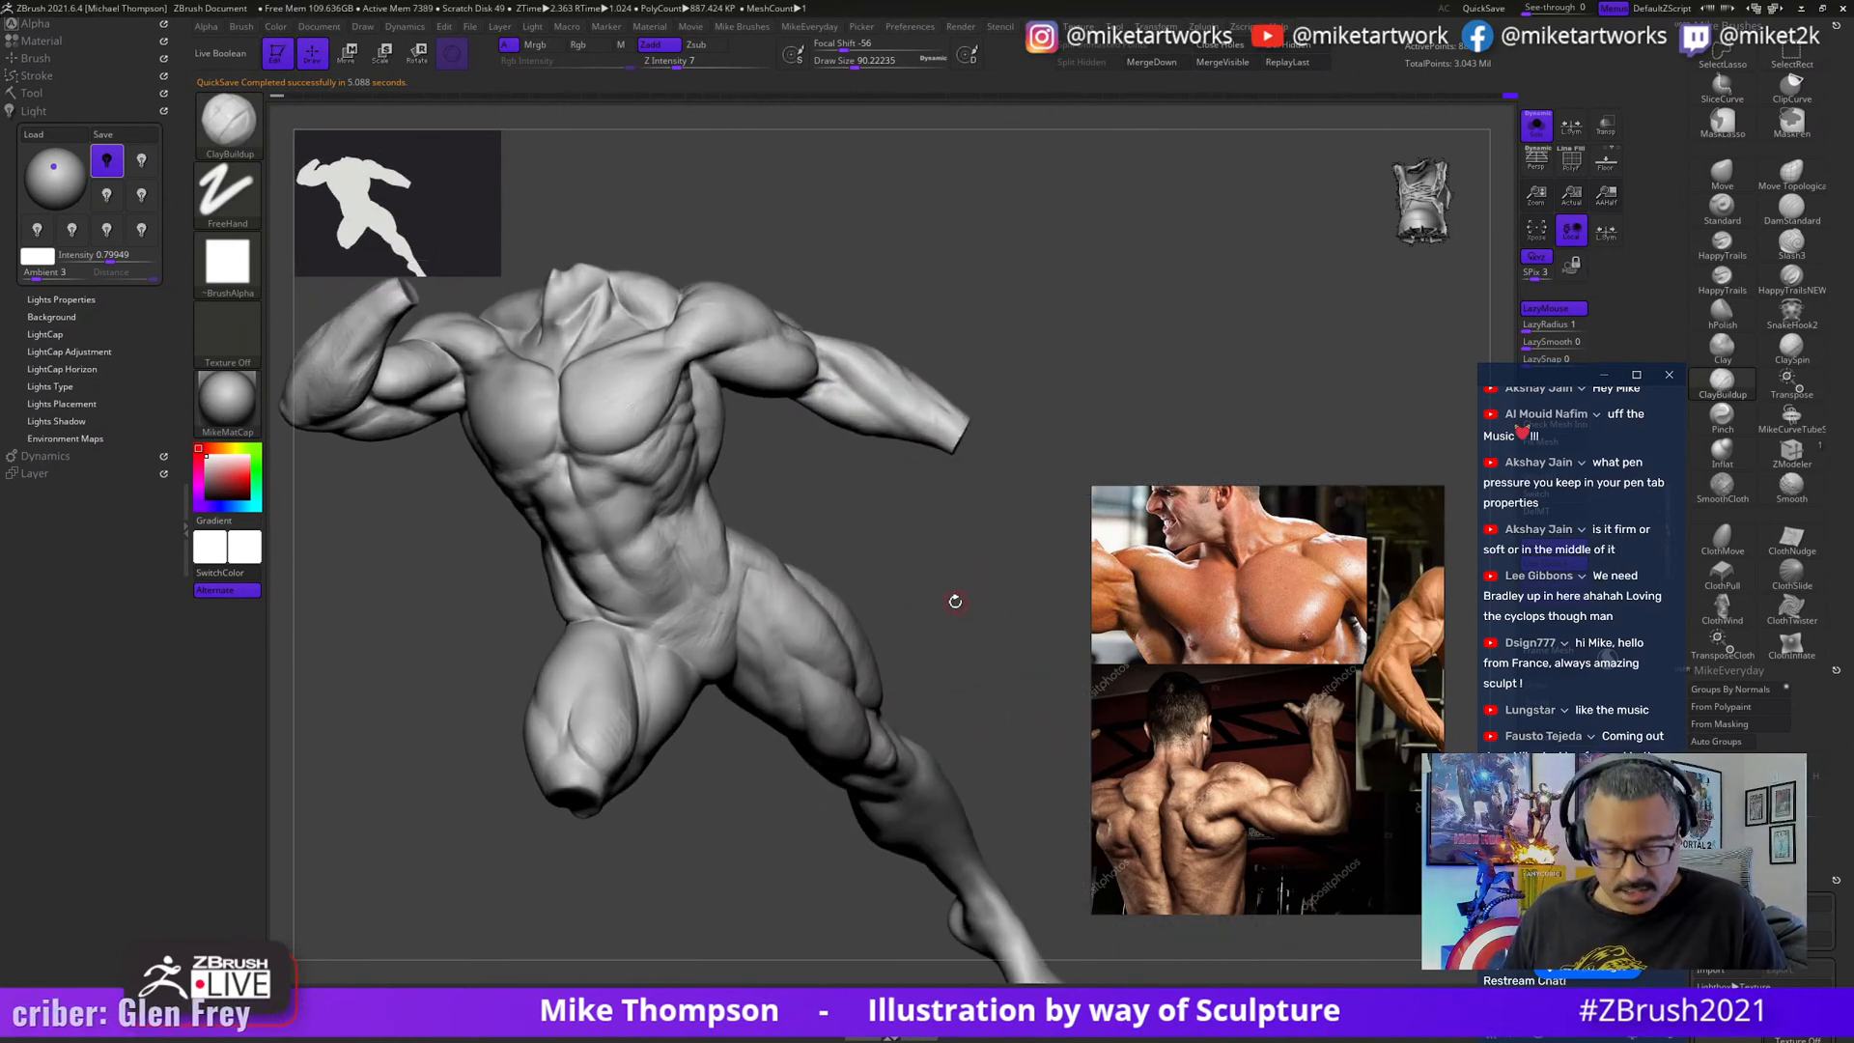
- Switch to Wacom Desktop Center to check the Pro Pen 3D's tip feel and calibration settings, and close it again
{"action": "key", "text": "super"}
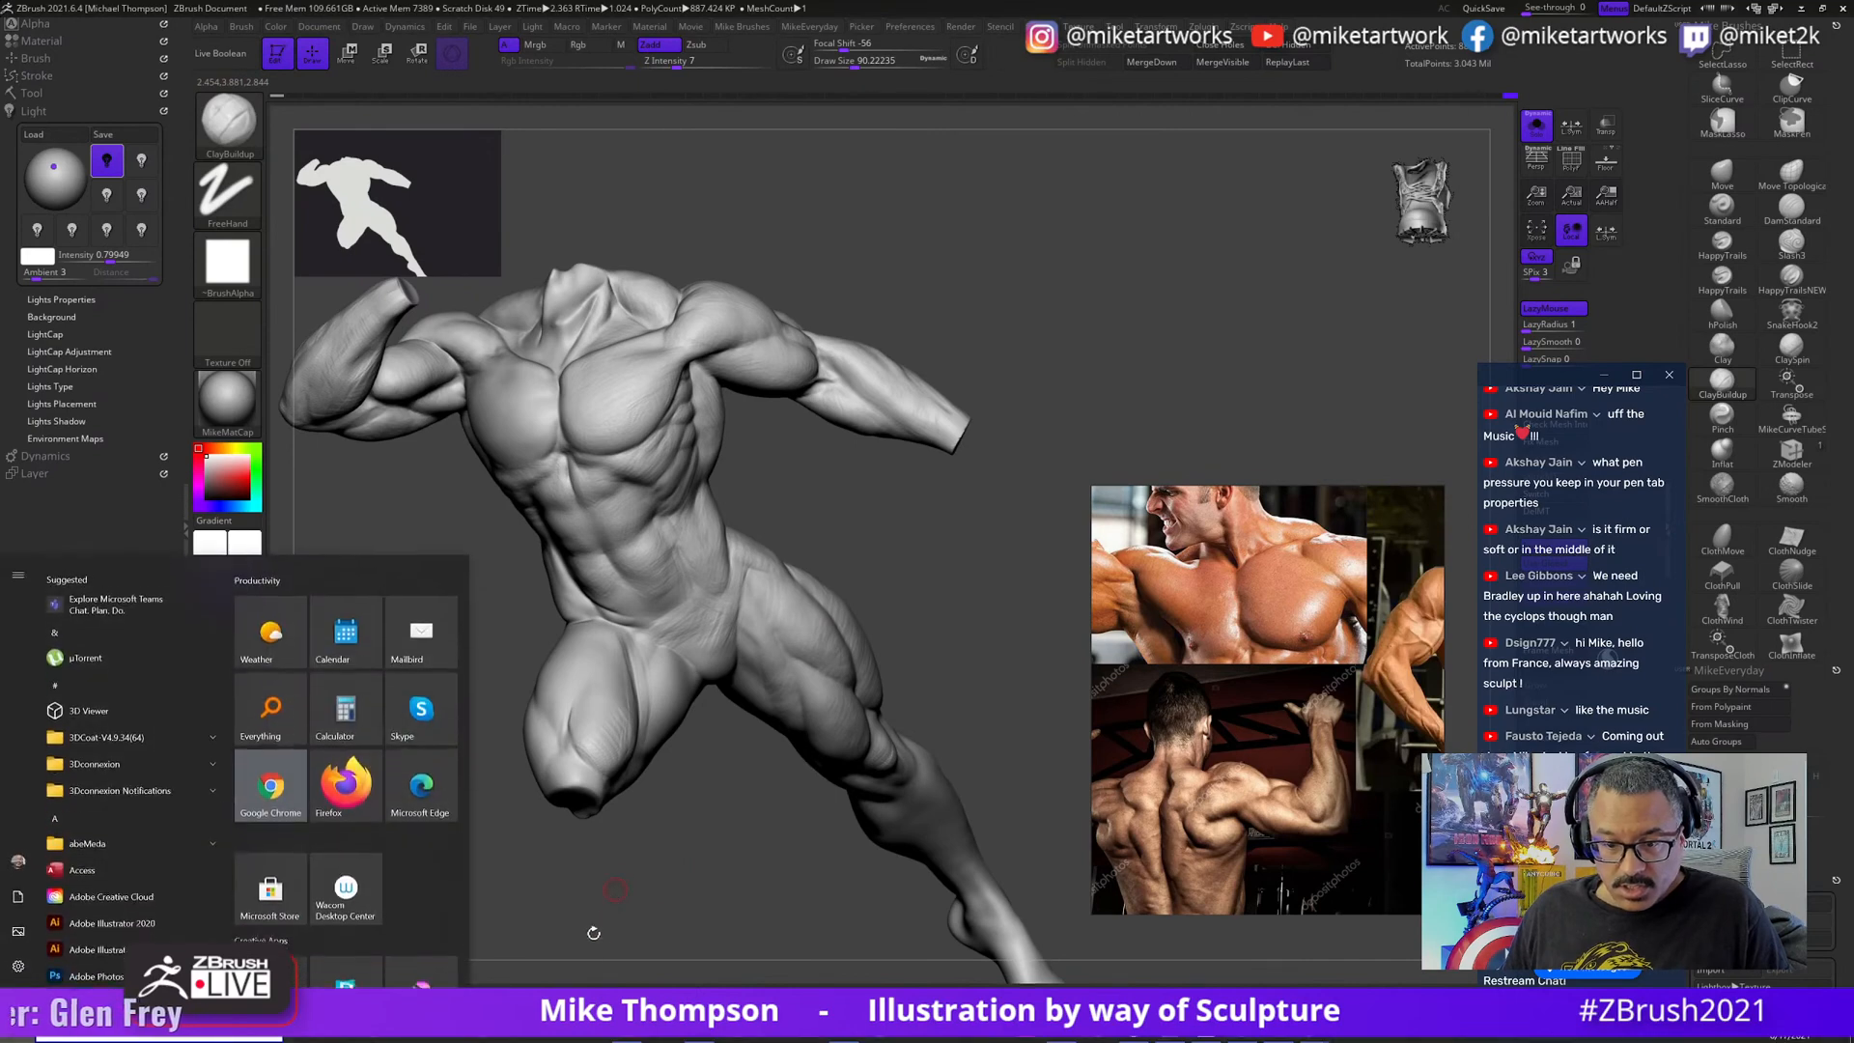
{"action": "left_click", "coordinate": [345, 880]}
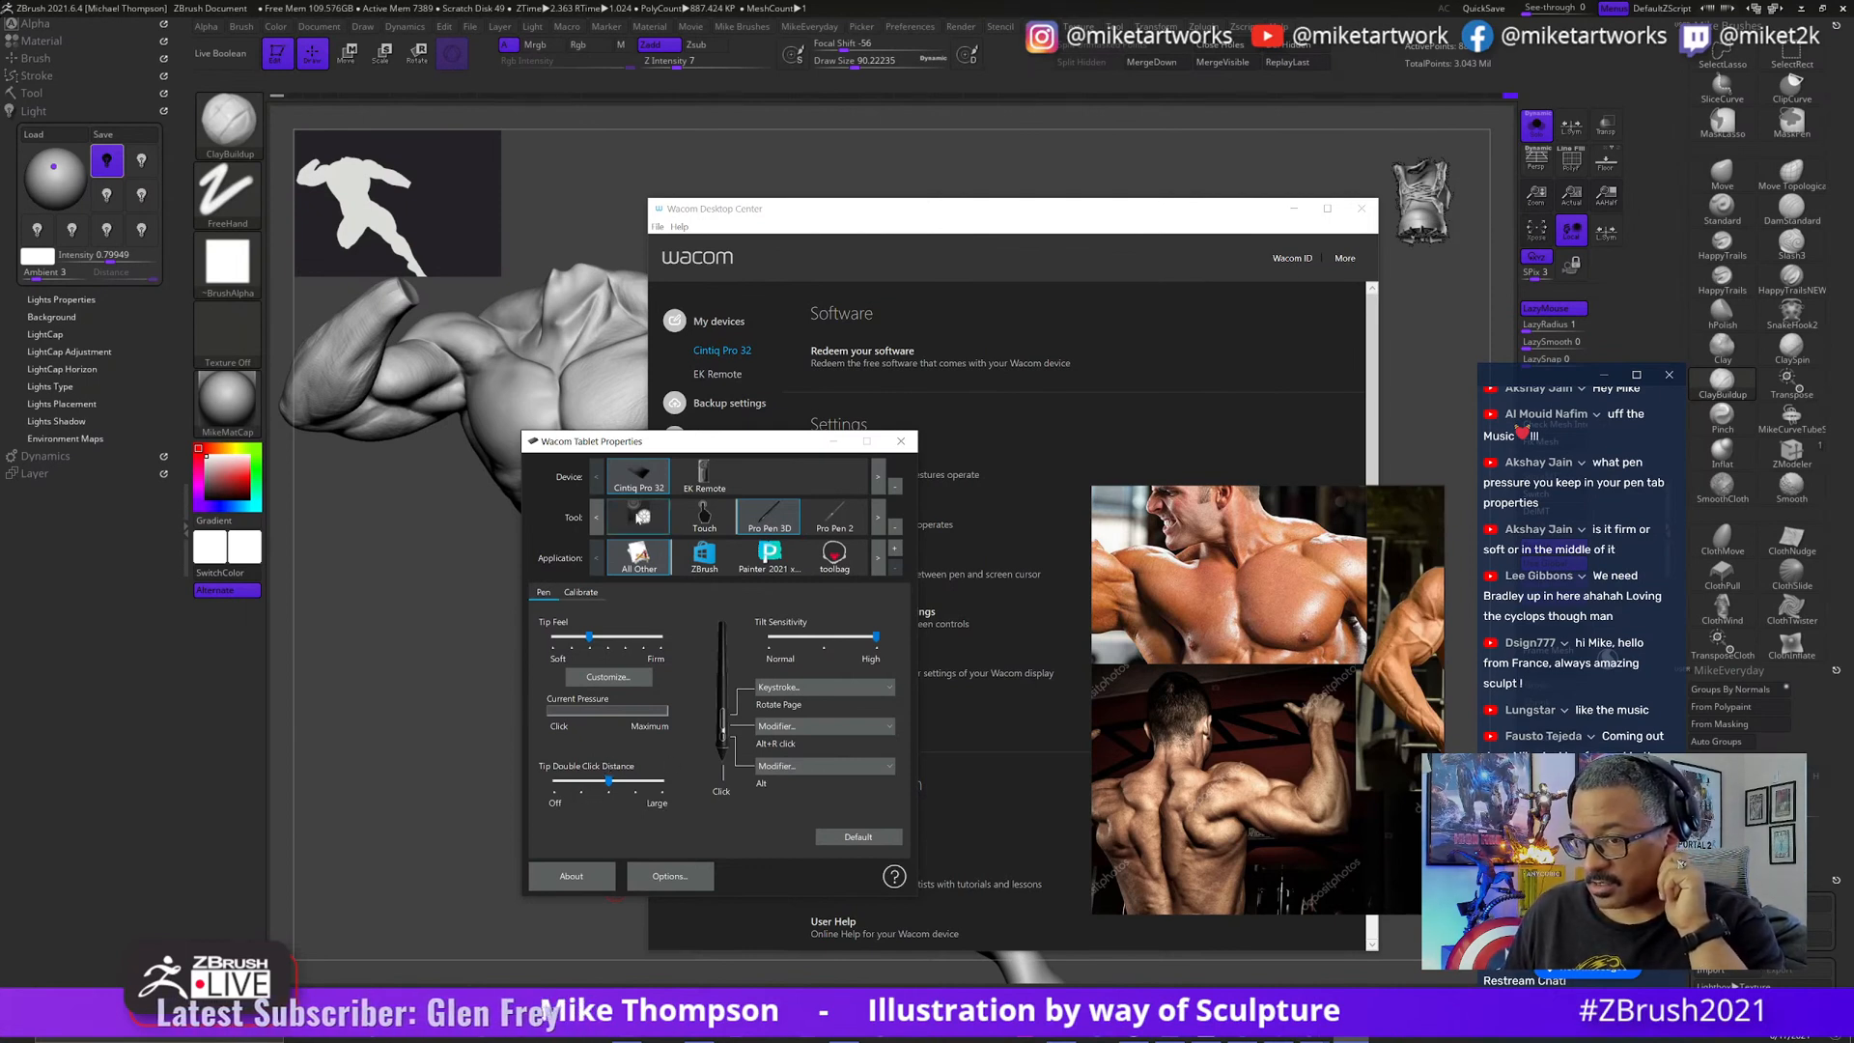
{"action": "left_click", "coordinate": [583, 594]}
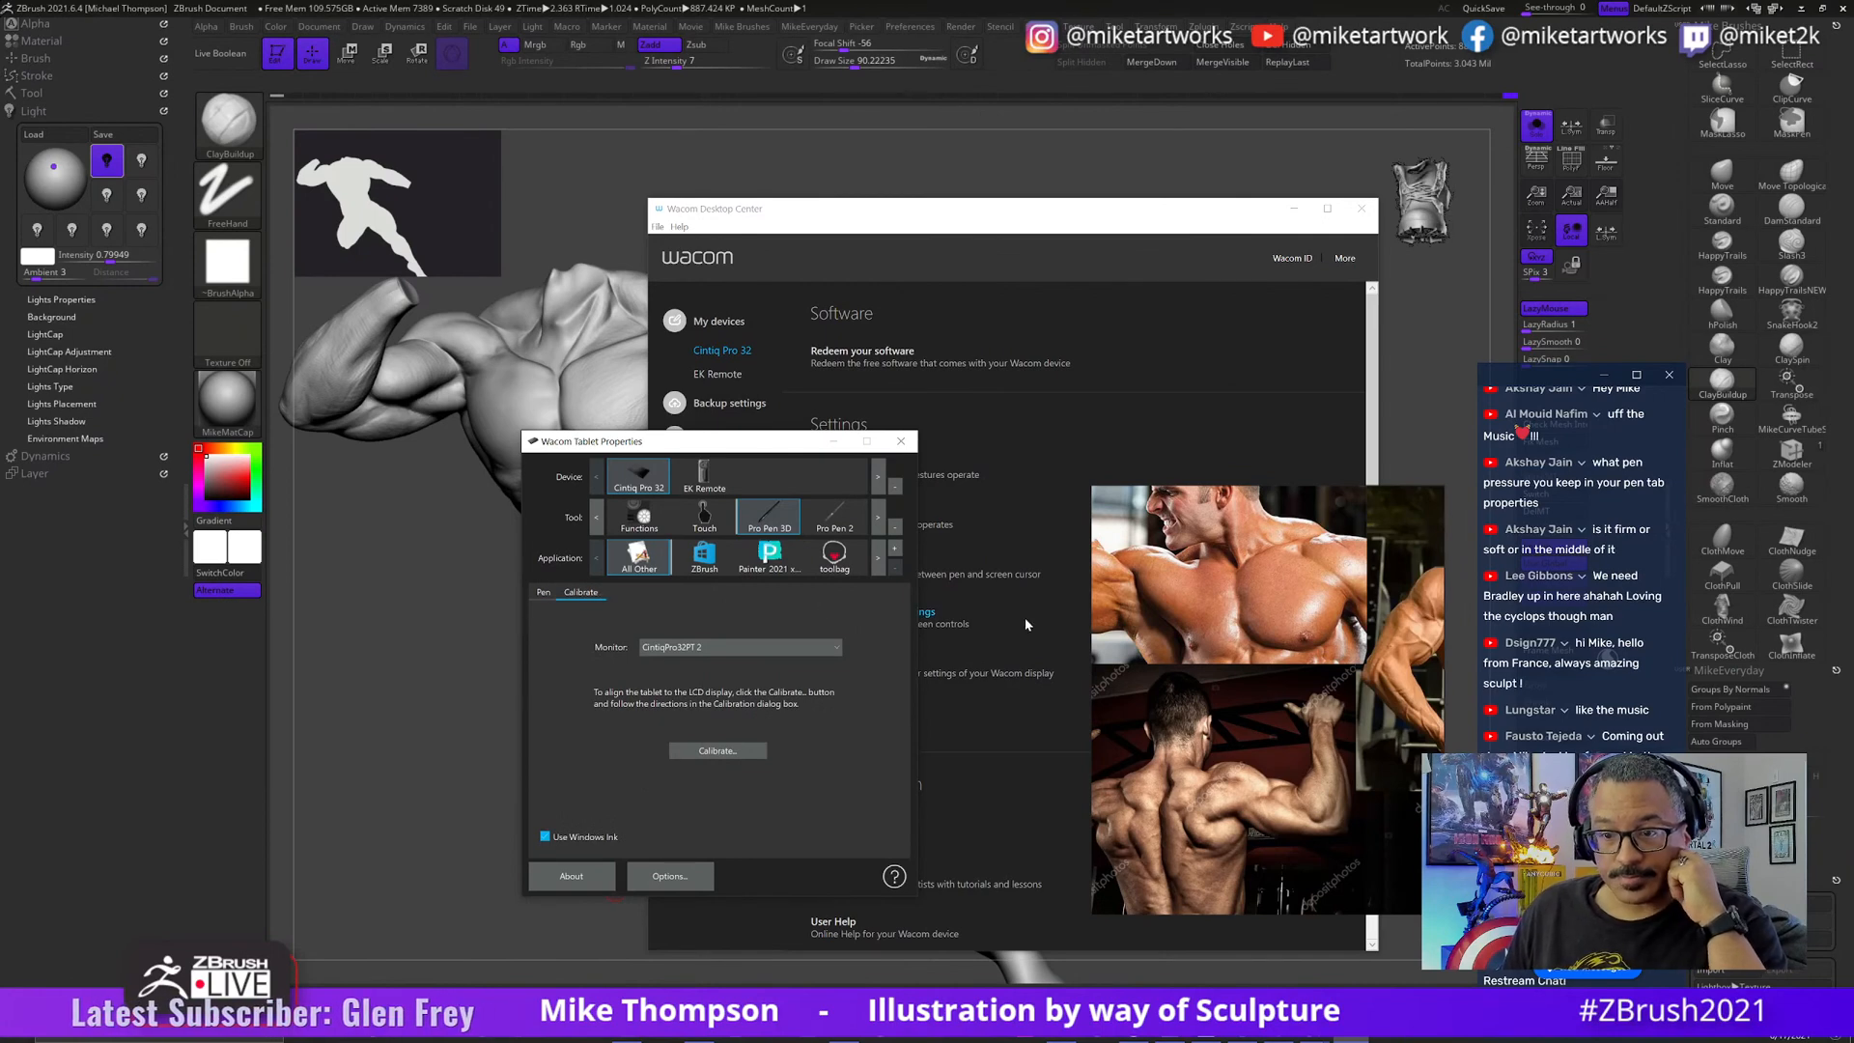
{"action": "left_click", "coordinate": [901, 441]}
{"action": "left_click", "coordinate": [1361, 209]}
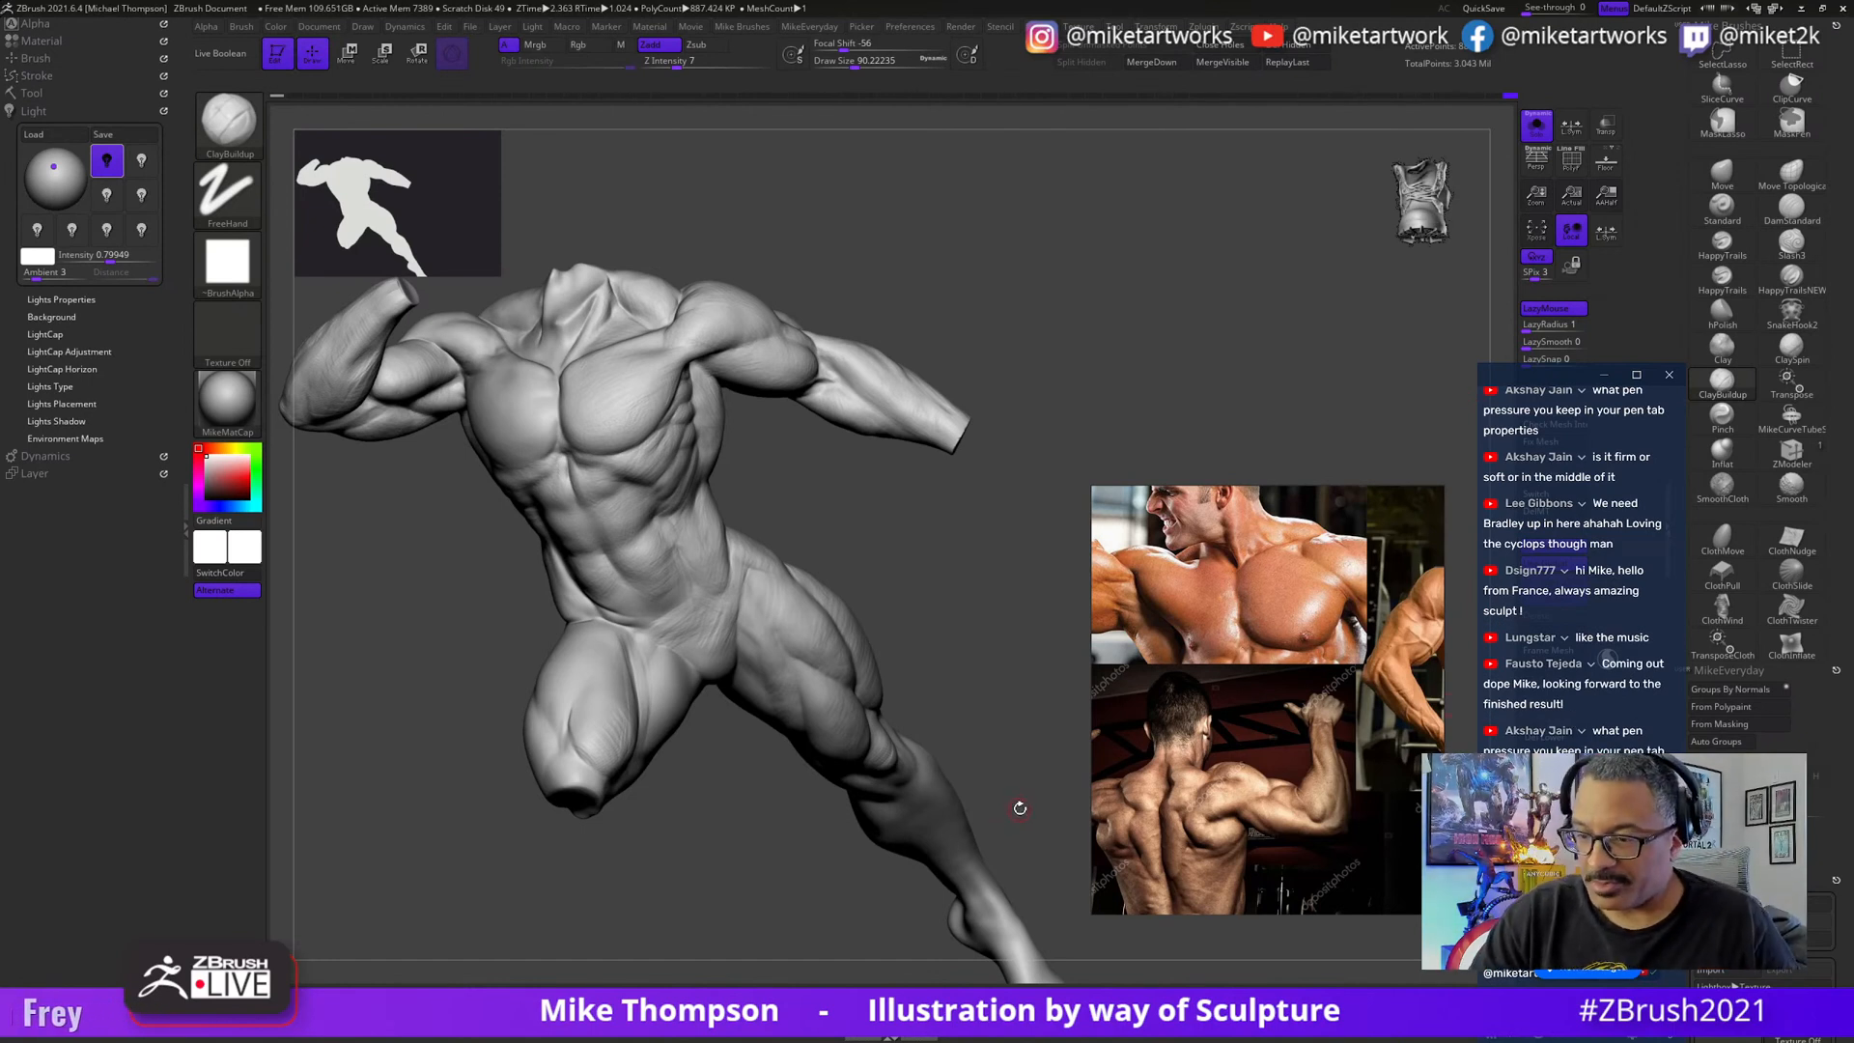
- Examine the asymmetric torso and the transition from the obliques into the hip in a front three-quarter view
{"action": "left_click_drag", "start_coordinate": [1020, 808], "coordinate": [1005, 824]}
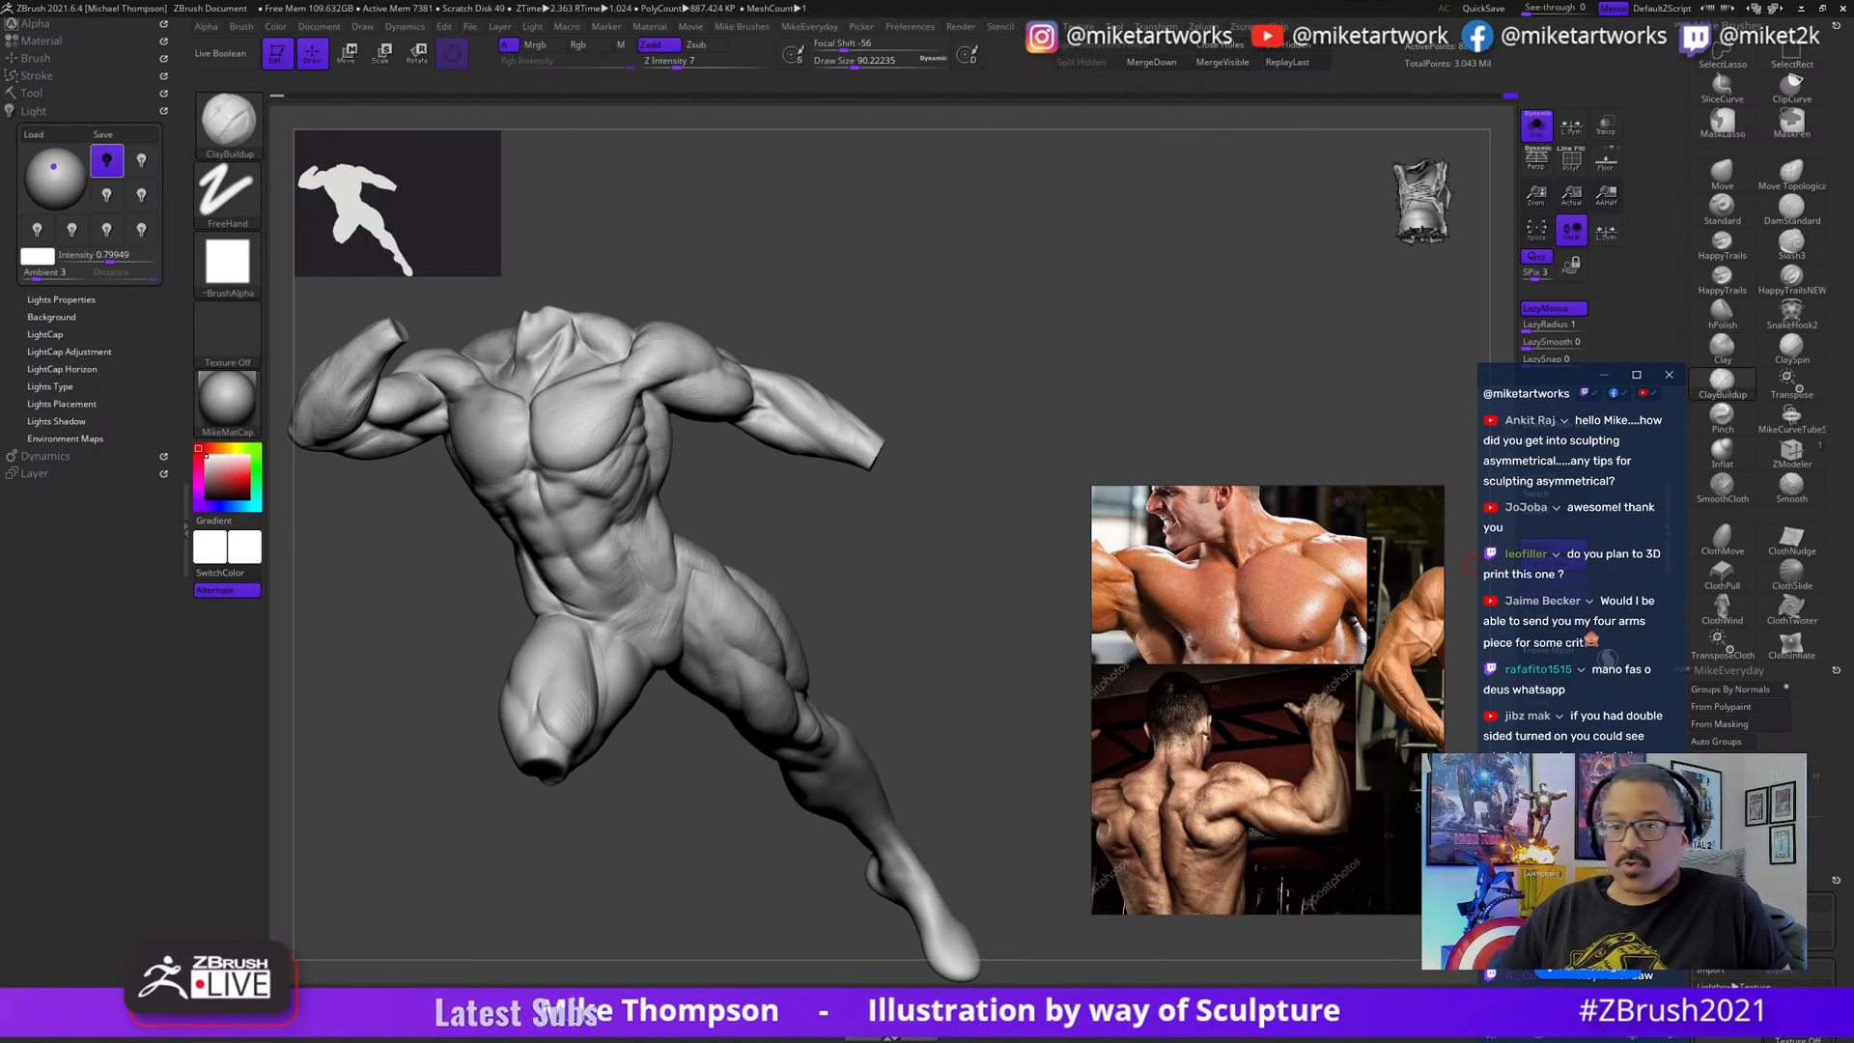
{"action": "mouse_move", "coordinate": [874, 688]}
{"action": "left_mouse_down"}
{"action": "mouse_move", "coordinate": [928, 739]}
{"action": "mouse_move", "coordinate": [985, 733]}
{"action": "mouse_move", "coordinate": [1005, 663]}
{"action": "mouse_move", "coordinate": [976, 714]}
{"action": "left_mouse_up"}
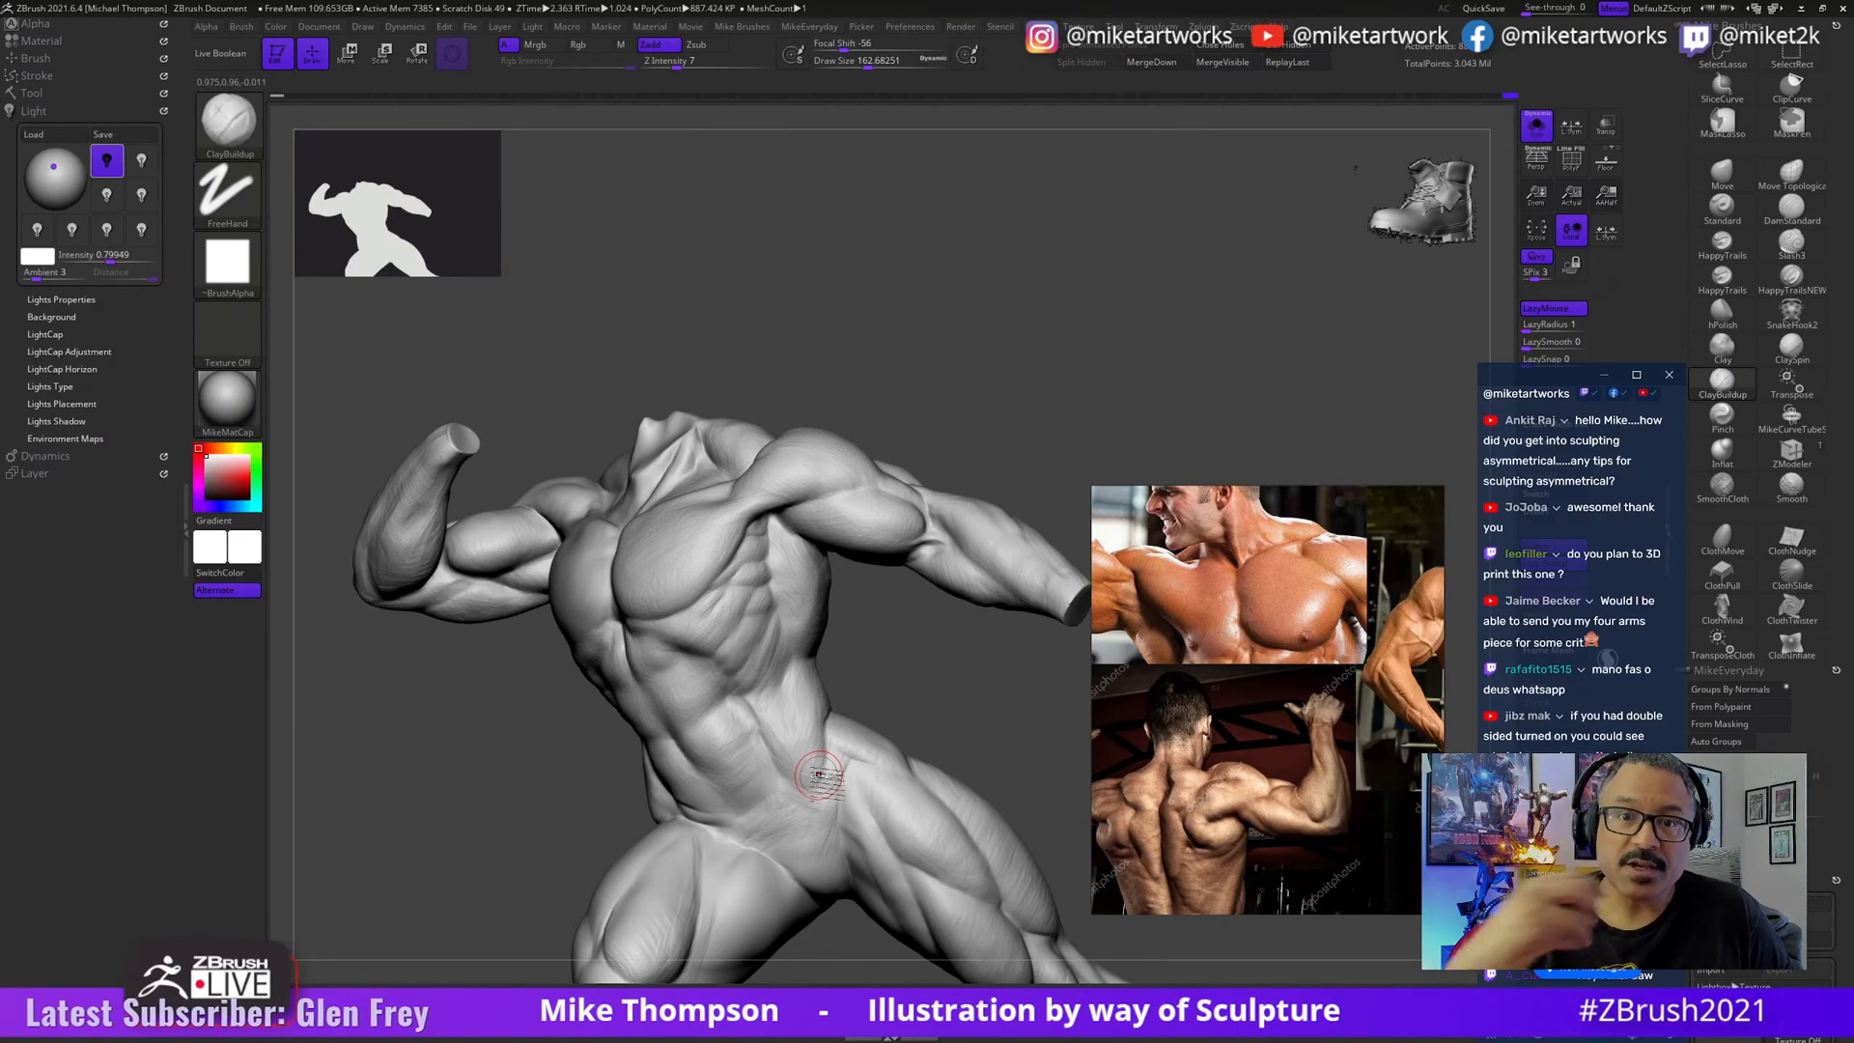
{"action": "left_click_drag", "start_coordinate": [952, 676], "coordinate": [850, 705]}
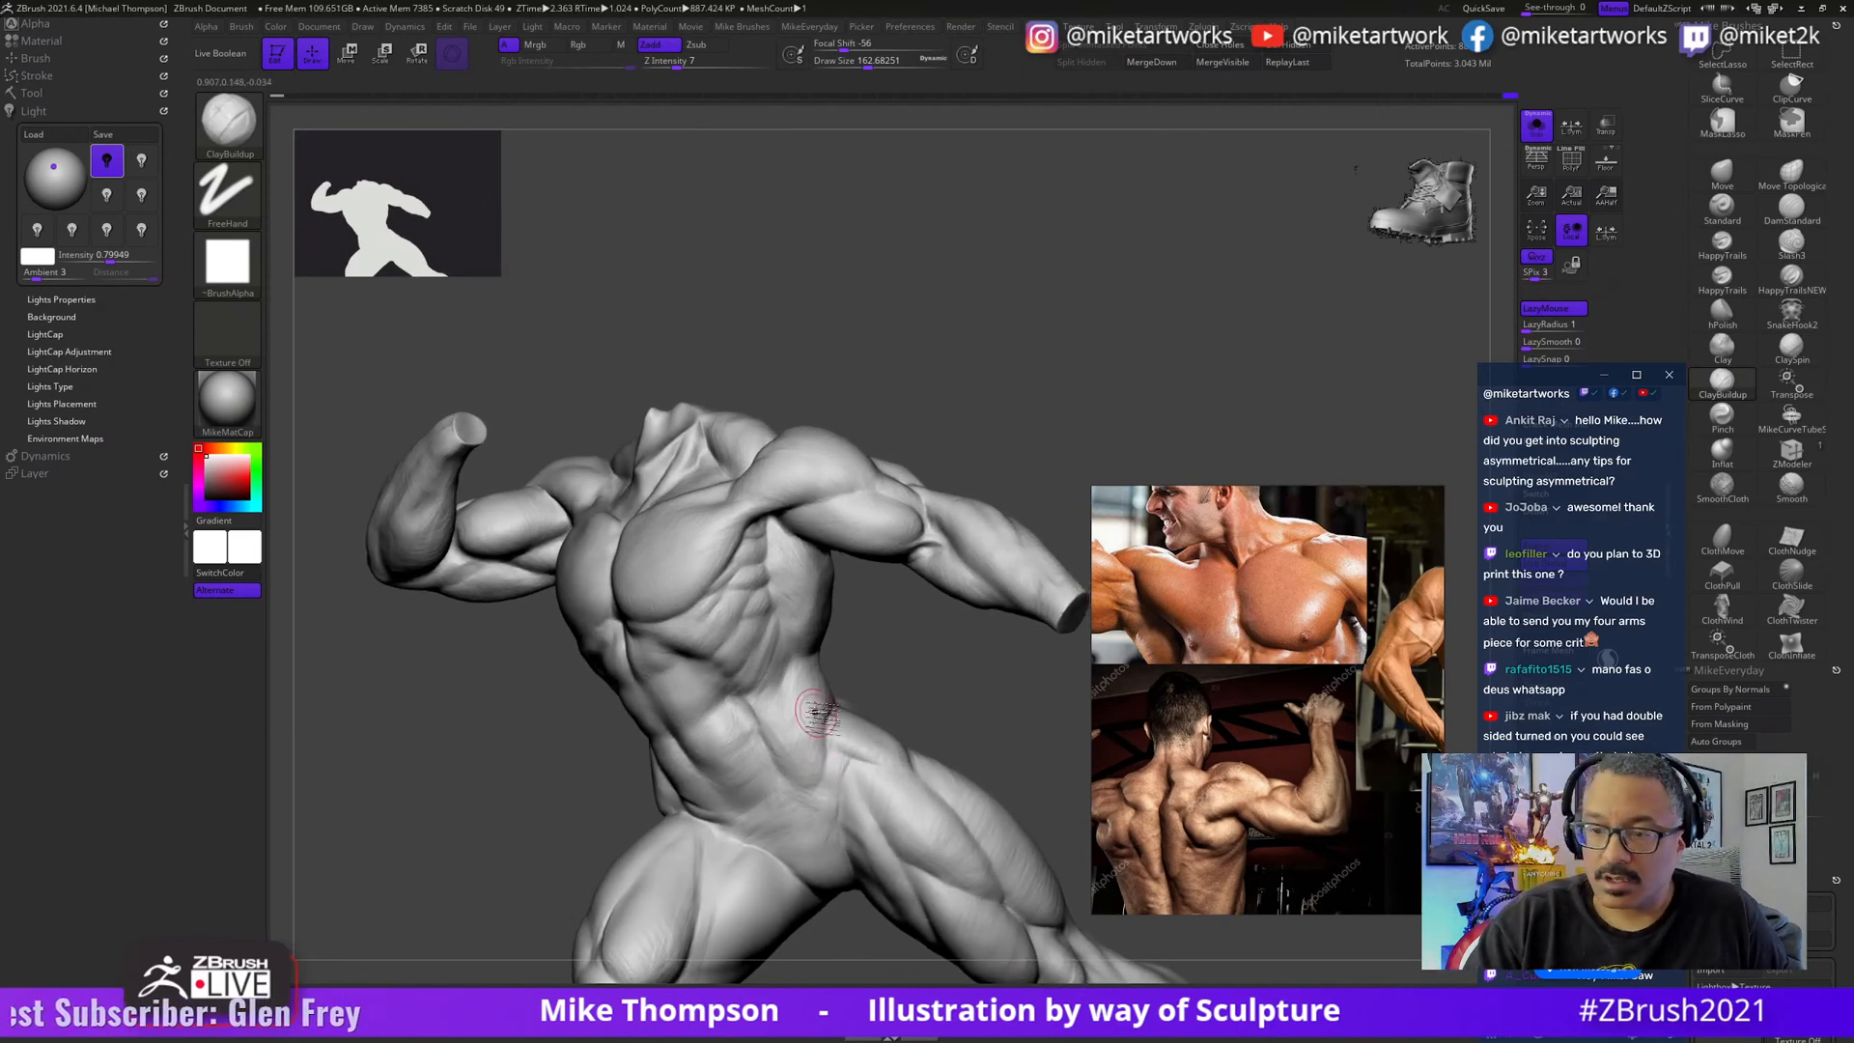
{"action": "left_click_drag", "start_coordinate": [964, 666], "coordinate": [979, 647]}
{"action": "key", "text": "ctrl"}
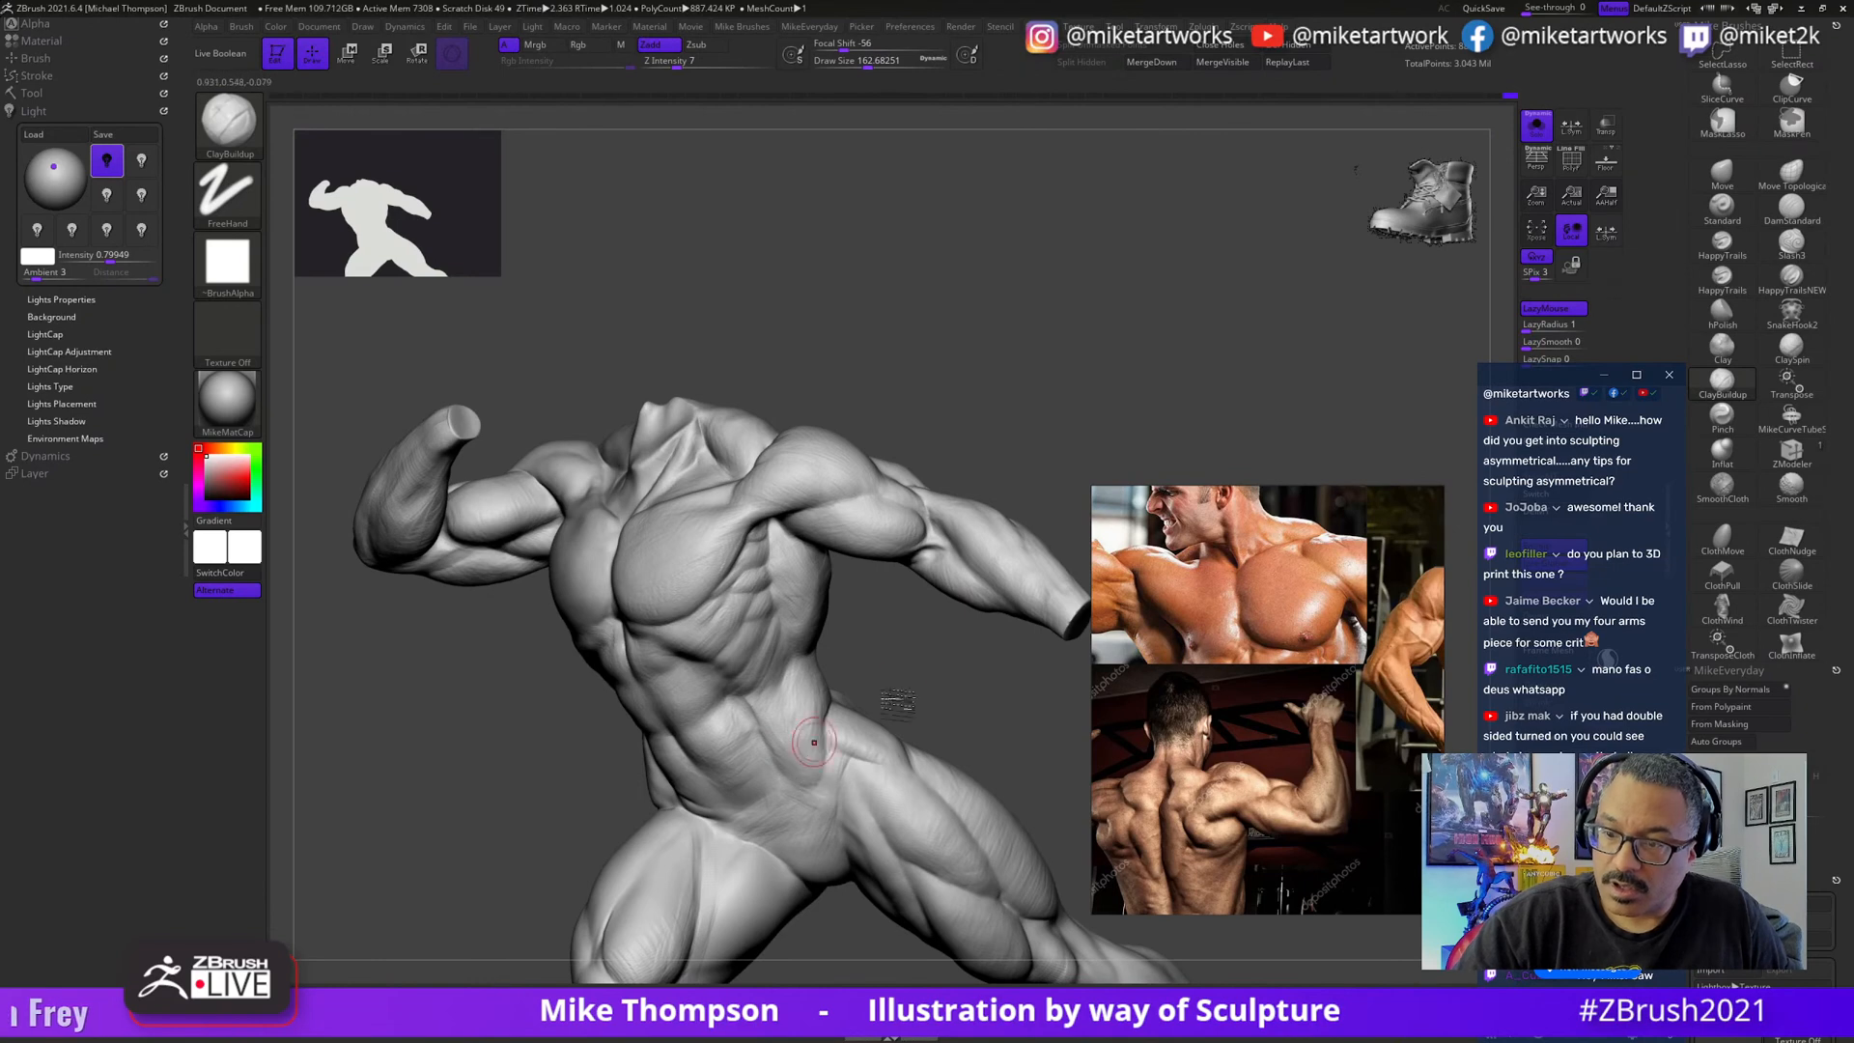
- Rework the transition from the flank into the hip with ClayBuildup at a draw size of about 163 and lower the Z Intensity to 20
{"action": "left_click_drag", "start_coordinate": [814, 742], "coordinate": [930, 685]}
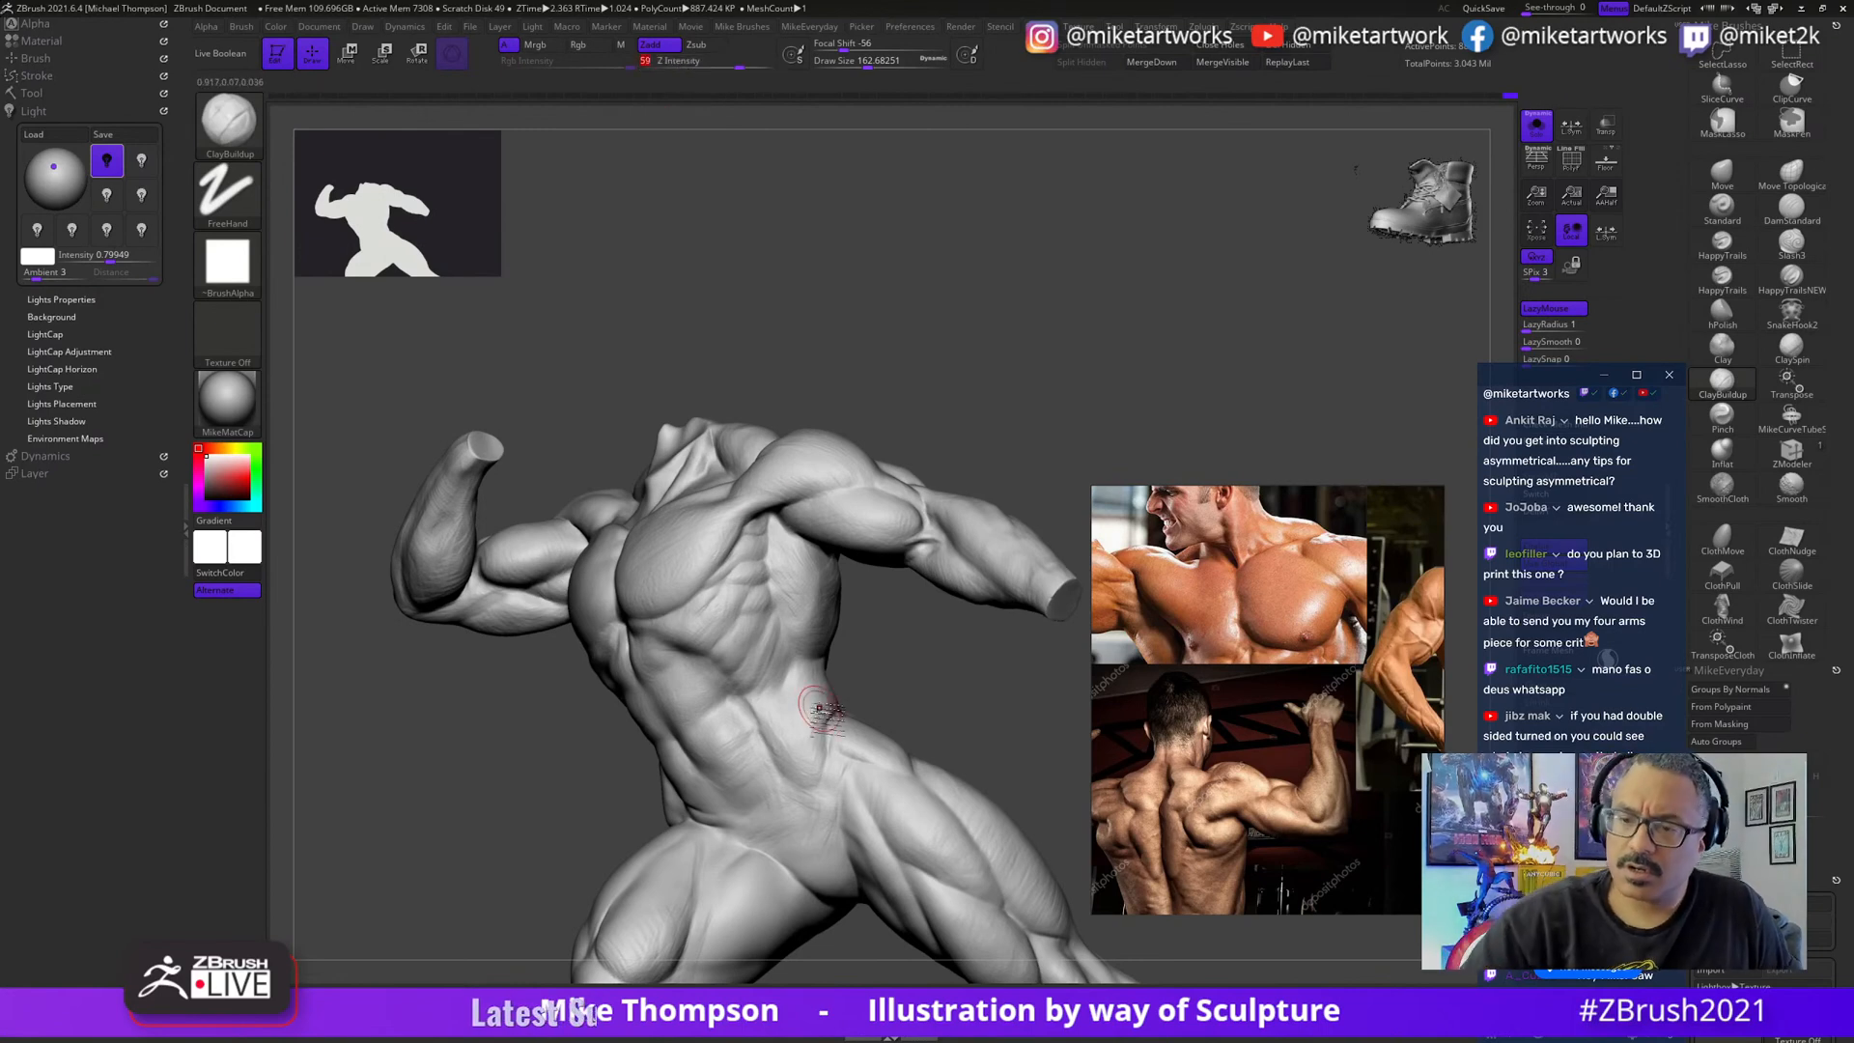
{"action": "left_click_drag", "start_coordinate": [823, 717], "coordinate": [787, 598]}
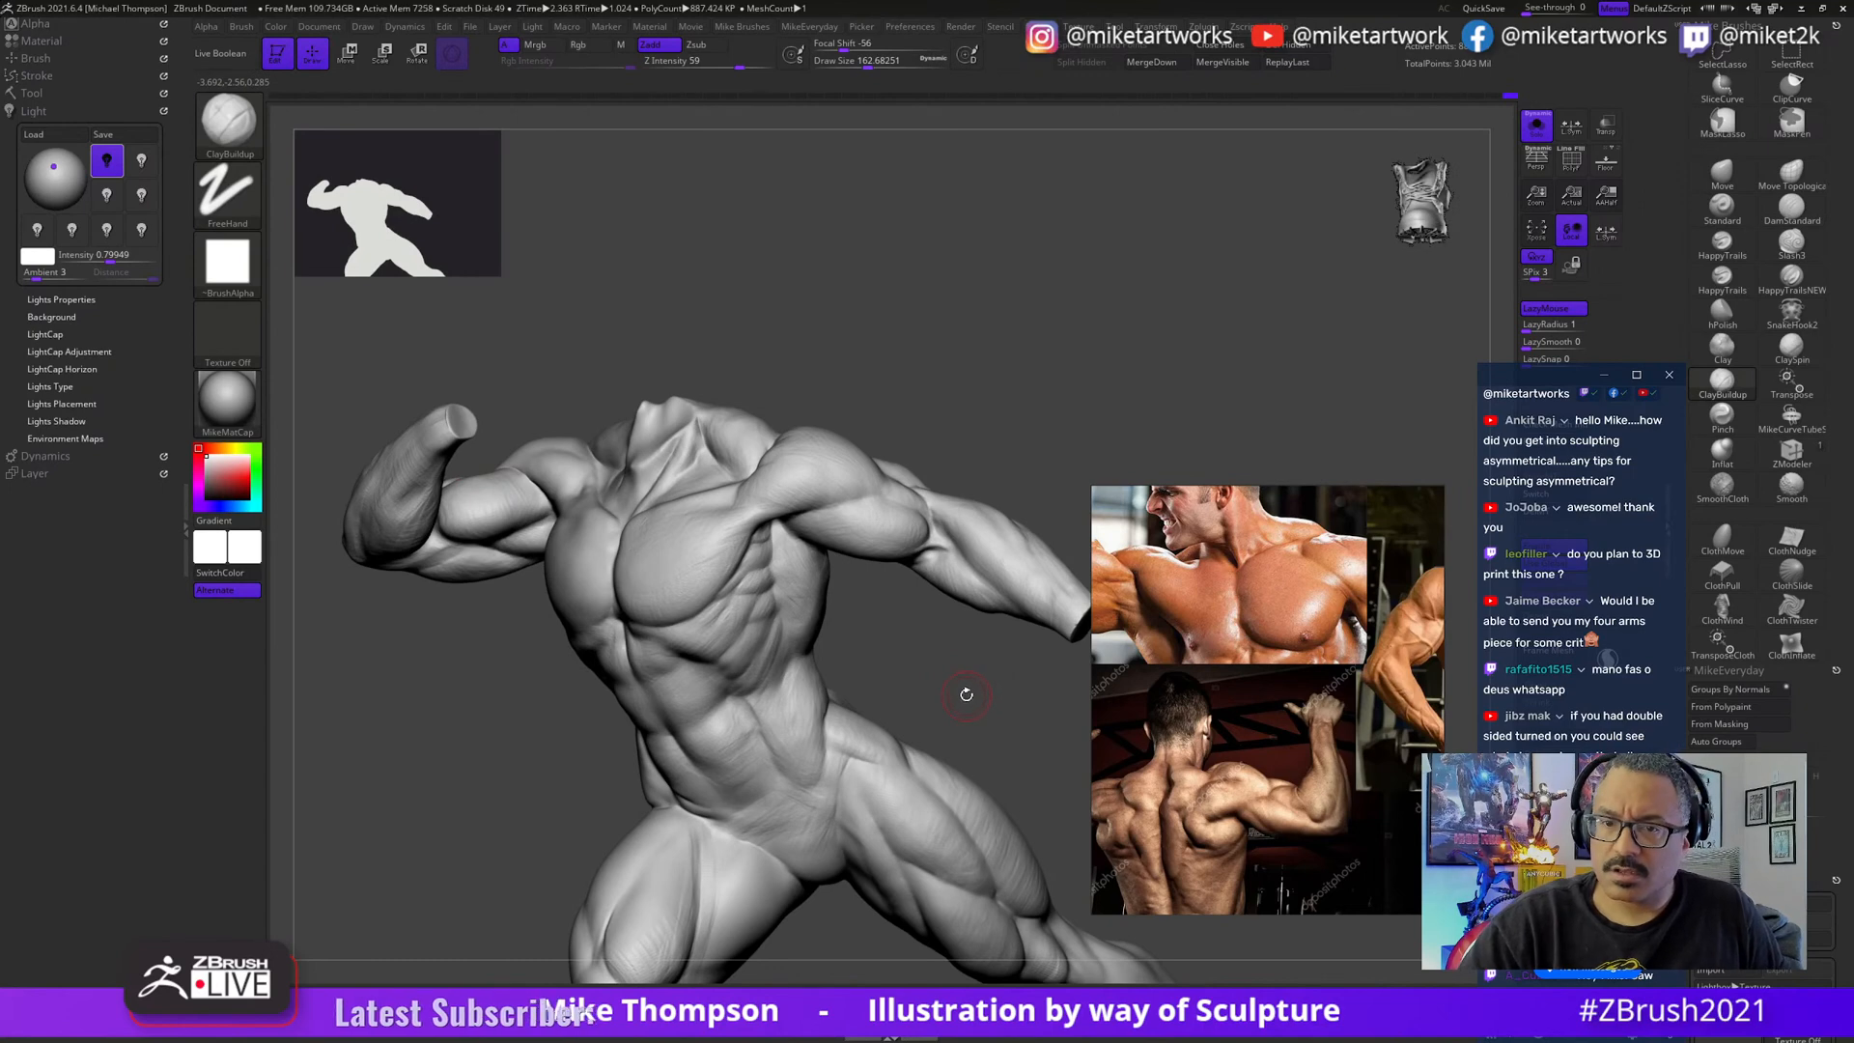
{"action": "left_click_drag", "start_coordinate": [951, 708], "coordinate": [985, 696]}
{"action": "key", "text": "ctrl+shift"}
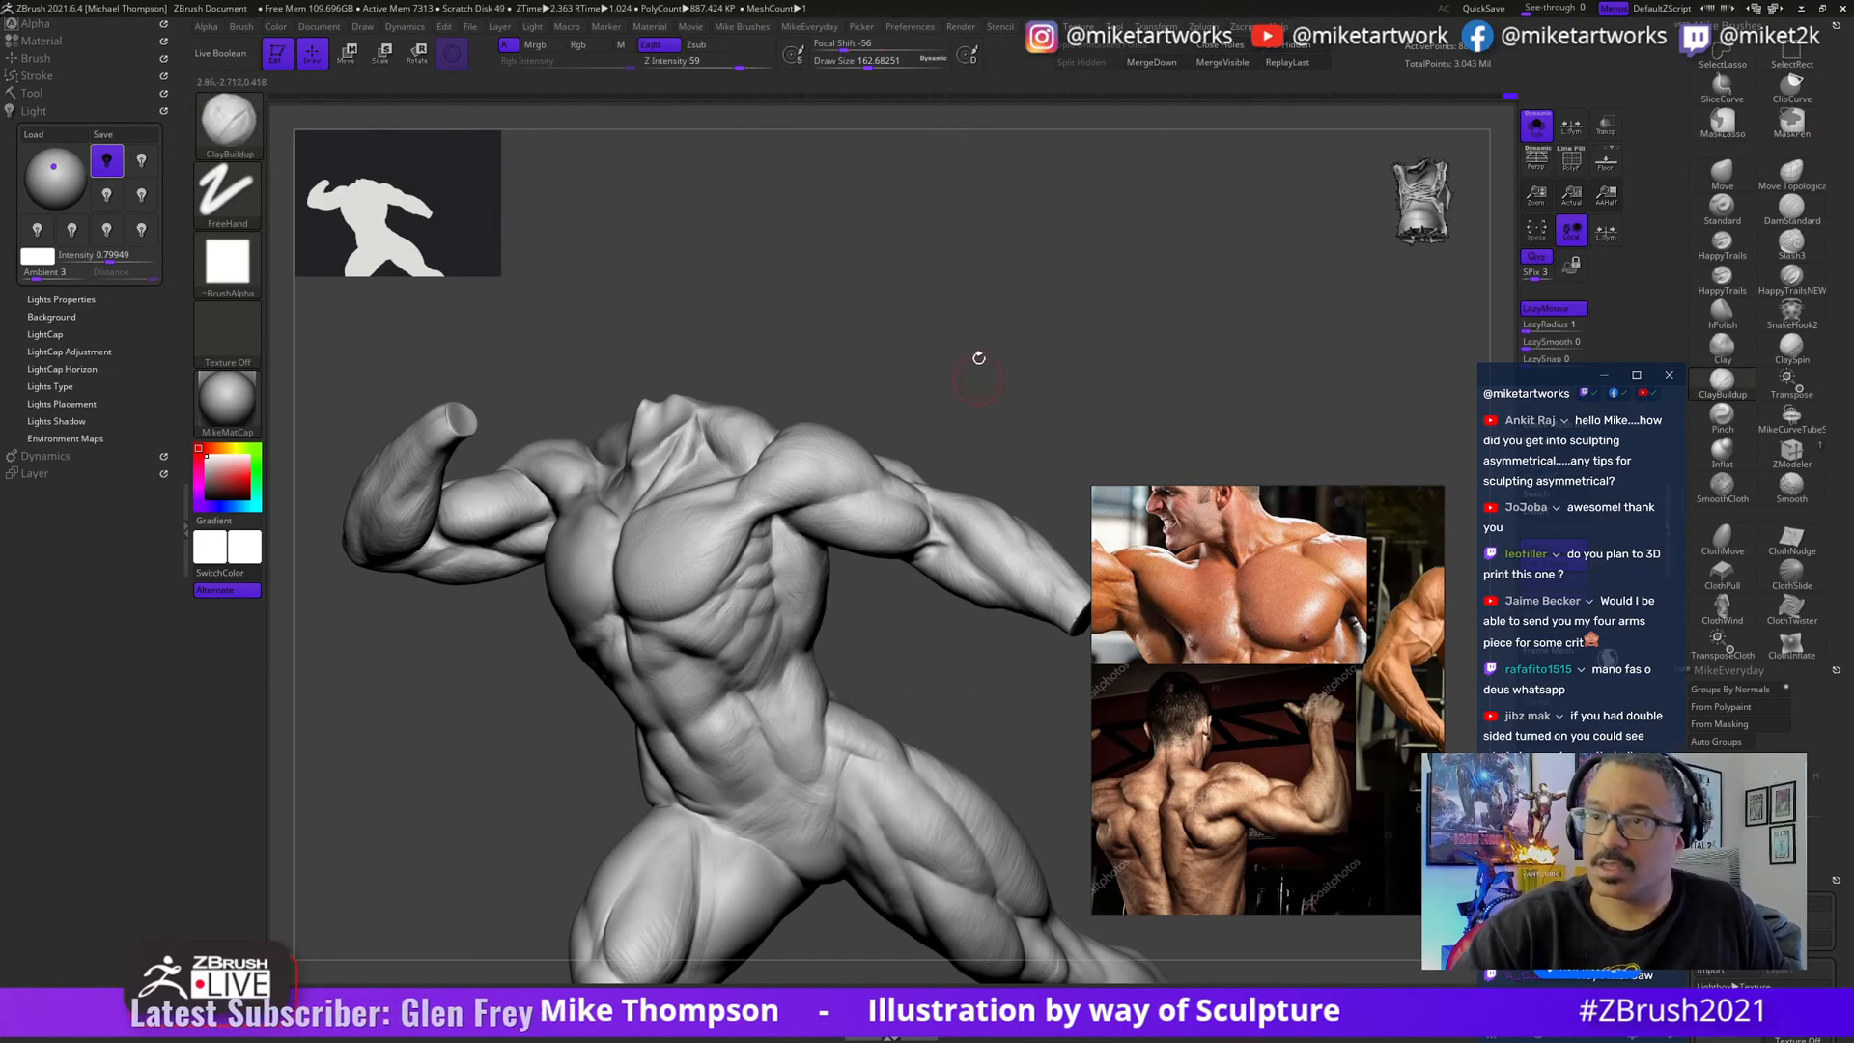
{"action": "left_click_drag", "start_coordinate": [733, 63], "coordinate": [700, 58]}
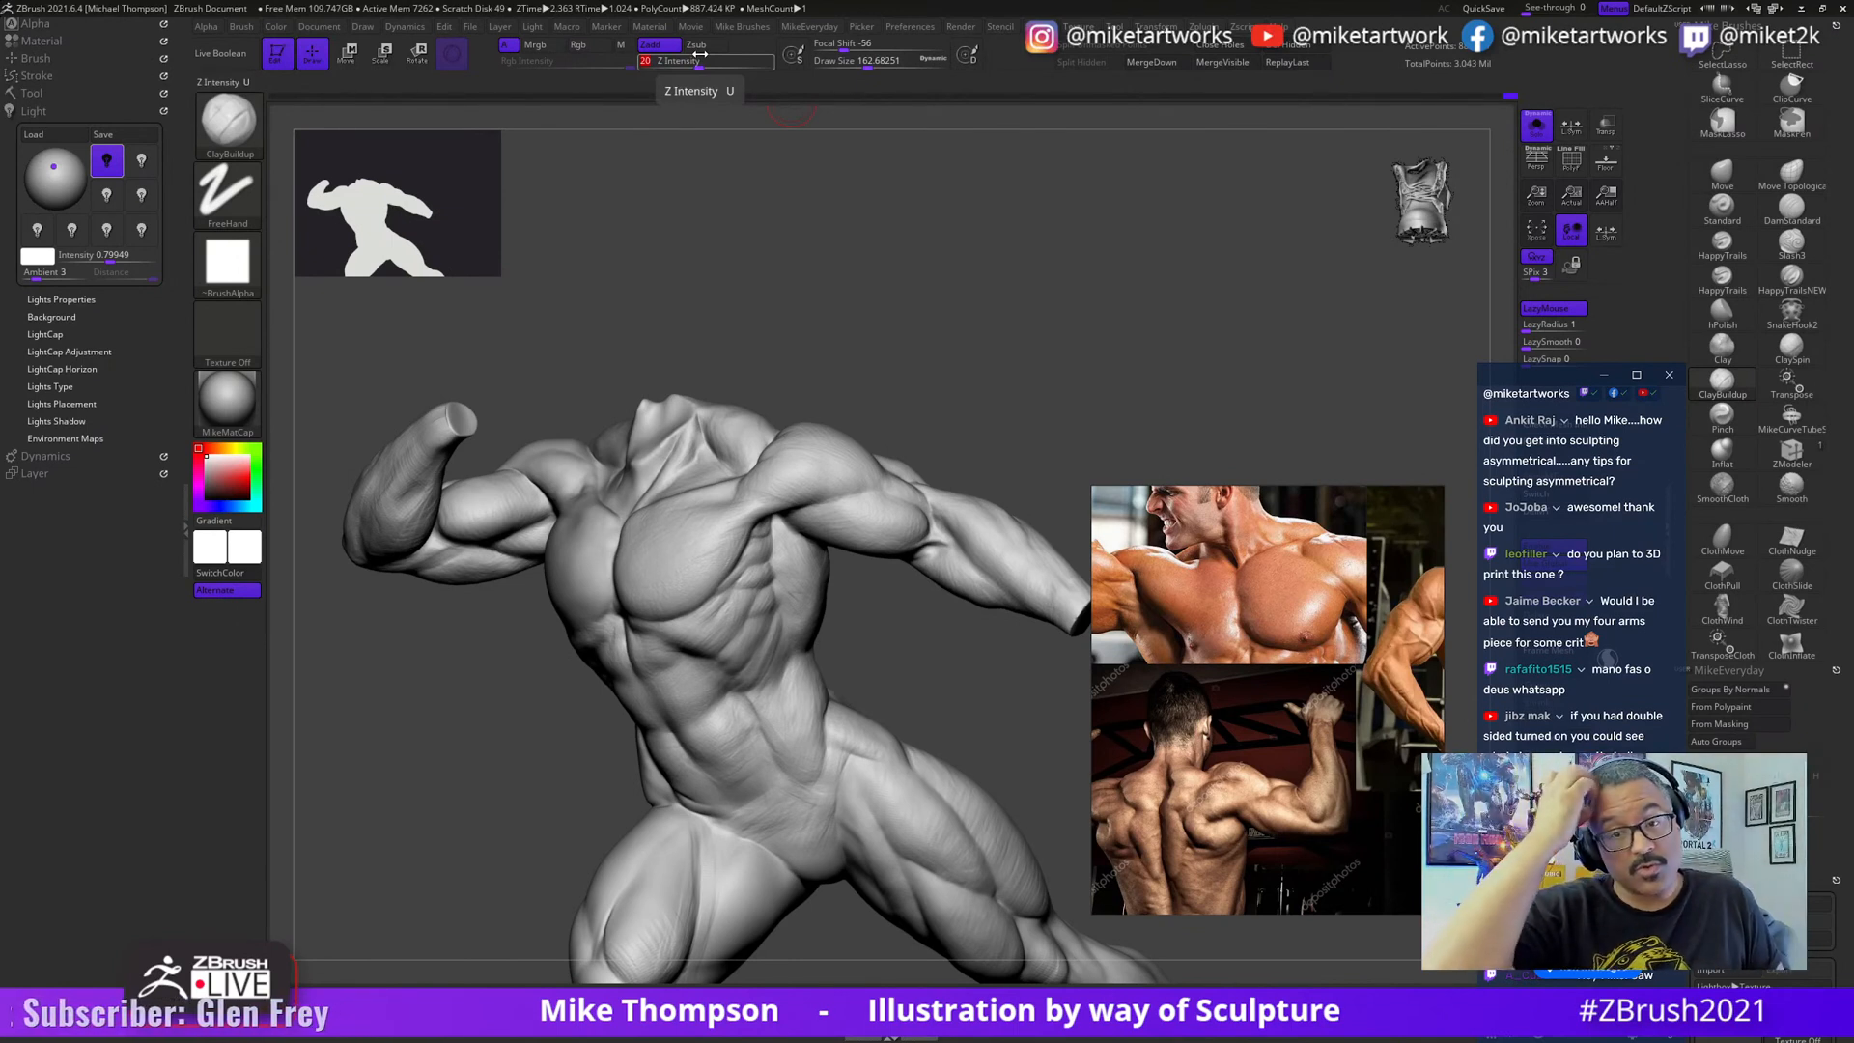
{"action": "mouse_move", "coordinate": [978, 719]}
{"action": "left_mouse_down"}
{"action": "mouse_move", "coordinate": [994, 670]}
{"action": "mouse_move", "coordinate": [990, 688]}
{"action": "left_mouse_up"}
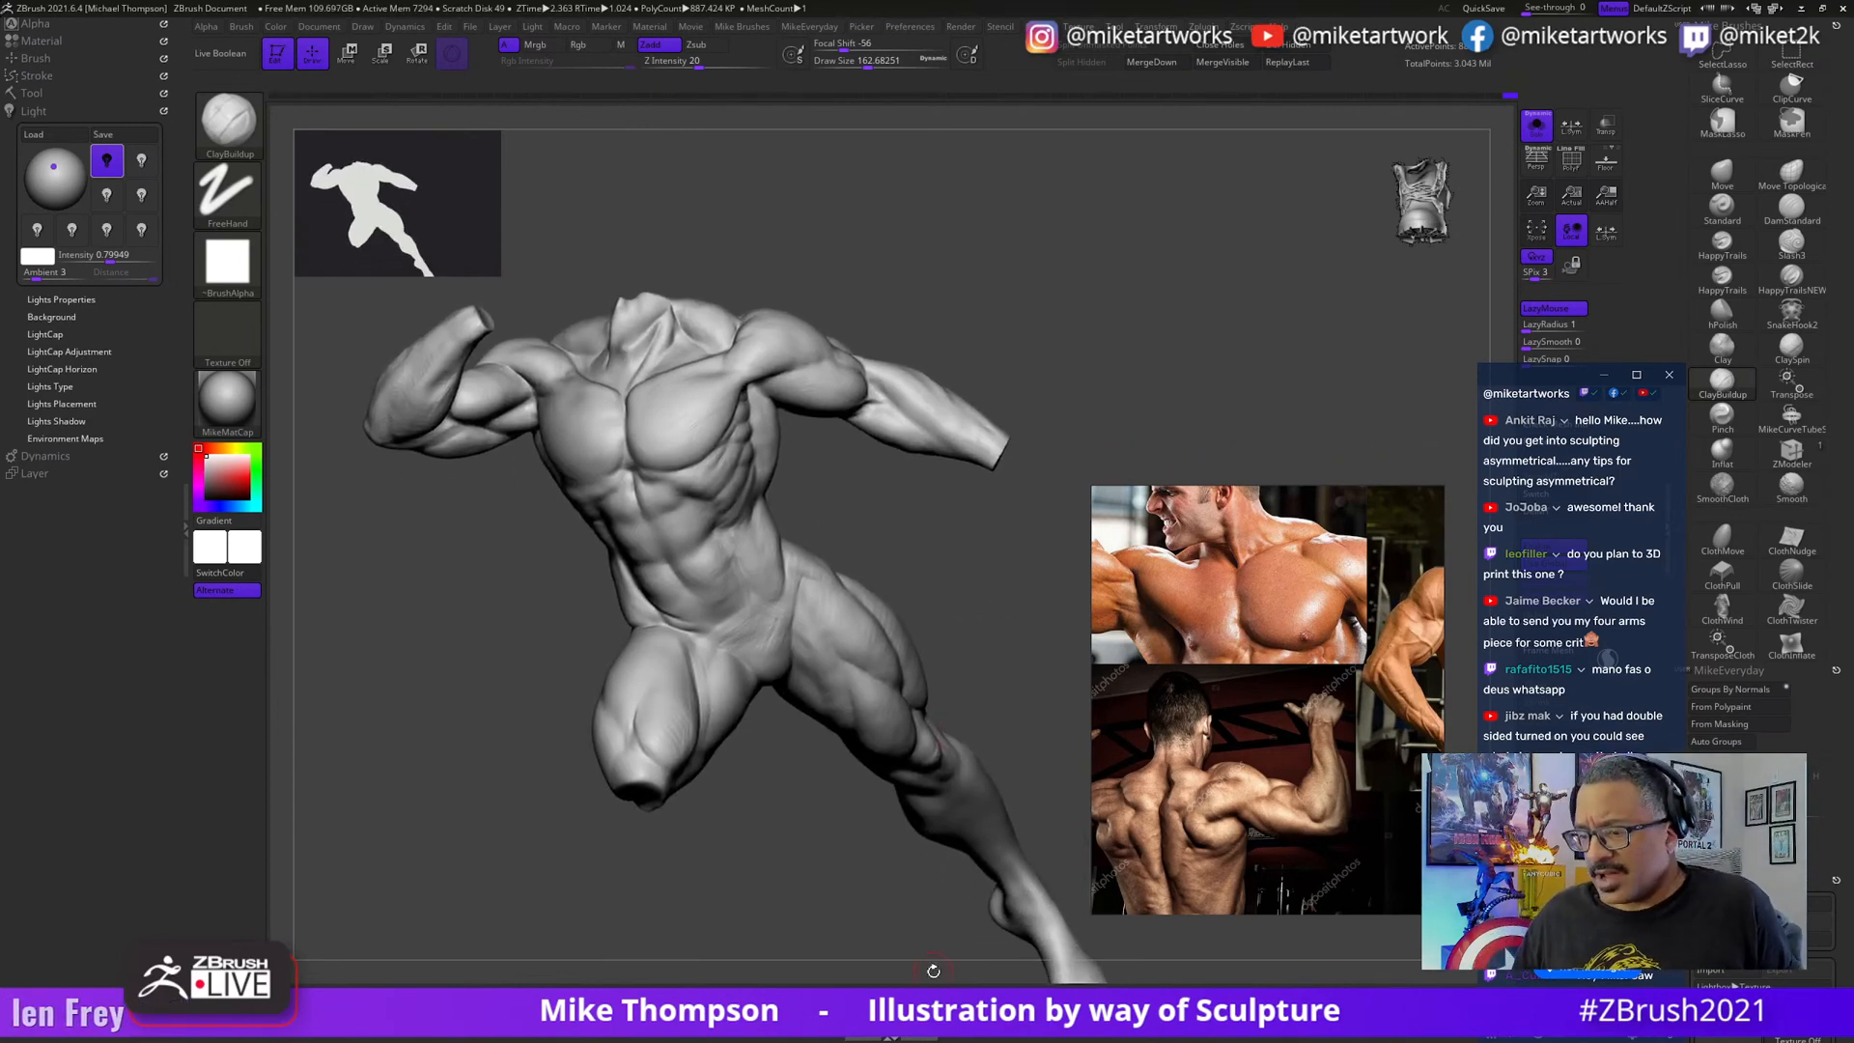
- Switch to the desktop, play the G&G.mpg sculpture video in the media player, close the player and return to ZBrush
{"action": "key", "text": "super"}
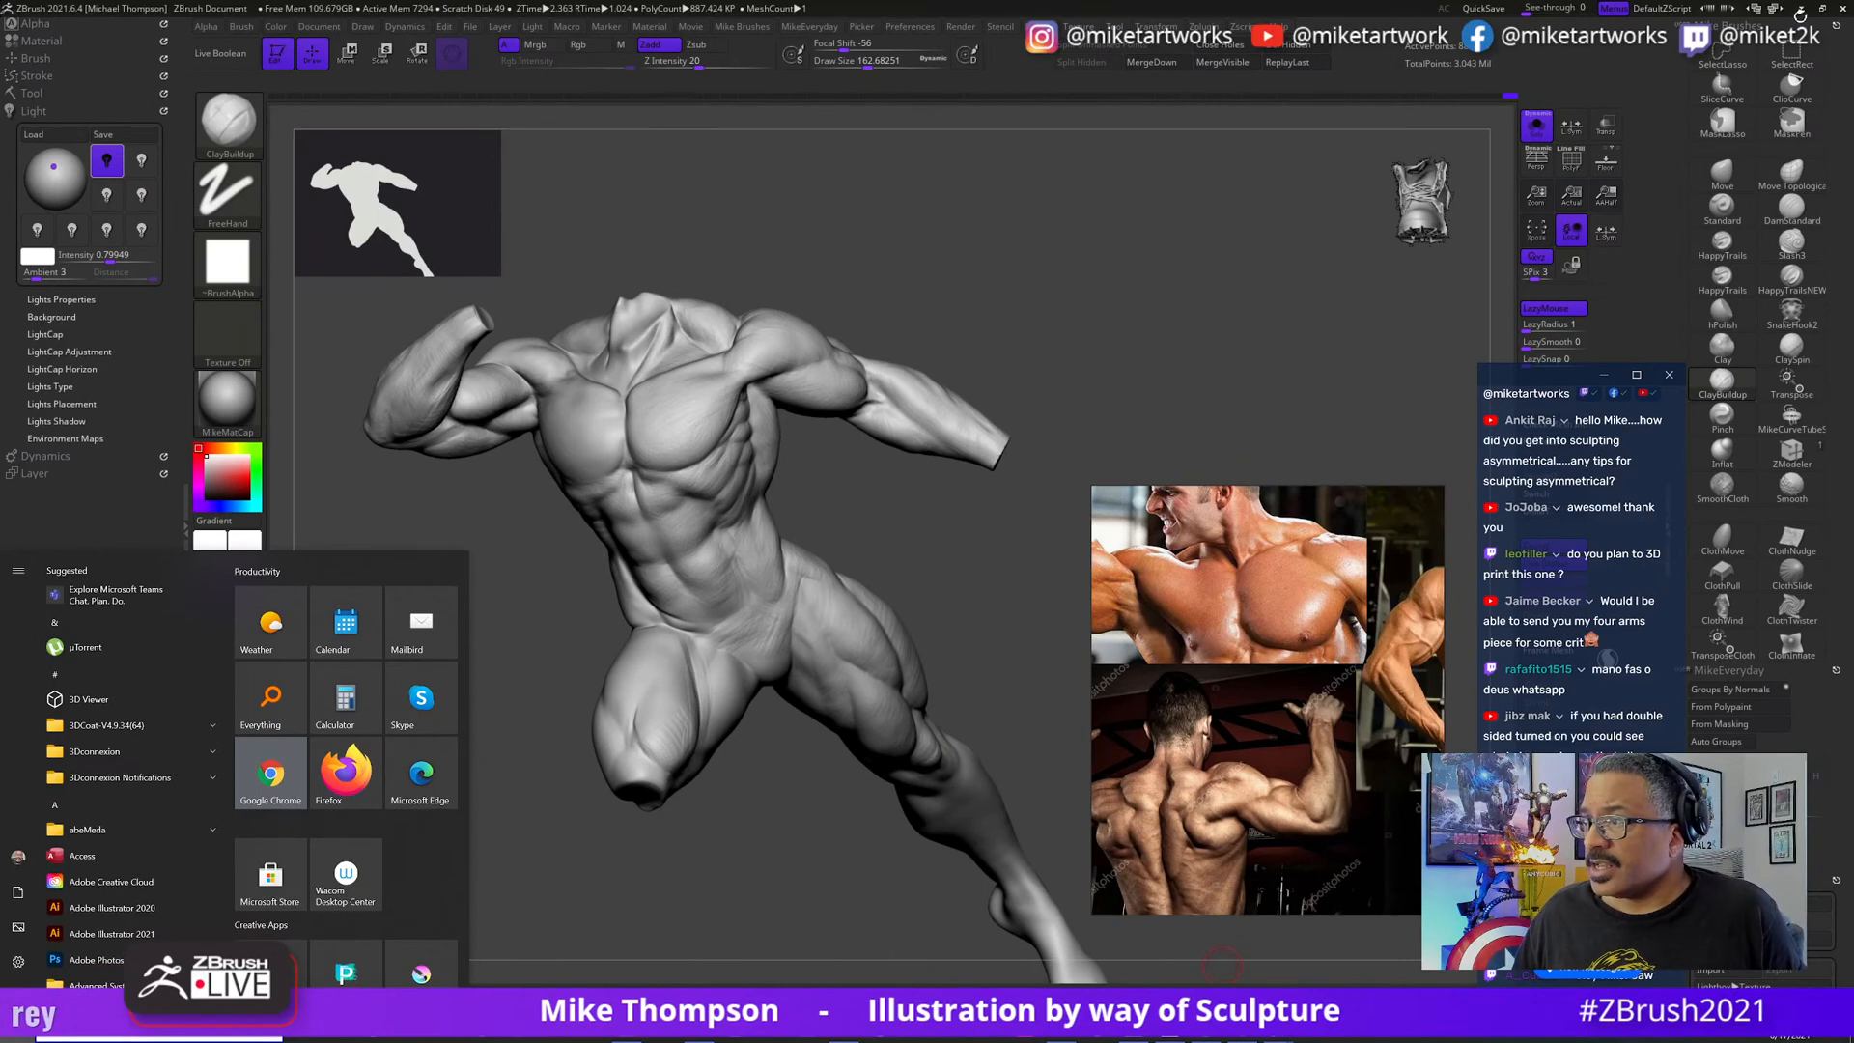
{"action": "left_click", "coordinate": [1800, 11]}
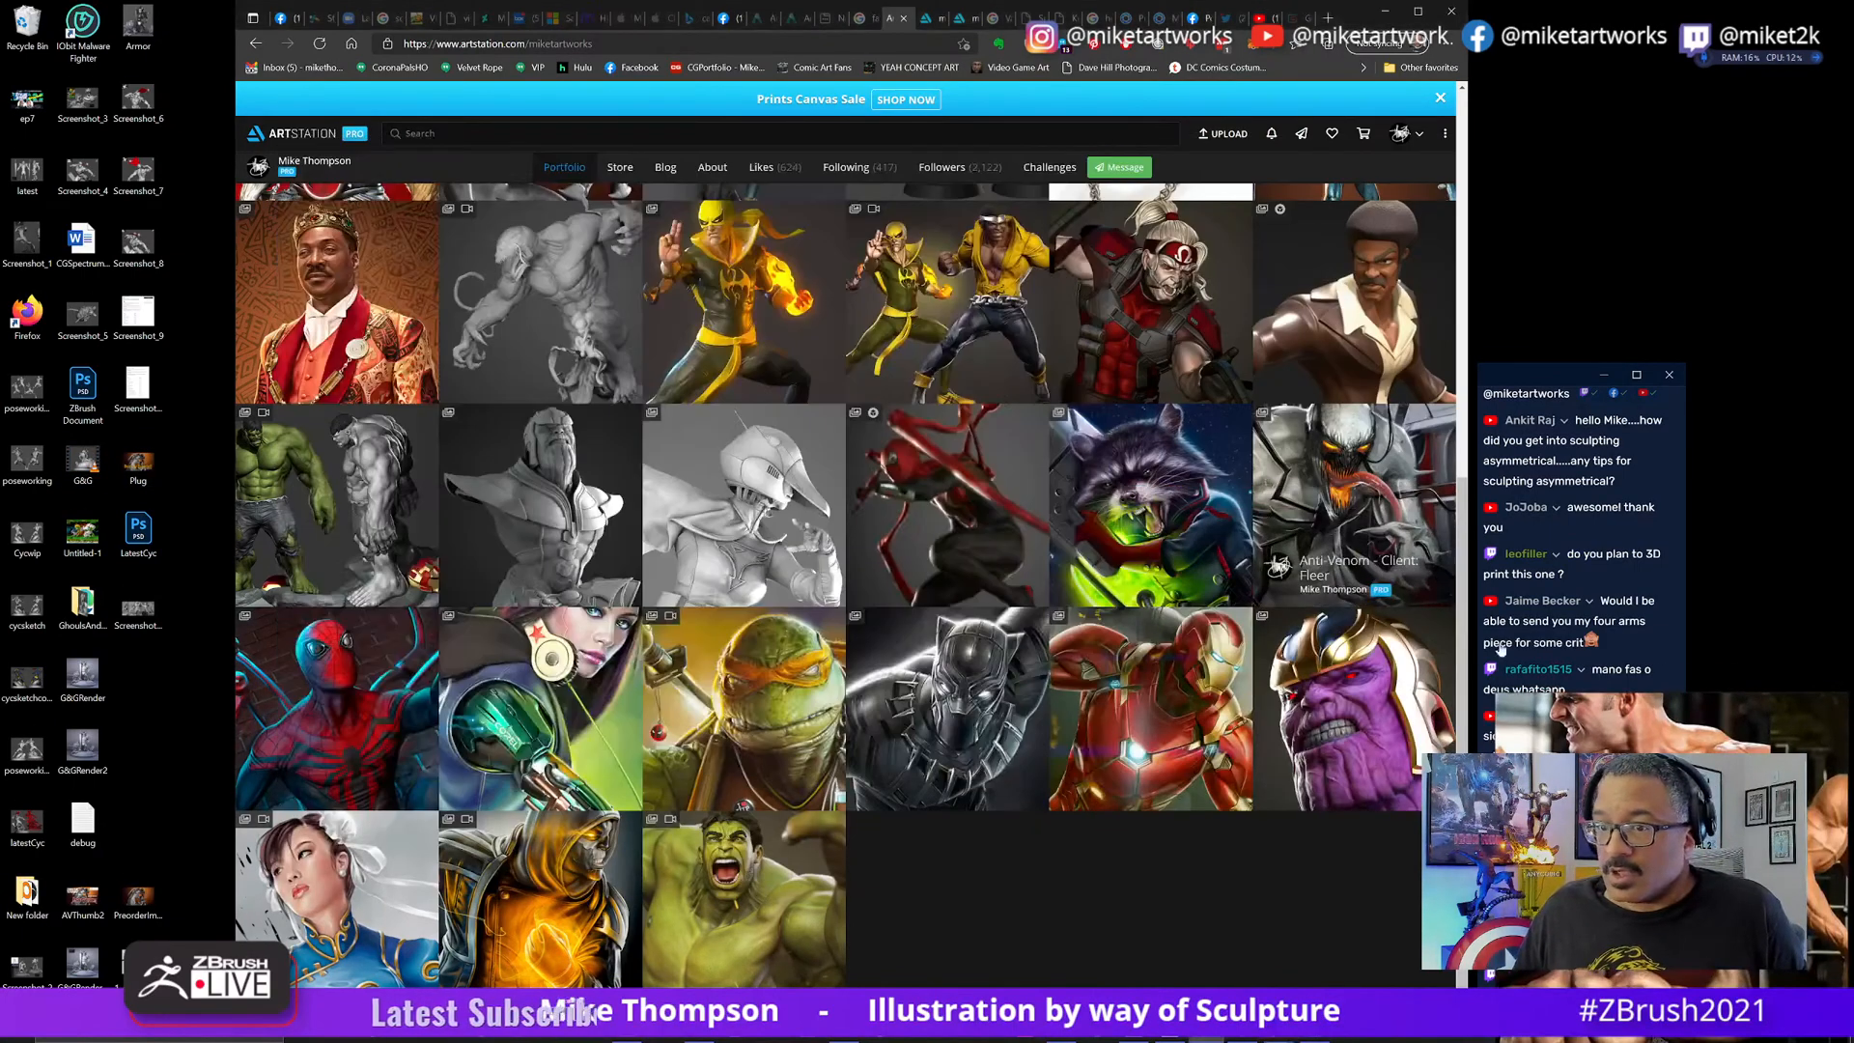
{"action": "right_click", "coordinate": [1477, 653]}
{"action": "left_click_drag", "start_coordinate": [1343, 10], "coordinate": [1502, 814]}
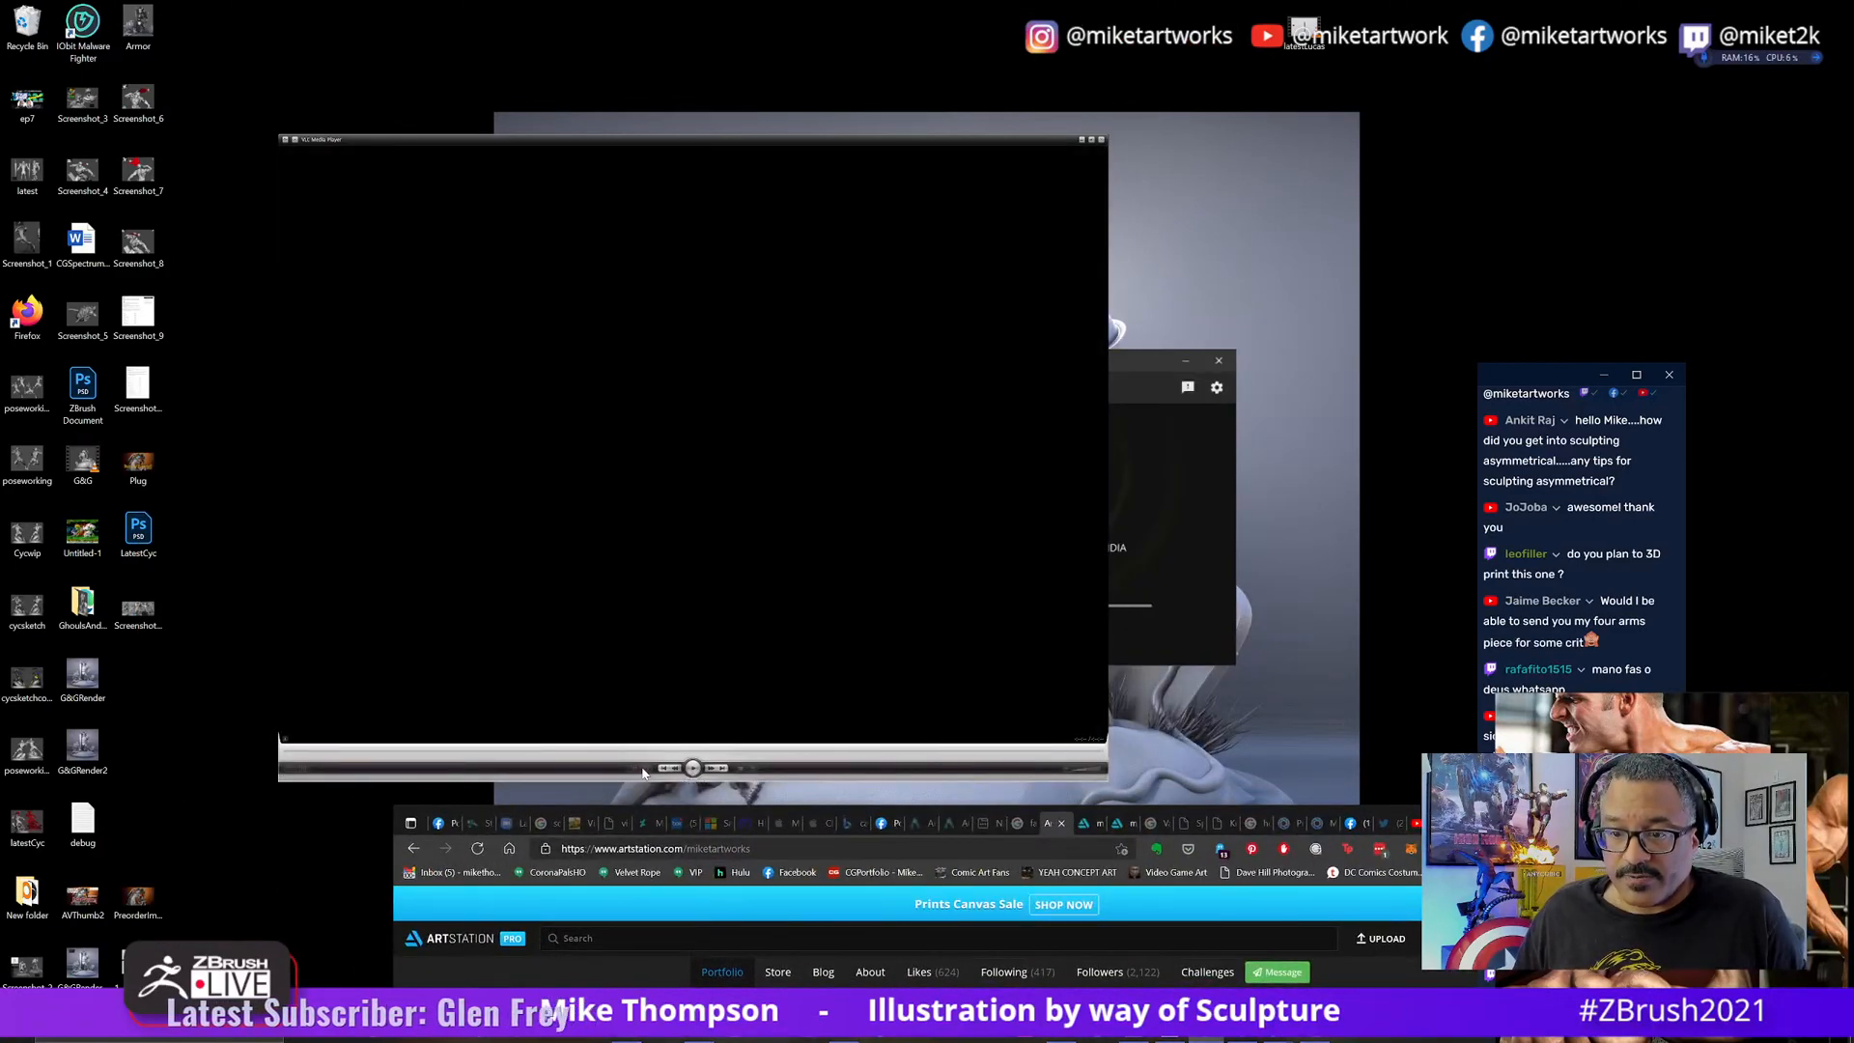
{"action": "left_click", "coordinate": [662, 771]}
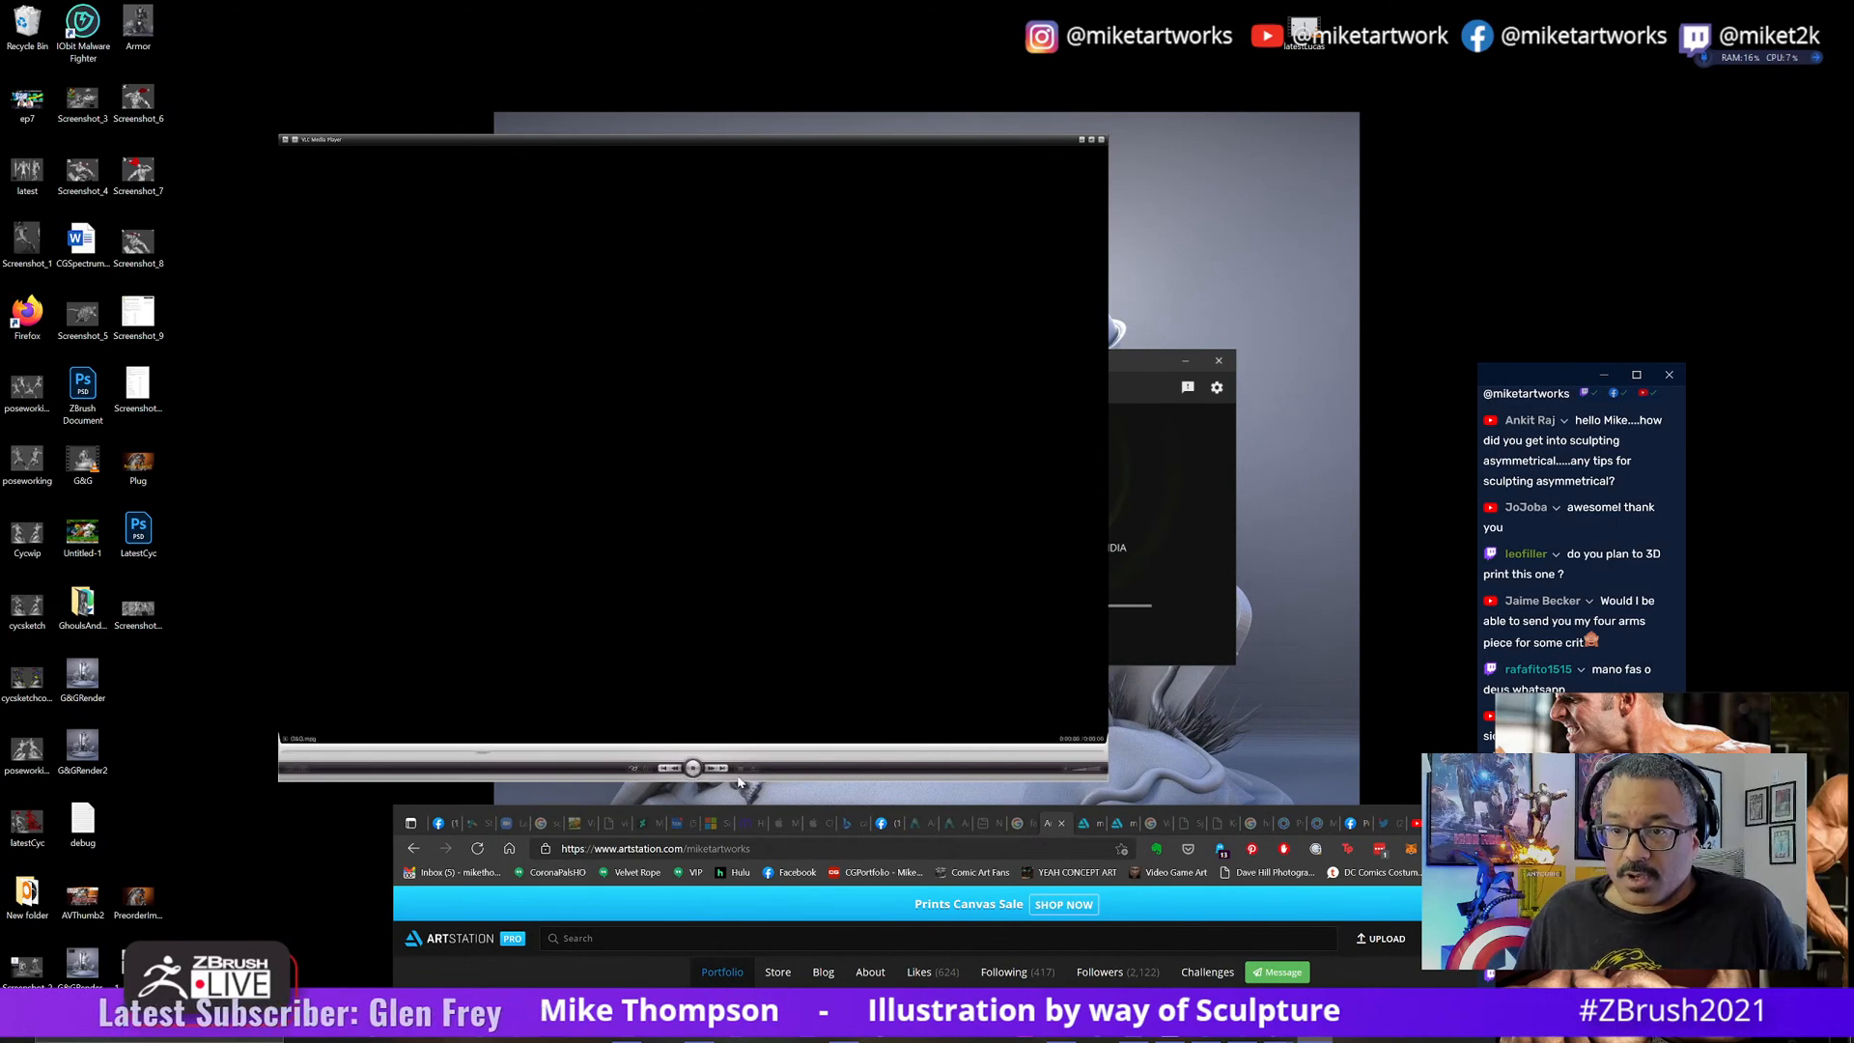
{"action": "left_click", "coordinate": [692, 768]}
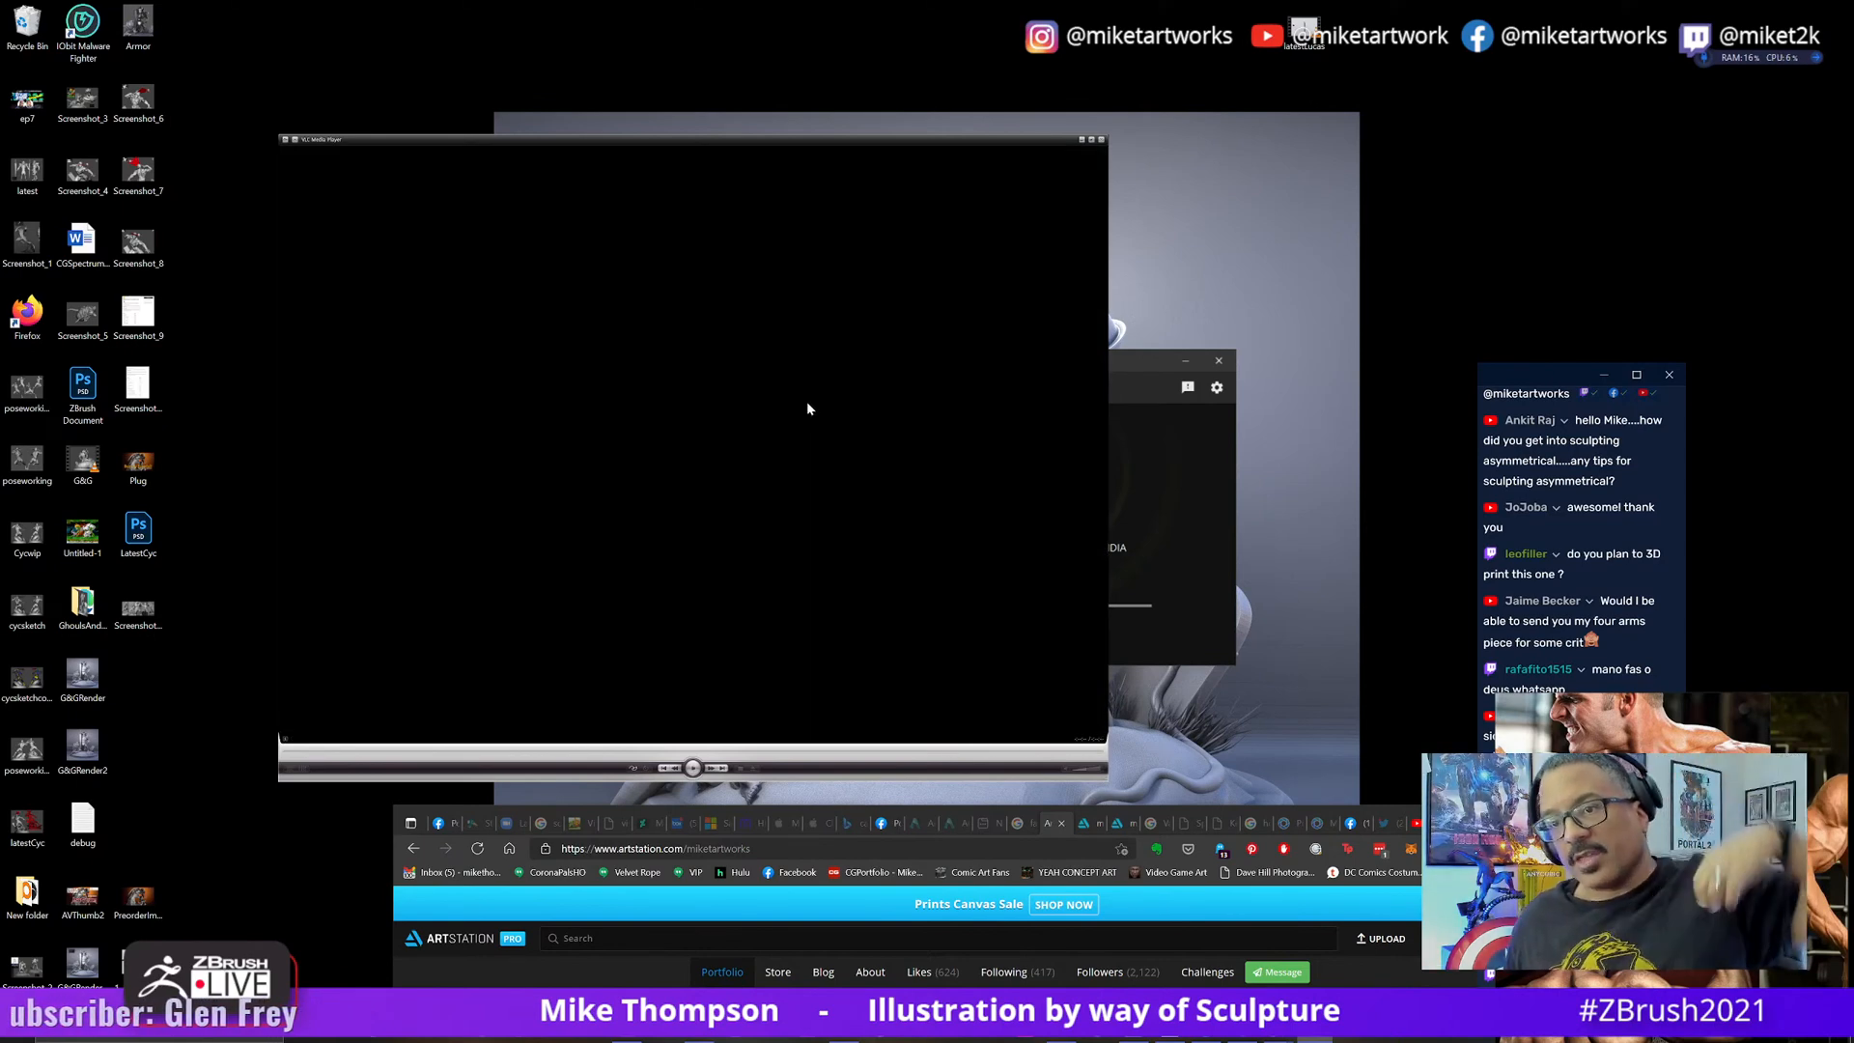
{"action": "left_click", "coordinate": [693, 770]}
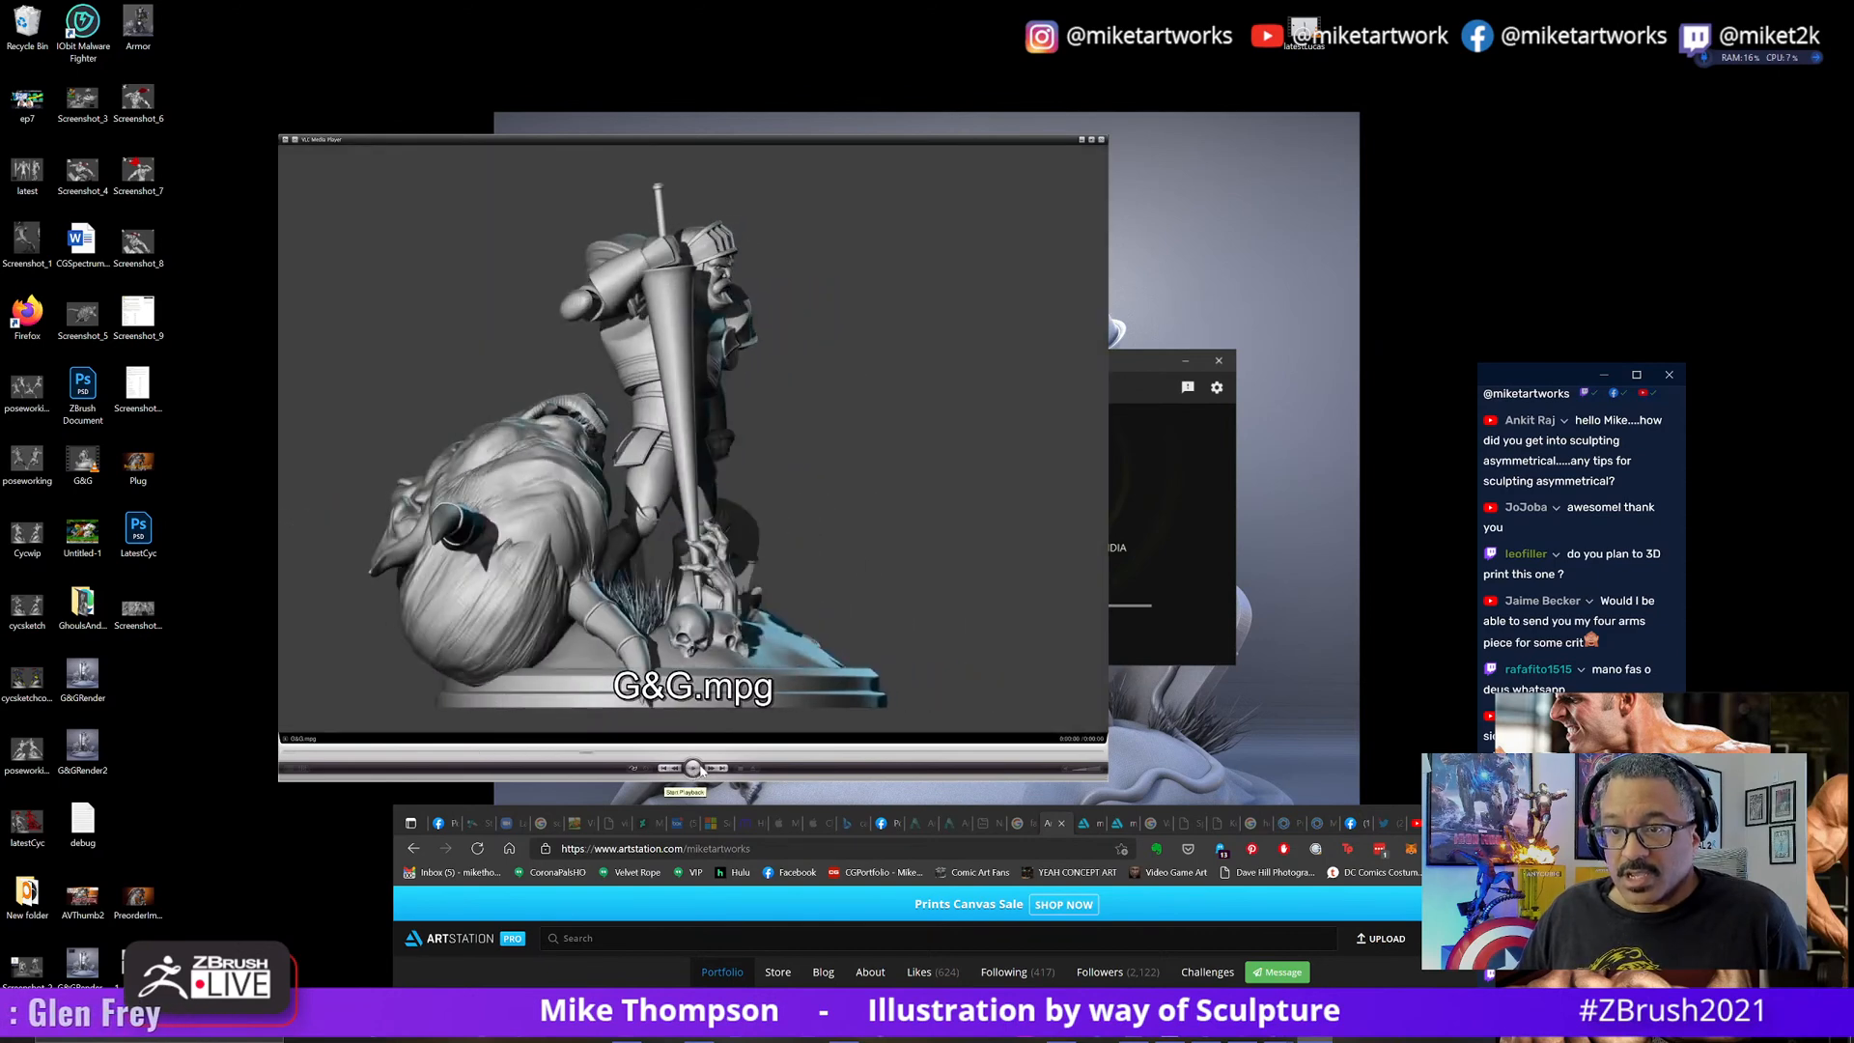
{"action": "left_click", "coordinate": [1102, 142]}
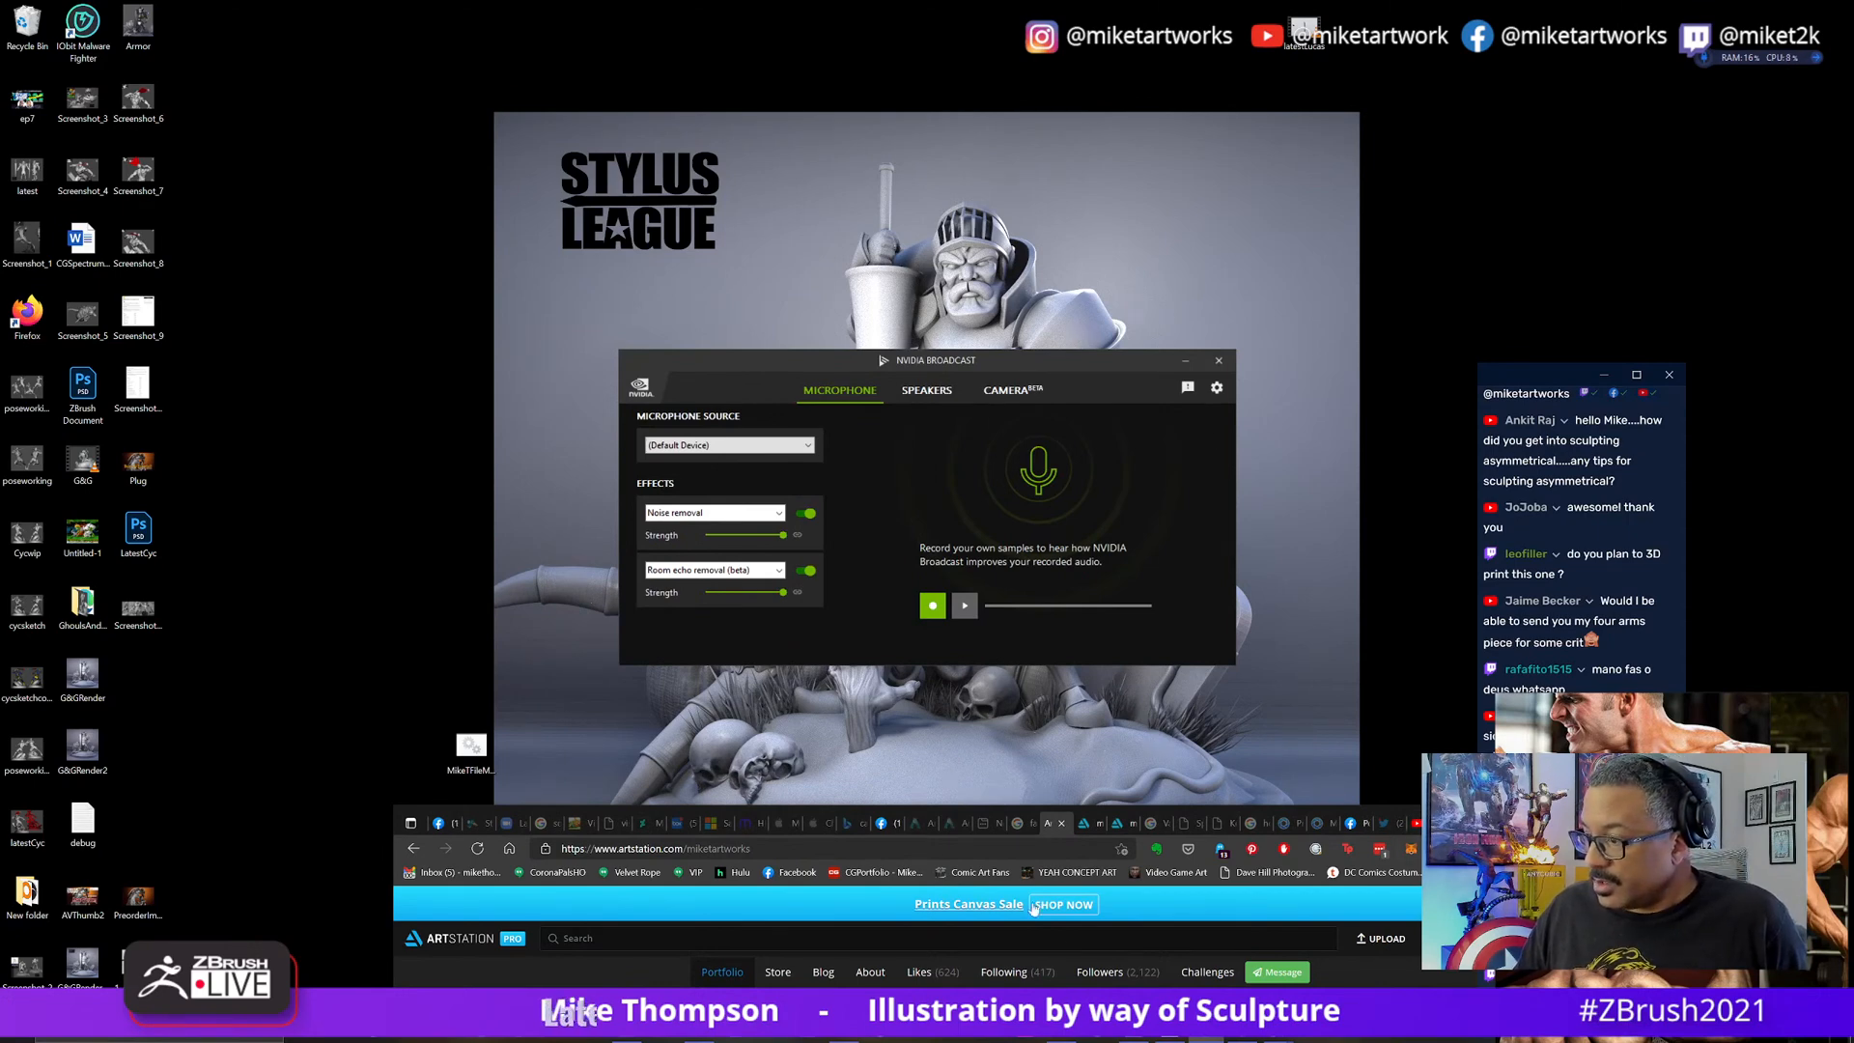
{"action": "left_click", "coordinate": [1188, 1039]}
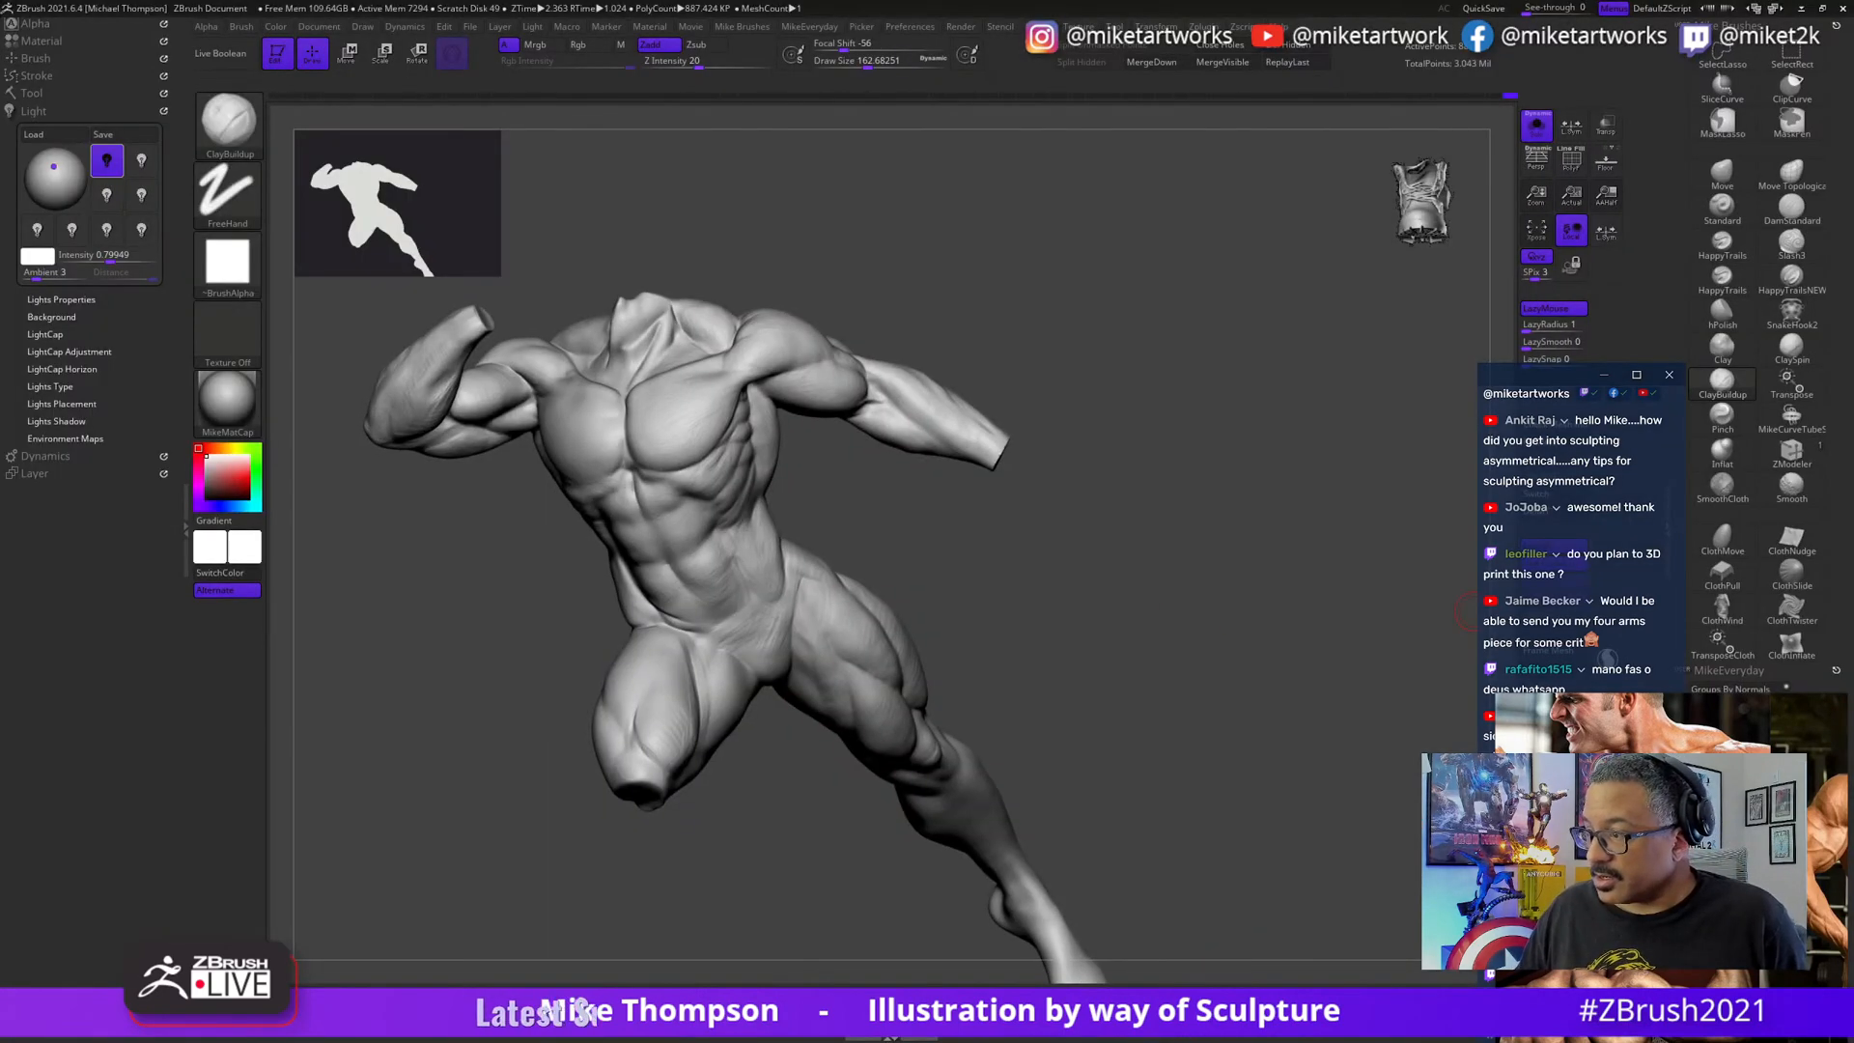
- Bring the bodybuilder reference images back beside the figure and move the chat window next to them
{"action": "mouse_move", "coordinate": [1636, 889]}
{"action": "right_mouse_down"}
{"action": "mouse_move", "coordinate": [1213, 605]}
{"action": "mouse_move", "coordinate": [1222, 636]}
{"action": "right_mouse_up"}
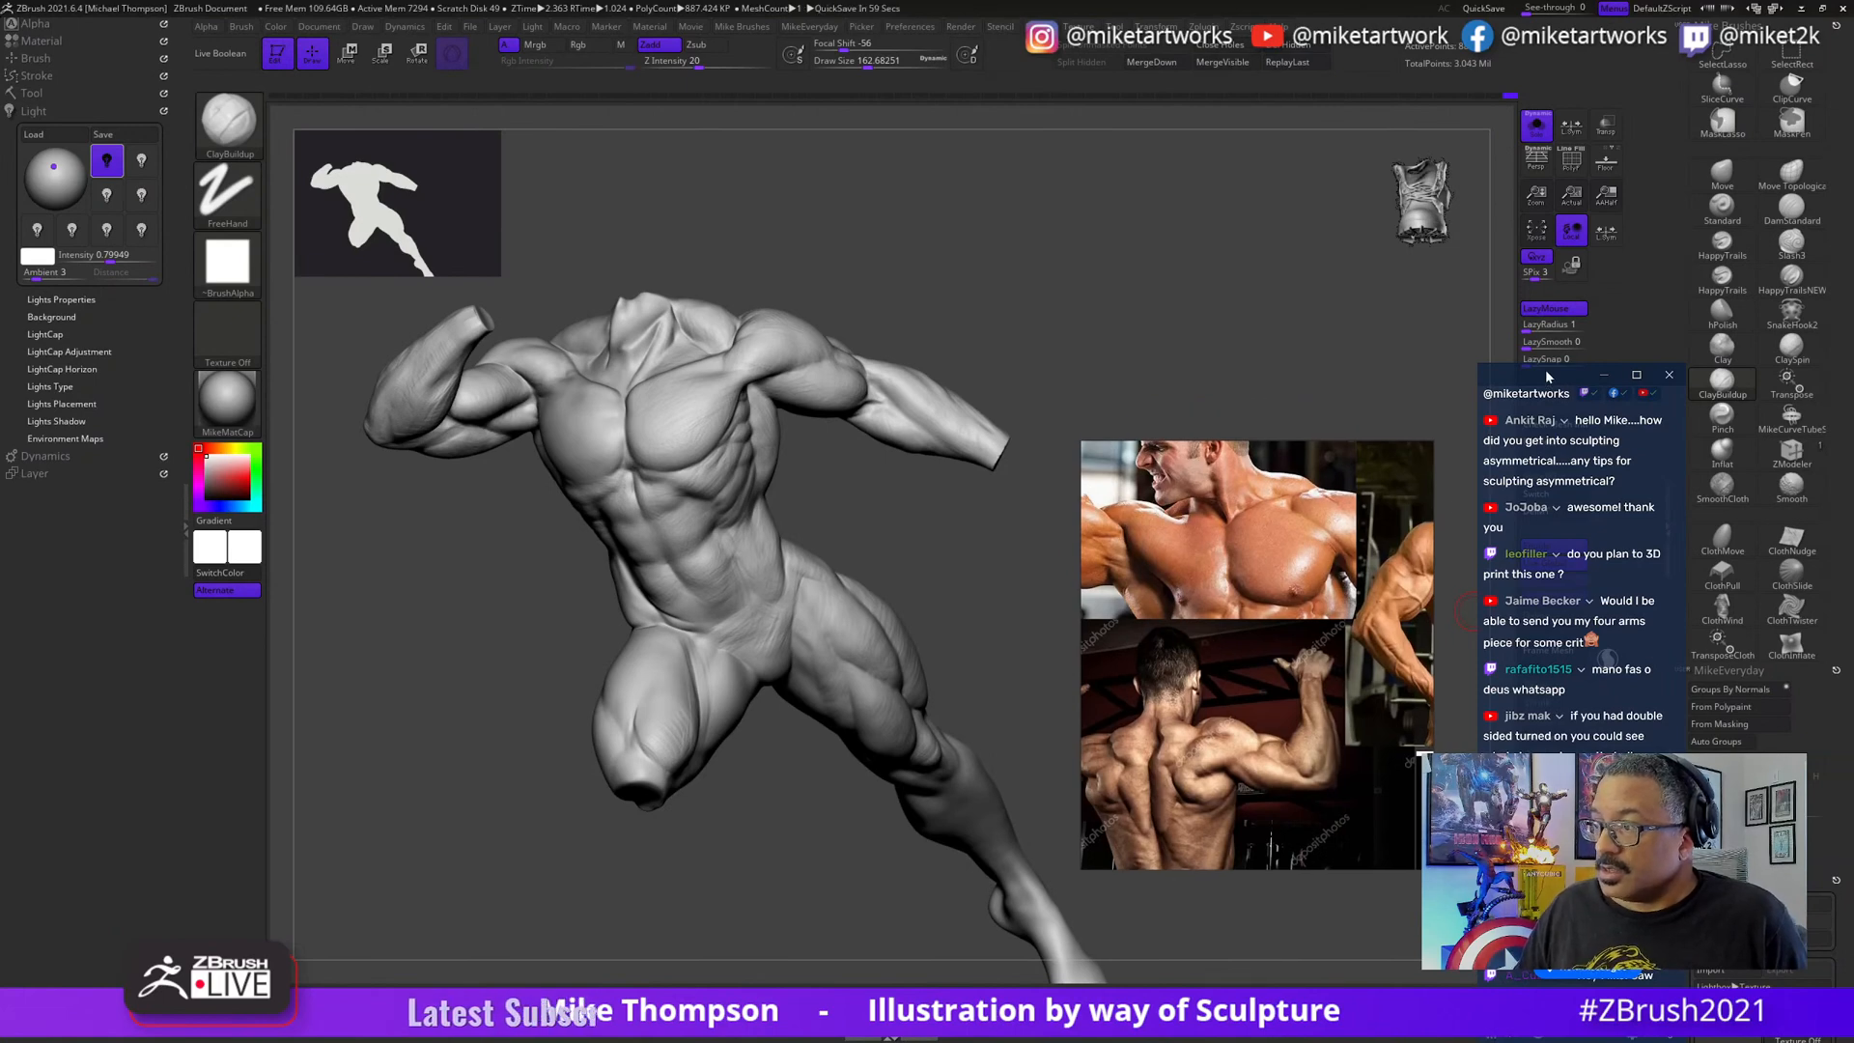
{"action": "left_click_drag", "start_coordinate": [1546, 375], "coordinate": [1505, 312]}
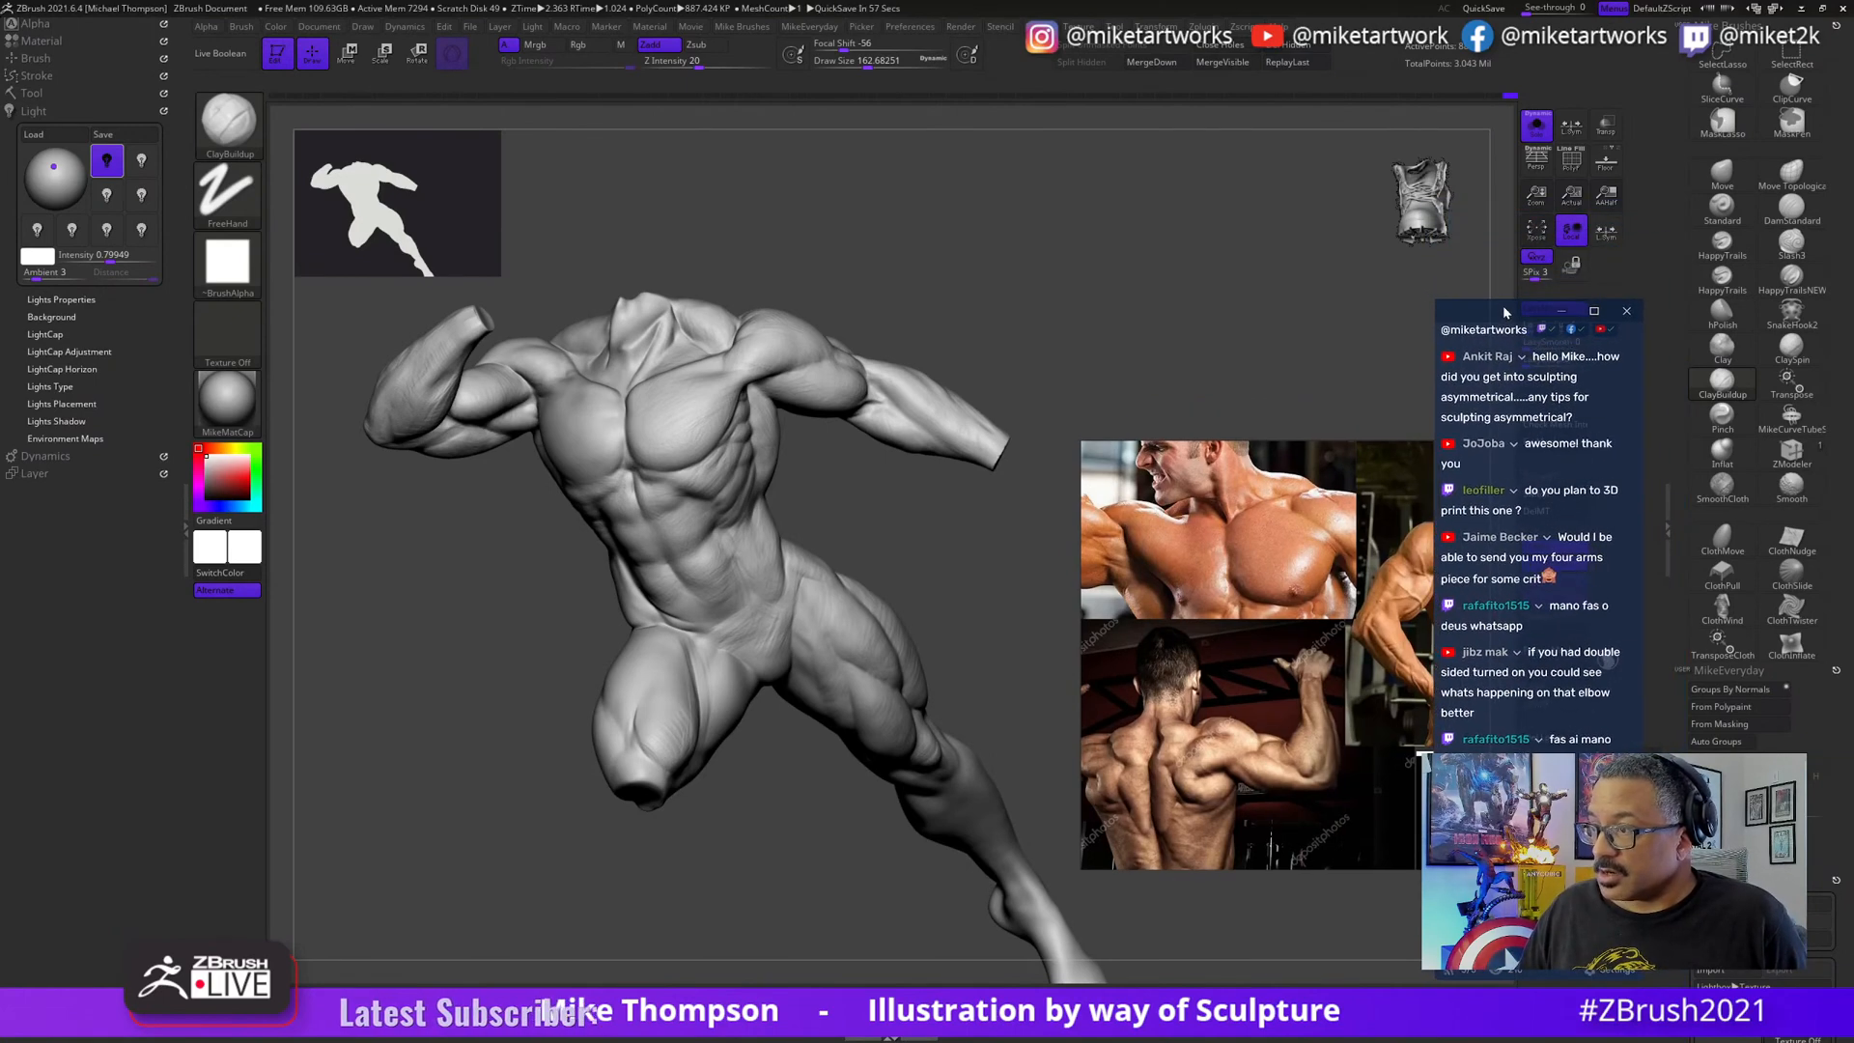
{"action": "right_click_drag", "start_coordinate": [1242, 597], "coordinate": [1198, 682]}
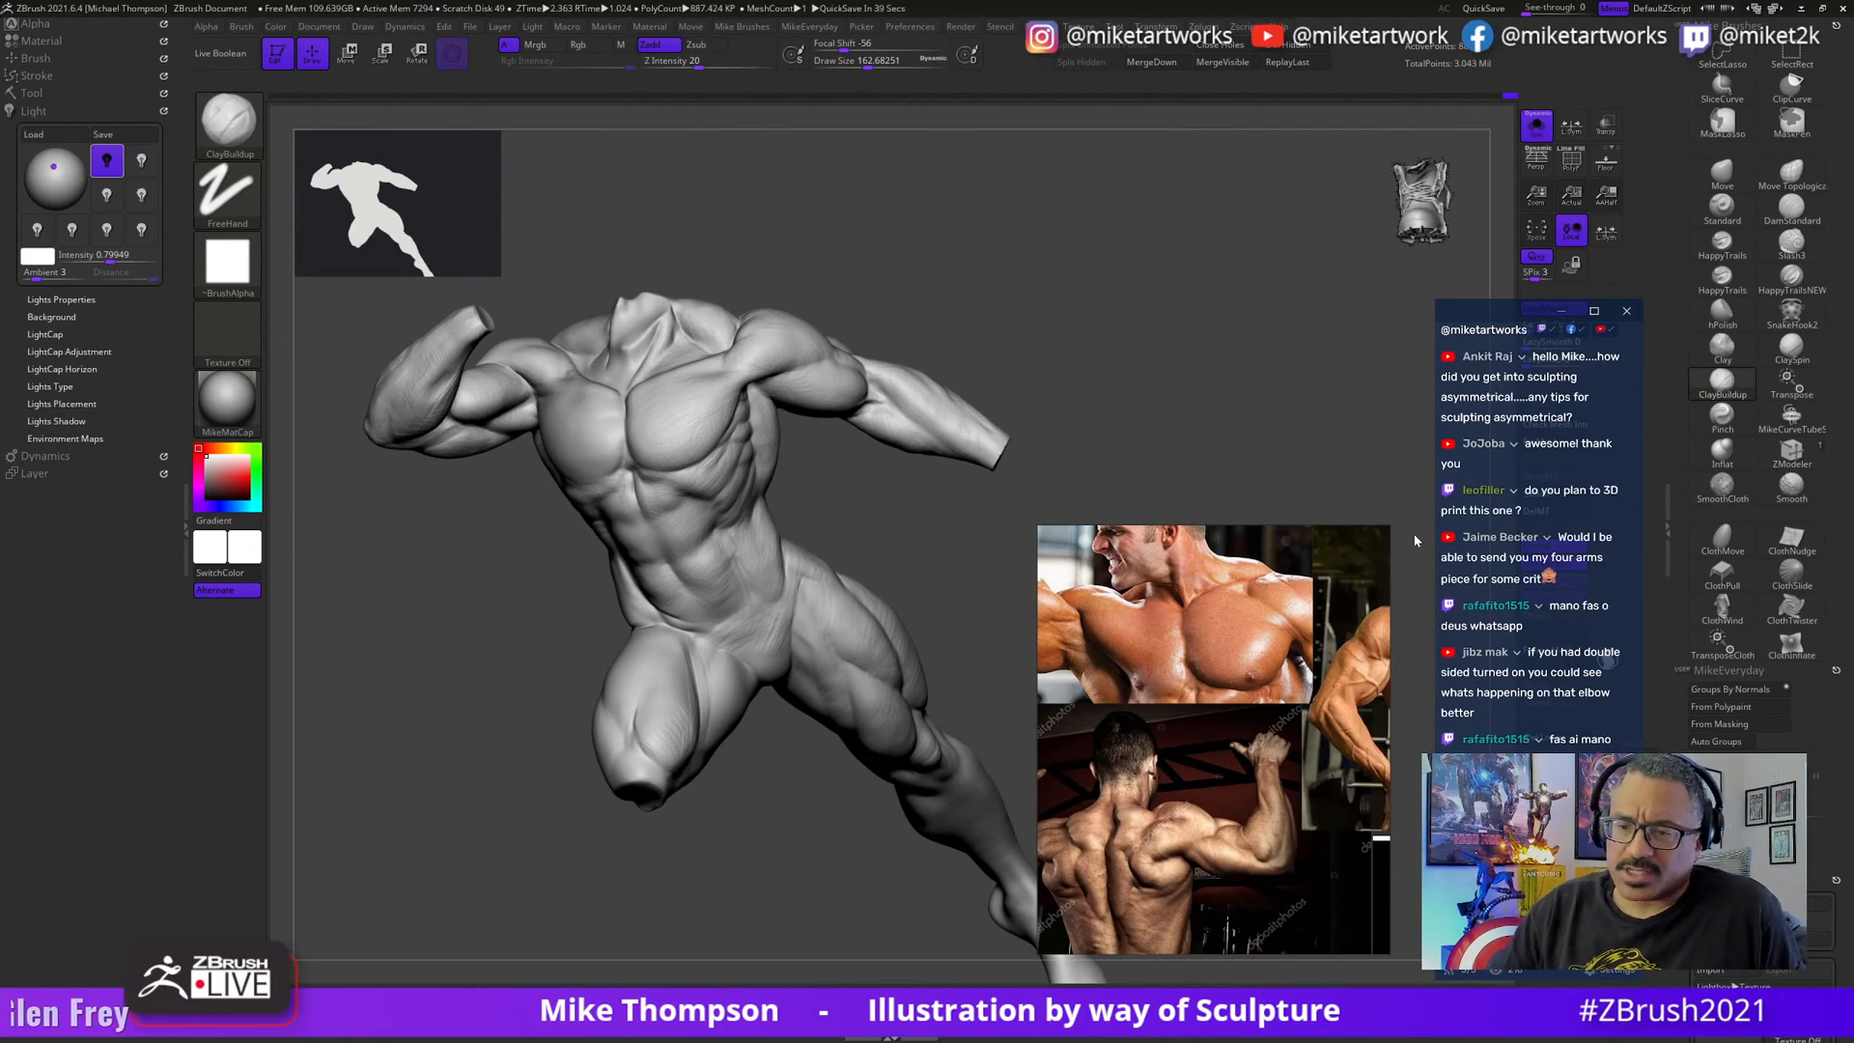
- Build up the lower abdominals on the raised-arm side with ClayBuildup at a draw size of about 212 and Z Intensity 20
{"action": "left_click_drag", "start_coordinate": [828, 877], "coordinate": [978, 781]}
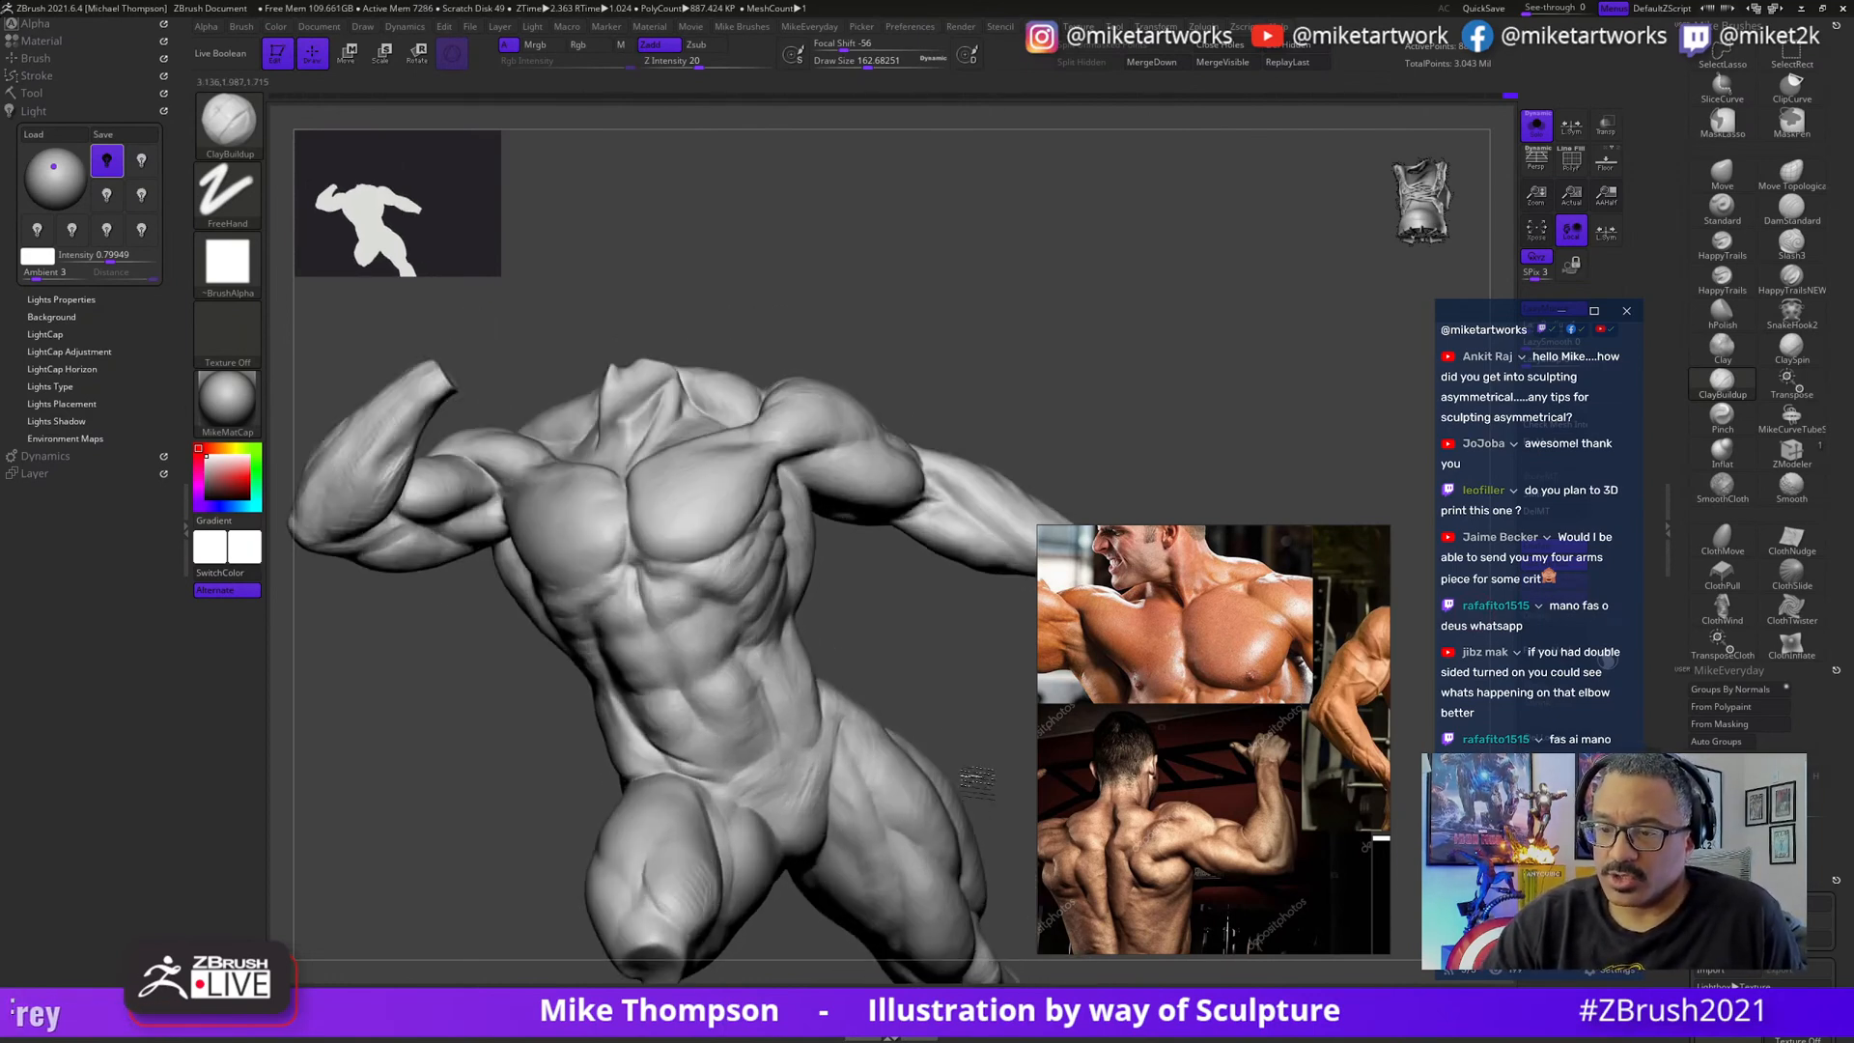
{"action": "left_click_drag", "start_coordinate": [929, 673], "coordinate": [952, 673]}
{"action": "mouse_move", "coordinate": [951, 674]}
{"action": "left_mouse_down"}
{"action": "mouse_move", "coordinate": [965, 650]}
{"action": "mouse_move", "coordinate": [759, 689]}
{"action": "left_mouse_up"}
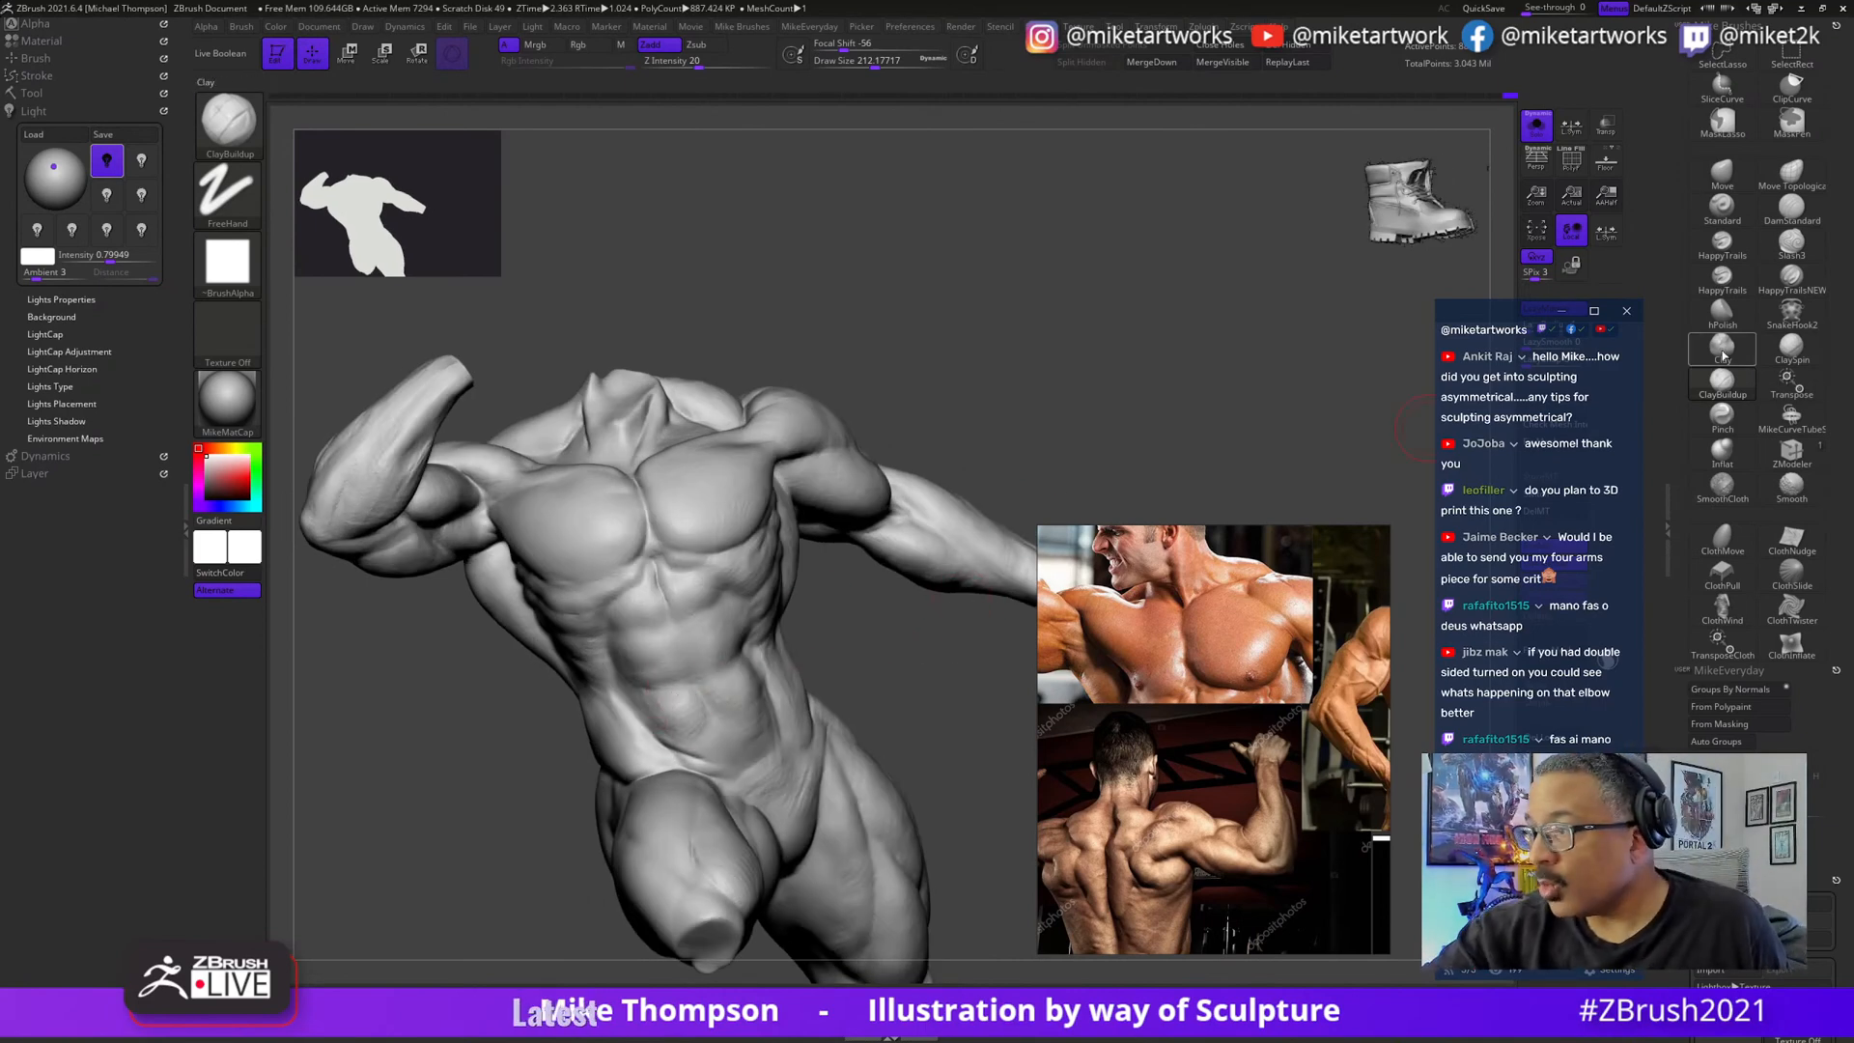
{"action": "left_click_drag", "start_coordinate": [870, 656], "coordinate": [709, 700]}
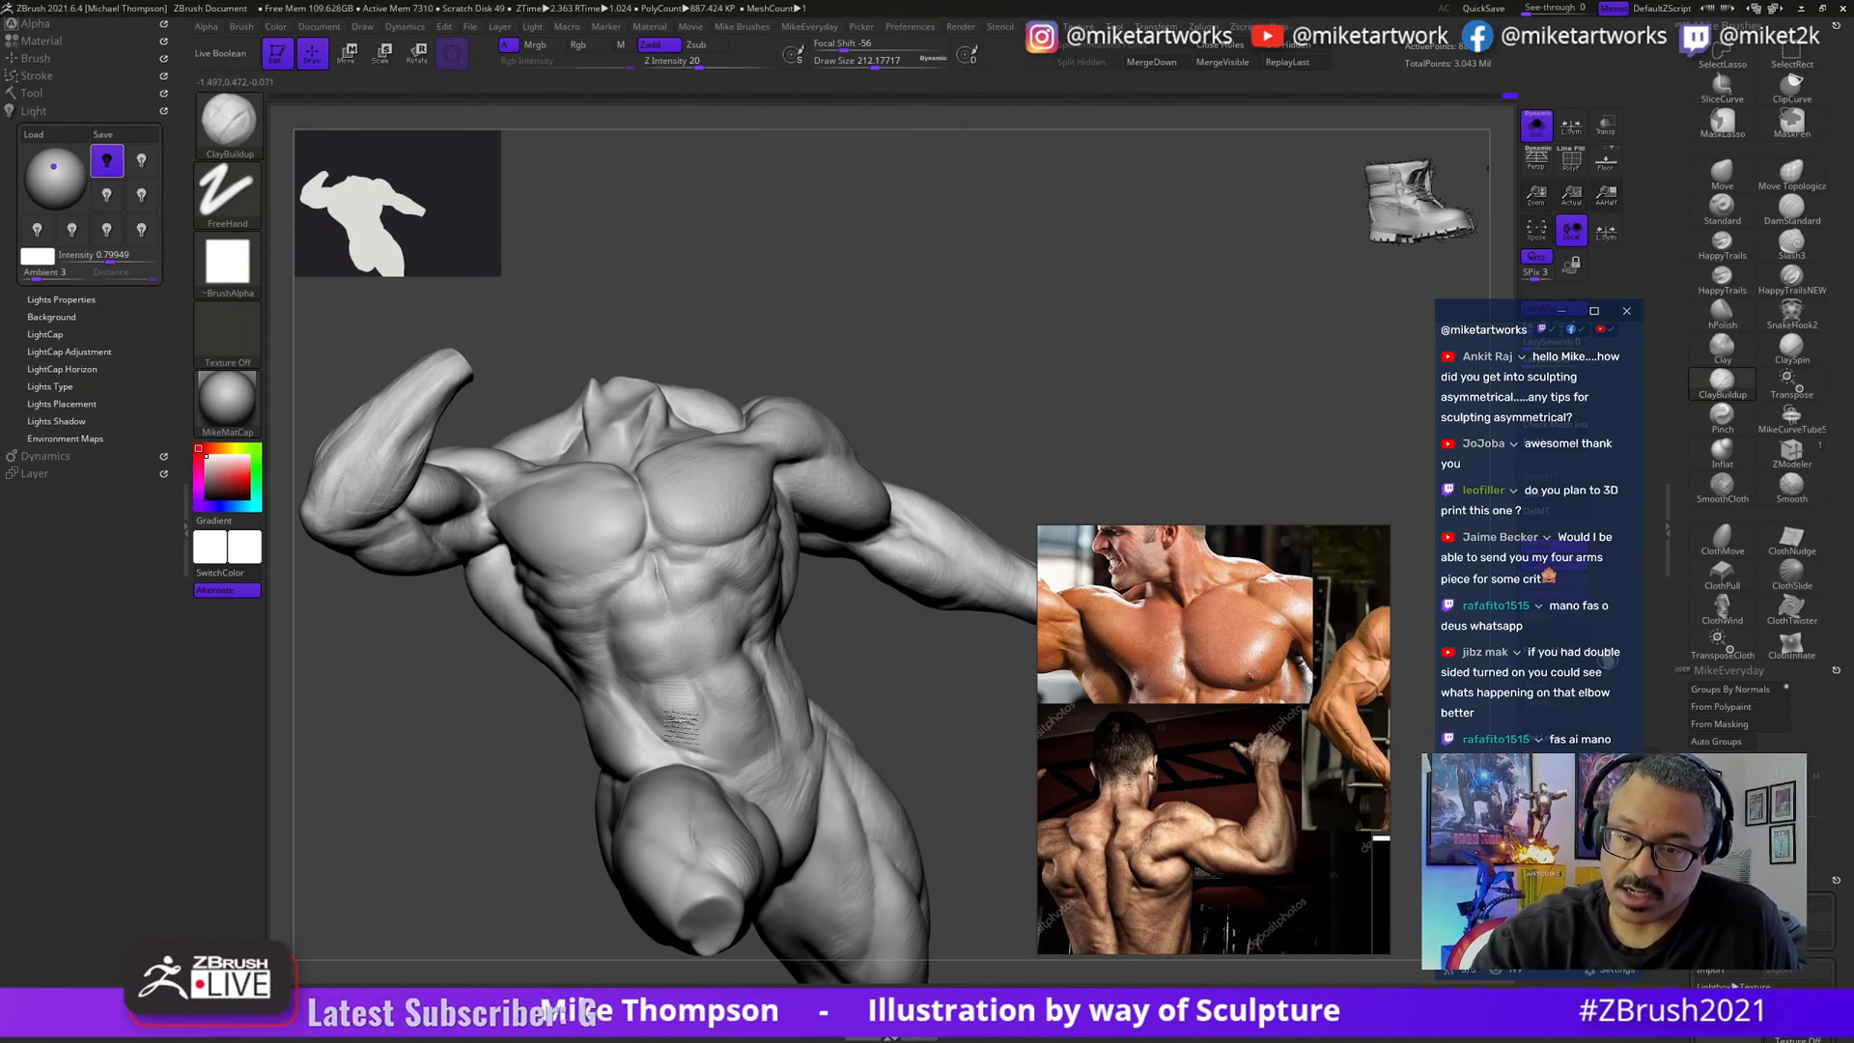
{"action": "left_click_drag", "start_coordinate": [719, 749], "coordinate": [719, 674]}
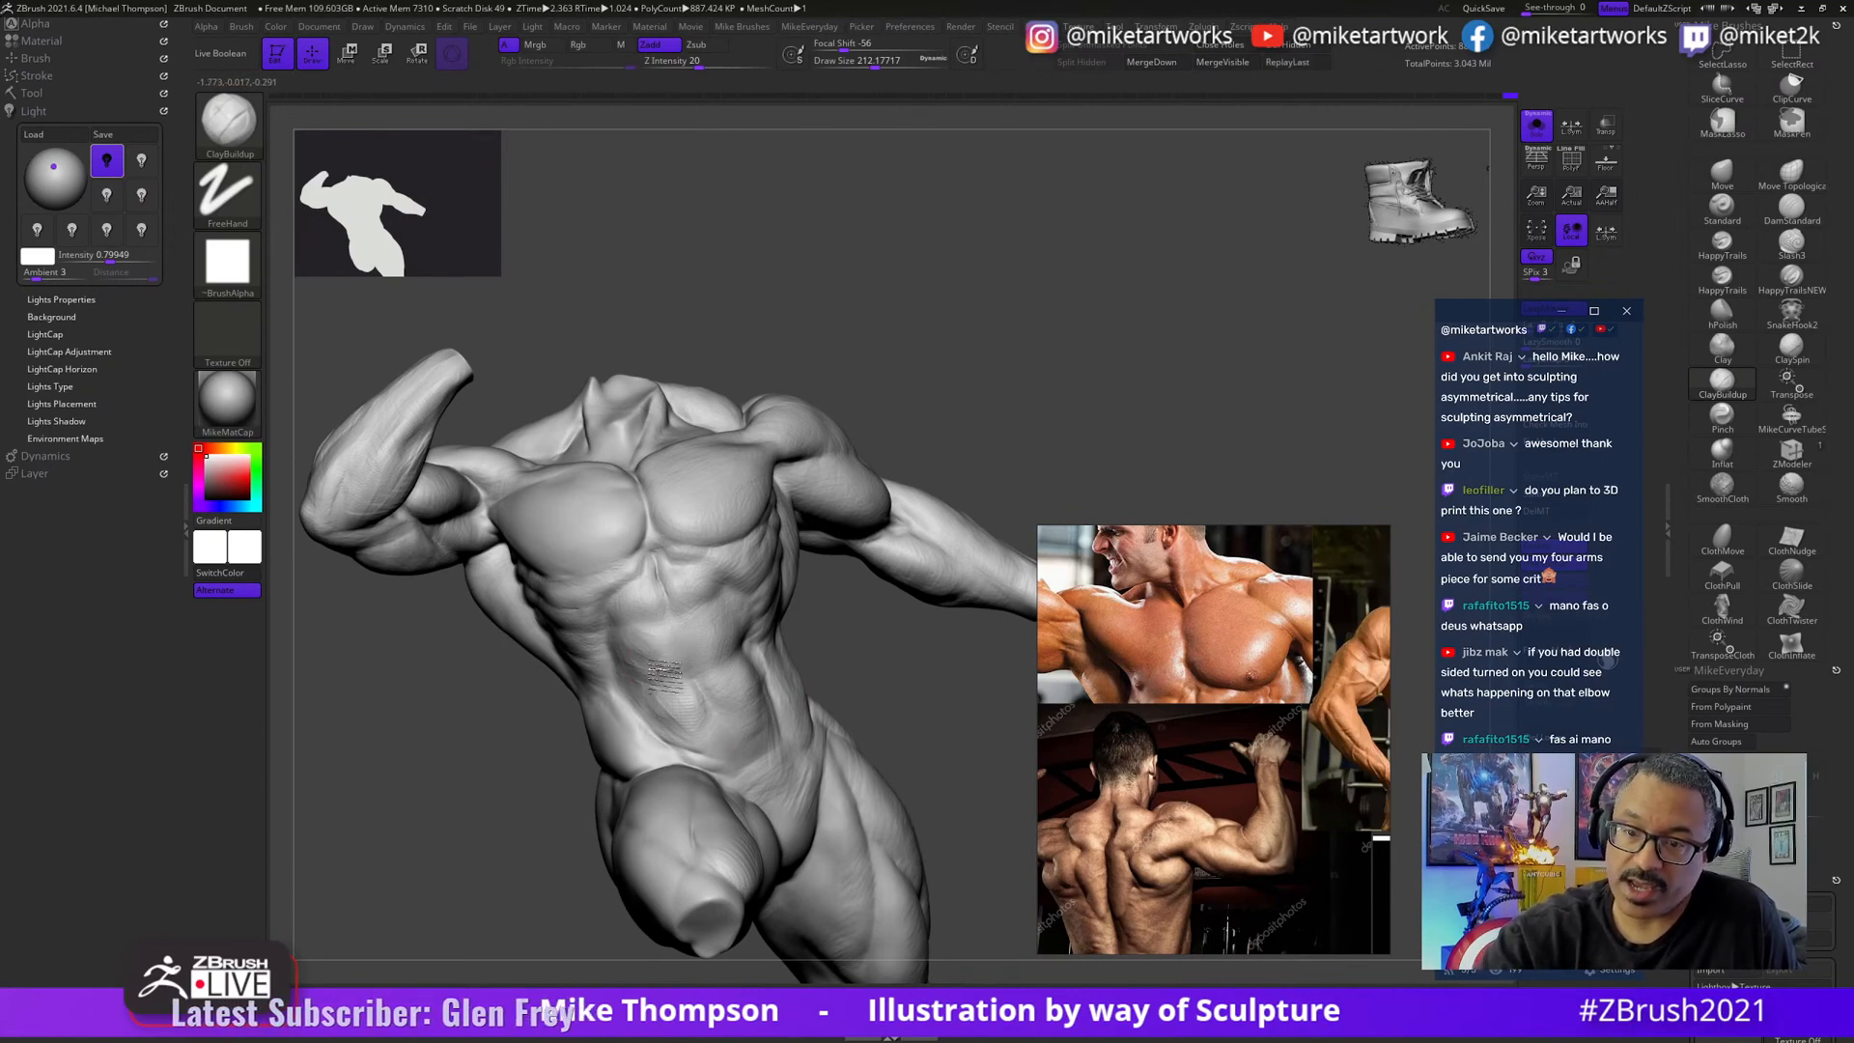
{"action": "left_click_drag", "start_coordinate": [940, 710], "coordinate": [659, 708]}
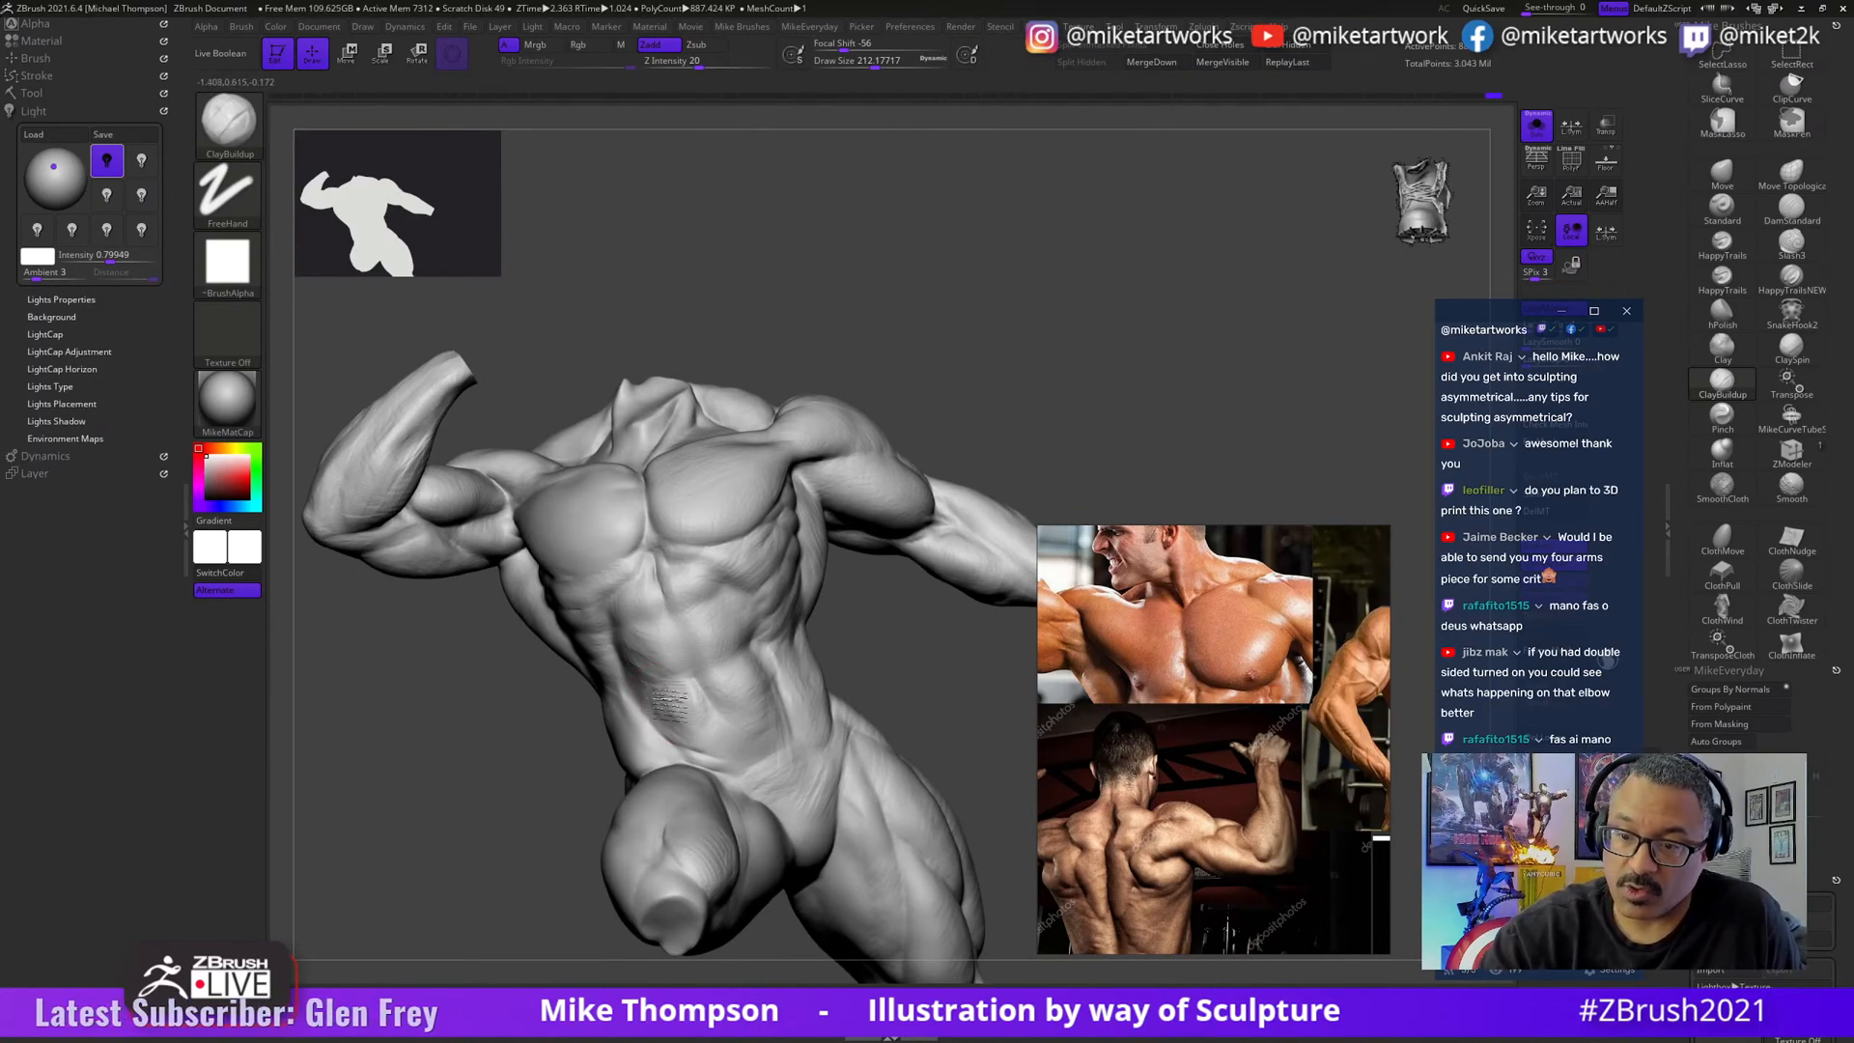
{"action": "right_click_drag", "start_coordinate": [701, 740], "coordinate": [645, 702]}
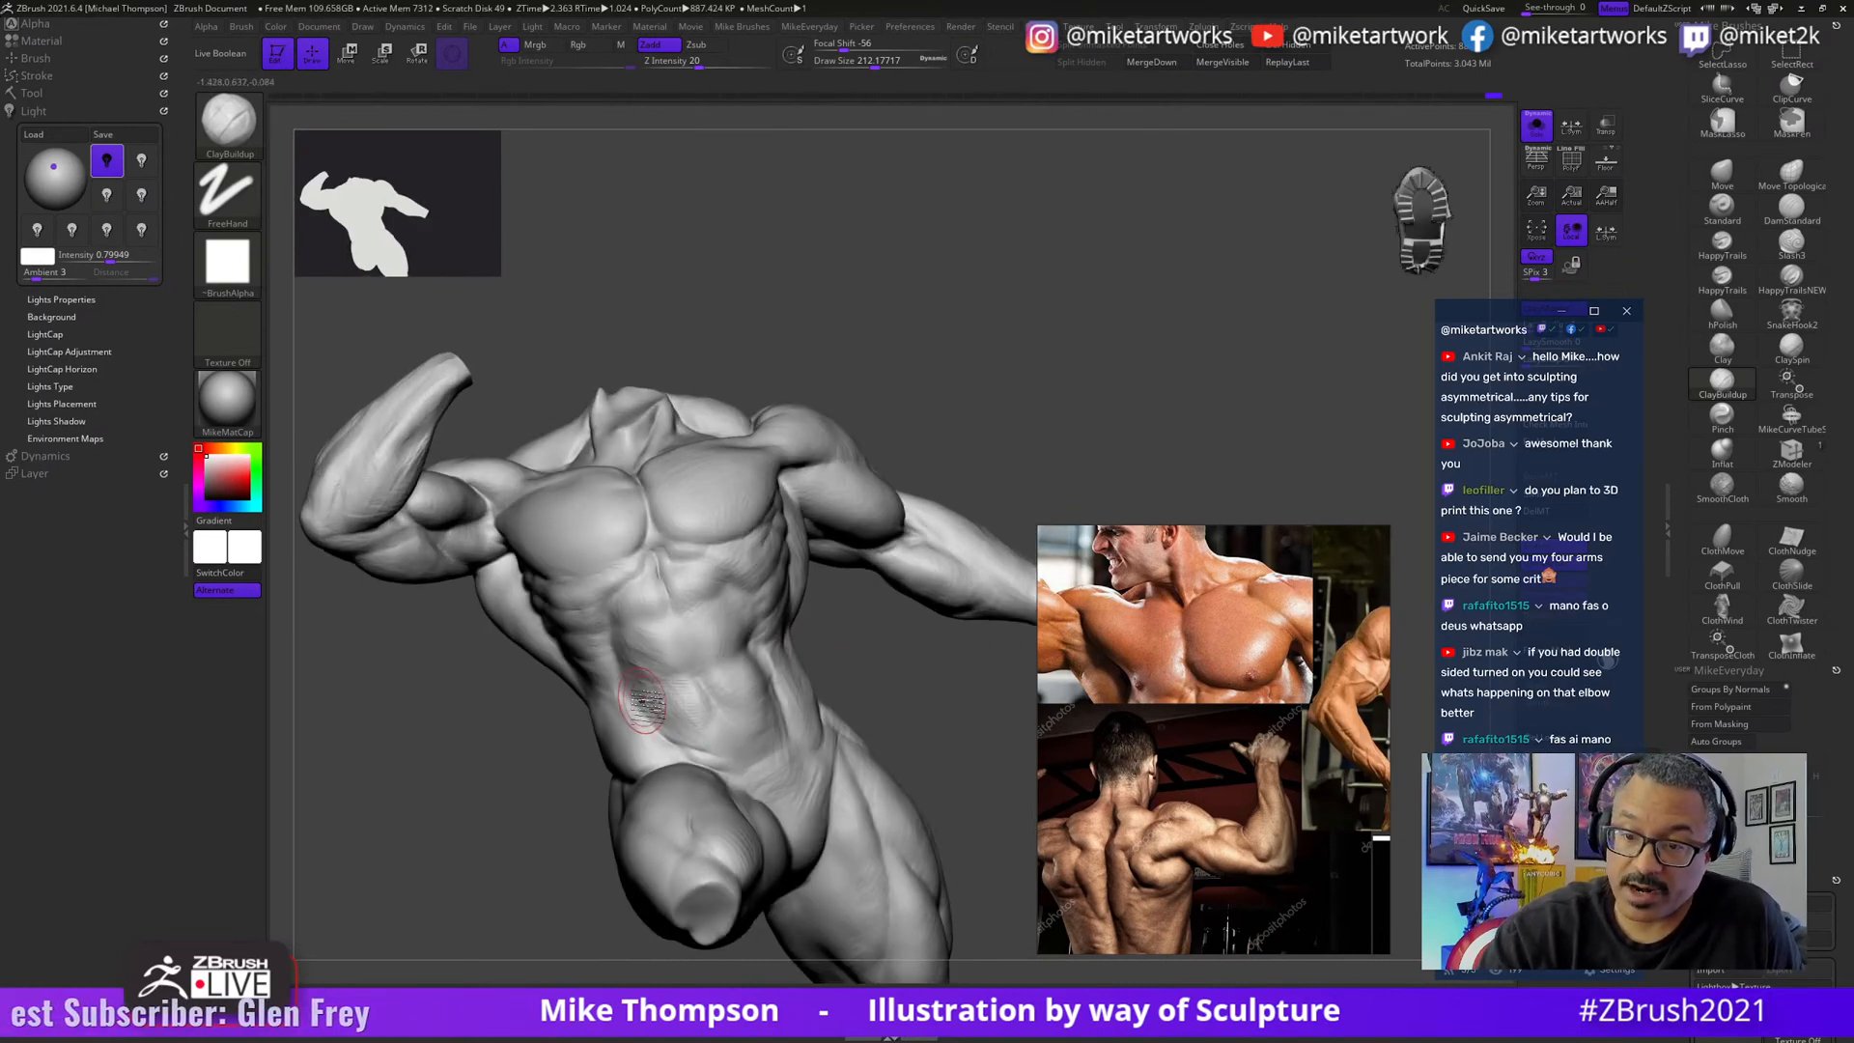
{"action": "mouse_move", "coordinate": [867, 680]}
{"action": "left_mouse_down"}
{"action": "mouse_move", "coordinate": [921, 686]}
{"action": "mouse_move", "coordinate": [653, 657]}
{"action": "left_mouse_up"}
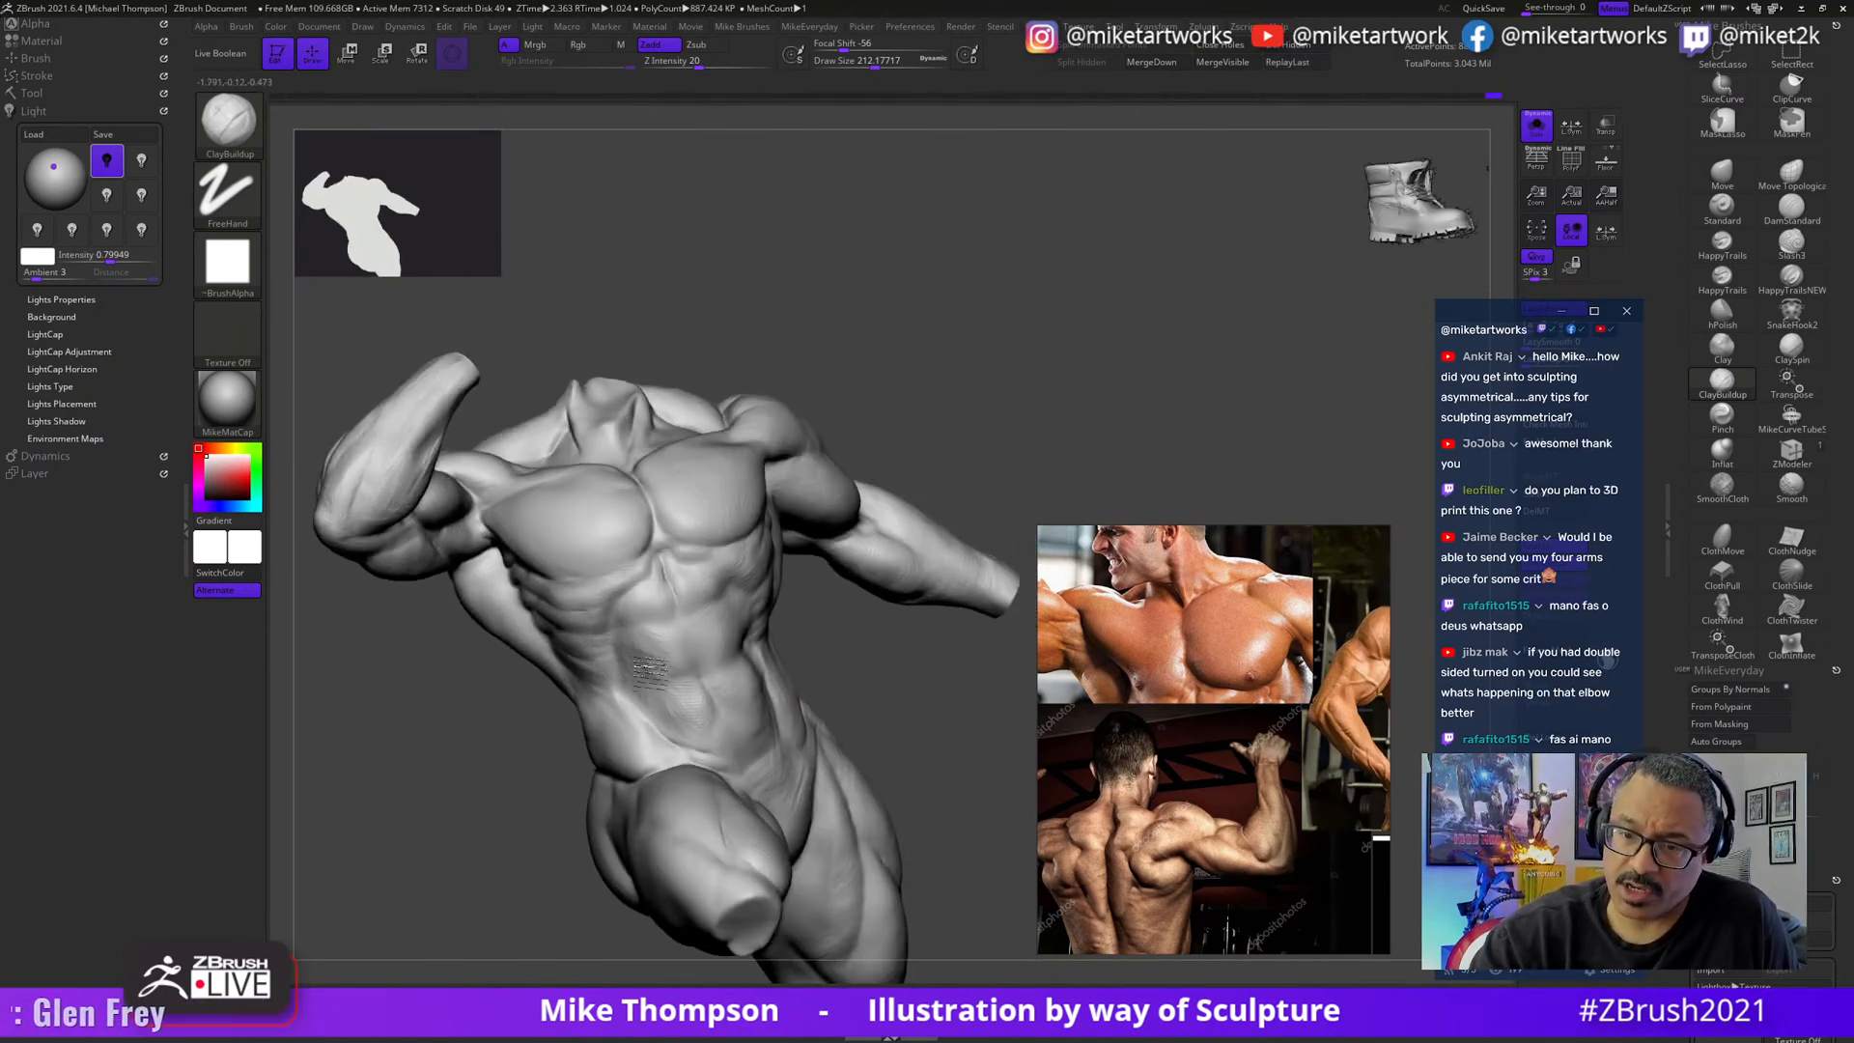
{"action": "left_click_drag", "start_coordinate": [829, 664], "coordinate": [670, 661]}
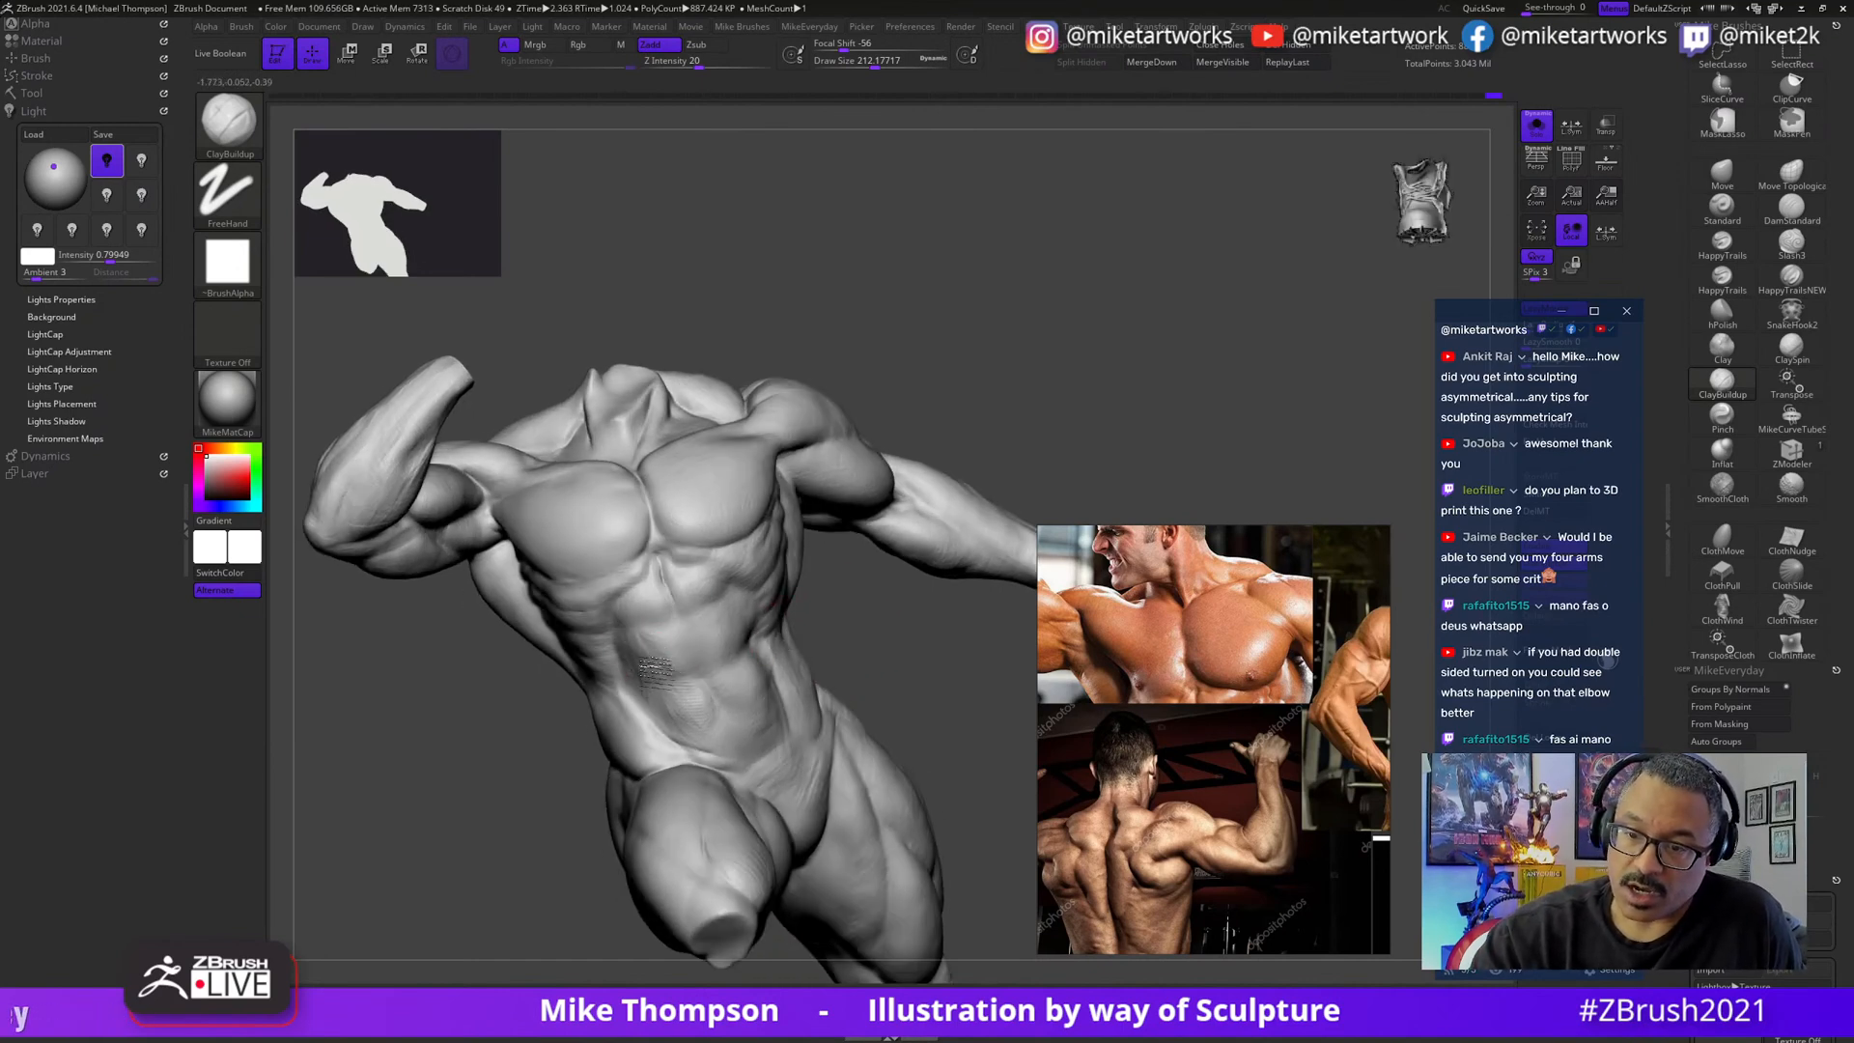
- Refine the border between the mid abdominals and the obliques on the raised-arm side with ClayBuildup, checking it from several angles
{"action": "mouse_move", "coordinate": [843, 586]}
{"action": "left_mouse_down"}
{"action": "mouse_move", "coordinate": [849, 650]}
{"action": "mouse_move", "coordinate": [932, 609]}
{"action": "left_mouse_up"}
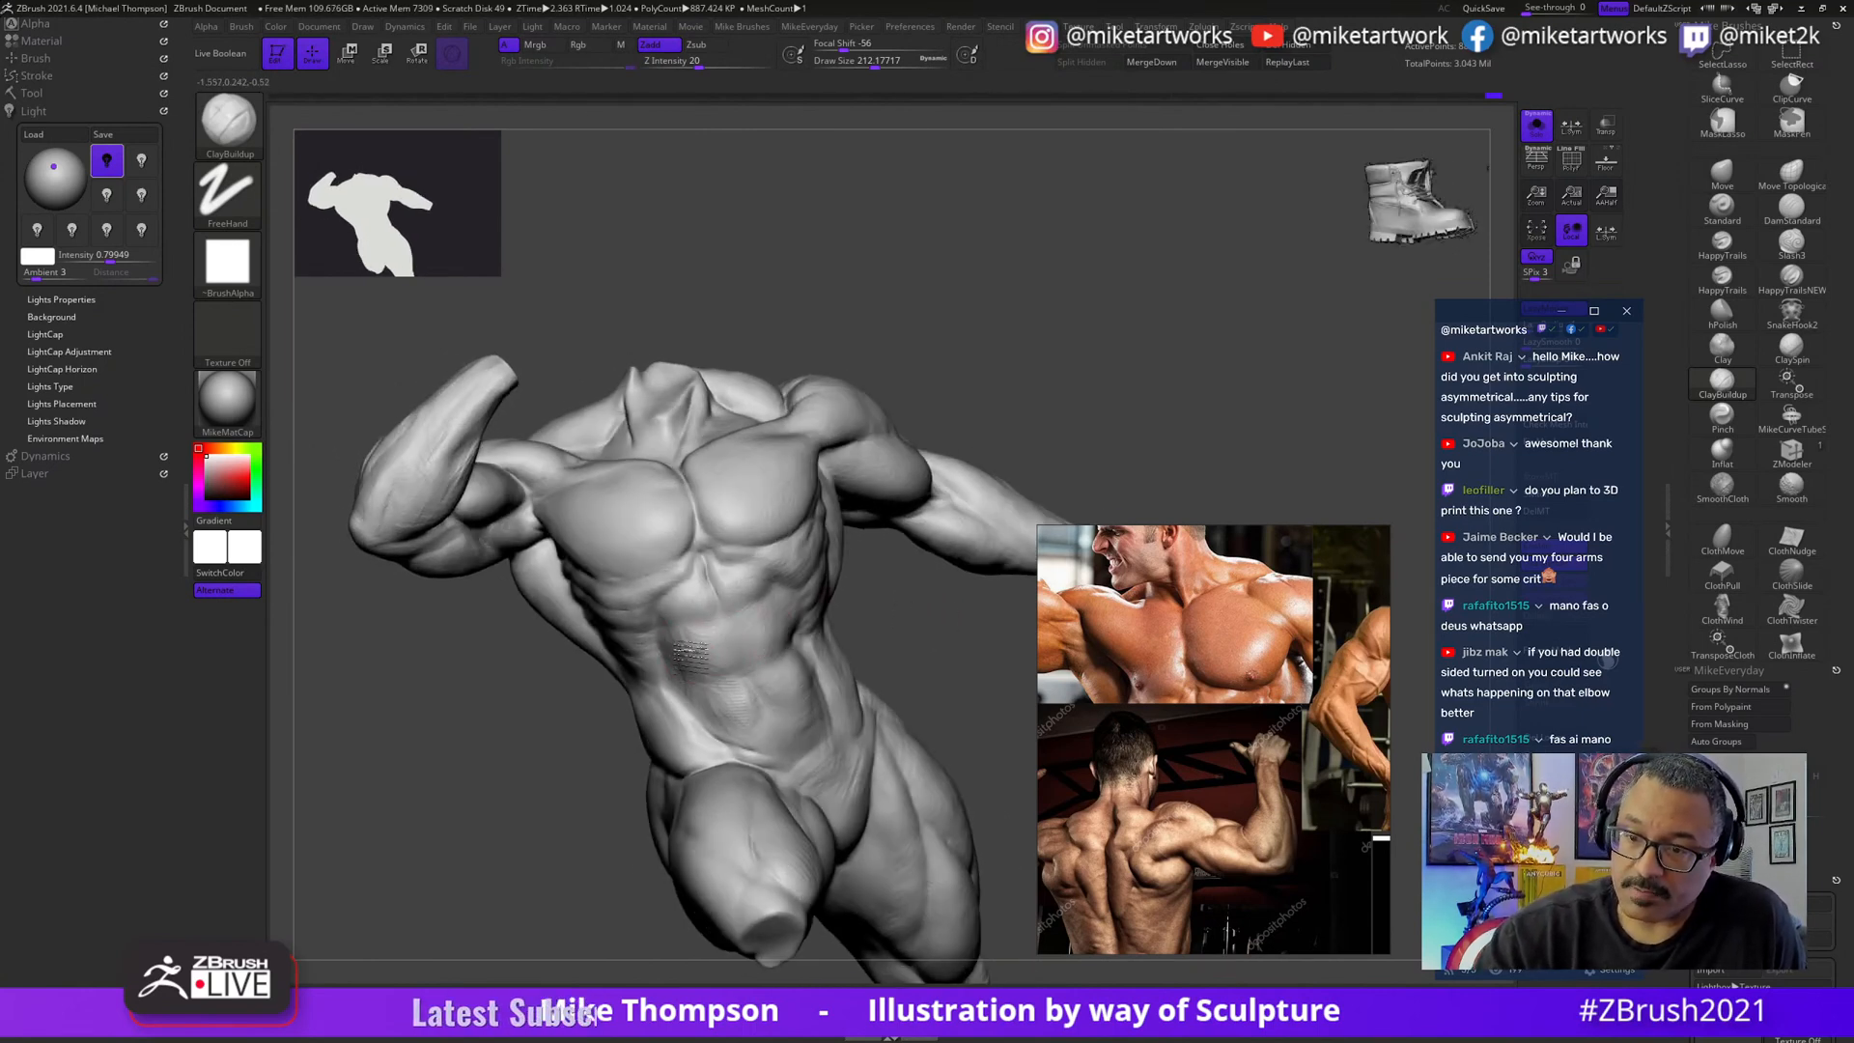
{"action": "left_click_drag", "start_coordinate": [897, 632], "coordinate": [681, 653]}
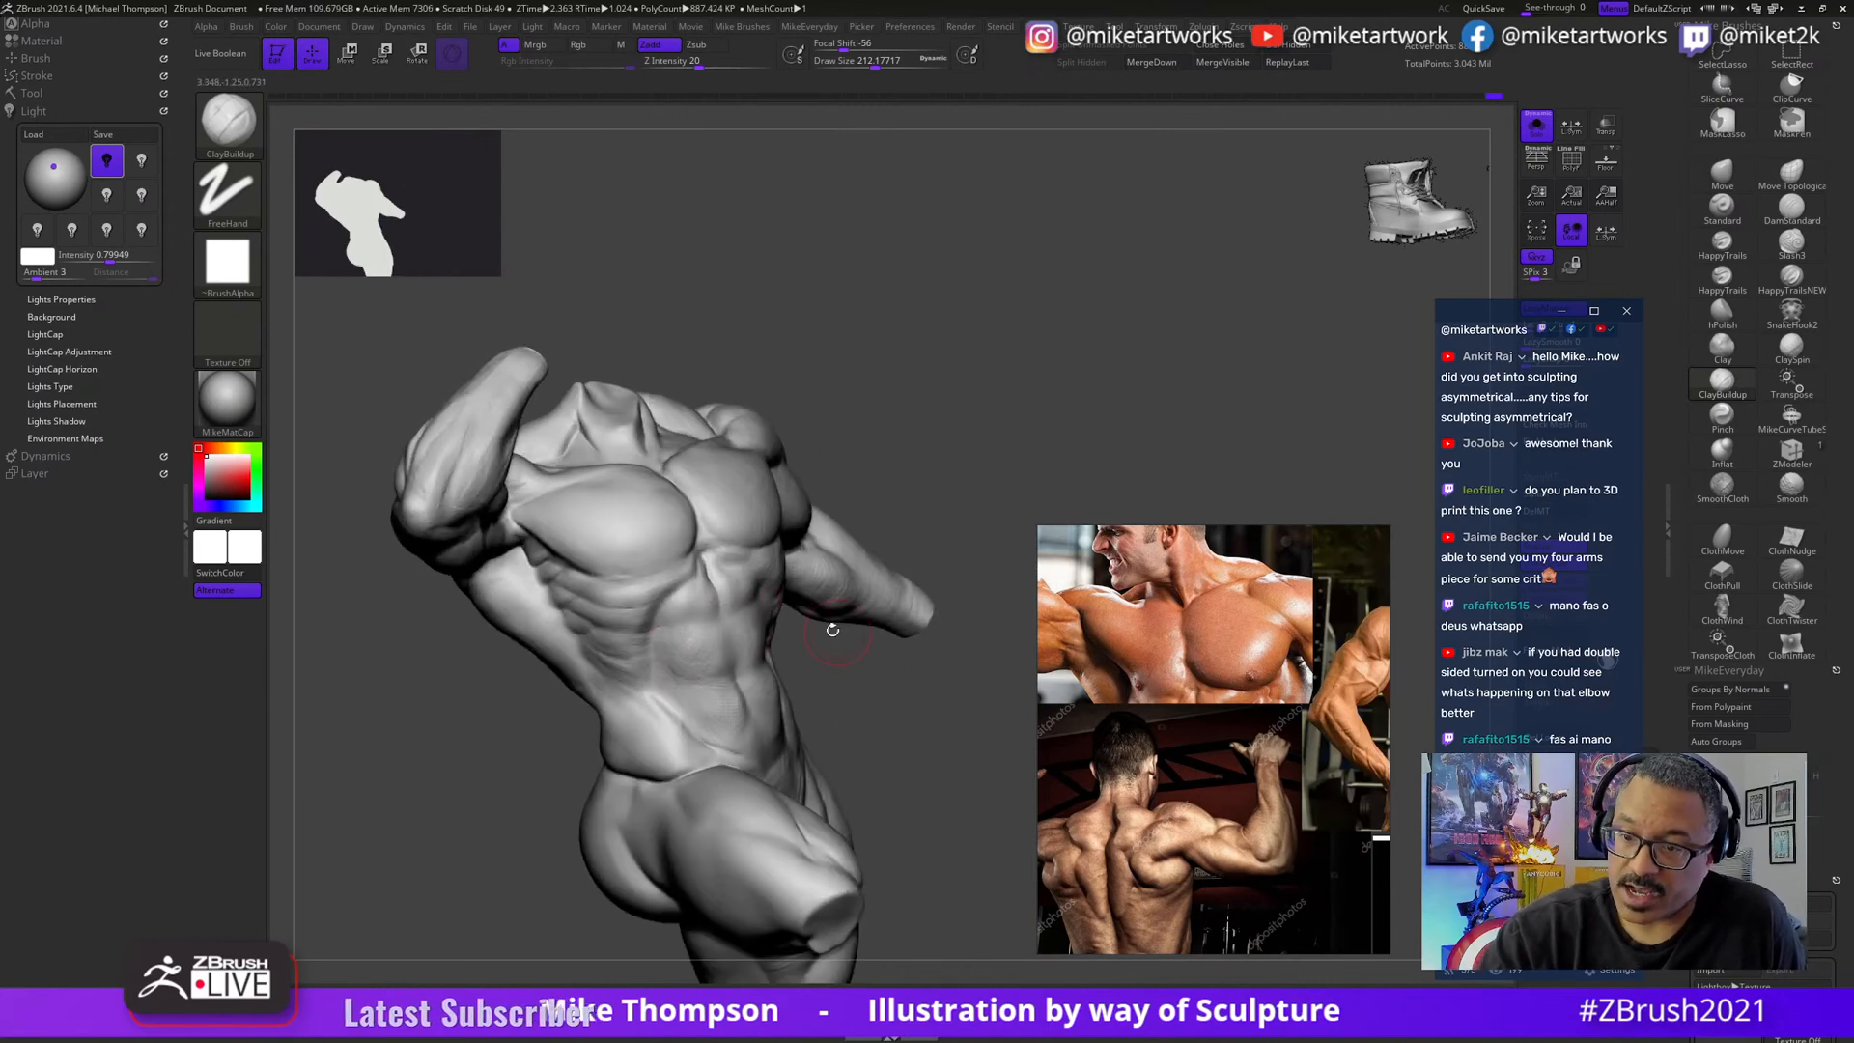
{"action": "left_click_drag", "start_coordinate": [833, 629], "coordinate": [705, 627]}
{"action": "left_click_drag", "start_coordinate": [882, 641], "coordinate": [743, 664]}
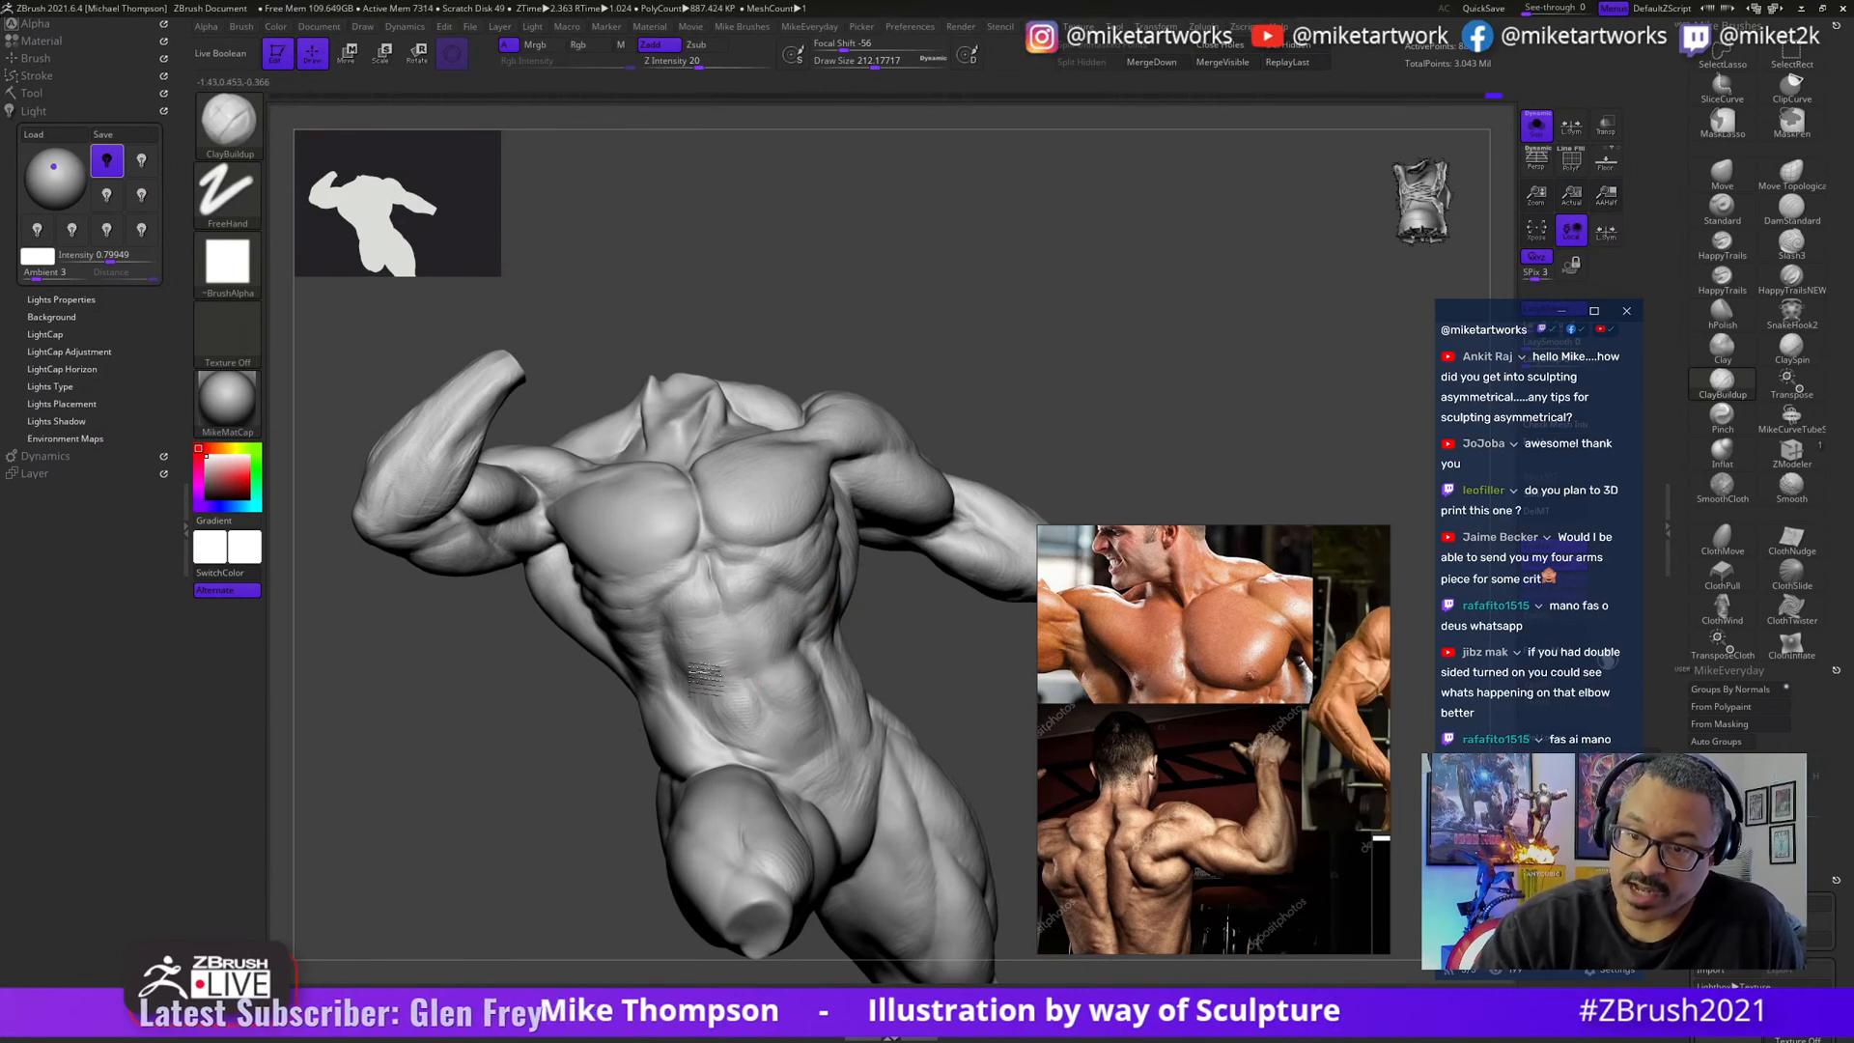
{"action": "mouse_move", "coordinate": [960, 633]}
{"action": "left_mouse_down"}
{"action": "mouse_move", "coordinate": [960, 650]}
{"action": "mouse_move", "coordinate": [928, 604]}
{"action": "left_mouse_up"}
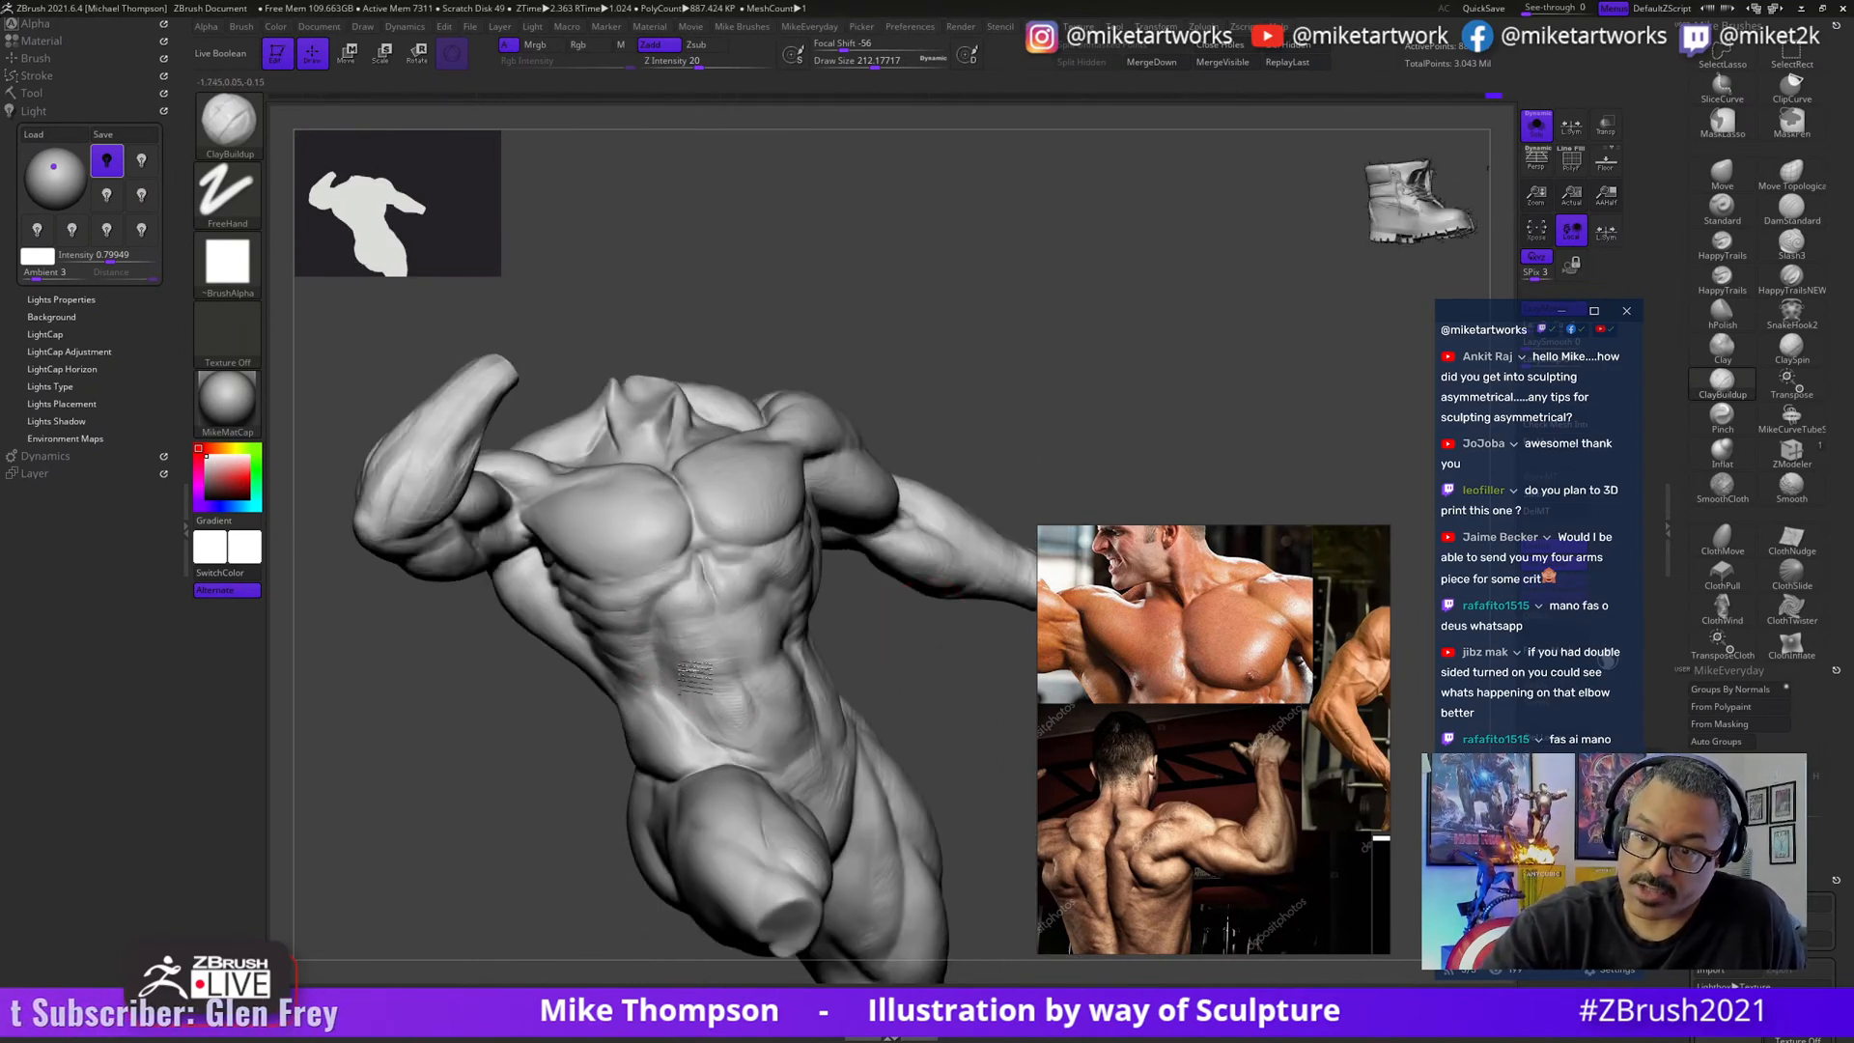
{"action": "mouse_move", "coordinate": [936, 711]}
{"action": "left_mouse_down"}
{"action": "mouse_move", "coordinate": [946, 649]}
{"action": "mouse_move", "coordinate": [673, 655]}
{"action": "left_mouse_up"}
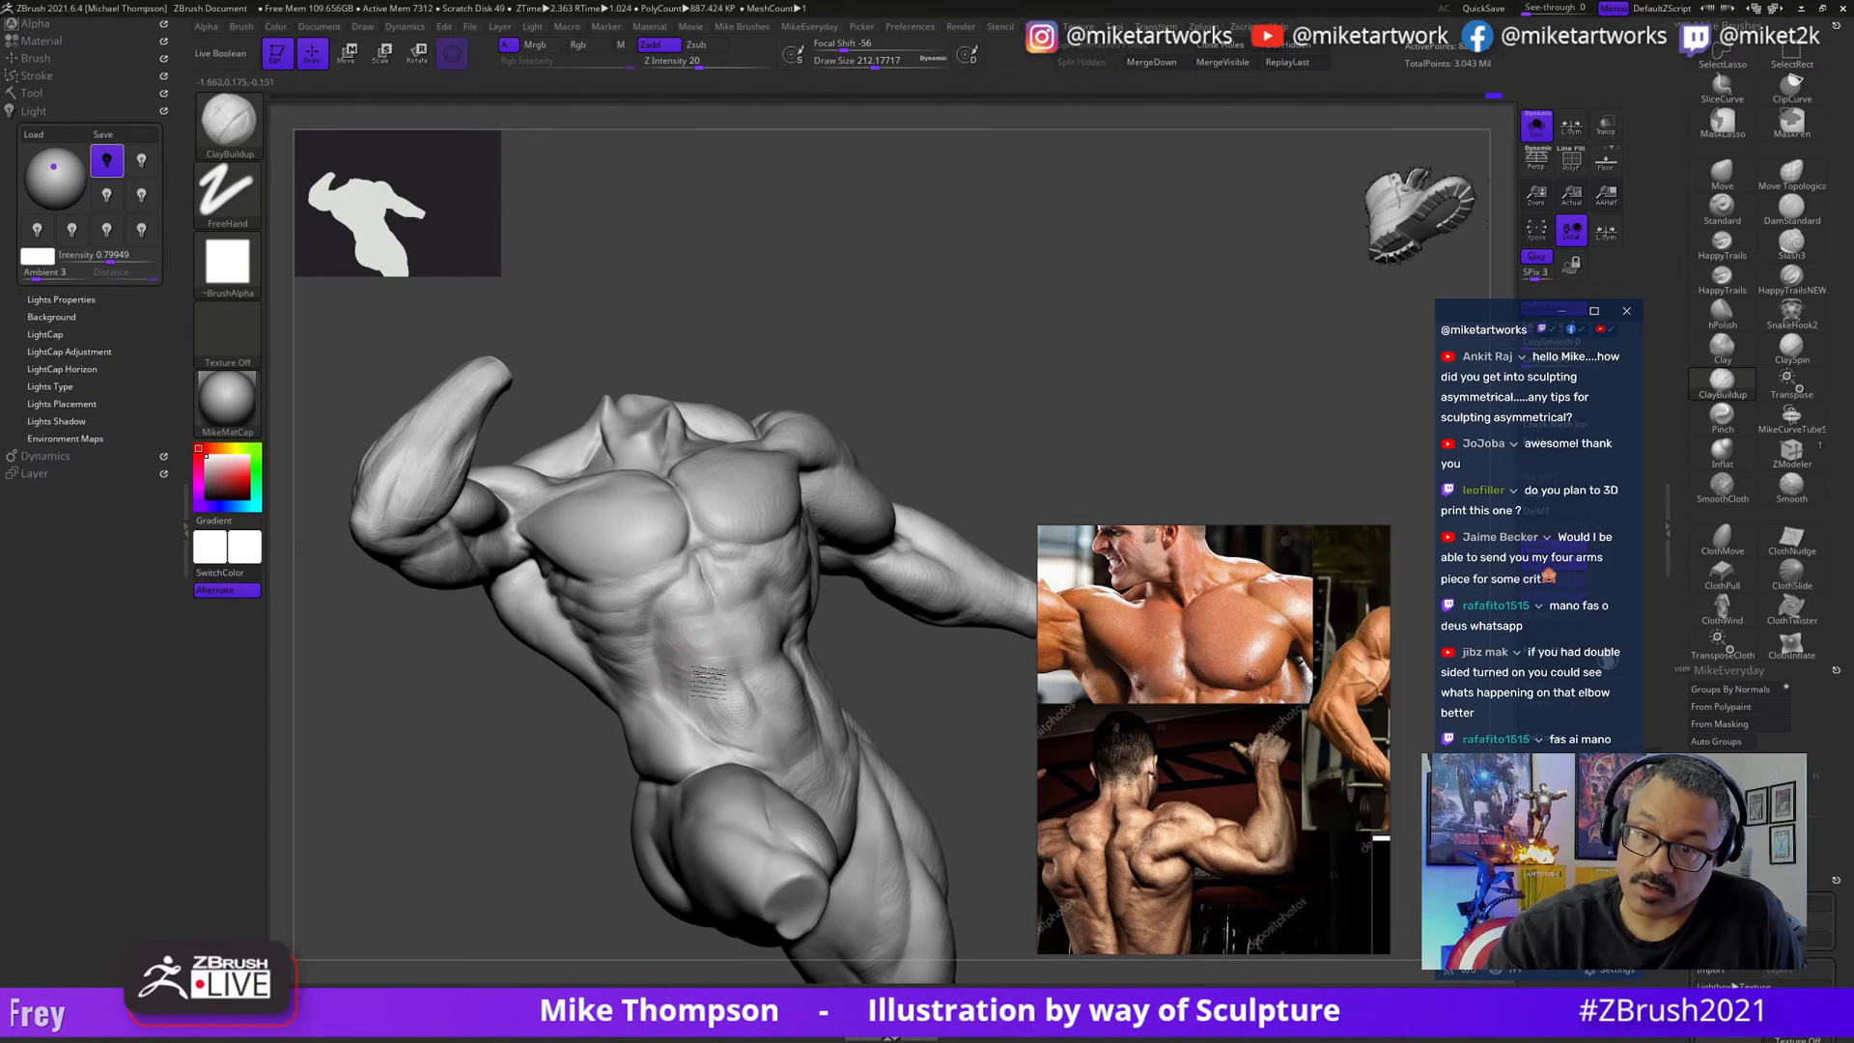
{"action": "mouse_move", "coordinate": [917, 675]}
{"action": "left_mouse_down"}
{"action": "mouse_move", "coordinate": [976, 710]}
{"action": "mouse_move", "coordinate": [908, 603]}
{"action": "mouse_move", "coordinate": [960, 642]}
{"action": "mouse_move", "coordinate": [723, 660]}
{"action": "left_mouse_up"}
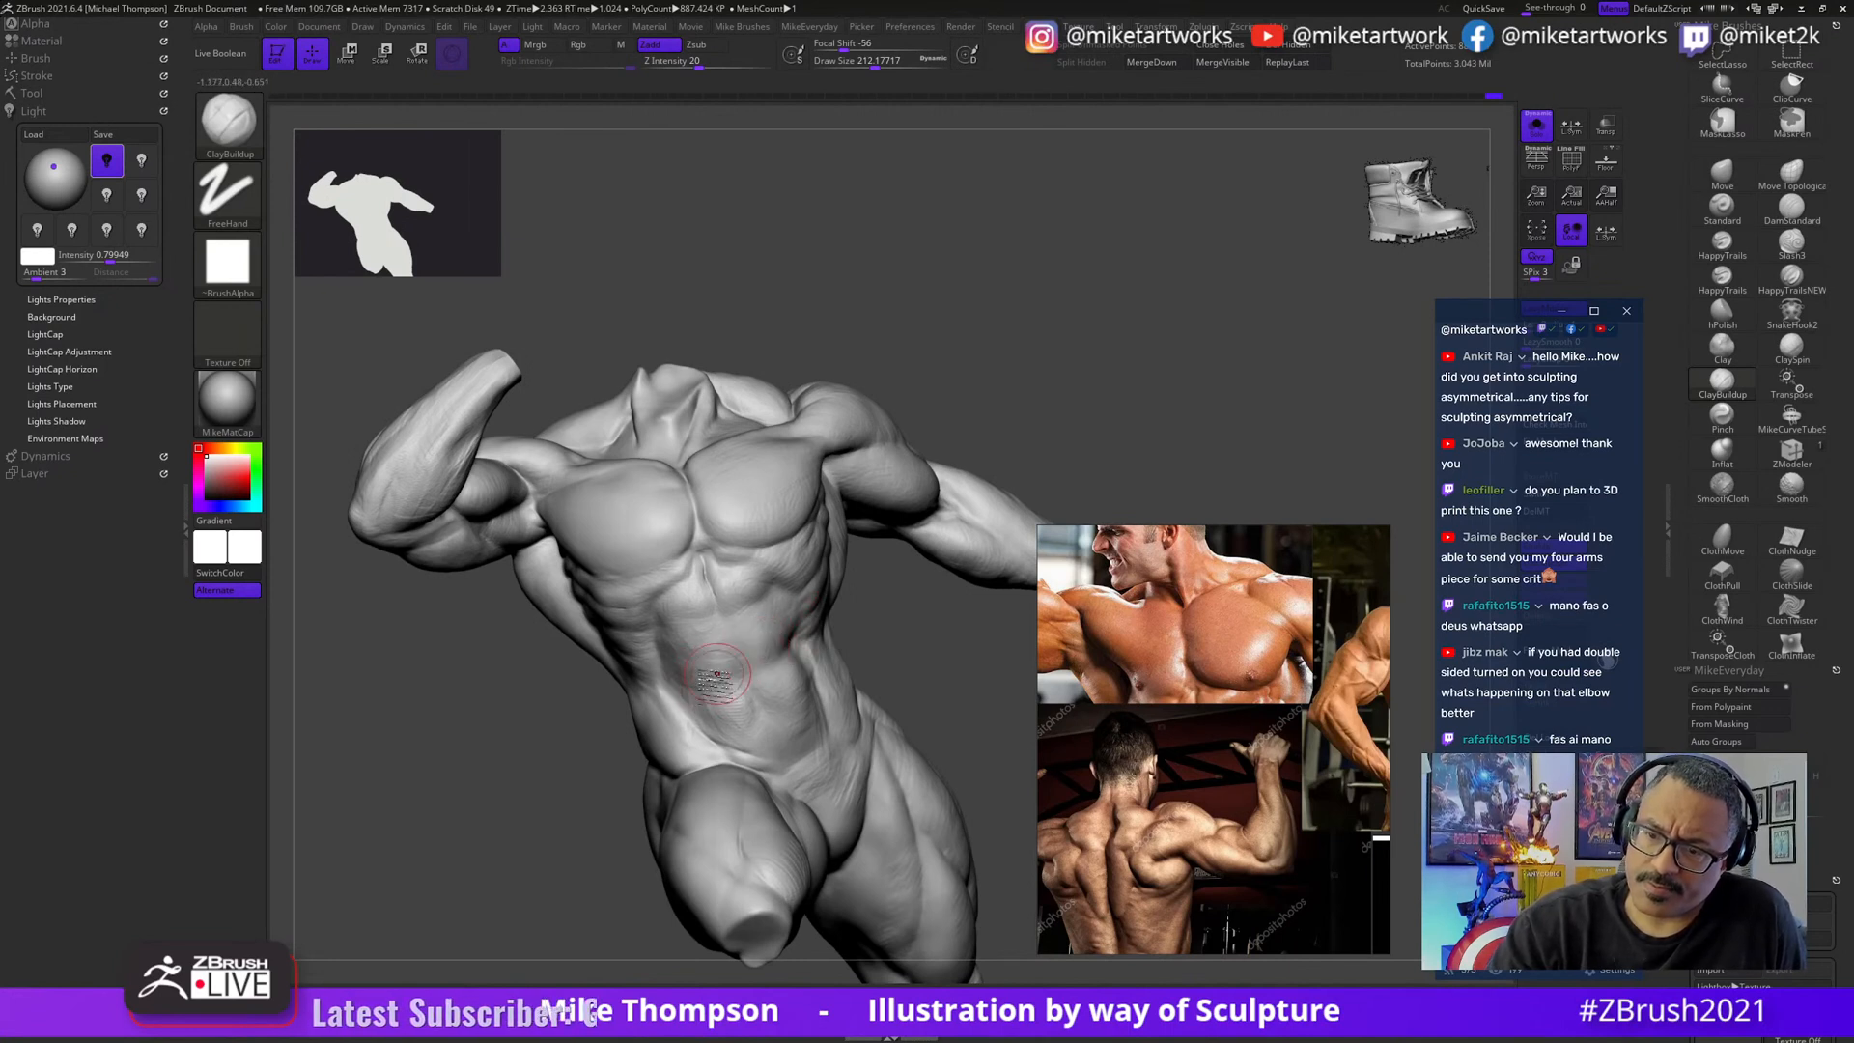
- Sculpt the lower abdomen and the oblique above the raised-arm side's hip with ClayBuildup in front and side views
{"action": "mouse_move", "coordinate": [902, 662]}
{"action": "left_mouse_down"}
{"action": "mouse_move", "coordinate": [710, 707]}
{"action": "mouse_move", "coordinate": [789, 696]}
{"action": "left_mouse_up"}
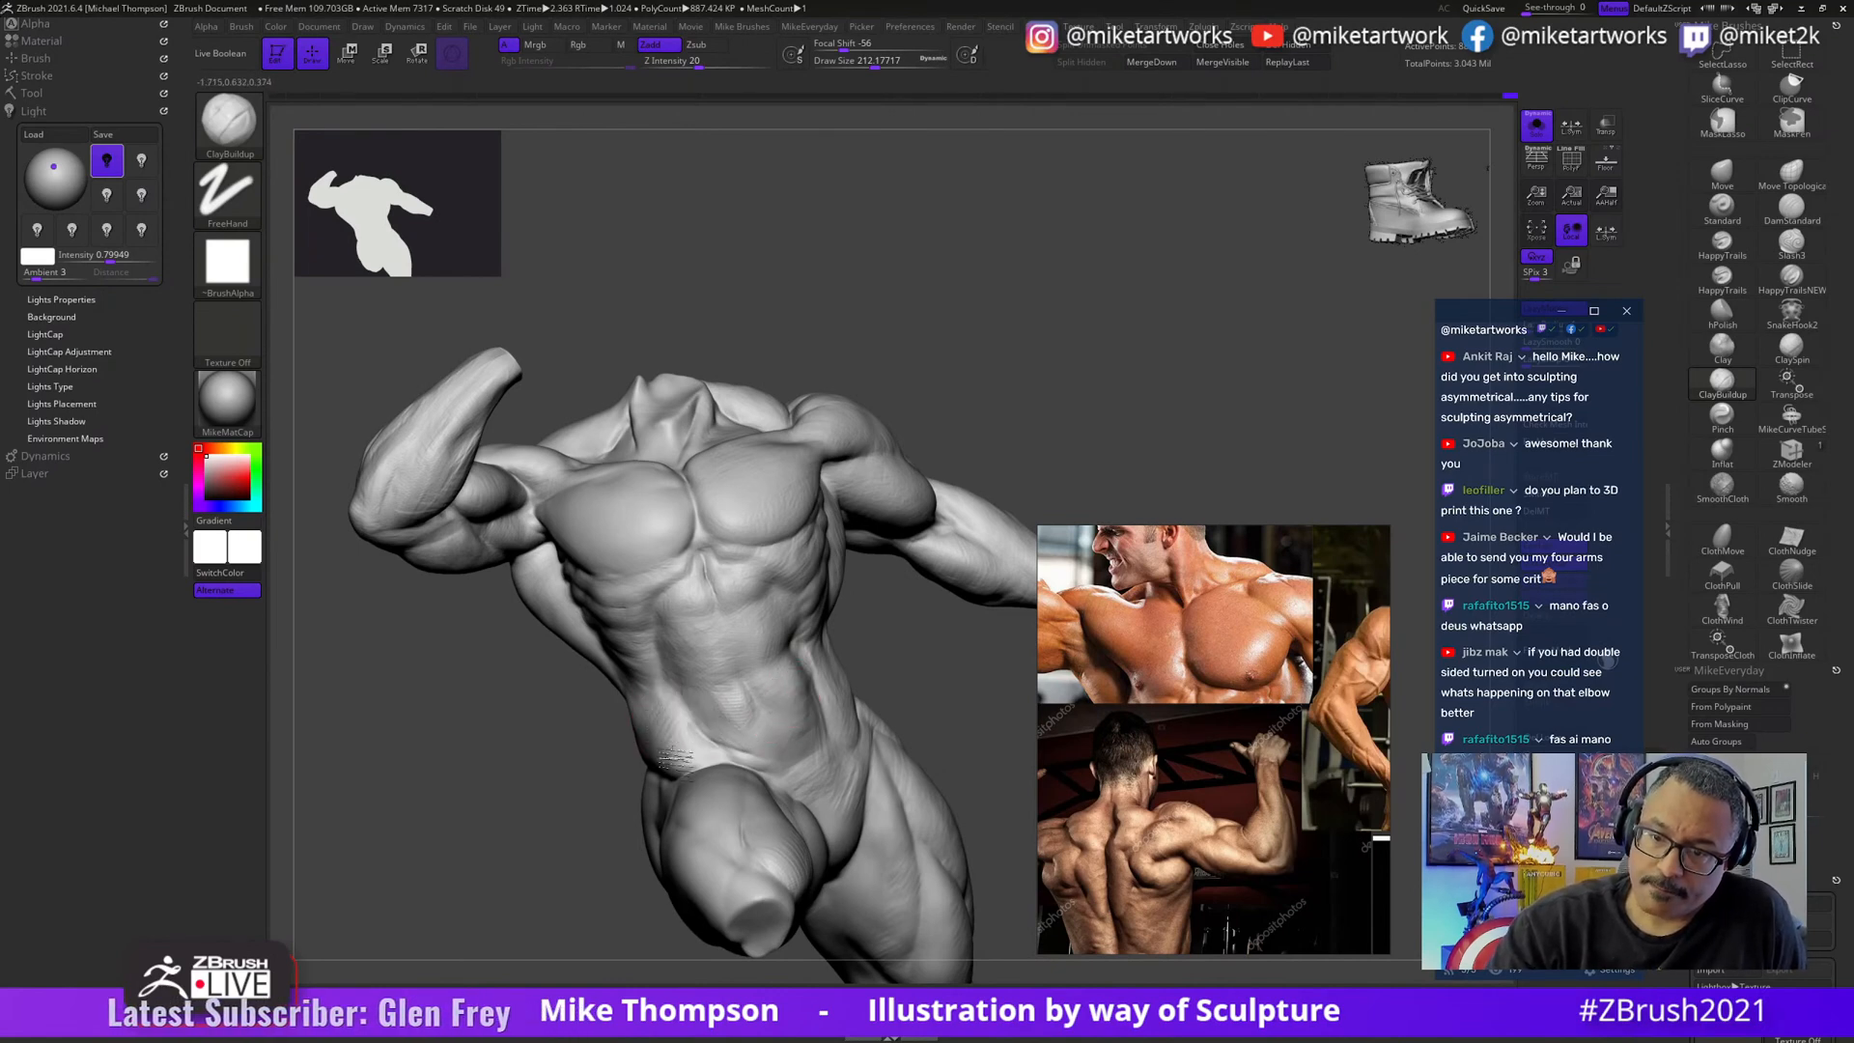
{"action": "left_click_drag", "start_coordinate": [975, 724], "coordinate": [913, 657]}
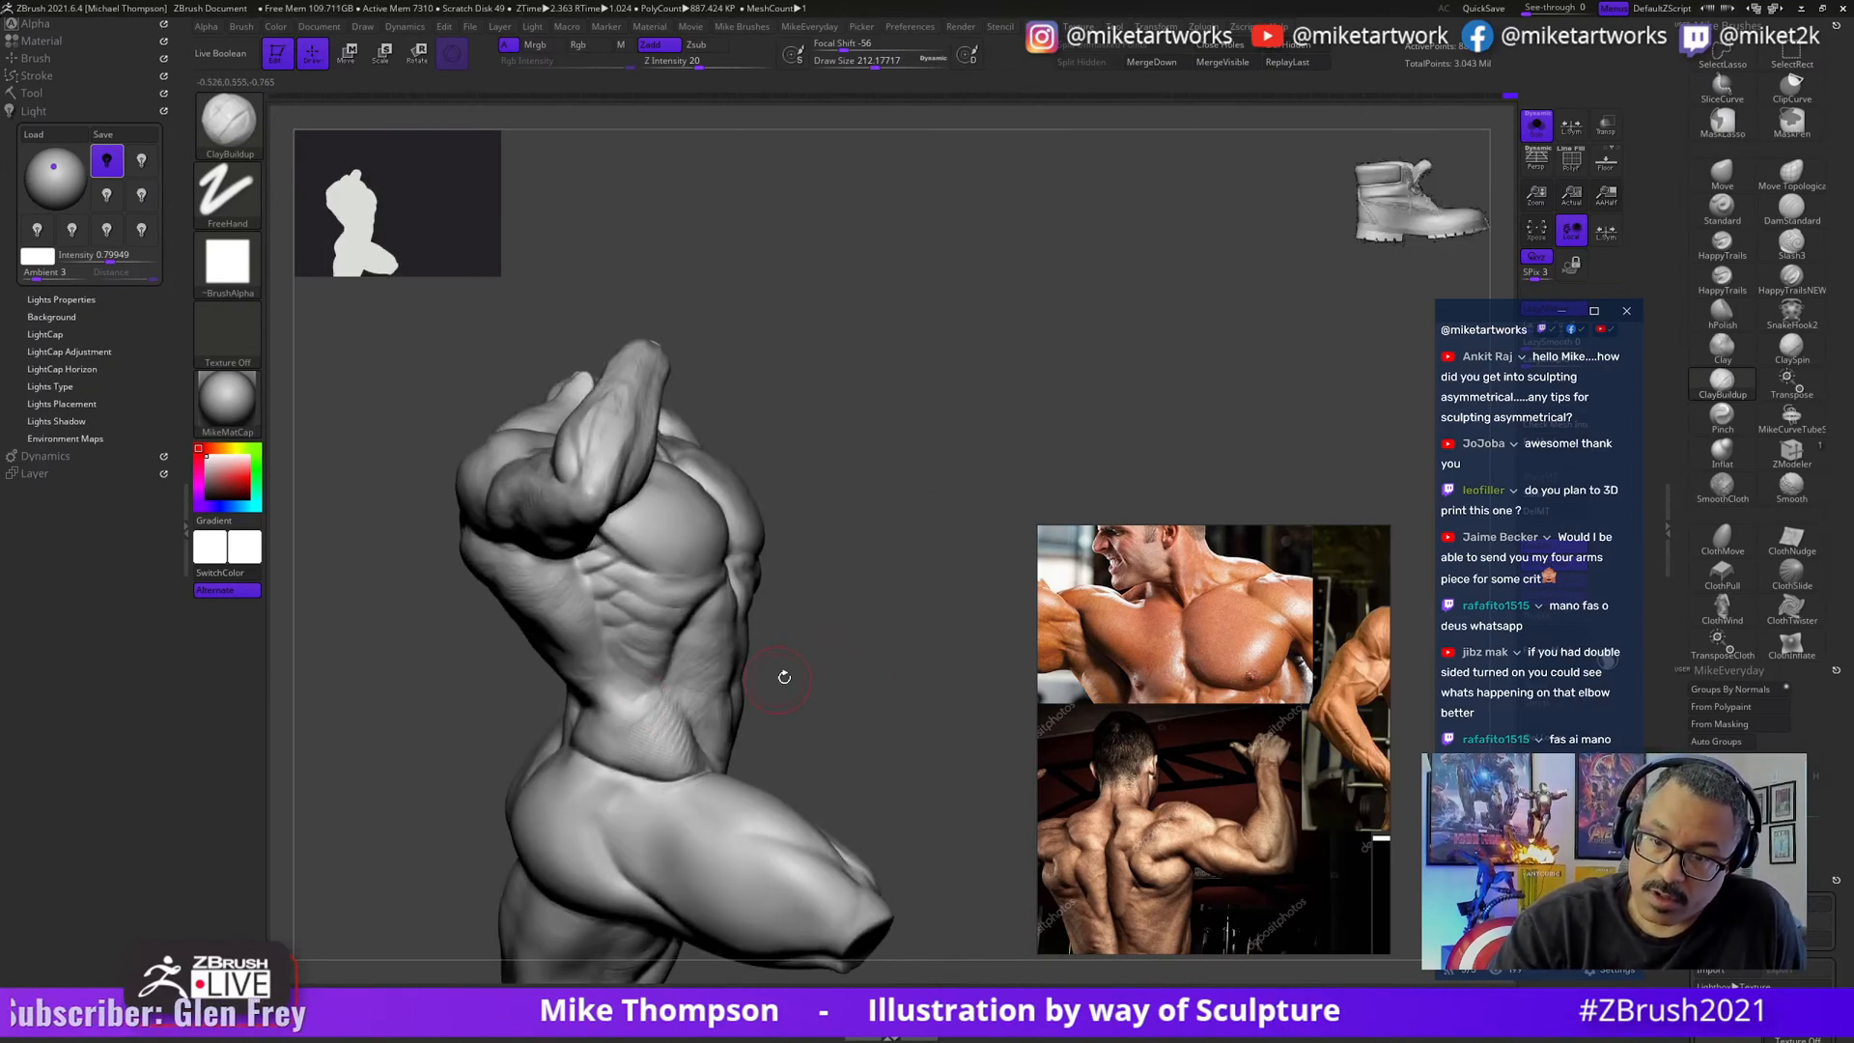
{"action": "left_click_drag", "start_coordinate": [784, 677], "coordinate": [734, 676]}
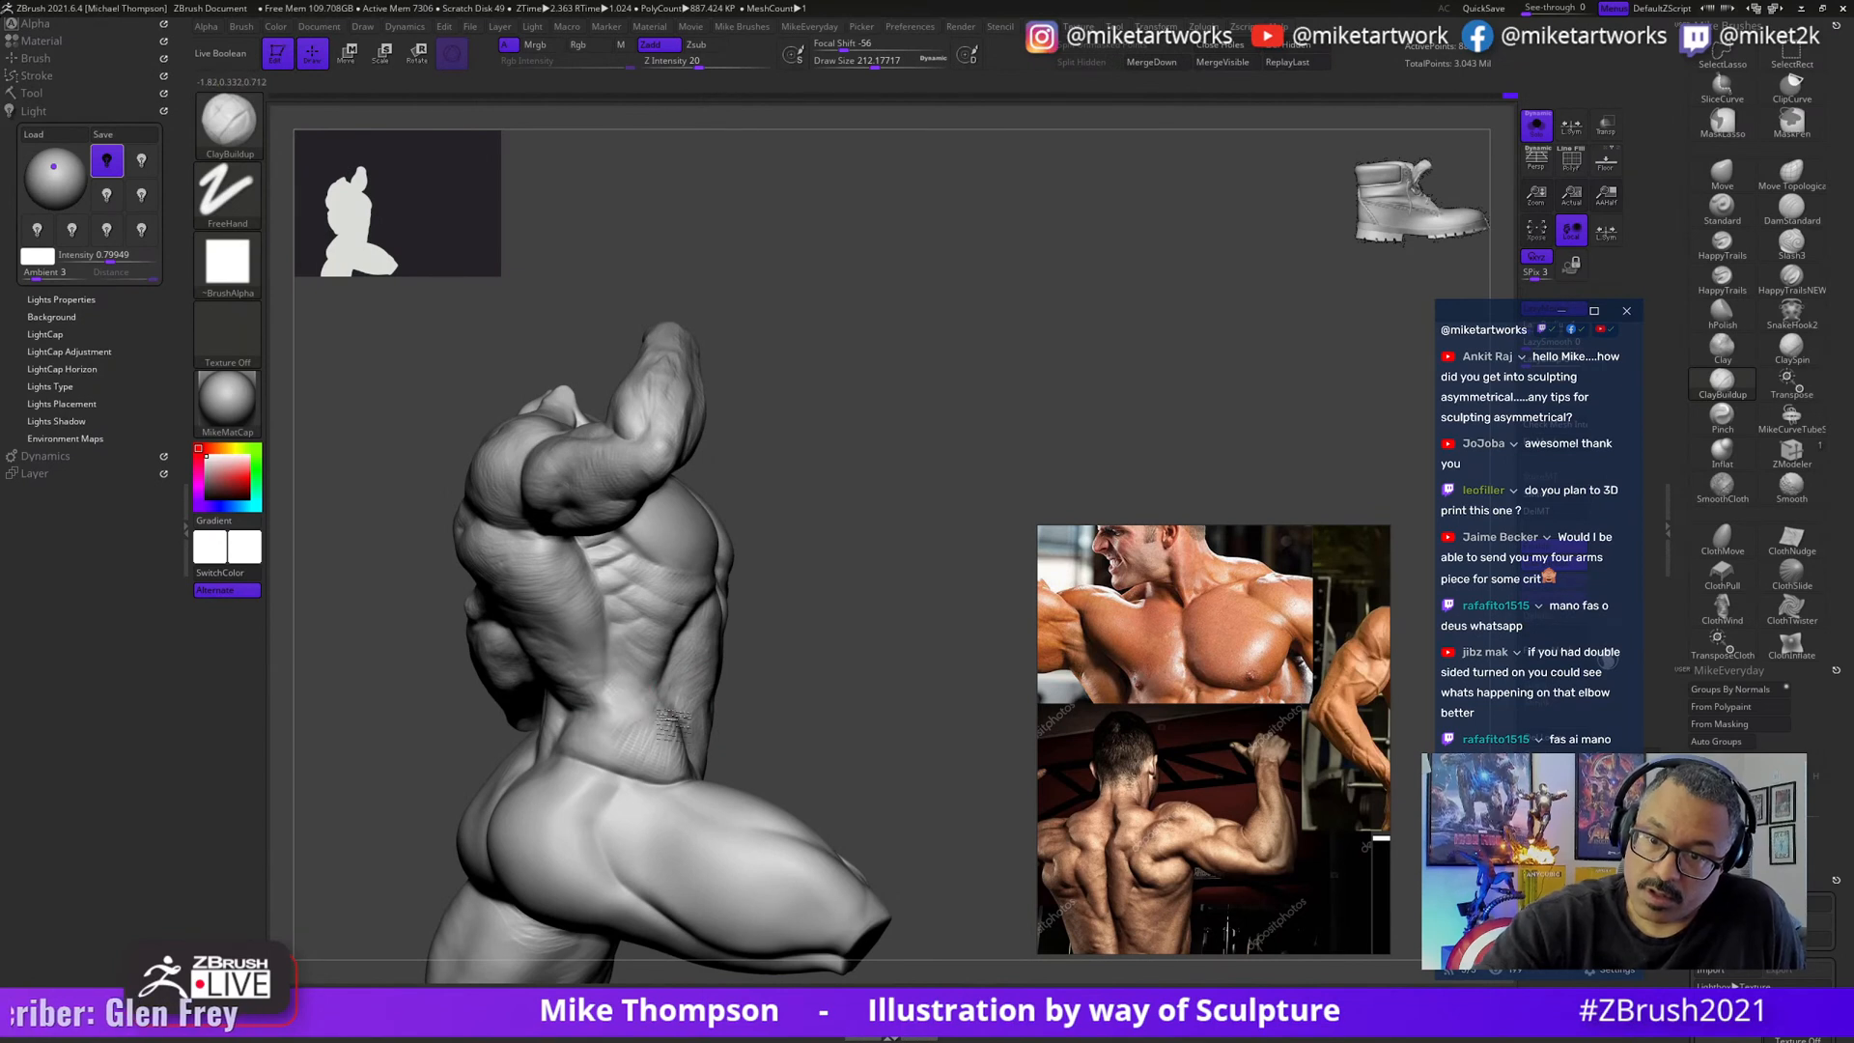
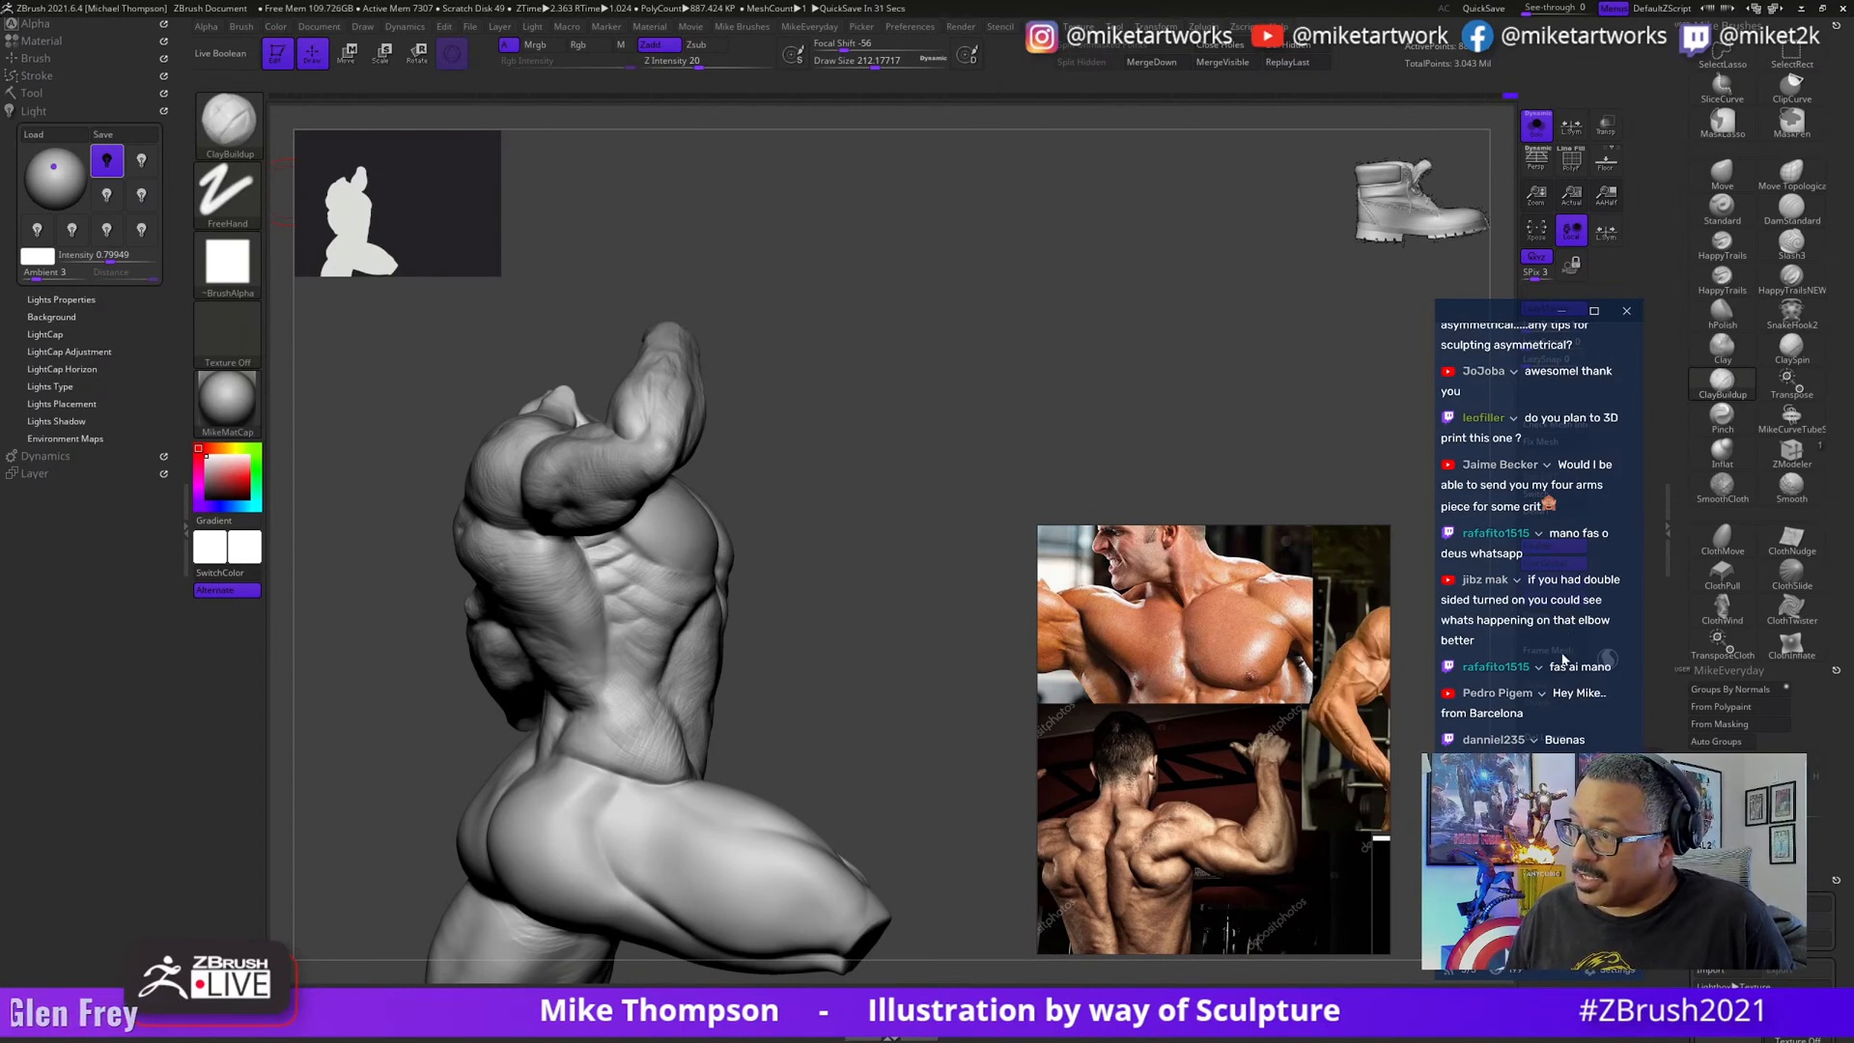
{"action": "left_click_drag", "start_coordinate": [849, 646], "coordinate": [787, 675]}
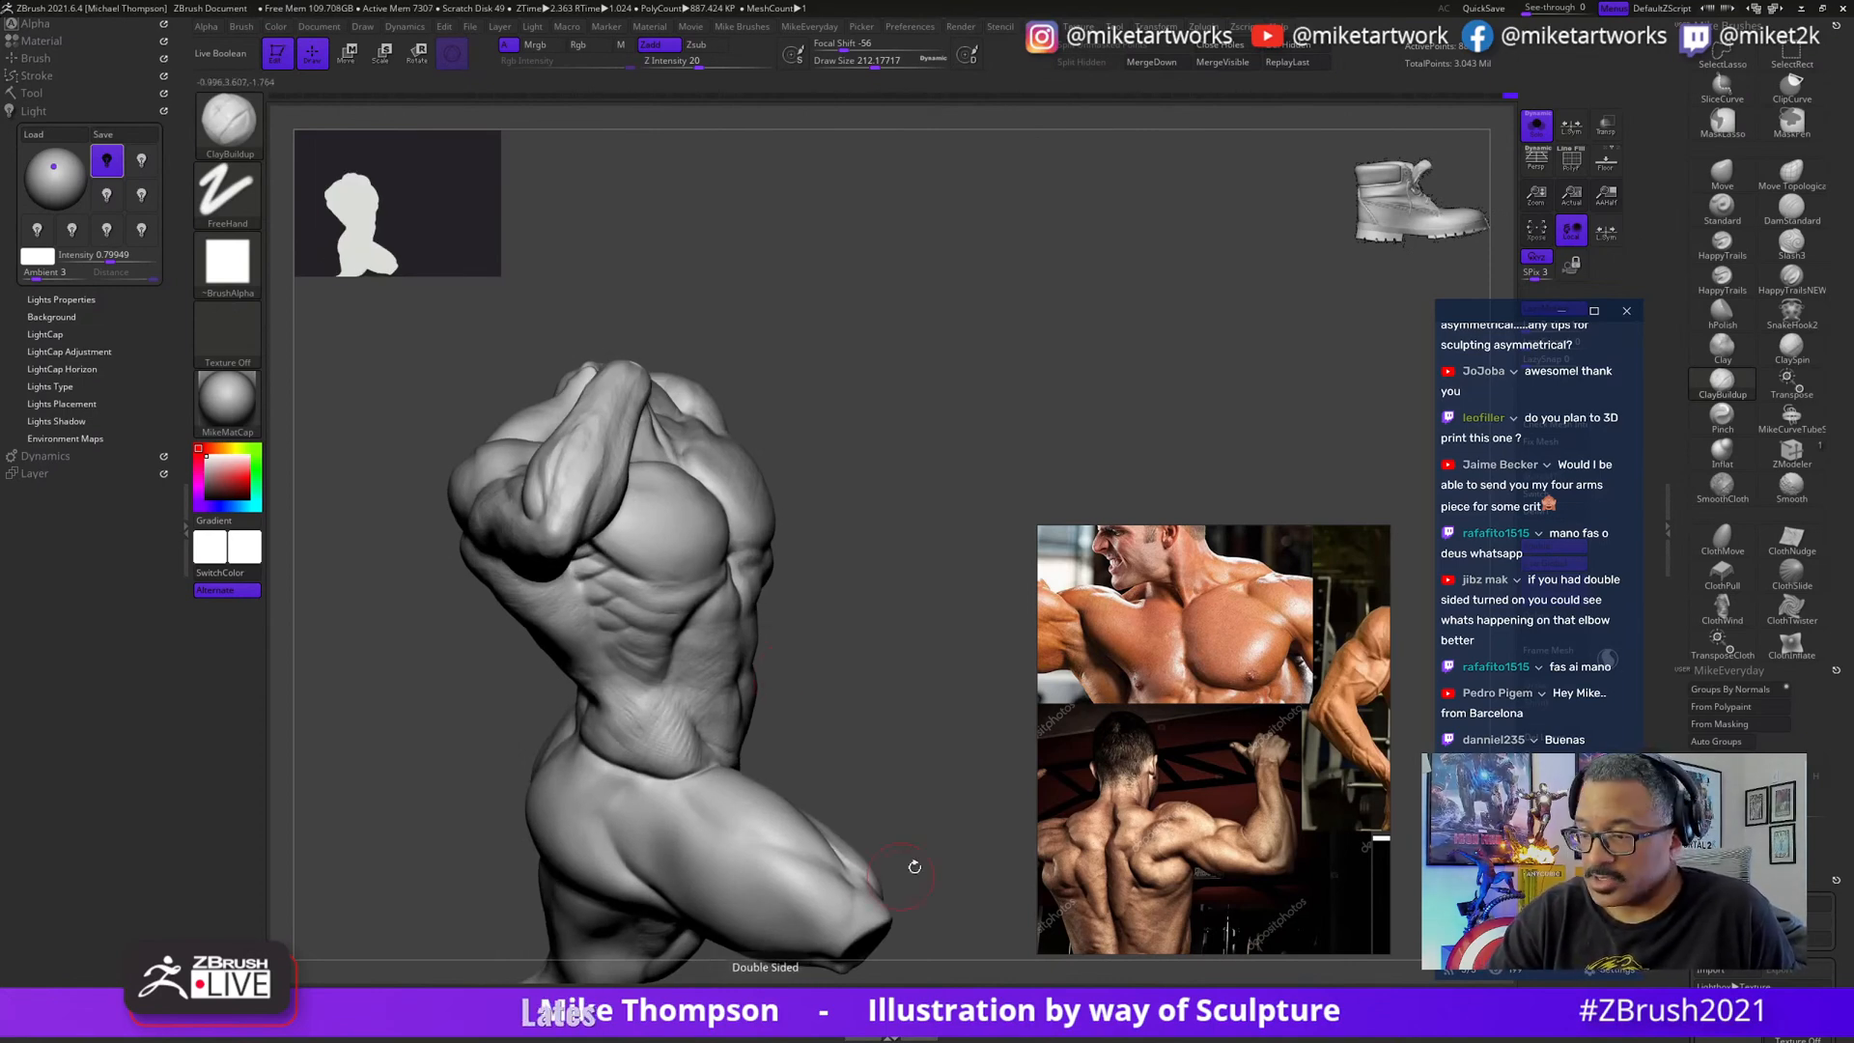
- Isolate the bent elbow of the raised arm and examine its form from several angles
{"action": "mouse_move", "coordinate": [911, 869]}
{"action": "left_mouse_down"}
{"action": "mouse_move", "coordinate": [893, 874]}
{"action": "mouse_move", "coordinate": [922, 905]}
{"action": "left_mouse_up"}
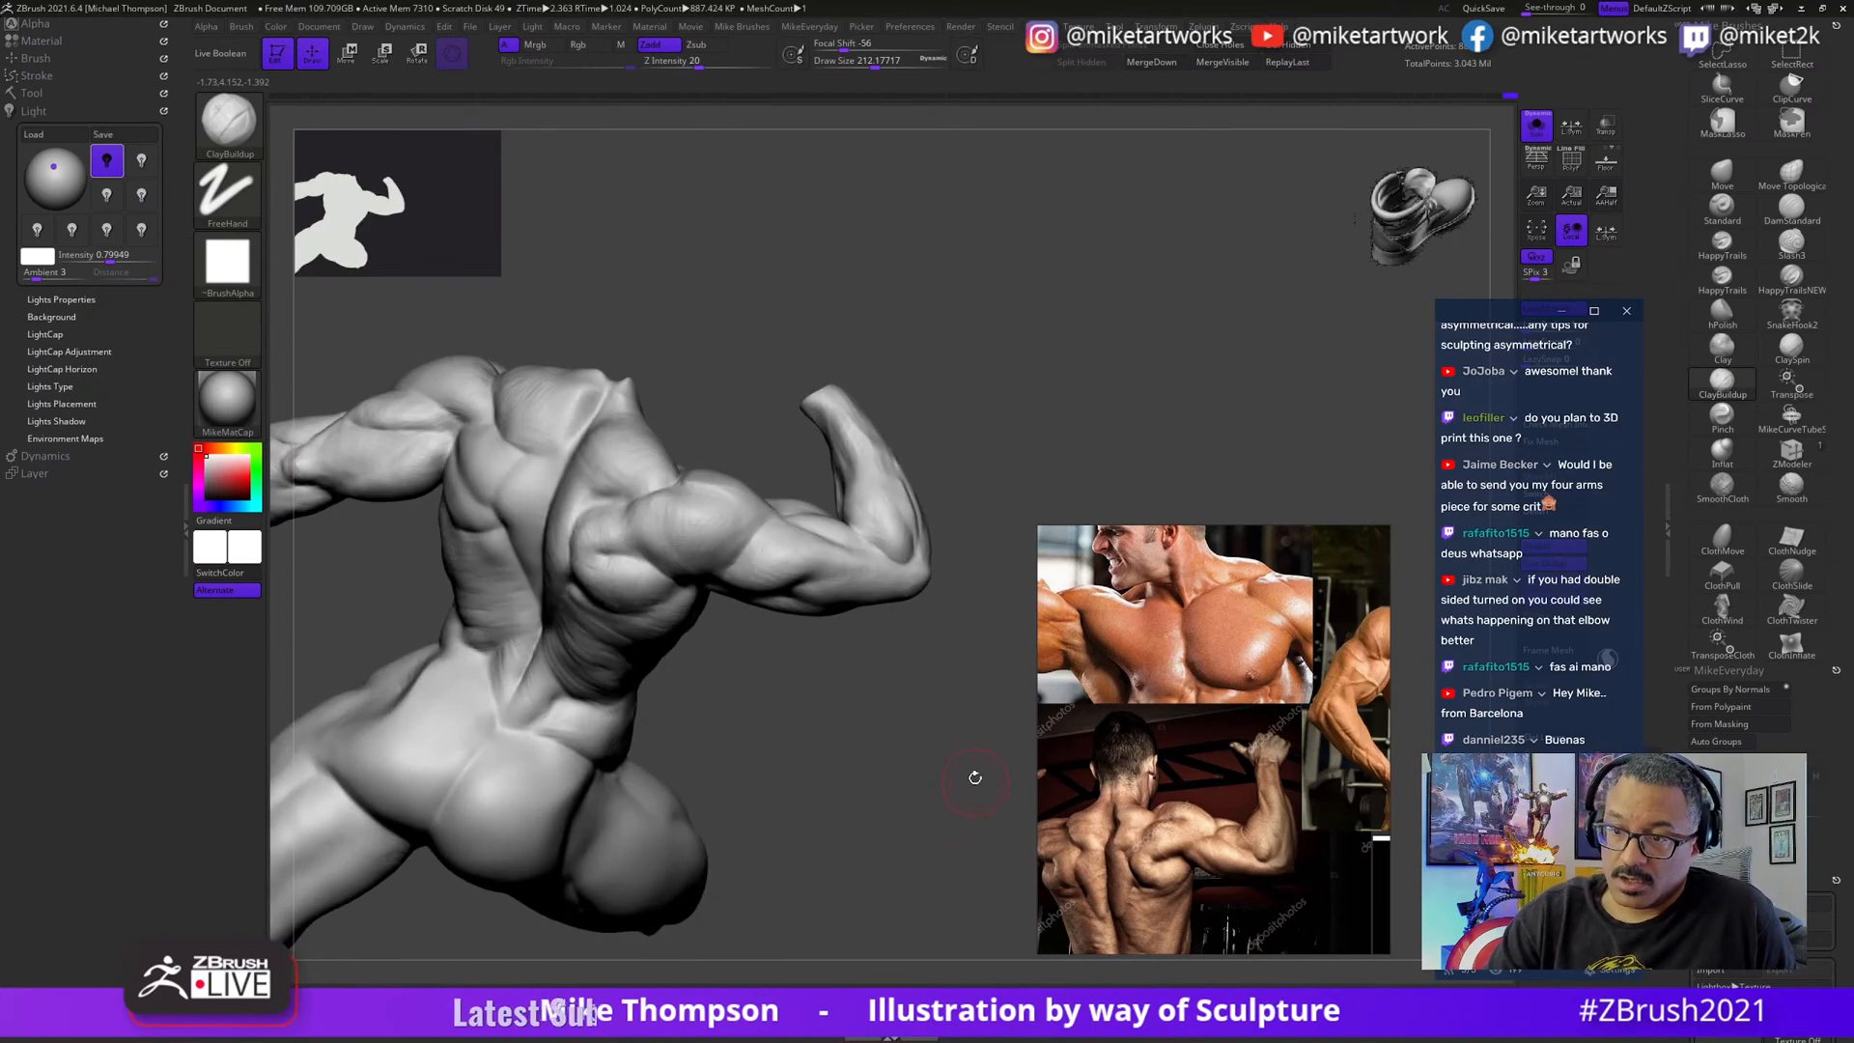
{"action": "mouse_move", "coordinate": [972, 650]}
{"action": "left_mouse_down", "text": "ctrl+shift"}
{"action": "mouse_move", "coordinate": [816, 426]}
{"action": "mouse_move", "coordinate": [970, 643]}
{"action": "left_mouse_up", "text": "ctrl+shift"}
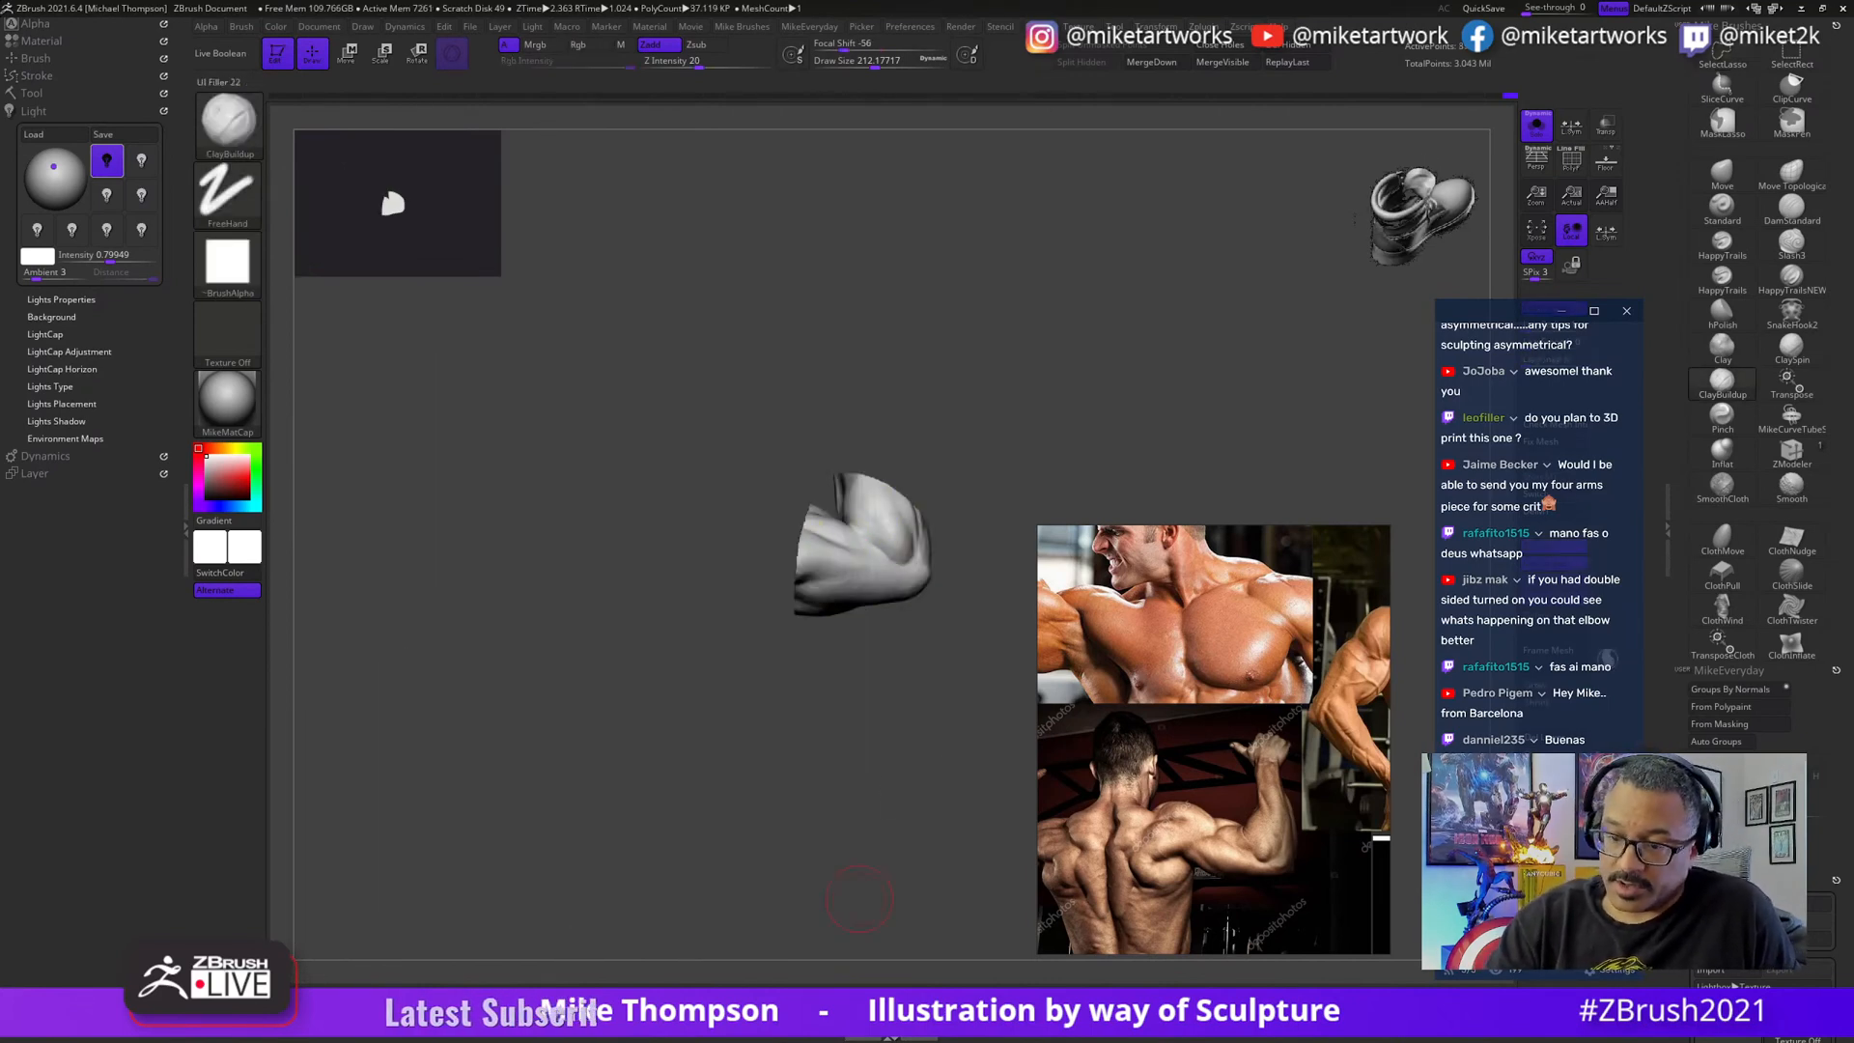
{"action": "mouse_move", "coordinate": [861, 902]}
{"action": "left_mouse_down"}
{"action": "mouse_move", "coordinate": [944, 848]}
{"action": "mouse_move", "coordinate": [932, 894]}
{"action": "mouse_move", "coordinate": [902, 803]}
{"action": "mouse_move", "coordinate": [844, 831]}
{"action": "left_mouse_up"}
{"action": "left_click_drag", "start_coordinate": [1035, 505], "coordinate": [860, 591], "text": "alt"}
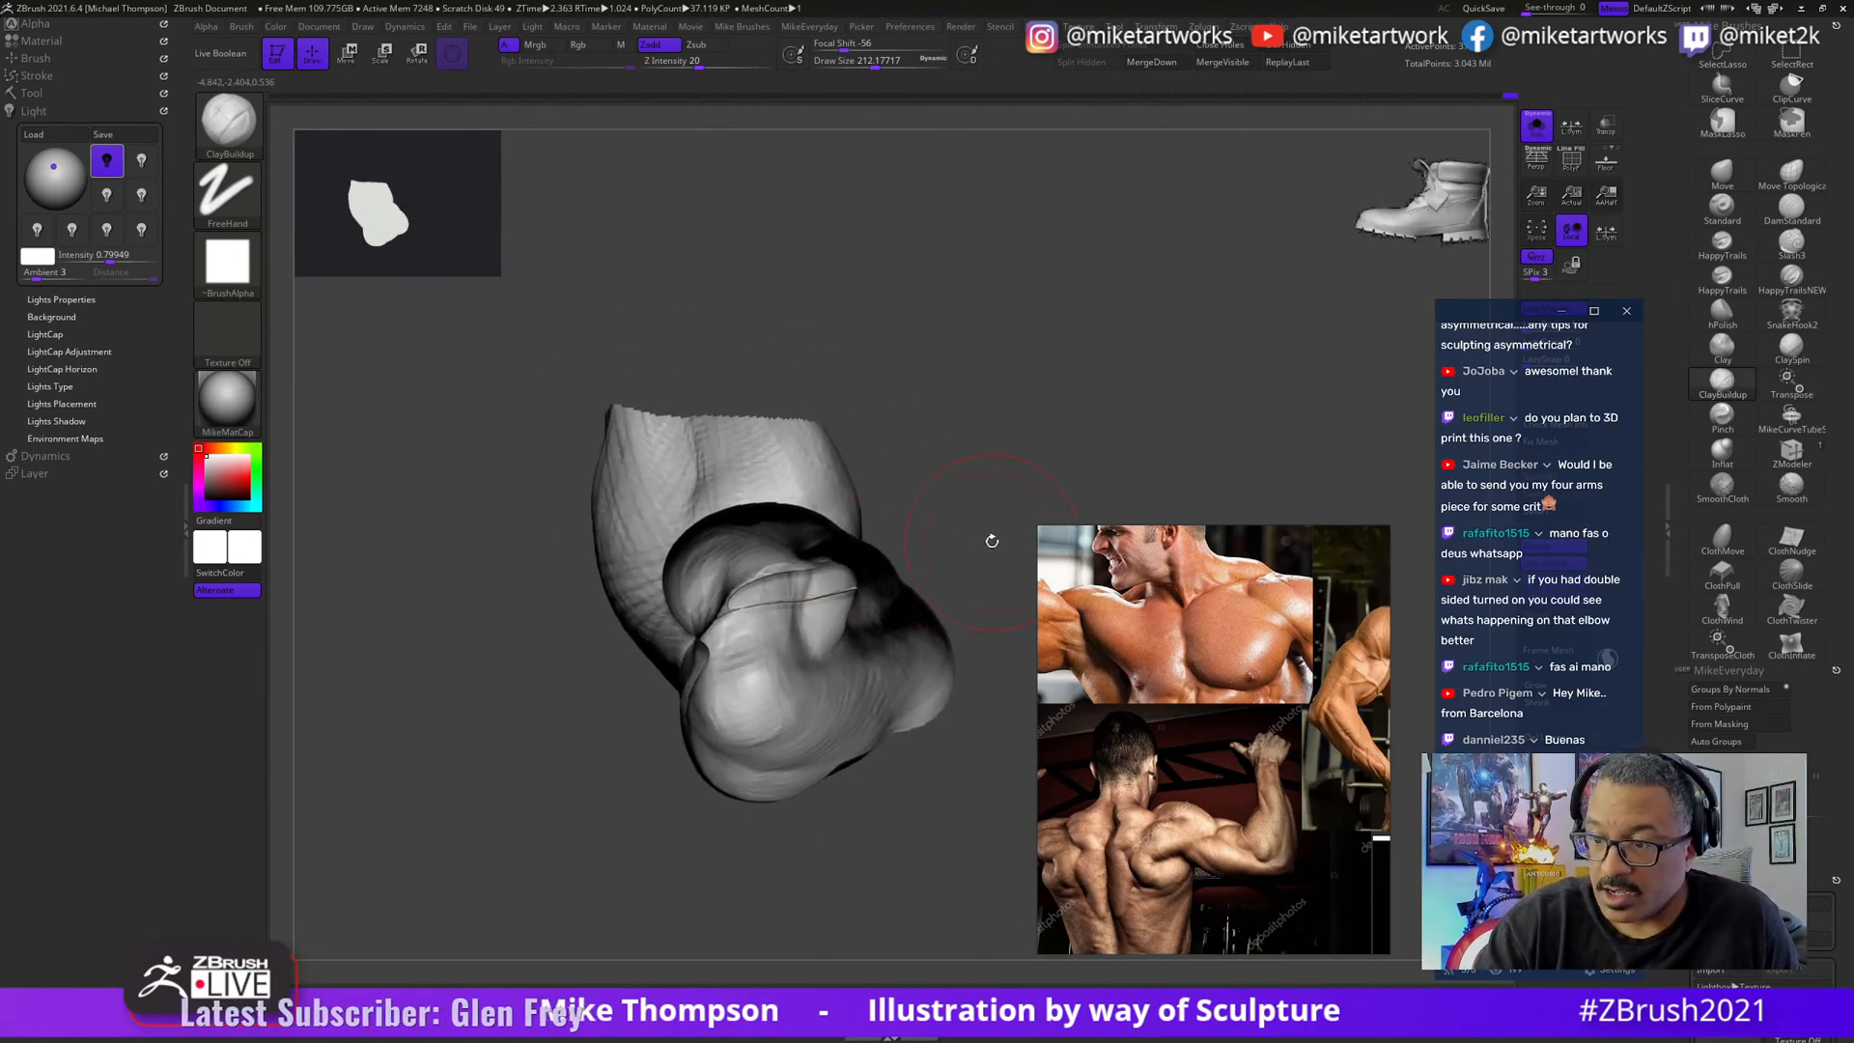
{"action": "left_click_drag", "start_coordinate": [989, 537], "coordinate": [954, 869]}
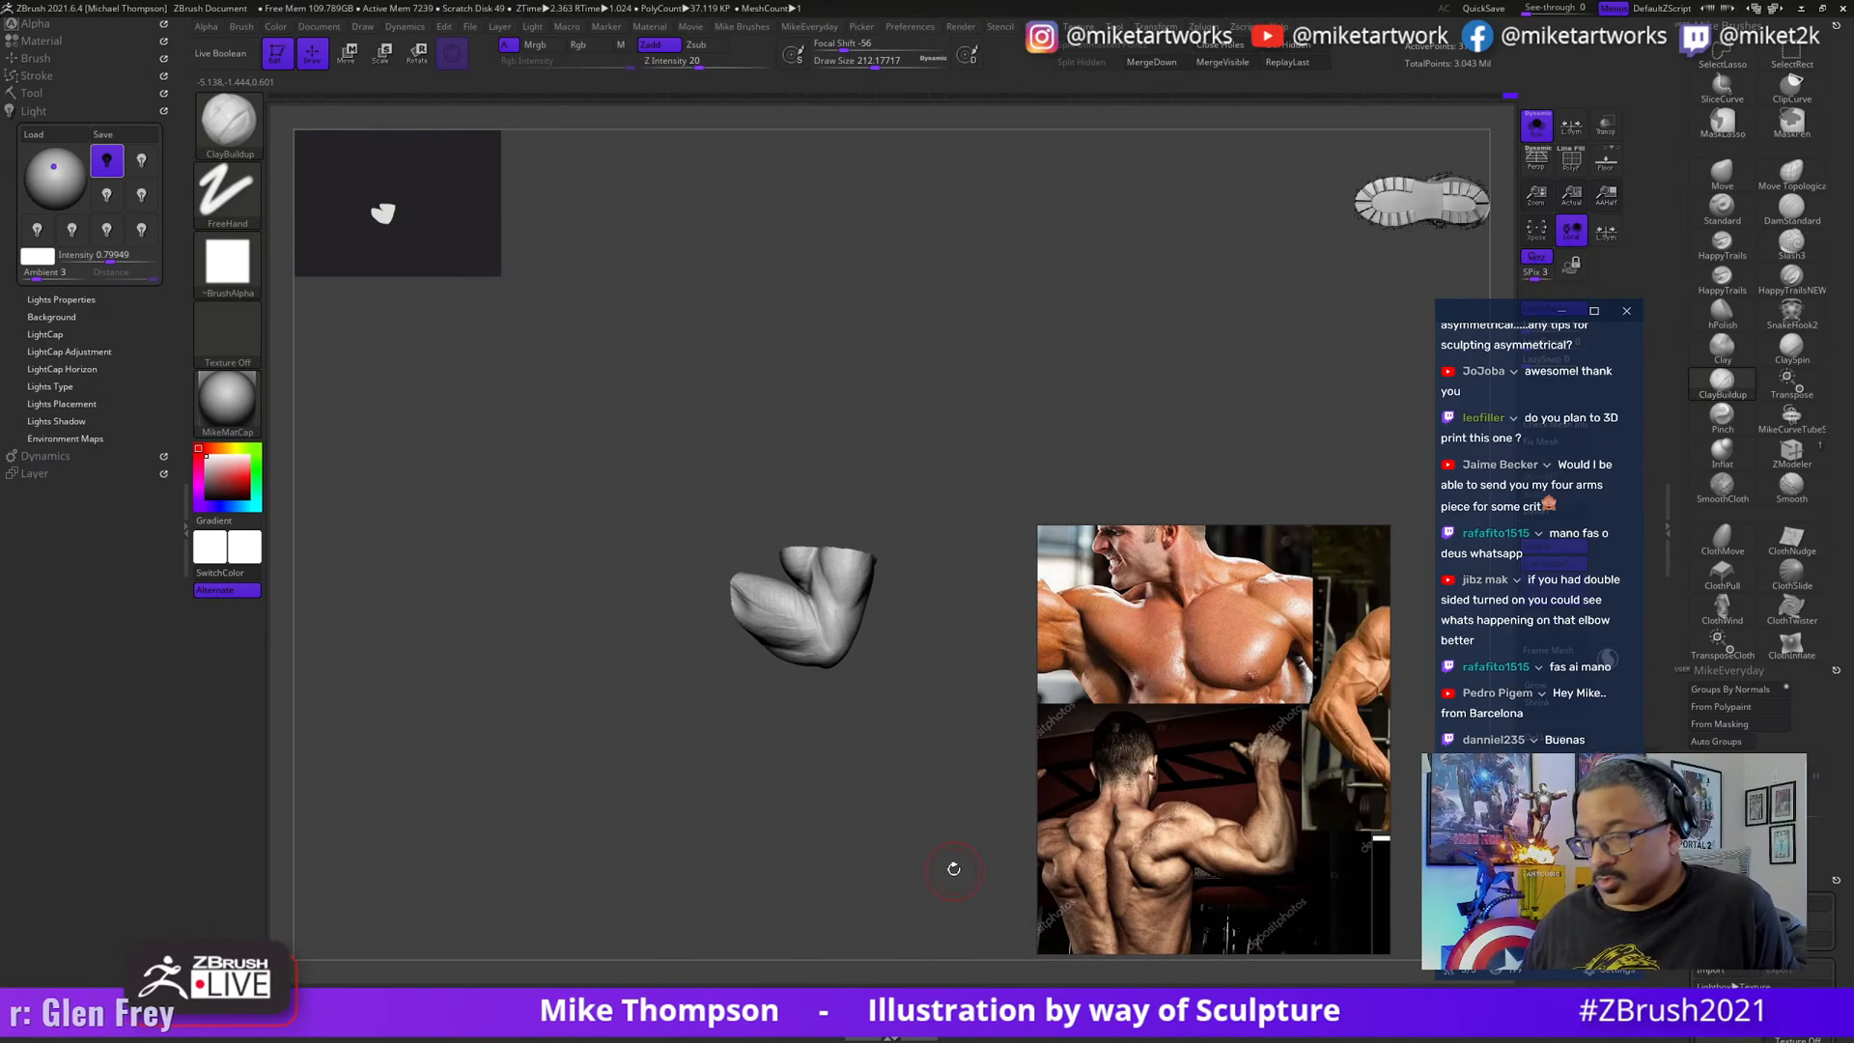
{"action": "left_click_drag", "start_coordinate": [854, 752], "coordinate": [870, 873], "text": "alt"}
{"action": "left_click_drag", "start_coordinate": [913, 809], "coordinate": [960, 796]}
- Show the whole figure again and isolate the raised arm's full forearm together with its elbow
{"action": "left_click", "coordinate": [903, 744], "text": "ctrl+shift"}
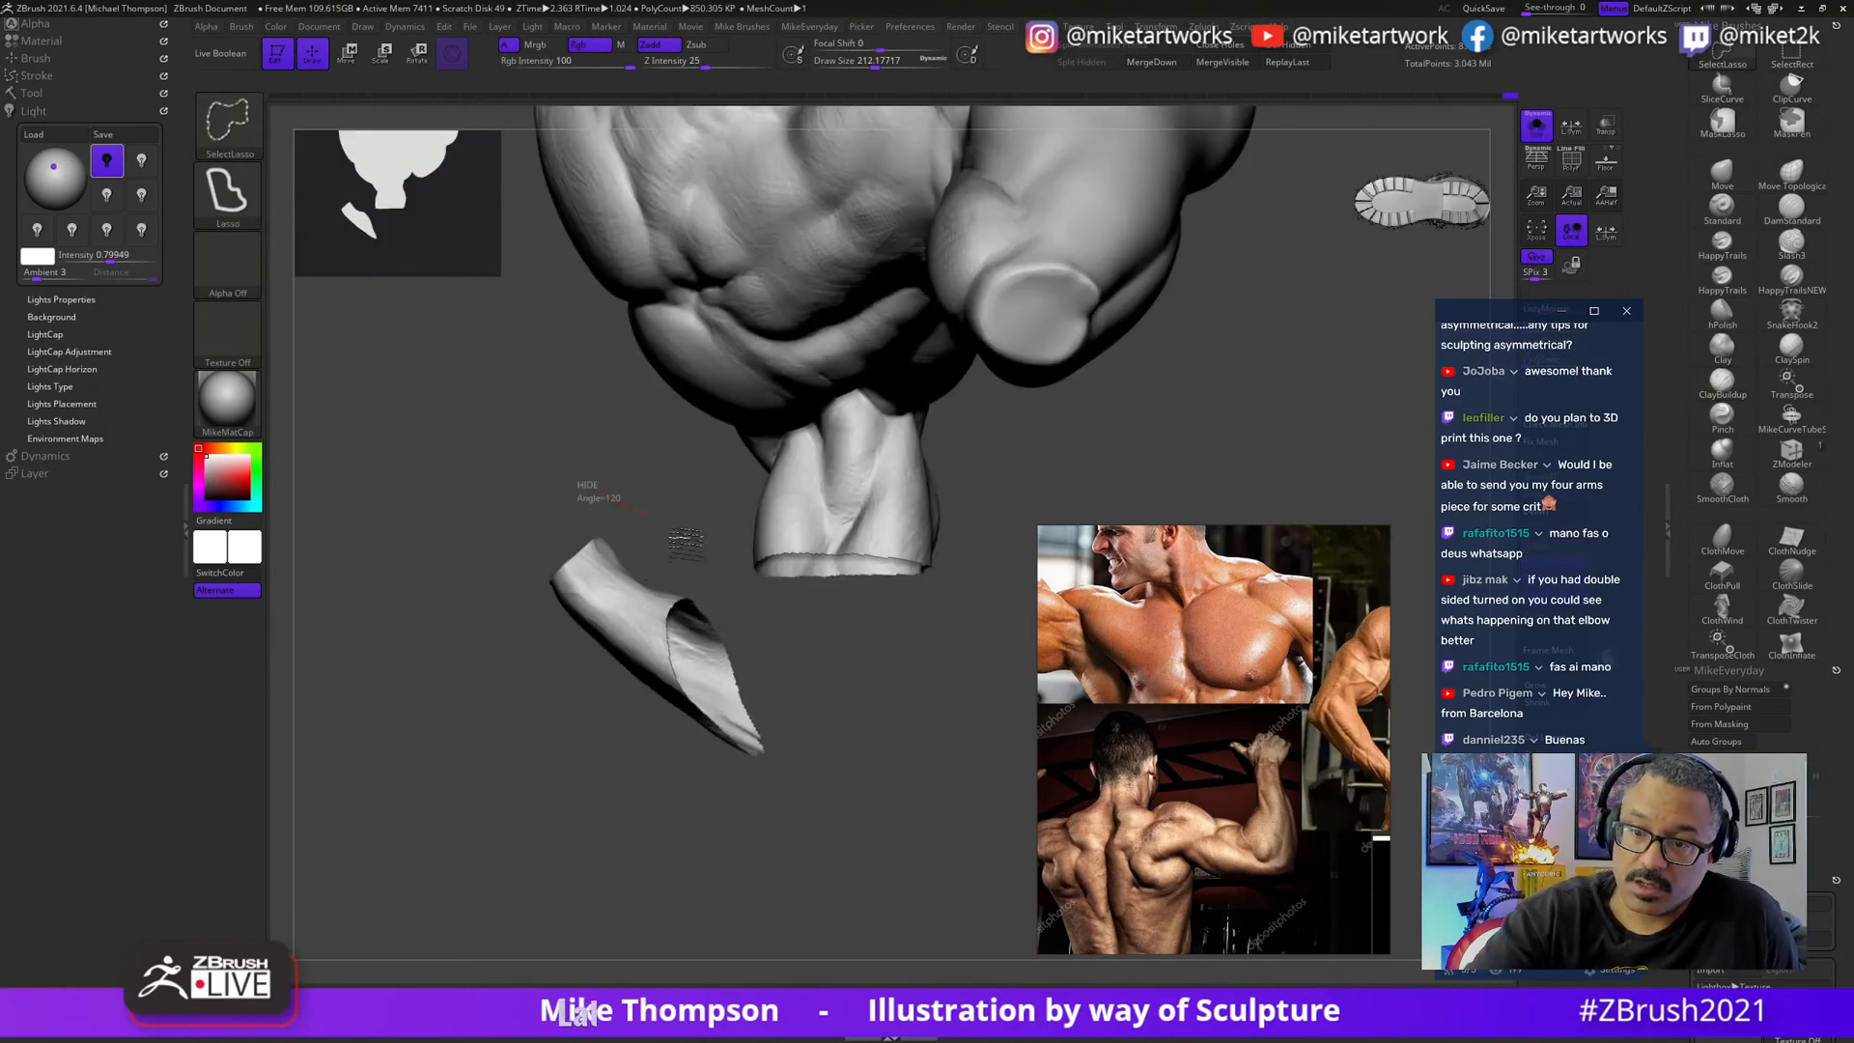
{"action": "left_click_drag", "start_coordinate": [685, 544], "coordinate": [496, 697], "text": "ctrl+alt+shift"}
{"action": "mouse_move", "coordinate": [932, 825]}
{"action": "left_mouse_down", "text": "ctrl+shift"}
{"action": "mouse_move", "coordinate": [935, 897]}
{"action": "mouse_move", "coordinate": [884, 874]}
{"action": "mouse_move", "coordinate": [892, 833]}
{"action": "left_mouse_up", "text": "ctrl+shift"}
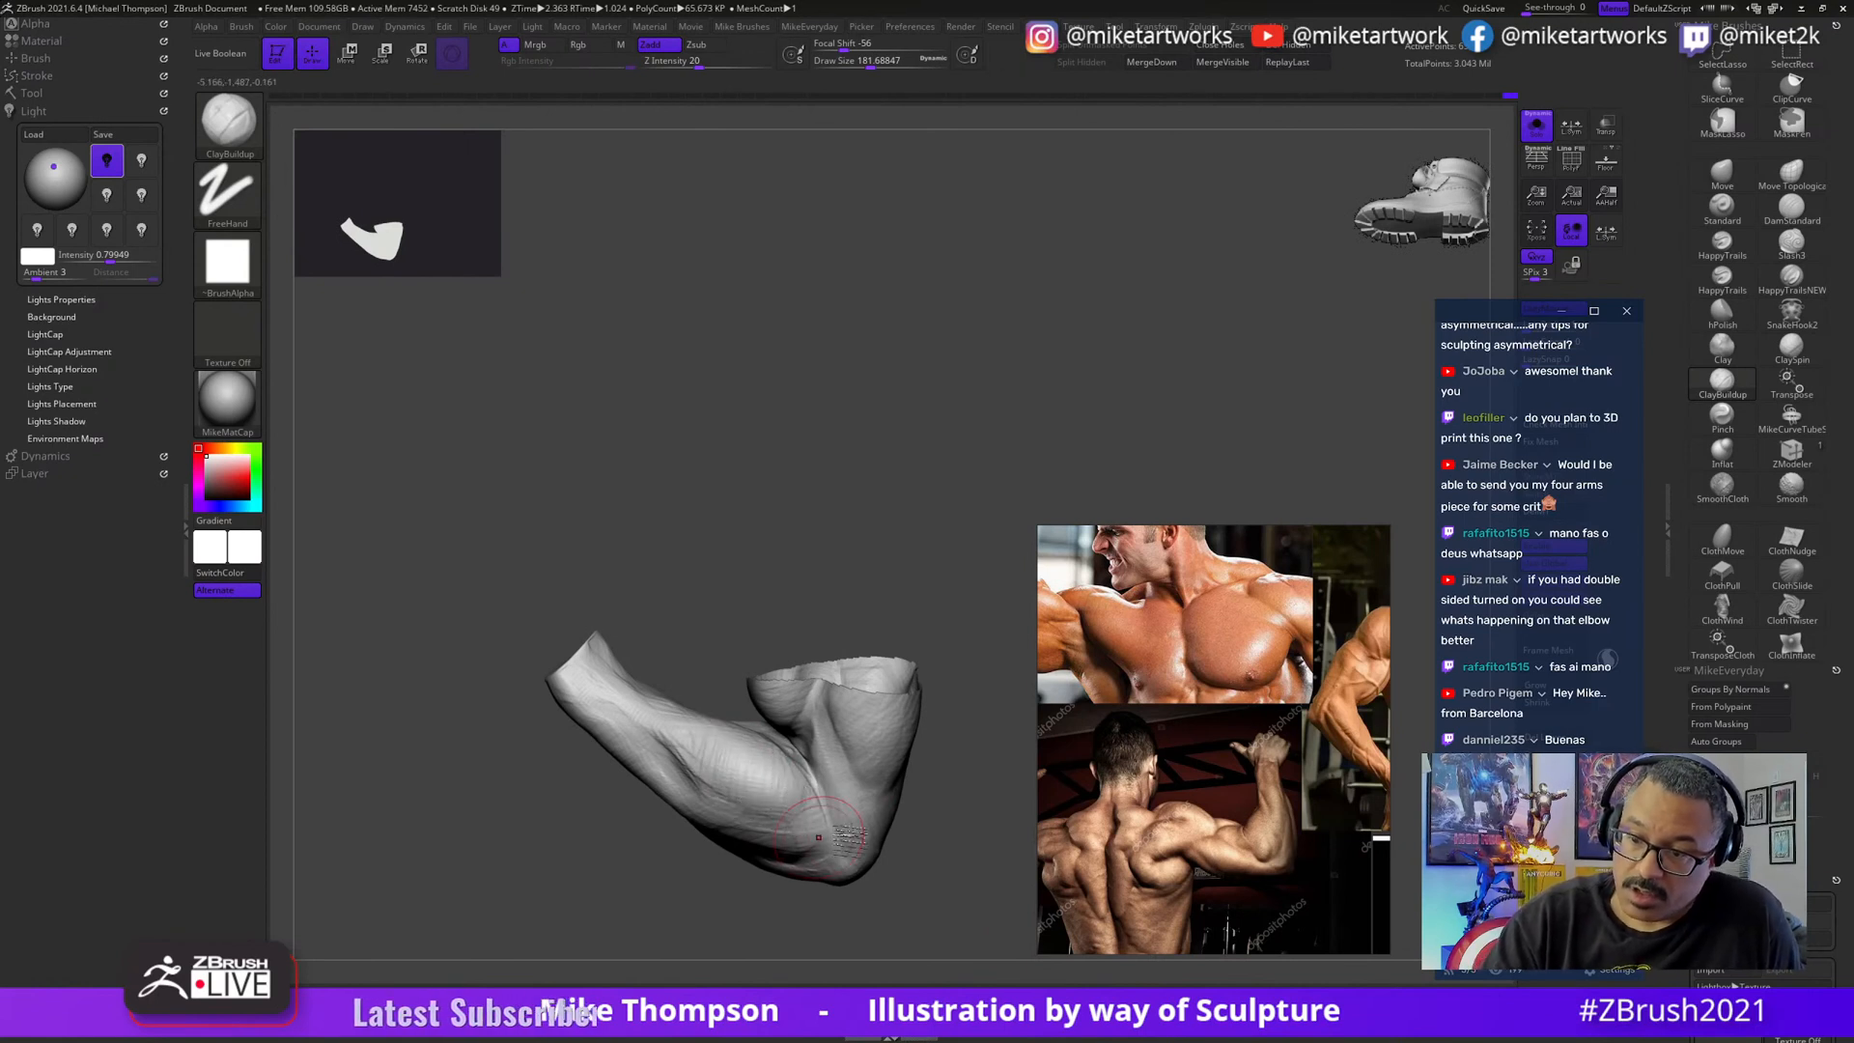
- Build up the forearm muscles beside the bent elbow with ClayBuildup at a draw size of about 182 and Z Intensity 20
{"action": "left_click_drag", "start_coordinate": [879, 831], "coordinate": [866, 775]}
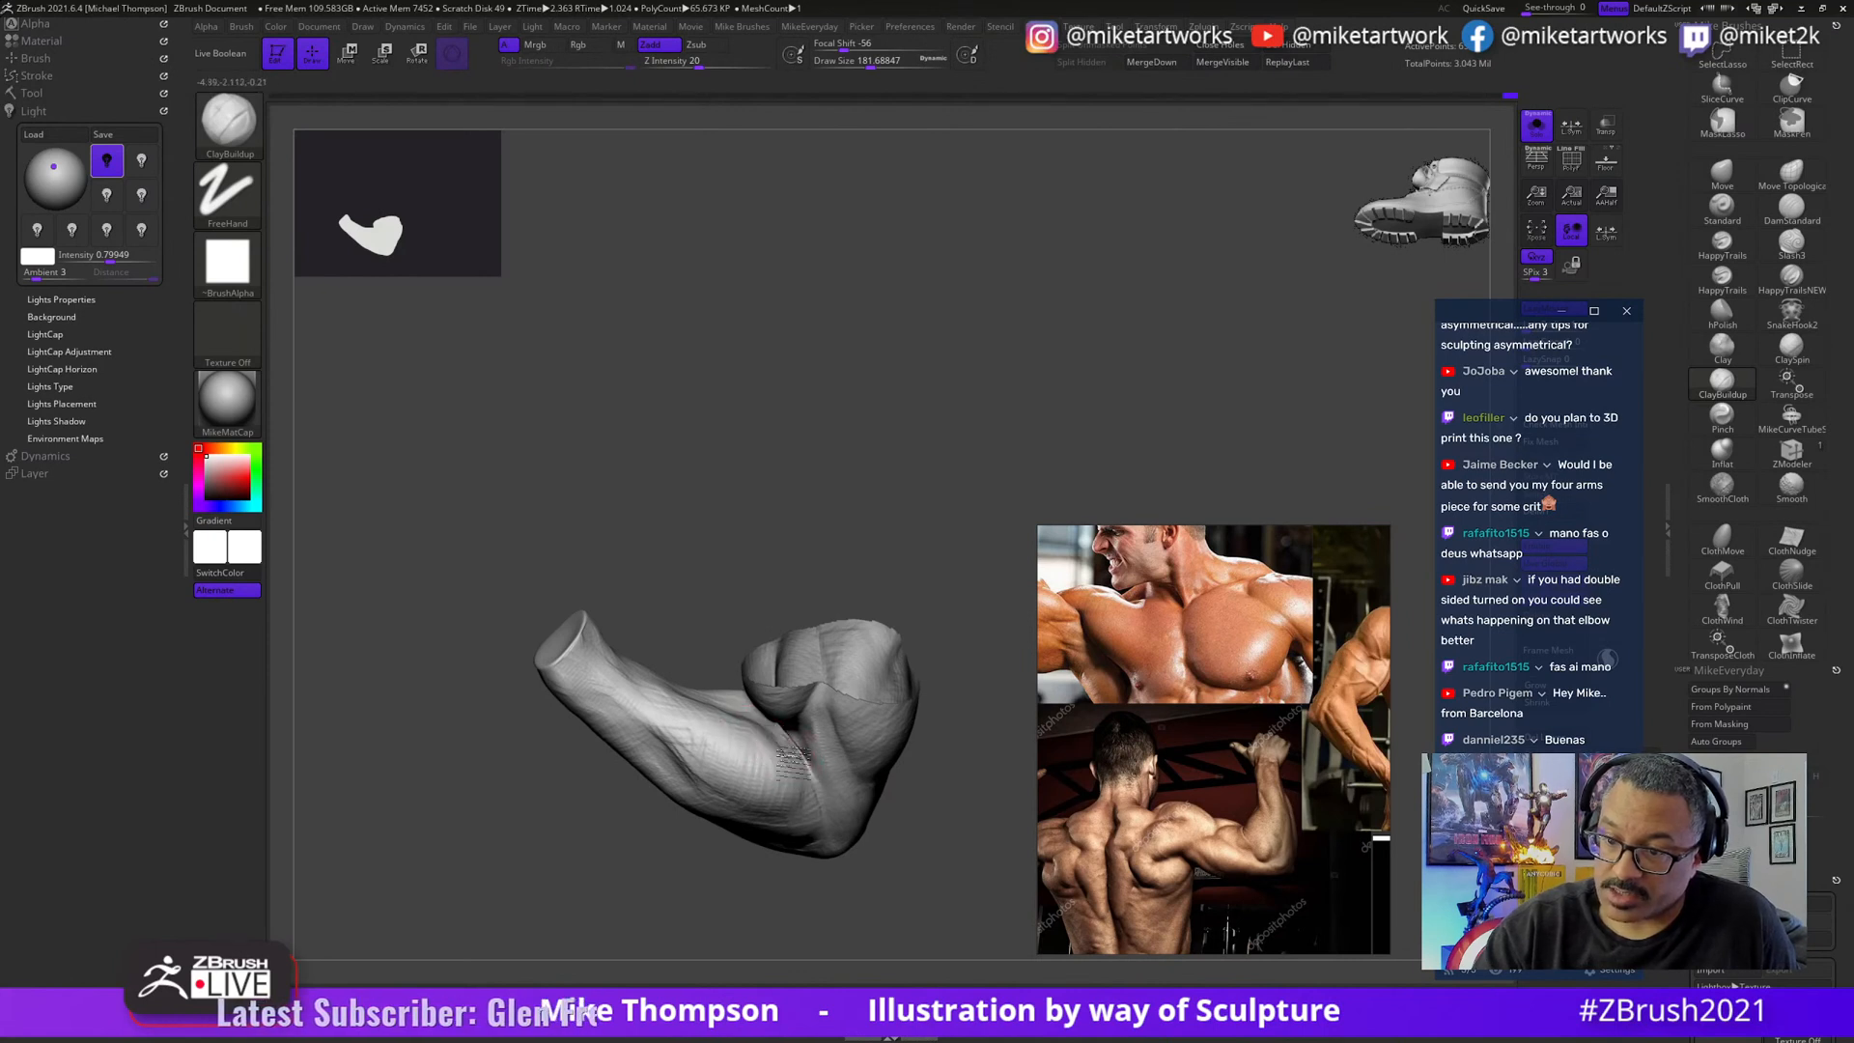
{"action": "left_click_drag", "start_coordinate": [886, 848], "coordinate": [936, 807]}
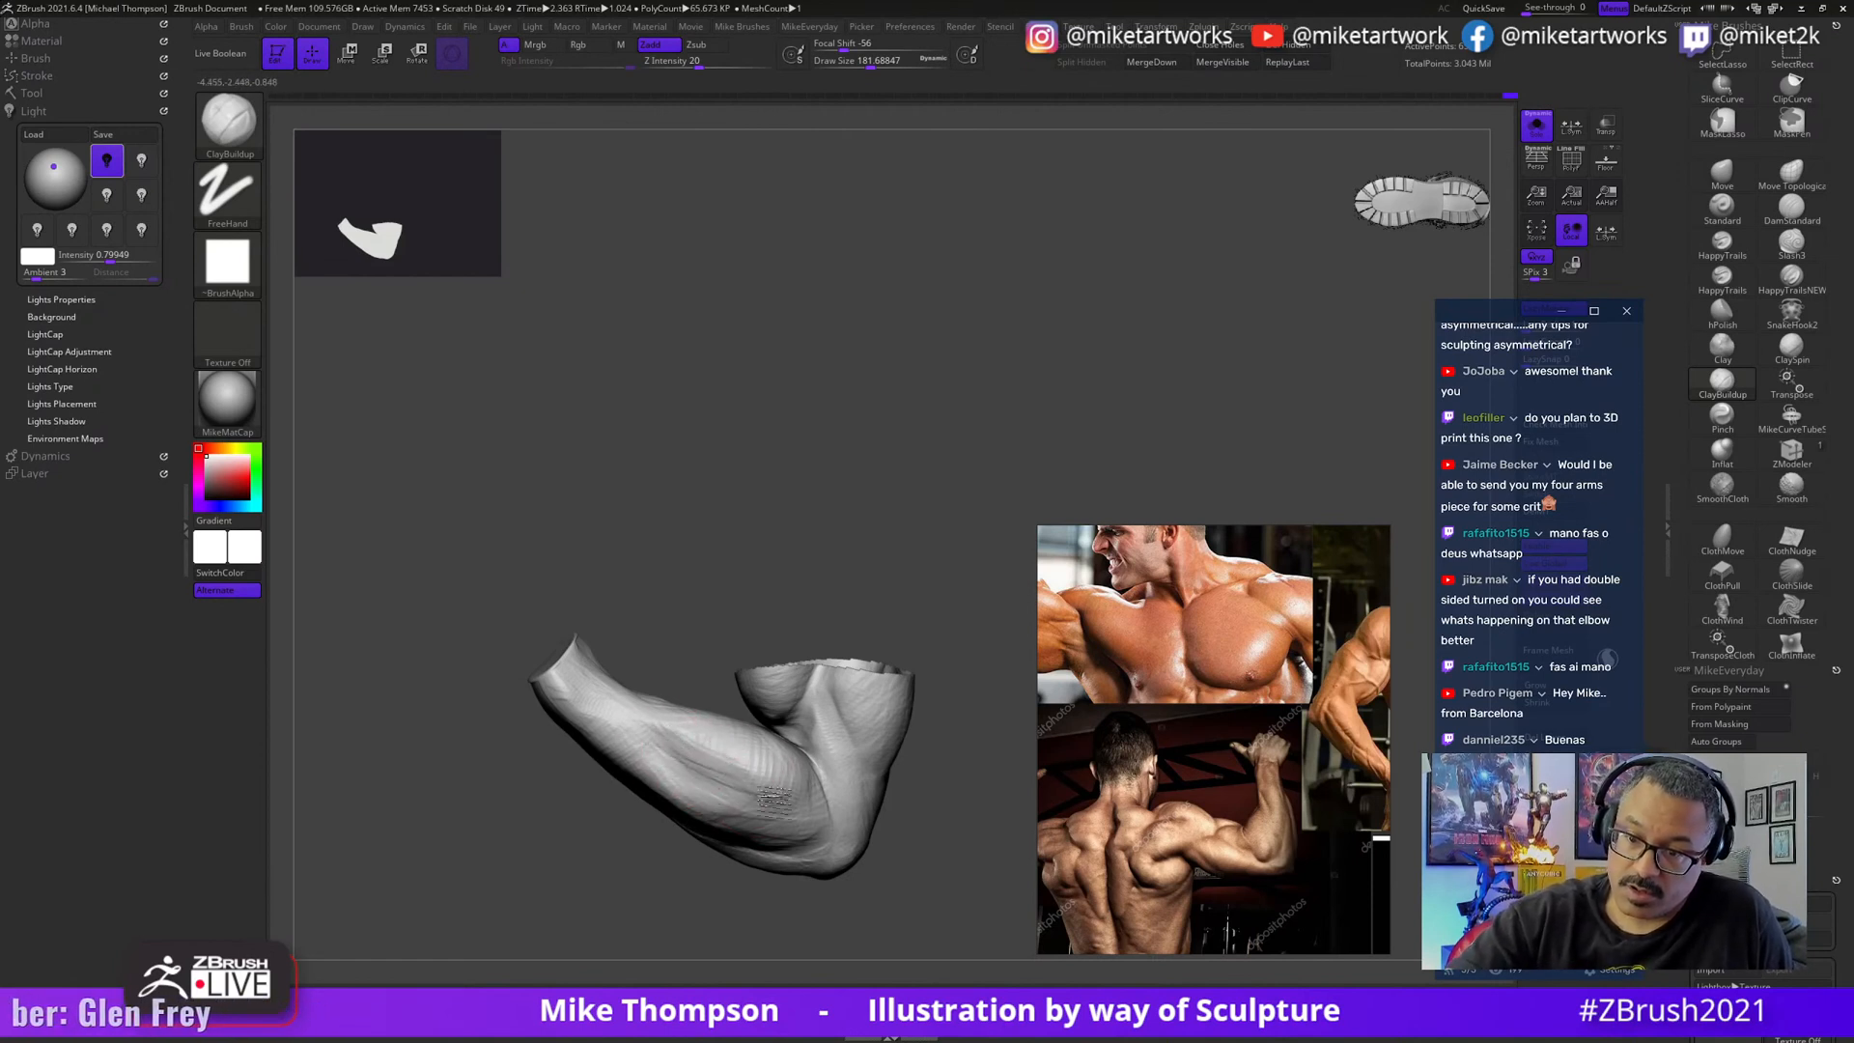
{"action": "left_click_drag", "start_coordinate": [739, 612], "coordinate": [712, 760]}
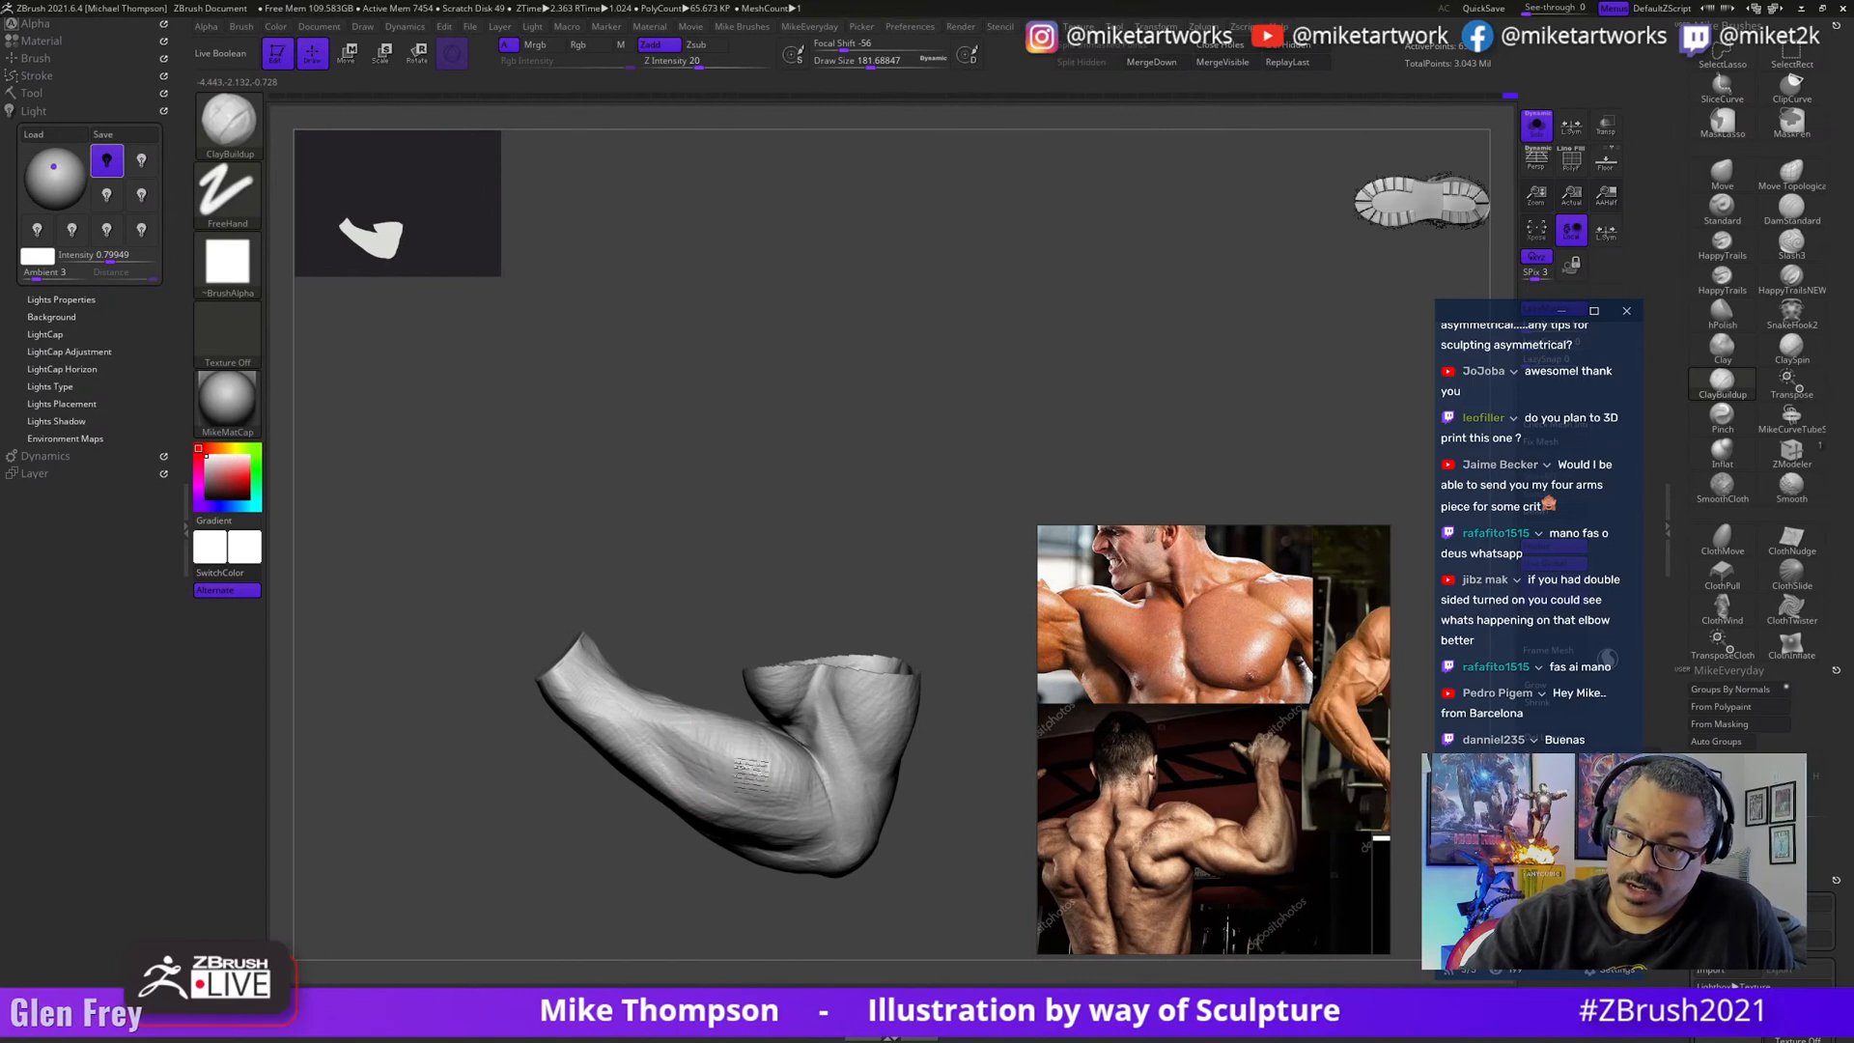
{"action": "left_click_drag", "start_coordinate": [738, 618], "coordinate": [657, 710]}
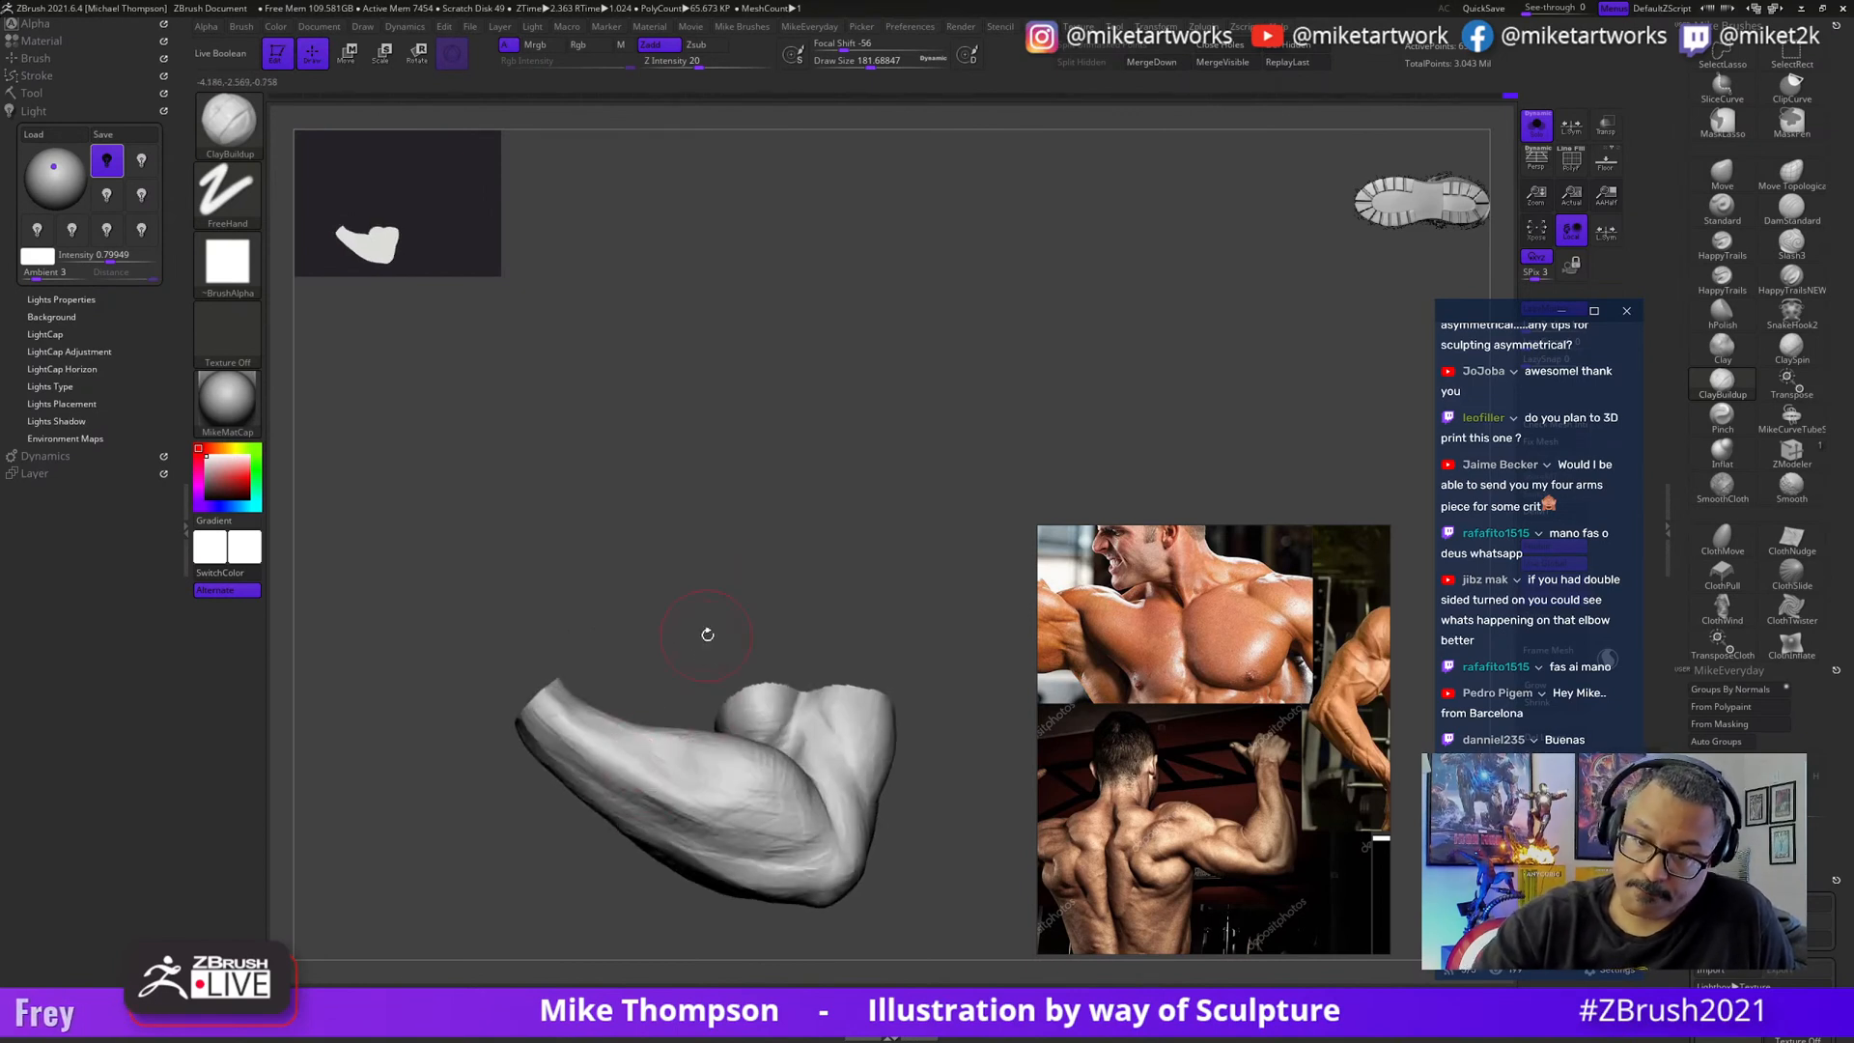
{"action": "left_click_drag", "start_coordinate": [706, 634], "coordinate": [649, 790]}
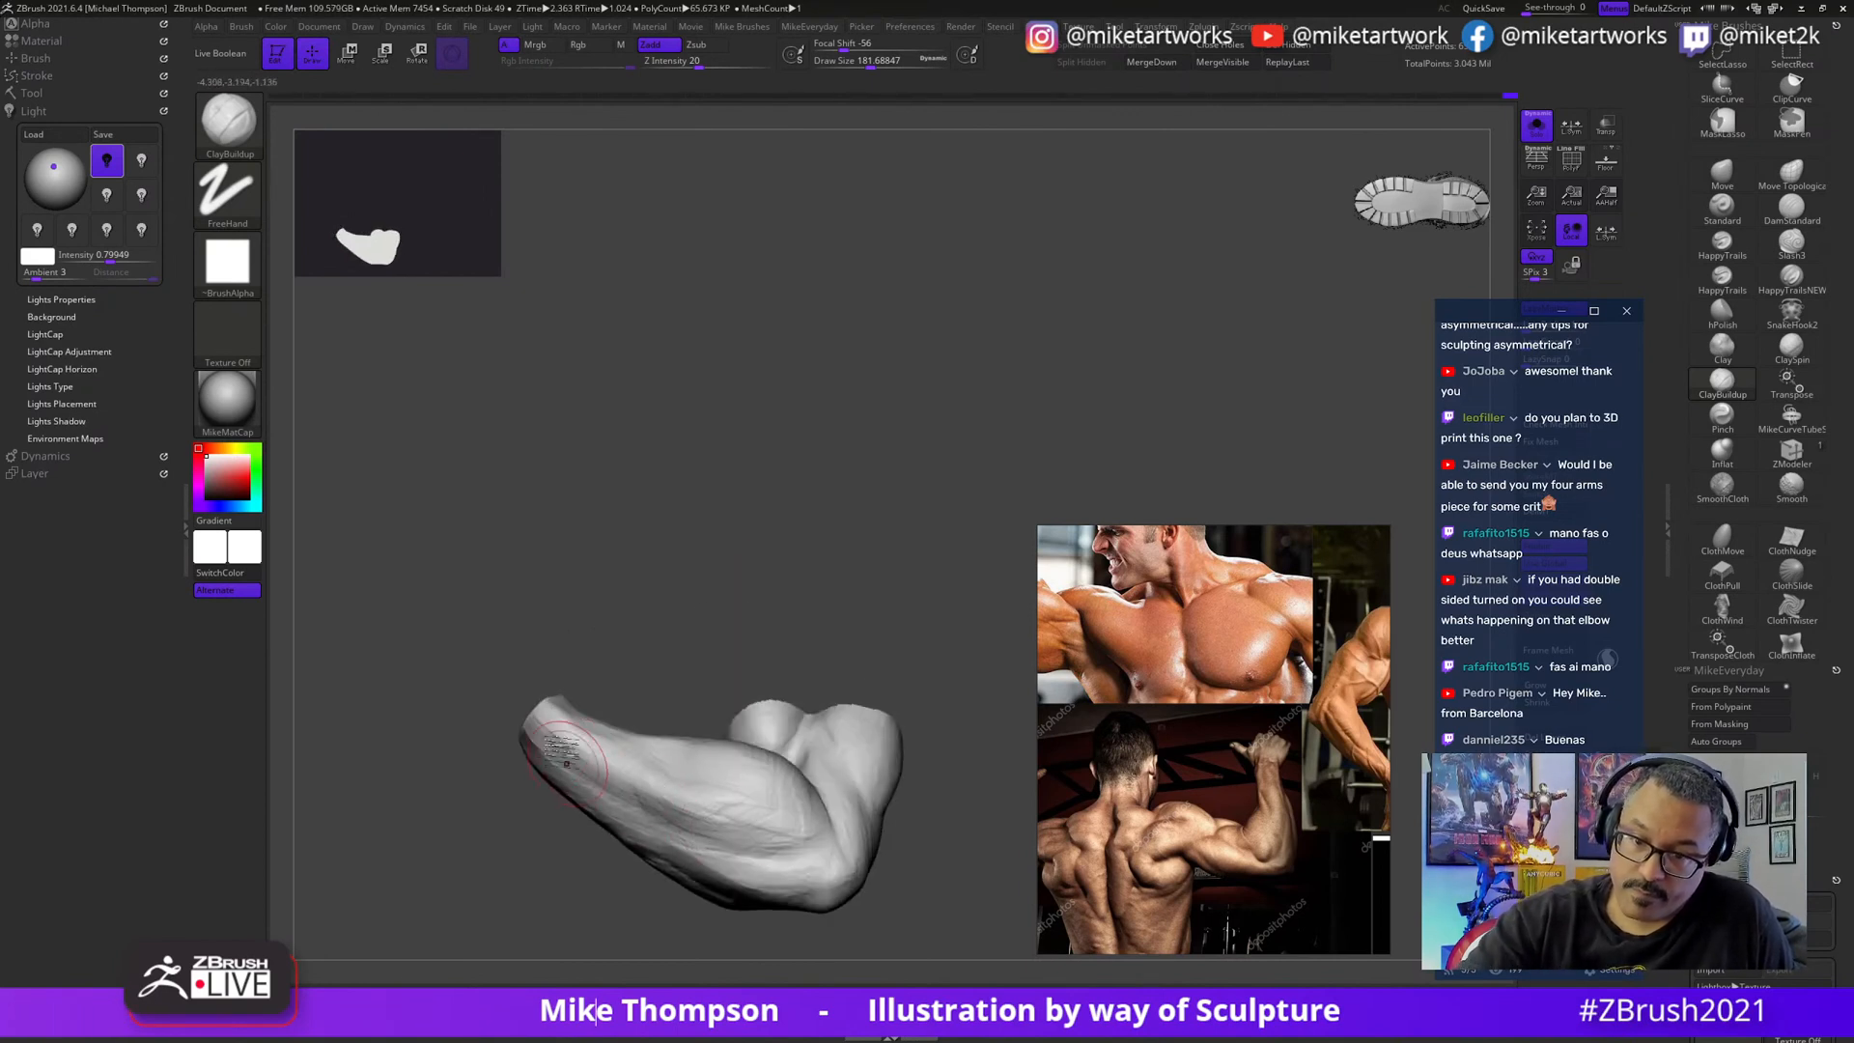
{"action": "left_click_drag", "start_coordinate": [770, 658], "coordinate": [712, 844]}
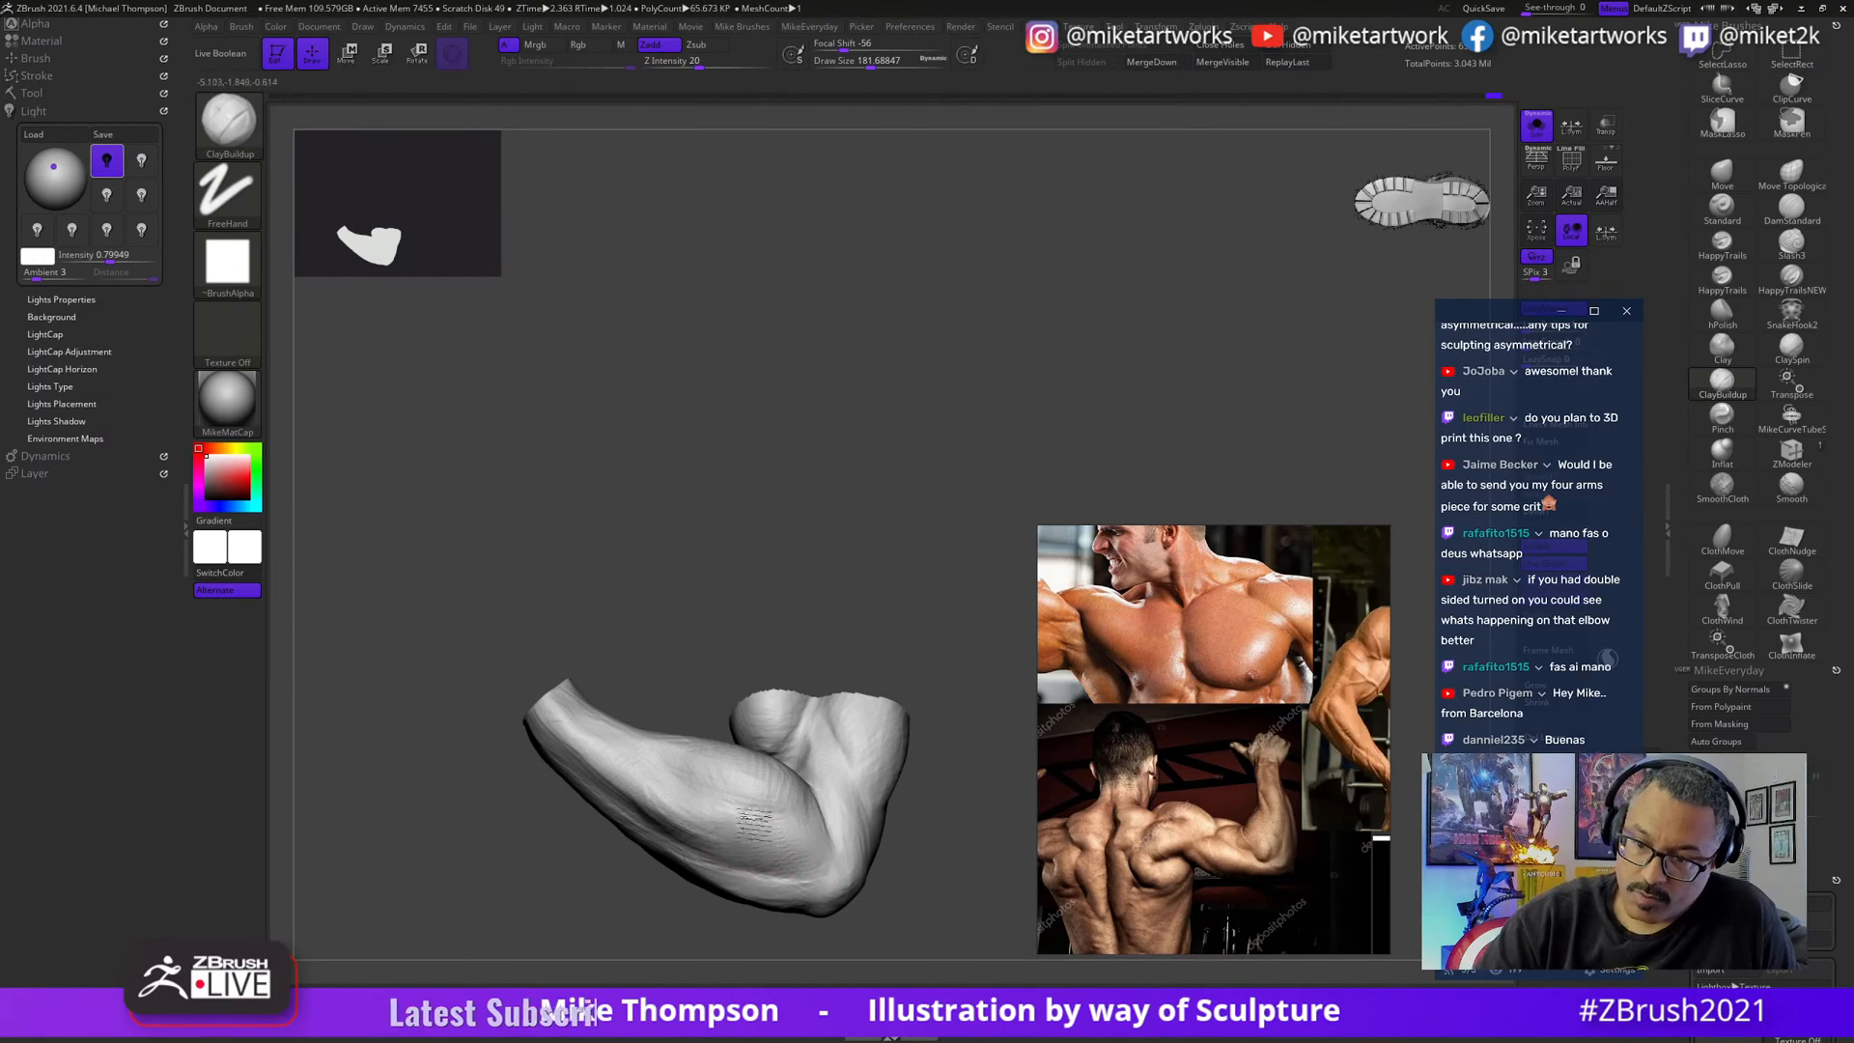
{"action": "left_click_drag", "start_coordinate": [818, 867], "coordinate": [902, 924]}
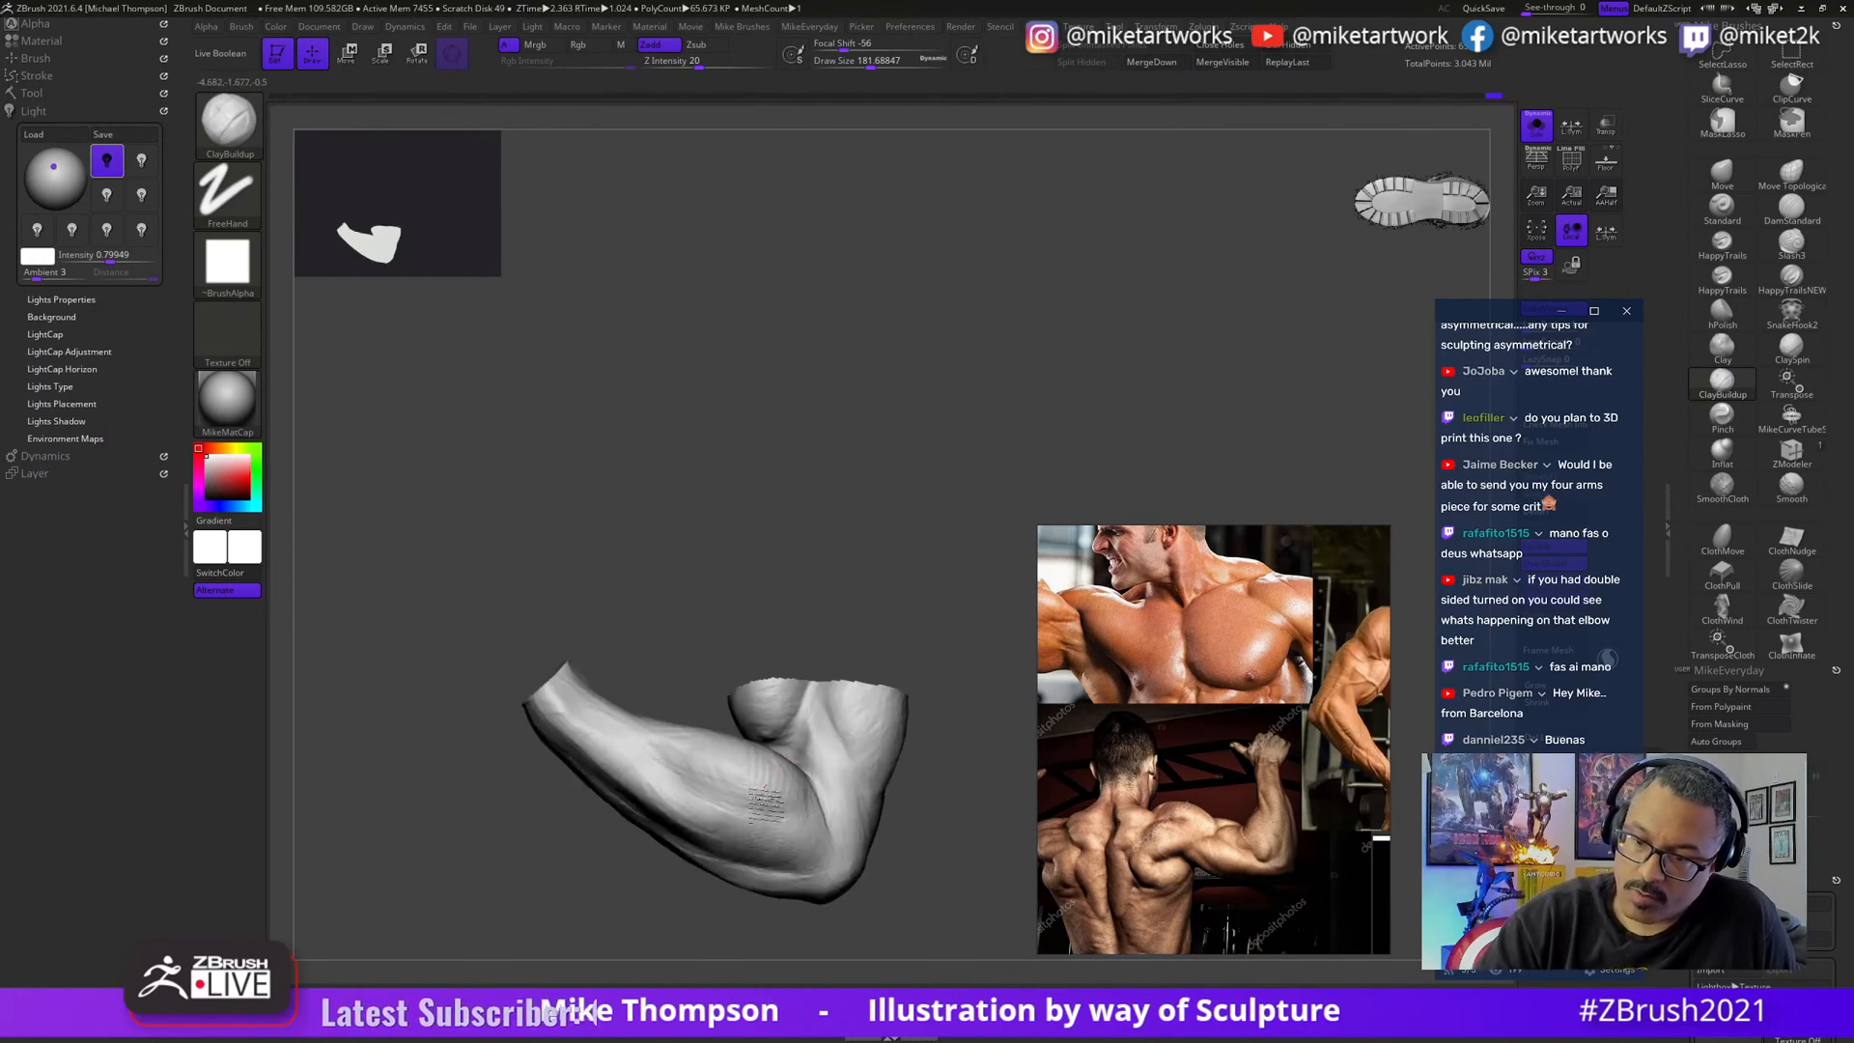
- Sculpt the inner elbow and the inner forearm toward the wrist with ClayBuildup at draw sizes of about 140 to 154
{"action": "mouse_move", "coordinate": [878, 844]}
{"action": "left_mouse_down"}
{"action": "mouse_move", "coordinate": [944, 853]}
{"action": "mouse_move", "coordinate": [931, 865]}
{"action": "mouse_move", "coordinate": [916, 842]}
{"action": "left_mouse_up"}
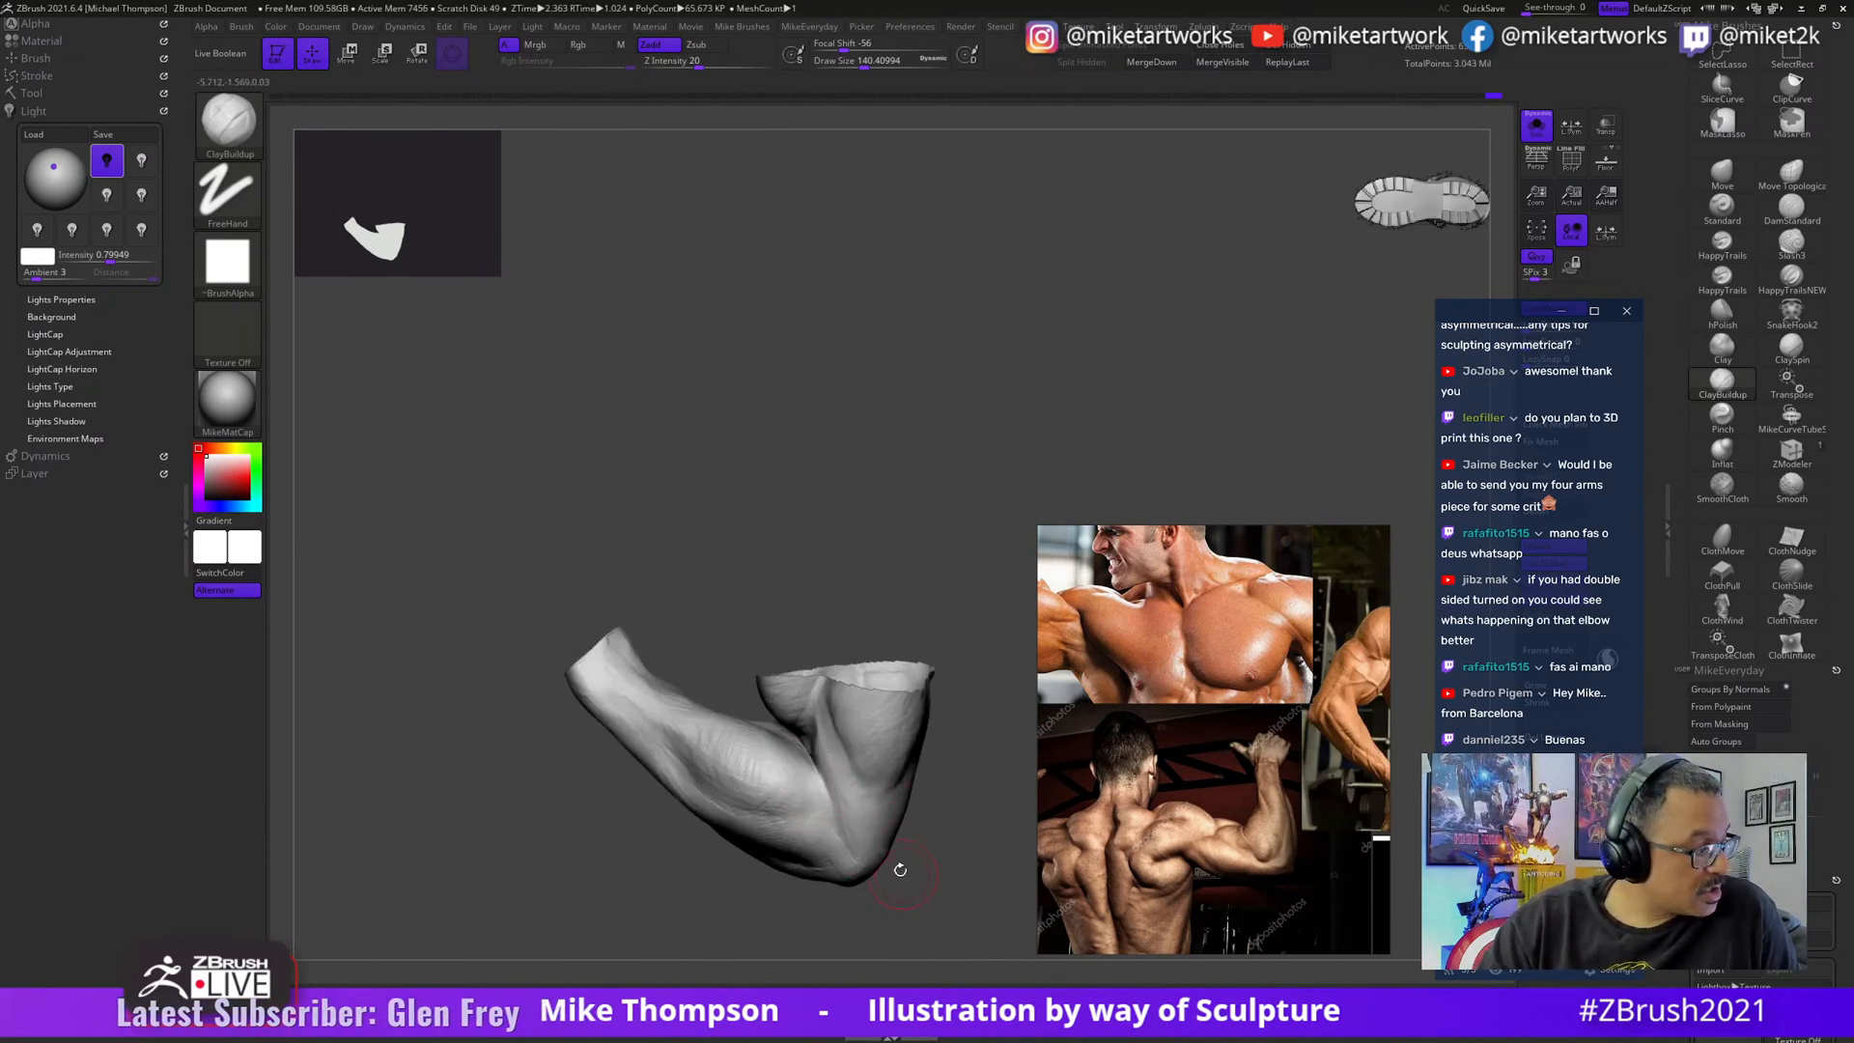
{"action": "mouse_move", "coordinate": [898, 865]}
{"action": "left_mouse_down"}
{"action": "mouse_move", "coordinate": [915, 885]}
{"action": "mouse_move", "coordinate": [898, 880]}
{"action": "left_mouse_up"}
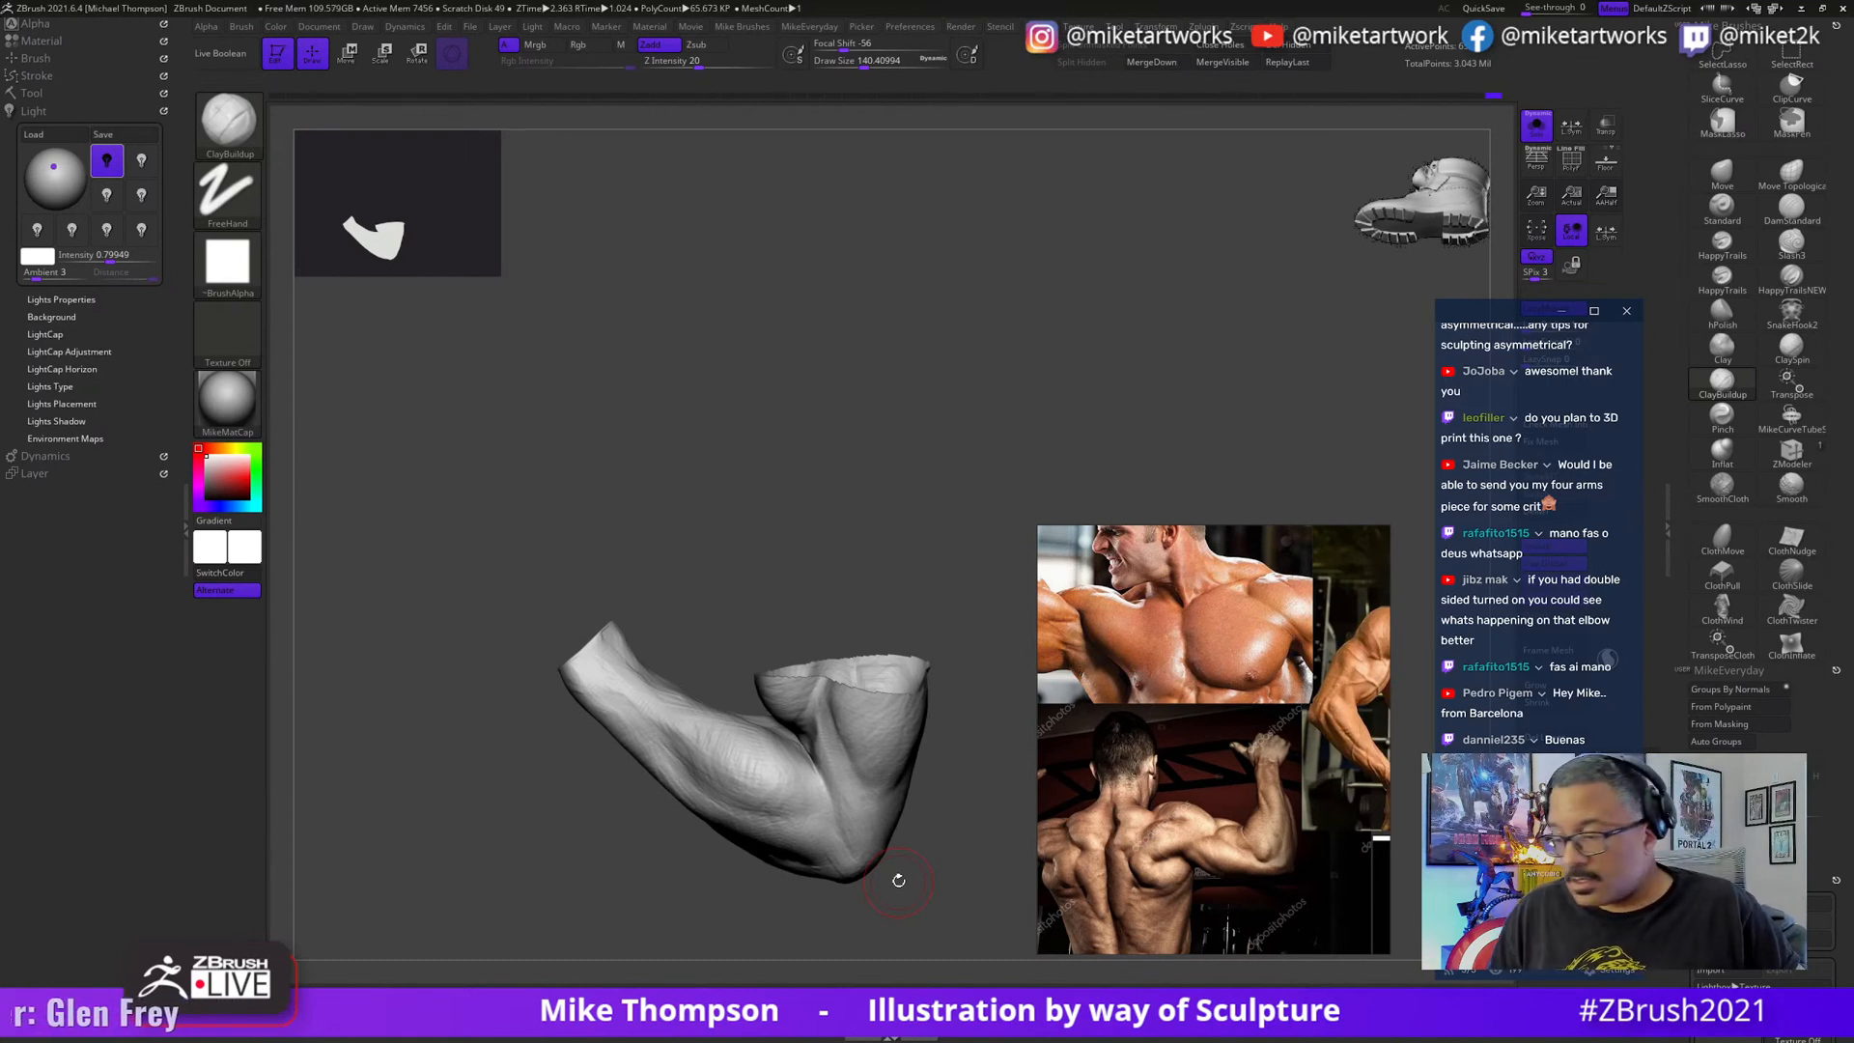
{"action": "mouse_move", "coordinate": [953, 891]}
{"action": "left_mouse_down"}
{"action": "mouse_move", "coordinate": [977, 849]}
{"action": "mouse_move", "coordinate": [972, 917]}
{"action": "mouse_move", "coordinate": [983, 848]}
{"action": "mouse_move", "coordinate": [986, 866]}
{"action": "left_mouse_up"}
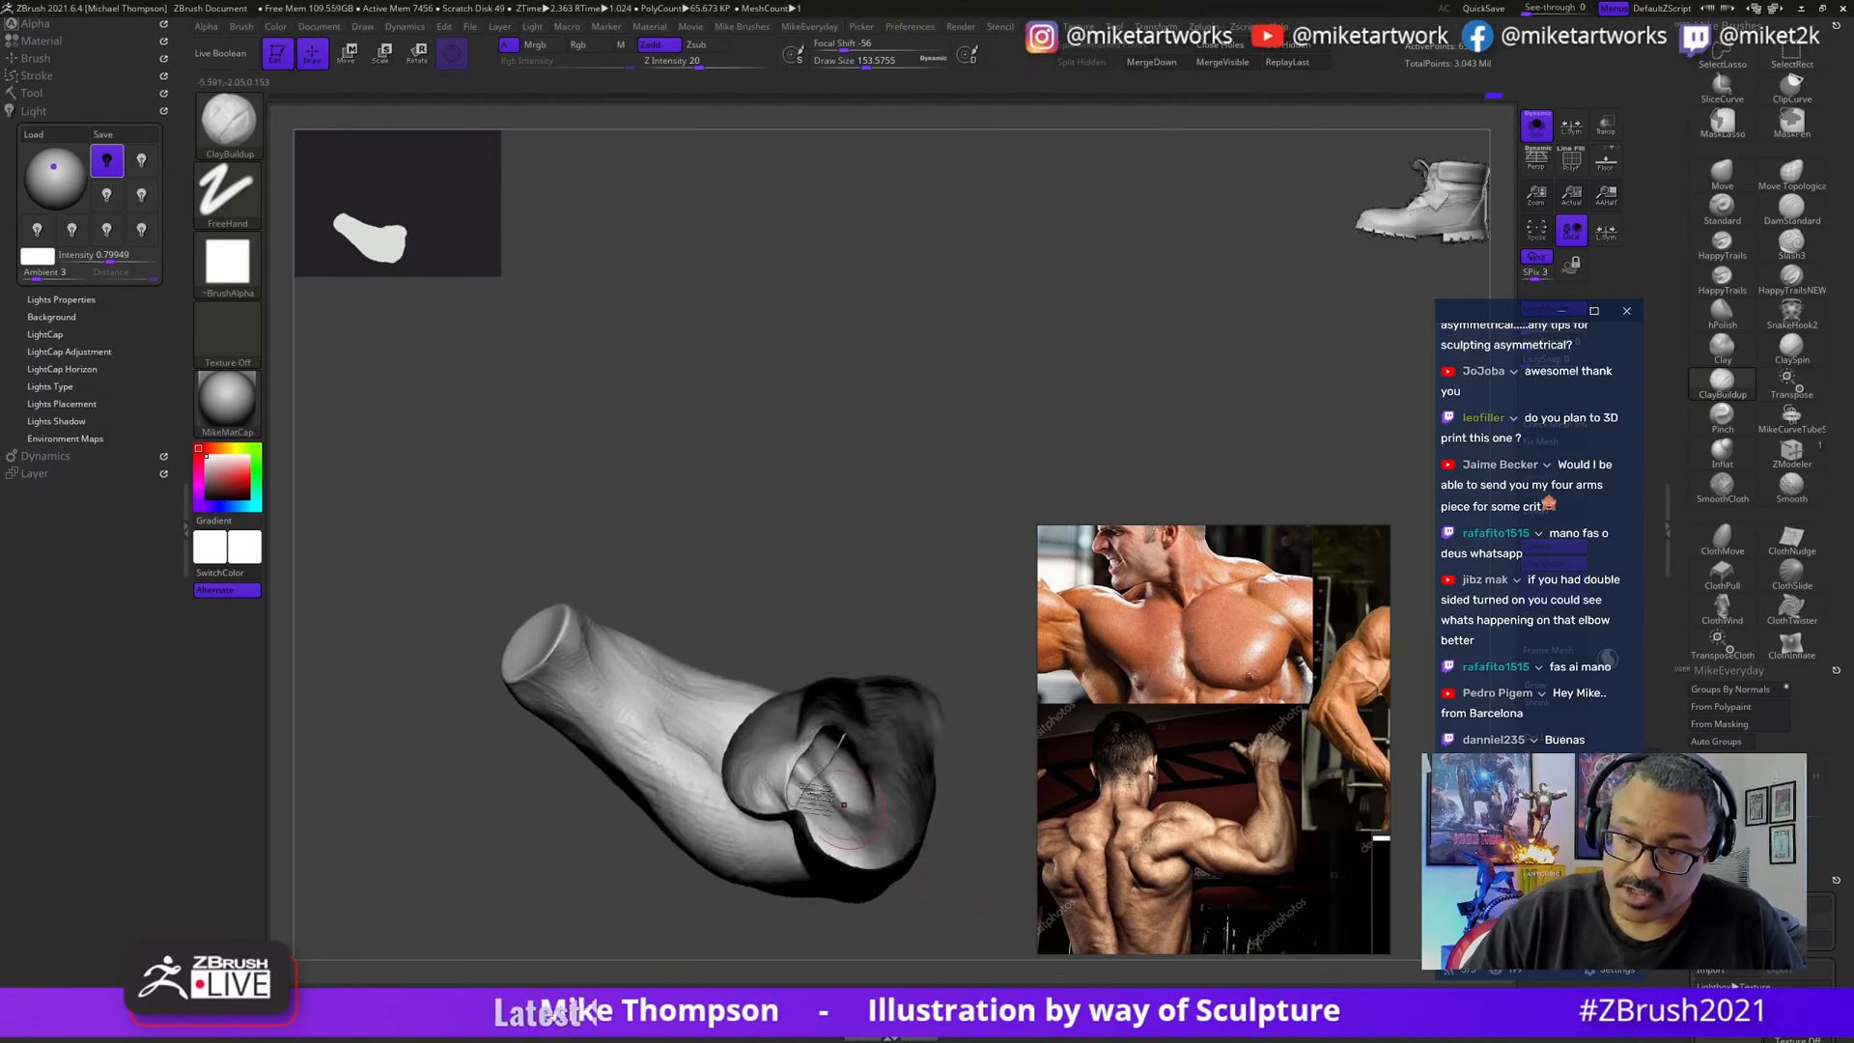
{"action": "left_click_drag", "start_coordinate": [828, 609], "coordinate": [667, 728]}
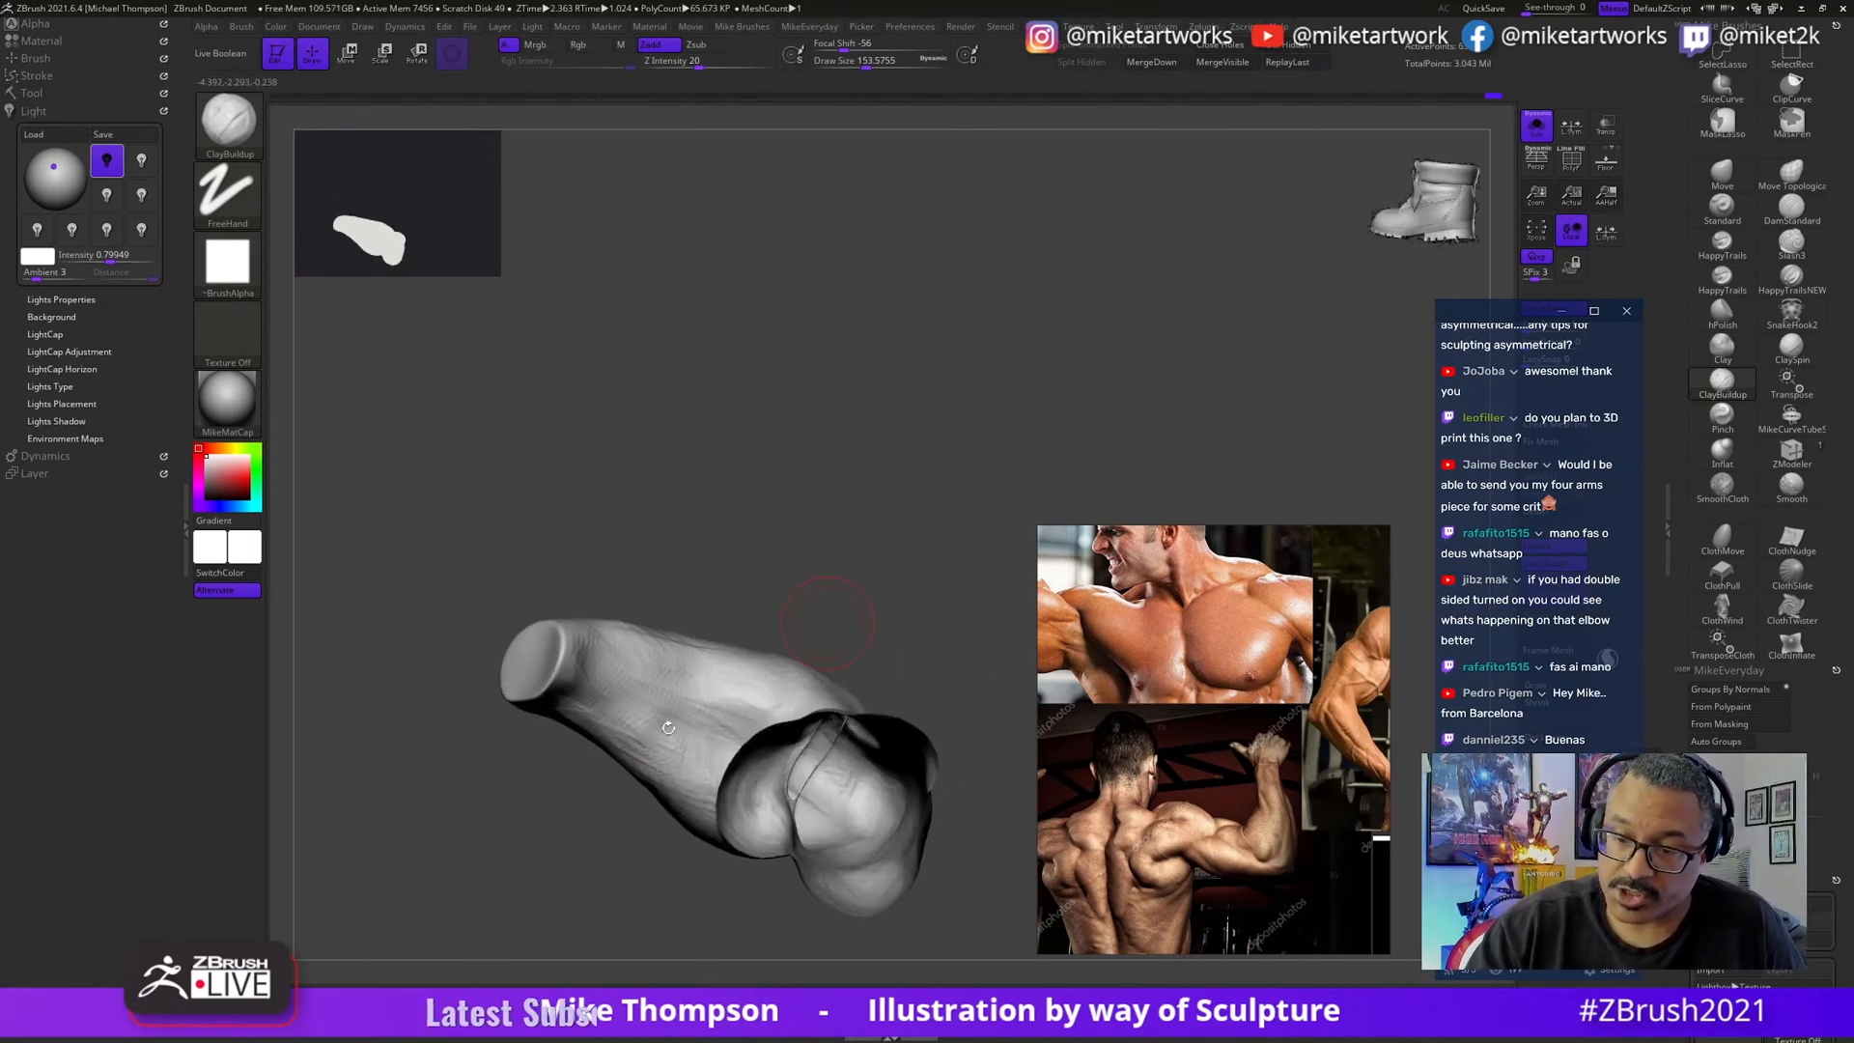
{"action": "mouse_move", "coordinate": [694, 768]}
{"action": "left_mouse_down"}
{"action": "mouse_move", "coordinate": [860, 551]}
{"action": "mouse_move", "coordinate": [806, 567]}
{"action": "mouse_move", "coordinate": [840, 551]}
{"action": "mouse_move", "coordinate": [818, 580]}
{"action": "left_mouse_up"}
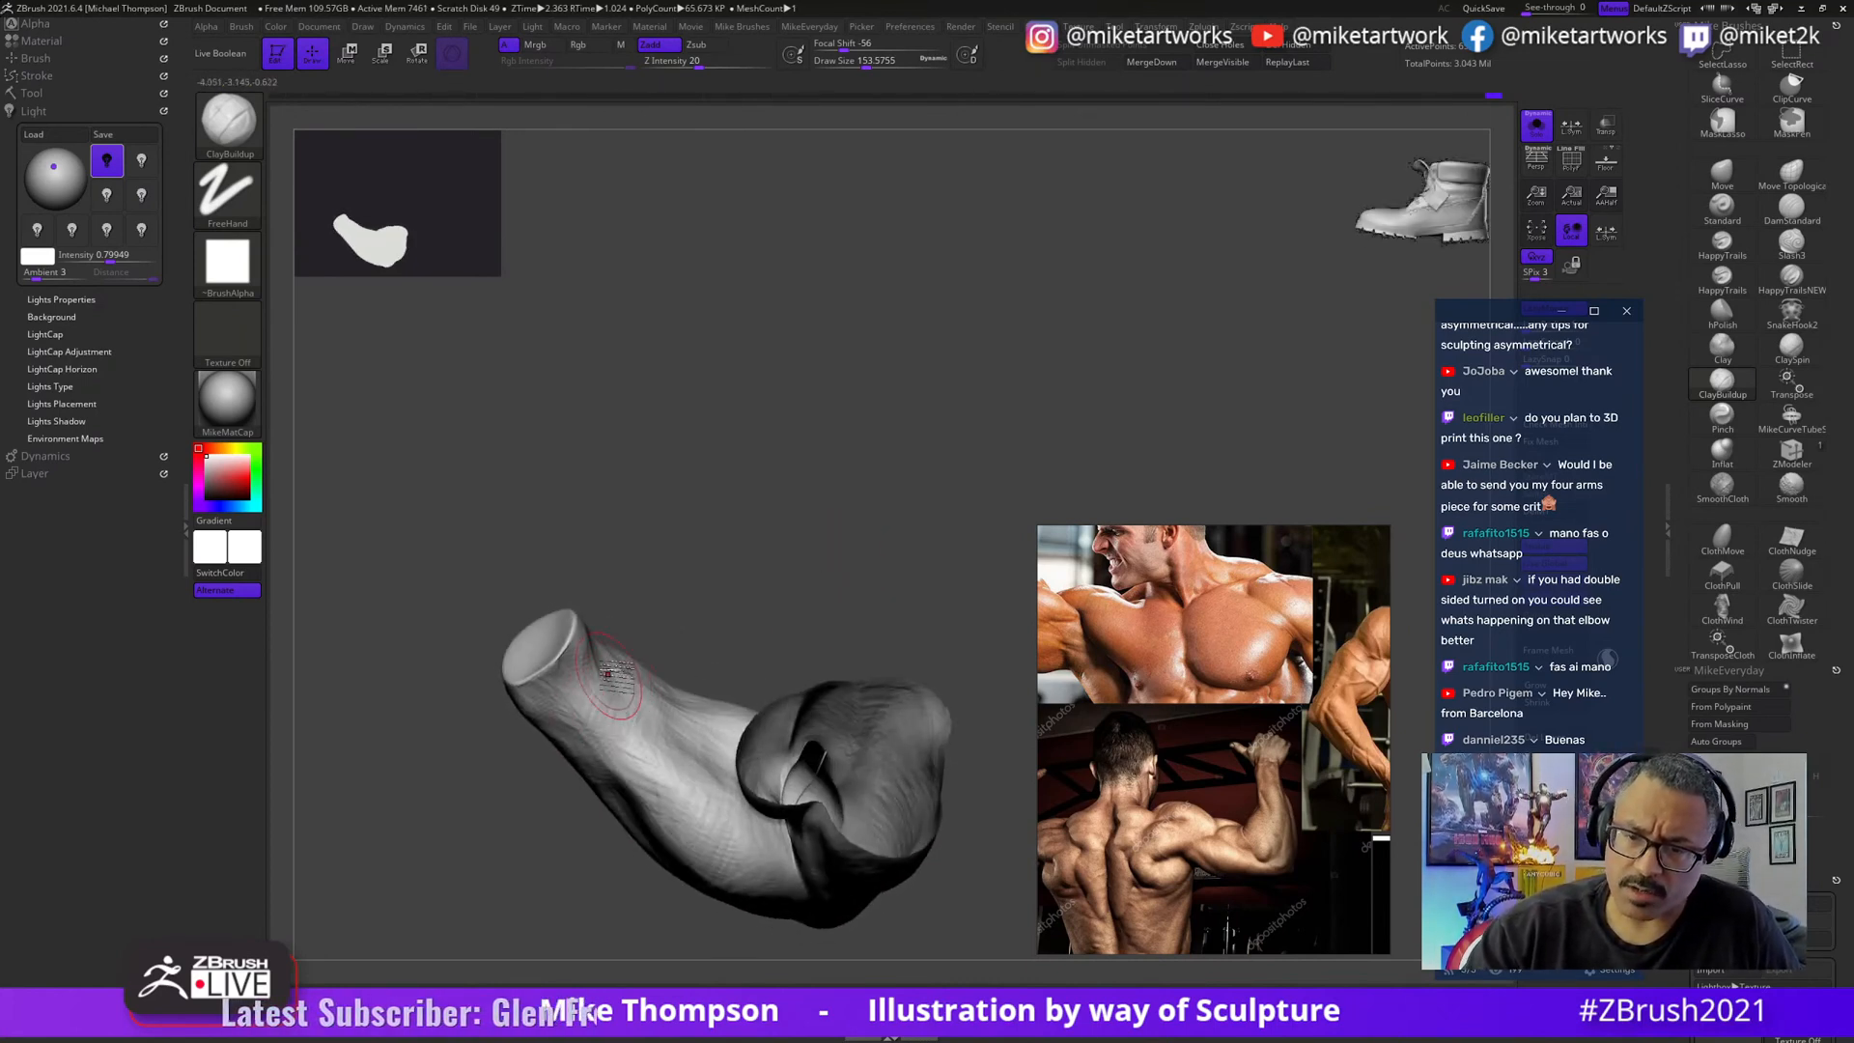
{"action": "left_click_drag", "start_coordinate": [609, 674], "coordinate": [608, 688]}
{"action": "mouse_move", "coordinate": [697, 595]}
{"action": "left_mouse_down"}
{"action": "mouse_move", "coordinate": [578, 694]}
{"action": "mouse_move", "coordinate": [688, 649]}
{"action": "left_mouse_up"}
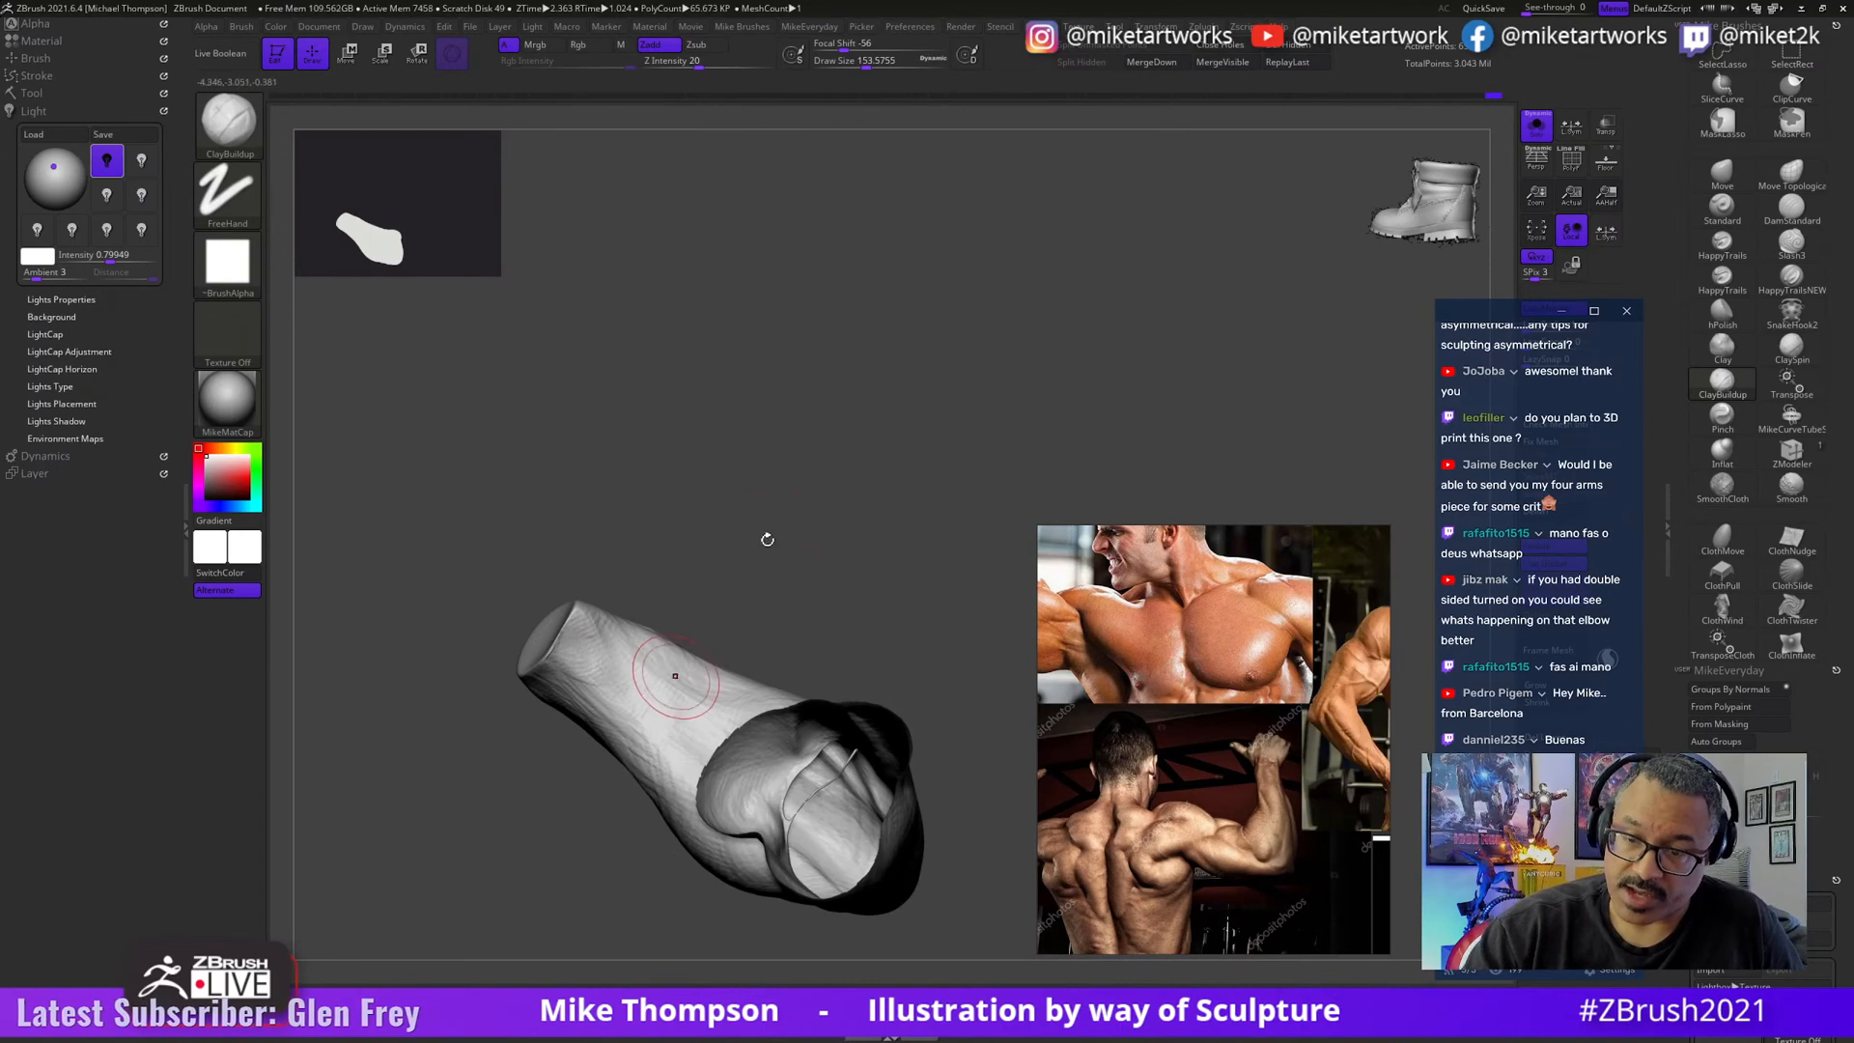
{"action": "mouse_move", "coordinate": [762, 534]}
{"action": "left_mouse_down"}
{"action": "mouse_move", "coordinate": [763, 608]}
{"action": "mouse_move", "coordinate": [666, 547]}
{"action": "mouse_move", "coordinate": [816, 418]}
{"action": "mouse_move", "coordinate": [902, 584]}
{"action": "mouse_move", "coordinate": [753, 643]}
{"action": "mouse_move", "coordinate": [791, 612]}
{"action": "mouse_move", "coordinate": [618, 716]}
{"action": "left_mouse_up"}
- Shape the wrist end and upper forearm muscles with ClayBuildup at draw sizes of about 120 to 145
{"action": "key", "text": "s"}
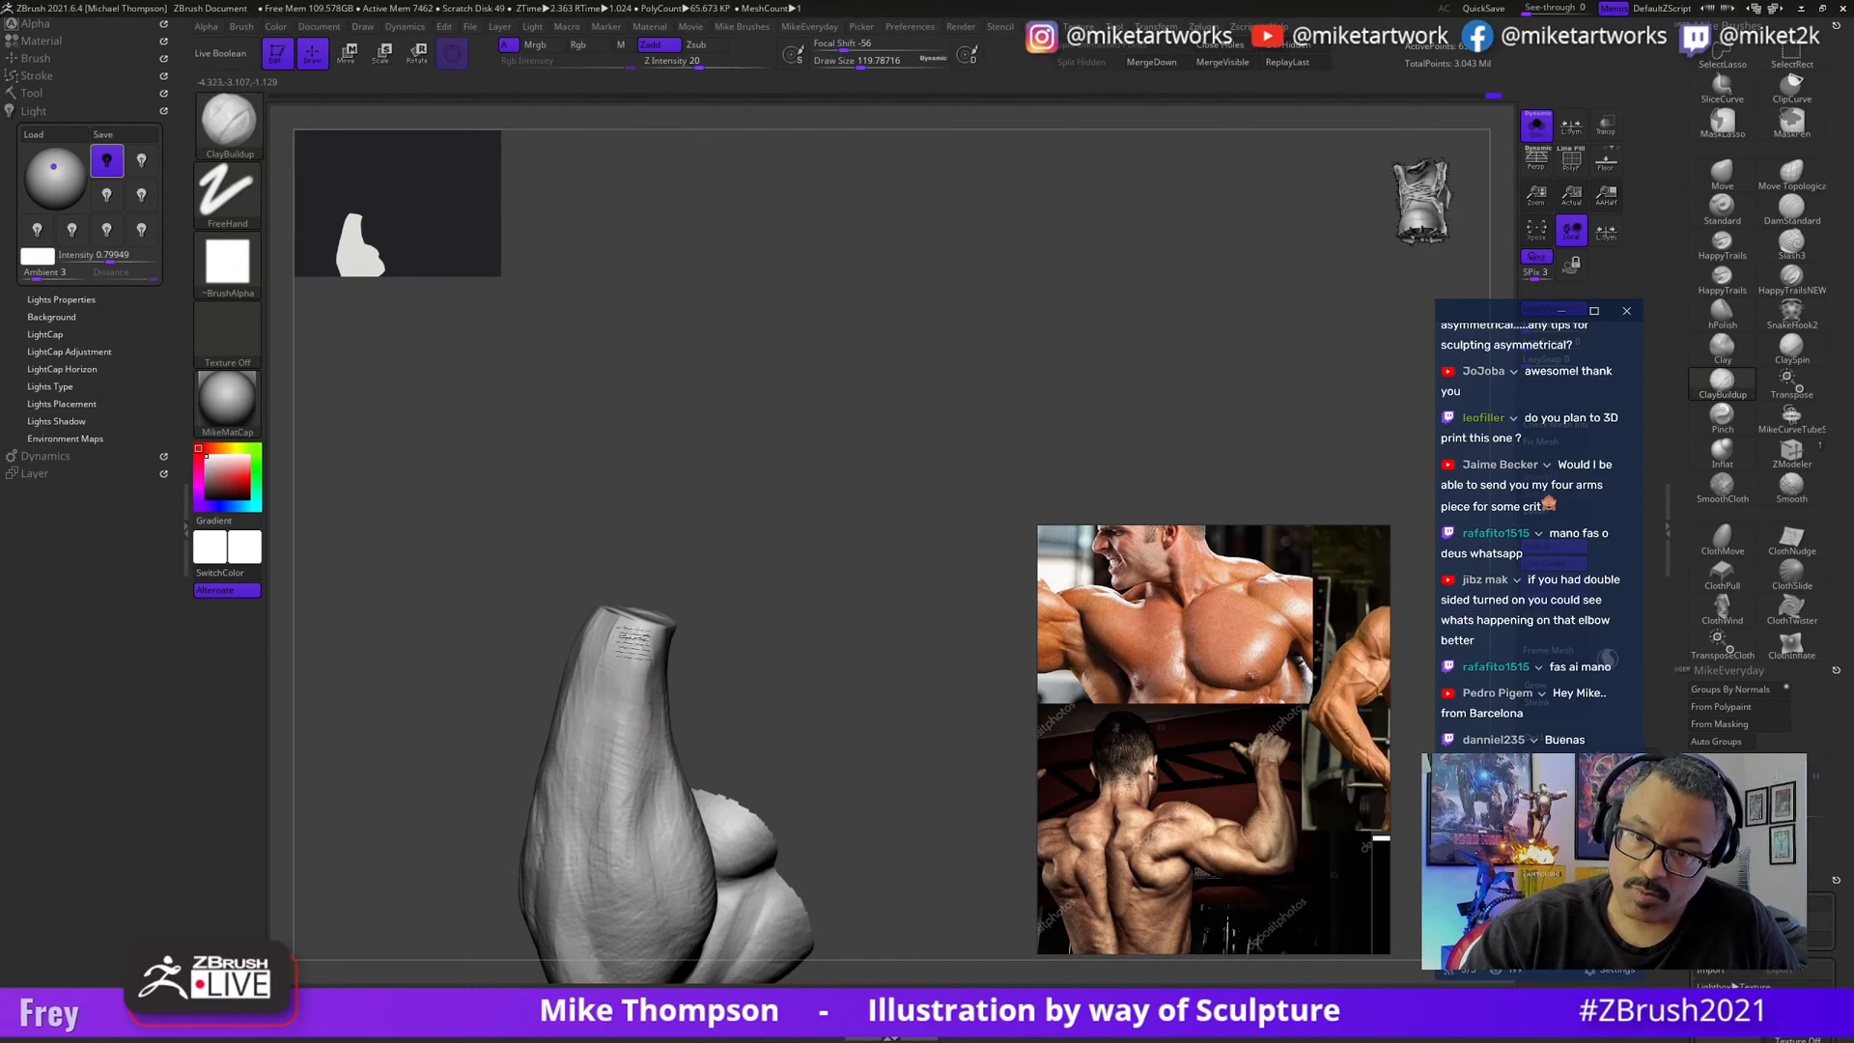
{"action": "mouse_move", "coordinate": [773, 605]}
{"action": "left_mouse_down"}
{"action": "mouse_move", "coordinate": [854, 606]}
{"action": "mouse_move", "coordinate": [890, 513]}
{"action": "mouse_move", "coordinate": [902, 550]}
{"action": "mouse_move", "coordinate": [884, 582]}
{"action": "mouse_move", "coordinate": [849, 601]}
{"action": "mouse_move", "coordinate": [902, 526]}
{"action": "mouse_move", "coordinate": [866, 517]}
{"action": "mouse_move", "coordinate": [935, 530]}
{"action": "mouse_move", "coordinate": [940, 563]}
{"action": "mouse_move", "coordinate": [918, 553]}
{"action": "left_mouse_up"}
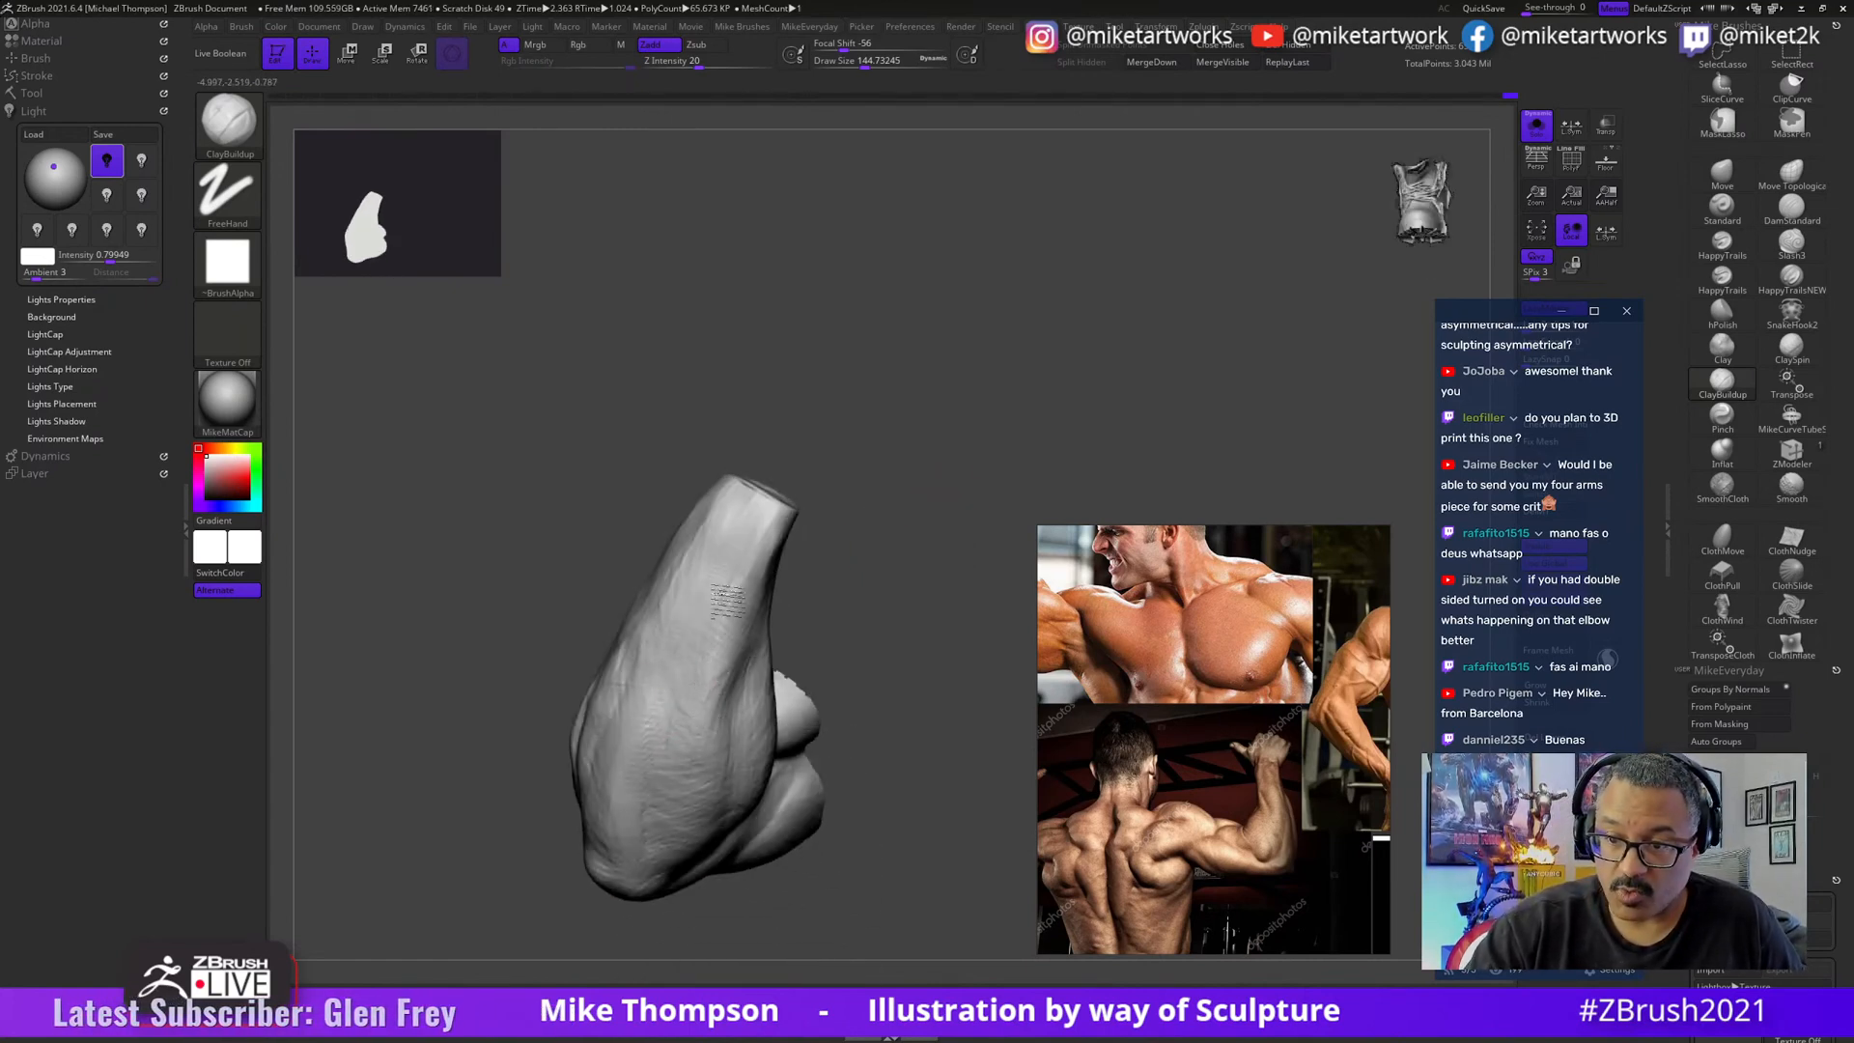
{"action": "left_click_drag", "start_coordinate": [828, 495], "coordinate": [925, 518]}
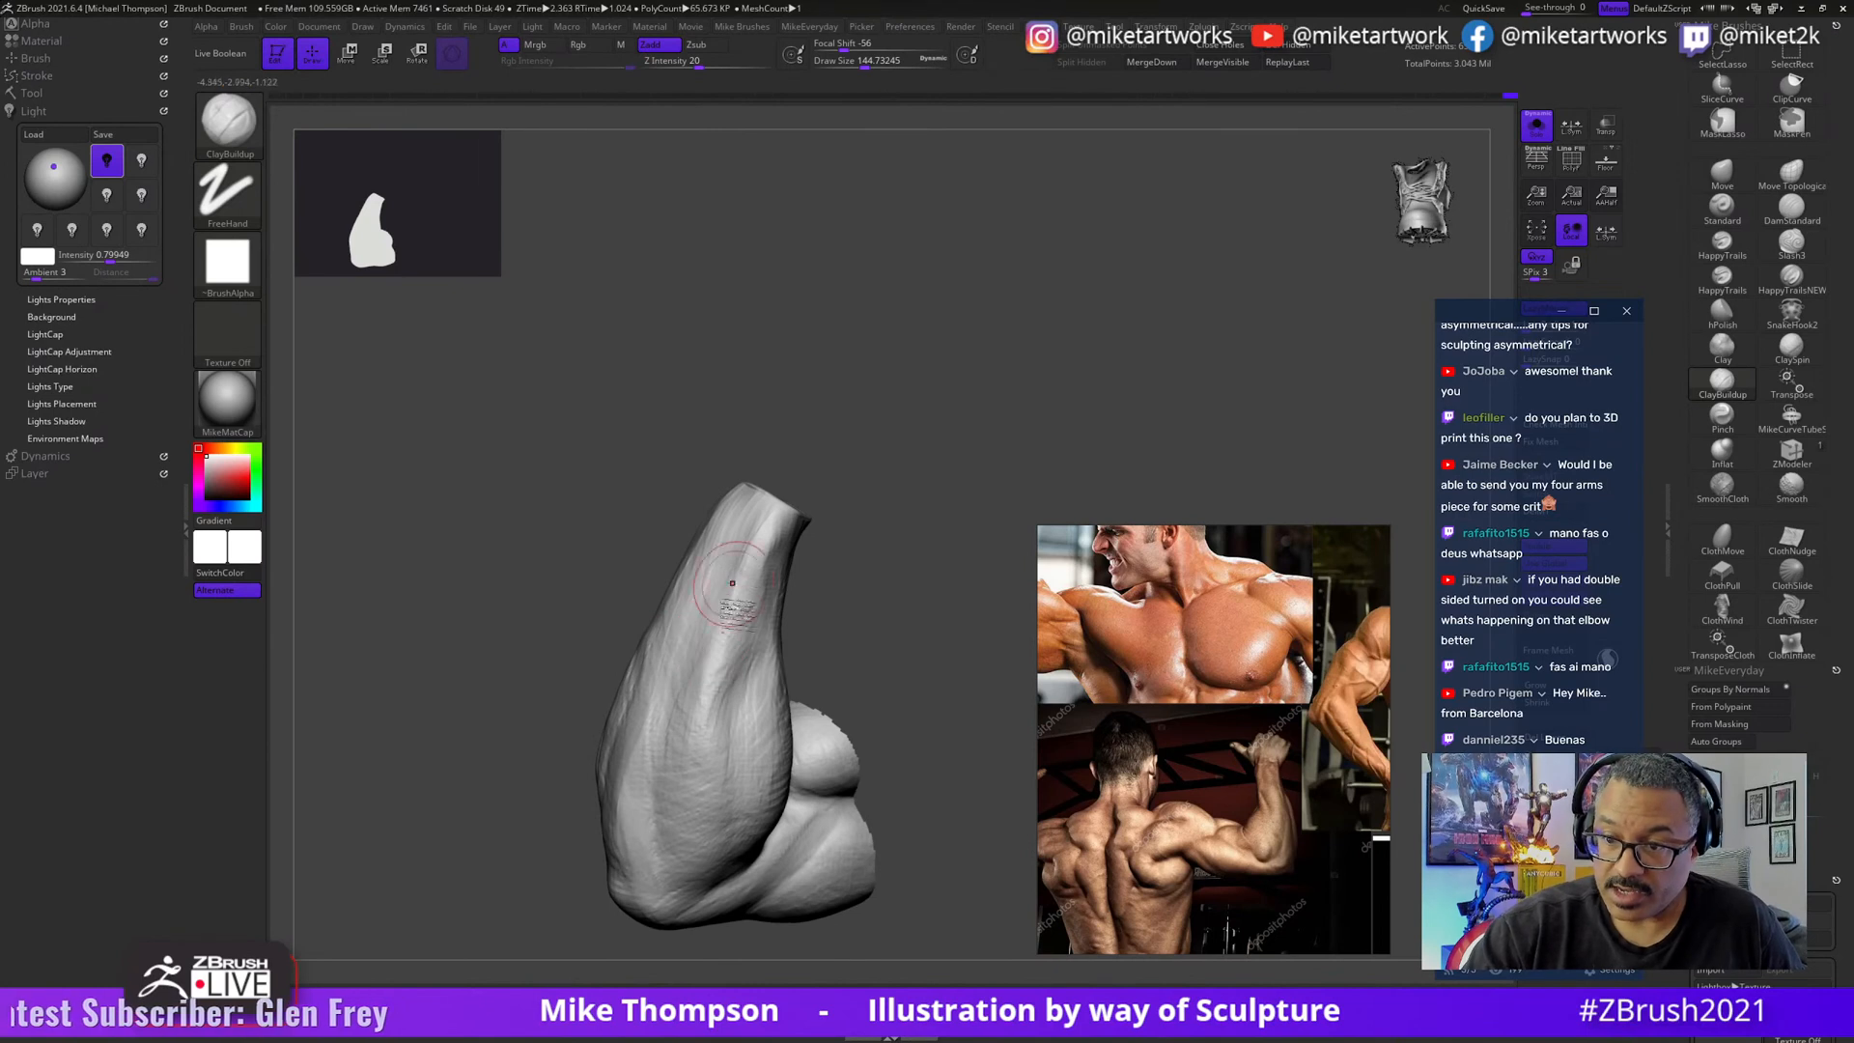
{"action": "mouse_move", "coordinate": [819, 541]}
{"action": "left_mouse_down"}
{"action": "mouse_move", "coordinate": [907, 480]}
{"action": "mouse_move", "coordinate": [702, 611]}
{"action": "left_mouse_up"}
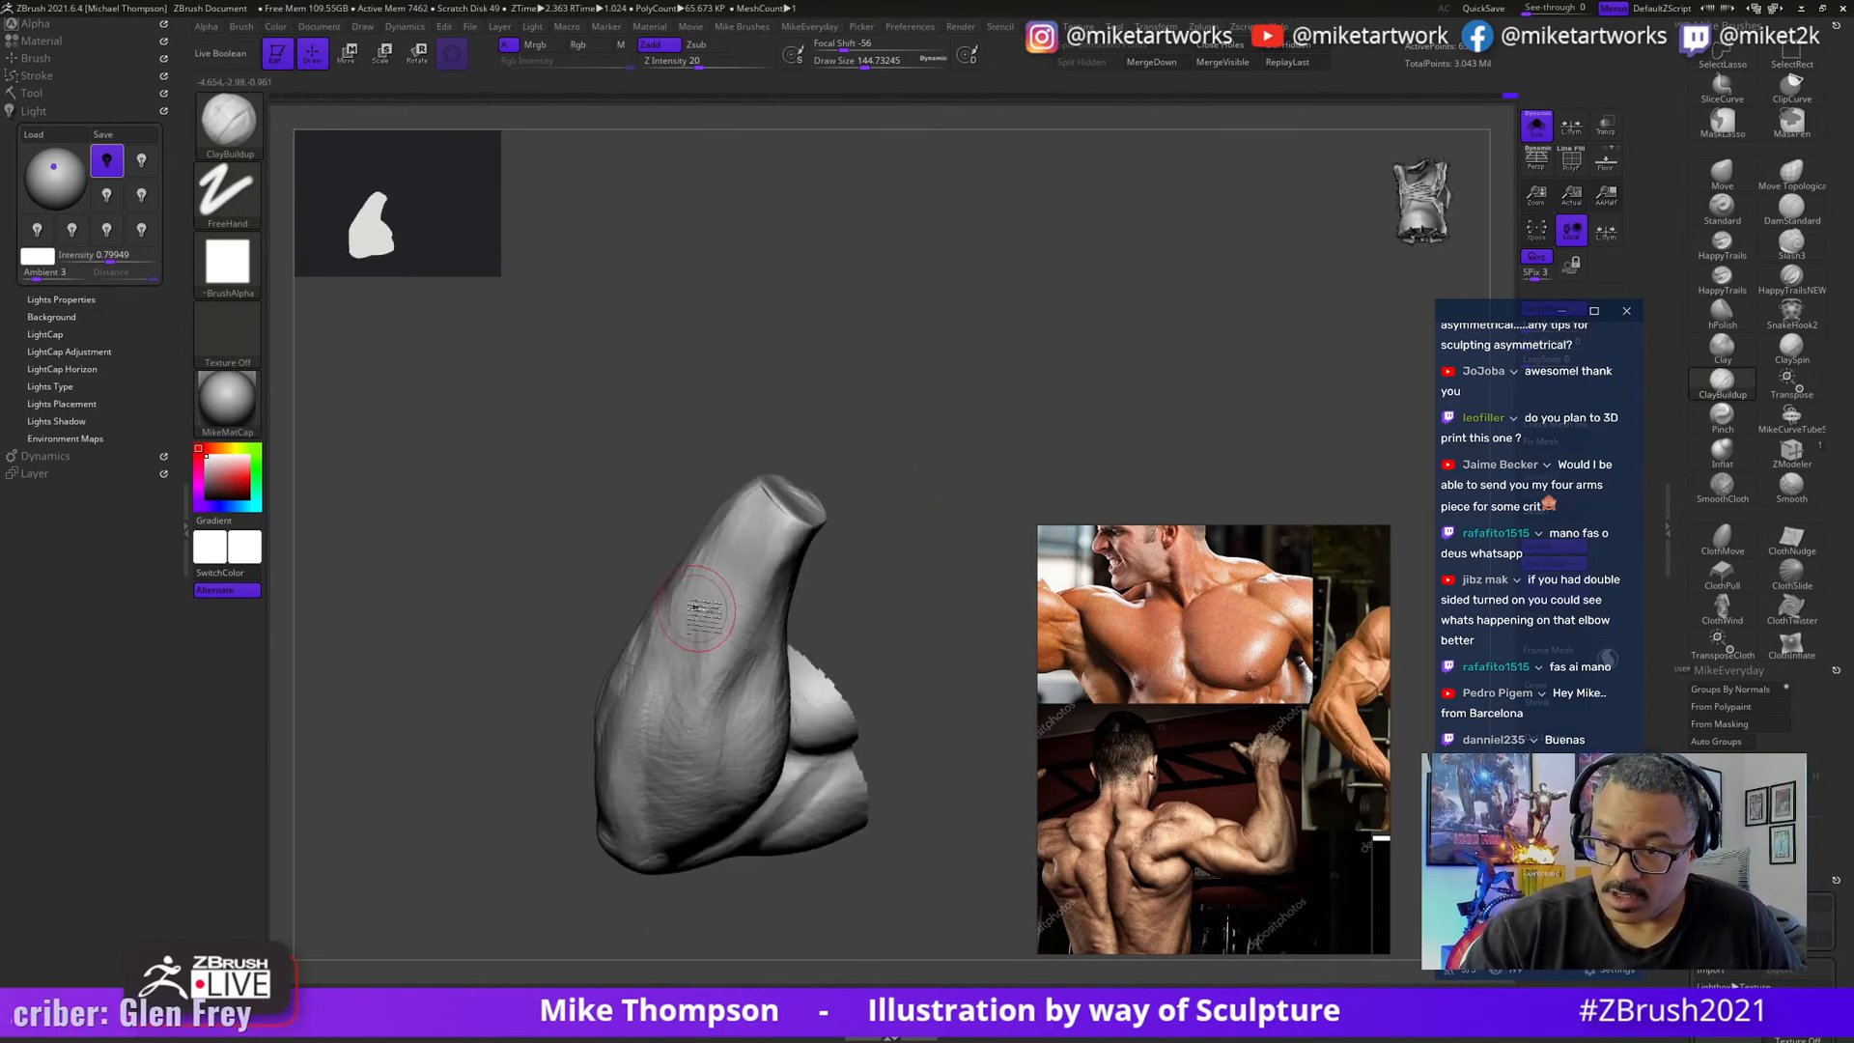
{"action": "mouse_move", "coordinate": [882, 505]}
{"action": "left_mouse_down"}
{"action": "mouse_move", "coordinate": [697, 692]}
{"action": "mouse_move", "coordinate": [889, 600]}
{"action": "mouse_move", "coordinate": [658, 738]}
{"action": "left_mouse_up"}
- Define the individual muscle strands along the outer forearm down to the elbow with ClayBuildup at draw sizes of about 94 to 116
{"action": "key", "text": "s"}
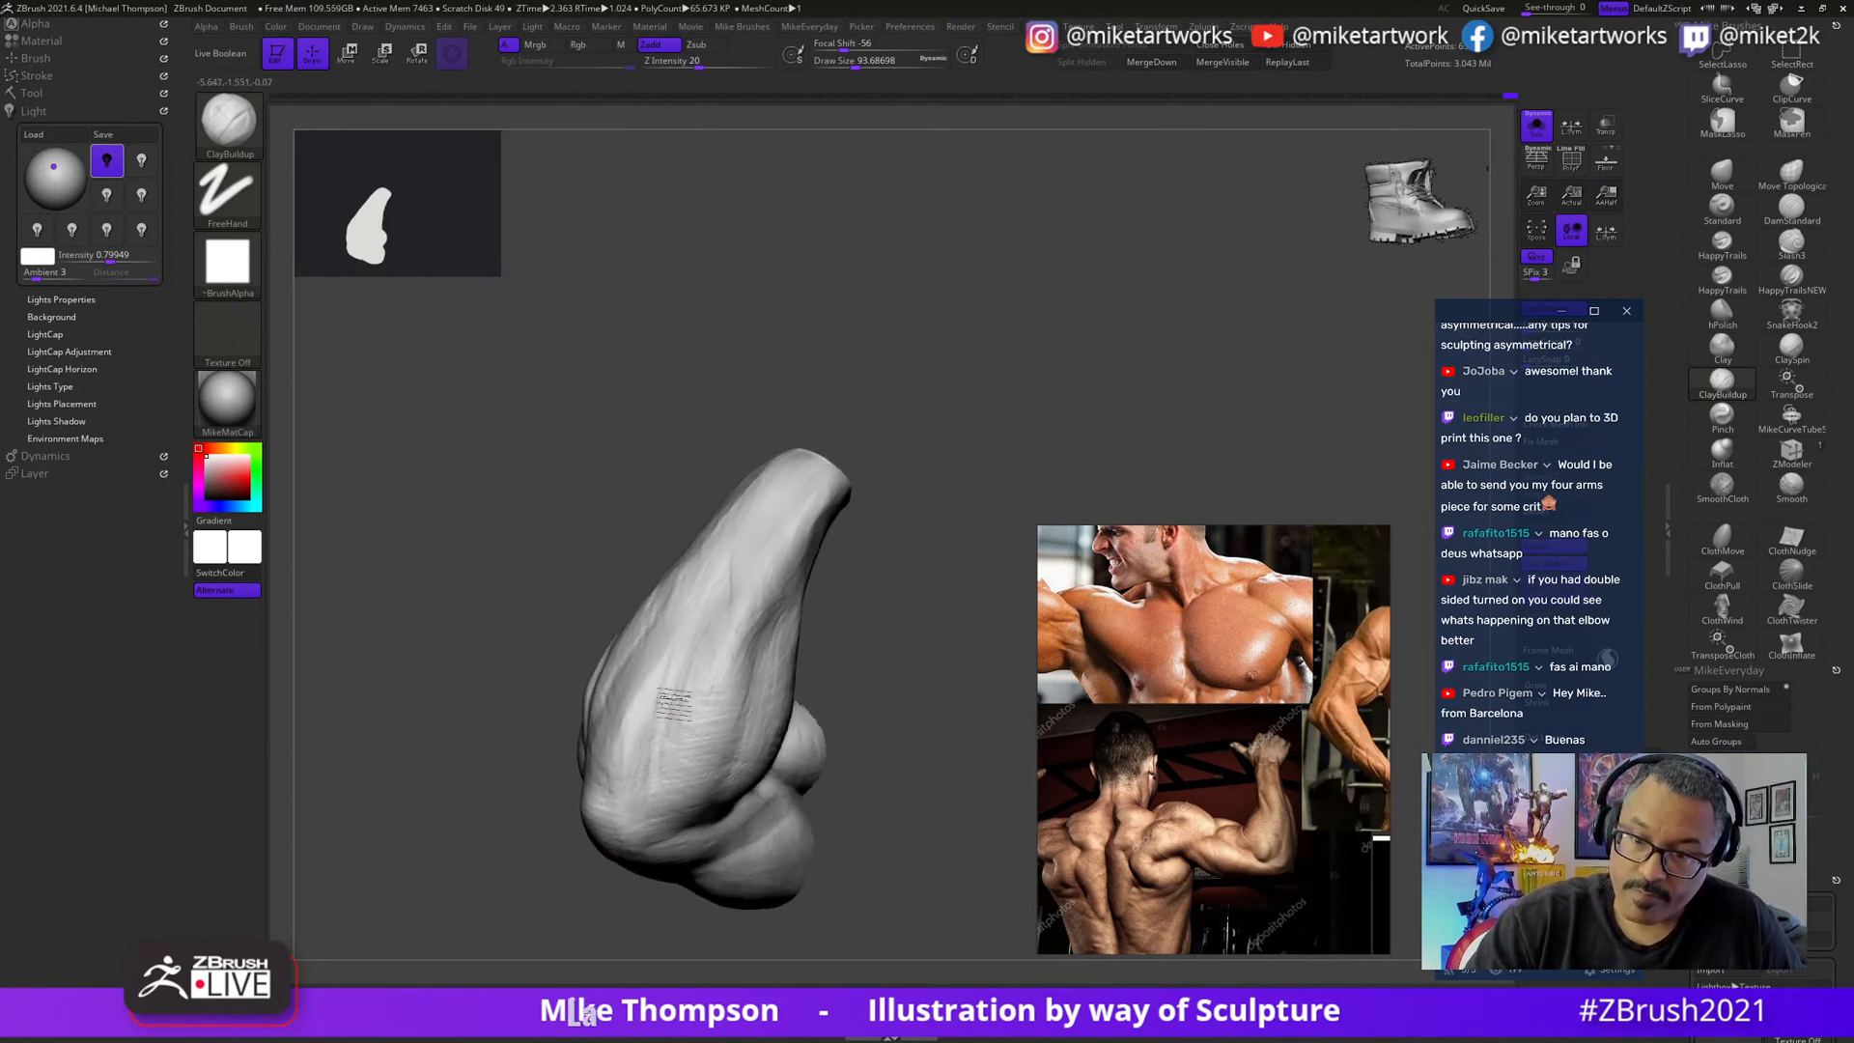
{"action": "left_click_drag", "start_coordinate": [892, 585], "coordinate": [625, 768]}
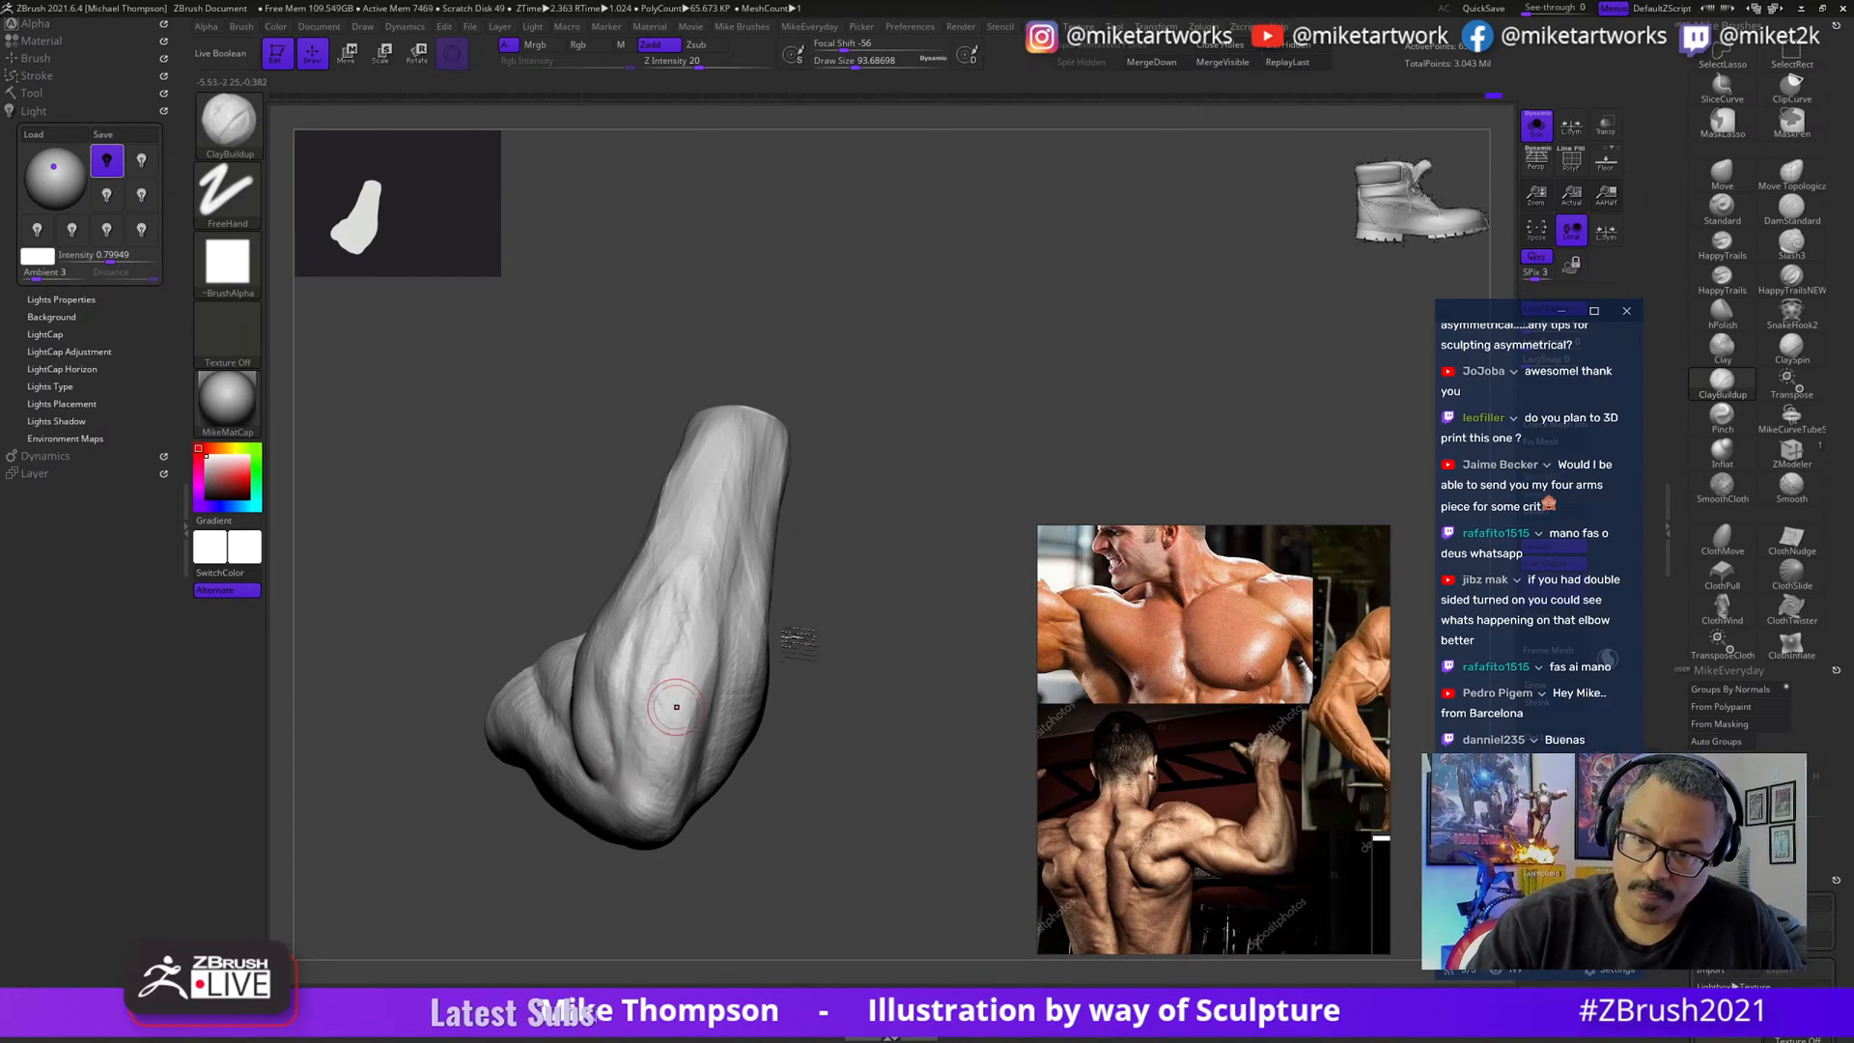
{"action": "left_click_drag", "start_coordinate": [794, 640], "coordinate": [639, 743]}
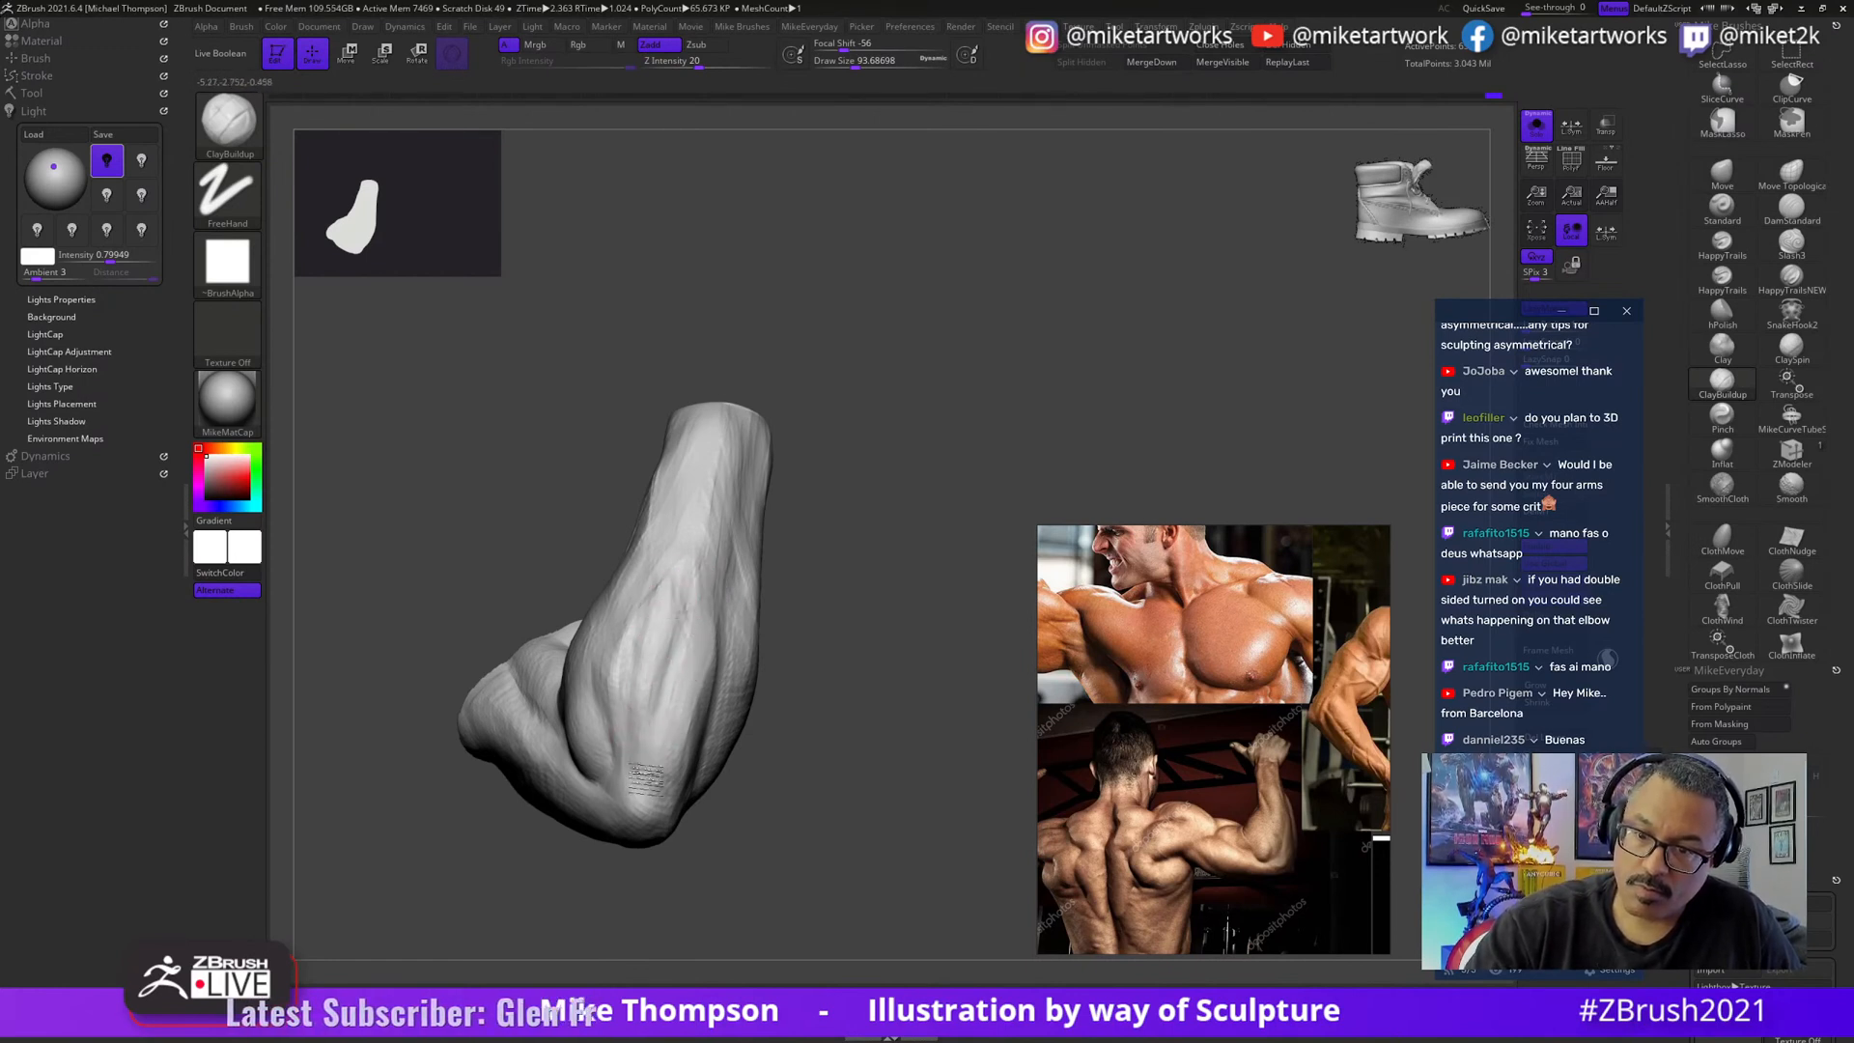
{"action": "left_click_drag", "start_coordinate": [773, 562], "coordinate": [755, 619]}
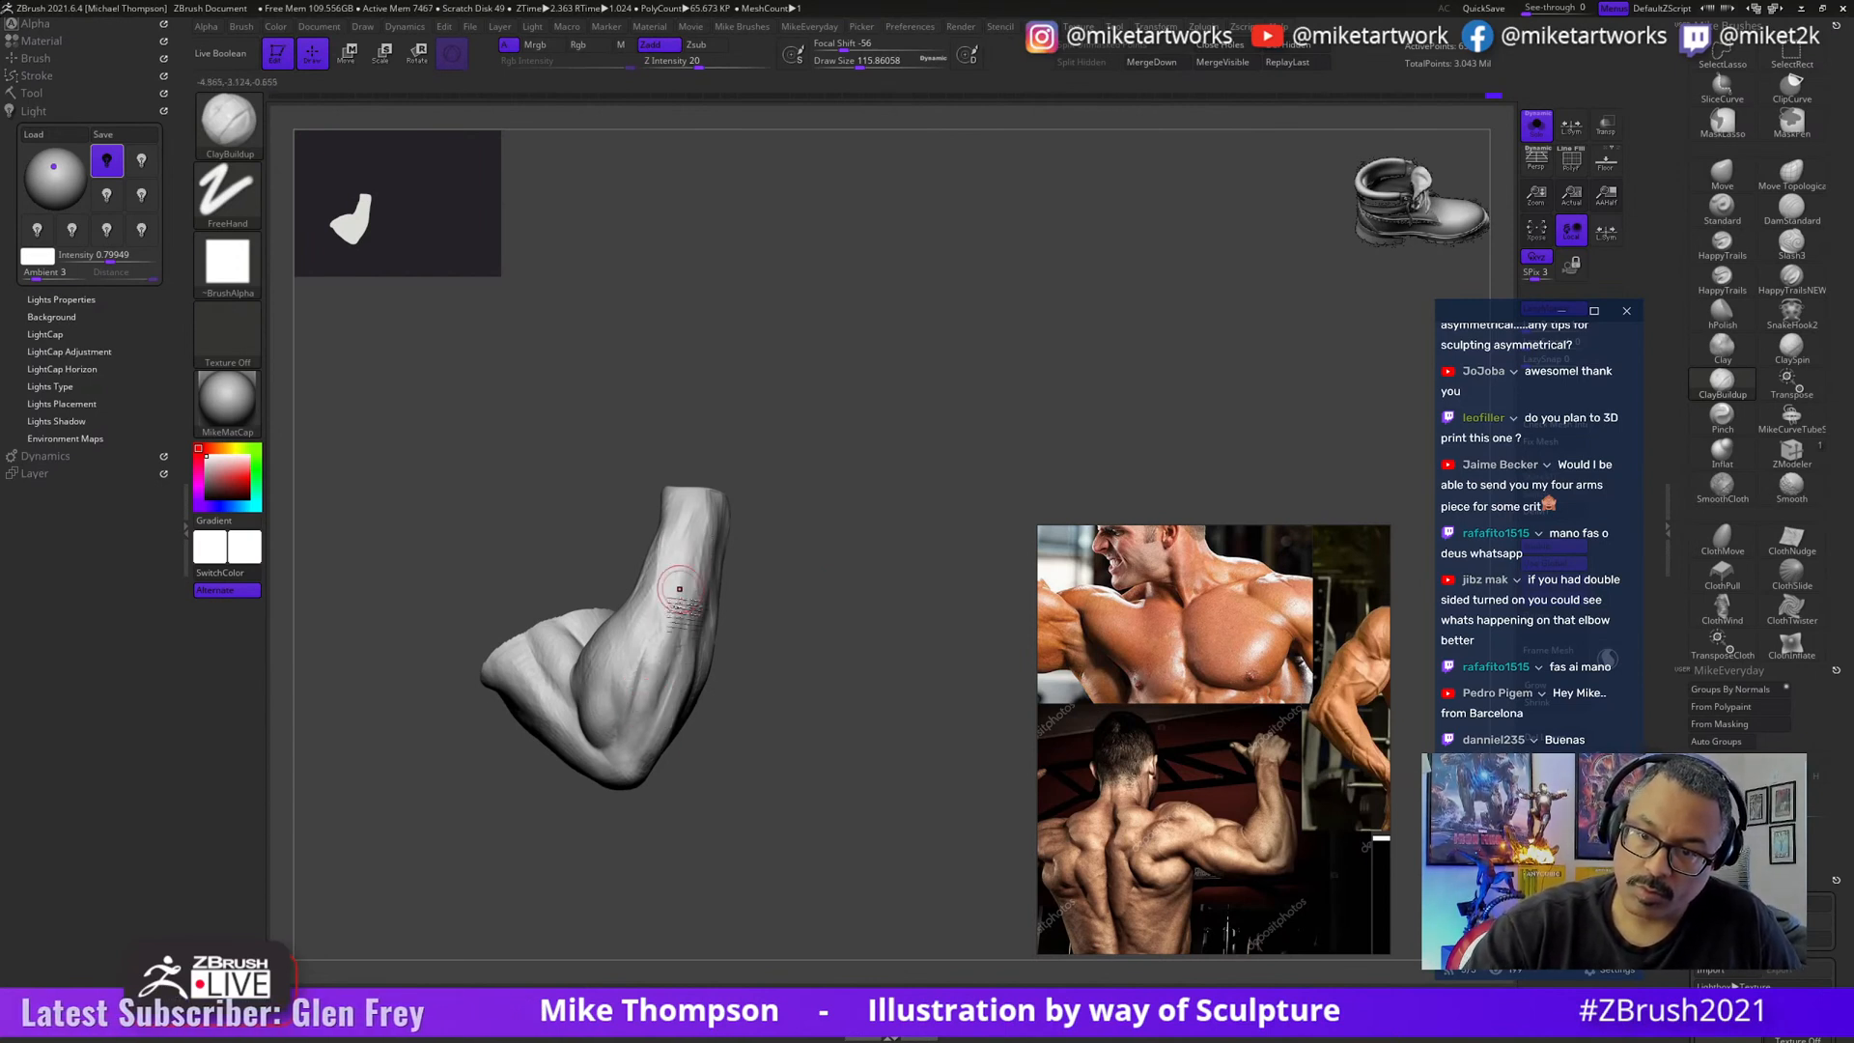
- Refine the outer forearm and the elbow point with ClayBuildup, using draw sizes of about 207 and 97
{"action": "mouse_move", "coordinate": [792, 551]}
{"action": "left_mouse_down"}
{"action": "mouse_move", "coordinate": [809, 539]}
{"action": "mouse_move", "coordinate": [772, 579]}
{"action": "left_mouse_up"}
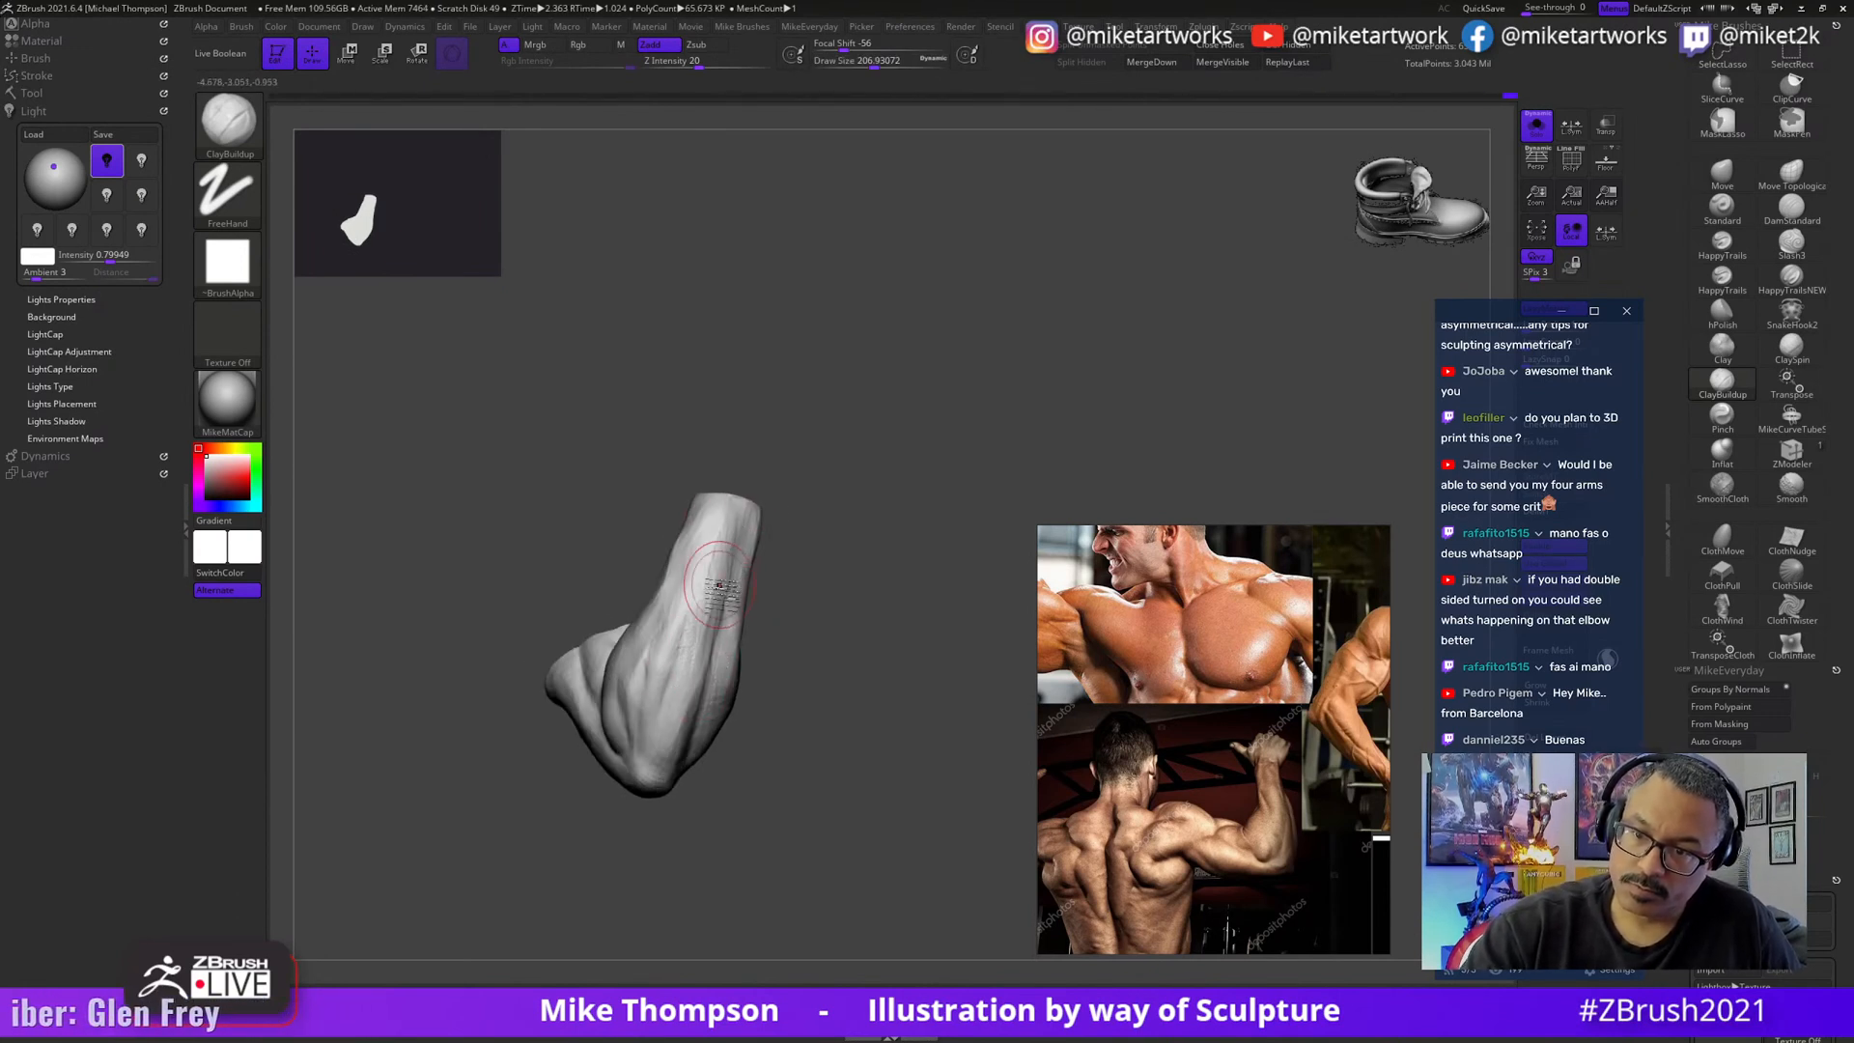
{"action": "mouse_move", "coordinate": [777, 569]}
{"action": "left_mouse_down"}
{"action": "mouse_move", "coordinate": [838, 541]}
{"action": "mouse_move", "coordinate": [659, 763]}
{"action": "mouse_move", "coordinate": [645, 756]}
{"action": "left_mouse_up"}
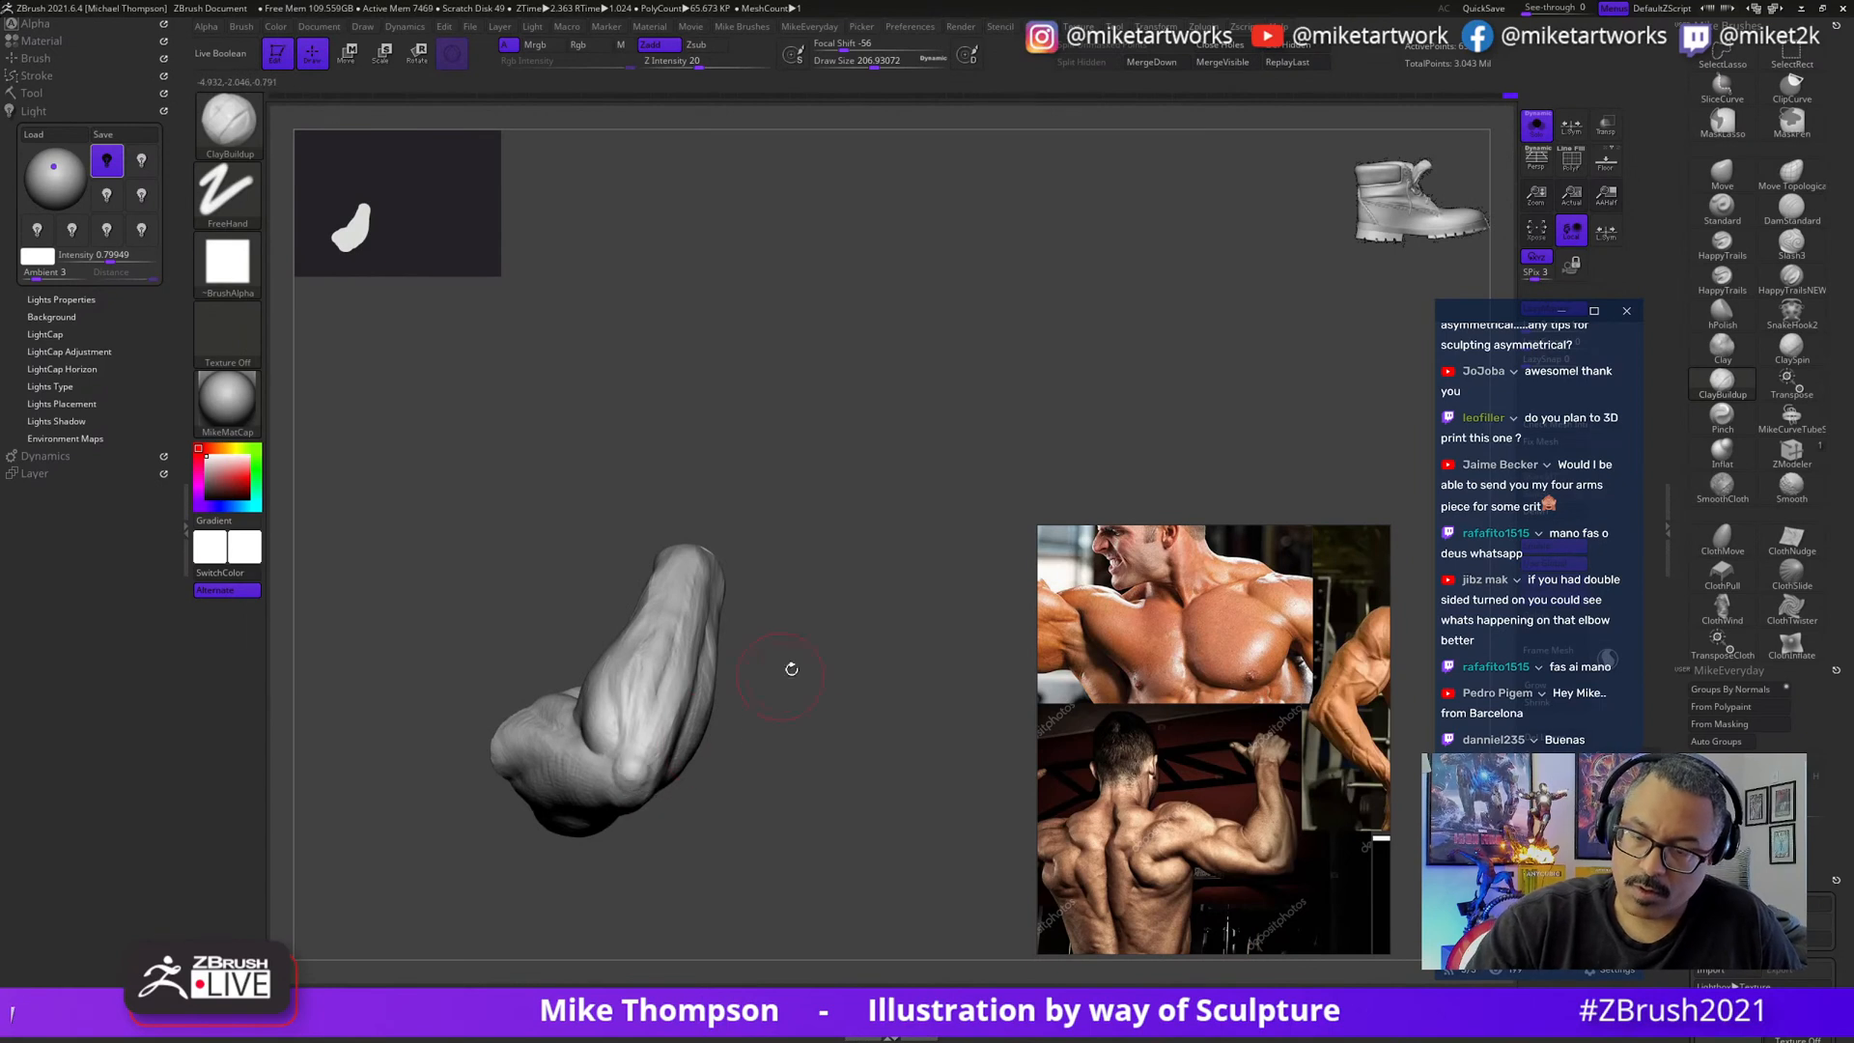
{"action": "left_click_drag", "start_coordinate": [791, 668], "coordinate": [816, 619]}
{"action": "left_click_drag", "start_coordinate": [732, 676], "coordinate": [765, 661]}
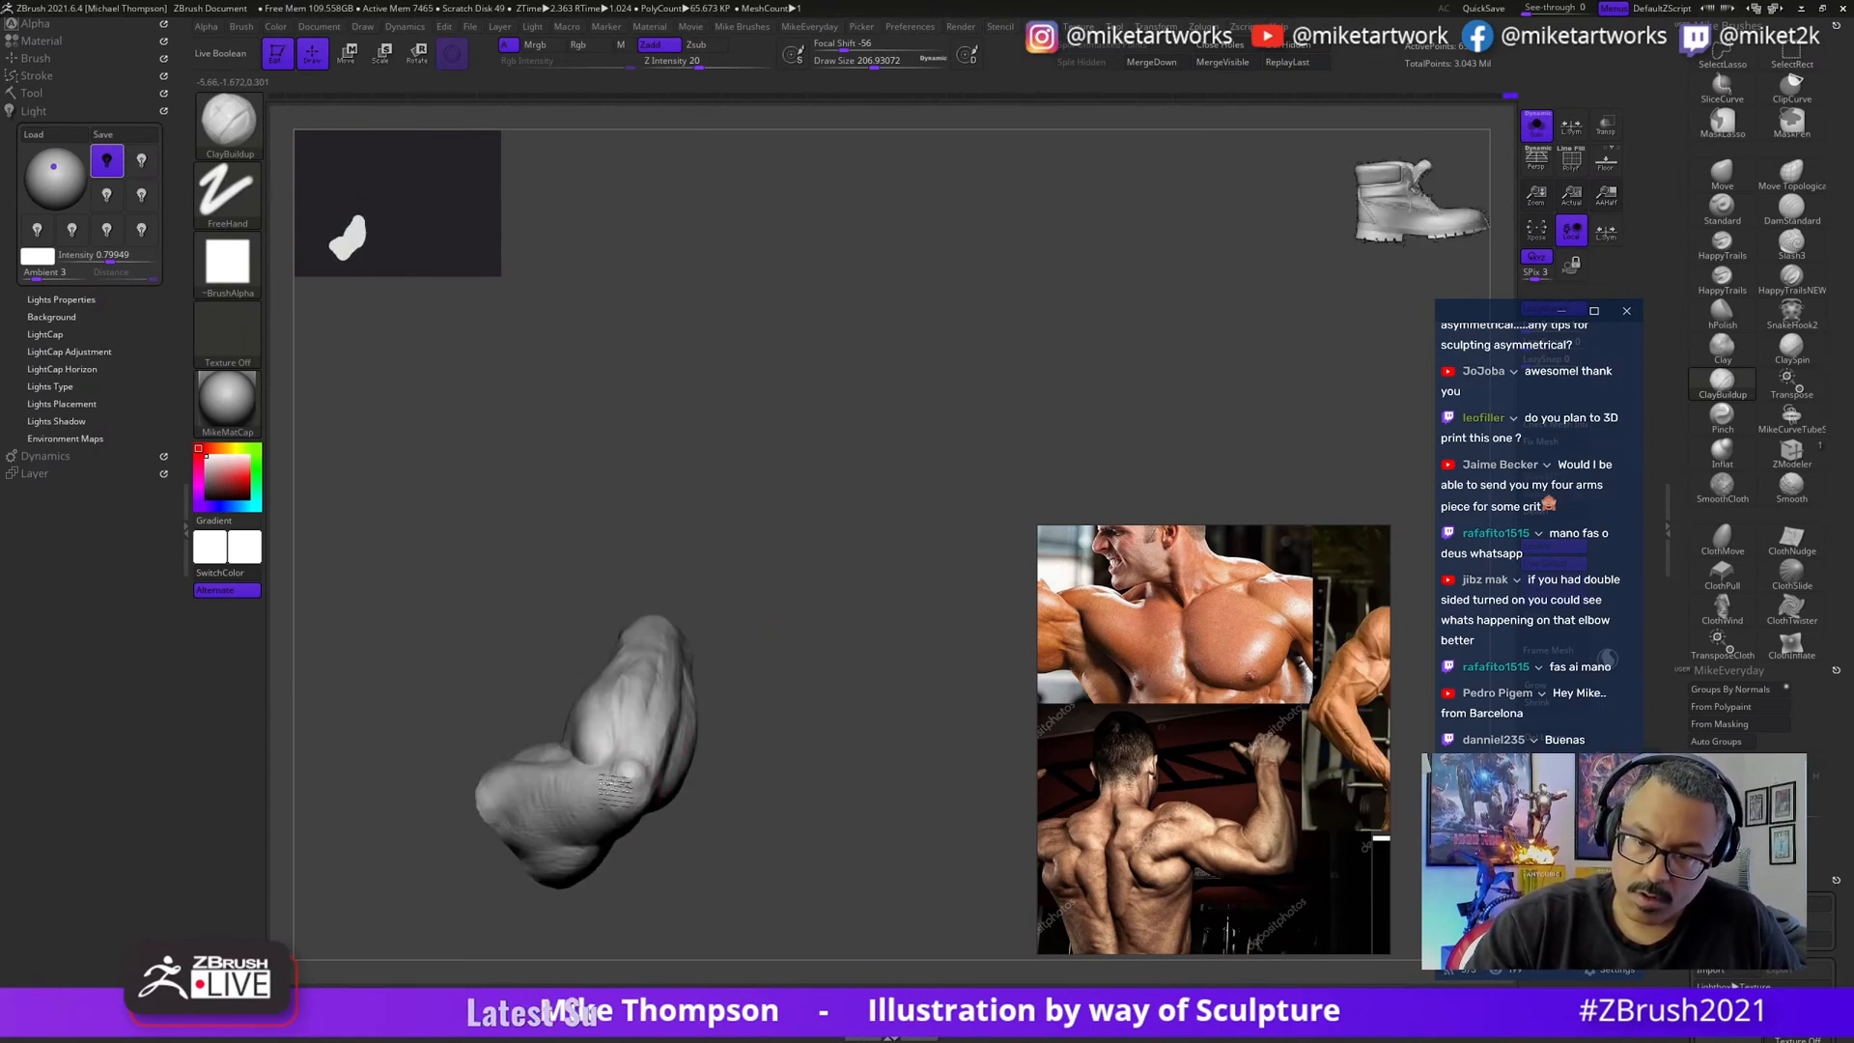
{"action": "mouse_move", "coordinate": [805, 659]}
{"action": "left_mouse_down"}
{"action": "mouse_move", "coordinate": [861, 661]}
{"action": "mouse_move", "coordinate": [774, 650]}
{"action": "mouse_move", "coordinate": [777, 667]}
{"action": "left_mouse_up"}
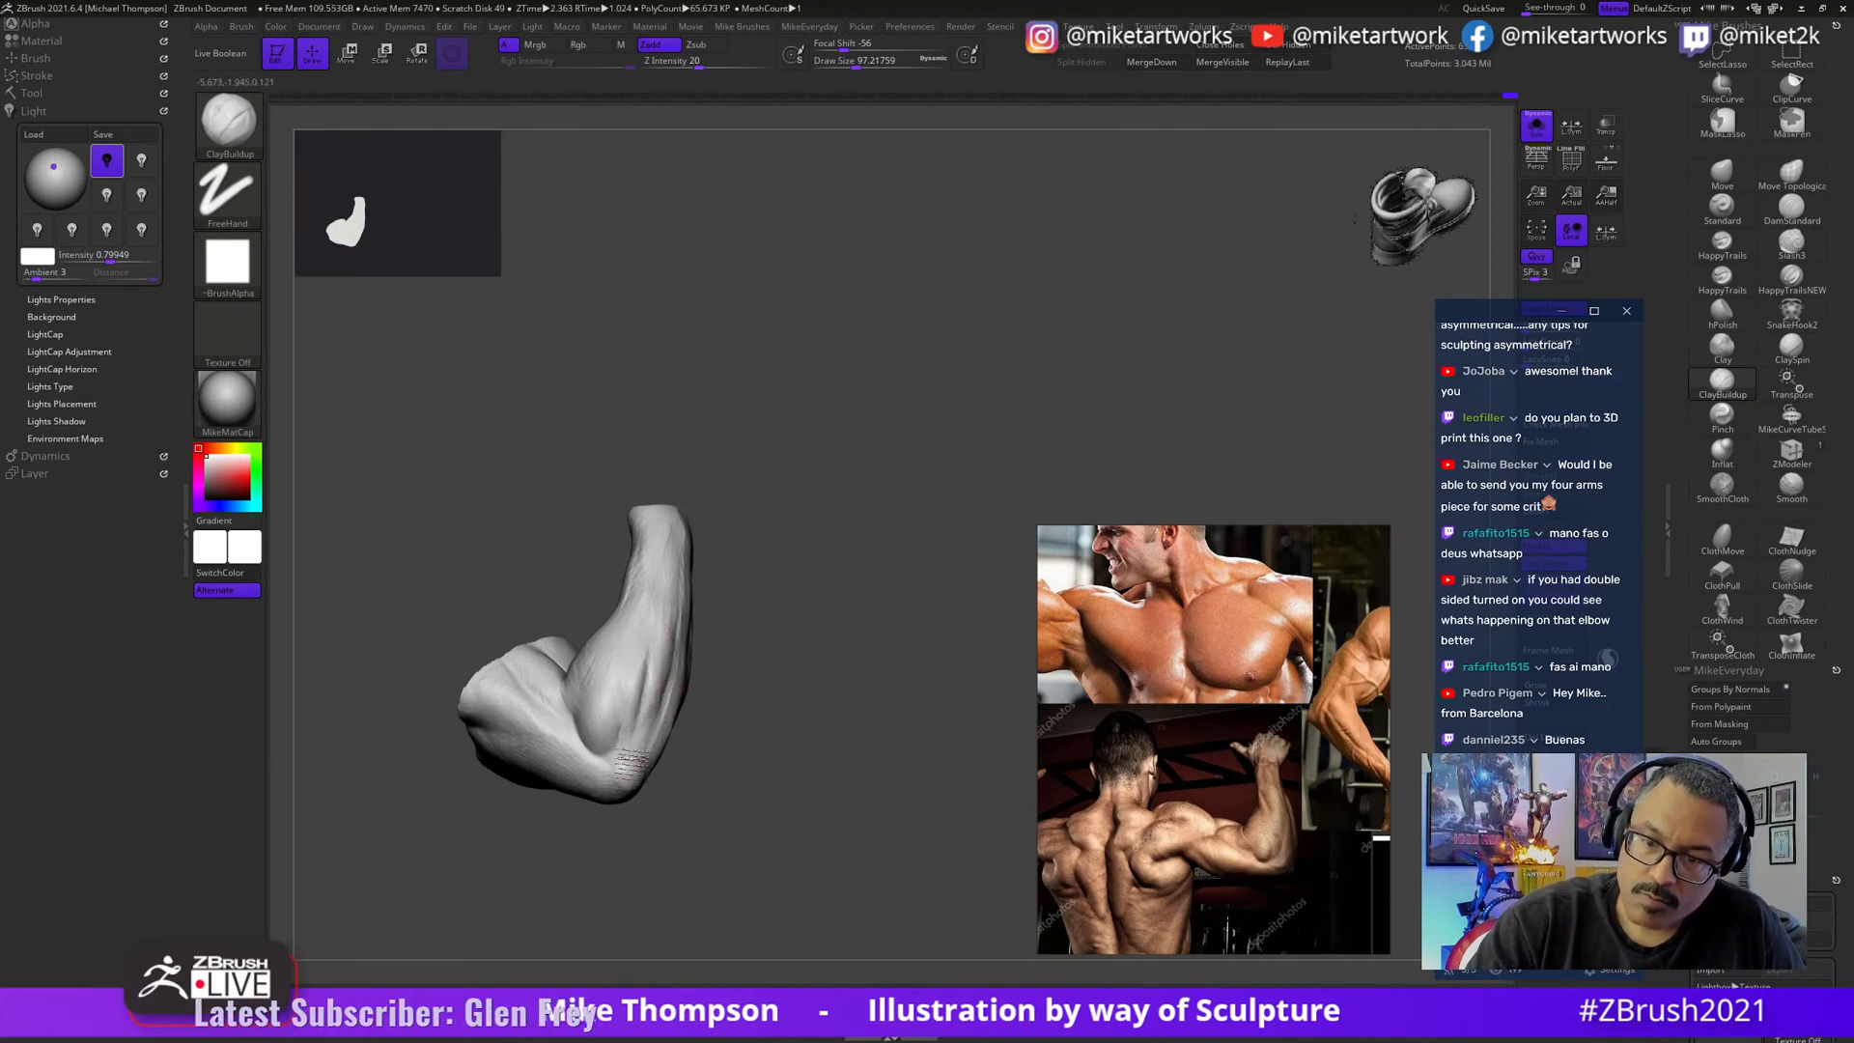
- Refine the forearm surface and its wrist end from all sides with ClayBuildup at a draw size of about 172
{"action": "mouse_move", "coordinate": [710, 612]}
{"action": "left_mouse_down"}
{"action": "mouse_move", "coordinate": [735, 610]}
{"action": "mouse_move", "coordinate": [797, 667]}
{"action": "mouse_move", "coordinate": [840, 653]}
{"action": "mouse_move", "coordinate": [840, 683]}
{"action": "mouse_move", "coordinate": [753, 591]}
{"action": "left_mouse_up"}
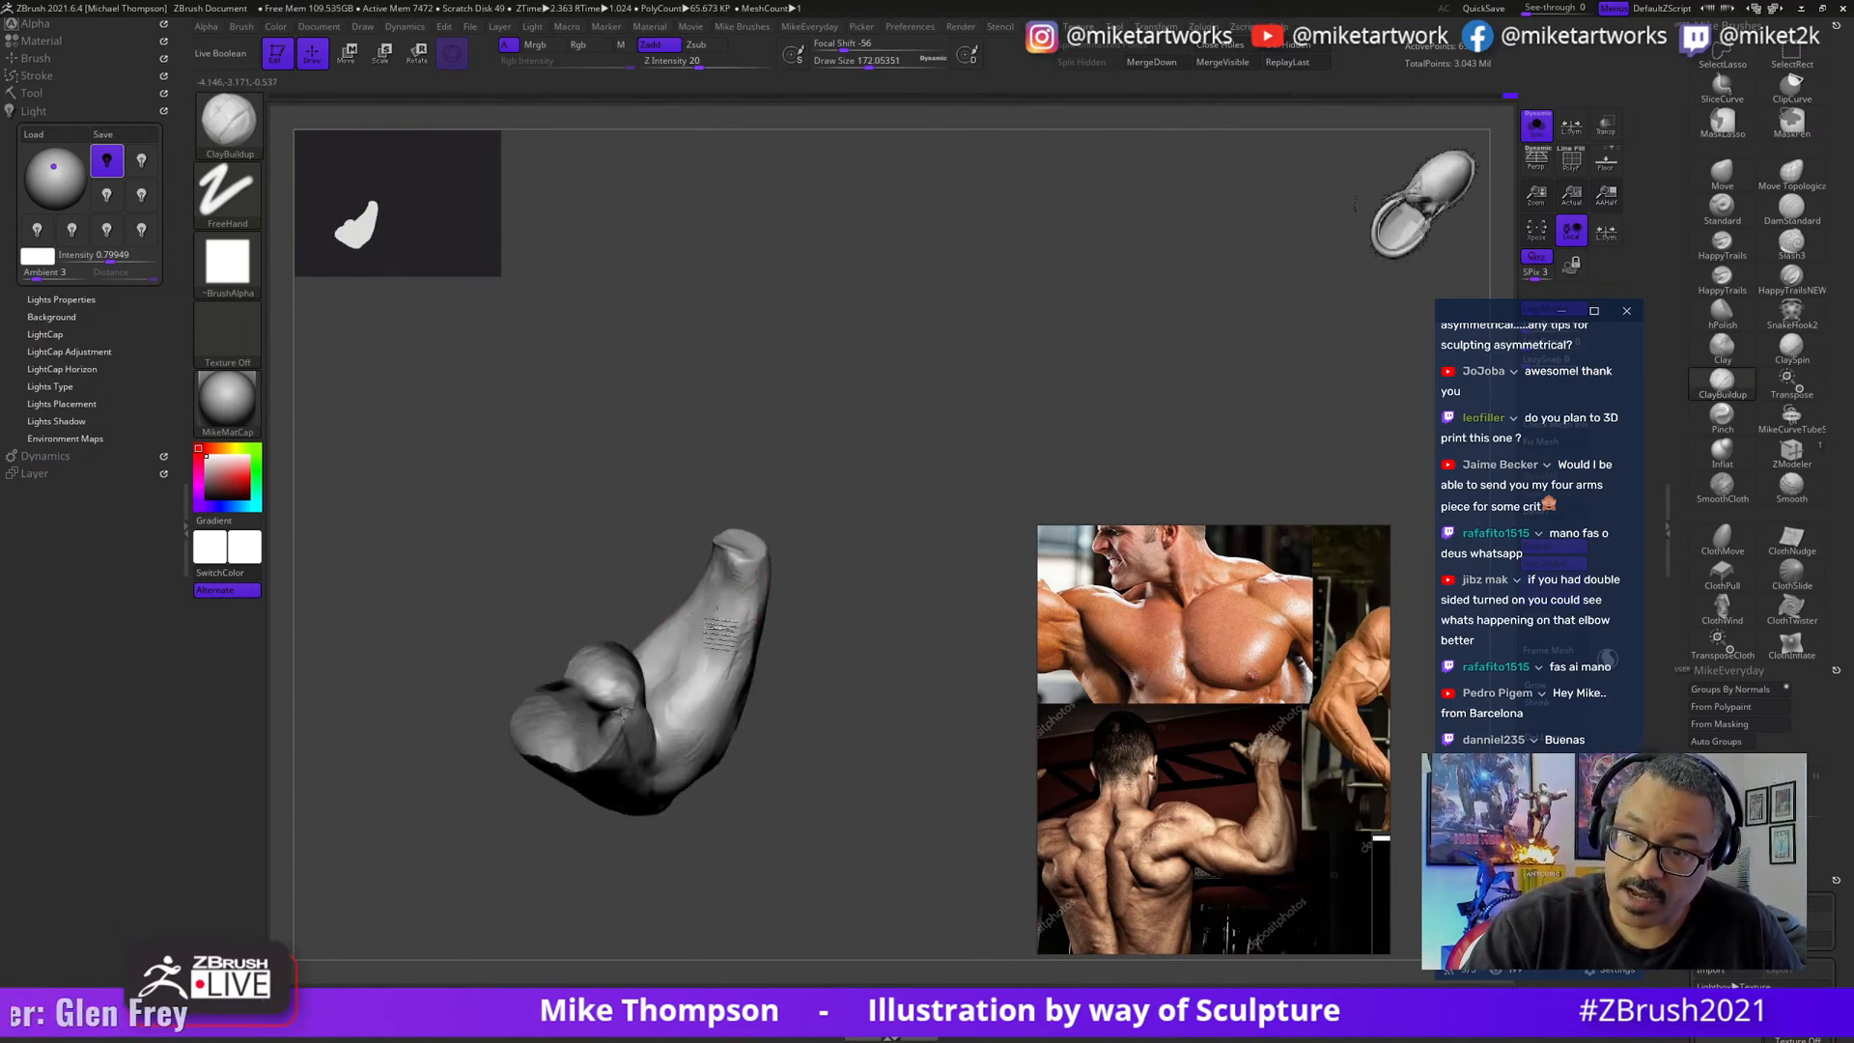
{"action": "mouse_move", "coordinate": [719, 633]}
{"action": "left_mouse_down"}
{"action": "mouse_move", "coordinate": [869, 547]}
{"action": "mouse_move", "coordinate": [889, 586]}
{"action": "left_mouse_up"}
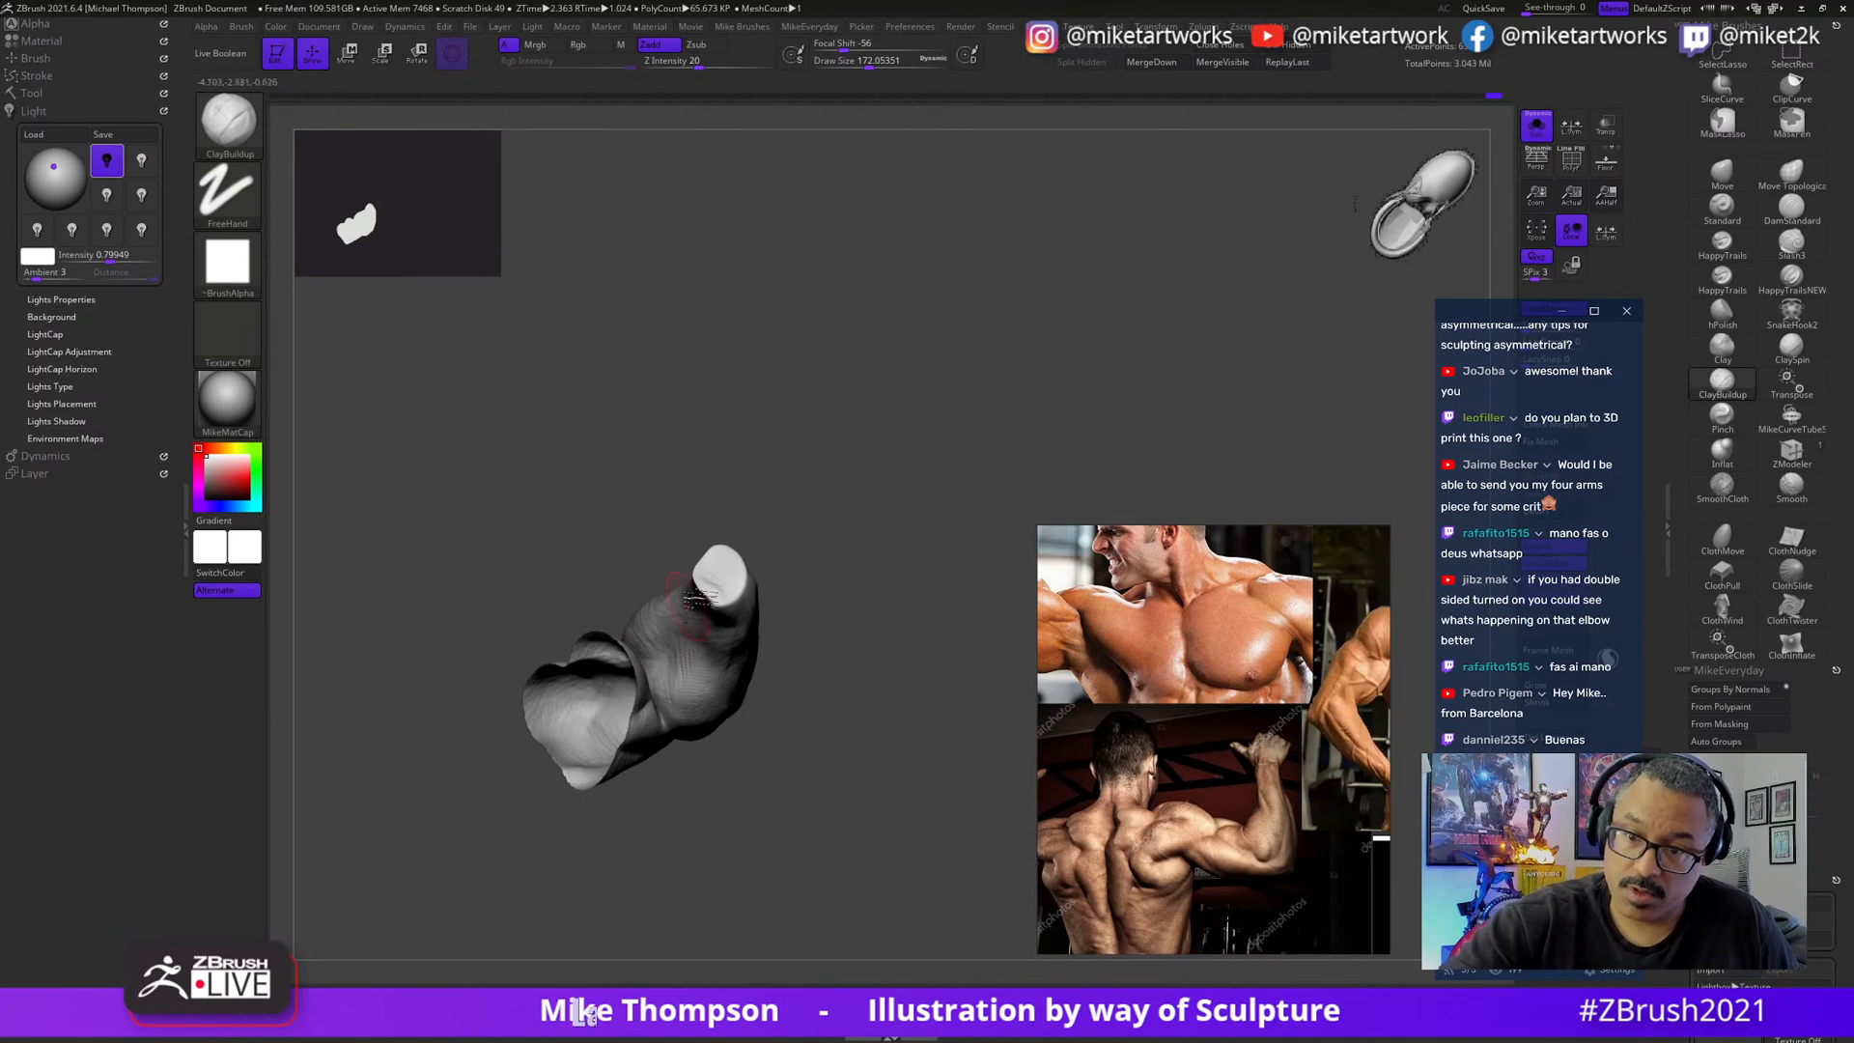
{"action": "left_click_drag", "start_coordinate": [886, 722], "coordinate": [732, 820]}
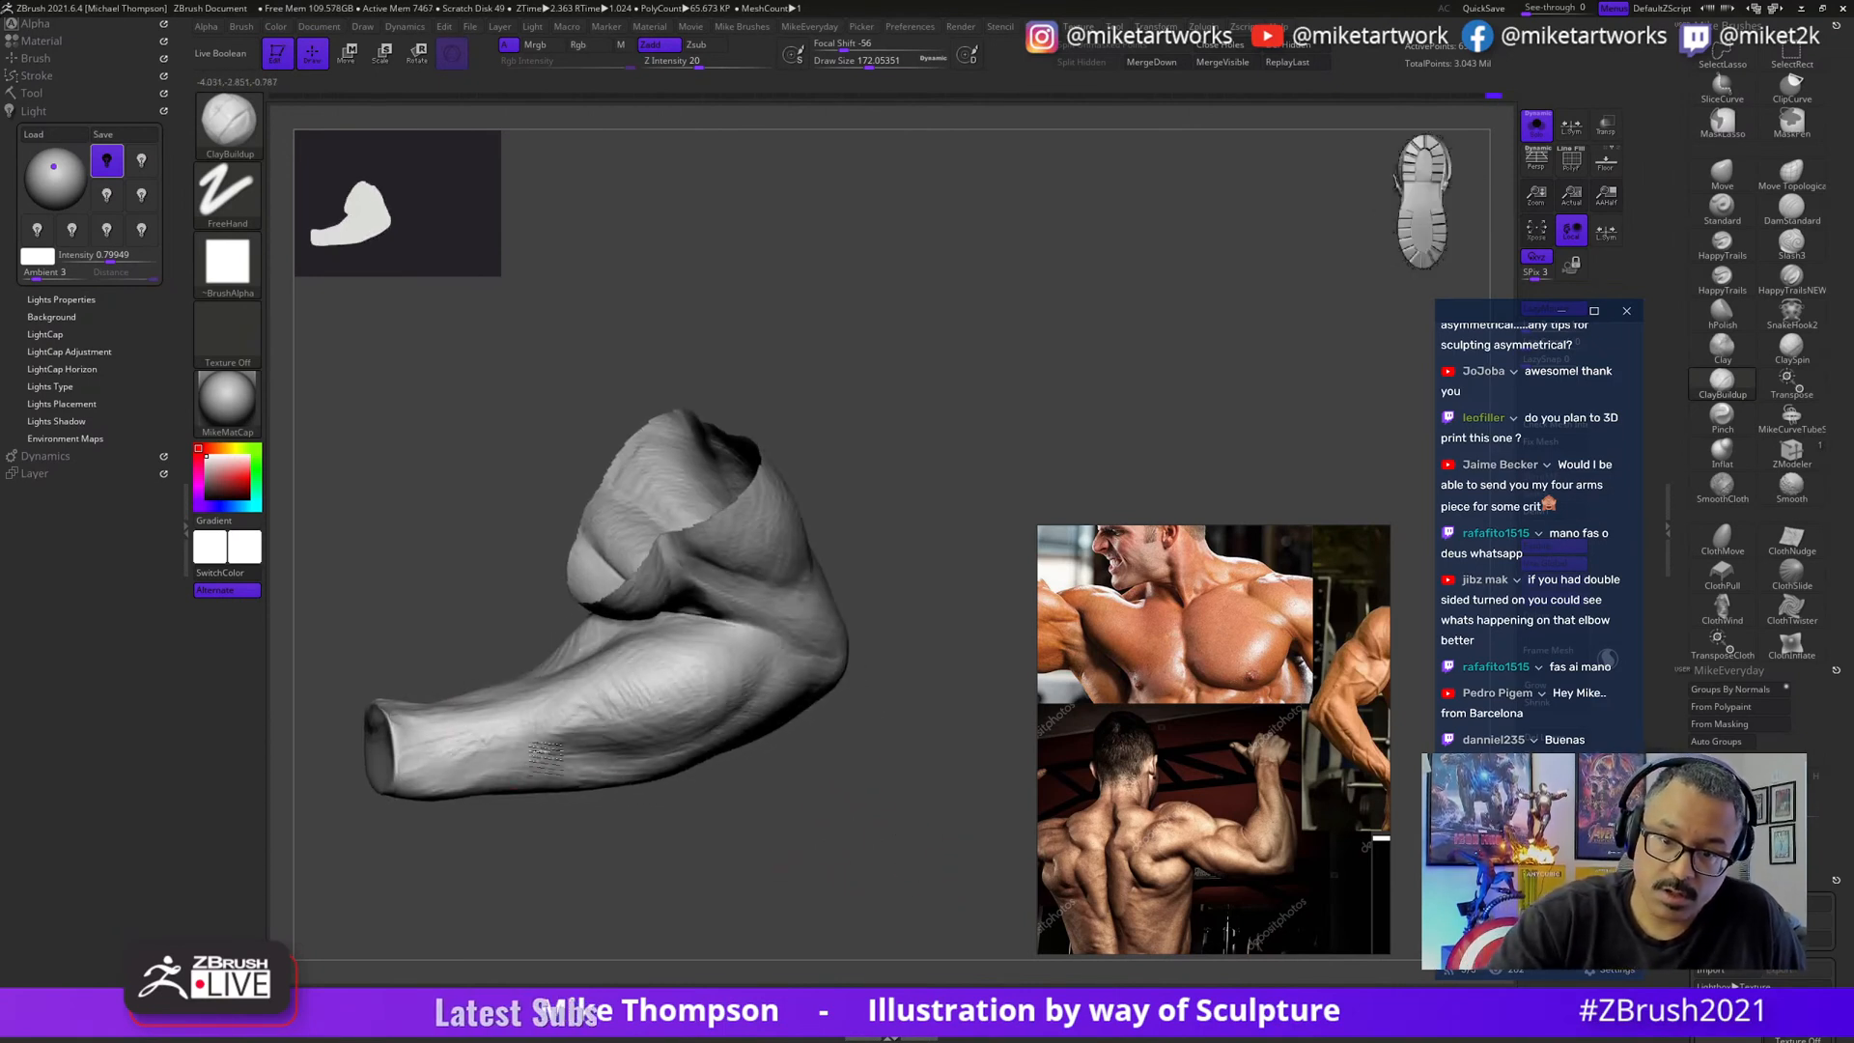
{"action": "mouse_move", "coordinate": [546, 758]}
{"action": "left_mouse_down"}
{"action": "mouse_move", "coordinate": [724, 792]}
{"action": "mouse_move", "coordinate": [565, 765]}
{"action": "left_mouse_up"}
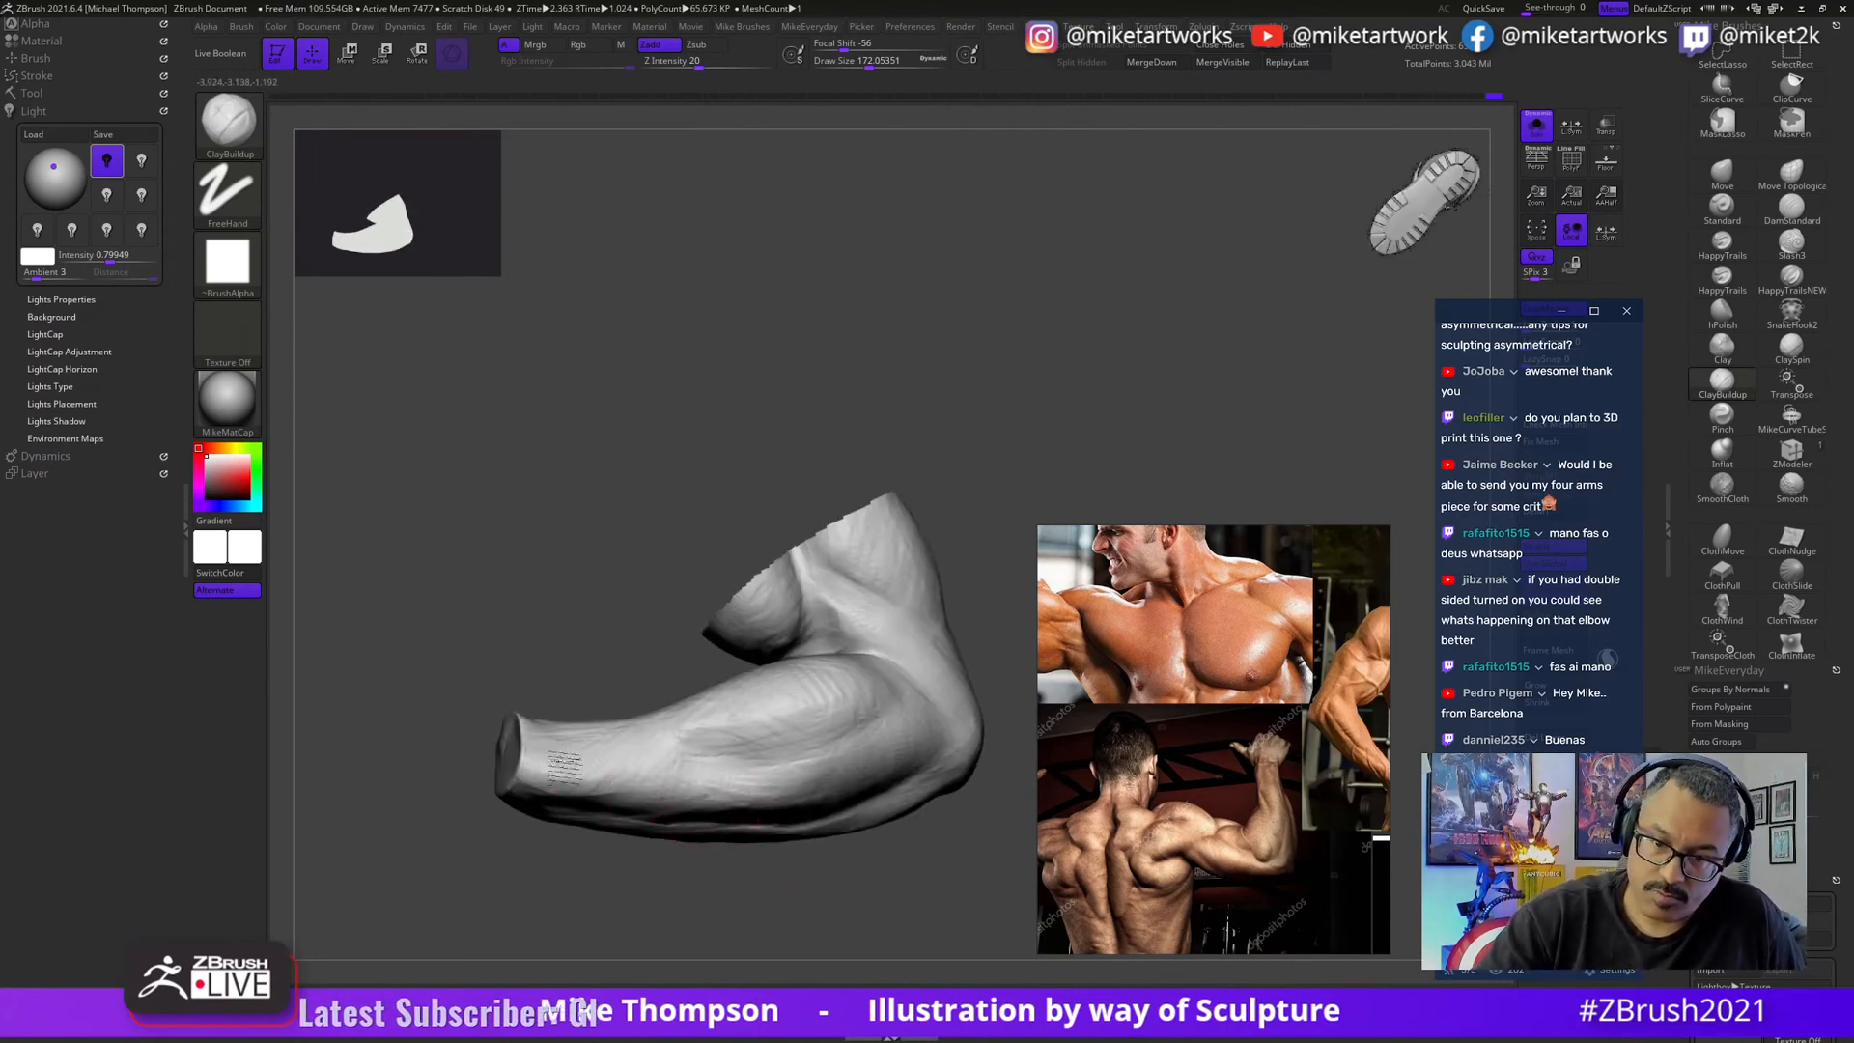
{"action": "left_click_drag", "start_coordinate": [686, 723], "coordinate": [563, 780]}
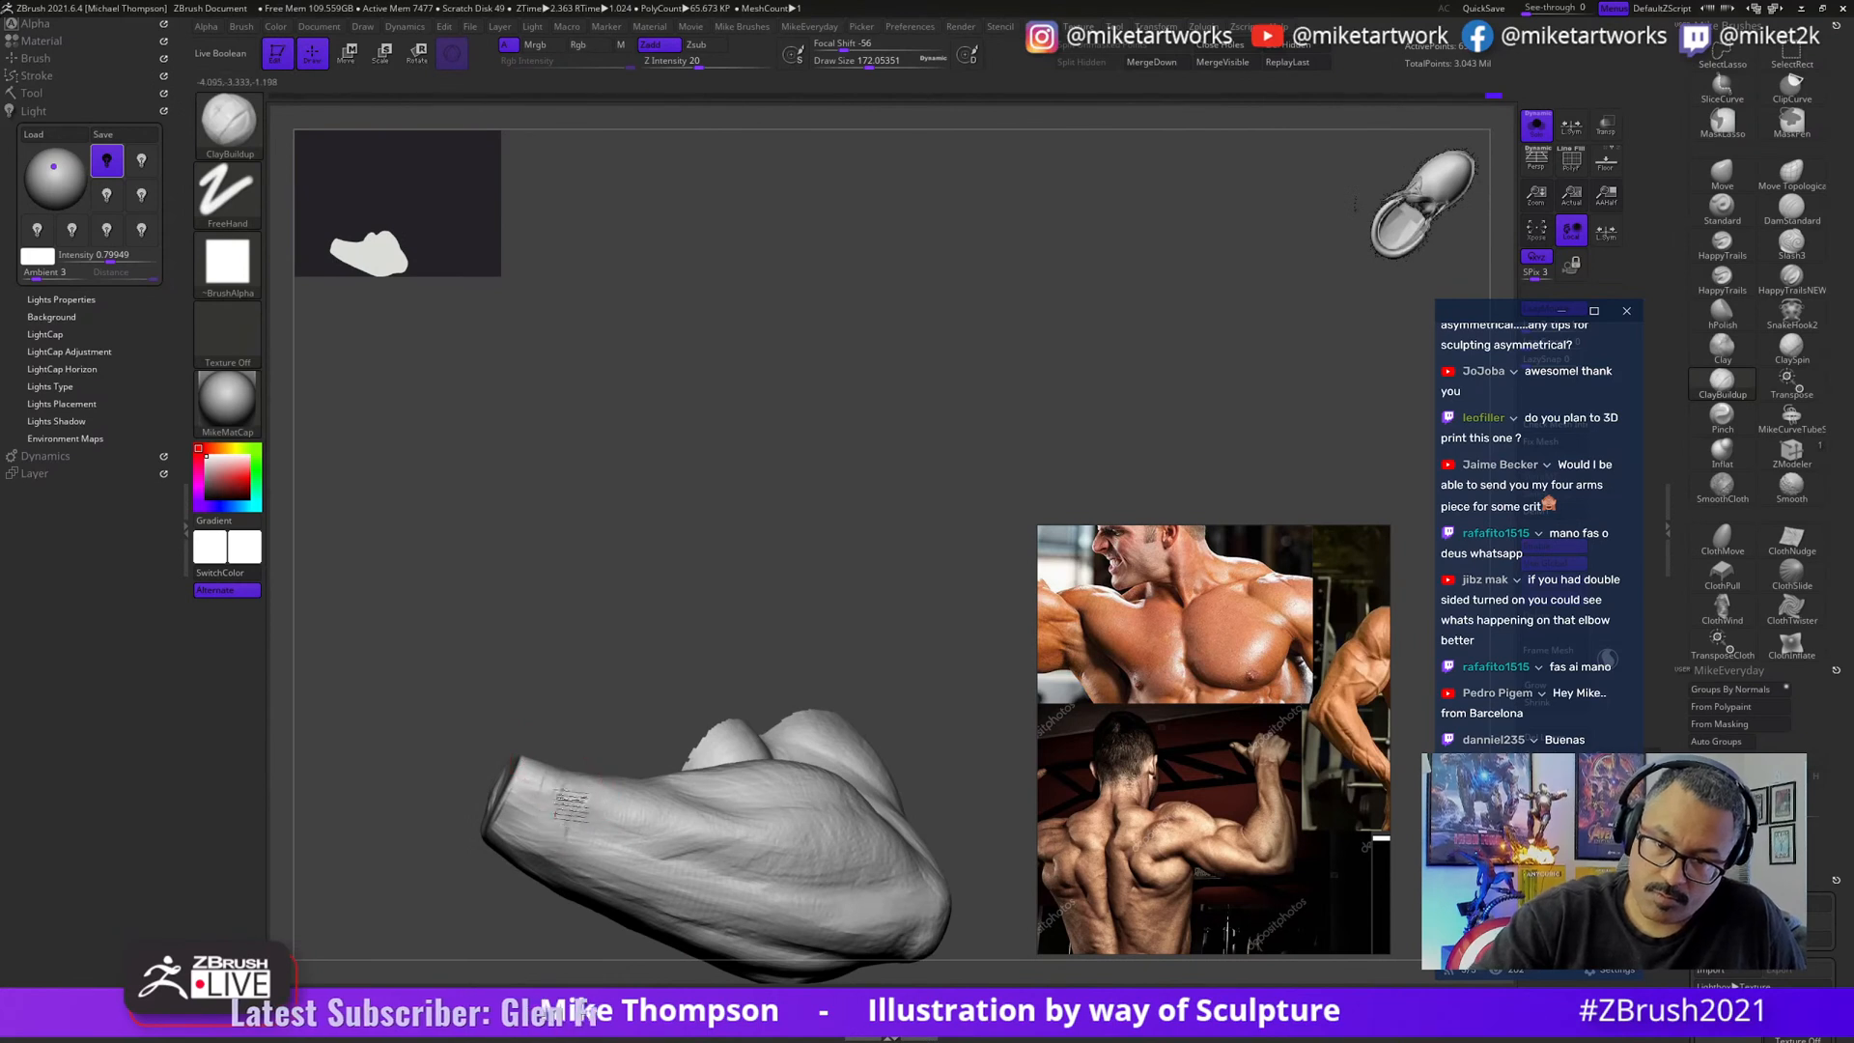
{"action": "left_click_drag", "start_coordinate": [734, 599], "coordinate": [812, 849]}
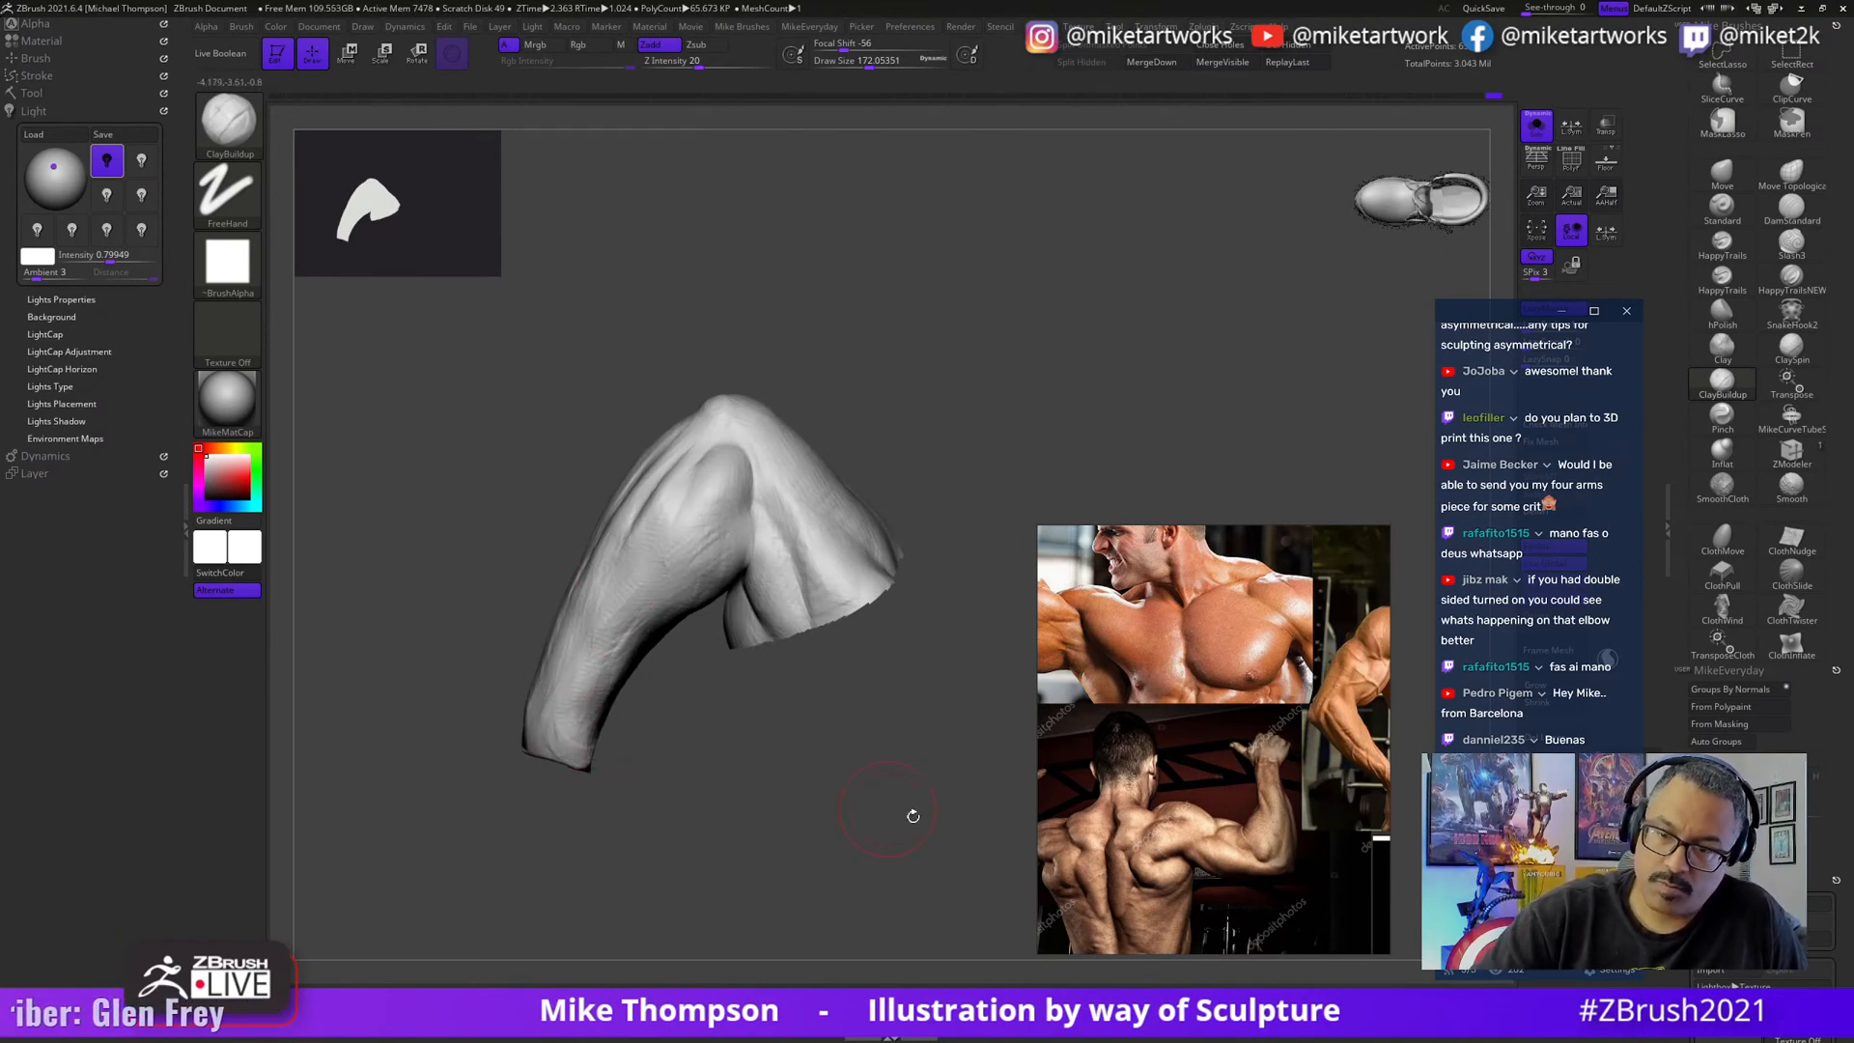
{"action": "left_click_drag", "start_coordinate": [912, 816], "coordinate": [953, 818]}
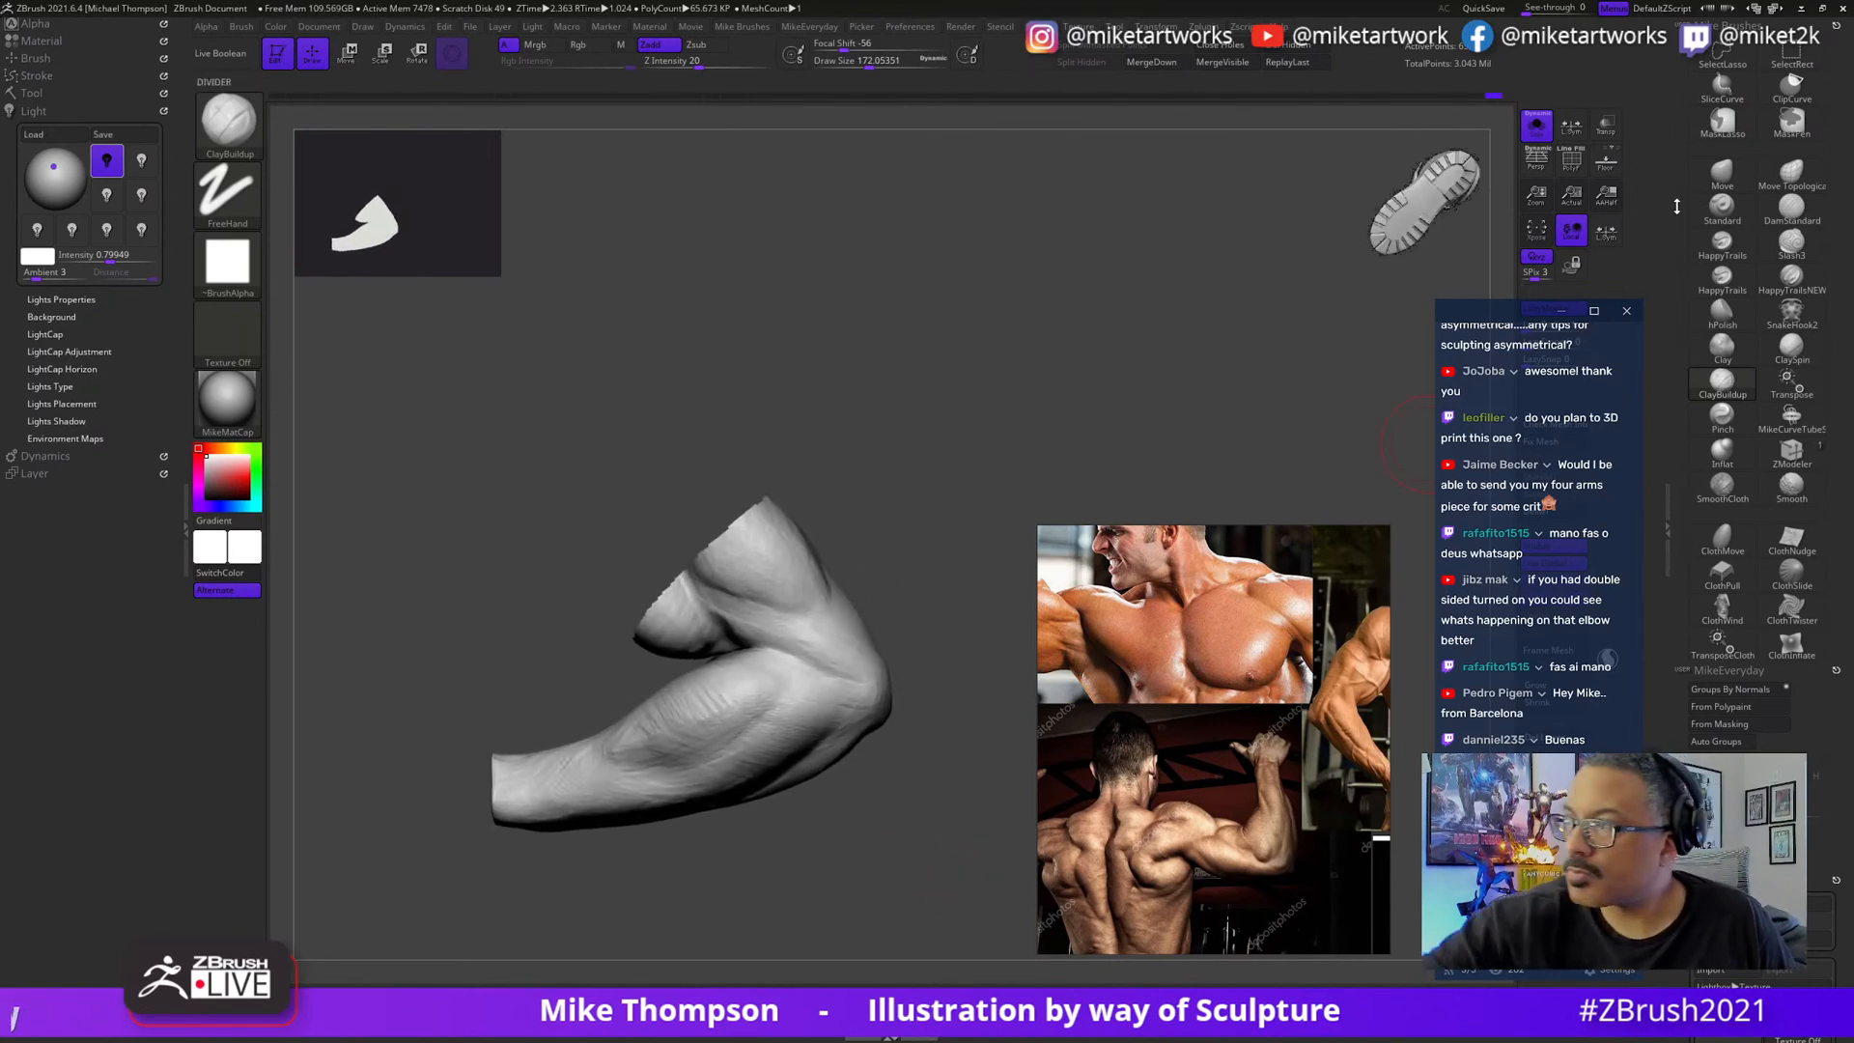
- Adjust the silhouette of the forearm and wrist with the Move brush at draw sizes of about 177 to 228
{"action": "left_click", "coordinate": [1723, 176]}
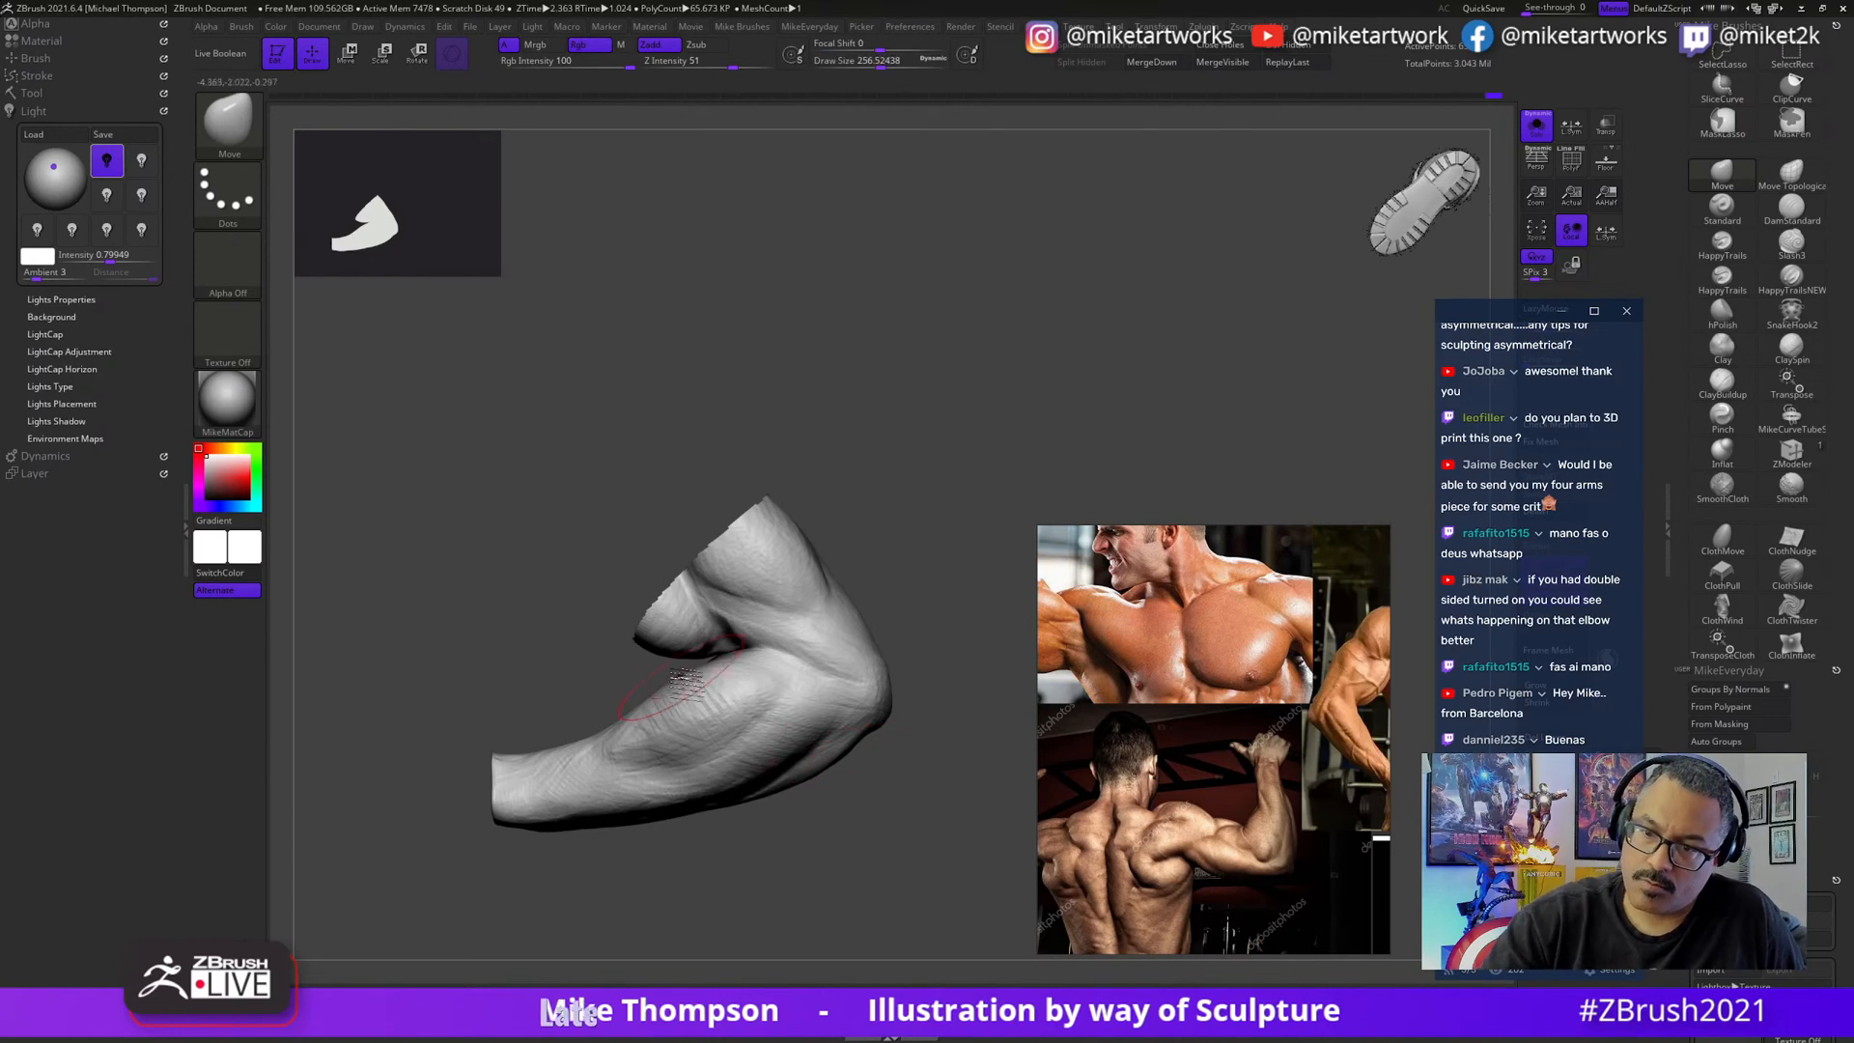
{"action": "left_click_drag", "start_coordinate": [874, 568], "coordinate": [936, 639]}
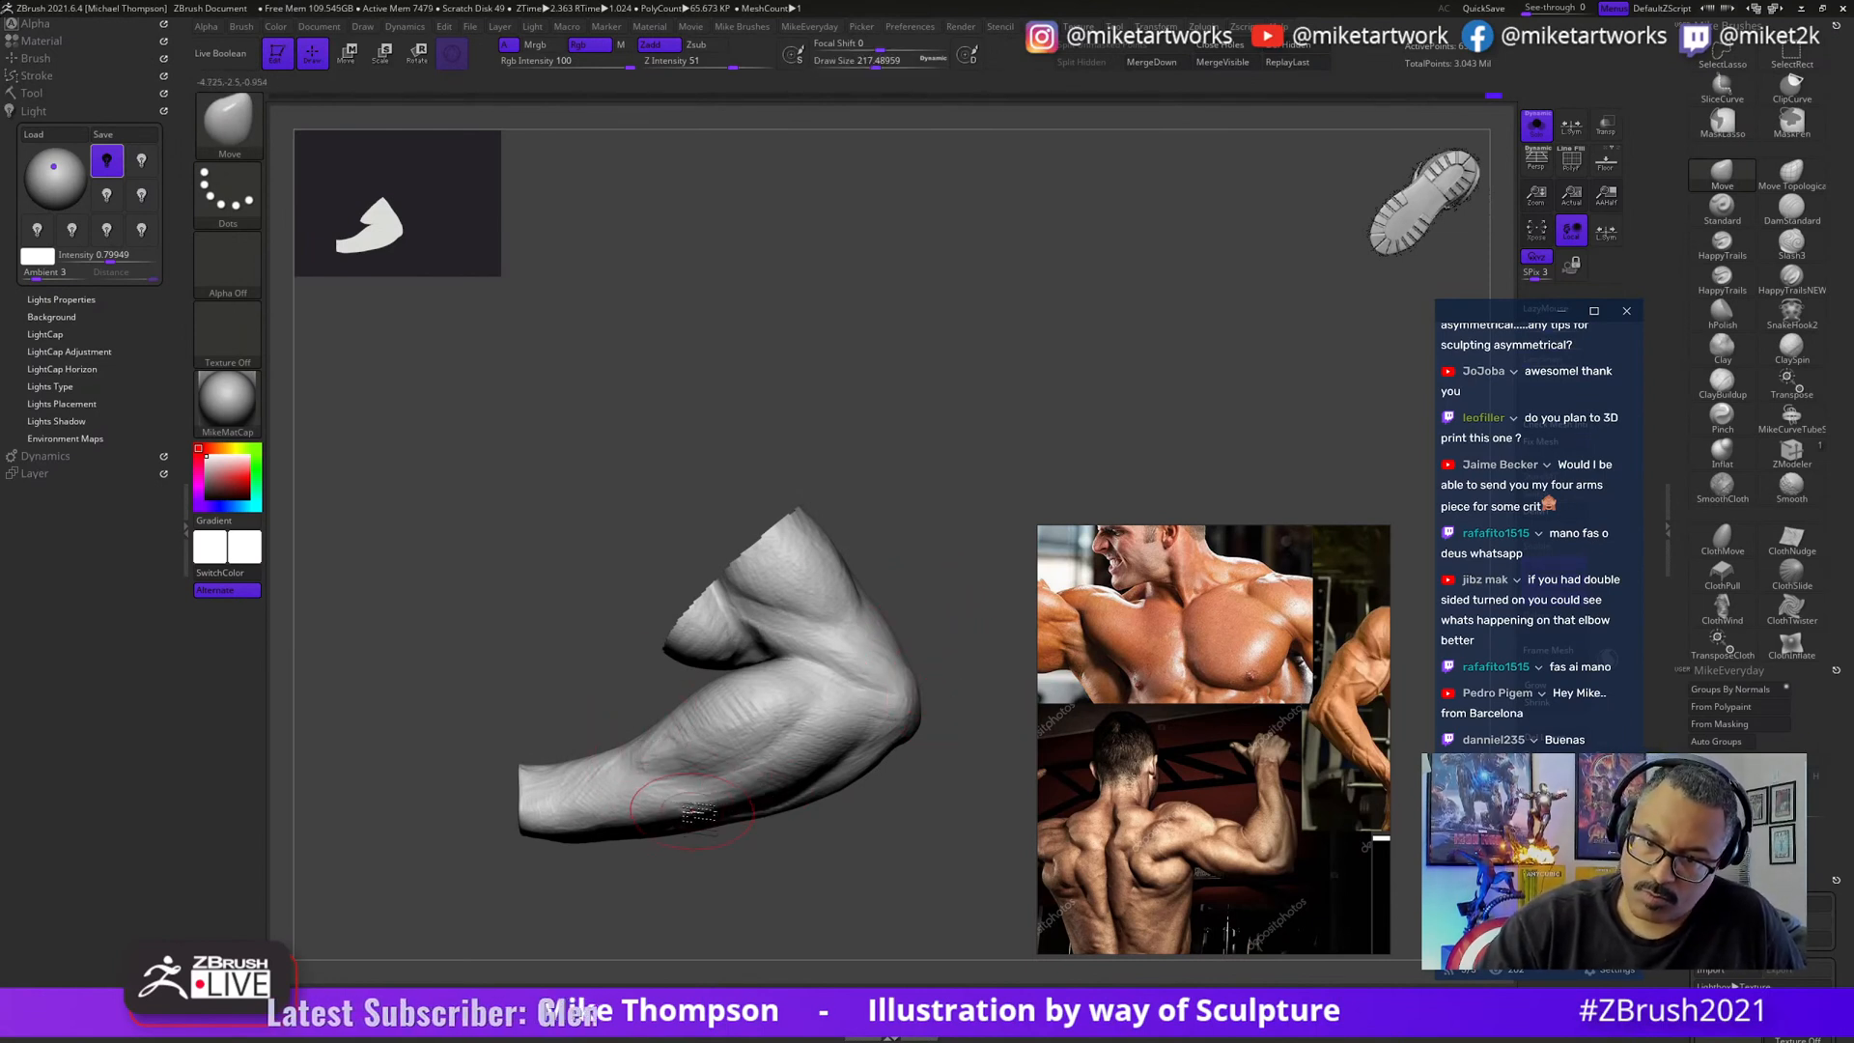
{"action": "left_click_drag", "start_coordinate": [981, 641], "coordinate": [976, 649]}
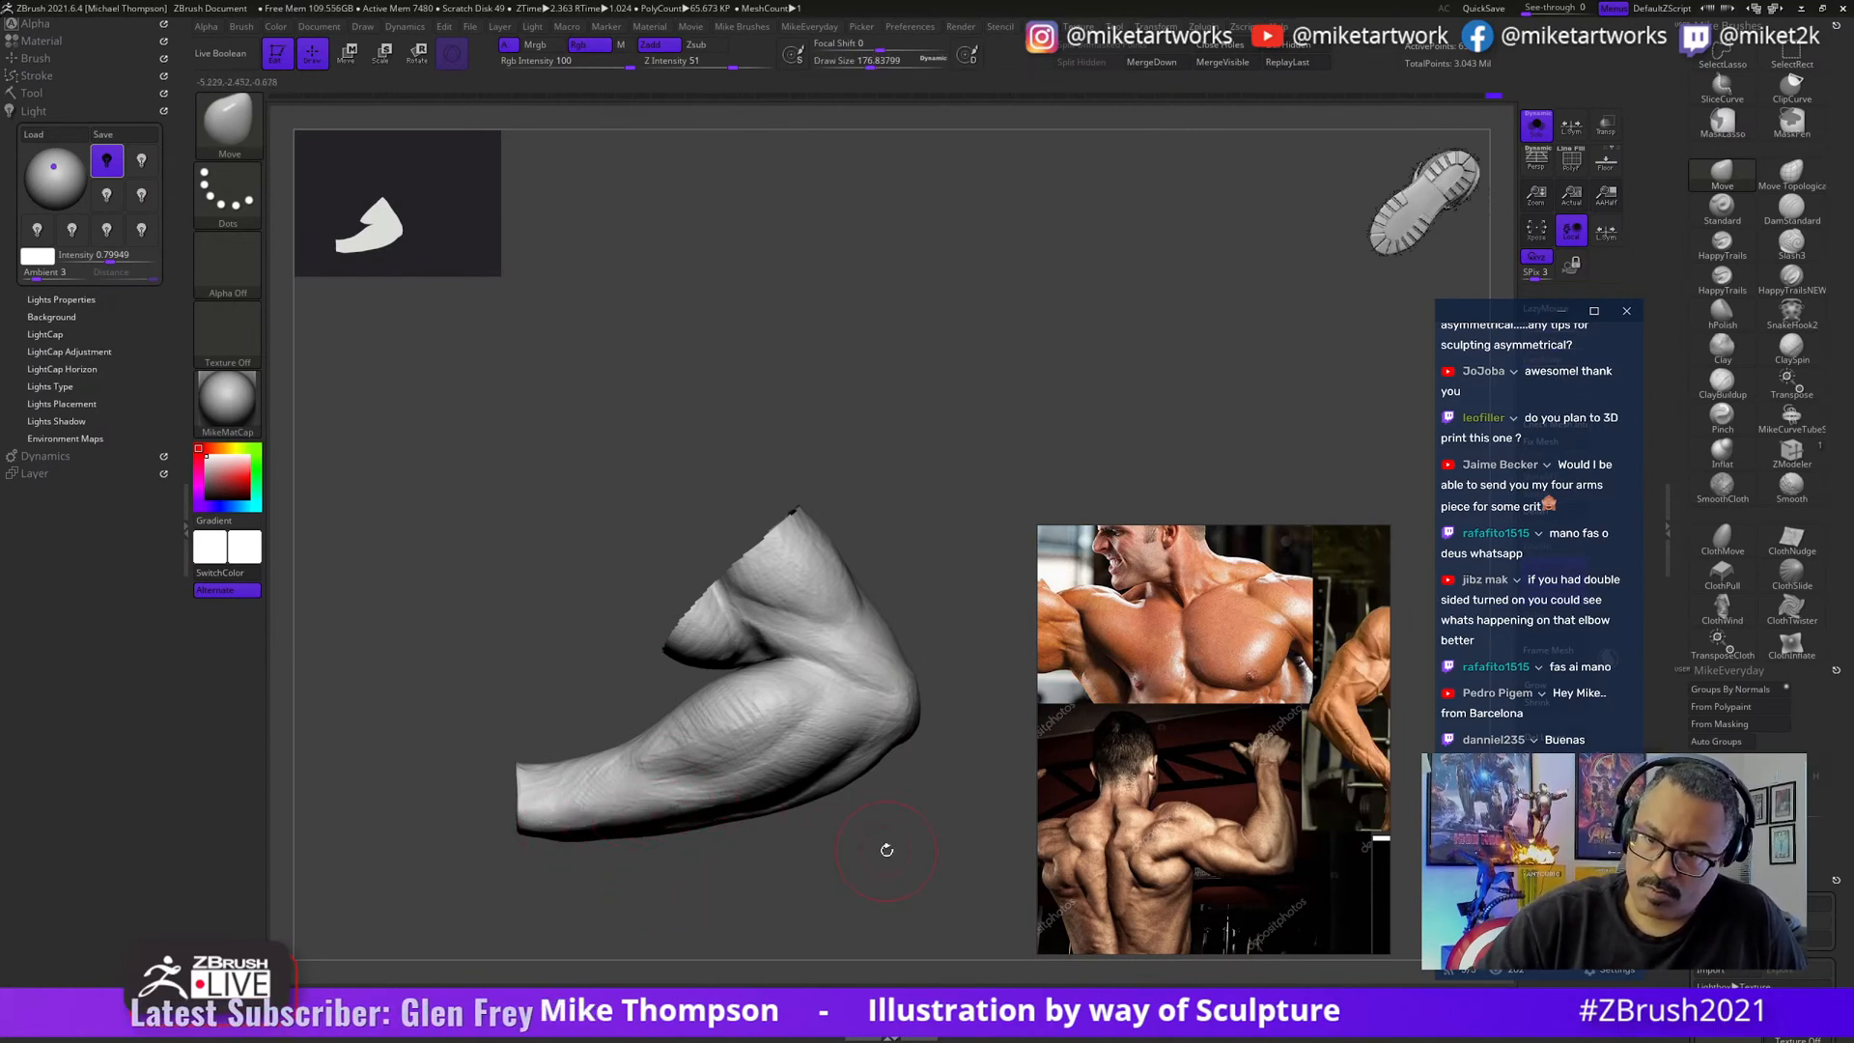
{"action": "left_click_drag", "start_coordinate": [886, 850], "coordinate": [849, 815]}
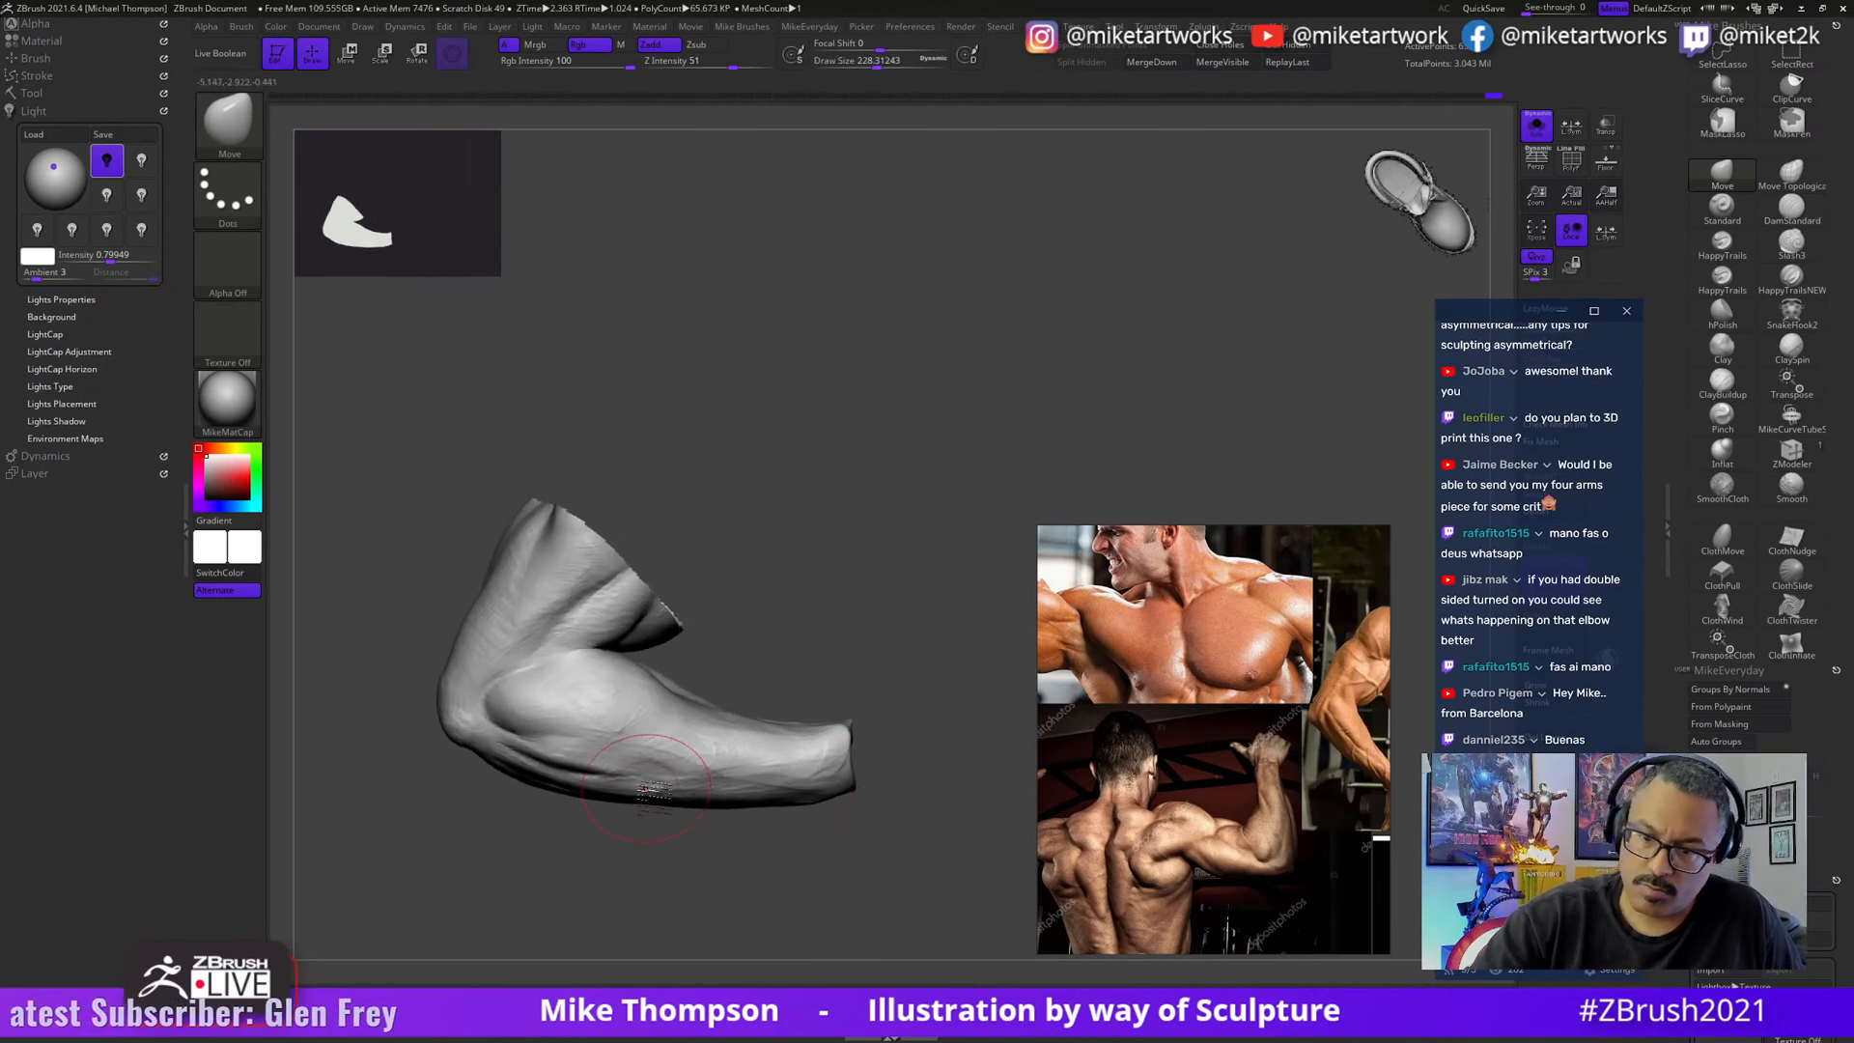
{"action": "left_click_drag", "start_coordinate": [807, 662], "coordinate": [892, 683]}
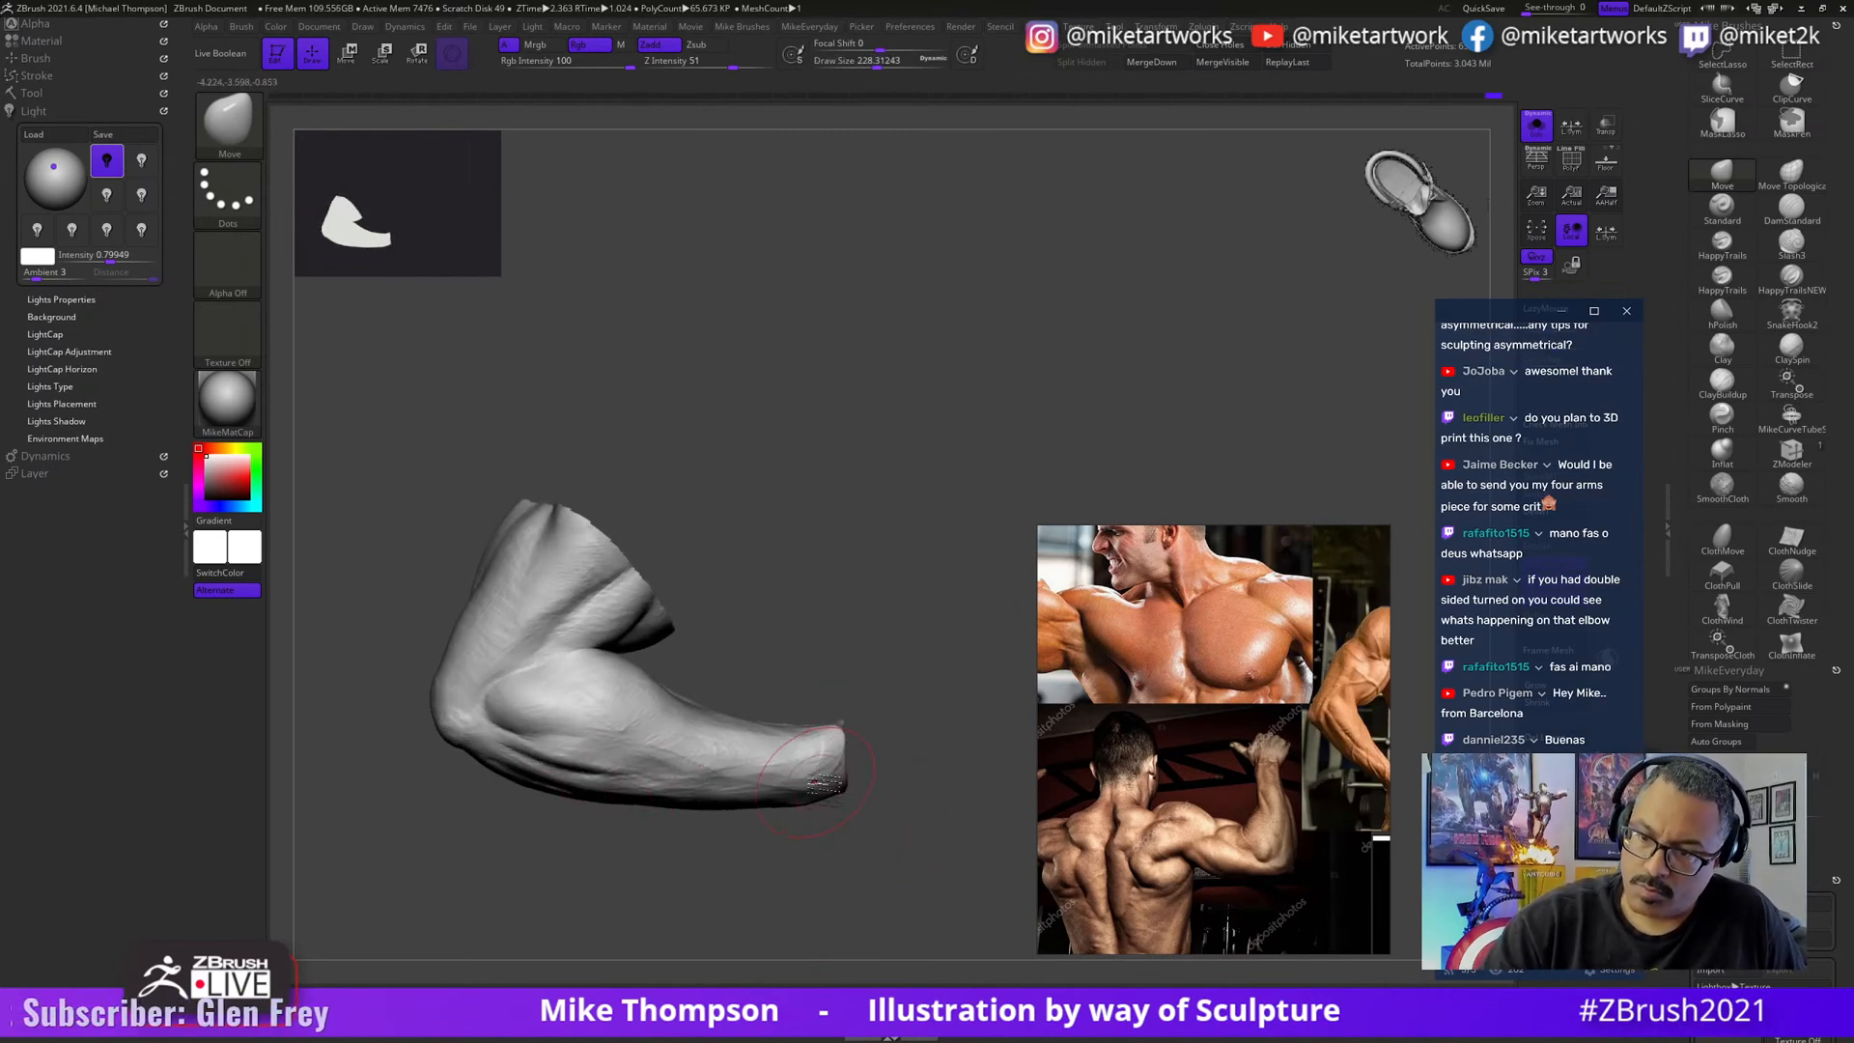
{"action": "key", "text": "bracketleft"}
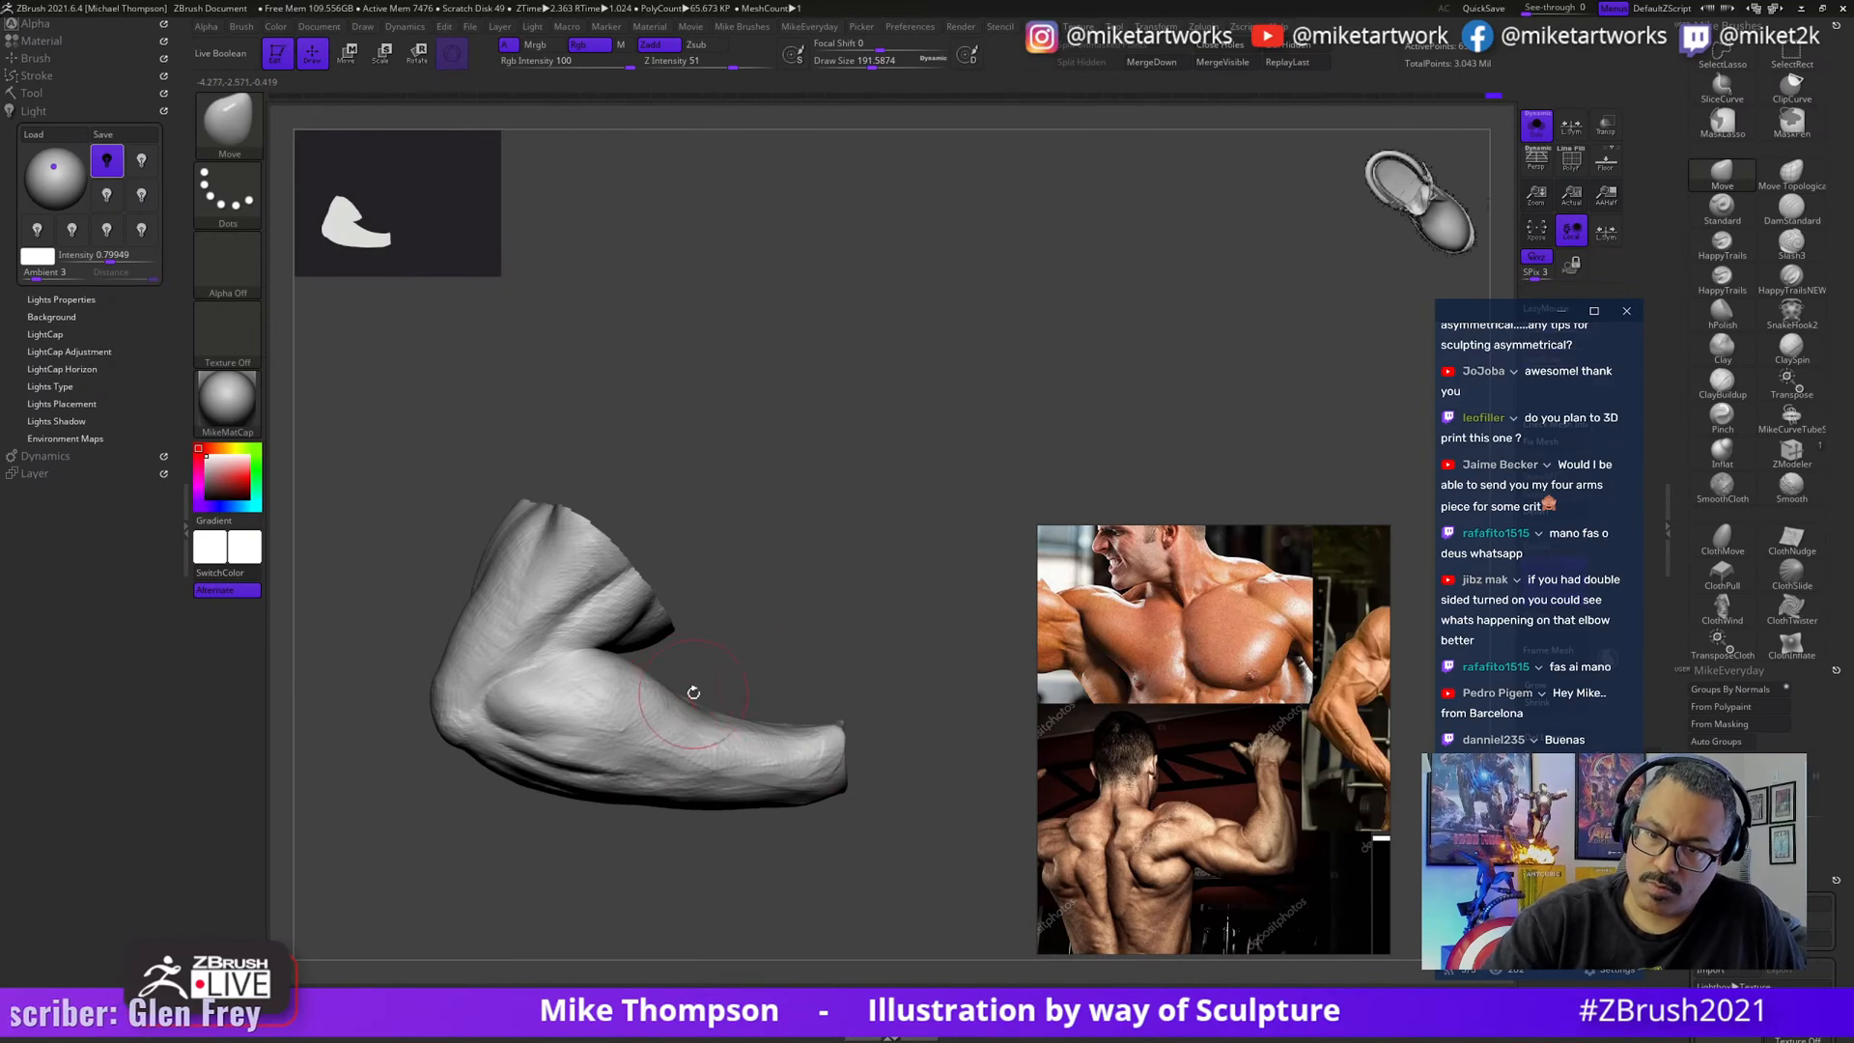
- Unhide the rest of the body together with the other figure parts by turning off Solo mode, and open the subtool list
{"action": "left_click_drag", "start_coordinate": [693, 692], "coordinate": [1521, 157]}
{"action": "left_click", "coordinate": [959, 878], "text": "ctrl+shift"}
{"action": "left_click", "coordinate": [1536, 125]}
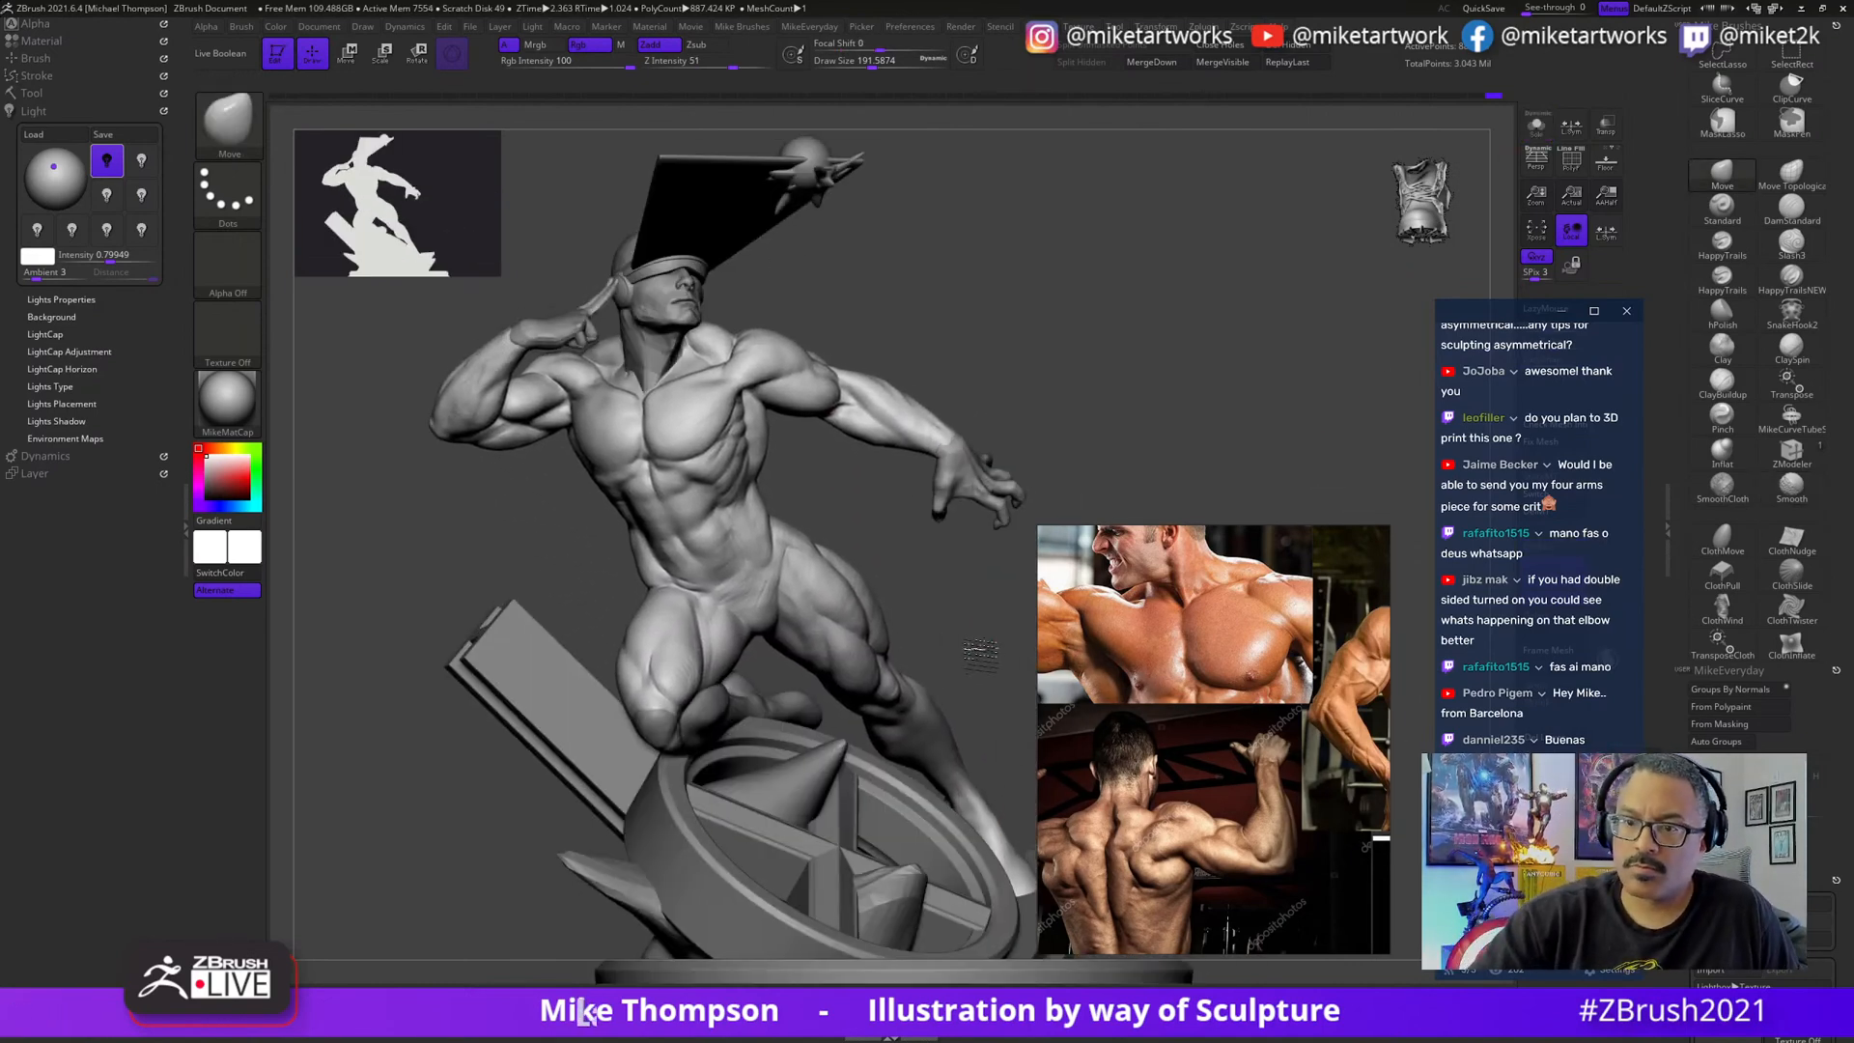
{"action": "left_click_drag", "start_coordinate": [980, 655], "coordinate": [952, 712], "text": "alt"}
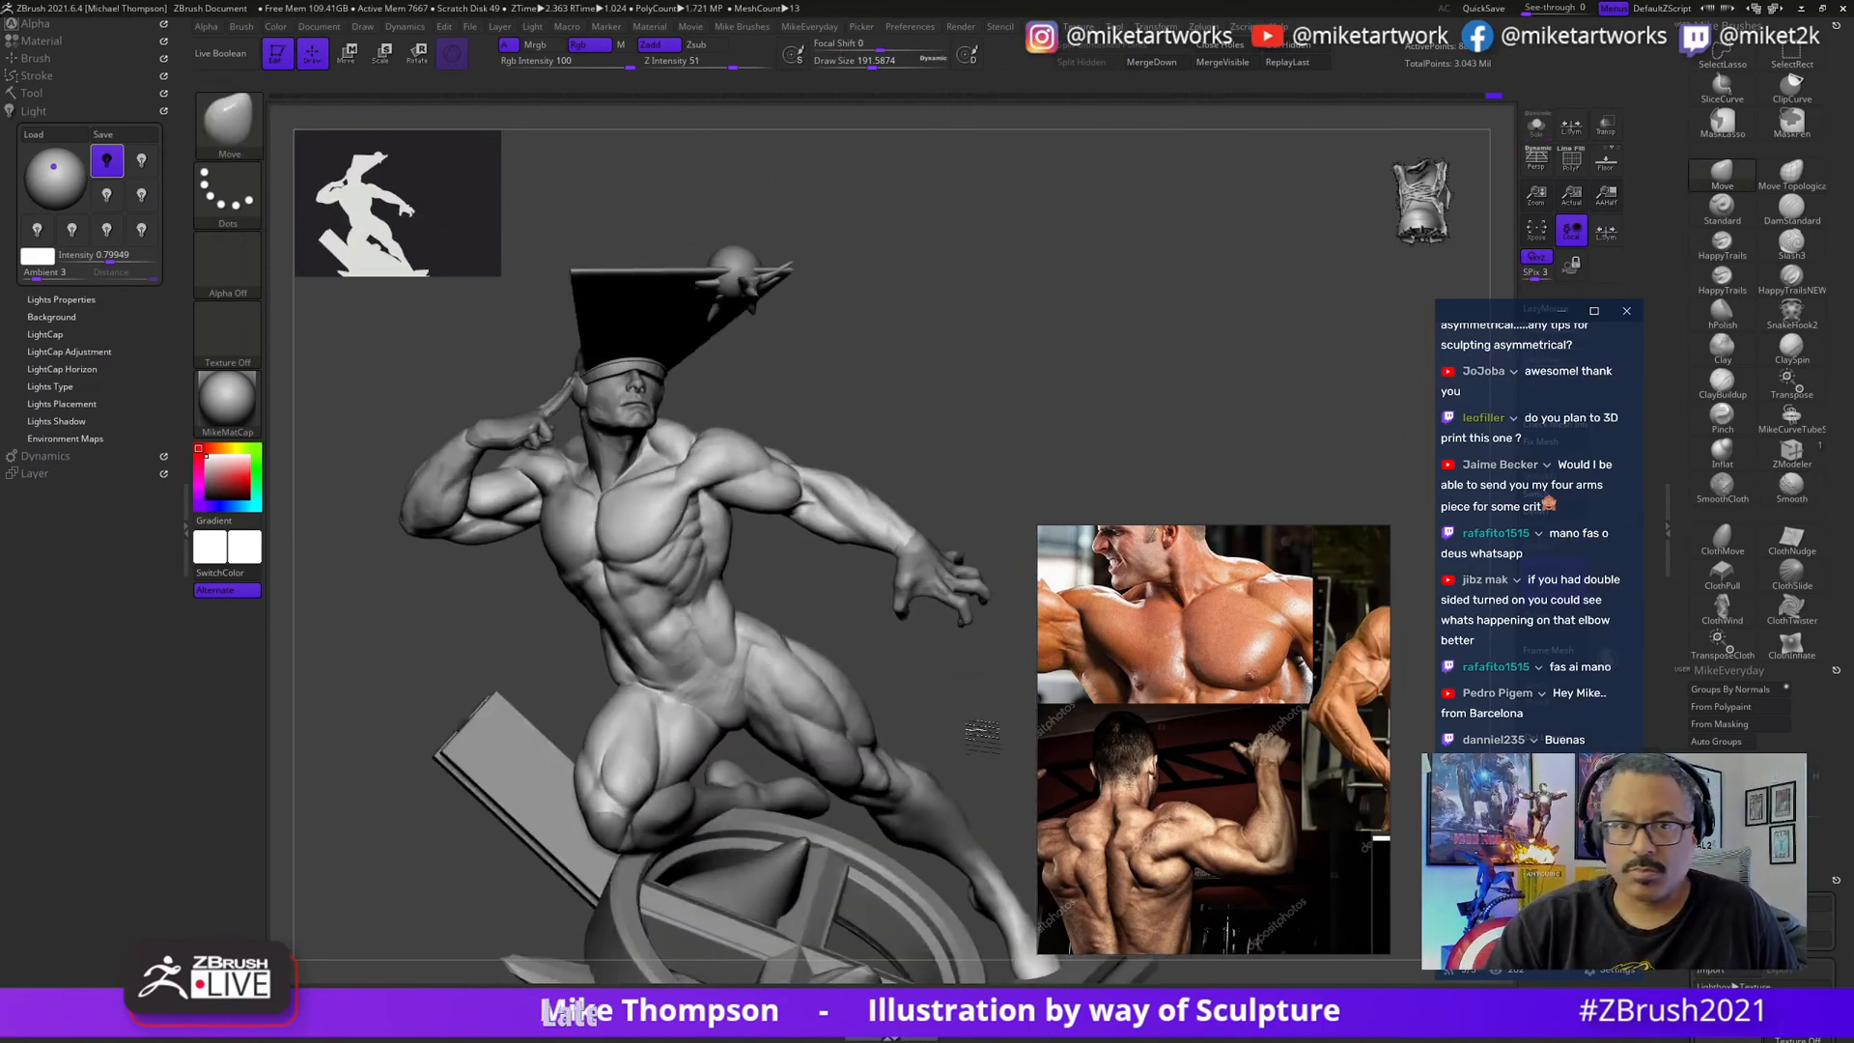
{"action": "left_click", "coordinate": [39, 90]}
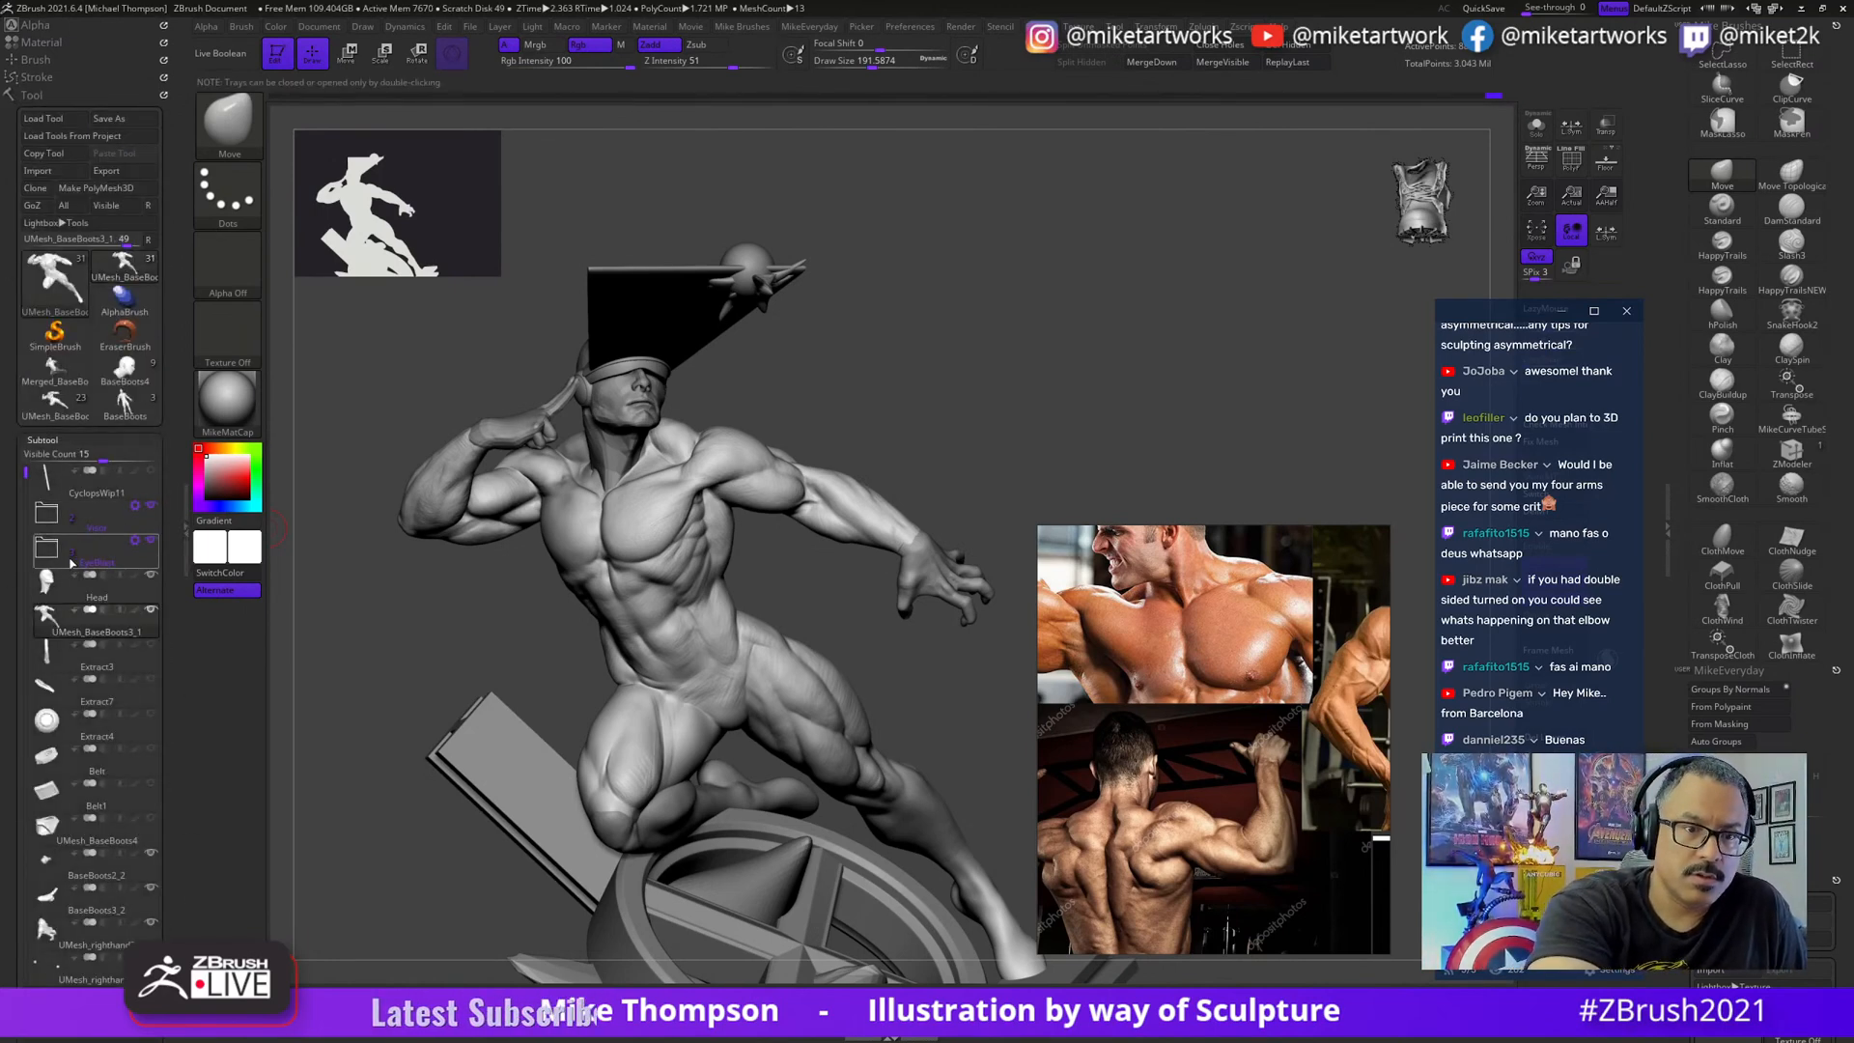
- Hide the folder containing the round emblem base and beam beneath the figure
{"action": "scroll", "coordinate": [128, 595], "scroll_direction": "down", "scroll_amount": 5}
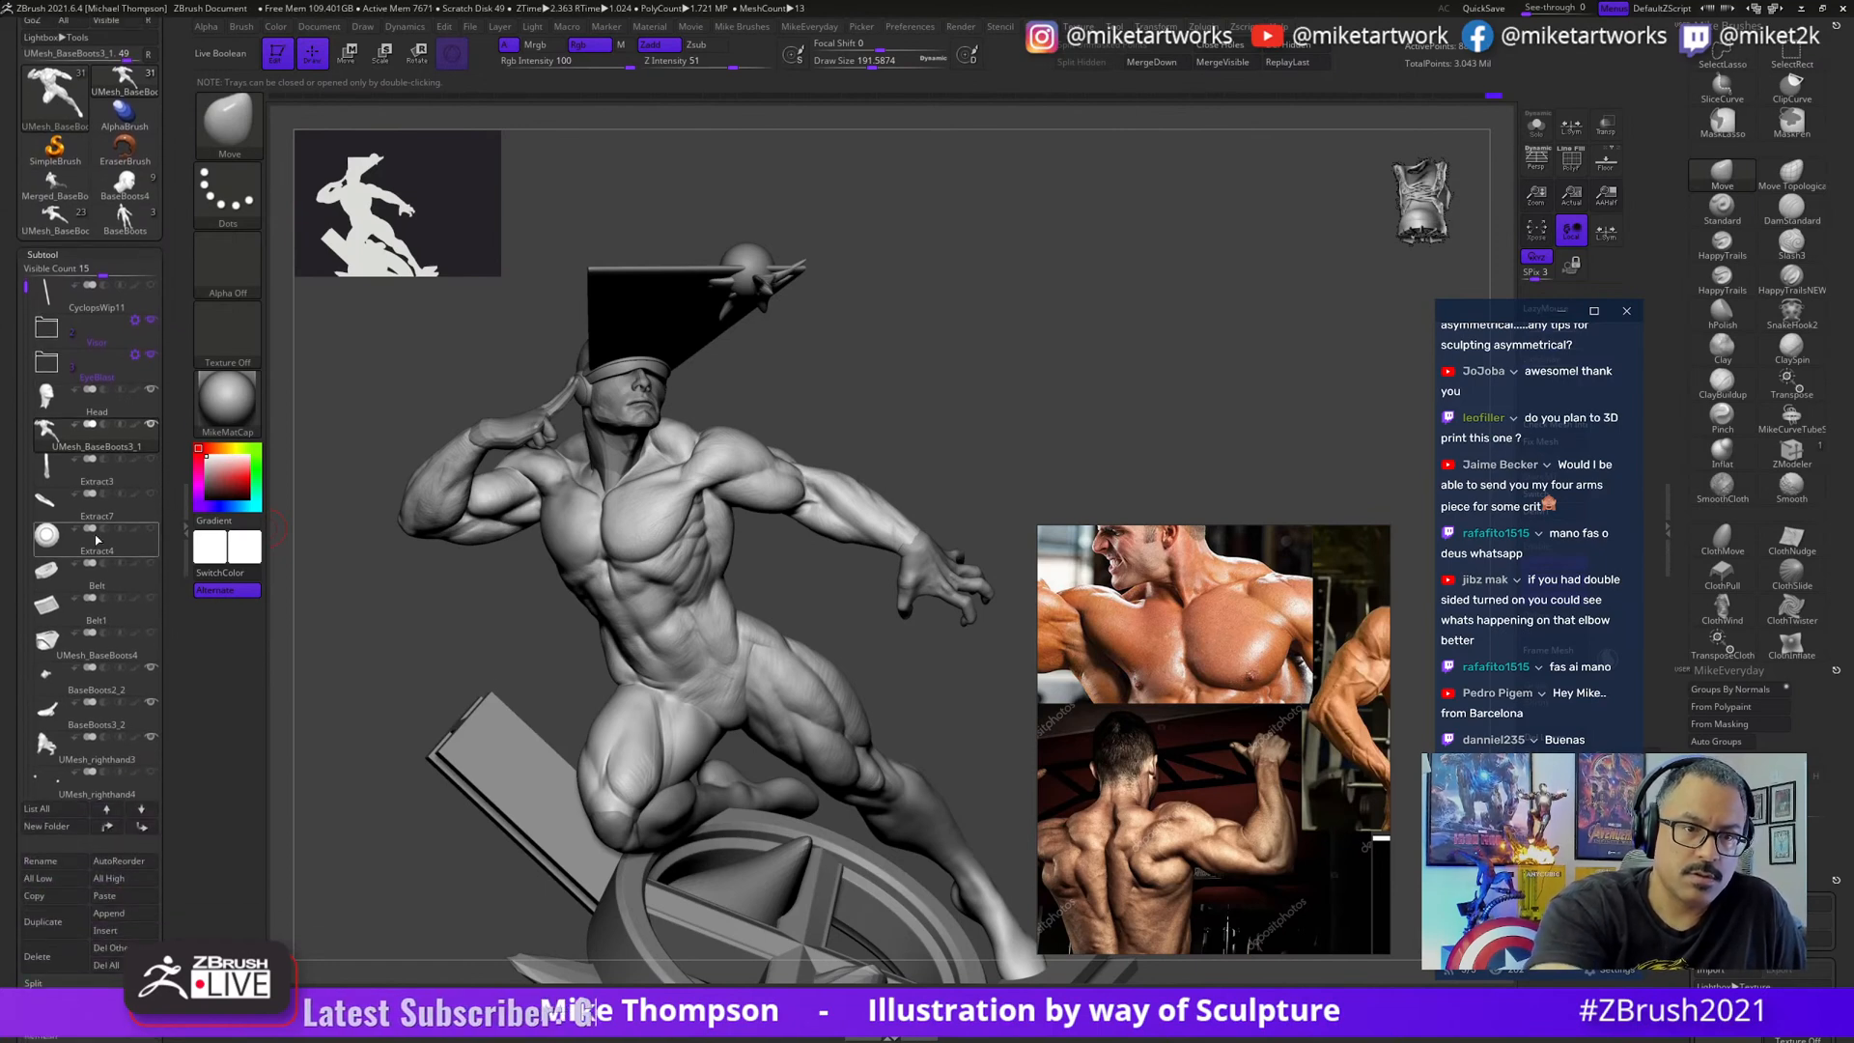
{"action": "left_click_drag", "start_coordinate": [22, 291], "coordinate": [25, 505]}
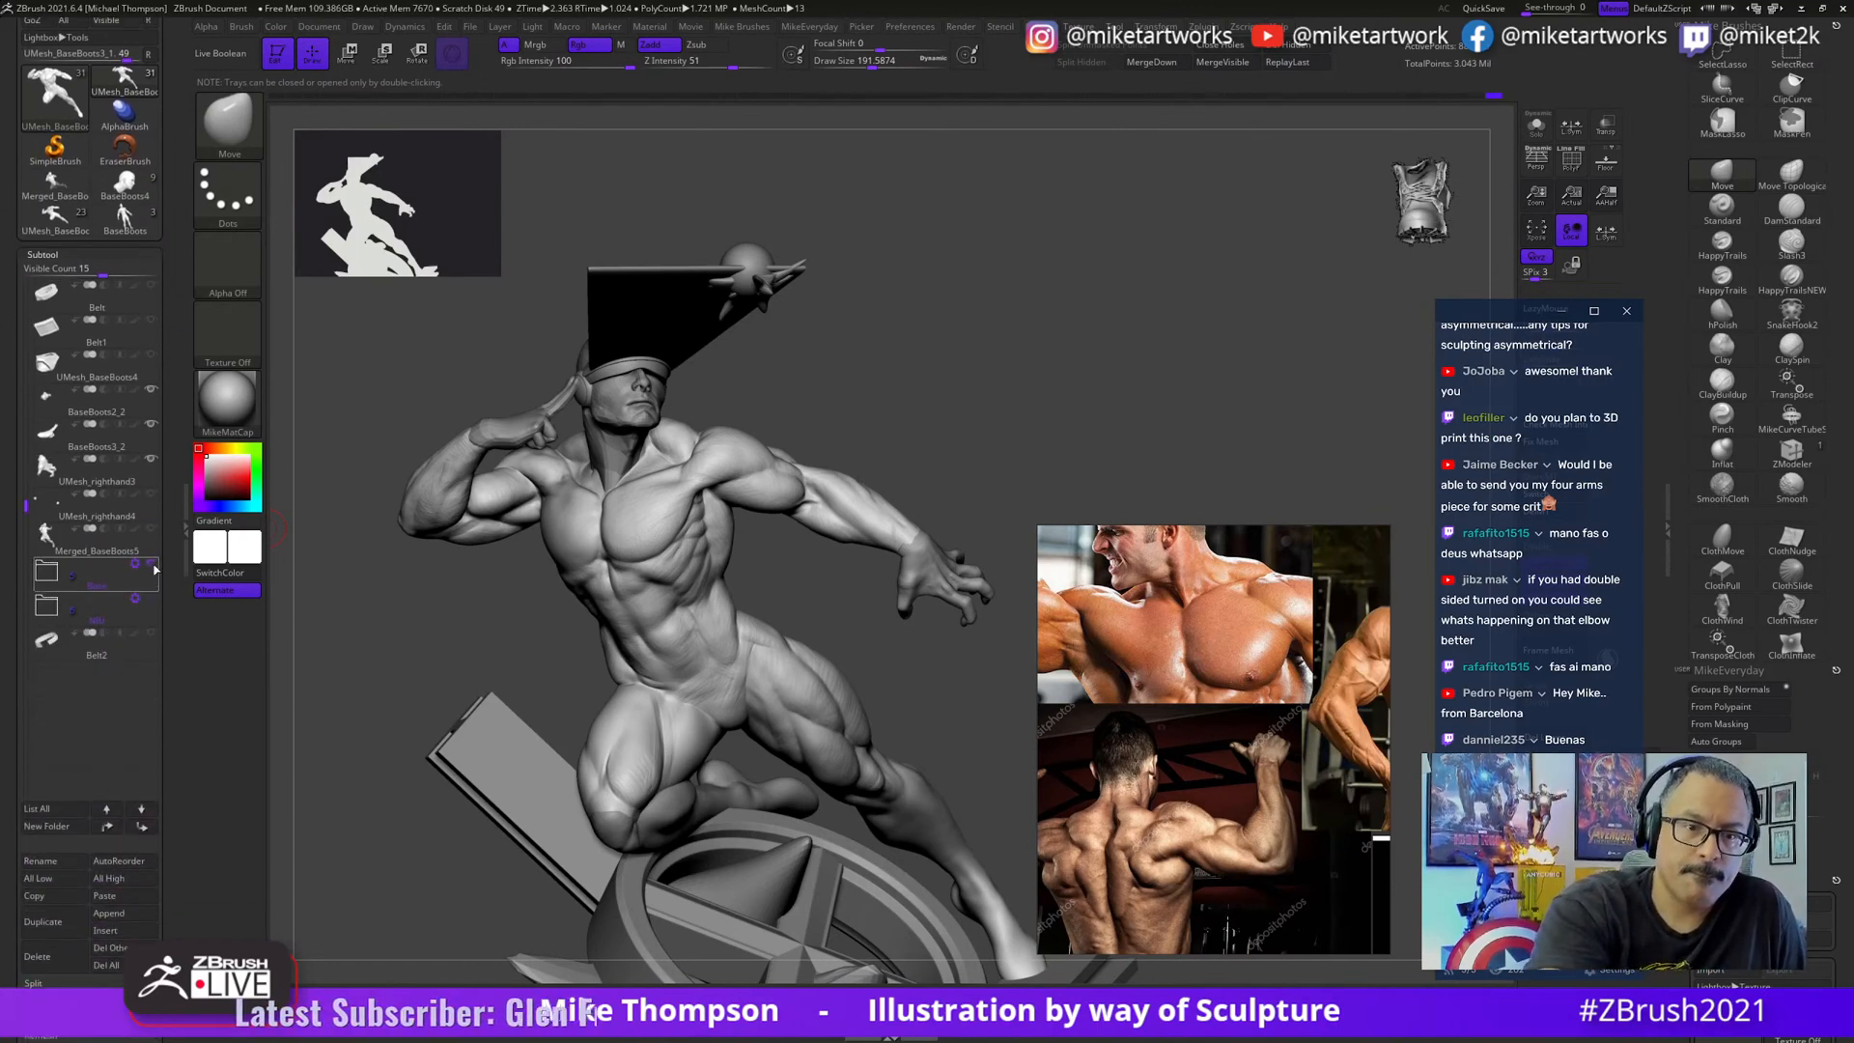
{"action": "left_click", "coordinate": [150, 598]}
{"action": "left_click_drag", "start_coordinate": [1006, 799], "coordinate": [947, 733]}
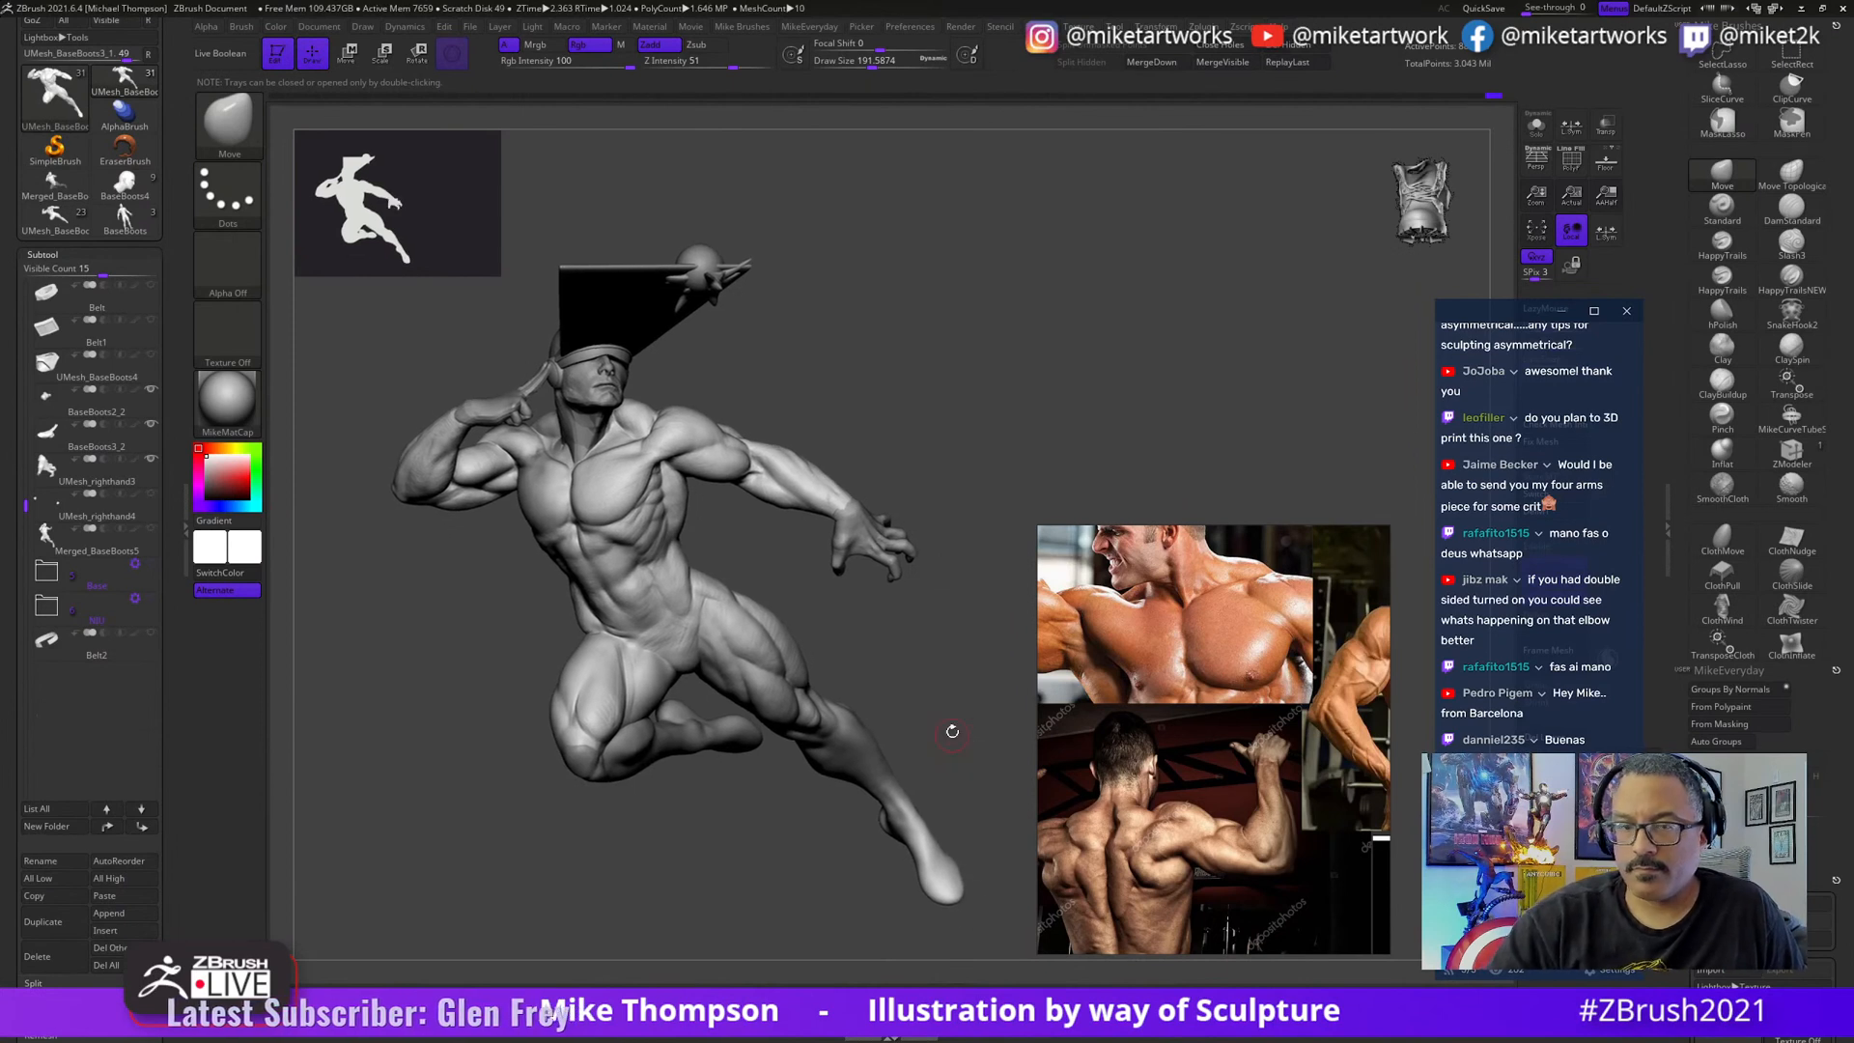
- Hide the EyeBlast folder so the blast above the figure's head is not displayed
{"action": "scroll", "coordinate": [155, 318], "scroll_direction": "up", "scroll_amount": 5}
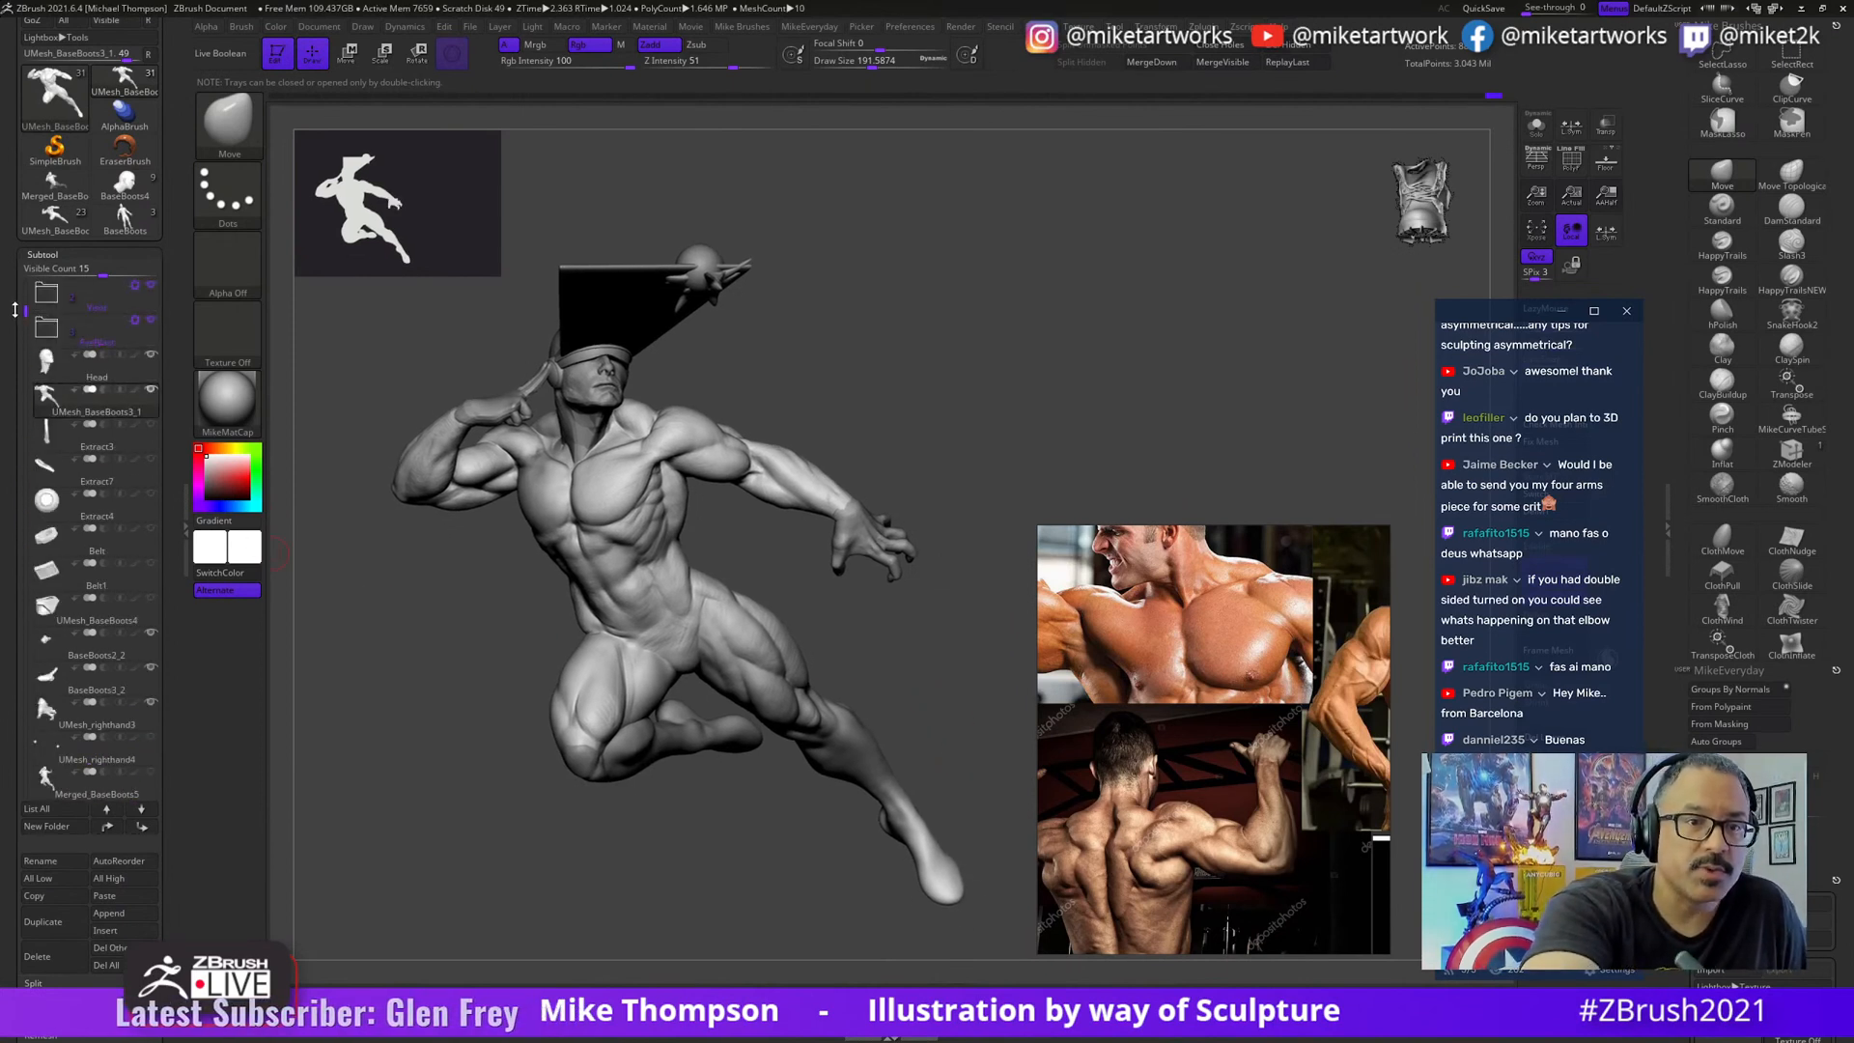
{"action": "left_click", "coordinate": [151, 318]}
{"action": "left_click_drag", "start_coordinate": [933, 719], "coordinate": [938, 796], "text": "alt"}
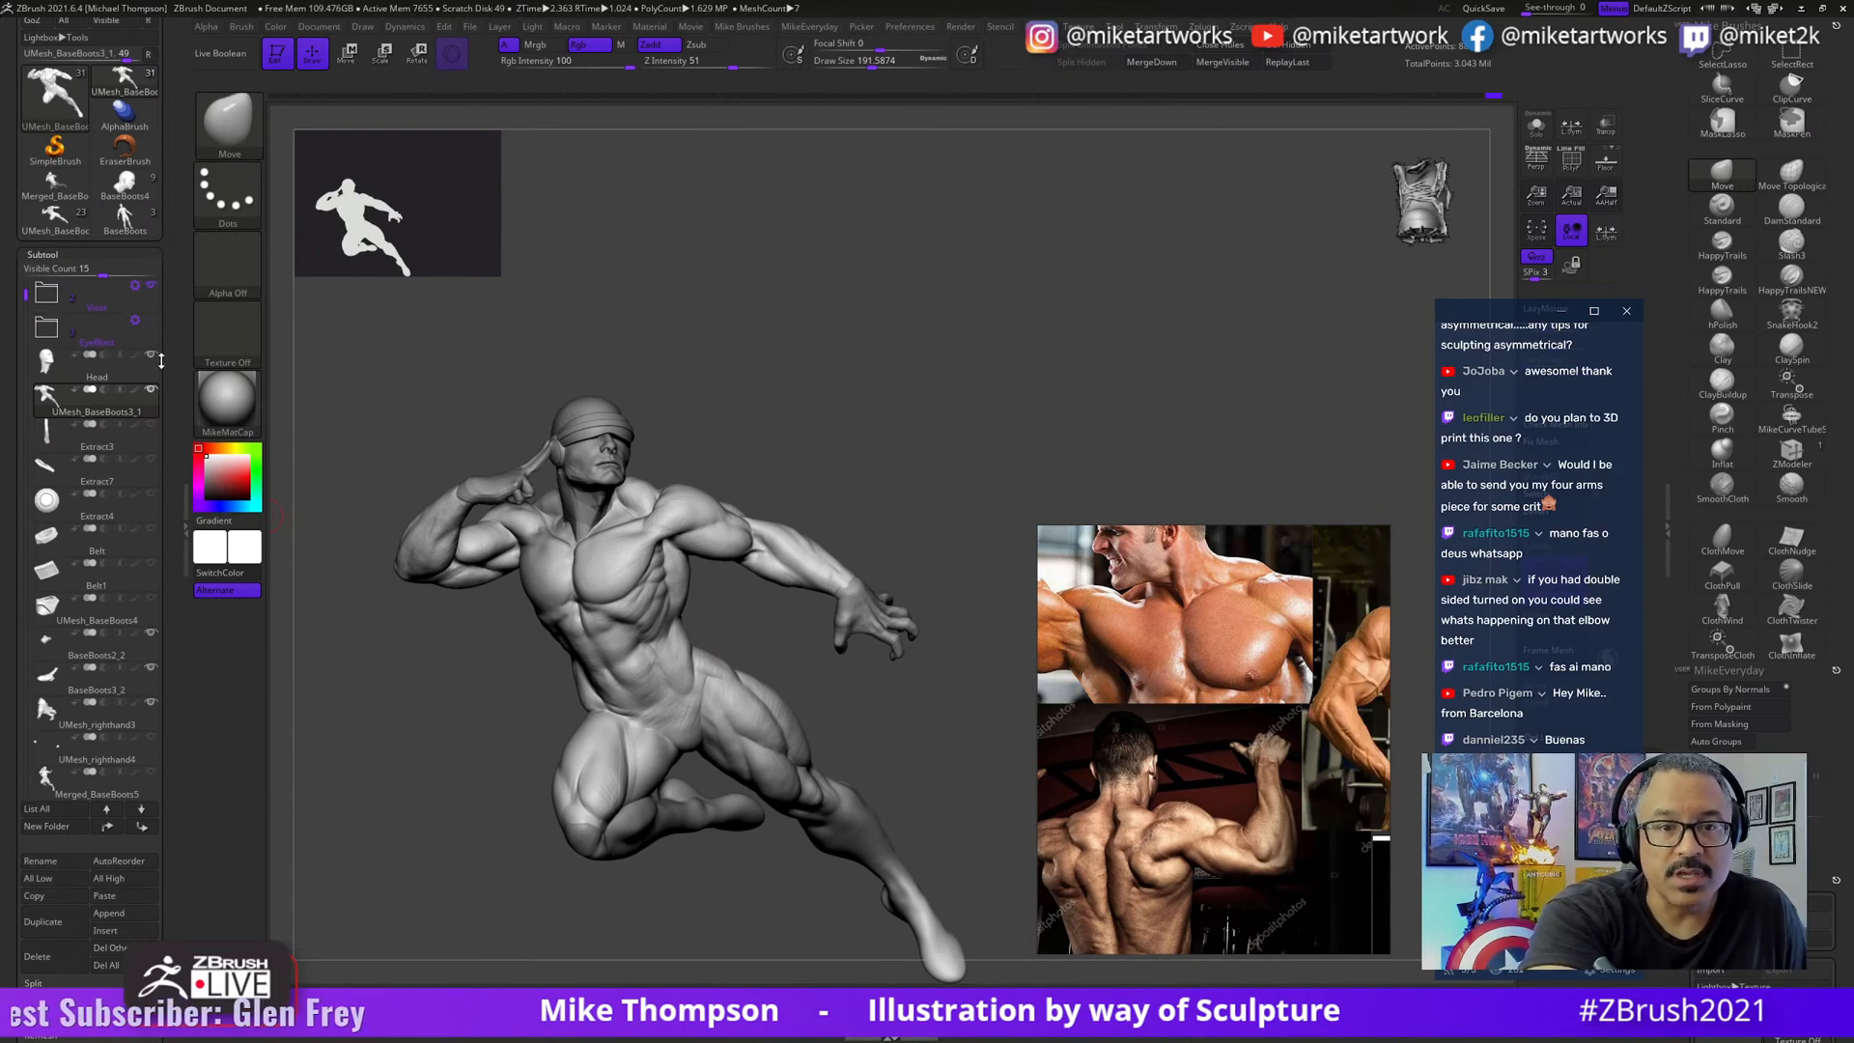
- Temporarily hide the visor folder and the head to check the figure, and show both again
{"action": "left_click", "coordinate": [151, 287]}
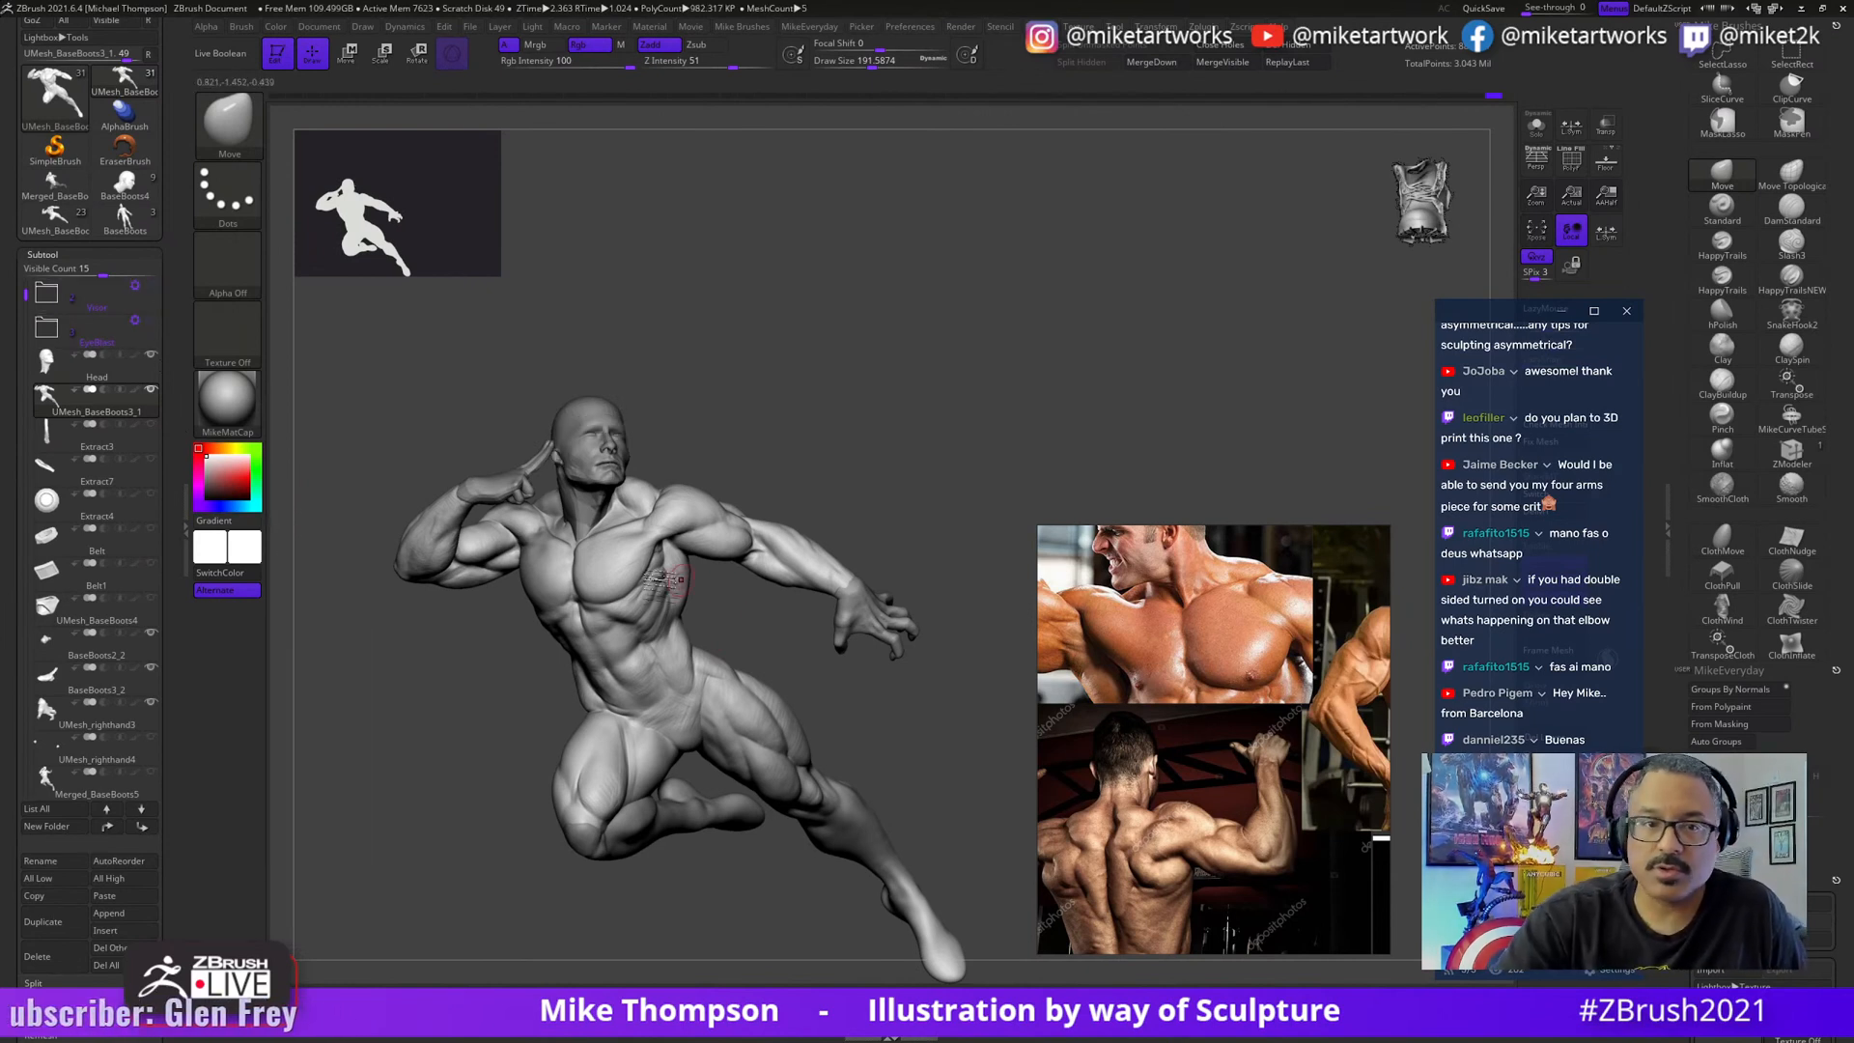
{"action": "left_click", "coordinate": [150, 358]}
{"action": "mouse_move", "coordinate": [971, 784]}
{"action": "left_mouse_down"}
{"action": "mouse_move", "coordinate": [961, 765]}
{"action": "mouse_move", "coordinate": [933, 817]}
{"action": "mouse_move", "coordinate": [983, 814]}
{"action": "mouse_move", "coordinate": [946, 820]}
{"action": "mouse_move", "coordinate": [974, 782]}
{"action": "mouse_move", "coordinate": [972, 838]}
{"action": "mouse_move", "coordinate": [935, 839]}
{"action": "mouse_move", "coordinate": [988, 917]}
{"action": "left_mouse_up"}
{"action": "left_click", "coordinate": [152, 355]}
{"action": "mouse_move", "coordinate": [905, 937]}
{"action": "left_mouse_down"}
{"action": "mouse_move", "coordinate": [941, 928]}
{"action": "mouse_move", "coordinate": [875, 921]}
{"action": "mouse_move", "coordinate": [912, 770]}
{"action": "mouse_move", "coordinate": [847, 619]}
{"action": "mouse_move", "coordinate": [871, 613]}
{"action": "left_mouse_up"}
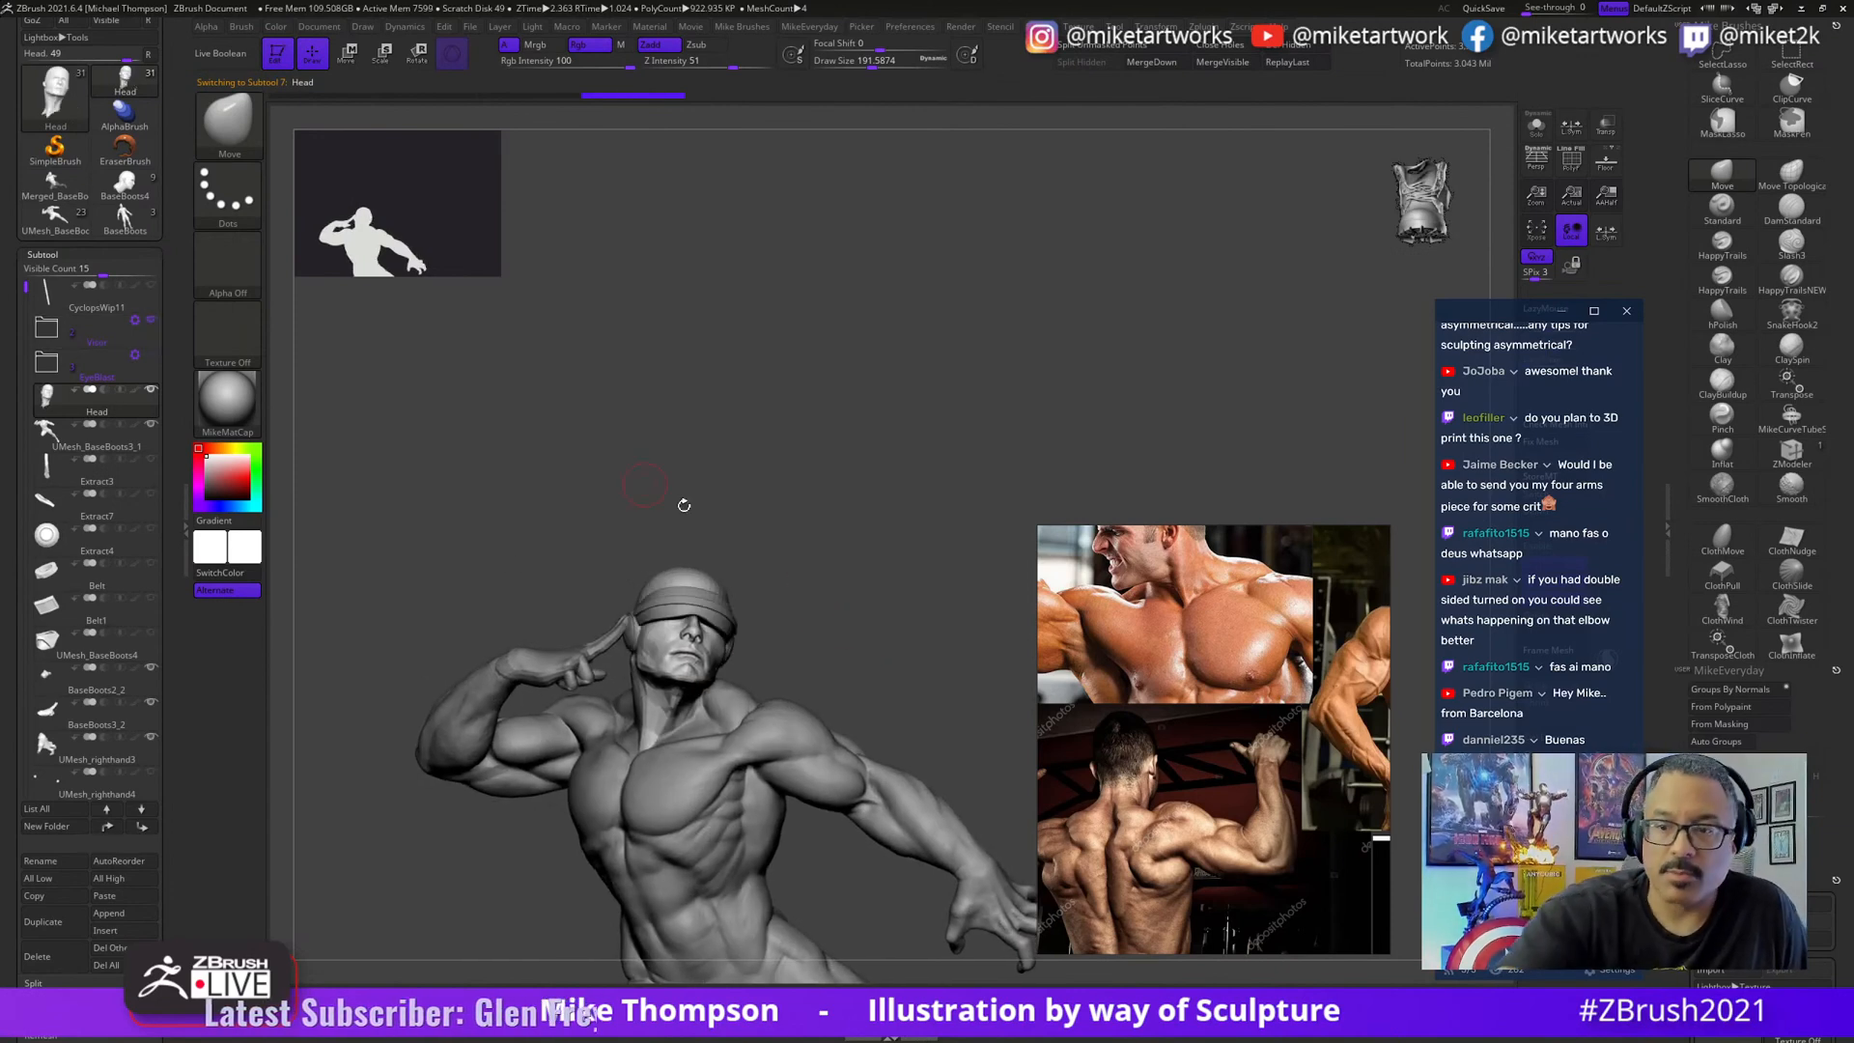
- Select the body, the raised hand and the outstretched hand in turn, checking the pose from different angles
{"action": "left_click", "coordinate": [824, 742], "text": "alt"}
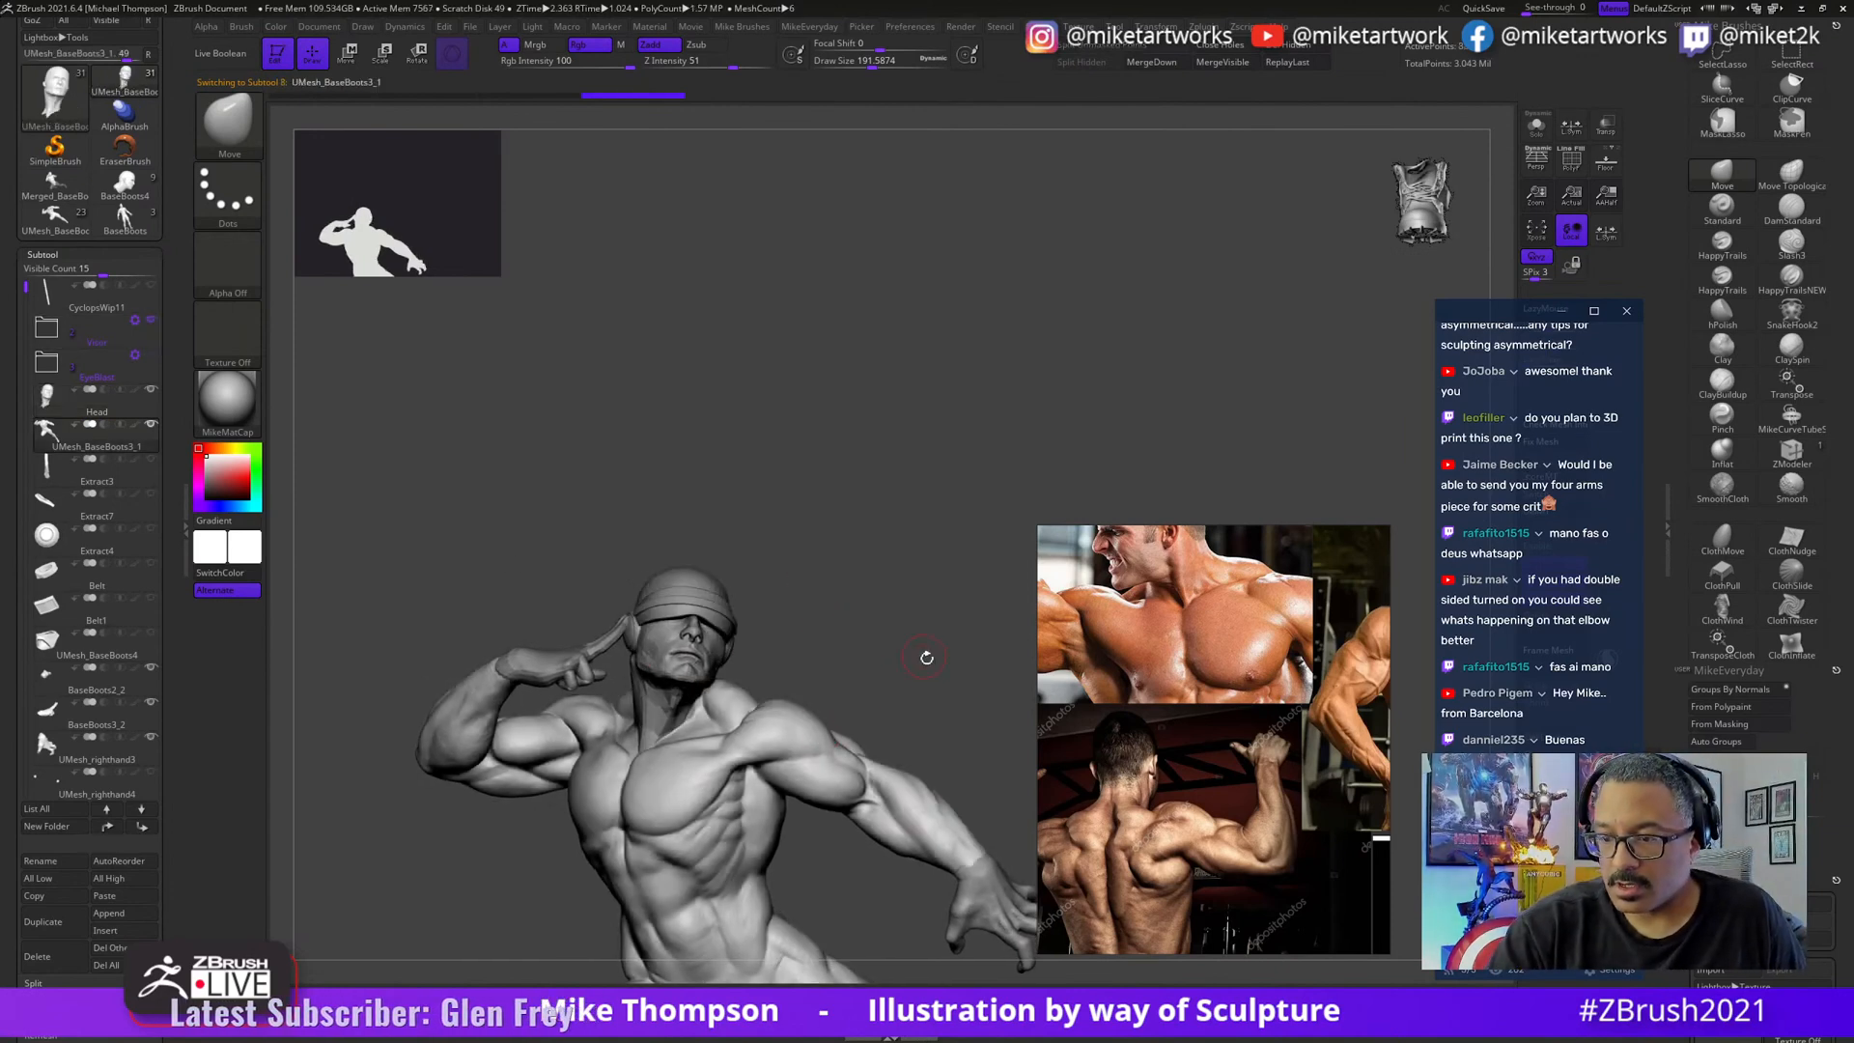
{"action": "left_click", "coordinate": [578, 666], "text": "alt"}
{"action": "left_click_drag", "start_coordinate": [927, 683], "coordinate": [800, 760]}
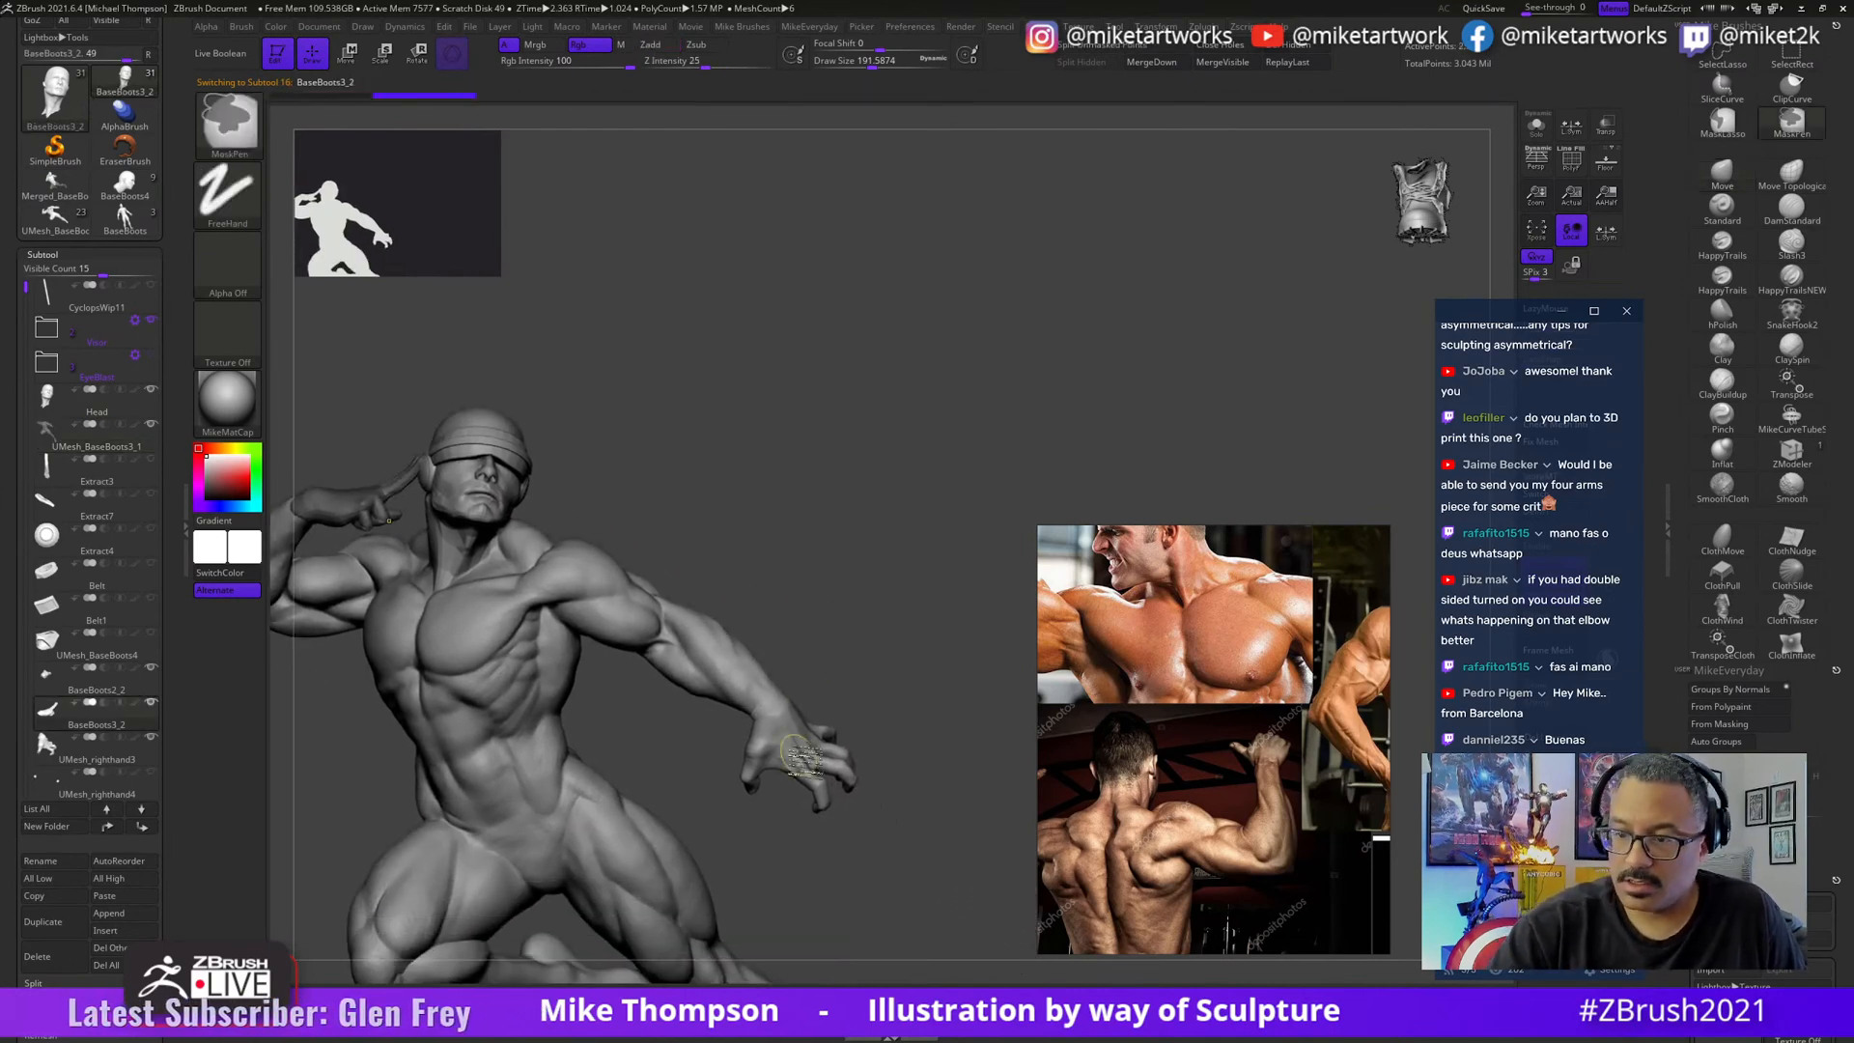
{"action": "left_click", "coordinate": [801, 758], "text": "alt"}
{"action": "mouse_move", "coordinate": [886, 670]}
{"action": "left_mouse_down", "text": "alt"}
{"action": "mouse_move", "coordinate": [954, 430]}
{"action": "mouse_move", "coordinate": [705, 696]}
{"action": "left_mouse_up", "text": "alt"}
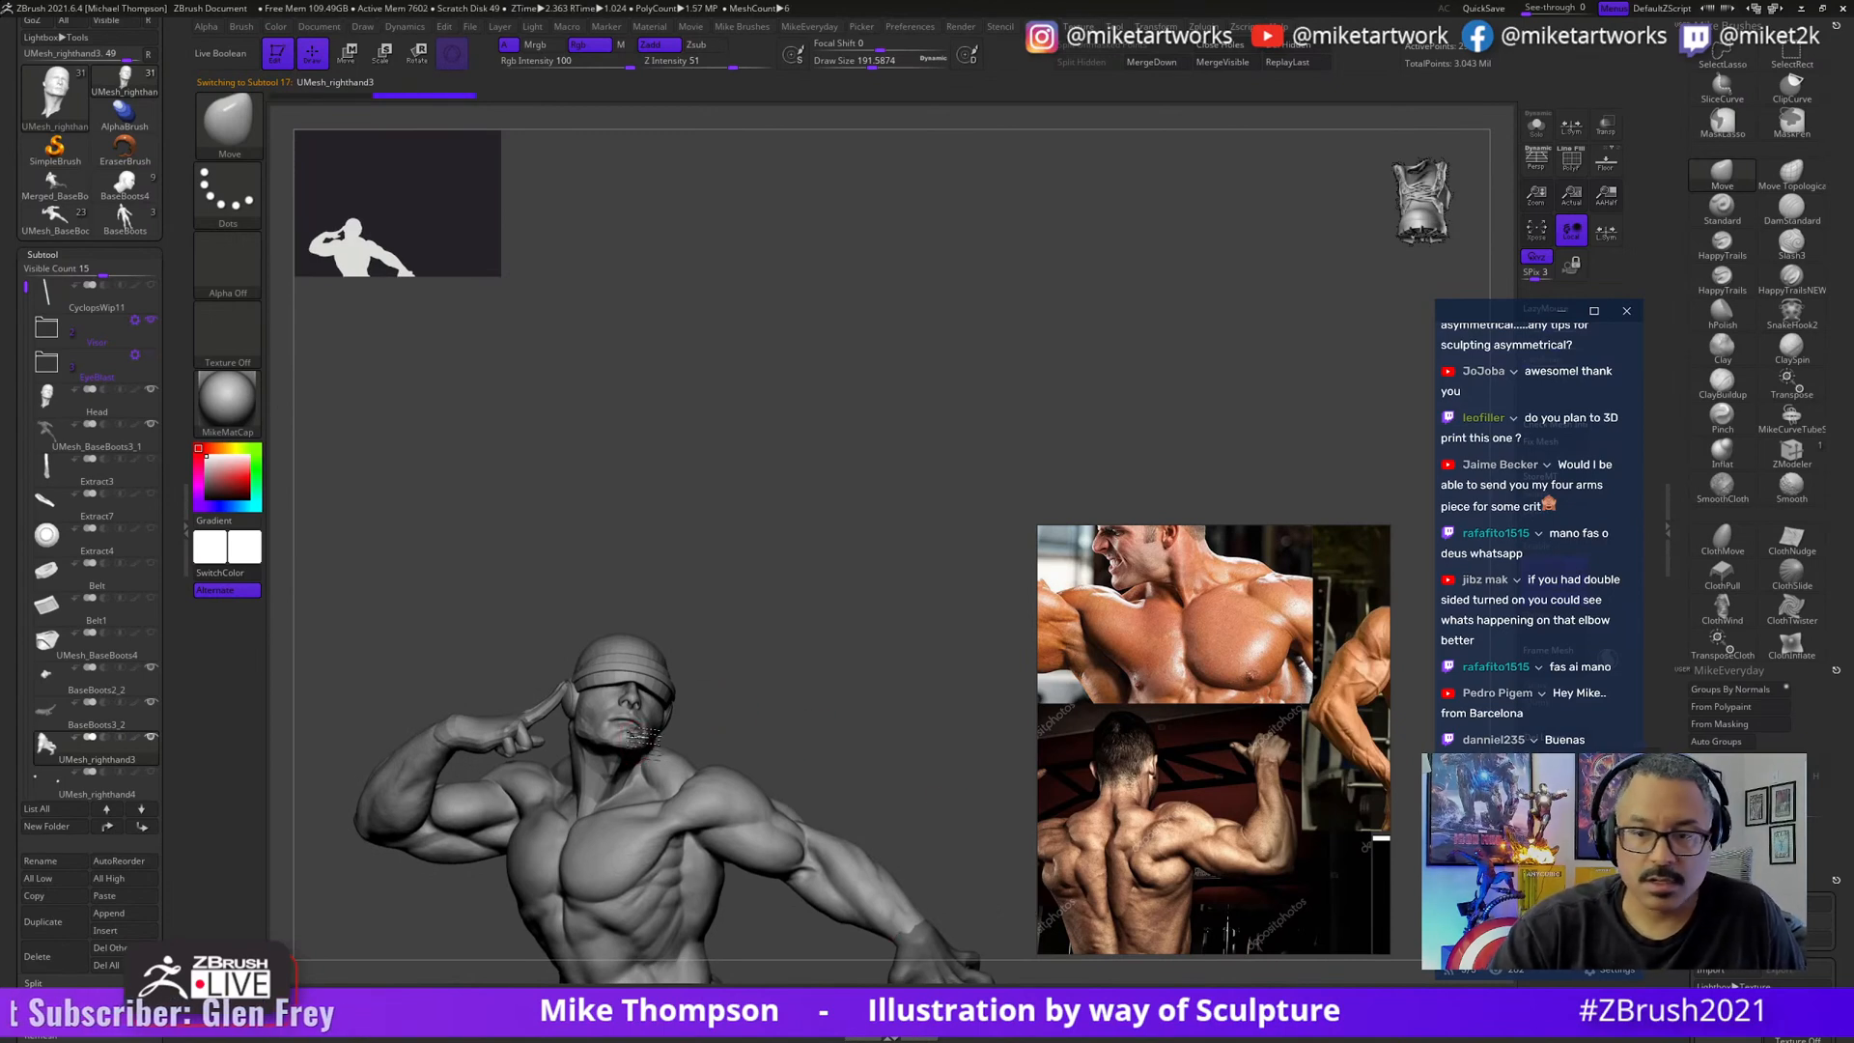
- Select the head subtool and scale it down slightly and uniformly with the transform gizmo
{"action": "key", "text": "w"}
{"action": "left_click", "coordinate": [627, 676], "text": "alt"}
{"action": "left_click_drag", "start_coordinate": [763, 681], "coordinate": [926, 599]}
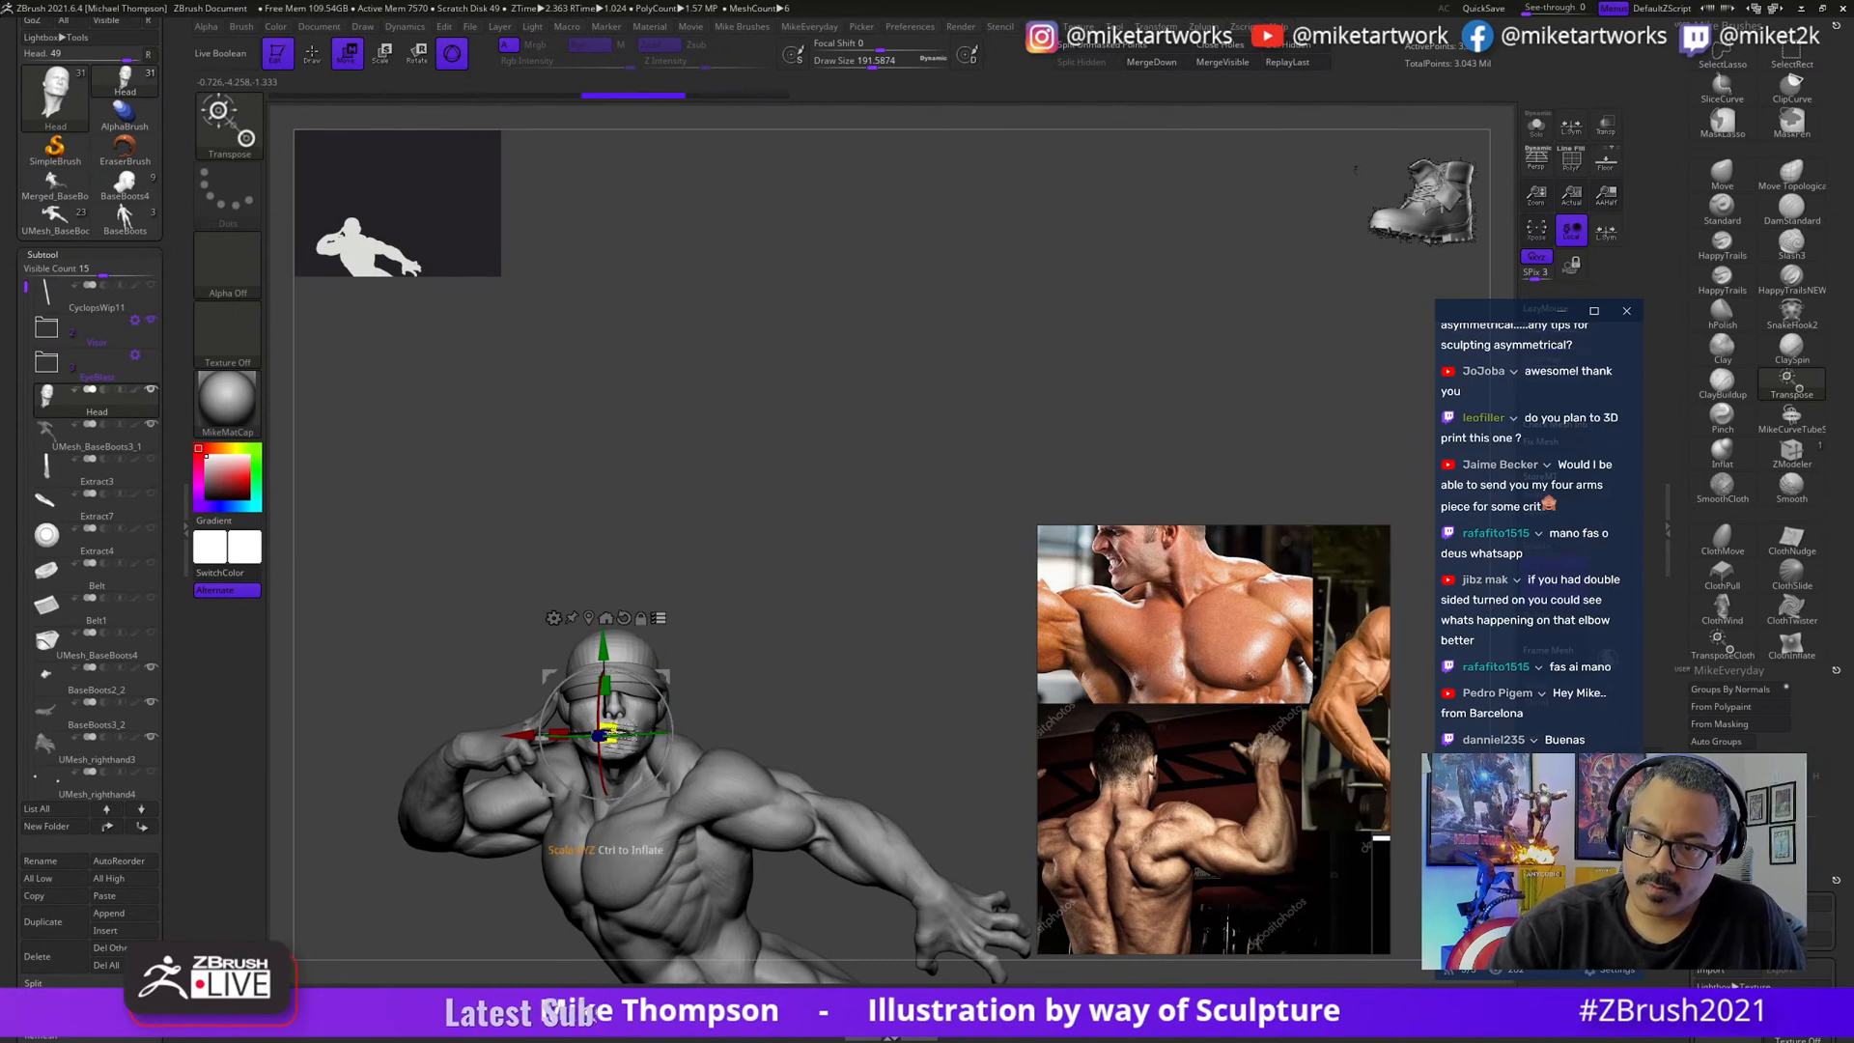
{"action": "left_click_drag", "start_coordinate": [971, 608], "coordinate": [970, 544]}
{"action": "left_click_drag", "start_coordinate": [998, 745], "coordinate": [966, 903]}
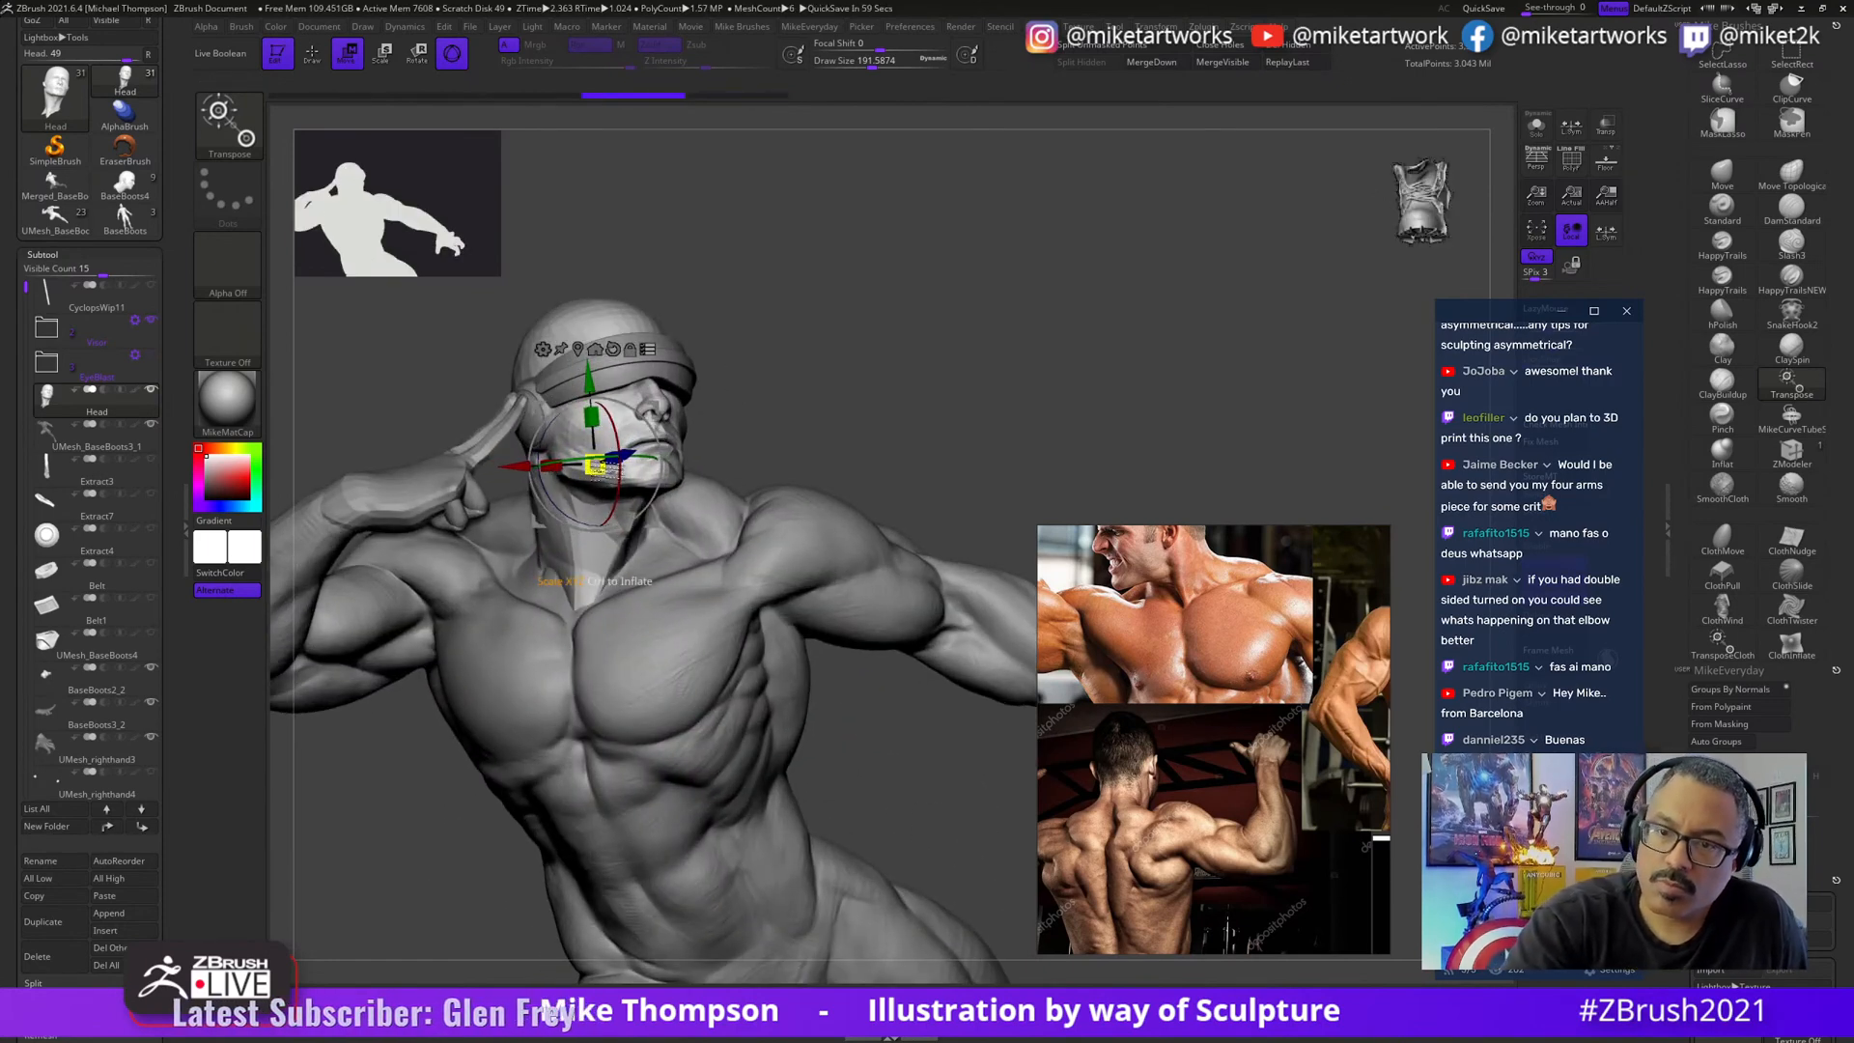
{"action": "left_click_drag", "start_coordinate": [594, 466], "coordinate": [596, 467]}
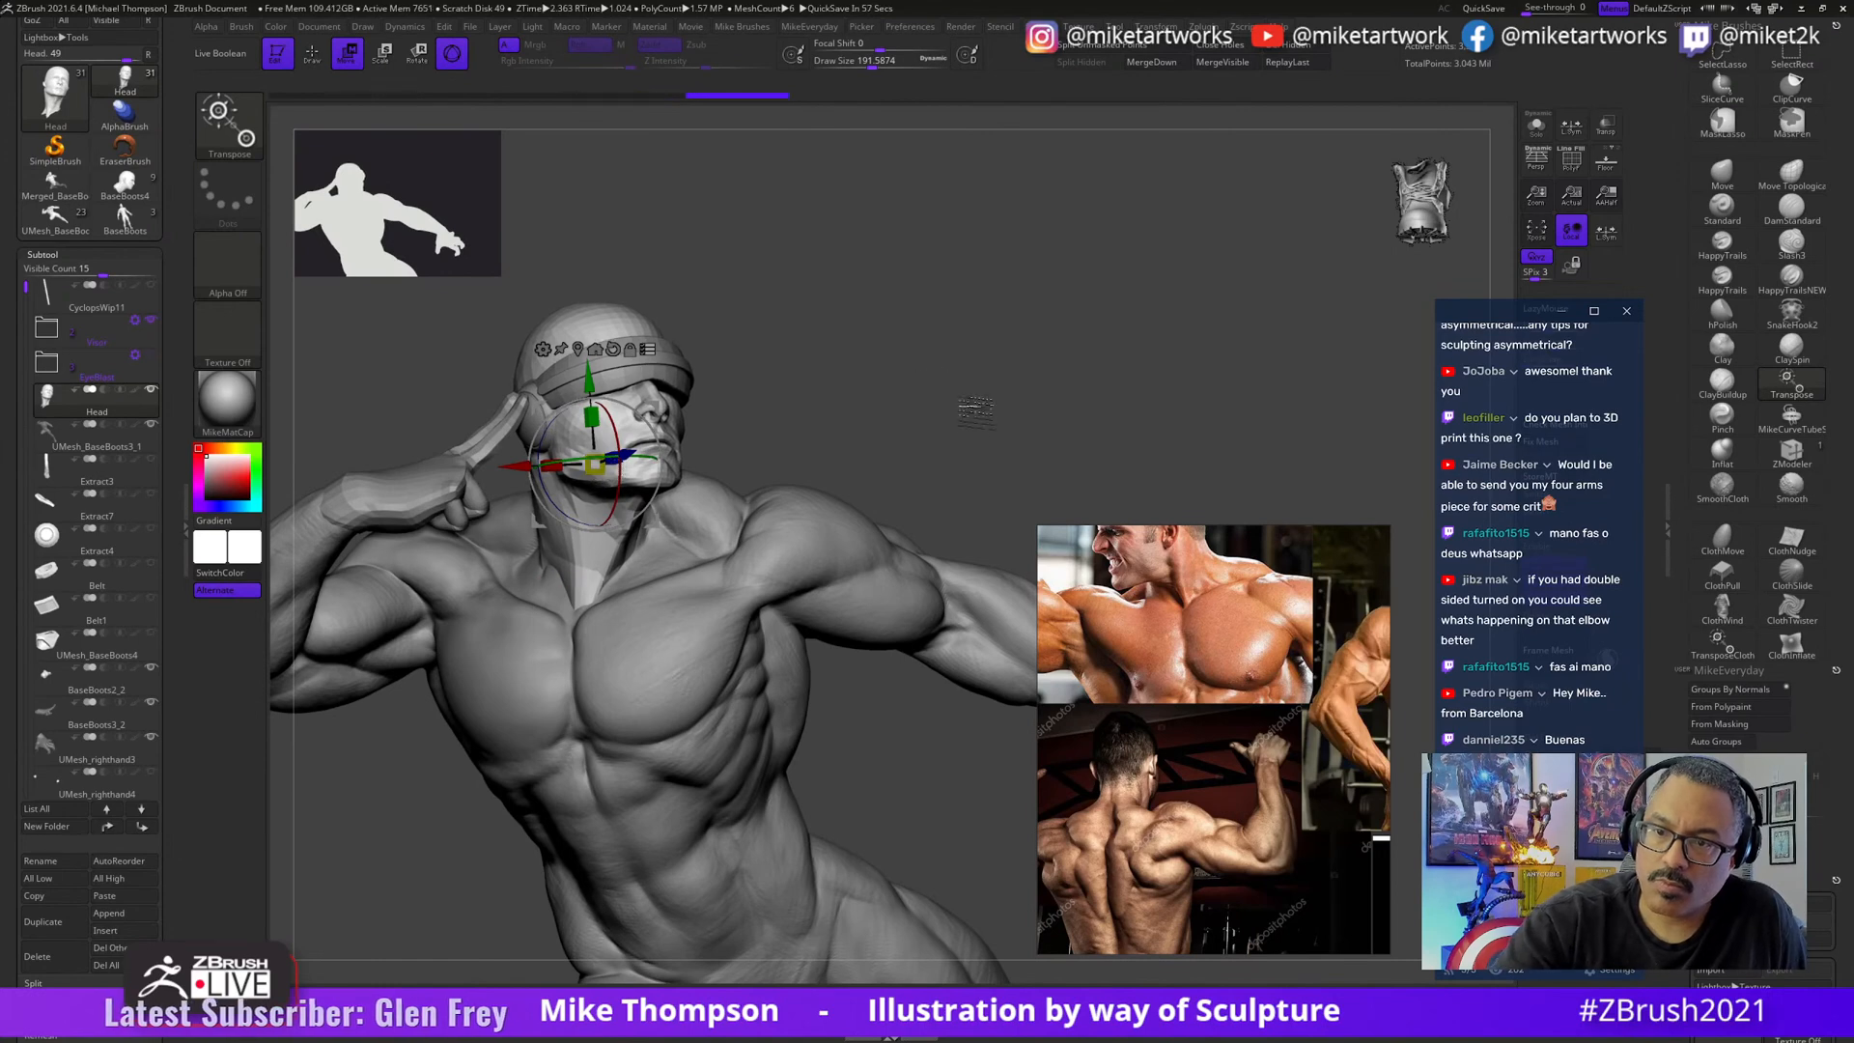
- Show the EyeBlast folder again and bring up a side view of the head and beam
{"action": "mouse_move", "coordinate": [965, 405]}
{"action": "left_mouse_down"}
{"action": "mouse_move", "coordinate": [915, 431]}
{"action": "mouse_move", "coordinate": [951, 502]}
{"action": "mouse_move", "coordinate": [916, 833]}
{"action": "mouse_move", "coordinate": [881, 854]}
{"action": "mouse_move", "coordinate": [1014, 826]}
{"action": "mouse_move", "coordinate": [970, 848]}
{"action": "left_mouse_up"}
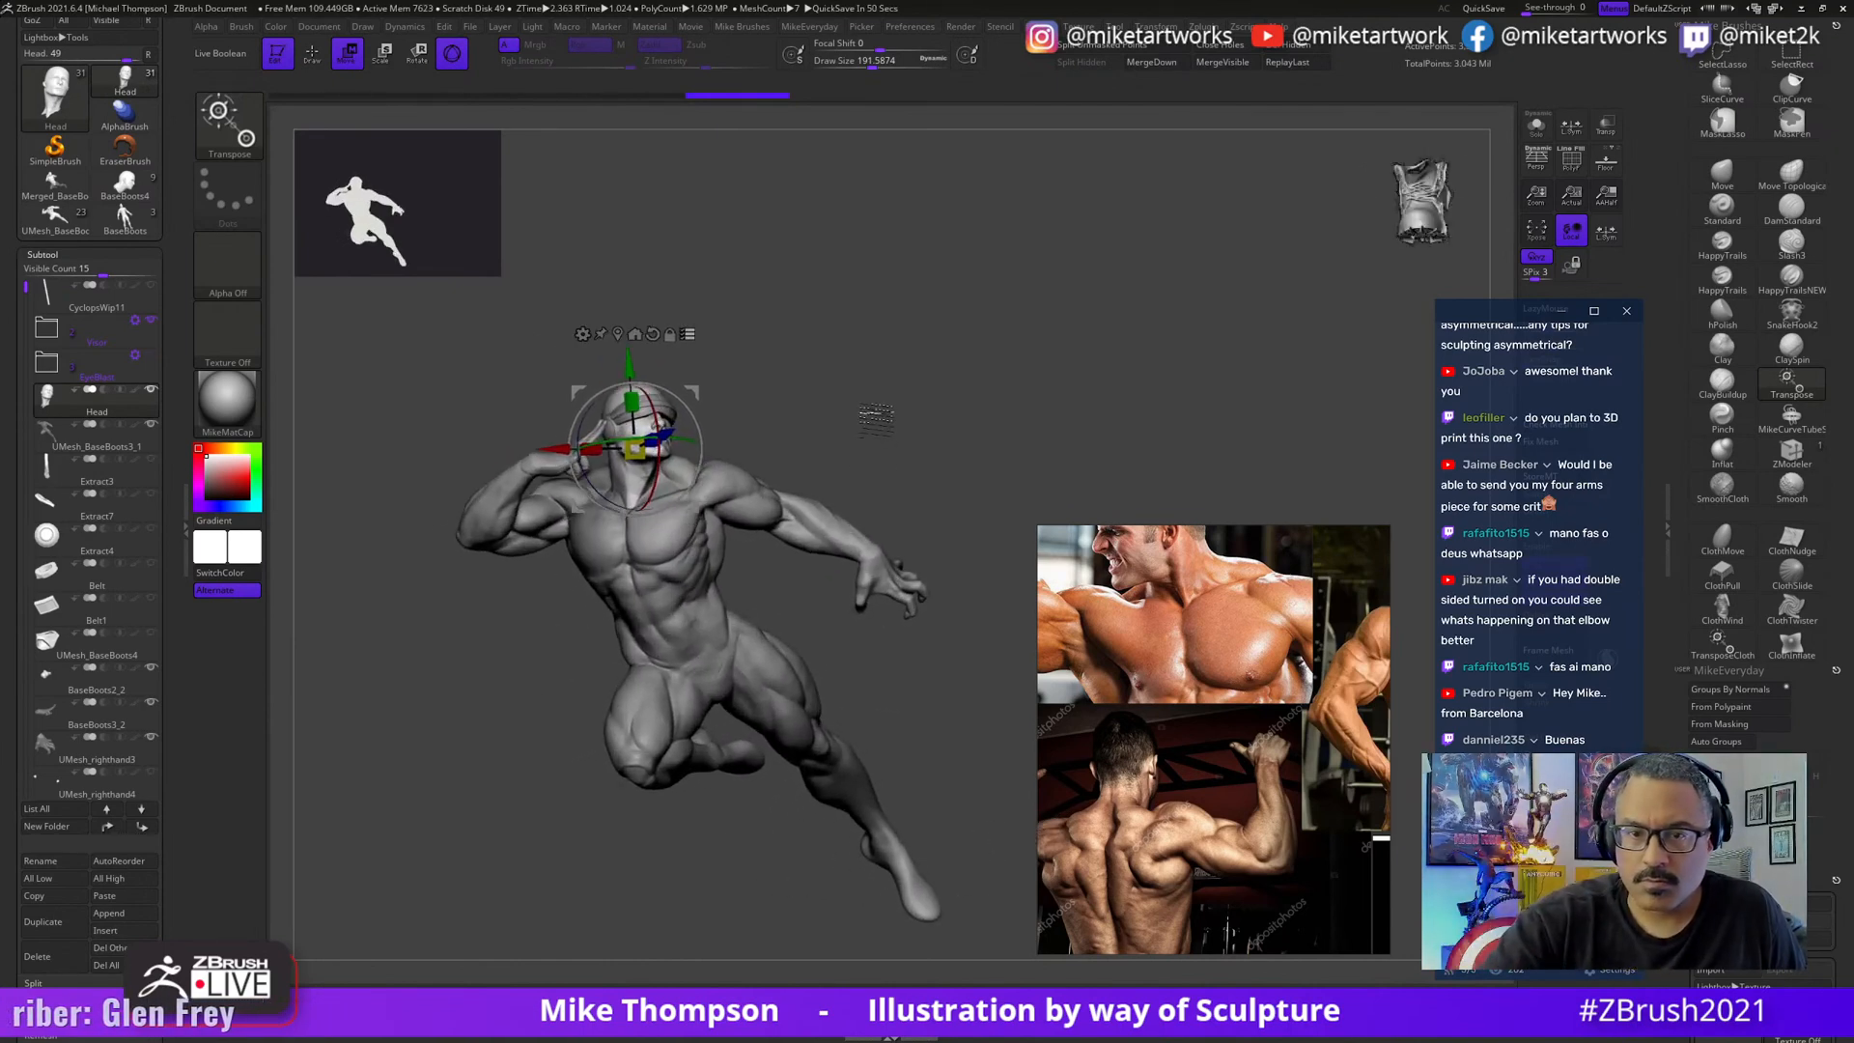
{"action": "left_click_drag", "start_coordinate": [872, 417], "coordinate": [896, 429], "text": "alt"}
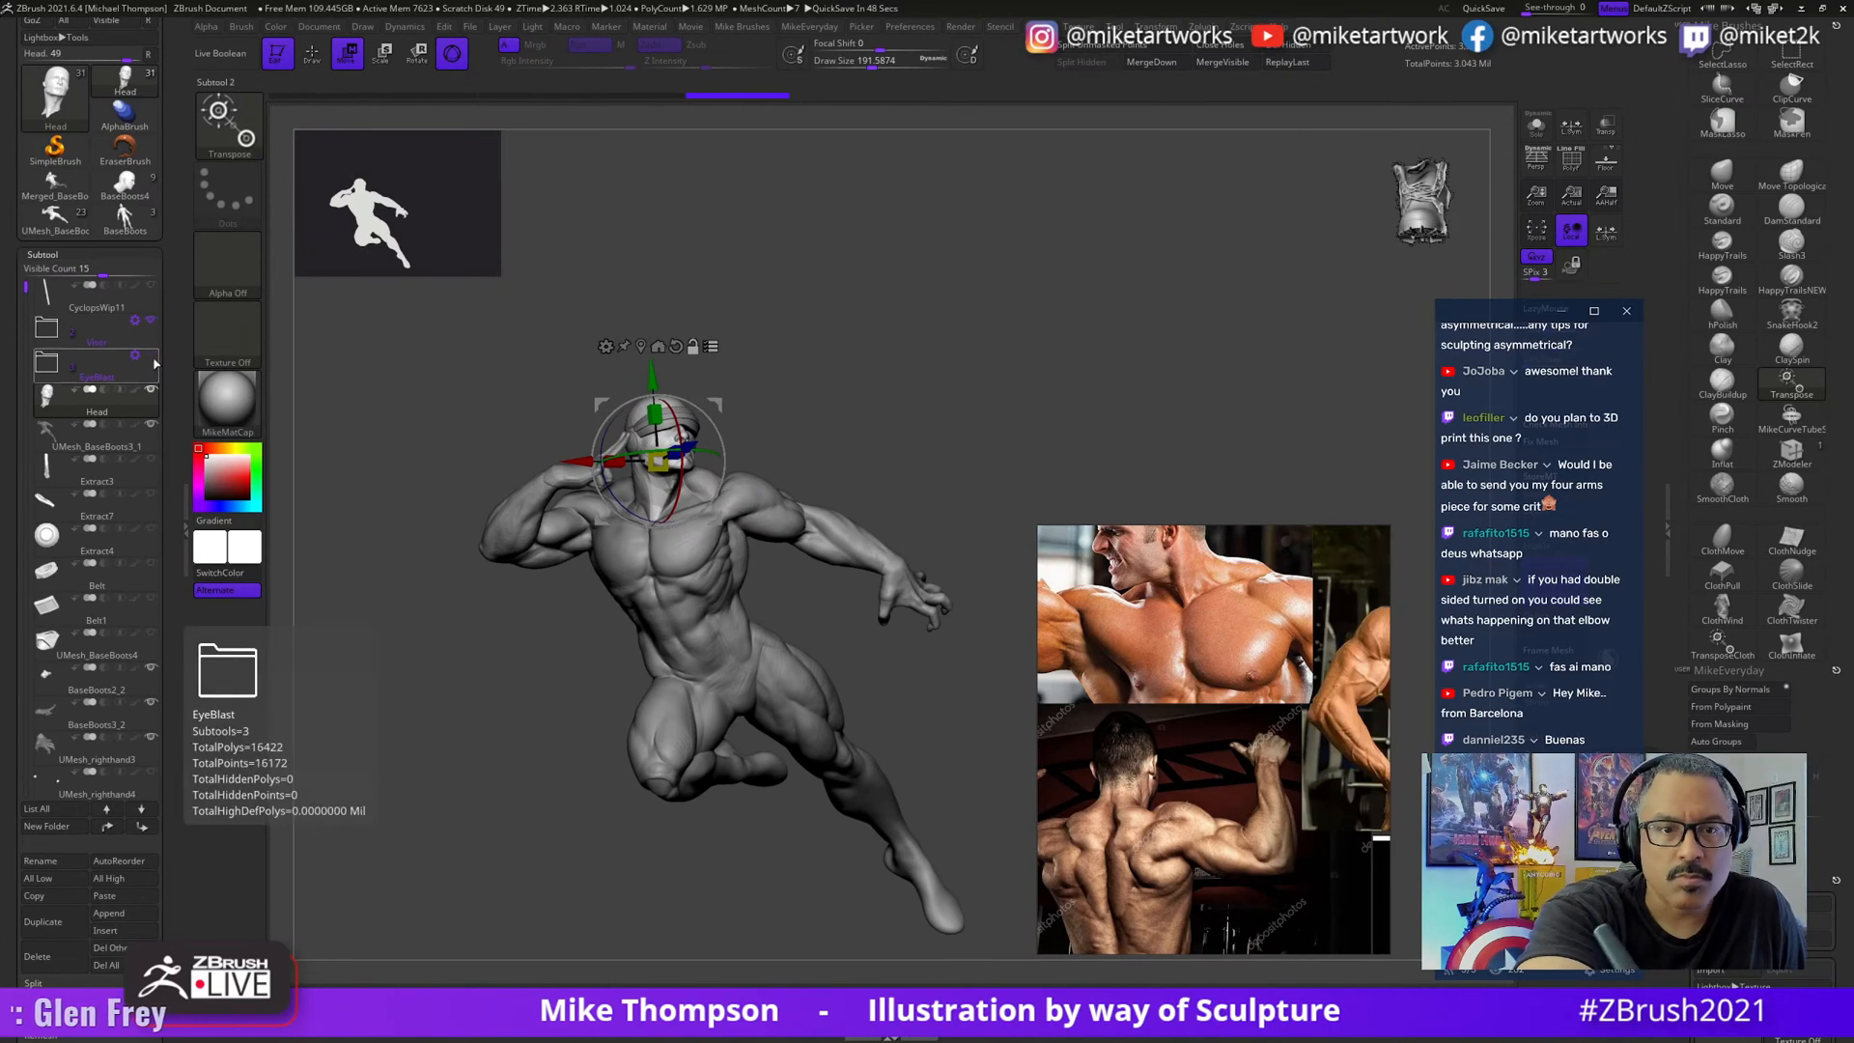
{"action": "left_click", "coordinate": [151, 321]}
{"action": "key", "text": "q"}
{"action": "left_click_drag", "start_coordinate": [708, 531], "coordinate": [870, 789]}
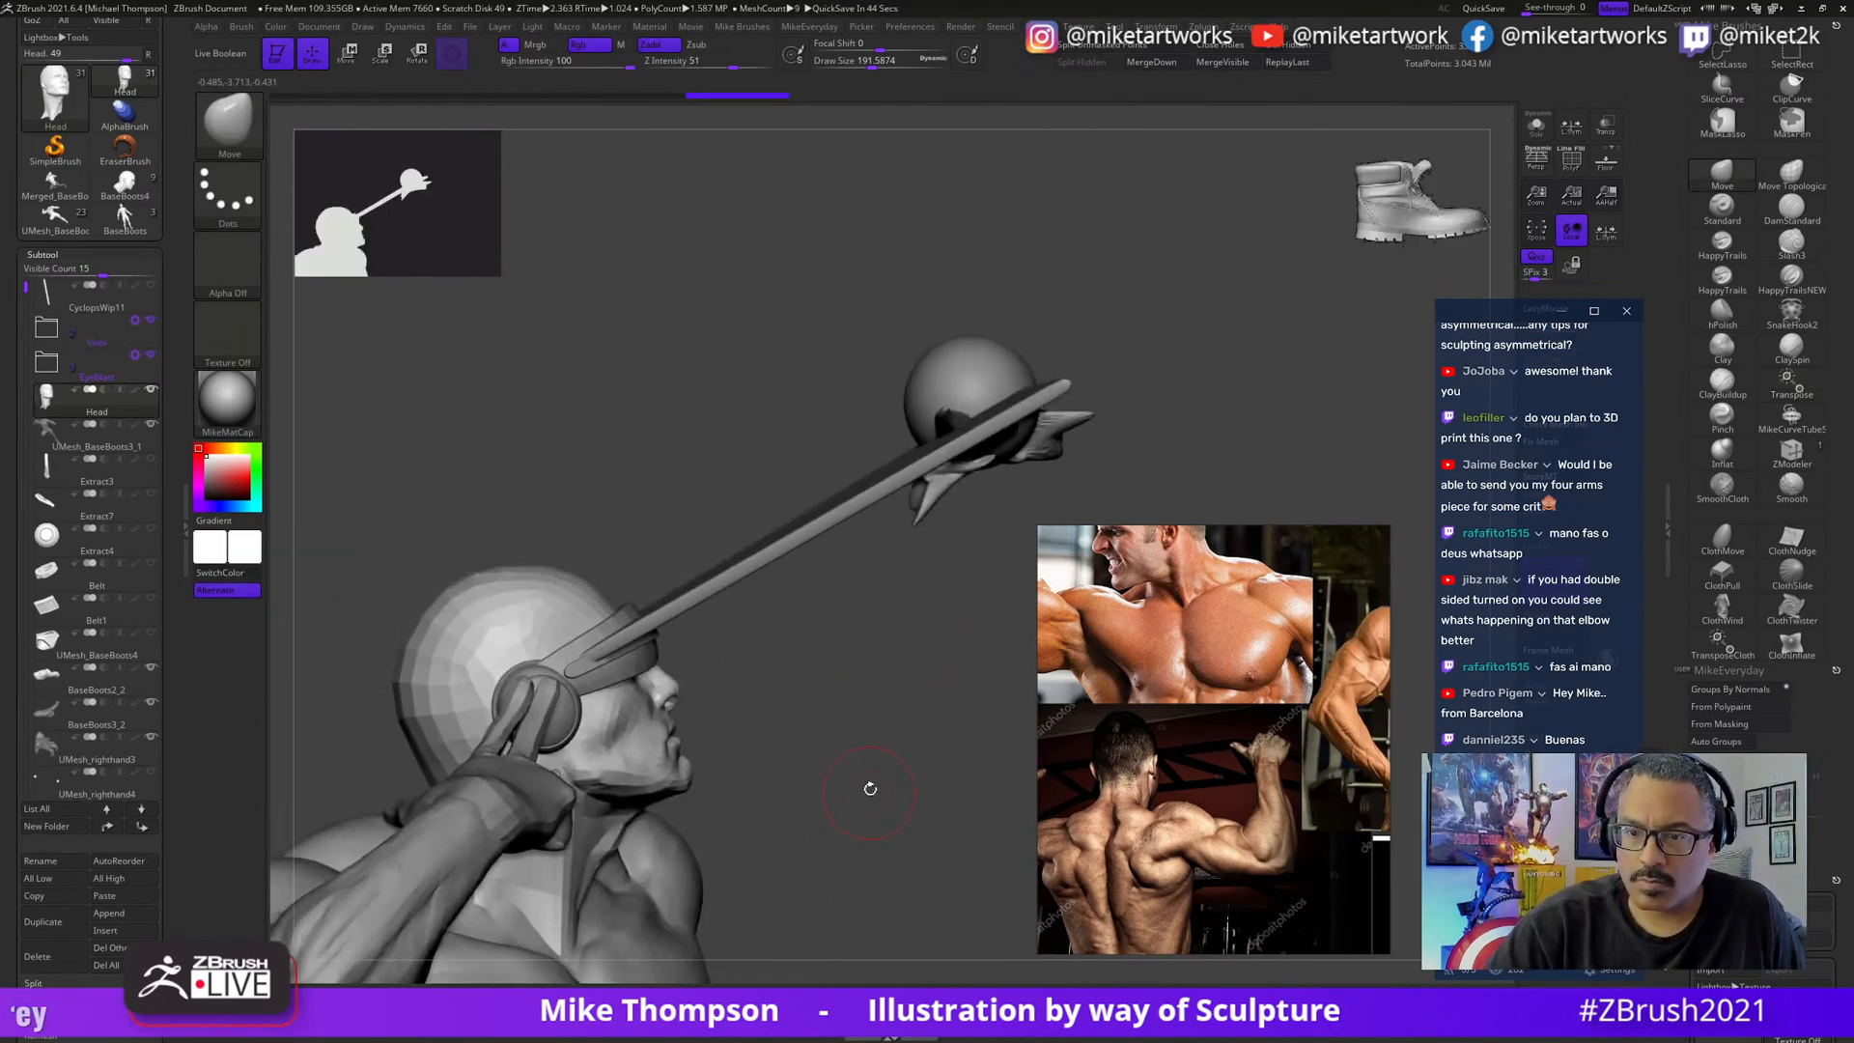
- Select the beam subtool, center the gizmo on it and nudge the beam slightly against the visor
{"action": "left_click", "coordinate": [749, 579], "text": "alt"}
{"action": "key", "text": "w"}
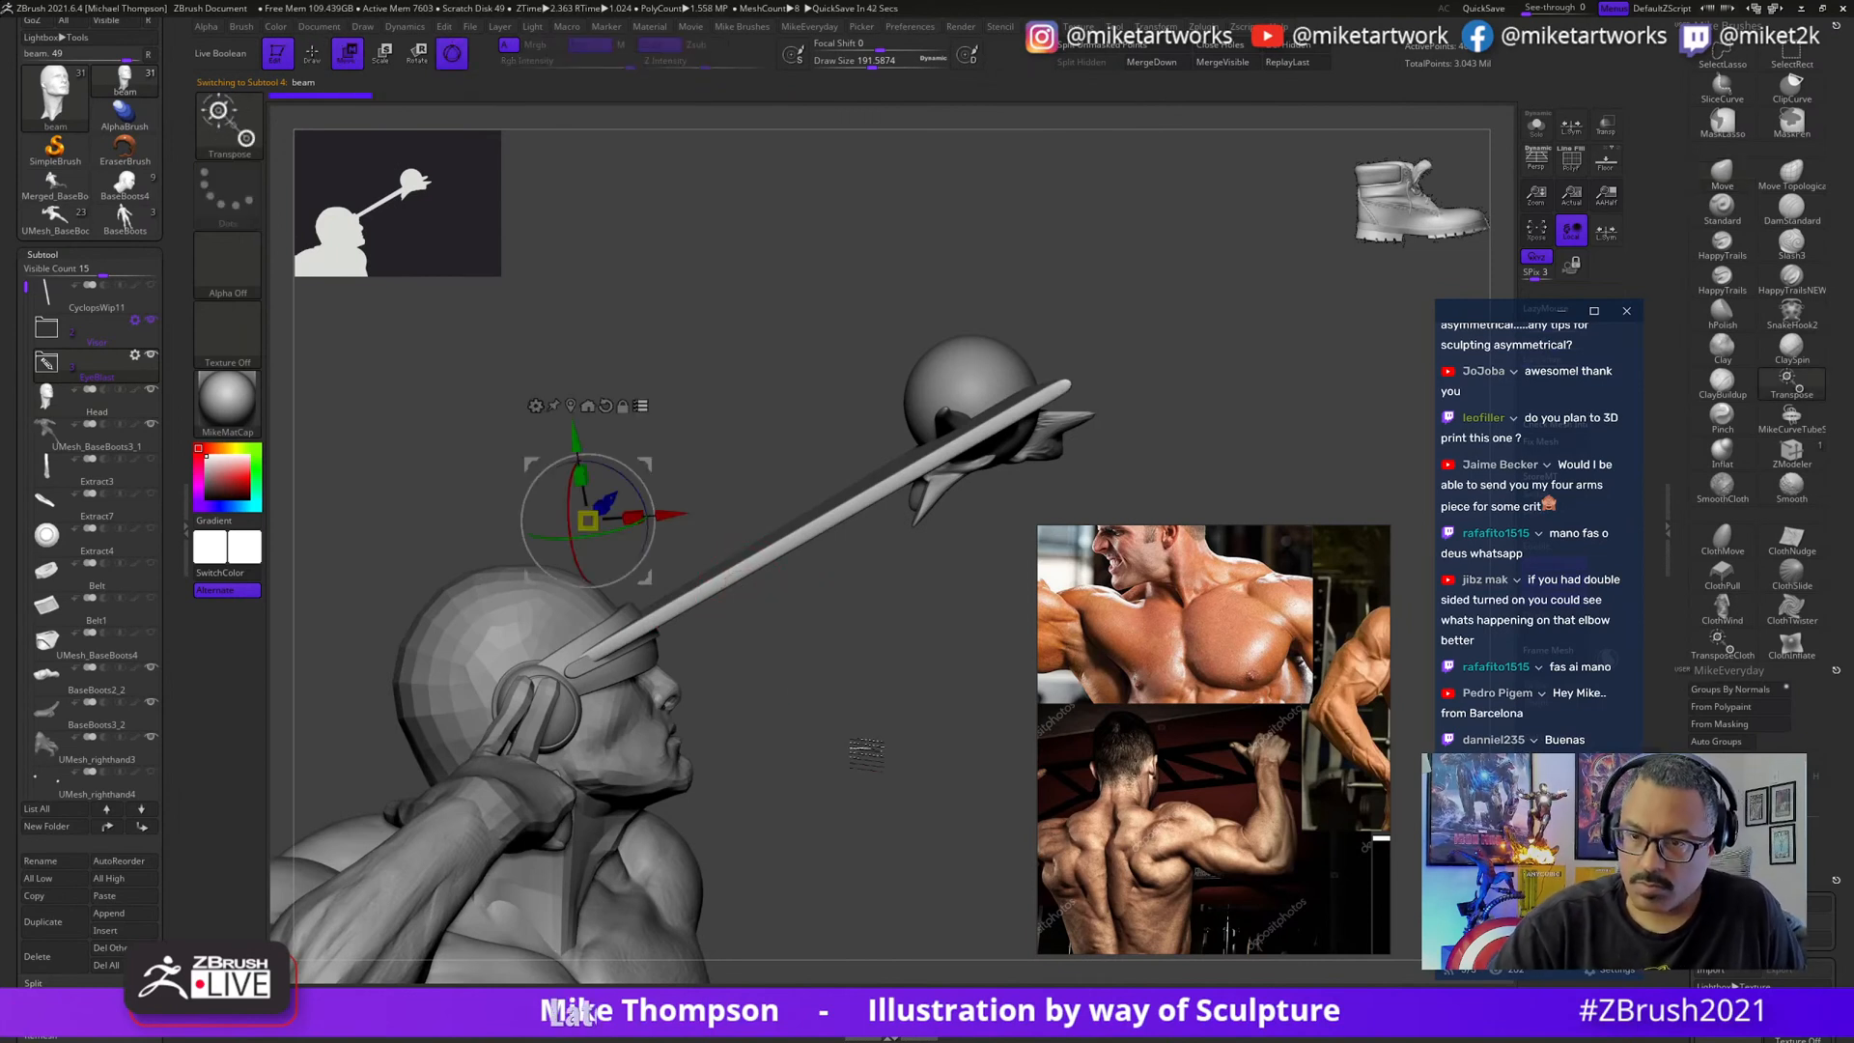
{"action": "left_click", "coordinate": [570, 406]}
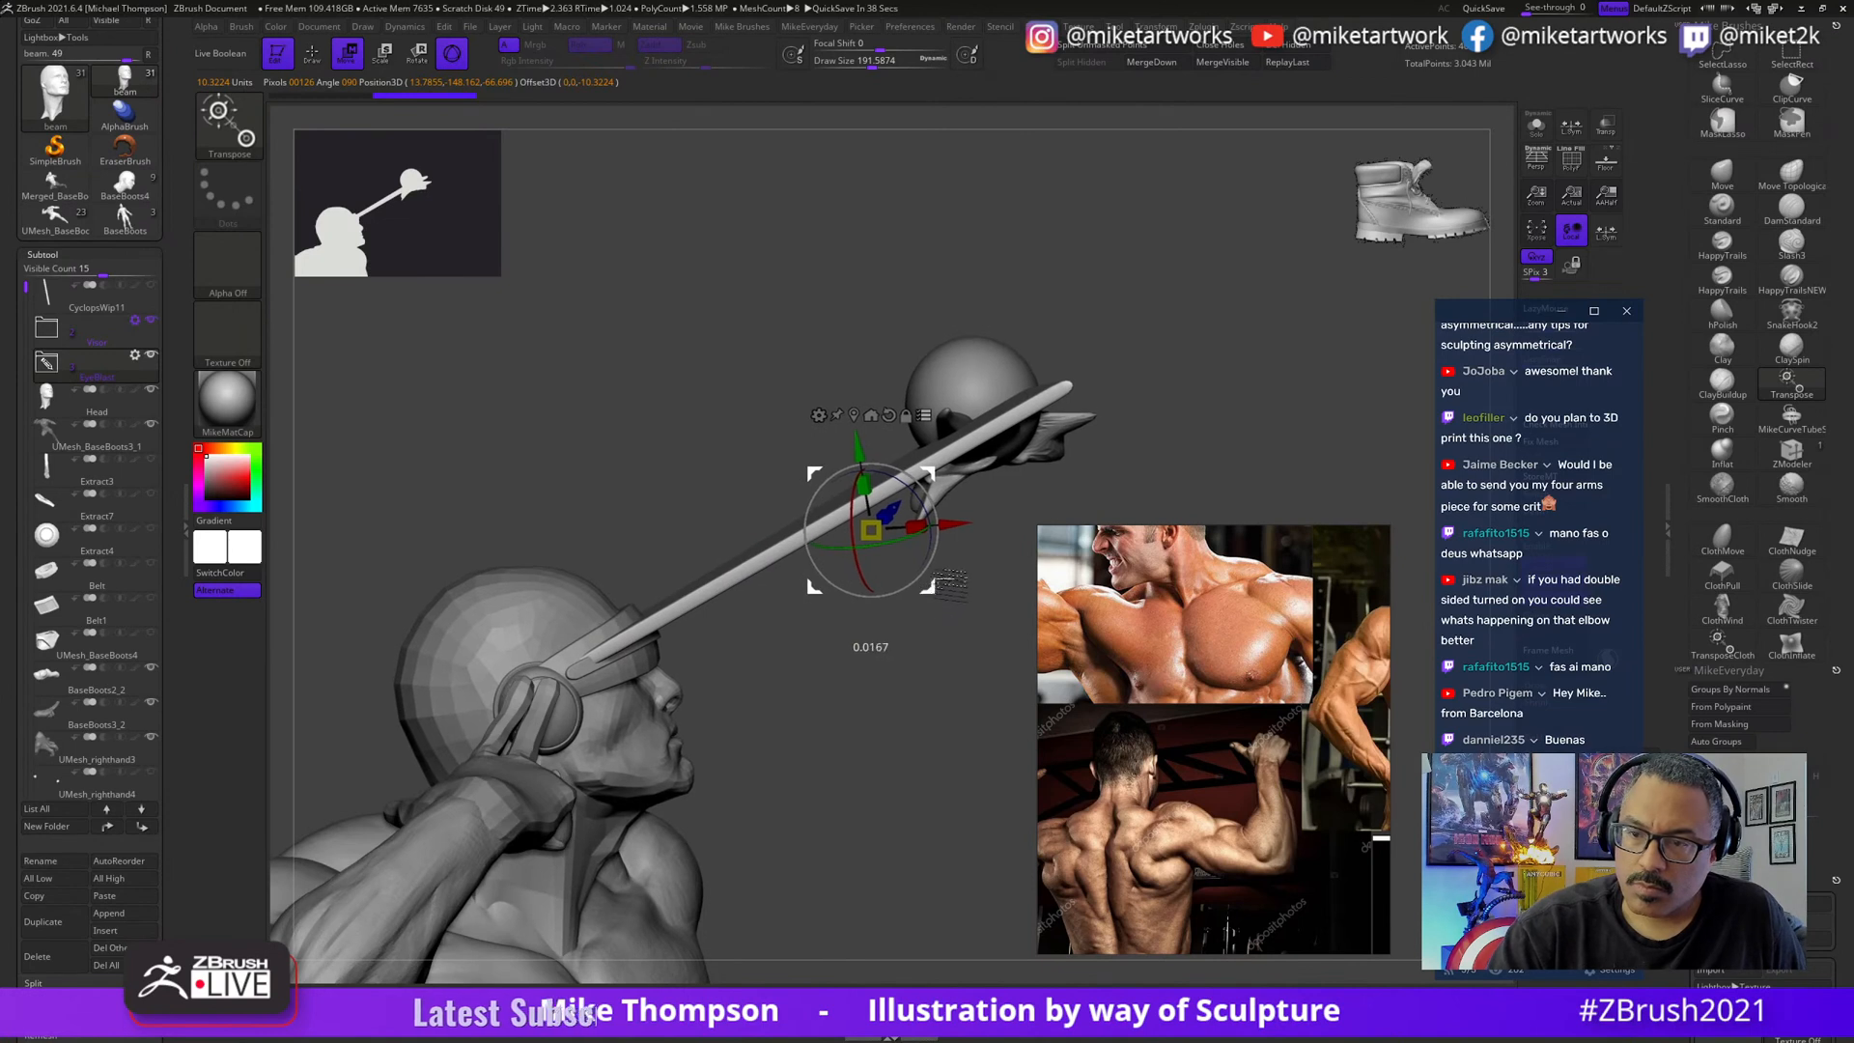
{"action": "left_click_drag", "start_coordinate": [935, 599], "coordinate": [931, 591]}
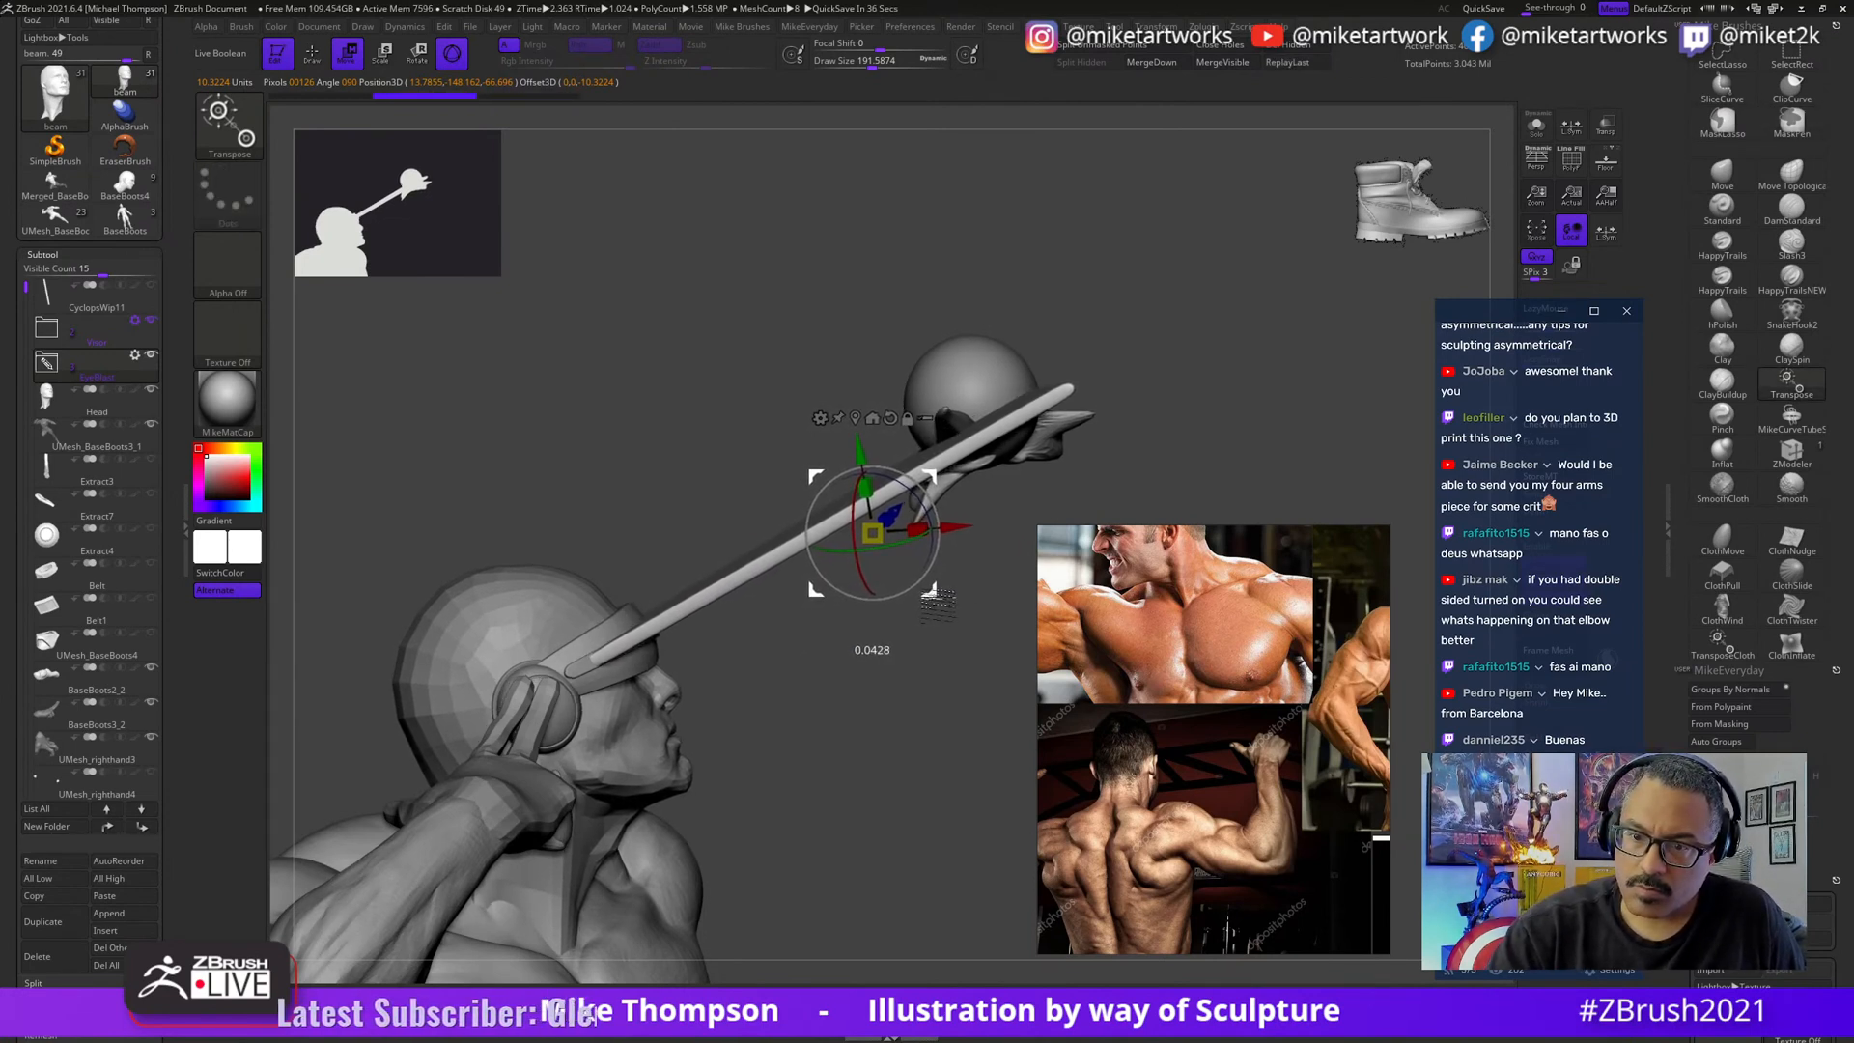
- Leave the transform gizmo and turn on Live Boolean, checking the eye blast from several angles
{"action": "key", "text": "q"}
{"action": "mouse_move", "coordinate": [969, 757]}
{"action": "left_mouse_down"}
{"action": "mouse_move", "coordinate": [915, 796]}
{"action": "mouse_move", "coordinate": [981, 704]}
{"action": "left_mouse_up"}
{"action": "left_click", "coordinate": [222, 54]}
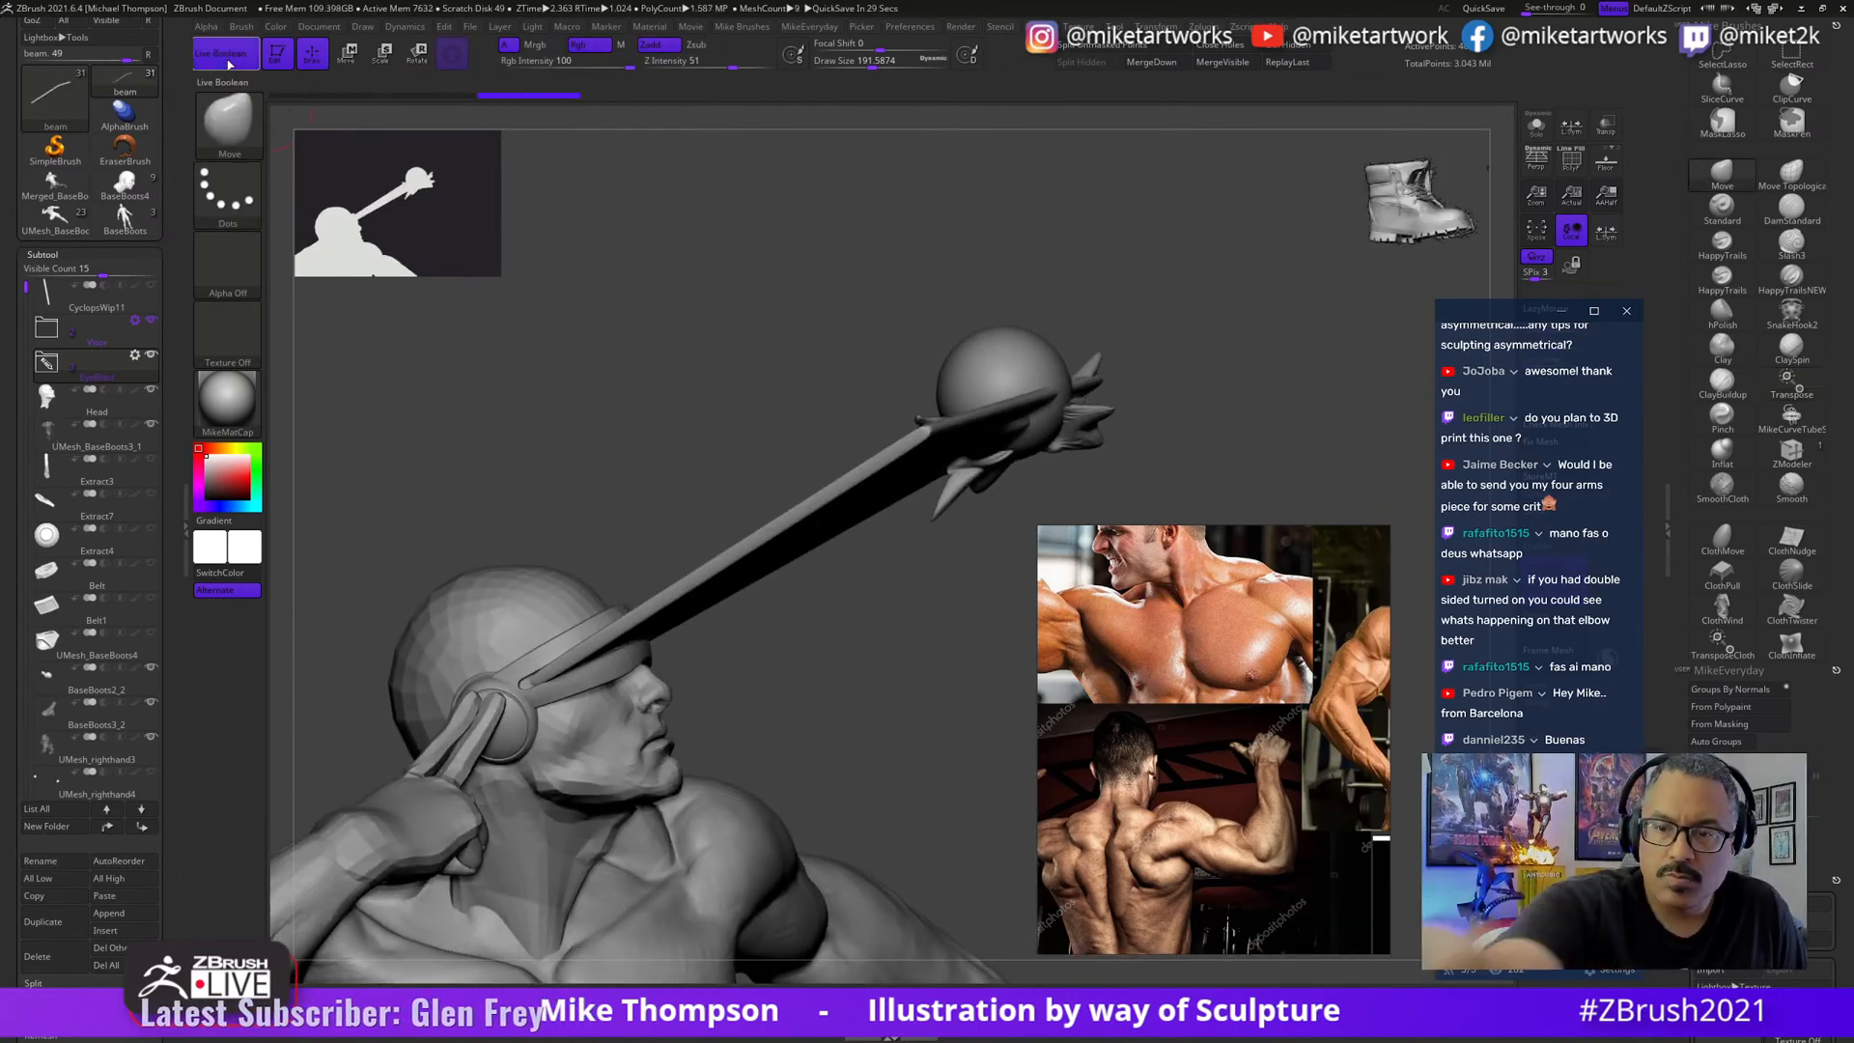
{"action": "left_click_drag", "start_coordinate": [949, 770], "coordinate": [802, 772]}
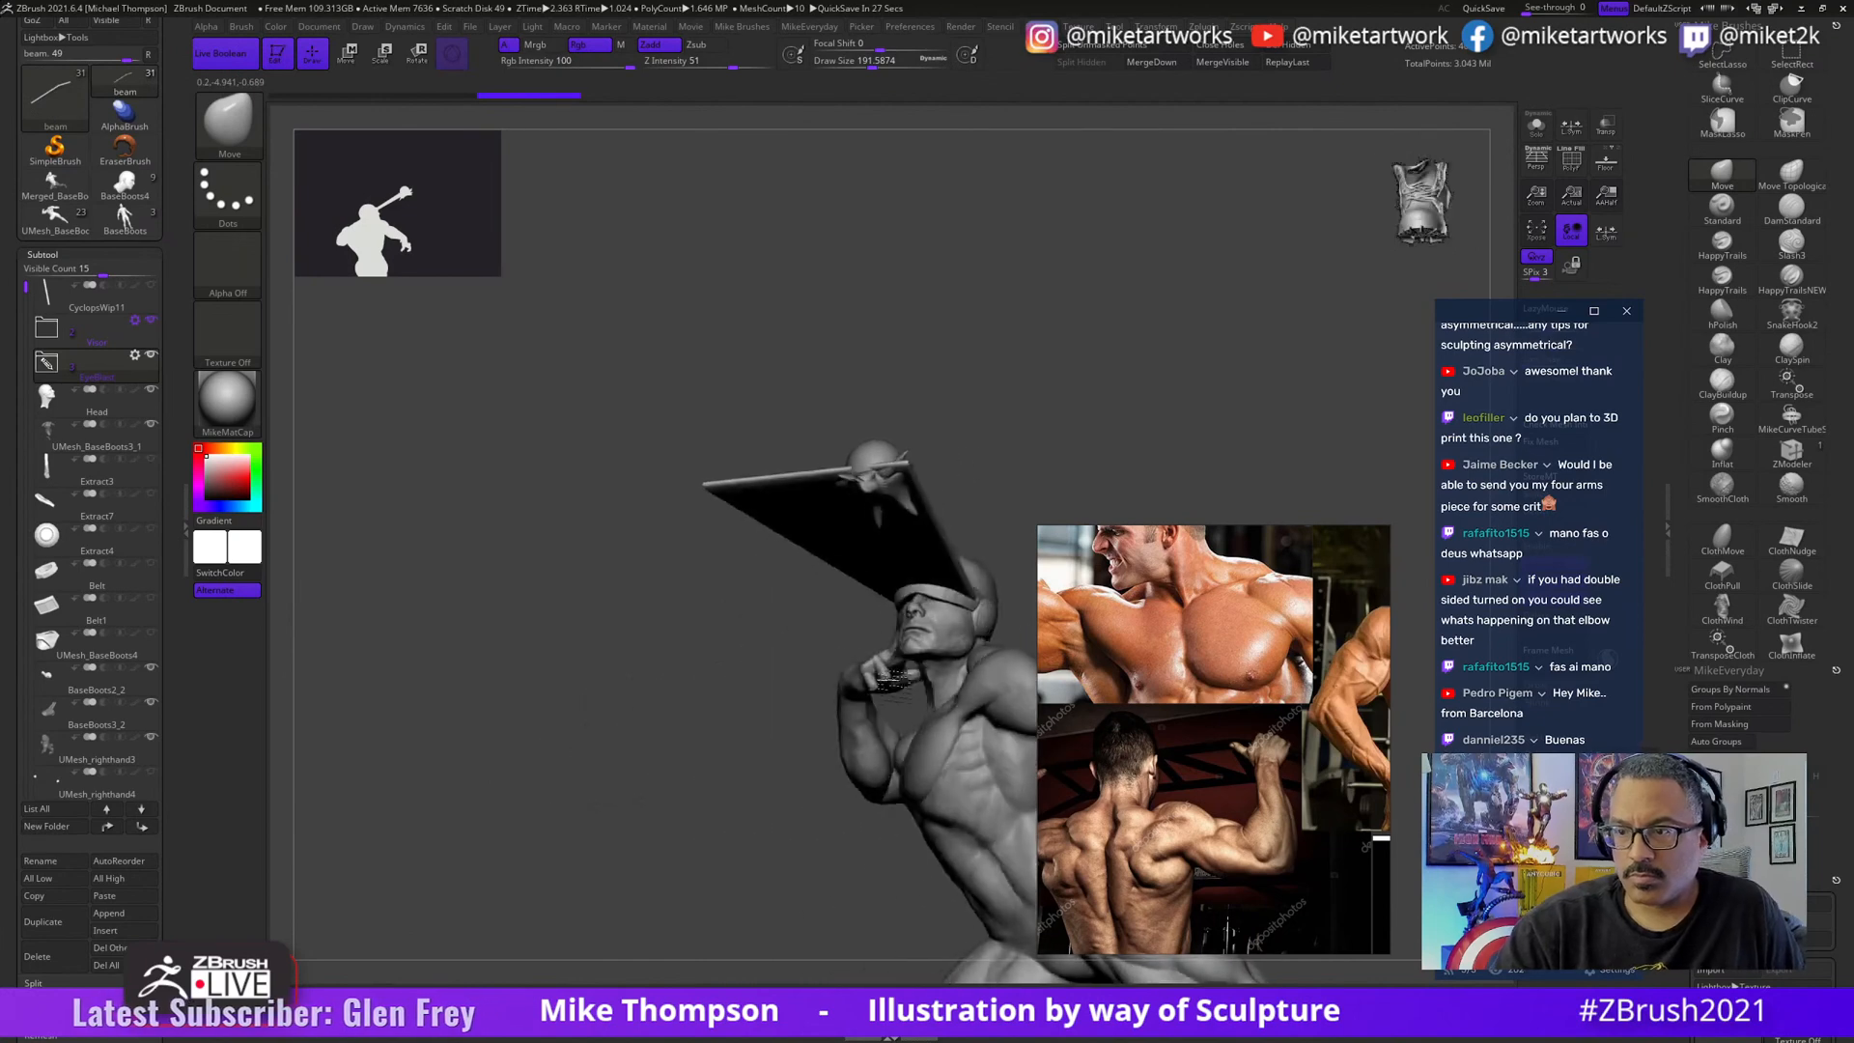
{"action": "left_click_drag", "start_coordinate": [893, 681], "coordinate": [673, 845]}
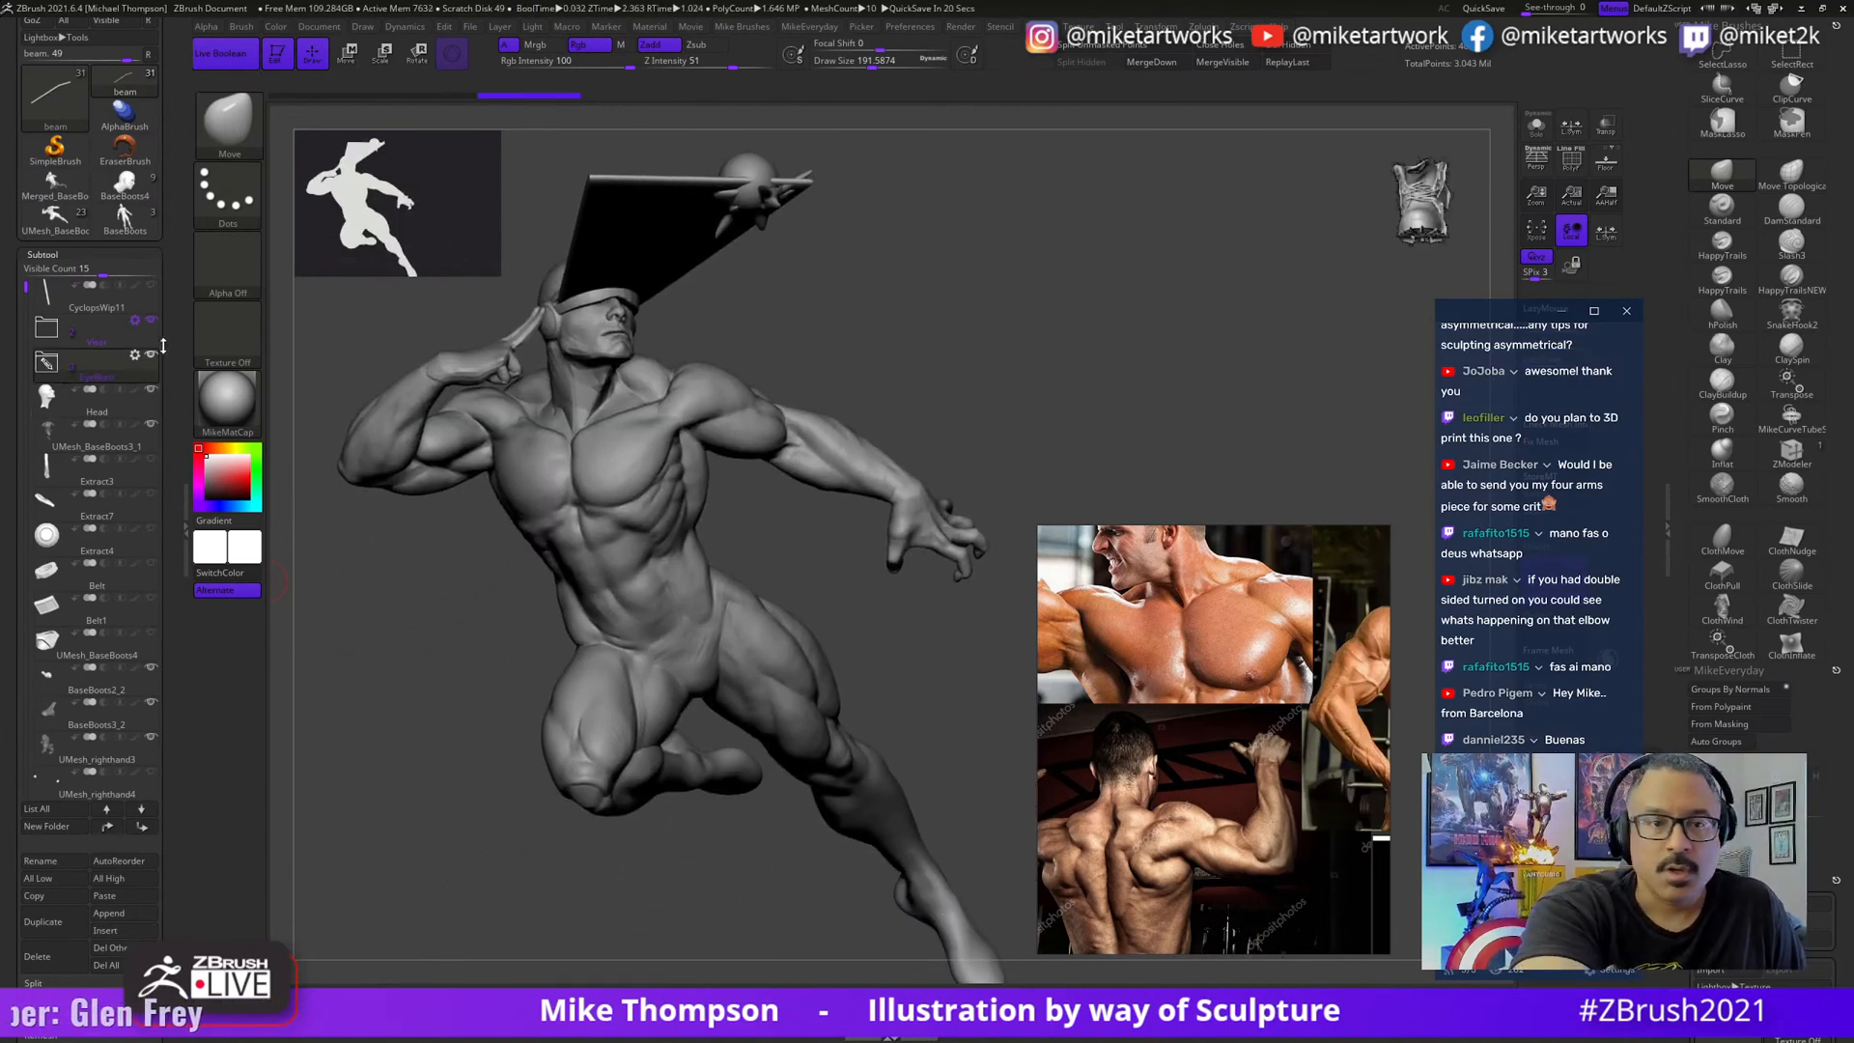
- Hide the visor folder, the EyeBlast folder and the head, and make the body the active subtool
{"action": "left_click", "coordinate": [151, 321]}
{"action": "left_click", "coordinate": [150, 355]}
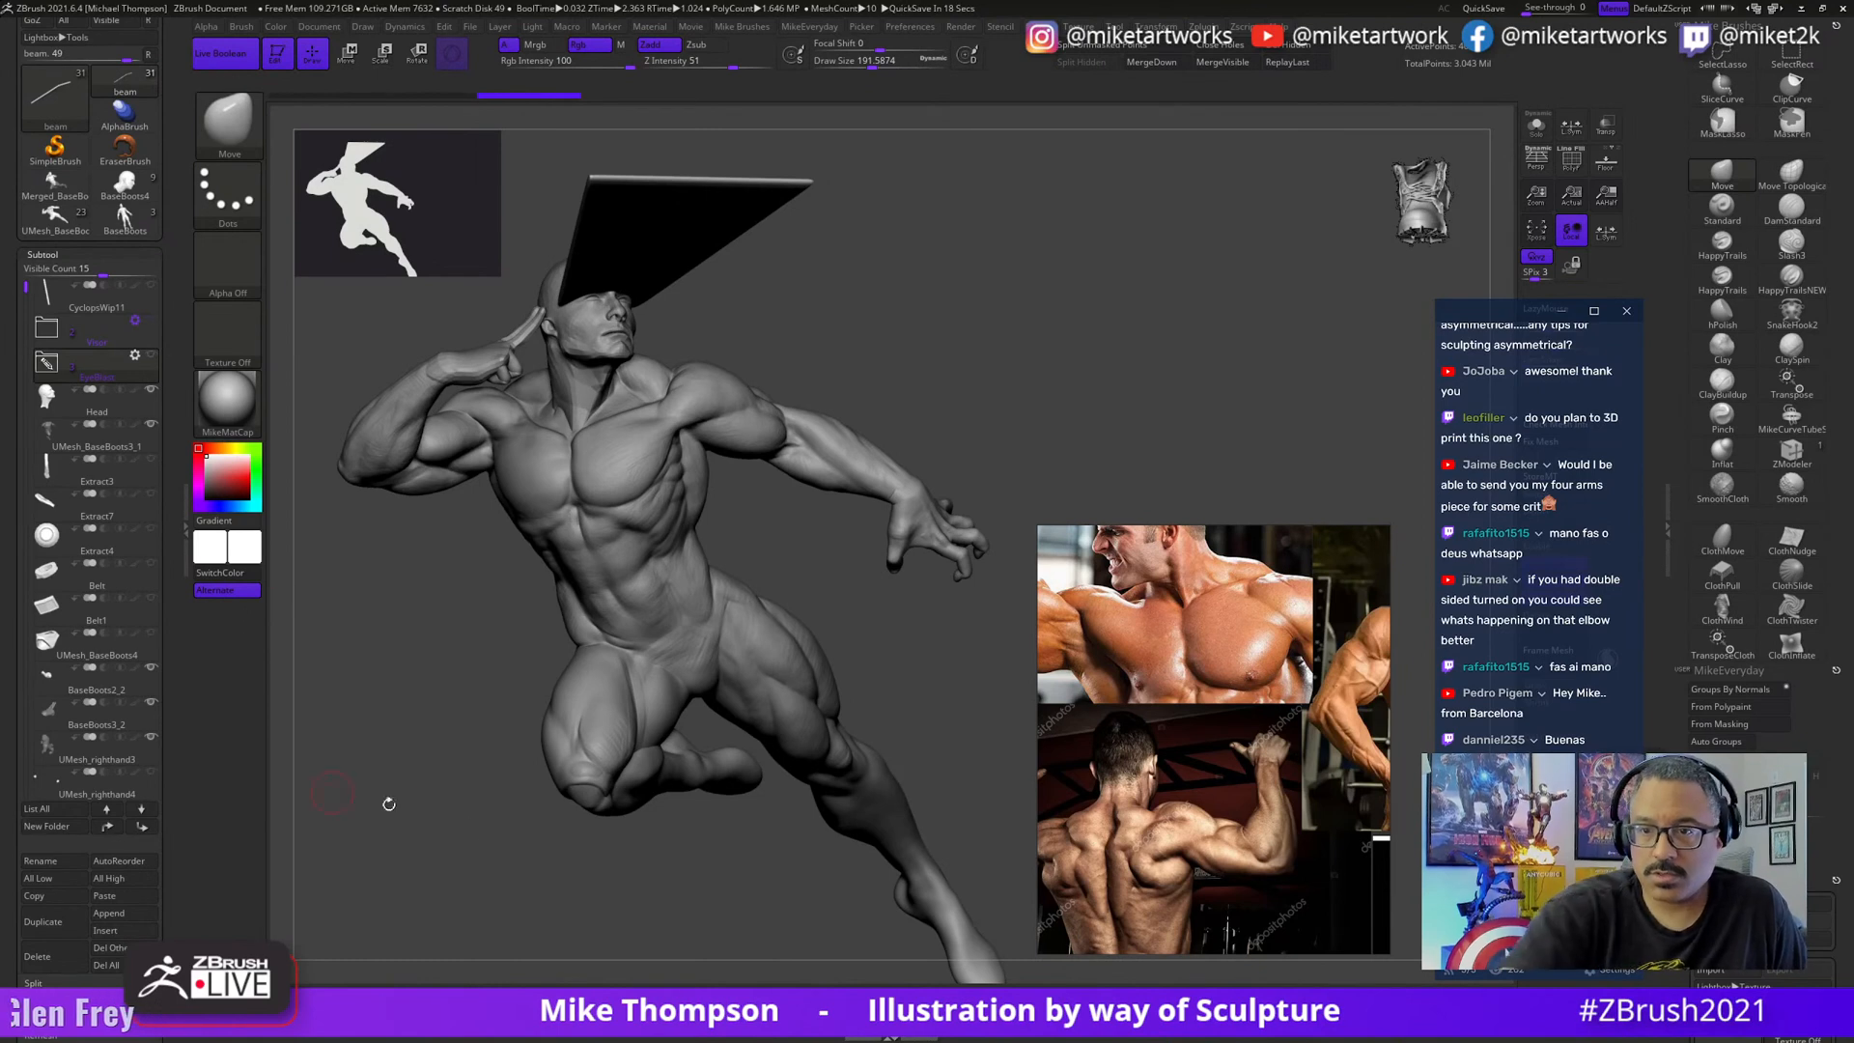
{"action": "left_click_drag", "start_coordinate": [389, 803], "coordinate": [582, 833]}
{"action": "left_click", "coordinate": [150, 390]}
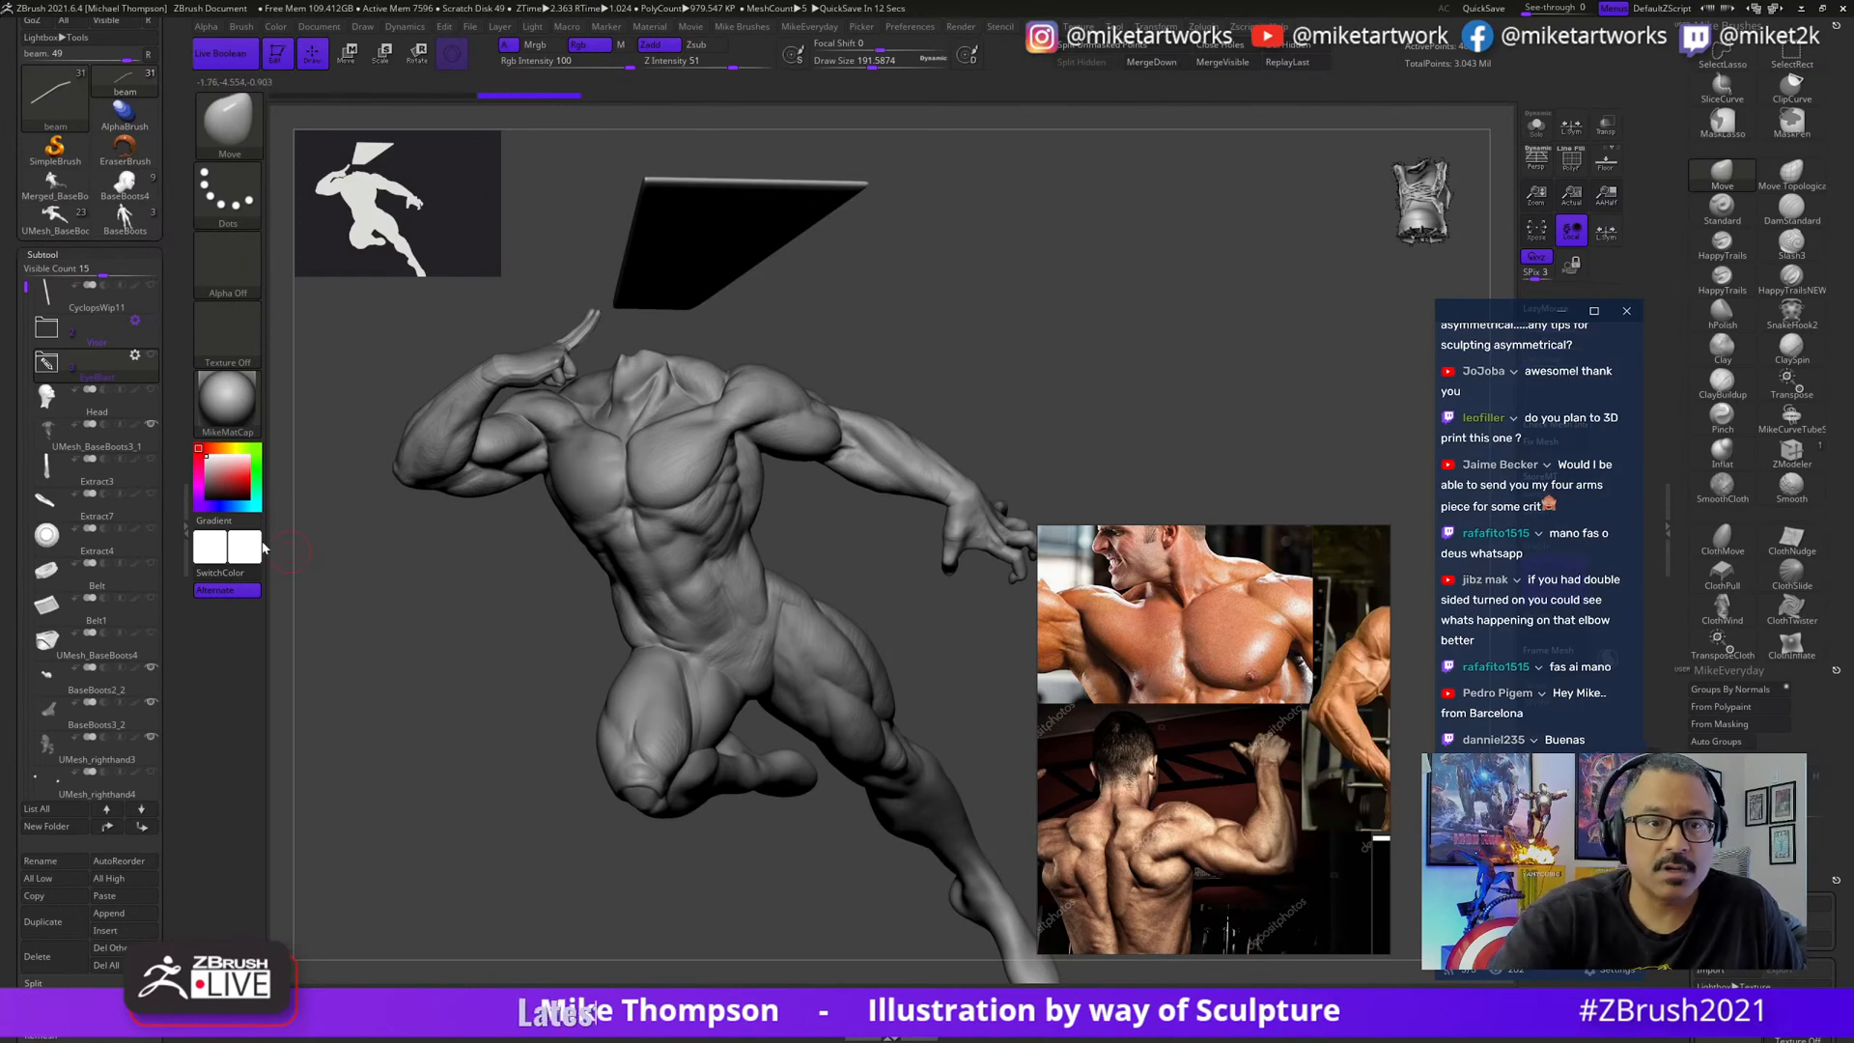
{"action": "left_click", "coordinate": [153, 446]}
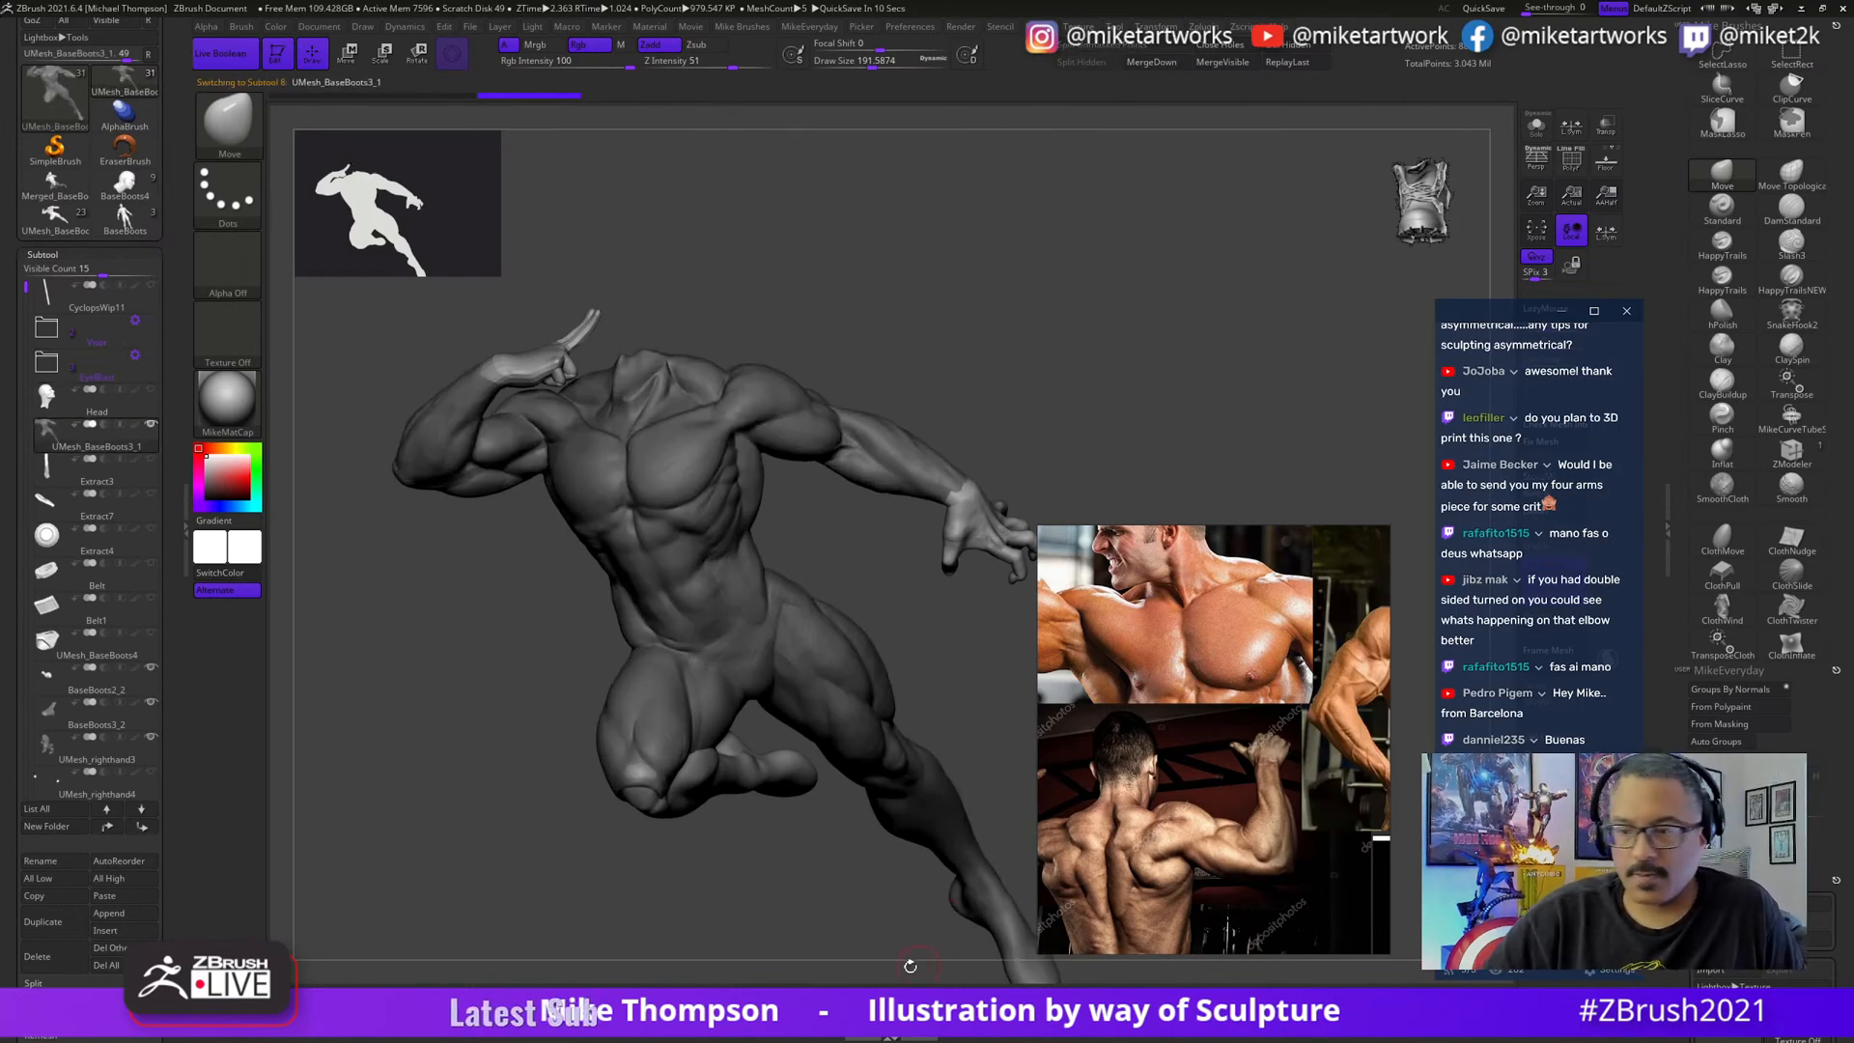
{"action": "mouse_move", "coordinate": [910, 966]}
{"action": "left_mouse_down"}
{"action": "mouse_move", "coordinate": [878, 881]}
{"action": "mouse_move", "coordinate": [873, 905]}
{"action": "mouse_move", "coordinate": [940, 888]}
{"action": "mouse_move", "coordinate": [954, 863]}
{"action": "left_mouse_up"}
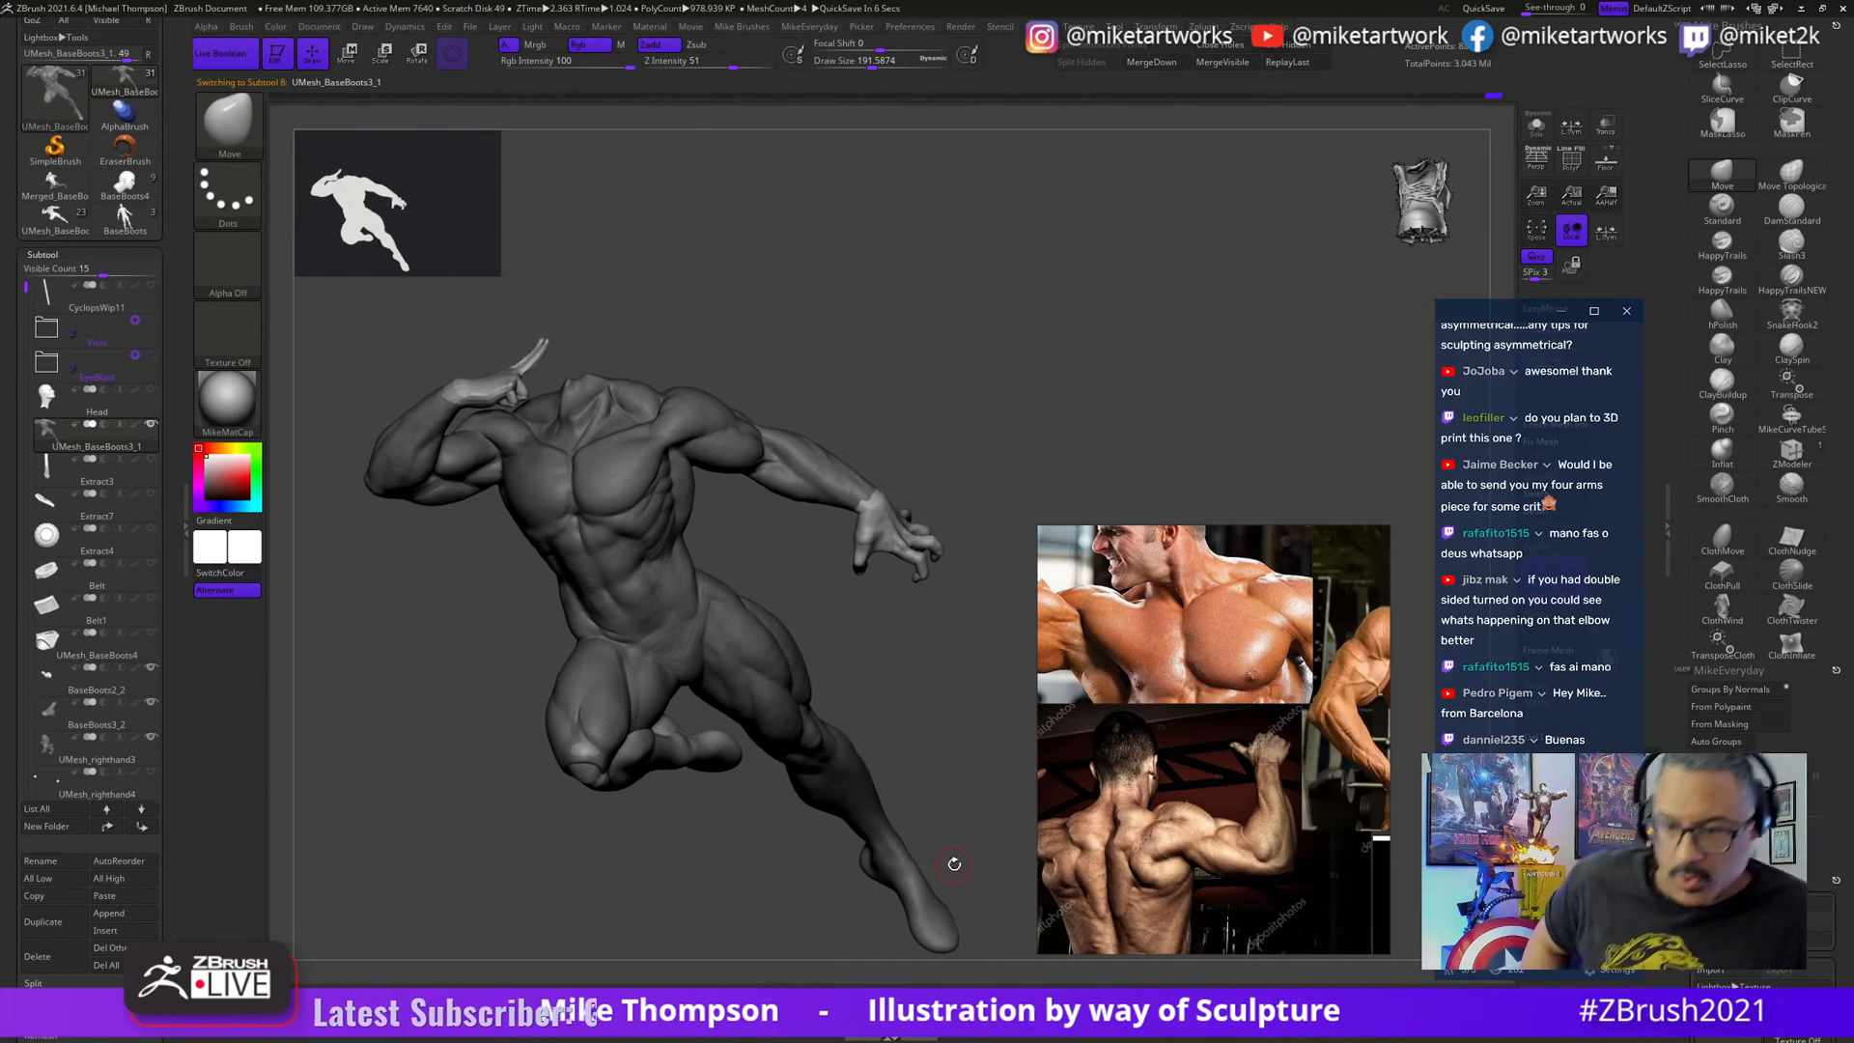
{"action": "mouse_move", "coordinate": [920, 695]}
{"action": "left_mouse_down"}
{"action": "mouse_move", "coordinate": [889, 704]}
{"action": "mouse_move", "coordinate": [964, 674]}
{"action": "mouse_move", "coordinate": [919, 687]}
{"action": "left_mouse_up"}
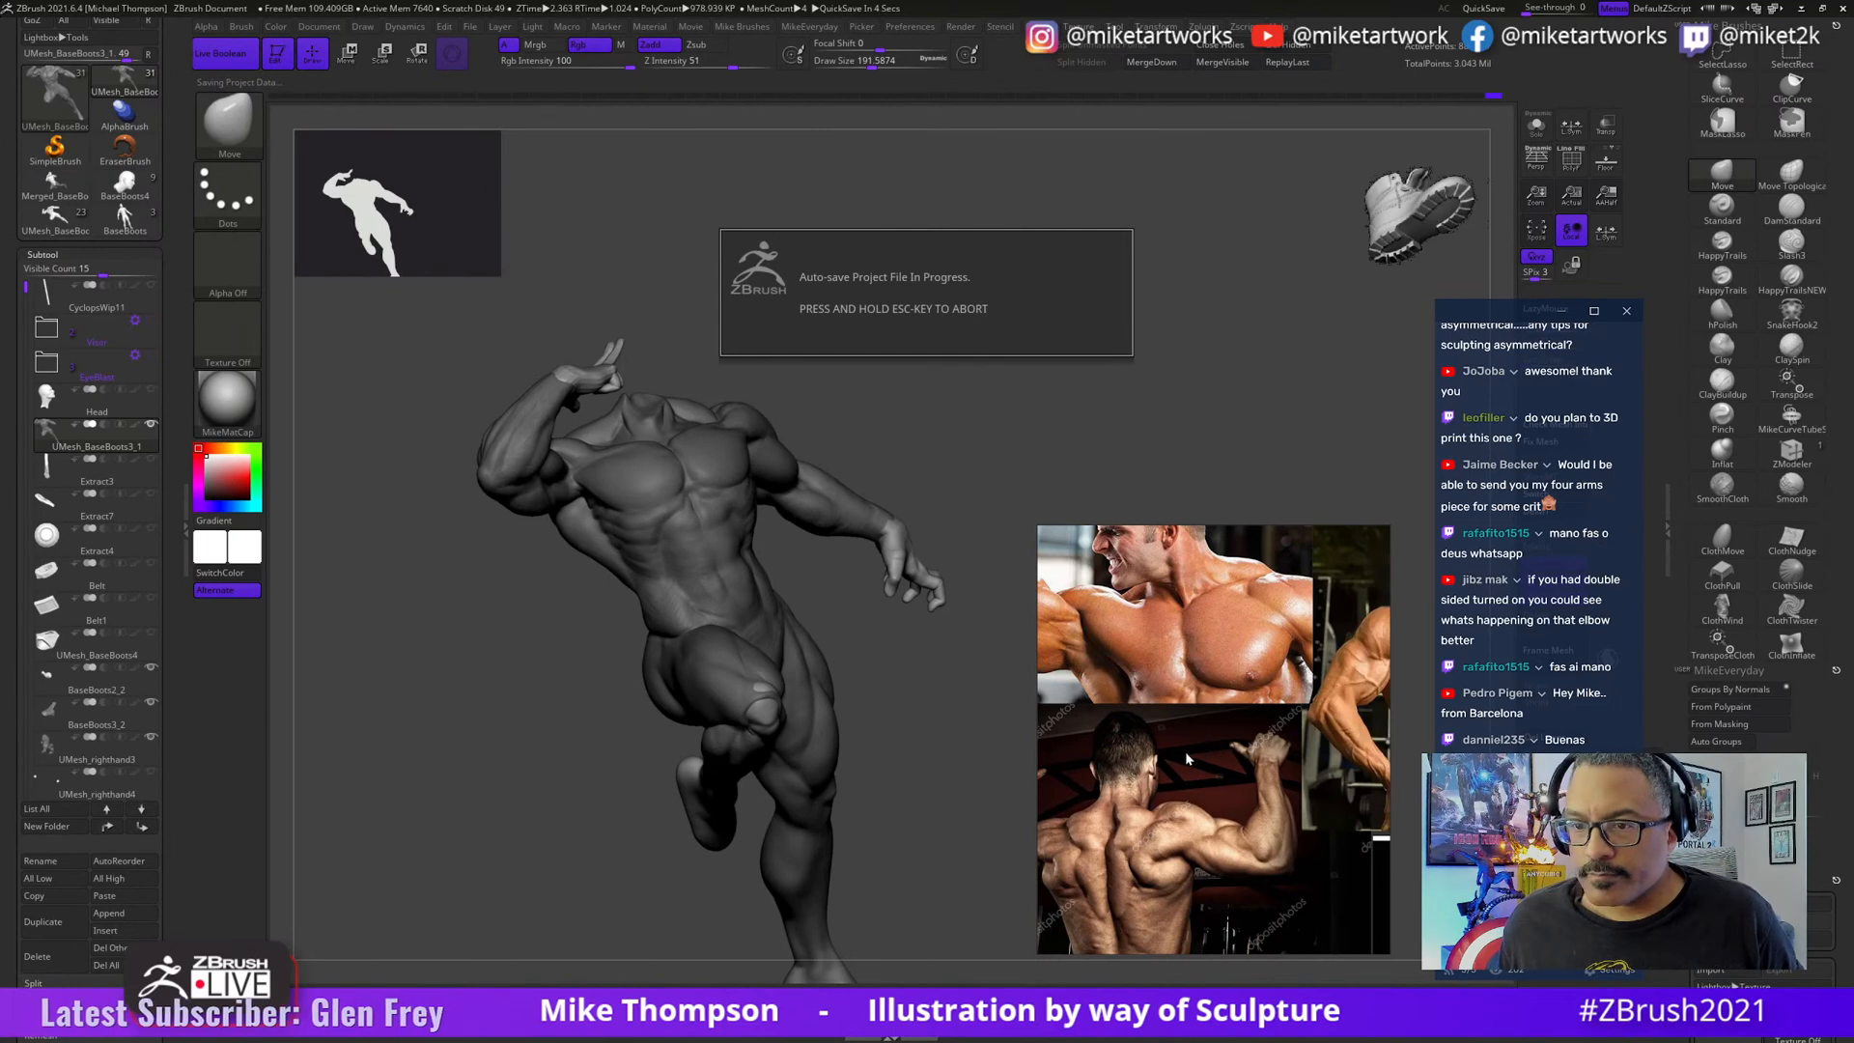
- Browse the reference board for leg photos and enlarge the bent-knee photo with the dumbbell
{"action": "scroll", "coordinate": [1198, 739], "scroll_direction": "down", "scroll_amount": 5}
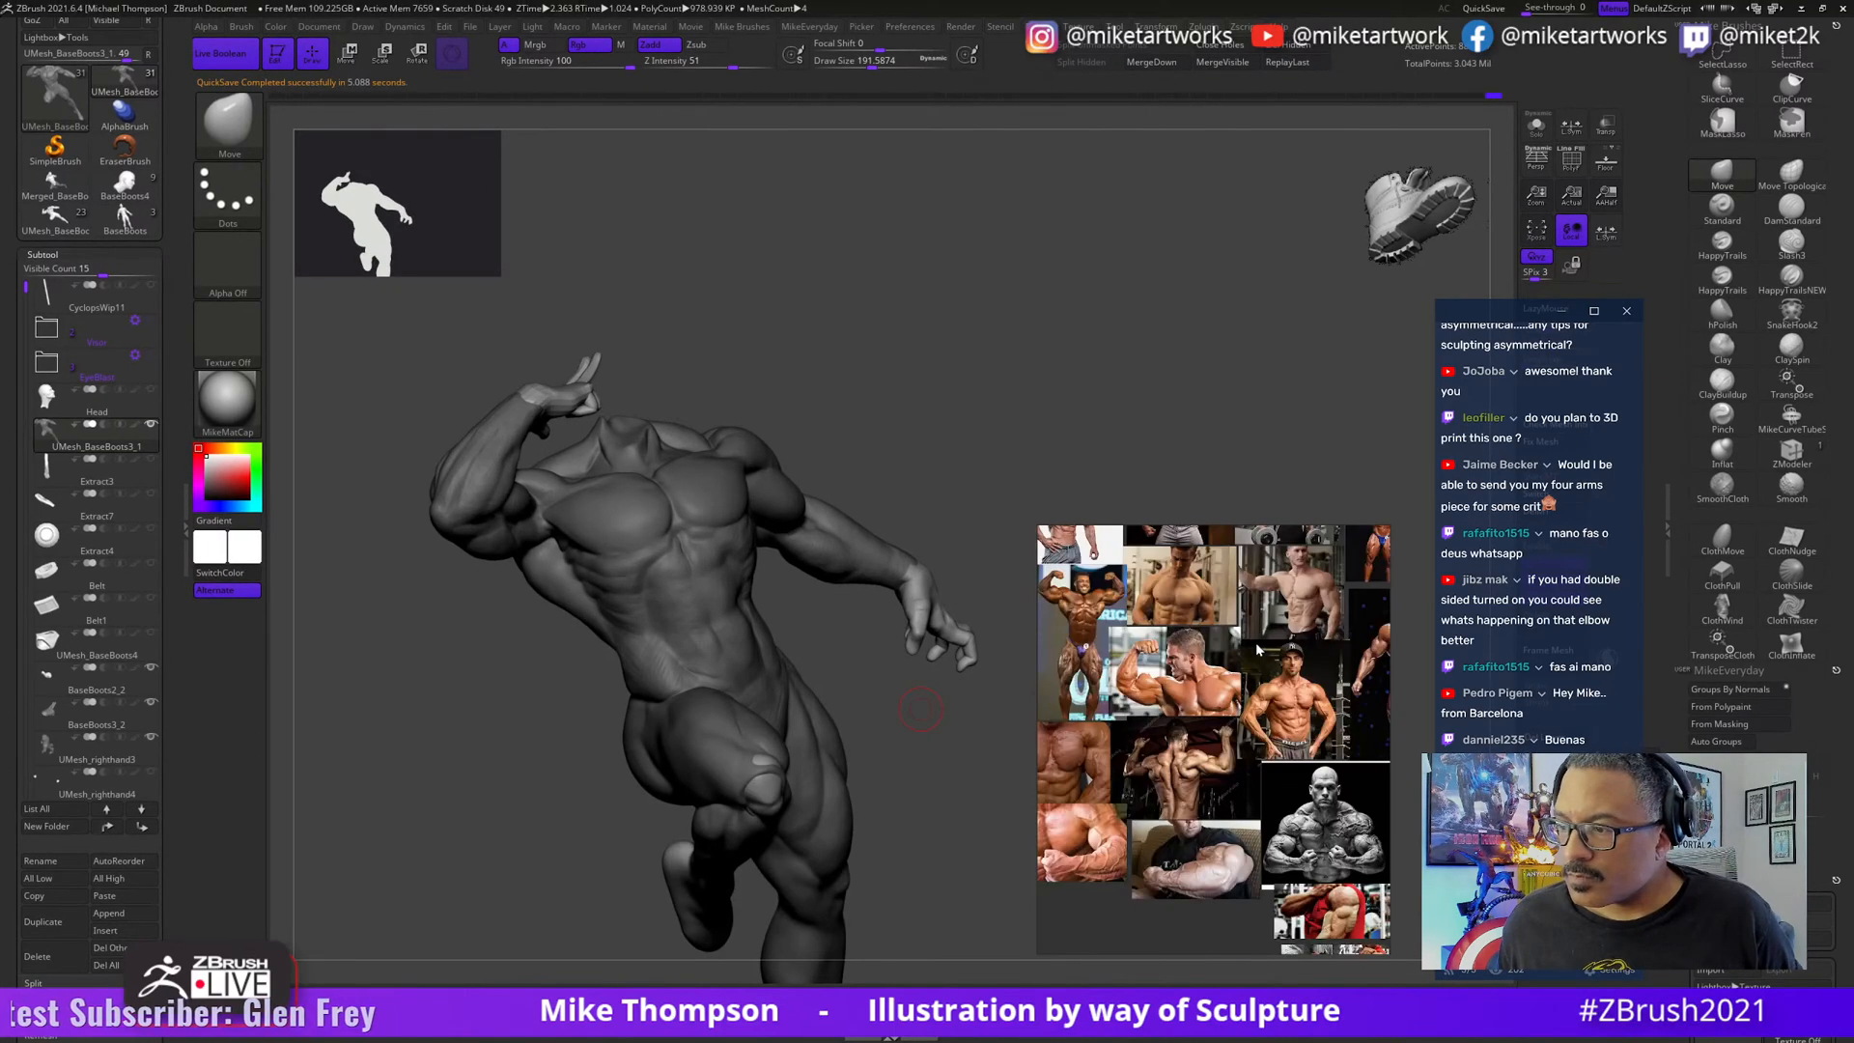
{"action": "middle_click_drag", "start_coordinate": [1371, 553], "coordinate": [1144, 756]}
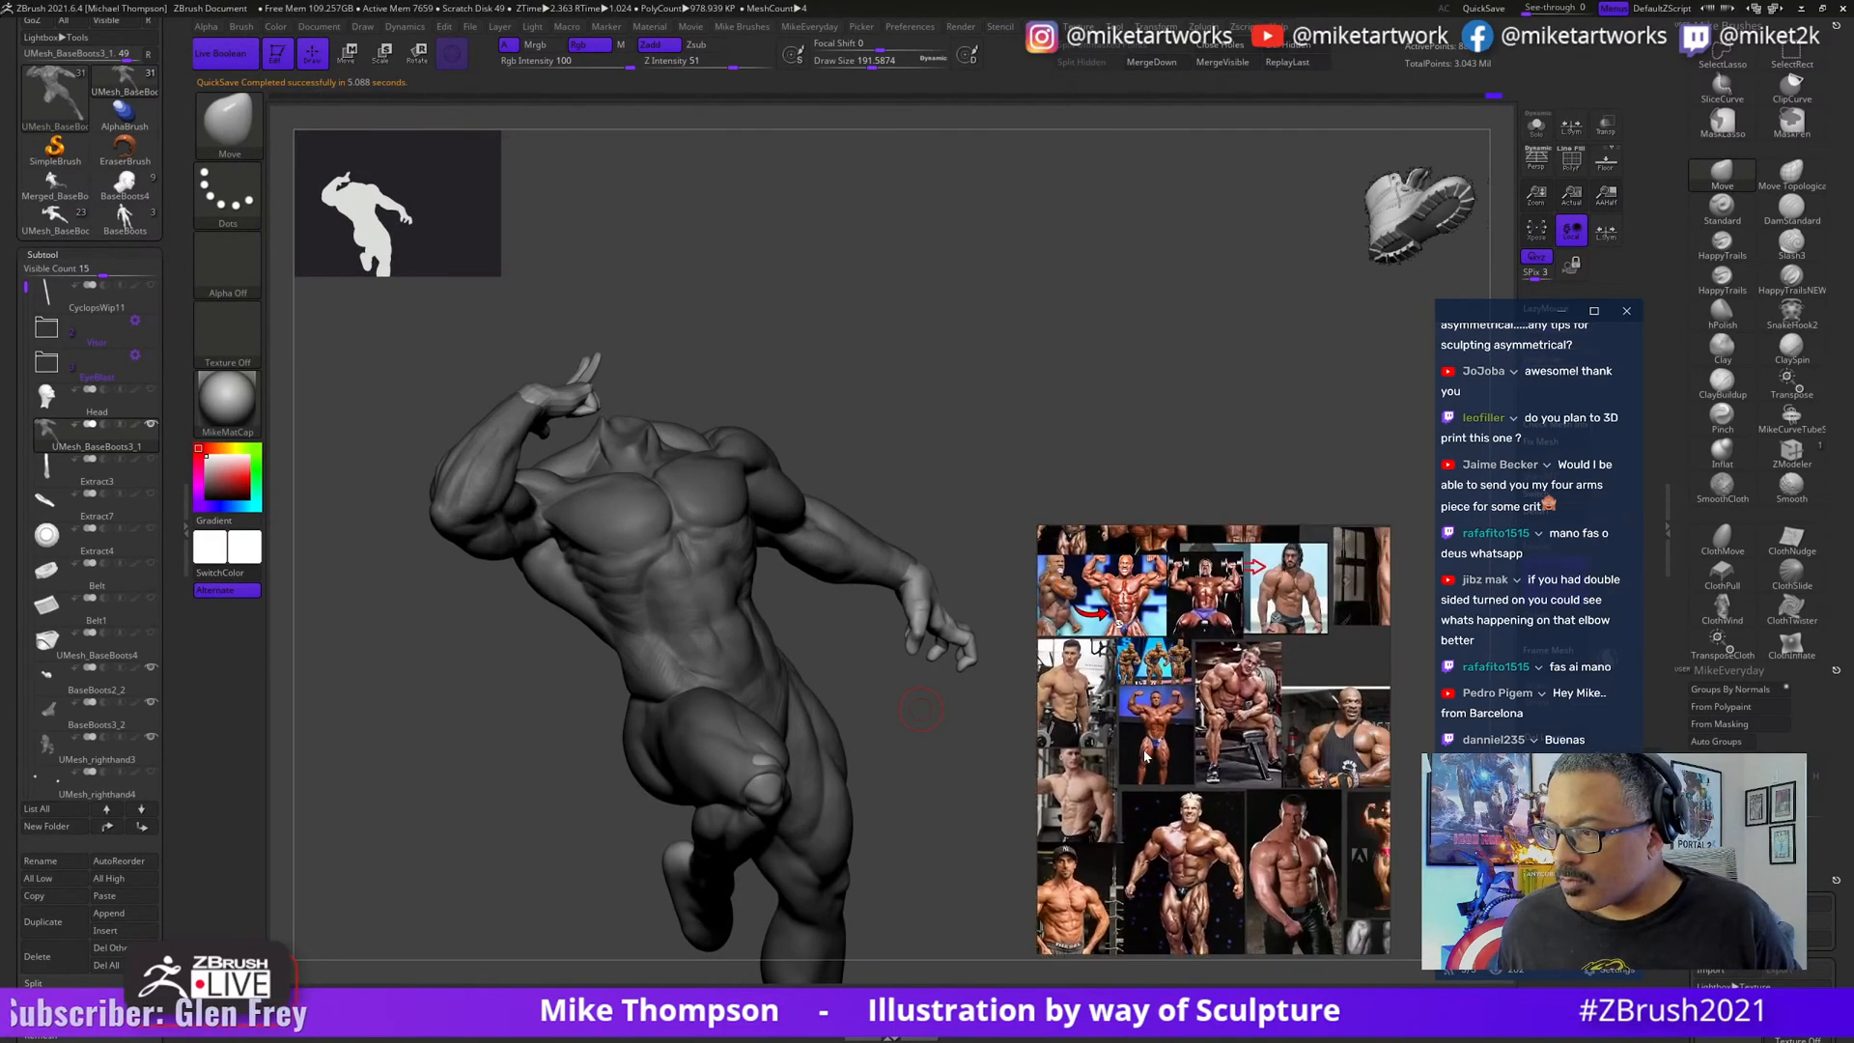
{"action": "scroll", "coordinate": [1214, 740], "scroll_direction": "up", "scroll_amount": 5}
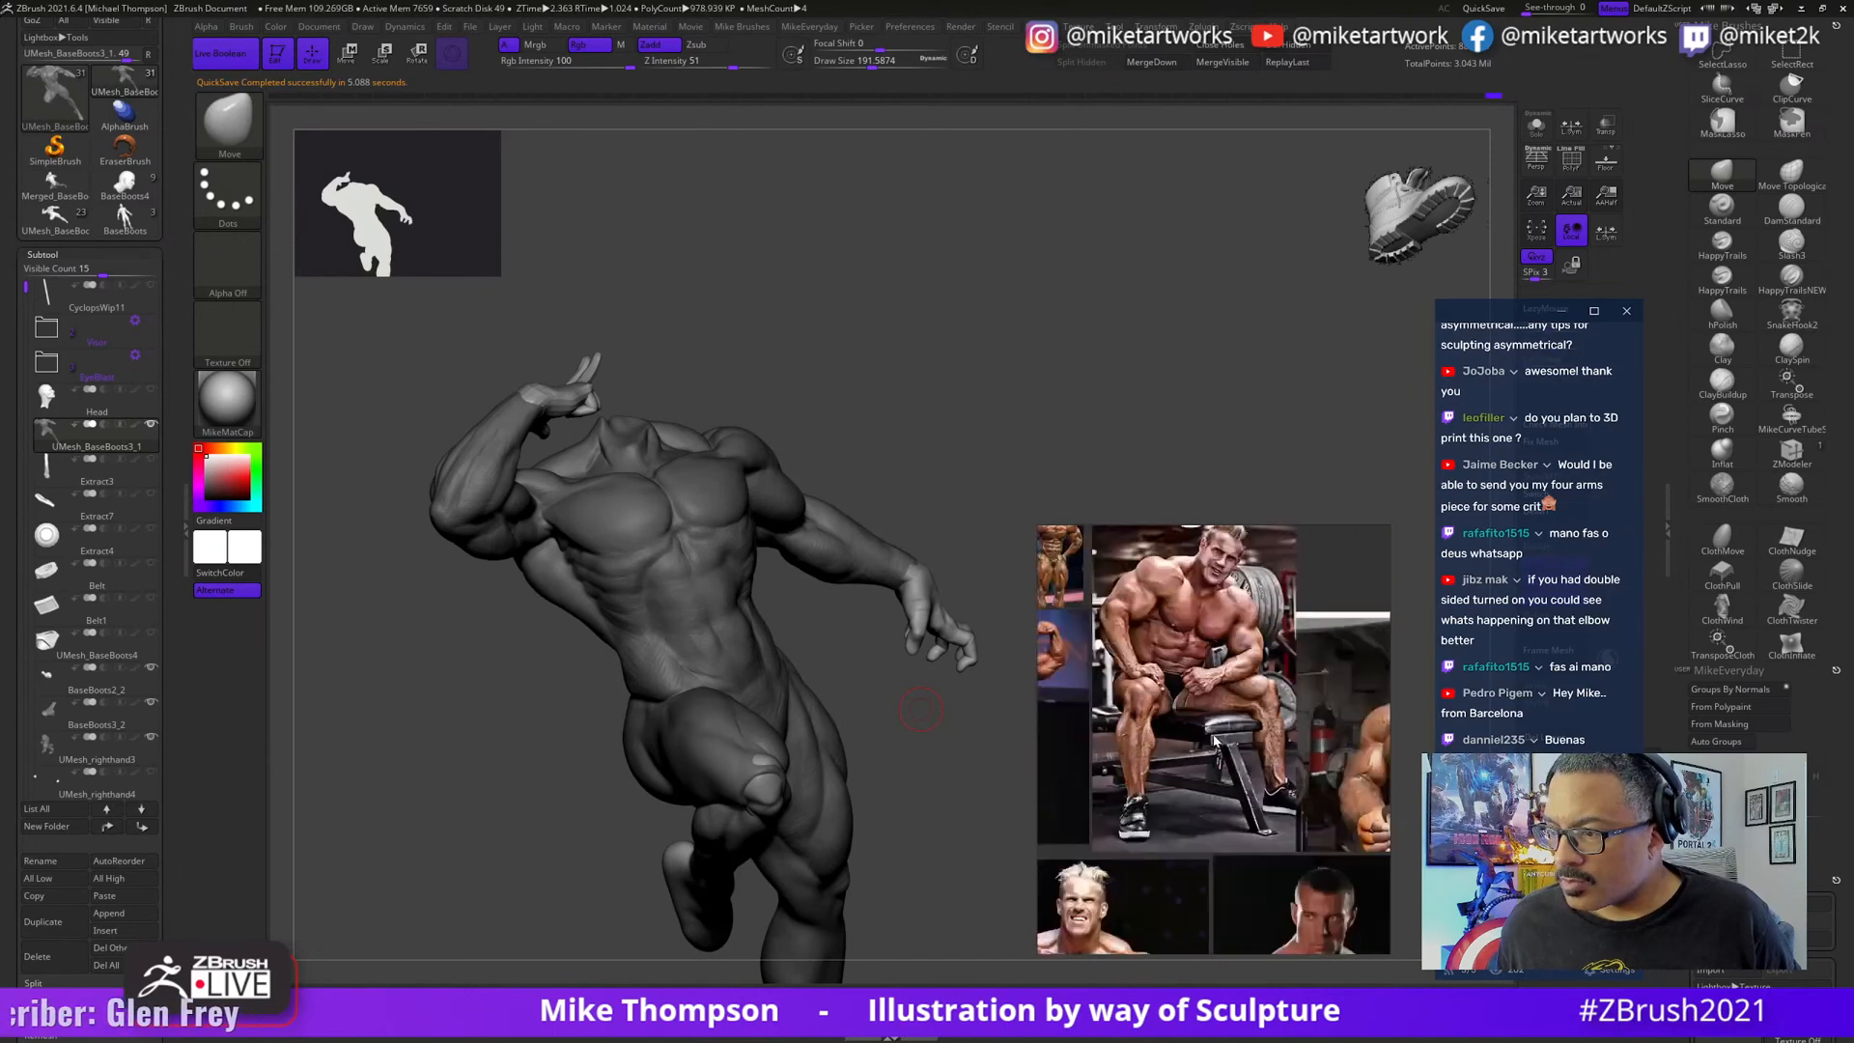
{"action": "scroll", "coordinate": [1214, 740], "scroll_direction": "down", "scroll_amount": 6}
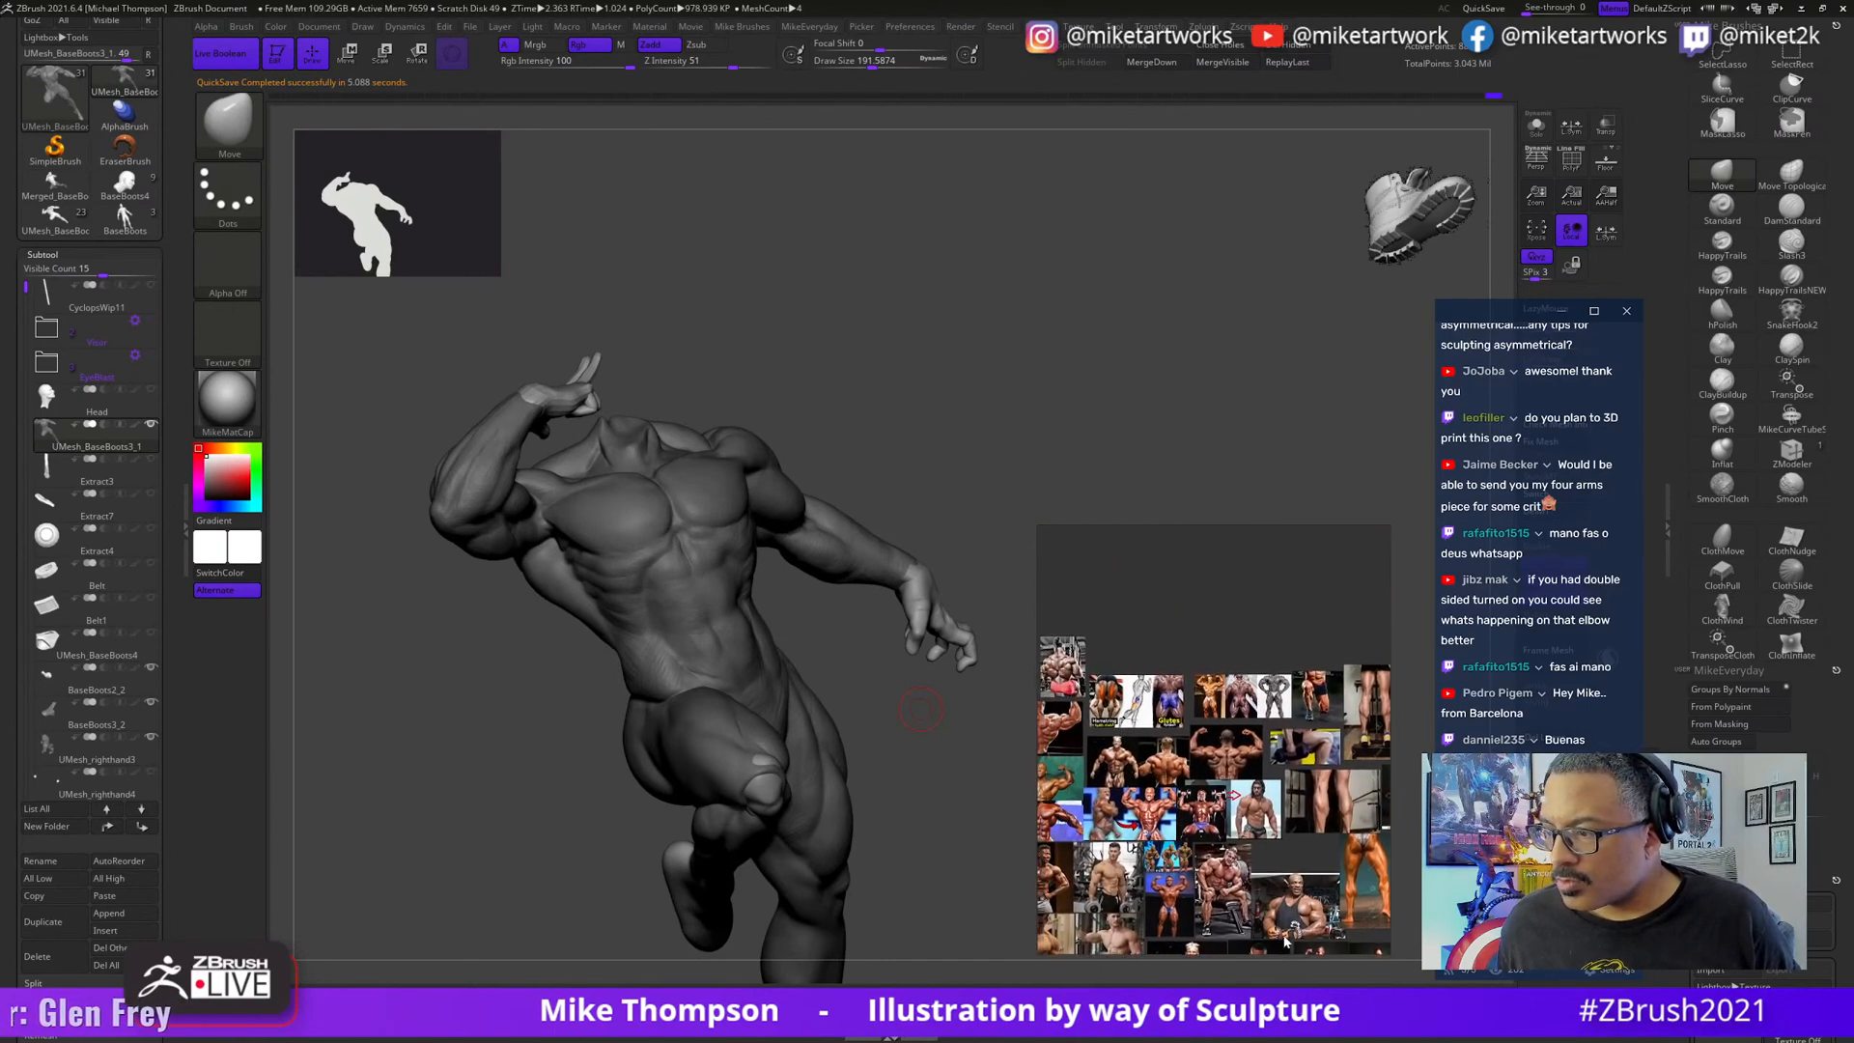
{"action": "middle_click_drag", "start_coordinate": [1315, 808], "coordinate": [1250, 784]}
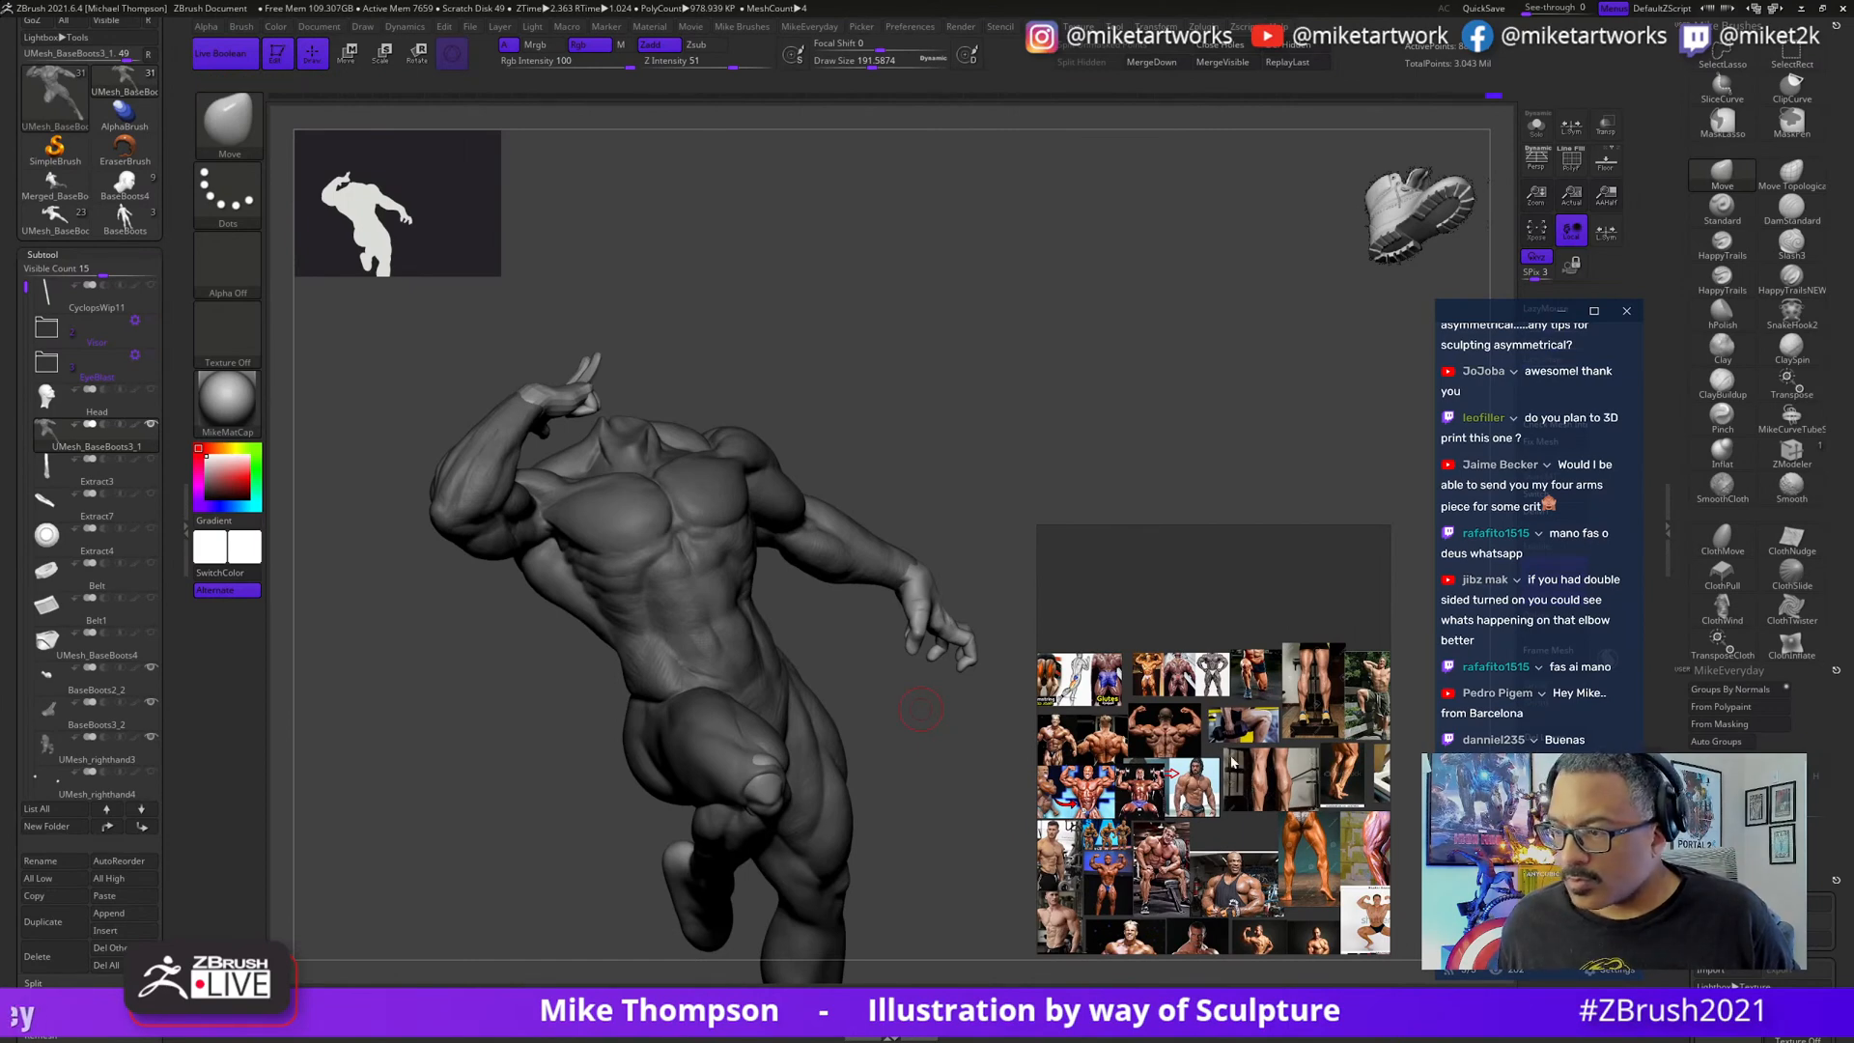
{"action": "scroll", "coordinate": [1234, 725], "scroll_direction": "up", "scroll_amount": 3}
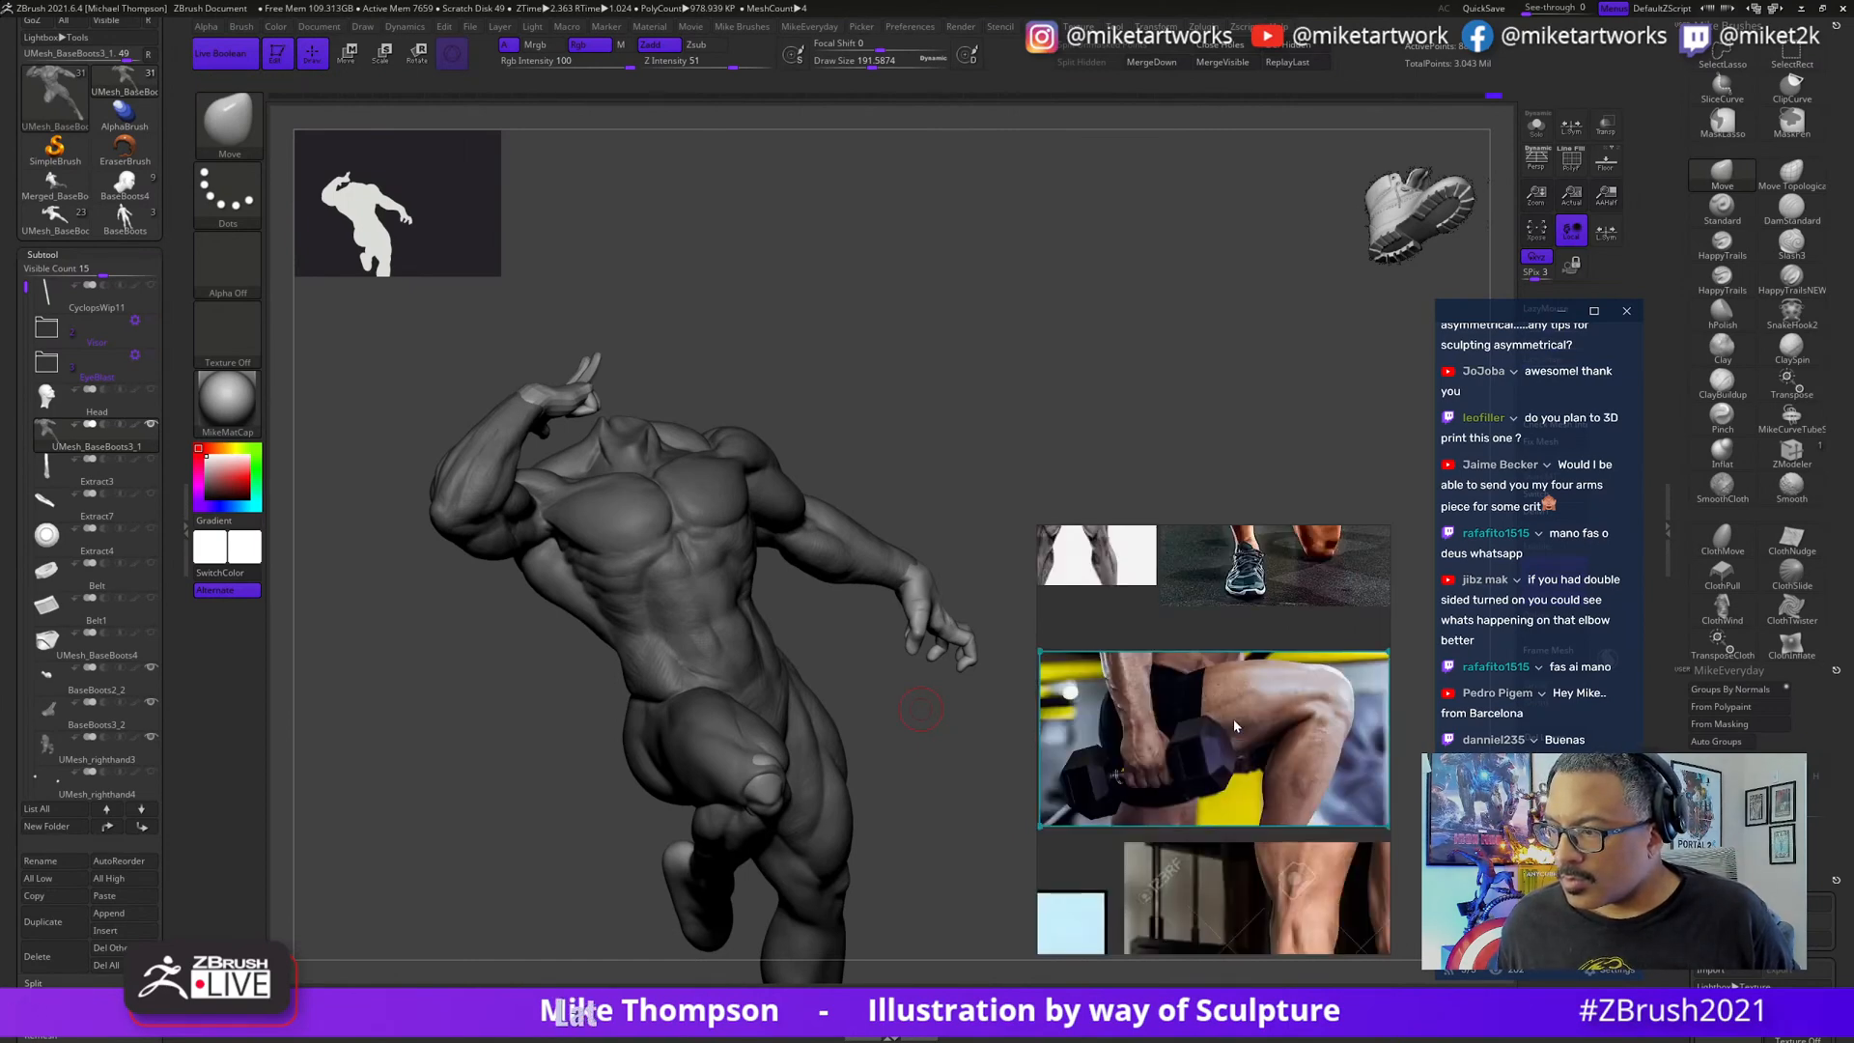
- Select the bent leg's subtool in side view and increase the Move brush's draw size to about 437
{"action": "left_click_drag", "start_coordinate": [902, 819], "coordinate": [878, 869]}
{"action": "left_click", "coordinate": [750, 839], "text": "alt"}
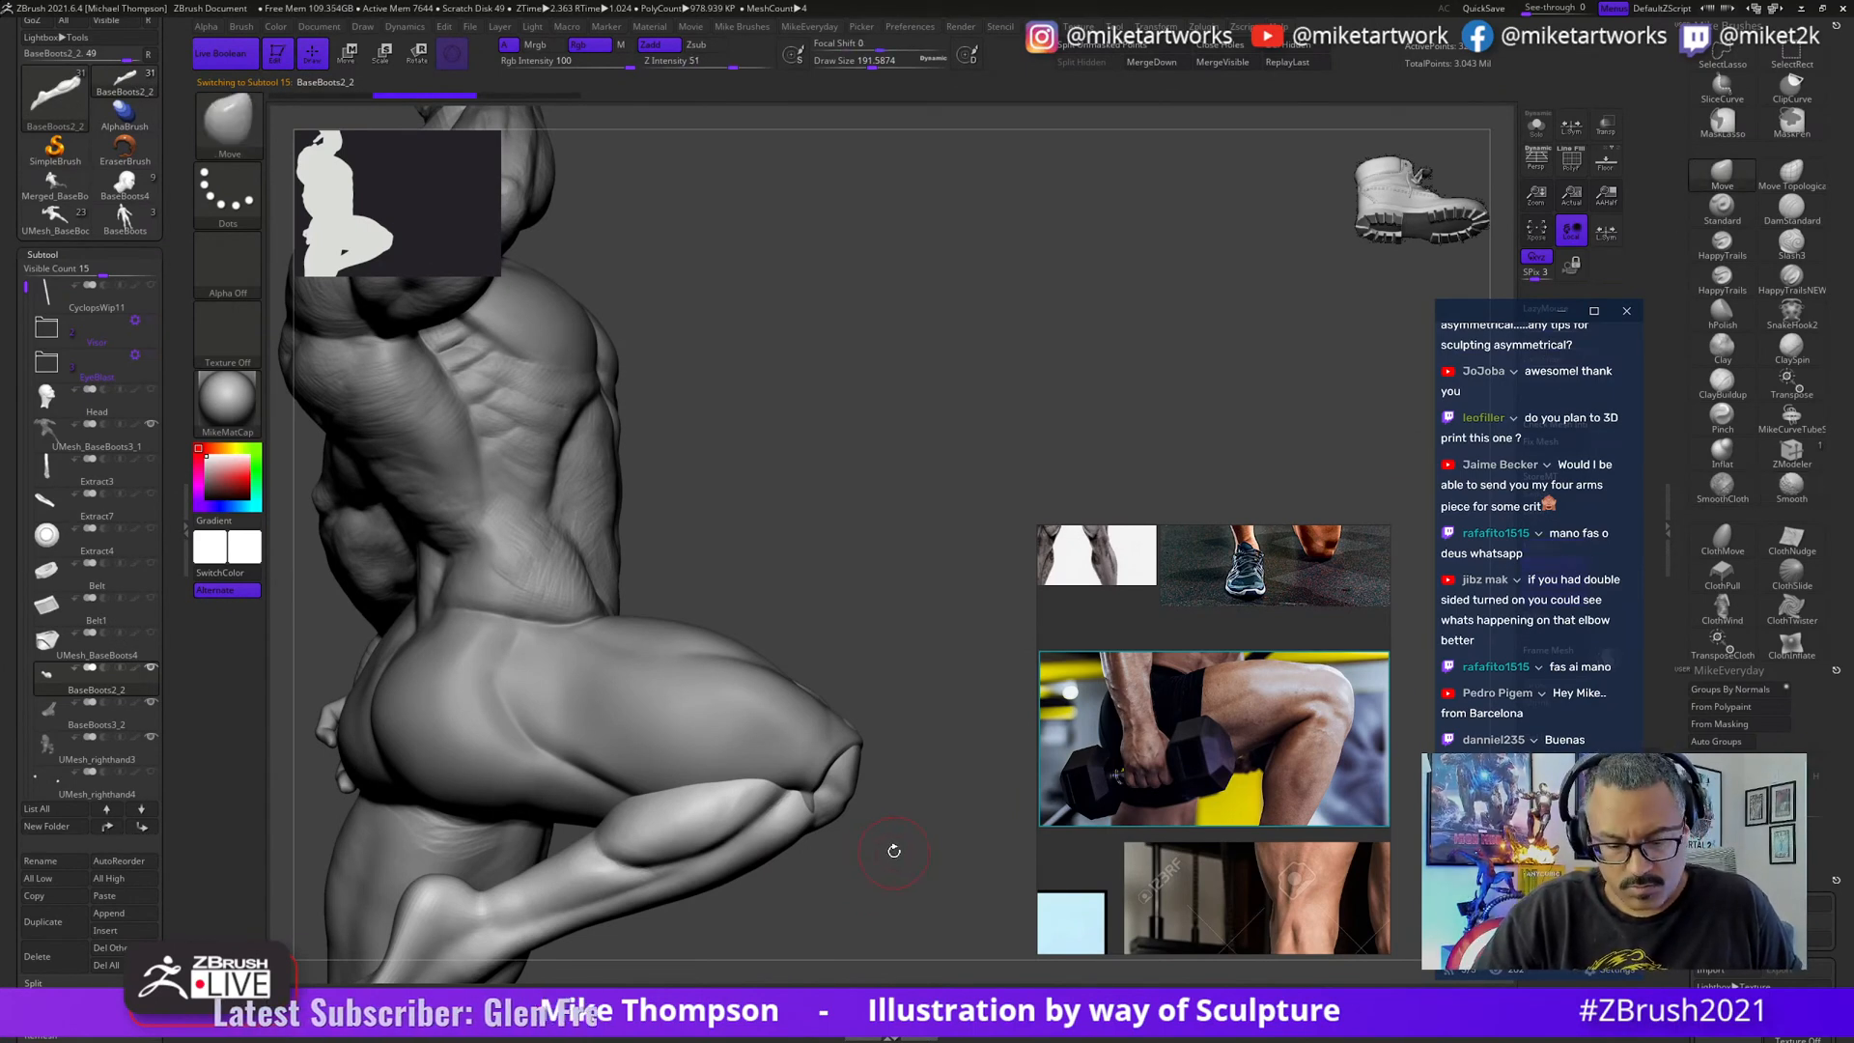
{"action": "key", "text": "s"}
{"action": "left_click_drag", "start_coordinate": [894, 850], "coordinate": [935, 851]}
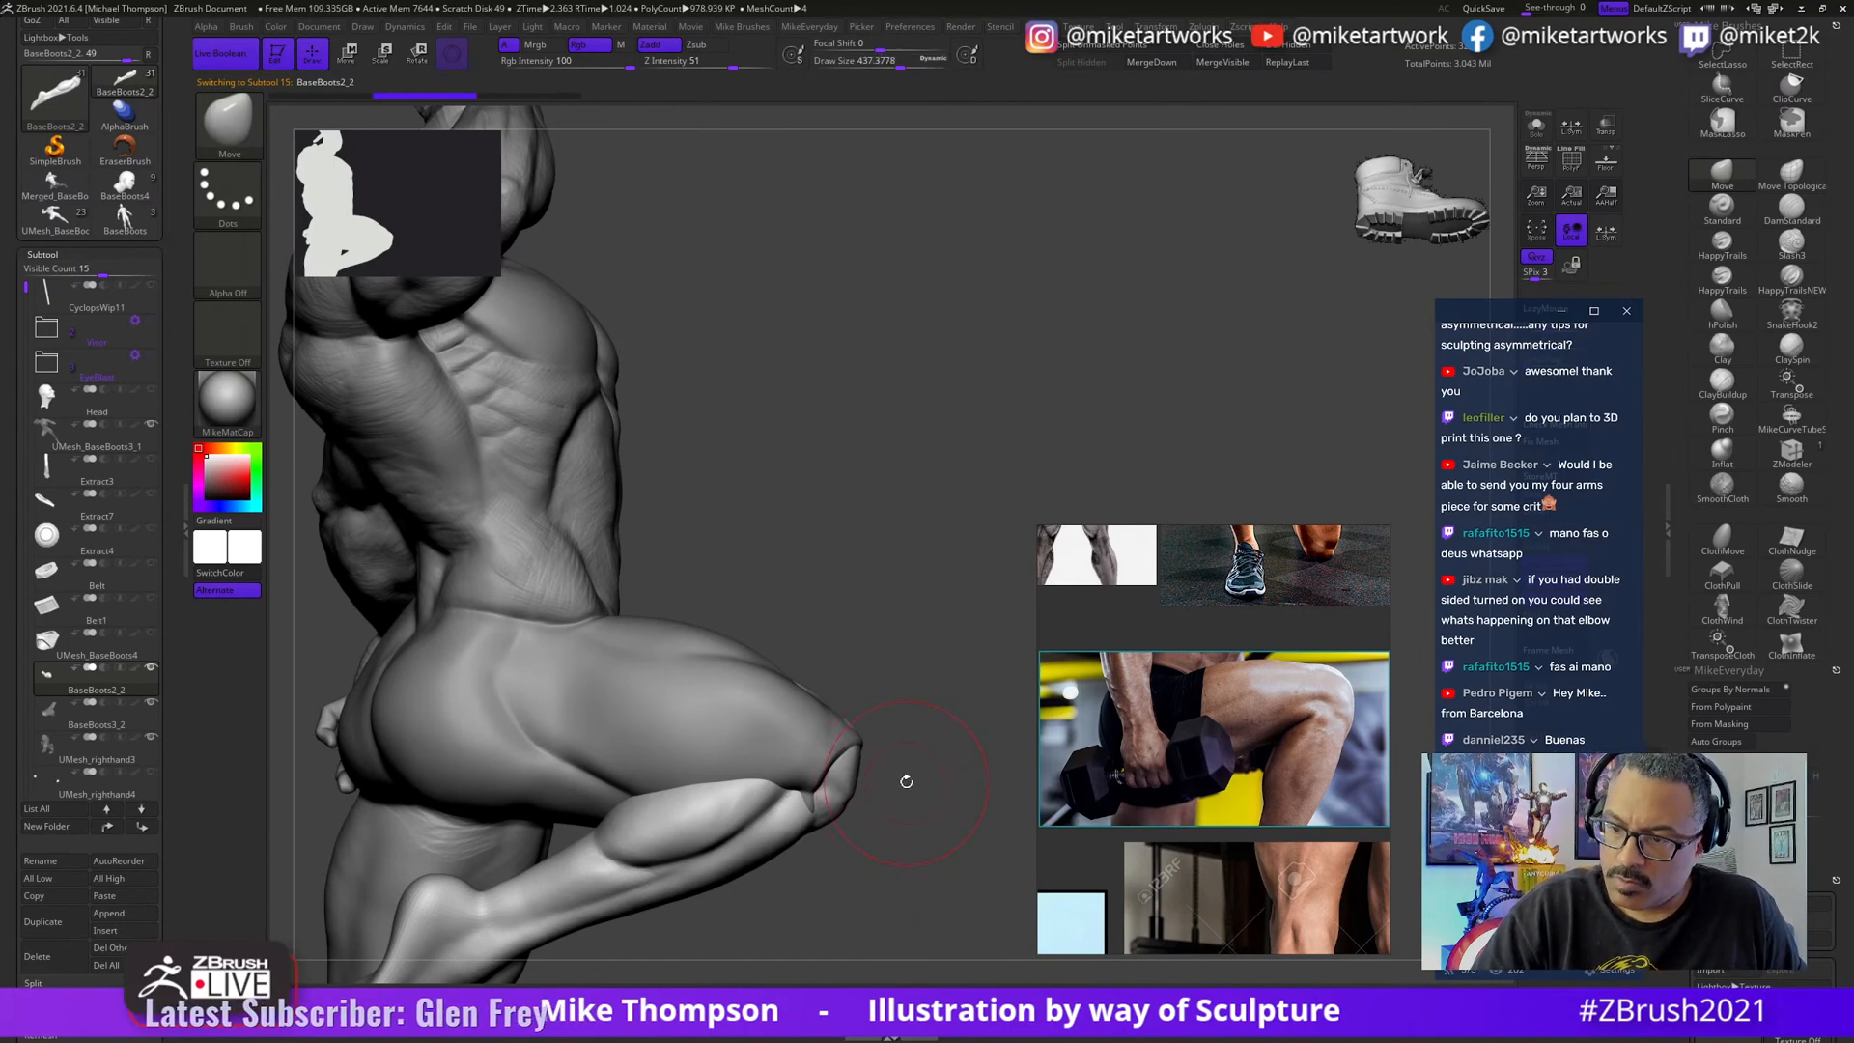
- Reshape the bent leg's knee with the Move brush, reducing its draw size to about 393
{"action": "mouse_move", "coordinate": [905, 780]}
{"action": "left_mouse_down"}
{"action": "mouse_move", "coordinate": [803, 784]}
{"action": "mouse_move", "coordinate": [858, 768]}
{"action": "left_mouse_up"}
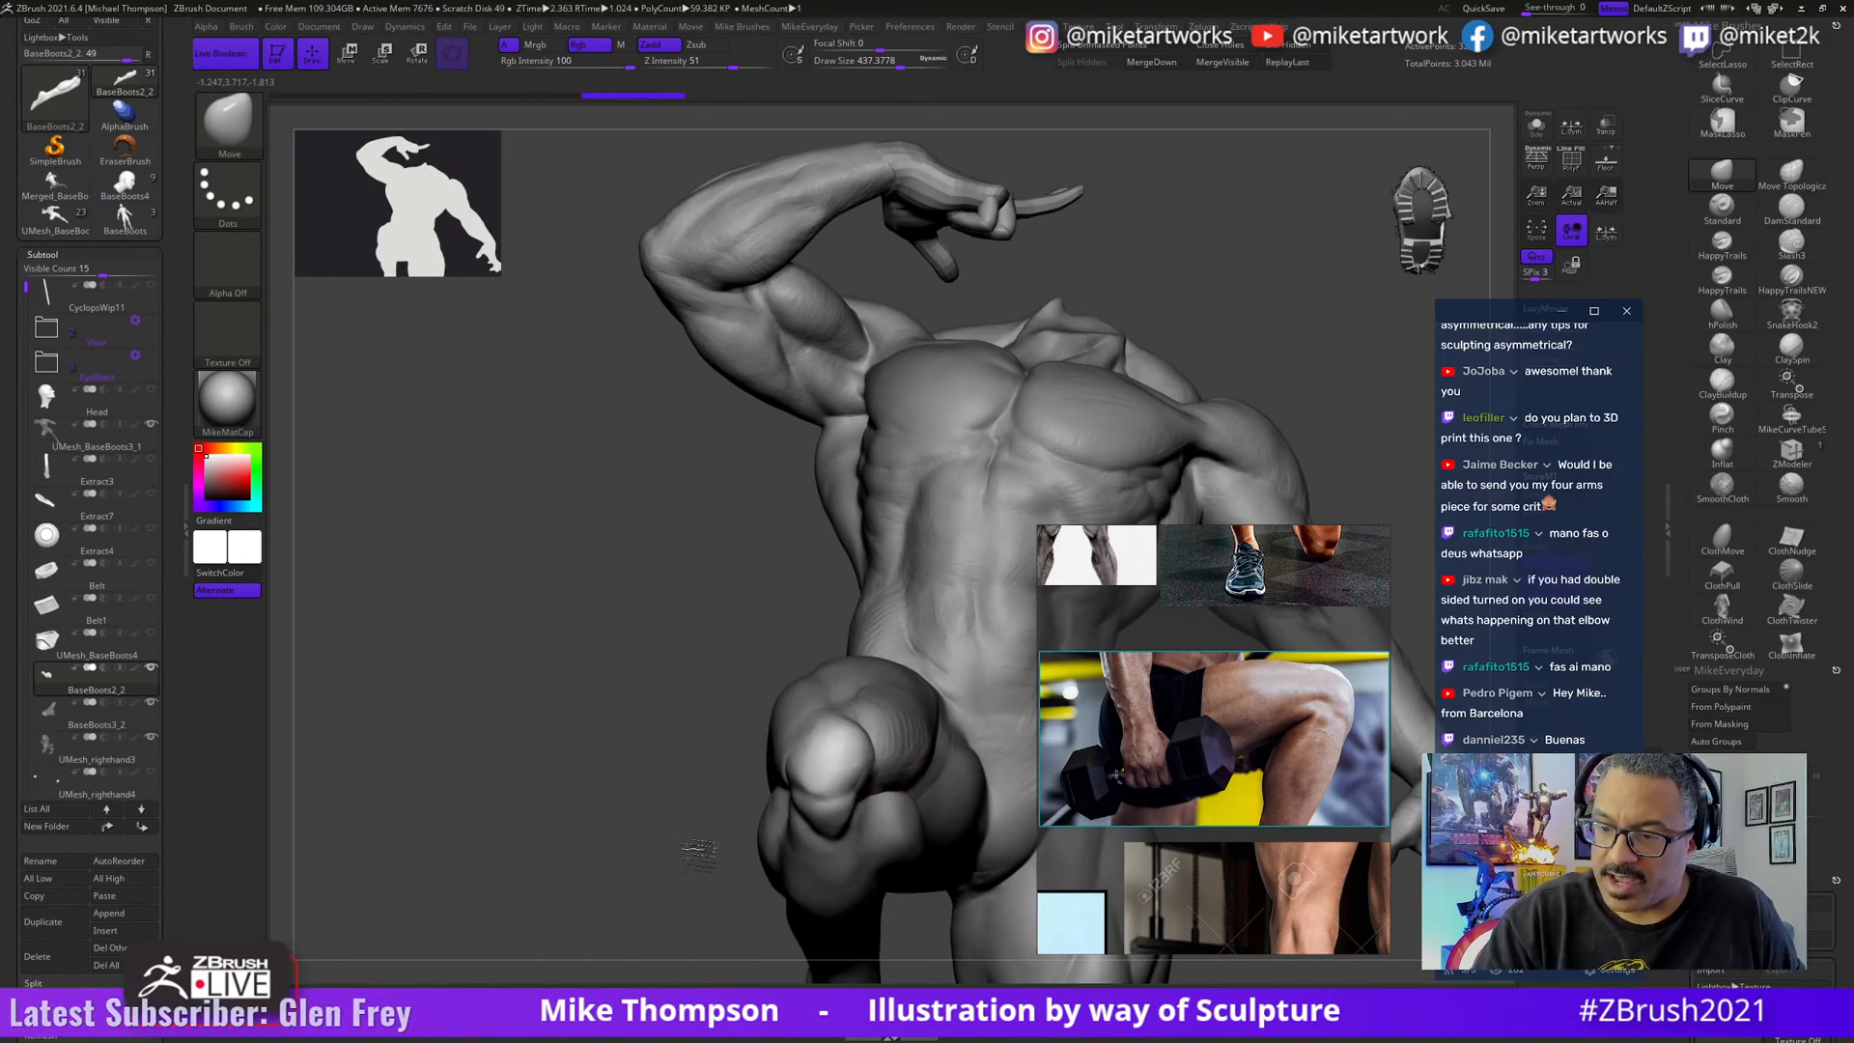
{"action": "mouse_move", "coordinate": [698, 852]}
{"action": "left_mouse_down"}
{"action": "mouse_move", "coordinate": [829, 732]}
{"action": "mouse_move", "coordinate": [975, 734]}
{"action": "mouse_move", "coordinate": [837, 761]}
{"action": "mouse_move", "coordinate": [863, 829]}
{"action": "mouse_move", "coordinate": [841, 802]}
{"action": "mouse_move", "coordinate": [874, 816]}
{"action": "mouse_move", "coordinate": [871, 793]}
{"action": "left_mouse_up"}
{"action": "key", "text": "s"}
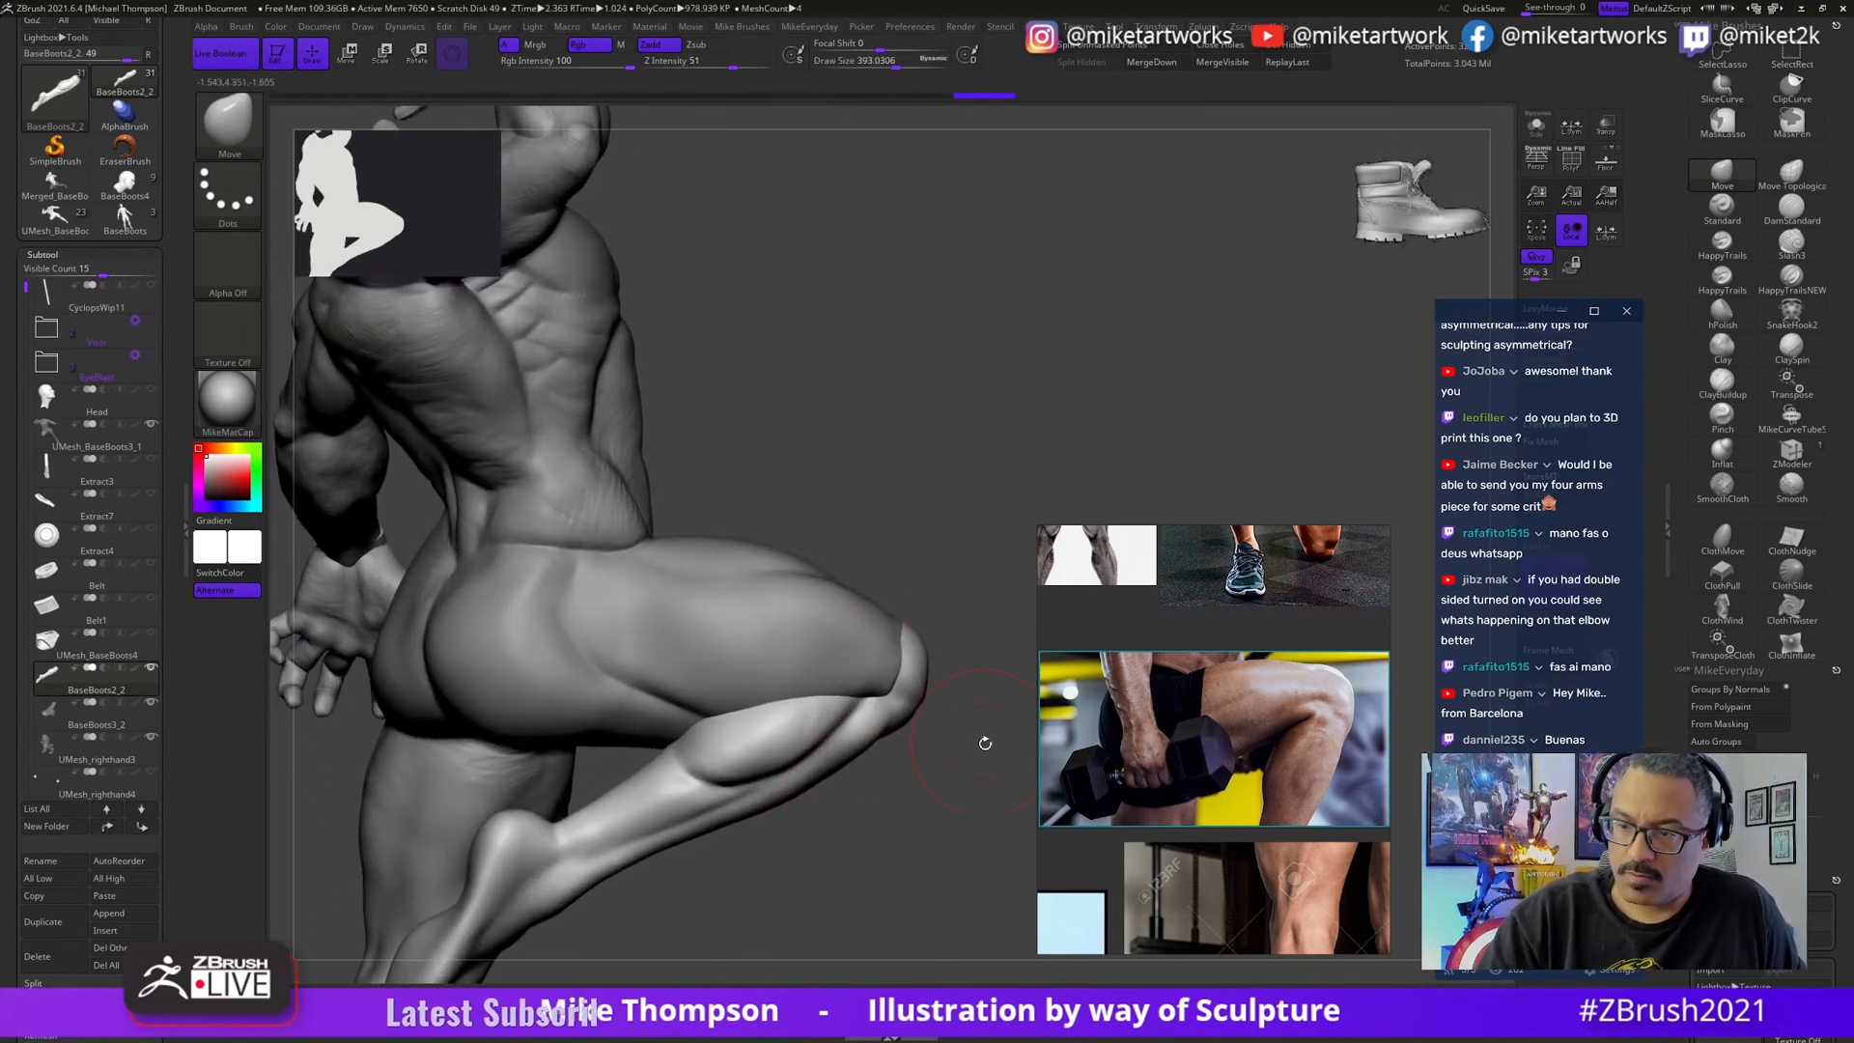
{"action": "mouse_move", "coordinate": [985, 743]}
{"action": "left_mouse_down"}
{"action": "mouse_move", "coordinate": [994, 770]}
{"action": "mouse_move", "coordinate": [865, 749]}
{"action": "mouse_move", "coordinate": [881, 725]}
{"action": "mouse_move", "coordinate": [836, 696]}
{"action": "mouse_move", "coordinate": [801, 773]}
{"action": "mouse_move", "coordinate": [816, 874]}
{"action": "mouse_move", "coordinate": [893, 857]}
{"action": "mouse_move", "coordinate": [1045, 527]}
{"action": "left_mouse_up"}
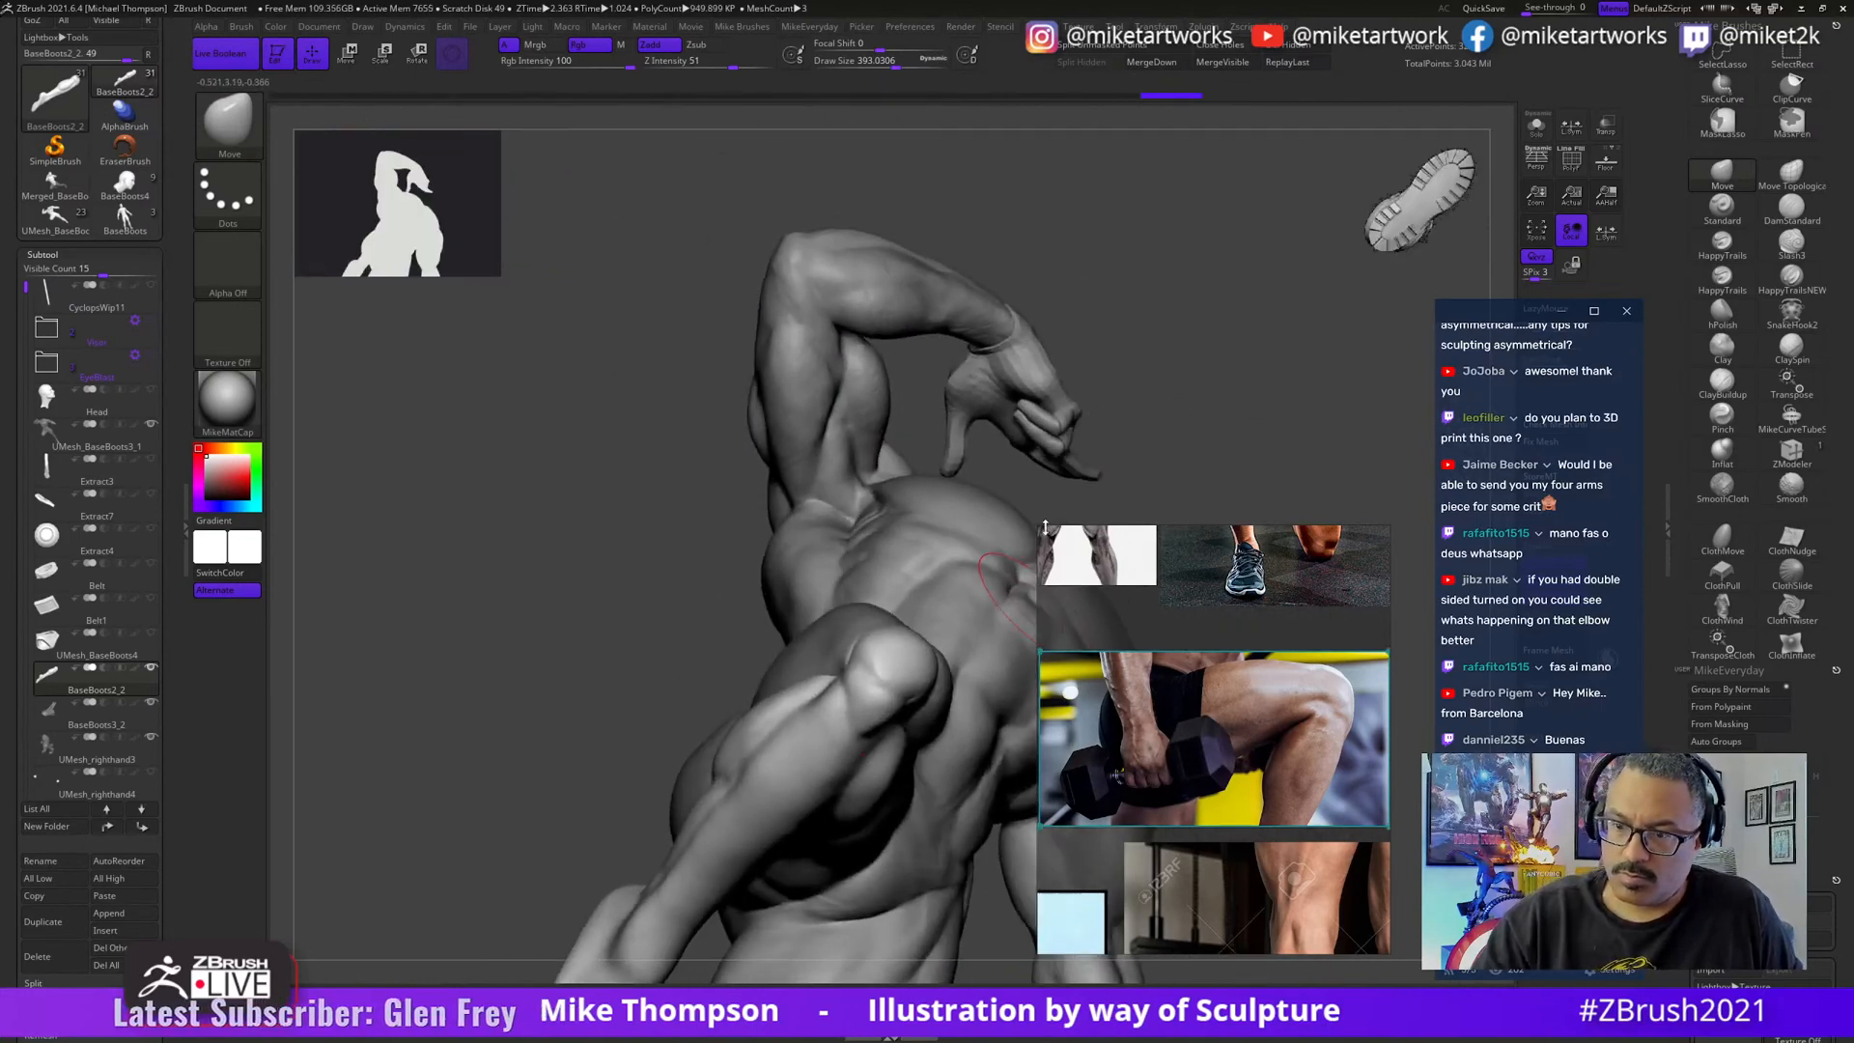
- Adjust the bent leg's knee and shin contours from low front angles, reducing the Move brush's draw size to about 298
{"action": "left_click_drag", "start_coordinate": [1110, 303], "coordinate": [1132, 77], "text": "alt"}
{"action": "mouse_move", "coordinate": [502, 734]}
{"action": "left_mouse_down"}
{"action": "mouse_move", "coordinate": [761, 604]}
{"action": "mouse_move", "coordinate": [748, 593]}
{"action": "left_mouse_up"}
{"action": "key", "text": "s"}
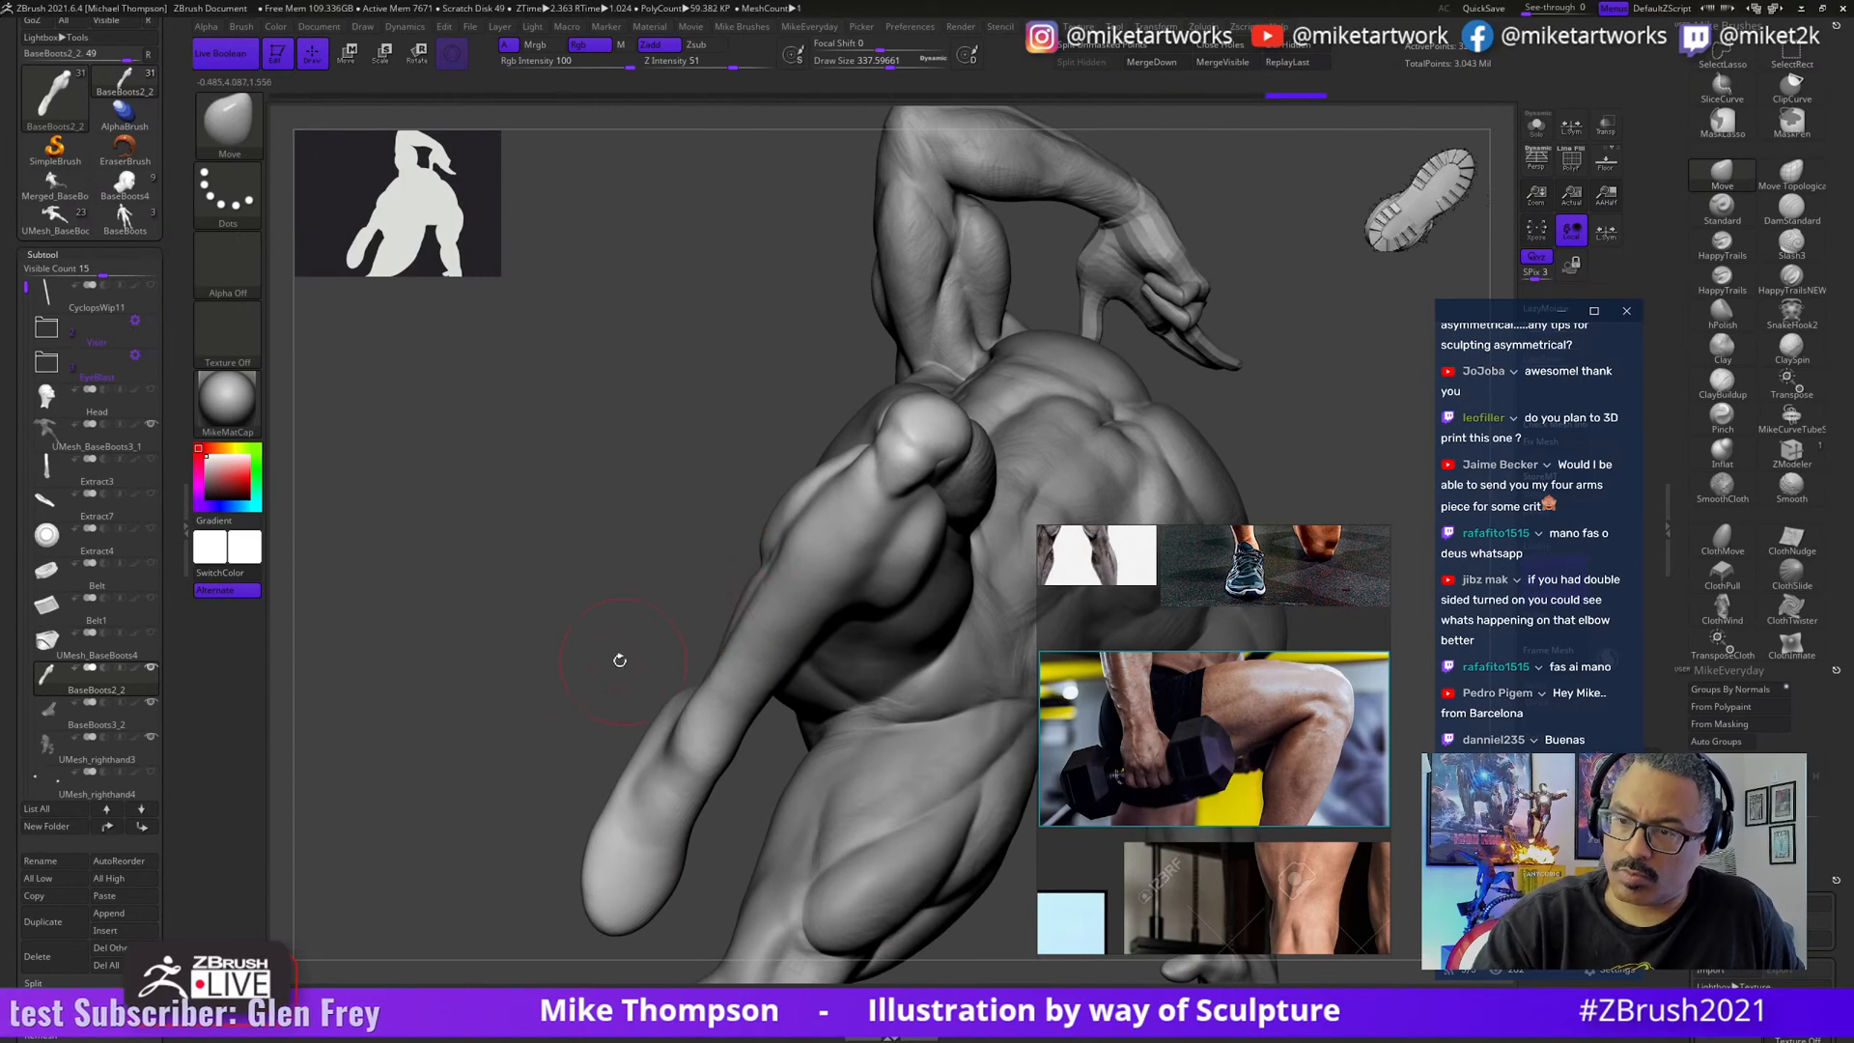
{"action": "mouse_move", "coordinate": [618, 657]}
{"action": "left_mouse_down"}
{"action": "mouse_move", "coordinate": [838, 580]}
{"action": "mouse_move", "coordinate": [942, 703]}
{"action": "mouse_move", "coordinate": [890, 719]}
{"action": "mouse_move", "coordinate": [918, 719]}
{"action": "mouse_move", "coordinate": [852, 712]}
{"action": "mouse_move", "coordinate": [881, 667]}
{"action": "mouse_move", "coordinate": [935, 638]}
{"action": "mouse_move", "coordinate": [933, 682]}
{"action": "mouse_move", "coordinate": [729, 762]}
{"action": "left_mouse_up"}
{"action": "key", "text": "s"}
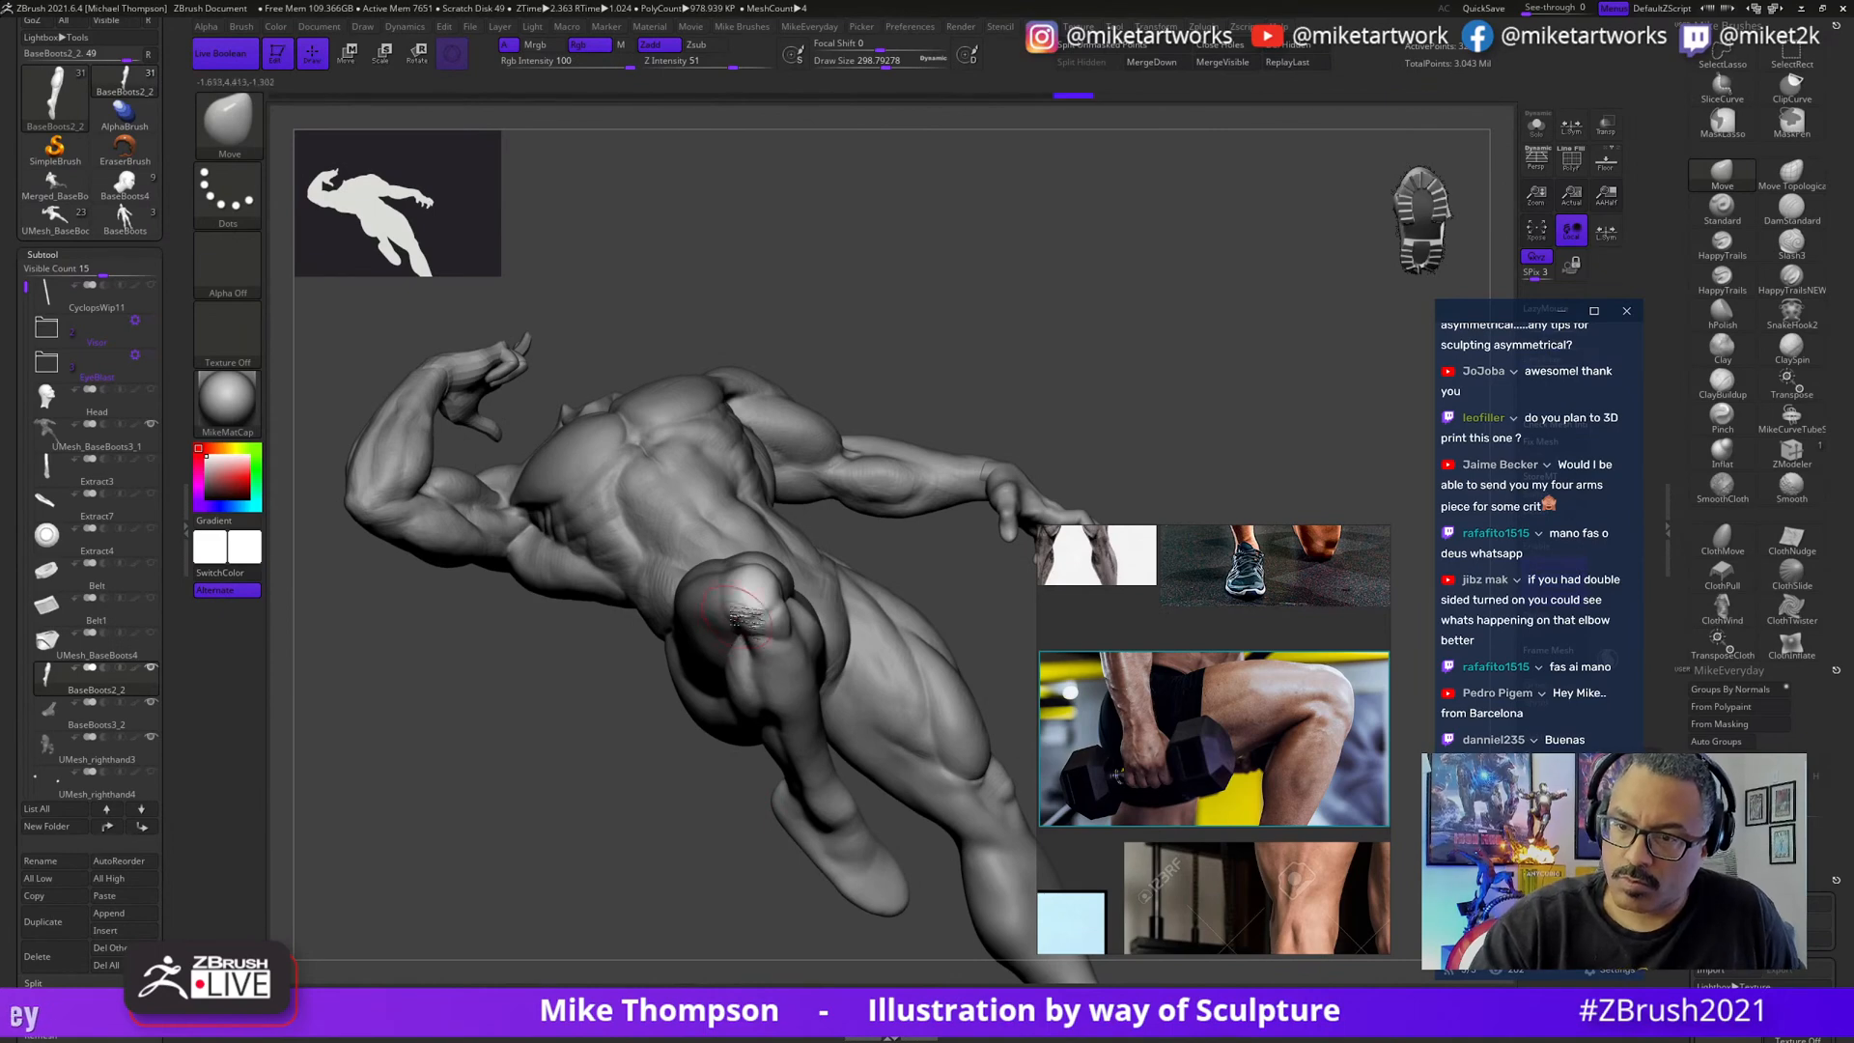
- Shape the kneecap and lower end of the bent thigh from front and side, reducing the Move brush's draw size to about 167
{"action": "mouse_move", "coordinate": [755, 653]}
{"action": "left_mouse_down"}
{"action": "mouse_move", "coordinate": [682, 840]}
{"action": "mouse_move", "coordinate": [741, 621]}
{"action": "left_mouse_up"}
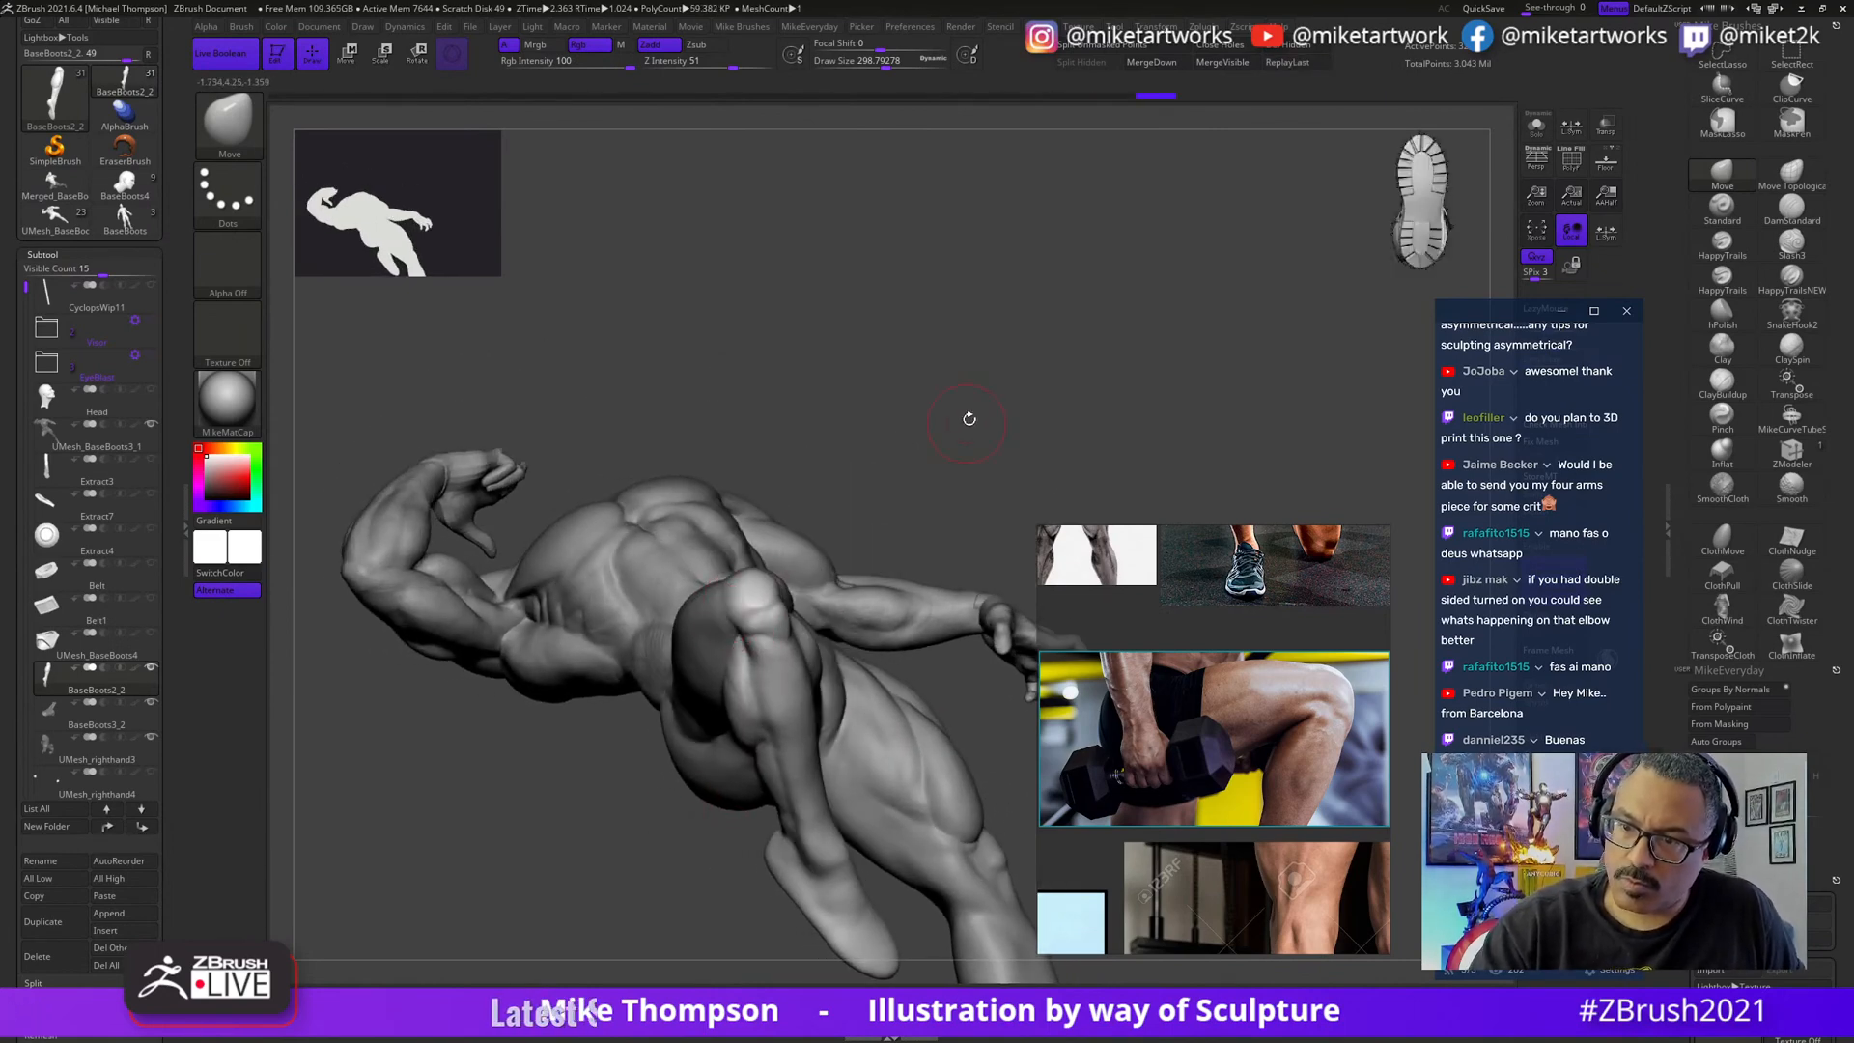
{"action": "left_click_drag", "start_coordinate": [970, 419], "coordinate": [840, 679]}
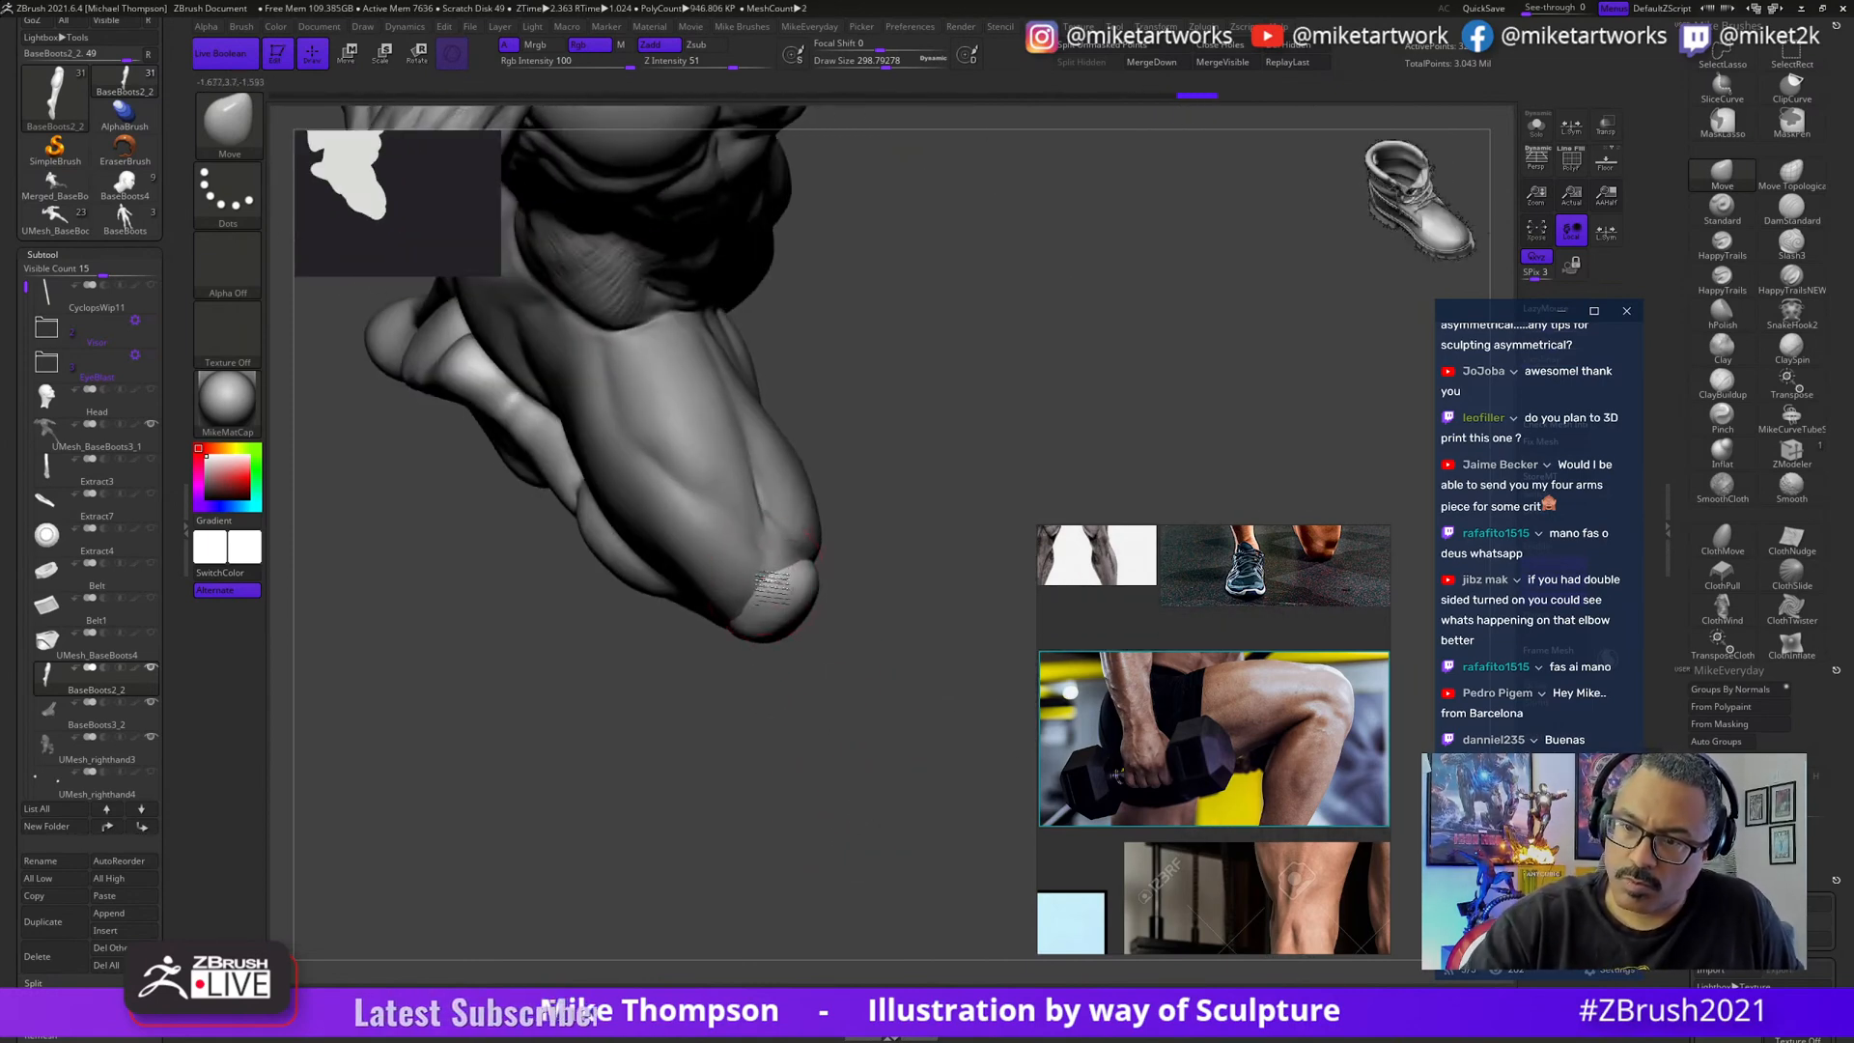
{"action": "mouse_move", "coordinate": [864, 577]}
{"action": "left_mouse_down"}
{"action": "mouse_move", "coordinate": [889, 513]}
{"action": "mouse_move", "coordinate": [857, 538]}
{"action": "mouse_move", "coordinate": [870, 570]}
{"action": "mouse_move", "coordinate": [756, 609]}
{"action": "left_mouse_up"}
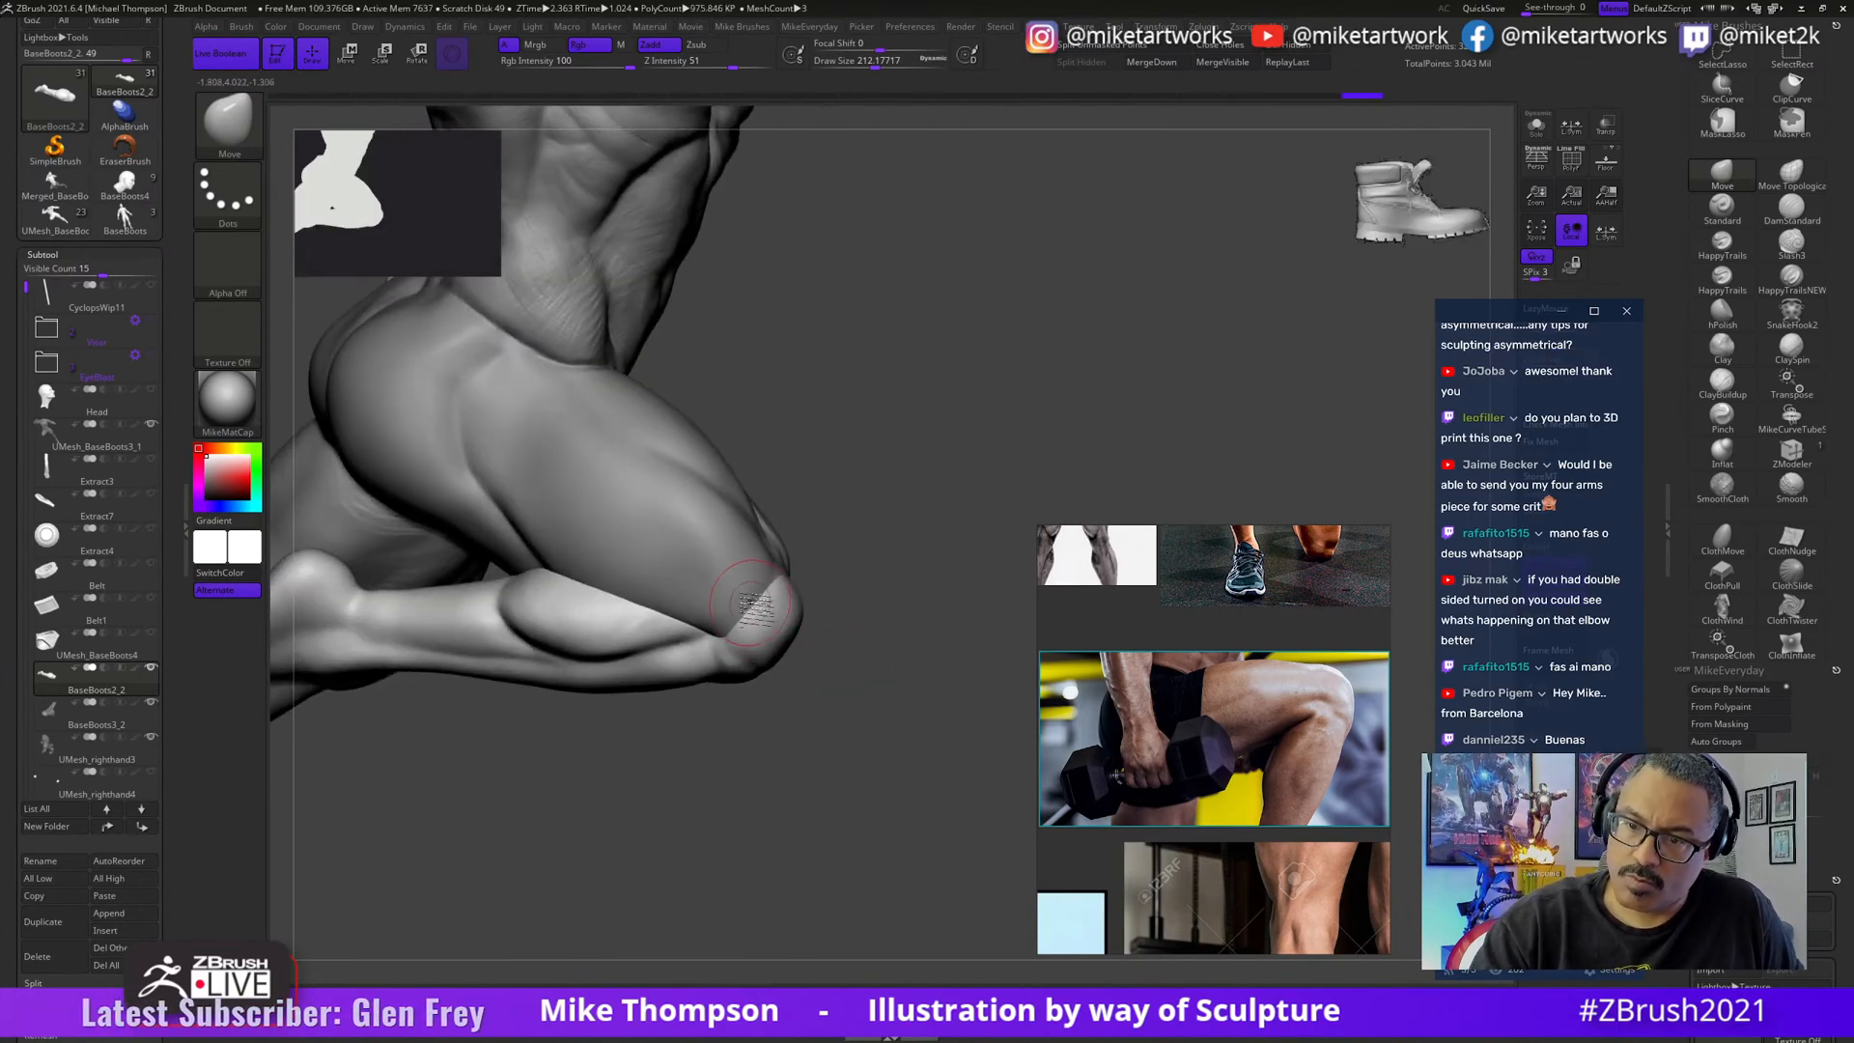
{"action": "left_click_drag", "start_coordinate": [960, 535], "coordinate": [837, 638]}
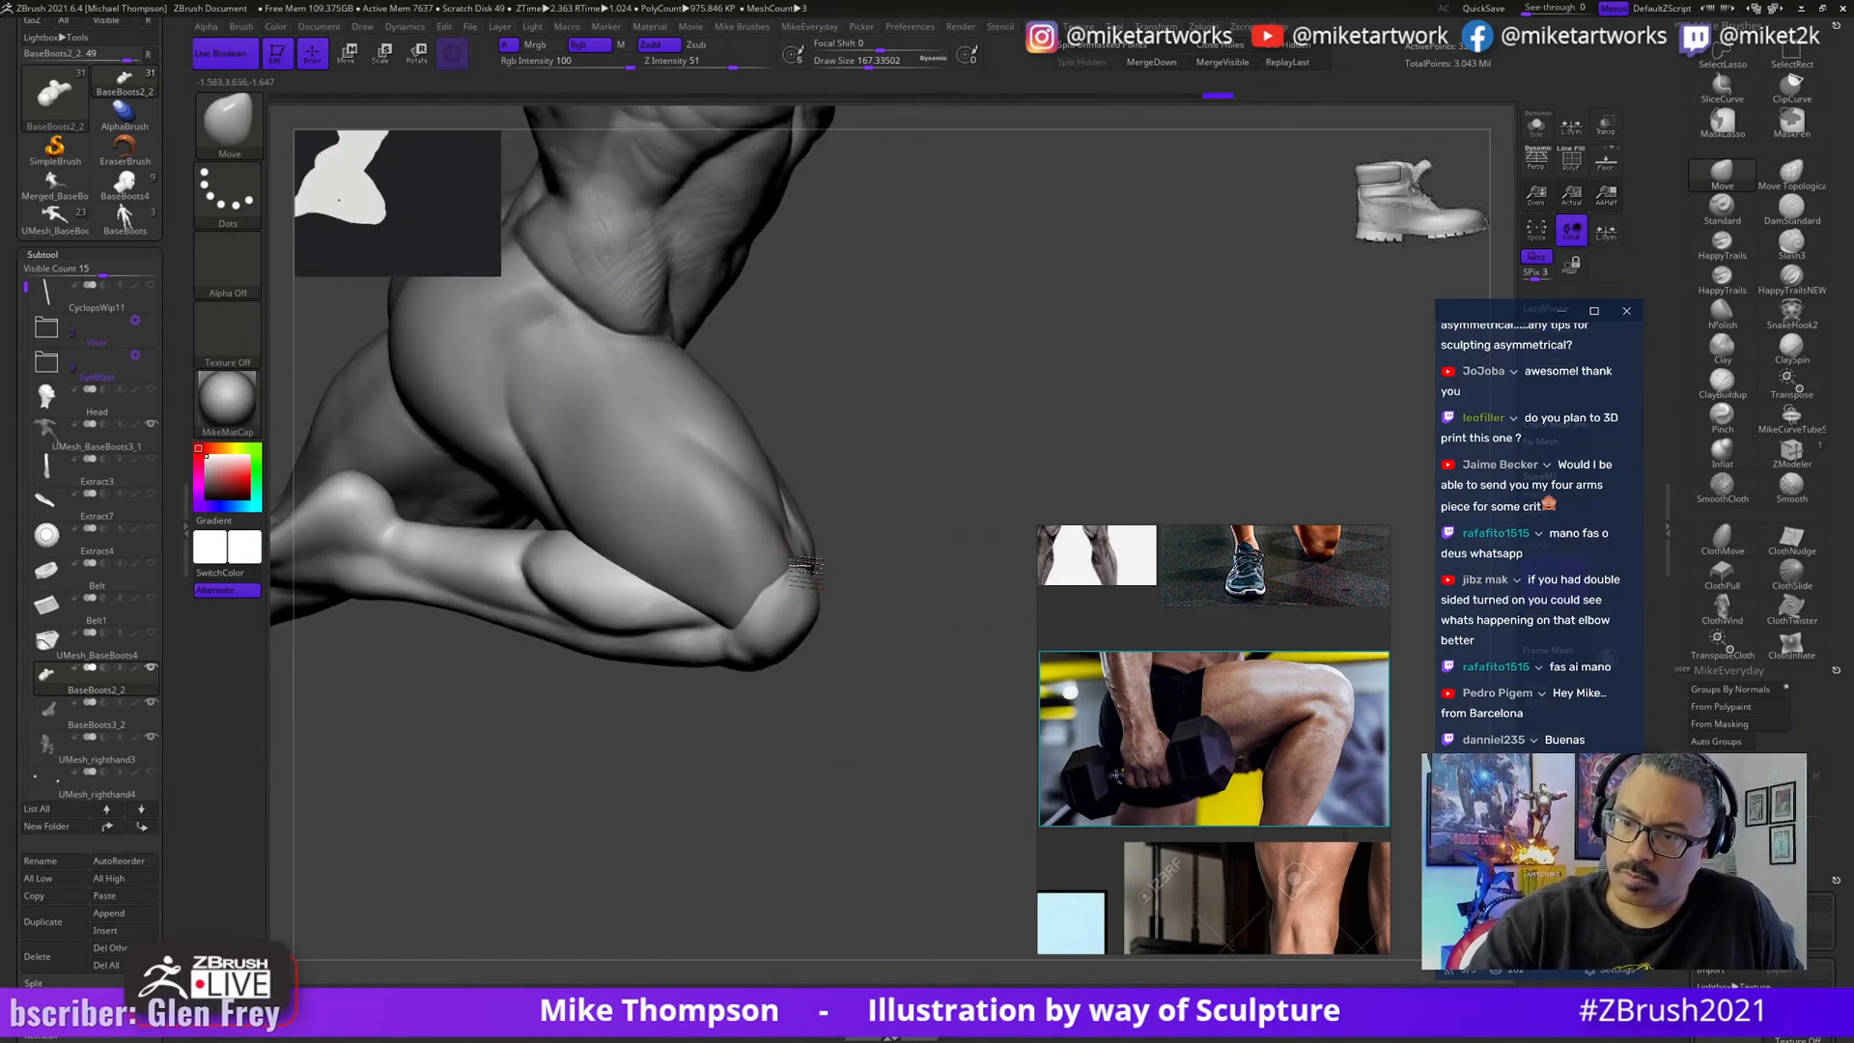
{"action": "left_click_drag", "start_coordinate": [971, 579], "coordinate": [830, 575]}
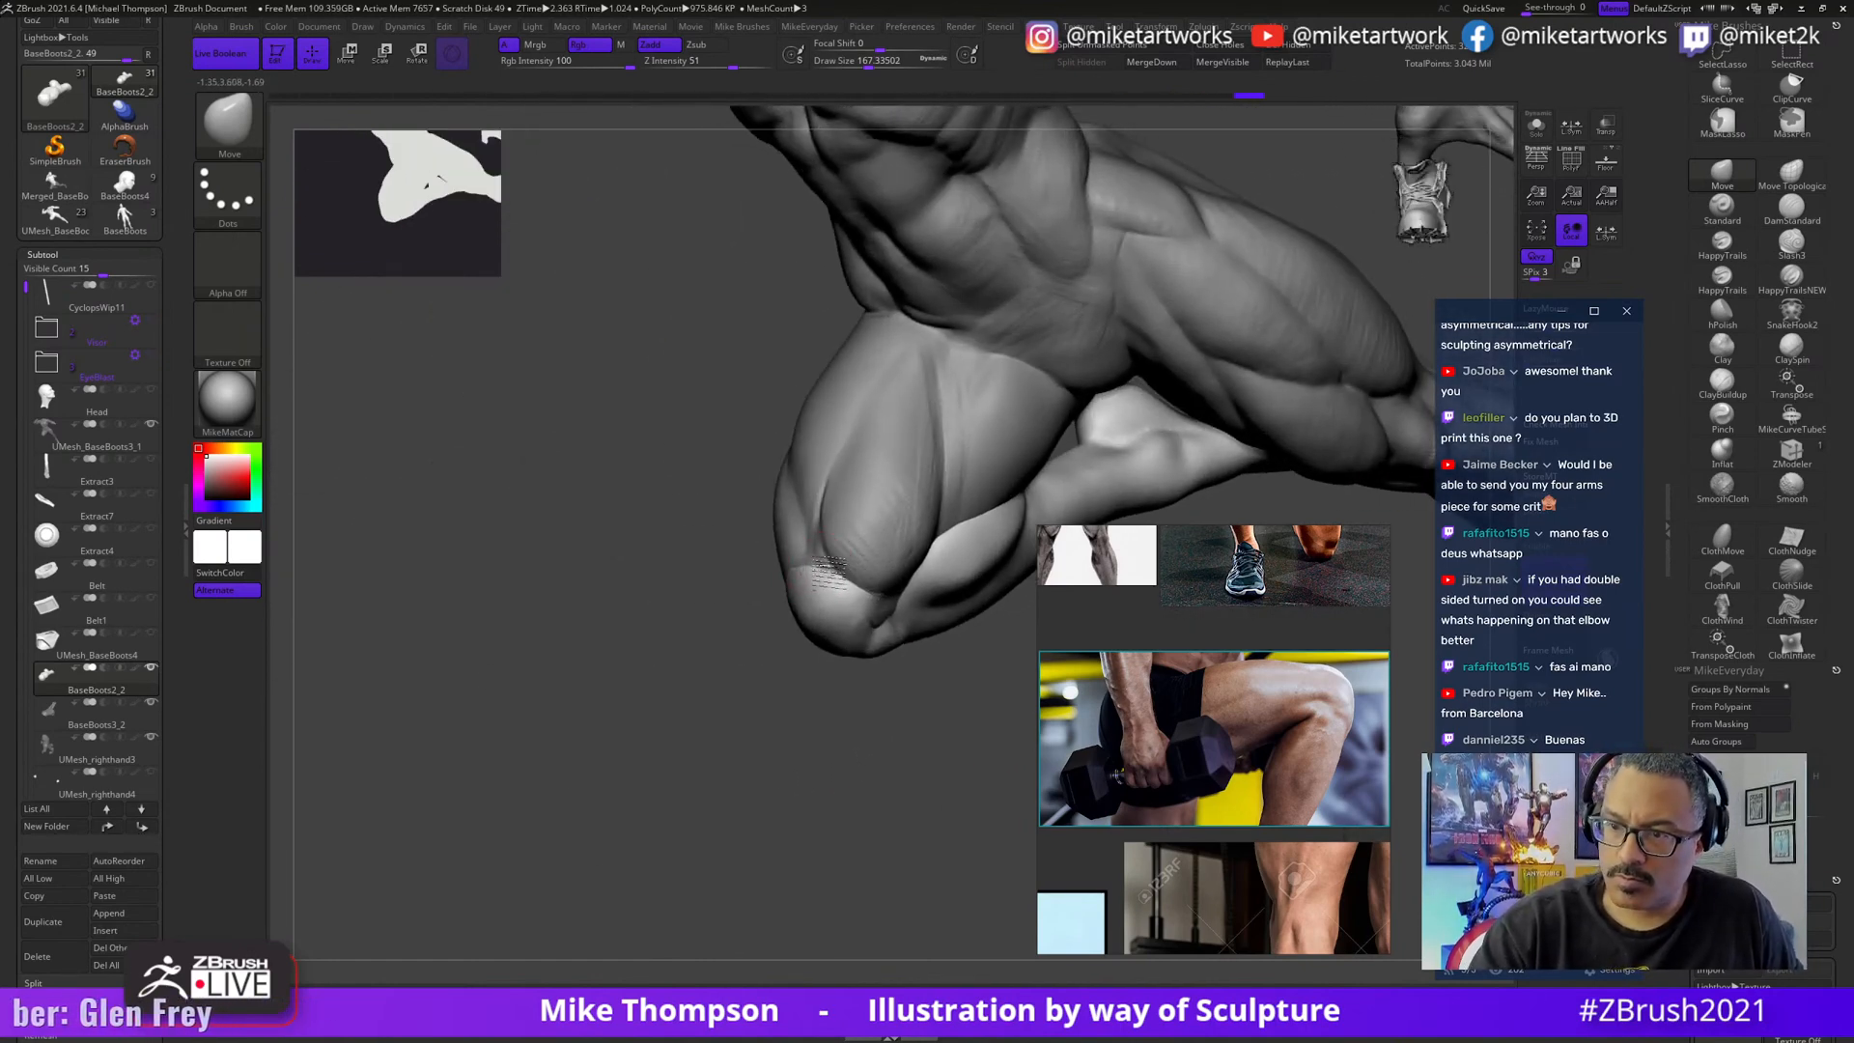
- Examine the reshaped knee in the context of the whole figure from several angles
{"action": "mouse_move", "coordinate": [884, 707]}
{"action": "left_mouse_down"}
{"action": "mouse_move", "coordinate": [878, 664]}
{"action": "mouse_move", "coordinate": [850, 786]}
{"action": "mouse_move", "coordinate": [710, 850]}
{"action": "left_mouse_up"}
{"action": "mouse_move", "coordinate": [827, 811]}
{"action": "left_mouse_down"}
{"action": "mouse_move", "coordinate": [833, 858]}
{"action": "mouse_move", "coordinate": [806, 840]}
{"action": "left_mouse_up"}
{"action": "mouse_move", "coordinate": [970, 842]}
{"action": "left_mouse_down"}
{"action": "mouse_move", "coordinate": [951, 852]}
{"action": "mouse_move", "coordinate": [1012, 859]}
{"action": "mouse_move", "coordinate": [977, 875]}
{"action": "mouse_move", "coordinate": [1090, 843]}
{"action": "left_mouse_up"}
{"action": "mouse_move", "coordinate": [916, 903]}
{"action": "left_mouse_down"}
{"action": "mouse_move", "coordinate": [948, 882]}
{"action": "mouse_move", "coordinate": [903, 890]}
{"action": "mouse_move", "coordinate": [907, 866]}
{"action": "mouse_move", "coordinate": [915, 923]}
{"action": "mouse_move", "coordinate": [946, 914]}
{"action": "mouse_move", "coordinate": [887, 909]}
{"action": "left_mouse_up"}
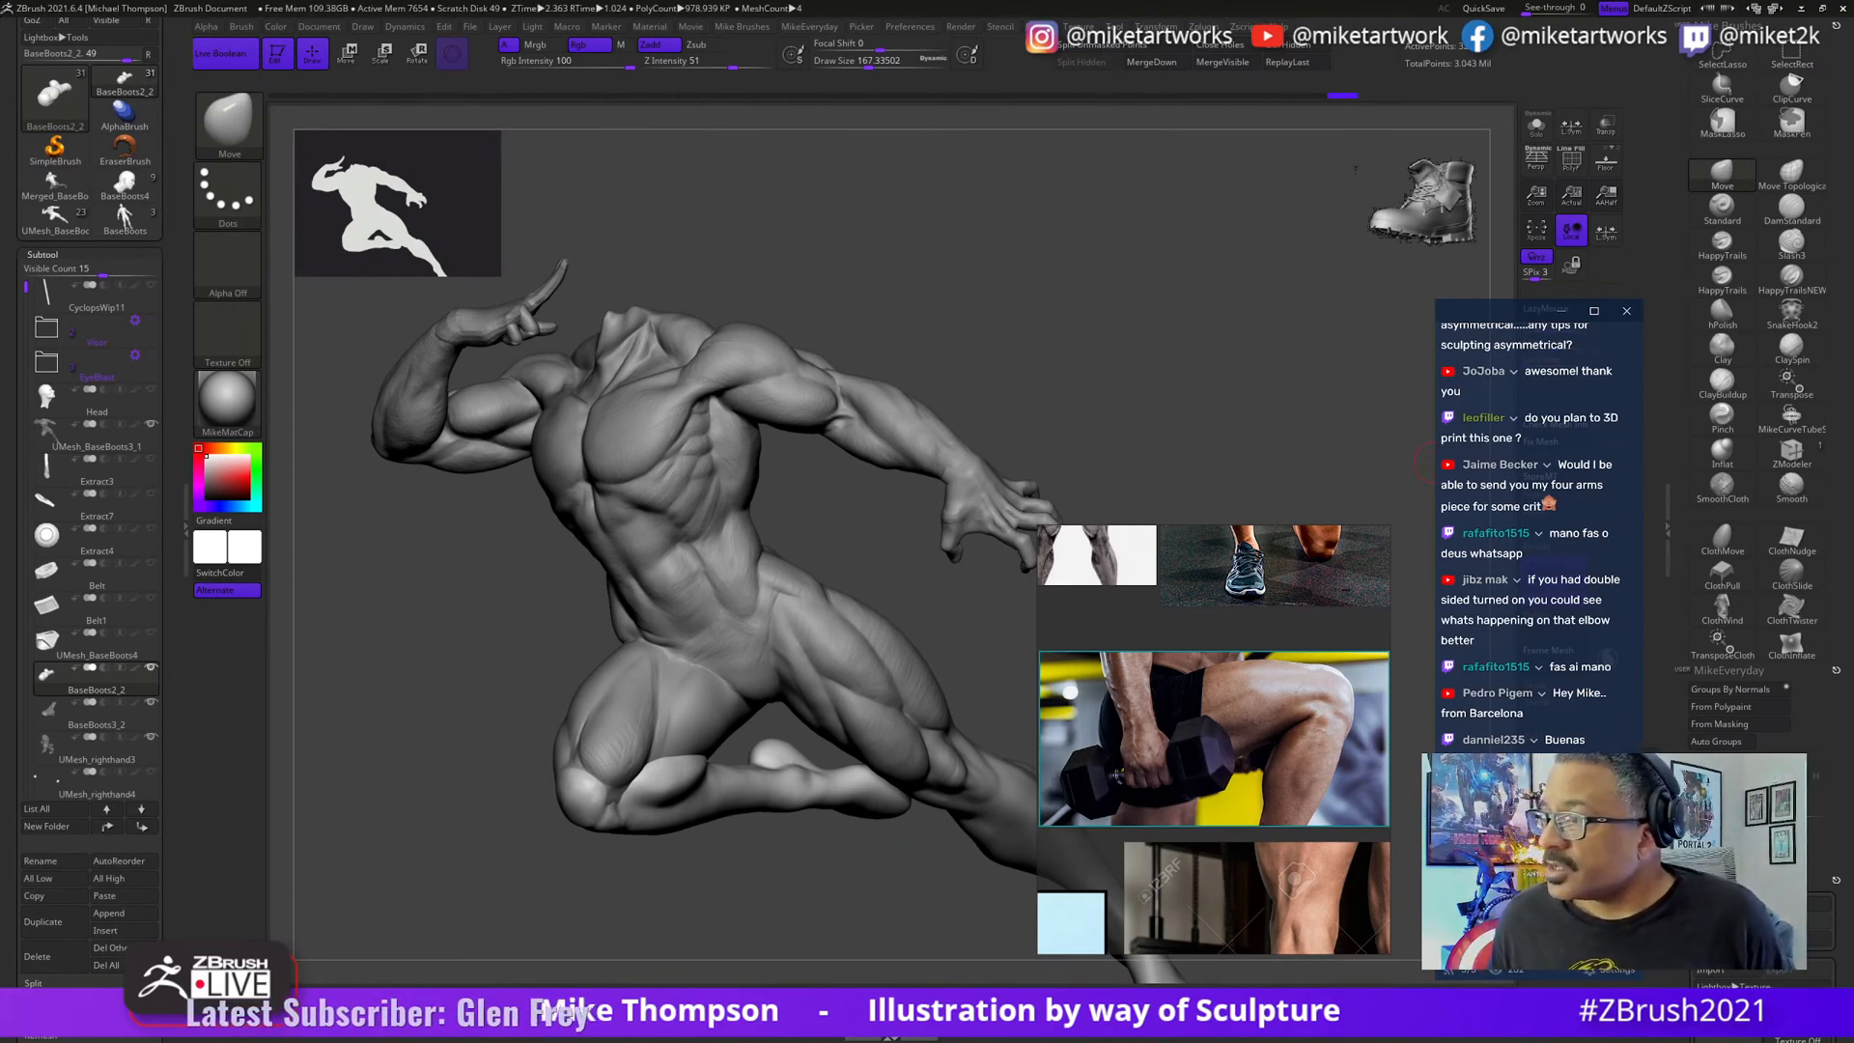
{"action": "scroll", "coordinate": [1425, 563], "scroll_direction": "up", "scroll_amount": 3}
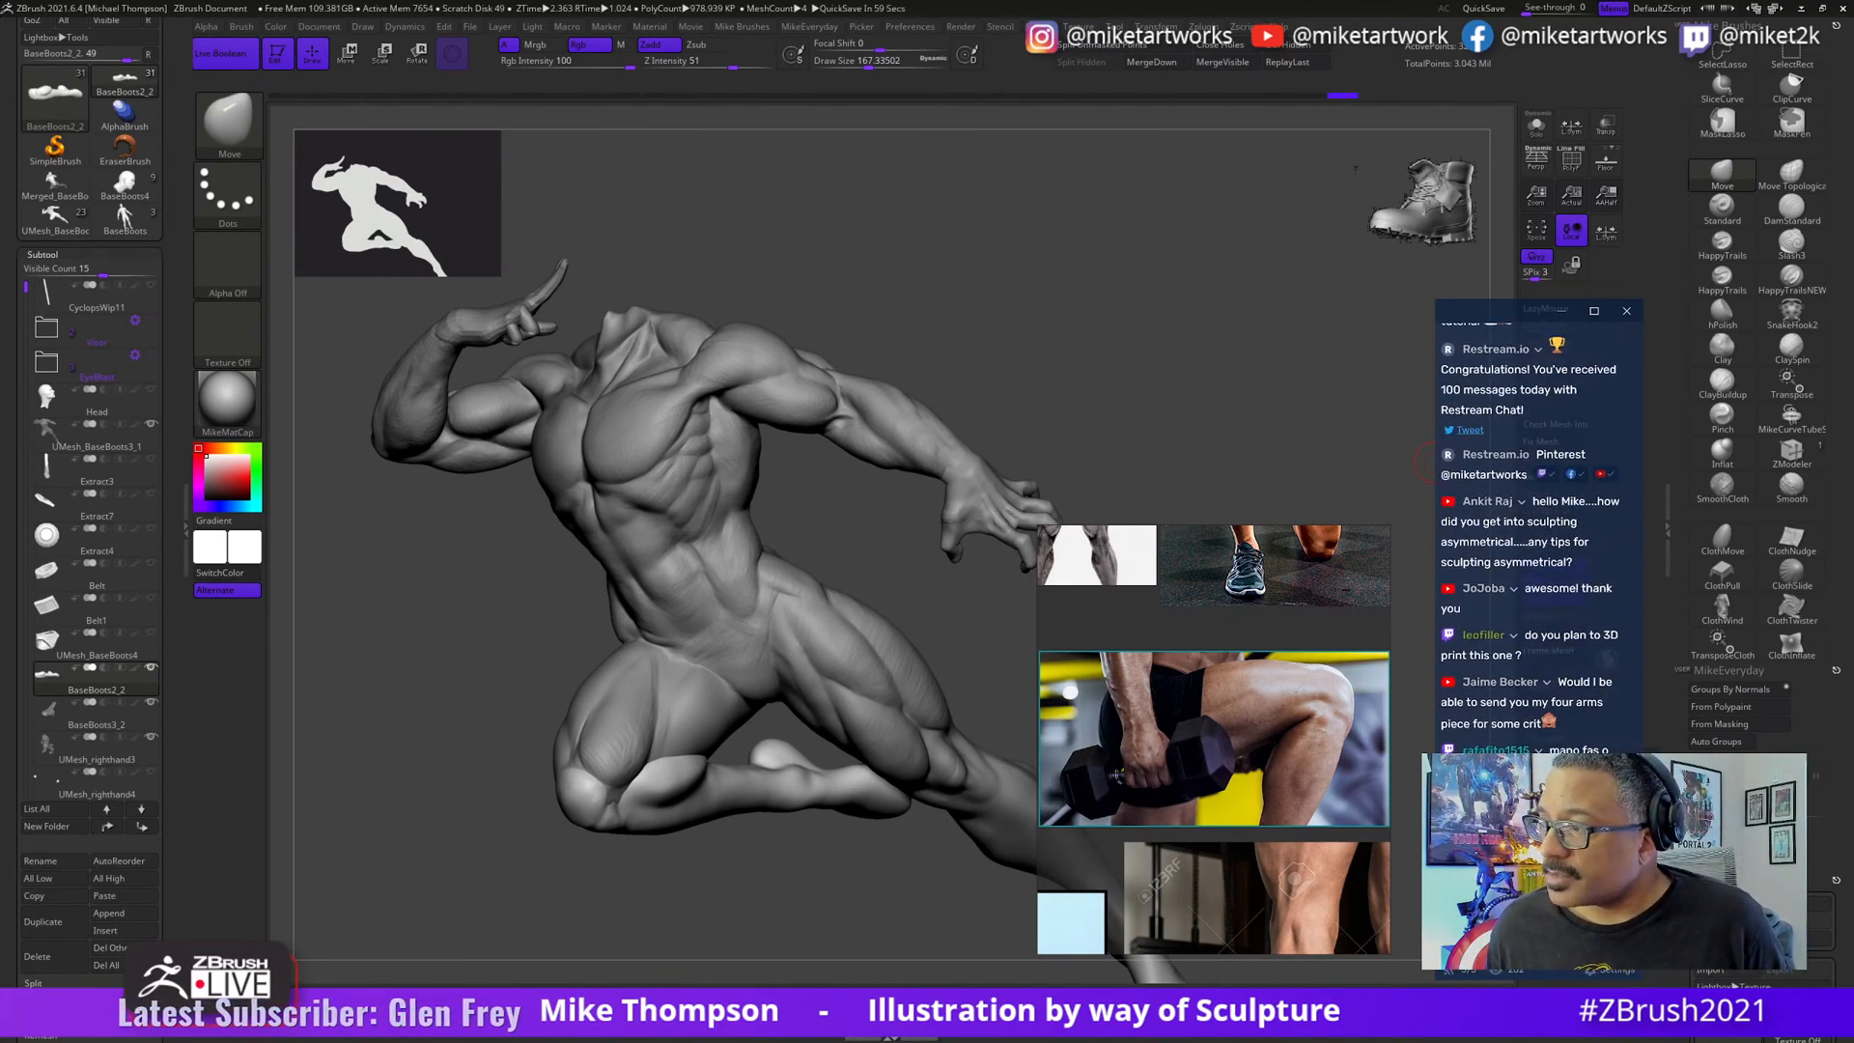
{"action": "mouse_move", "coordinate": [1109, 385]}
{"action": "left_mouse_down"}
{"action": "mouse_move", "coordinate": [1149, 385]}
{"action": "mouse_move", "coordinate": [1110, 393]}
{"action": "mouse_move", "coordinate": [1142, 359]}
{"action": "left_mouse_up"}
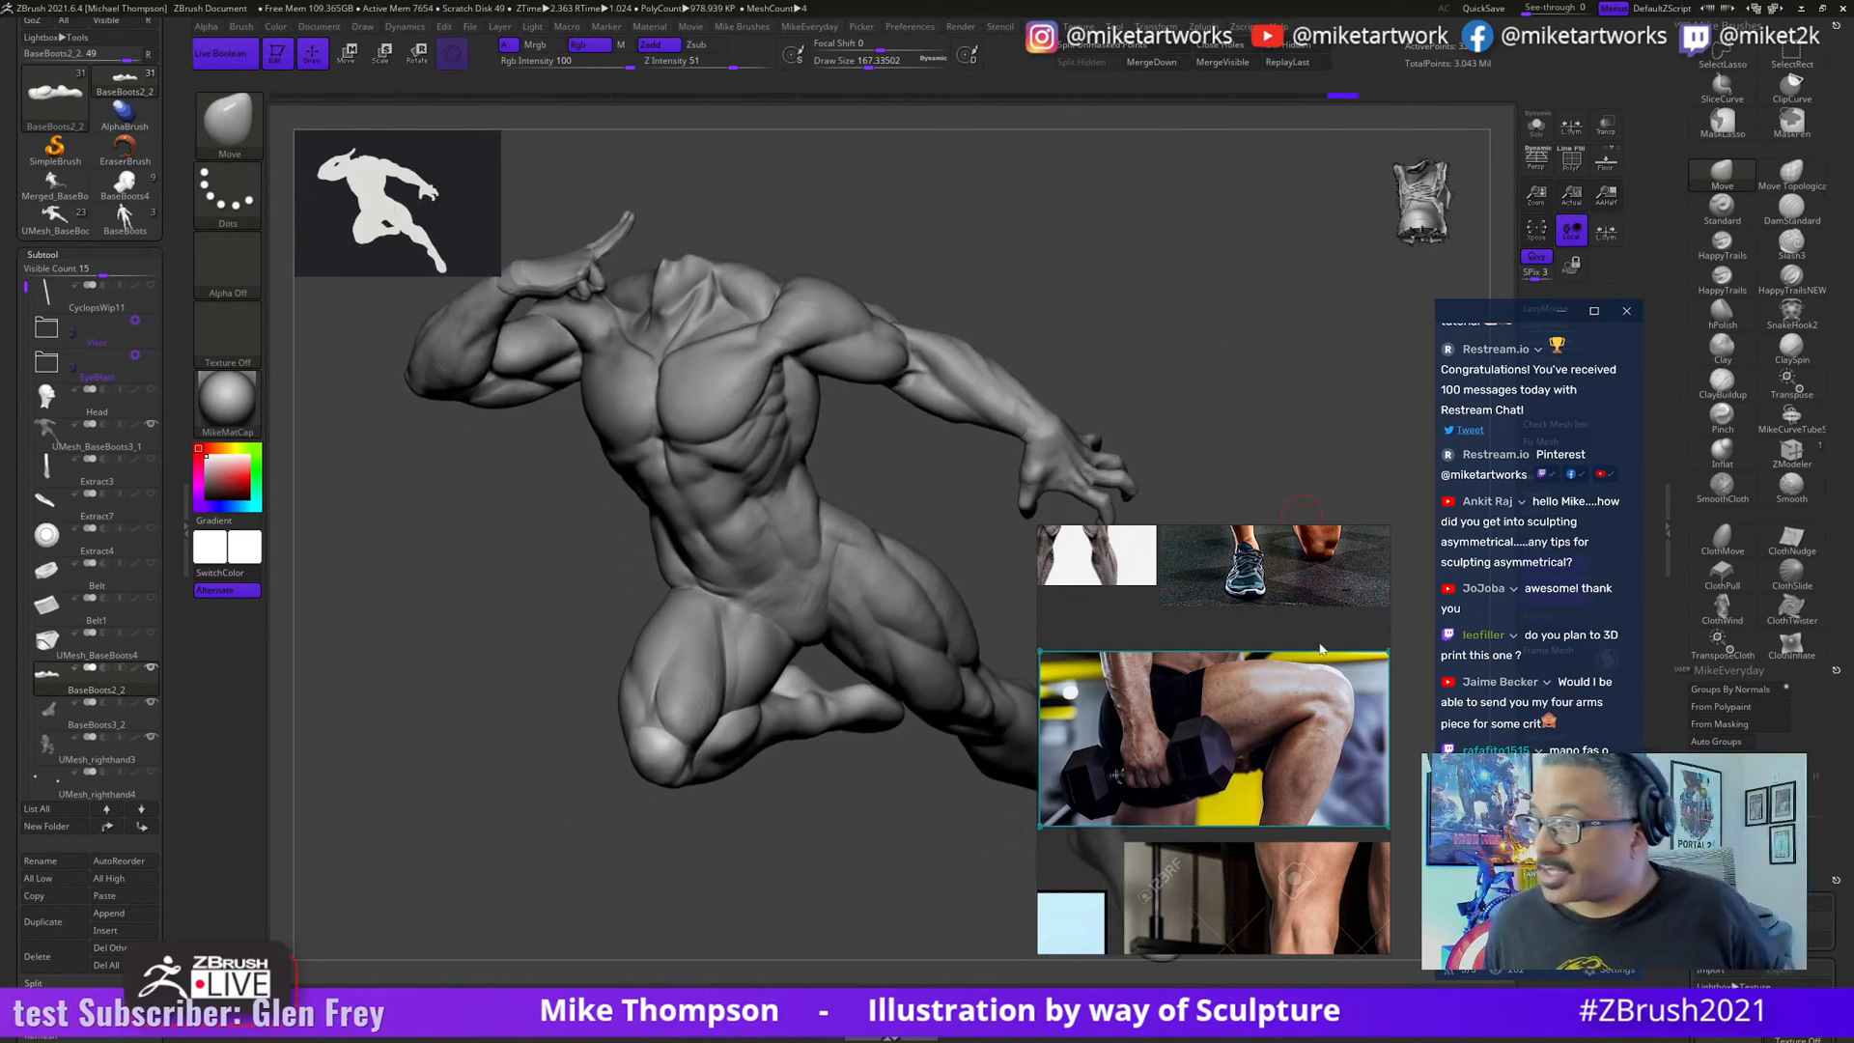
{"action": "scroll", "coordinate": [1591, 618], "scroll_direction": "down", "scroll_amount": 5}
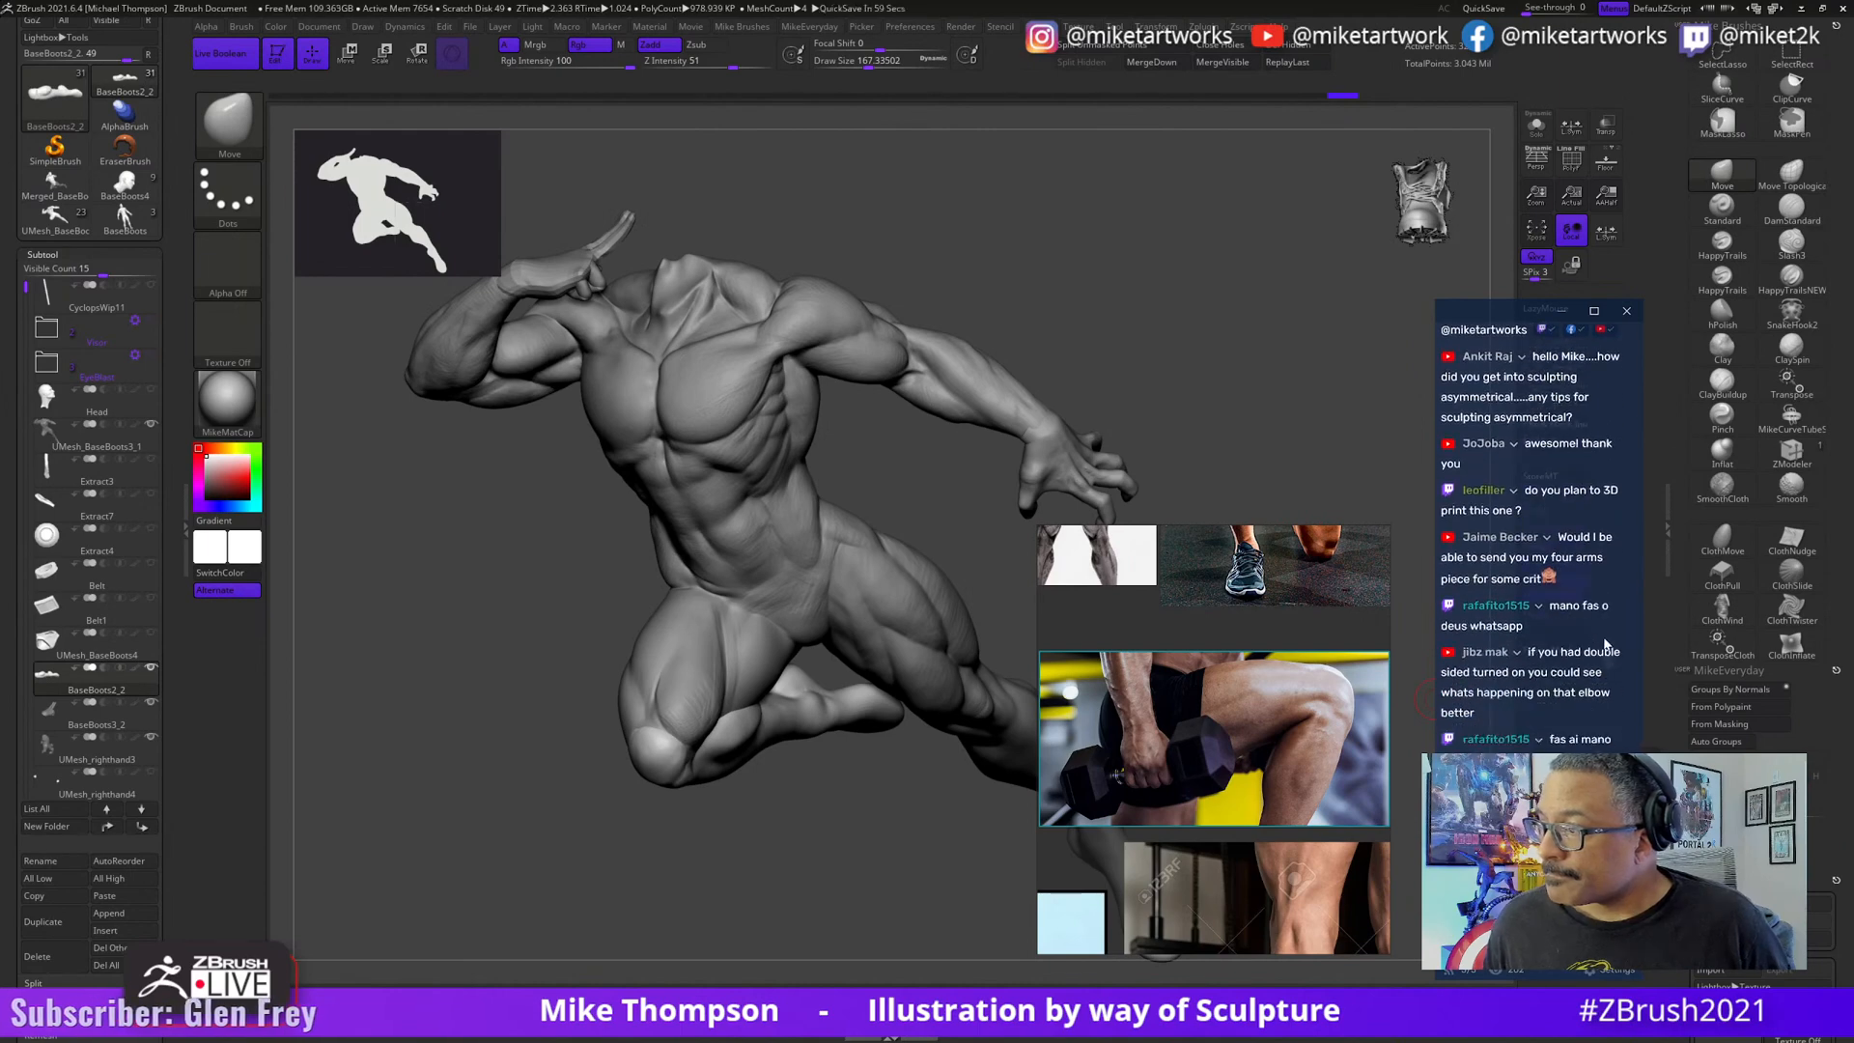
- Refine the area below the bent leg's kneecap with the Move brush at draw sizes of about 262 and 192
{"action": "mouse_move", "coordinate": [865, 932]}
{"action": "left_mouse_down"}
{"action": "mouse_move", "coordinate": [849, 881]}
{"action": "mouse_move", "coordinate": [840, 914]}
{"action": "mouse_move", "coordinate": [870, 896]}
{"action": "left_mouse_up"}
{"action": "mouse_move", "coordinate": [975, 819]}
{"action": "left_mouse_down"}
{"action": "mouse_move", "coordinate": [898, 889]}
{"action": "mouse_move", "coordinate": [900, 825]}
{"action": "left_mouse_up"}
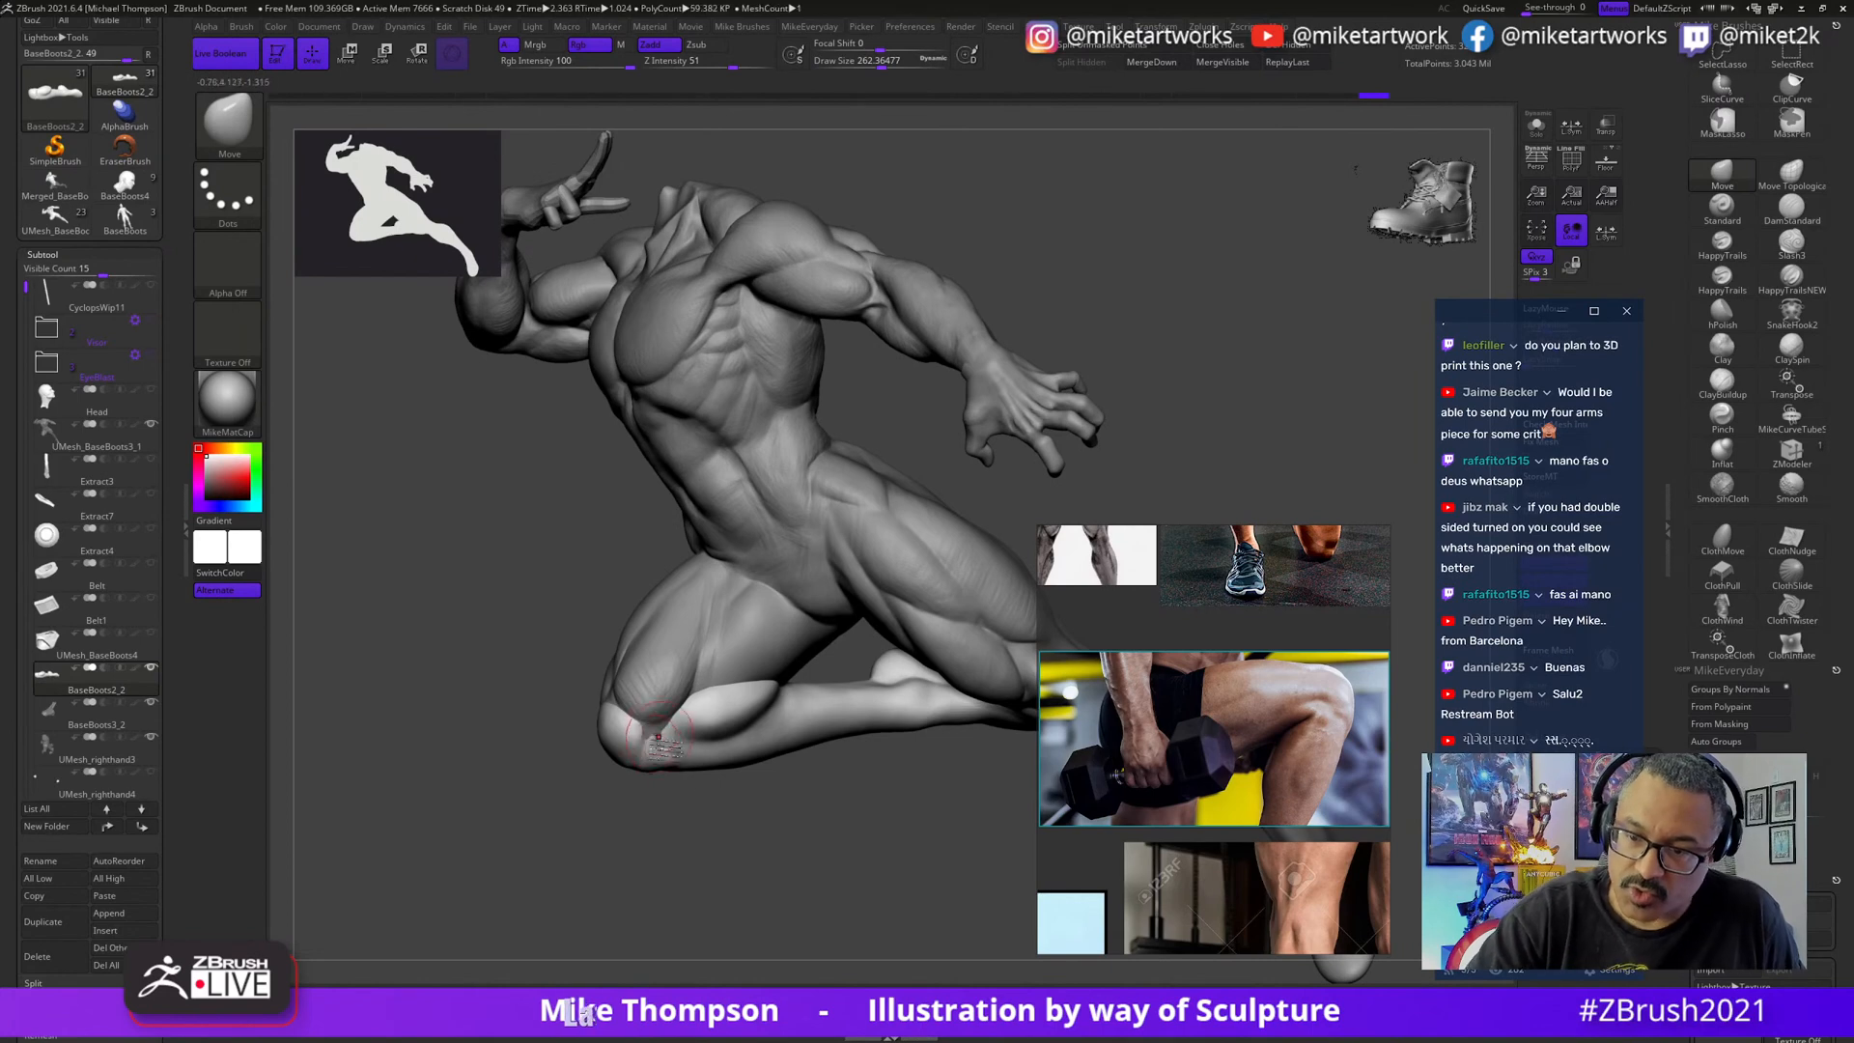
{"action": "mouse_move", "coordinate": [657, 738]}
{"action": "left_mouse_down"}
{"action": "mouse_move", "coordinate": [816, 888]}
{"action": "mouse_move", "coordinate": [791, 902]}
{"action": "mouse_move", "coordinate": [798, 881]}
{"action": "mouse_move", "coordinate": [821, 889]}
{"action": "mouse_move", "coordinate": [786, 807]}
{"action": "mouse_move", "coordinate": [719, 773]}
{"action": "left_mouse_up"}
{"action": "key", "text": "s"}
{"action": "key", "text": "s"}
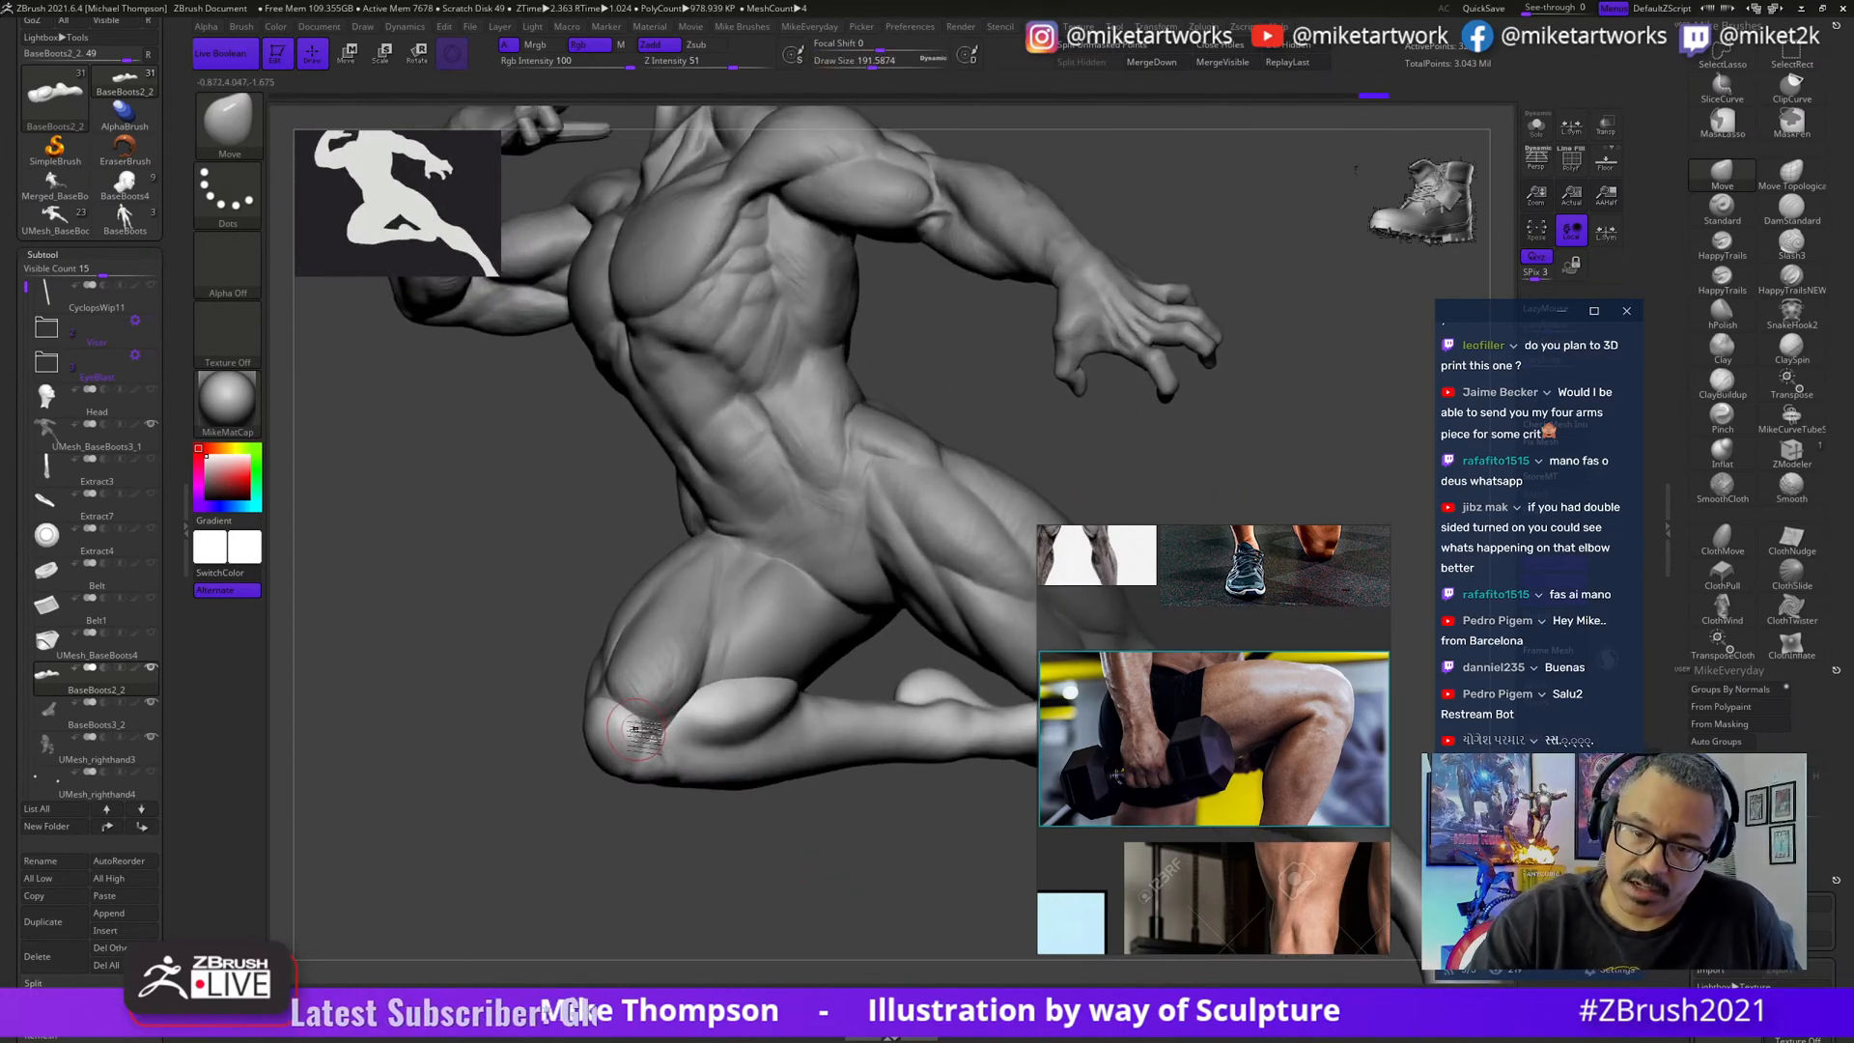
{"action": "left_click_drag", "start_coordinate": [717, 878], "coordinate": [691, 860]}
- Bring the whole figure into view and shift the leg reference board slightly away from it
{"action": "mouse_move", "coordinate": [849, 881]}
{"action": "left_mouse_down"}
{"action": "mouse_move", "coordinate": [895, 877]}
{"action": "mouse_move", "coordinate": [794, 902]}
{"action": "left_mouse_up"}
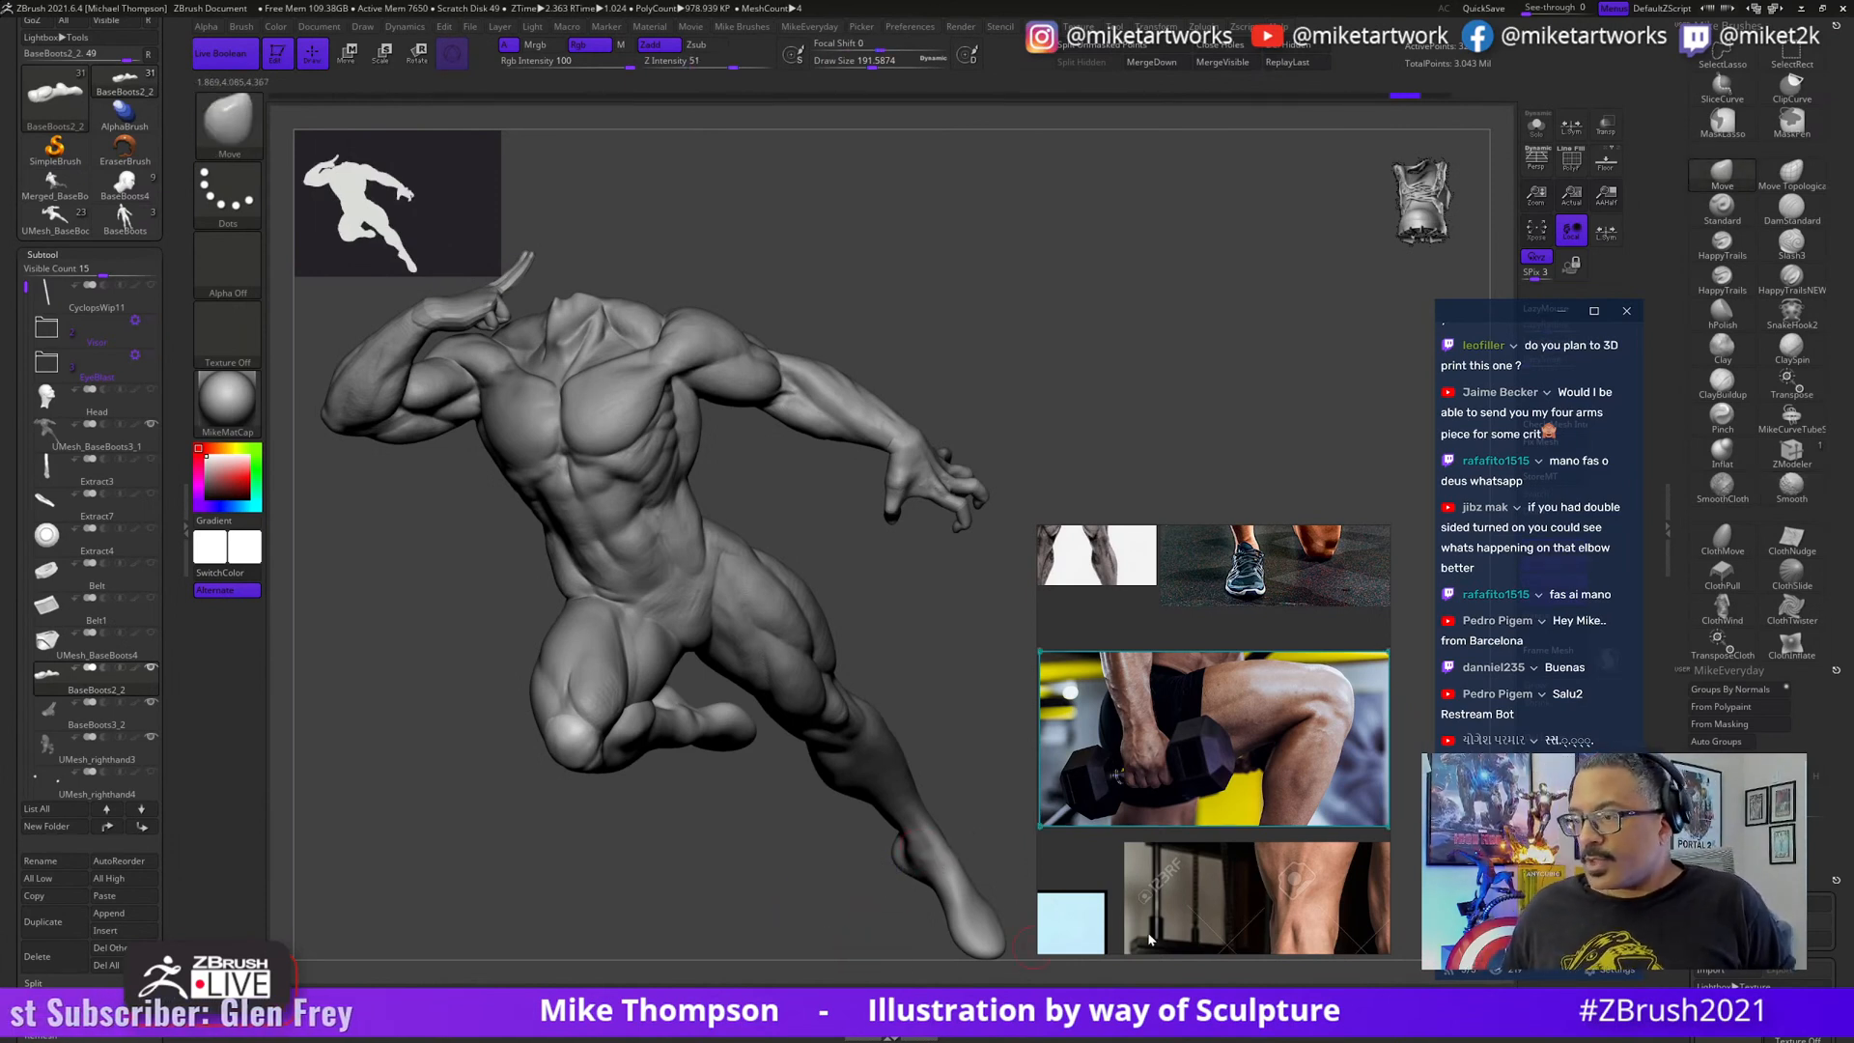
{"action": "left_click_drag", "start_coordinate": [1189, 821], "coordinate": [1242, 765]}
{"action": "left_click_drag", "start_coordinate": [1318, 610], "coordinate": [1426, 752]}
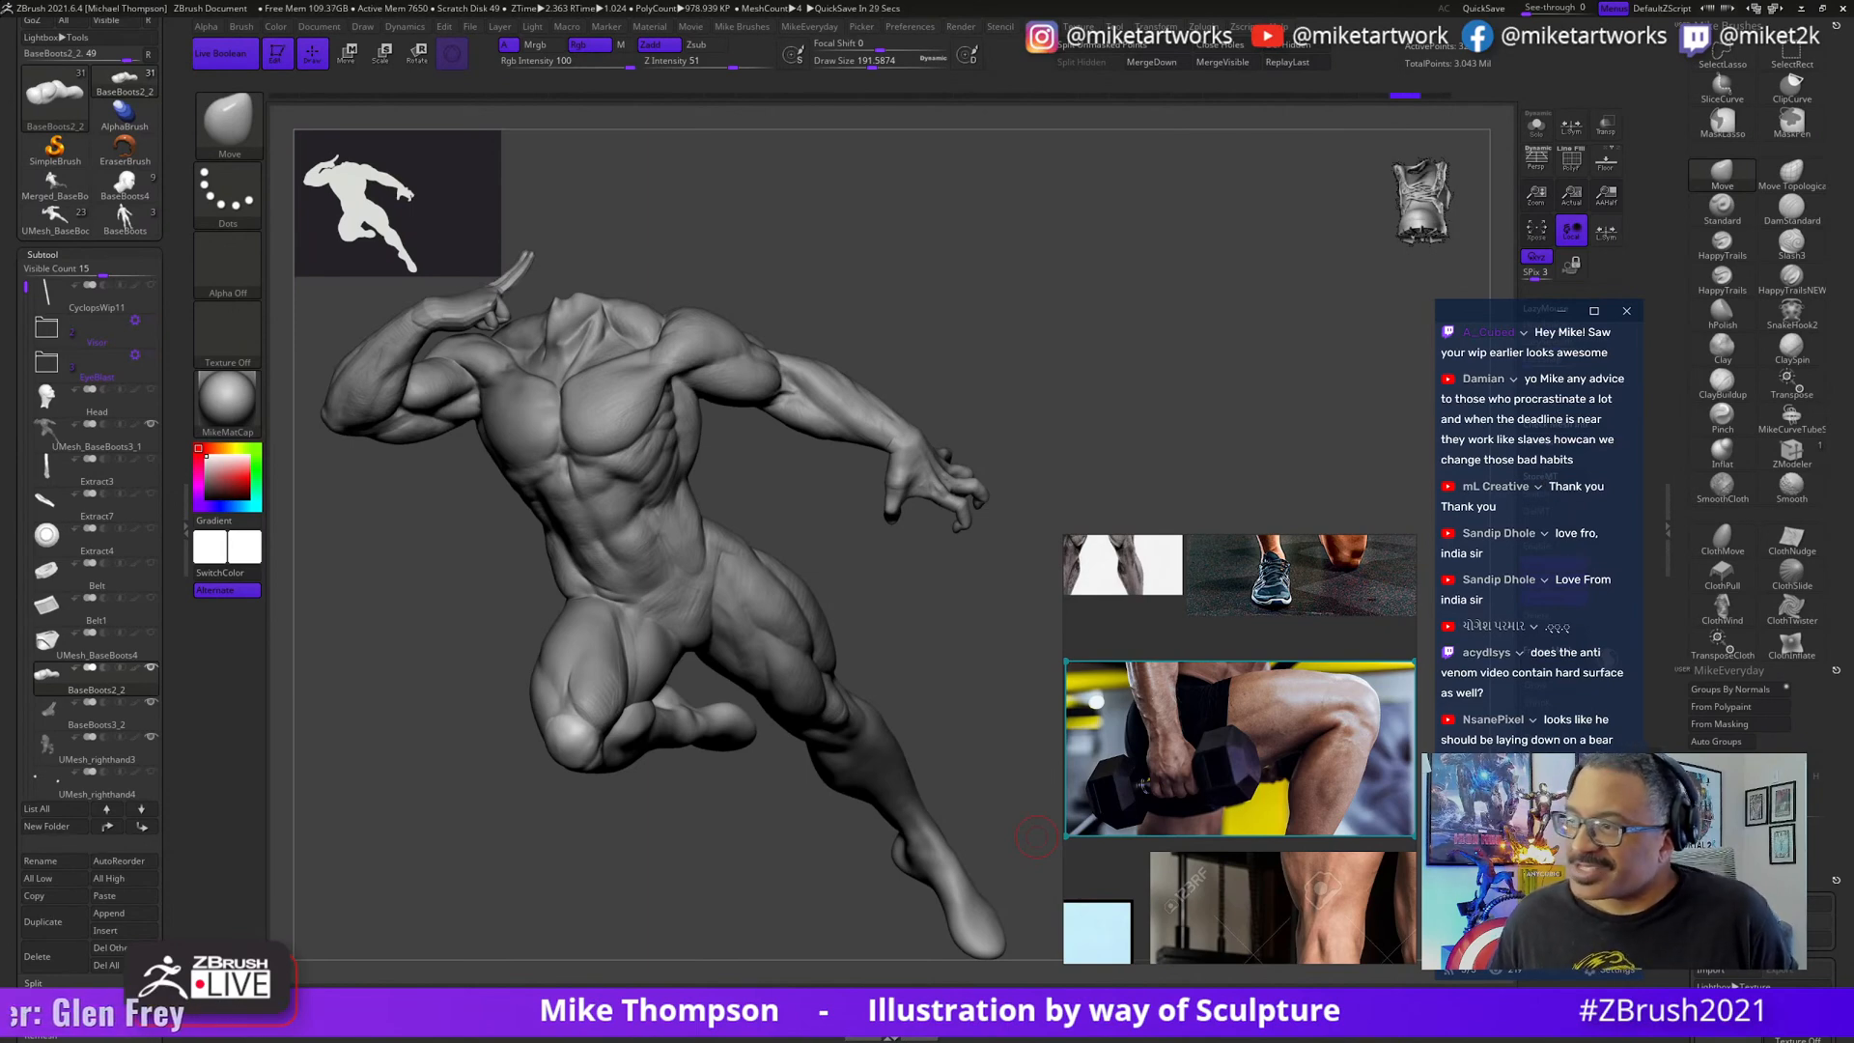
{"action": "mouse_move", "coordinate": [950, 671]}
{"action": "left_mouse_down"}
{"action": "mouse_move", "coordinate": [964, 650]}
{"action": "mouse_move", "coordinate": [999, 703]}
{"action": "mouse_move", "coordinate": [997, 654]}
{"action": "mouse_move", "coordinate": [1024, 666]}
{"action": "left_mouse_up"}
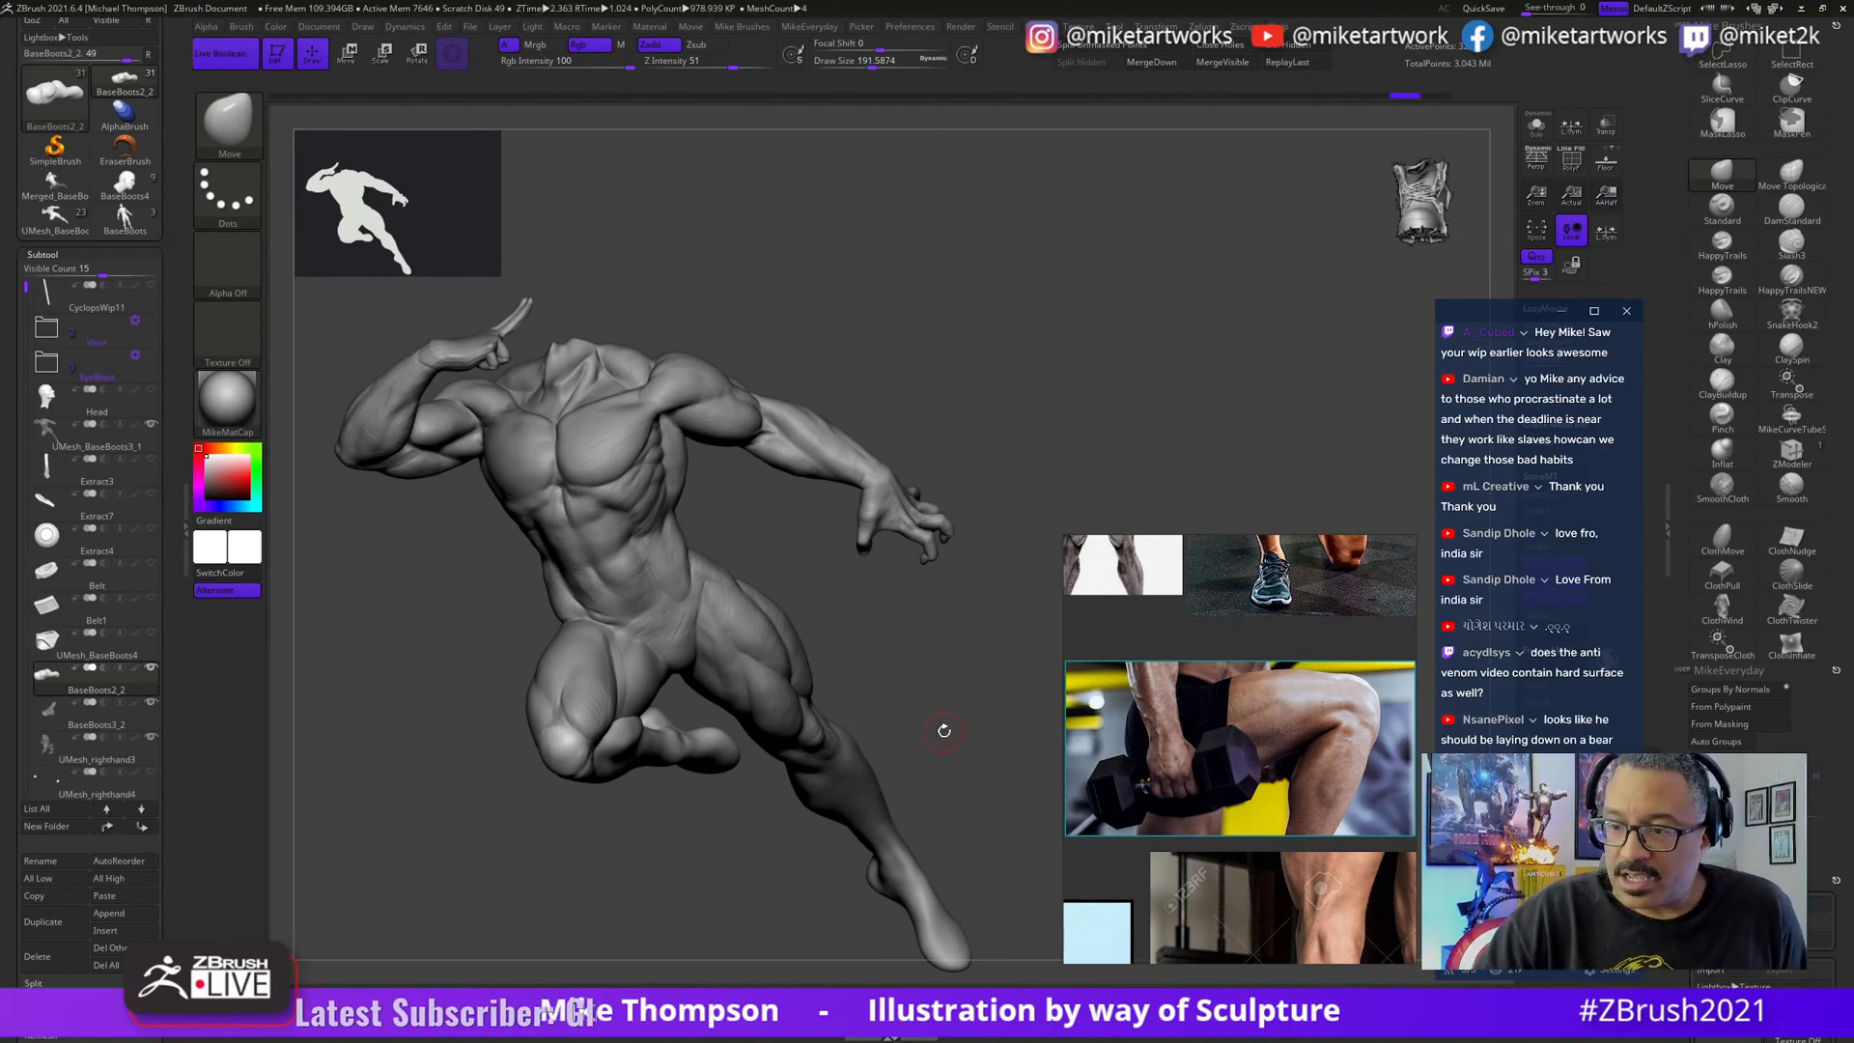
{"action": "mouse_move", "coordinate": [960, 732]}
{"action": "left_mouse_down"}
{"action": "mouse_move", "coordinate": [1022, 687]}
{"action": "mouse_move", "coordinate": [993, 706]}
{"action": "left_mouse_up"}
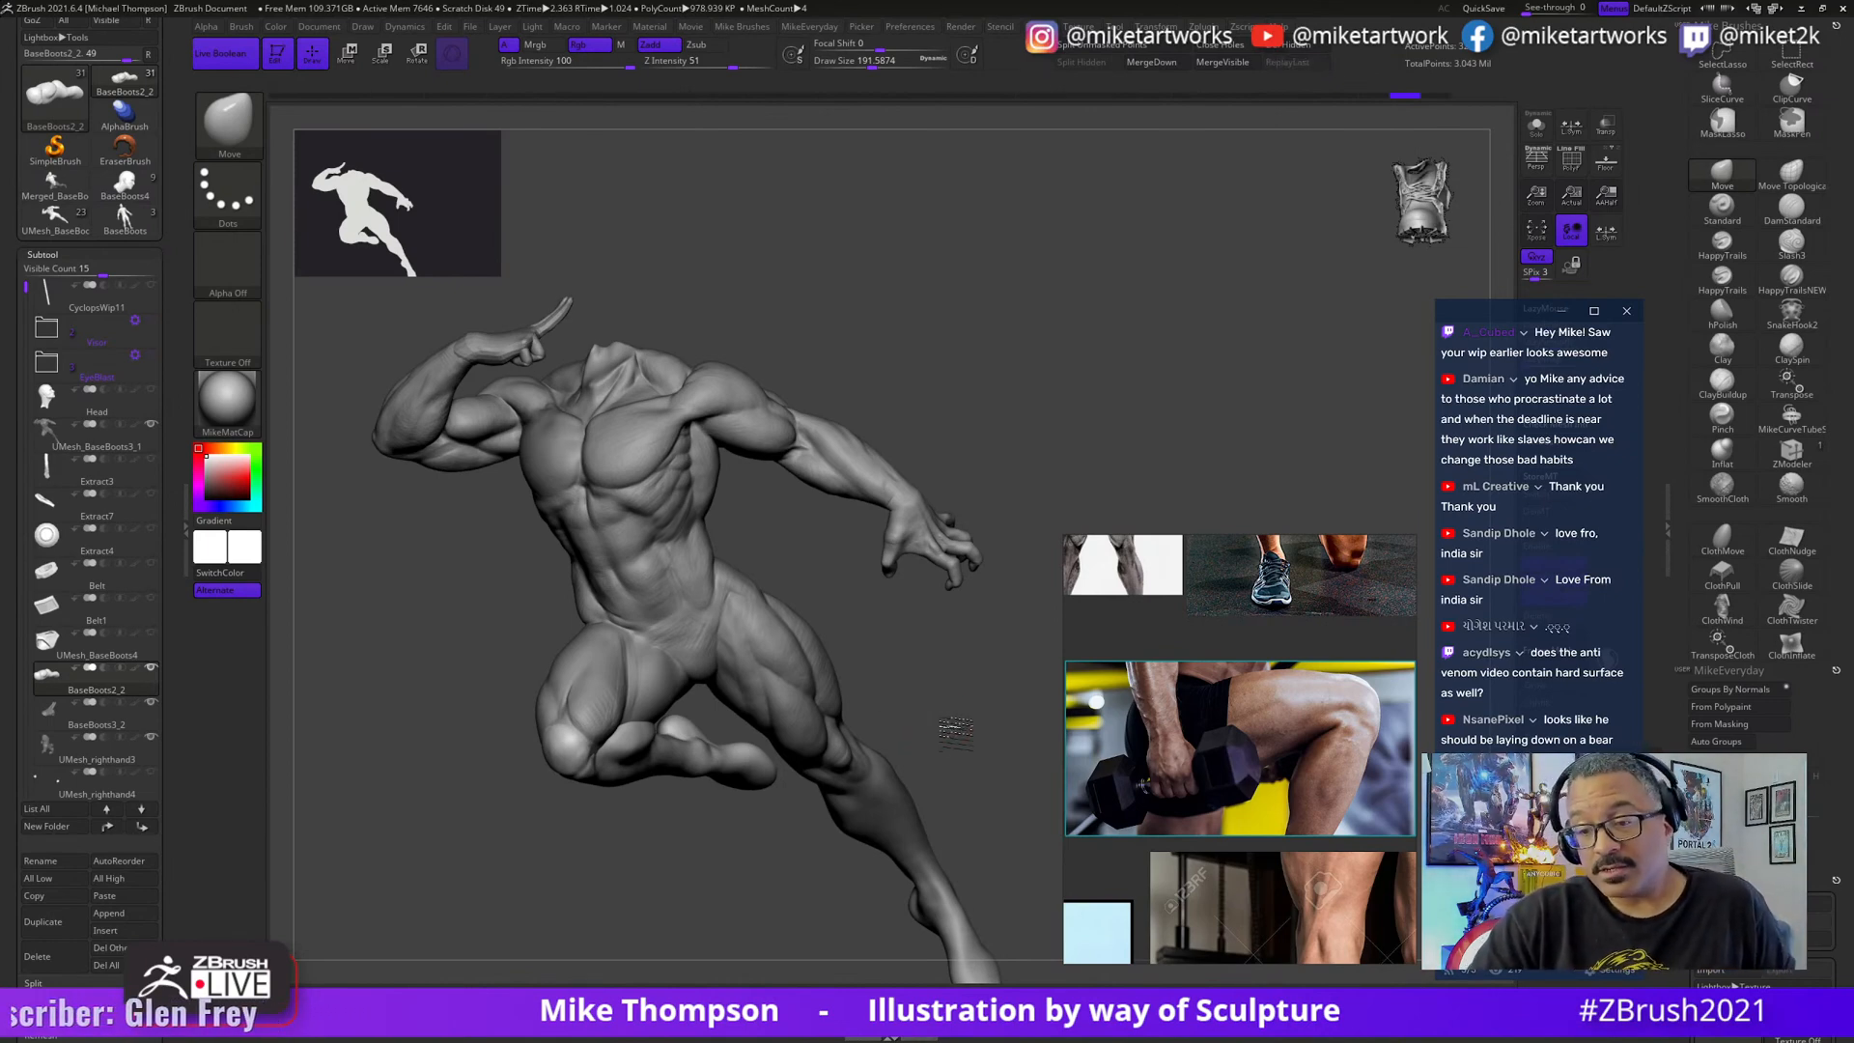
{"action": "mouse_move", "coordinate": [956, 729]}
{"action": "left_mouse_down"}
{"action": "mouse_move", "coordinate": [978, 694]}
{"action": "mouse_move", "coordinate": [991, 715]}
{"action": "mouse_move", "coordinate": [1008, 669]}
{"action": "mouse_move", "coordinate": [970, 699]}
{"action": "left_mouse_up"}
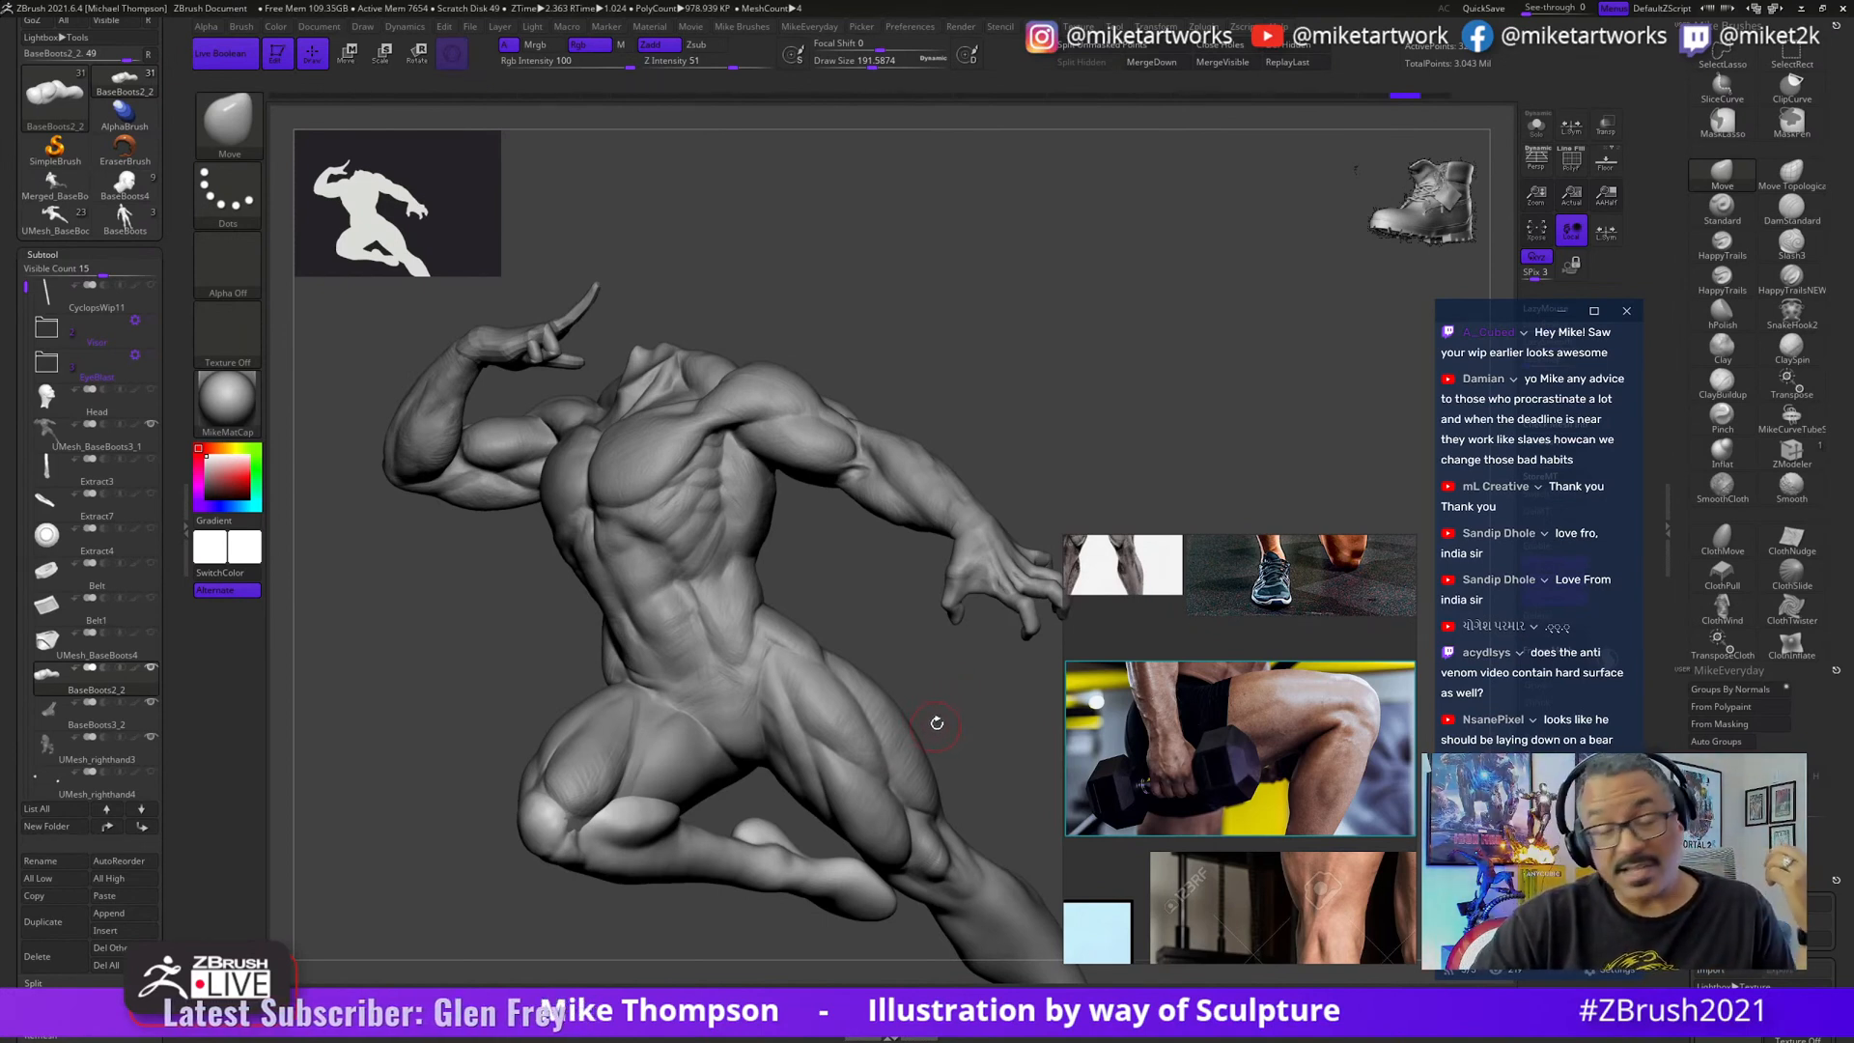
{"action": "left_click_drag", "start_coordinate": [971, 759], "coordinate": [1029, 666]}
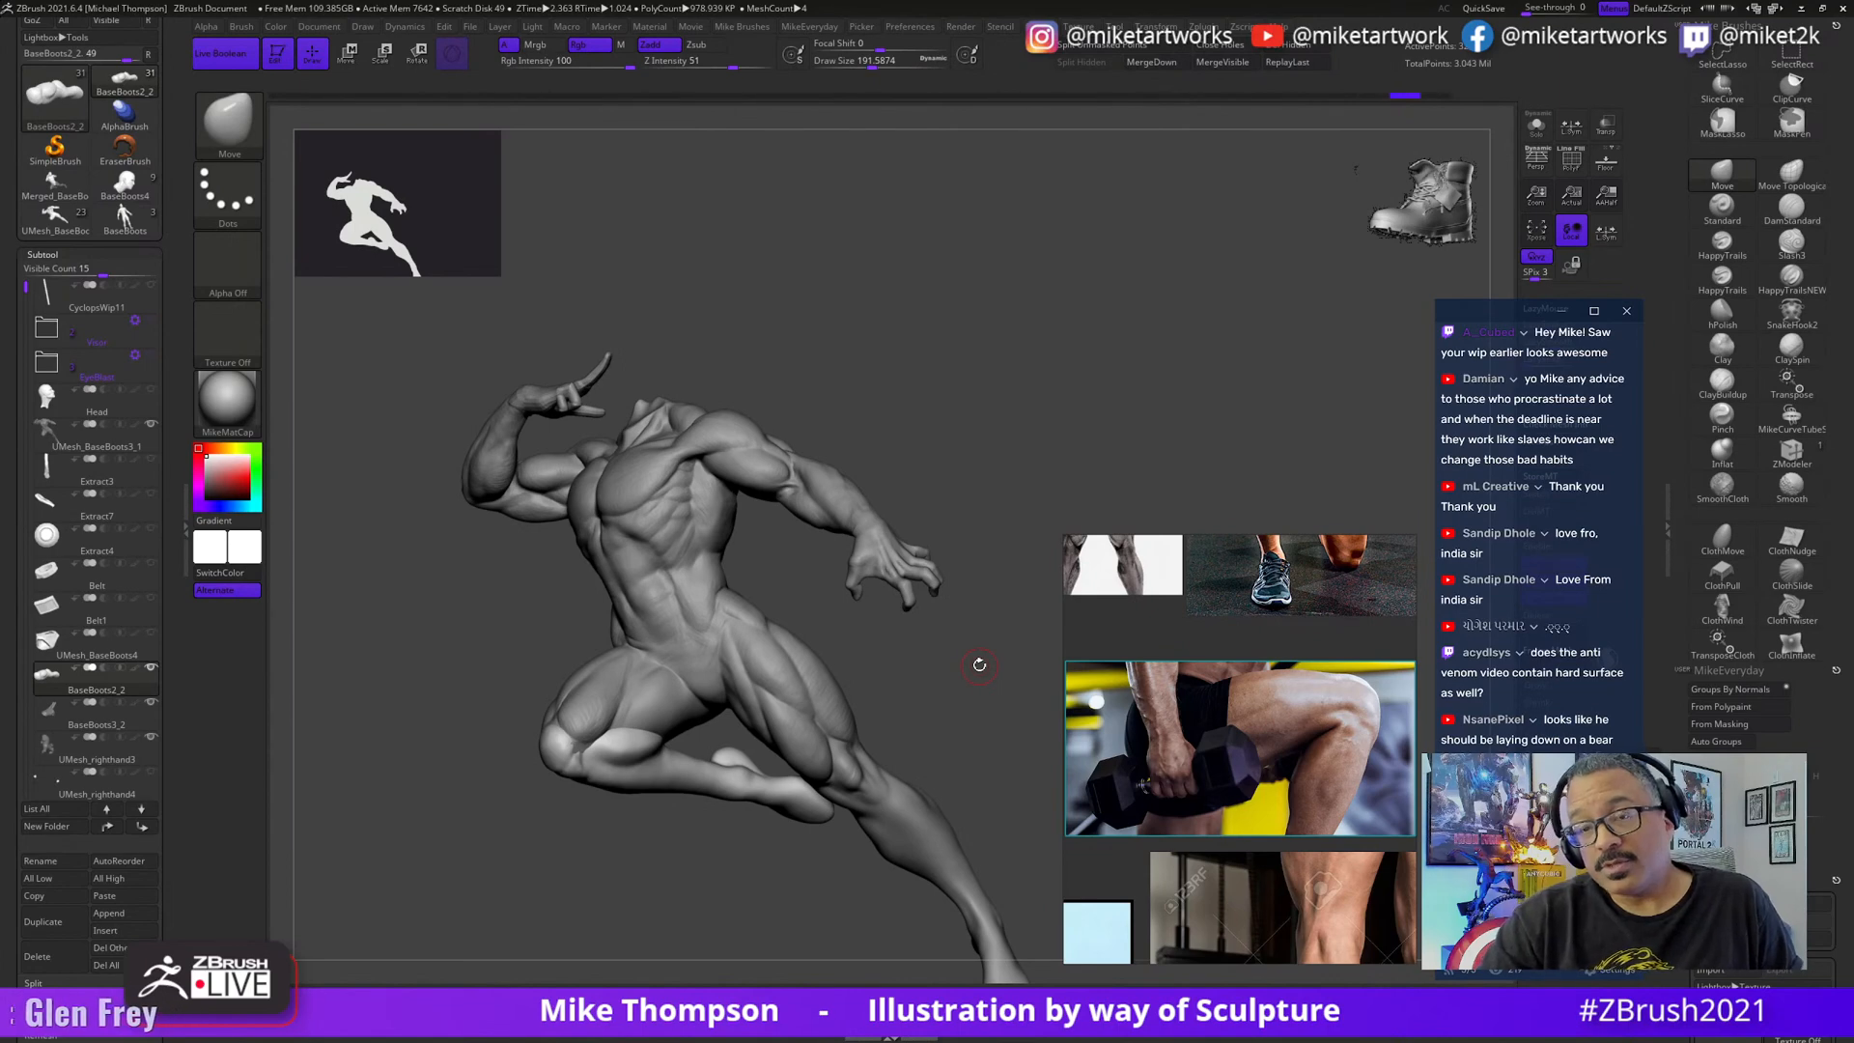
{"action": "mouse_move", "coordinate": [989, 699]}
{"action": "left_mouse_down"}
{"action": "mouse_move", "coordinate": [946, 718]}
{"action": "mouse_move", "coordinate": [994, 670]}
{"action": "mouse_move", "coordinate": [1005, 683]}
{"action": "mouse_move", "coordinate": [936, 695]}
{"action": "mouse_move", "coordinate": [1067, 671]}
{"action": "mouse_move", "coordinate": [944, 674]}
{"action": "mouse_move", "coordinate": [921, 700]}
{"action": "mouse_move", "coordinate": [989, 705]}
{"action": "left_mouse_up"}
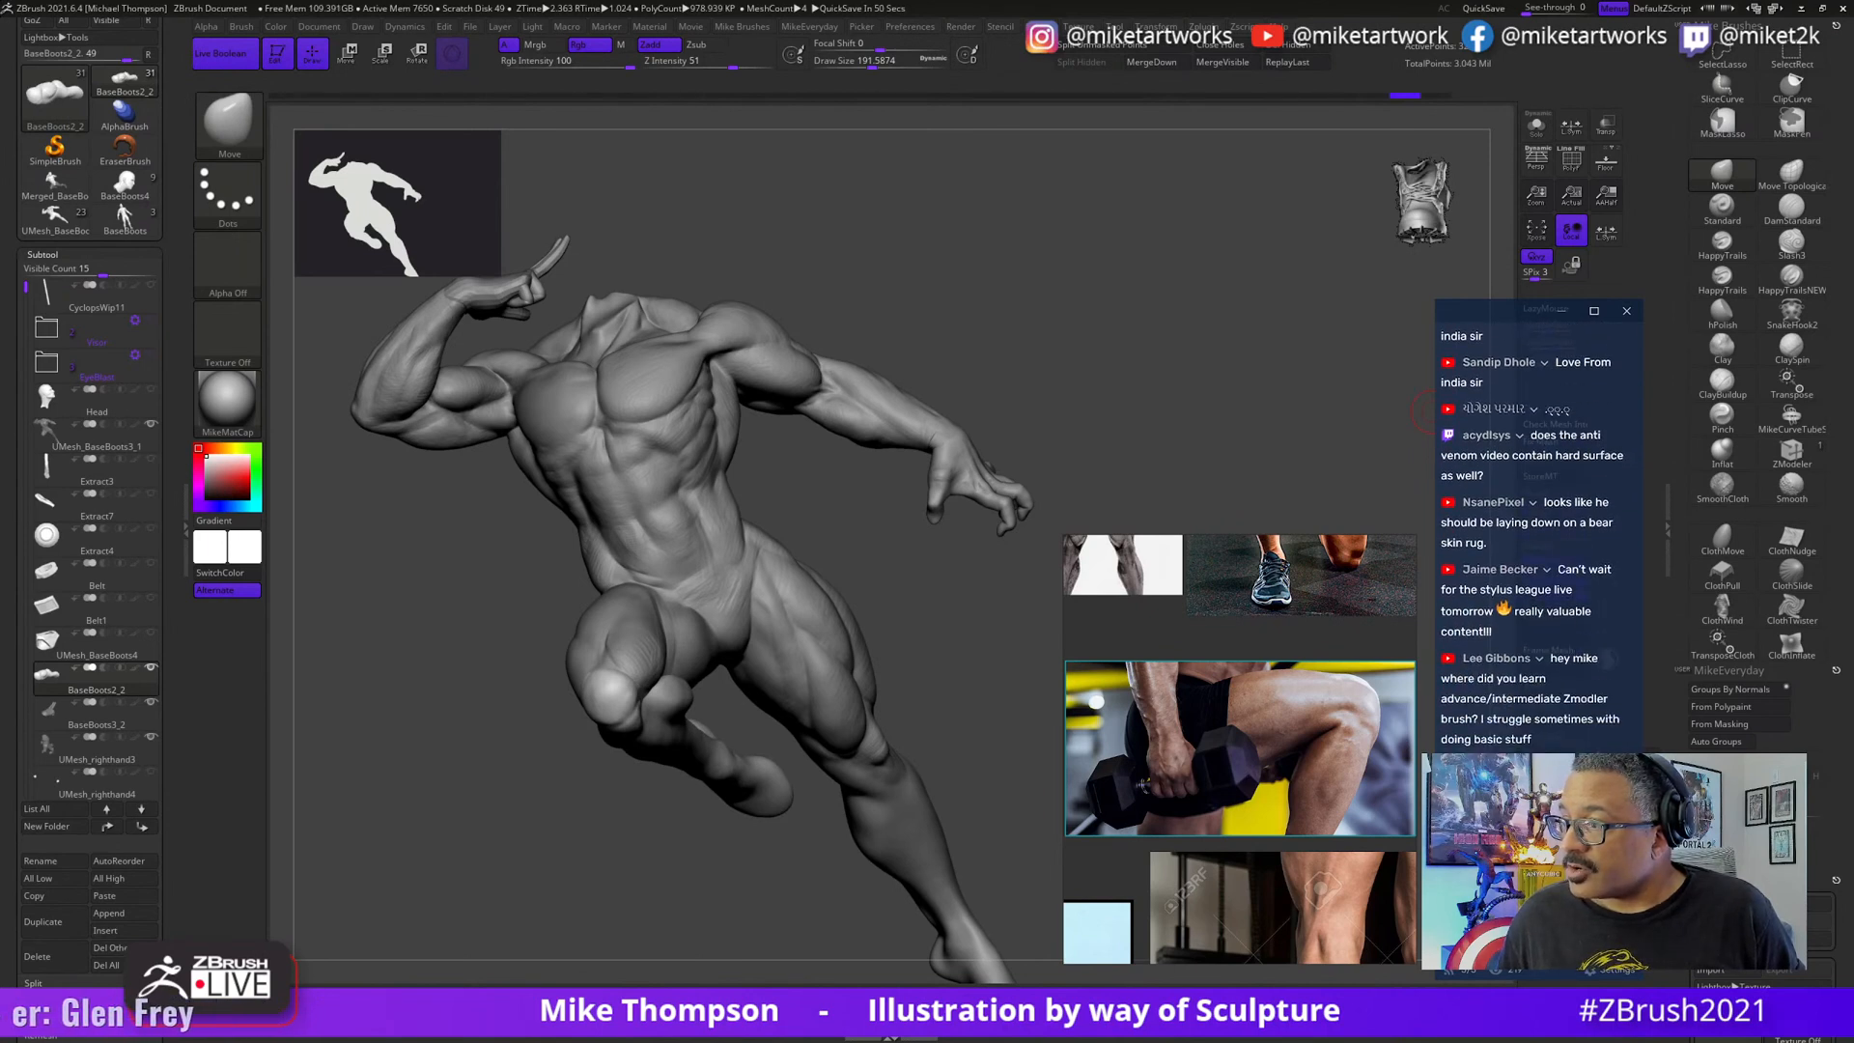
{"action": "scroll", "coordinate": [1580, 659], "scroll_direction": "up", "scroll_amount": 1}
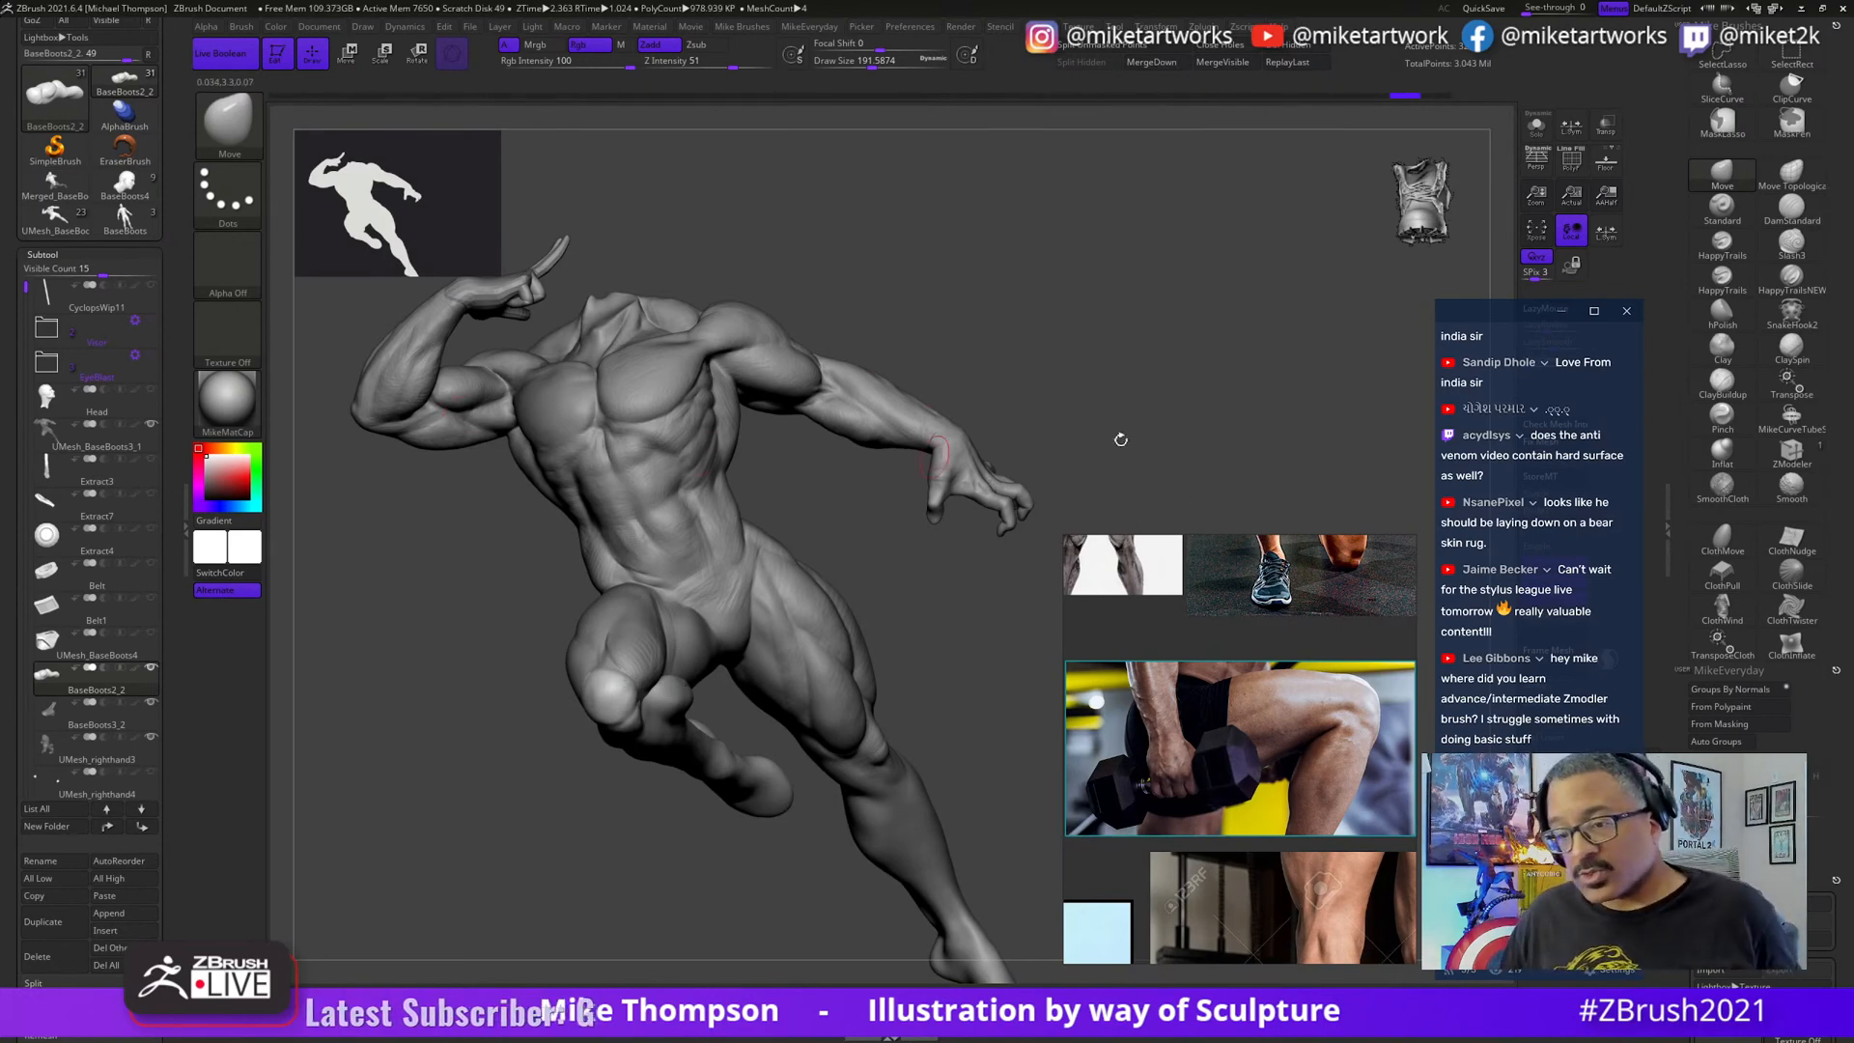
- Switch to Photoshop to view the Stylus League knight render, and return to ZBrush
{"action": "key", "text": "super"}
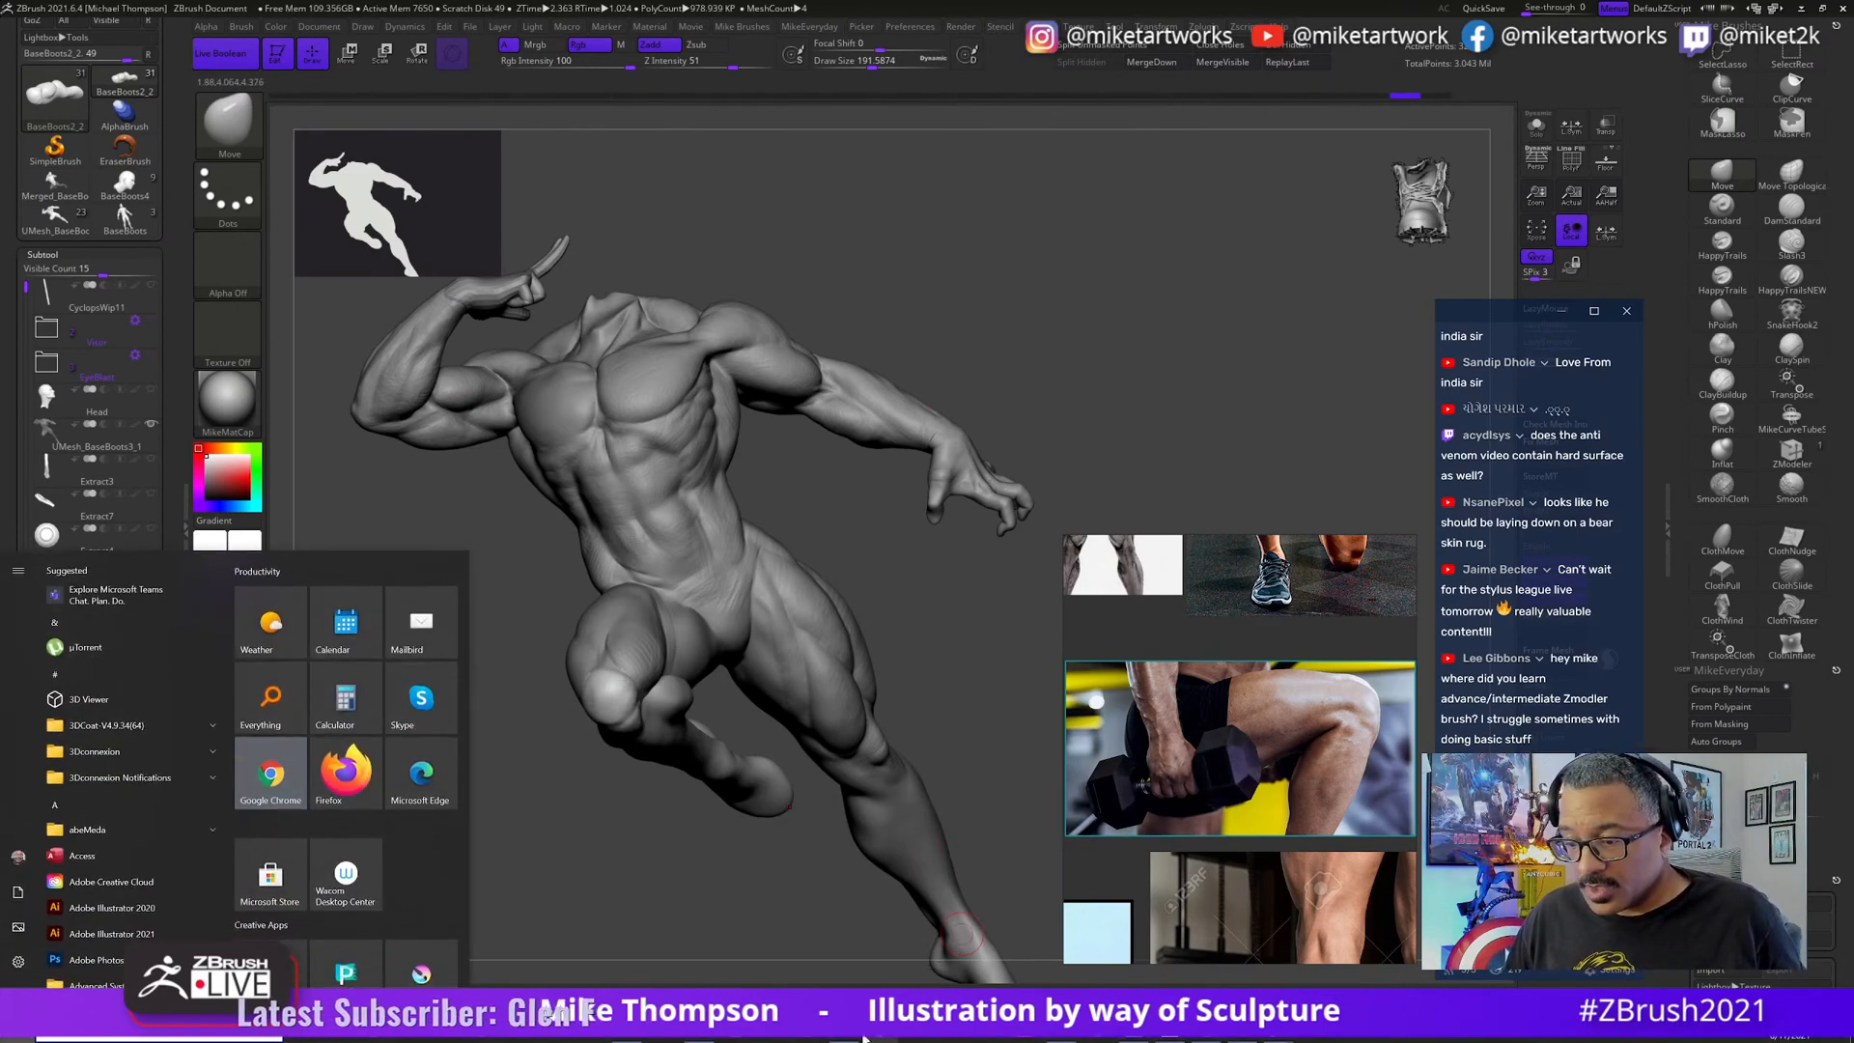
{"action": "left_click", "coordinate": [265, 621]}
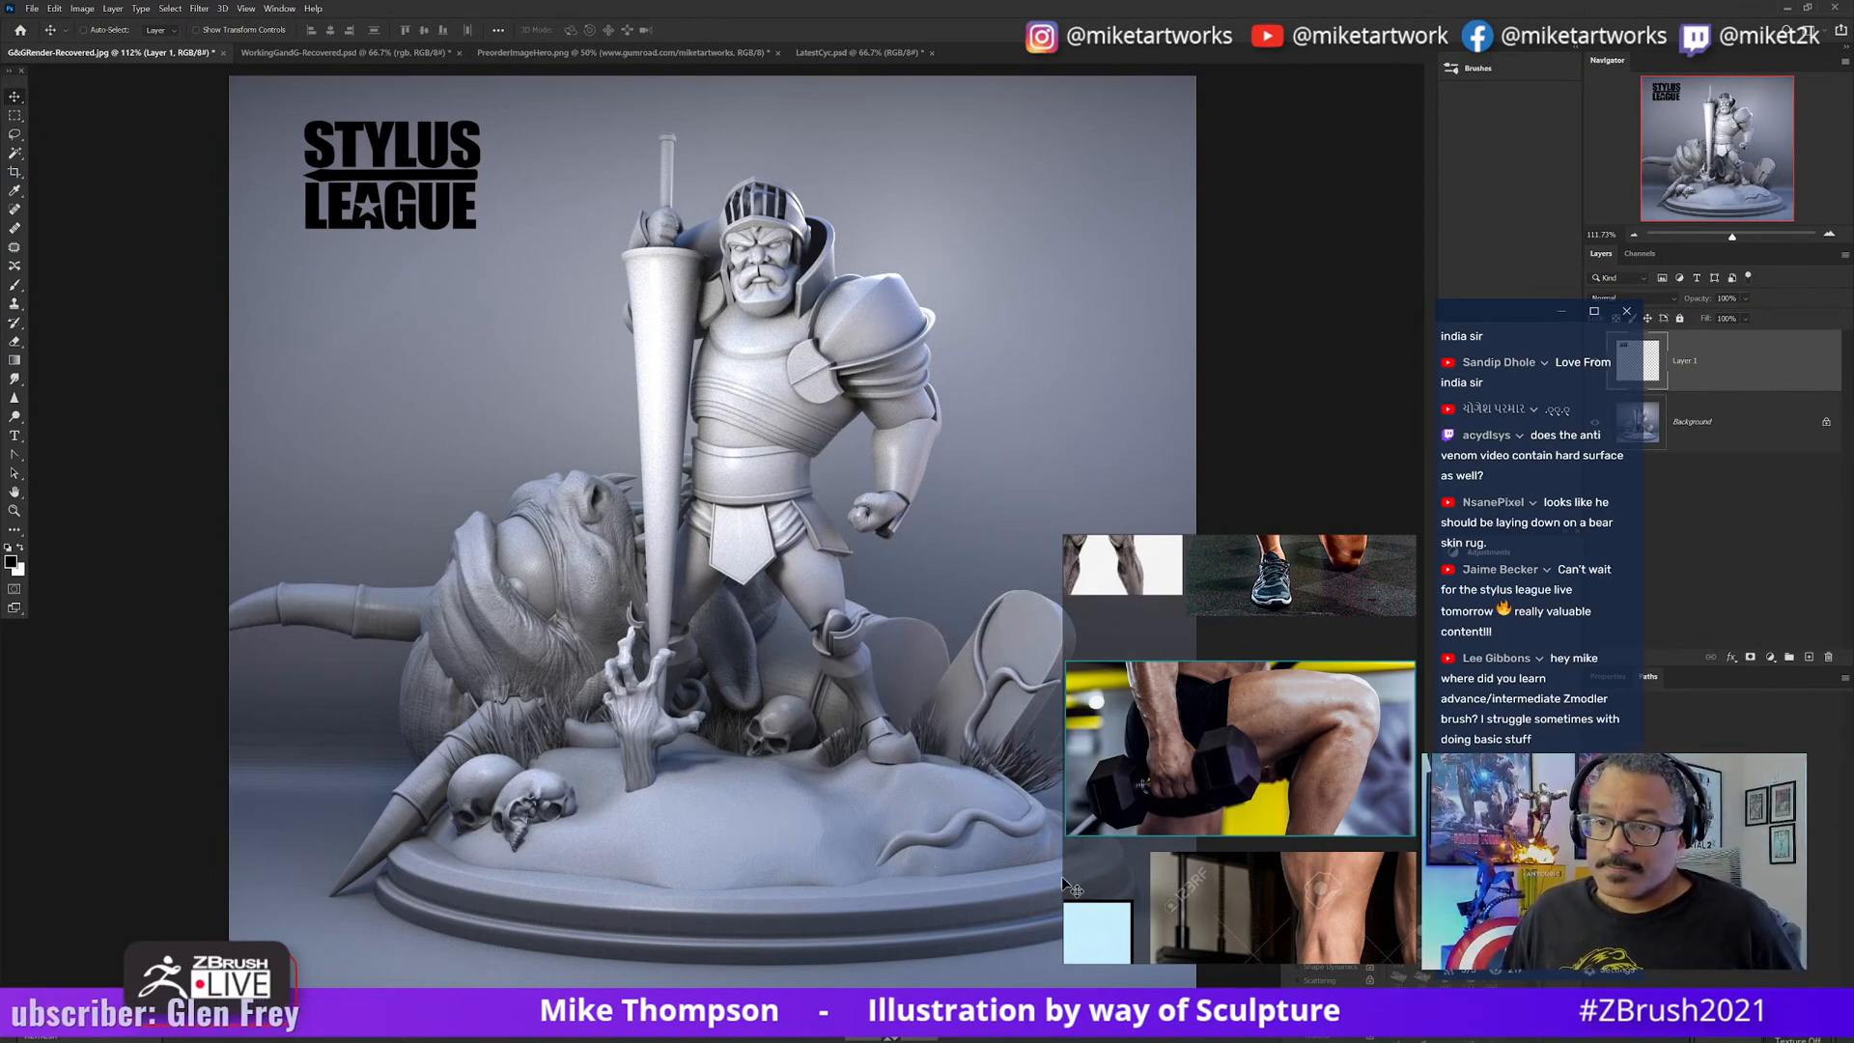
{"action": "key", "text": "super"}
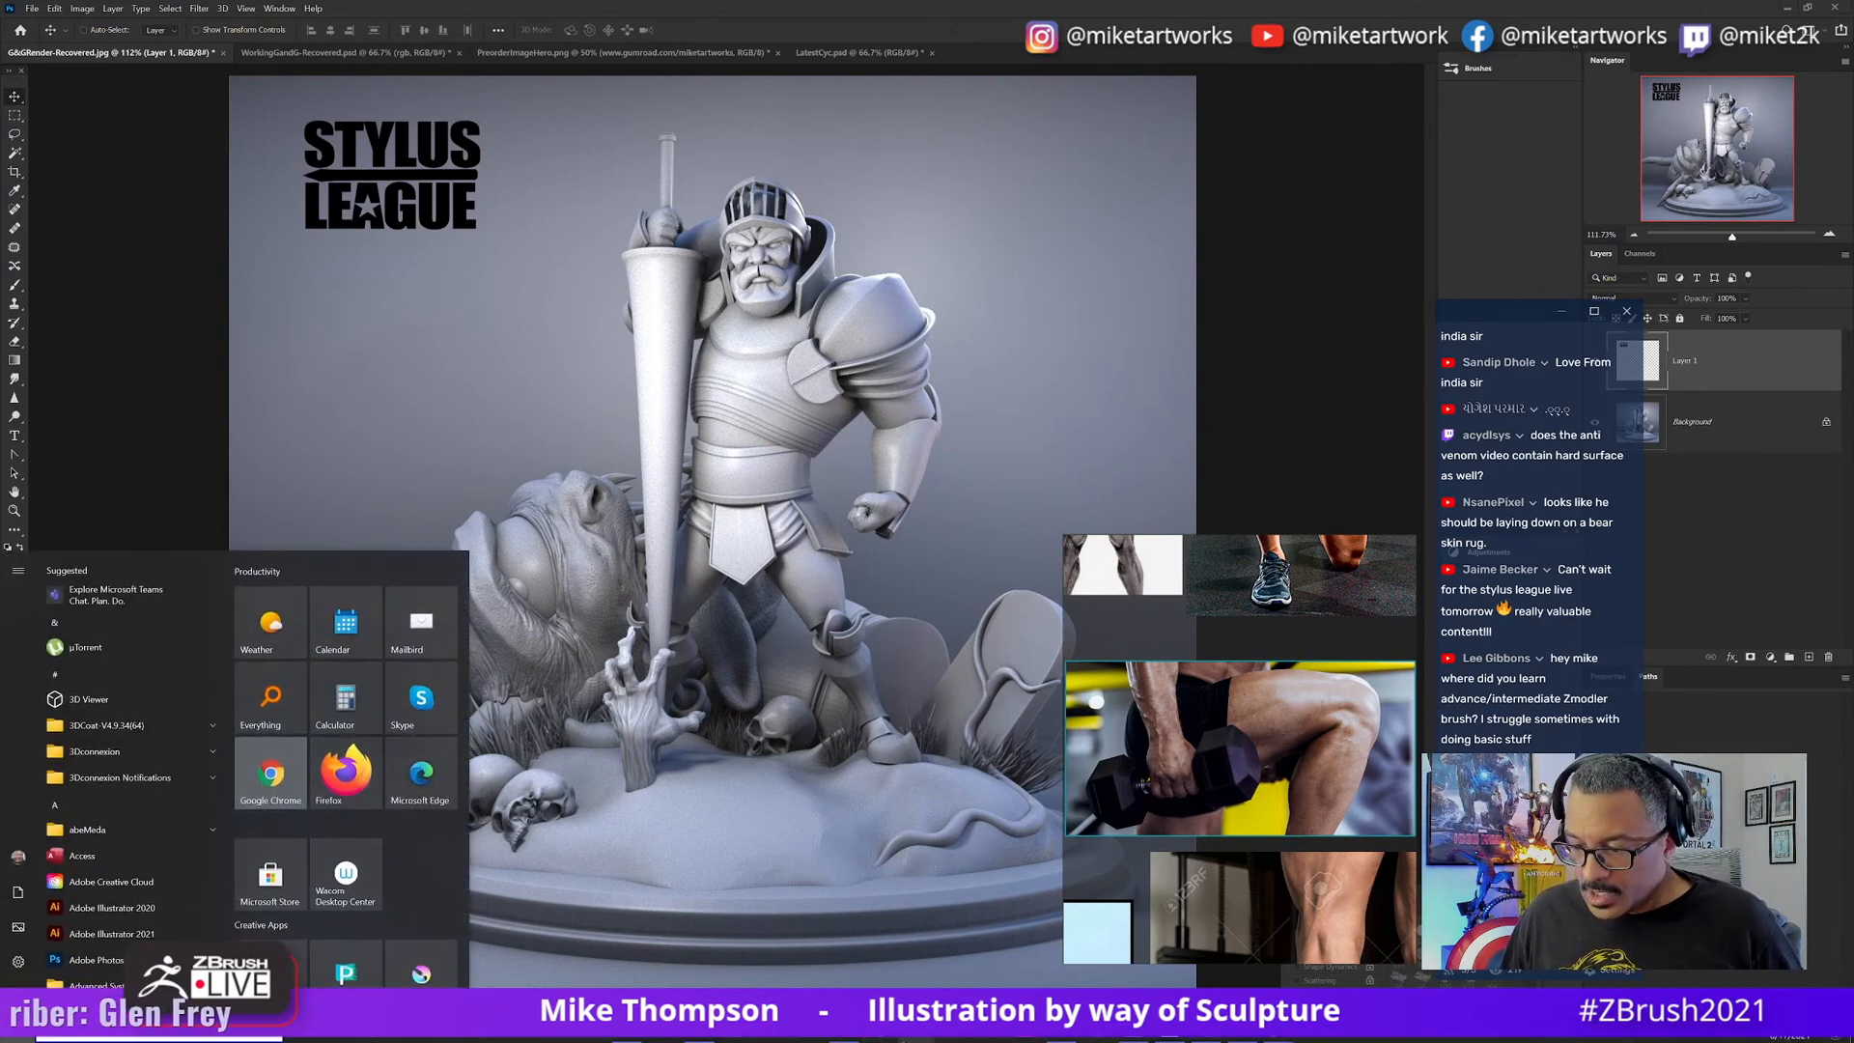
{"action": "mouse_move", "coordinate": [843, 1026]}
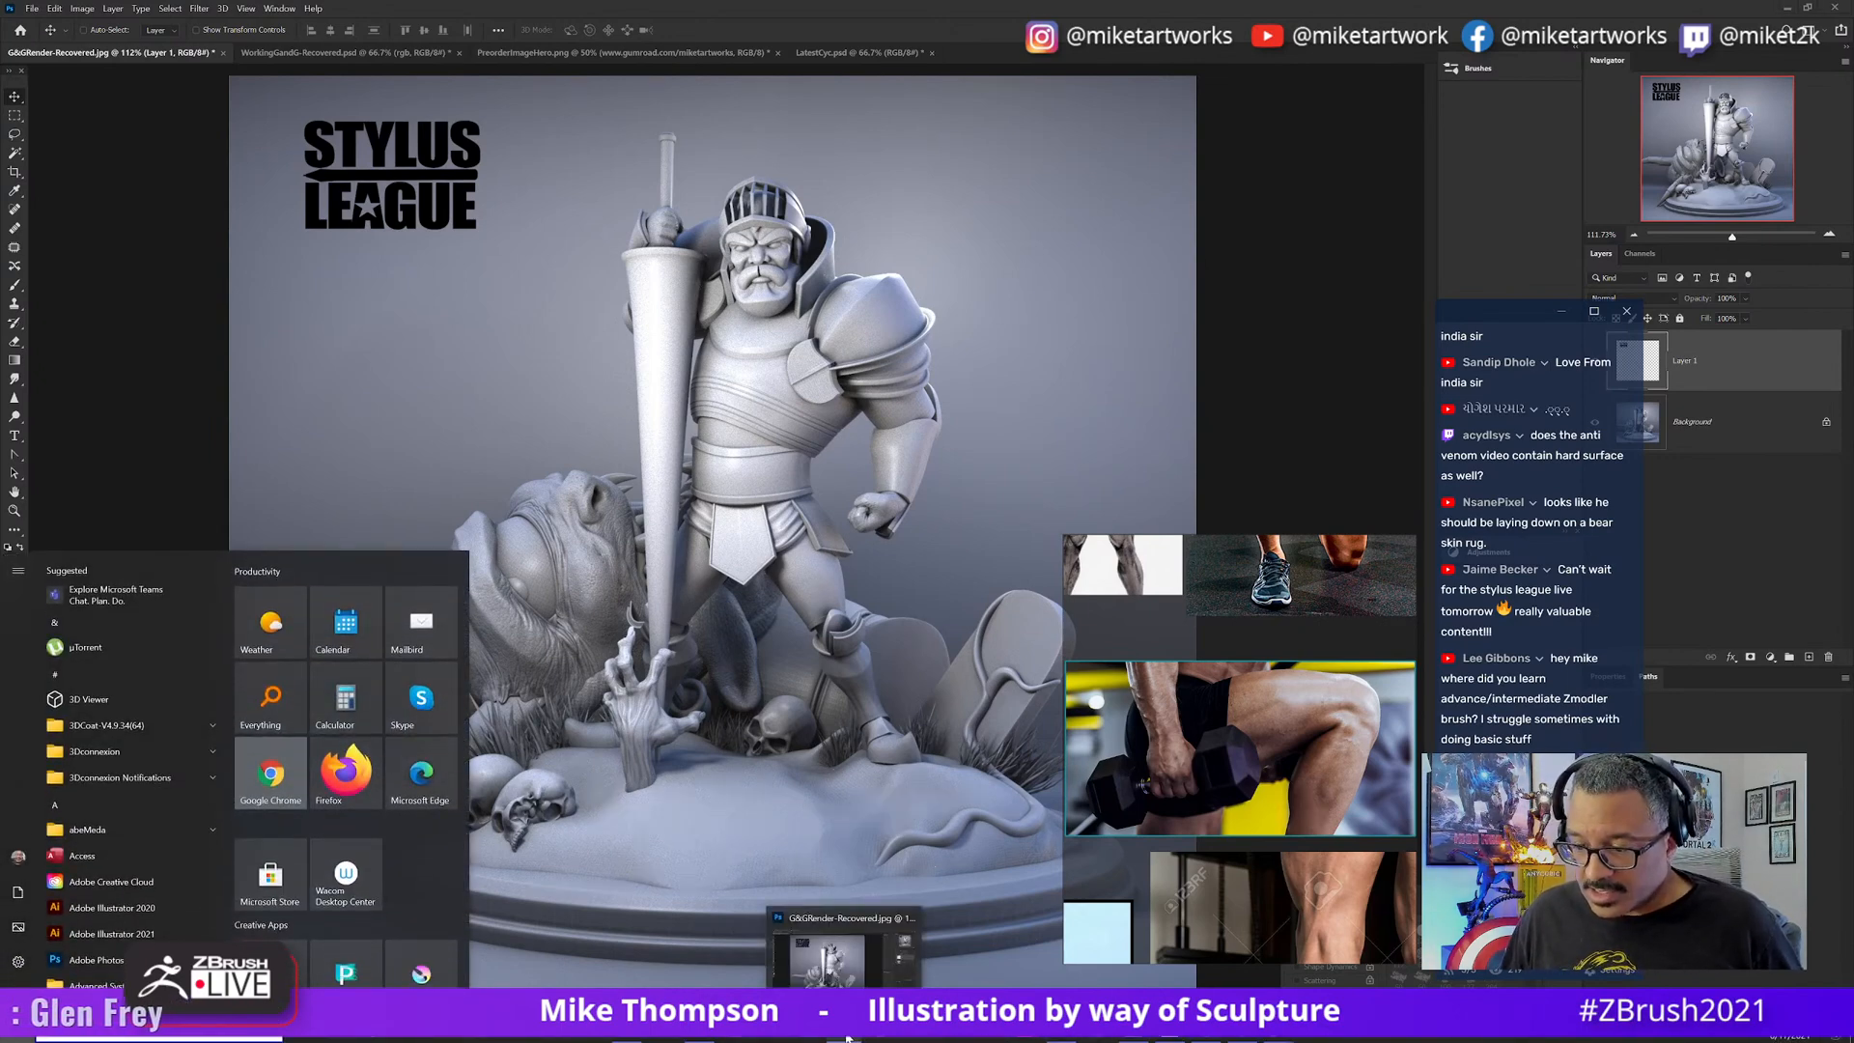
{"action": "mouse_move", "coordinate": [1169, 1038]}
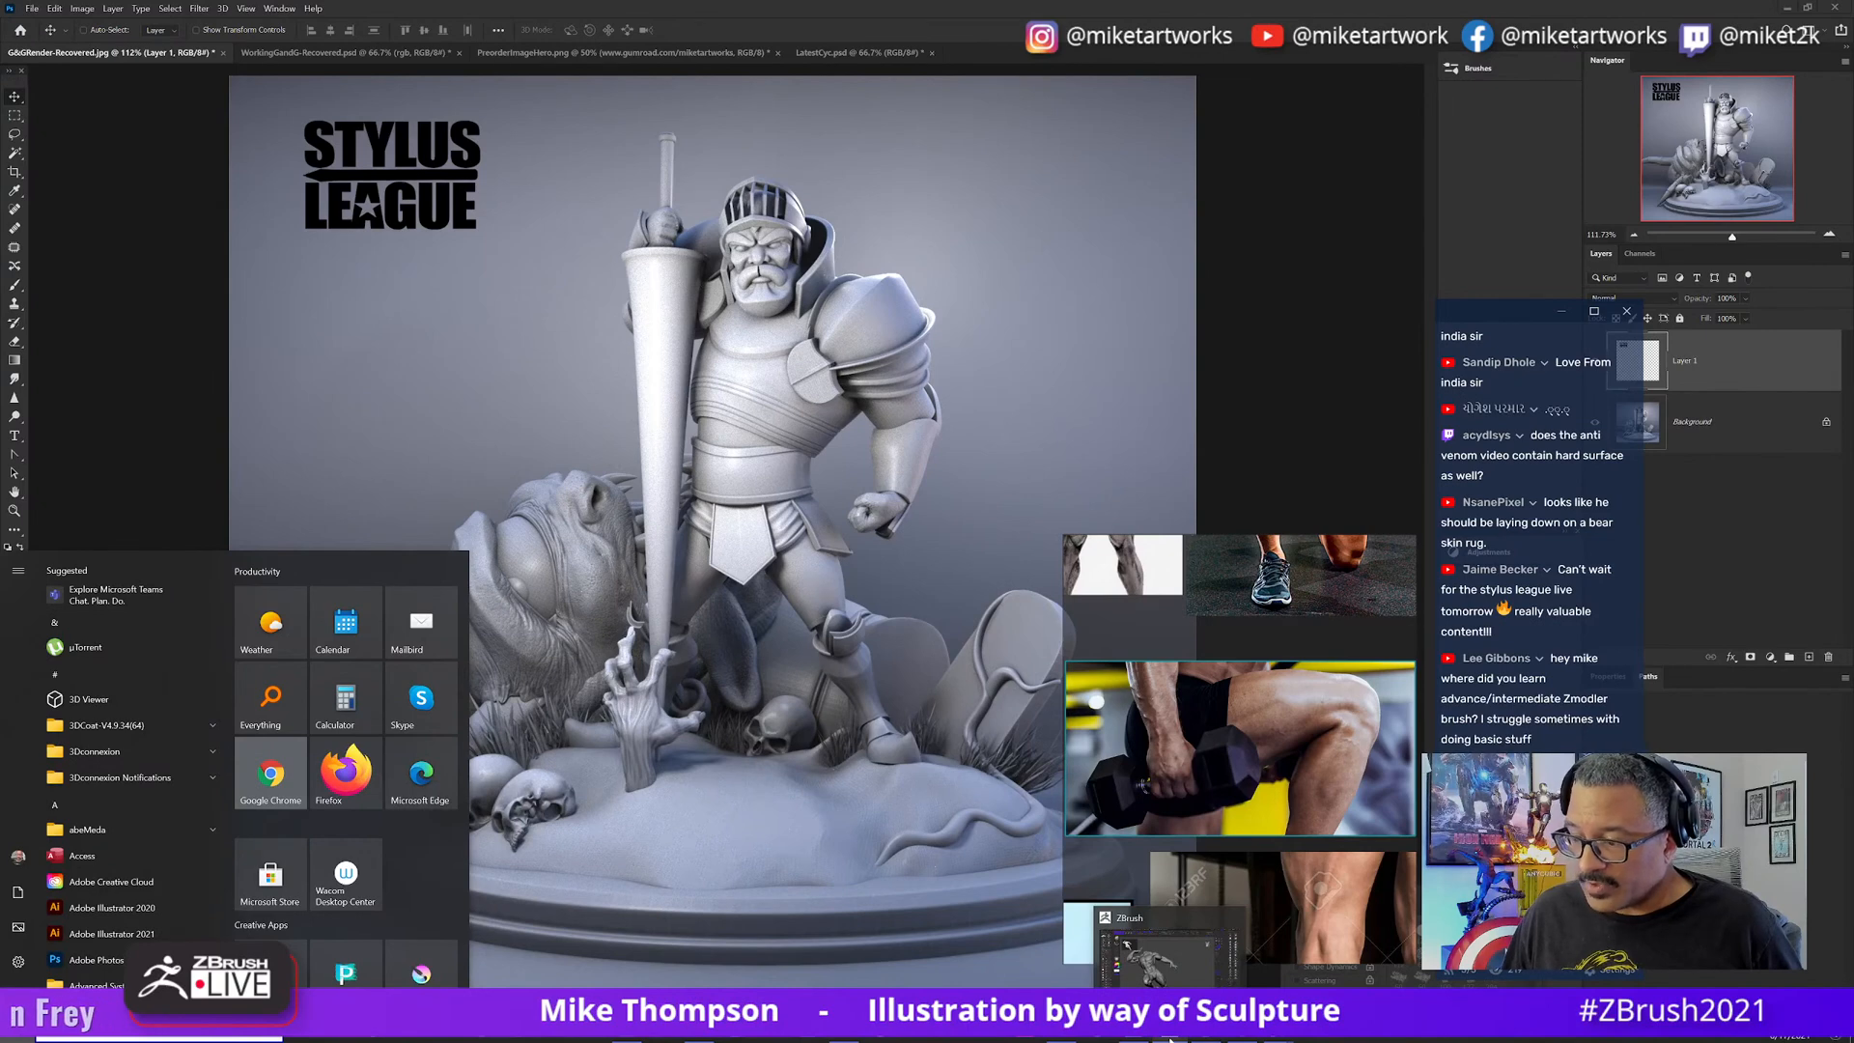
{"action": "left_click", "coordinate": [1169, 1038]}
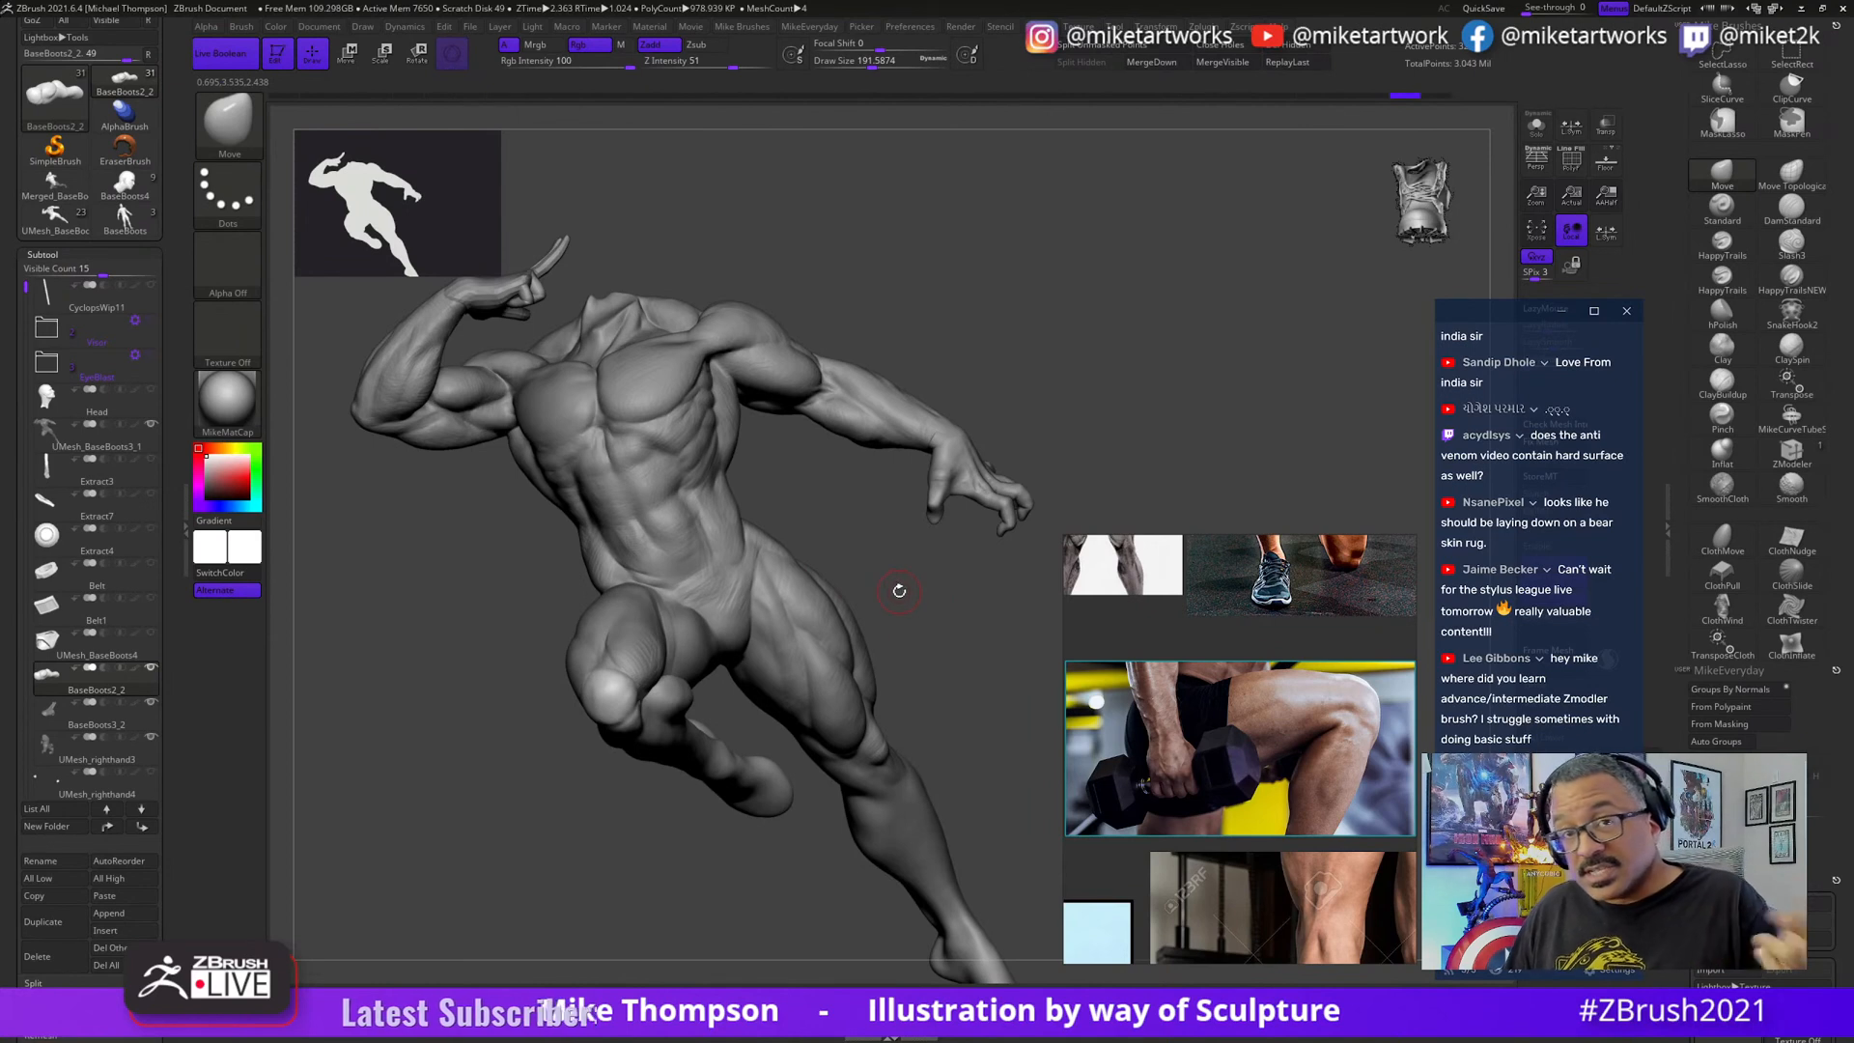
- Make the base folder visible in the subtool list so the emblem pedestal shows beneath the figure
{"action": "left_click_drag", "start_coordinate": [987, 736], "coordinate": [1009, 736]}
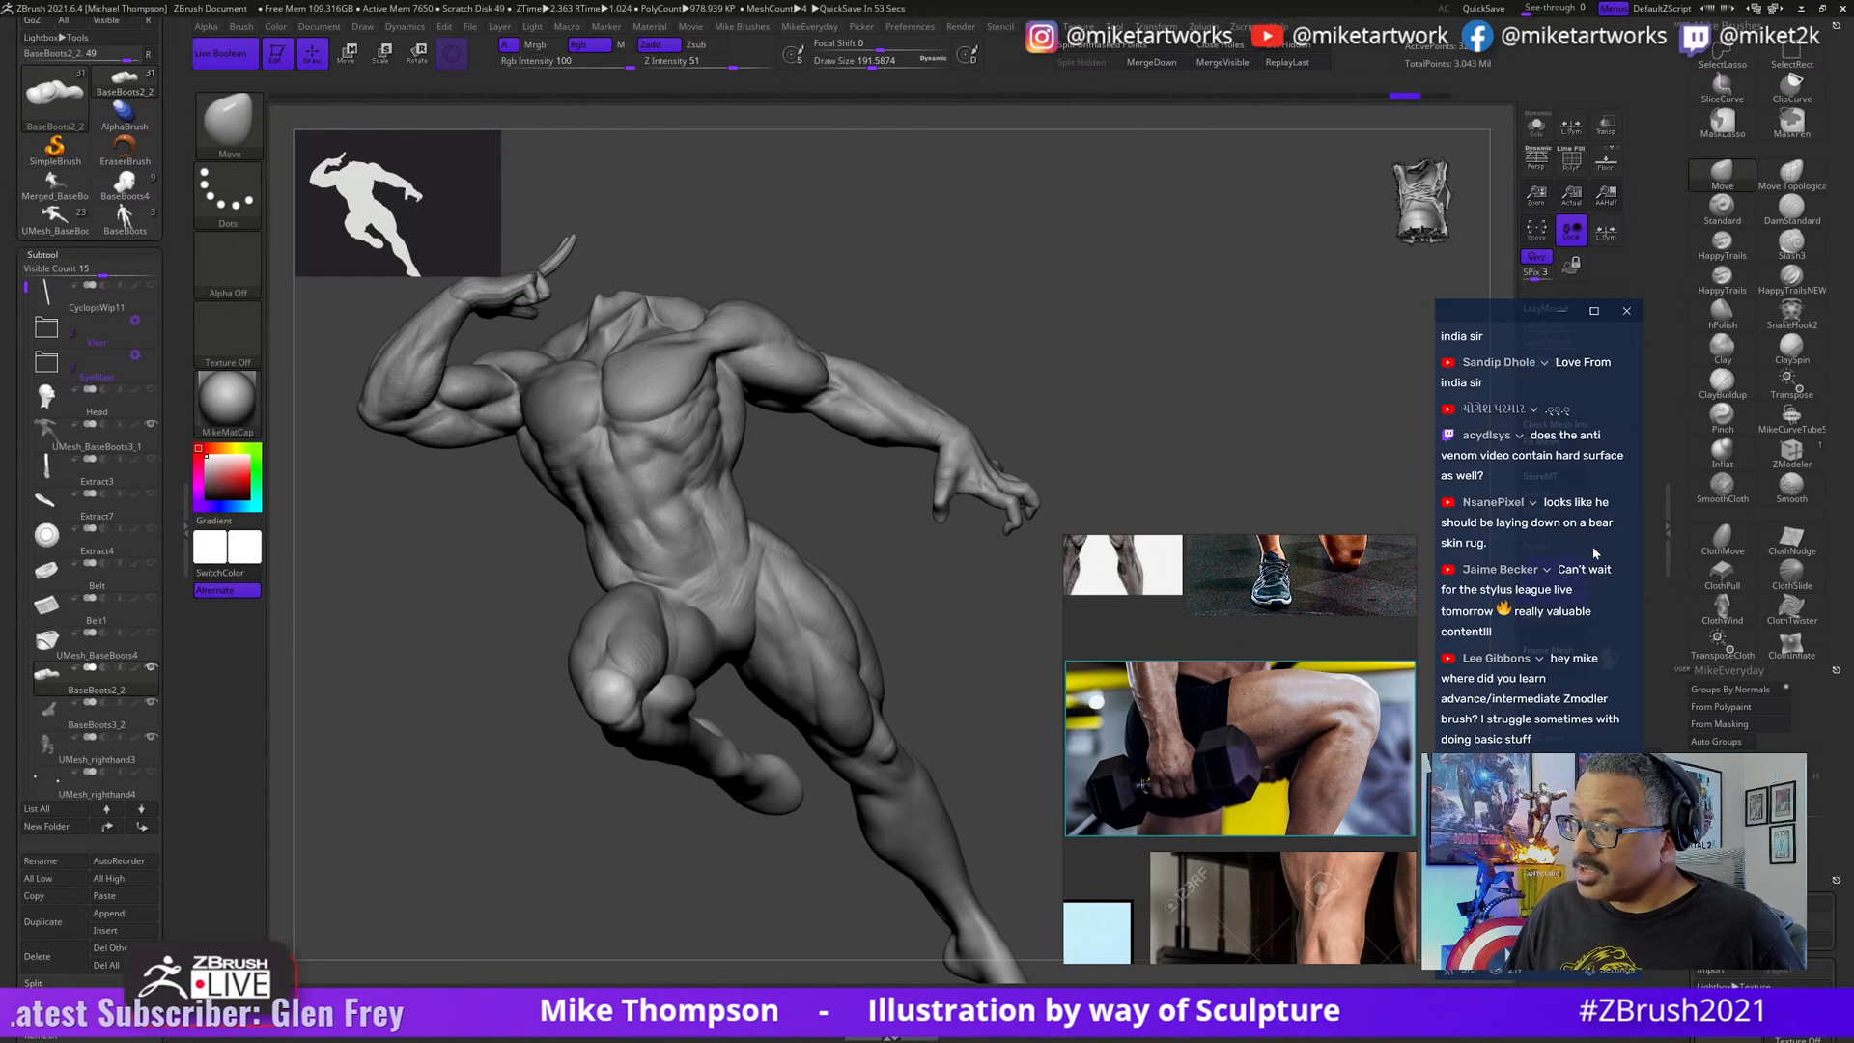
{"action": "mouse_move", "coordinate": [1140, 454]}
{"action": "left_mouse_down"}
{"action": "mouse_move", "coordinate": [1196, 438]}
{"action": "mouse_move", "coordinate": [1146, 526]}
{"action": "left_mouse_up"}
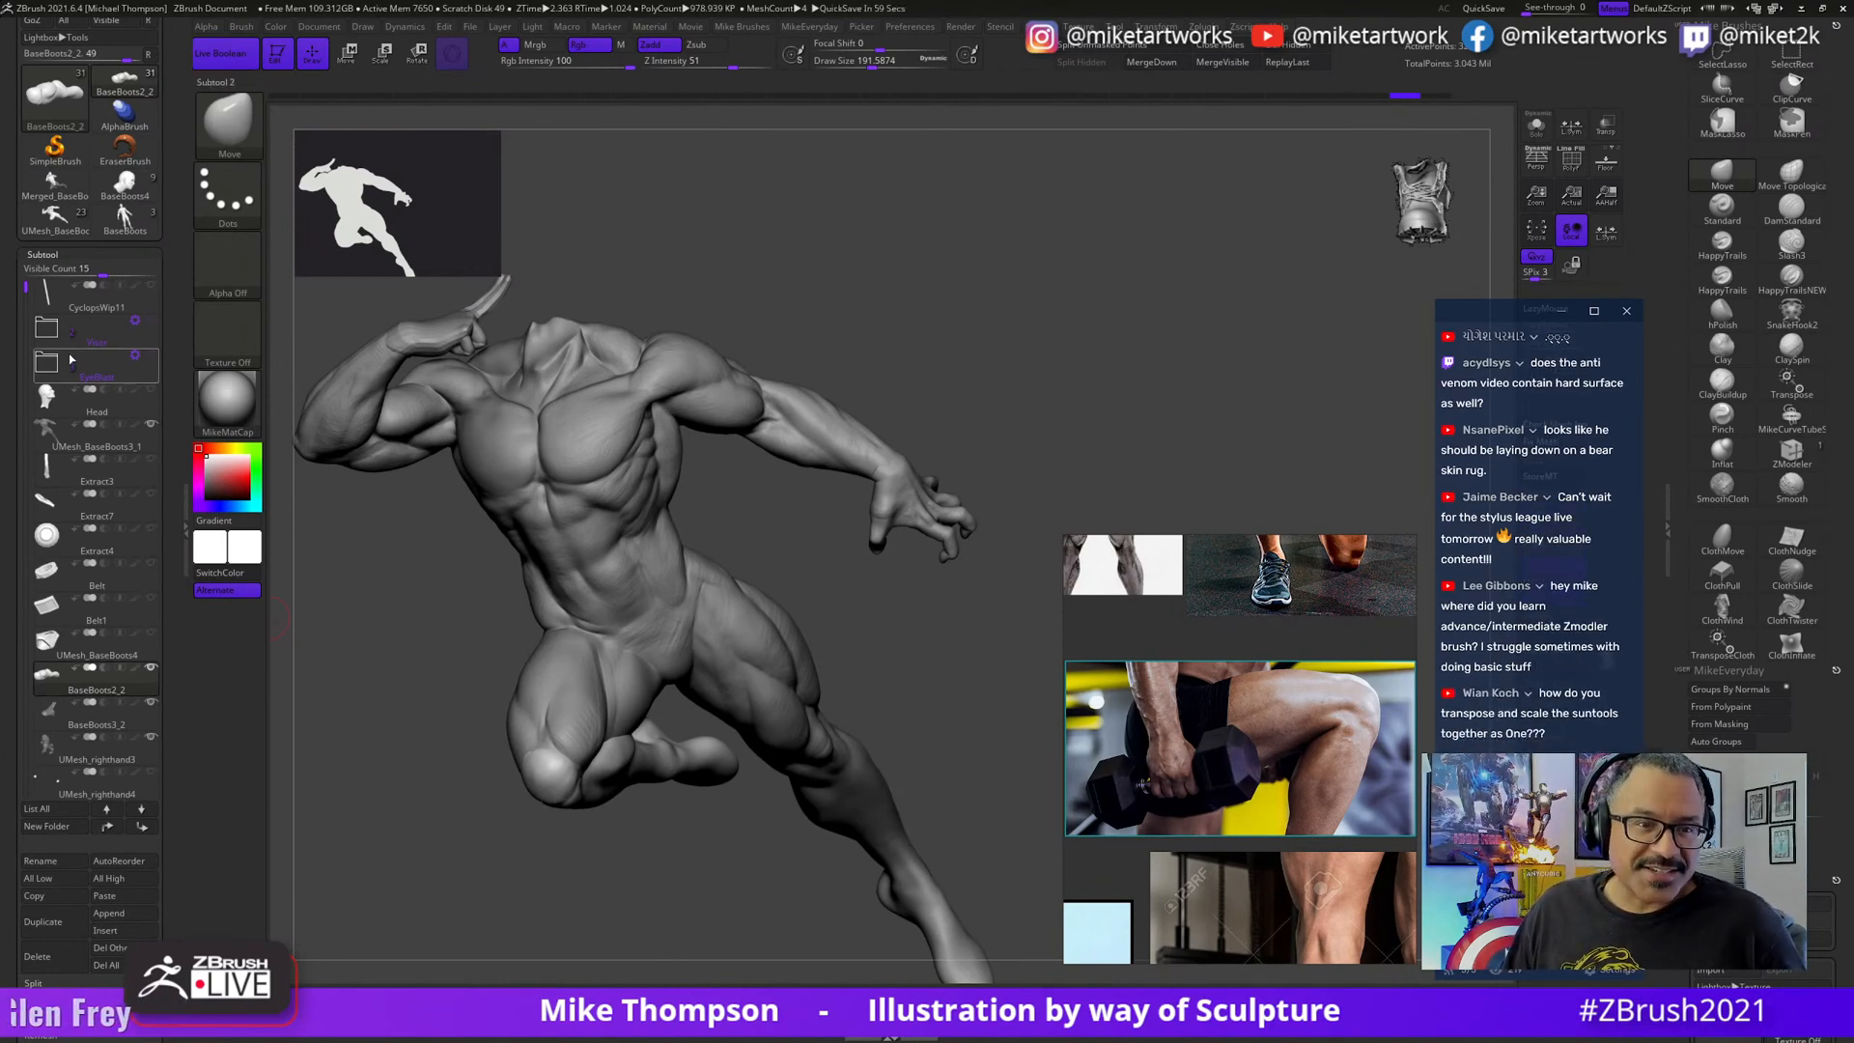
{"action": "mouse_move", "coordinate": [71, 373]}
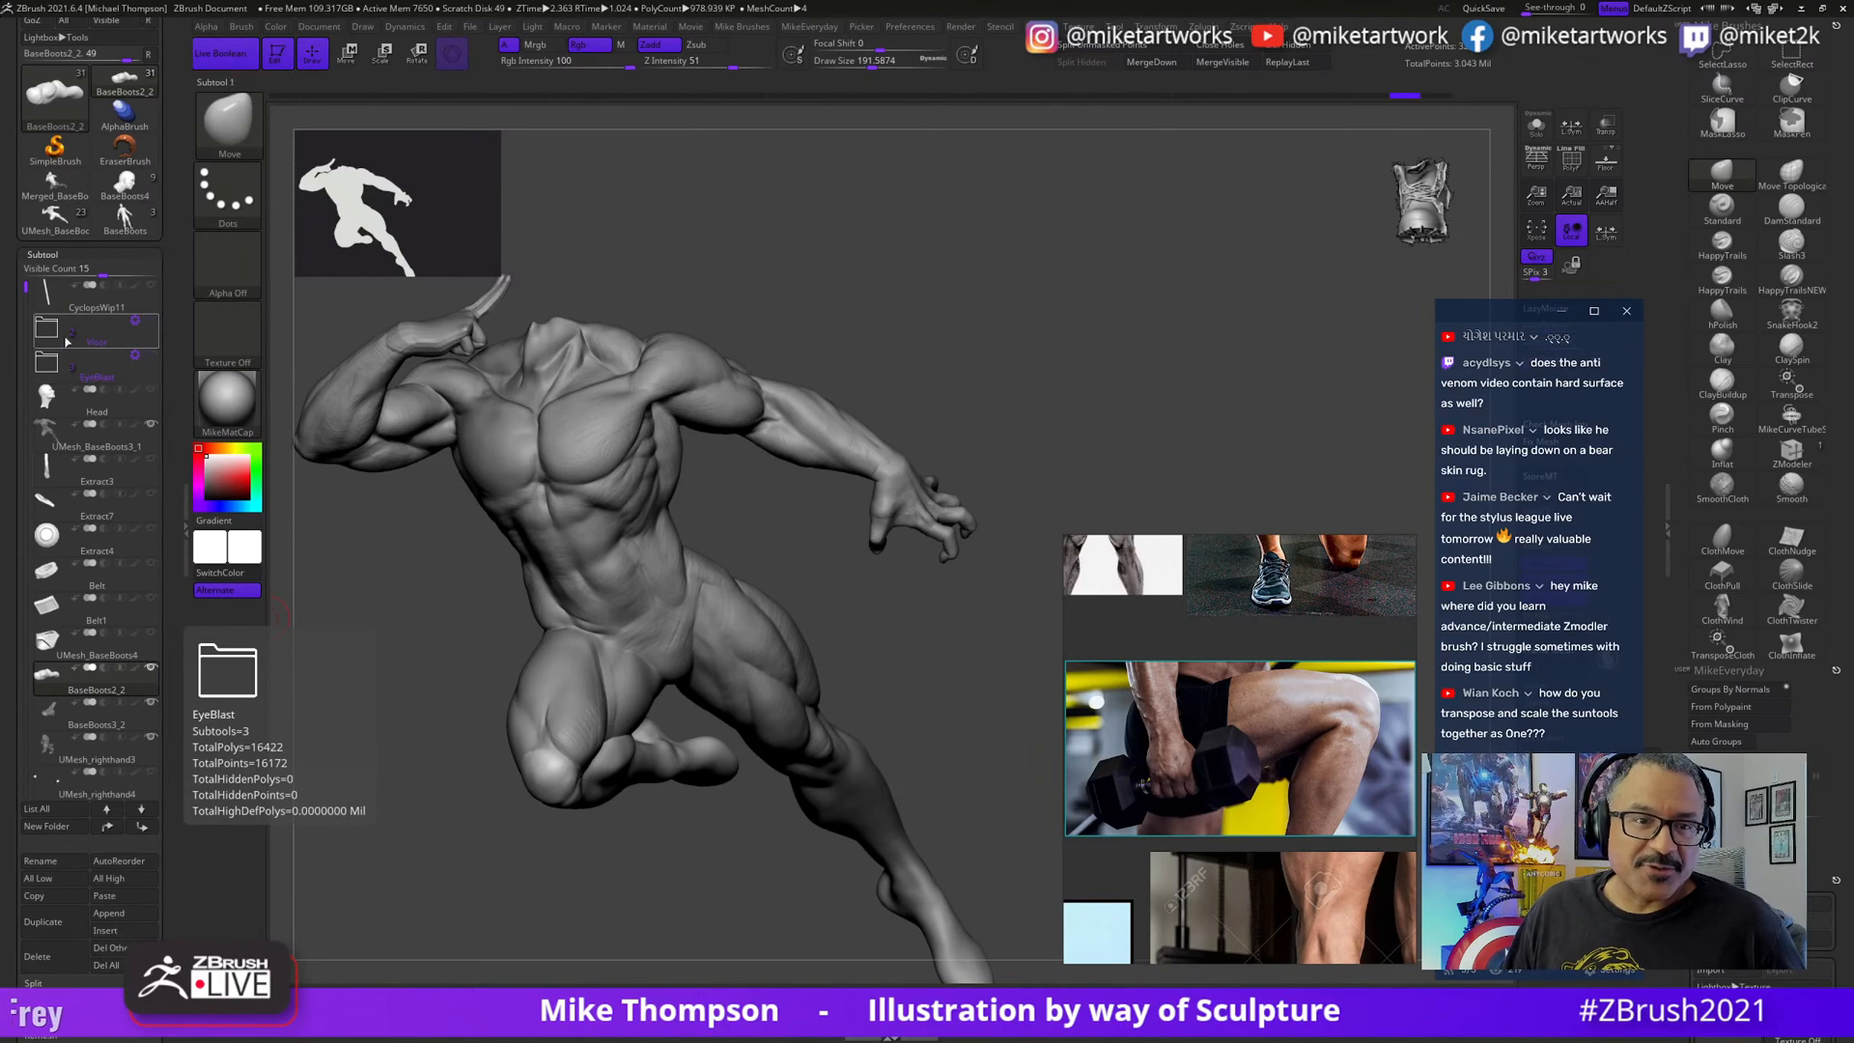
{"action": "scroll", "coordinate": [96, 579], "scroll_direction": "down", "scroll_amount": 5}
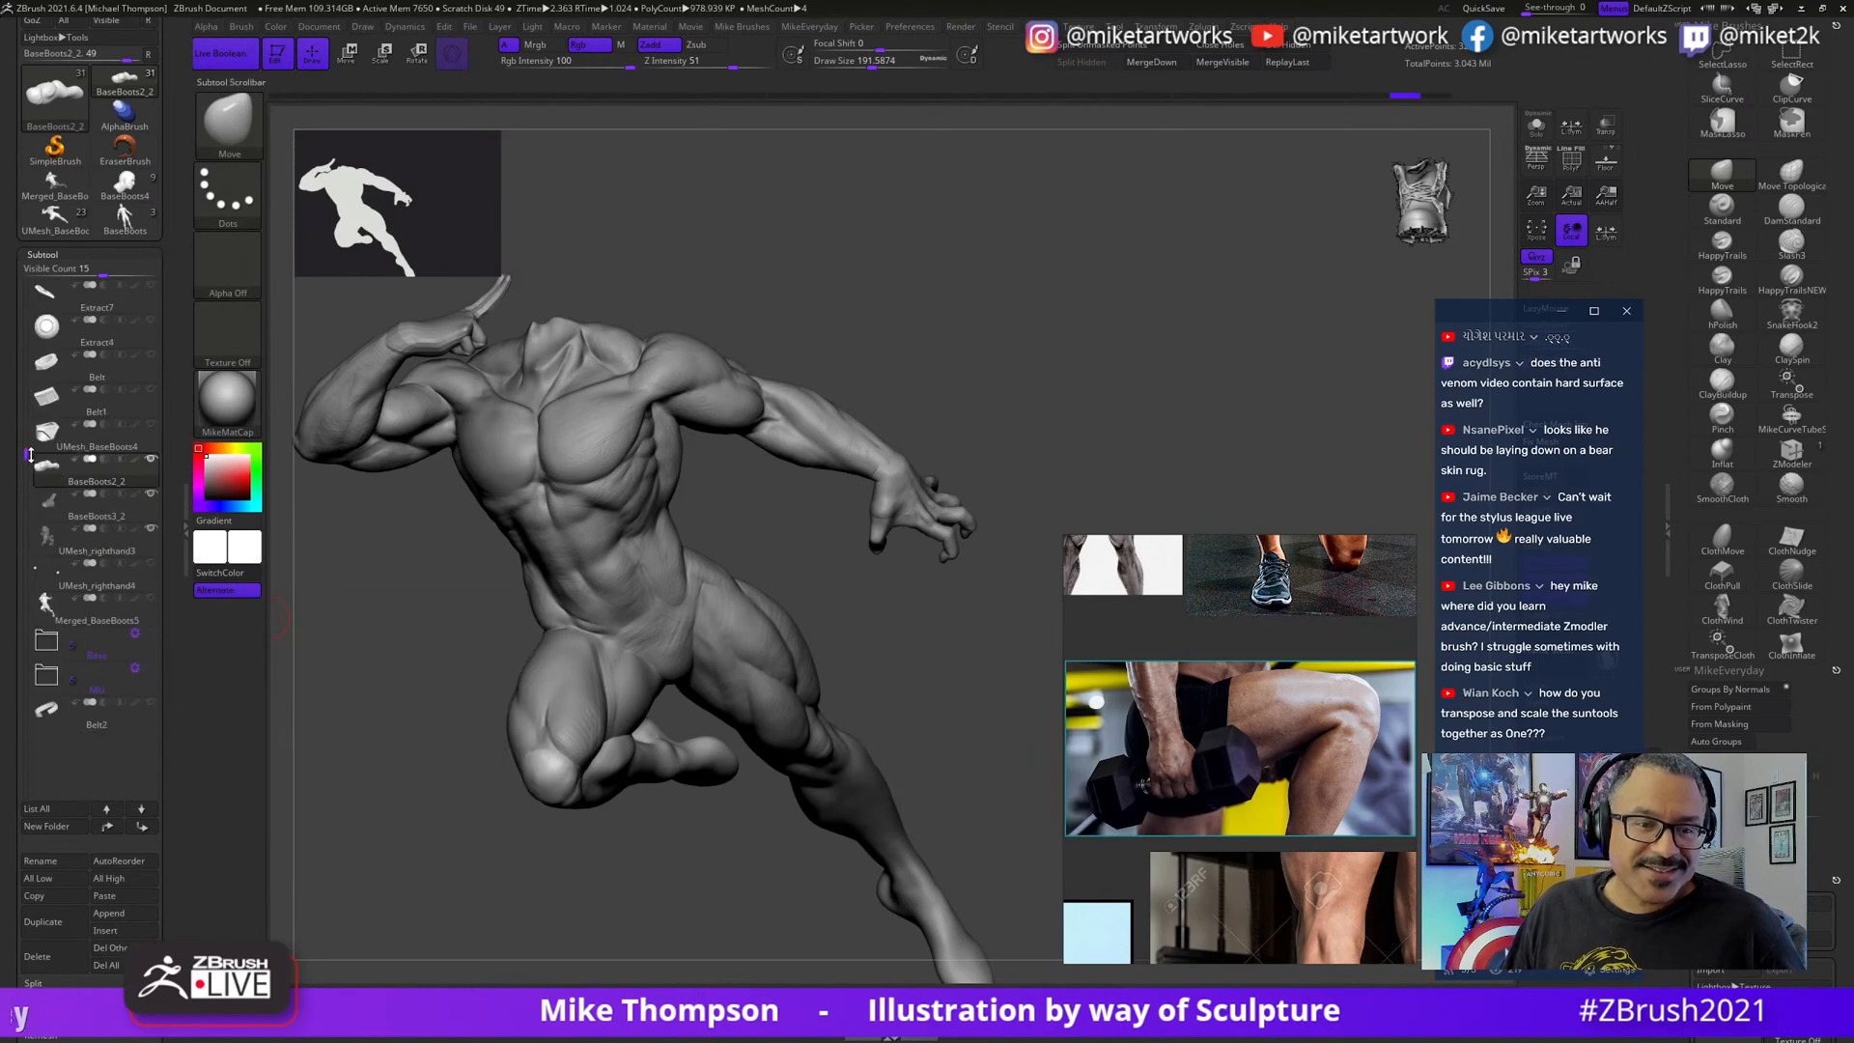
{"action": "left_click", "coordinate": [150, 598]}
{"action": "left_click_drag", "start_coordinate": [976, 663], "coordinate": [969, 604], "text": "alt"}
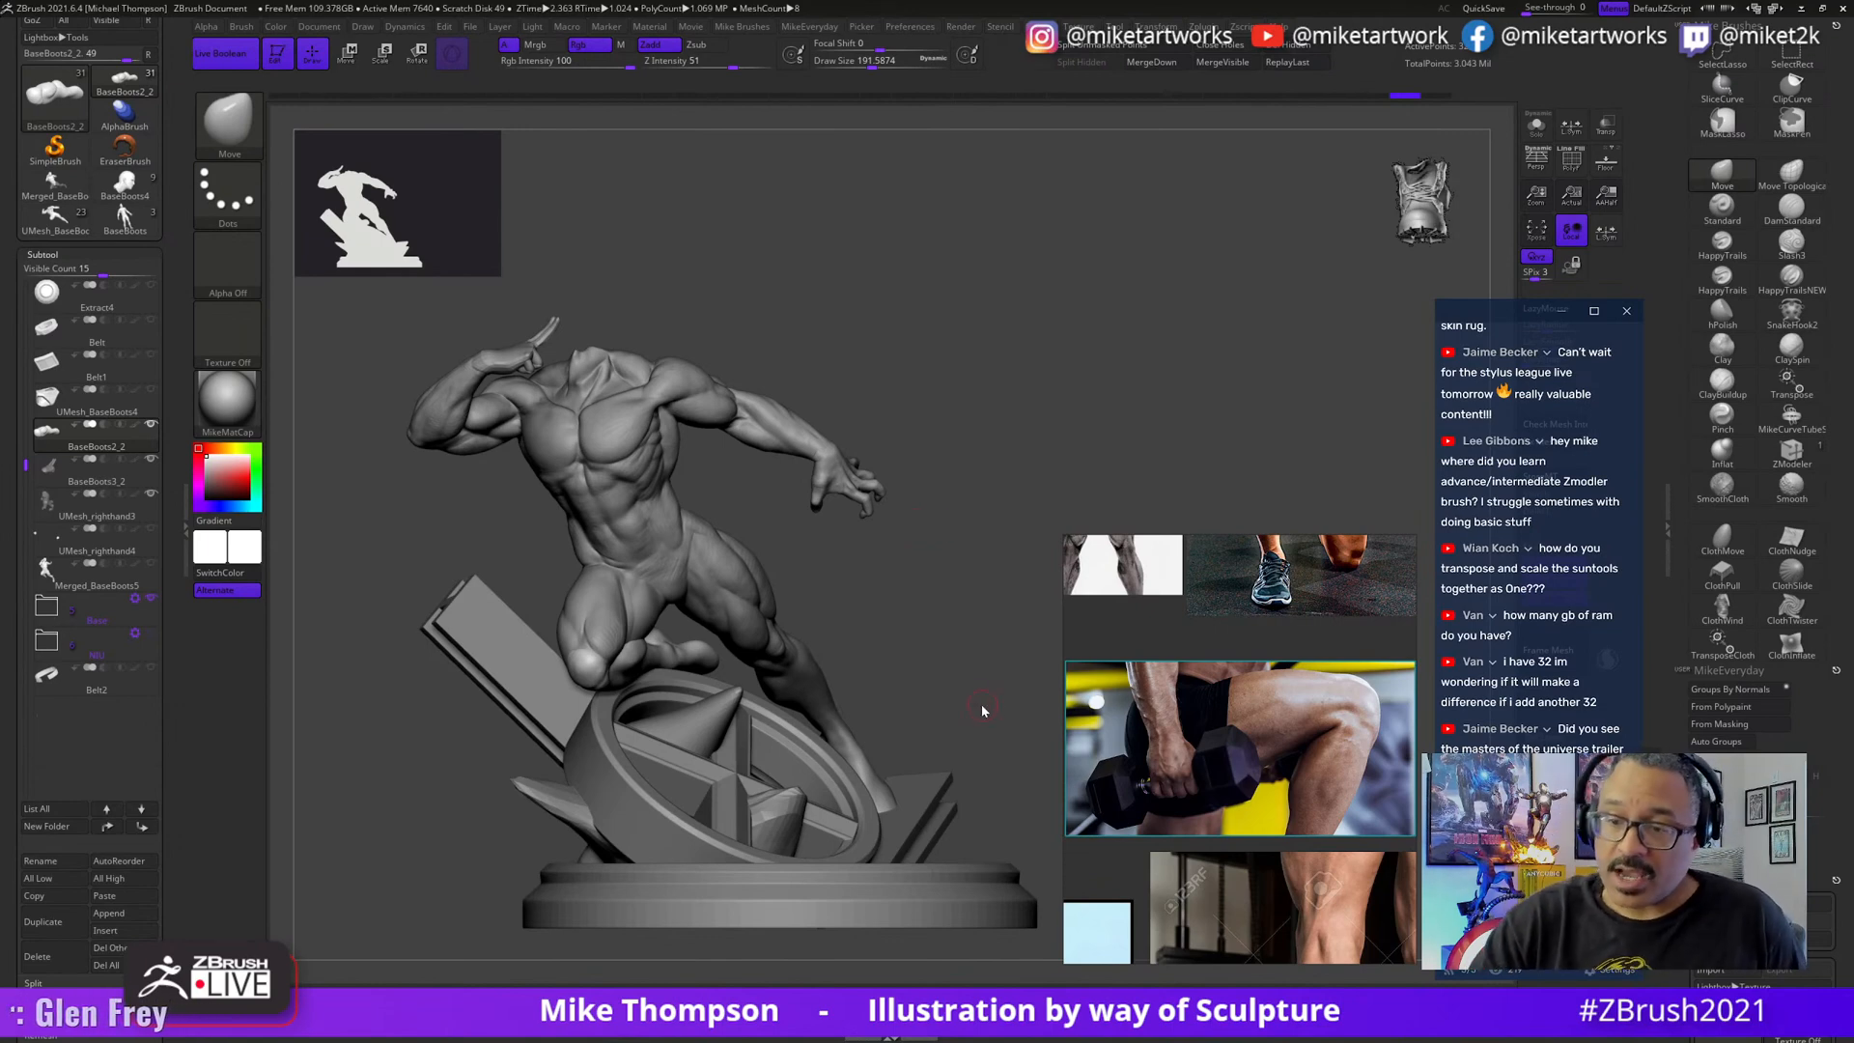
- Make the body the active subtool and choose the DamStandard brush with a draw size of about 274
{"action": "mouse_move", "coordinate": [983, 711]}
{"action": "left_mouse_down"}
{"action": "mouse_move", "coordinate": [969, 684]}
{"action": "mouse_move", "coordinate": [1001, 646]}
{"action": "mouse_move", "coordinate": [753, 731]}
{"action": "mouse_move", "coordinate": [821, 637]}
{"action": "mouse_move", "coordinate": [969, 571]}
{"action": "mouse_move", "coordinate": [987, 592]}
{"action": "mouse_move", "coordinate": [739, 623]}
{"action": "left_mouse_up"}
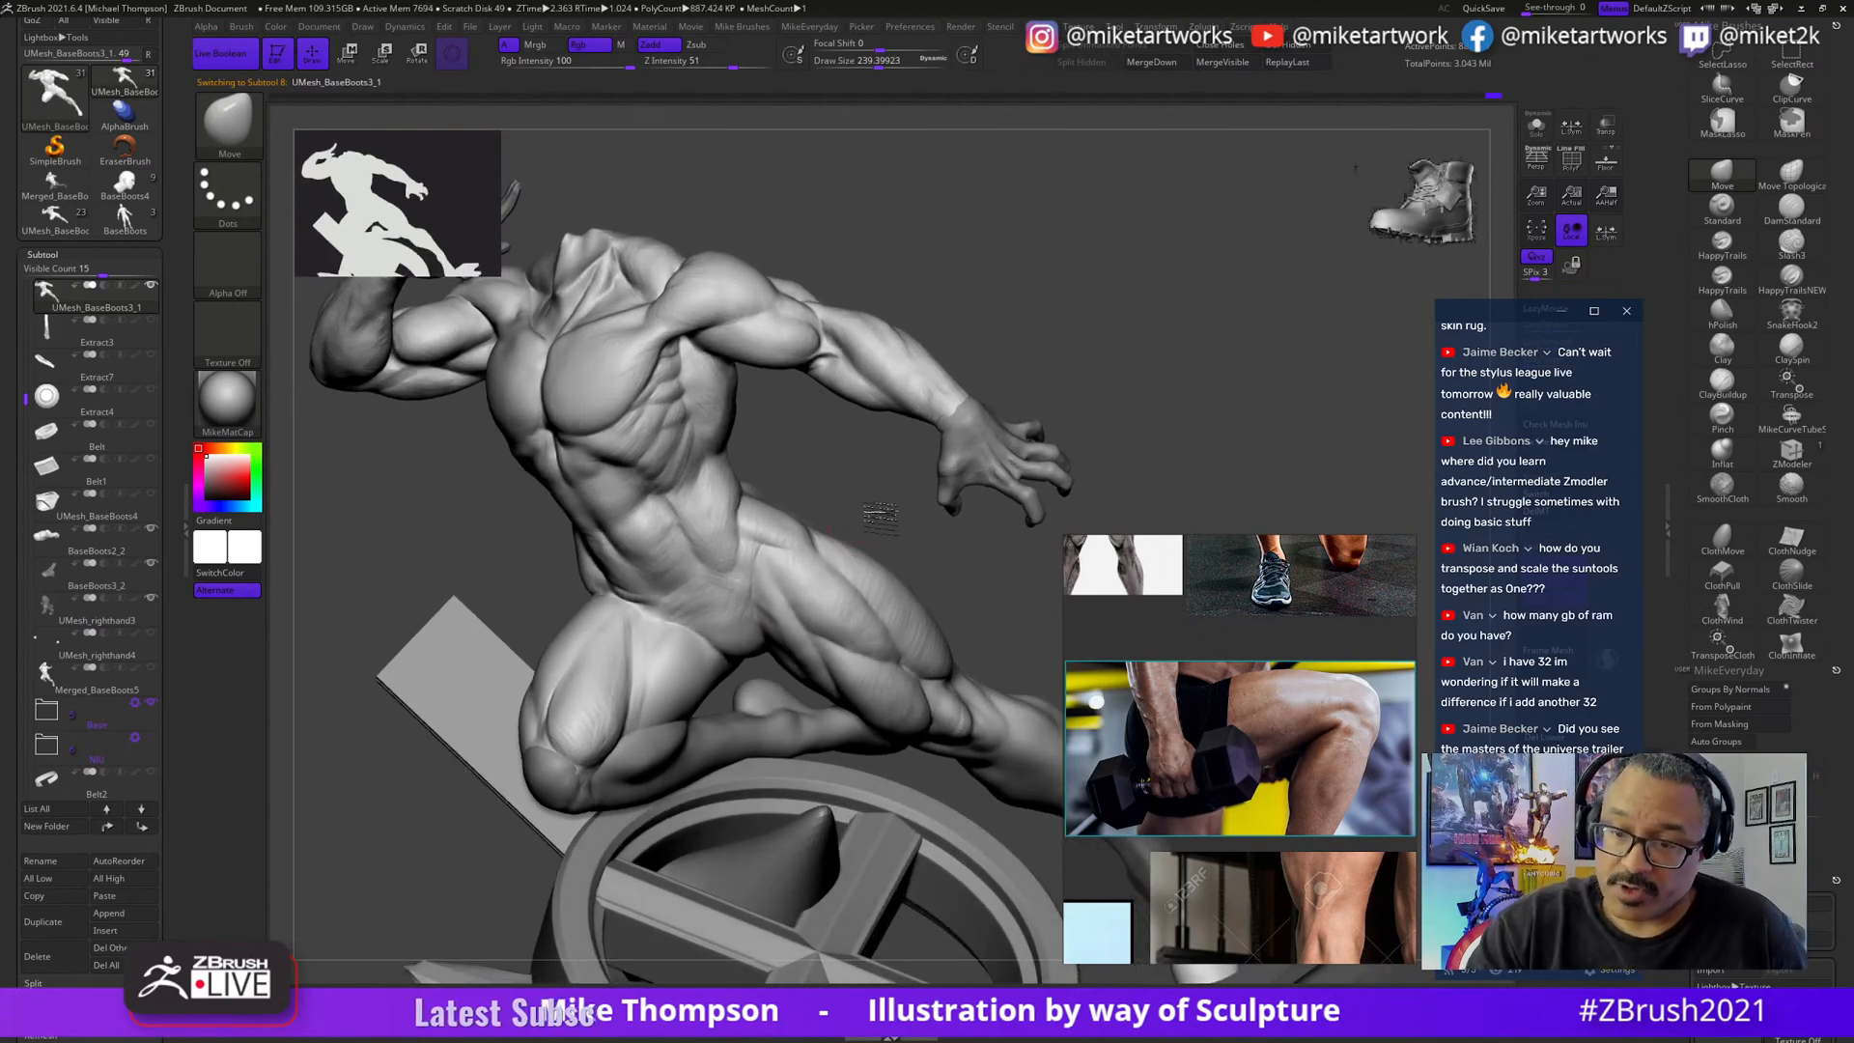
{"action": "left_click_drag", "start_coordinate": [872, 511], "coordinate": [836, 526]}
{"action": "key", "text": "s"}
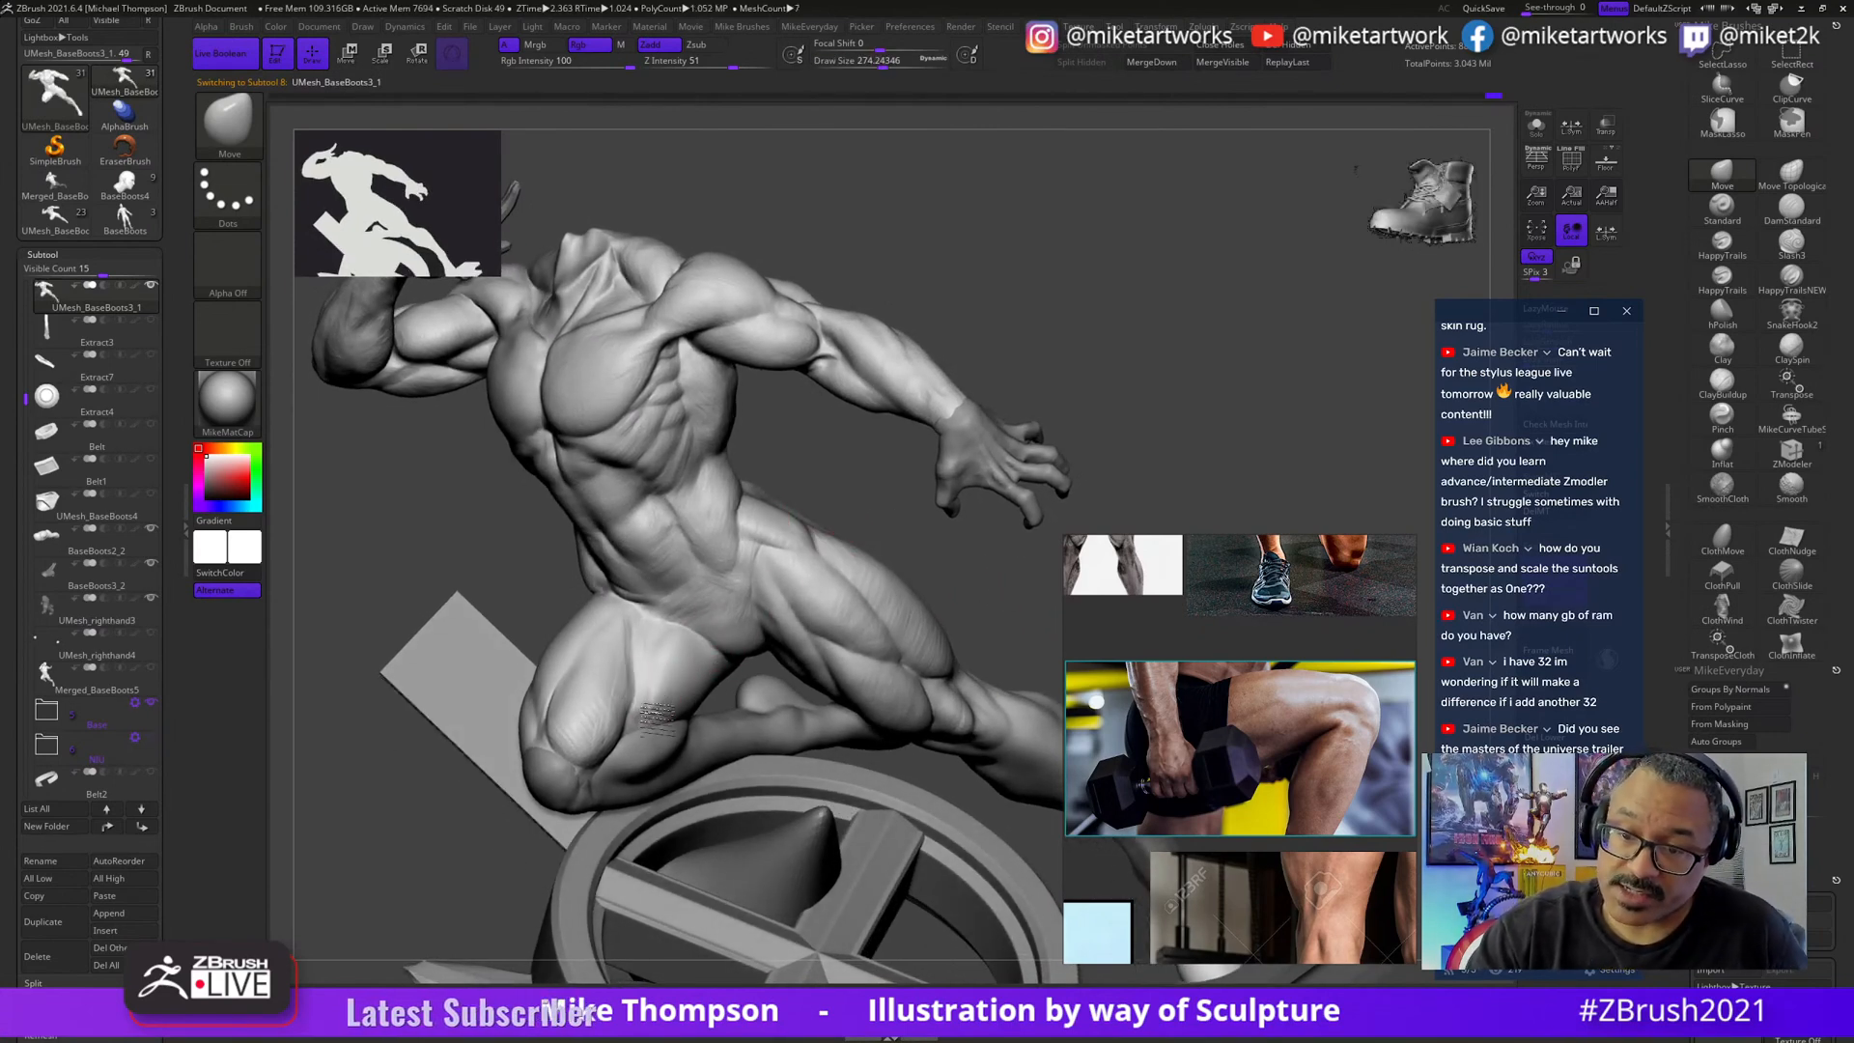
{"action": "left_click", "coordinate": [1719, 384]}
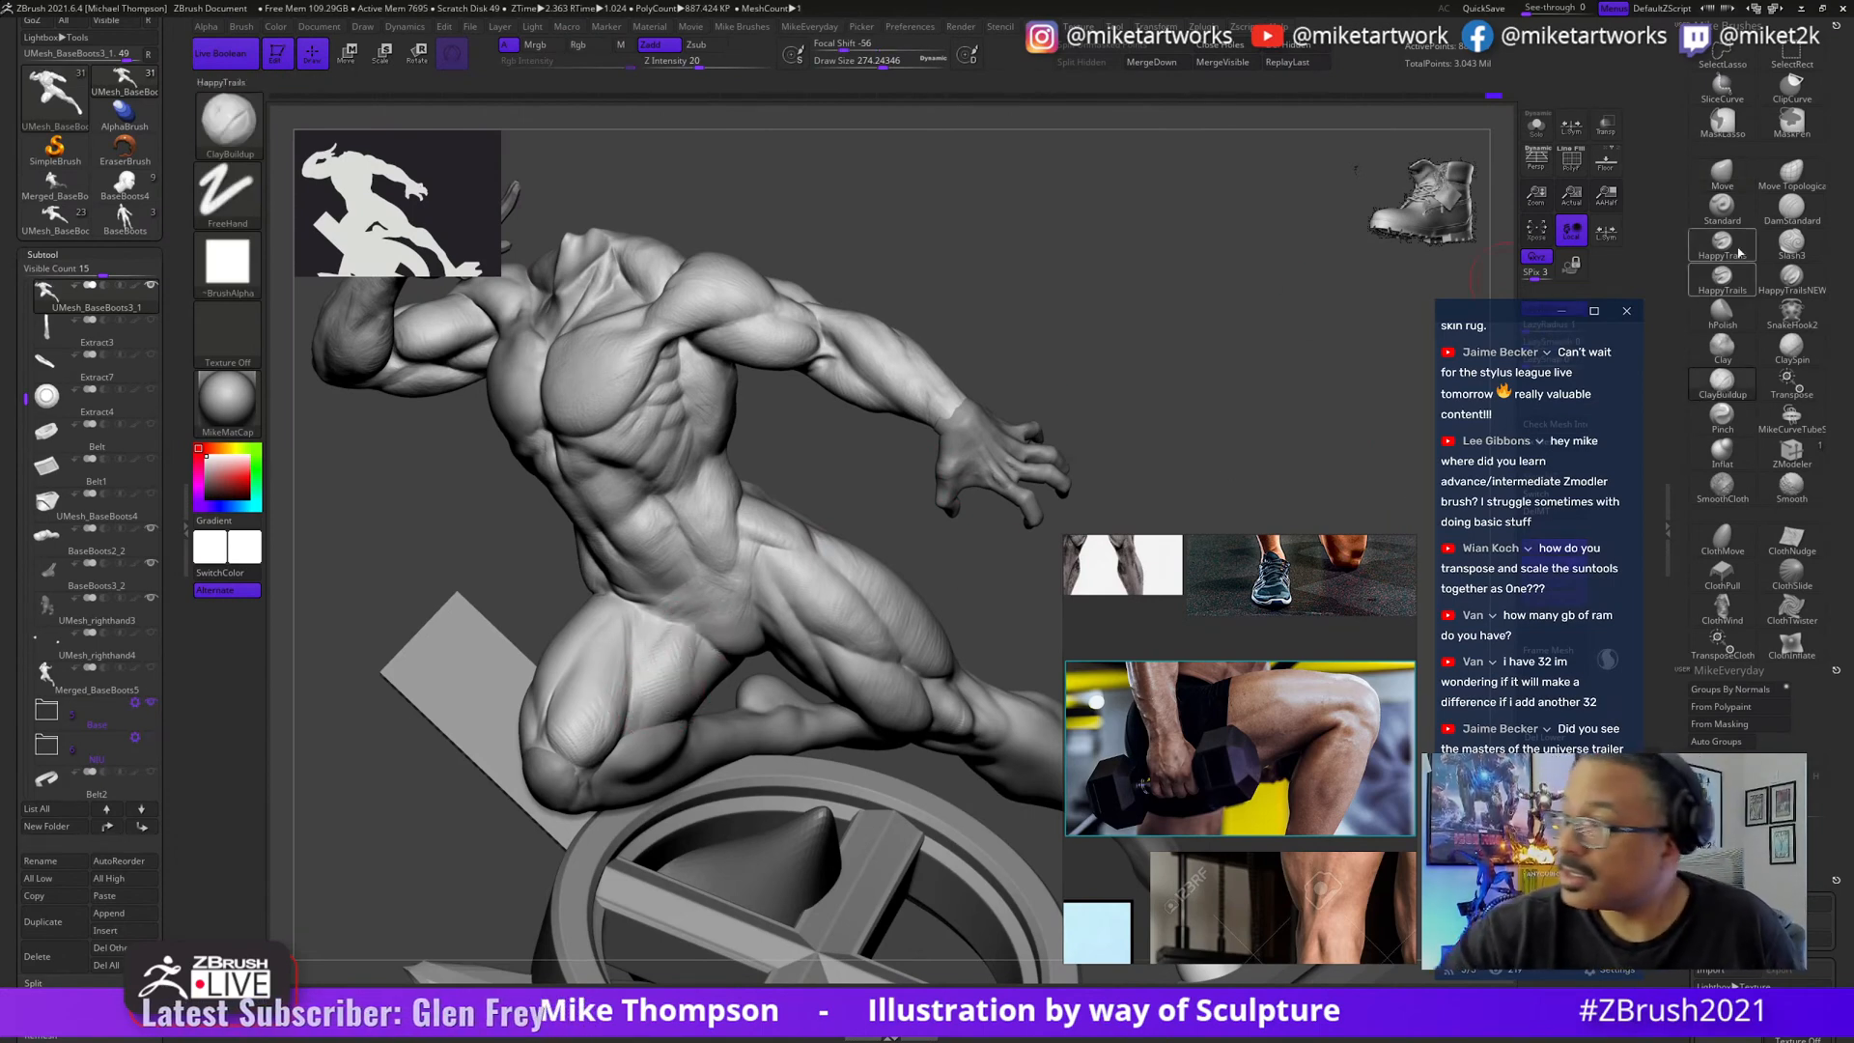
{"action": "left_click", "coordinate": [1791, 204]}
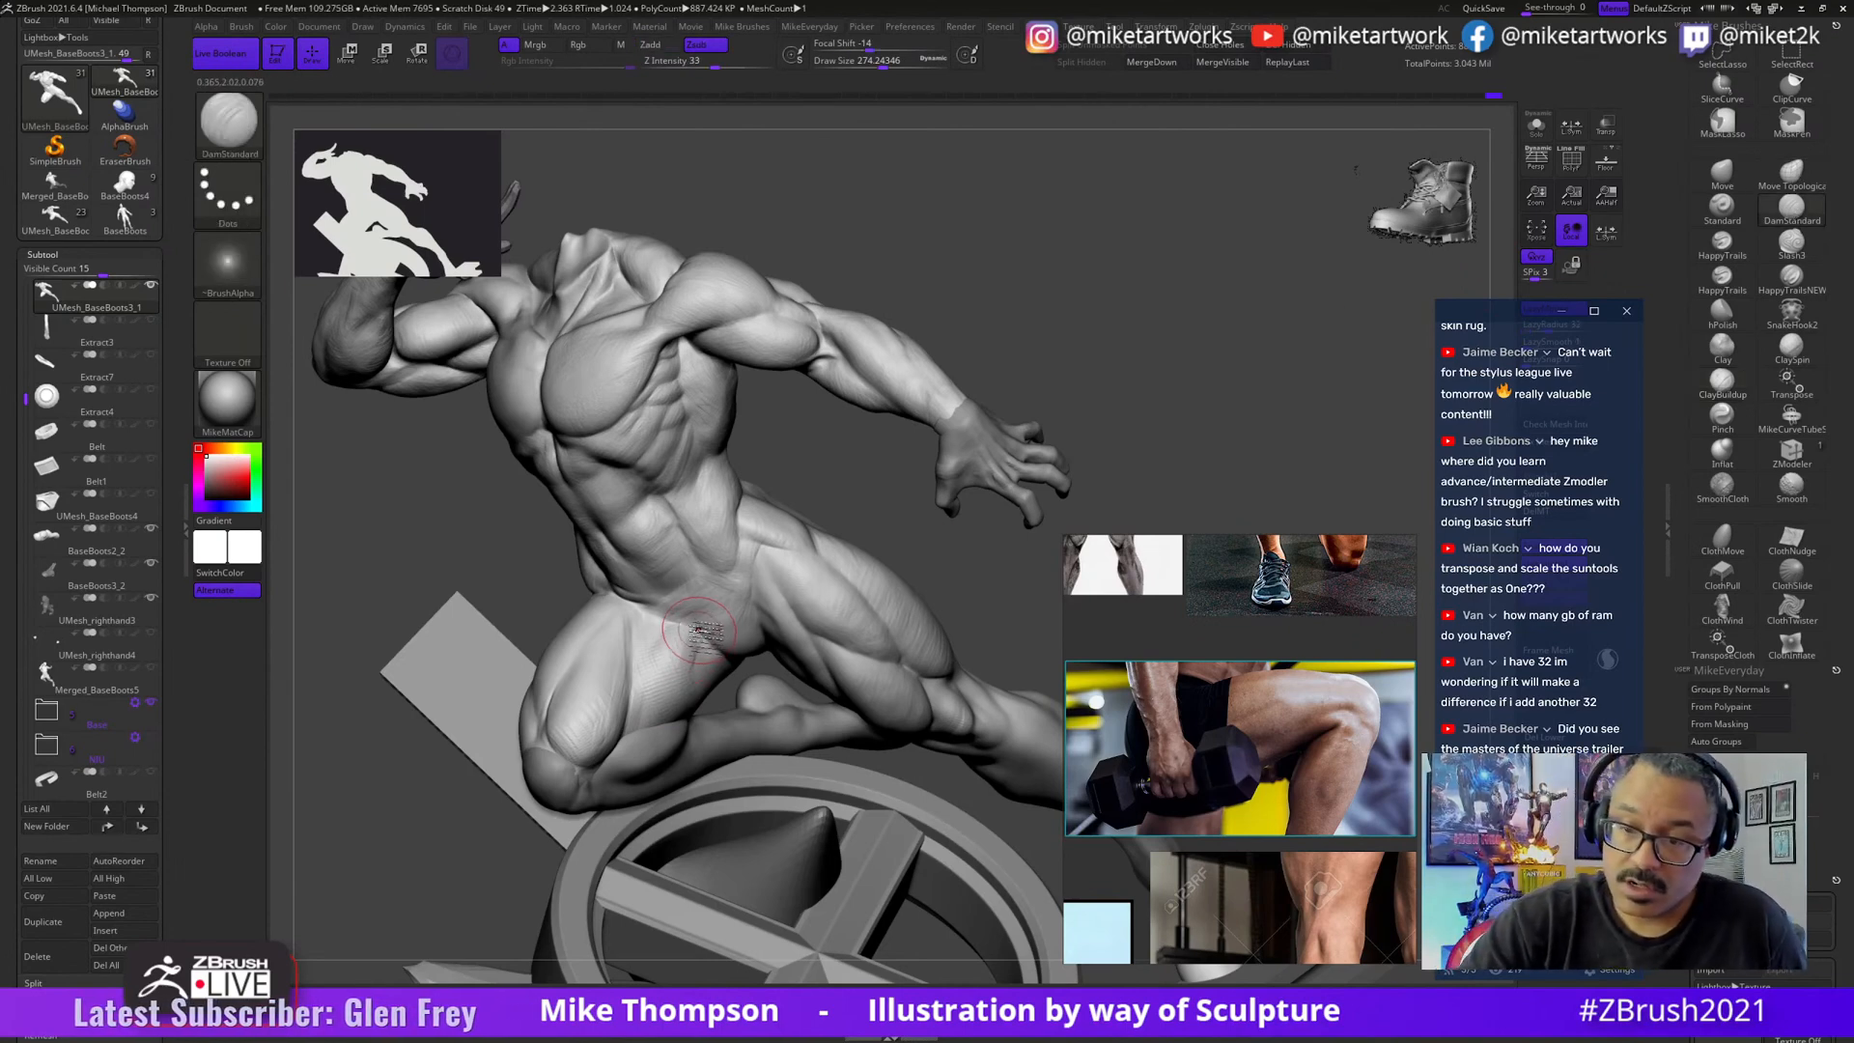
- Make the Head and UMesh_BaseBoots4 briefs subtools visible on the figure
{"action": "left_click_drag", "start_coordinate": [1132, 425], "coordinate": [1139, 412]}
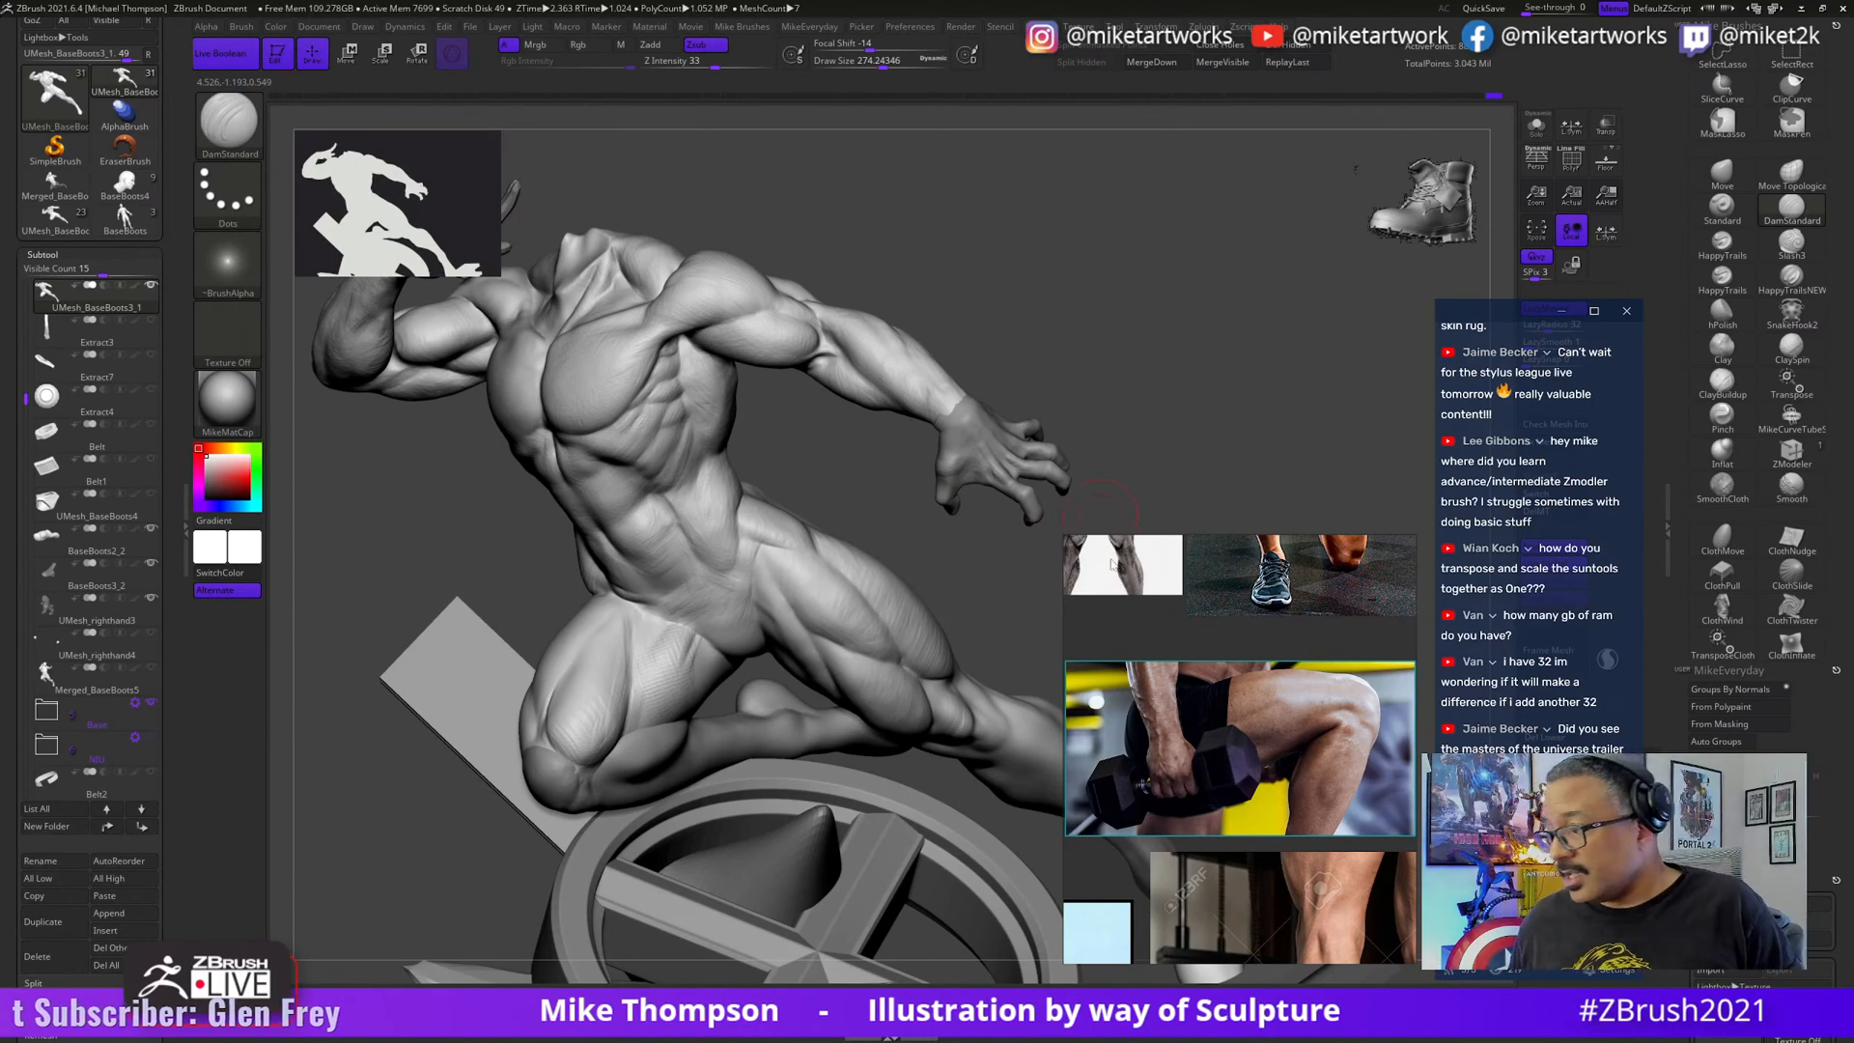
{"action": "left_click_drag", "start_coordinate": [925, 580], "coordinate": [1062, 628]}
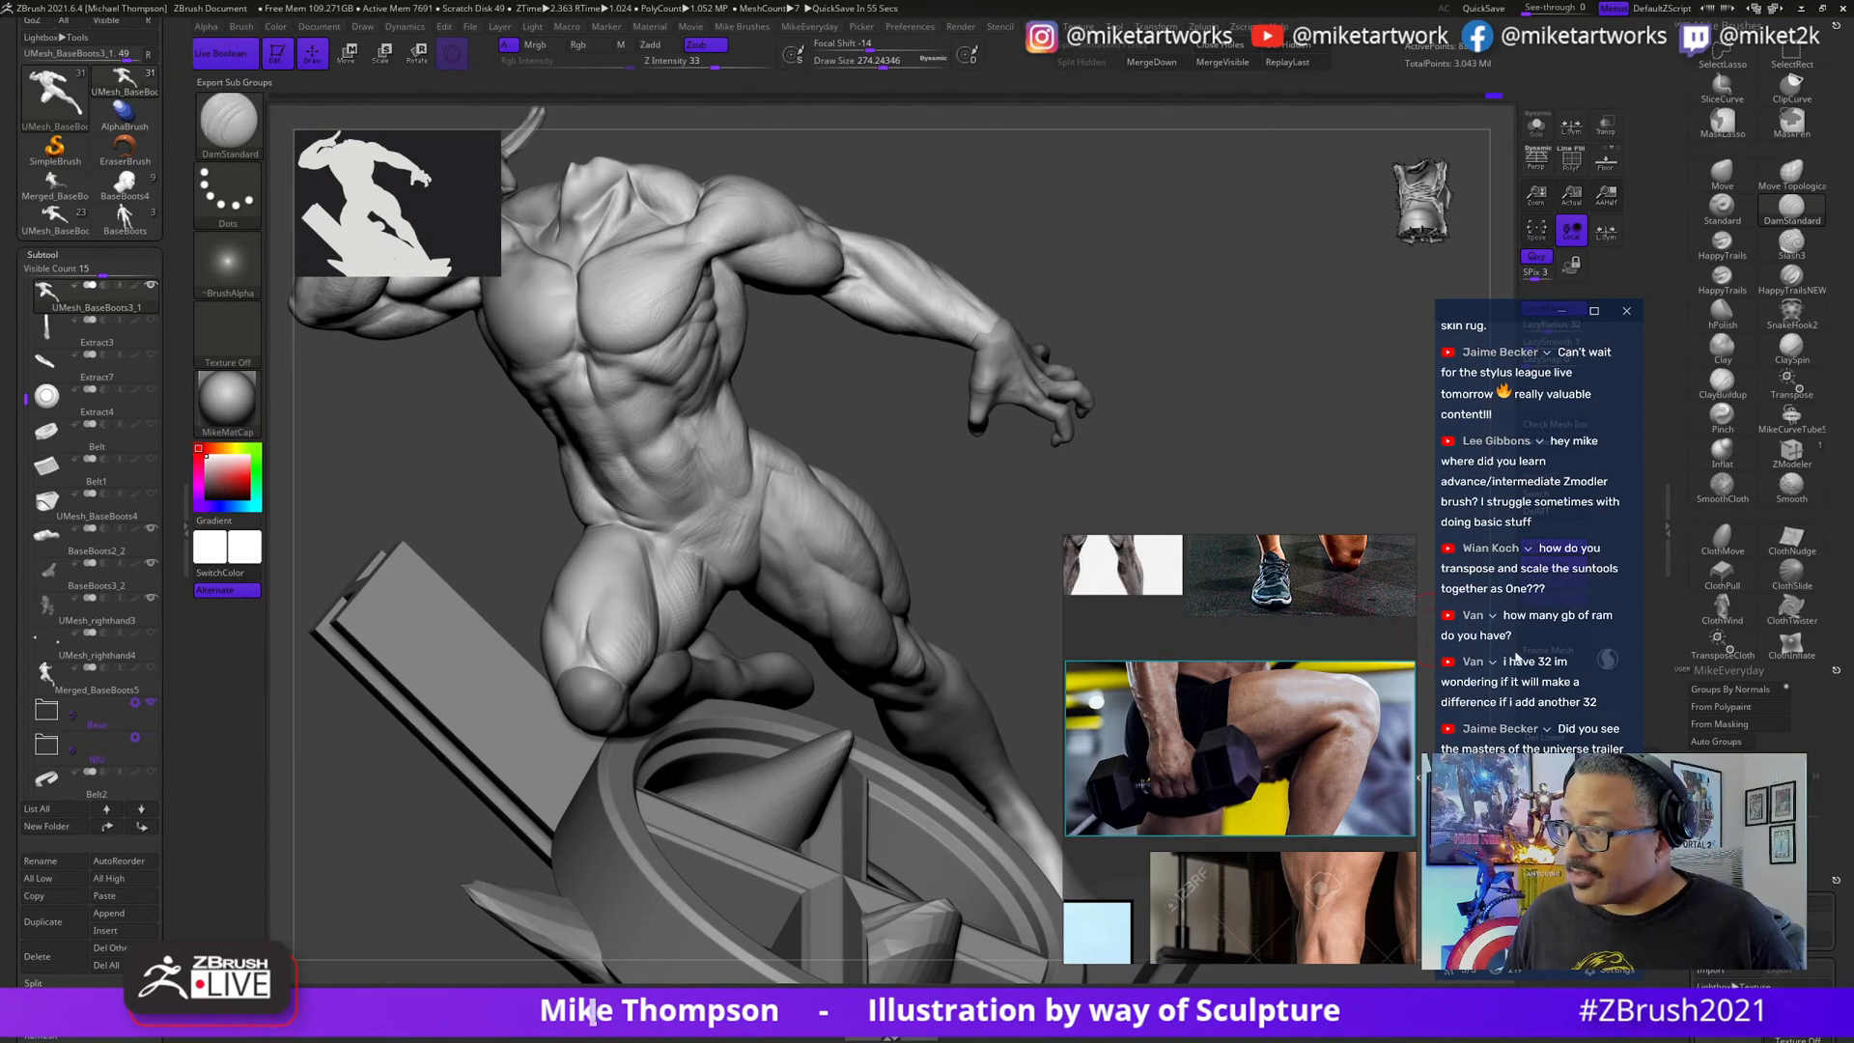
{"action": "left_click_drag", "start_coordinate": [958, 516], "coordinate": [964, 599], "text": "alt"}
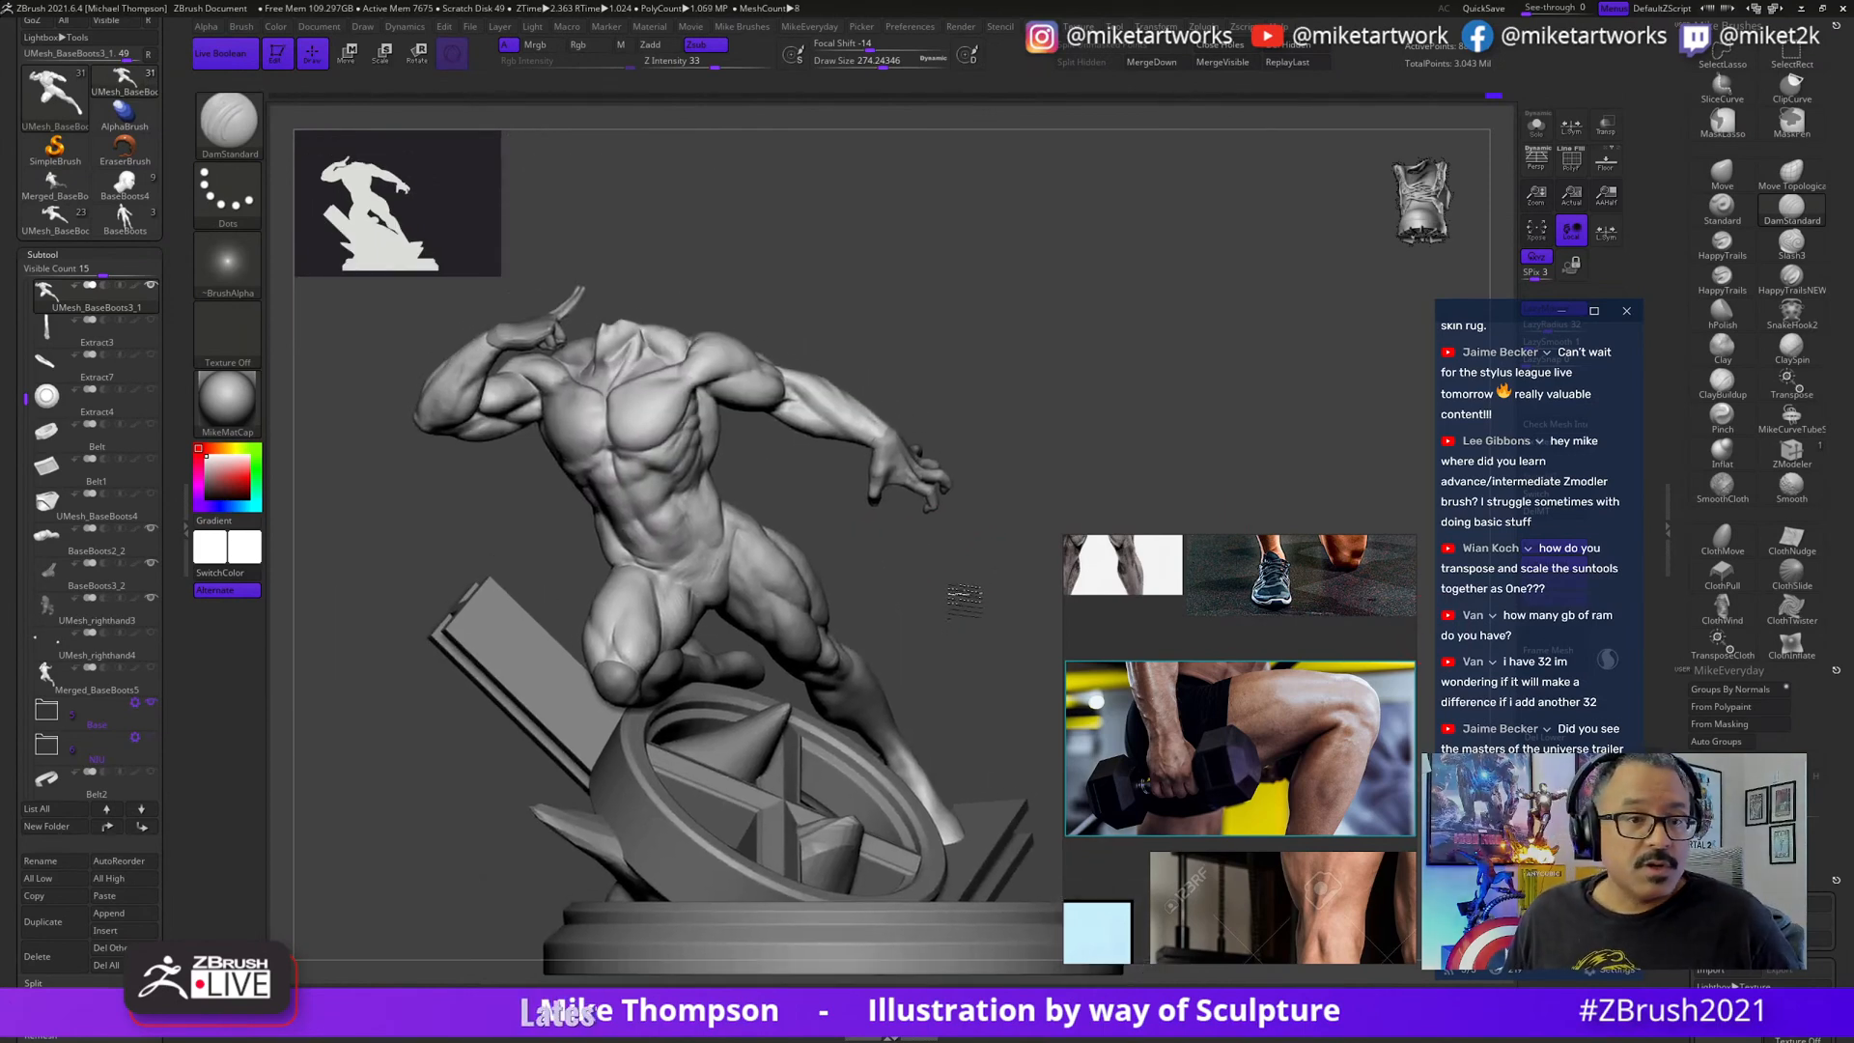
{"action": "left_click_drag", "start_coordinate": [24, 443], "coordinate": [28, 283]}
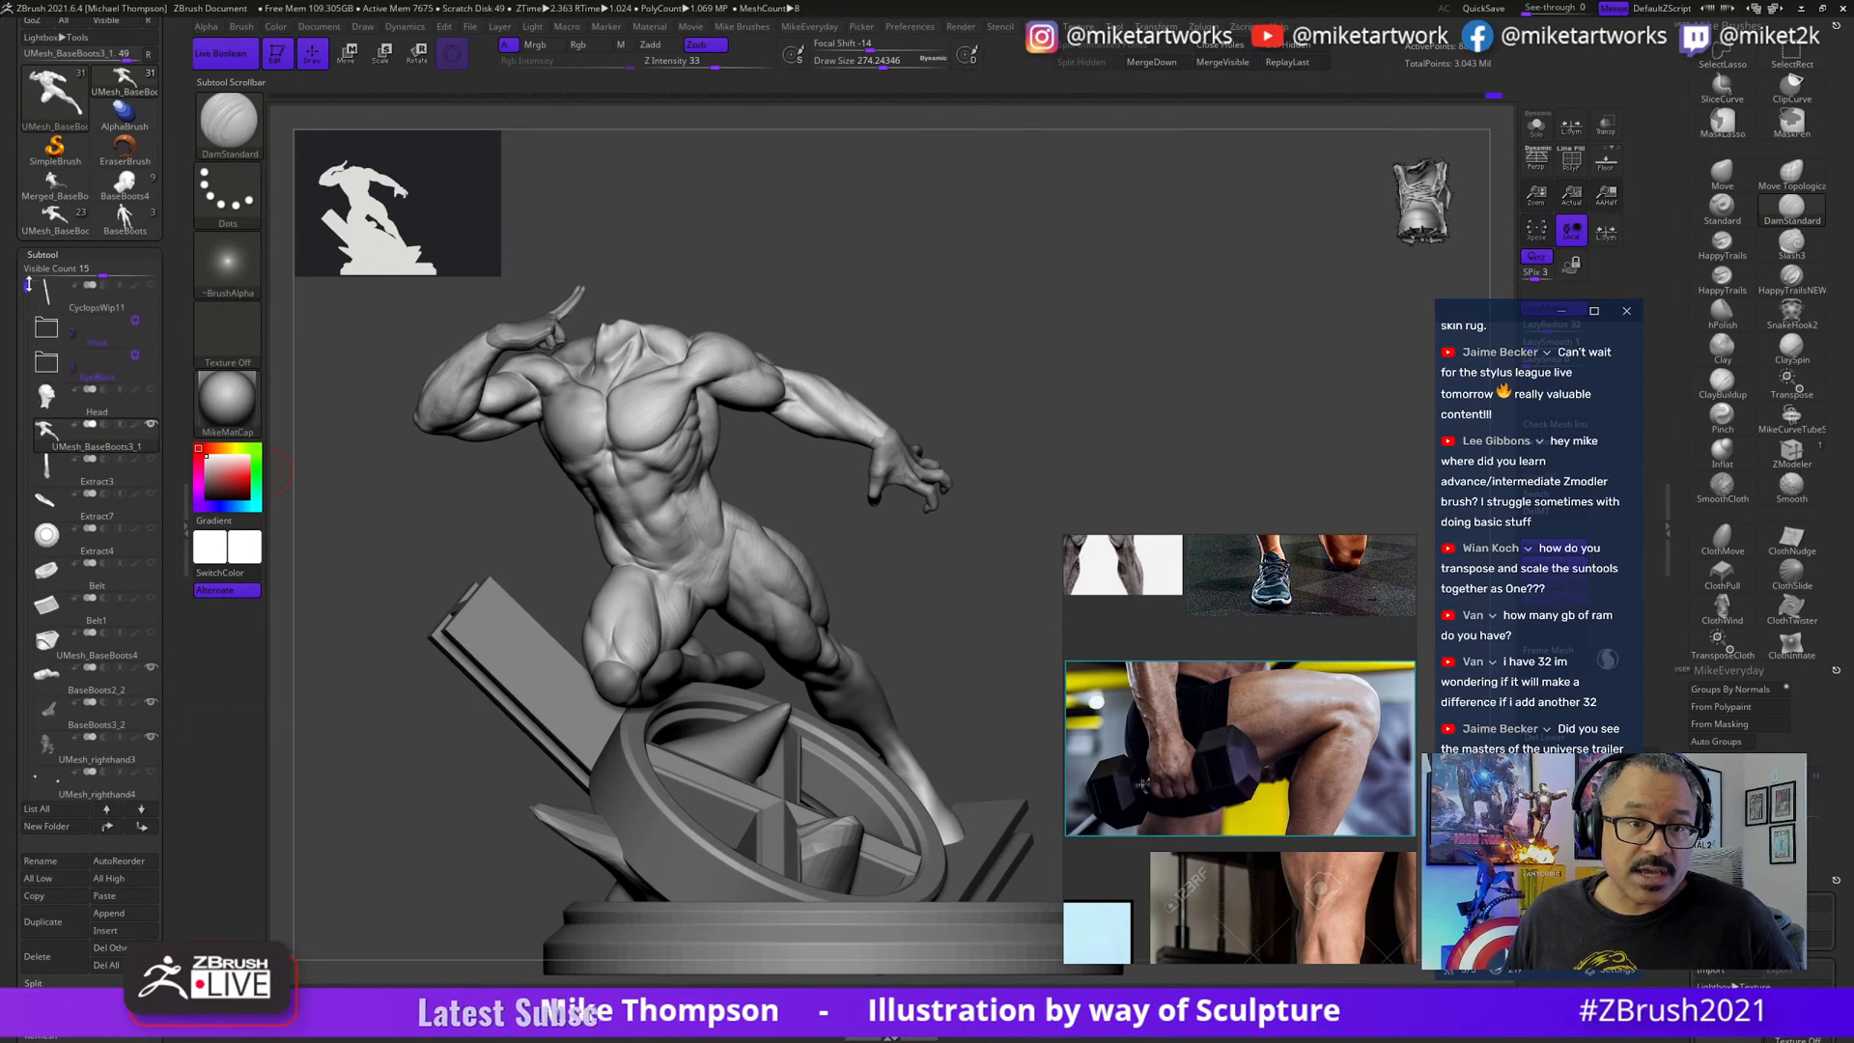
{"action": "left_click", "coordinate": [152, 390]}
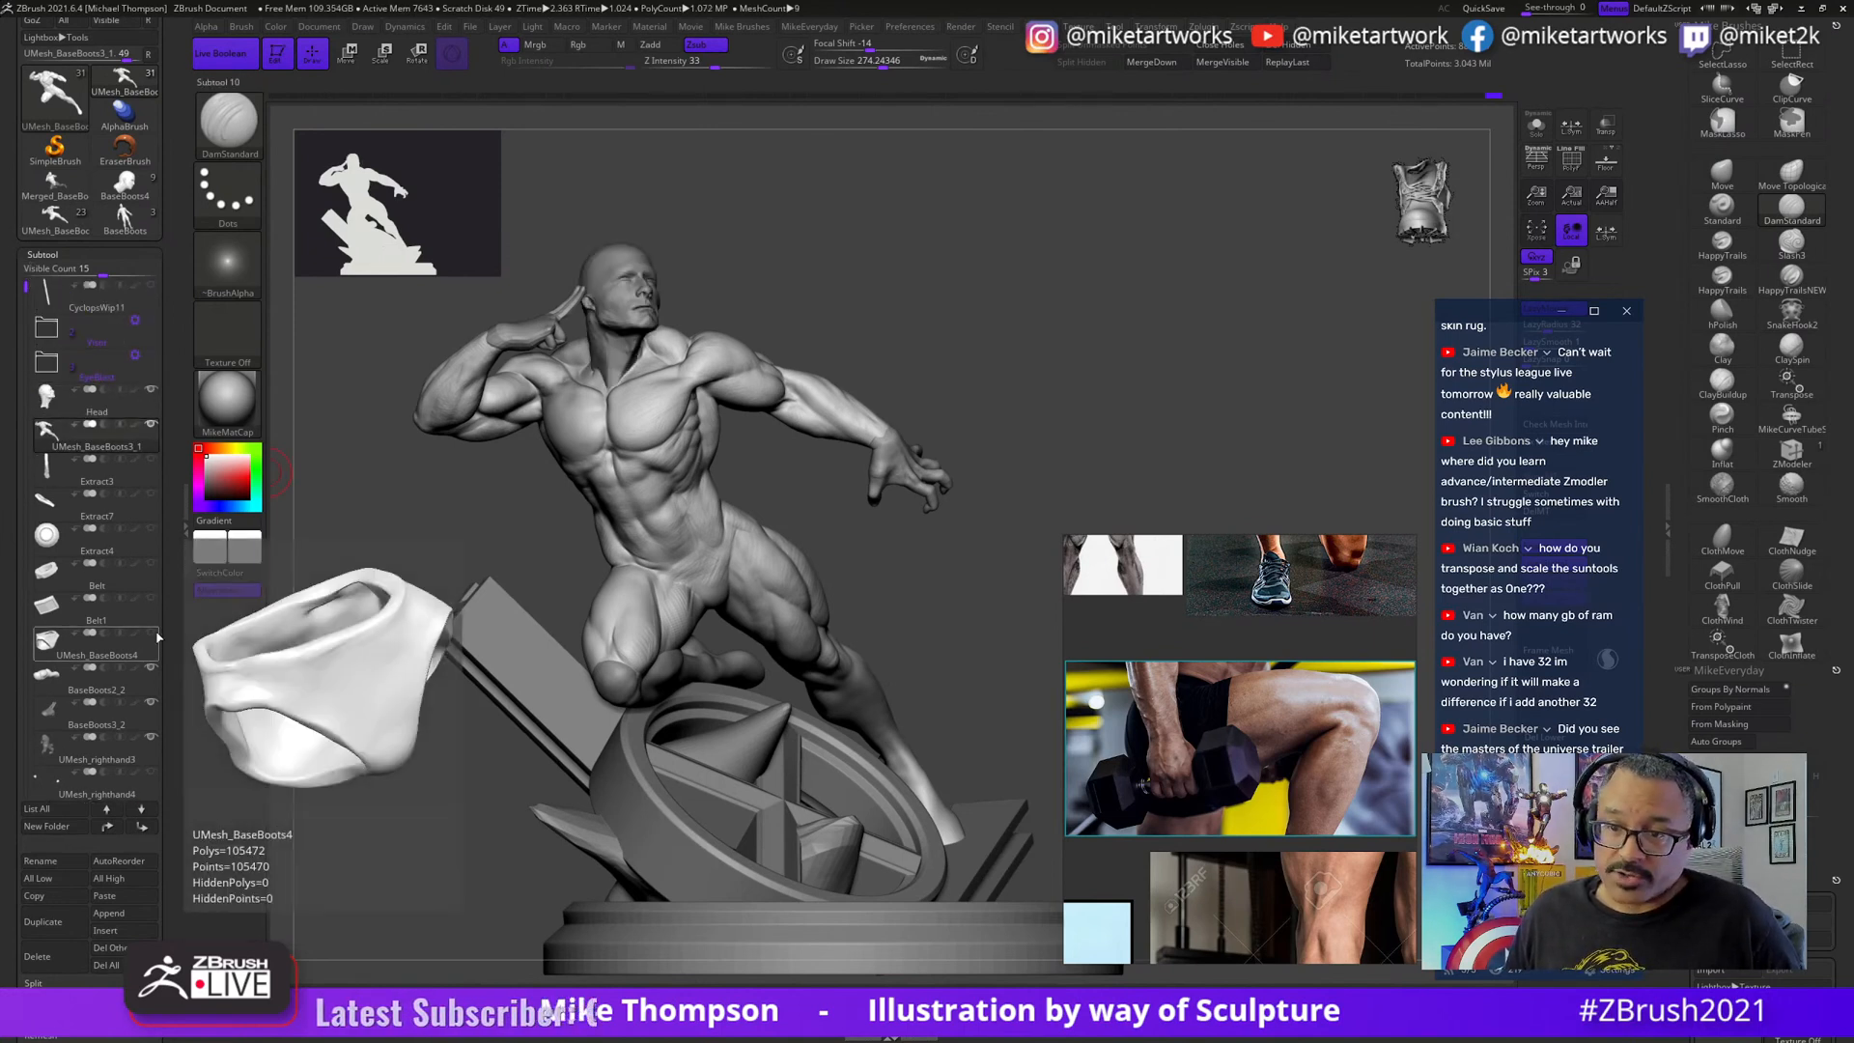
{"action": "left_click", "coordinate": [152, 632]}
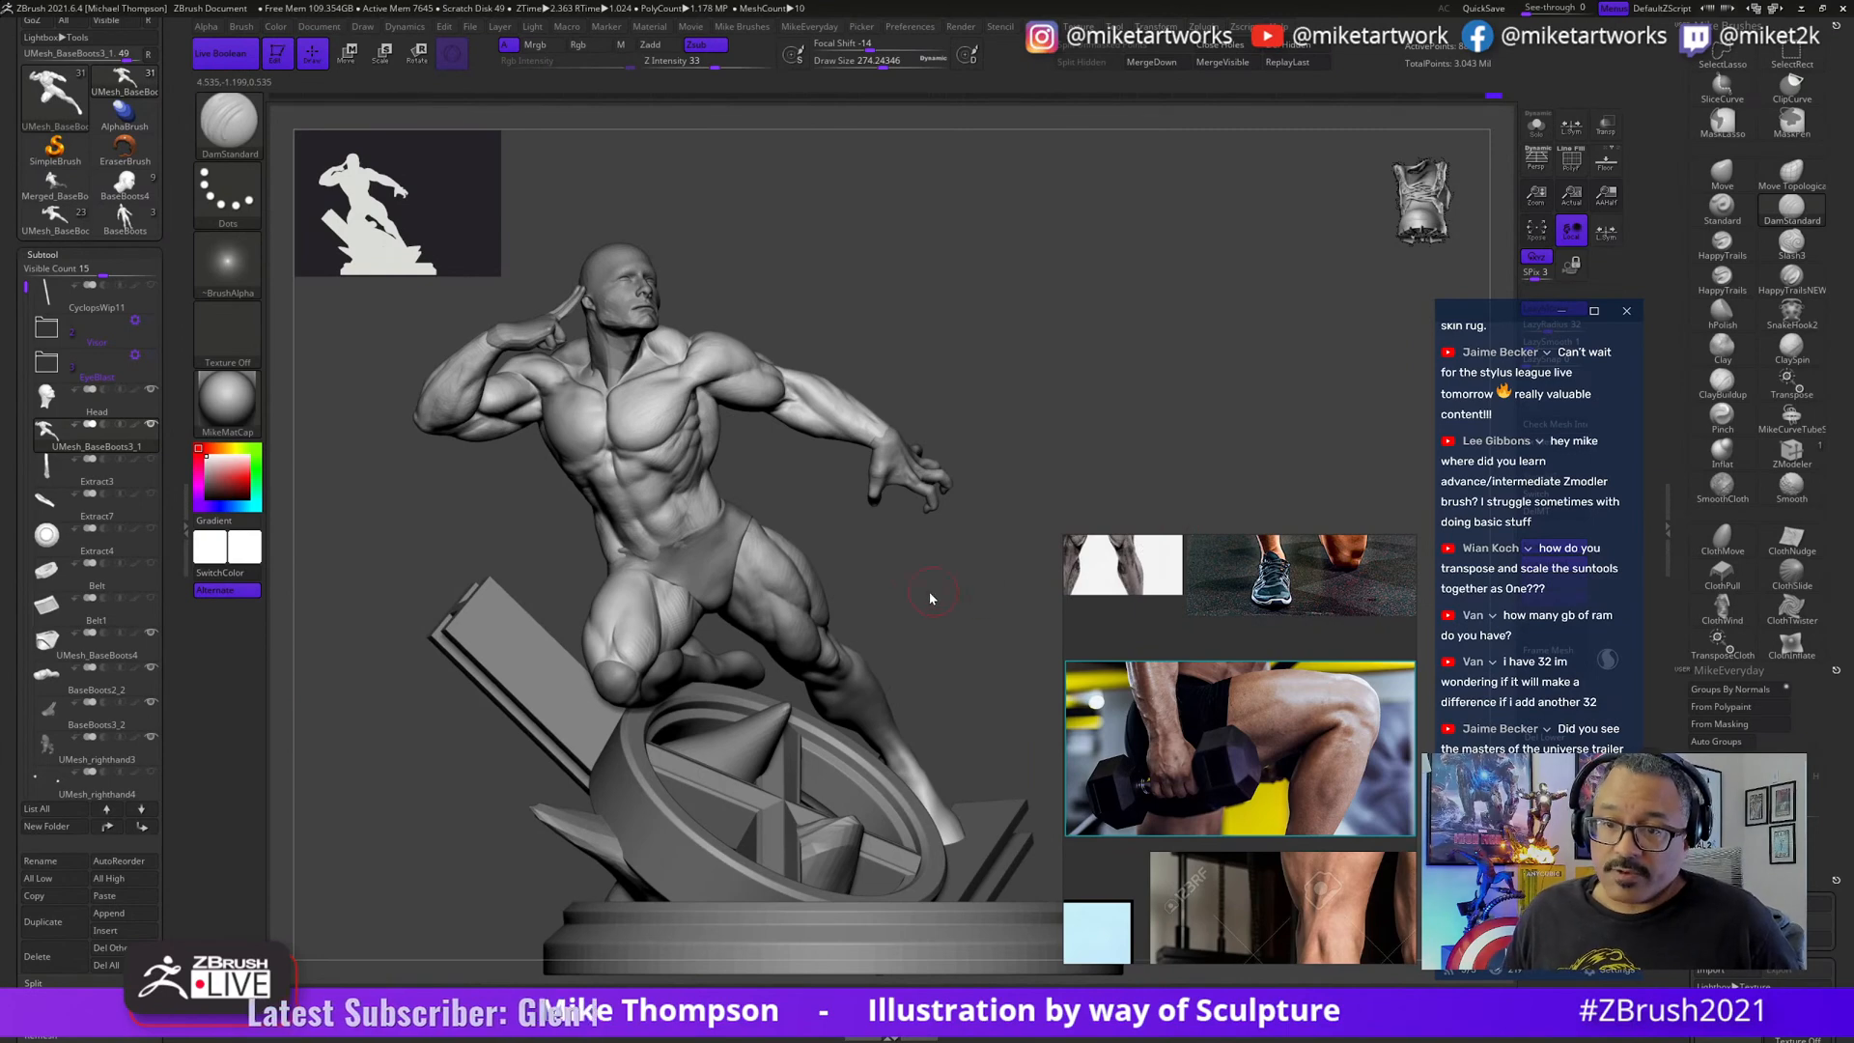
- Make the briefs the active subtool and choose the Move brush with a draw size of about 593
{"action": "left_click", "coordinate": [819, 570], "text": "alt"}
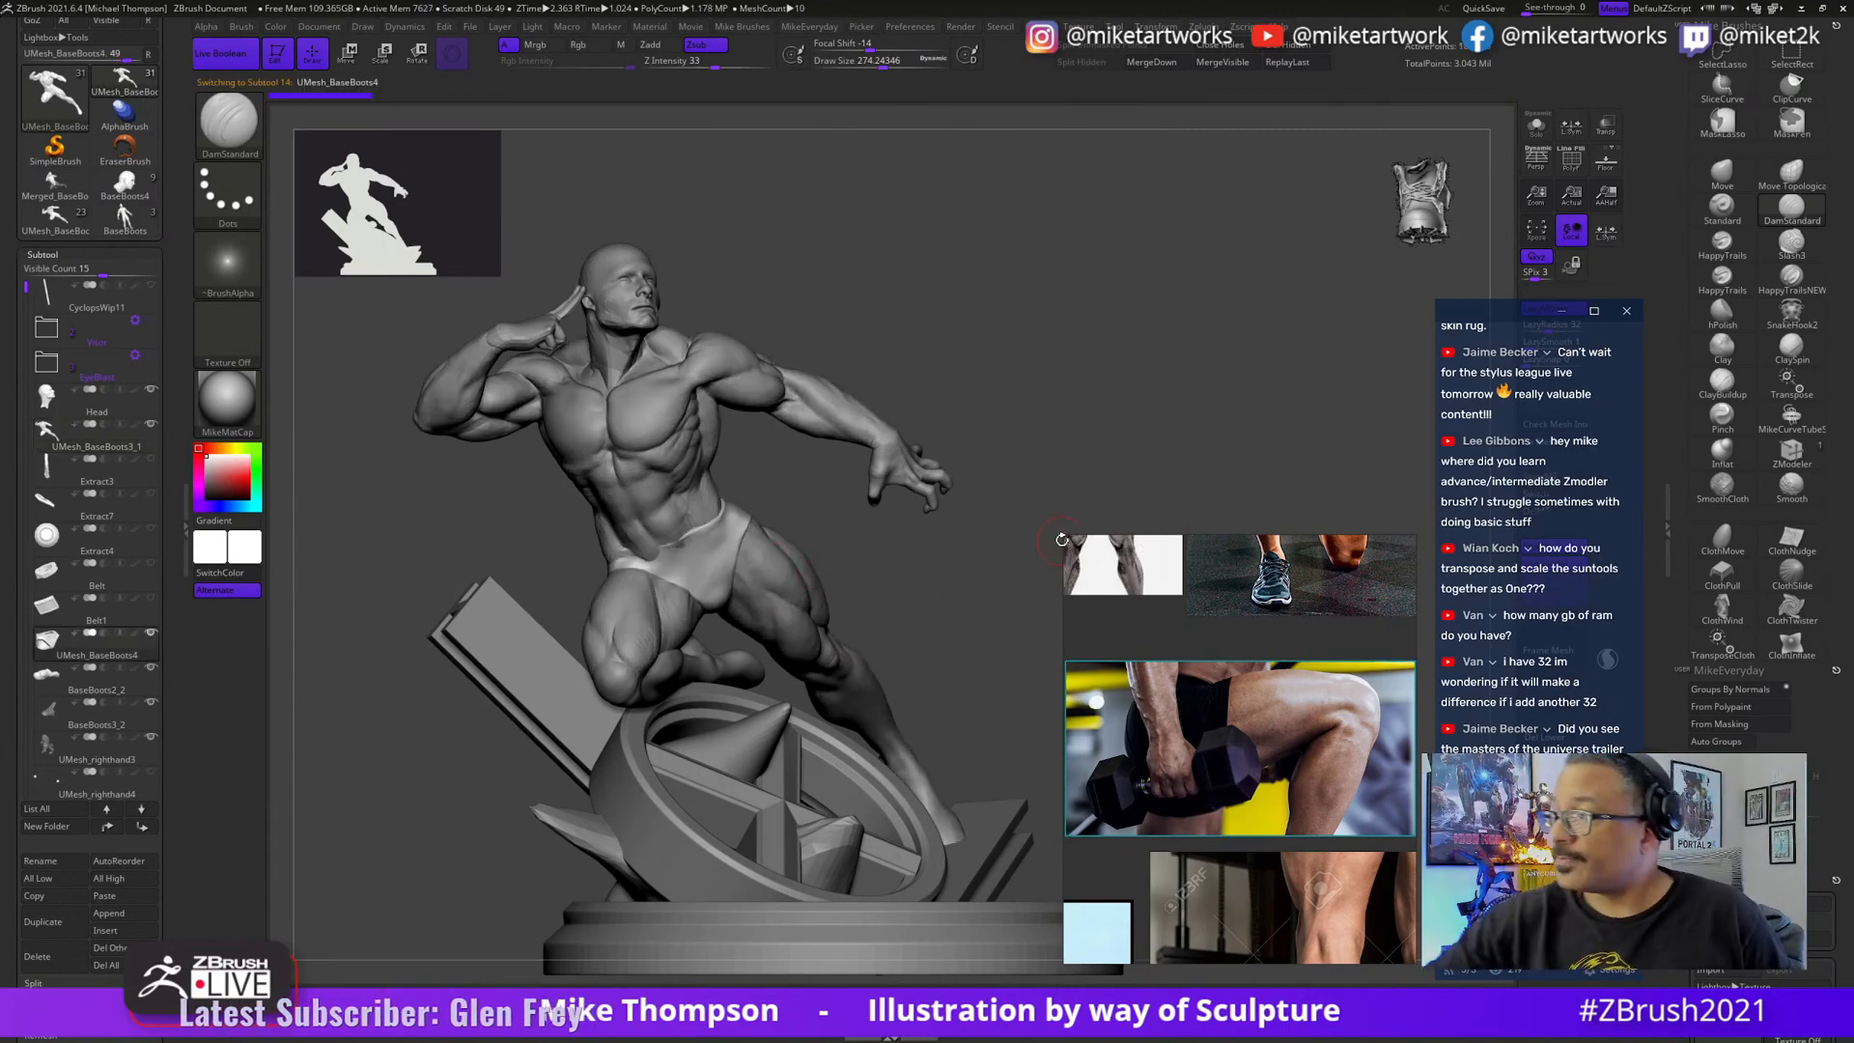
{"action": "key", "text": "b"}
{"action": "key", "text": "m"}
{"action": "key", "text": "v"}
{"action": "mouse_move", "coordinate": [982, 570]}
{"action": "left_mouse_down"}
{"action": "mouse_move", "coordinate": [978, 536]}
{"action": "mouse_move", "coordinate": [1053, 541]}
{"action": "left_mouse_up"}
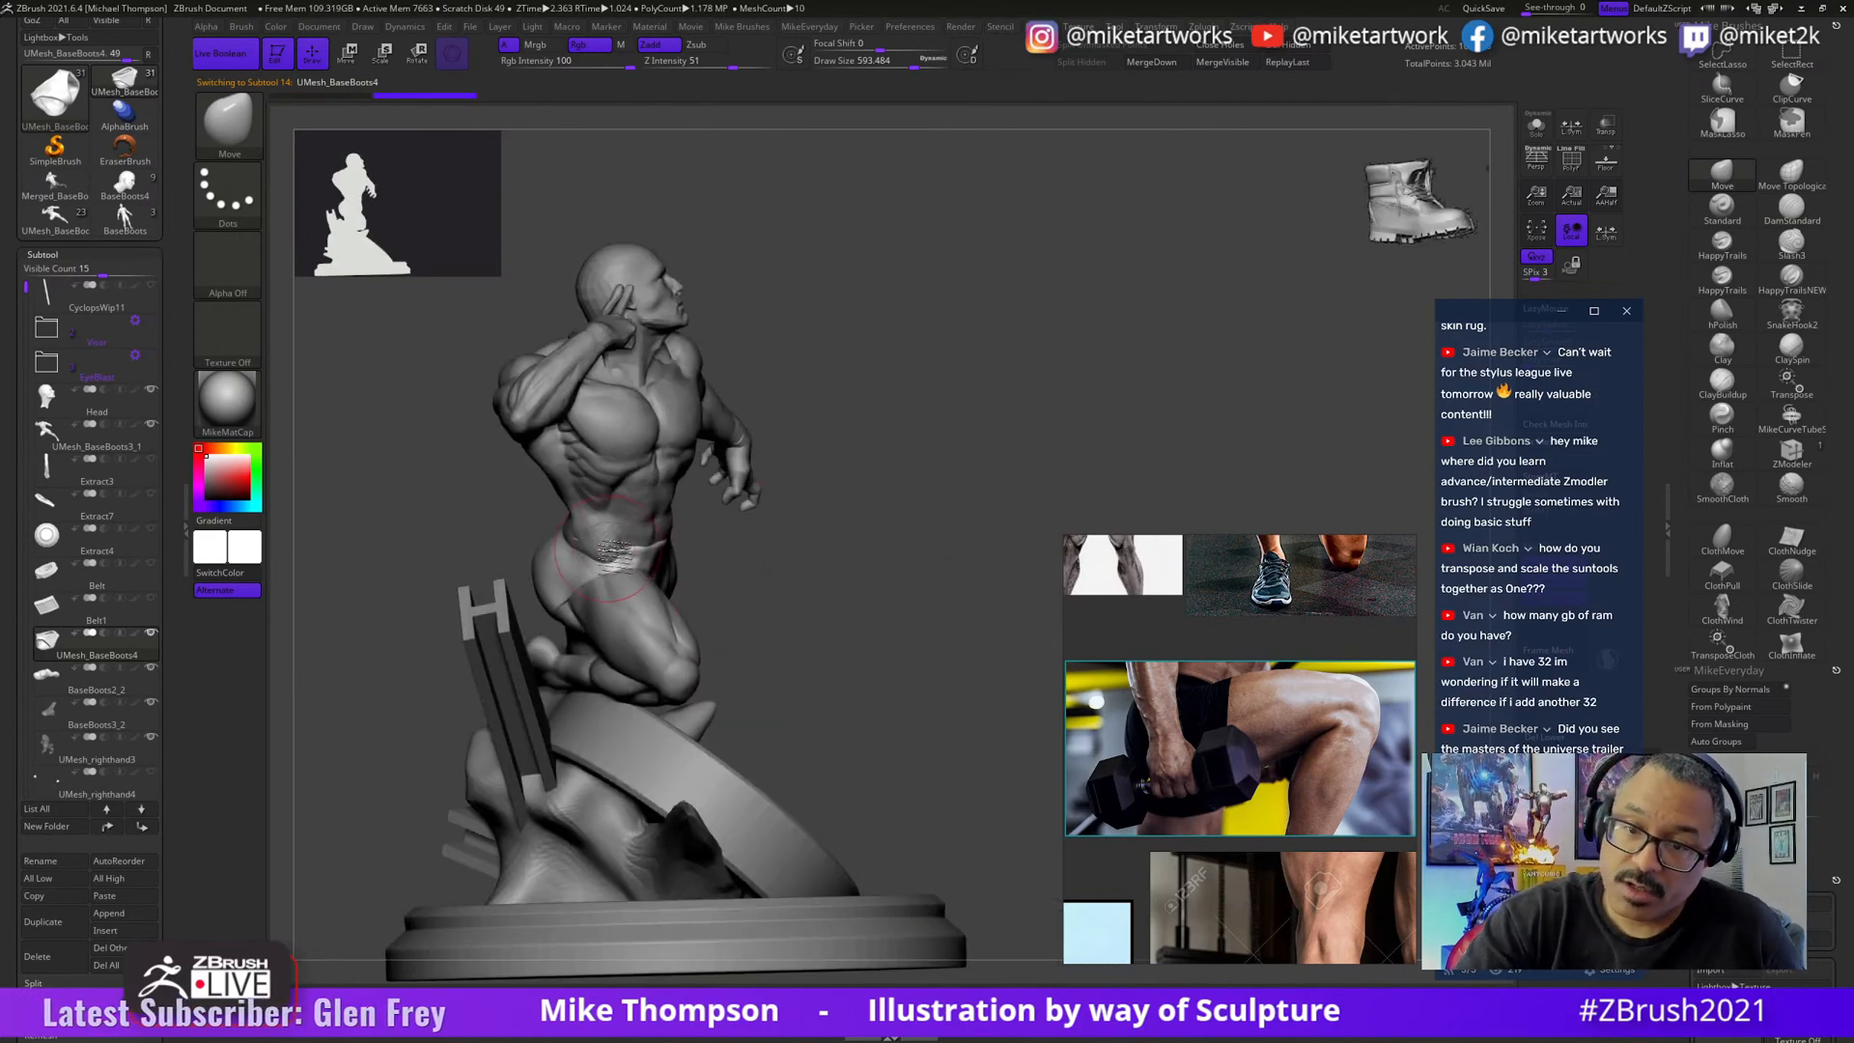
{"action": "left_click_drag", "start_coordinate": [704, 547], "coordinate": [898, 546]}
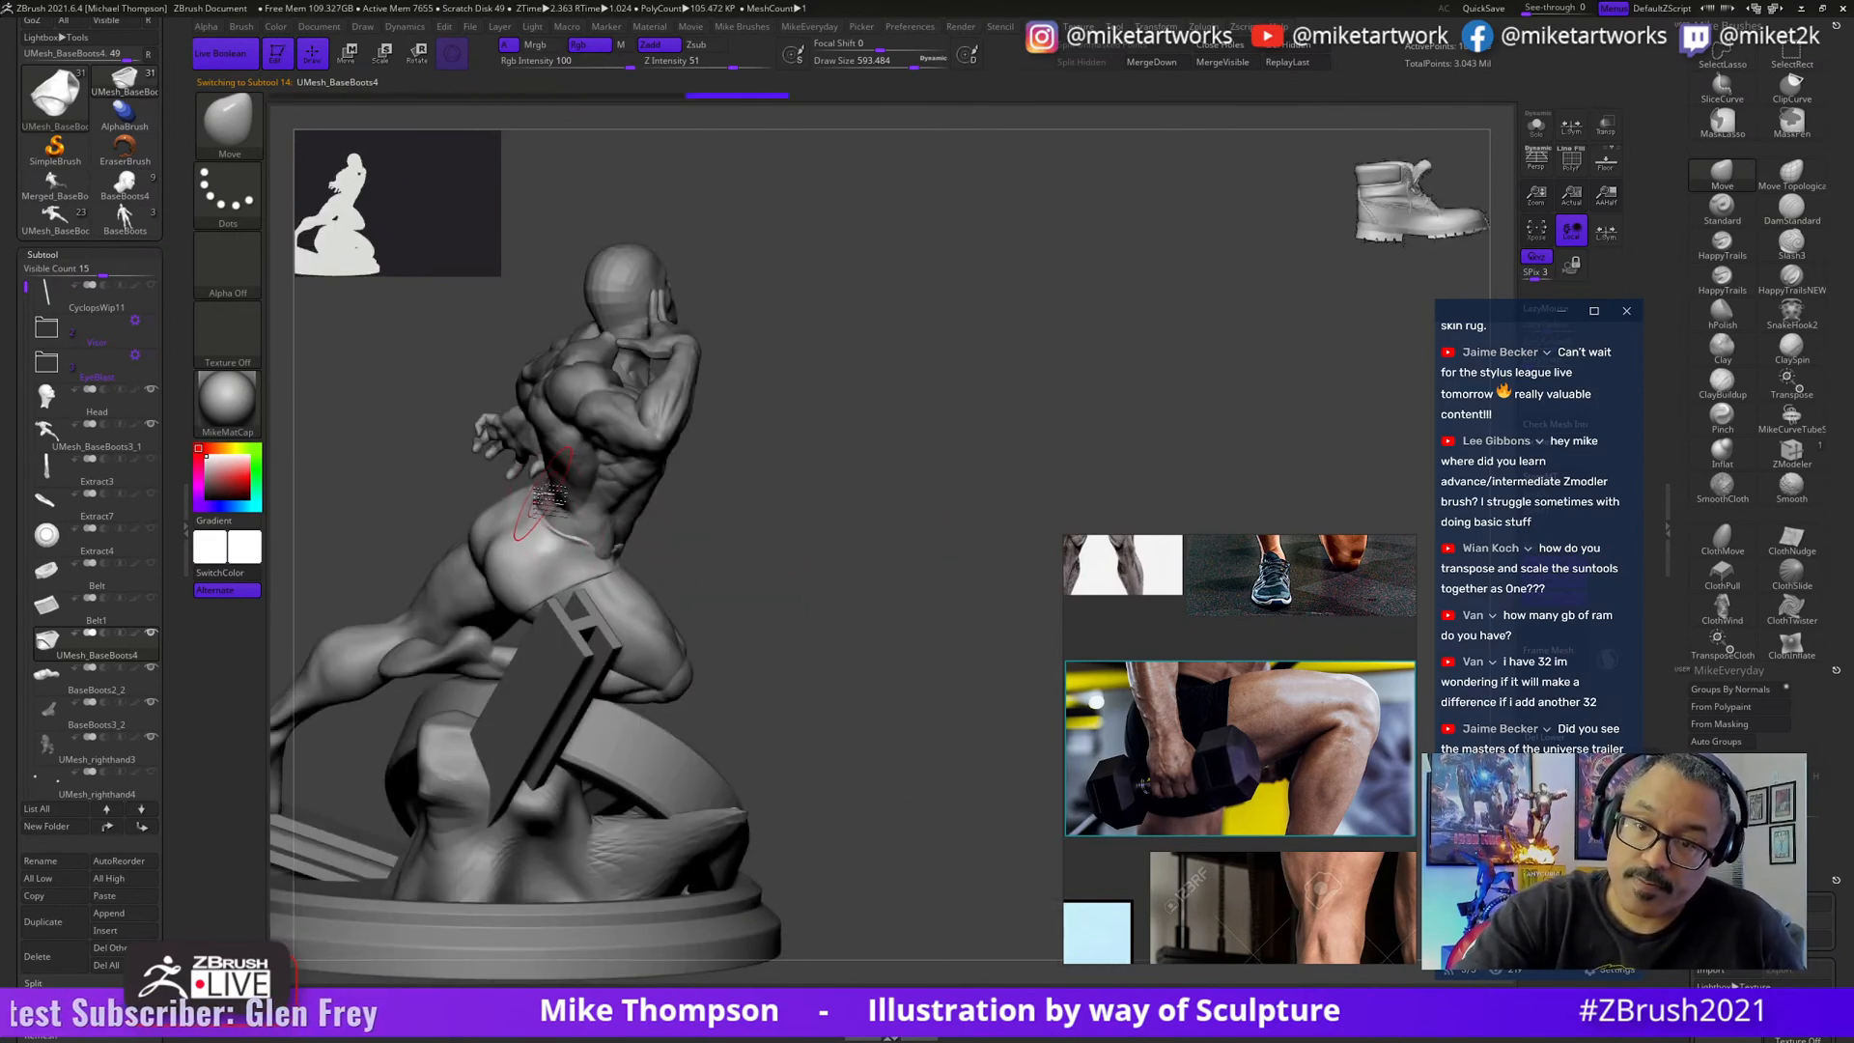
- Make the visor and EyeBlast folders visible on the figure's head
{"action": "mouse_move", "coordinate": [695, 580]}
{"action": "left_mouse_down"}
{"action": "mouse_move", "coordinate": [1032, 567]}
{"action": "mouse_move", "coordinate": [1032, 601]}
{"action": "left_mouse_up"}
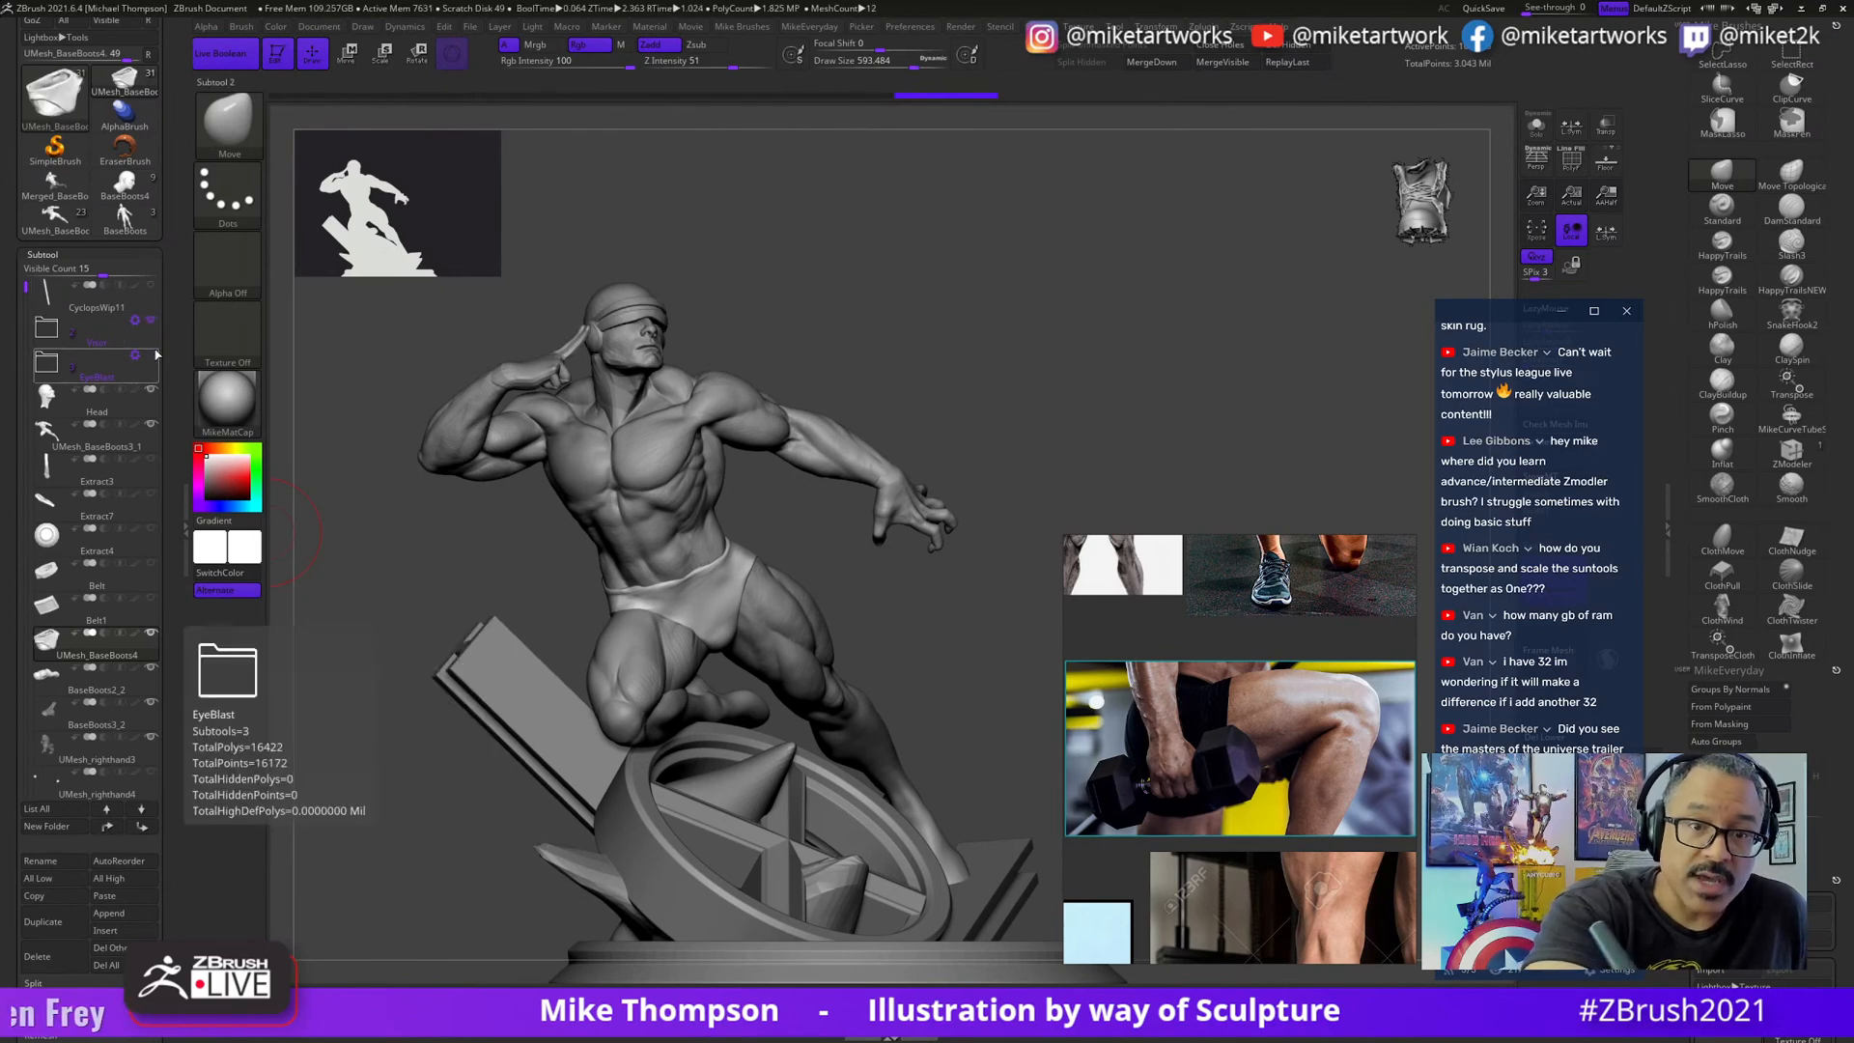
{"action": "left_click", "coordinate": [151, 353]}
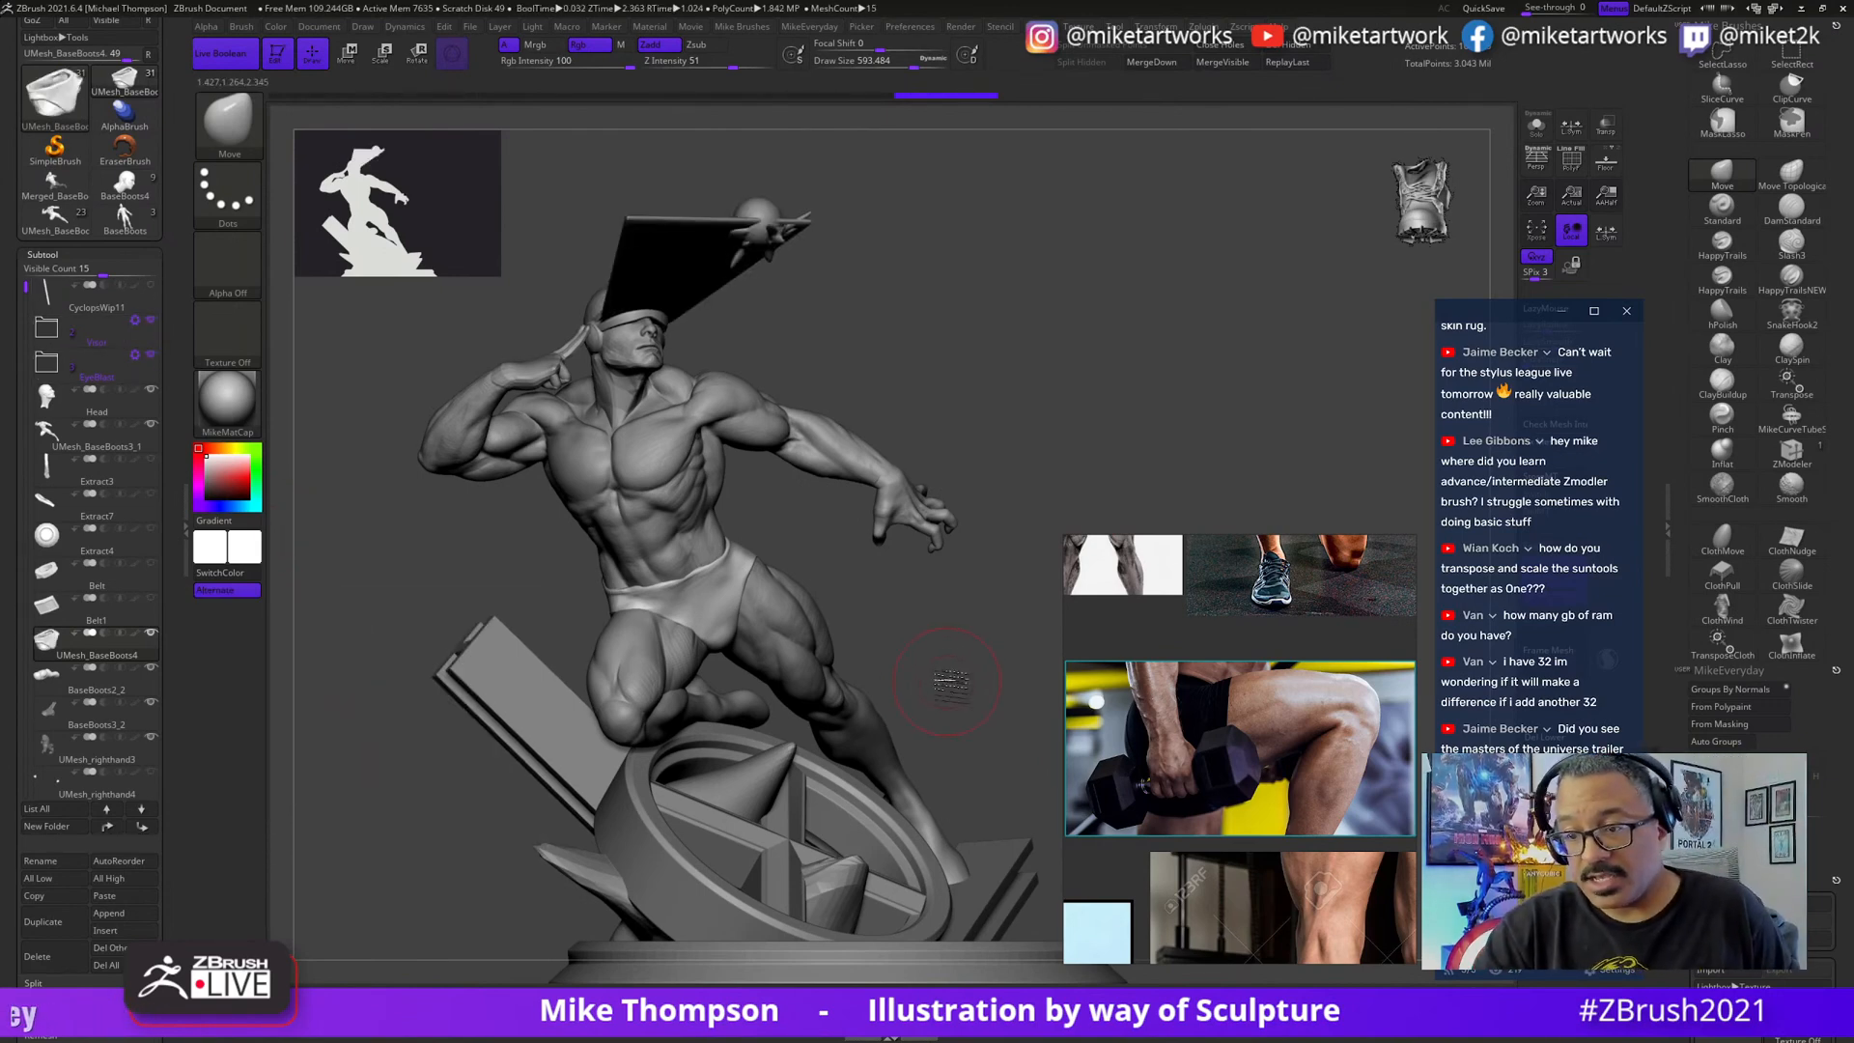
{"action": "mouse_move", "coordinate": [950, 683]}
{"action": "left_mouse_down"}
{"action": "mouse_move", "coordinate": [935, 673]}
{"action": "mouse_move", "coordinate": [975, 657]}
{"action": "mouse_move", "coordinate": [919, 626]}
{"action": "left_mouse_up"}
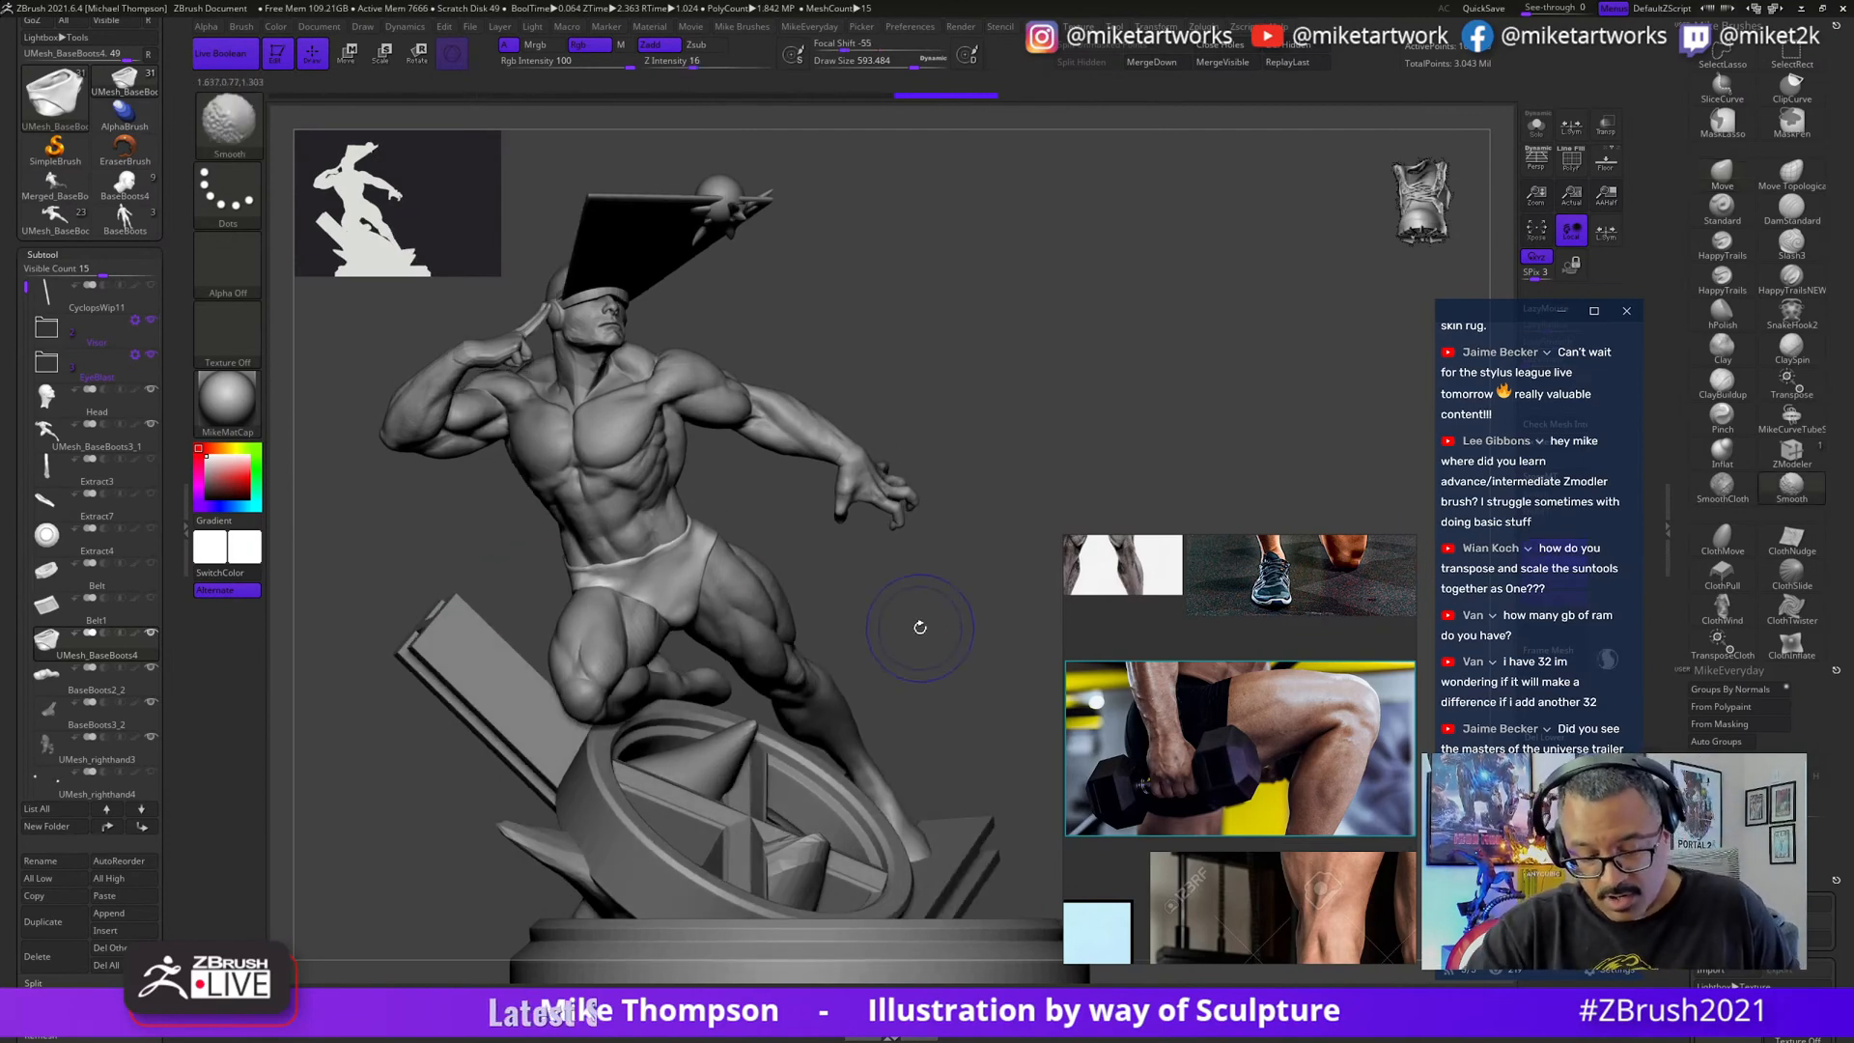
- Try to scale the figure's subtools together with the Transpose gizmo placed at the pelvis, and undo the change
{"action": "key", "text": "w"}
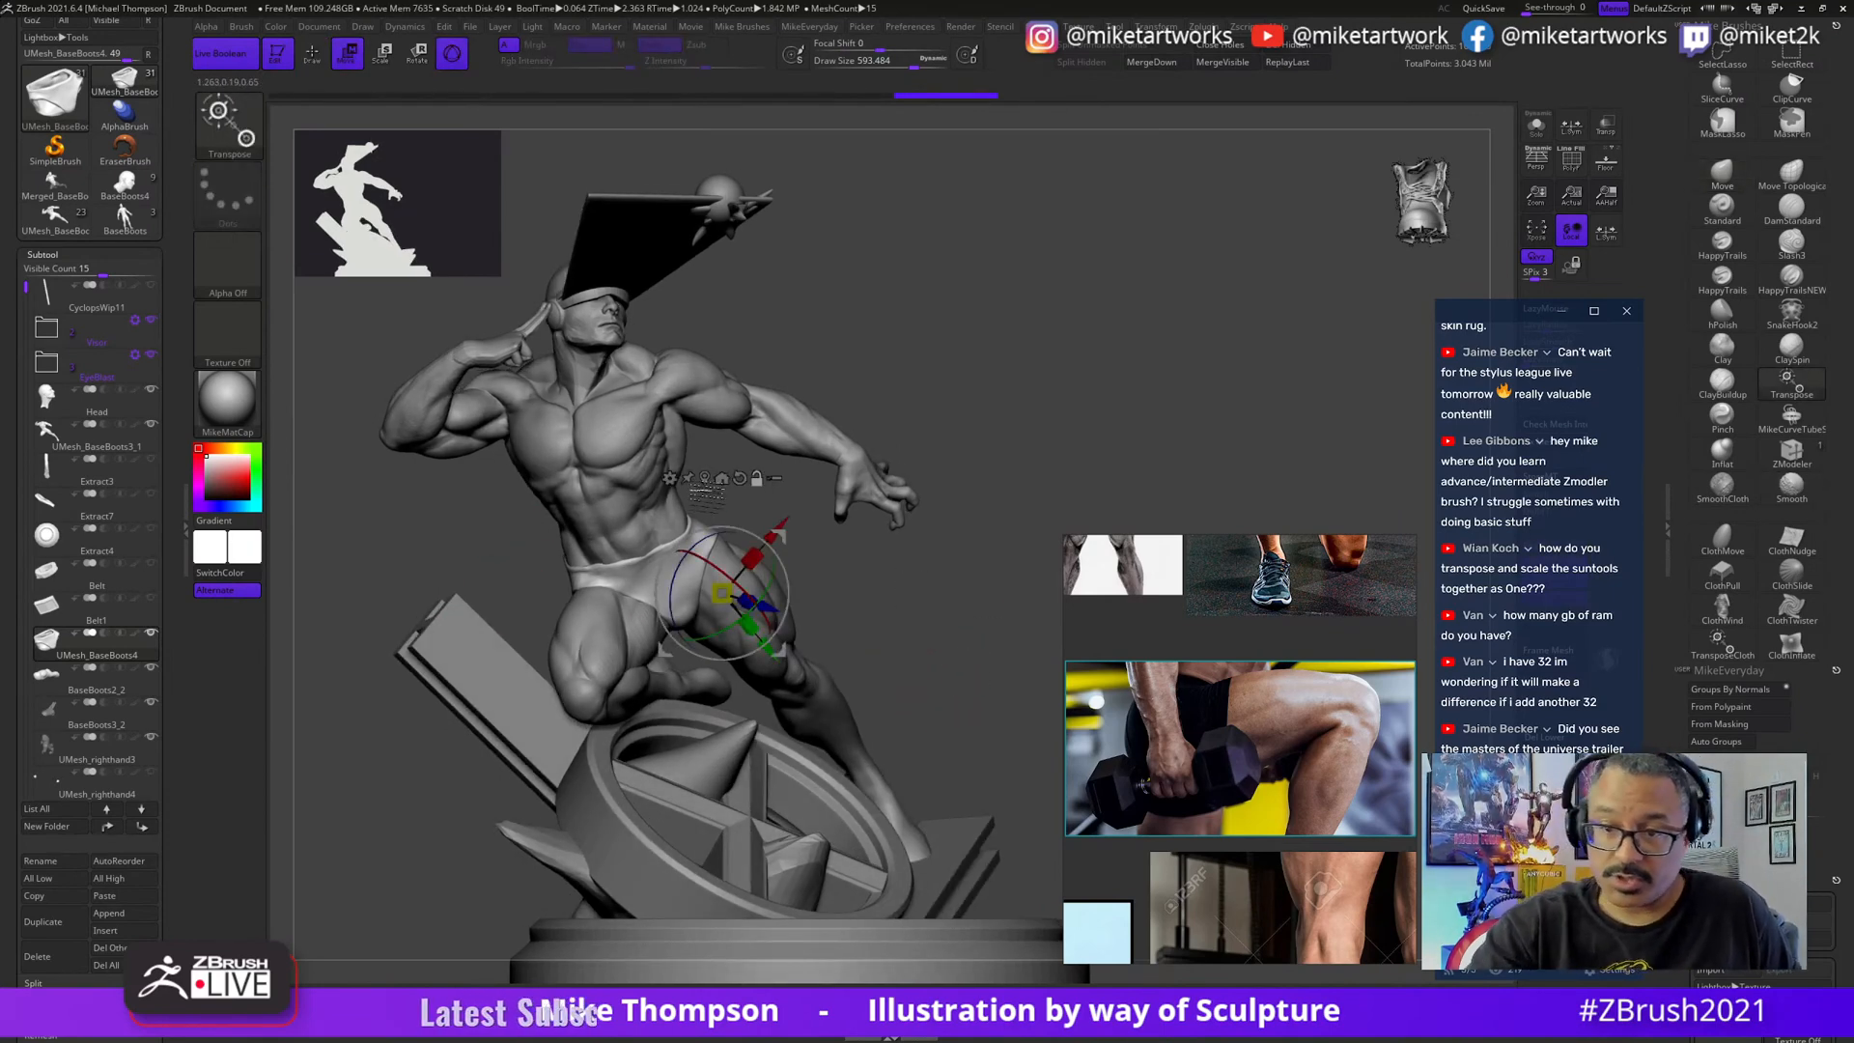
{"action": "left_click", "coordinate": [660, 459], "text": "alt"}
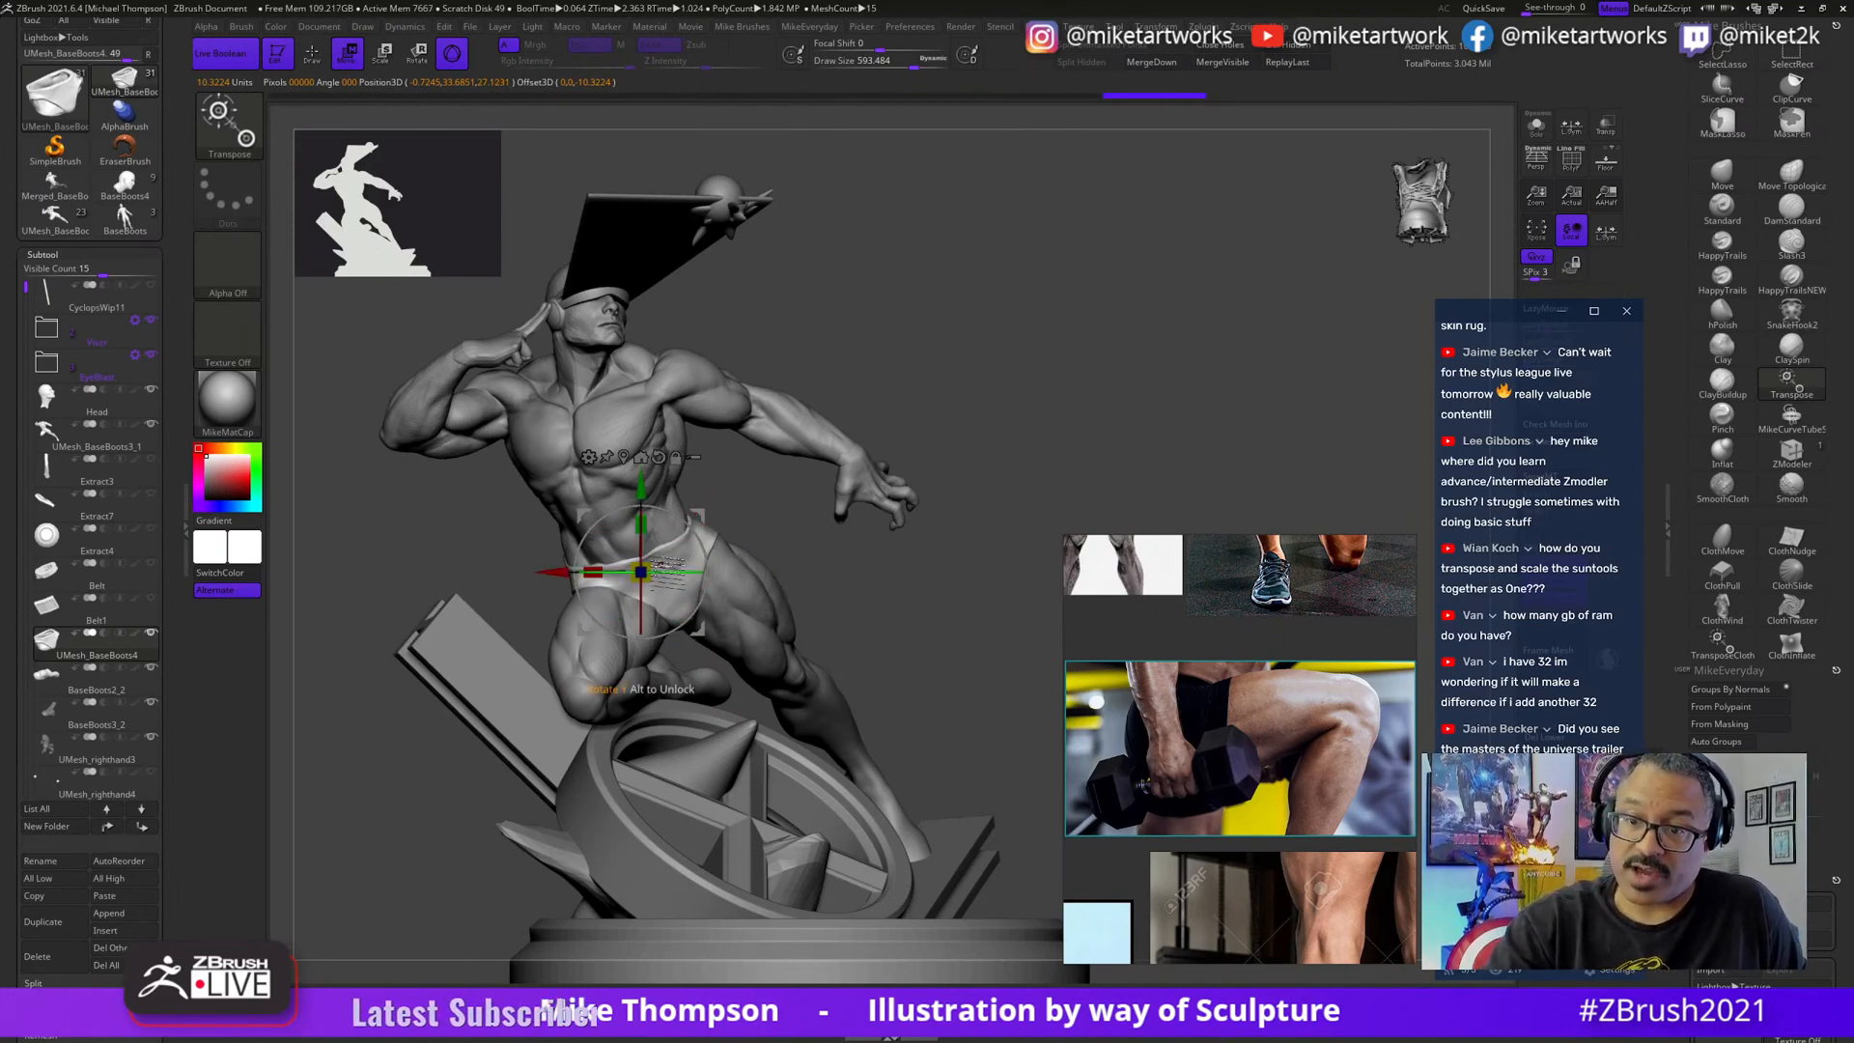
{"action": "left_click_drag", "start_coordinate": [667, 567], "coordinate": [676, 572]}
{"action": "key", "text": "ctrl+z"}
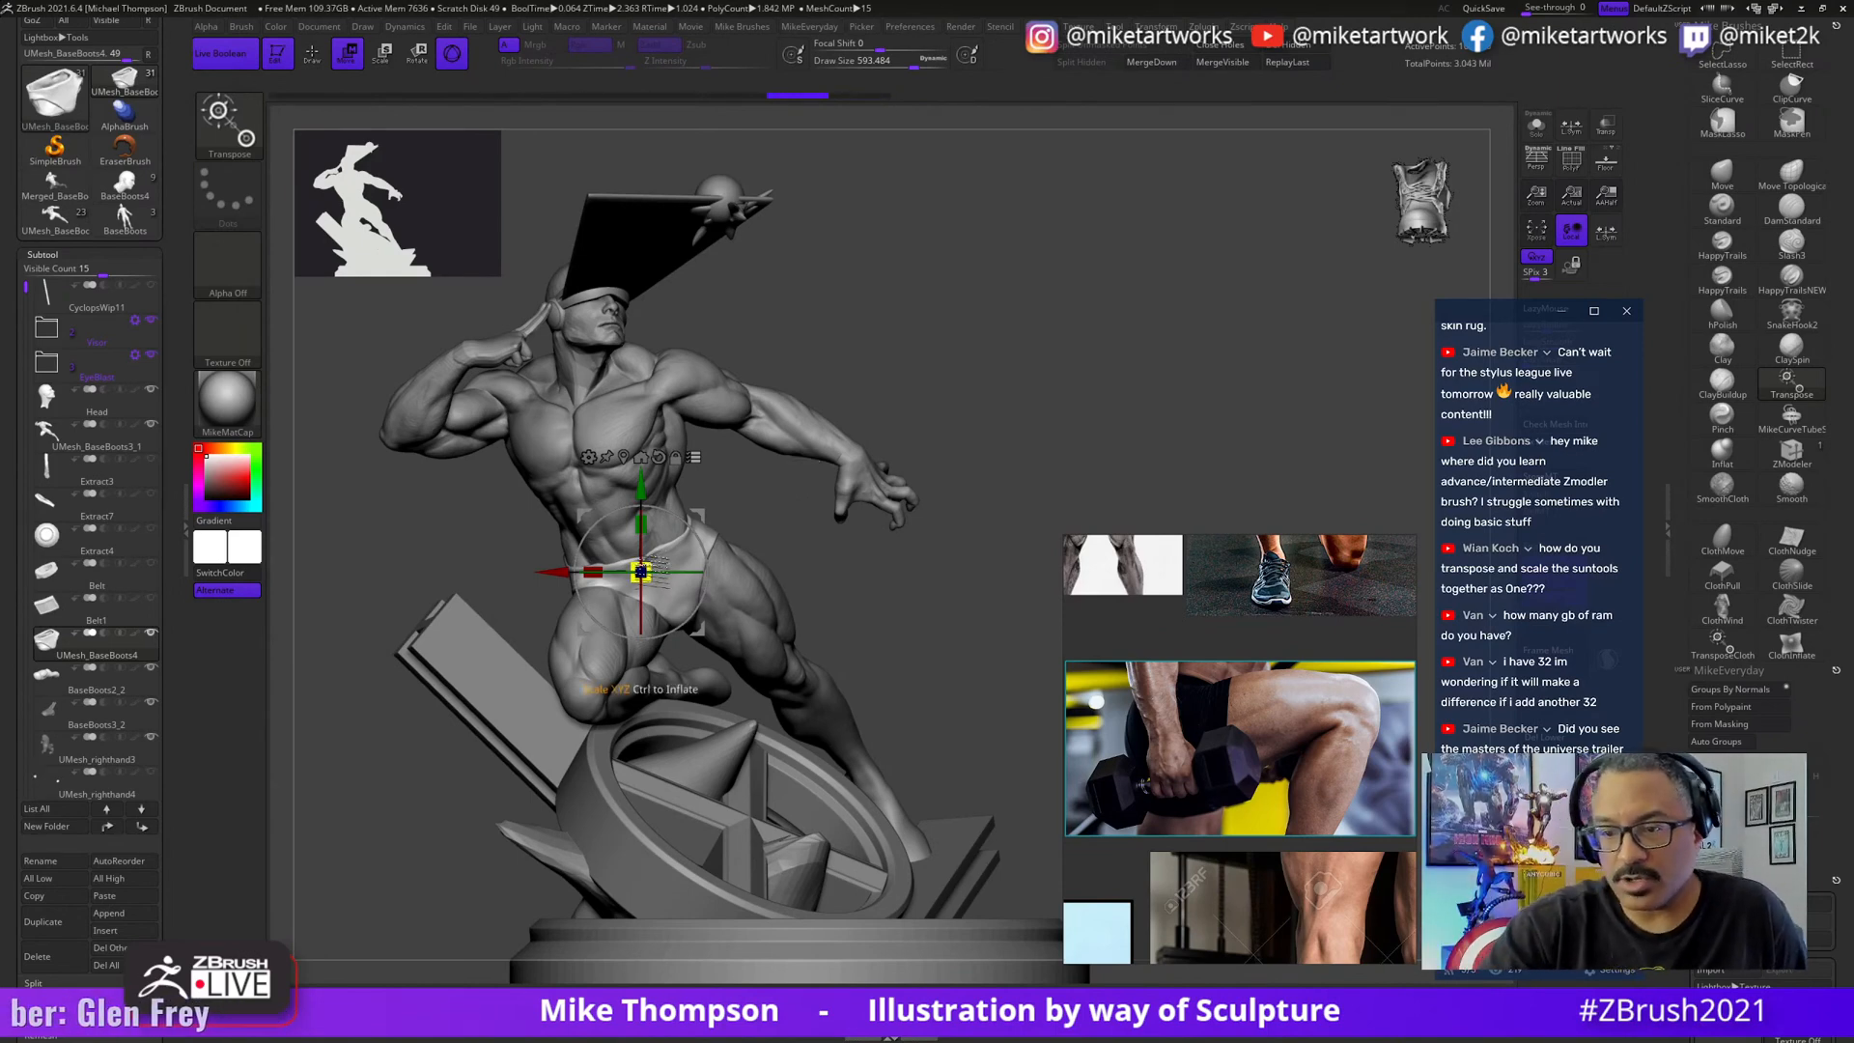
{"action": "left_click_drag", "start_coordinate": [640, 572], "coordinate": [680, 549]}
{"action": "key", "text": "ctrl"}
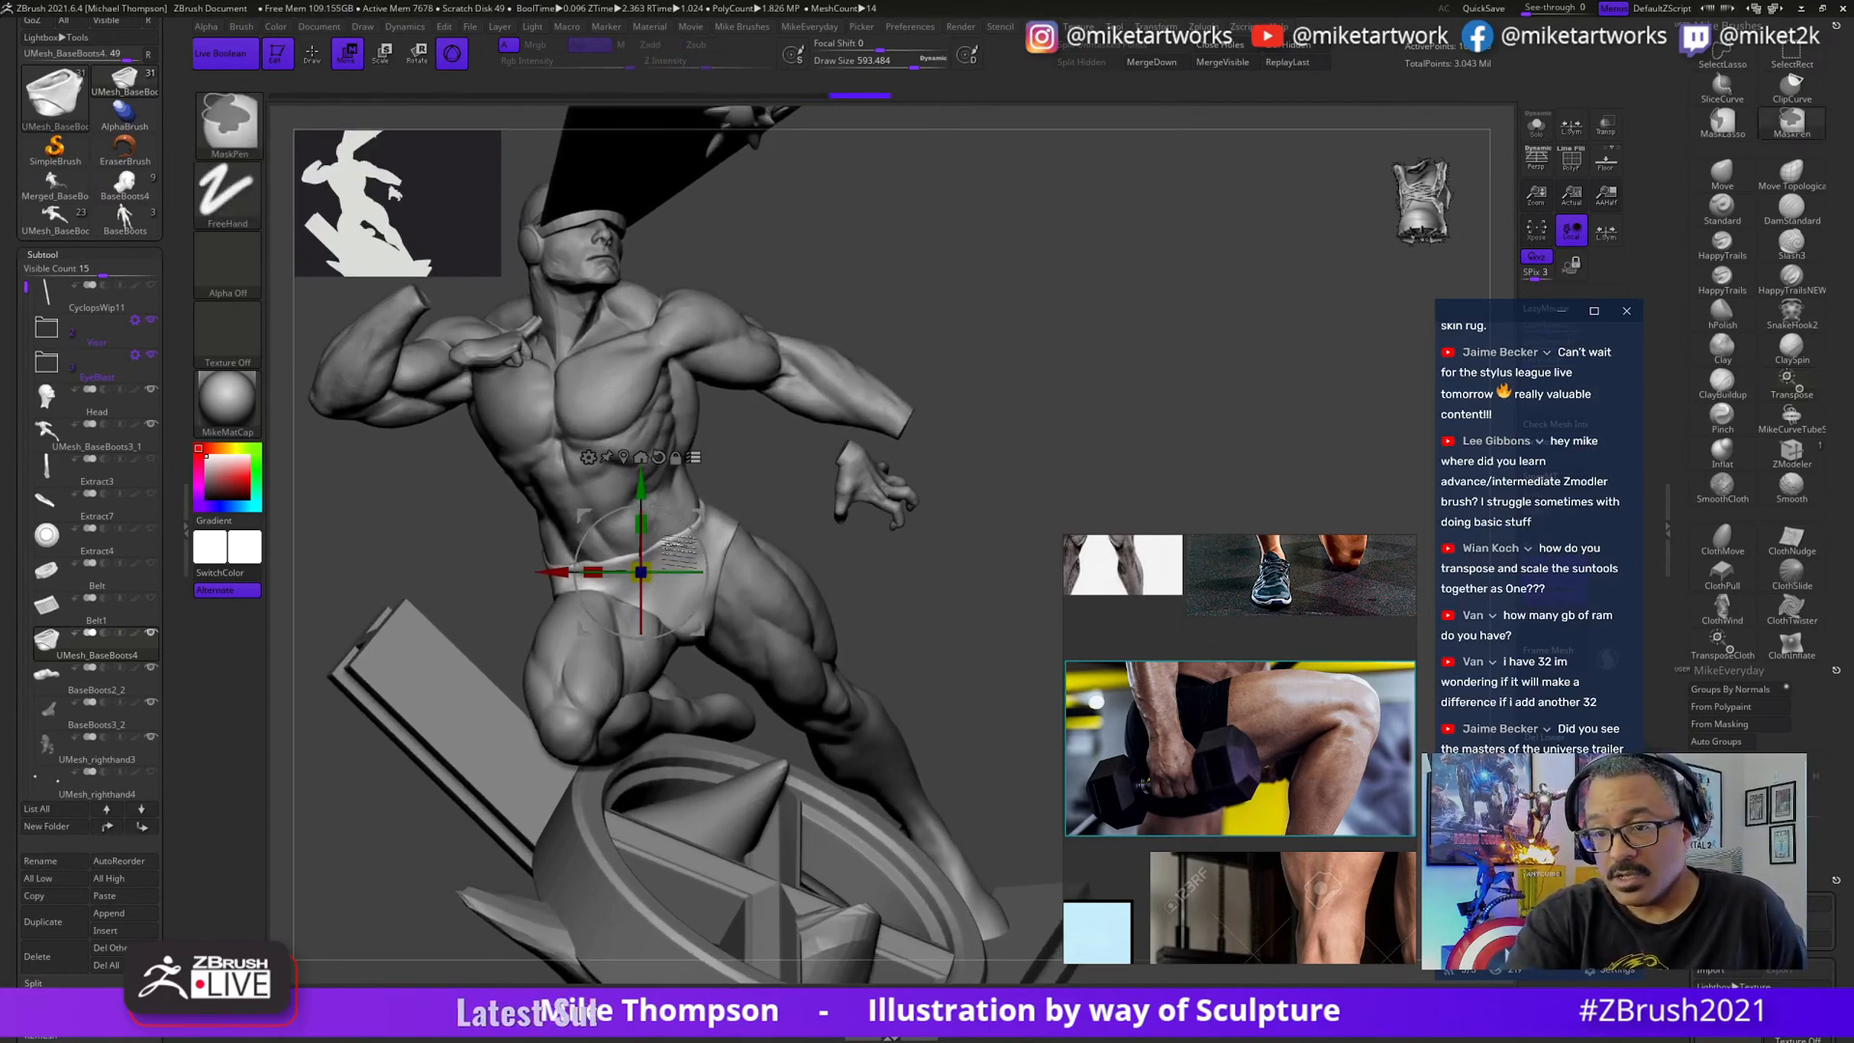
{"action": "key", "text": "ctrl+z"}
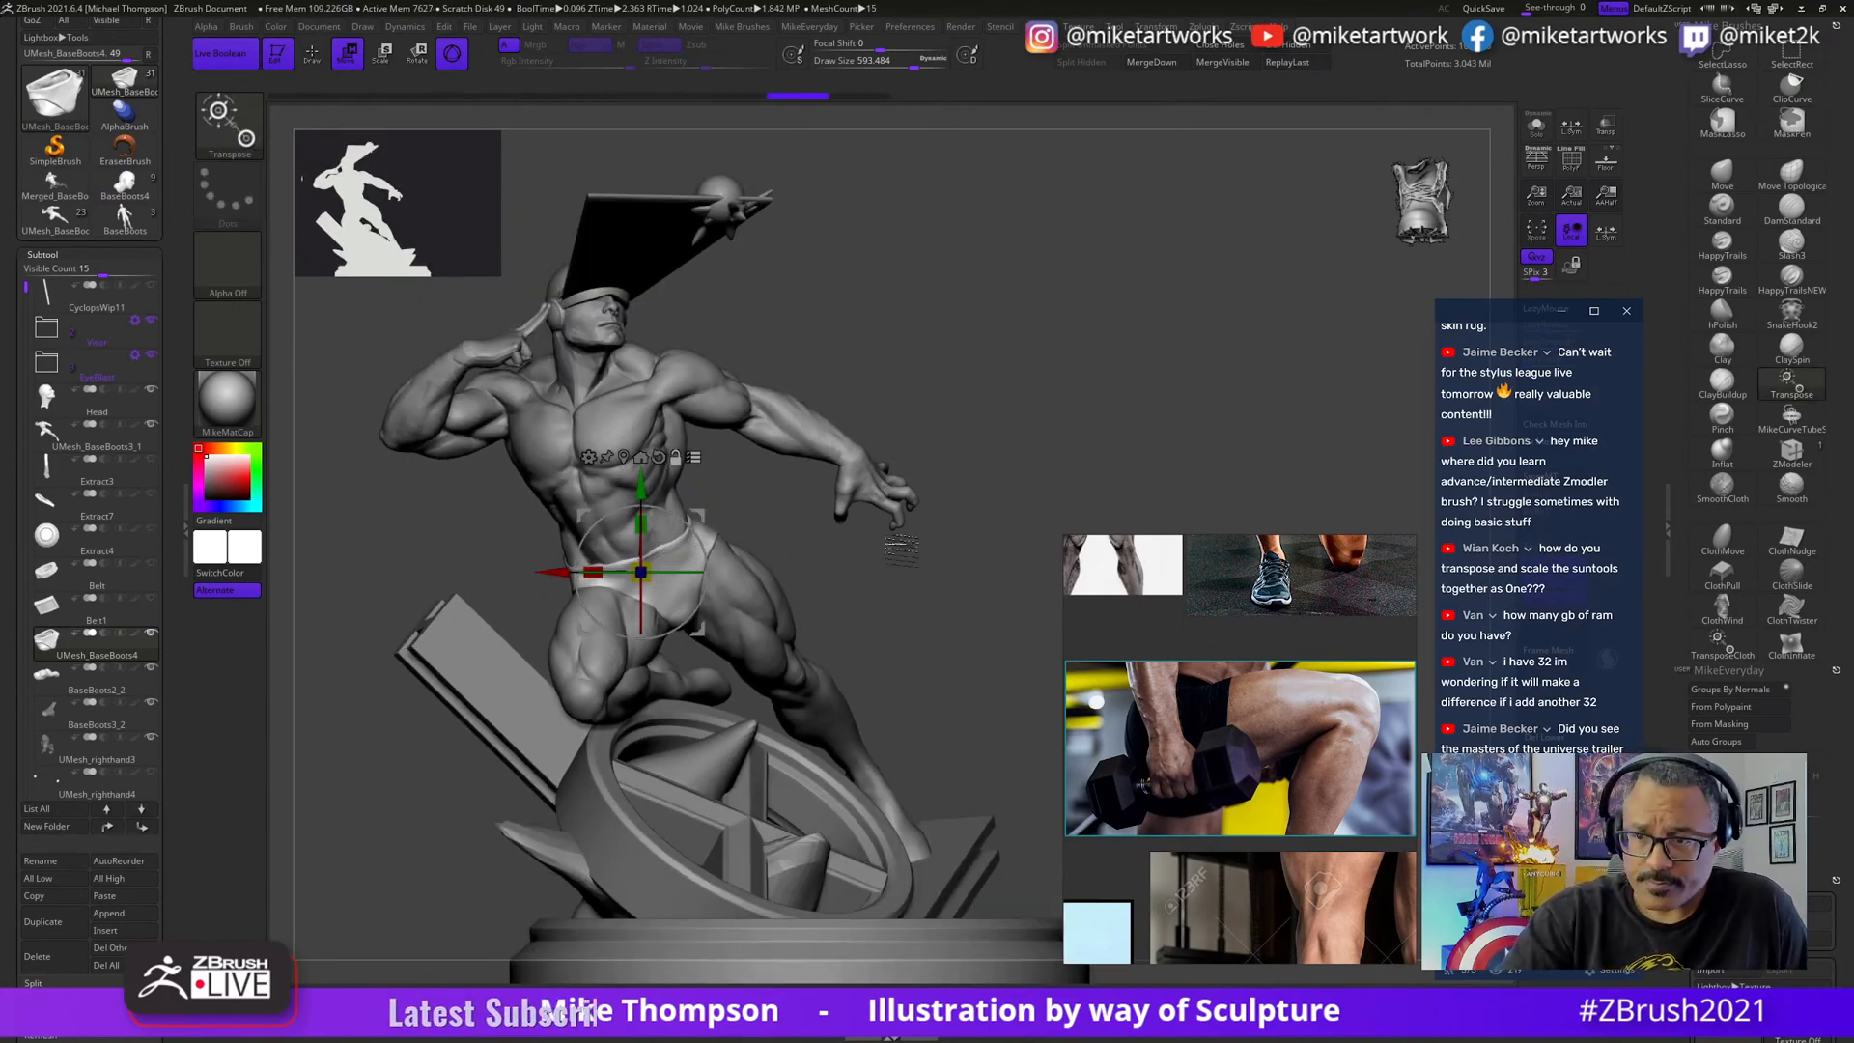
- Include the outstretched hand in the group and try scaling all the subtools together with the Transpose gizmo again
{"action": "left_click", "coordinate": [887, 486], "text": "alt"}
{"action": "key", "text": "q"}
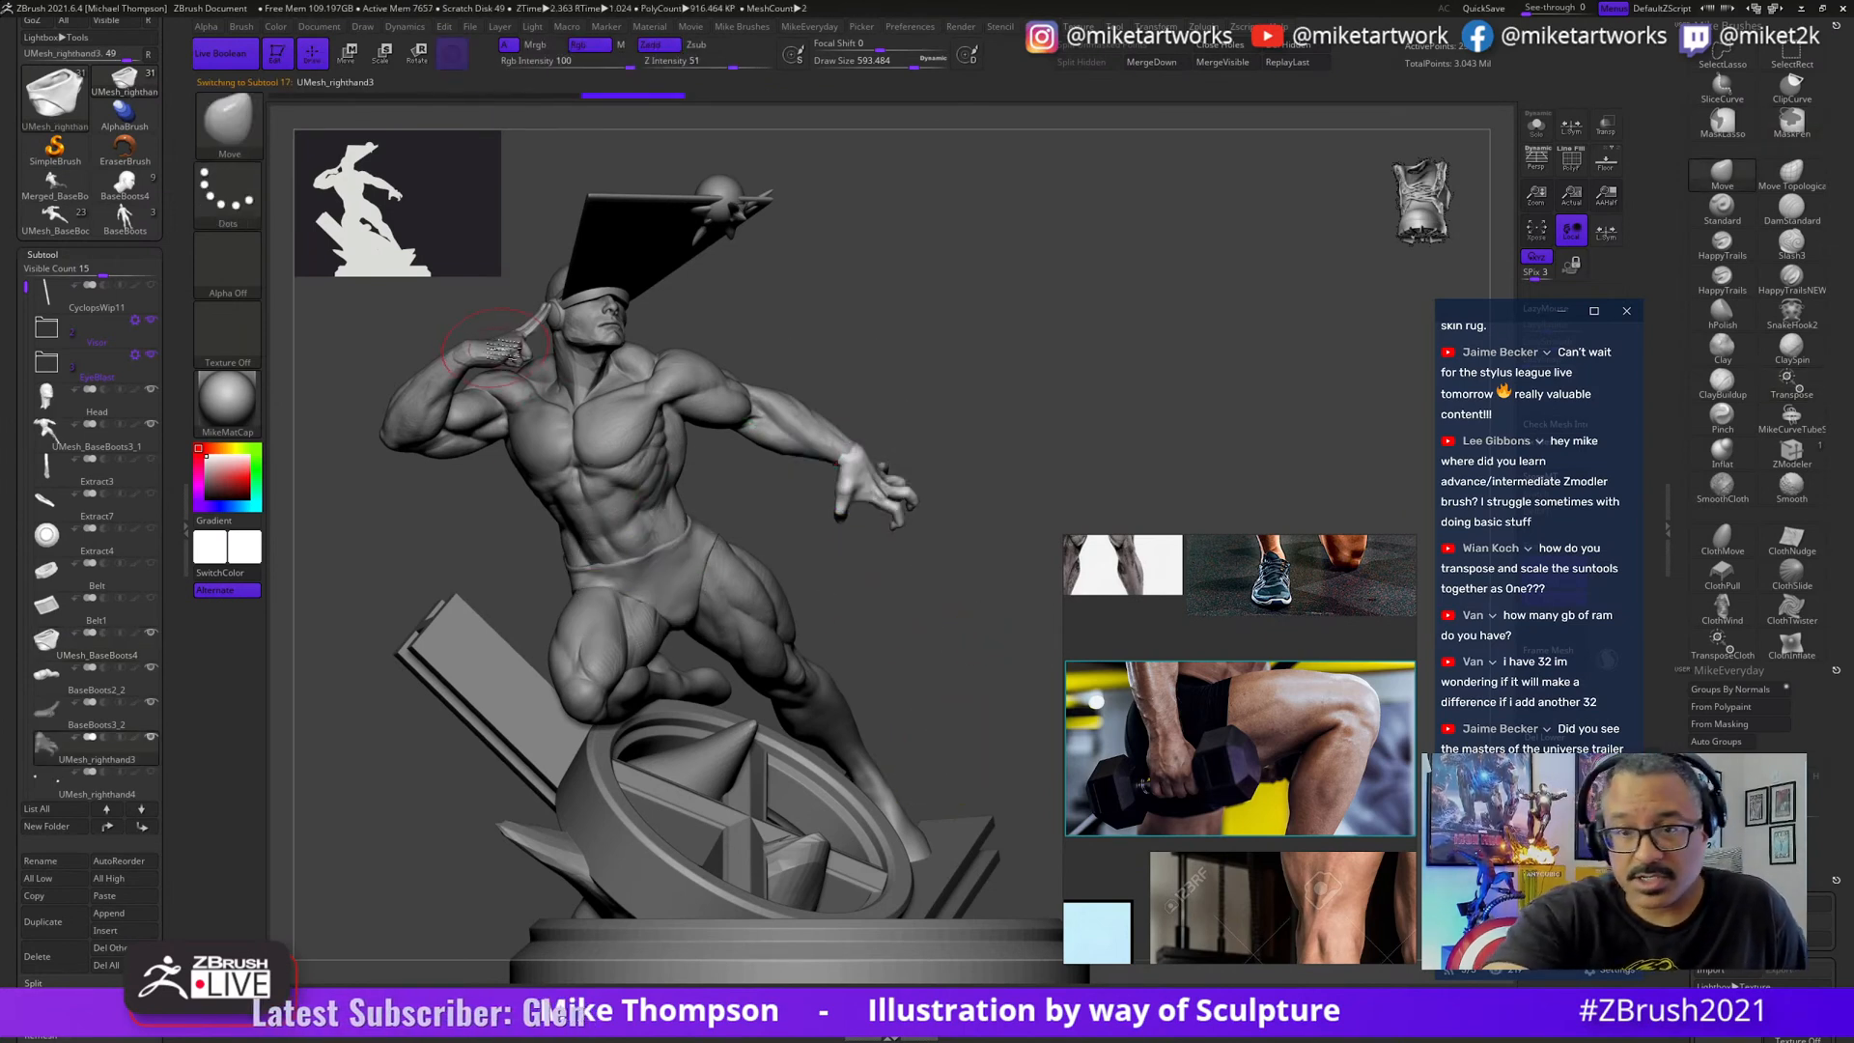
{"action": "key", "text": "Up"}
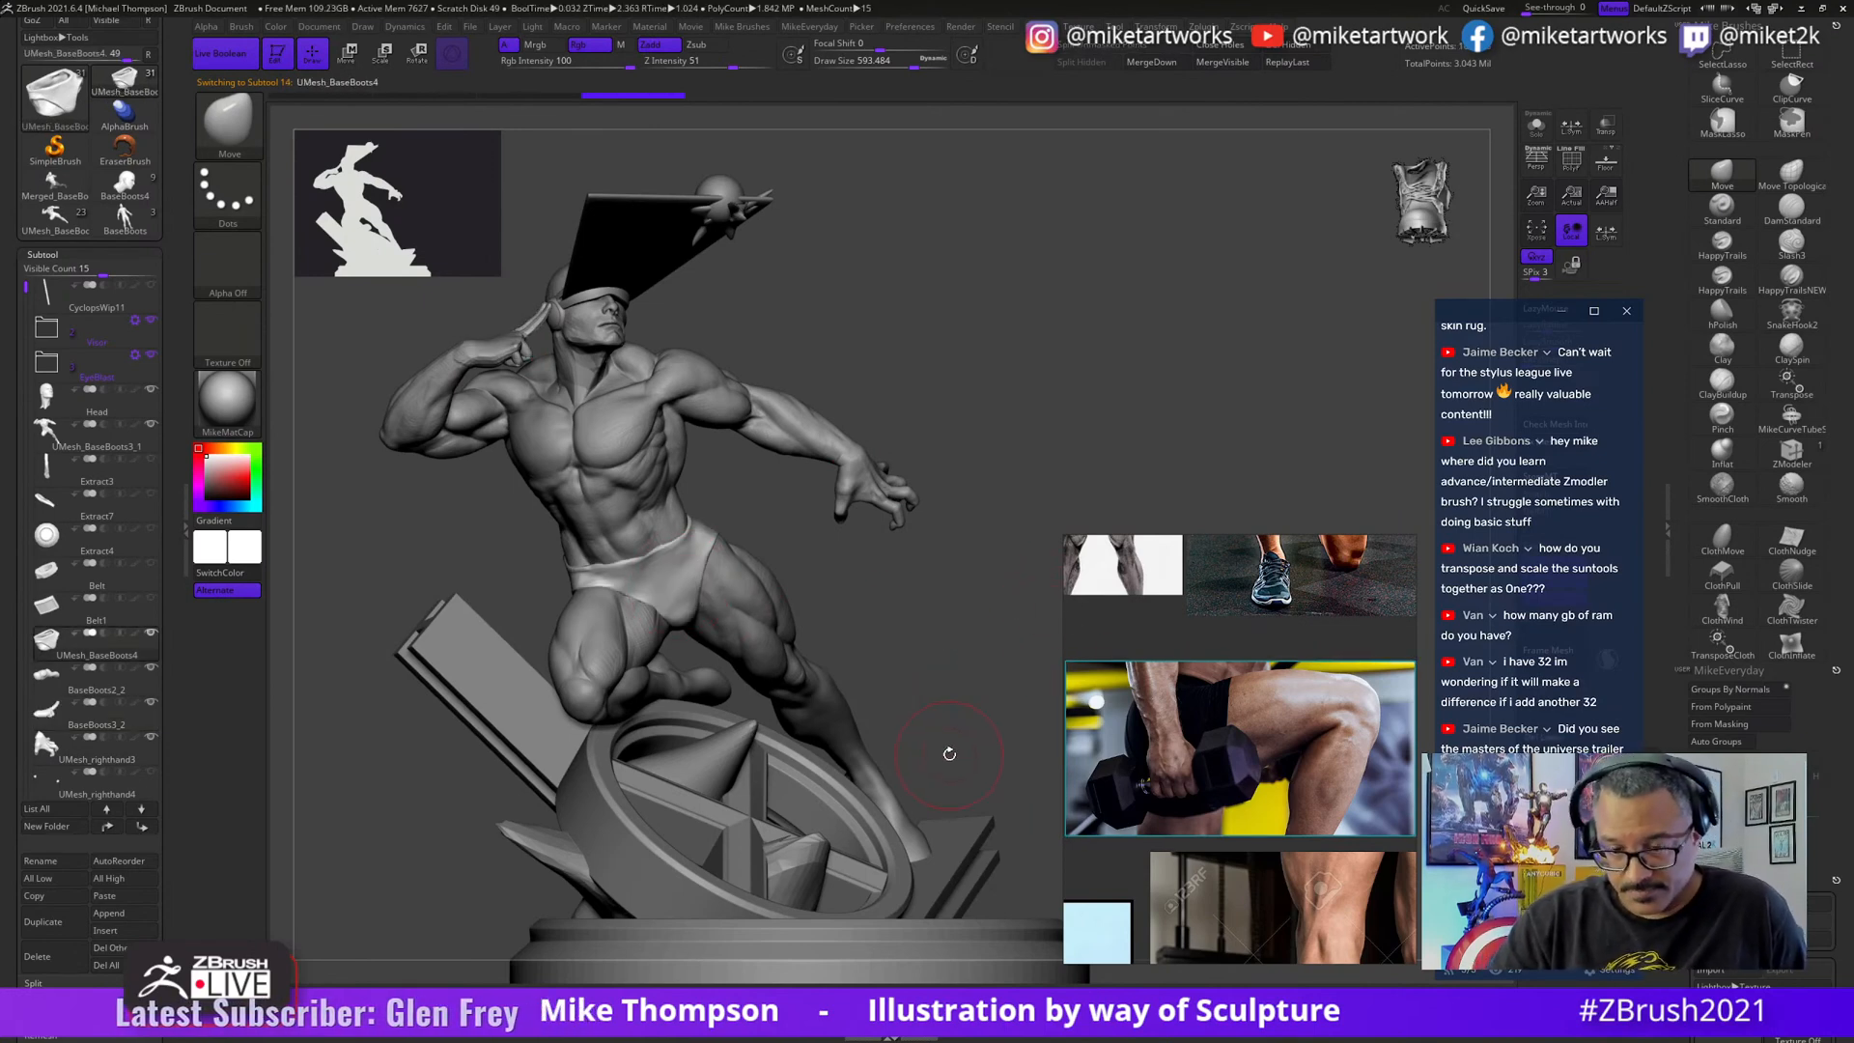
{"action": "key", "text": "w"}
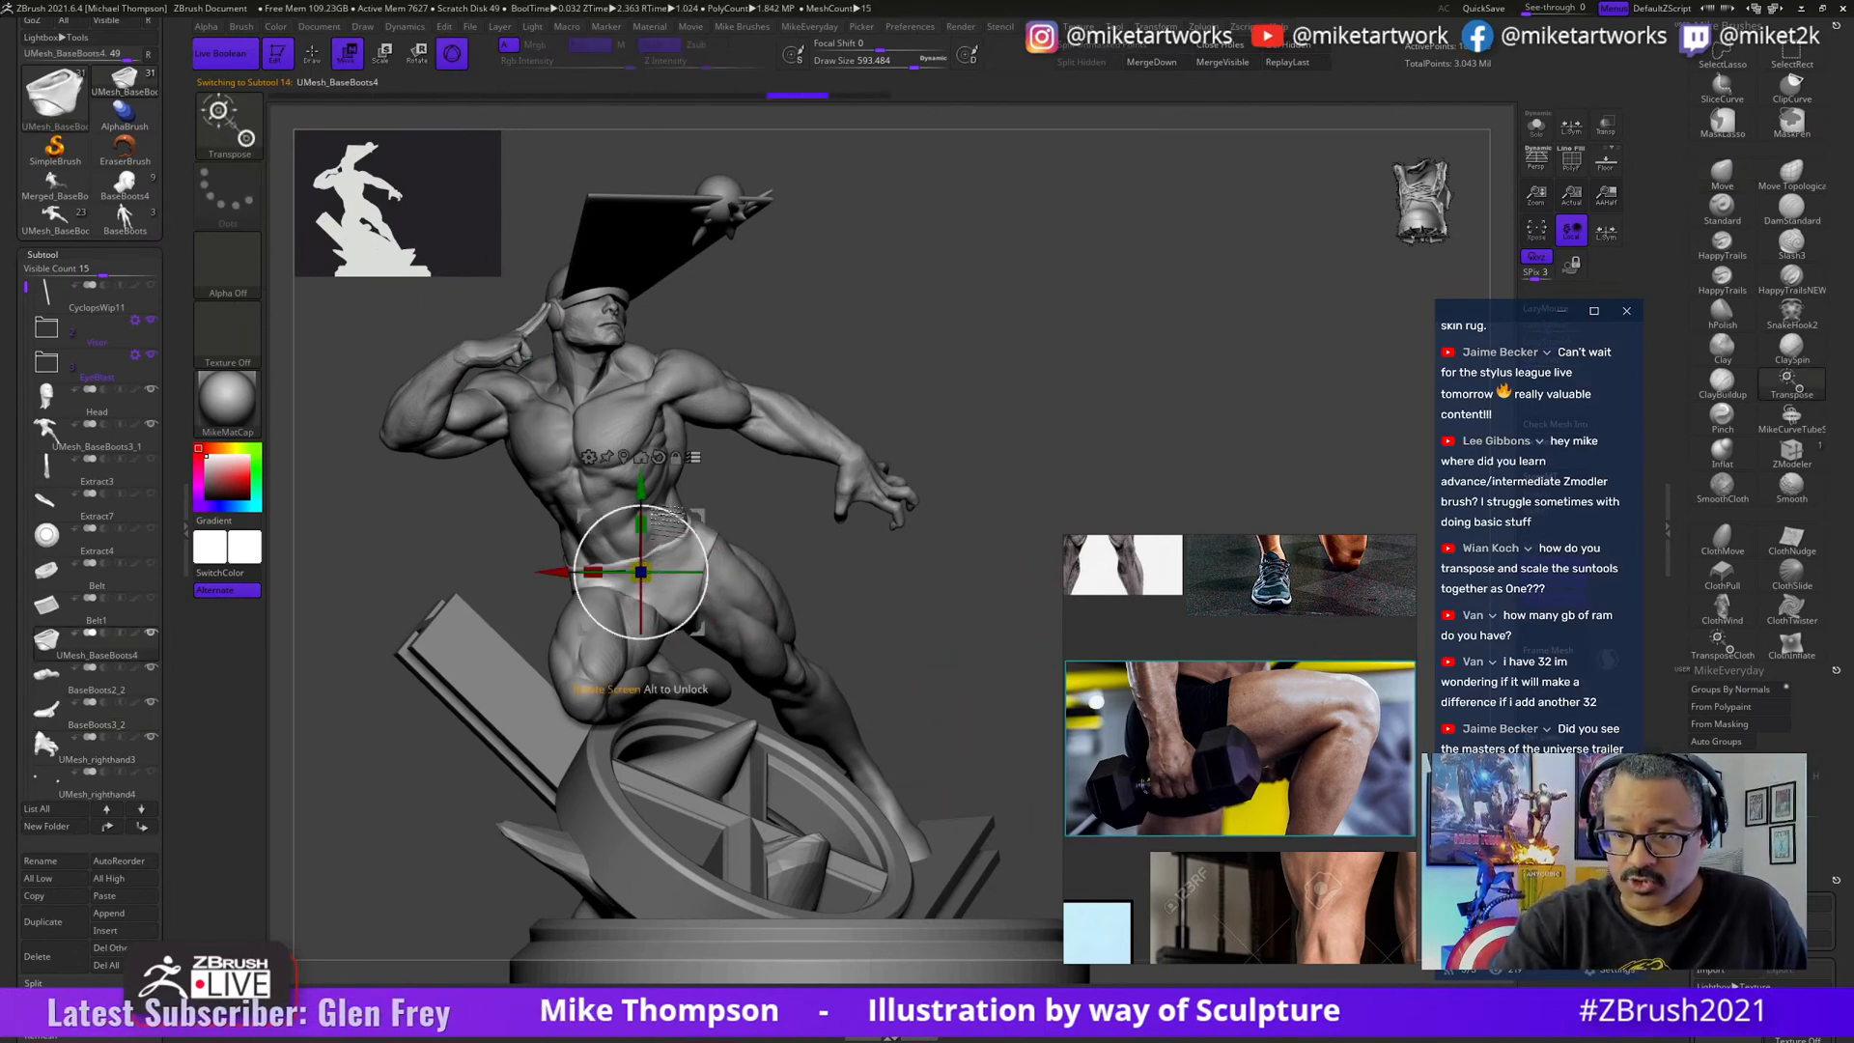
{"action": "mouse_move", "coordinate": [640, 571]}
{"action": "left_mouse_down"}
{"action": "mouse_move", "coordinate": [734, 488]}
{"action": "mouse_move", "coordinate": [608, 601]}
{"action": "mouse_move", "coordinate": [666, 549]}
{"action": "mouse_move", "coordinate": [640, 572]}
{"action": "left_mouse_up"}
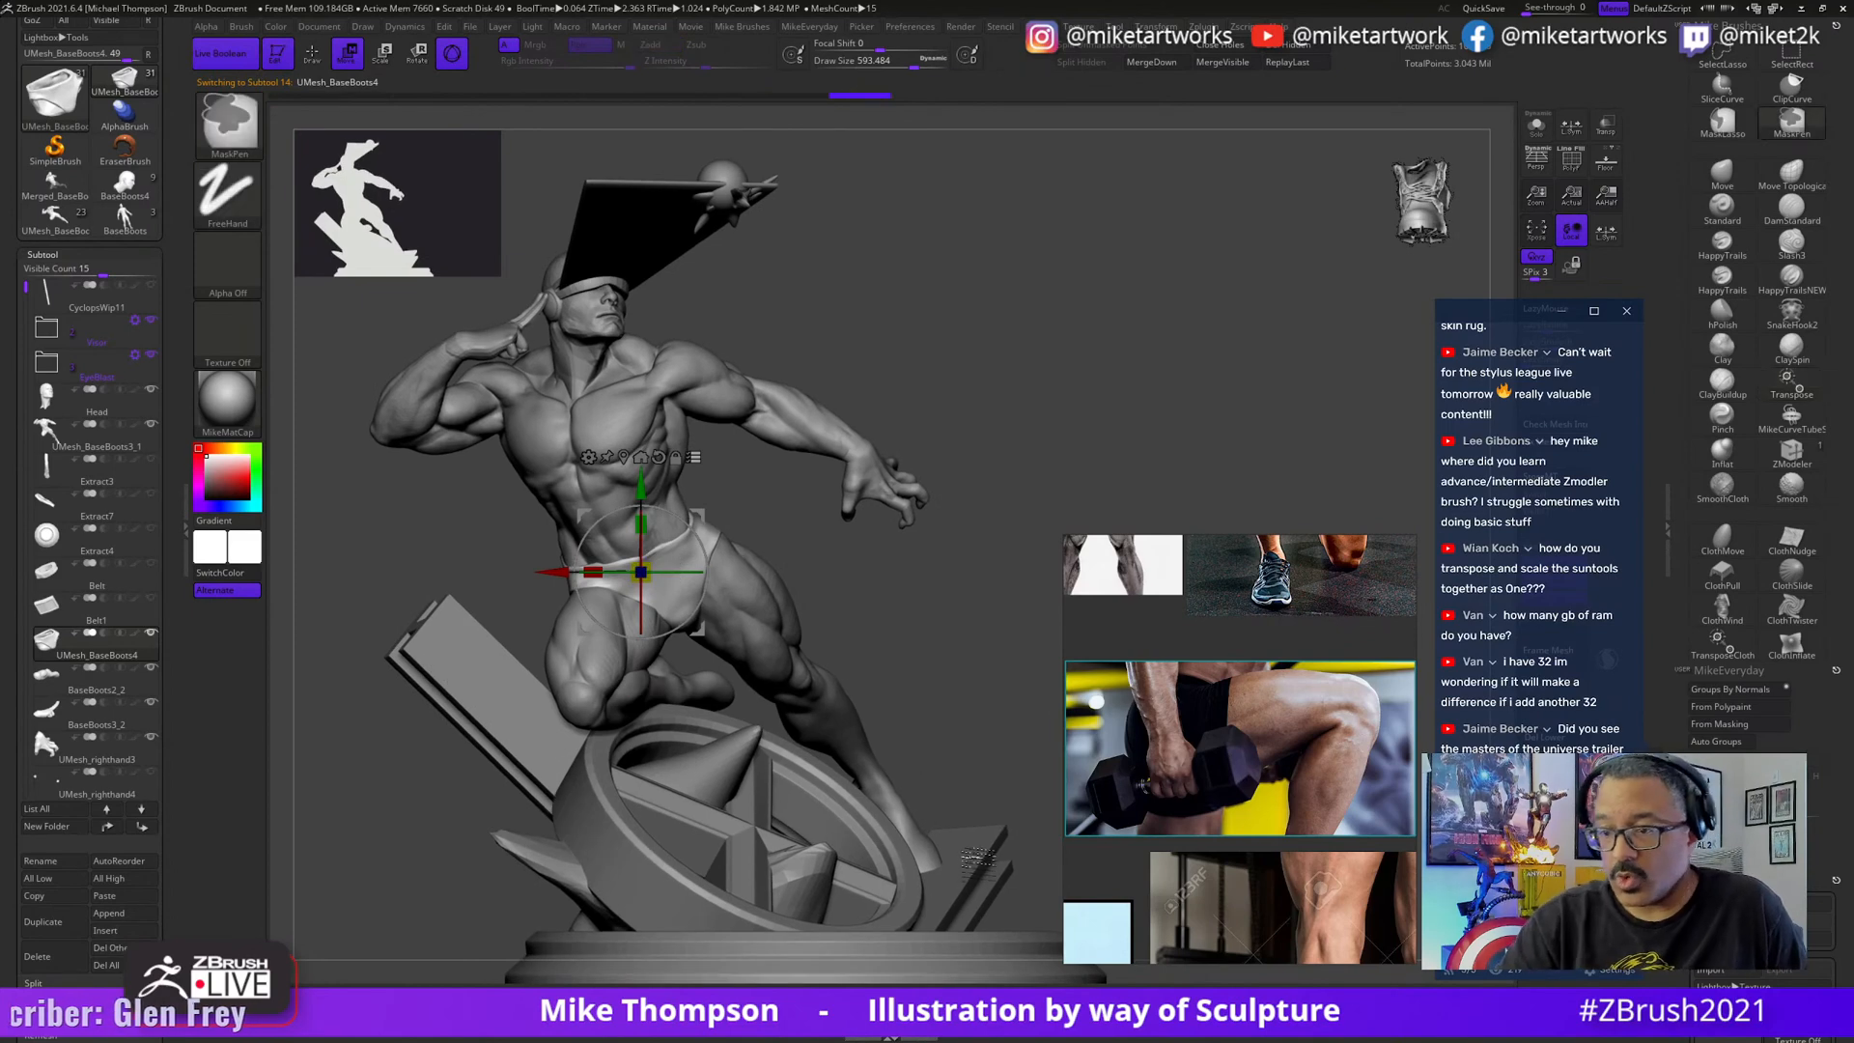
{"action": "left_click_drag", "start_coordinate": [952, 850], "coordinate": [978, 857]}
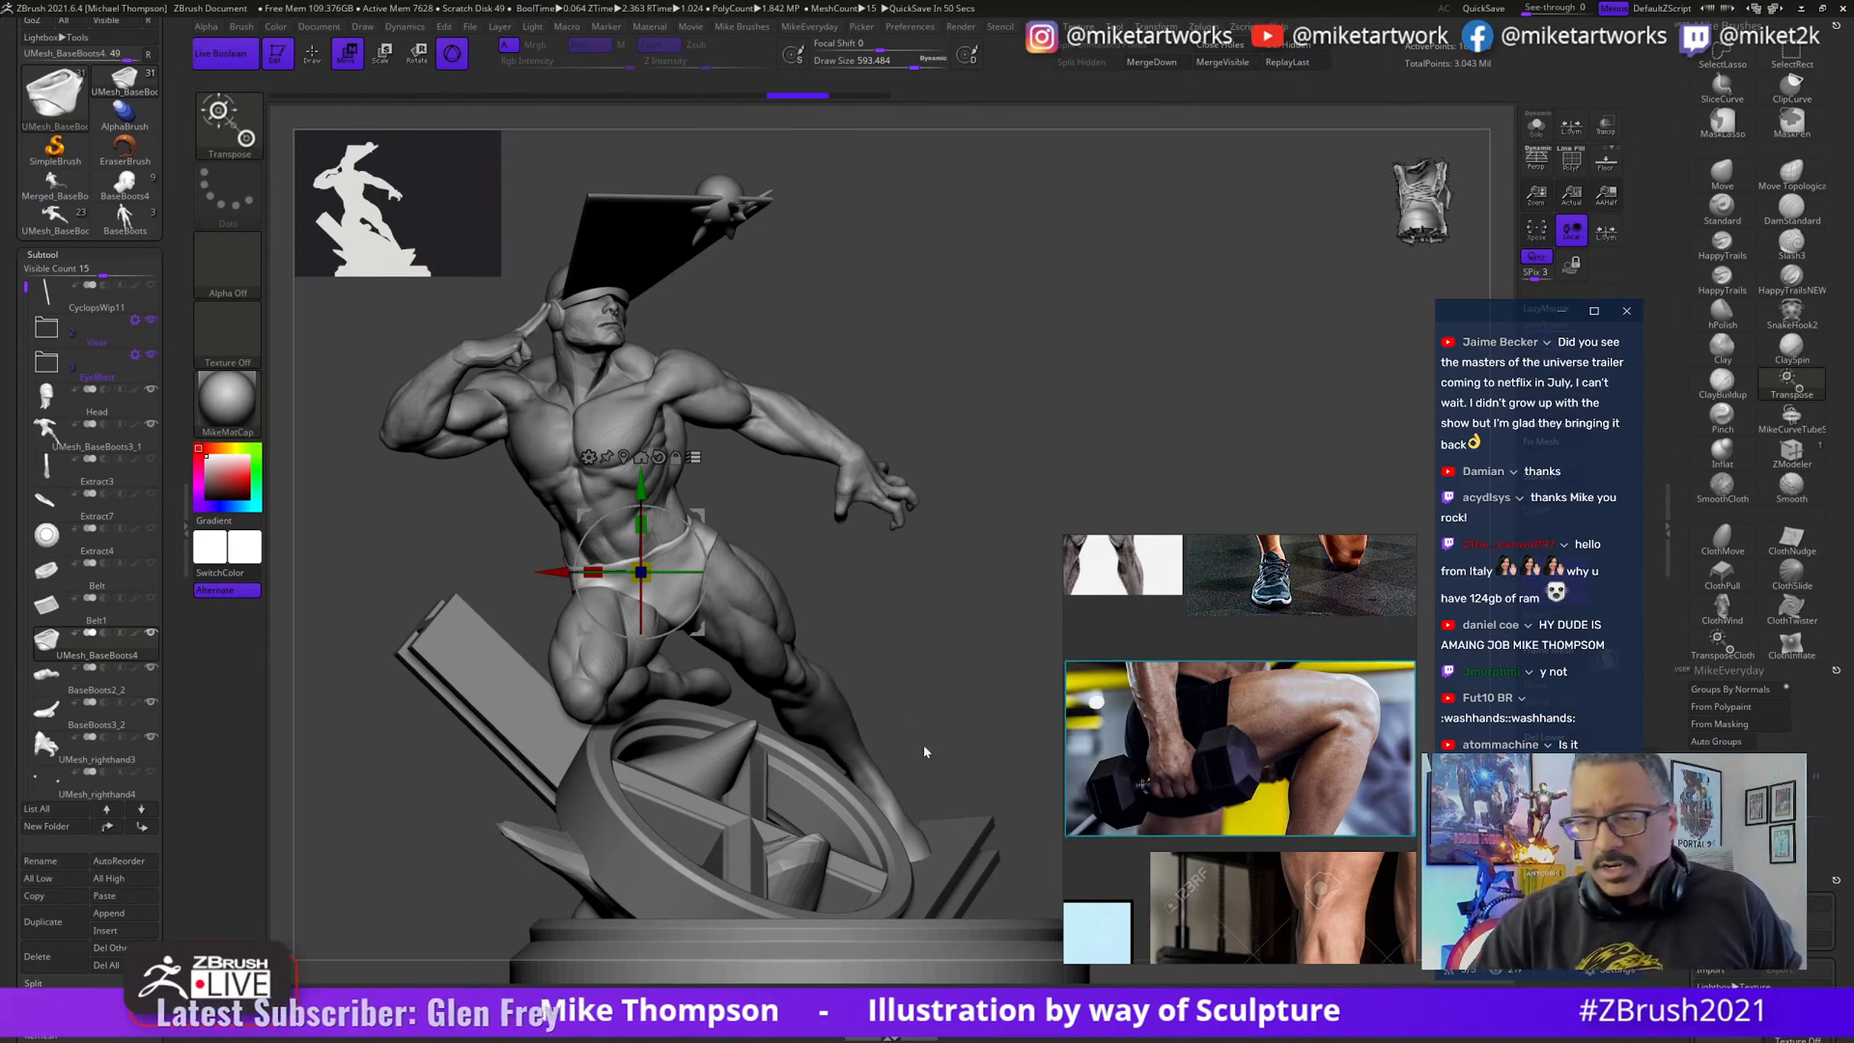
- Switch from the Transpose gizmo back to the Move brush and frame the figure and emblem from a slightly different front angle
{"action": "left_click_drag", "start_coordinate": [970, 714], "coordinate": [975, 720]}
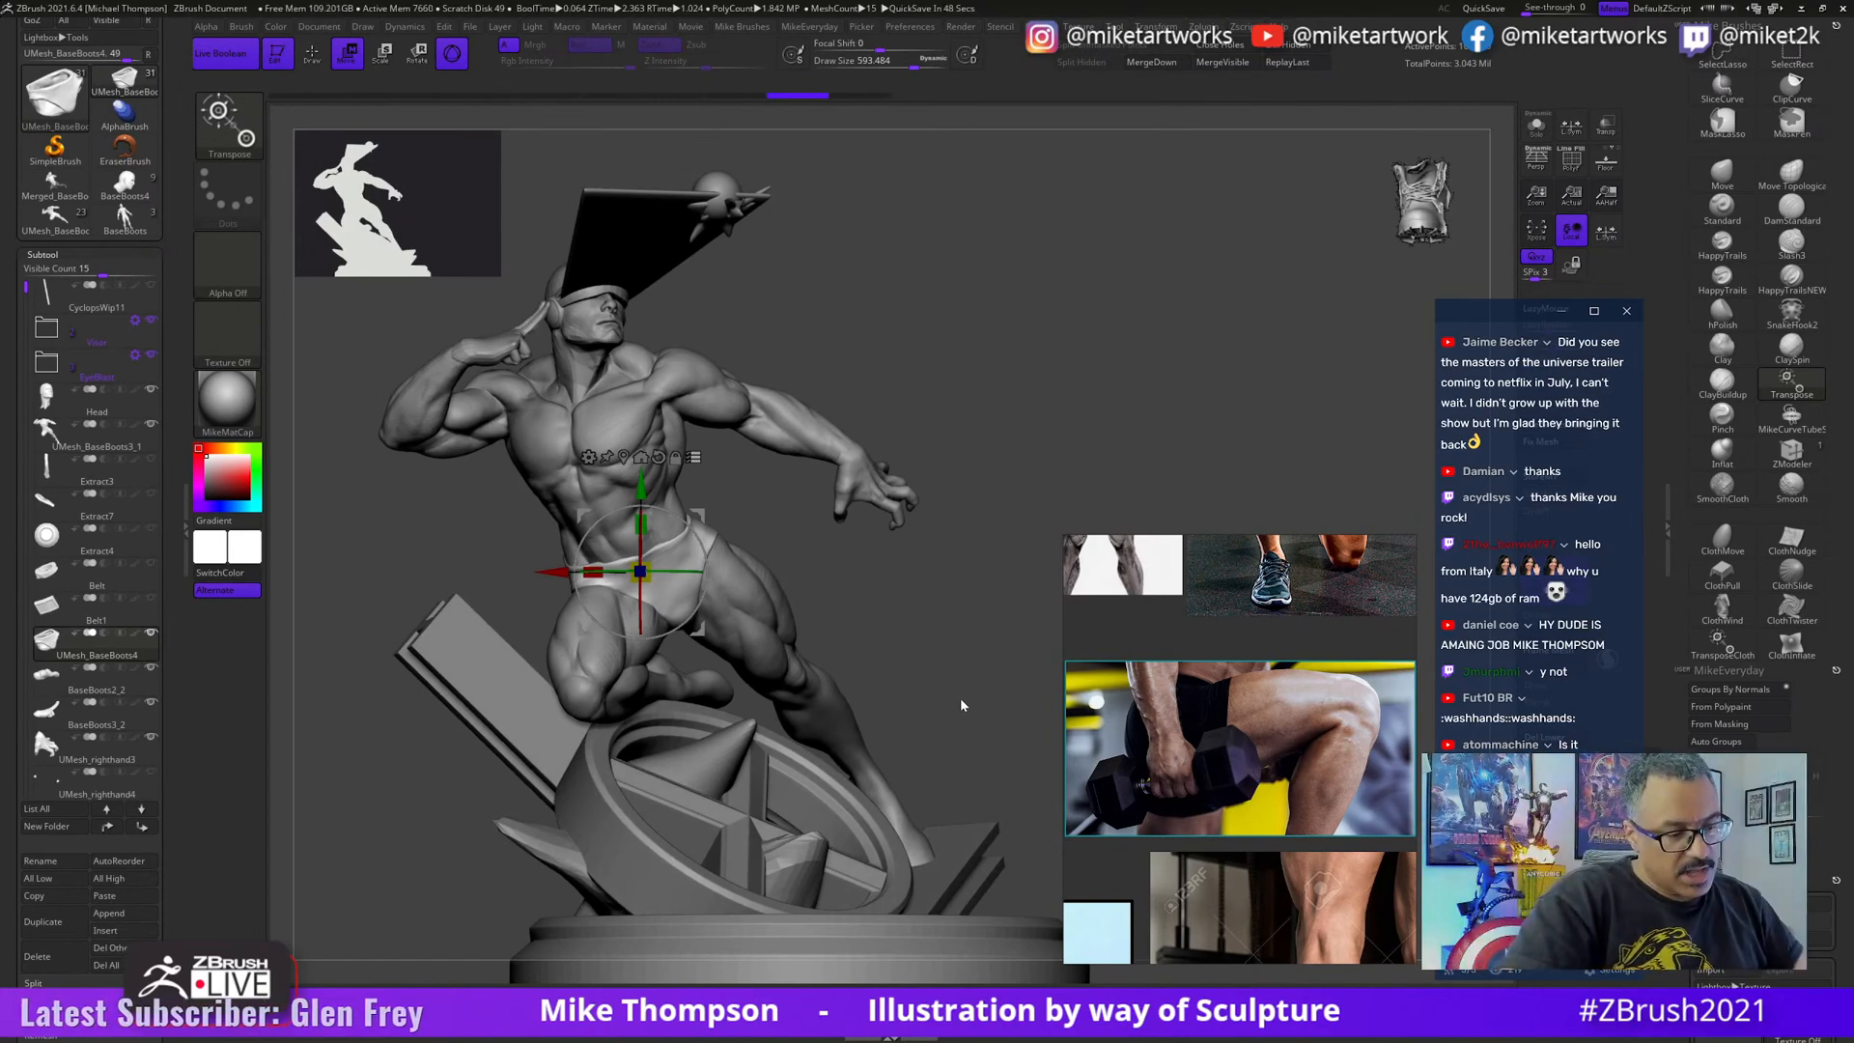
{"action": "mouse_move", "coordinate": [962, 705]}
{"action": "left_mouse_down"}
{"action": "mouse_move", "coordinate": [939, 690]}
{"action": "mouse_move", "coordinate": [947, 720]}
{"action": "mouse_move", "coordinate": [929, 686]}
{"action": "mouse_move", "coordinate": [969, 724]}
{"action": "left_mouse_up"}
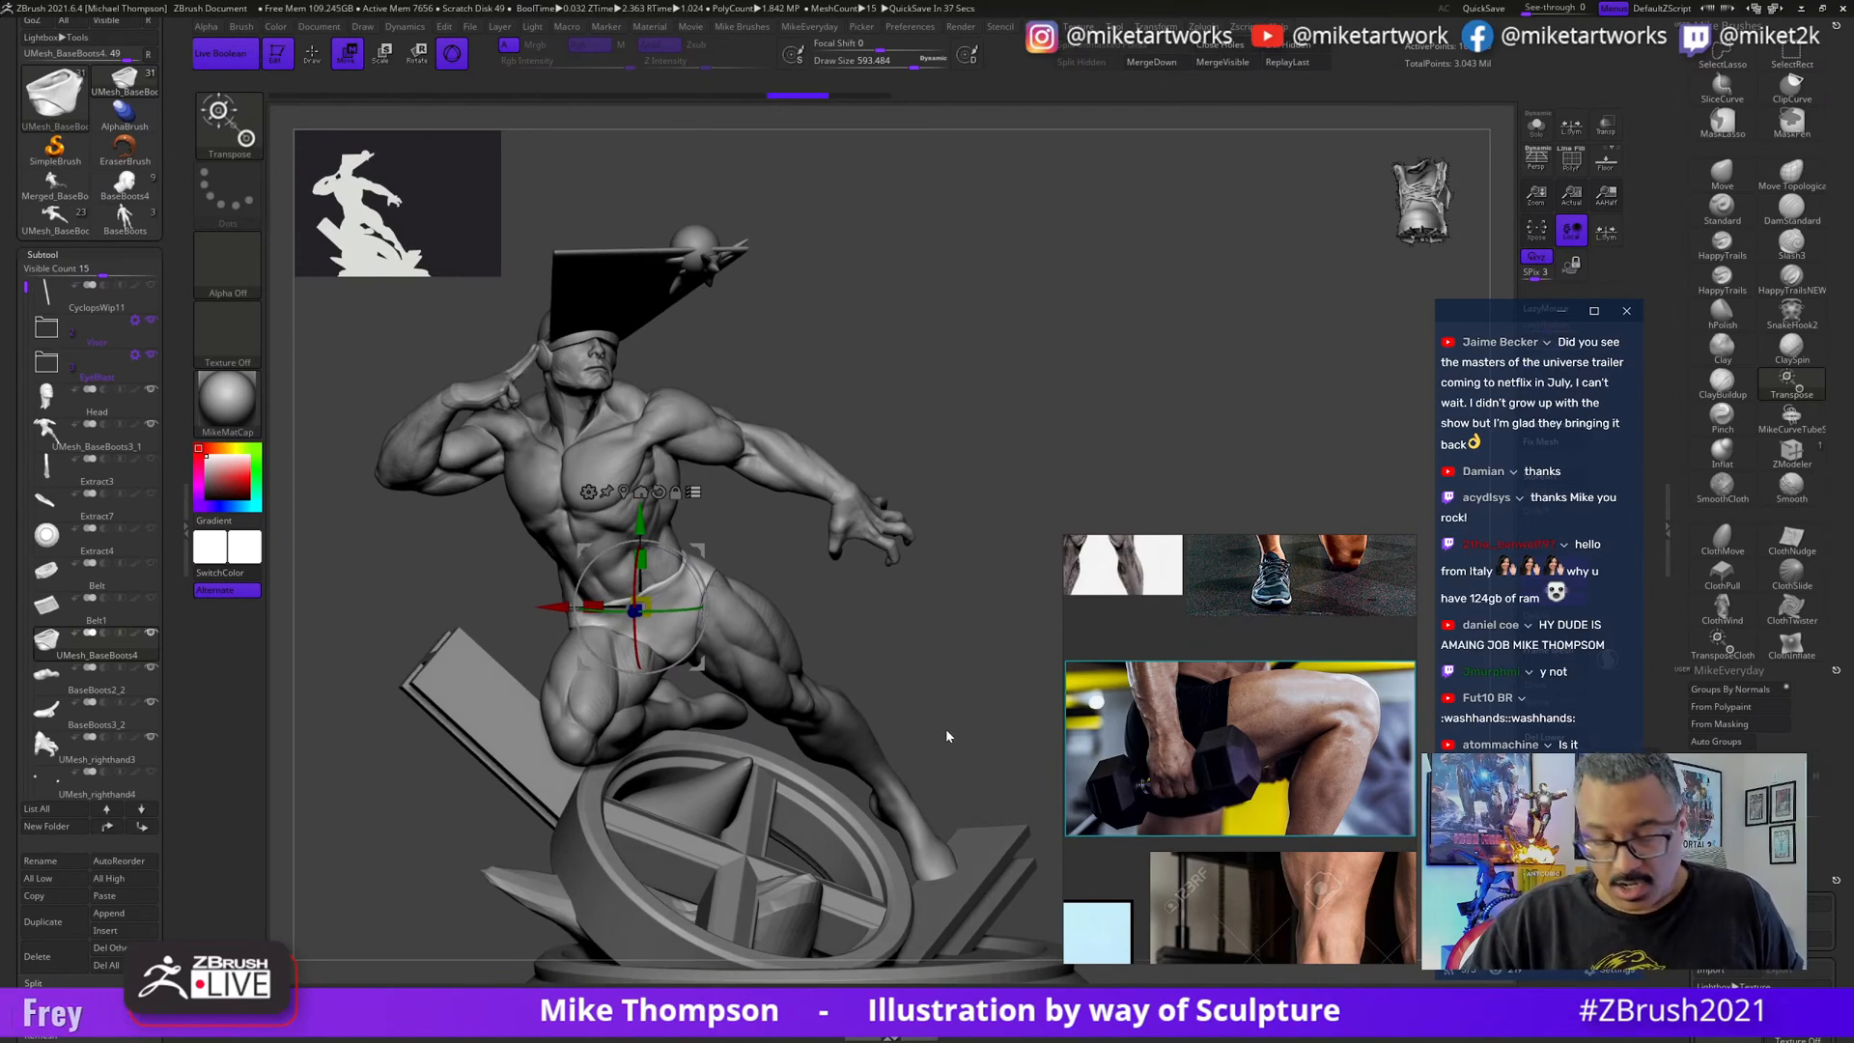
{"action": "key", "text": "b"}
{"action": "key", "text": "m"}
{"action": "key", "text": "v"}
{"action": "left_click_drag", "start_coordinate": [976, 704], "coordinate": [989, 651]}
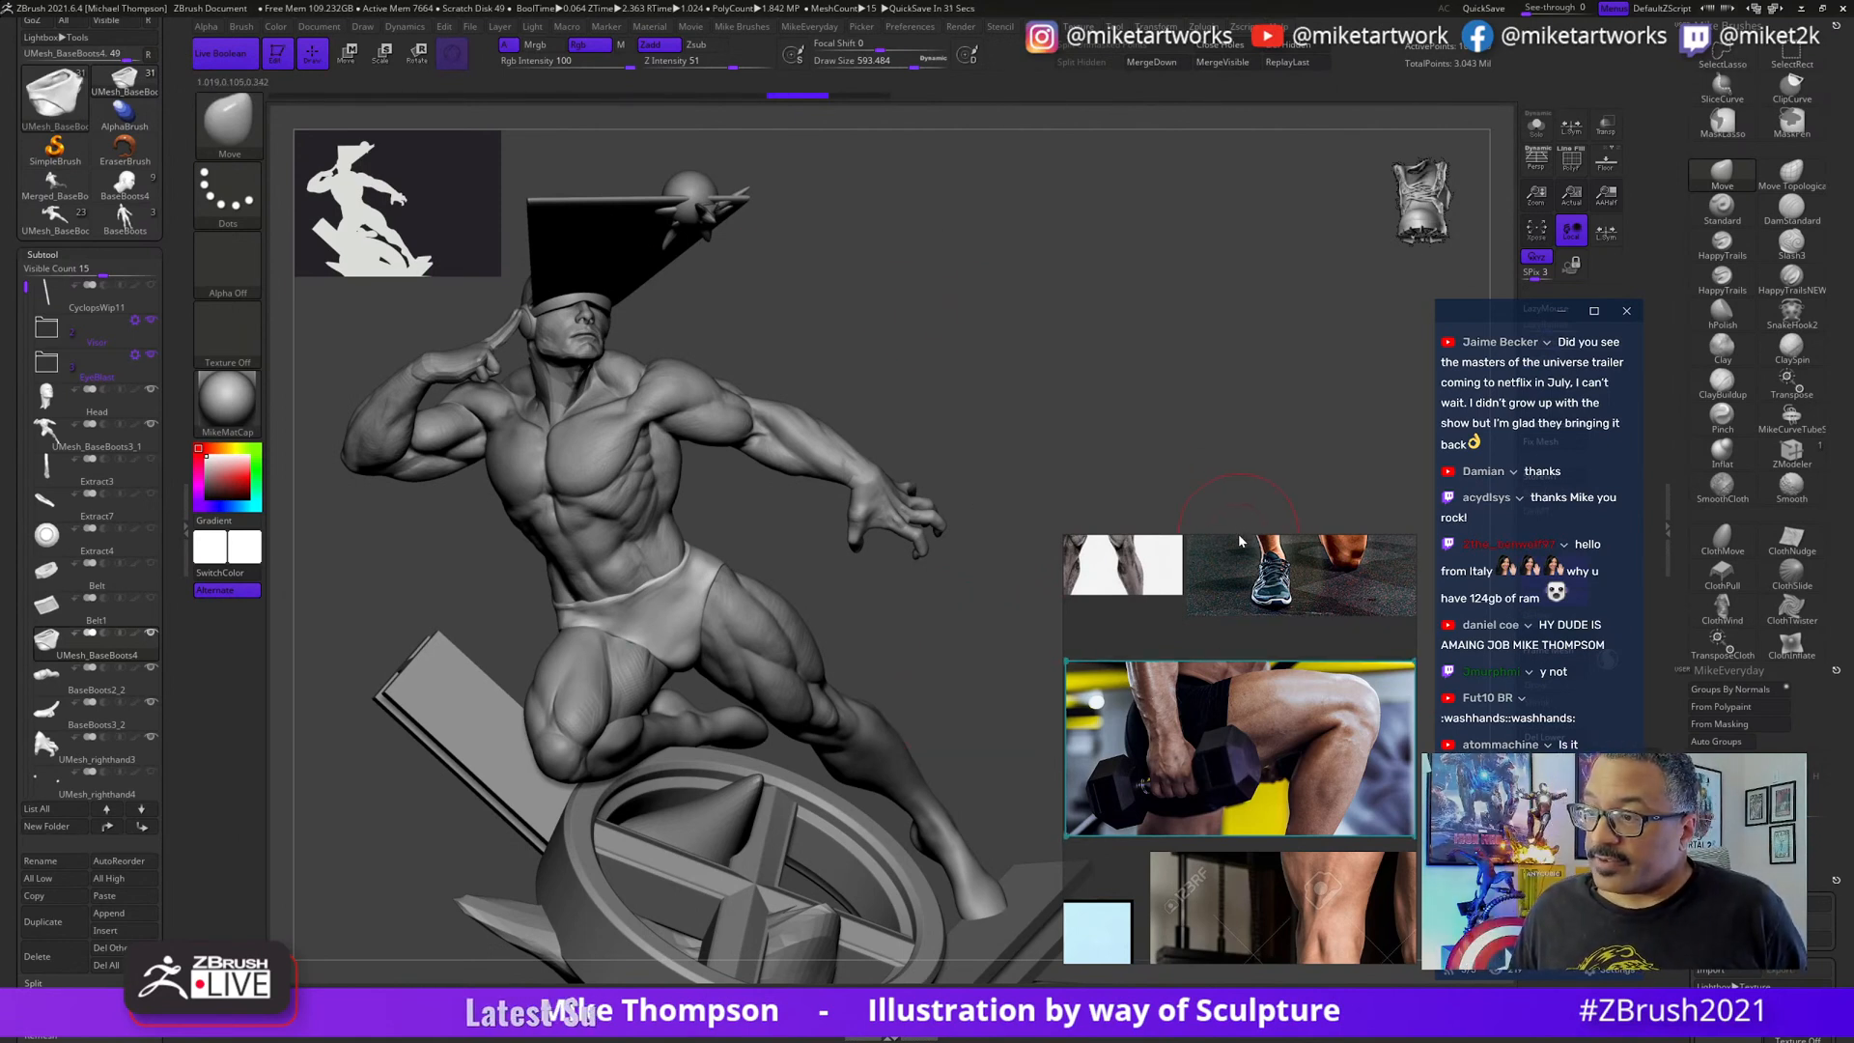
- Reposition and enlarge the leg reference board beside the figure, and bring the standing calf photos into its view
{"action": "left_click_drag", "start_coordinate": [1258, 618], "coordinate": [1290, 318]}
{"action": "left_click_drag", "start_coordinate": [1309, 537], "coordinate": [1241, 501]}
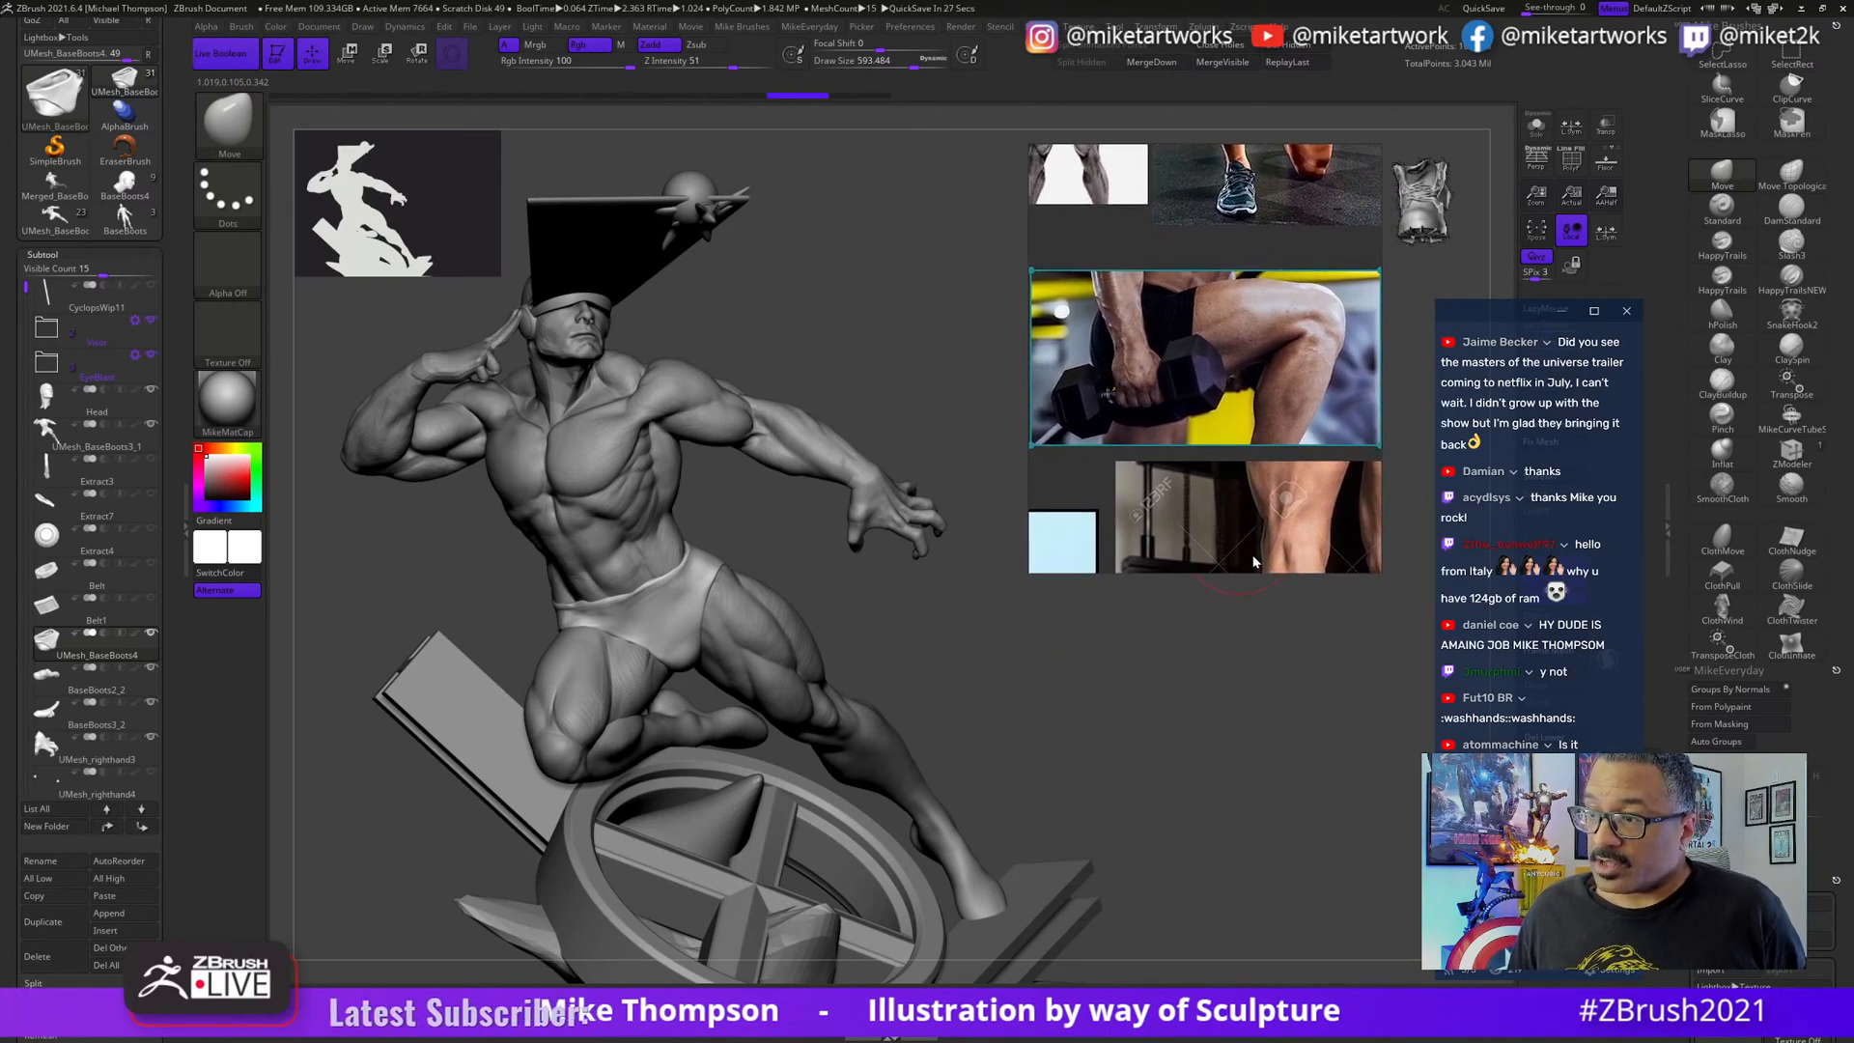
{"action": "left_click_drag", "start_coordinate": [1258, 577], "coordinate": [1220, 911]}
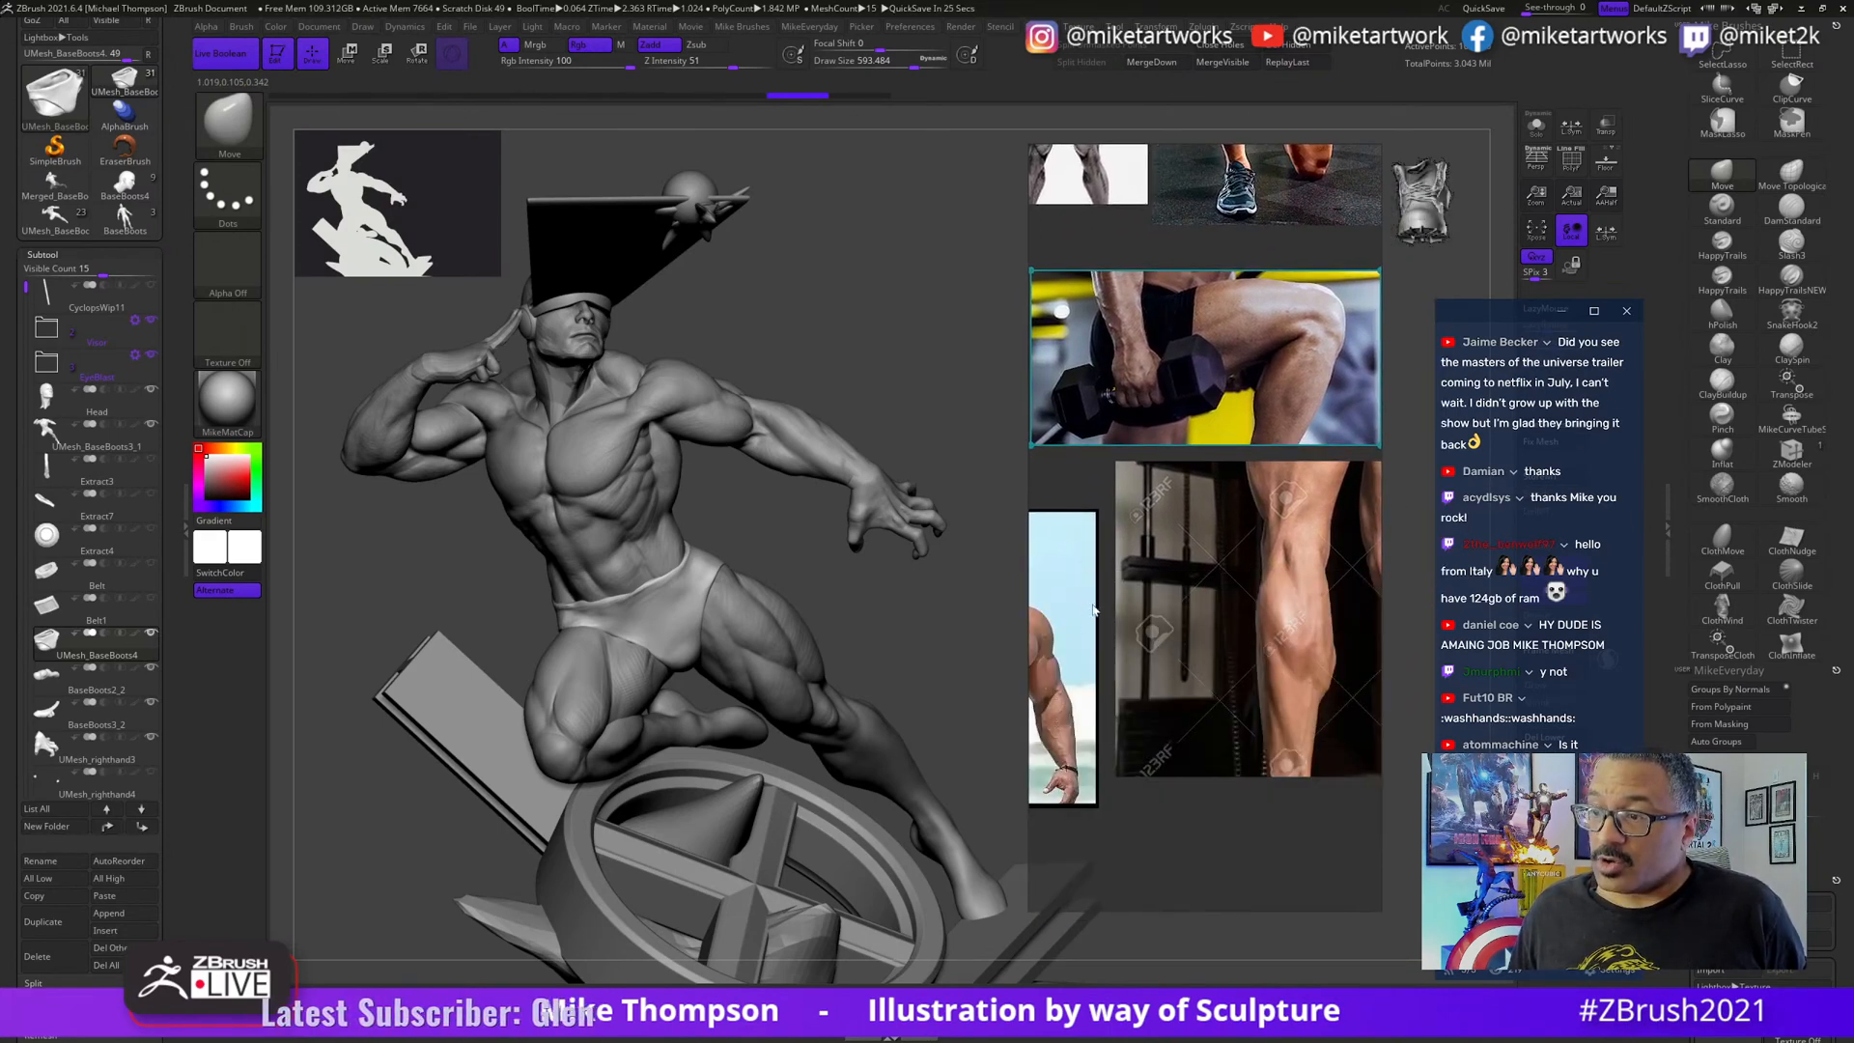
{"action": "middle_click_drag", "start_coordinate": [1095, 610], "coordinate": [1263, 804]}
{"action": "middle_click_drag", "start_coordinate": [1253, 686], "coordinate": [1101, 565]}
{"action": "mouse_move", "coordinate": [1250, 614]}
{"action": "middle_mouse_down"}
{"action": "mouse_move", "coordinate": [1172, 627]}
{"action": "mouse_move", "coordinate": [1115, 689]}
{"action": "middle_mouse_up"}
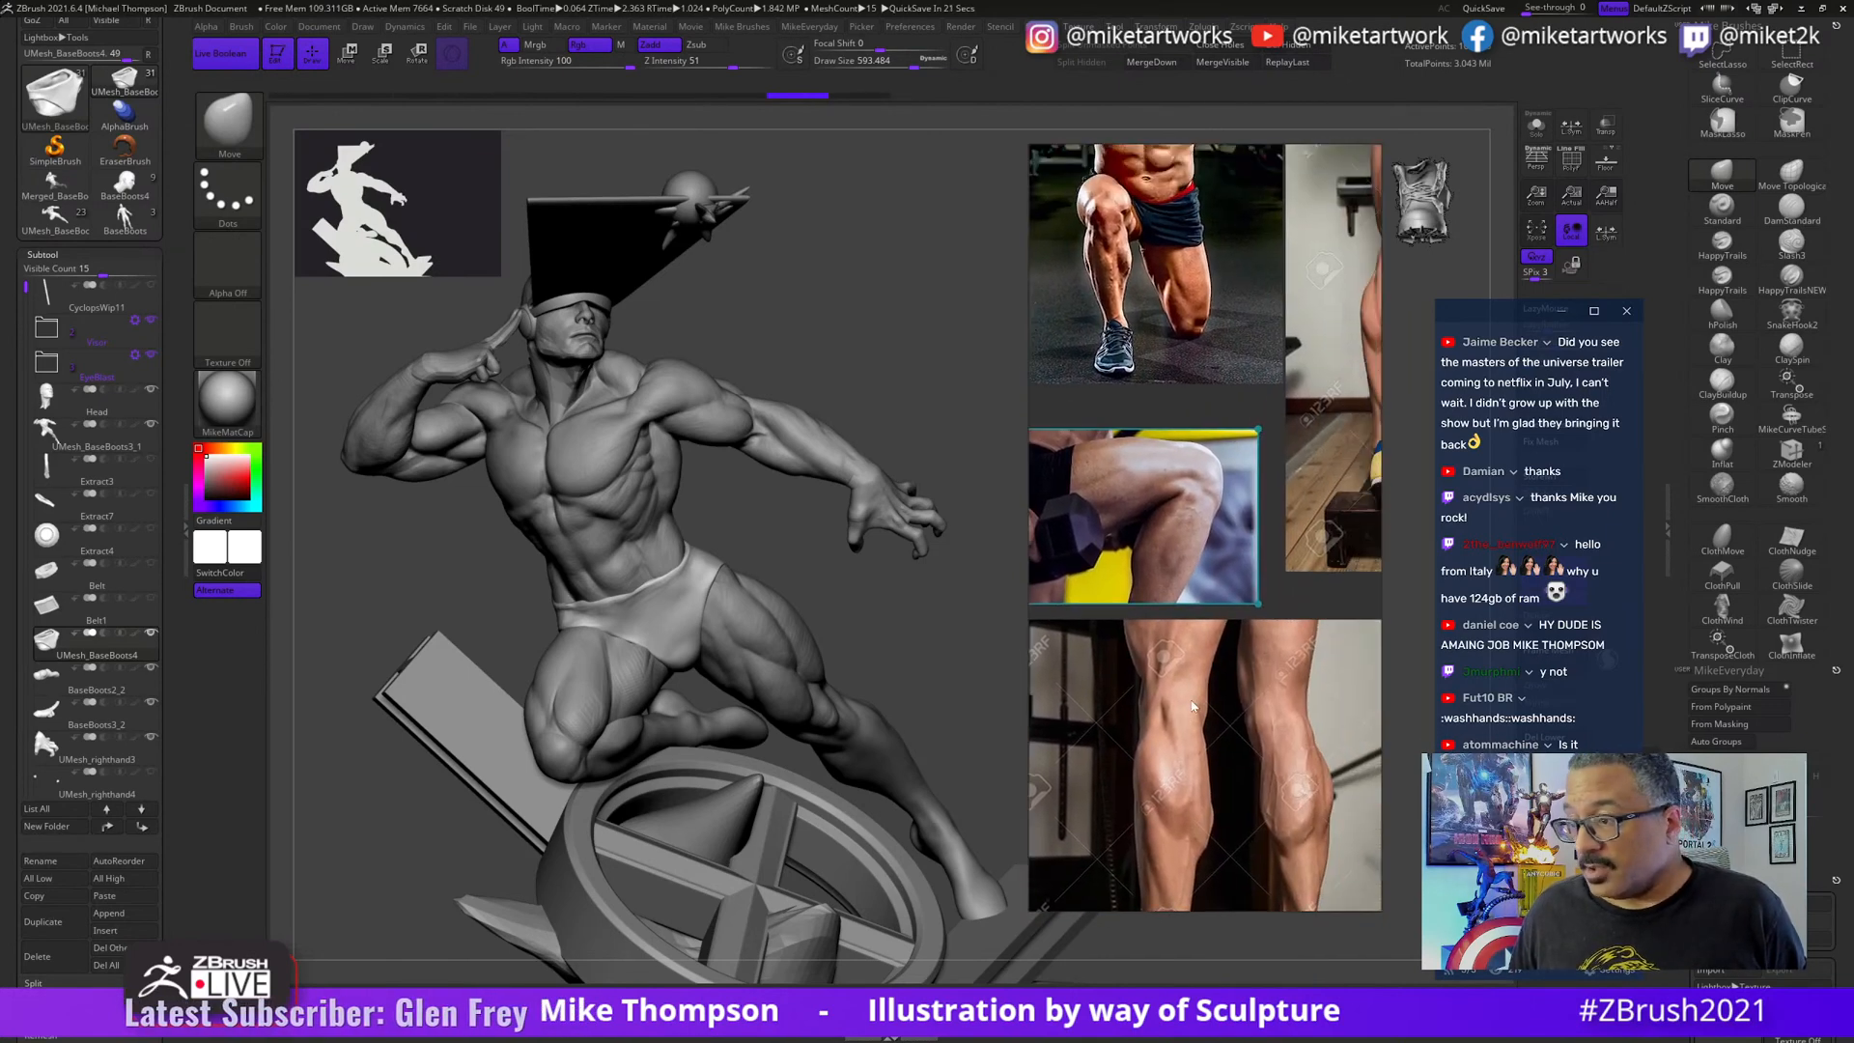
{"action": "mouse_move", "coordinate": [1283, 711]}
{"action": "middle_mouse_down"}
{"action": "mouse_move", "coordinate": [1146, 732]}
{"action": "mouse_move", "coordinate": [1202, 734]}
{"action": "mouse_move", "coordinate": [1171, 663]}
{"action": "mouse_move", "coordinate": [1157, 721]}
{"action": "mouse_move", "coordinate": [1205, 715]}
{"action": "mouse_move", "coordinate": [1241, 805]}
{"action": "middle_mouse_up"}
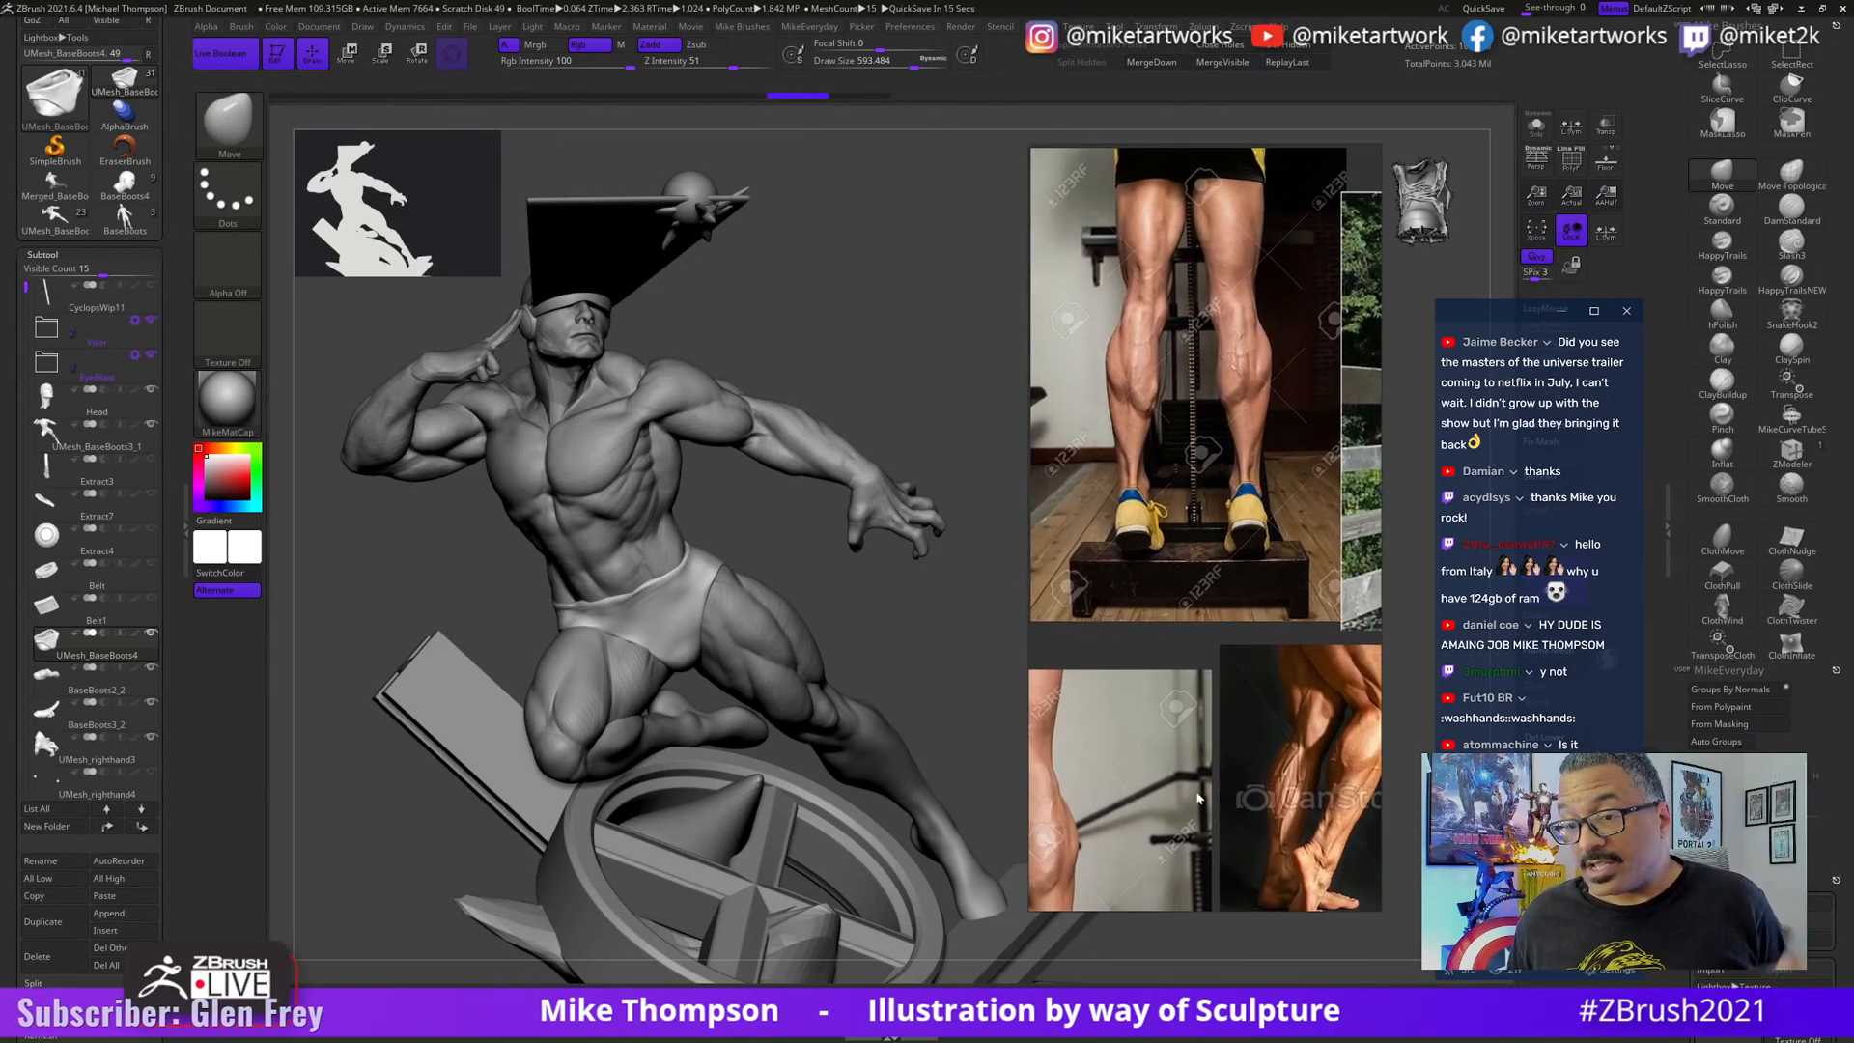
- Hide the briefs and make the body the active subtool
{"action": "left_click_drag", "start_coordinate": [865, 660], "coordinate": [836, 579]}
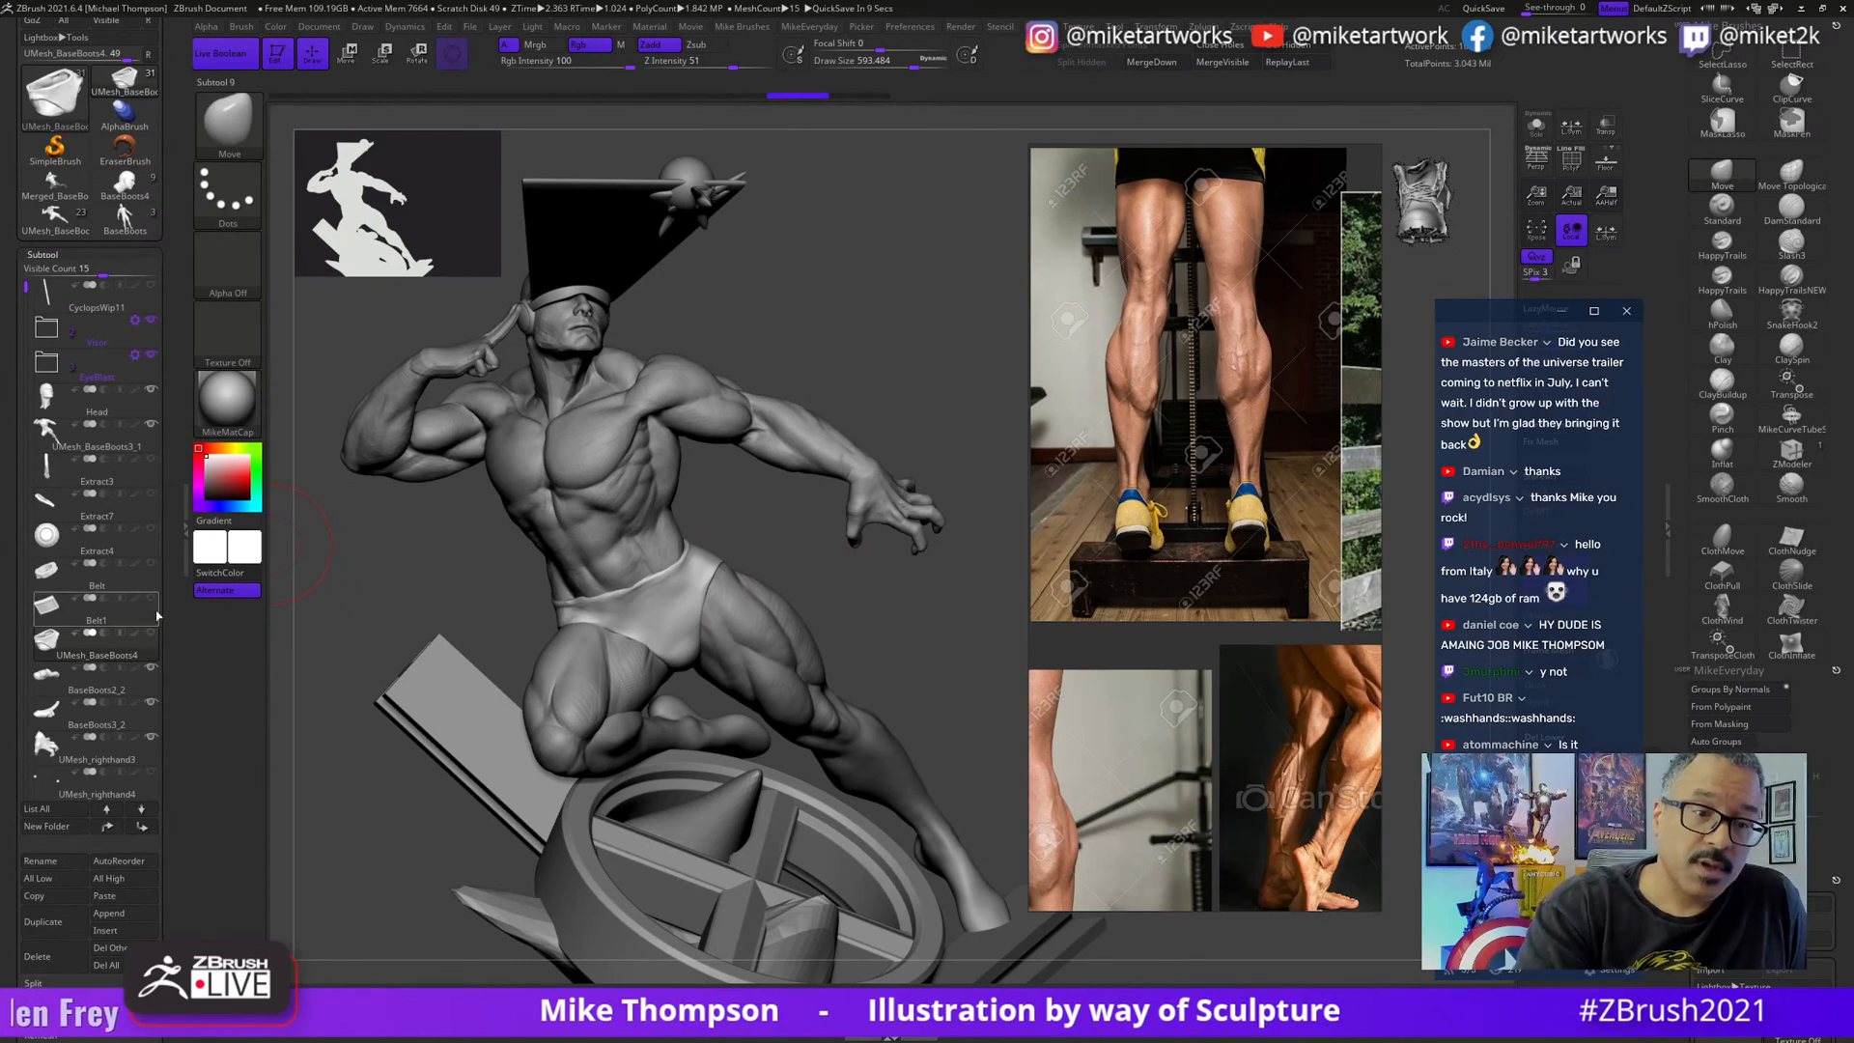
{"action": "left_click", "coordinate": [142, 441]}
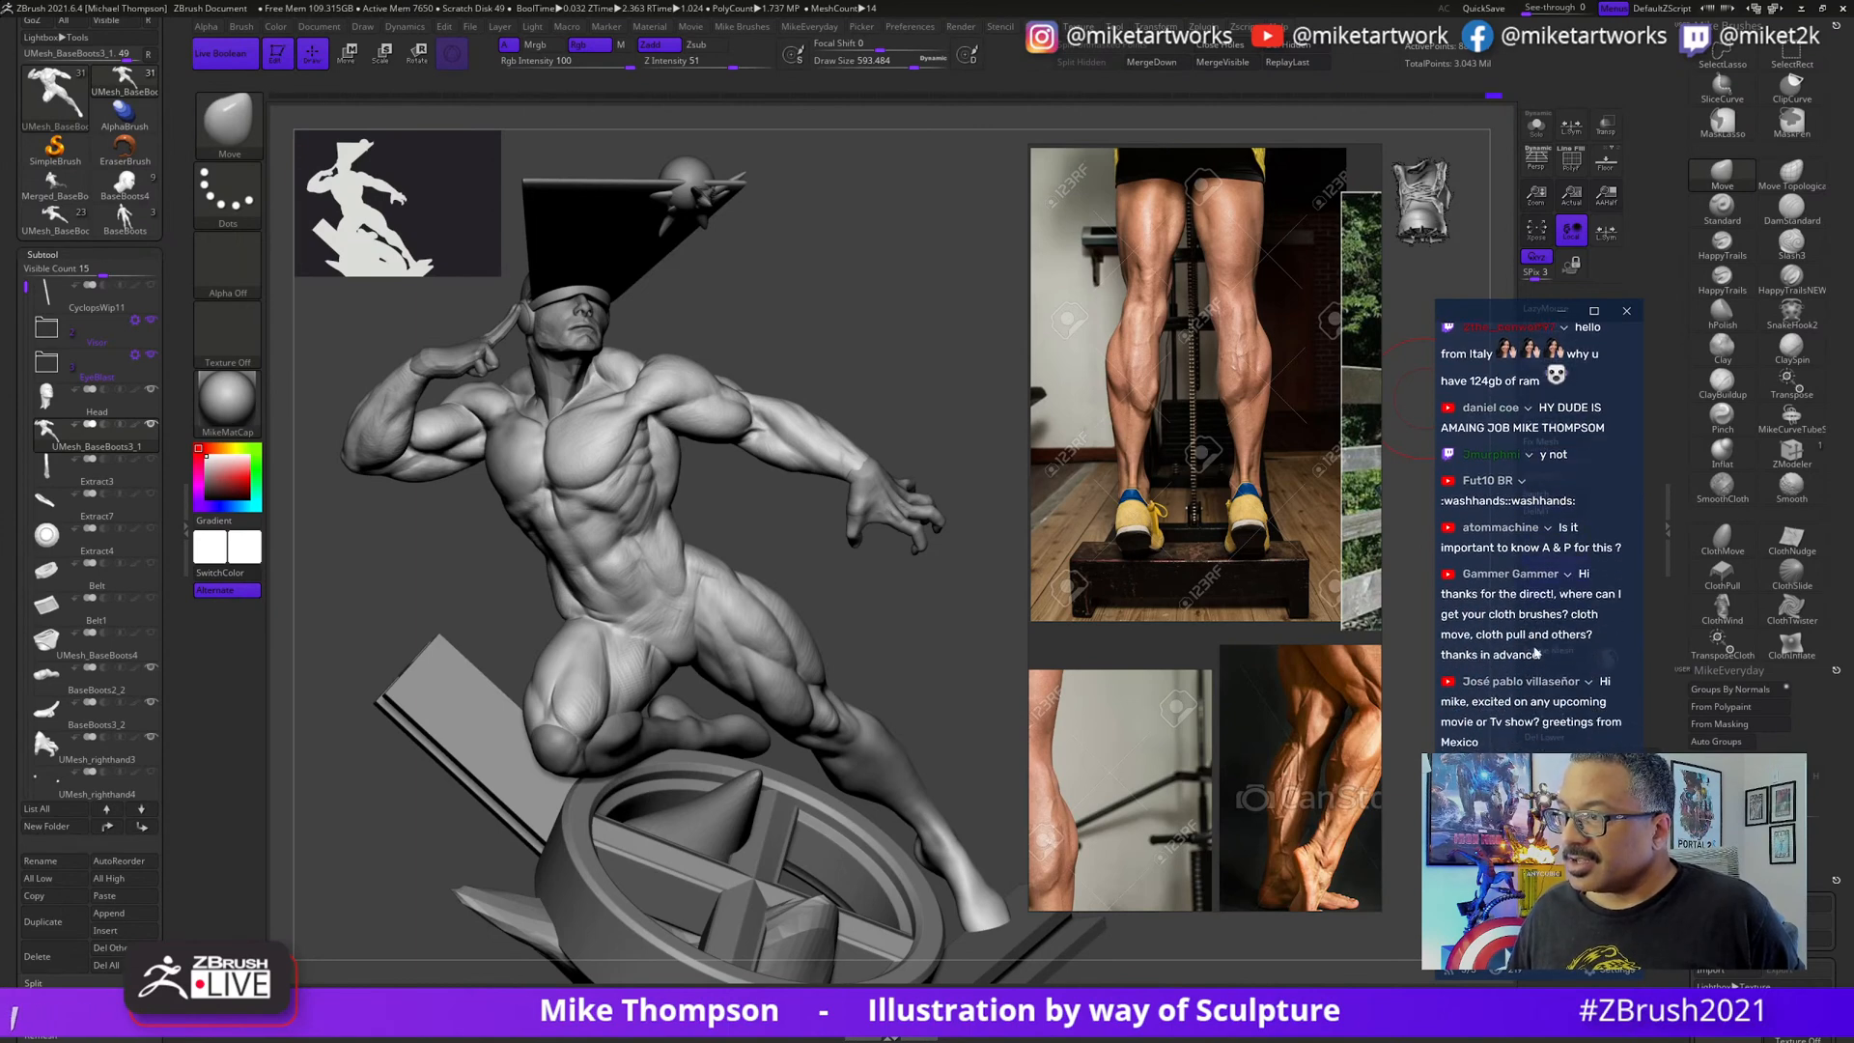
{"action": "scroll", "coordinate": [1566, 657], "scroll_direction": "up", "scroll_amount": 5}
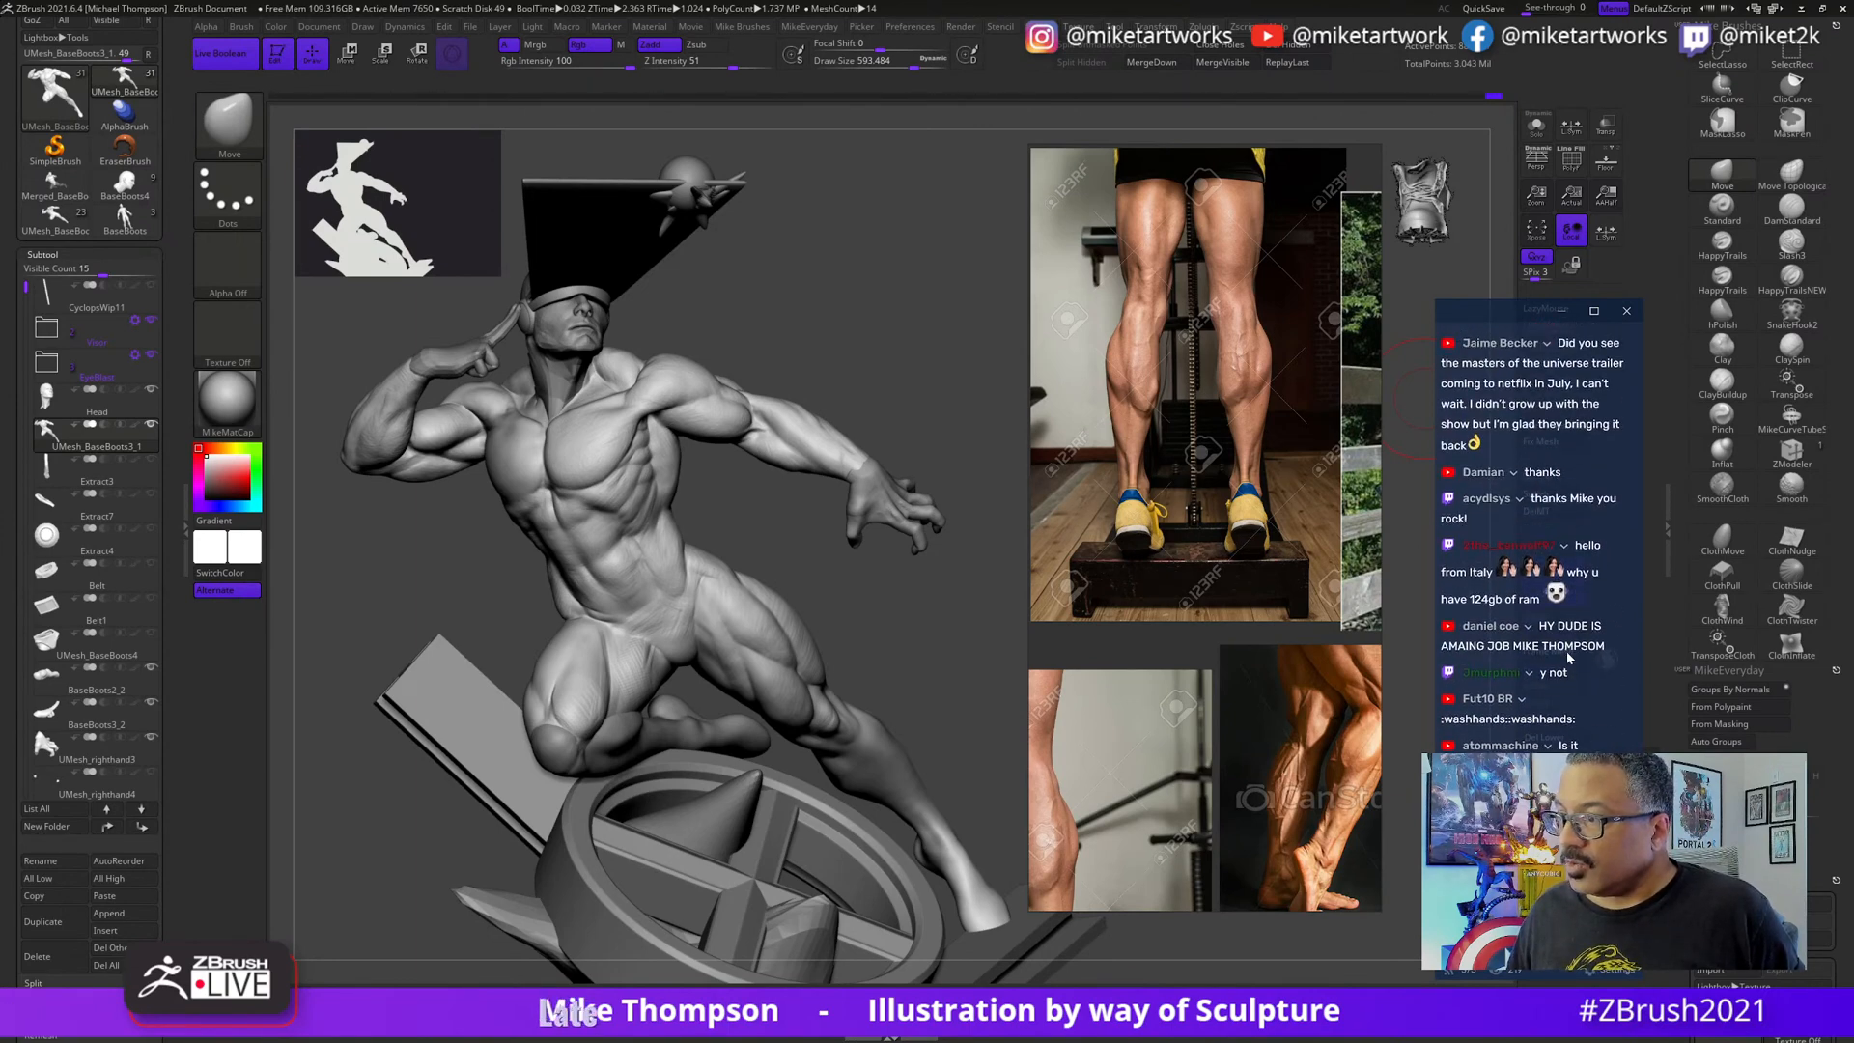
{"action": "scroll", "coordinate": [1568, 658], "scroll_direction": "down", "scroll_amount": 5}
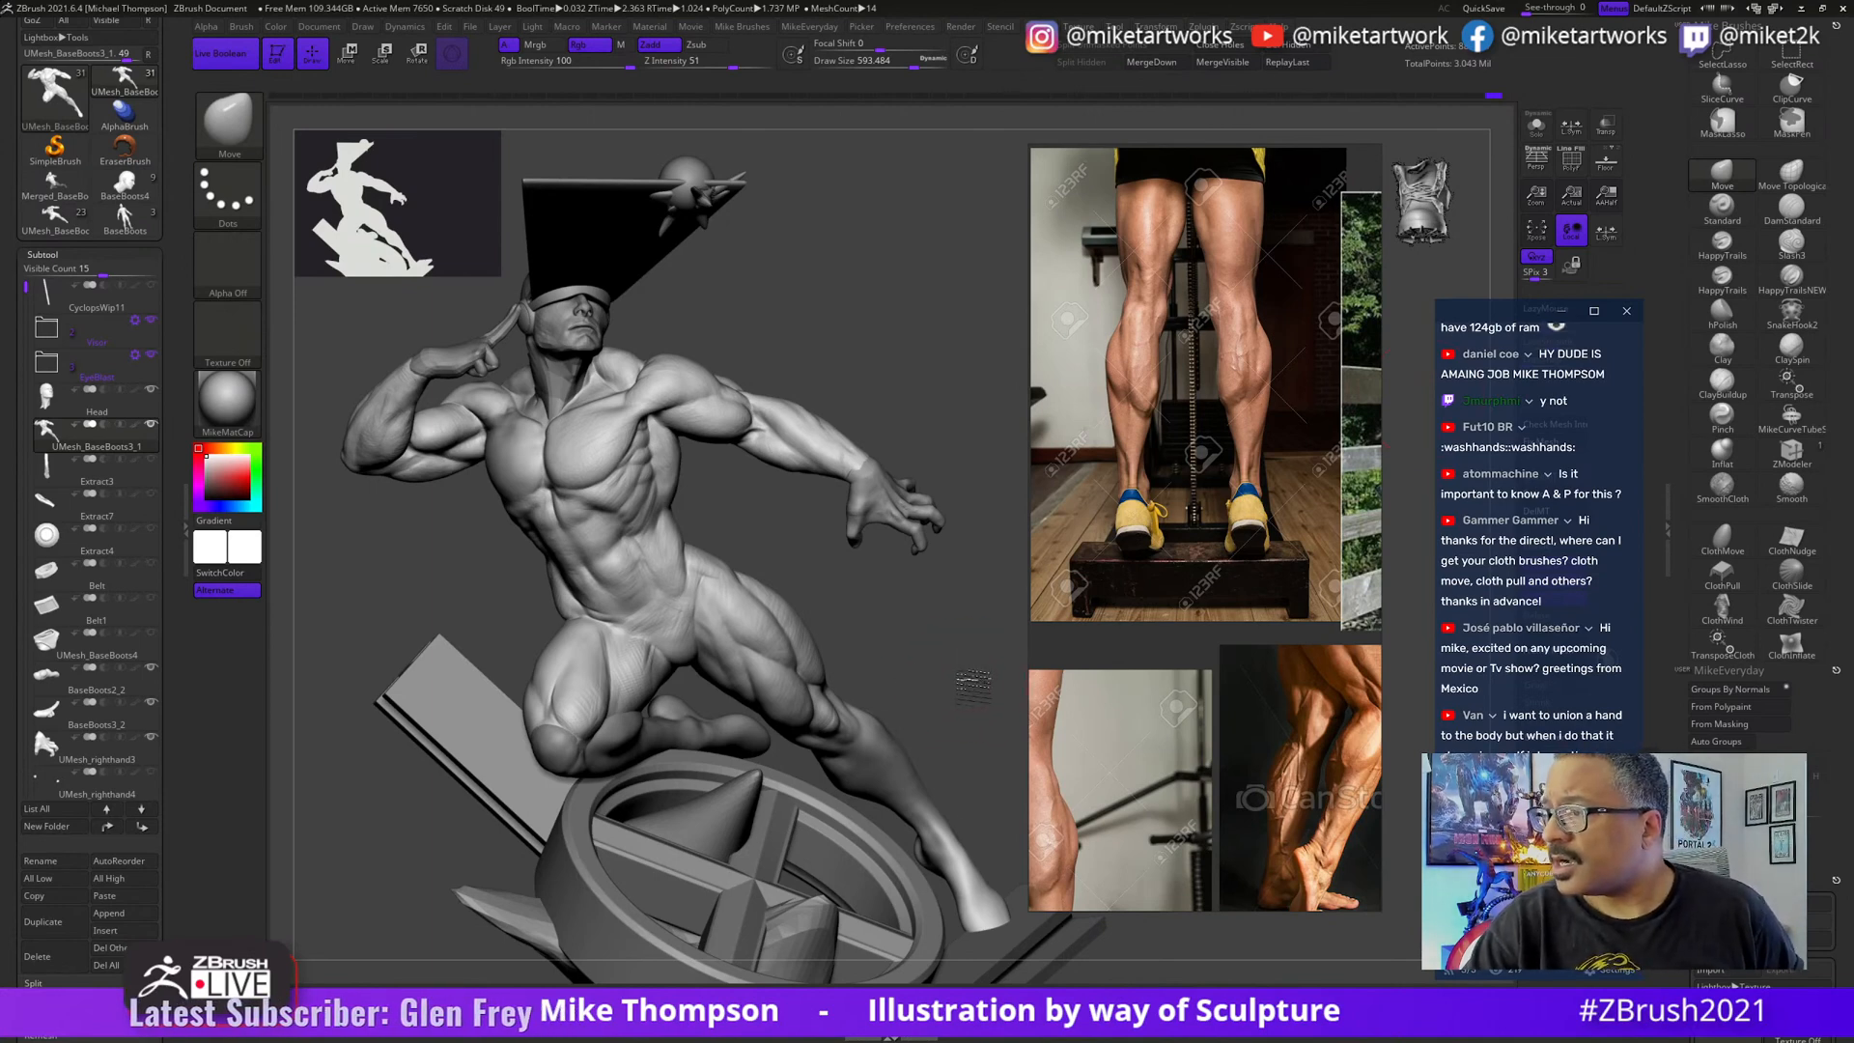
{"action": "left_click_drag", "start_coordinate": [960, 683], "coordinate": [952, 686]}
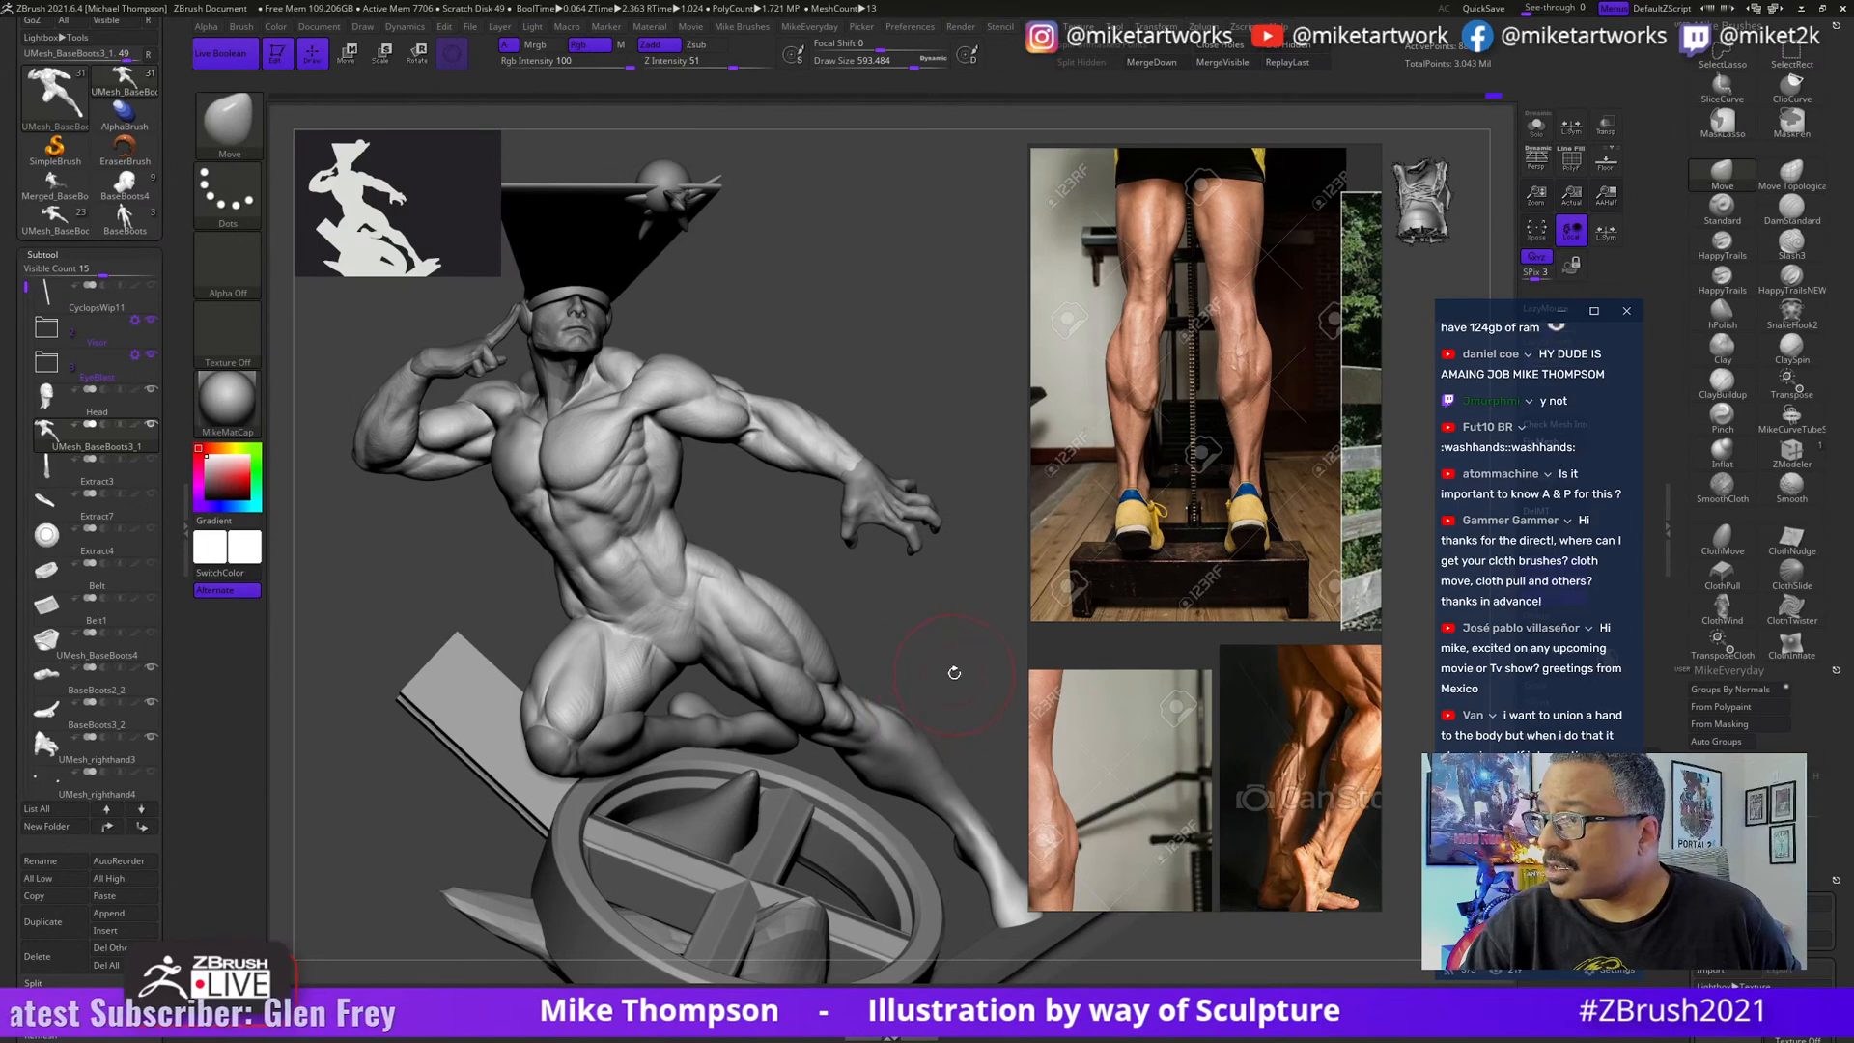
{"action": "left_click_drag", "start_coordinate": [965, 676], "coordinate": [947, 682]}
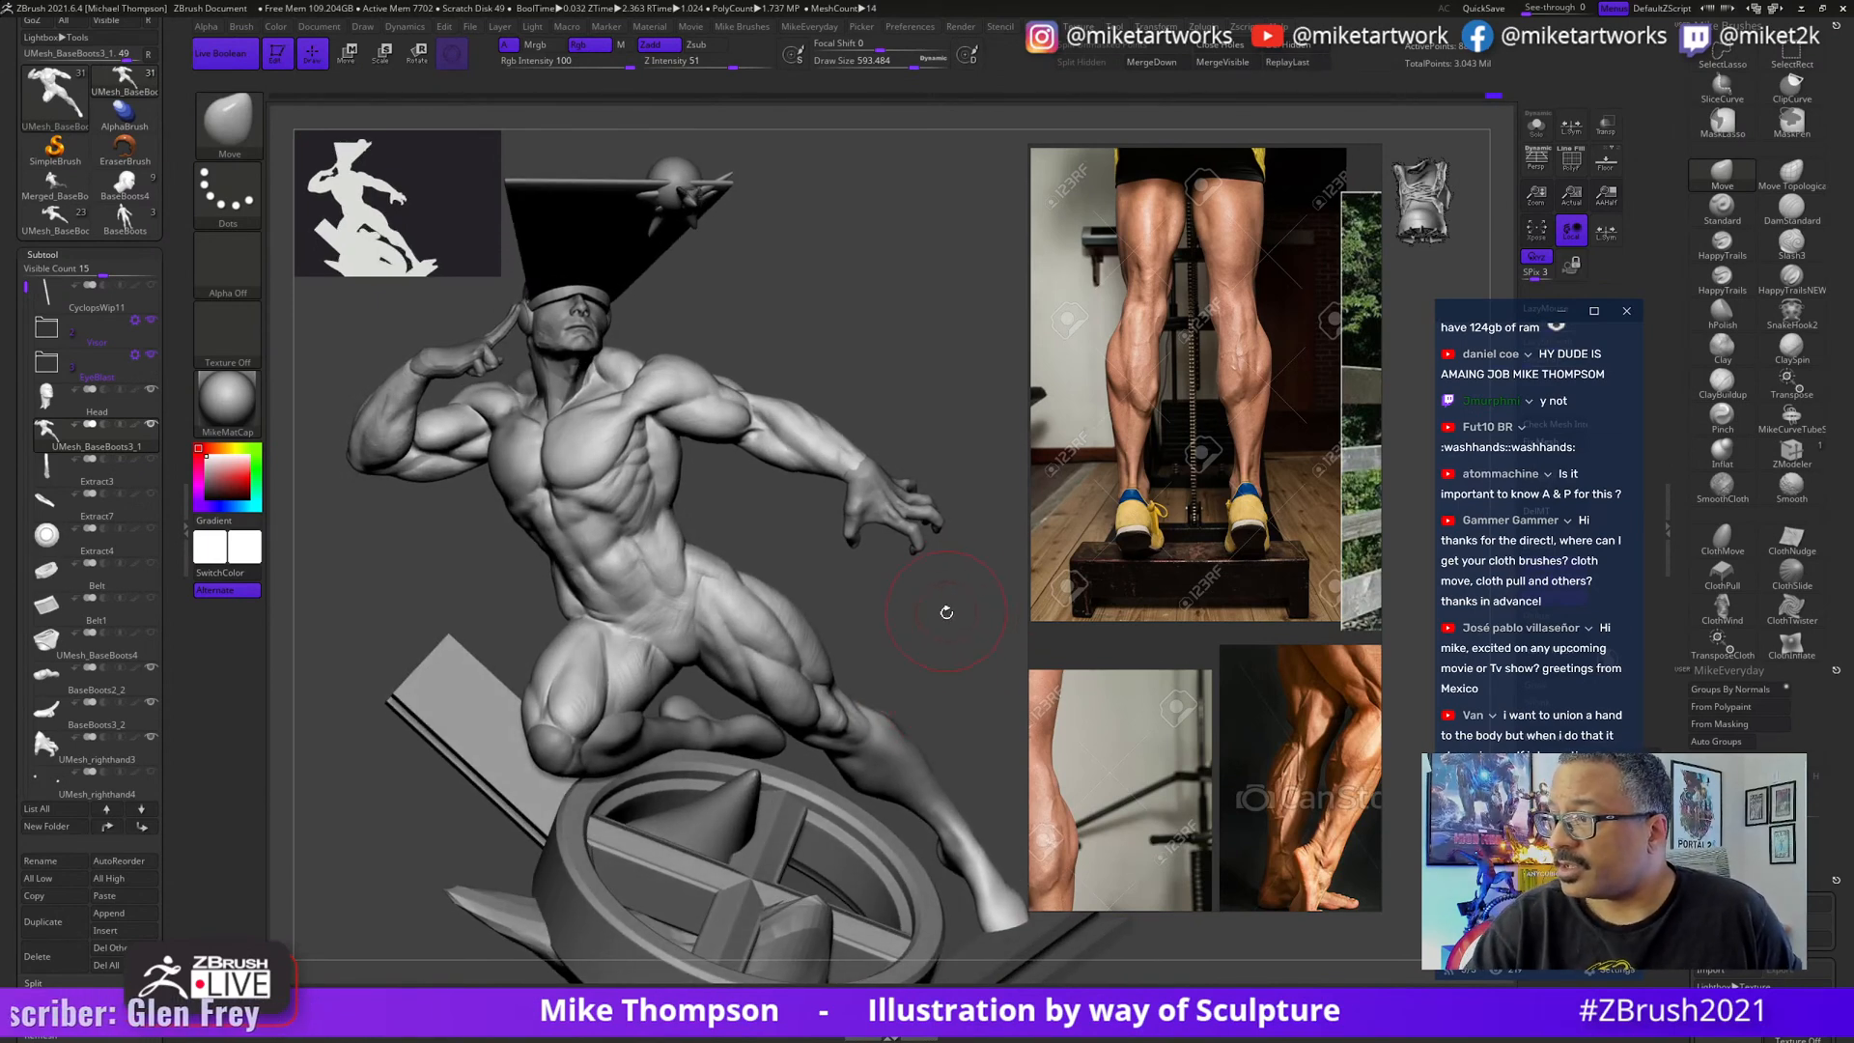
{"action": "mouse_move", "coordinate": [979, 616]}
{"action": "left_mouse_down"}
{"action": "mouse_move", "coordinate": [987, 634]}
{"action": "mouse_move", "coordinate": [940, 650]}
{"action": "left_mouse_up"}
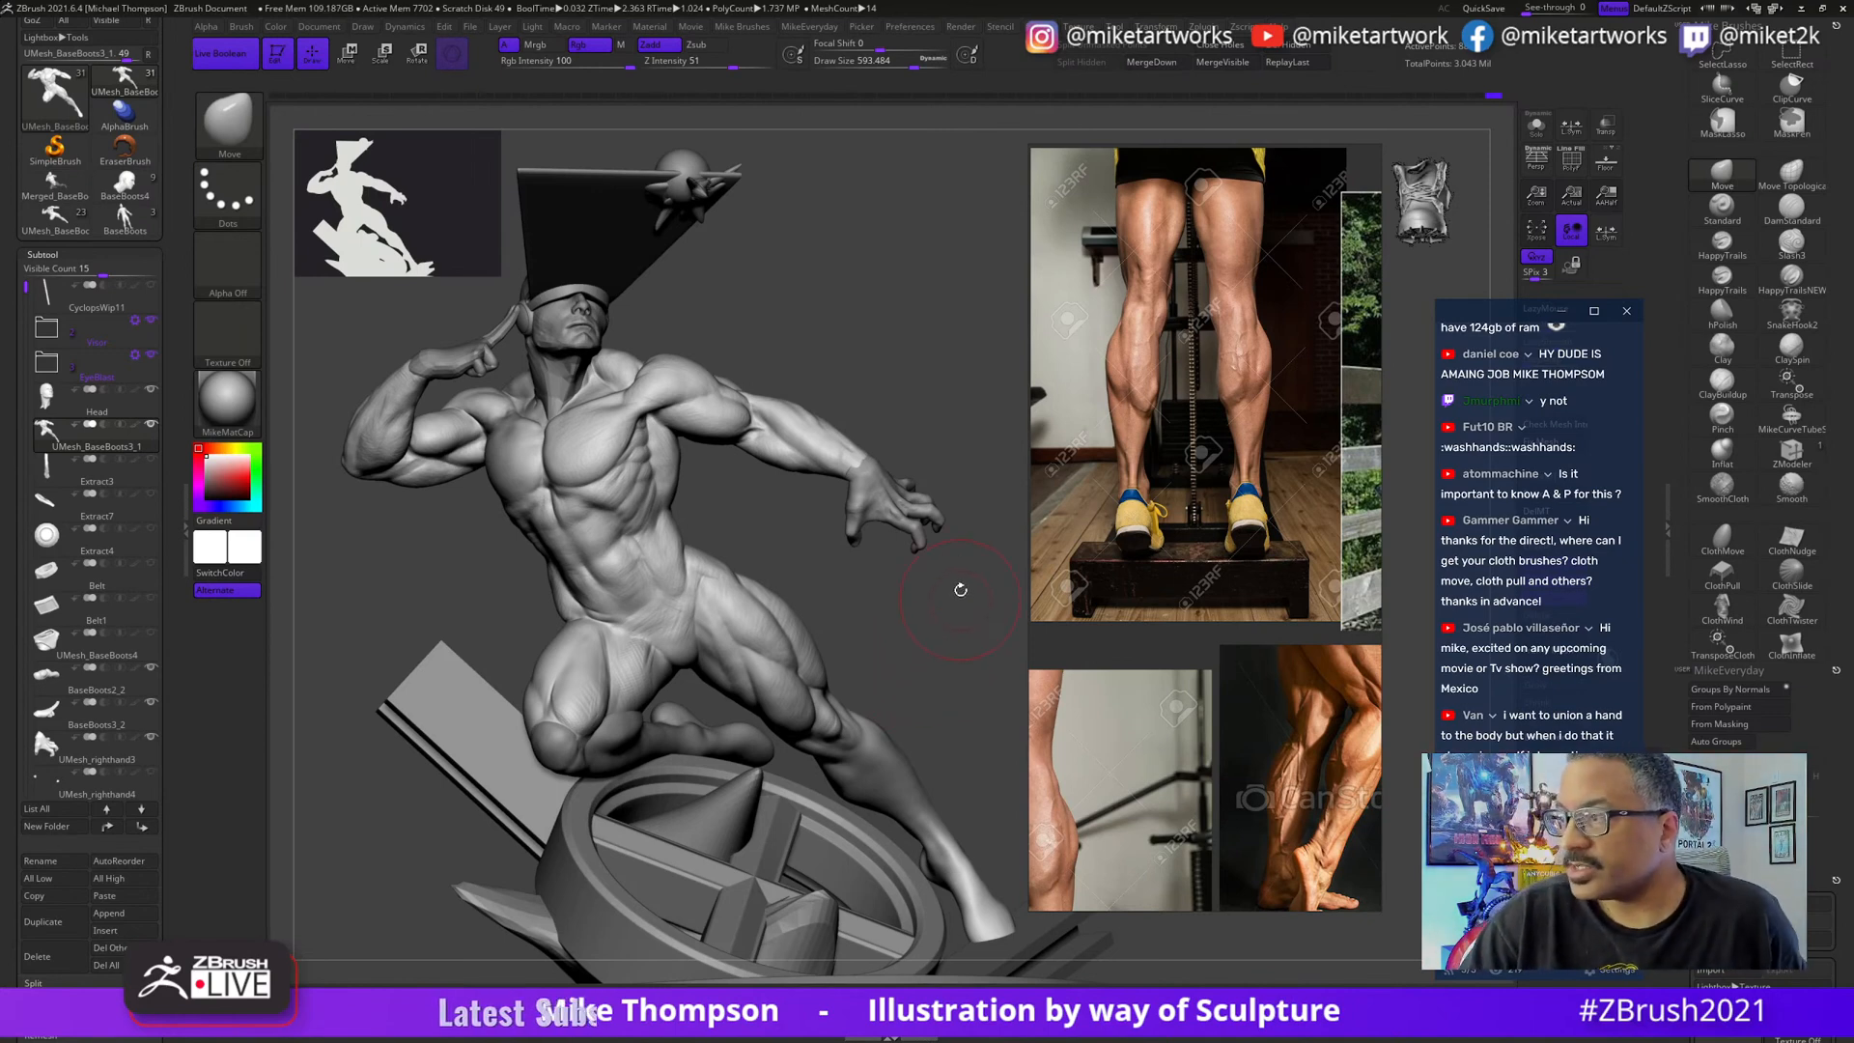
- Switch to the HappyTrails brush and set its draw size to about 239 for the body
{"action": "mouse_move", "coordinate": [958, 625]}
{"action": "left_mouse_down"}
{"action": "mouse_move", "coordinate": [991, 633]}
{"action": "mouse_move", "coordinate": [941, 637]}
{"action": "mouse_move", "coordinate": [1627, 342]}
{"action": "left_mouse_up"}
{"action": "key", "text": "s"}
{"action": "left_click", "coordinate": [1724, 249]}
{"action": "left_click_drag", "start_coordinate": [960, 588], "coordinate": [951, 618]}
{"action": "key", "text": "s"}
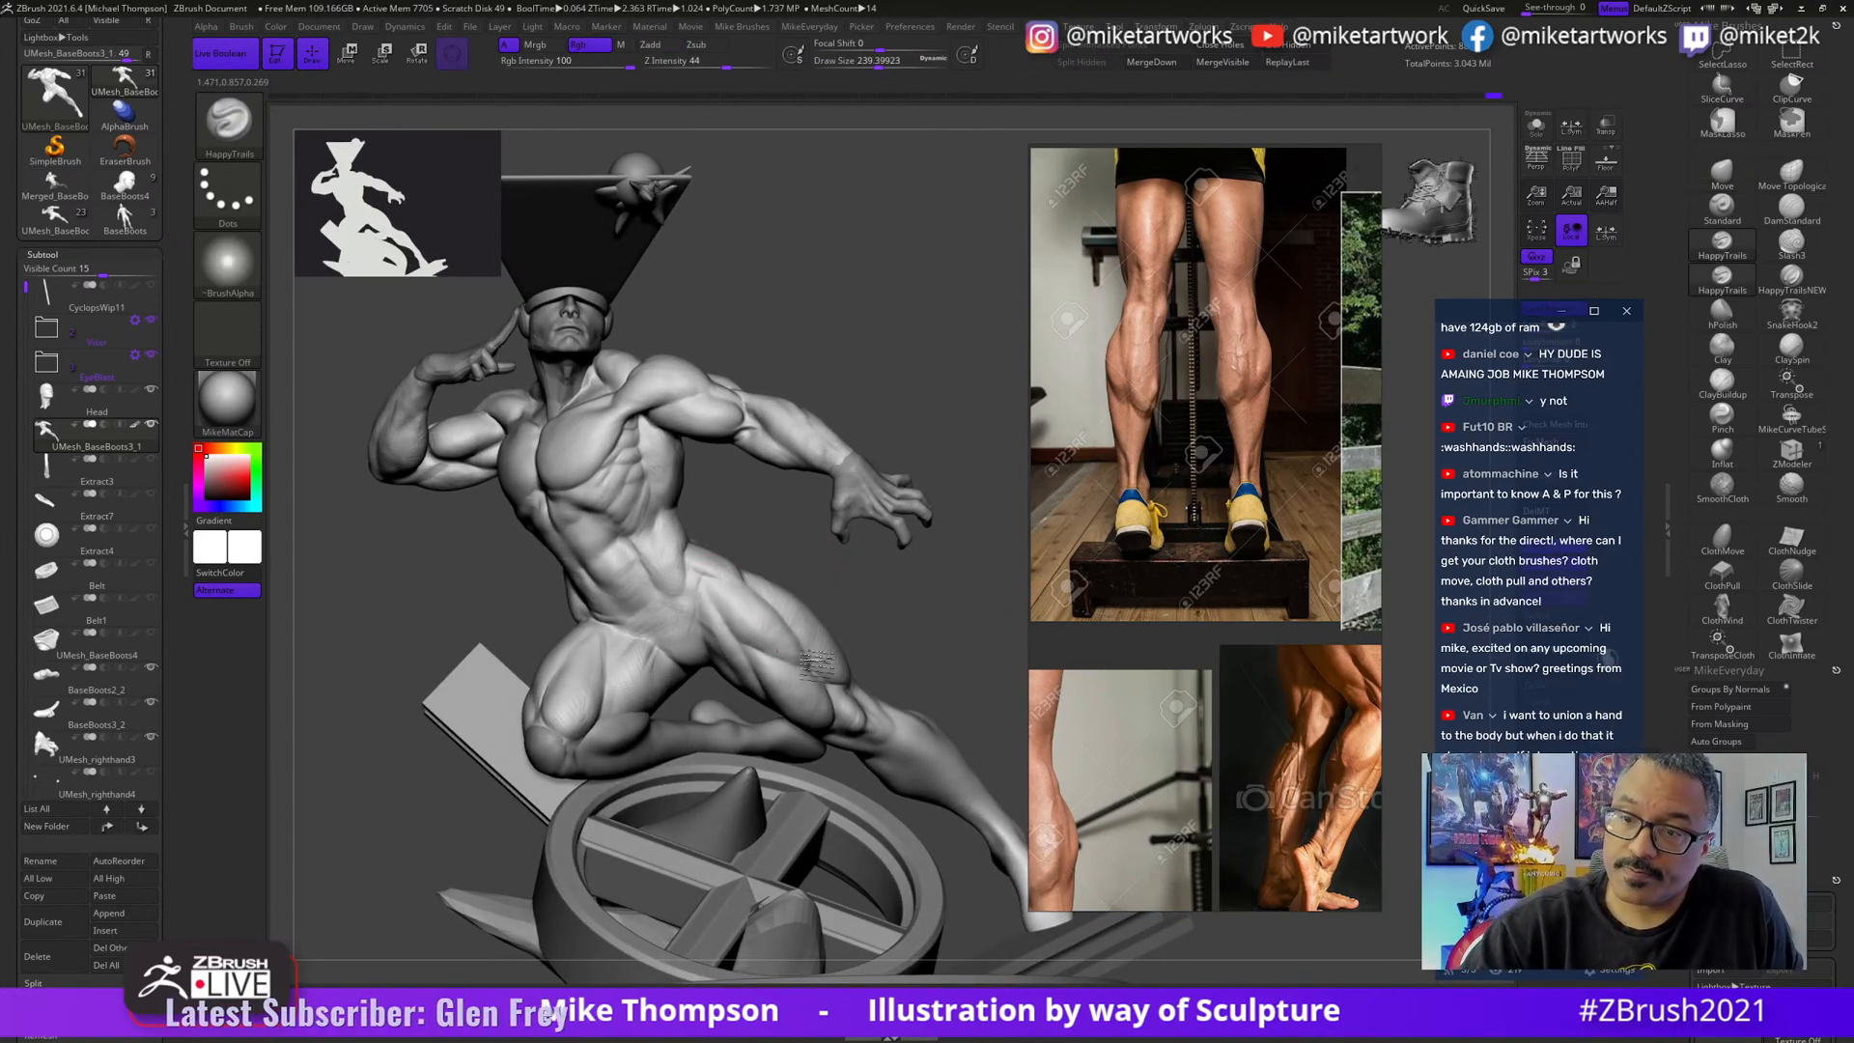
- Check the extended leg from the front, back and side, and set the HappyTrails draw size to about 207
{"action": "mouse_move", "coordinate": [978, 649]}
{"action": "left_mouse_down"}
{"action": "mouse_move", "coordinate": [893, 534]}
{"action": "mouse_move", "coordinate": [956, 449]}
{"action": "left_mouse_up"}
{"action": "left_click_drag", "start_coordinate": [934, 498], "coordinate": [881, 675]}
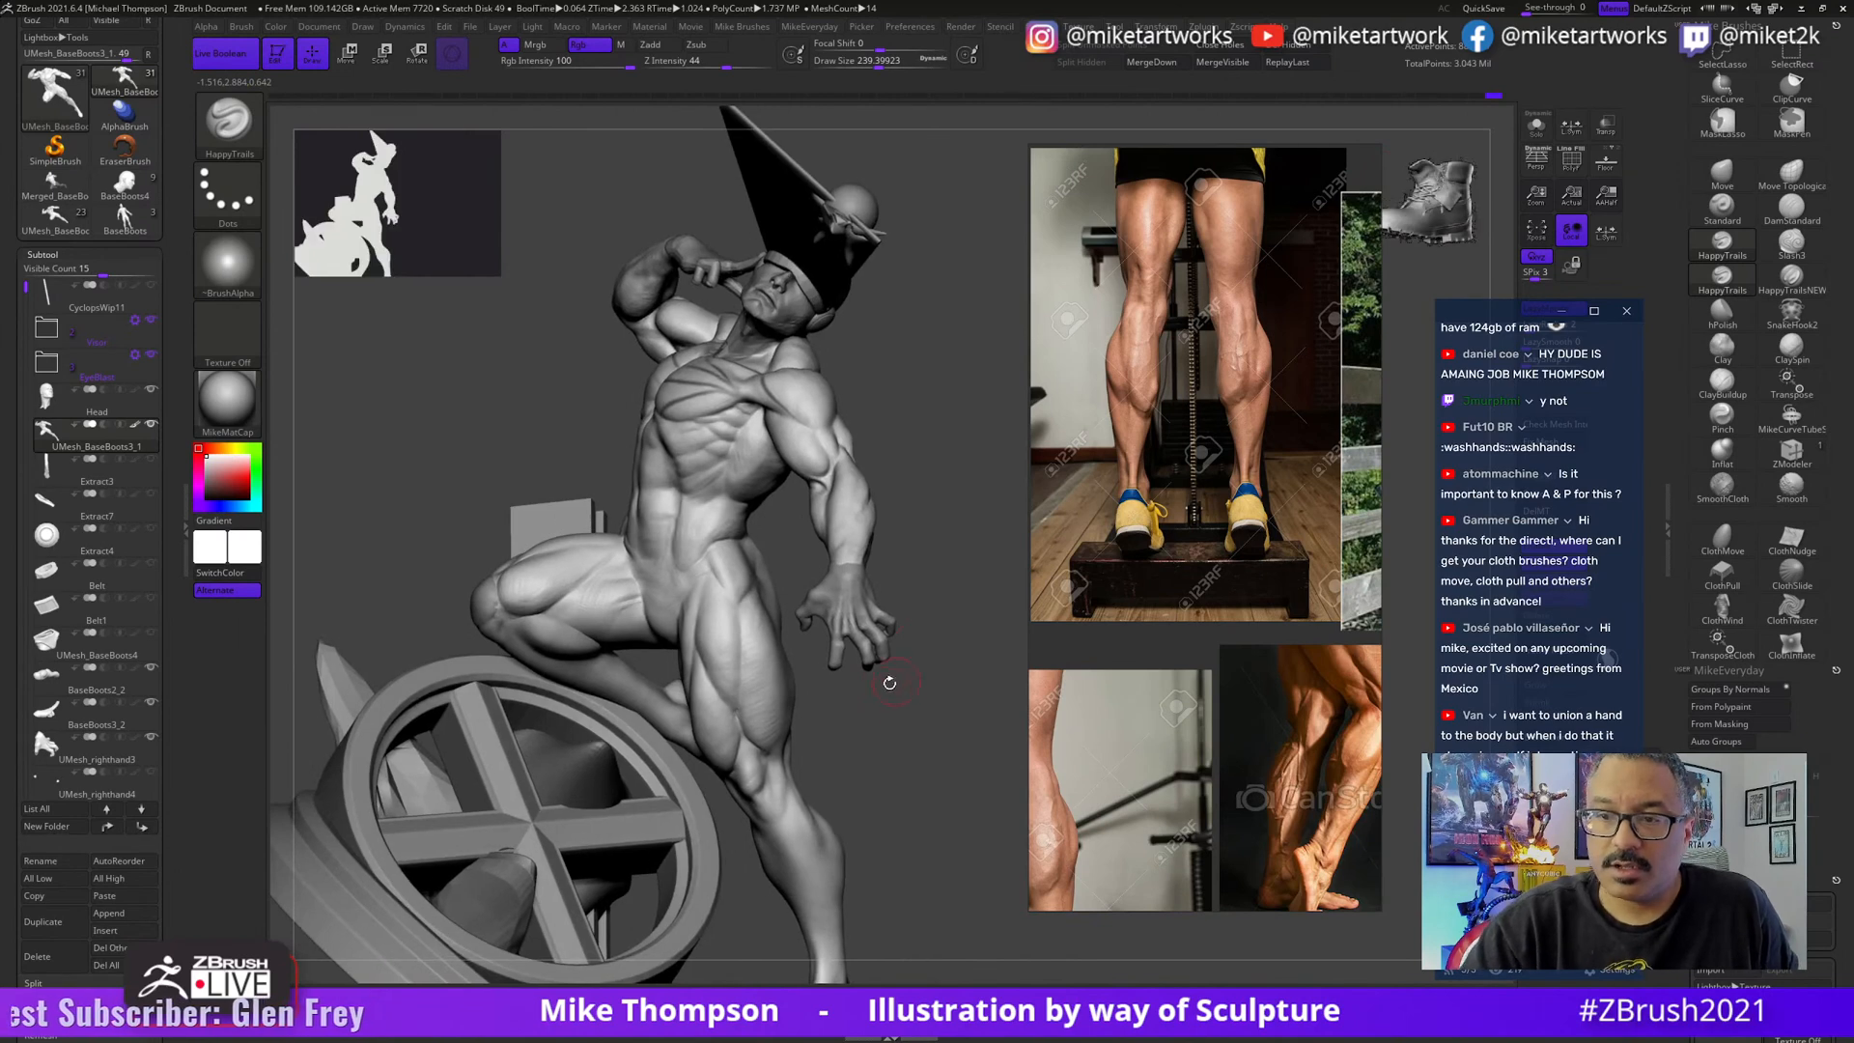
{"action": "key", "text": "space"}
{"action": "left_click", "coordinate": [884, 752]}
{"action": "left_click", "coordinate": [864, 765]}
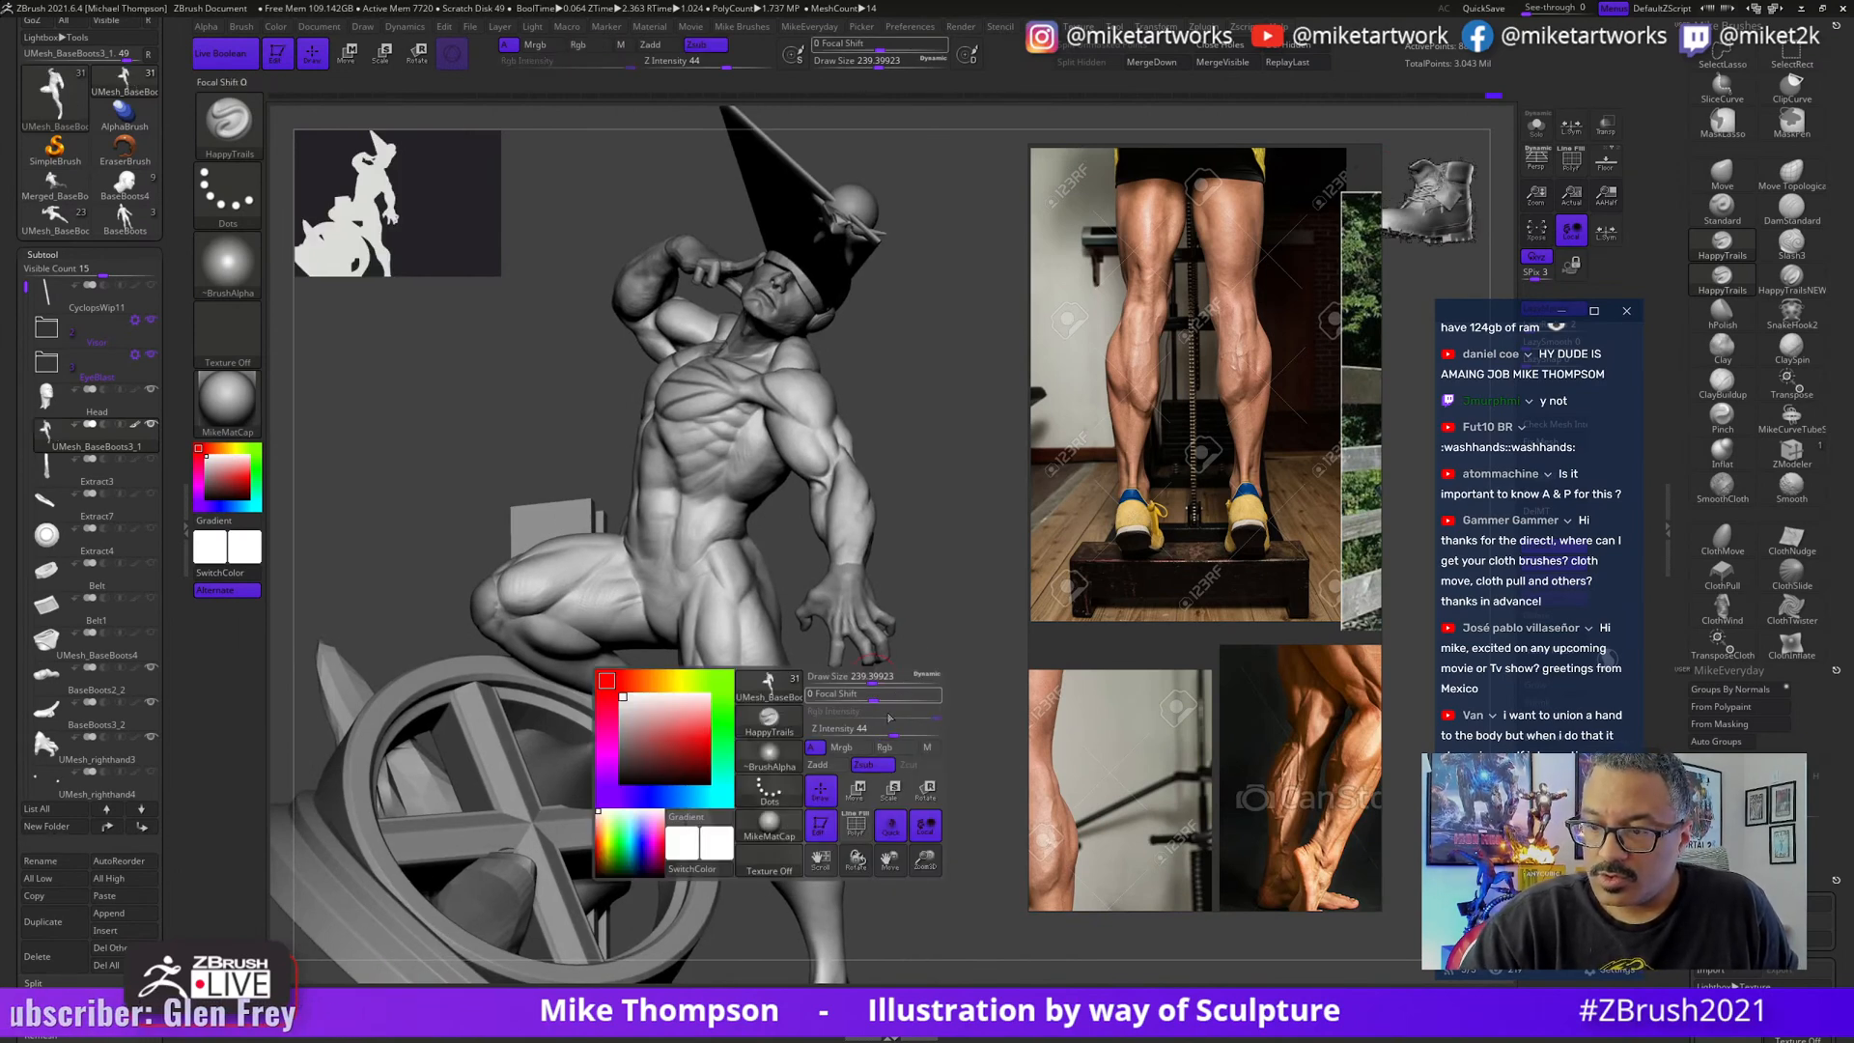
{"action": "left_click_drag", "start_coordinate": [845, 754], "coordinate": [746, 593]}
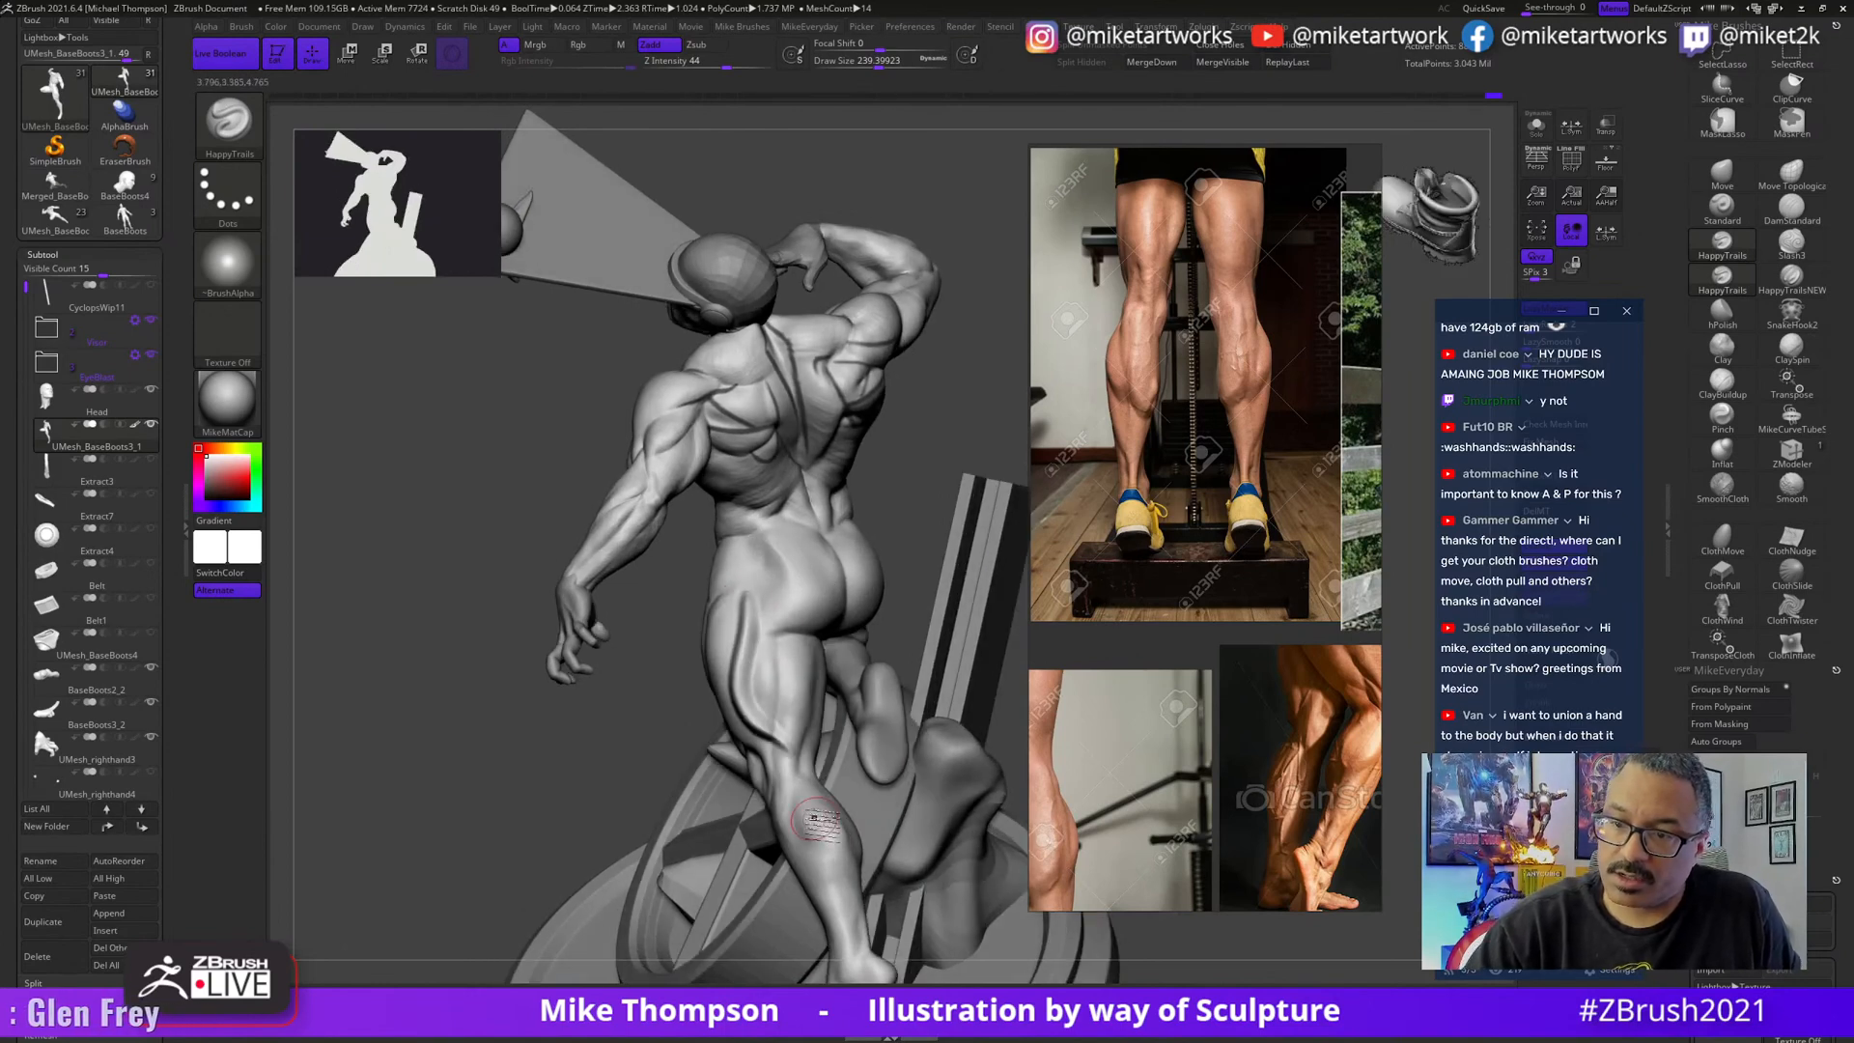
{"action": "mouse_move", "coordinate": [892, 512]}
{"action": "left_mouse_down"}
{"action": "mouse_move", "coordinate": [859, 580]}
{"action": "mouse_move", "coordinate": [981, 675]}
{"action": "mouse_move", "coordinate": [951, 698]}
{"action": "mouse_move", "coordinate": [980, 670]}
{"action": "mouse_move", "coordinate": [960, 683]}
{"action": "mouse_move", "coordinate": [997, 680]}
{"action": "mouse_move", "coordinate": [965, 712]}
{"action": "mouse_move", "coordinate": [987, 692]}
{"action": "left_mouse_up"}
{"action": "key", "text": "s"}
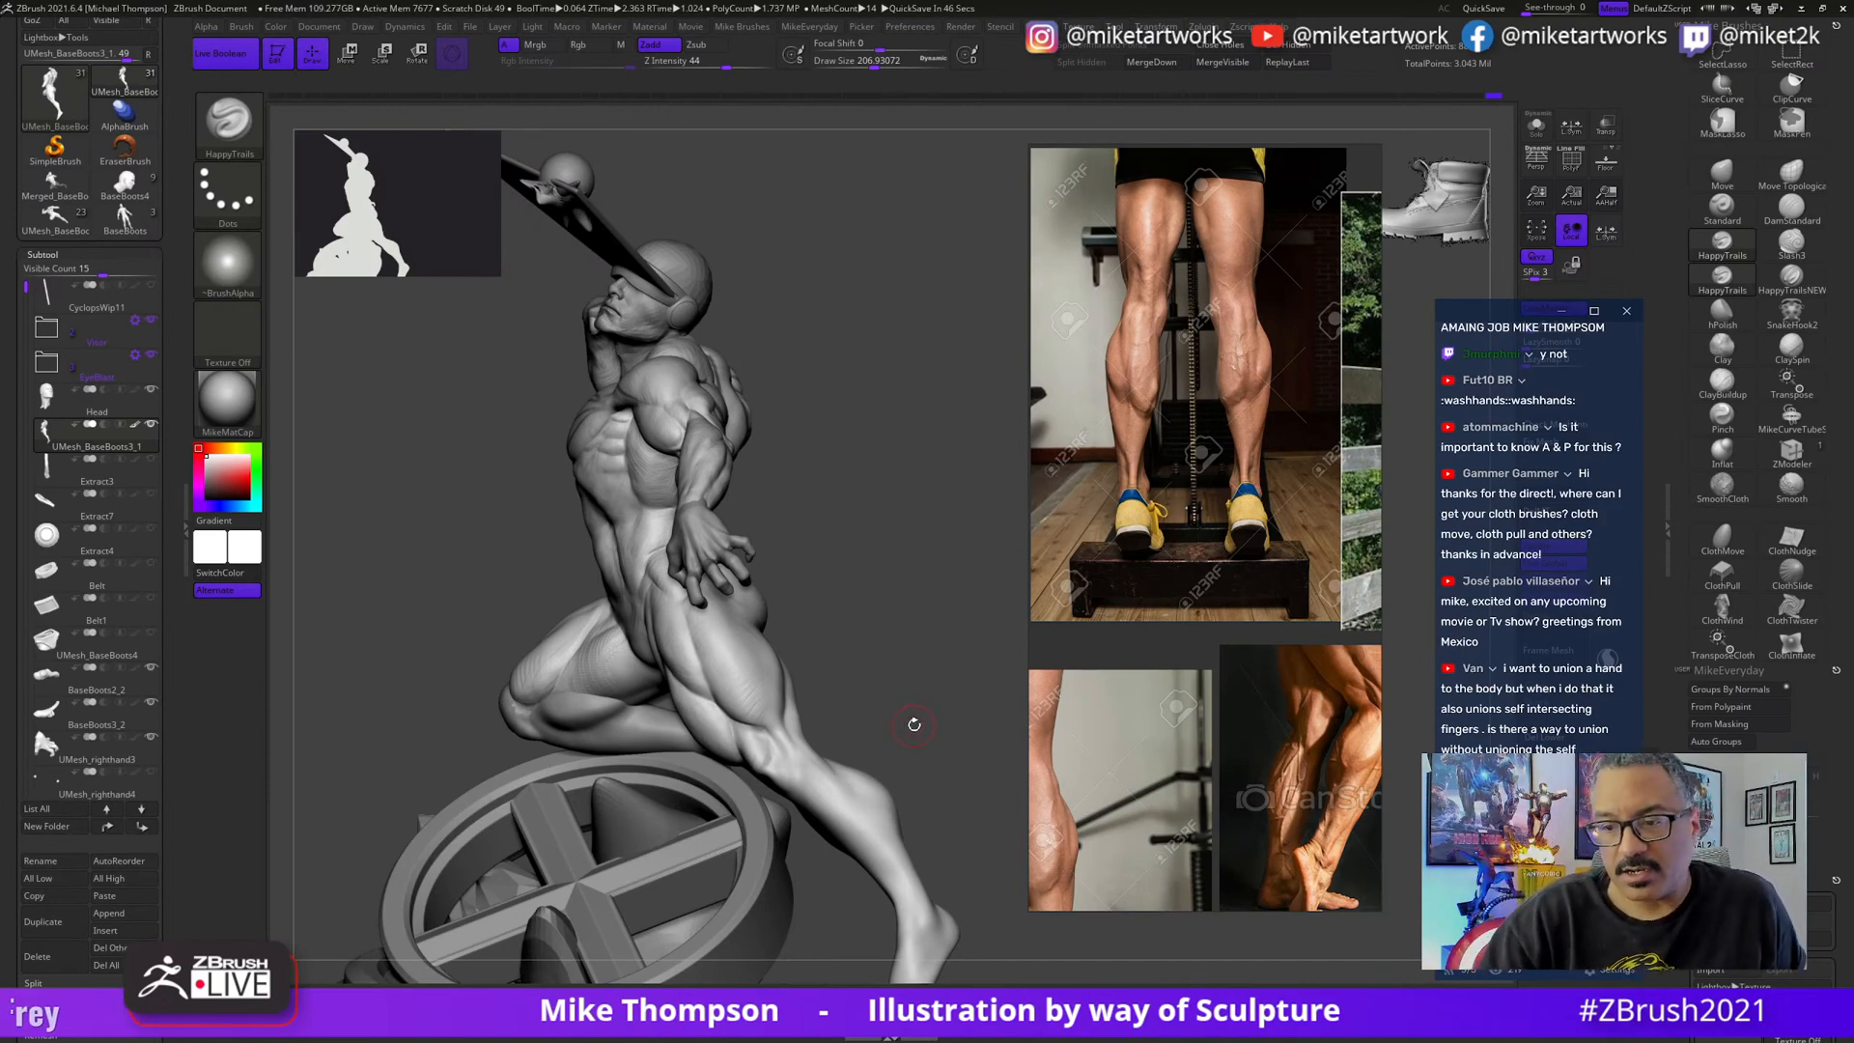
{"action": "mouse_move", "coordinate": [913, 725]}
{"action": "left_mouse_down"}
{"action": "mouse_move", "coordinate": [952, 719]}
{"action": "mouse_move", "coordinate": [931, 688]}
{"action": "mouse_move", "coordinate": [968, 695]}
{"action": "mouse_move", "coordinate": [933, 704]}
{"action": "mouse_move", "coordinate": [973, 687]}
{"action": "left_mouse_up"}
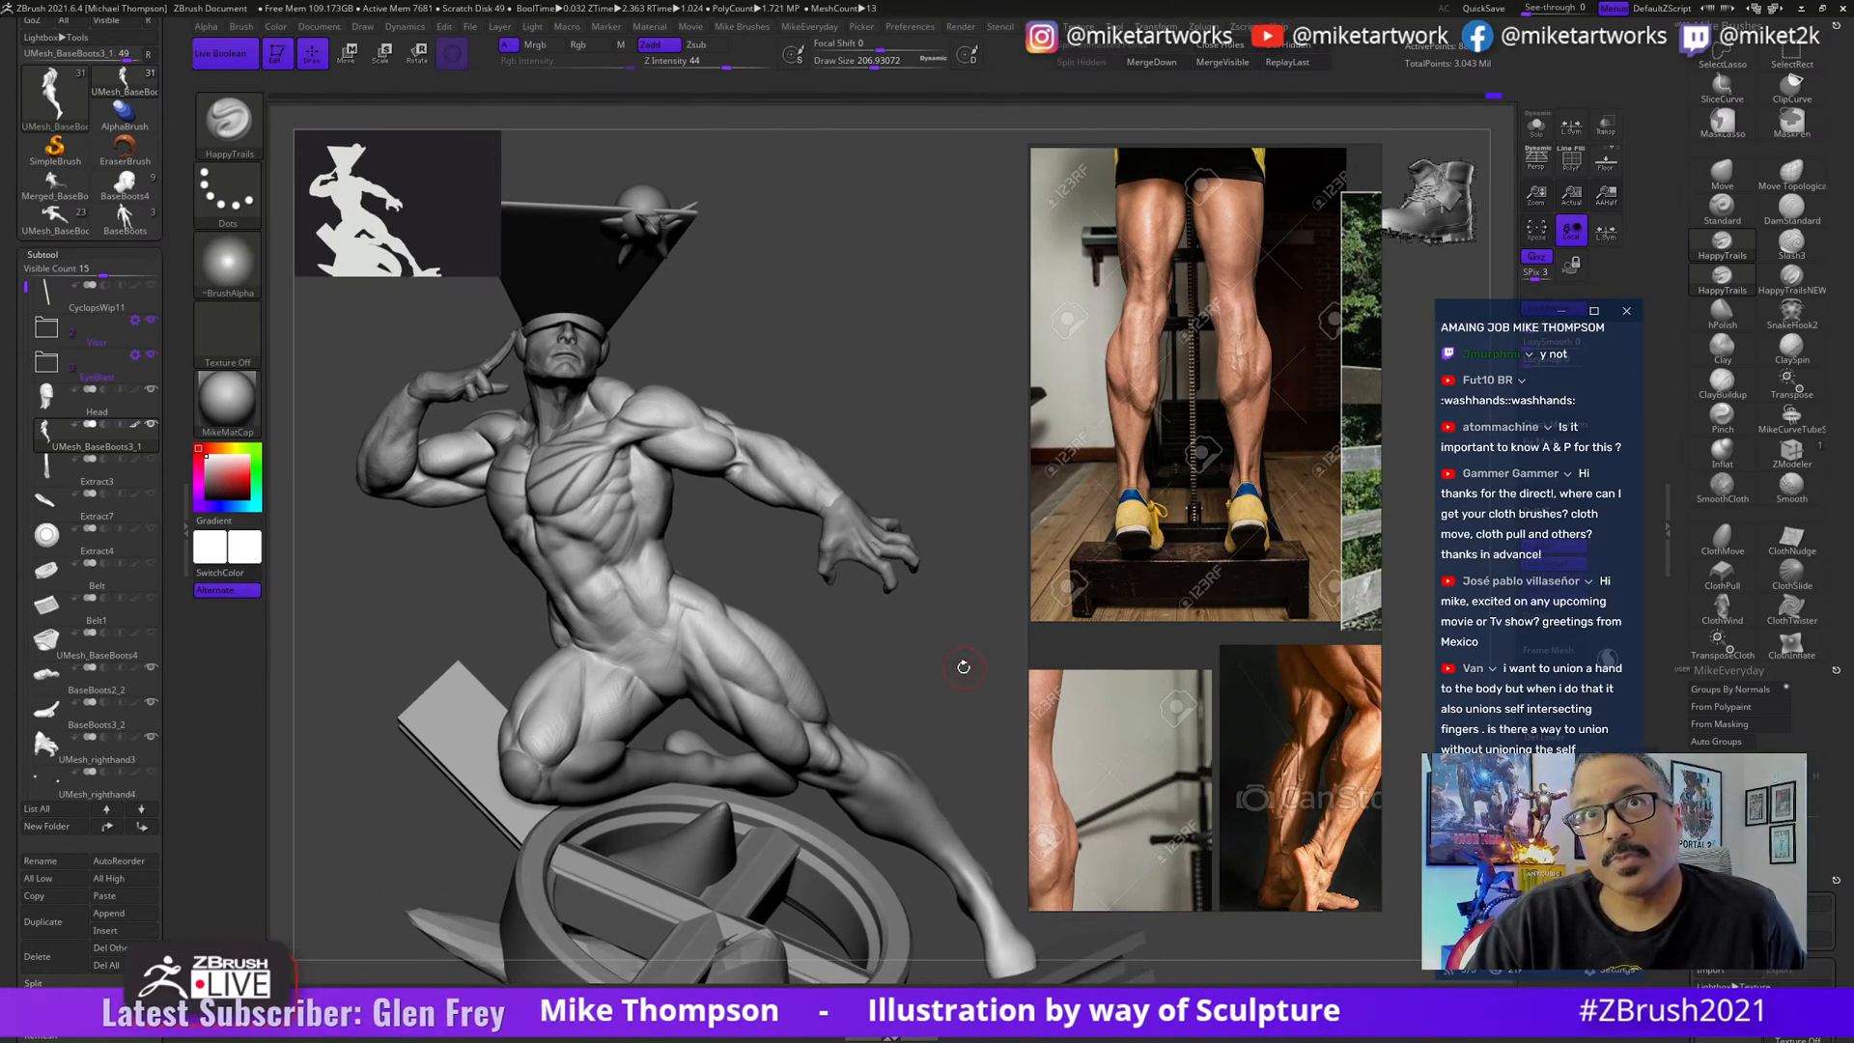
{"action": "mouse_move", "coordinate": [961, 671]}
{"action": "left_mouse_down"}
{"action": "mouse_move", "coordinate": [962, 703]}
{"action": "mouse_move", "coordinate": [950, 686]}
{"action": "left_mouse_up"}
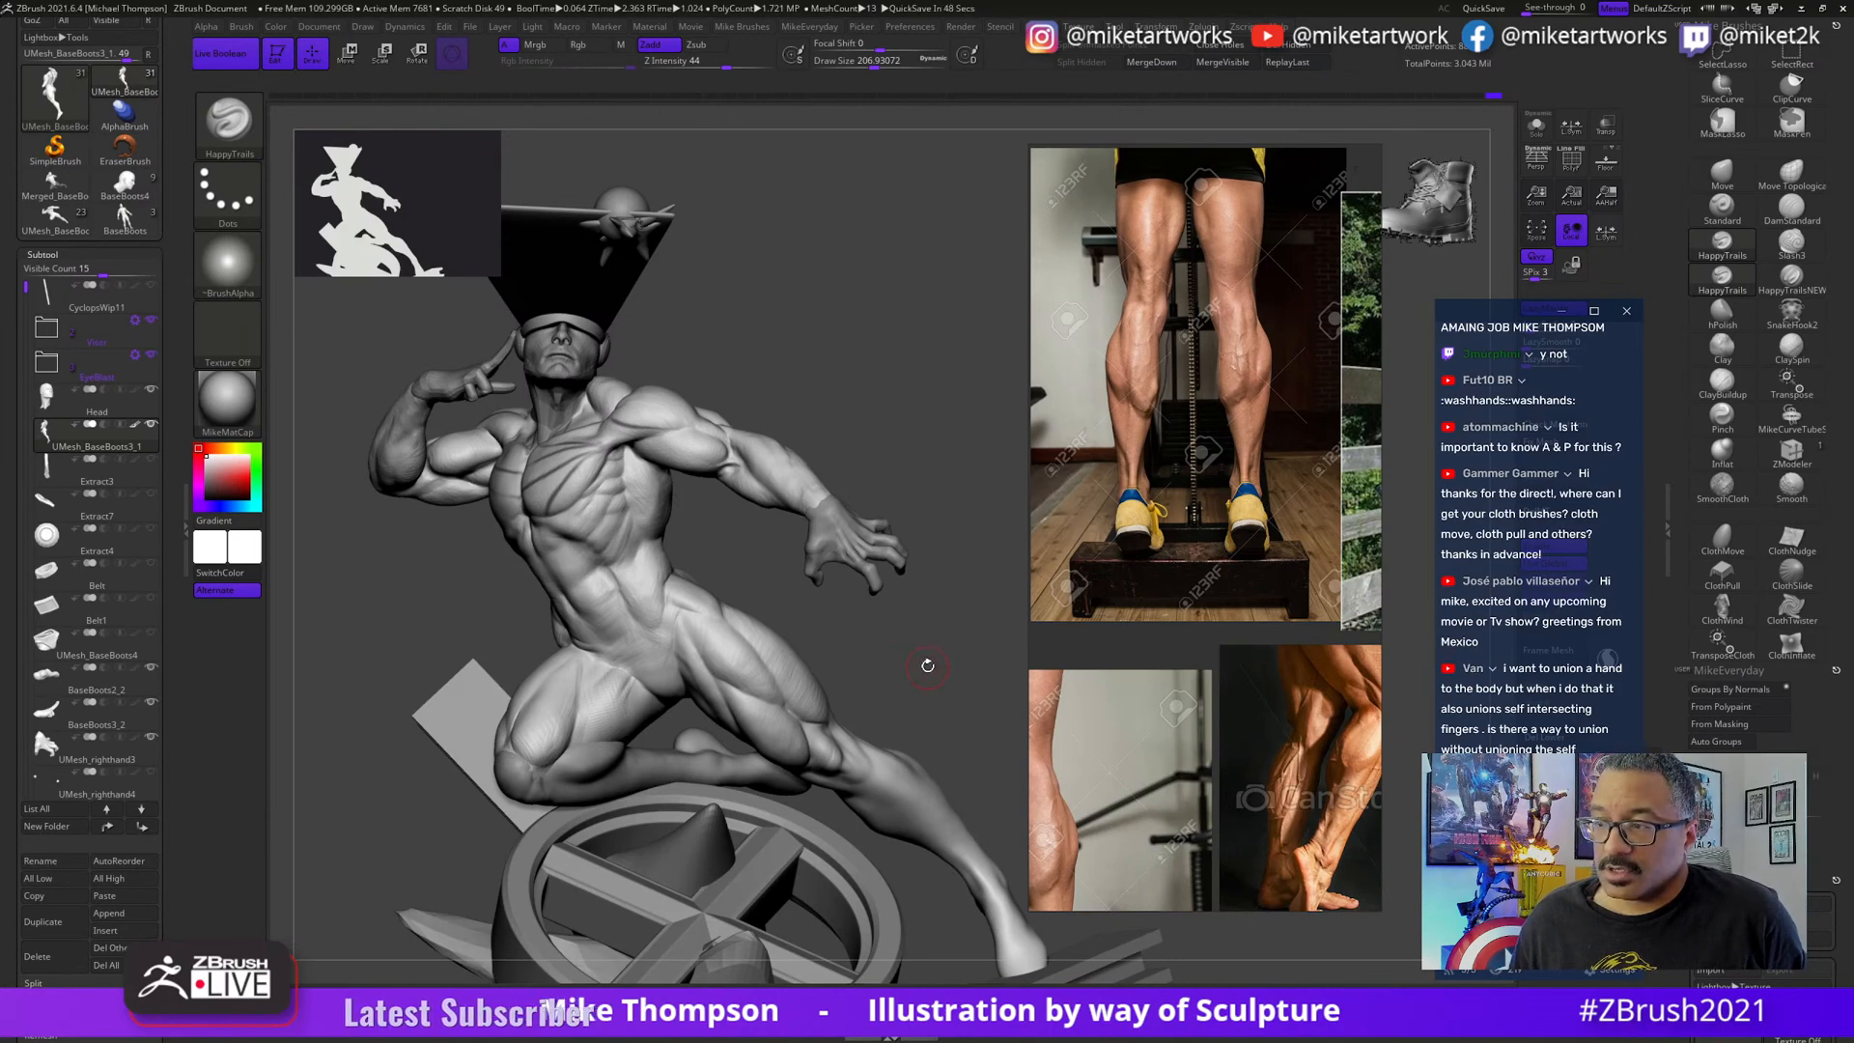
{"action": "mouse_move", "coordinate": [927, 666]}
{"action": "left_mouse_down"}
{"action": "mouse_move", "coordinate": [982, 715]}
{"action": "mouse_move", "coordinate": [931, 654]}
{"action": "left_mouse_up"}
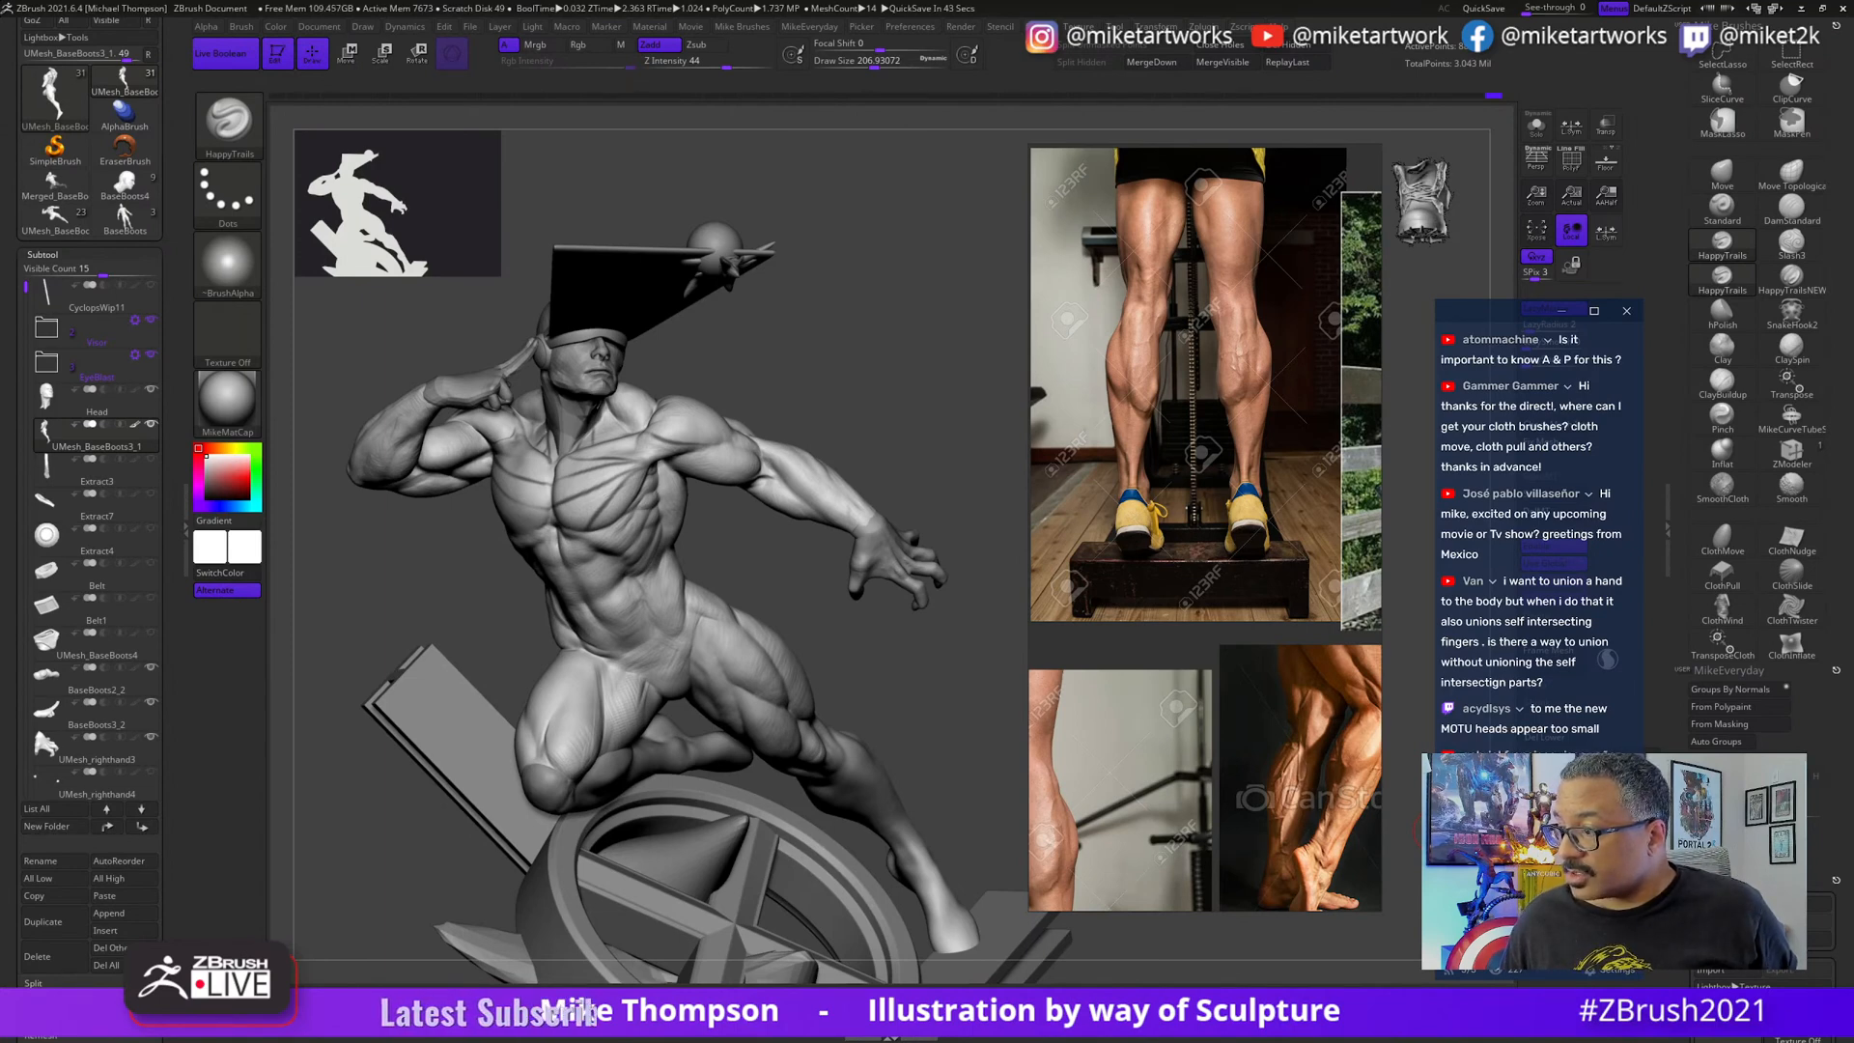
{"action": "left_click_drag", "start_coordinate": [919, 716], "coordinate": [683, 603]}
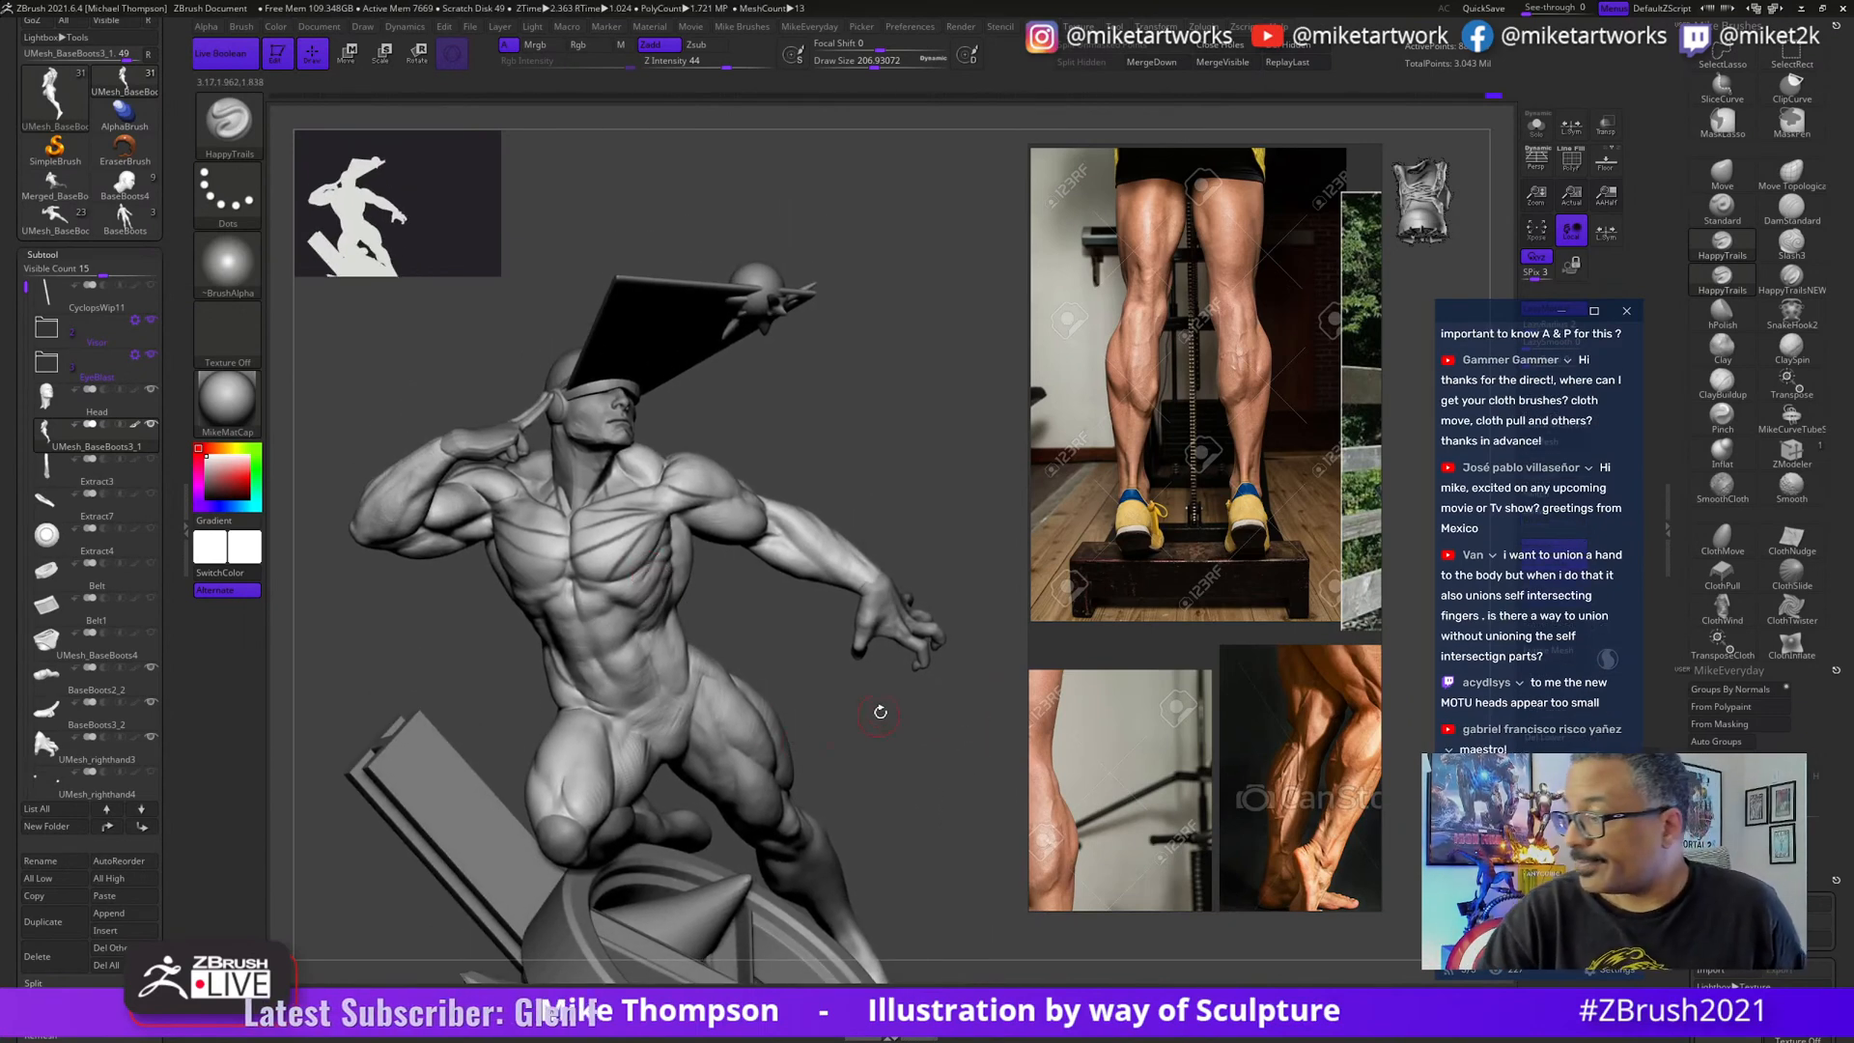
{"action": "left_click_drag", "start_coordinate": [918, 715], "coordinate": [916, 722]}
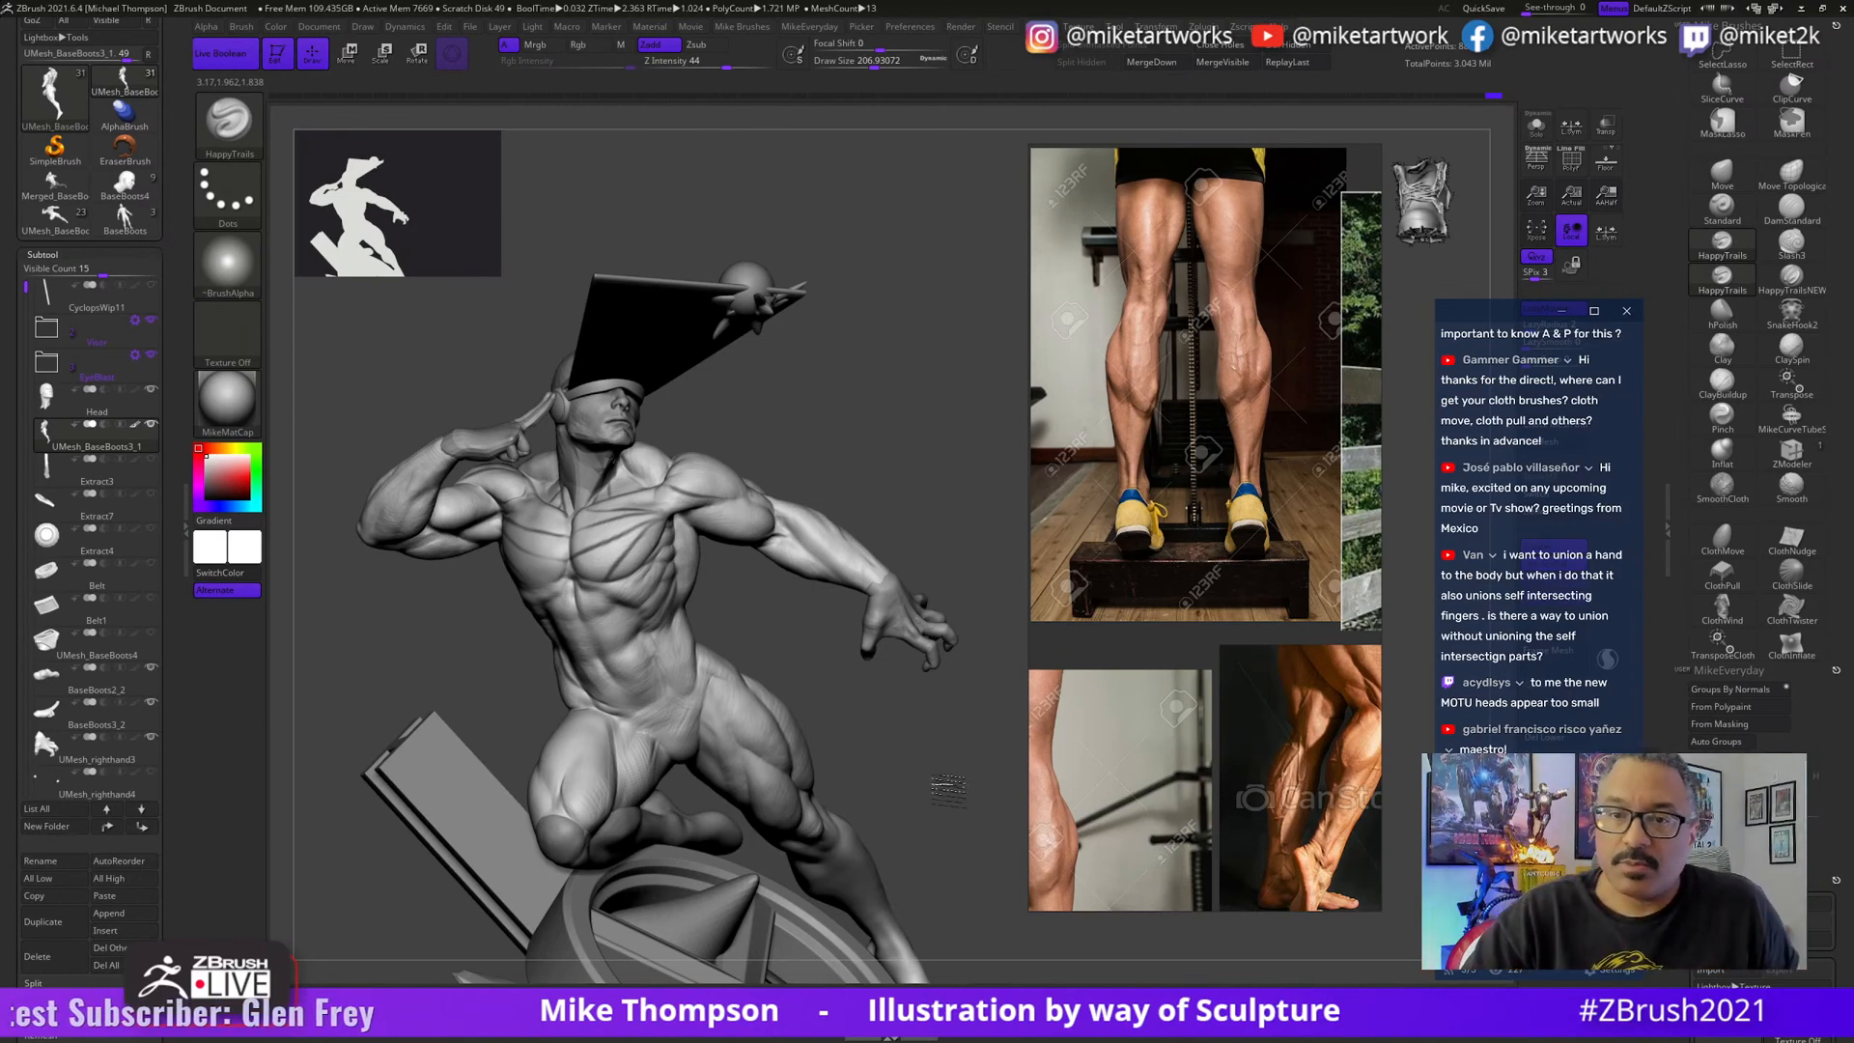
- Make the outstretched hand the active subtool, display its polygroups and turn off Live Boolean
{"action": "left_click_drag", "start_coordinate": [891, 722], "coordinate": [947, 737]}
{"action": "left_click", "coordinate": [920, 635], "text": "alt"}
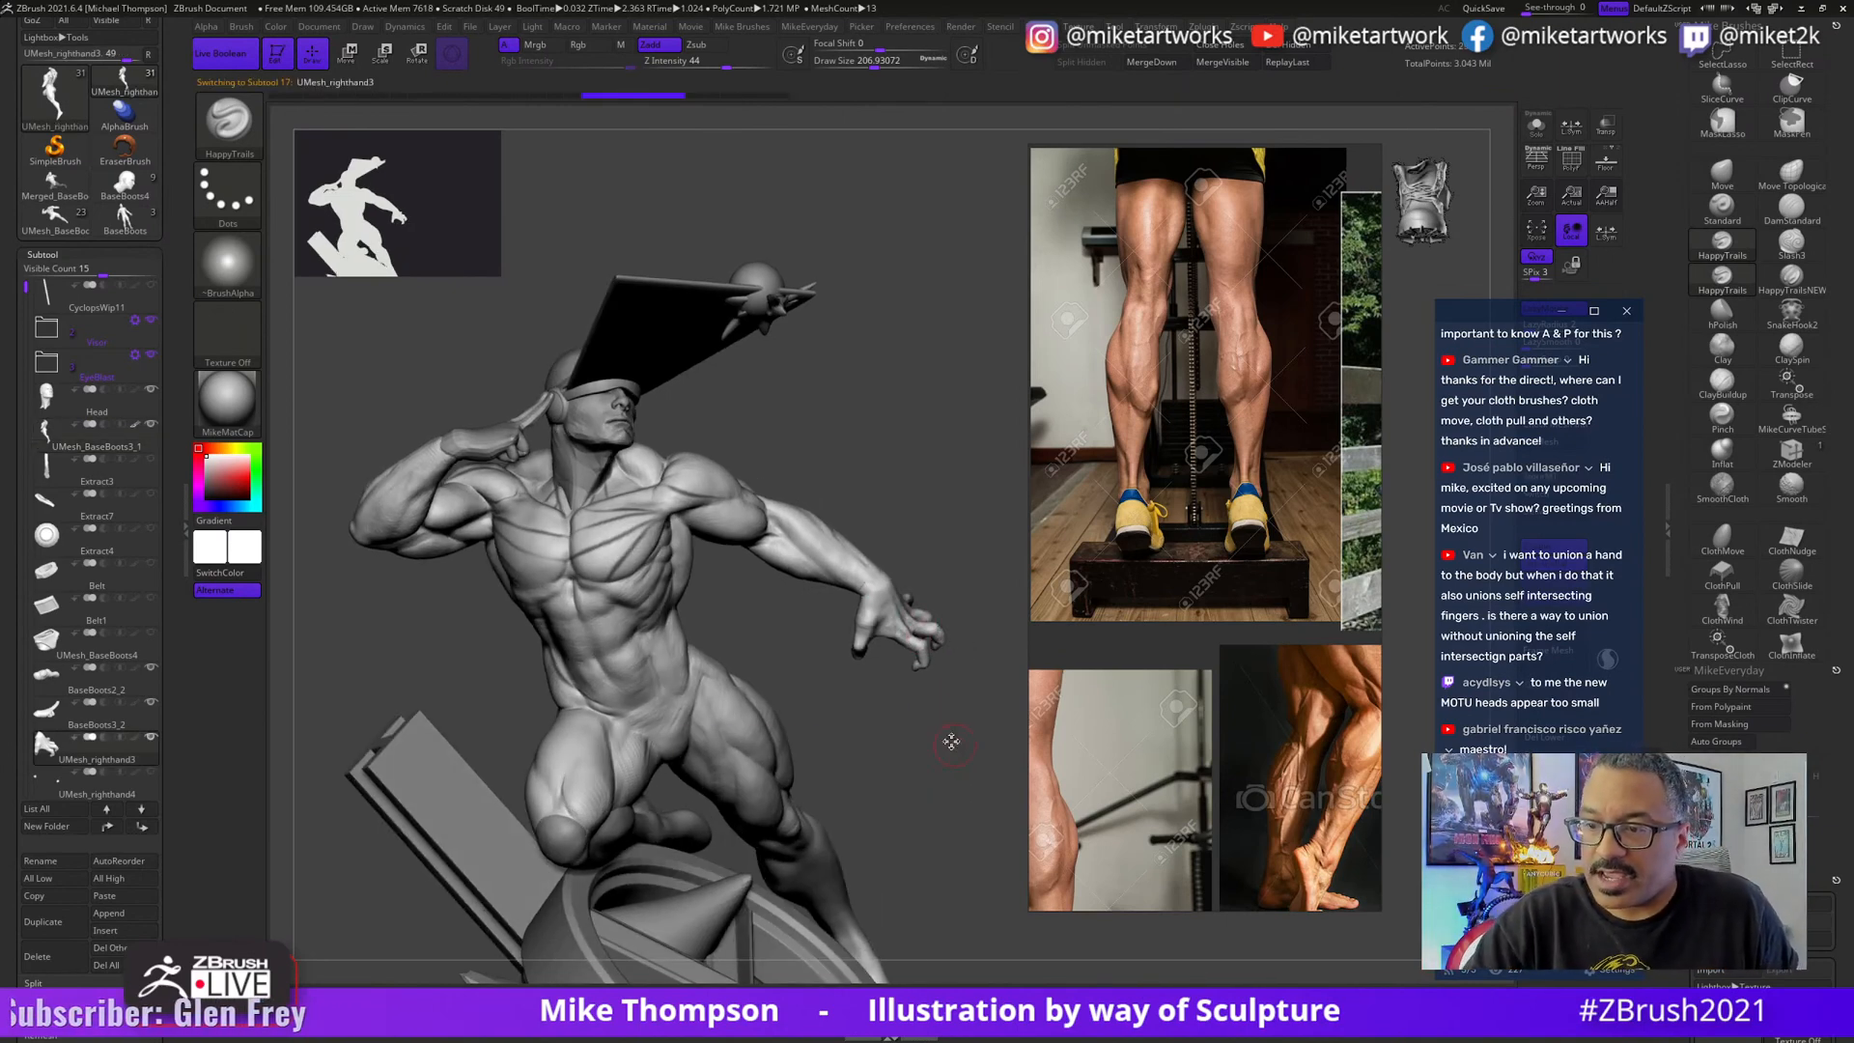
{"action": "mouse_move", "coordinate": [960, 782]}
{"action": "left_mouse_down"}
{"action": "mouse_move", "coordinate": [876, 786]}
{"action": "mouse_move", "coordinate": [867, 462]}
{"action": "left_mouse_up"}
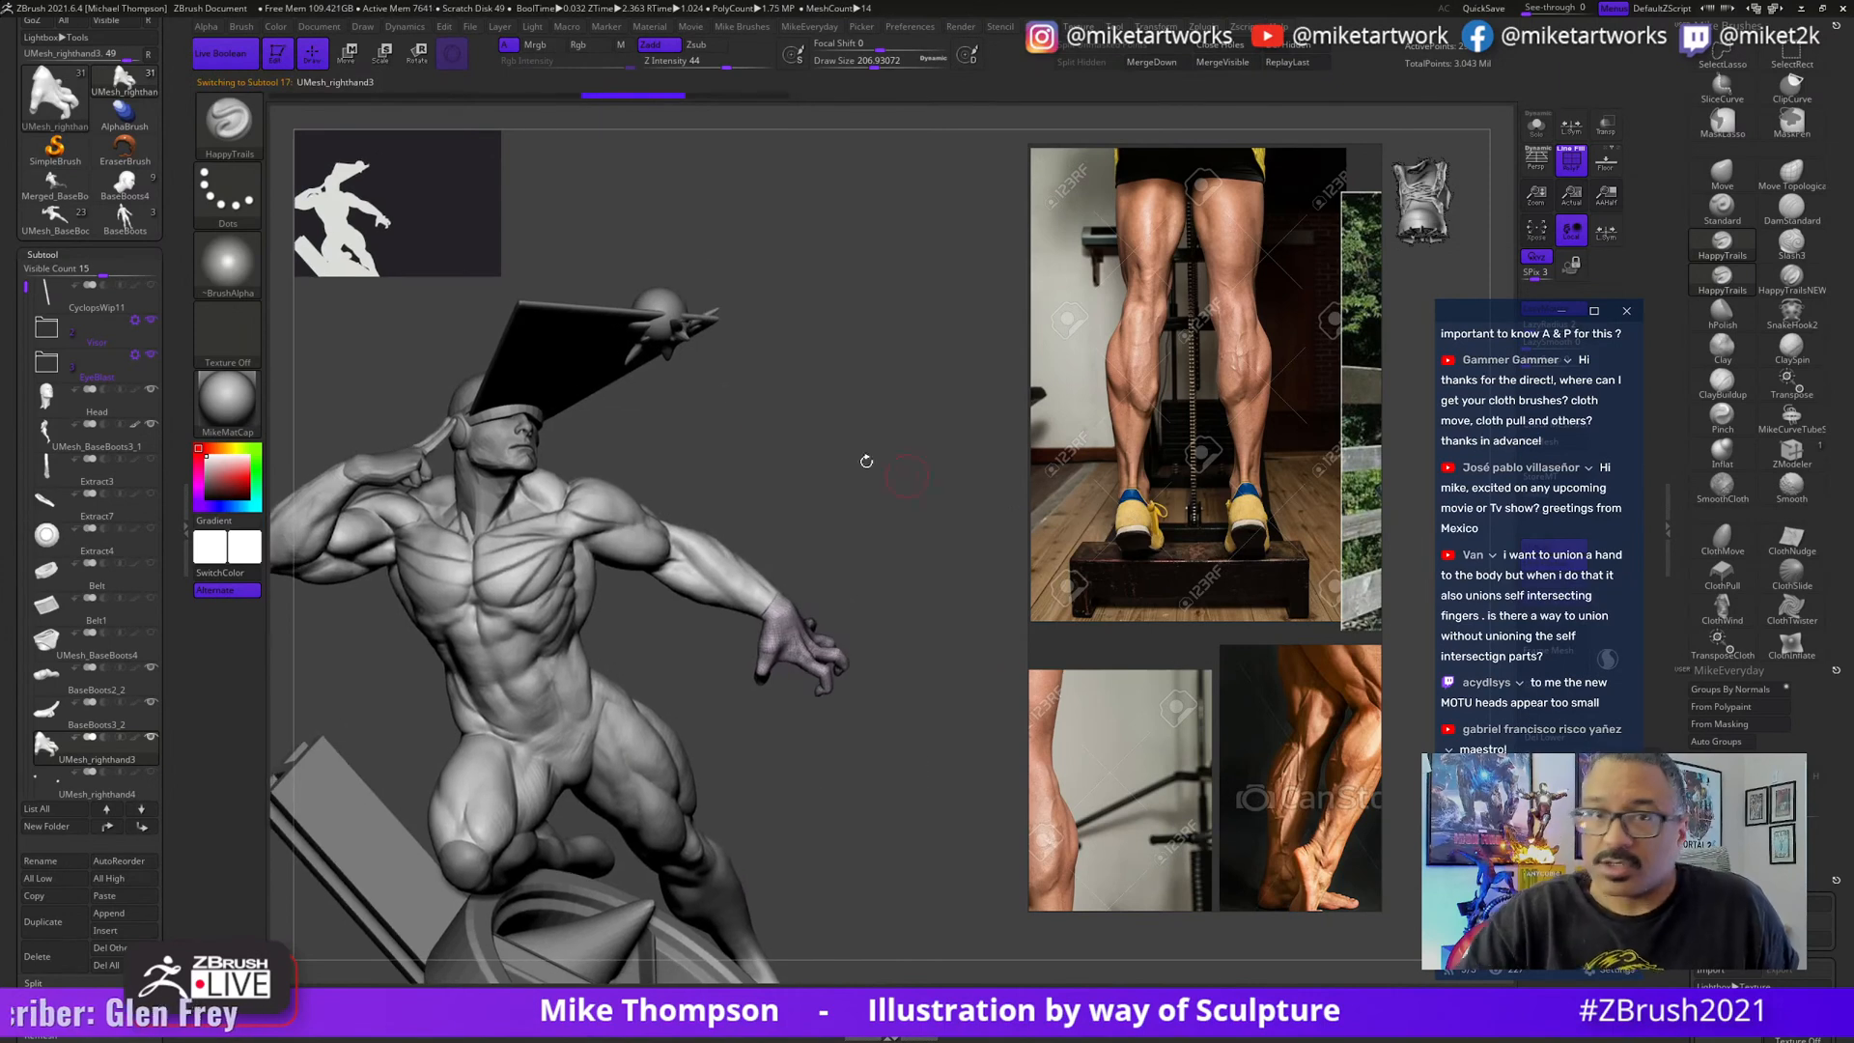
{"action": "left_click", "coordinate": [224, 54]}
{"action": "mouse_move", "coordinate": [818, 613]}
{"action": "left_mouse_down", "text": "alt"}
{"action": "mouse_move", "coordinate": [907, 871]}
{"action": "mouse_move", "coordinate": [876, 897]}
{"action": "mouse_move", "coordinate": [878, 786]}
{"action": "mouse_move", "coordinate": [926, 749]}
{"action": "mouse_move", "coordinate": [923, 778]}
{"action": "mouse_move", "coordinate": [865, 757]}
{"action": "mouse_move", "coordinate": [1001, 724]}
{"action": "mouse_move", "coordinate": [627, 693]}
{"action": "left_mouse_up", "text": "alt"}
- Make the hand raised to the visor the active subtool, show it in Solo and frame it
{"action": "key", "text": "shift"}
{"action": "mouse_move", "coordinate": [901, 585]}
{"action": "left_mouse_down", "text": "alt"}
{"action": "mouse_move", "coordinate": [947, 654]}
{"action": "mouse_move", "coordinate": [858, 543]}
{"action": "mouse_move", "coordinate": [994, 643]}
{"action": "mouse_move", "coordinate": [835, 530]}
{"action": "mouse_move", "coordinate": [784, 710]}
{"action": "mouse_move", "coordinate": [830, 753]}
{"action": "mouse_move", "coordinate": [777, 724]}
{"action": "mouse_move", "coordinate": [798, 708]}
{"action": "mouse_move", "coordinate": [865, 765]}
{"action": "mouse_move", "coordinate": [916, 553]}
{"action": "mouse_move", "coordinate": [965, 570]}
{"action": "mouse_move", "coordinate": [952, 587]}
{"action": "mouse_move", "coordinate": [973, 605]}
{"action": "mouse_move", "coordinate": [920, 658]}
{"action": "left_mouse_up", "text": "alt"}
{"action": "left_click", "coordinate": [1533, 131]}
{"action": "key", "text": "f"}
- Hide the raised hand's curled-finger polygroups, and isolate those two fingers to examine how they meet the palm
{"action": "left_click", "coordinate": [889, 662], "text": "ctrl+shift"}
{"action": "left_click", "coordinate": [960, 587], "text": "ctrl+shift"}
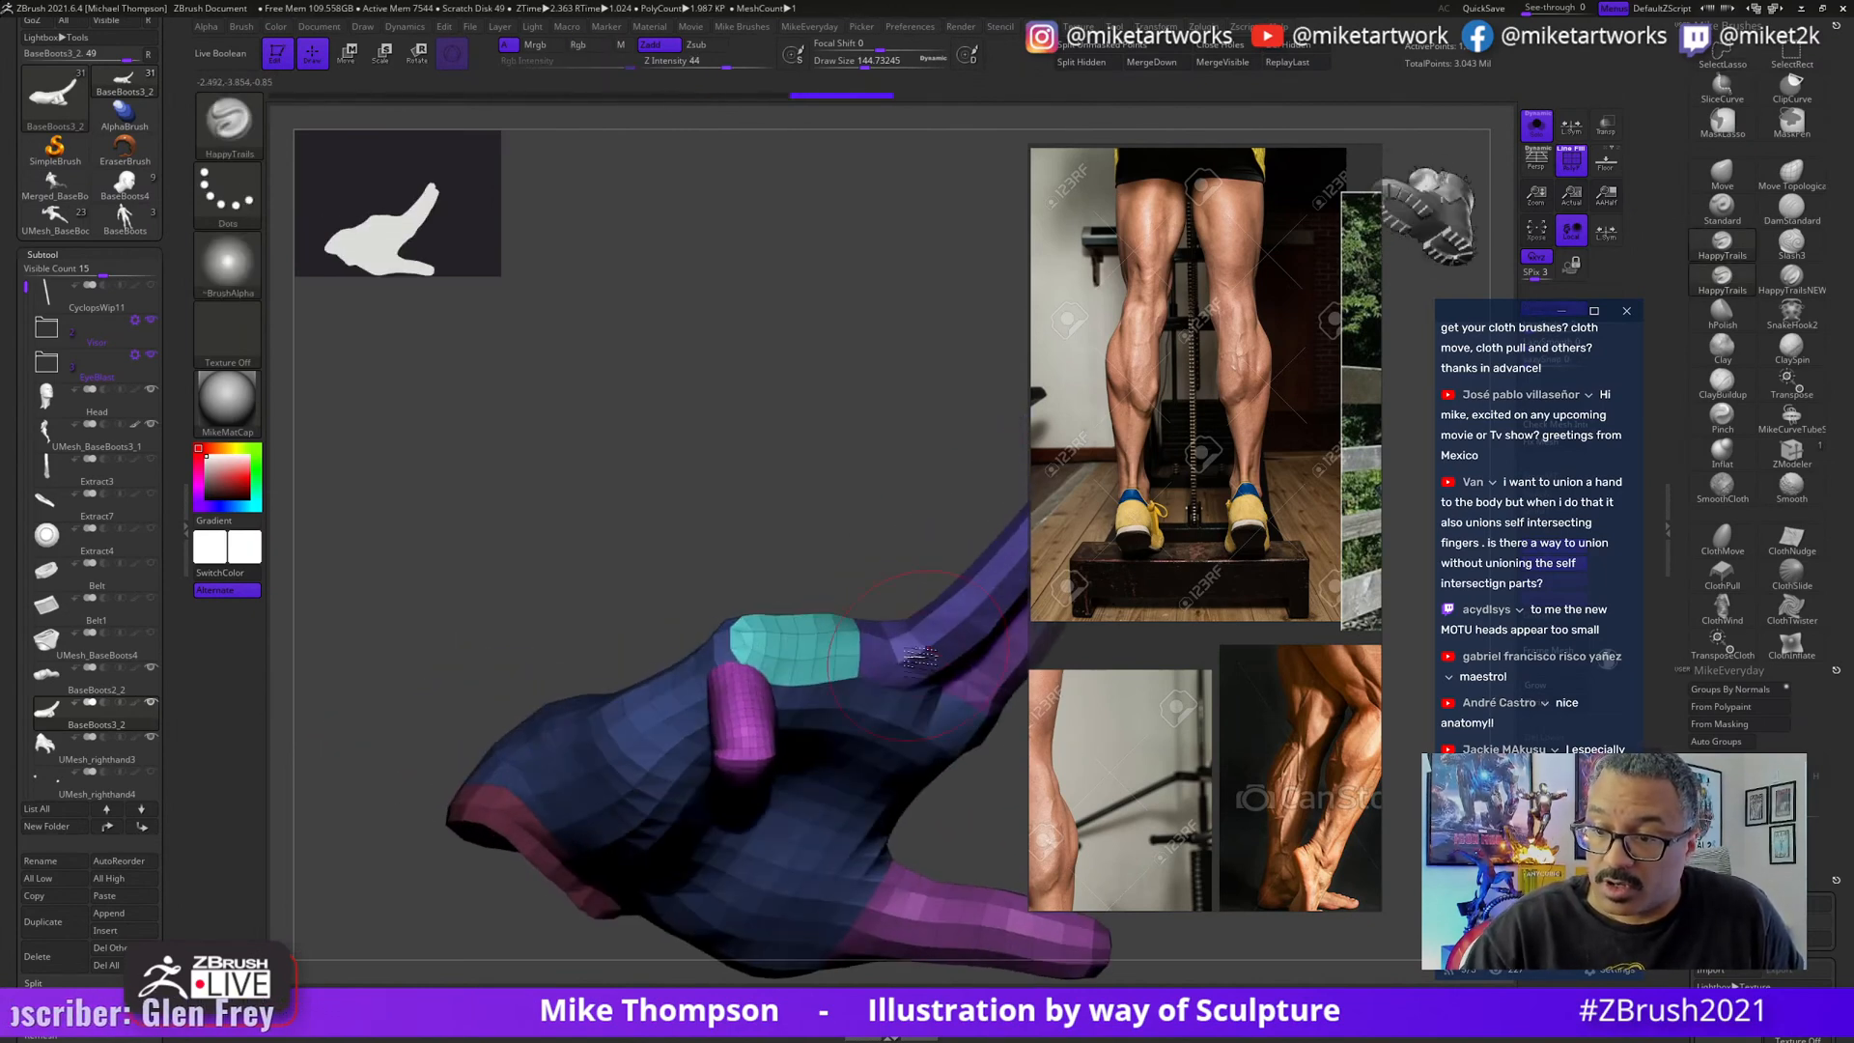
{"action": "key", "text": "ctrl+shift"}
{"action": "left_click", "coordinate": [766, 734], "text": "ctrl+shift"}
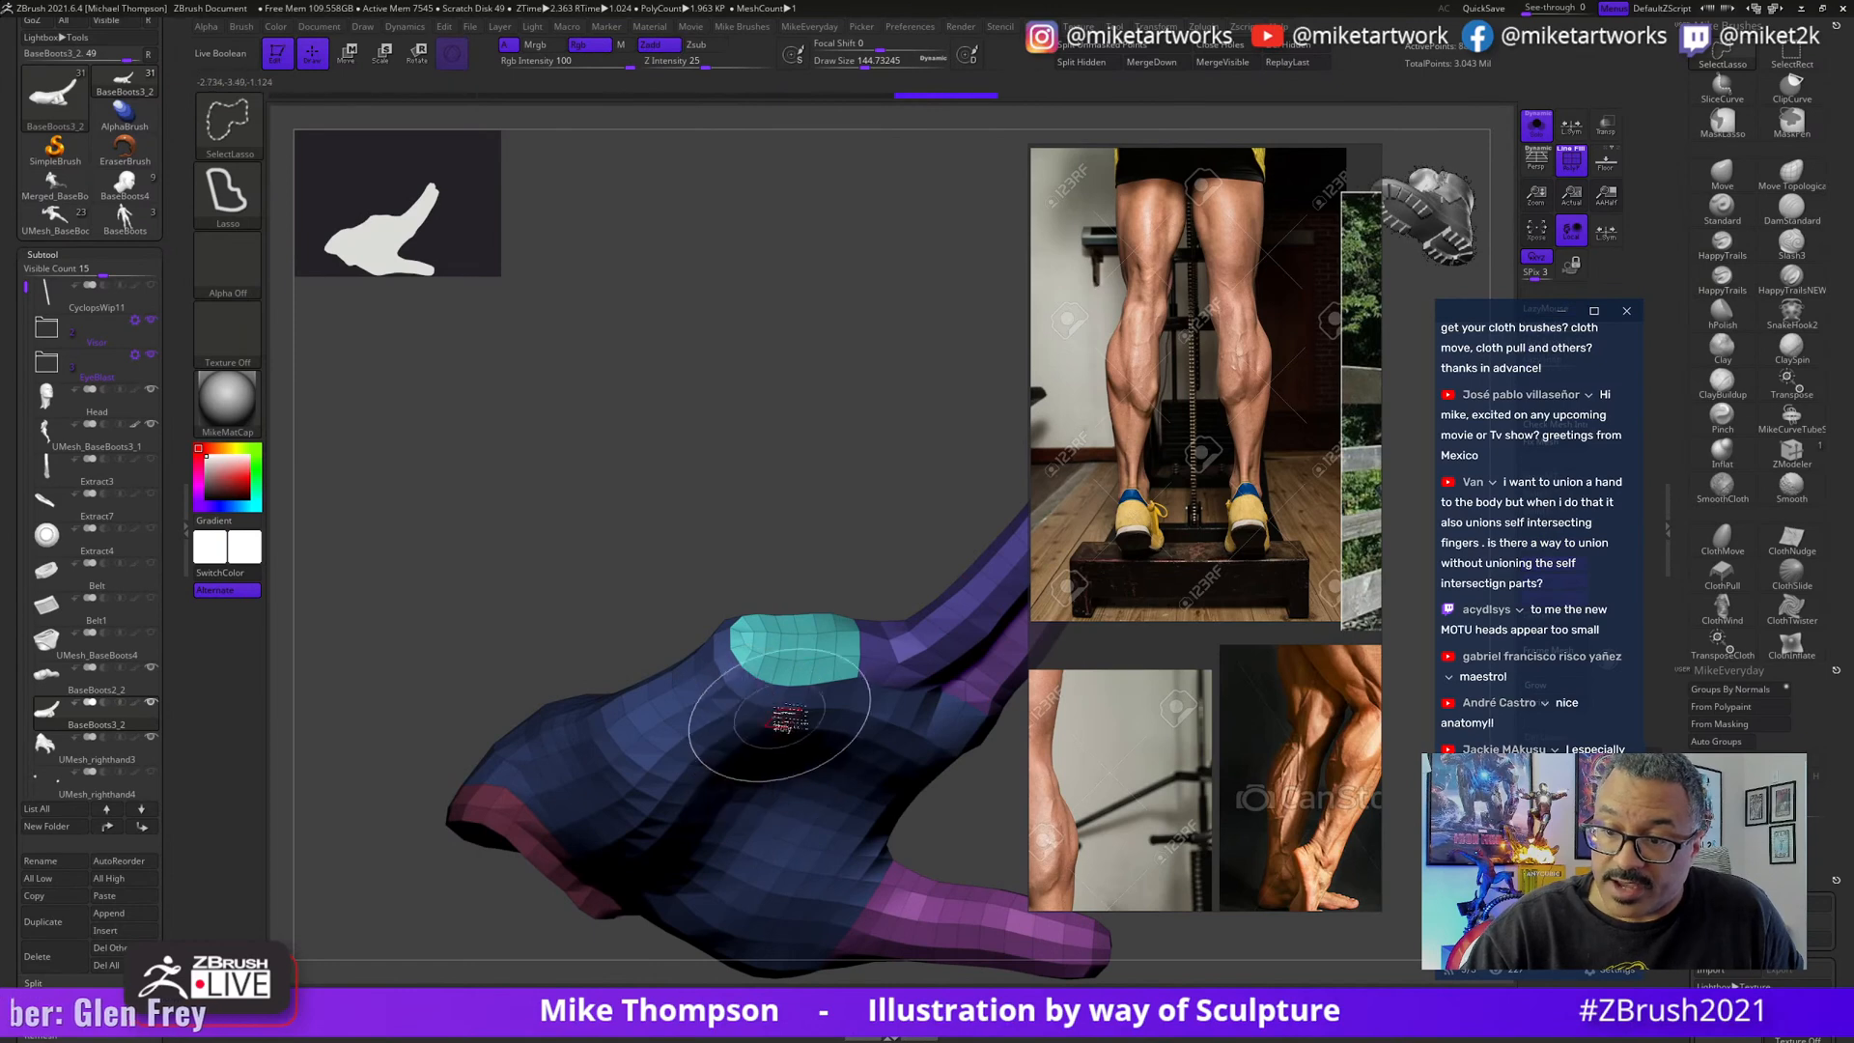
{"action": "mouse_move", "coordinate": [878, 490]}
{"action": "left_mouse_down"}
{"action": "mouse_move", "coordinate": [899, 493]}
{"action": "mouse_move", "coordinate": [956, 705]}
{"action": "mouse_move", "coordinate": [923, 682]}
{"action": "mouse_move", "coordinate": [943, 629]}
{"action": "mouse_move", "coordinate": [987, 664]}
{"action": "mouse_move", "coordinate": [951, 618]}
{"action": "mouse_move", "coordinate": [902, 616]}
{"action": "mouse_move", "coordinate": [934, 654]}
{"action": "mouse_move", "coordinate": [990, 570]}
{"action": "mouse_move", "coordinate": [925, 666]}
{"action": "mouse_move", "coordinate": [931, 584]}
{"action": "mouse_move", "coordinate": [944, 612]}
{"action": "mouse_move", "coordinate": [952, 600]}
{"action": "left_mouse_up"}
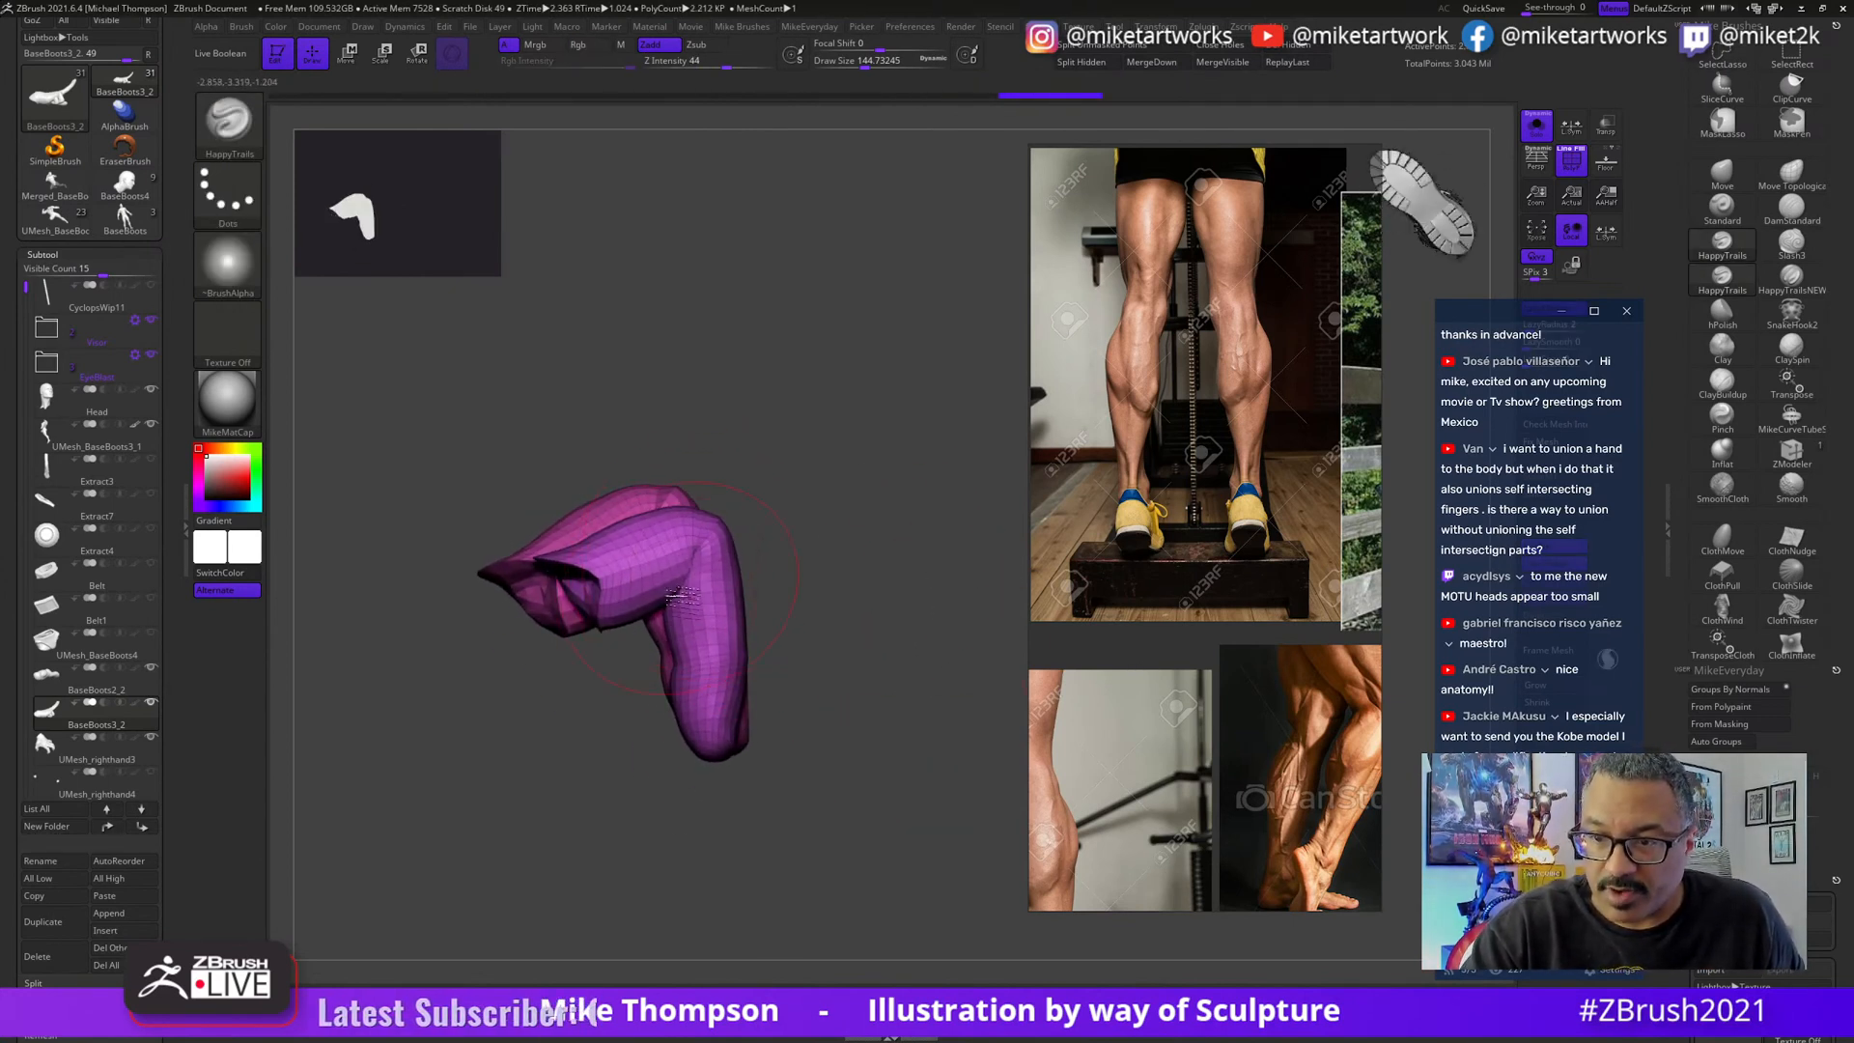
{"action": "left_click_drag", "start_coordinate": [907, 480], "coordinate": [904, 594]}
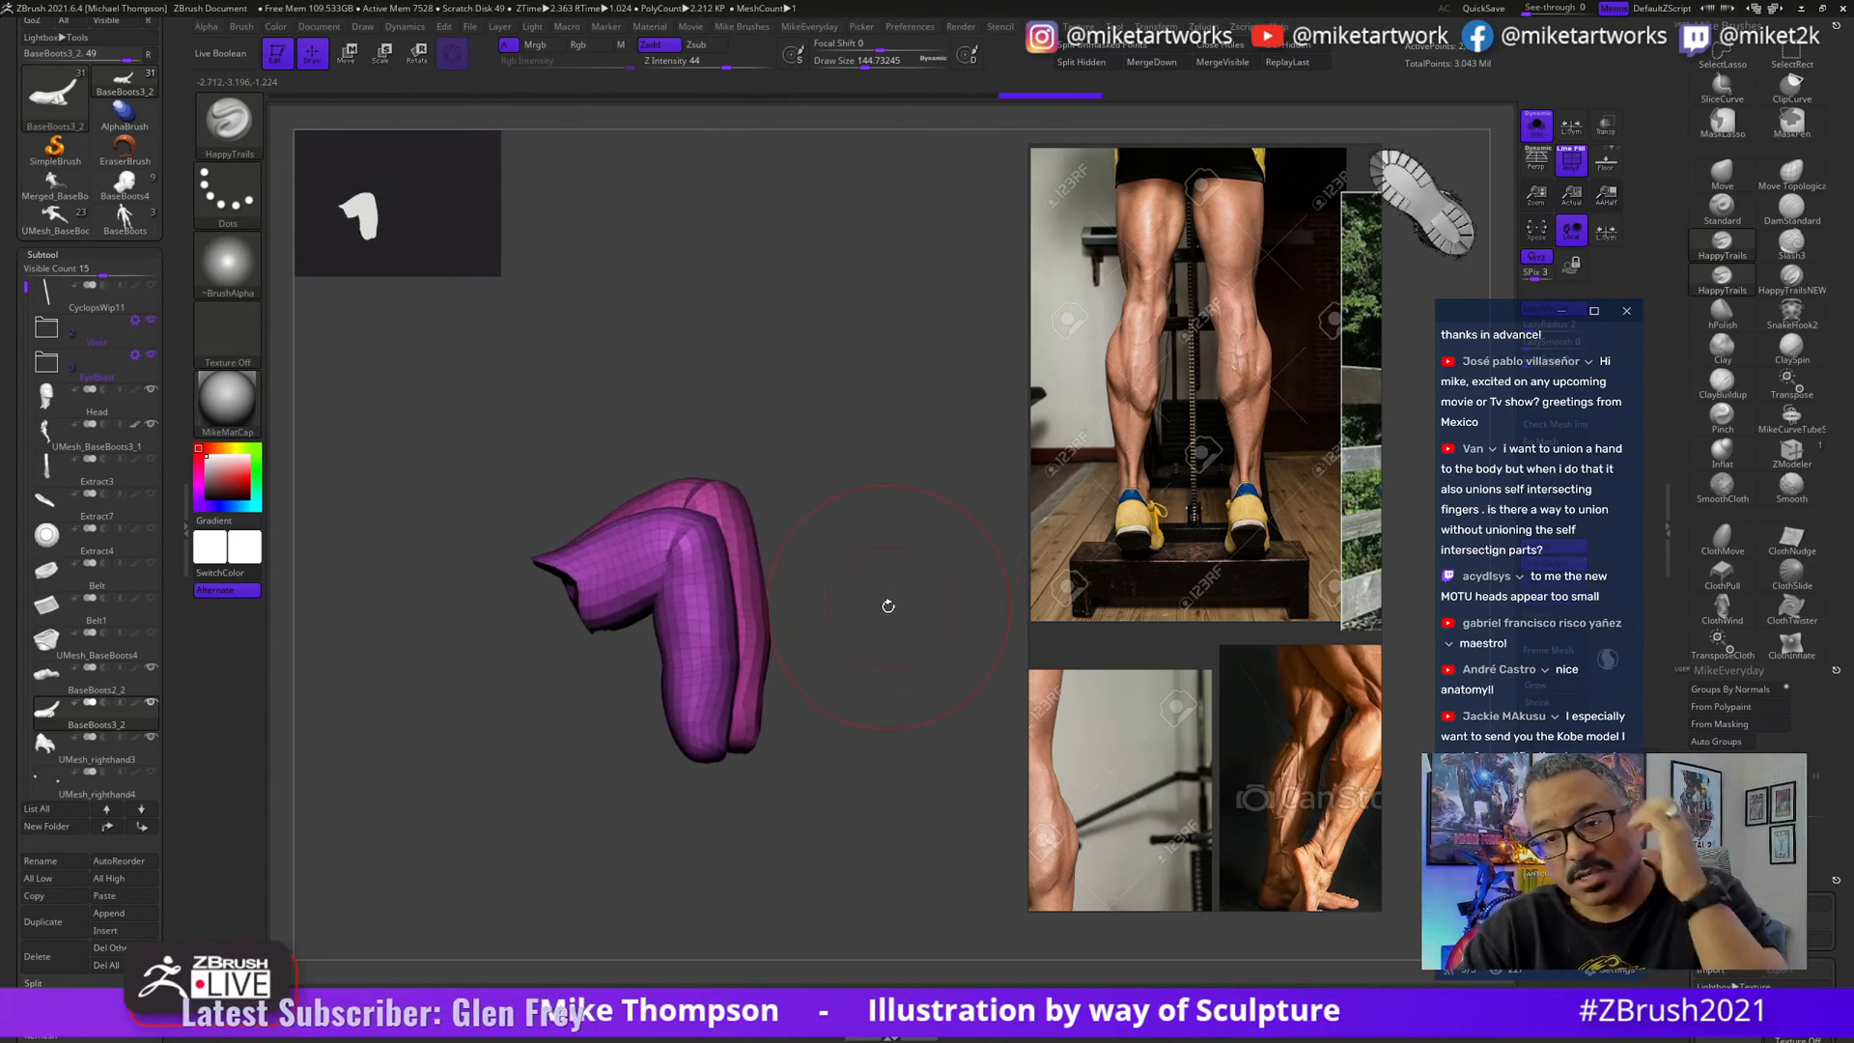
{"action": "mouse_move", "coordinate": [907, 588]}
{"action": "left_mouse_down"}
{"action": "mouse_move", "coordinate": [916, 624]}
{"action": "mouse_move", "coordinate": [894, 622]}
{"action": "mouse_move", "coordinate": [824, 715]}
{"action": "mouse_move", "coordinate": [918, 632]}
{"action": "mouse_move", "coordinate": [918, 604]}
{"action": "mouse_move", "coordinate": [969, 577]}
{"action": "mouse_move", "coordinate": [931, 604]}
{"action": "mouse_move", "coordinate": [943, 582]}
{"action": "mouse_move", "coordinate": [901, 567]}
{"action": "mouse_move", "coordinate": [870, 595]}
{"action": "mouse_move", "coordinate": [946, 574]}
{"action": "mouse_move", "coordinate": [918, 683]}
{"action": "mouse_move", "coordinate": [906, 662]}
{"action": "mouse_move", "coordinate": [985, 611]}
{"action": "mouse_move", "coordinate": [976, 583]}
{"action": "mouse_move", "coordinate": [902, 629]}
{"action": "mouse_move", "coordinate": [973, 675]}
{"action": "mouse_move", "coordinate": [779, 688]}
{"action": "mouse_move", "coordinate": [965, 599]}
{"action": "mouse_move", "coordinate": [780, 643]}
{"action": "left_mouse_up"}
- Switch to the Move brush, isolate the raised hand's palm to inspect it, and bring the whole hand back into view
{"action": "key", "text": "s"}
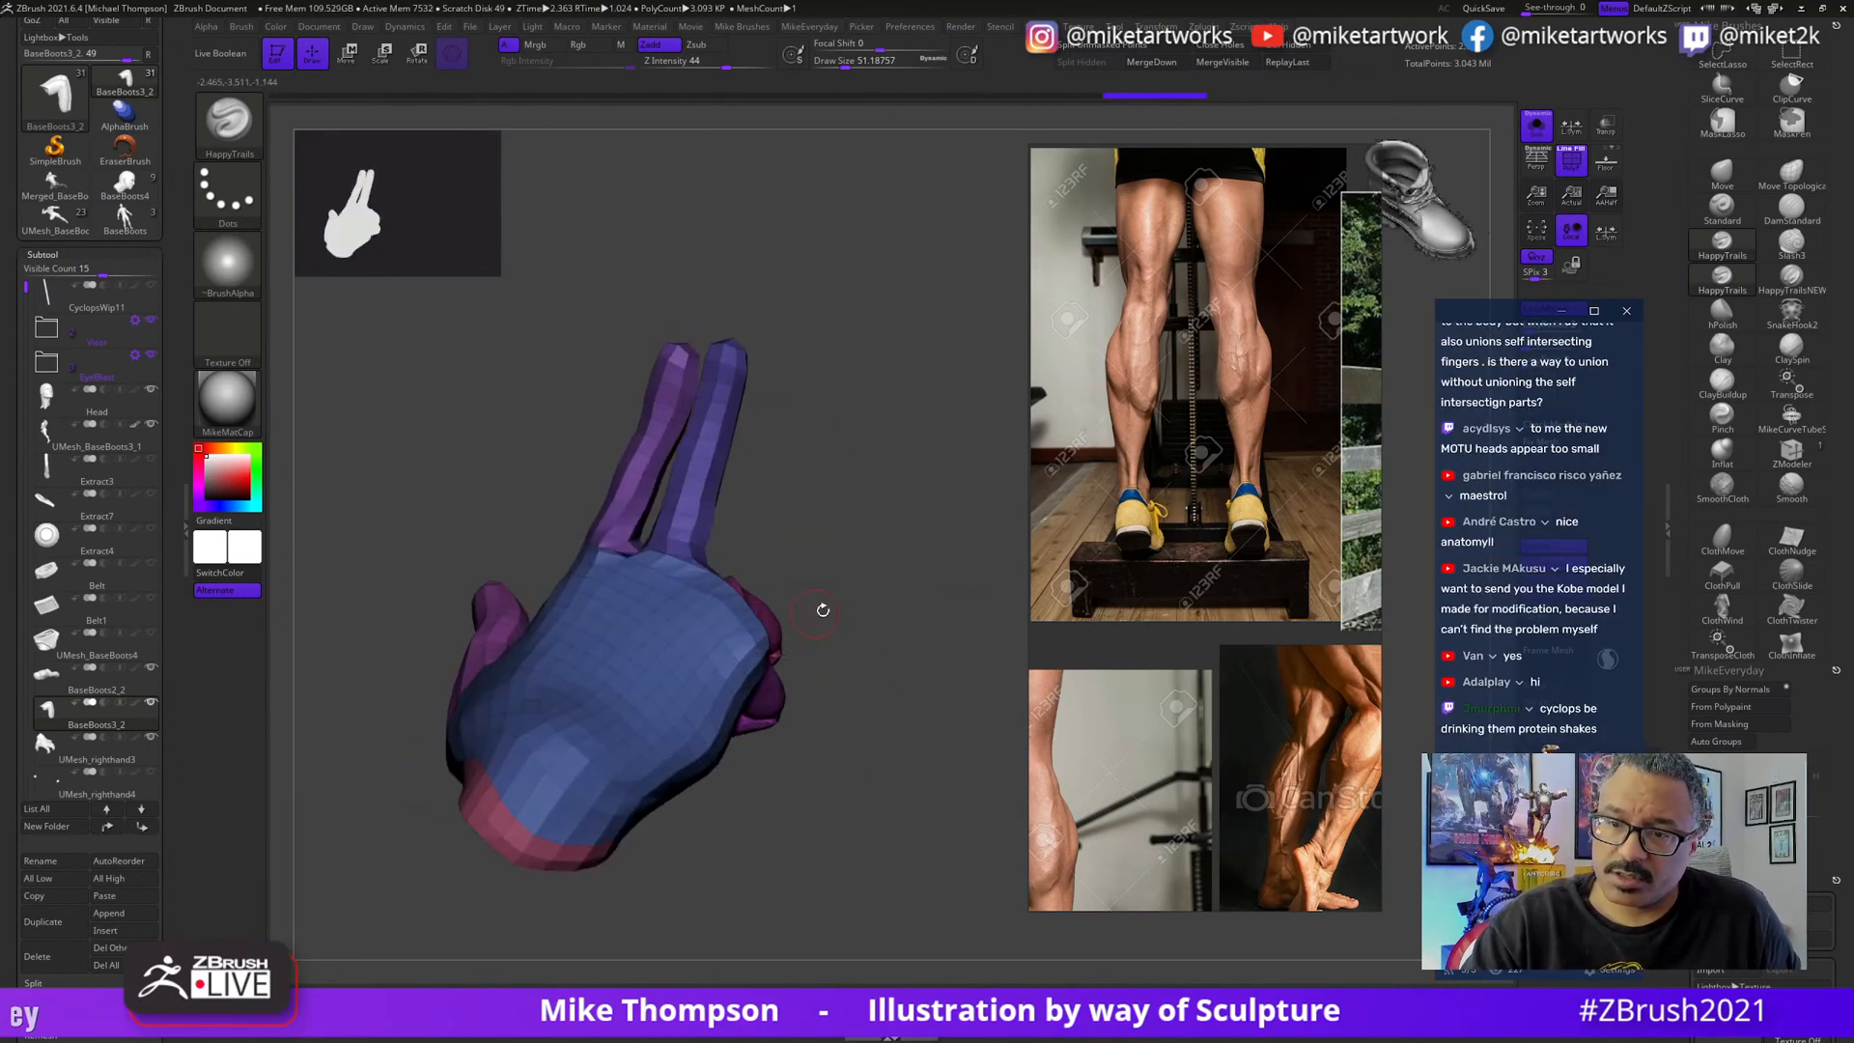
{"action": "left_click", "coordinate": [1719, 177]}
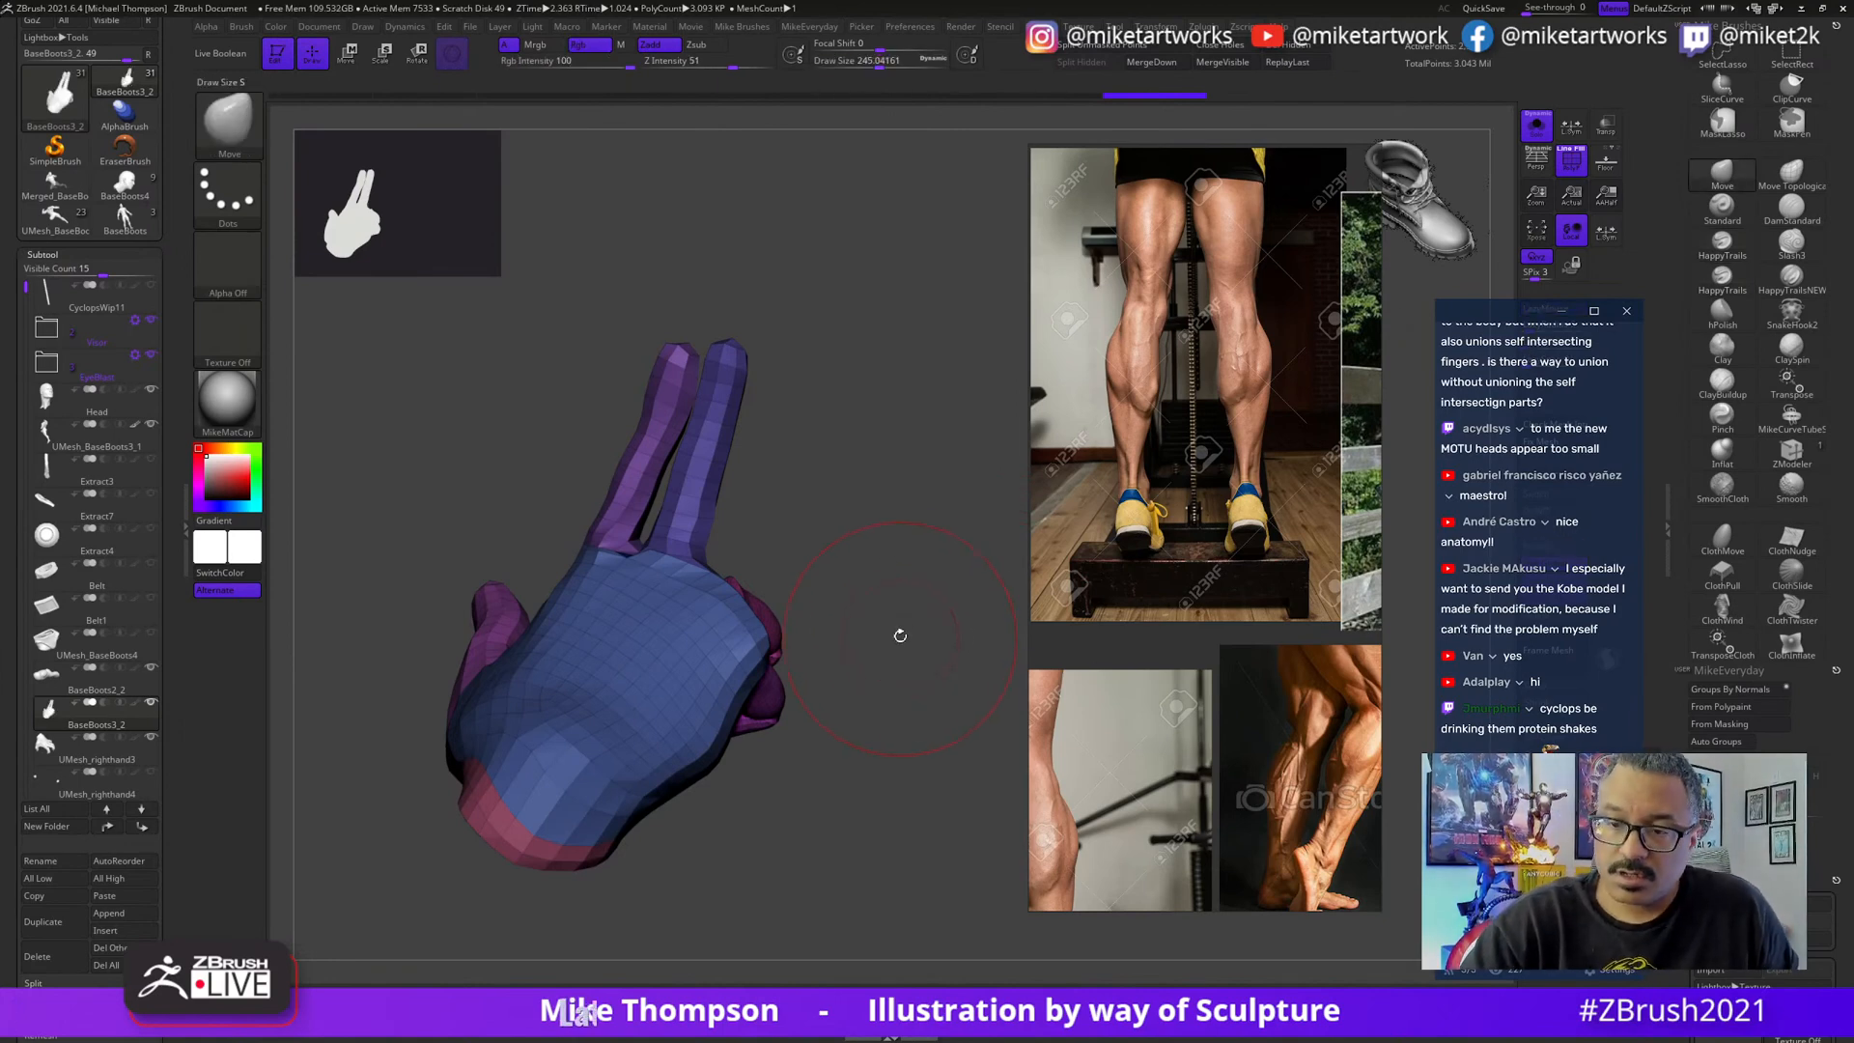
{"action": "key", "text": "w"}
{"action": "mouse_move", "coordinate": [884, 597]}
{"action": "left_mouse_down"}
{"action": "mouse_move", "coordinate": [893, 585]}
{"action": "mouse_move", "coordinate": [877, 618]}
{"action": "left_mouse_up"}
{"action": "key", "text": "q"}
{"action": "left_click", "coordinate": [699, 666], "text": "ctrl+shift"}
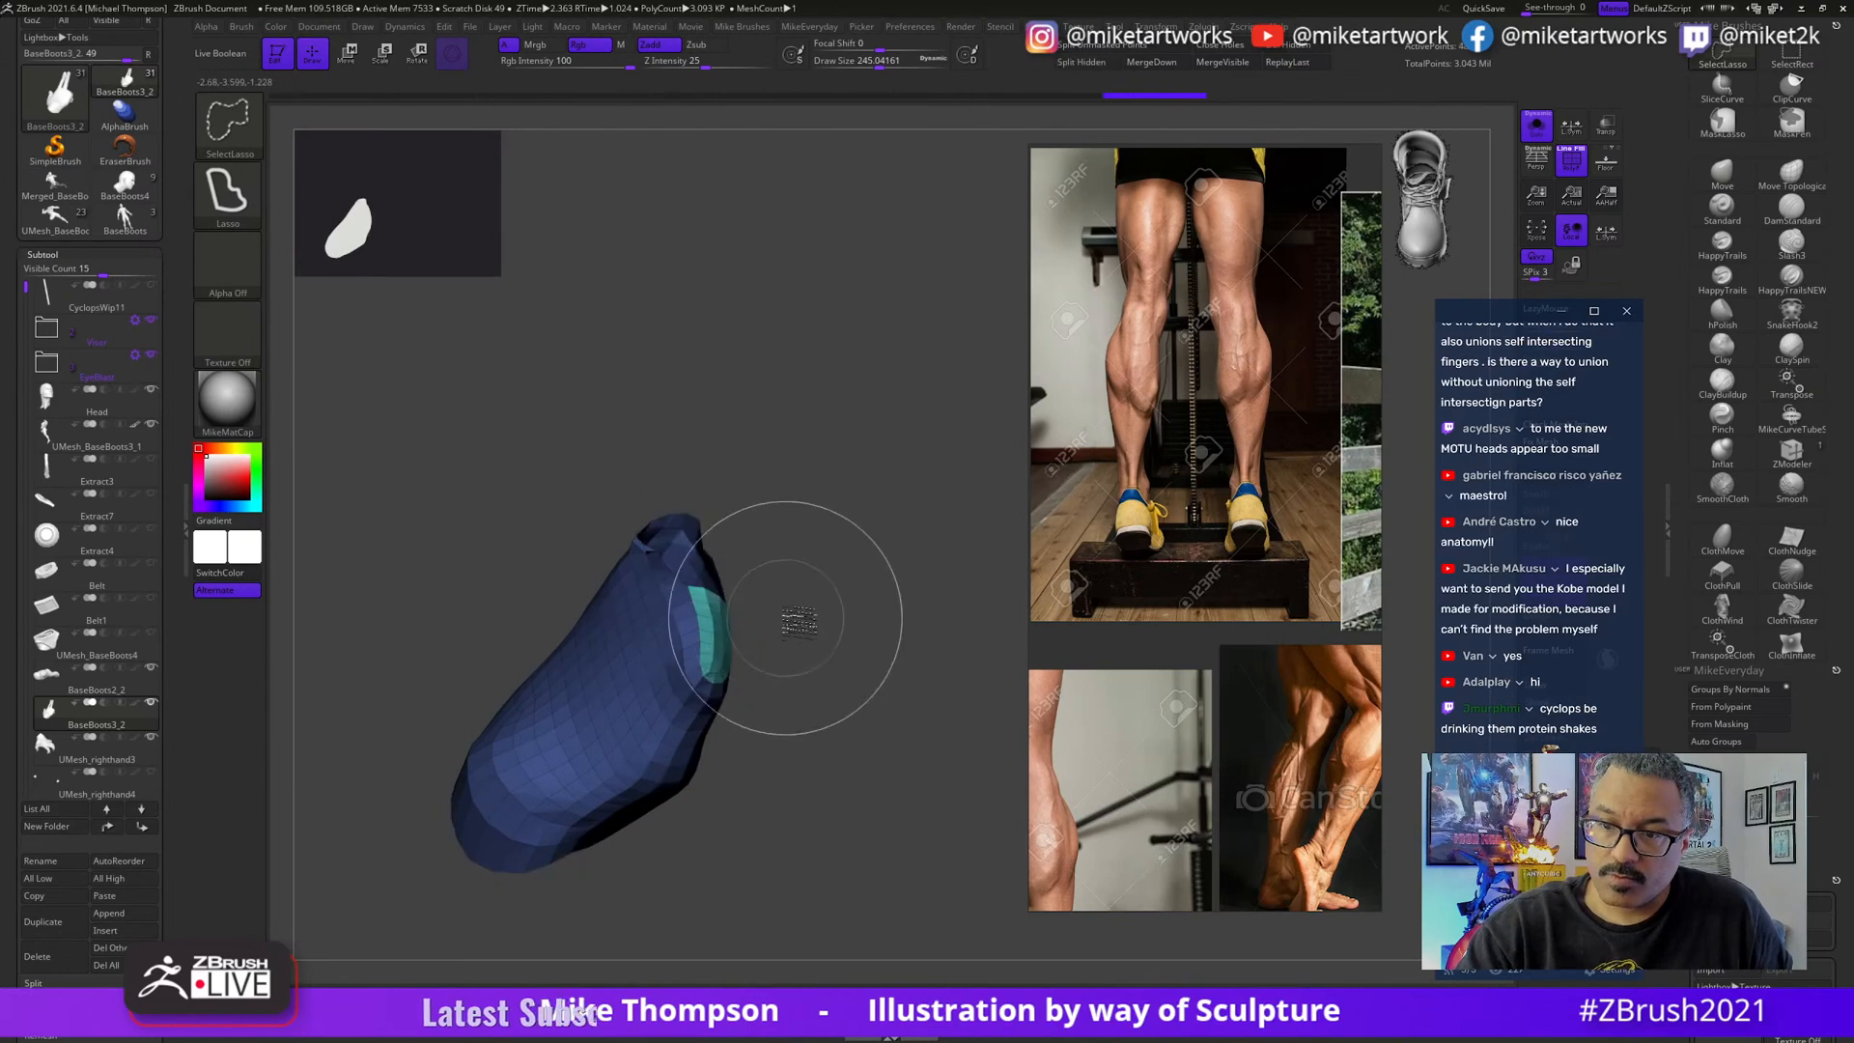
{"action": "left_click", "coordinate": [860, 606], "text": "ctrl"}
{"action": "left_click", "coordinate": [871, 604], "text": "ctrl+shift"}
{"action": "left_click", "coordinate": [885, 608], "text": "ctrl"}
{"action": "left_click_drag", "start_coordinate": [885, 609], "coordinate": [829, 562]}
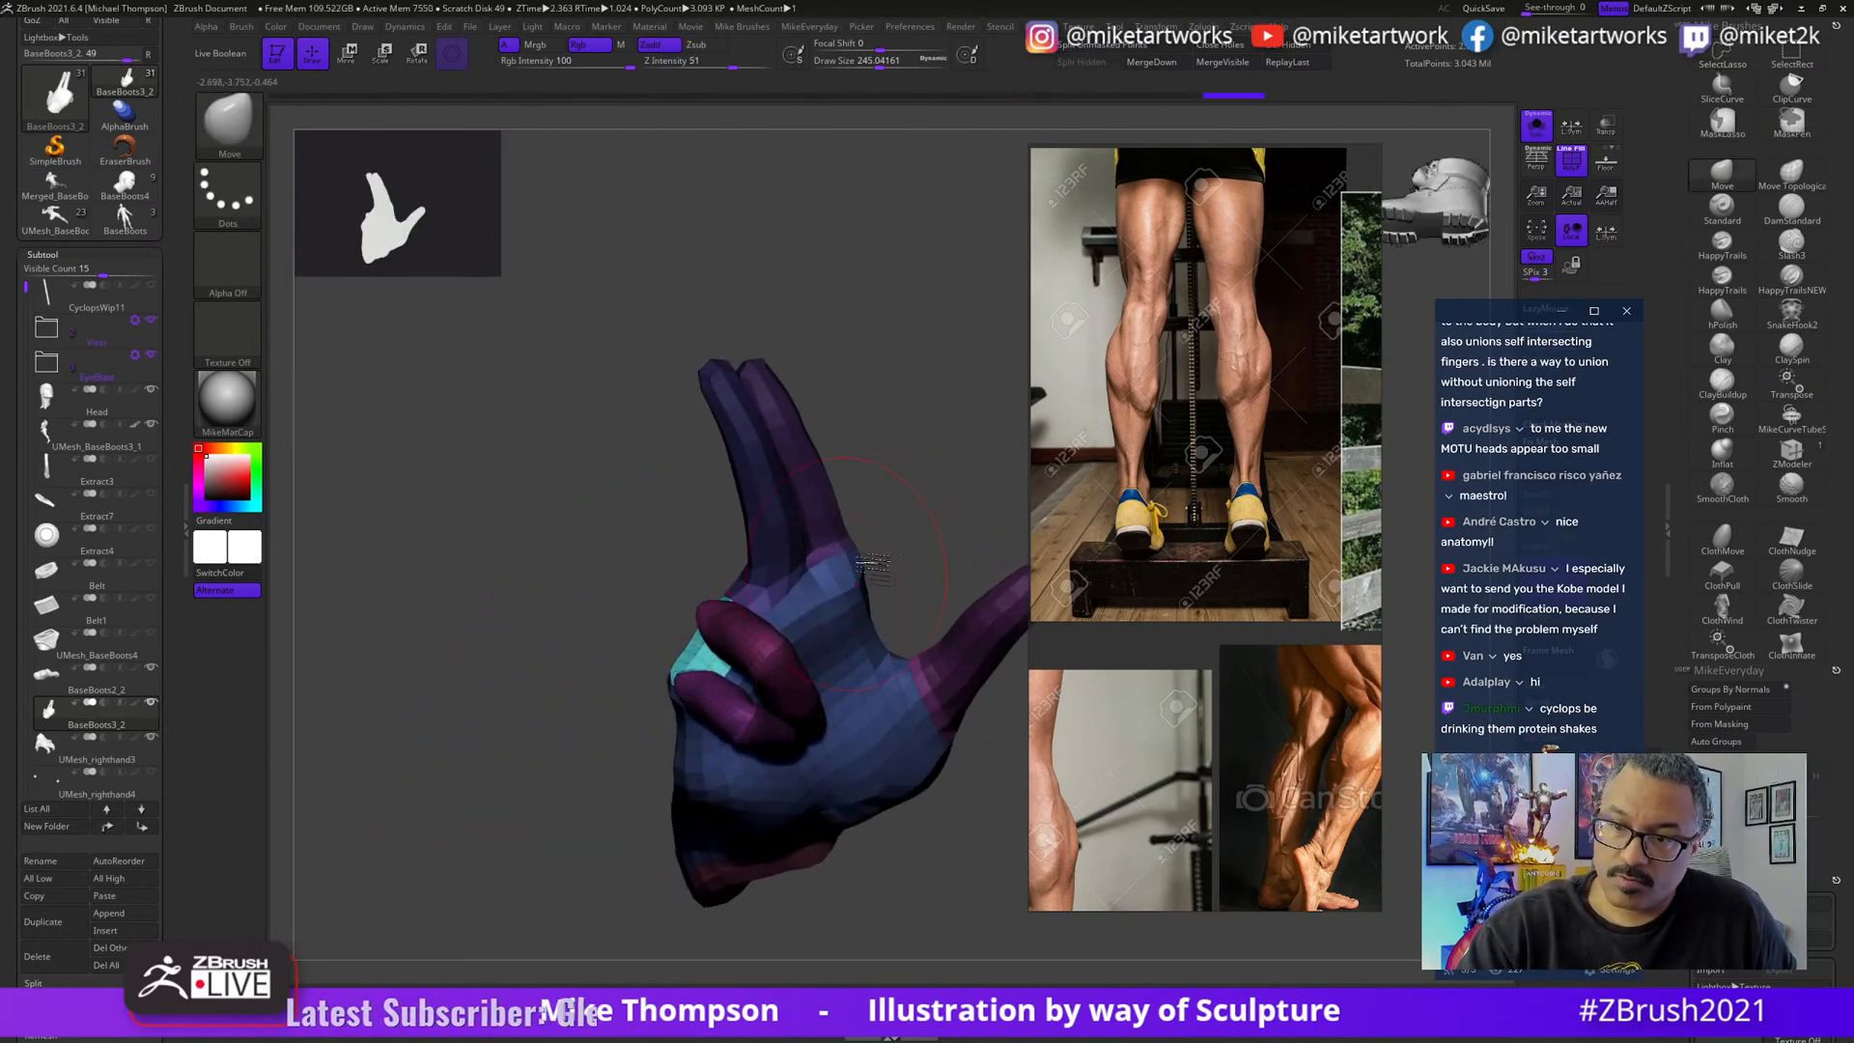
- Set the Move brush's draw size to about 128 and try adjusting the curled fingers where they meet the palm
{"action": "left_click_drag", "start_coordinate": [919, 513], "coordinate": [855, 678]}
{"action": "left_click_drag", "start_coordinate": [951, 758], "coordinate": [661, 660]}
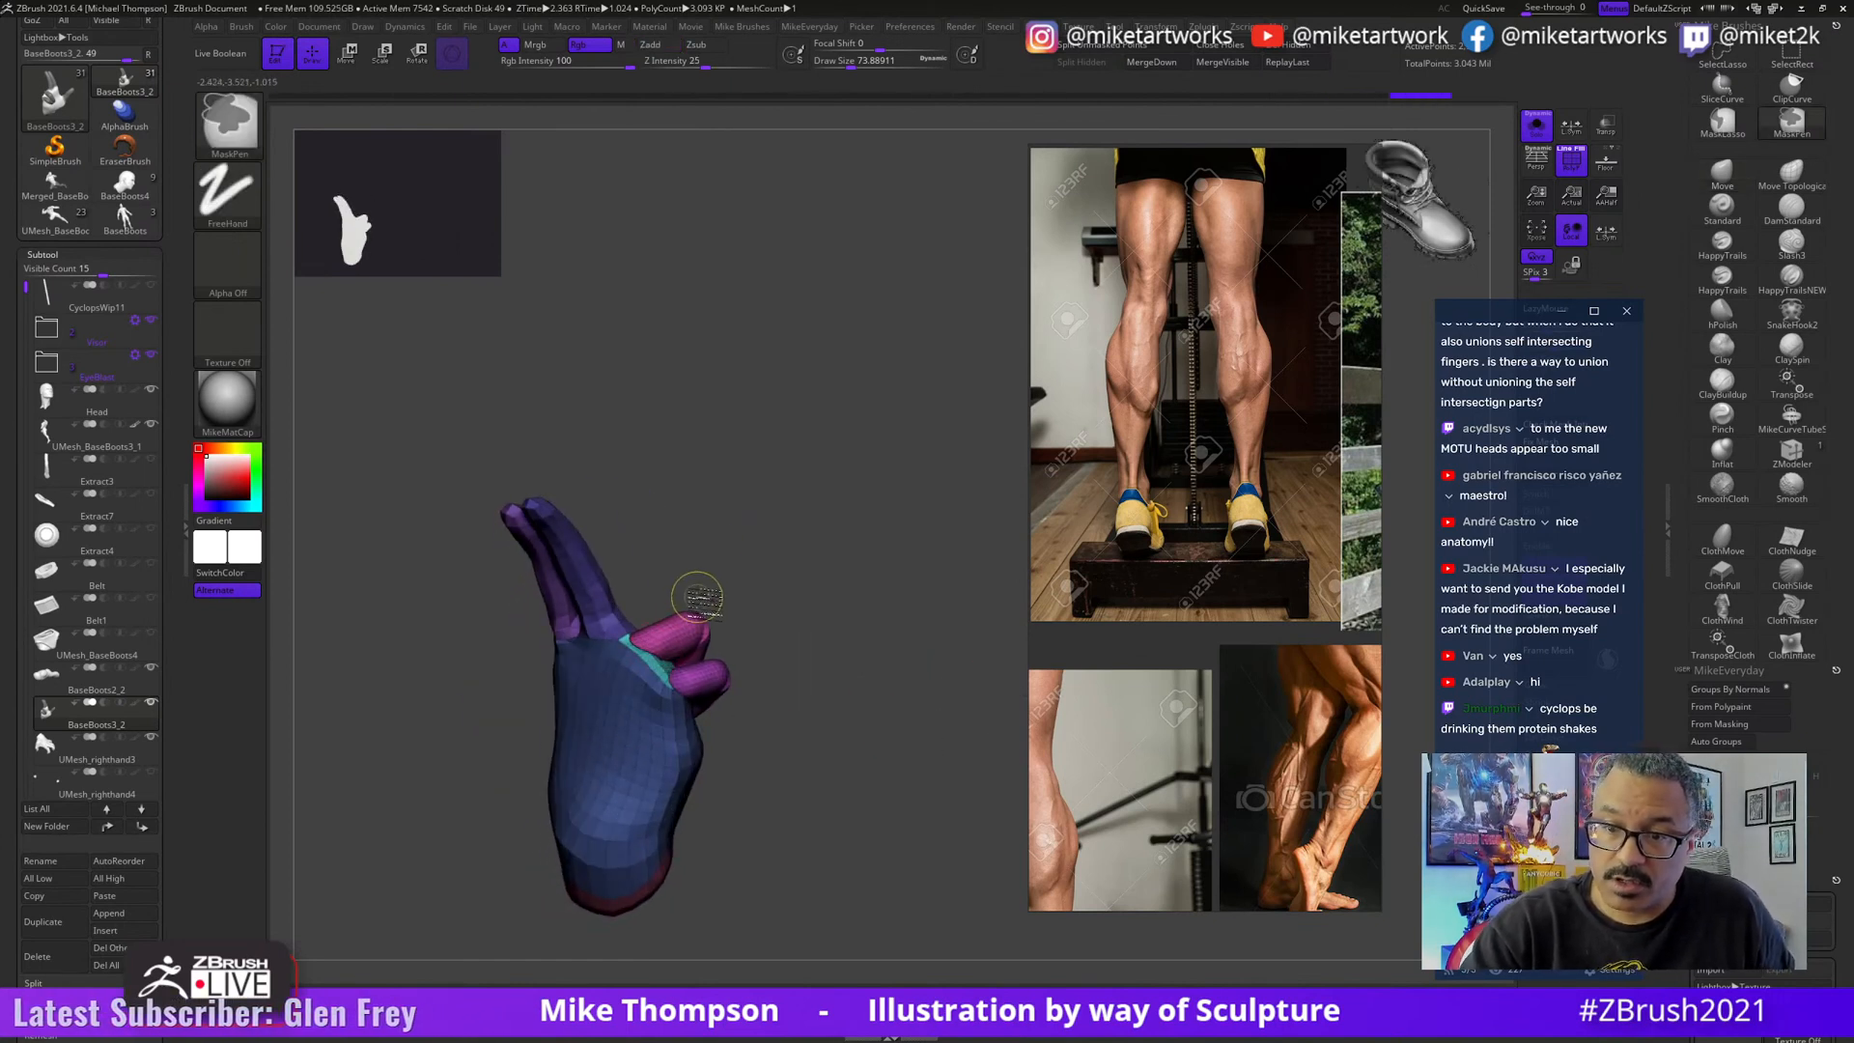
{"action": "key", "text": "s"}
{"action": "left_click_drag", "start_coordinate": [655, 649], "coordinate": [647, 666]}
{"action": "left_click_drag", "start_coordinate": [713, 590], "coordinate": [633, 666]}
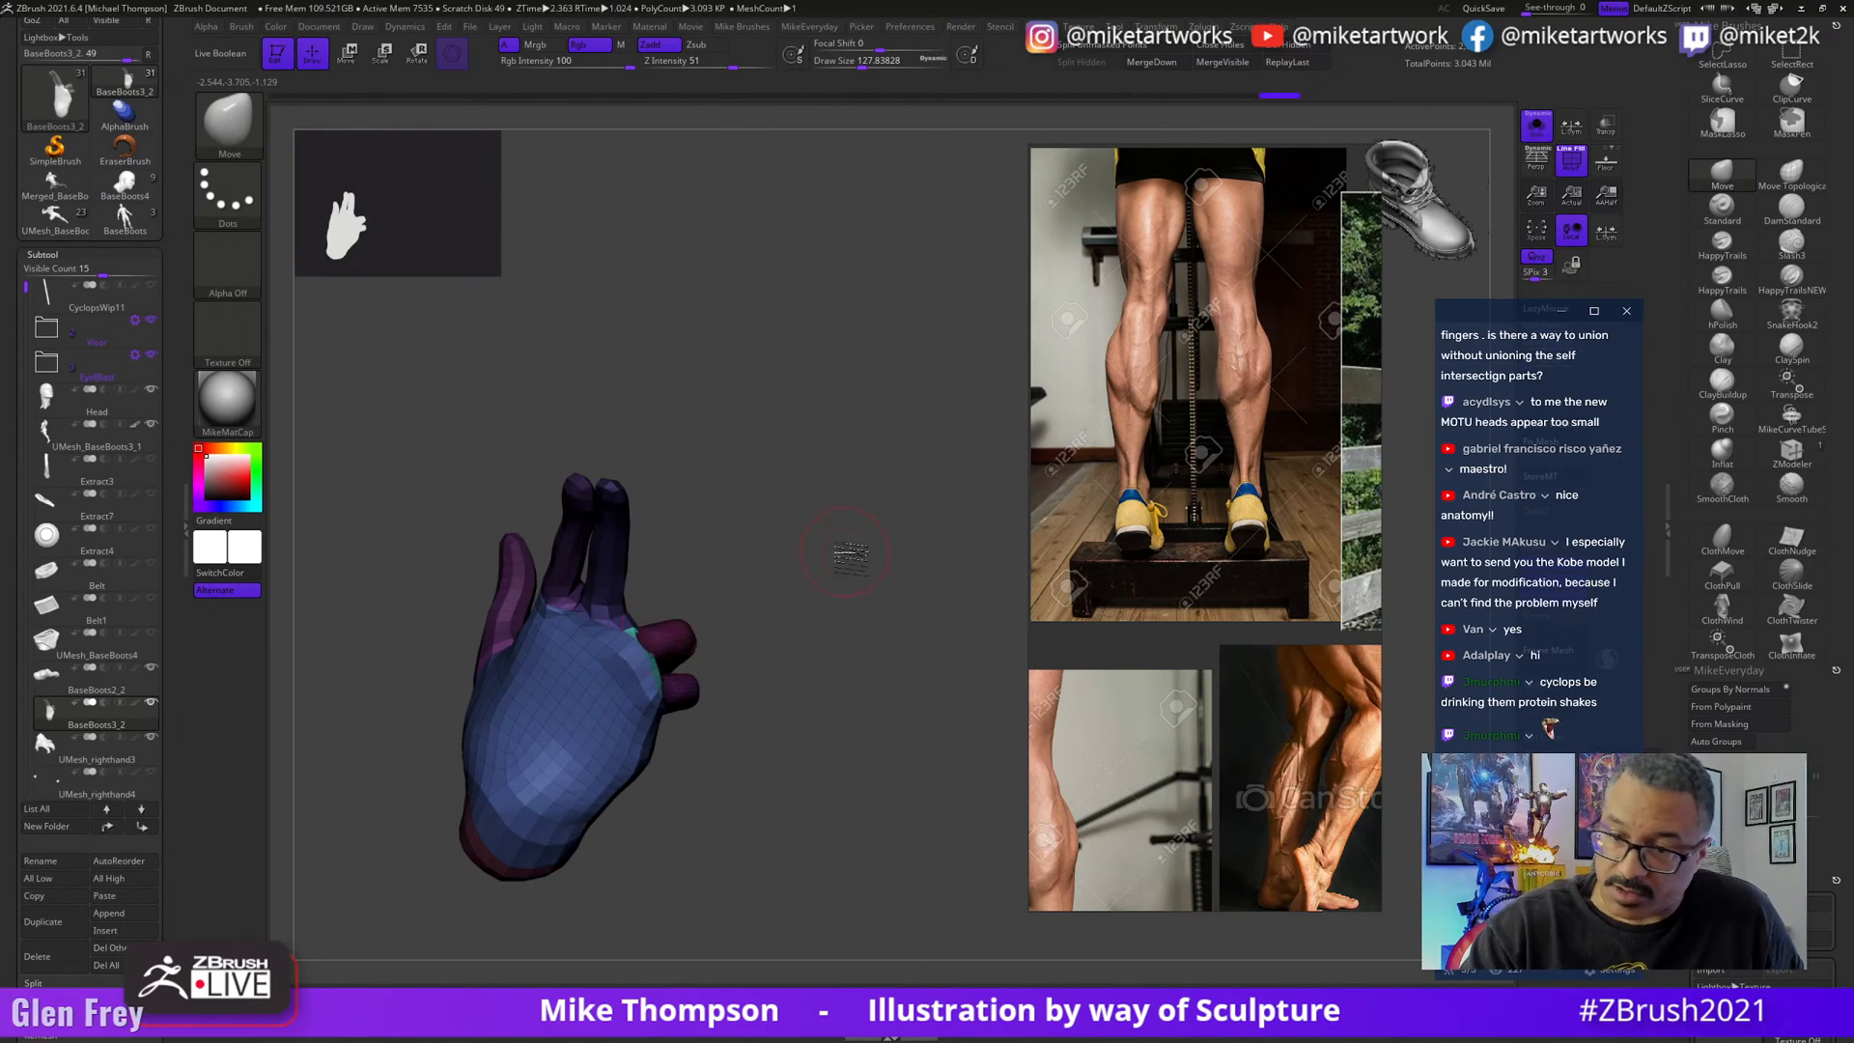
{"action": "left_click_drag", "start_coordinate": [850, 554], "coordinate": [840, 530]}
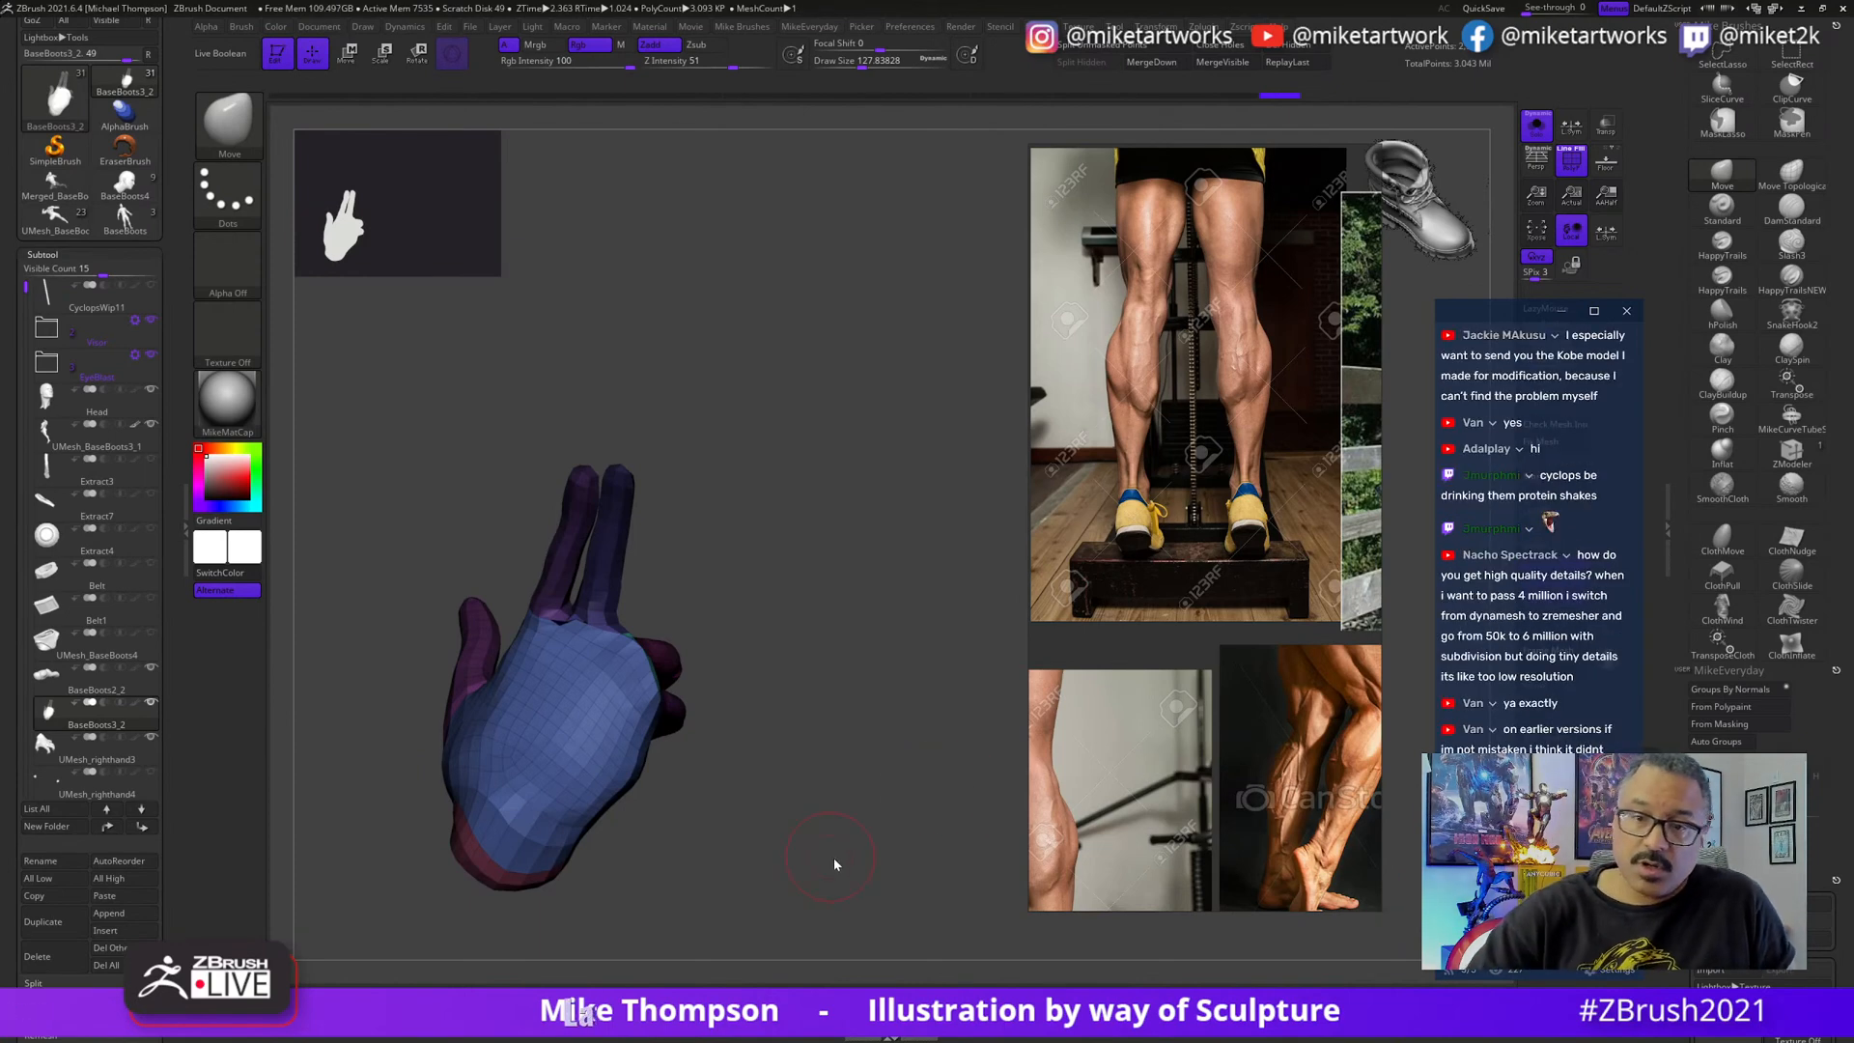
- Make the body the active subtool in Solo, turn off the polygroup display and frame the whole torso and legs
{"action": "left_click_drag", "start_coordinate": [841, 860], "coordinate": [894, 788]}
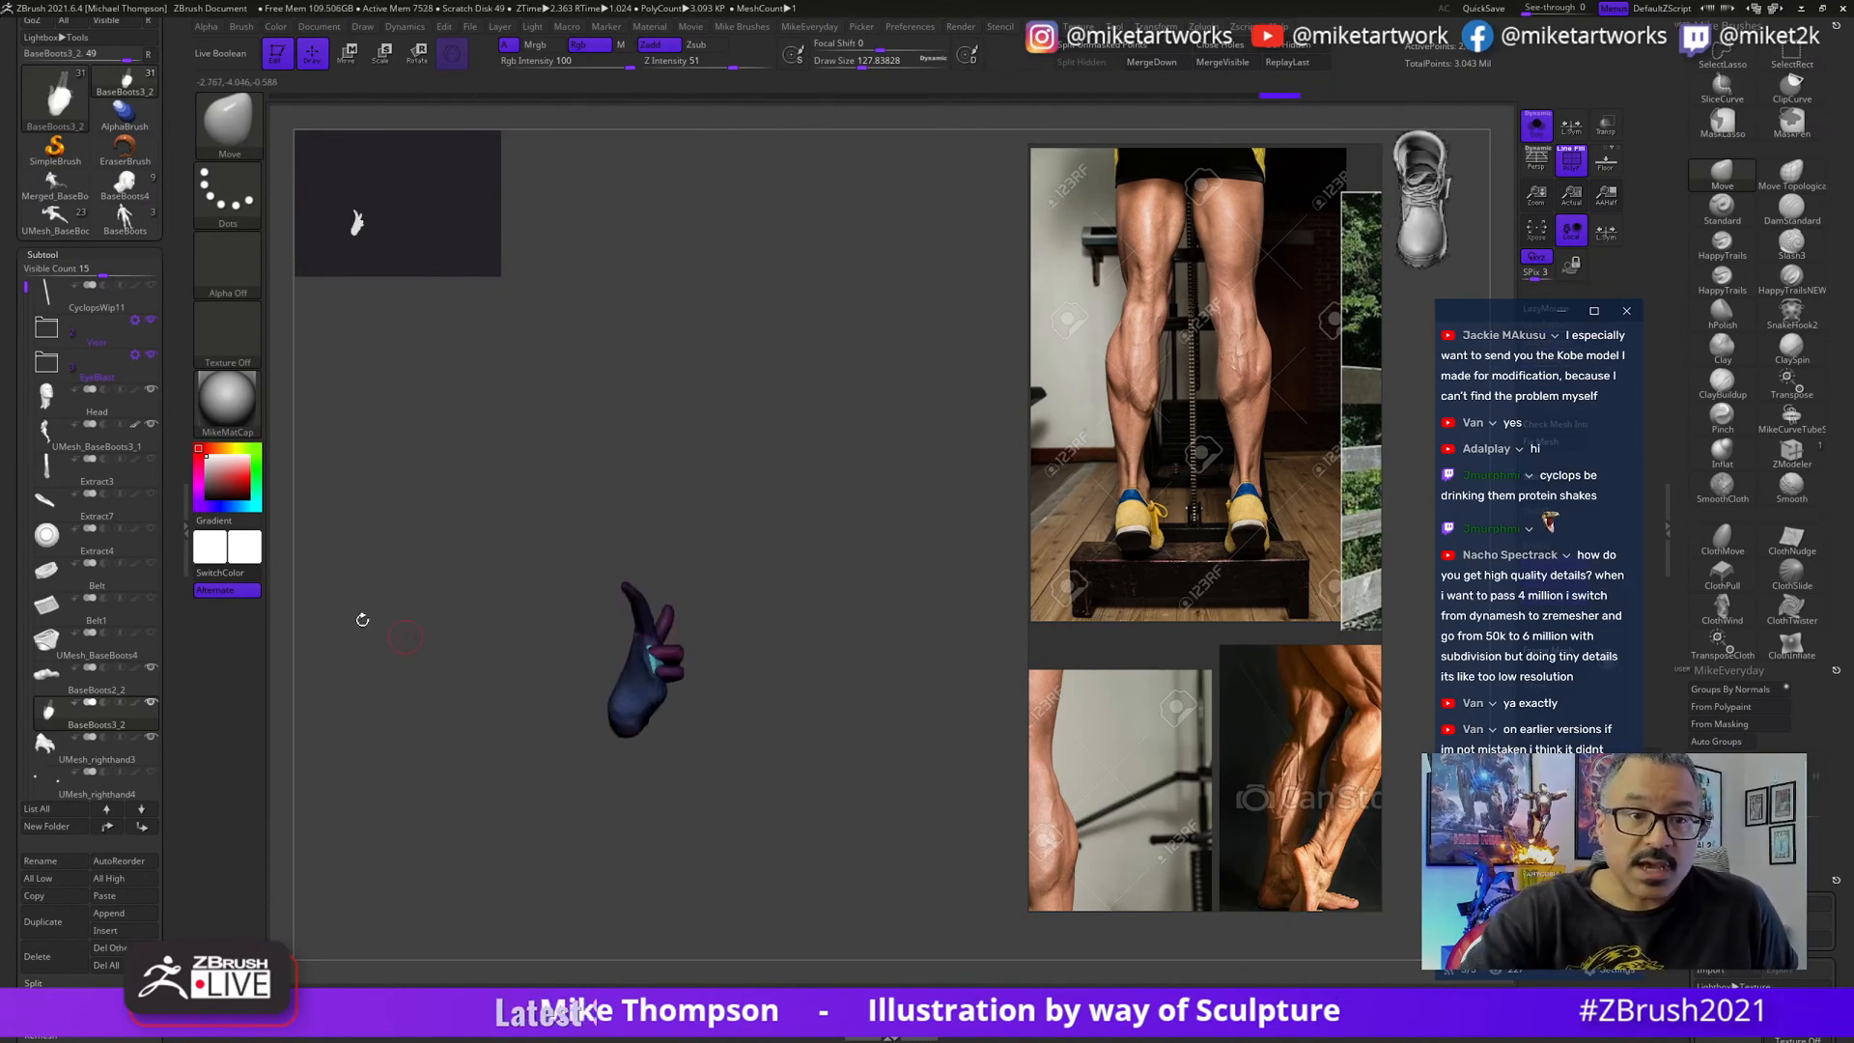
{"action": "left_click", "coordinate": [152, 446]}
{"action": "mouse_move", "coordinate": [878, 853]}
{"action": "left_mouse_down"}
{"action": "mouse_move", "coordinate": [869, 869]}
{"action": "mouse_move", "coordinate": [864, 803]}
{"action": "left_mouse_up"}
{"action": "left_click_drag", "start_coordinate": [889, 711], "coordinate": [874, 642]}
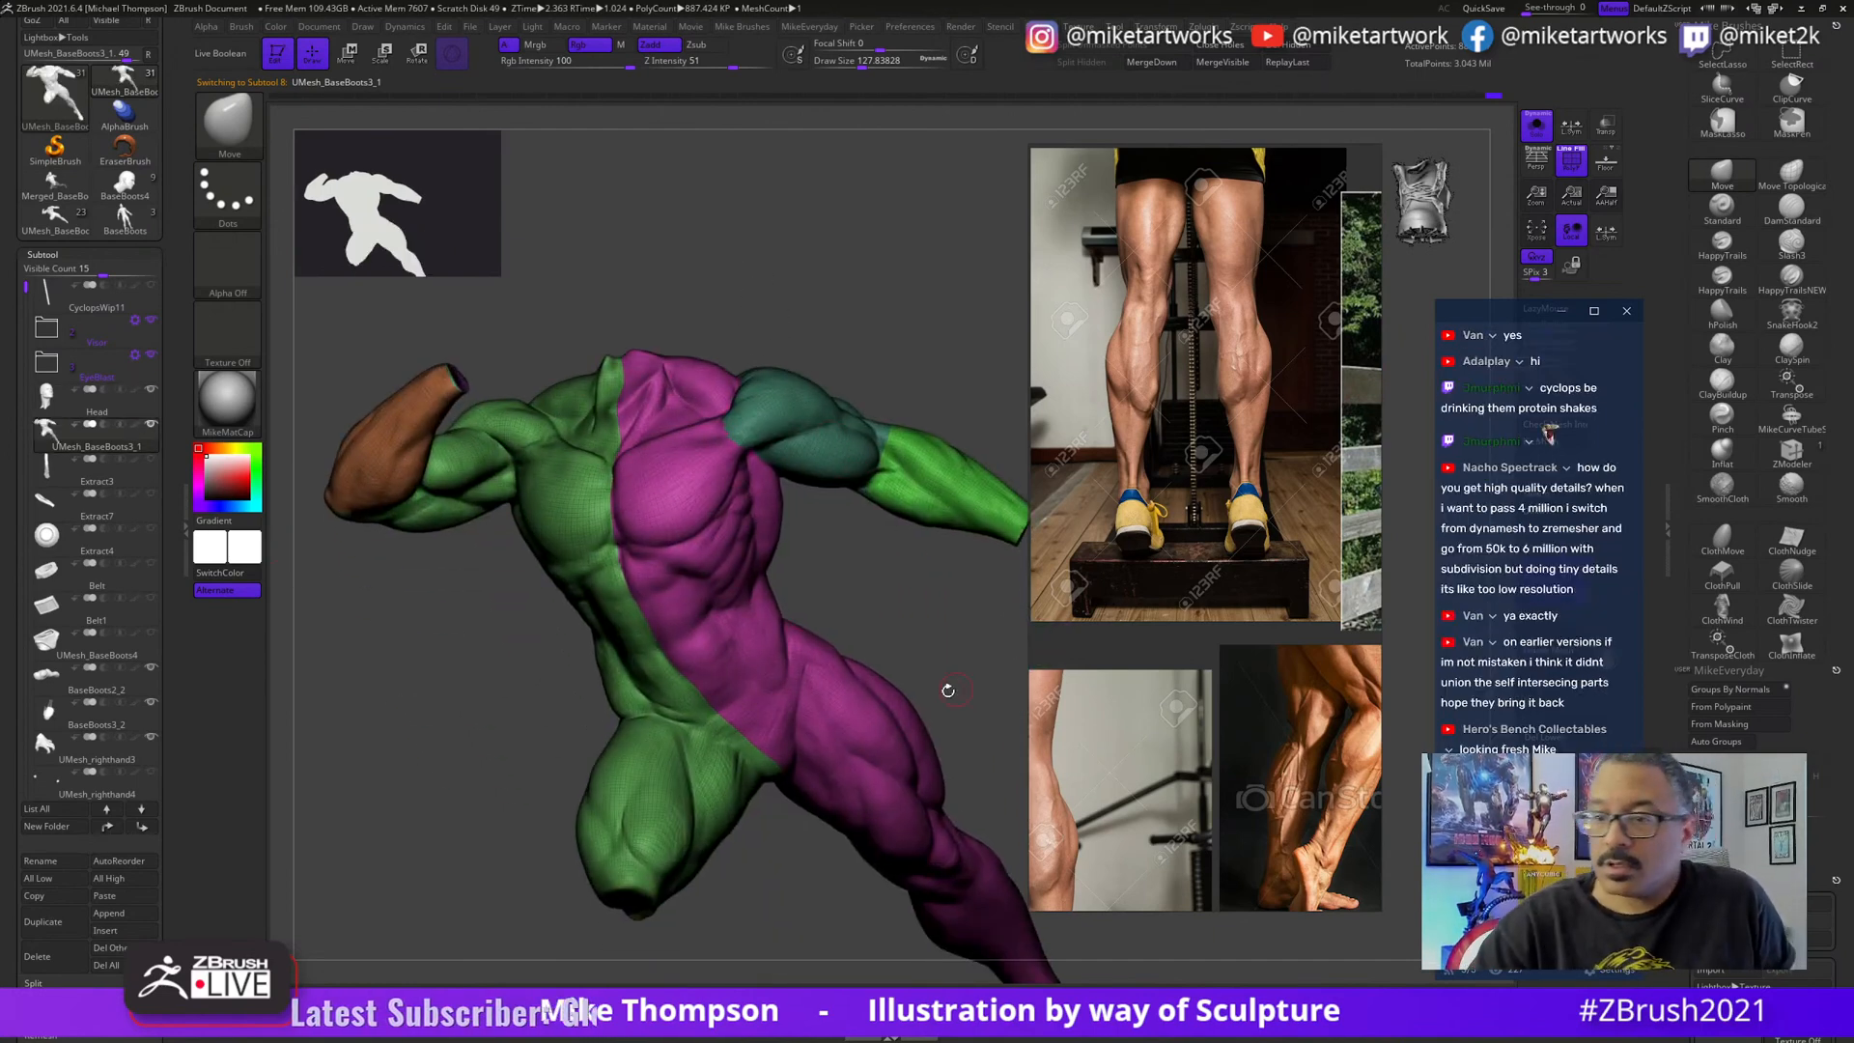
{"action": "right_click", "coordinate": [917, 790]}
{"action": "left_click", "coordinate": [935, 836]}
{"action": "mouse_move", "coordinate": [958, 706]}
{"action": "left_mouse_down", "text": "alt"}
{"action": "mouse_move", "coordinate": [917, 718]}
{"action": "mouse_move", "coordinate": [951, 731]}
{"action": "mouse_move", "coordinate": [976, 704]}
{"action": "left_mouse_up", "text": "alt"}
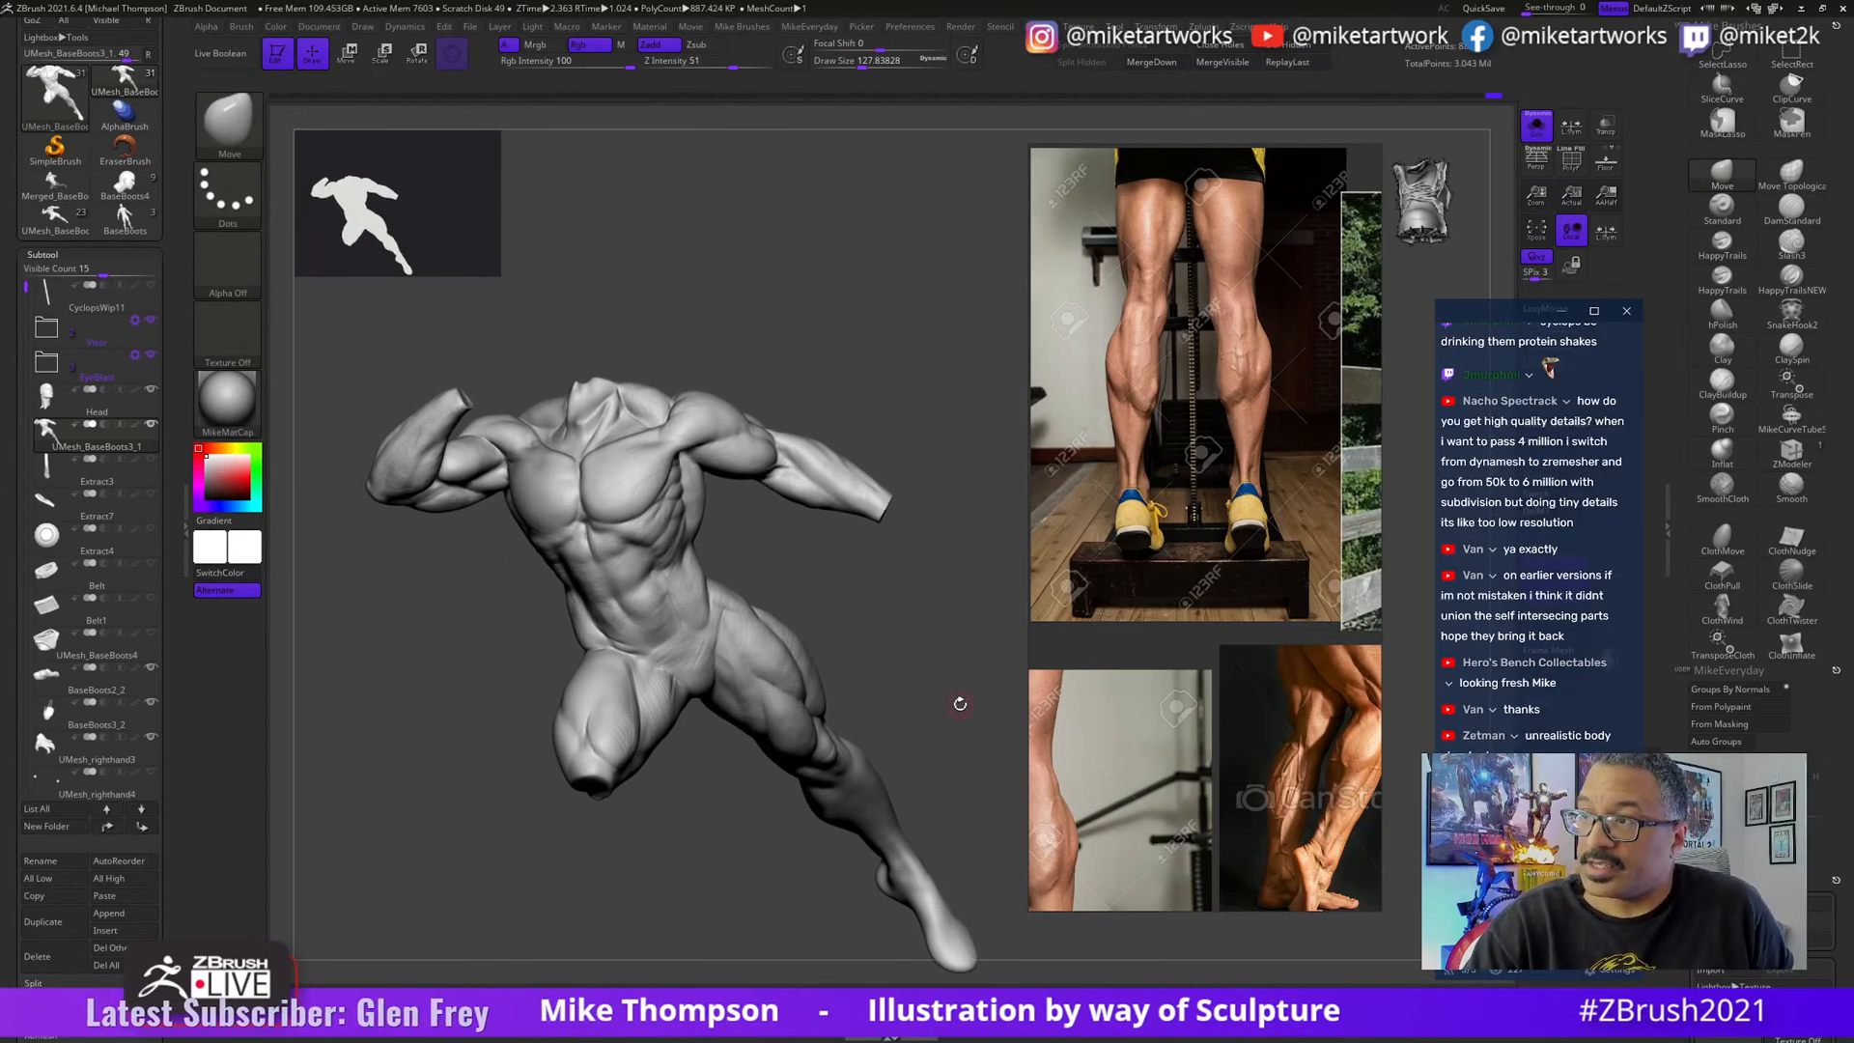
{"action": "key", "text": "shift"}
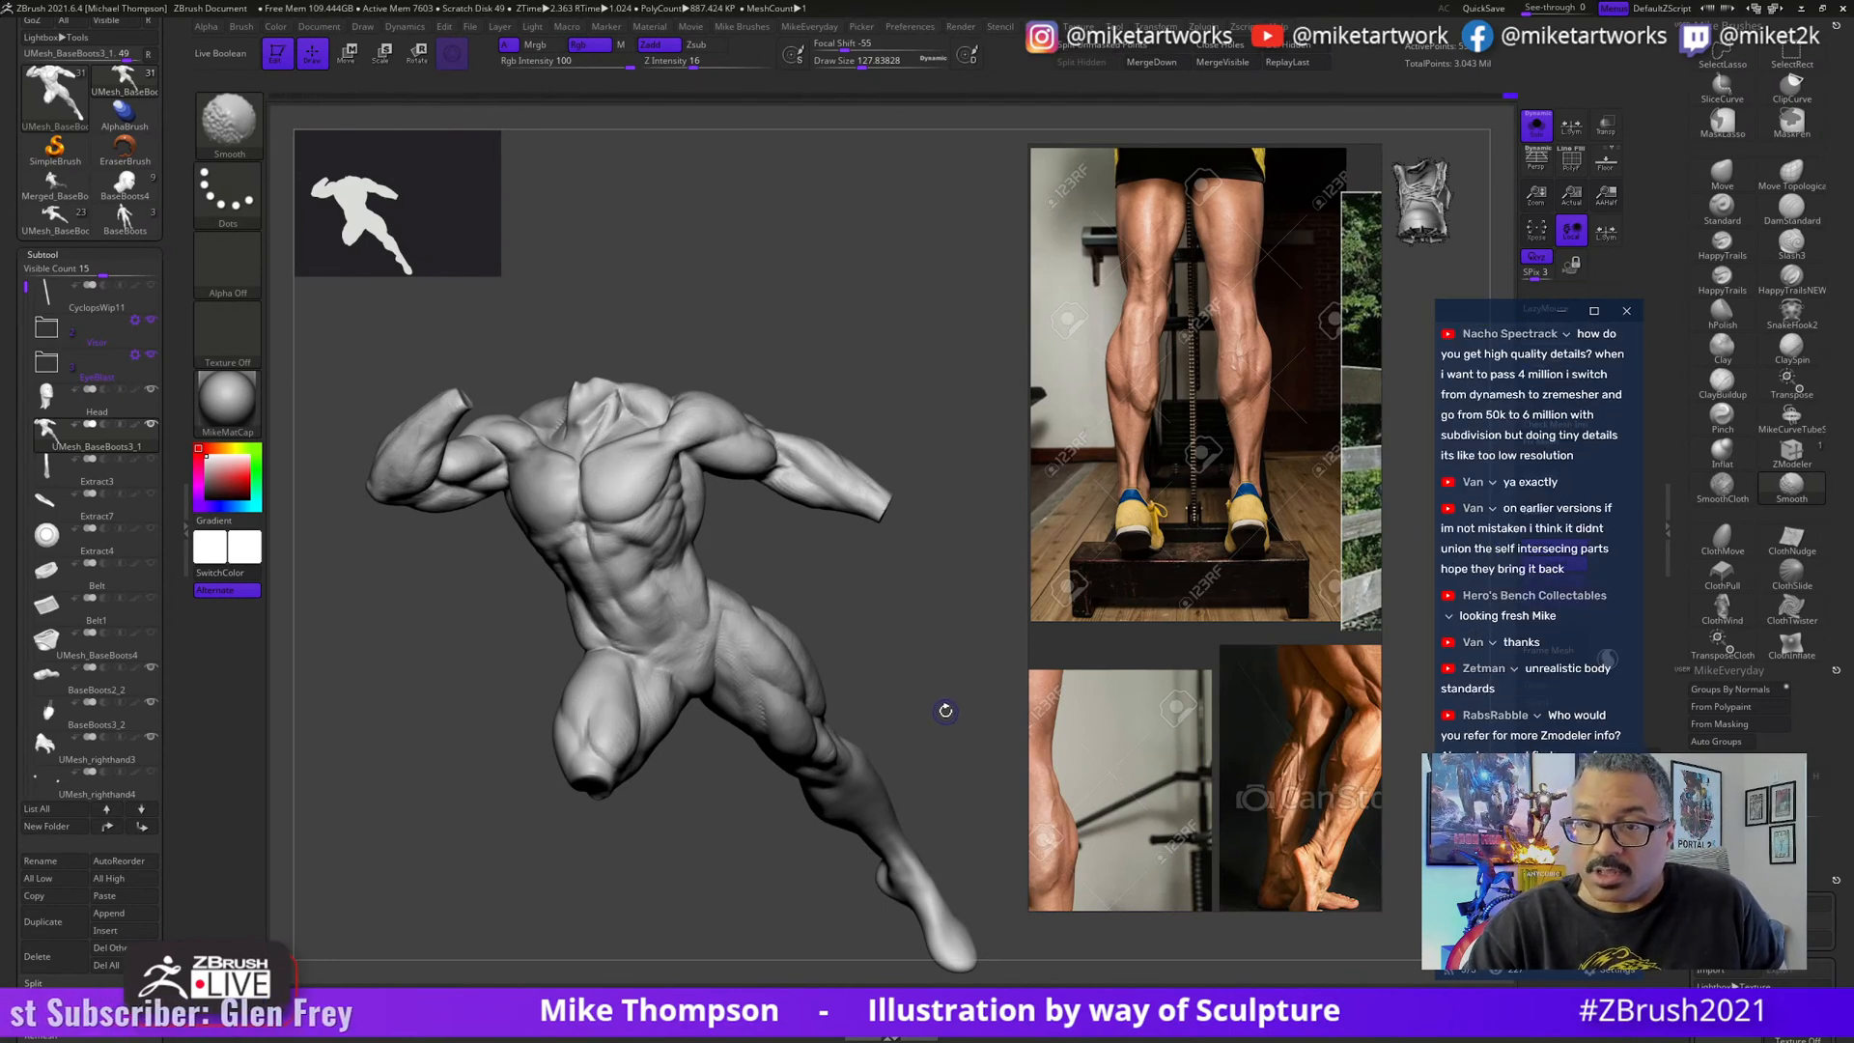
{"action": "key", "text": "shift"}
{"action": "left_click_drag", "start_coordinate": [971, 696], "coordinate": [1000, 653]}
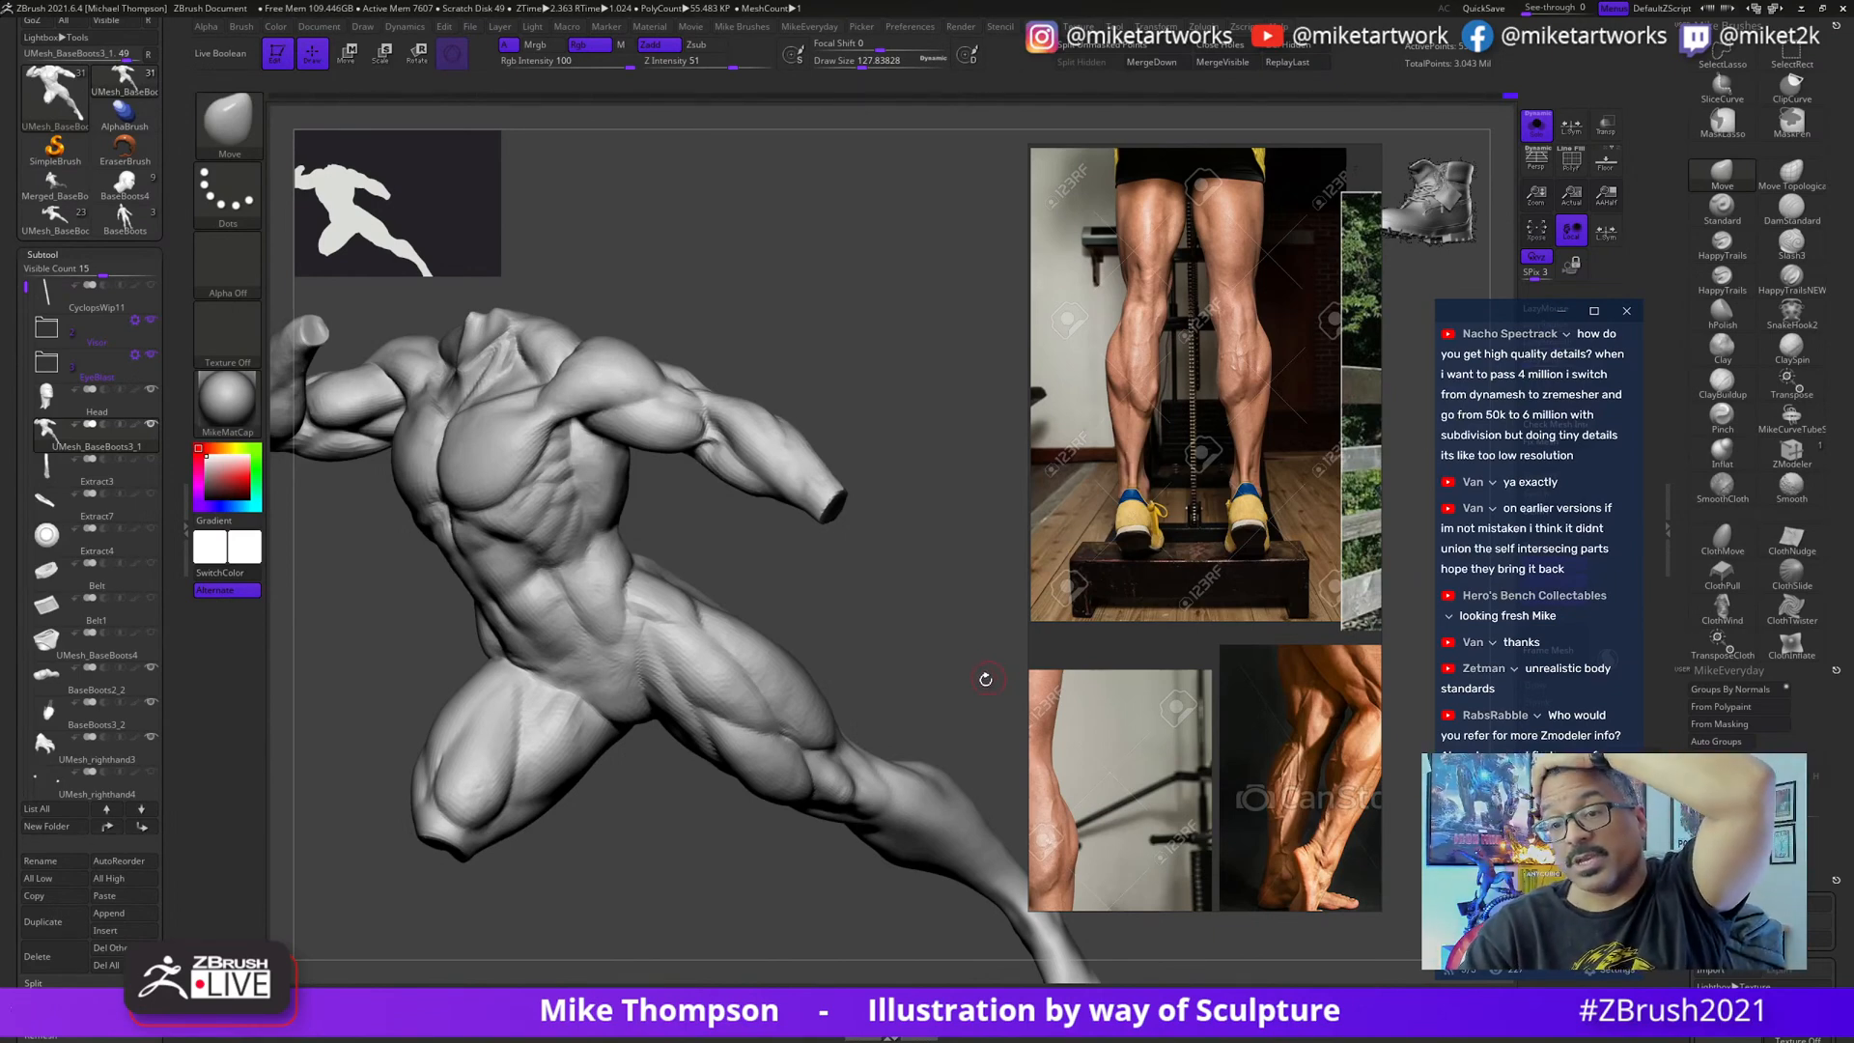
{"action": "mouse_move", "coordinate": [963, 658]}
{"action": "left_mouse_down"}
{"action": "mouse_move", "coordinate": [936, 707]}
{"action": "mouse_move", "coordinate": [951, 703]}
{"action": "mouse_move", "coordinate": [923, 715]}
{"action": "mouse_move", "coordinate": [1009, 694]}
{"action": "left_mouse_up"}
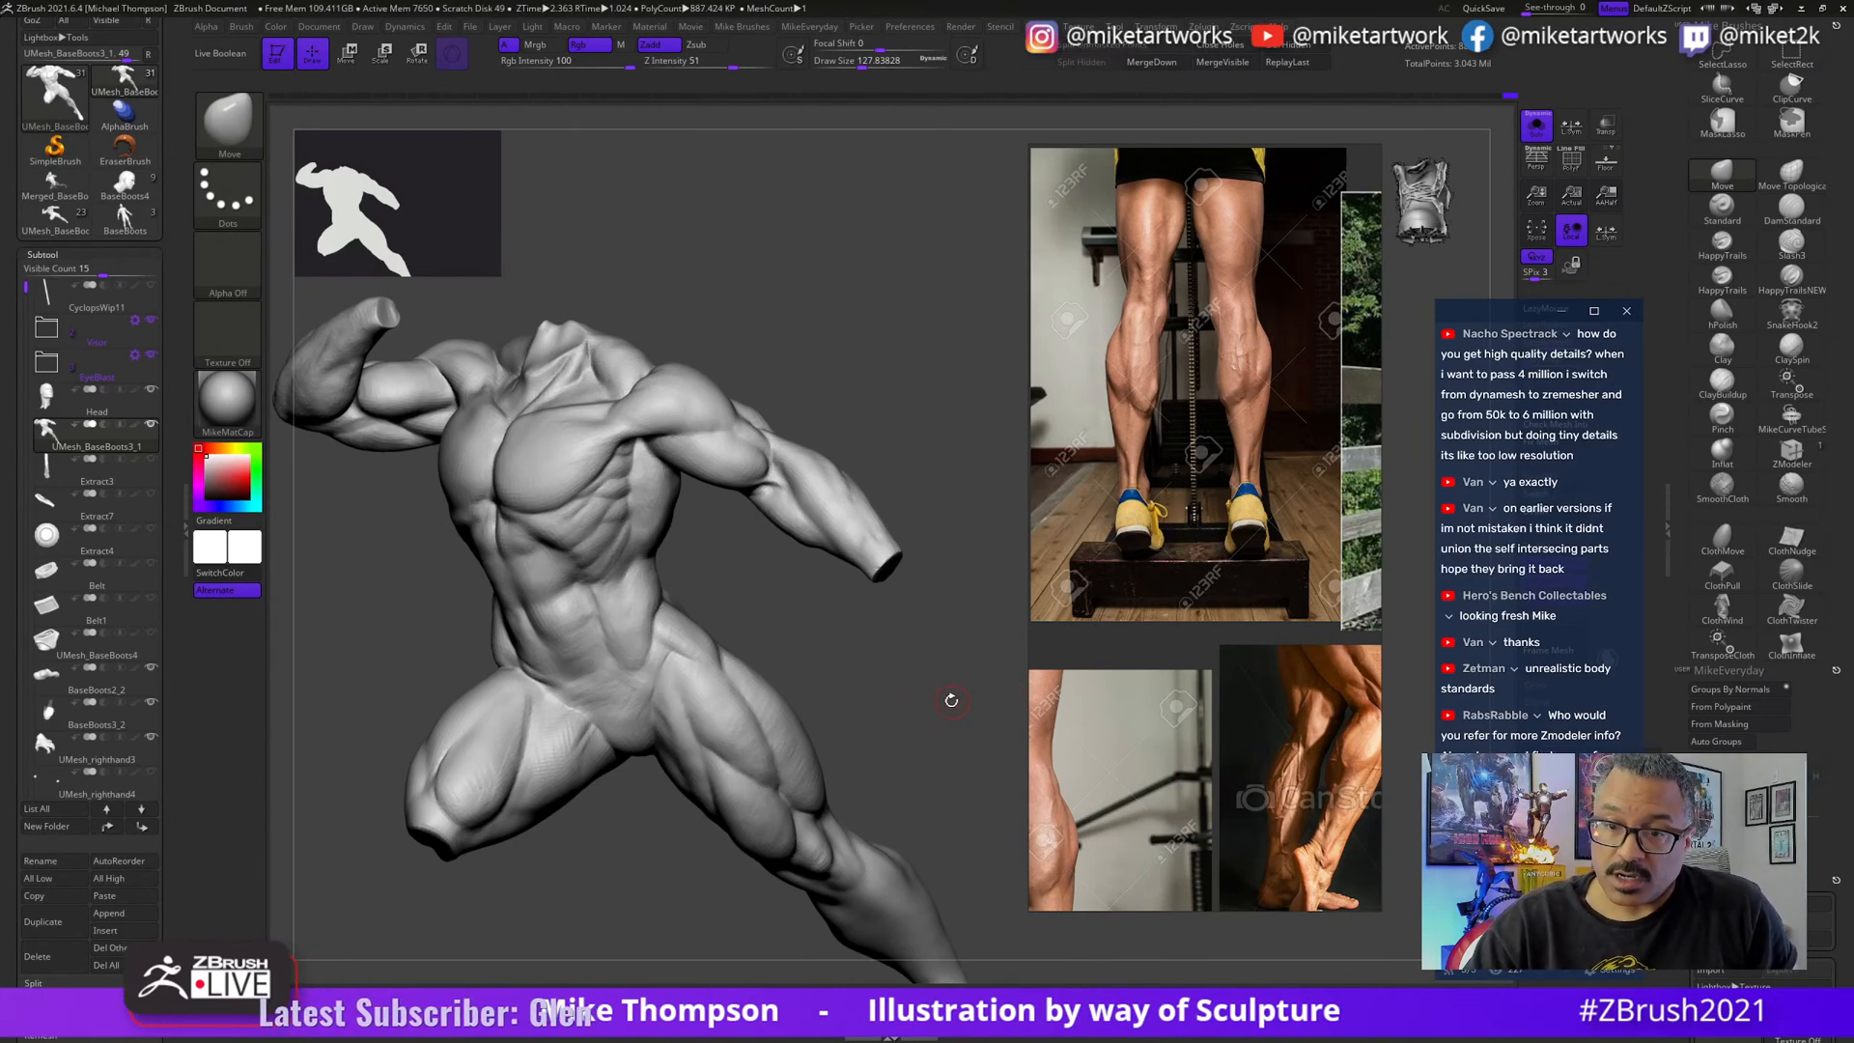
{"action": "left_click_drag", "start_coordinate": [947, 704], "coordinate": [938, 686]}
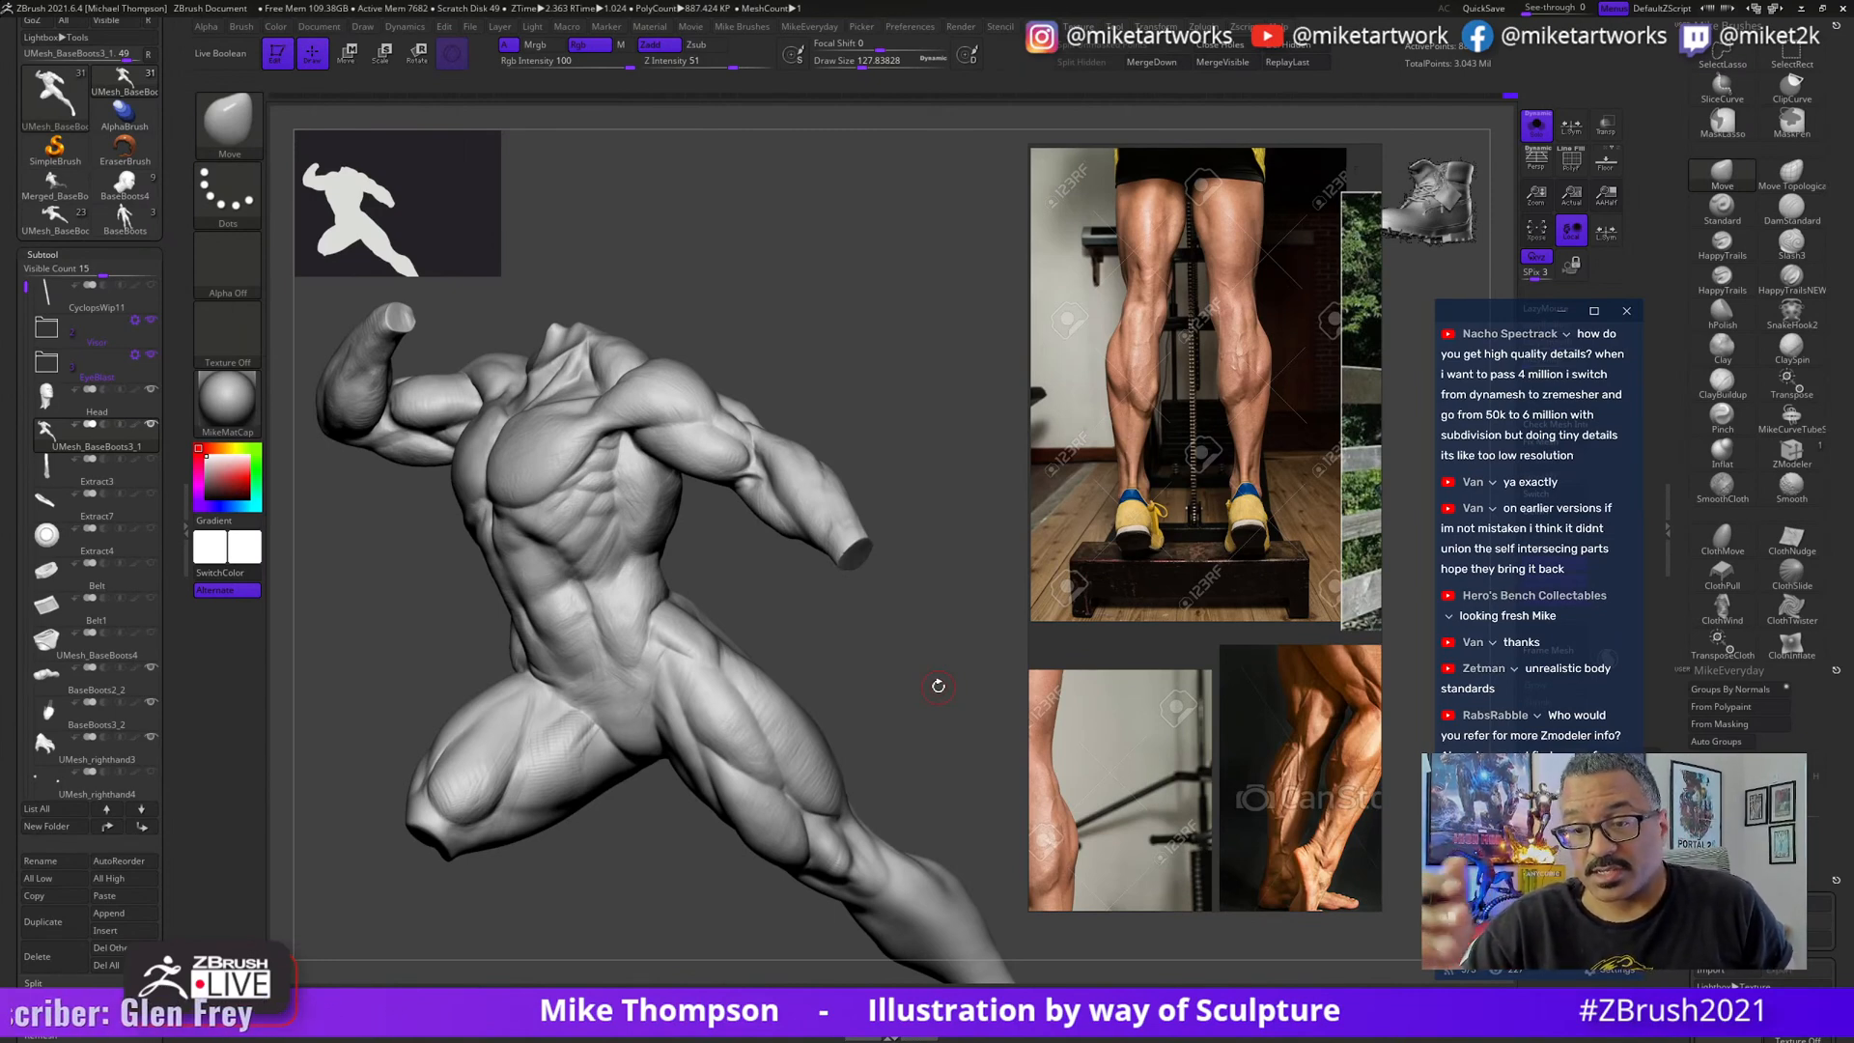
- Restore the tool list's default configuration, clone the body mesh as a separate tool, and make that single-subtool clone active
{"action": "left_click_drag", "start_coordinate": [902, 722], "coordinate": [974, 642]}
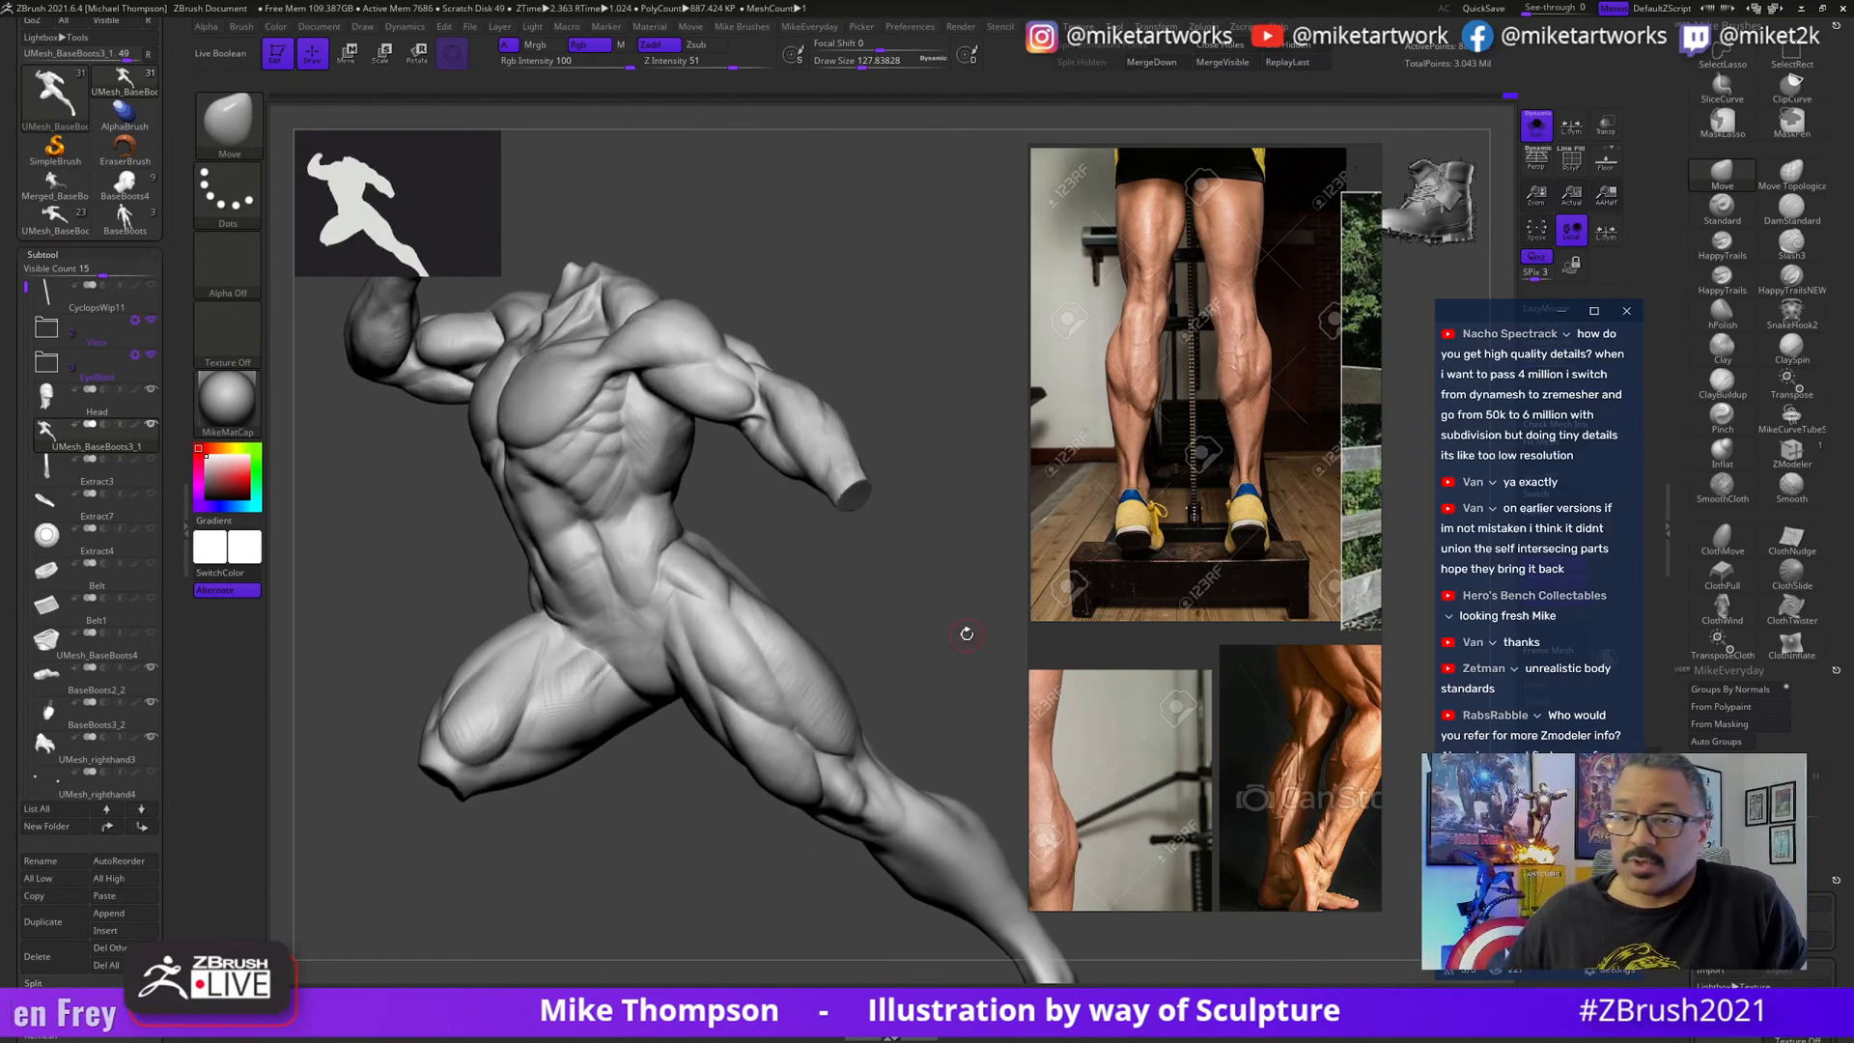
{"action": "mouse_move", "coordinate": [896, 633]}
{"action": "left_mouse_down", "text": "alt"}
{"action": "mouse_move", "coordinate": [884, 620]}
{"action": "mouse_move", "coordinate": [975, 793]}
{"action": "mouse_move", "coordinate": [975, 771]}
{"action": "left_mouse_up", "text": "alt"}
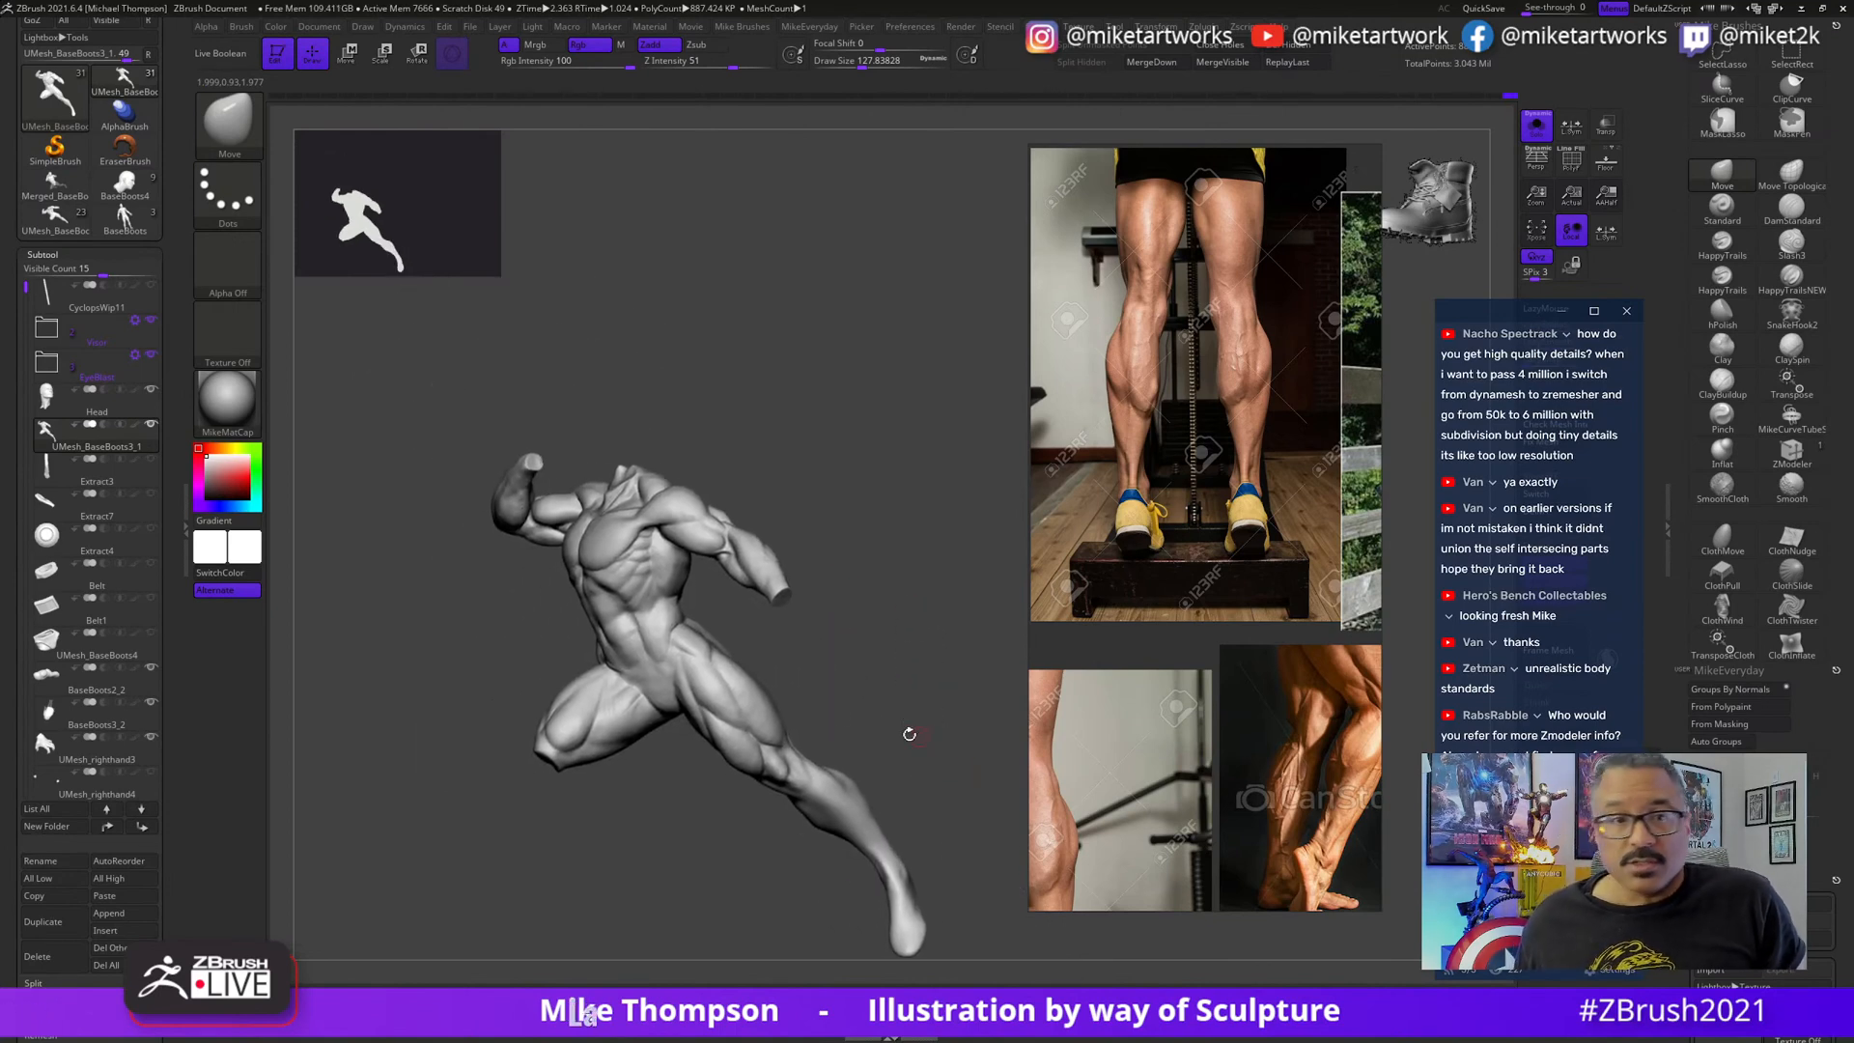
{"action": "left_click_drag", "start_coordinate": [172, 146], "coordinate": [169, 284]}
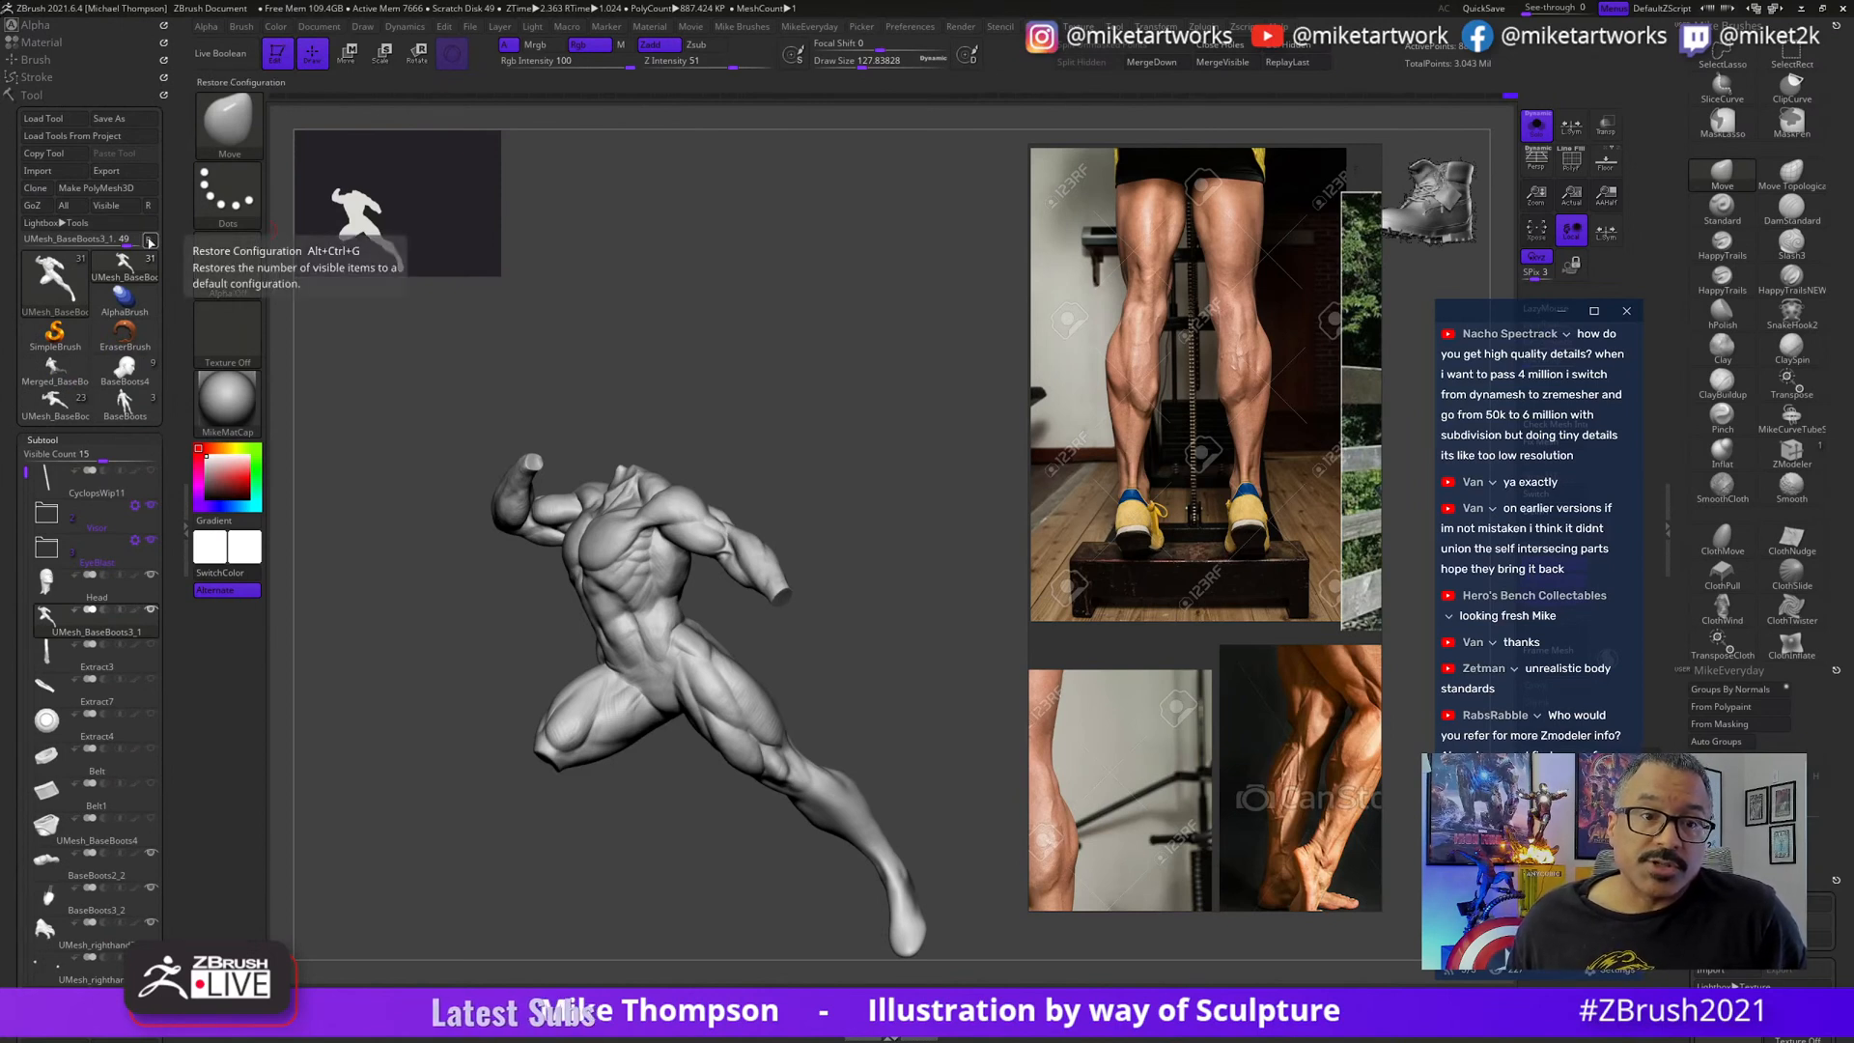
{"action": "left_click", "coordinate": [153, 241]}
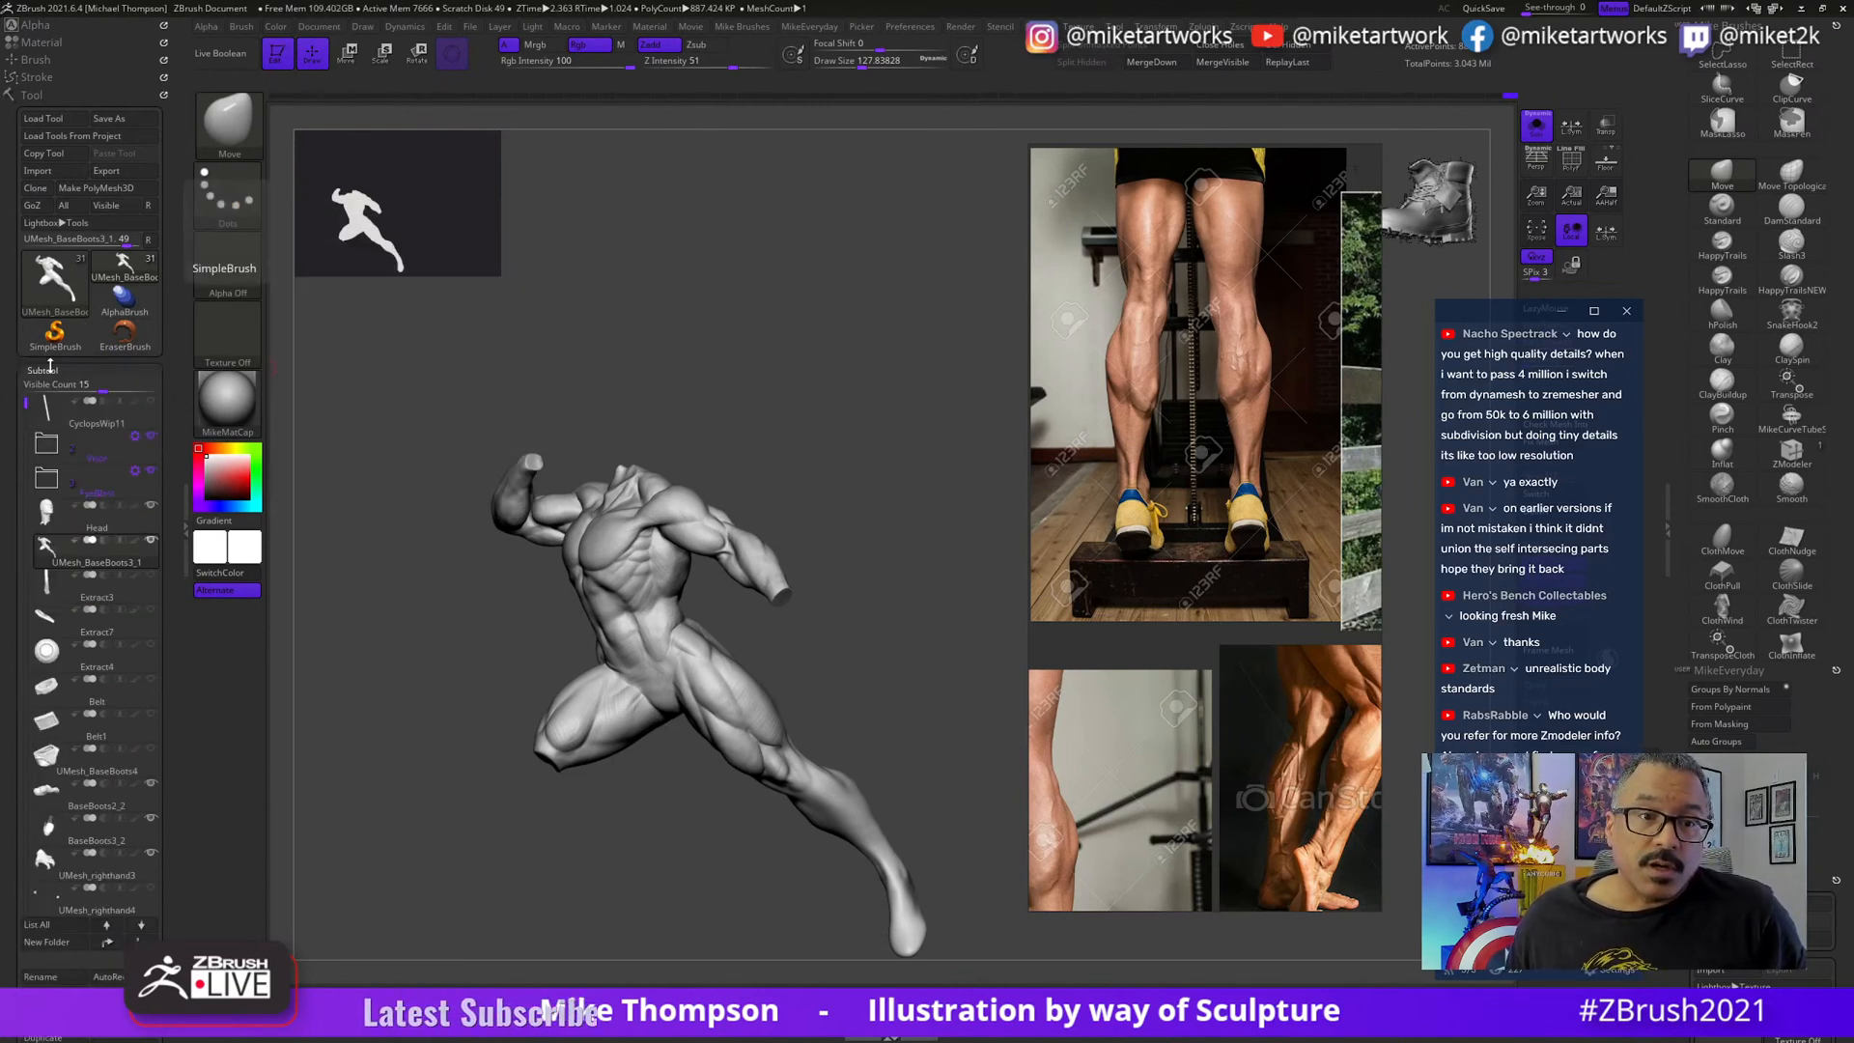
{"action": "left_click", "coordinate": [29, 189]}
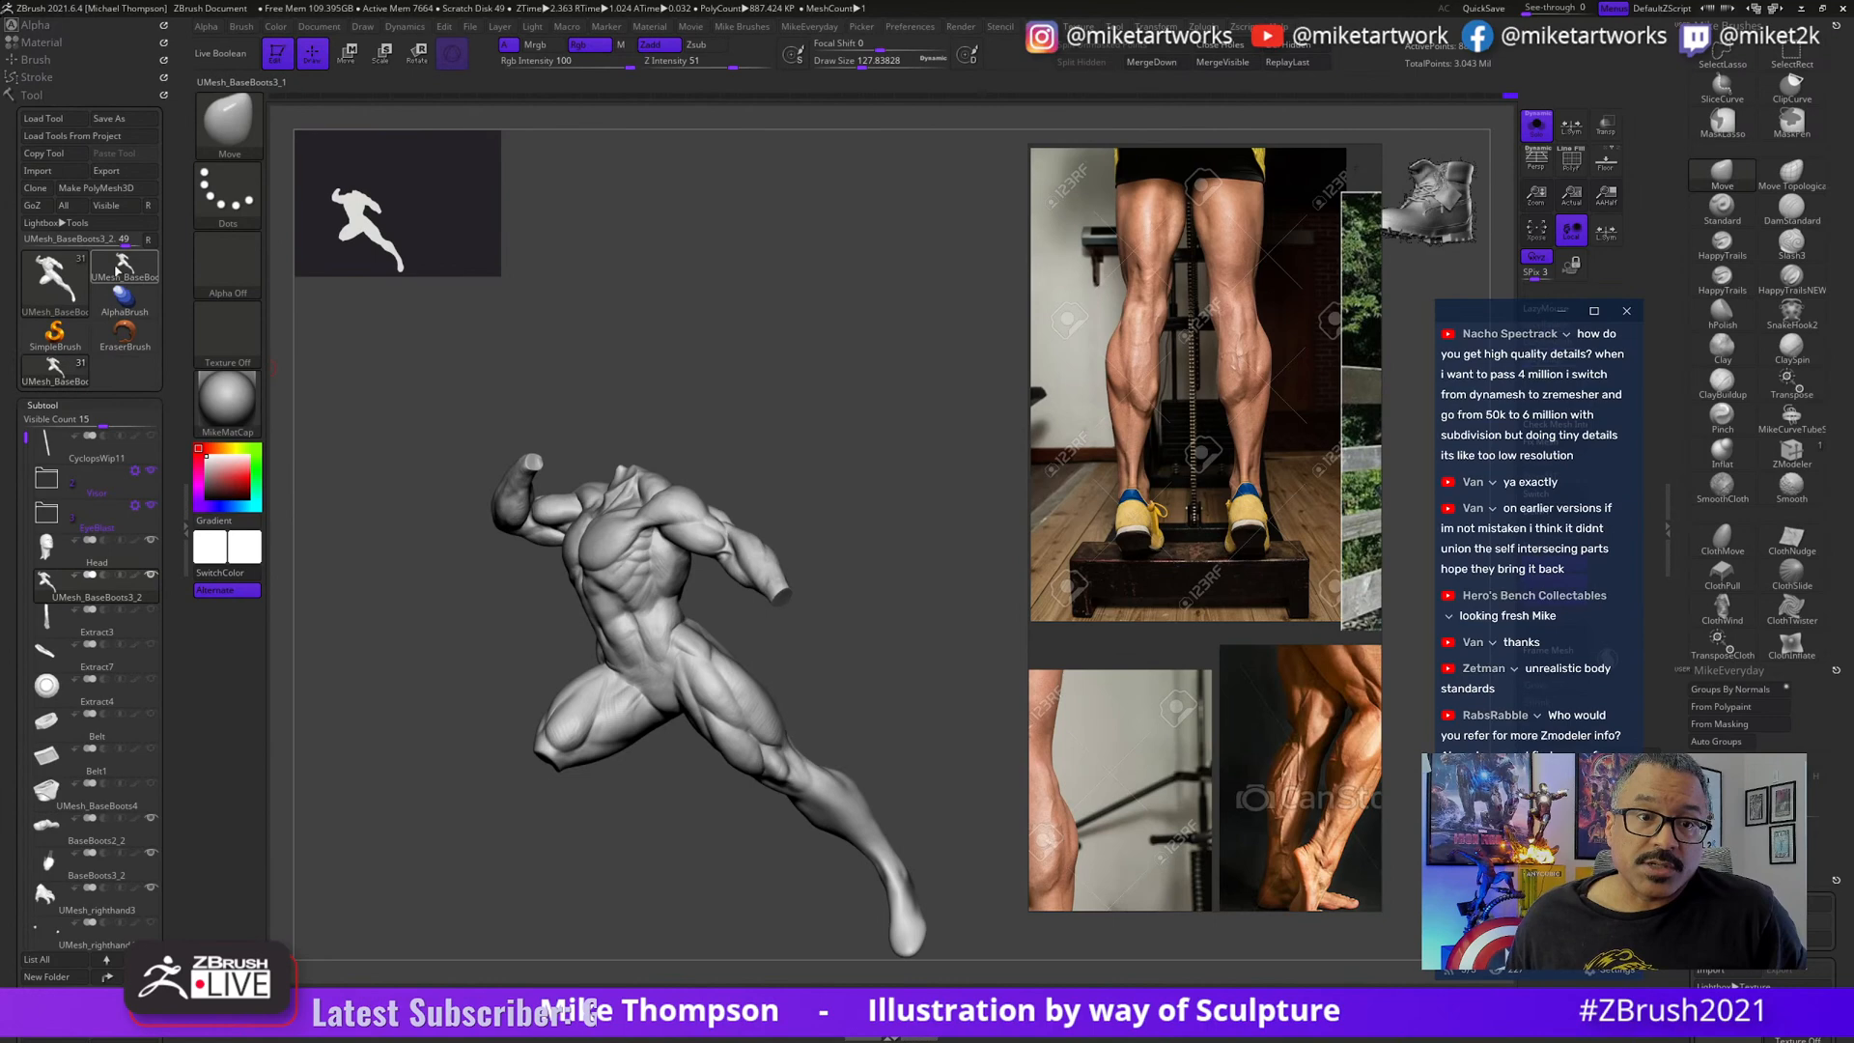
{"action": "left_click", "coordinate": [125, 275]}
{"action": "left_click_drag", "start_coordinate": [168, 600], "coordinate": [168, 334]}
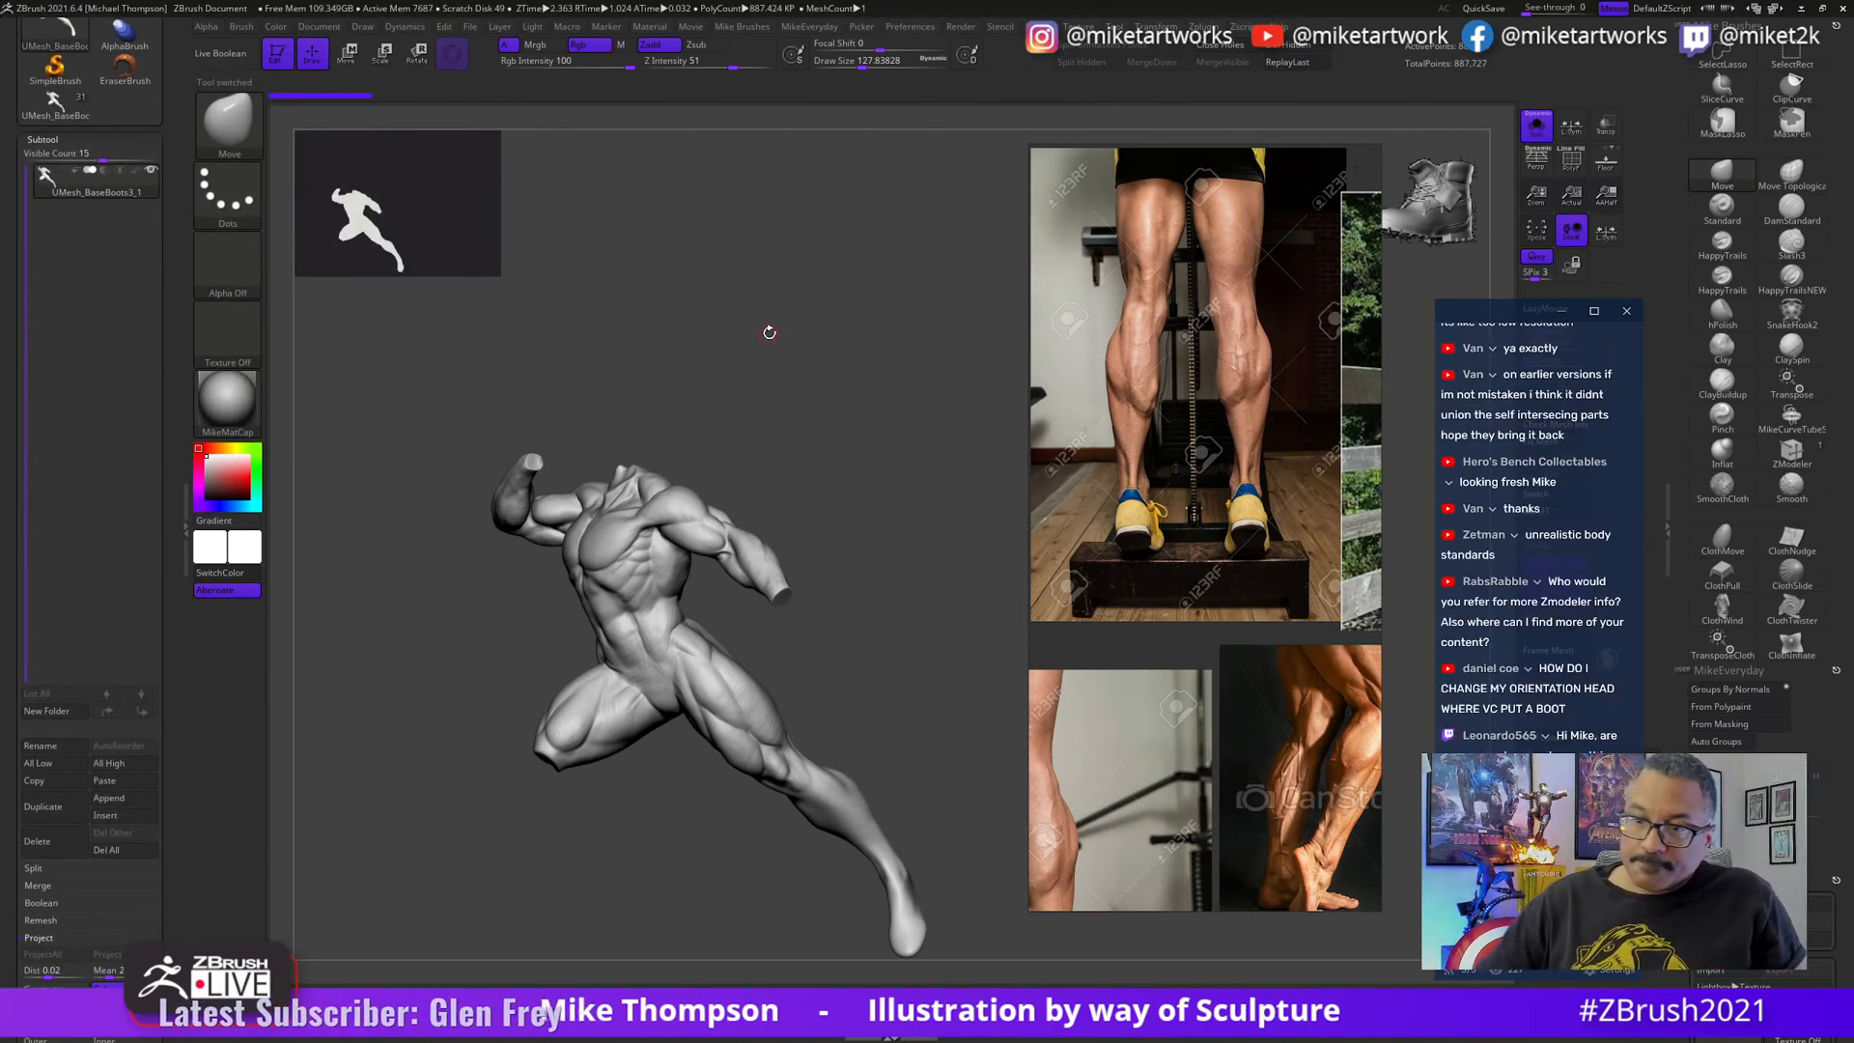
- Duplicate the cloned body's subtool and make the duplicate the active one
{"action": "mouse_move", "coordinate": [766, 331]}
{"action": "left_mouse_down"}
{"action": "mouse_move", "coordinate": [849, 579]}
{"action": "mouse_move", "coordinate": [931, 695]}
{"action": "mouse_move", "coordinate": [981, 707]}
{"action": "left_mouse_up"}
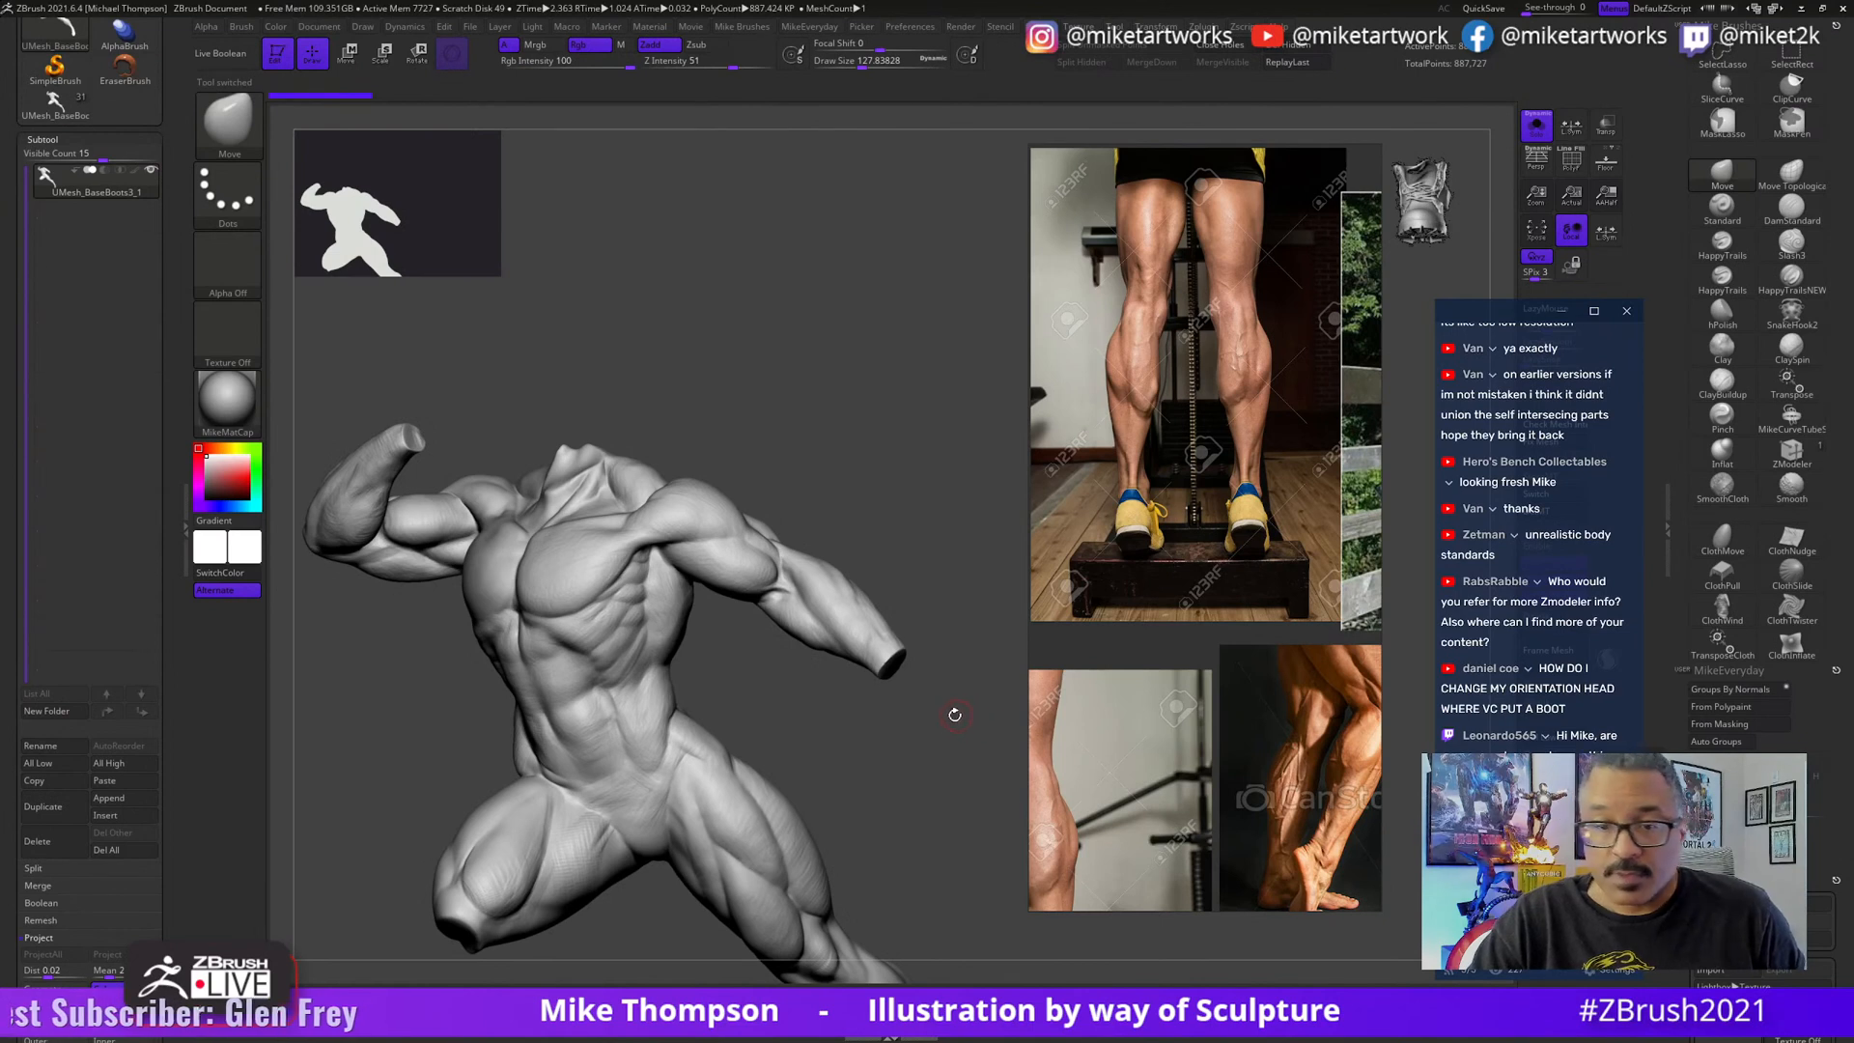
{"action": "left_click_drag", "start_coordinate": [905, 760], "coordinate": [969, 704]}
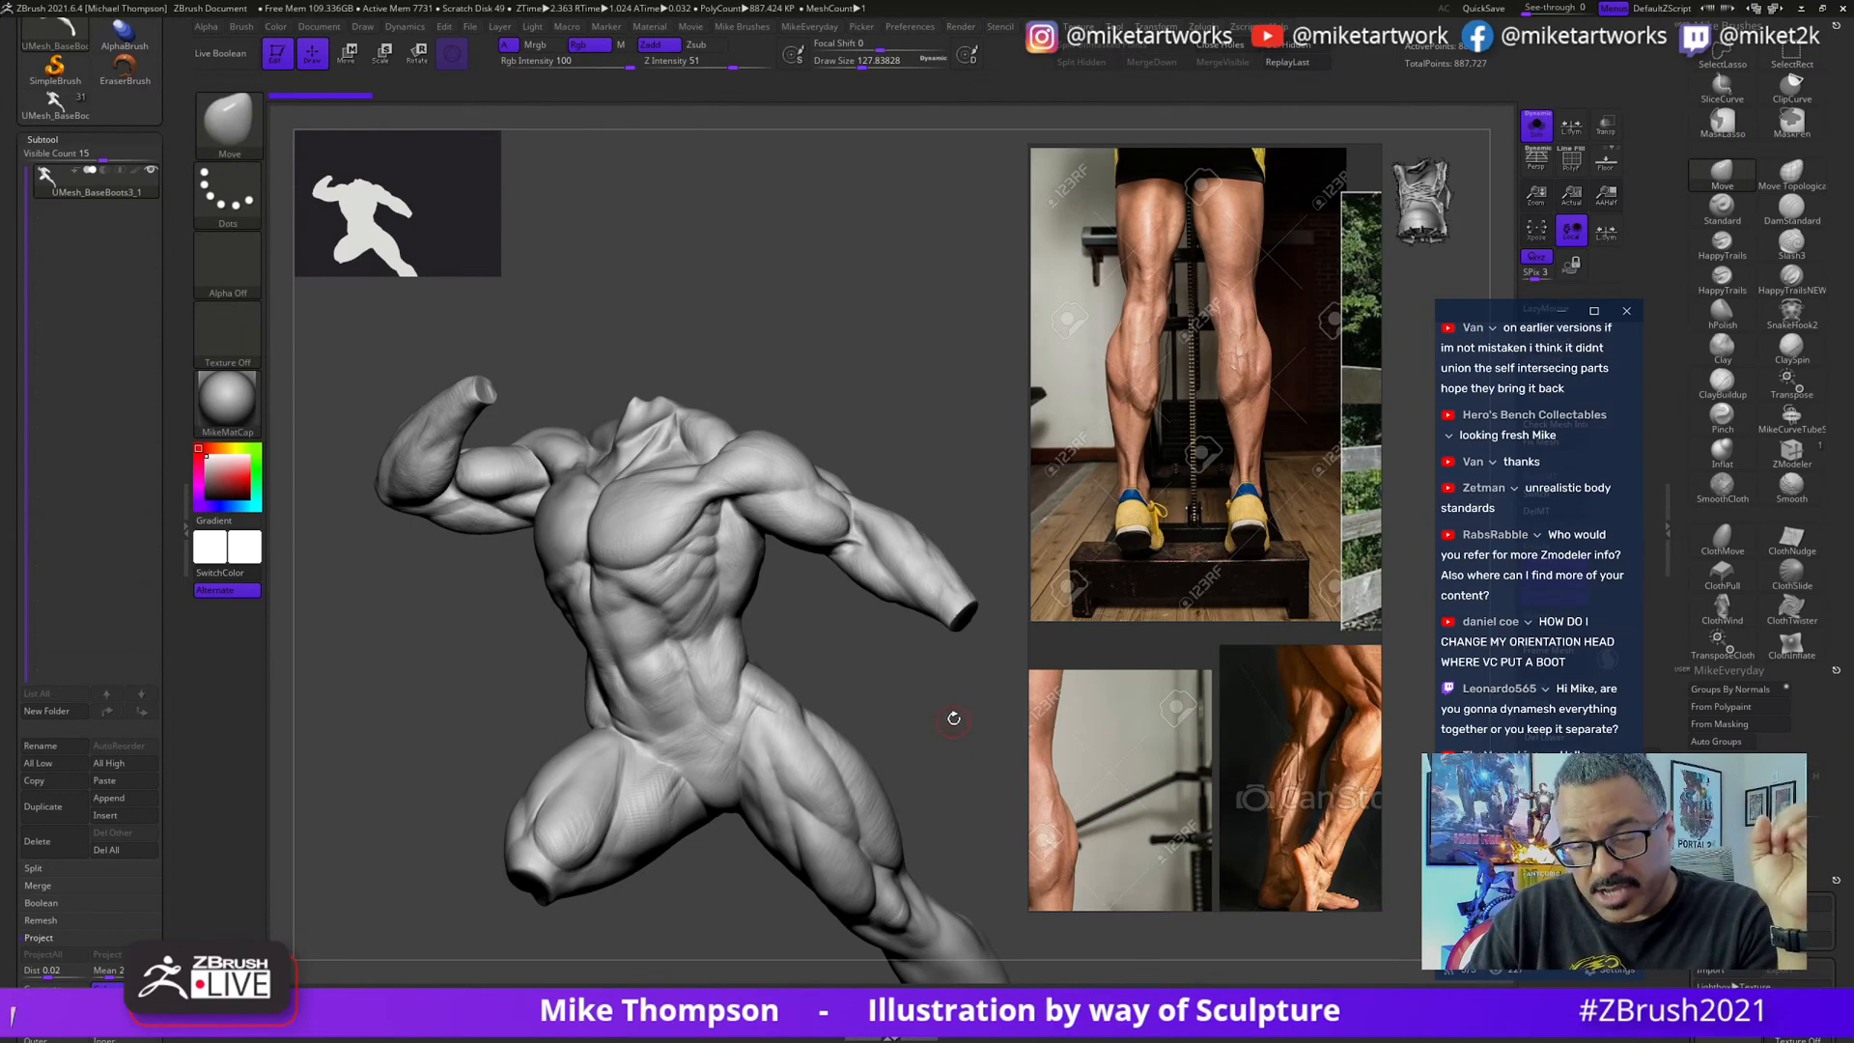
{"action": "mouse_move", "coordinate": [927, 709]}
{"action": "left_mouse_down"}
{"action": "mouse_move", "coordinate": [956, 768]}
{"action": "mouse_move", "coordinate": [931, 766]}
{"action": "mouse_move", "coordinate": [956, 756]}
{"action": "mouse_move", "coordinate": [944, 768]}
{"action": "left_mouse_up"}
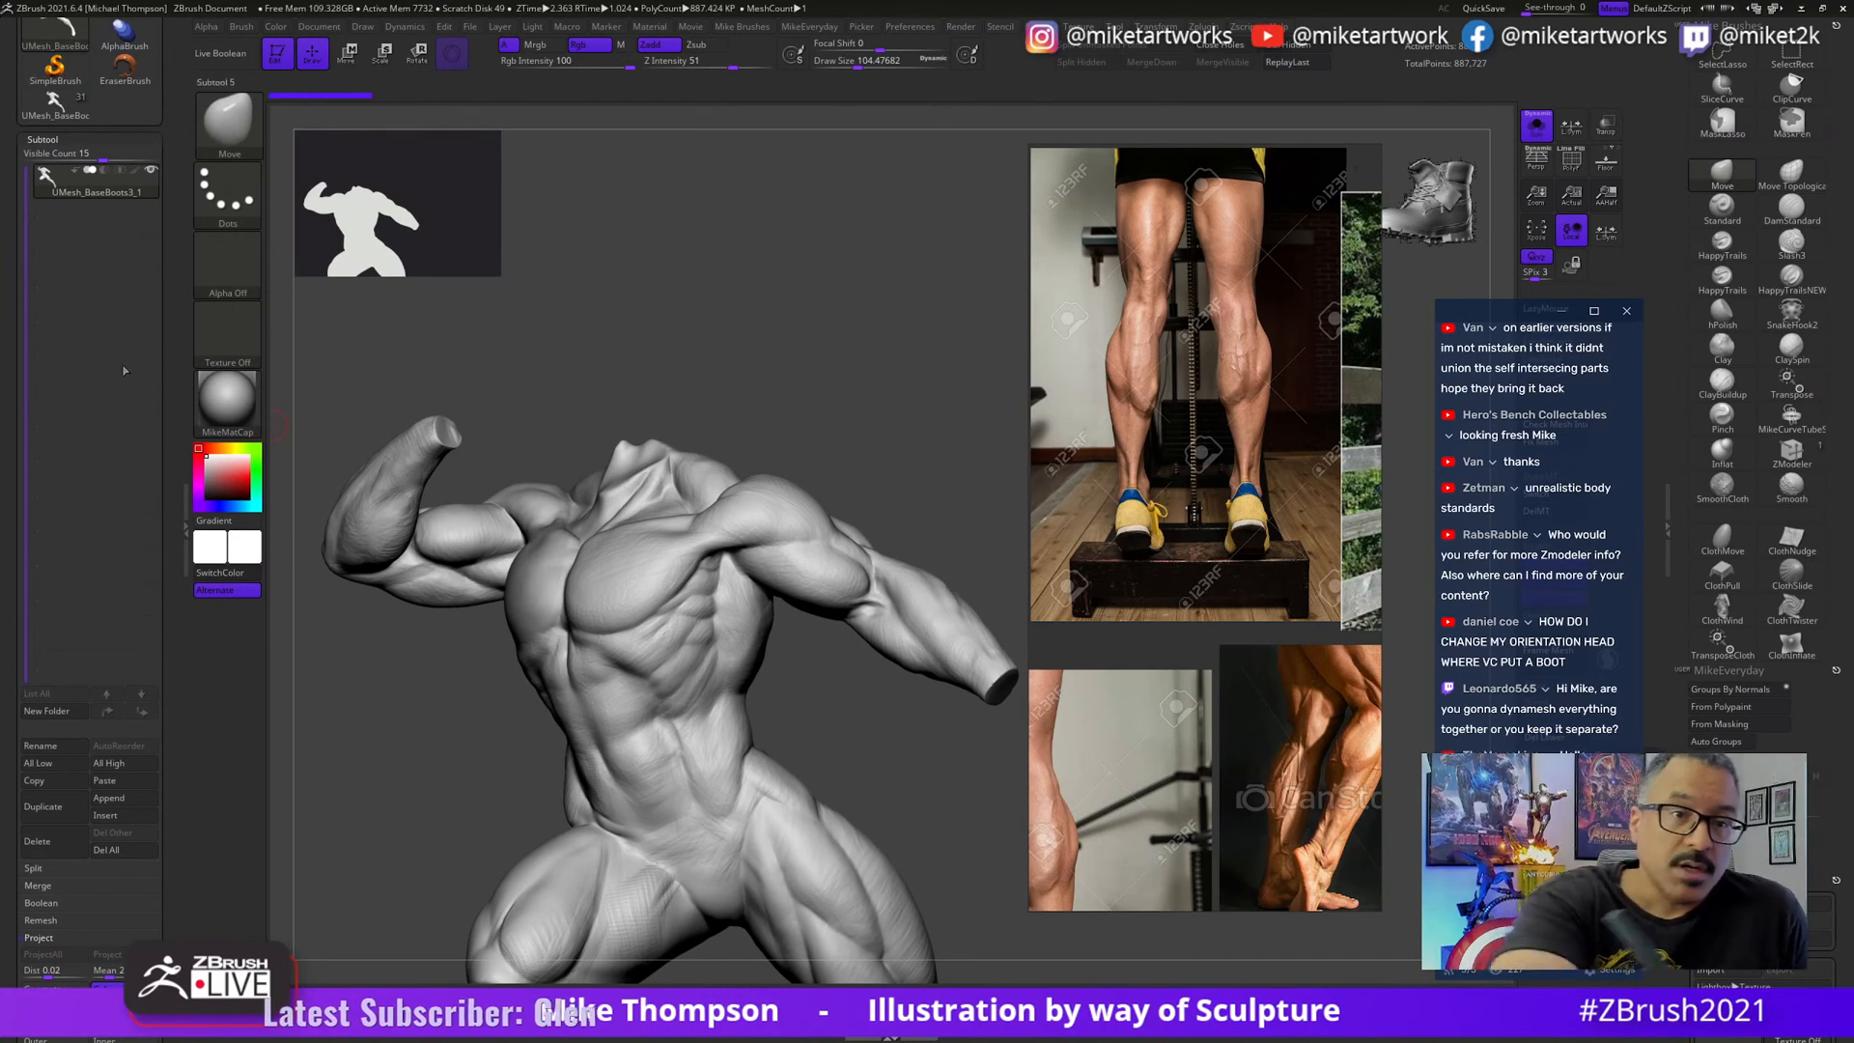
{"action": "key", "text": "ctrl+shift+d"}
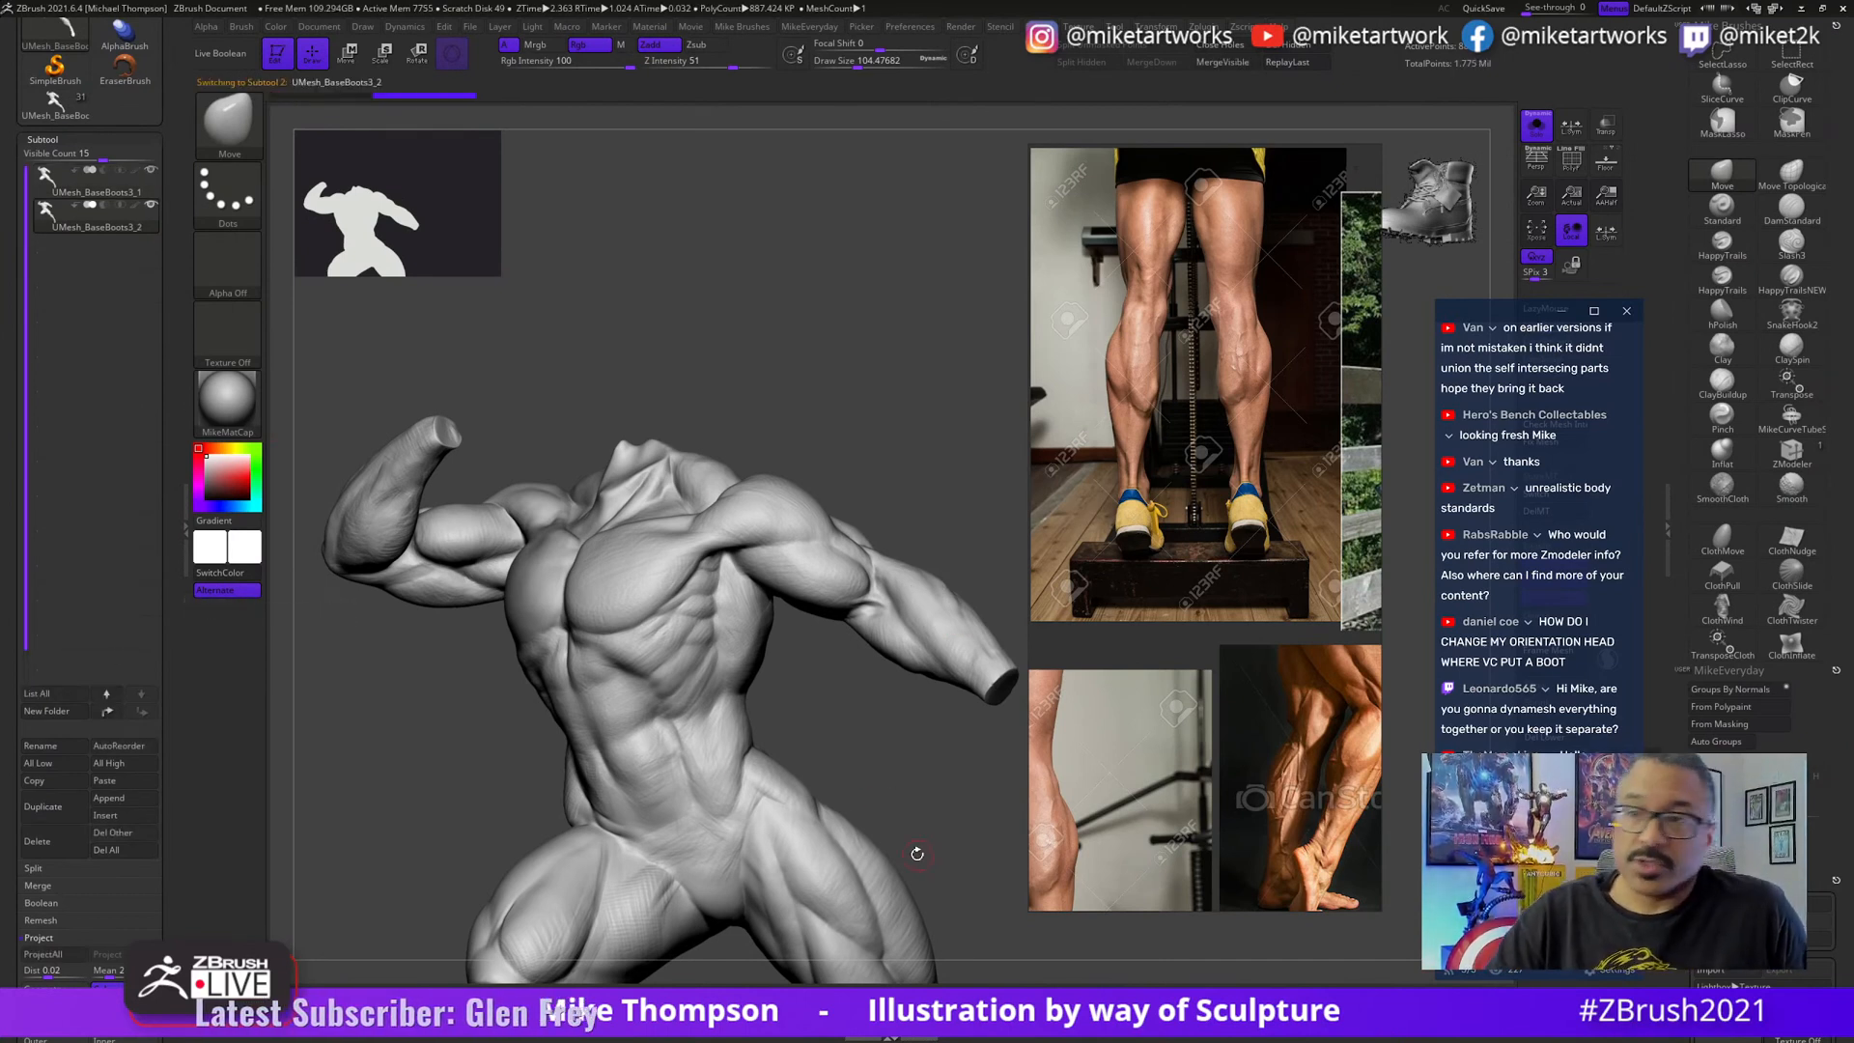
- Move the leg reference photos off the canvas and the chat window off the side panel, and turn on the polygroup display
{"action": "left_click_drag", "start_coordinate": [1129, 554], "coordinate": [0, 386]}
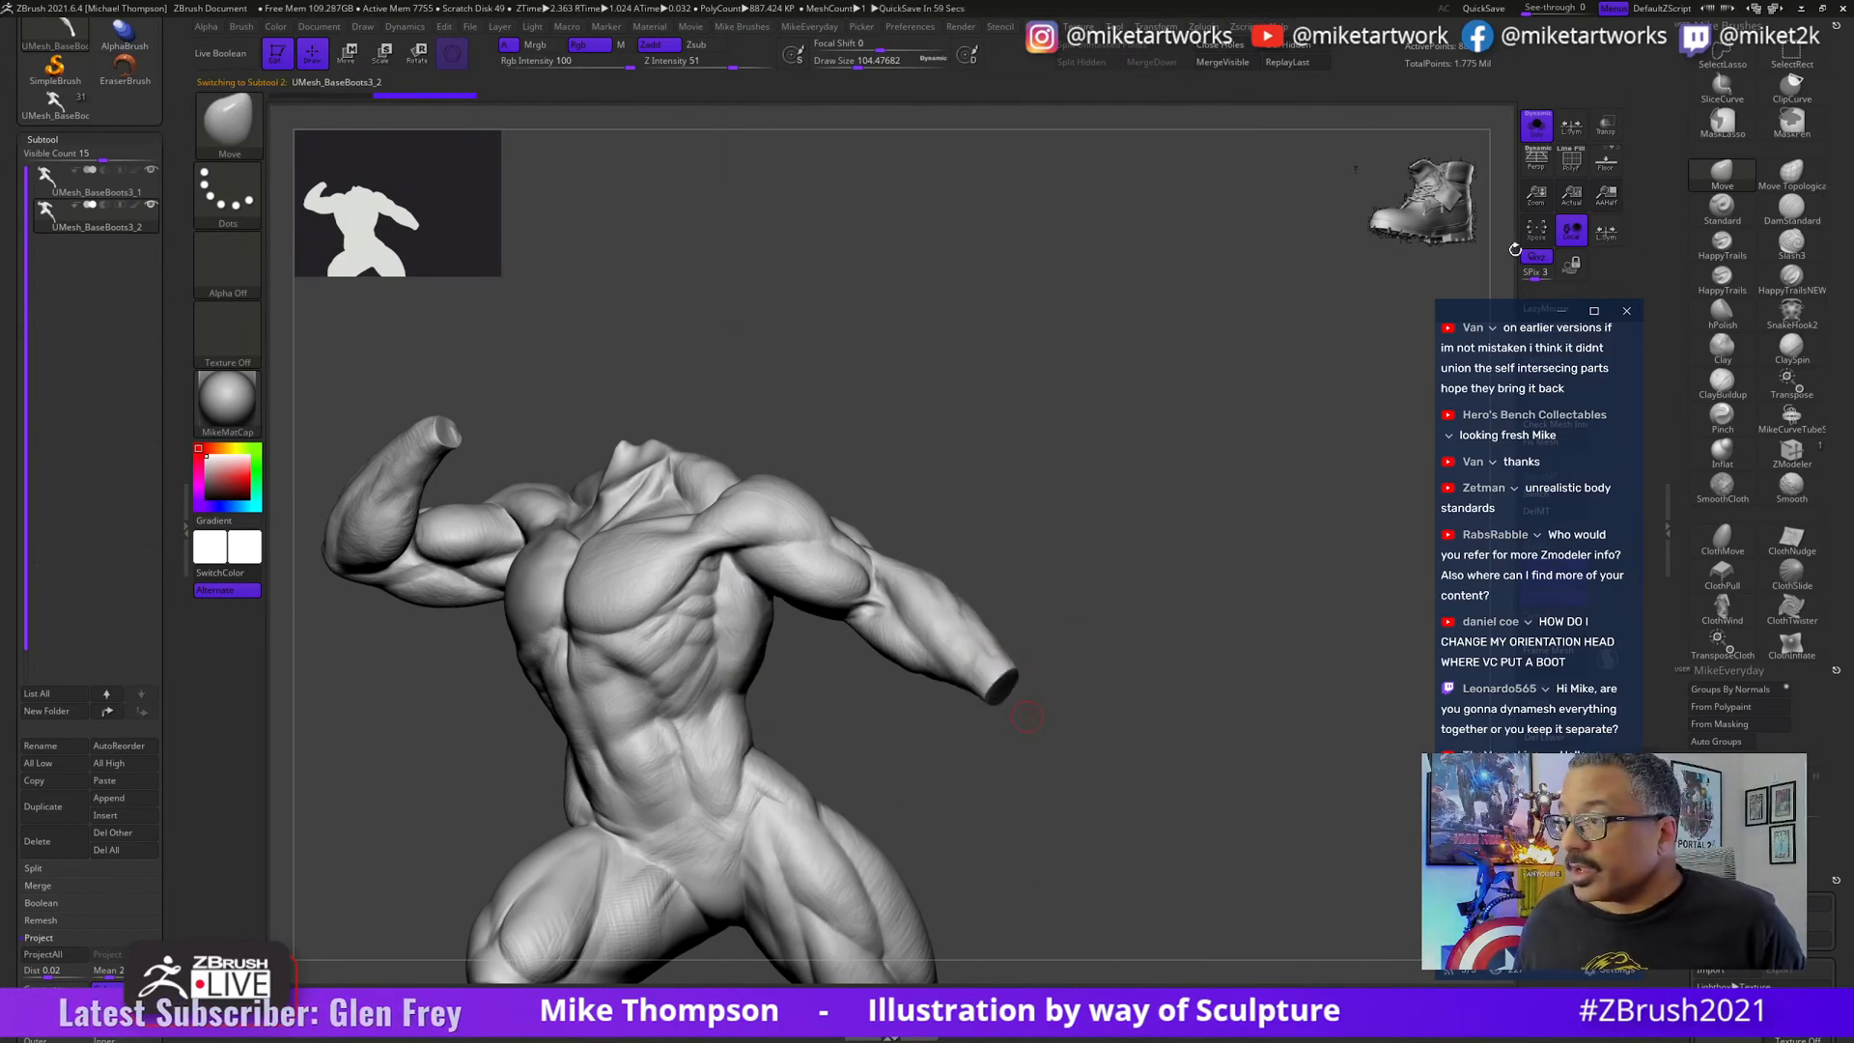
{"action": "left_click_drag", "start_coordinate": [1528, 303], "coordinate": [1383, 277]}
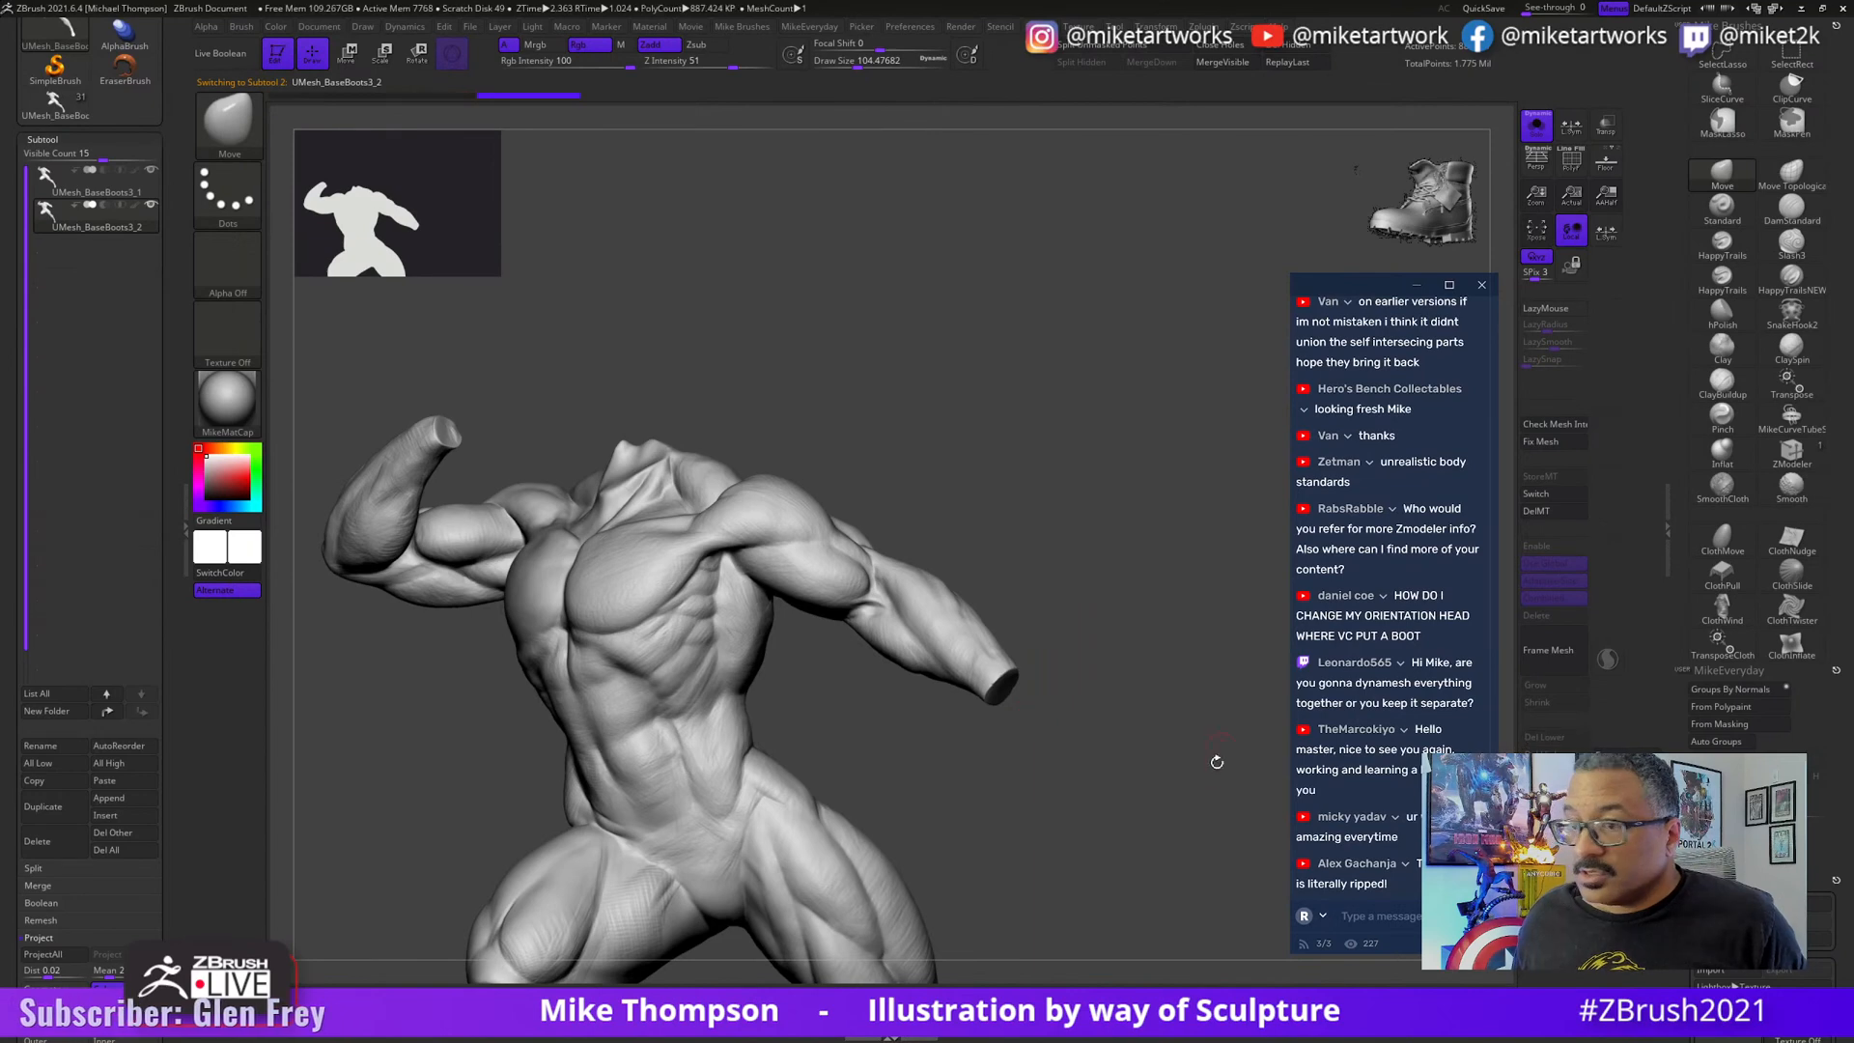
{"action": "key", "text": "space"}
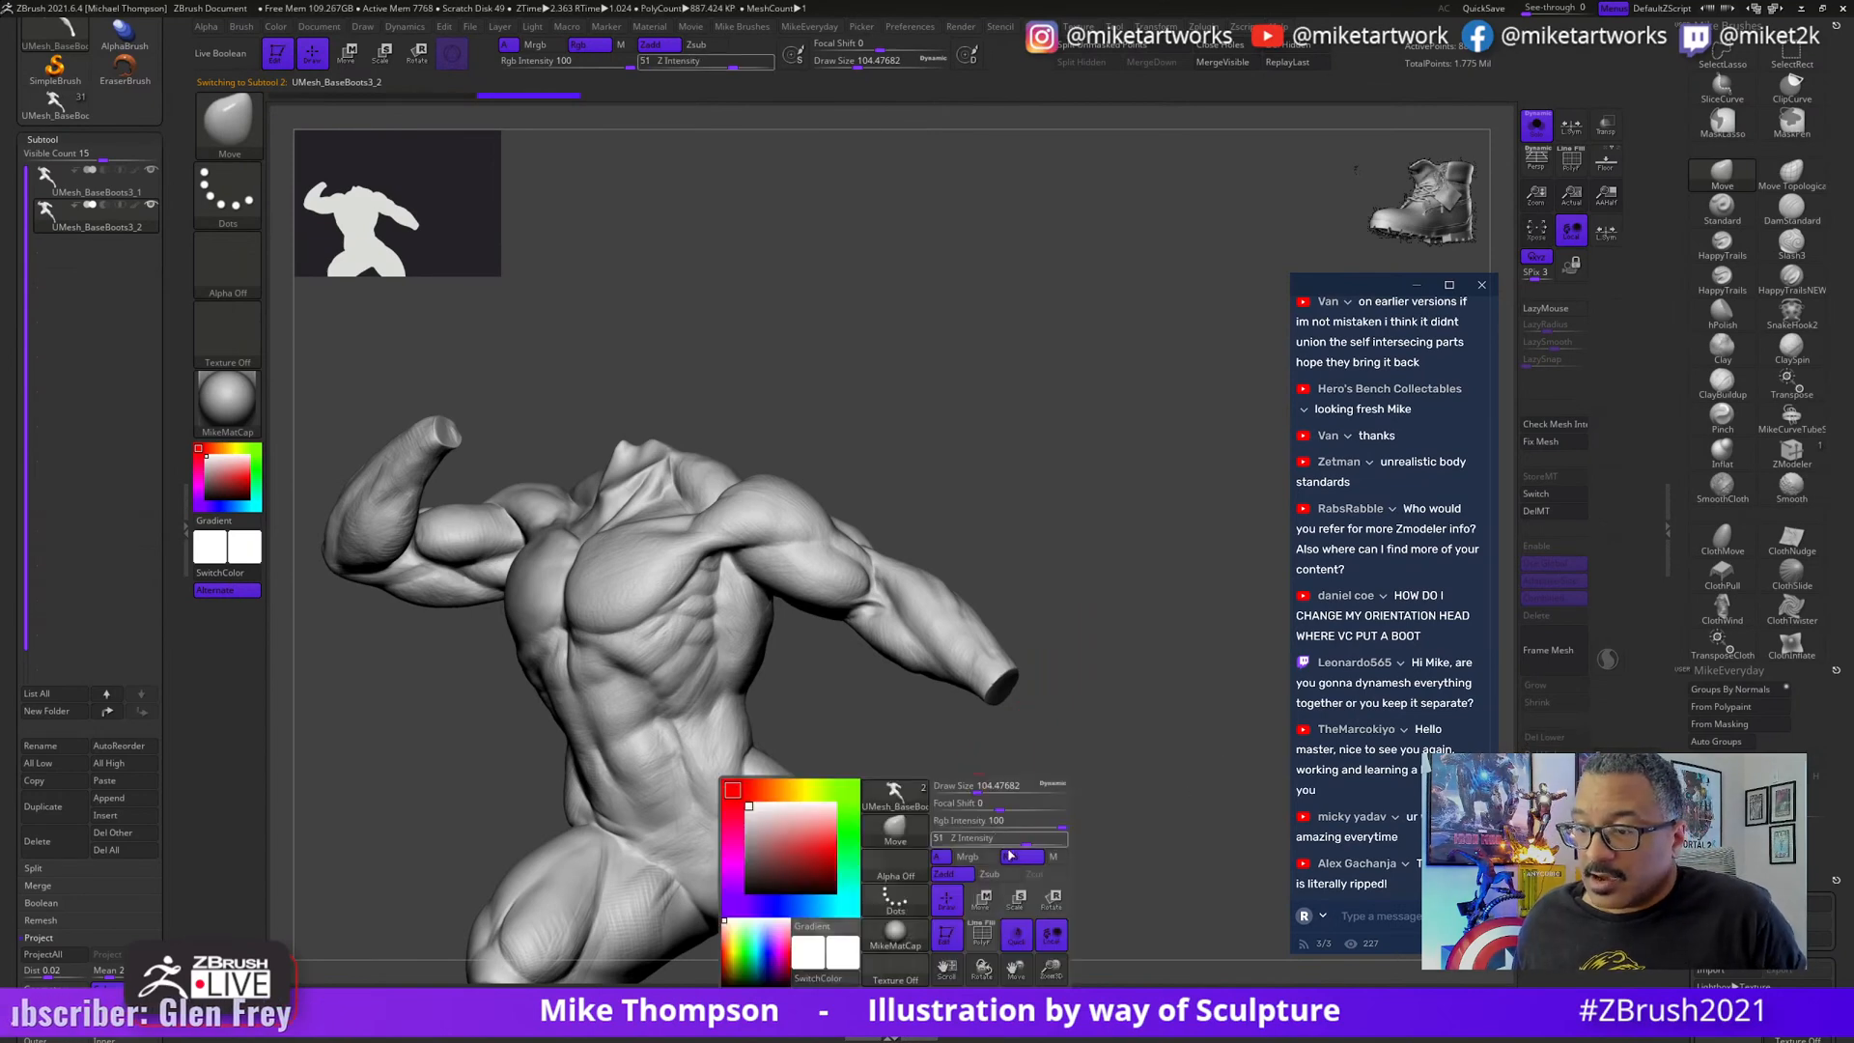
{"action": "left_click", "coordinate": [991, 926]}
{"action": "mouse_move", "coordinate": [1076, 819]}
{"action": "left_mouse_down"}
{"action": "mouse_move", "coordinate": [1060, 815]}
{"action": "mouse_move", "coordinate": [1097, 712]}
{"action": "mouse_move", "coordinate": [1160, 716]}
{"action": "mouse_move", "coordinate": [1128, 682]}
{"action": "mouse_move", "coordinate": [1197, 697]}
{"action": "mouse_move", "coordinate": [1200, 729]}
{"action": "mouse_move", "coordinate": [1236, 697]}
{"action": "left_mouse_up"}
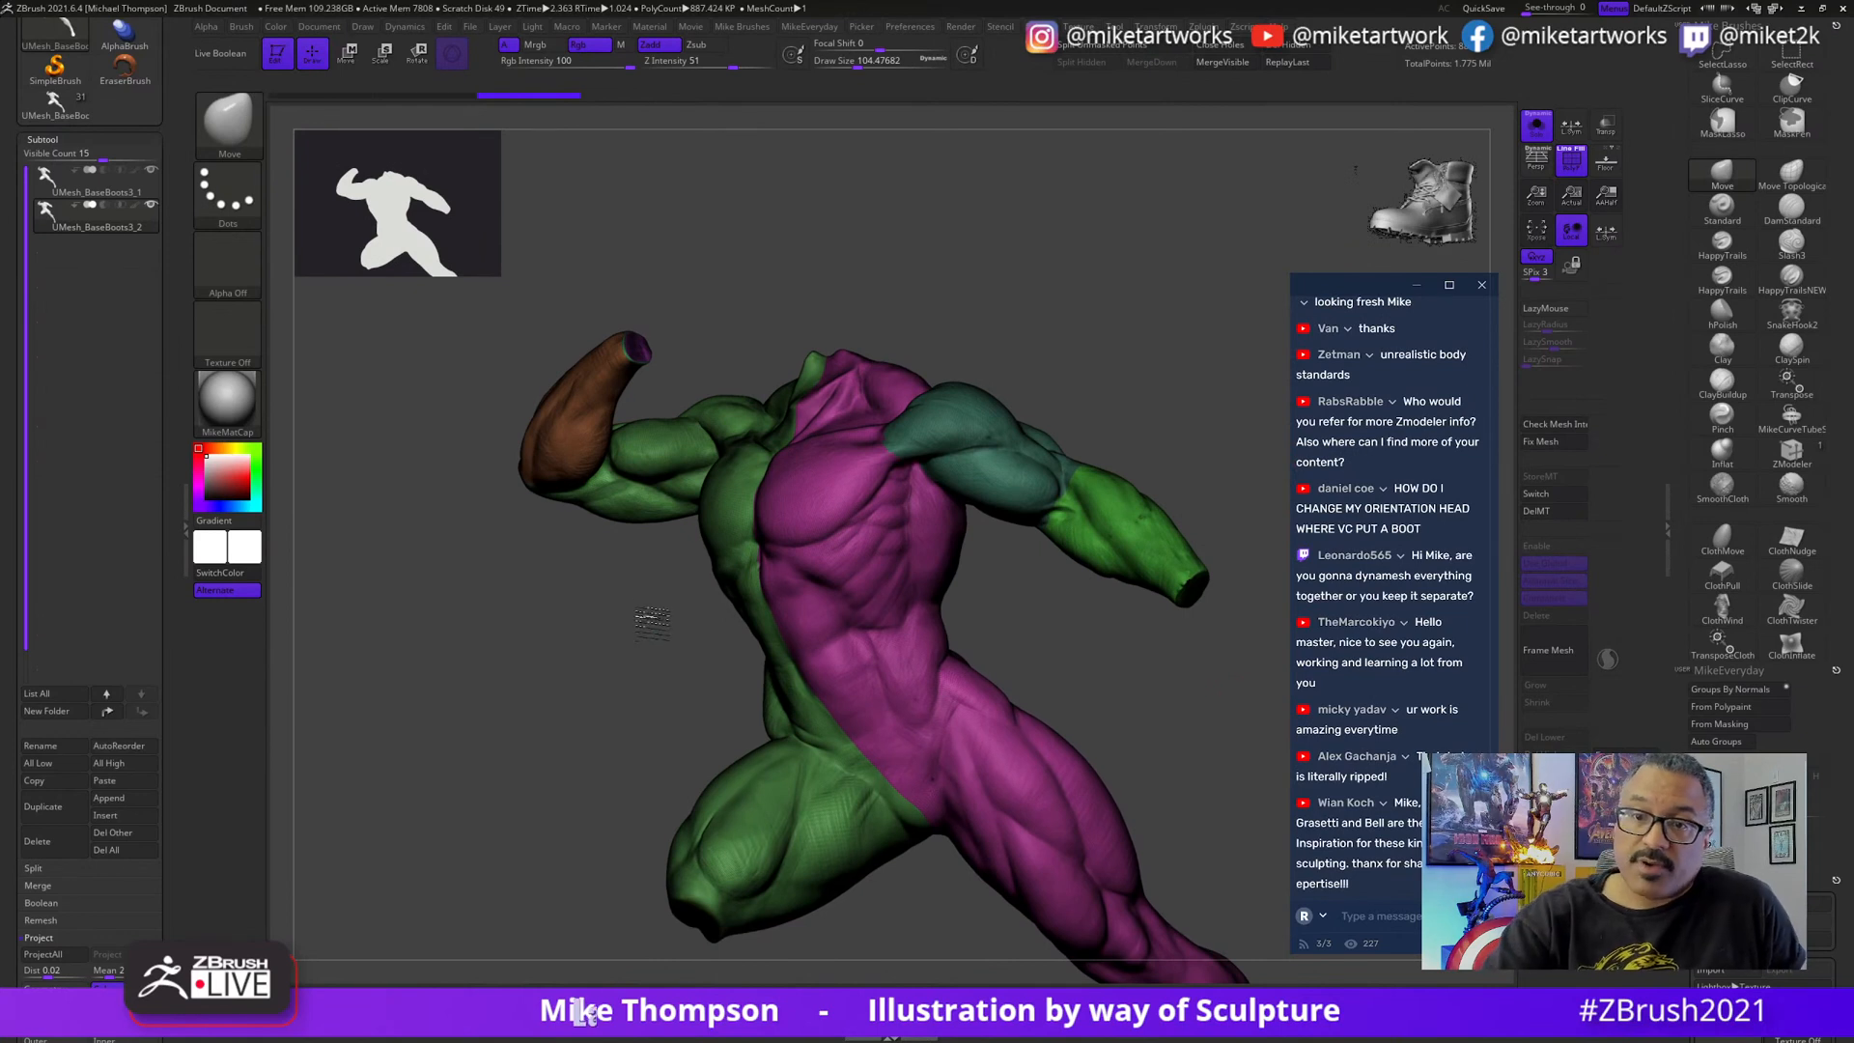
- Isolate the raised arm's elbow with lasso selections, hiding the upper-arm bulge that presses against the forearm
{"action": "left_click_drag", "start_coordinate": [652, 621], "coordinate": [819, 757]}
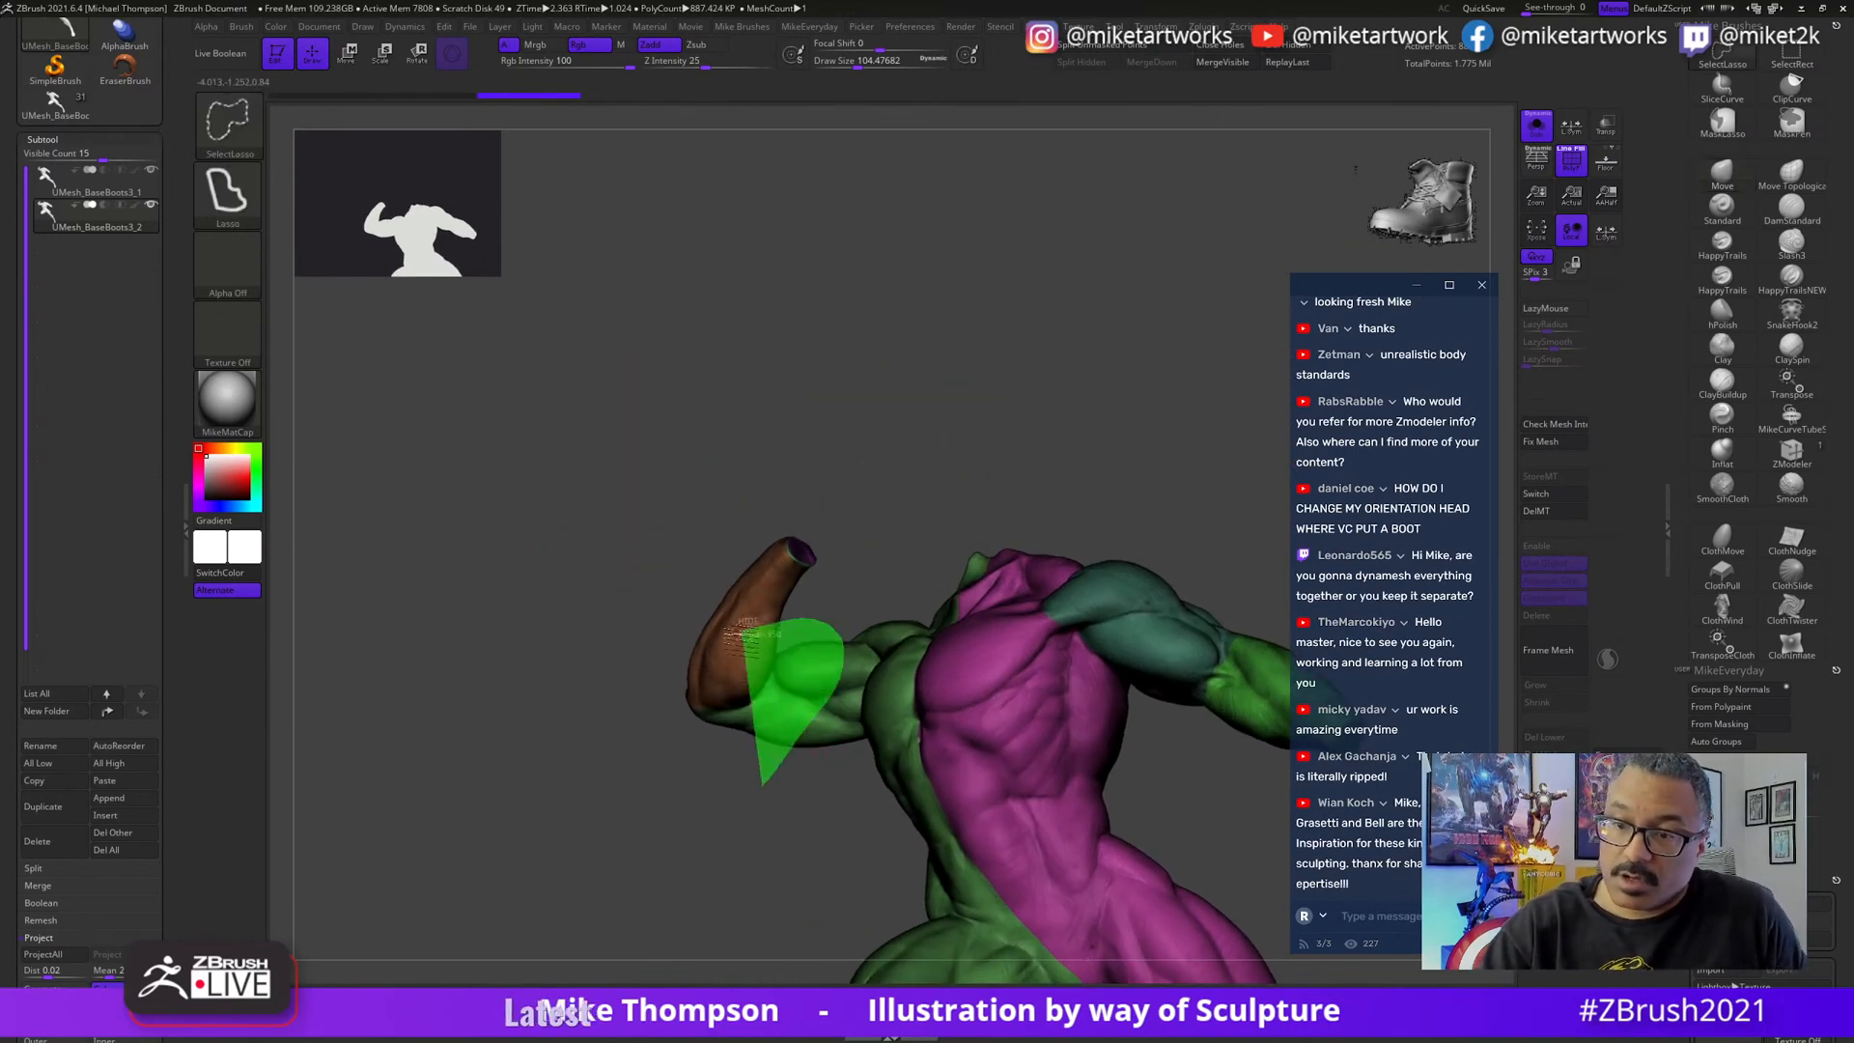
{"action": "left_click_drag", "start_coordinate": [738, 632], "coordinate": [744, 638], "text": "ctrl+shift"}
{"action": "mouse_move", "coordinate": [811, 840]}
{"action": "left_mouse_down"}
{"action": "mouse_move", "coordinate": [827, 873]}
{"action": "mouse_move", "coordinate": [994, 799]}
{"action": "mouse_move", "coordinate": [1029, 864]}
{"action": "mouse_move", "coordinate": [931, 766]}
{"action": "mouse_move", "coordinate": [1110, 712]}
{"action": "mouse_move", "coordinate": [1123, 766]}
{"action": "mouse_move", "coordinate": [1110, 676]}
{"action": "mouse_move", "coordinate": [1132, 530]}
{"action": "mouse_move", "coordinate": [931, 599]}
{"action": "mouse_move", "coordinate": [1194, 635]}
{"action": "mouse_move", "coordinate": [1167, 736]}
{"action": "mouse_move", "coordinate": [1188, 712]}
{"action": "mouse_move", "coordinate": [1113, 642]}
{"action": "mouse_move", "coordinate": [1126, 692]}
{"action": "mouse_move", "coordinate": [1104, 605]}
{"action": "mouse_move", "coordinate": [1099, 634]}
{"action": "left_mouse_up"}
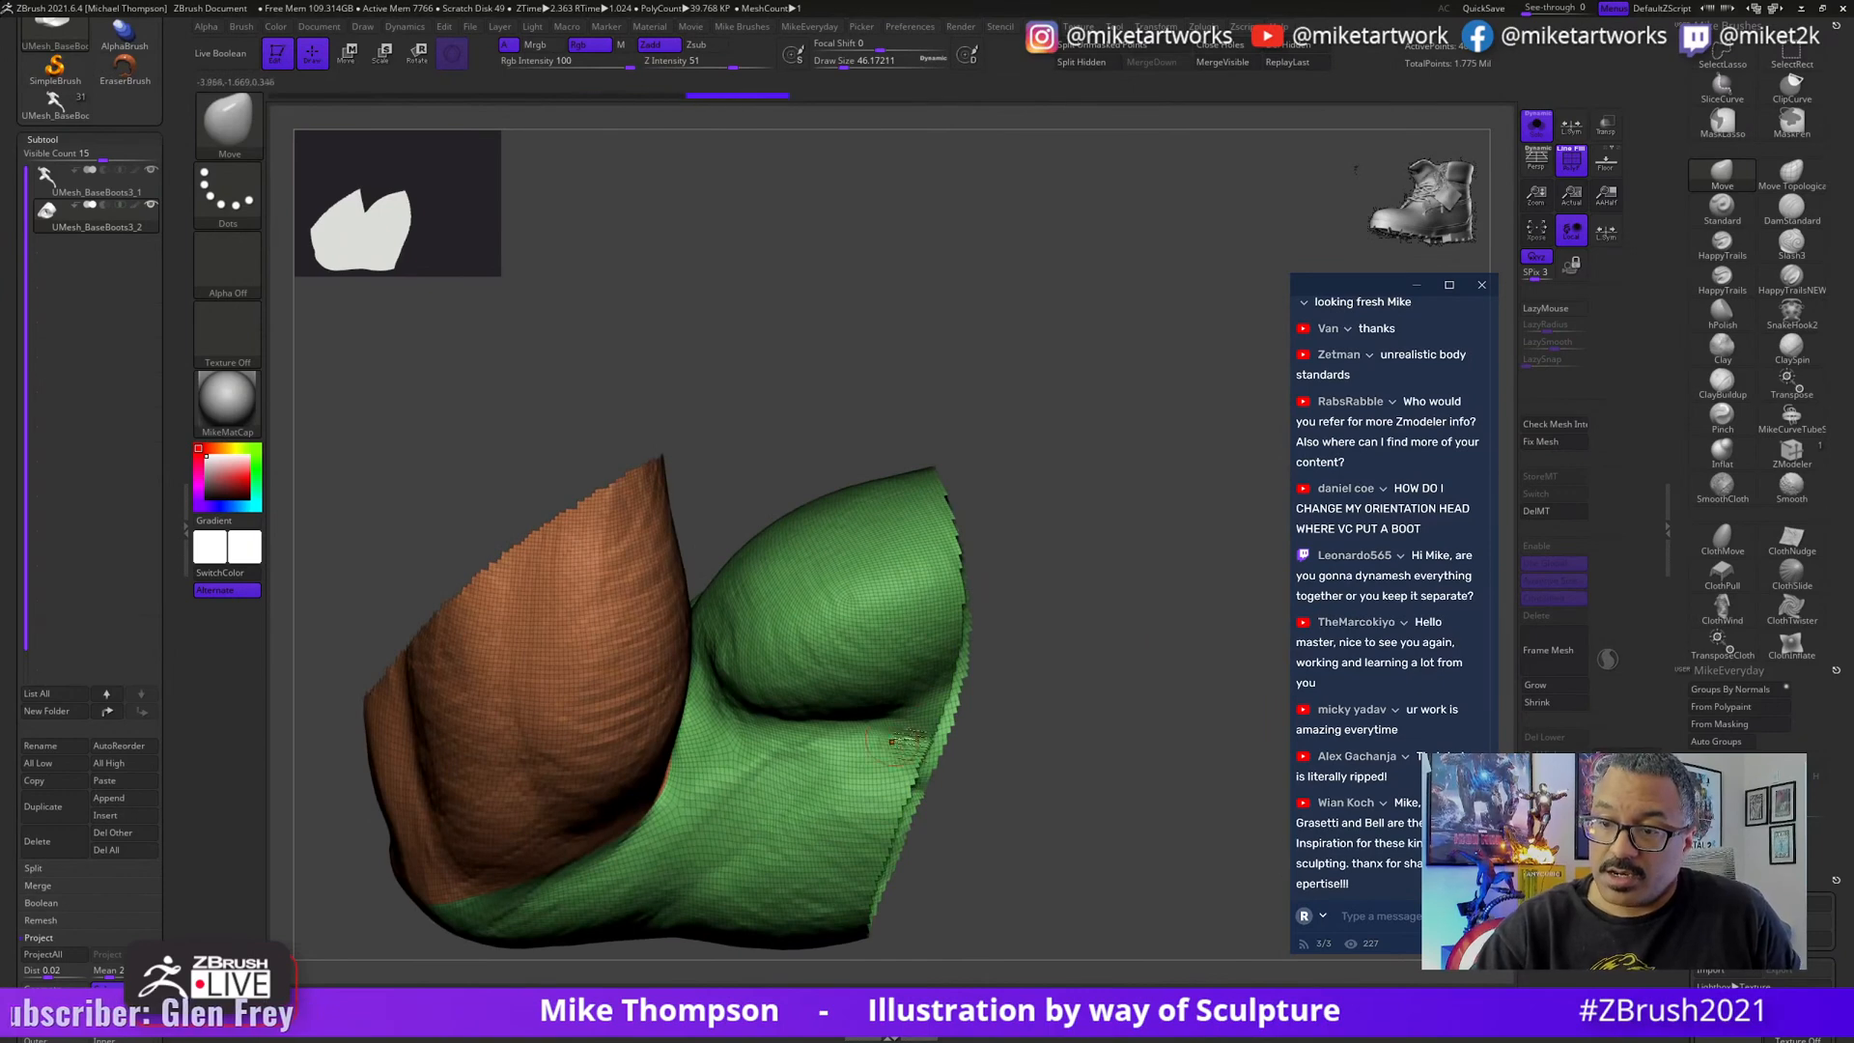
{"action": "left_click_drag", "start_coordinate": [894, 741], "coordinate": [1163, 517]}
{"action": "left_click_drag", "start_coordinate": [1164, 386], "coordinate": [1004, 323], "text": "ctrl+alt+shift"}
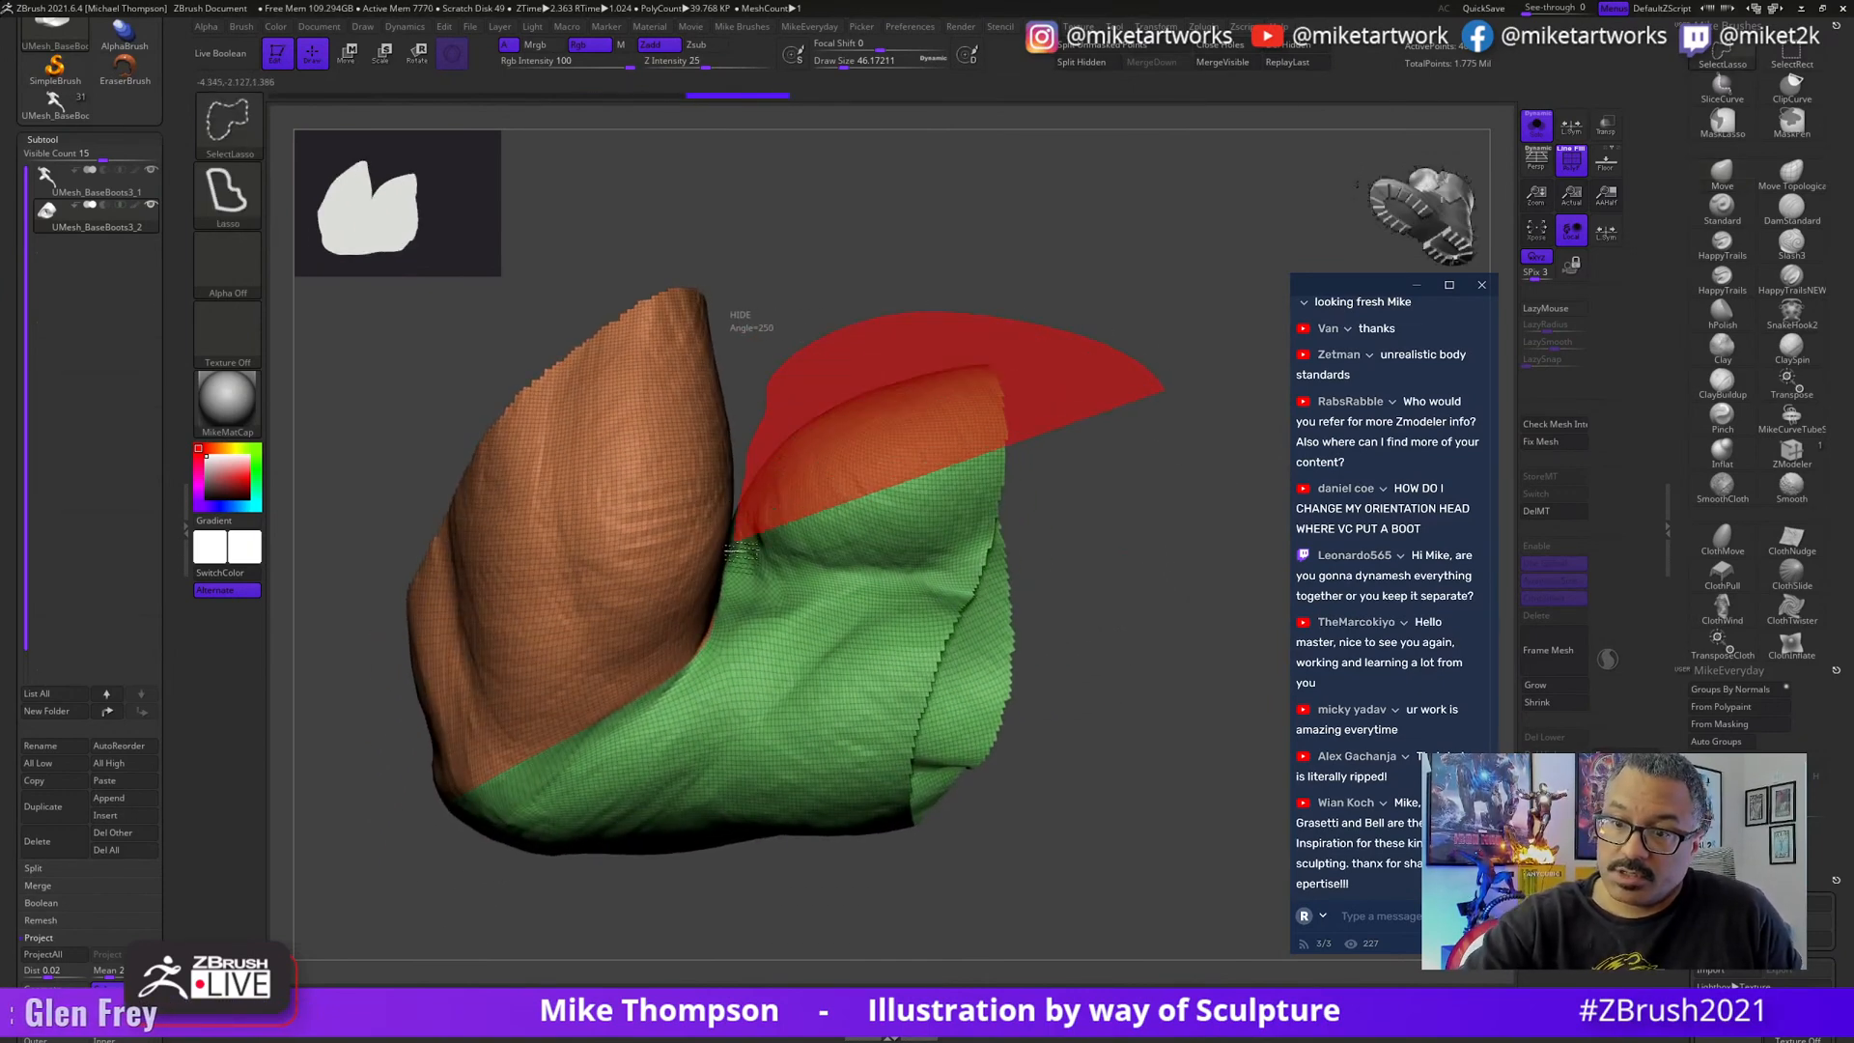
{"action": "mouse_move", "coordinate": [739, 550]}
{"action": "left_mouse_down", "text": "ctrl+alt+shift"}
{"action": "mouse_move", "coordinate": [931, 828]}
{"action": "mouse_move", "coordinate": [1139, 573]}
{"action": "left_mouse_up", "text": "ctrl+alt+shift"}
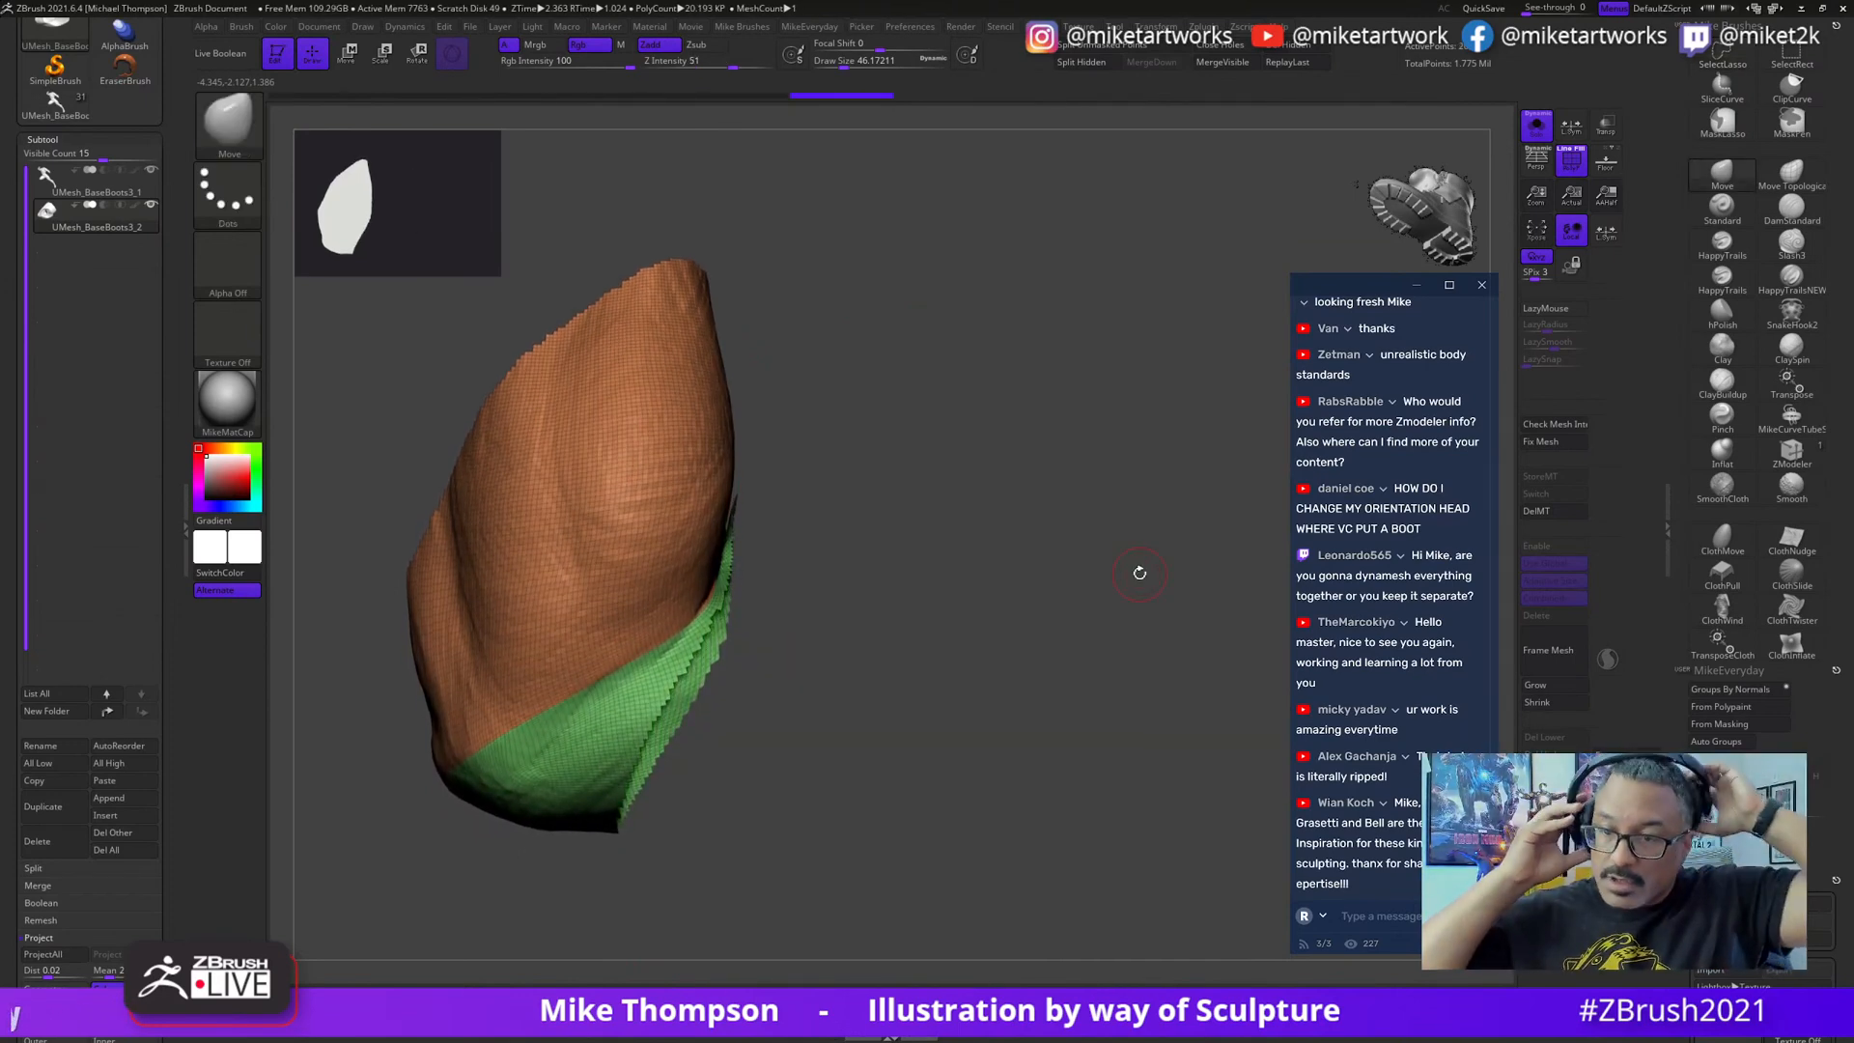
- Set the draw size to about 68 and smooth the open edge of the isolated elbow piece
{"action": "mouse_move", "coordinate": [1139, 573]}
{"action": "left_mouse_down"}
{"action": "mouse_move", "coordinate": [1097, 663]}
{"action": "mouse_move", "coordinate": [1126, 670]}
{"action": "mouse_move", "coordinate": [1014, 710]}
{"action": "mouse_move", "coordinate": [1122, 759]}
{"action": "mouse_move", "coordinate": [1060, 745]}
{"action": "mouse_move", "coordinate": [1111, 720]}
{"action": "left_mouse_up"}
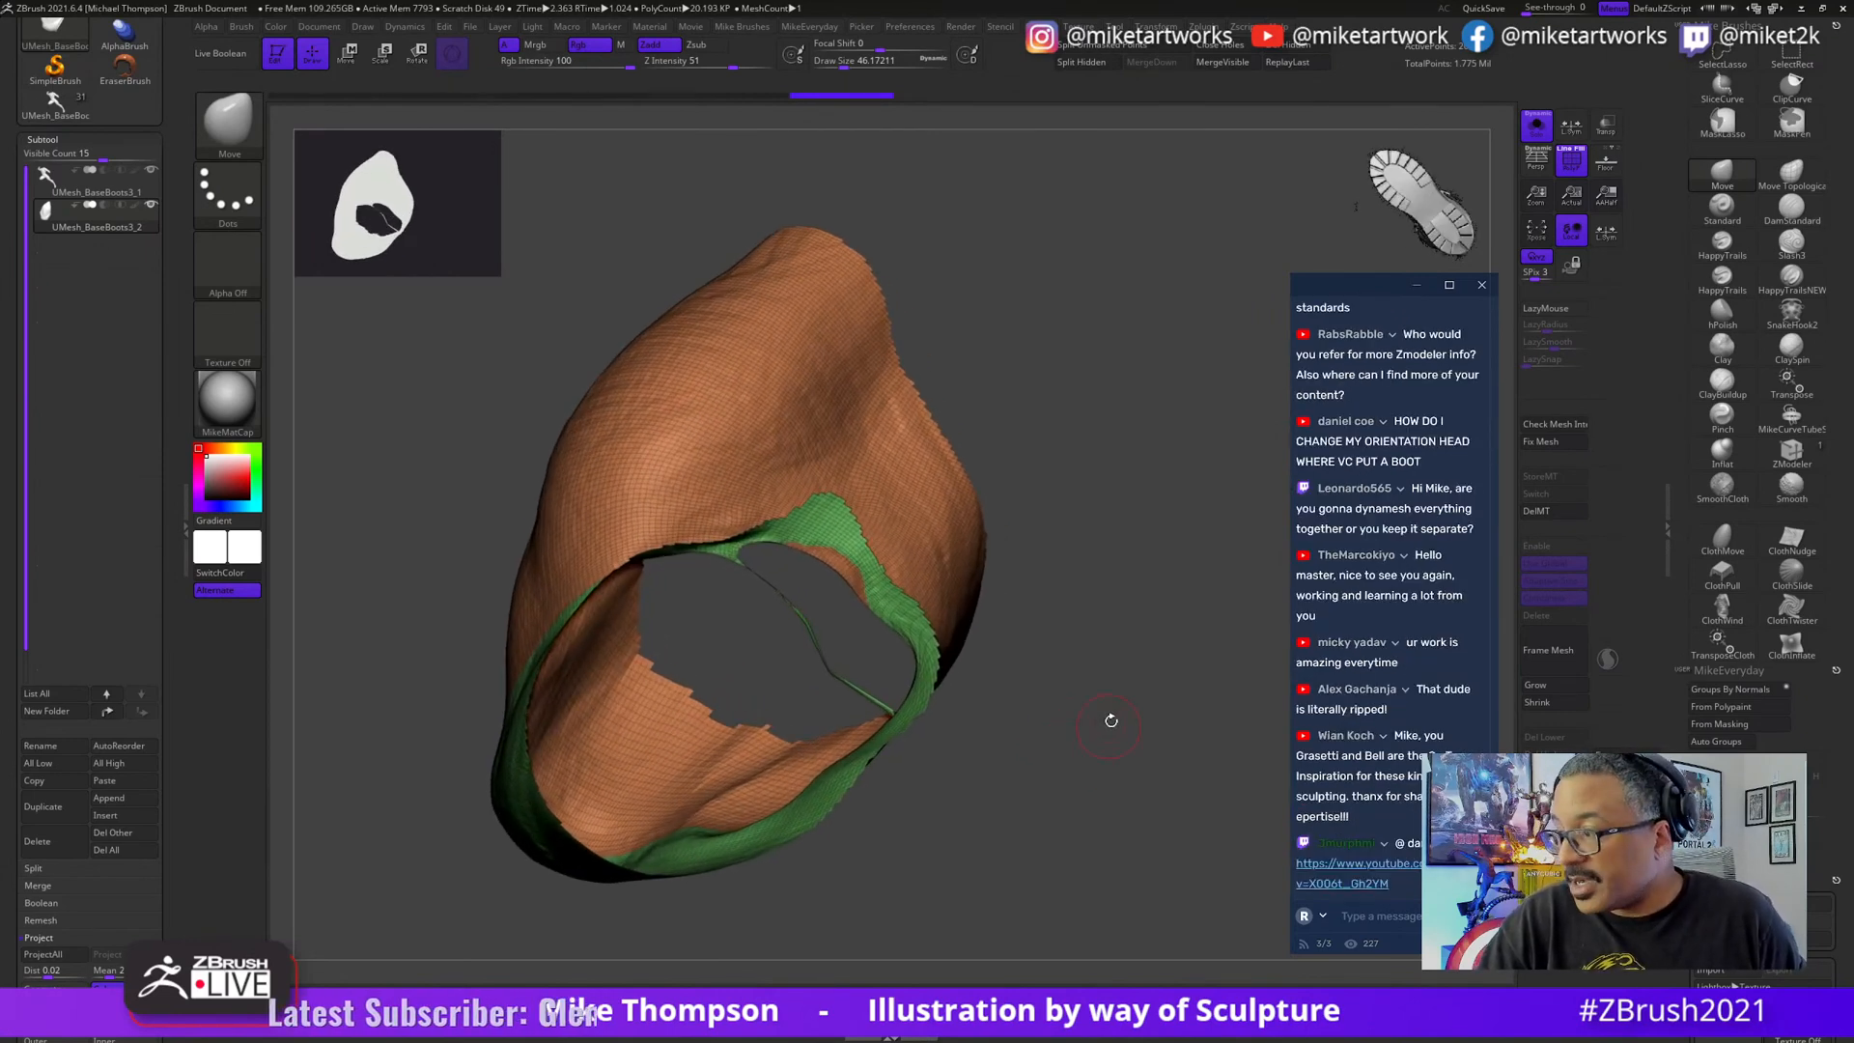
{"action": "key", "text": "shift"}
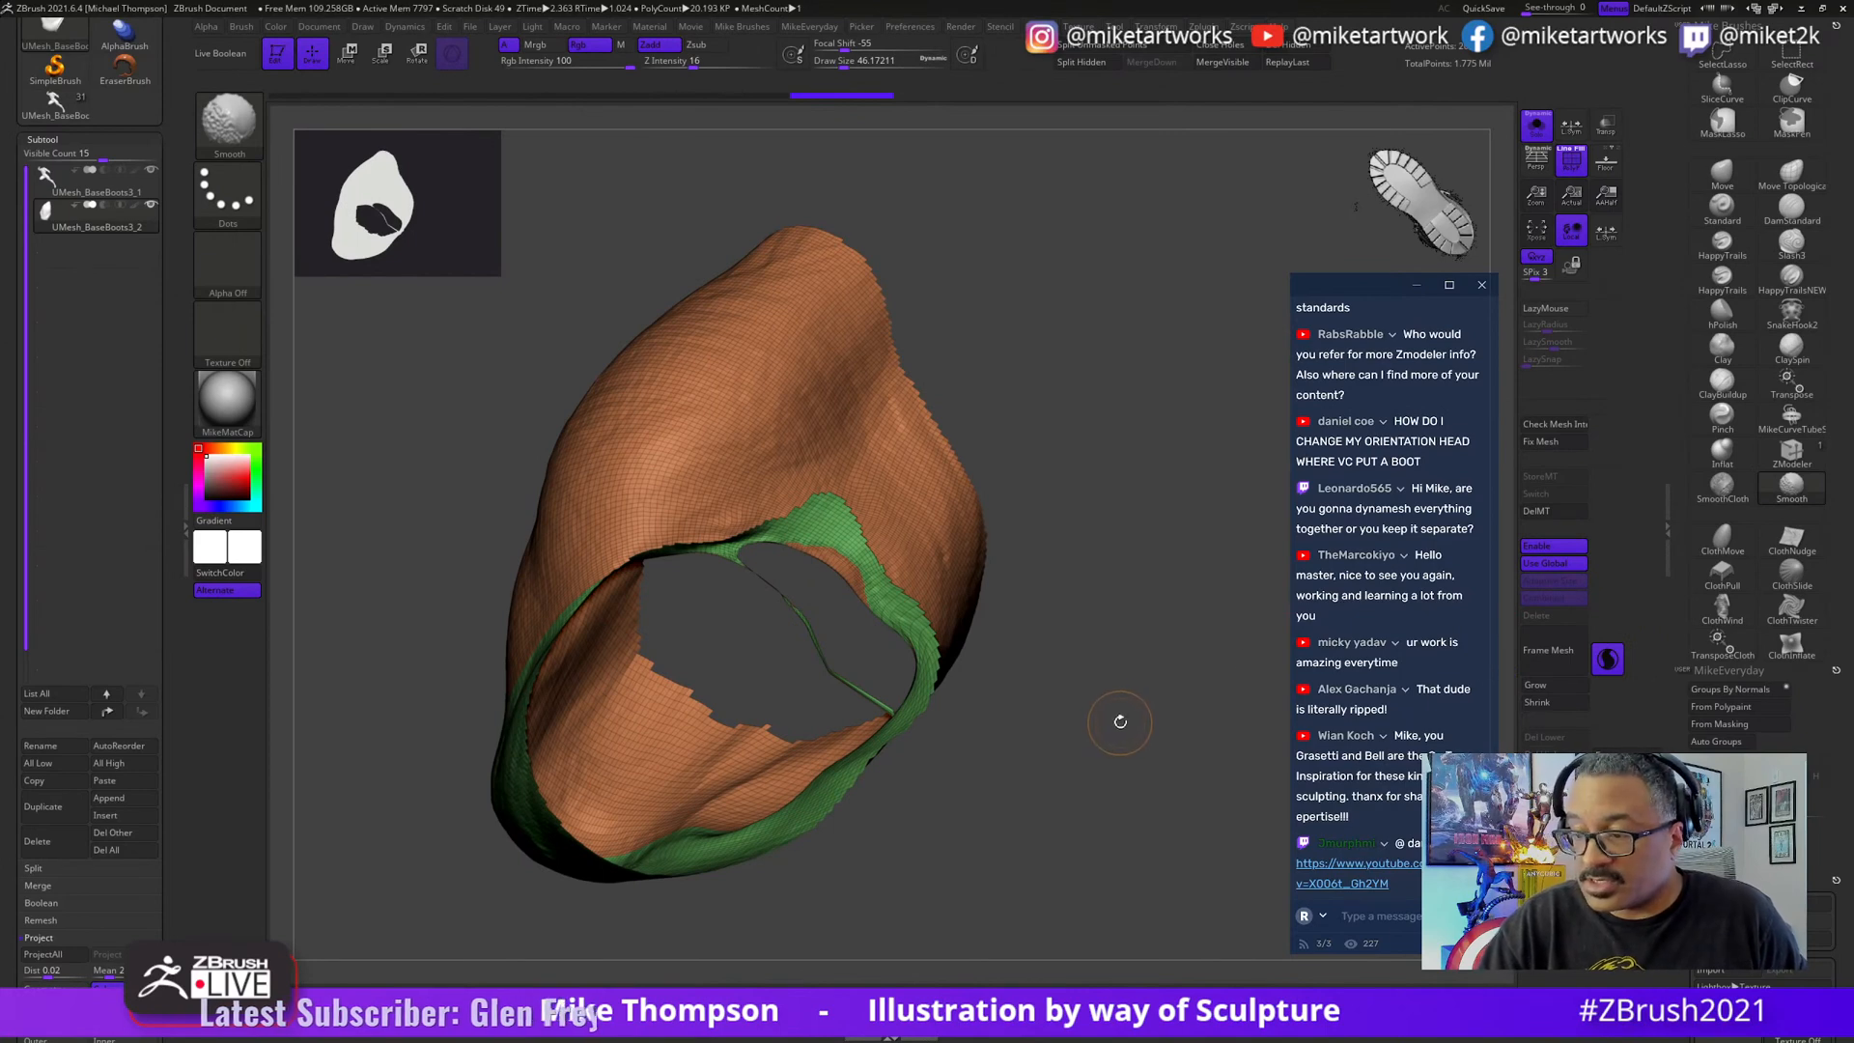
{"action": "key", "text": "s"}
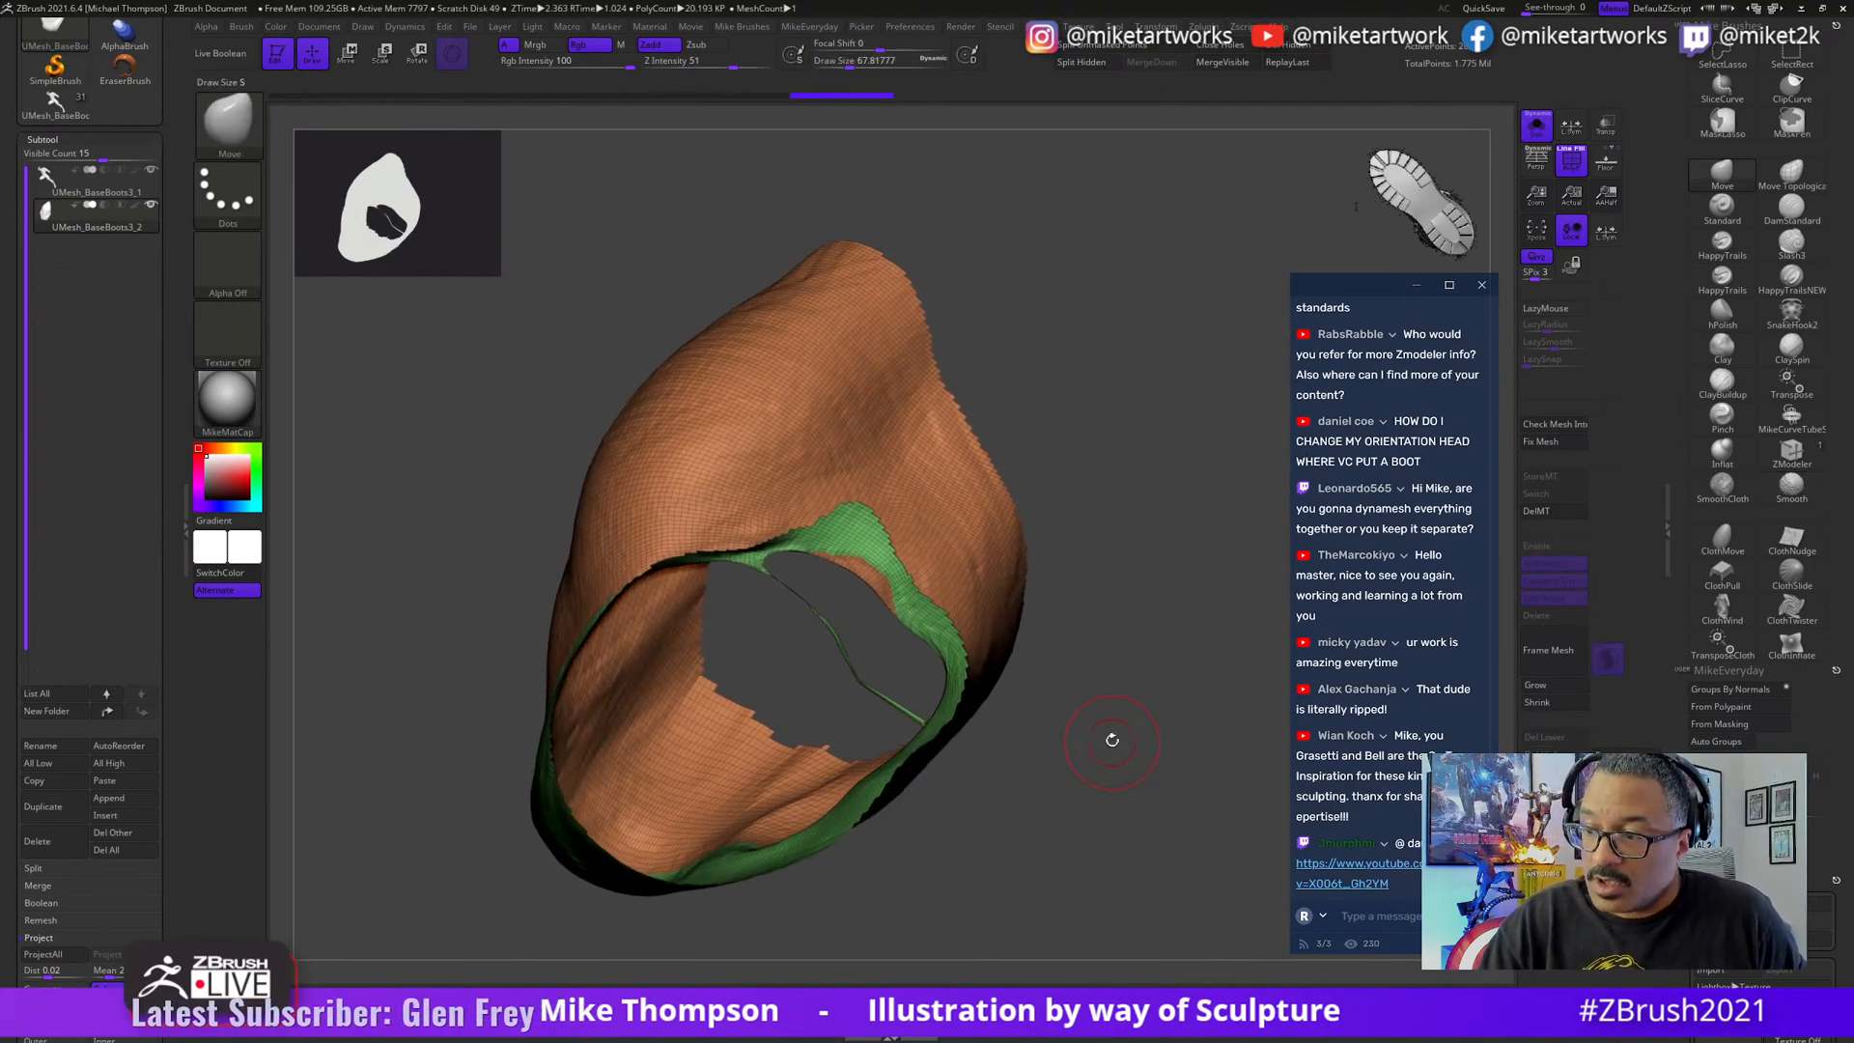
{"action": "left_click_drag", "start_coordinate": [1112, 740], "coordinate": [1039, 650]}
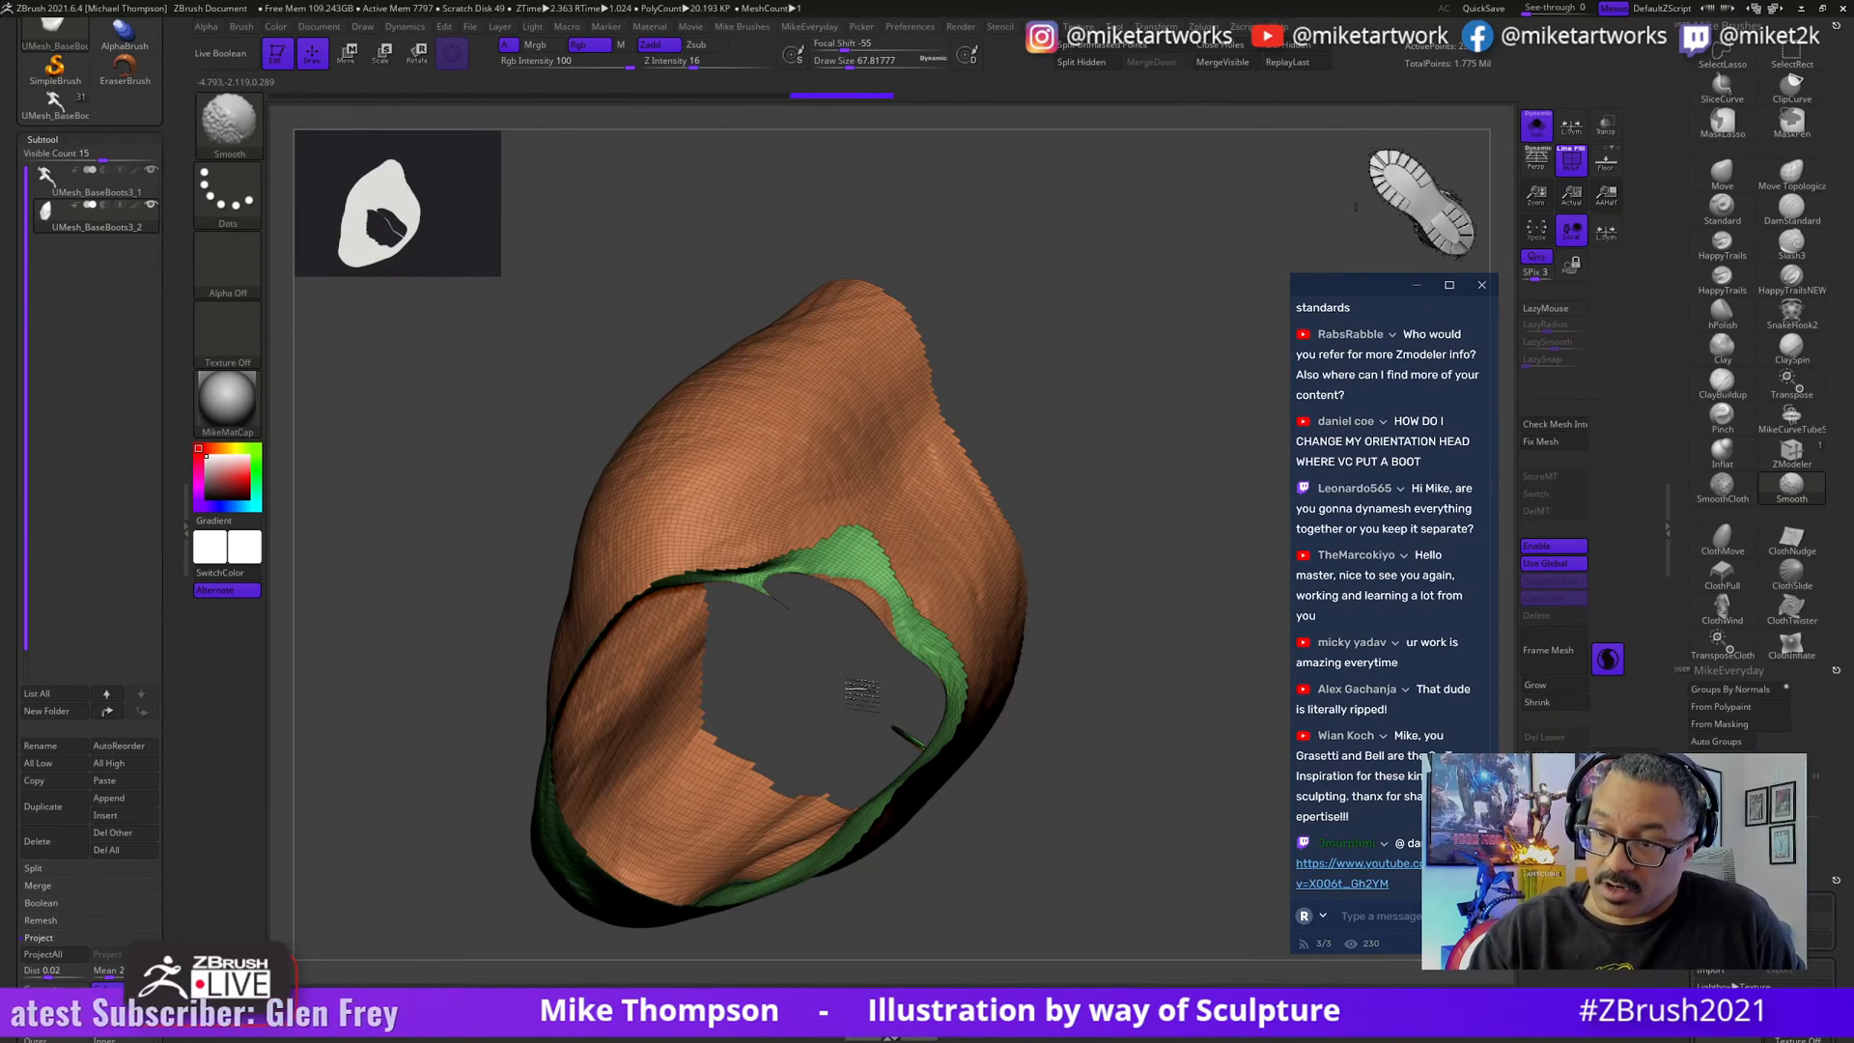
{"action": "mouse_move", "coordinate": [1083, 599]}
{"action": "left_mouse_down"}
{"action": "mouse_move", "coordinate": [1084, 683]}
{"action": "mouse_move", "coordinate": [1070, 638]}
{"action": "mouse_move", "coordinate": [1151, 618]}
{"action": "mouse_move", "coordinate": [1114, 618]}
{"action": "left_mouse_up"}
{"action": "mouse_move", "coordinate": [790, 618]}
{"action": "left_mouse_down"}
{"action": "mouse_move", "coordinate": [1142, 589]}
{"action": "mouse_move", "coordinate": [1005, 749]}
{"action": "mouse_move", "coordinate": [1011, 777]}
{"action": "left_mouse_up"}
- Reduce the draw size to about 18 and smooth the green polygroup's edge along the inner elbow crease
{"action": "key", "text": "s"}
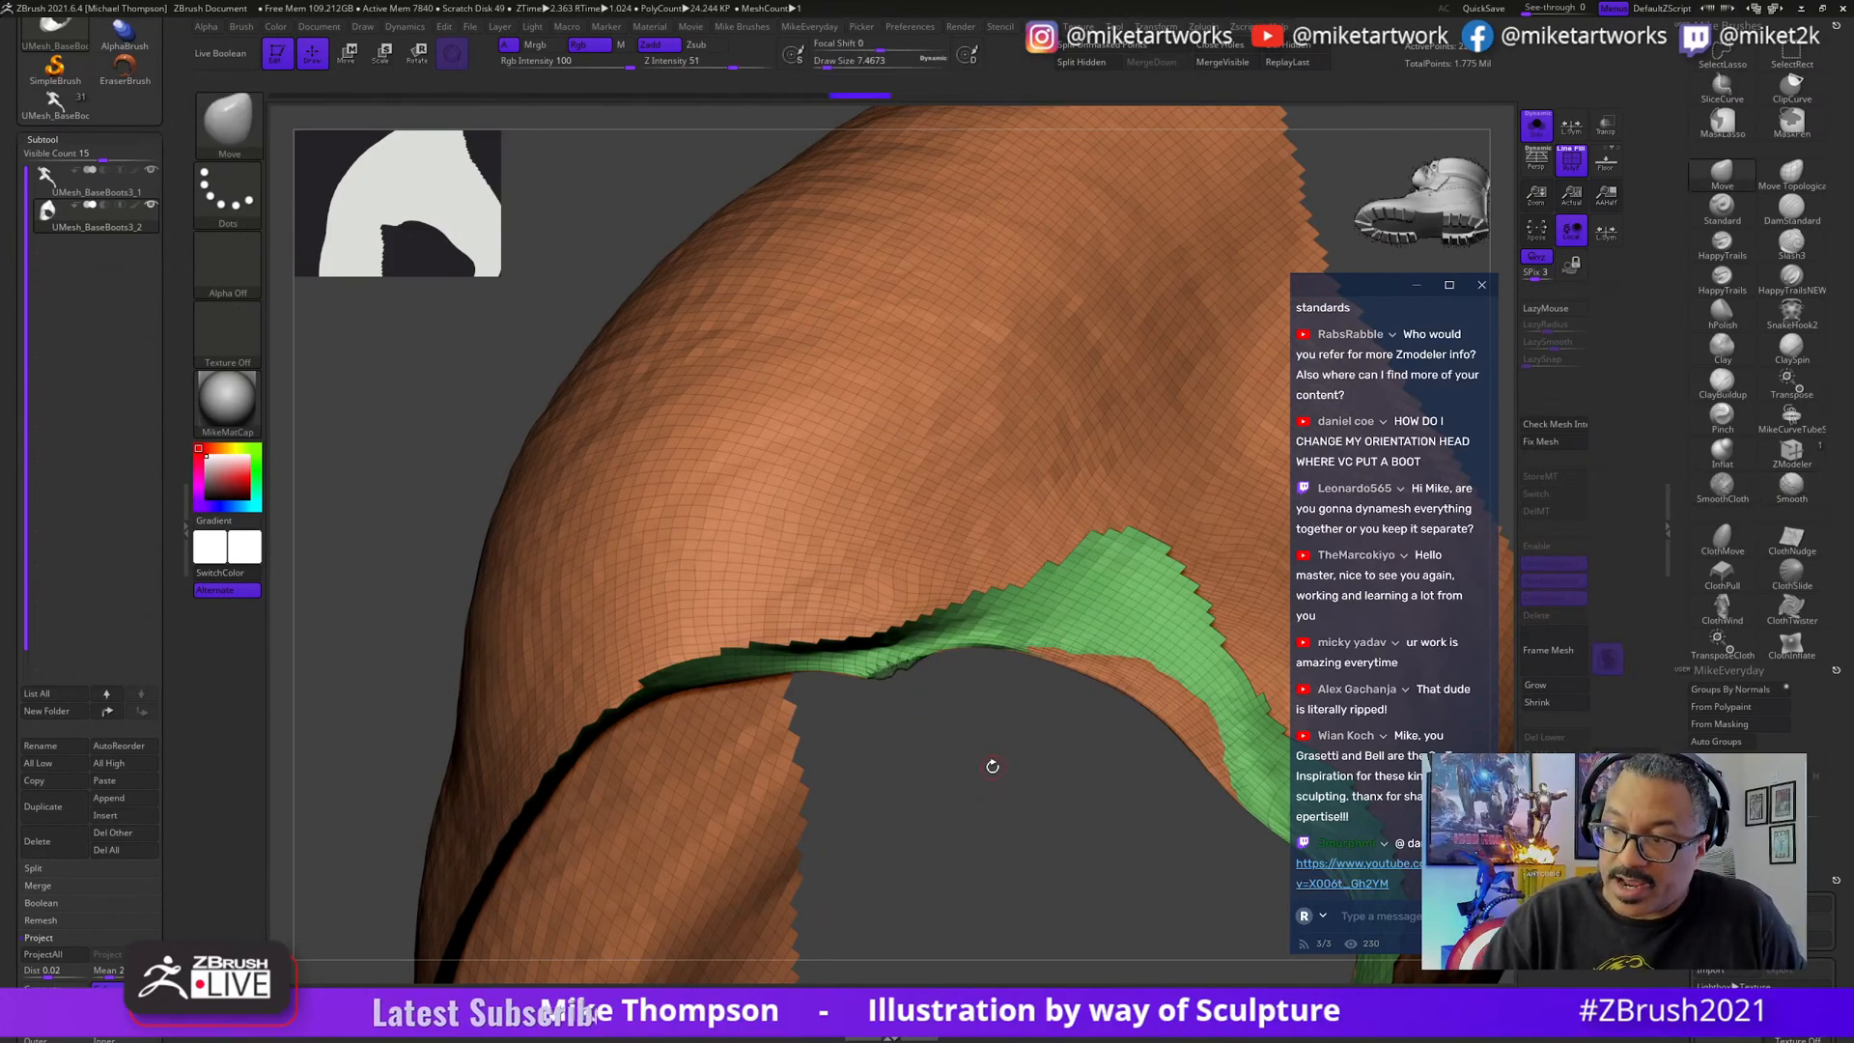
{"action": "left_click_drag", "start_coordinate": [993, 766], "coordinate": [850, 784]}
{"action": "left_click_drag", "start_coordinate": [1019, 766], "coordinate": [806, 792]}
{"action": "key", "text": "shift"}
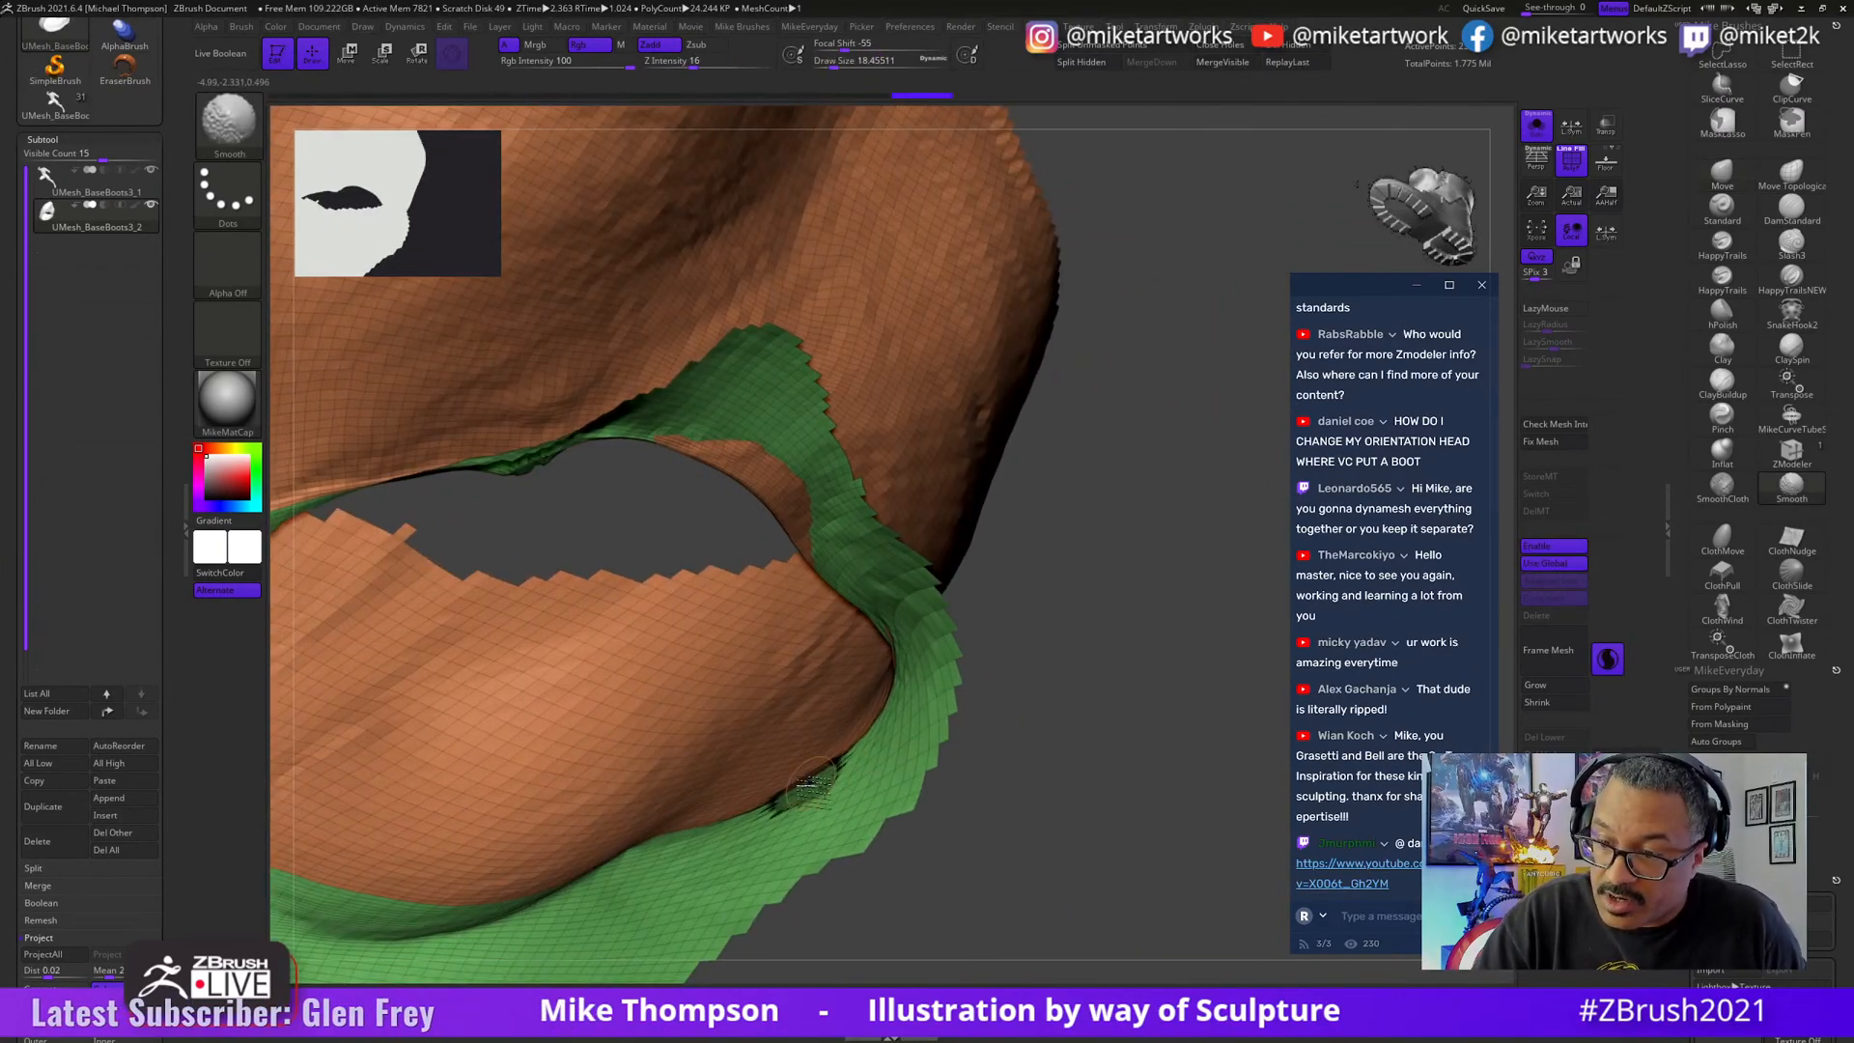
{"action": "left_click_drag", "start_coordinate": [1048, 729], "coordinate": [1153, 691]}
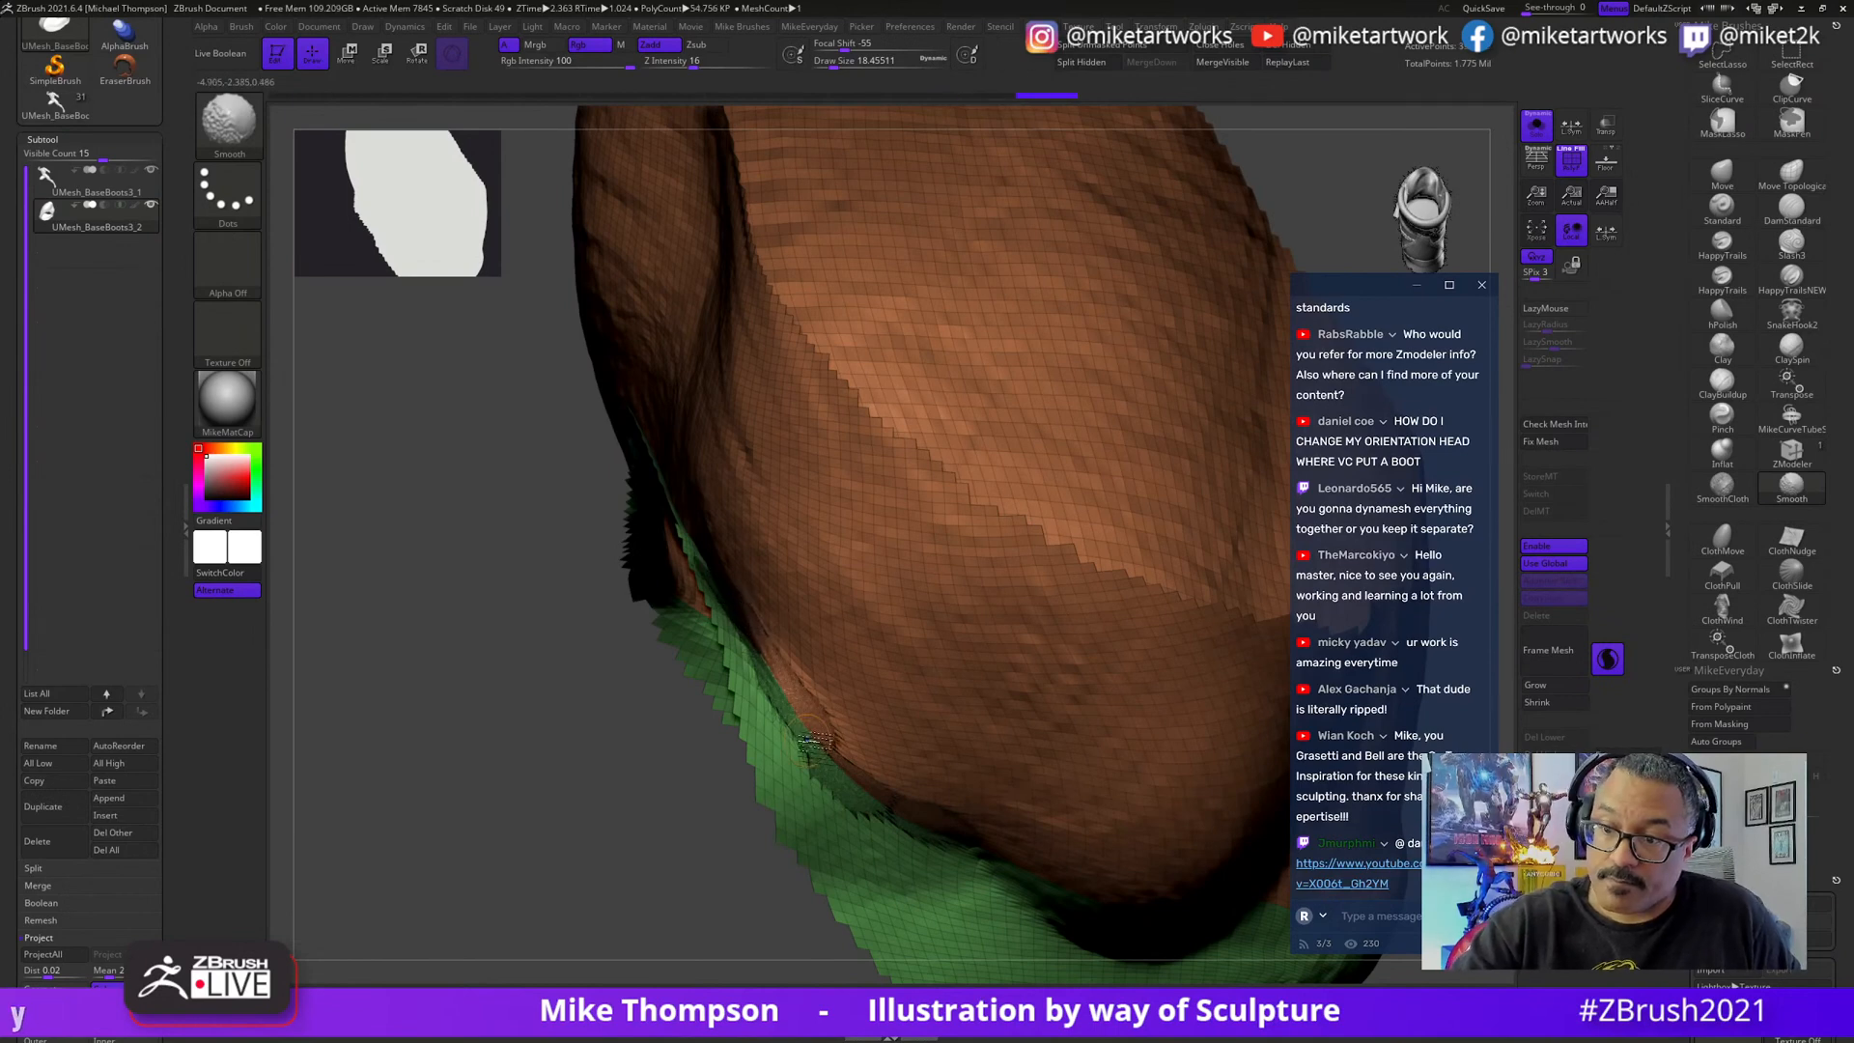
- Smooth the overlapping strip and inner rim where the green and orange polygroups meet around the elbow opening
{"action": "mouse_move", "coordinate": [815, 742]}
{"action": "right_mouse_down"}
{"action": "mouse_move", "coordinate": [968, 704]}
{"action": "mouse_move", "coordinate": [1066, 639]}
{"action": "mouse_move", "coordinate": [1051, 621]}
{"action": "right_mouse_up"}
{"action": "key", "text": "shift"}
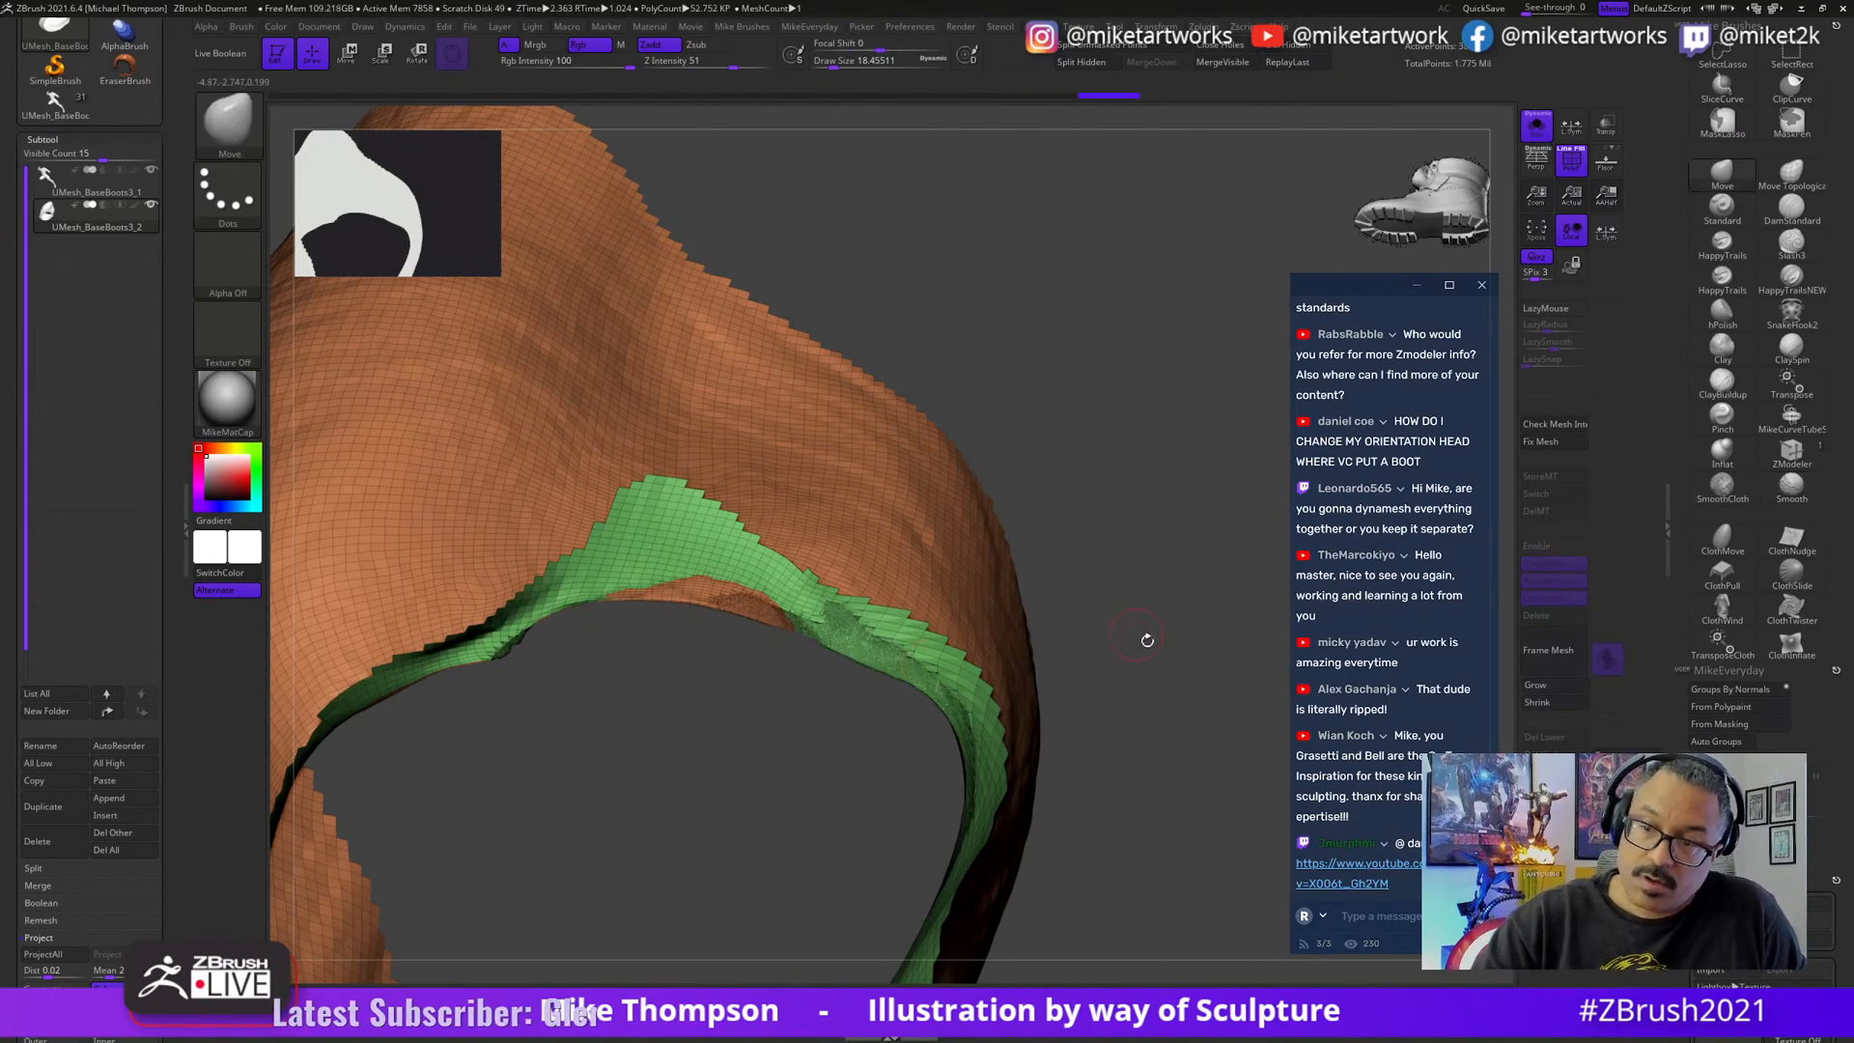
{"action": "mouse_move", "coordinate": [1146, 637]}
{"action": "right_mouse_down"}
{"action": "mouse_move", "coordinate": [1120, 738]}
{"action": "mouse_move", "coordinate": [768, 618]}
{"action": "right_mouse_up"}
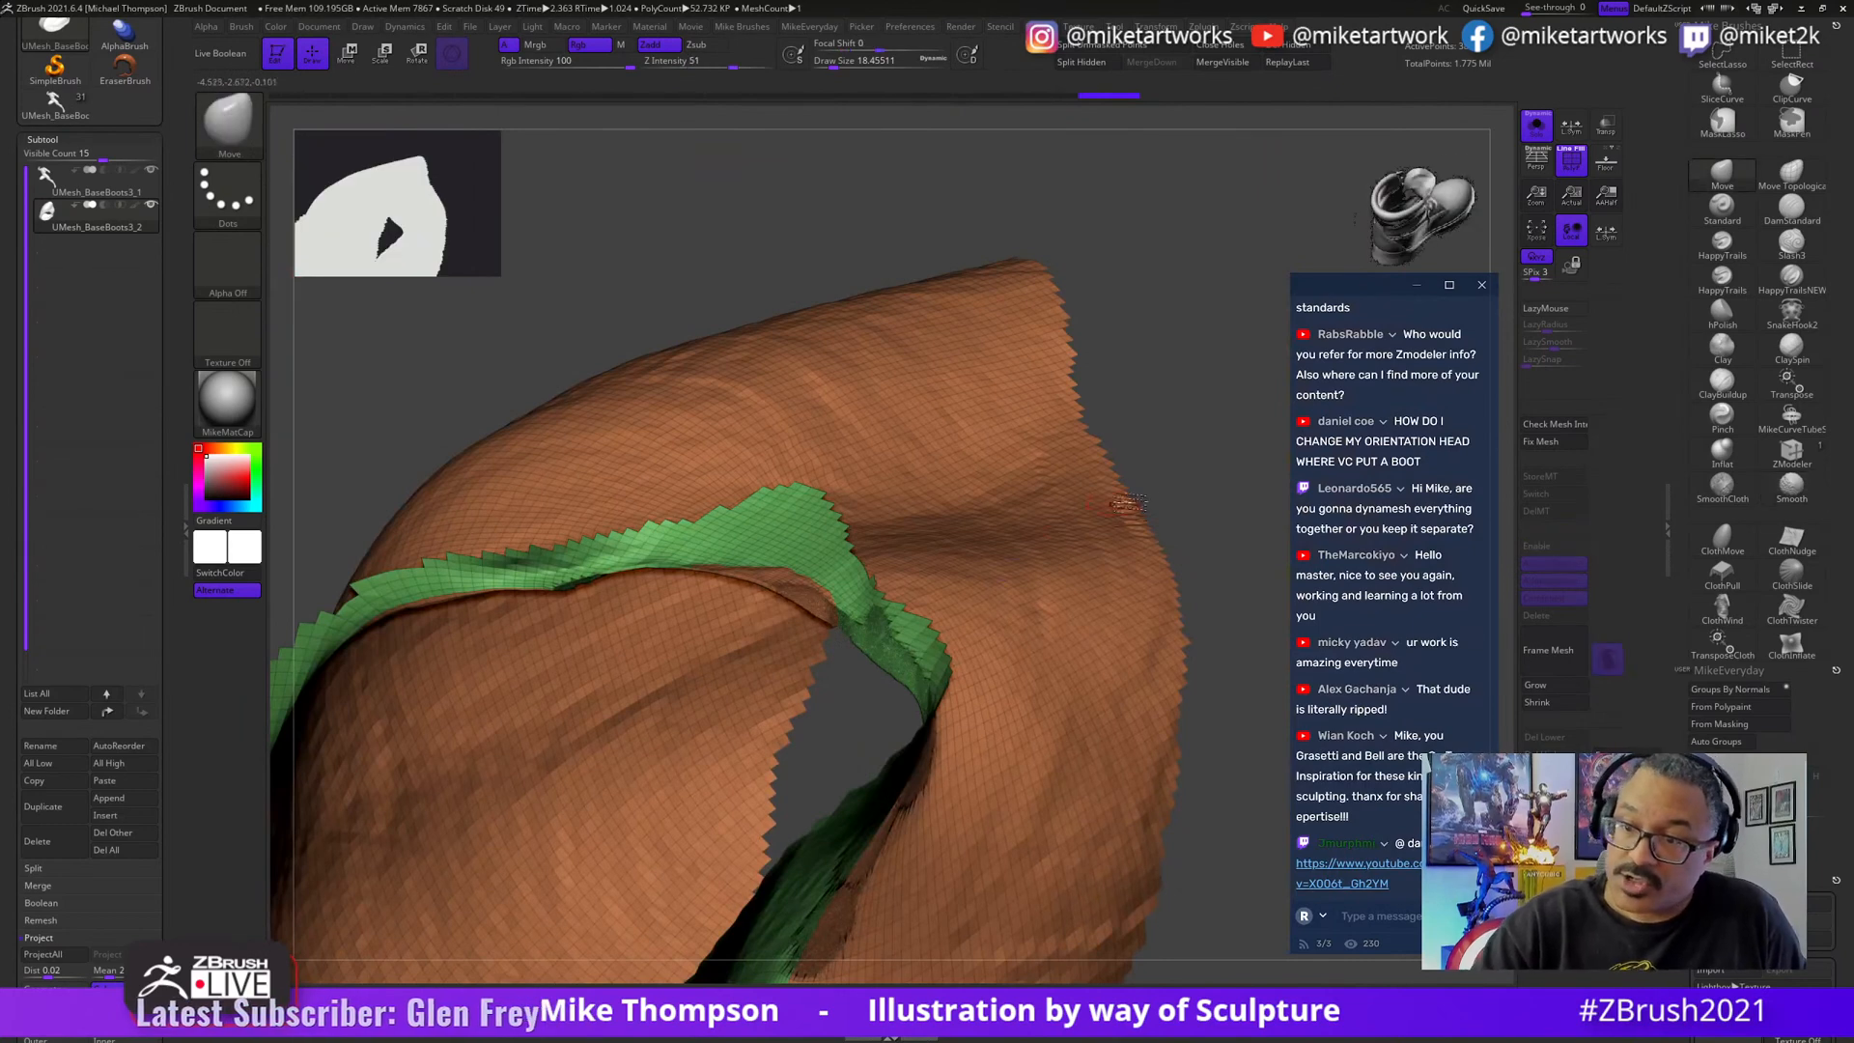
{"action": "right_click_drag", "start_coordinate": [1179, 501], "coordinate": [792, 599]}
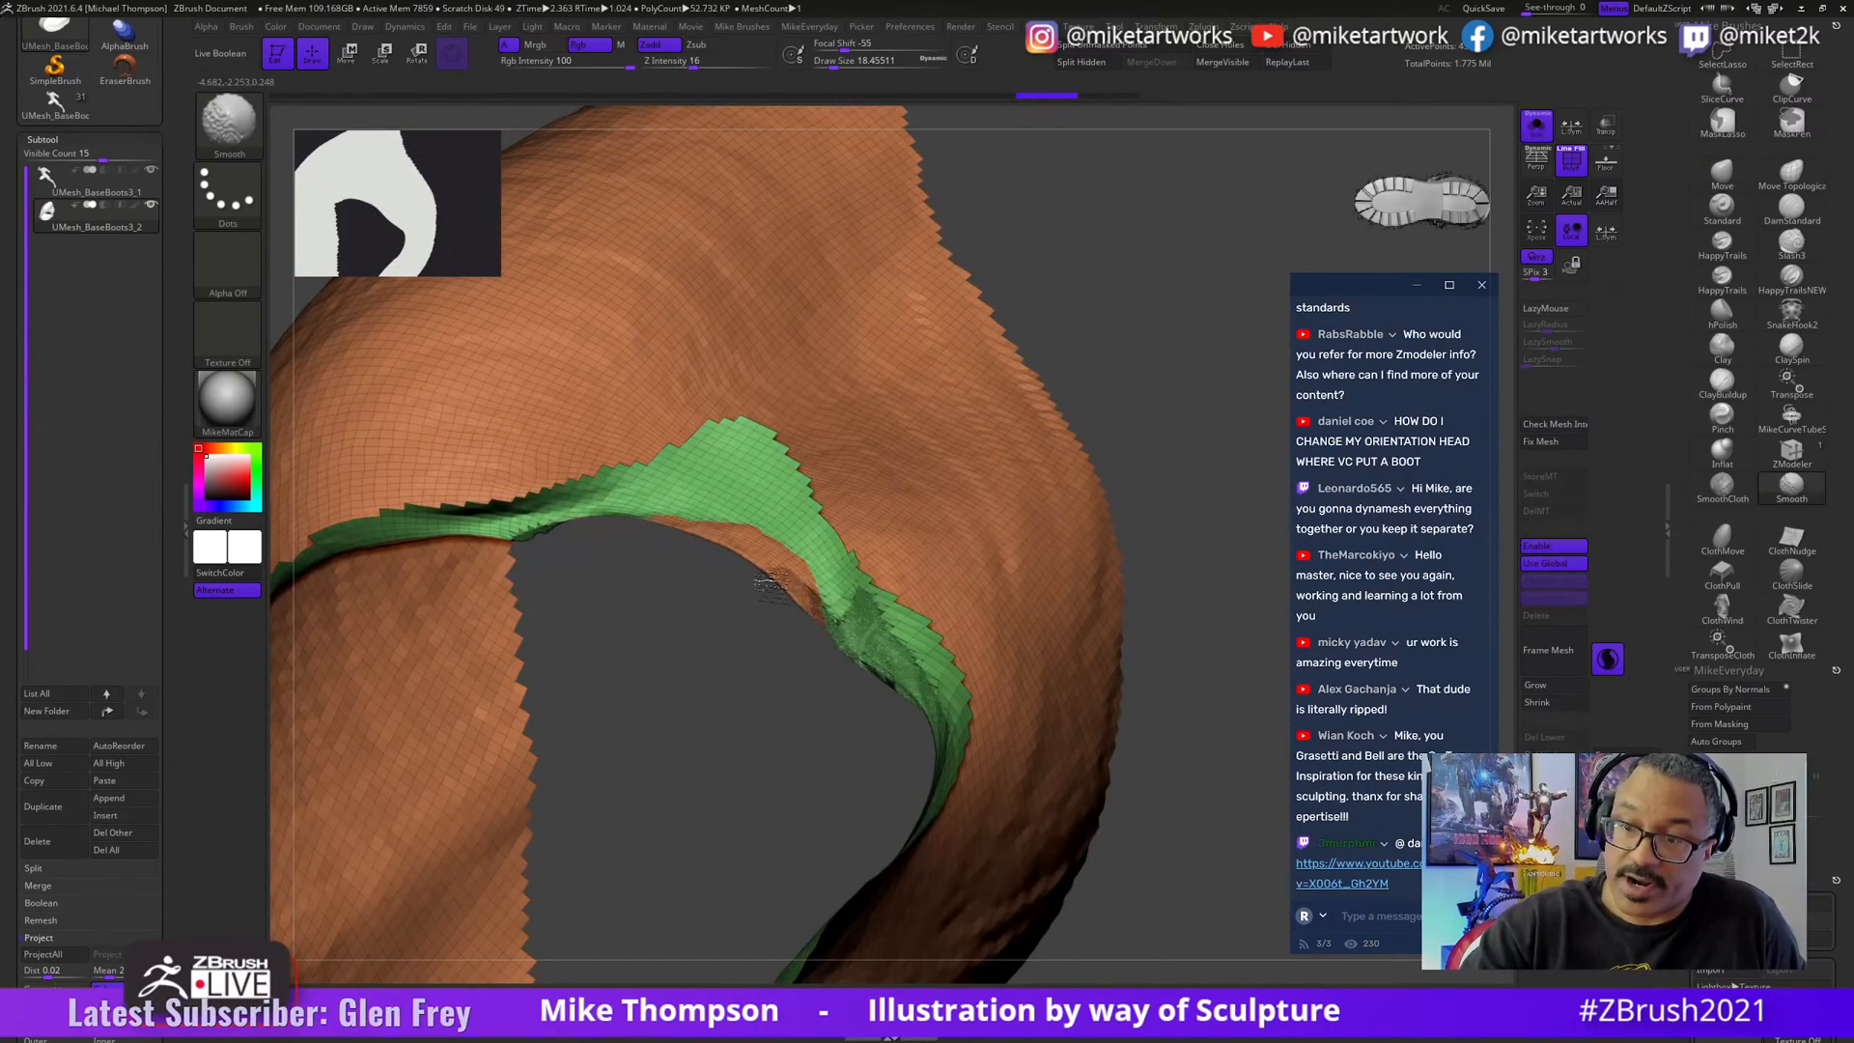
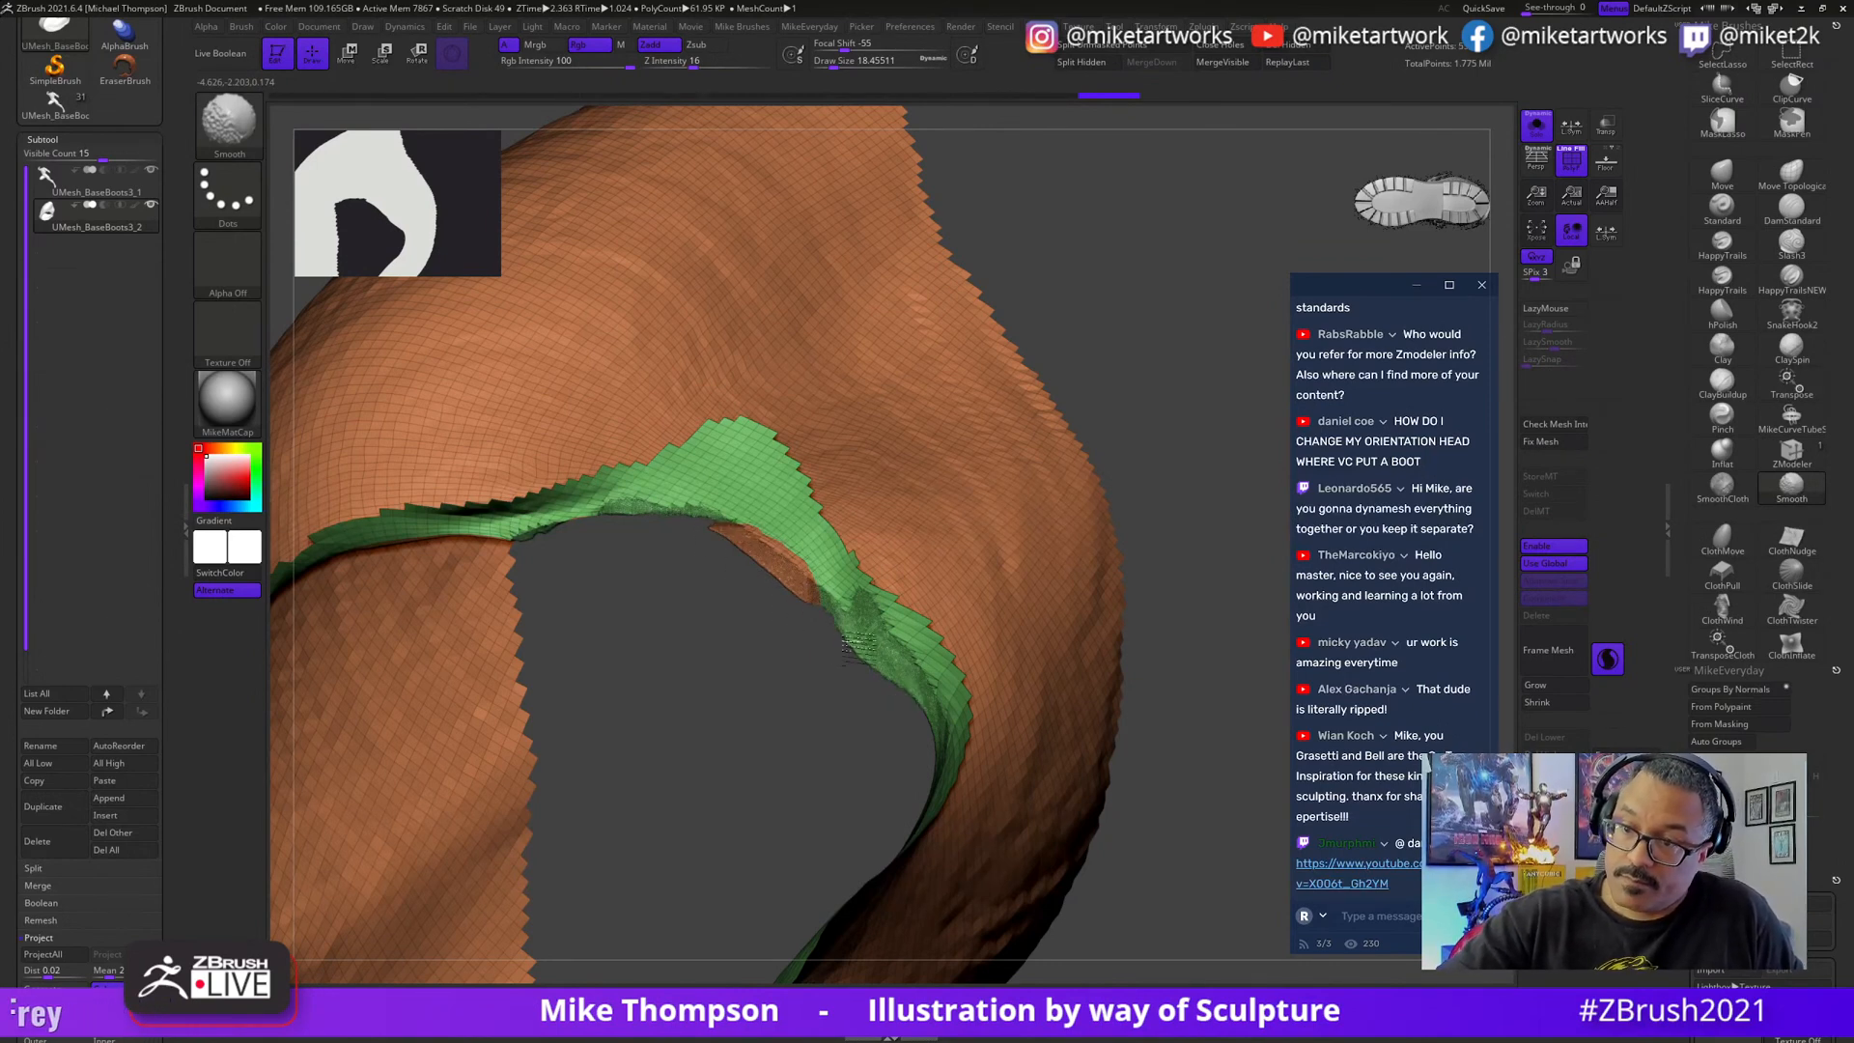
{"action": "left_click_drag", "start_coordinate": [1186, 504], "coordinate": [1096, 531]}
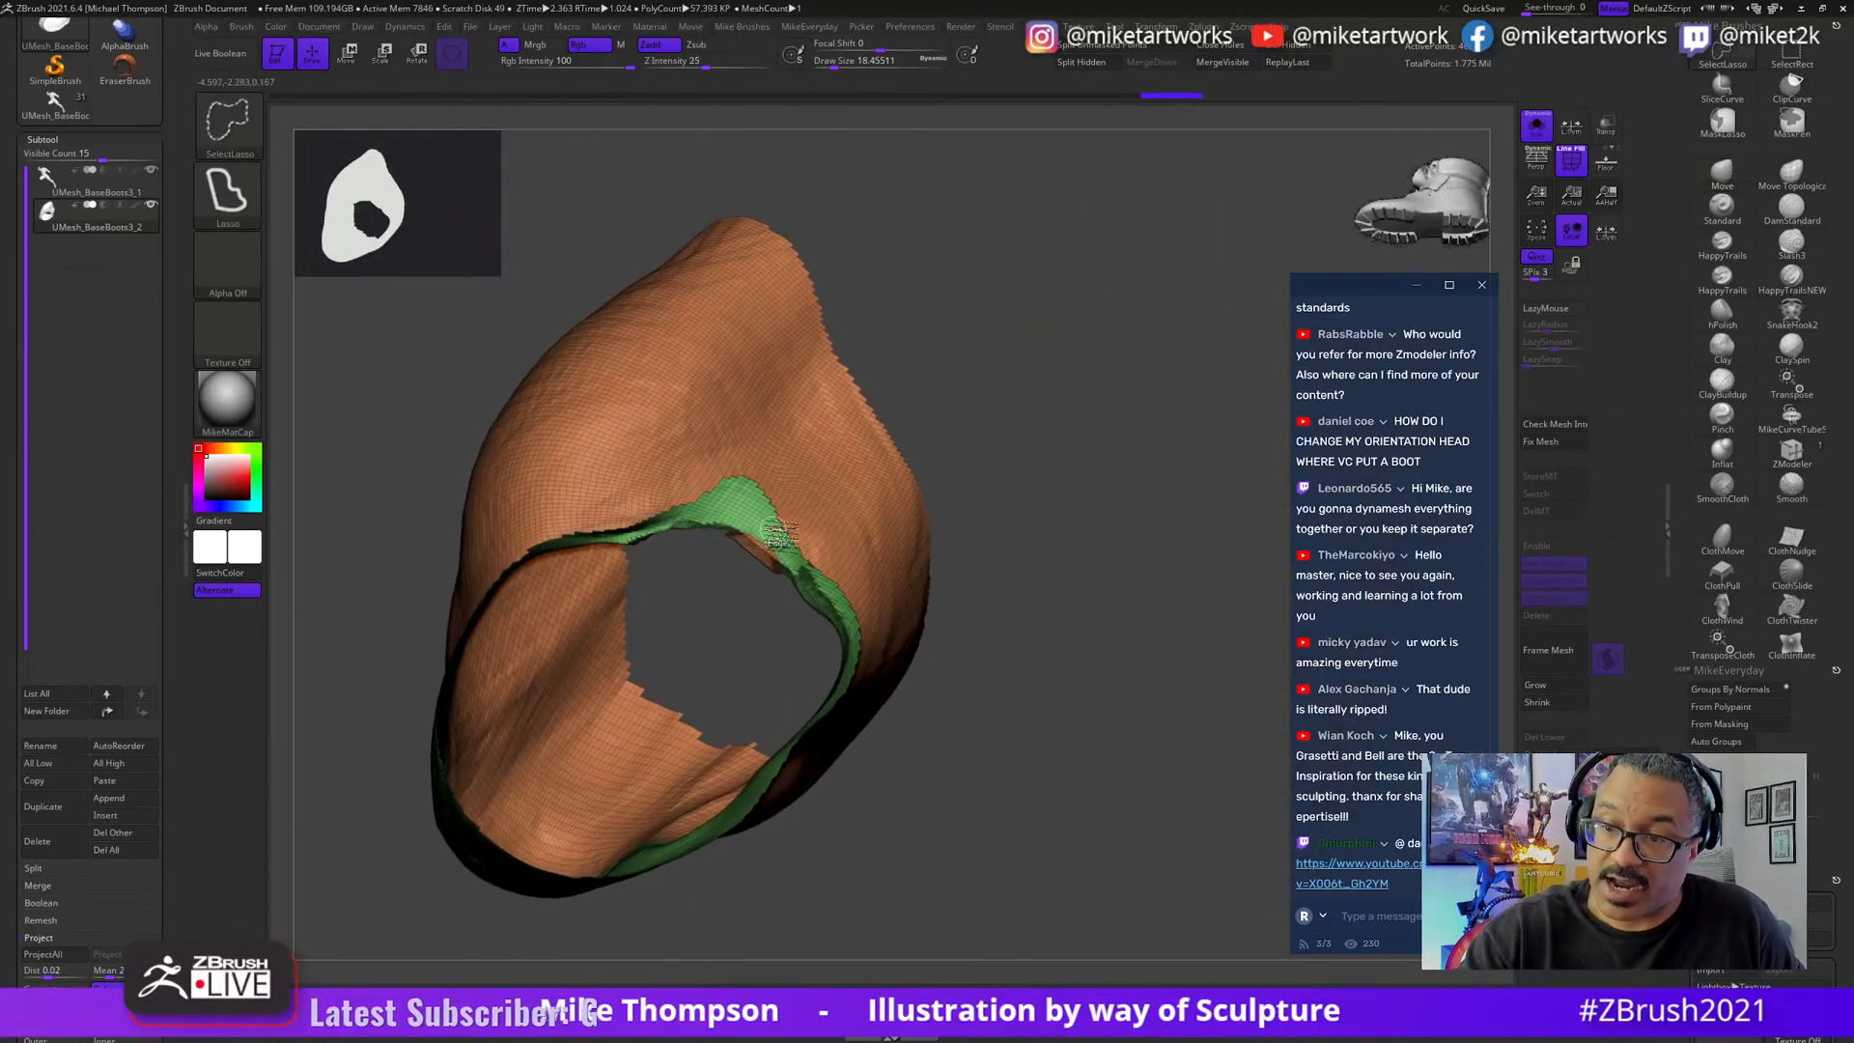
- Try adjusting which parts of the isolated elbow are shown, and unhide the rest of the body around the crease
{"action": "mouse_move", "coordinate": [801, 526]}
{"action": "left_mouse_down", "text": "ctrl+shift"}
{"action": "mouse_move", "coordinate": [827, 518]}
{"action": "mouse_move", "coordinate": [770, 495]}
{"action": "left_mouse_up", "text": "ctrl+shift"}
{"action": "left_click", "coordinate": [963, 498], "text": "ctrl+shift"}
{"action": "left_click", "coordinate": [789, 495], "text": "ctrl+shift"}
{"action": "left_click_drag", "start_coordinate": [985, 435], "coordinate": [768, 697]}
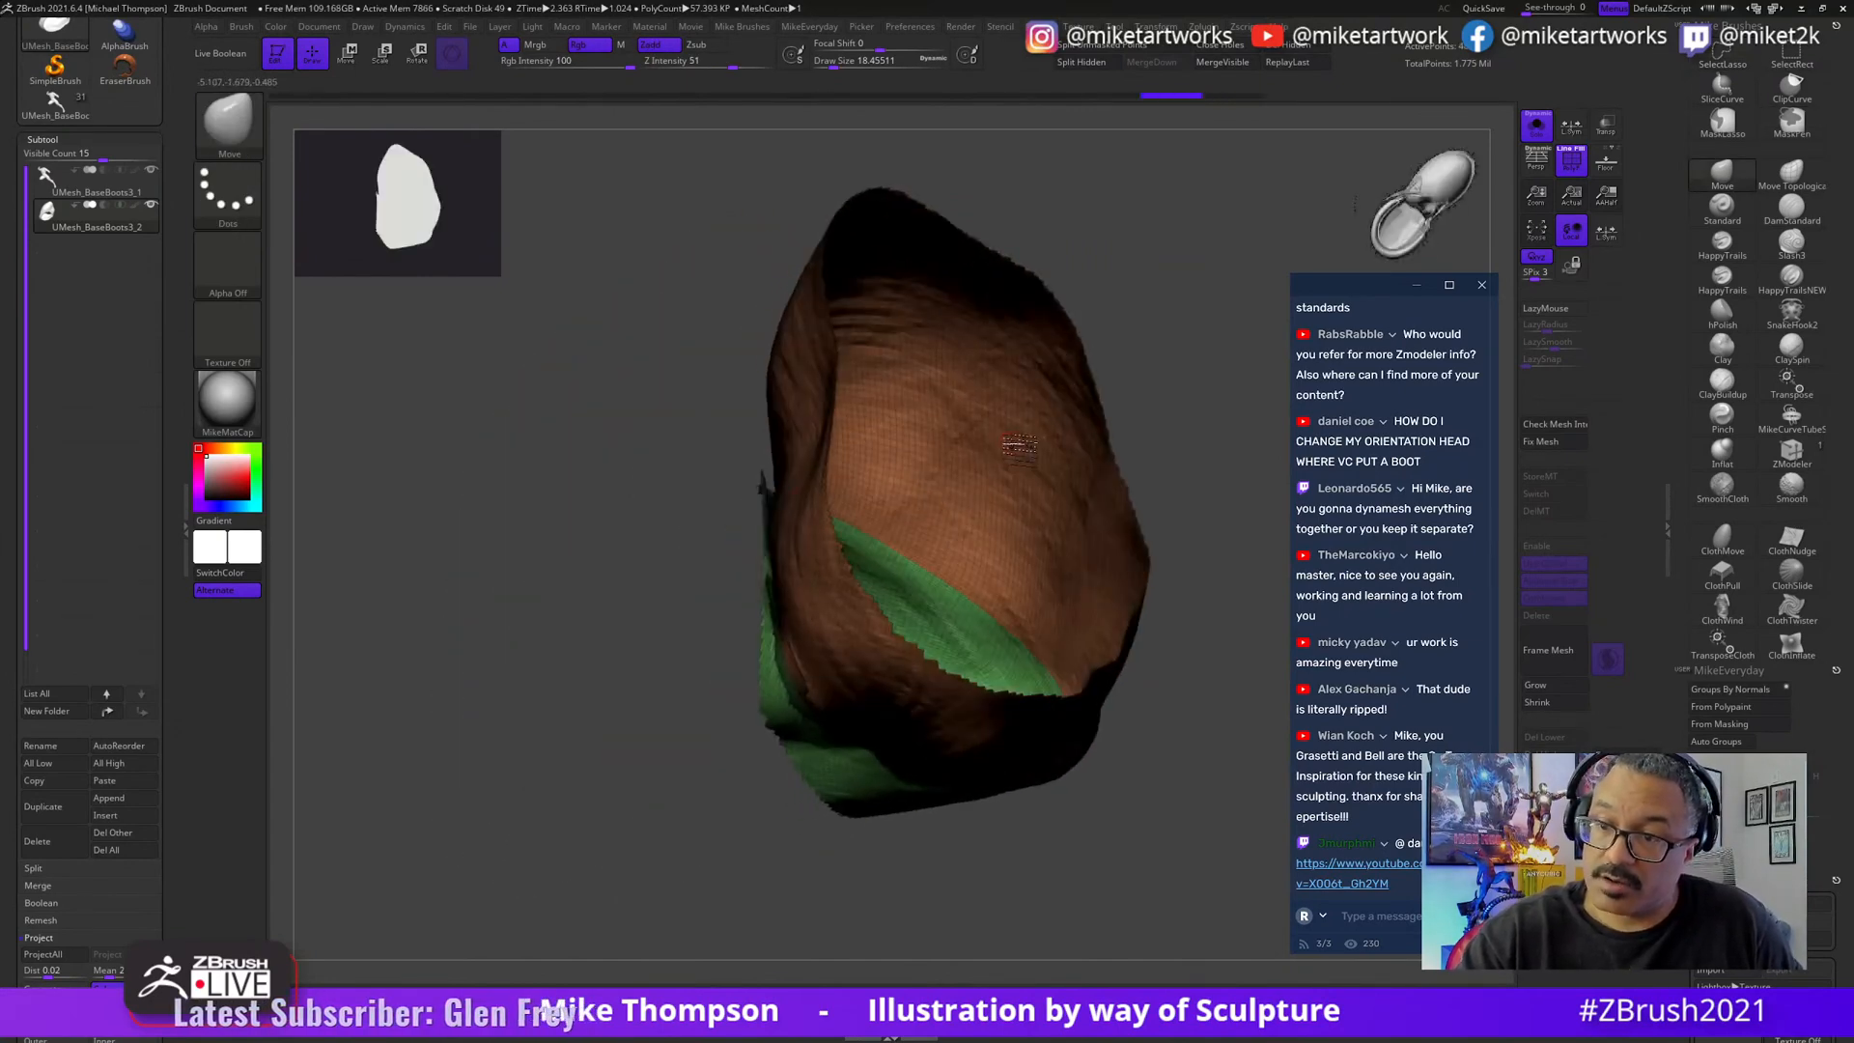
{"action": "left_click", "coordinate": [763, 699], "text": "ctrl+shift"}
{"action": "left_click", "coordinate": [763, 697], "text": "ctrl+shift"}
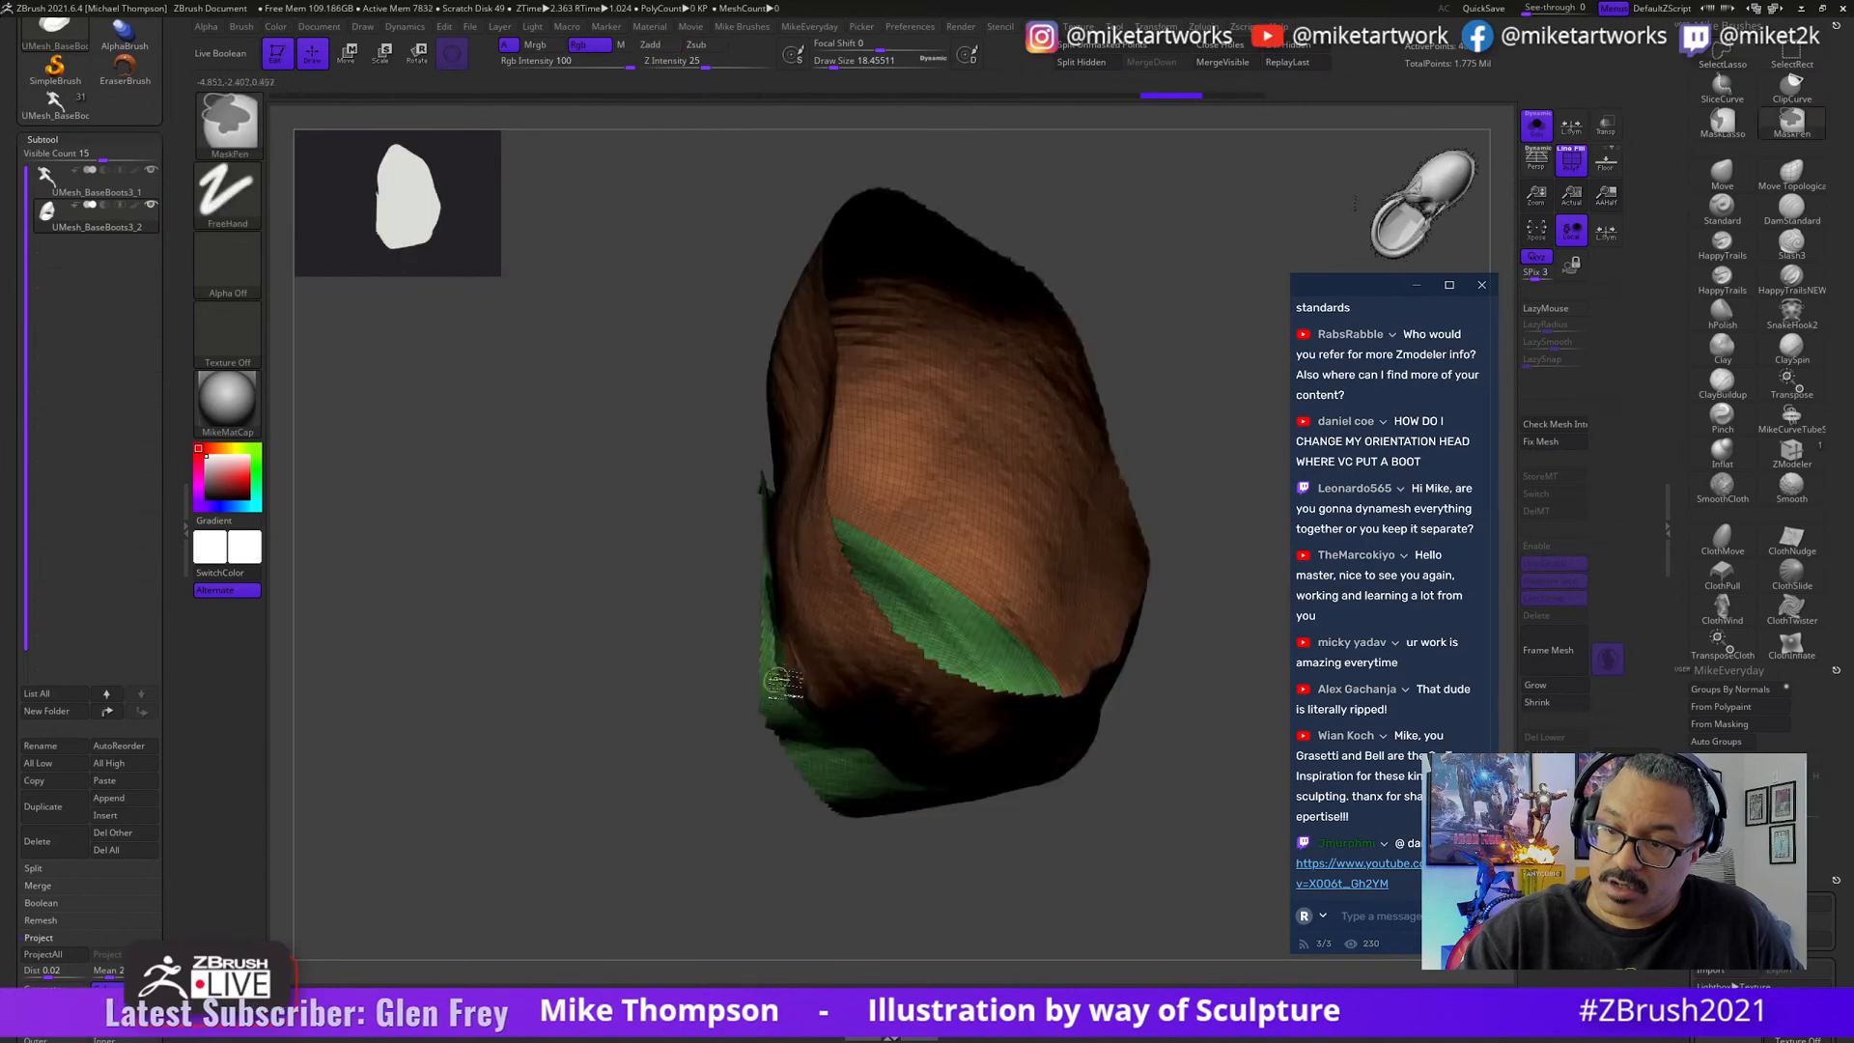
{"action": "left_click_drag", "start_coordinate": [804, 849], "coordinate": [835, 715], "text": "alt"}
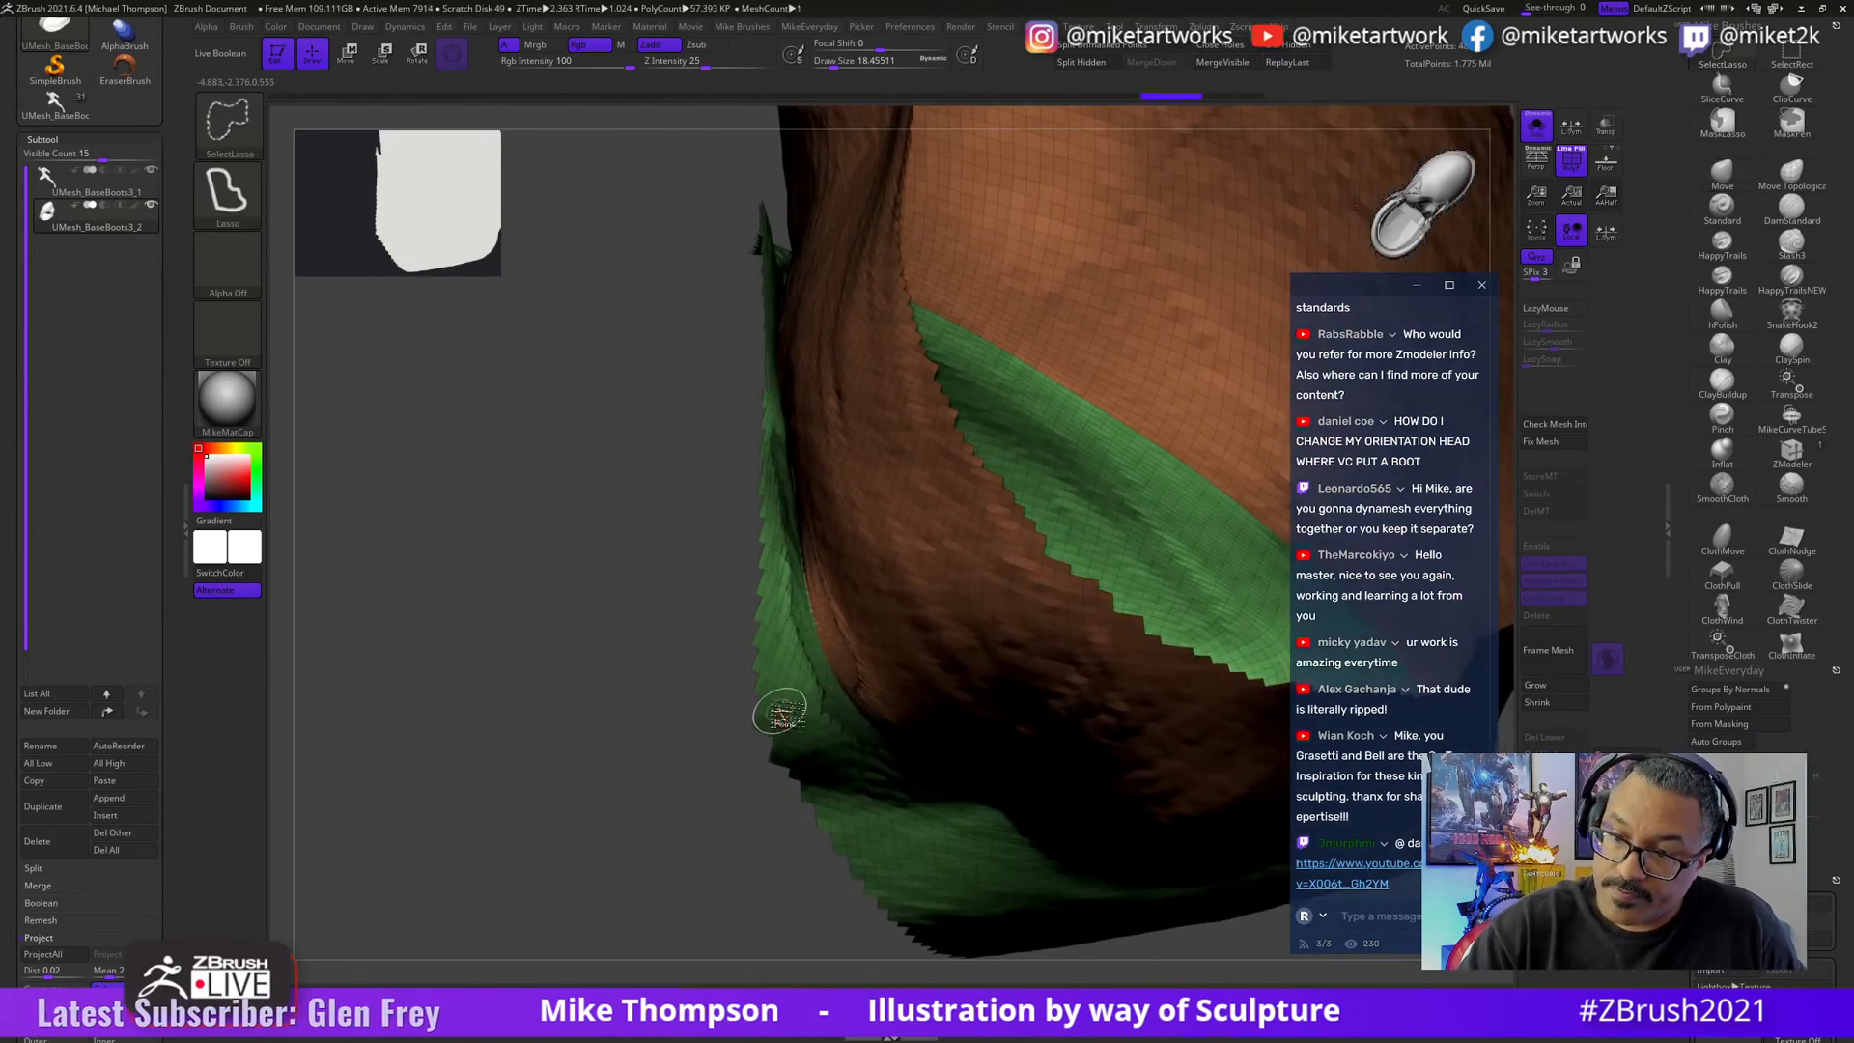
{"action": "left_click", "coordinate": [776, 709], "text": "ctrl+shift"}
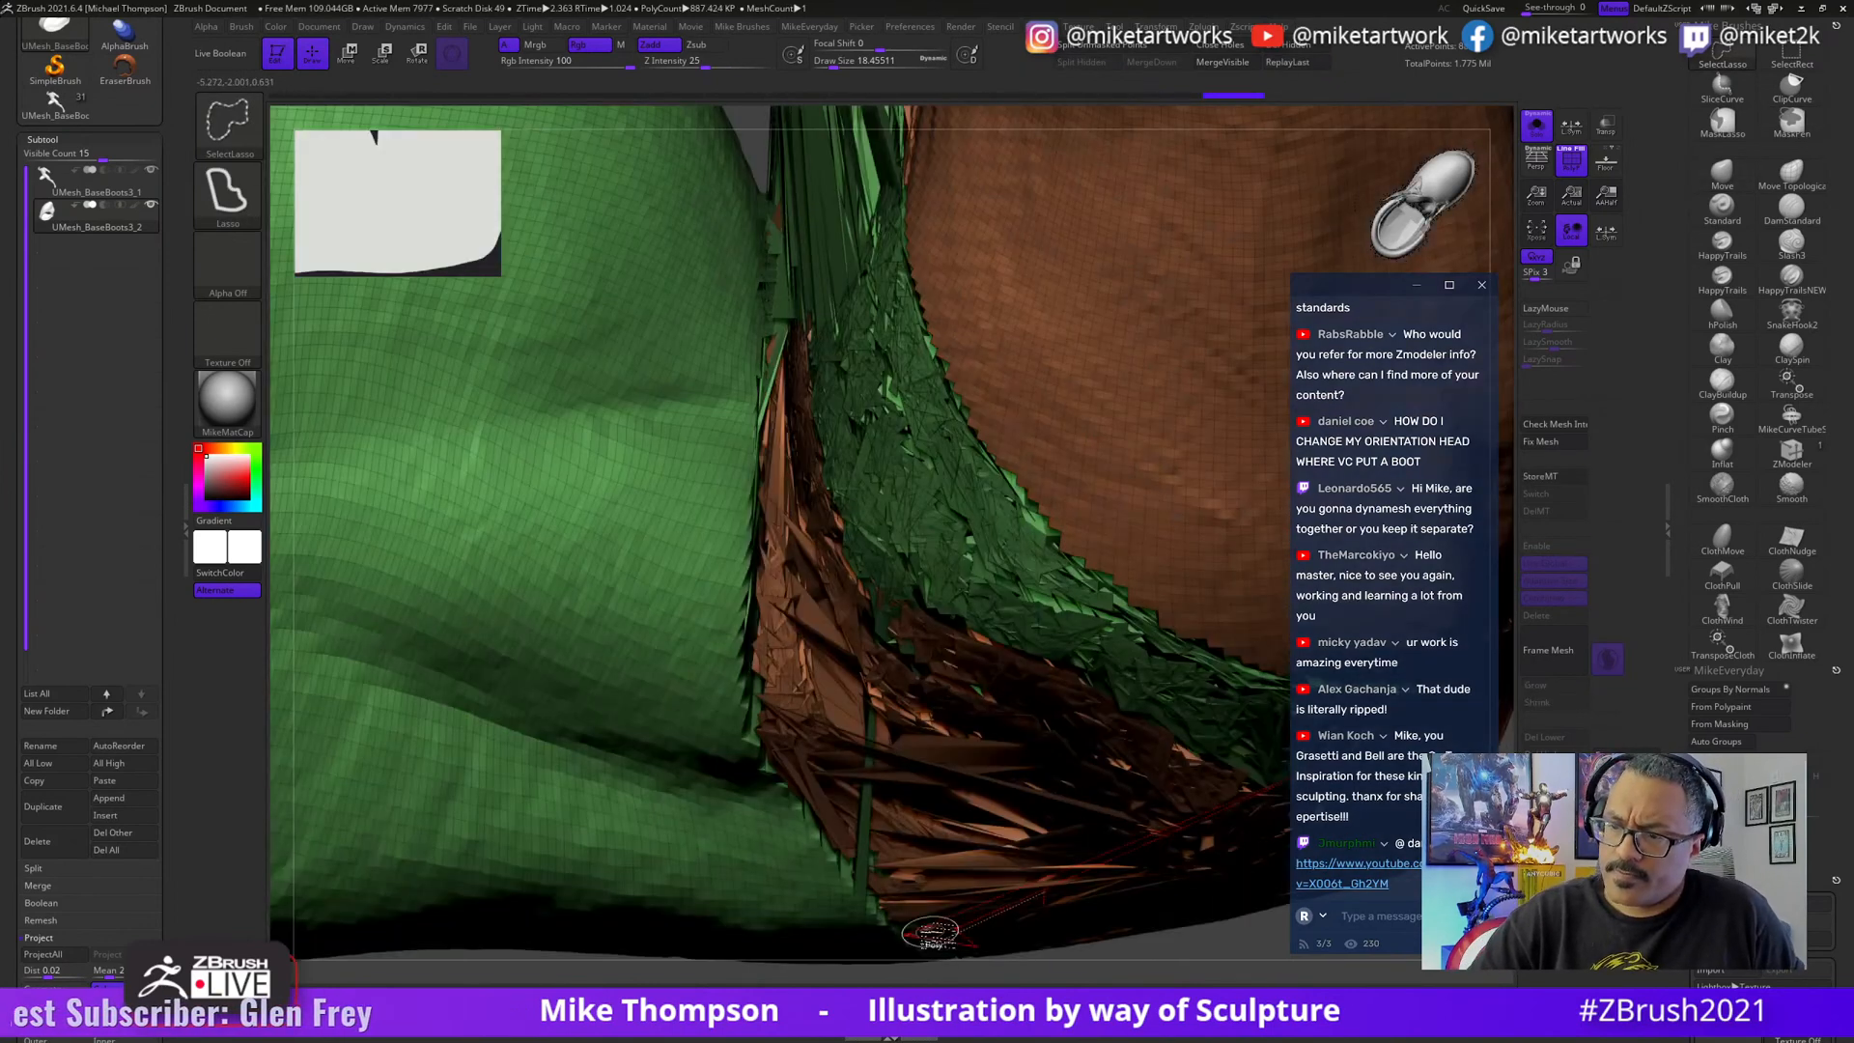
{"action": "left_click", "coordinate": [927, 929], "text": "ctrl+shift"}
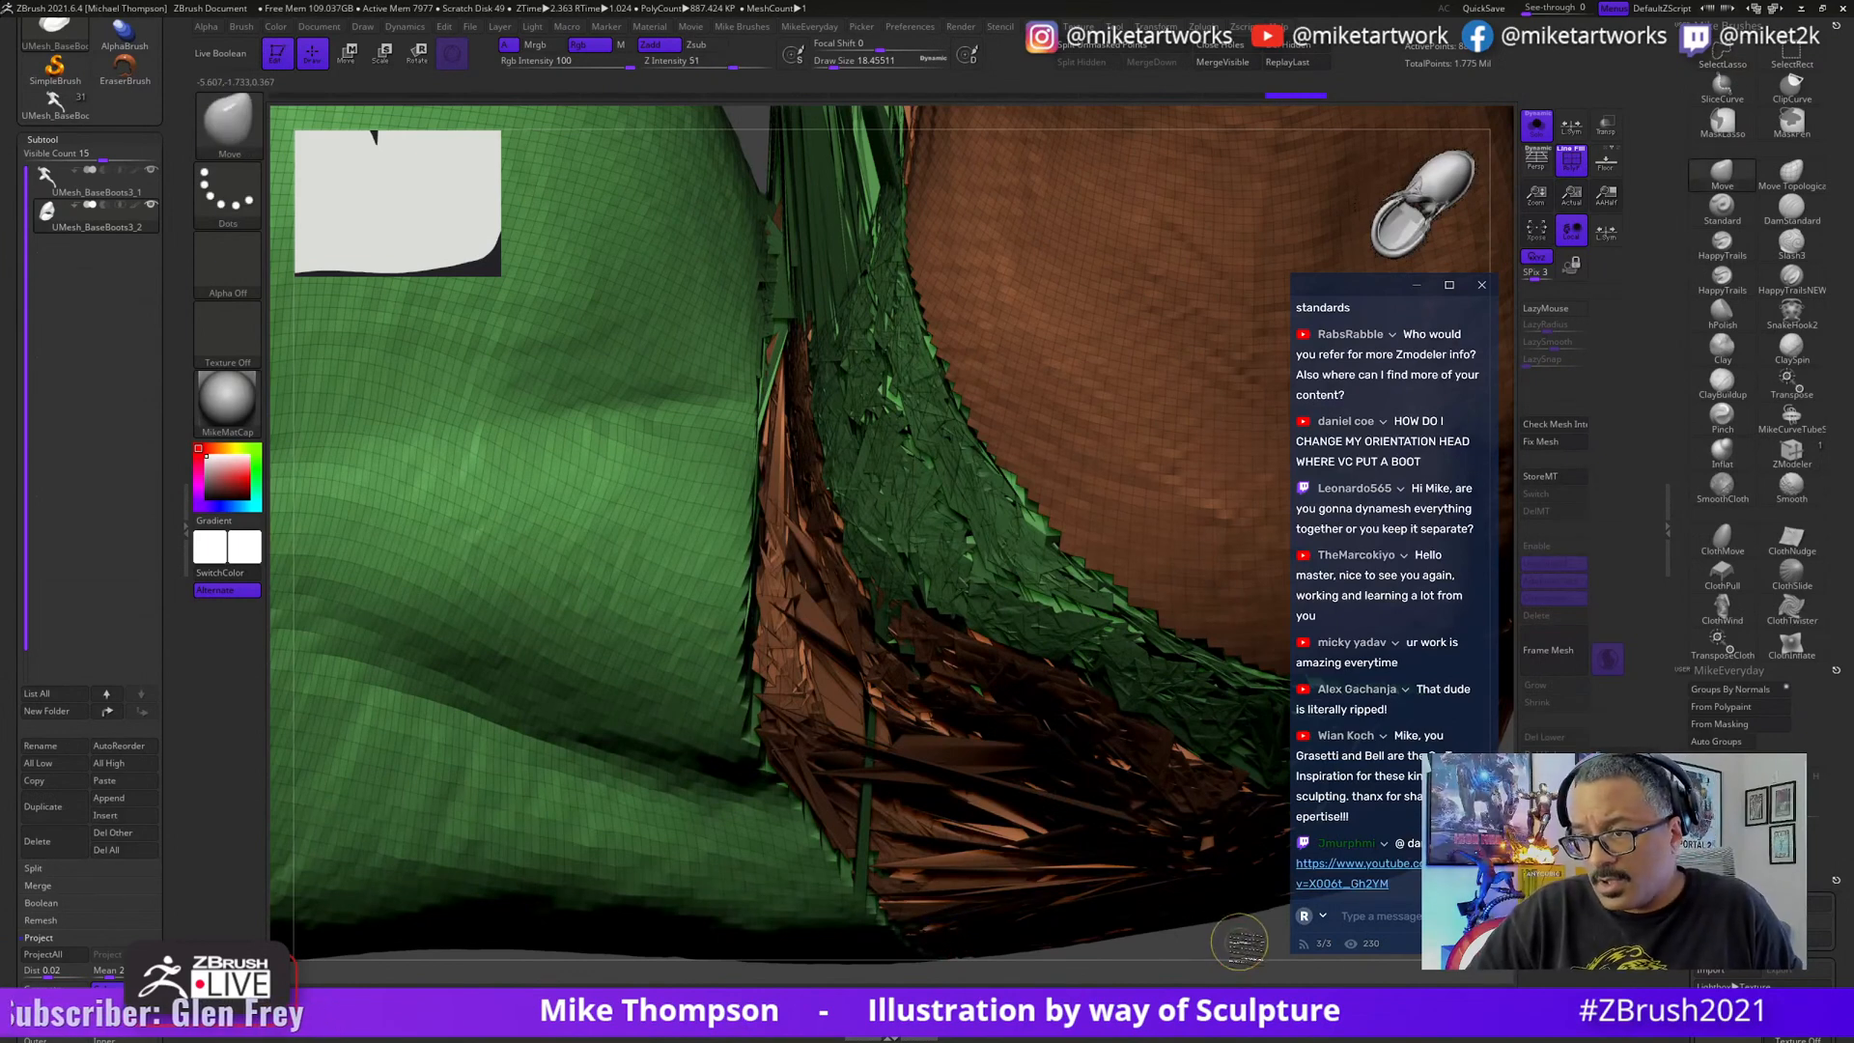
- Unhide the body around the elbow and hide the green polygroup to isolate the orange forearm
{"action": "left_click", "coordinate": [1240, 942], "text": "ctrl+shift"}
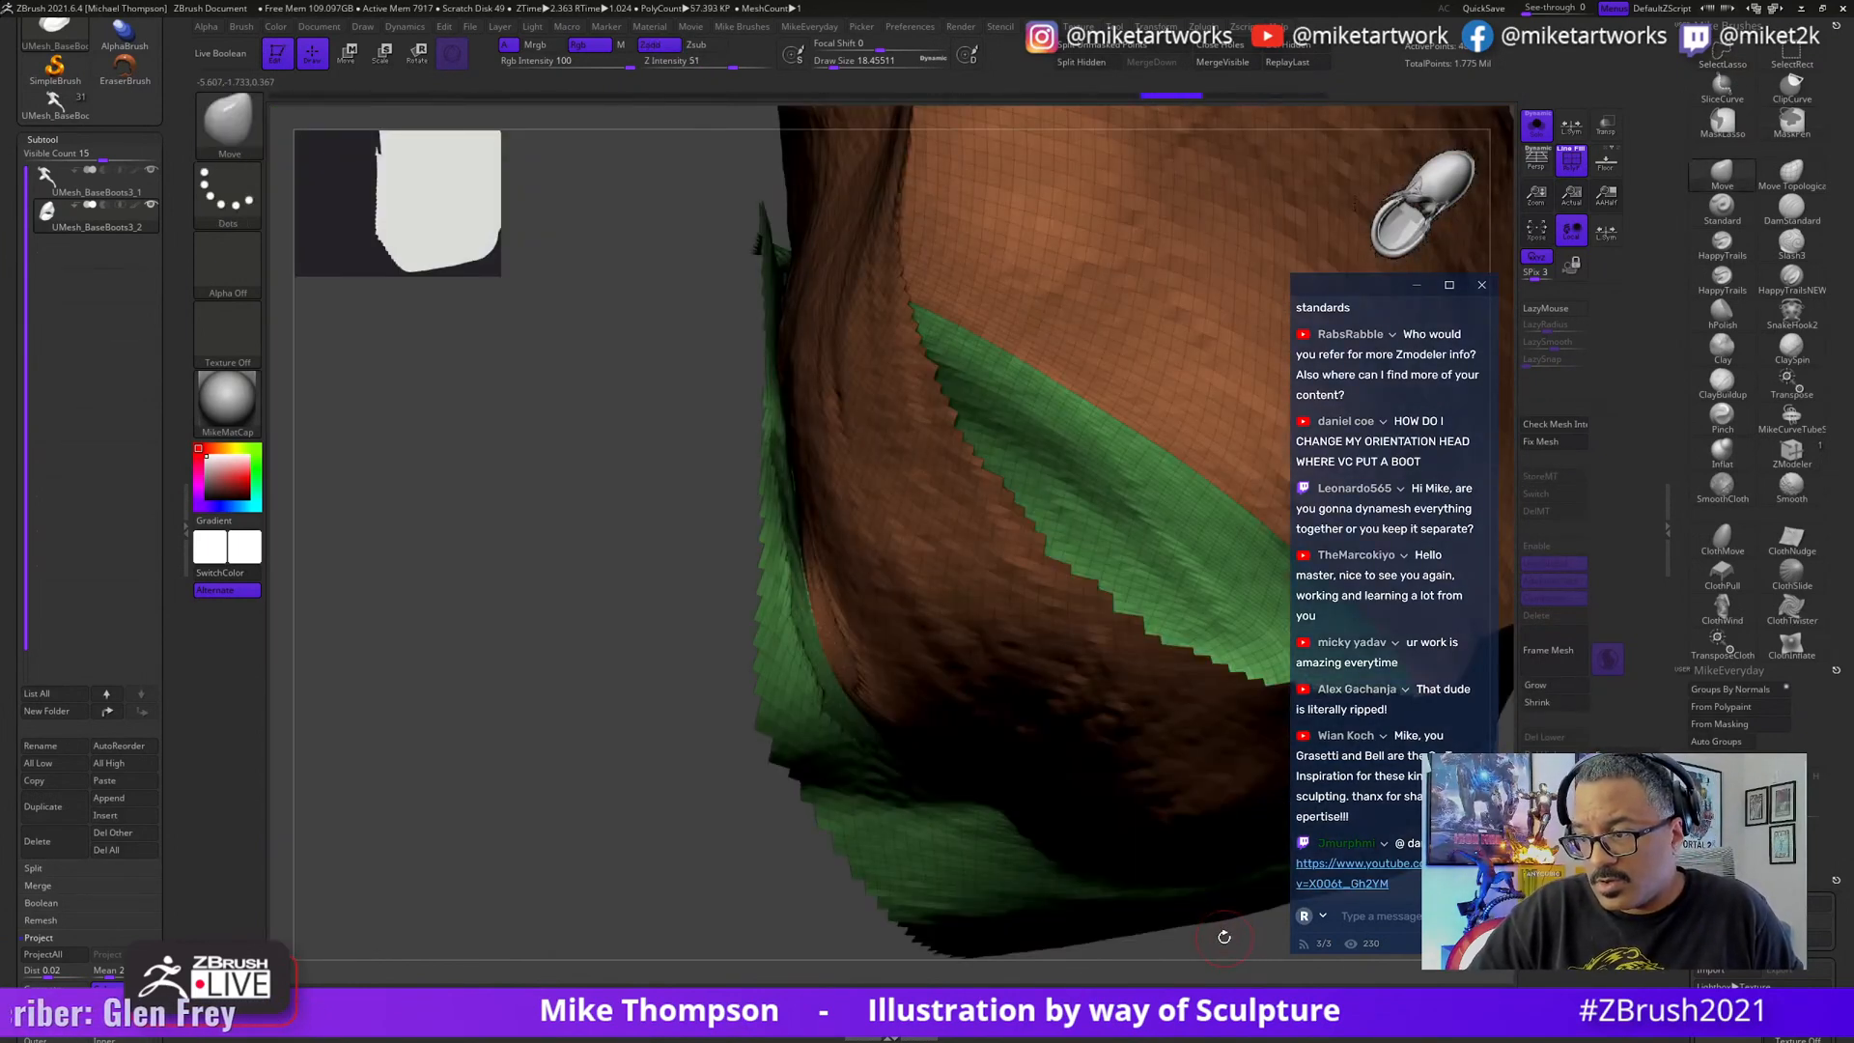
{"action": "left_click", "coordinate": [1238, 934], "text": "ctrl+shift"}
{"action": "mouse_move", "coordinate": [1240, 934]}
{"action": "left_mouse_down", "text": "alt"}
{"action": "mouse_move", "coordinate": [1181, 907]}
{"action": "mouse_move", "coordinate": [1208, 917]}
{"action": "mouse_move", "coordinate": [1140, 829]}
{"action": "left_mouse_up", "text": "alt"}
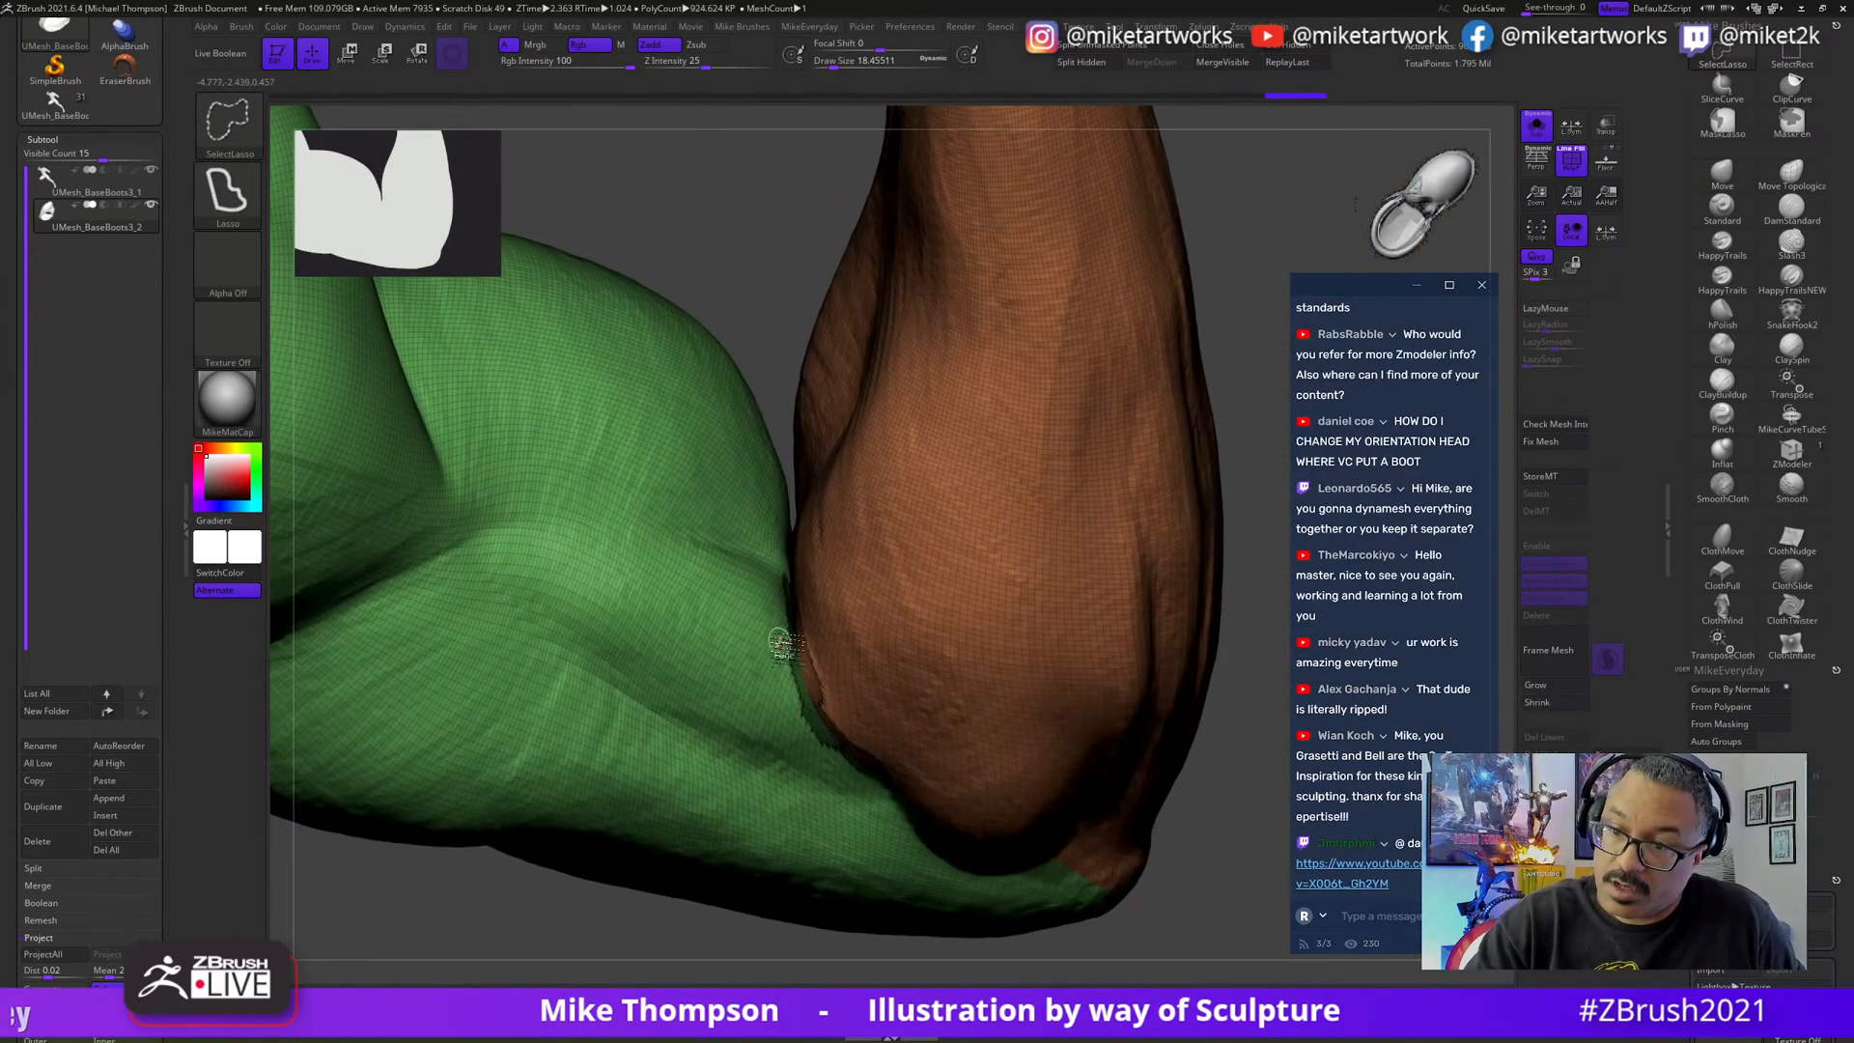
{"action": "left_click", "coordinate": [1794, 60]}
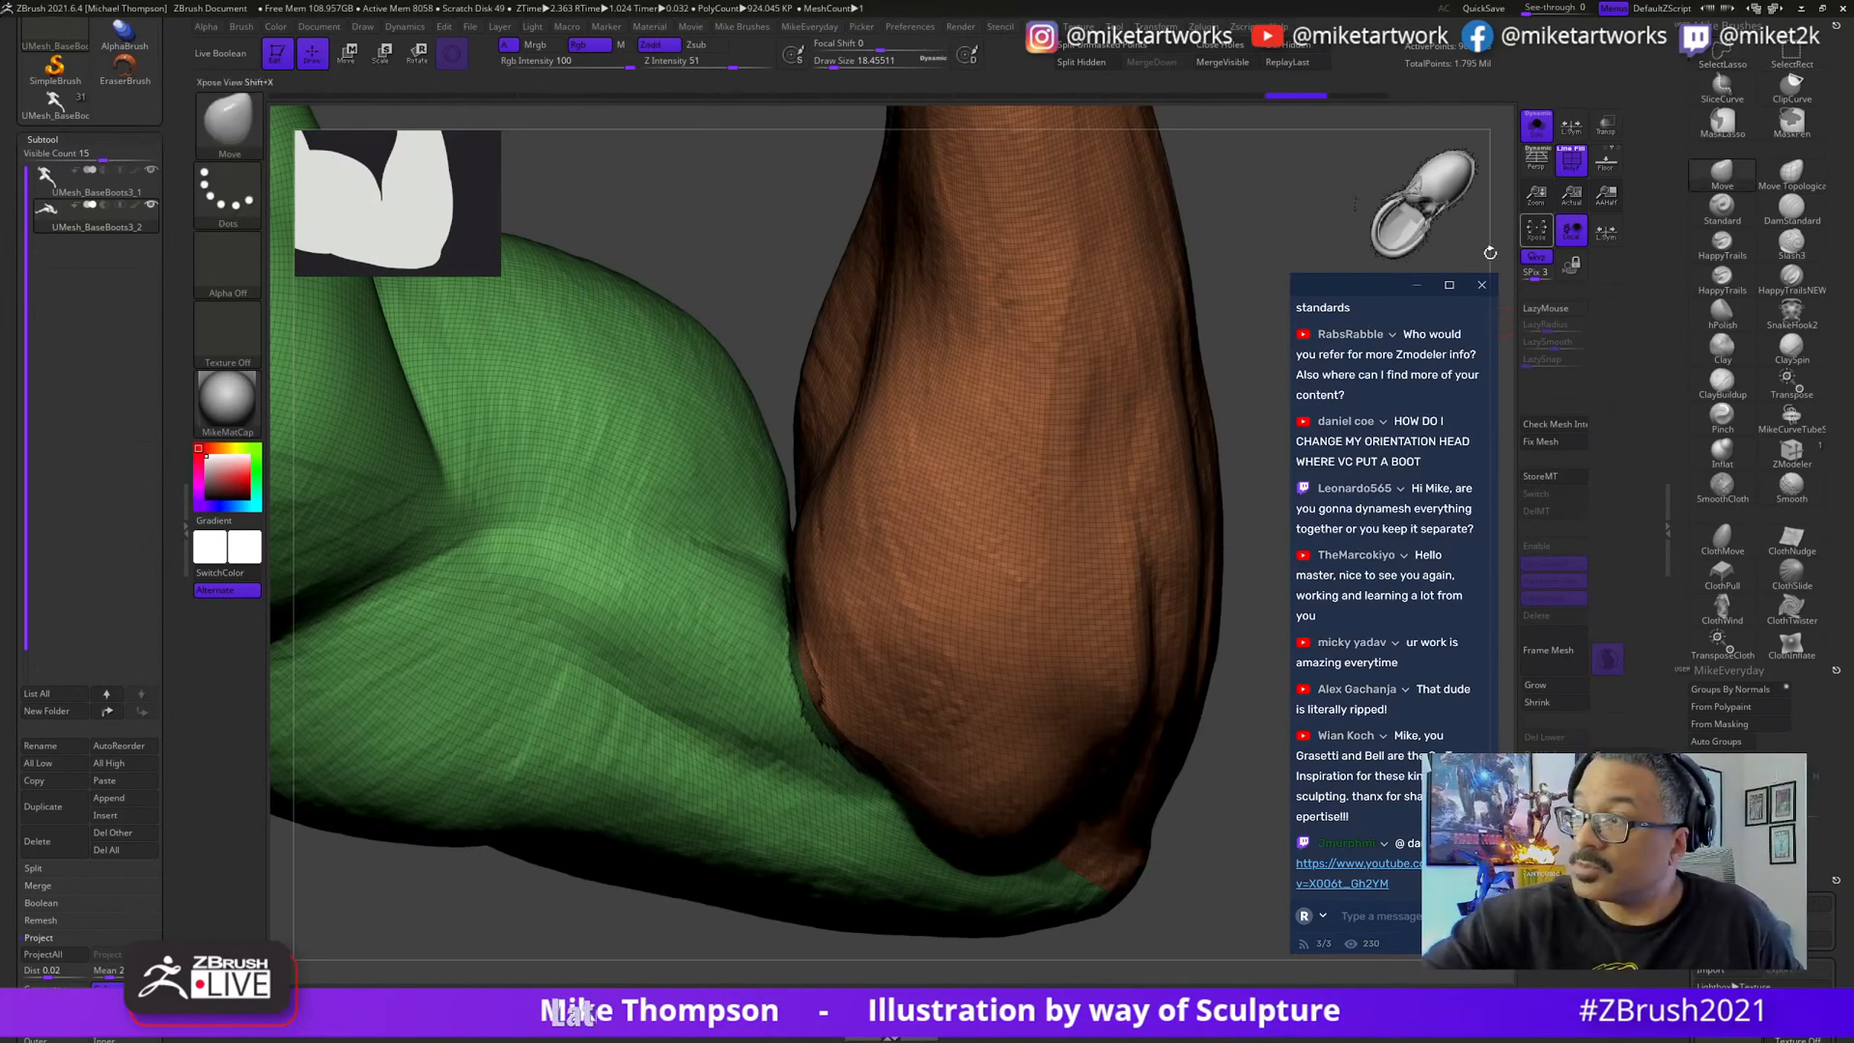
{"action": "left_click", "coordinate": [754, 579], "text": "ctrl+alt+shift"}
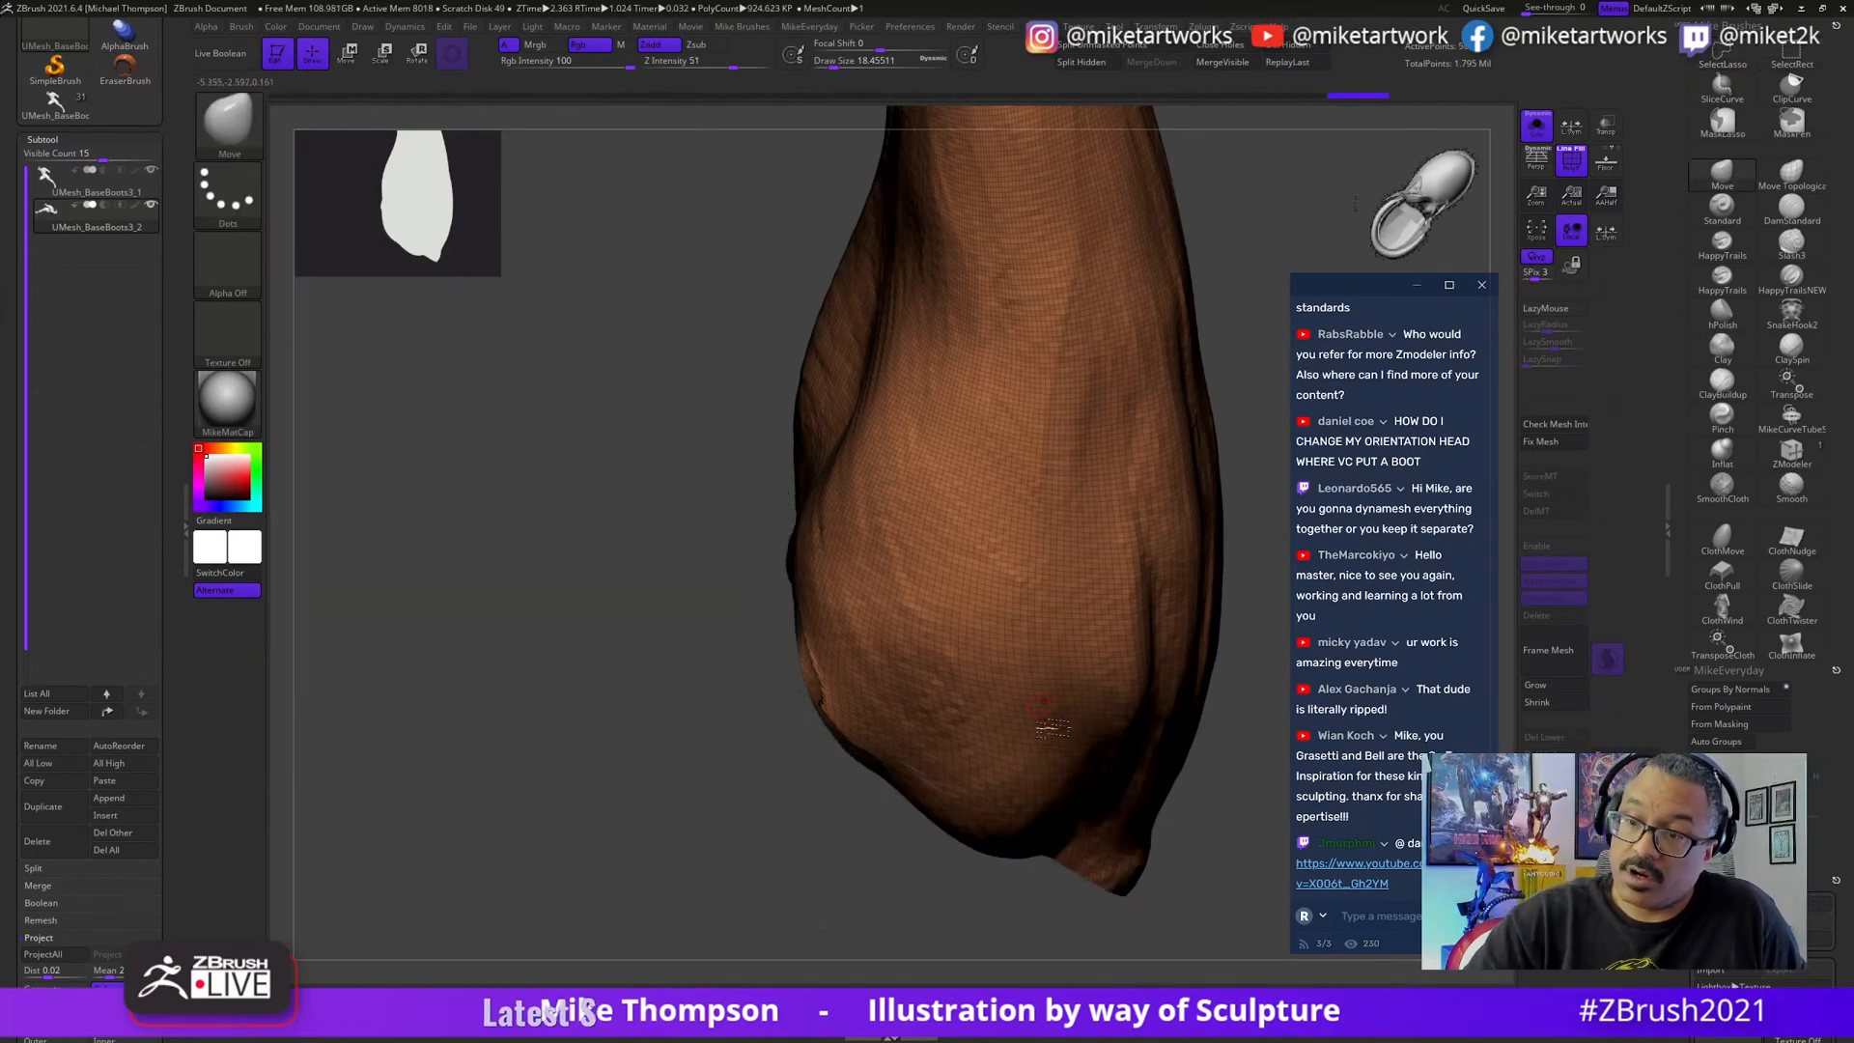
- Set the draw size to about 83 and smooth the seam between the green upper arm and orange forearm around the elbow crease
{"action": "left_click_drag", "start_coordinate": [1052, 726], "coordinate": [874, 491]}
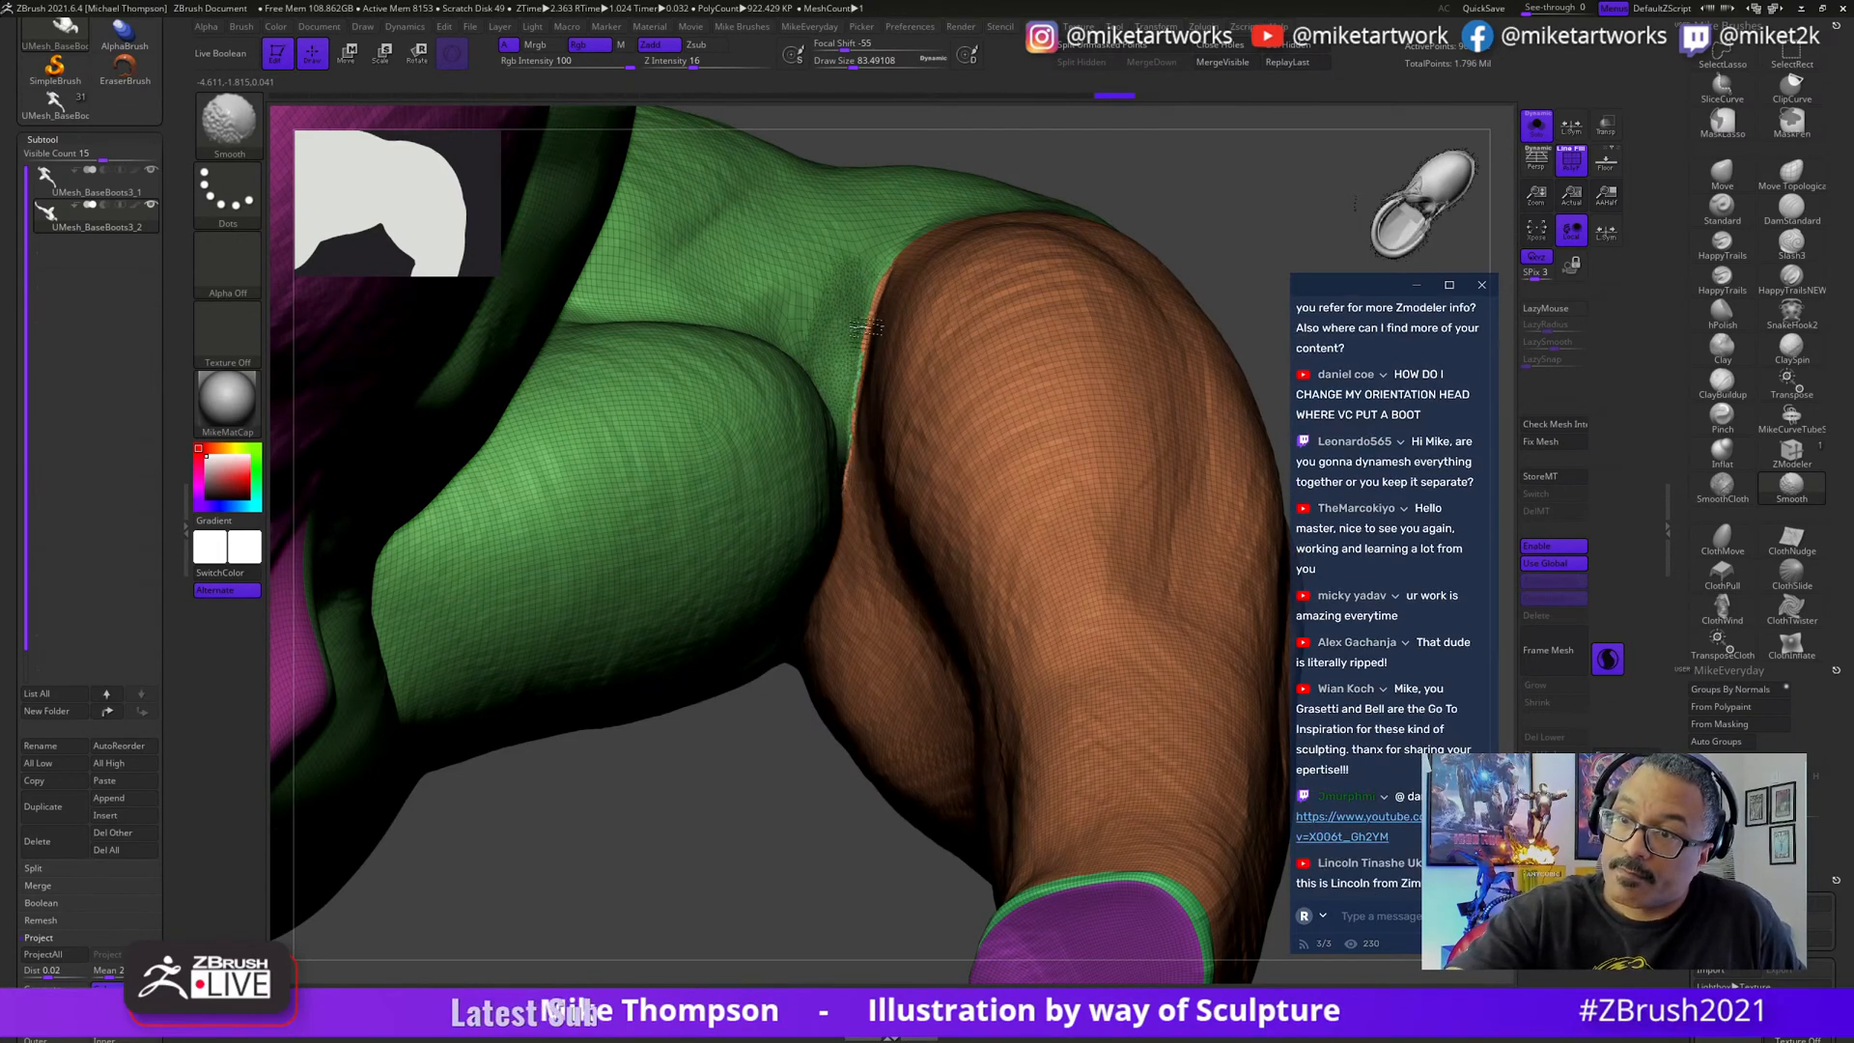
{"action": "left_click_drag", "start_coordinate": [812, 850], "coordinate": [868, 451]}
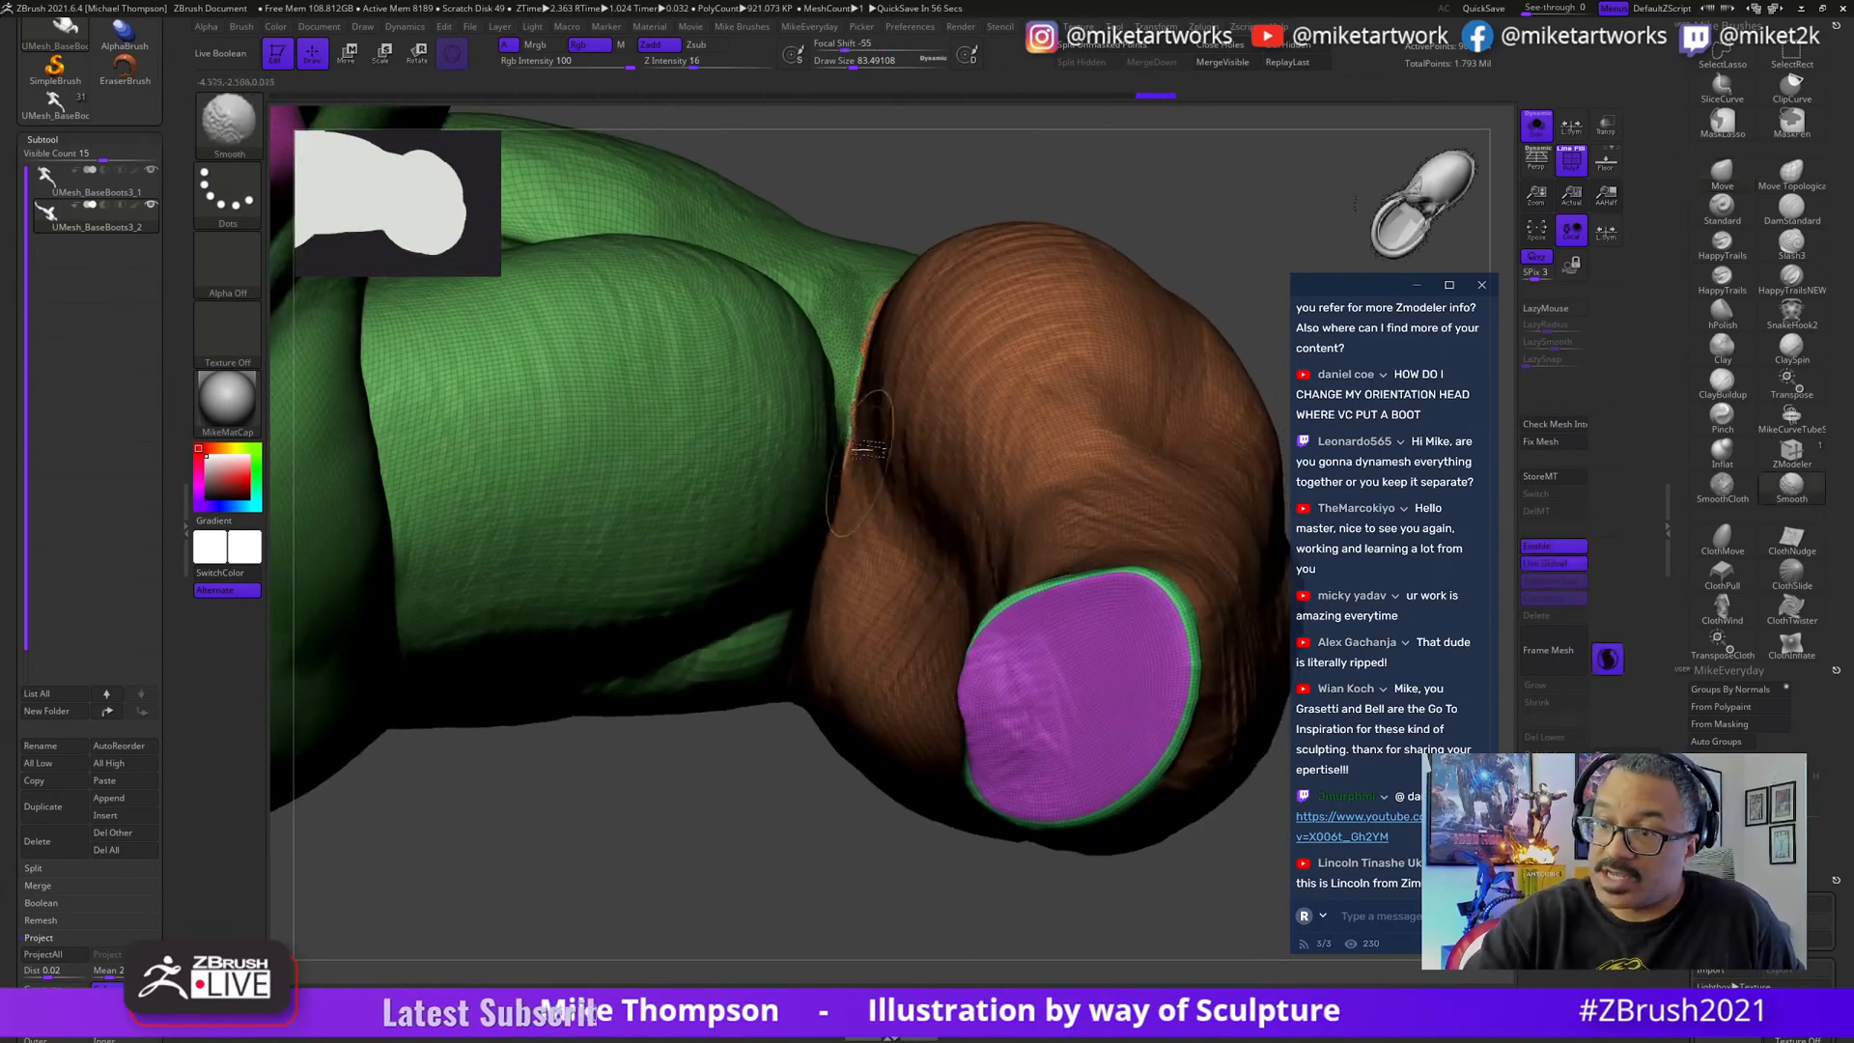
{"action": "left_click_drag", "start_coordinate": [770, 873], "coordinate": [843, 517]}
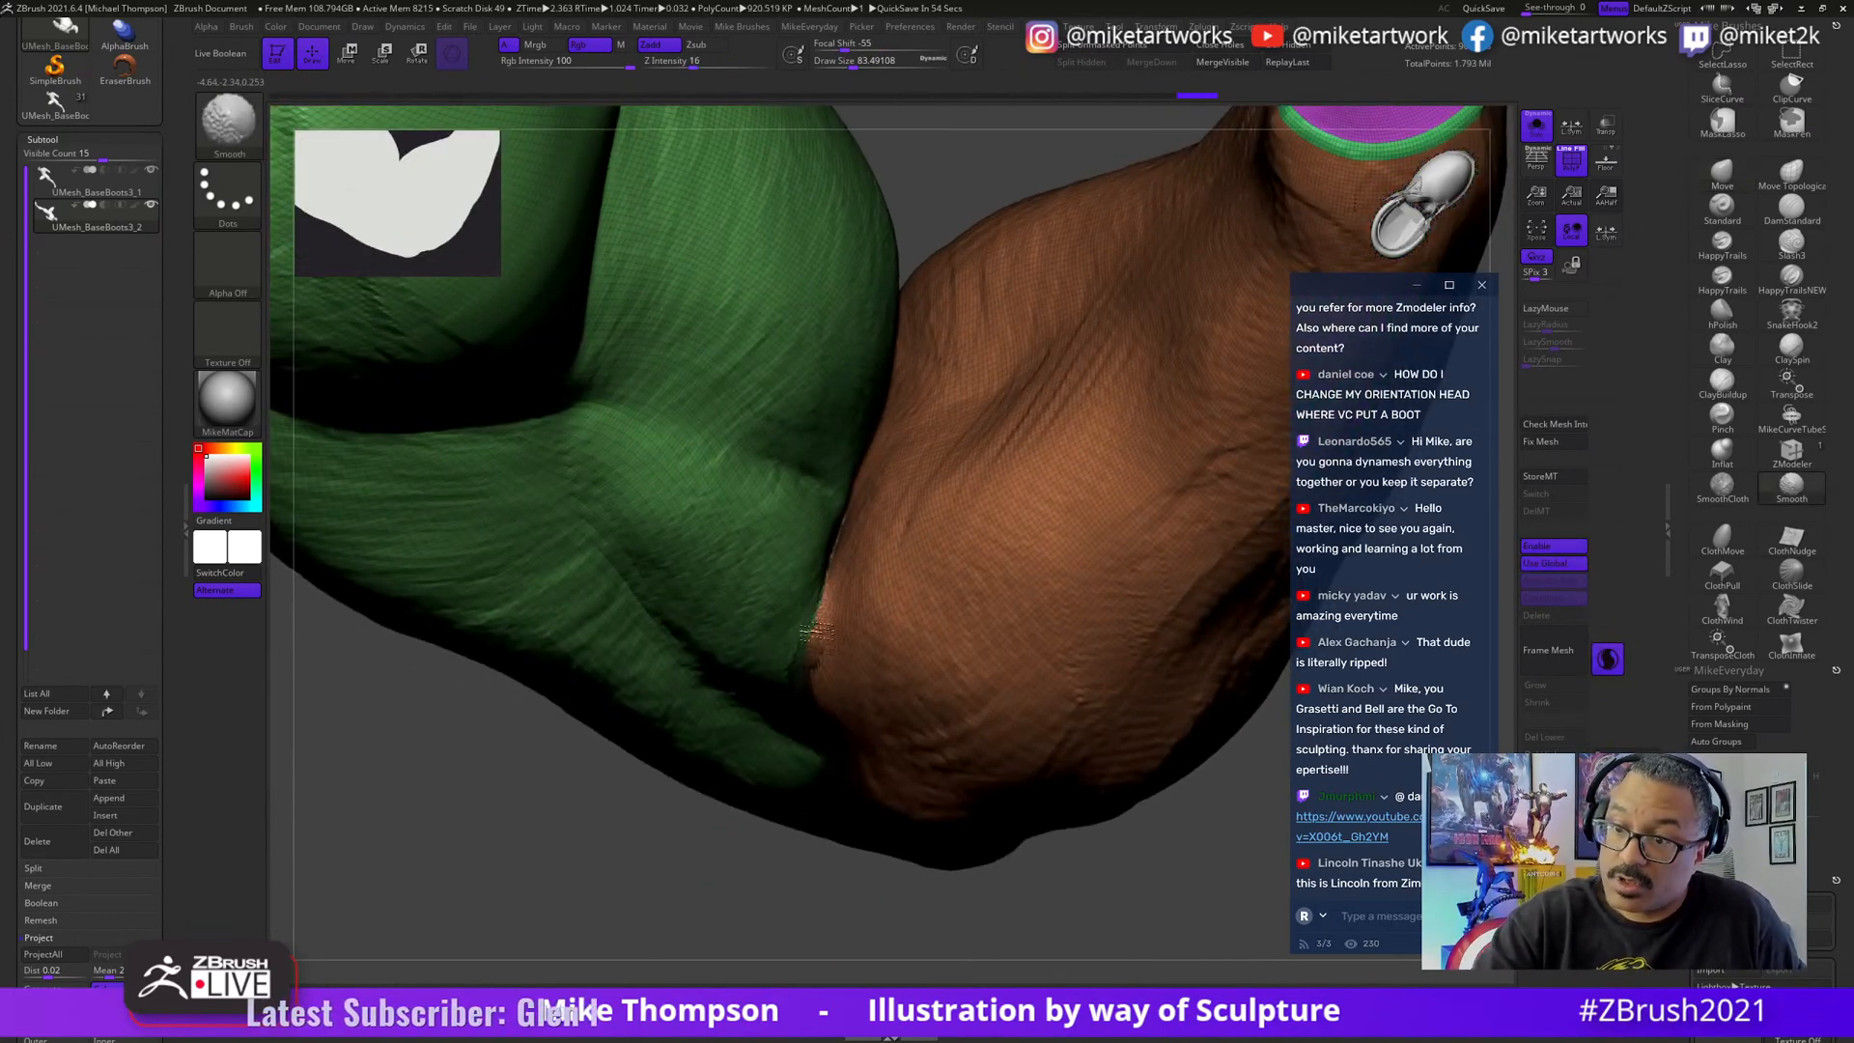
{"action": "mouse_move", "coordinate": [816, 633]}
{"action": "left_mouse_down"}
{"action": "mouse_move", "coordinate": [920, 591]}
{"action": "mouse_move", "coordinate": [854, 512]}
{"action": "left_mouse_up"}
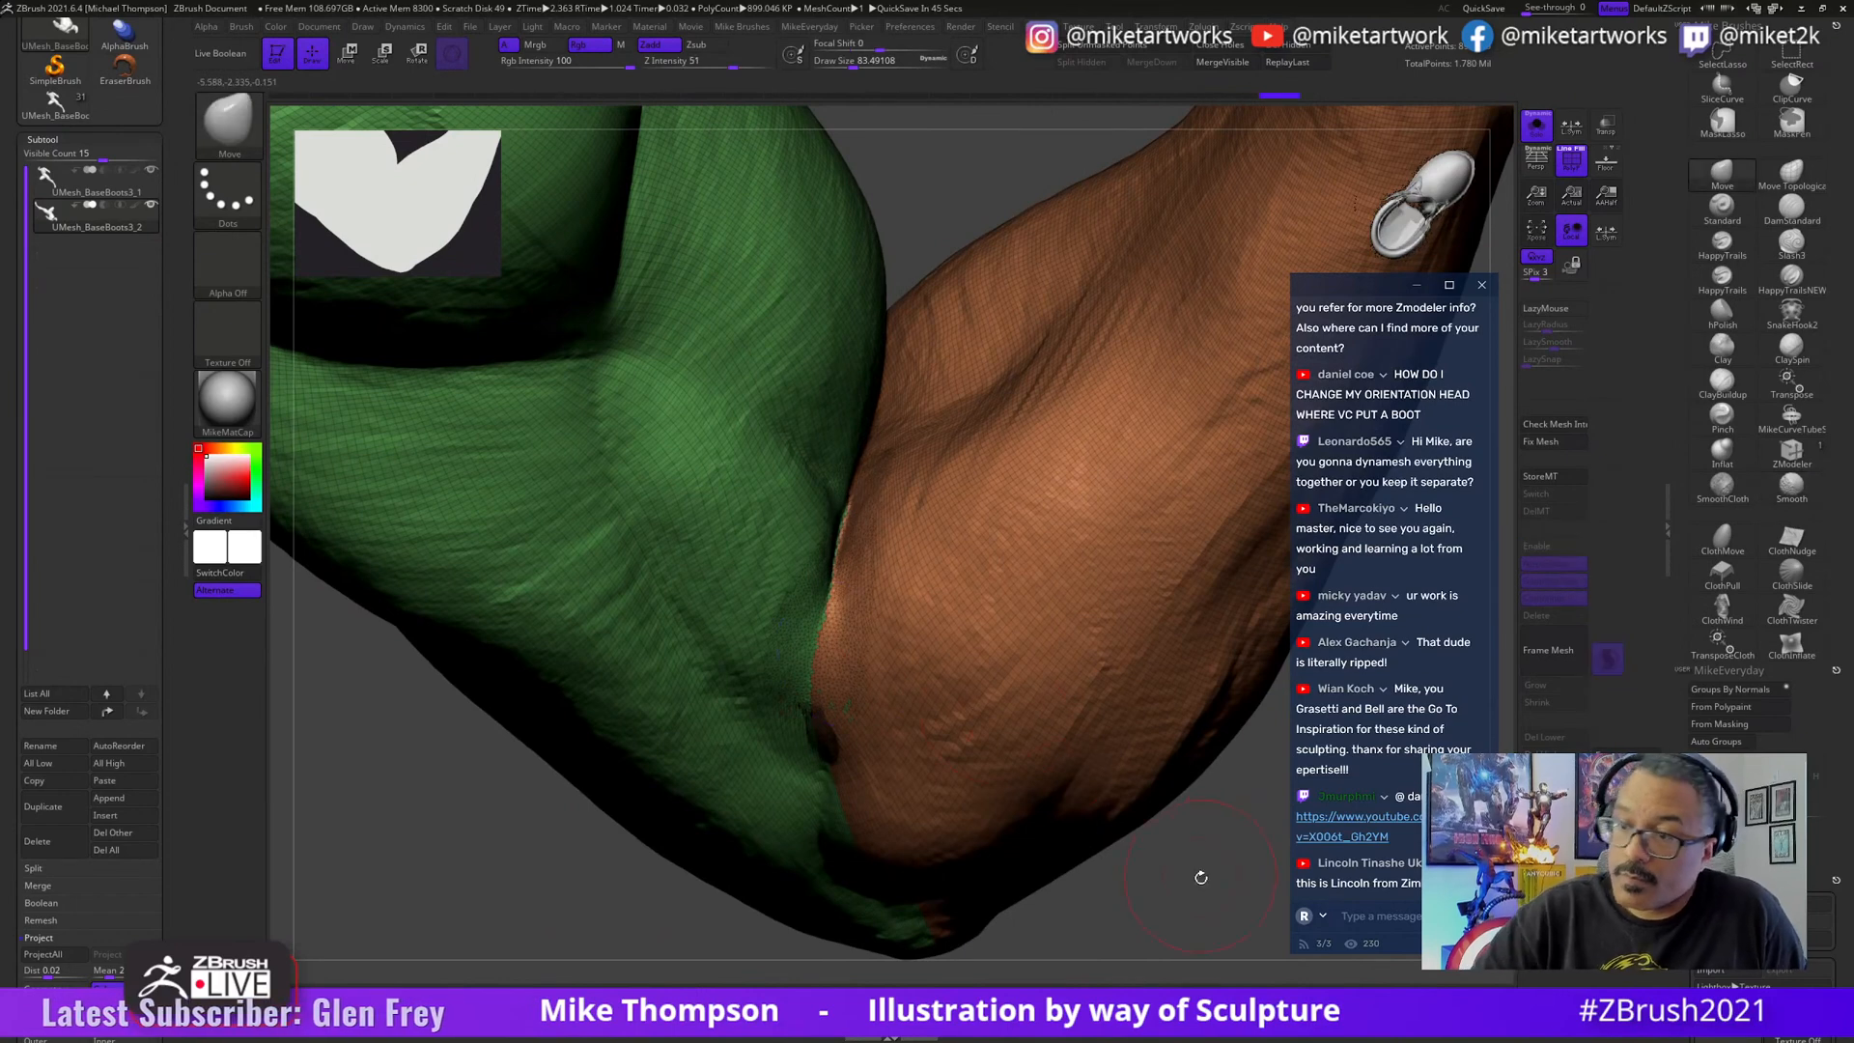
{"action": "left_click_drag", "start_coordinate": [1201, 877], "coordinate": [1213, 801]}
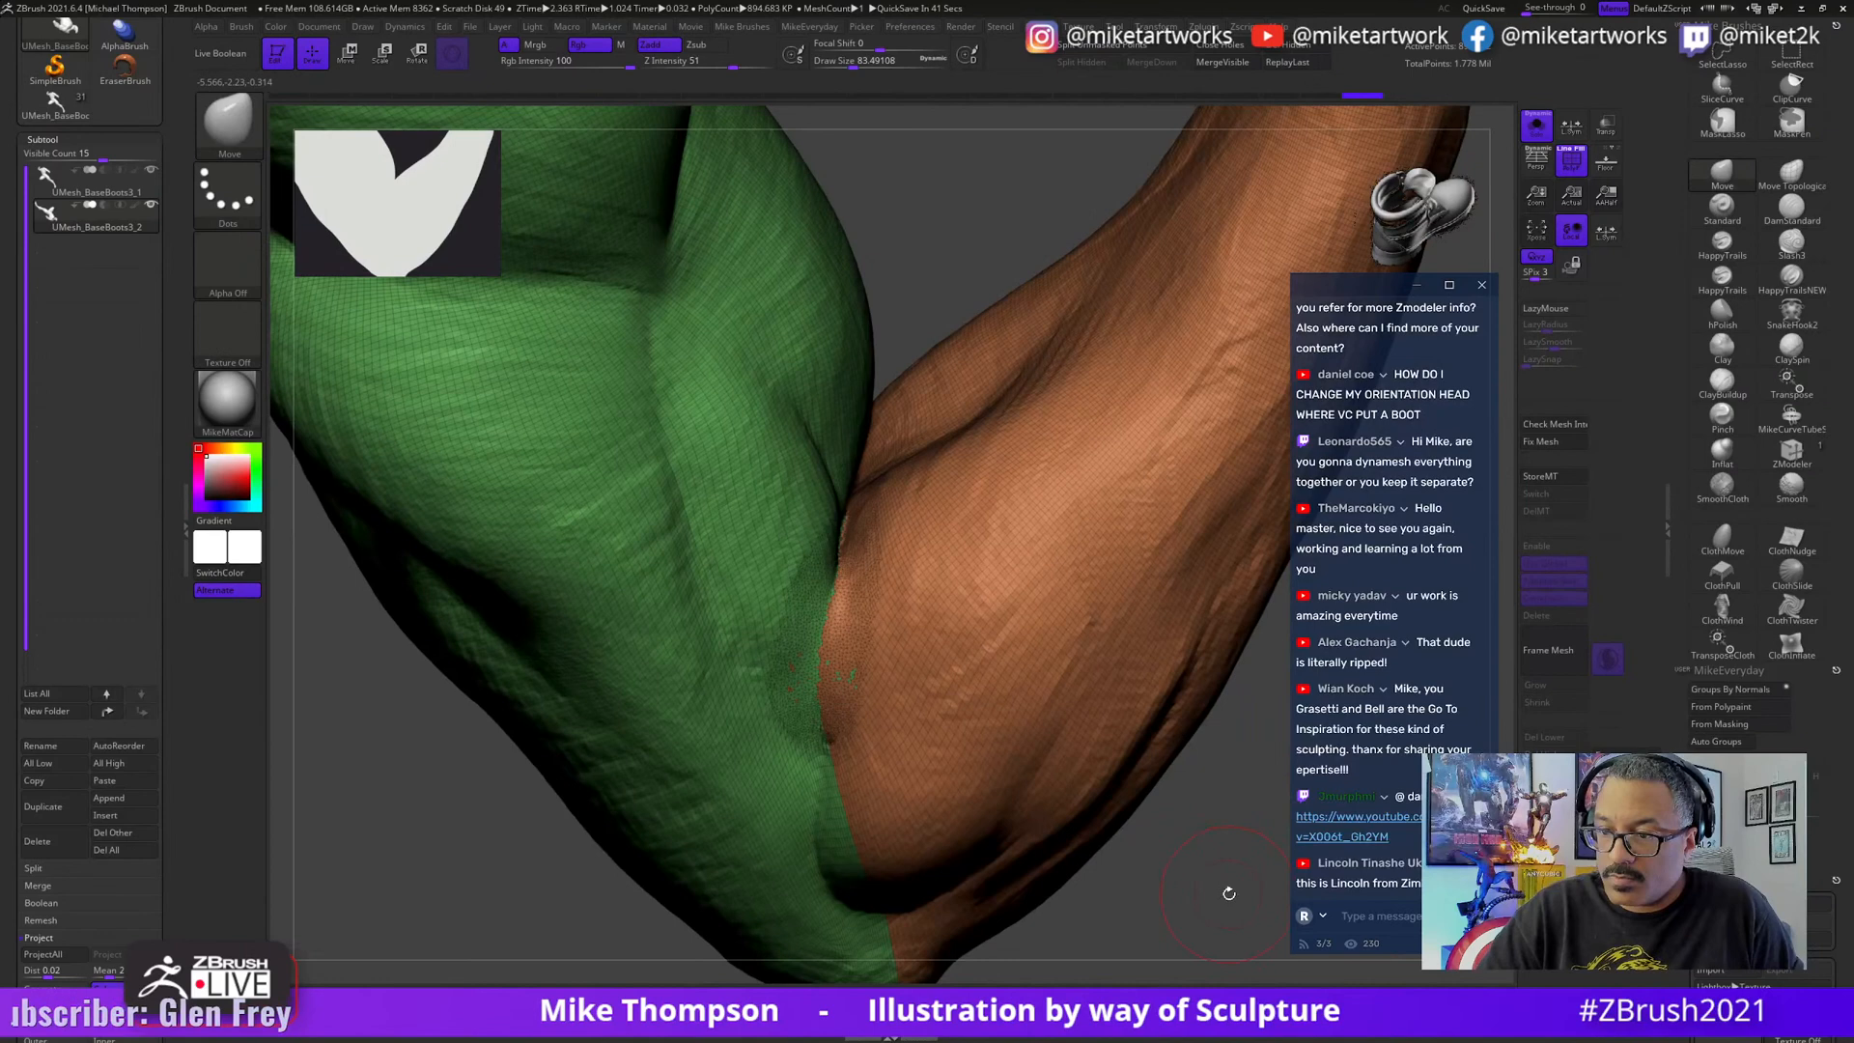
{"action": "left_click_drag", "start_coordinate": [1225, 889], "coordinate": [1059, 870], "text": "alt"}
- Isolate the orange forearm polygroup and expose its ragged opening at the elbow
{"action": "mouse_move", "coordinate": [680, 624]}
{"action": "left_mouse_down"}
{"action": "mouse_move", "coordinate": [637, 642]}
{"action": "mouse_move", "coordinate": [669, 621]}
{"action": "left_mouse_up"}
{"action": "key", "text": "ctrl+shift"}
{"action": "left_click", "coordinate": [665, 619], "text": "ctrl+shift"}
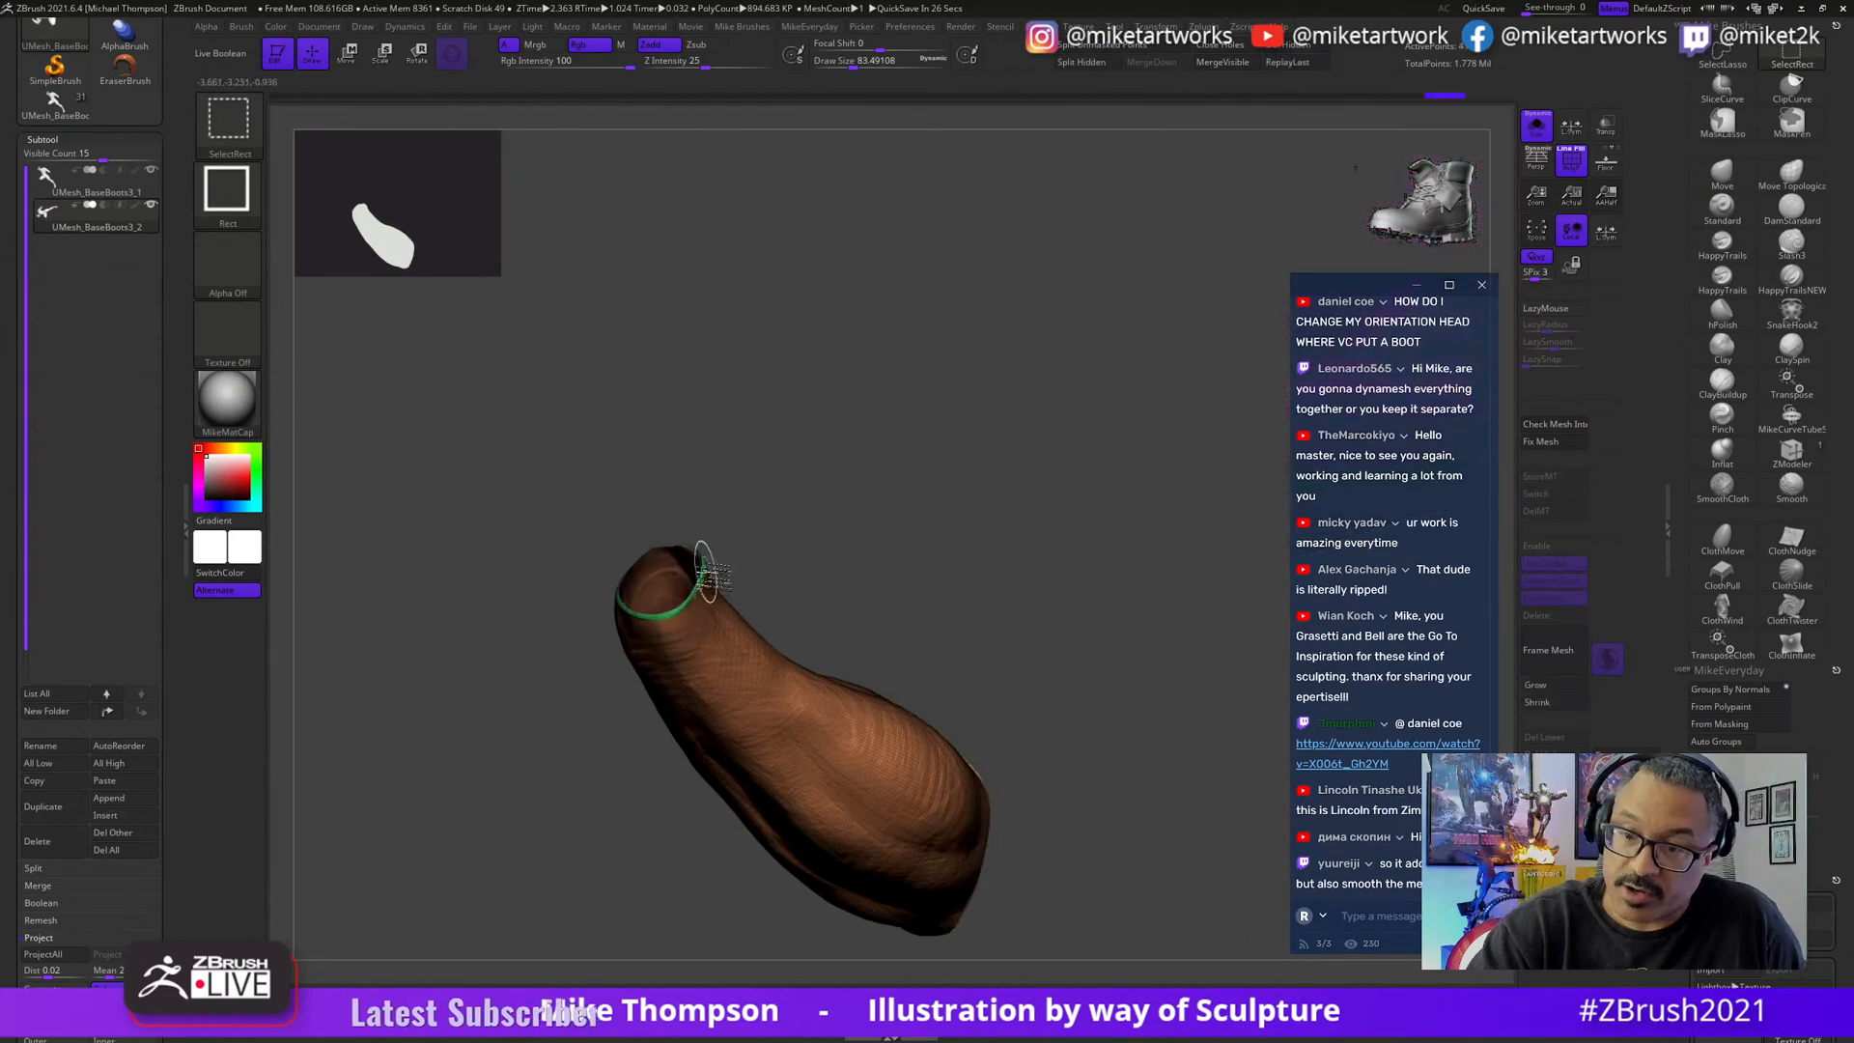
{"action": "mouse_move", "coordinate": [900, 584]}
{"action": "left_mouse_down"}
{"action": "mouse_move", "coordinate": [1221, 762]}
{"action": "mouse_move", "coordinate": [1109, 783]}
{"action": "mouse_move", "coordinate": [1123, 806]}
{"action": "mouse_move", "coordinate": [1162, 769]}
{"action": "left_mouse_up"}
{"action": "left_click_drag", "start_coordinate": [1011, 542], "coordinate": [413, 441], "text": "alt"}
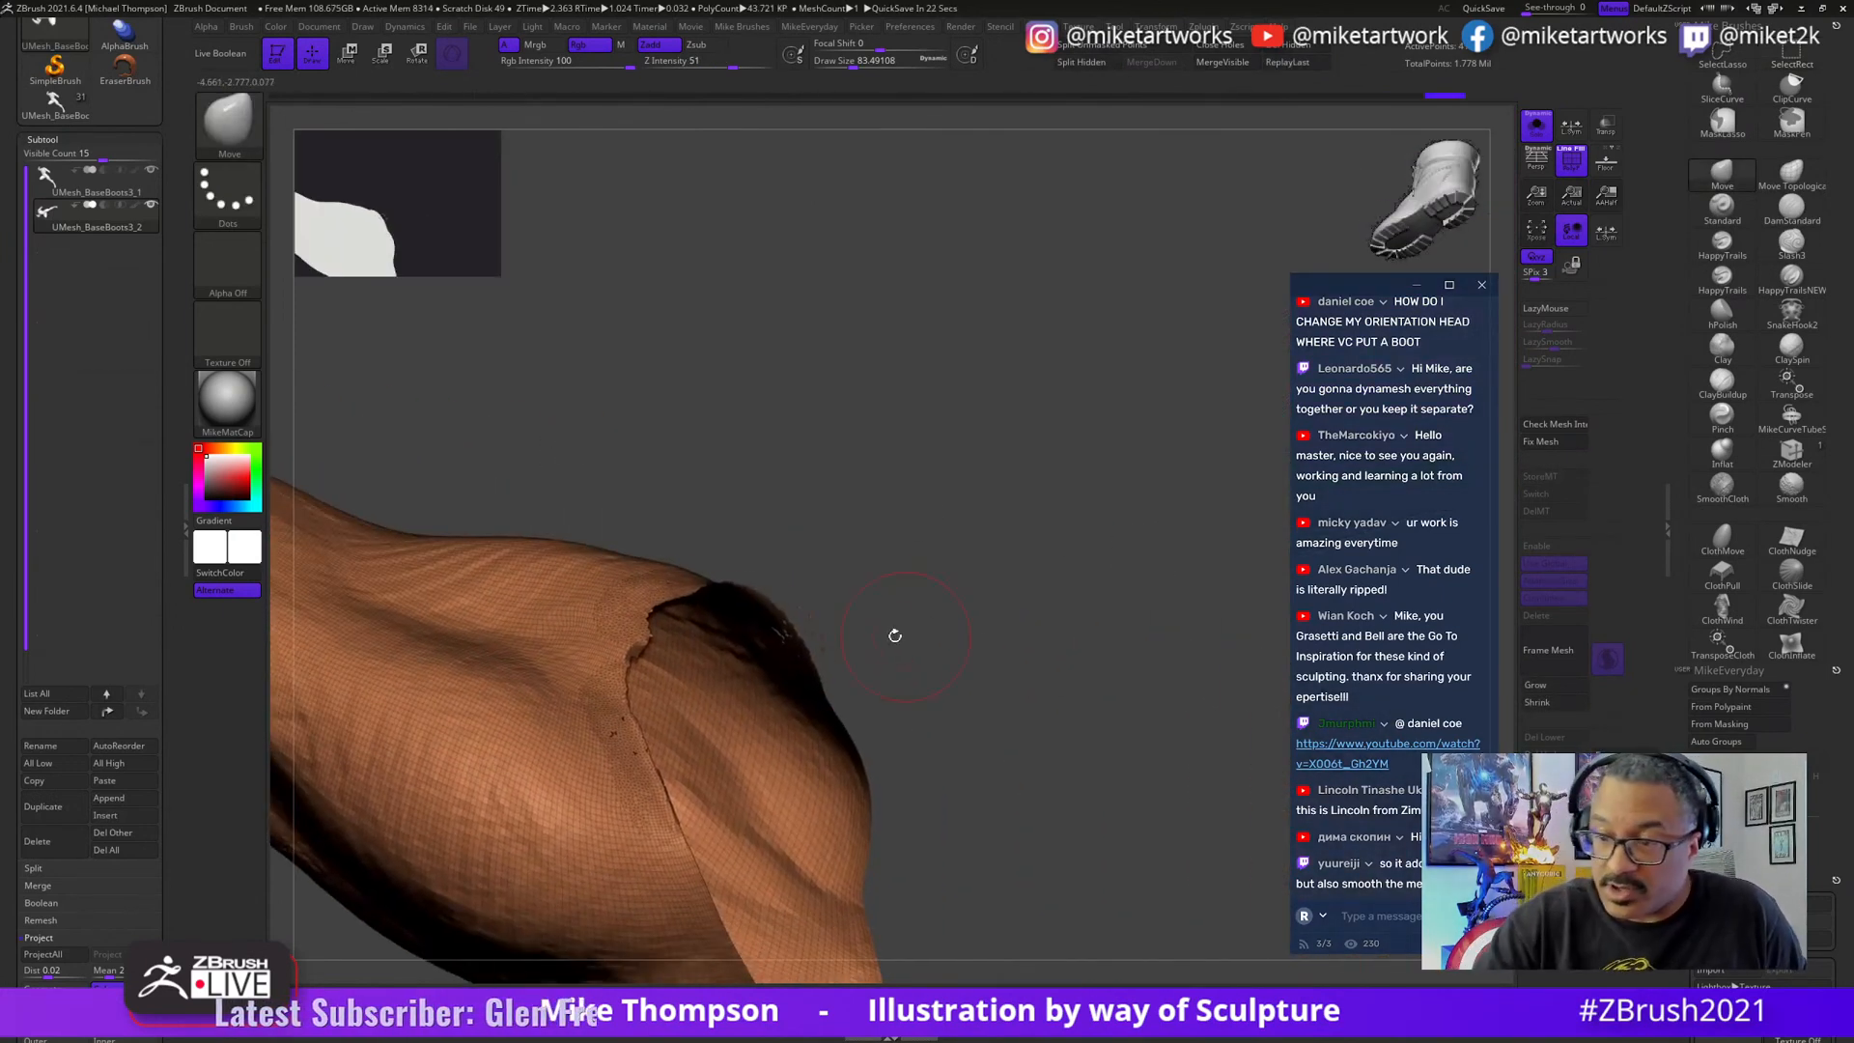
- Hide stray fragments around the forearm's ragged elbow opening and switch visibility to the rest of the body
{"action": "left_click_drag", "start_coordinate": [972, 621], "coordinate": [986, 593]}
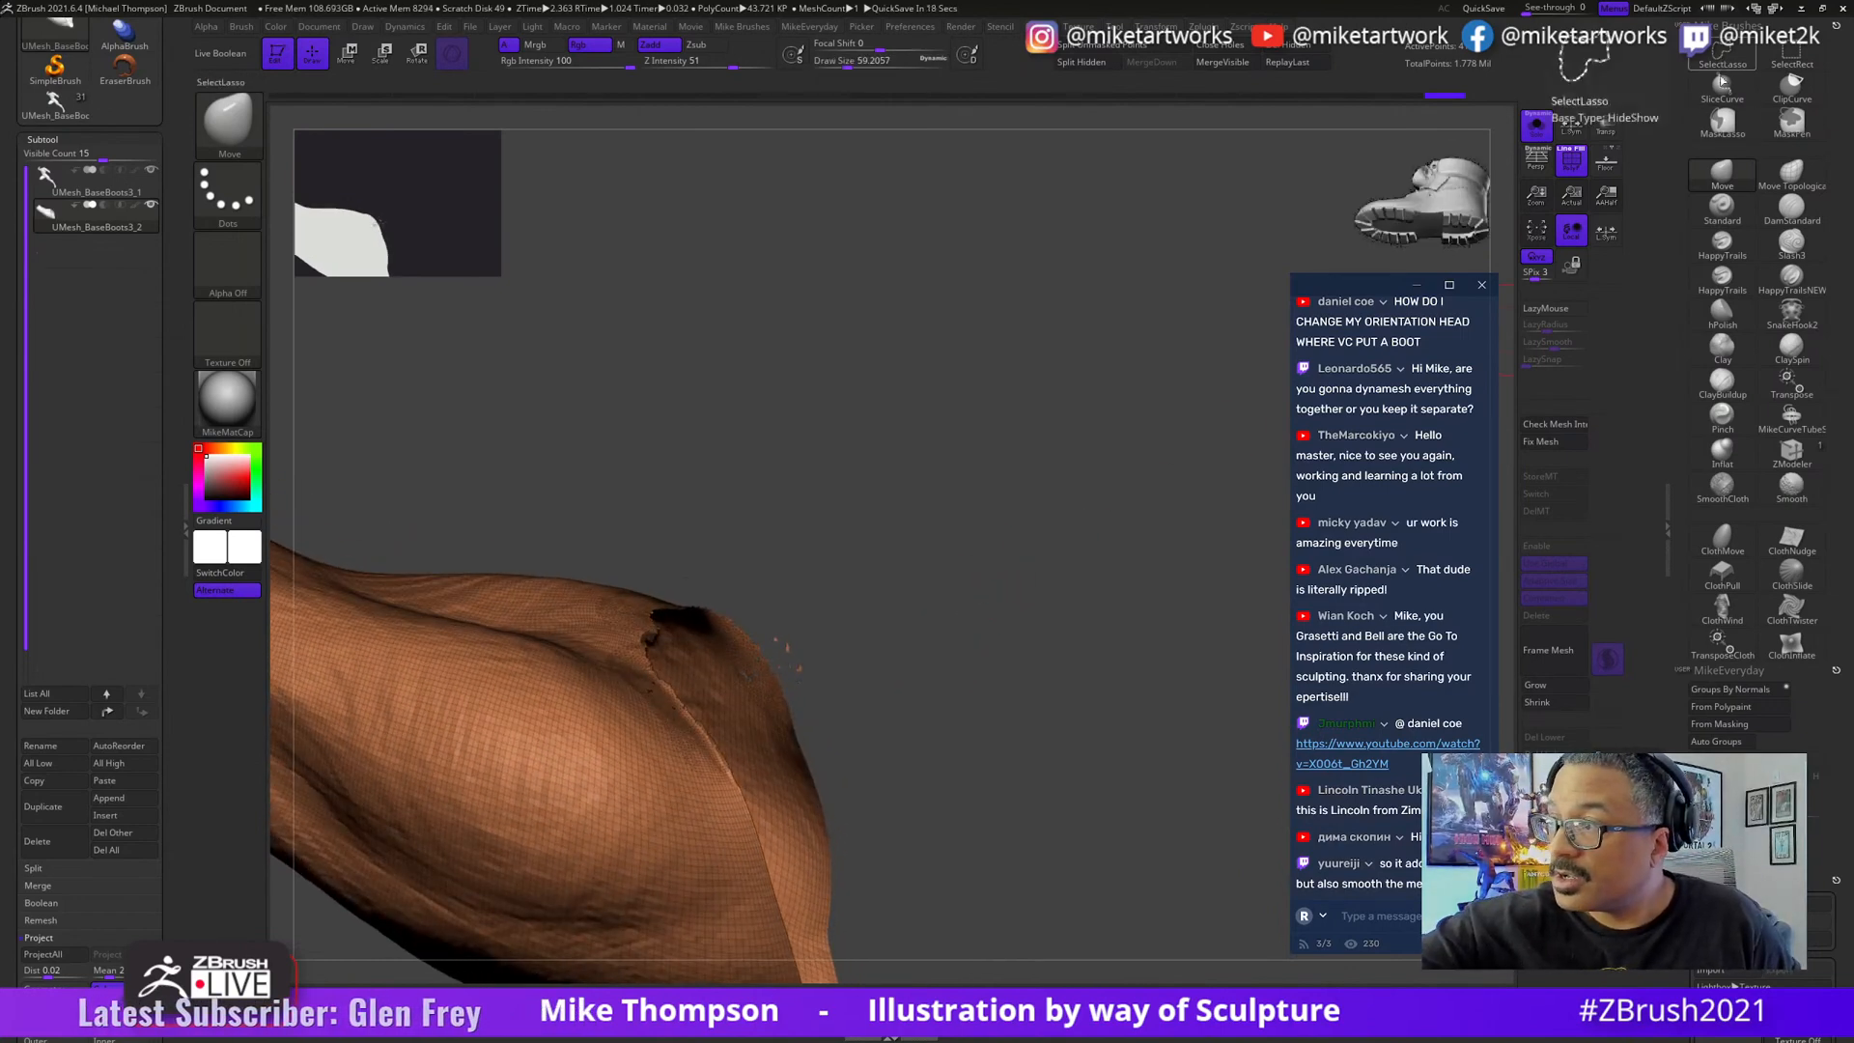
{"action": "mouse_move", "coordinate": [786, 558]}
{"action": "left_mouse_down", "text": "ctrl"}
{"action": "mouse_move", "coordinate": [850, 710]}
{"action": "mouse_move", "coordinate": [816, 720]}
{"action": "mouse_move", "coordinate": [641, 495]}
{"action": "left_mouse_up", "text": "ctrl"}
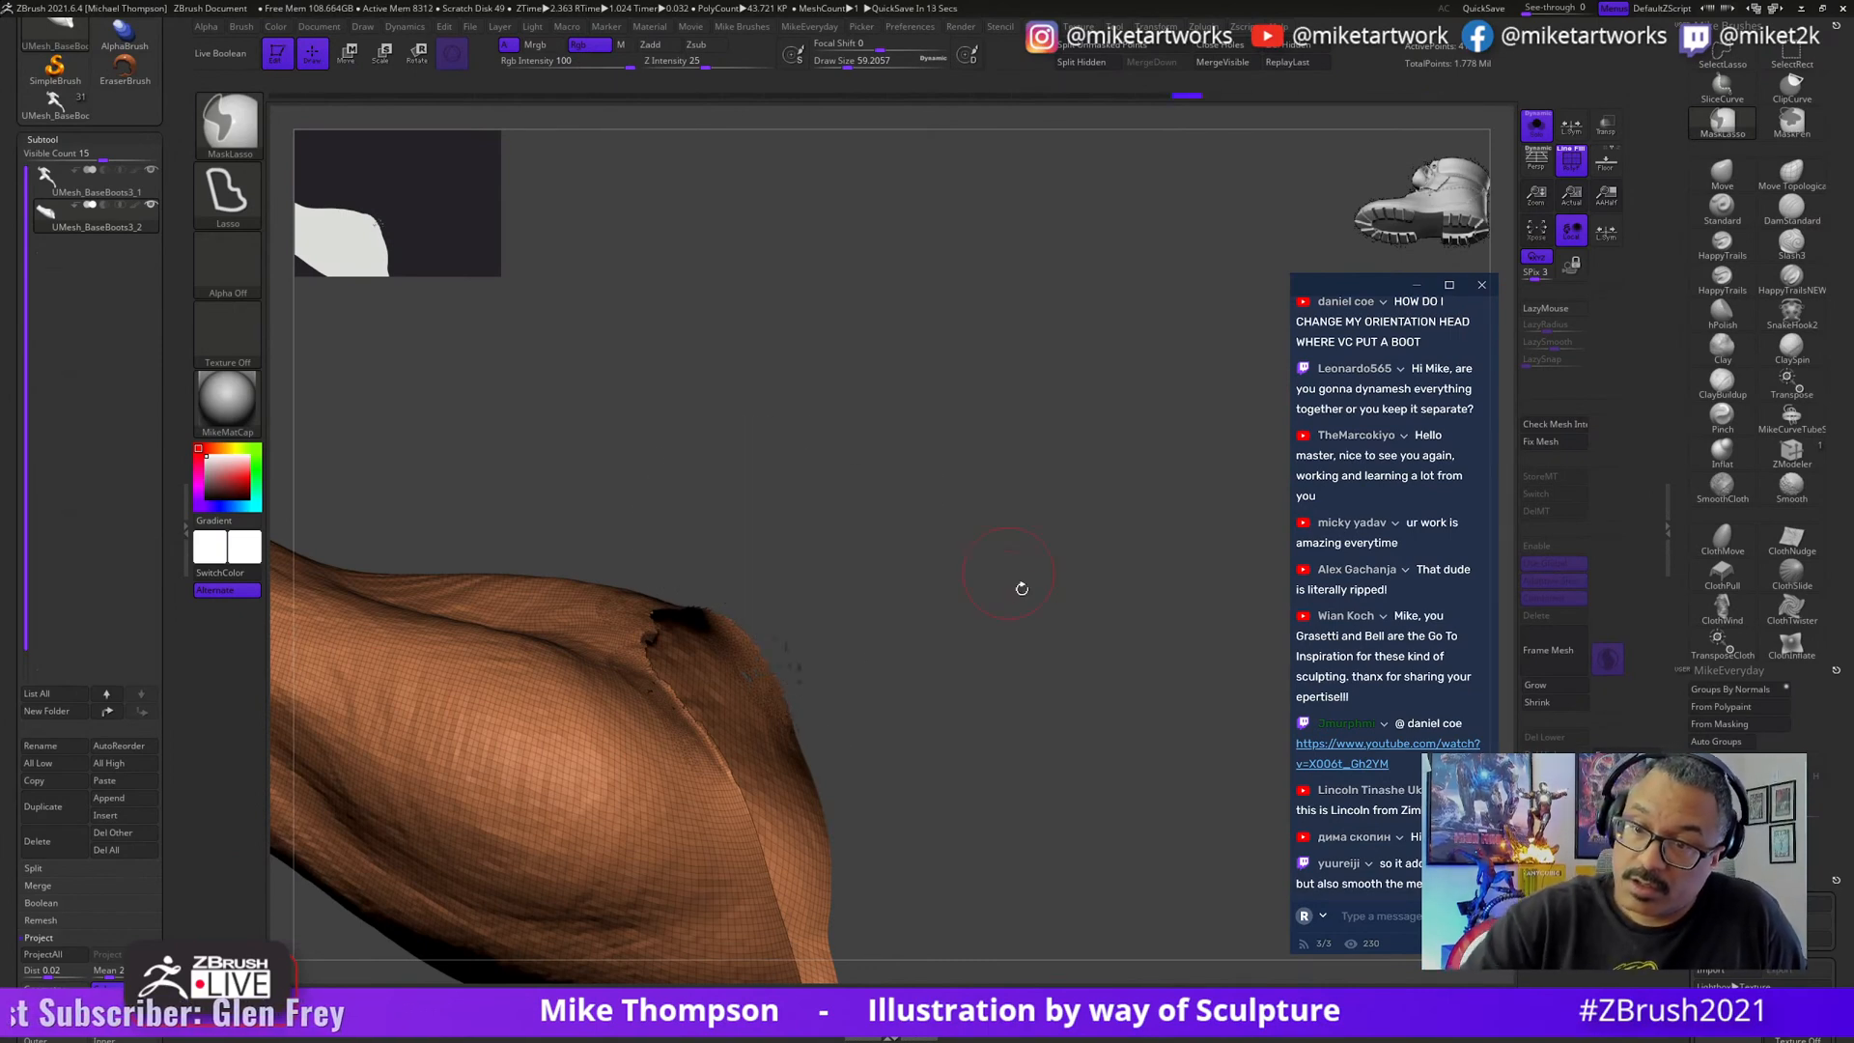
{"action": "mouse_move", "coordinate": [1022, 588]}
{"action": "left_mouse_down"}
{"action": "mouse_move", "coordinate": [1004, 763]}
{"action": "mouse_move", "coordinate": [1077, 717]}
{"action": "mouse_move", "coordinate": [1000, 739]}
{"action": "mouse_move", "coordinate": [1038, 599]}
{"action": "left_mouse_up"}
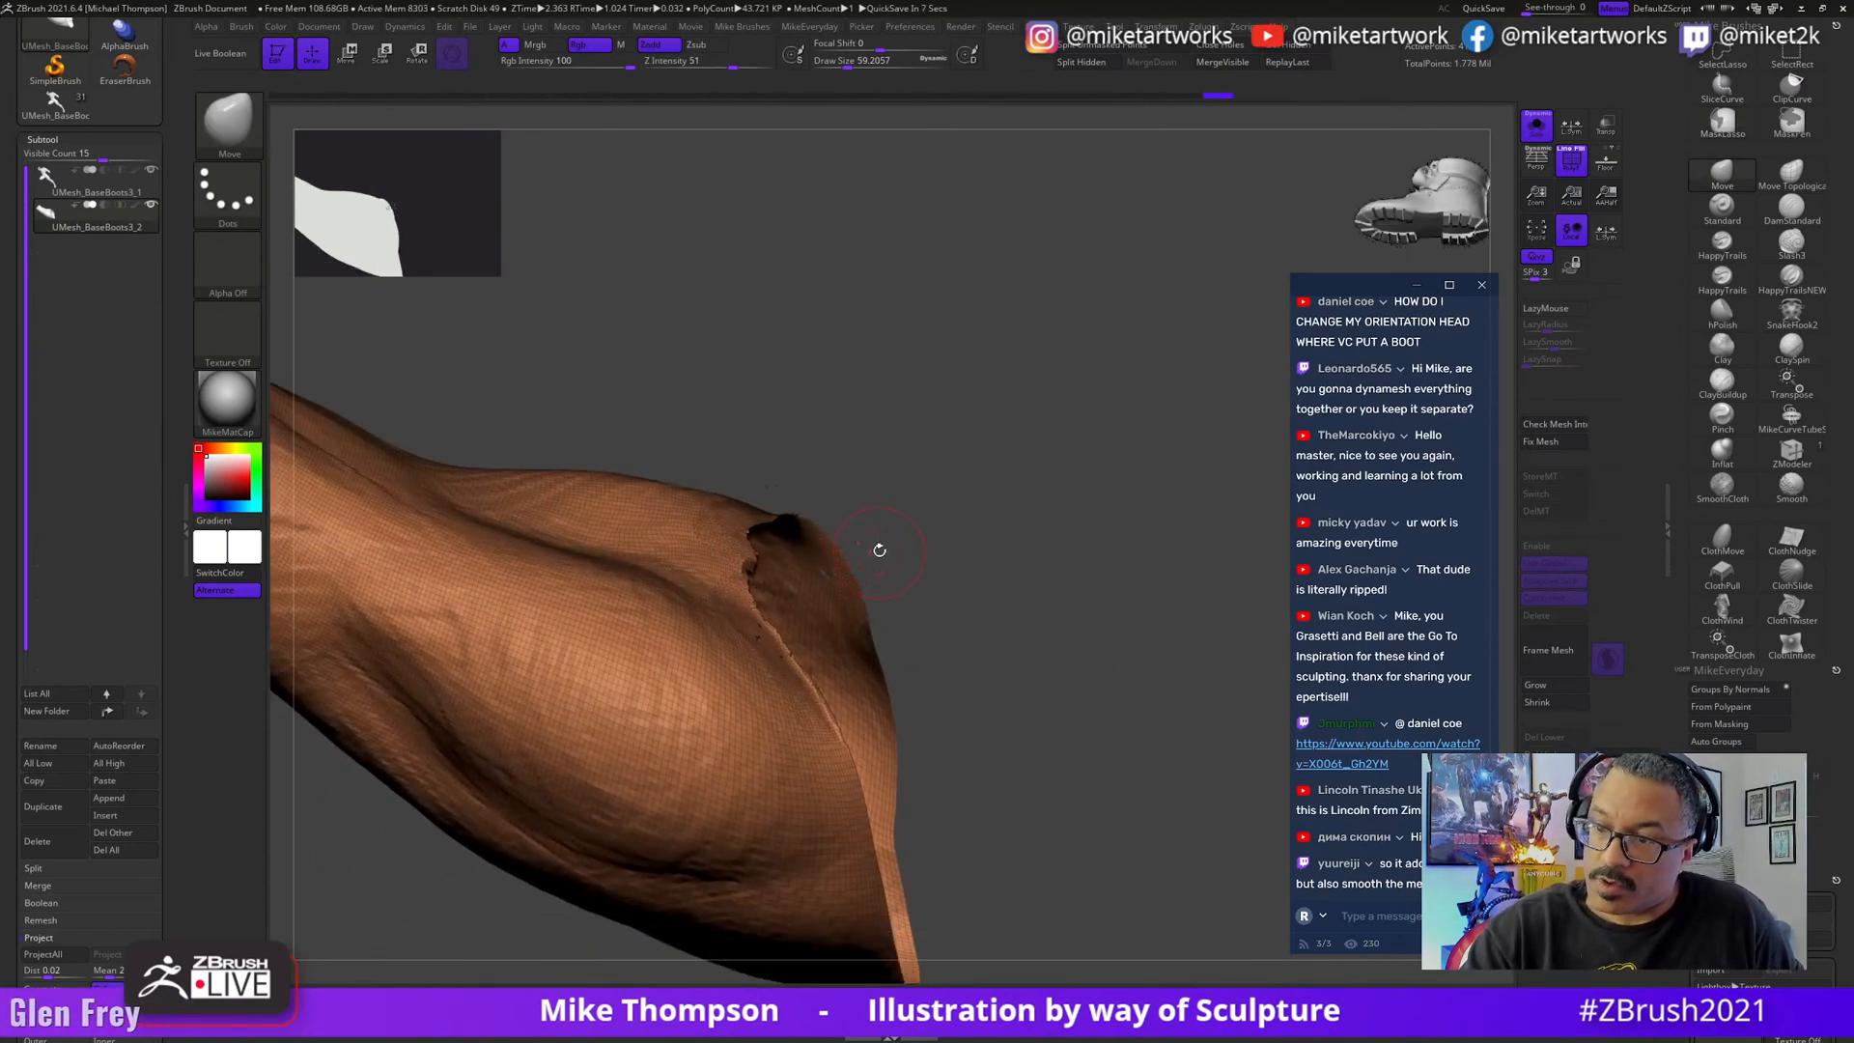
{"action": "key", "text": "ctrl+shift"}
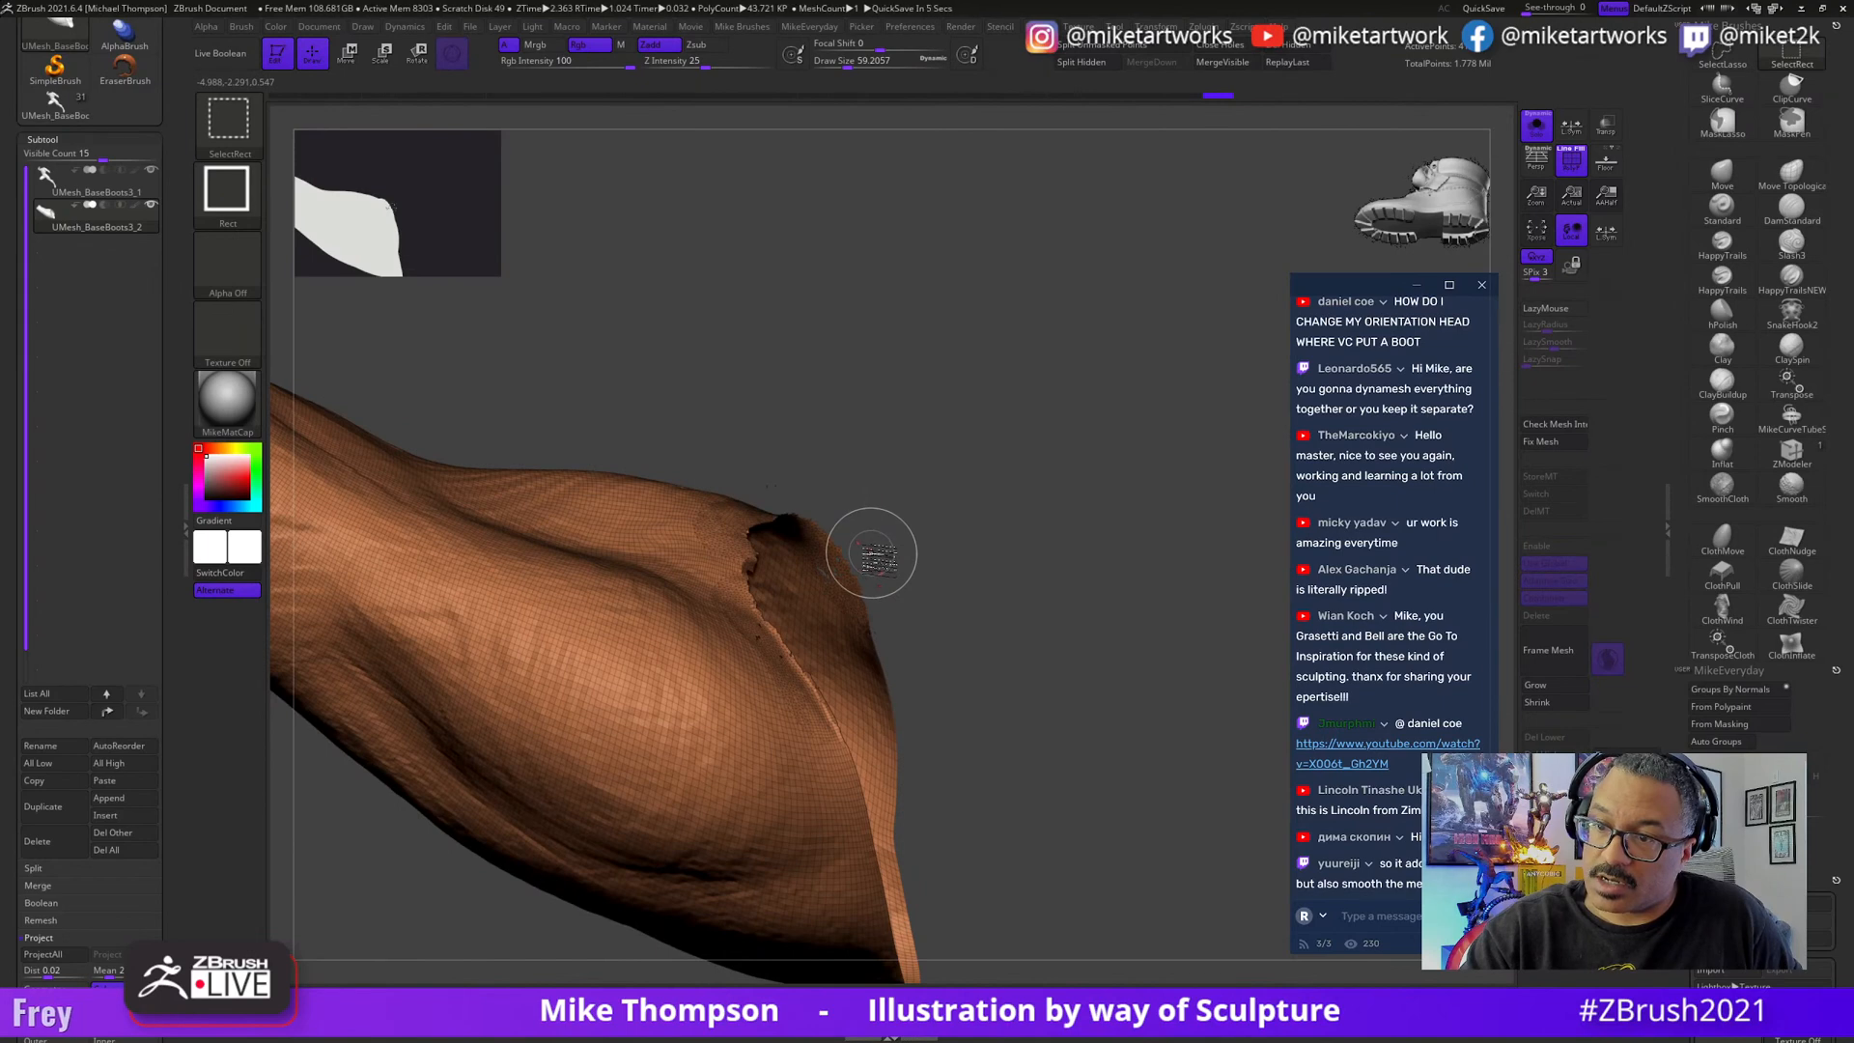
{"action": "mouse_move", "coordinate": [960, 546]}
{"action": "left_mouse_down"}
{"action": "mouse_move", "coordinate": [940, 505]}
{"action": "mouse_move", "coordinate": [1092, 538]}
{"action": "mouse_move", "coordinate": [1213, 634]}
{"action": "mouse_move", "coordinate": [1118, 674]}
{"action": "mouse_move", "coordinate": [1154, 743]}
{"action": "left_mouse_up"}
{"action": "left_click", "coordinate": [1239, 634], "text": "ctrl+shift"}
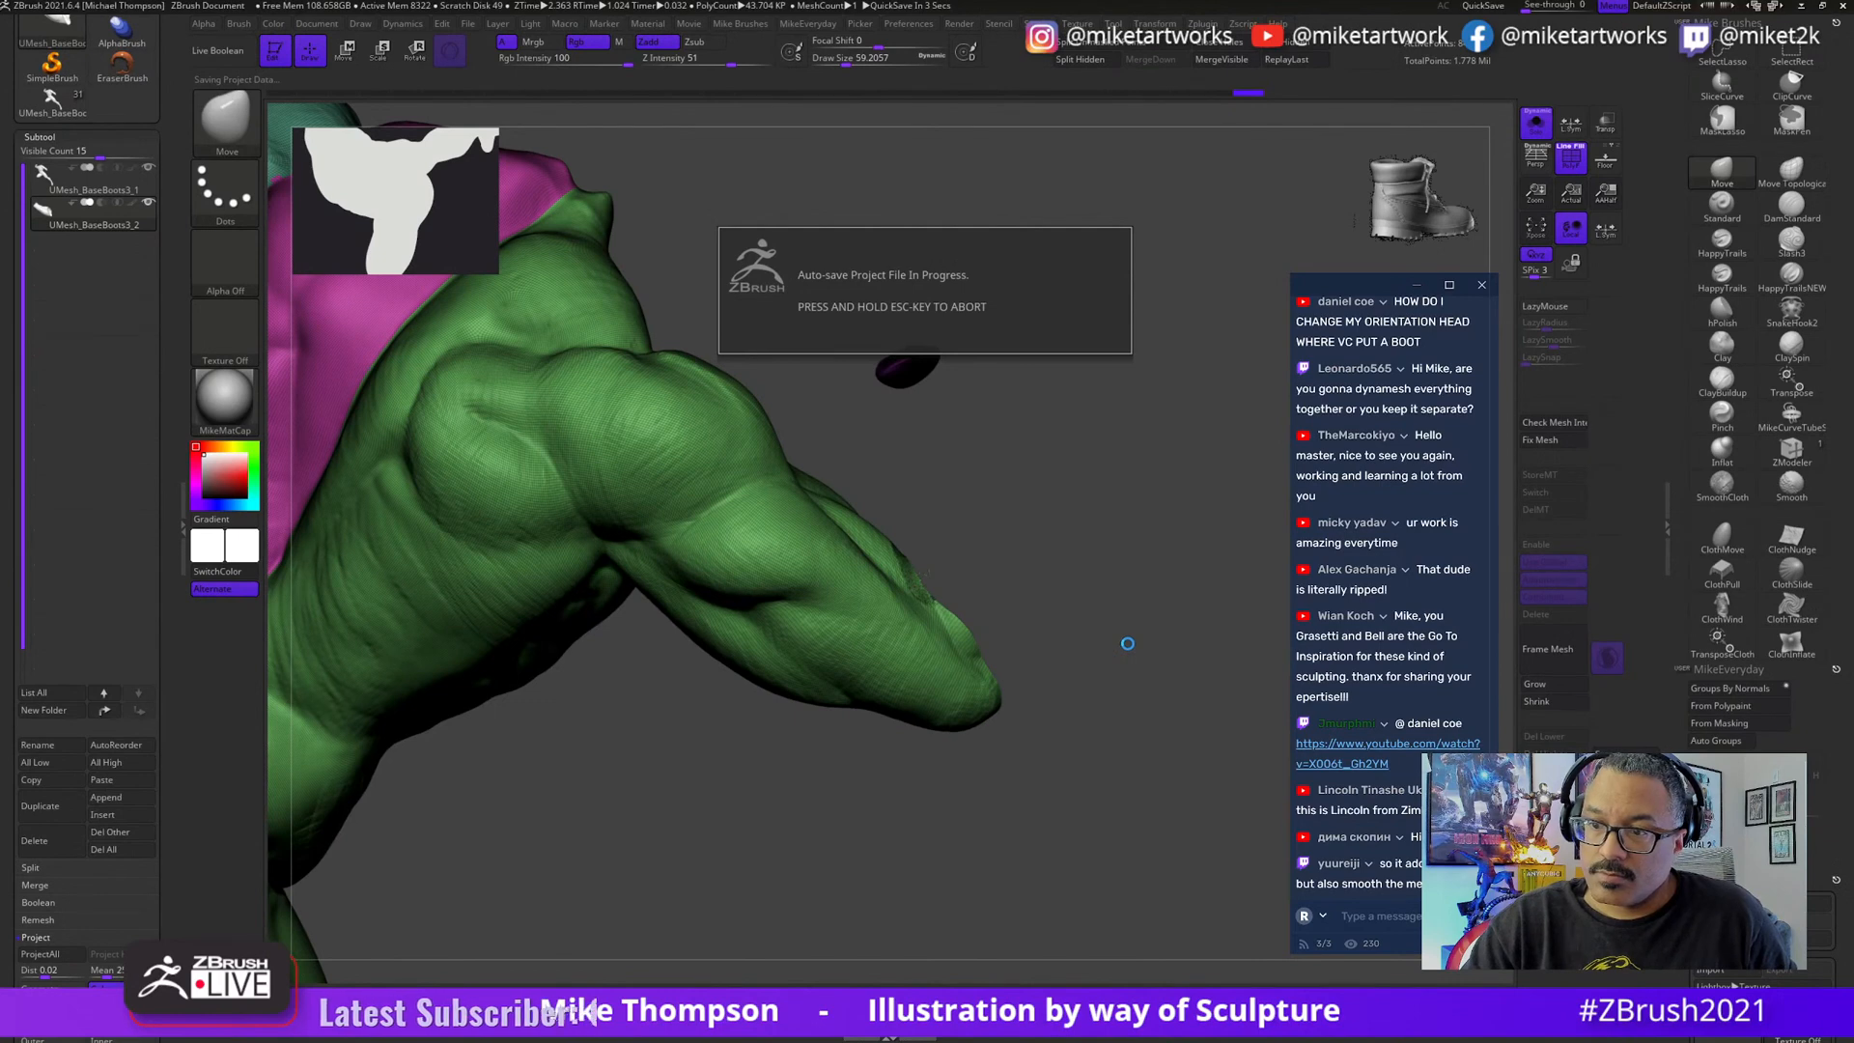
- Lasso away the loose fragments floating off the green arm's edge and switch visibility to the orange forearm
{"action": "left_click_drag", "start_coordinate": [1128, 644], "coordinate": [961, 559]}
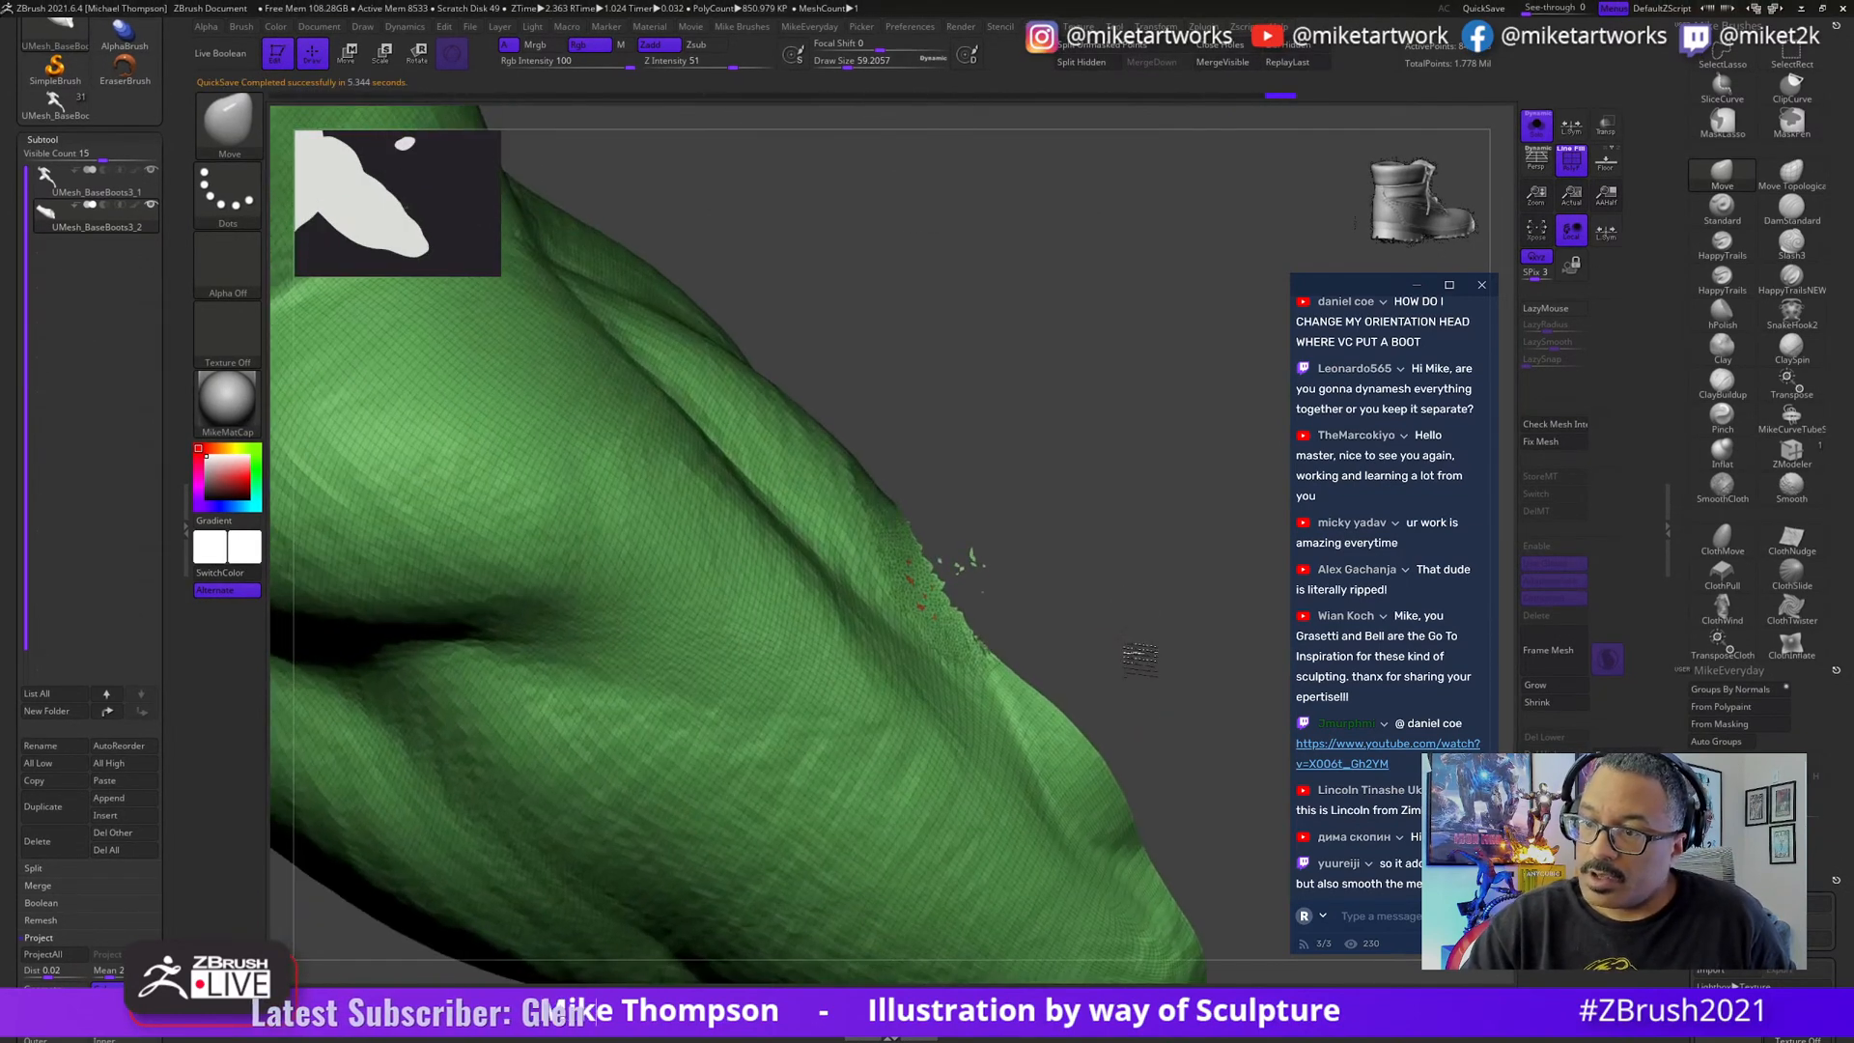
{"action": "key", "text": "ctrl+shift"}
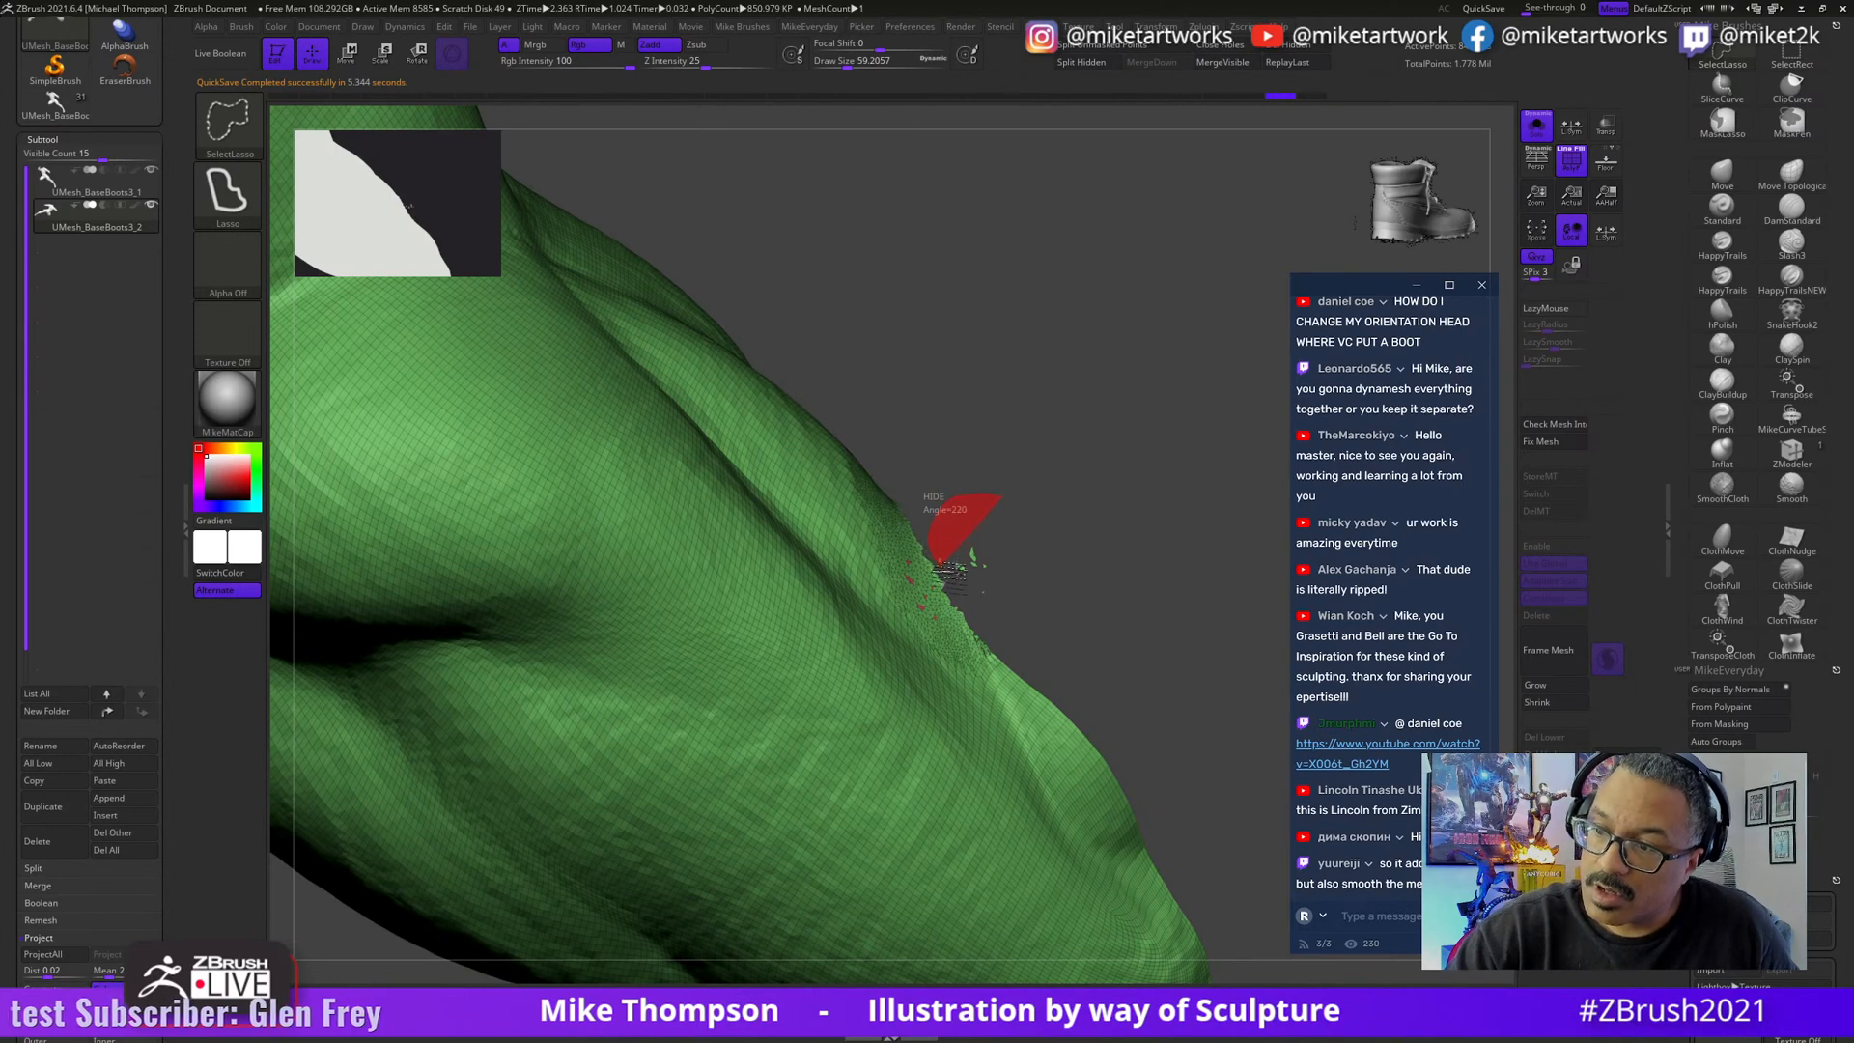
{"action": "mouse_move", "coordinate": [1098, 553]}
{"action": "left_mouse_down", "text": "ctrl+shift"}
{"action": "mouse_move", "coordinate": [1105, 435]}
{"action": "mouse_move", "coordinate": [979, 696]}
{"action": "left_mouse_up", "text": "ctrl+shift"}
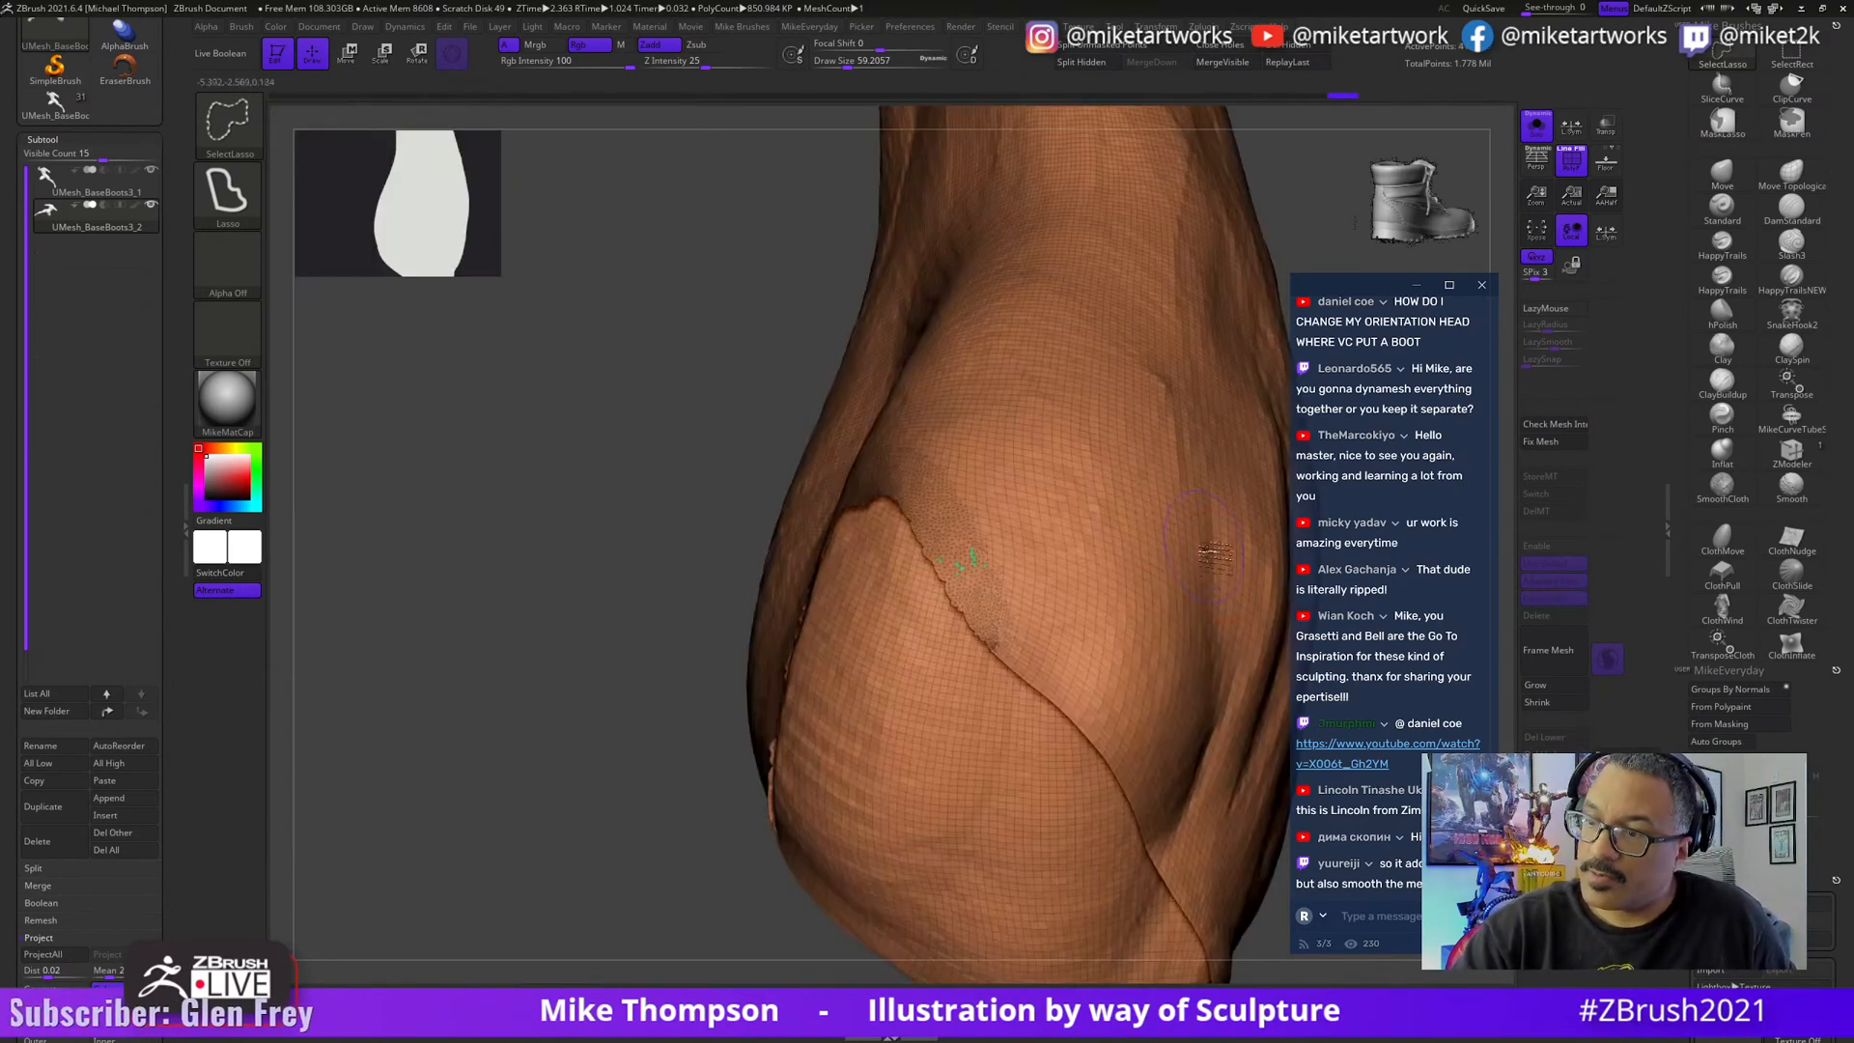
{"action": "key", "text": "f"}
{"action": "left_click_drag", "start_coordinate": [1143, 711], "coordinate": [1087, 721]}
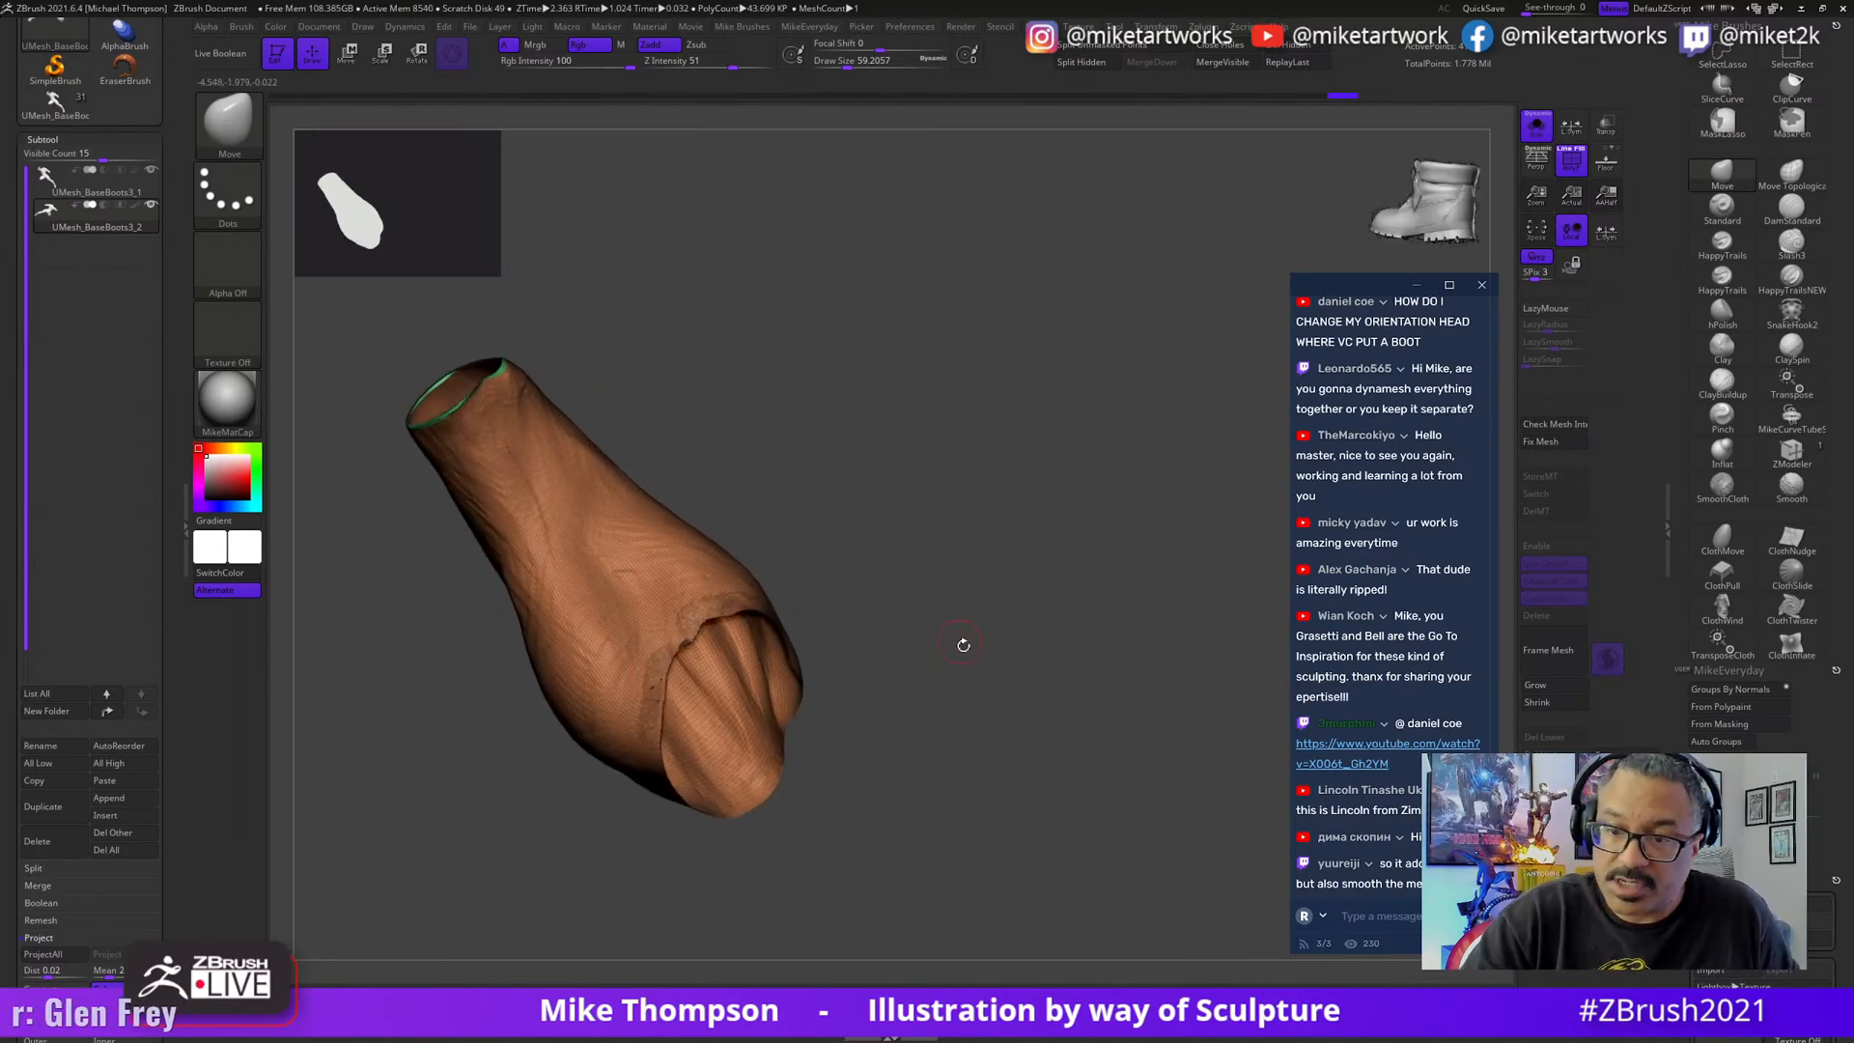
- Show the green body again, hide the leftover stray faces along its elbow edge, and bring back the forearm
{"action": "left_click_drag", "start_coordinate": [963, 644], "coordinate": [855, 874]}
{"action": "left_click", "coordinate": [1231, 667], "text": "ctrl+shift"}
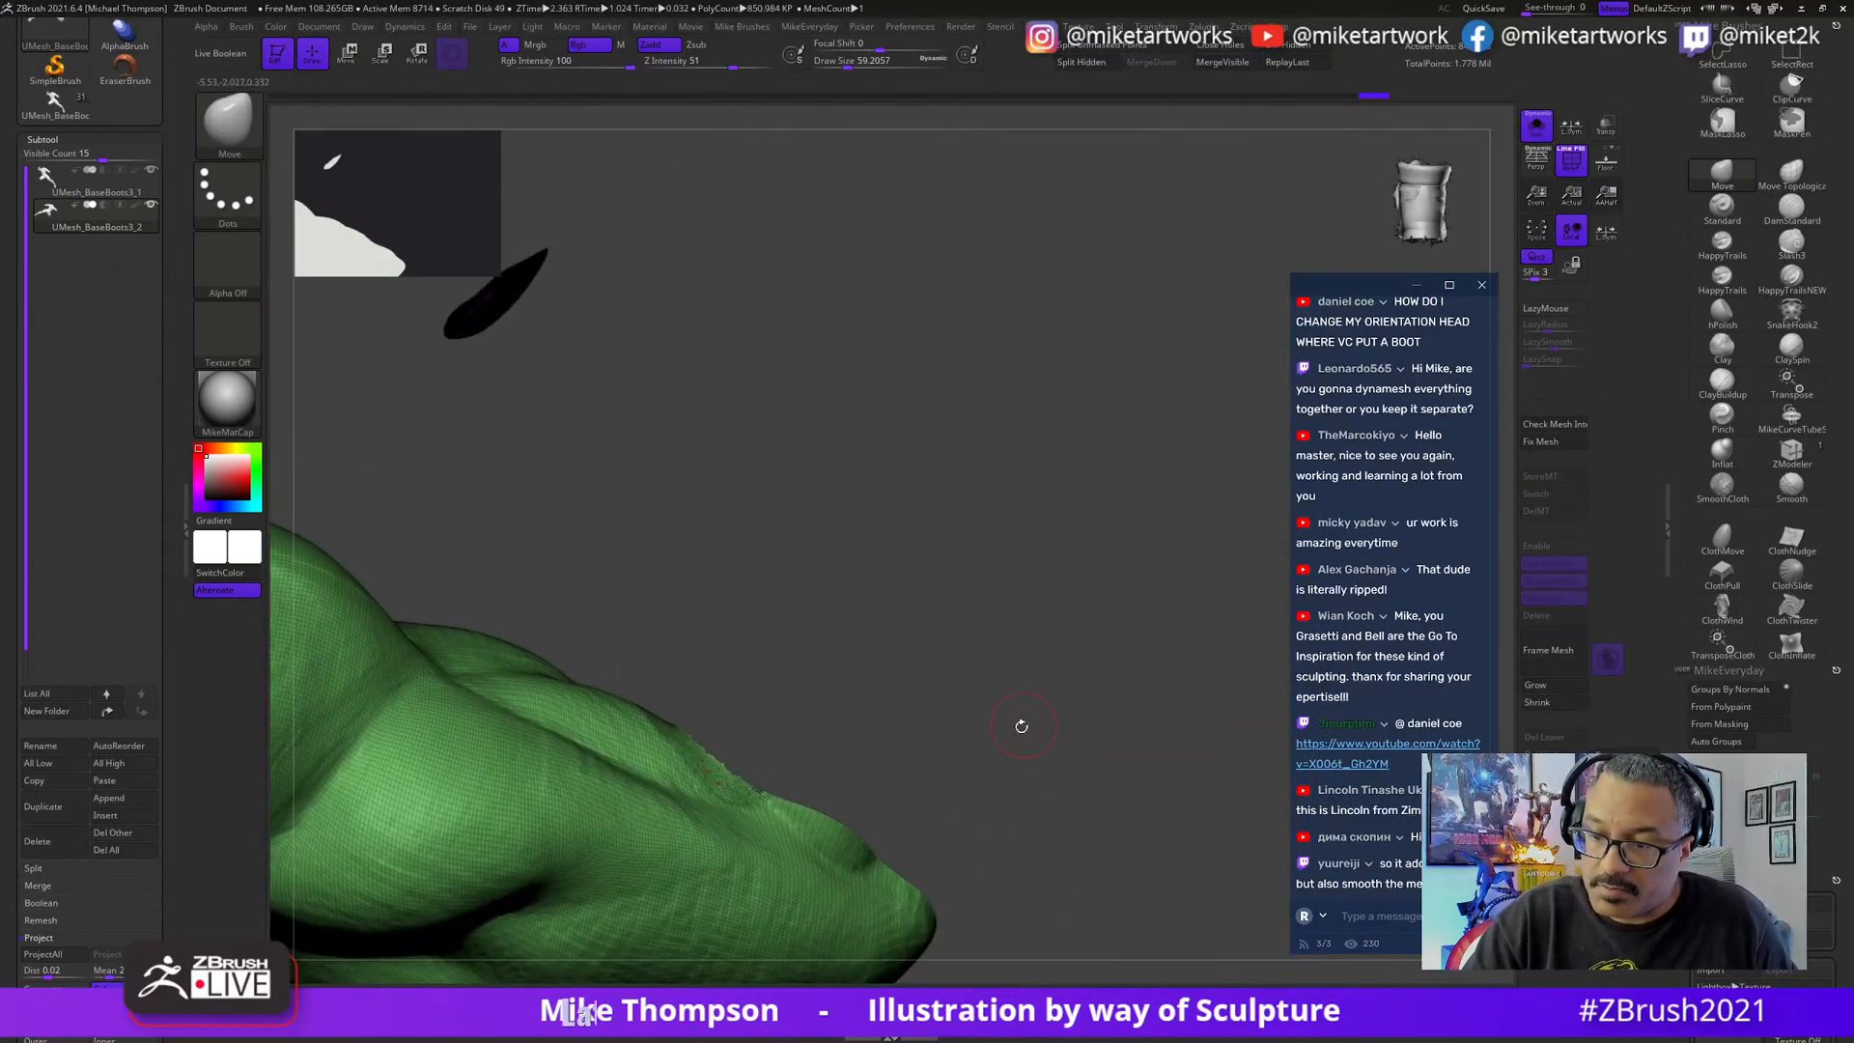
{"action": "left_click_drag", "start_coordinate": [1021, 725], "coordinate": [514, 802]}
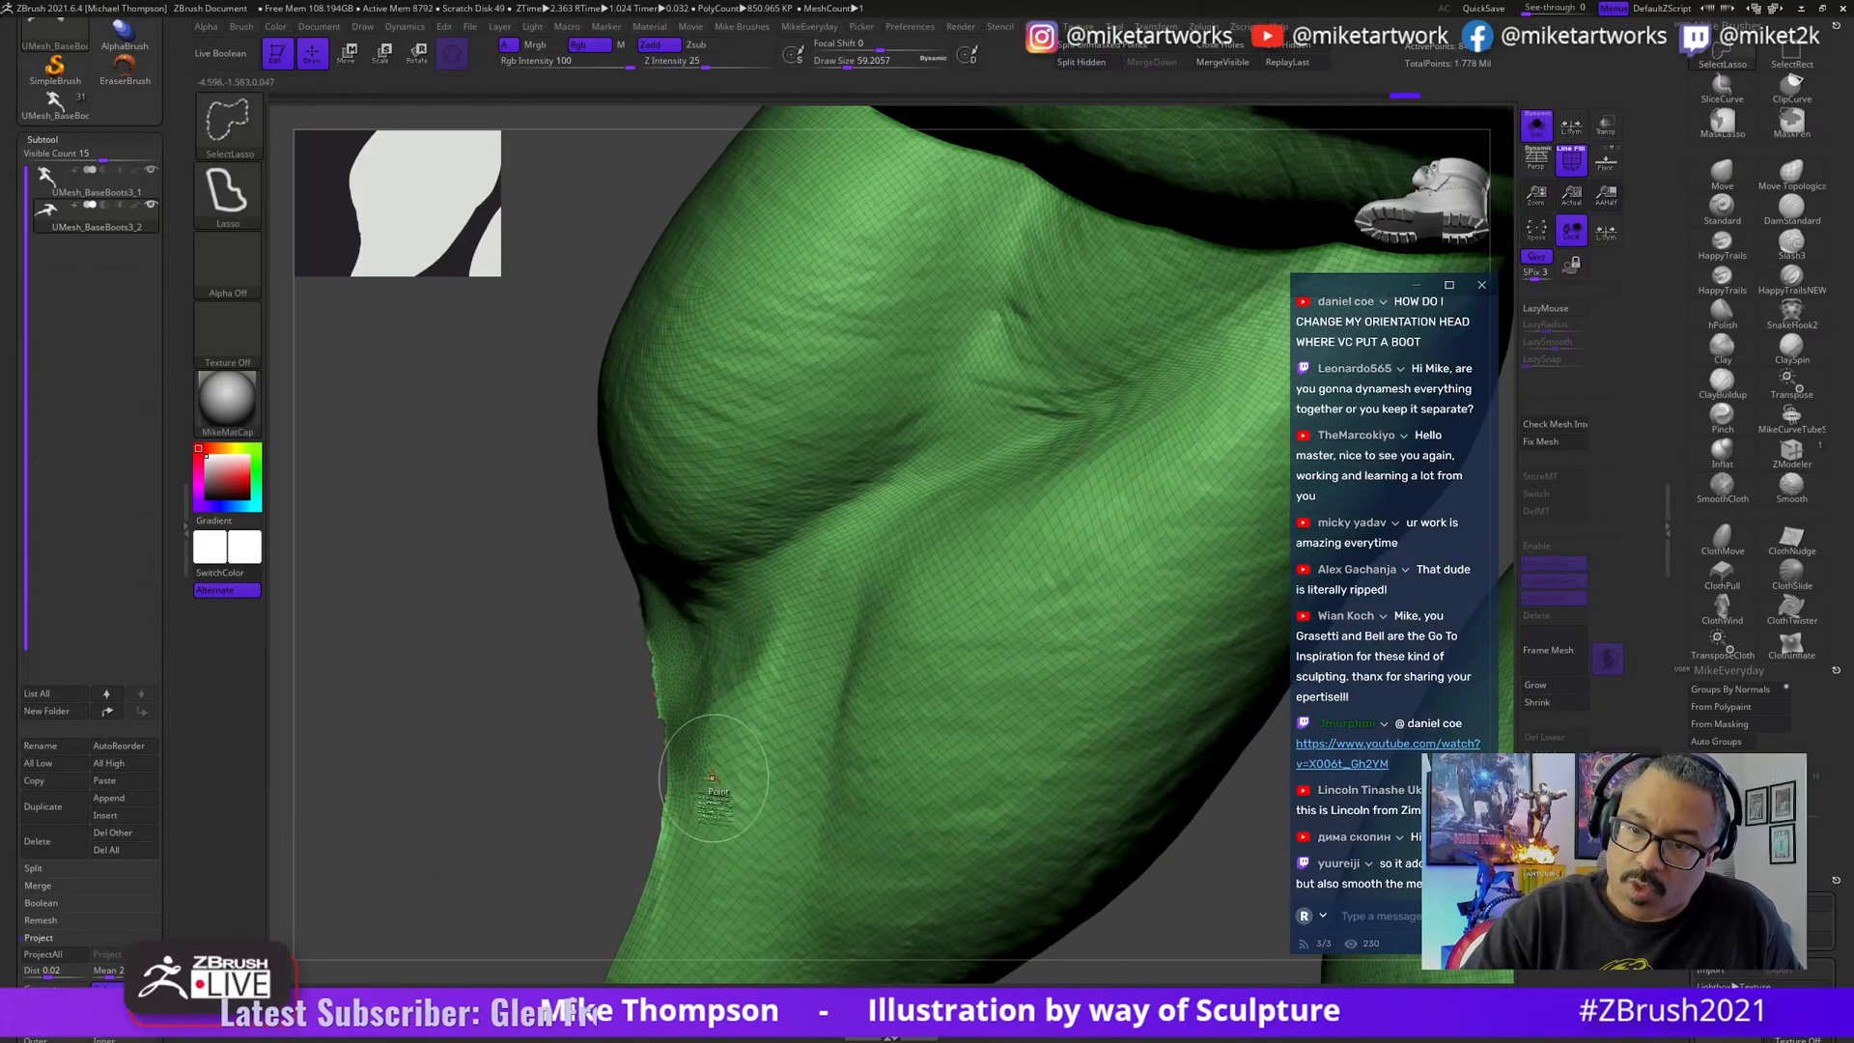
{"action": "left_click", "coordinate": [614, 816], "text": "ctrl+shift"}
{"action": "mouse_move", "coordinate": [1104, 878]}
{"action": "left_mouse_down"}
{"action": "mouse_move", "coordinate": [1126, 873]}
{"action": "mouse_move", "coordinate": [1072, 906]}
{"action": "mouse_move", "coordinate": [1181, 828]}
{"action": "mouse_move", "coordinate": [1170, 891]}
{"action": "mouse_move", "coordinate": [1146, 882]}
{"action": "mouse_move", "coordinate": [1139, 675]}
{"action": "mouse_move", "coordinate": [1118, 906]}
{"action": "mouse_move", "coordinate": [1176, 874]}
{"action": "left_mouse_up"}
- Assign the isolated forearm its own polygroup and switch visibility back to the rest of the body
{"action": "key", "text": "ctrl+shift+z"}
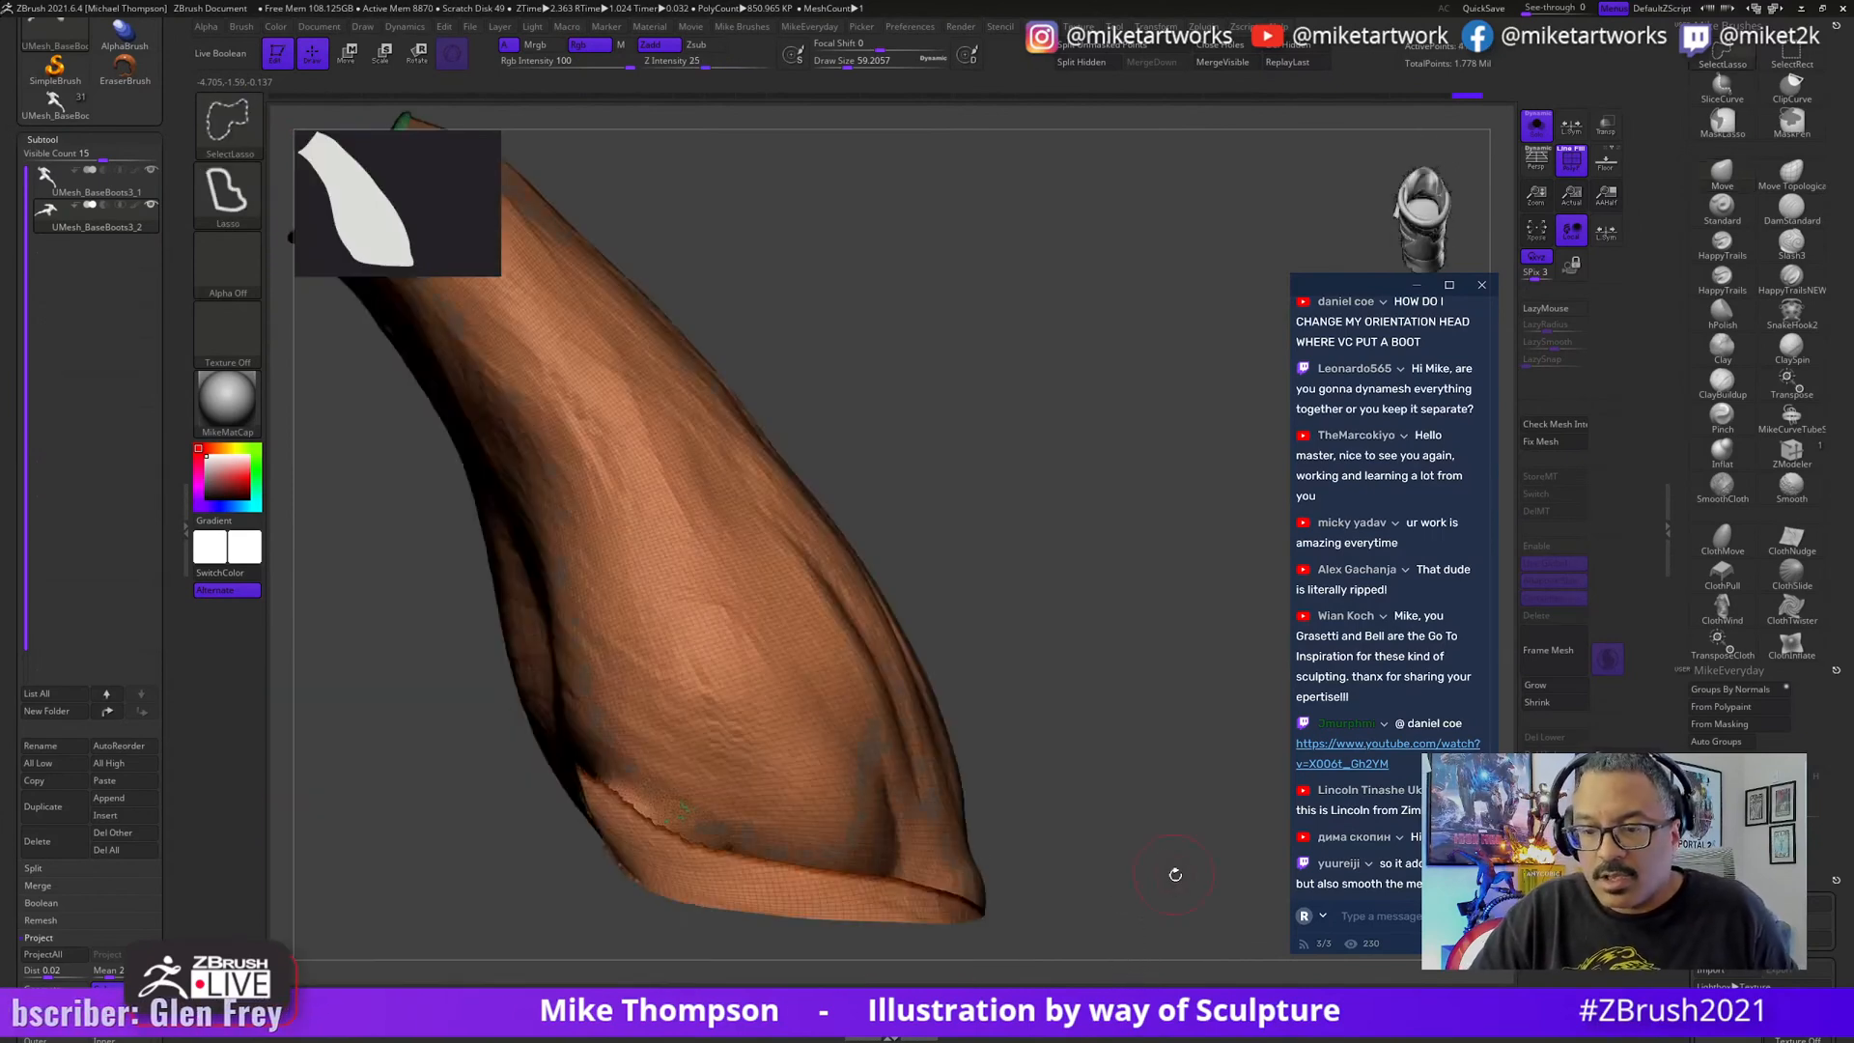
{"action": "key", "text": "ctrl+z"}
{"action": "key", "text": "ctrl+z"}
{"action": "key", "text": "ctrl+z"}
{"action": "key", "text": "ctrl+z"}
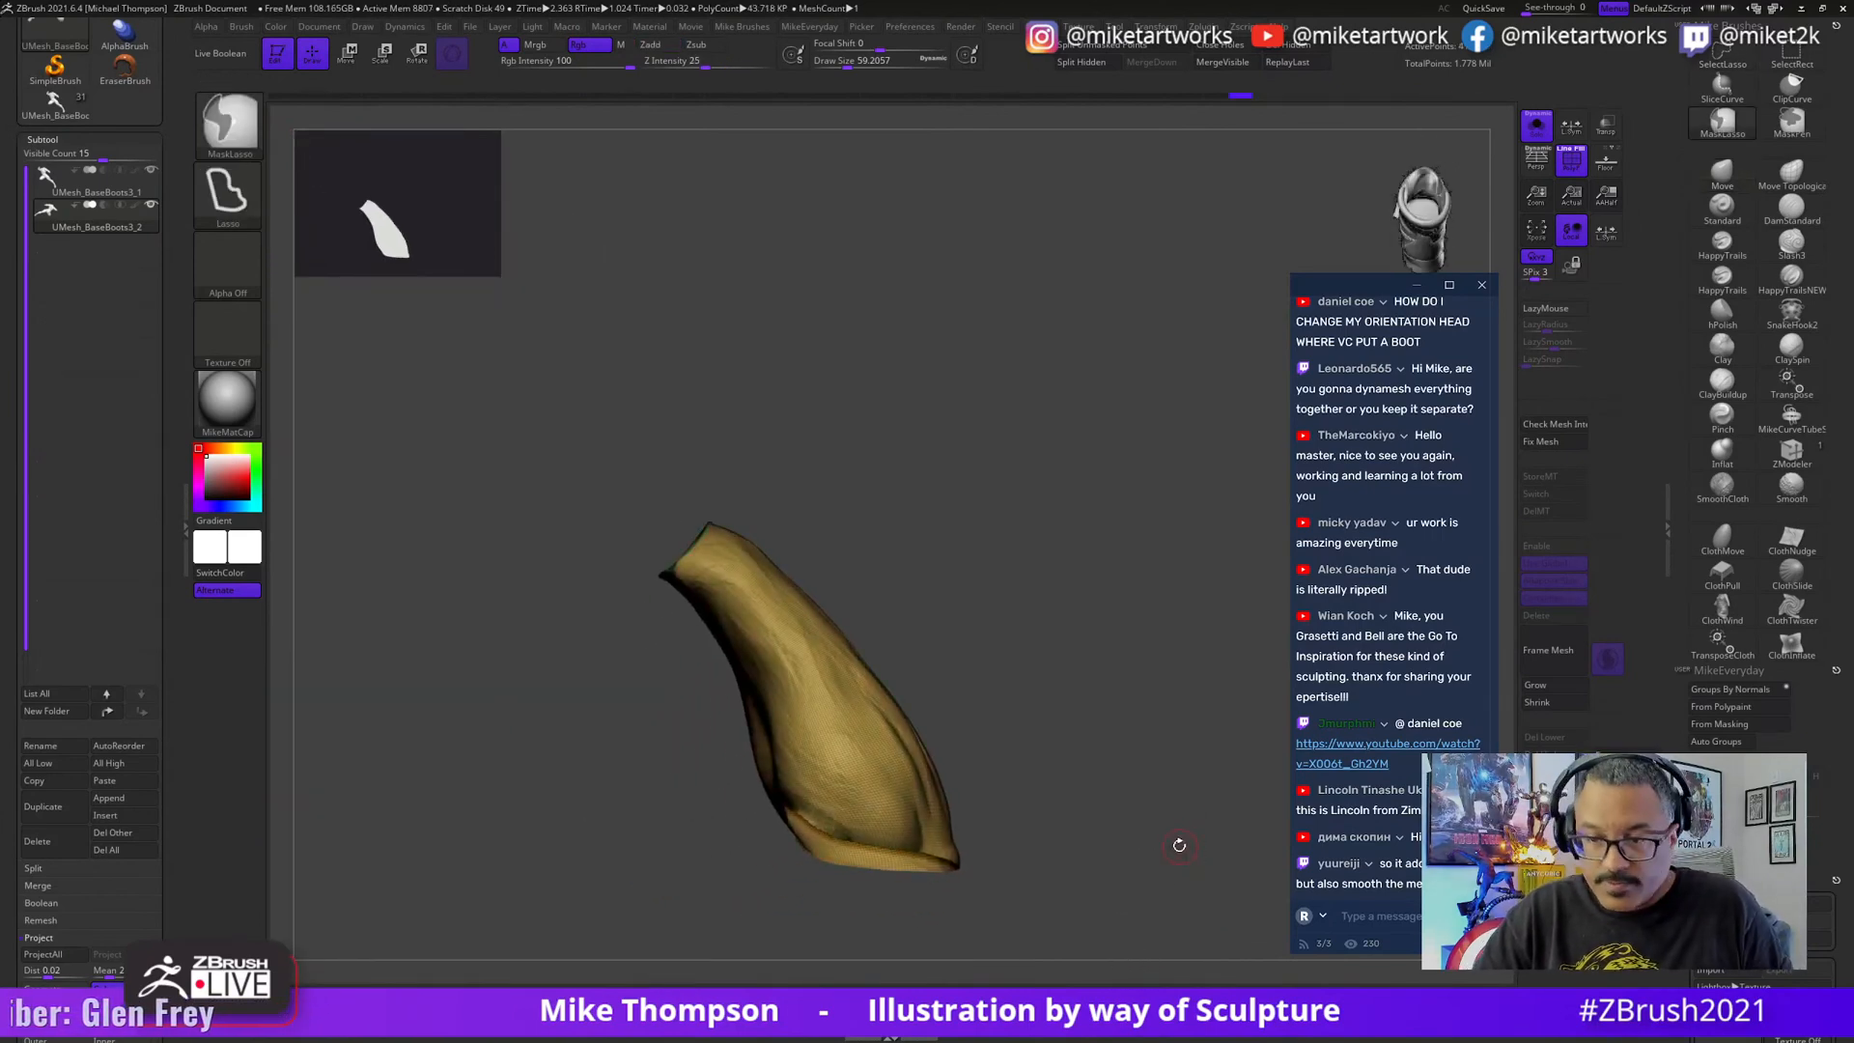
{"action": "key", "text": "ctrl+shift+z"}
{"action": "key", "text": "ctrl+shift+z"}
{"action": "key", "text": "ctrl+shift+z"}
{"action": "key", "text": "ctrl+shift+z"}
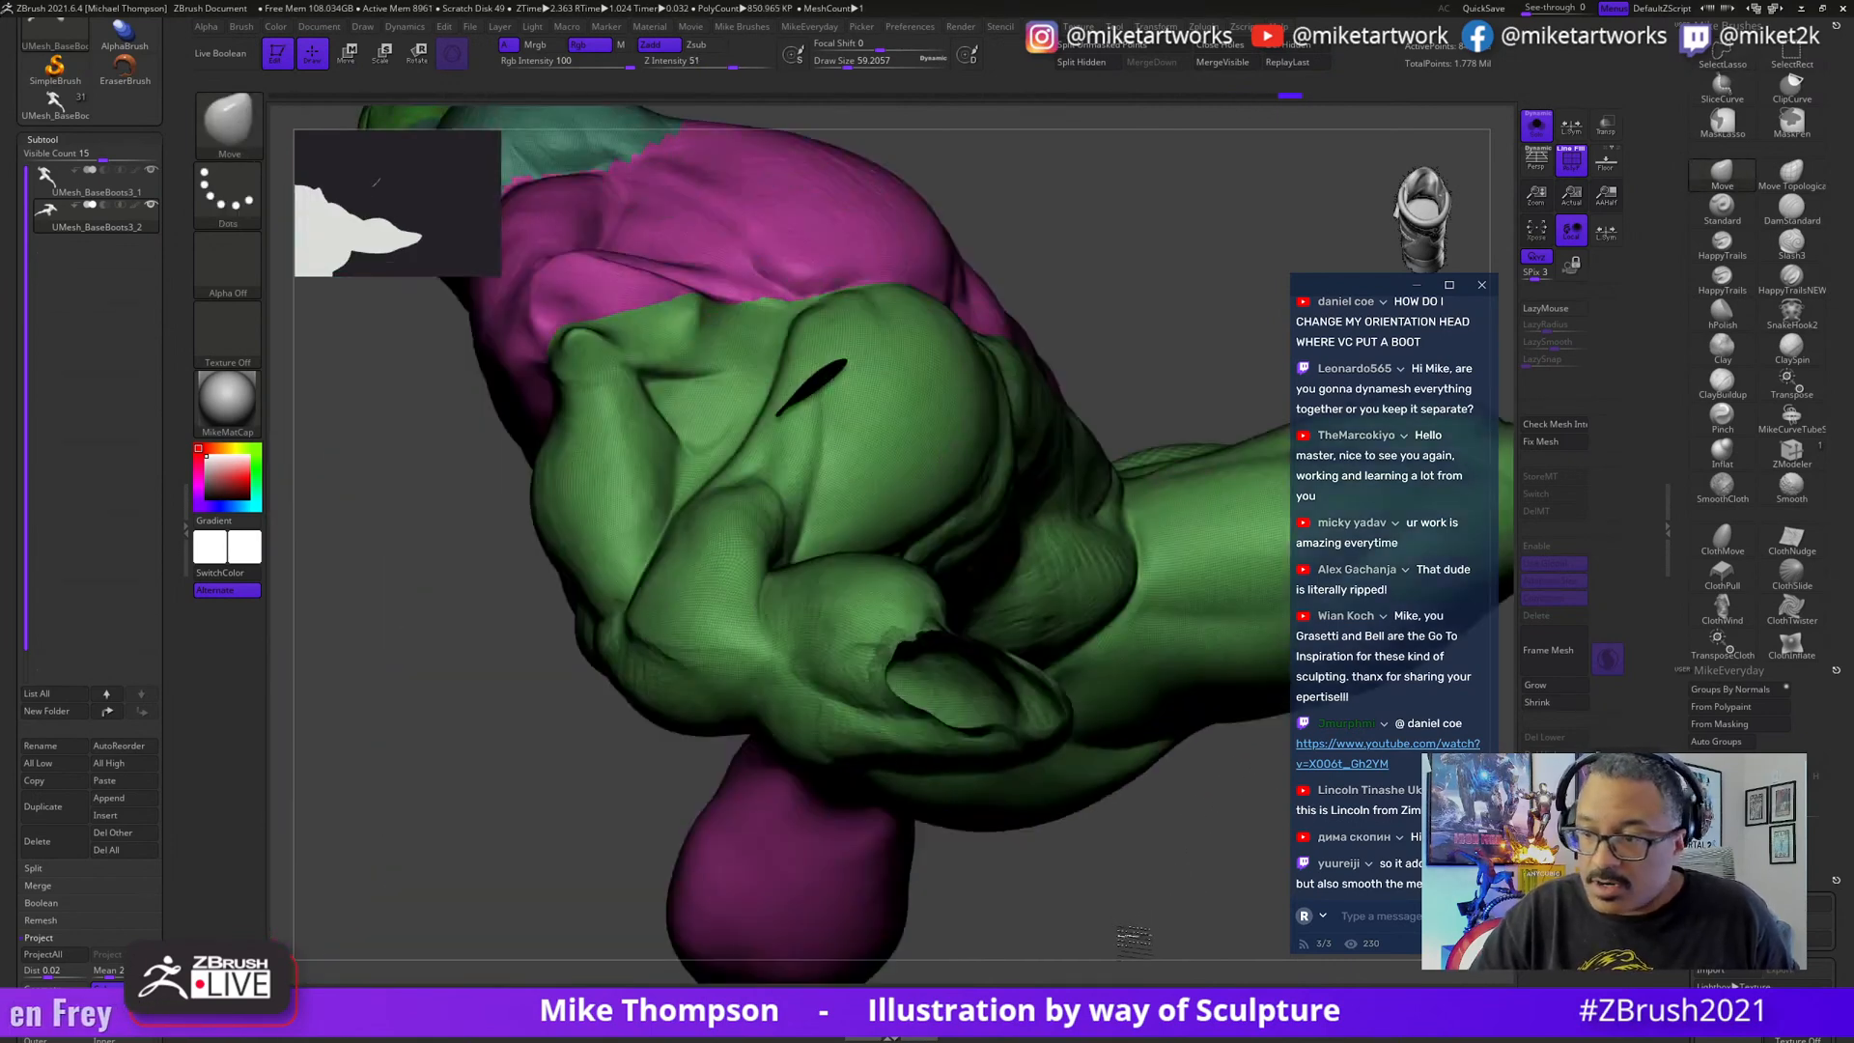
- Isolate the green half of the body with the raised upper arm, give it a new polygroup, and unhide the whole figure
{"action": "mouse_move", "coordinate": [1133, 936]}
{"action": "left_mouse_down"}
{"action": "mouse_move", "coordinate": [1188, 849]}
{"action": "mouse_move", "coordinate": [956, 599]}
{"action": "left_mouse_up"}
{"action": "mouse_move", "coordinate": [912, 517]}
{"action": "left_mouse_down"}
{"action": "mouse_move", "coordinate": [1068, 570]}
{"action": "mouse_move", "coordinate": [1099, 559]}
{"action": "left_mouse_up"}
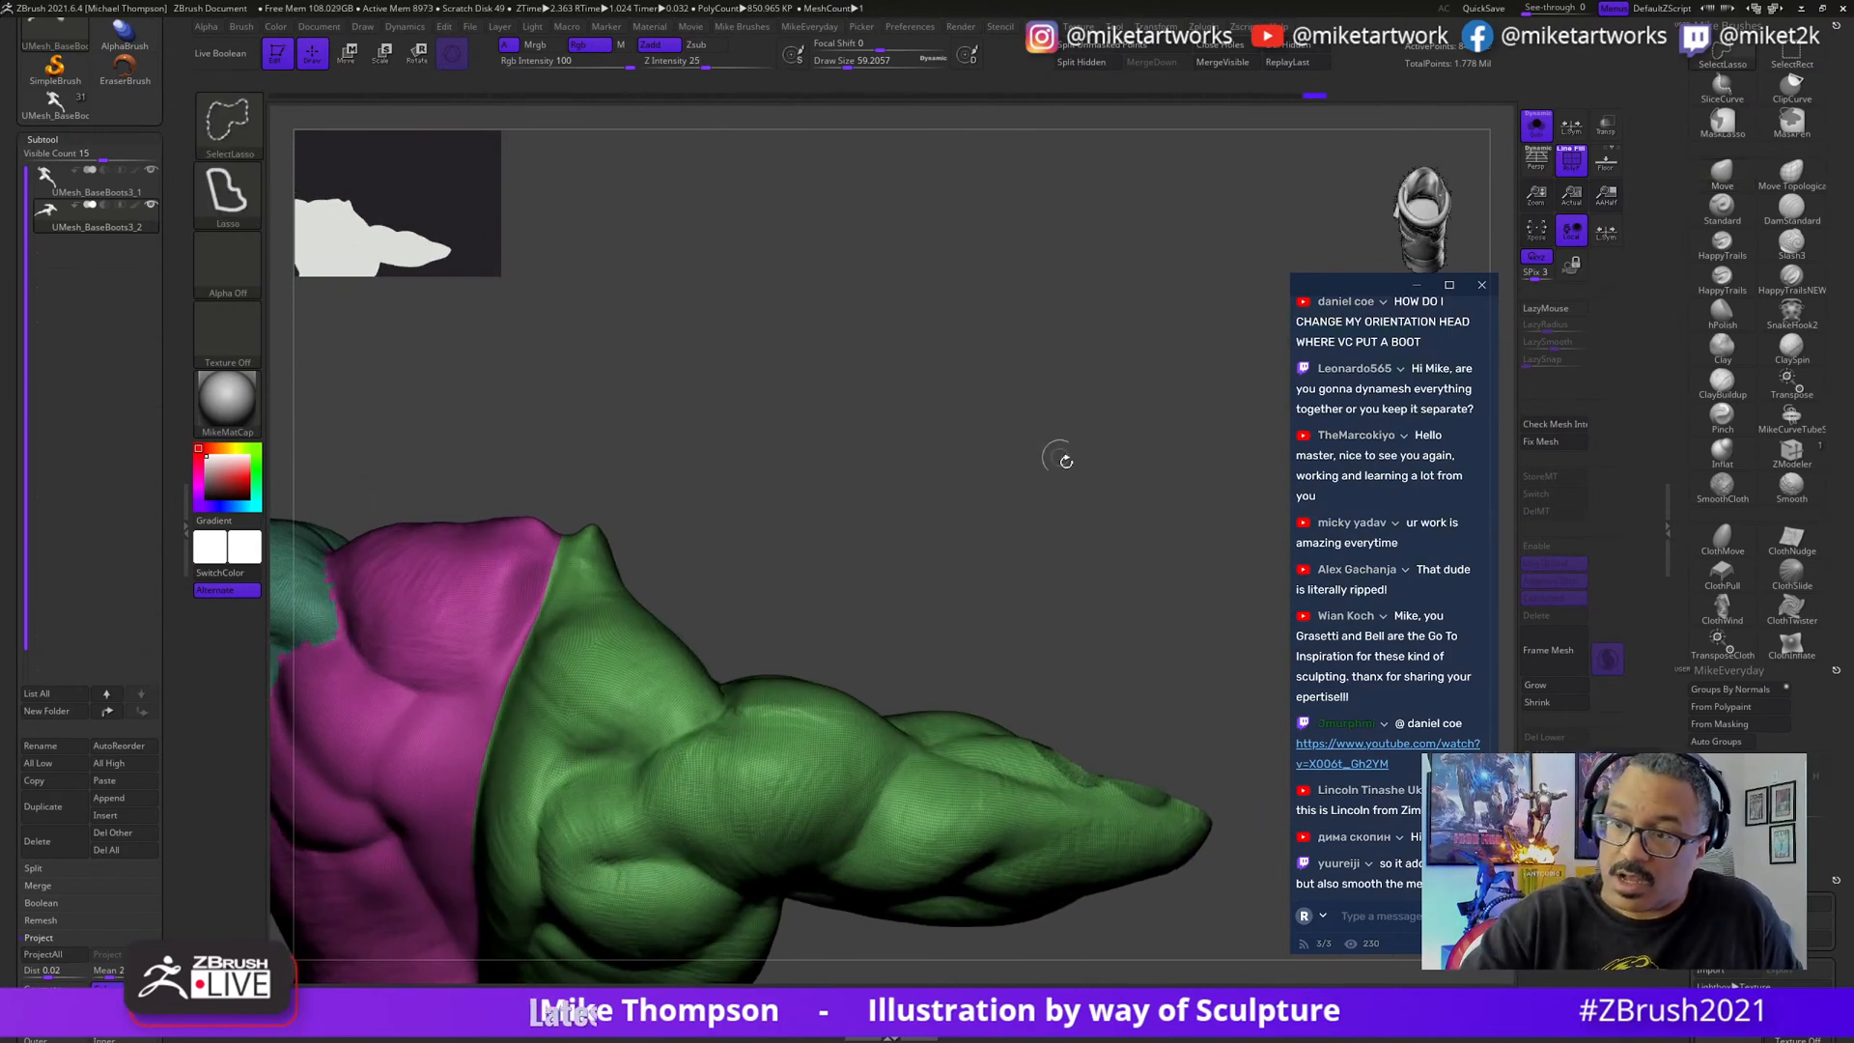
{"action": "mouse_move", "coordinate": [1062, 460]}
{"action": "left_mouse_down"}
{"action": "mouse_move", "coordinate": [1117, 530]}
{"action": "mouse_move", "coordinate": [1097, 683]}
{"action": "mouse_move", "coordinate": [816, 628]}
{"action": "left_mouse_up"}
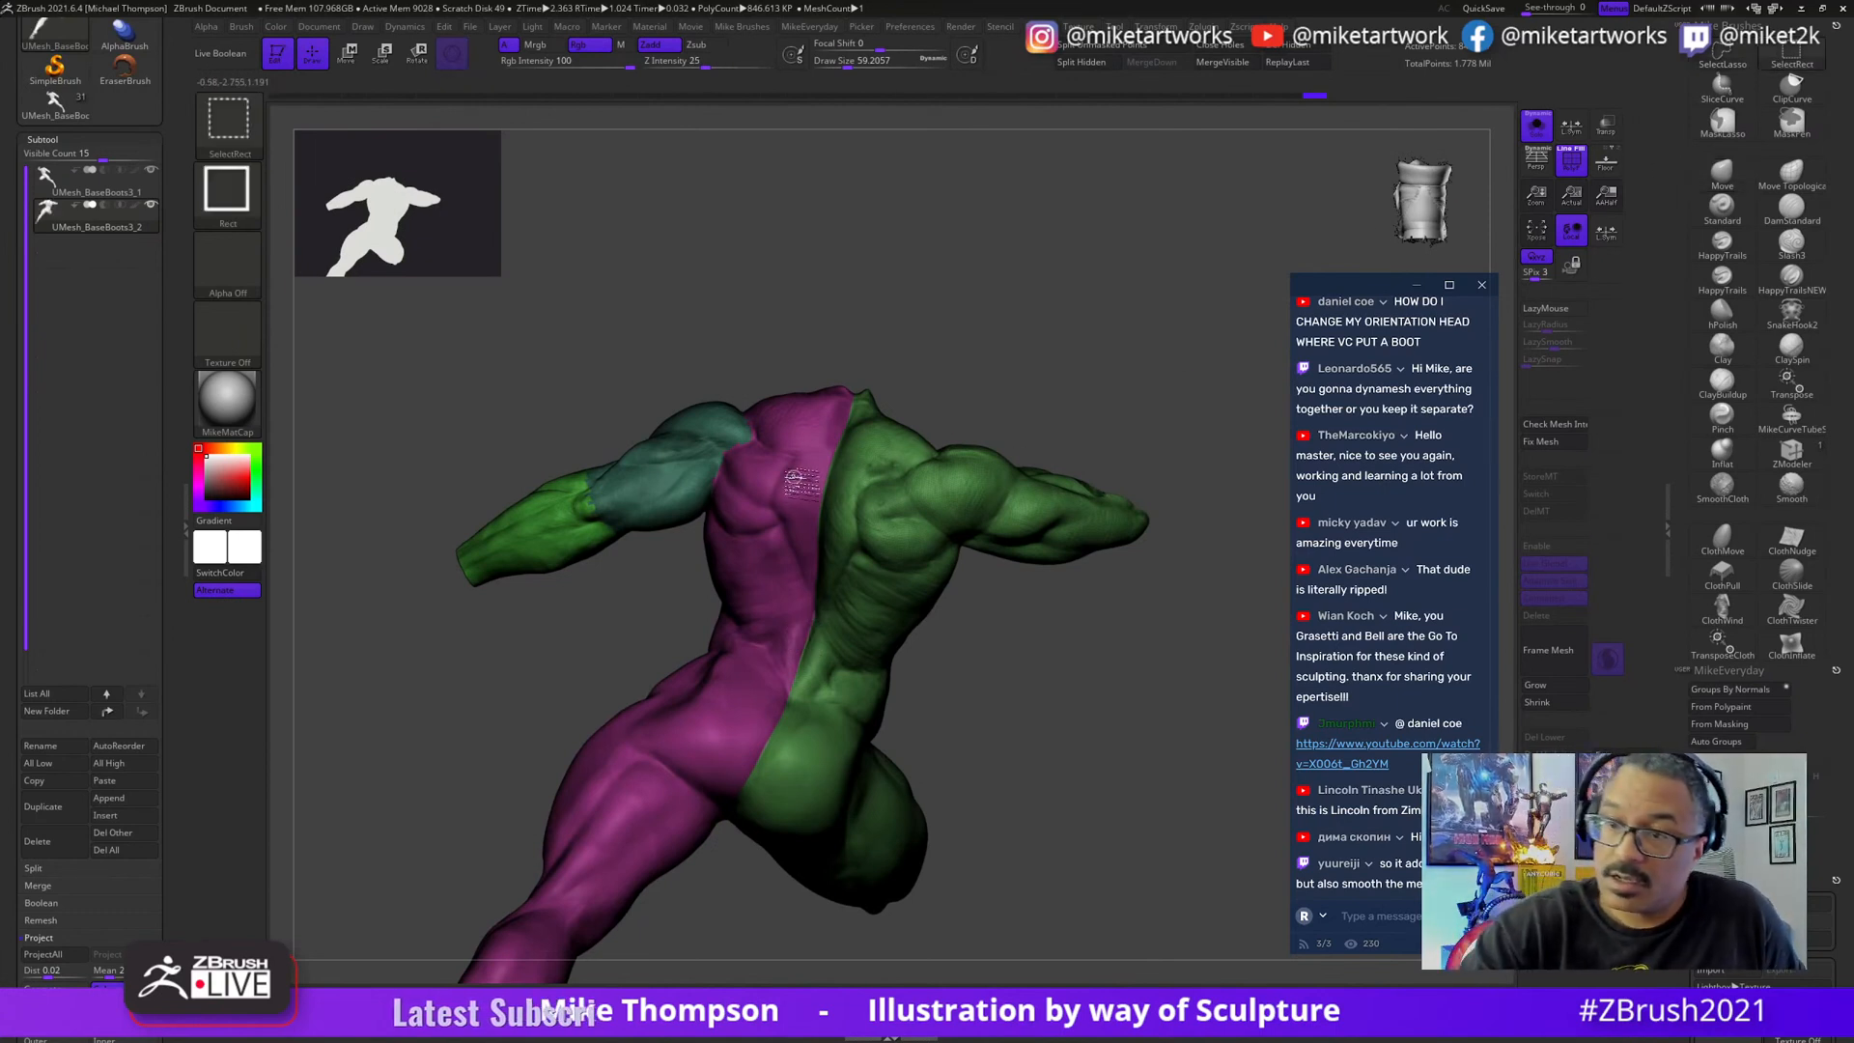
{"action": "left_click", "coordinate": [800, 480], "text": "ctrl+alt+shift"}
{"action": "left_click_drag", "start_coordinate": [735, 542], "coordinate": [366, 708], "text": "ctrl+alt+shift"}
{"action": "key", "text": "ctrl+z"}
{"action": "left_click_drag", "start_coordinate": [774, 364], "coordinate": [559, 559], "text": "ctrl+alt+shift"}
{"action": "left_click_drag", "start_coordinate": [650, 394], "coordinate": [364, 675], "text": "ctrl+alt+shift"}
{"action": "mouse_move", "coordinate": [1142, 759]}
{"action": "left_mouse_down"}
{"action": "mouse_move", "coordinate": [968, 764]}
{"action": "mouse_move", "coordinate": [1056, 876]}
{"action": "mouse_move", "coordinate": [1121, 804]}
{"action": "mouse_move", "coordinate": [1104, 670]}
{"action": "mouse_move", "coordinate": [1221, 650]}
{"action": "mouse_move", "coordinate": [1167, 650]}
{"action": "mouse_move", "coordinate": [1198, 702]}
{"action": "mouse_move", "coordinate": [1175, 686]}
{"action": "mouse_move", "coordinate": [1188, 650]}
{"action": "mouse_move", "coordinate": [1159, 633]}
{"action": "mouse_move", "coordinate": [1218, 635]}
{"action": "mouse_move", "coordinate": [1132, 700]}
{"action": "mouse_move", "coordinate": [1183, 707]}
{"action": "mouse_move", "coordinate": [1187, 663]}
{"action": "mouse_move", "coordinate": [1168, 714]}
{"action": "mouse_move", "coordinate": [1171, 675]}
{"action": "mouse_move", "coordinate": [1179, 704]}
{"action": "mouse_move", "coordinate": [1143, 683]}
{"action": "mouse_move", "coordinate": [1109, 704]}
{"action": "mouse_move", "coordinate": [1120, 683]}
{"action": "left_mouse_up"}
{"action": "key", "text": "shift+f"}
{"action": "key", "text": "f"}
{"action": "key", "text": "ctrl+shift"}
{"action": "left_click", "coordinate": [1175, 662], "text": "ctrl+shift"}
- Isolate the lowered arm's teal and green parts, combine them into one polygroup, and unhide the full body
{"action": "key", "text": "ctrl+shift"}
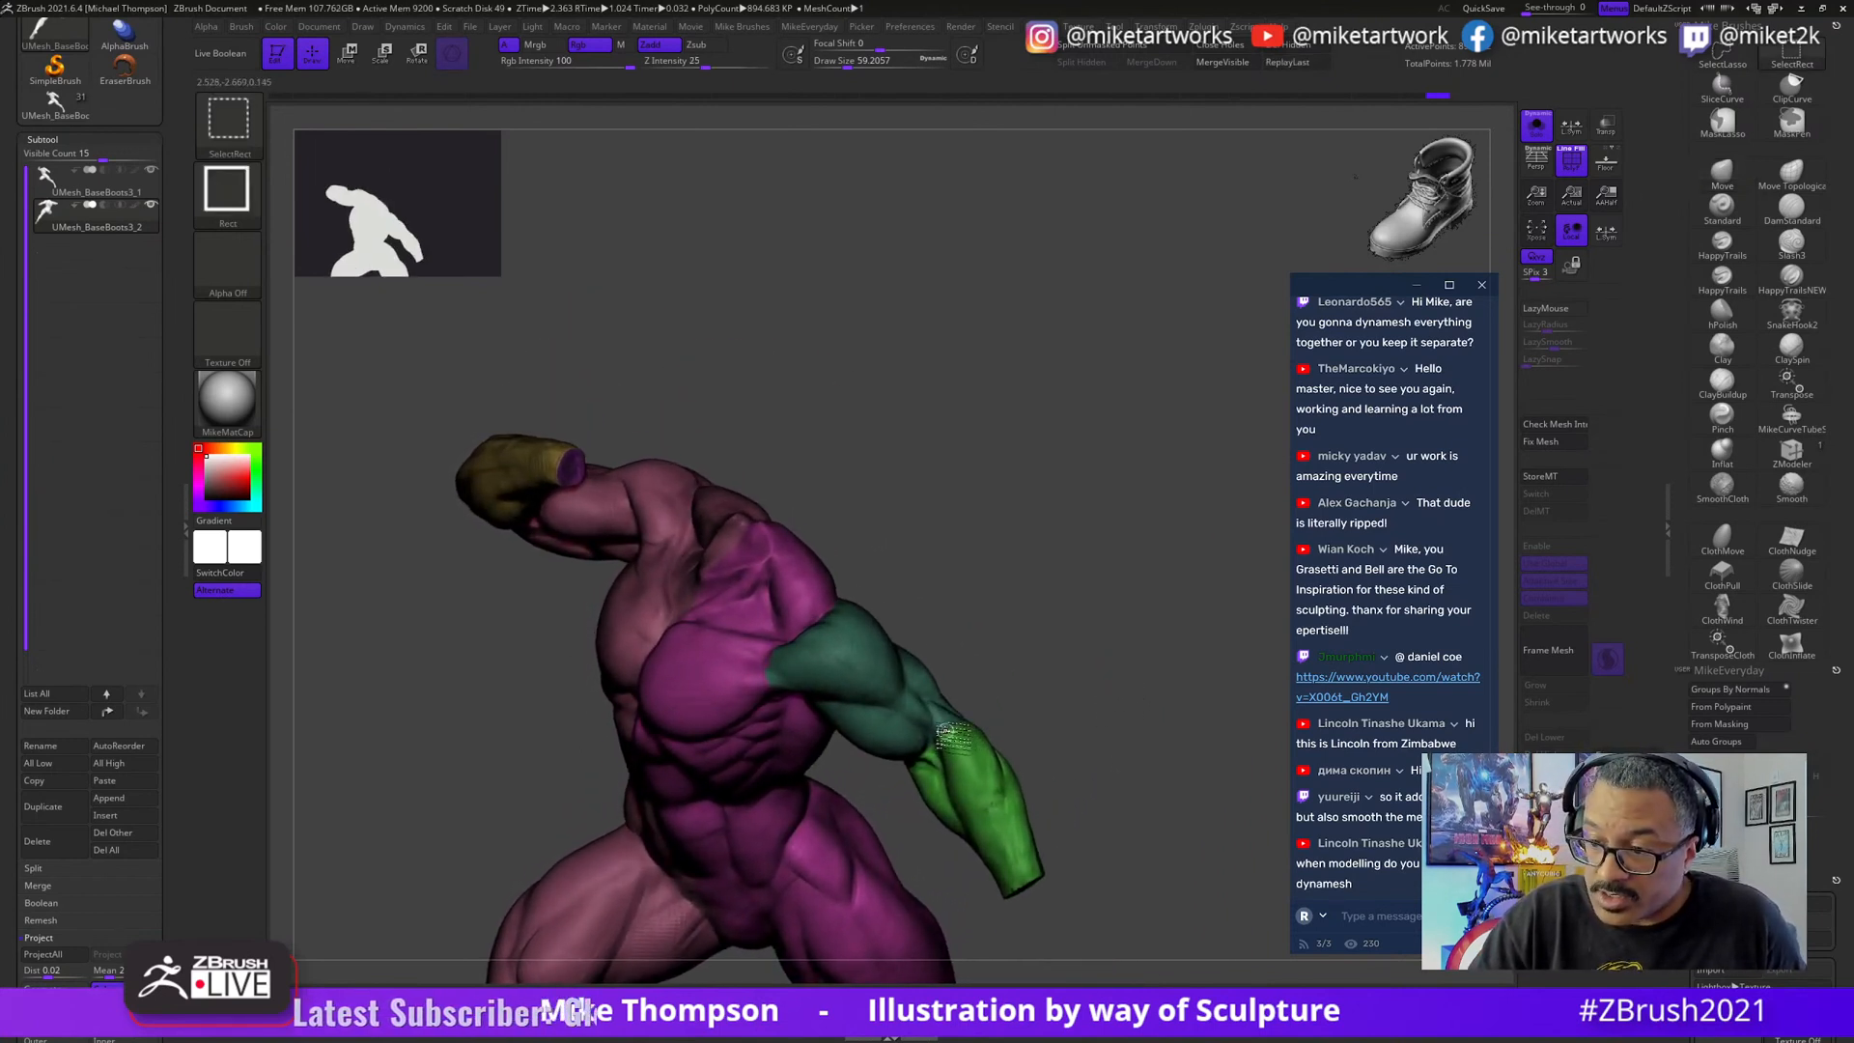
{"action": "left_click", "coordinate": [954, 737], "text": "ctrl+shift"}
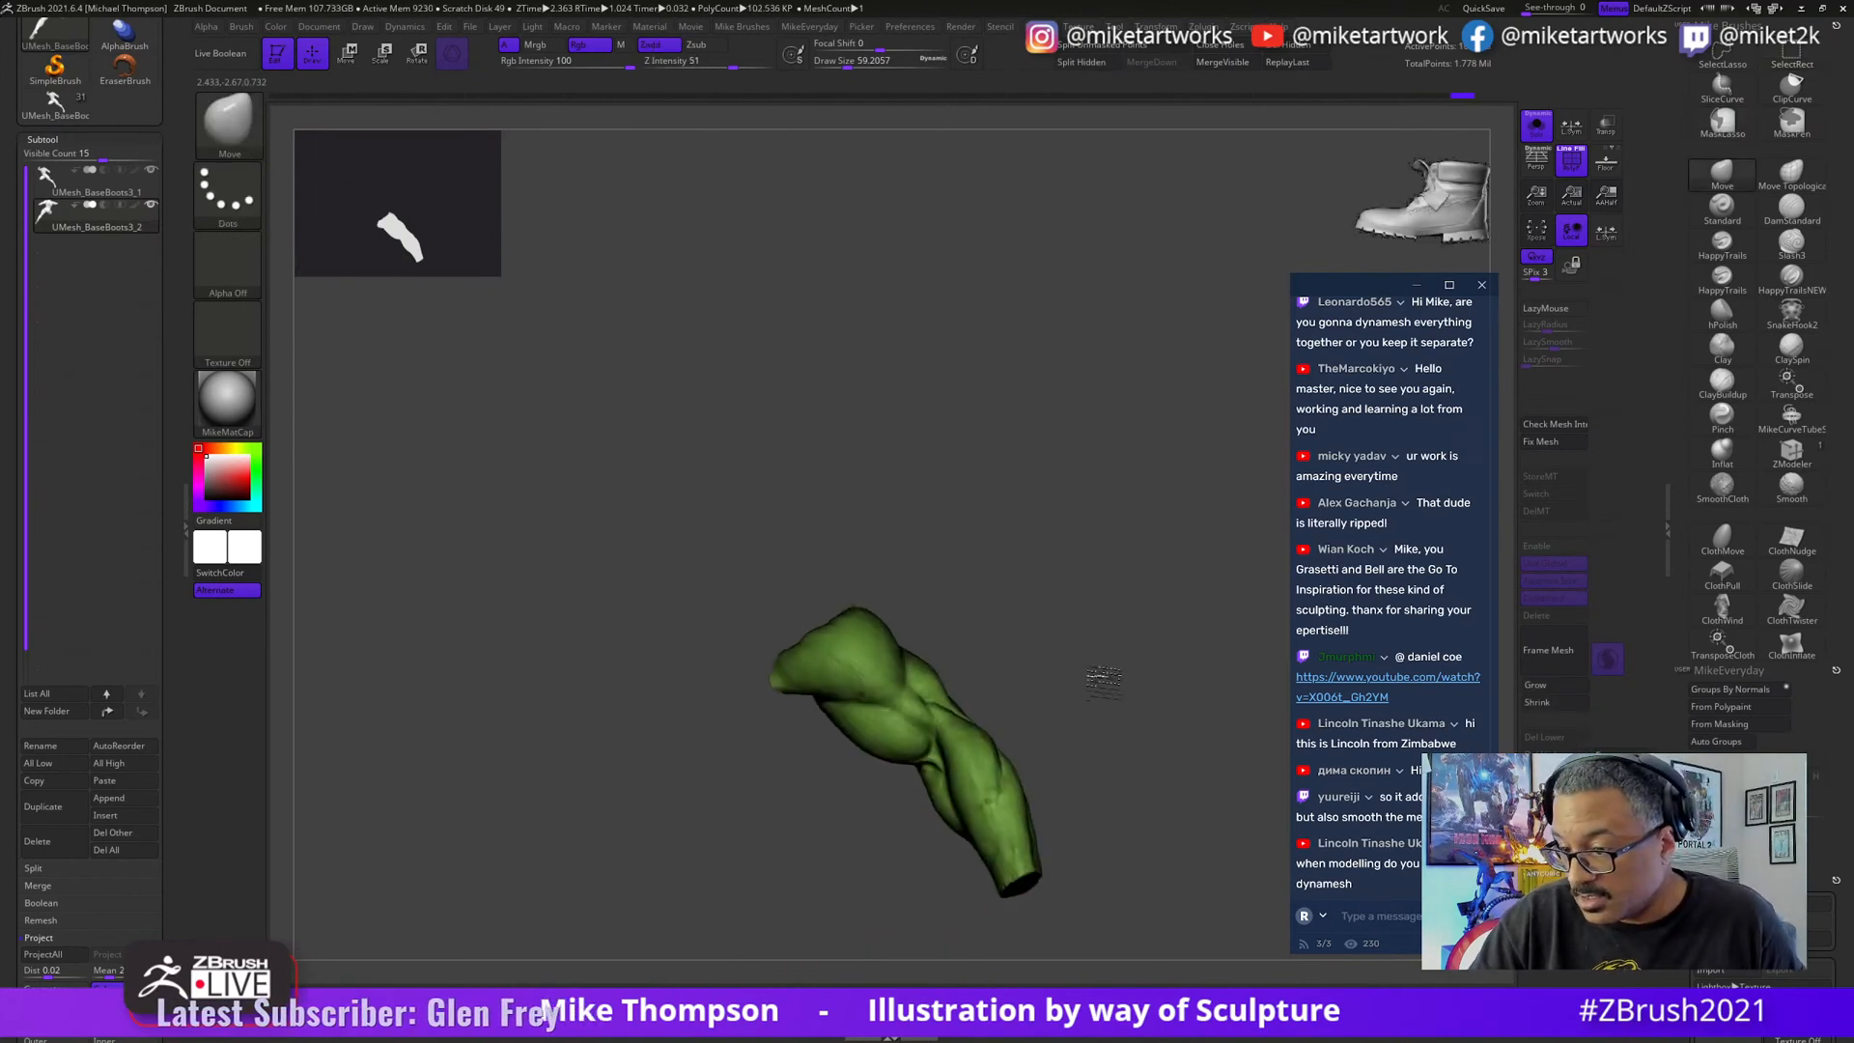
{"action": "mouse_move", "coordinate": [1114, 662]}
{"action": "left_mouse_down", "text": "ctrl+shift"}
{"action": "mouse_move", "coordinate": [1202, 690]}
{"action": "mouse_move", "coordinate": [1180, 612]}
{"action": "mouse_move", "coordinate": [1196, 619]}
{"action": "mouse_move", "coordinate": [1188, 671]}
{"action": "mouse_move", "coordinate": [1116, 569]}
{"action": "left_mouse_up", "text": "ctrl+shift"}
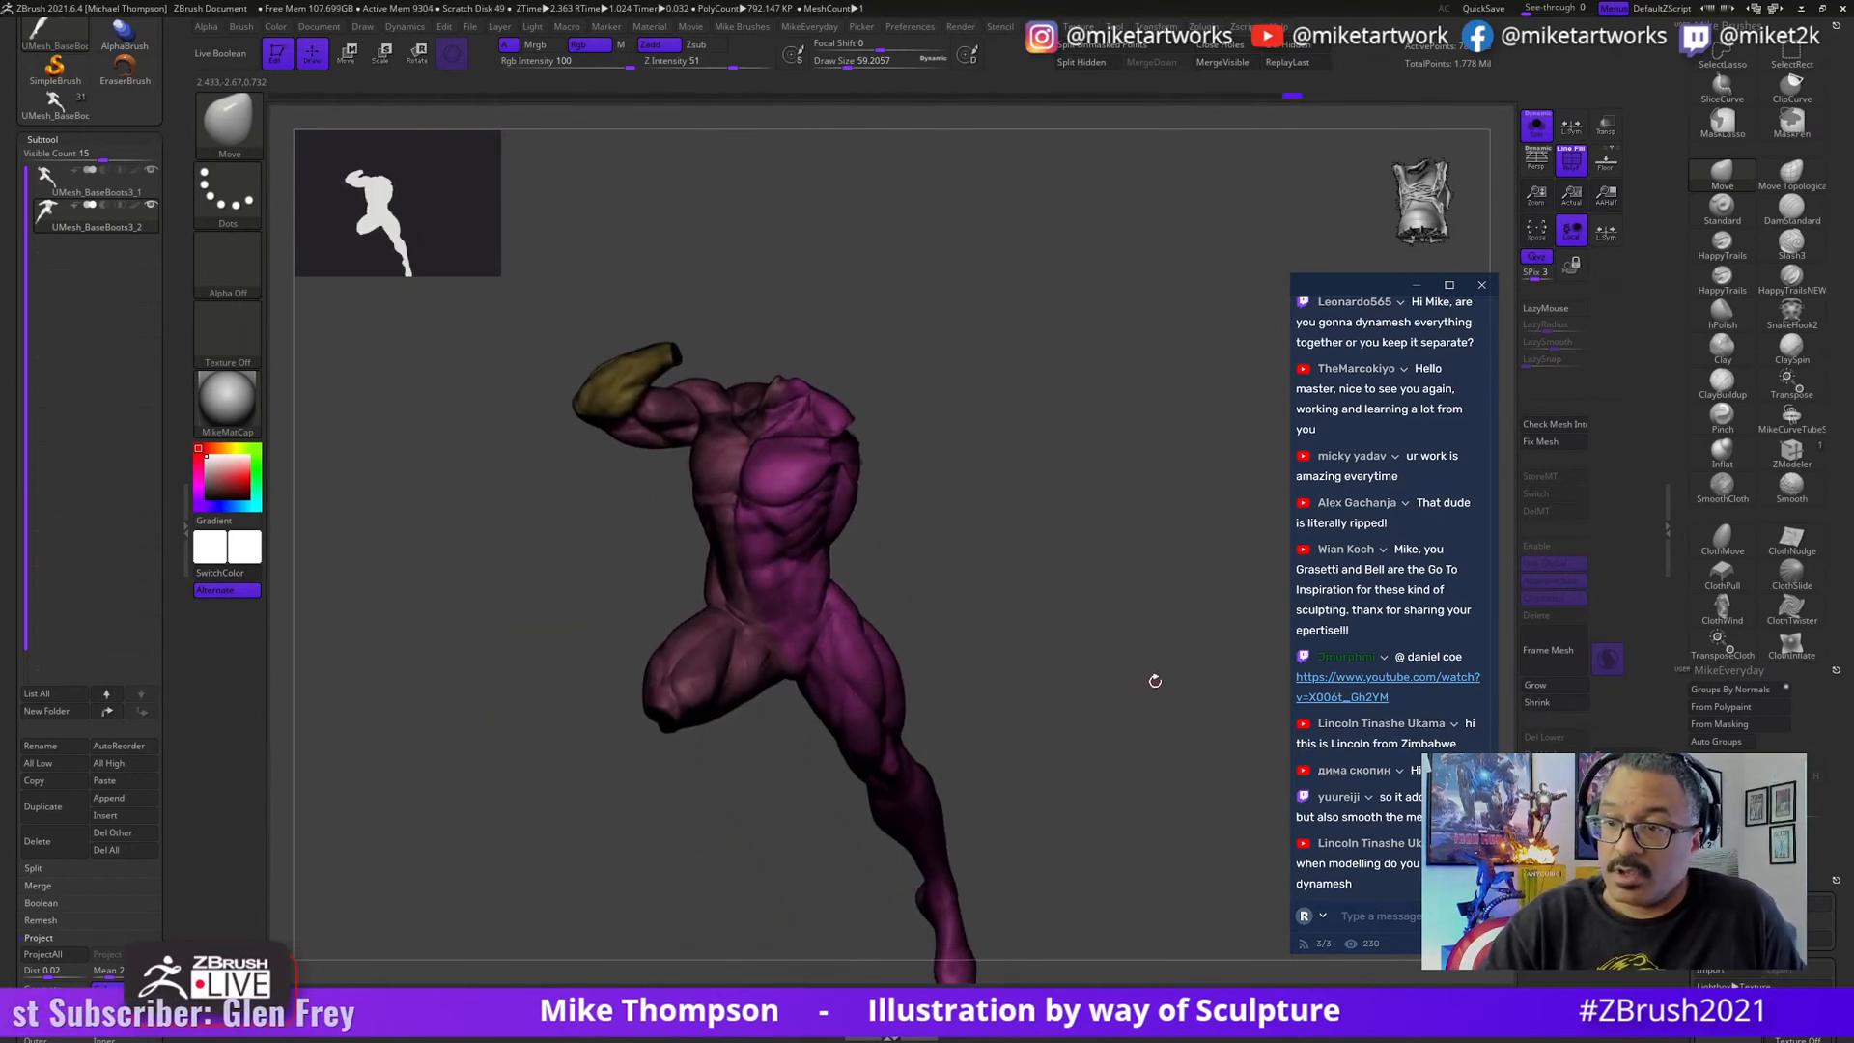
{"action": "left_click", "coordinate": [1162, 691], "text": "ctrl+shift"}
{"action": "mouse_move", "coordinate": [1162, 691]}
{"action": "left_mouse_down", "text": "alt"}
{"action": "mouse_move", "coordinate": [1166, 717]}
{"action": "mouse_move", "coordinate": [1192, 684]}
{"action": "mouse_move", "coordinate": [1169, 710]}
{"action": "left_mouse_up", "text": "alt"}
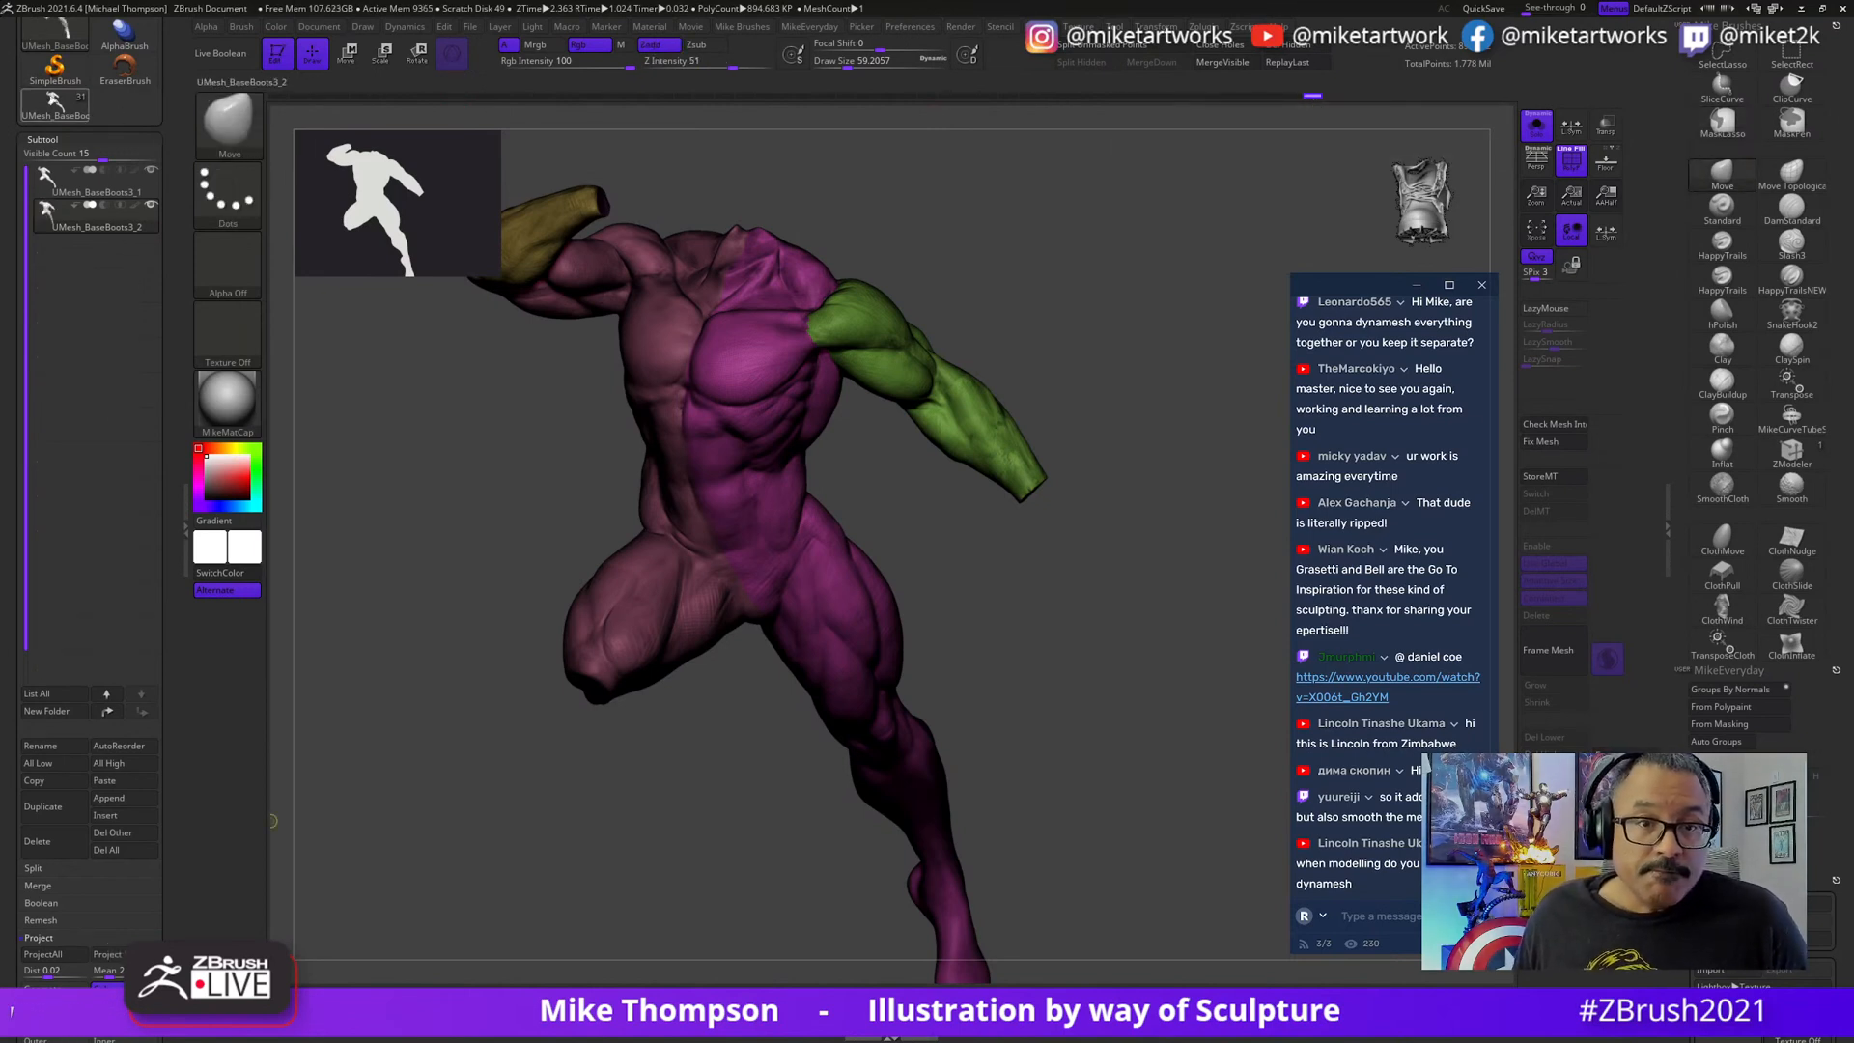
- Run ZRemesher on the body with target polygons count 5, adaptive size 0 and curves strength 84
{"action": "left_click", "coordinate": [44, 139]}
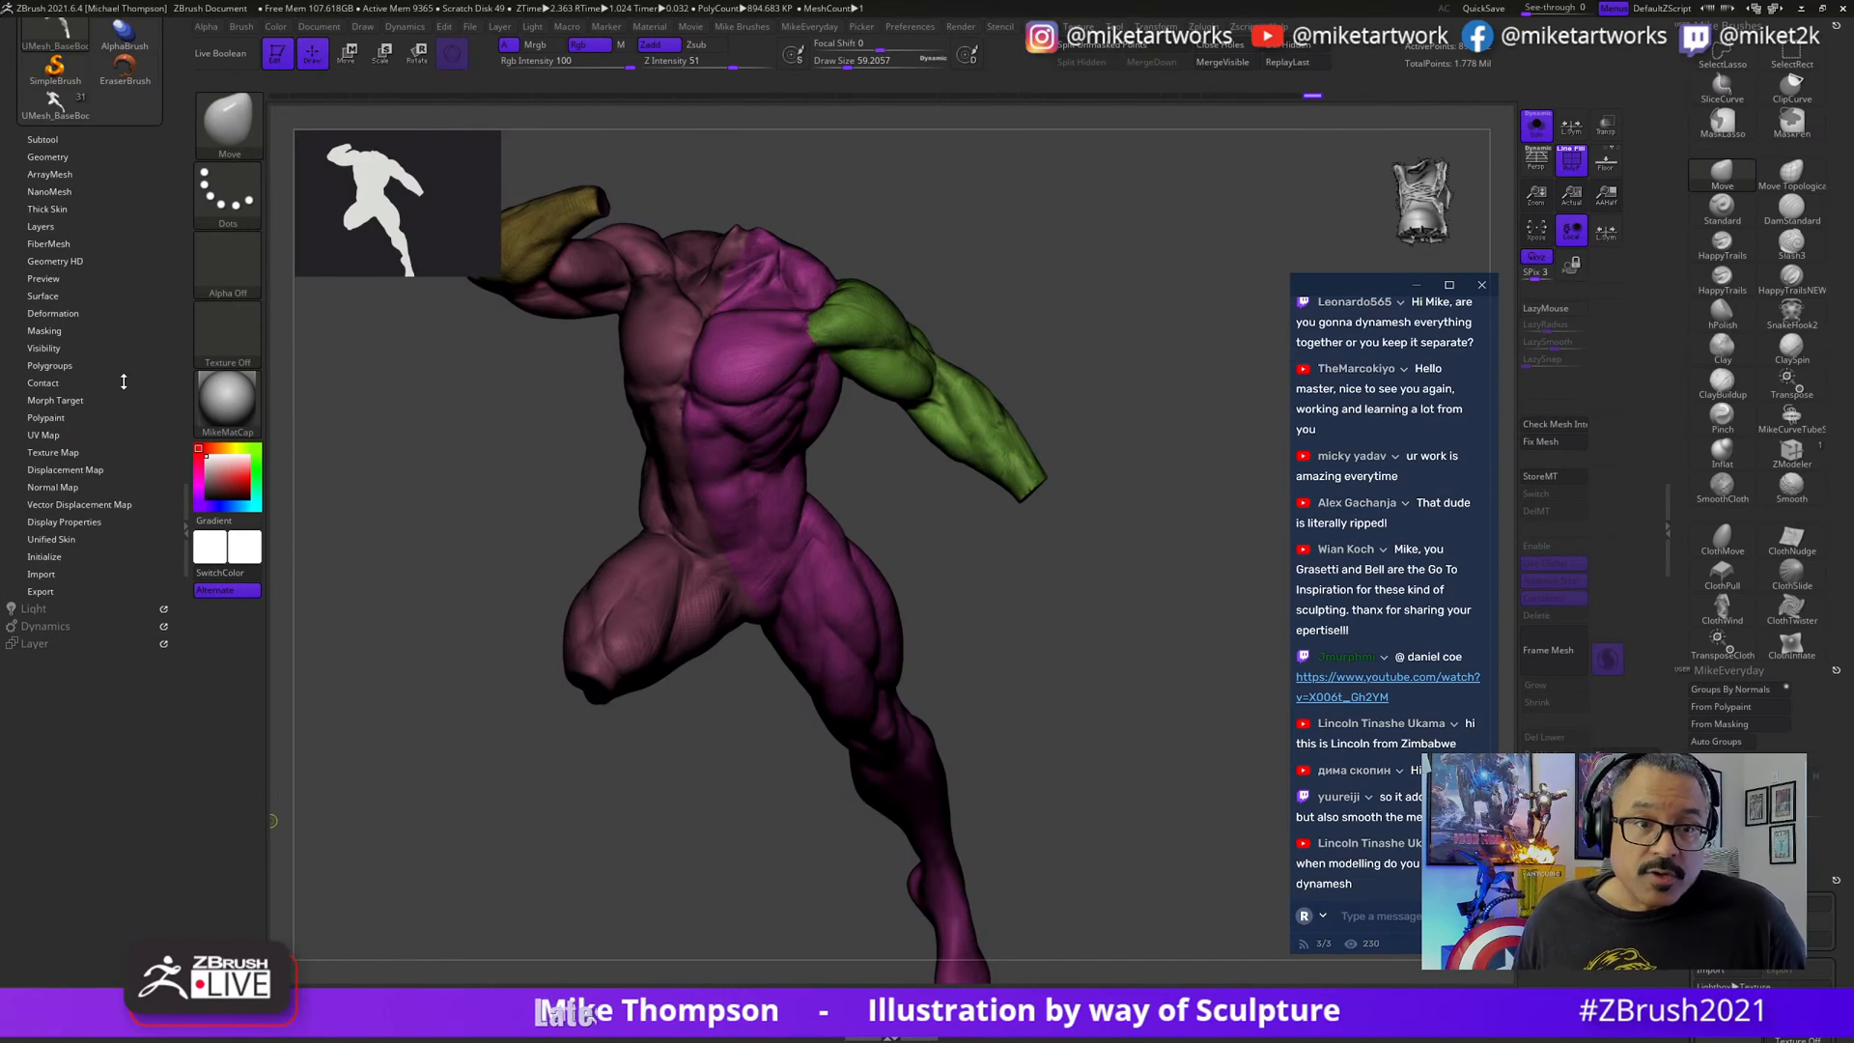
{"action": "left_click", "coordinate": [48, 157]}
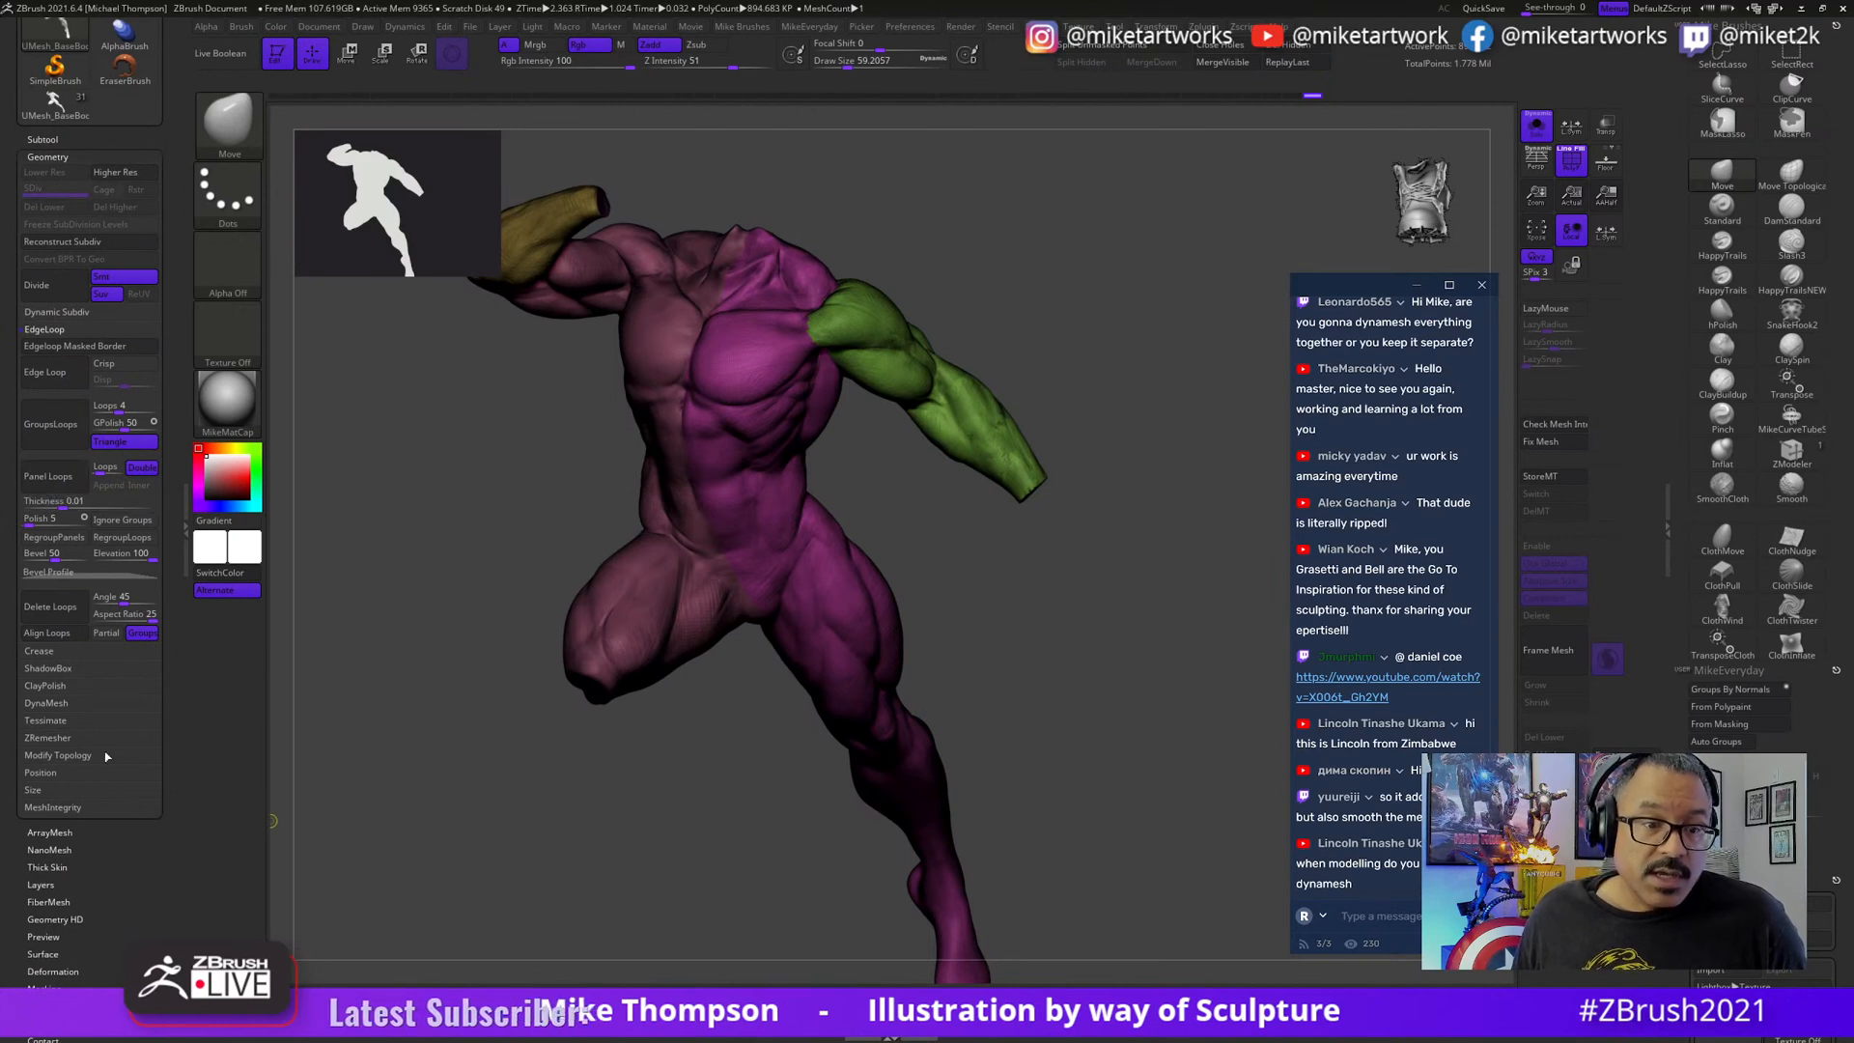
{"action": "left_click", "coordinate": [58, 739]}
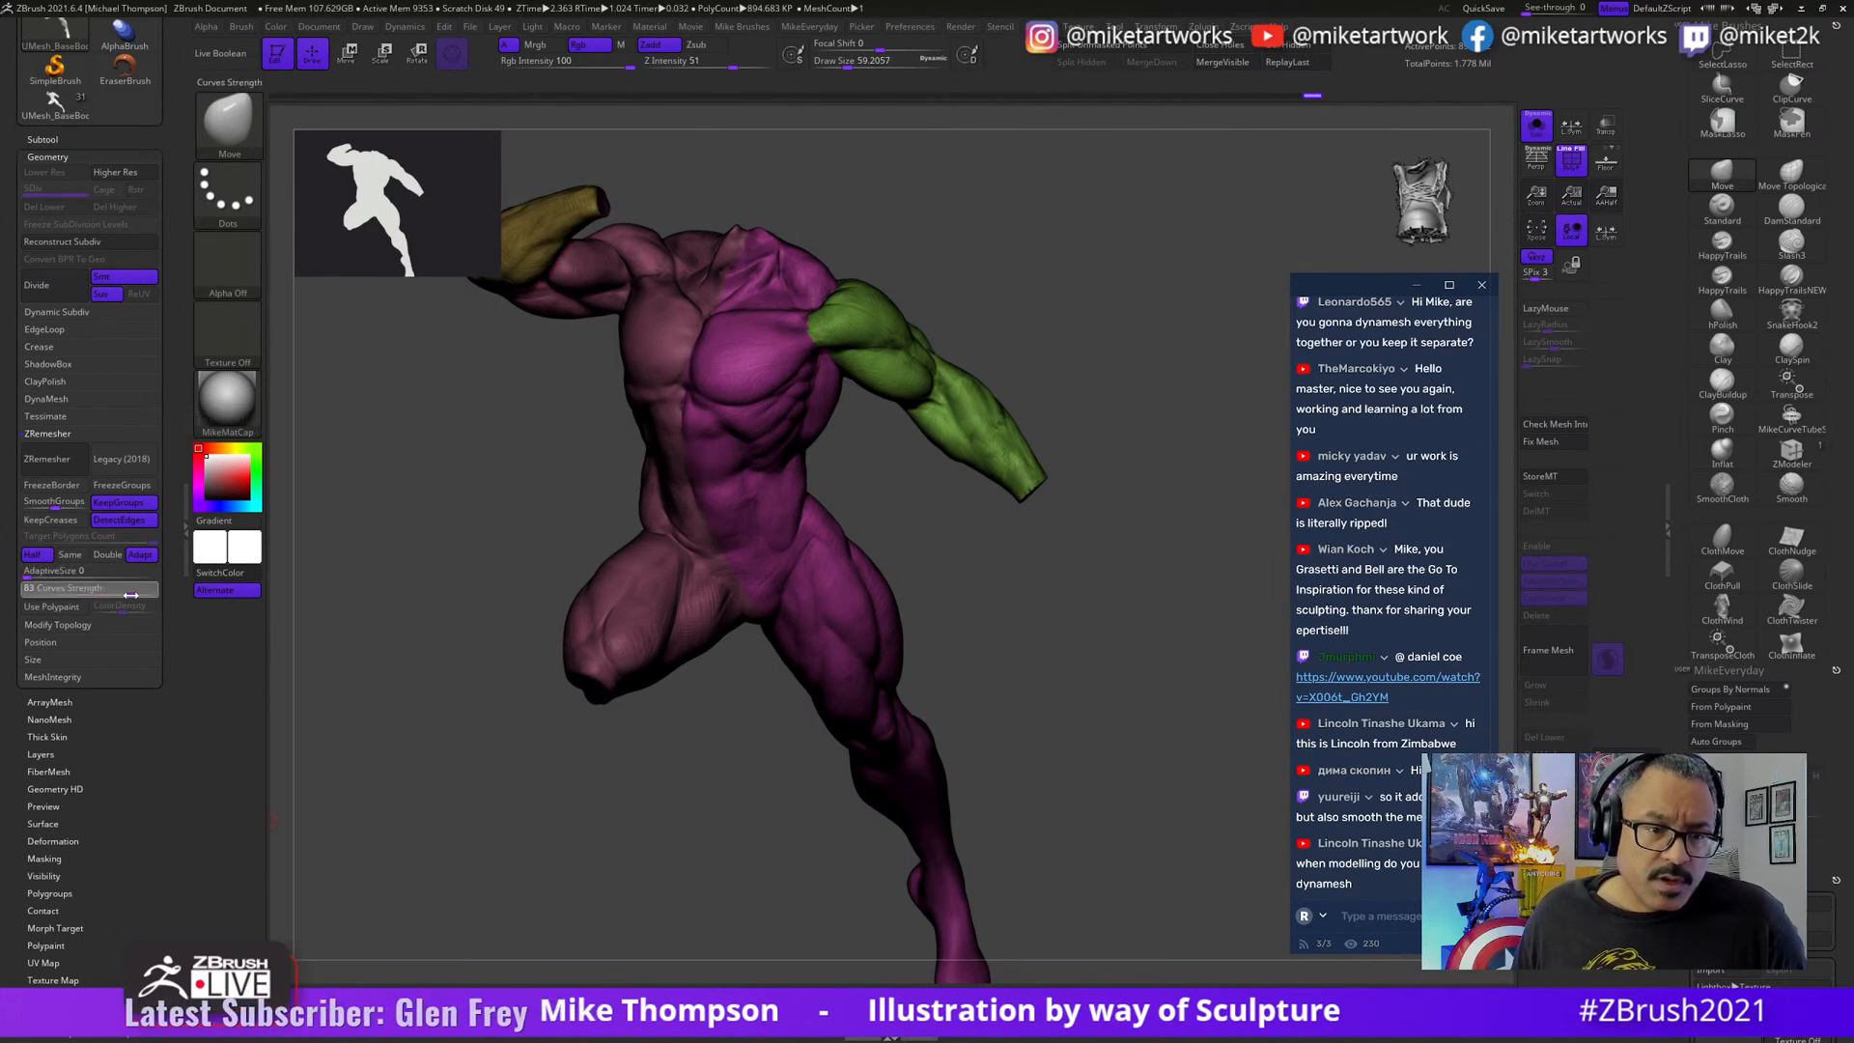
{"action": "left_click_drag", "start_coordinate": [92, 591], "coordinate": [136, 589]}
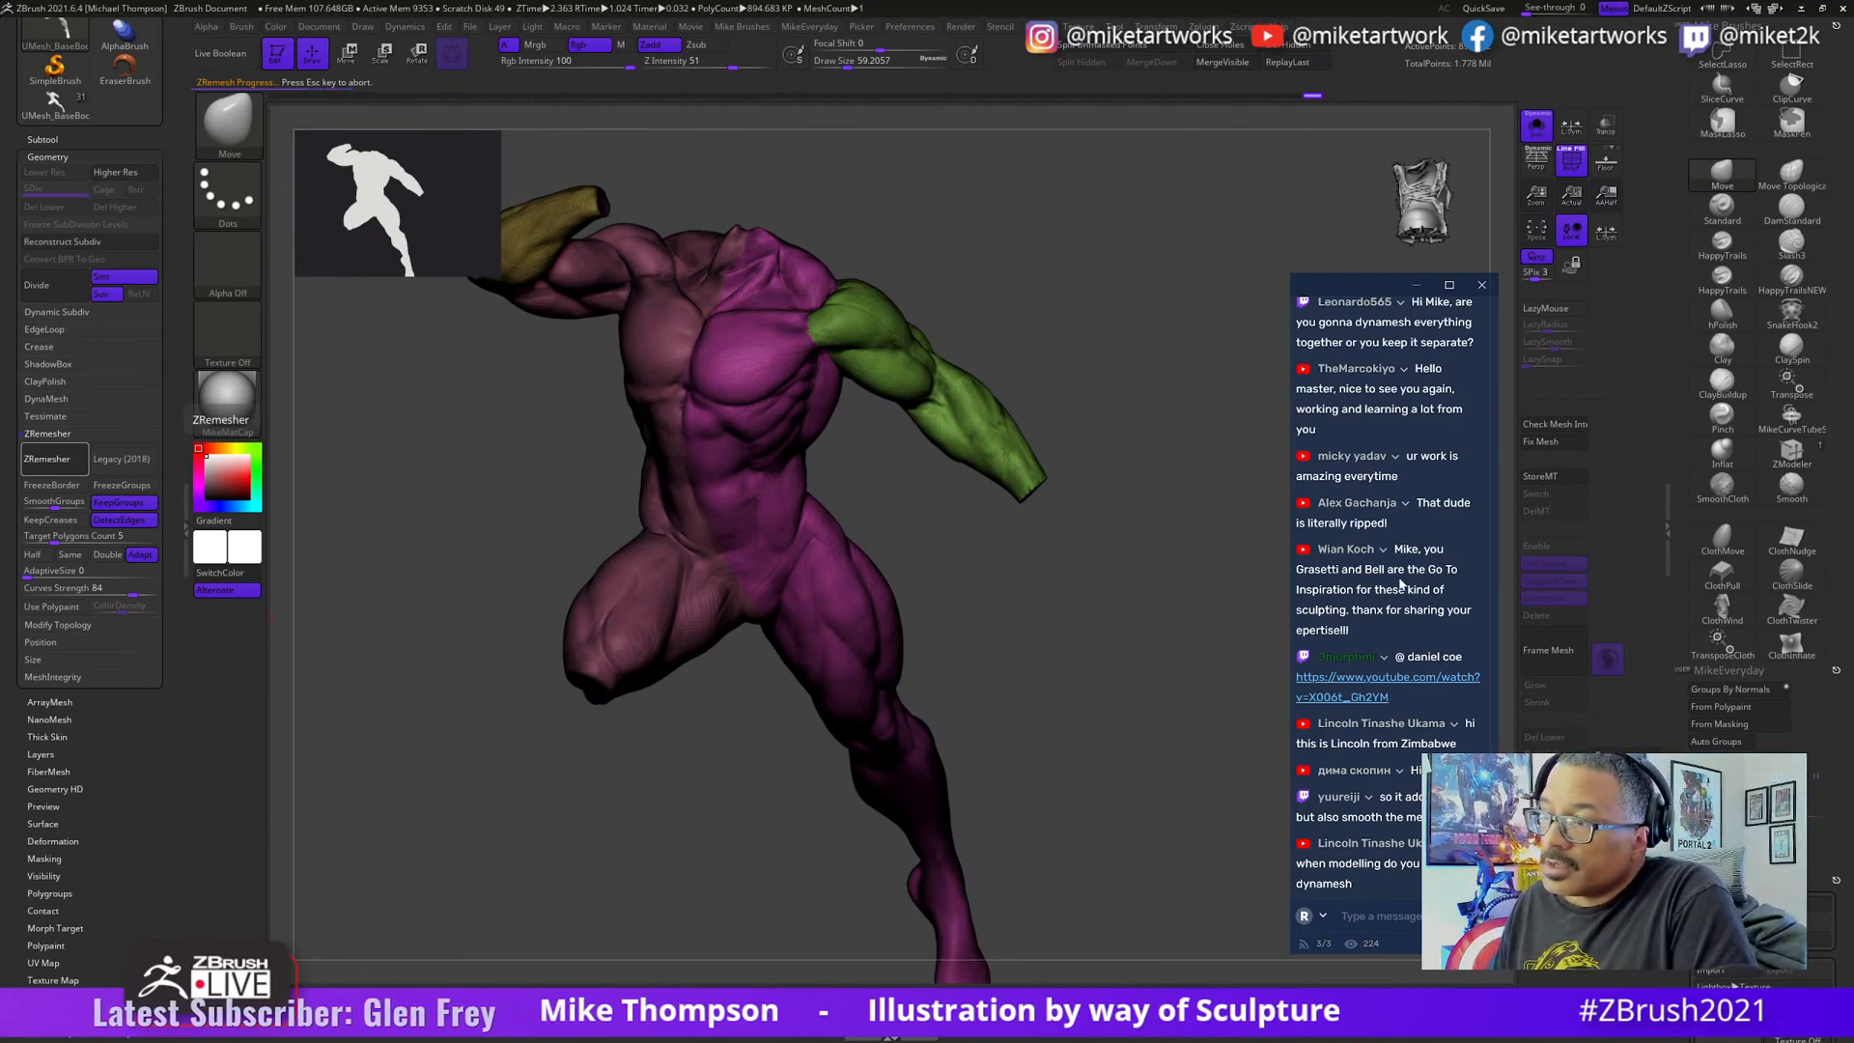
- Read back through the viewer chat and examine the remeshed topology across the body's torso, arms and legs
{"action": "scroll", "coordinate": [1398, 564], "scroll_direction": "up", "scroll_amount": 3}
{"action": "scroll", "coordinate": [1399, 574], "scroll_direction": "up", "scroll_amount": 3}
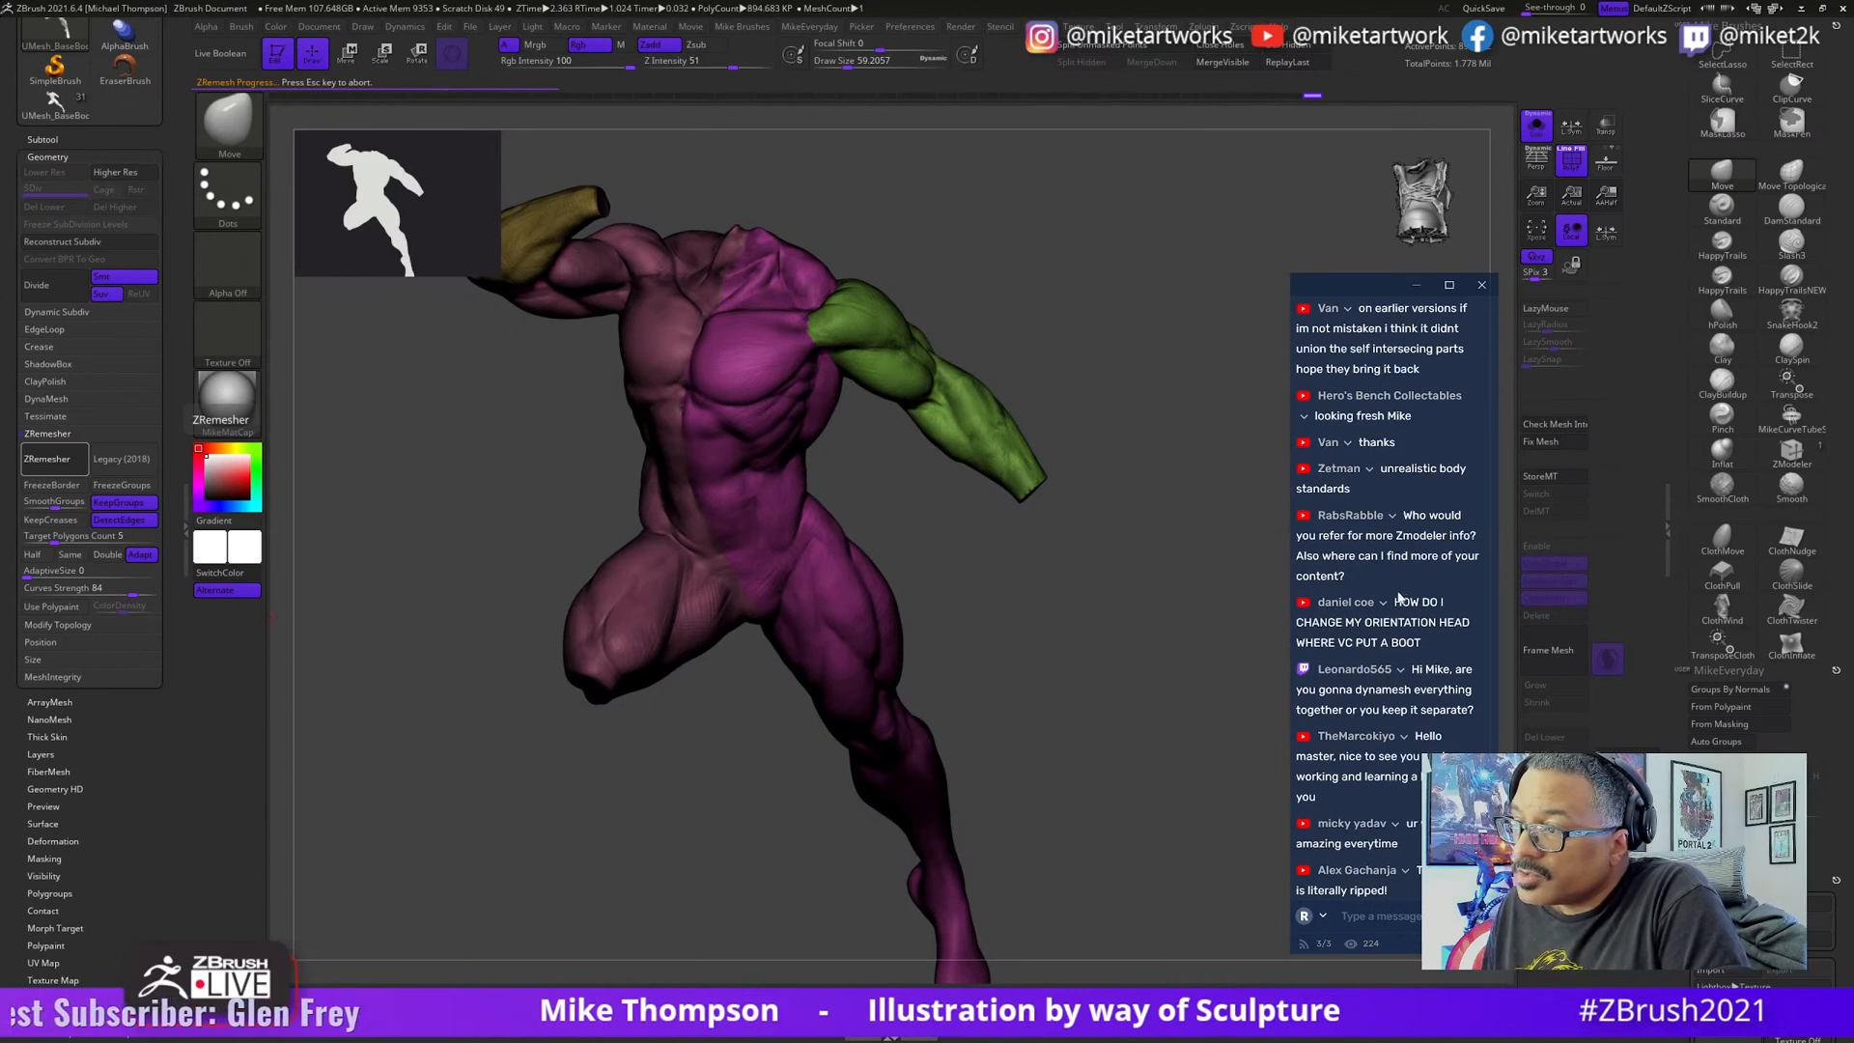
{"action": "scroll", "coordinate": [1398, 599], "scroll_direction": "up", "scroll_amount": 1}
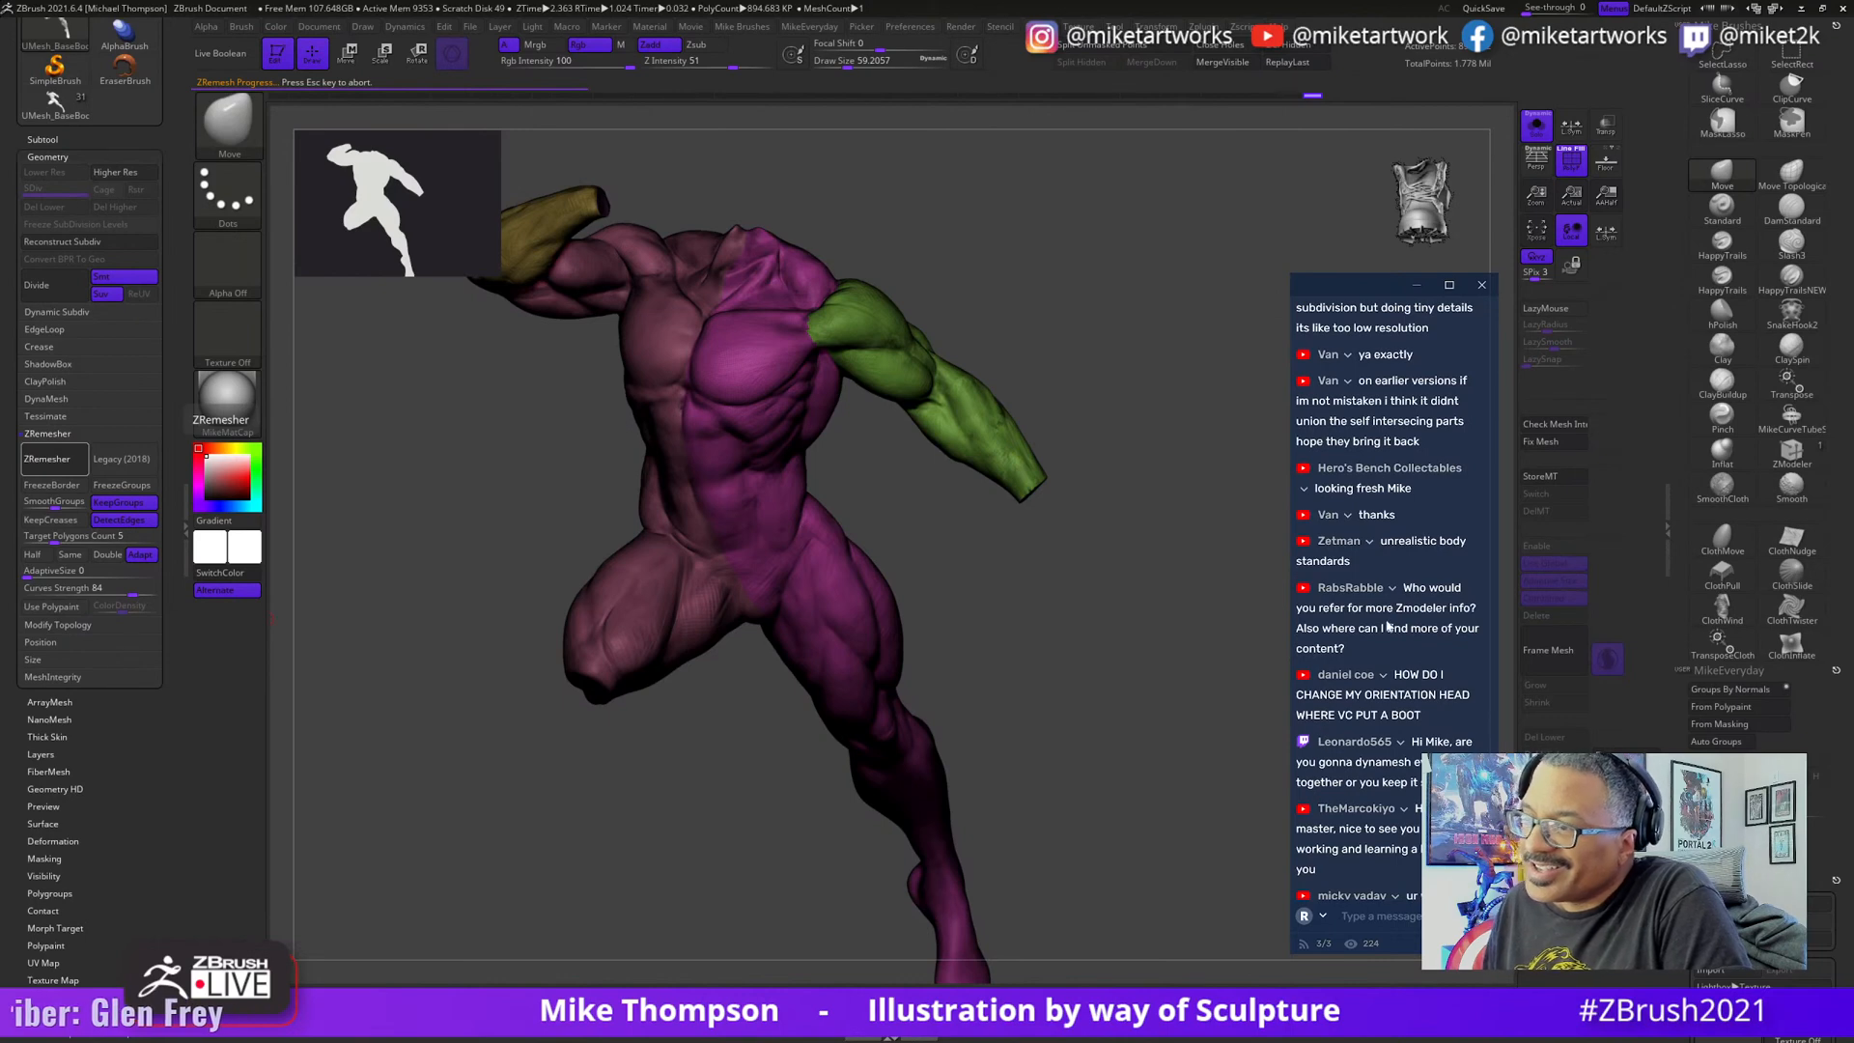
{"action": "scroll", "coordinate": [1388, 628], "scroll_direction": "down", "scroll_amount": 2}
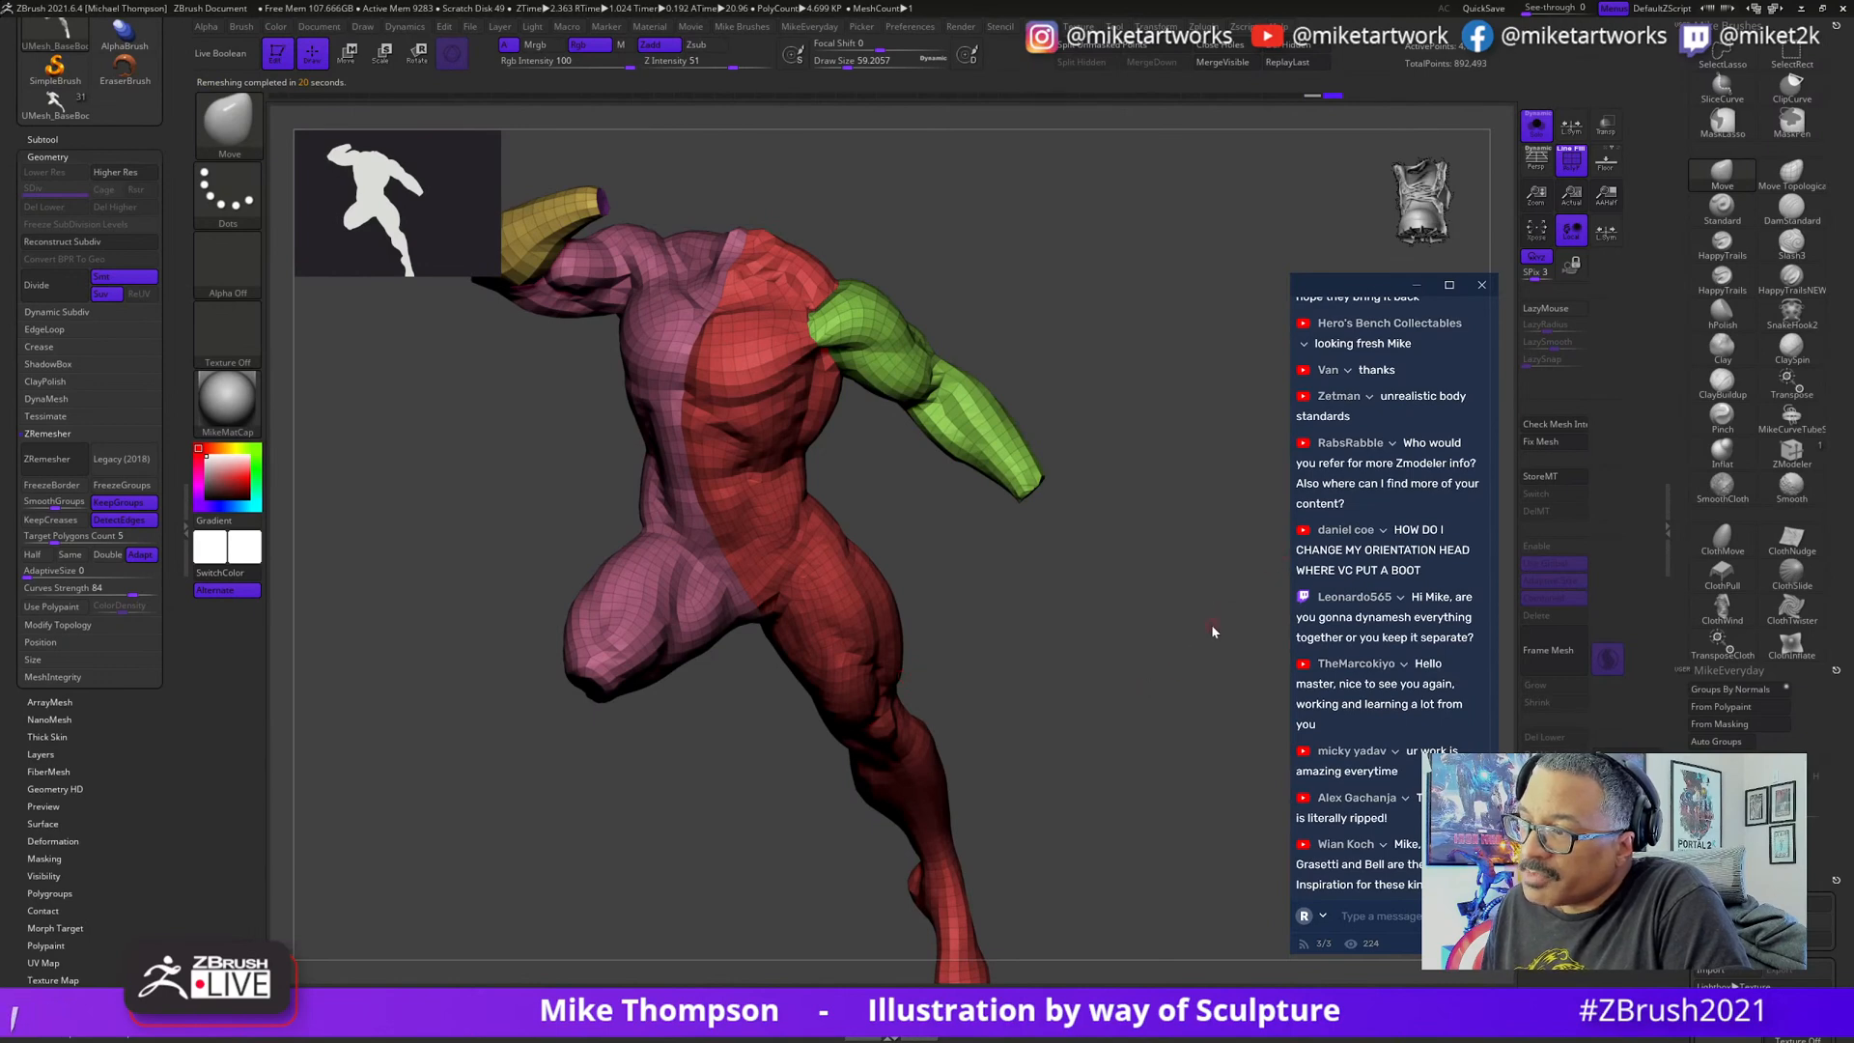
{"action": "mouse_move", "coordinate": [1211, 624]}
{"action": "left_mouse_down"}
{"action": "mouse_move", "coordinate": [1226, 594]}
{"action": "mouse_move", "coordinate": [1179, 696]}
{"action": "mouse_move", "coordinate": [1117, 676]}
{"action": "mouse_move", "coordinate": [1131, 629]}
{"action": "left_mouse_up"}
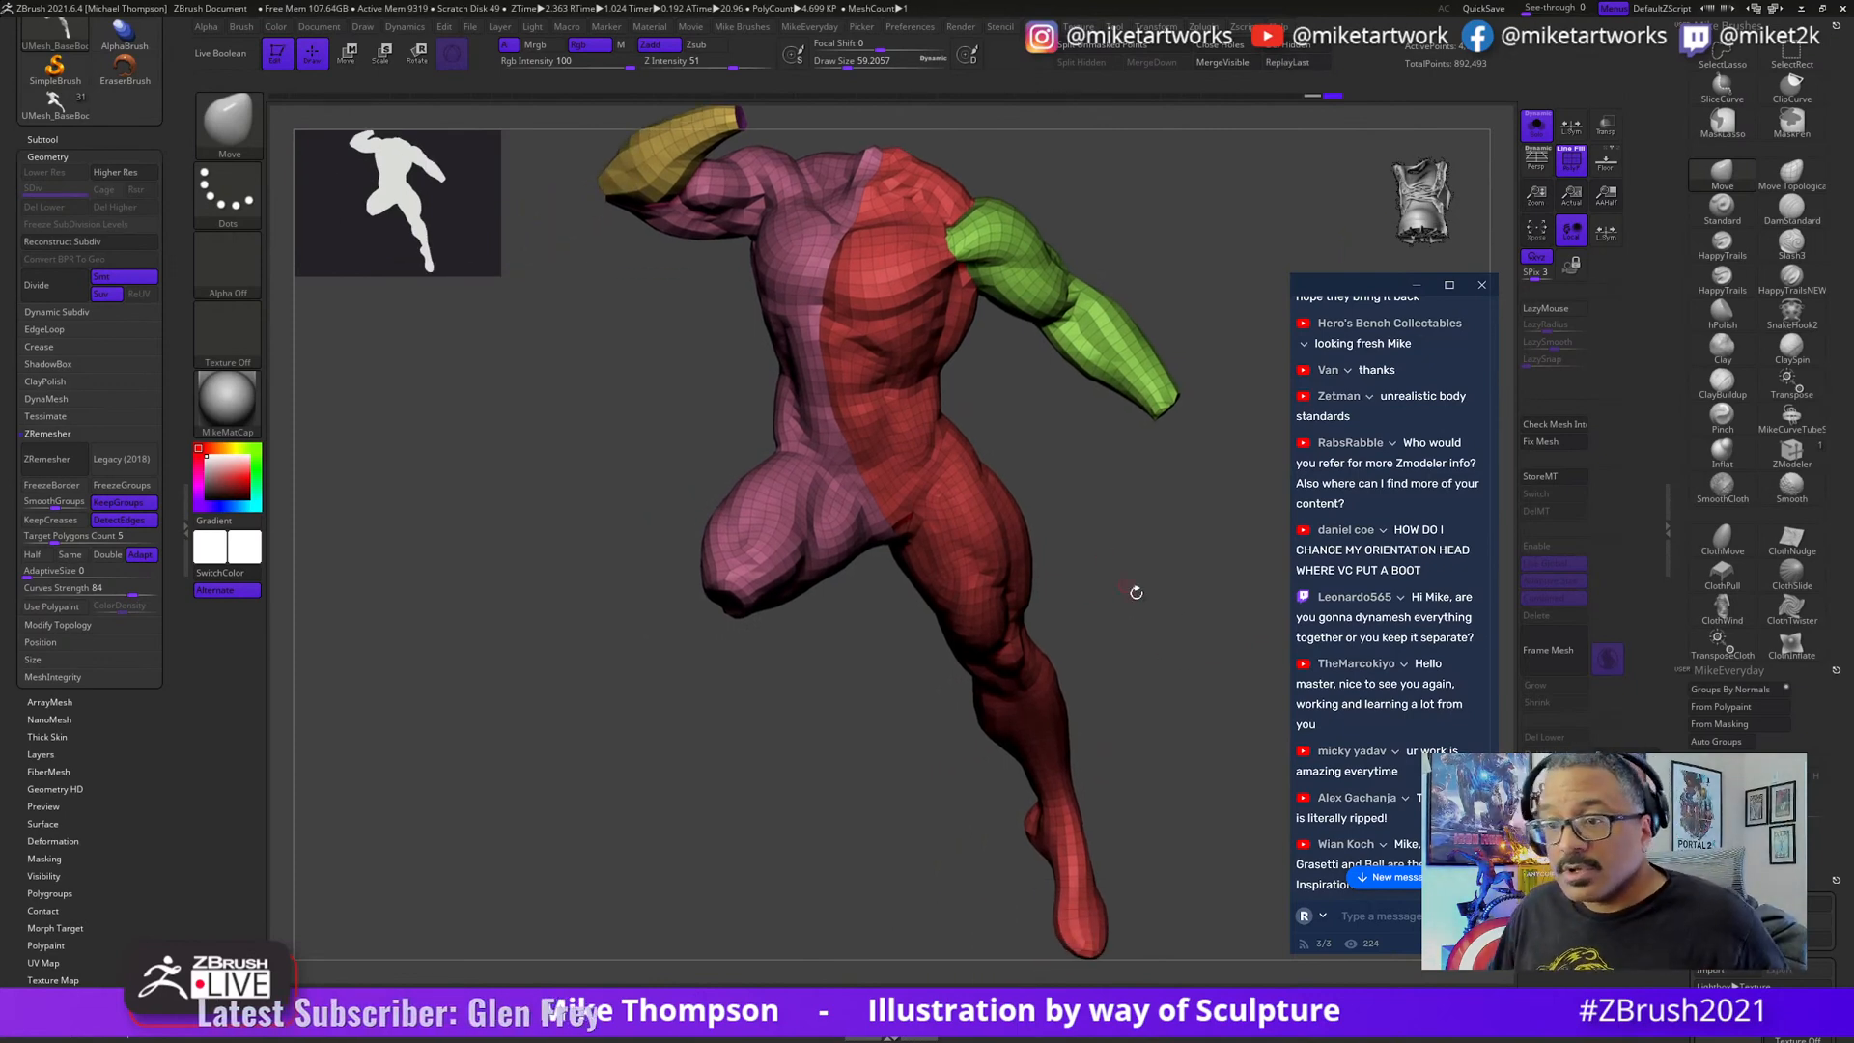
{"action": "mouse_move", "coordinate": [1137, 592]}
{"action": "left_mouse_down"}
{"action": "mouse_move", "coordinate": [1204, 574]}
{"action": "mouse_move", "coordinate": [1227, 731]}
{"action": "mouse_move", "coordinate": [1261, 683]}
{"action": "left_mouse_up"}
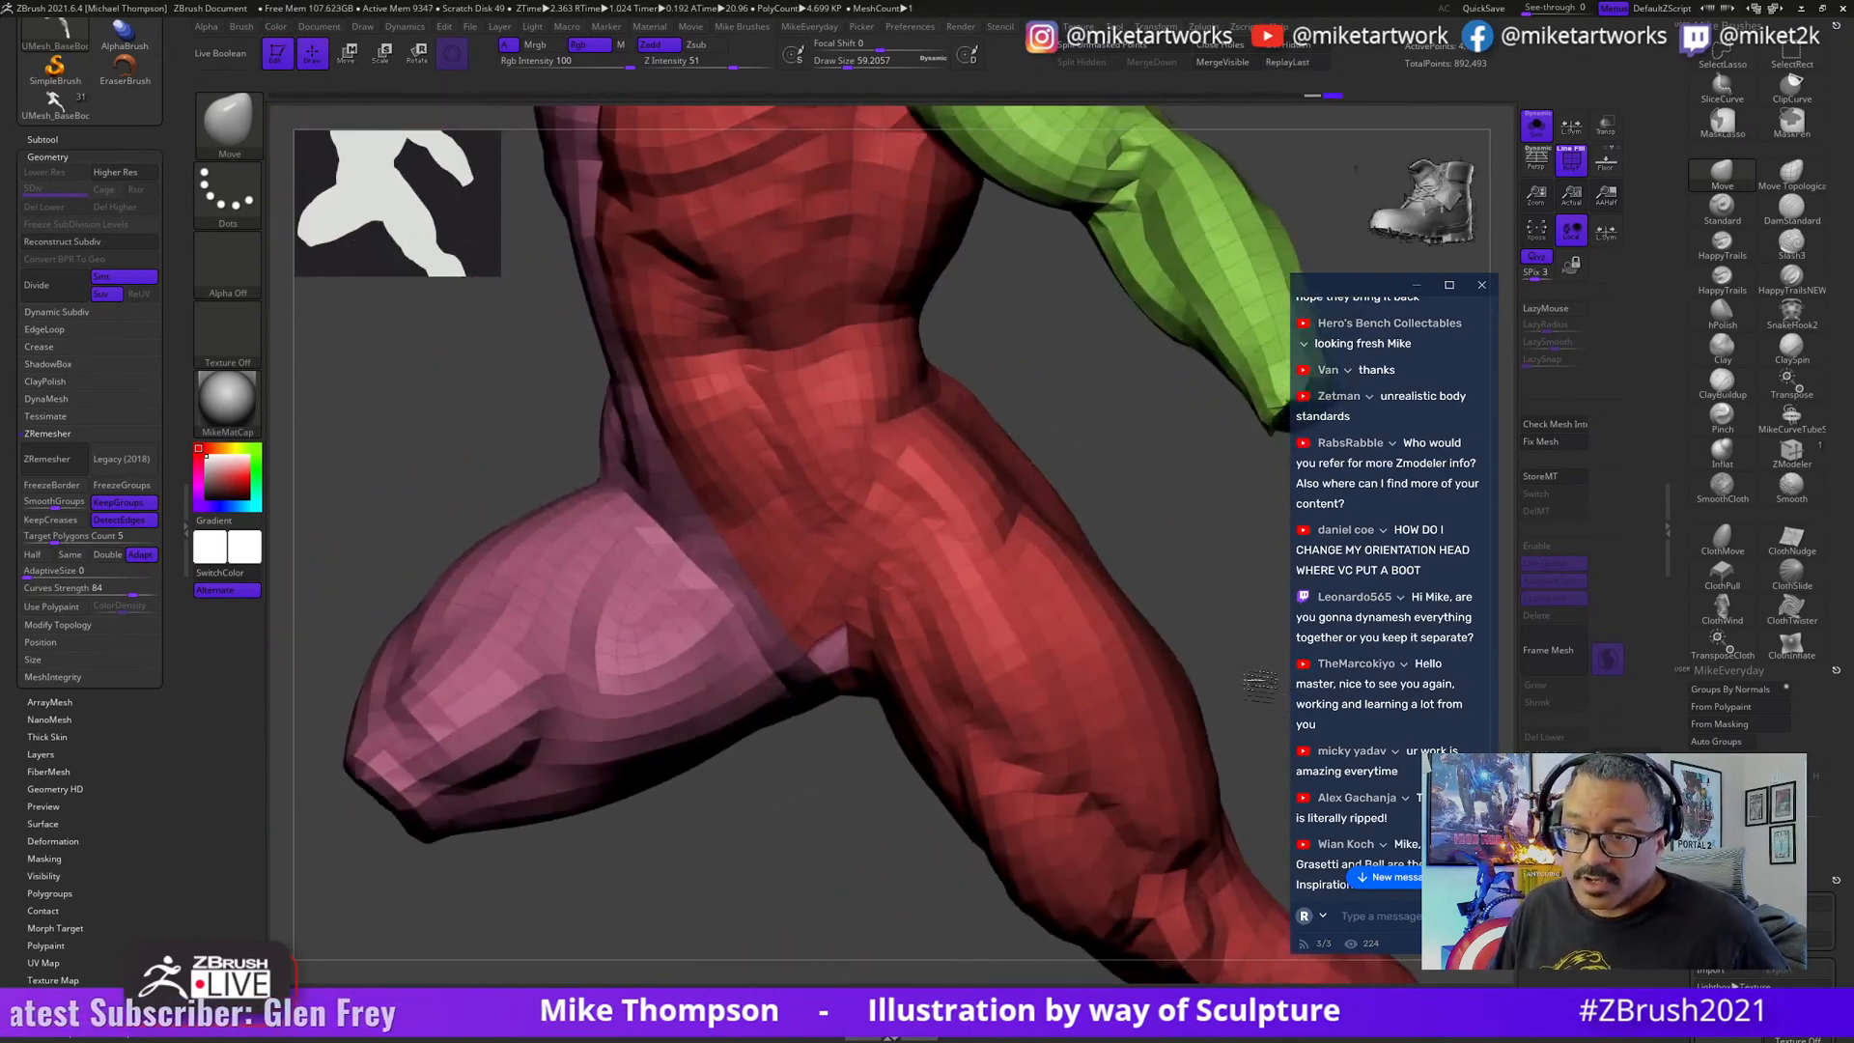
- Undo the remesh and try ZRemesher on the body with a target polygons count of 8
{"action": "key", "text": "ctrl+z"}
{"action": "left_click_drag", "start_coordinate": [753, 884], "coordinate": [881, 870], "text": "alt"}
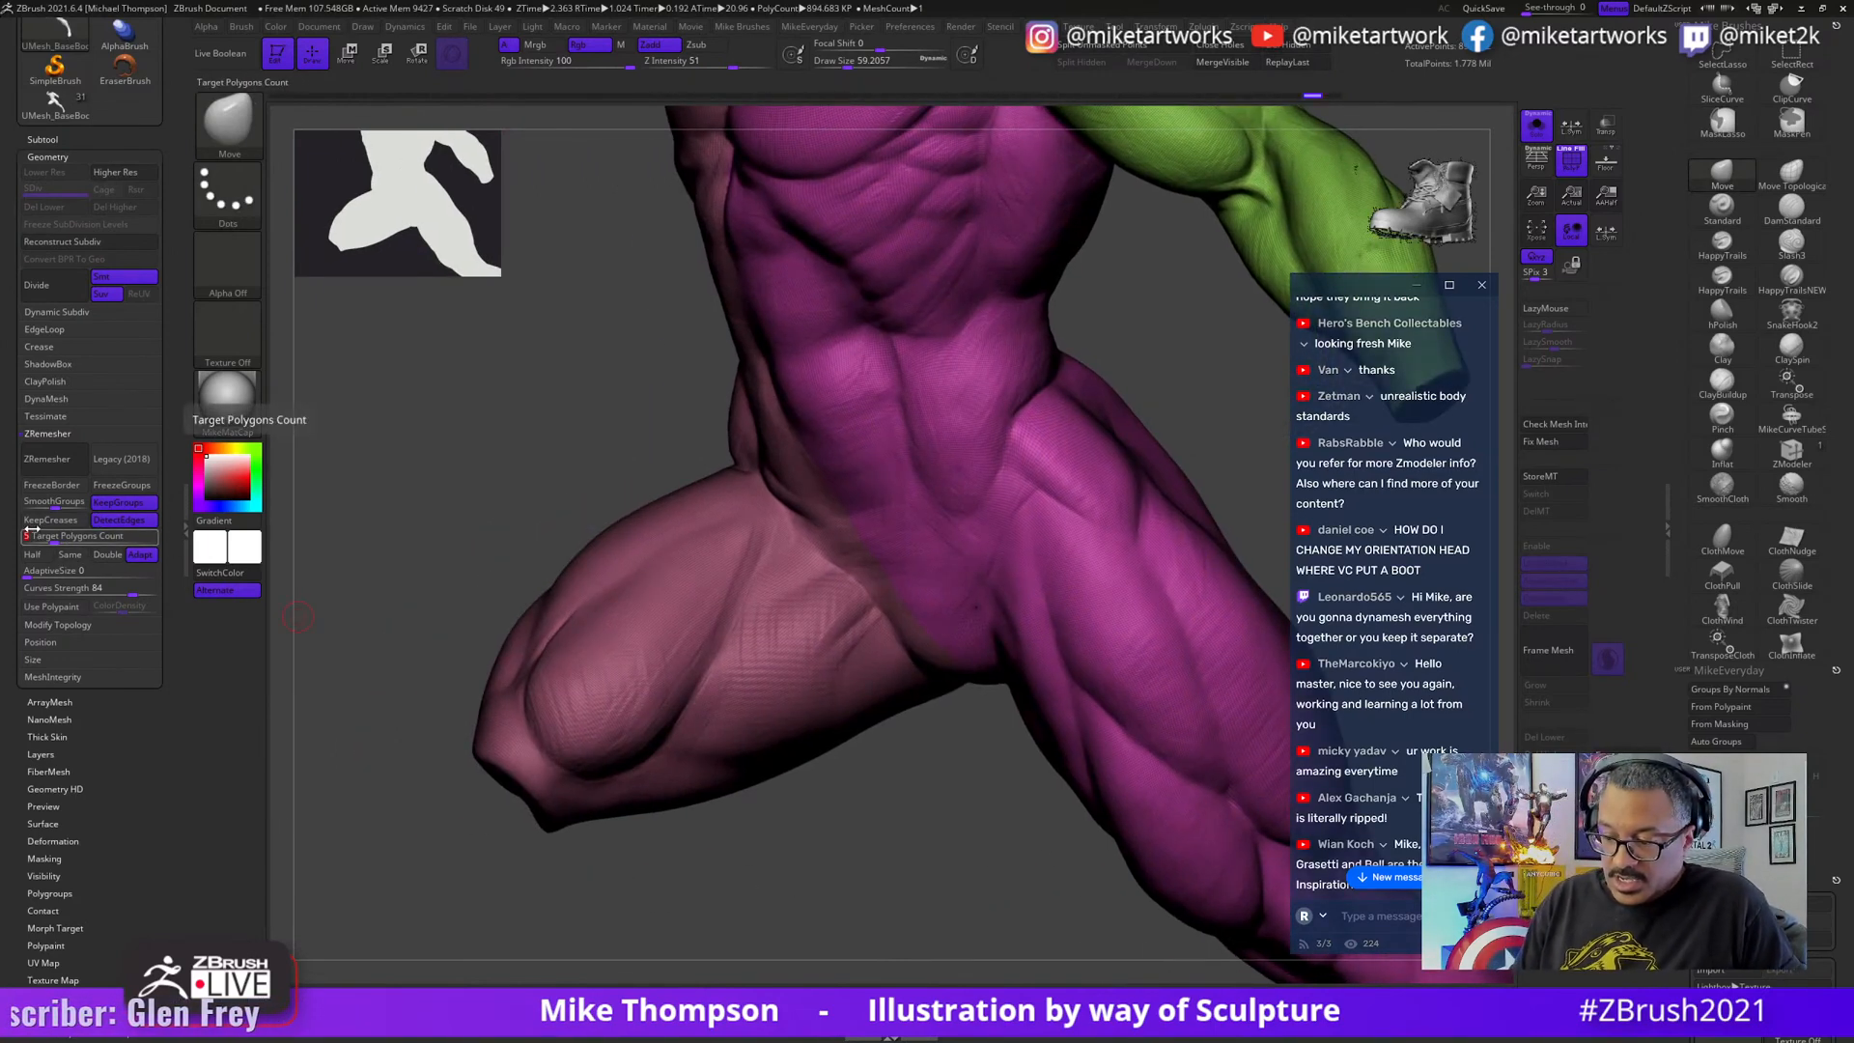
{"action": "type", "text": "8"}
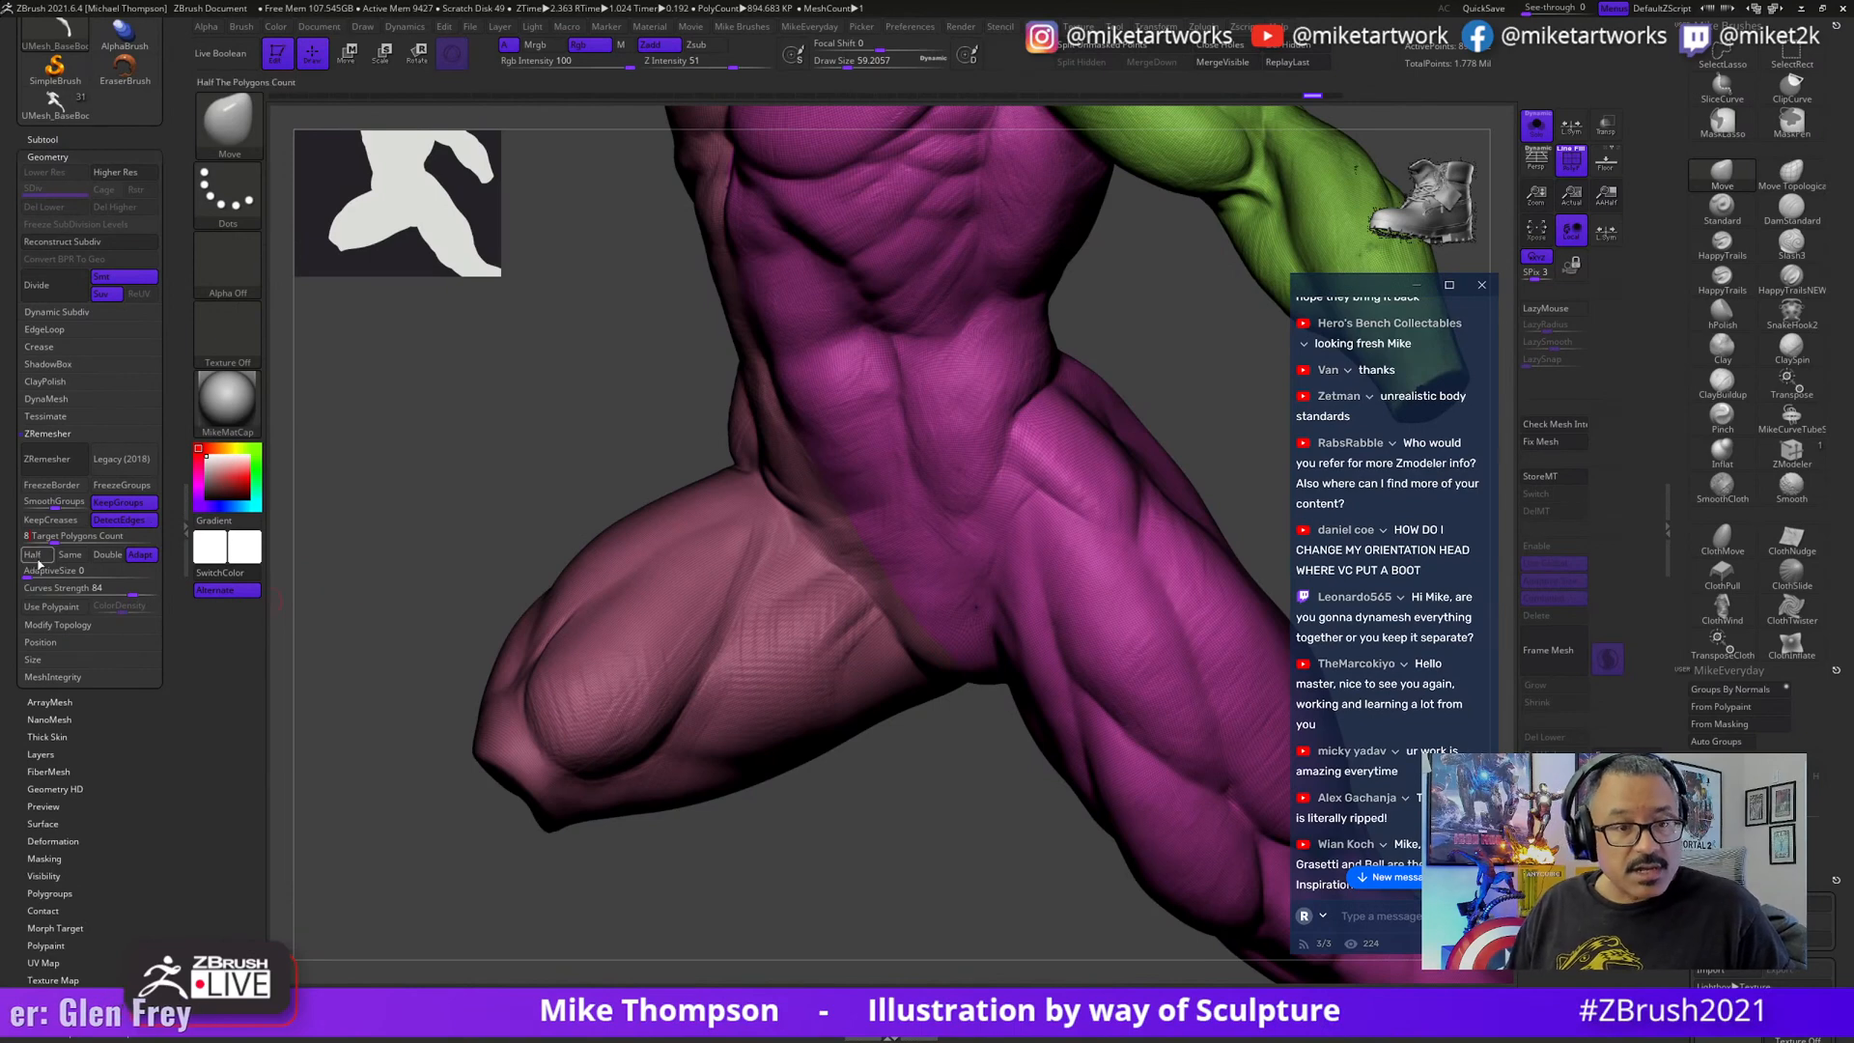
{"action": "left_click", "coordinate": [58, 459]}
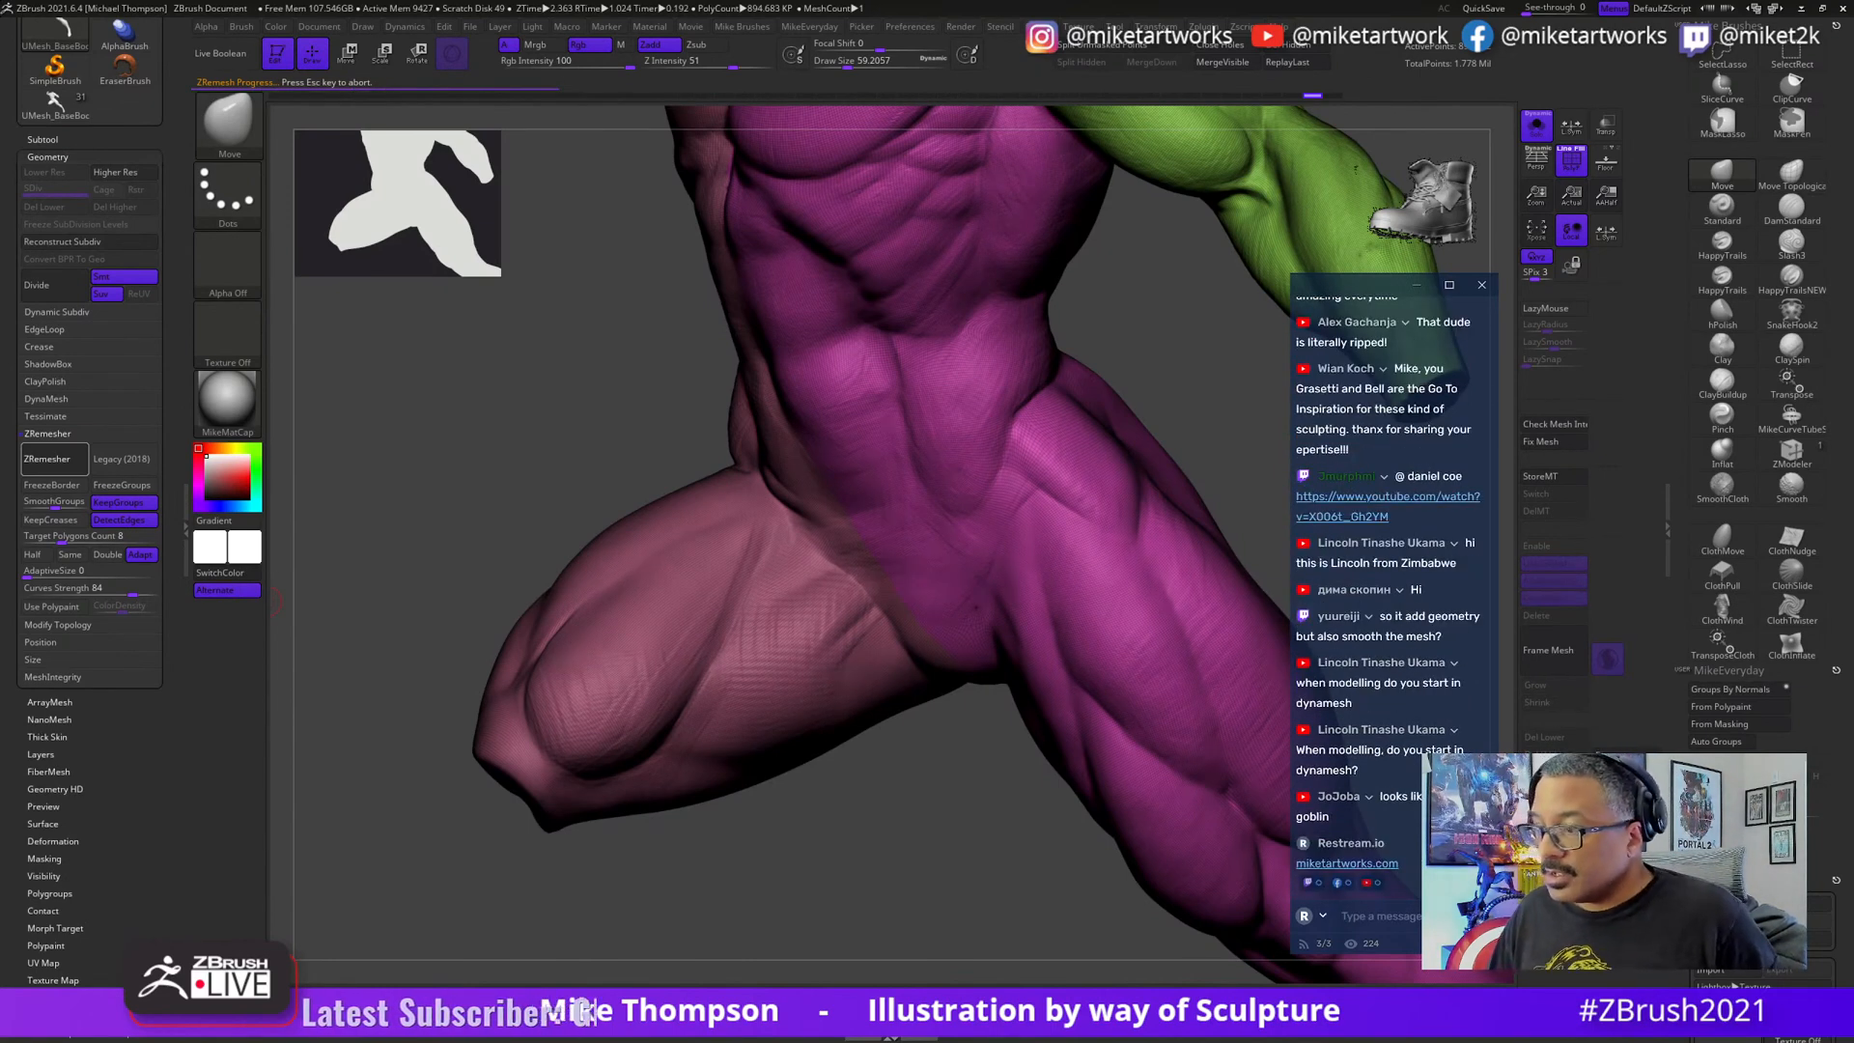
- Read through the viewers' earlier chat questions about detail, subdivision and Boolean unions
{"action": "scroll", "coordinate": [1410, 522], "scroll_direction": "up", "scroll_amount": 10}
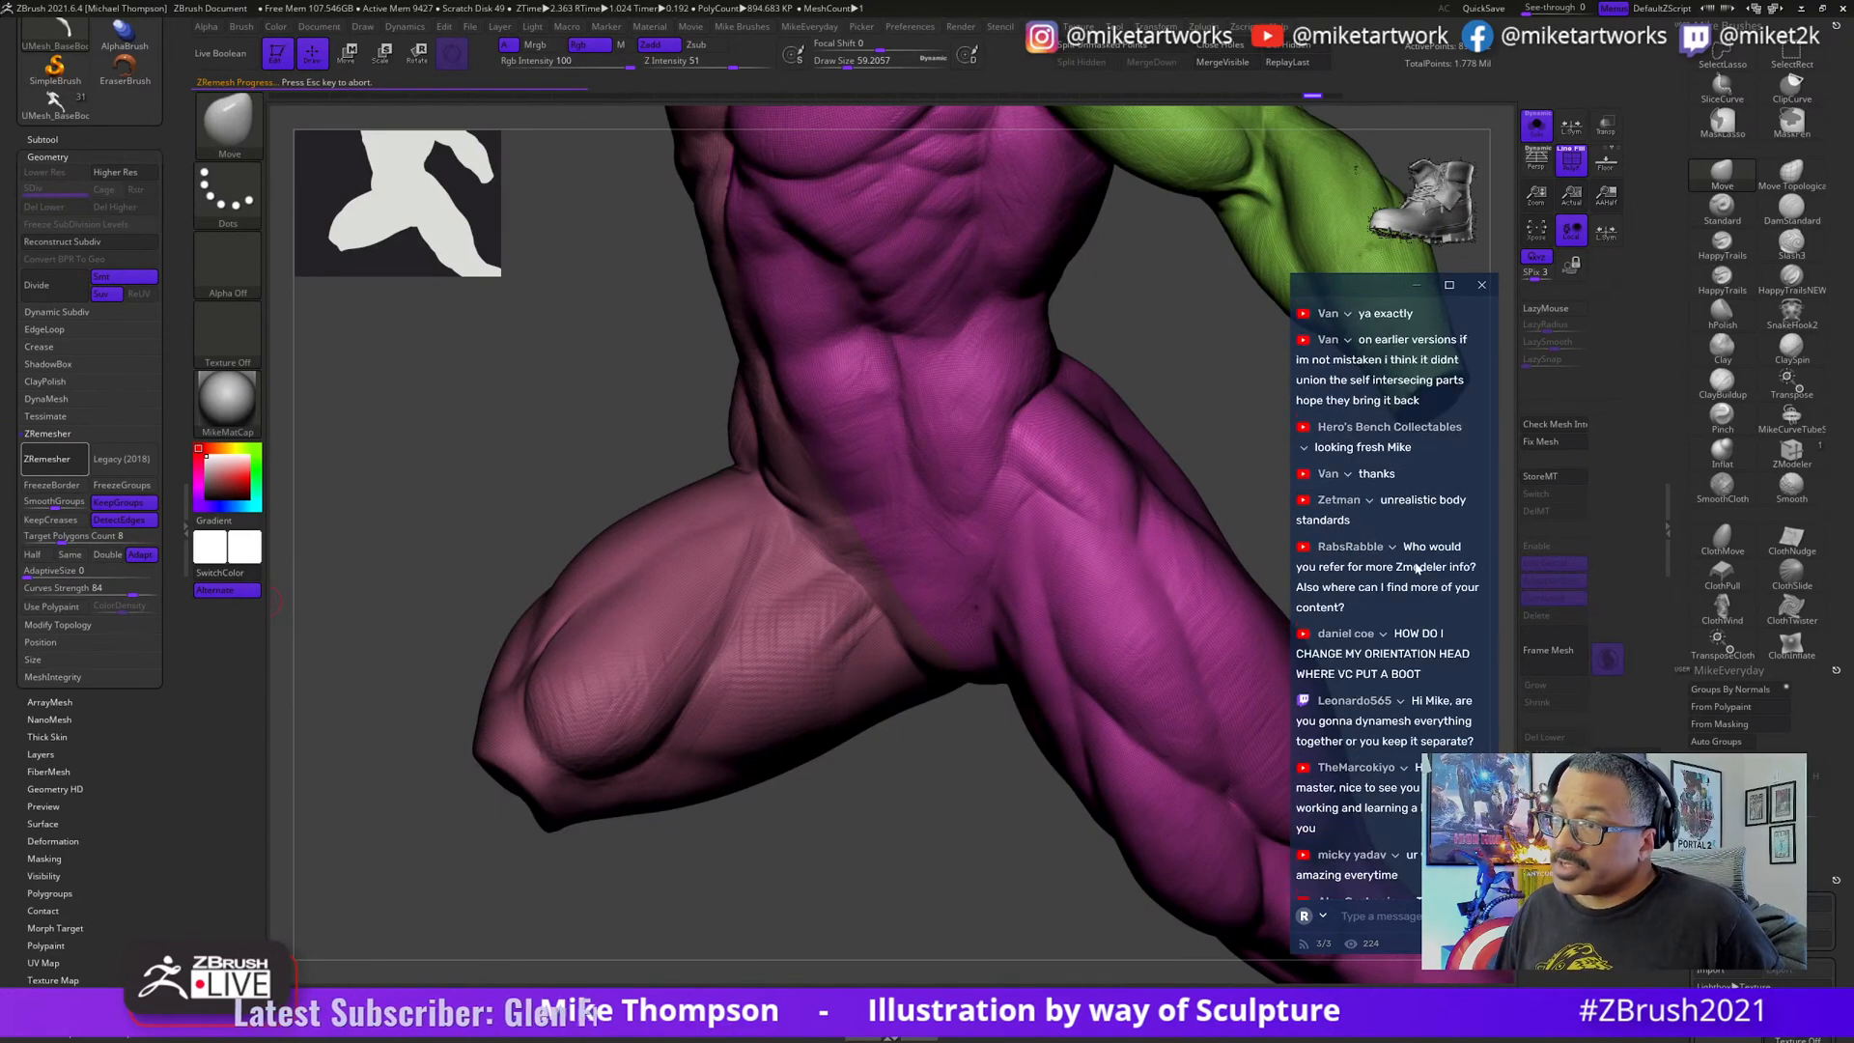
{"action": "scroll", "coordinate": [1414, 575], "scroll_direction": "up", "scroll_amount": 10}
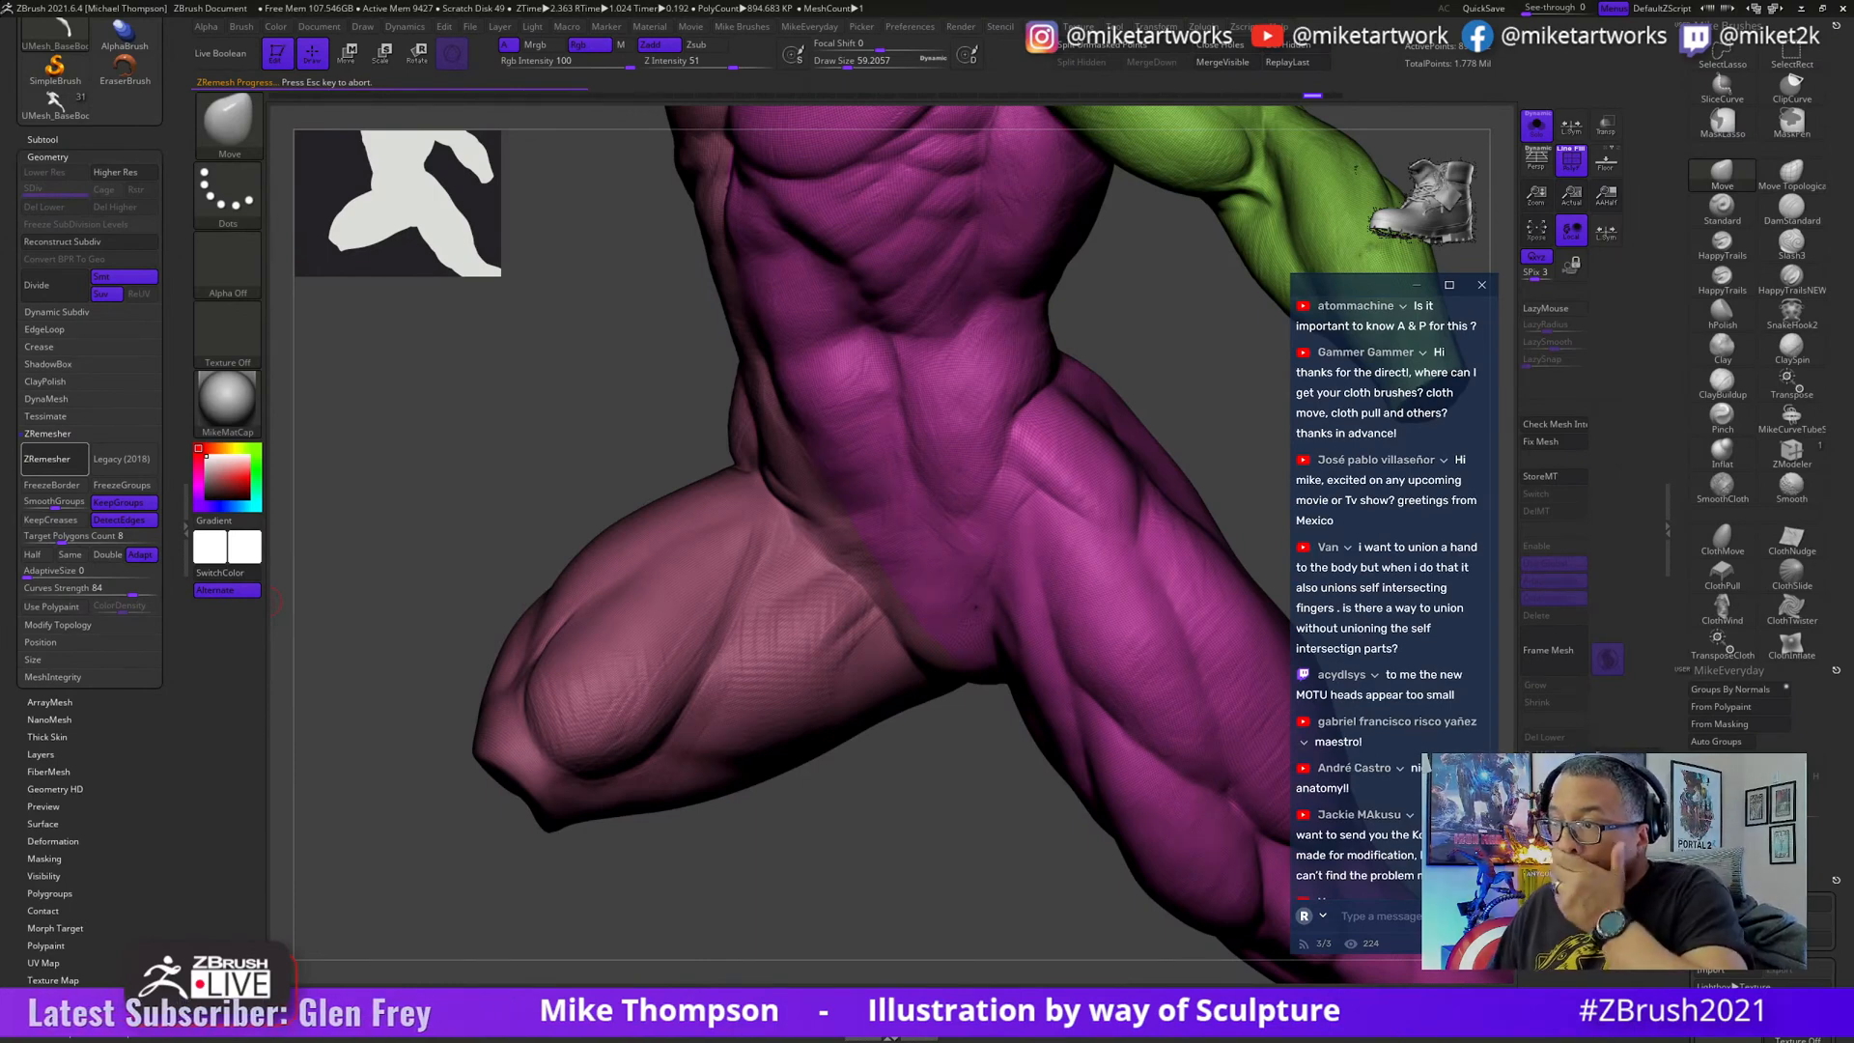
{"action": "scroll", "coordinate": [1336, 603], "scroll_direction": "down", "scroll_amount": 3}
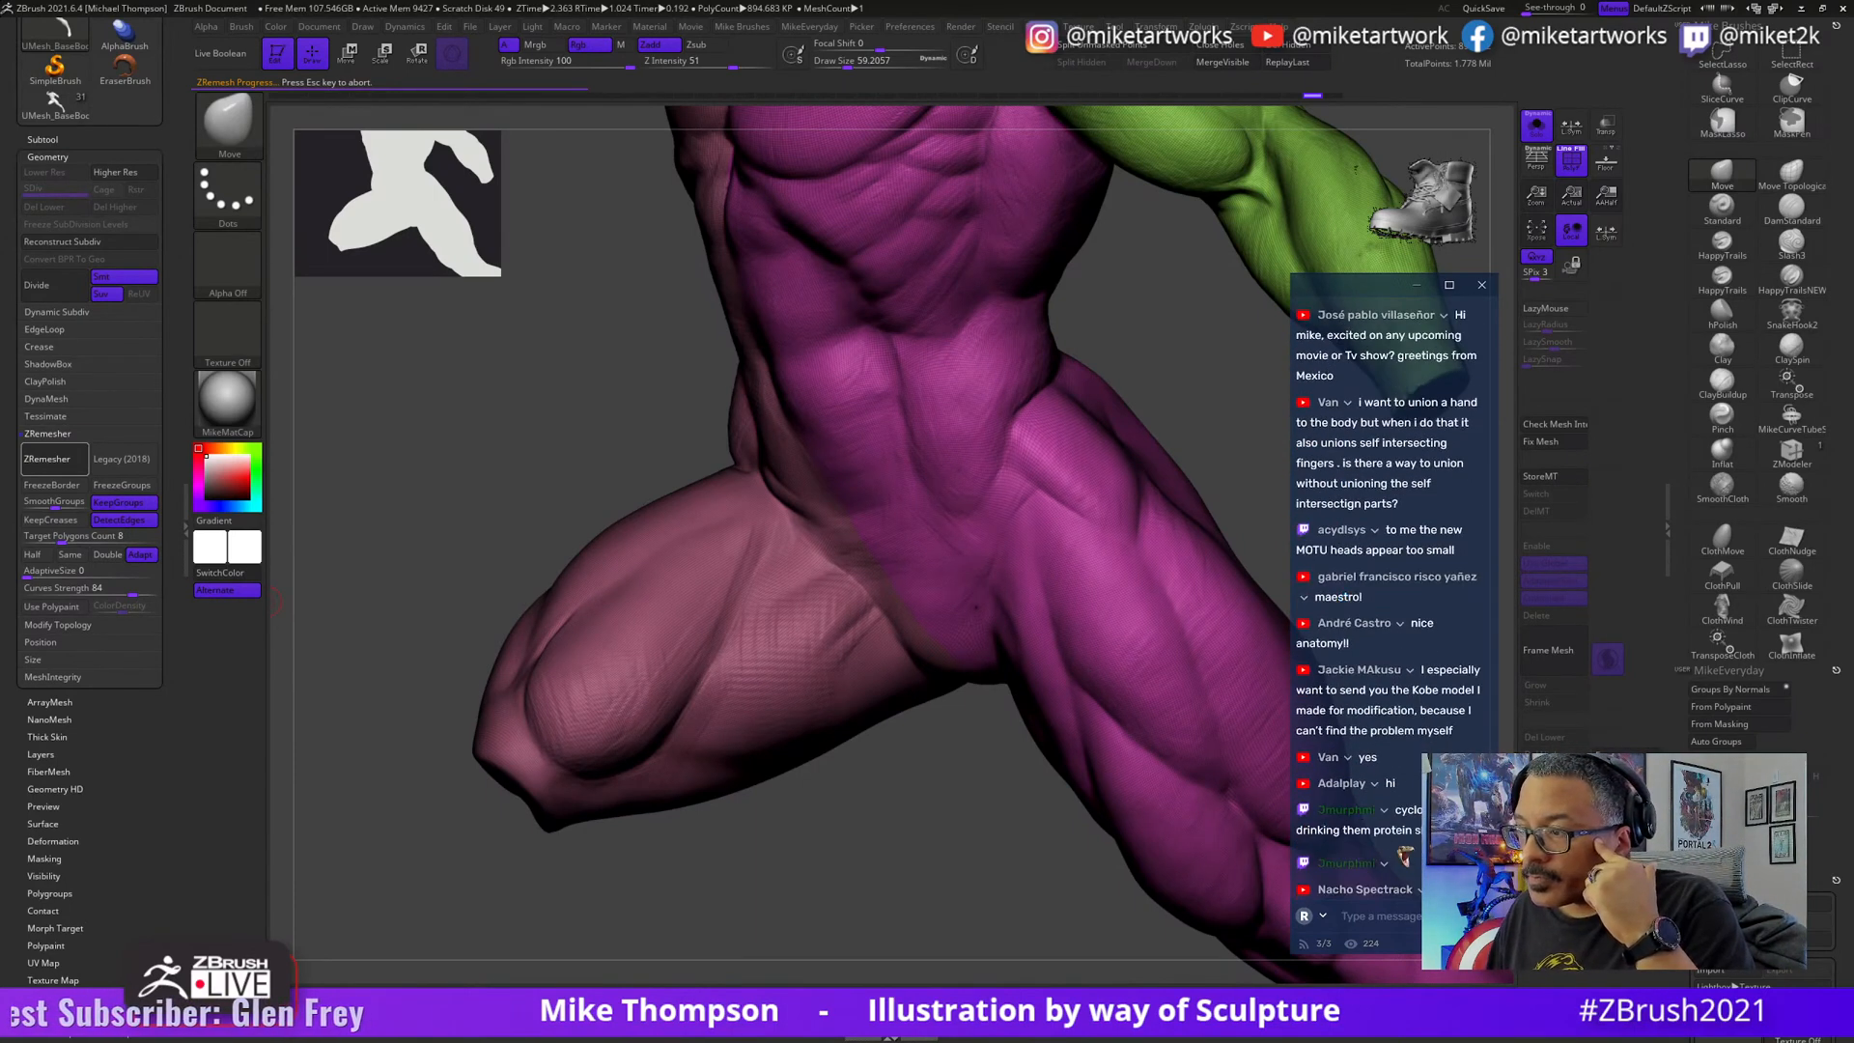
{"action": "scroll", "coordinate": [1332, 621], "scroll_direction": "down", "scroll_amount": 5}
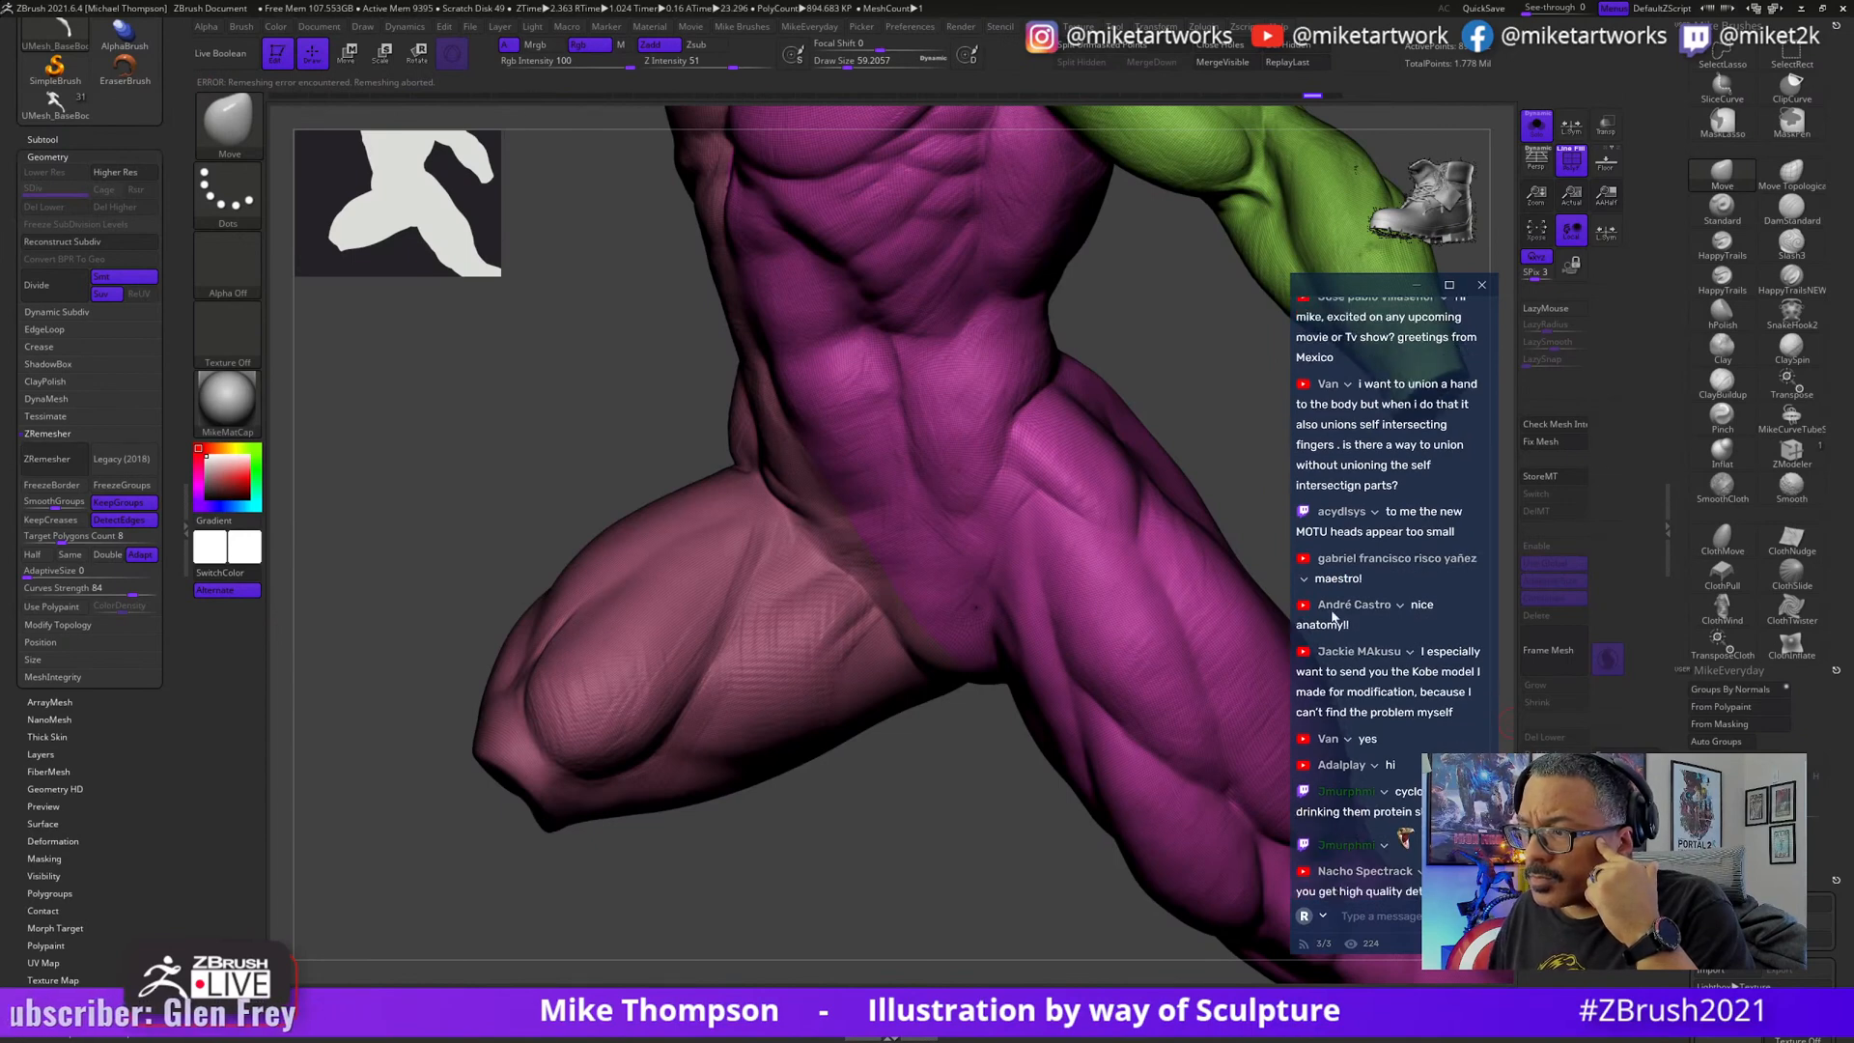
{"action": "left_click", "coordinate": [1342, 916]}
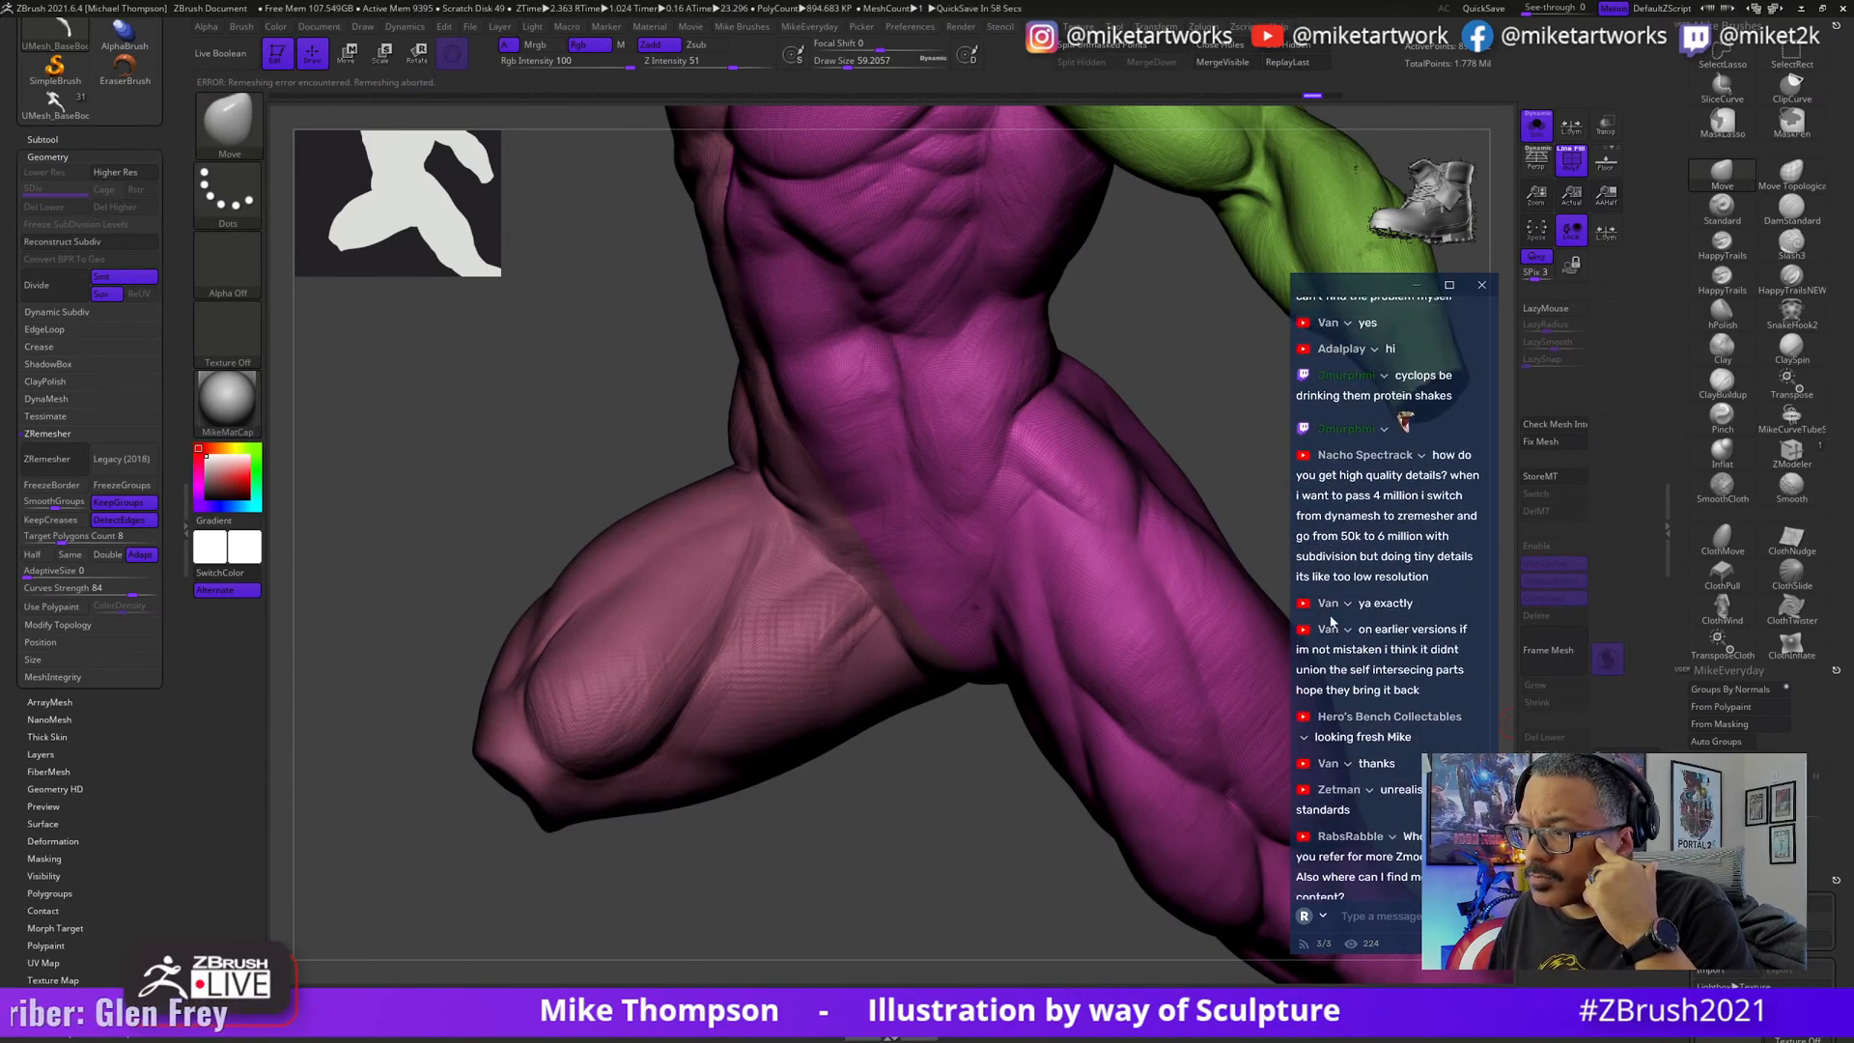
{"action": "scroll", "coordinate": [1332, 621], "scroll_direction": "down", "scroll_amount": 3}
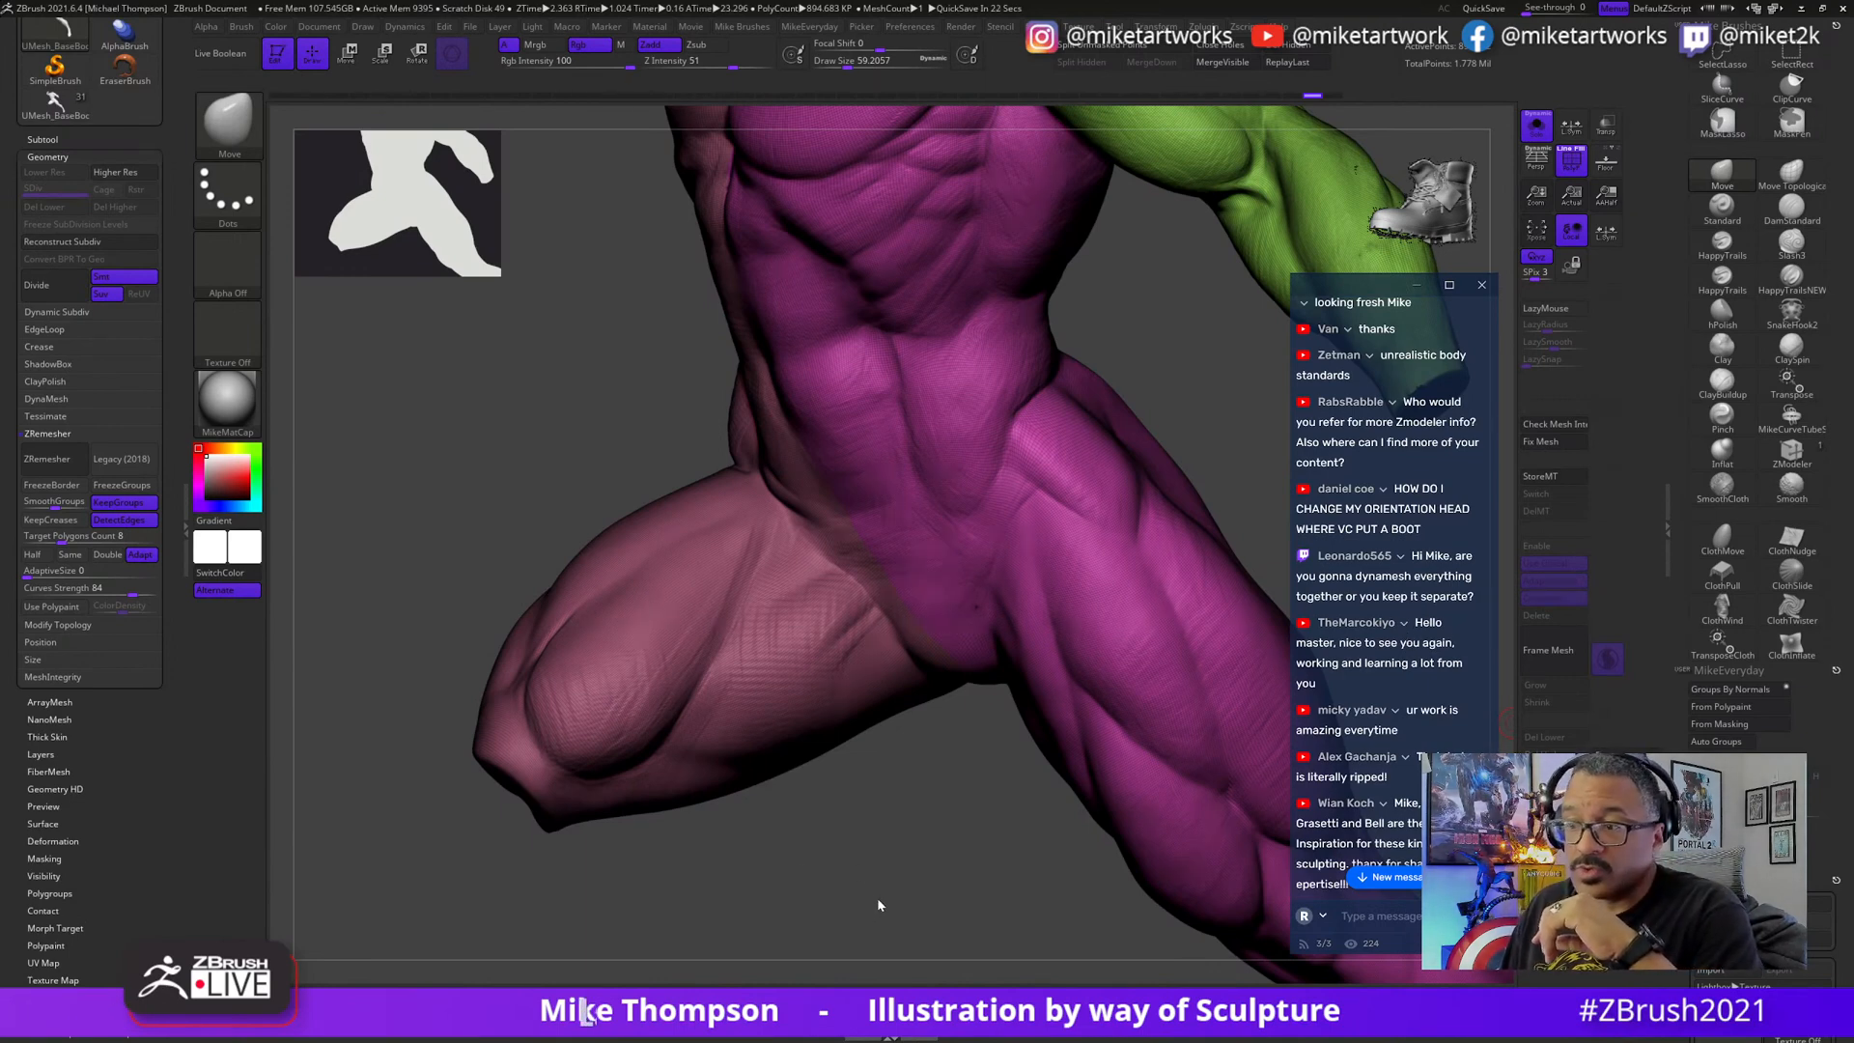
- Try ZRemesher on the body again at the same target polygons count of 8
{"action": "left_click_drag", "start_coordinate": [877, 906], "coordinate": [874, 861]}
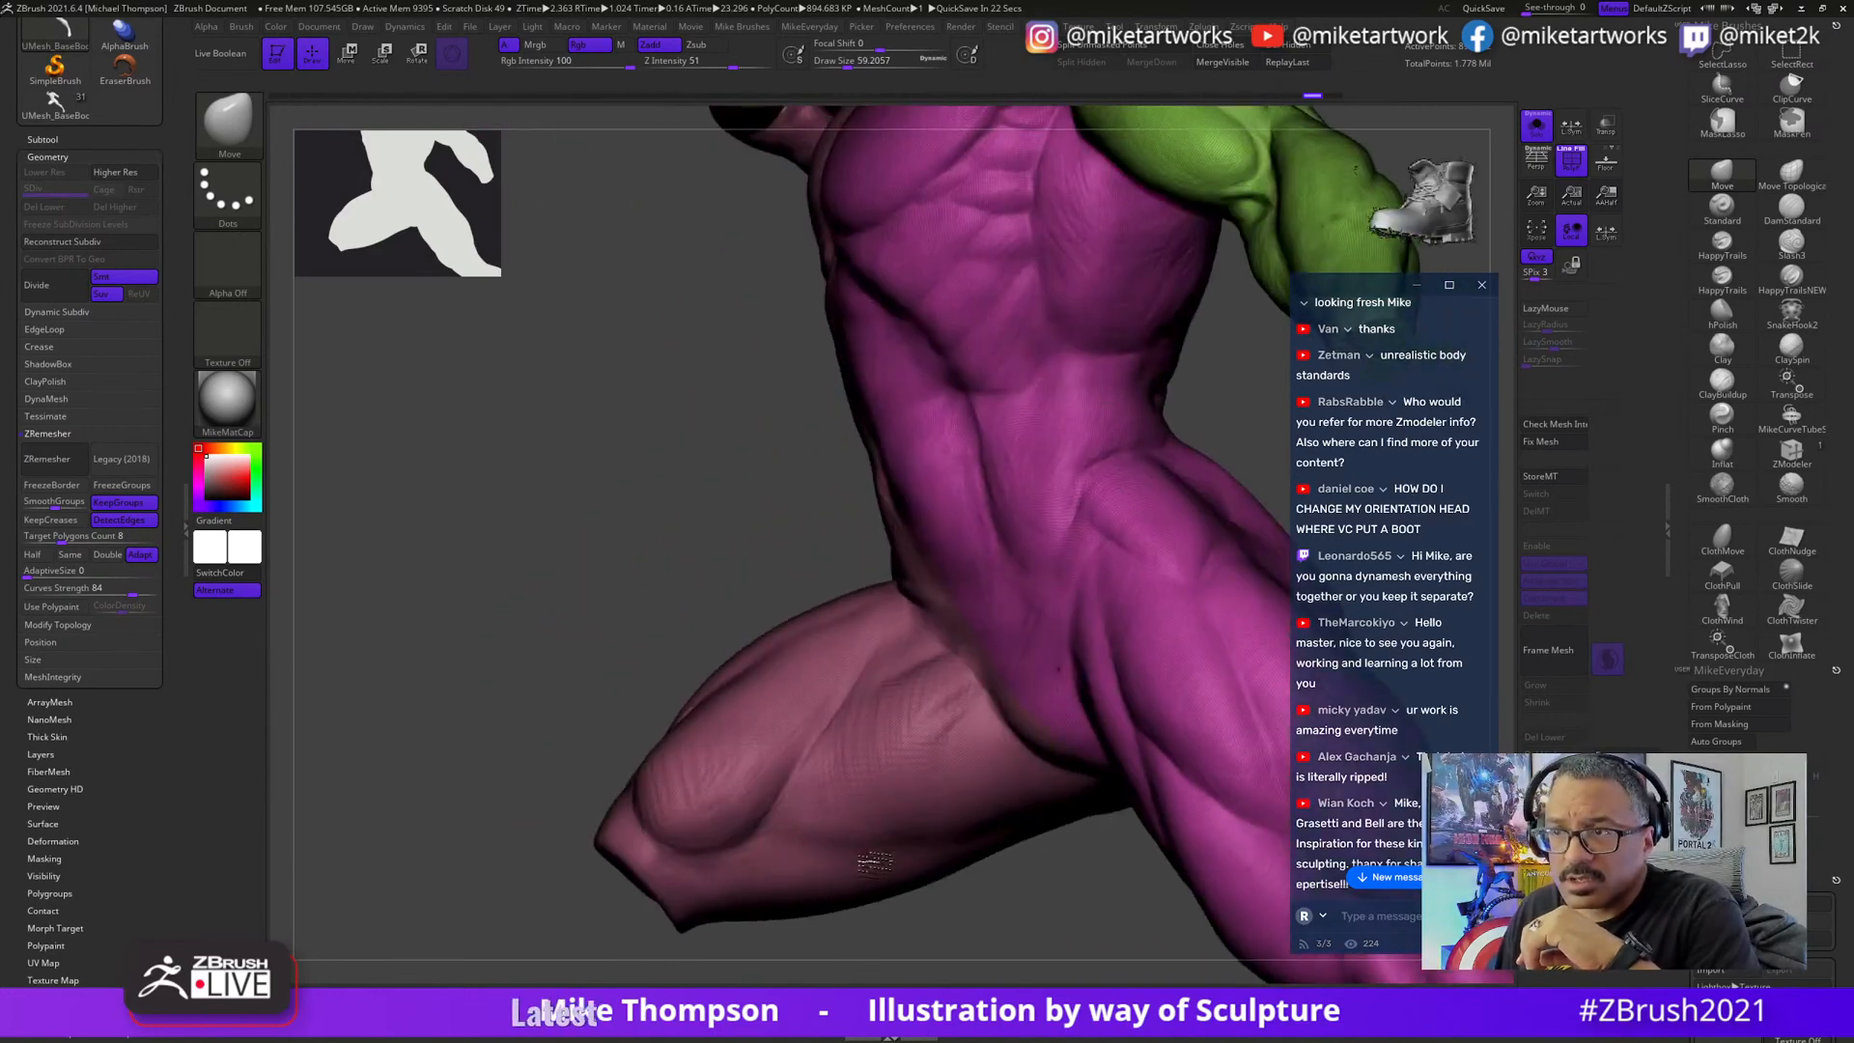
{"action": "left_click", "coordinate": [72, 464]}
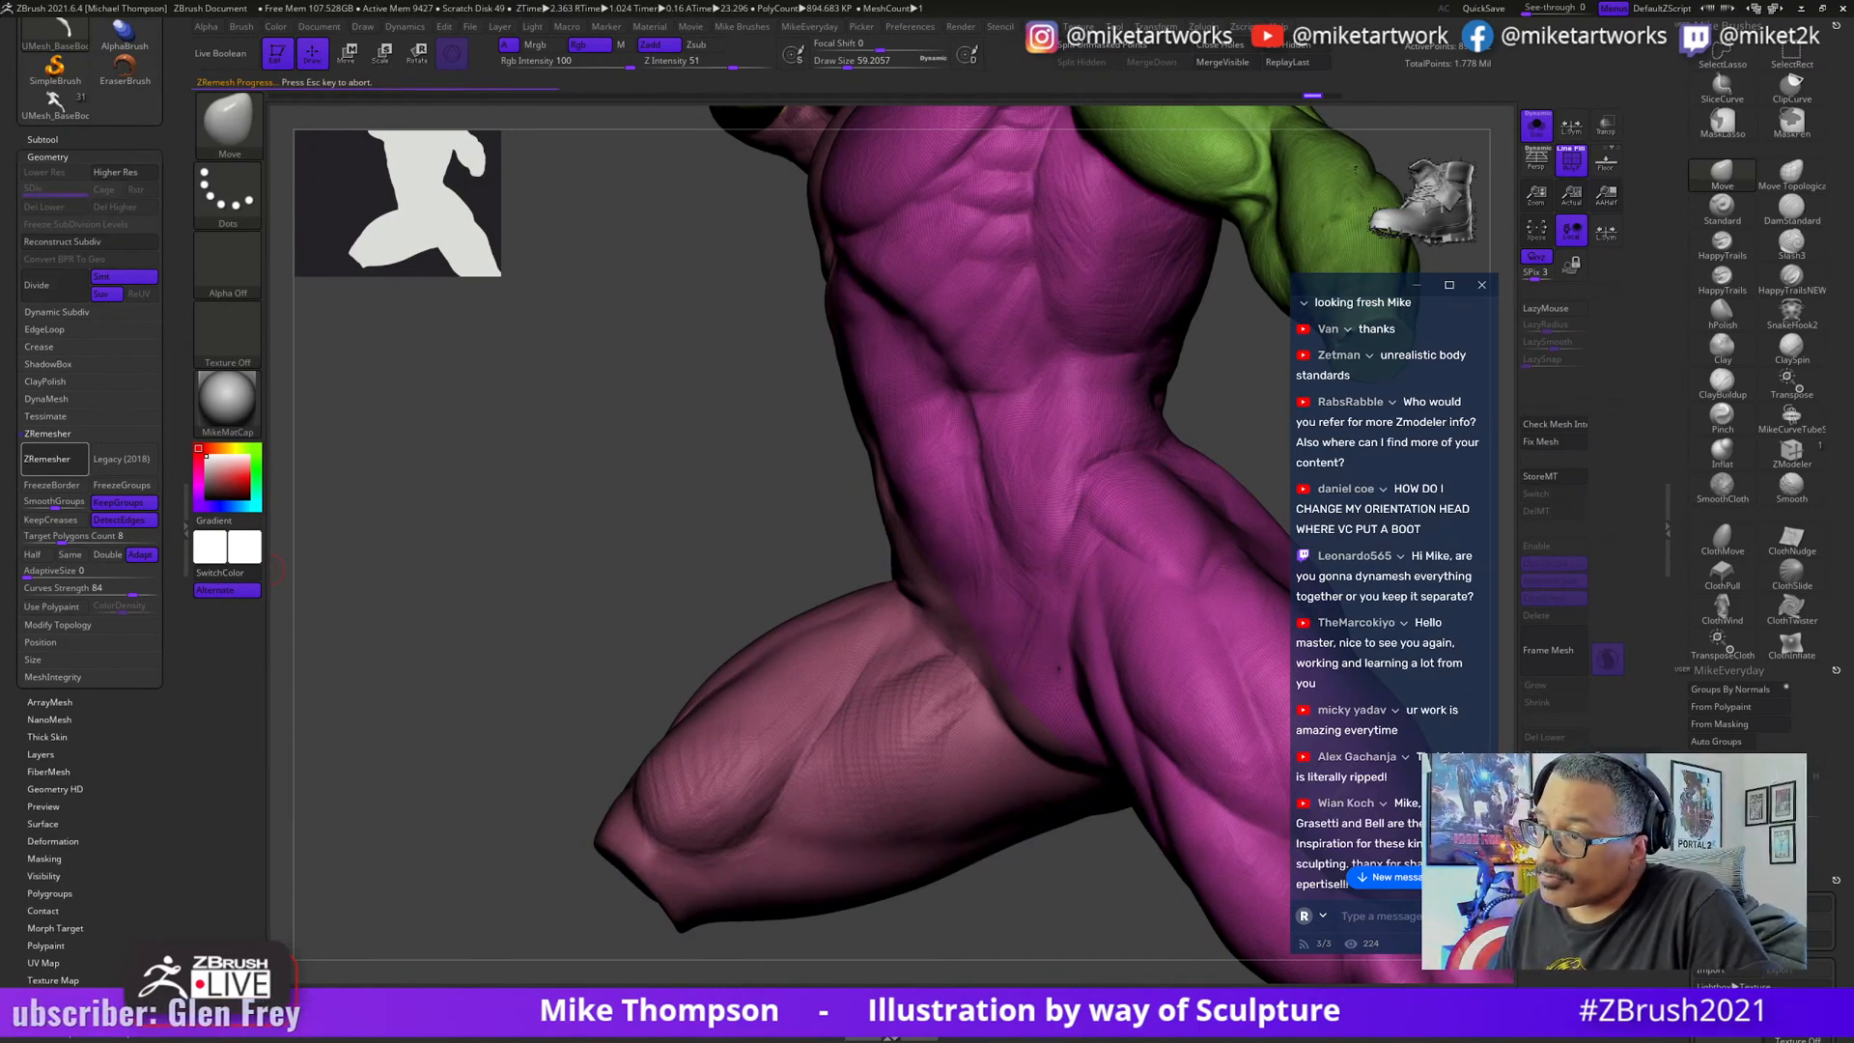
{"action": "scroll", "coordinate": [1392, 711], "scroll_direction": "down", "scroll_amount": 1}
{"action": "scroll", "coordinate": [1392, 711], "scroll_direction": "down", "scroll_amount": 1}
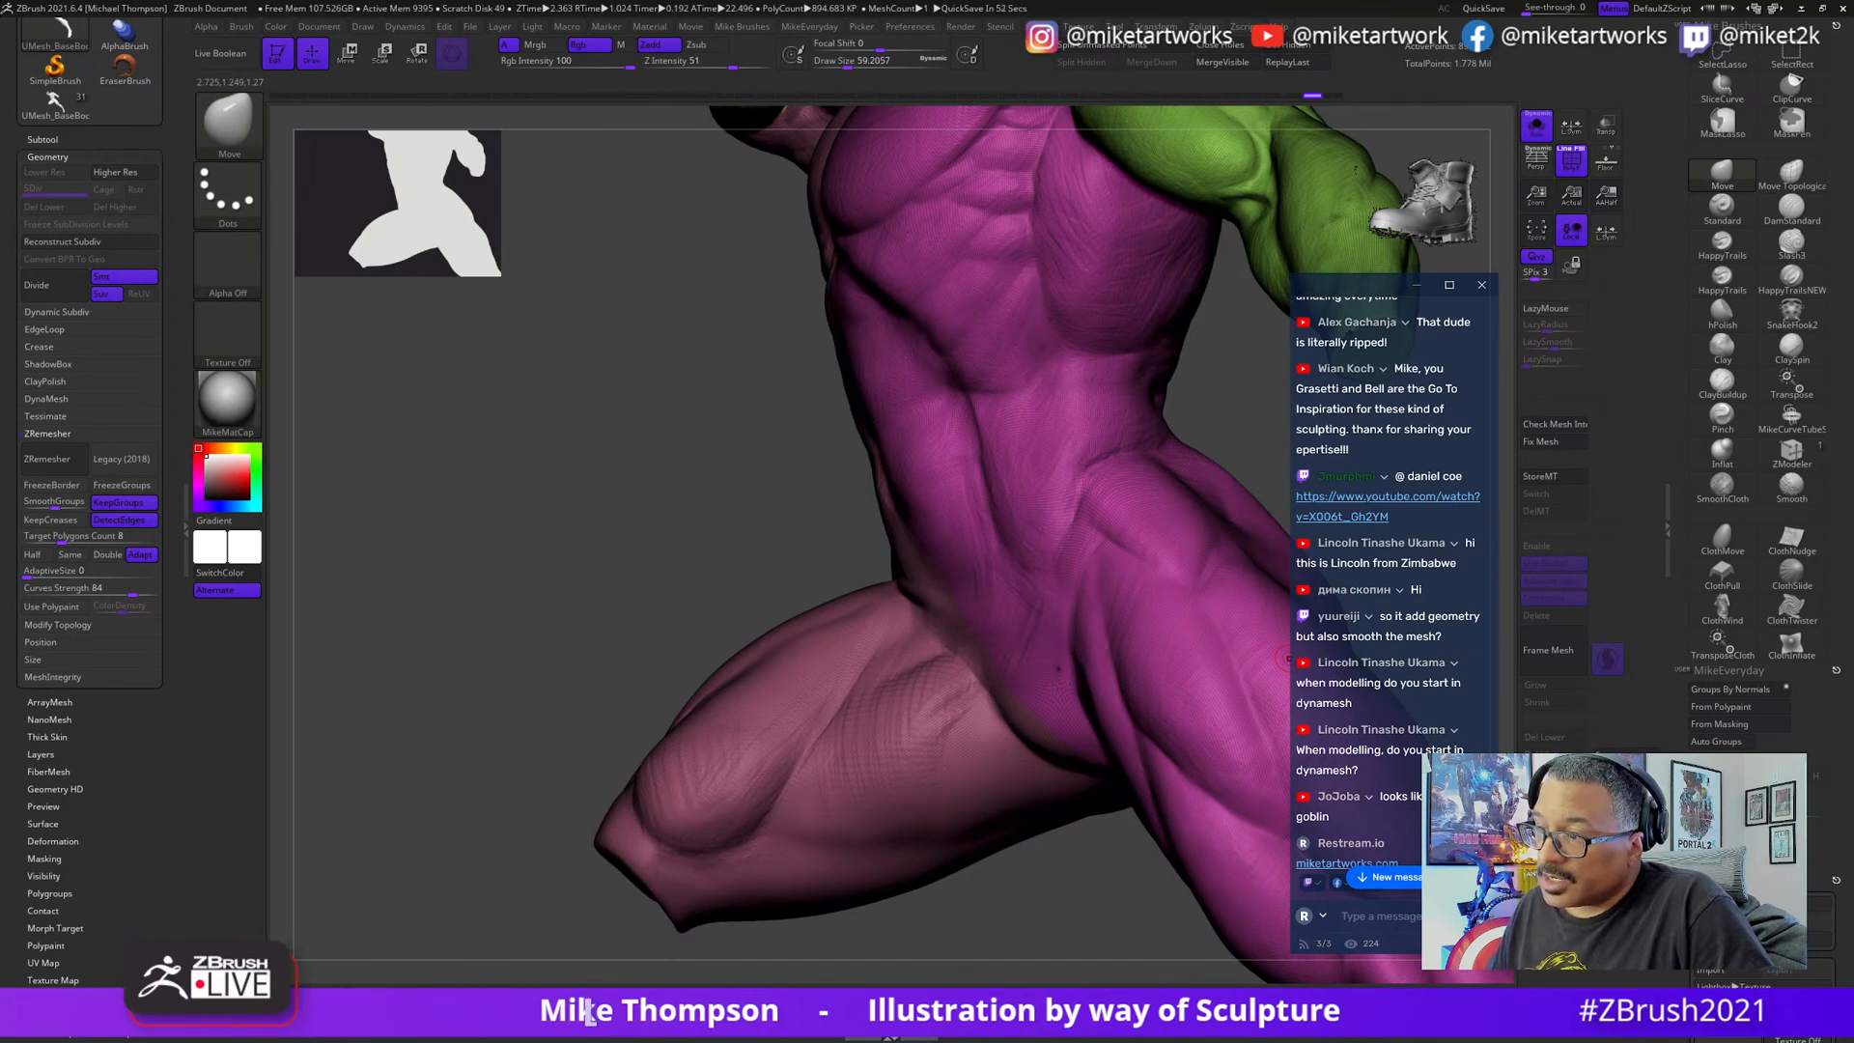
{"action": "scroll", "coordinate": [1402, 725], "scroll_direction": "down", "scroll_amount": 2}
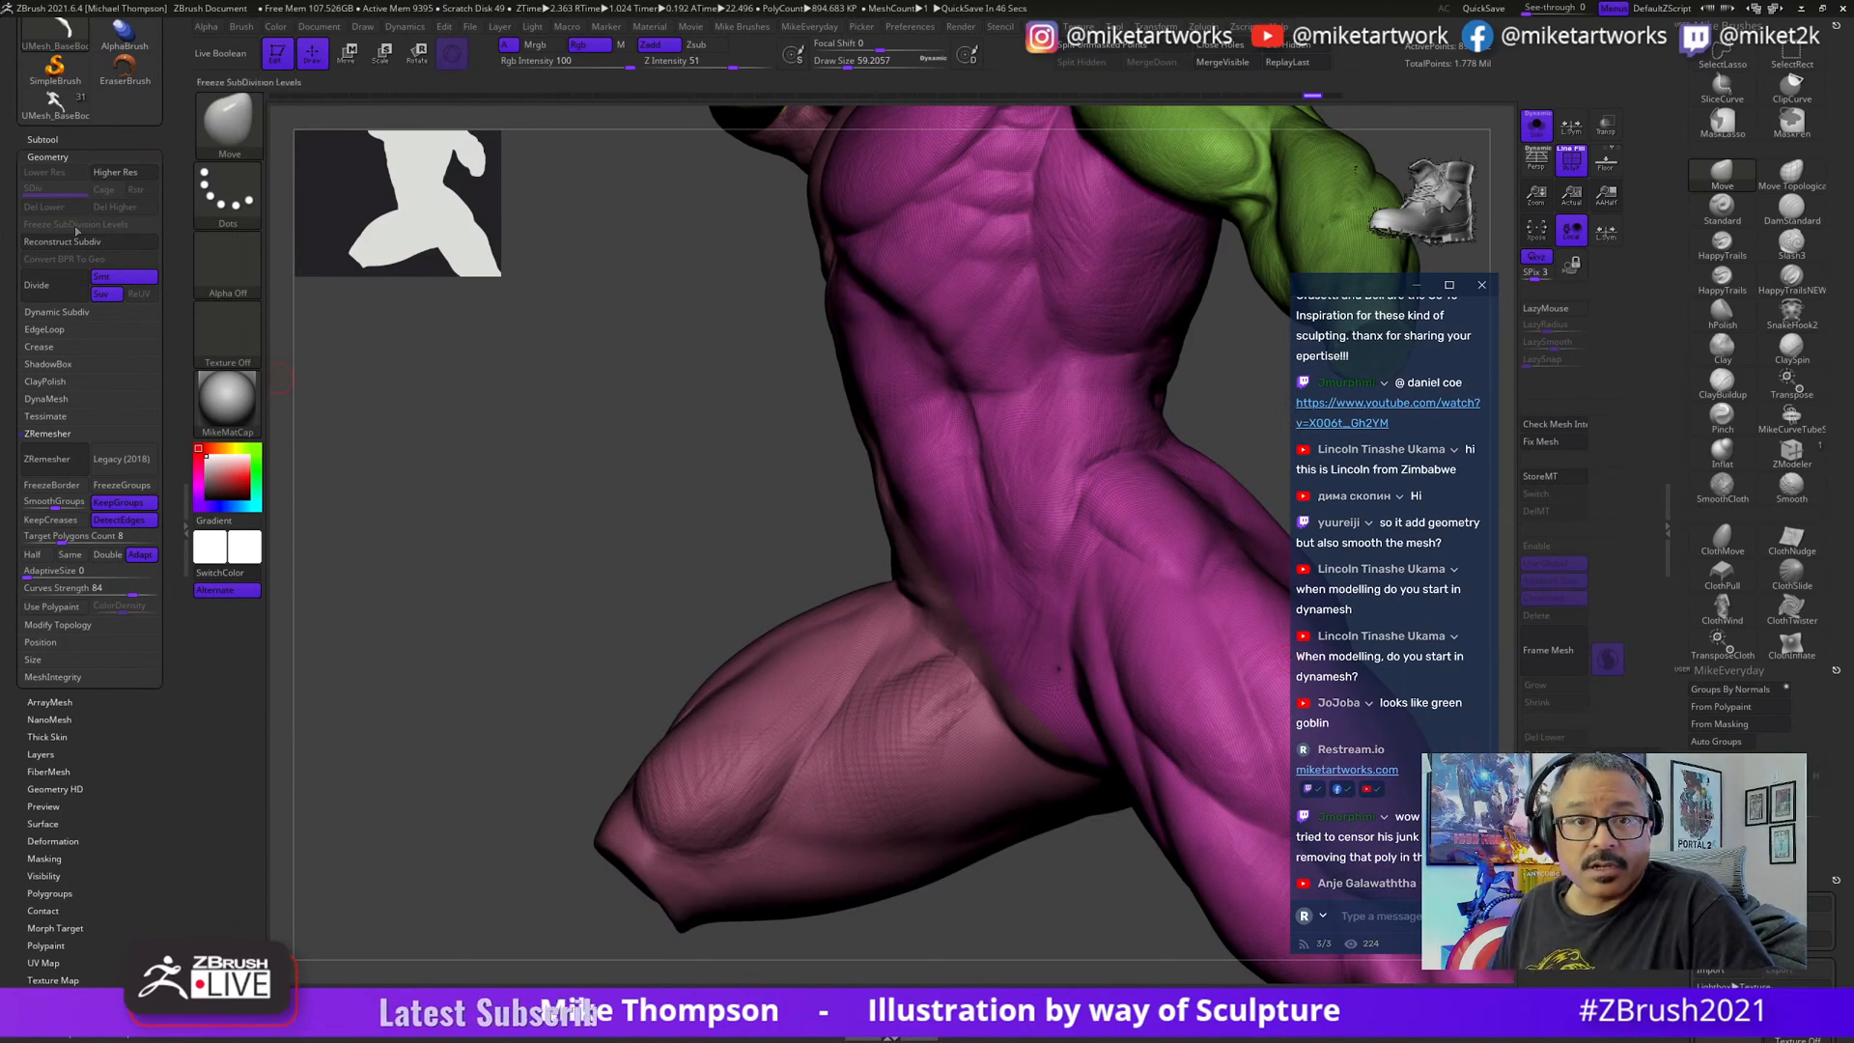
- Check the body's mesh integrity and repair it with Fix Mesh
{"action": "mouse_move", "coordinate": [280, 377]}
{"action": "left_mouse_down"}
{"action": "mouse_move", "coordinate": [551, 496]}
{"action": "mouse_move", "coordinate": [406, 405]}
{"action": "mouse_move", "coordinate": [769, 487]}
{"action": "mouse_move", "coordinate": [567, 728]}
{"action": "mouse_move", "coordinate": [525, 728]}
{"action": "mouse_move", "coordinate": [1080, 882]}
{"action": "mouse_move", "coordinate": [1137, 826]}
{"action": "mouse_move", "coordinate": [1142, 695]}
{"action": "left_mouse_up"}
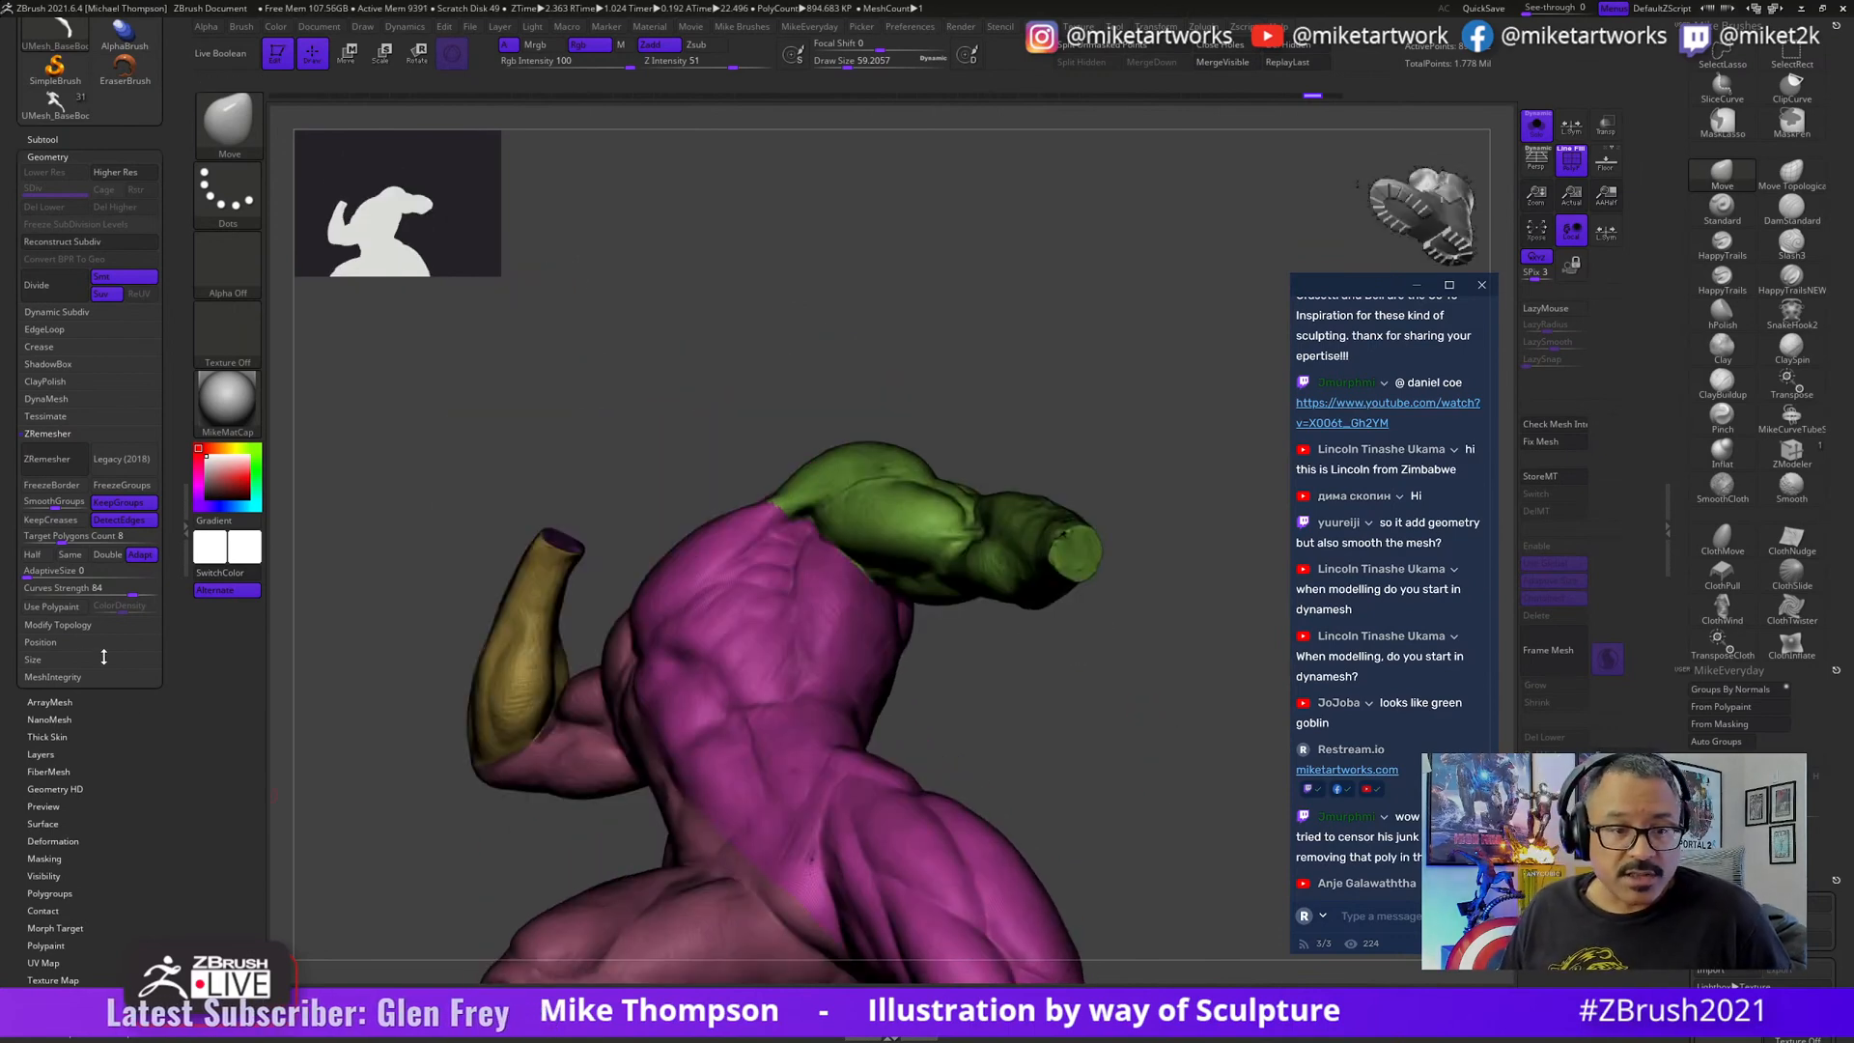
{"action": "left_click", "coordinate": [58, 677]}
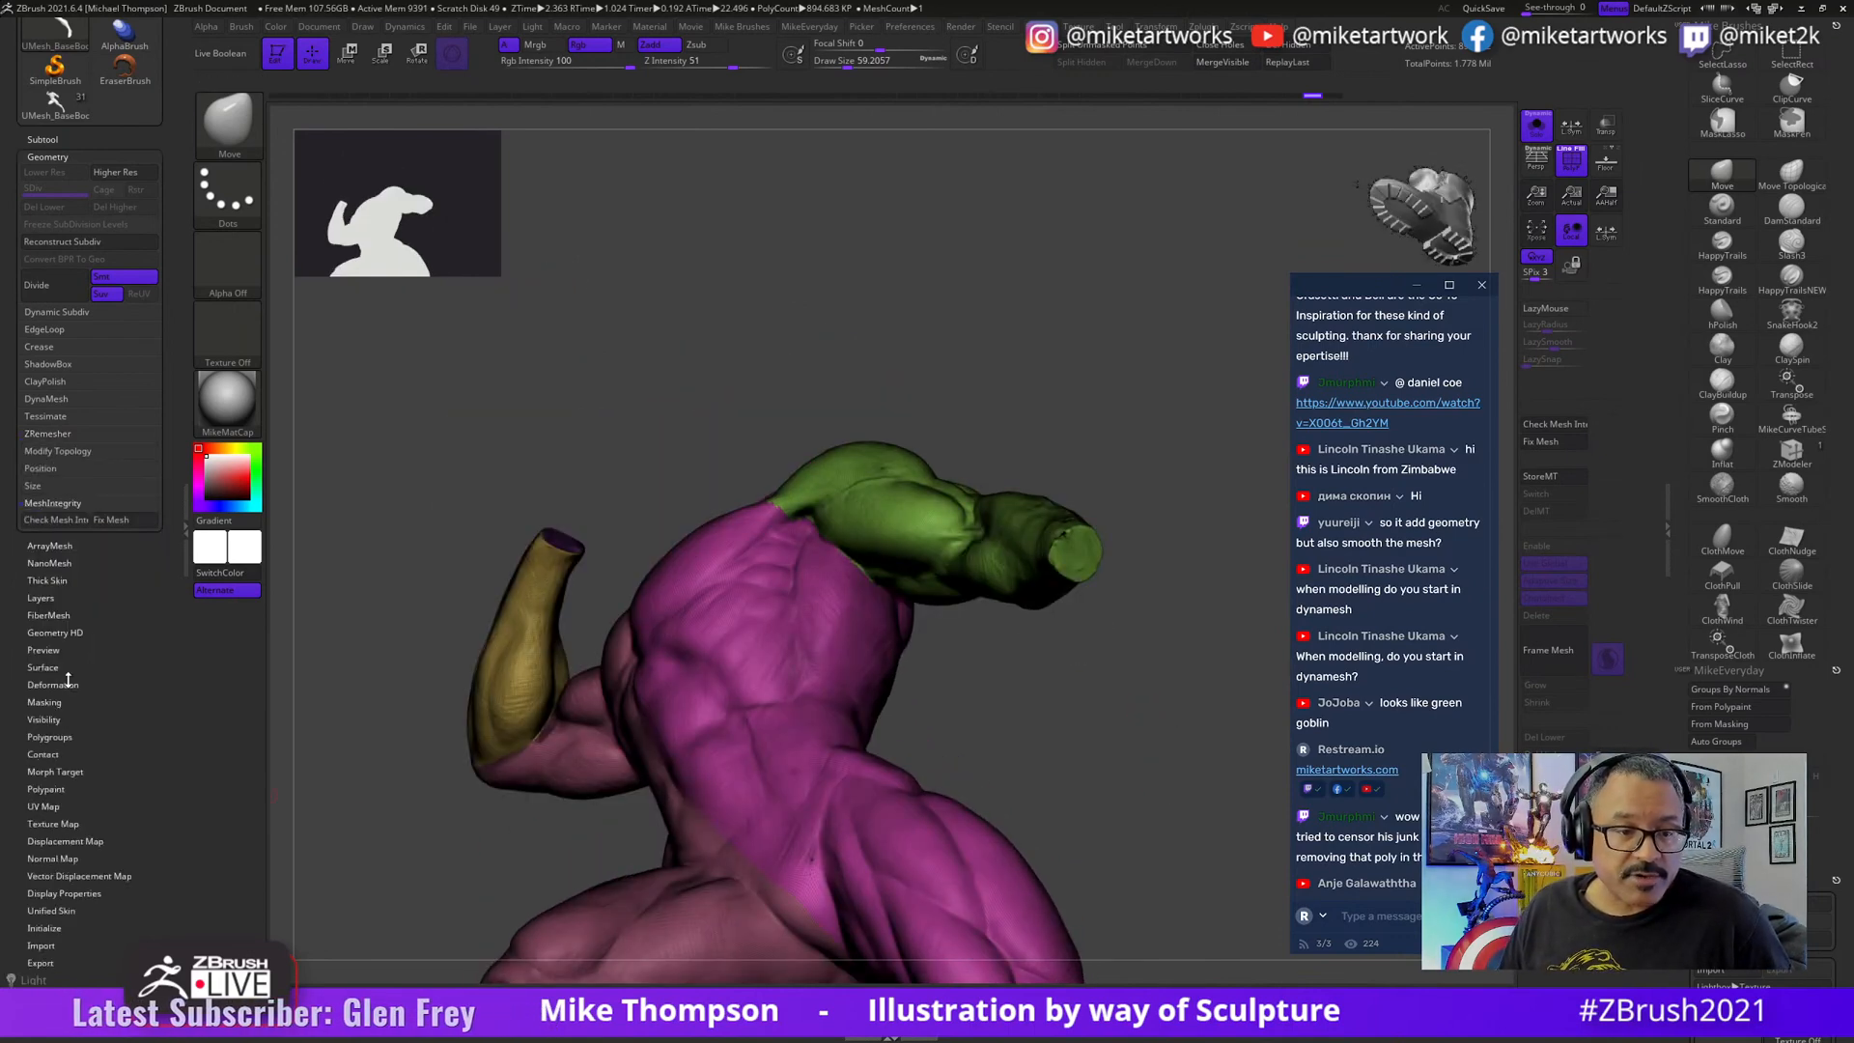
{"action": "left_click", "coordinate": [70, 523]}
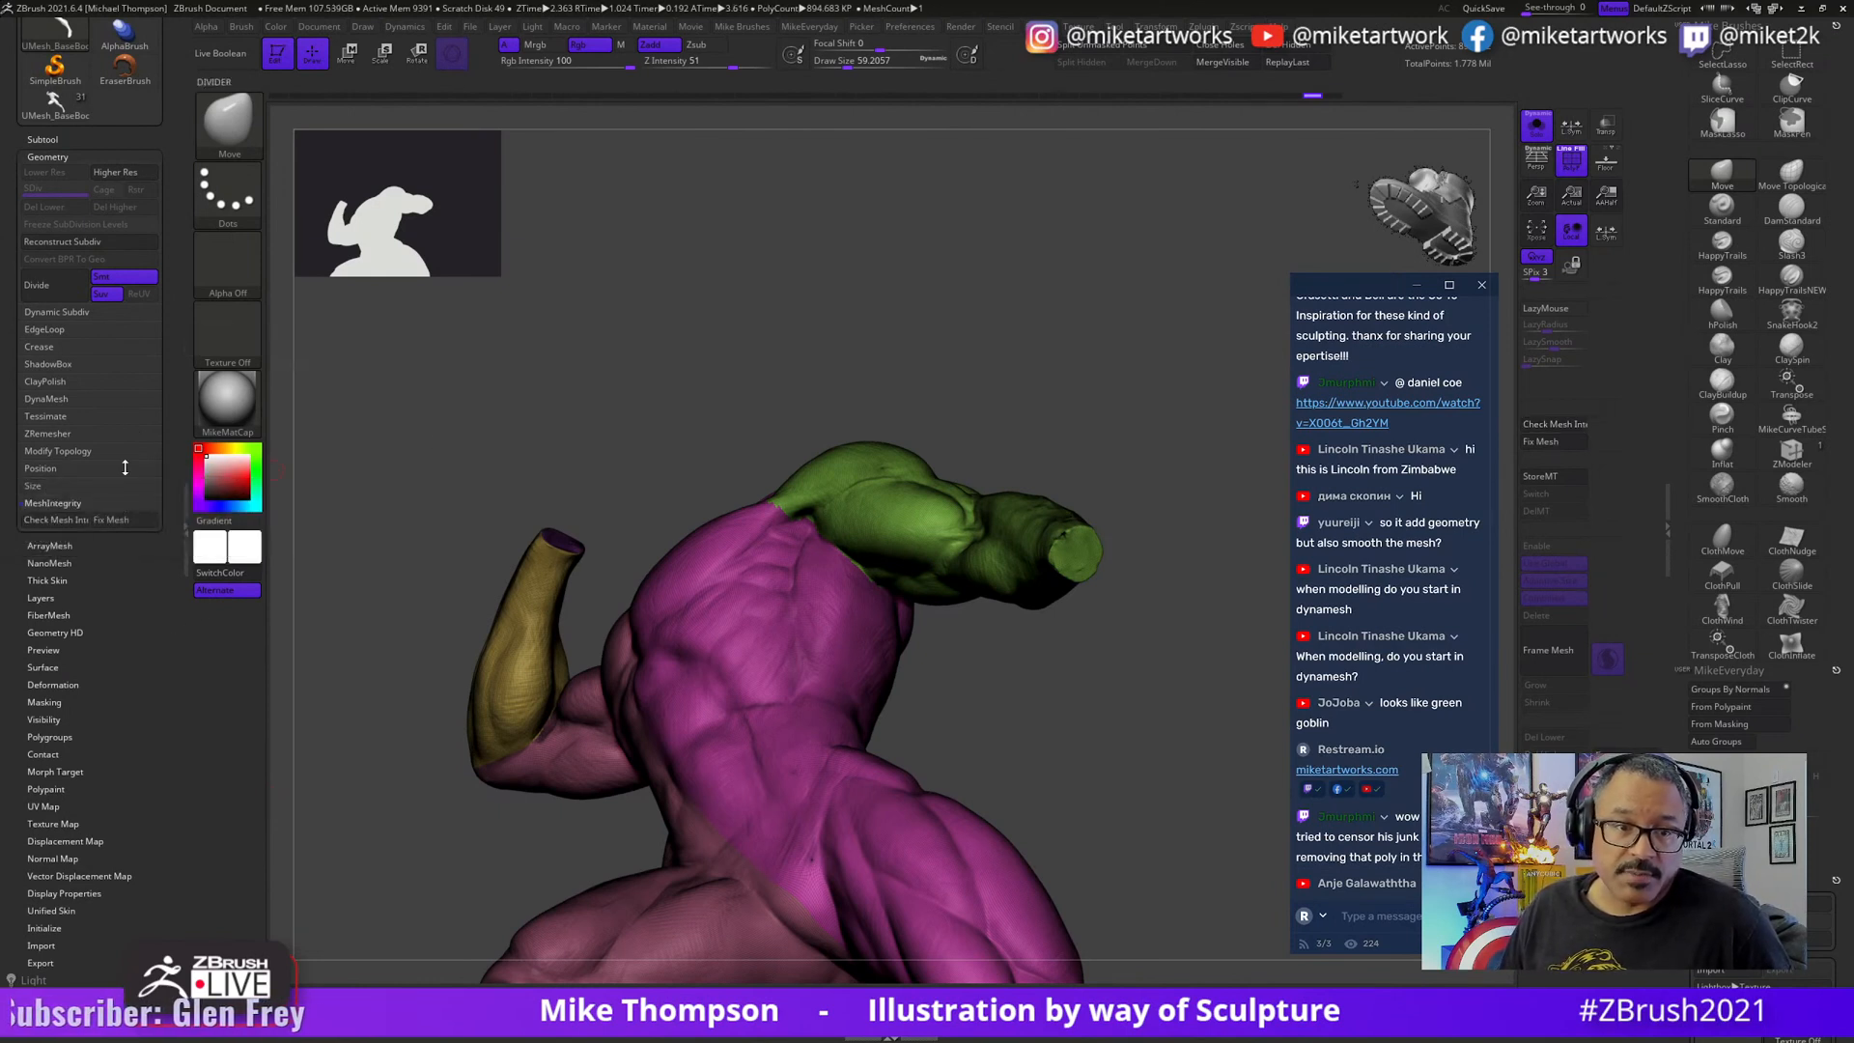
{"action": "left_click", "coordinate": [135, 521]}
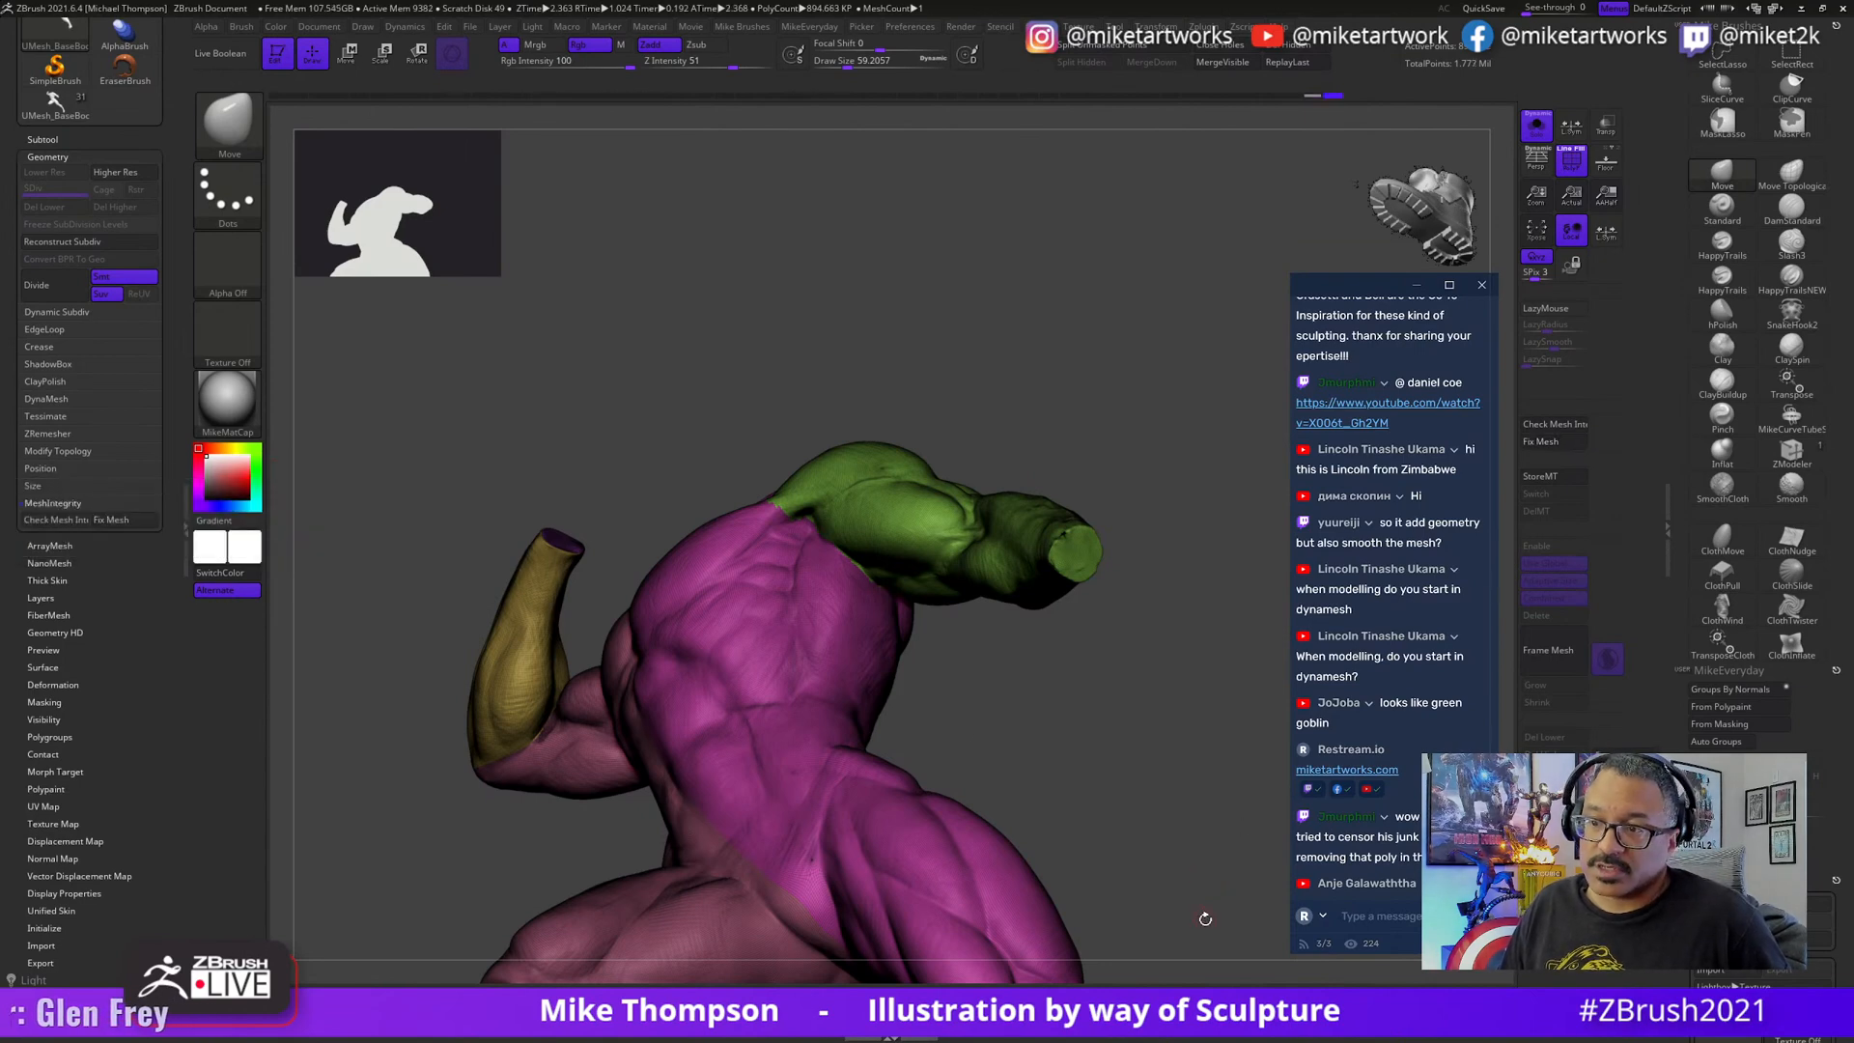
- Try ZRemesher on the repaired body with a target polygons count of 10, and undo the result
{"action": "mouse_move", "coordinate": [1174, 853]}
{"action": "left_mouse_down"}
{"action": "mouse_move", "coordinate": [1188, 831]}
{"action": "mouse_move", "coordinate": [1159, 873]}
{"action": "mouse_move", "coordinate": [367, 526]}
{"action": "left_mouse_up"}
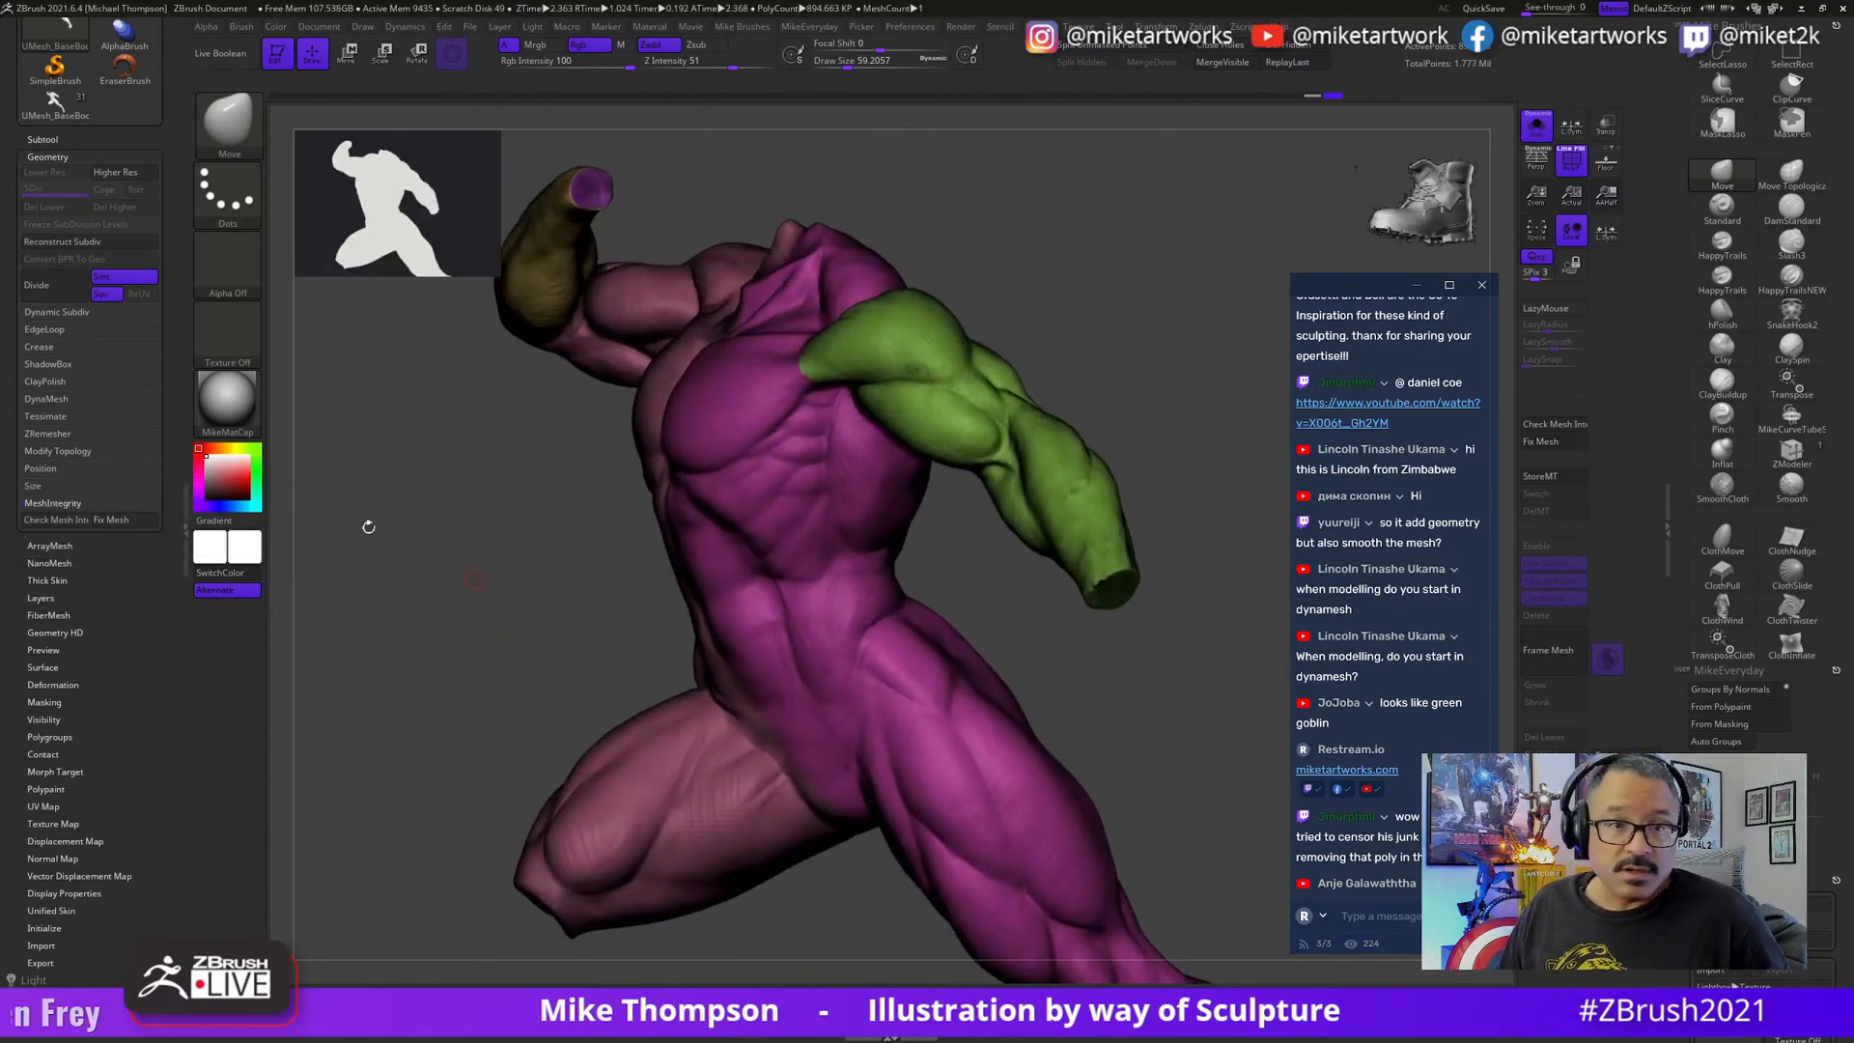
{"action": "left_click", "coordinate": [49, 434]}
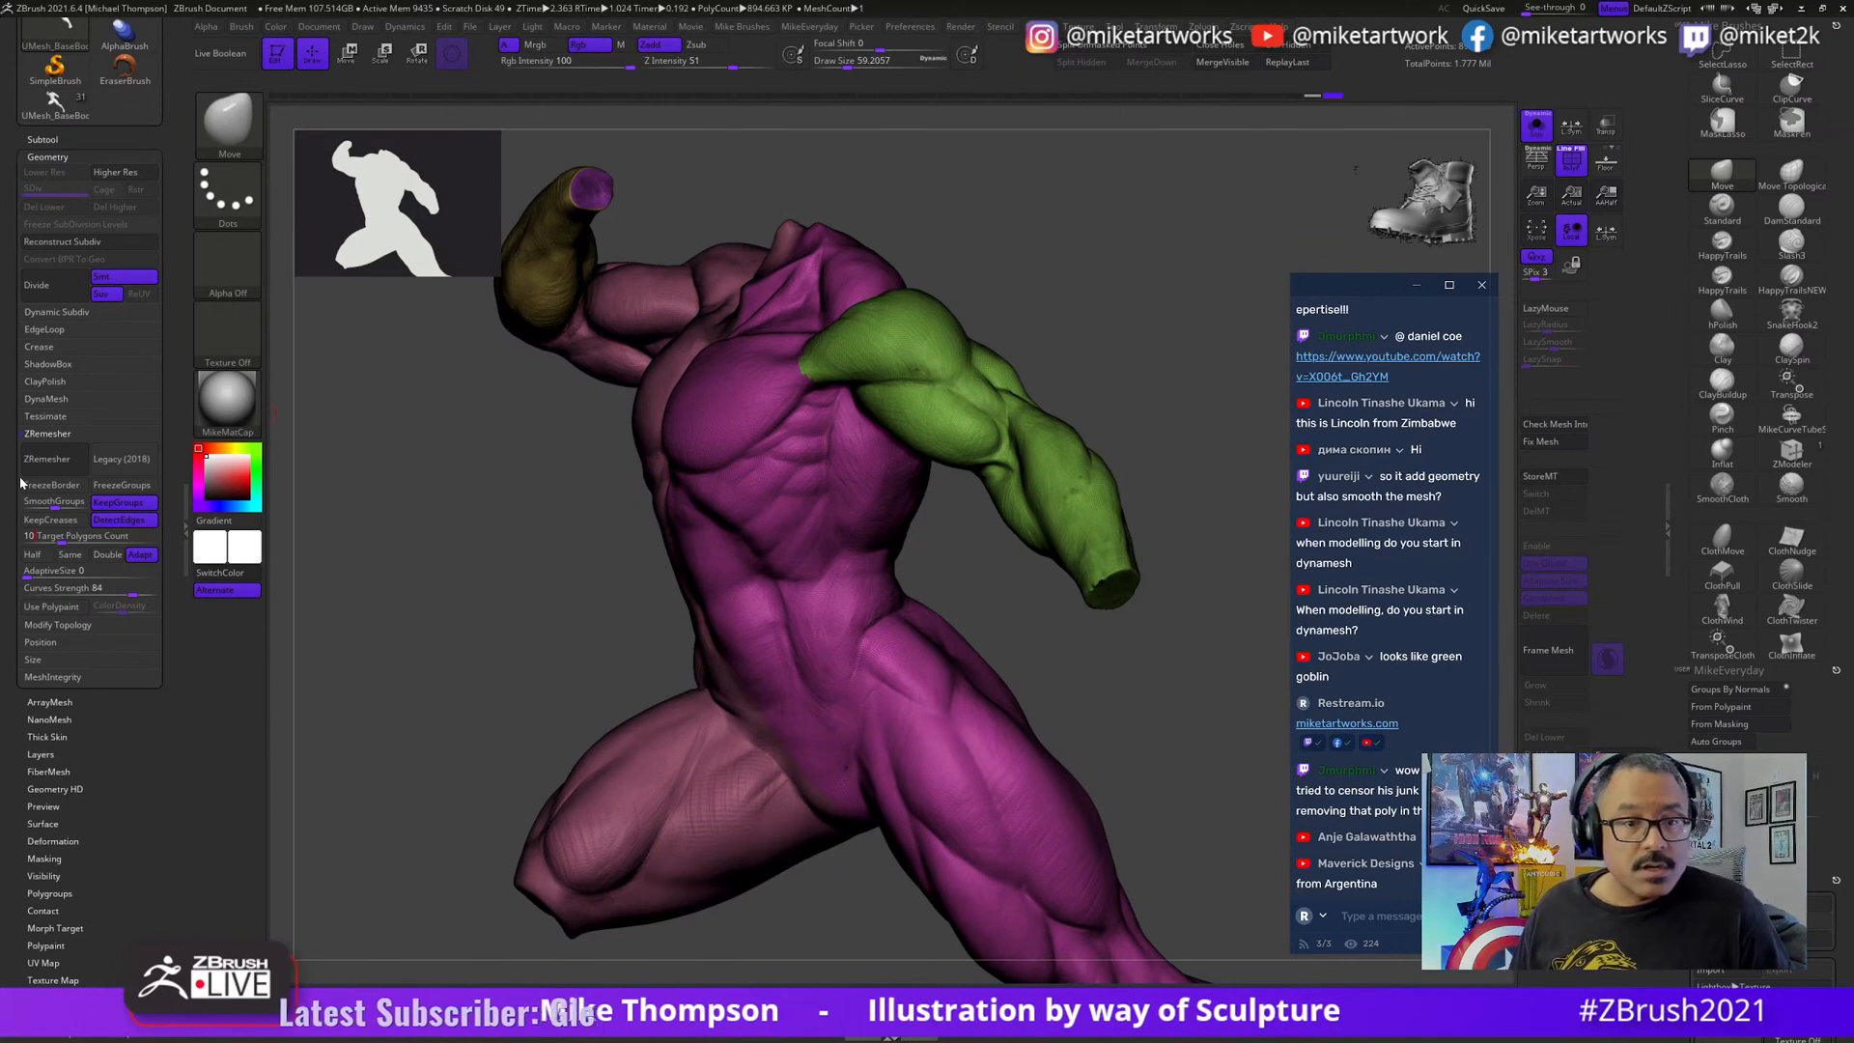
{"action": "left_click", "coordinate": [74, 468]}
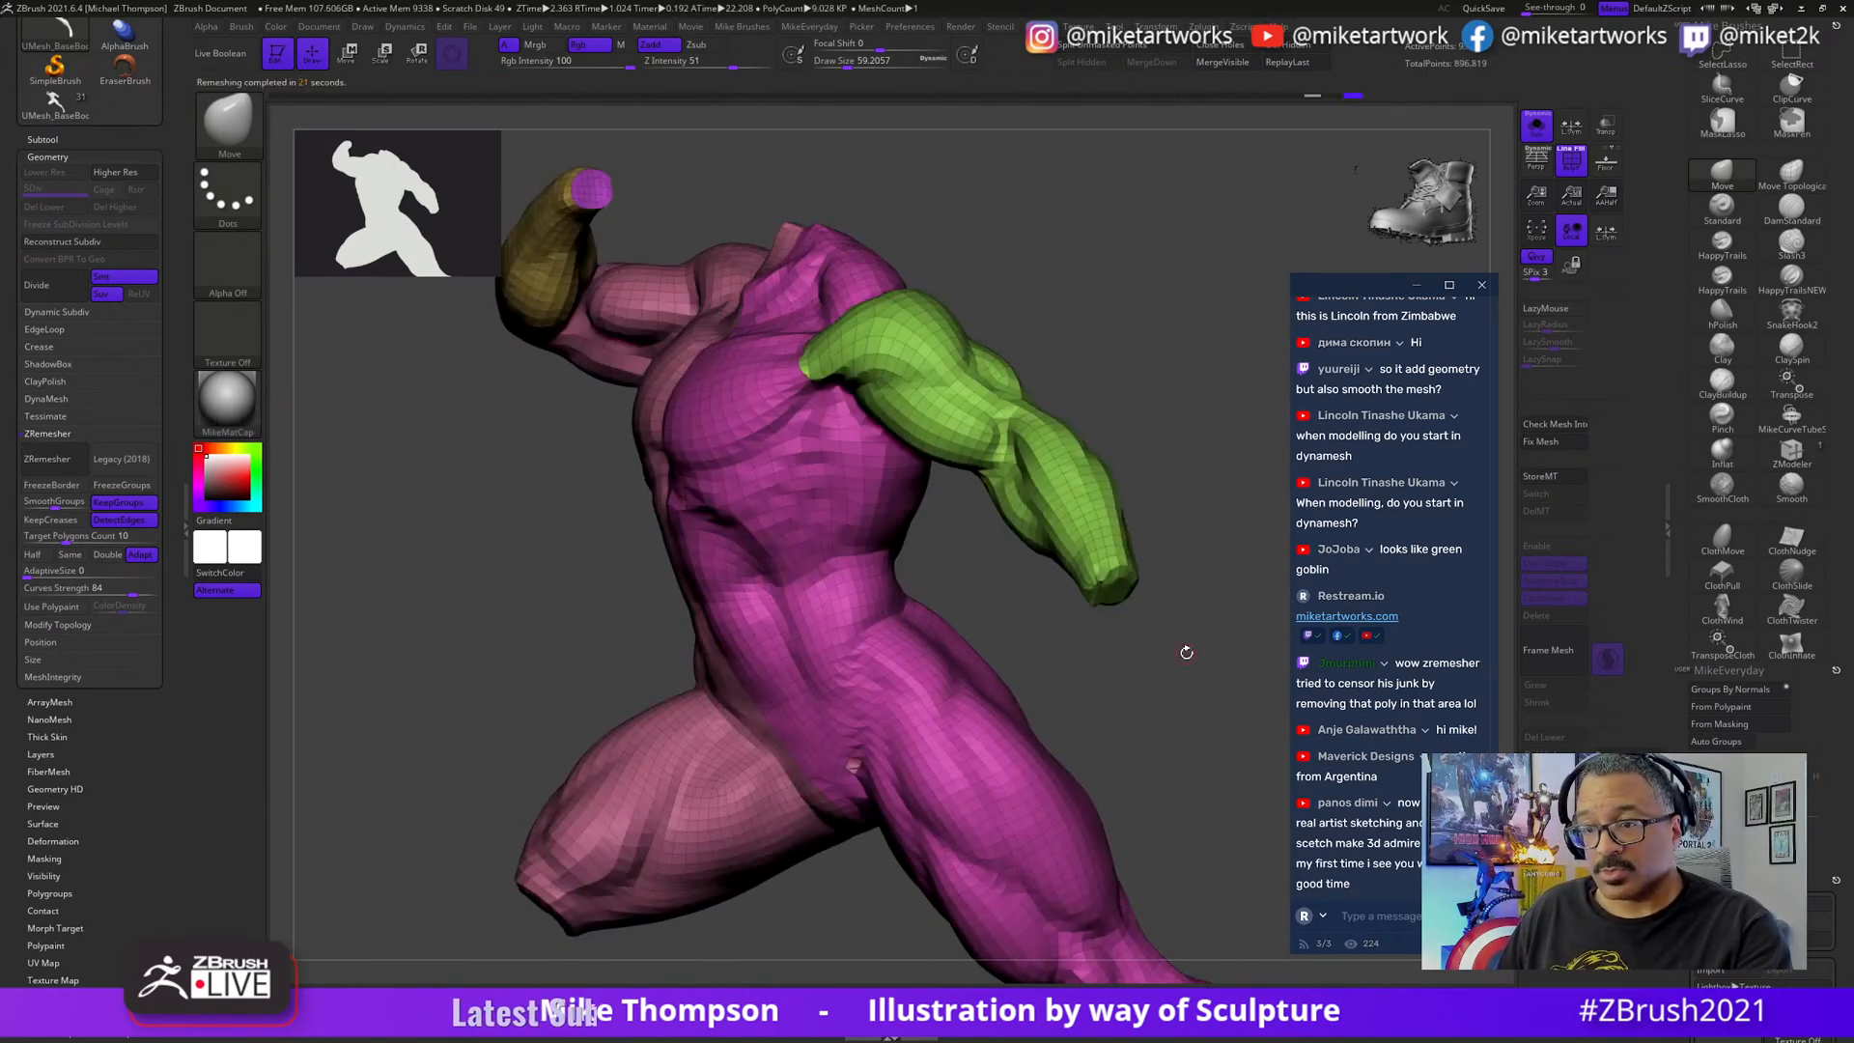
{"action": "mouse_move", "coordinate": [1151, 719]}
{"action": "left_mouse_down"}
{"action": "mouse_move", "coordinate": [1247, 709]}
{"action": "mouse_move", "coordinate": [1084, 737]}
{"action": "mouse_move", "coordinate": [1110, 779]}
{"action": "left_mouse_up"}
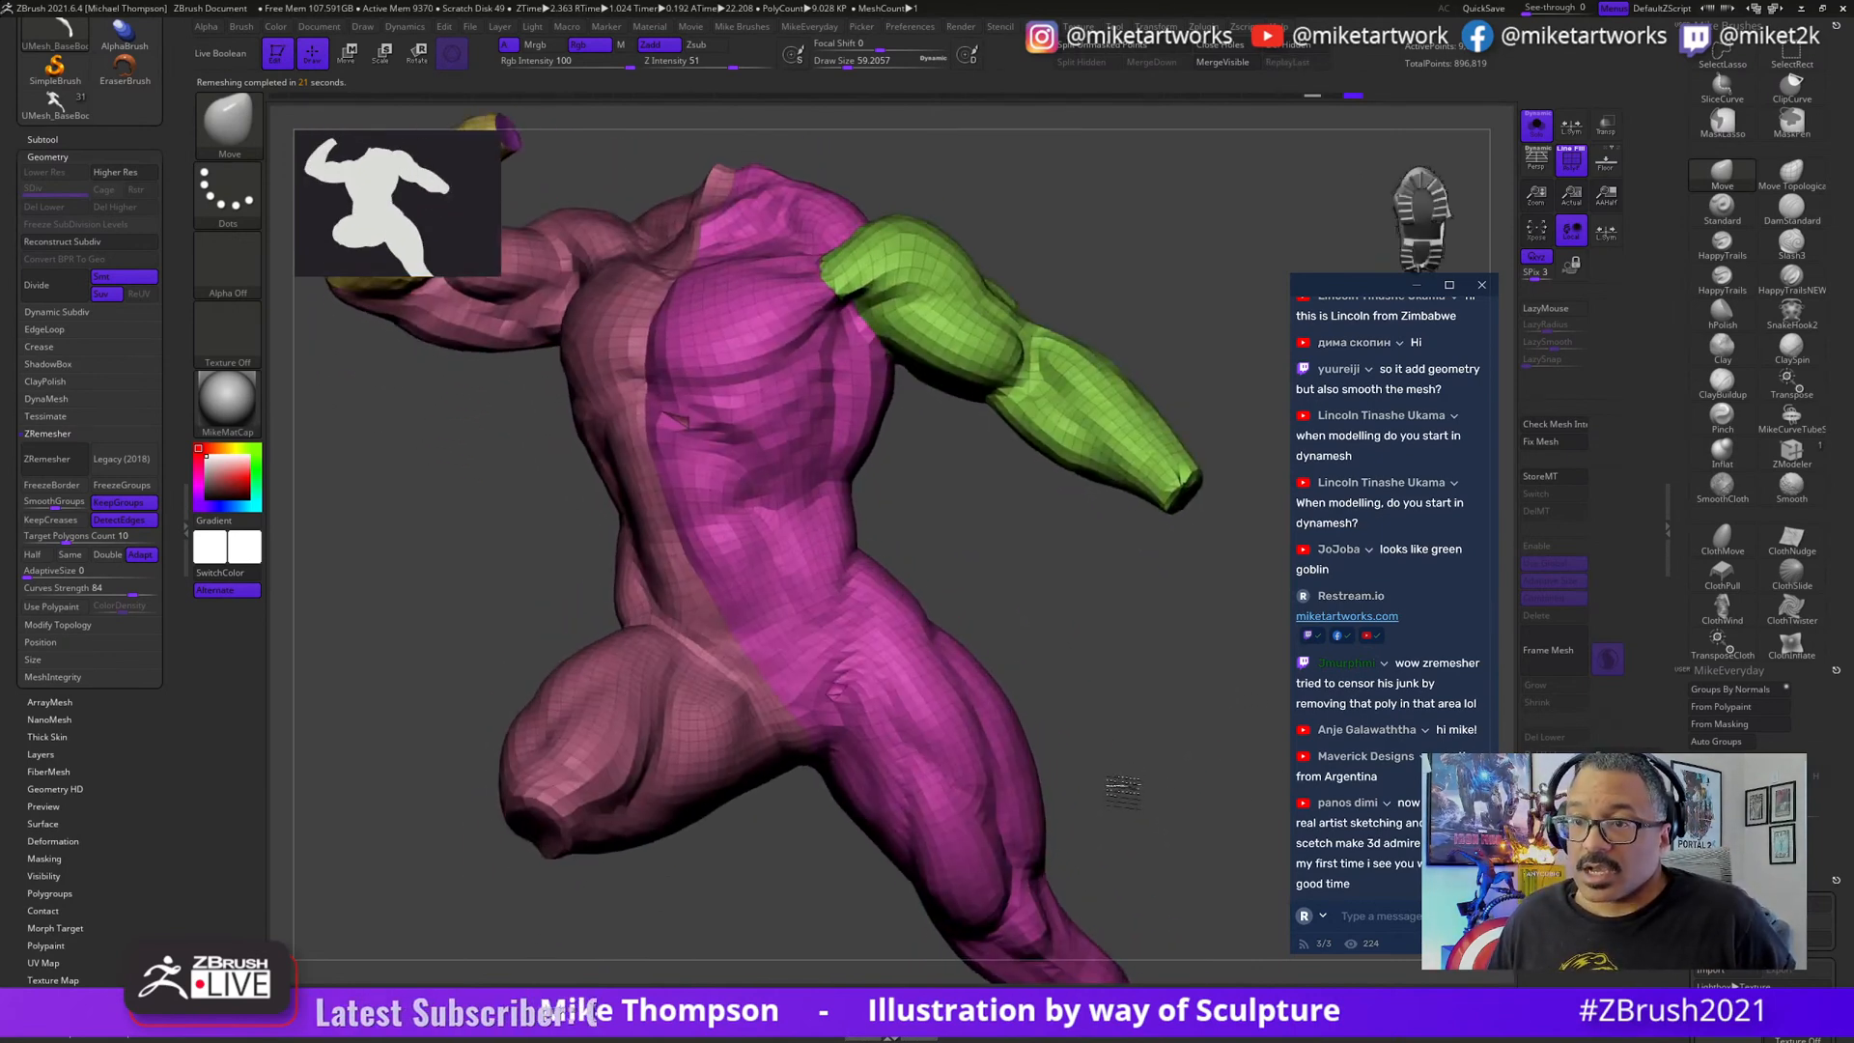
{"action": "key", "text": "ctrl+z"}
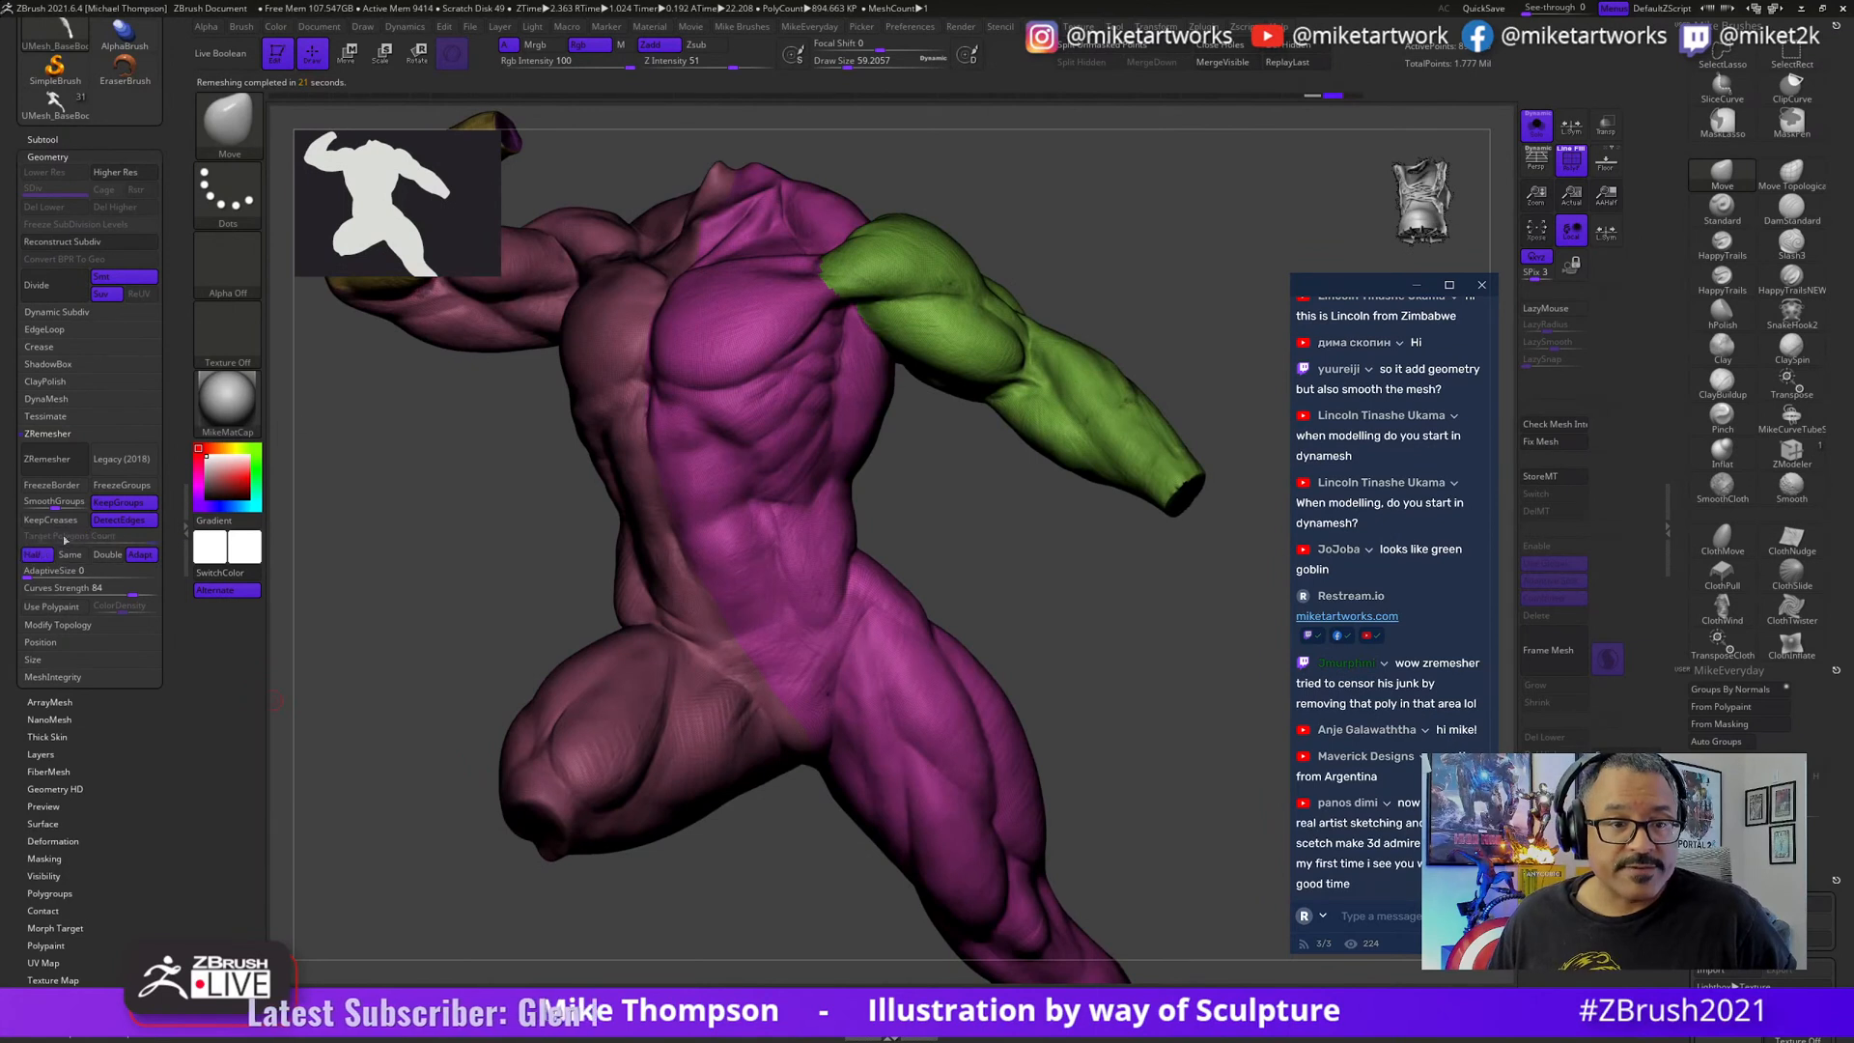
- Retopologise the body with ZRemesher using the Half polygon count option, adaptive size 0 and curves strength 84
{"action": "left_click", "coordinate": [65, 452]}
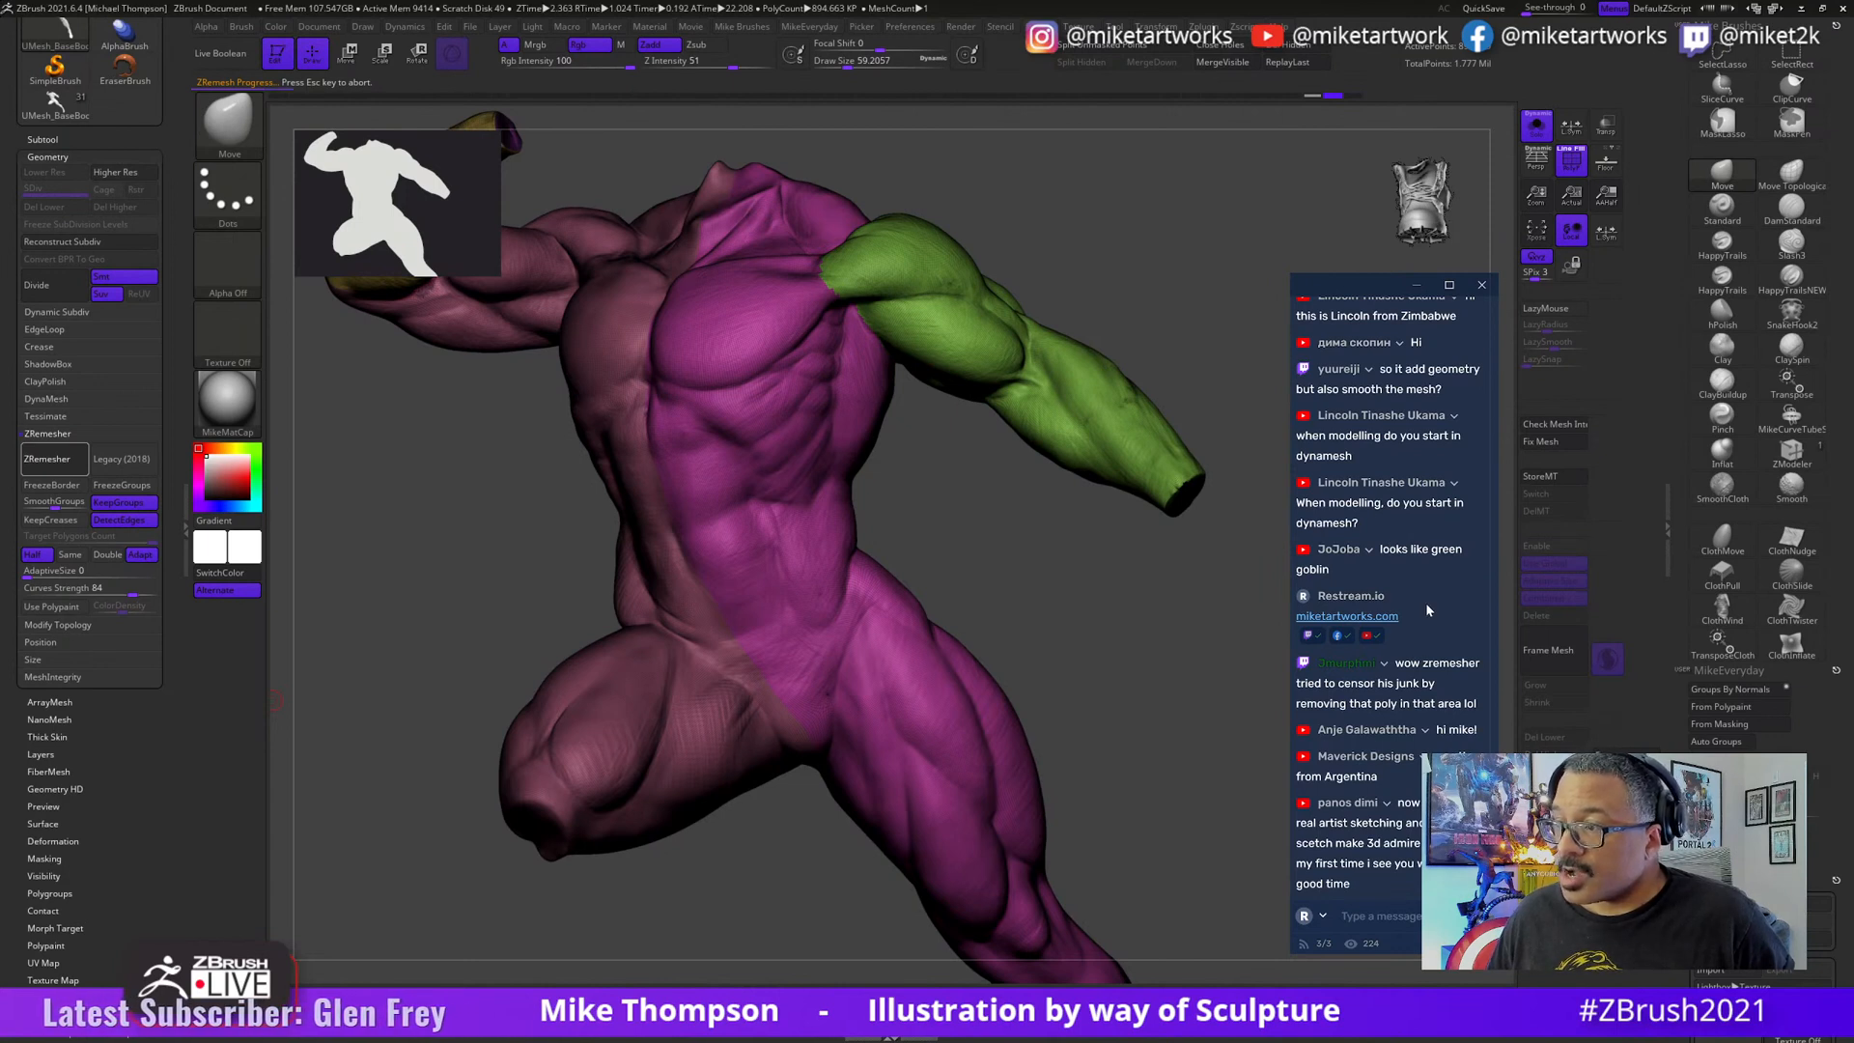
{"action": "scroll", "coordinate": [1427, 610], "scroll_direction": "up", "scroll_amount": 3}
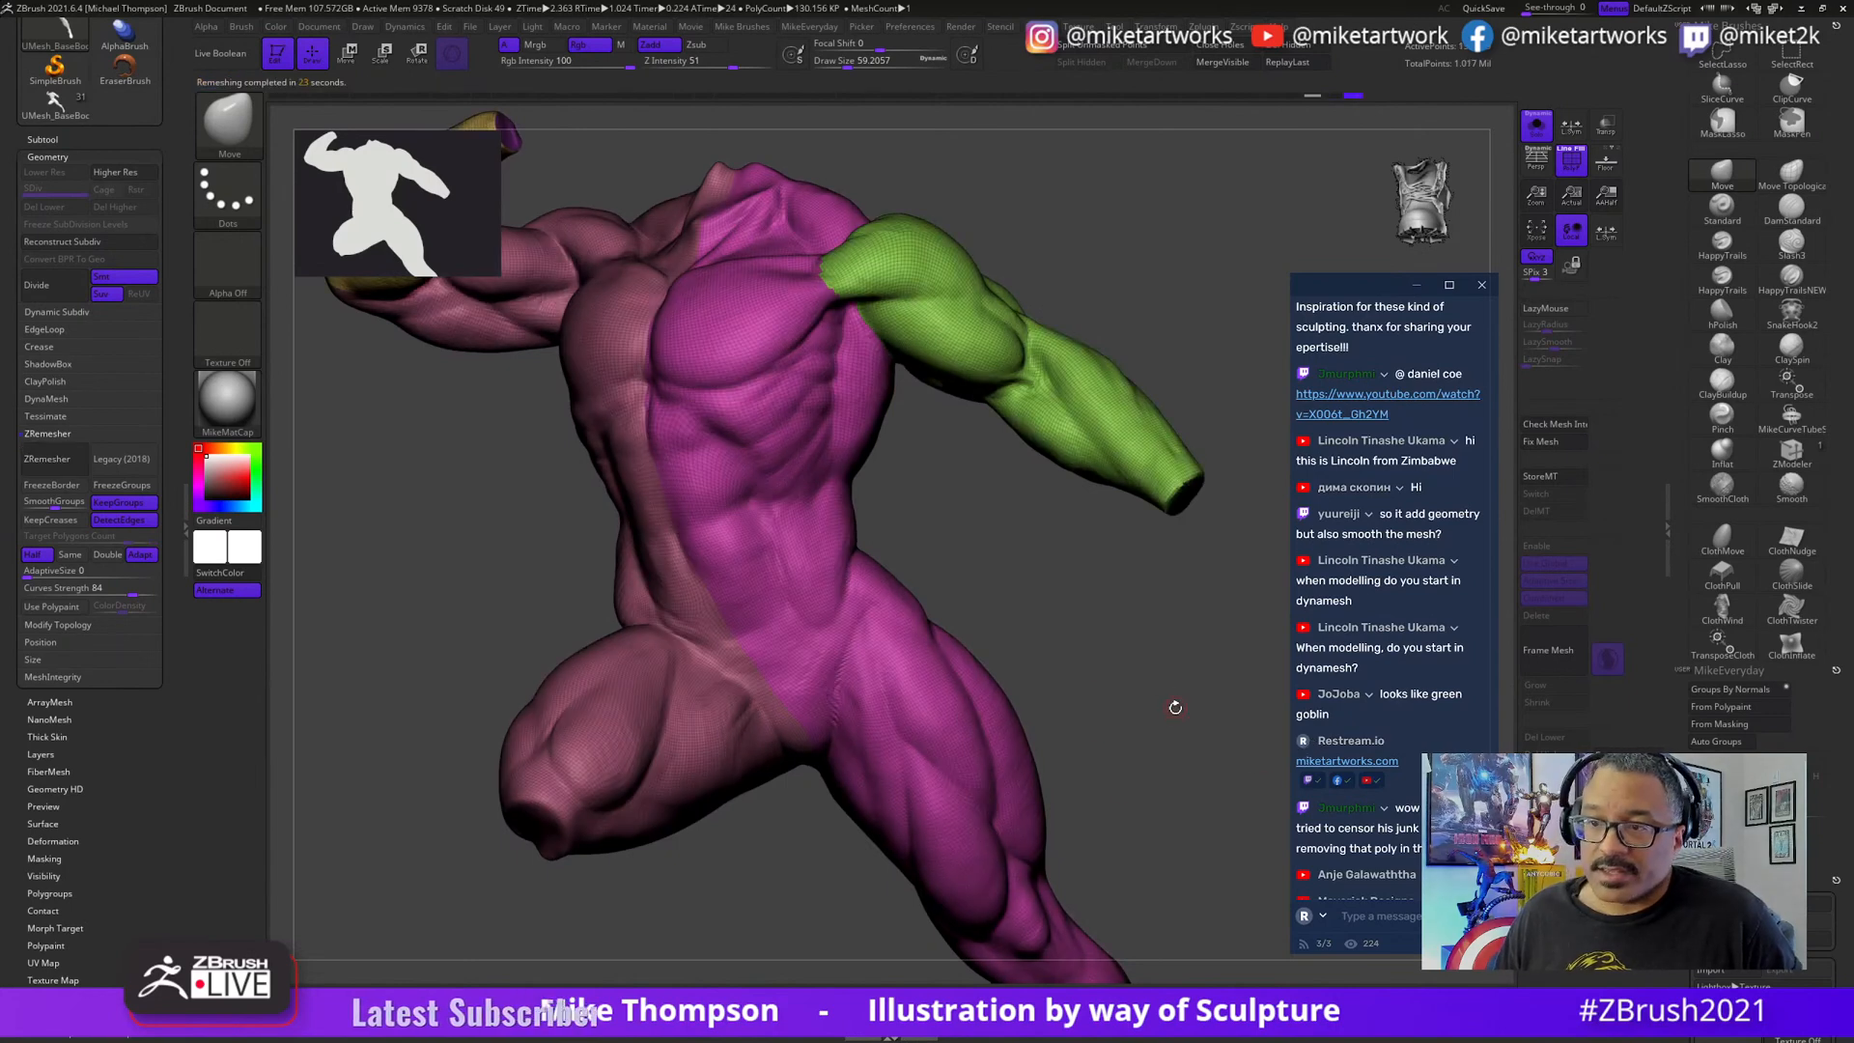
{"action": "left_click_drag", "start_coordinate": [1176, 708], "coordinate": [1179, 768]}
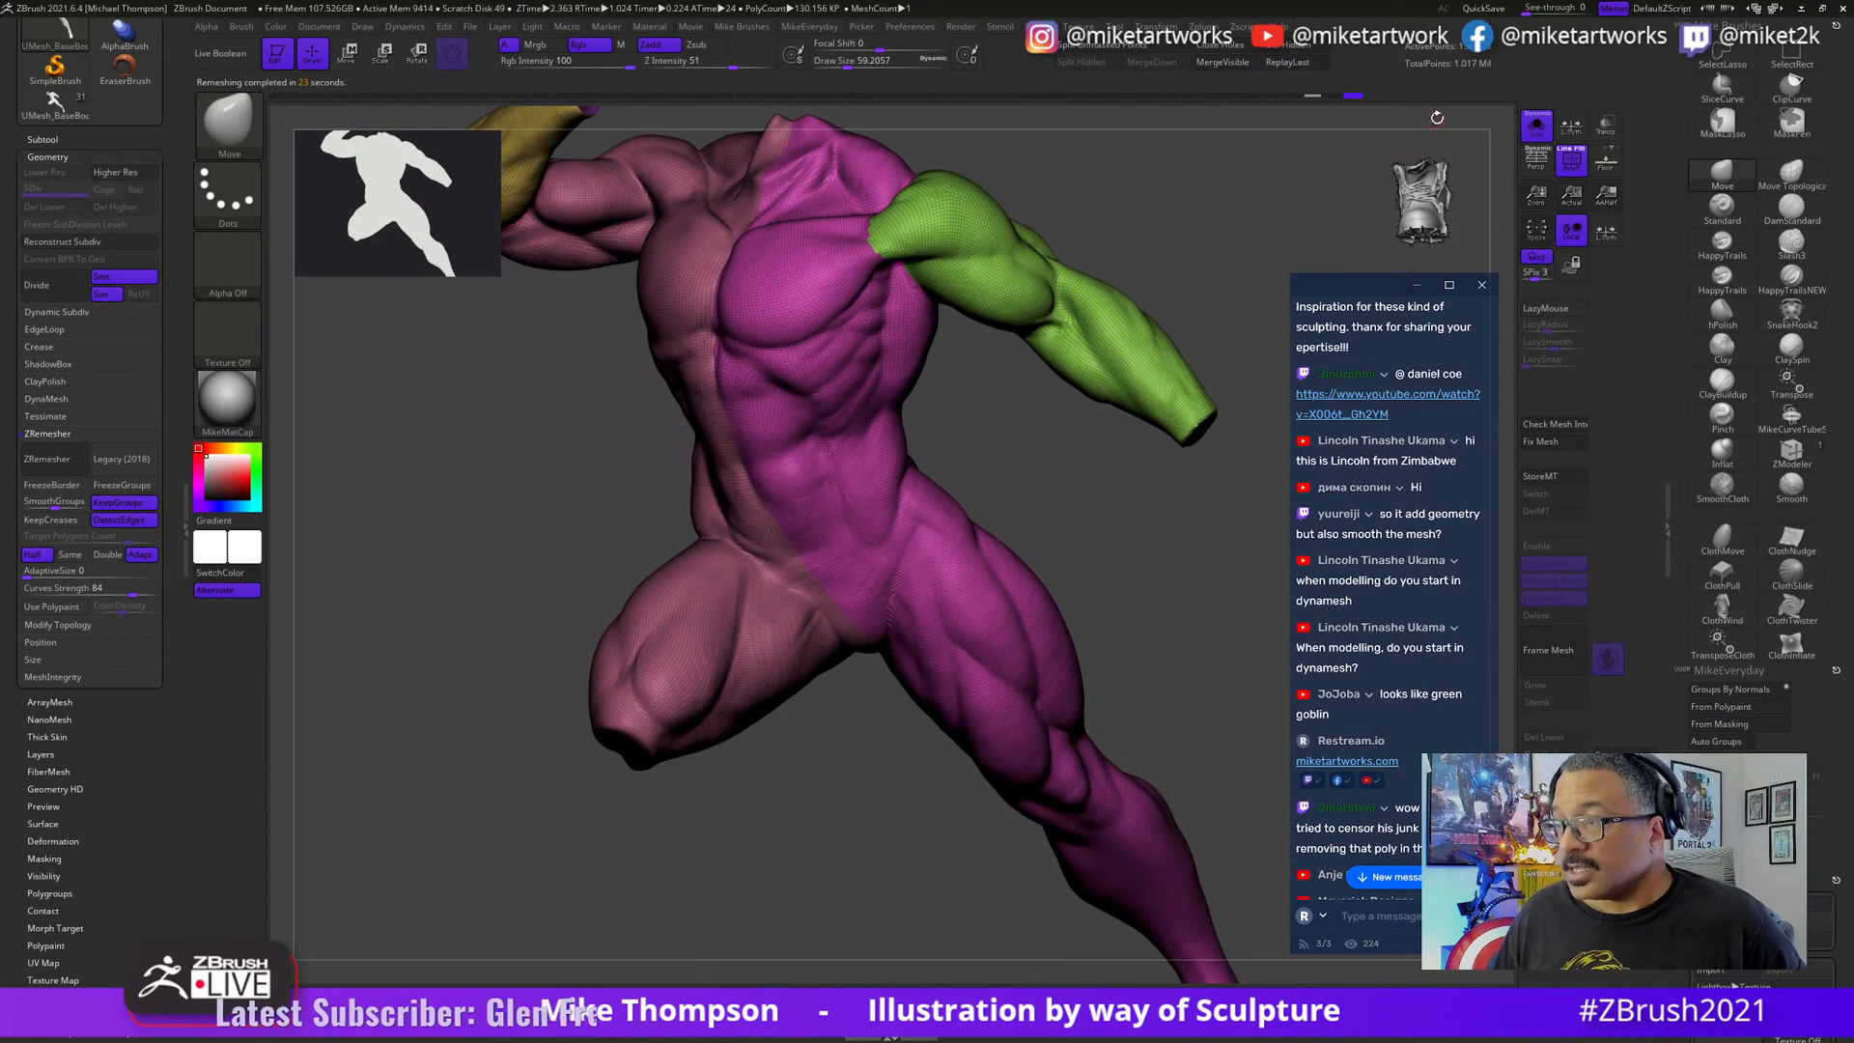
{"action": "mouse_move", "coordinate": [1221, 591]}
{"action": "left_mouse_down"}
{"action": "mouse_move", "coordinate": [1229, 634]}
{"action": "mouse_move", "coordinate": [1089, 686]}
{"action": "mouse_move", "coordinate": [525, 798]}
{"action": "mouse_move", "coordinate": [469, 709]}
{"action": "mouse_move", "coordinate": [1110, 711]}
{"action": "mouse_move", "coordinate": [1052, 724]}
{"action": "left_mouse_up"}
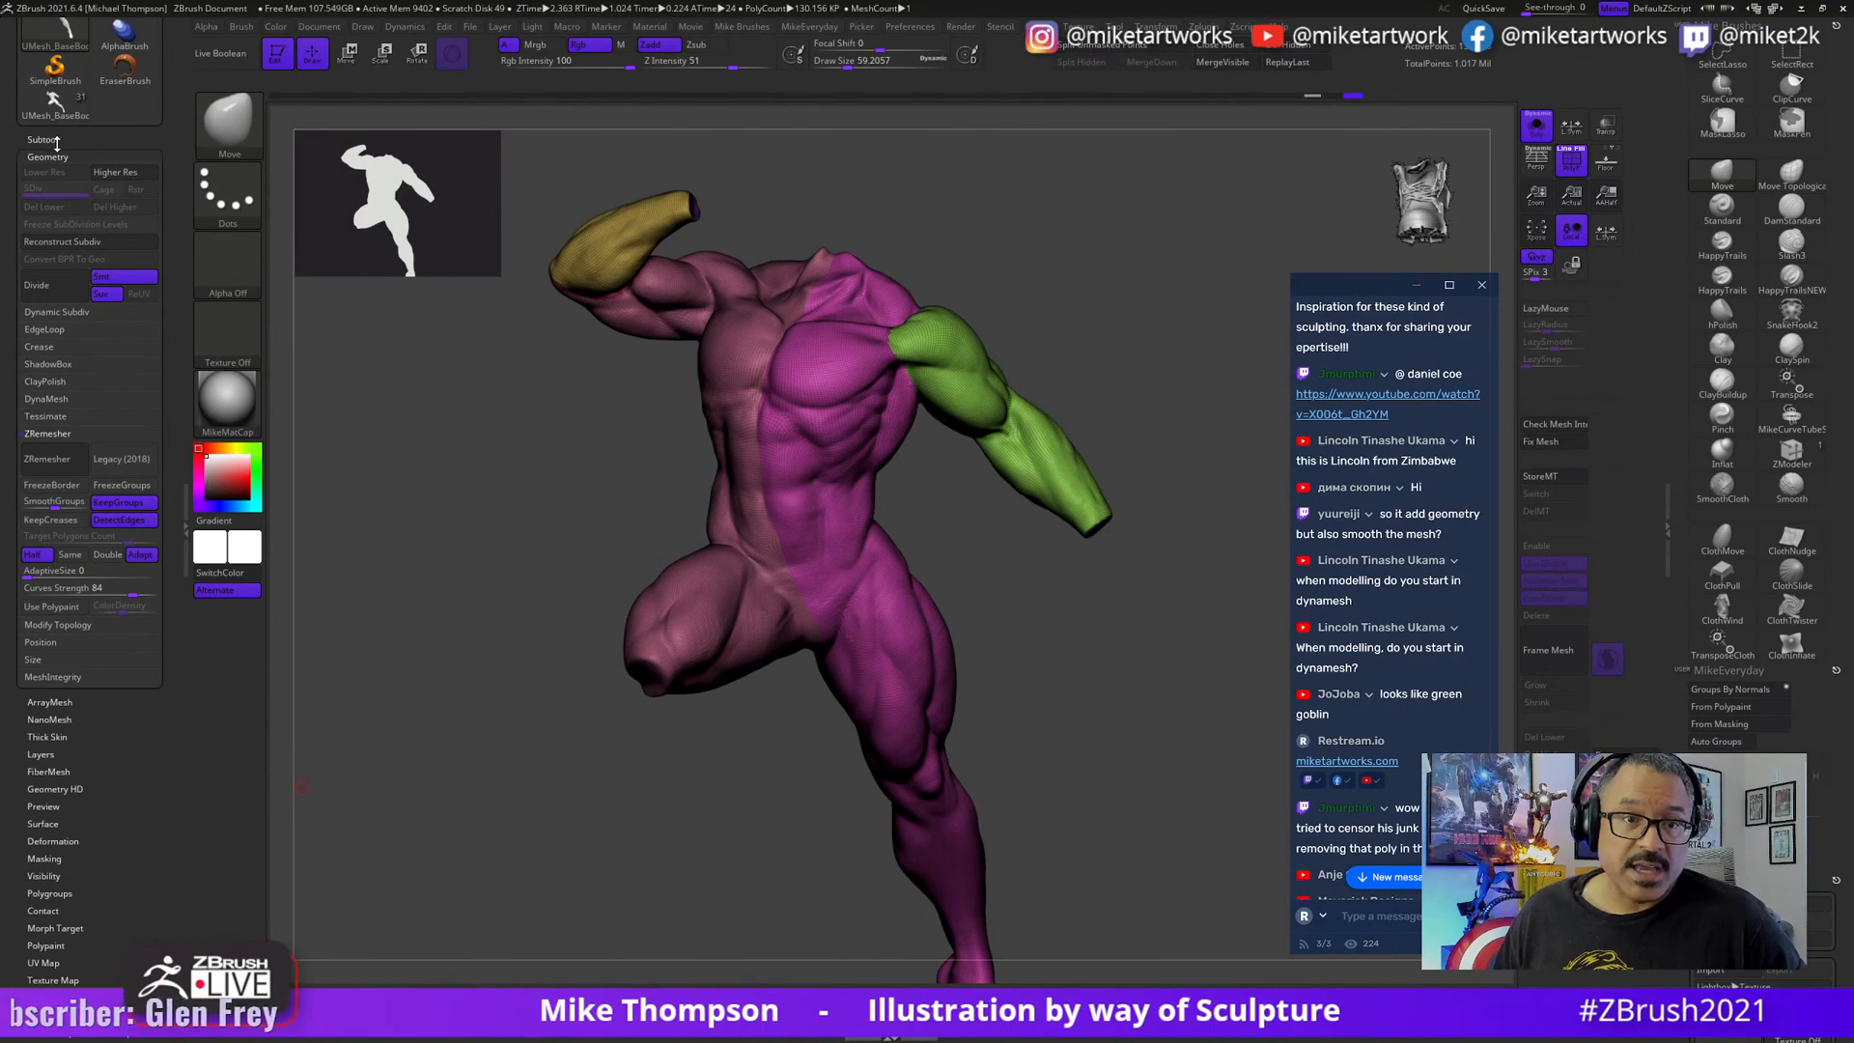
- Select the remeshed UMesh_BaseBoots3_2 subtool and bring its projection settings into view
{"action": "left_click", "coordinate": [43, 140]}
{"action": "mouse_move", "coordinate": [145, 235]}
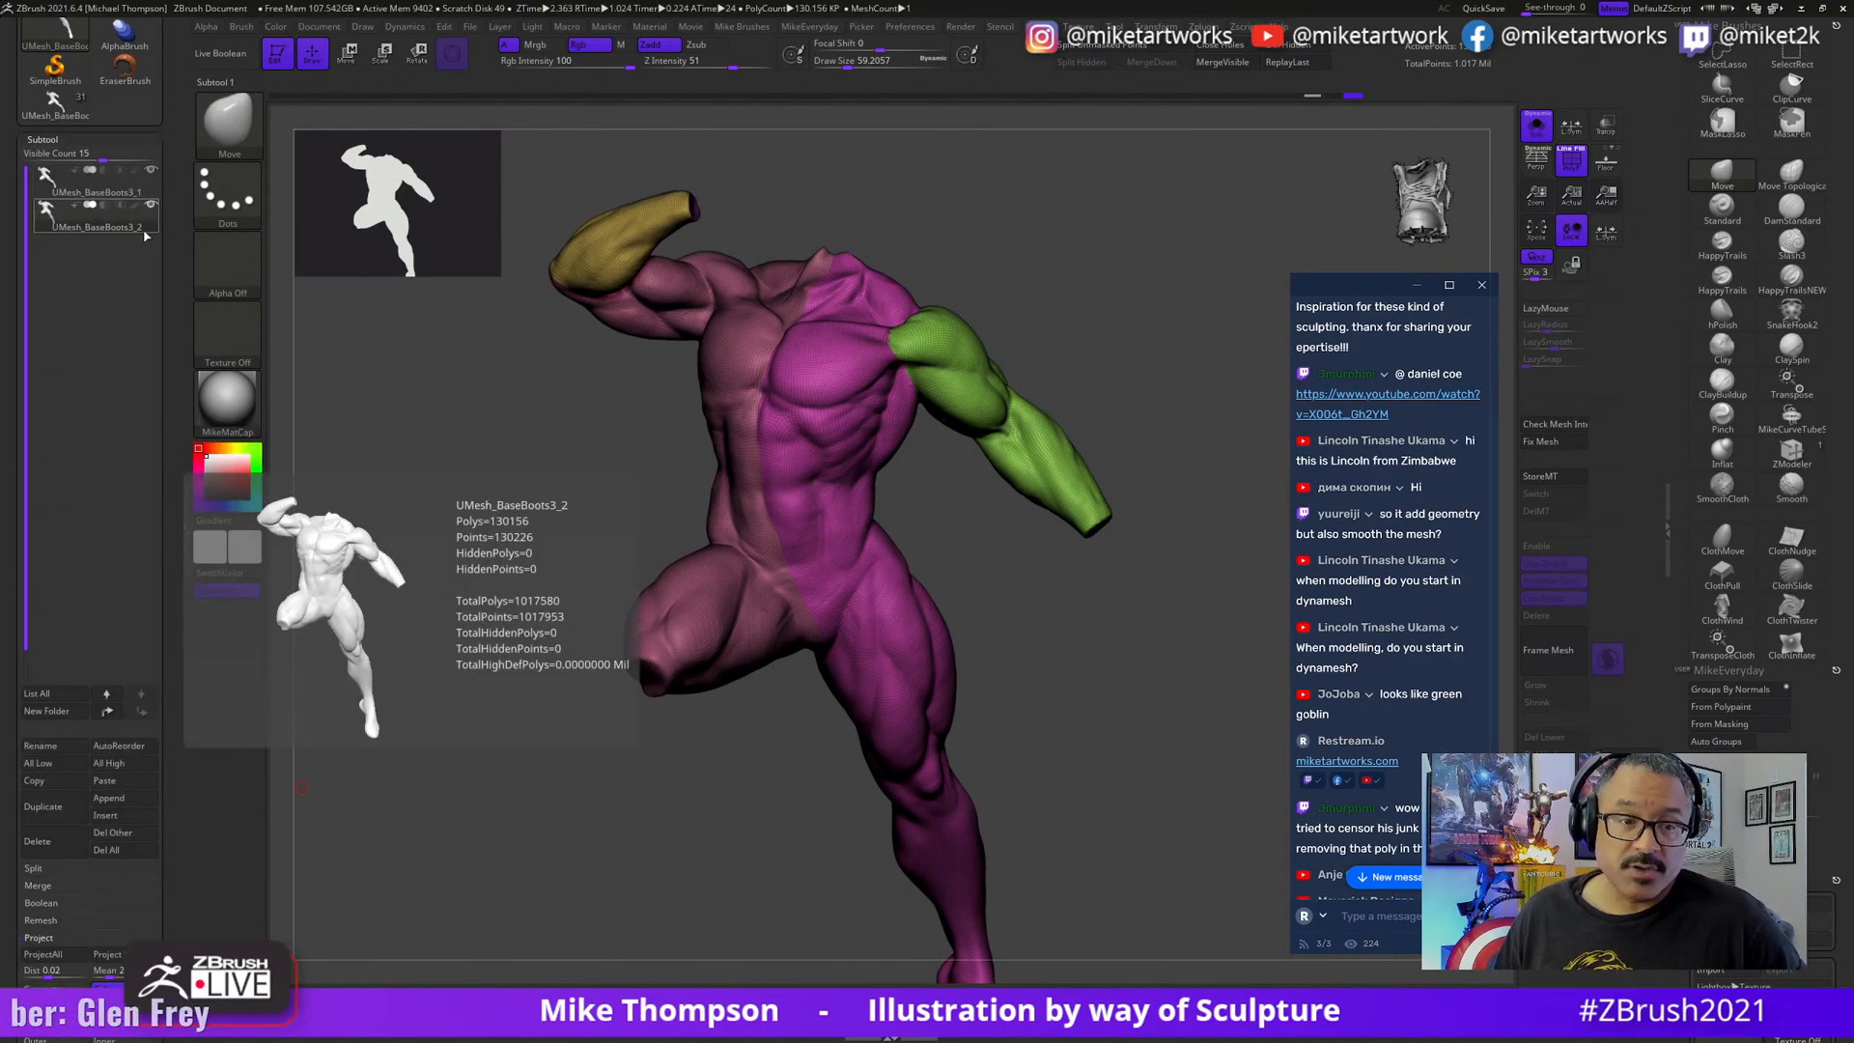
{"action": "left_click", "coordinate": [144, 237]}
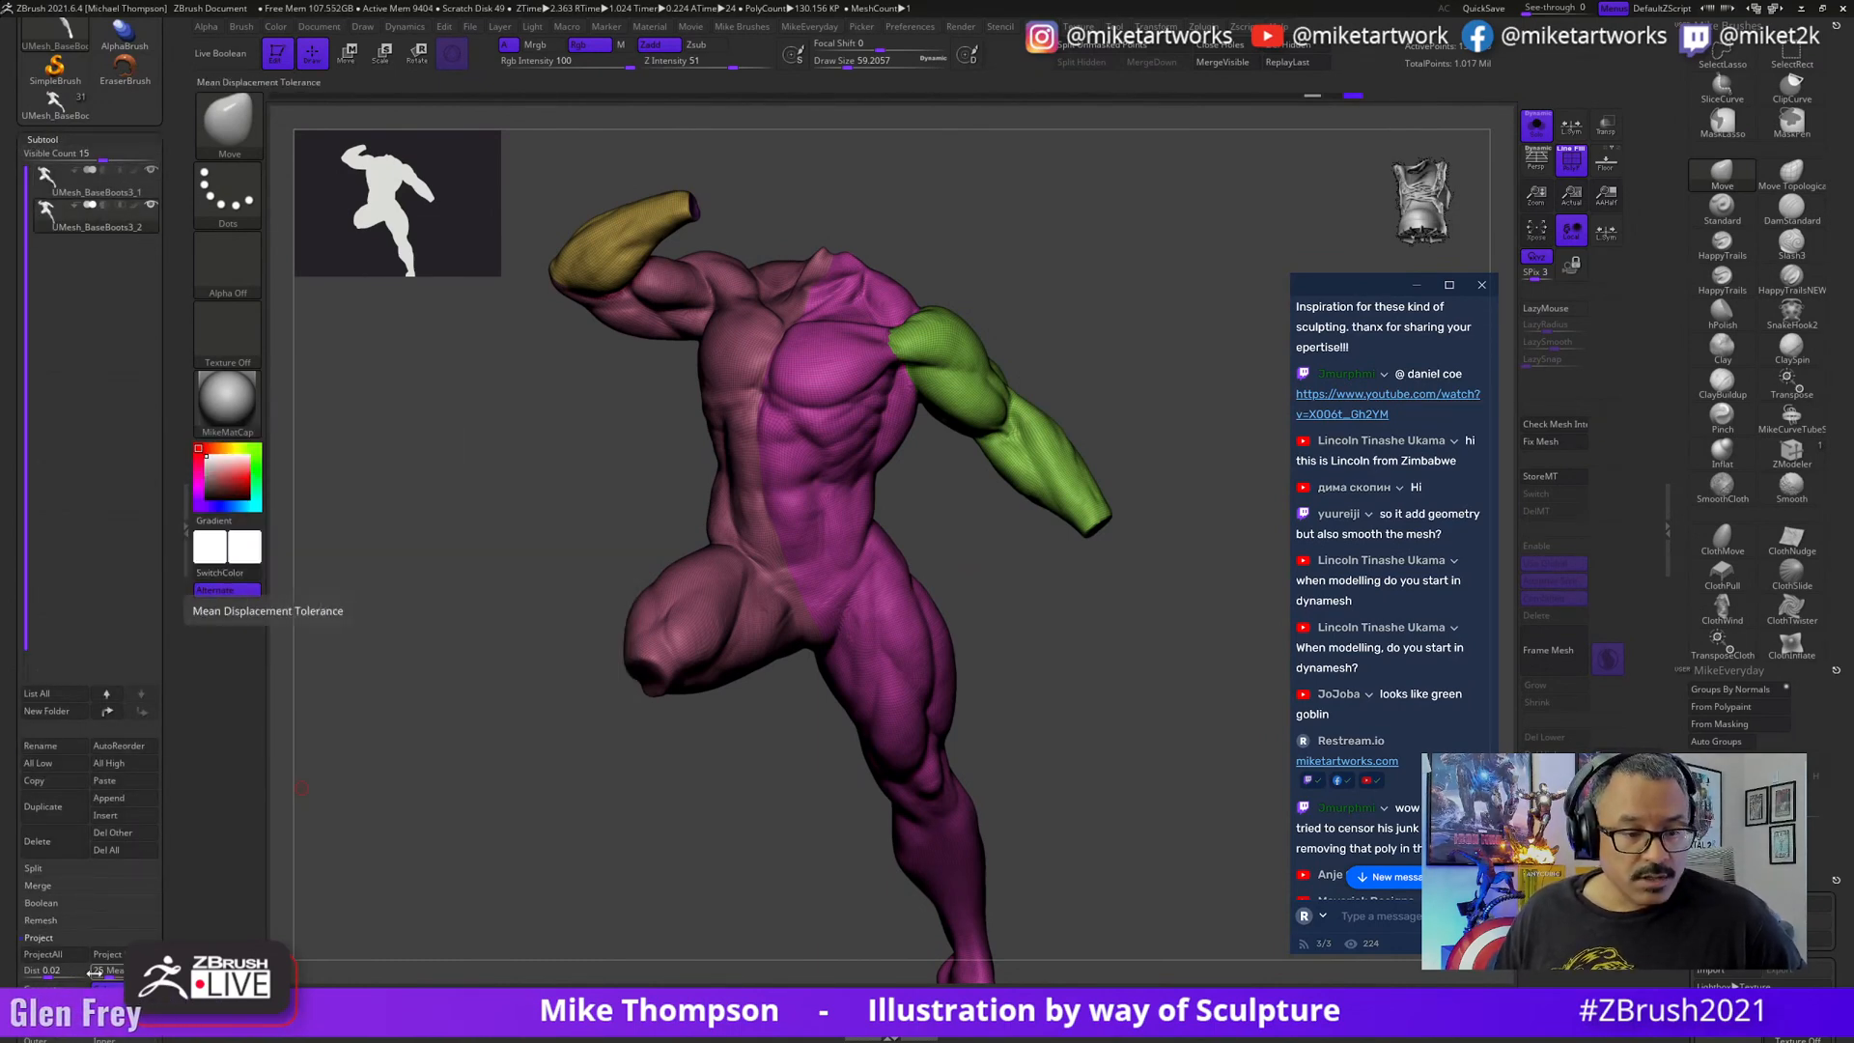
{"action": "left_click_drag", "start_coordinate": [182, 1003], "coordinate": [181, 896]}
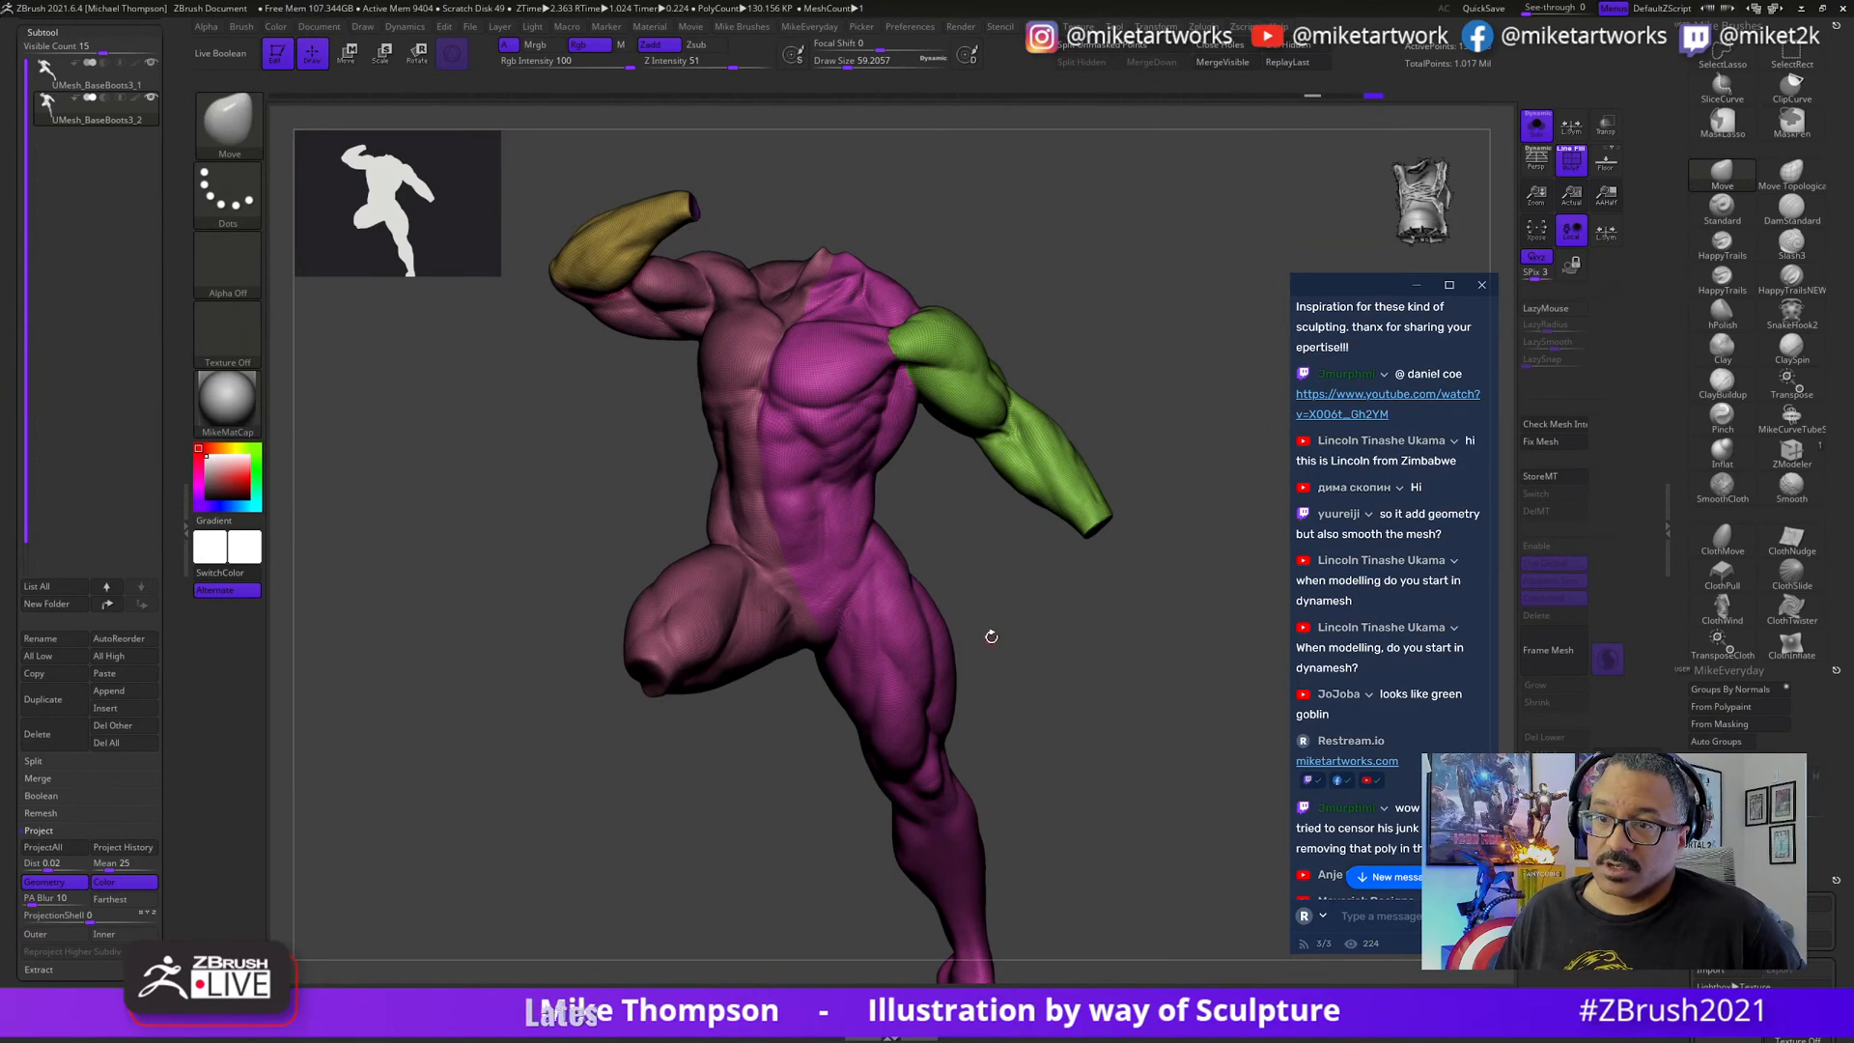
{"action": "left_click_drag", "start_coordinate": [1117, 664], "coordinate": [1186, 746]}
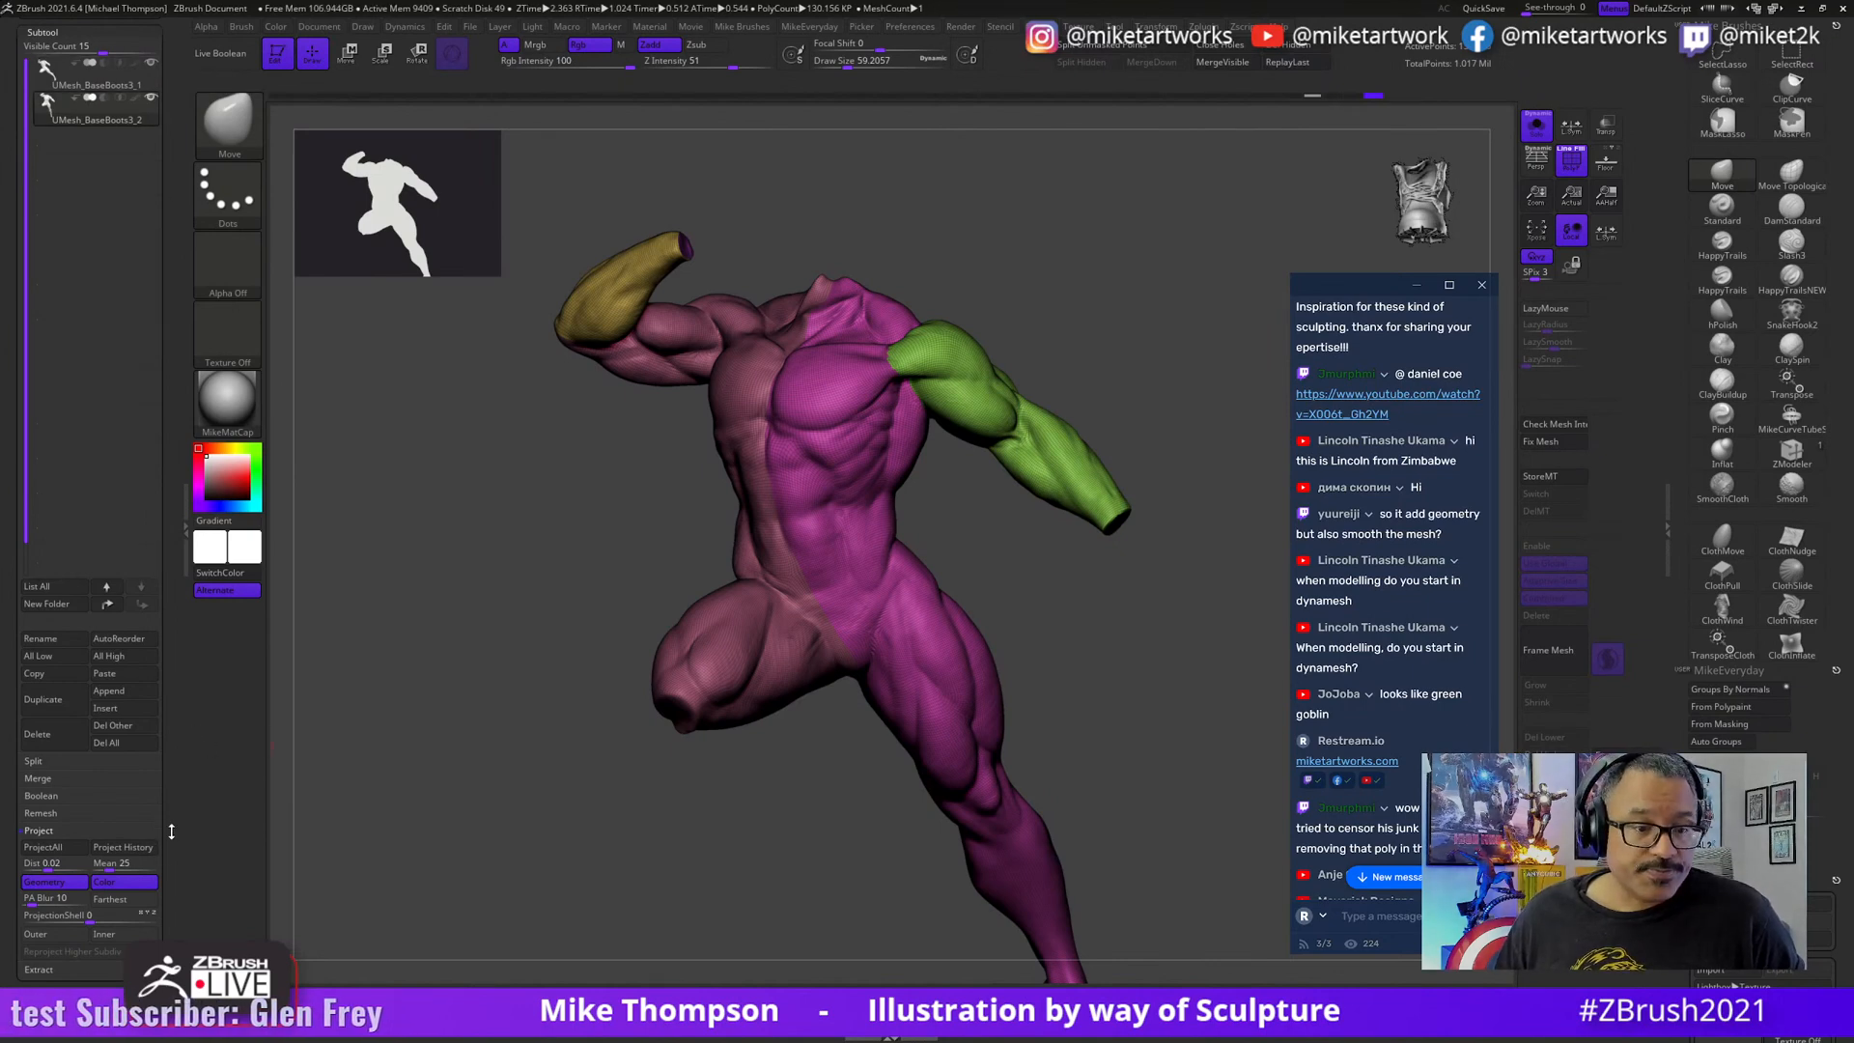
- Retopologise the UMesh_BaseBoots3_2 body once more with ZRemesher at the Half polygon count option
{"action": "scroll", "coordinate": [189, 818], "scroll_direction": "down", "scroll_amount": 1}
{"action": "scroll", "coordinate": [189, 818], "scroll_direction": "down", "scroll_amount": 4}
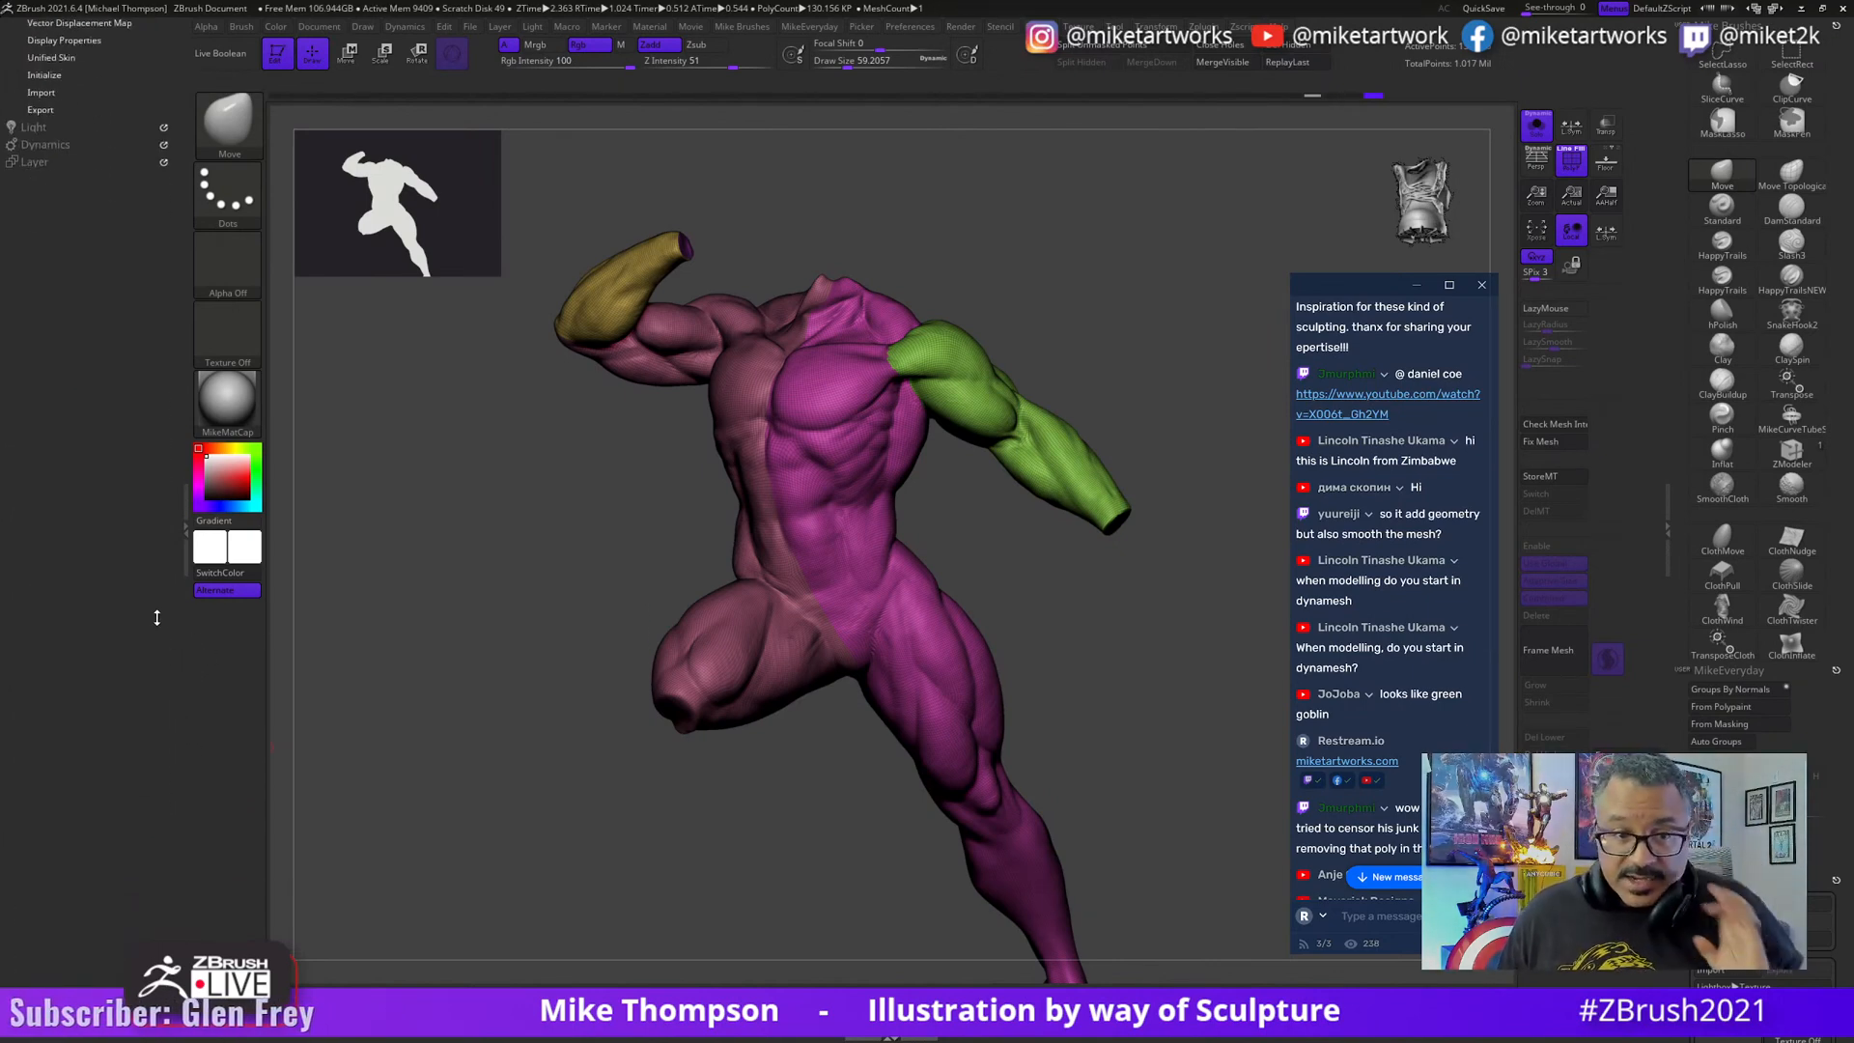
{"action": "scroll", "coordinate": [109, 781], "scroll_direction": "down", "scroll_amount": 1}
{"action": "left_click", "coordinate": [48, 770]}
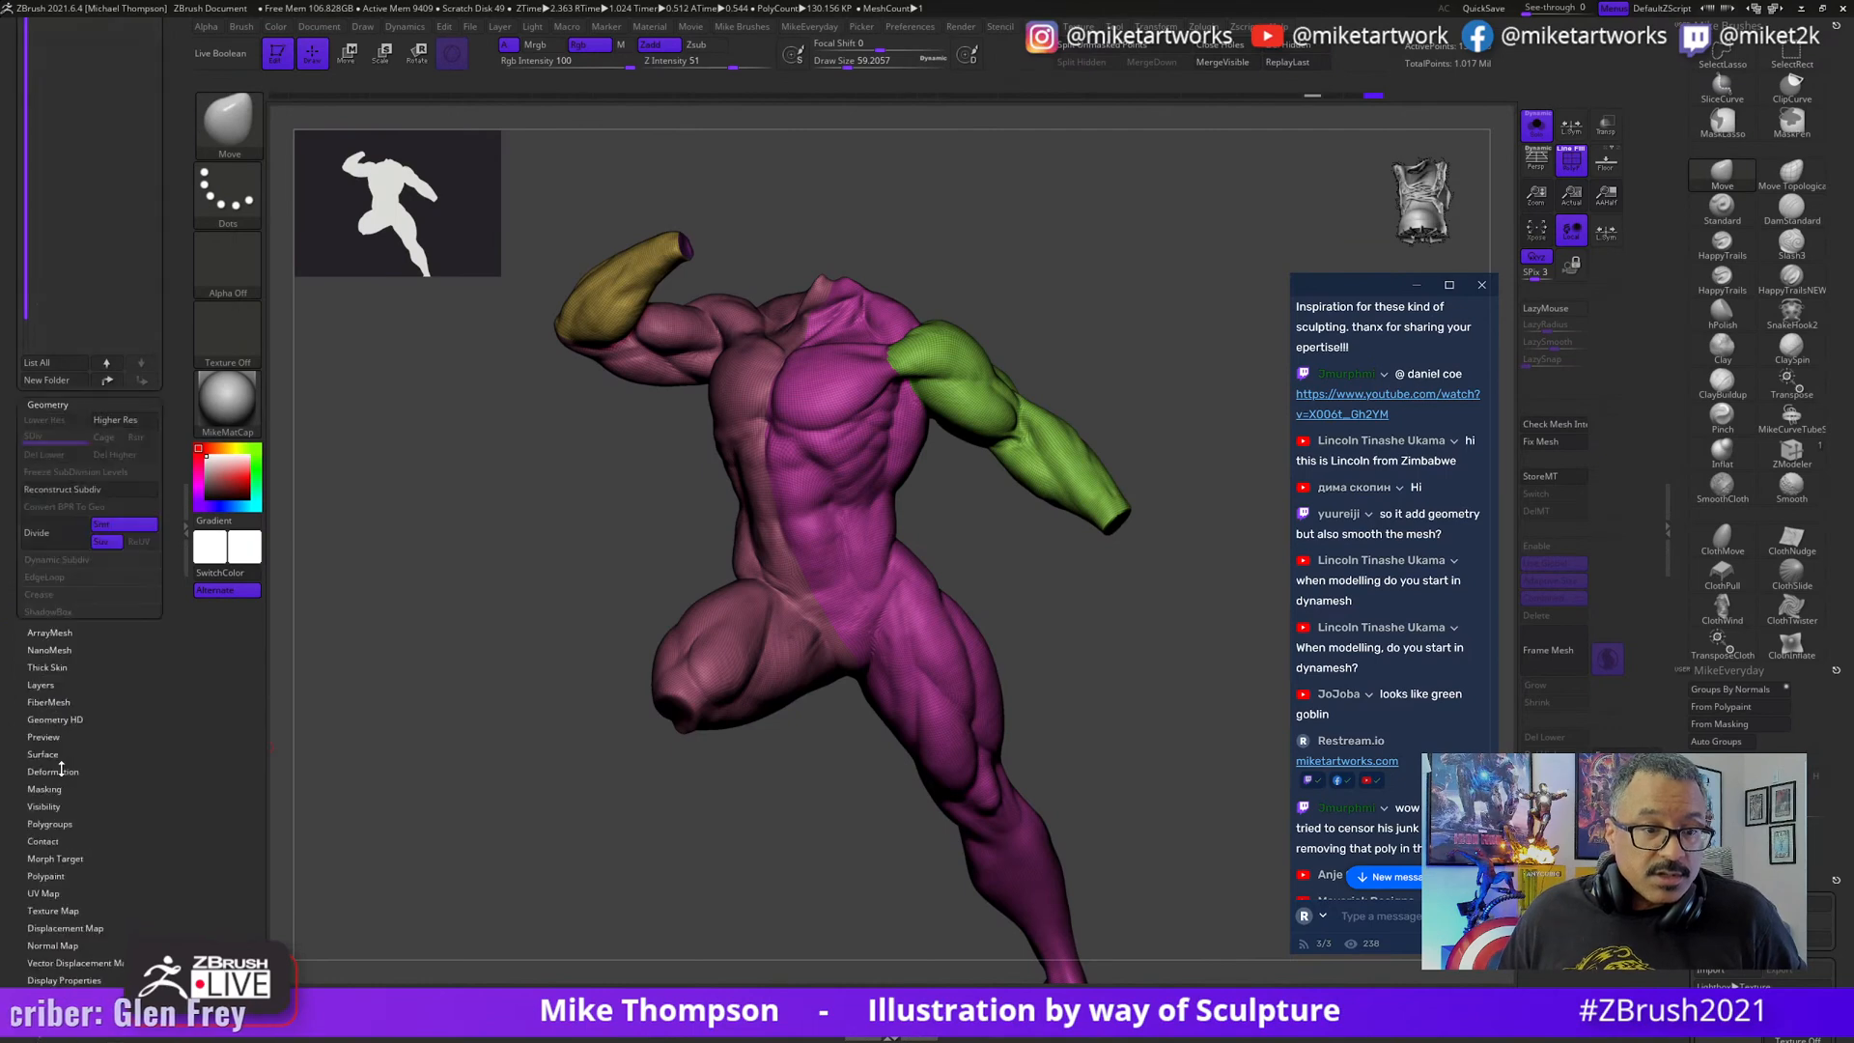
{"action": "scroll", "coordinate": [177, 354], "scroll_direction": "up", "scroll_amount": 10}
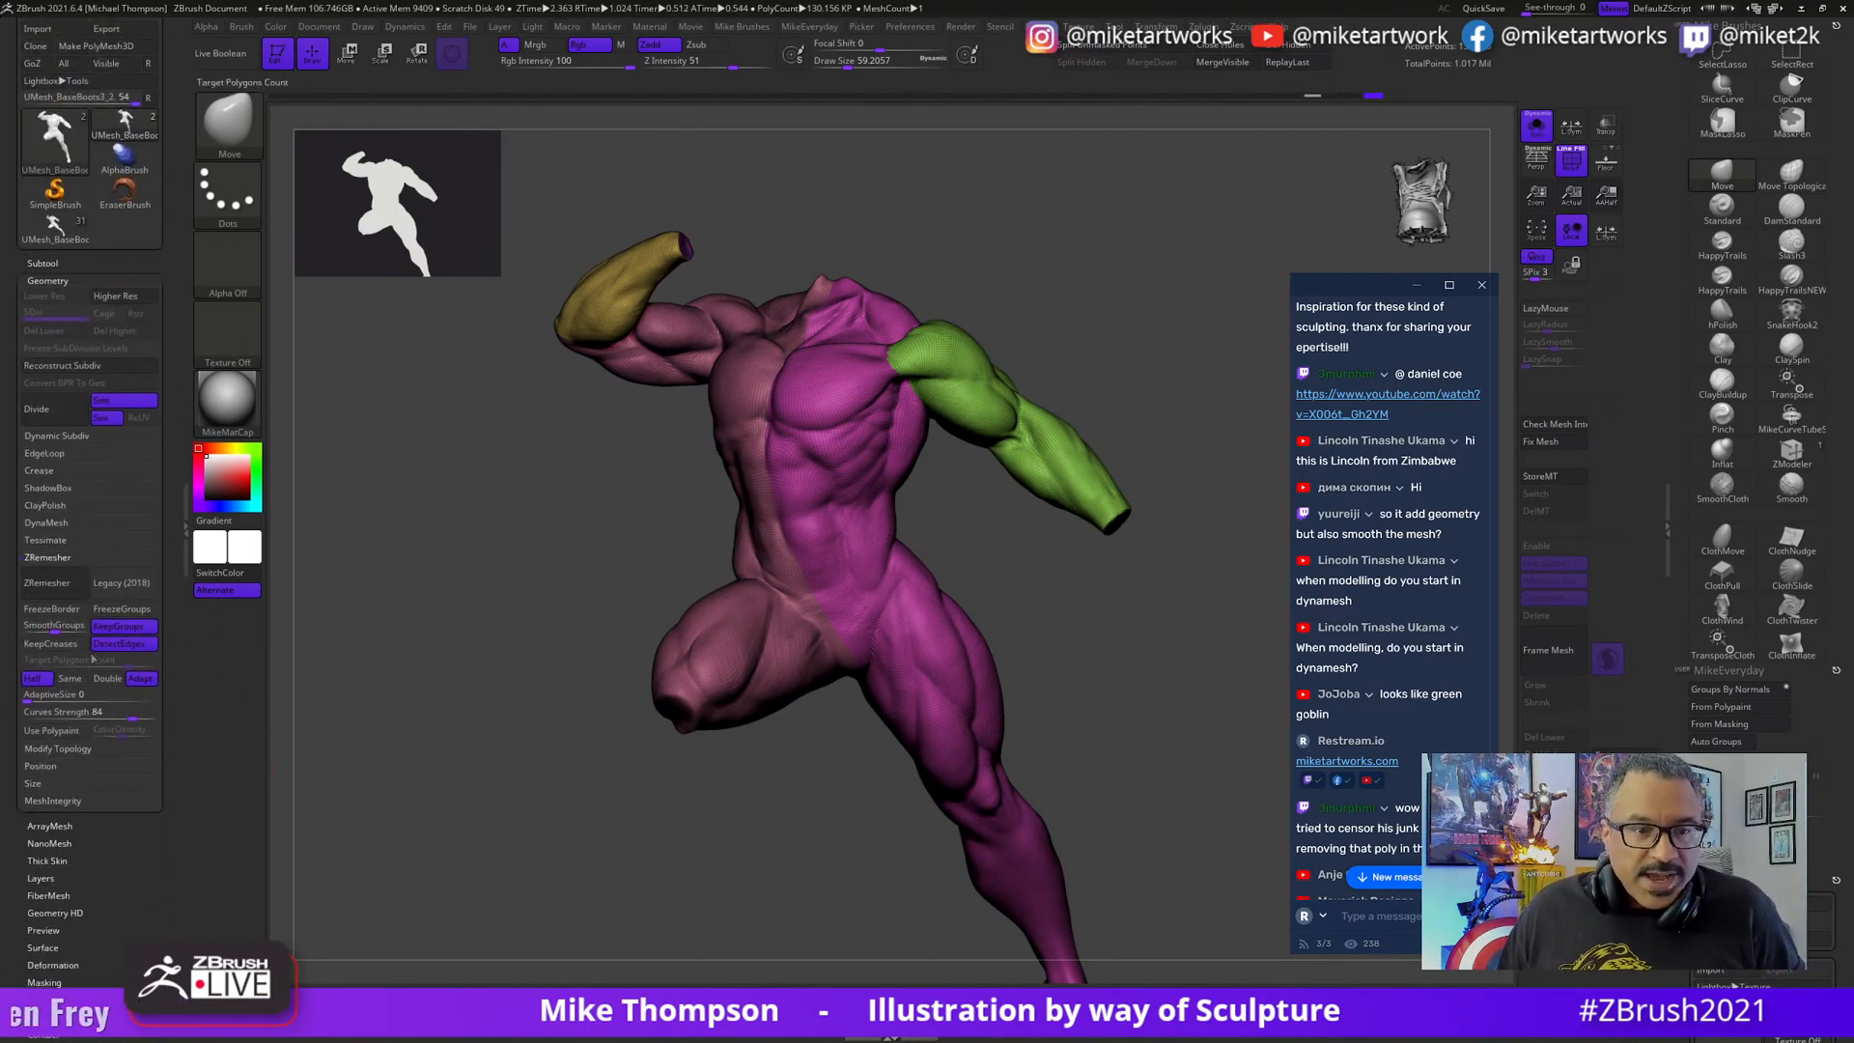
{"action": "left_click", "coordinate": [68, 586]}
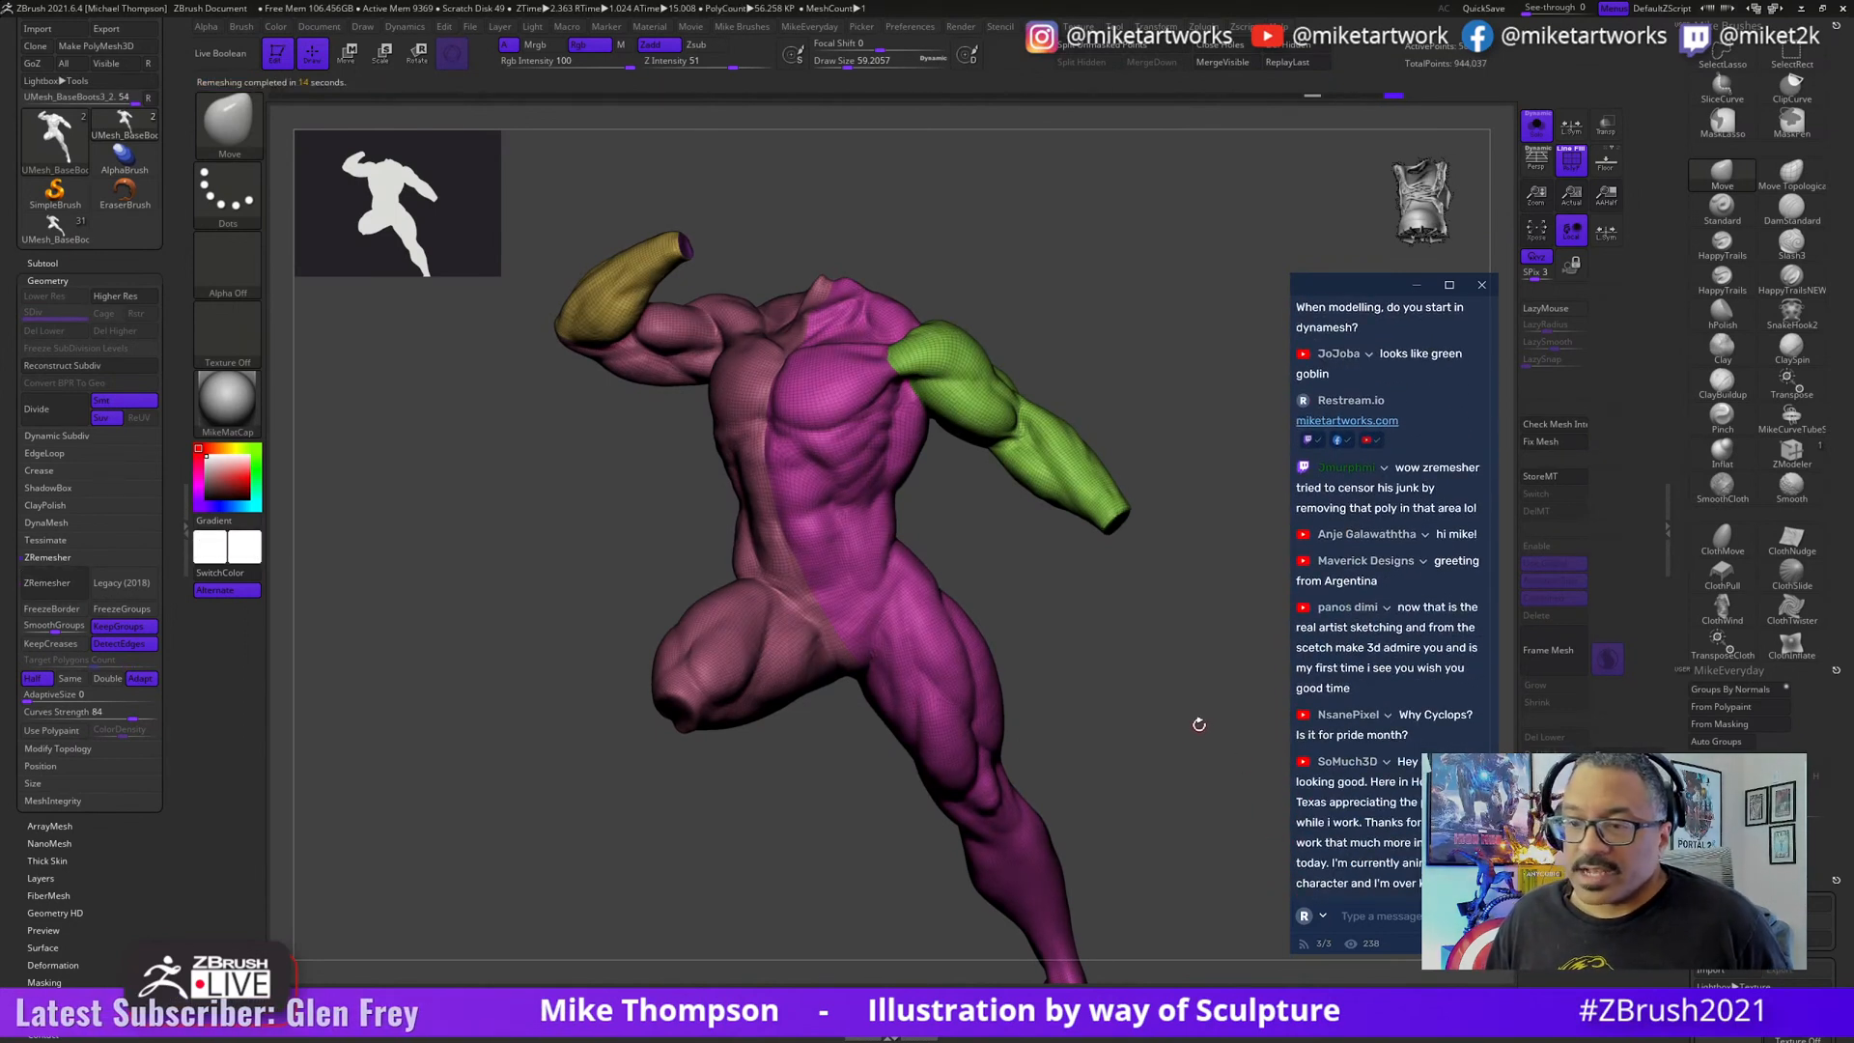
{"action": "mouse_move", "coordinate": [1213, 766]}
{"action": "left_mouse_down"}
{"action": "mouse_move", "coordinate": [1233, 773]}
{"action": "mouse_move", "coordinate": [1052, 796]}
{"action": "mouse_move", "coordinate": [1085, 727]}
{"action": "mouse_move", "coordinate": [1092, 744]}
{"action": "mouse_move", "coordinate": [1127, 711]}
{"action": "left_mouse_up"}
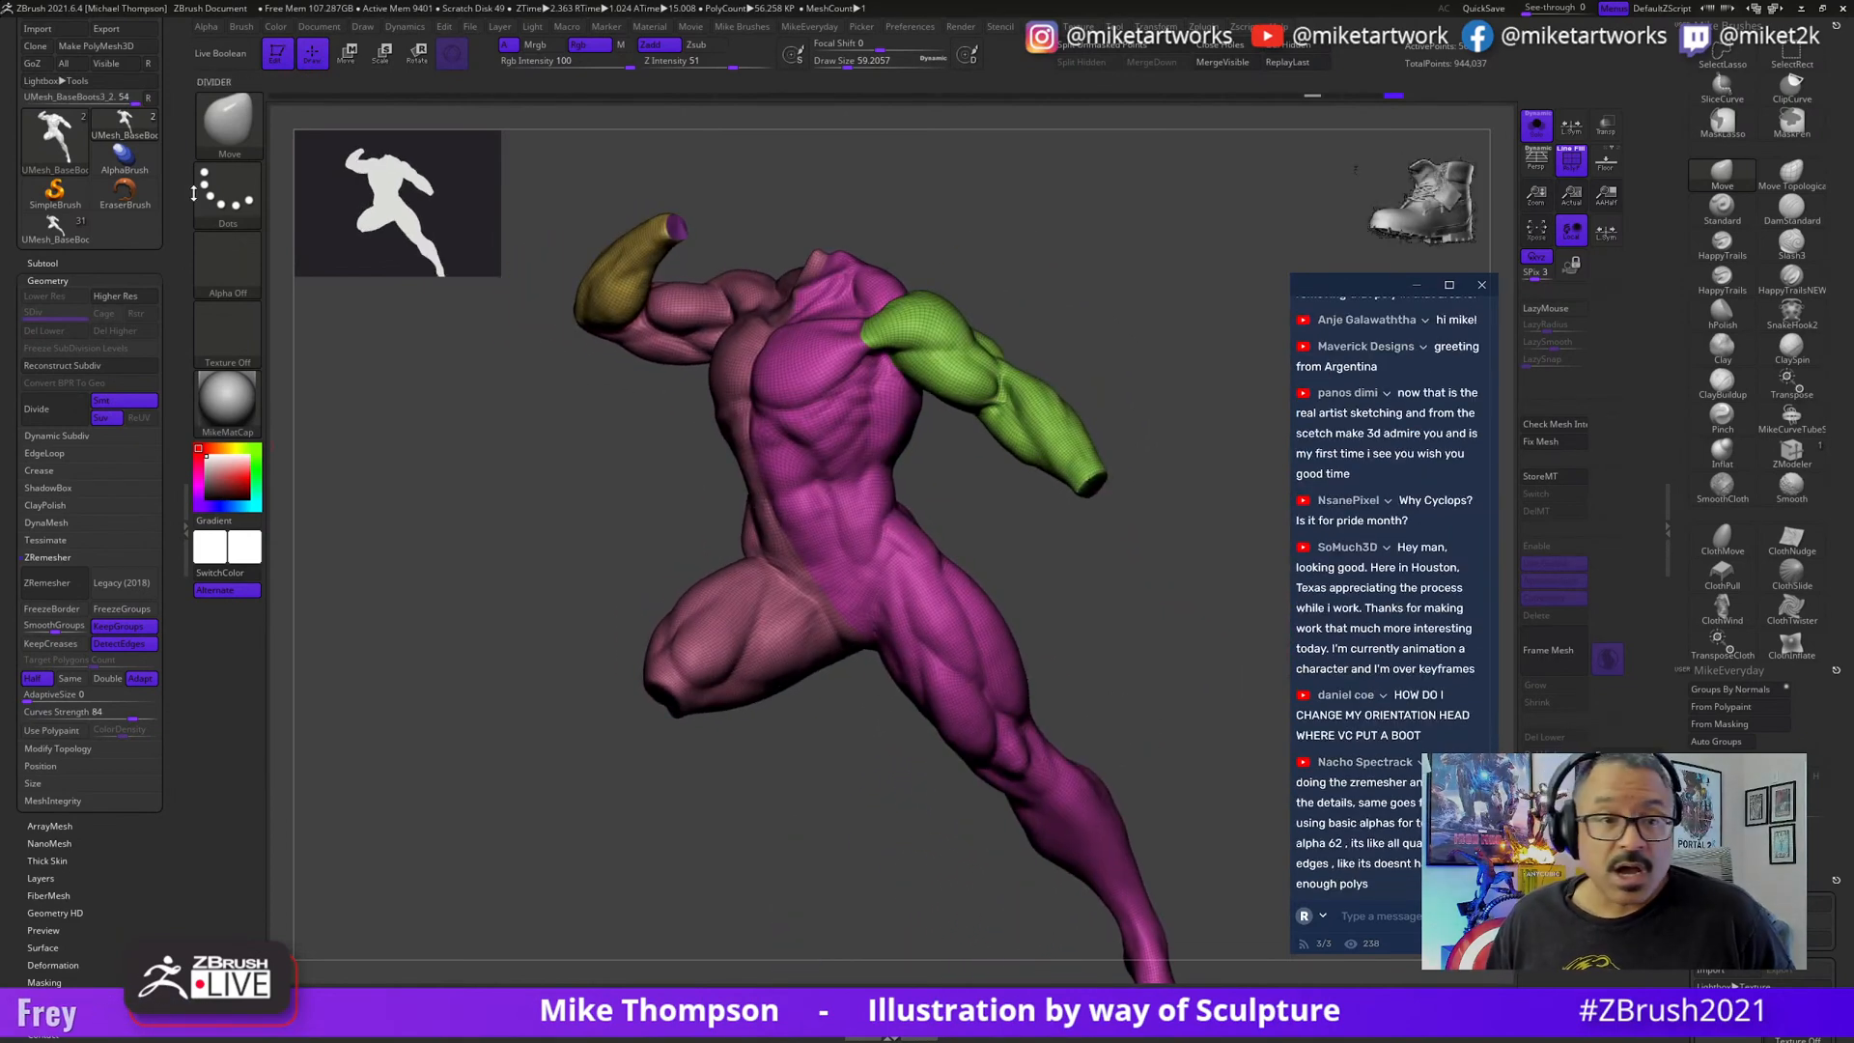
- Duplicate the remeshed UMesh_BaseBoots3_2 subtool and run ZRemesher at the Half option on the copy
{"action": "left_click", "coordinate": [59, 263]}
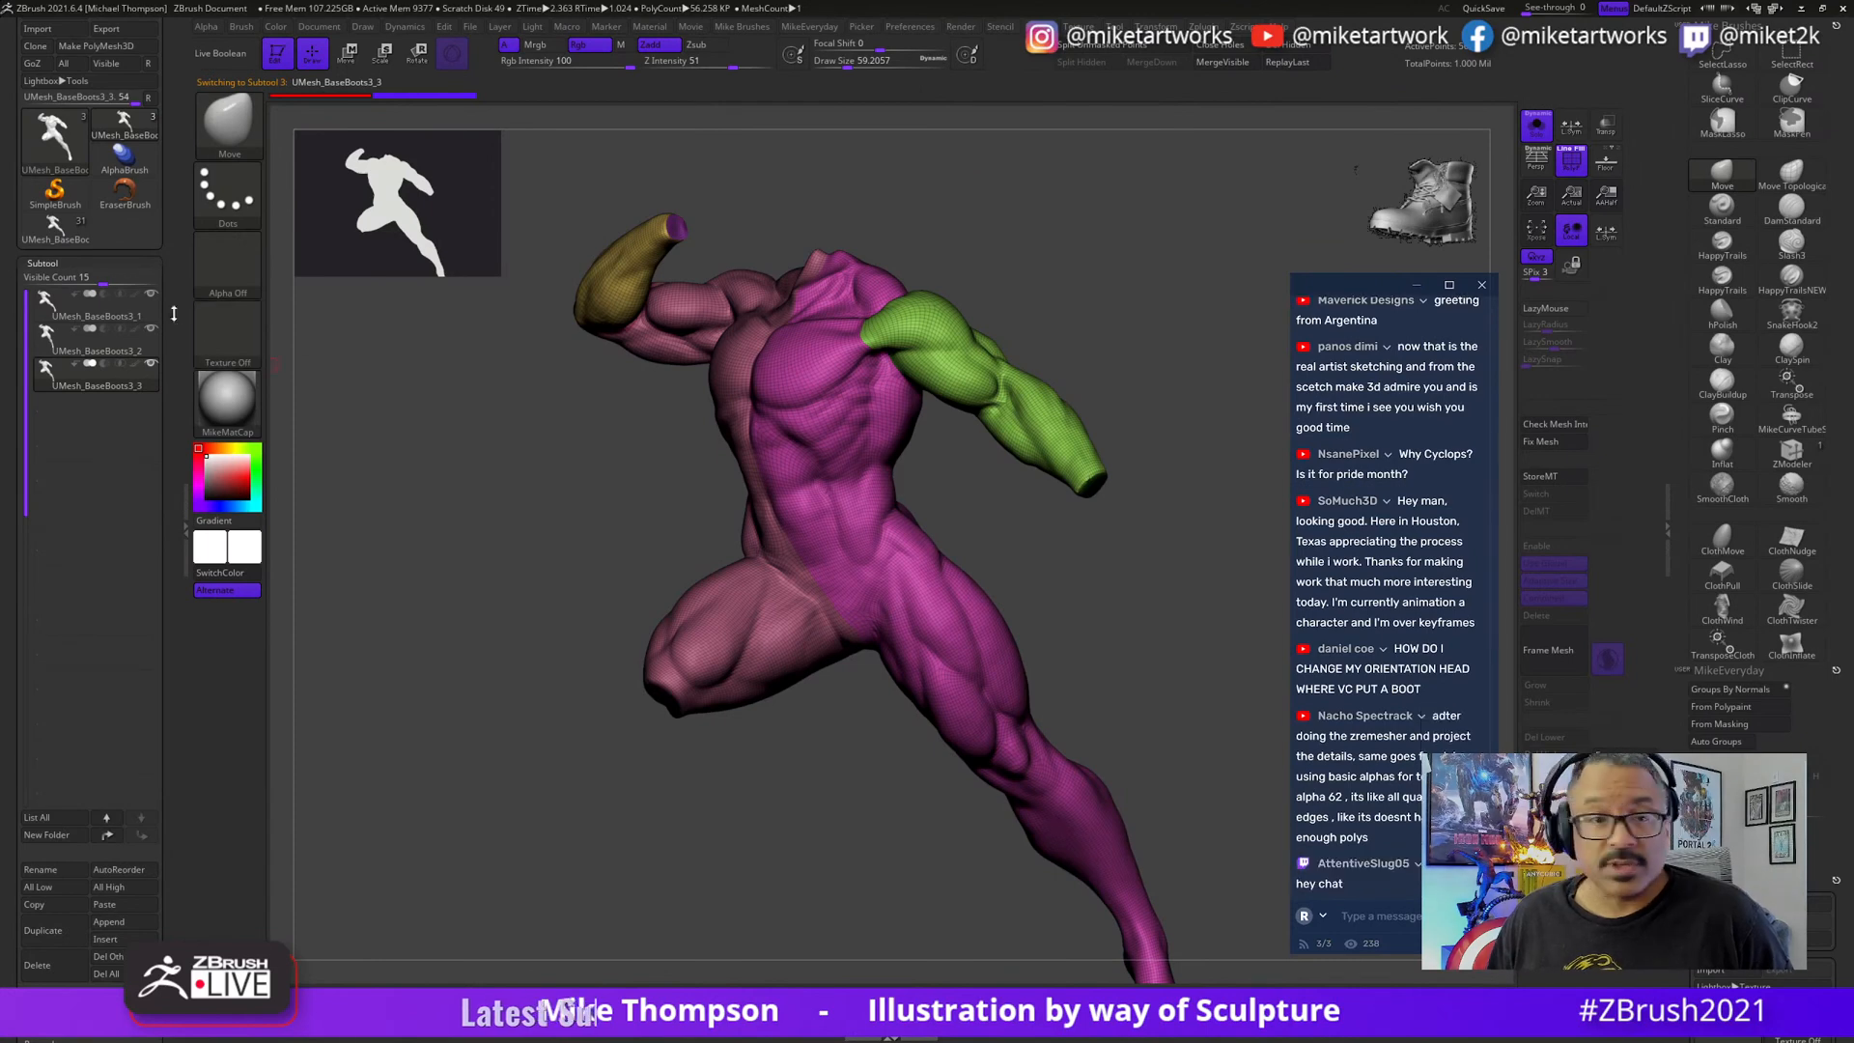
{"action": "left_click", "coordinate": [43, 263]}
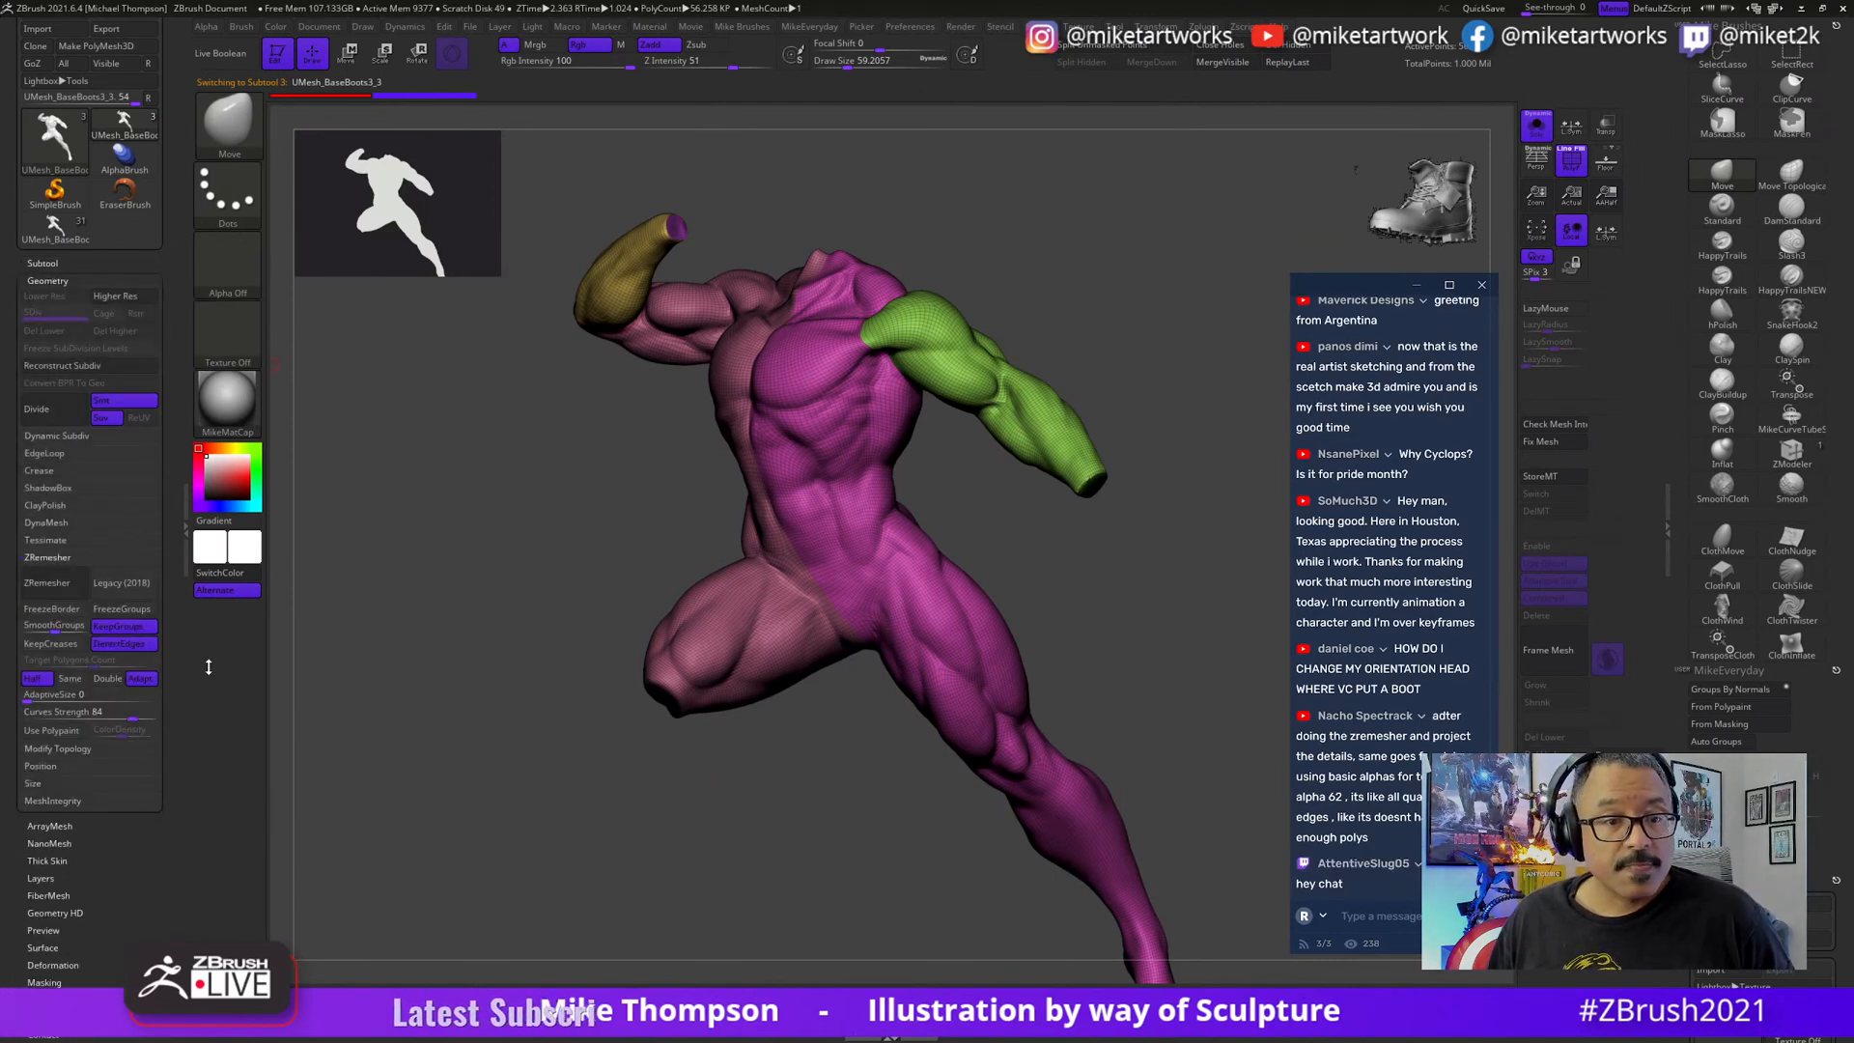
{"action": "left_click", "coordinate": [56, 587]}
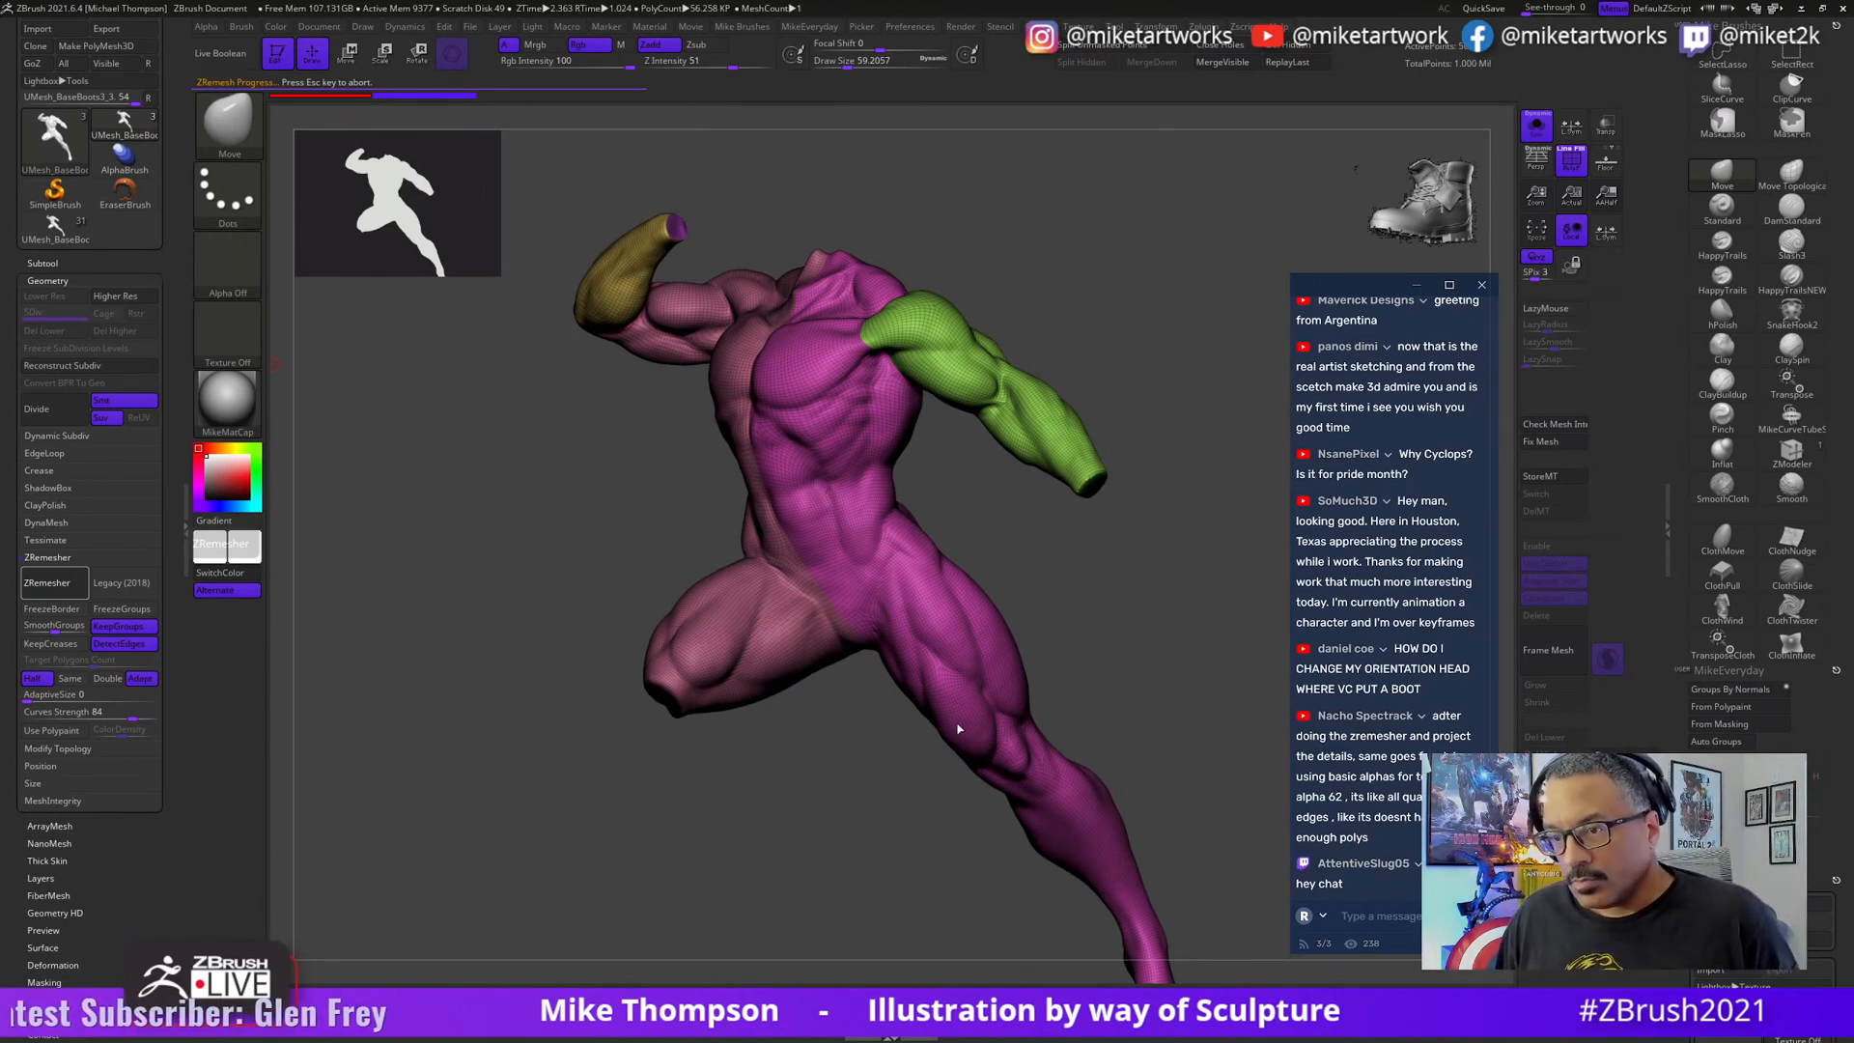
- Examine the remeshed copy's polygon flow on the torso and limbs, then its surface with the polyframe display turned off
{"action": "mouse_move", "coordinate": [1095, 671]}
{"action": "left_mouse_down"}
{"action": "mouse_move", "coordinate": [1135, 763]}
{"action": "mouse_move", "coordinate": [1172, 675]}
{"action": "mouse_move", "coordinate": [1147, 733]}
{"action": "mouse_move", "coordinate": [1183, 727]}
{"action": "mouse_move", "coordinate": [1032, 729]}
{"action": "mouse_move", "coordinate": [1190, 797]}
{"action": "mouse_move", "coordinate": [1169, 747]}
{"action": "mouse_move", "coordinate": [1140, 783]}
{"action": "mouse_move", "coordinate": [1208, 792]}
{"action": "mouse_move", "coordinate": [1155, 823]}
{"action": "mouse_move", "coordinate": [1139, 890]}
{"action": "mouse_move", "coordinate": [1155, 910]}
{"action": "mouse_move", "coordinate": [1068, 861]}
{"action": "mouse_move", "coordinate": [1030, 902]}
{"action": "mouse_move", "coordinate": [1210, 896]}
{"action": "mouse_move", "coordinate": [1163, 825]}
{"action": "mouse_move", "coordinate": [1176, 836]}
{"action": "mouse_move", "coordinate": [1143, 865]}
{"action": "mouse_move", "coordinate": [1101, 827]}
{"action": "left_mouse_up"}
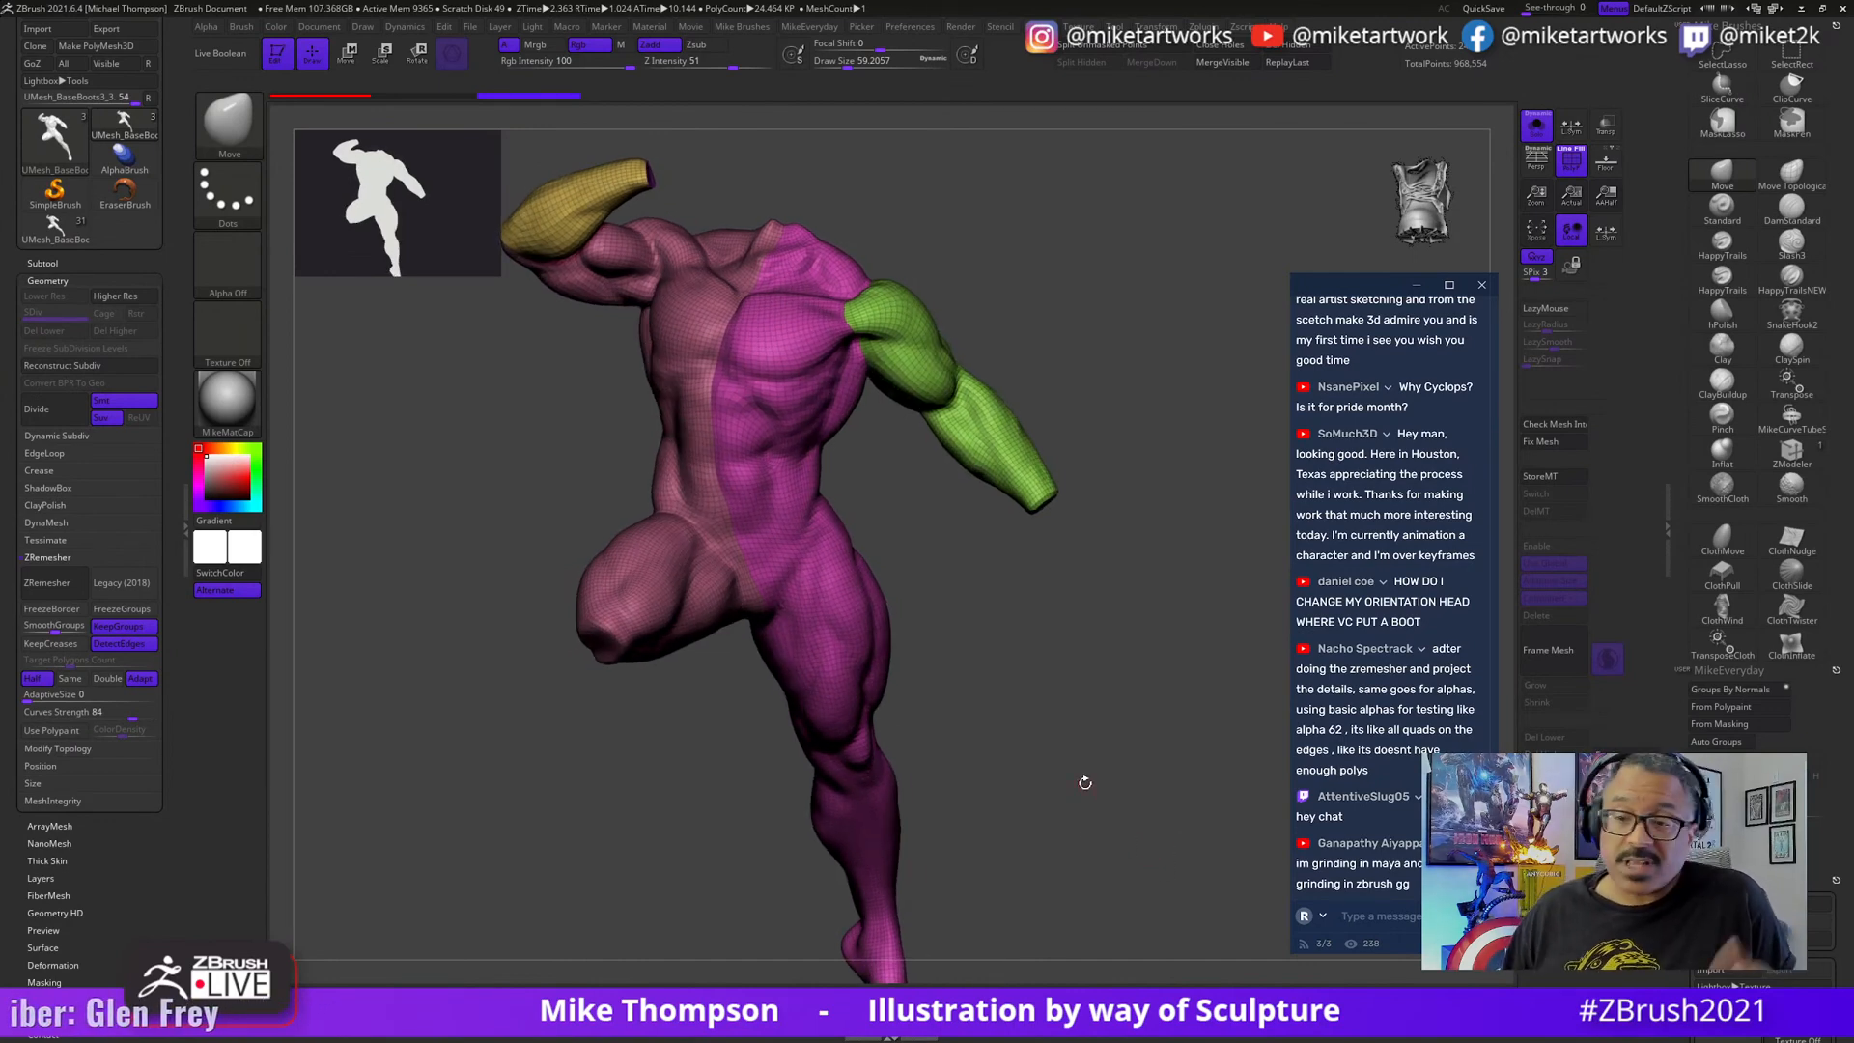
{"action": "left_click_drag", "start_coordinate": [992, 809], "coordinate": [966, 864], "text": "alt"}
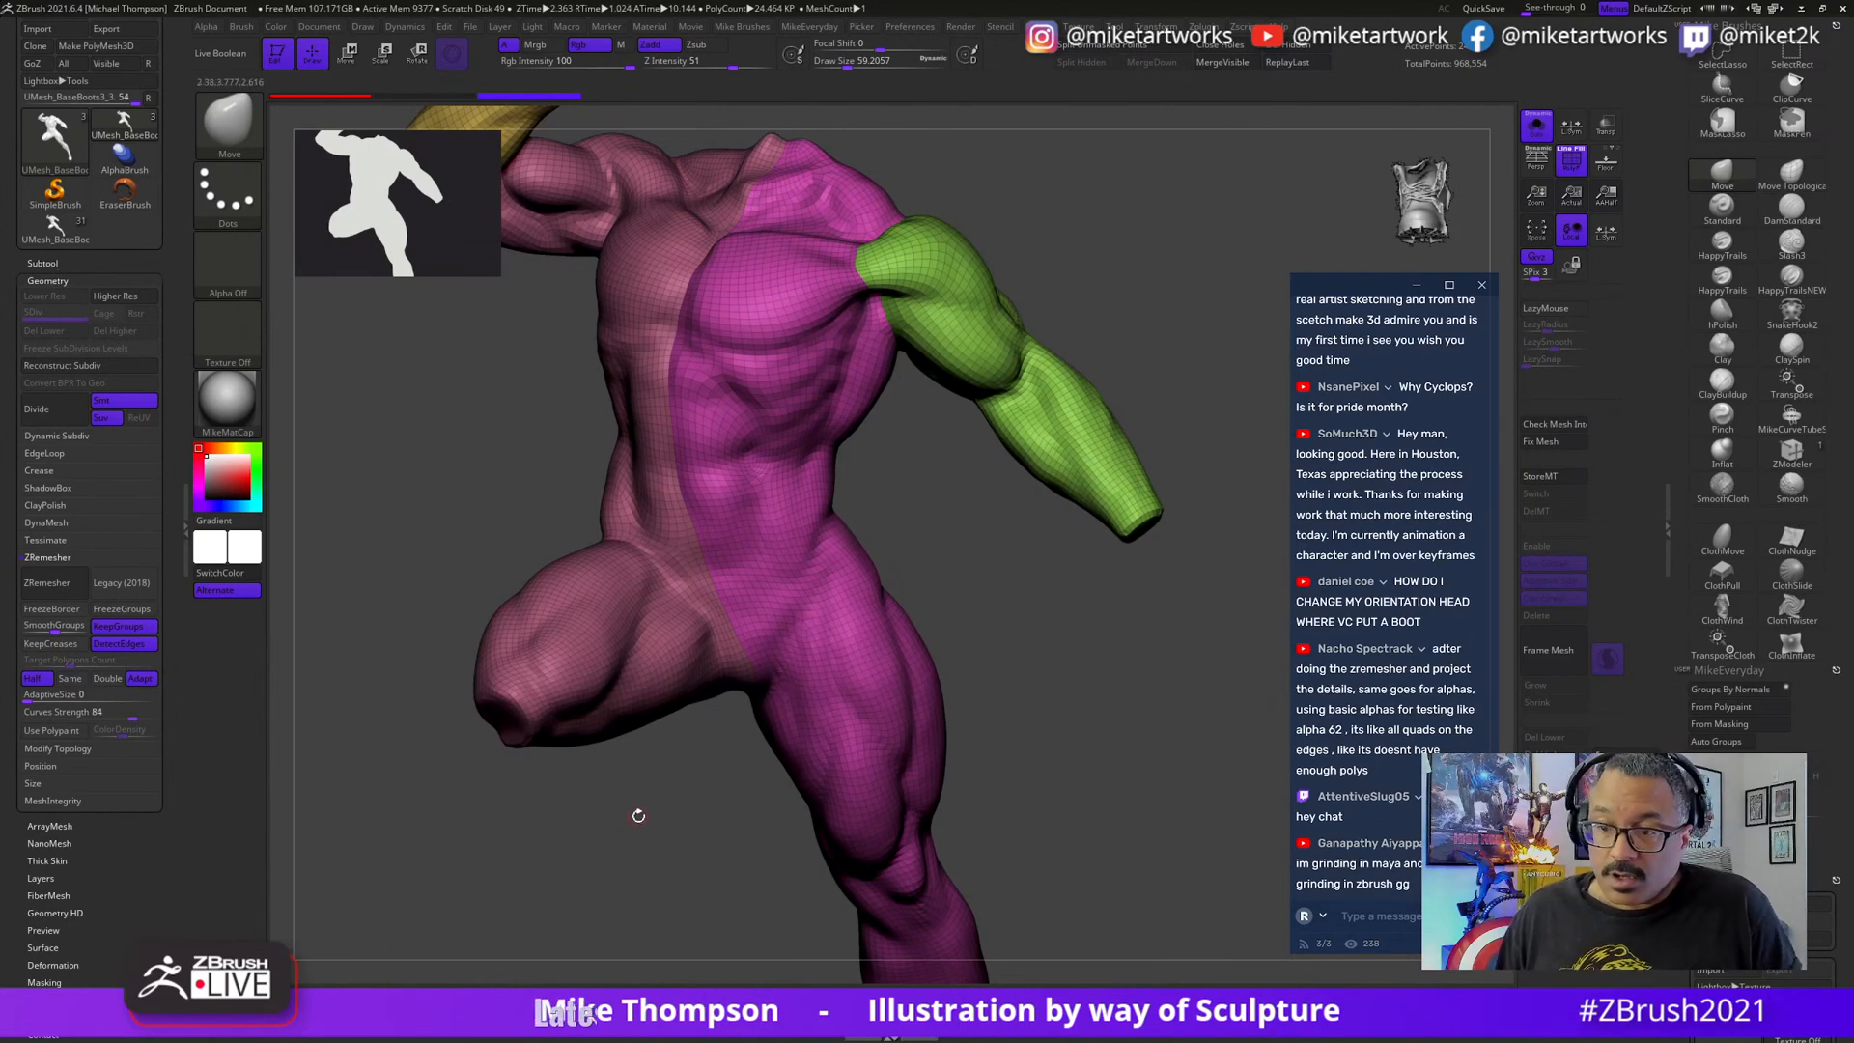
{"action": "key", "text": "space"}
{"action": "key", "text": "shift+f"}
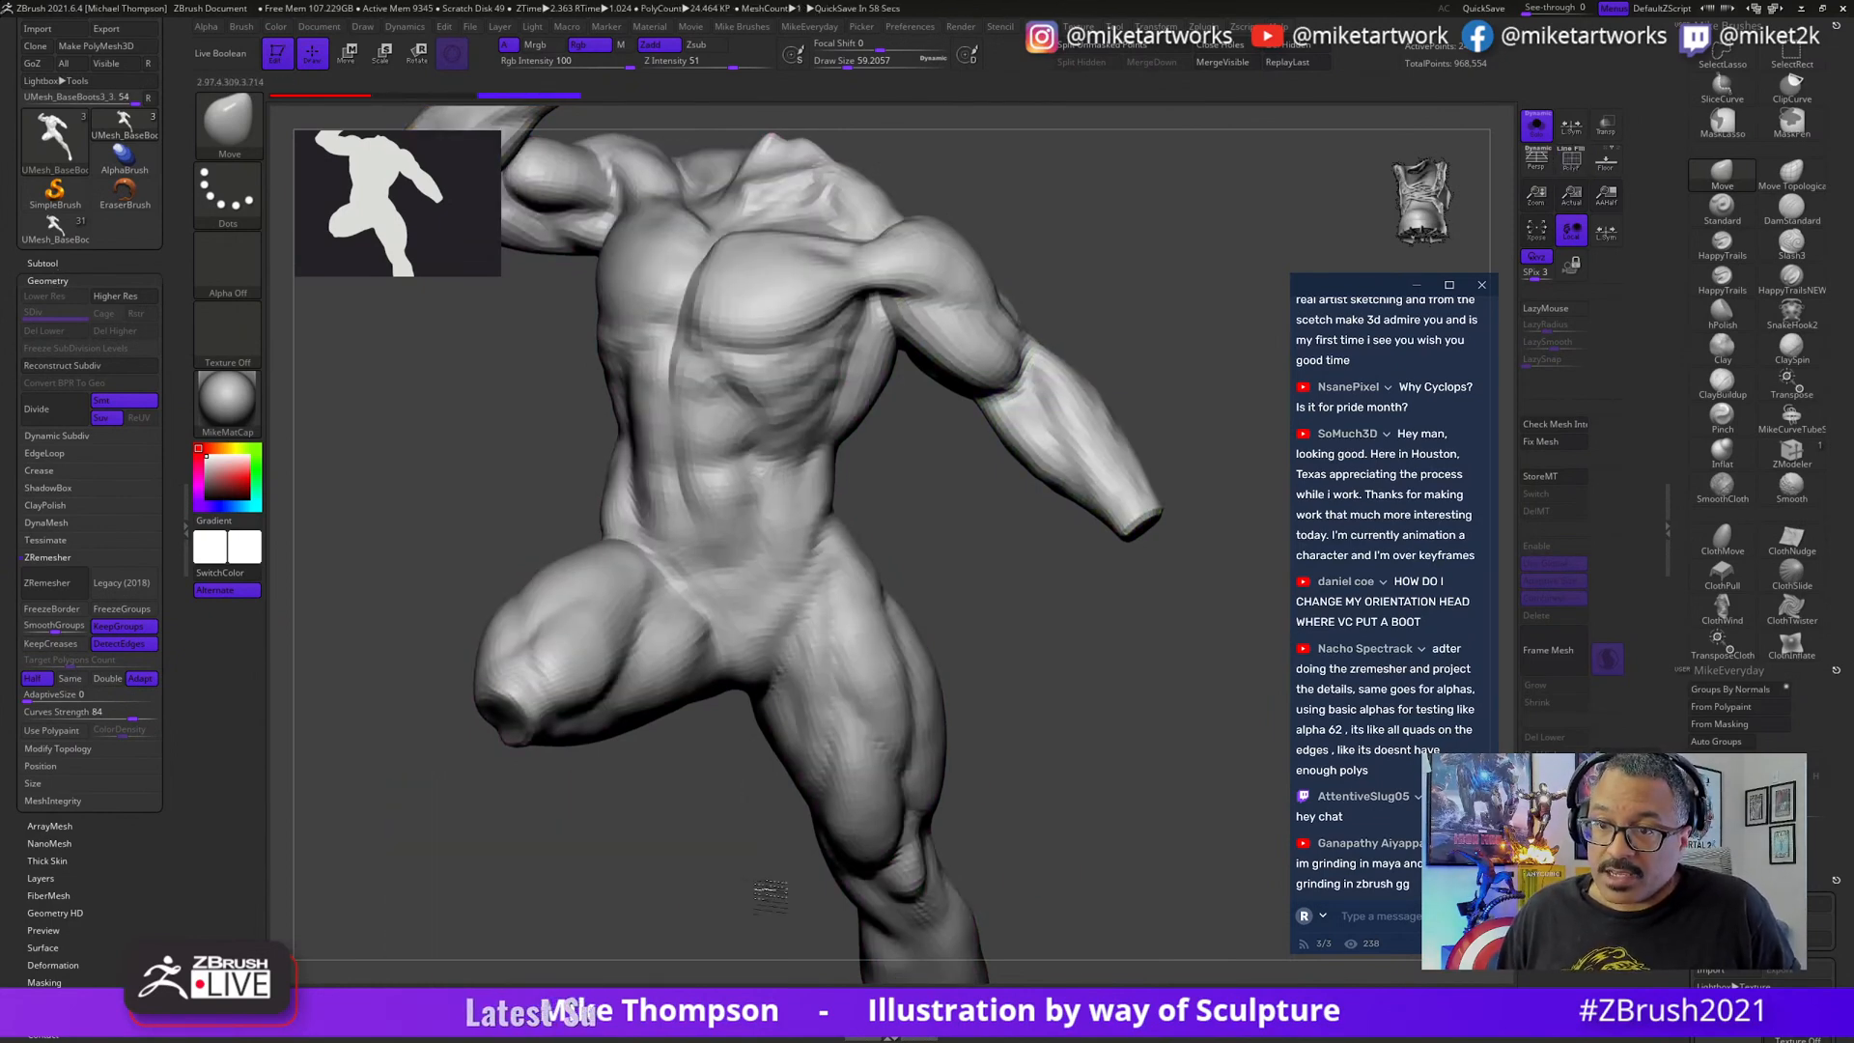
{"action": "left_click_drag", "start_coordinate": [785, 921], "coordinate": [671, 861]}
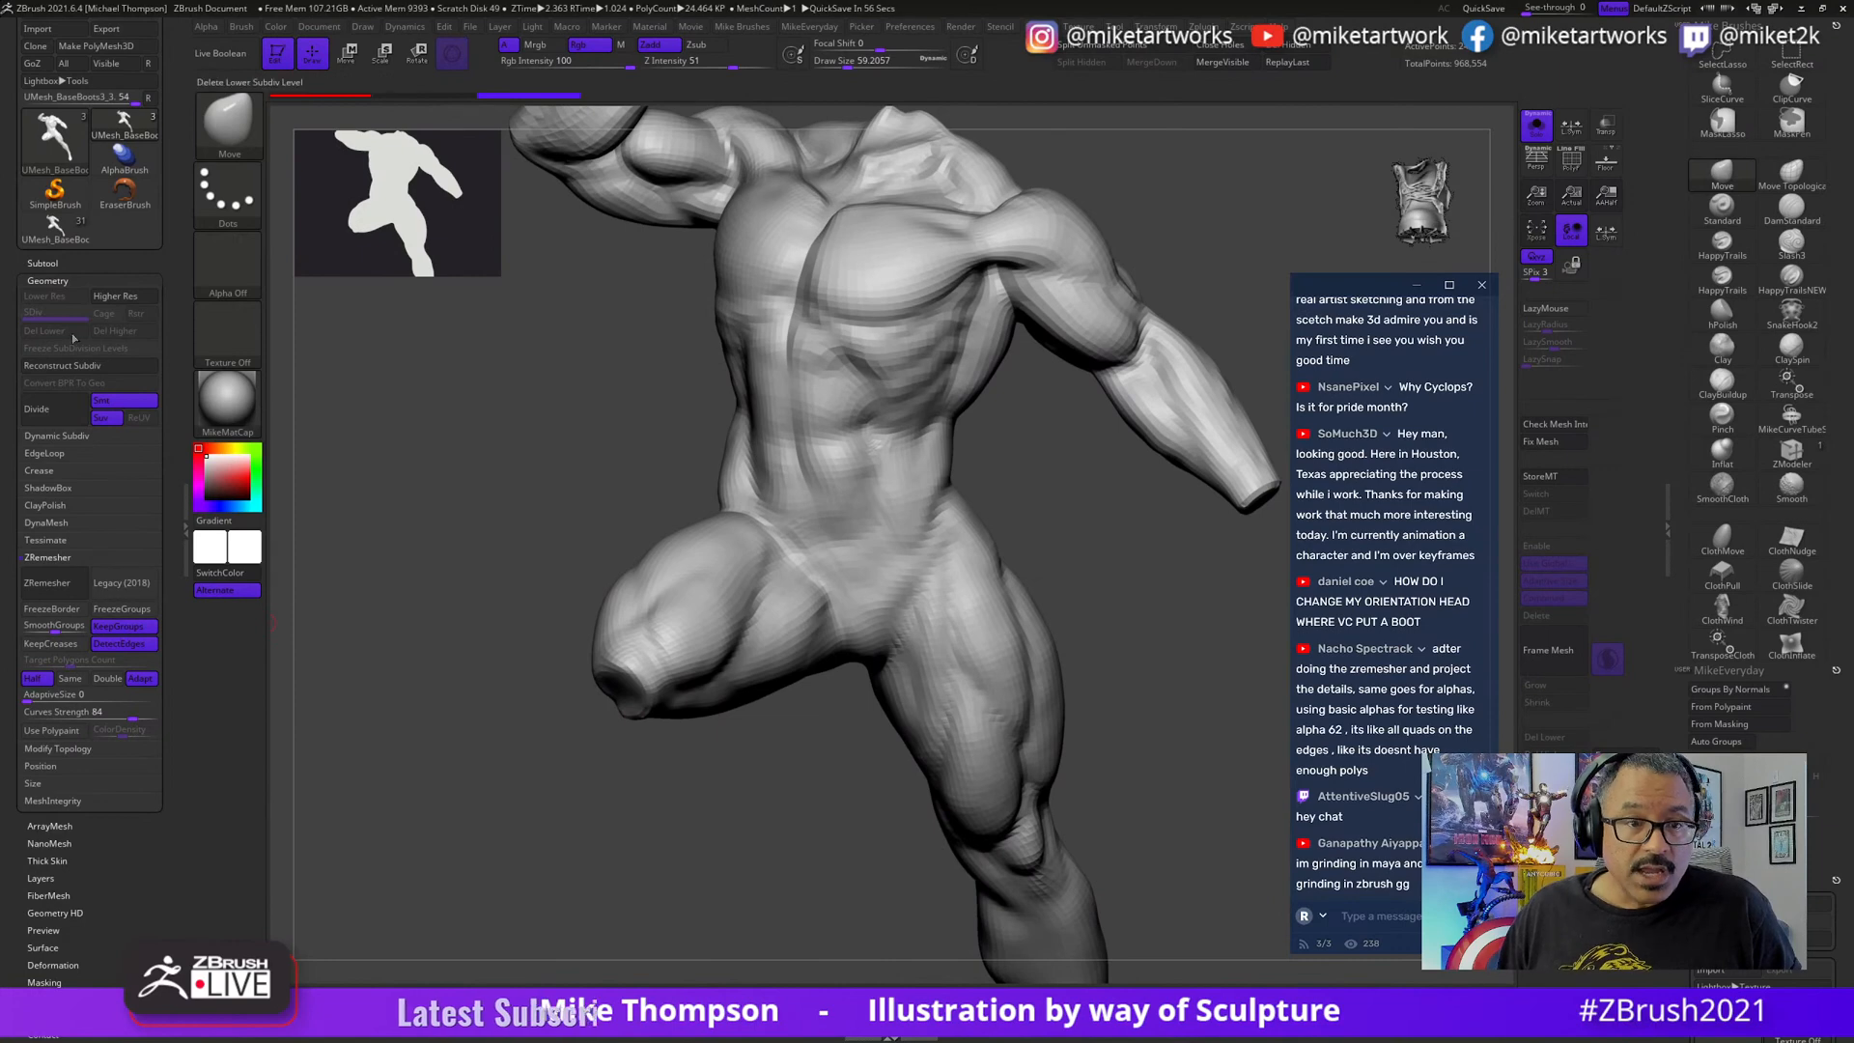
- Bring the subtool list into view and QuickSave the project
{"action": "left_click", "coordinate": [43, 262]}
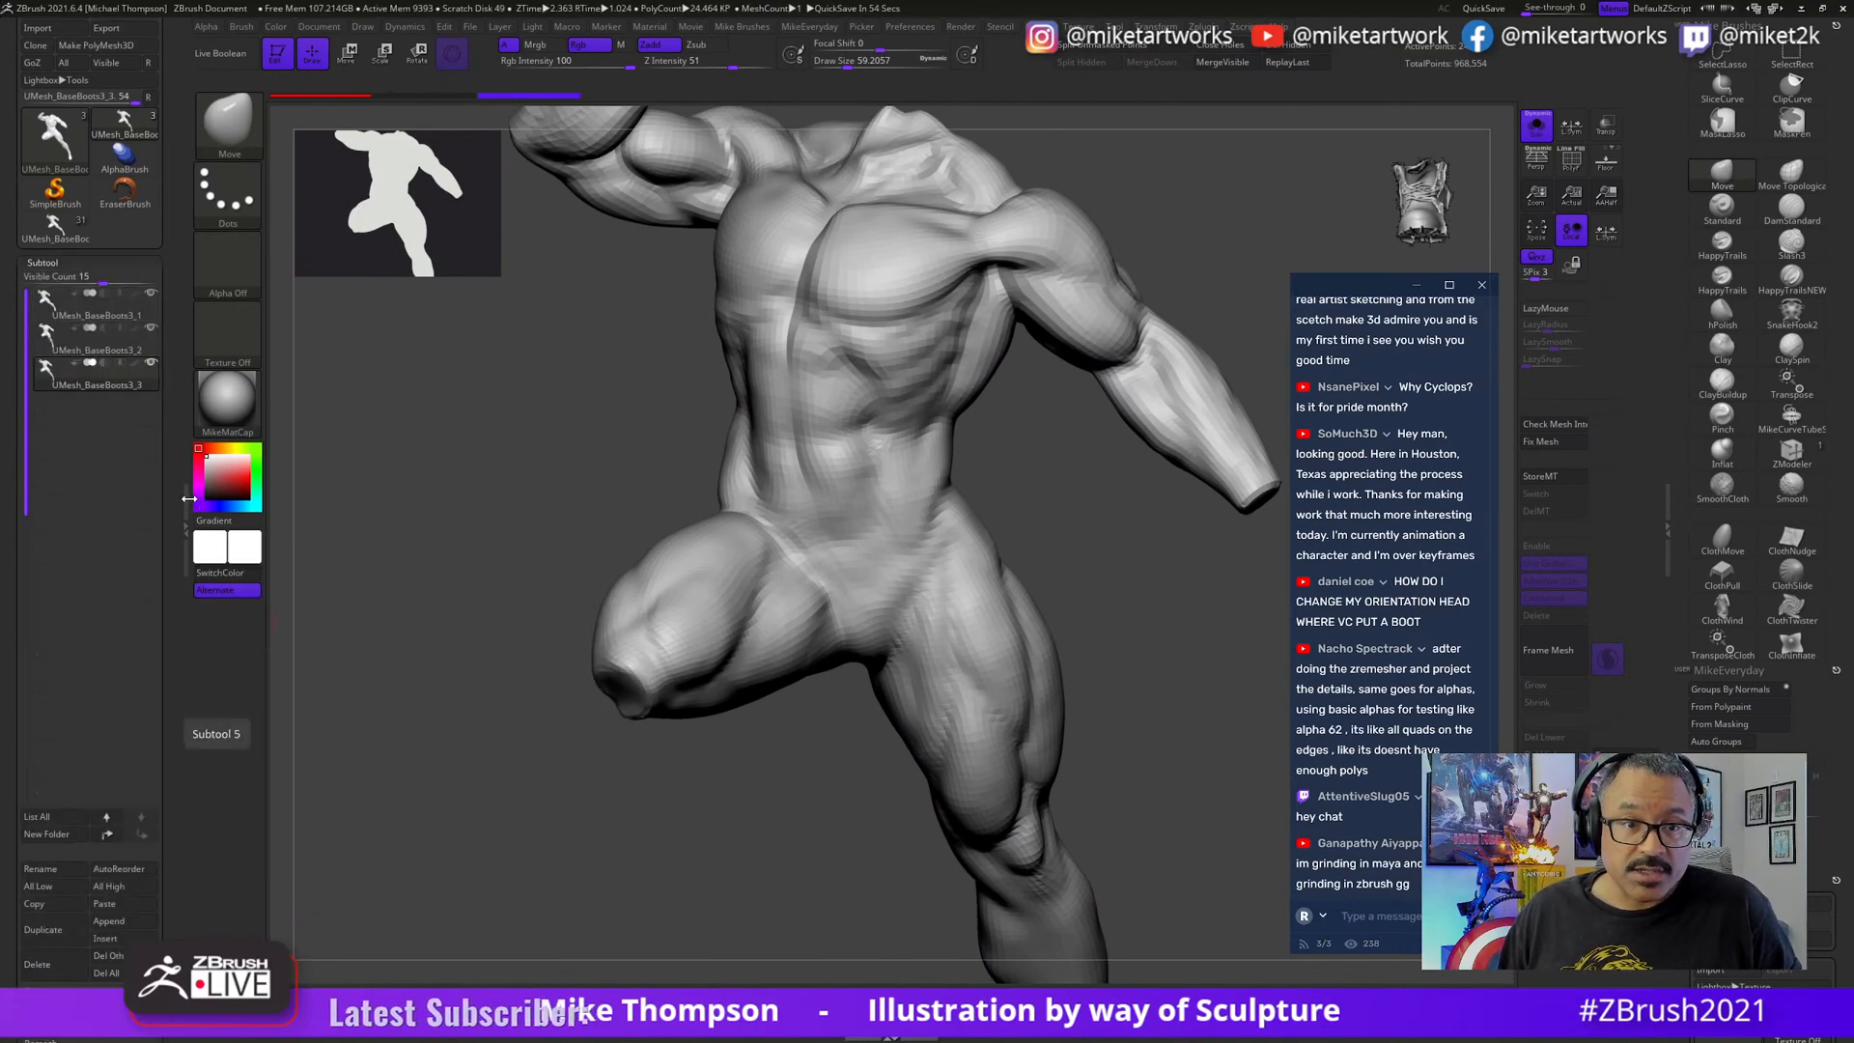
{"action": "left_click_drag", "start_coordinate": [175, 563], "coordinate": [174, 517]}
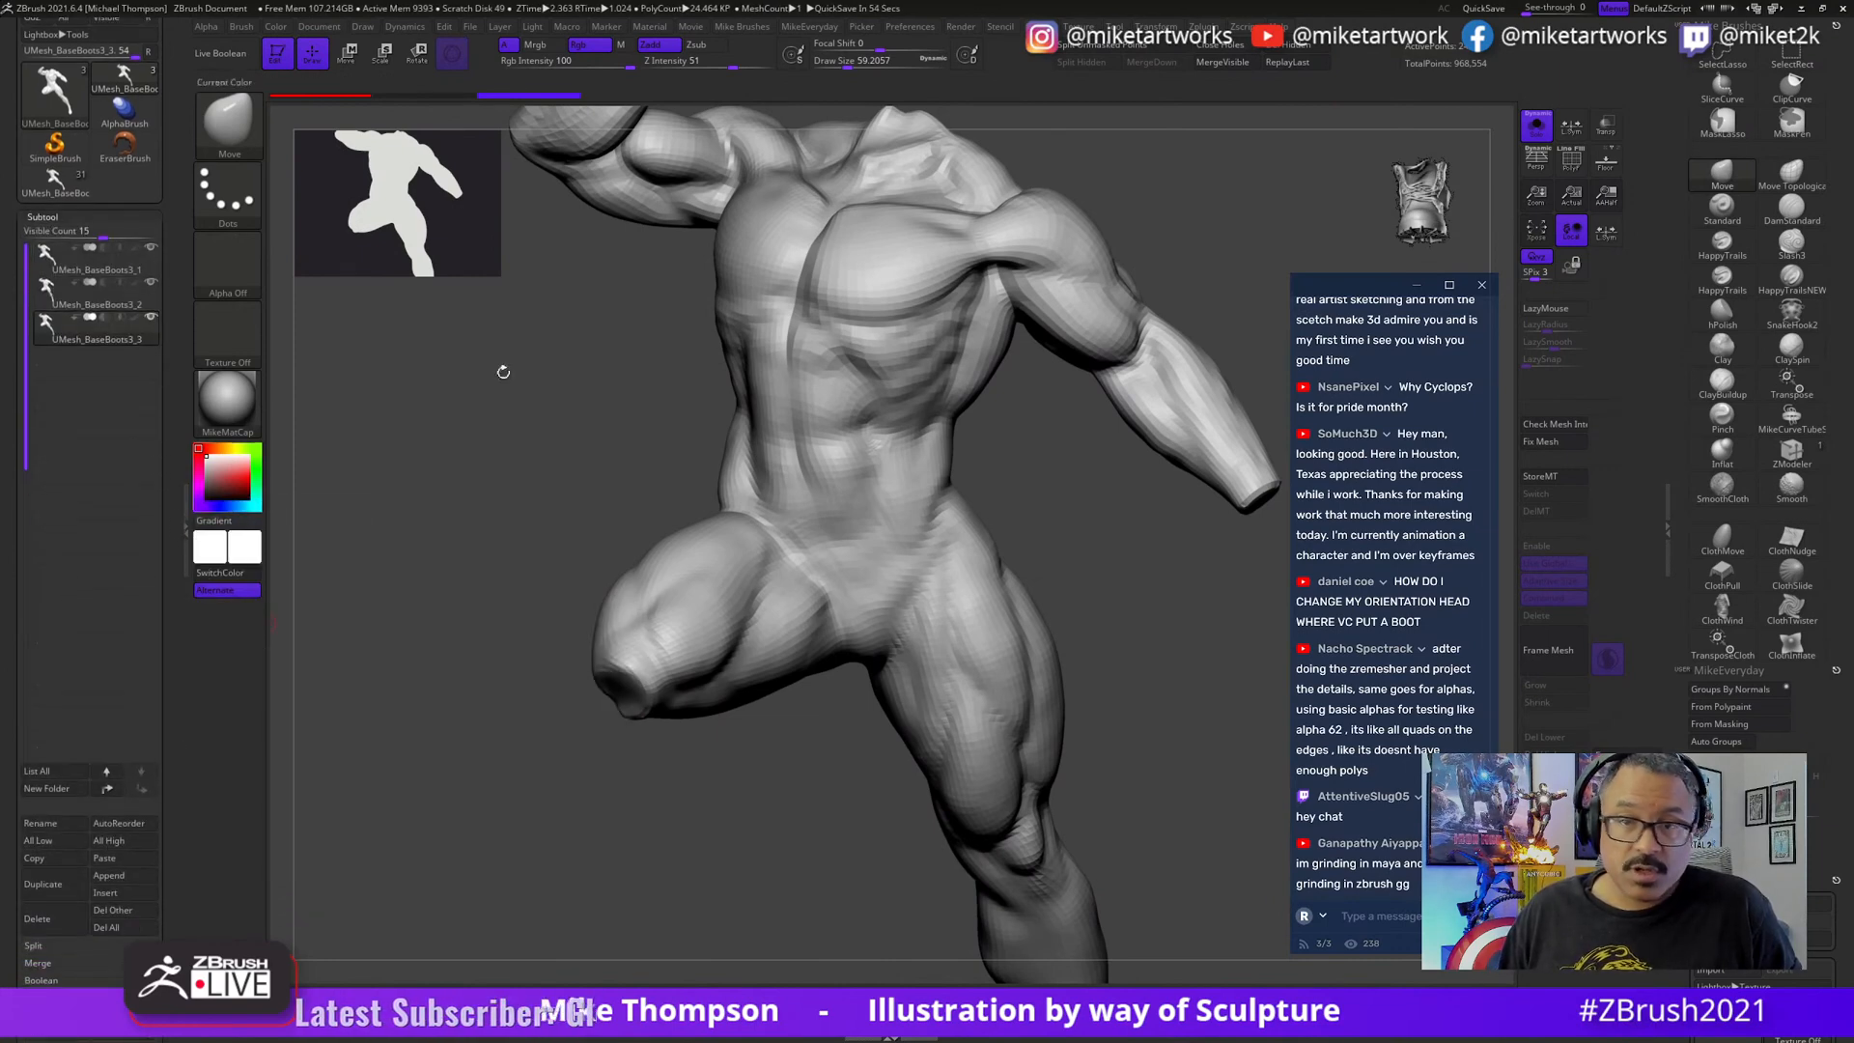
{"action": "left_click", "coordinate": [1491, 11]}
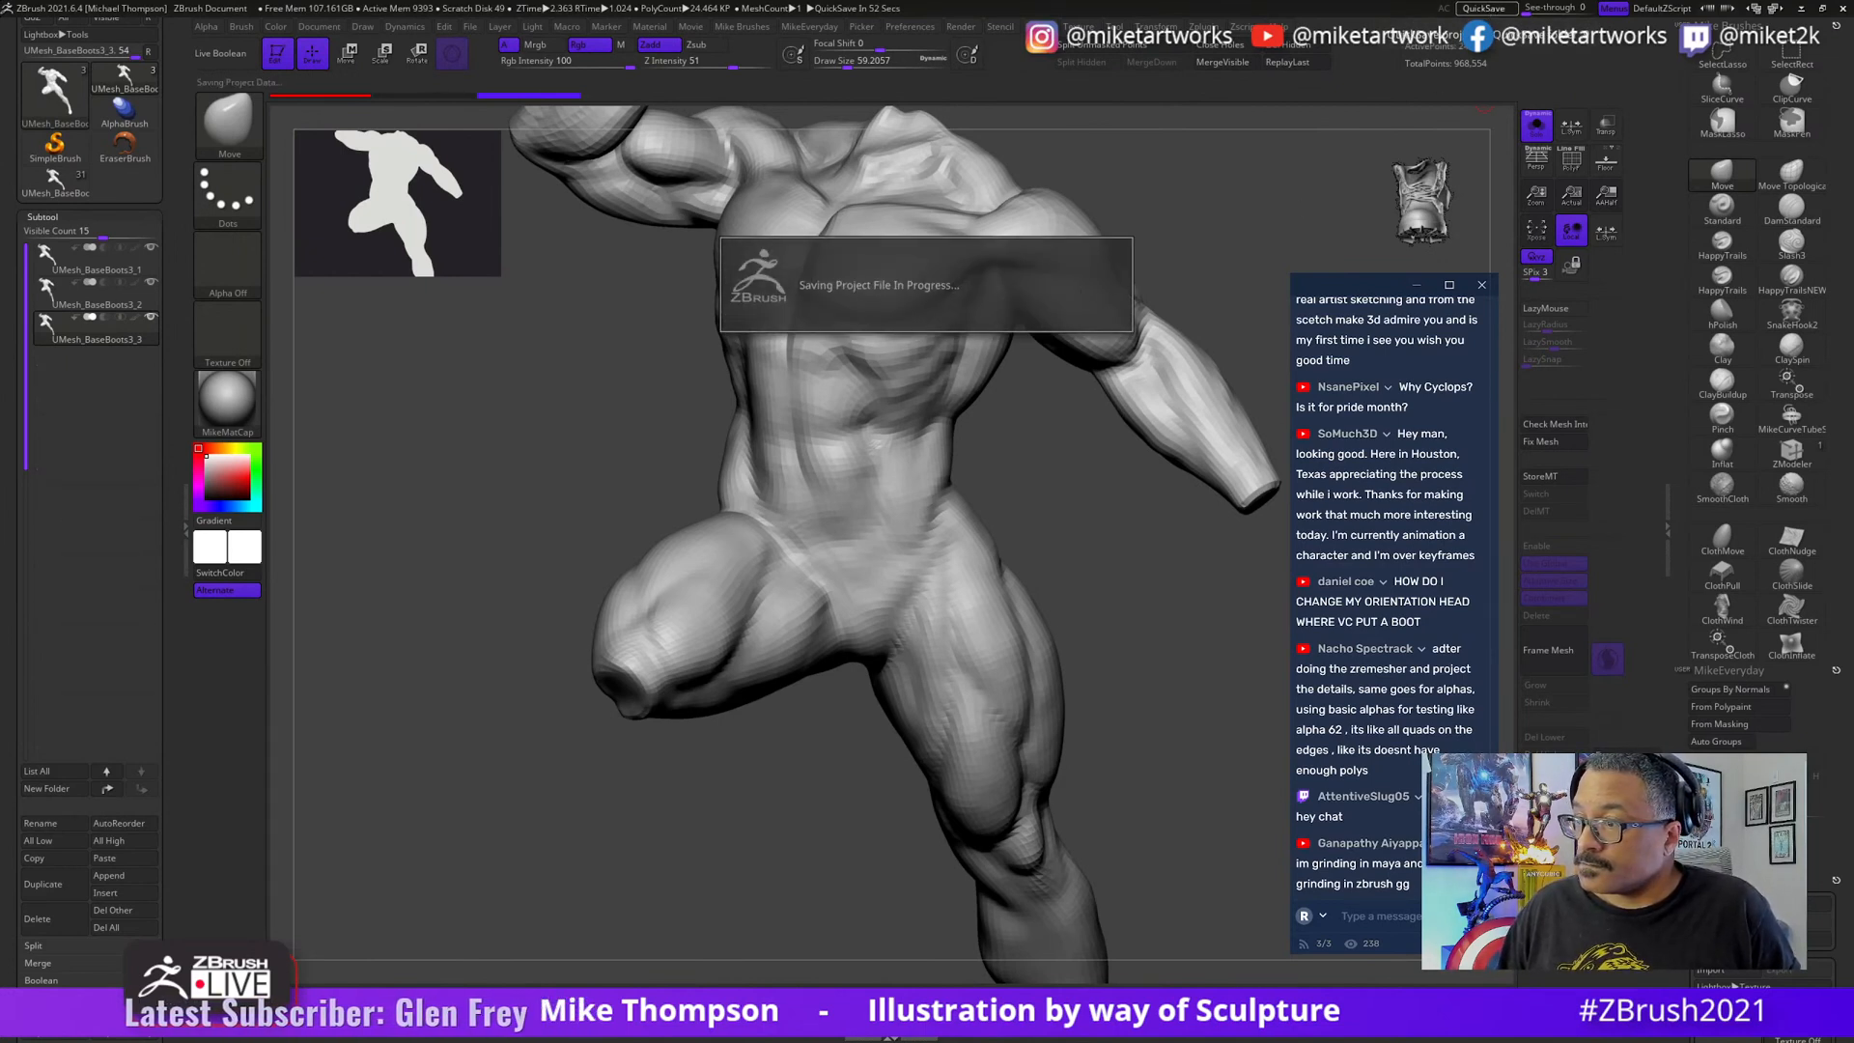
{"action": "scroll", "coordinate": [1398, 497], "scroll_direction": "up", "scroll_amount": 5}
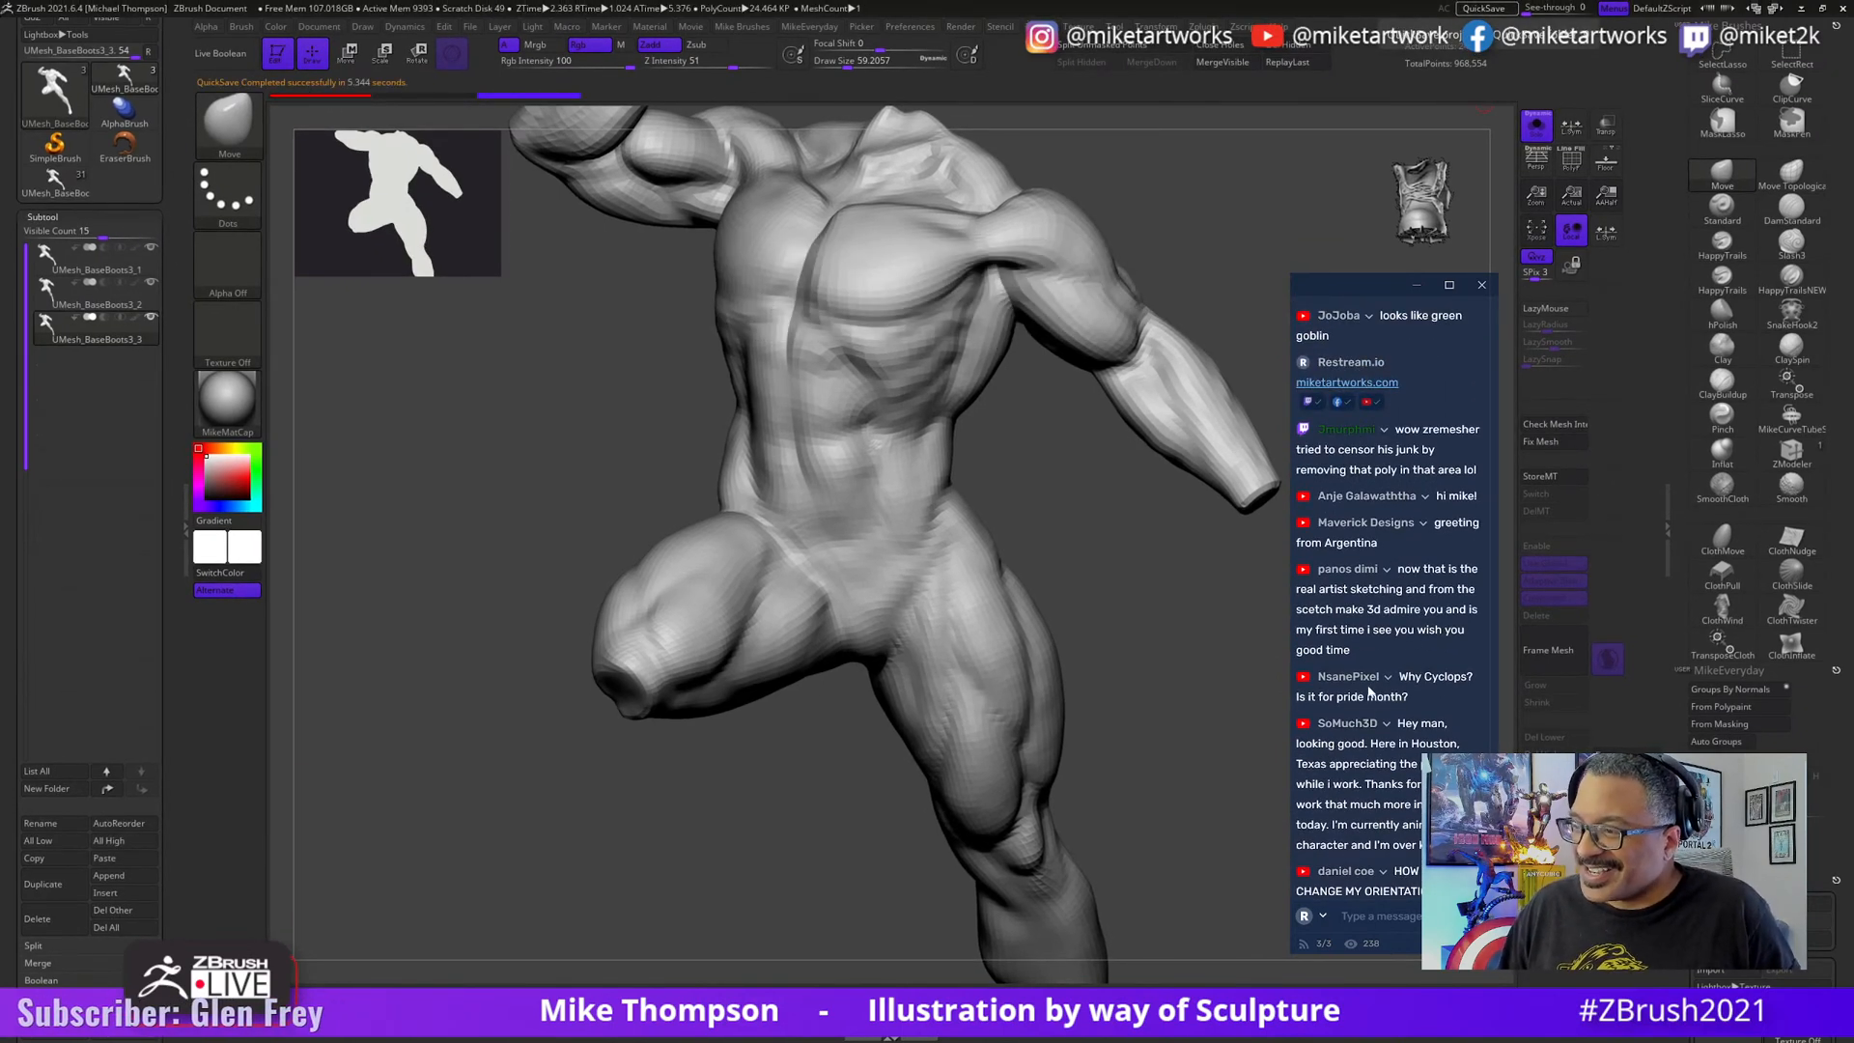
{"action": "scroll", "coordinate": [1396, 684], "scroll_direction": "up", "scroll_amount": 3}
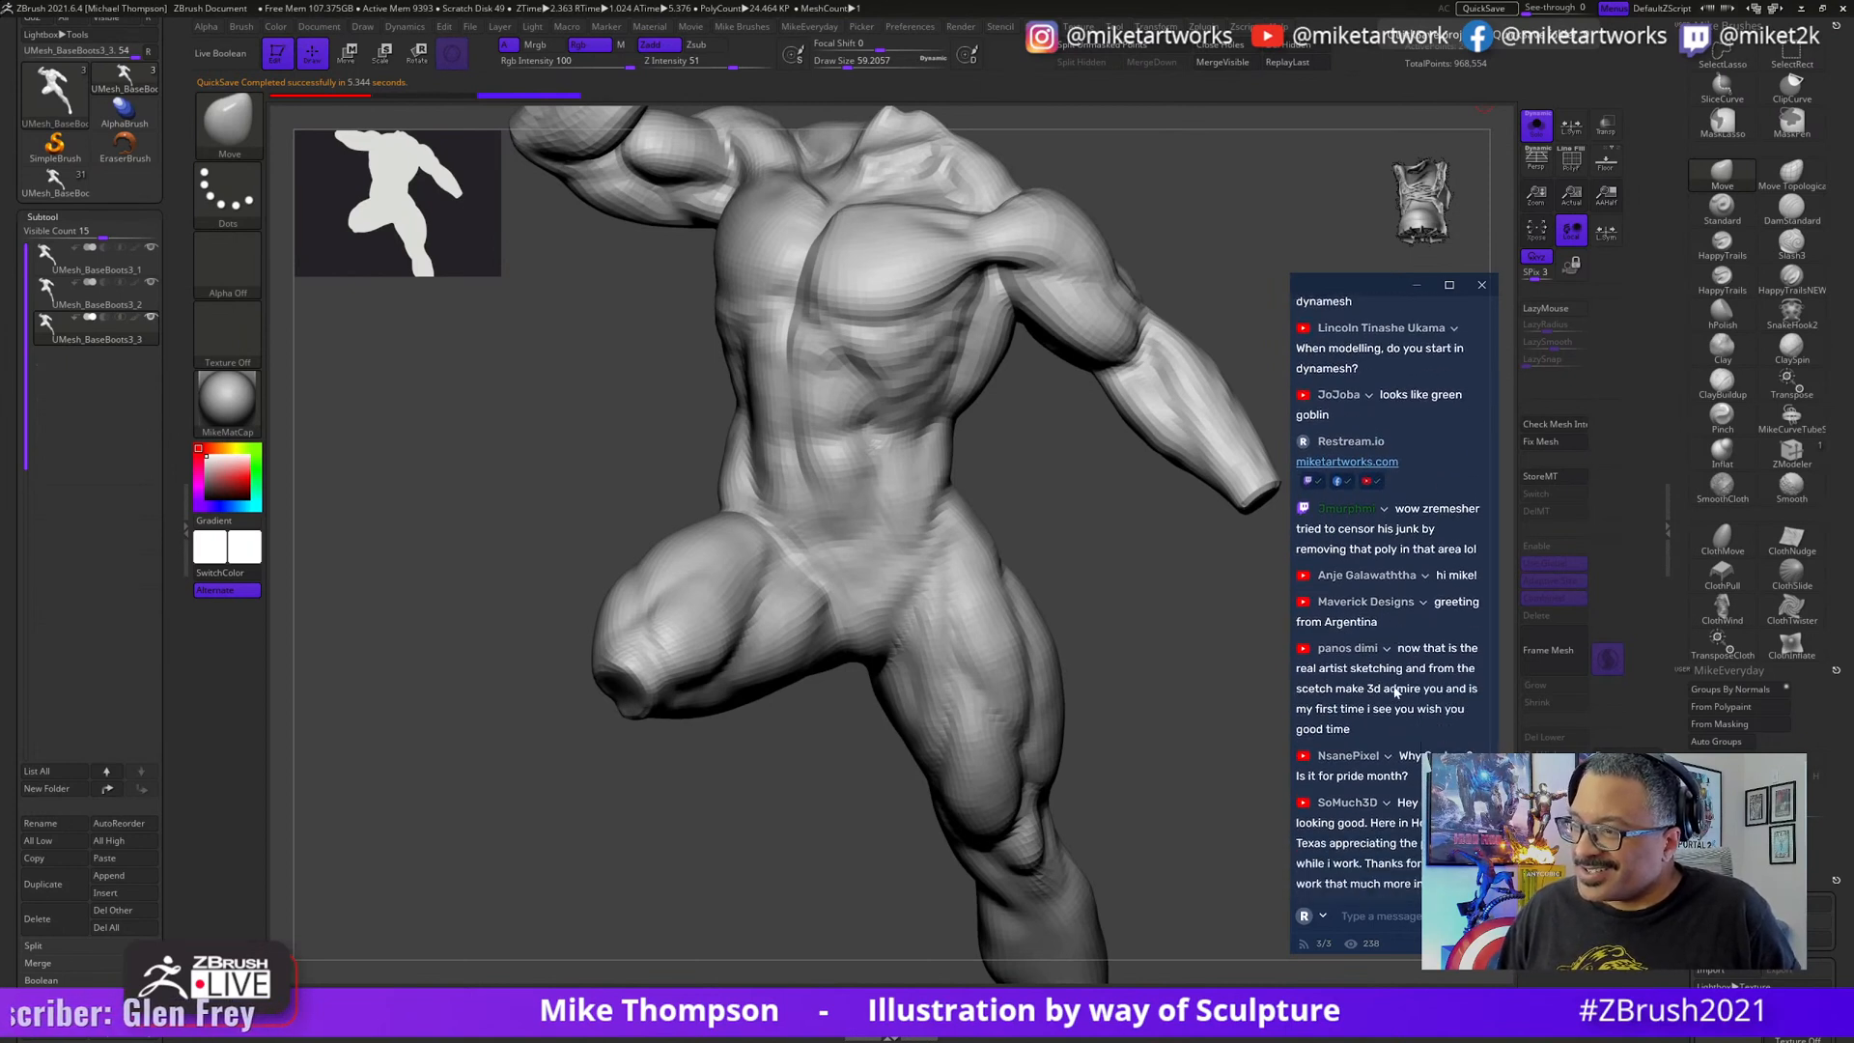
{"action": "scroll", "coordinate": [1396, 691], "scroll_direction": "down", "scroll_amount": 3}
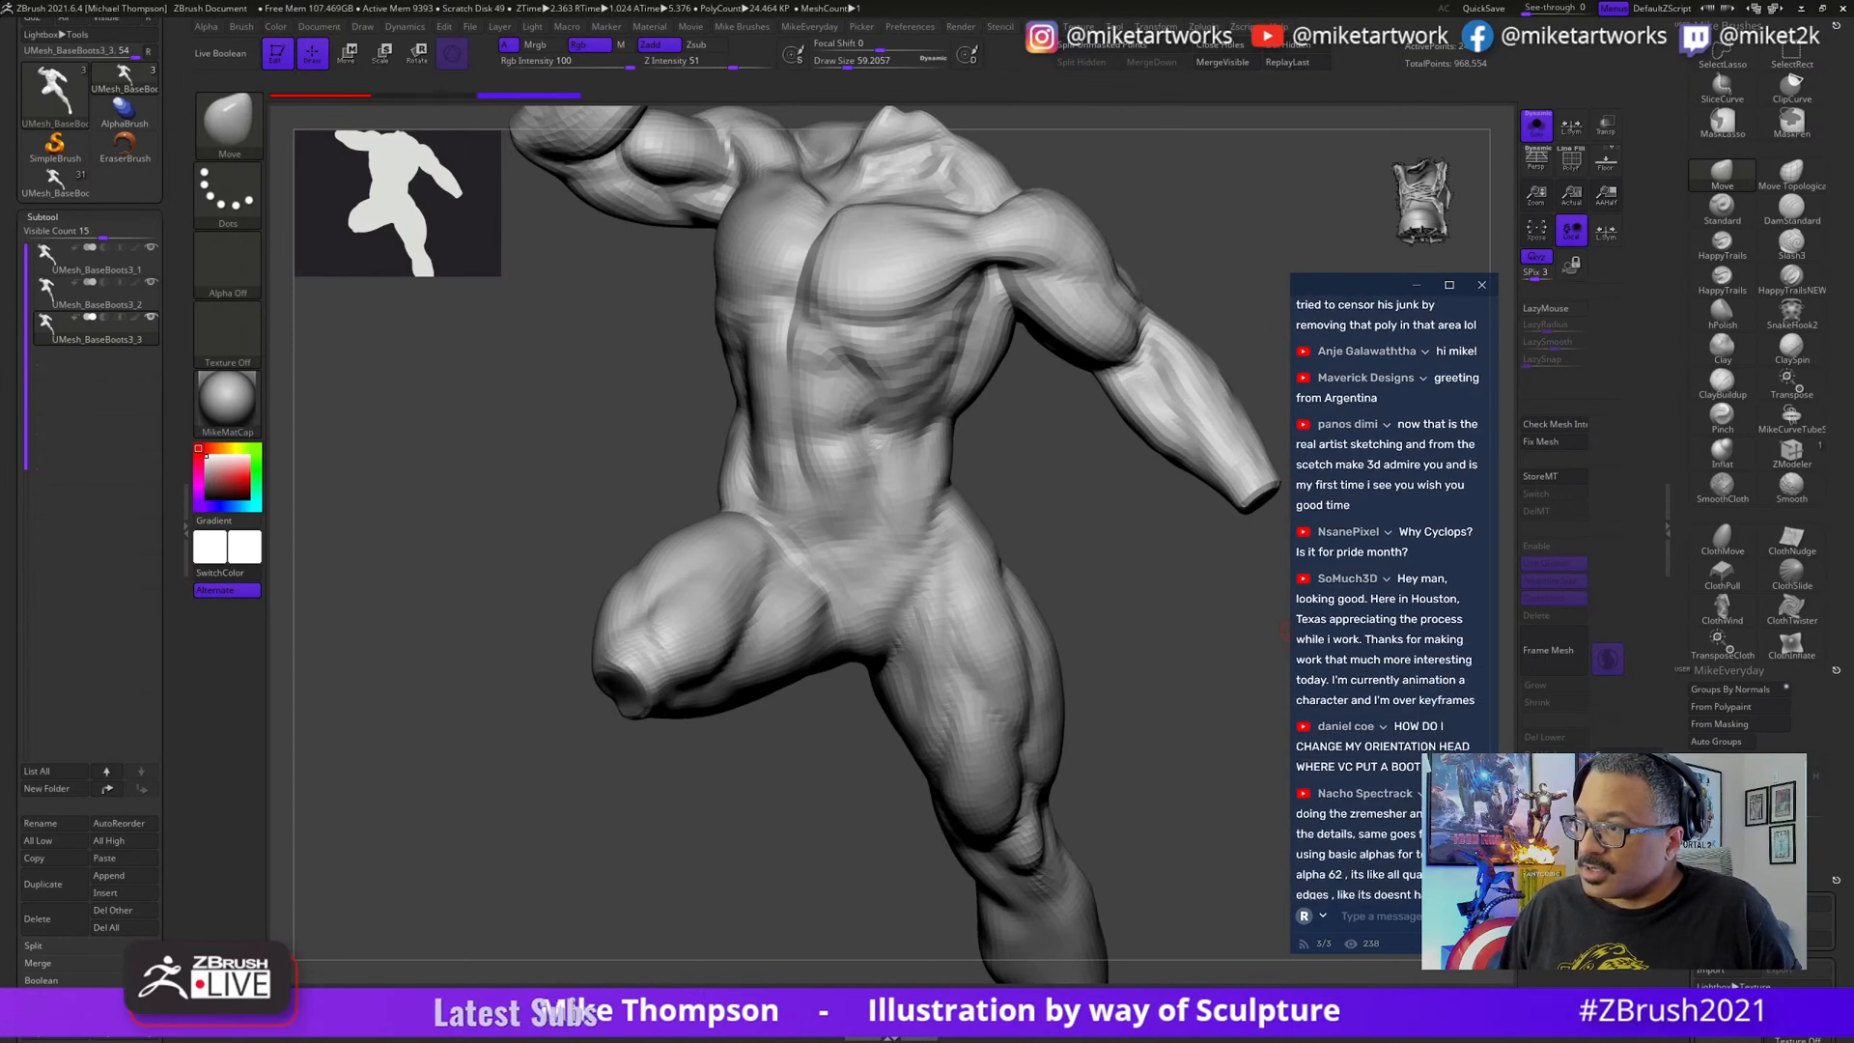
{"action": "scroll", "coordinate": [1405, 657], "scroll_direction": "up", "scroll_amount": 3}
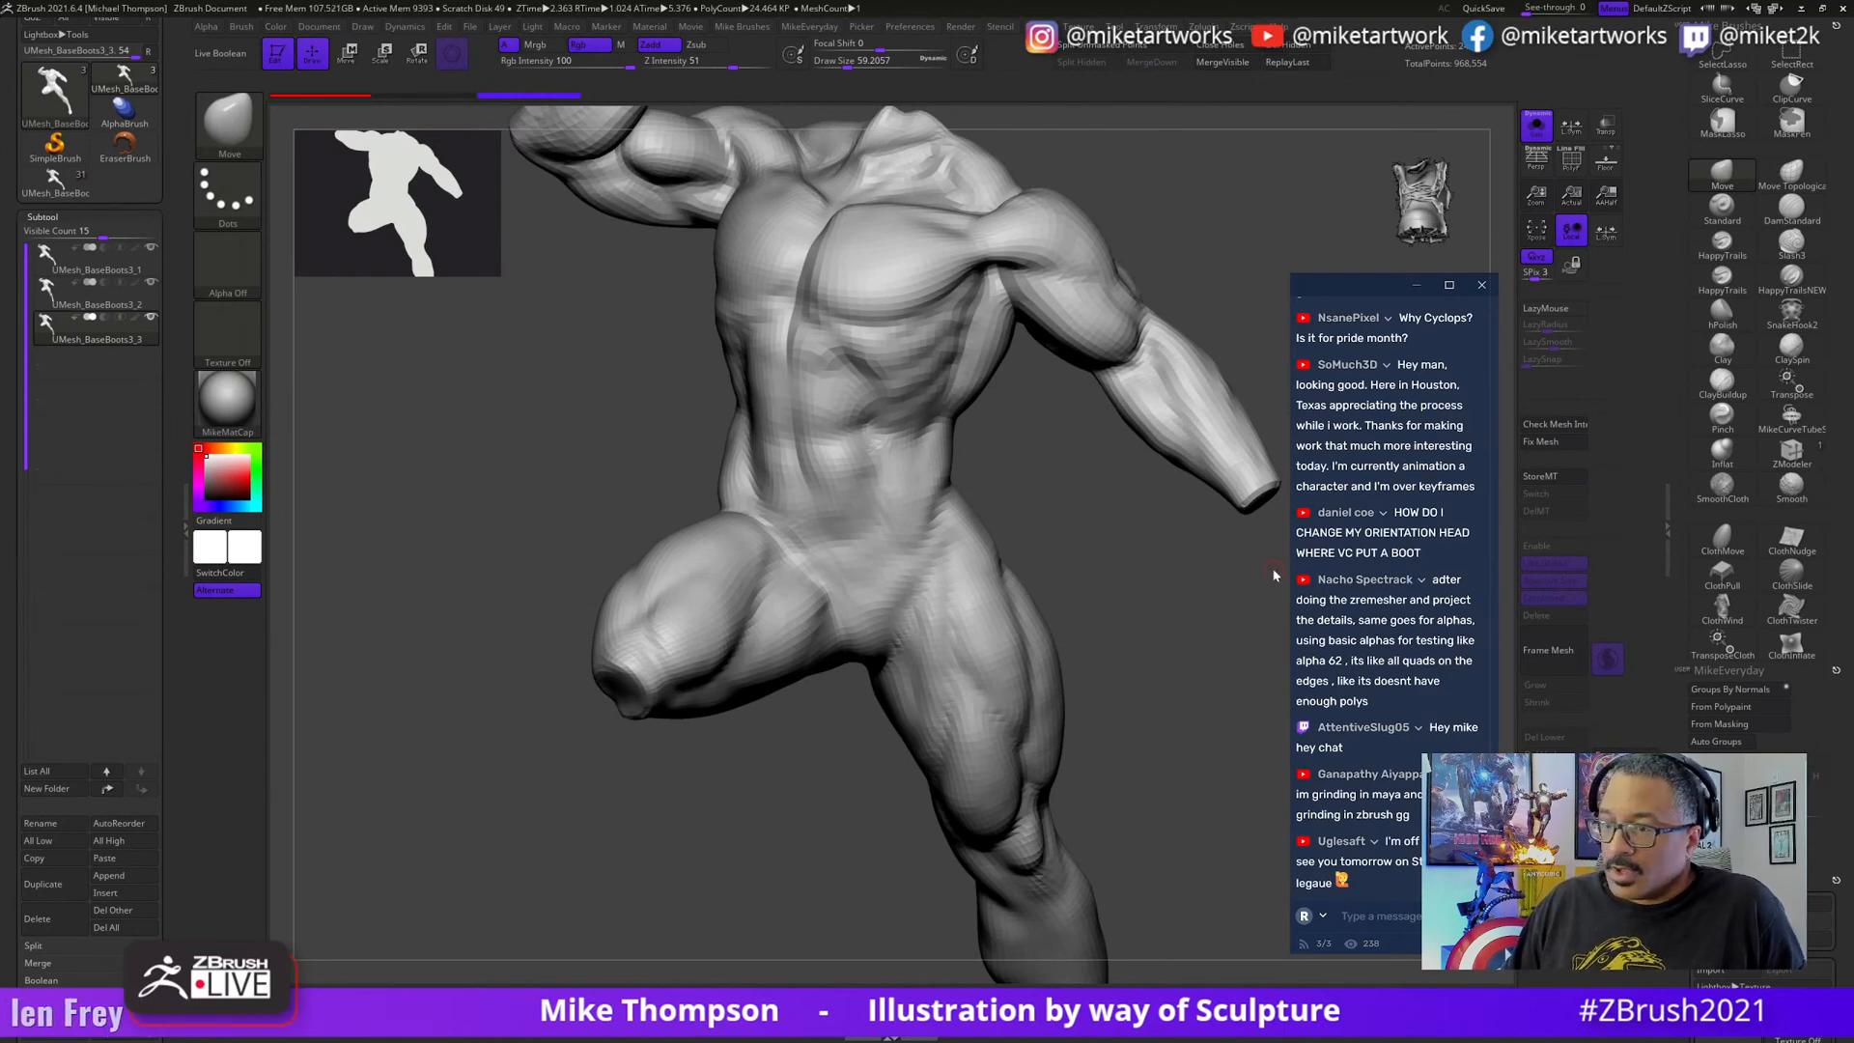
- Subdivide the UMesh_BaseBoots3_3 body once and project the original's details onto it with ProjectAll at distance 0.02
{"action": "mouse_move", "coordinate": [1202, 684]}
{"action": "left_mouse_down"}
{"action": "mouse_move", "coordinate": [1192, 814]}
{"action": "mouse_move", "coordinate": [1234, 712]}
{"action": "mouse_move", "coordinate": [1004, 666]}
{"action": "left_mouse_up"}
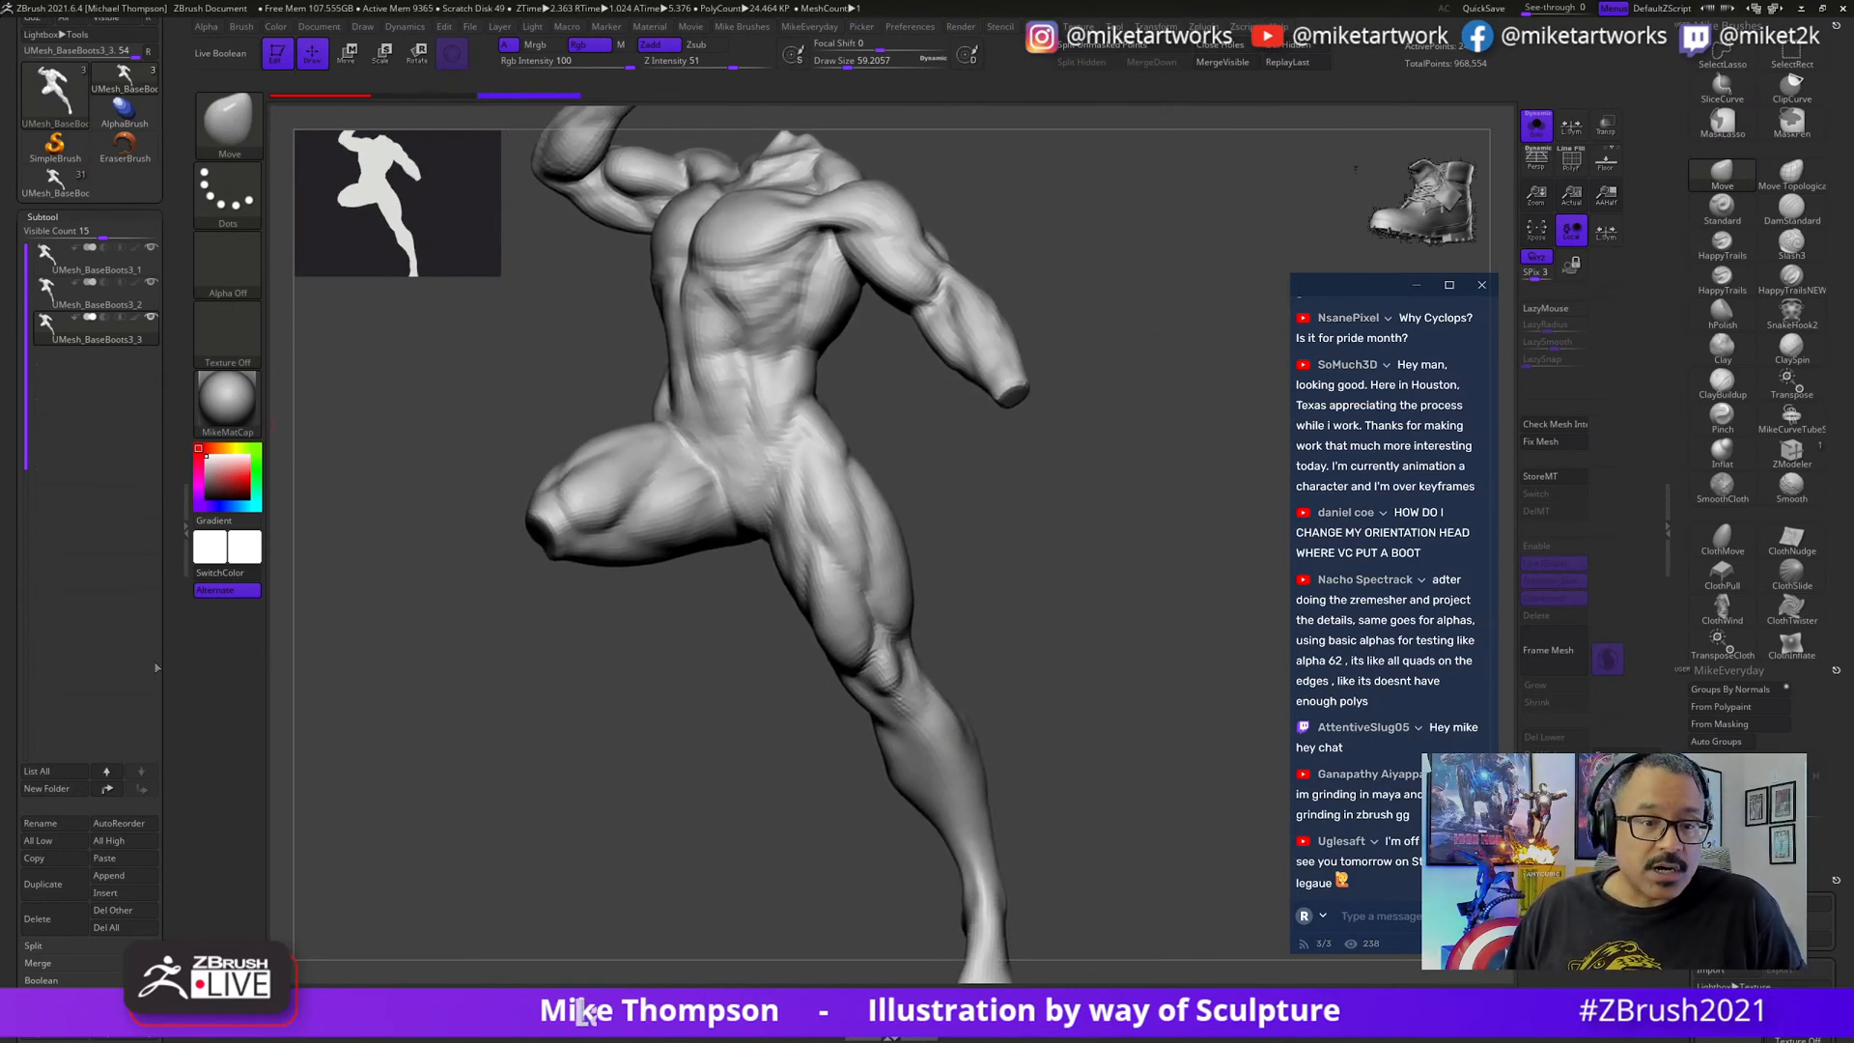
{"action": "scroll", "coordinate": [179, 756], "scroll_direction": "down", "scroll_amount": 3}
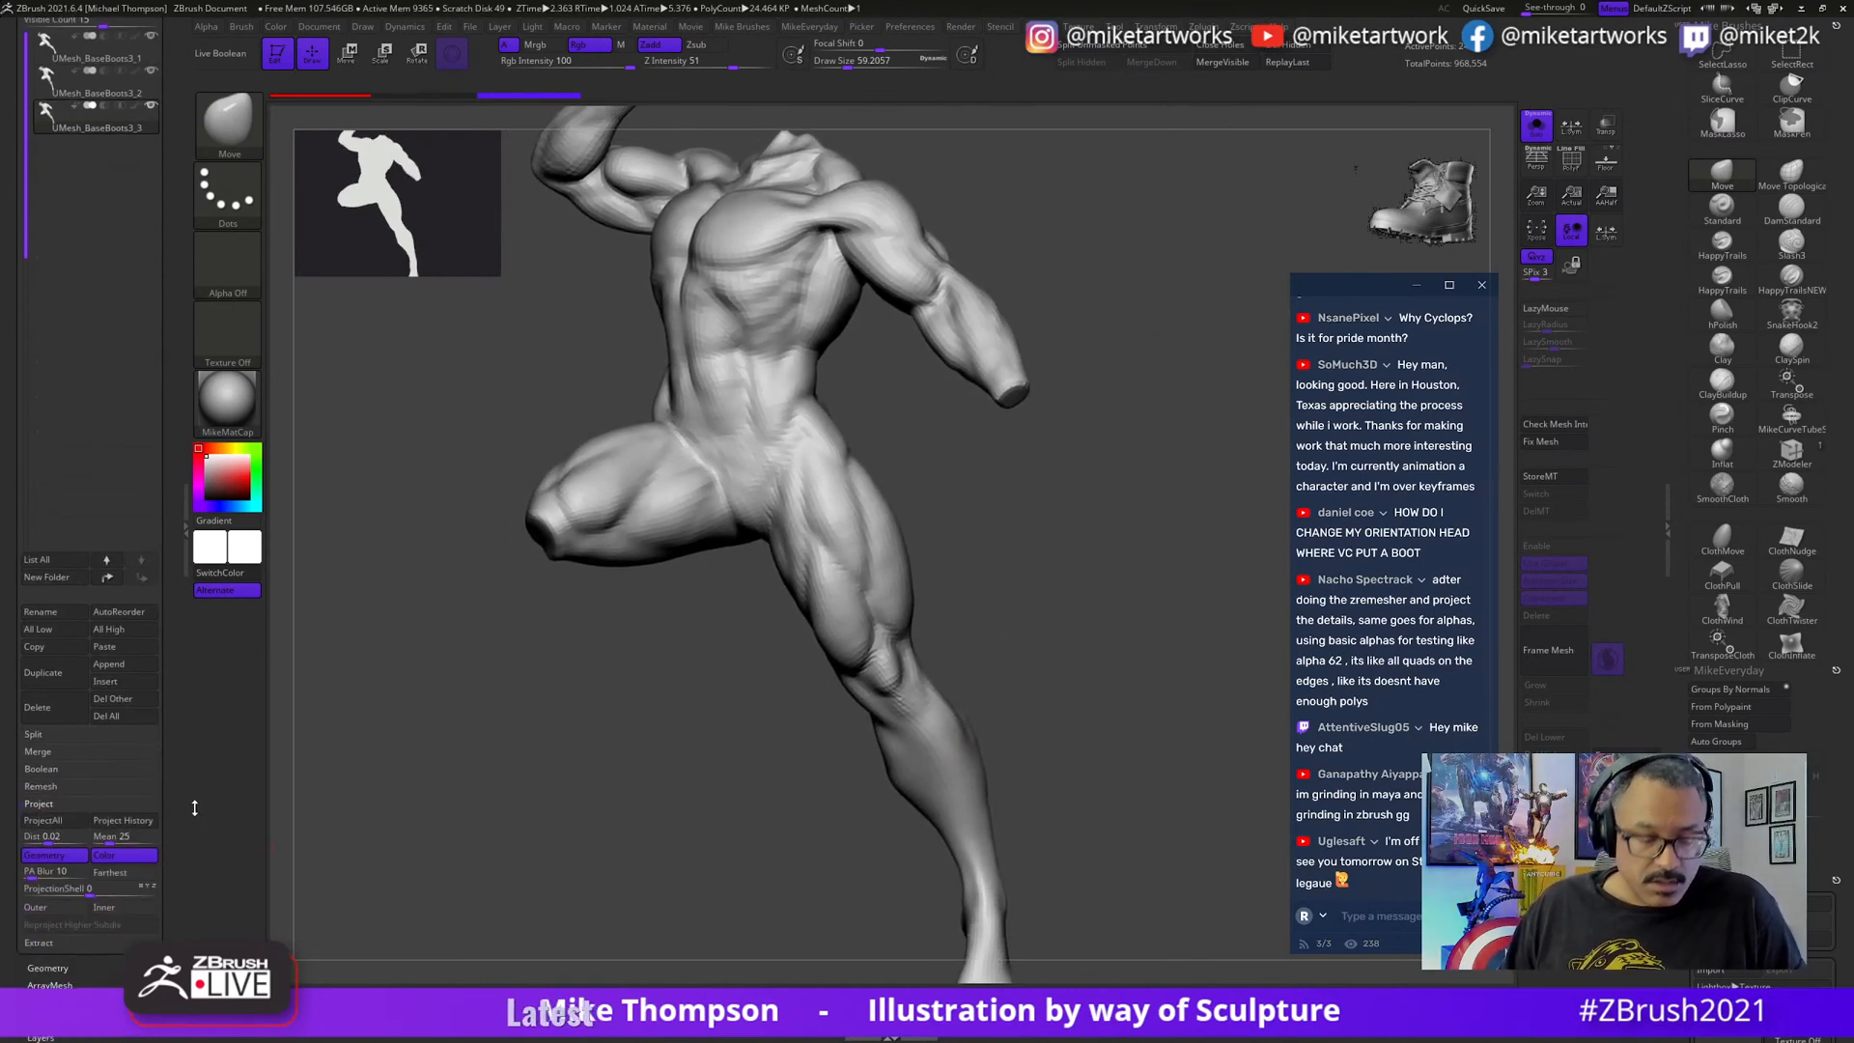
{"action": "key", "text": "ctrl"}
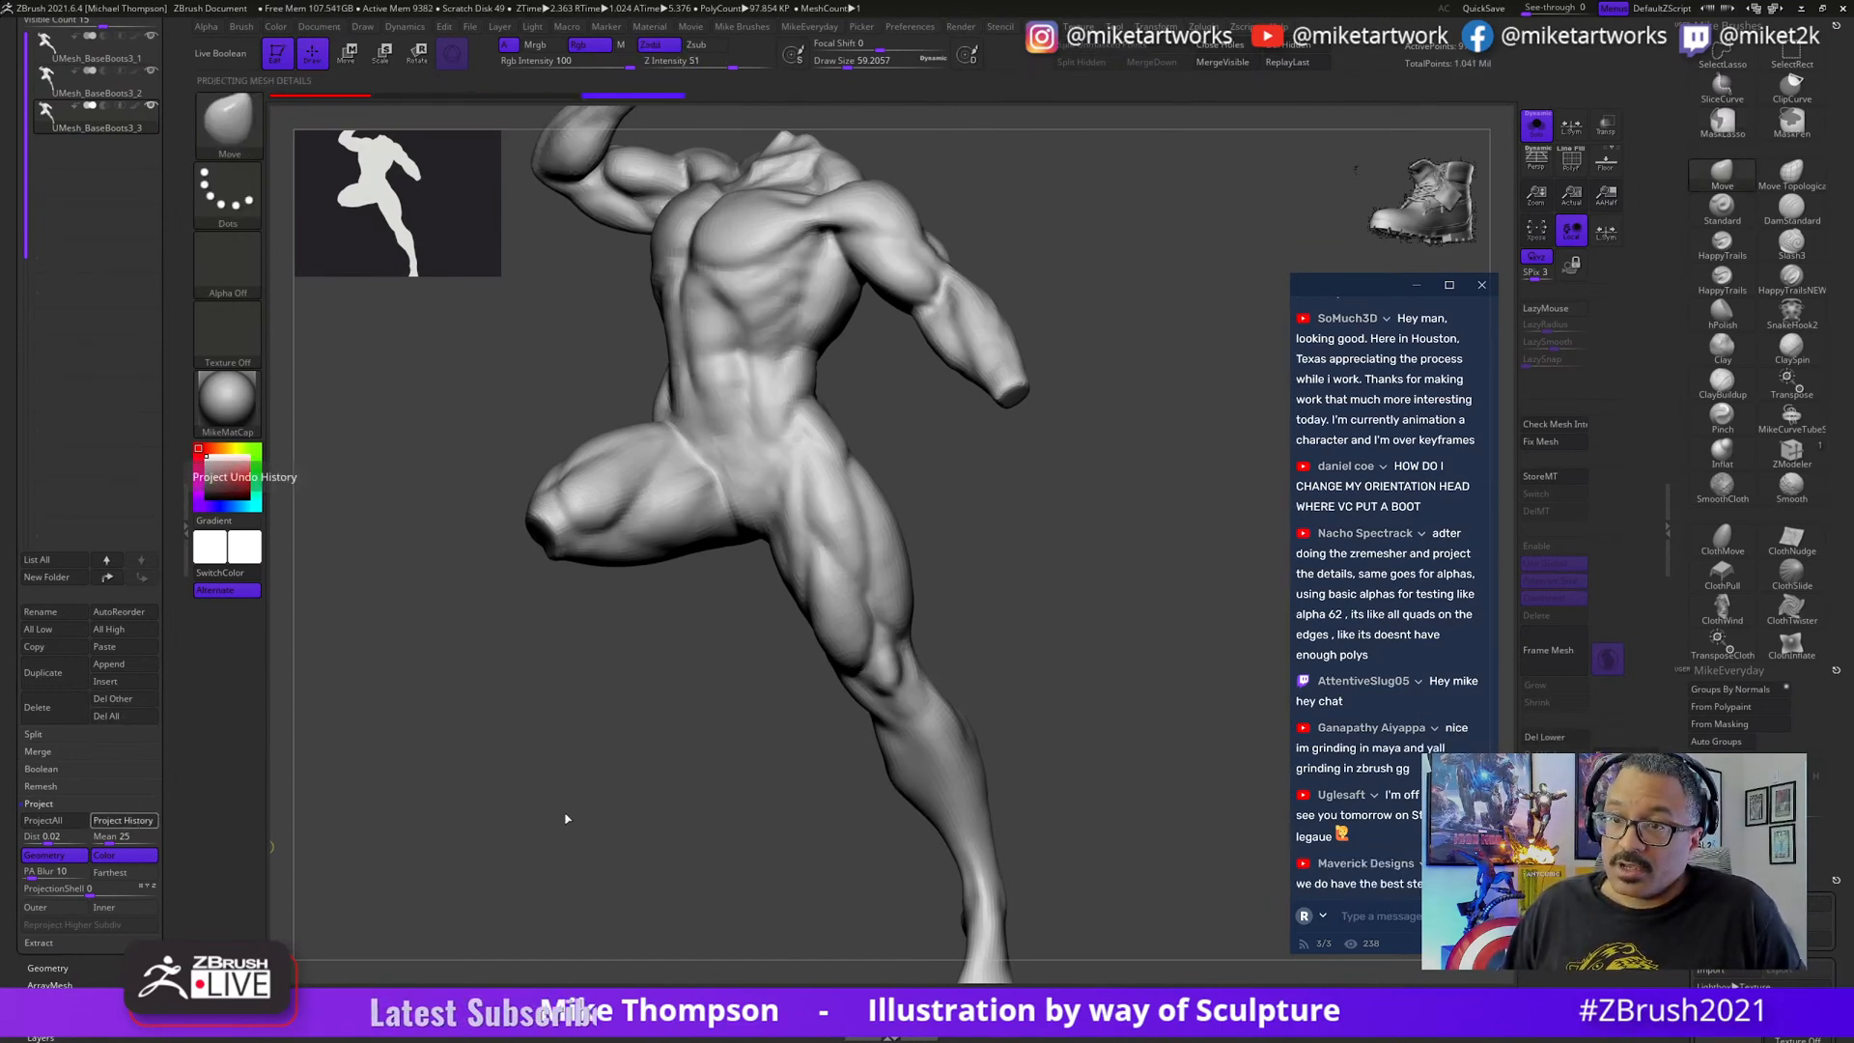
{"action": "mouse_move", "coordinate": [1140, 663]}
{"action": "left_mouse_down"}
{"action": "mouse_move", "coordinate": [1172, 645]}
{"action": "mouse_move", "coordinate": [1233, 670]}
{"action": "mouse_move", "coordinate": [1180, 647]}
{"action": "left_mouse_up"}
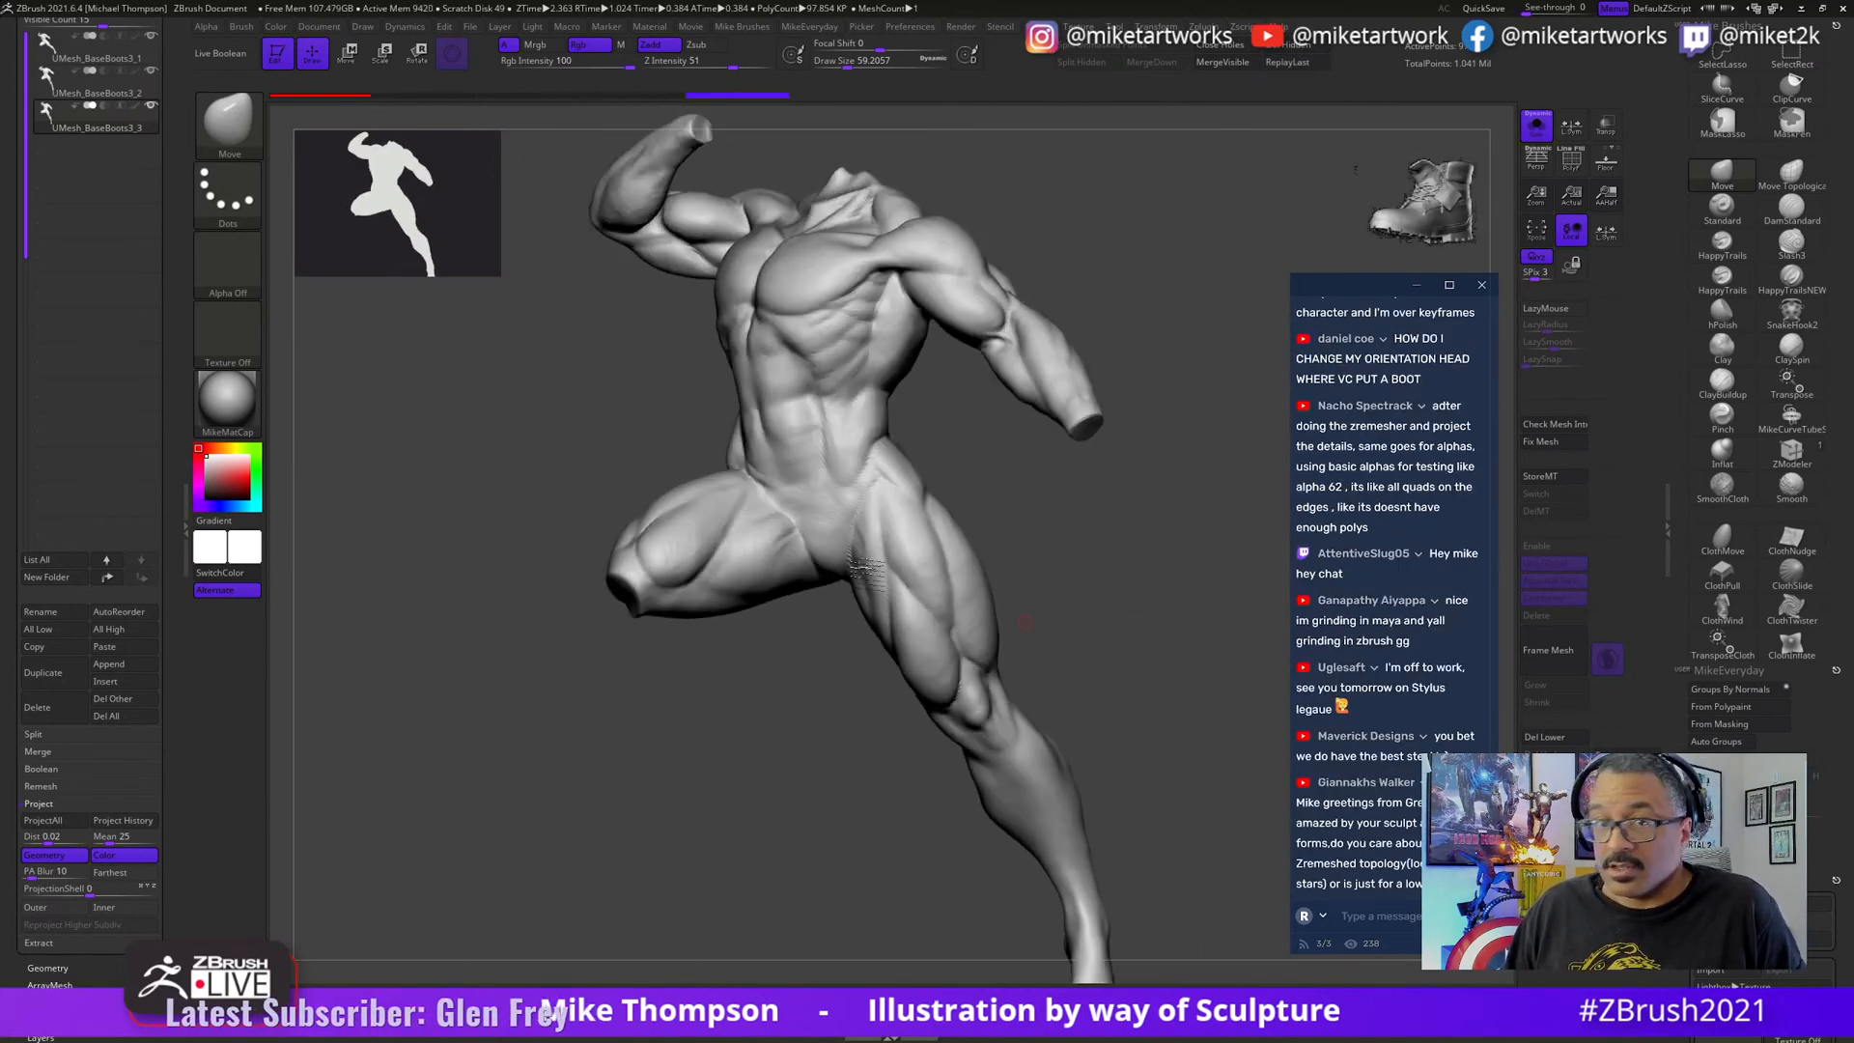
- Compare the projected UMesh_BaseBoots3_3 body with the original UMesh_BaseBoots3_1 subtool
{"action": "left_click_drag", "start_coordinate": [174, 134], "coordinate": [124, 444]}
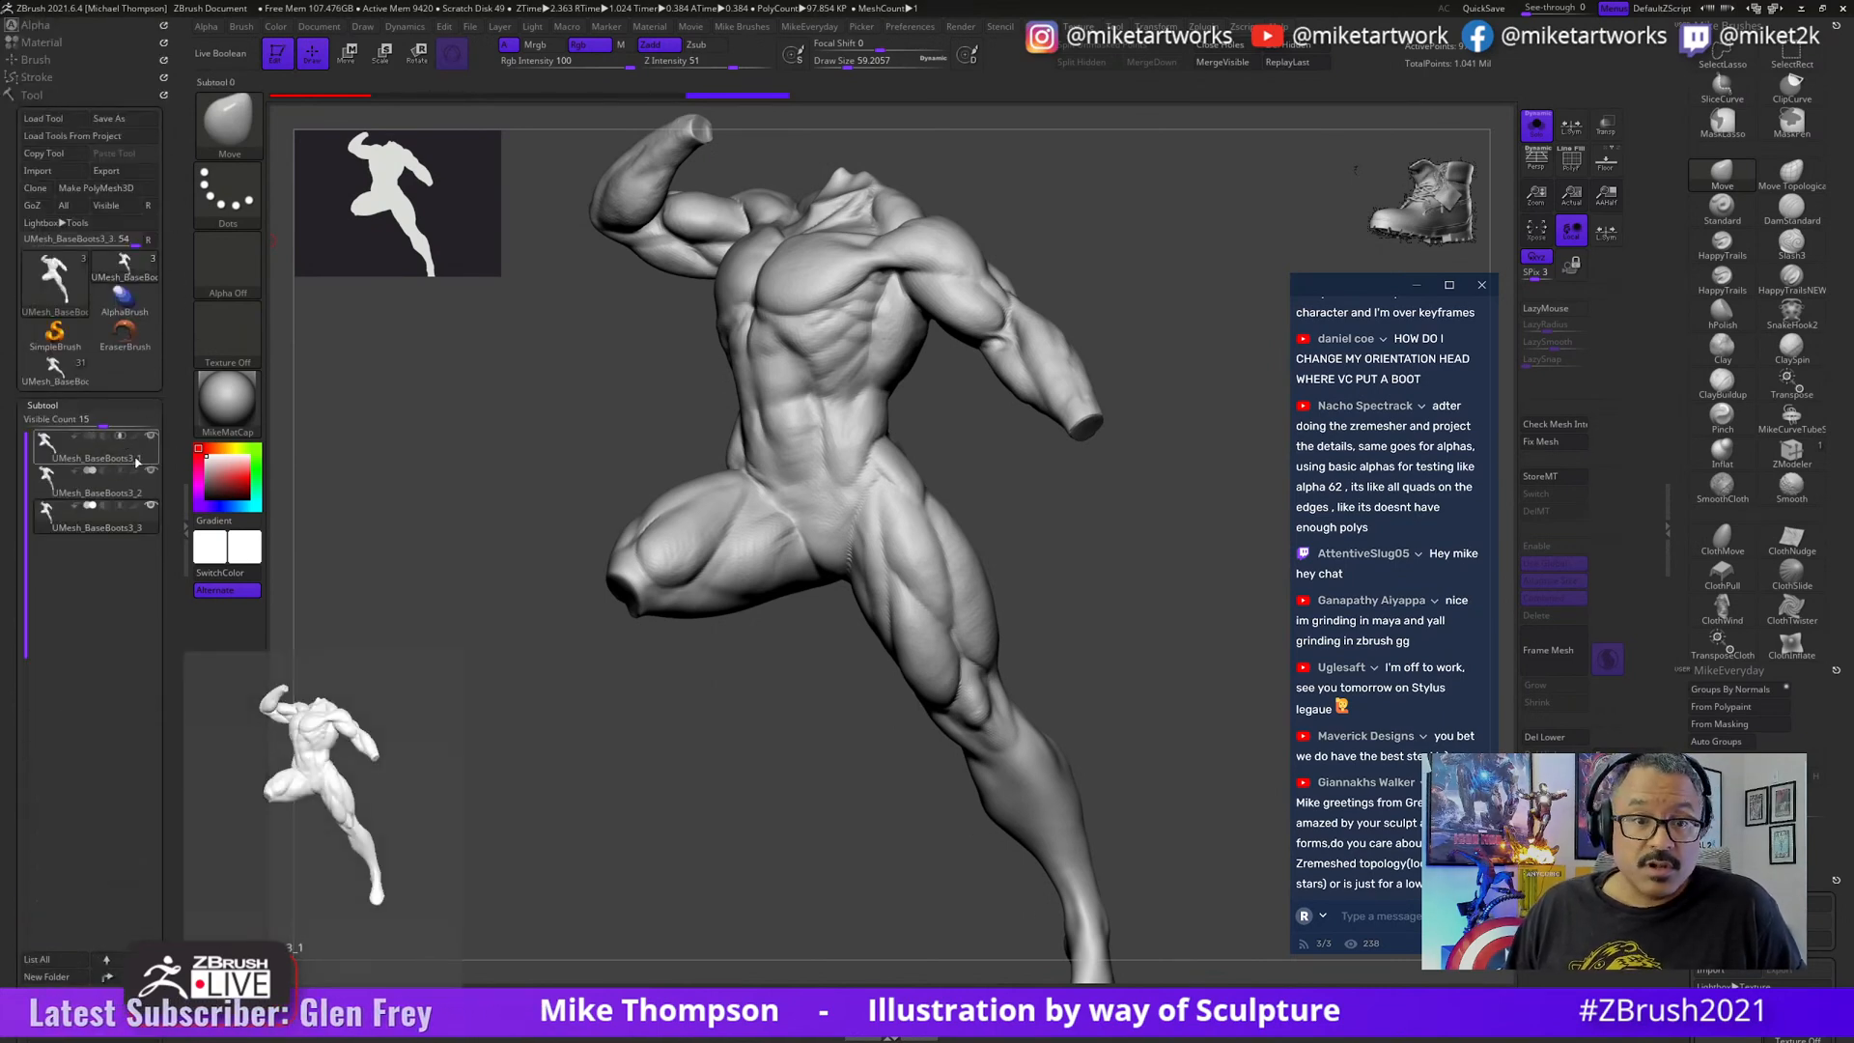
{"action": "left_click", "coordinate": [91, 444]}
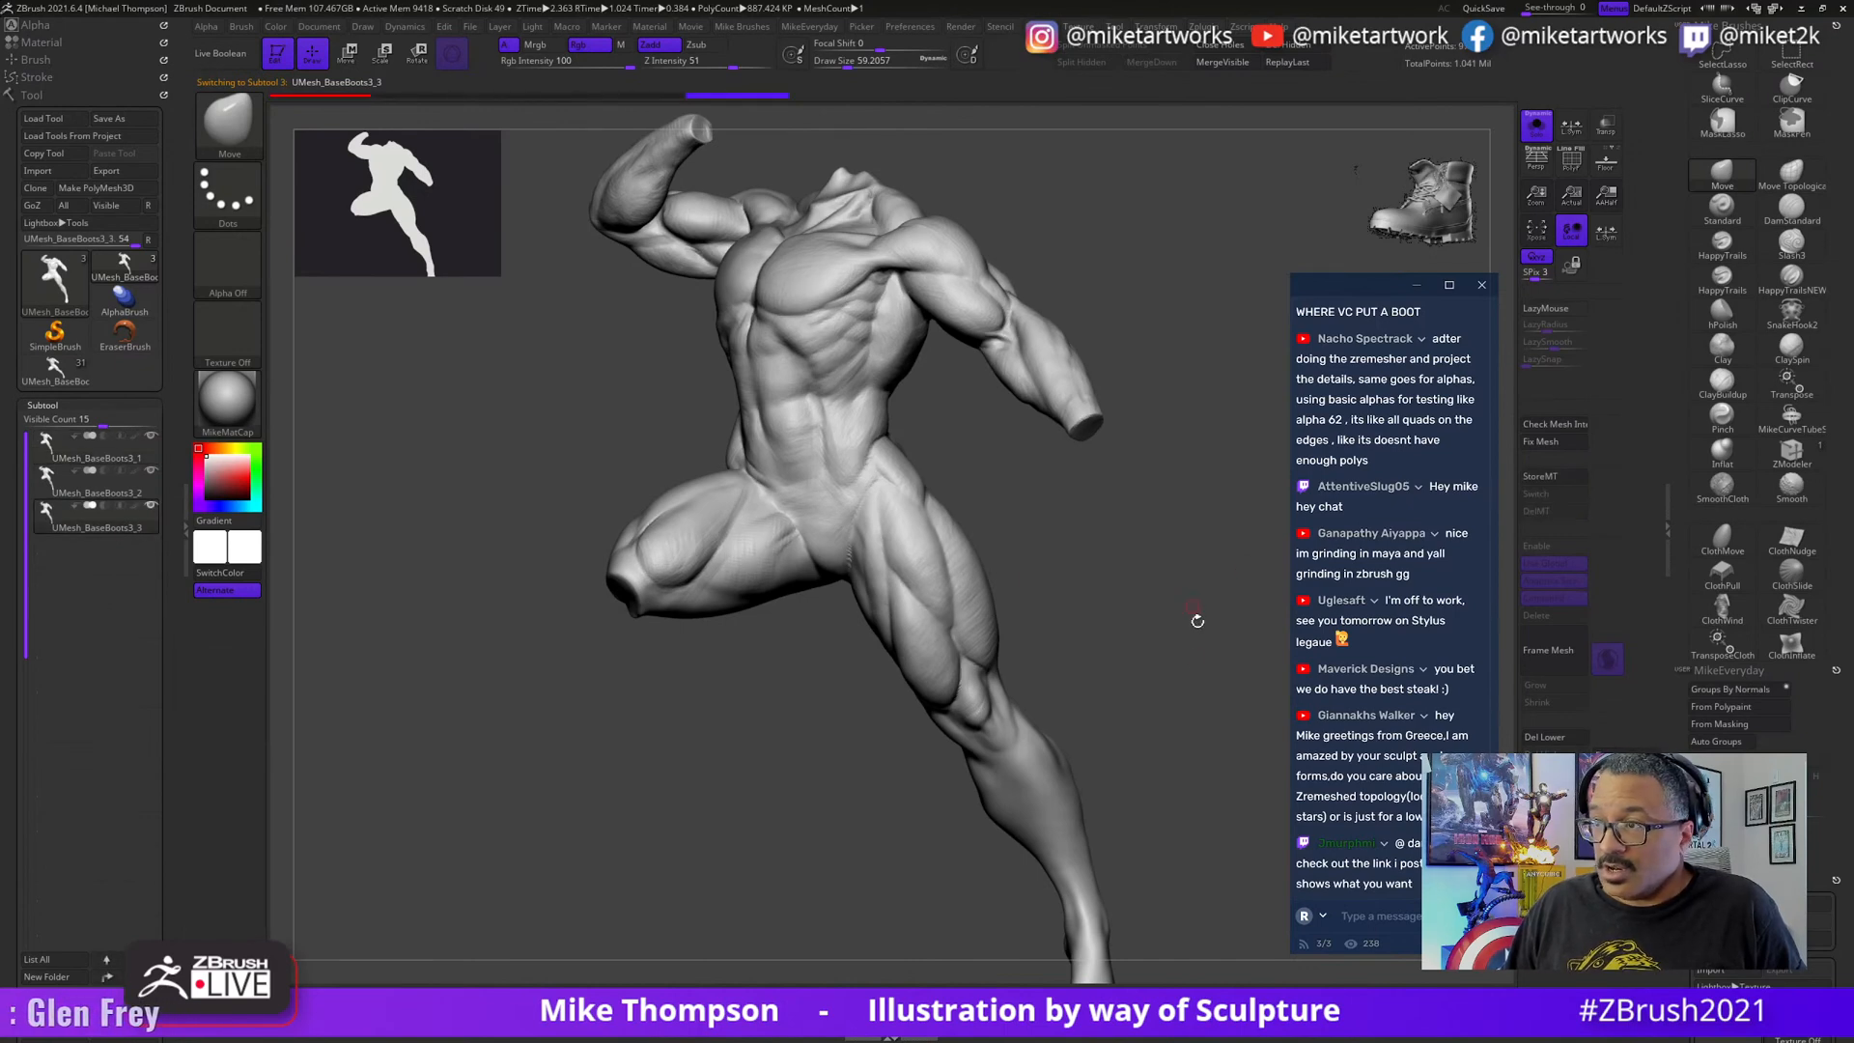
{"action": "mouse_move", "coordinate": [1198, 682]}
{"action": "left_mouse_down"}
{"action": "mouse_move", "coordinate": [1162, 736]}
{"action": "mouse_move", "coordinate": [1142, 712]}
{"action": "mouse_move", "coordinate": [1024, 741]}
{"action": "mouse_move", "coordinate": [1162, 738]}
{"action": "left_mouse_up"}
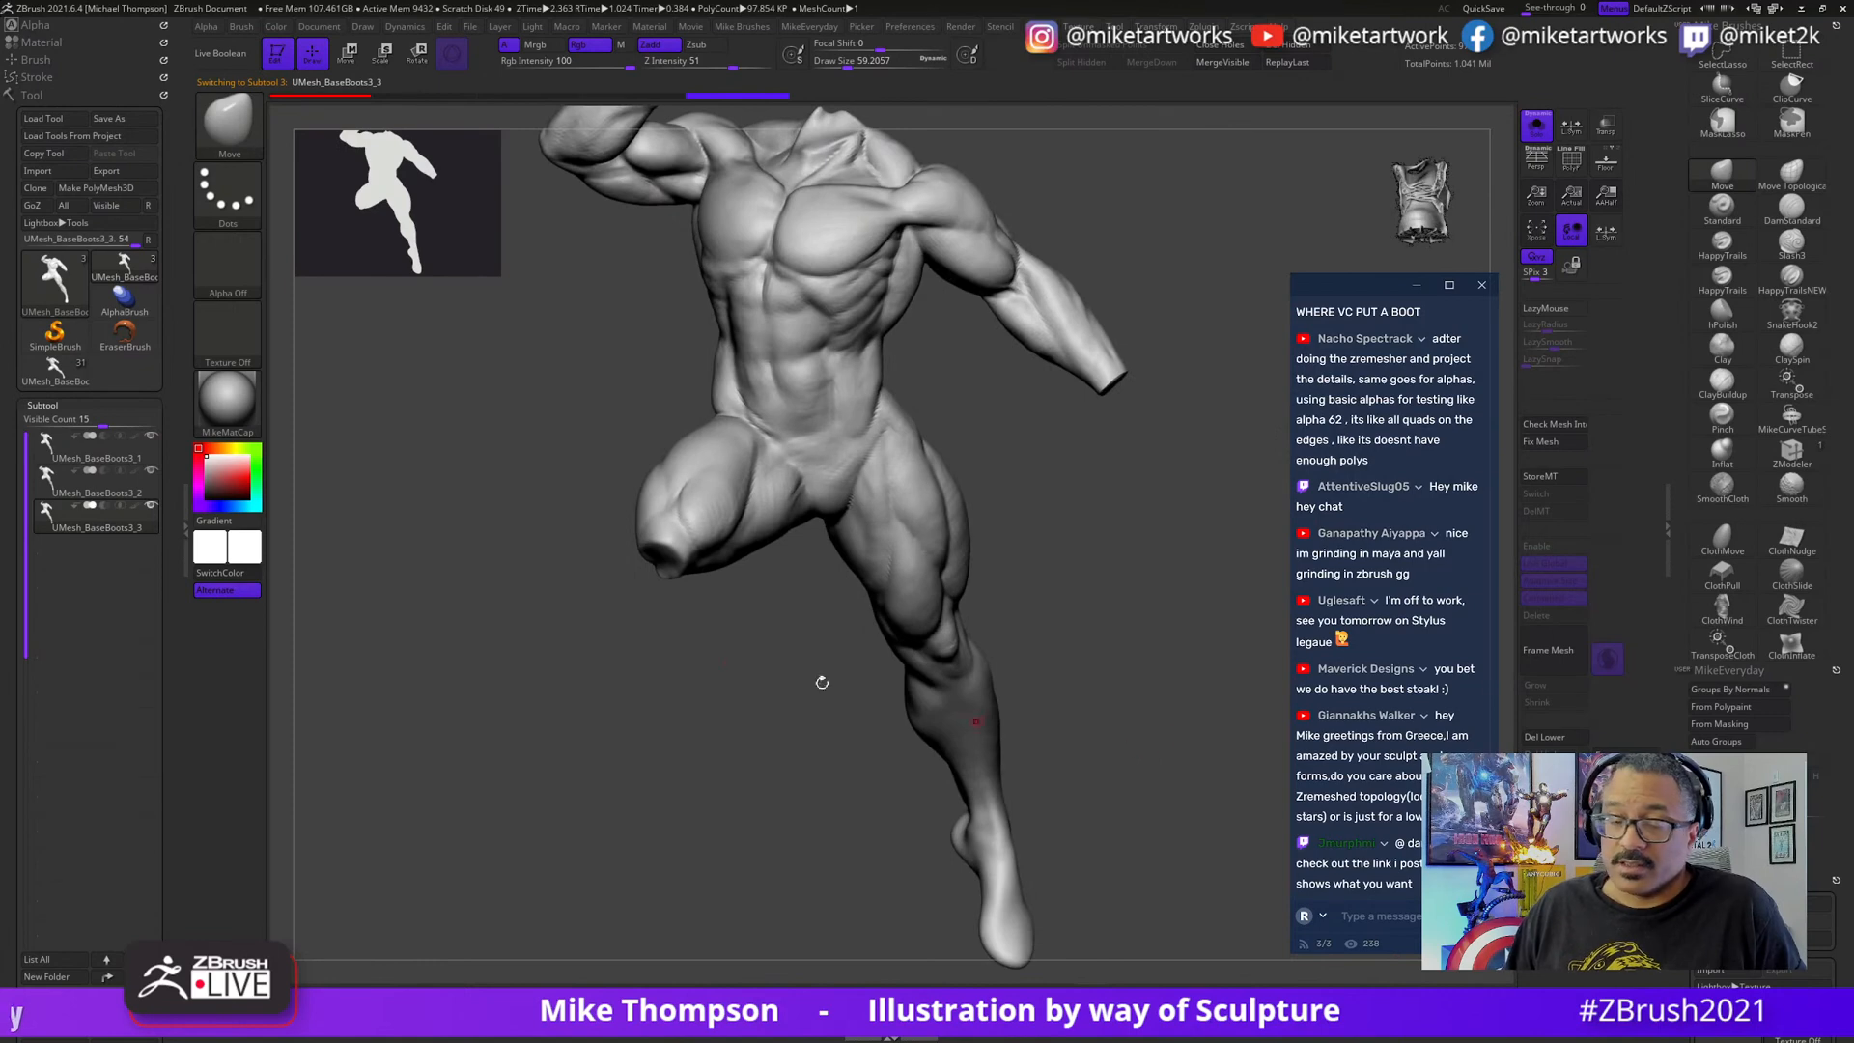
- Add another subdivision level to UMesh_BaseBoots3_3 and project the original's details again with ProjectAll
{"action": "left_click_drag", "start_coordinate": [168, 512], "coordinate": [184, 429]}
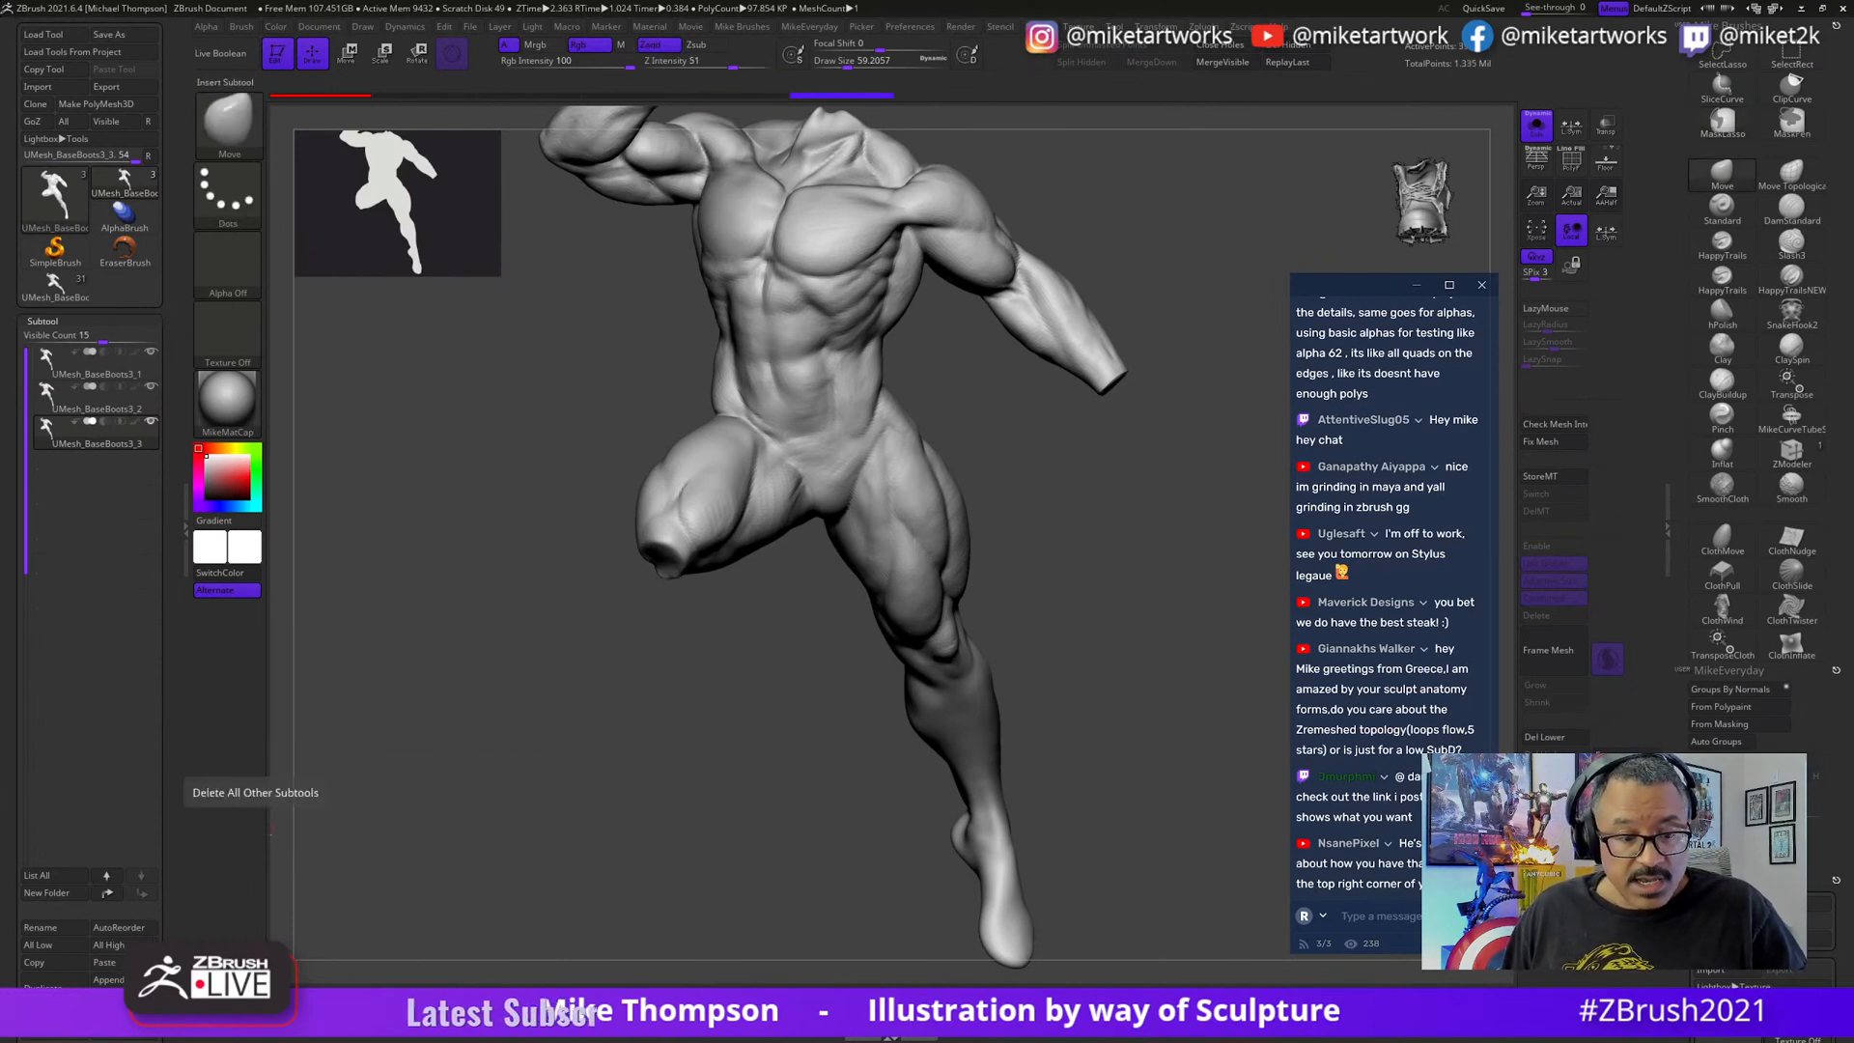
{"action": "left_click_drag", "start_coordinate": [170, 919], "coordinate": [182, 815]}
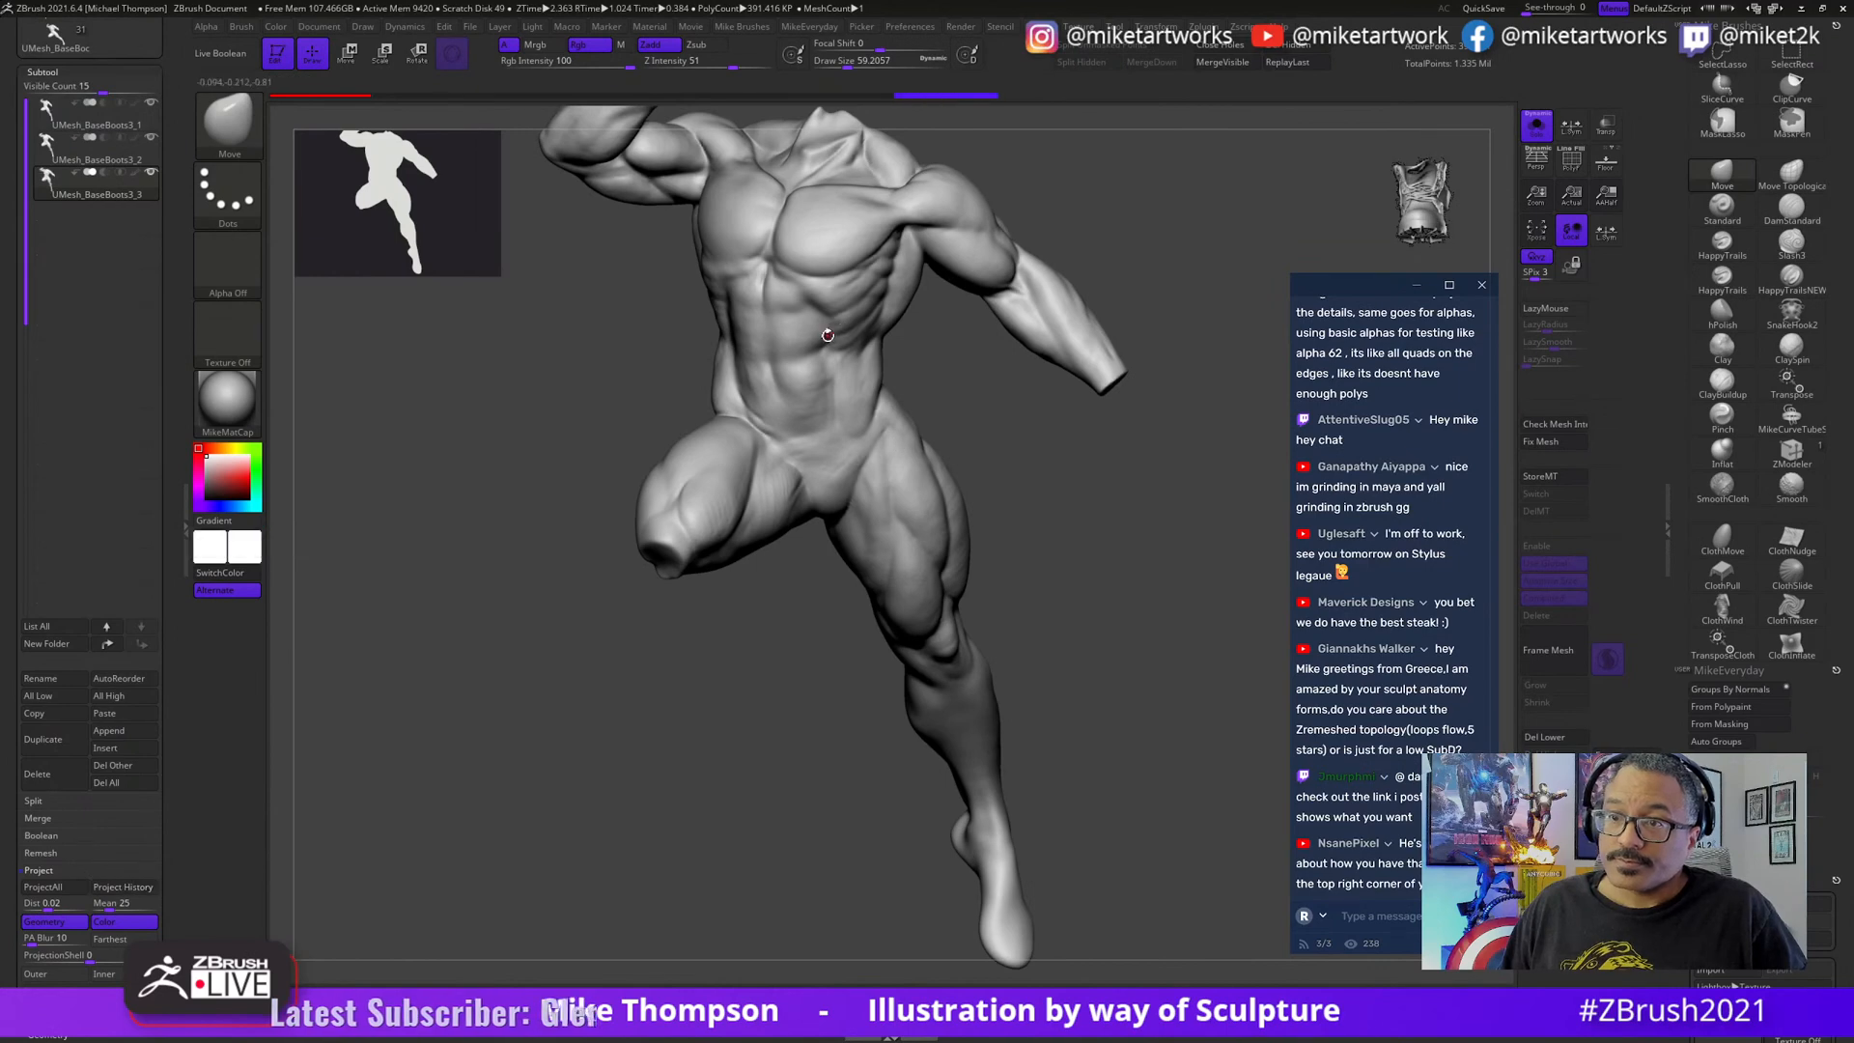
{"action": "mouse_move", "coordinate": [1068, 567]}
{"action": "left_mouse_down"}
{"action": "mouse_move", "coordinate": [1146, 638]}
{"action": "mouse_move", "coordinate": [1175, 696]}
{"action": "mouse_move", "coordinate": [1130, 652]}
{"action": "mouse_move", "coordinate": [1110, 667]}
{"action": "left_mouse_up"}
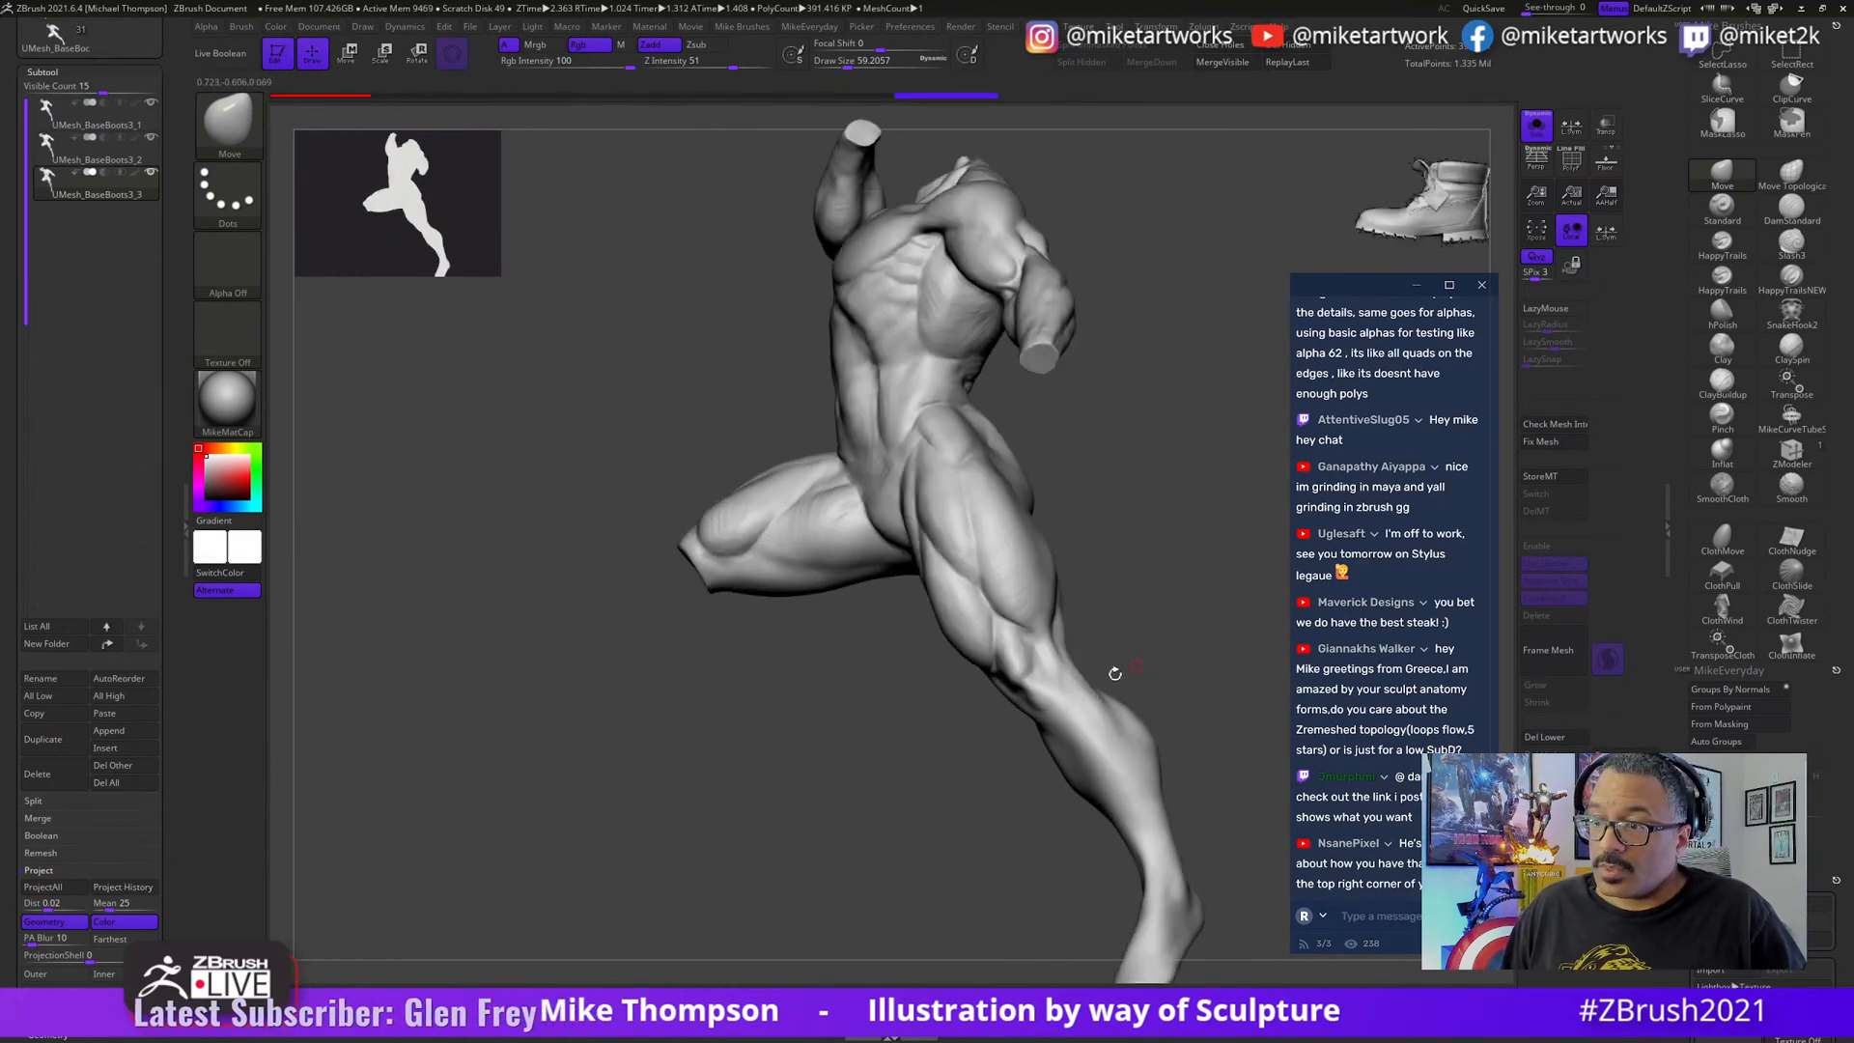
- Compare the polygon counts of the original UMesh_BaseBoots3_1 and the projected UMesh_BaseBoots3_3 subtools
{"action": "mouse_move", "coordinate": [115, 128]}
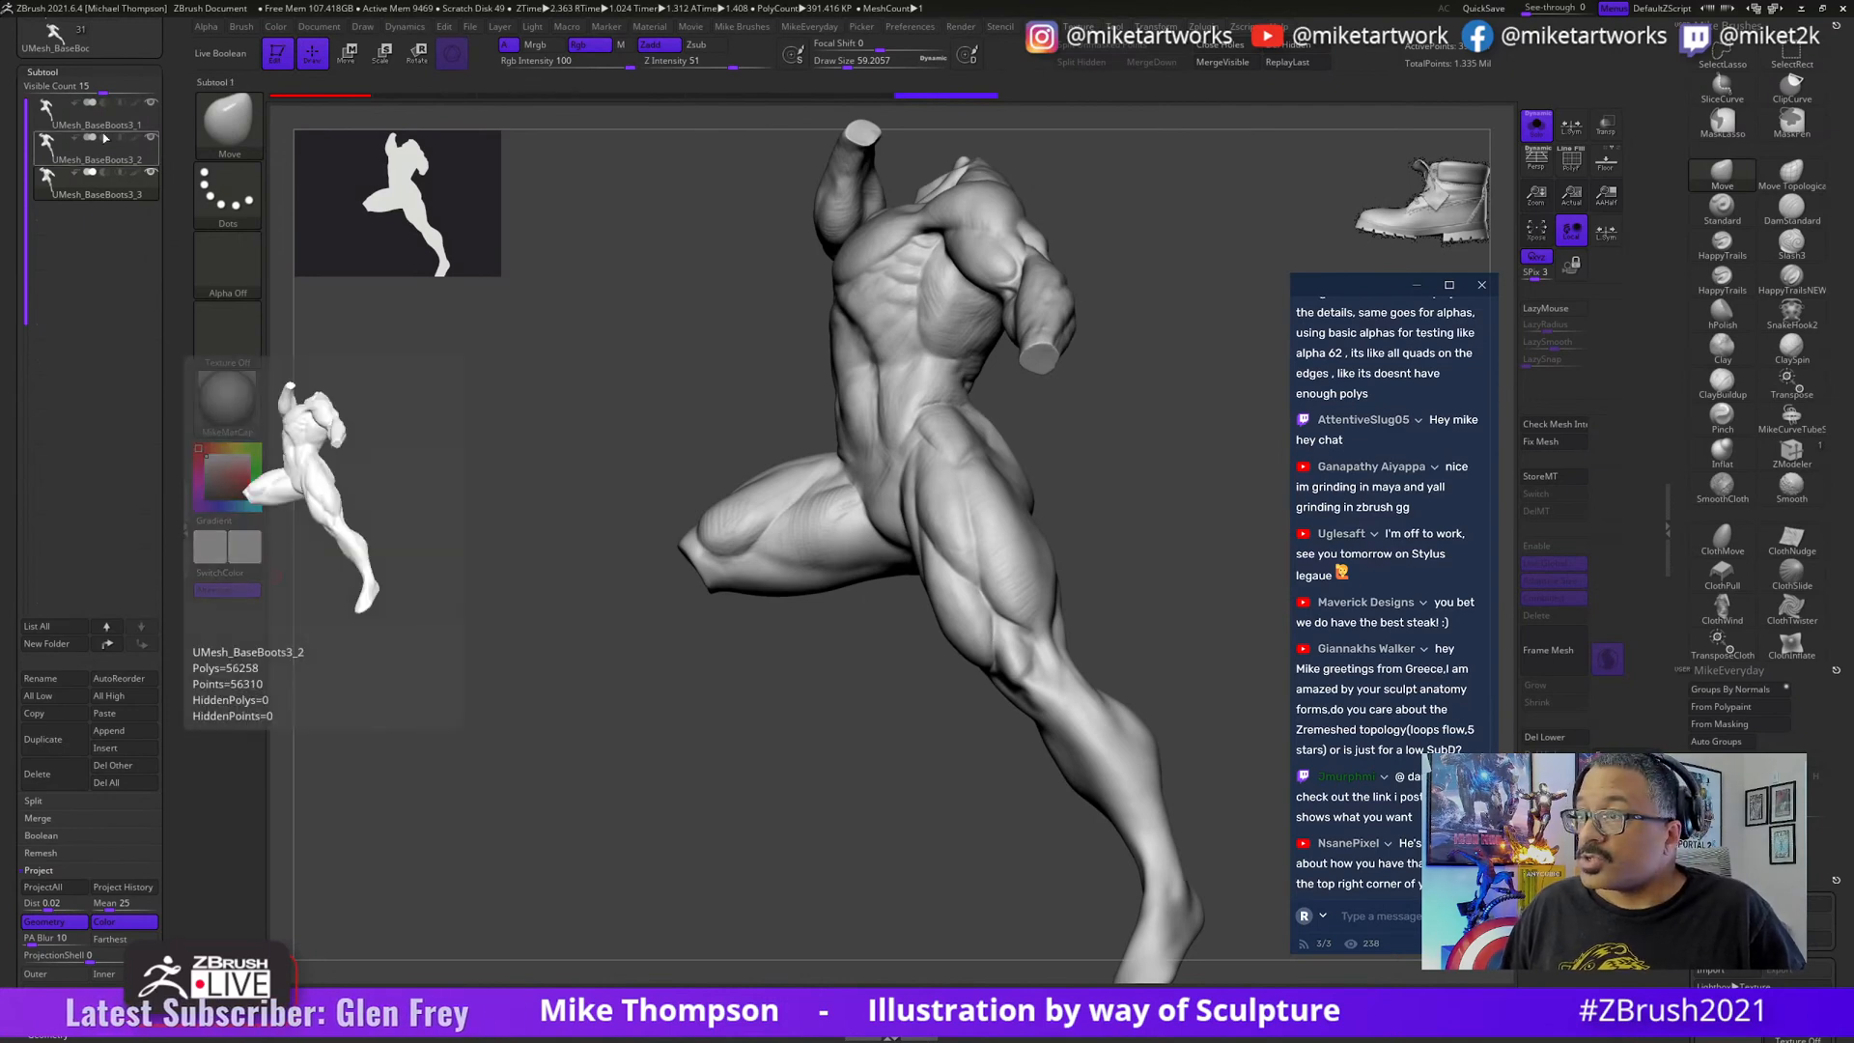
{"action": "left_click", "coordinate": [115, 128]}
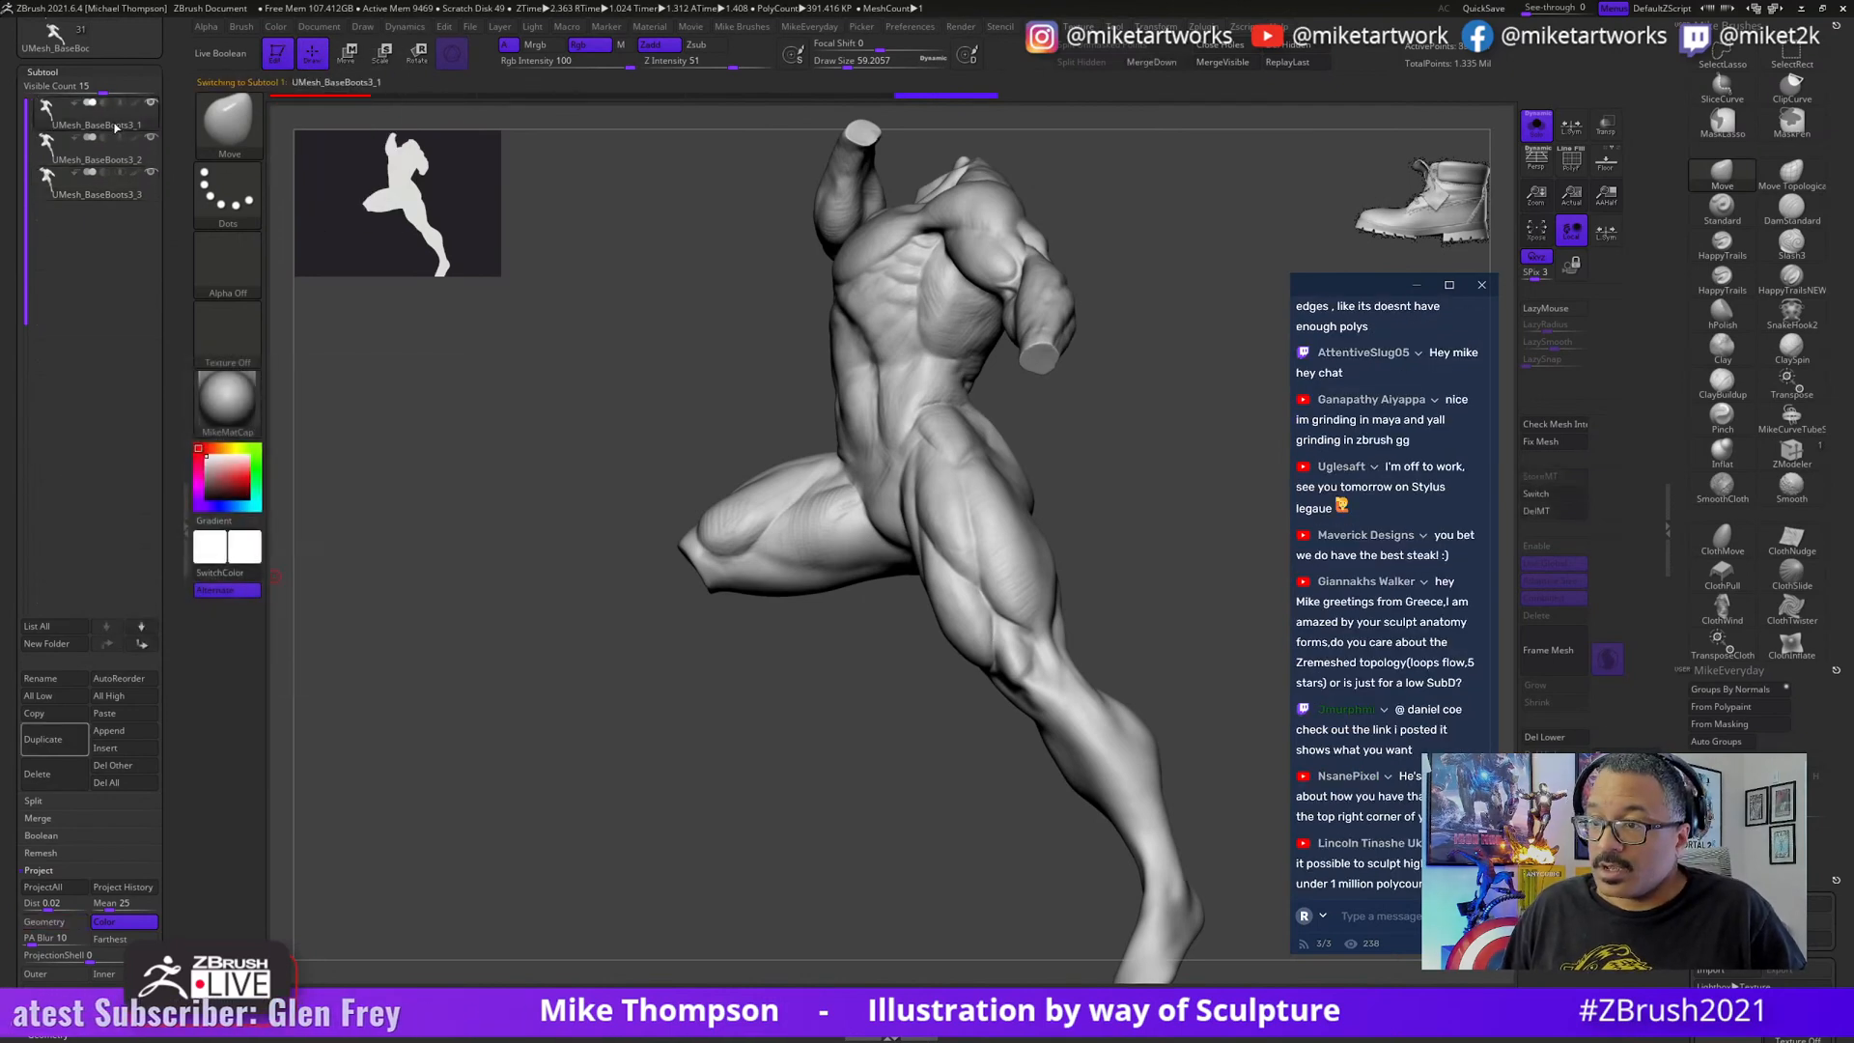
{"action": "left_click", "coordinate": [127, 197]}
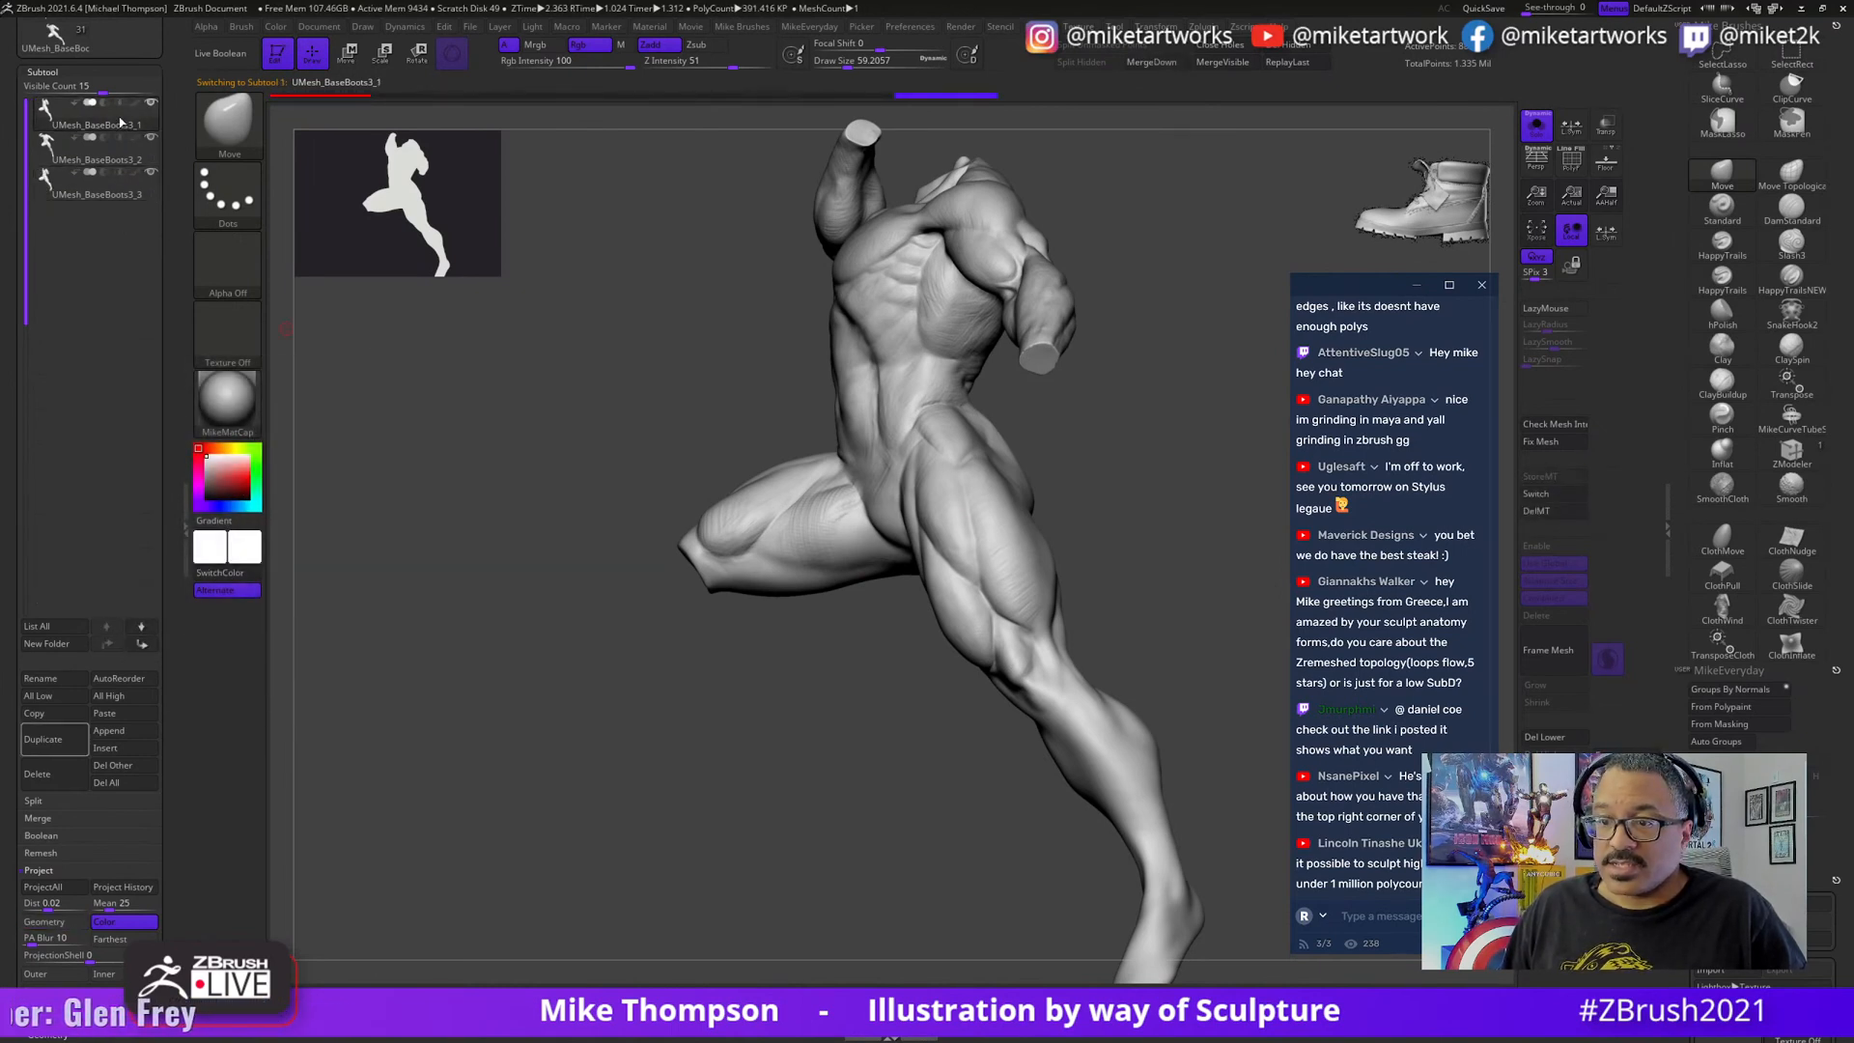
{"action": "left_click", "coordinate": [120, 124]}
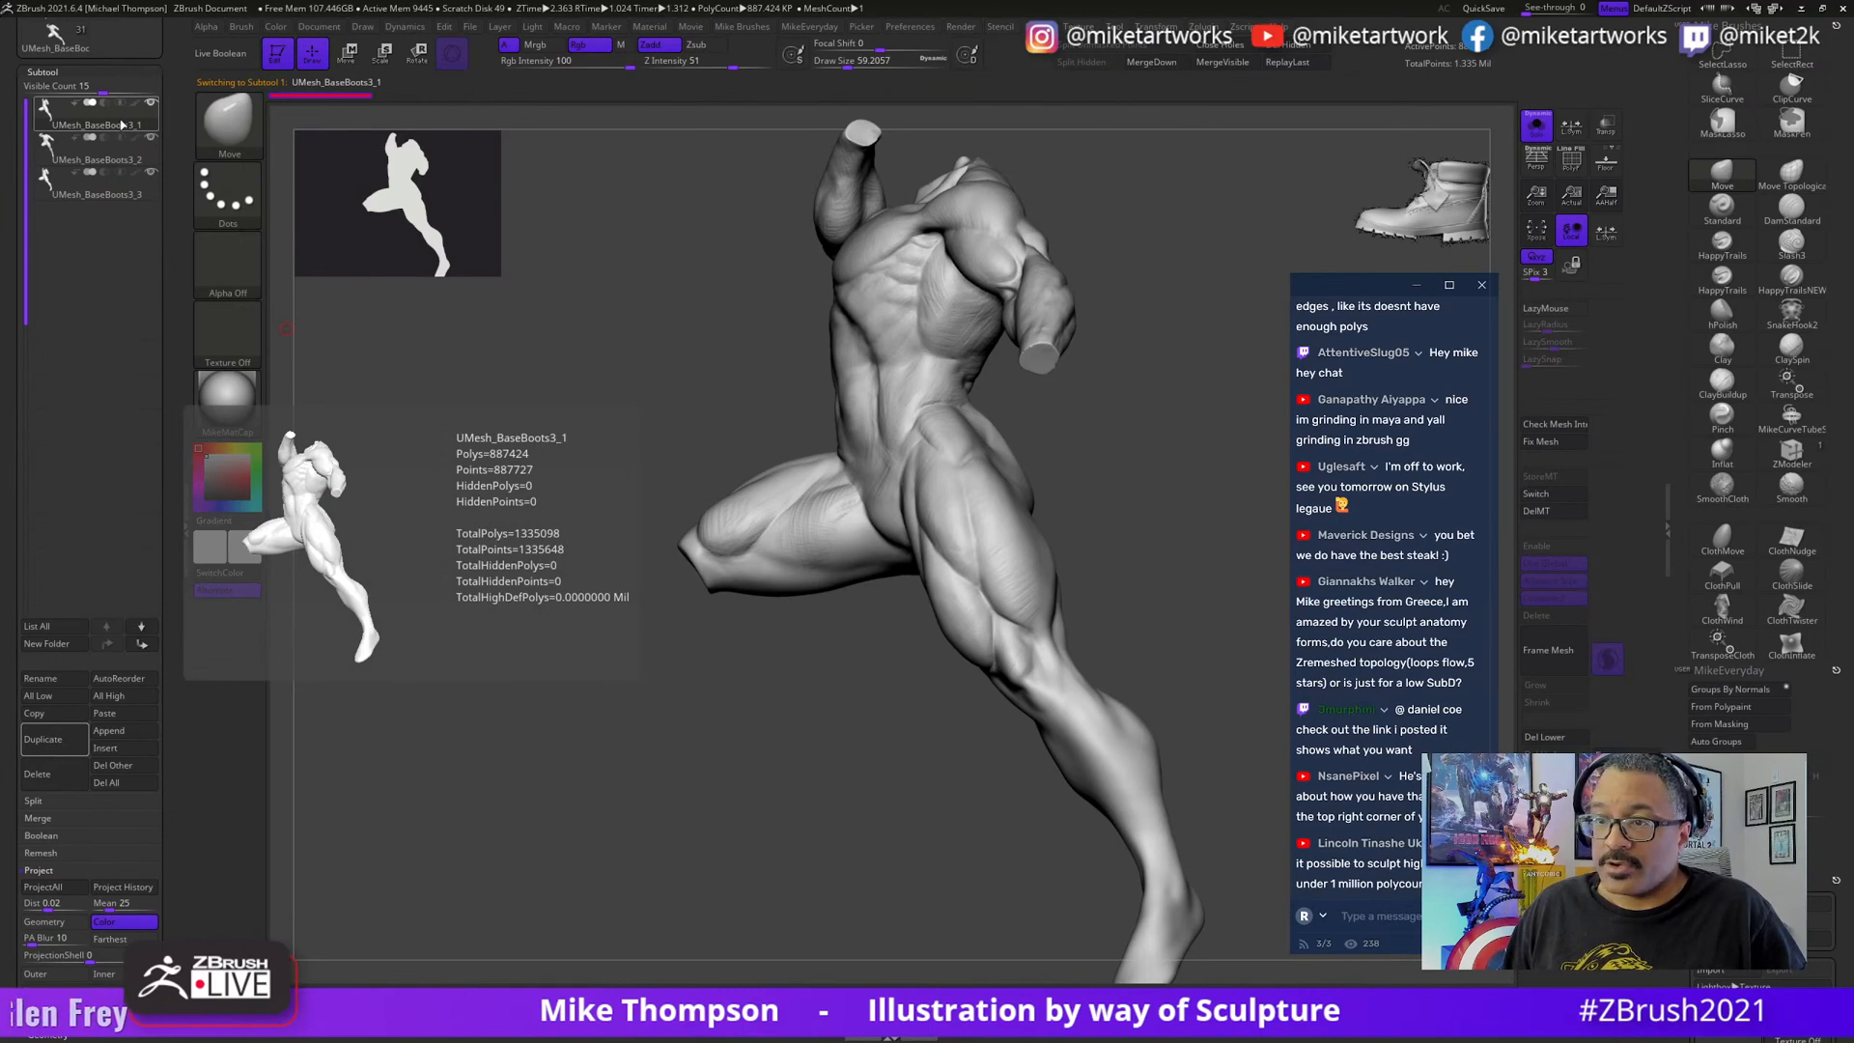
- Select the UMesh_BaseBoots3_3 subtool and isolate a small region of its mesh with SelectRect
{"action": "left_click", "coordinate": [118, 197]}
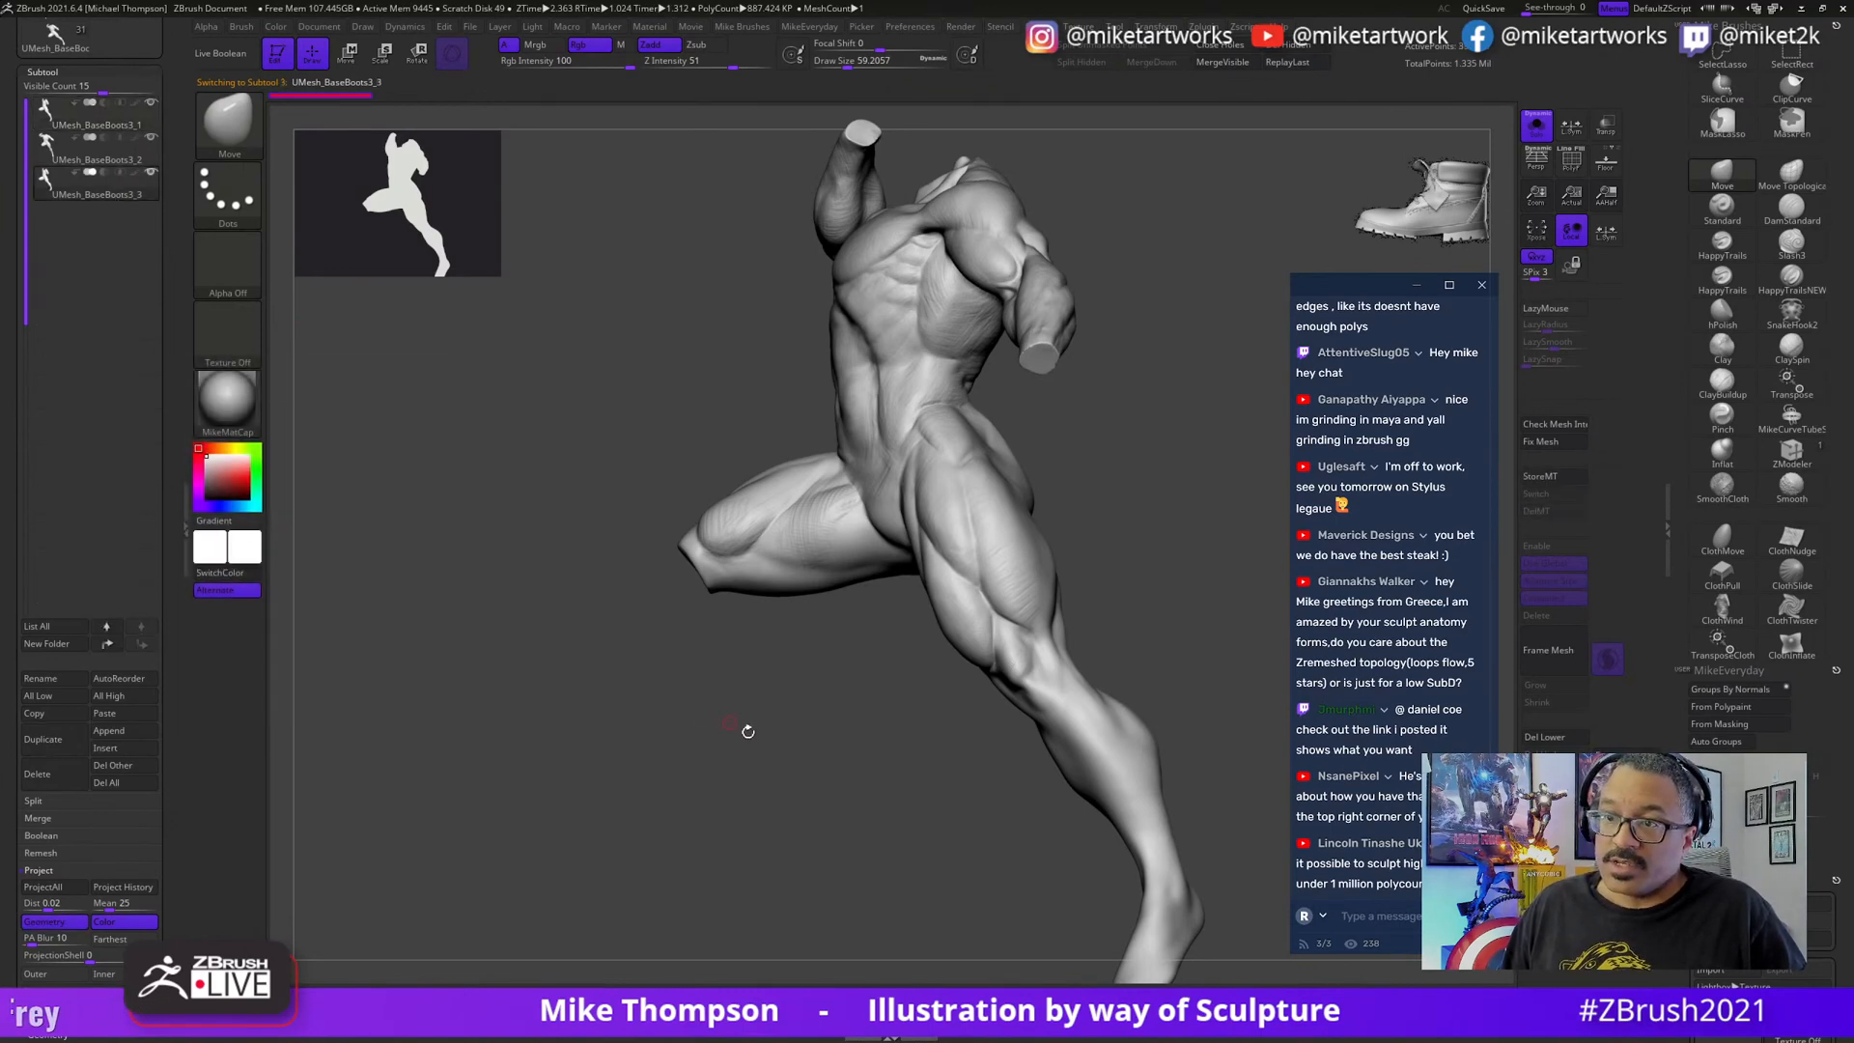
{"action": "mouse_move", "coordinate": [748, 731]}
{"action": "left_mouse_down"}
{"action": "mouse_move", "coordinate": [860, 778]}
{"action": "mouse_move", "coordinate": [1150, 752]}
{"action": "mouse_move", "coordinate": [1018, 814]}
{"action": "mouse_move", "coordinate": [447, 773]}
{"action": "mouse_move", "coordinate": [947, 886]}
{"action": "mouse_move", "coordinate": [974, 840]}
{"action": "mouse_move", "coordinate": [937, 878]}
{"action": "mouse_move", "coordinate": [953, 484]}
{"action": "mouse_move", "coordinate": [823, 621]}
{"action": "mouse_move", "coordinate": [781, 594]}
{"action": "left_mouse_up"}
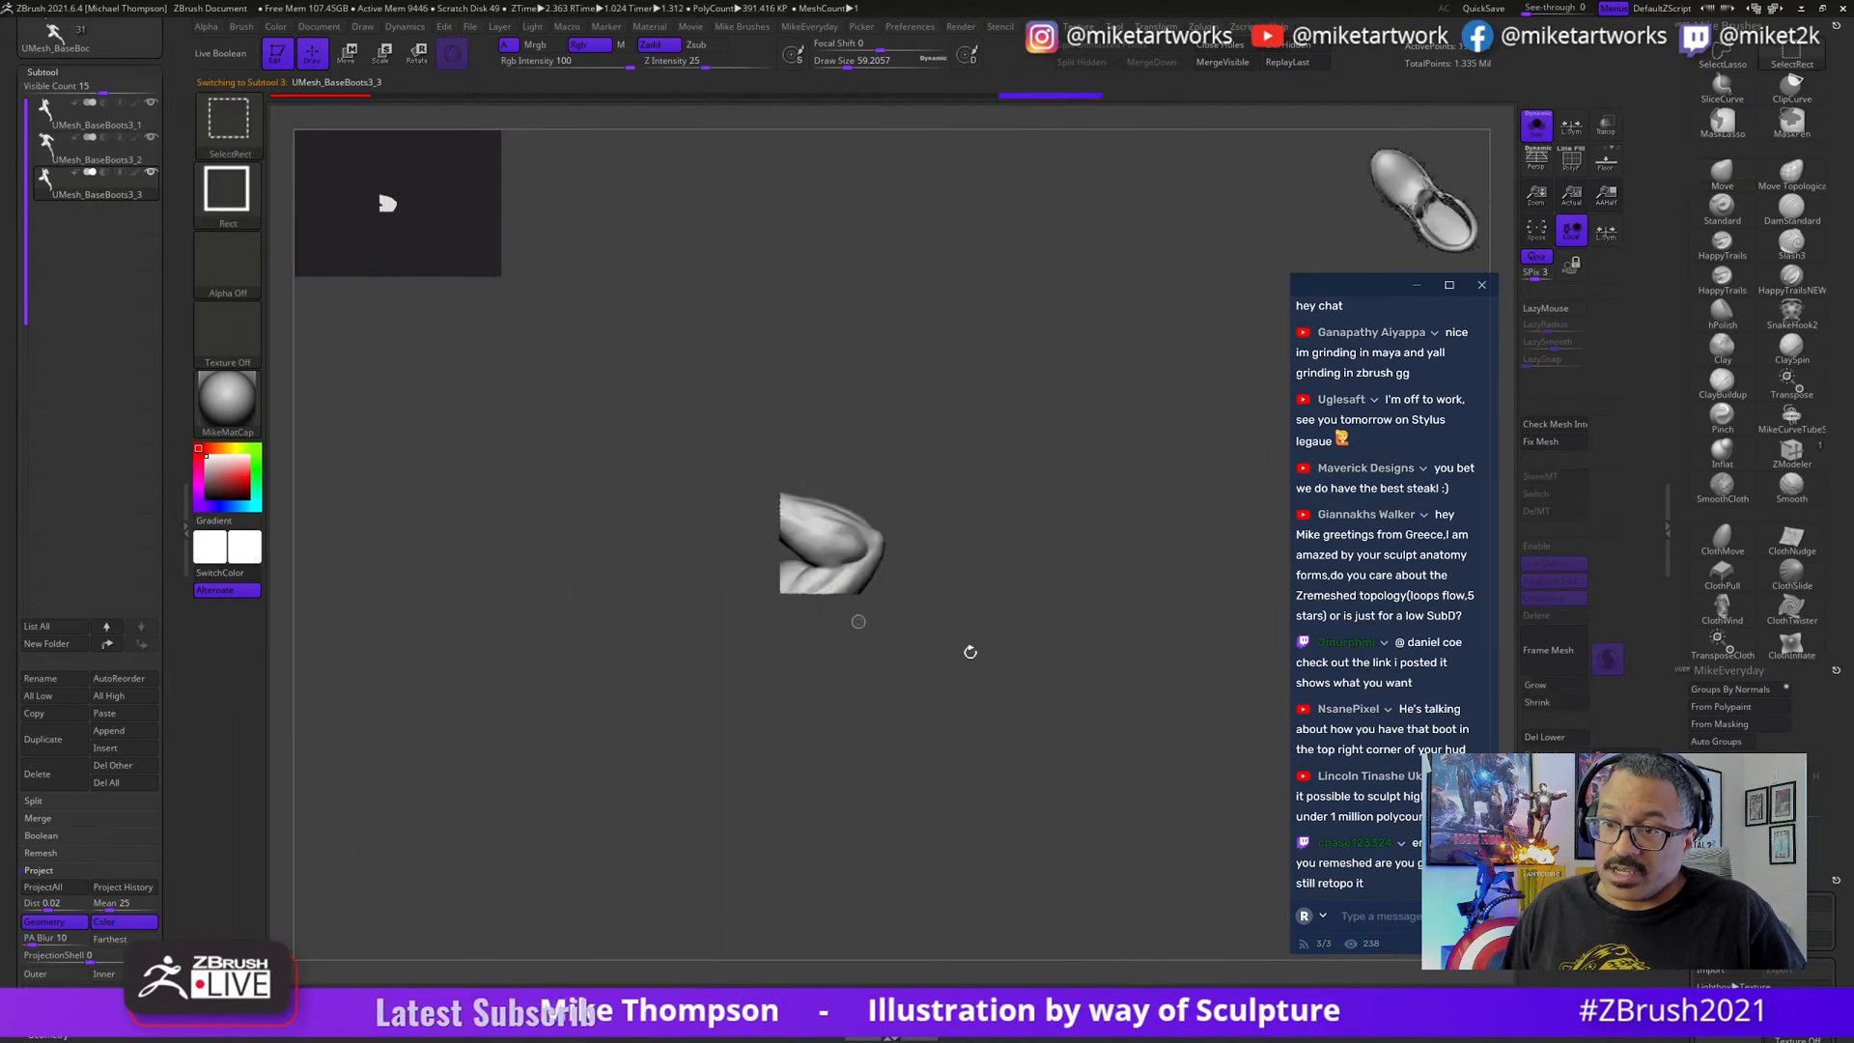
- Unhide the rest of the UMesh_BaseBoots3_3 mesh so the whole body shows
{"action": "left_click_drag", "start_coordinate": [970, 652], "coordinate": [981, 800]}
{"action": "mouse_move", "coordinate": [1072, 753]}
{"action": "left_mouse_down"}
{"action": "mouse_move", "coordinate": [1117, 770]}
{"action": "mouse_move", "coordinate": [1121, 892]}
{"action": "mouse_move", "coordinate": [1173, 851]}
{"action": "mouse_move", "coordinate": [1171, 780]}
{"action": "mouse_move", "coordinate": [1217, 815]}
{"action": "mouse_move", "coordinate": [1179, 699]}
{"action": "mouse_move", "coordinate": [1162, 712]}
{"action": "mouse_move", "coordinate": [1201, 676]}
{"action": "mouse_move", "coordinate": [1168, 623]}
{"action": "left_mouse_up"}
{"action": "left_click", "coordinate": [1194, 765], "text": "ctrl+shift"}
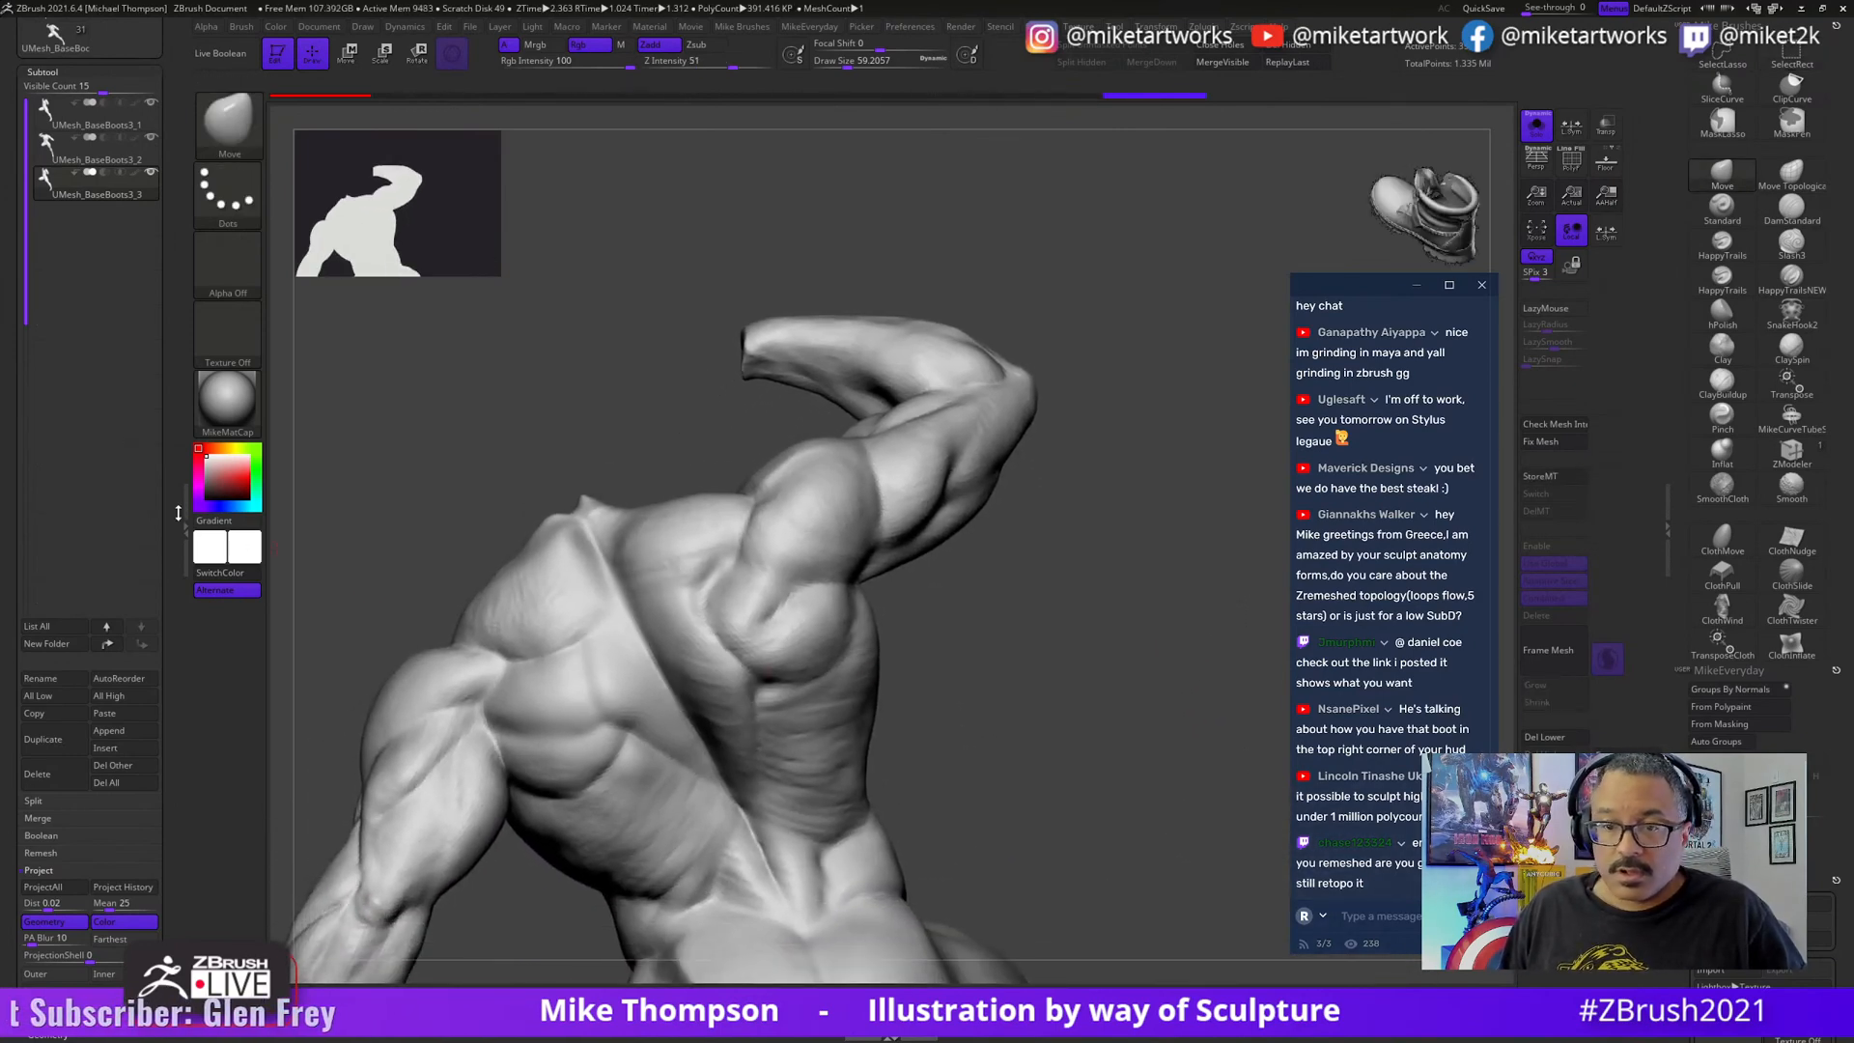
- Reselect the UMesh_BaseBoots3_3 subtool and divide it one subdivision level further
{"action": "left_click", "coordinate": [137, 121]}
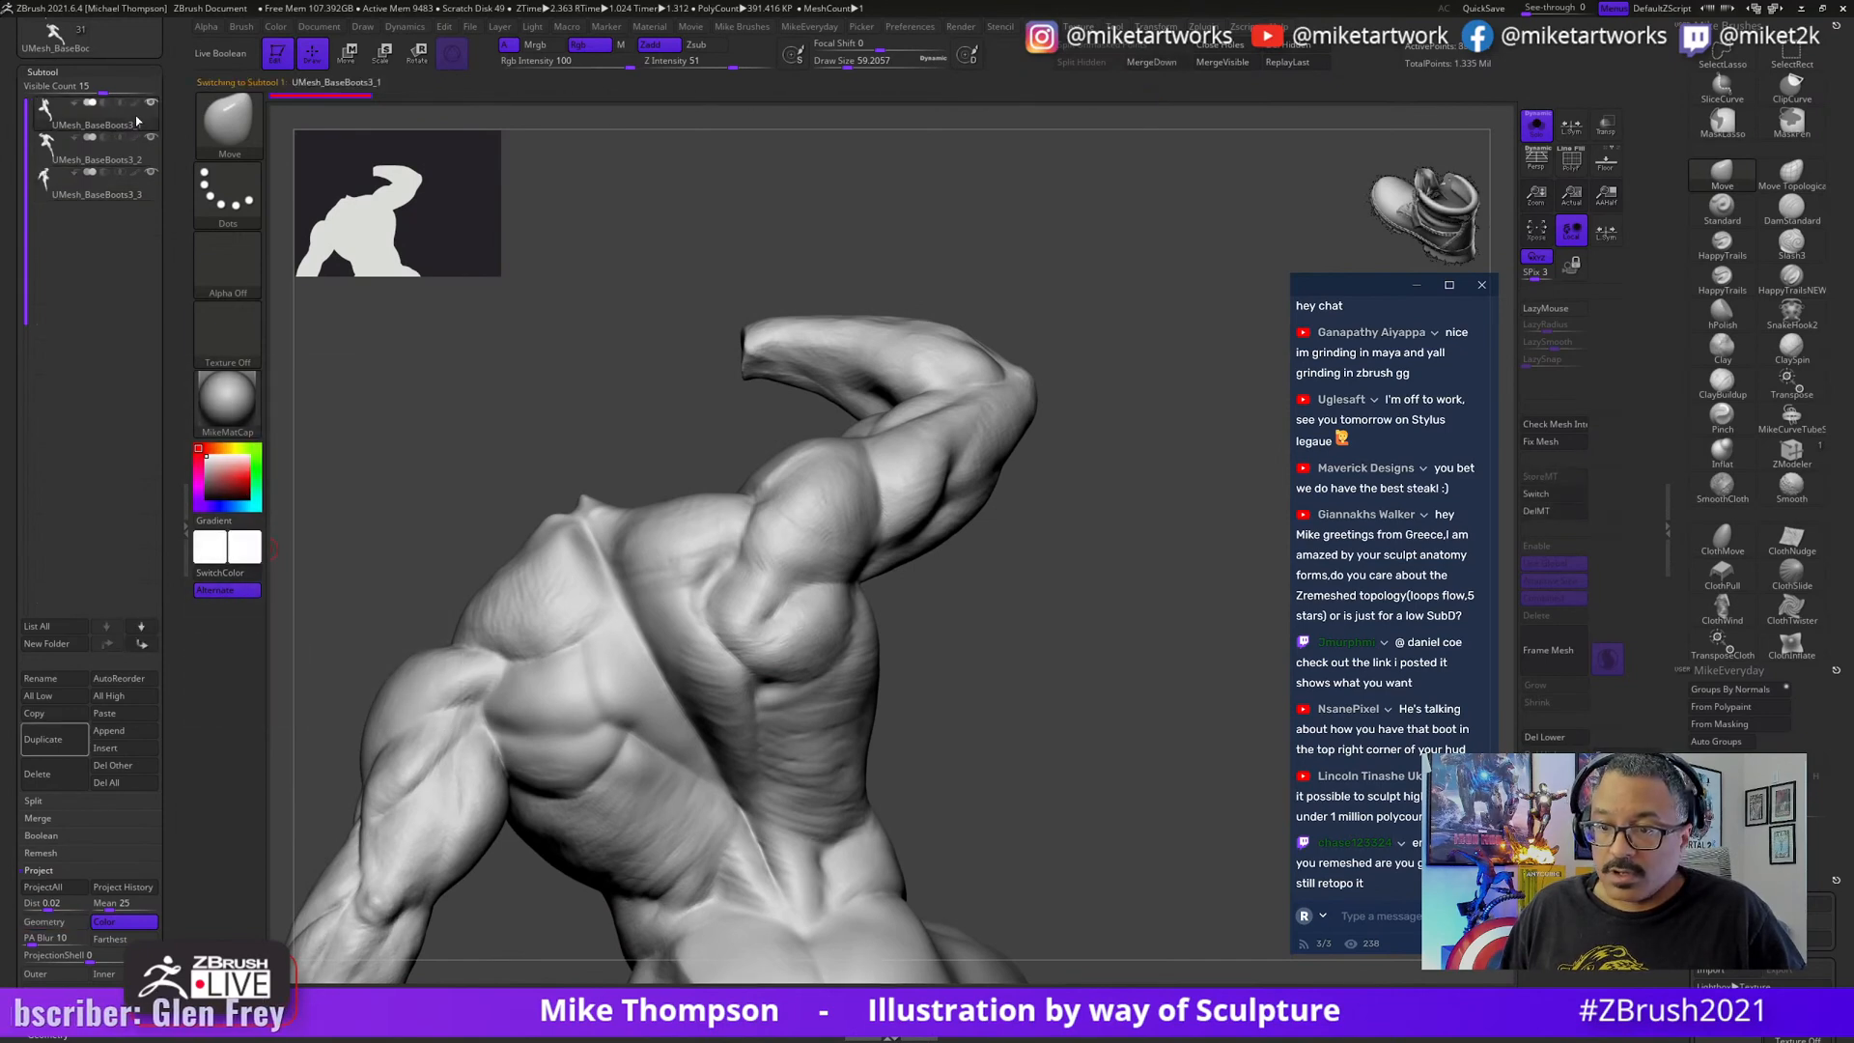
{"action": "left_click", "coordinate": [125, 195]}
{"action": "key", "text": "ctrl+d"}
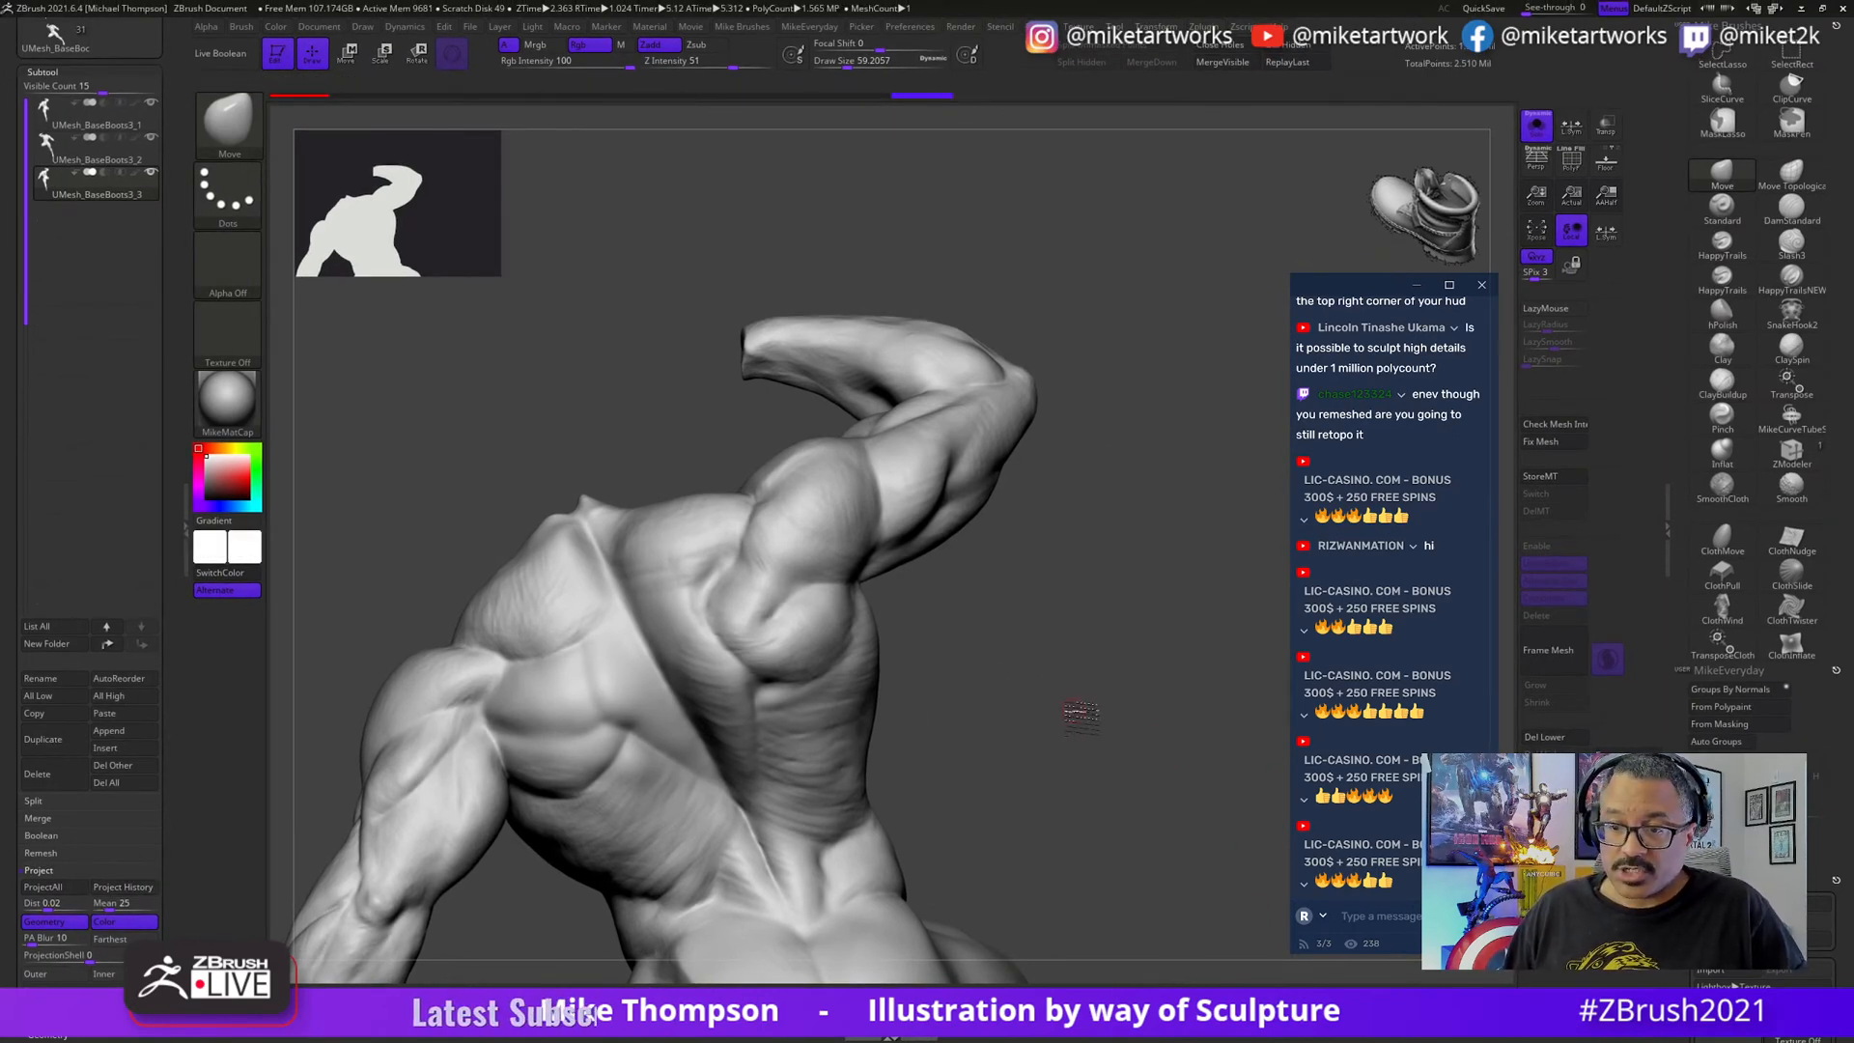
- Drop the body to its lowest subdivision level and adjust the back and waist forms with a large Move brush
{"action": "left_click_drag", "start_coordinate": [1081, 712], "coordinate": [1101, 665]}
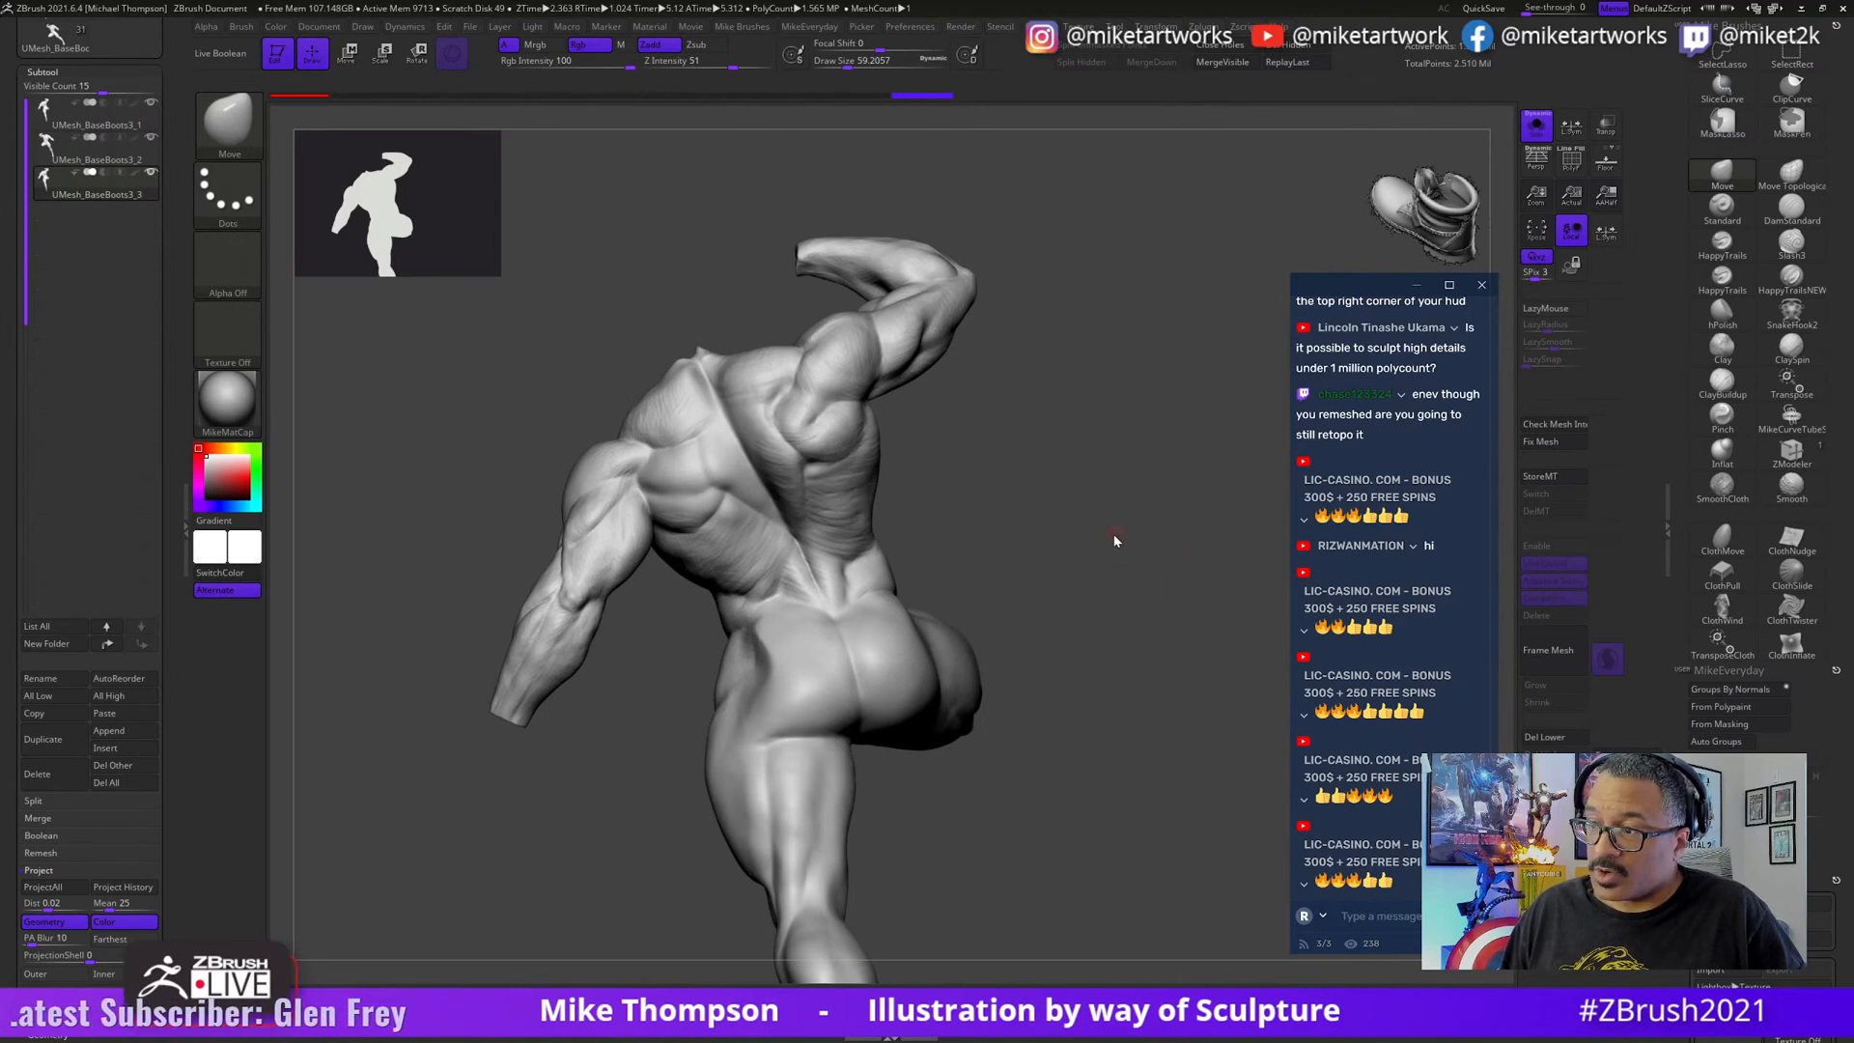
{"action": "key", "text": "shift"}
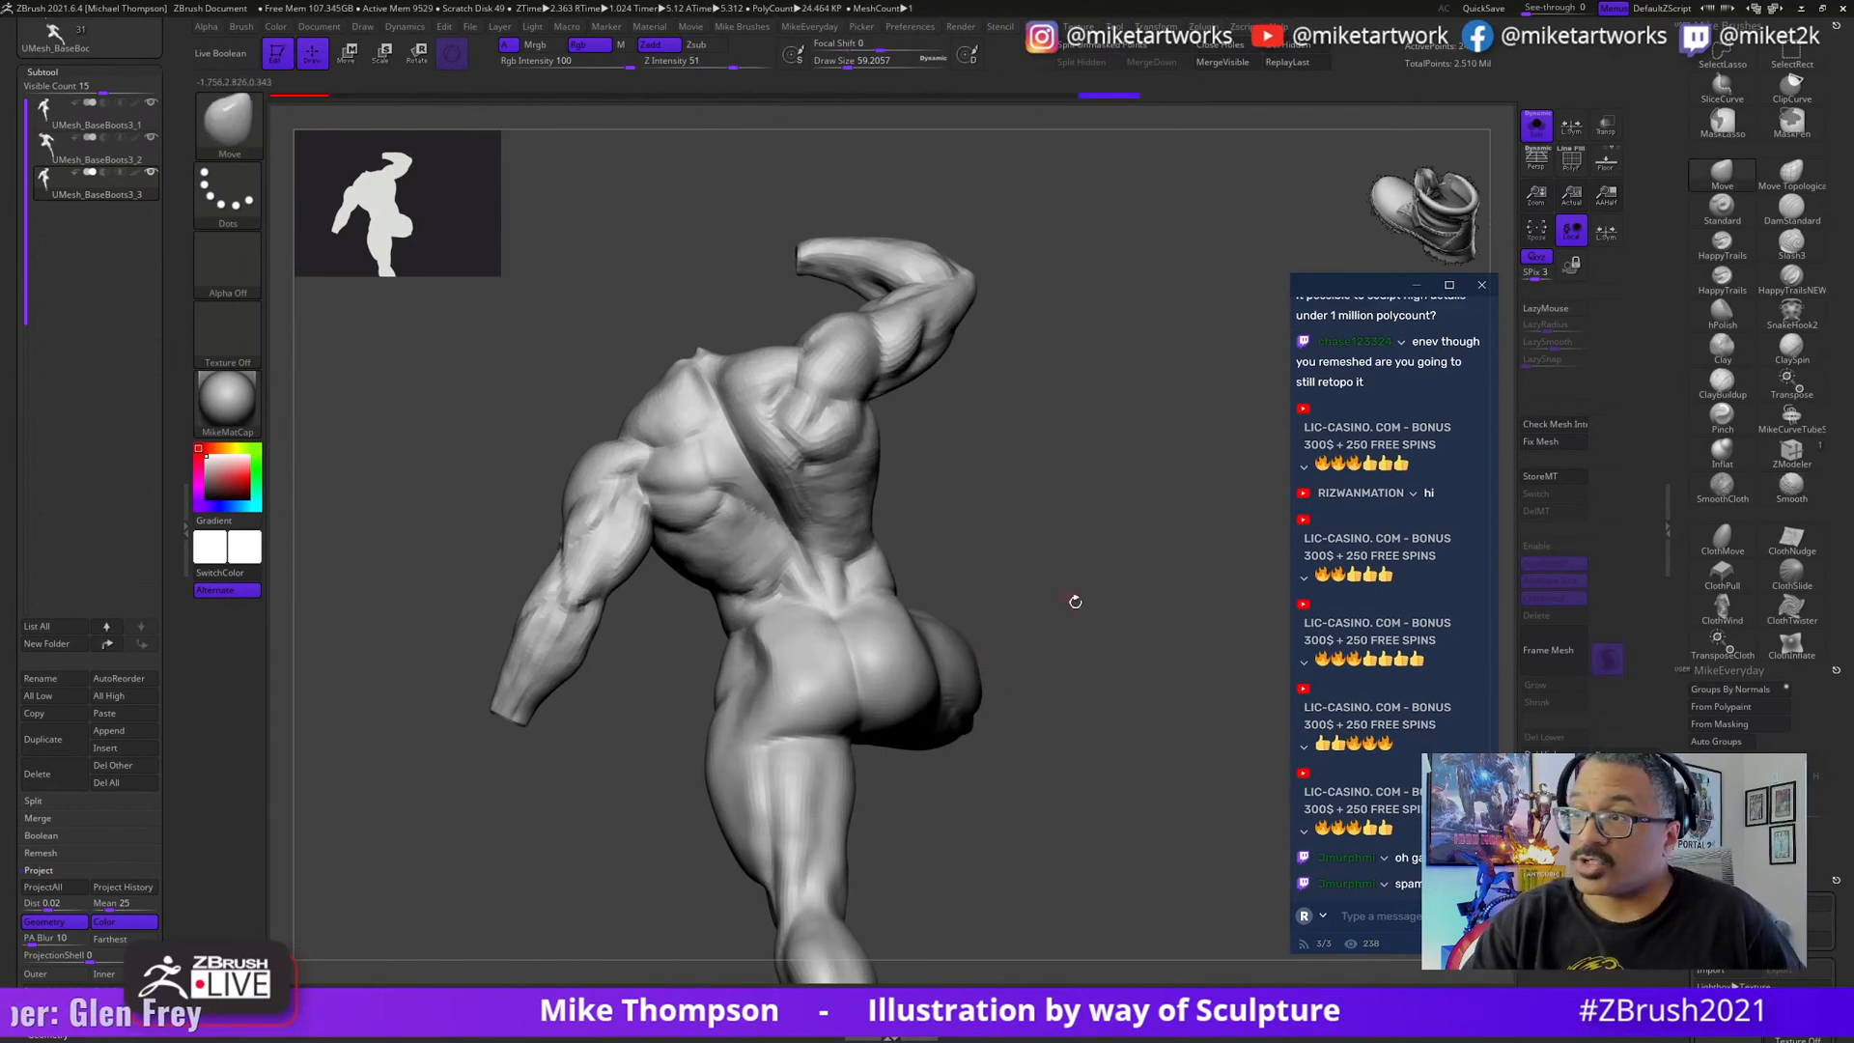
{"action": "mouse_move", "coordinate": [1075, 602]}
{"action": "left_mouse_down"}
{"action": "mouse_move", "coordinate": [1100, 629]}
{"action": "mouse_move", "coordinate": [1080, 682]}
{"action": "mouse_move", "coordinate": [1110, 646]}
{"action": "mouse_move", "coordinate": [1064, 601]}
{"action": "mouse_move", "coordinate": [1130, 621]}
{"action": "mouse_move", "coordinate": [949, 527]}
{"action": "left_mouse_up"}
{"action": "key", "text": "s"}
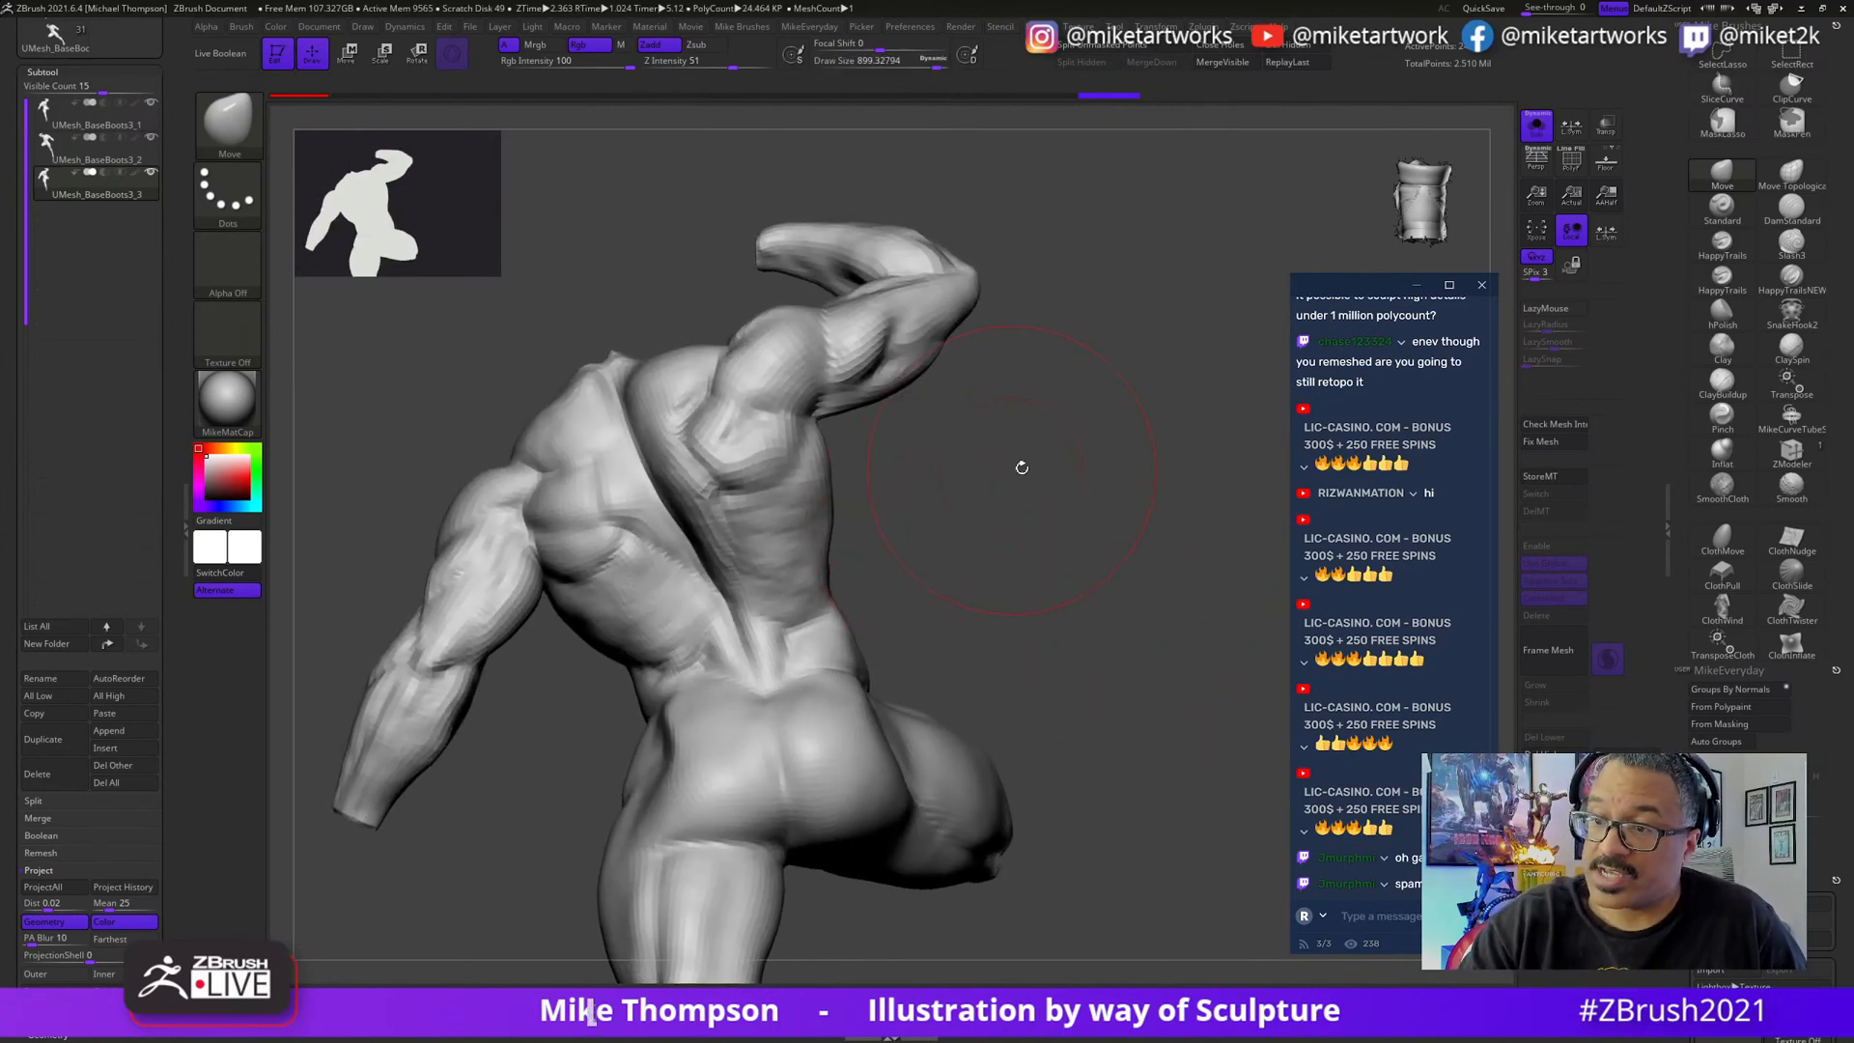
{"action": "left_click", "coordinate": [1722, 189]}
{"action": "mouse_move", "coordinate": [1075, 776]}
{"action": "left_mouse_down"}
{"action": "mouse_move", "coordinate": [912, 530]}
{"action": "mouse_move", "coordinate": [881, 514]}
{"action": "left_mouse_up"}
{"action": "key", "text": "bracketleft"}
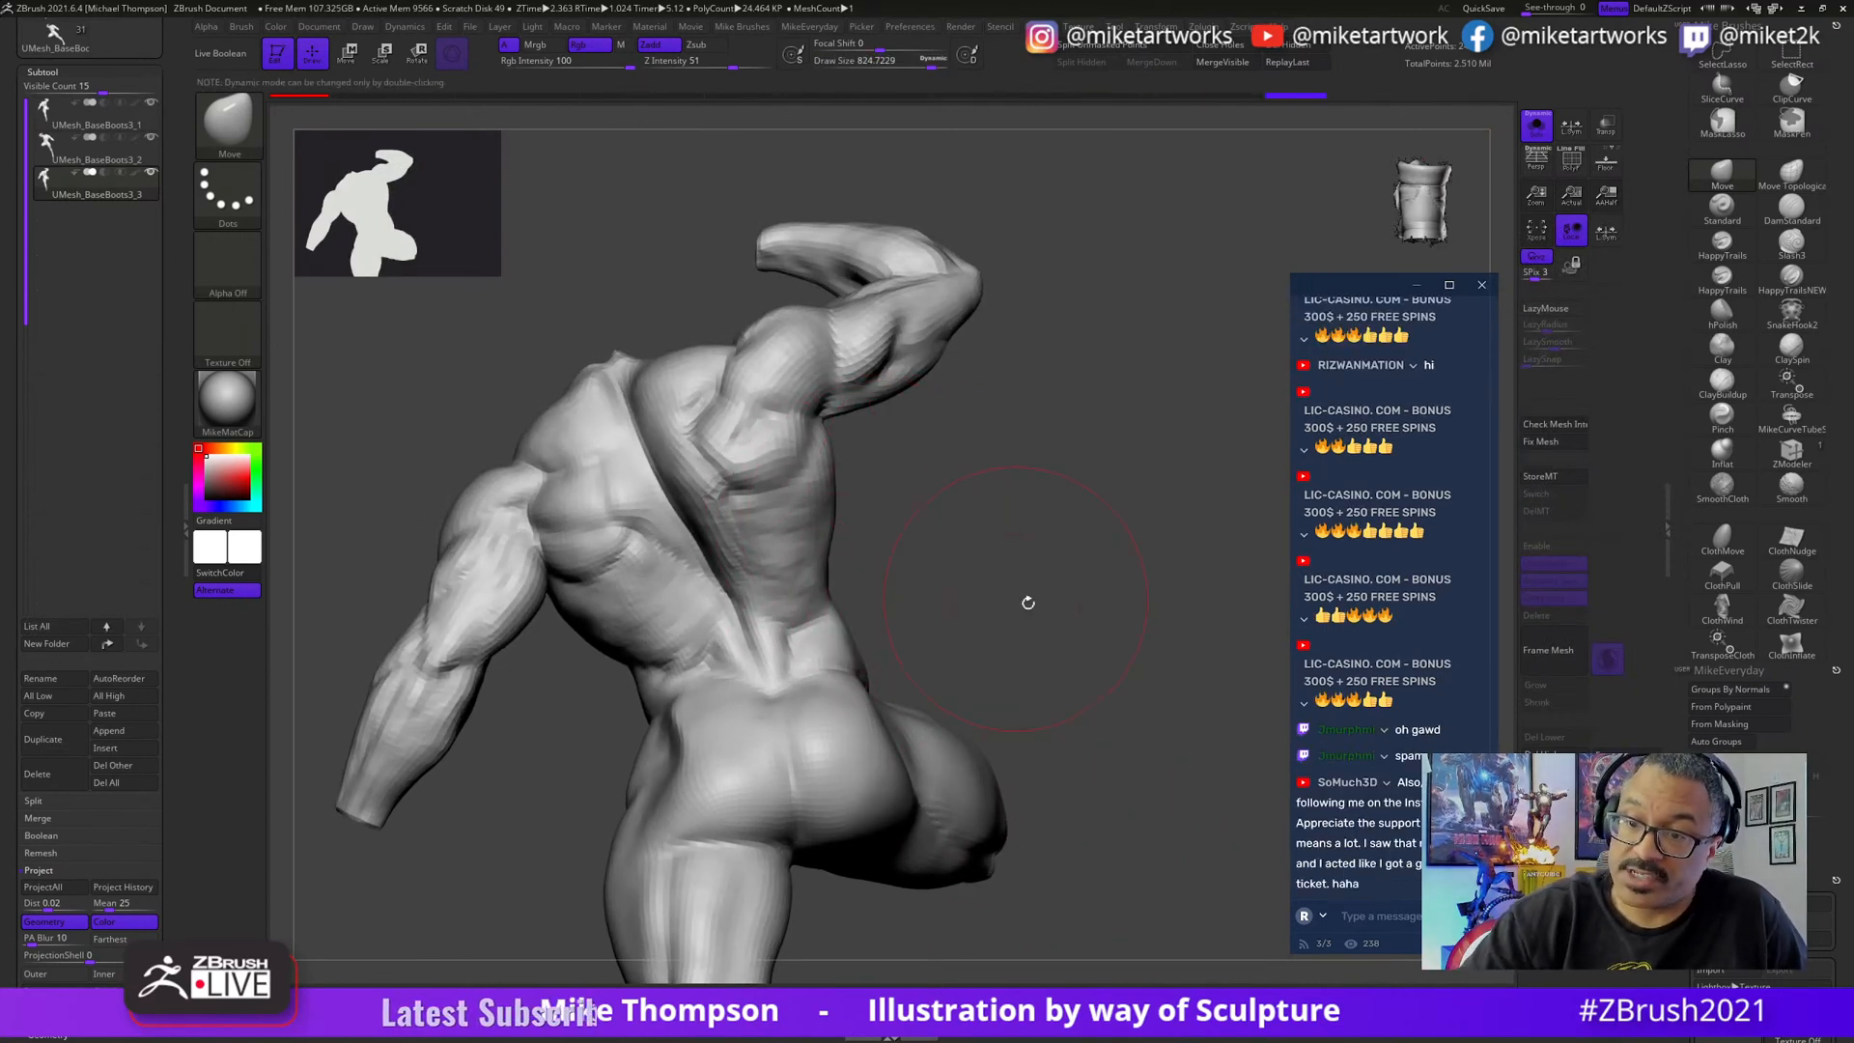
{"action": "key", "text": "bracketleft"}
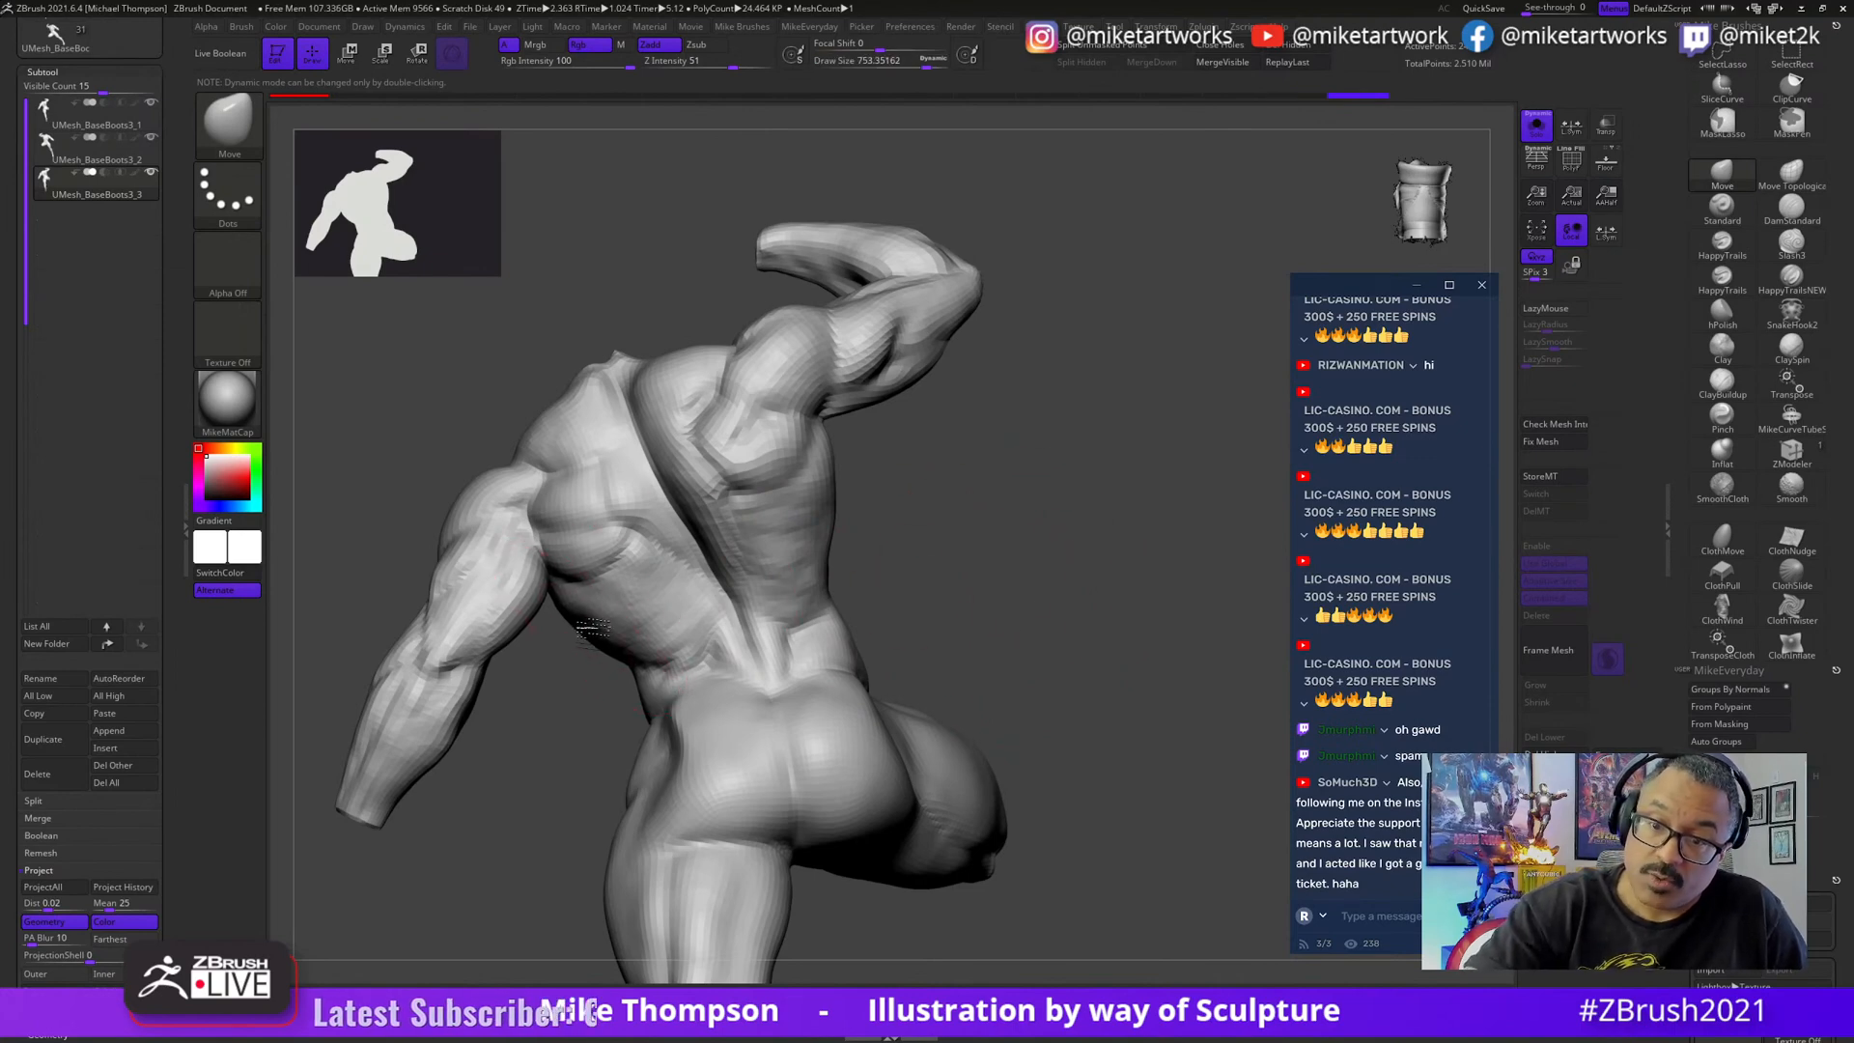
- Reshape the sides of the torso below the armpits with a smaller Move brush
{"action": "mouse_move", "coordinate": [1159, 734]}
{"action": "left_mouse_down"}
{"action": "mouse_move", "coordinate": [985, 744]}
{"action": "mouse_move", "coordinate": [1149, 724]}
{"action": "mouse_move", "coordinate": [1052, 728]}
{"action": "left_mouse_up"}
{"action": "key", "text": "s"}
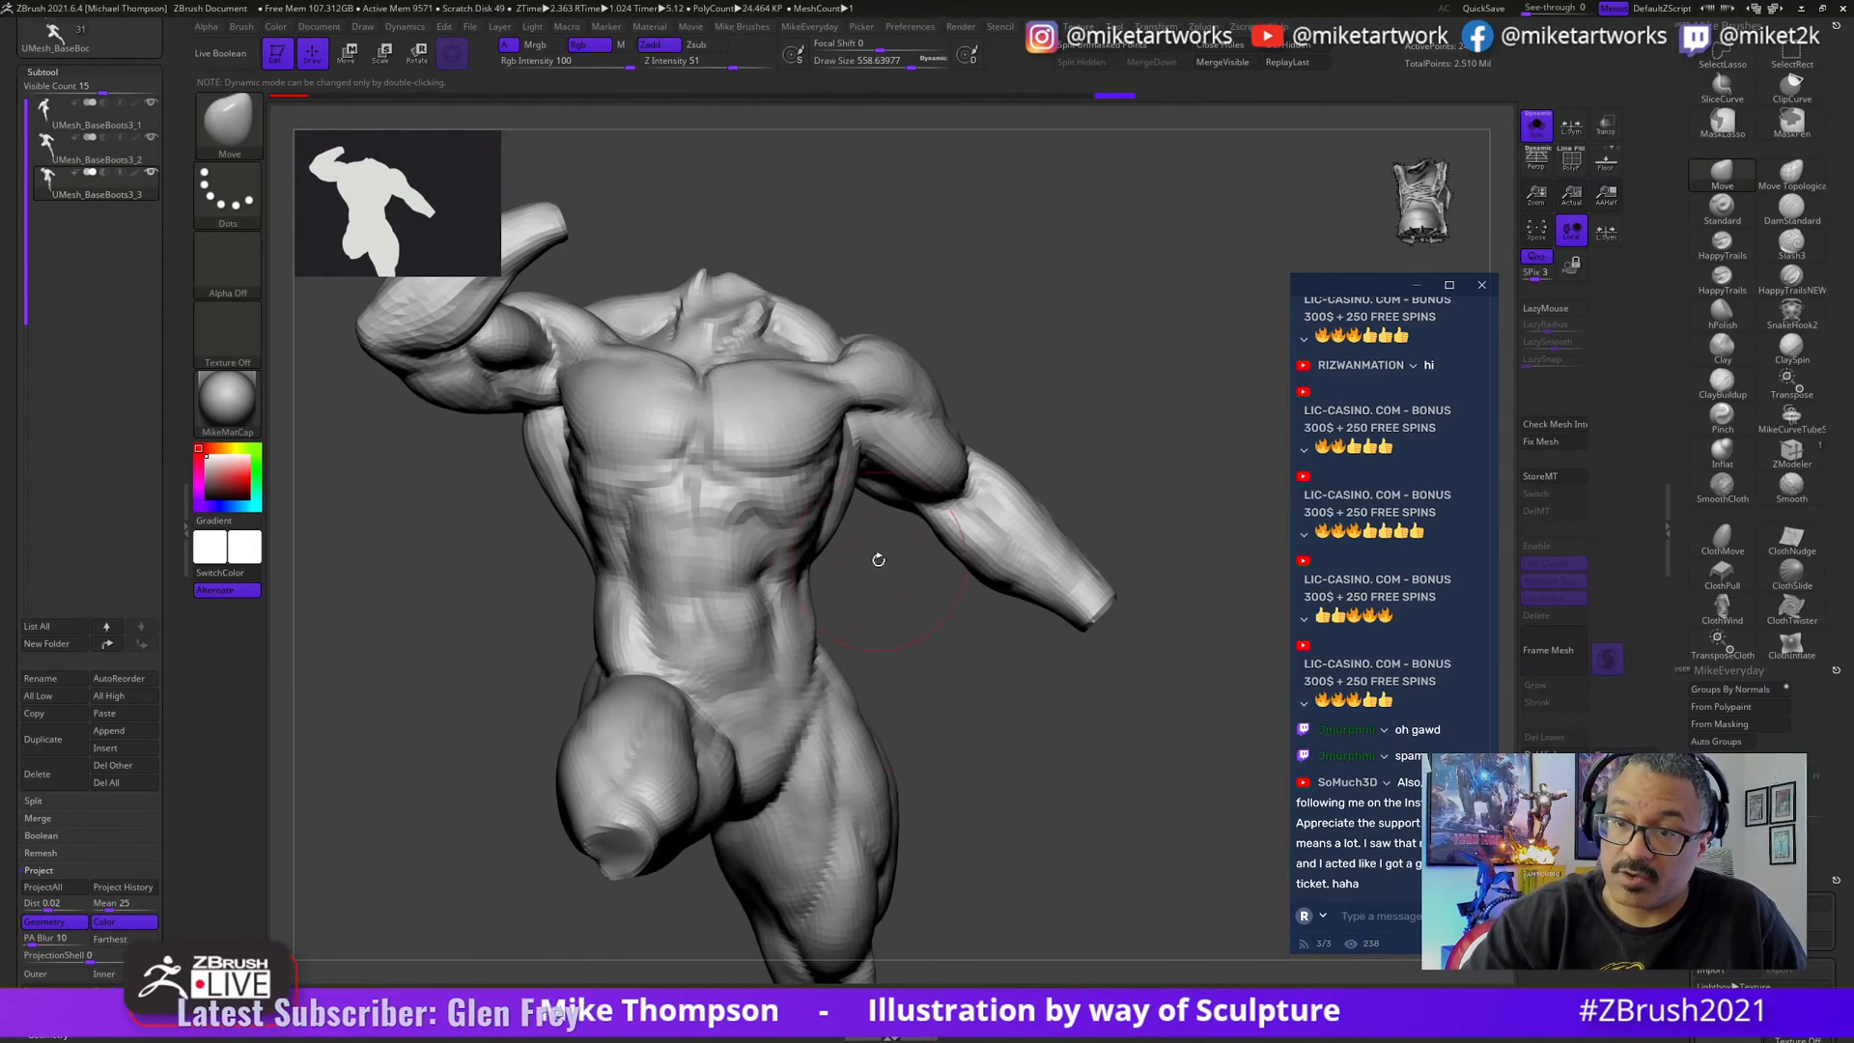
{"action": "key", "text": "s"}
{"action": "left_click", "coordinate": [862, 575]}
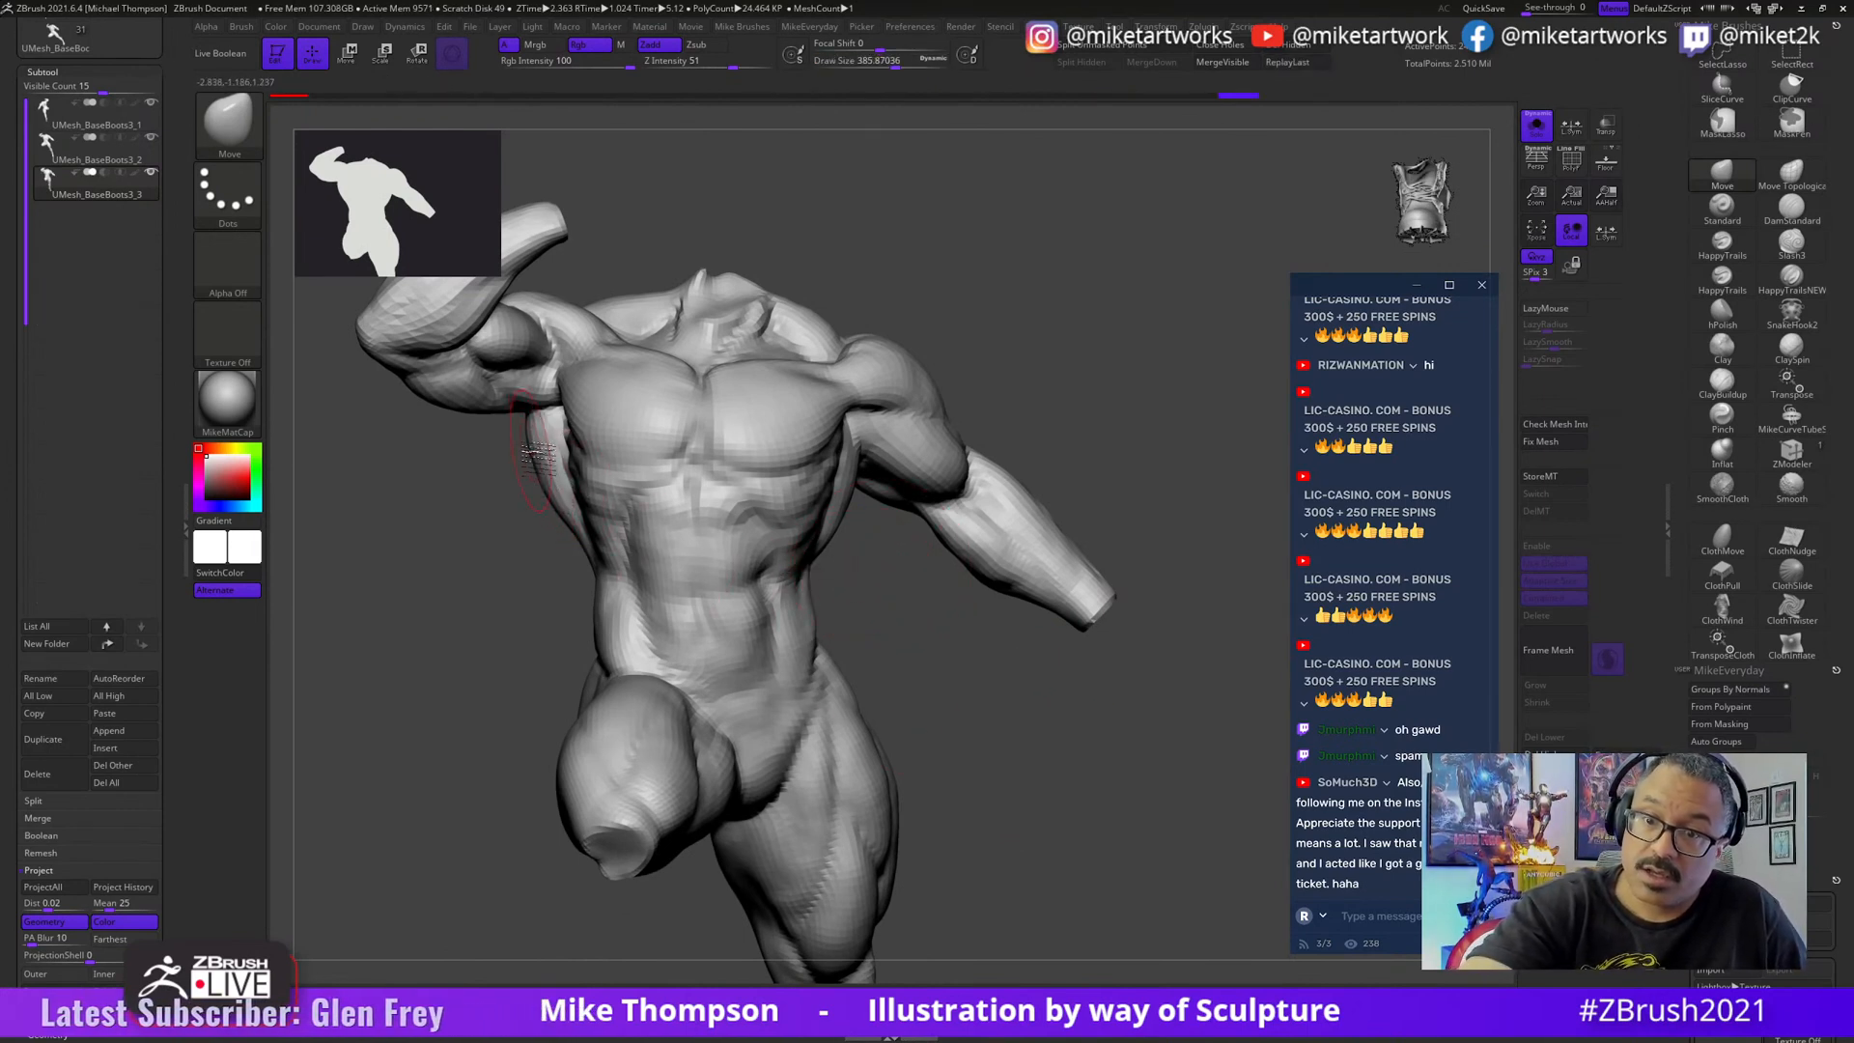
{"action": "mouse_move", "coordinate": [994, 736]}
{"action": "left_mouse_down"}
{"action": "mouse_move", "coordinate": [1030, 756]}
{"action": "mouse_move", "coordinate": [1117, 734]}
{"action": "left_mouse_up"}
{"action": "key", "text": "s"}
{"action": "key", "text": "s"}
{"action": "left_click_drag", "start_coordinate": [982, 479], "coordinate": [983, 465]}
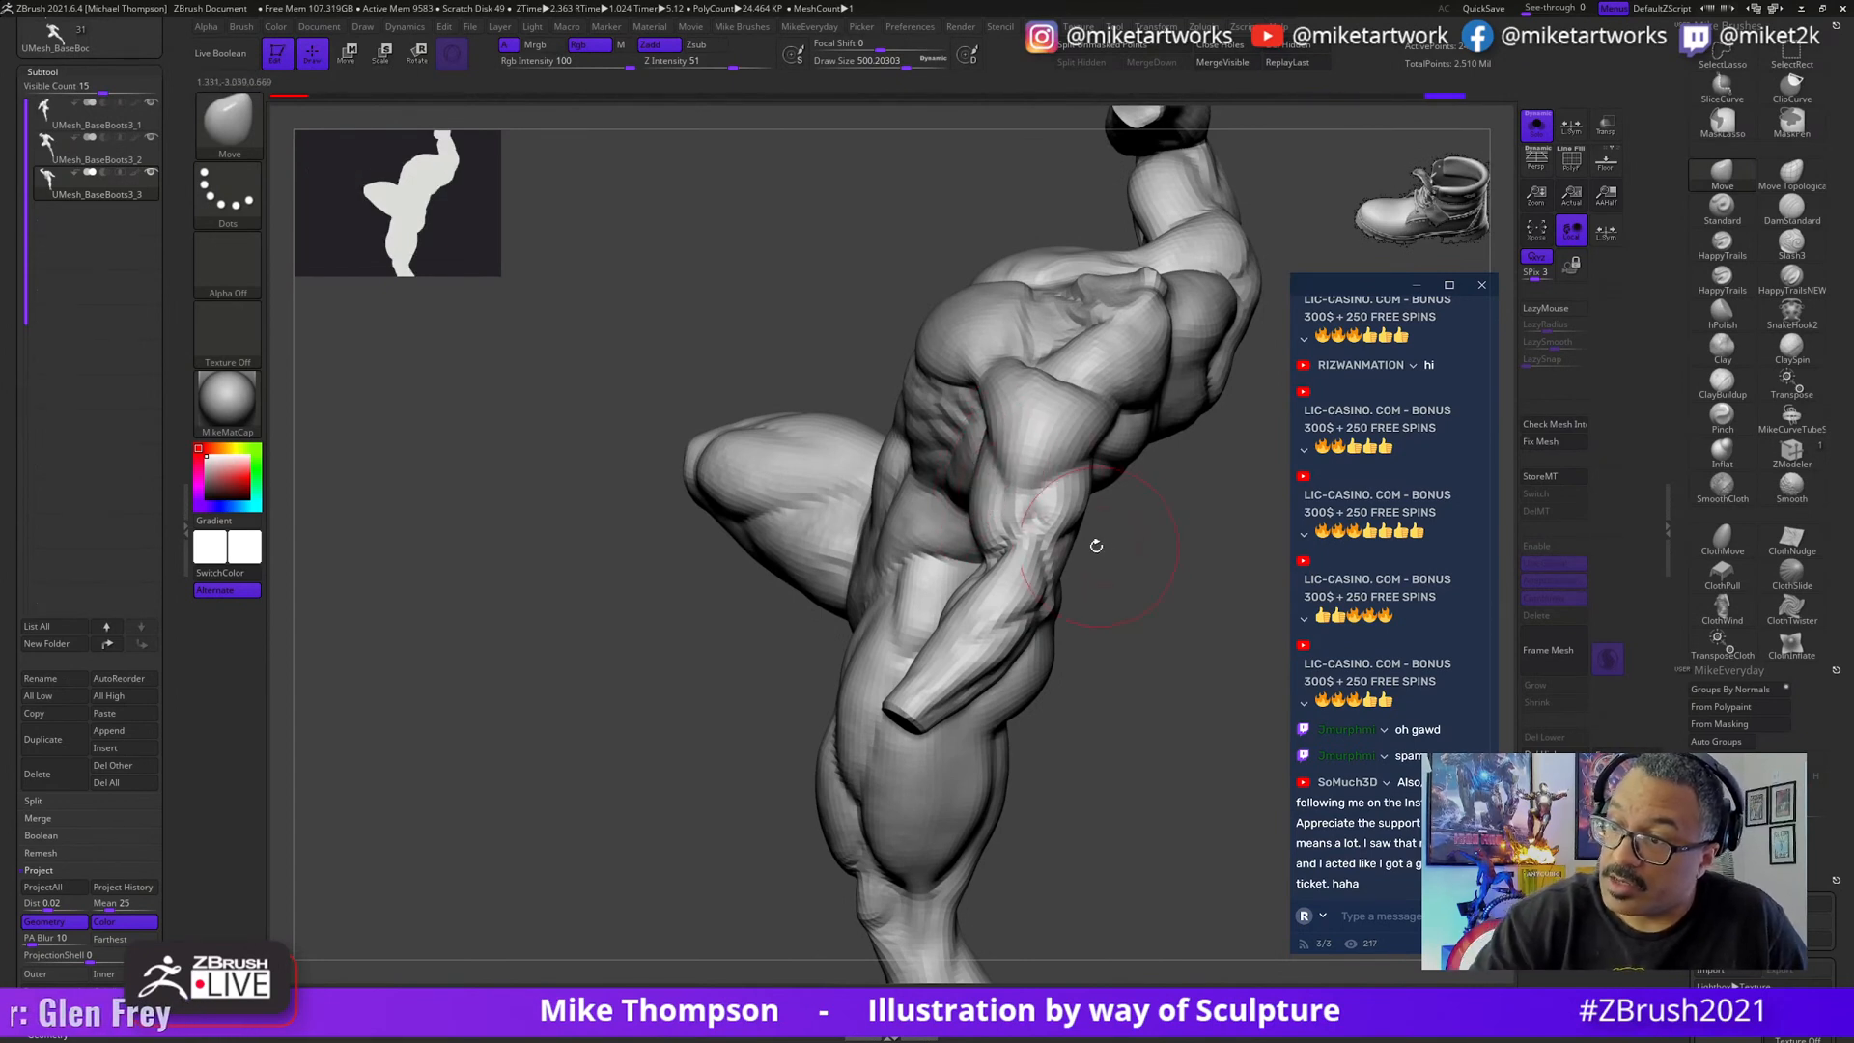
- Adjust the back contour beside the lowered arm with the Move brush
{"action": "mouse_move", "coordinate": [1147, 660]}
{"action": "left_mouse_down"}
{"action": "mouse_move", "coordinate": [1188, 654]}
{"action": "mouse_move", "coordinate": [1133, 694]}
{"action": "mouse_move", "coordinate": [930, 721]}
{"action": "mouse_move", "coordinate": [950, 681]}
{"action": "left_mouse_up"}
{"action": "key", "text": "s"}
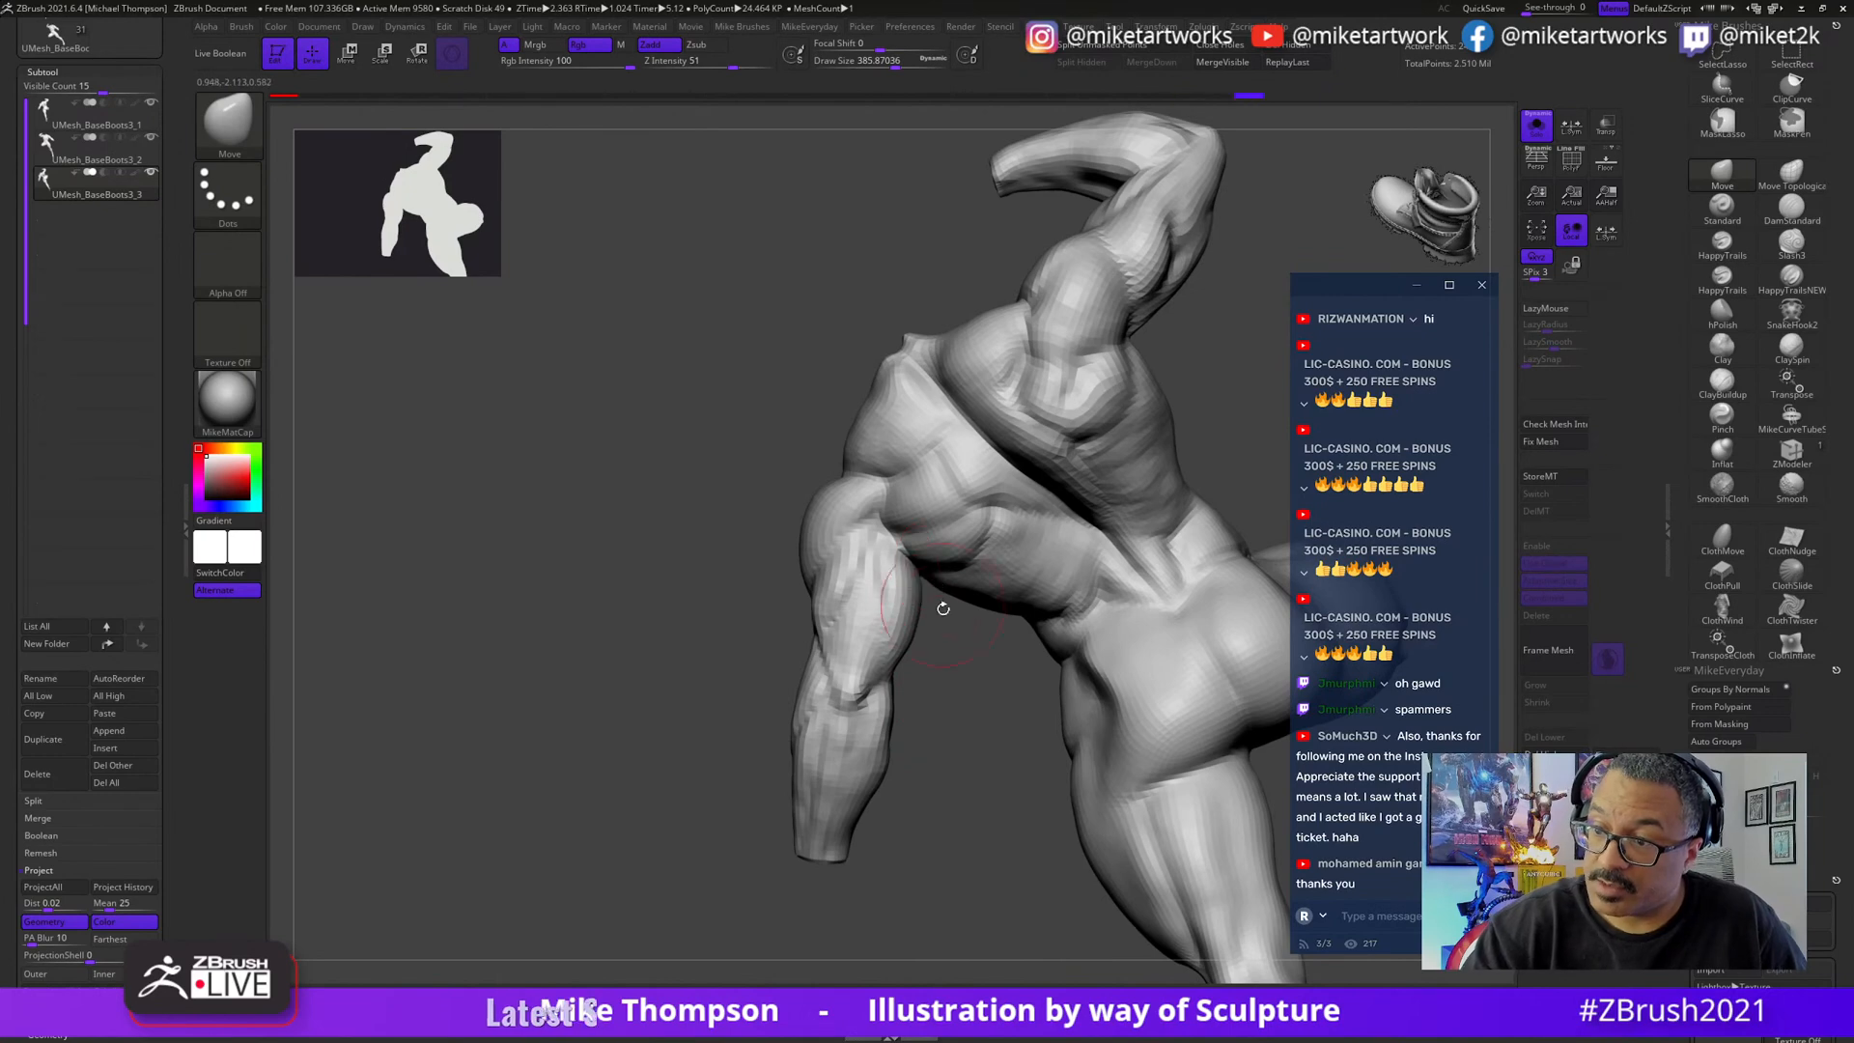
{"action": "left_click_drag", "start_coordinate": [944, 608], "coordinate": [937, 580]}
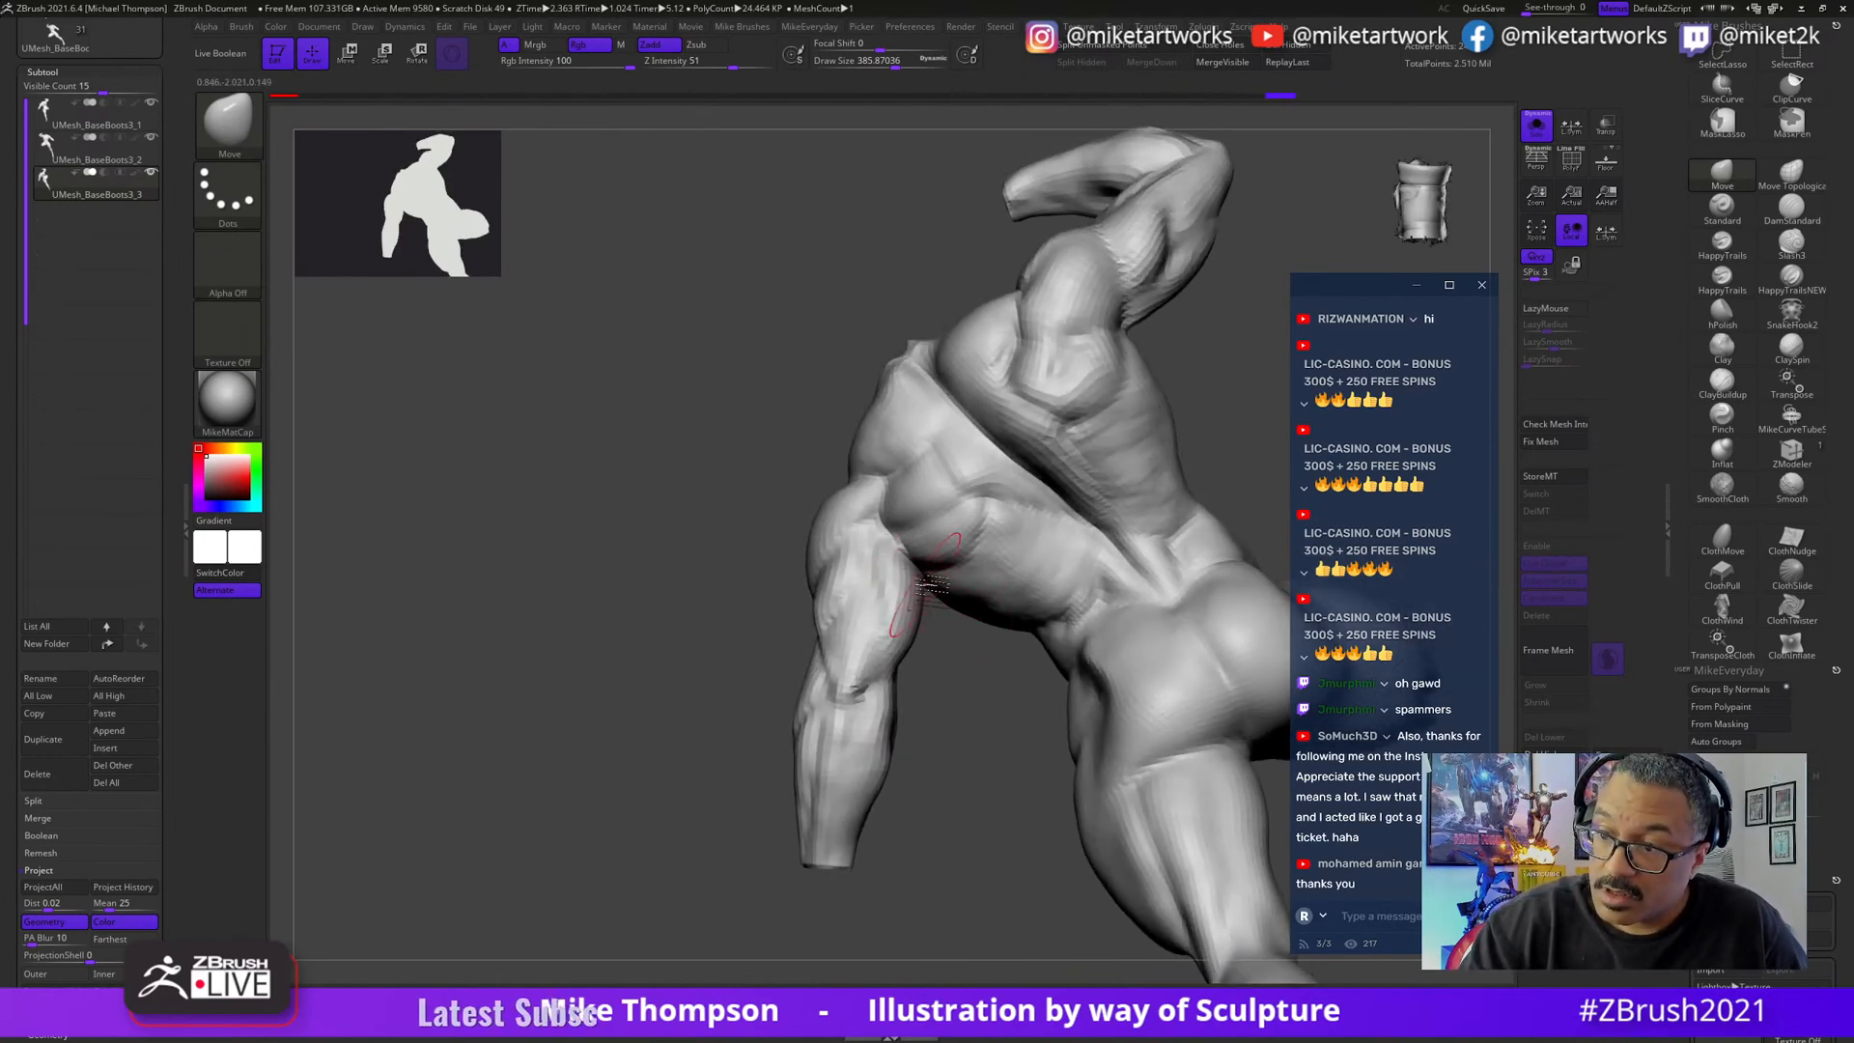
{"action": "mouse_move", "coordinate": [939, 689]}
{"action": "left_mouse_down"}
{"action": "mouse_move", "coordinate": [964, 728]}
{"action": "mouse_move", "coordinate": [1043, 550]}
{"action": "mouse_move", "coordinate": [1152, 547]}
{"action": "mouse_move", "coordinate": [1001, 633]}
{"action": "mouse_move", "coordinate": [988, 527]}
{"action": "mouse_move", "coordinate": [939, 551]}
{"action": "left_mouse_up"}
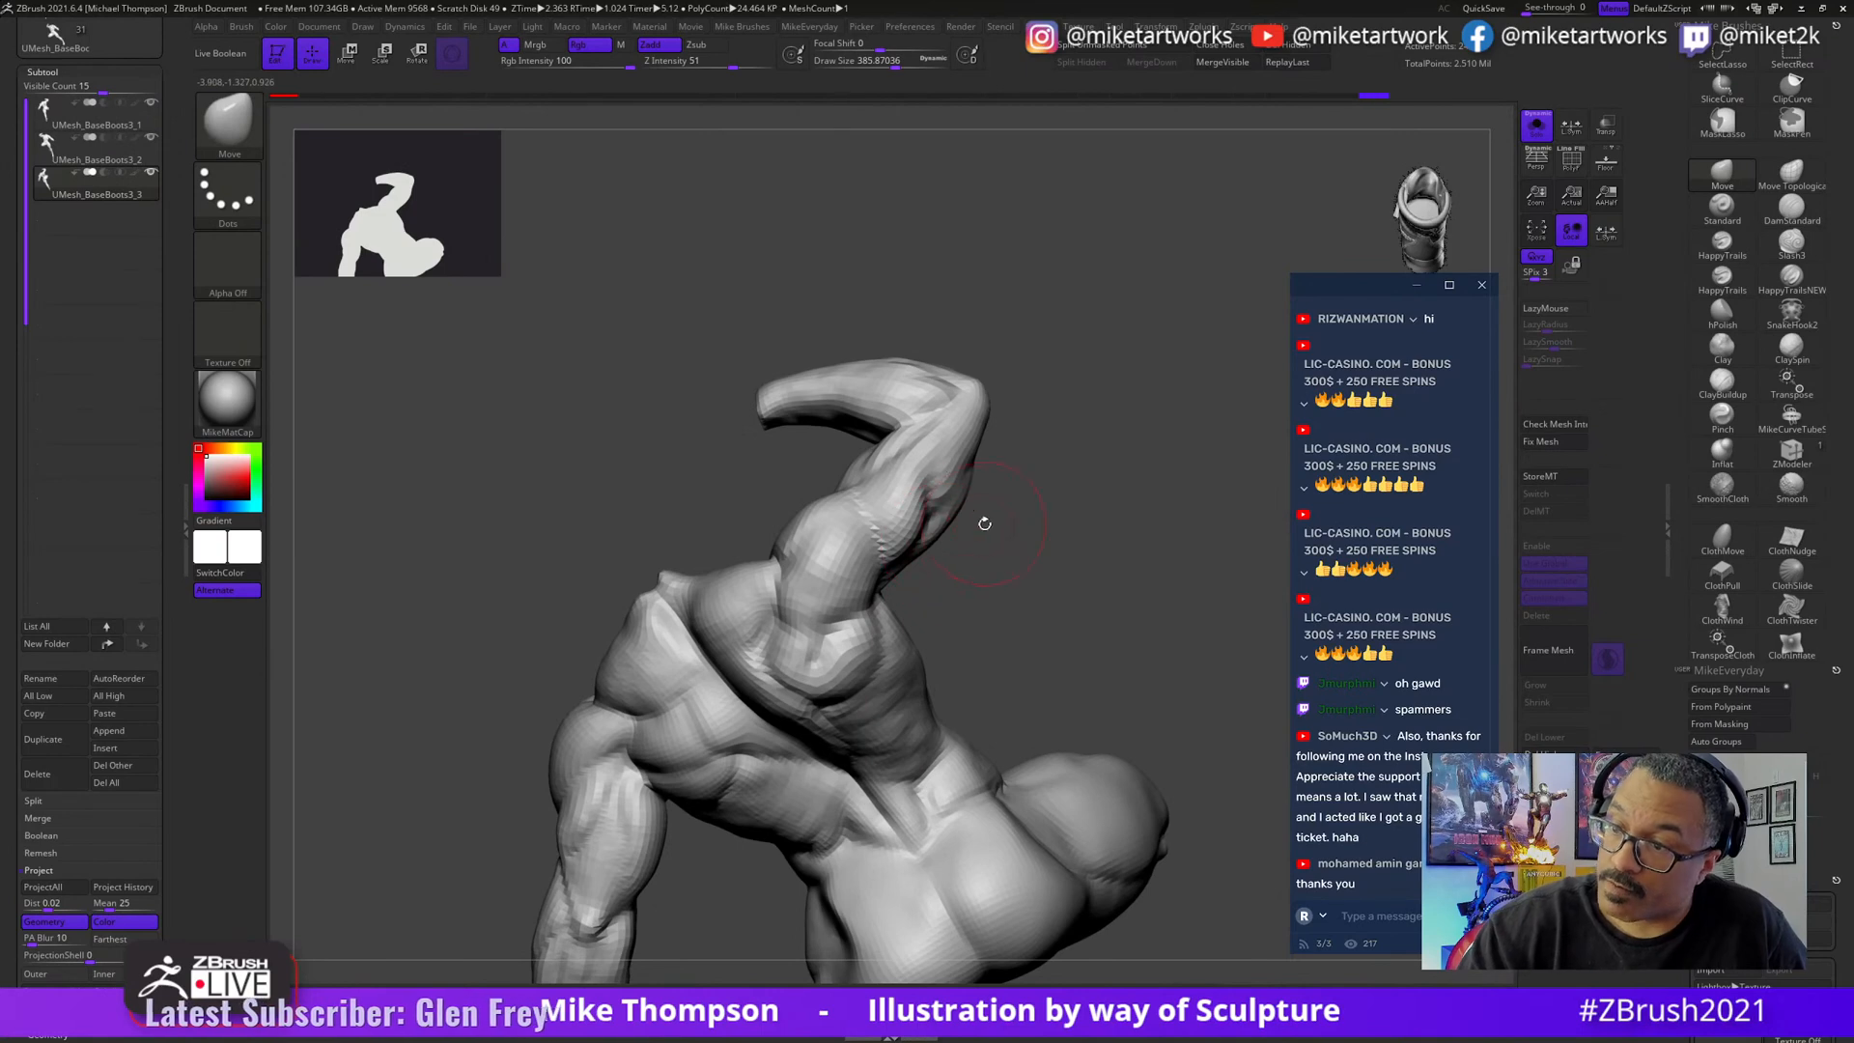
- Reshape the forearm, elbow and upper arm of the raised arm with the Move brush
{"action": "mouse_move", "coordinate": [1063, 496]}
{"action": "left_mouse_down"}
{"action": "mouse_move", "coordinate": [1051, 510]}
{"action": "mouse_move", "coordinate": [1038, 473]}
{"action": "mouse_move", "coordinate": [1054, 519]}
{"action": "mouse_move", "coordinate": [1013, 507]}
{"action": "mouse_move", "coordinate": [1144, 450]}
{"action": "mouse_move", "coordinate": [1078, 423]}
{"action": "mouse_move", "coordinate": [966, 422]}
{"action": "left_mouse_up"}
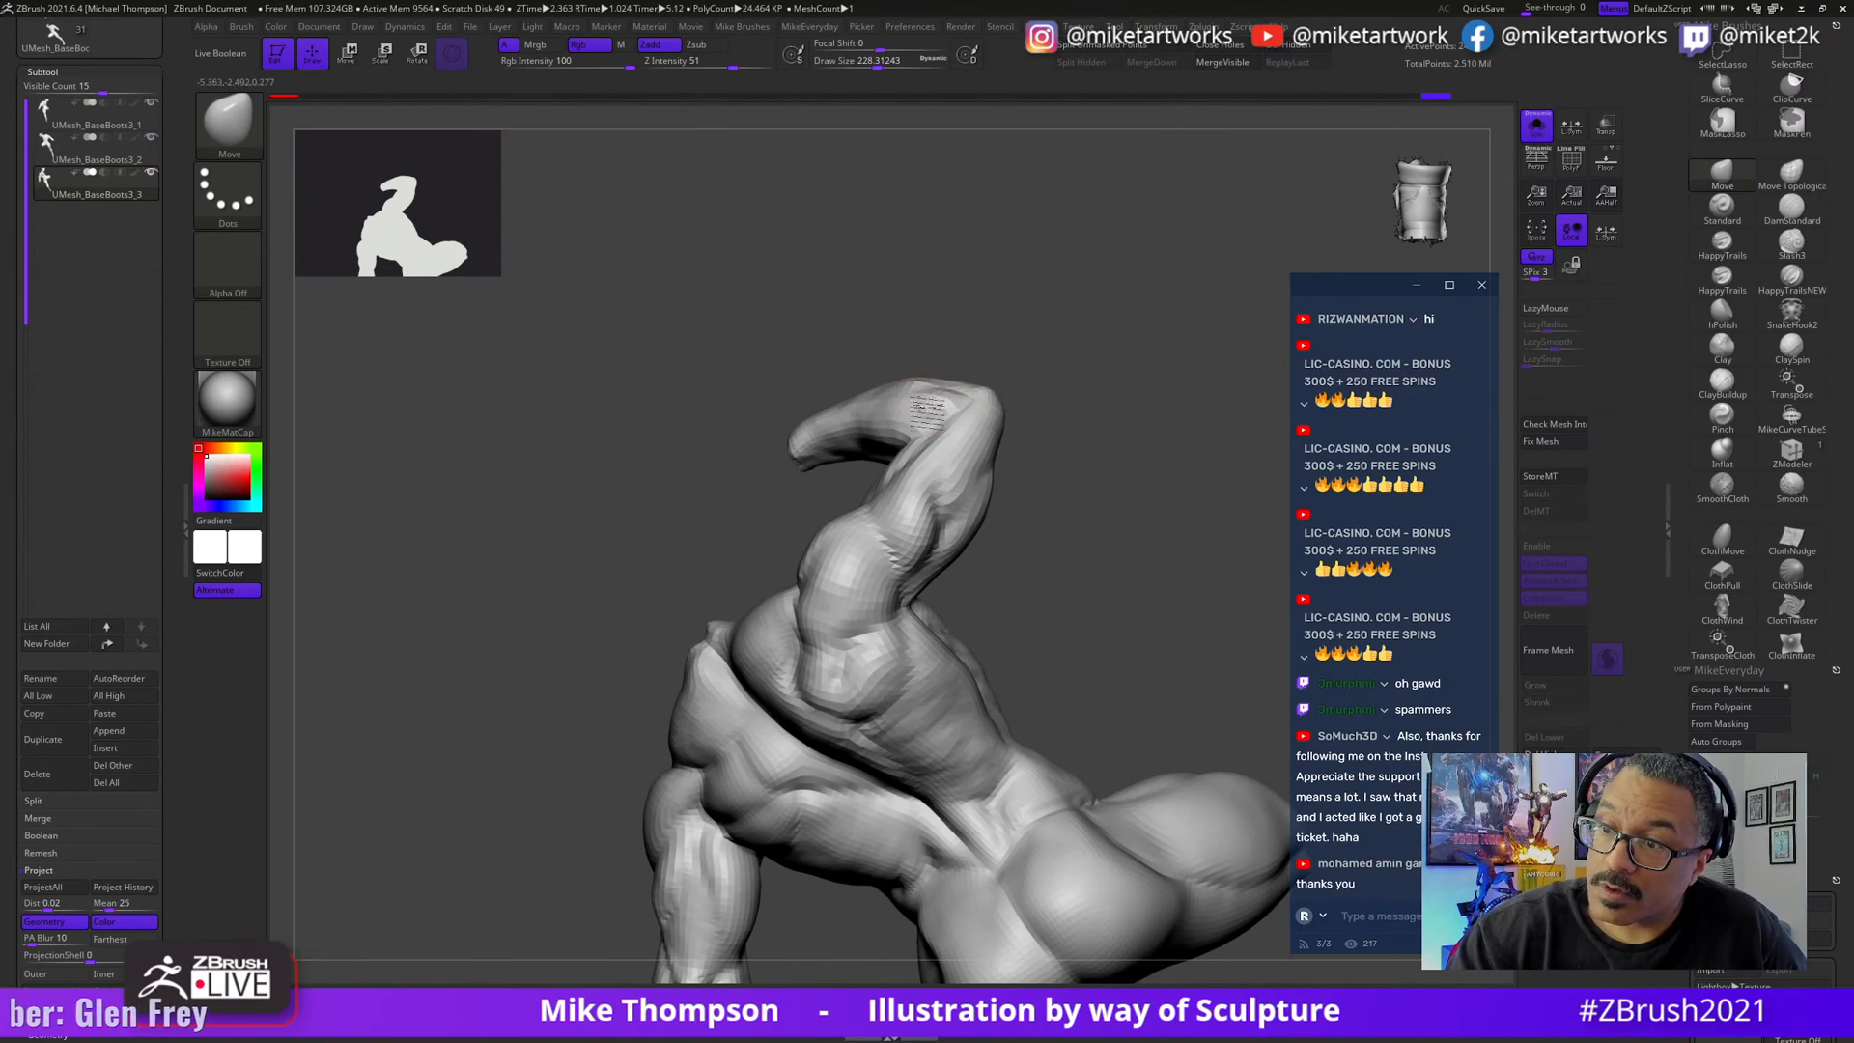
{"action": "mouse_move", "coordinate": [925, 410]}
{"action": "left_mouse_down"}
{"action": "mouse_move", "coordinate": [943, 518]}
{"action": "mouse_move", "coordinate": [881, 810]}
{"action": "mouse_move", "coordinate": [821, 665]}
{"action": "left_mouse_up"}
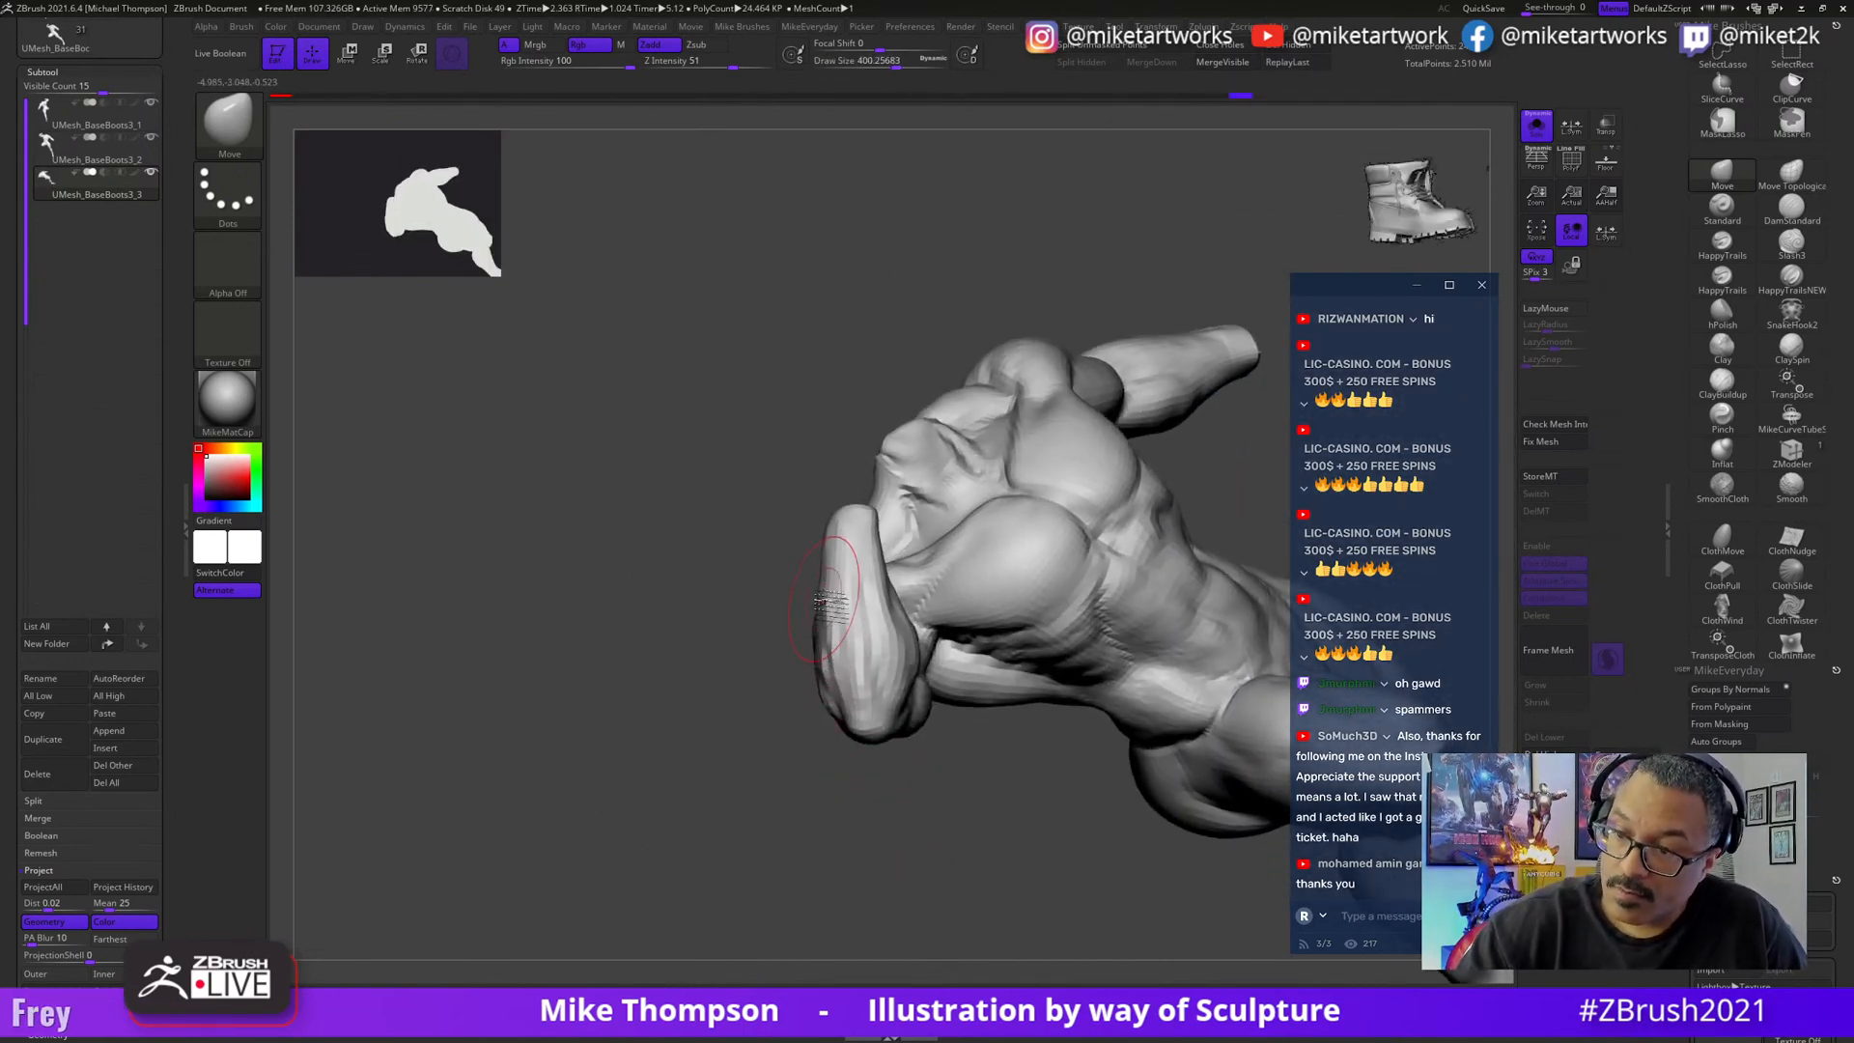
{"action": "mouse_move", "coordinate": [908, 778]}
{"action": "left_mouse_down"}
{"action": "mouse_move", "coordinate": [887, 832]}
{"action": "mouse_move", "coordinate": [929, 686]}
{"action": "left_mouse_up"}
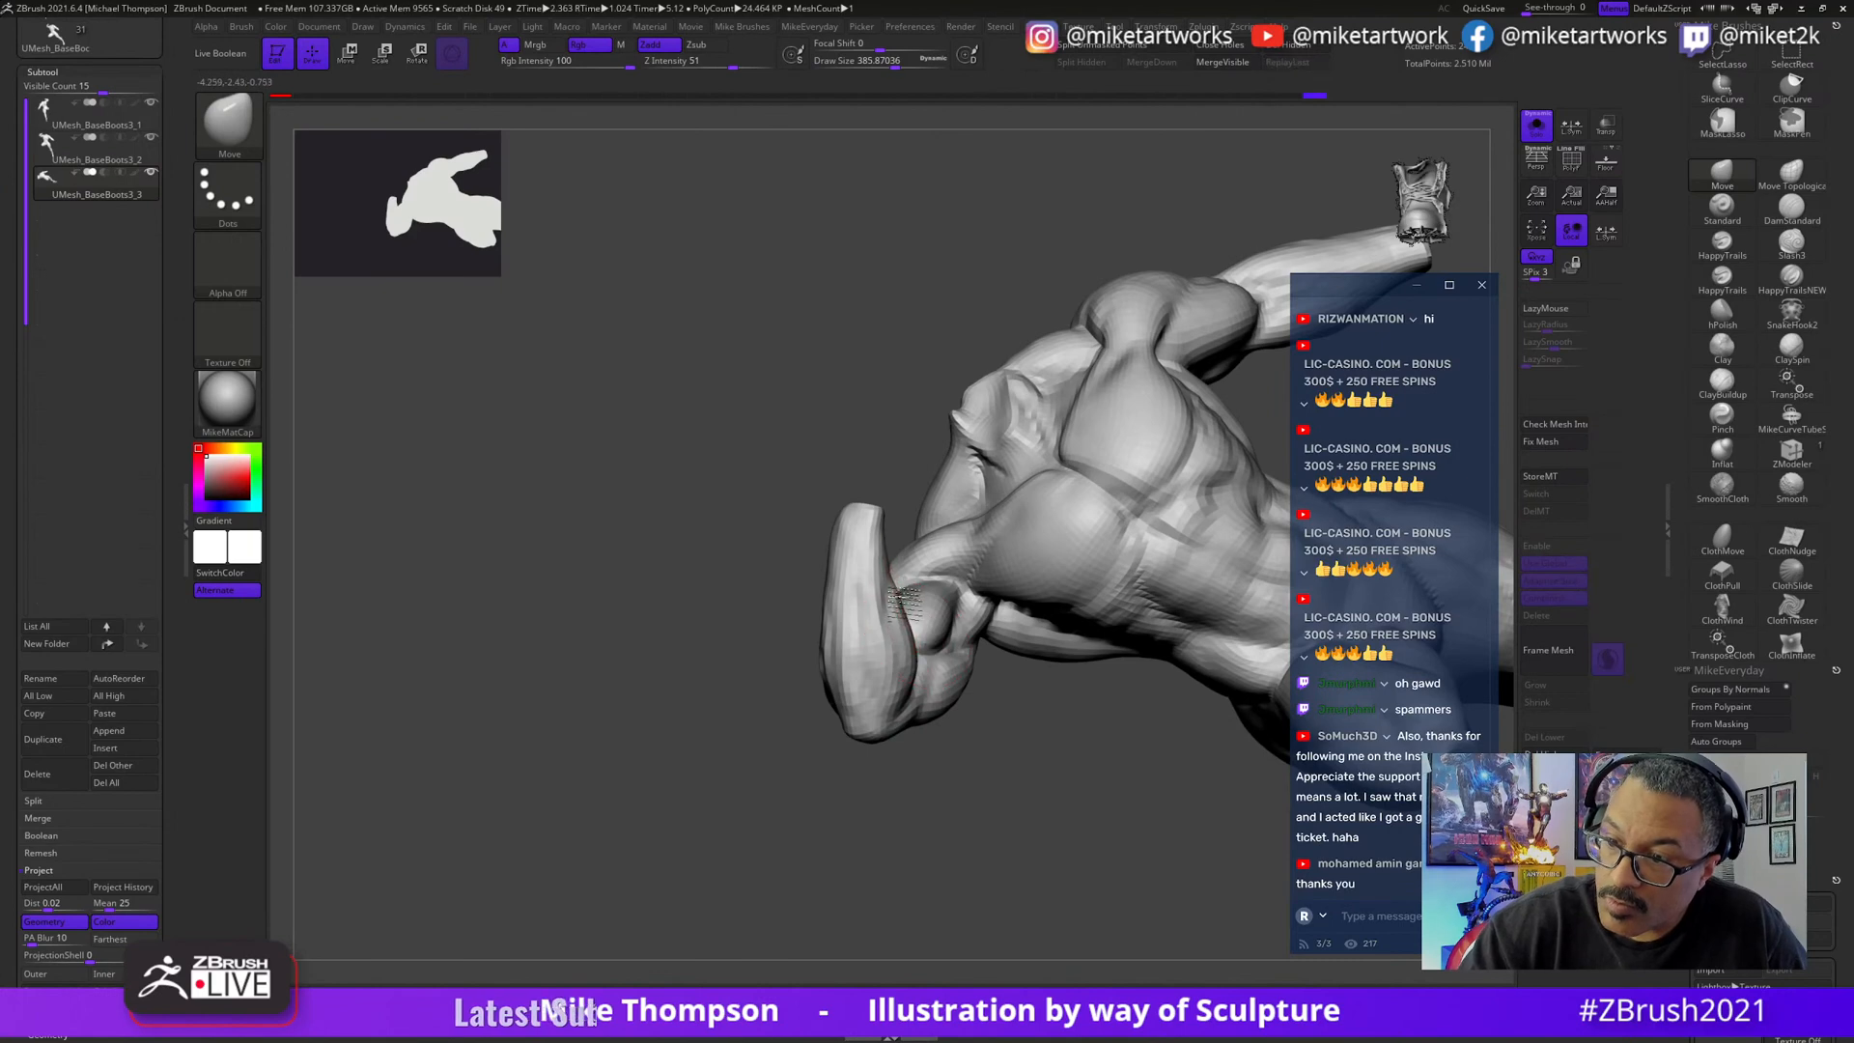
{"action": "mouse_move", "coordinate": [1027, 786]}
{"action": "left_mouse_down"}
{"action": "mouse_move", "coordinate": [1064, 799]}
{"action": "mouse_move", "coordinate": [994, 798]}
{"action": "mouse_move", "coordinate": [1022, 793]}
{"action": "mouse_move", "coordinate": [1017, 823]}
{"action": "mouse_move", "coordinate": [965, 608]}
{"action": "left_mouse_up"}
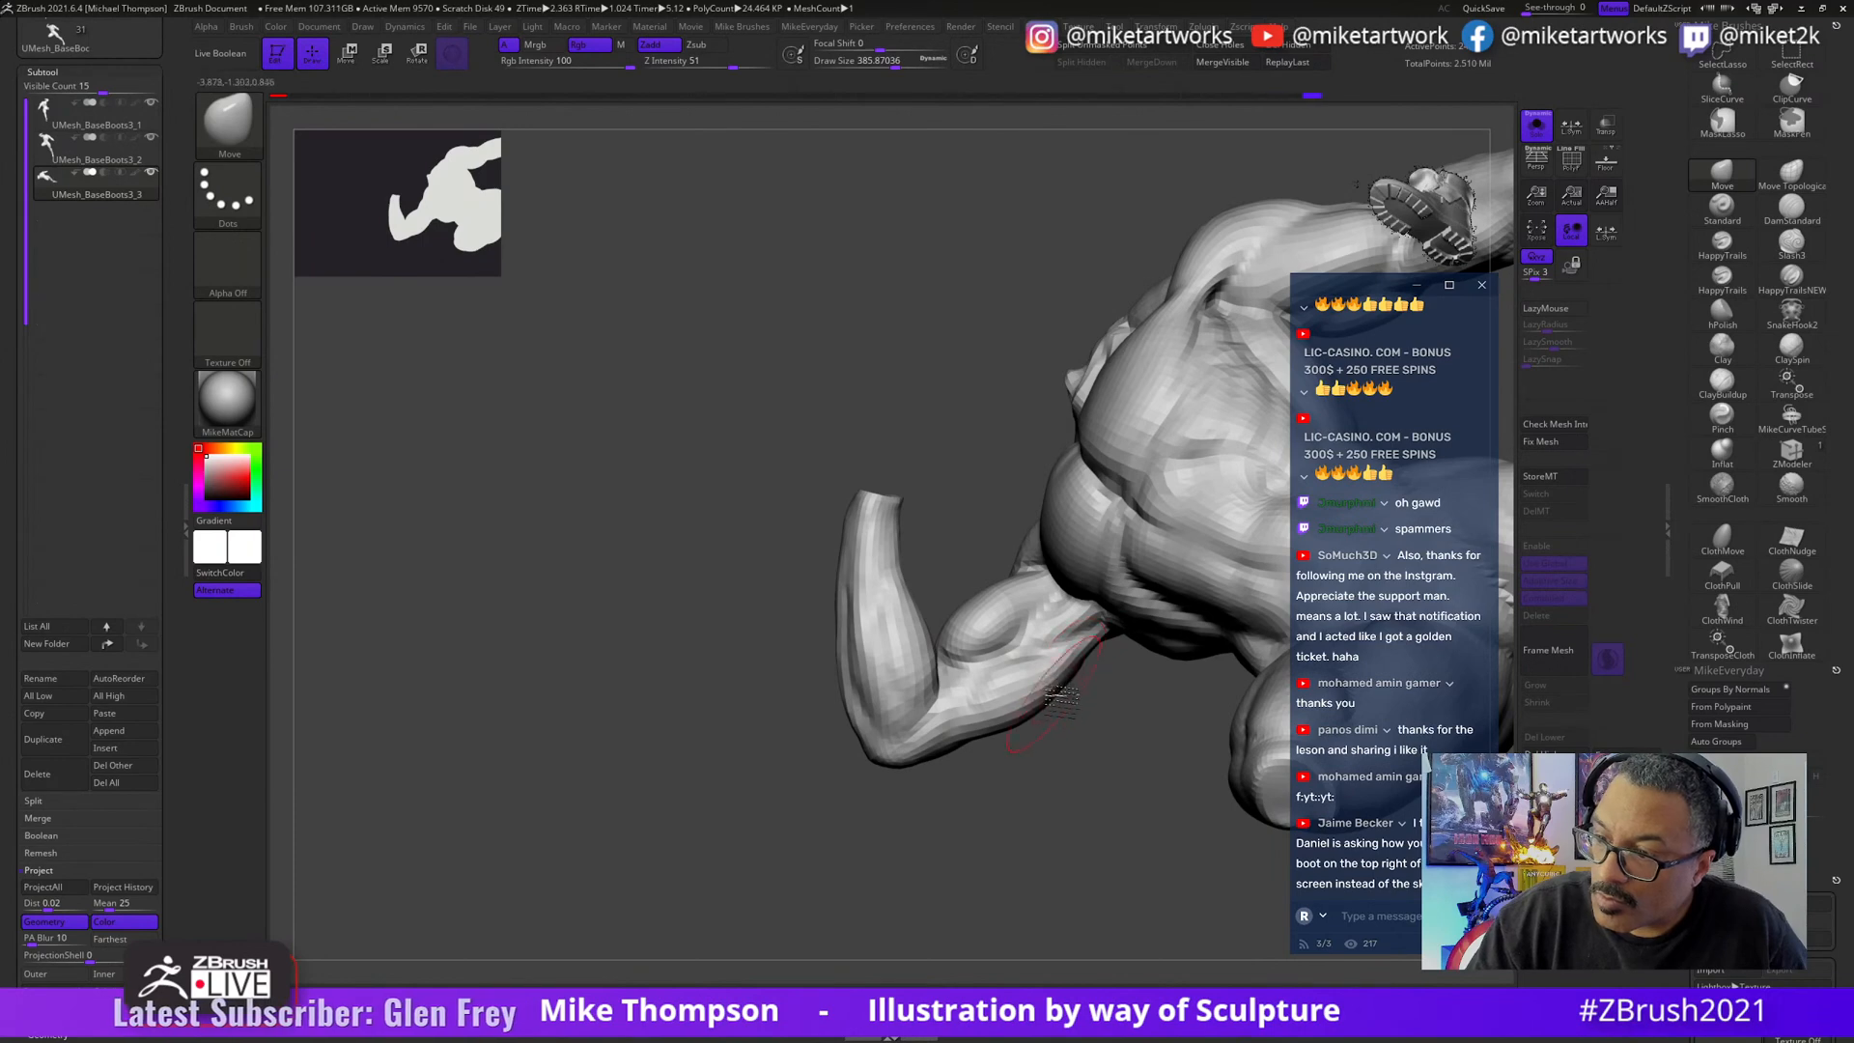
{"action": "left_click_drag", "start_coordinate": [1080, 734], "coordinate": [1110, 675]}
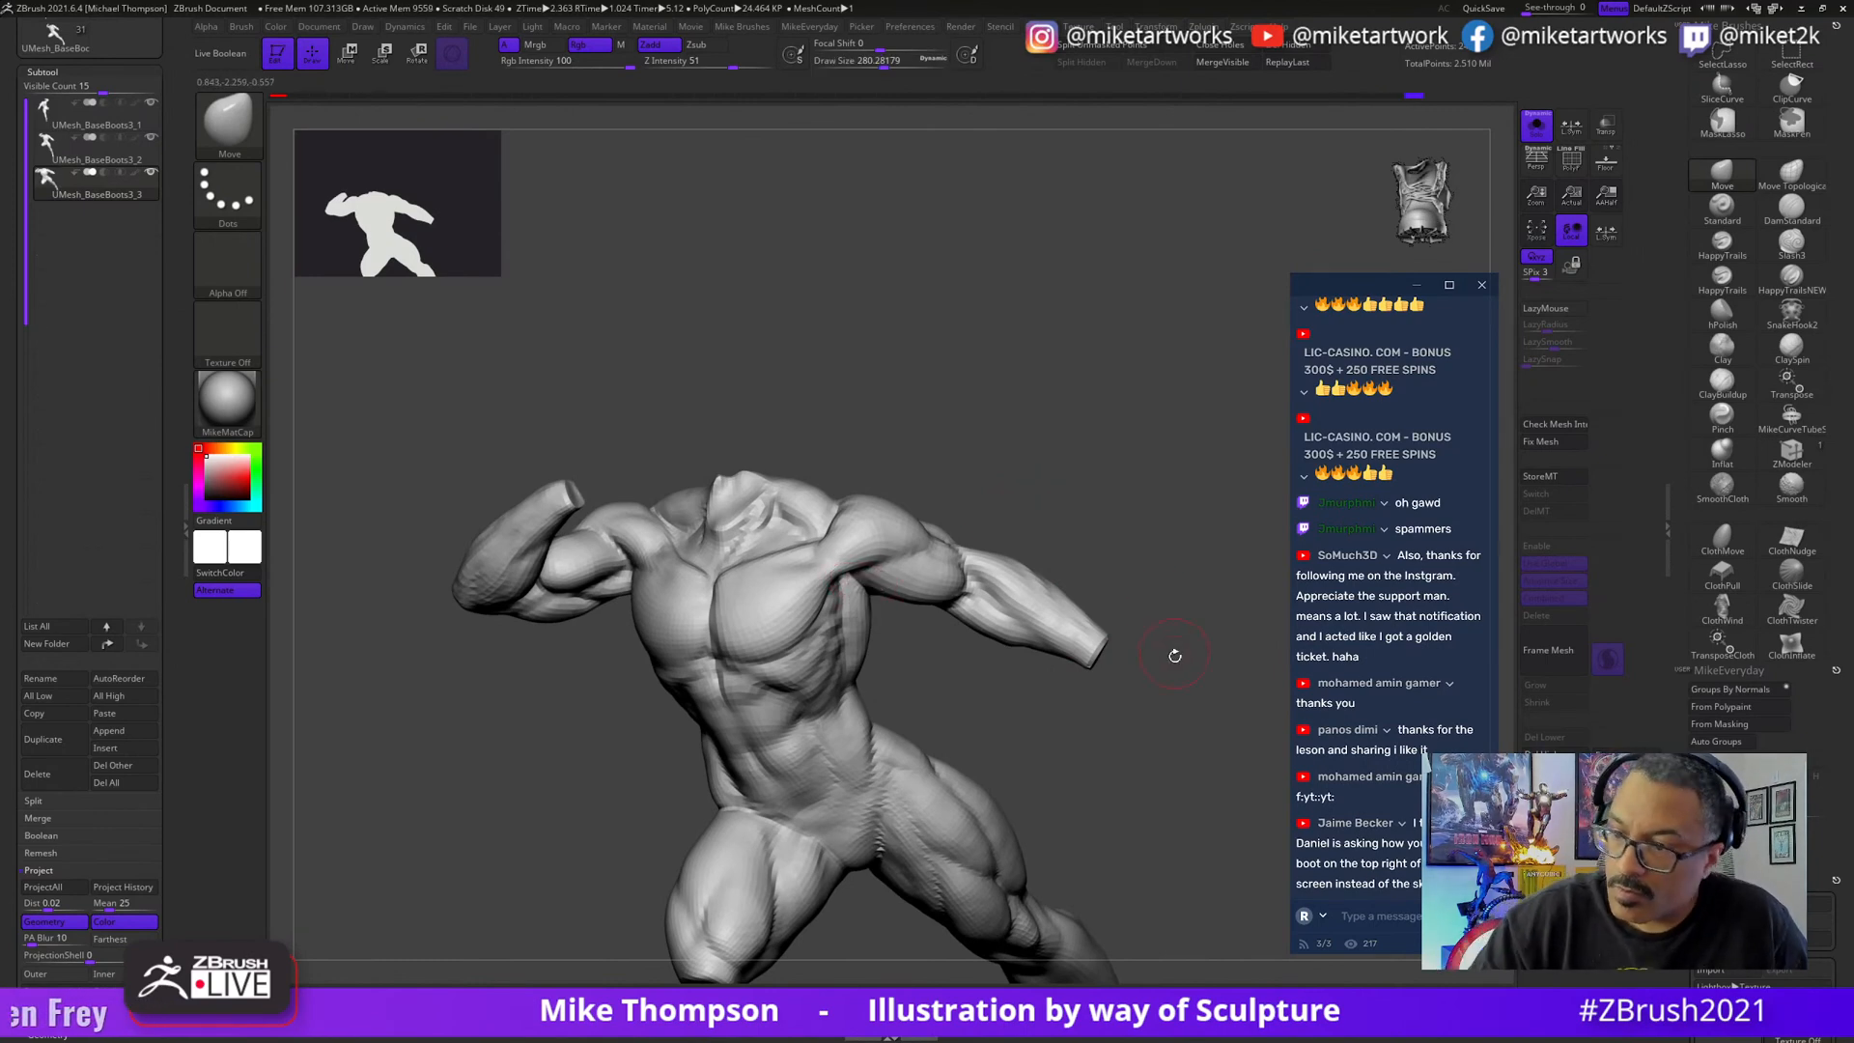
- Raise the body from its lowest to its highest subdivision level to bring back the muscle detail
{"action": "mouse_move", "coordinate": [1175, 656]}
{"action": "left_mouse_down"}
{"action": "mouse_move", "coordinate": [1179, 686]}
{"action": "mouse_move", "coordinate": [1192, 650]}
{"action": "mouse_move", "coordinate": [930, 540]}
{"action": "mouse_move", "coordinate": [869, 575]}
{"action": "mouse_move", "coordinate": [1085, 489]}
{"action": "mouse_move", "coordinate": [1101, 438]}
{"action": "mouse_move", "coordinate": [1142, 654]}
{"action": "mouse_move", "coordinate": [1123, 679]}
{"action": "mouse_move", "coordinate": [1139, 654]}
{"action": "mouse_move", "coordinate": [1141, 671]}
{"action": "mouse_move", "coordinate": [1110, 608]}
{"action": "mouse_move", "coordinate": [1097, 686]}
{"action": "mouse_move", "coordinate": [1117, 740]}
{"action": "mouse_move", "coordinate": [1172, 588]}
{"action": "left_mouse_up"}
{"action": "key", "text": "ctrl+d"}
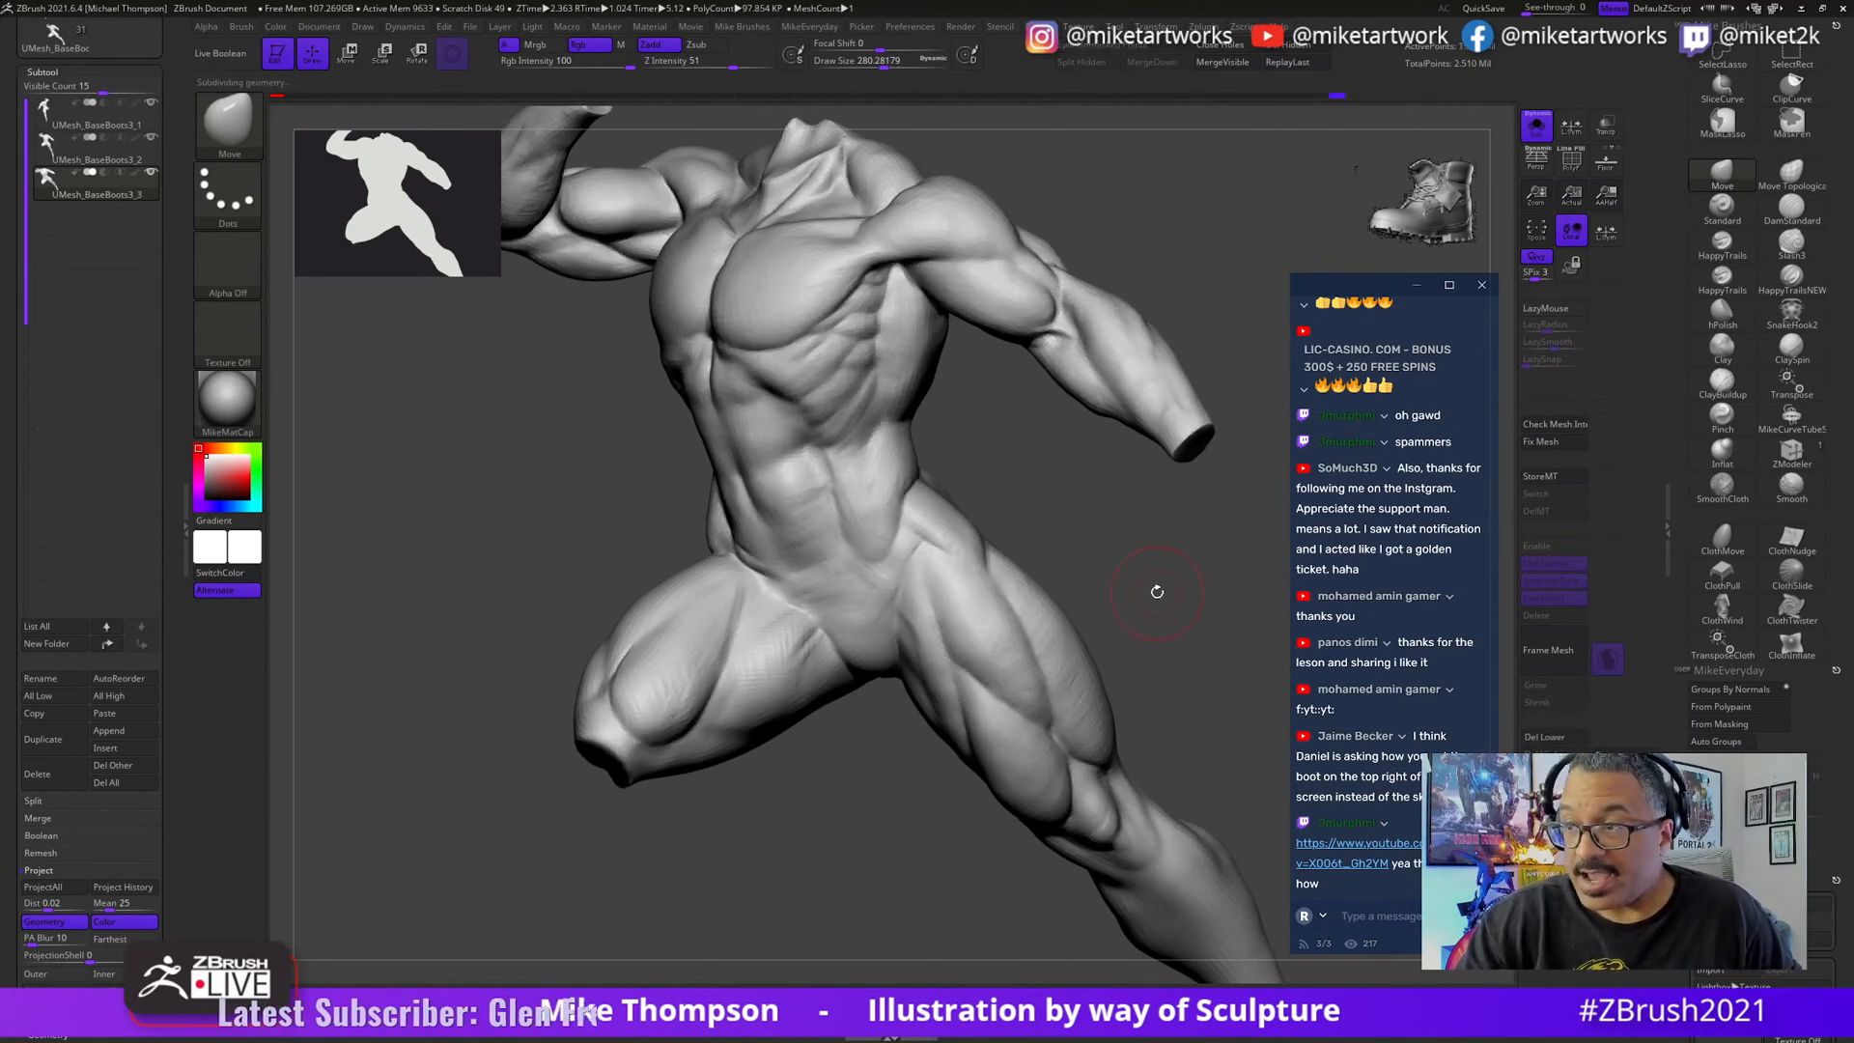
{"action": "mouse_move", "coordinate": [1176, 571]}
{"action": "left_mouse_down"}
{"action": "mouse_move", "coordinate": [1155, 621]}
{"action": "mouse_move", "coordinate": [1184, 612]}
{"action": "mouse_move", "coordinate": [1001, 509]}
{"action": "left_mouse_up"}
{"action": "key", "text": "ctrl+d"}
{"action": "key", "text": "ctrl+d"}
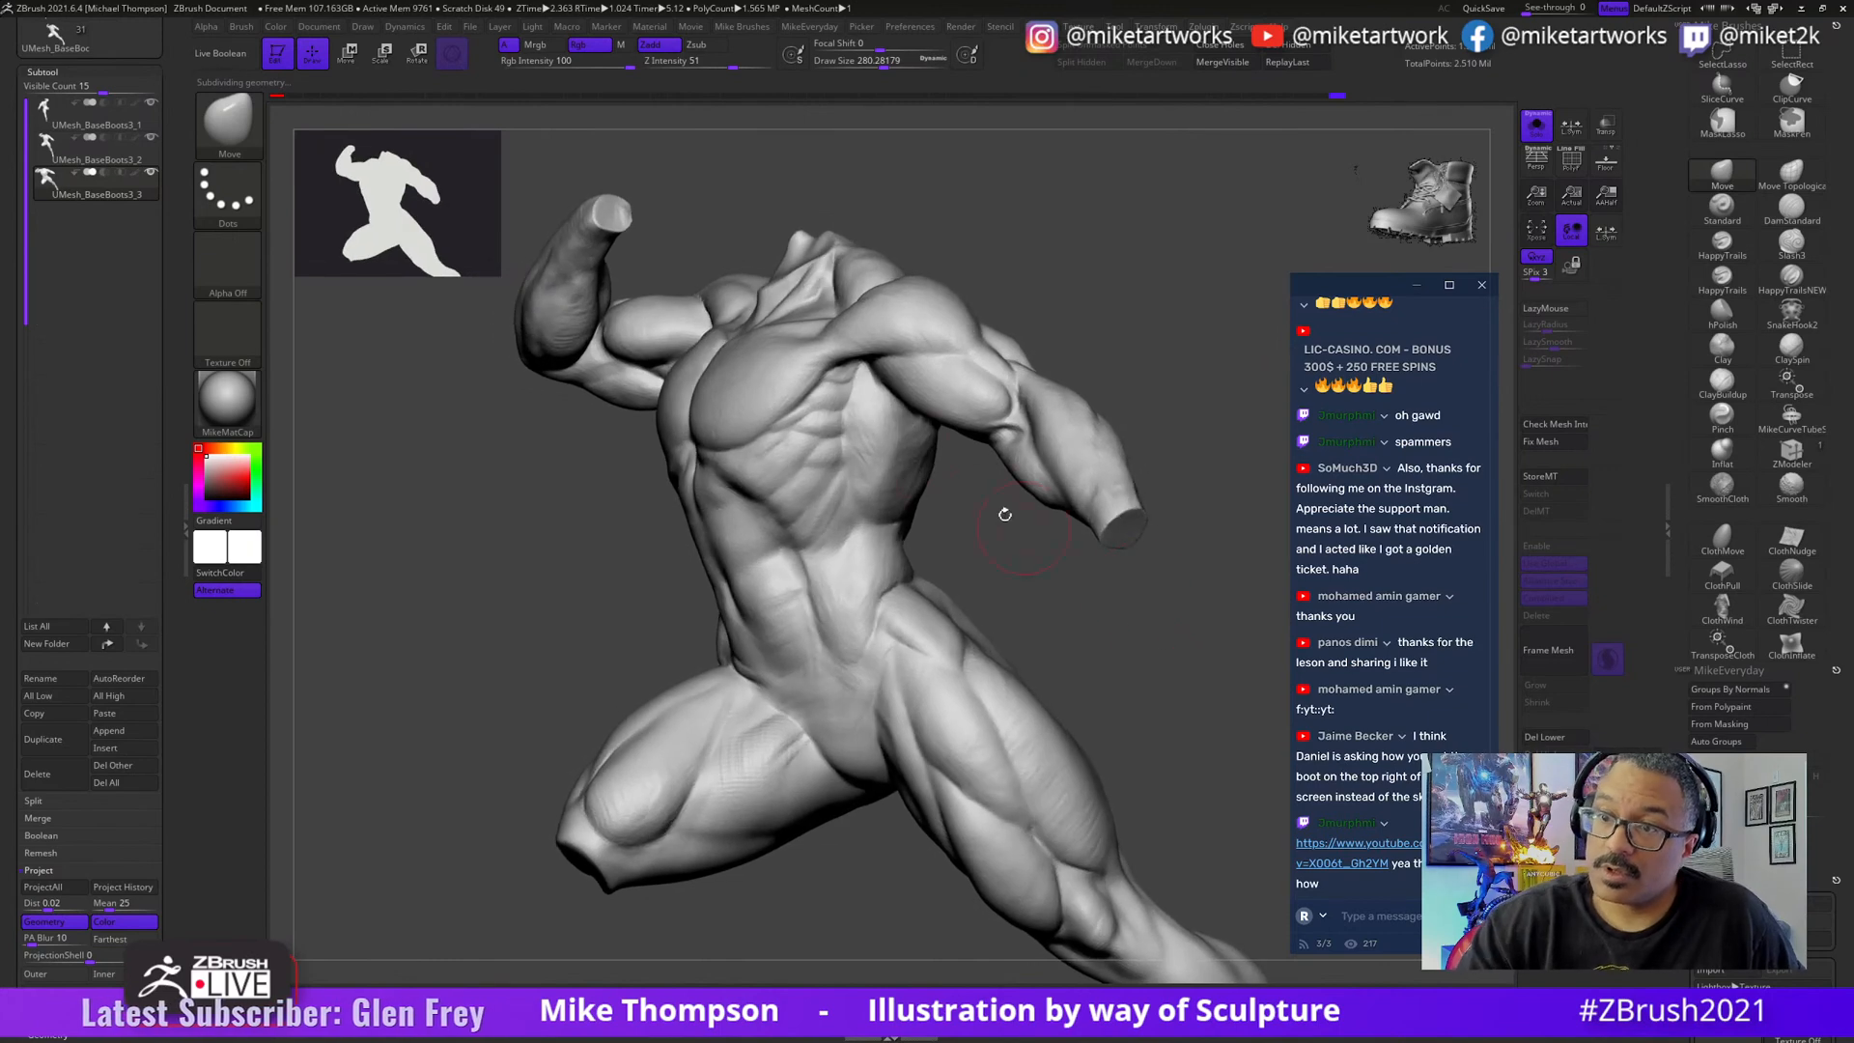
- Refine the ribcage and lat beneath the lowered arm with a smaller Move brush
{"action": "key", "text": "s"}
{"action": "left_click_drag", "start_coordinate": [1017, 237], "coordinate": [1004, 238]}
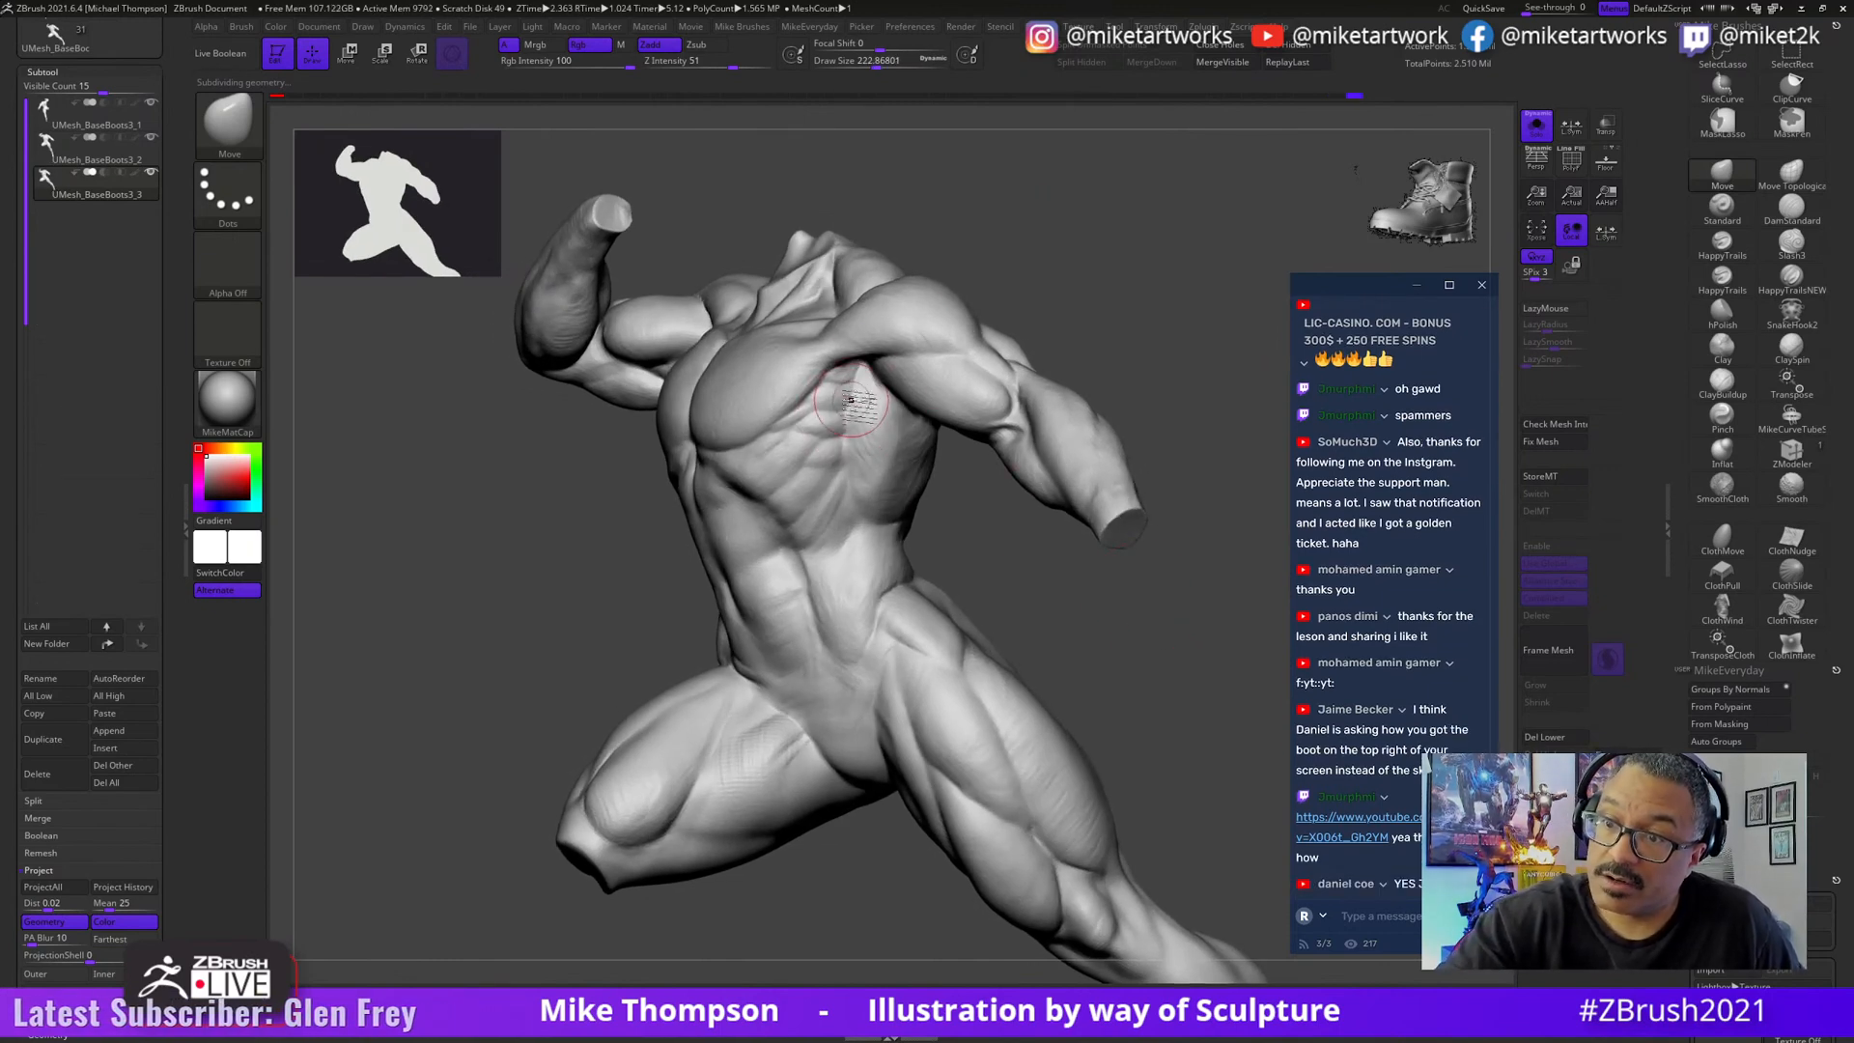
{"action": "left_click_drag", "start_coordinate": [849, 410], "coordinate": [864, 385]}
{"action": "mouse_move", "coordinate": [1035, 537]}
{"action": "left_mouse_down"}
{"action": "mouse_move", "coordinate": [1138, 646]}
{"action": "mouse_move", "coordinate": [1052, 598]}
{"action": "left_mouse_up"}
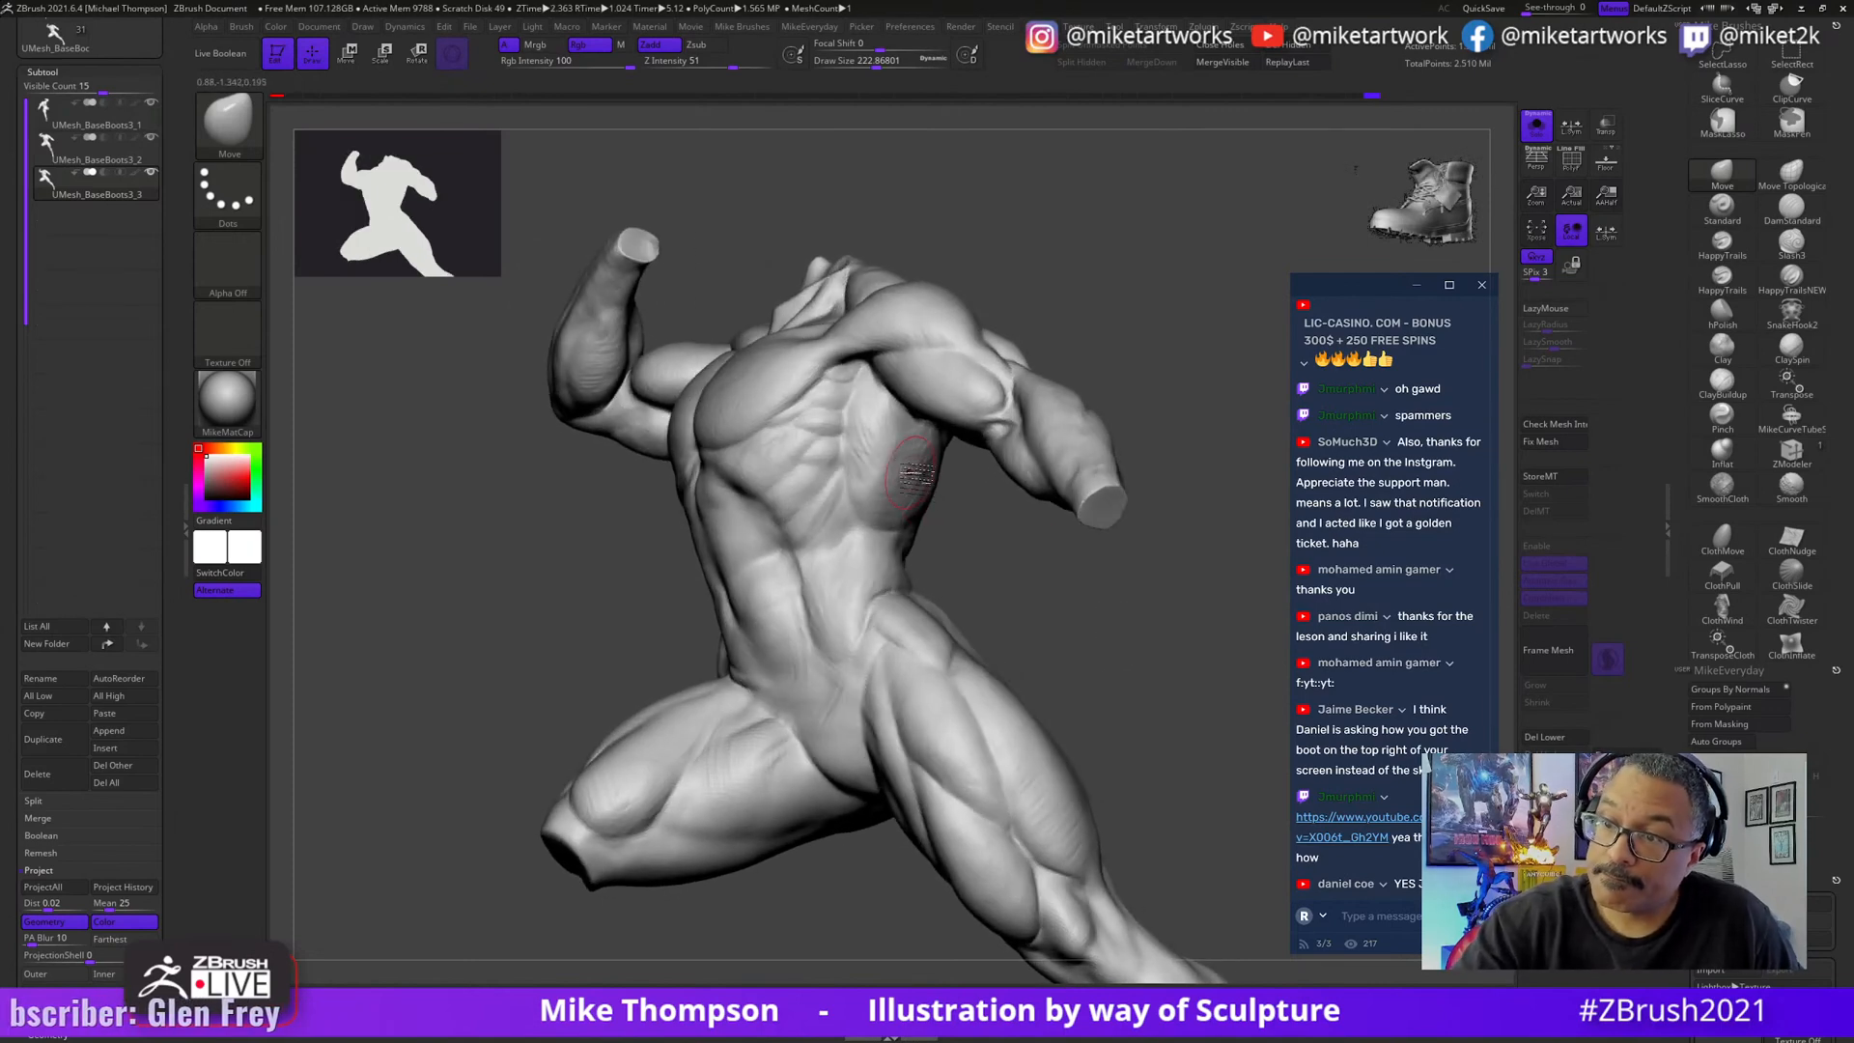
{"action": "left_click_drag", "start_coordinate": [908, 446], "coordinate": [956, 513]}
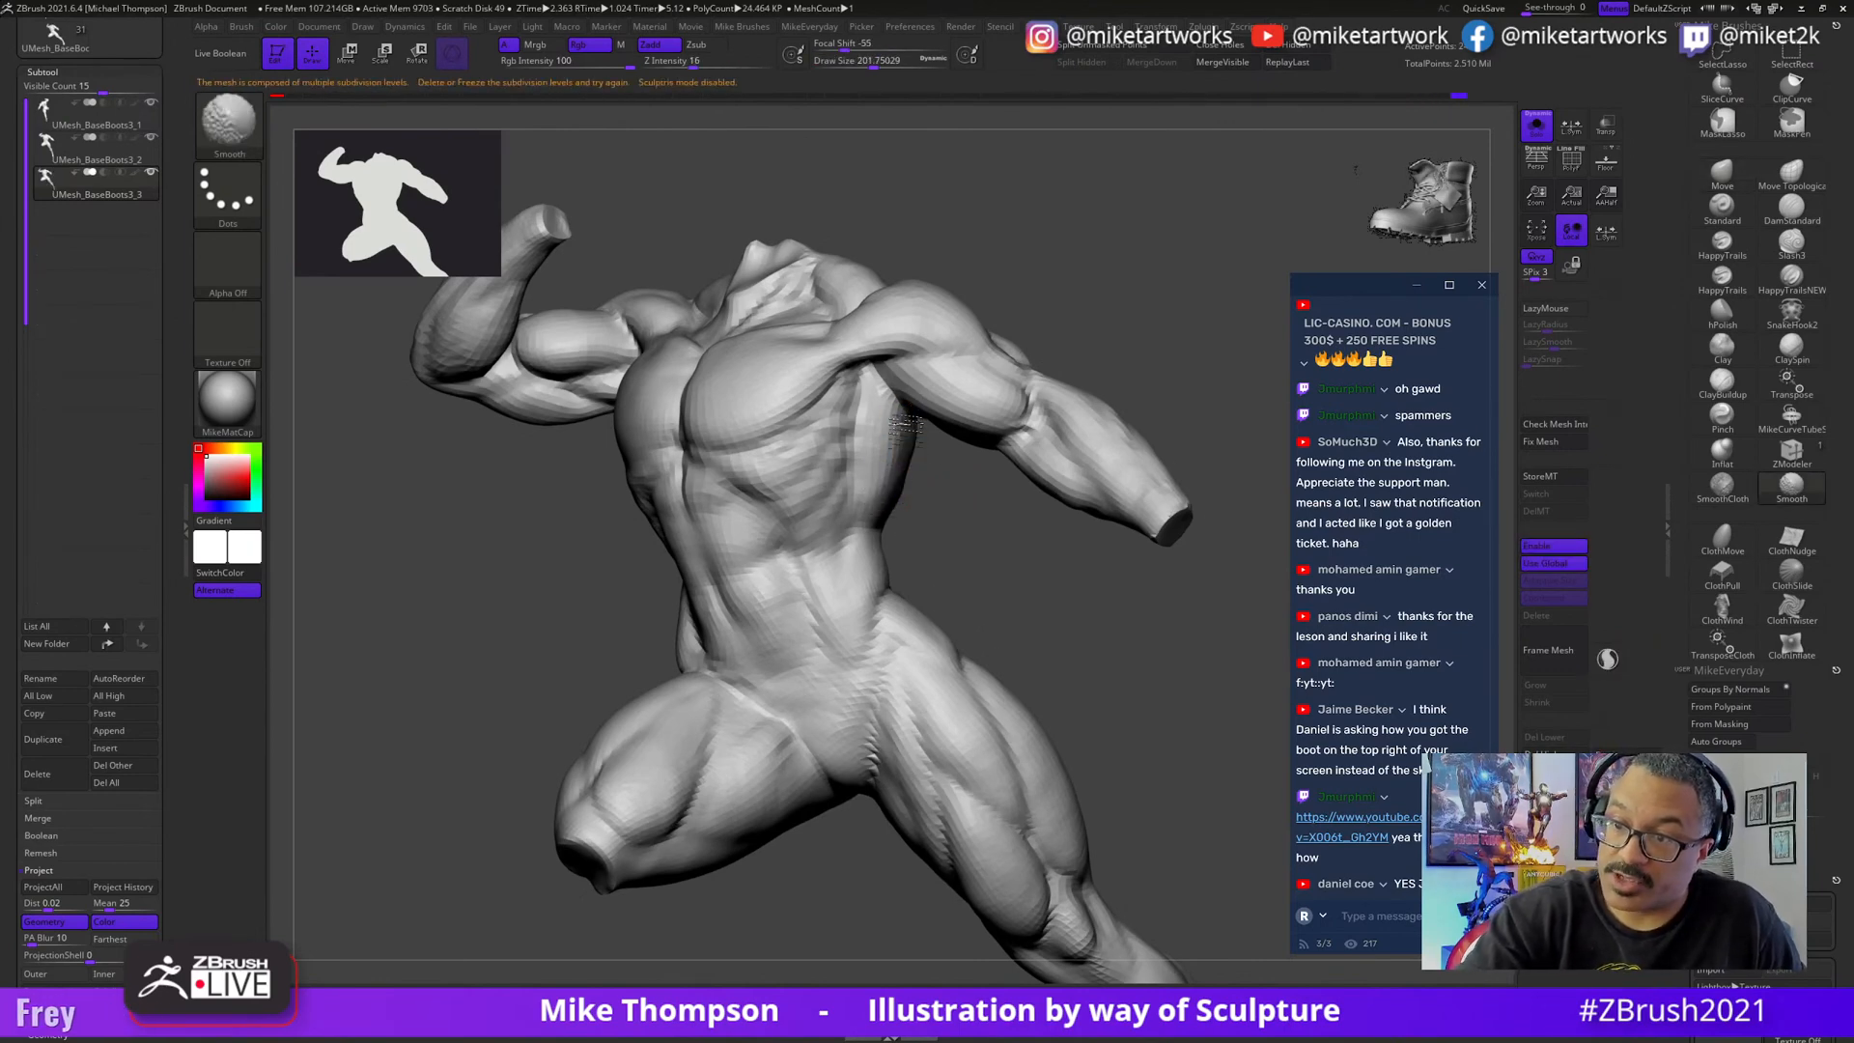
- Bring the body back up to its highest subdivision level
{"action": "mouse_move", "coordinate": [1082, 659]}
{"action": "left_mouse_down"}
{"action": "mouse_move", "coordinate": [1154, 624]}
{"action": "mouse_move", "coordinate": [1009, 583]}
{"action": "mouse_move", "coordinate": [1117, 638]}
{"action": "left_mouse_up"}
{"action": "key", "text": "ctrl+d"}
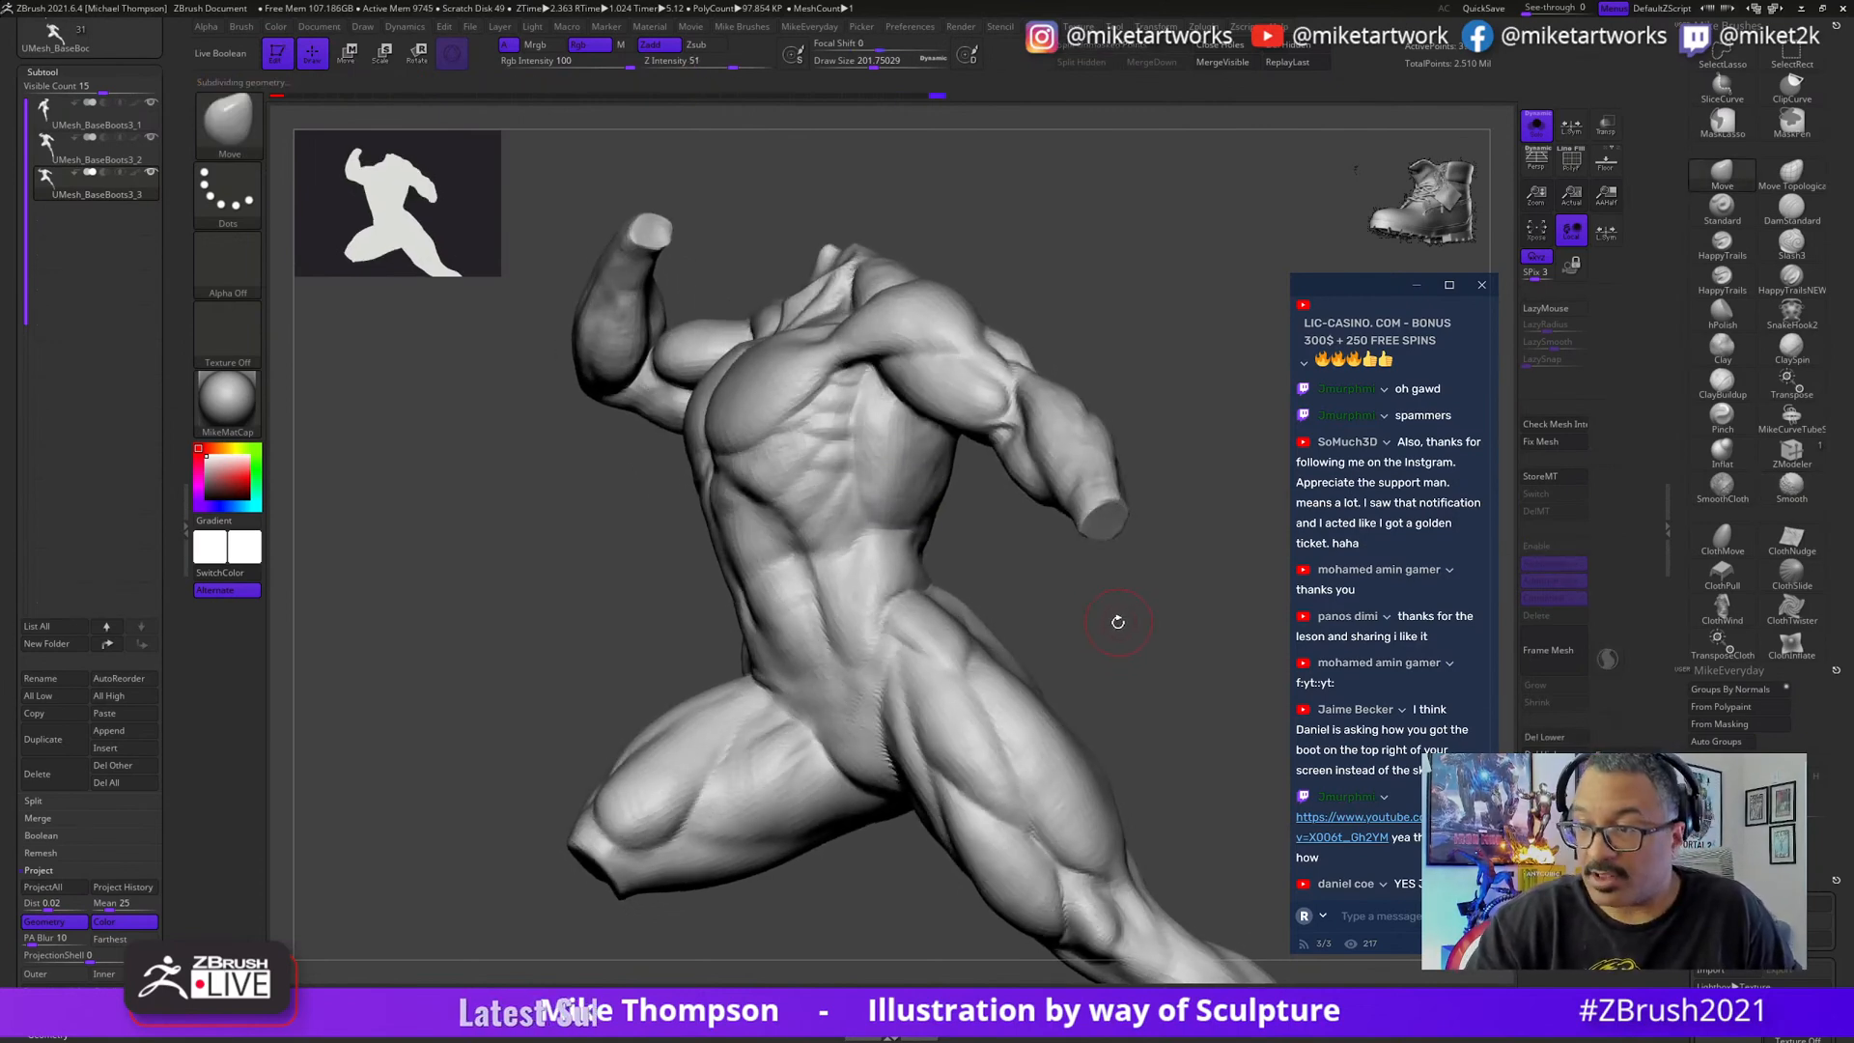
{"action": "key", "text": "ctrl+d"}
{"action": "key", "text": "ctrl+d"}
- Adjust the rib muscles beneath the raised arm with the Move brush at the highest subdivision level
{"action": "mouse_move", "coordinate": [1159, 637]}
{"action": "left_mouse_down"}
{"action": "mouse_move", "coordinate": [1215, 618]}
{"action": "mouse_move", "coordinate": [1179, 605]}
{"action": "mouse_move", "coordinate": [1197, 645]}
{"action": "mouse_move", "coordinate": [929, 537]}
{"action": "left_mouse_up"}
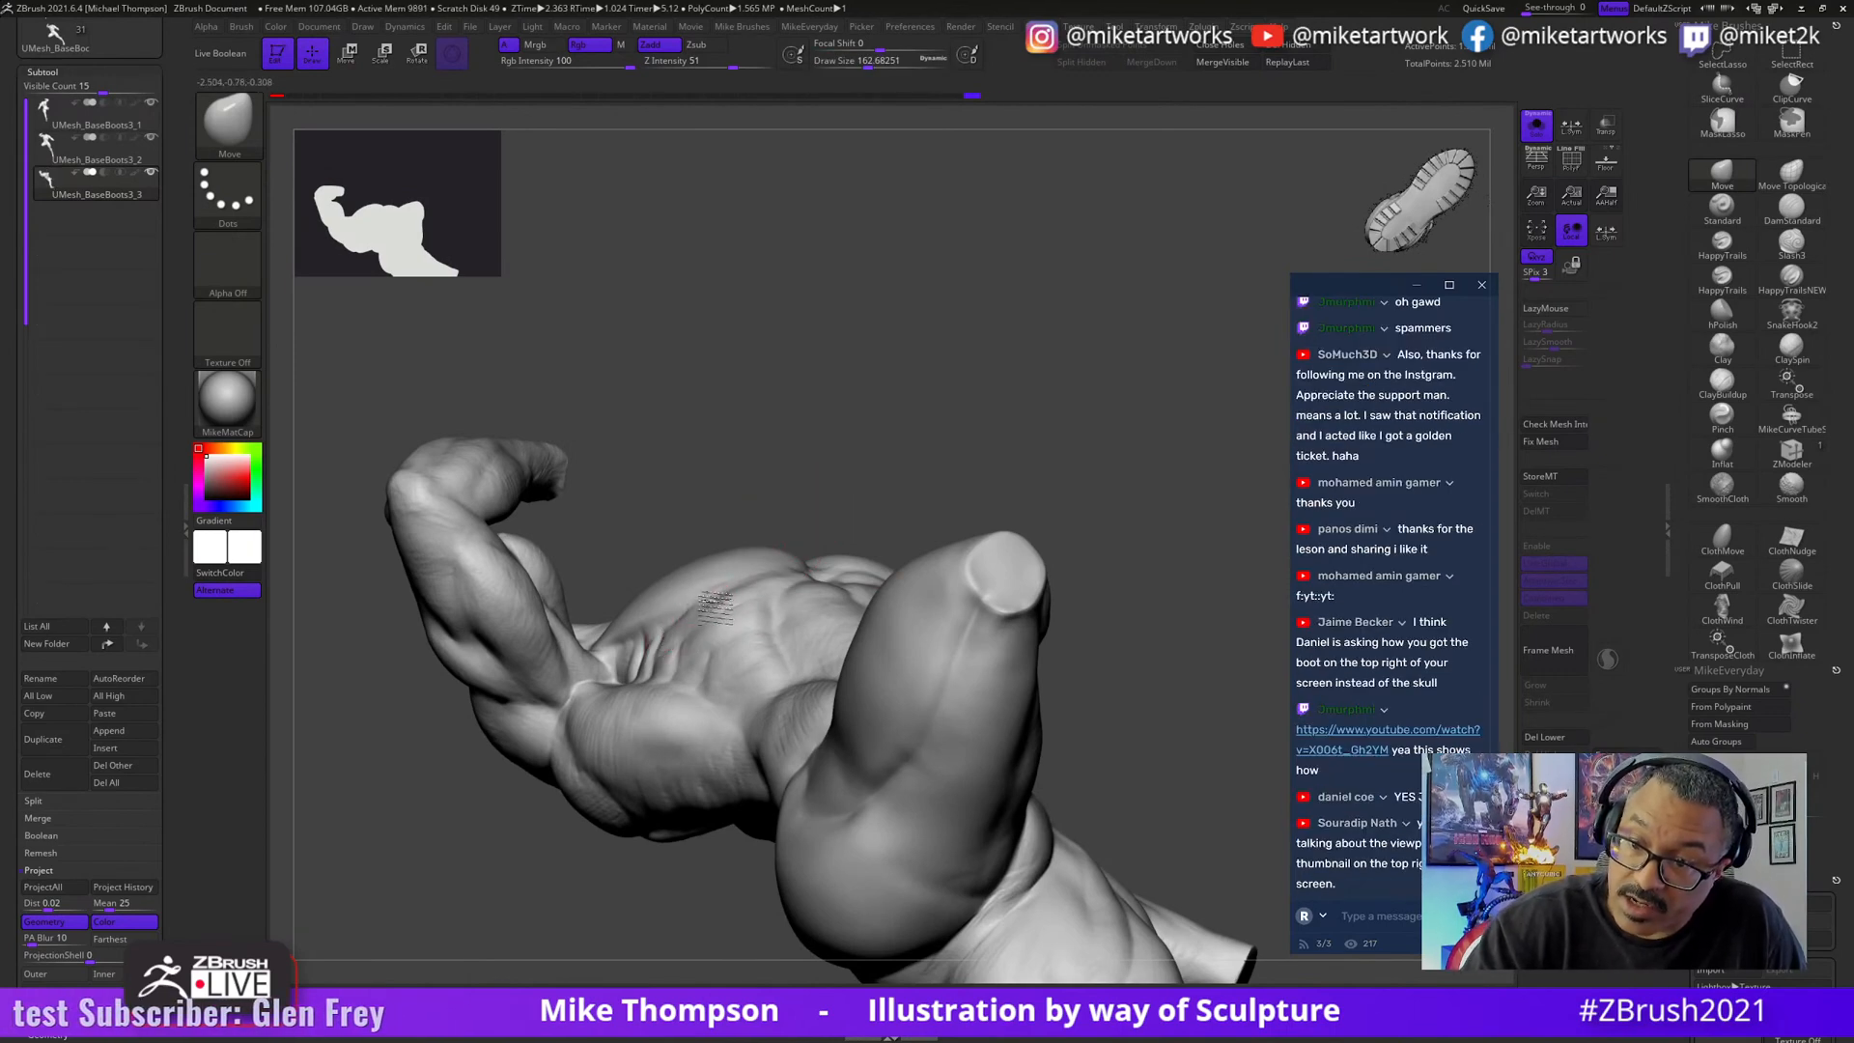
{"action": "left_click_drag", "start_coordinate": [889, 468], "coordinate": [709, 605]}
{"action": "left_click_drag", "start_coordinate": [989, 446], "coordinate": [727, 607]}
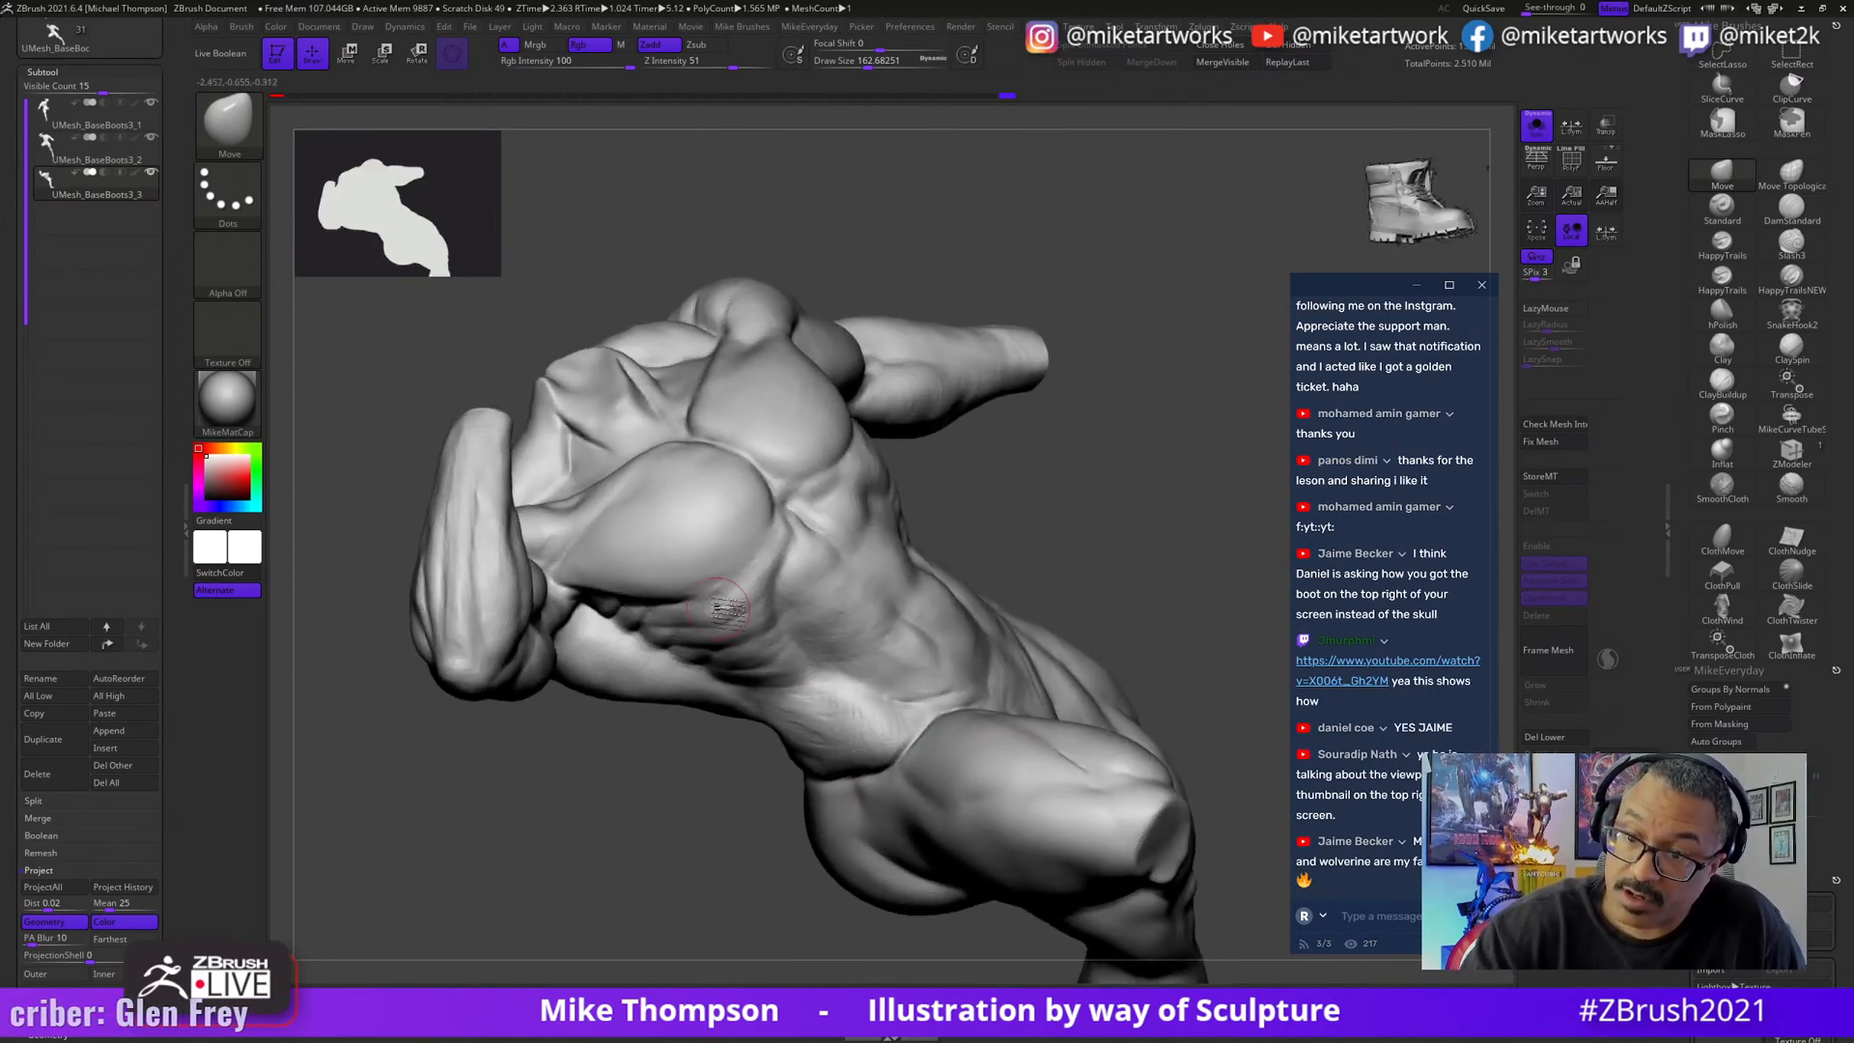
{"action": "left_click_drag", "start_coordinate": [1130, 472], "coordinate": [1058, 439]}
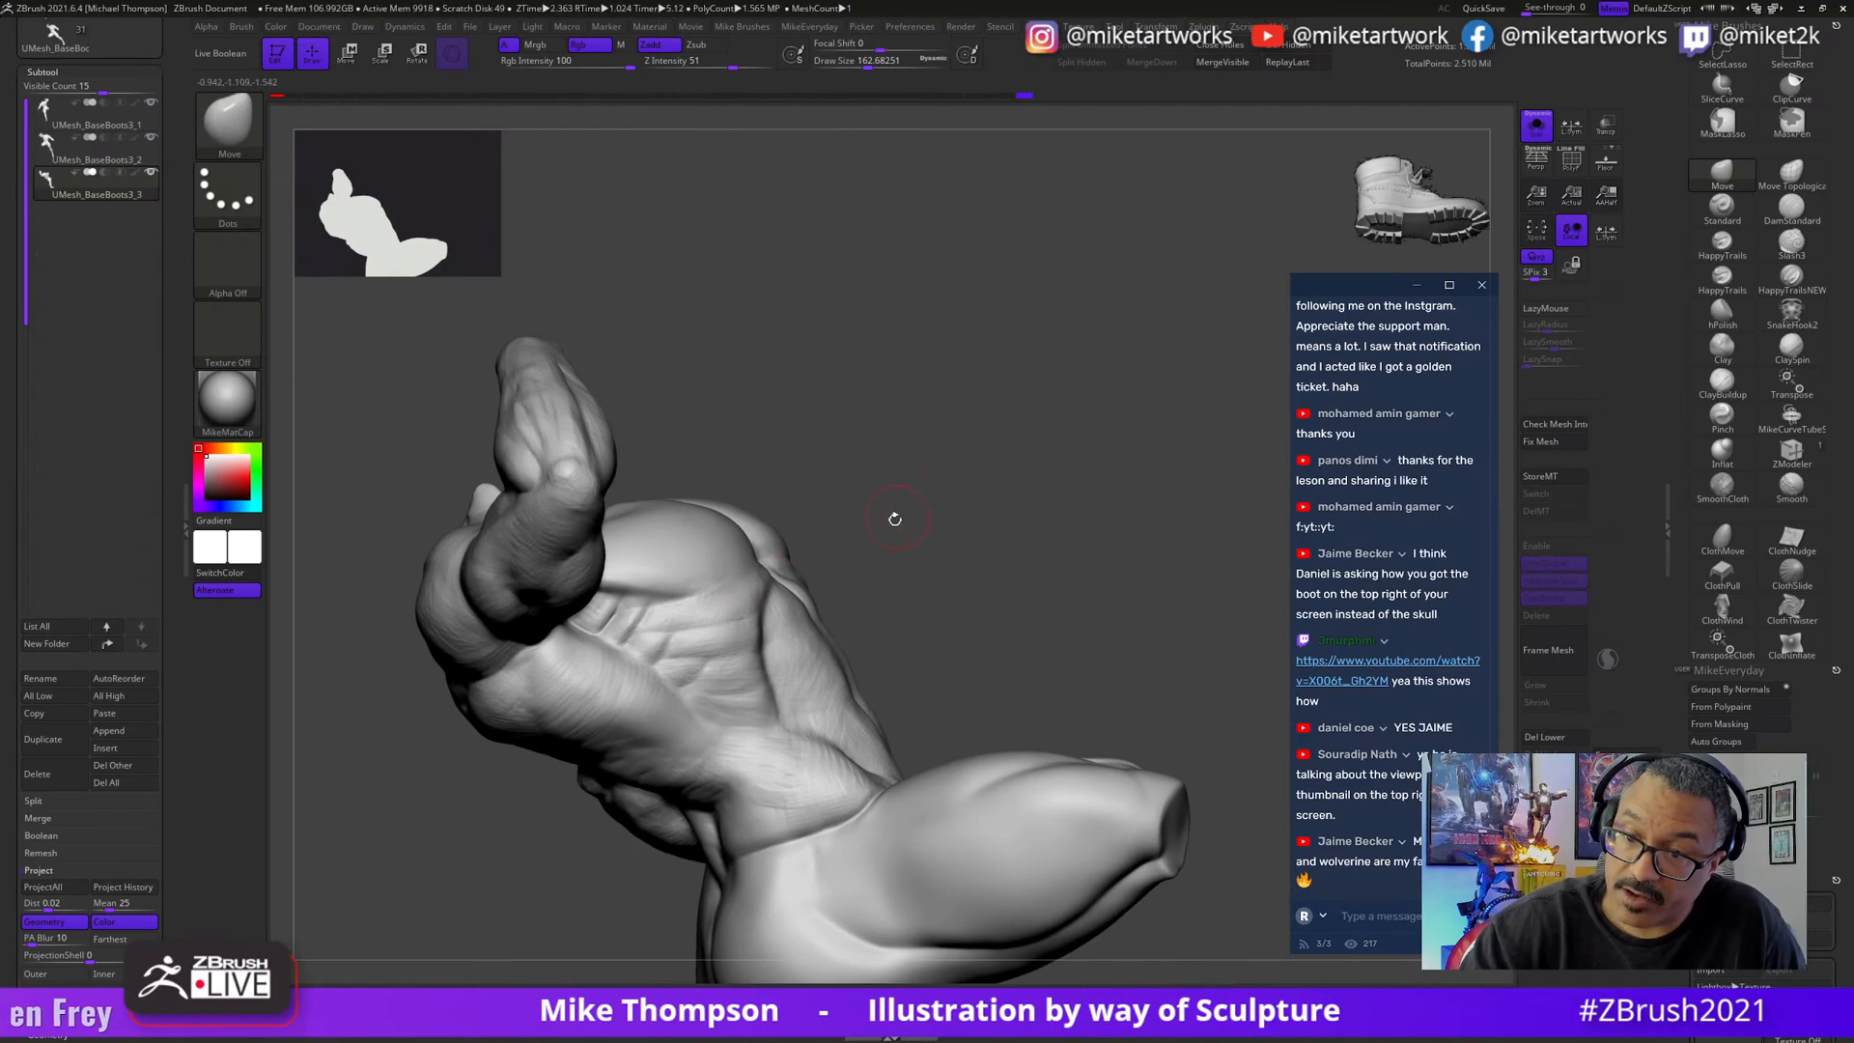
{"action": "mouse_move", "coordinate": [924, 478]}
{"action": "left_mouse_down"}
{"action": "mouse_move", "coordinate": [1011, 423]}
{"action": "mouse_move", "coordinate": [1087, 444]}
{"action": "mouse_move", "coordinate": [1137, 569]}
{"action": "mouse_move", "coordinate": [1084, 521]}
{"action": "mouse_move", "coordinate": [1063, 558]}
{"action": "left_mouse_up"}
- Reshape the chest and armpit on the raised-arm side with the Move brush at varying sizes
{"action": "key", "text": "s"}
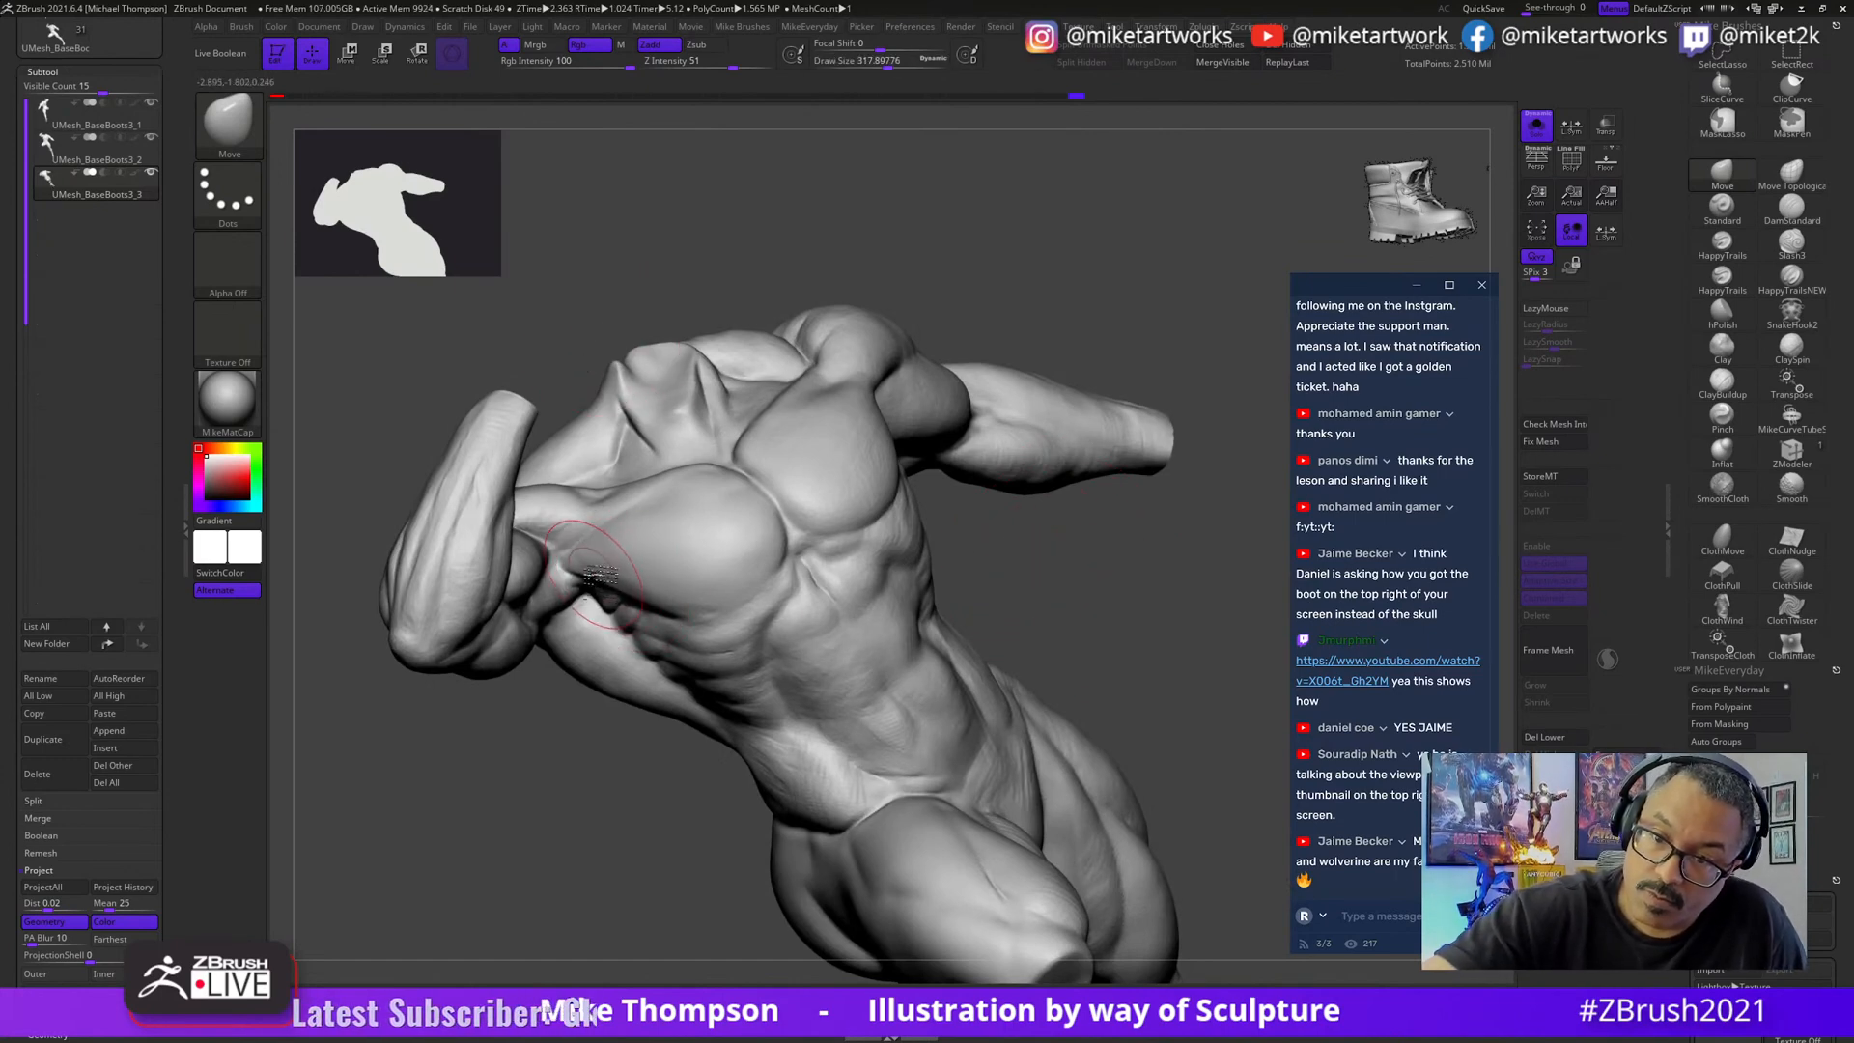
{"action": "mouse_move", "coordinate": [788, 276]}
{"action": "left_mouse_down"}
{"action": "mouse_move", "coordinate": [1055, 530]}
{"action": "mouse_move", "coordinate": [1059, 447]}
{"action": "mouse_move", "coordinate": [728, 530]}
{"action": "left_mouse_up"}
{"action": "left_click_drag", "start_coordinate": [842, 481], "coordinate": [793, 531]}
{"action": "left_click_drag", "start_coordinate": [657, 576], "coordinate": [757, 517]}
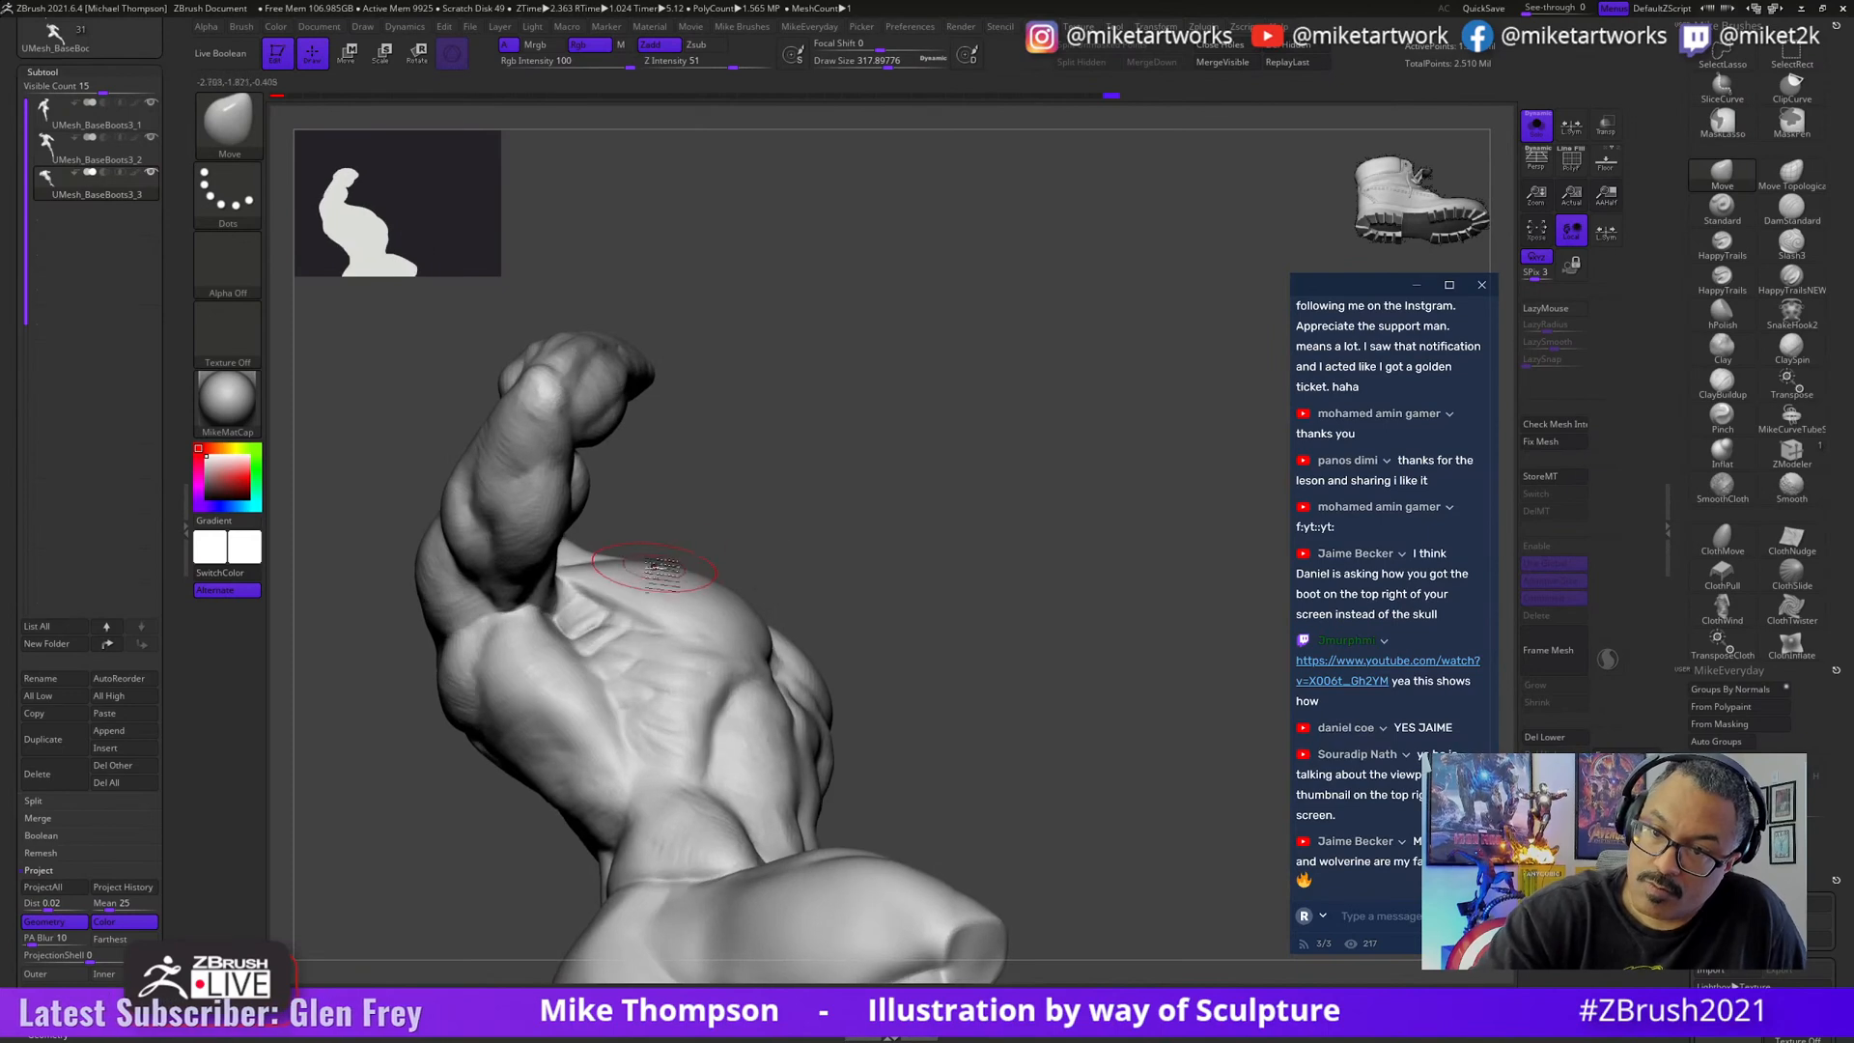
{"action": "mouse_move", "coordinate": [831, 467]}
{"action": "left_mouse_down"}
{"action": "mouse_move", "coordinate": [878, 521]}
{"action": "mouse_move", "coordinate": [817, 558]}
{"action": "mouse_move", "coordinate": [895, 380]}
{"action": "left_mouse_up"}
{"action": "key", "text": "s"}
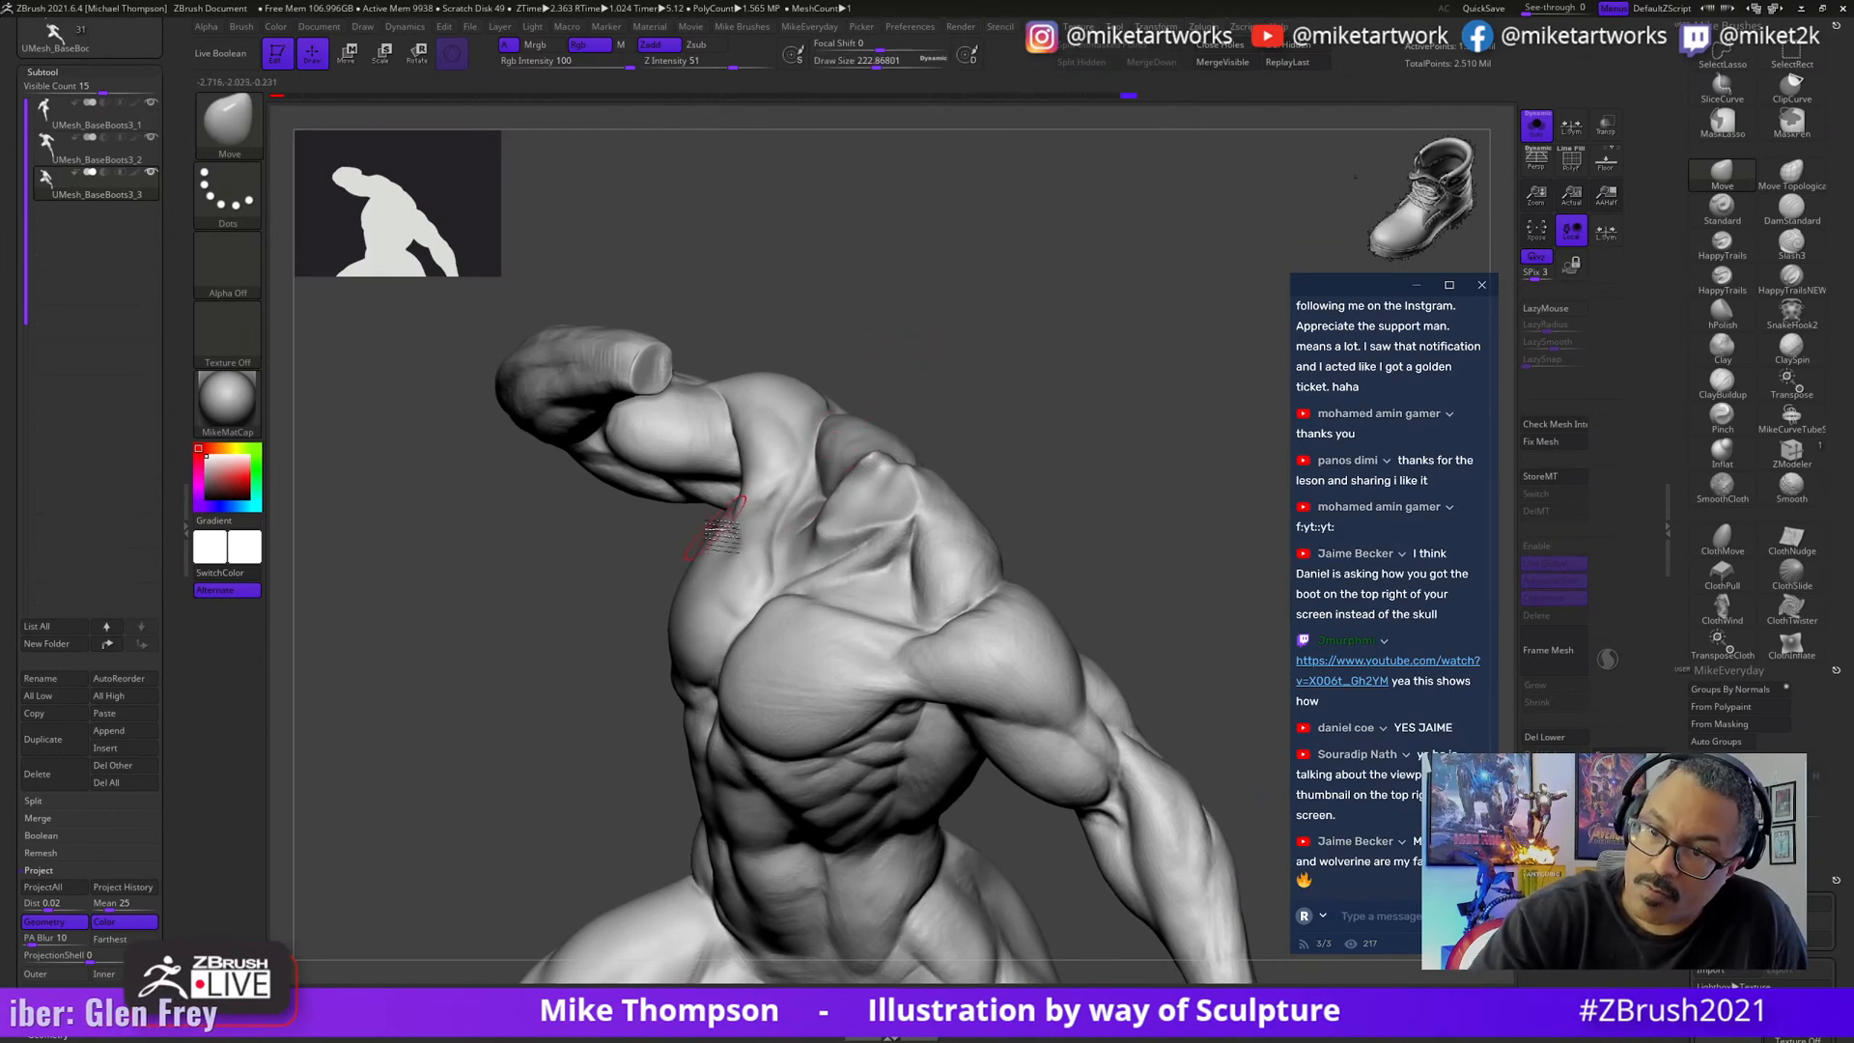
- Delete the old body subtool, UMesh_BaseBoots3_2, from the full Cyclops tool
{"action": "mouse_move", "coordinate": [1121, 438]}
{"action": "left_mouse_down"}
{"action": "mouse_move", "coordinate": [1187, 509]}
{"action": "mouse_move", "coordinate": [1195, 559]}
{"action": "mouse_move", "coordinate": [1184, 781]}
{"action": "mouse_move", "coordinate": [1155, 840]}
{"action": "mouse_move", "coordinate": [1200, 823]}
{"action": "mouse_move", "coordinate": [1179, 733]}
{"action": "left_mouse_up"}
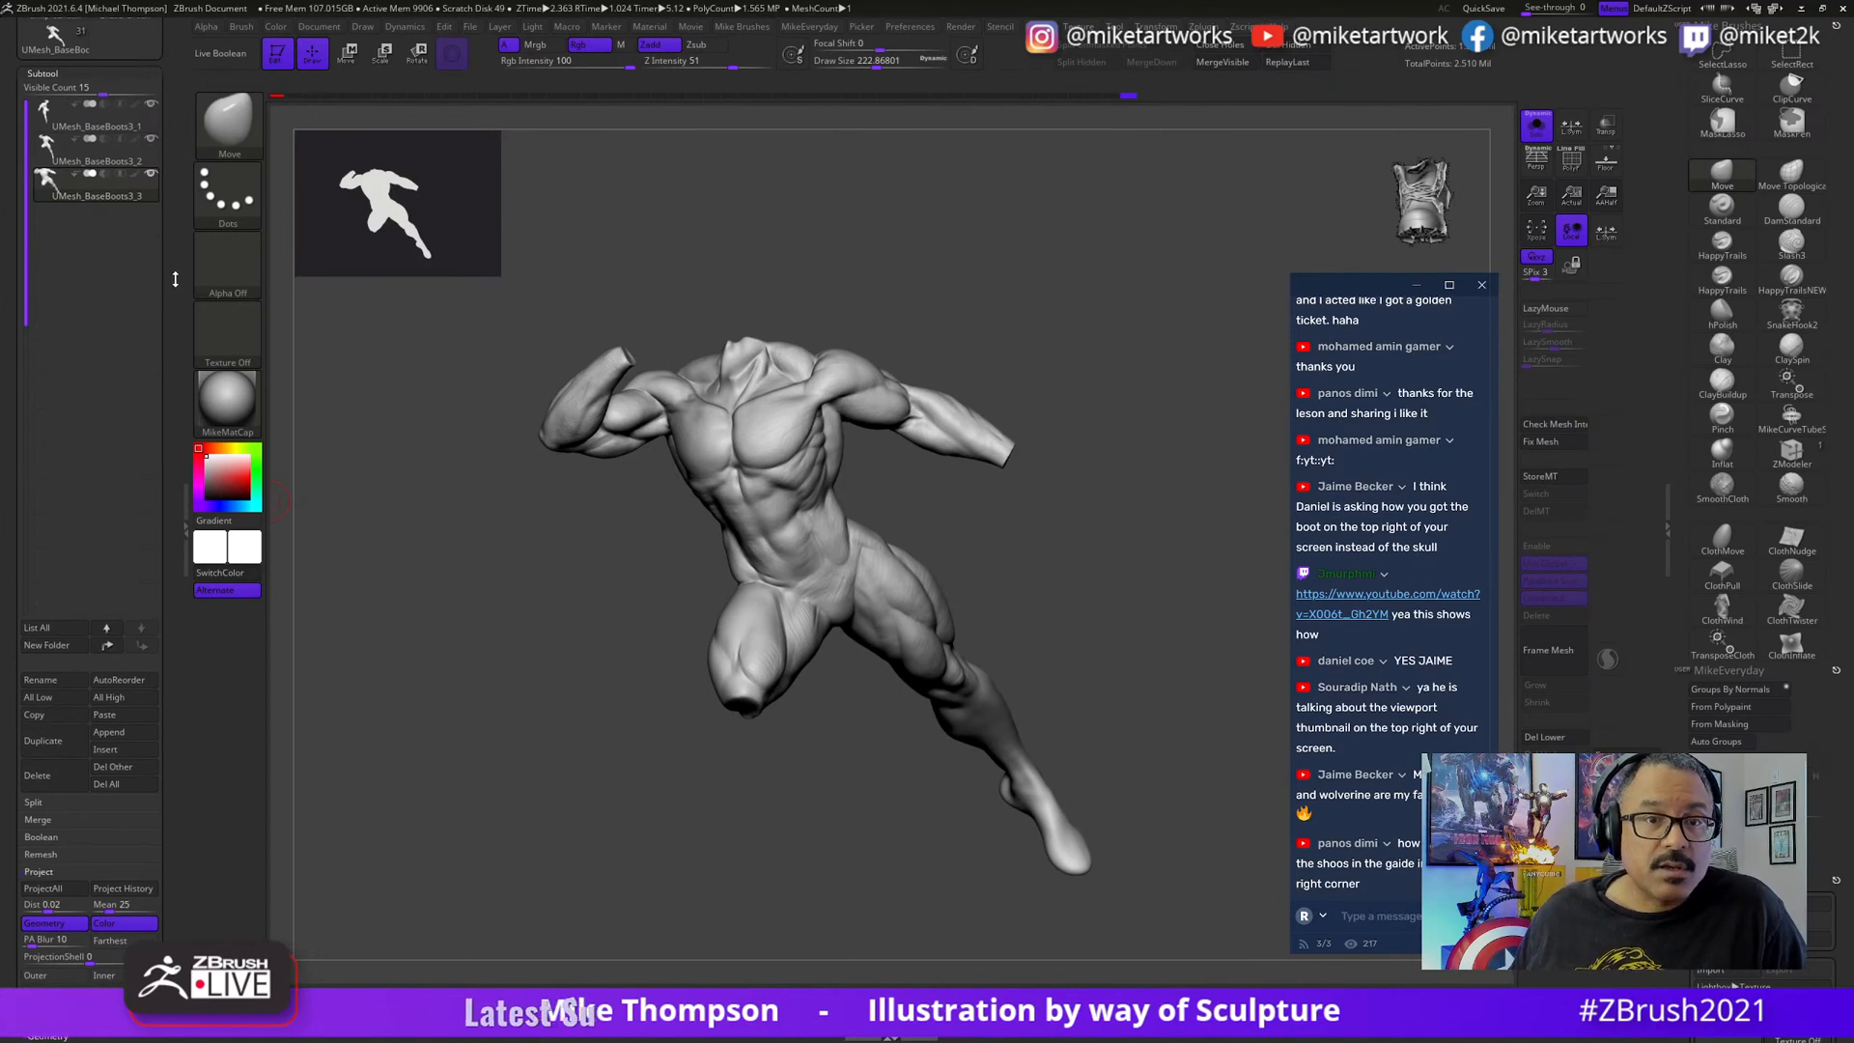
{"action": "scroll", "coordinate": [155, 367], "scroll_direction": "up", "scroll_amount": 5}
{"action": "left_click", "coordinate": [53, 368]}
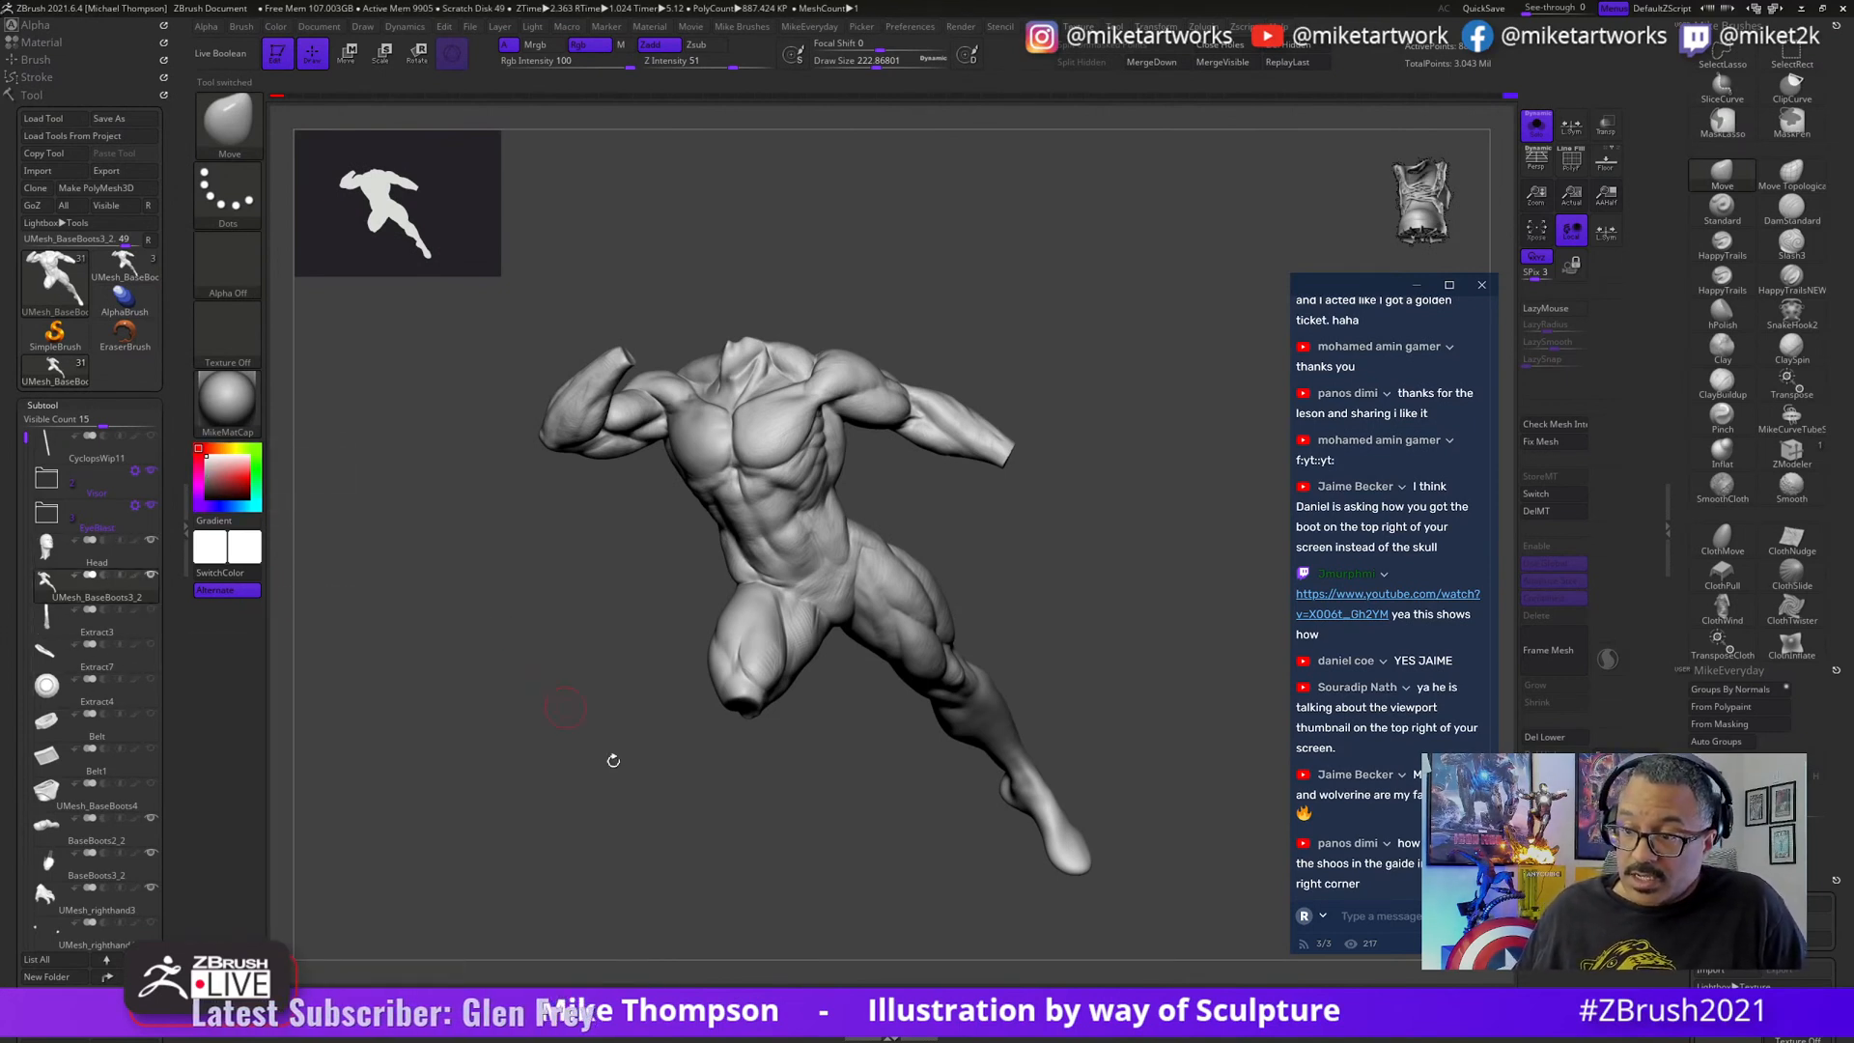
{"action": "scroll", "coordinate": [165, 832], "scroll_direction": "down", "scroll_amount": 3}
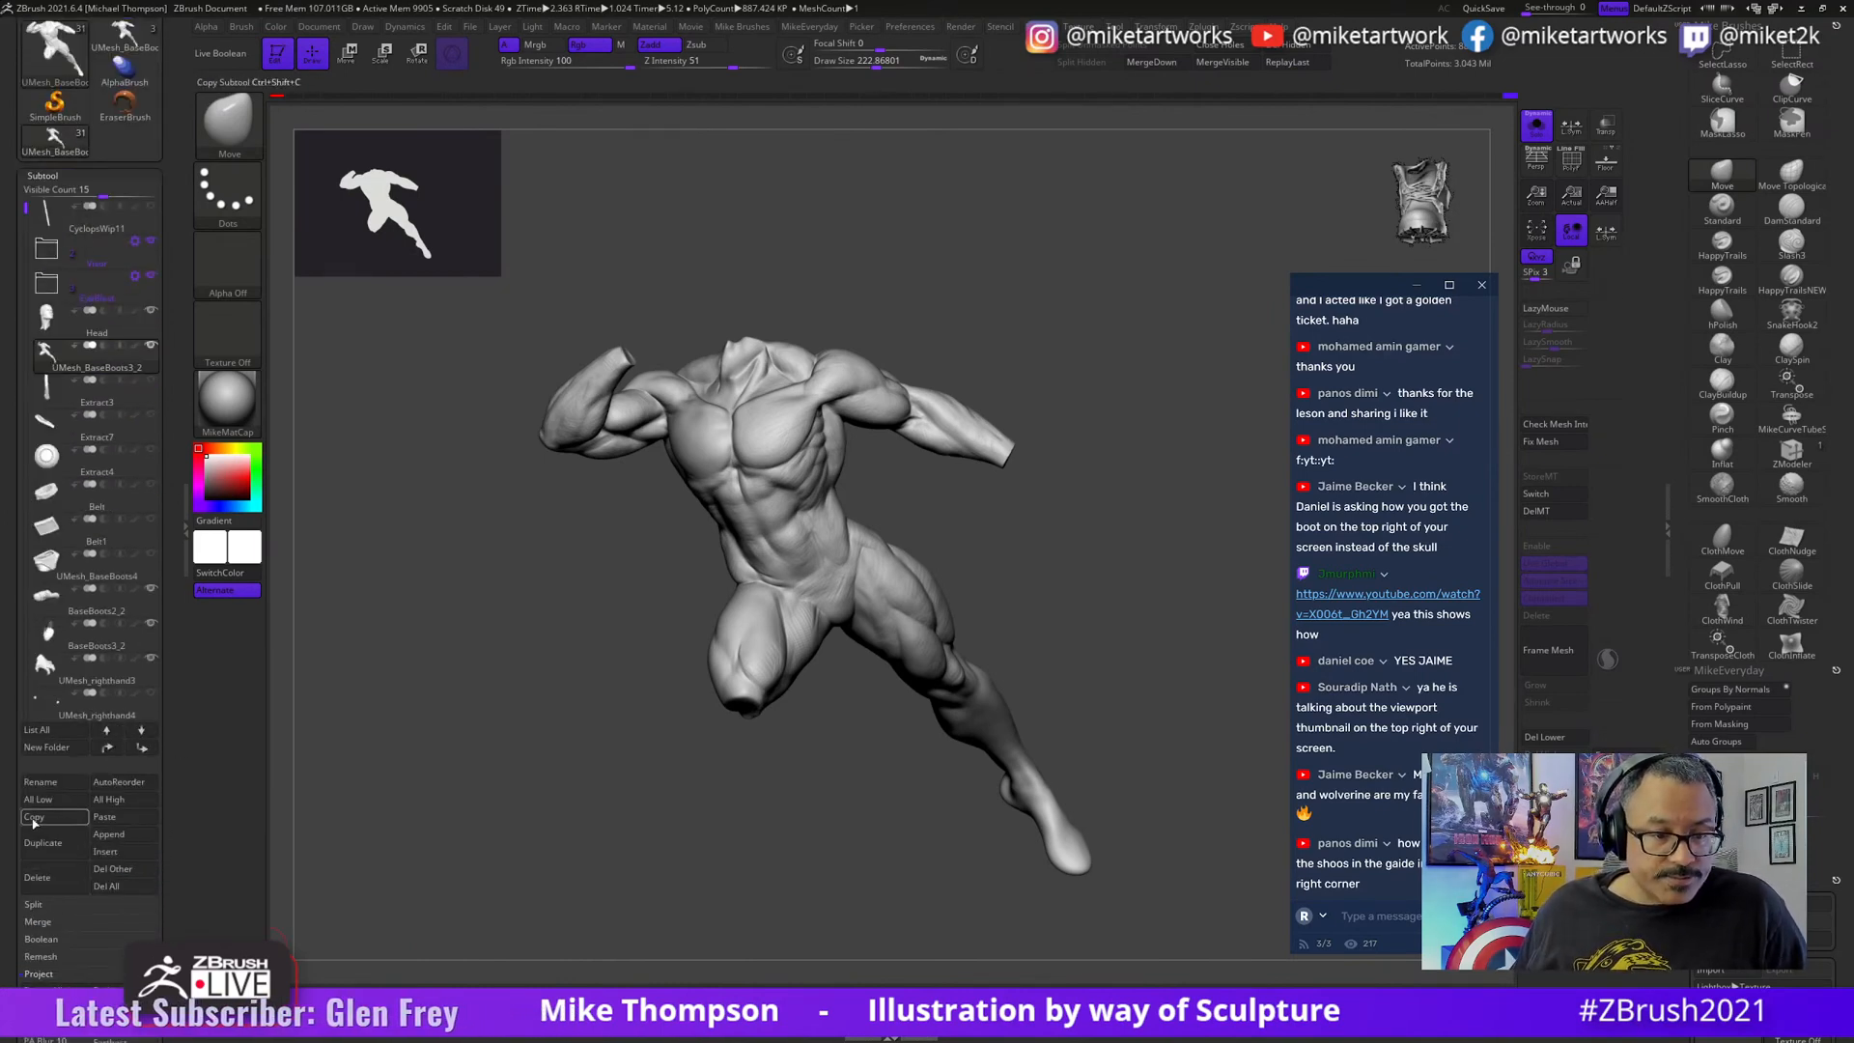
{"action": "left_click", "coordinate": [53, 880]}
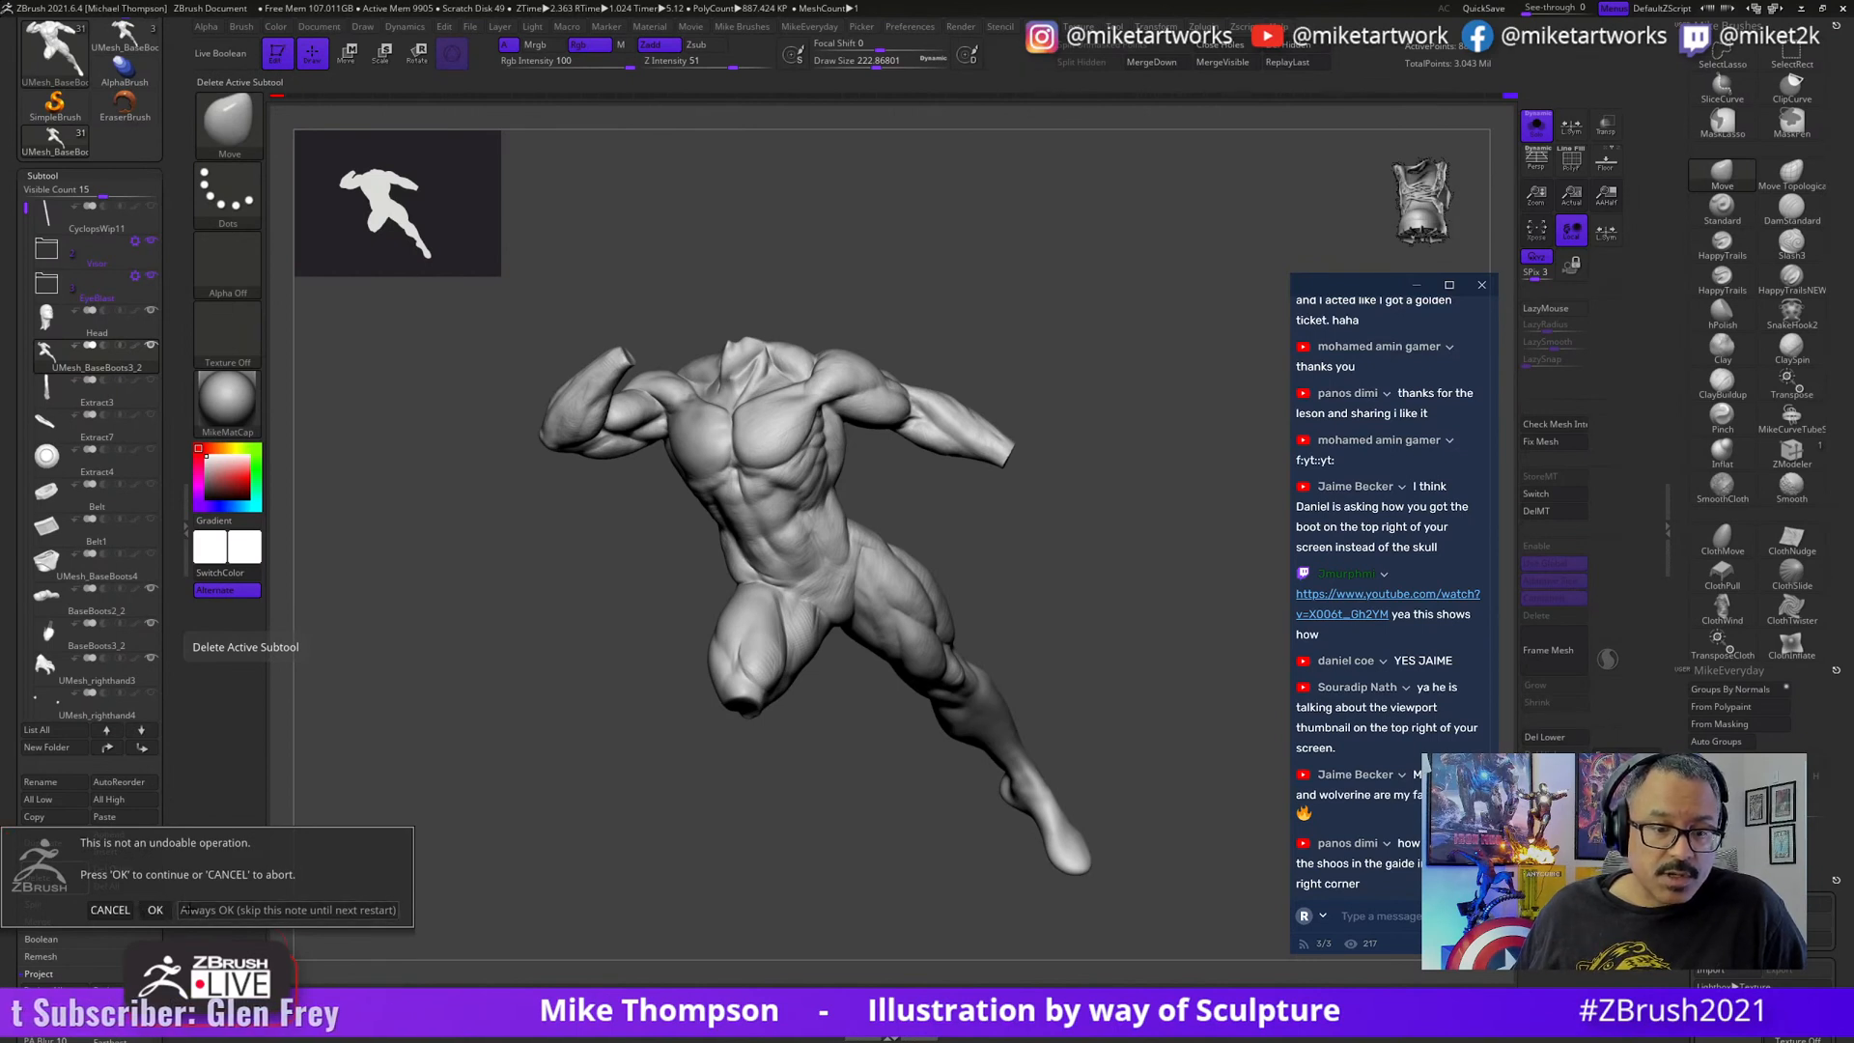
{"action": "left_click", "coordinate": [188, 910]}
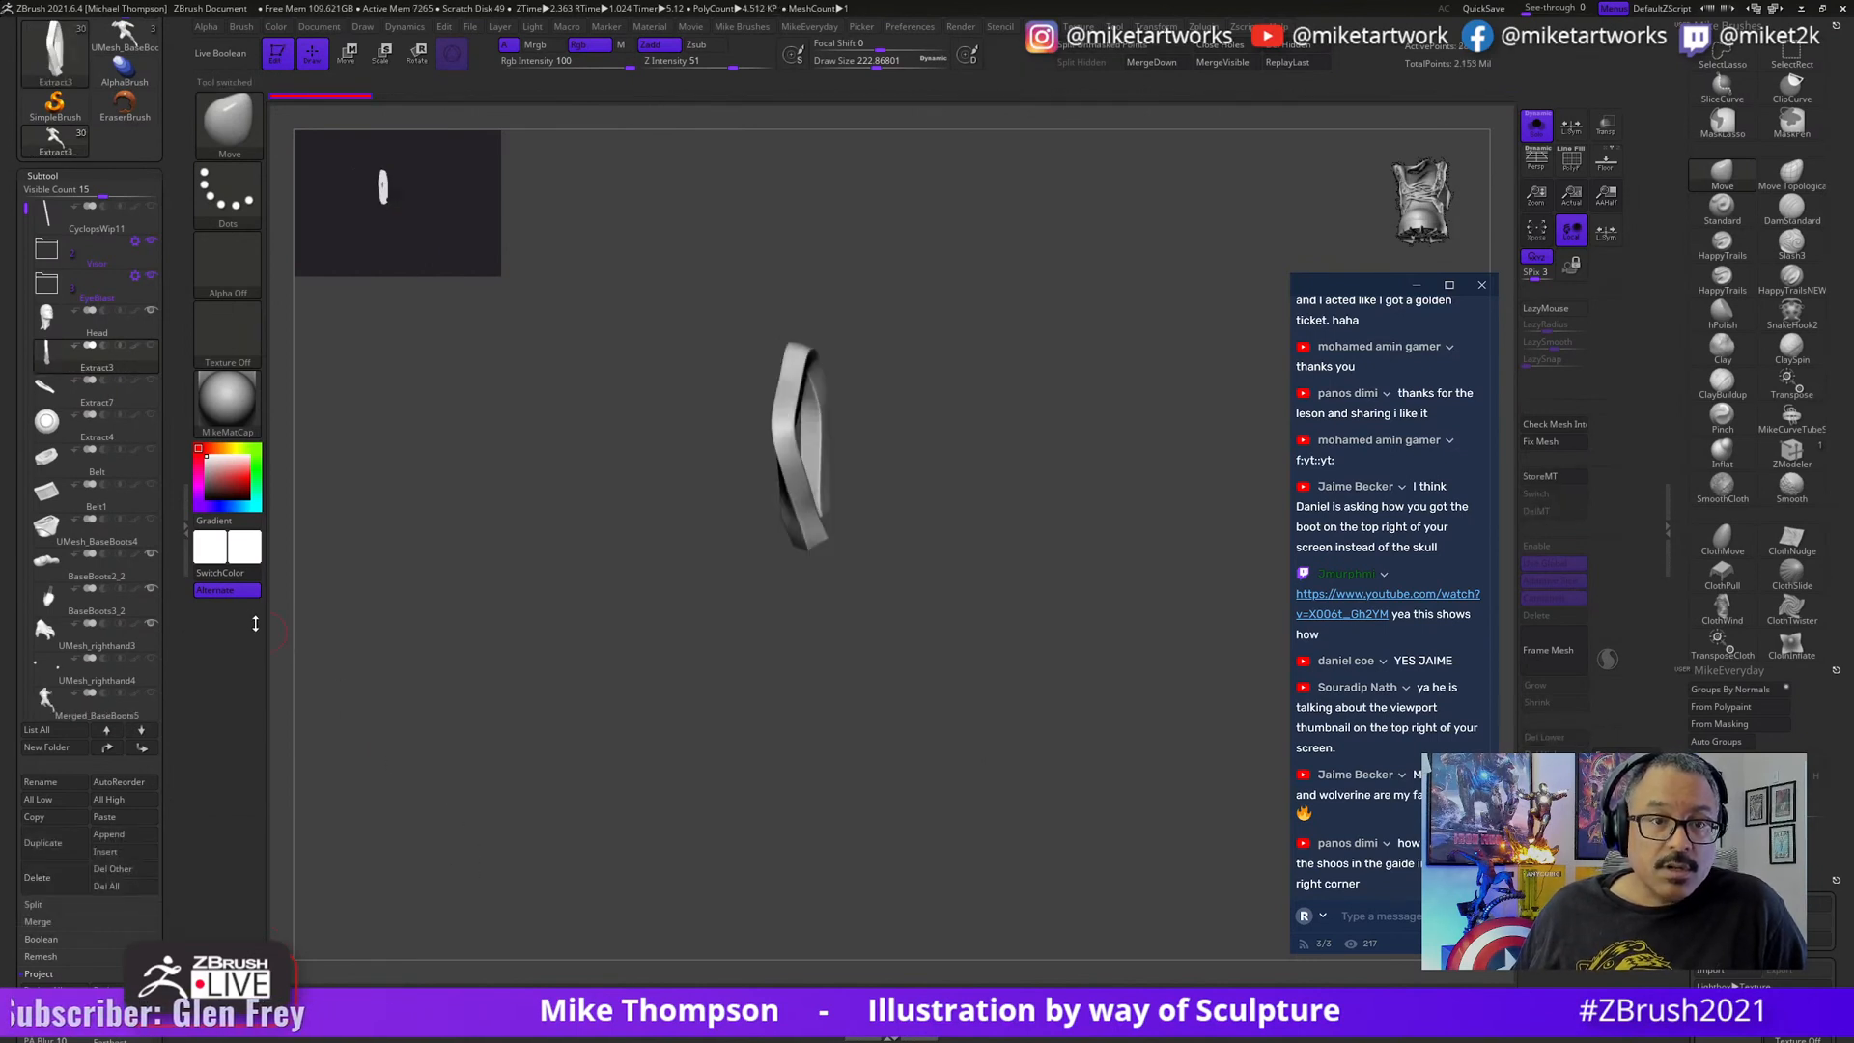
- Paste the refined body directly after the Head subtool and turn off Solo to show the whole figure
{"action": "left_click", "coordinate": [118, 332]}
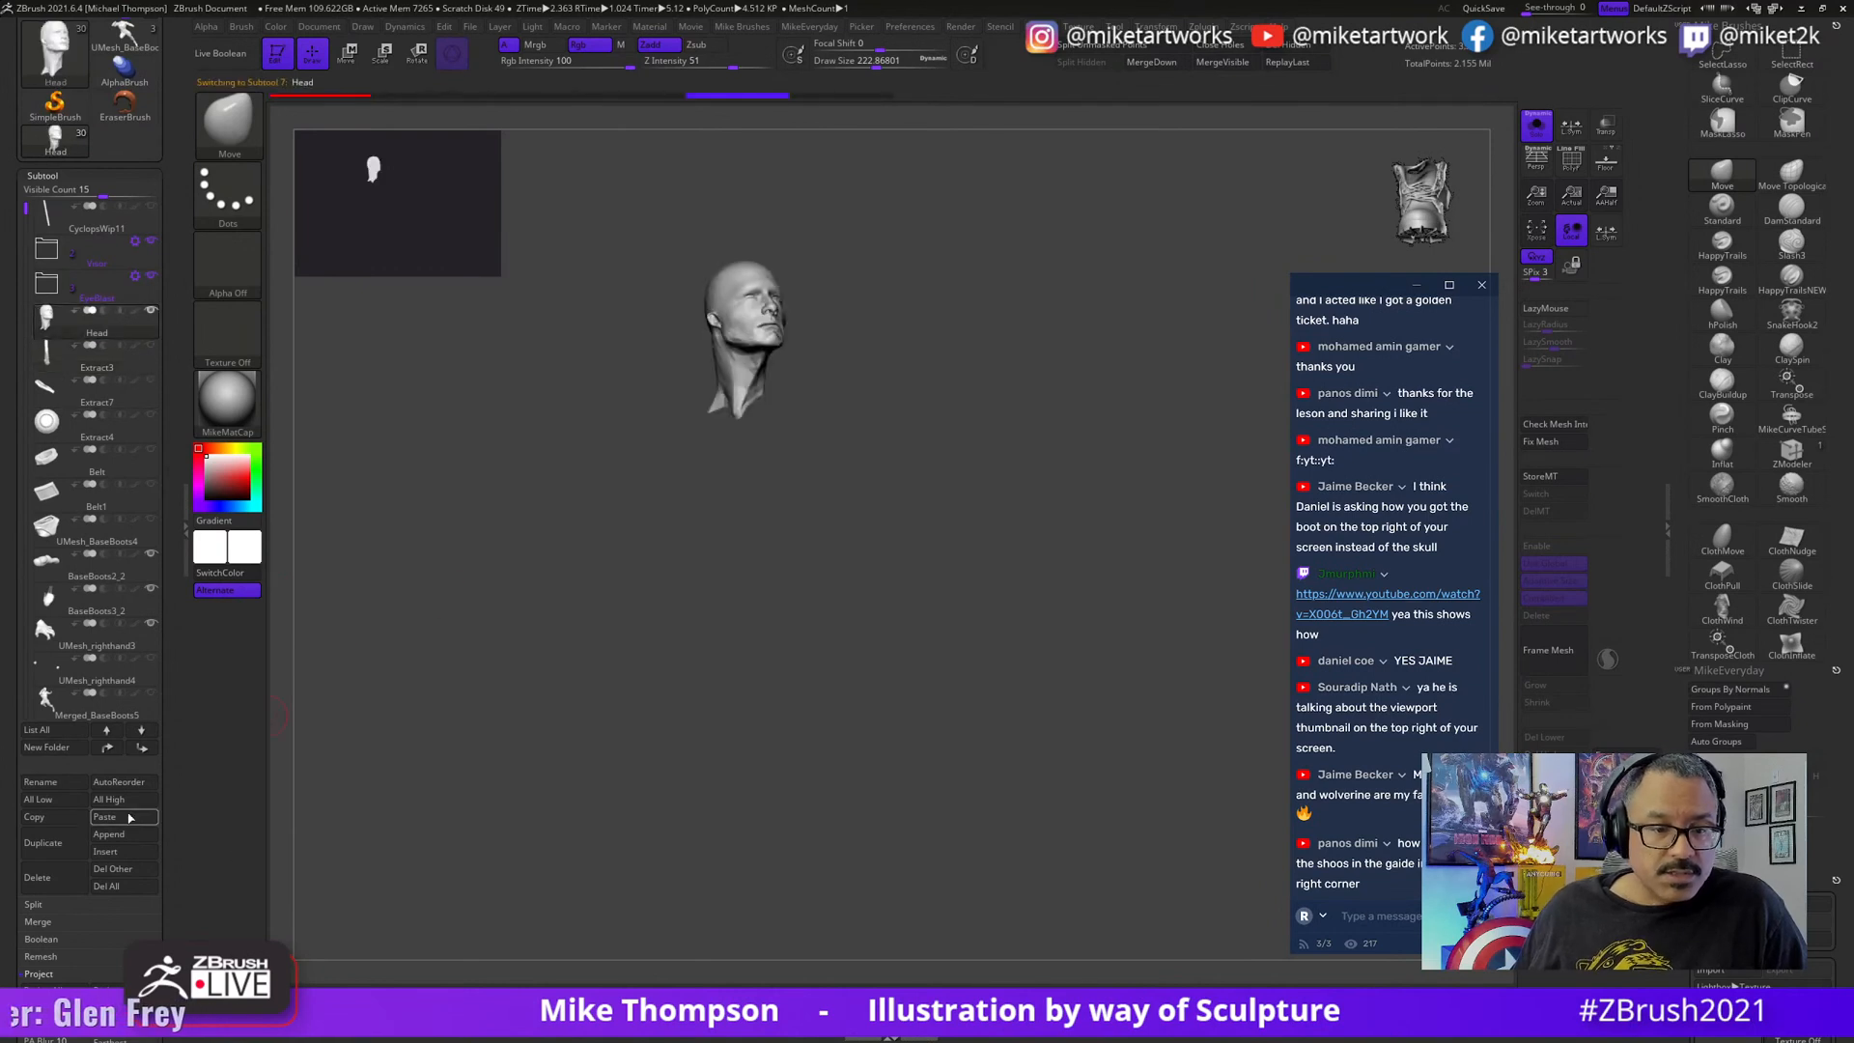
{"action": "left_click", "coordinate": [129, 818]}
{"action": "mouse_move", "coordinate": [1163, 659]}
{"action": "left_mouse_down"}
{"action": "mouse_move", "coordinate": [1092, 583]}
{"action": "mouse_move", "coordinate": [1399, 260]}
{"action": "left_mouse_up"}
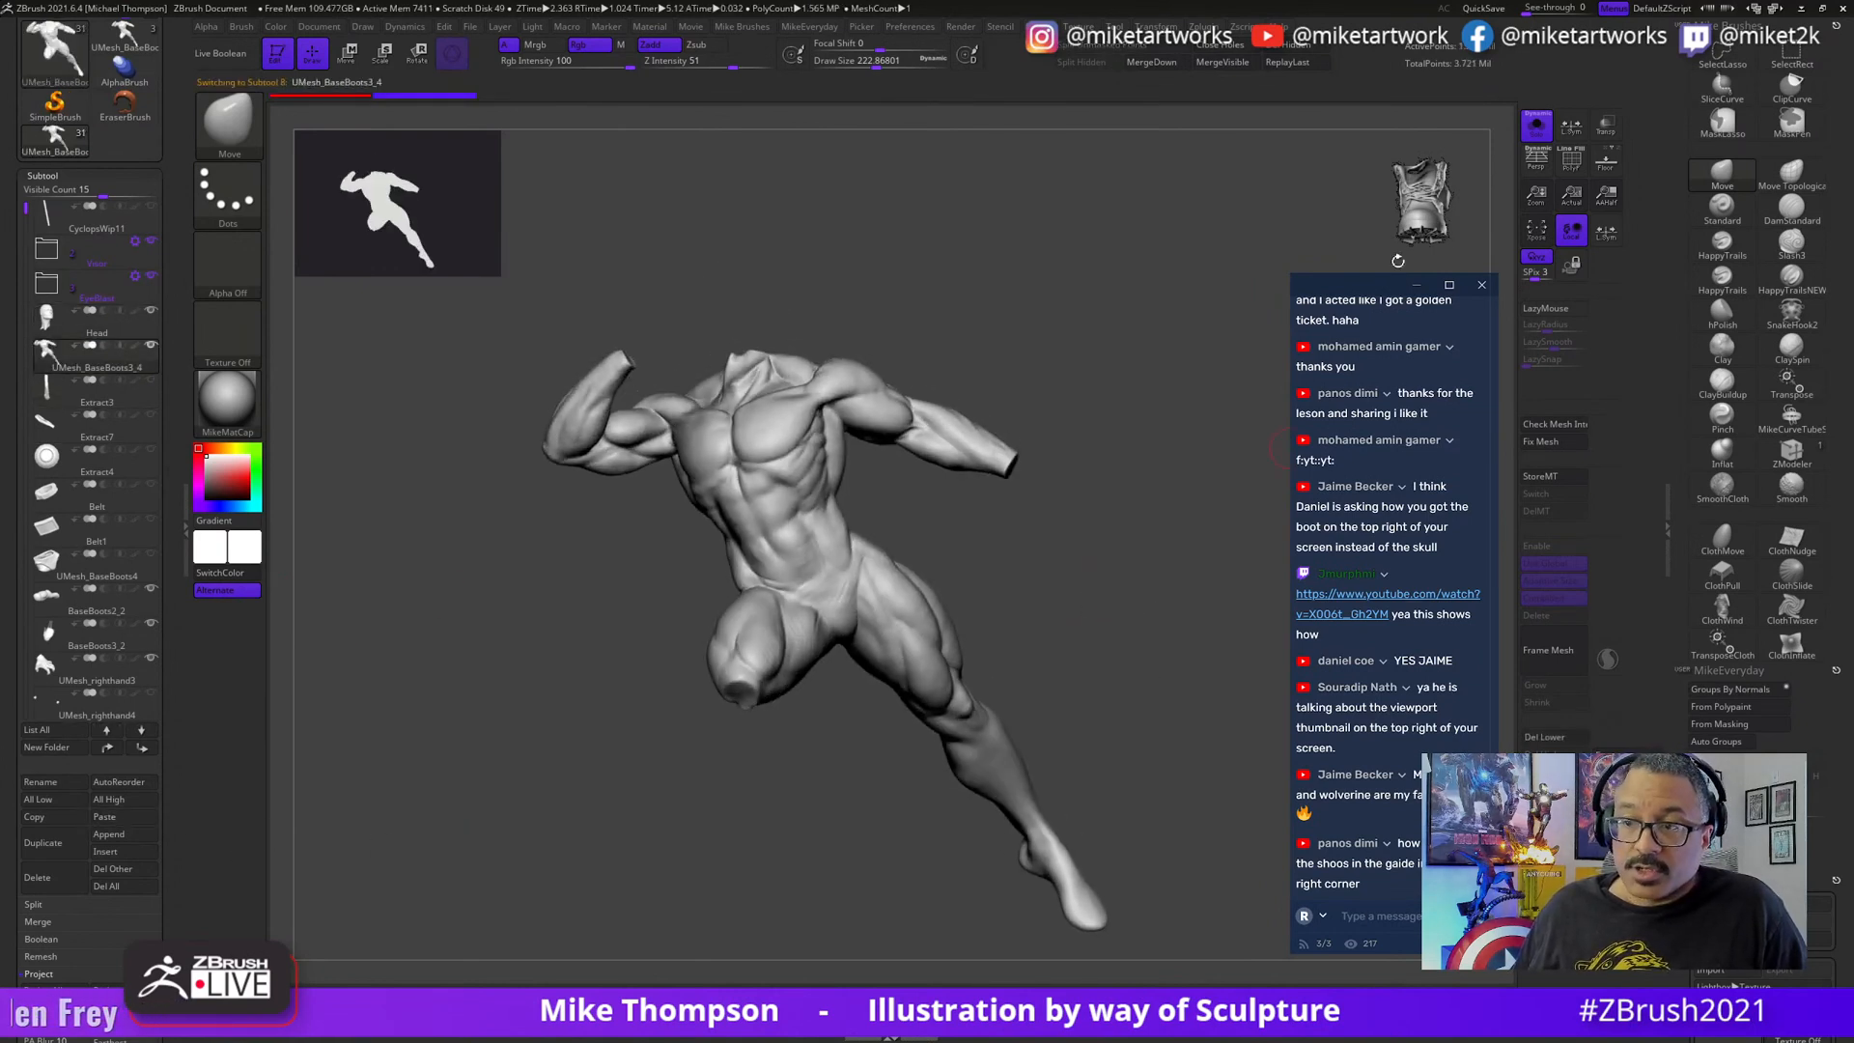
{"action": "left_click", "coordinate": [1535, 135]}
{"action": "mouse_move", "coordinate": [1166, 527]}
{"action": "left_mouse_down"}
{"action": "mouse_move", "coordinate": [1136, 571]}
{"action": "mouse_move", "coordinate": [1140, 664]}
{"action": "left_mouse_up"}
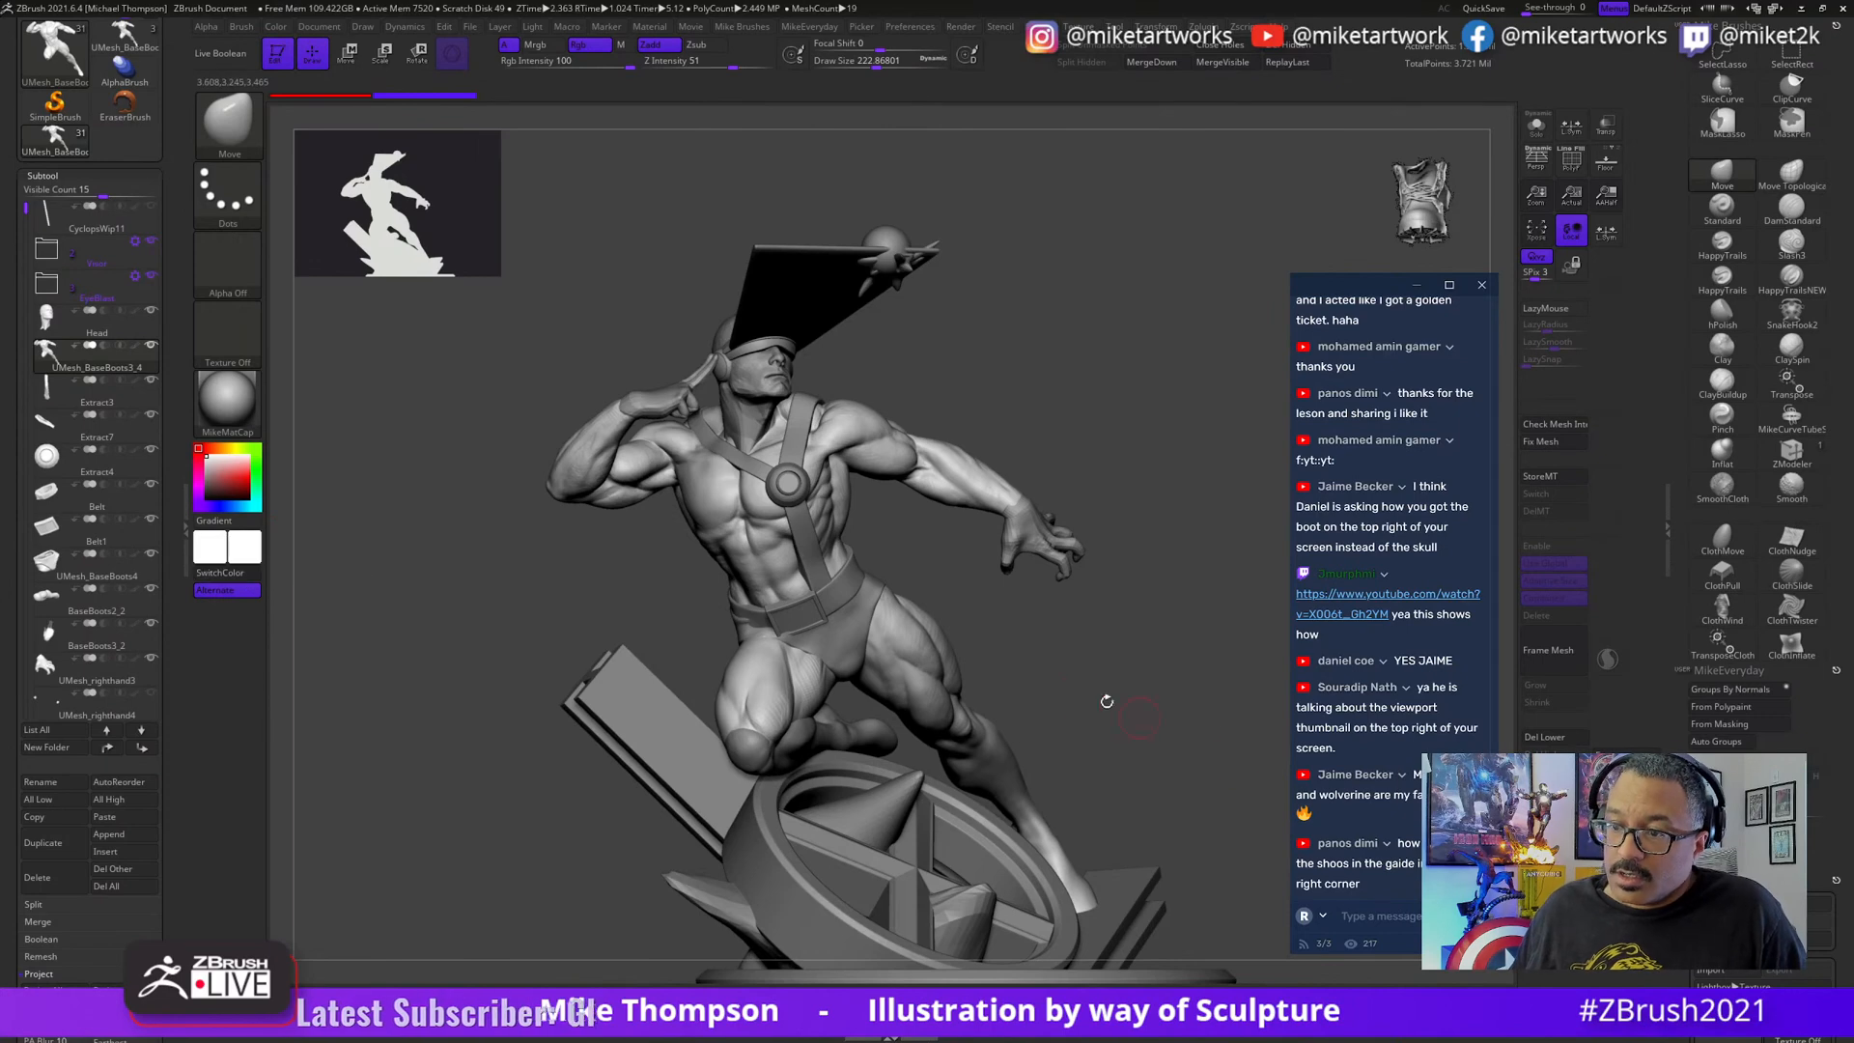
- Make the belt active and reshape it around the back of the waist with a larger Move brush at low subdivision
{"action": "mouse_move", "coordinate": [1107, 701]}
{"action": "left_mouse_down"}
{"action": "mouse_move", "coordinate": [1103, 683]}
{"action": "mouse_move", "coordinate": [1154, 702]}
{"action": "mouse_move", "coordinate": [894, 688]}
{"action": "left_mouse_up"}
{"action": "left_click", "coordinate": [894, 687], "text": "alt"}
{"action": "mouse_move", "coordinate": [1138, 695]}
{"action": "left_mouse_down"}
{"action": "mouse_move", "coordinate": [1109, 711]}
{"action": "mouse_move", "coordinate": [1187, 724]}
{"action": "mouse_move", "coordinate": [1168, 794]}
{"action": "left_mouse_up"}
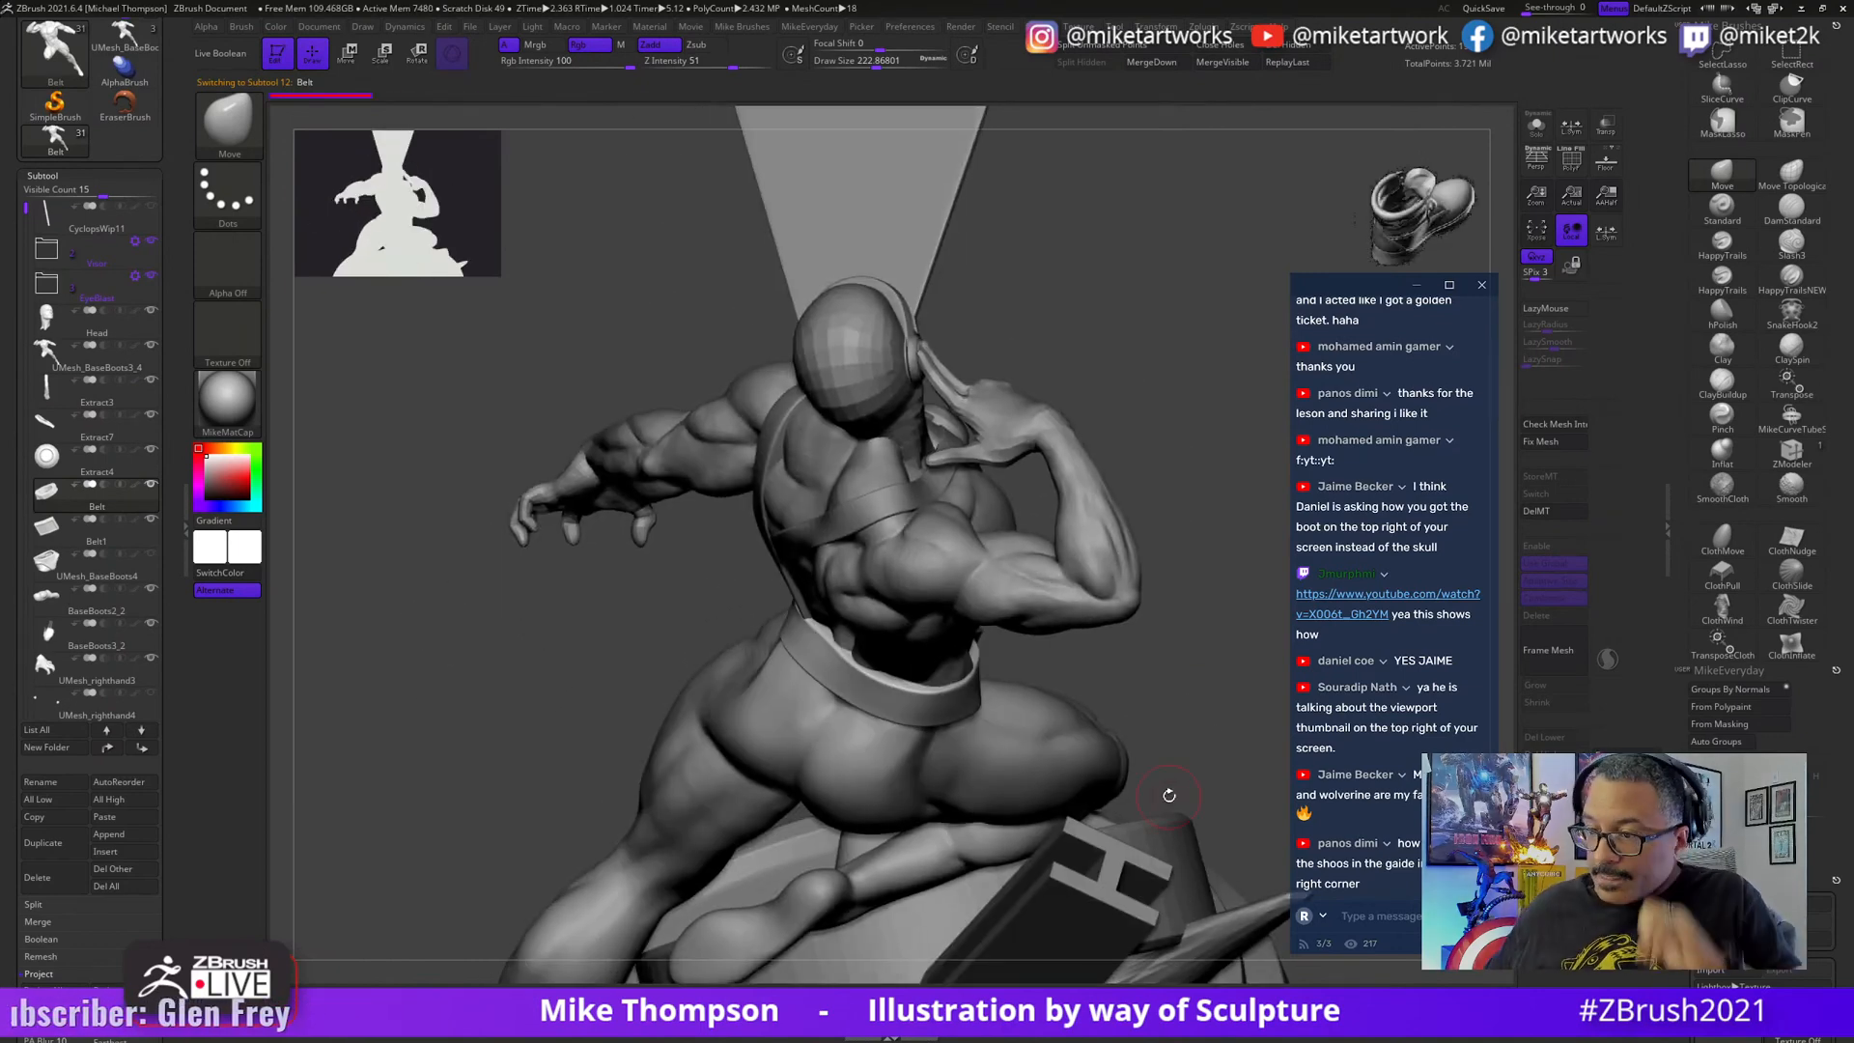
{"action": "key", "text": "s"}
{"action": "left_click_drag", "start_coordinate": [1137, 685], "coordinate": [1156, 685]}
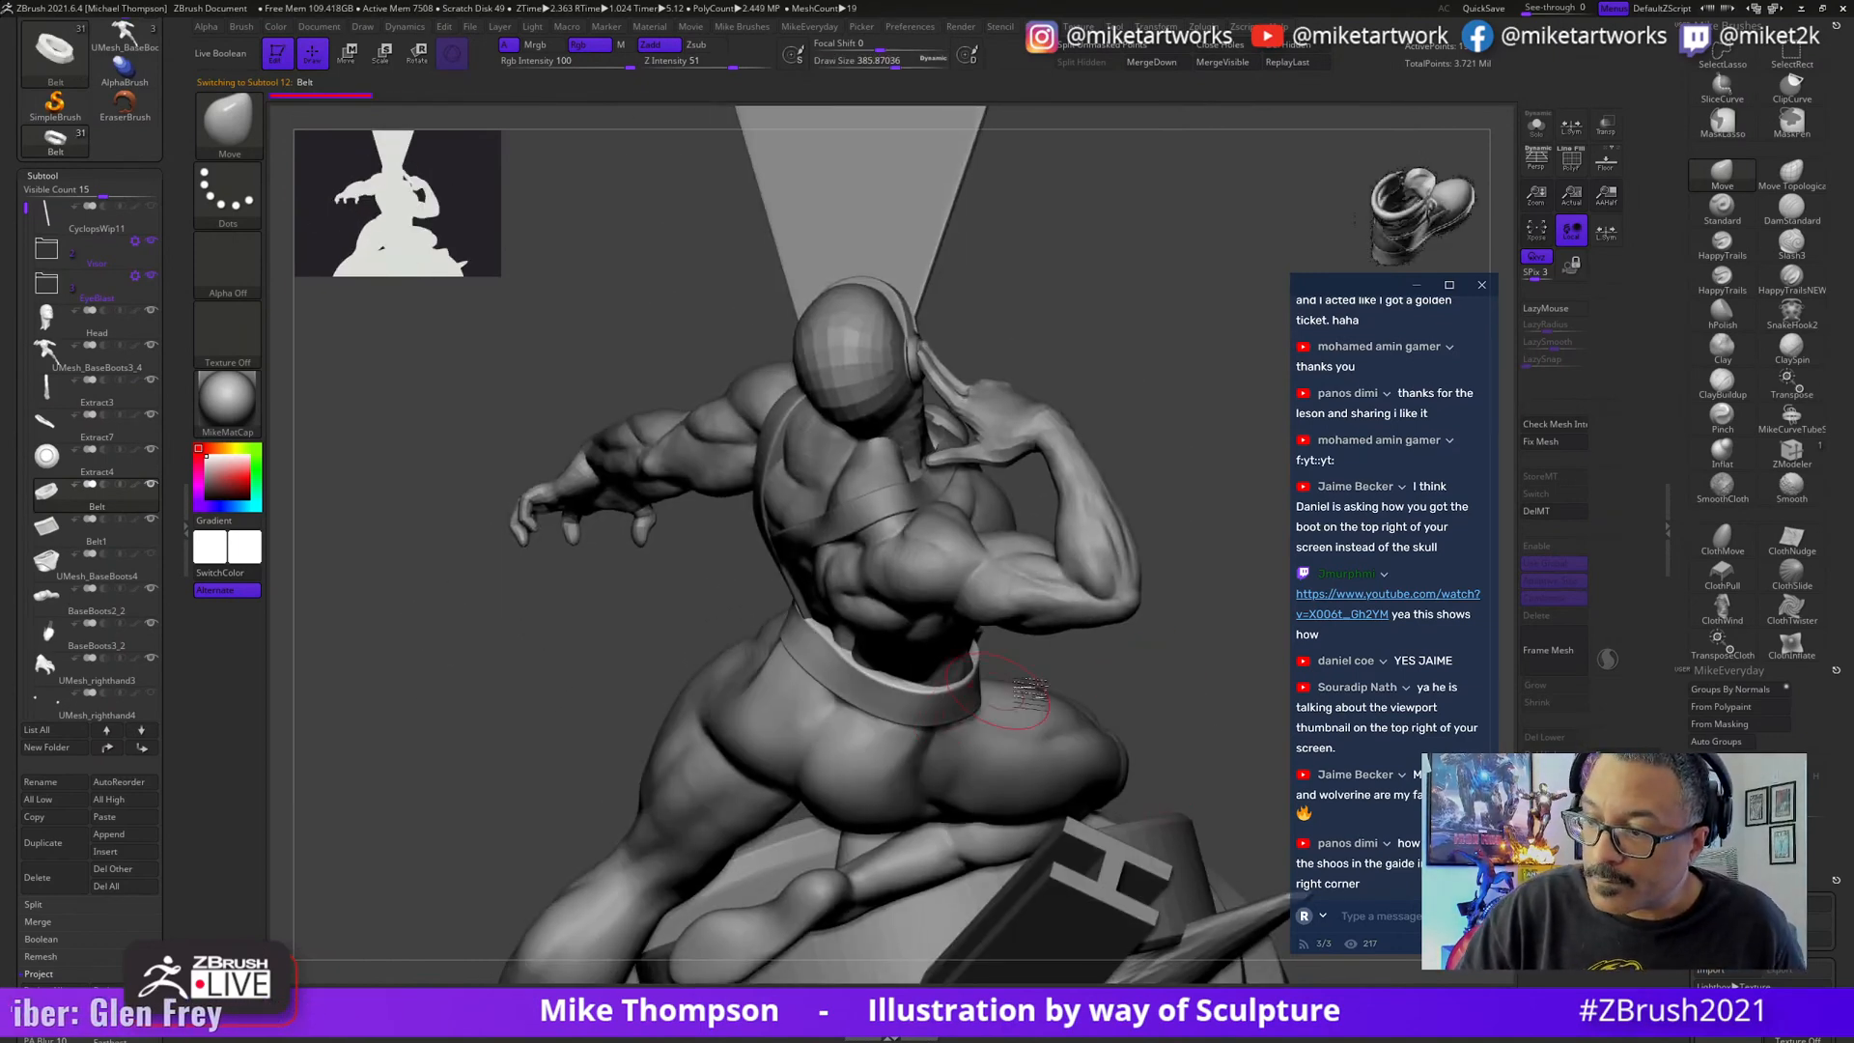
{"action": "mouse_move", "coordinate": [1030, 691]}
{"action": "left_mouse_down"}
{"action": "mouse_move", "coordinate": [1169, 661]}
{"action": "mouse_move", "coordinate": [1246, 633]}
{"action": "mouse_move", "coordinate": [1237, 613]}
{"action": "left_mouse_up"}
{"action": "left_click_drag", "start_coordinate": [1153, 797], "coordinate": [1122, 667]}
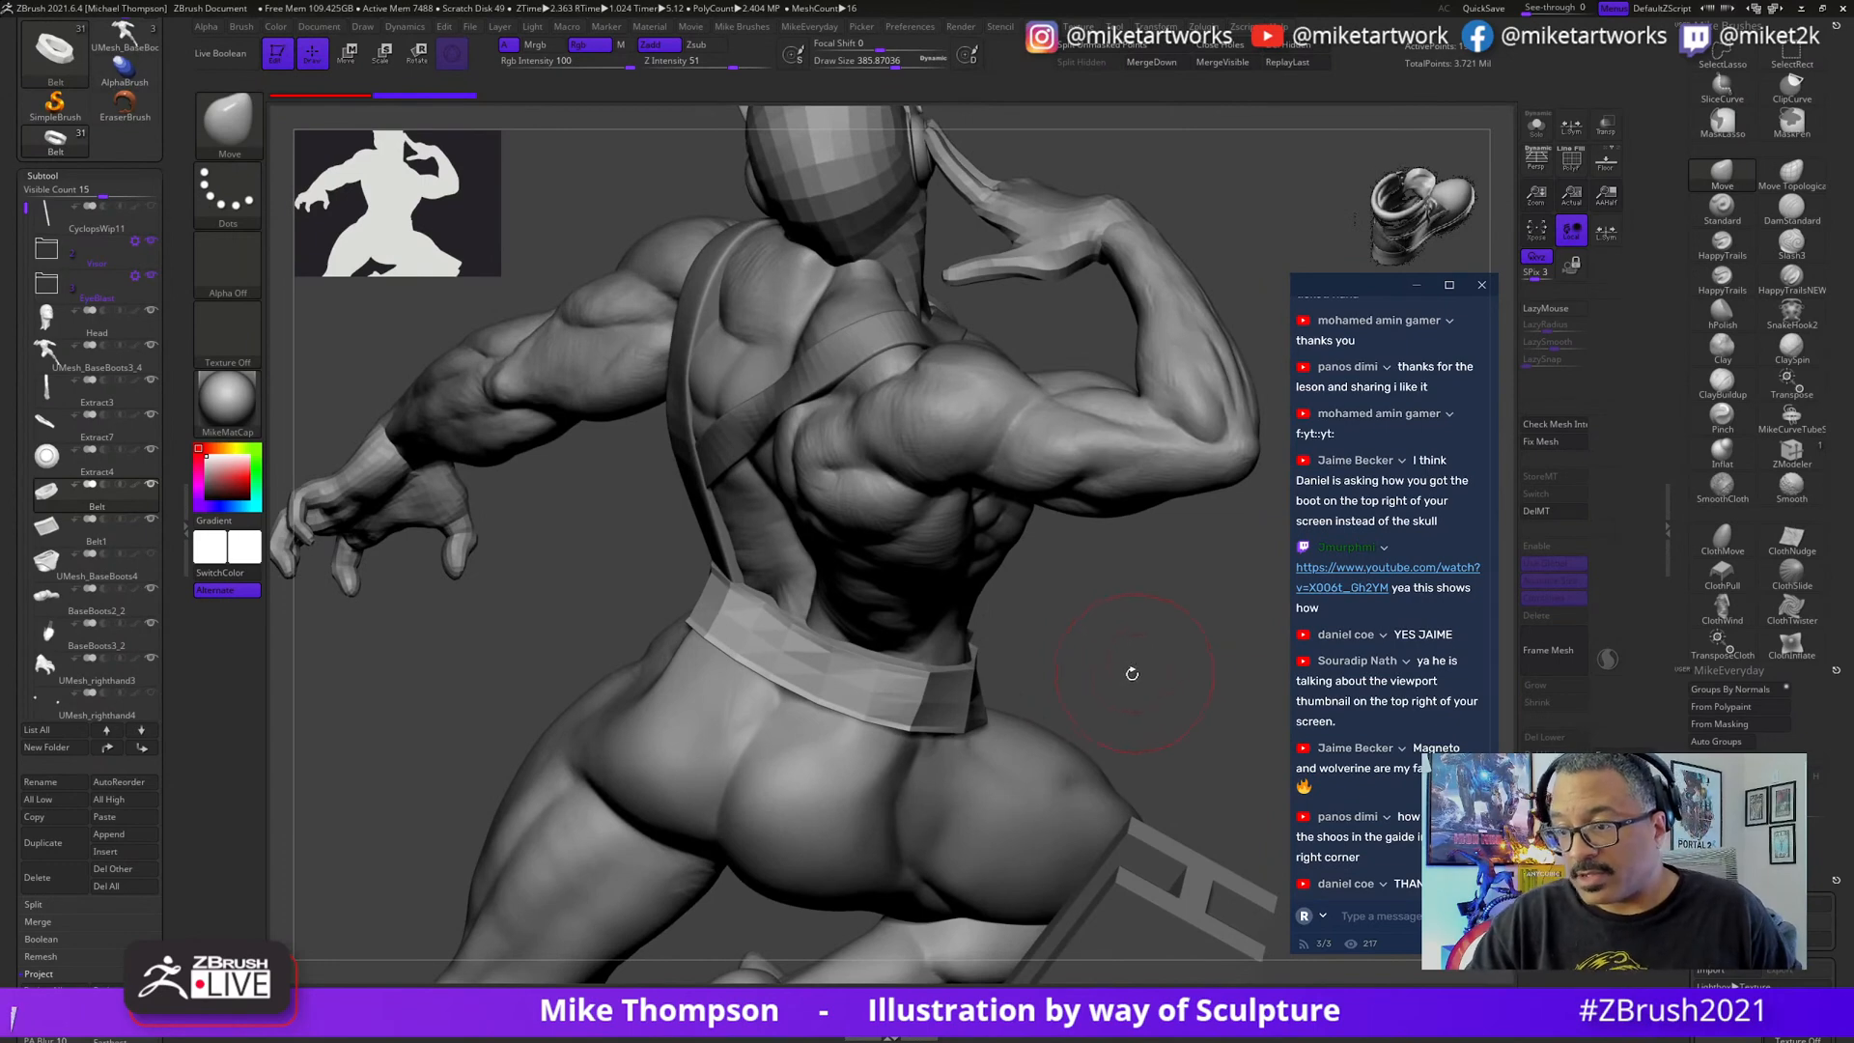
- Turn on the polyframe display and fit the back of the belt to the waist with the Move brush
{"action": "key", "text": "space"}
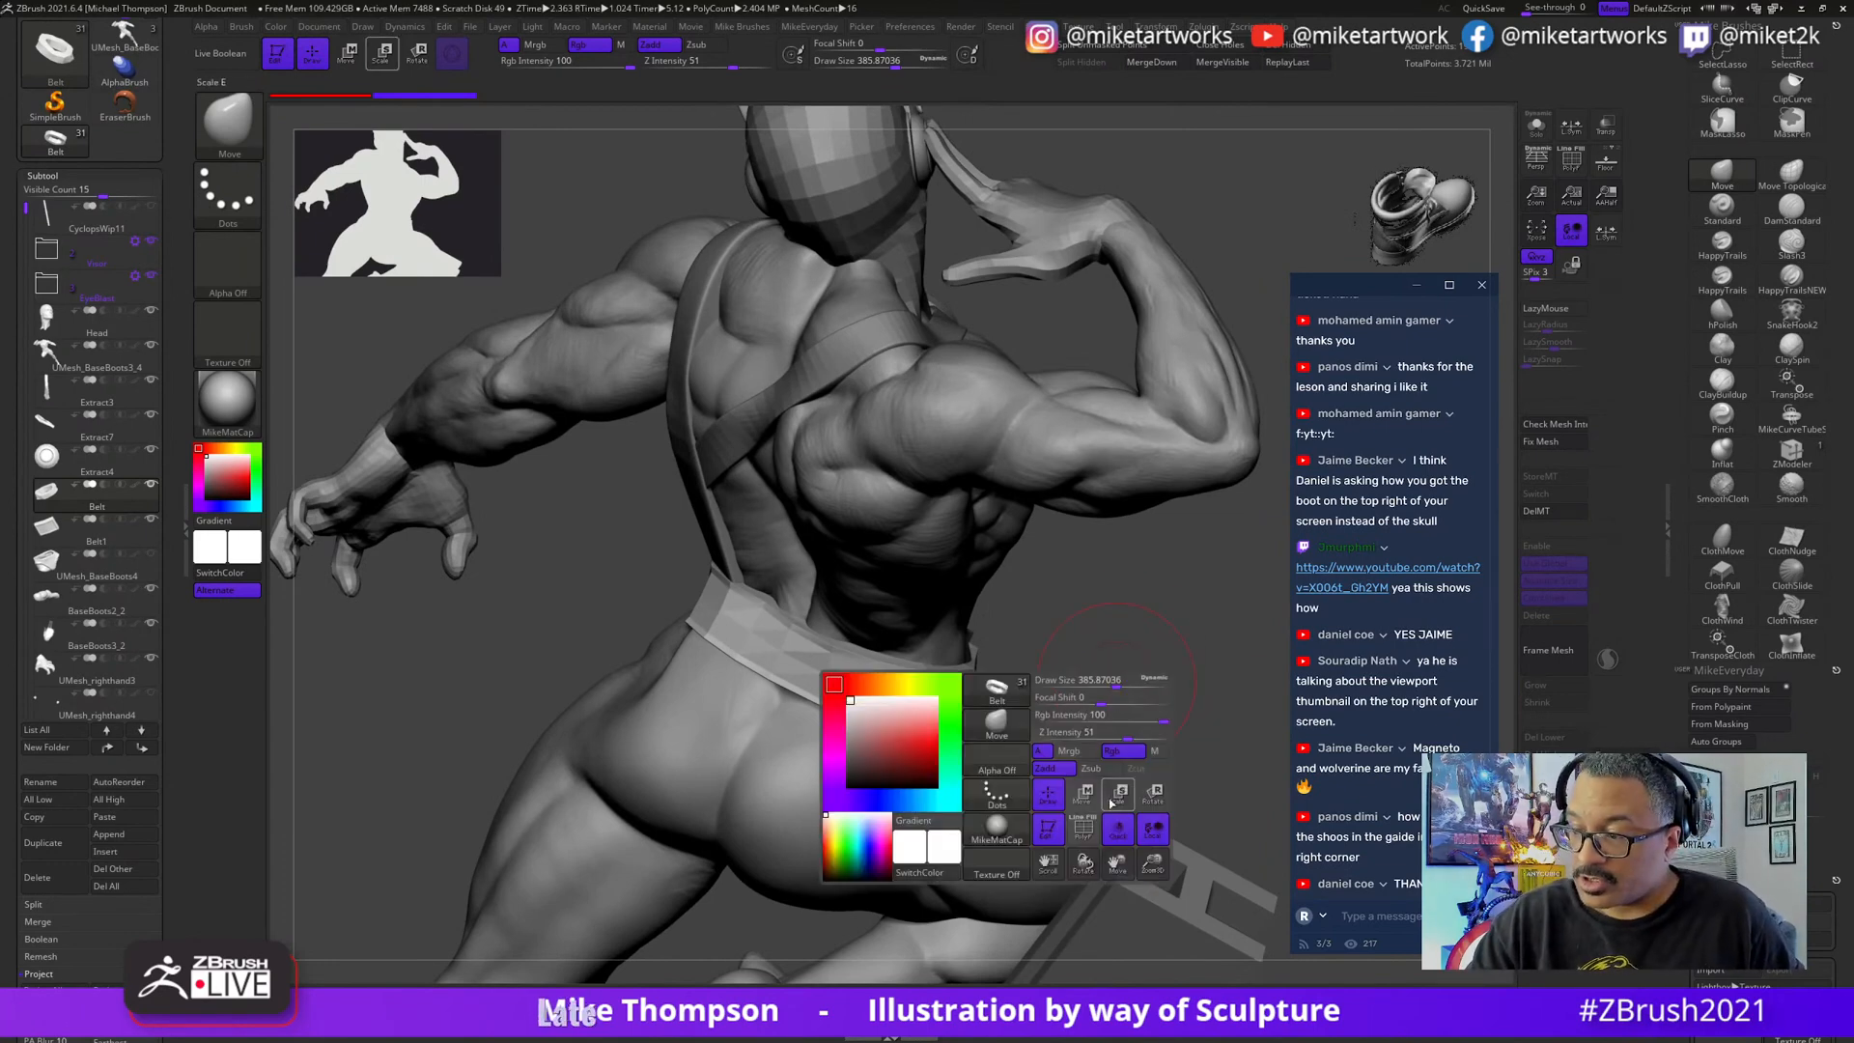
{"action": "key", "text": "shift+f"}
{"action": "left_click_drag", "start_coordinate": [1146, 654], "coordinate": [1012, 702]}
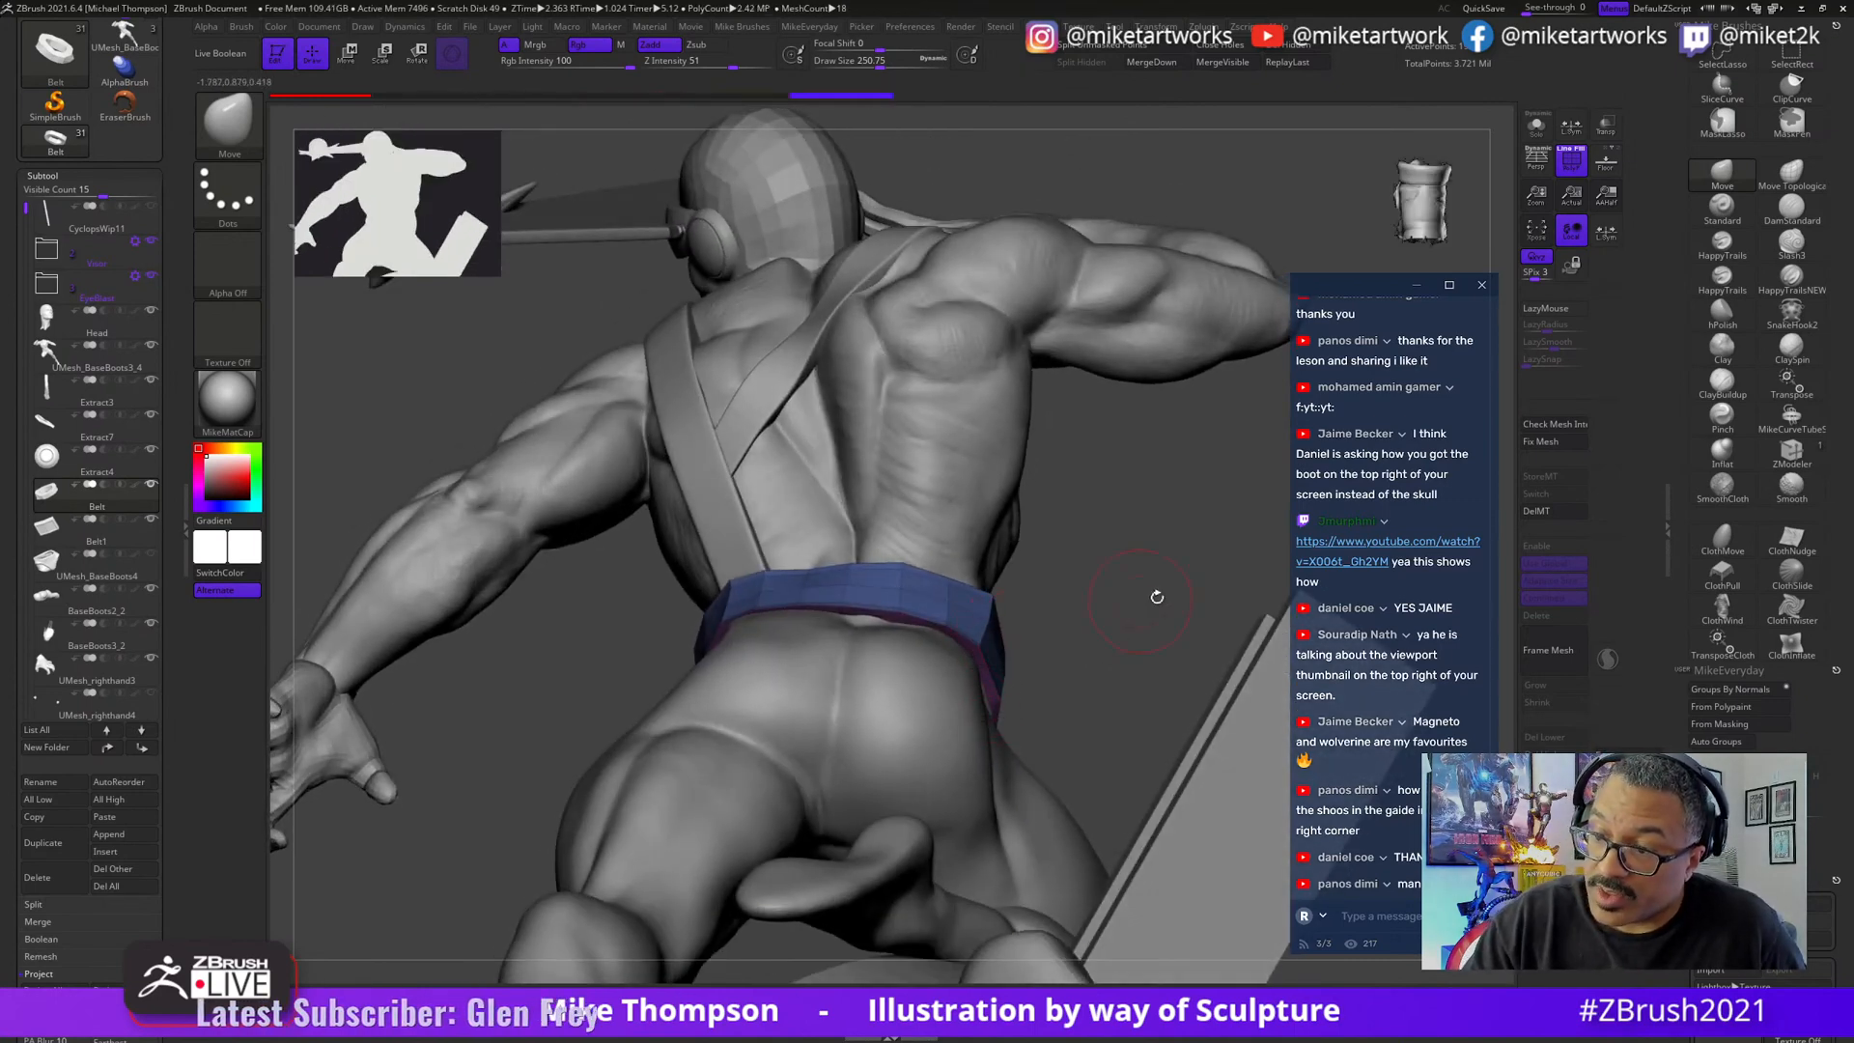
{"action": "left_click_drag", "start_coordinate": [1157, 597], "coordinate": [1016, 573]}
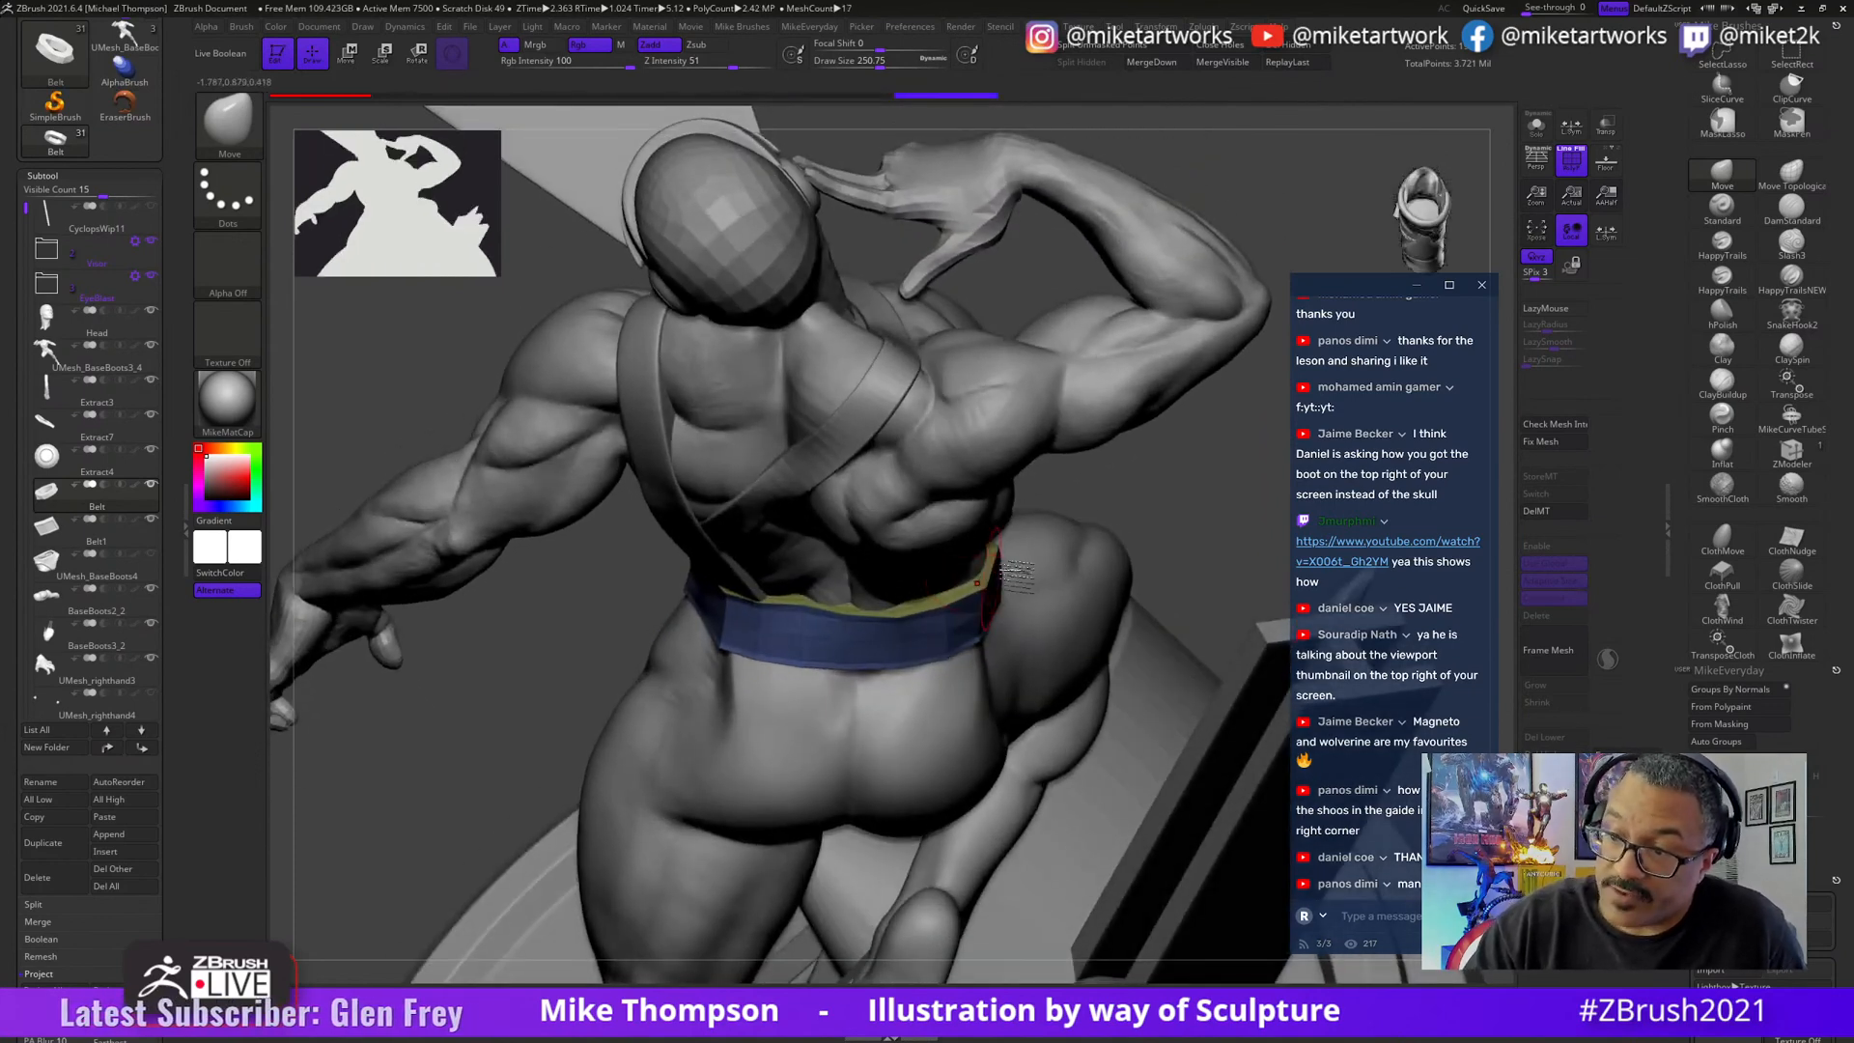
{"action": "left_click_drag", "start_coordinate": [1126, 494], "coordinate": [1070, 547]}
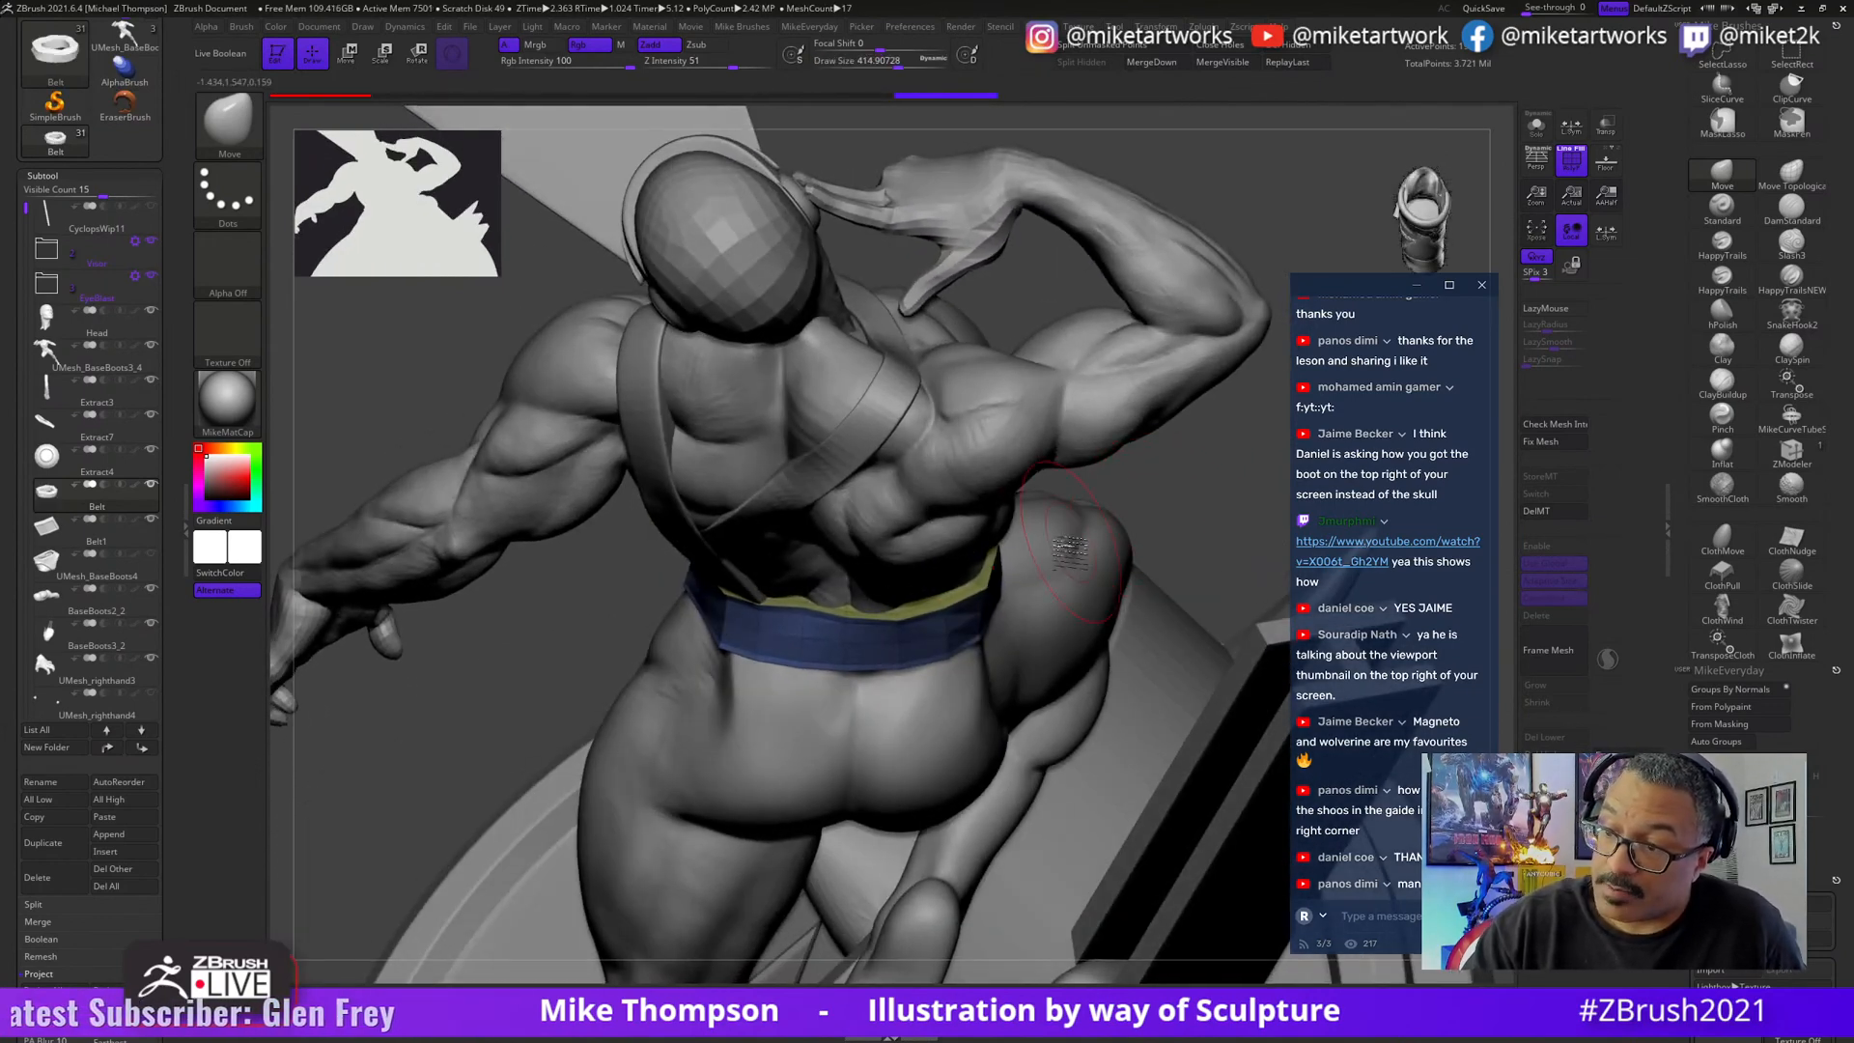
- Fit the belt around the raised-arm hip and towards the buckle with a smaller Move brush
{"action": "key", "text": "bracketleft"}
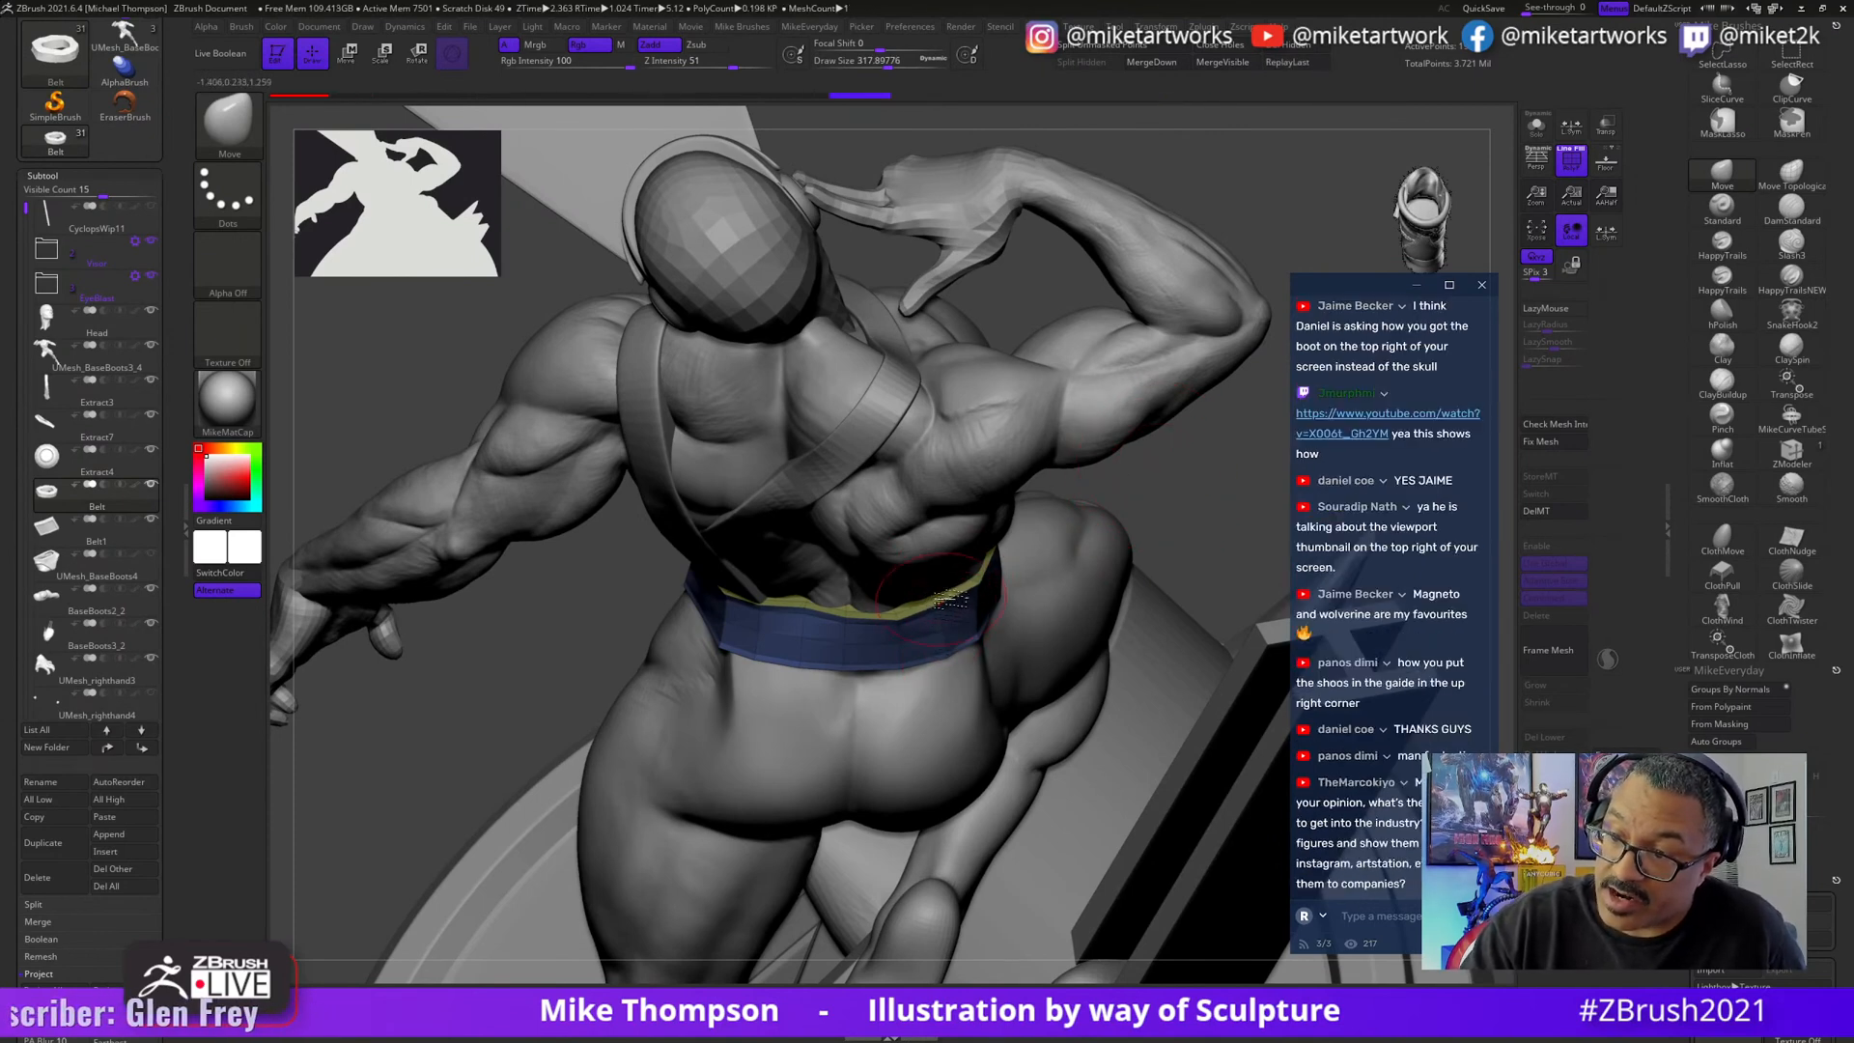
{"action": "left_click_drag", "start_coordinate": [1152, 496], "coordinate": [993, 601]}
{"action": "left_click_drag", "start_coordinate": [1167, 510], "coordinate": [1058, 591]}
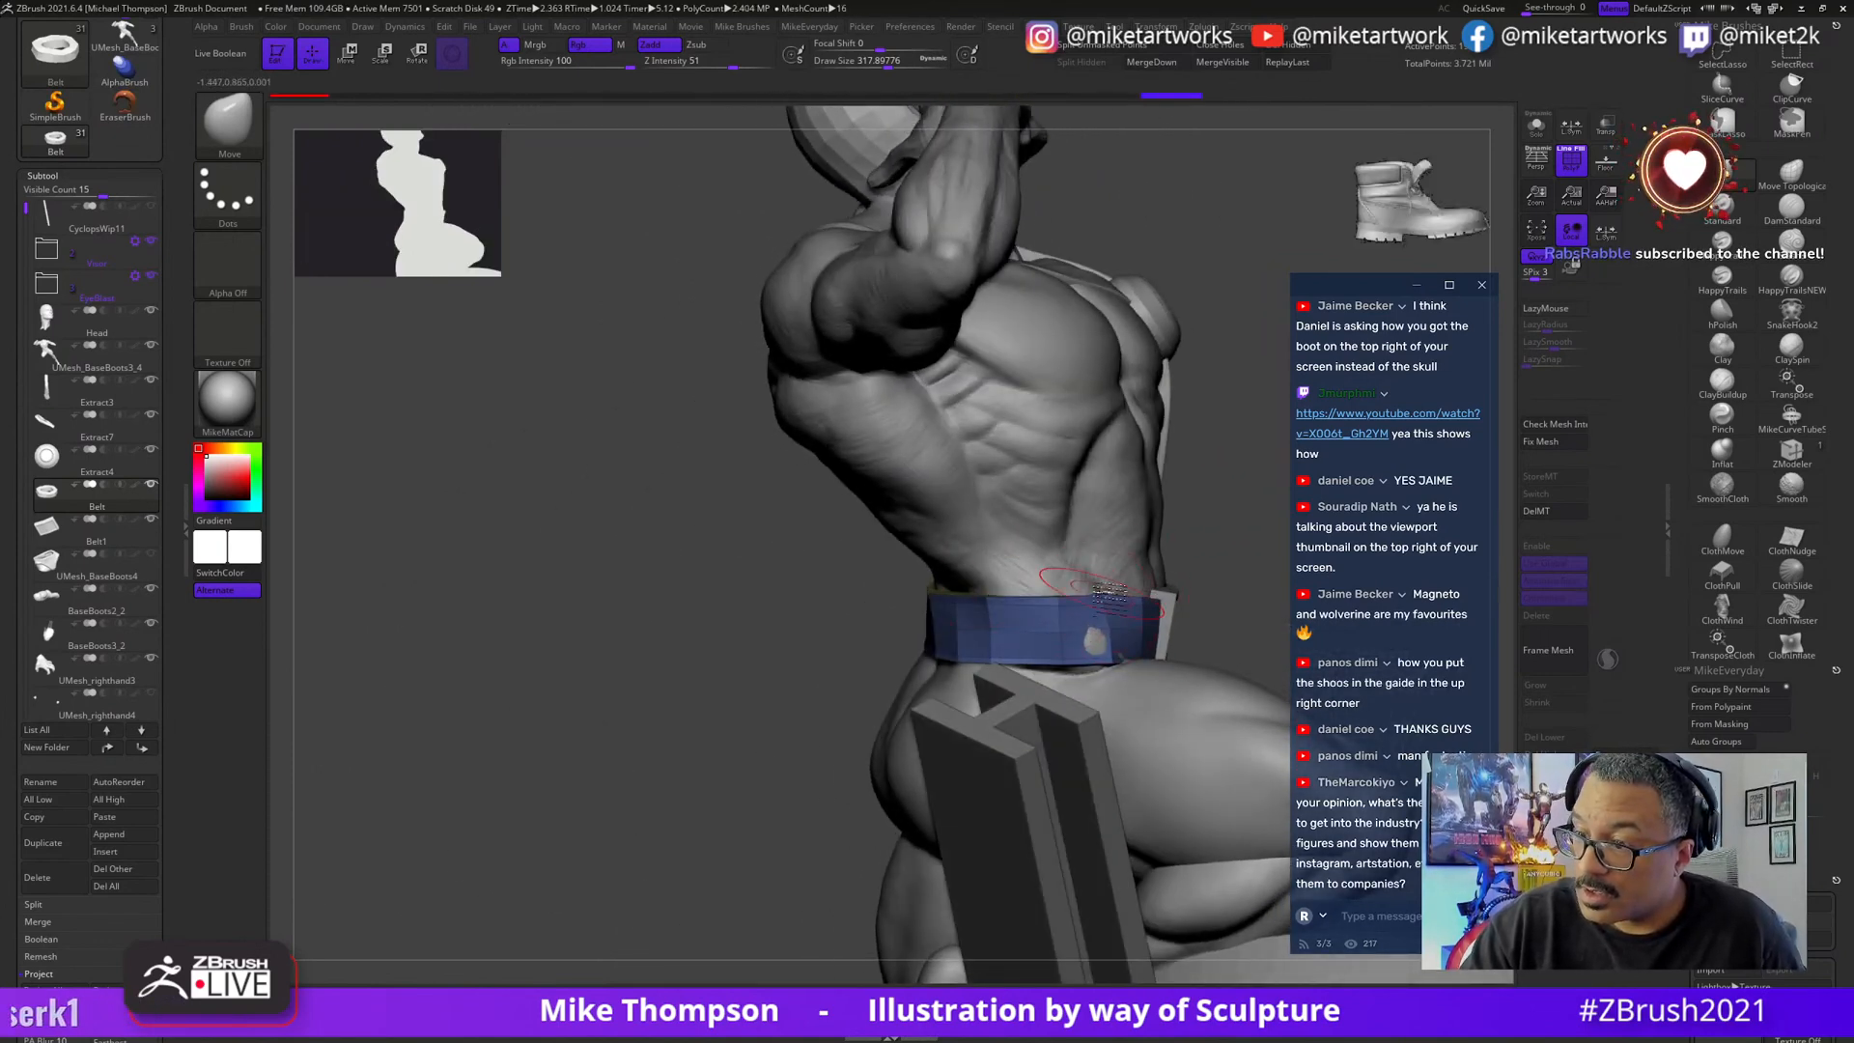
{"action": "left_click_drag", "start_coordinate": [1072, 618], "coordinate": [973, 703]}
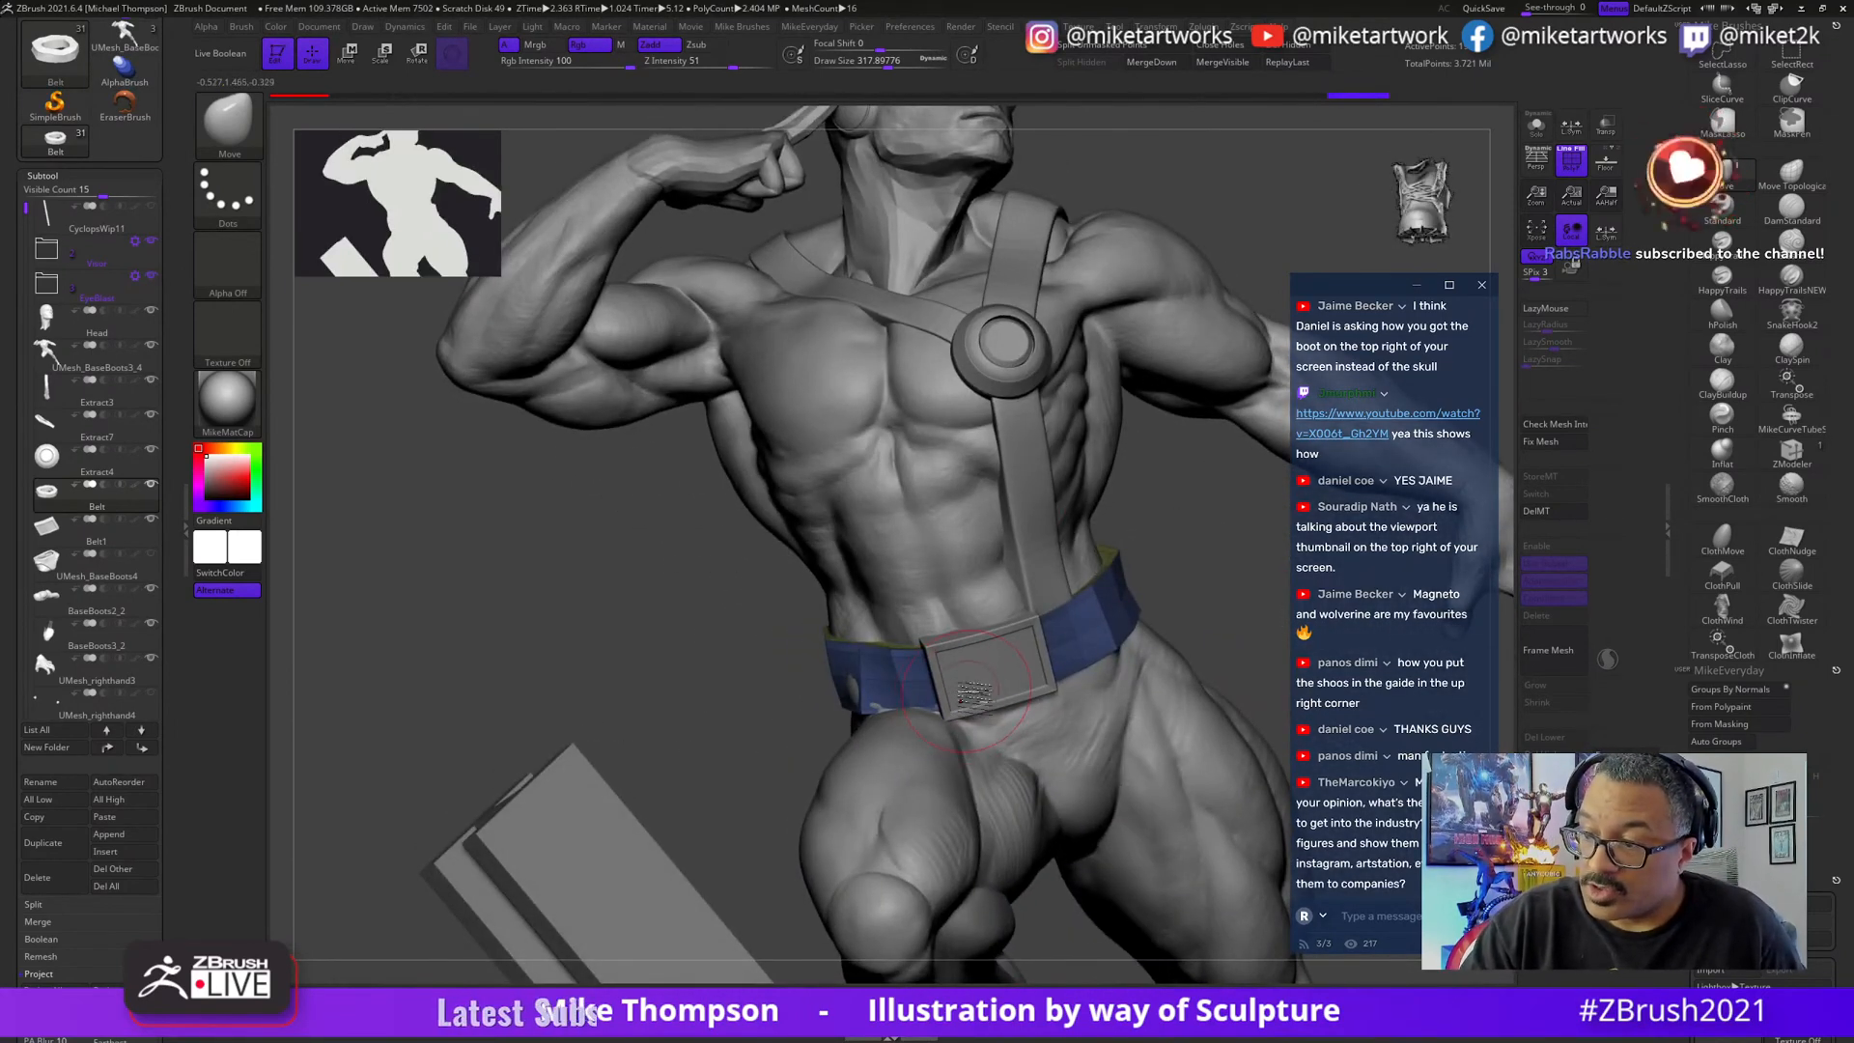
{"action": "mouse_move", "coordinate": [1186, 585]}
{"action": "left_mouse_down"}
{"action": "mouse_move", "coordinate": [1140, 579]}
{"action": "mouse_move", "coordinate": [1081, 705]}
{"action": "mouse_move", "coordinate": [1066, 640]}
{"action": "mouse_move", "coordinate": [1014, 633]}
{"action": "left_mouse_up"}
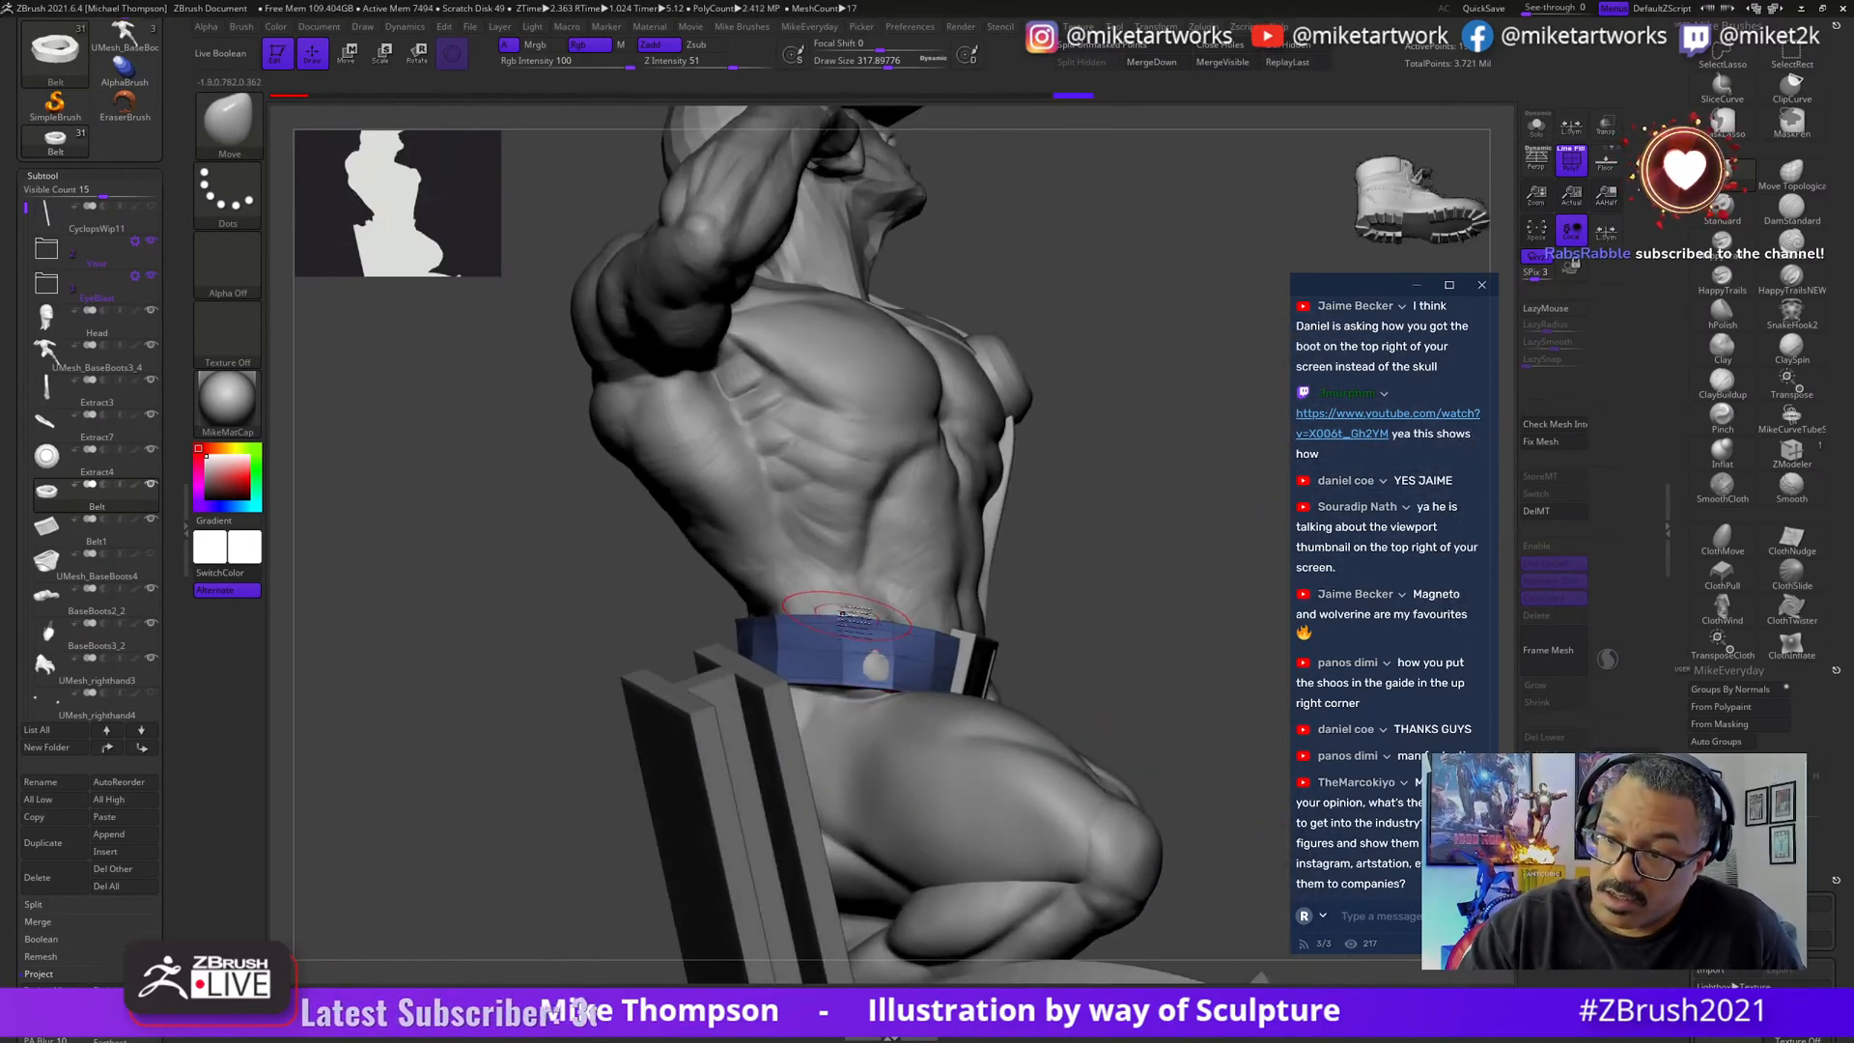
- Delete extra edge loops from the belt with the ZModeler brush
{"action": "left_click_drag", "start_coordinate": [1162, 493], "coordinate": [1163, 522]}
{"action": "key", "text": "b"}
{"action": "key", "text": "z"}
{"action": "key", "text": "m"}
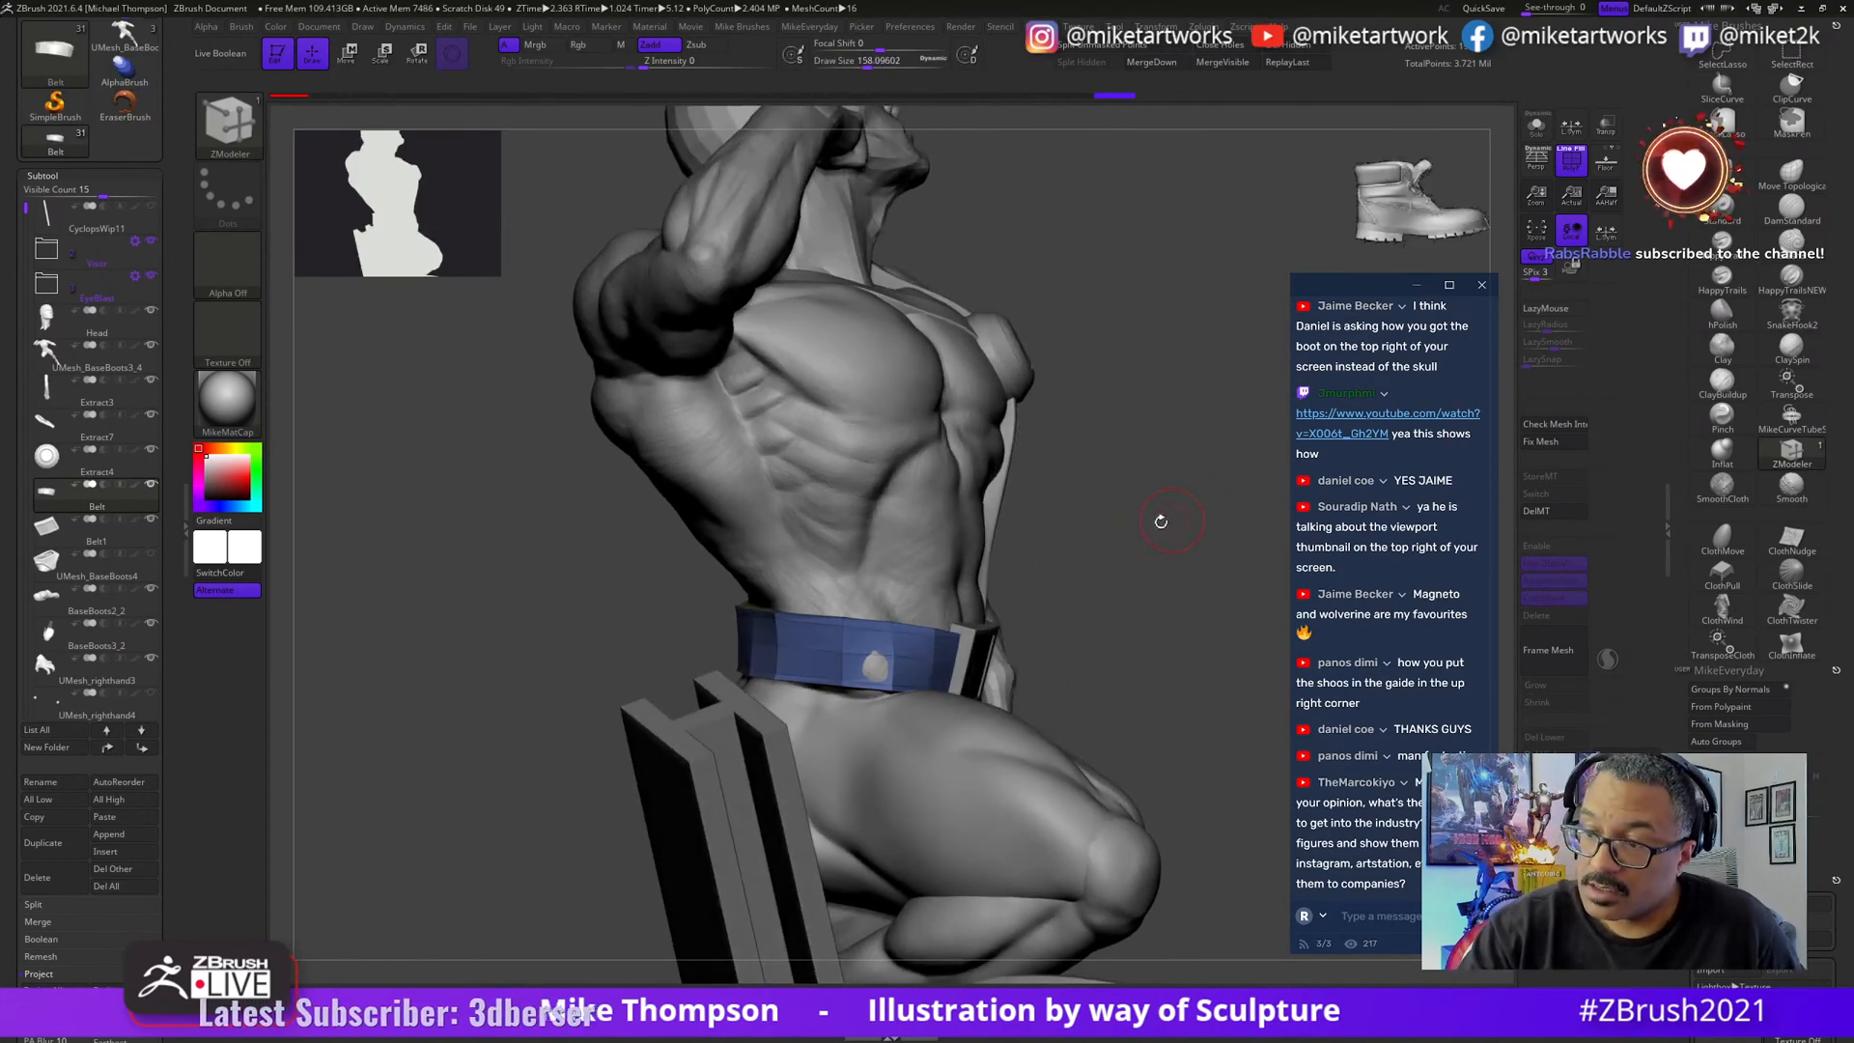
{"action": "left_click", "coordinate": [867, 628]}
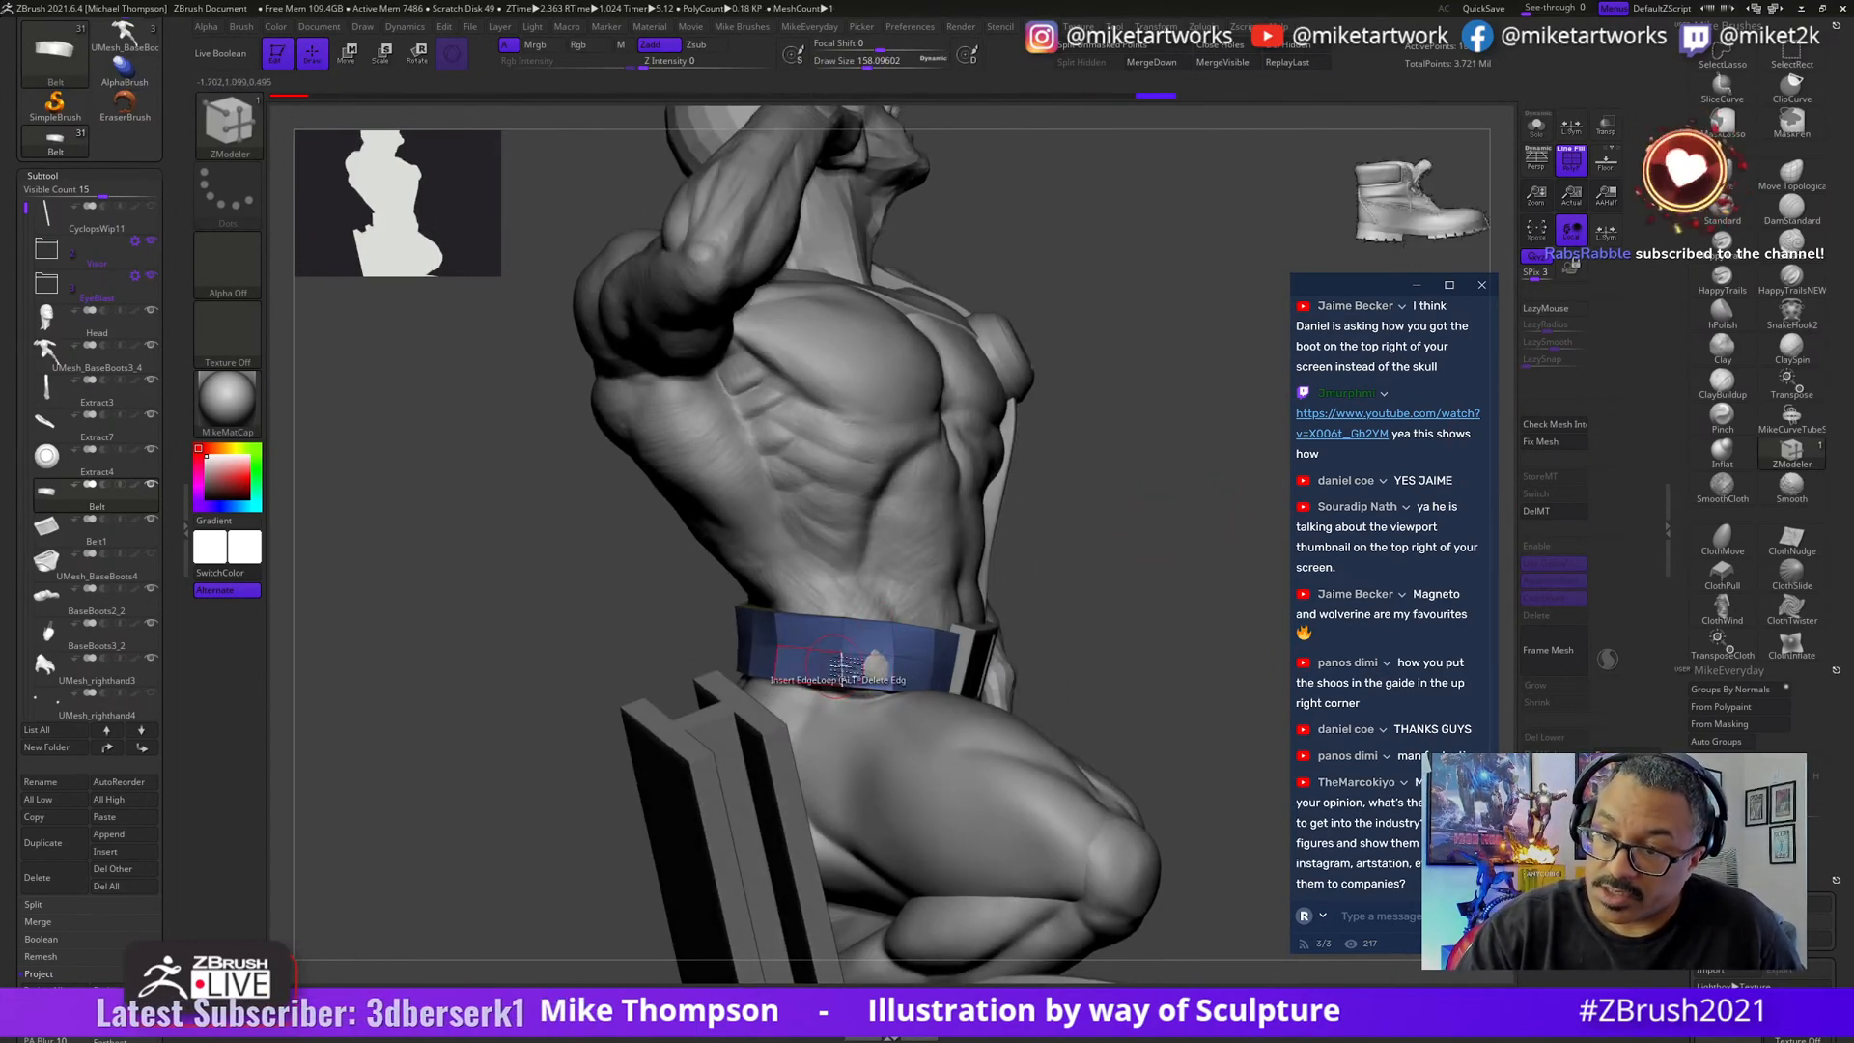
{"action": "mouse_move", "coordinate": [1034, 547]}
{"action": "left_mouse_down"}
{"action": "mouse_move", "coordinate": [1227, 512]}
{"action": "mouse_move", "coordinate": [923, 633]}
{"action": "left_mouse_up"}
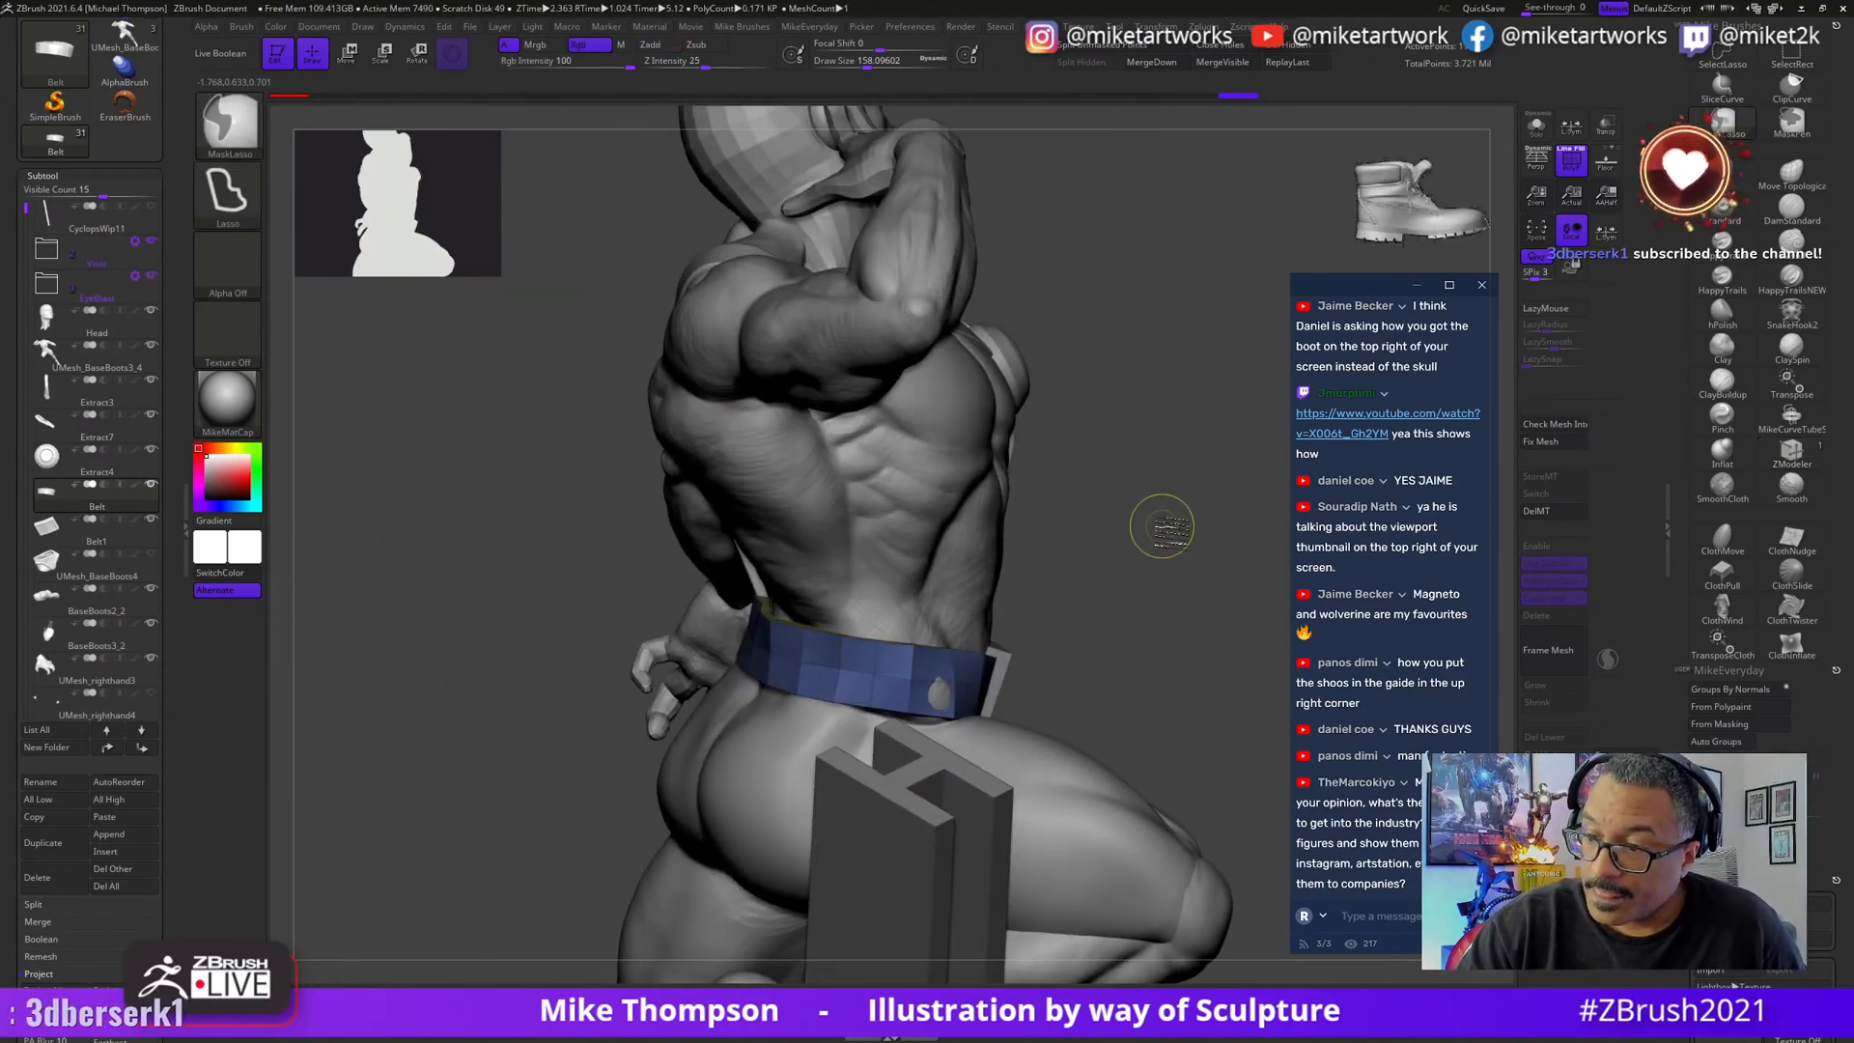
{"action": "left_click_drag", "start_coordinate": [1154, 523], "coordinate": [1103, 542]}
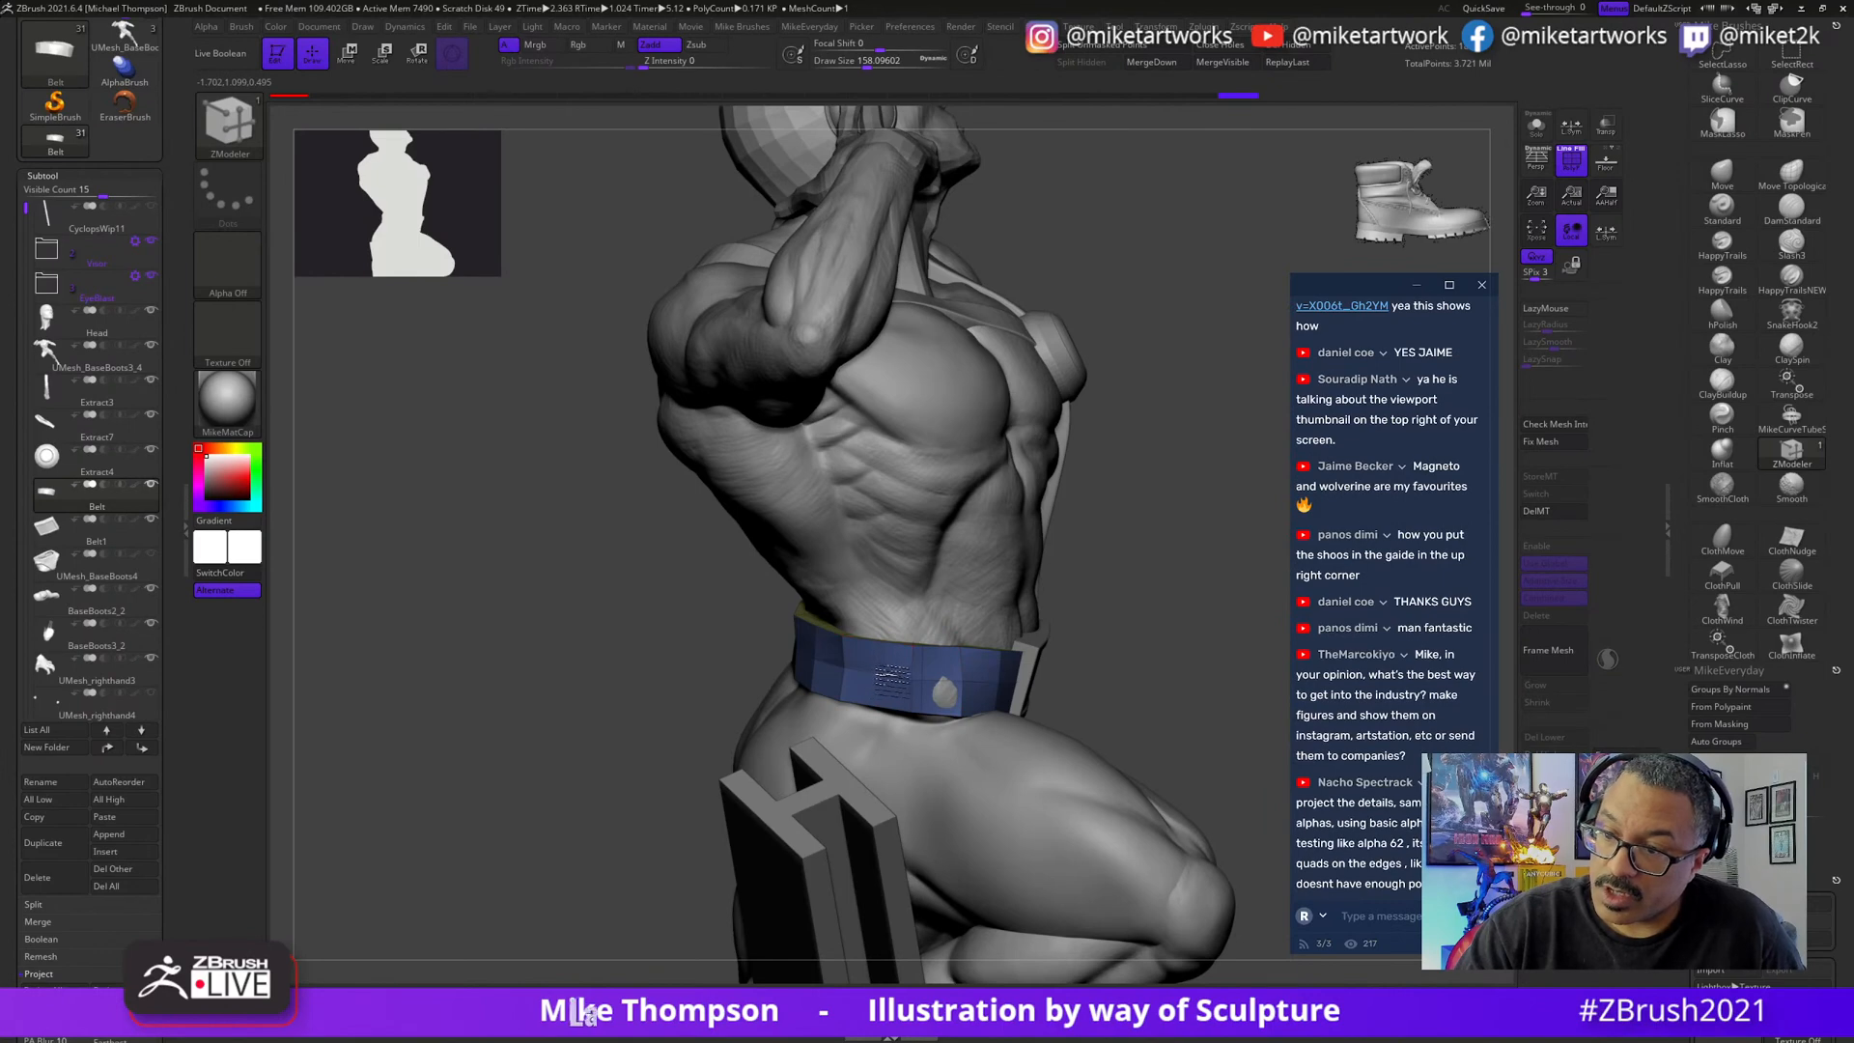
- Subdivide the simplified belt to smooth its surface
{"action": "mouse_move", "coordinate": [1241, 513]}
{"action": "left_mouse_down"}
{"action": "mouse_move", "coordinate": [1213, 543]}
{"action": "mouse_move", "coordinate": [1245, 551]}
{"action": "mouse_move", "coordinate": [1216, 594]}
{"action": "mouse_move", "coordinate": [1239, 550]}
{"action": "left_mouse_up"}
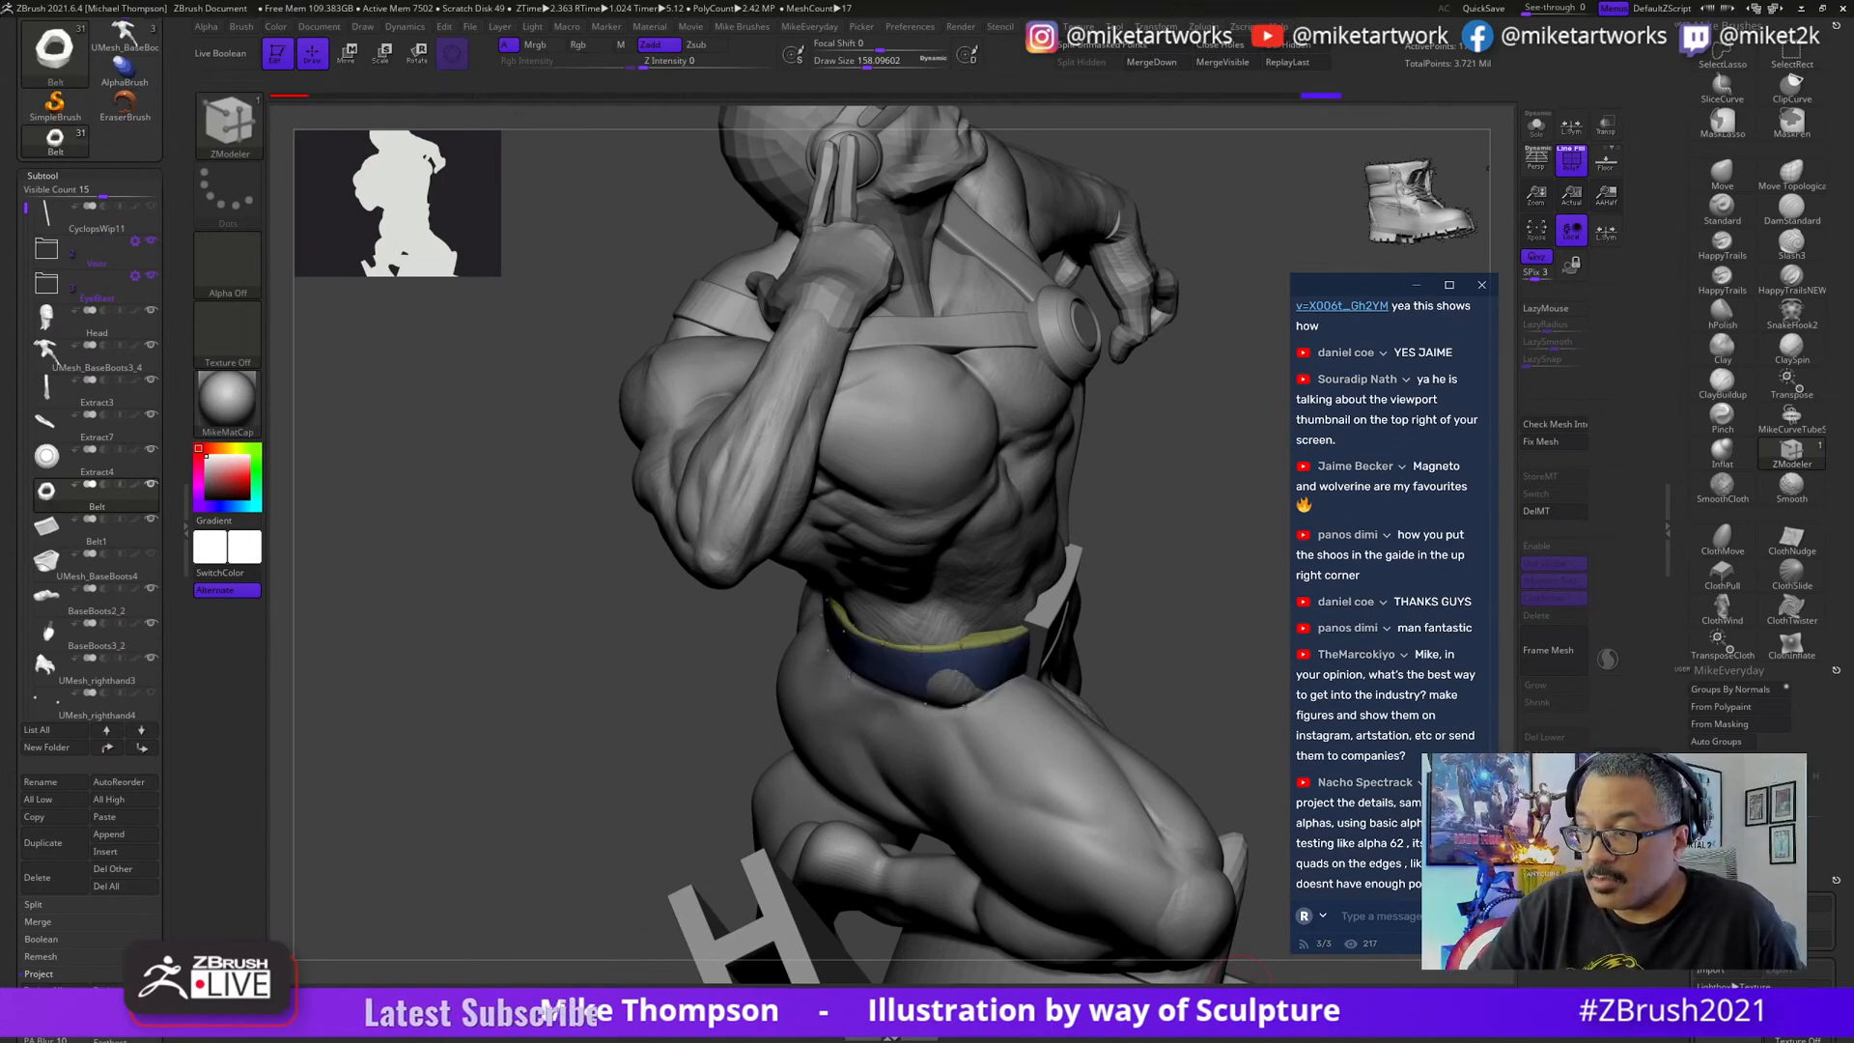
{"action": "left_click_drag", "start_coordinate": [1187, 690], "coordinate": [1197, 667]}
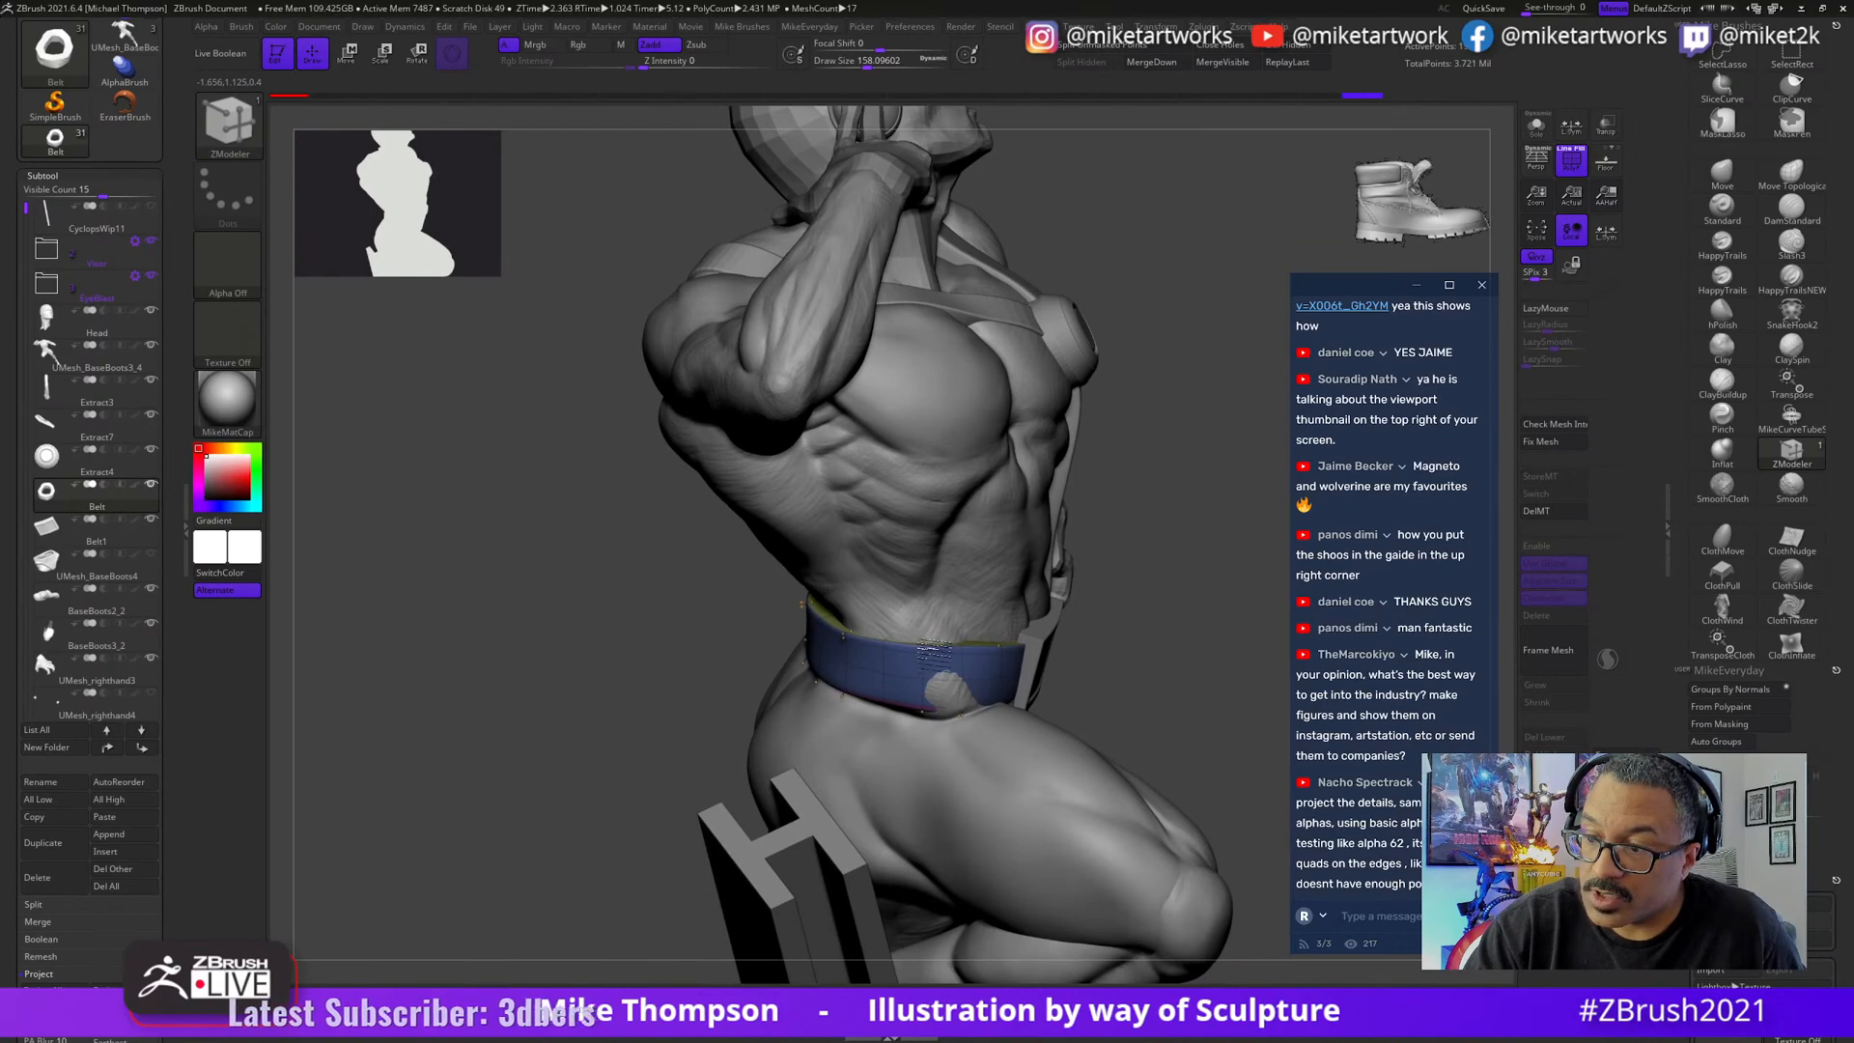
{"action": "mouse_move", "coordinate": [934, 655]}
{"action": "right_mouse_down"}
{"action": "mouse_move", "coordinate": [888, 710]}
{"action": "mouse_move", "coordinate": [1179, 588]}
{"action": "right_mouse_up"}
{"action": "right_click_drag", "start_coordinate": [1209, 662], "coordinate": [1294, 619]}
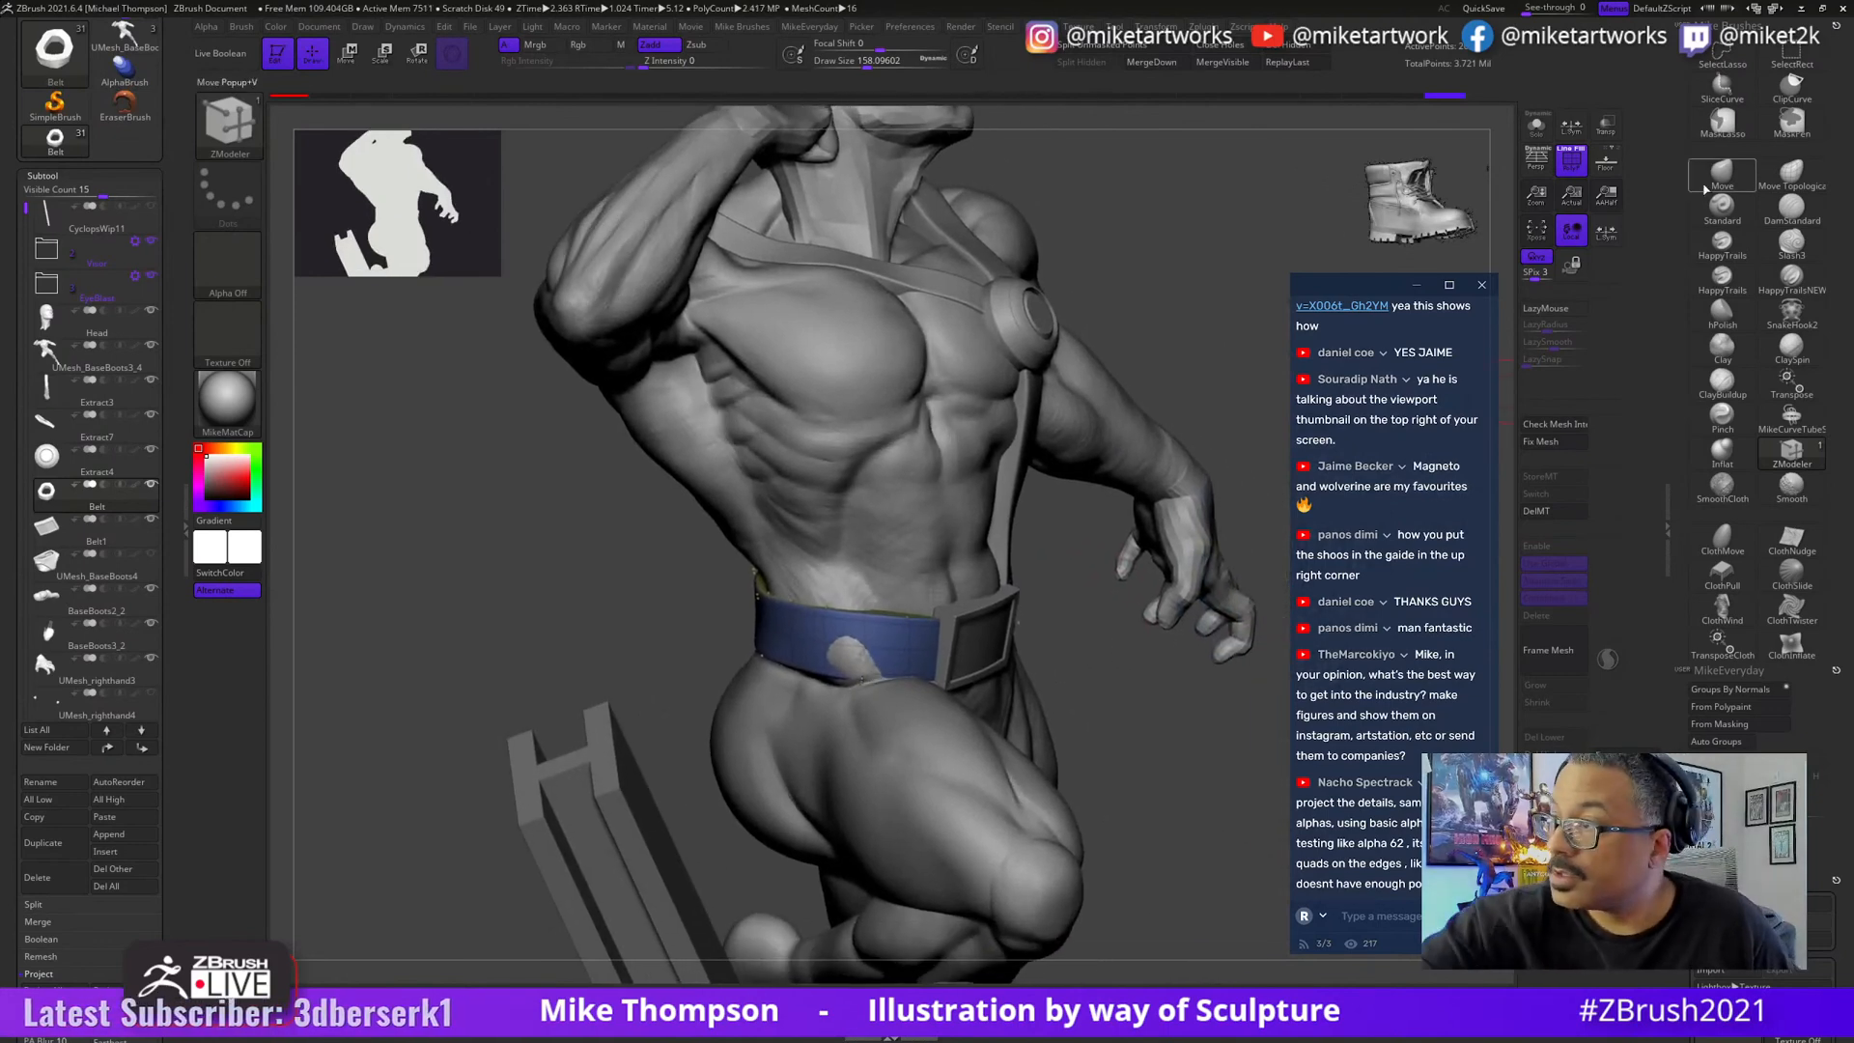
- Adjust the smoothed belt against the raised-arm hip with a large Move brush, reducing the brush size for closer work
{"action": "left_click", "coordinate": [1722, 177]}
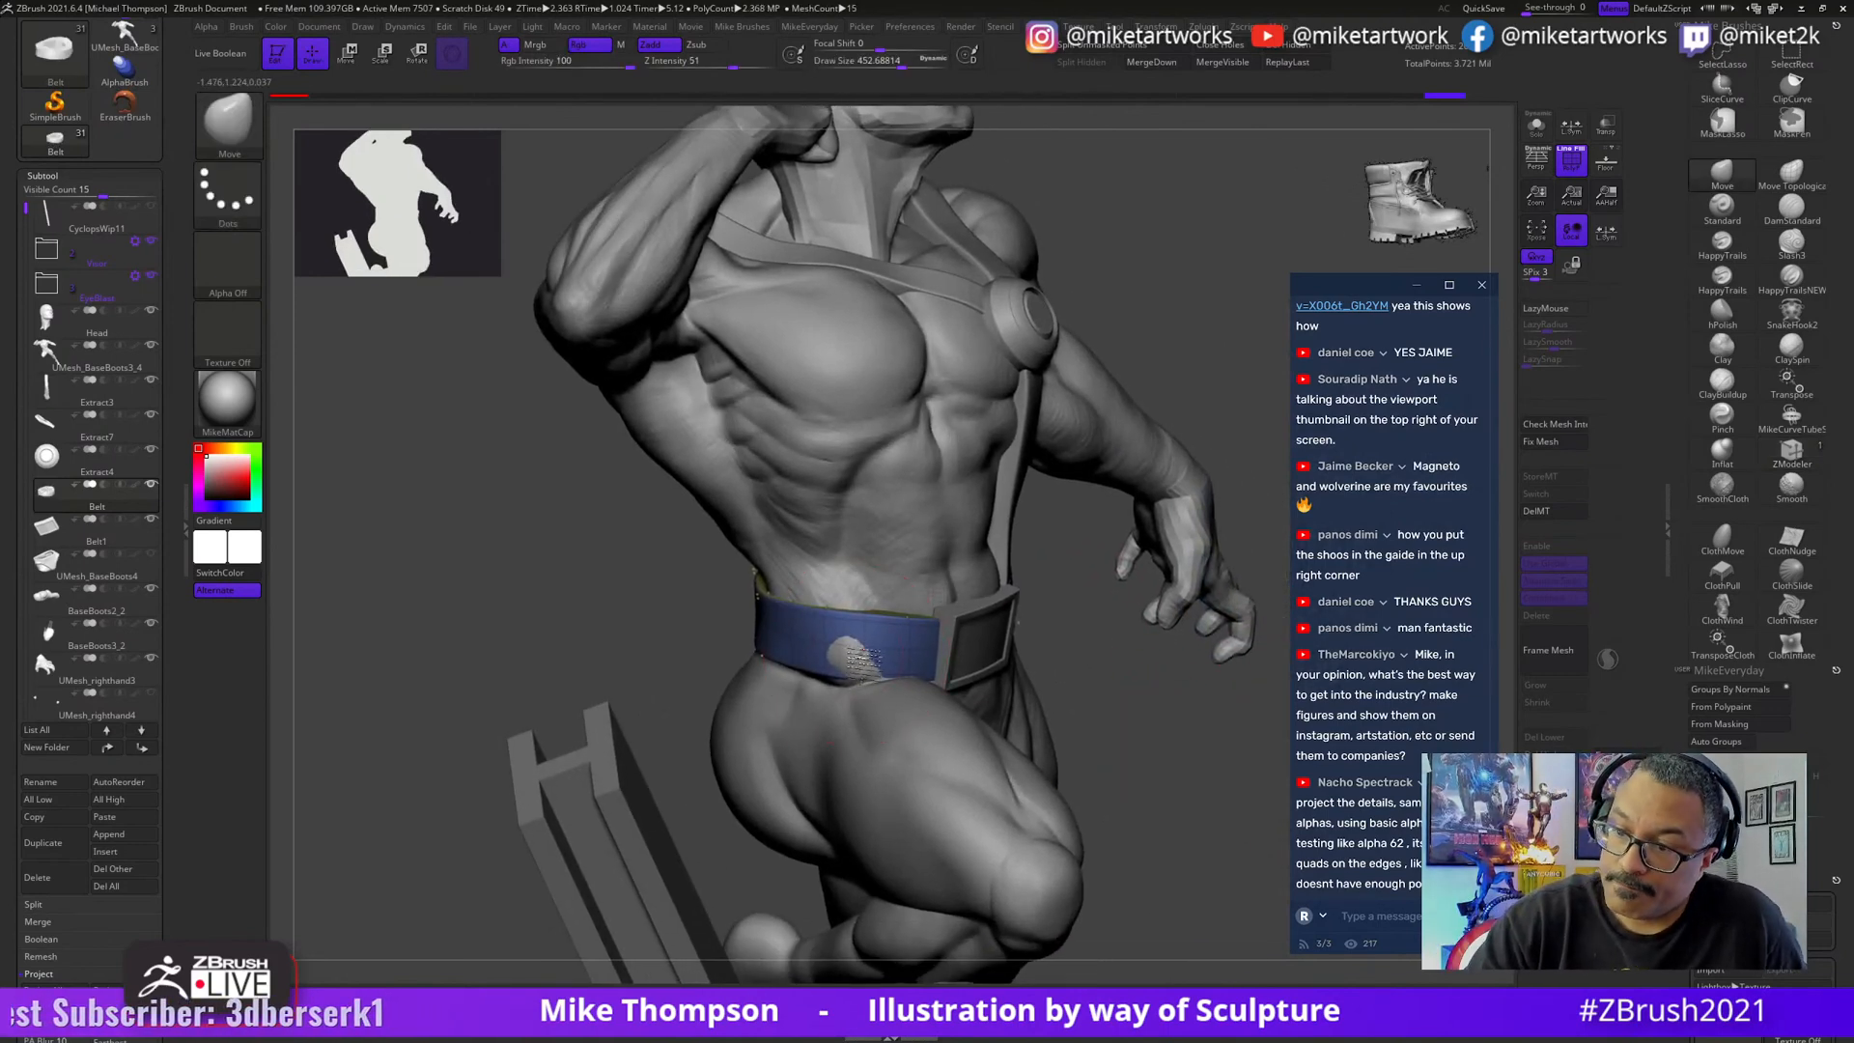
{"action": "right_click_drag", "start_coordinate": [863, 664], "coordinate": [976, 671]}
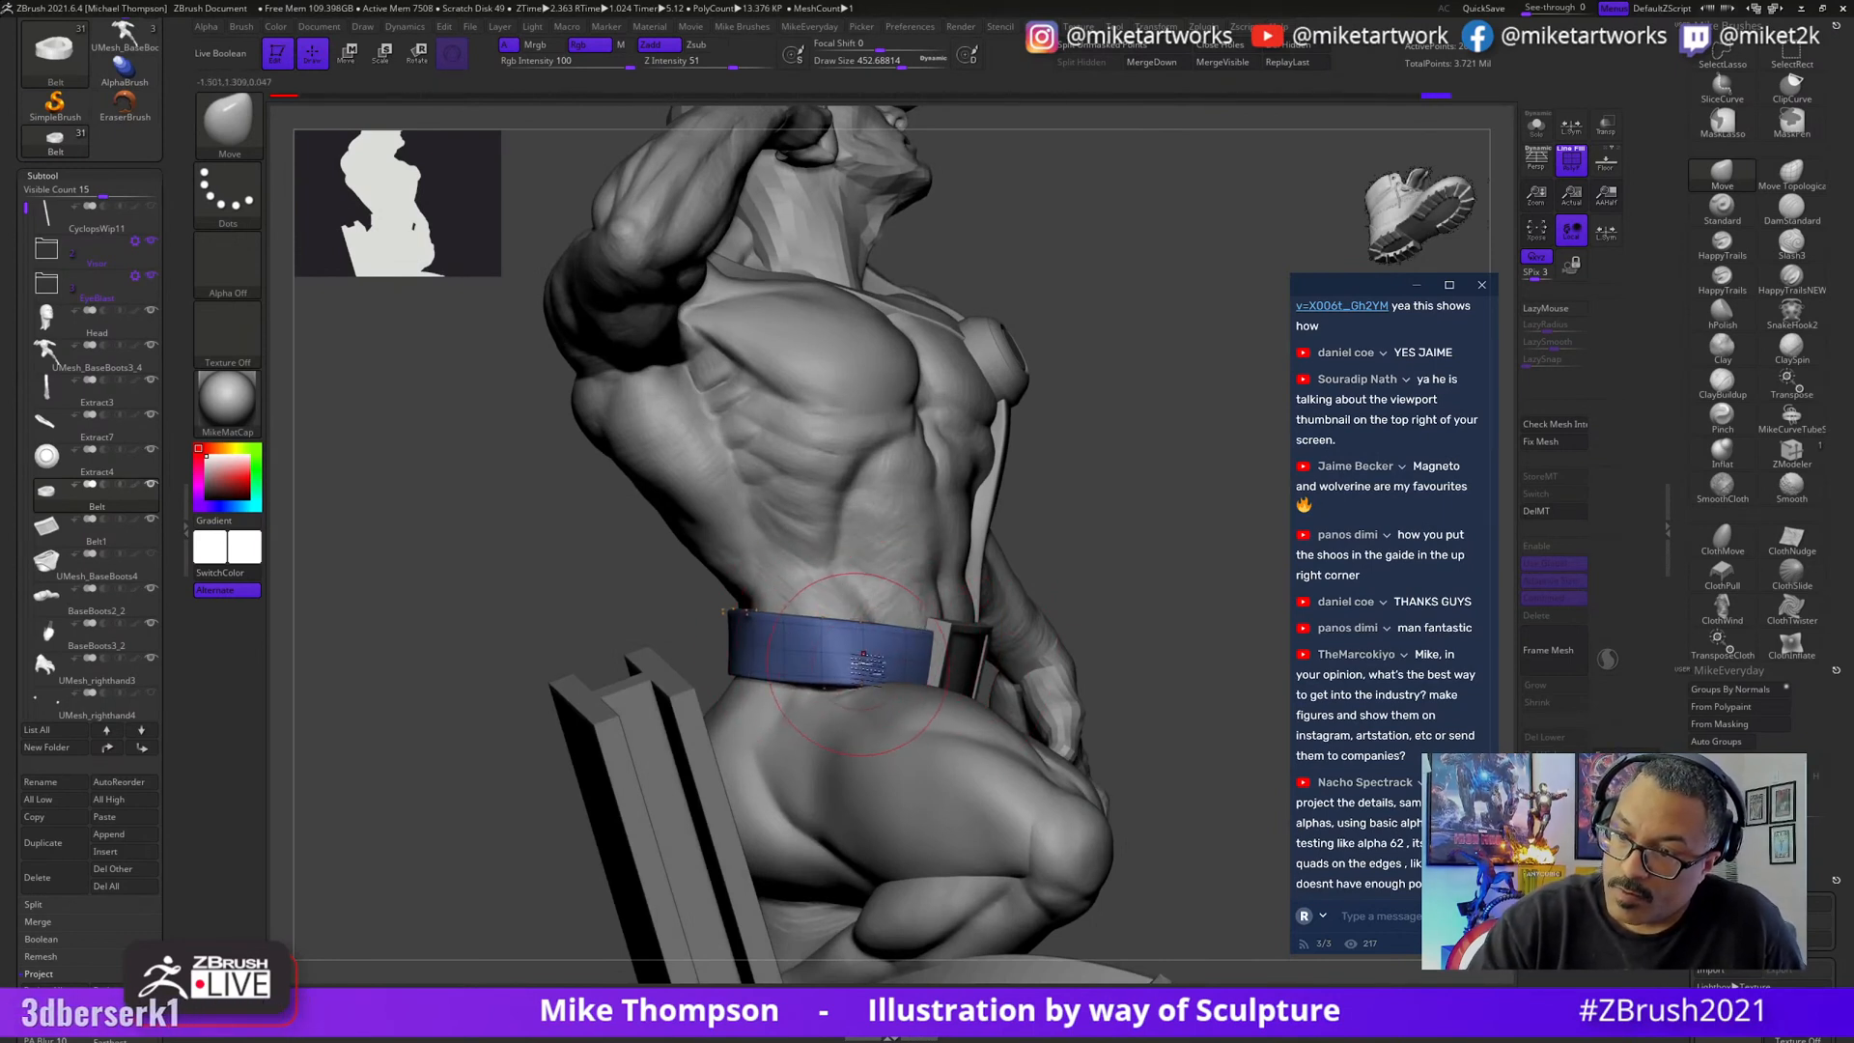
{"action": "mouse_move", "coordinate": [862, 665]}
{"action": "right_mouse_down"}
{"action": "mouse_move", "coordinate": [1111, 656]}
{"action": "mouse_move", "coordinate": [1215, 770]}
{"action": "mouse_move", "coordinate": [1242, 494]}
{"action": "right_mouse_up"}
{"action": "key", "text": "s"}
{"action": "left_click_drag", "start_coordinate": [1232, 500], "coordinate": [1223, 499]}
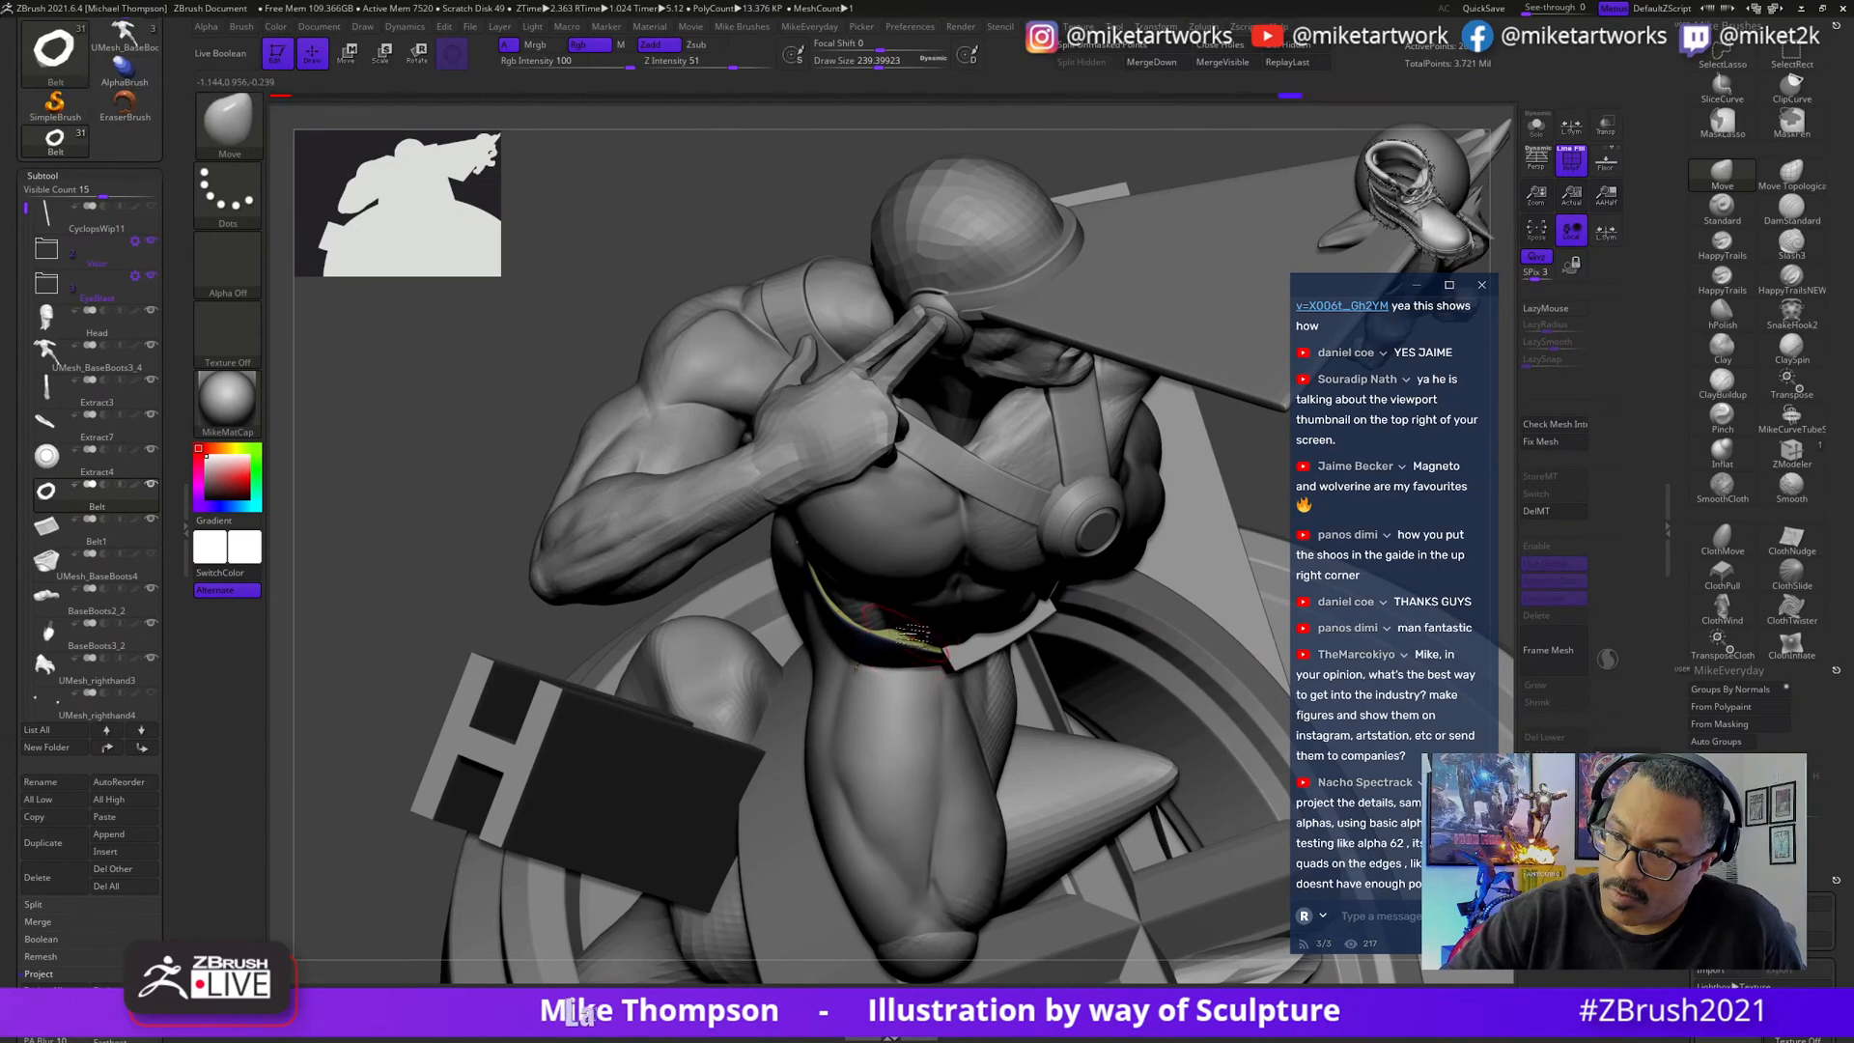
- Refine the belt's fit around the front of the waist beside the buckle with a larger Move brush
{"action": "mouse_move", "coordinate": [1246, 493]}
{"action": "right_mouse_down"}
{"action": "mouse_move", "coordinate": [1233, 585]}
{"action": "mouse_move", "coordinate": [1255, 563]}
{"action": "right_mouse_up"}
{"action": "mouse_move", "coordinate": [1201, 674]}
{"action": "right_mouse_down"}
{"action": "mouse_move", "coordinate": [1022, 681]}
{"action": "mouse_move", "coordinate": [1096, 714]}
{"action": "right_mouse_up"}
{"action": "key", "text": "s"}
{"action": "left_click_drag", "start_coordinate": [1047, 679], "coordinate": [1064, 679]}
{"action": "right_click_drag", "start_coordinate": [1063, 704], "coordinate": [908, 613], "text": "ctrl"}
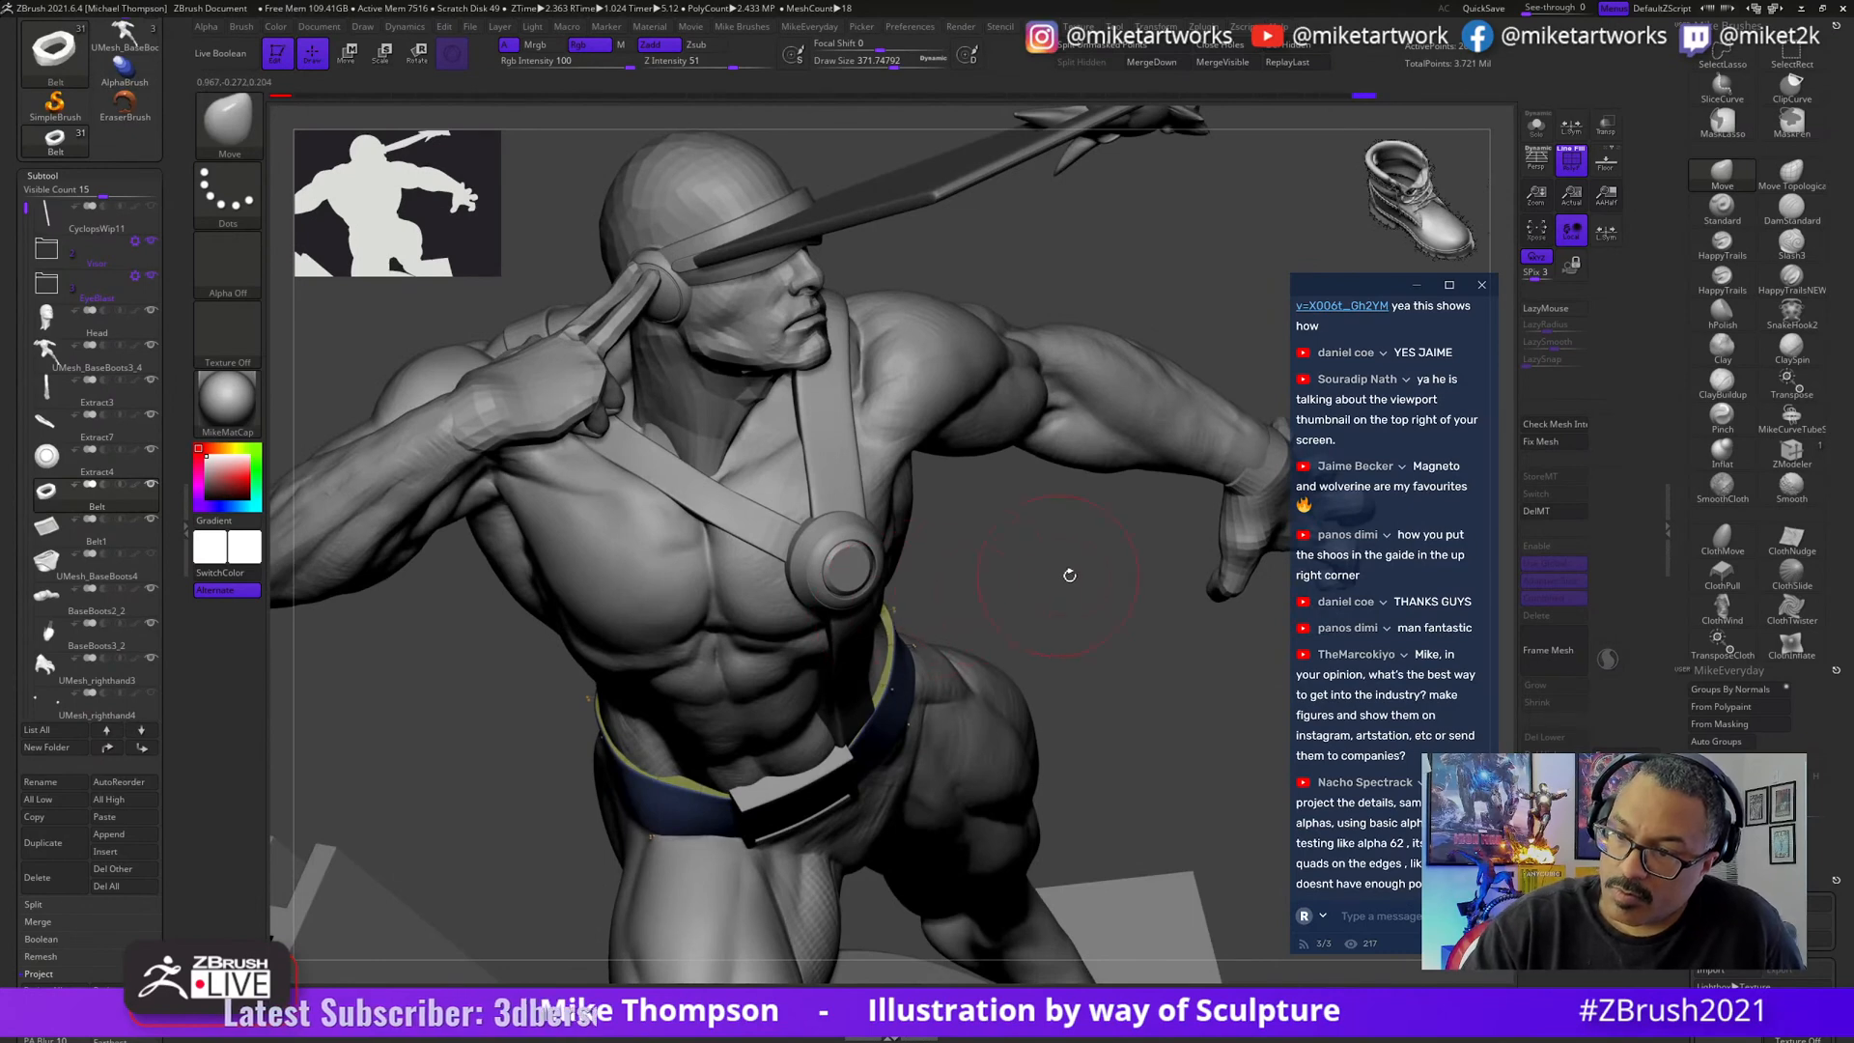
- Fit the belt around the lowered-arm hip and lower back, varying the Move brush size
{"action": "right_click_drag", "start_coordinate": [1070, 576], "coordinate": [987, 569]}
{"action": "mouse_move", "coordinate": [1193, 579]}
{"action": "right_mouse_down"}
{"action": "mouse_move", "coordinate": [1107, 560]}
{"action": "mouse_move", "coordinate": [1169, 444]}
{"action": "right_mouse_up"}
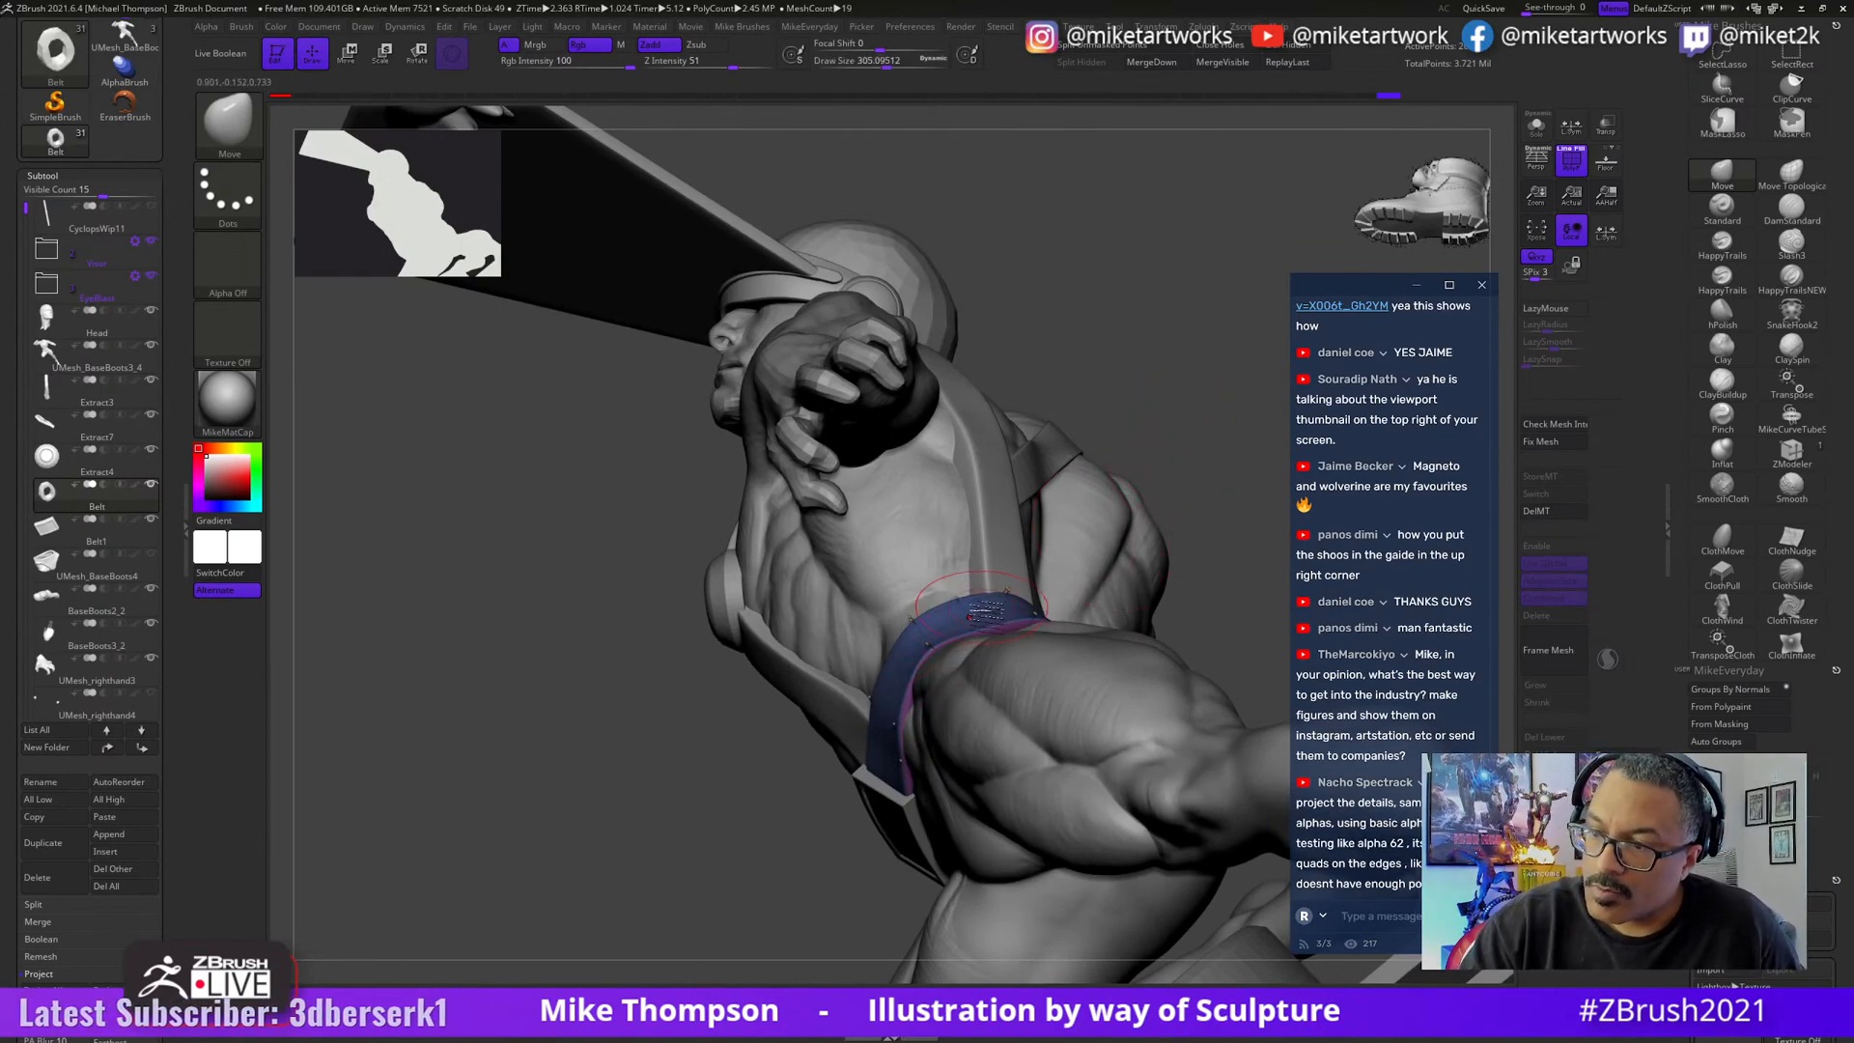
{"action": "key", "text": "bracketleft"}
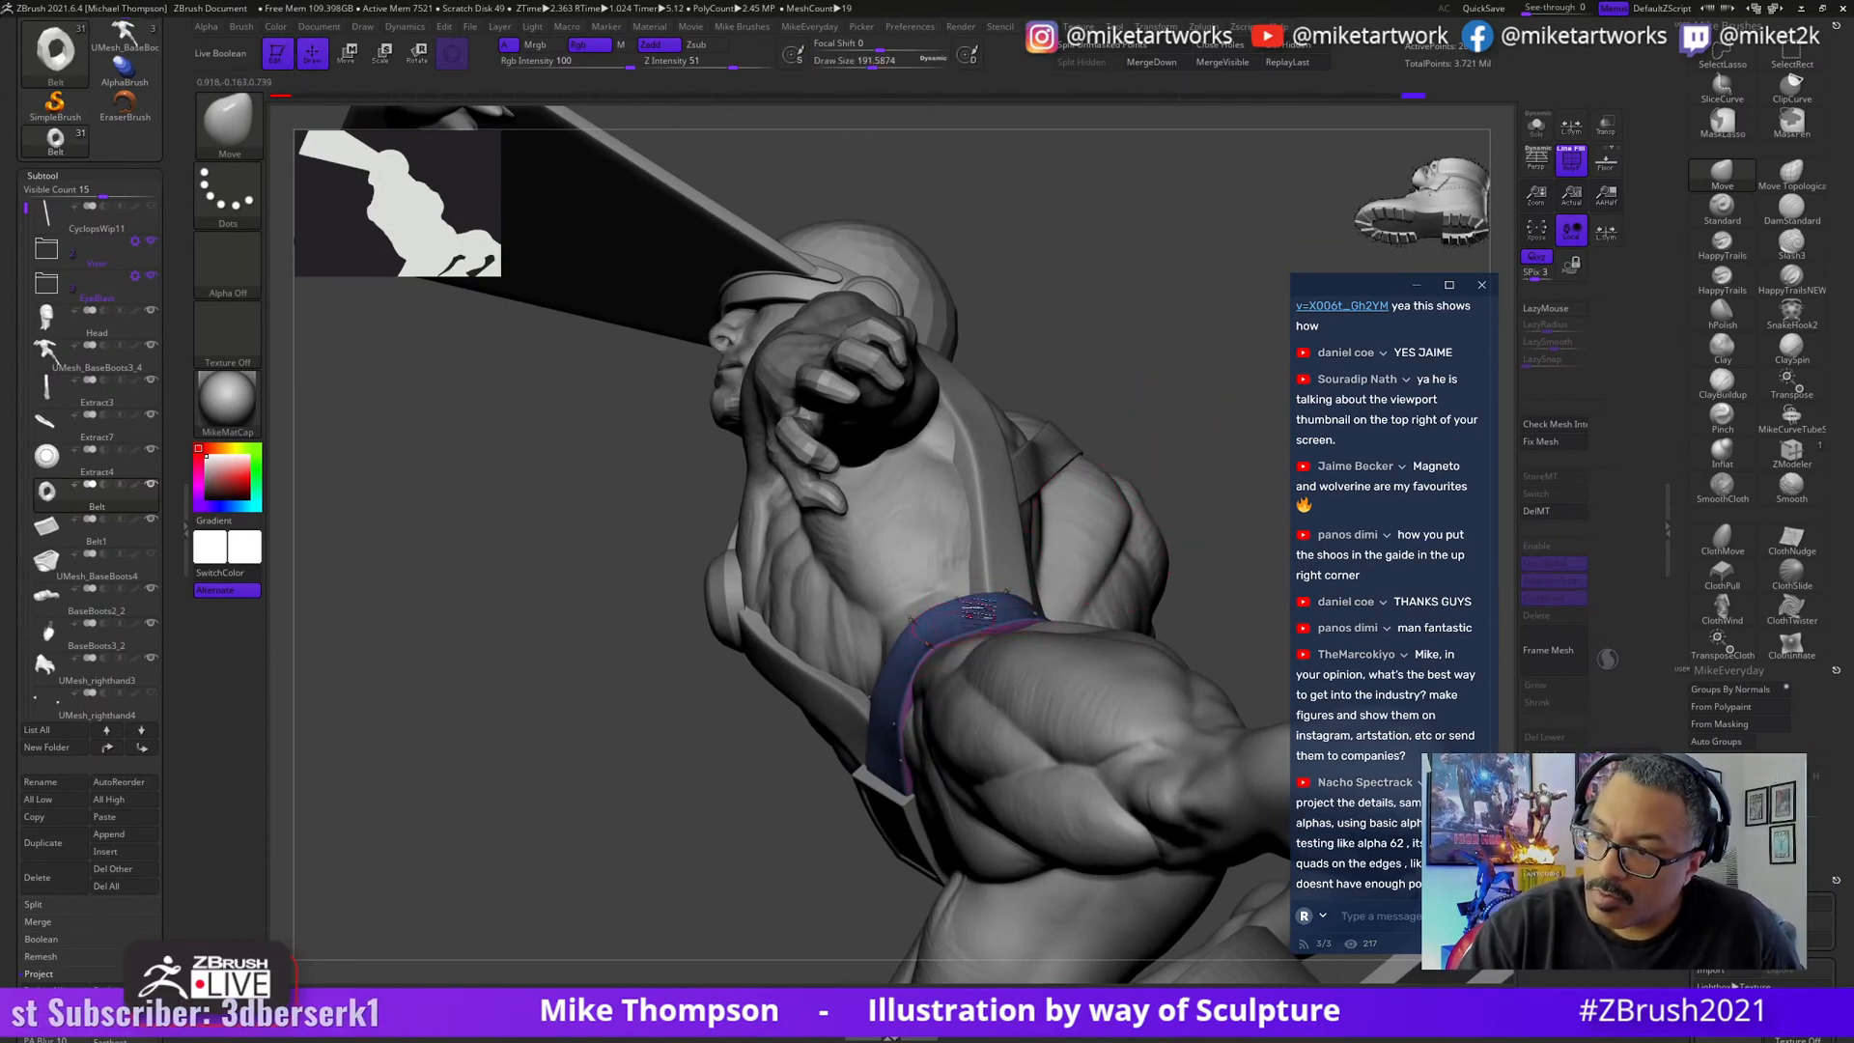
{"action": "right_click_drag", "start_coordinate": [978, 608], "coordinate": [1036, 565]}
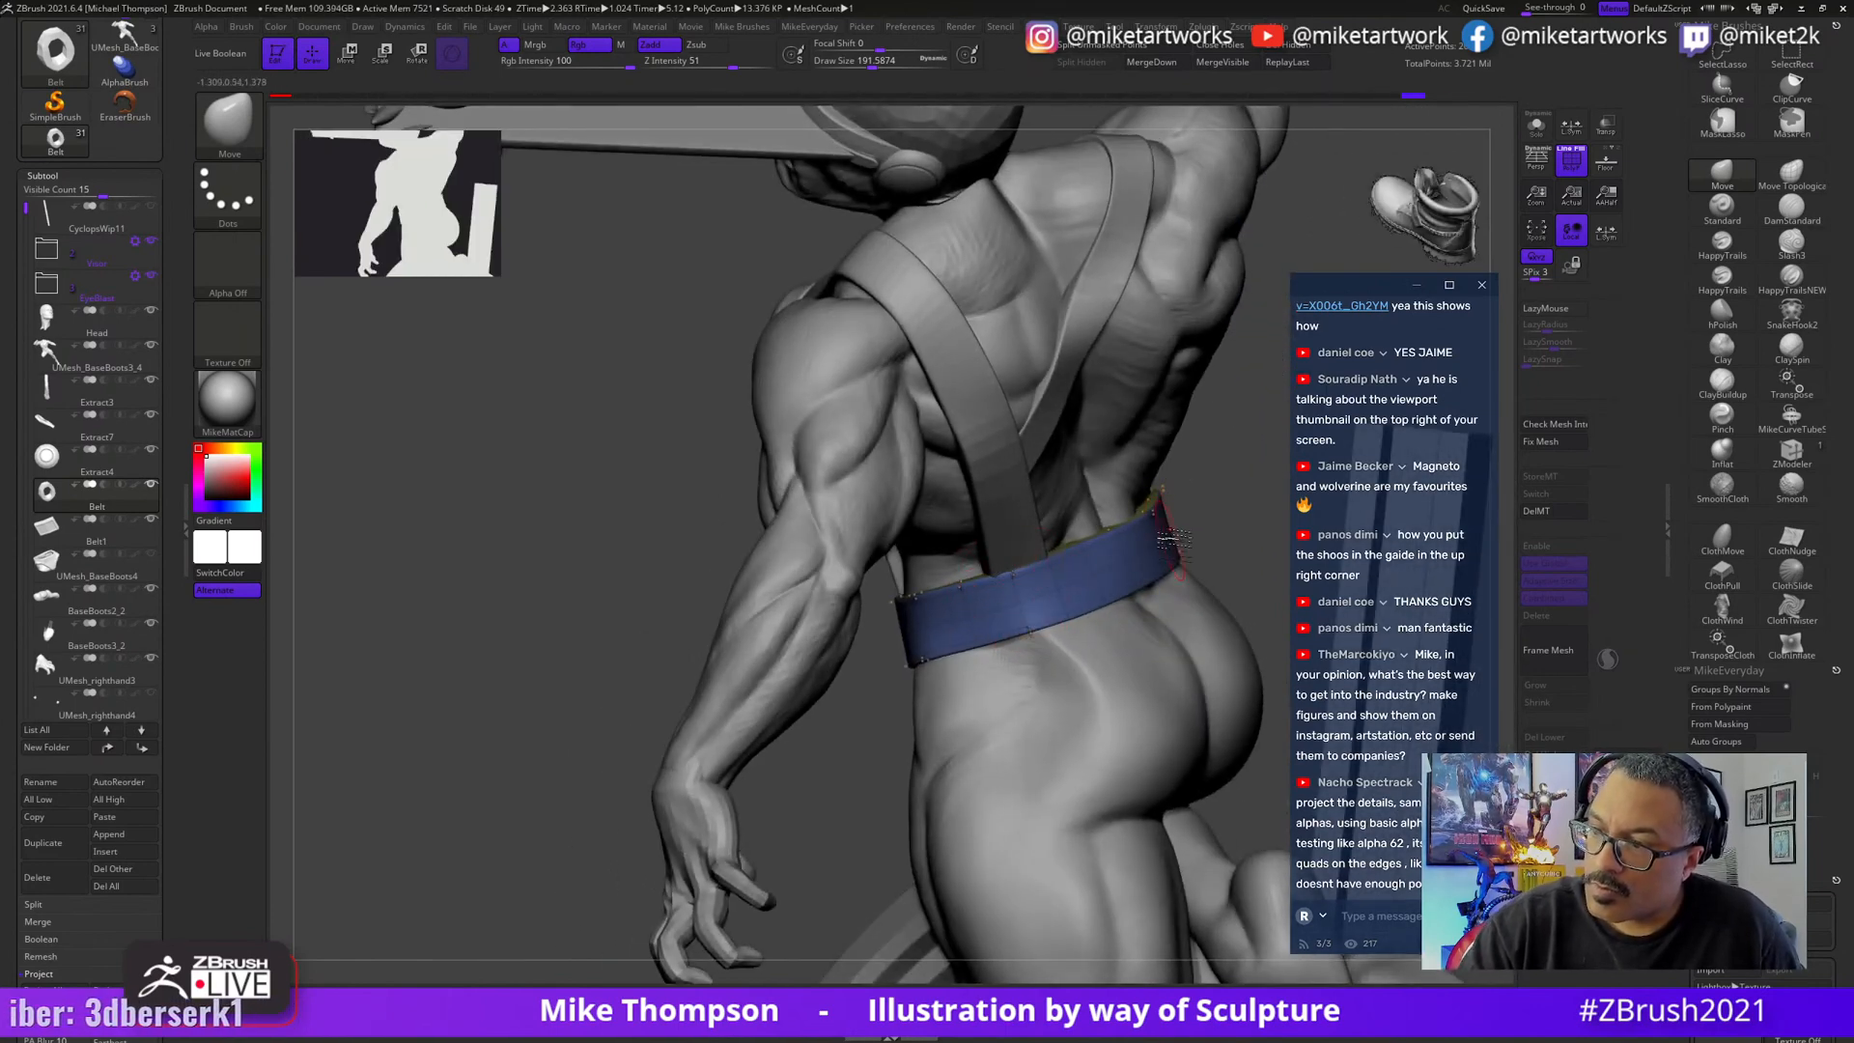
{"action": "mouse_move", "coordinate": [846, 816]}
{"action": "right_mouse_down"}
{"action": "mouse_move", "coordinate": [999, 565]}
{"action": "mouse_move", "coordinate": [800, 589]}
{"action": "right_mouse_up"}
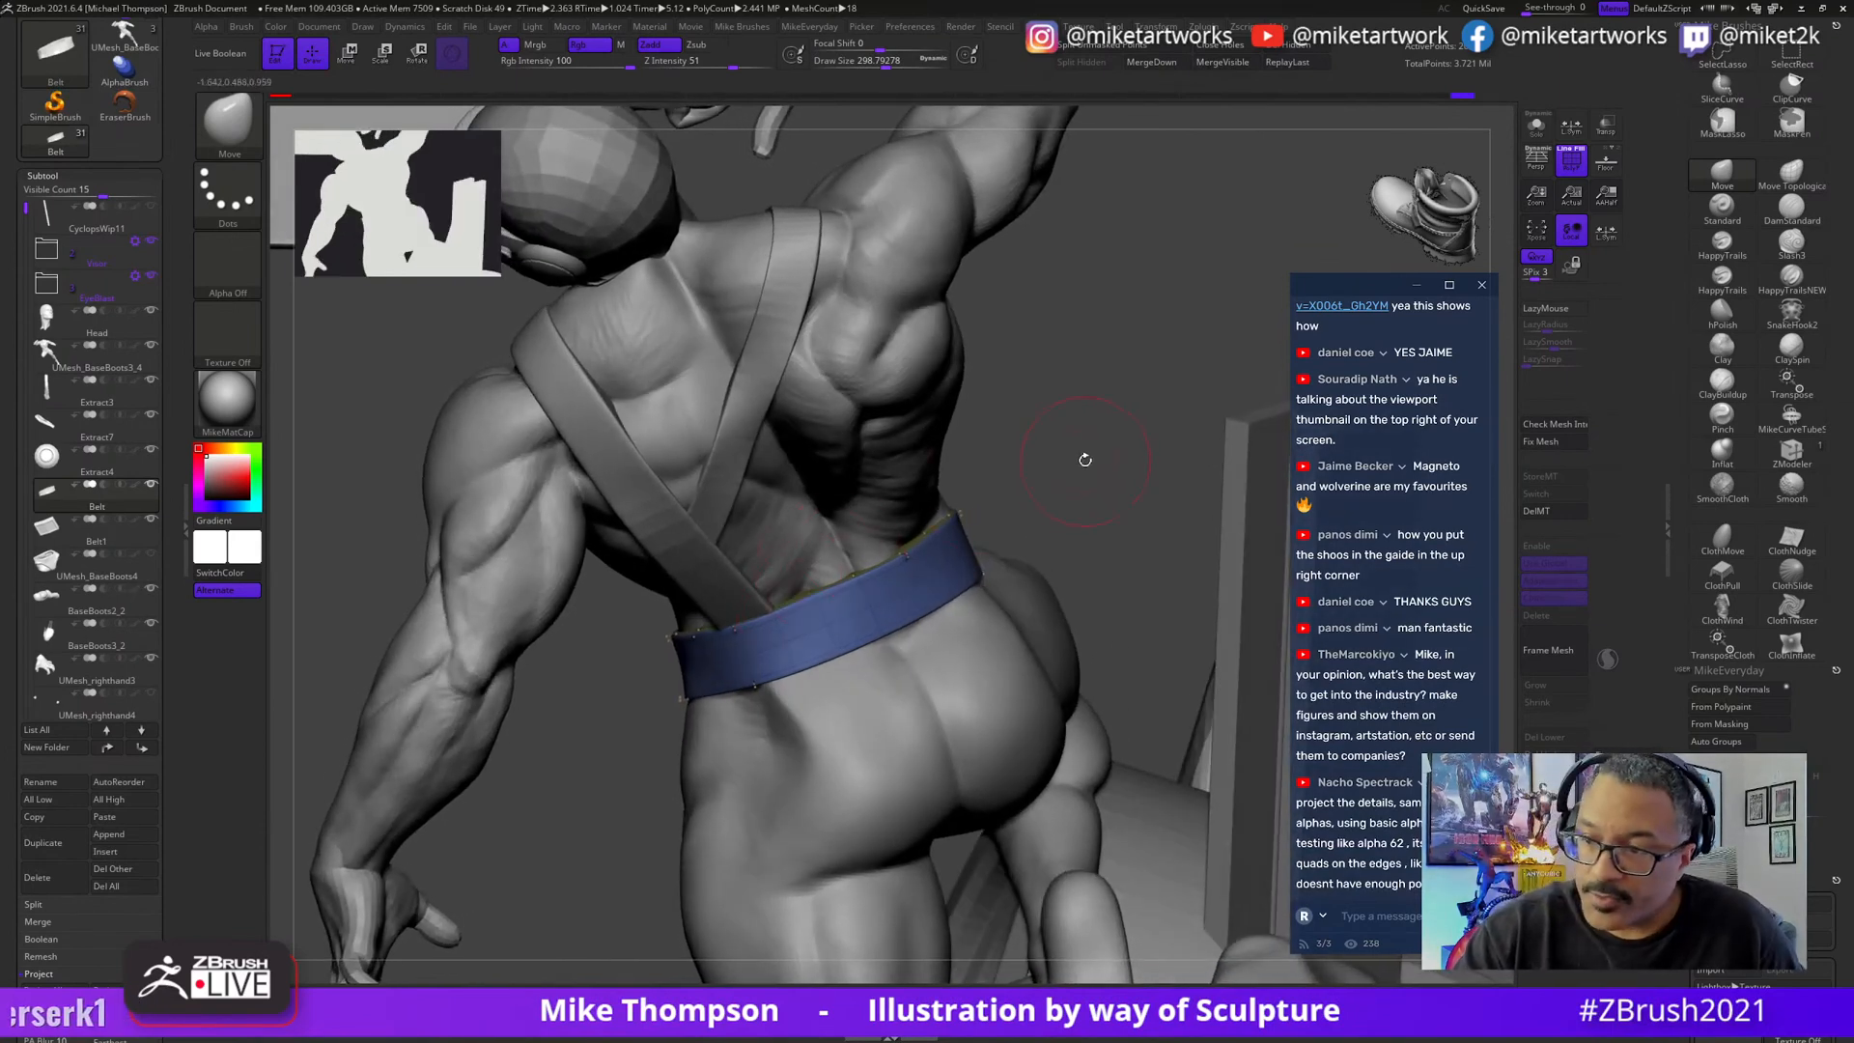
{"action": "mouse_move", "coordinate": [1085, 459]}
{"action": "right_mouse_down"}
{"action": "mouse_move", "coordinate": [1077, 480]}
{"action": "mouse_move", "coordinate": [1139, 434]}
{"action": "right_mouse_up"}
{"action": "key", "text": "ctrl"}
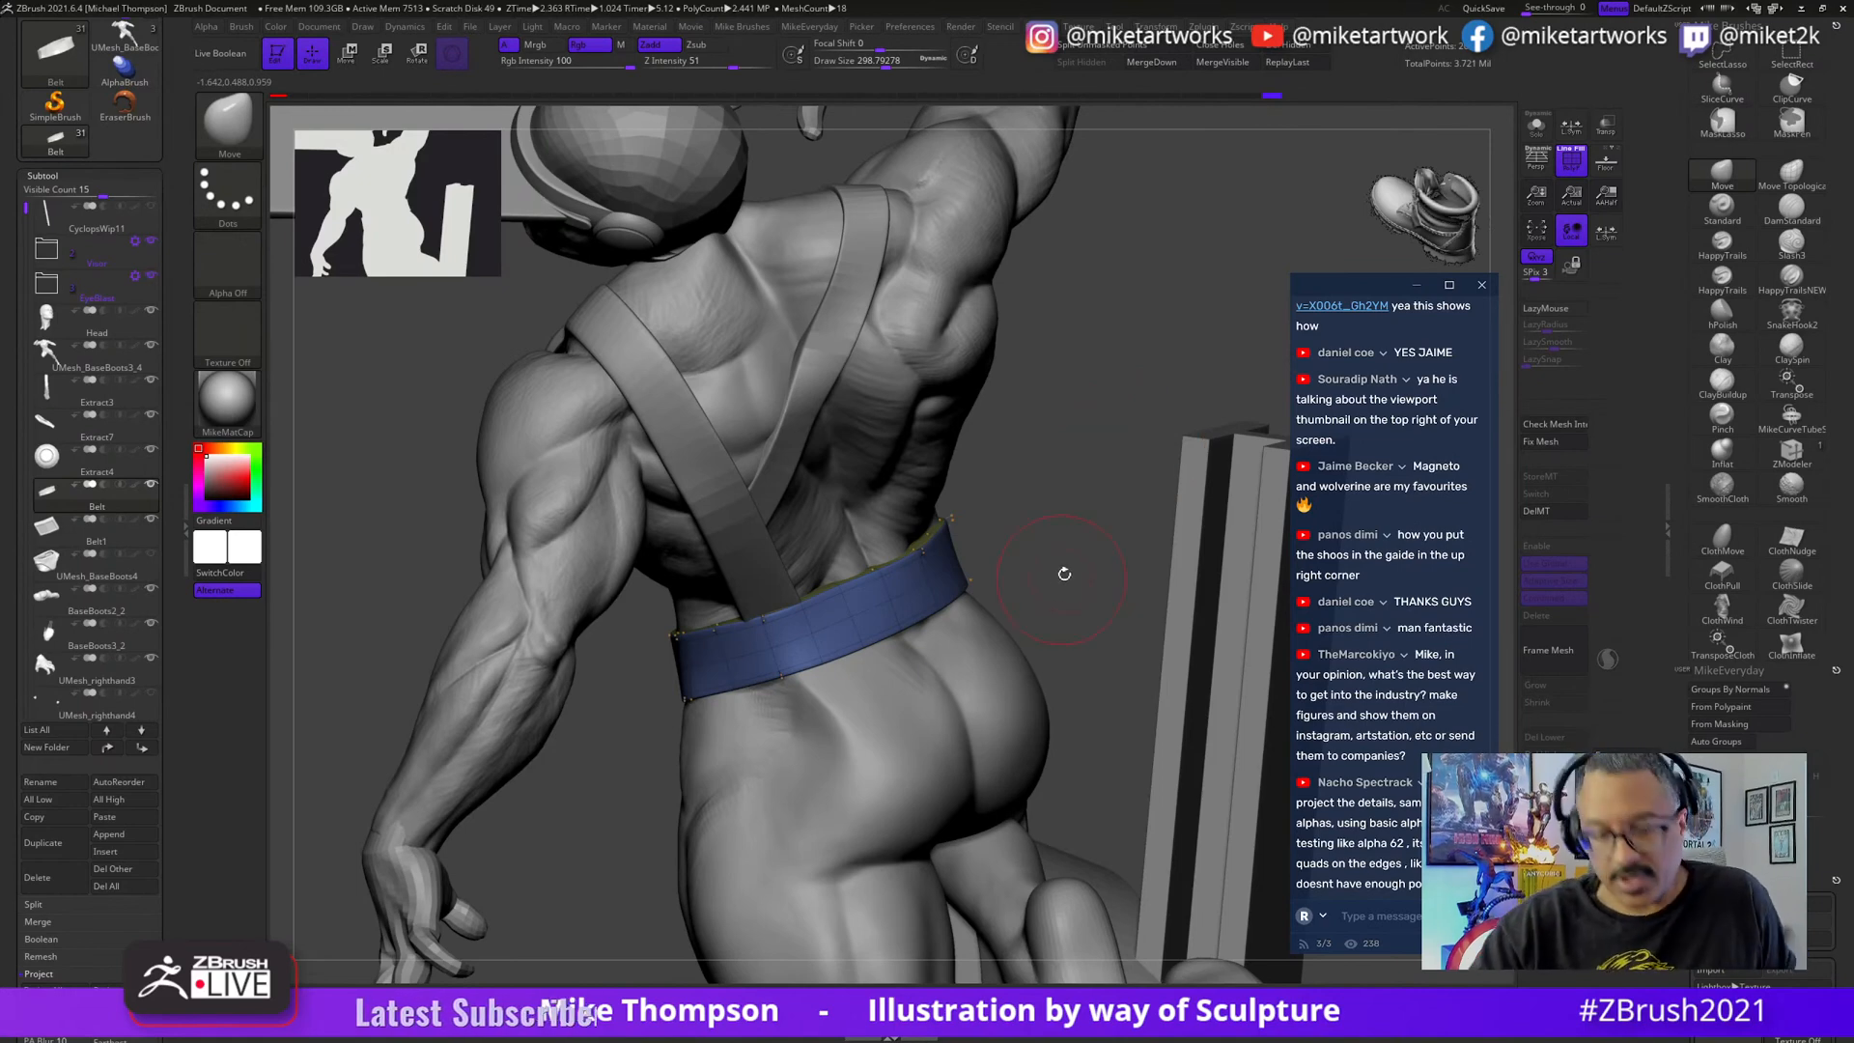
- Fit the belt around the raised-arm hip with the Move brush reduced to a draw size of about 245
{"action": "mouse_move", "coordinate": [1098, 548]}
{"action": "right_mouse_down"}
{"action": "mouse_move", "coordinate": [1053, 592]}
{"action": "mouse_move", "coordinate": [1088, 542]}
{"action": "right_mouse_up"}
{"action": "key", "text": "s"}
{"action": "left_click_drag", "start_coordinate": [1090, 542], "coordinate": [1084, 542]}
{"action": "mouse_move", "coordinate": [1084, 542]}
{"action": "right_mouse_down"}
{"action": "mouse_move", "coordinate": [1062, 538]}
{"action": "mouse_move", "coordinate": [1062, 563]}
{"action": "mouse_move", "coordinate": [1146, 472]}
{"action": "mouse_move", "coordinate": [1048, 558]}
{"action": "right_mouse_up"}
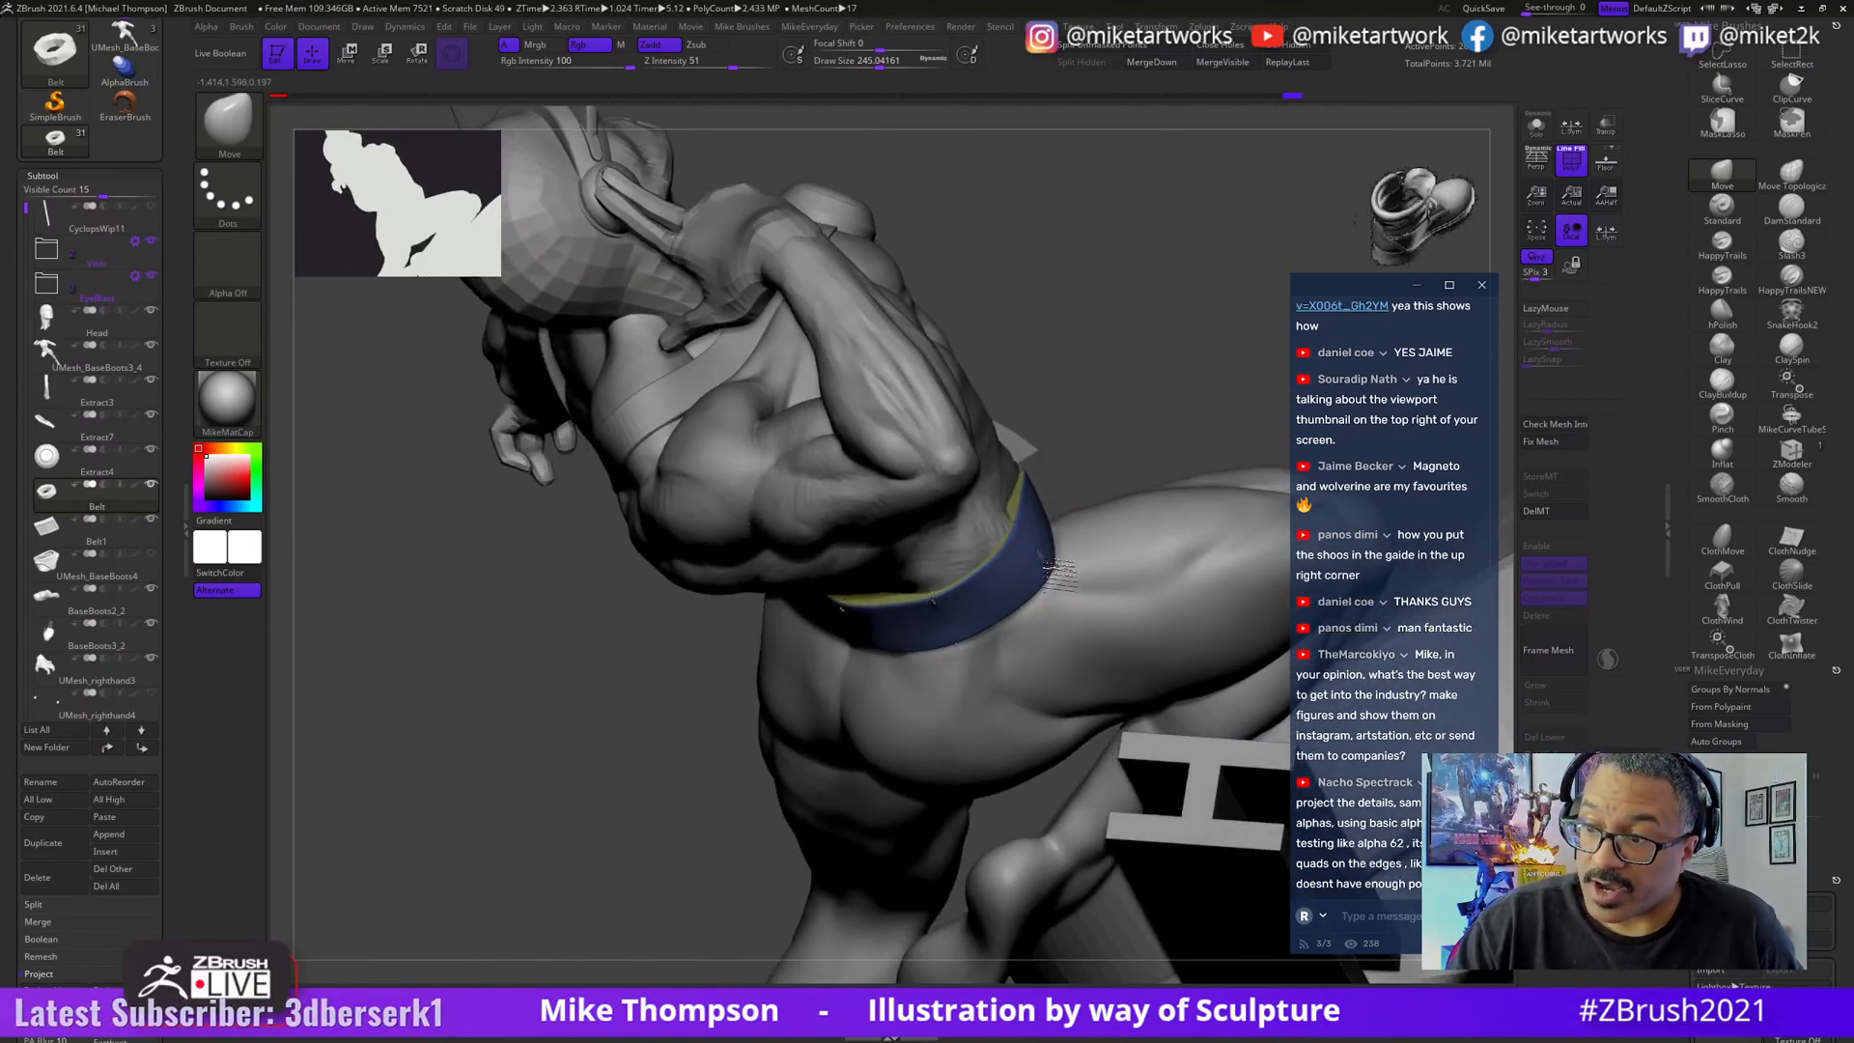
{"action": "mouse_move", "coordinate": [1110, 464]}
{"action": "right_mouse_down"}
{"action": "mouse_move", "coordinate": [1157, 489]}
{"action": "mouse_move", "coordinate": [1077, 463]}
{"action": "right_mouse_up"}
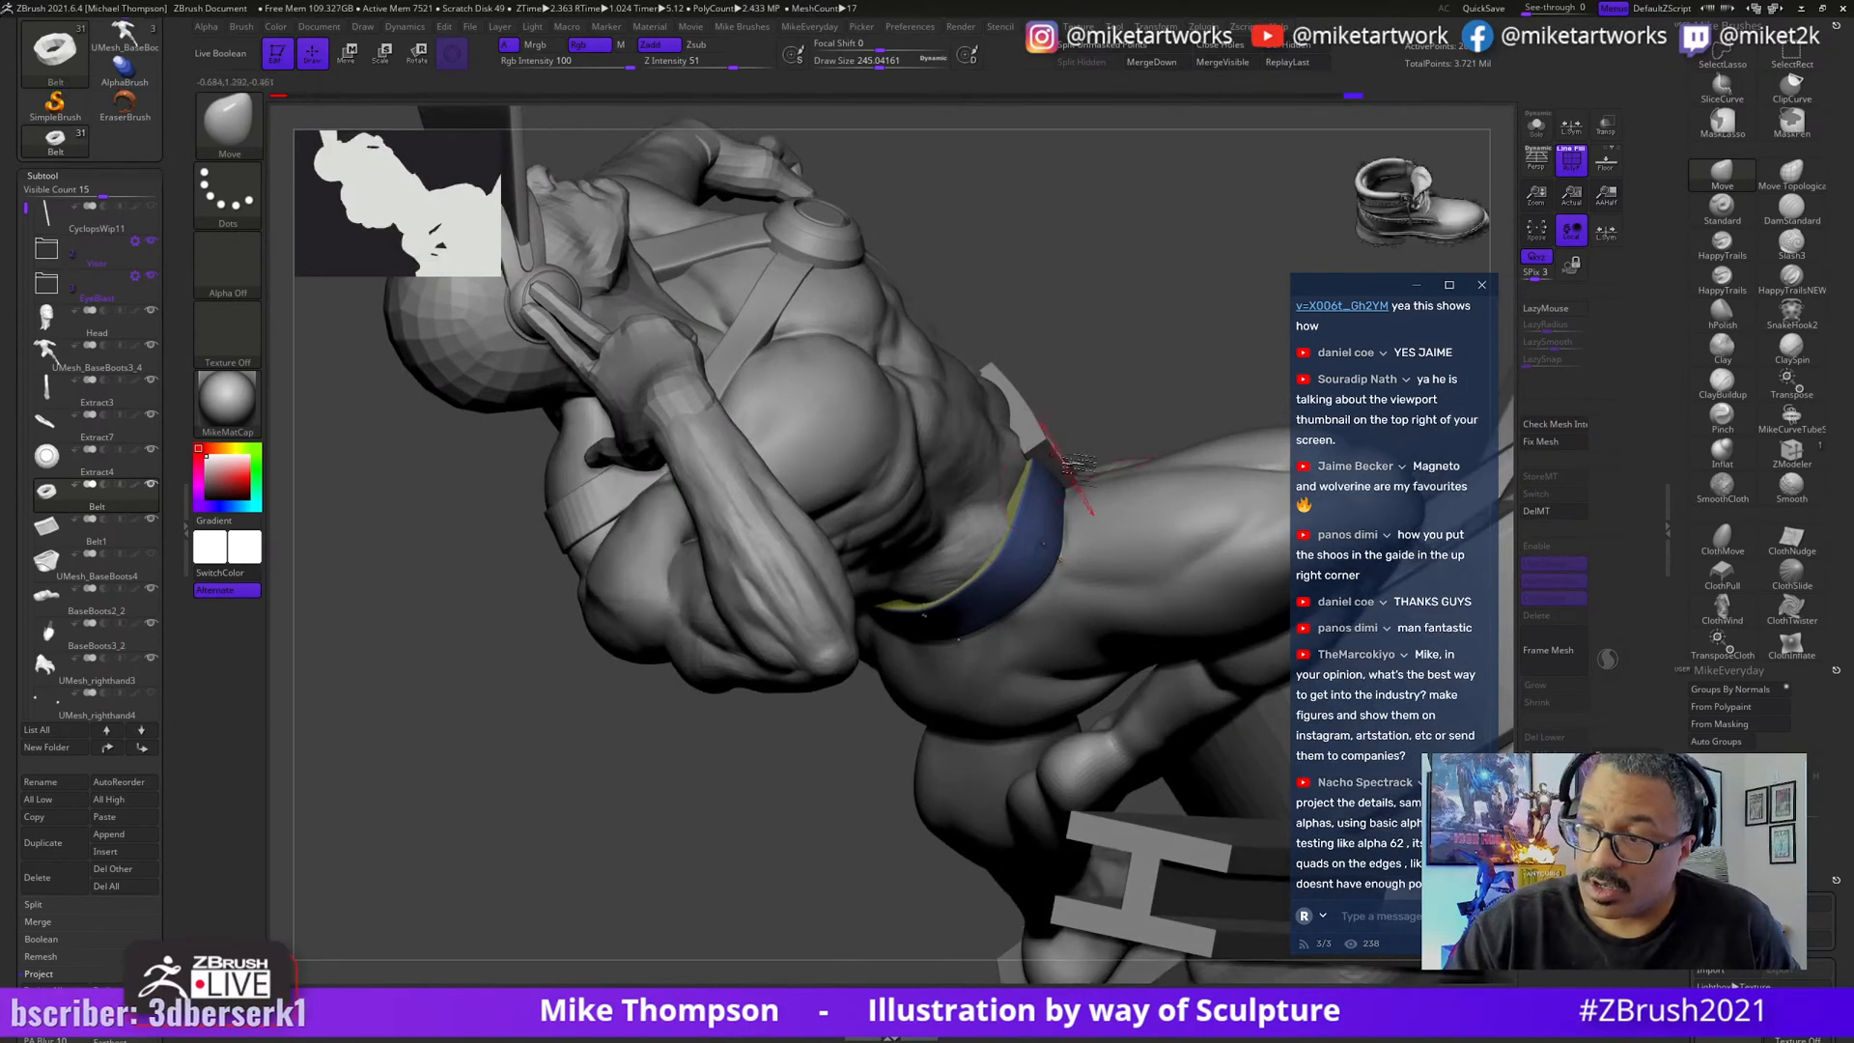
- Adjust the belt's upper edge at both sides of the front waist with a Move brush of about 167
{"action": "right_click_drag", "start_coordinate": [1174, 403], "coordinate": [1045, 534]}
{"action": "right_click_drag", "start_coordinate": [724, 927], "coordinate": [792, 638]}
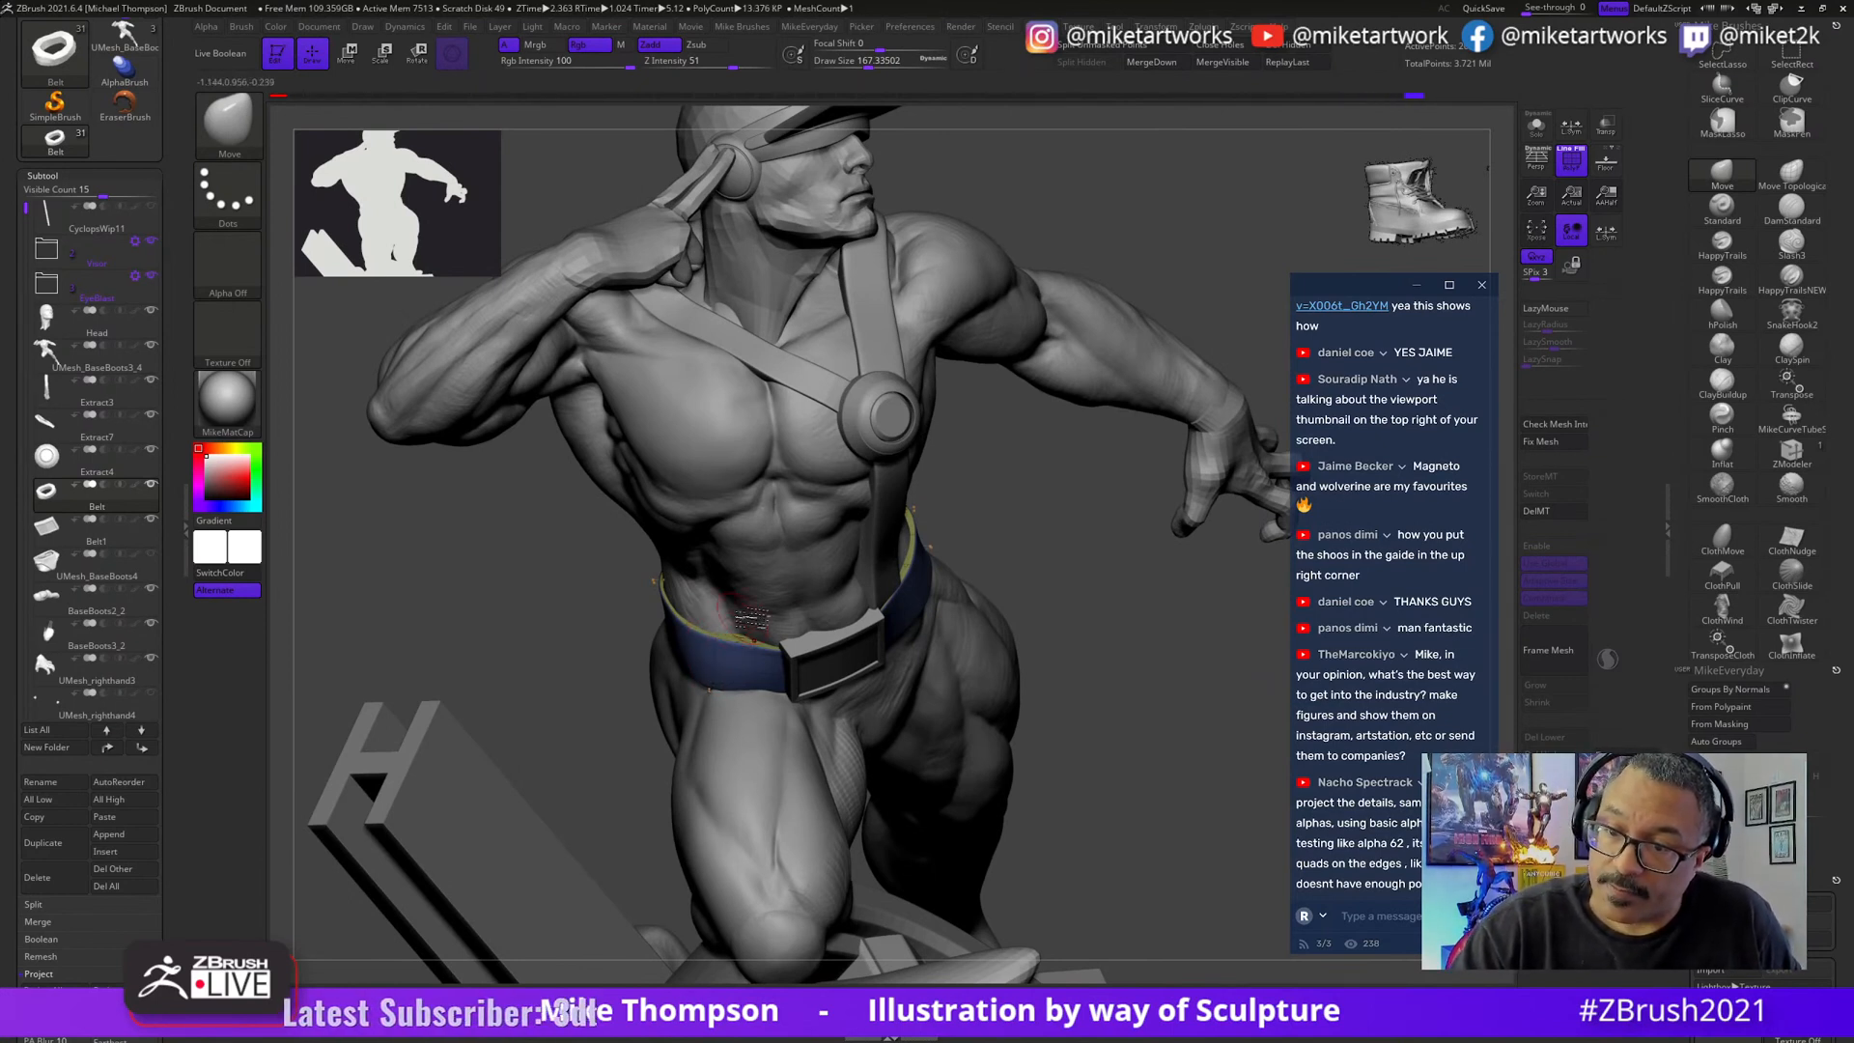
{"action": "right_click_drag", "start_coordinate": [1106, 558], "coordinate": [927, 562]}
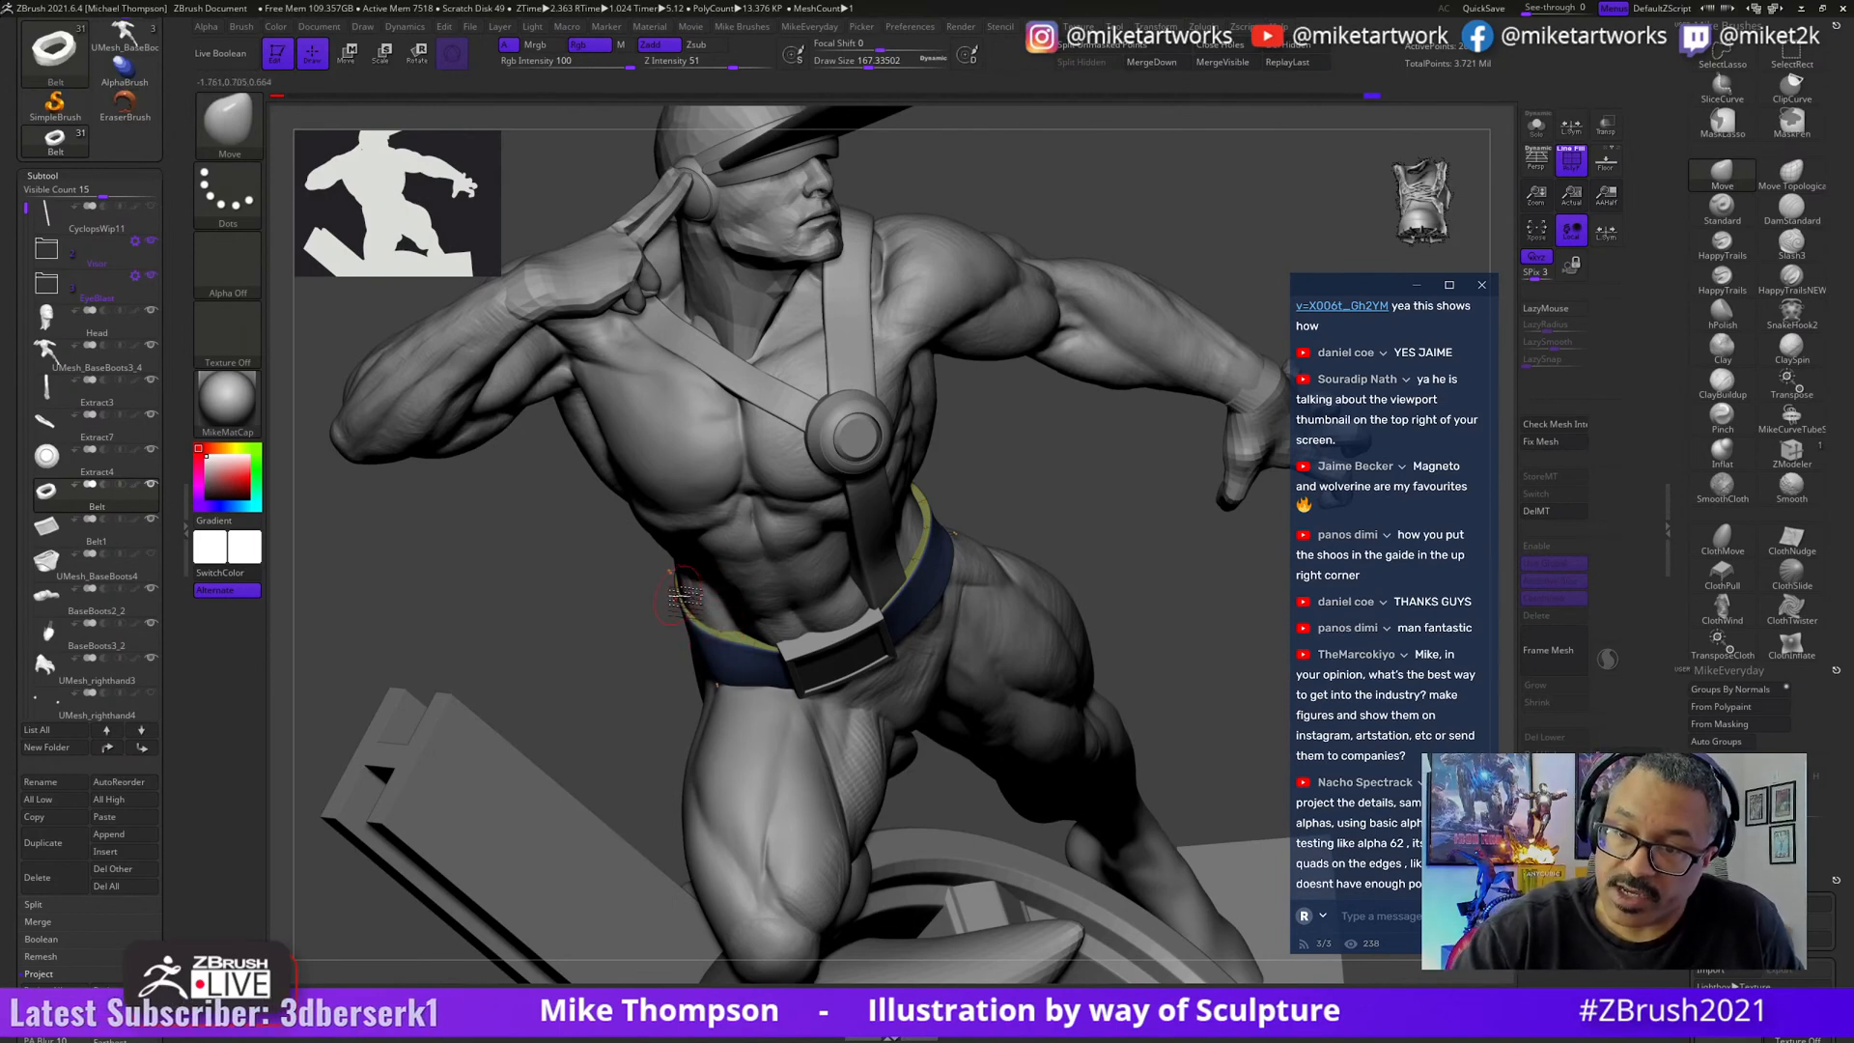
{"action": "right_click_drag", "start_coordinate": [1128, 565], "coordinate": [924, 477]}
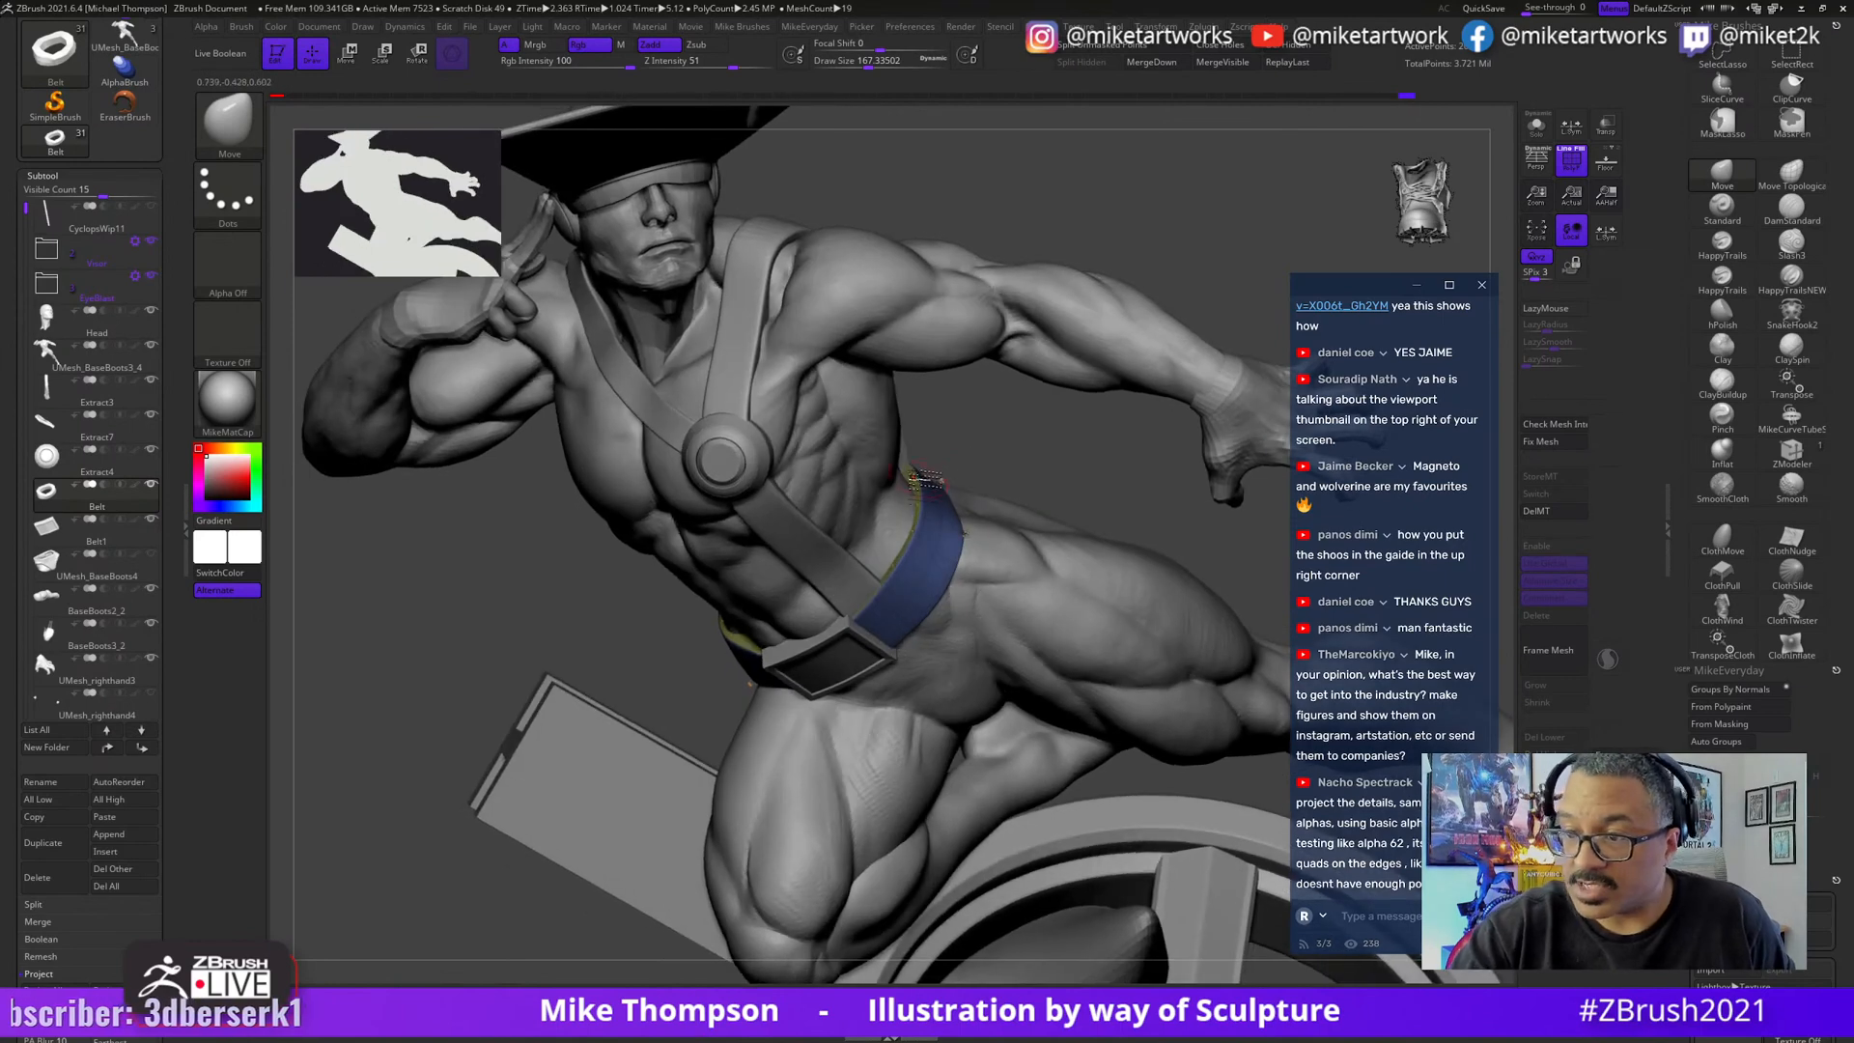
- Shape the belt across the lower back, reducing the Move brush's draw size to about 163
{"action": "mouse_move", "coordinate": [1152, 510]}
{"action": "right_mouse_down"}
{"action": "mouse_move", "coordinate": [1075, 673]}
{"action": "mouse_move", "coordinate": [1082, 656]}
{"action": "right_mouse_up"}
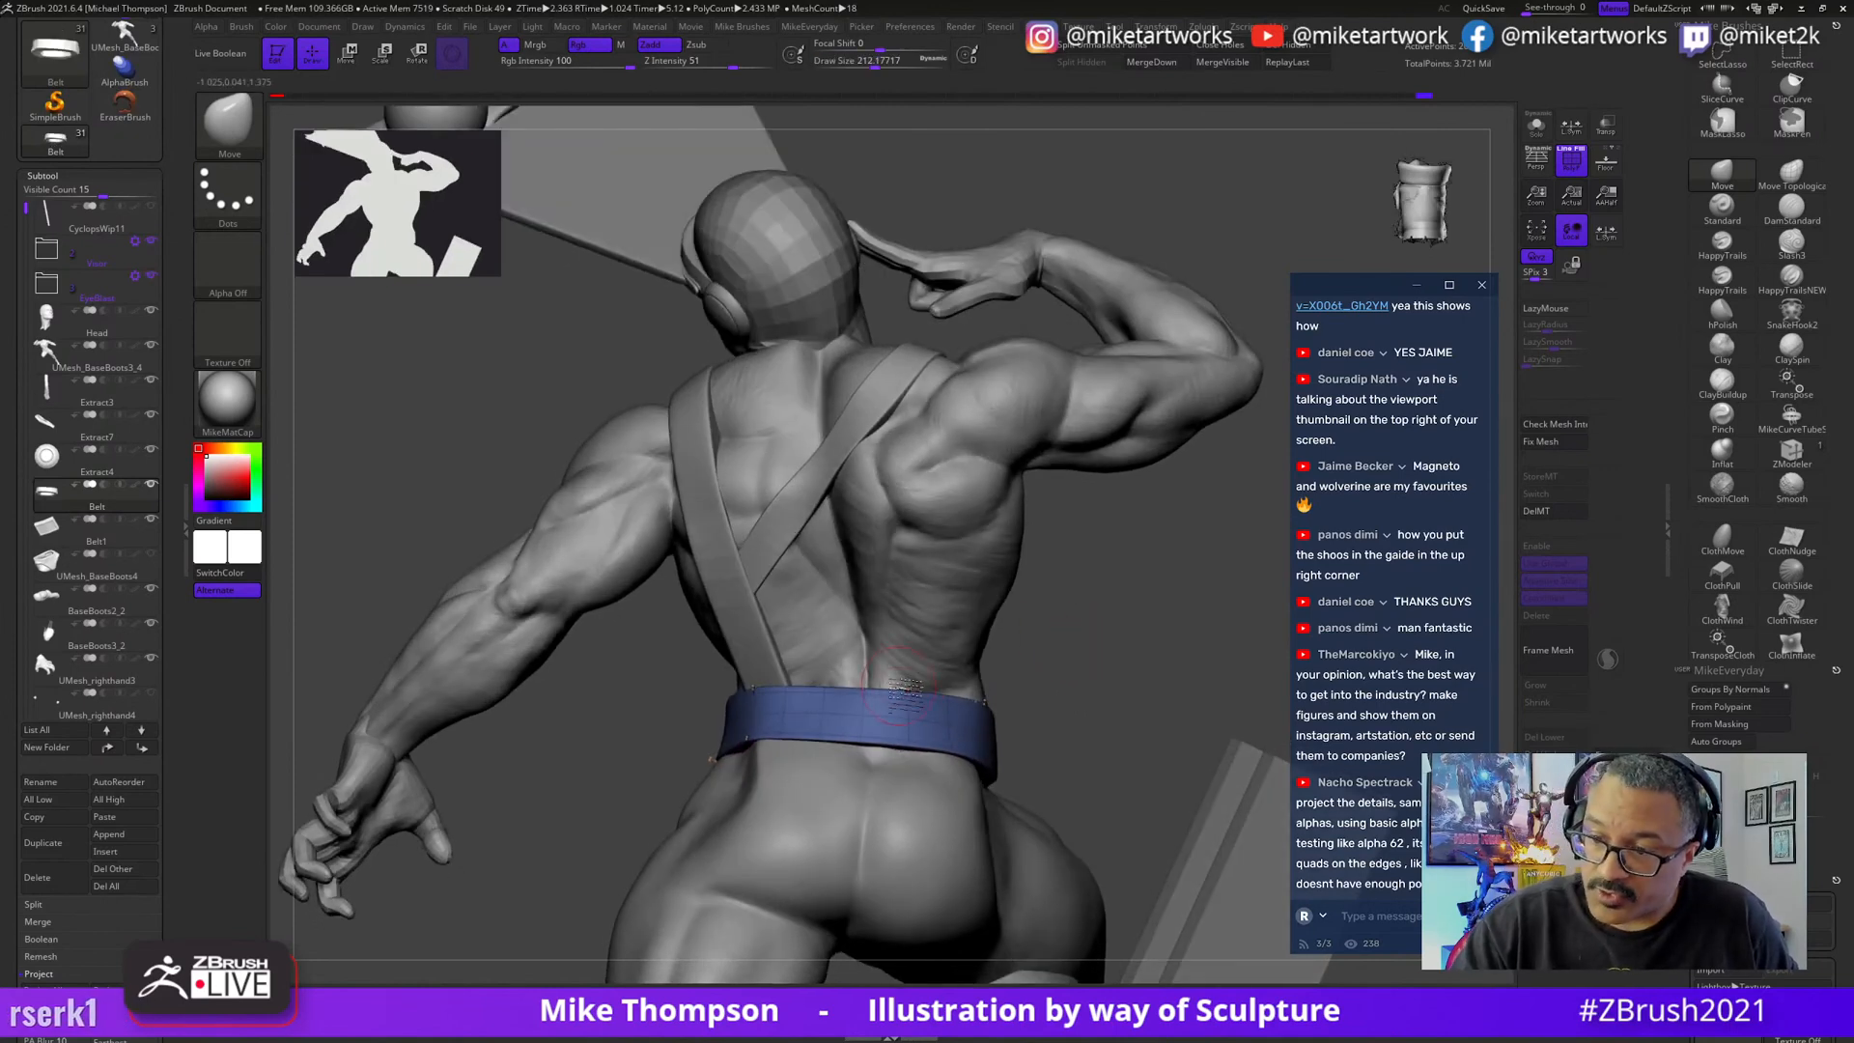
{"action": "right_click_drag", "start_coordinate": [913, 679], "coordinate": [906, 692]}
{"action": "mouse_move", "coordinate": [1119, 581]}
{"action": "right_mouse_down"}
{"action": "mouse_move", "coordinate": [1093, 606]}
{"action": "mouse_move", "coordinate": [1107, 570]}
{"action": "mouse_move", "coordinate": [1070, 577]}
{"action": "right_mouse_up"}
{"action": "key", "text": "s"}
{"action": "key", "text": "s"}
{"action": "left_click_drag", "start_coordinate": [1070, 577], "coordinate": [1057, 576]}
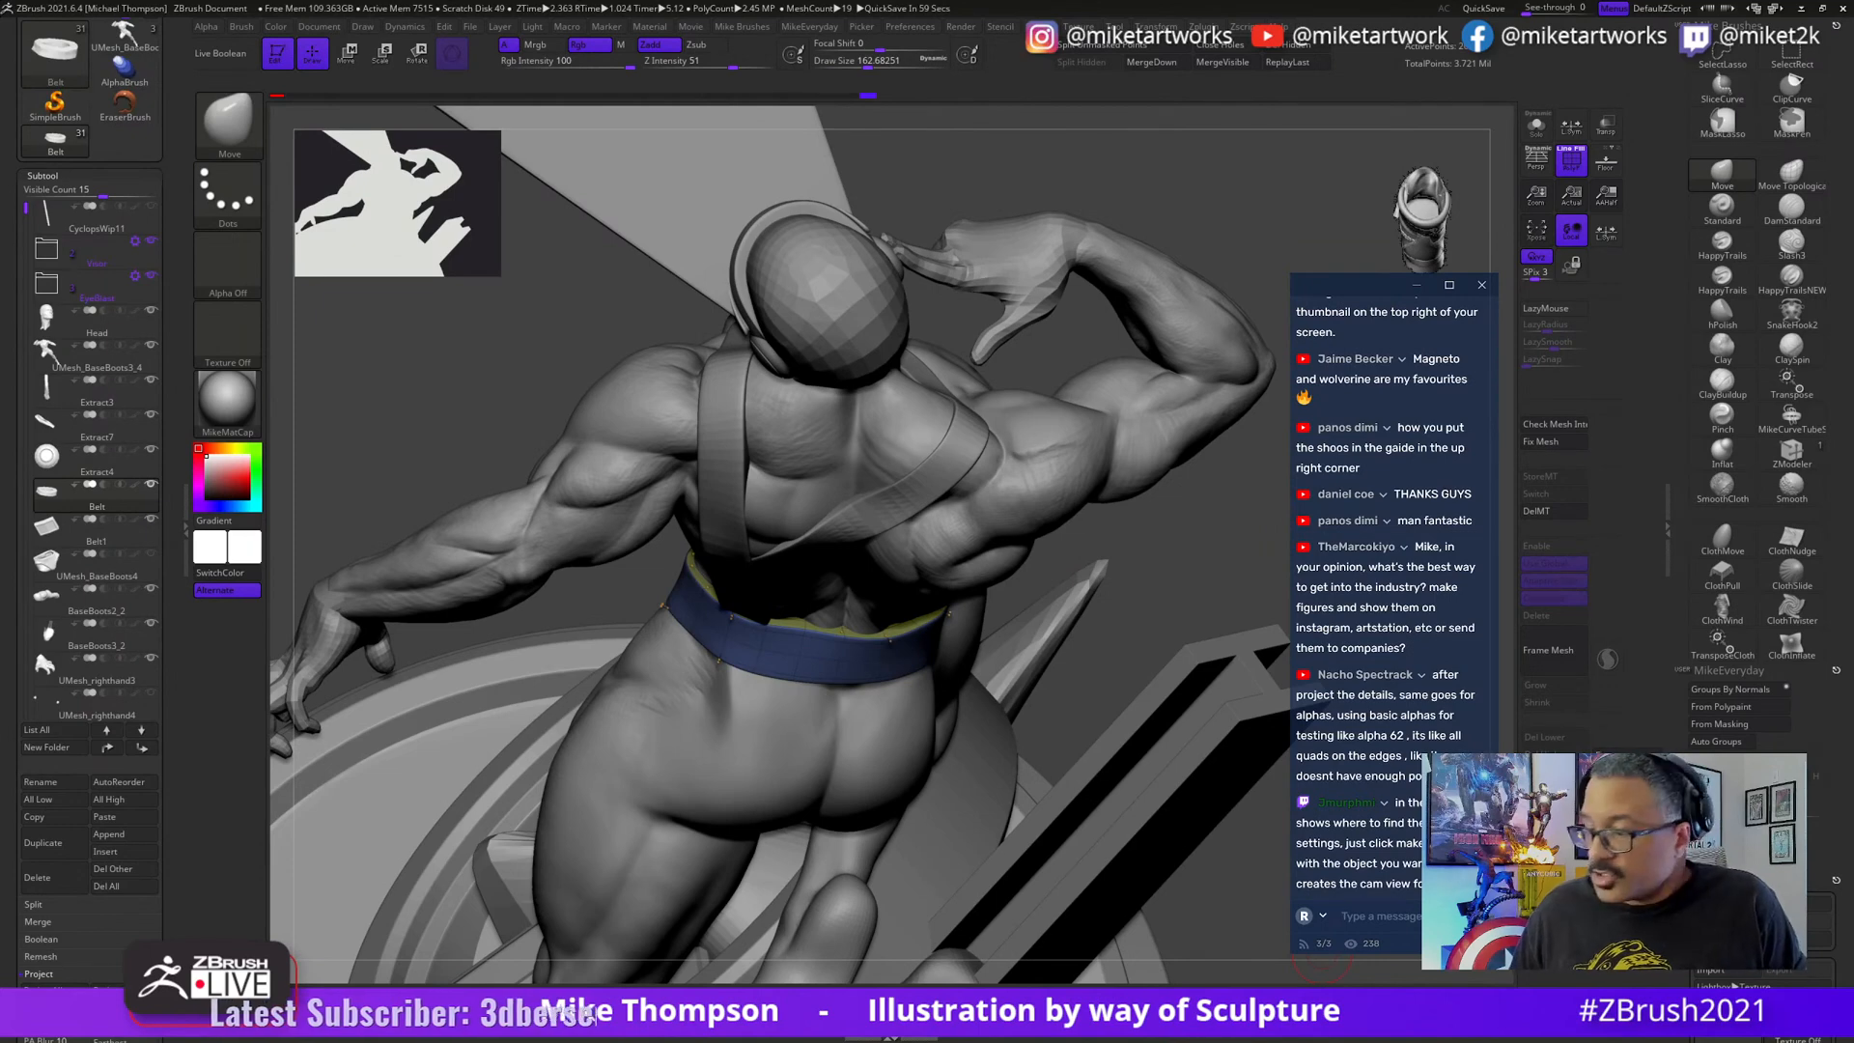
- Switch to the web browser for the Gumroad page link and send the link in the stream chat
{"action": "key", "text": "super"}
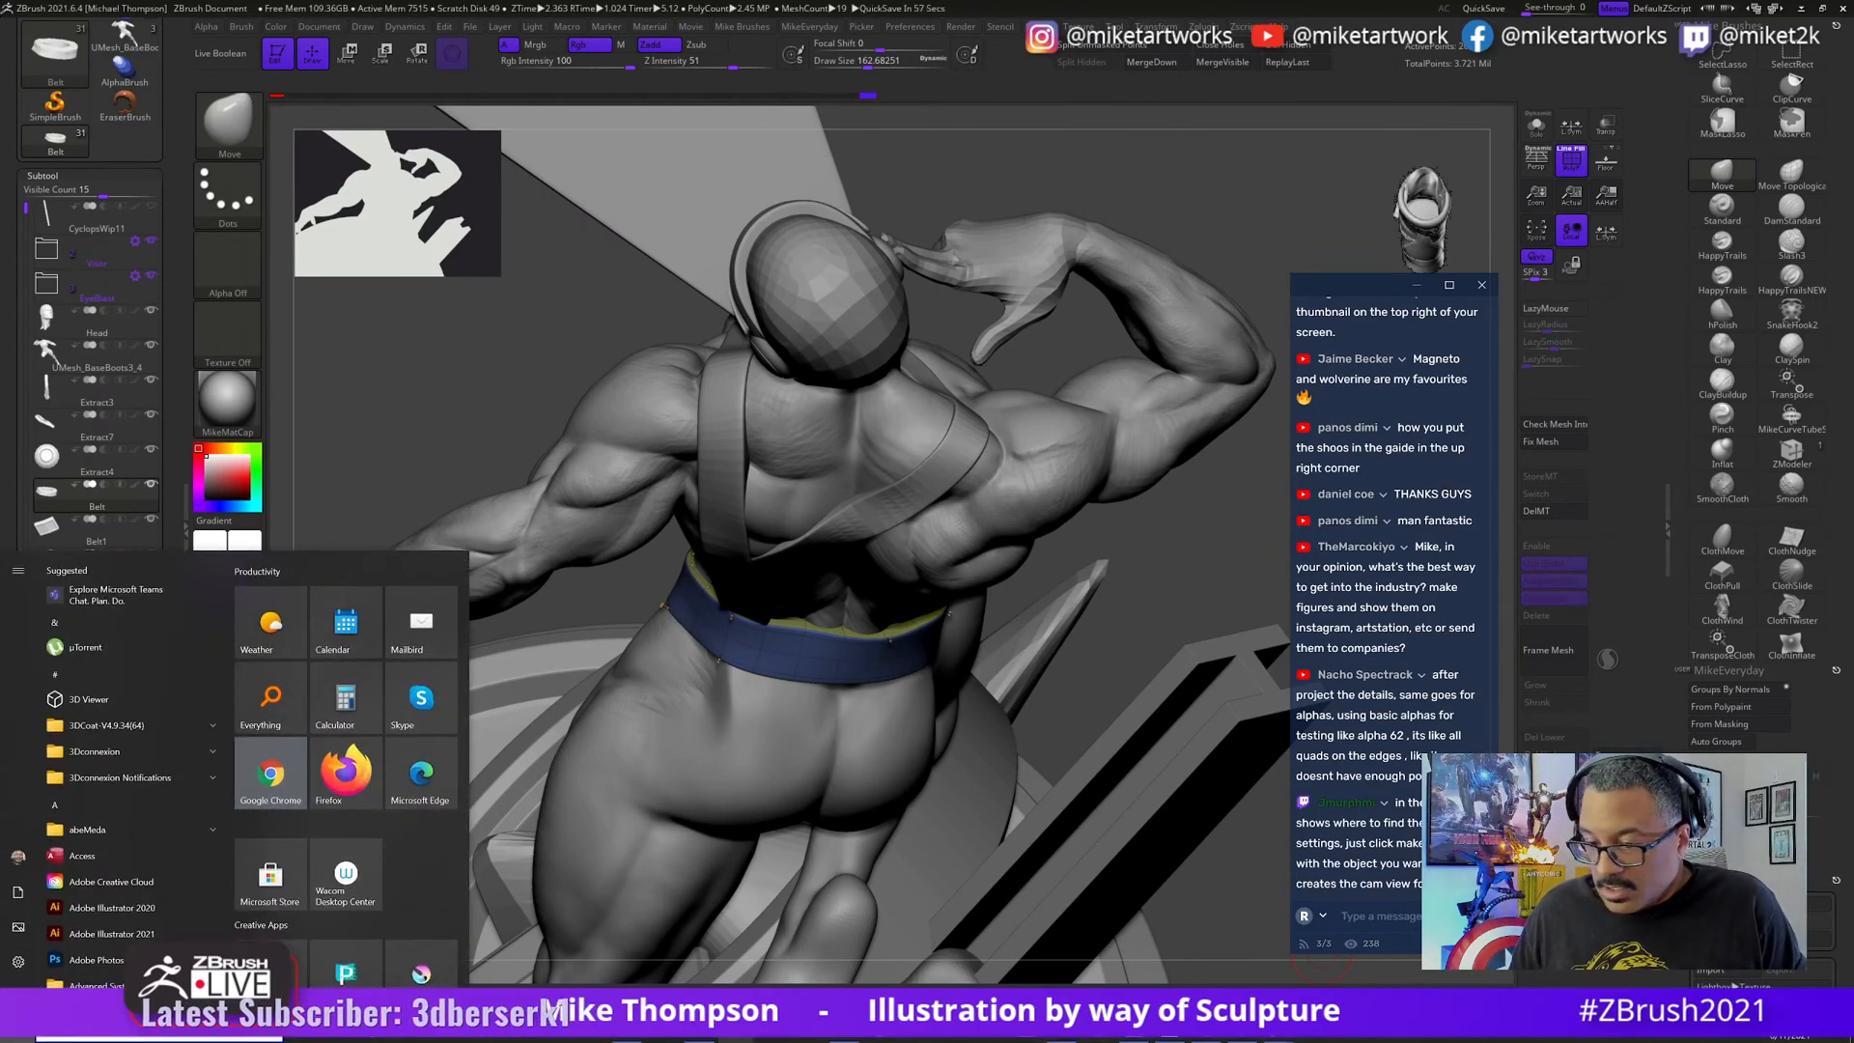
{"action": "left_click", "coordinate": [1218, 1038]}
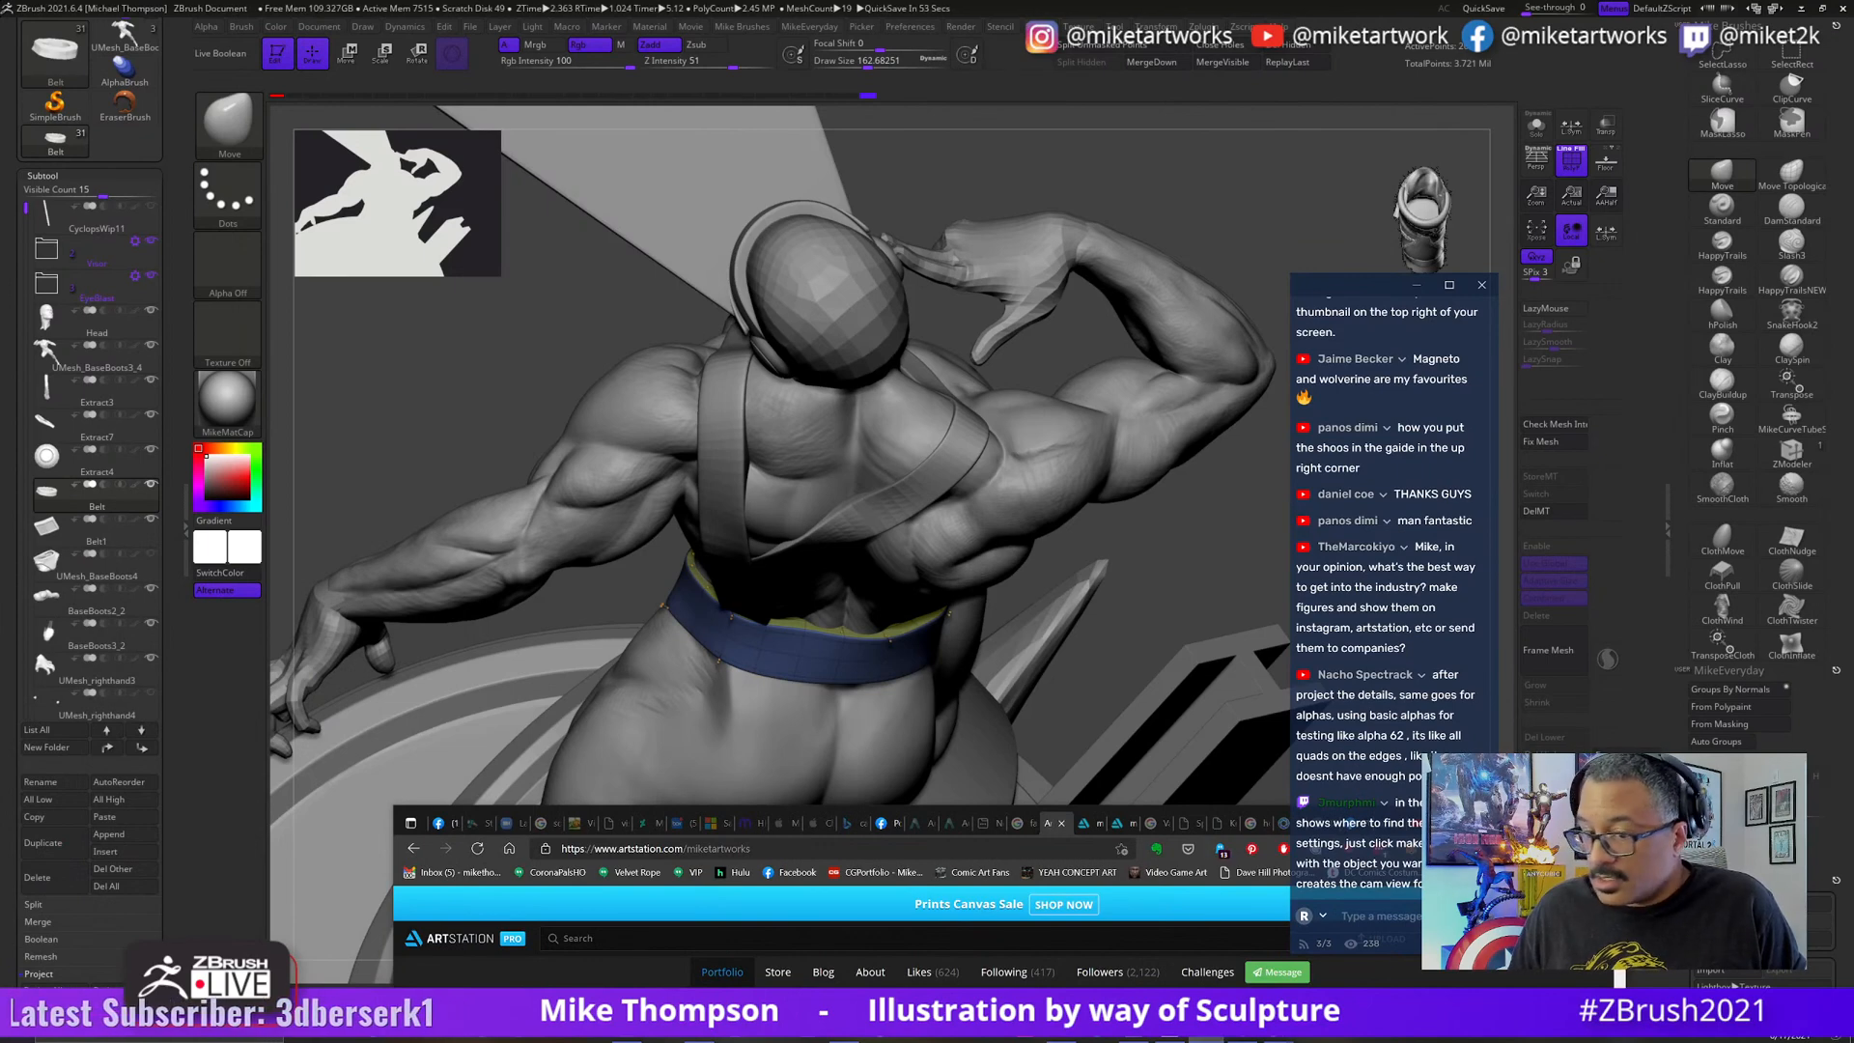
{"action": "left_click_drag", "start_coordinate": [1516, 840], "coordinate": [1413, 662]}
{"action": "left_click", "coordinate": [1439, 638]}
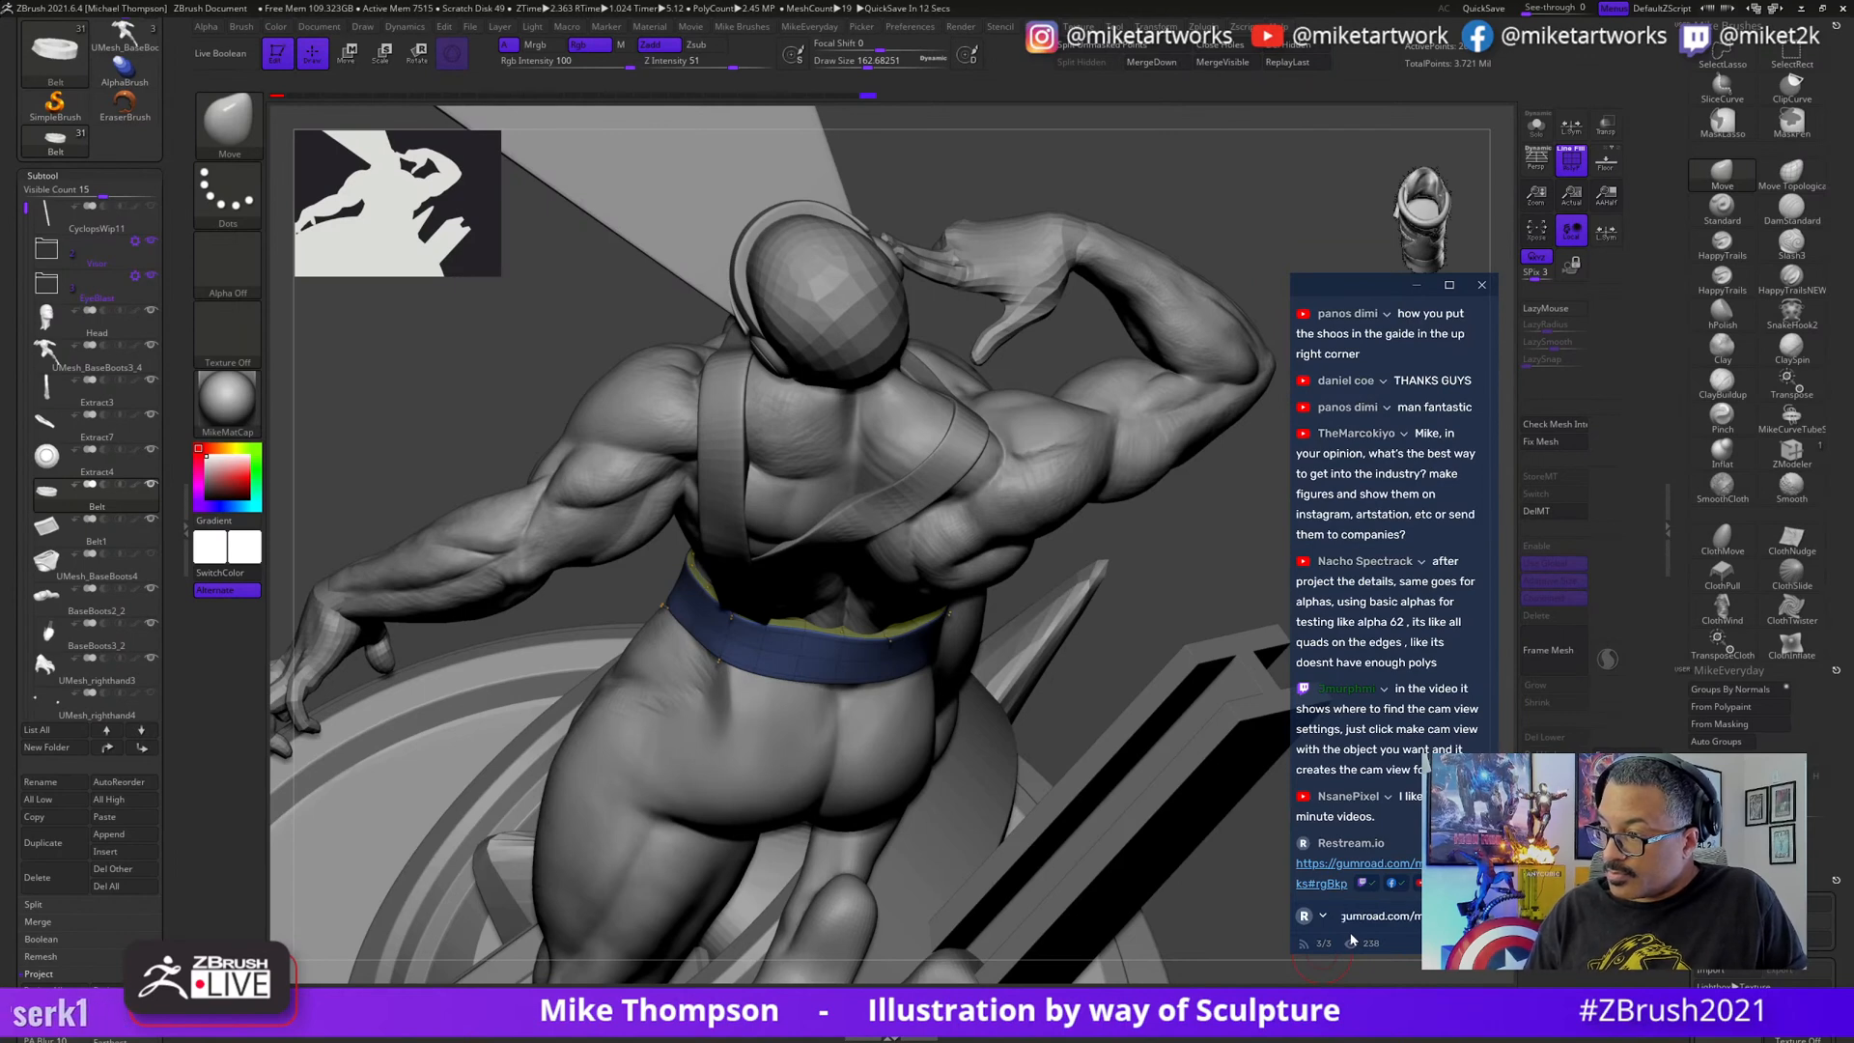
{"action": "key", "text": "Return"}
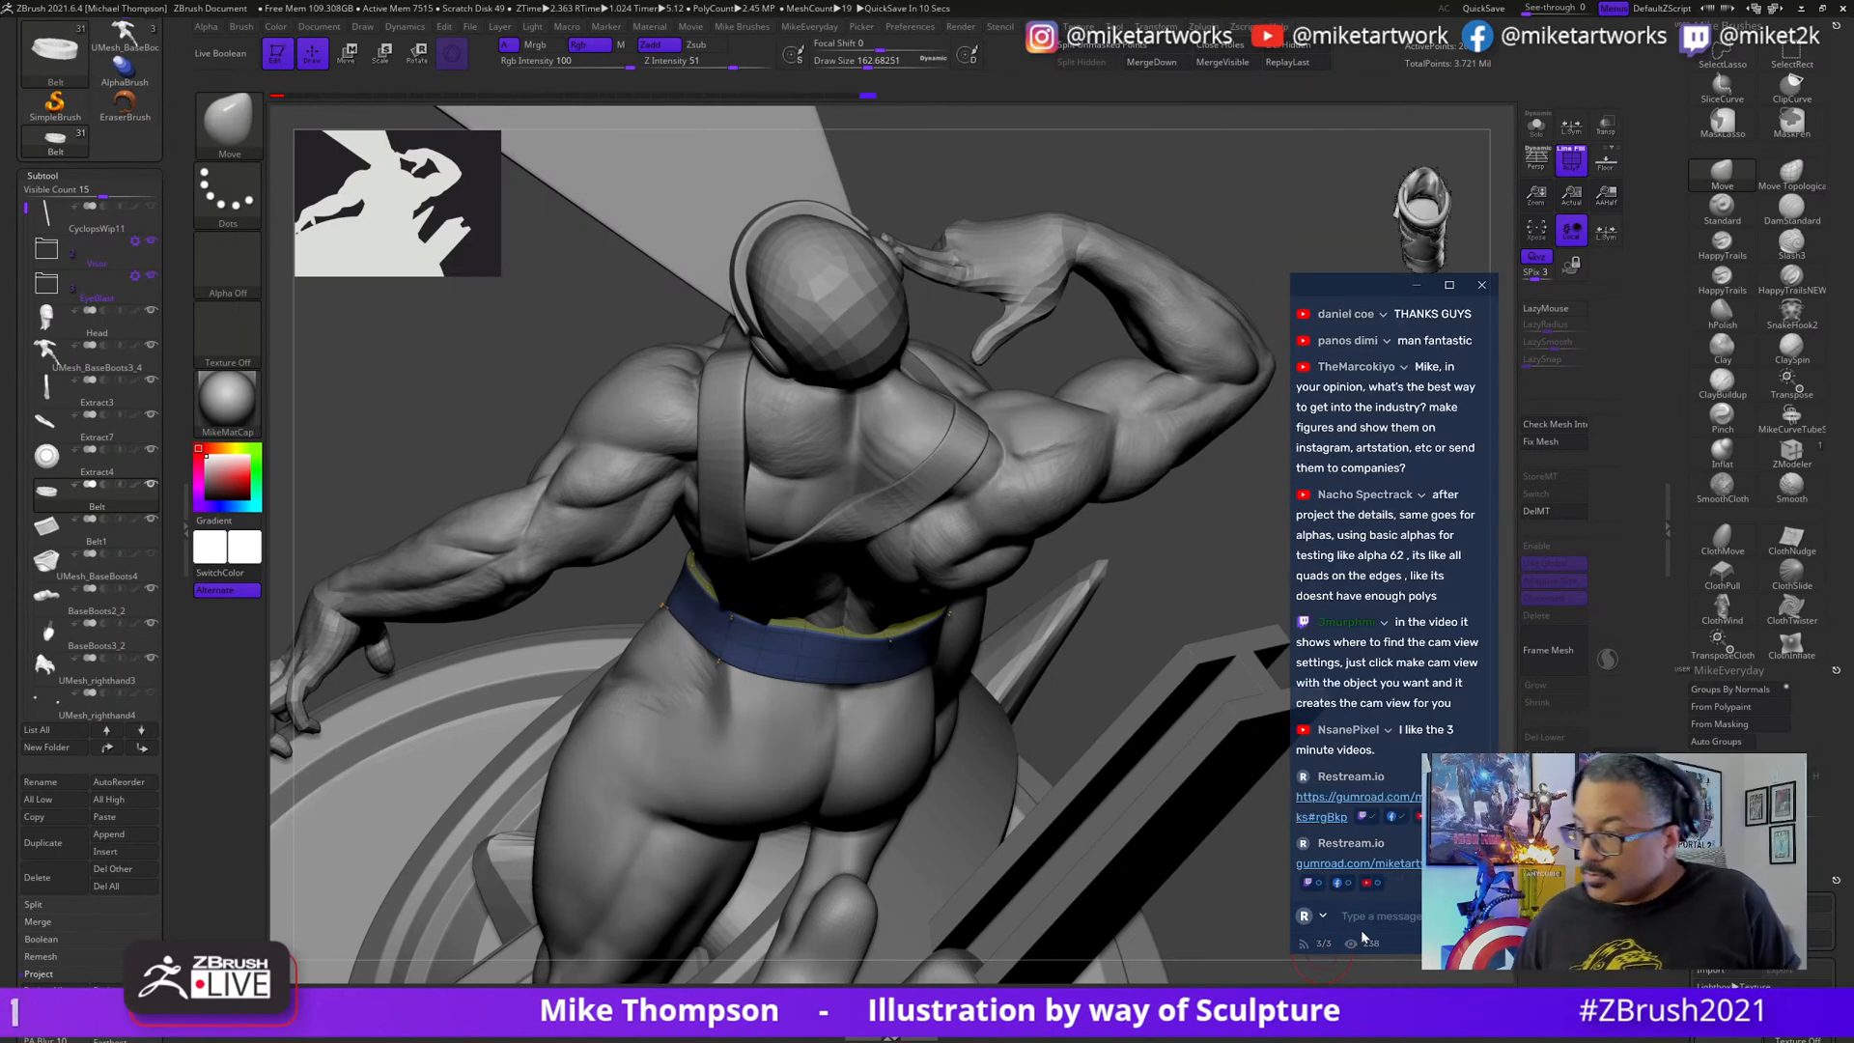
- Even out the belt's upper edge along the back of the waist with a Move brush of about 197
{"action": "mouse_move", "coordinate": [534, 319]}
{"action": "left_mouse_down"}
{"action": "mouse_move", "coordinate": [517, 319]}
{"action": "mouse_move", "coordinate": [569, 328]}
{"action": "left_mouse_up"}
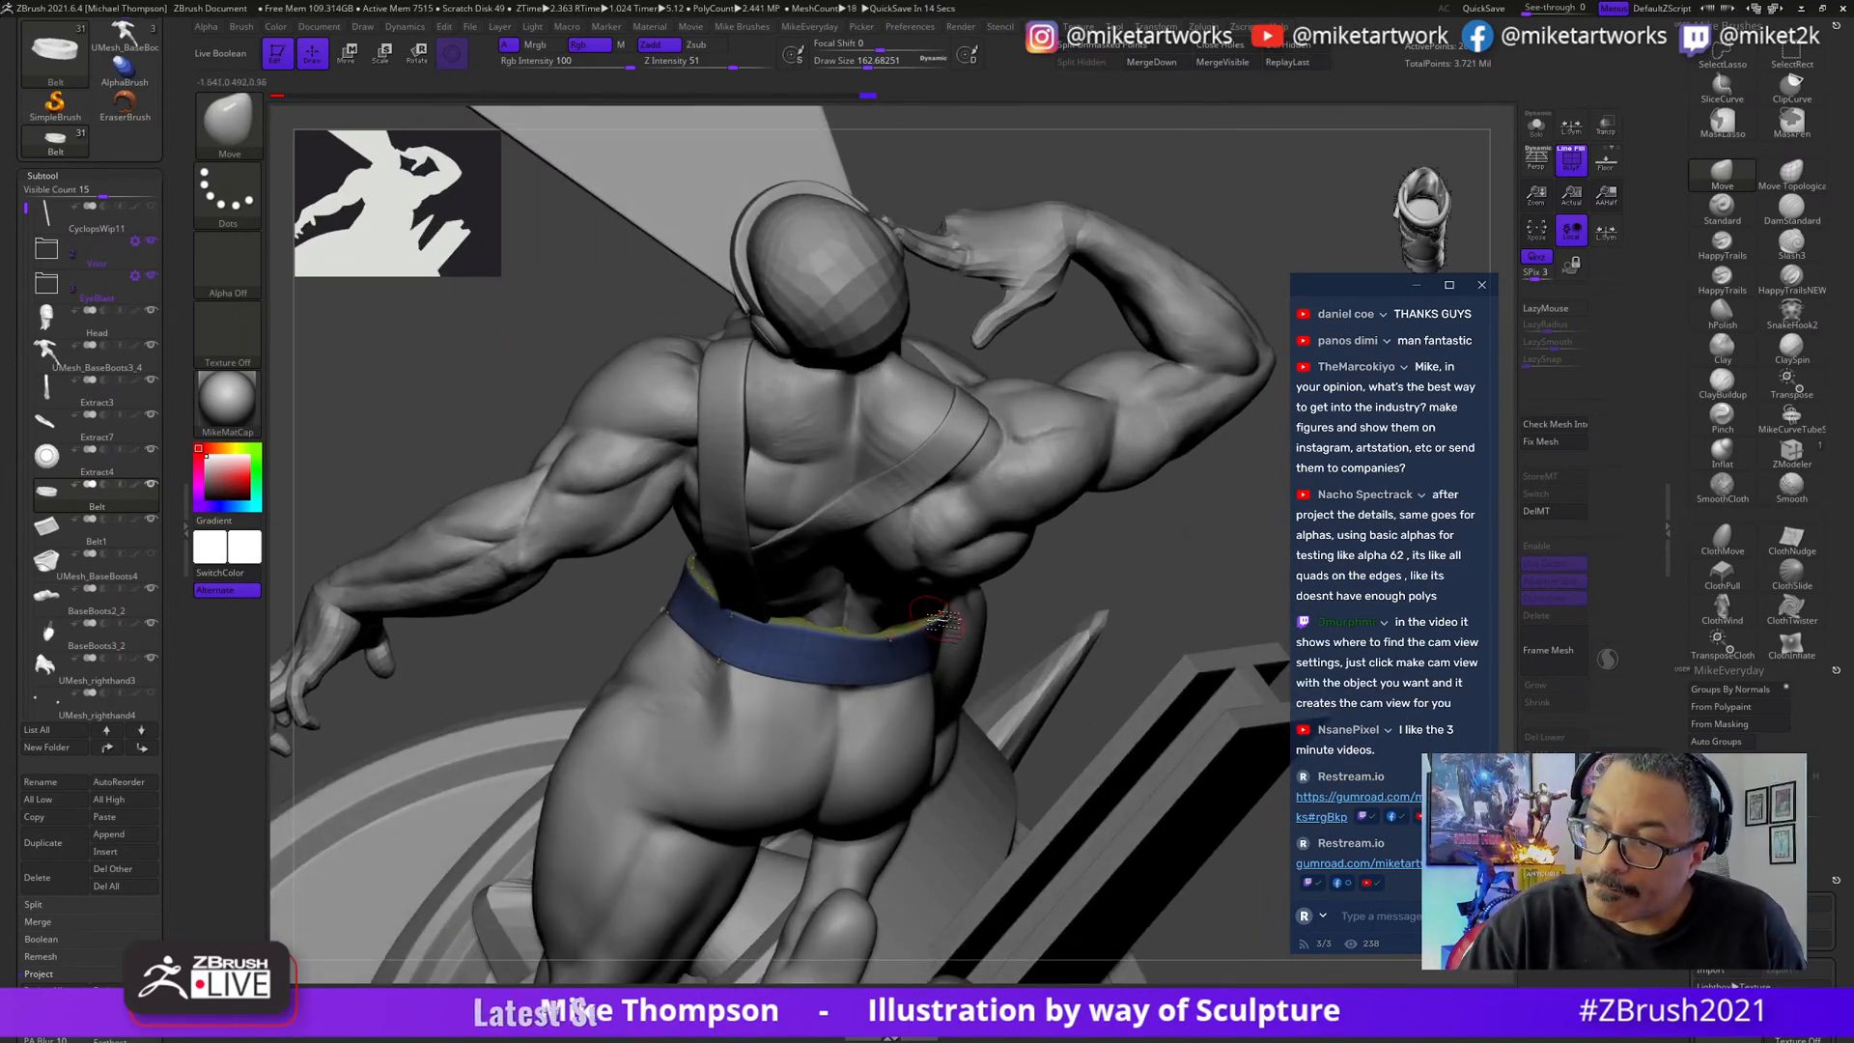
{"action": "left_click_drag", "start_coordinate": [903, 629], "coordinate": [1059, 571]}
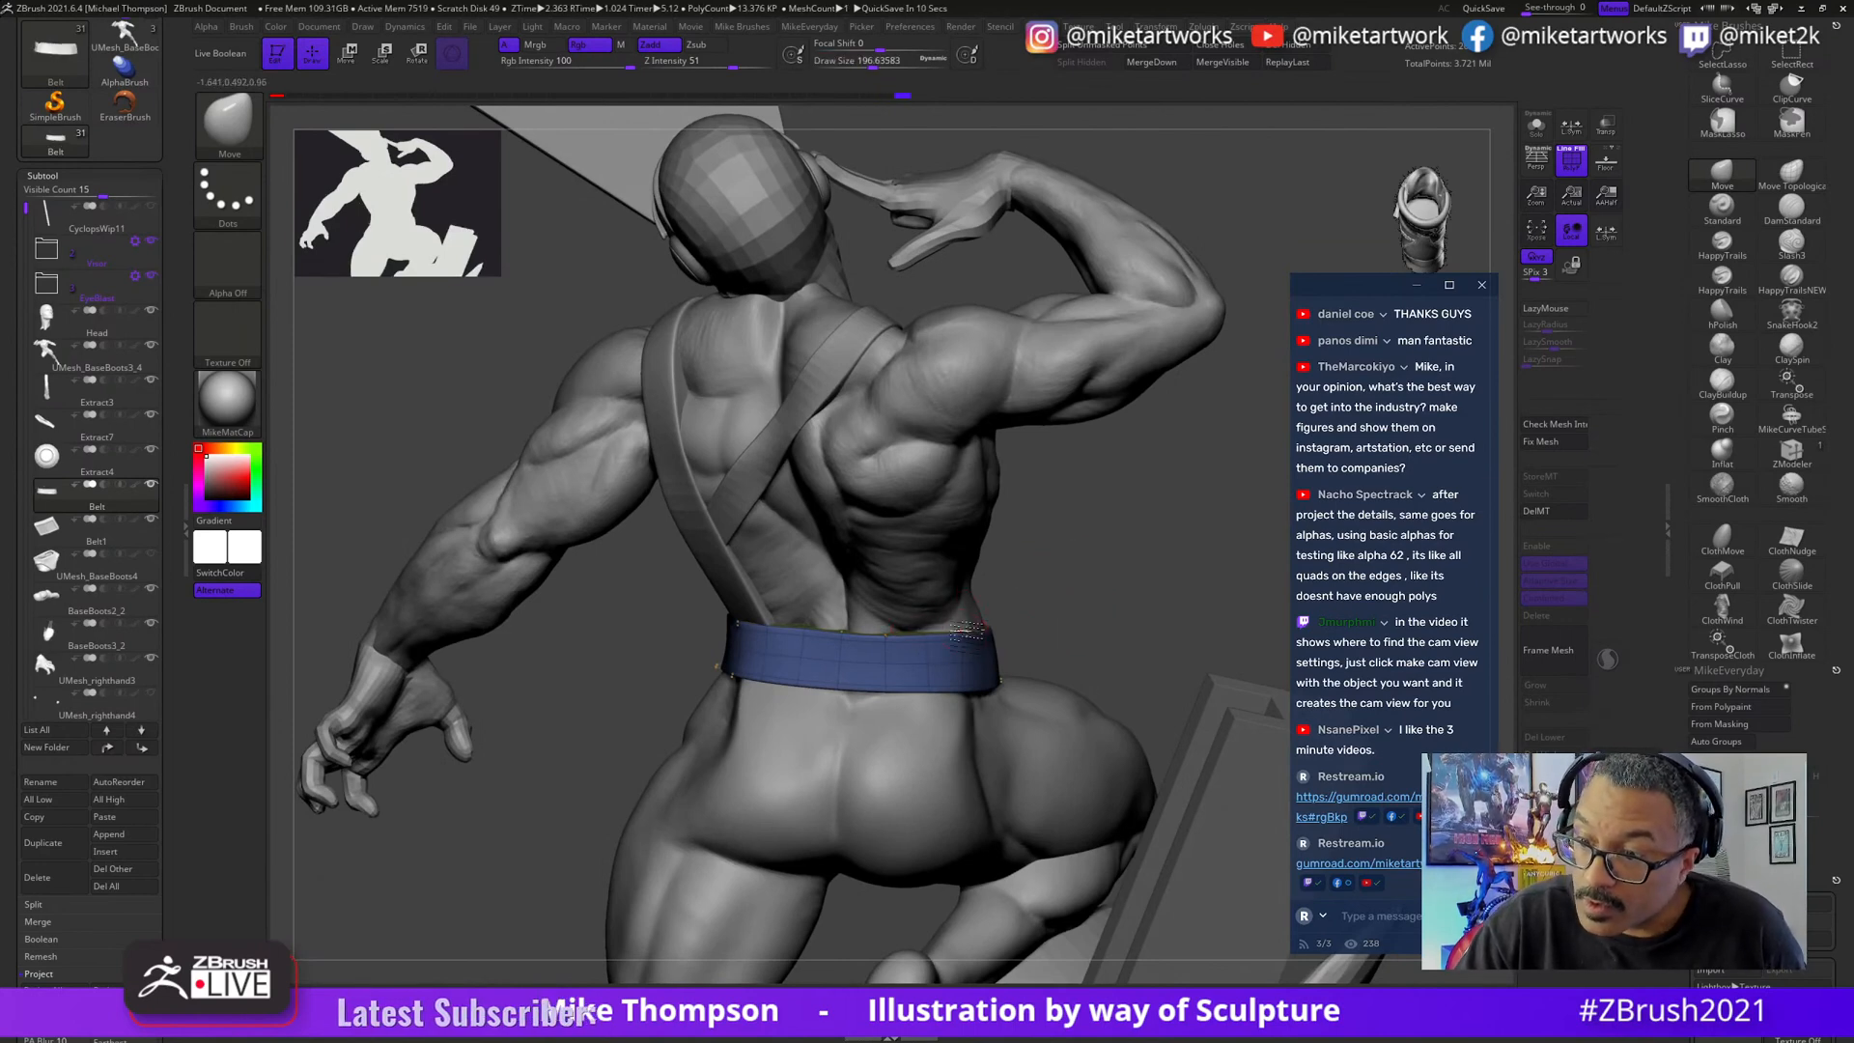
{"action": "mouse_move", "coordinate": [936, 637]}
{"action": "left_mouse_down"}
{"action": "mouse_move", "coordinate": [1091, 623]}
{"action": "mouse_move", "coordinate": [927, 628]}
{"action": "mouse_move", "coordinate": [949, 659]}
{"action": "mouse_move", "coordinate": [935, 640]}
{"action": "left_mouse_up"}
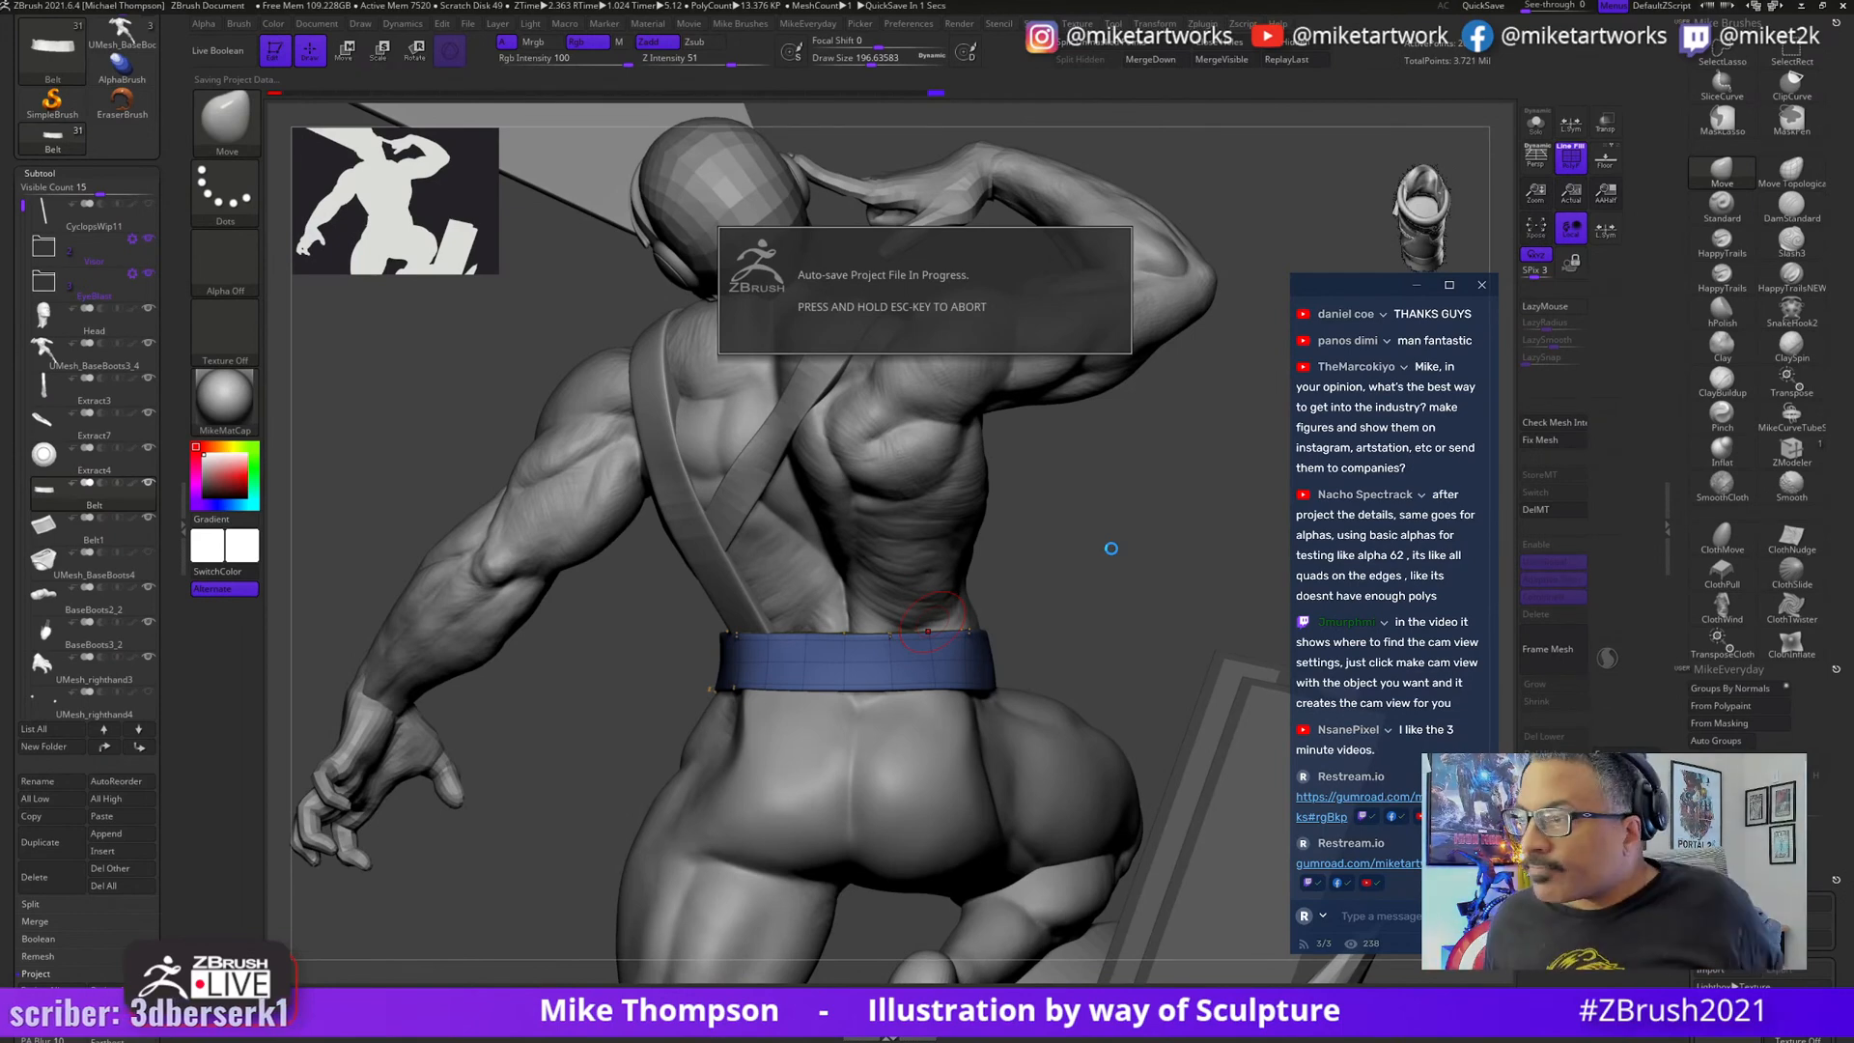
{"action": "right_click_drag", "start_coordinate": [927, 629], "coordinate": [1111, 560]}
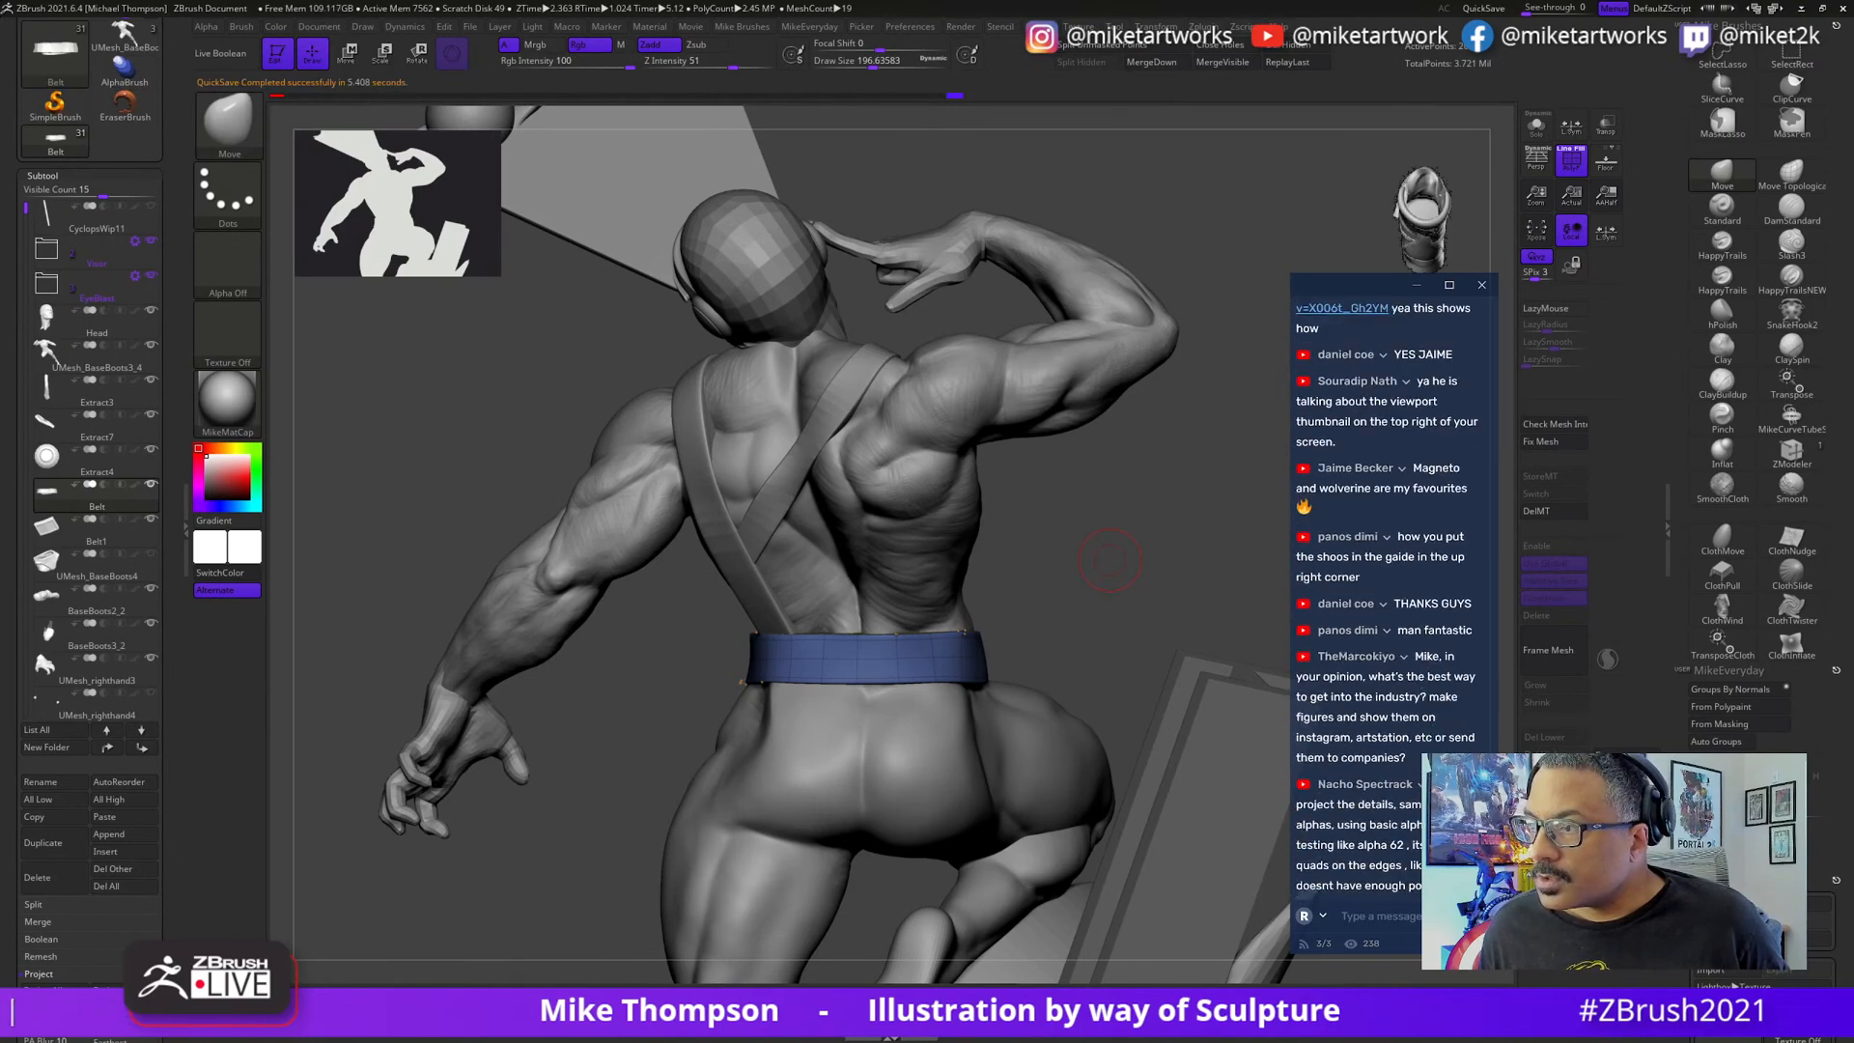
- Read the viewers' question about the orientation thumbnail and move the chat window off the canvas
{"action": "scroll", "coordinate": [1381, 615], "scroll_direction": "up", "scroll_amount": 2}
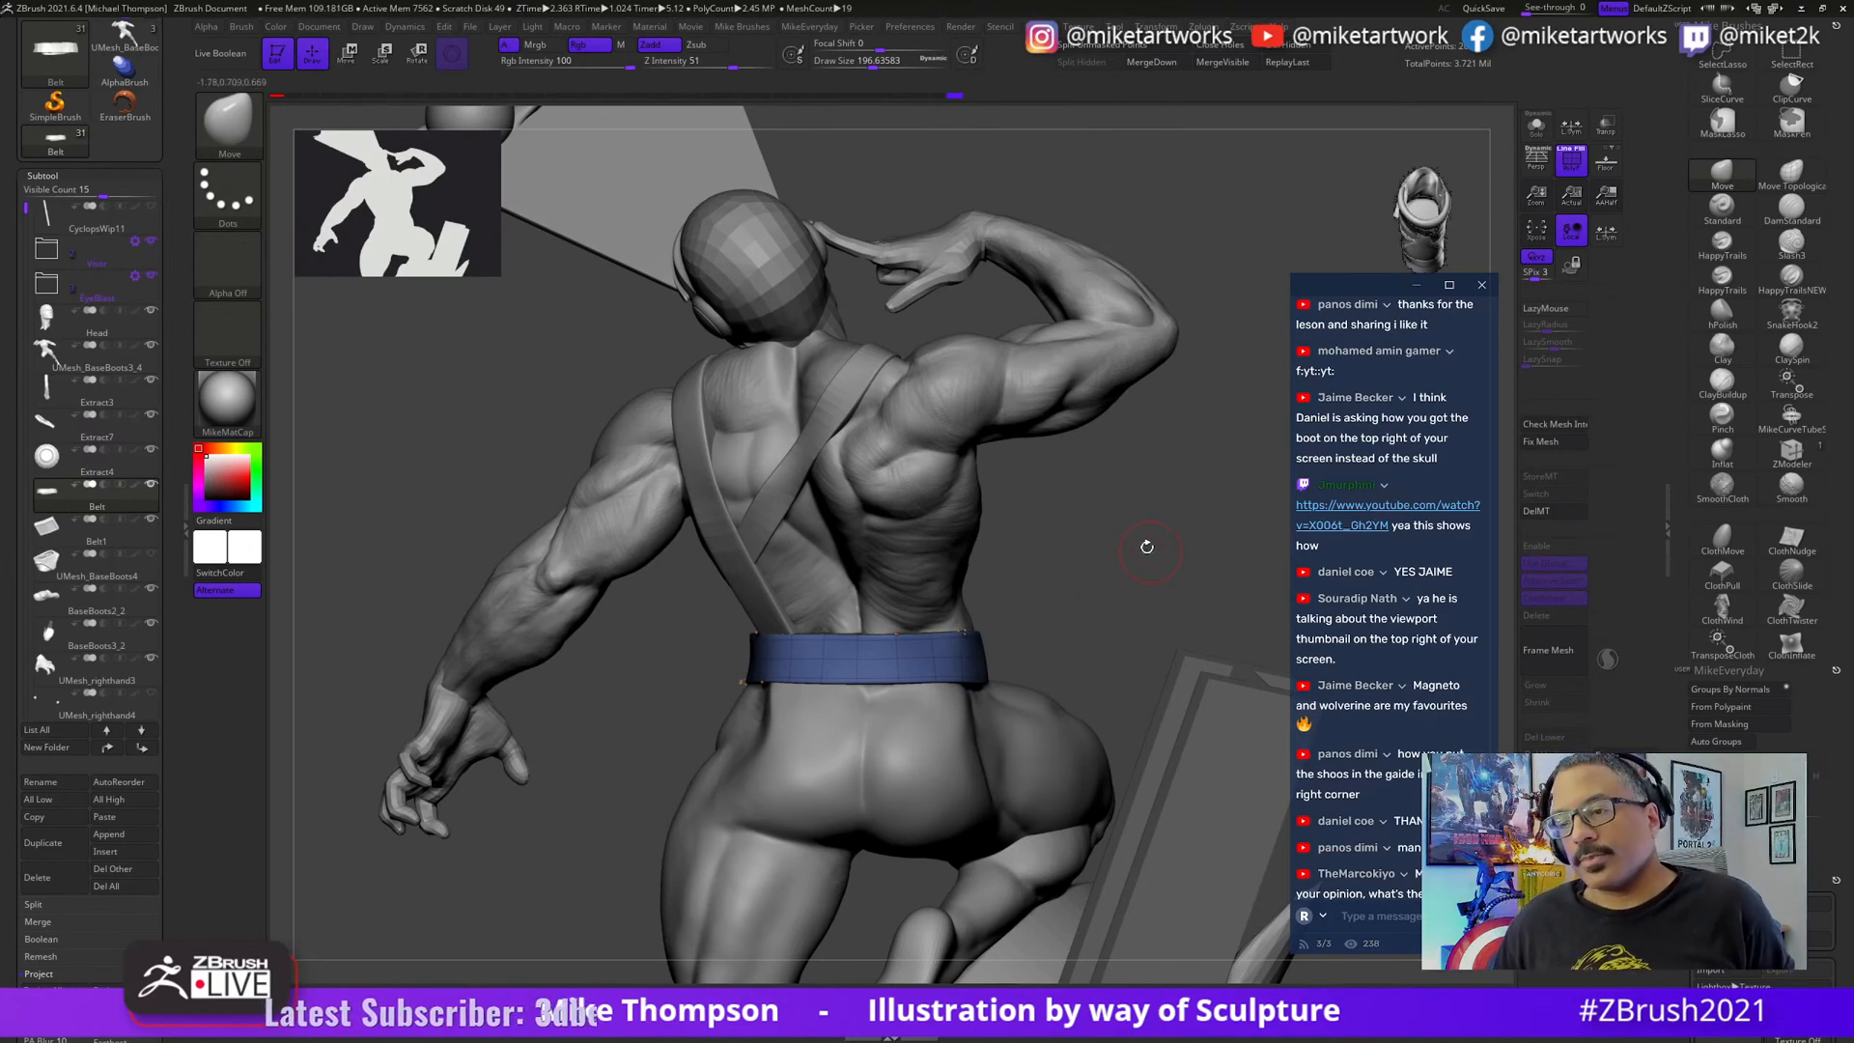
{"action": "left_click_drag", "start_coordinate": [1060, 597], "coordinate": [1491, 444]}
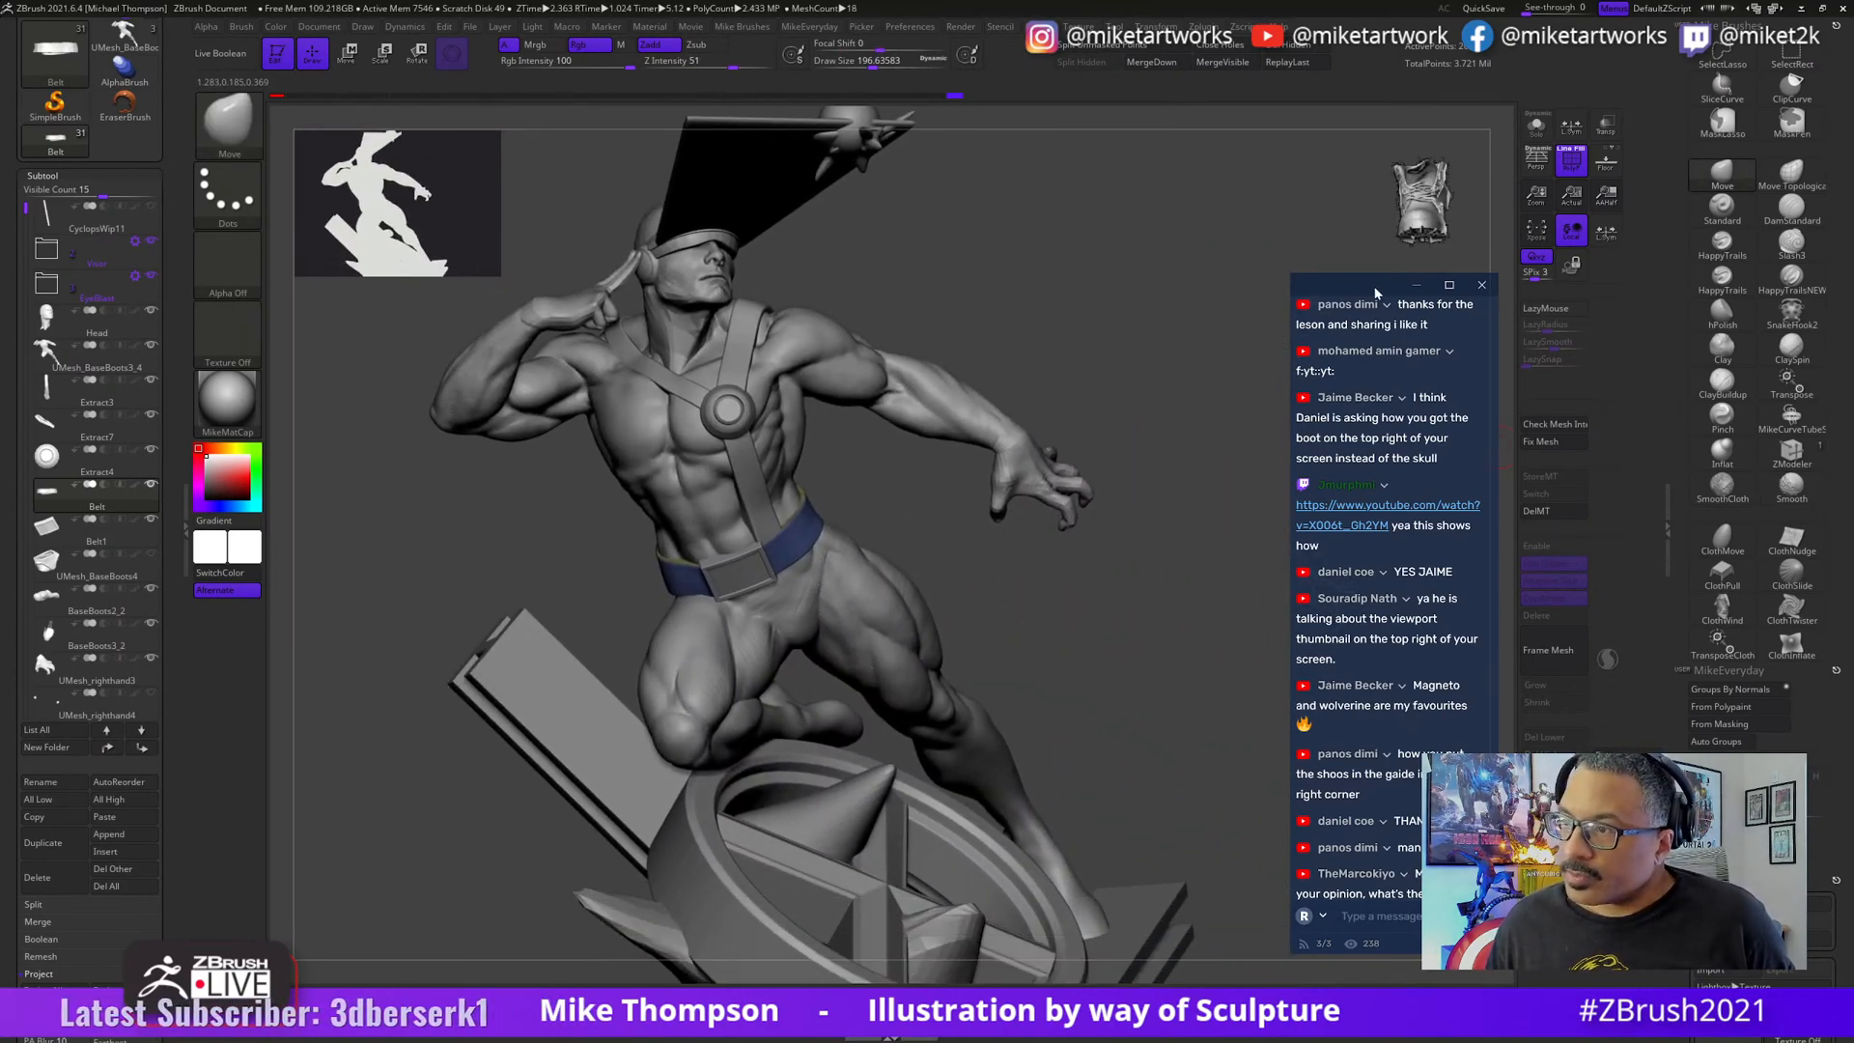
{"action": "left_click_drag", "start_coordinate": [1377, 292], "coordinate": [1853, 580]}
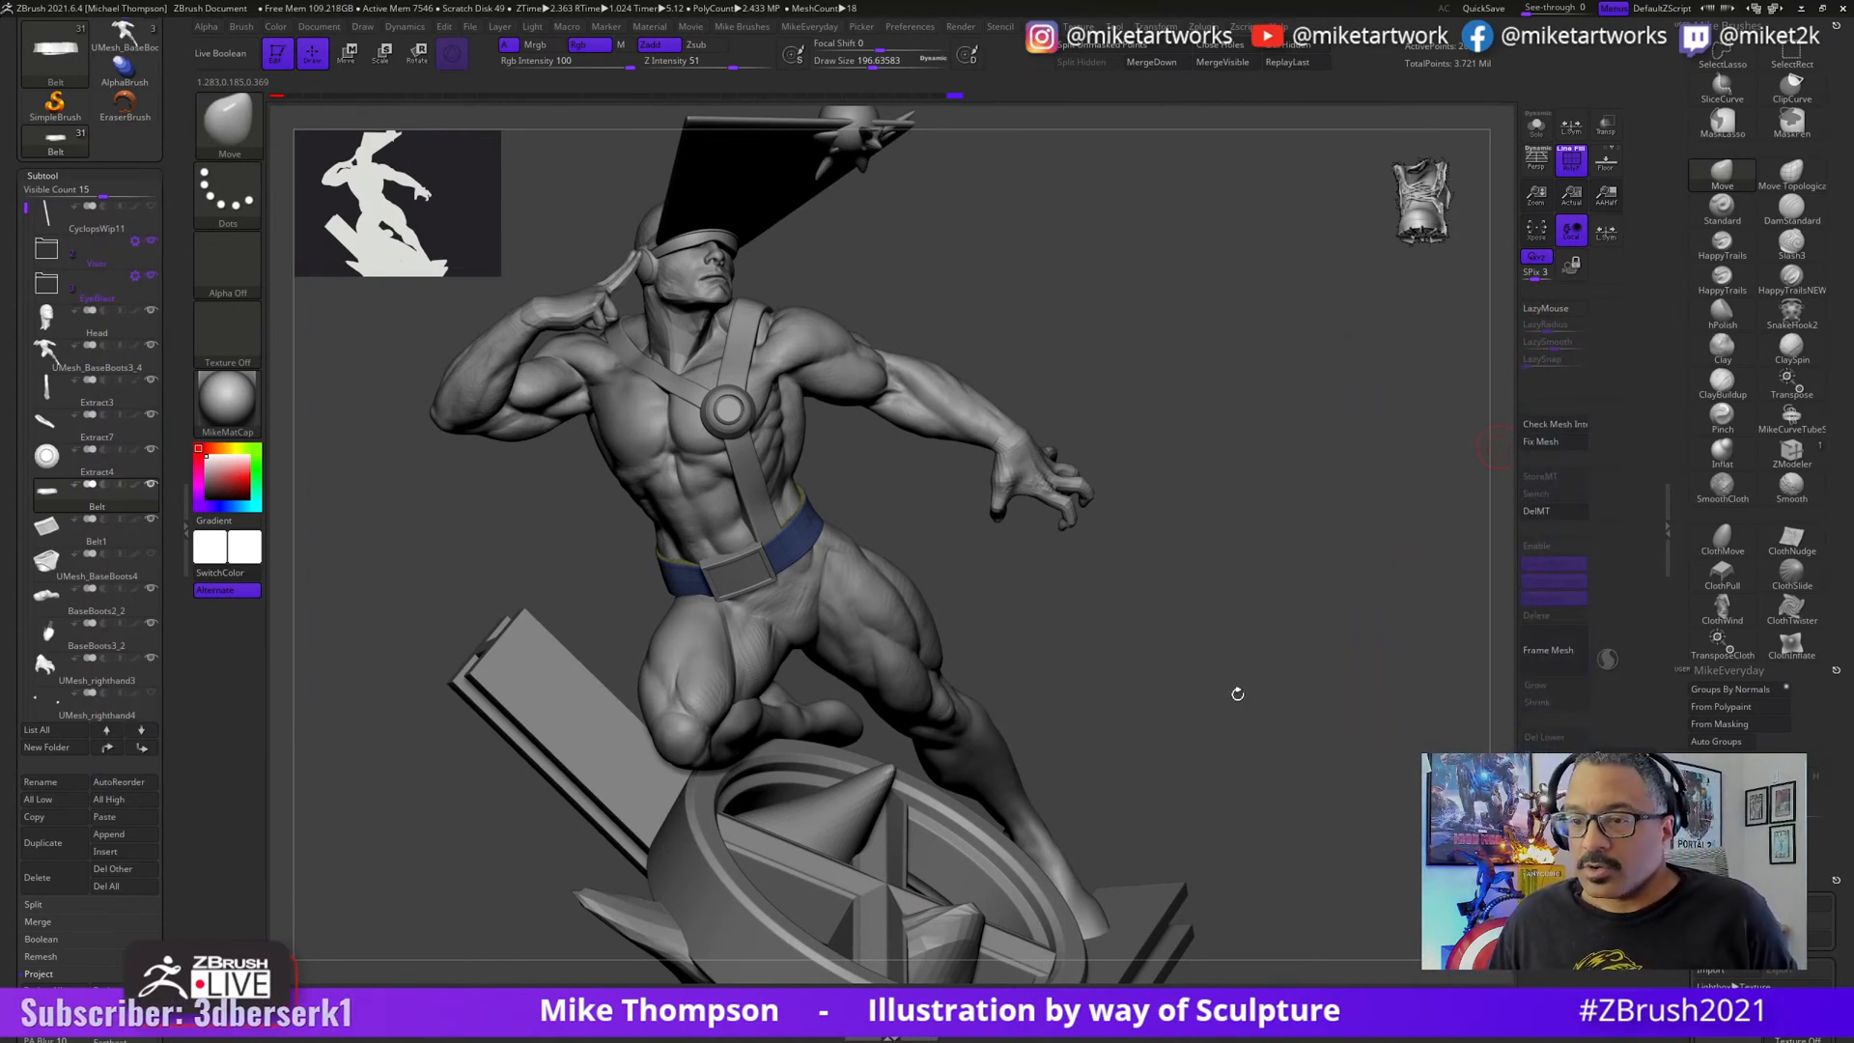
- Frame the whole statue in a front view and make a custom CamView thumbnail from it
{"action": "left_click_drag", "start_coordinate": [1237, 691], "coordinate": [1207, 691]}
{"action": "key", "text": "space"}
{"action": "left_click", "coordinate": [1209, 860]}
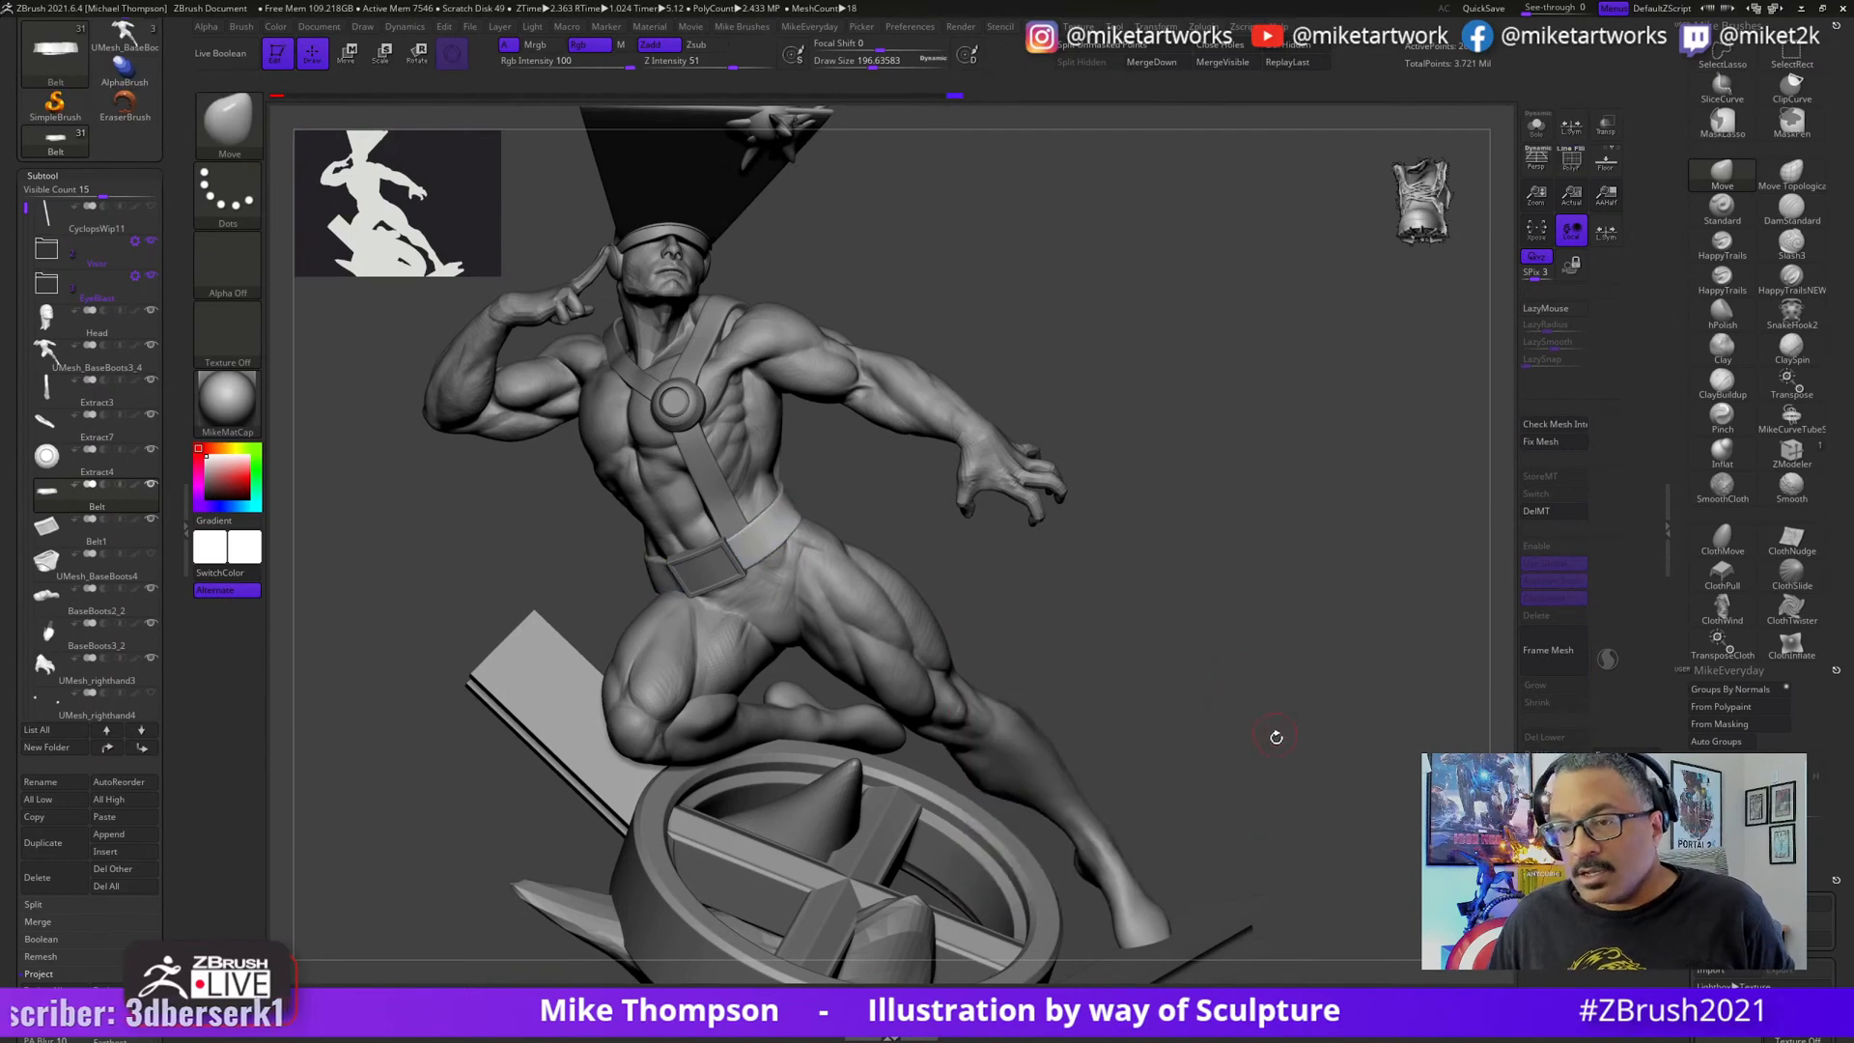
{"action": "mouse_move", "coordinate": [1271, 745]}
{"action": "left_mouse_down"}
{"action": "mouse_move", "coordinate": [1207, 734]}
{"action": "mouse_move", "coordinate": [1329, 711]}
{"action": "mouse_move", "coordinate": [1276, 698]}
{"action": "mouse_move", "coordinate": [1390, 704]}
{"action": "mouse_move", "coordinate": [1273, 701]}
{"action": "left_mouse_up"}
{"action": "left_click_drag", "start_coordinate": [1226, 642], "coordinate": [1210, 646]}
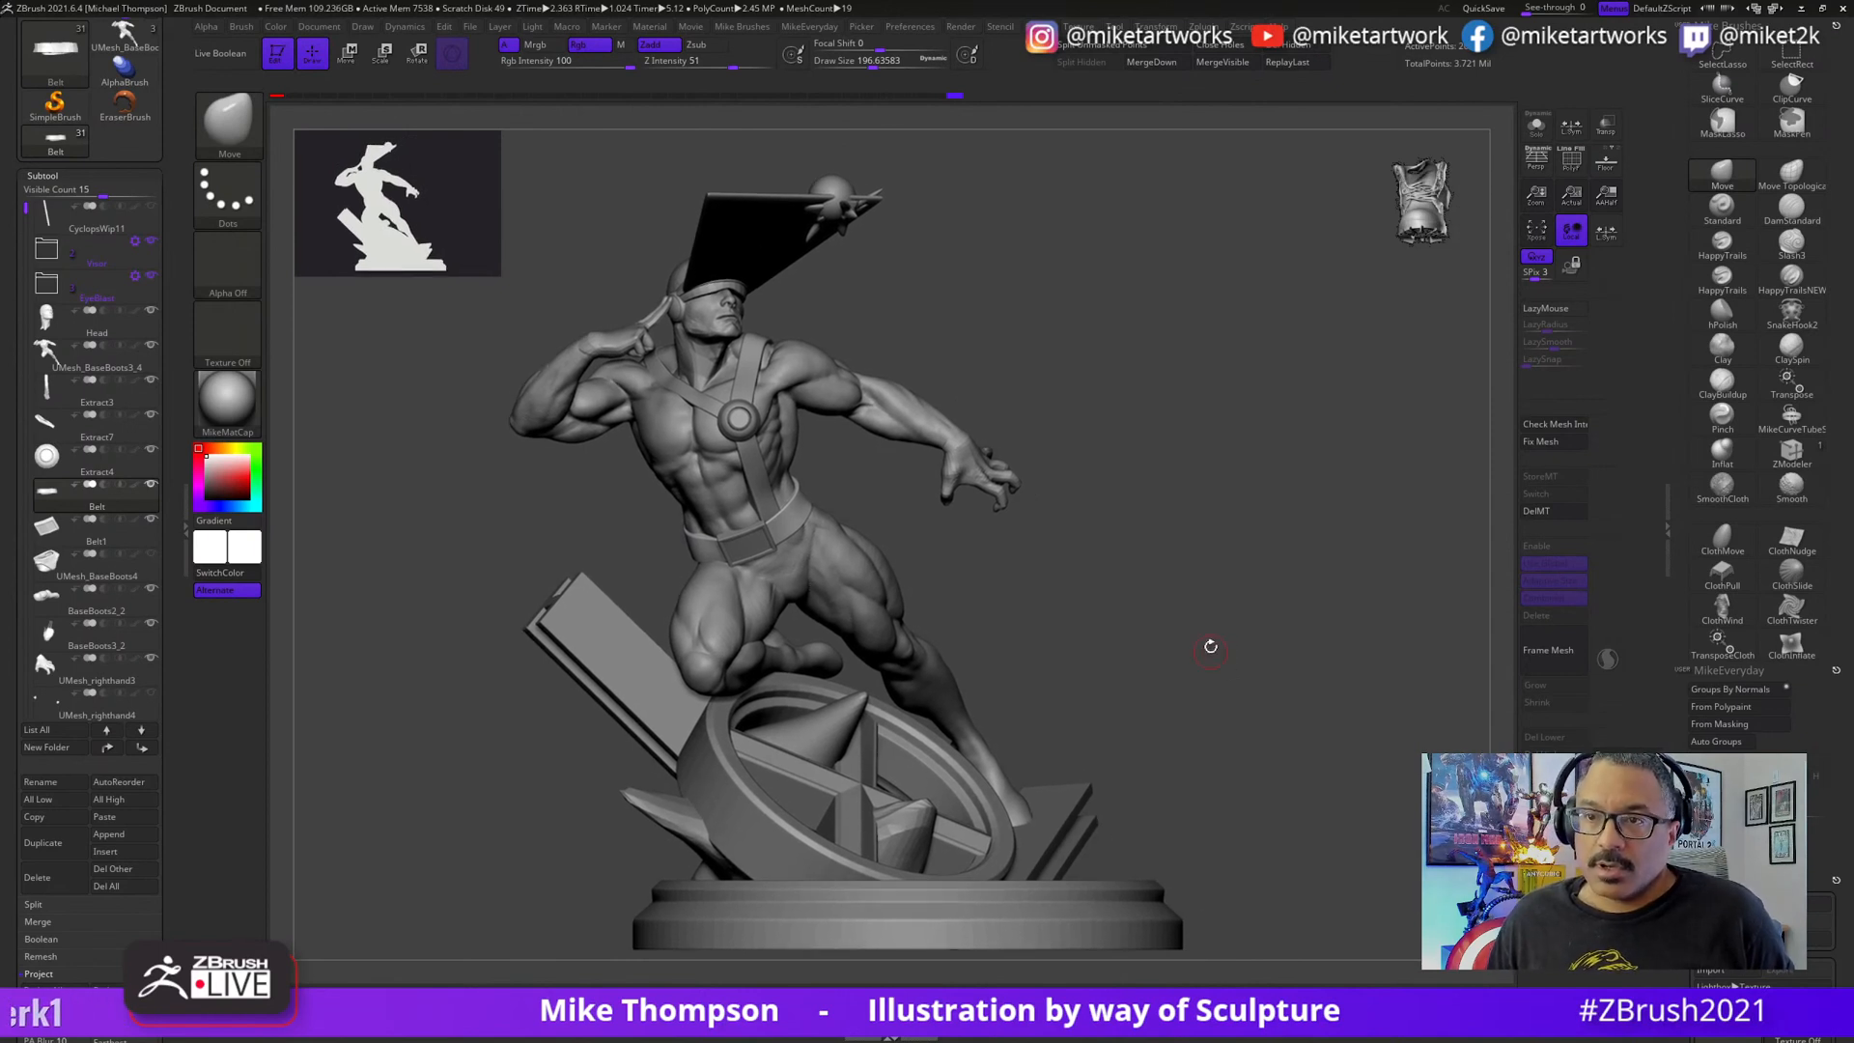
{"action": "left_click", "coordinate": [925, 30]}
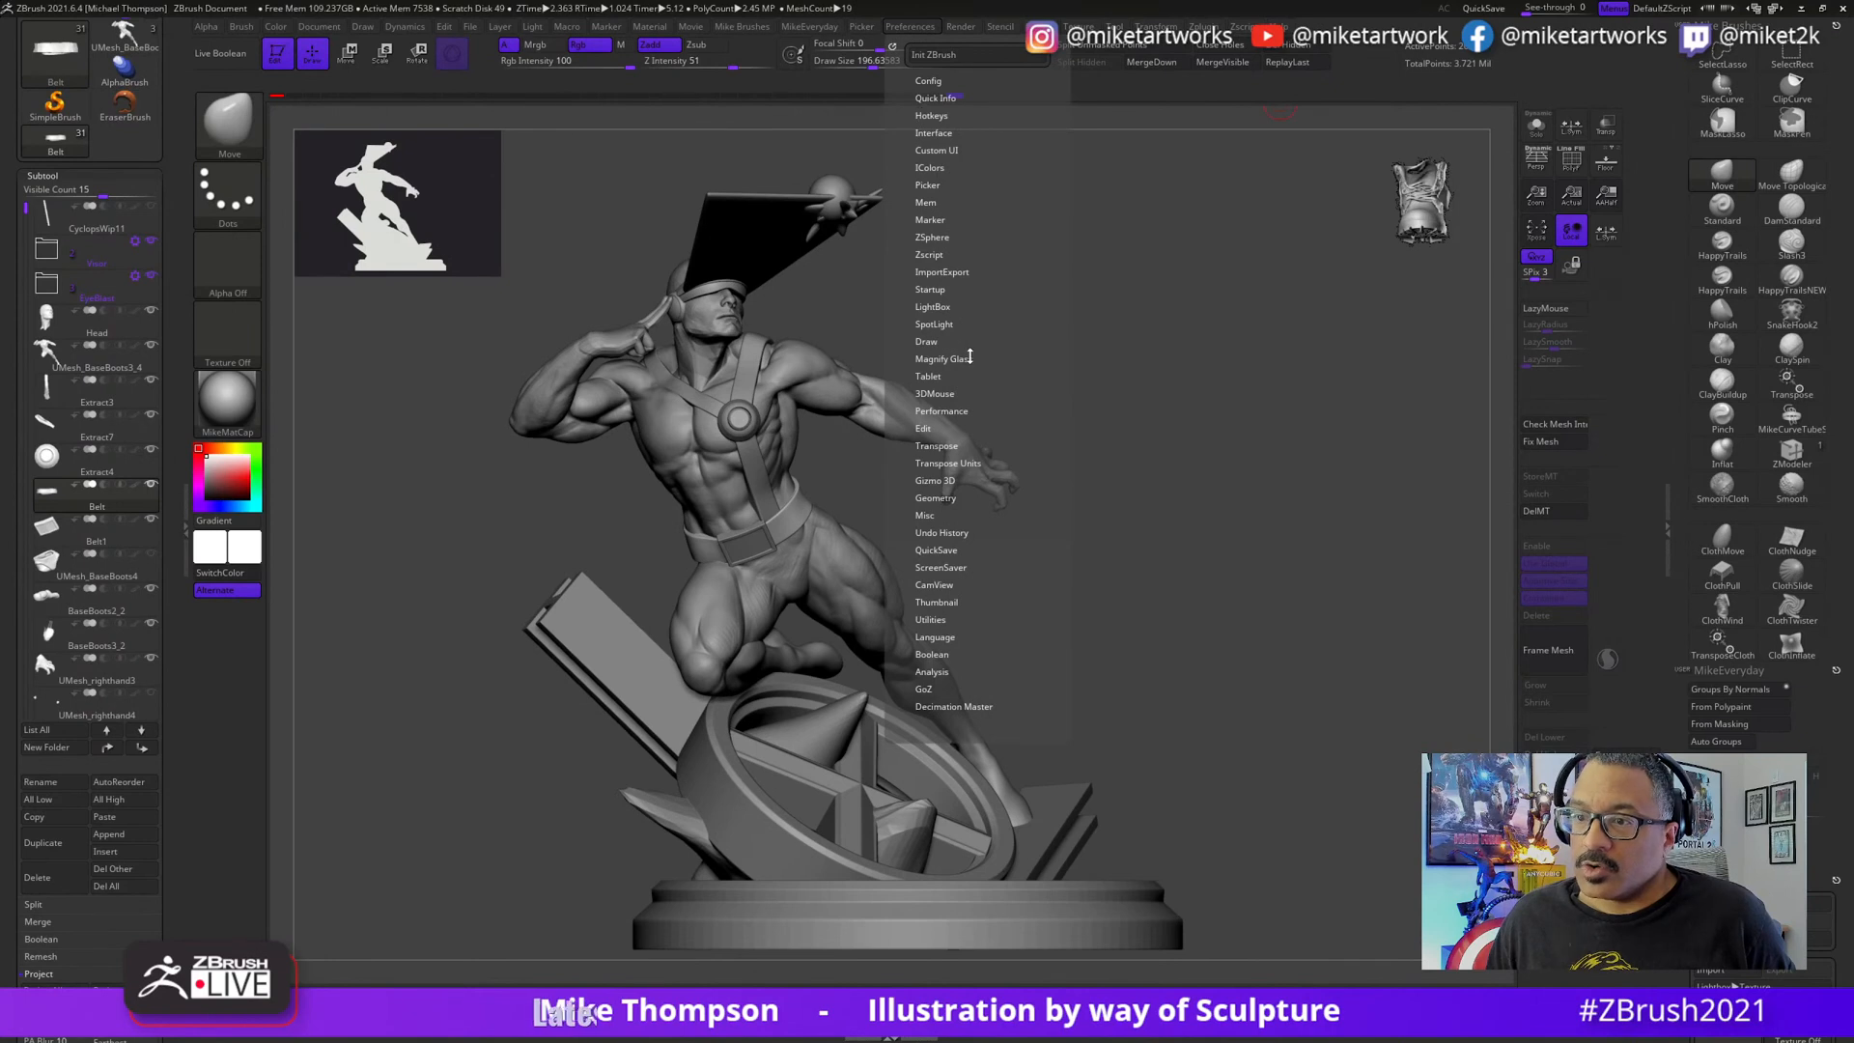
{"action": "left_click", "coordinate": [933, 585]}
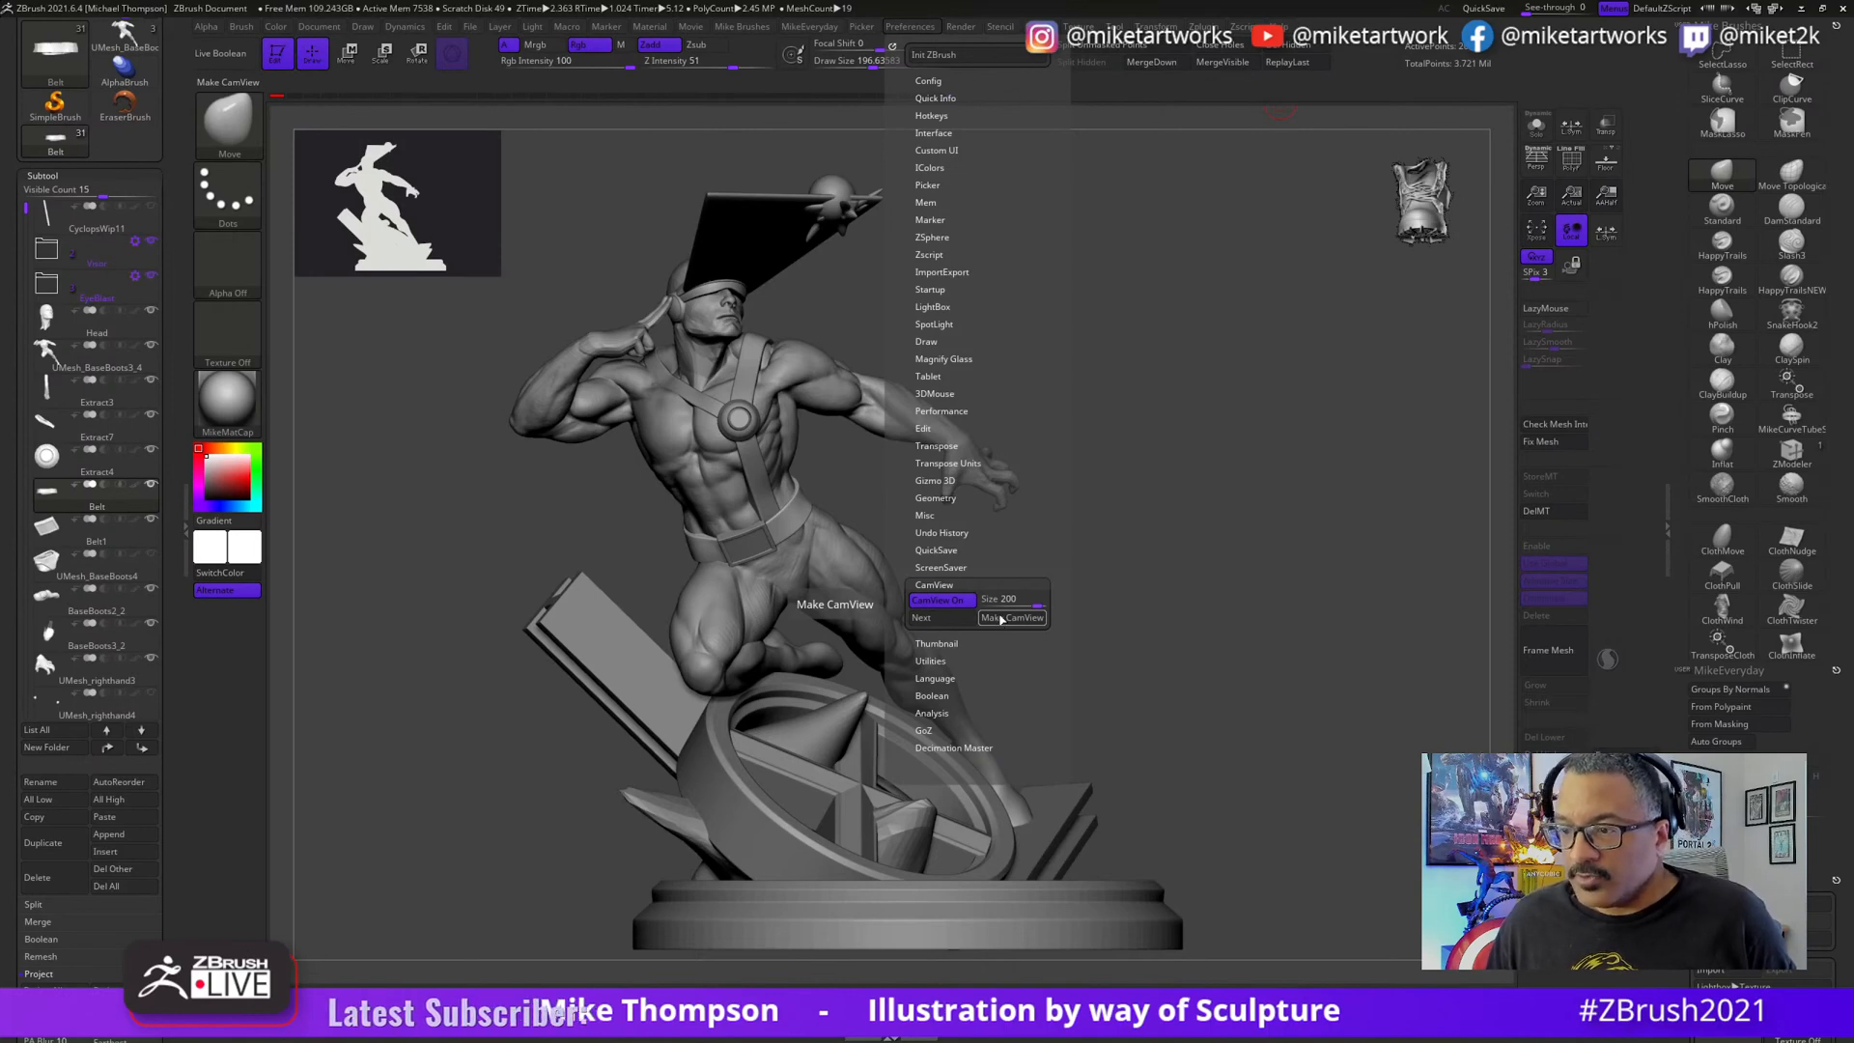
{"action": "left_click", "coordinate": [1002, 618]}
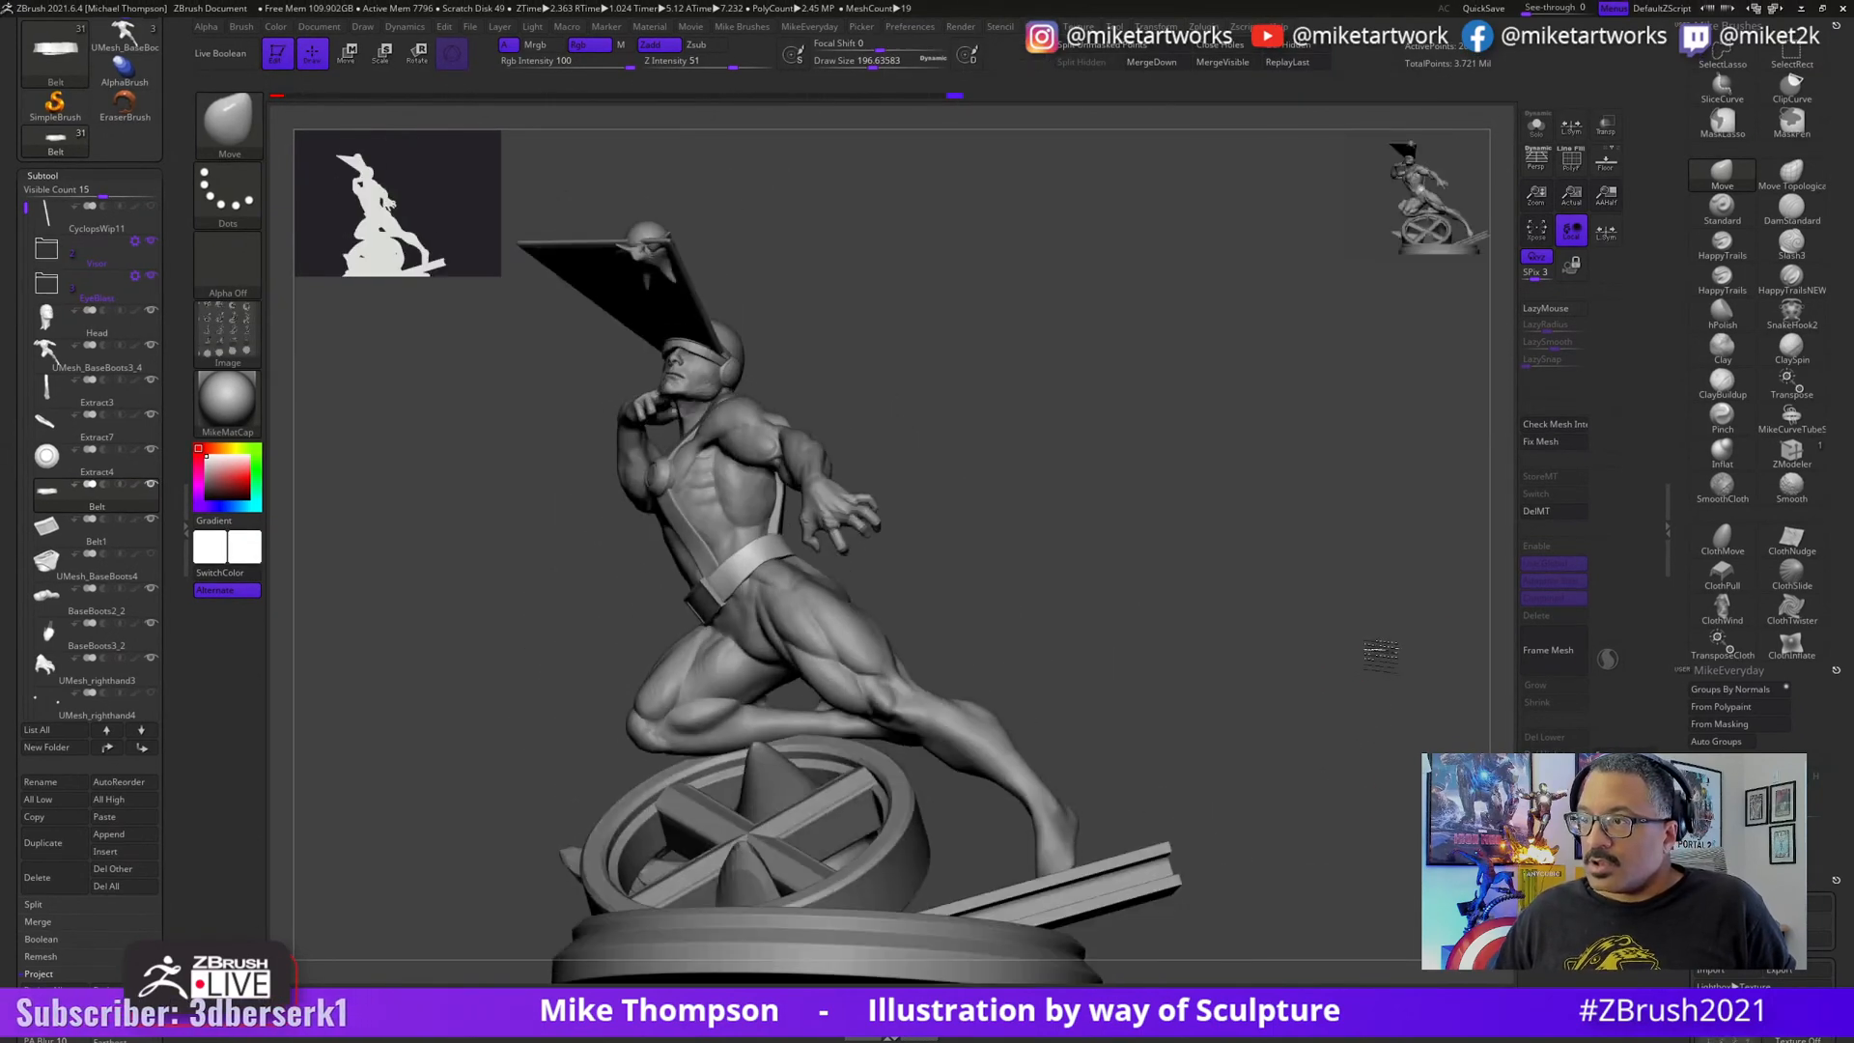
- Set the CamView size to 250 and orbit the statue to check how the thumbnail follows
{"action": "mouse_move", "coordinate": [1387, 662]}
{"action": "left_mouse_down"}
{"action": "mouse_move", "coordinate": [1325, 641]}
{"action": "mouse_move", "coordinate": [1439, 663]}
{"action": "mouse_move", "coordinate": [1242, 629]}
{"action": "mouse_move", "coordinate": [1281, 628]}
{"action": "mouse_move", "coordinate": [1242, 637]}
{"action": "mouse_move", "coordinate": [1287, 683]}
{"action": "mouse_move", "coordinate": [1374, 649]}
{"action": "left_mouse_up"}
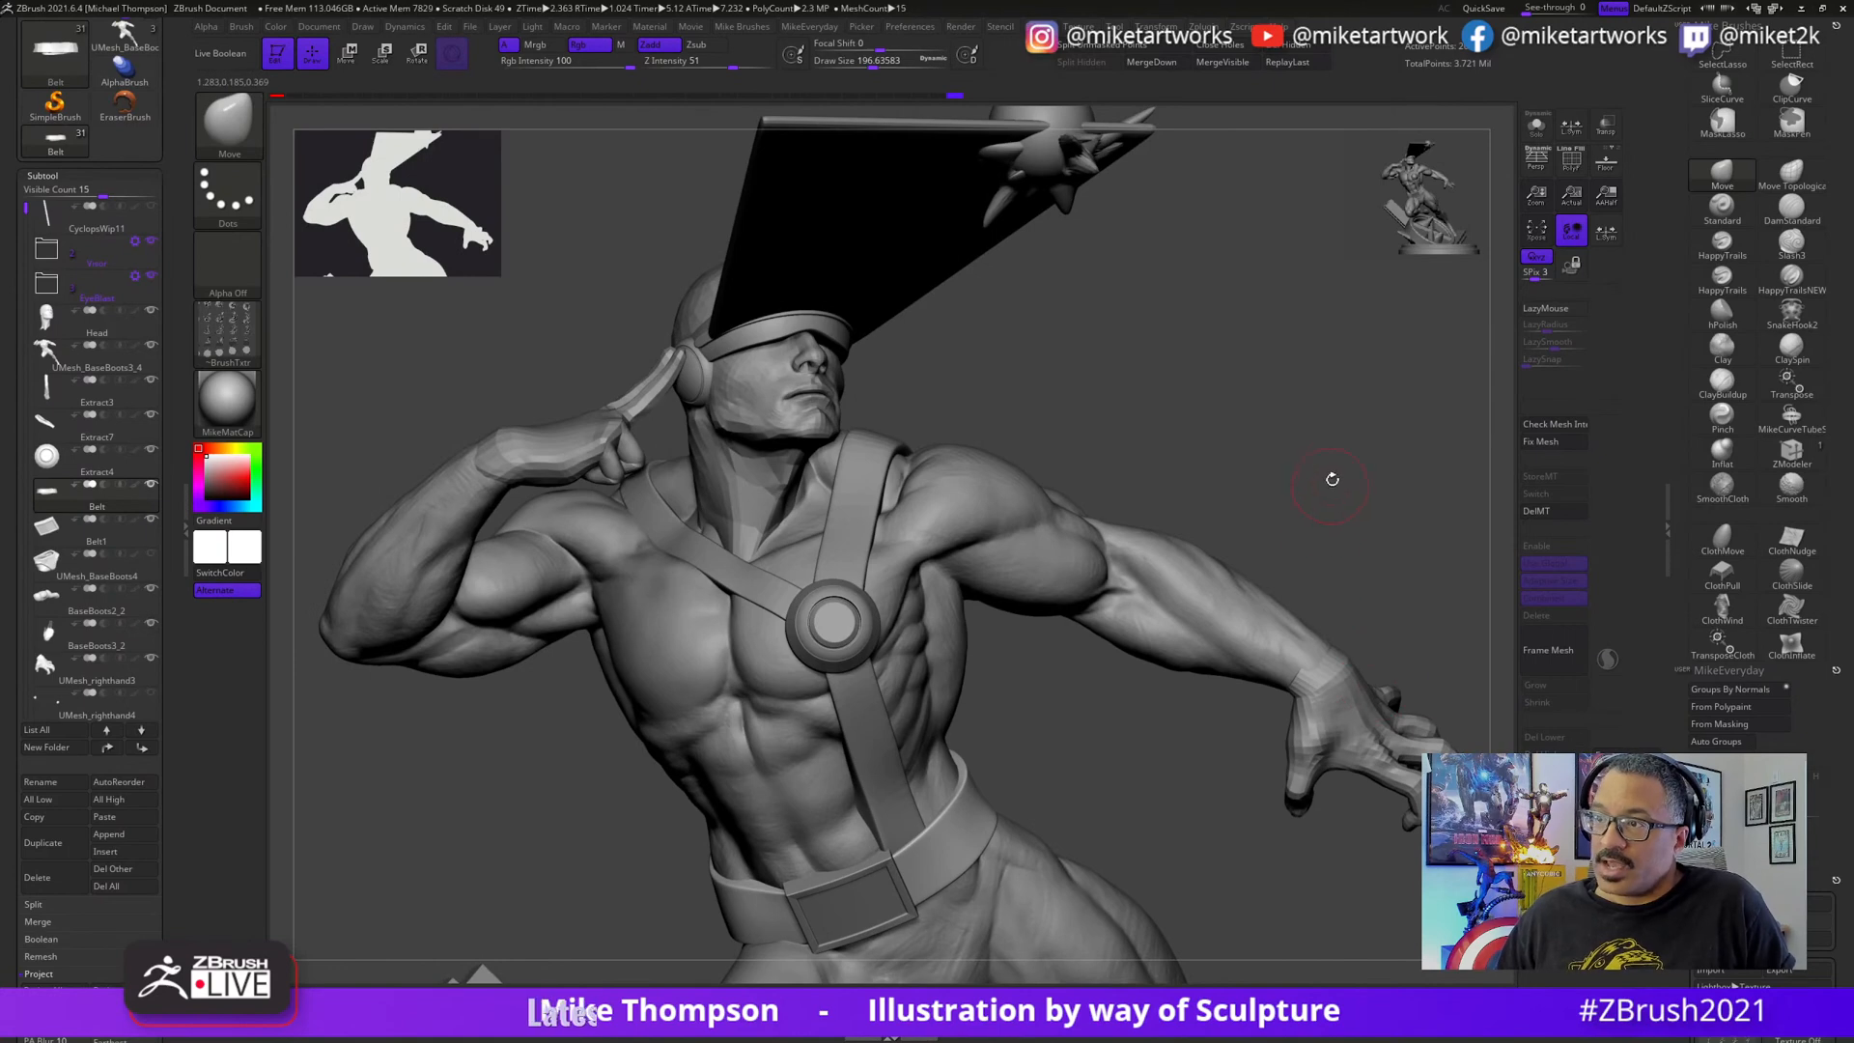
{"action": "left_click_drag", "start_coordinate": [1412, 251], "coordinate": [944, 331]}
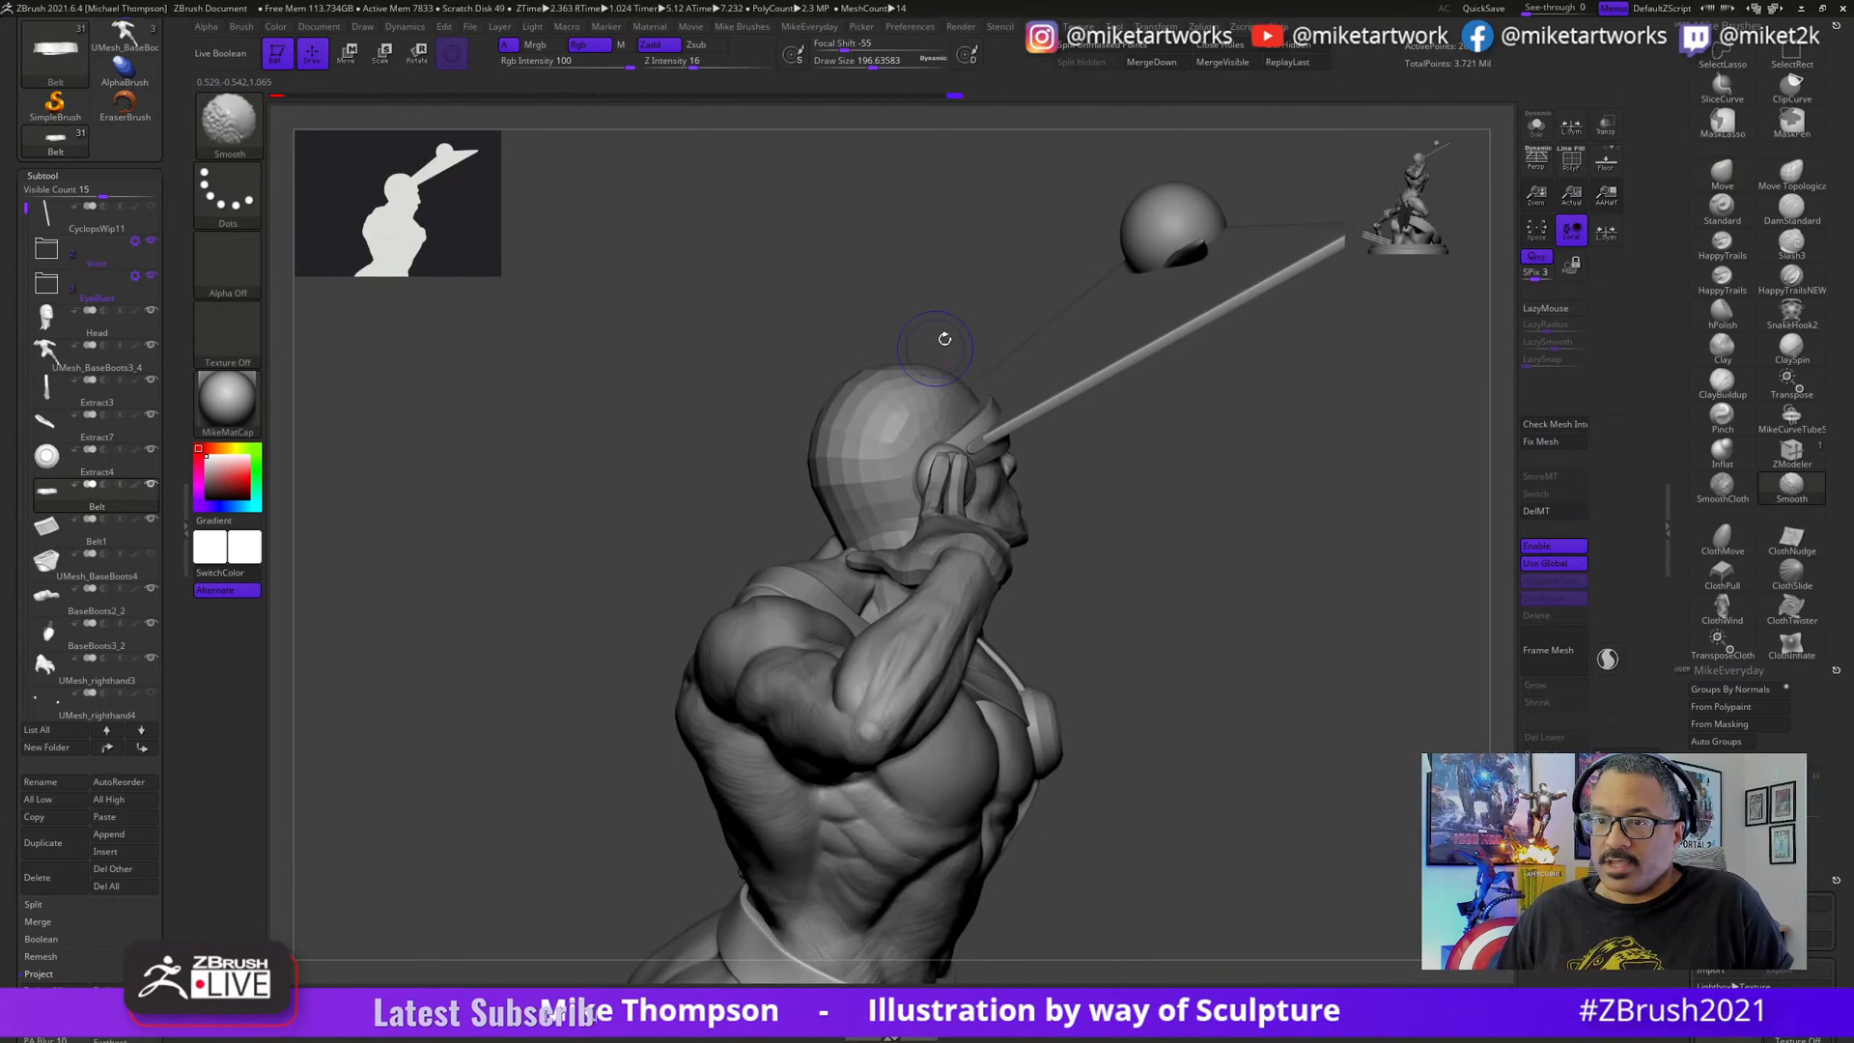
{"action": "left_click", "coordinate": [923, 26]}
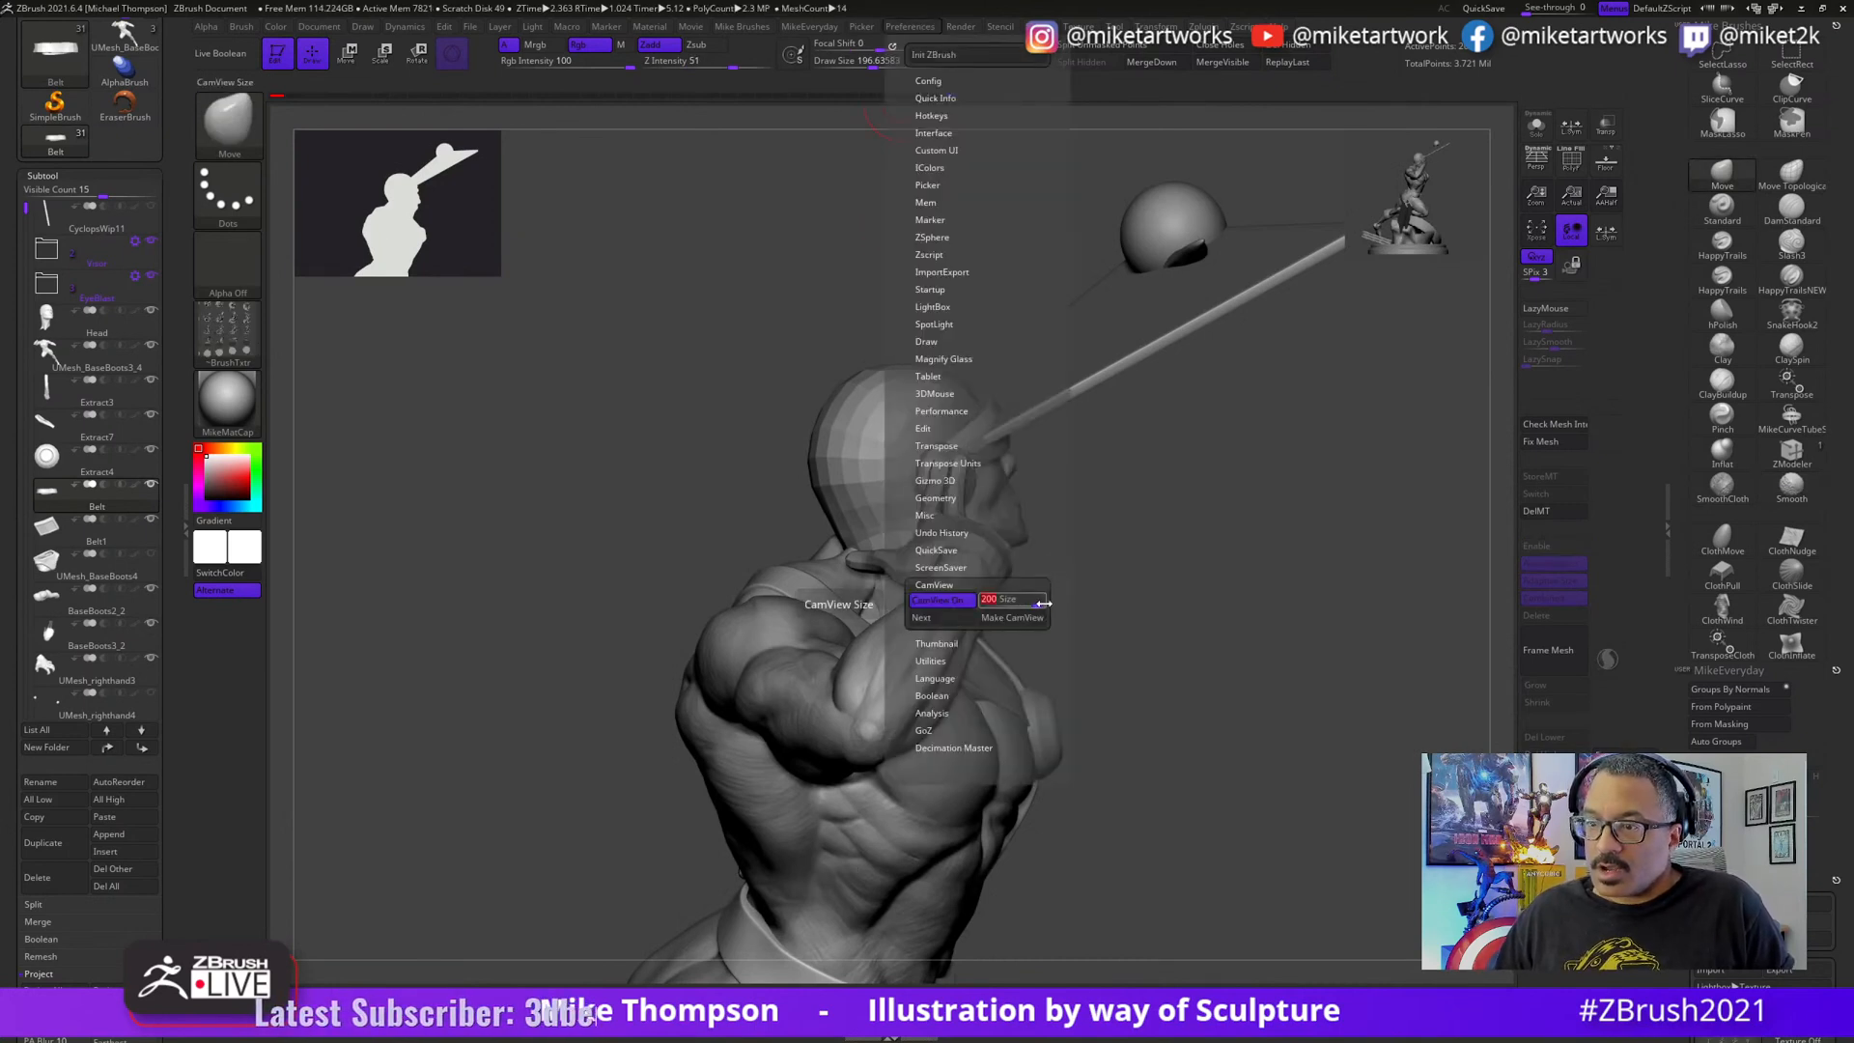
{"action": "left_click_drag", "start_coordinate": [1034, 605], "coordinate": [1055, 607]}
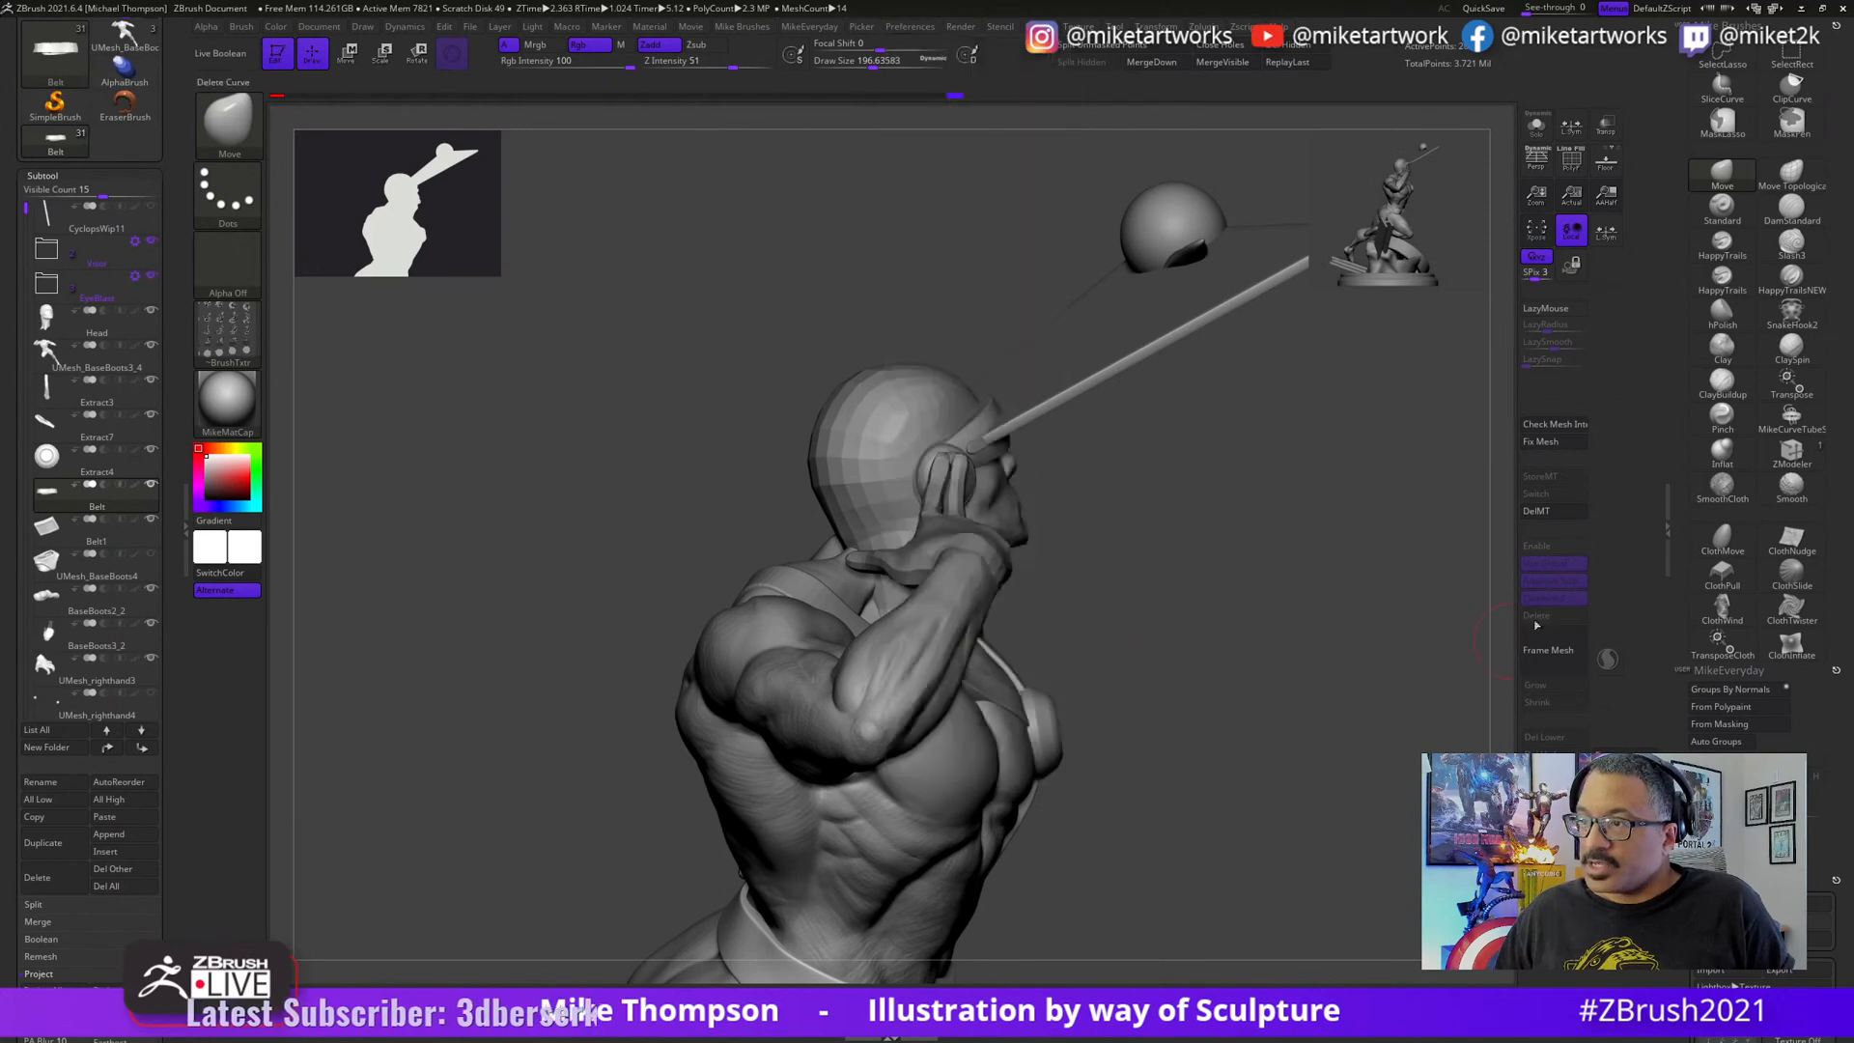
{"action": "left_click_drag", "start_coordinate": [1353, 708], "coordinate": [1173, 666]}
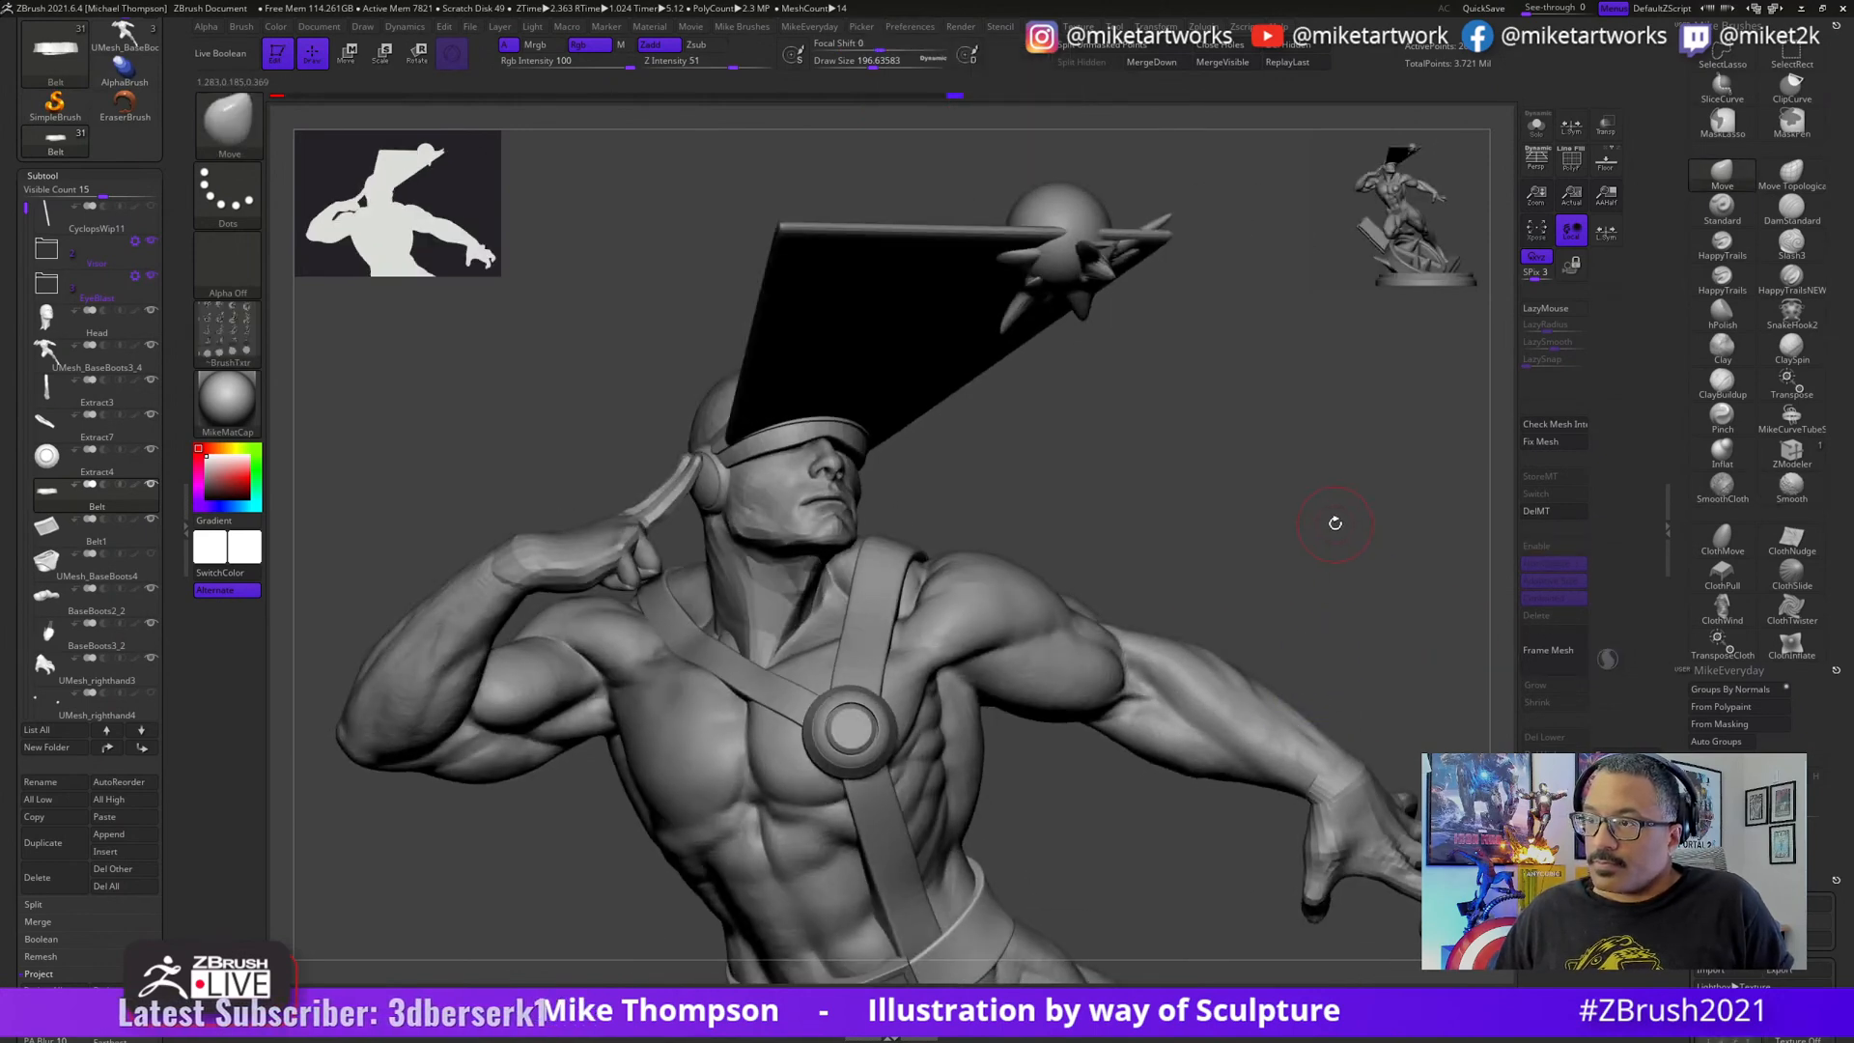
{"action": "left_click_drag", "start_coordinate": [1334, 522], "coordinate": [1296, 481]}
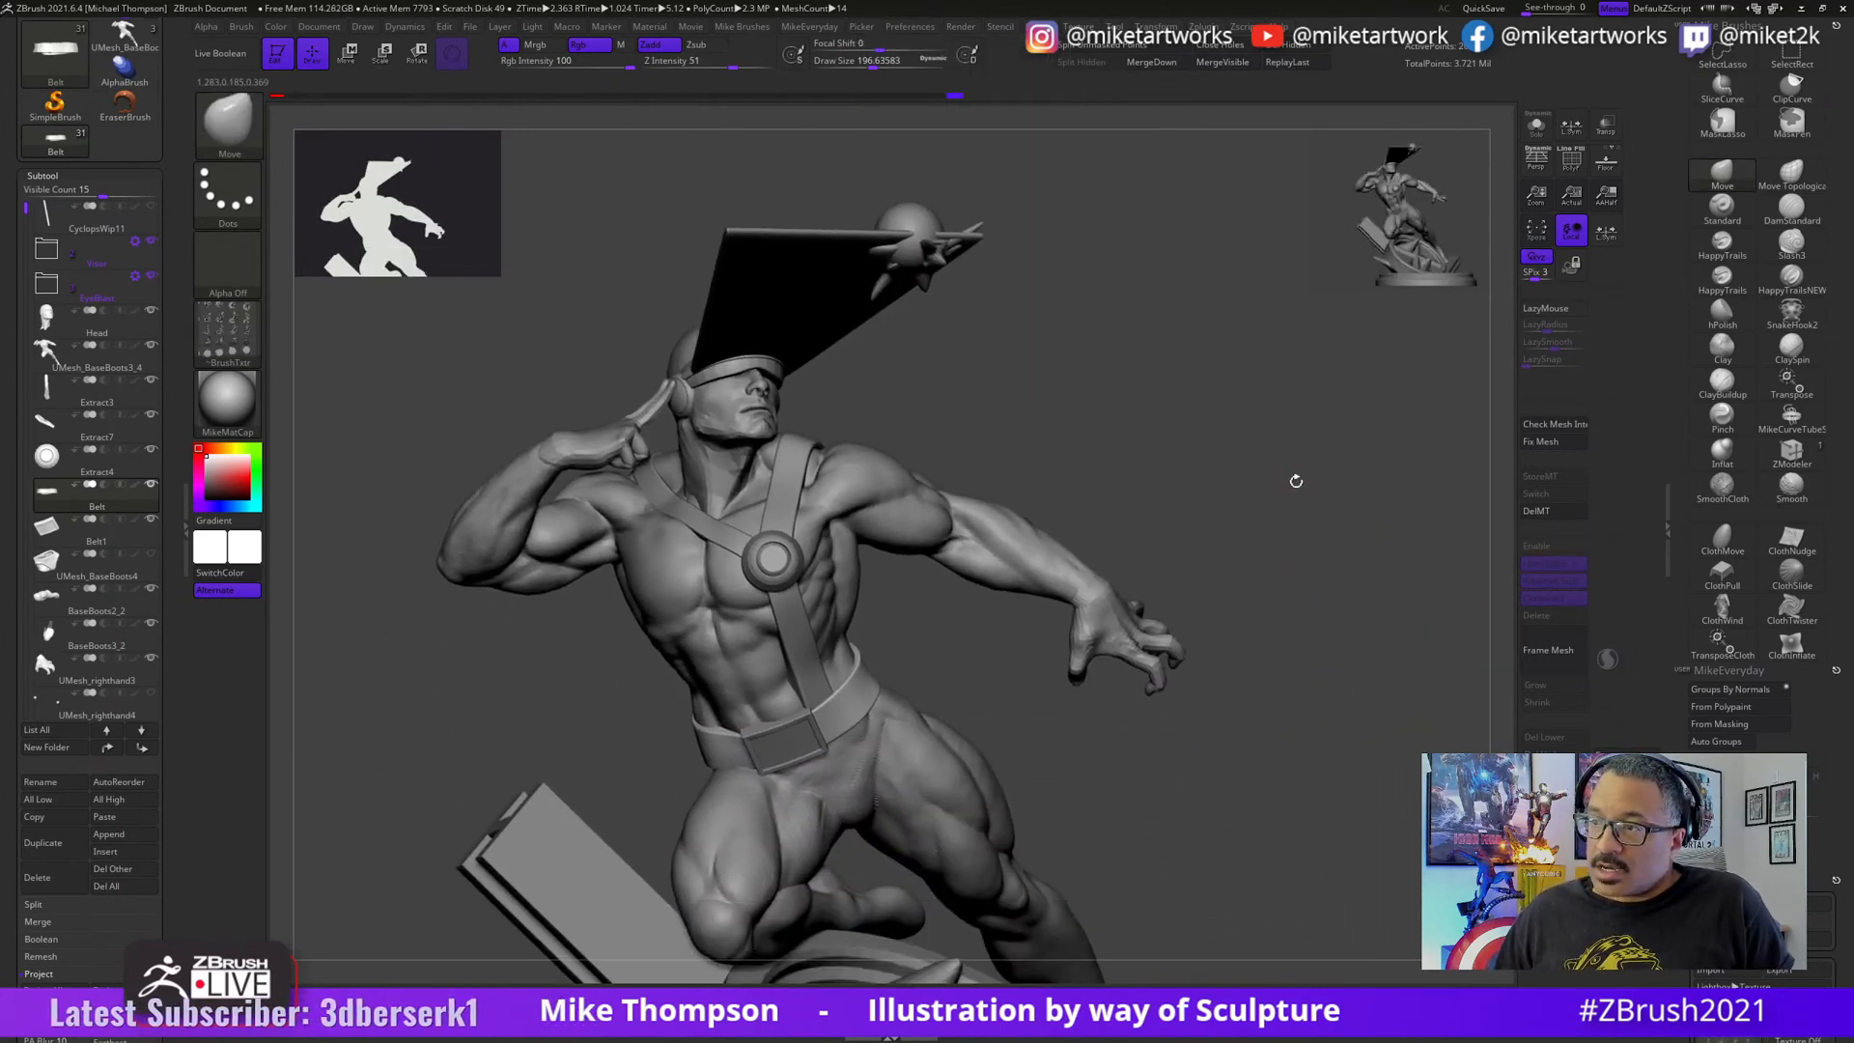
{"action": "key", "text": "shift"}
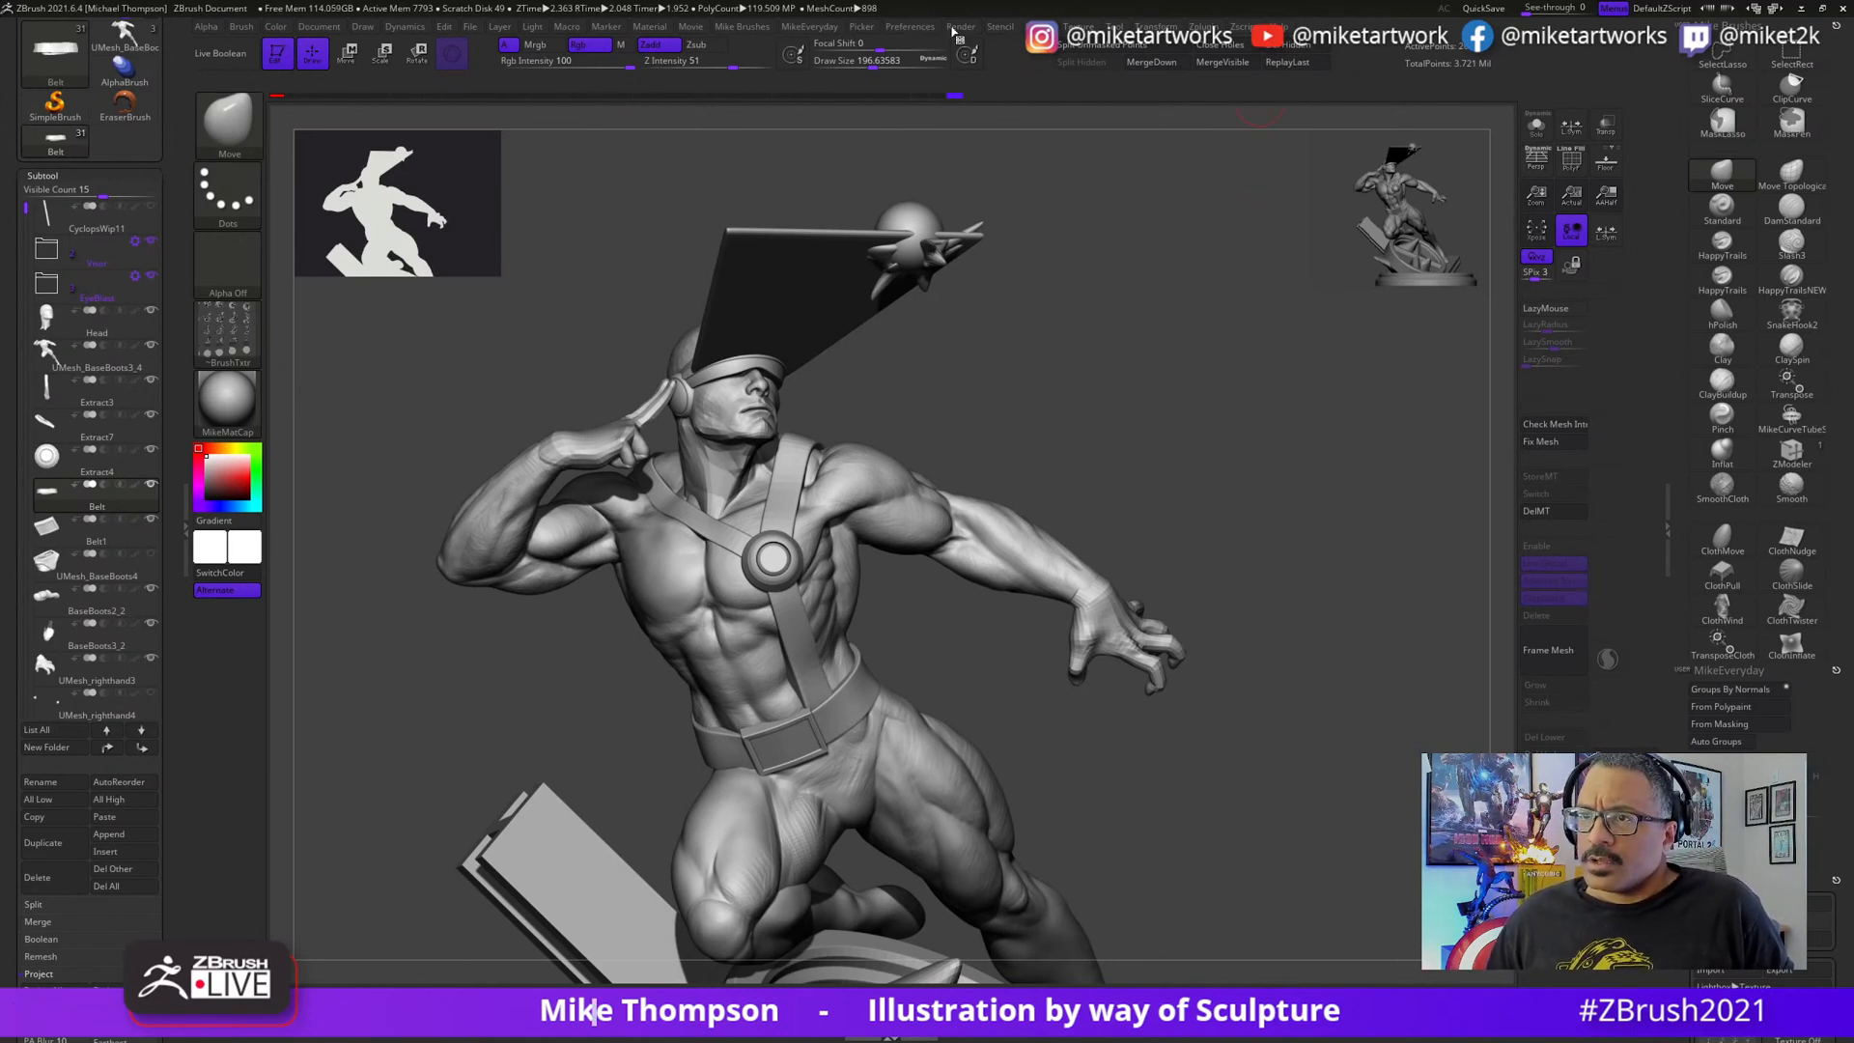
- Cycle through the stored CamView models, past the default head, dog, demo head and skull, to the Venom CamView
{"action": "left_click", "coordinate": [907, 35]}
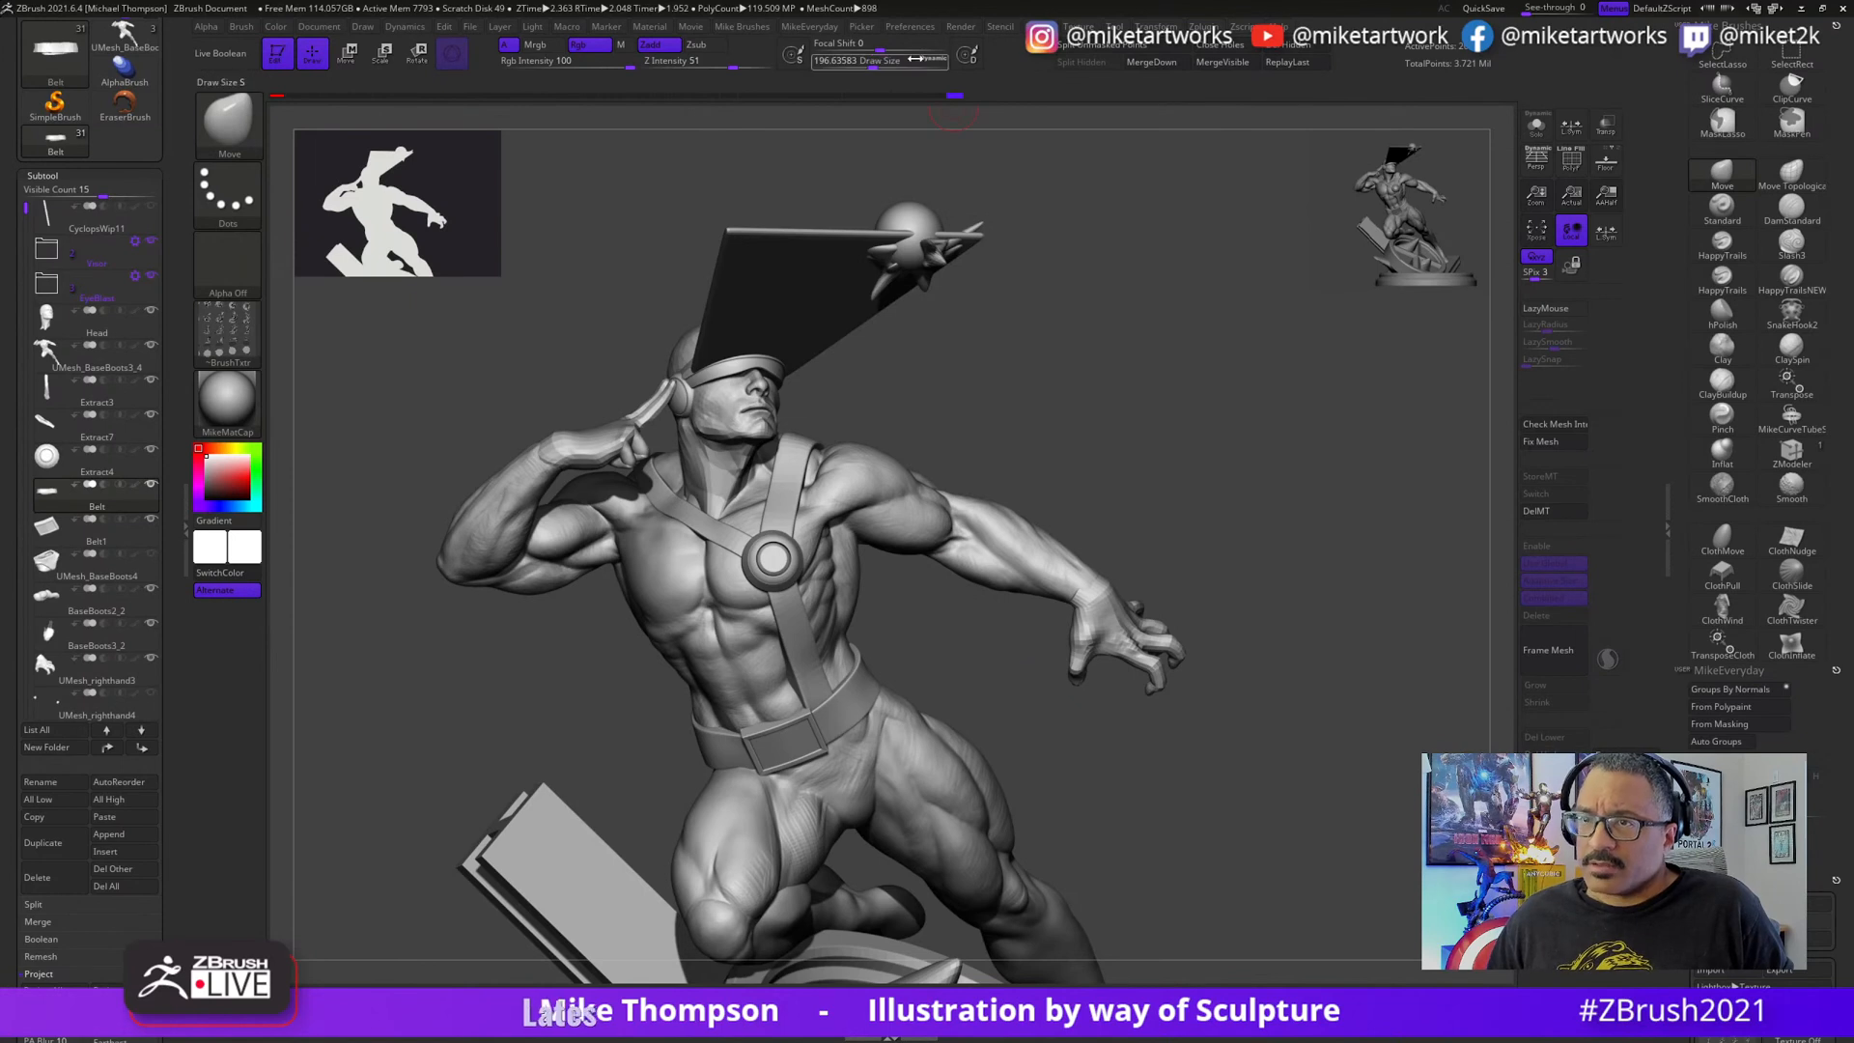
{"action": "left_click", "coordinate": [913, 29]}
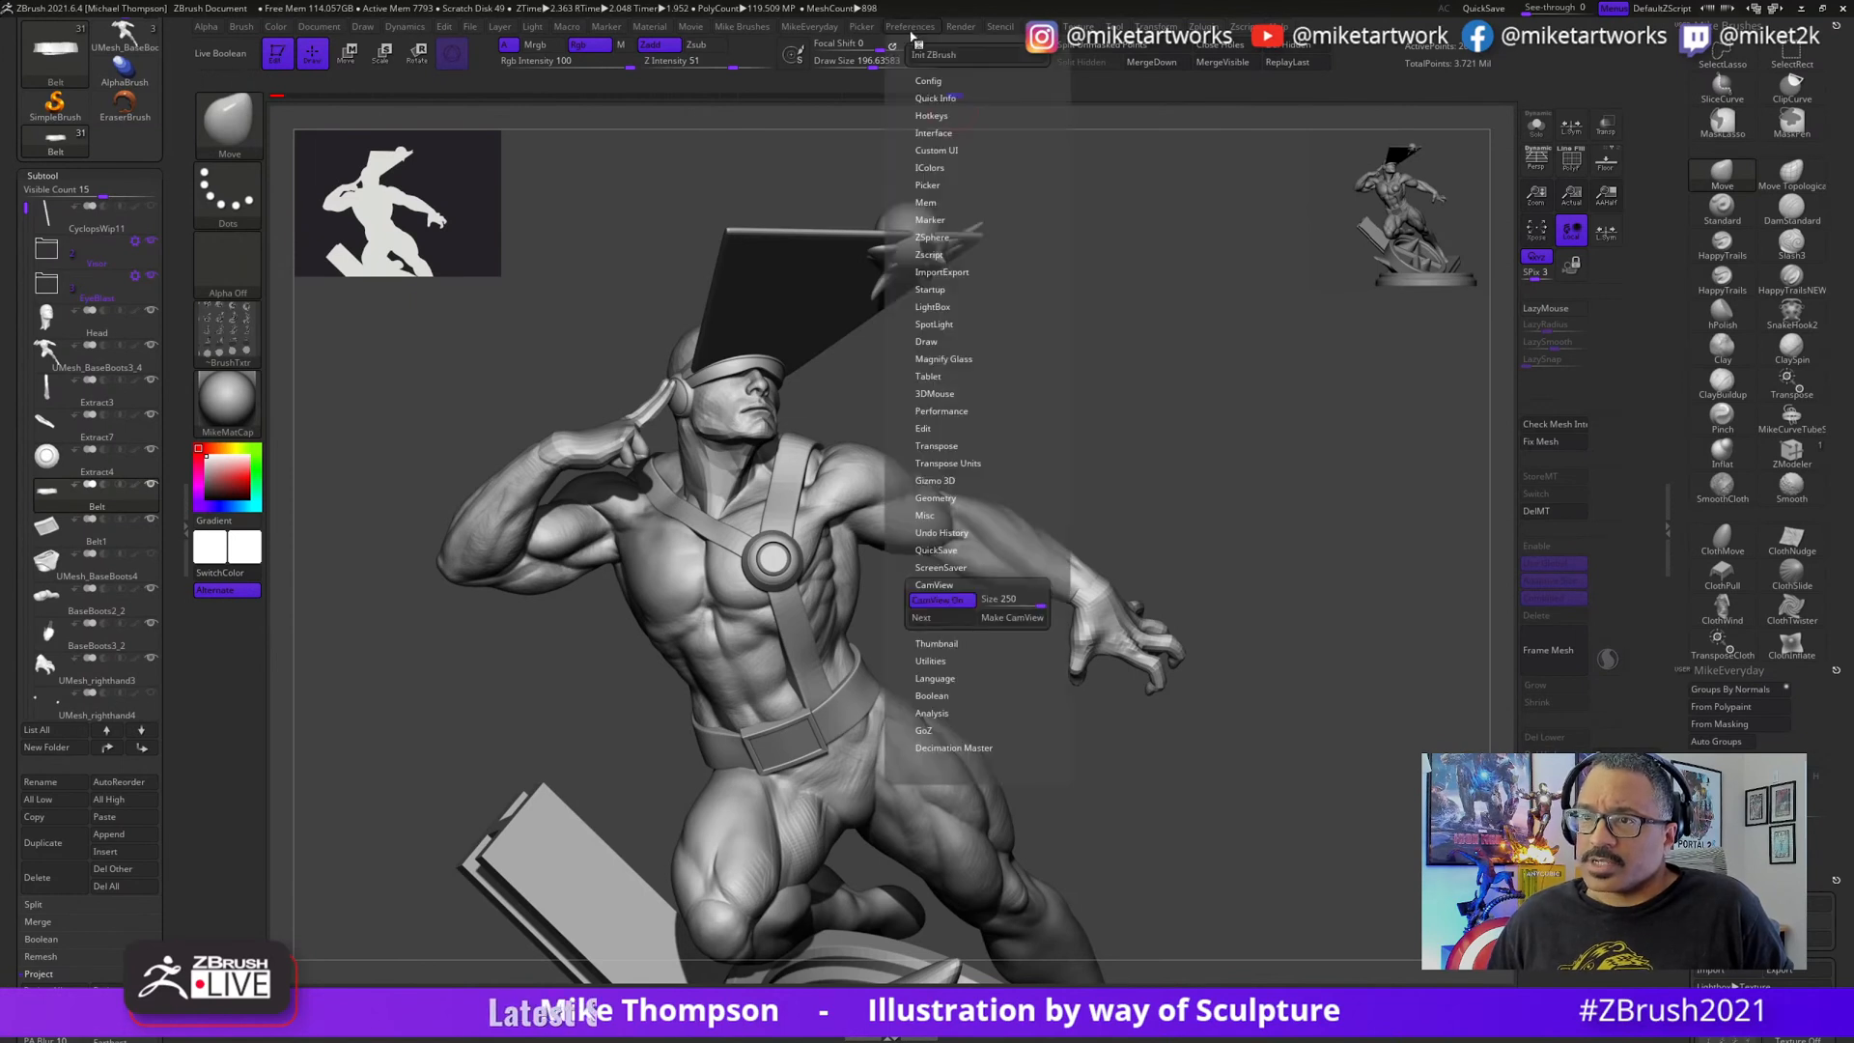
{"action": "left_click", "coordinate": [966, 619]}
{"action": "left_click", "coordinate": [965, 619]}
{"action": "left_click", "coordinate": [965, 619]}
{"action": "left_click", "coordinate": [966, 619]}
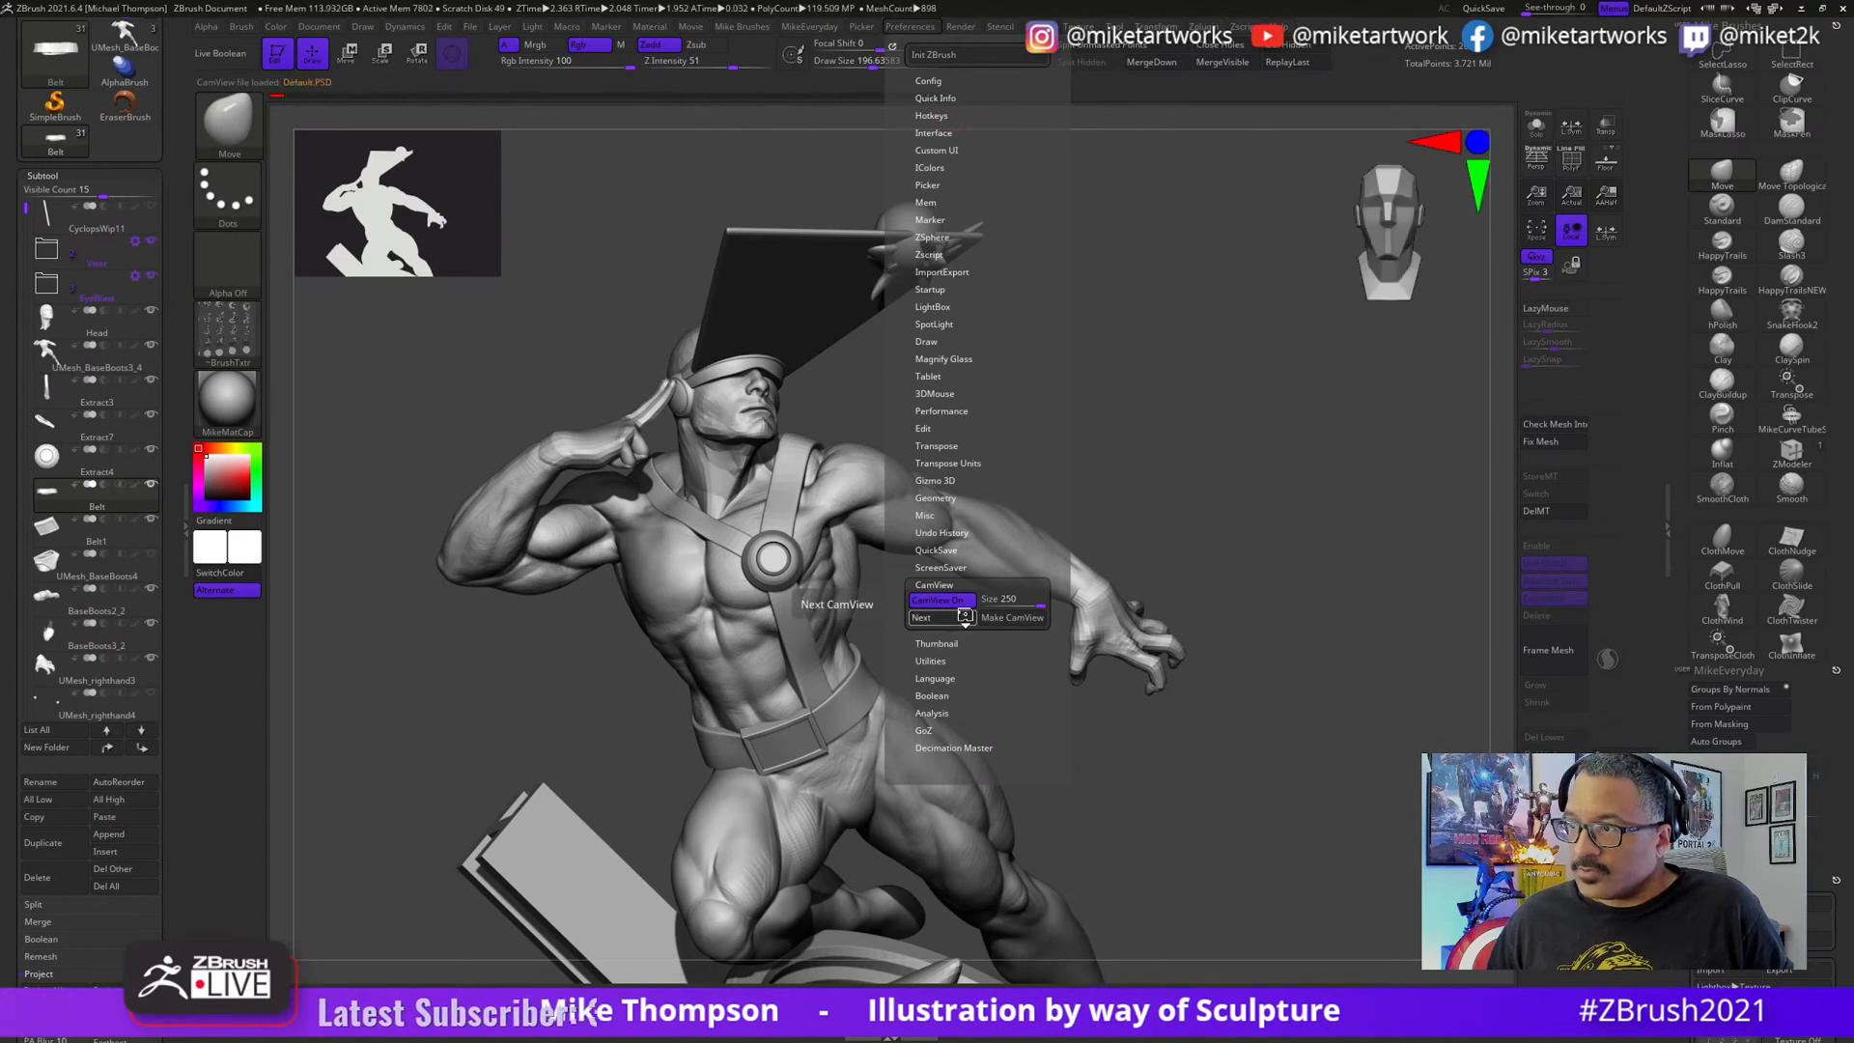
{"action": "left_click", "coordinate": [966, 619]}
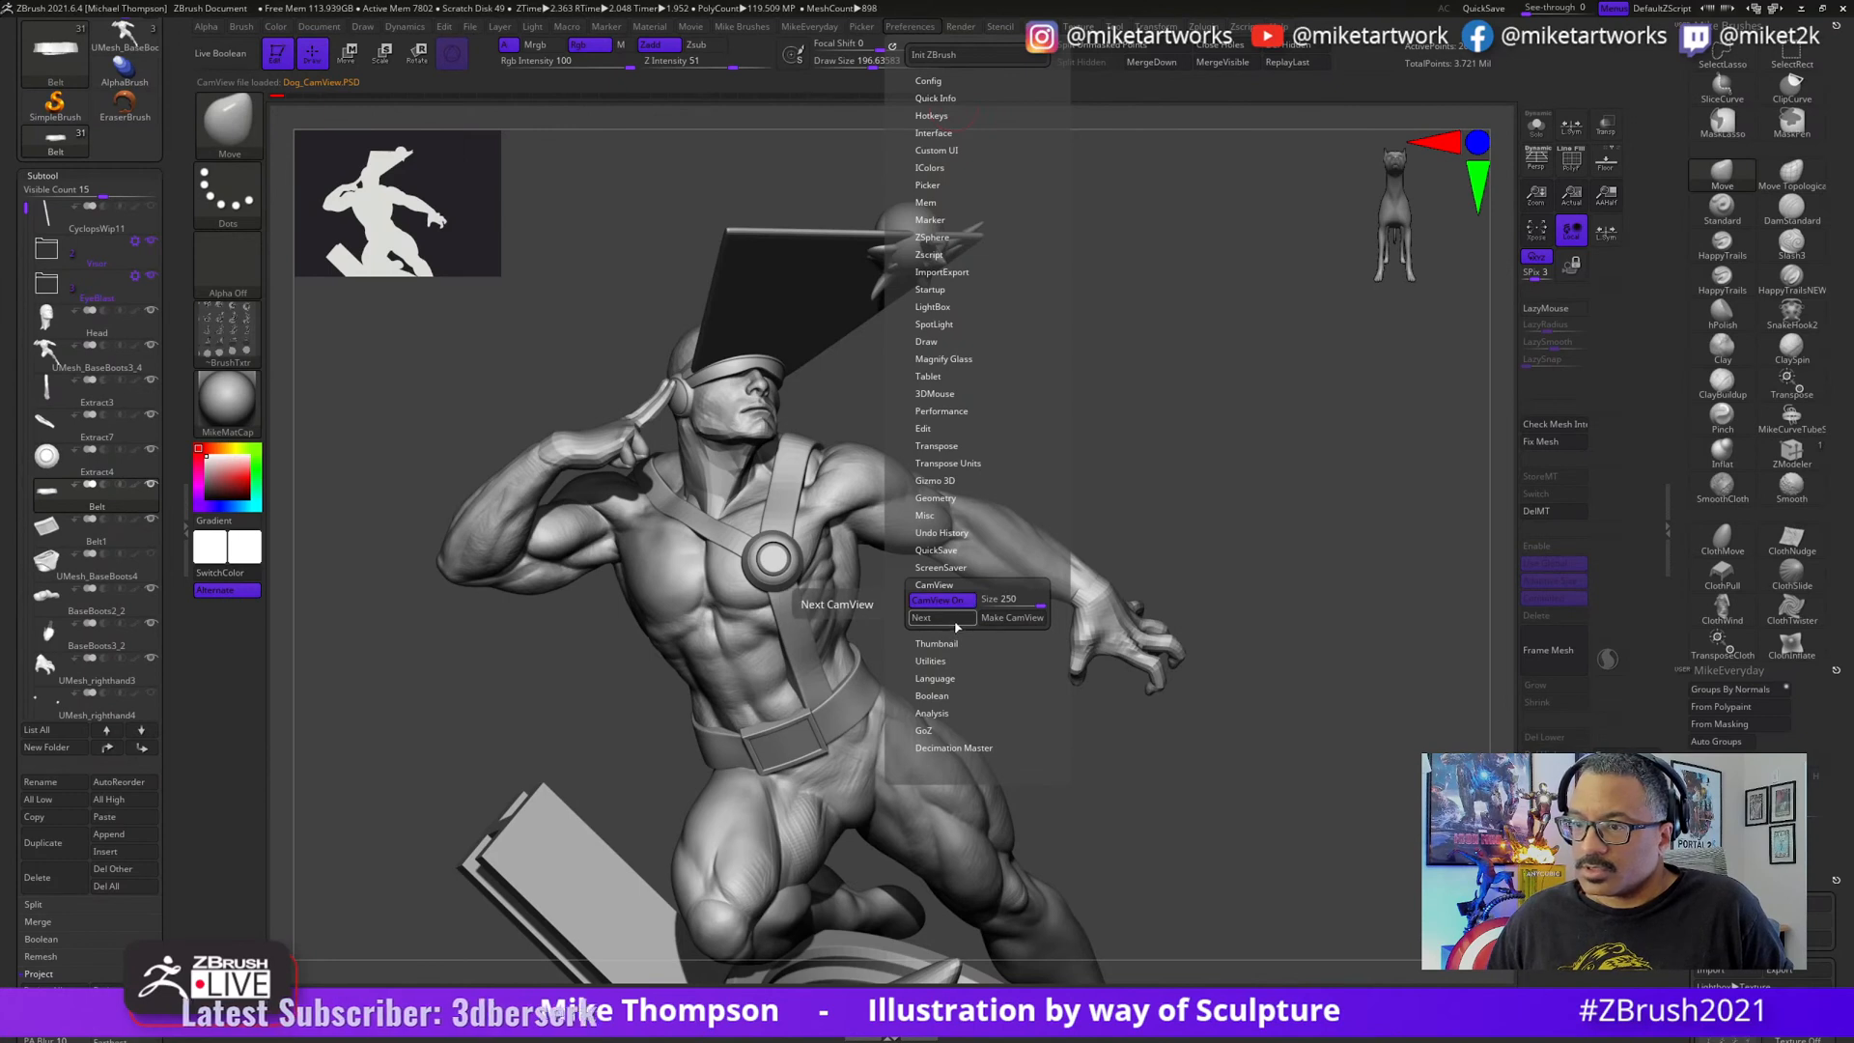
{"action": "left_click", "coordinate": [956, 621]}
{"action": "left_click", "coordinate": [956, 621]}
{"action": "left_click", "coordinate": [956, 621]}
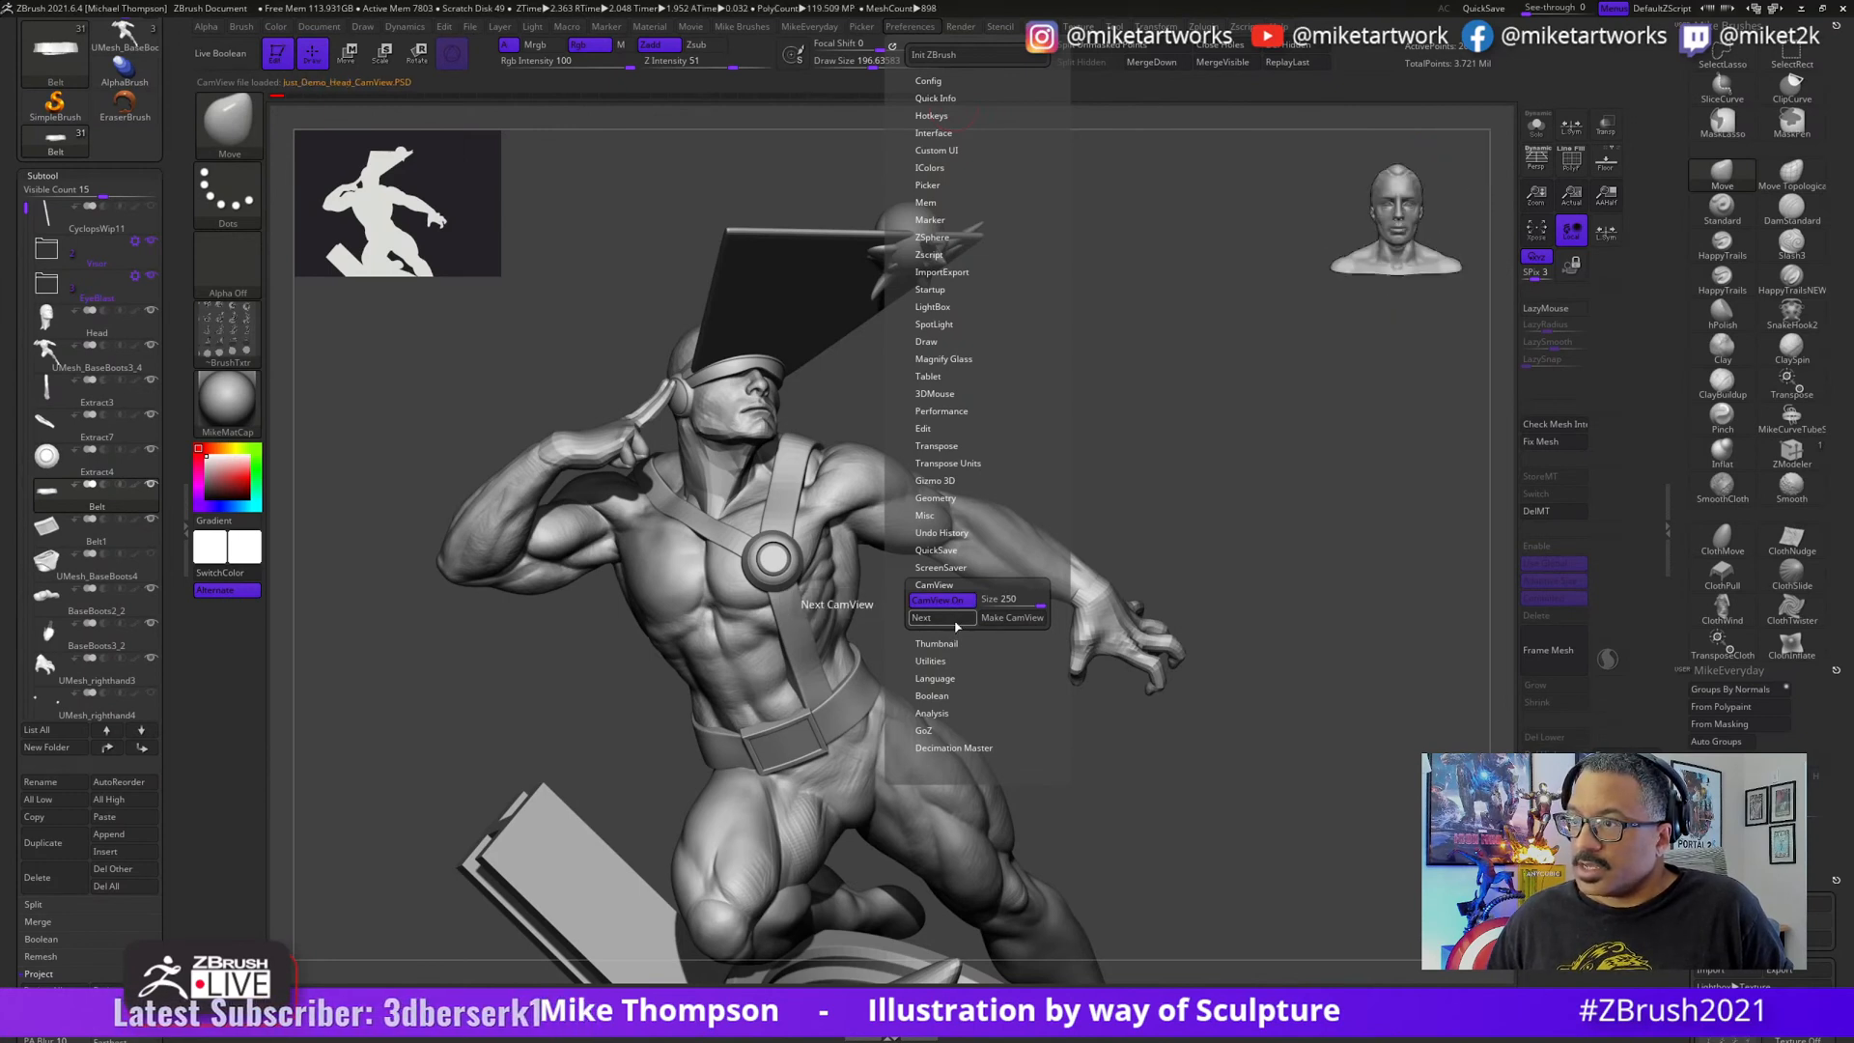
{"action": "left_click", "coordinate": [956, 623]}
{"action": "left_click", "coordinate": [956, 623]}
{"action": "left_click", "coordinate": [956, 623]}
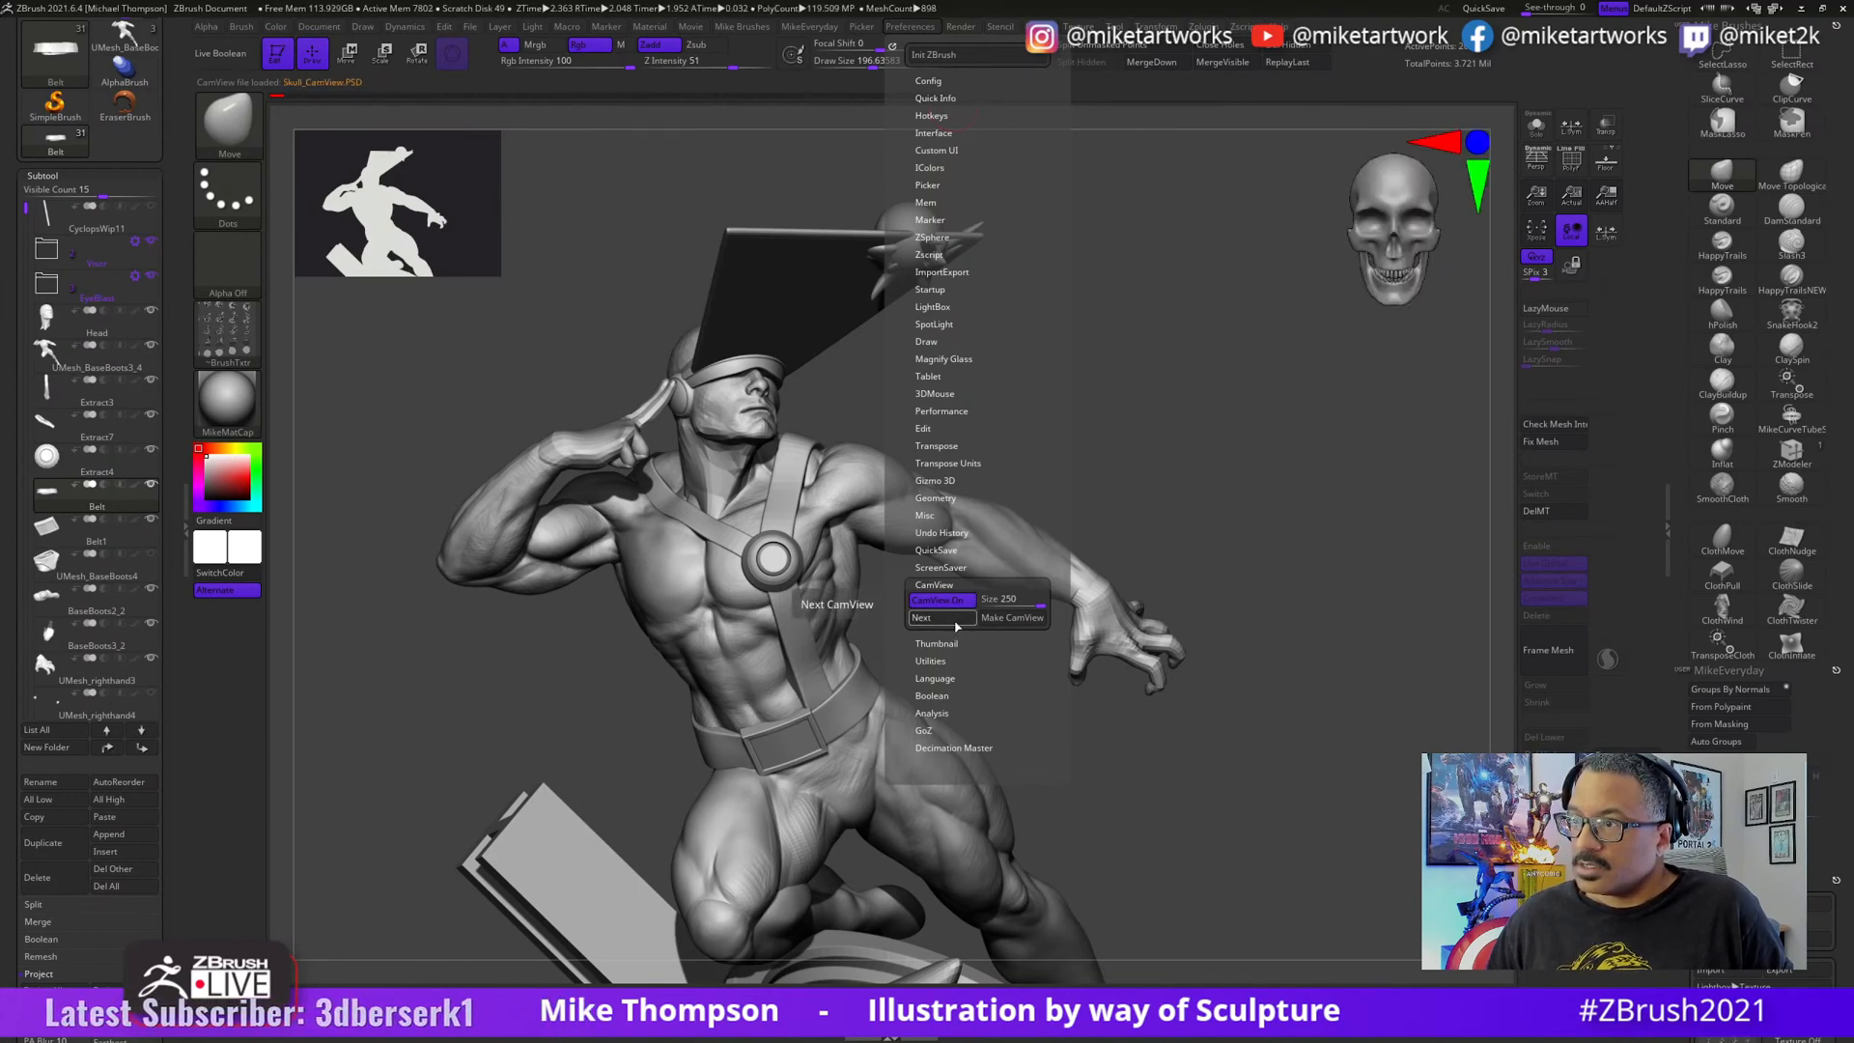
{"action": "left_click", "coordinate": [956, 623]}
{"action": "left_click_drag", "start_coordinate": [1304, 489], "coordinate": [1325, 526]}
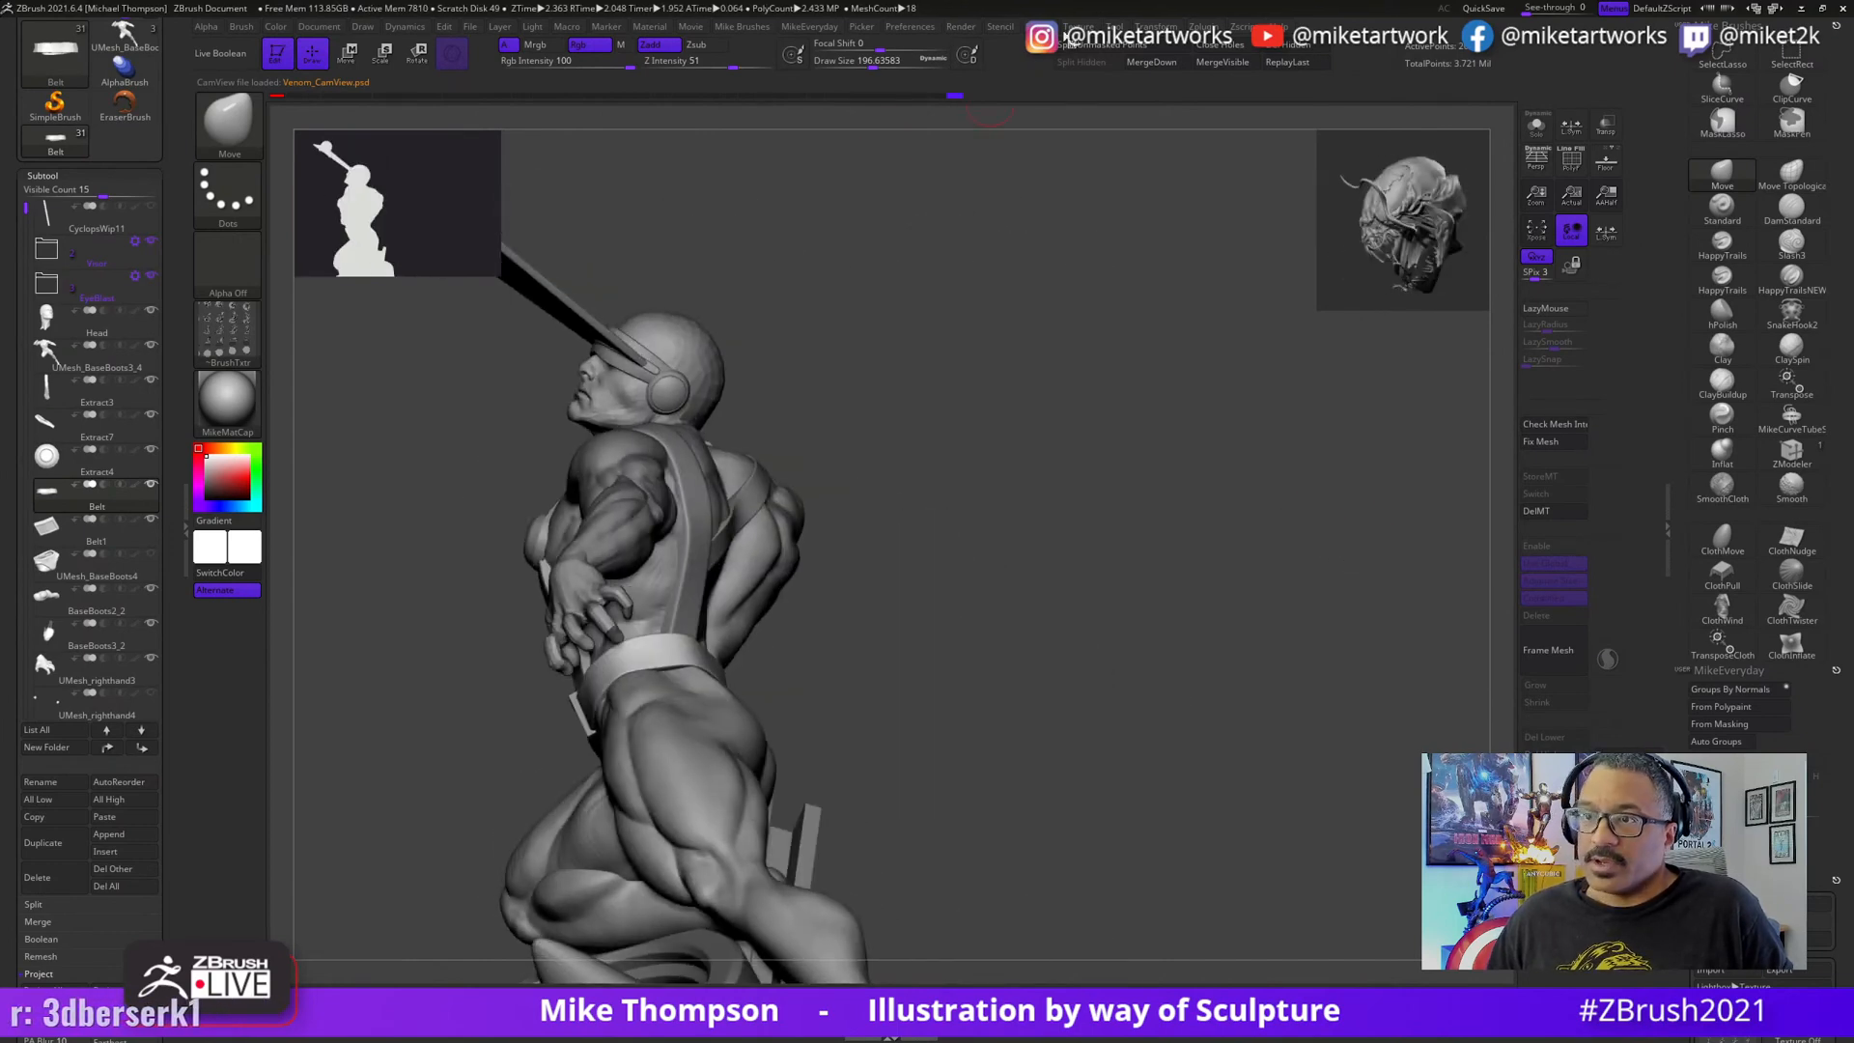
- Advance the CamView from the Venom head to the Boot CamView
{"action": "left_click", "coordinate": [1113, 27]}
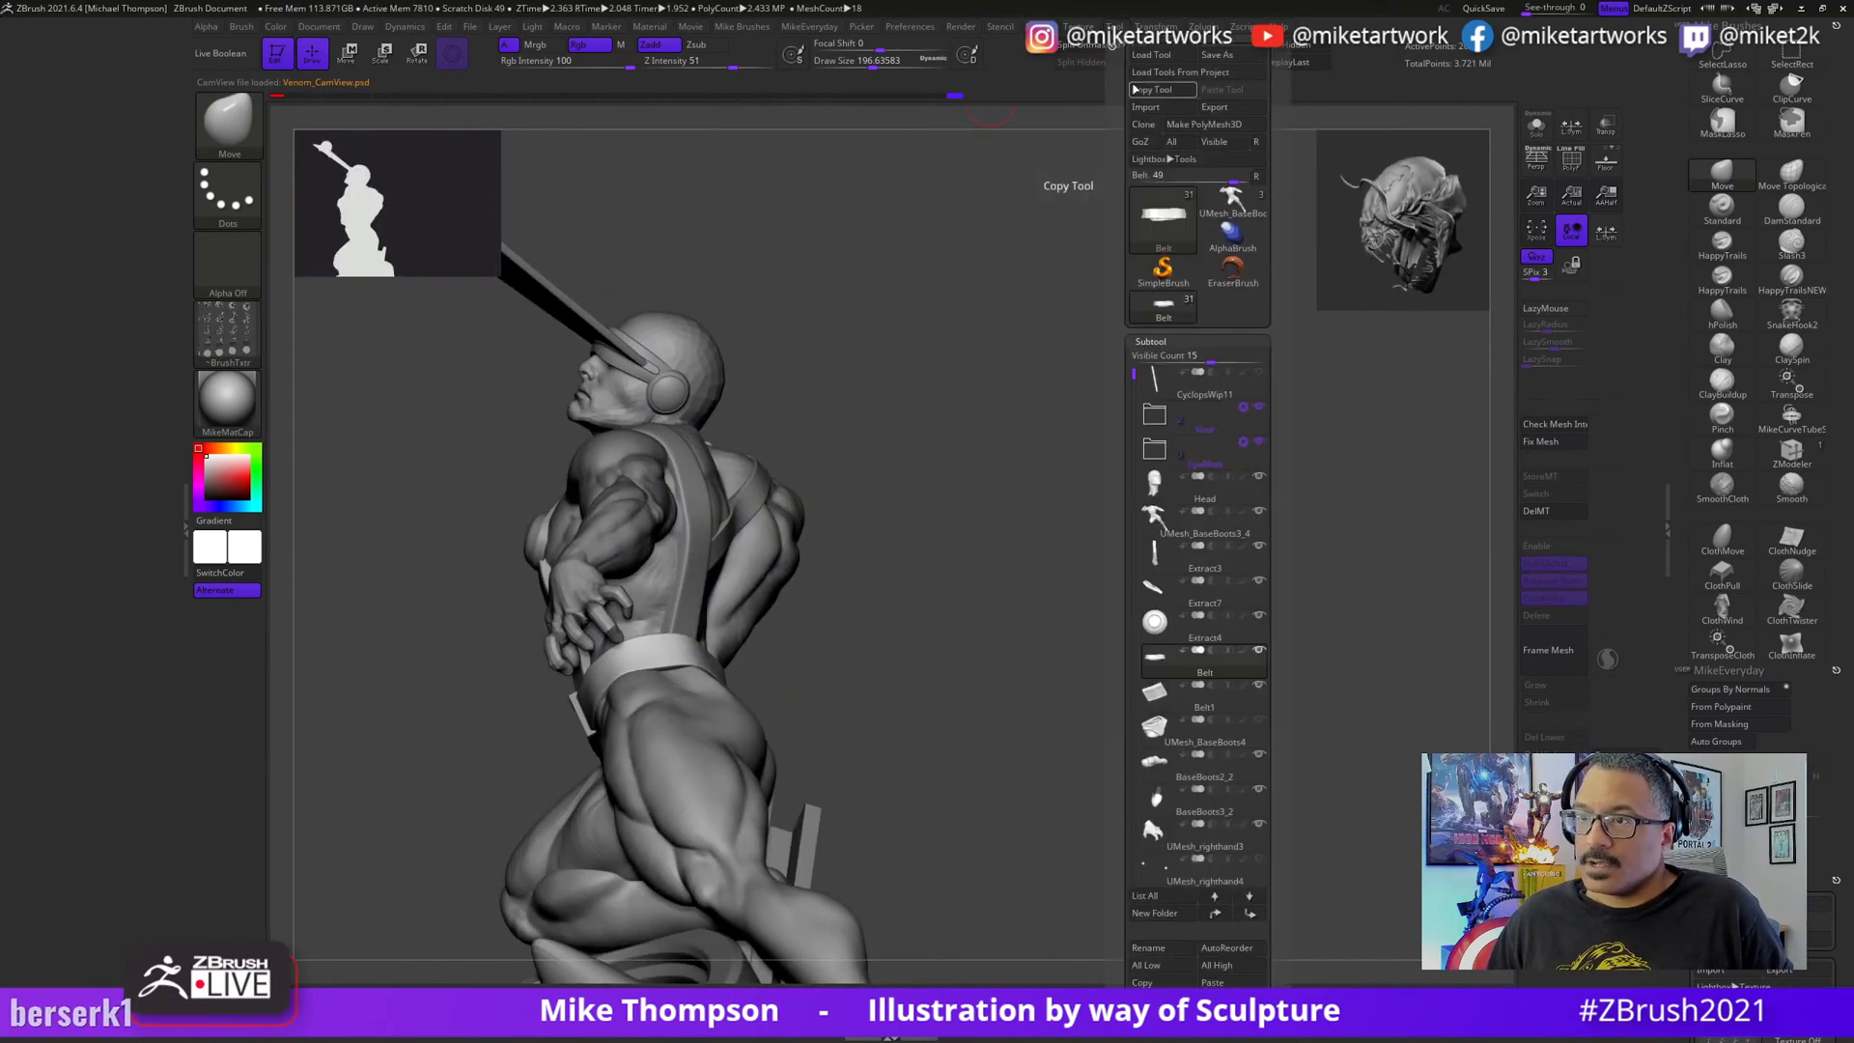
{"action": "left_click", "coordinate": [925, 29]}
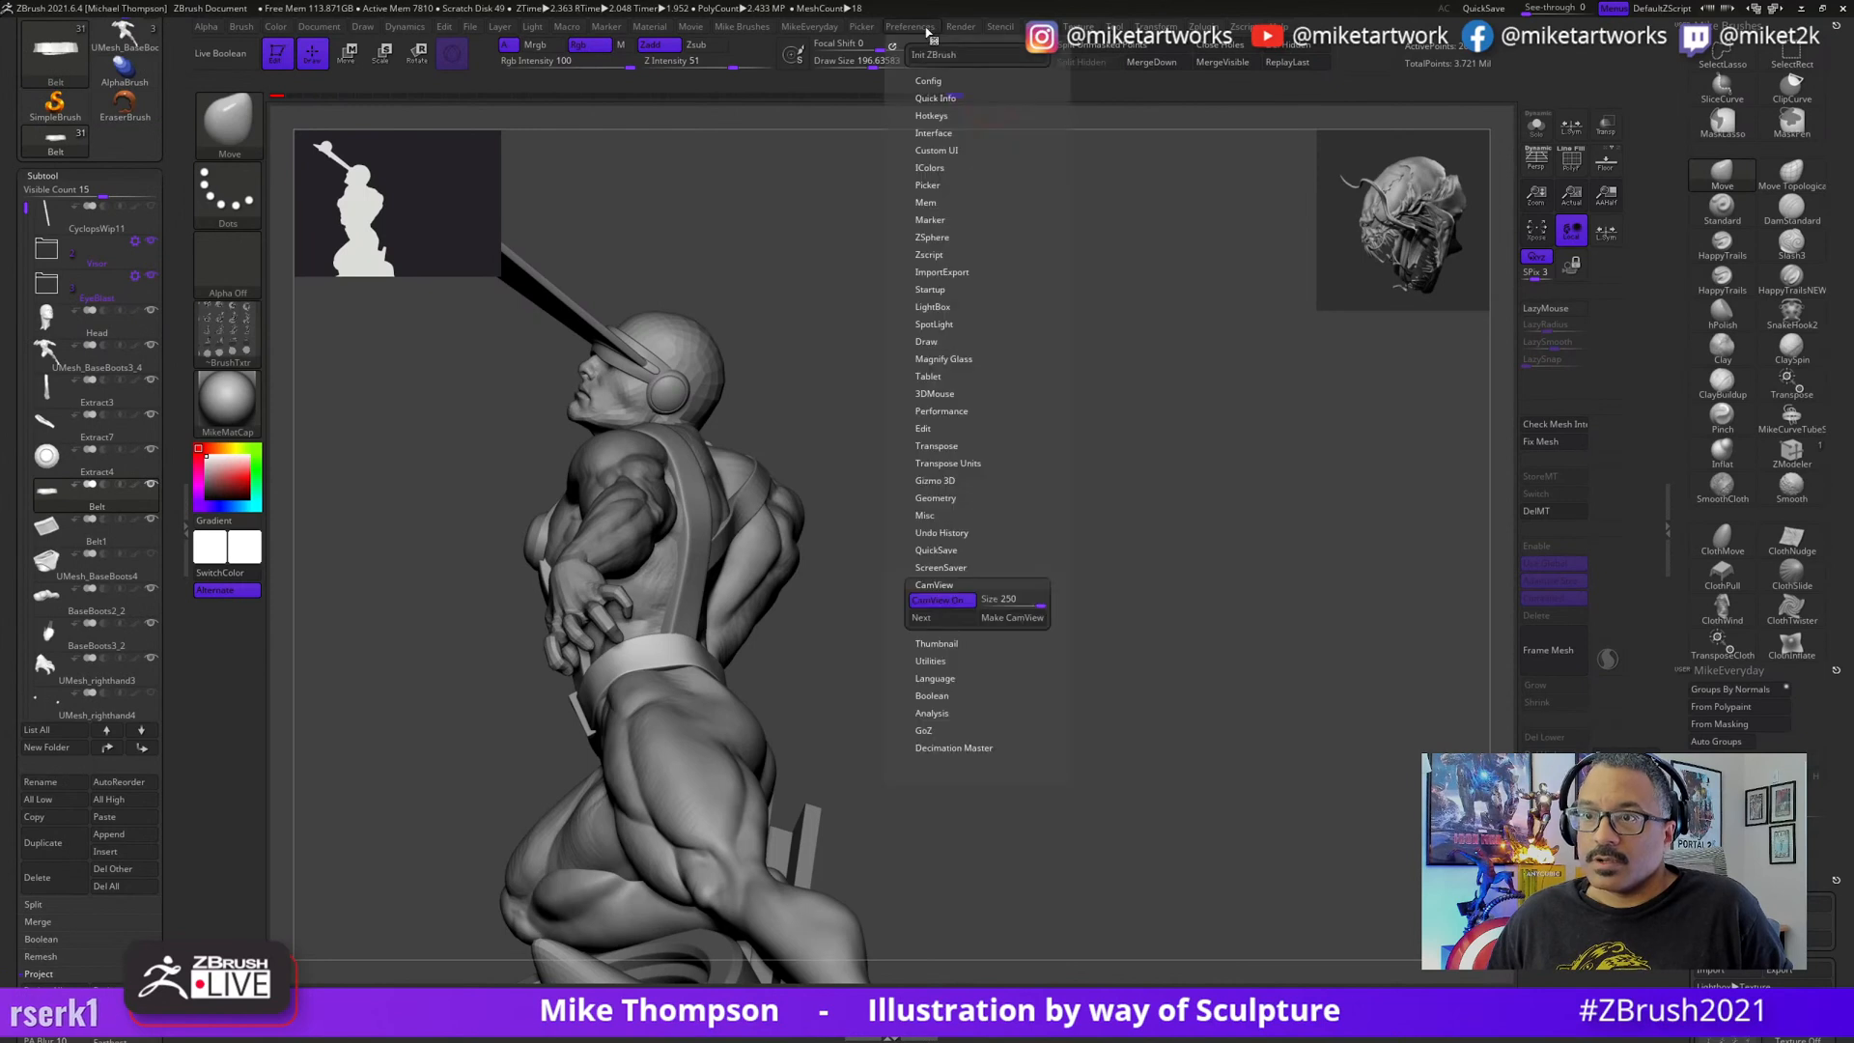
{"action": "left_click", "coordinate": [946, 620]}
{"action": "left_click", "coordinate": [943, 619]}
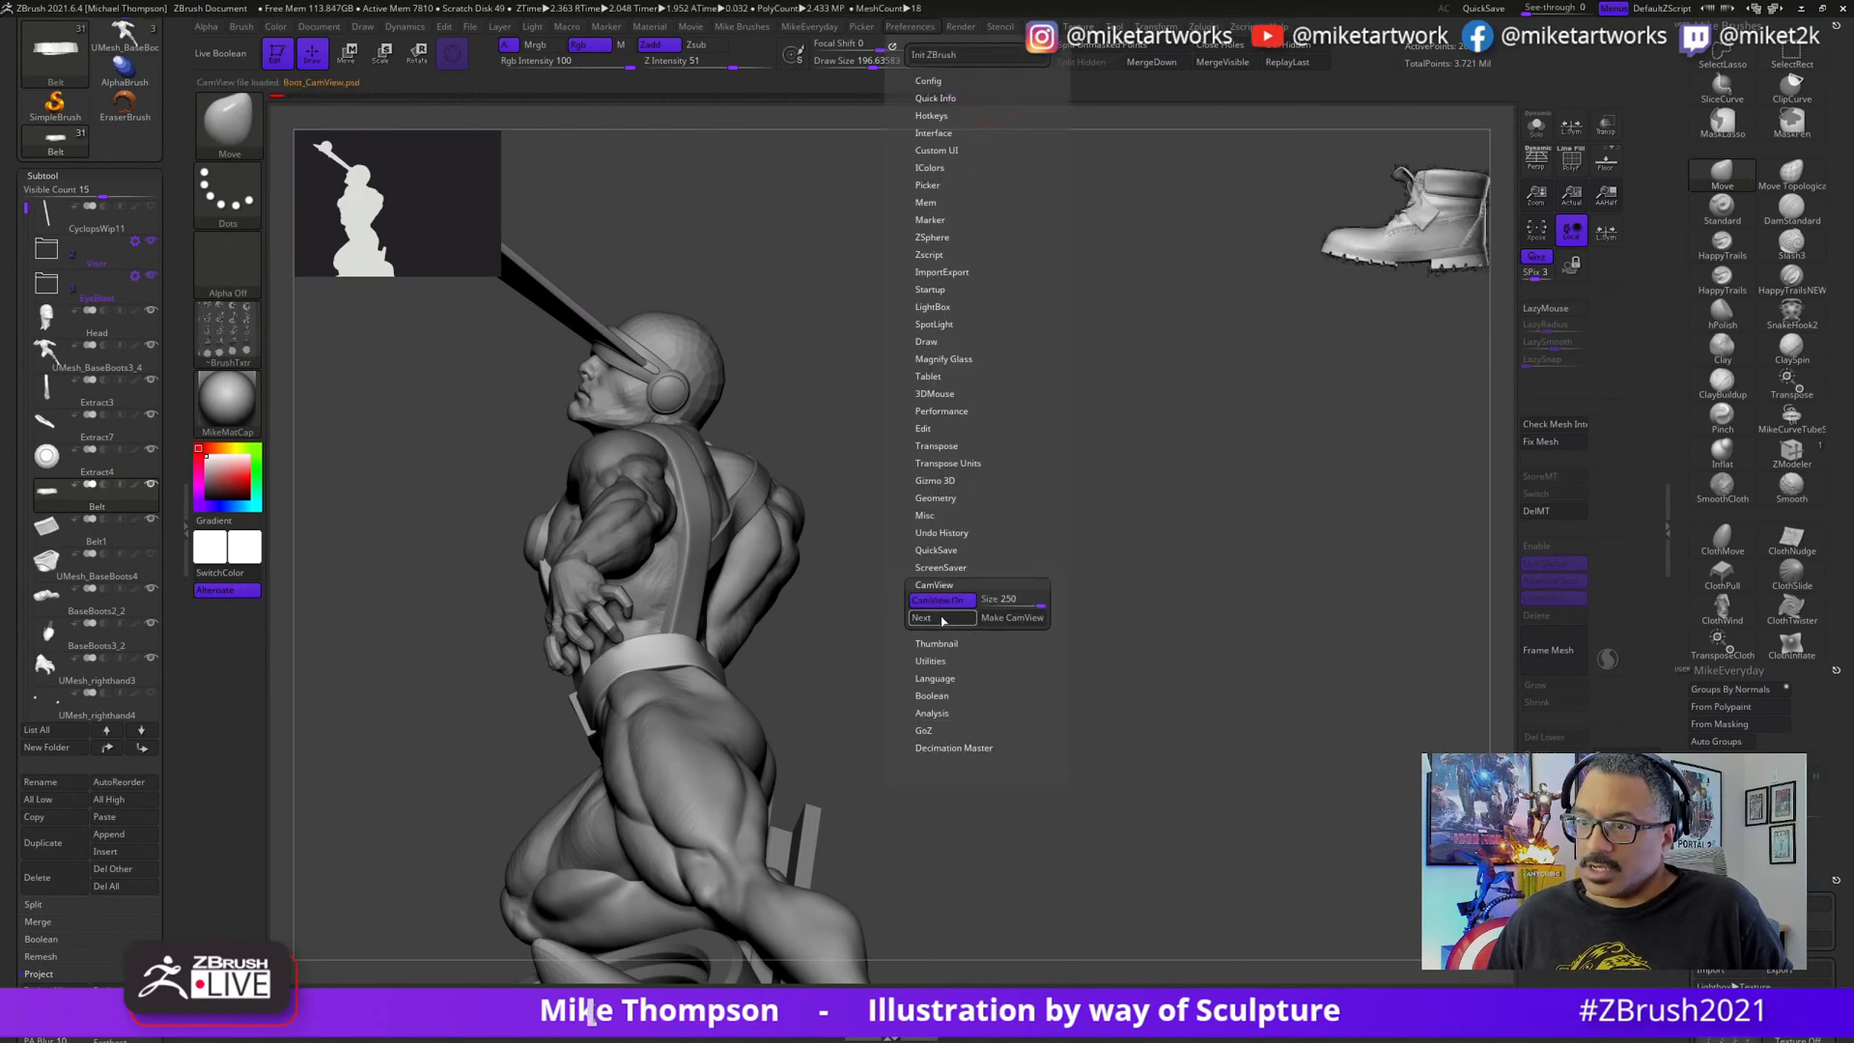
- Cycle through the other CamView models, including the arrow cube, Earthquake, colour cube and white cube, back to the Boot CamView
{"action": "left_click", "coordinate": [943, 619]}
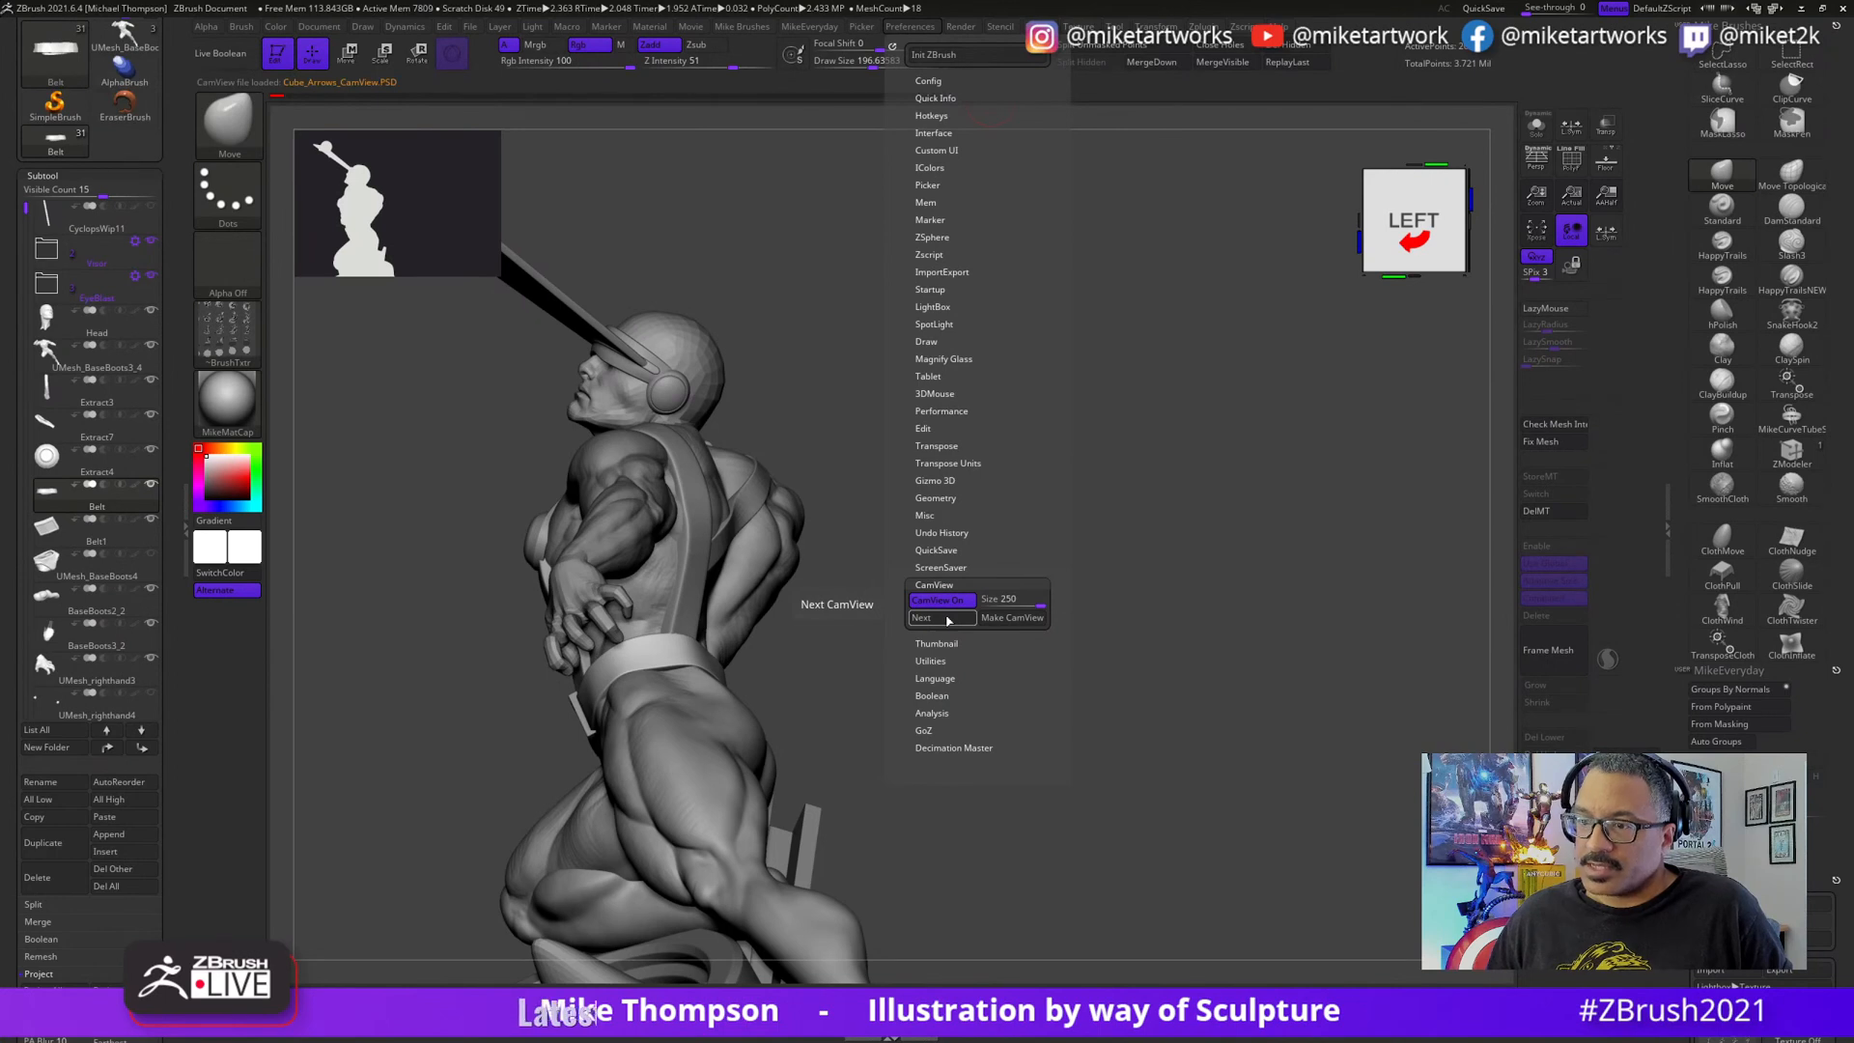
{"action": "left_click", "coordinate": [948, 619]}
{"action": "left_click", "coordinate": [950, 620]}
{"action": "left_click", "coordinate": [950, 619]}
{"action": "left_click", "coordinate": [952, 619]}
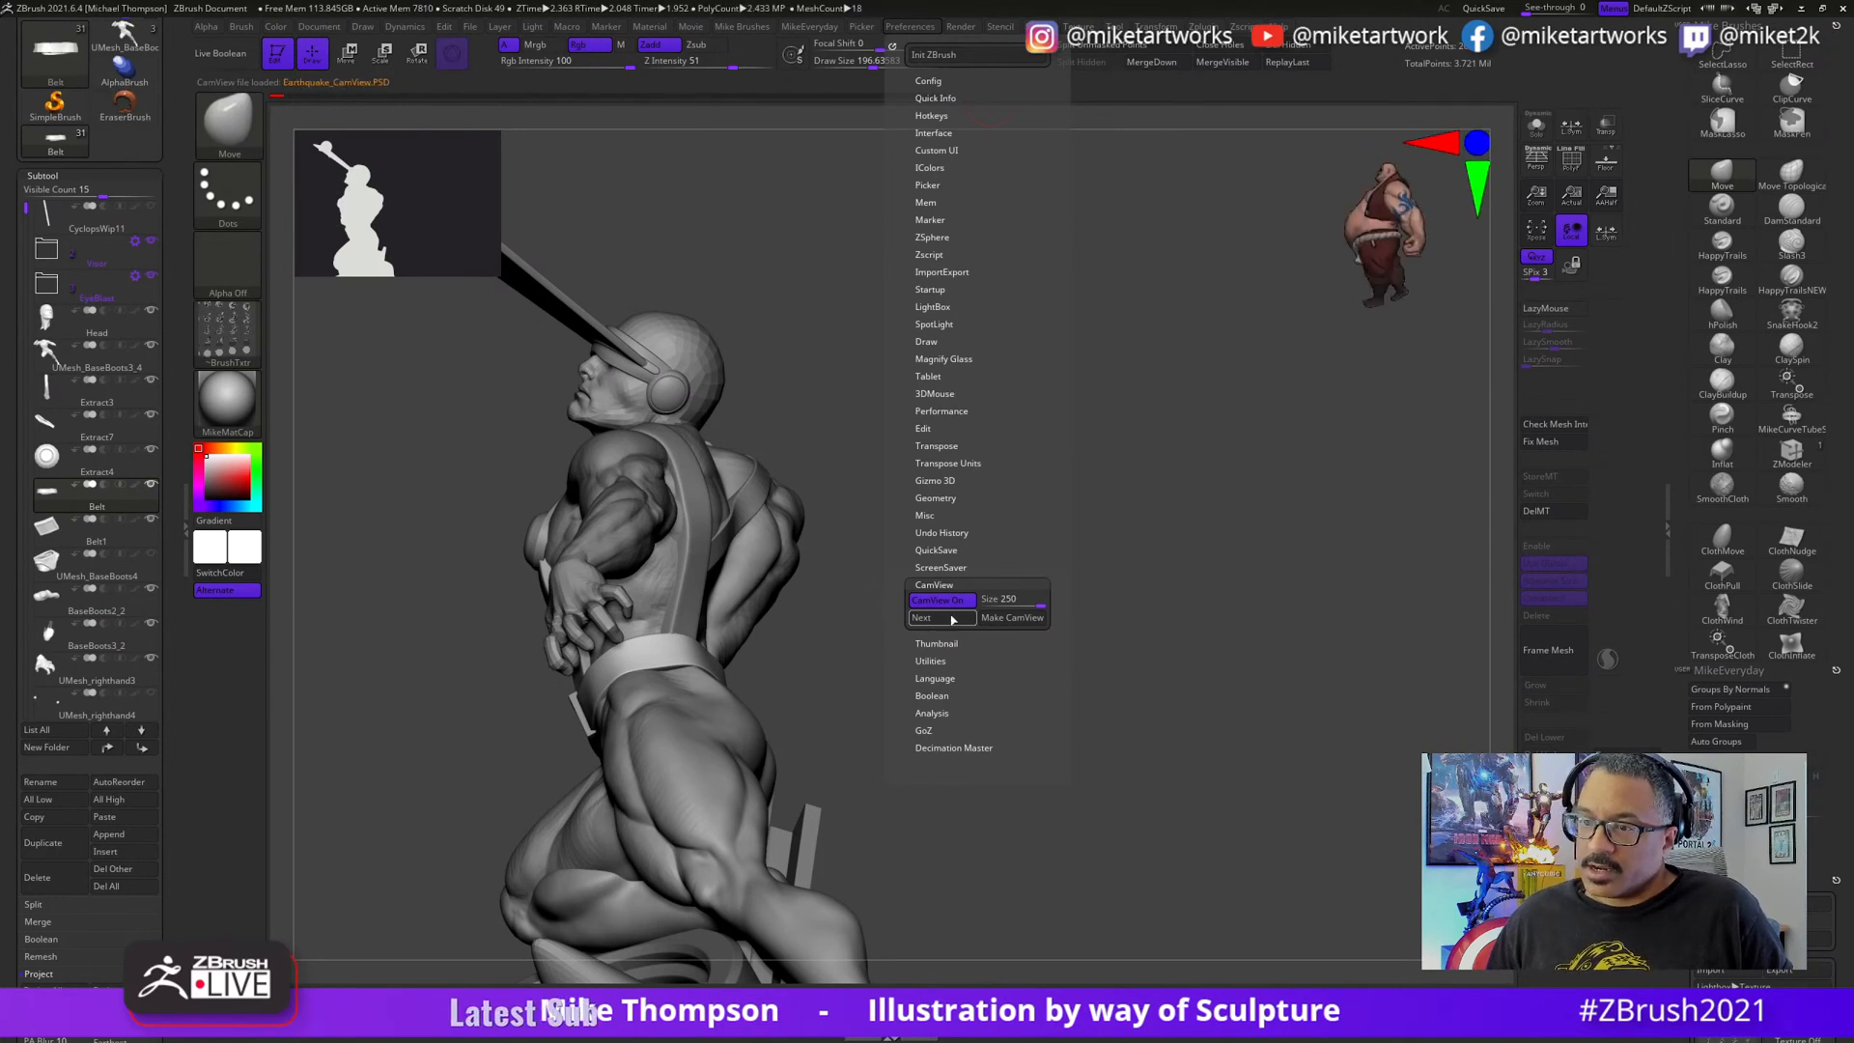
{"action": "left_click", "coordinate": [952, 619]}
{"action": "left_click", "coordinate": [952, 619]}
{"action": "left_click", "coordinate": [953, 619]}
{"action": "left_click", "coordinate": [953, 619]}
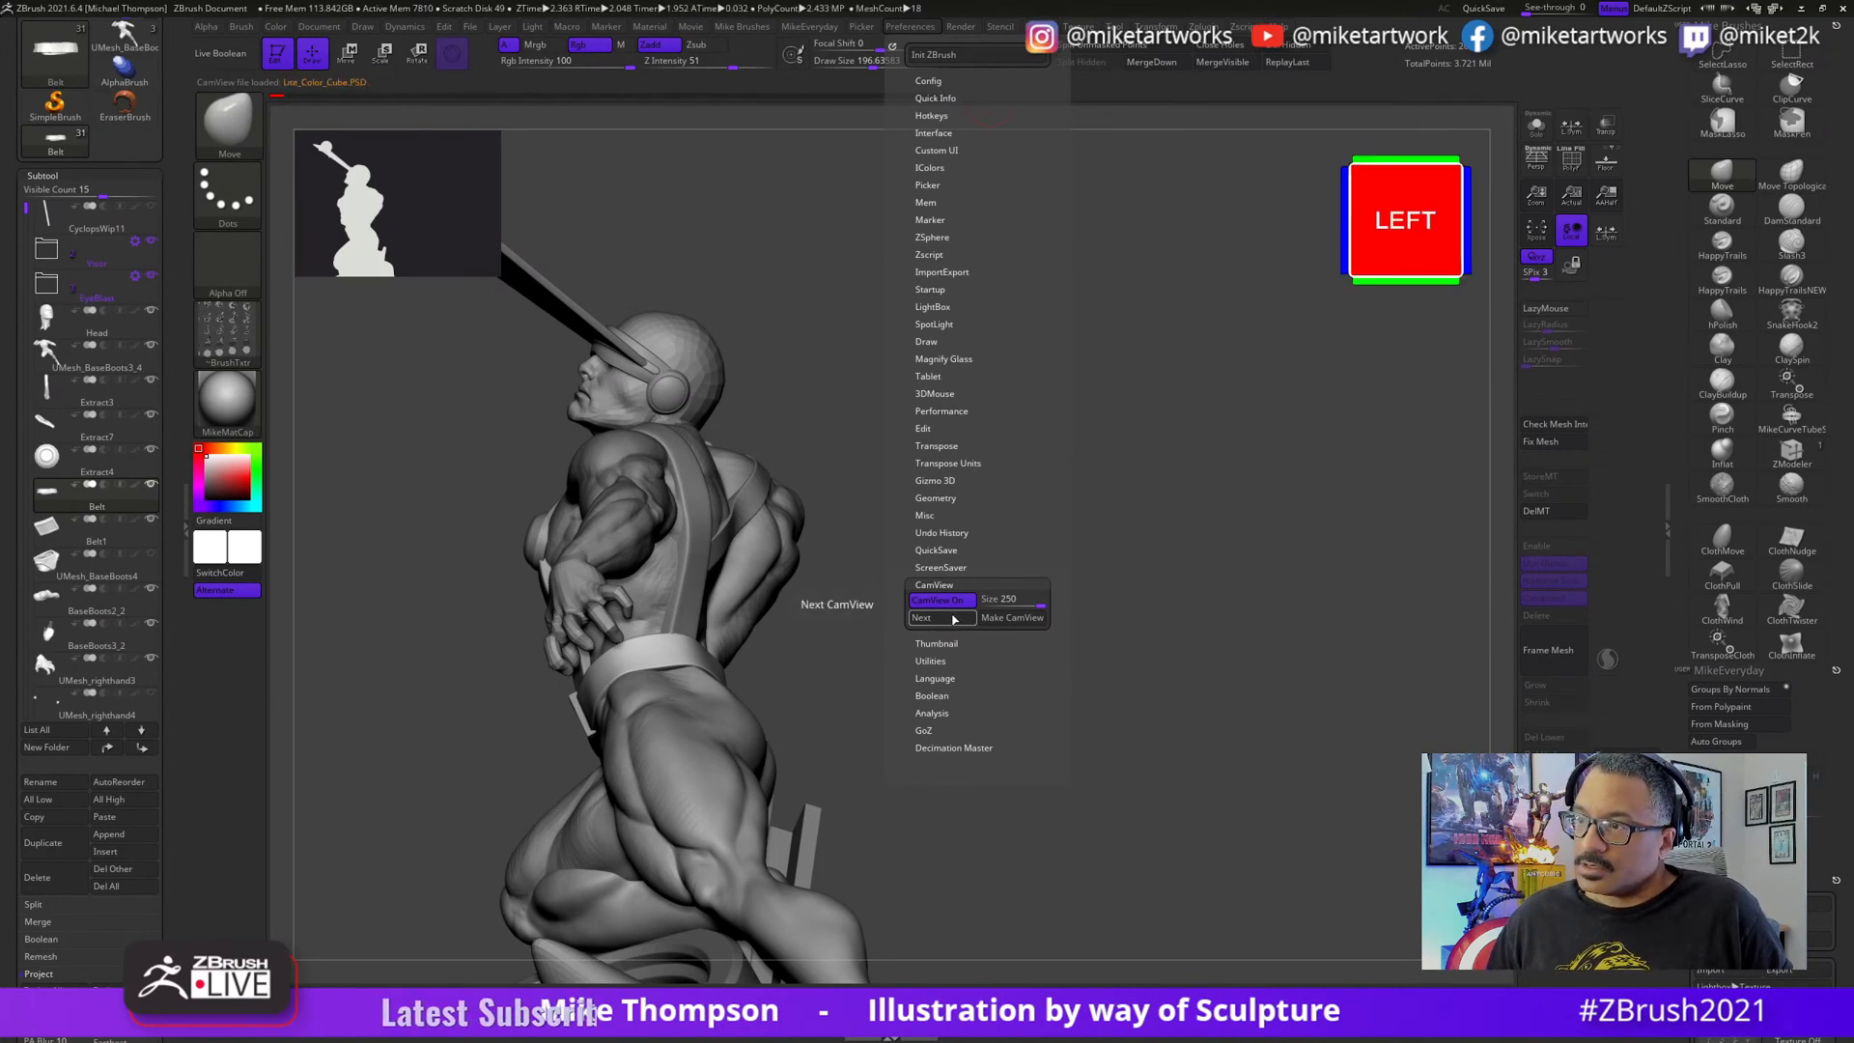
{"action": "left_click", "coordinate": [953, 619]}
{"action": "left_click", "coordinate": [954, 619]}
{"action": "left_click", "coordinate": [955, 619]}
{"action": "left_click", "coordinate": [956, 619]}
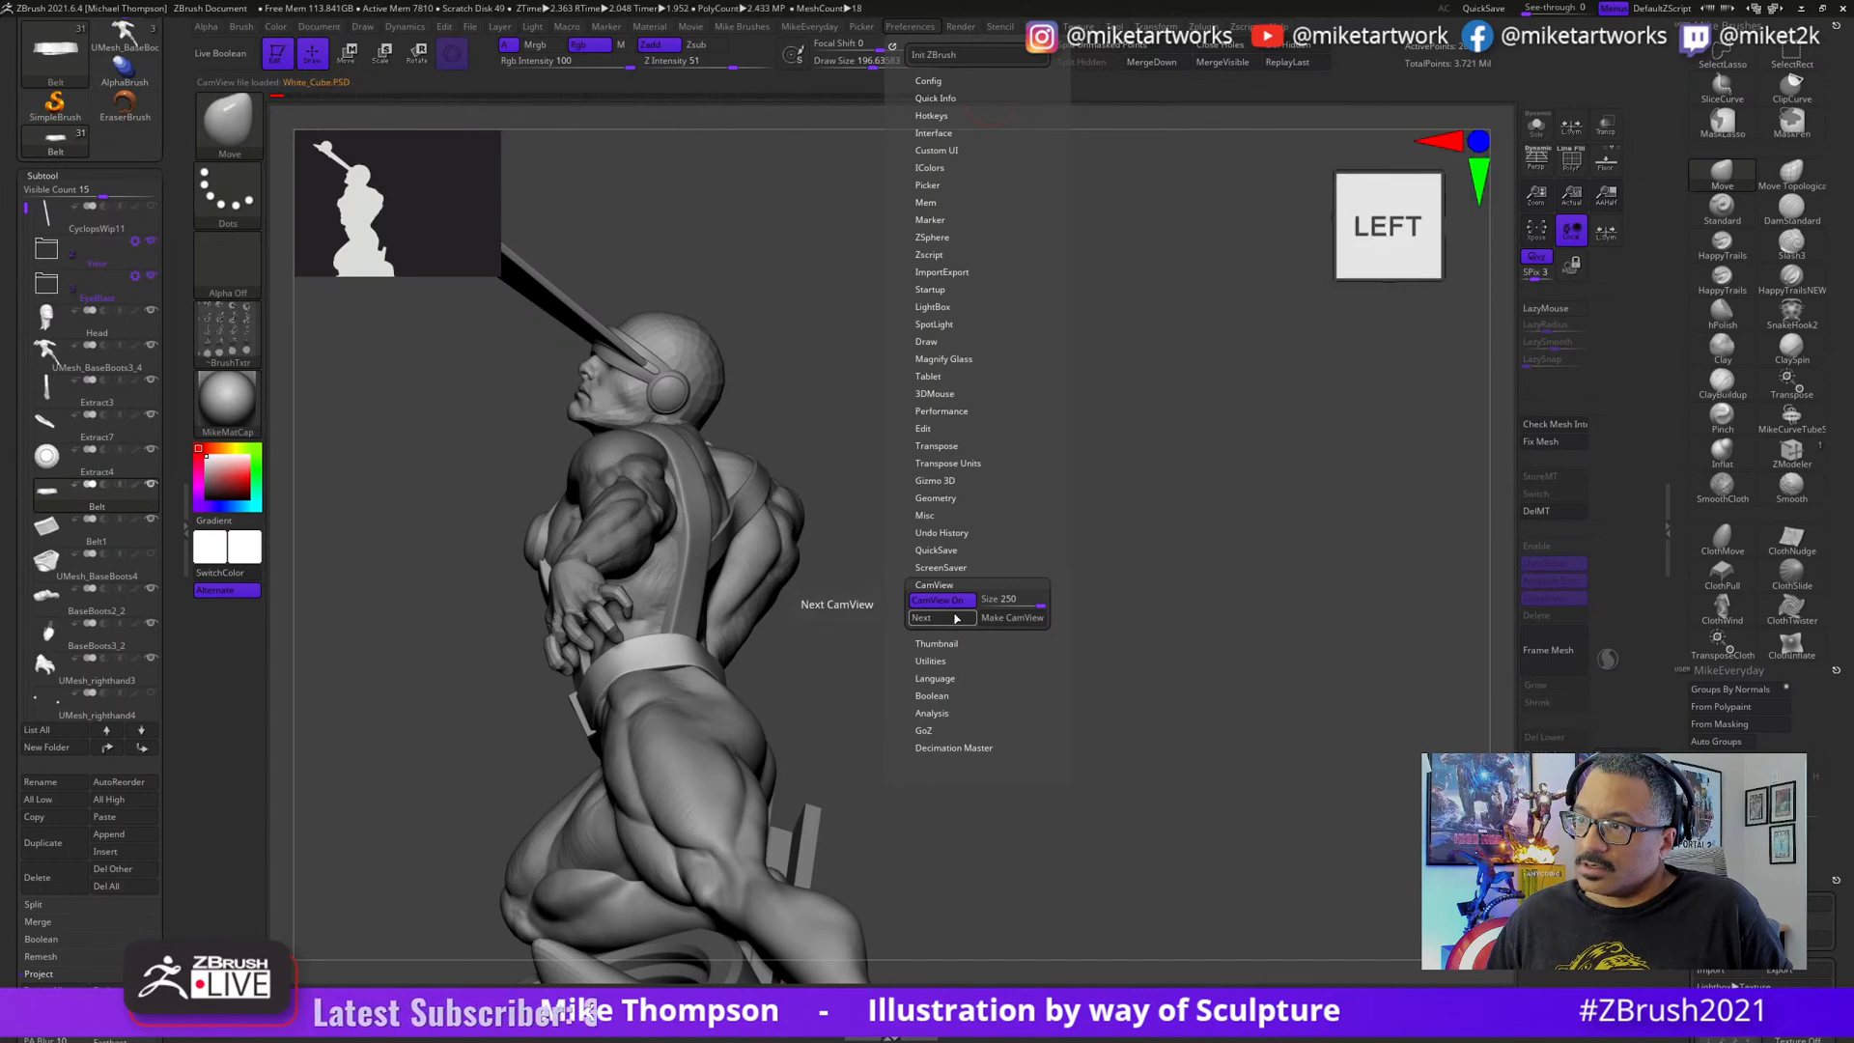
{"action": "left_click", "coordinate": [957, 619]}
{"action": "mouse_move", "coordinate": [1214, 643]}
{"action": "left_mouse_down"}
{"action": "mouse_move", "coordinate": [1253, 700]}
{"action": "mouse_move", "coordinate": [1242, 733]}
{"action": "mouse_move", "coordinate": [1237, 604]}
{"action": "mouse_move", "coordinate": [1150, 791]}
{"action": "mouse_move", "coordinate": [1080, 563]}
{"action": "left_mouse_up"}
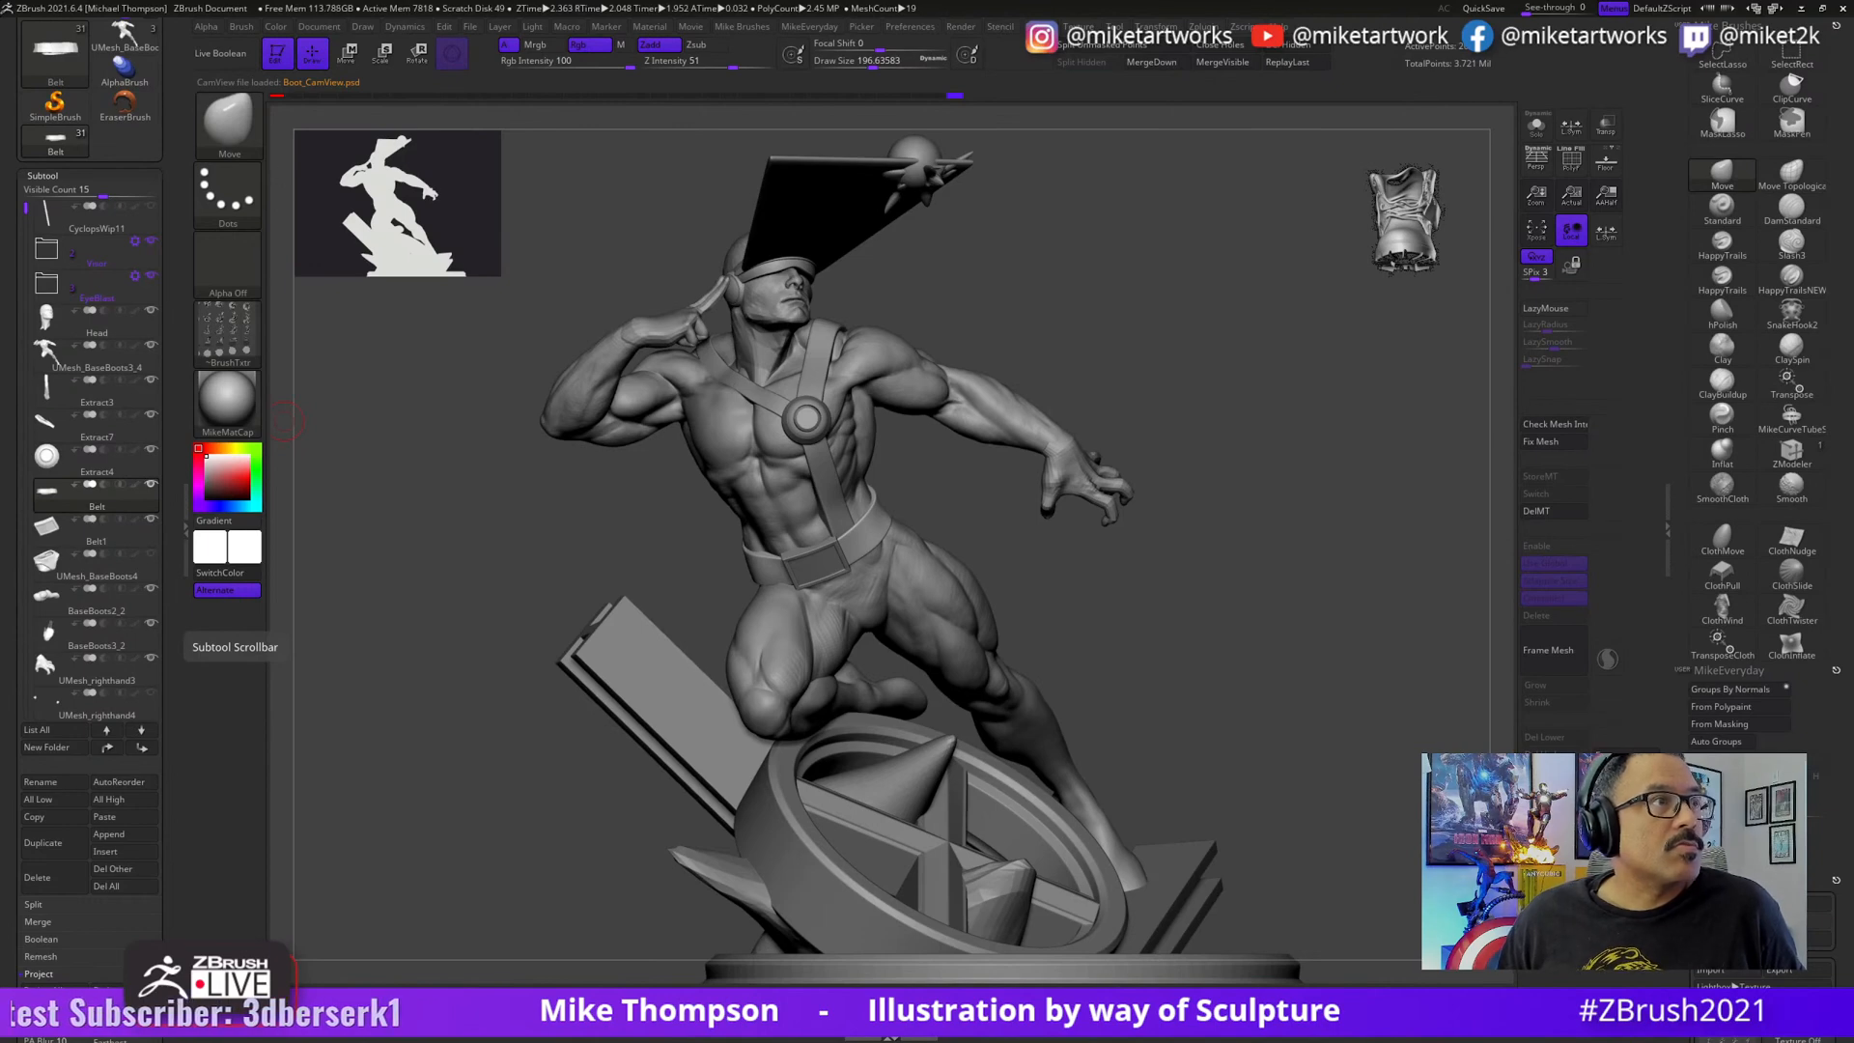
- Bring the chat window back over the canvas and read through the viewers' messages
{"action": "left_click_drag", "start_coordinate": [804, 243], "coordinate": [1482, 310]}
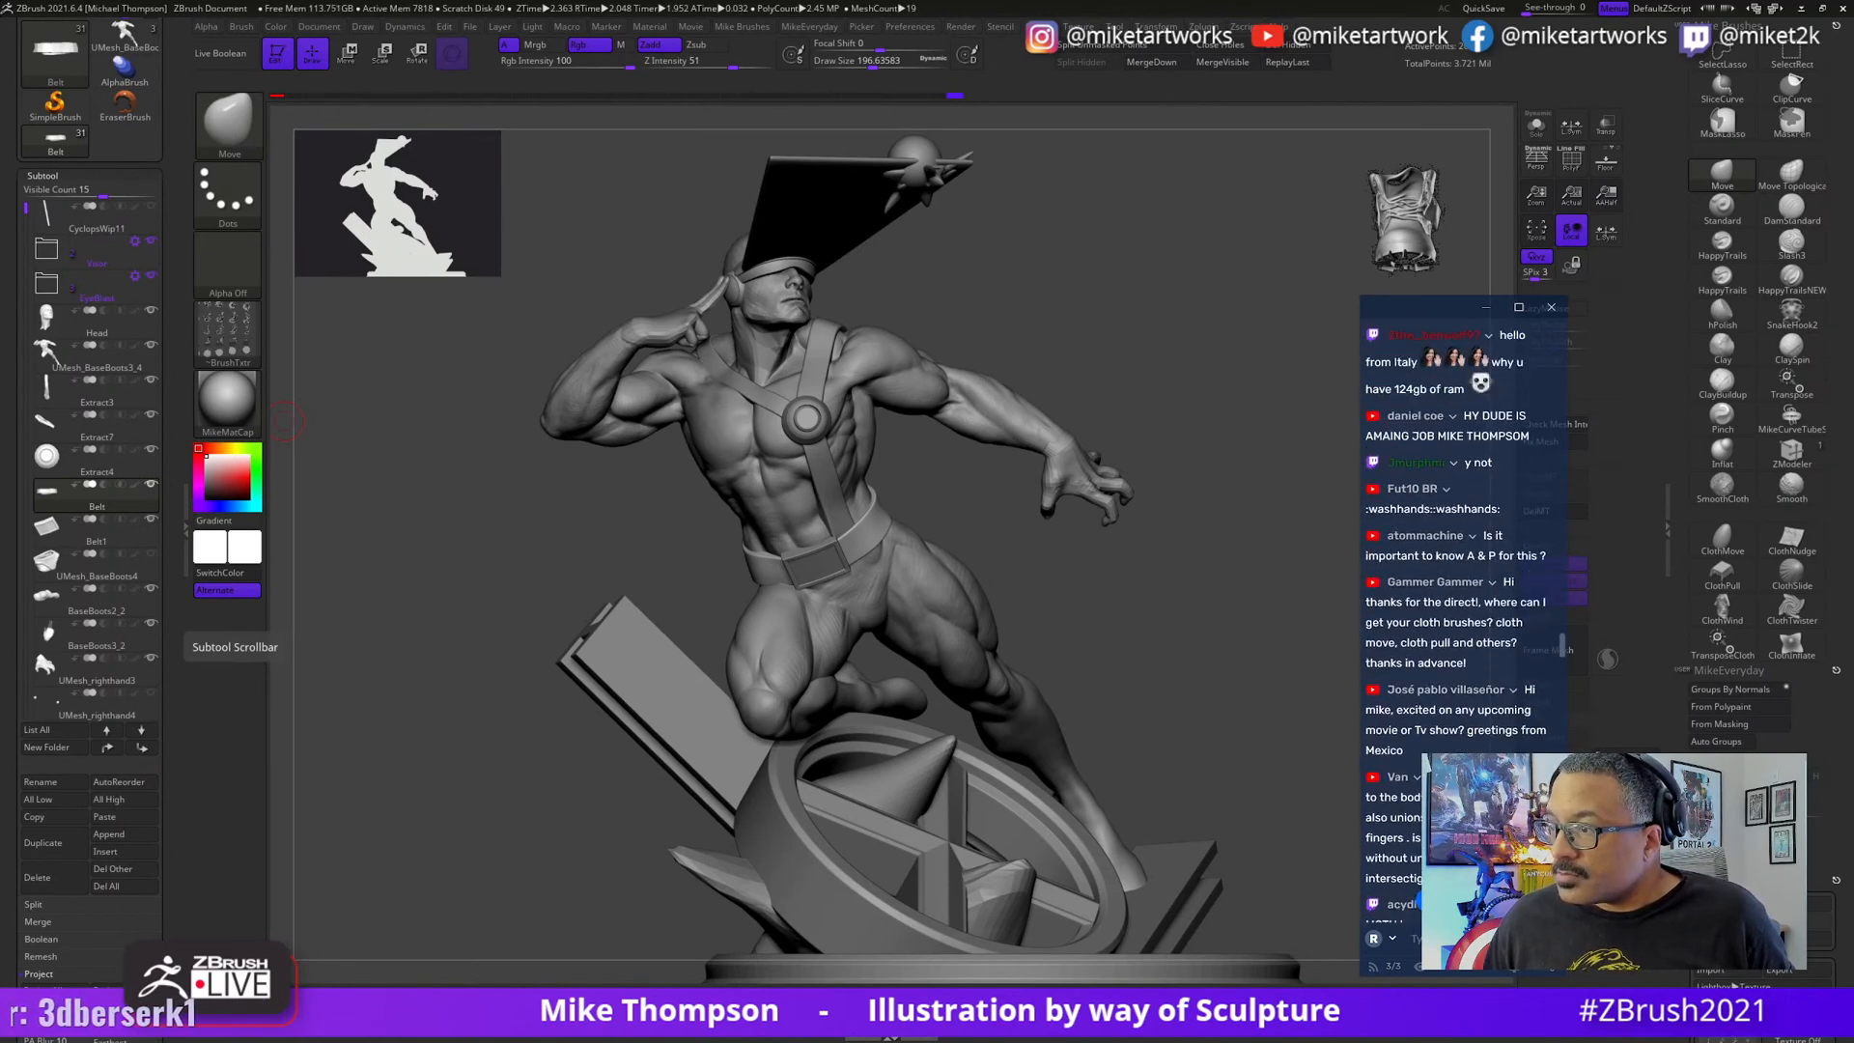
{"action": "scroll", "coordinate": [1485, 534], "scroll_direction": "down", "scroll_amount": 4}
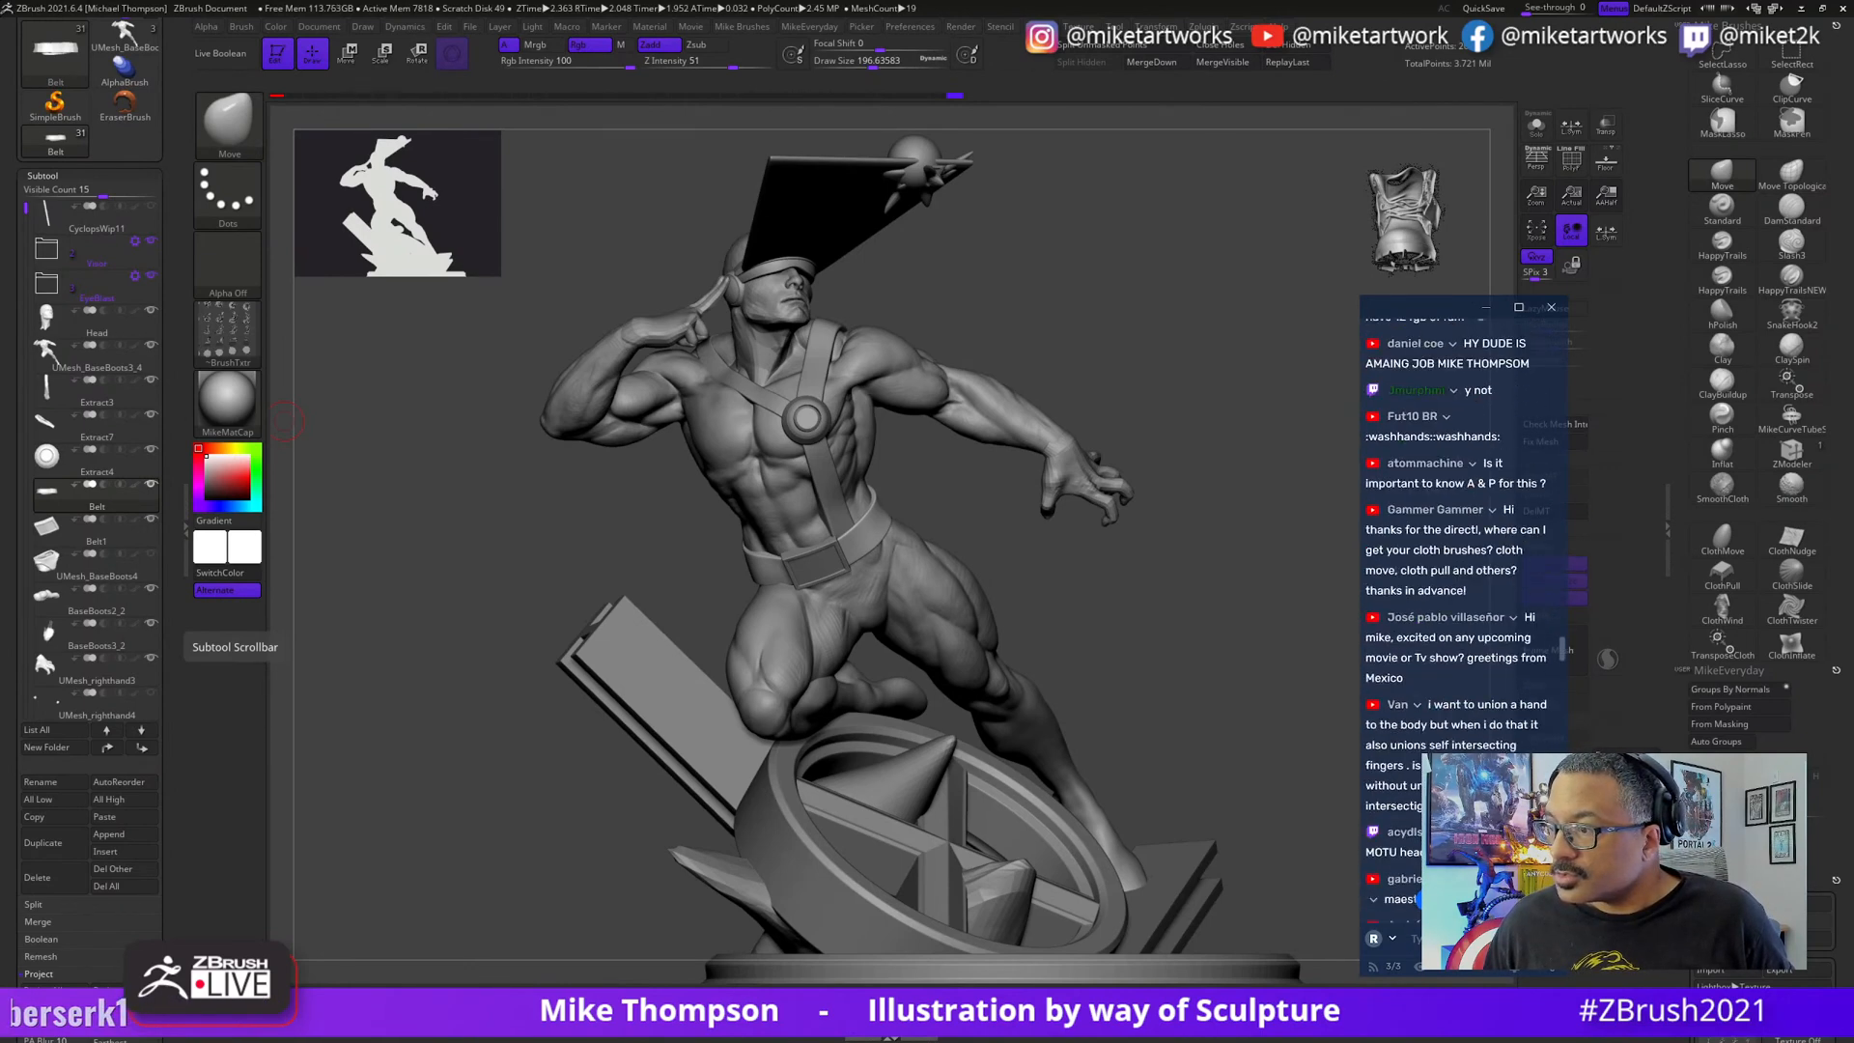
{"action": "scroll", "coordinate": [1506, 586], "scroll_direction": "down", "scroll_amount": 3}
{"action": "scroll", "coordinate": [1506, 586], "scroll_direction": "down", "scroll_amount": 6}
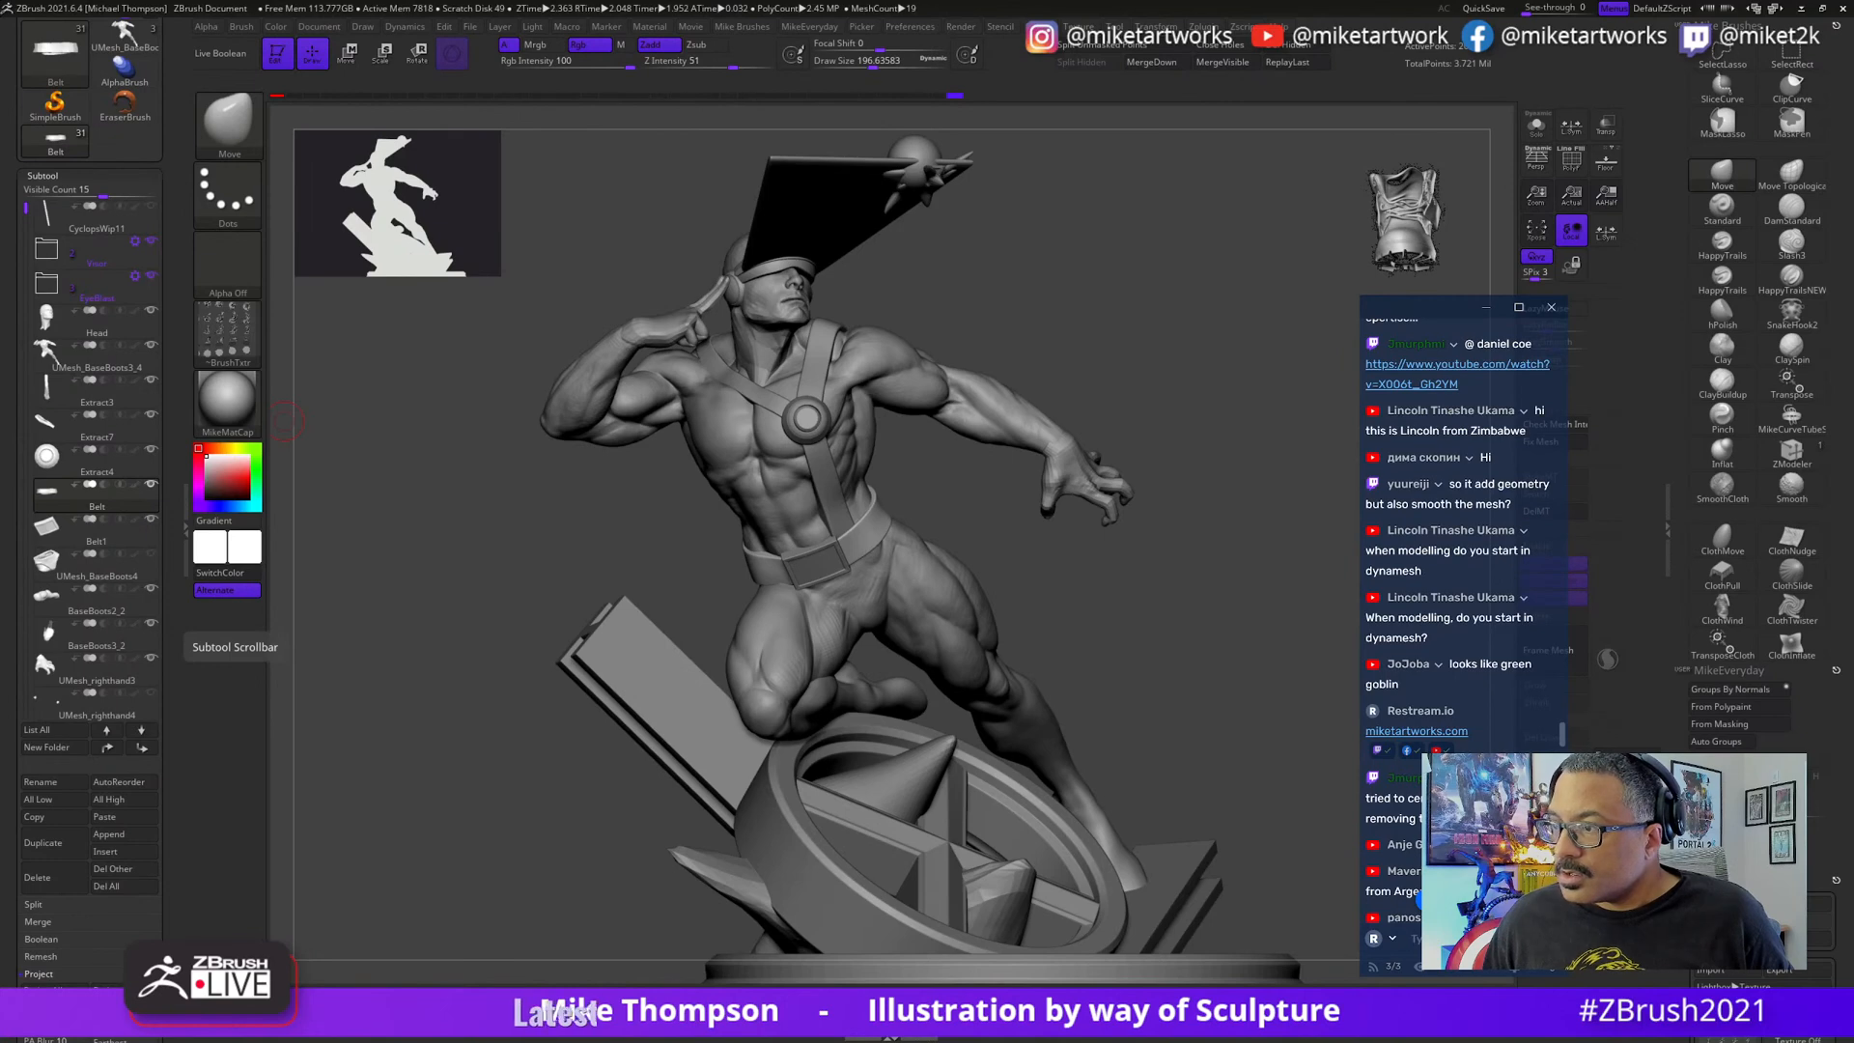
{"action": "scroll", "coordinate": [1507, 556], "scroll_direction": "up", "scroll_amount": 3}
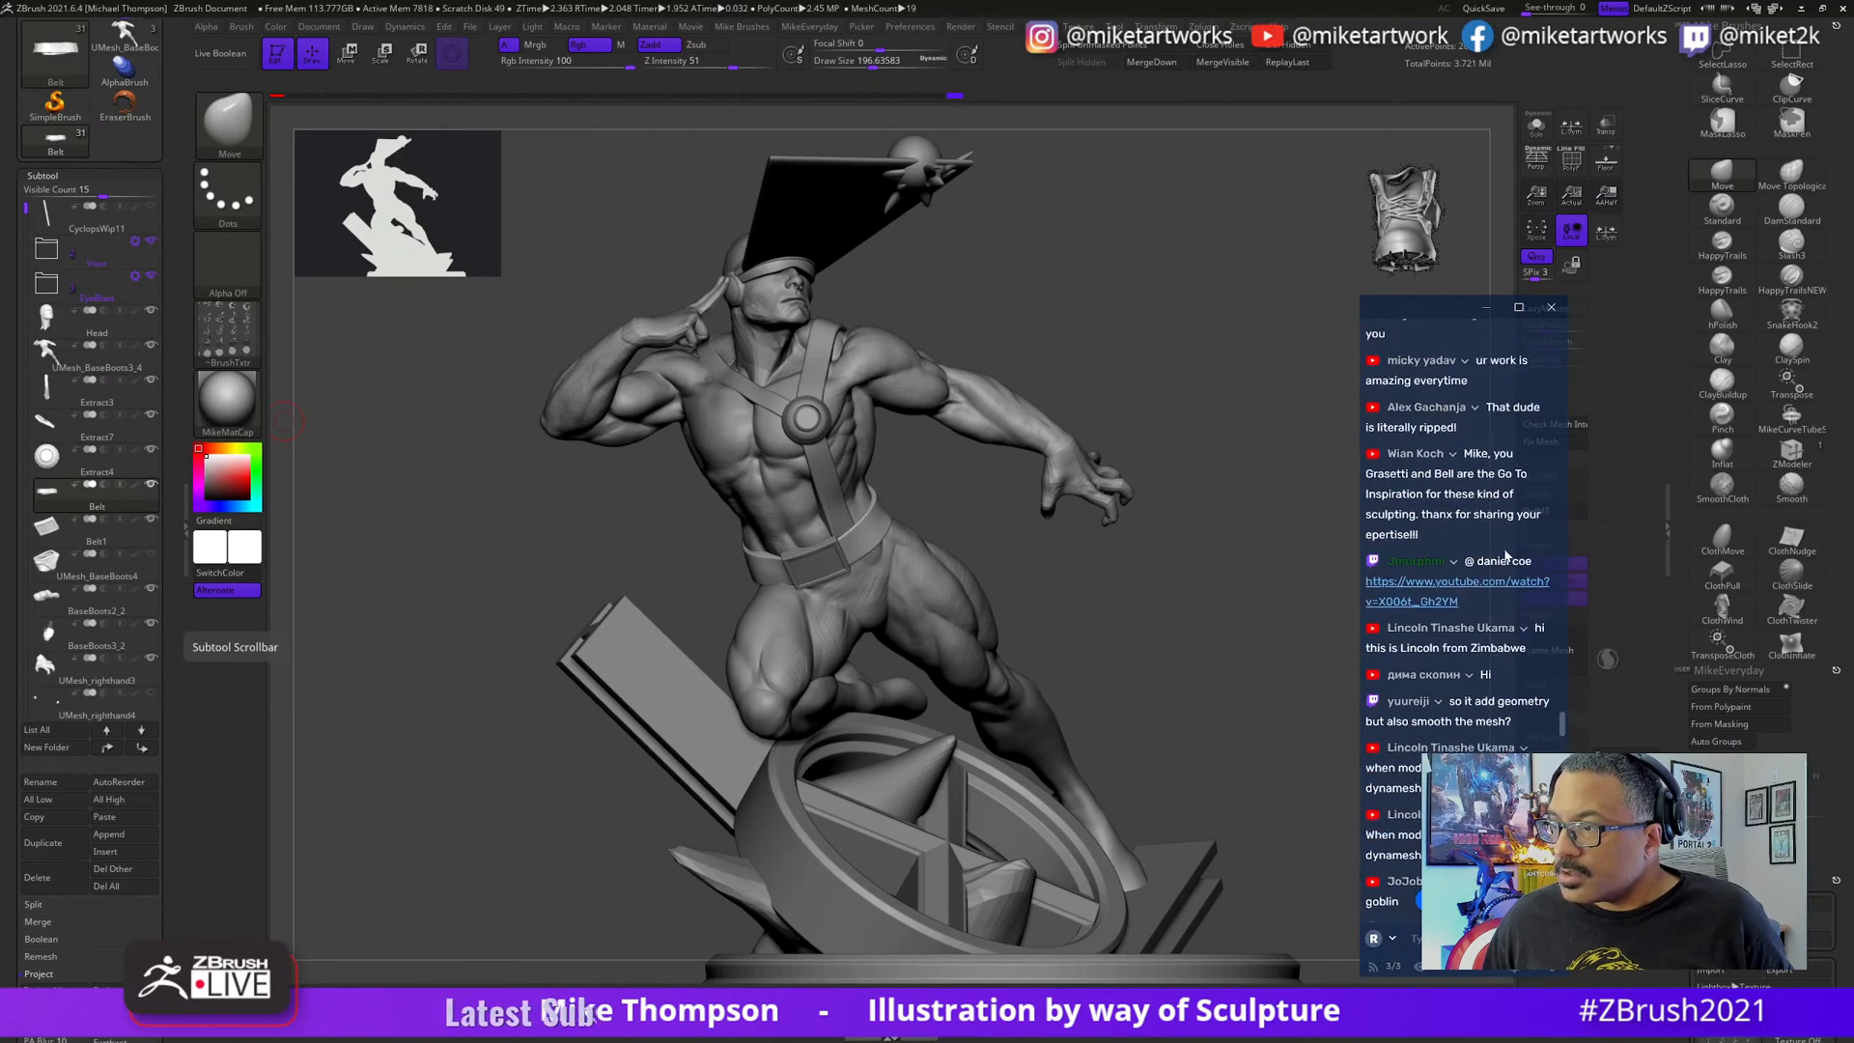
{"action": "scroll", "coordinate": [1506, 555], "scroll_direction": "down", "scroll_amount": 10}
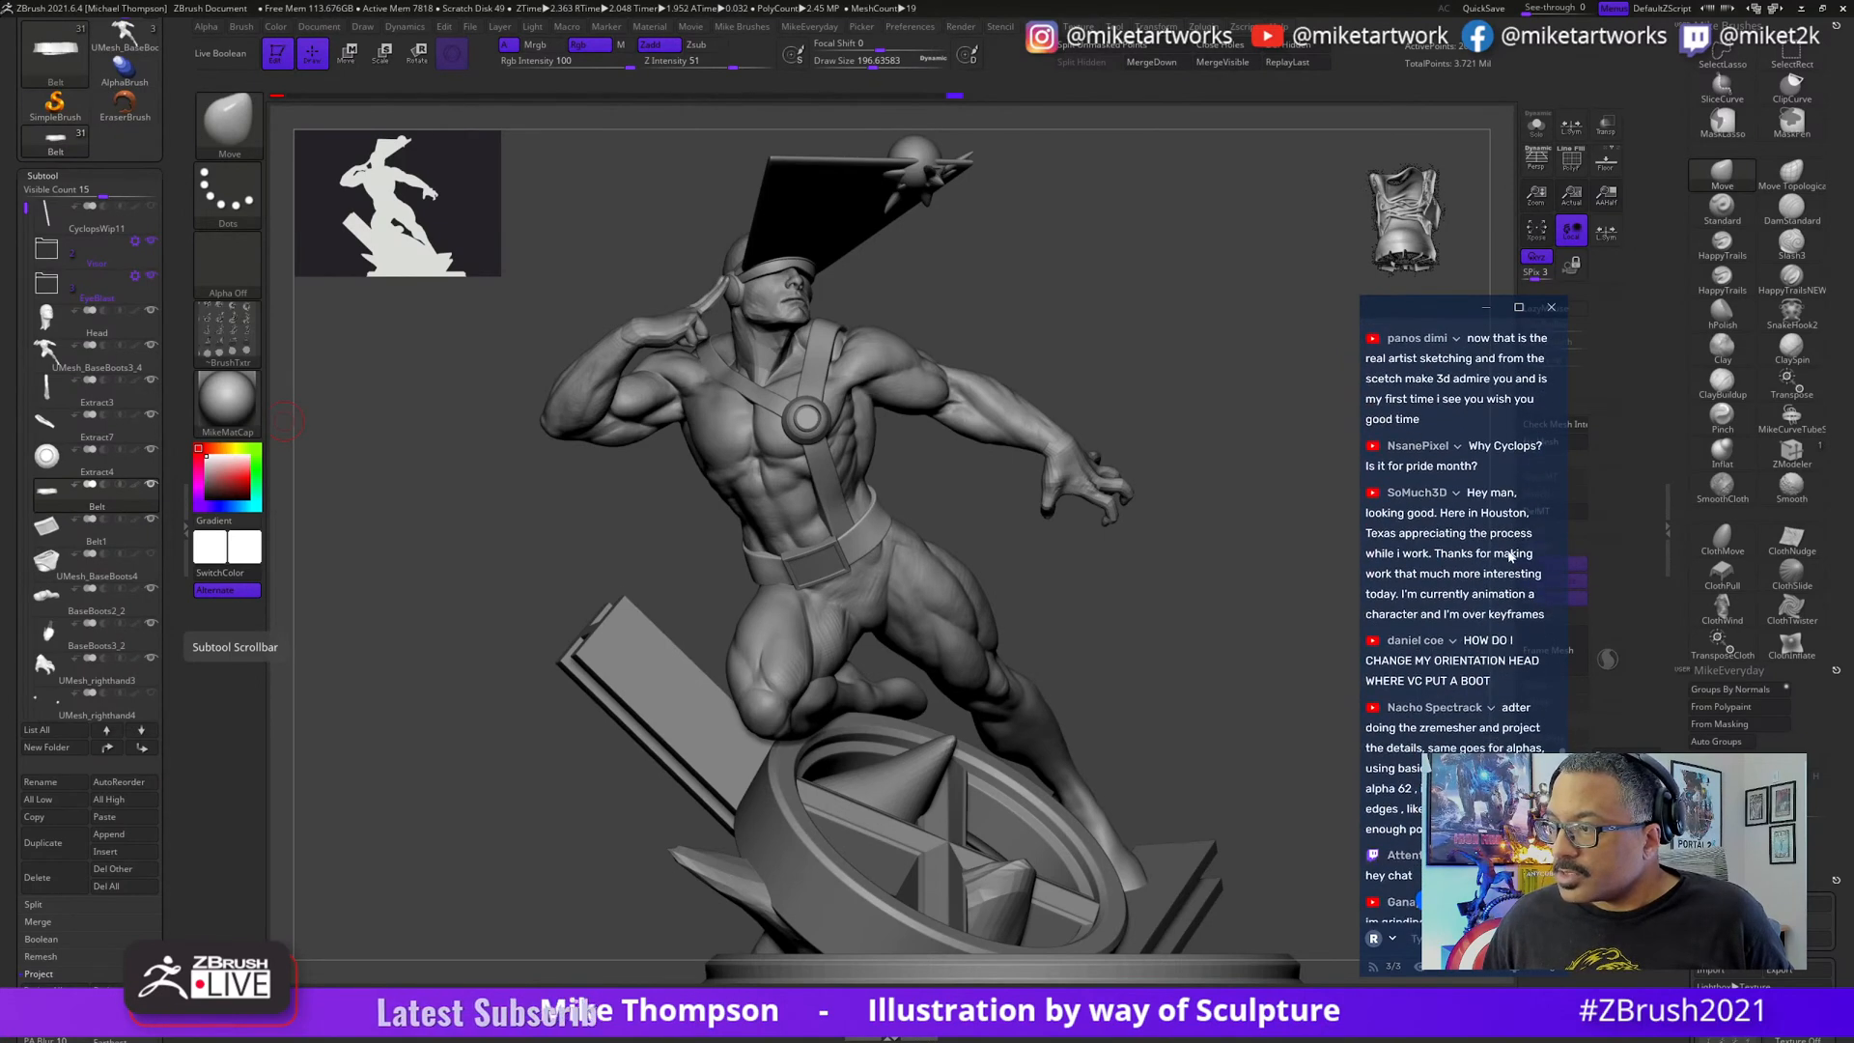
- Read on through the newer chat messages, down to the comments about the boot thumbnail
{"action": "scroll", "coordinate": [1508, 570], "scroll_direction": "down", "scroll_amount": 8}
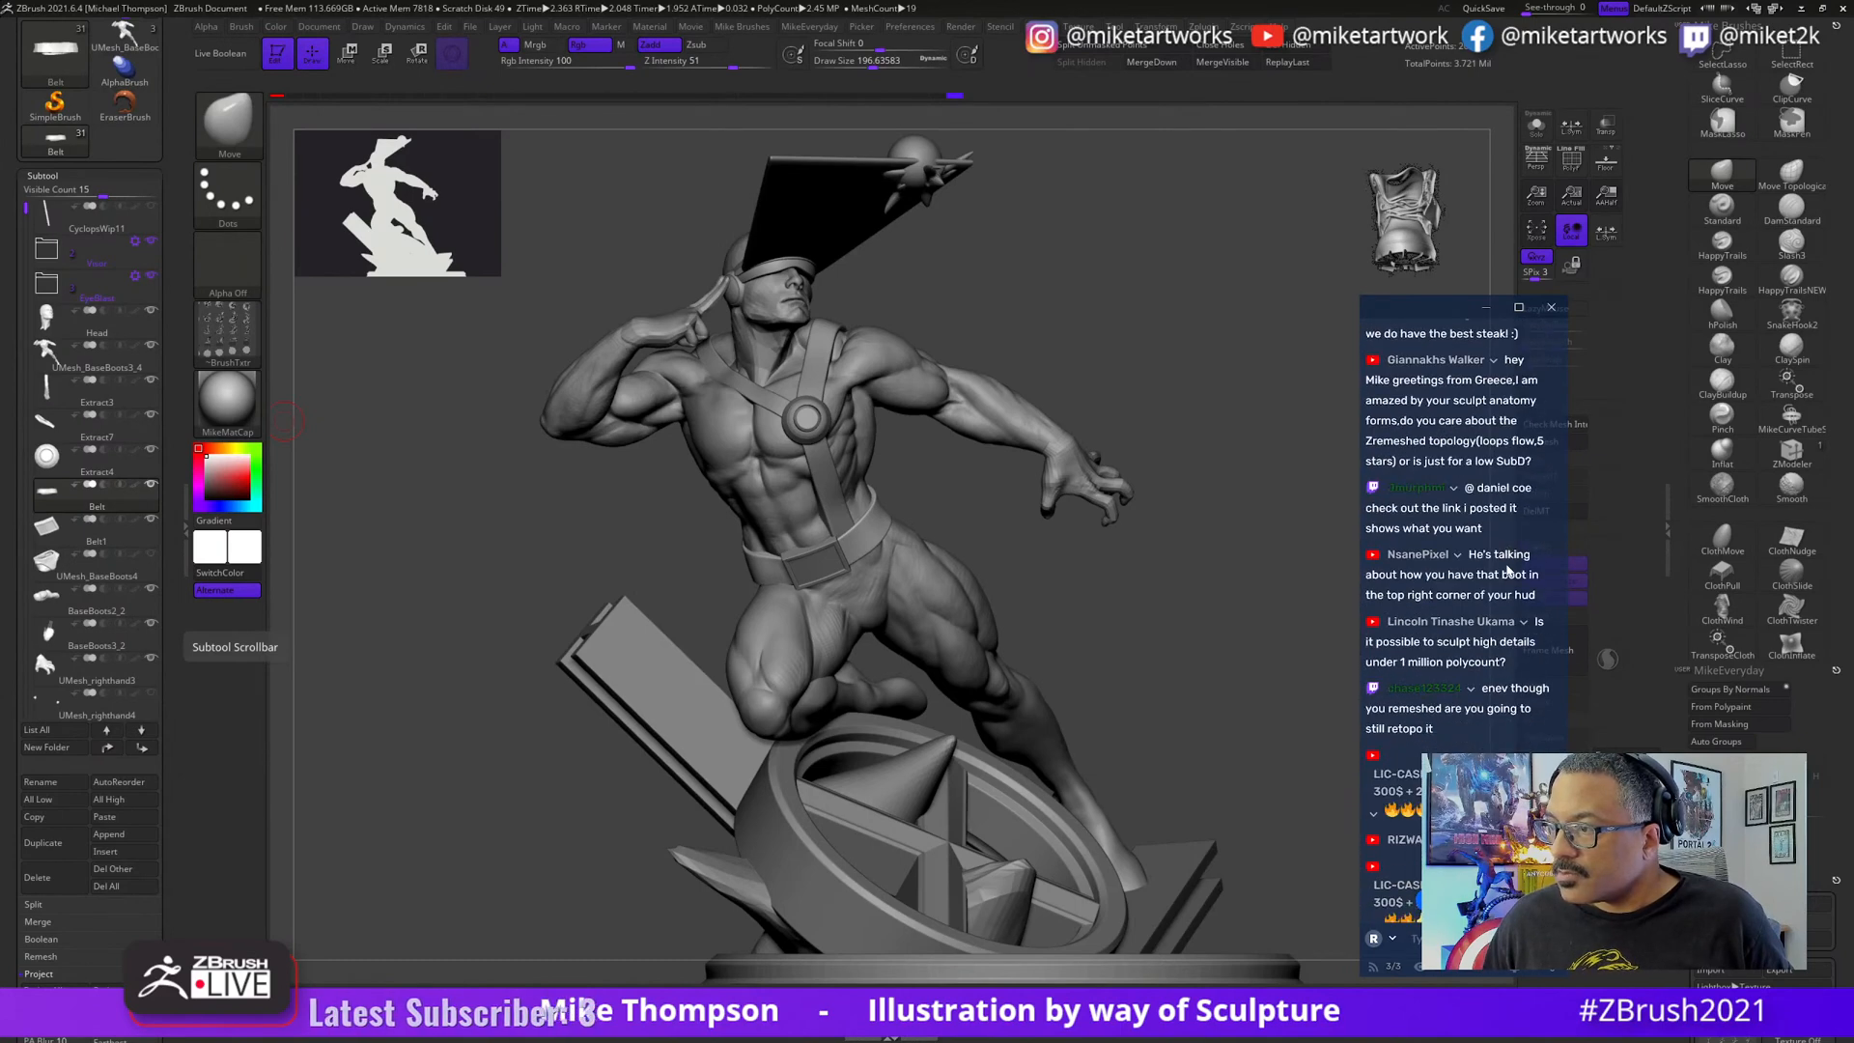
{"action": "scroll", "coordinate": [1508, 570], "scroll_direction": "down", "scroll_amount": 2}
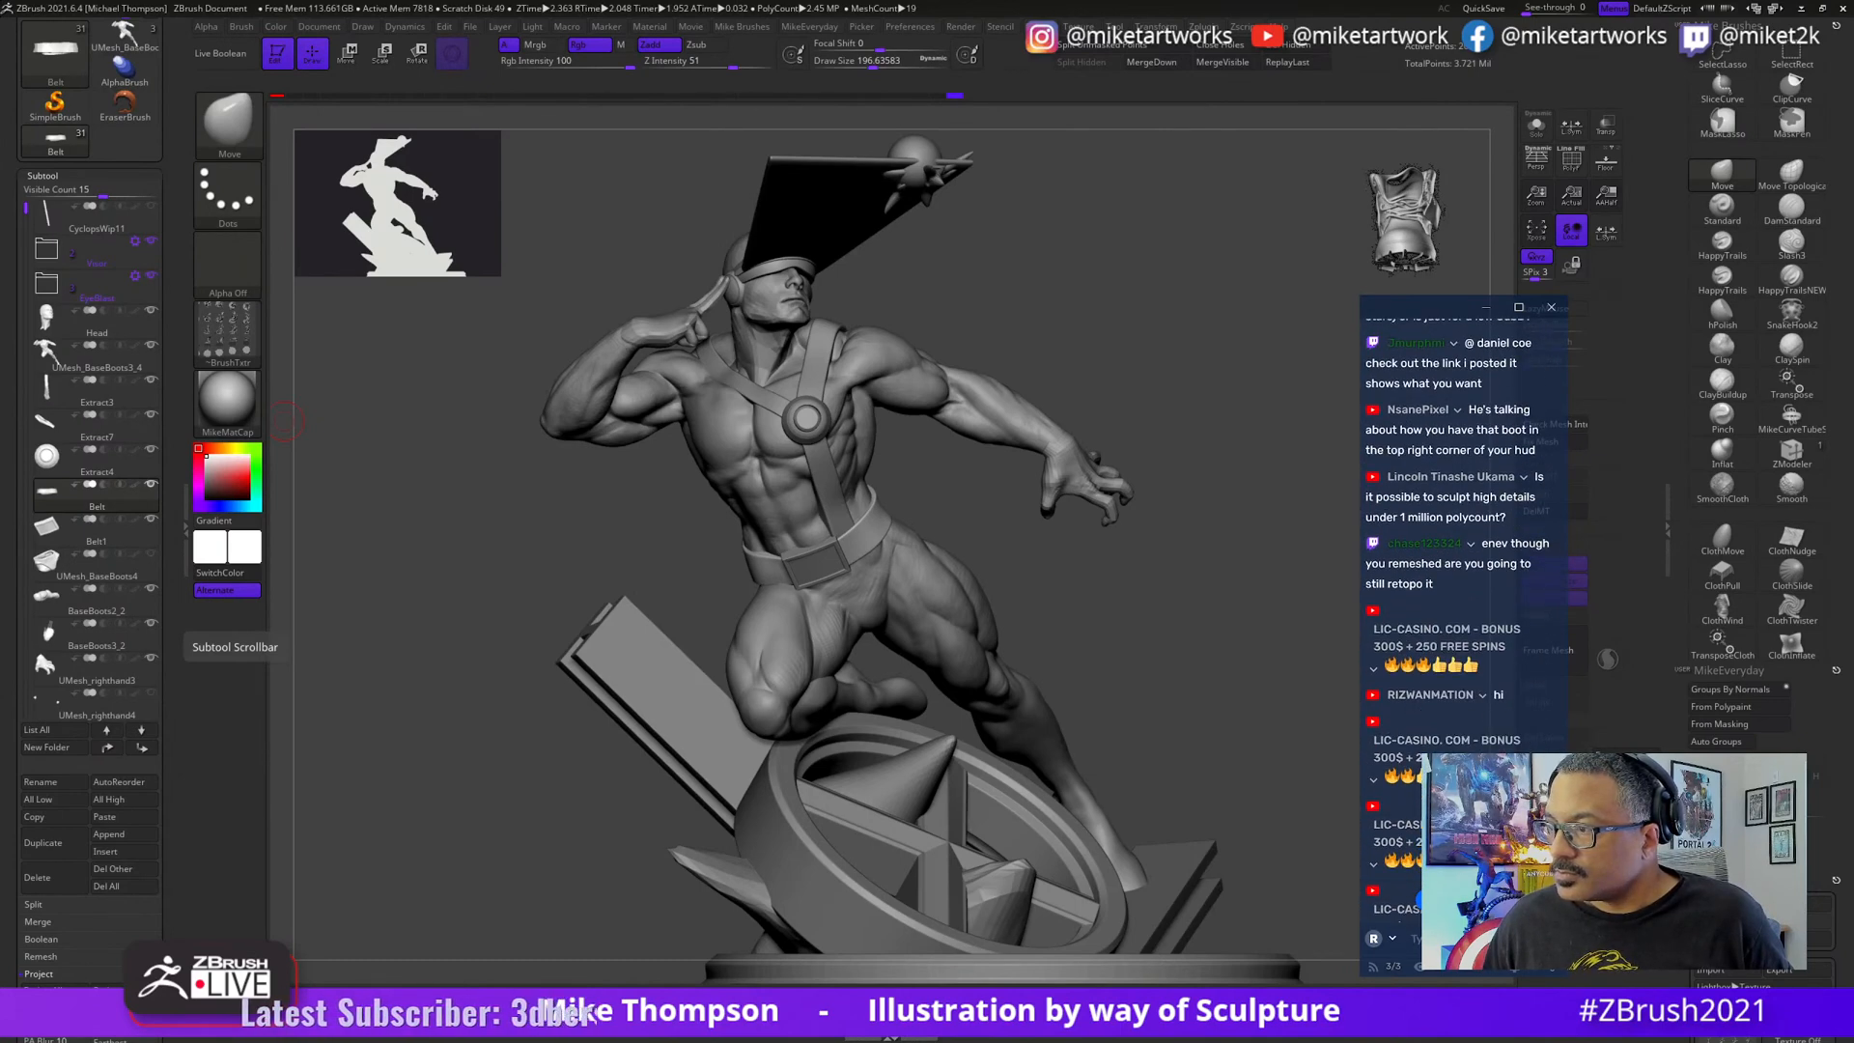
{"action": "scroll", "coordinate": [1509, 570], "scroll_direction": "down", "scroll_amount": 5}
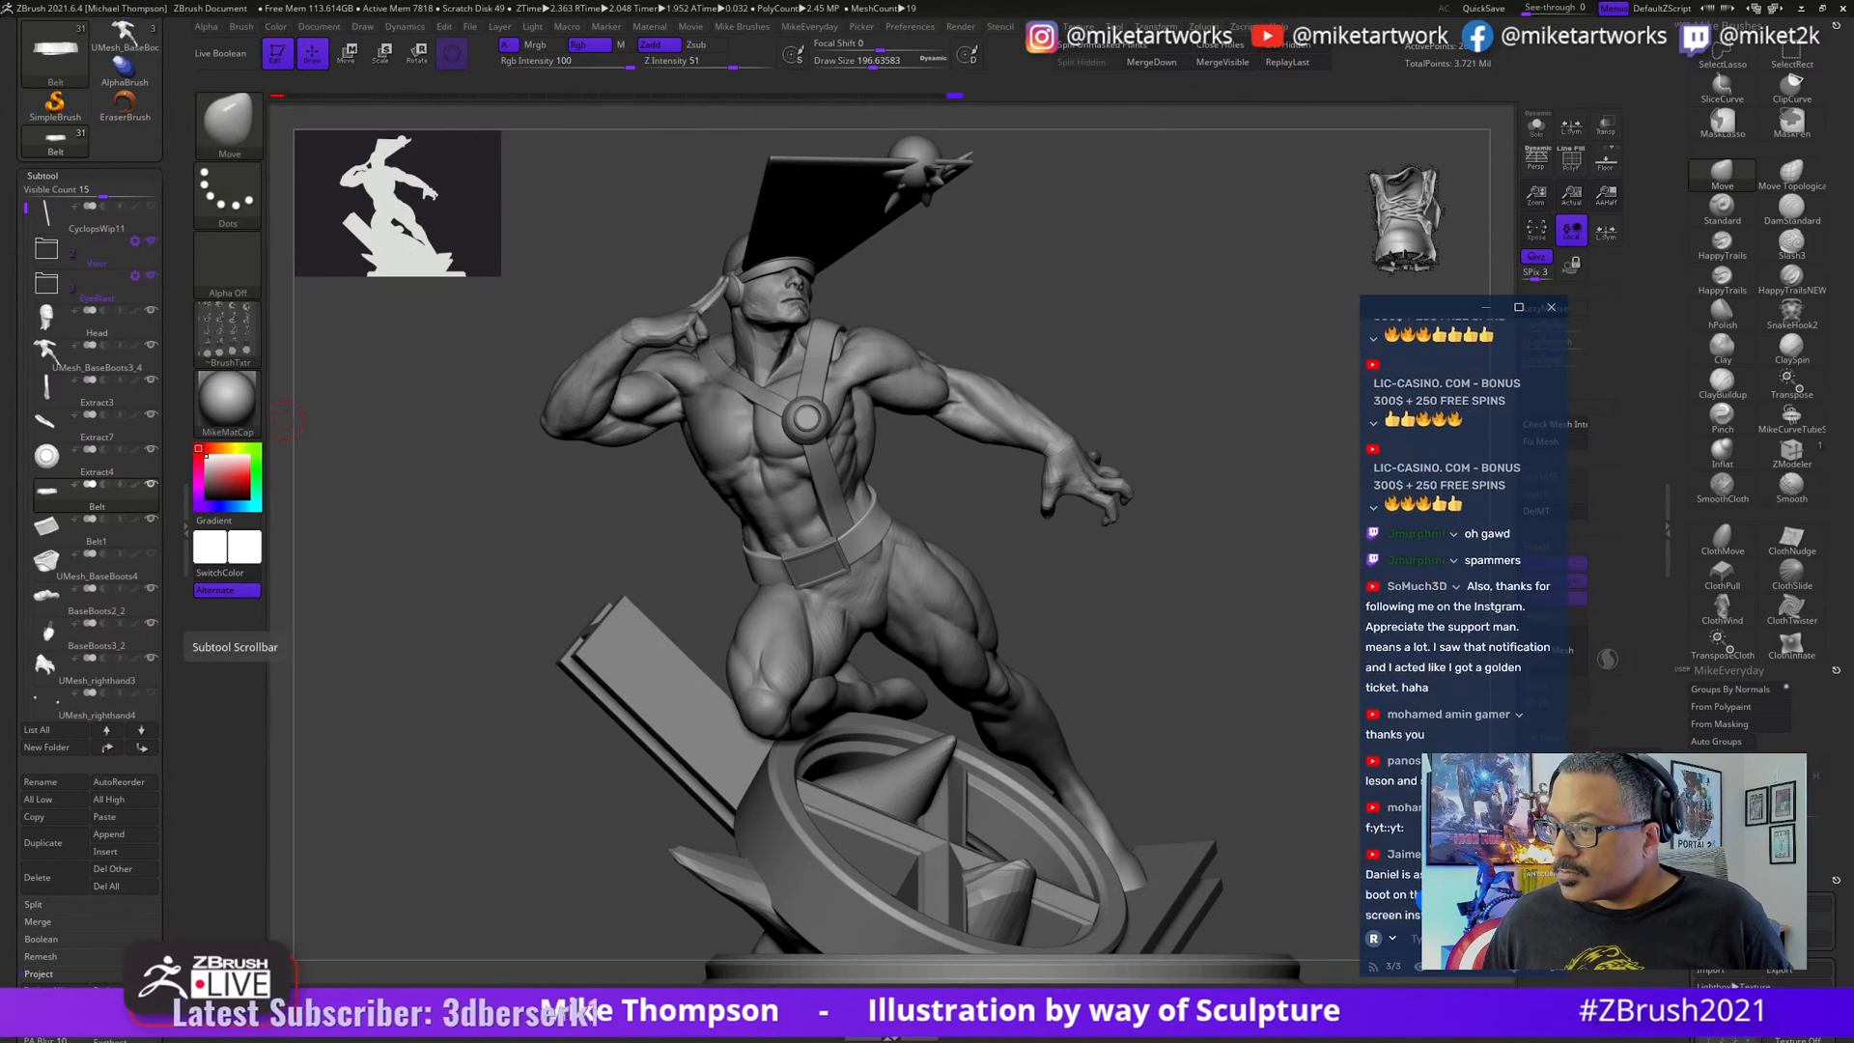
{"action": "scroll", "coordinate": [1463, 628], "scroll_direction": "down", "scroll_amount": 3}
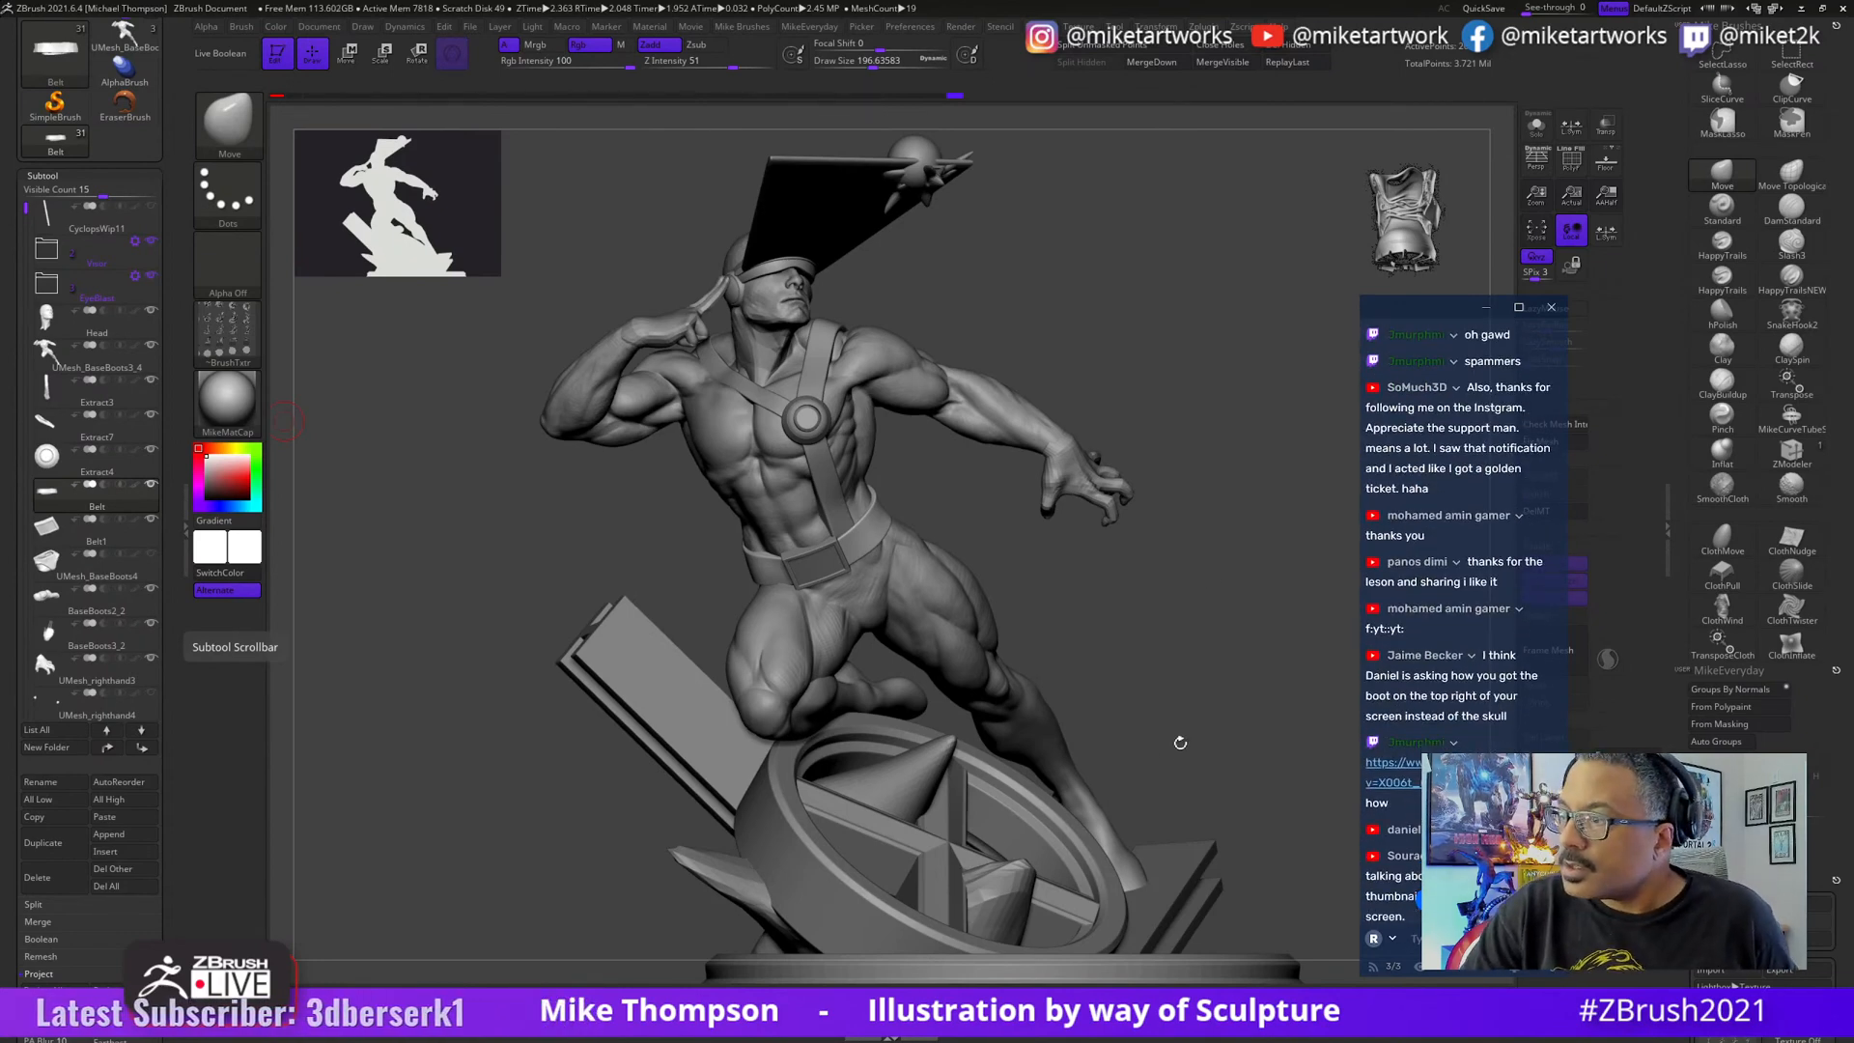
- Make the BaseExplosion piece at the statue's base the active subtool
{"action": "left_click_drag", "start_coordinate": [1197, 580], "coordinate": [1236, 706]}
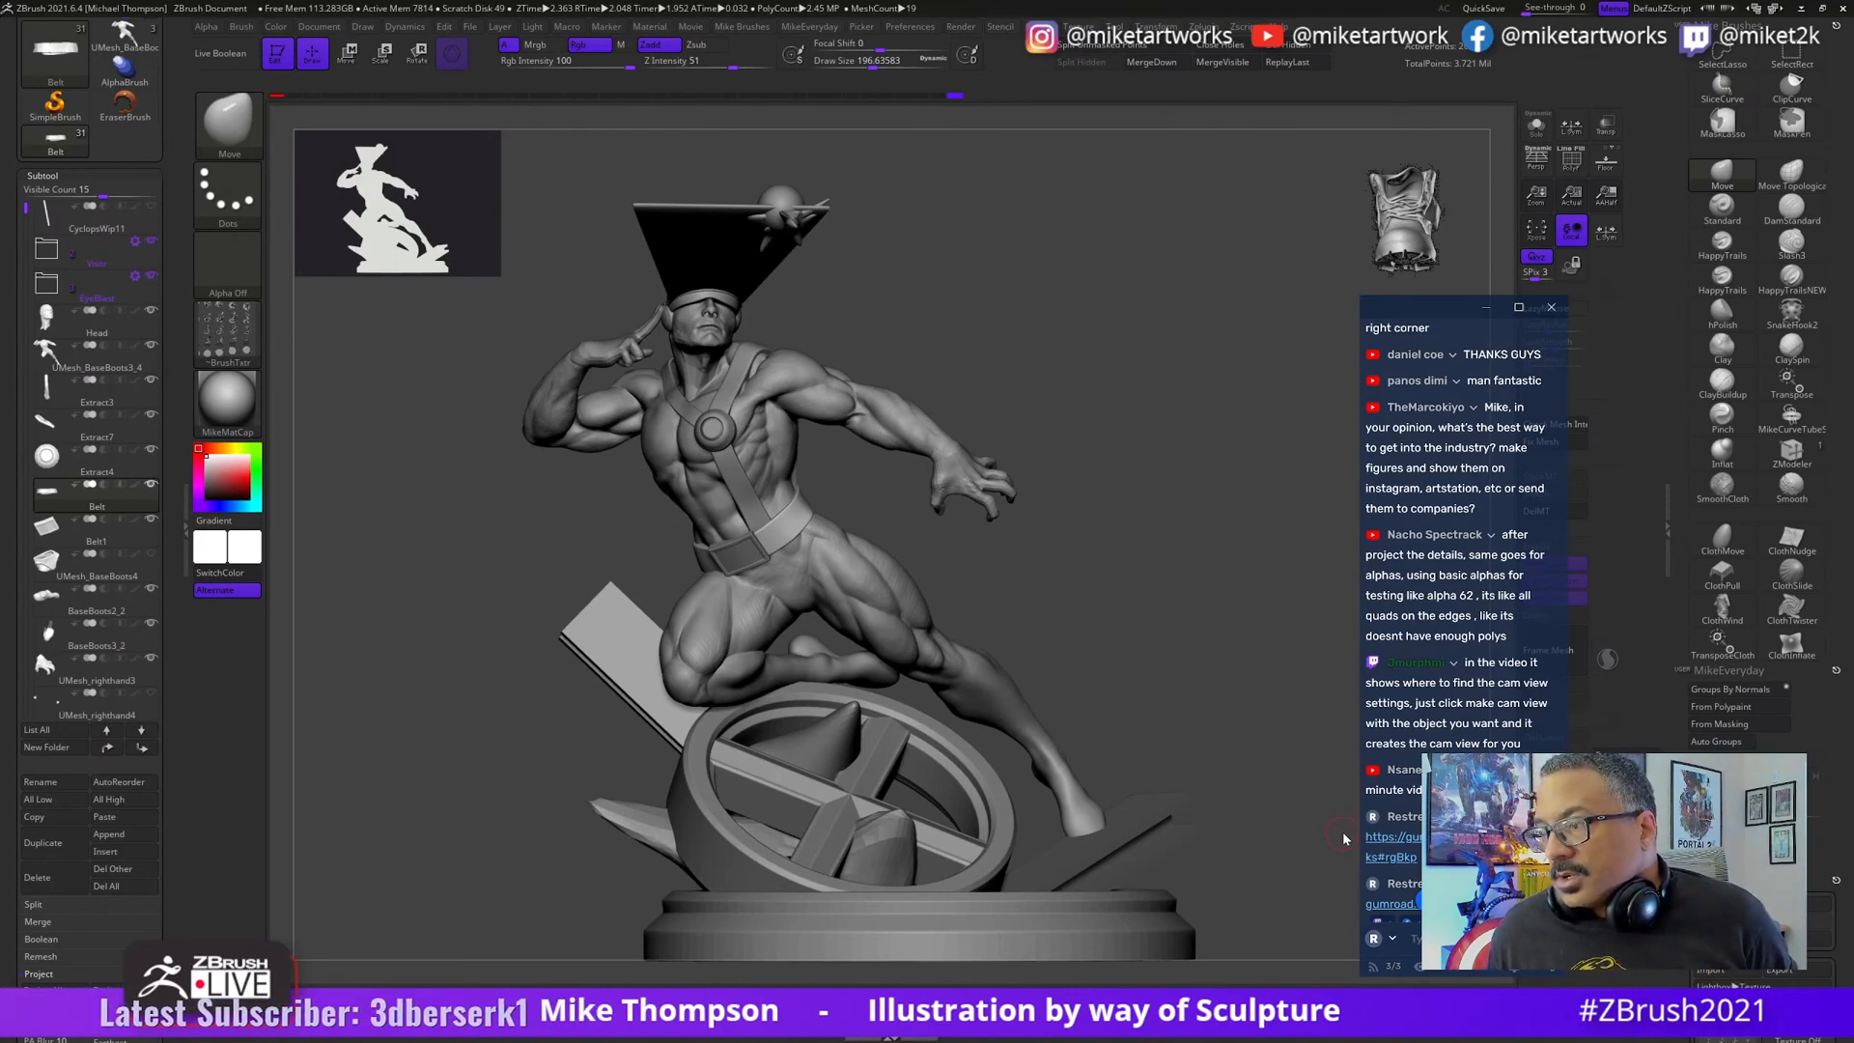
{"action": "left_click_drag", "start_coordinate": [1256, 666], "coordinate": [1204, 624]}
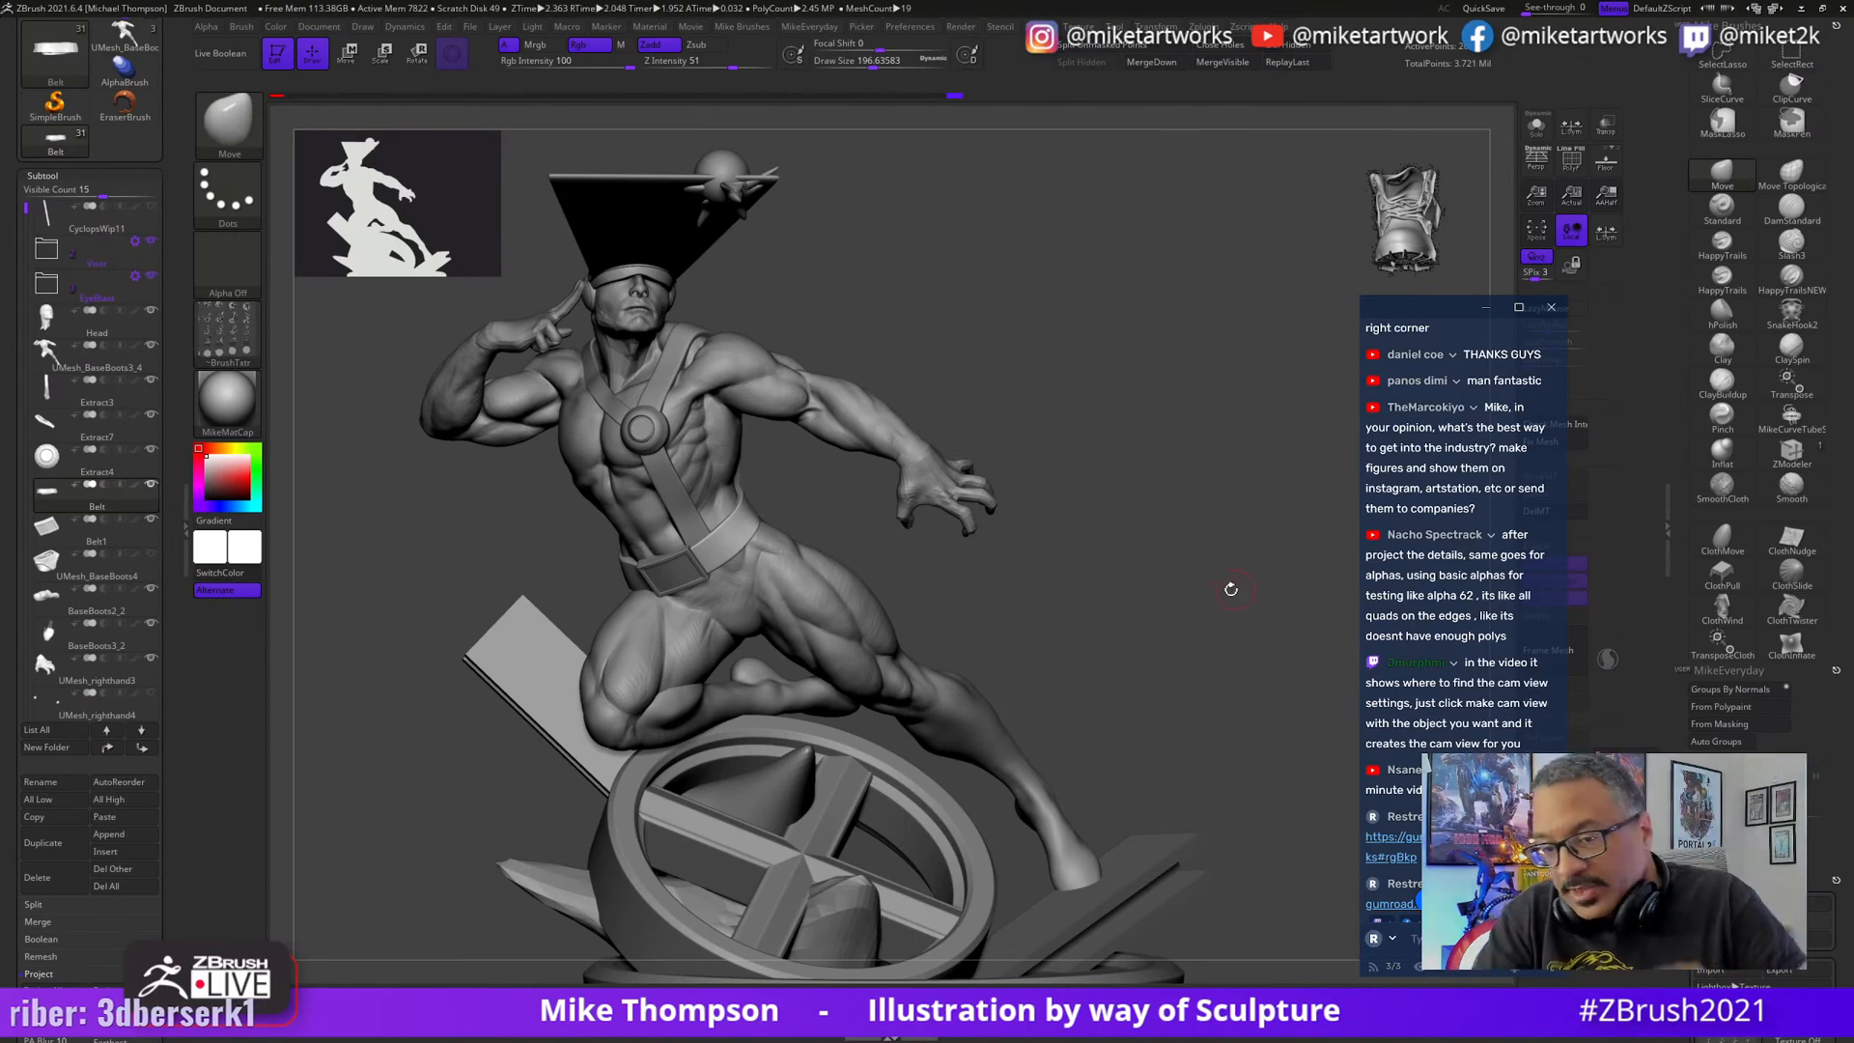
{"action": "mouse_move", "coordinate": [1202, 643]}
{"action": "left_mouse_down"}
{"action": "mouse_move", "coordinate": [1188, 649]}
{"action": "mouse_move", "coordinate": [1223, 662]}
{"action": "mouse_move", "coordinate": [1192, 652]}
{"action": "left_mouse_up"}
{"action": "left_click", "coordinate": [1138, 650], "text": "alt"}
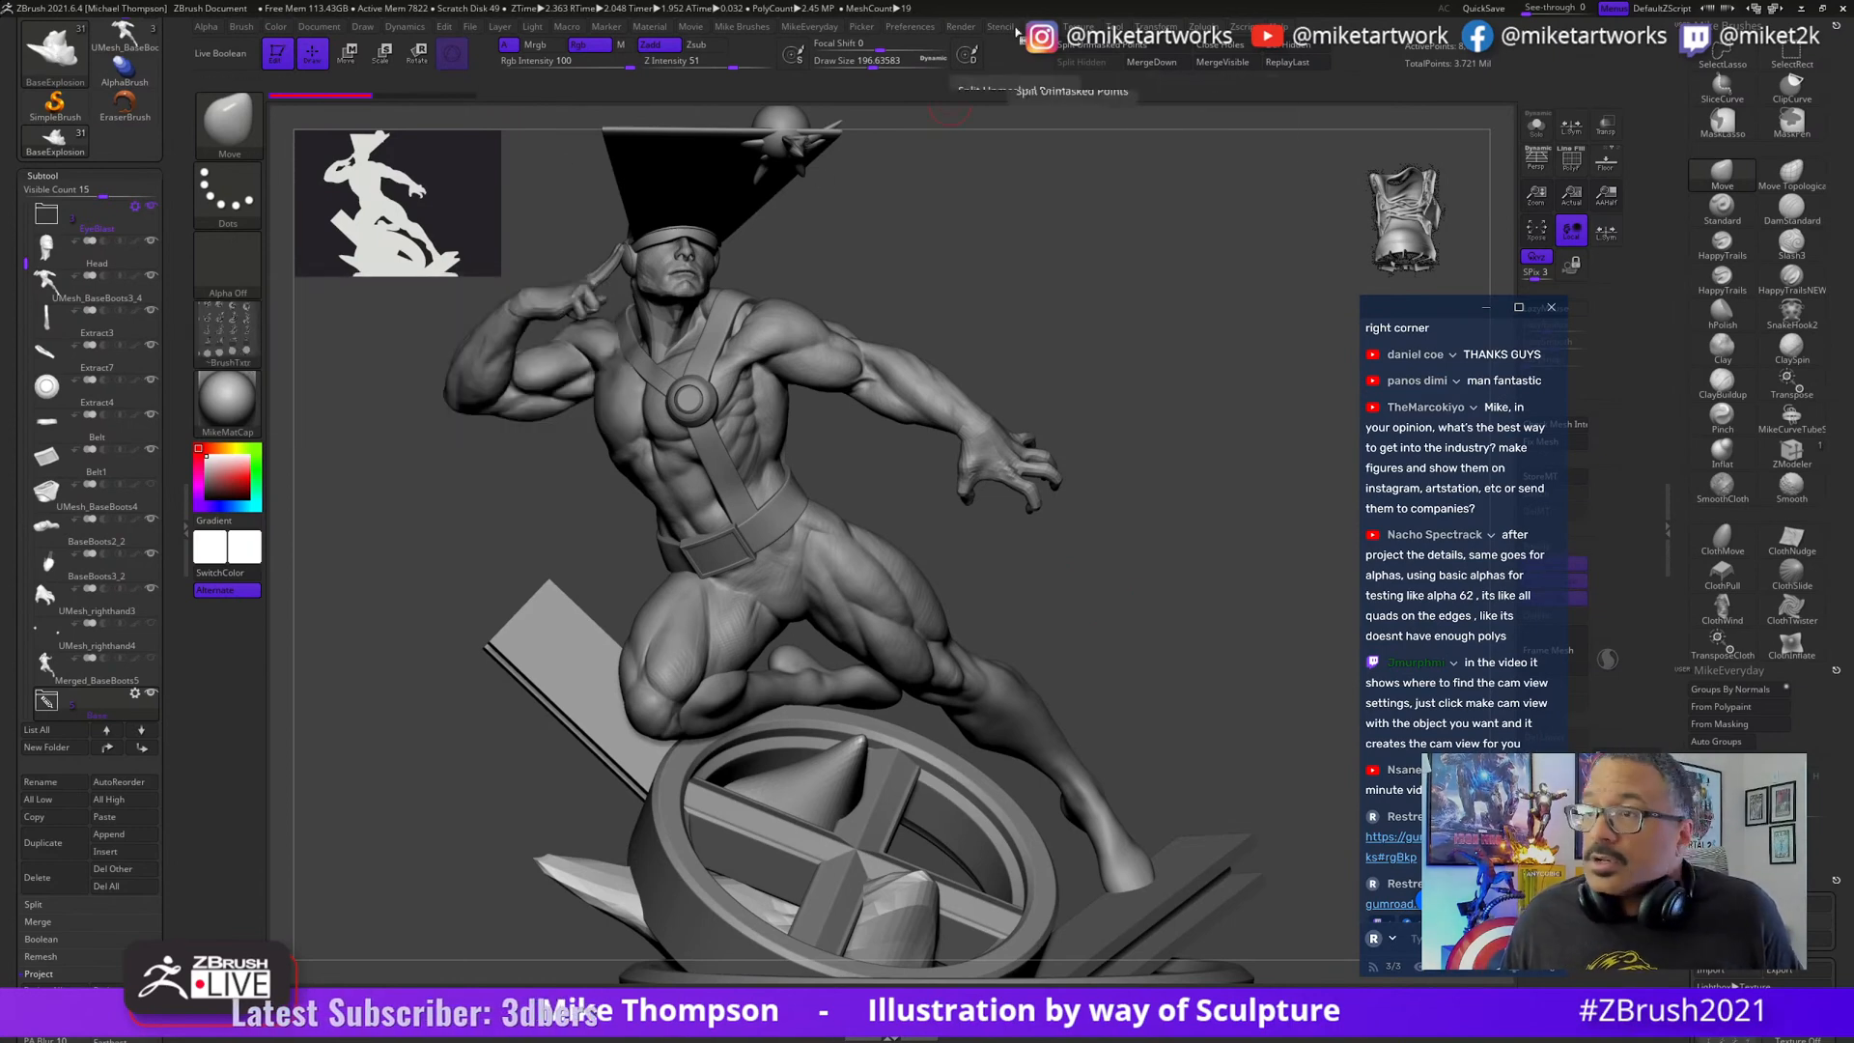
- Reset the texture item list and turn the current texture off by choosing Texture Off
{"action": "left_click", "coordinate": [1079, 26]}
{"action": "mouse_move", "coordinate": [1109, 220]}
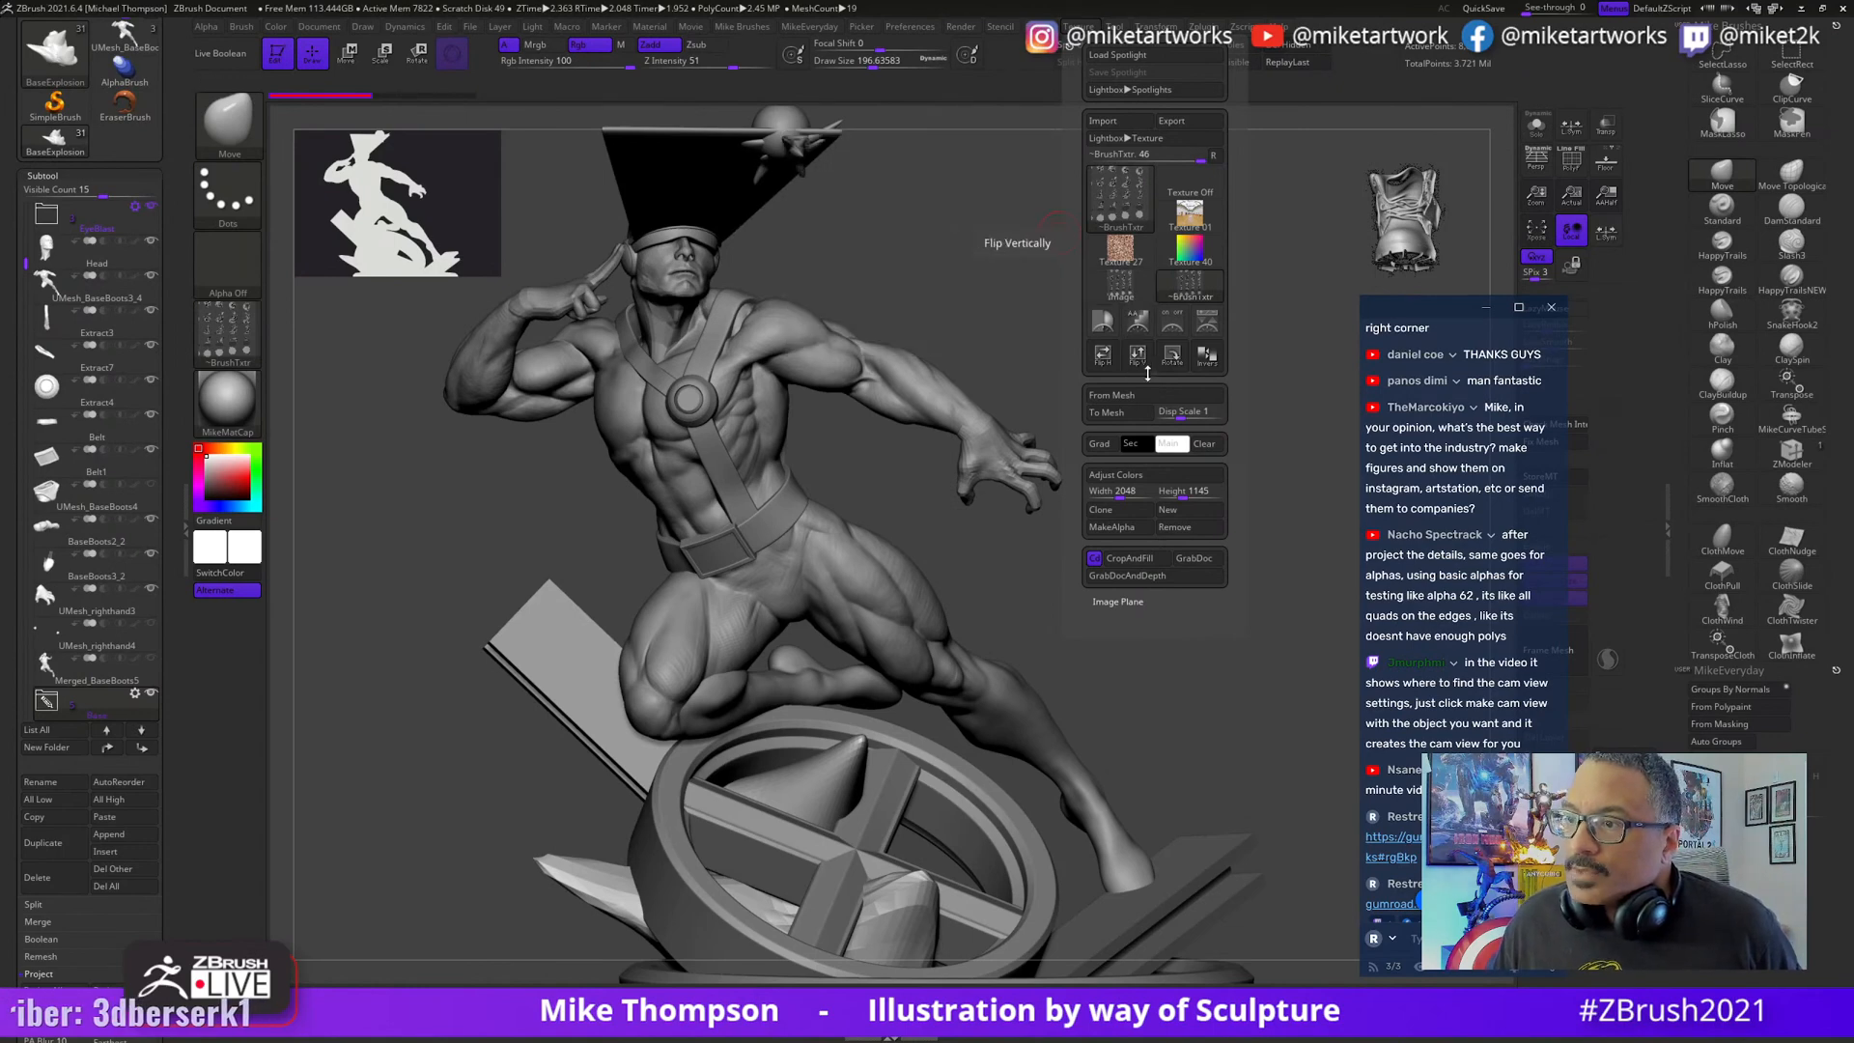
{"action": "left_click", "coordinate": [1214, 157]}
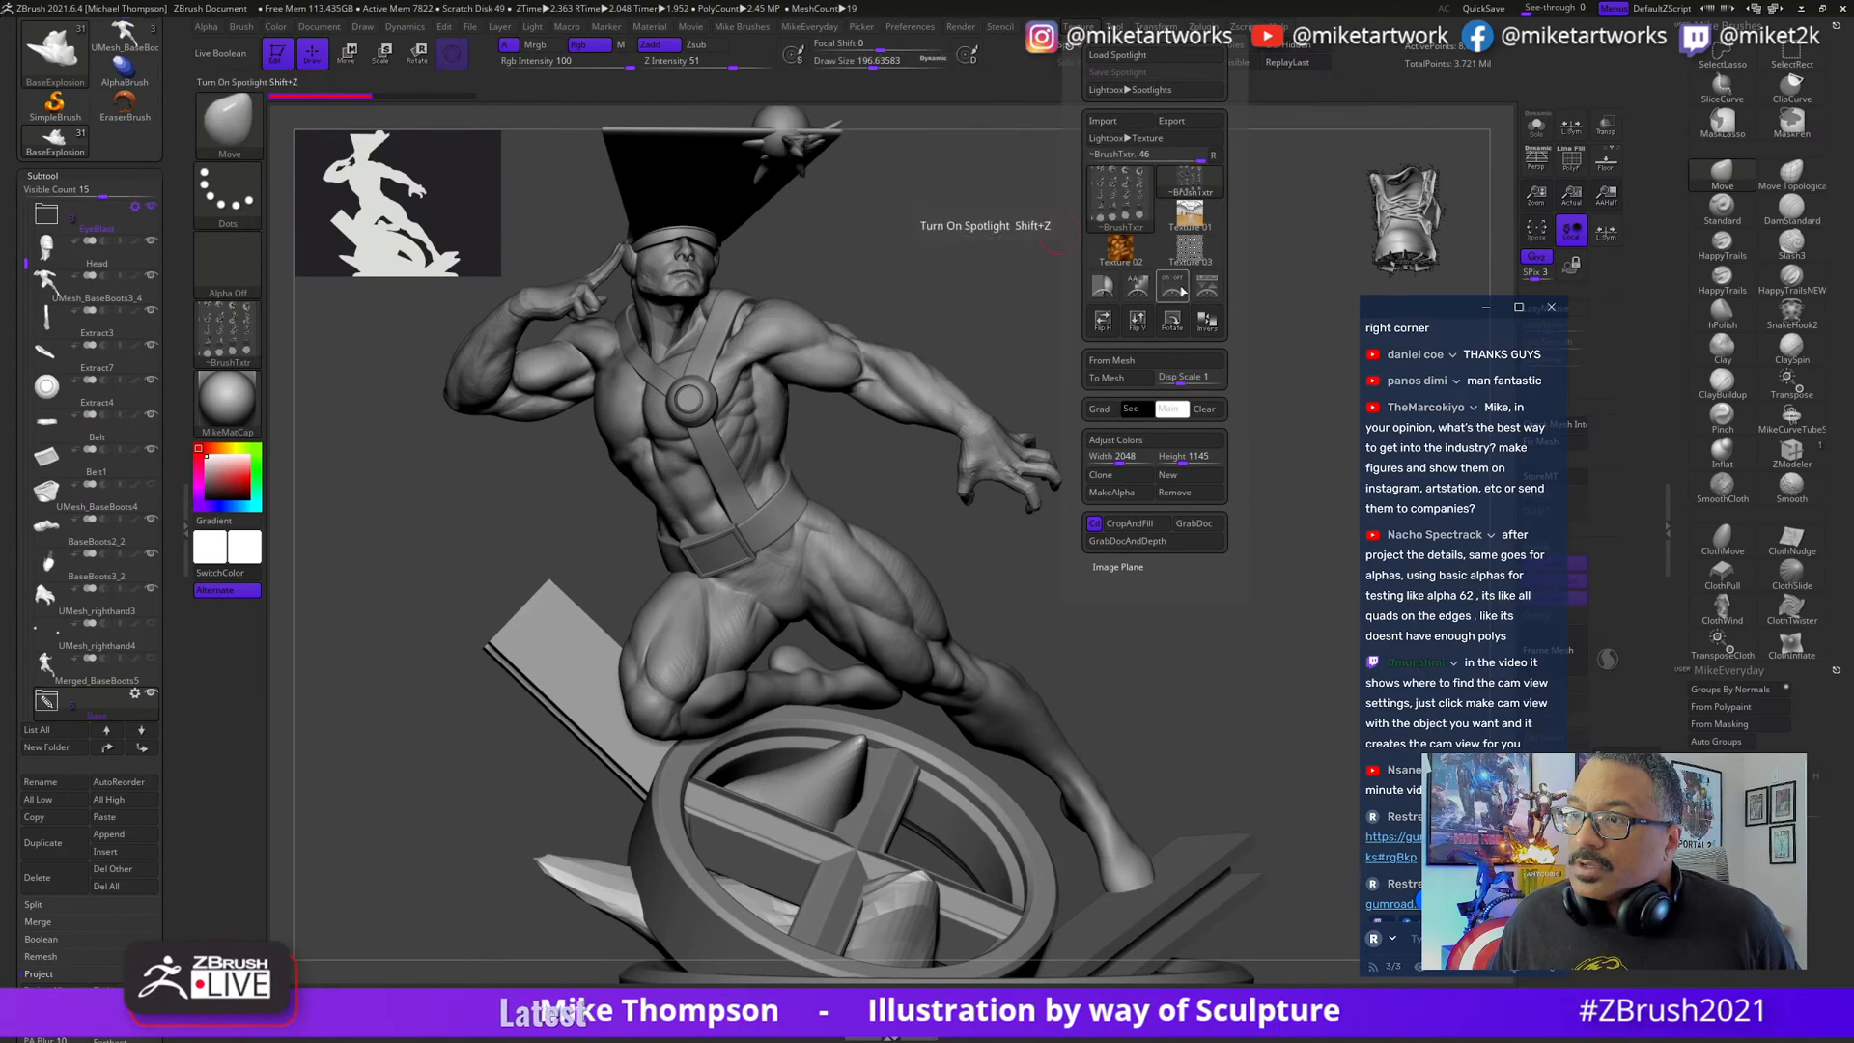
{"action": "left_click", "coordinate": [1130, 220]}
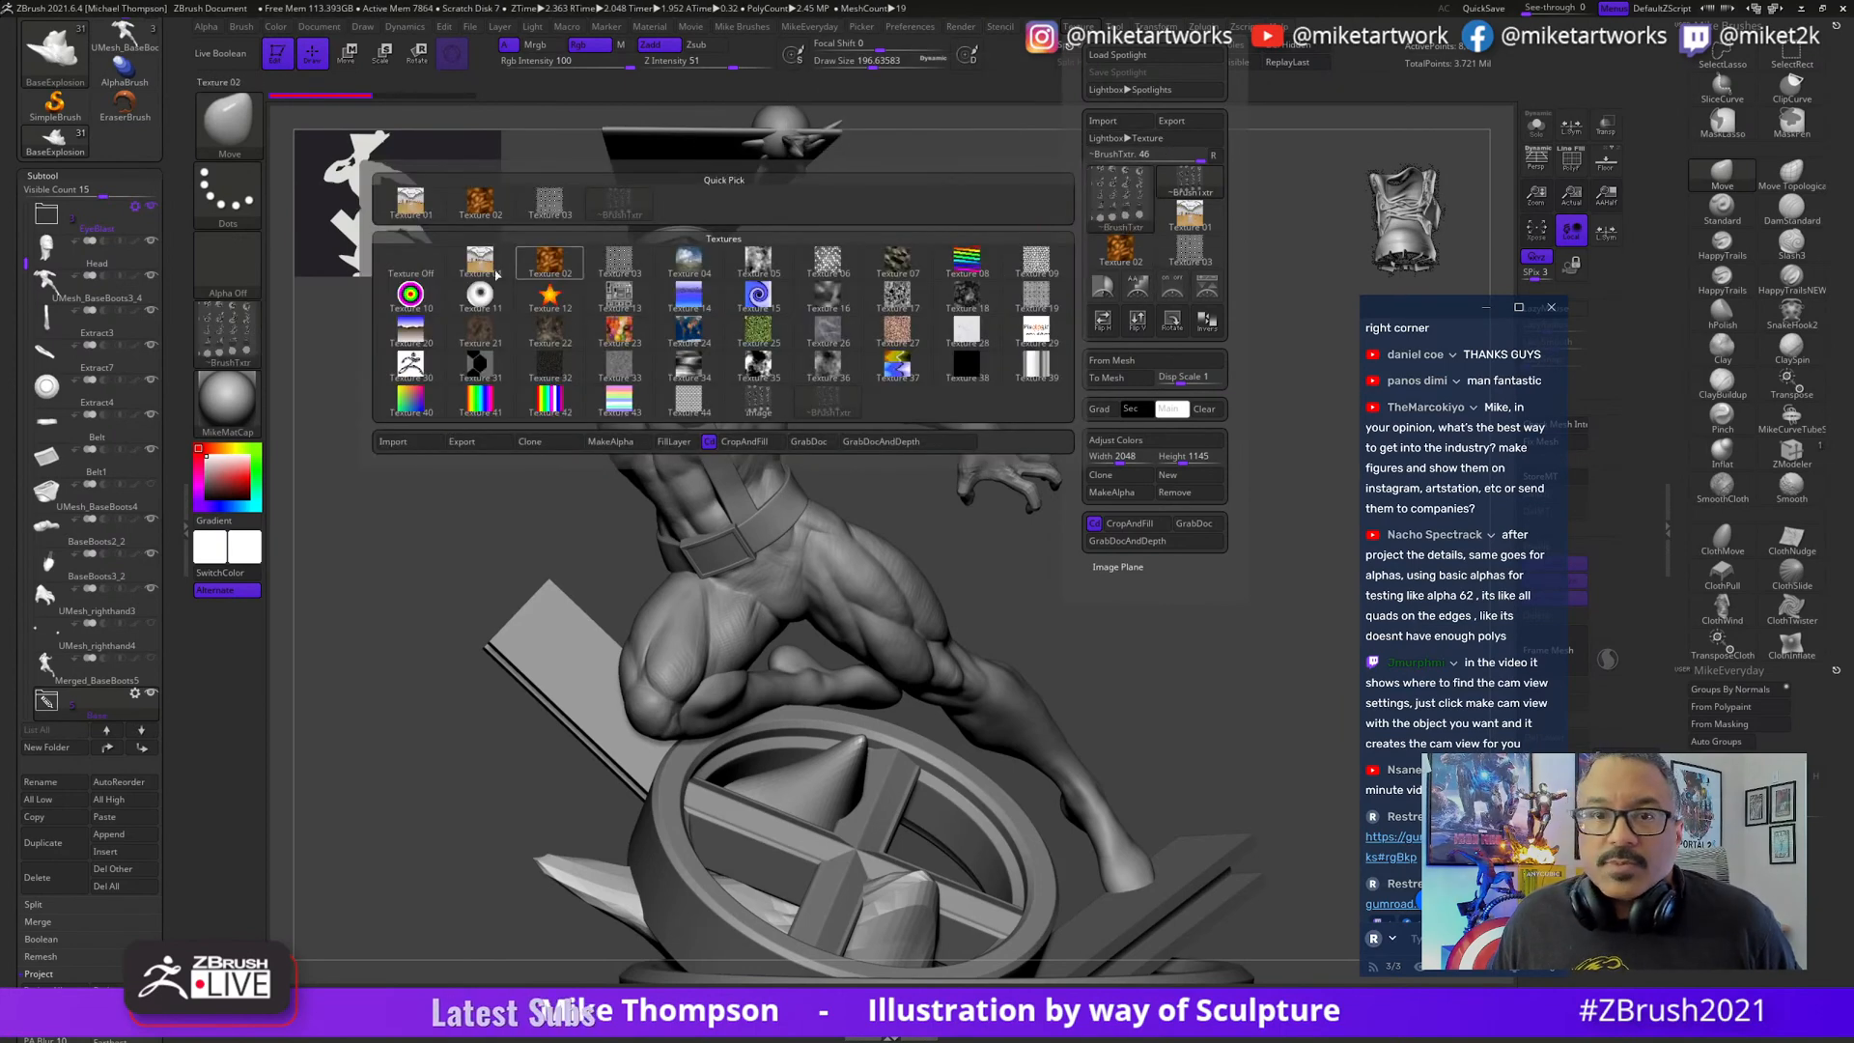
{"action": "left_click", "coordinate": [423, 265]}
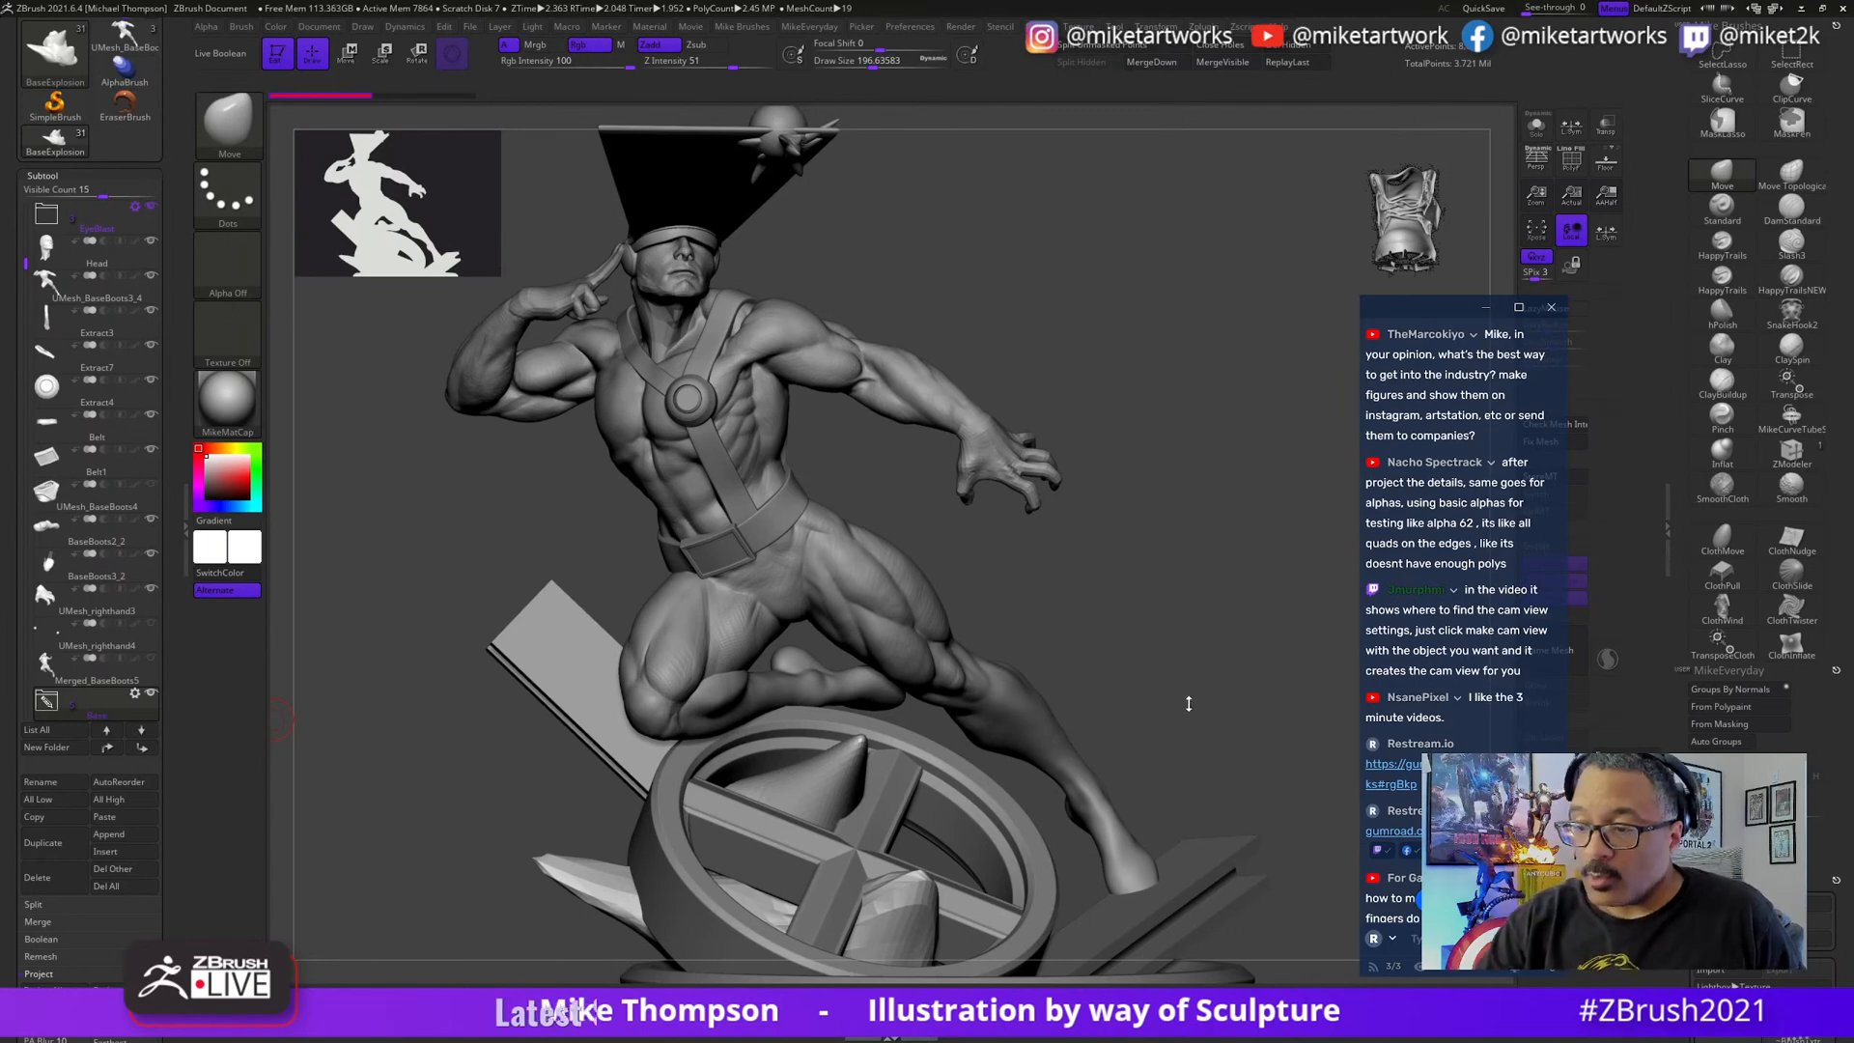
{"action": "mouse_move", "coordinate": [1224, 713]}
{"action": "right_mouse_down", "text": "ctrl"}
{"action": "mouse_move", "coordinate": [1225, 670]}
{"action": "mouse_move", "coordinate": [1232, 693]}
{"action": "right_mouse_up", "text": "ctrl"}
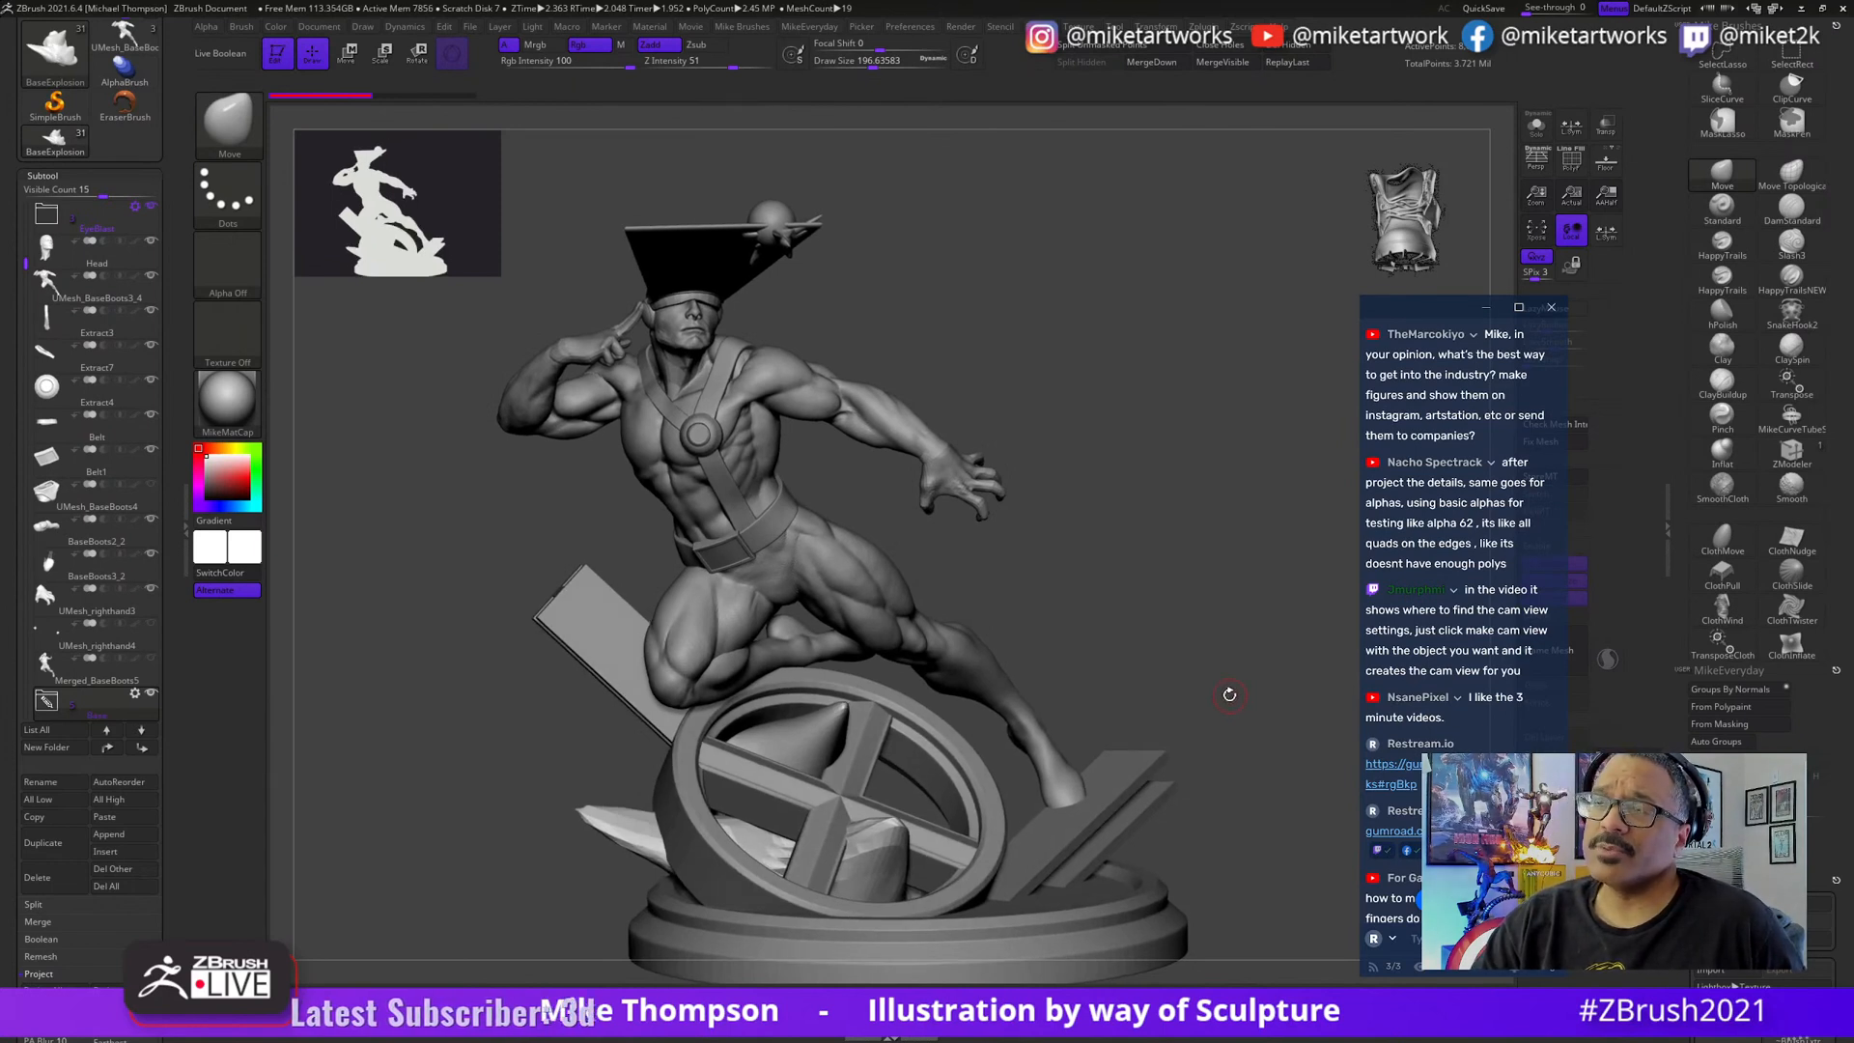
{"action": "right_click_drag", "start_coordinate": [1228, 695], "coordinate": [1226, 696]}
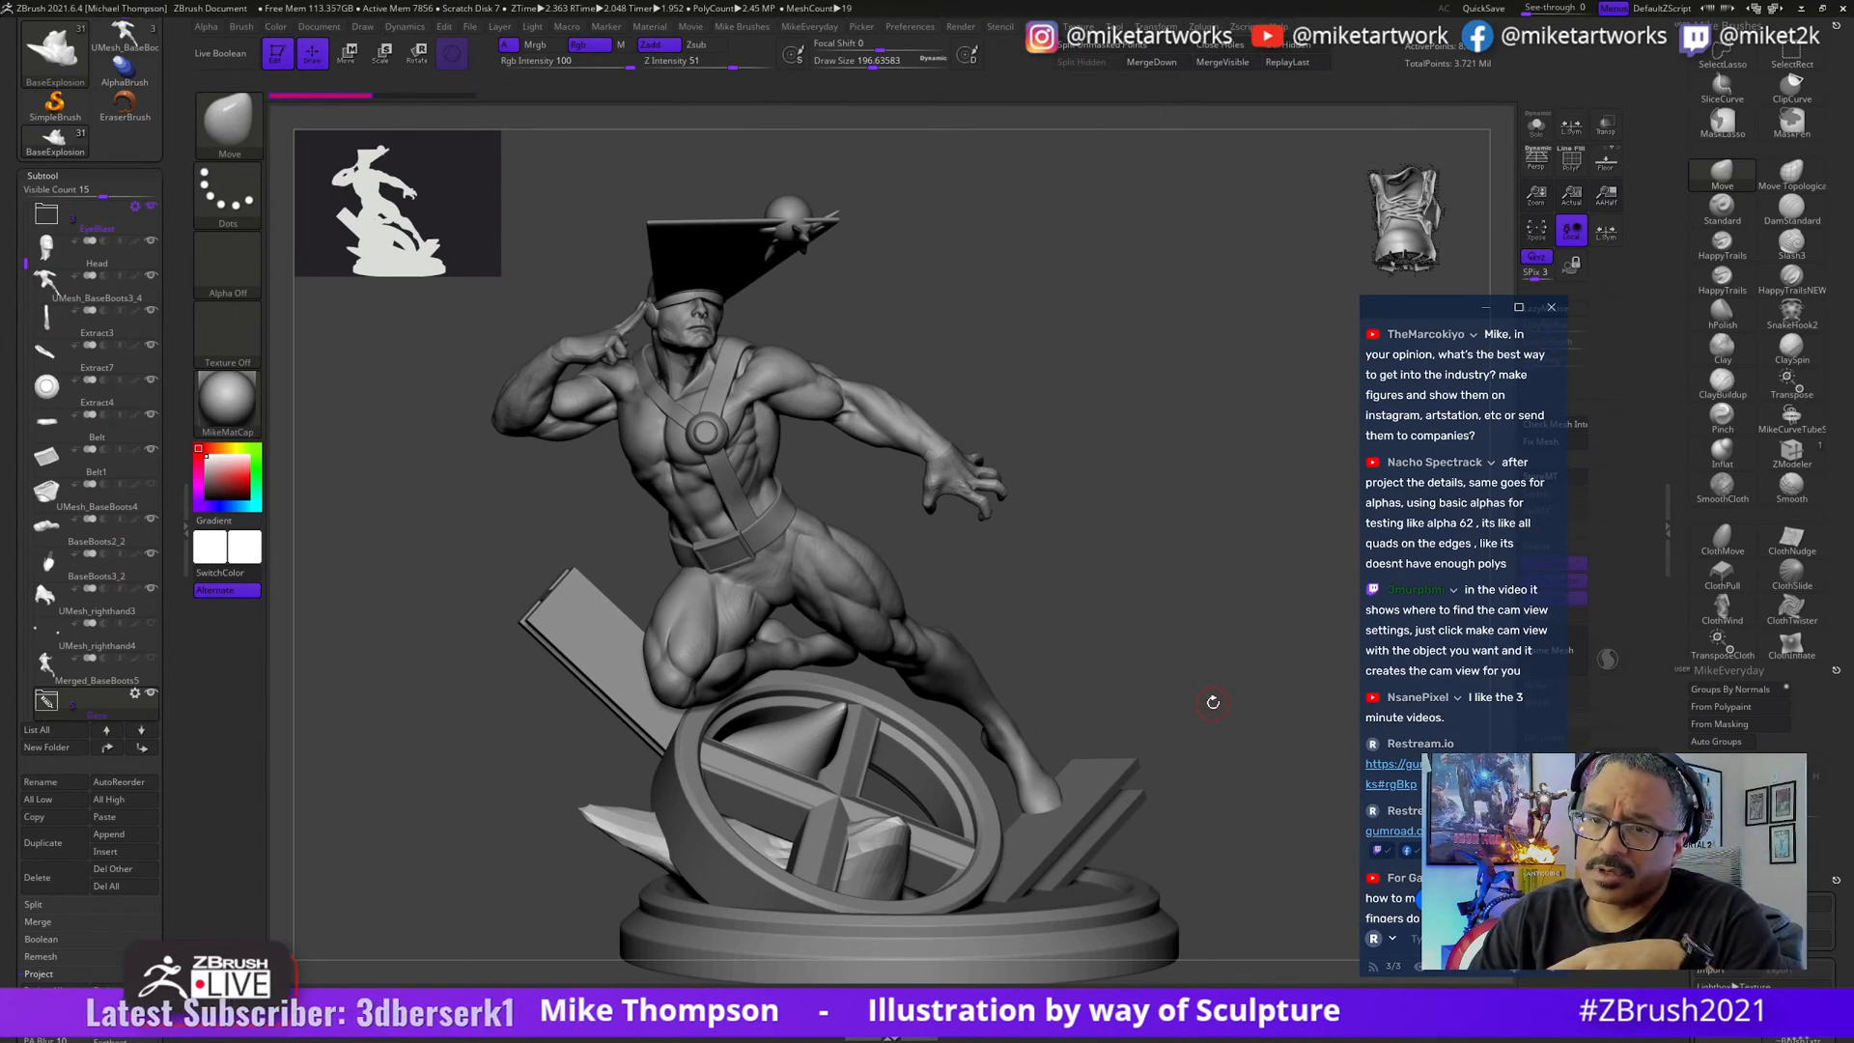
{"action": "right_click_drag", "start_coordinate": [1213, 701], "coordinate": [1199, 700]}
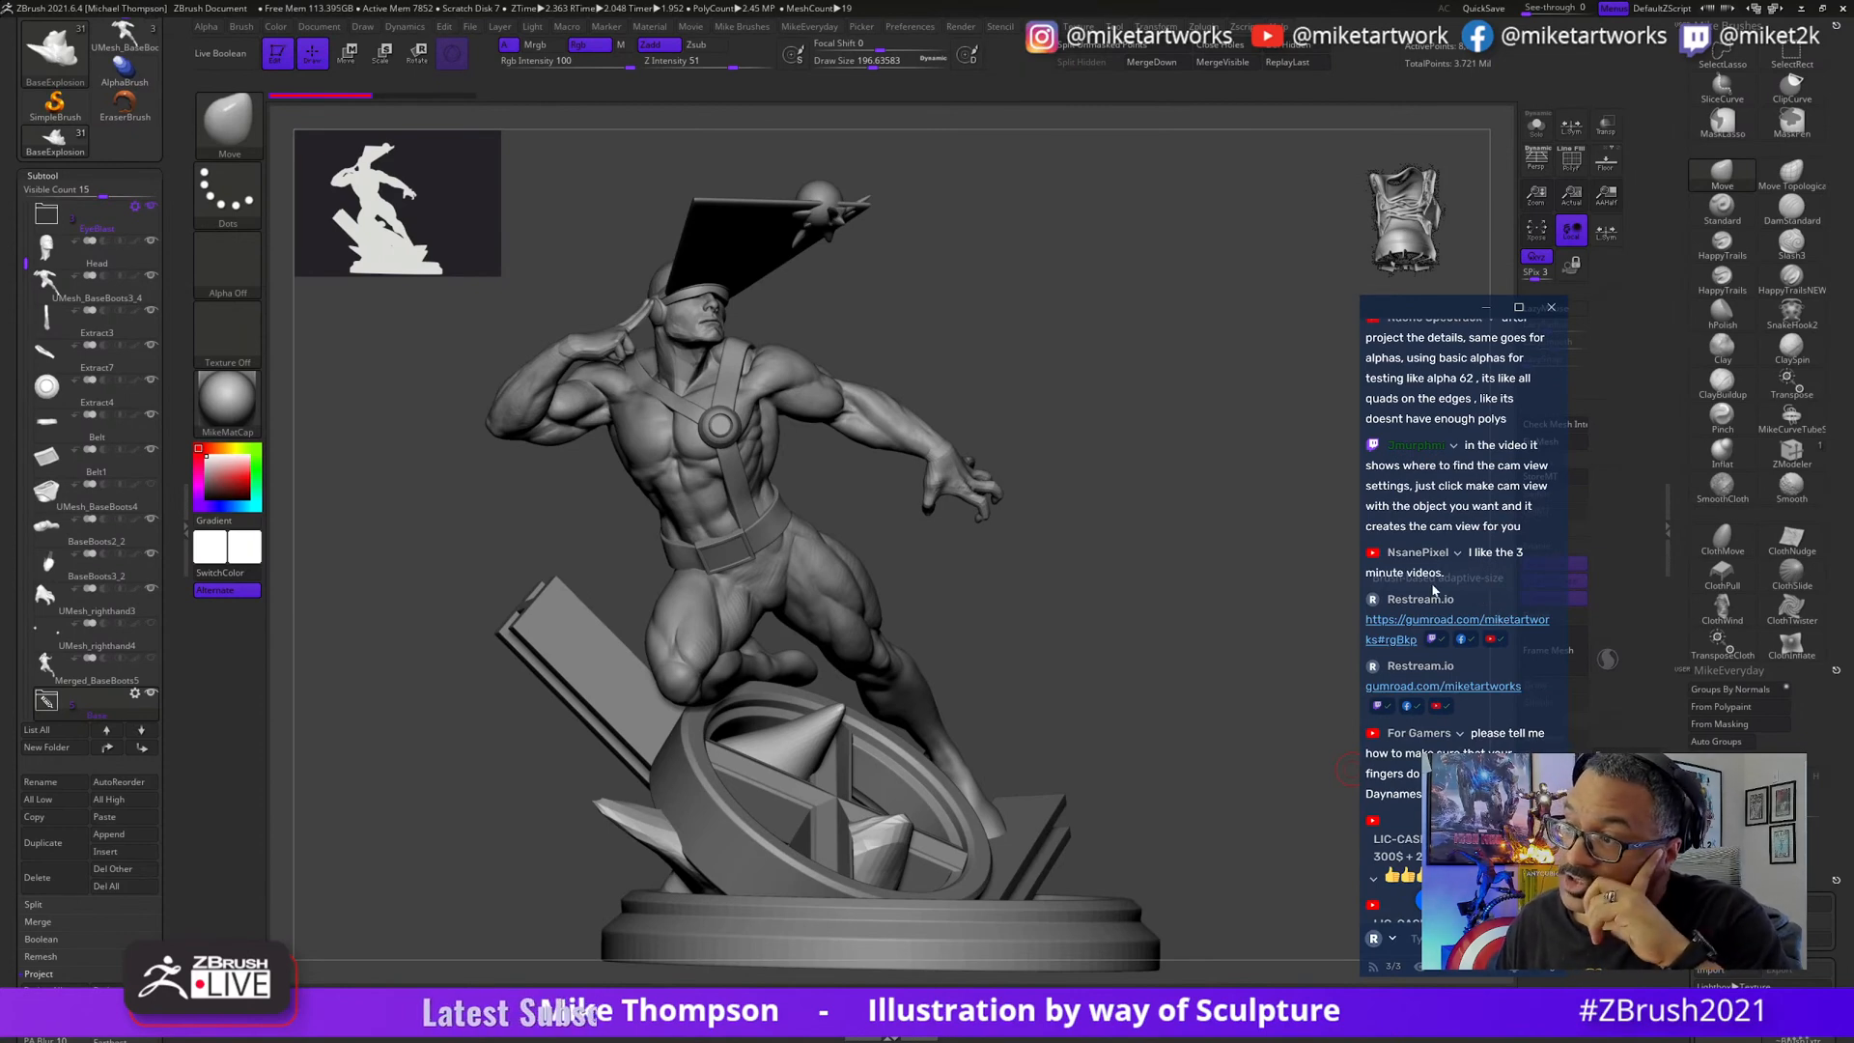
- Switch to the Edge browser and bring its window with the Gumroad page over the canvas
{"action": "key", "text": "super"}
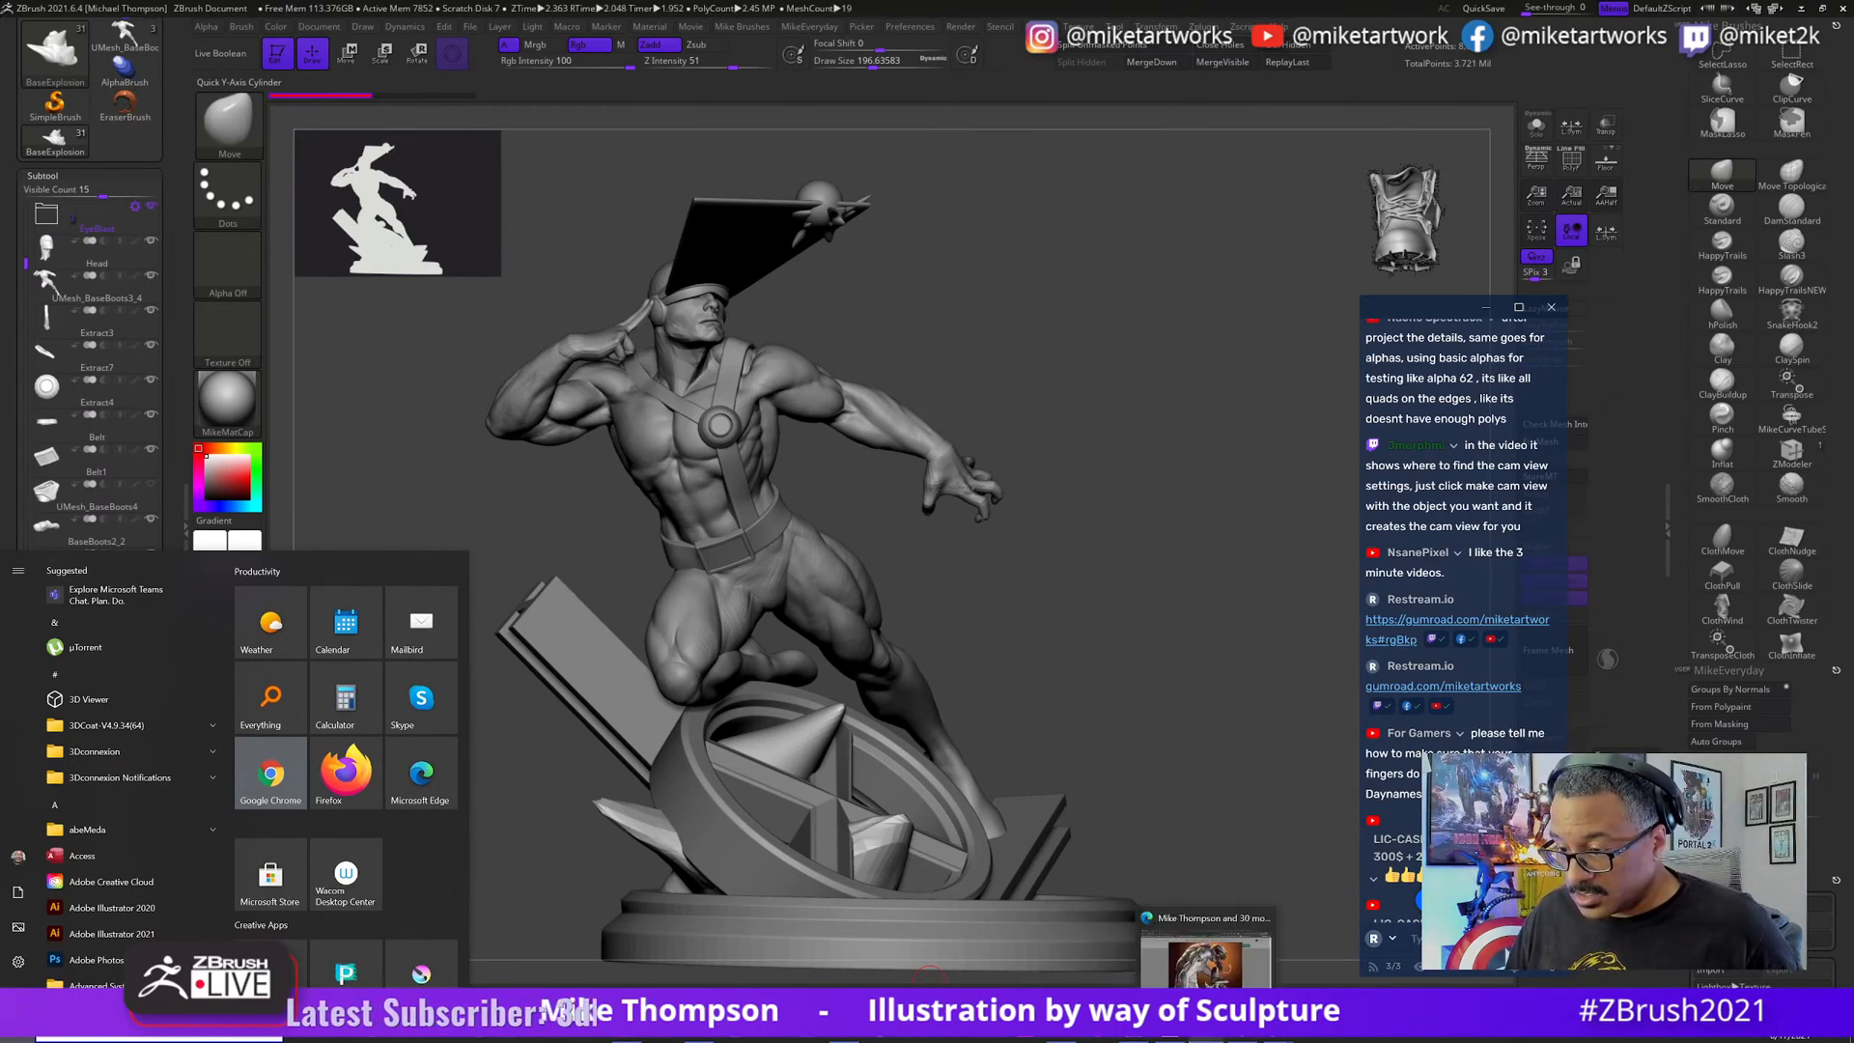
{"action": "left_click", "coordinate": [1206, 1039]}
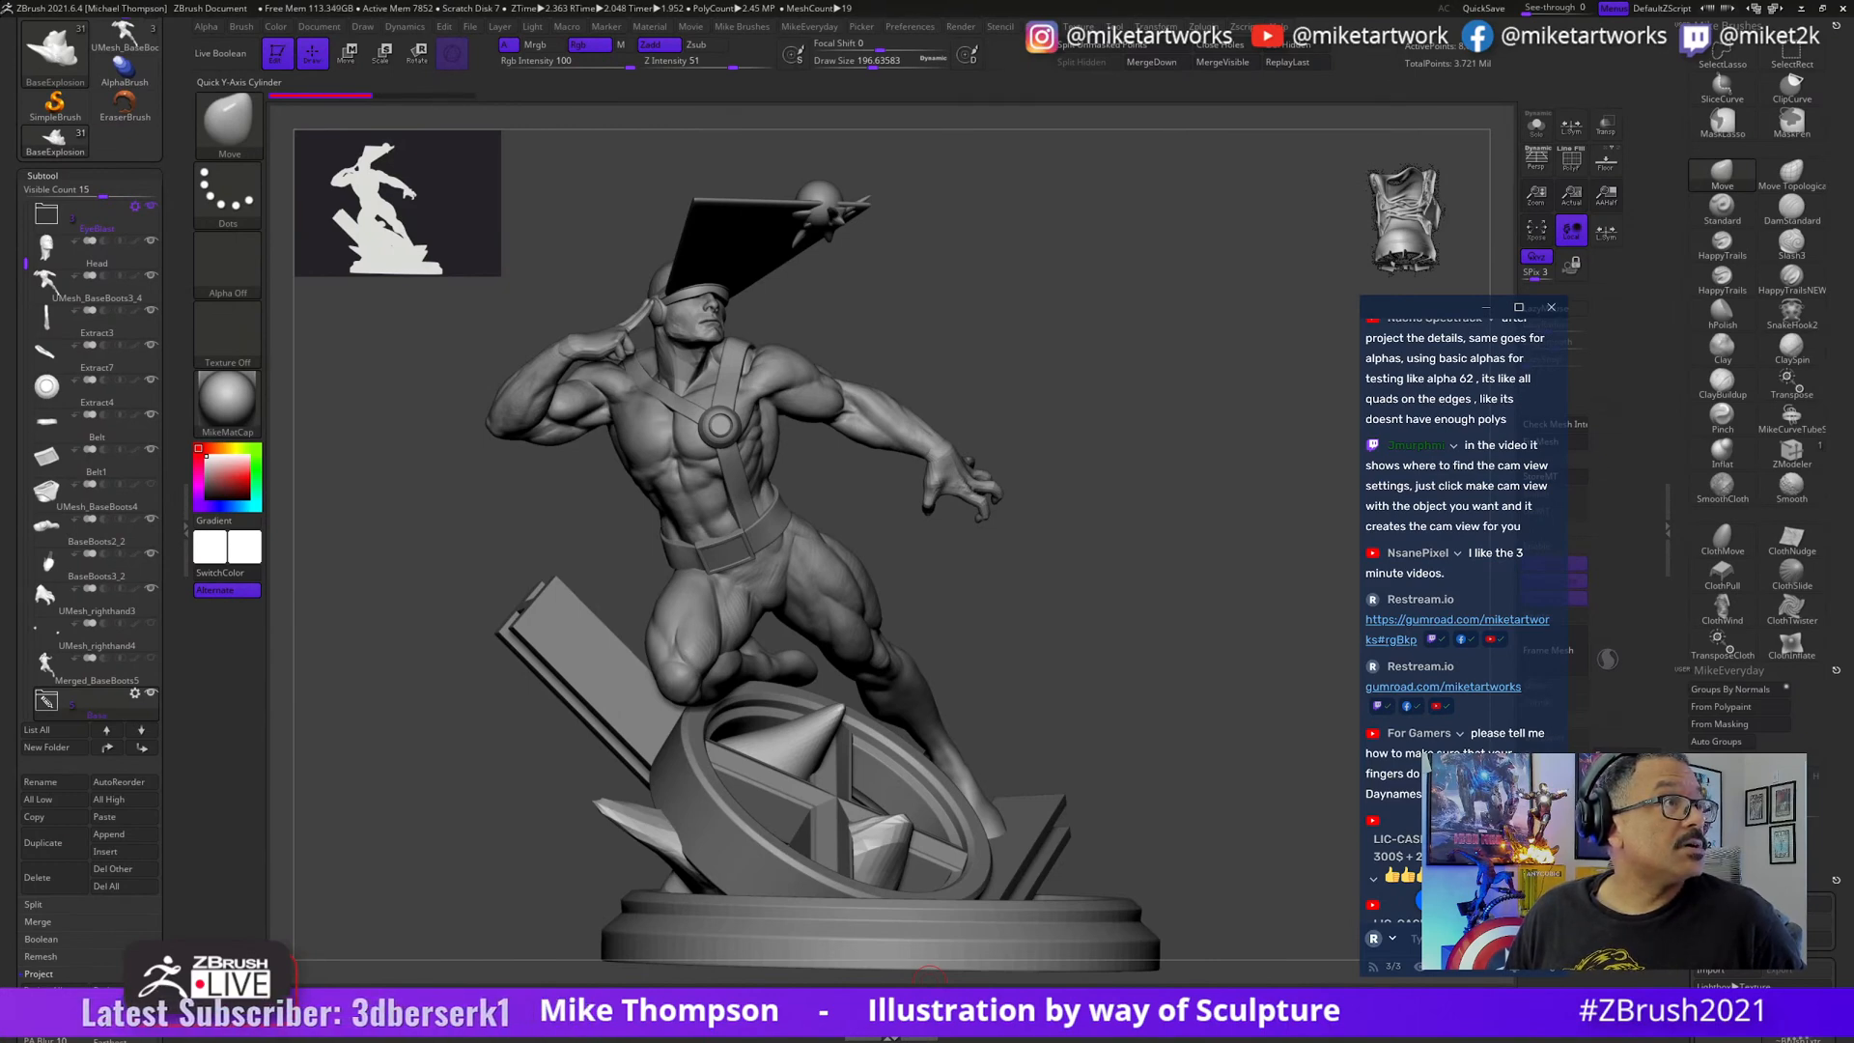
{"action": "mouse_move", "coordinate": [0, 289]}
{"action": "left_mouse_down"}
{"action": "mouse_move", "coordinate": [1014, 269]}
{"action": "mouse_move", "coordinate": [979, 246]}
{"action": "left_mouse_up"}
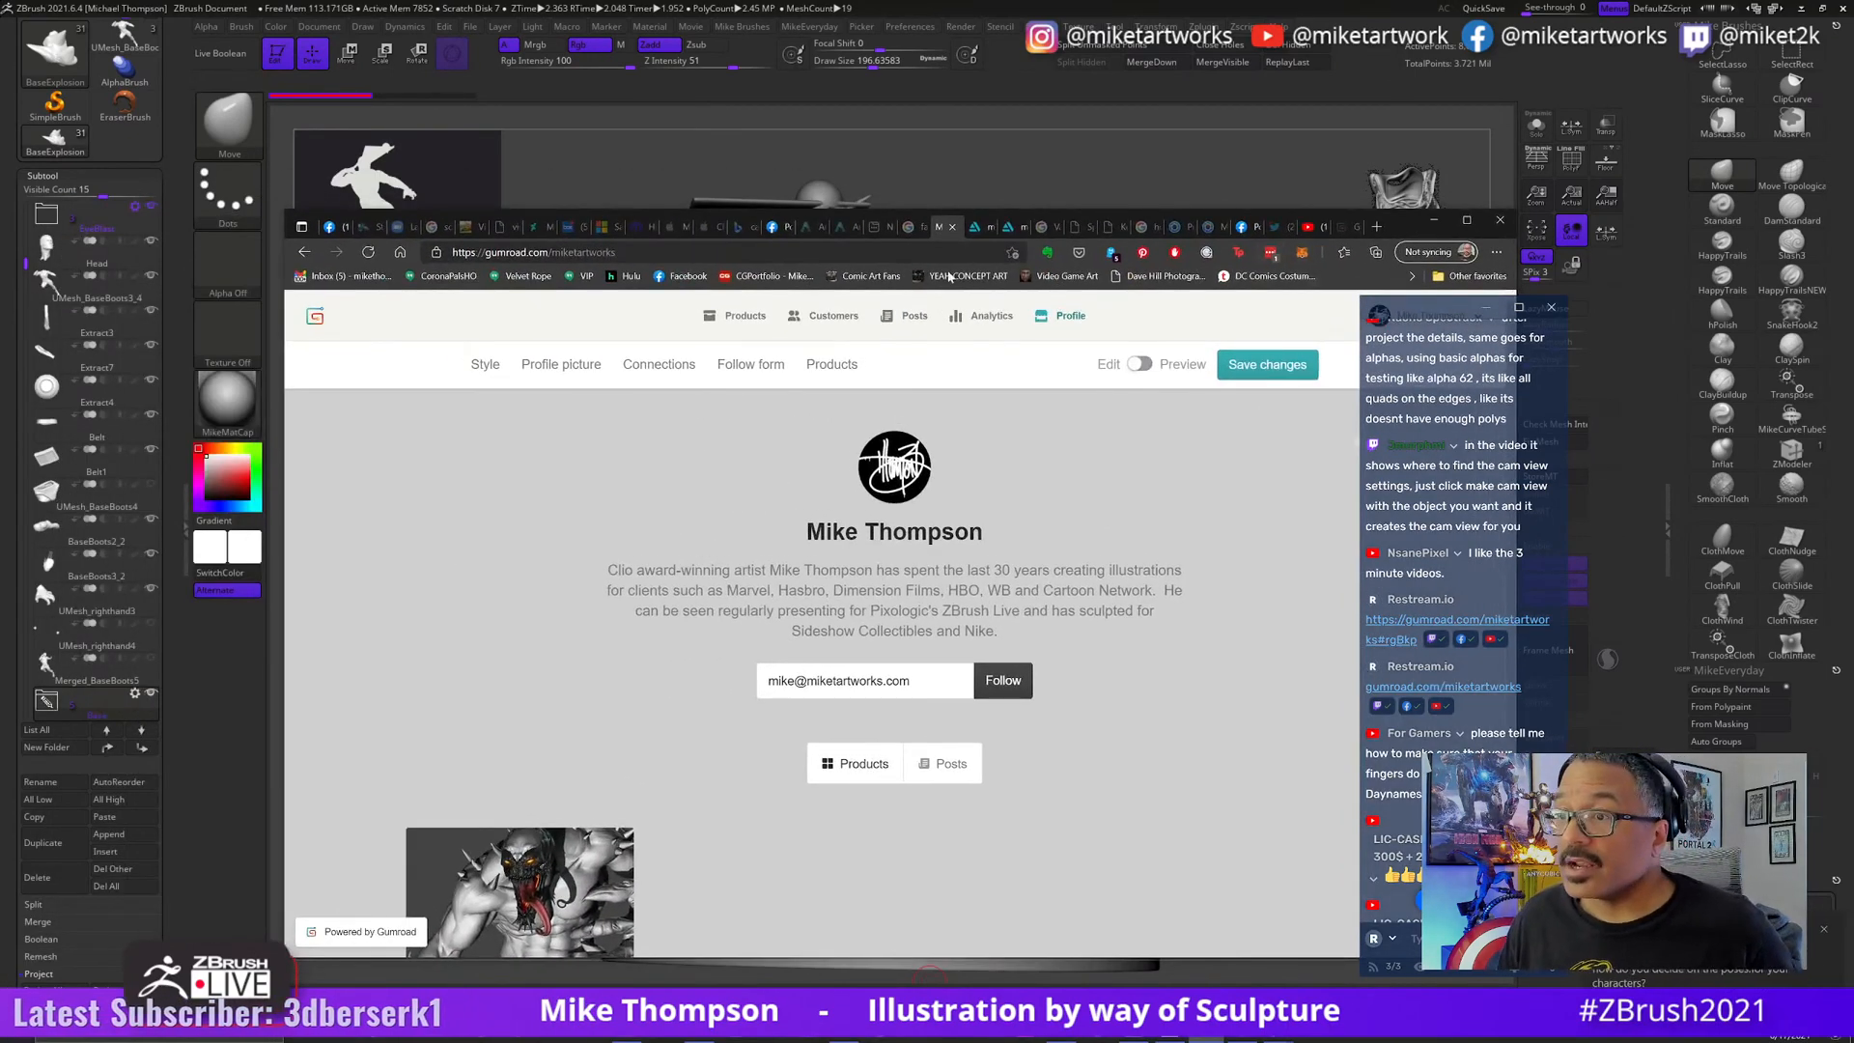
- Look through the open artwork images of the fishbowl creature and the lion warrior, ending on the fishbowl creature
{"action": "left_click", "coordinate": [975, 226]}
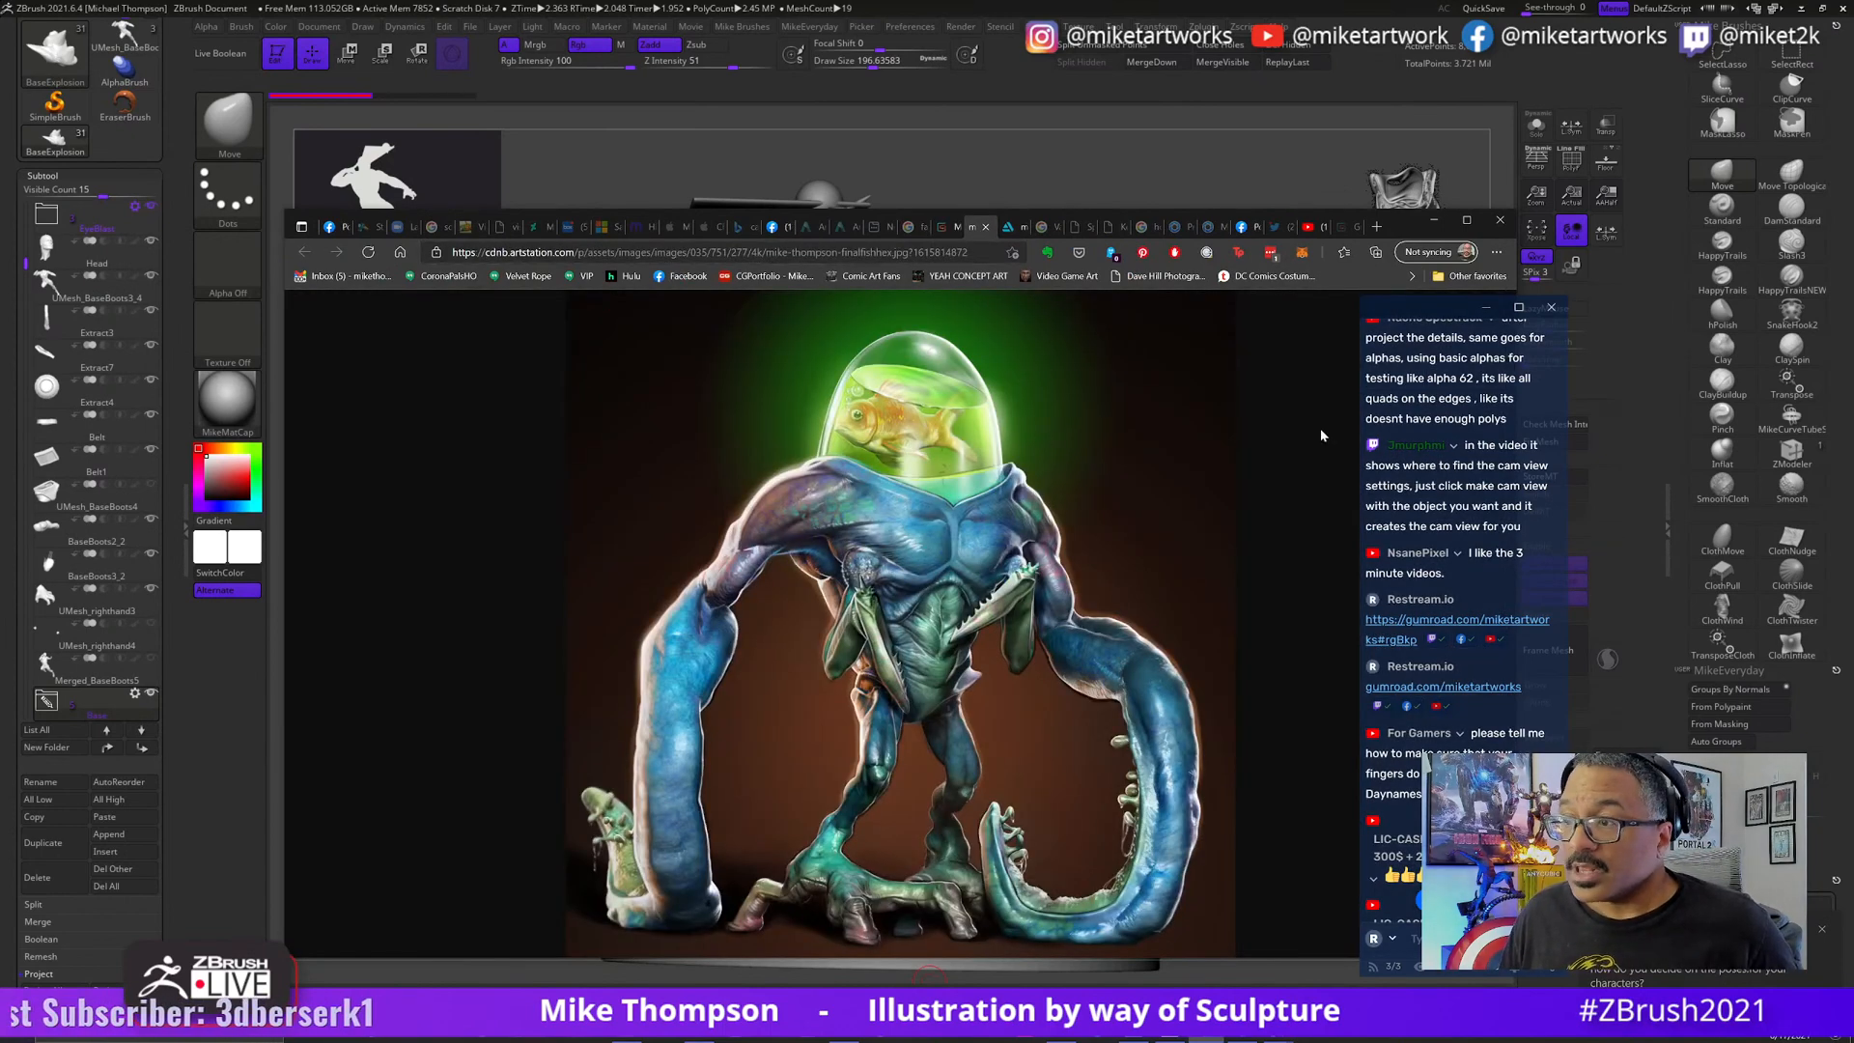
{"action": "left_click_drag", "start_coordinate": [1395, 218], "coordinate": [1087, 189]}
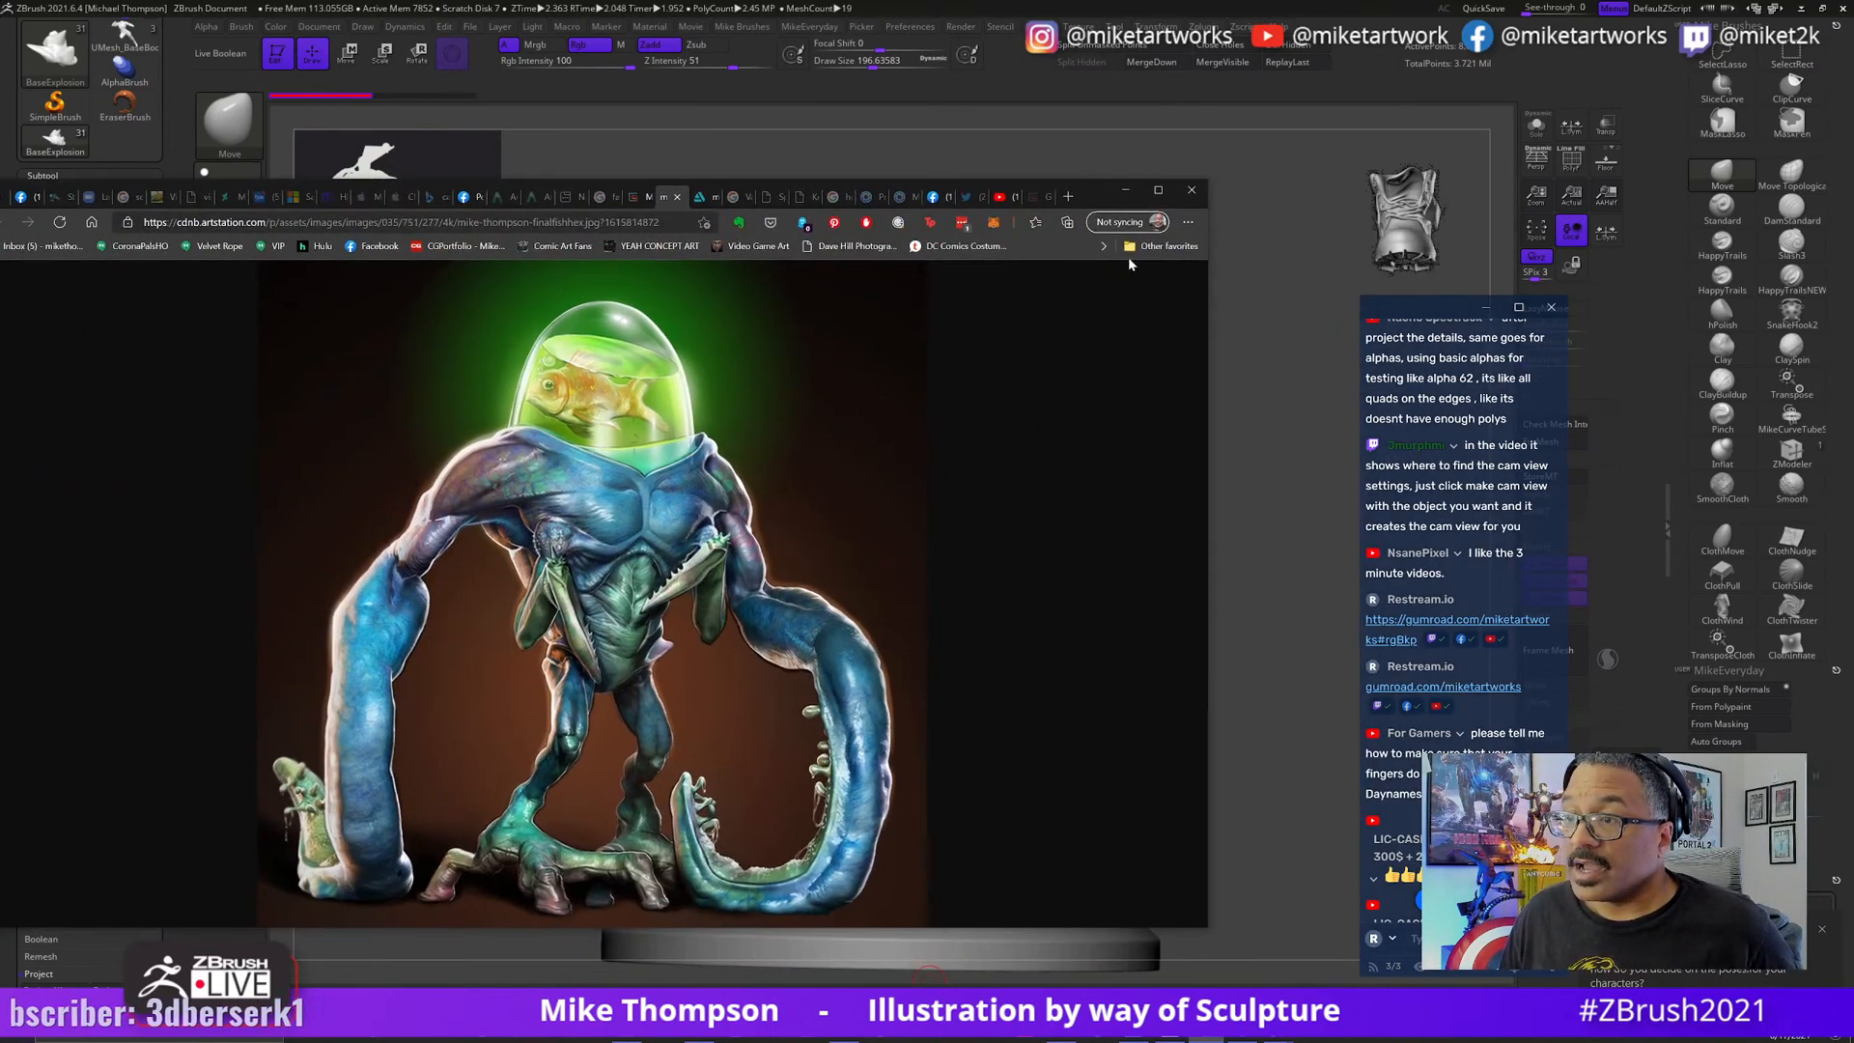
{"action": "left_click", "coordinate": [702, 198]}
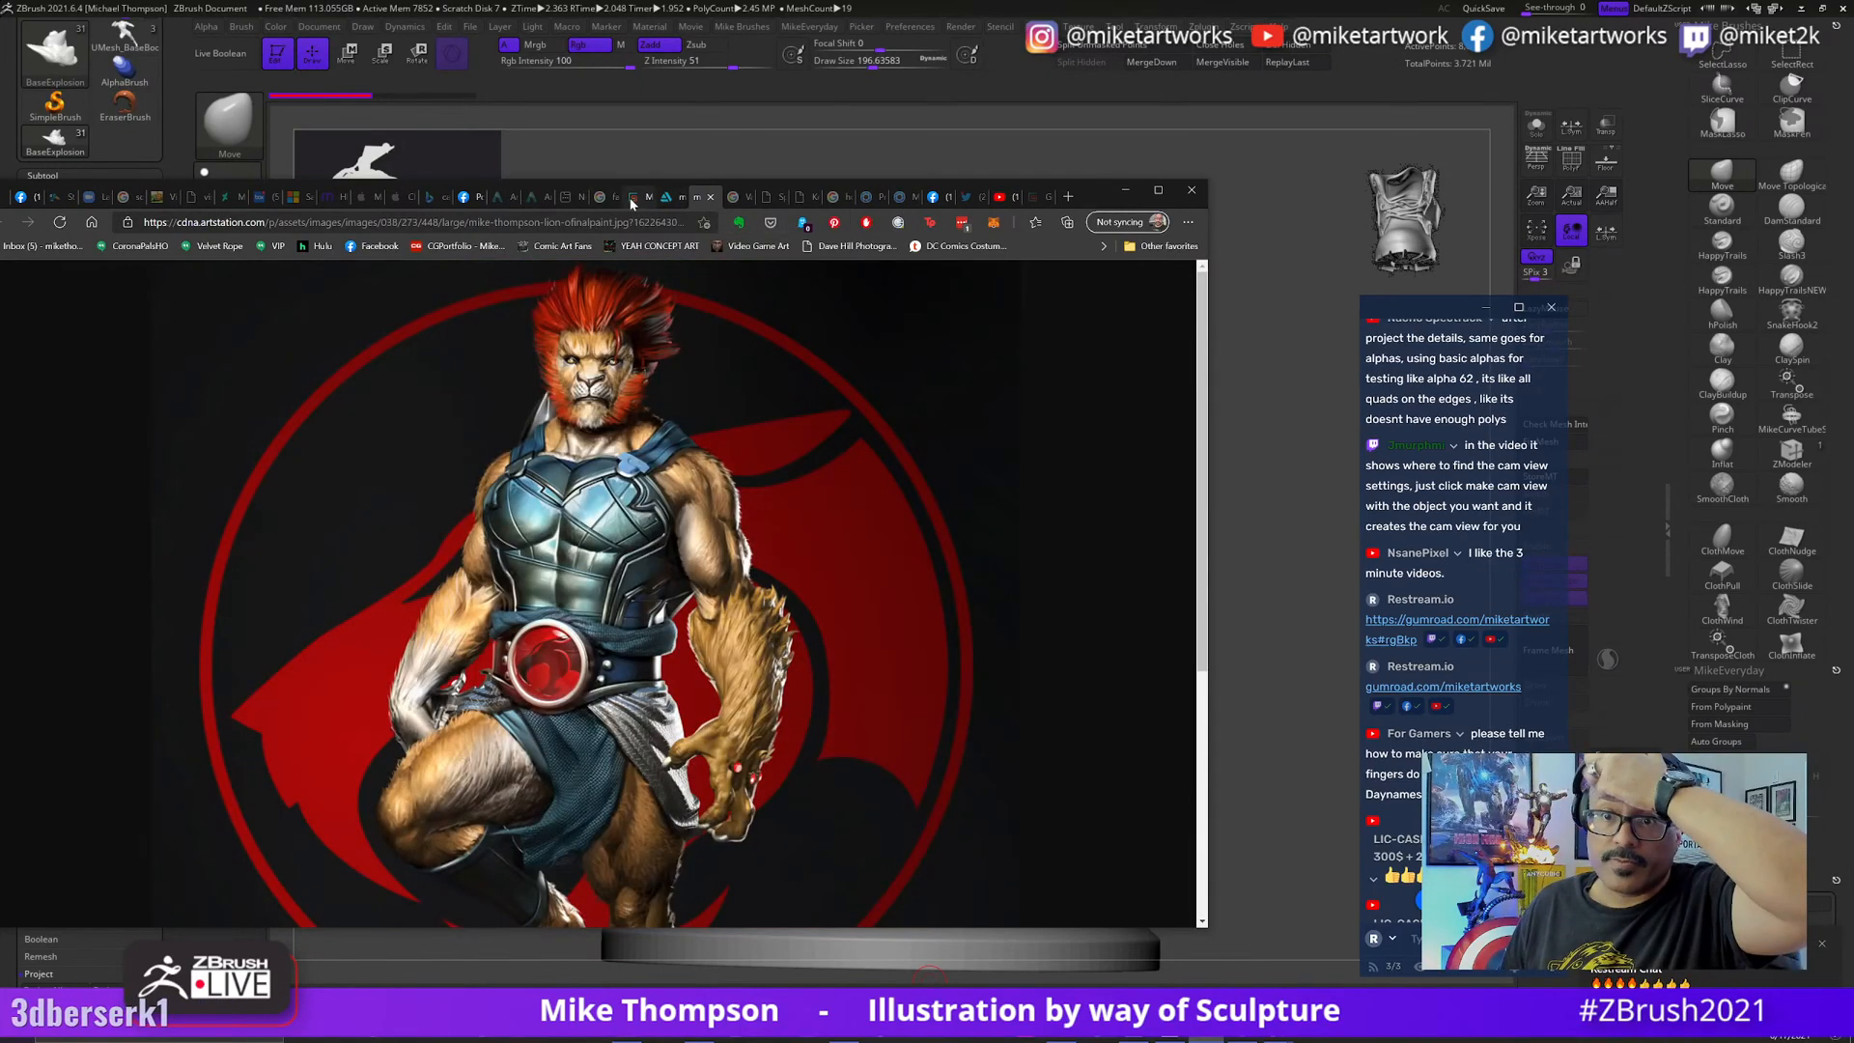
{"action": "left_click", "coordinate": [666, 203]}
- Replace the fishbowl creature image's address with artstation.com and load the site
{"action": "left_click", "coordinate": [364, 222]}
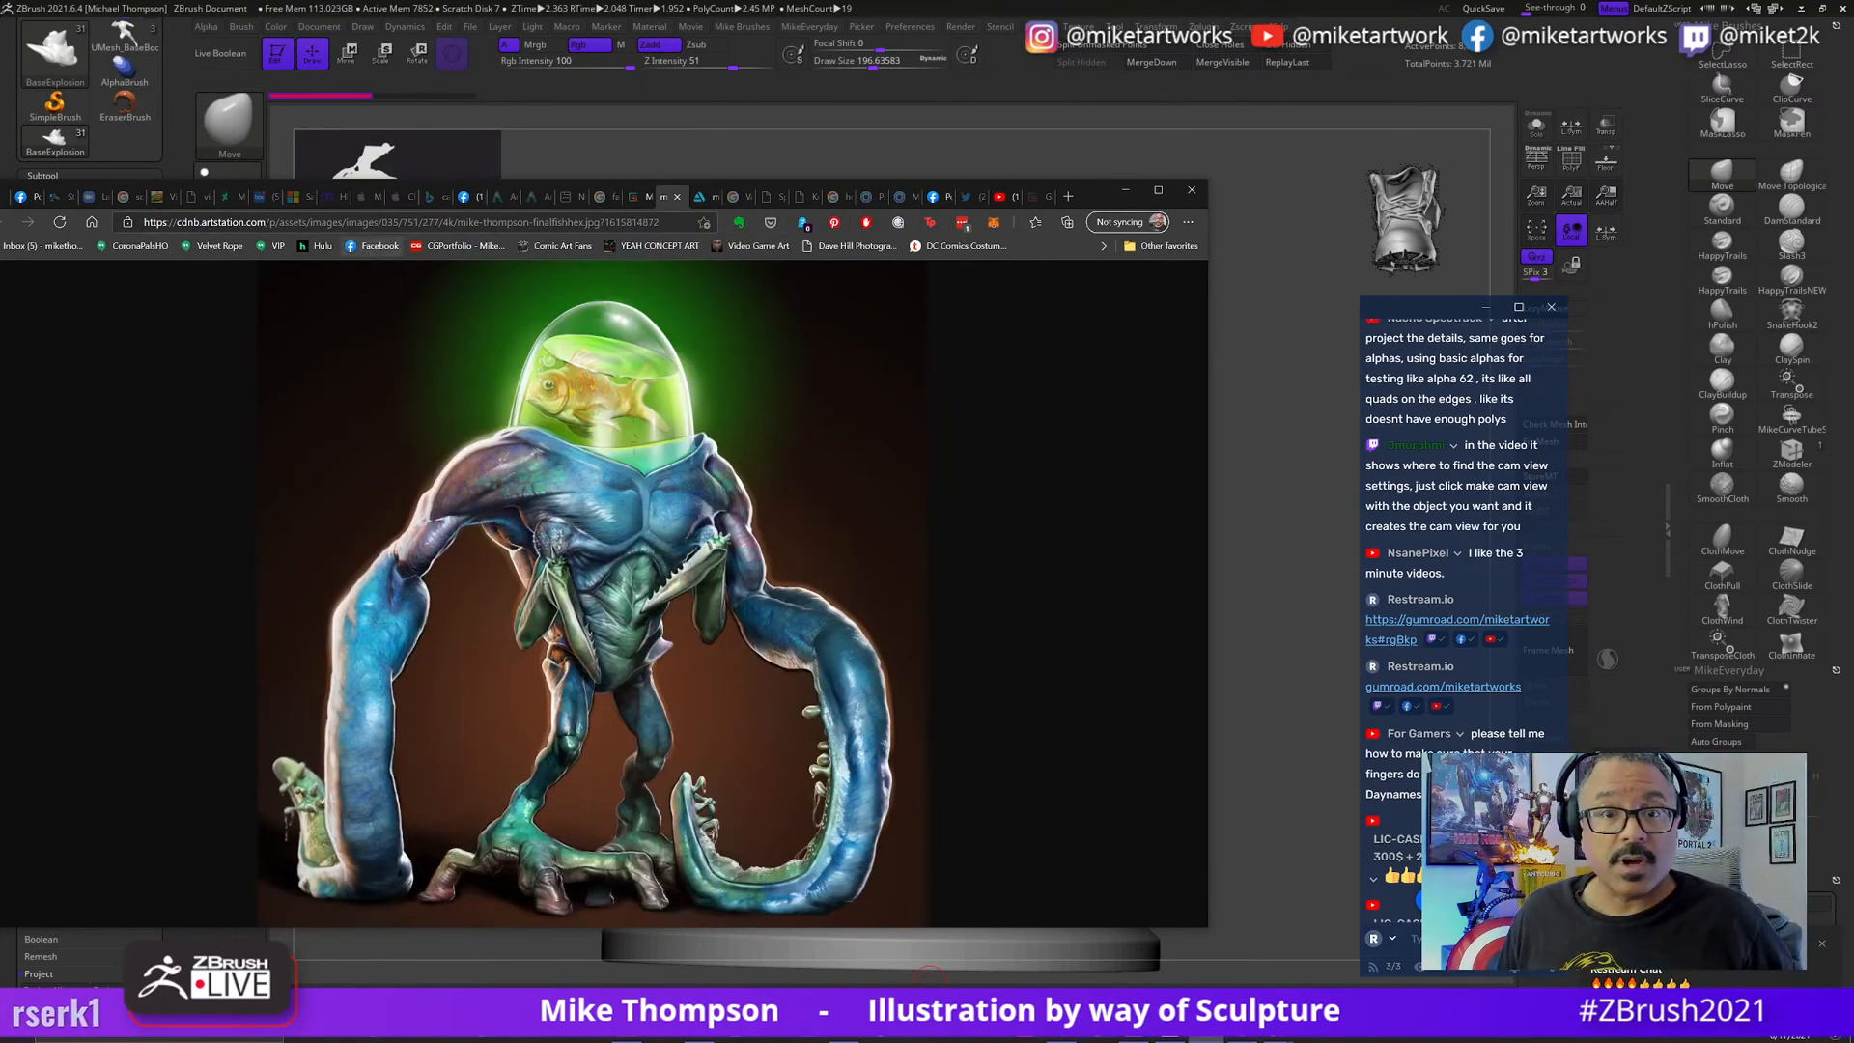
{"action": "key", "text": "End"}
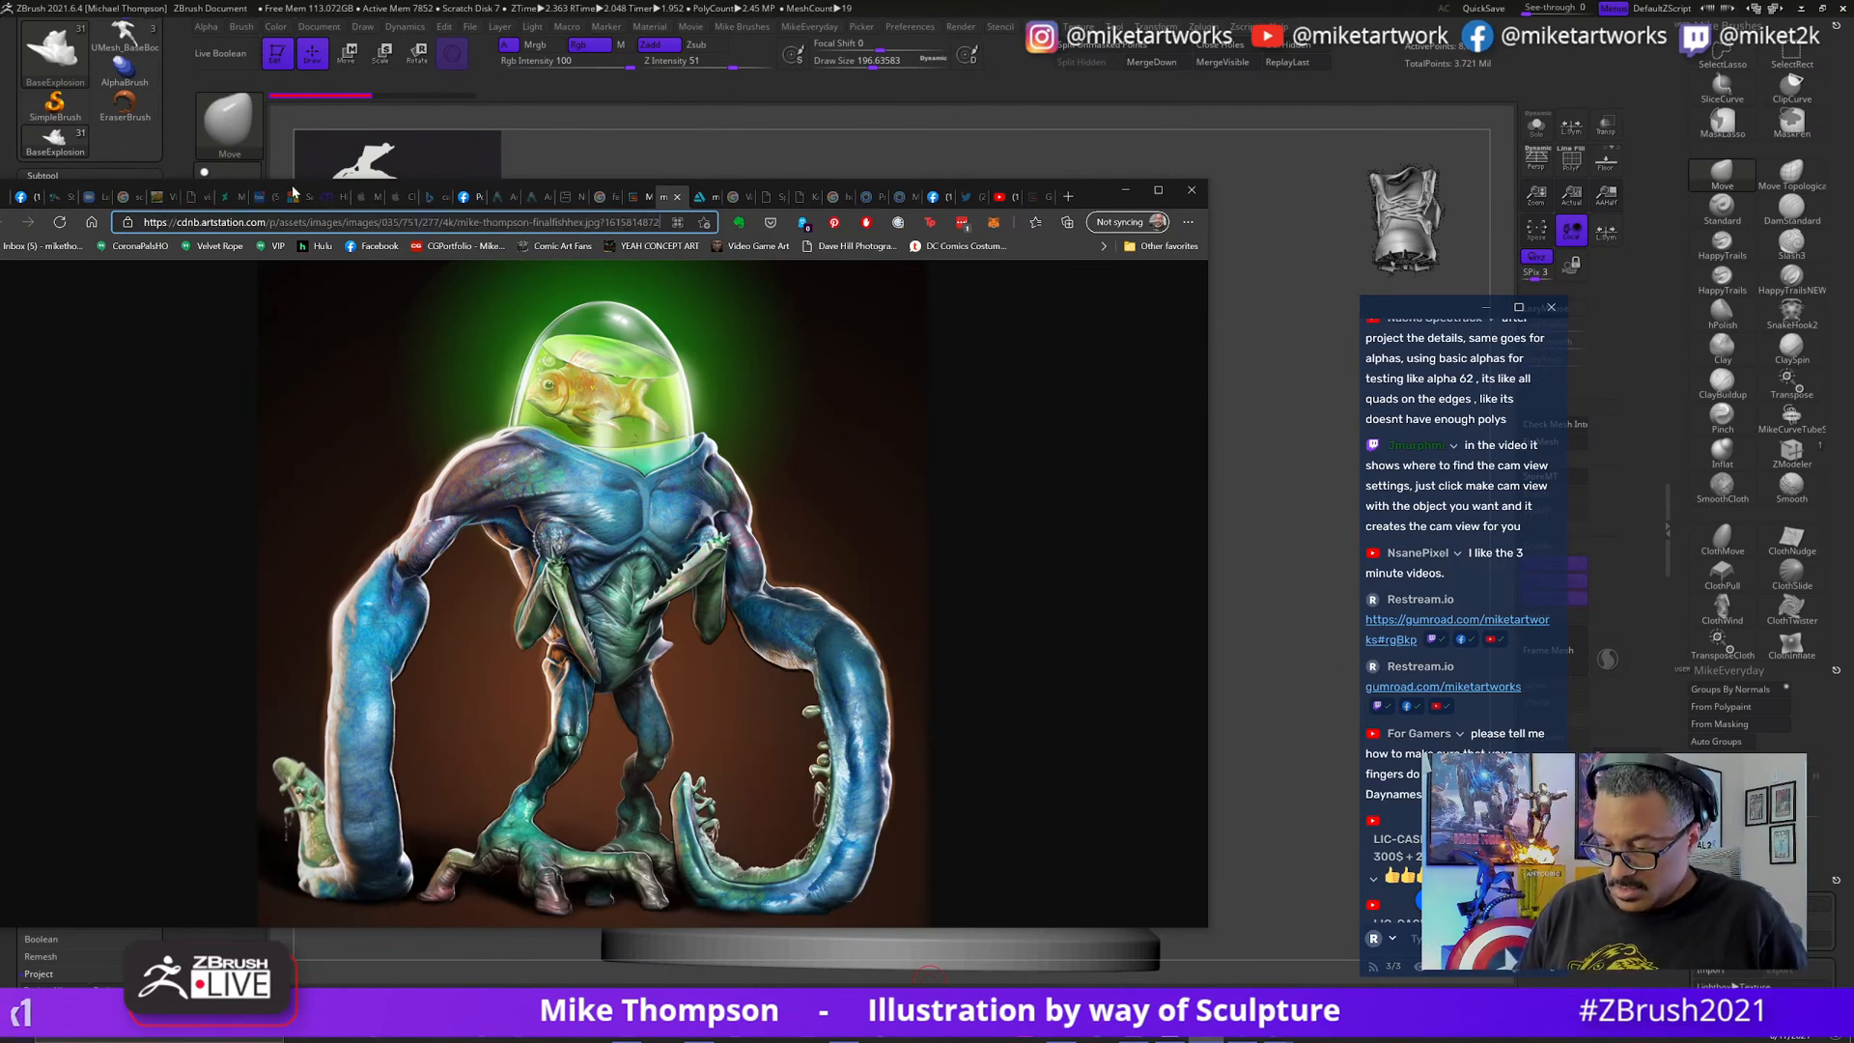
{"action": "key", "text": "BackSpace"}
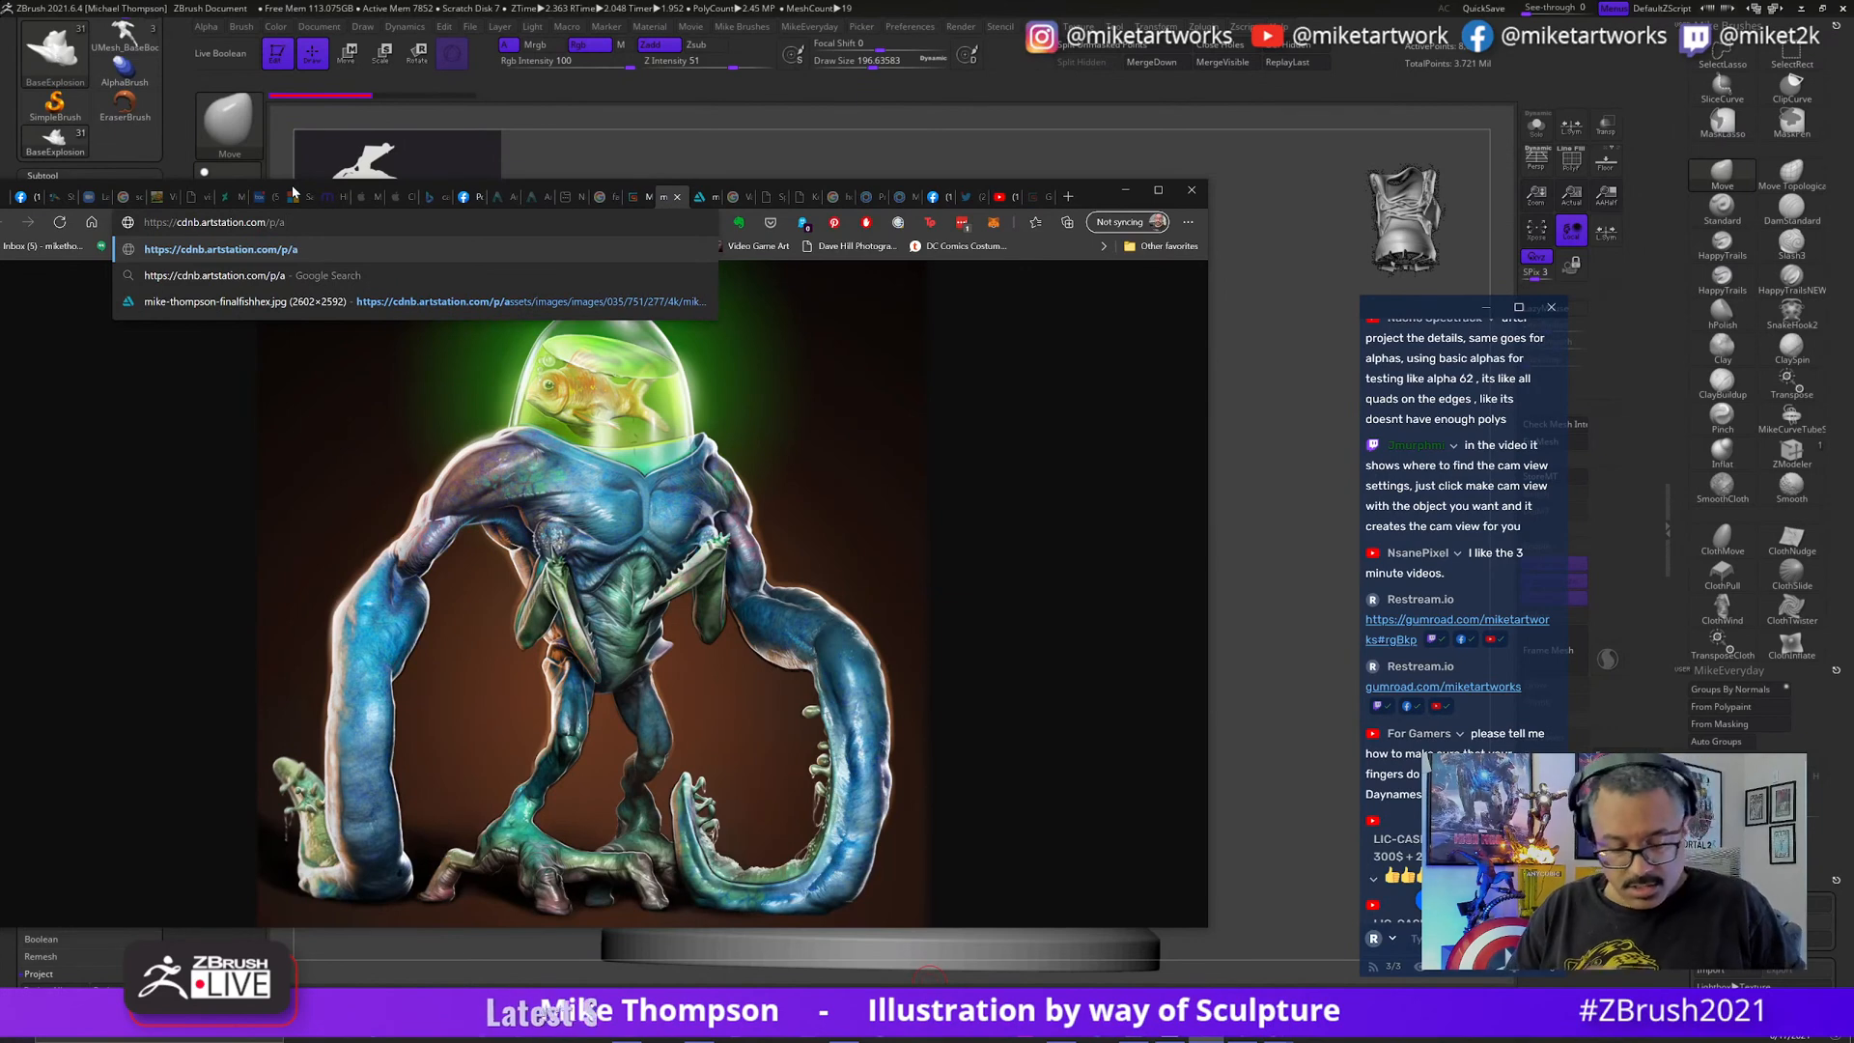
{"action": "type", "text": "artstation.com"}
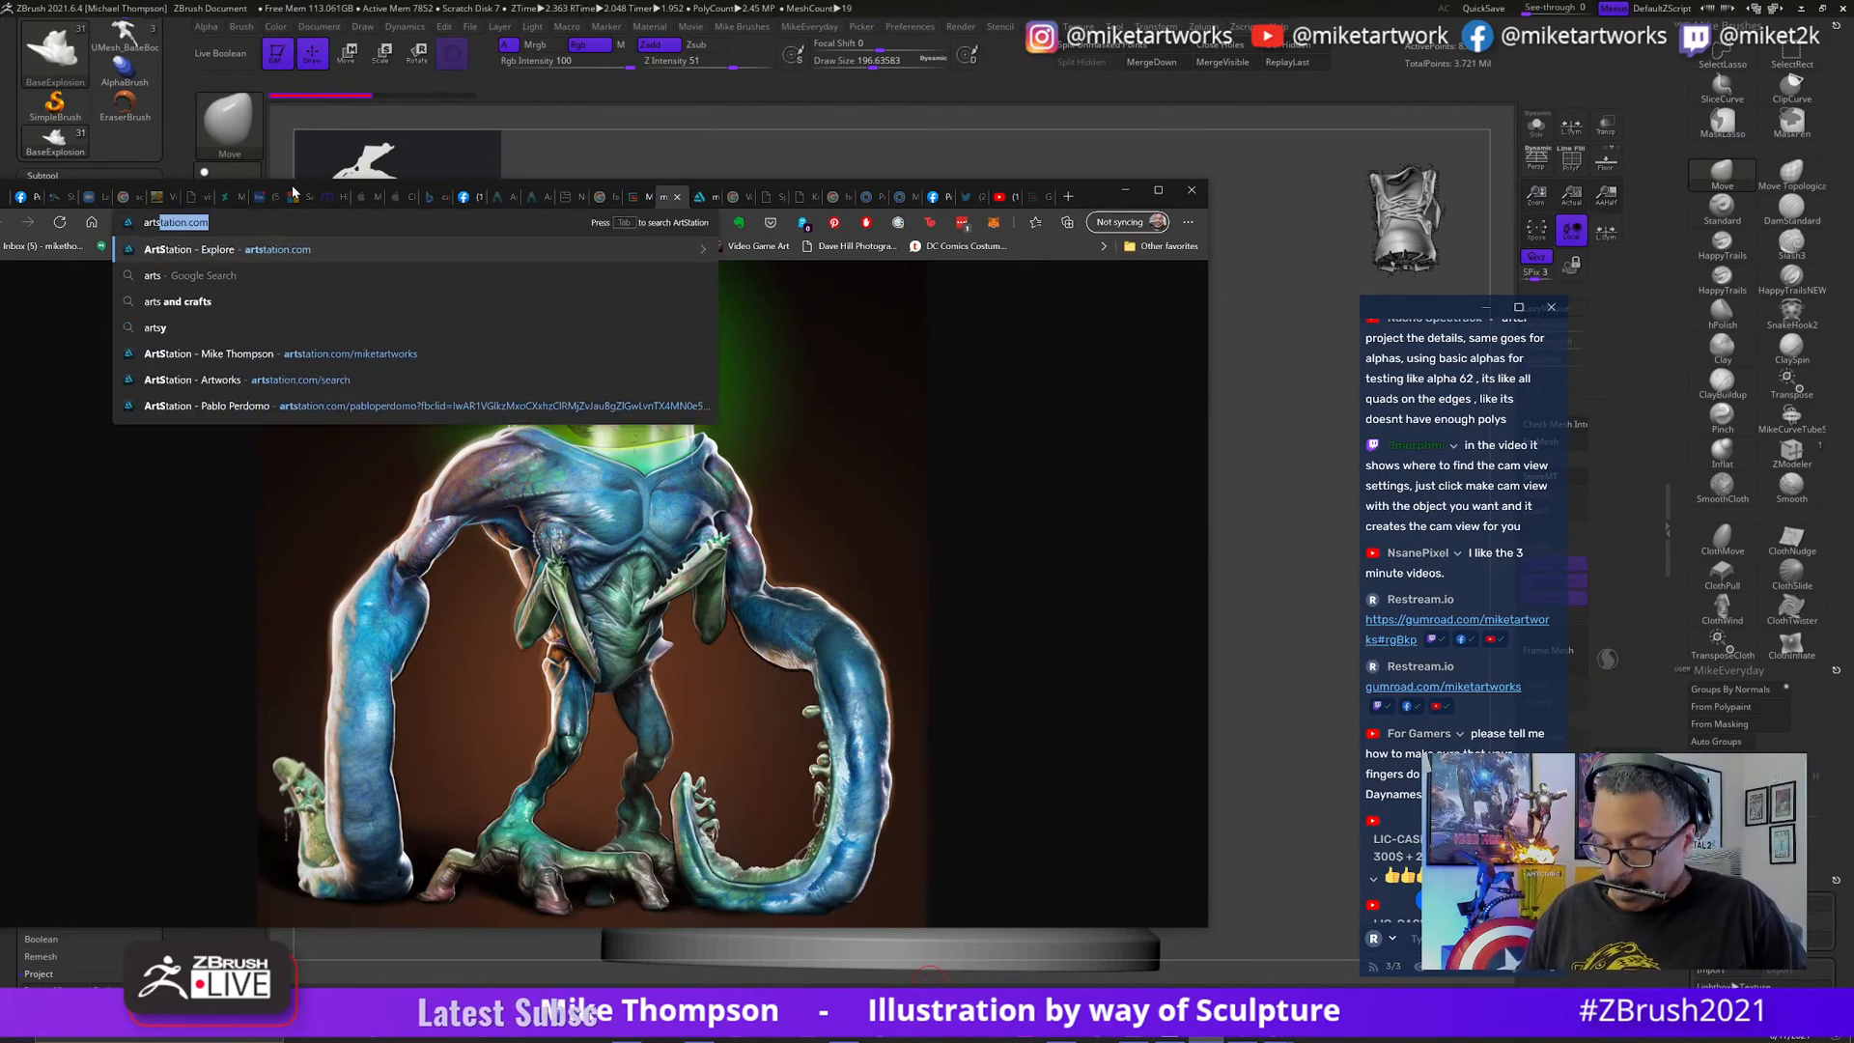
{"action": "key", "text": "Return"}
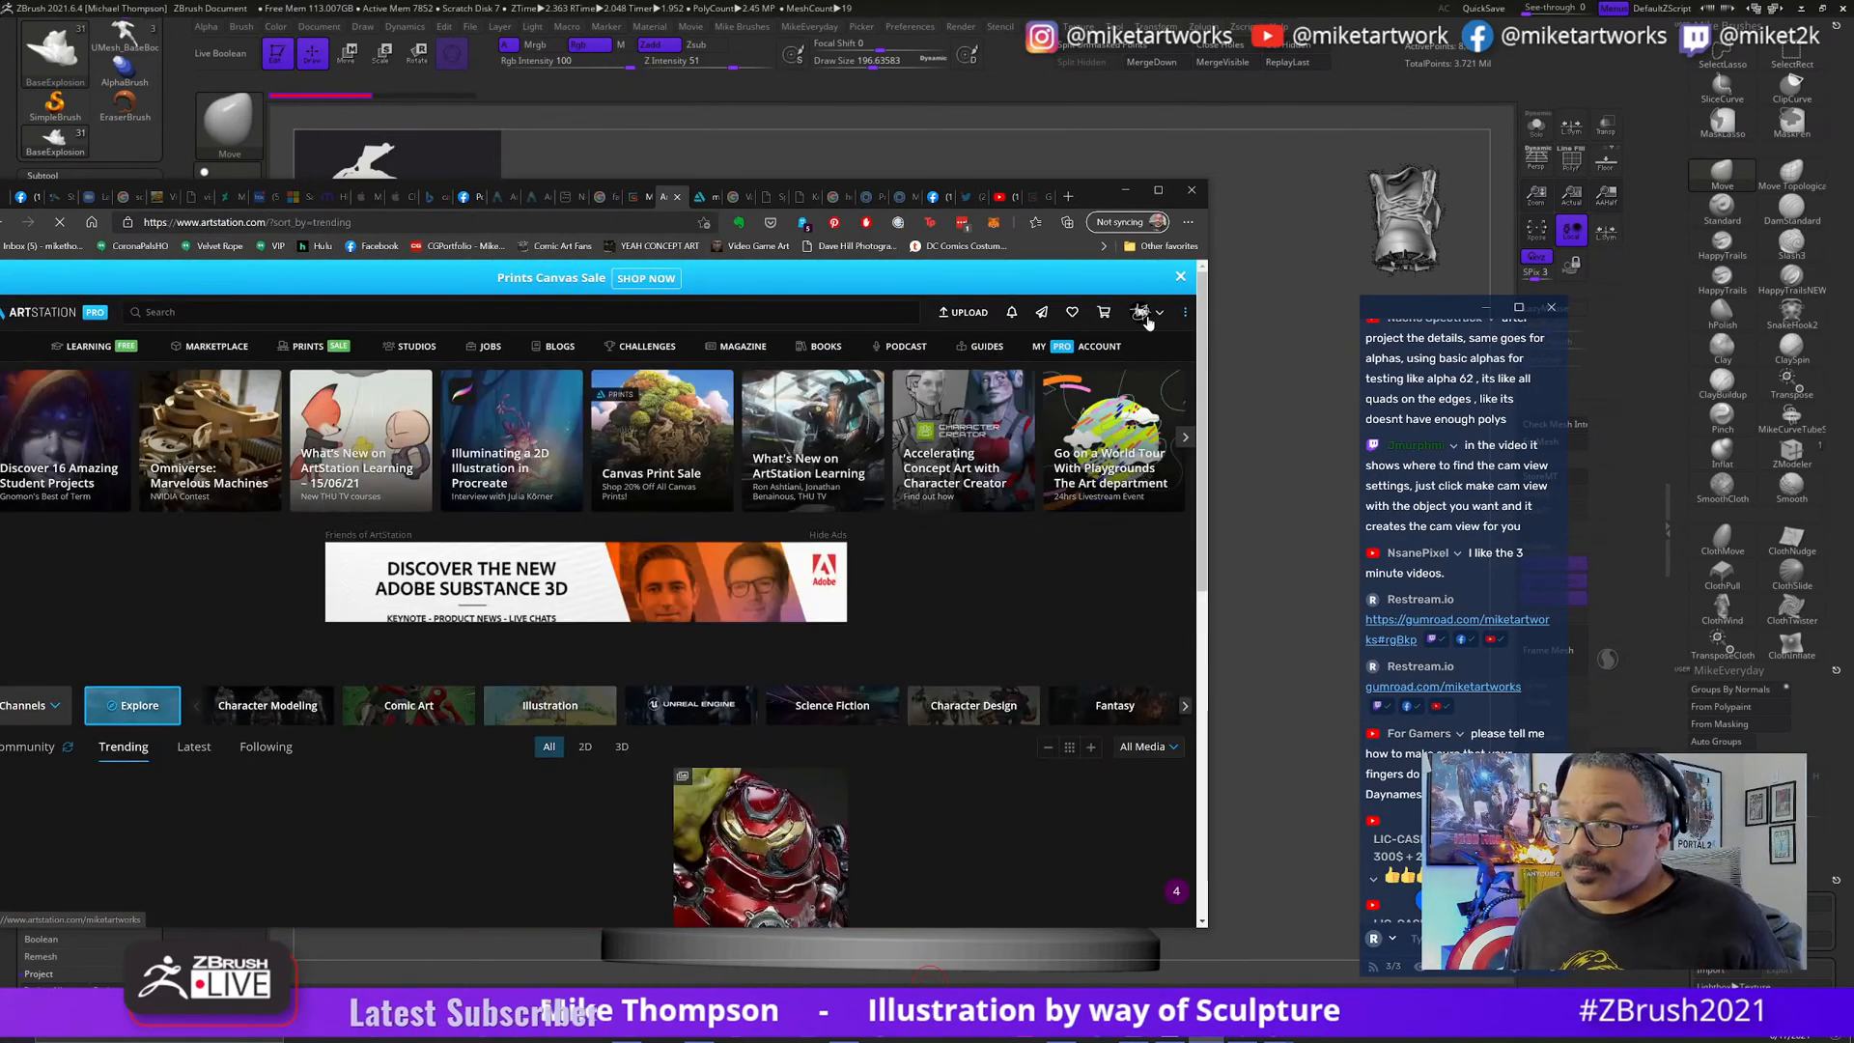
- Open the account's own ArtStation profile and browse down its portfolio to the Hulk artwork
{"action": "left_click", "coordinate": [1140, 314]}
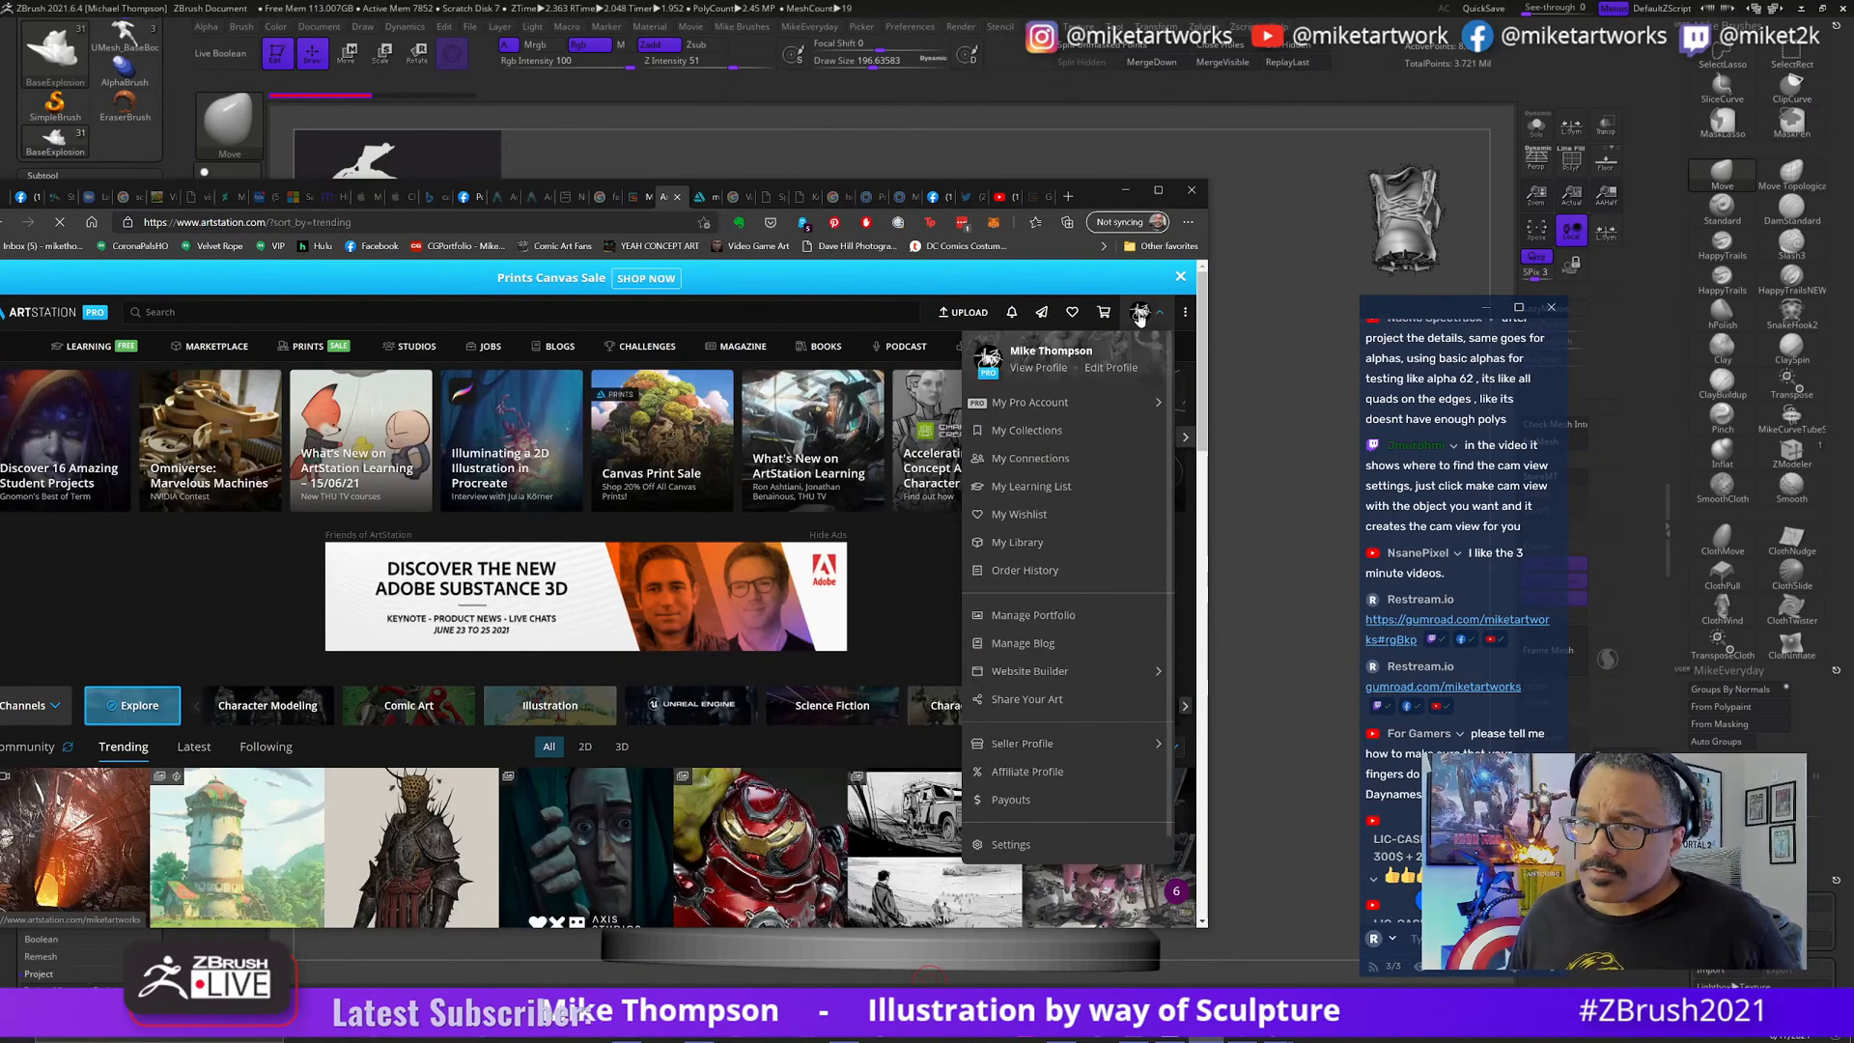
{"action": "left_click", "coordinate": [1034, 368]}
{"action": "left_click_drag", "start_coordinate": [1095, 198], "coordinate": [1222, 18]}
{"action": "scroll", "coordinate": [547, 469], "scroll_direction": "down", "scroll_amount": 10}
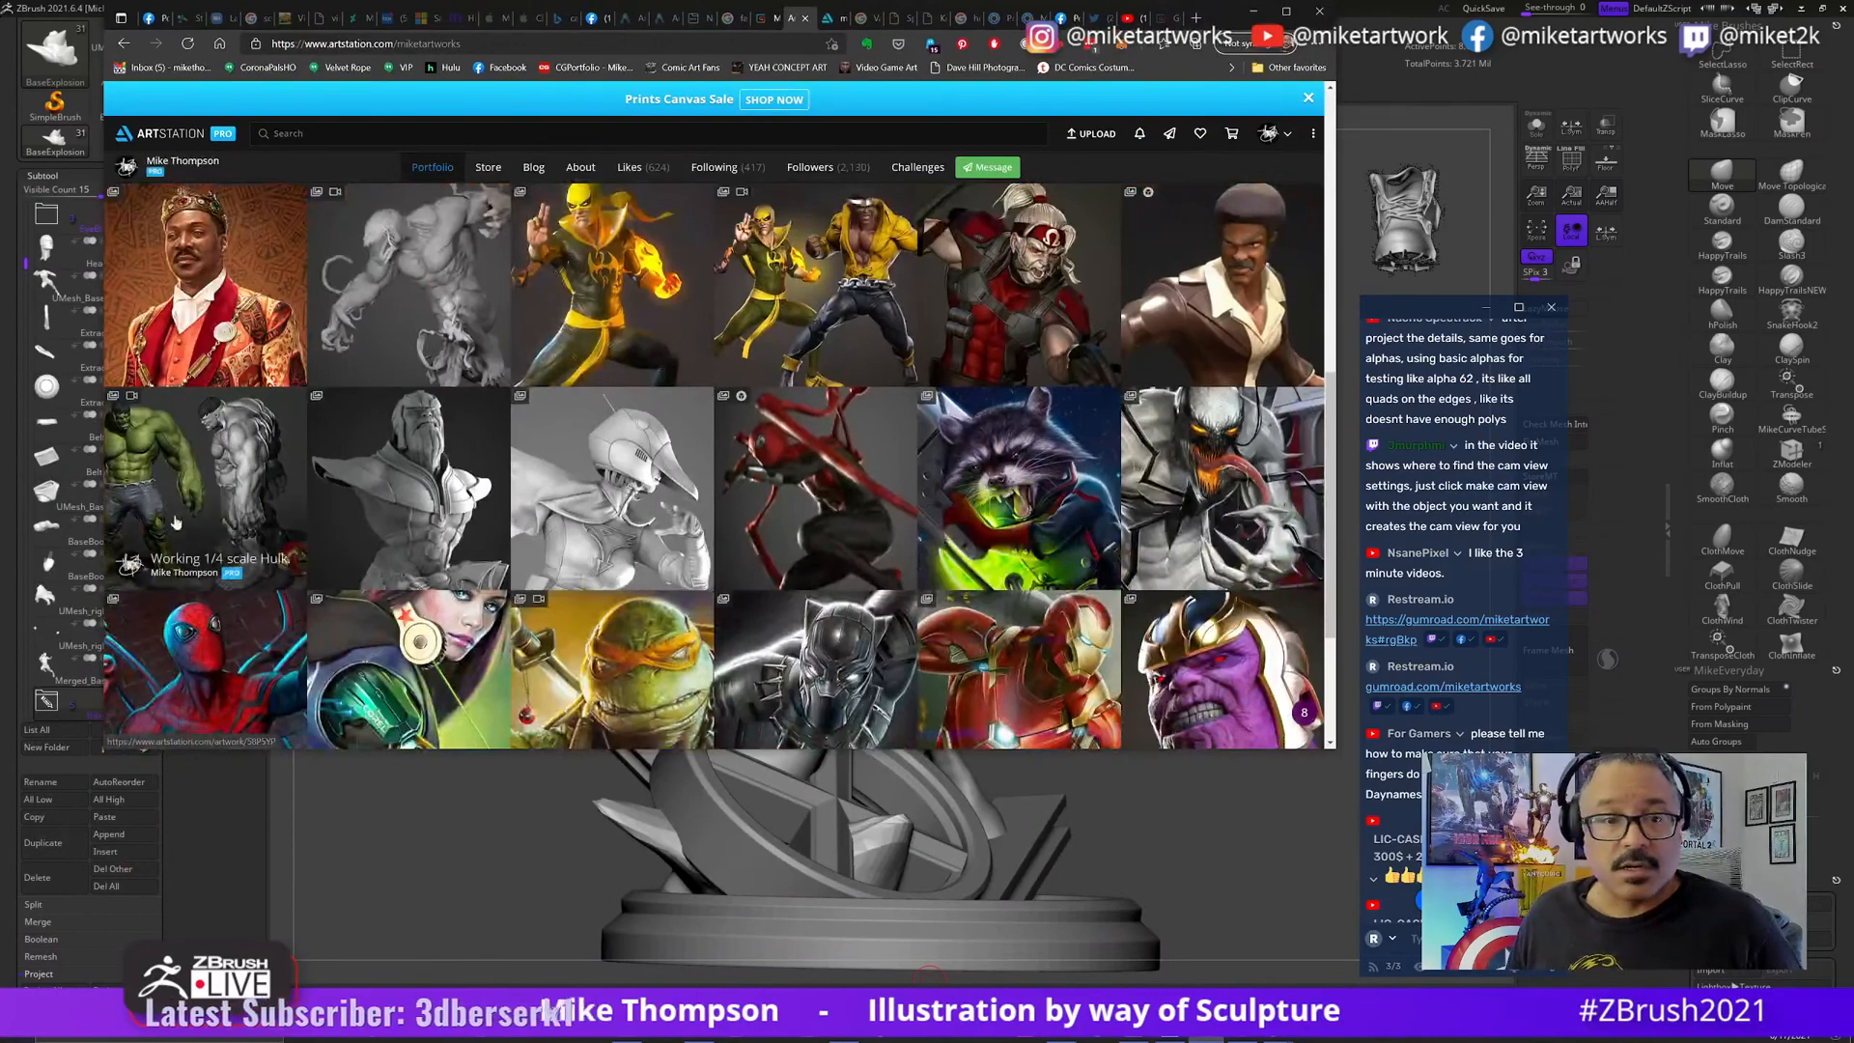
- Open the "Working 1/4 scale Hulk" artwork and look through its renders and video, returning to the first image
{"action": "left_click", "coordinate": [174, 521]}
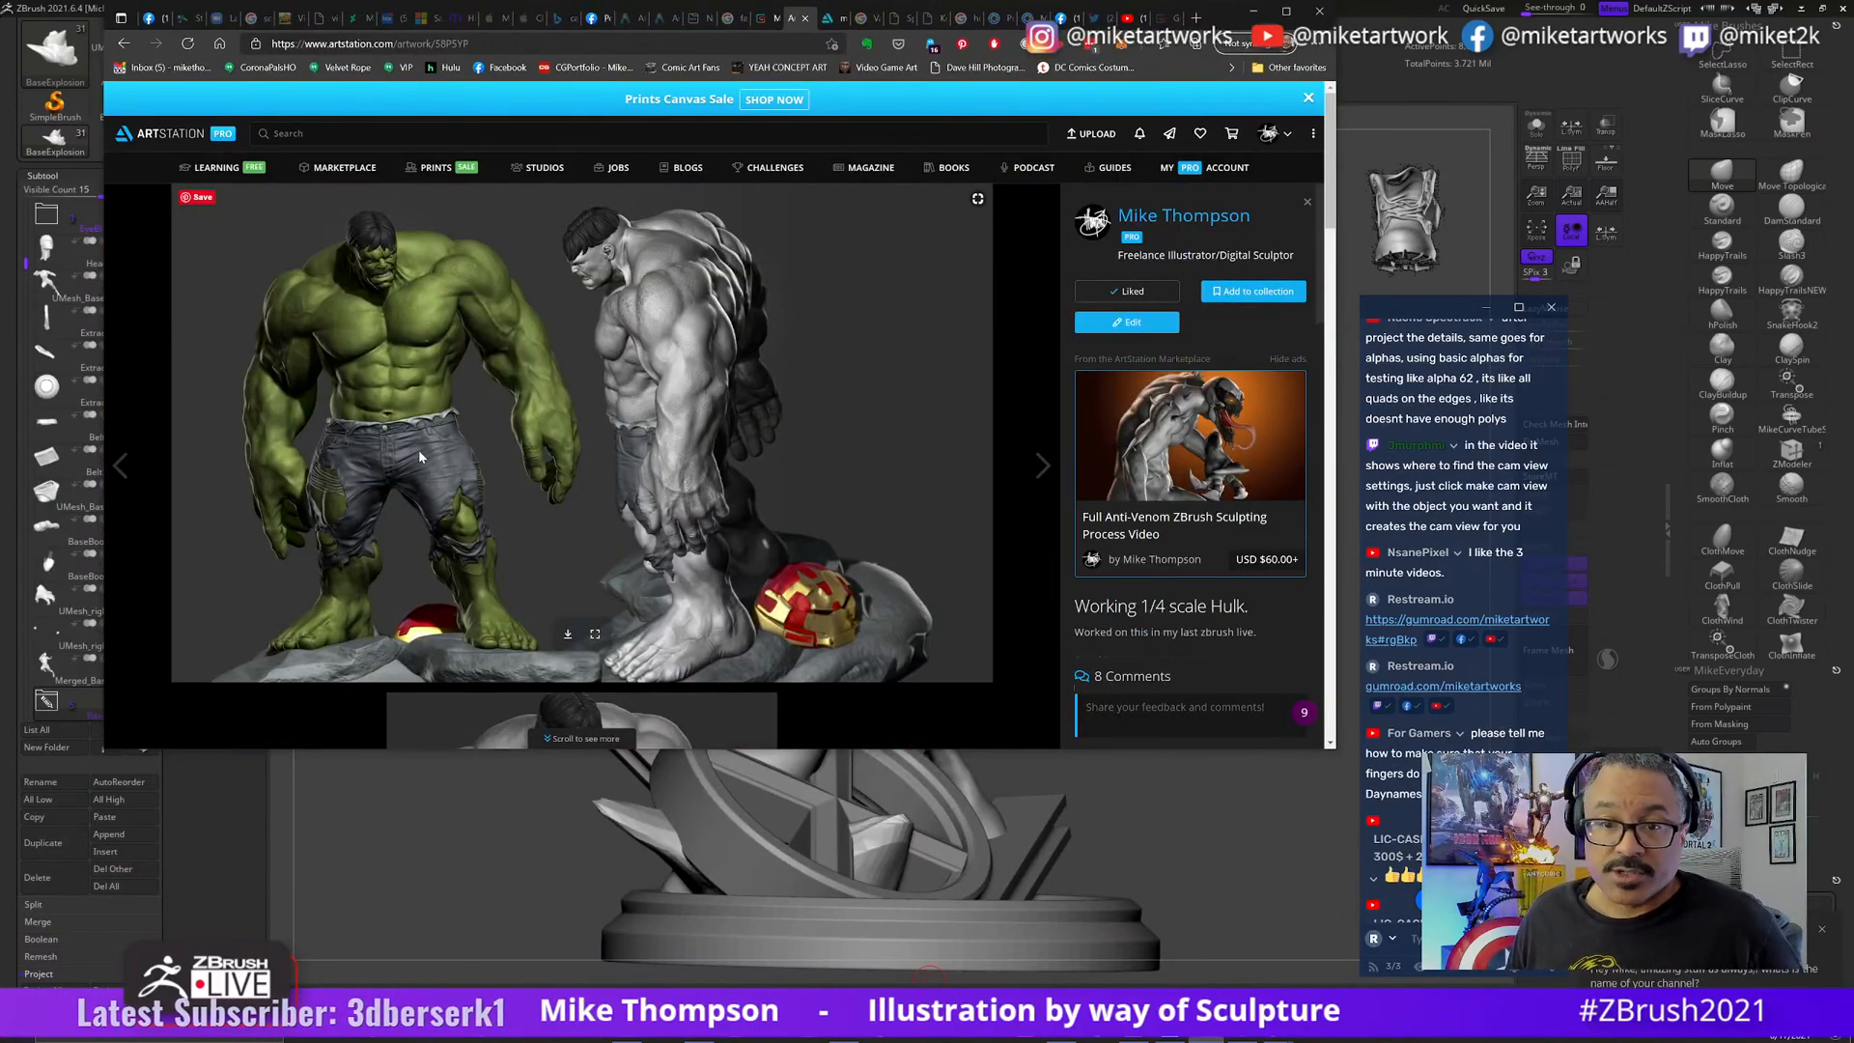
{"action": "scroll", "coordinate": [448, 494], "scroll_direction": "down", "scroll_amount": 15}
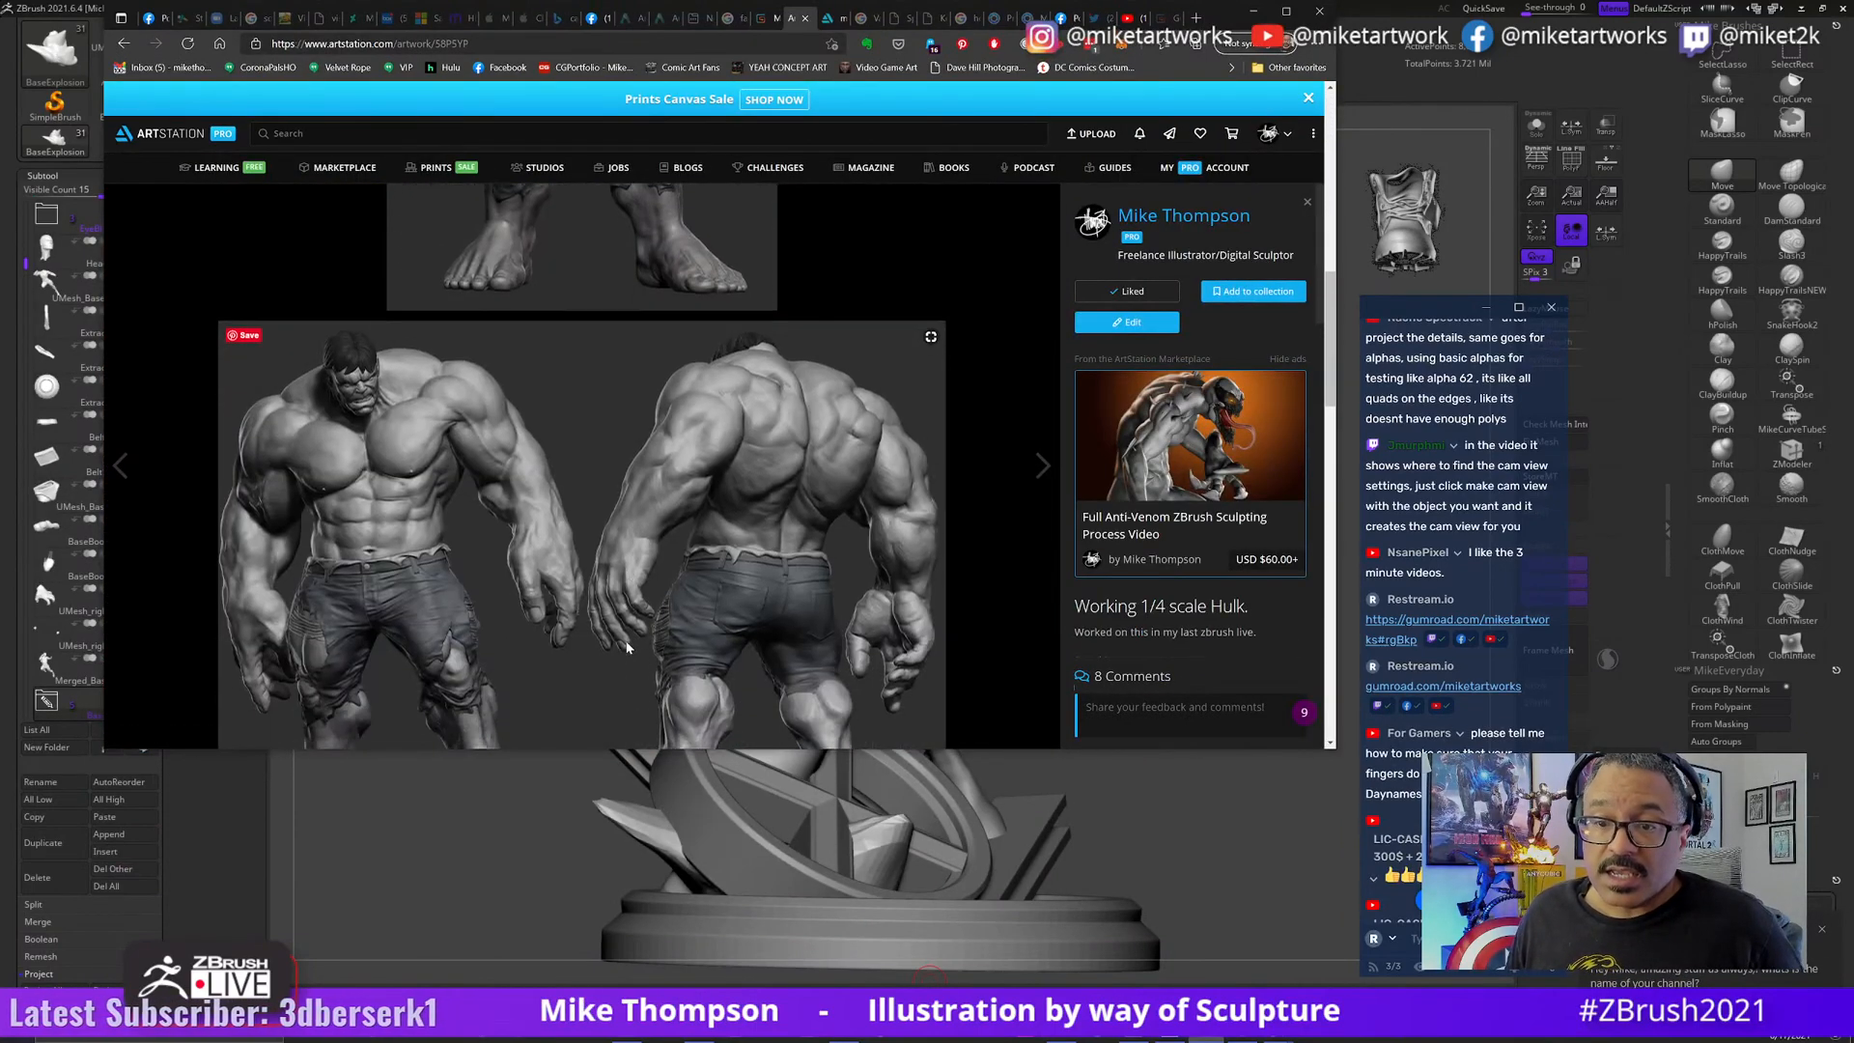
{"action": "scroll", "coordinate": [625, 647], "scroll_direction": "down", "scroll_amount": 12}
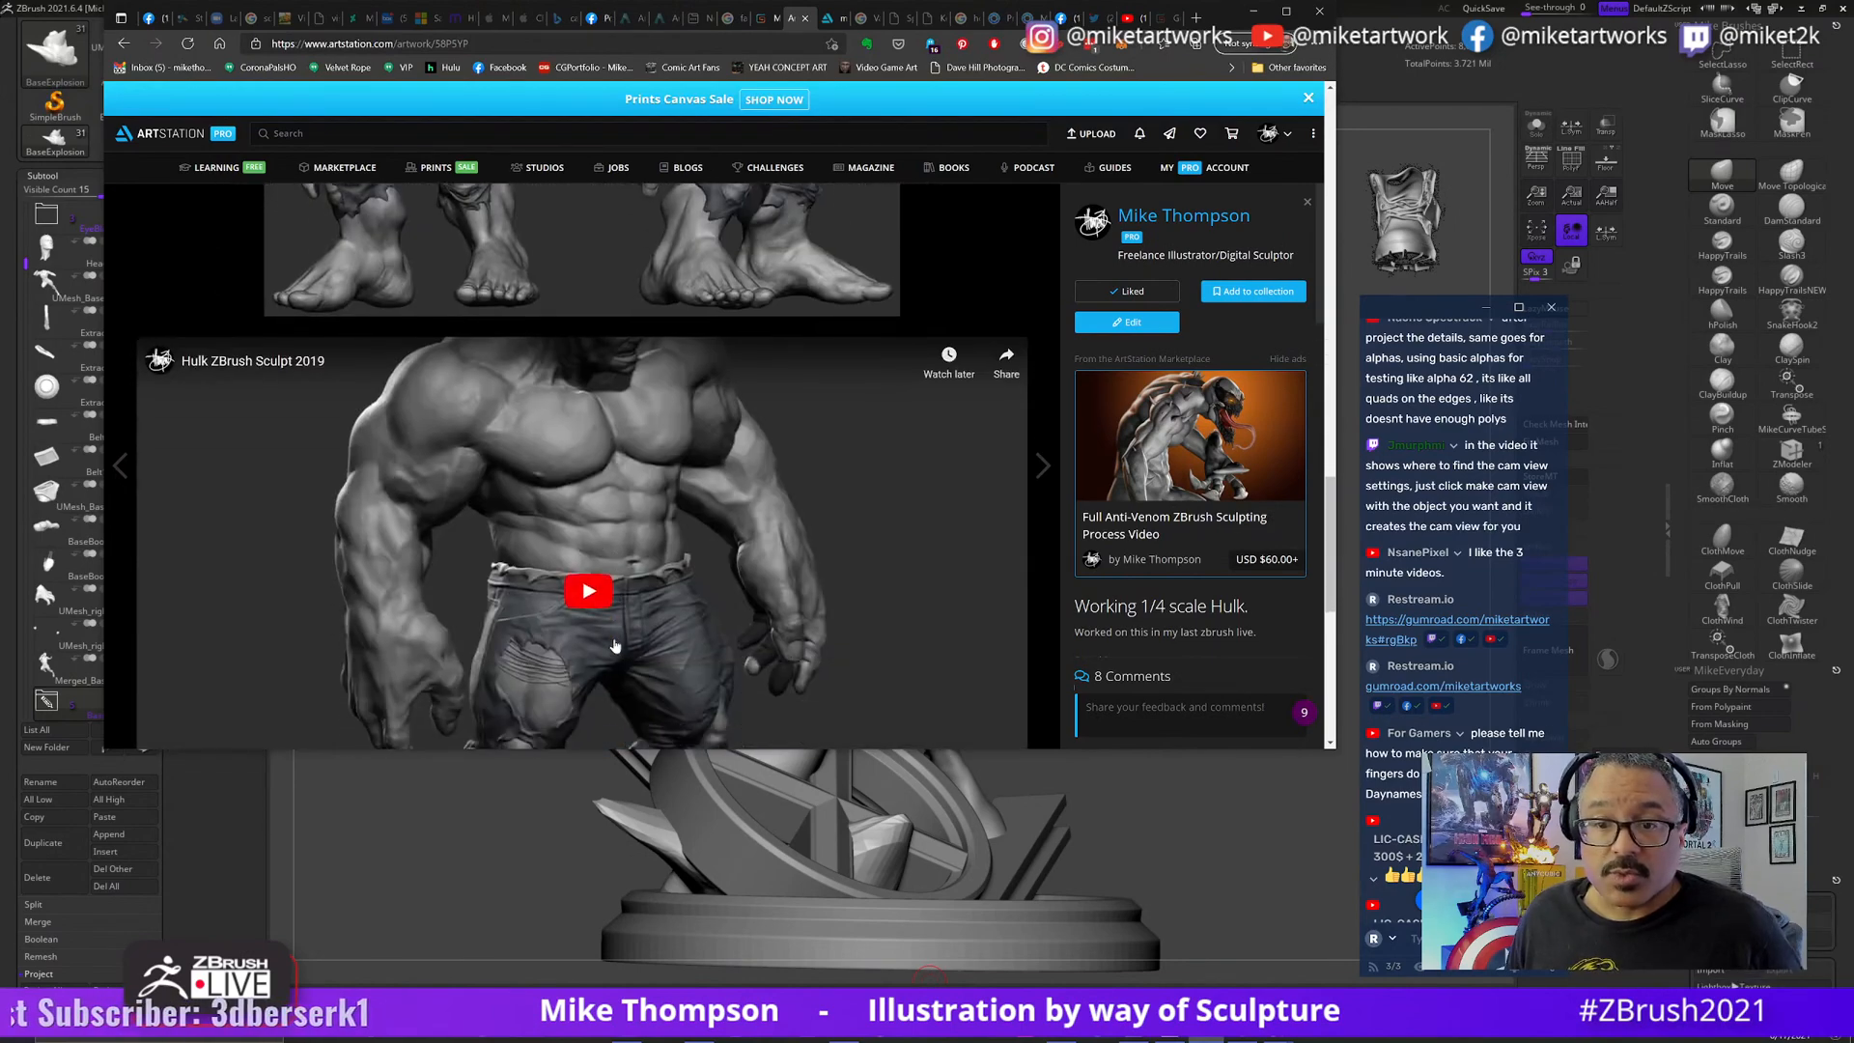
{"action": "scroll", "coordinate": [609, 645], "scroll_direction": "down", "scroll_amount": 10}
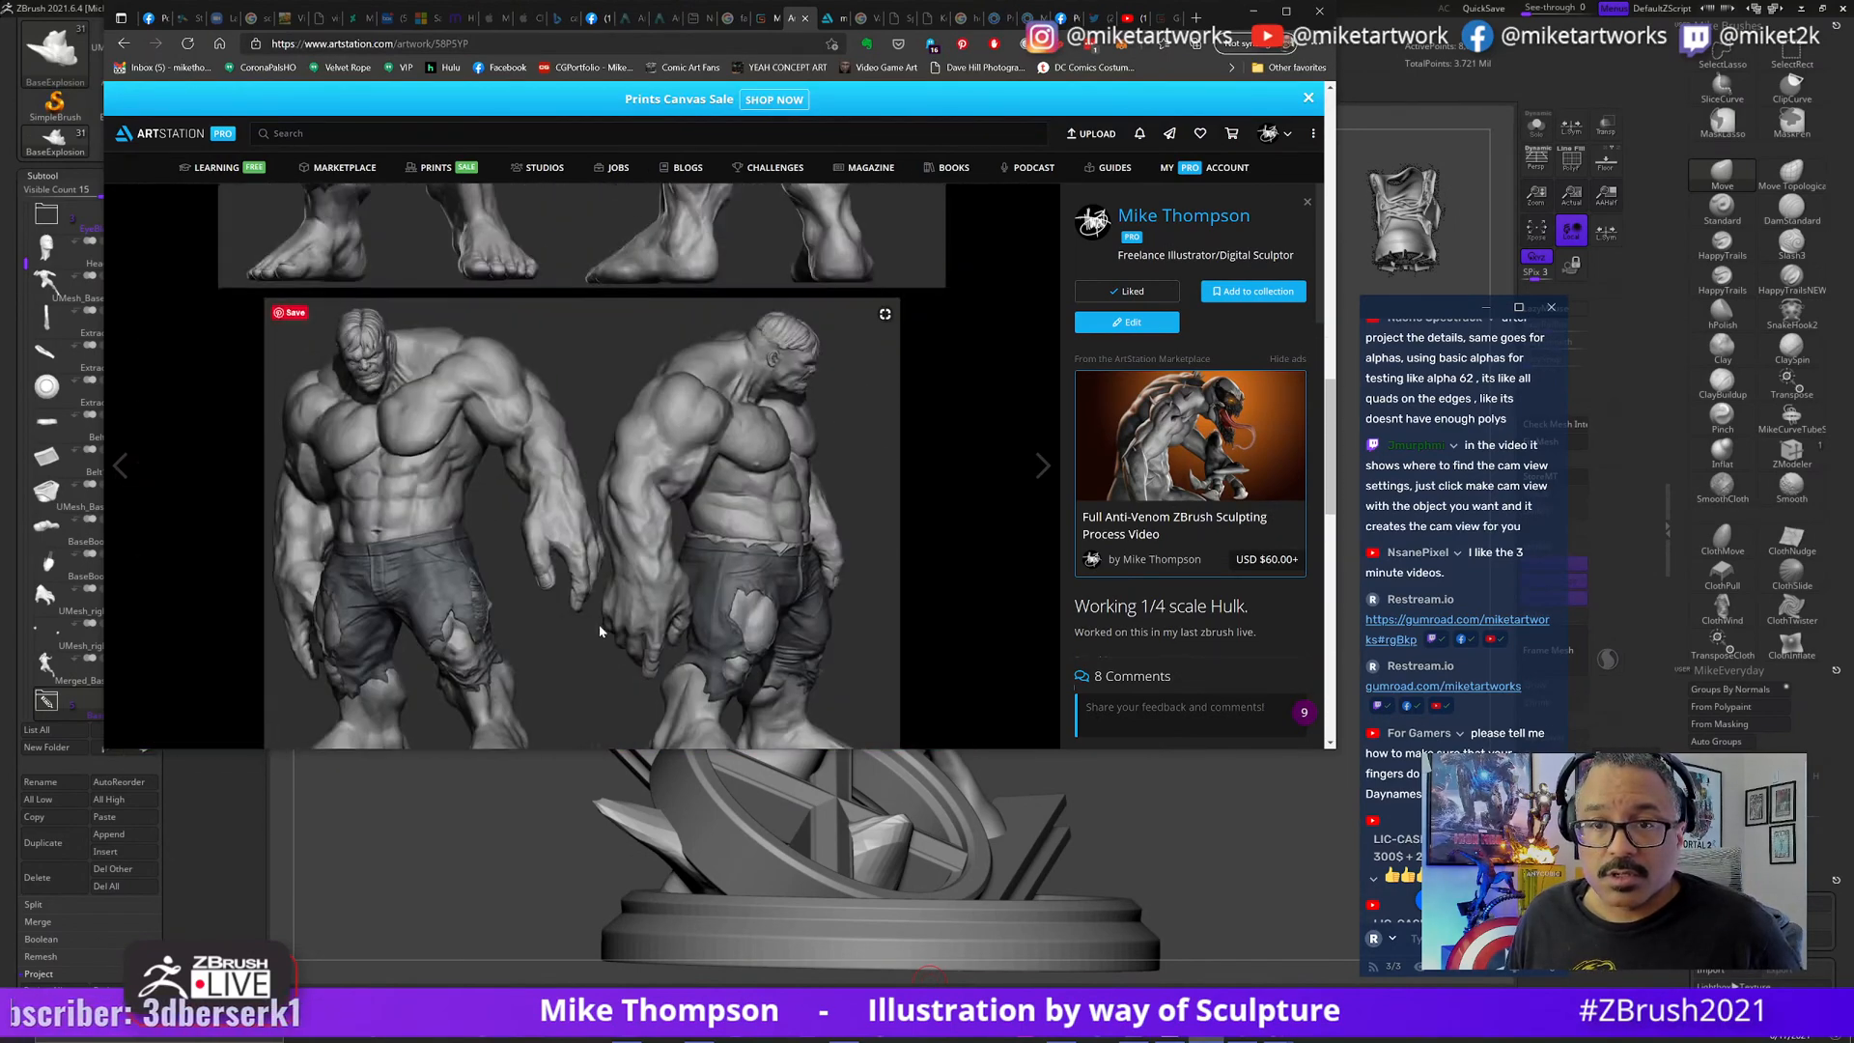
{"action": "scroll", "coordinate": [593, 634], "scroll_direction": "up", "scroll_amount": 4}
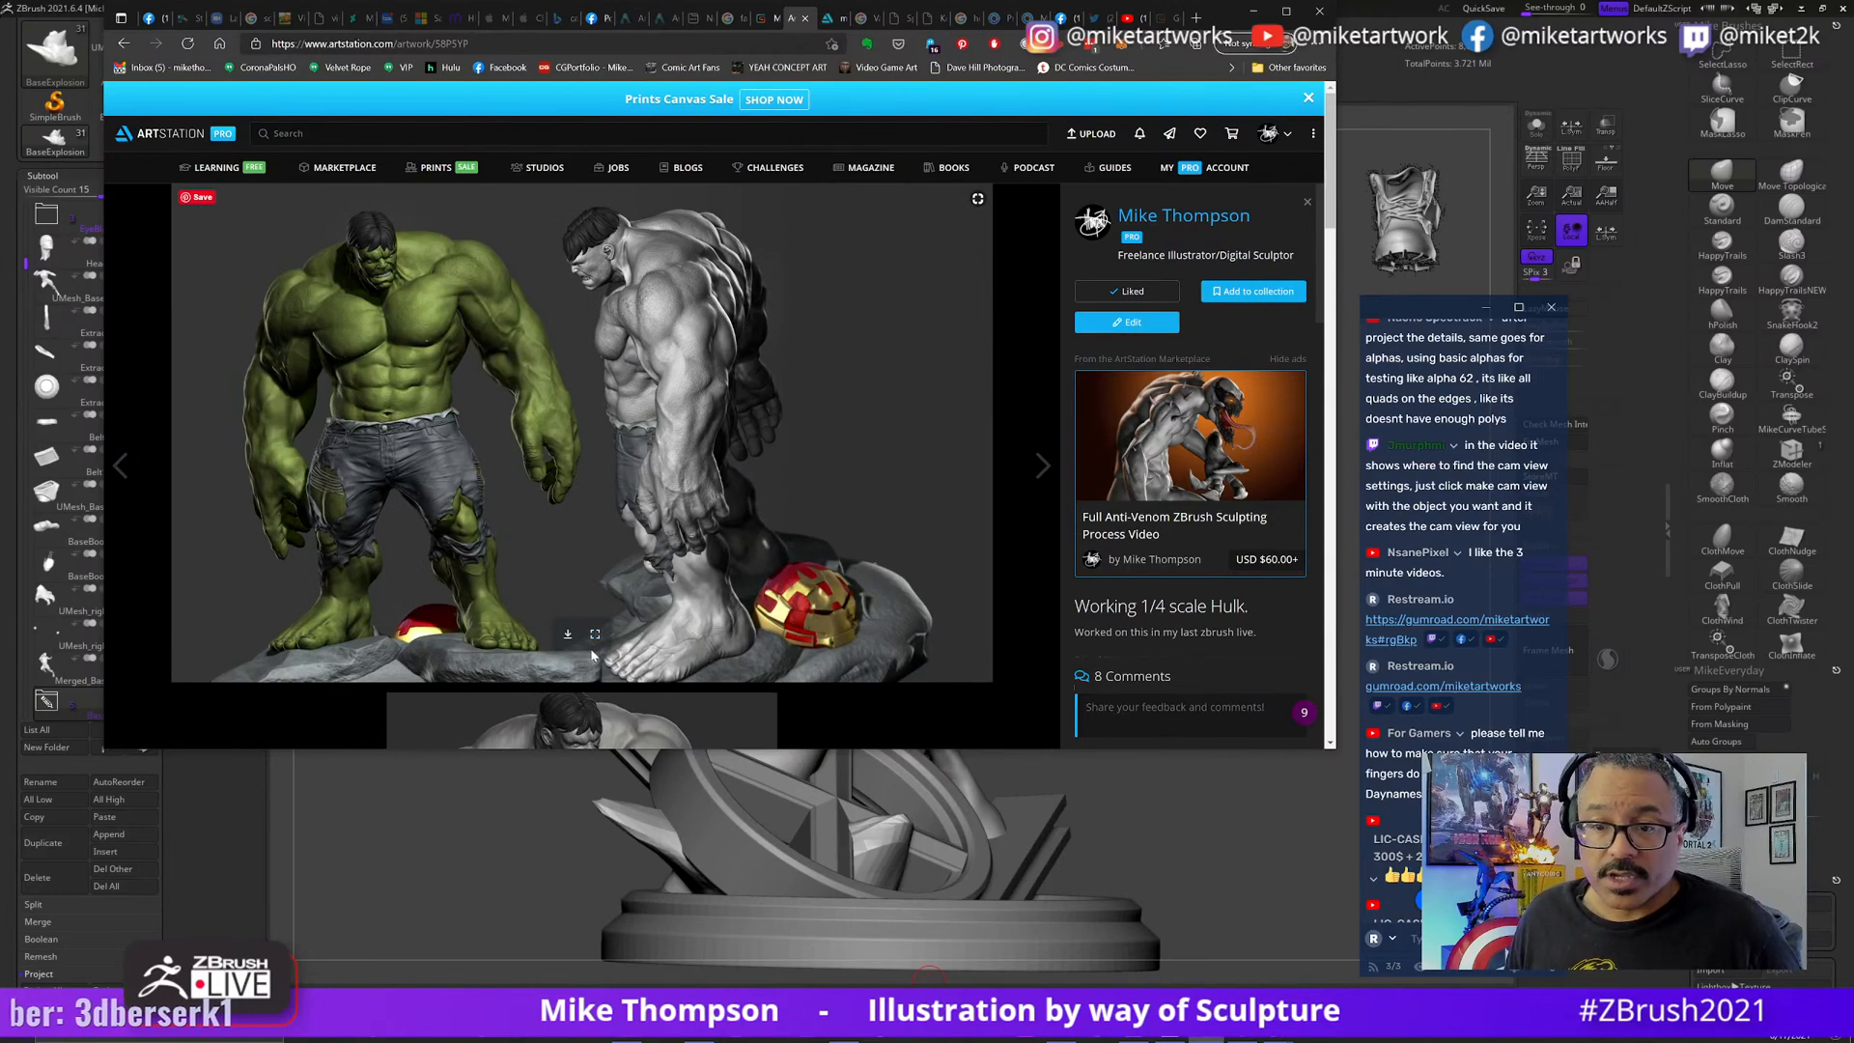
- Open the green Hulk render at full size in a maximized browser window and examine the torso and arm detail up close
{"action": "left_click", "coordinate": [593, 655]}
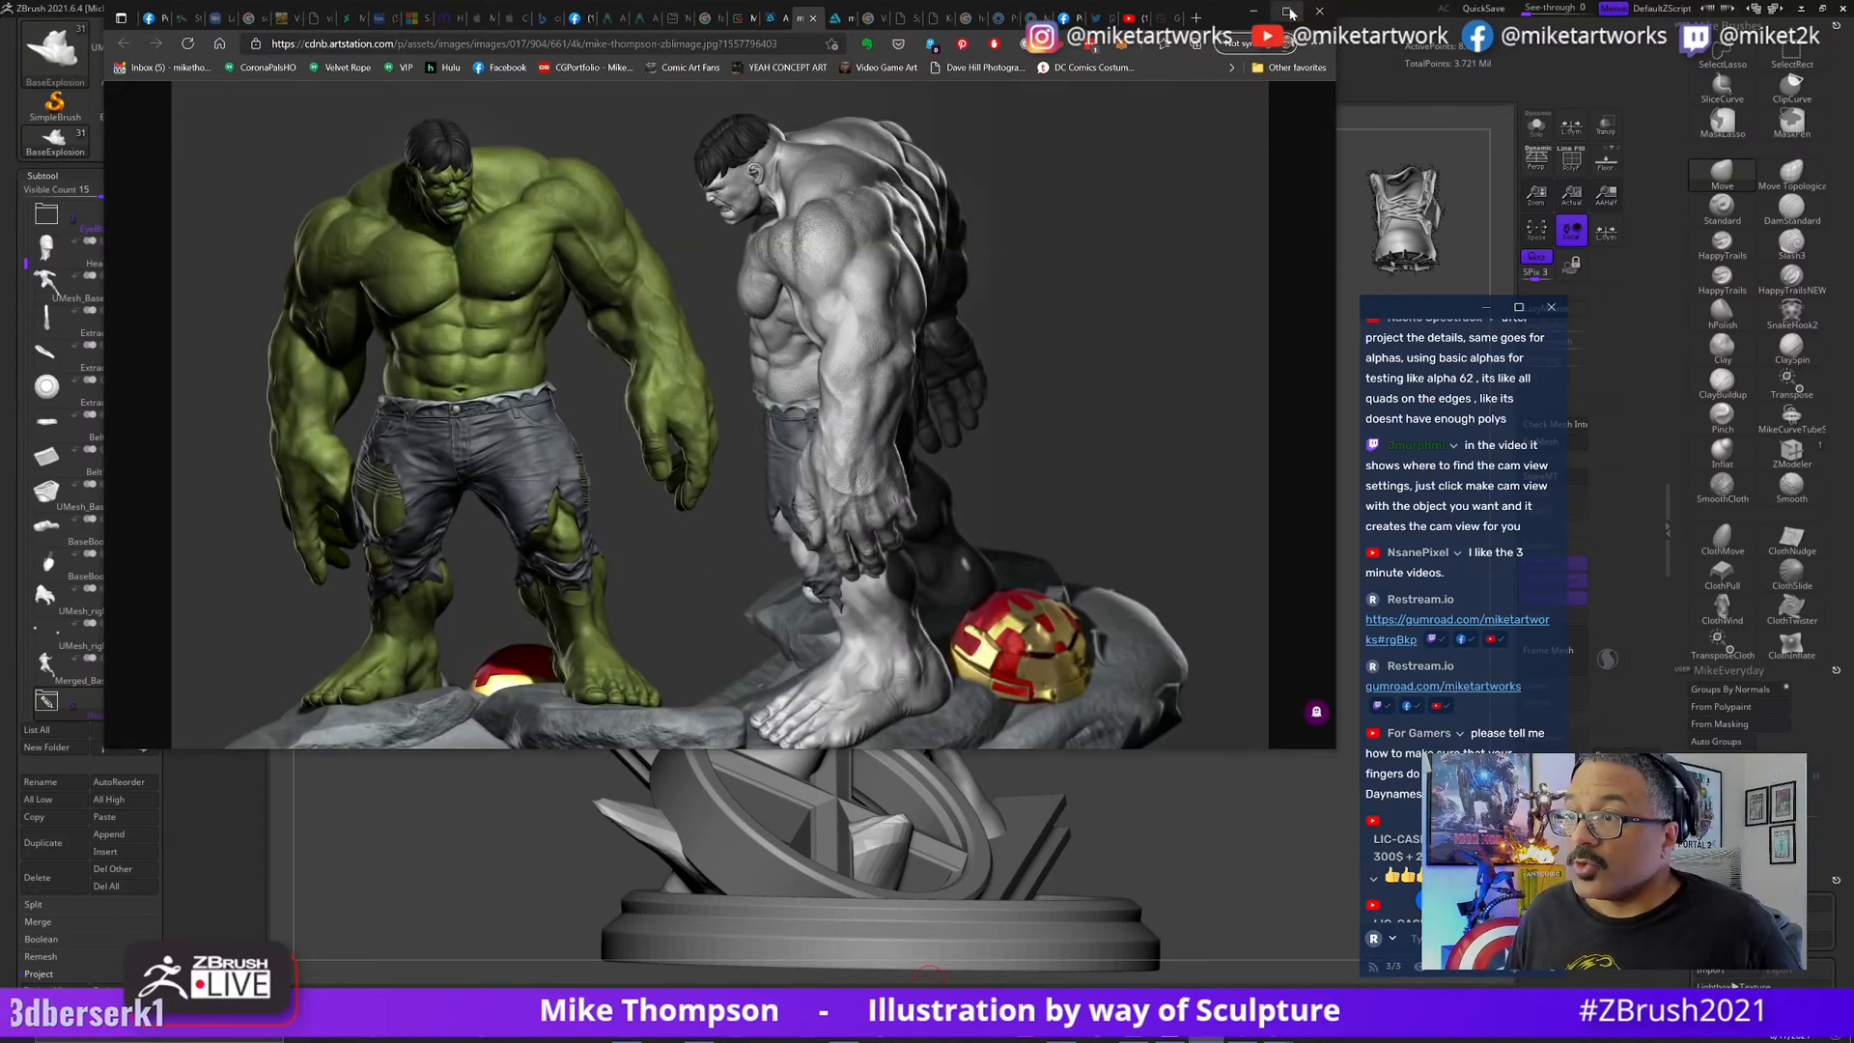
{"action": "left_click", "coordinate": [1290, 12]}
{"action": "left_click", "coordinate": [562, 470]}
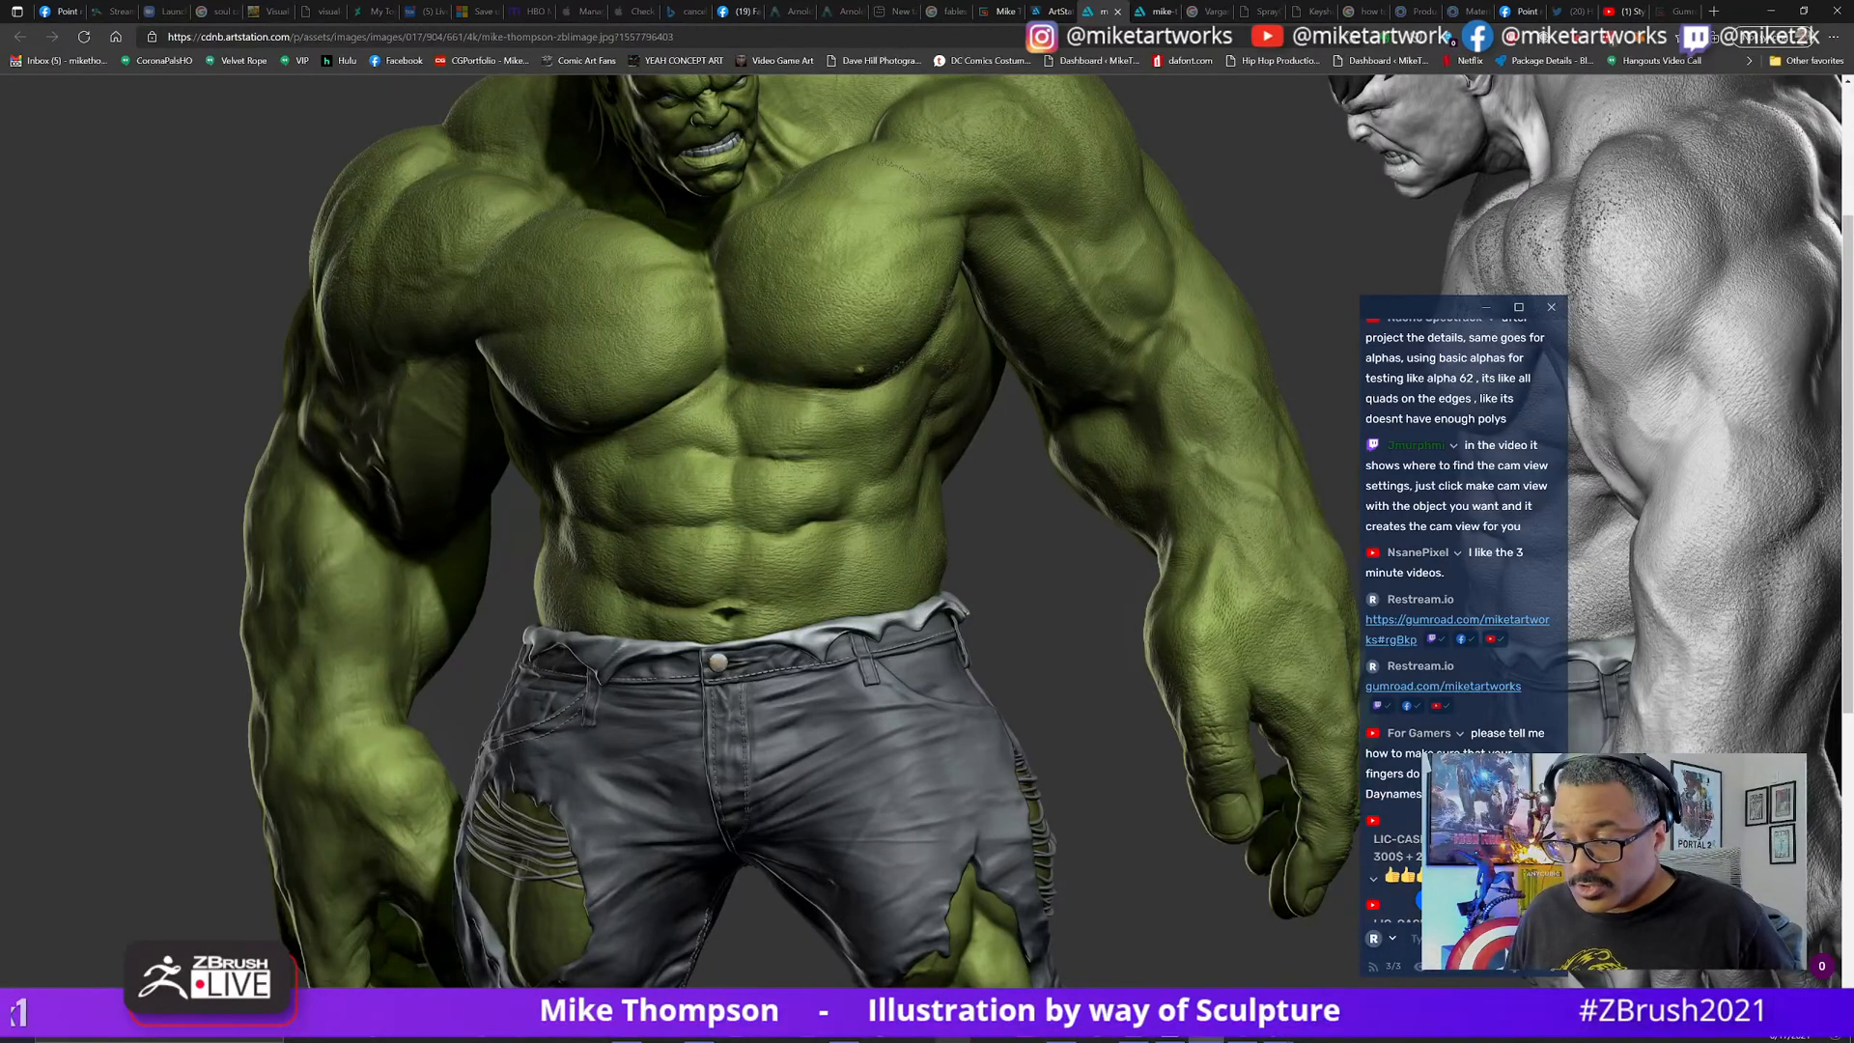
{"action": "scroll", "coordinate": [1107, 646], "scroll_direction": "right", "scroll_amount": 3}
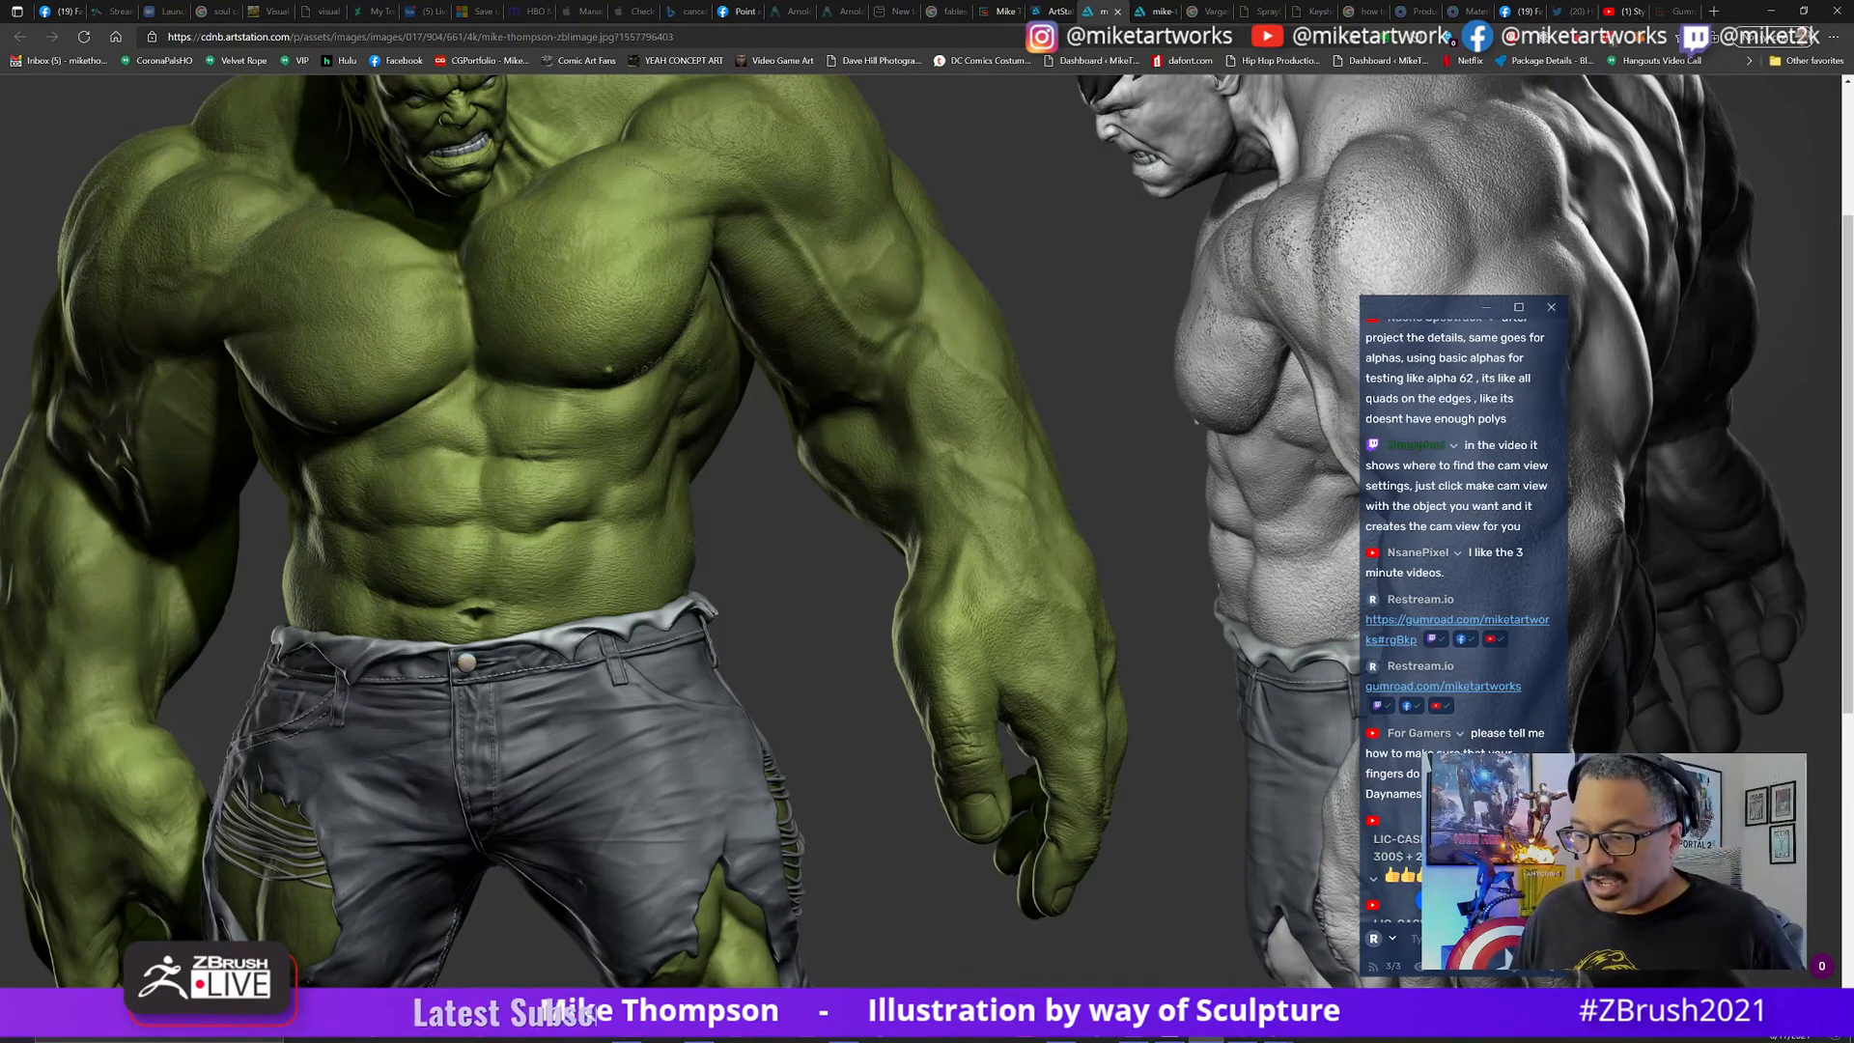
- Finish viewing the Hulk render, switch back to ZBrush, and inspect the Cyclops statue from several angles with its body subtool selected
{"action": "middle_click", "coordinate": [895, 592]}
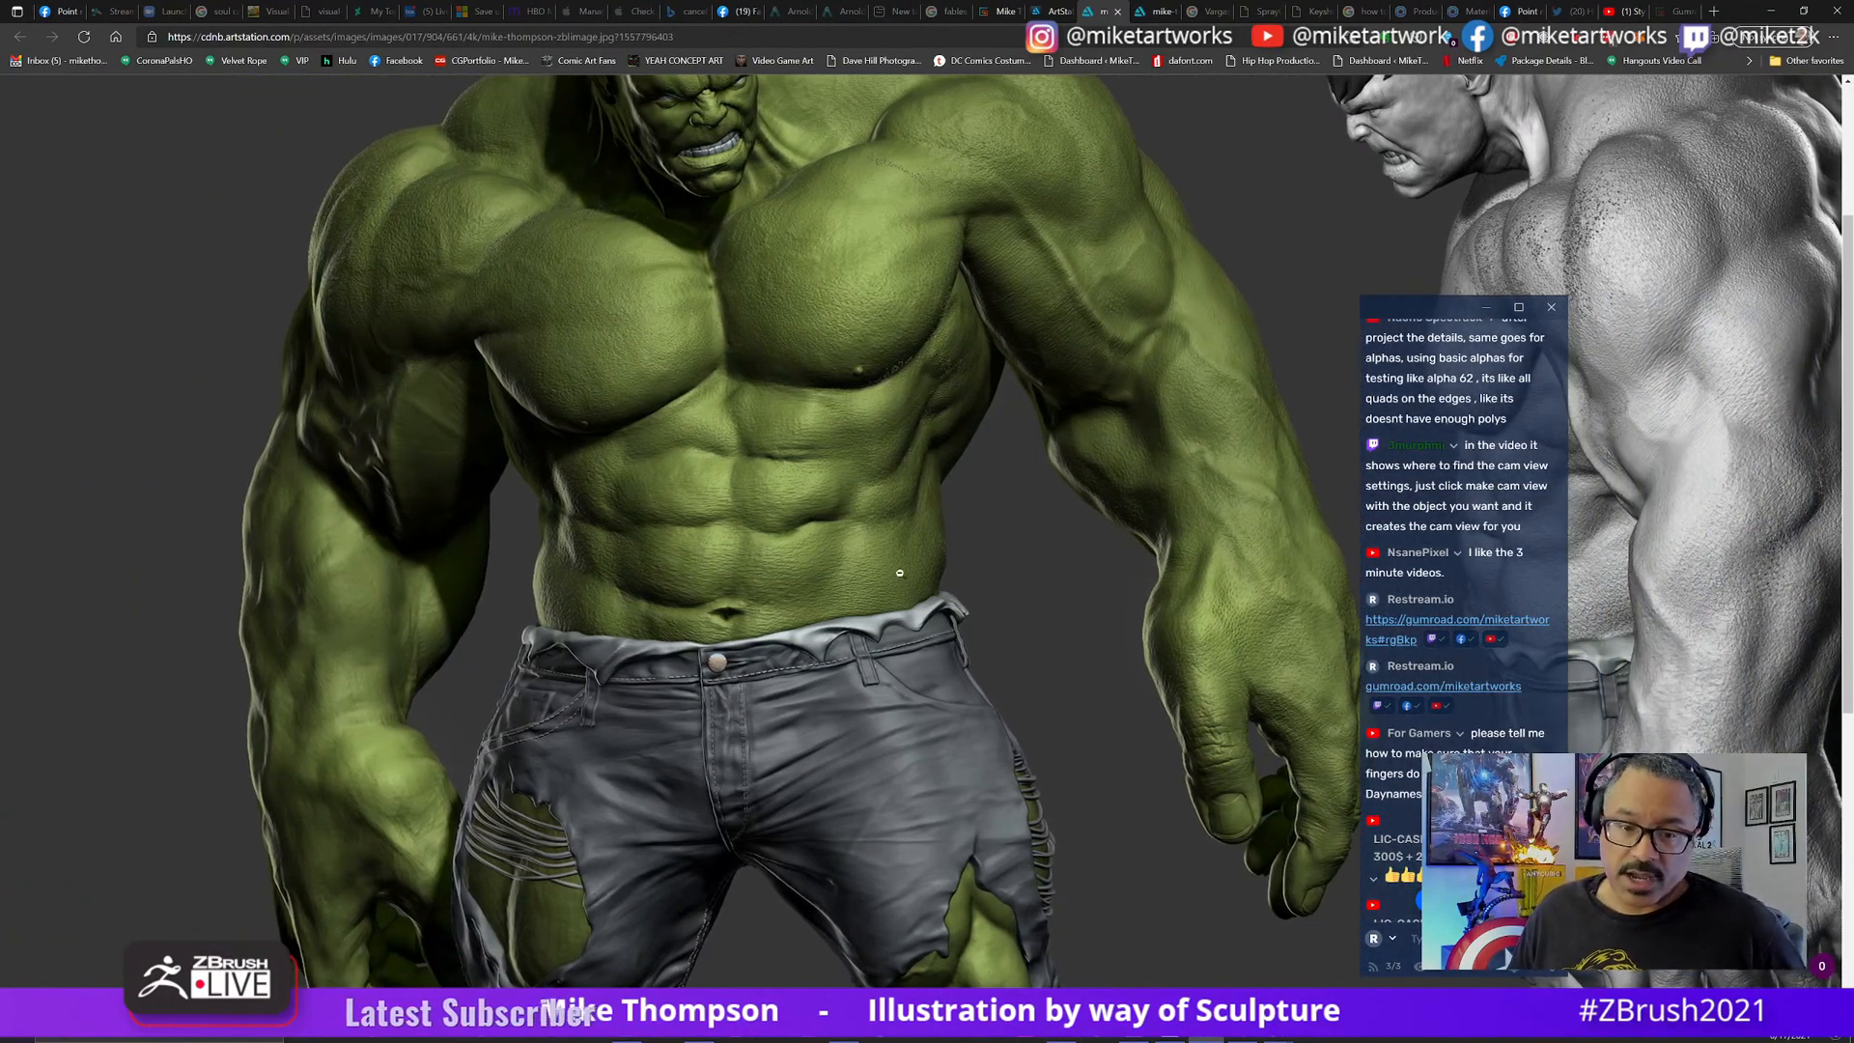
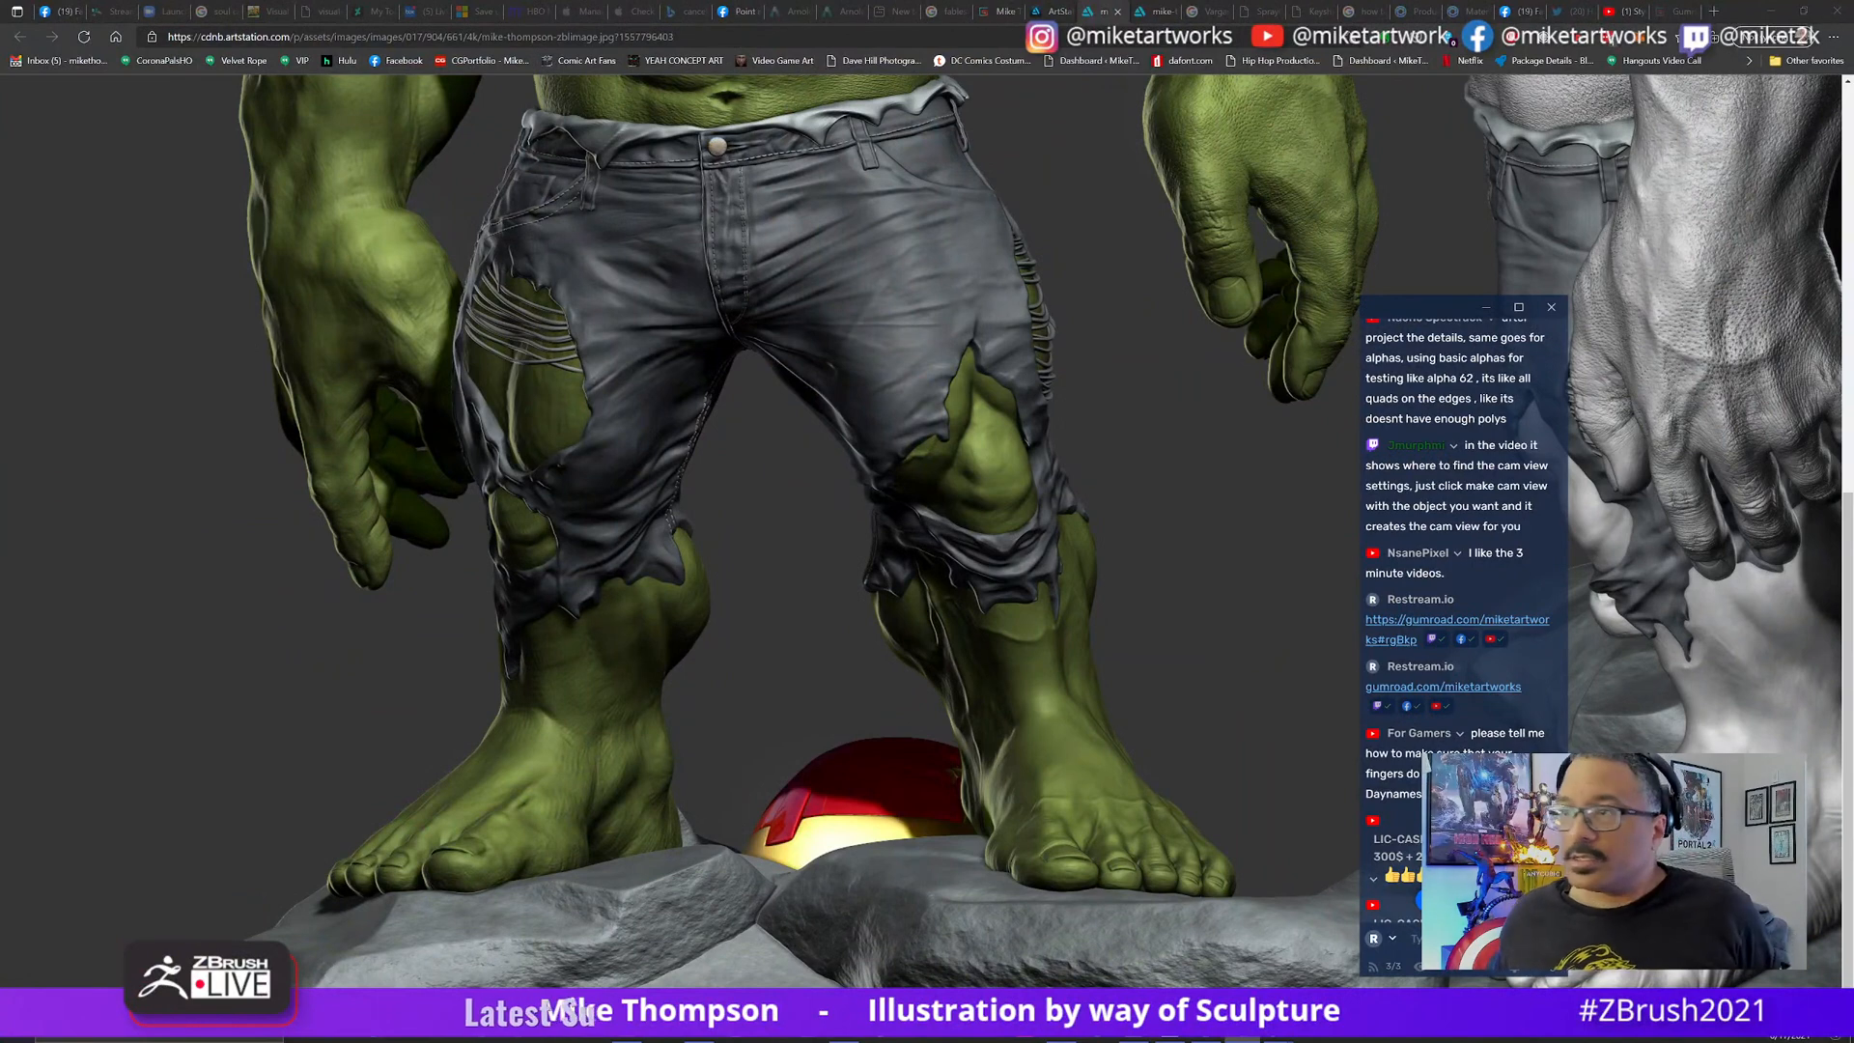
{"action": "left_click", "coordinate": [1768, 12]}
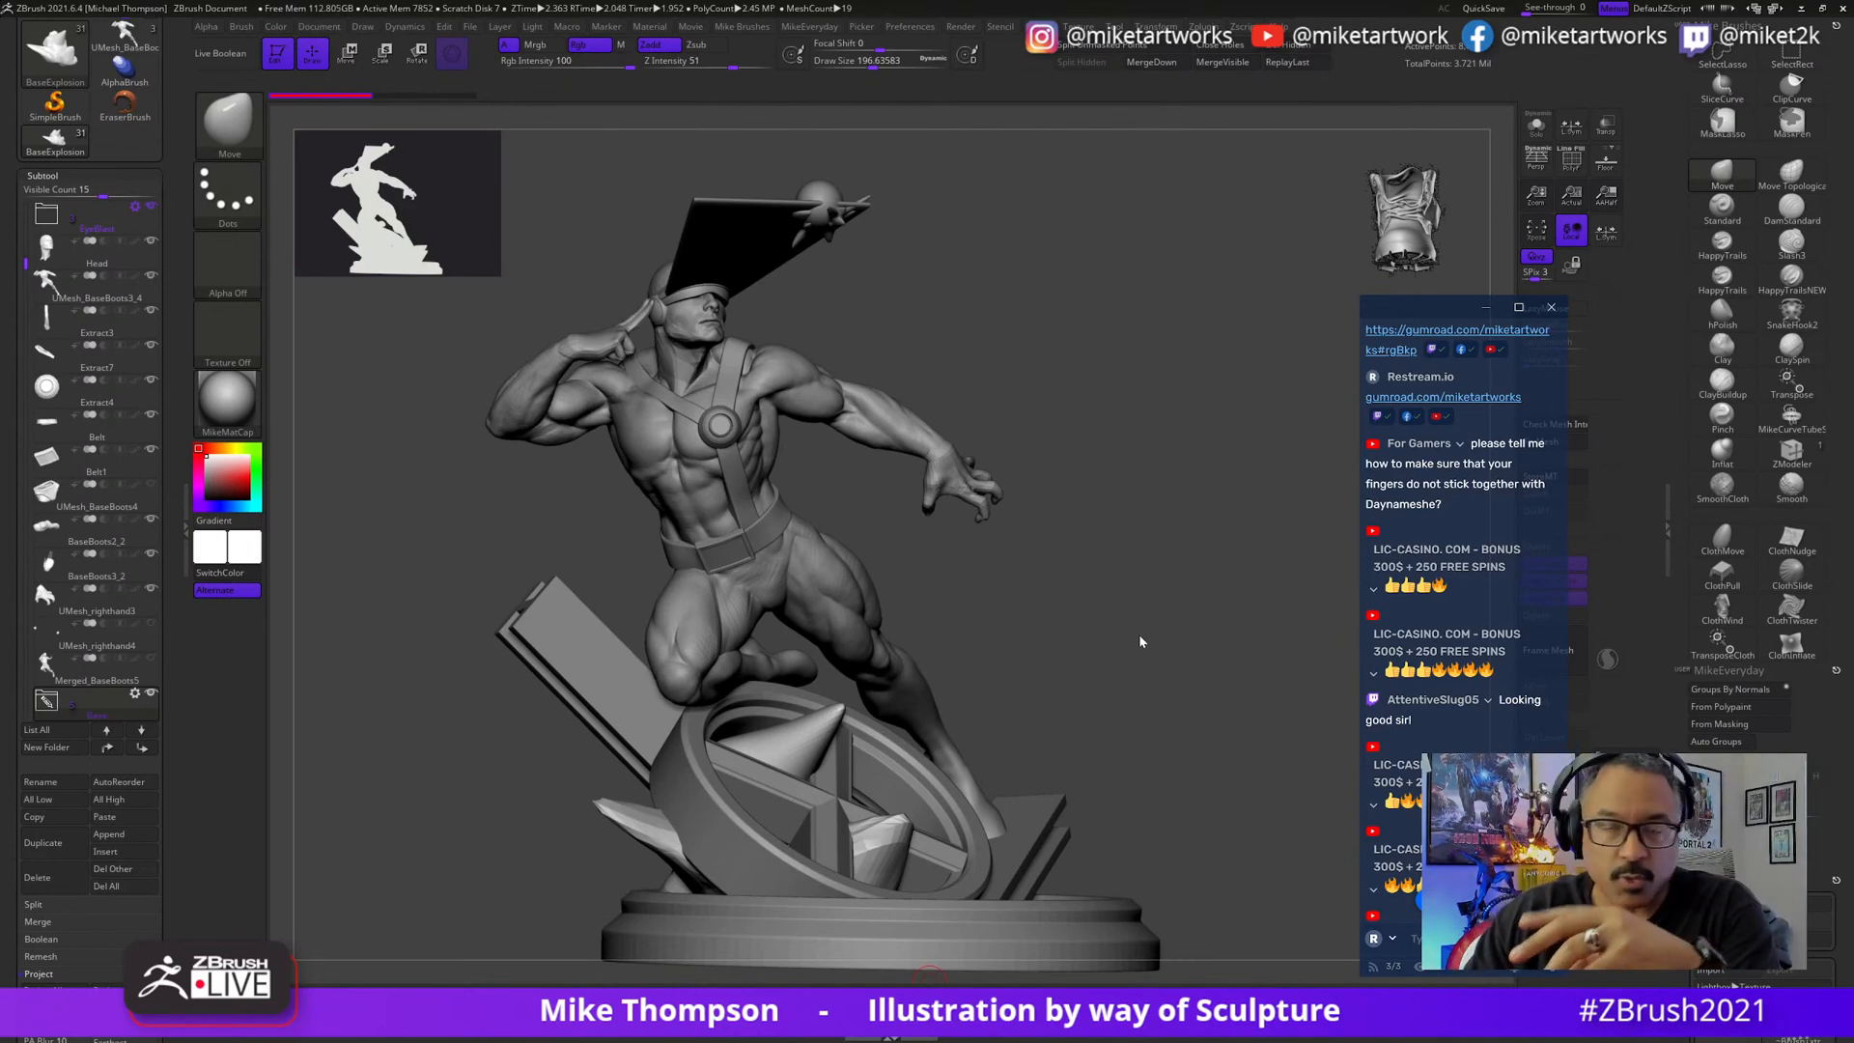
{"action": "mouse_move", "coordinate": [1137, 665]}
{"action": "left_mouse_down"}
{"action": "mouse_move", "coordinate": [1170, 683]}
{"action": "mouse_move", "coordinate": [1200, 625]}
{"action": "mouse_move", "coordinate": [1151, 762]}
{"action": "mouse_move", "coordinate": [990, 773]}
{"action": "left_mouse_up"}
{"action": "left_click", "coordinate": [997, 760], "text": "alt"}
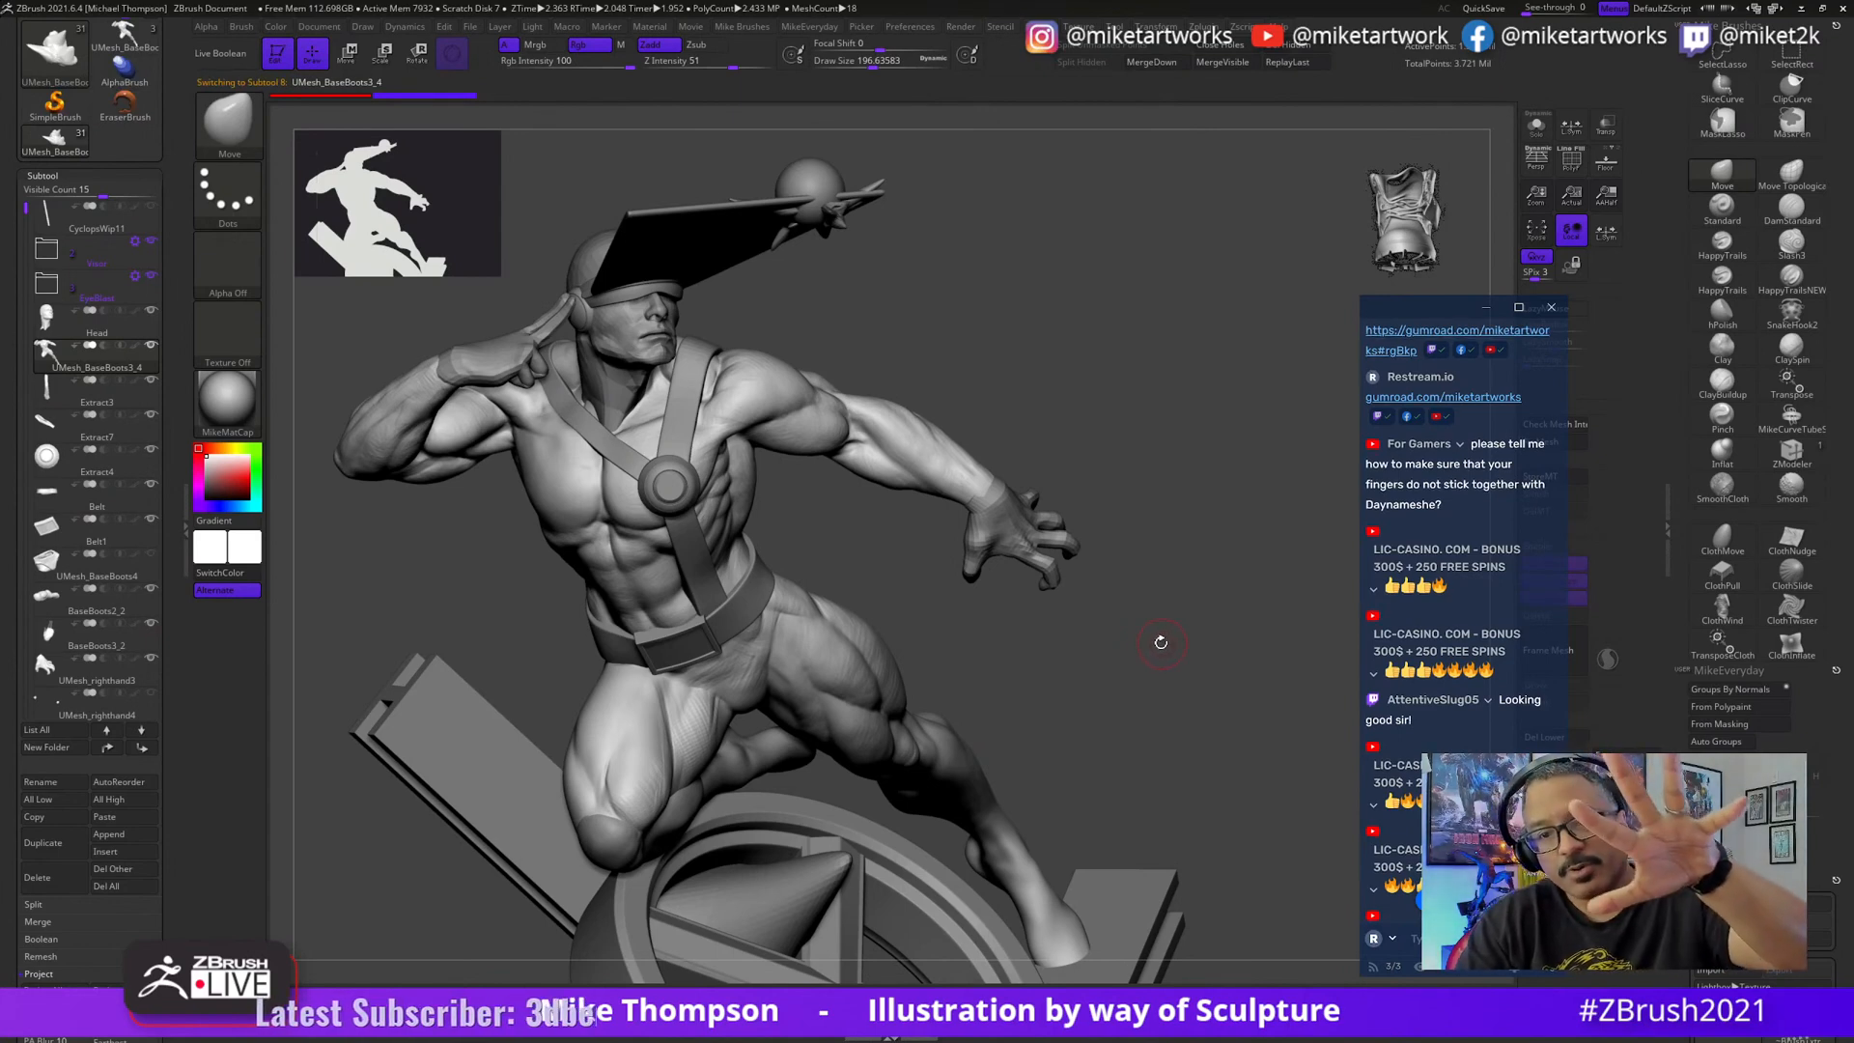
{"action": "left_click_drag", "start_coordinate": [1180, 658], "coordinate": [1183, 655]}
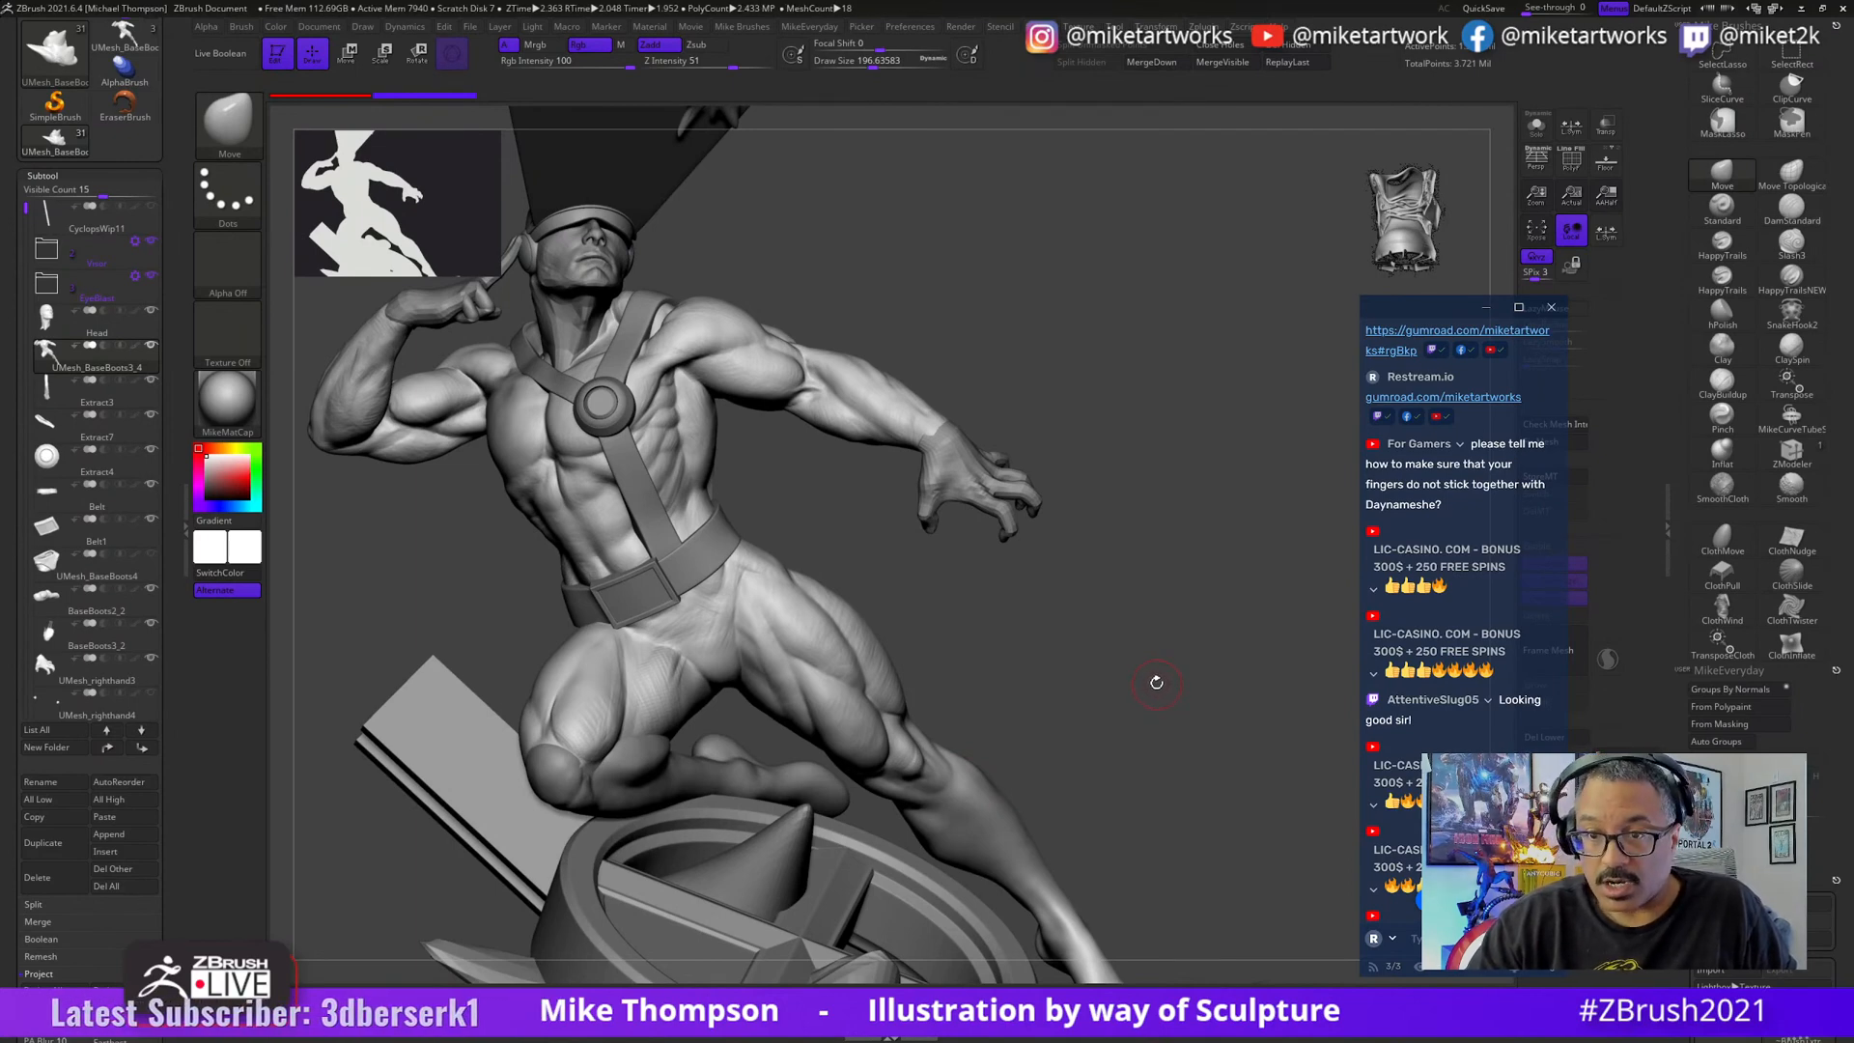
{"action": "mouse_move", "coordinate": [1145, 695]}
{"action": "left_mouse_down"}
{"action": "mouse_move", "coordinate": [1163, 692]}
{"action": "mouse_move", "coordinate": [1138, 683]}
{"action": "mouse_move", "coordinate": [1077, 751]}
{"action": "left_mouse_up"}
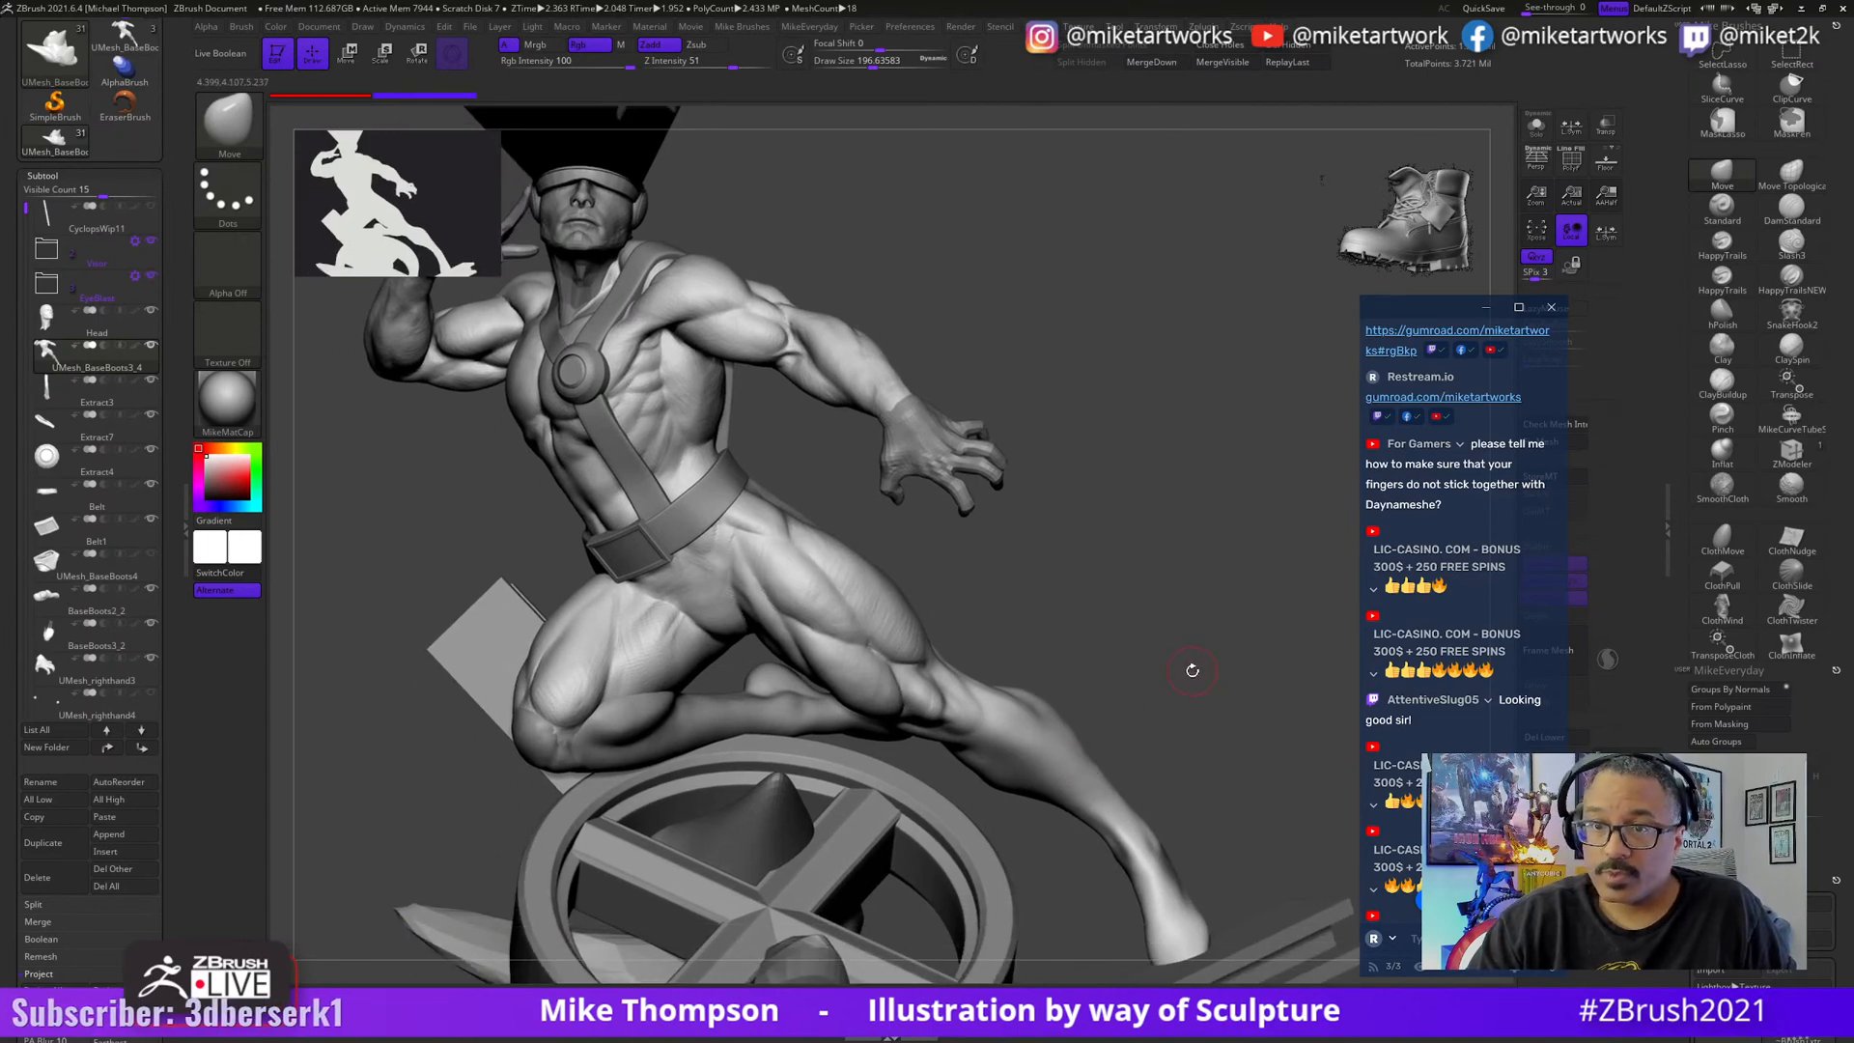
{"action": "mouse_move", "coordinate": [1191, 662]}
{"action": "left_mouse_down"}
{"action": "mouse_move", "coordinate": [1179, 642]}
{"action": "mouse_move", "coordinate": [1242, 592]}
{"action": "mouse_move", "coordinate": [1162, 724]}
{"action": "mouse_move", "coordinate": [1252, 611]}
{"action": "mouse_move", "coordinate": [1081, 695]}
{"action": "mouse_move", "coordinate": [1184, 672]}
{"action": "mouse_move", "coordinate": [981, 662]}
{"action": "mouse_move", "coordinate": [1226, 613]}
{"action": "mouse_move", "coordinate": [1159, 638]}
{"action": "mouse_move", "coordinate": [940, 627]}
{"action": "left_mouse_up"}
- Make the Cyclops head the active subtool and raise its subdivision by one level
{"action": "left_click", "coordinate": [890, 657], "text": "alt"}
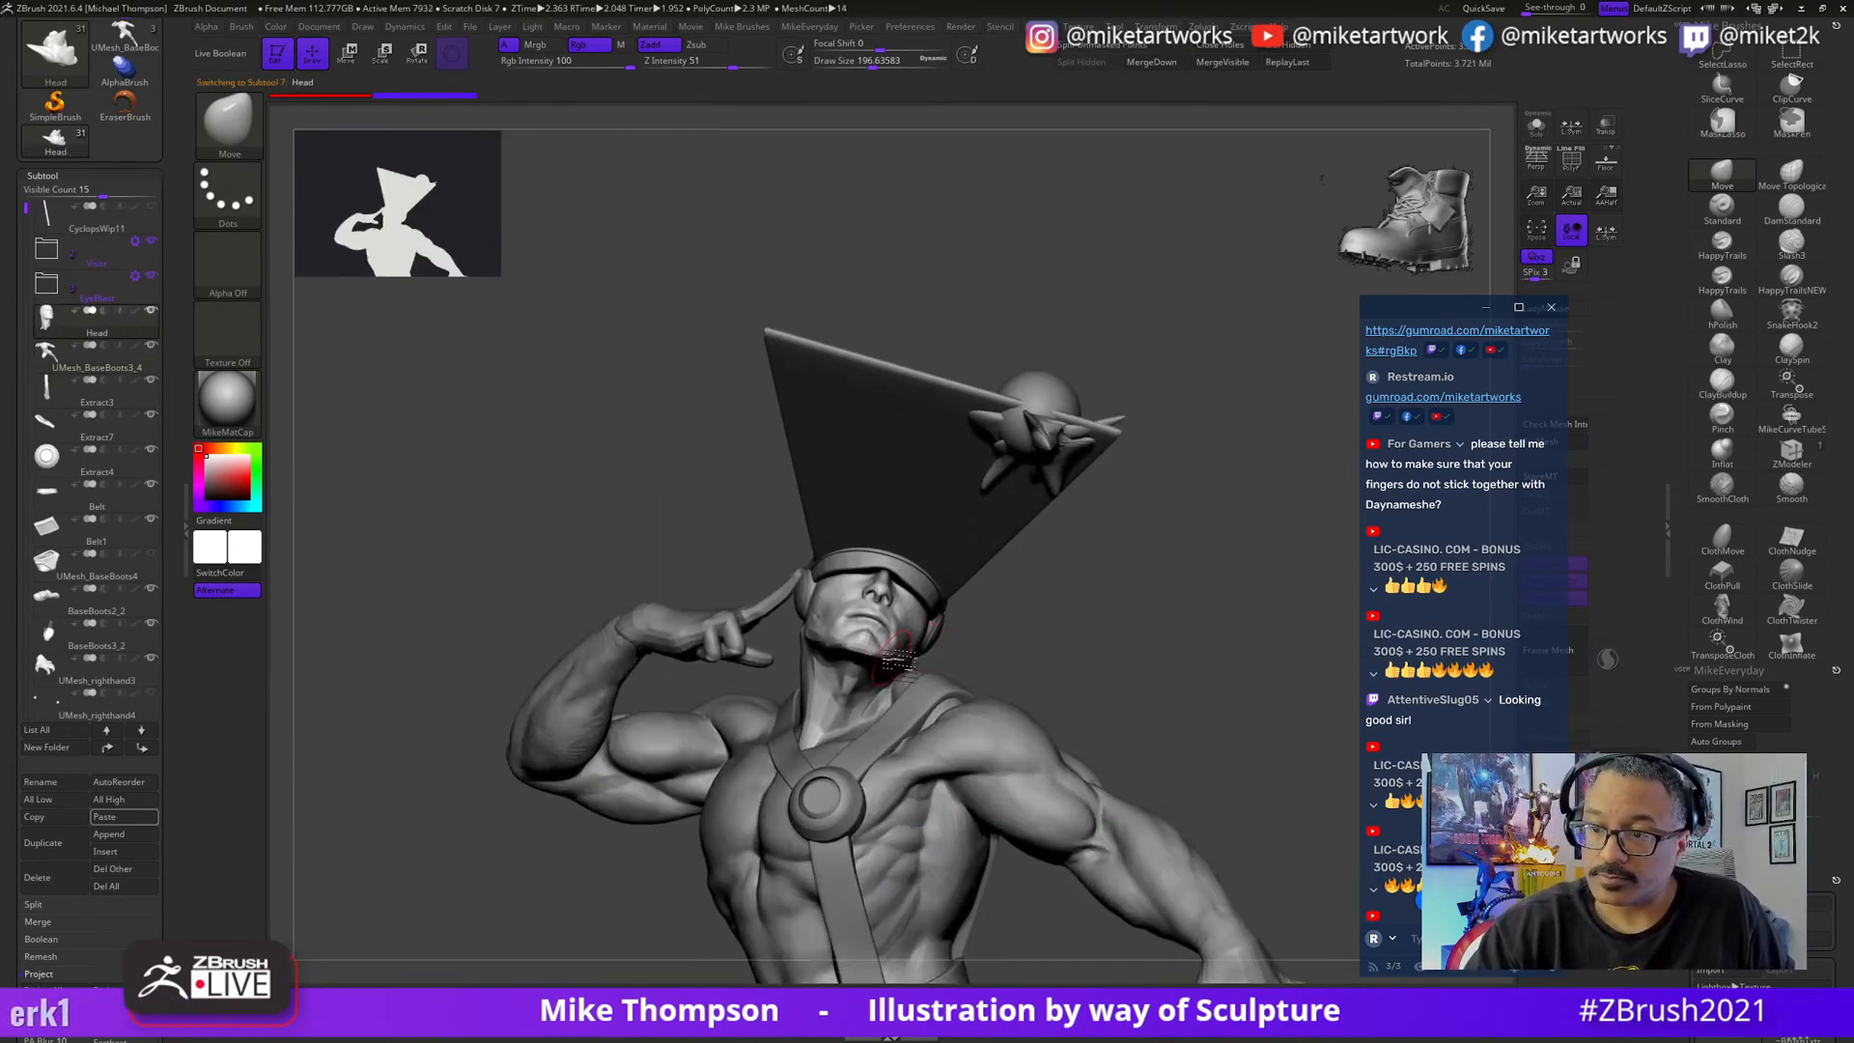
{"action": "mouse_move", "coordinate": [1110, 619]}
{"action": "left_mouse_down"}
{"action": "mouse_move", "coordinate": [1118, 645]}
{"action": "mouse_move", "coordinate": [1140, 562]}
{"action": "mouse_move", "coordinate": [1123, 593]}
{"action": "left_mouse_up"}
{"action": "key", "text": "ctrl"}
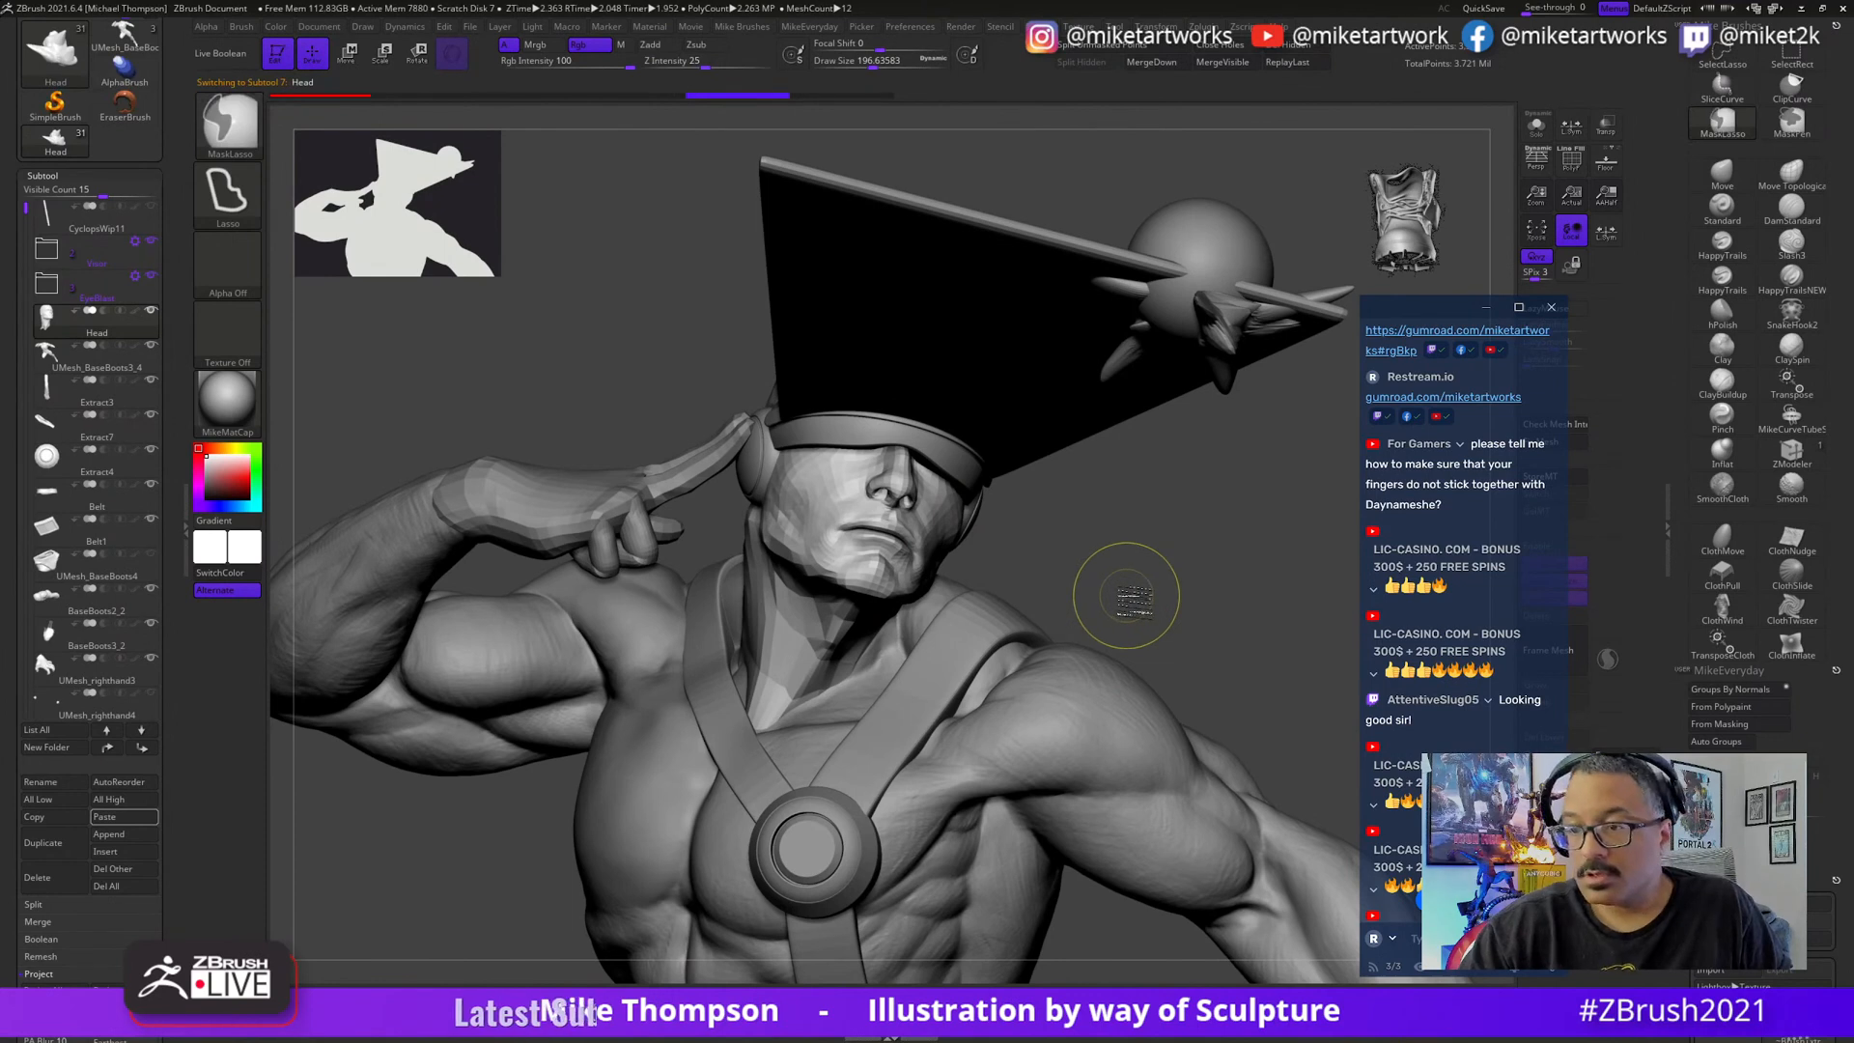
{"action": "key", "text": "d"}
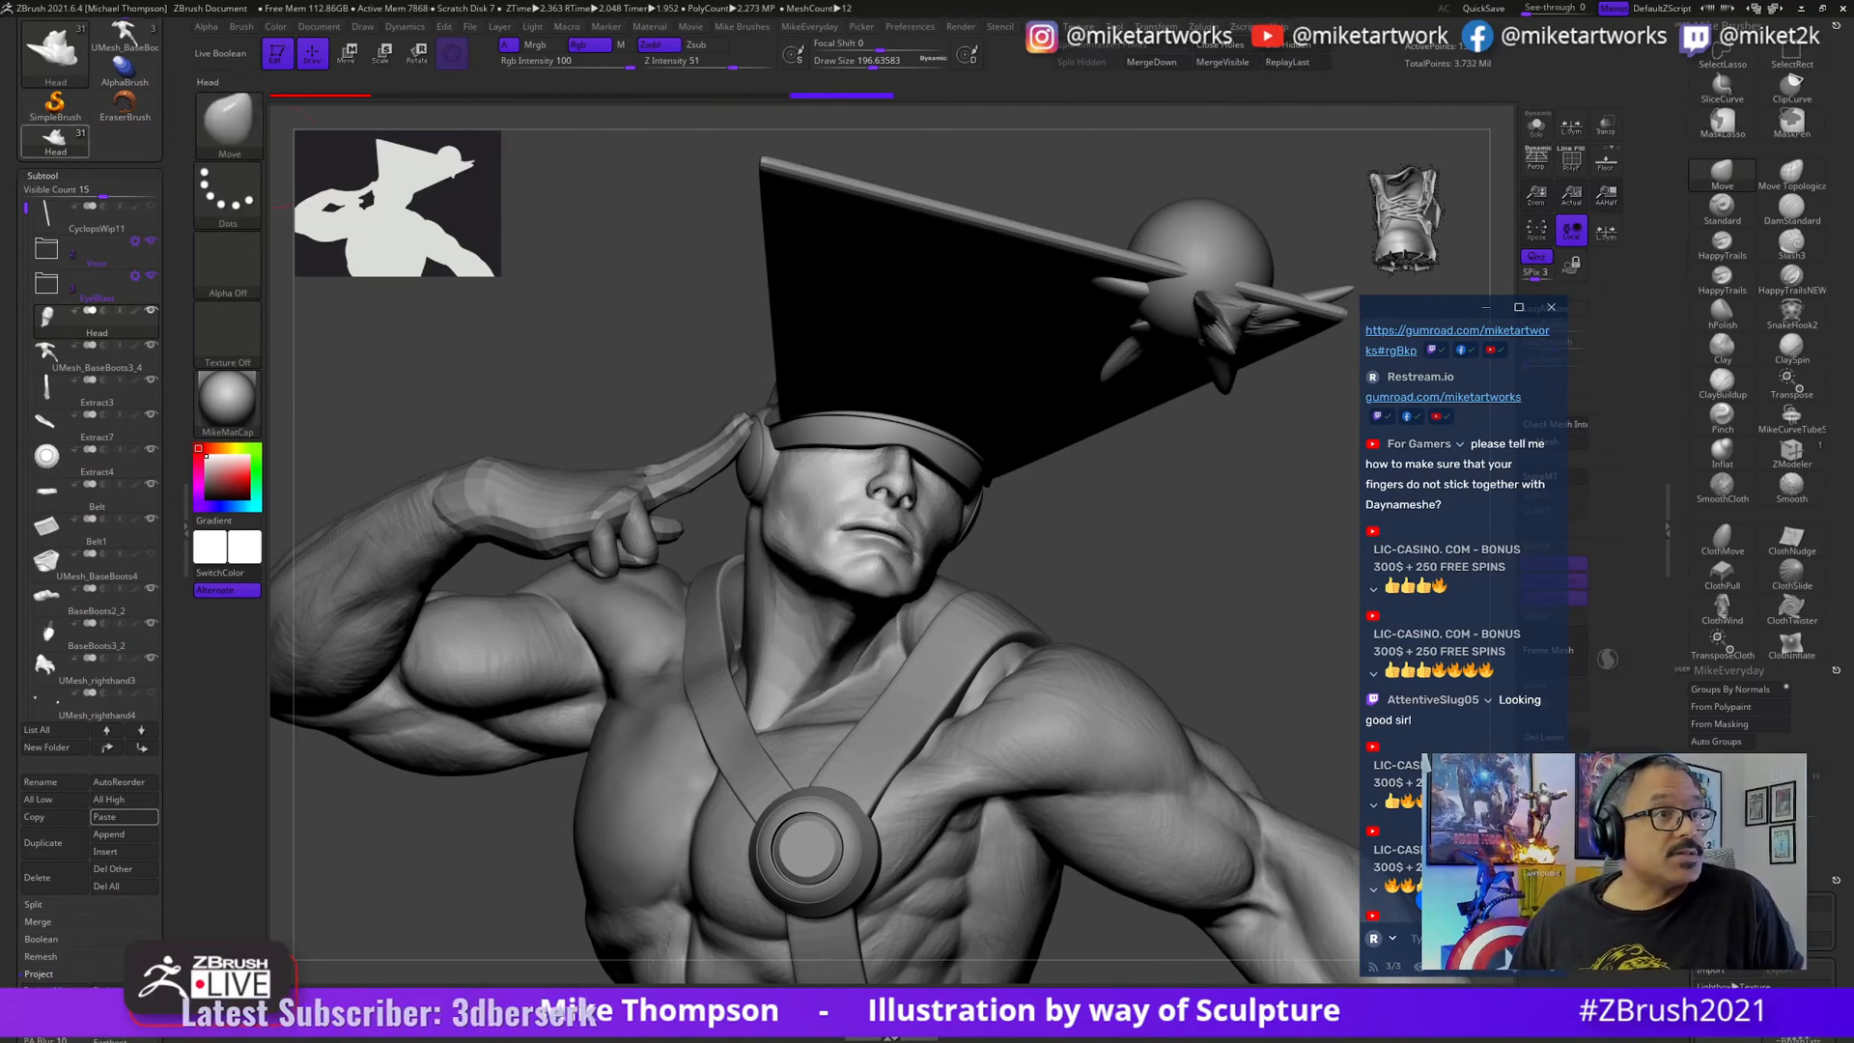
- Bring up the reference board over the sculpt and look through its bodybuilder anatomy and hand photos
{"action": "right_click_drag", "start_coordinate": [656, 716], "coordinate": [562, 774]}
{"action": "scroll", "coordinate": [579, 773], "scroll_direction": "down", "scroll_amount": 9}
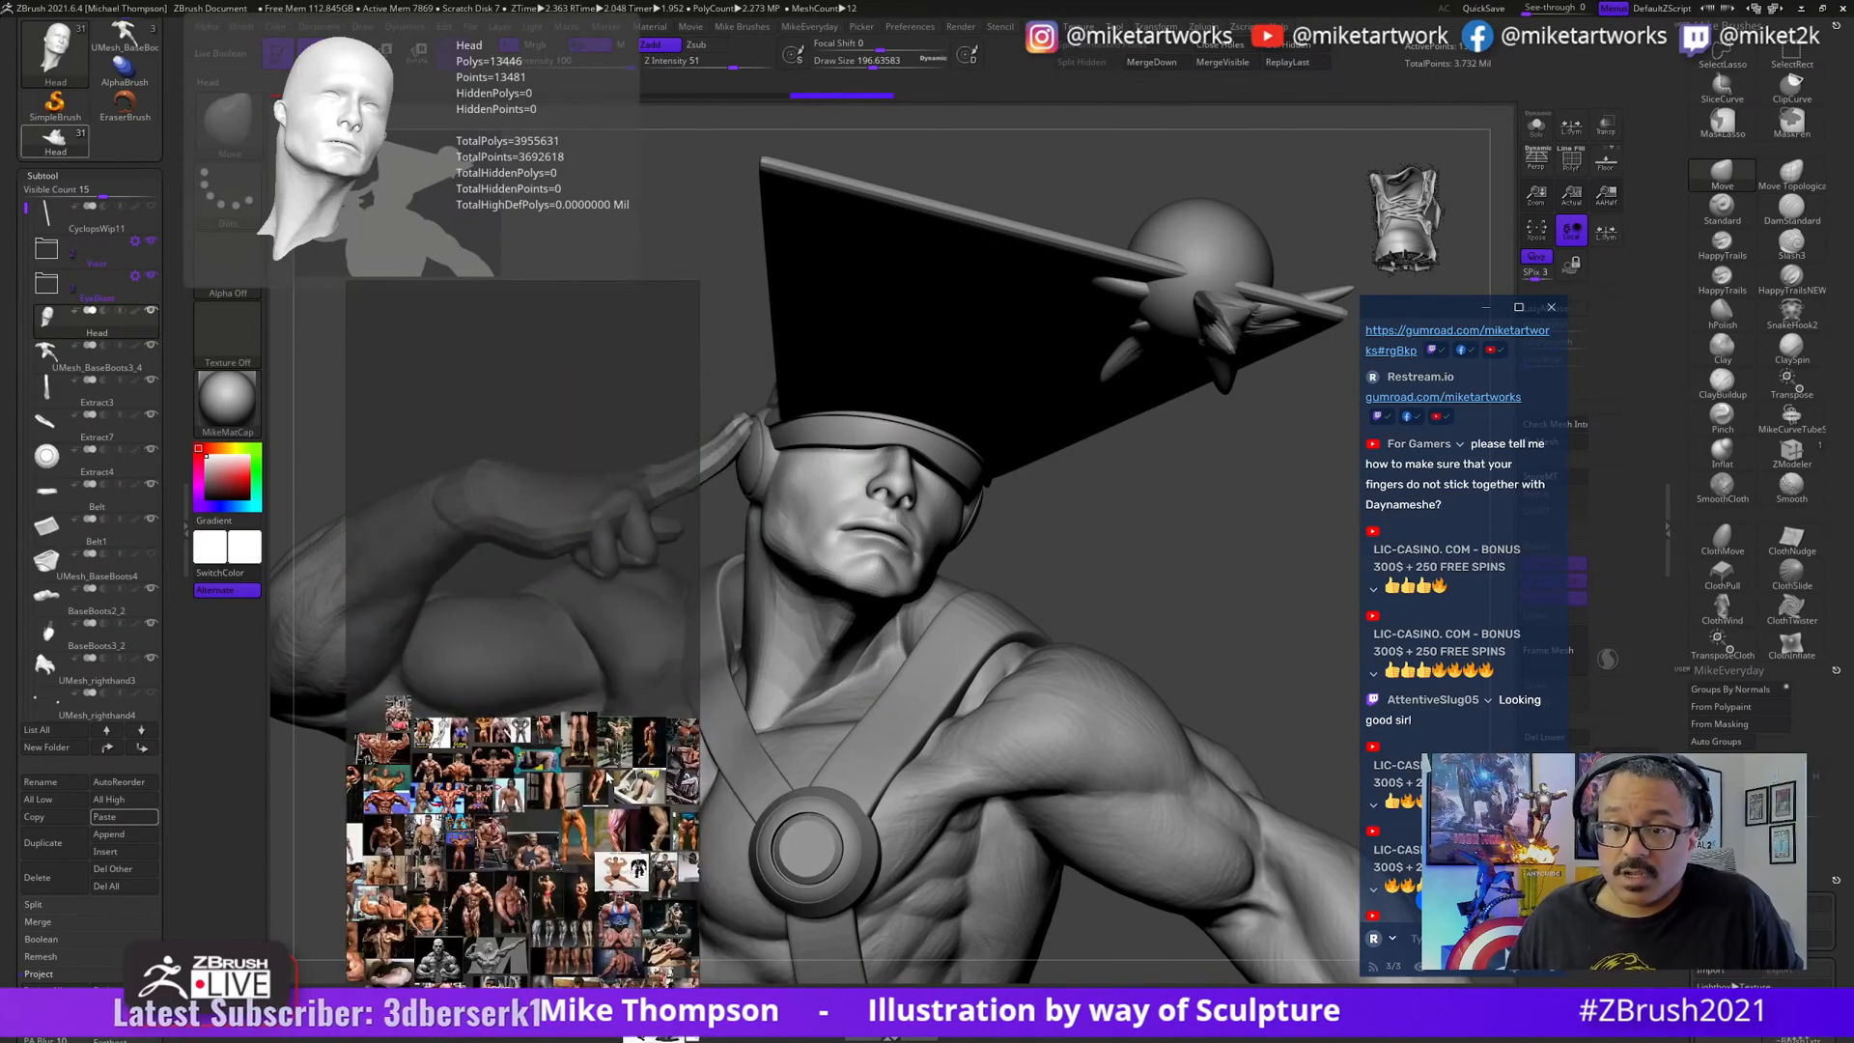
{"action": "scroll", "coordinate": [487, 734], "scroll_direction": "up", "scroll_amount": 5}
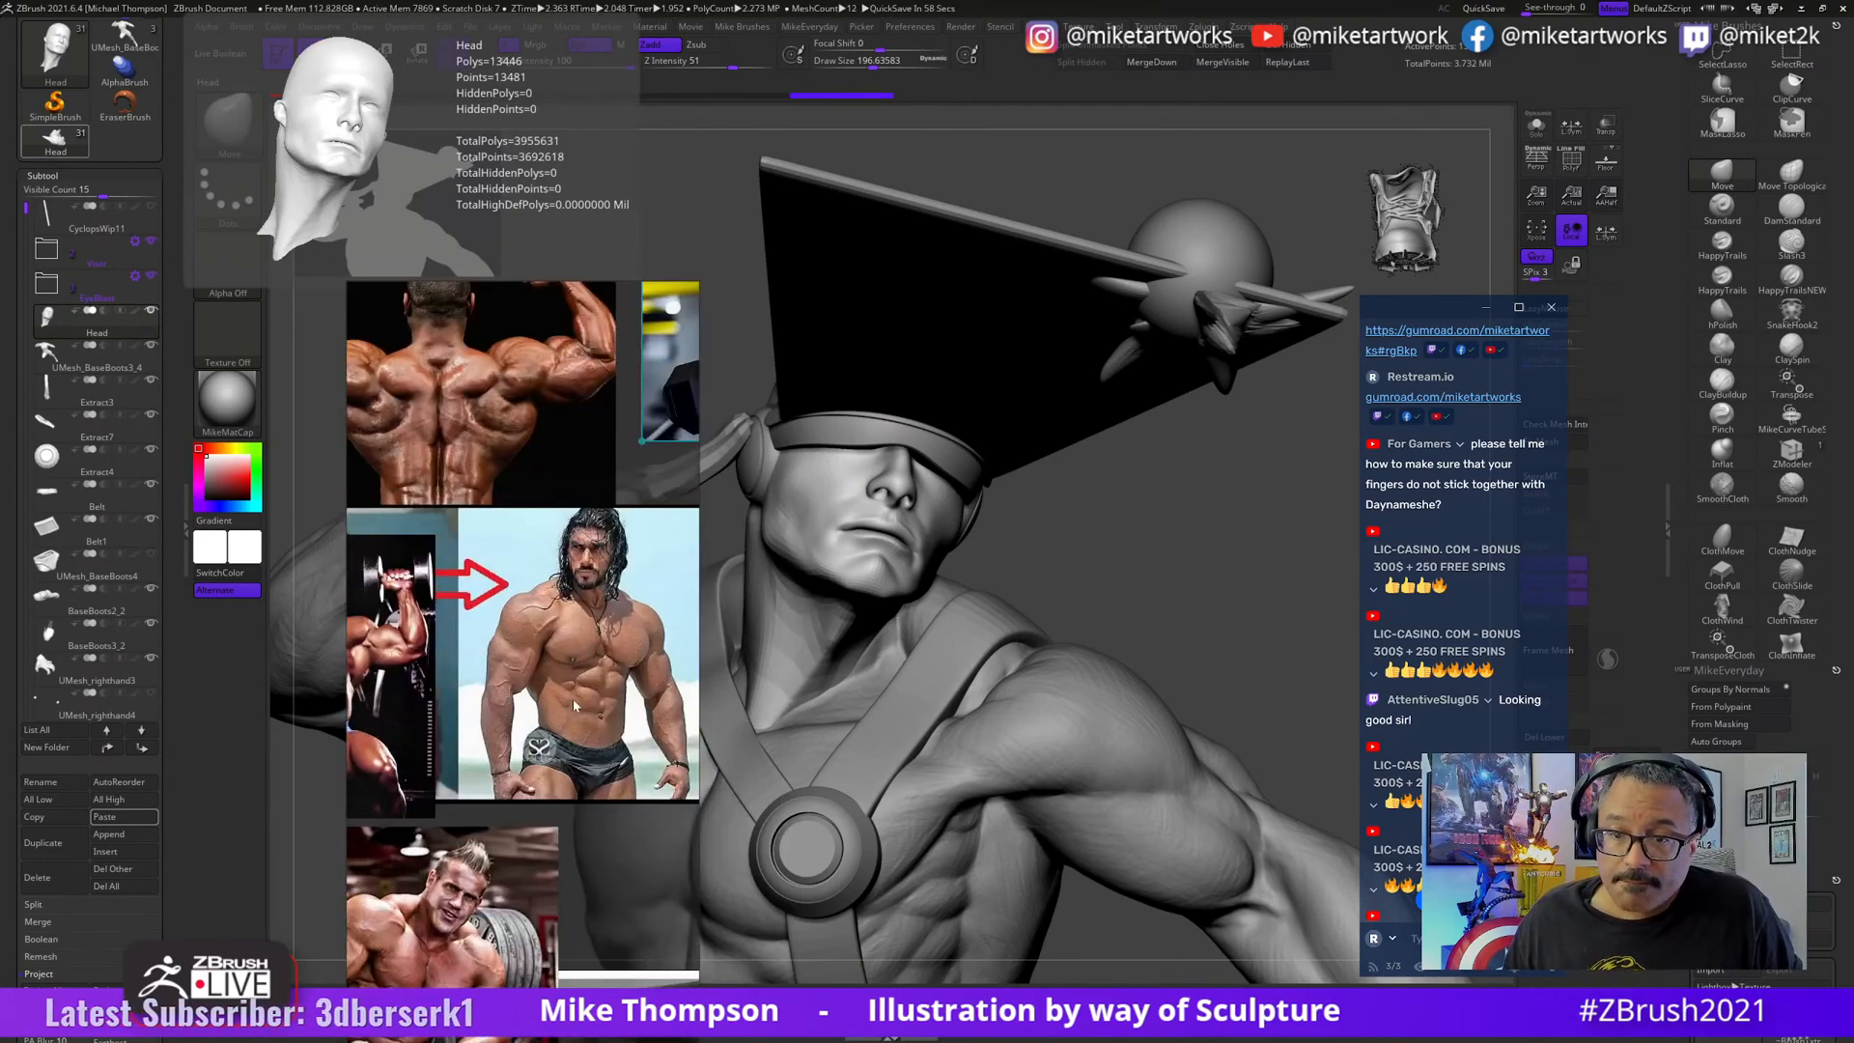
{"action": "scroll", "coordinate": [574, 706], "scroll_direction": "down", "scroll_amount": 5}
{"action": "scroll", "coordinate": [689, 863], "scroll_direction": "up", "scroll_amount": 4}
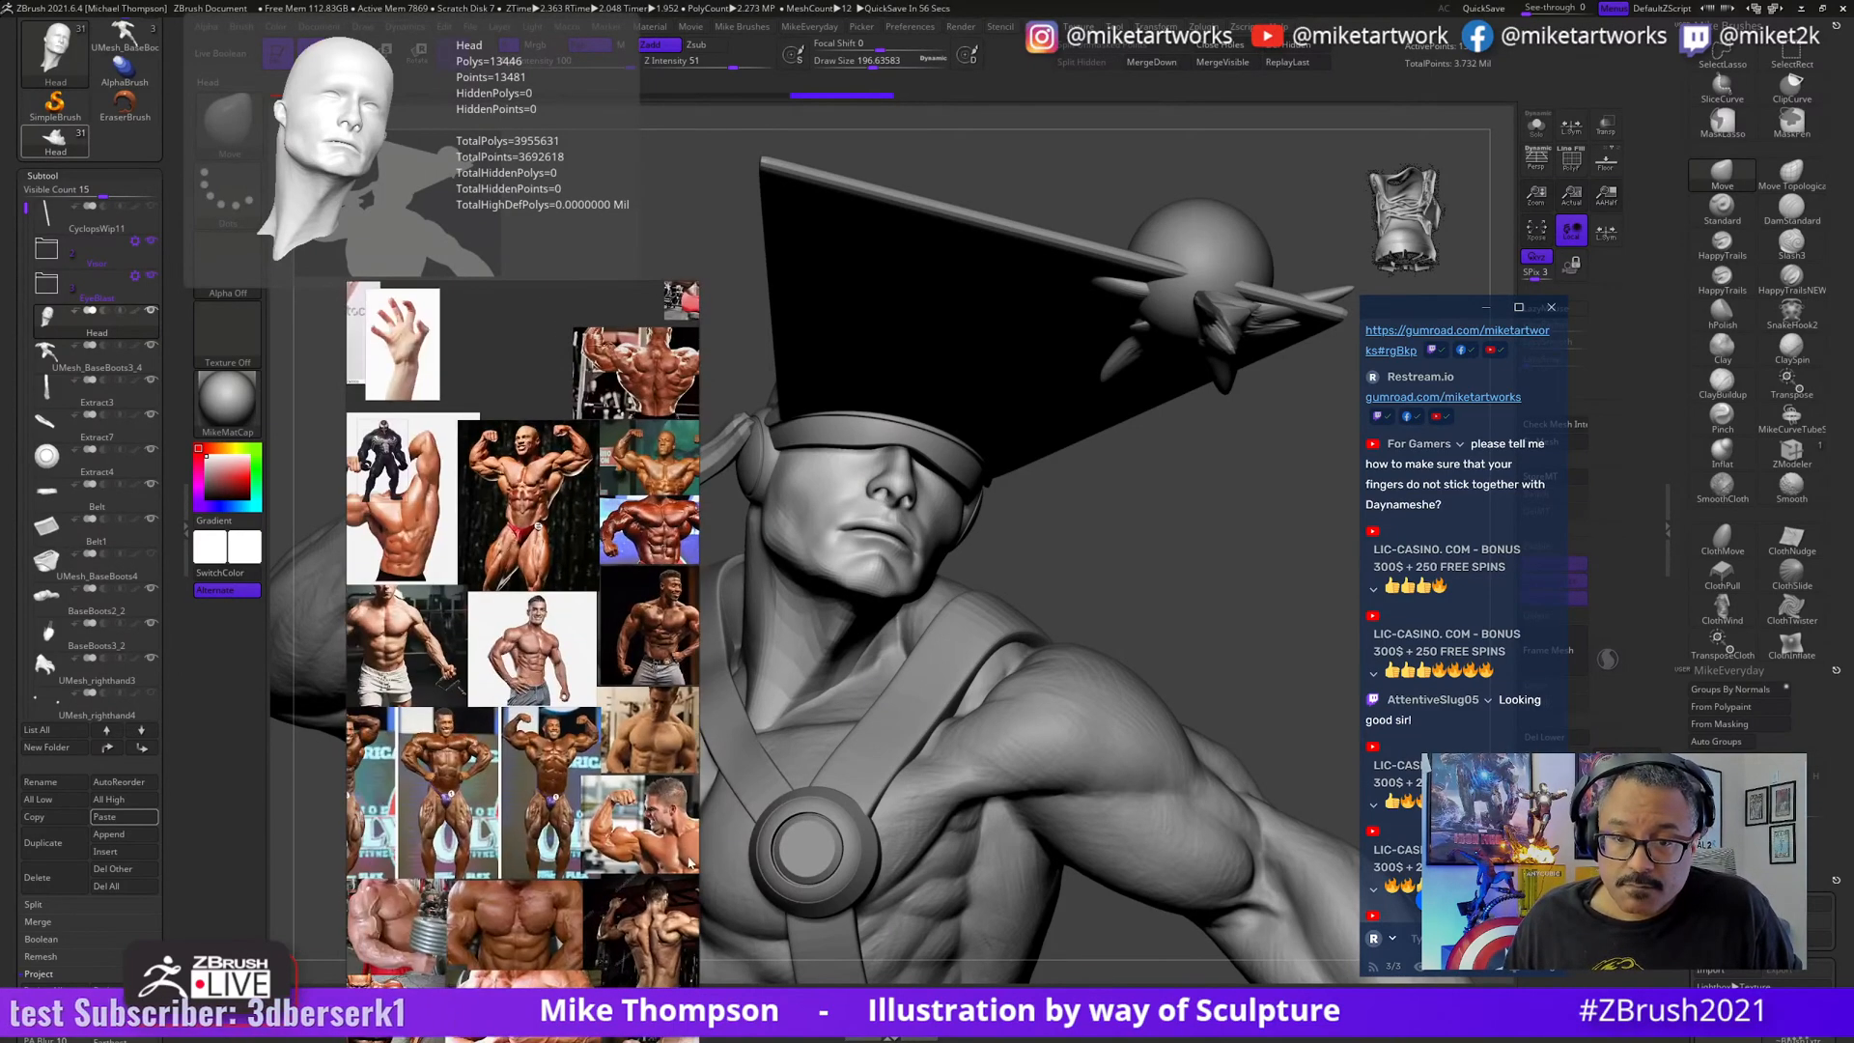
{"action": "scroll", "coordinate": [517, 604], "scroll_direction": "up", "scroll_amount": 4}
{"action": "scroll", "coordinate": [588, 735], "scroll_direction": "down", "scroll_amount": 2}
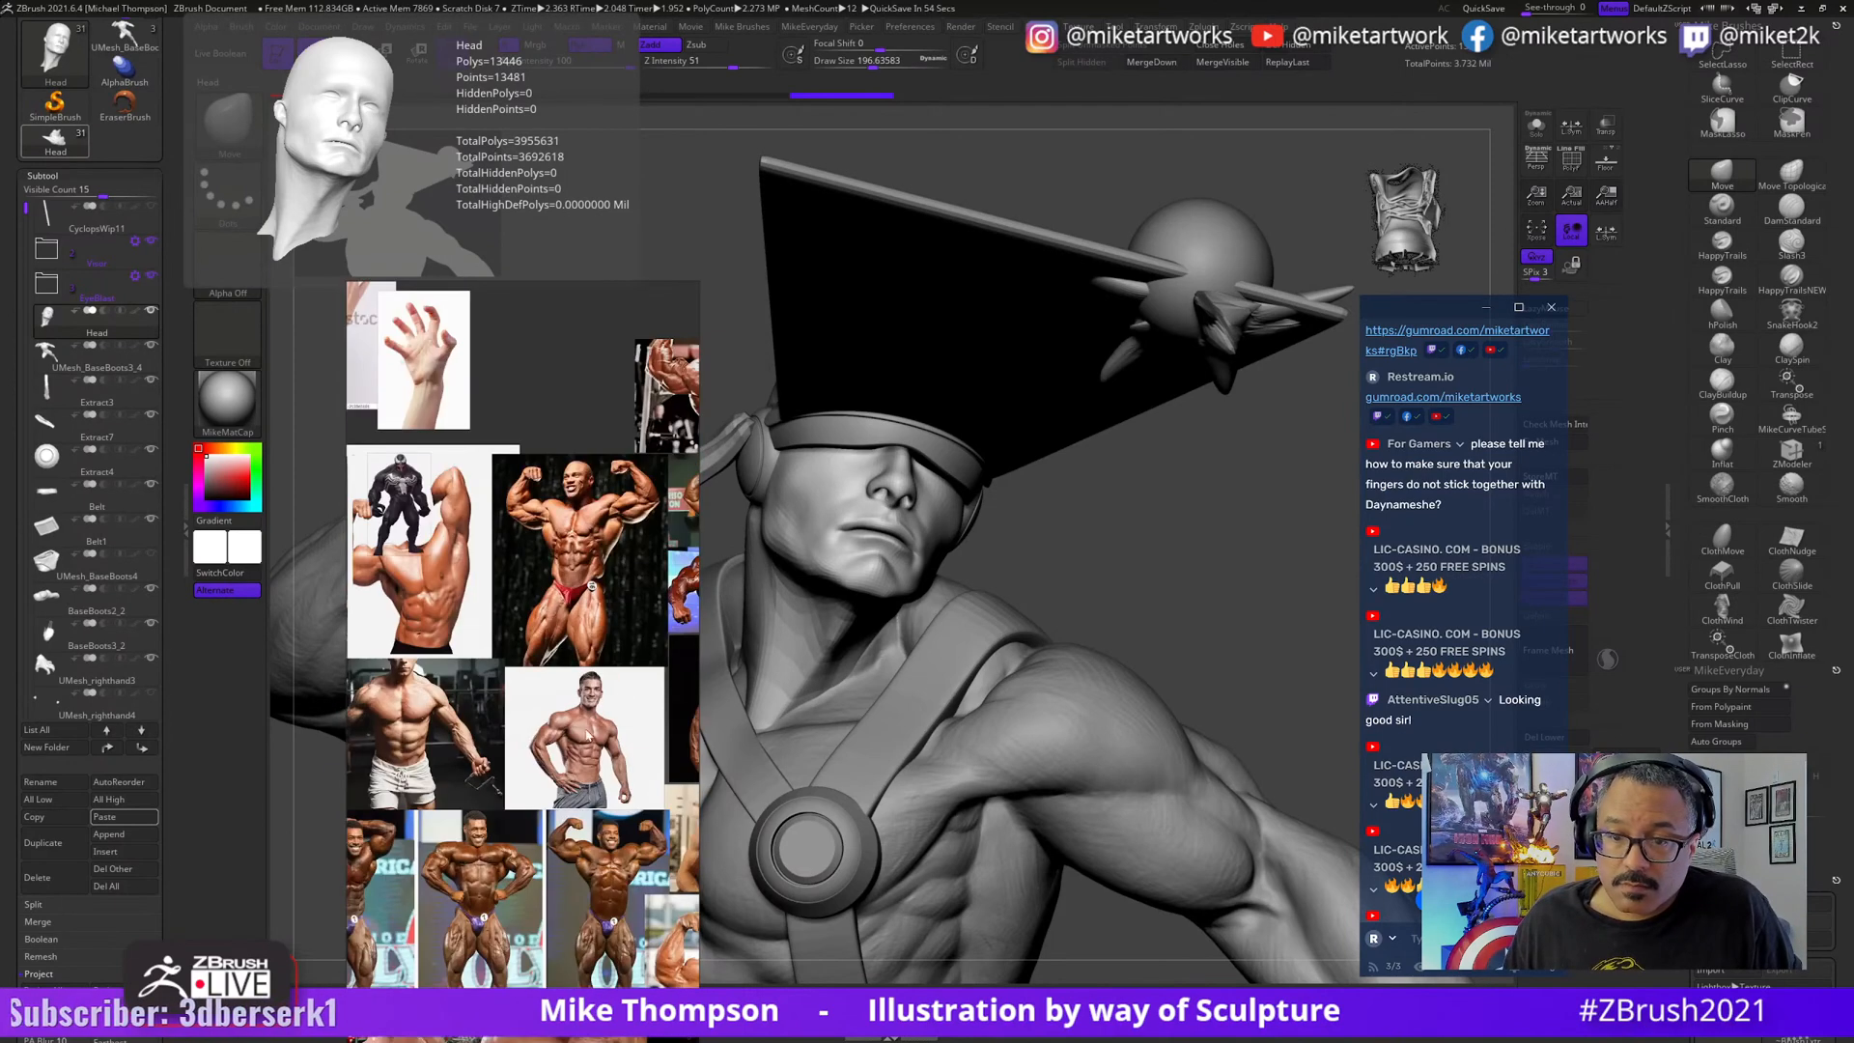
{"action": "scroll", "coordinate": [586, 734], "scroll_direction": "down", "scroll_amount": 3}
{"action": "scroll", "coordinate": [514, 918], "scroll_direction": "up", "scroll_amount": 3}
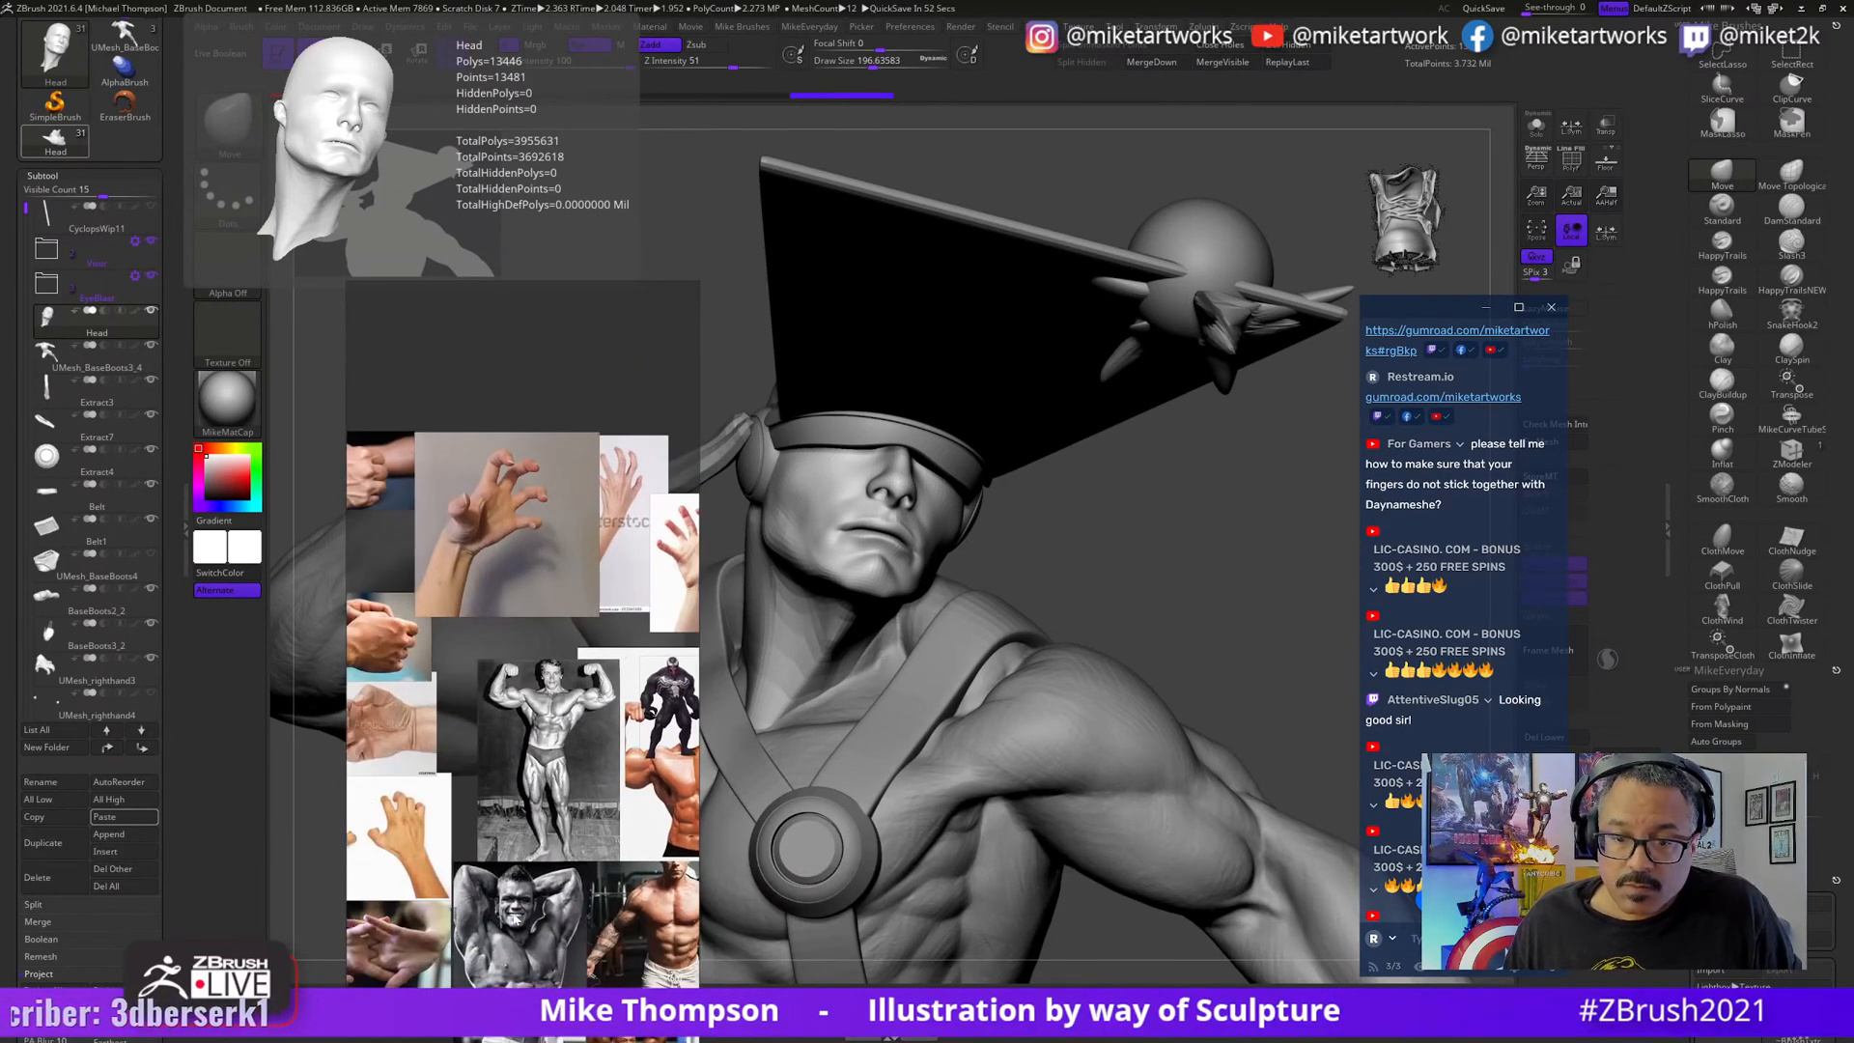
{"action": "middle_click_drag", "start_coordinate": [515, 918], "coordinate": [415, 676]}
{"action": "middle_click_drag", "start_coordinate": [676, 966], "coordinate": [511, 827]}
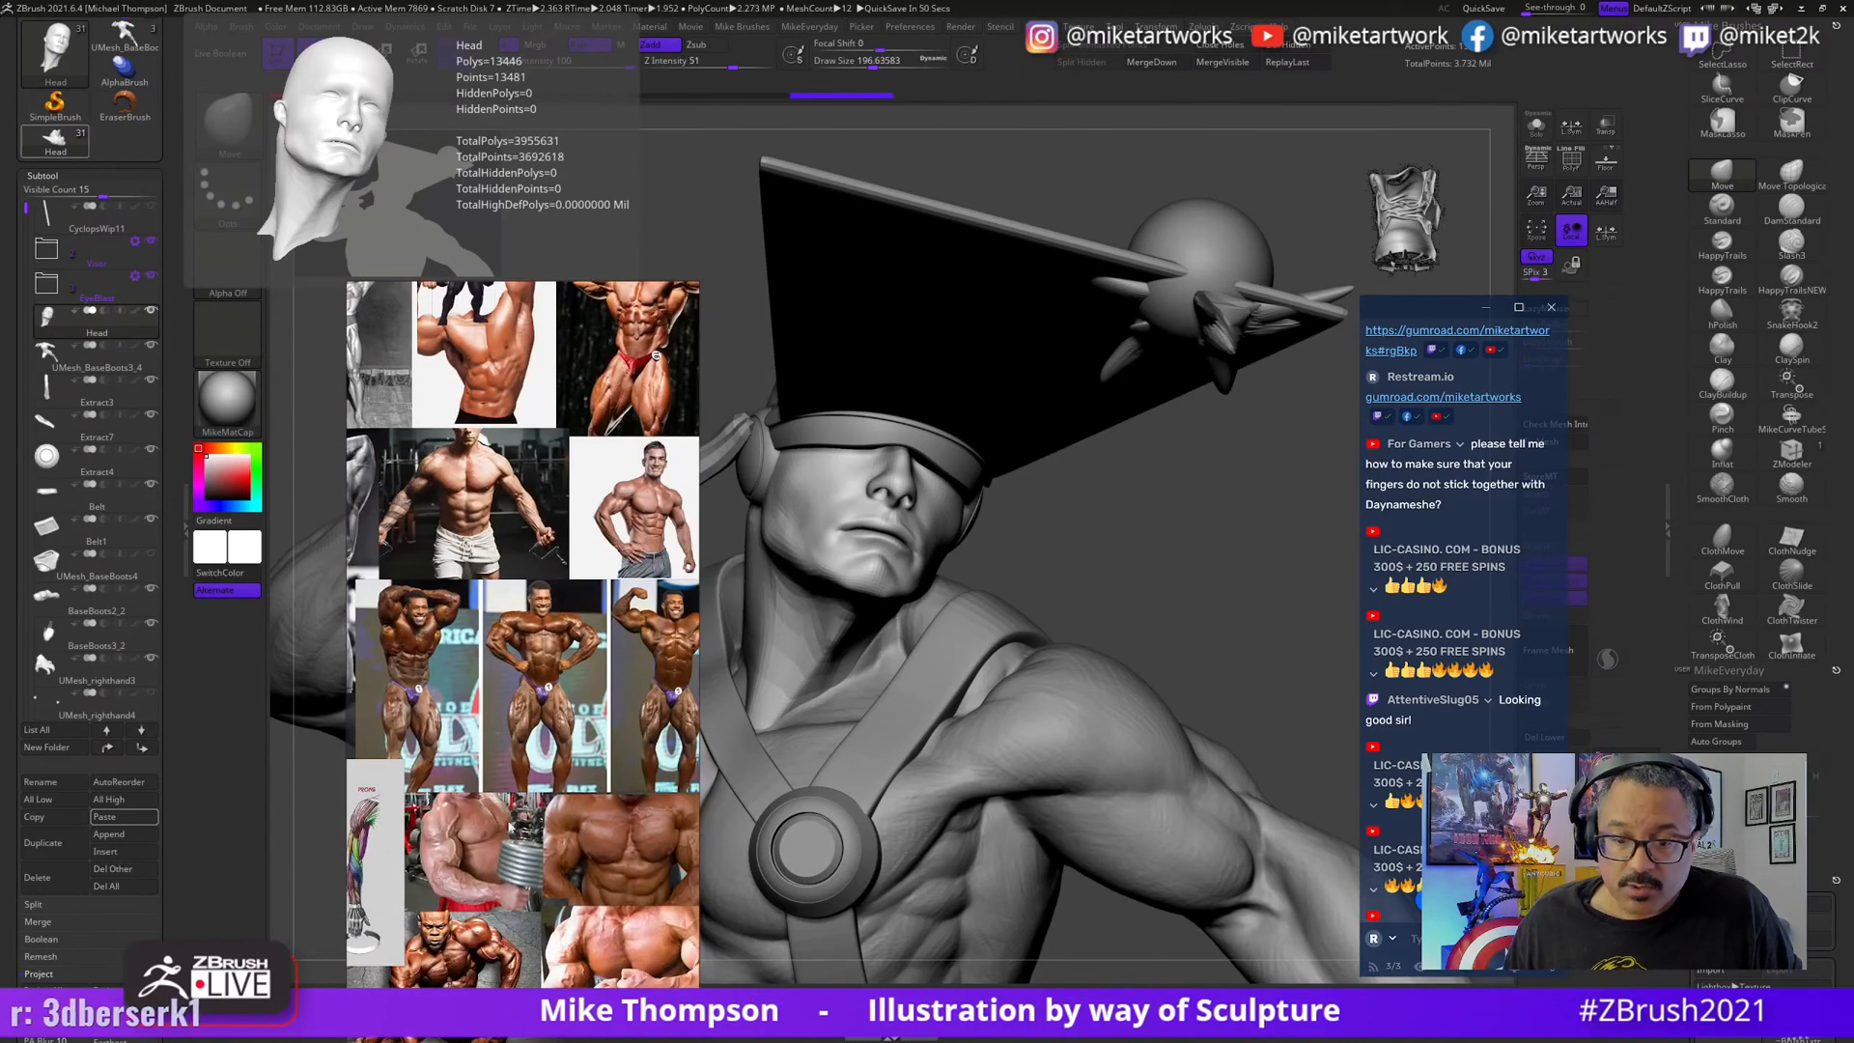
- Shift the reference window closer to the head and browse from the anatomy images to the X-Men film stills and Cyclops statue images
{"action": "right_click_drag", "start_coordinate": [510, 828], "coordinate": [640, 786]}
{"action": "scroll", "coordinate": [640, 786], "scroll_direction": "down", "scroll_amount": 3}
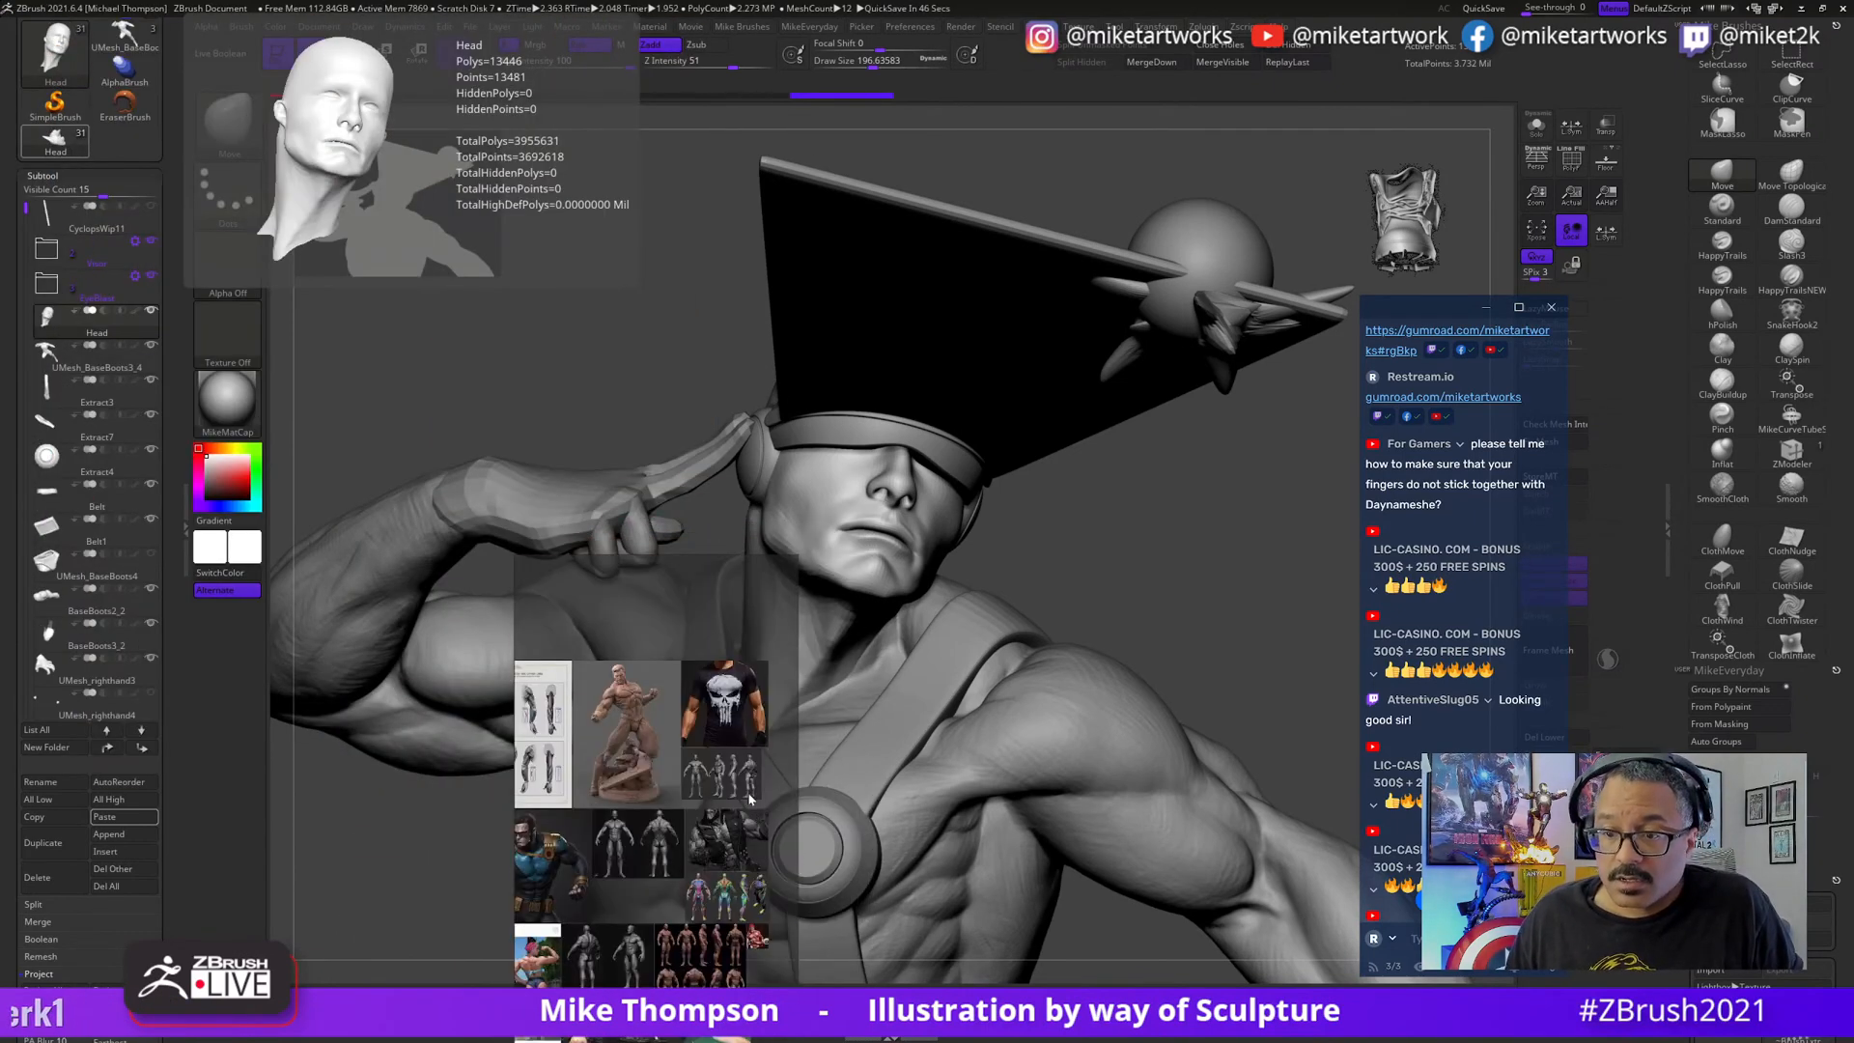
{"action": "middle_click_drag", "start_coordinate": [685, 837], "coordinate": [868, 776]}
{"action": "middle_click_drag", "start_coordinate": [754, 628], "coordinate": [550, 821]}
{"action": "middle_click_drag", "start_coordinate": [734, 826], "coordinate": [603, 792]}
{"action": "middle_click_drag", "start_coordinate": [735, 788], "coordinate": [725, 992]}
{"action": "scroll", "coordinate": [672, 705], "scroll_direction": "up", "scroll_amount": 5}
{"action": "middle_click_drag", "start_coordinate": [708, 918], "coordinate": [354, 1037]}
{"action": "middle_click_drag", "start_coordinate": [565, 759], "coordinate": [615, 759]}
{"action": "scroll", "coordinate": [624, 726], "scroll_direction": "up", "scroll_amount": 3}
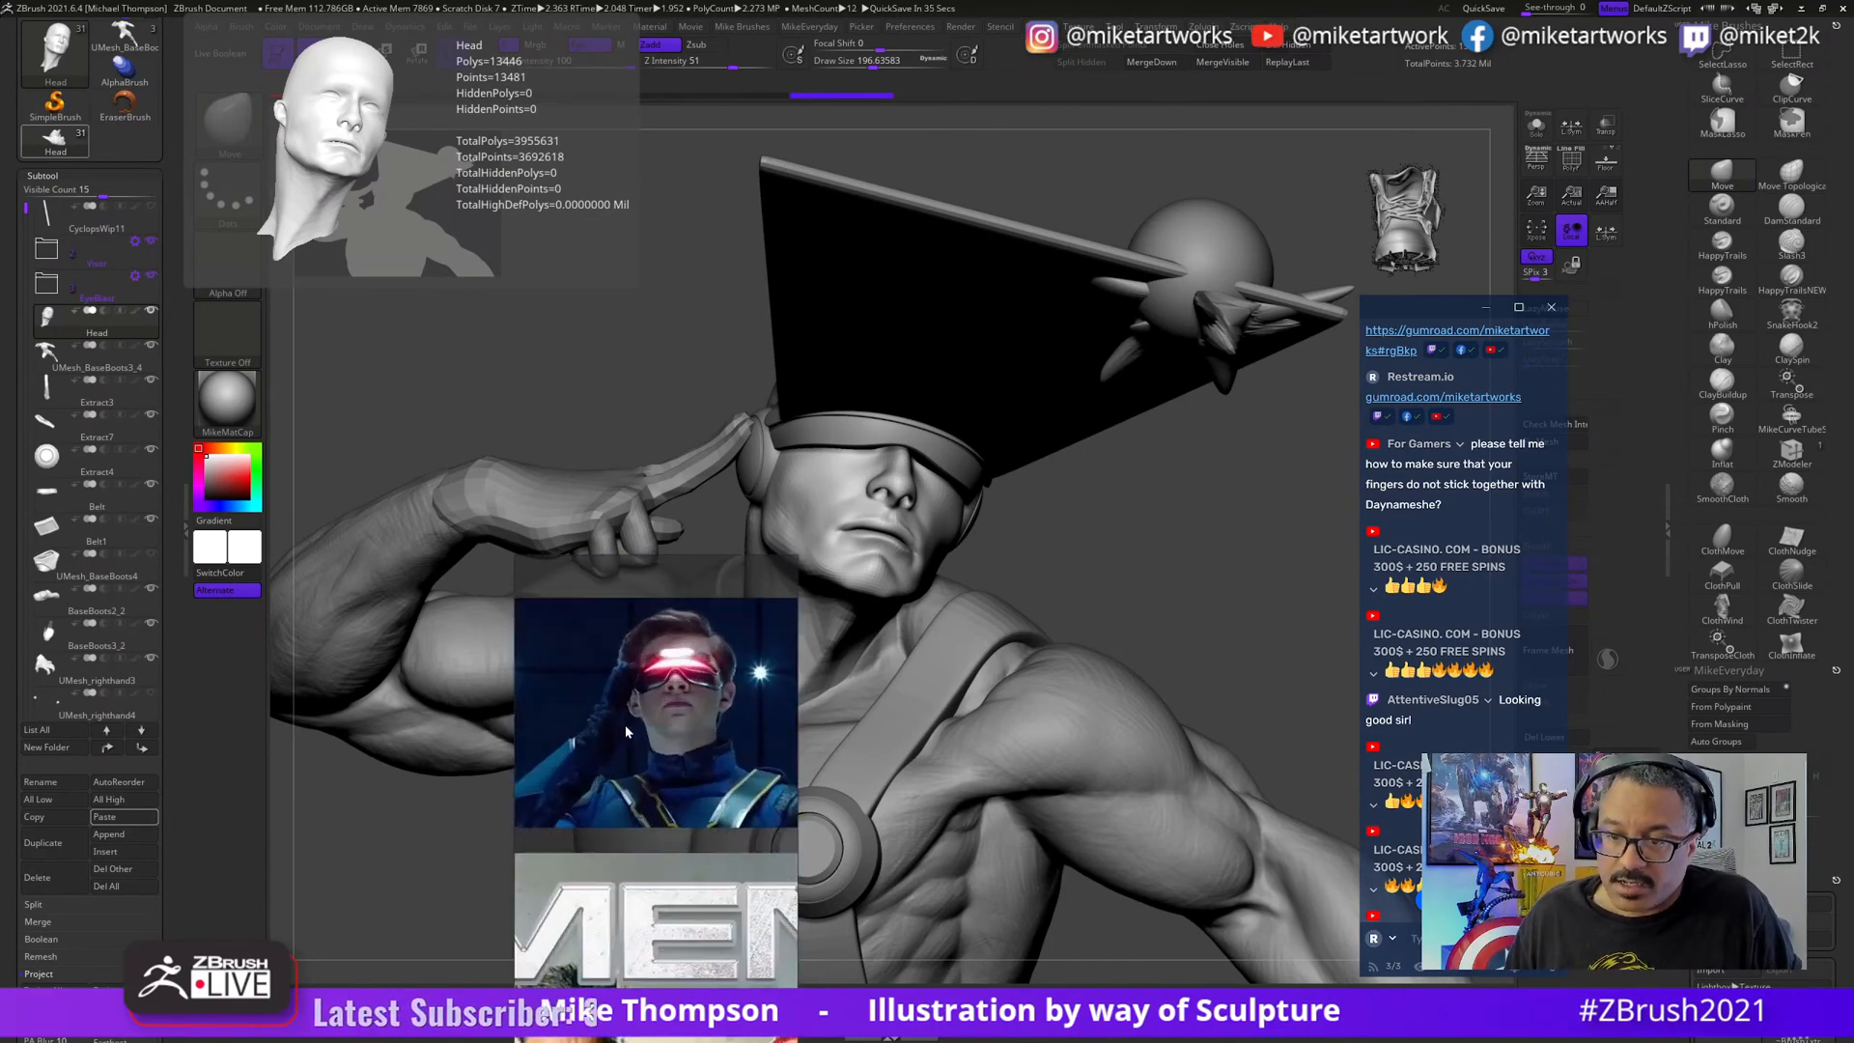
{"action": "scroll", "coordinate": [624, 741], "scroll_direction": "down", "scroll_amount": 5}
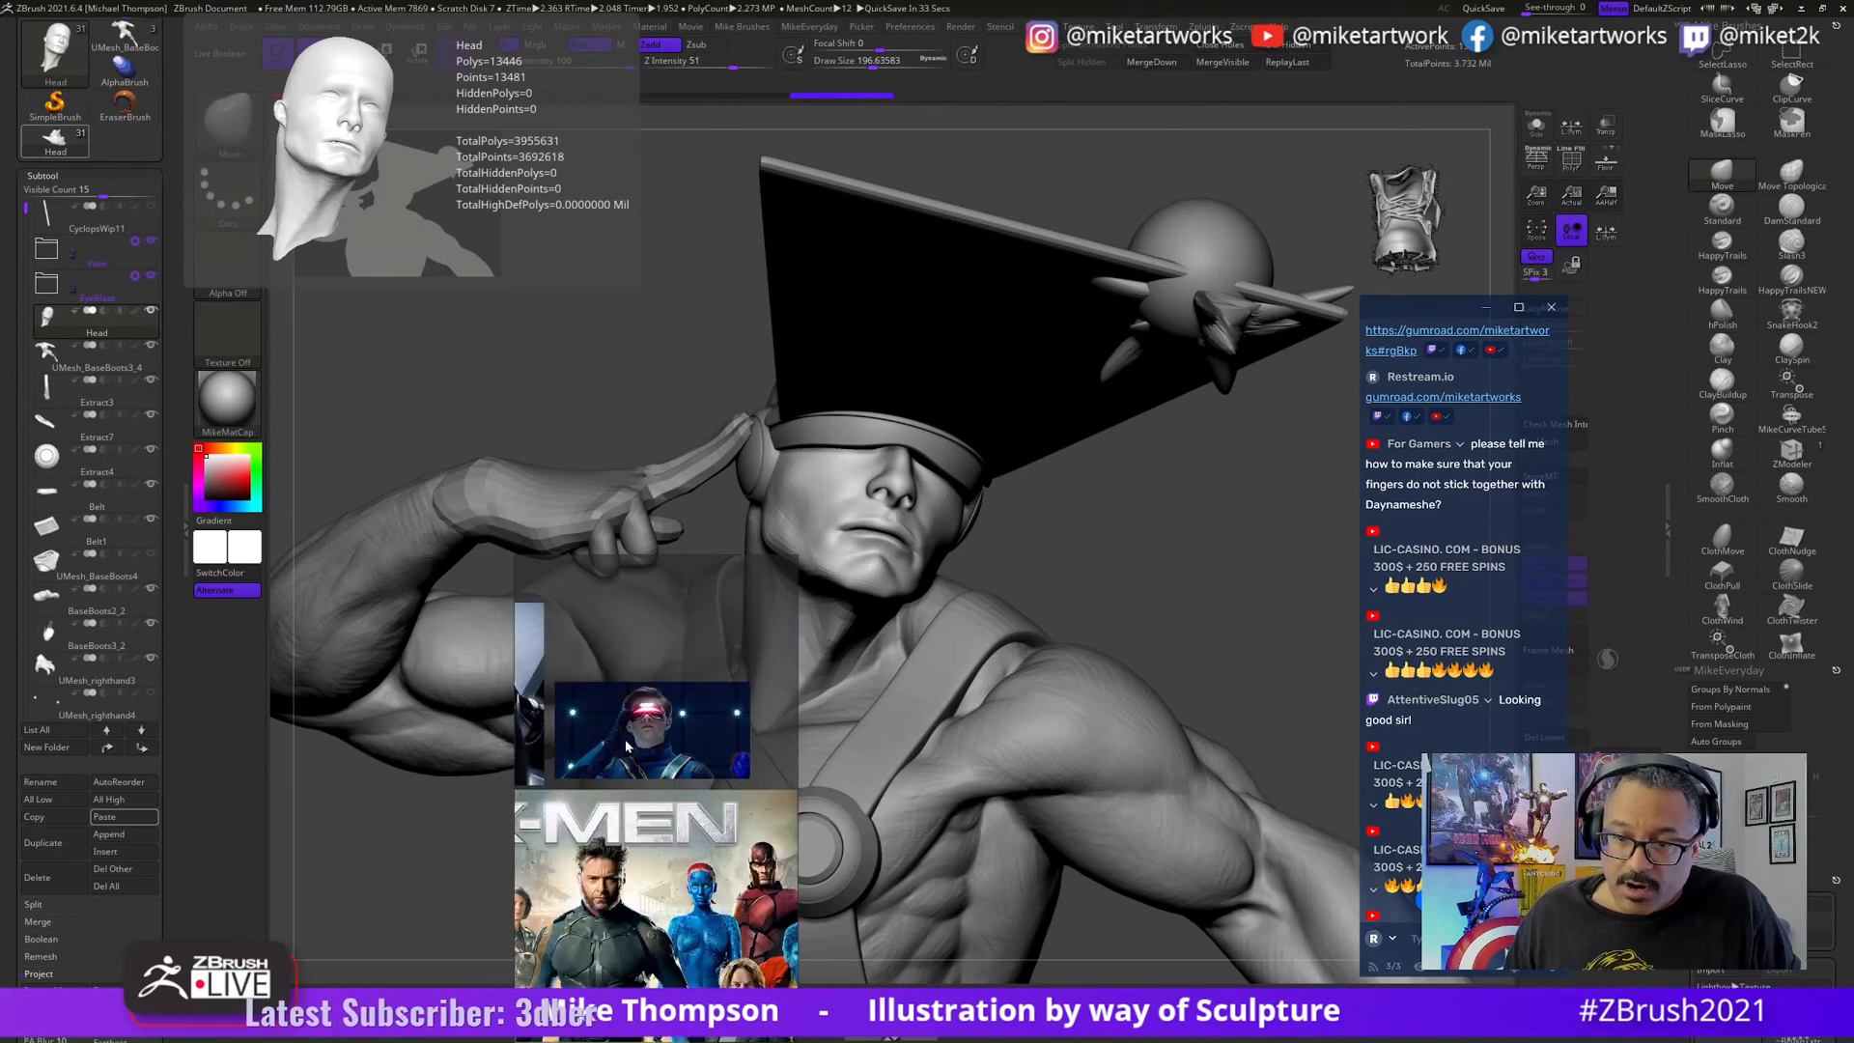
{"action": "middle_click_drag", "start_coordinate": [659, 885], "coordinate": [773, 796]}
{"action": "middle_click_drag", "start_coordinate": [649, 624], "coordinate": [773, 613]}
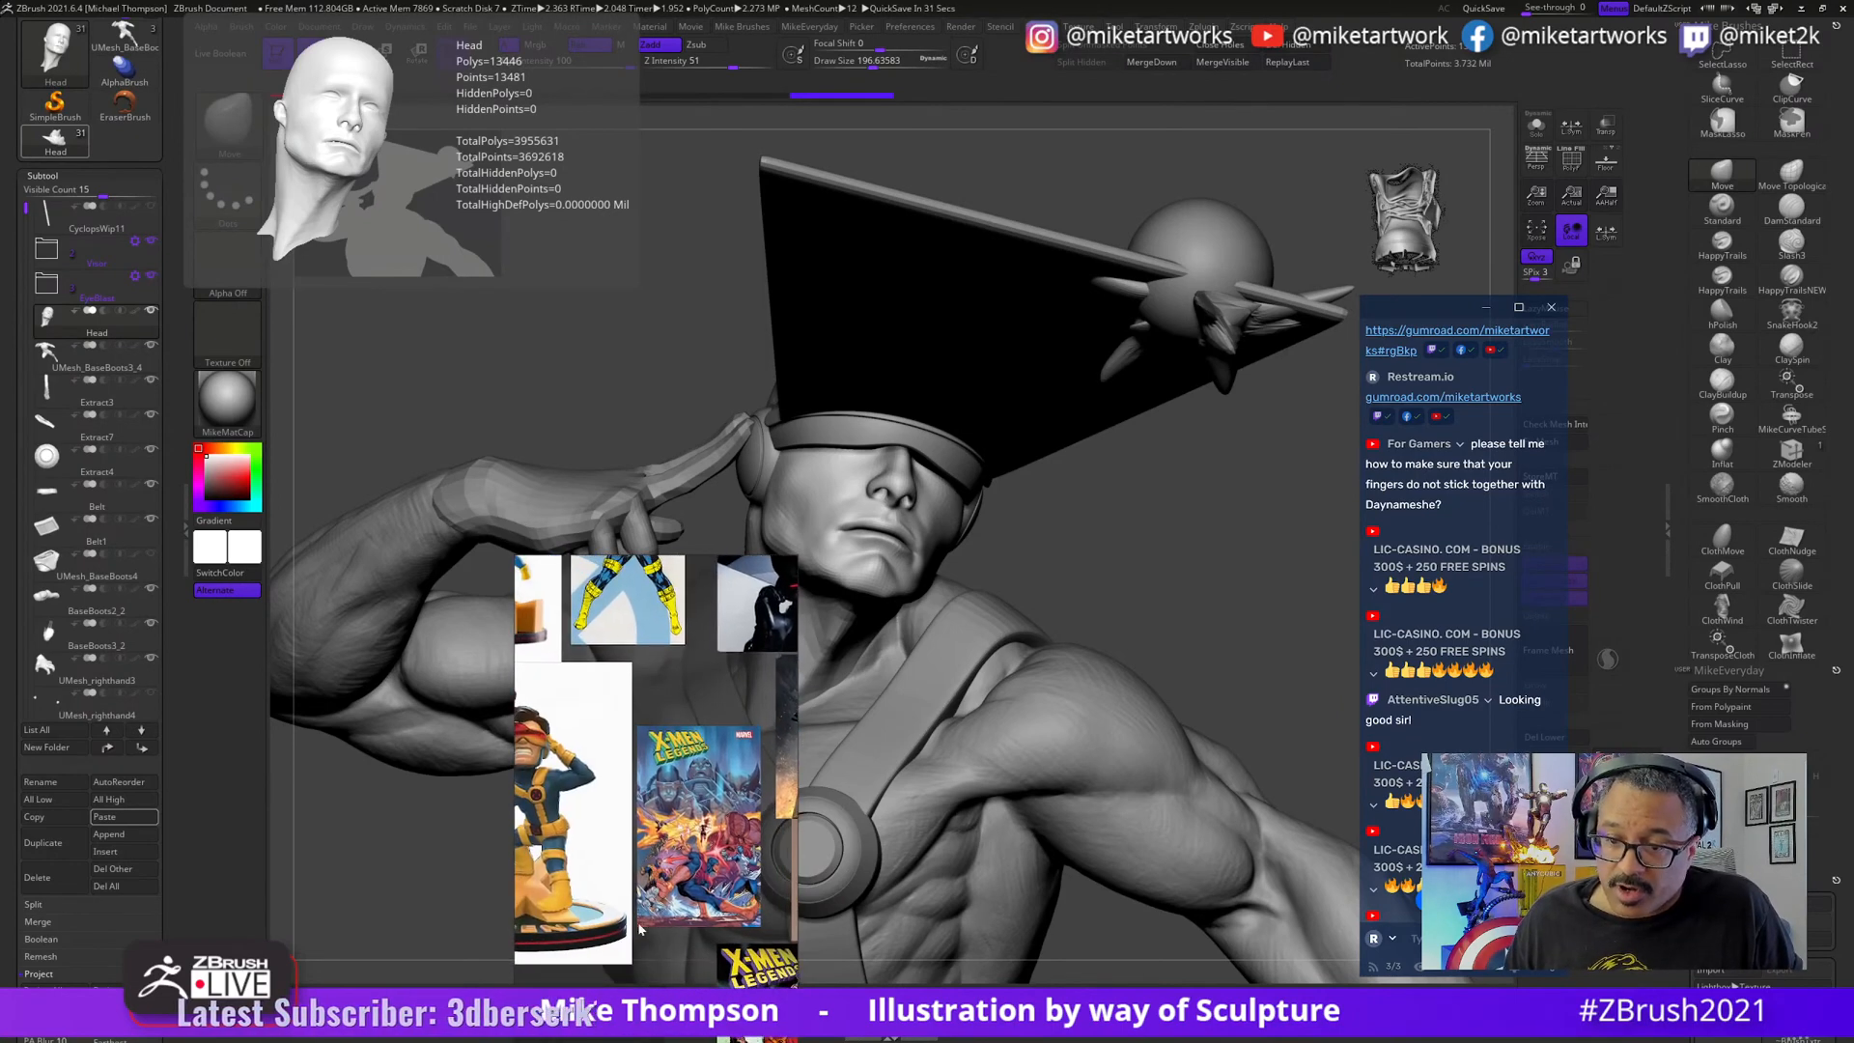
{"action": "middle_click_drag", "start_coordinate": [522, 670], "coordinate": [657, 847]}
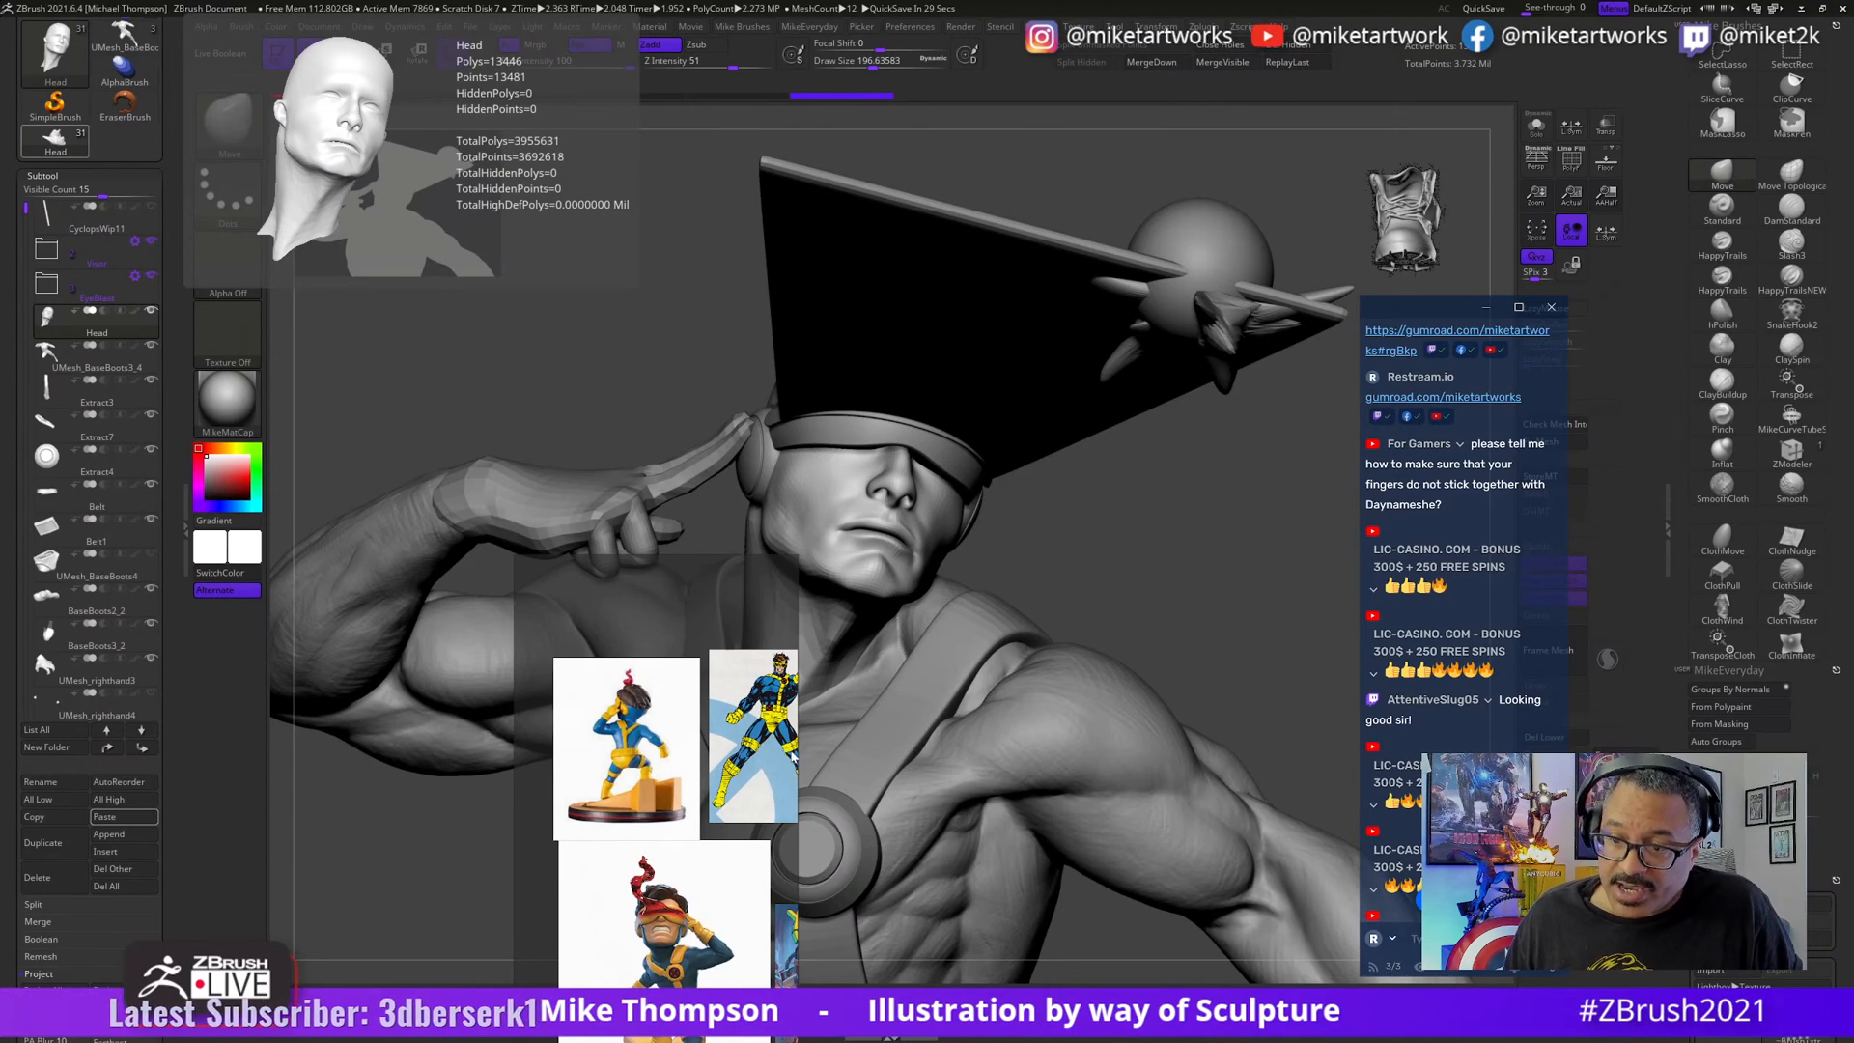
- Widen the reference window and examine the Cyclops comic covers and cosplay photos with the yellow visor and raised hand
{"action": "left_click_drag", "start_coordinate": [796, 778], "coordinate": [1156, 769]}
{"action": "middle_click_drag", "start_coordinate": [966, 769], "coordinate": [572, 574]}
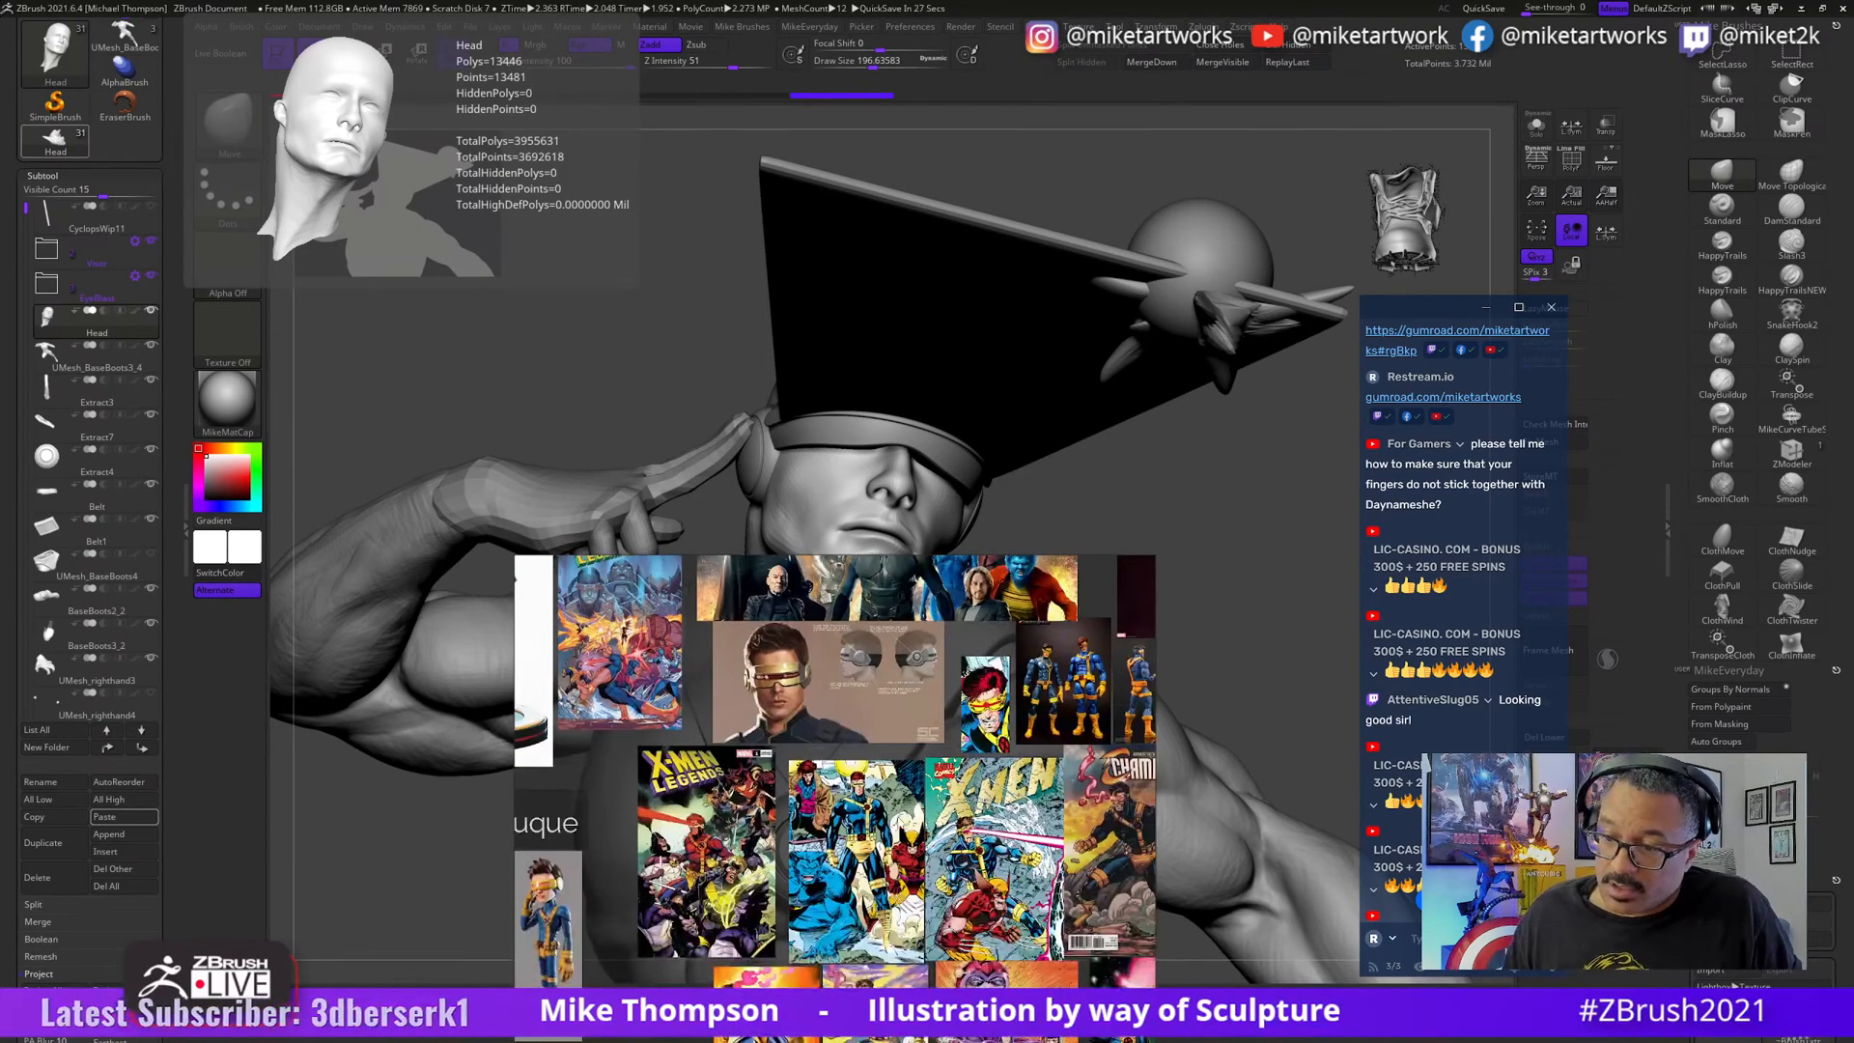
{"action": "middle_click_drag", "start_coordinate": [618, 869], "coordinate": [610, 753]}
{"action": "mouse_move", "coordinate": [521, 943]}
{"action": "middle_mouse_down"}
{"action": "mouse_move", "coordinate": [718, 759]}
{"action": "mouse_move", "coordinate": [814, 597]}
{"action": "middle_mouse_up"}
{"action": "middle_click_drag", "start_coordinate": [1081, 917], "coordinate": [773, 817]}
{"action": "scroll", "coordinate": [772, 817], "scroll_direction": "up", "scroll_amount": 5}
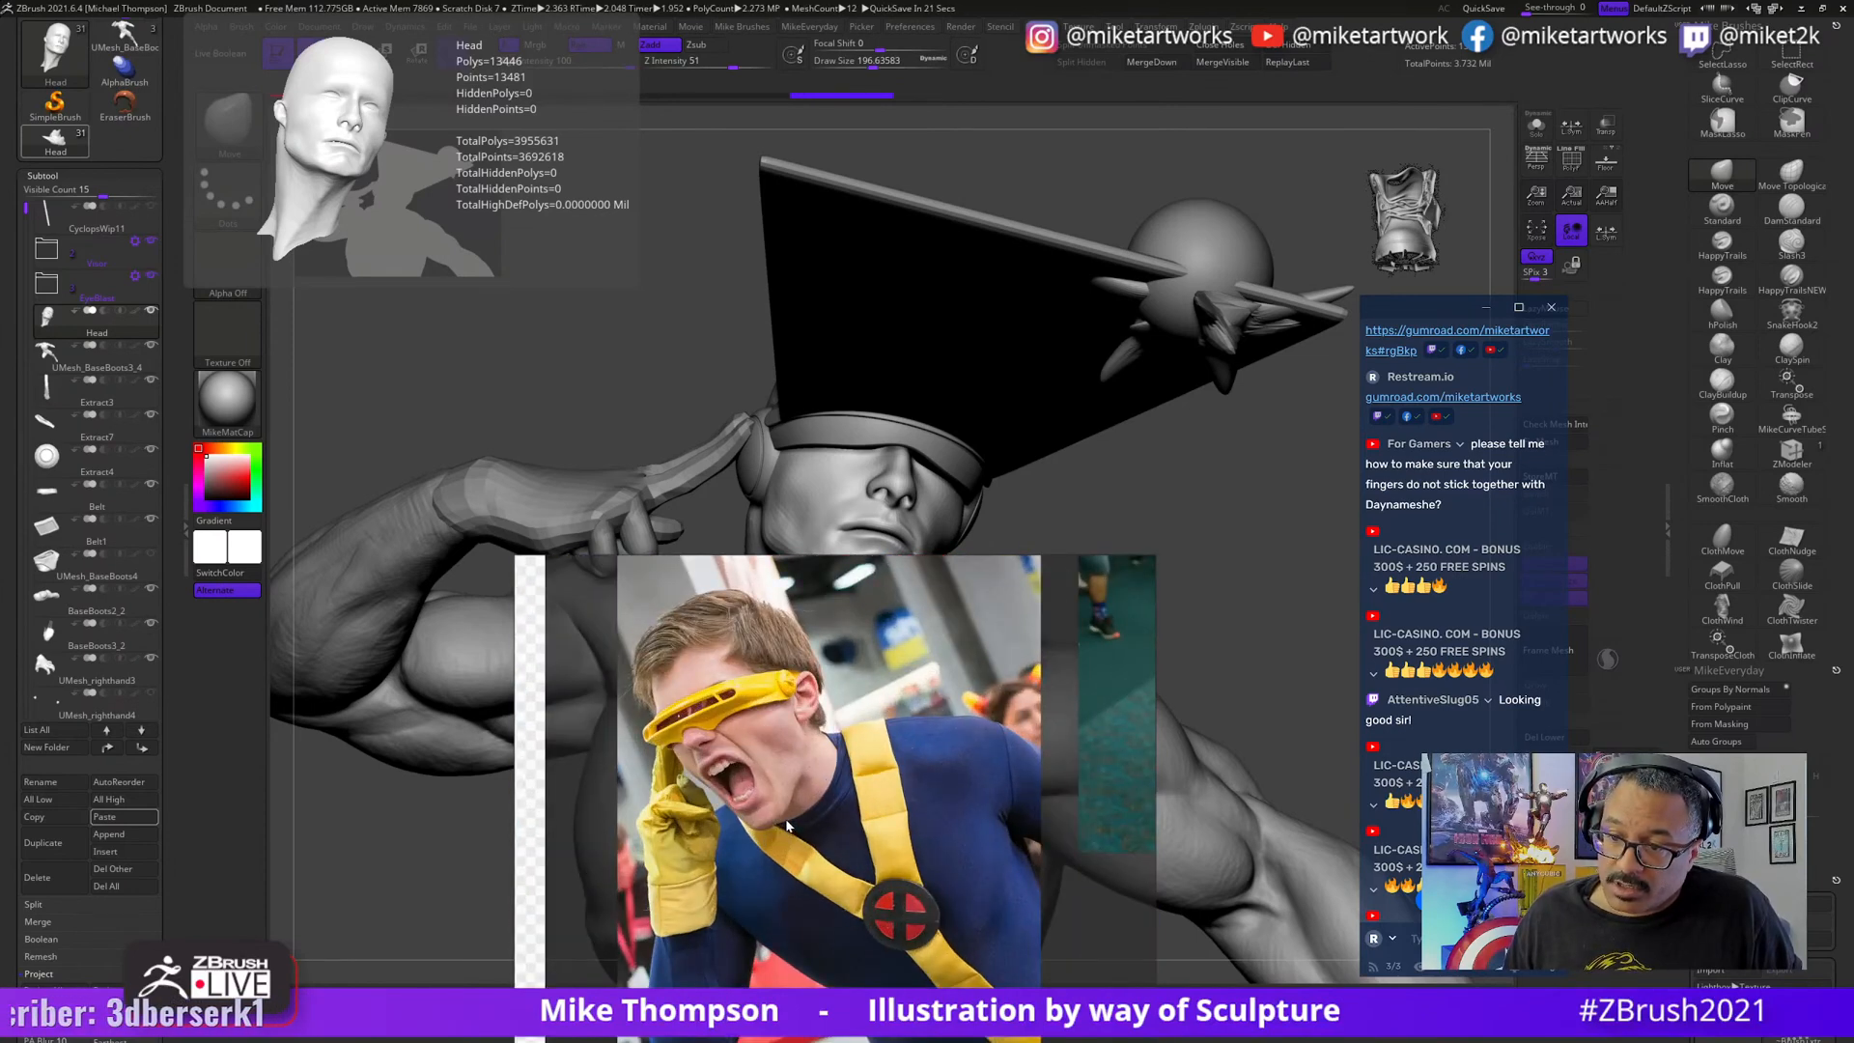
{"action": "scroll", "coordinate": [787, 825], "scroll_direction": "down", "scroll_amount": 5}
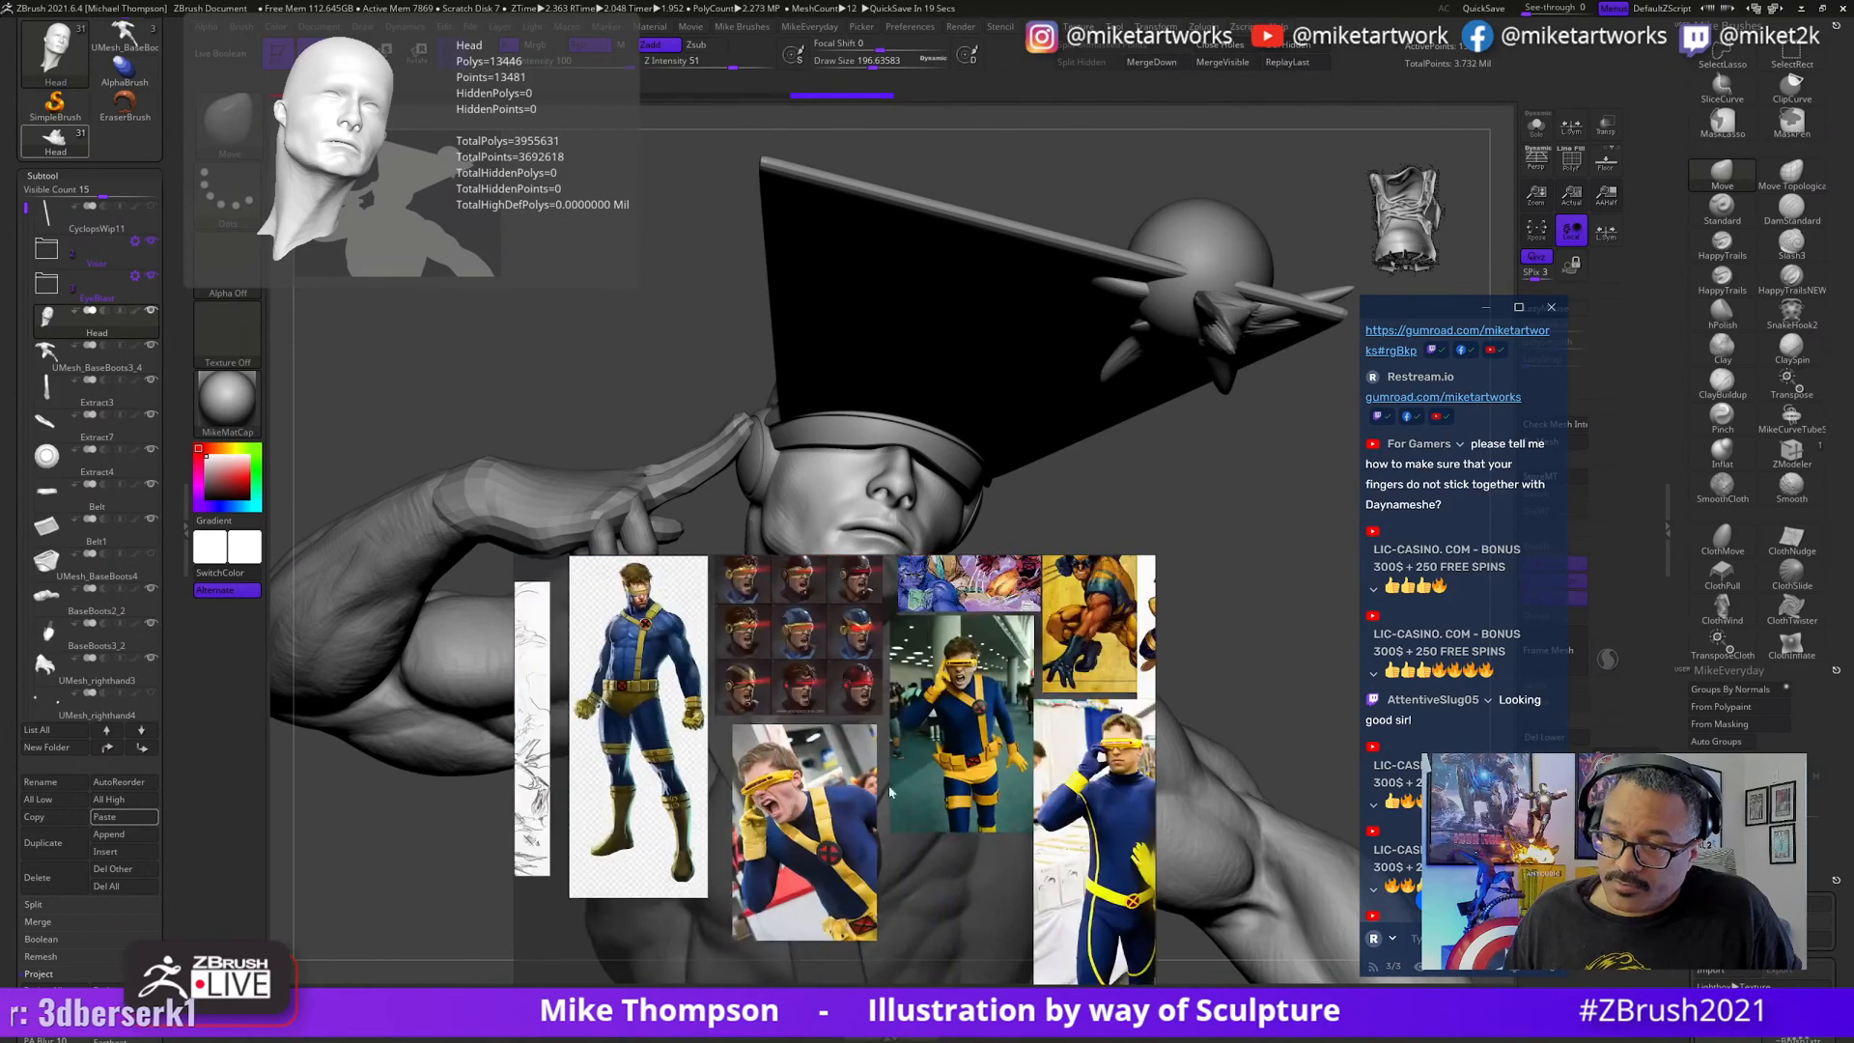
{"action": "scroll", "coordinate": [731, 722], "scroll_direction": "up", "scroll_amount": 5}
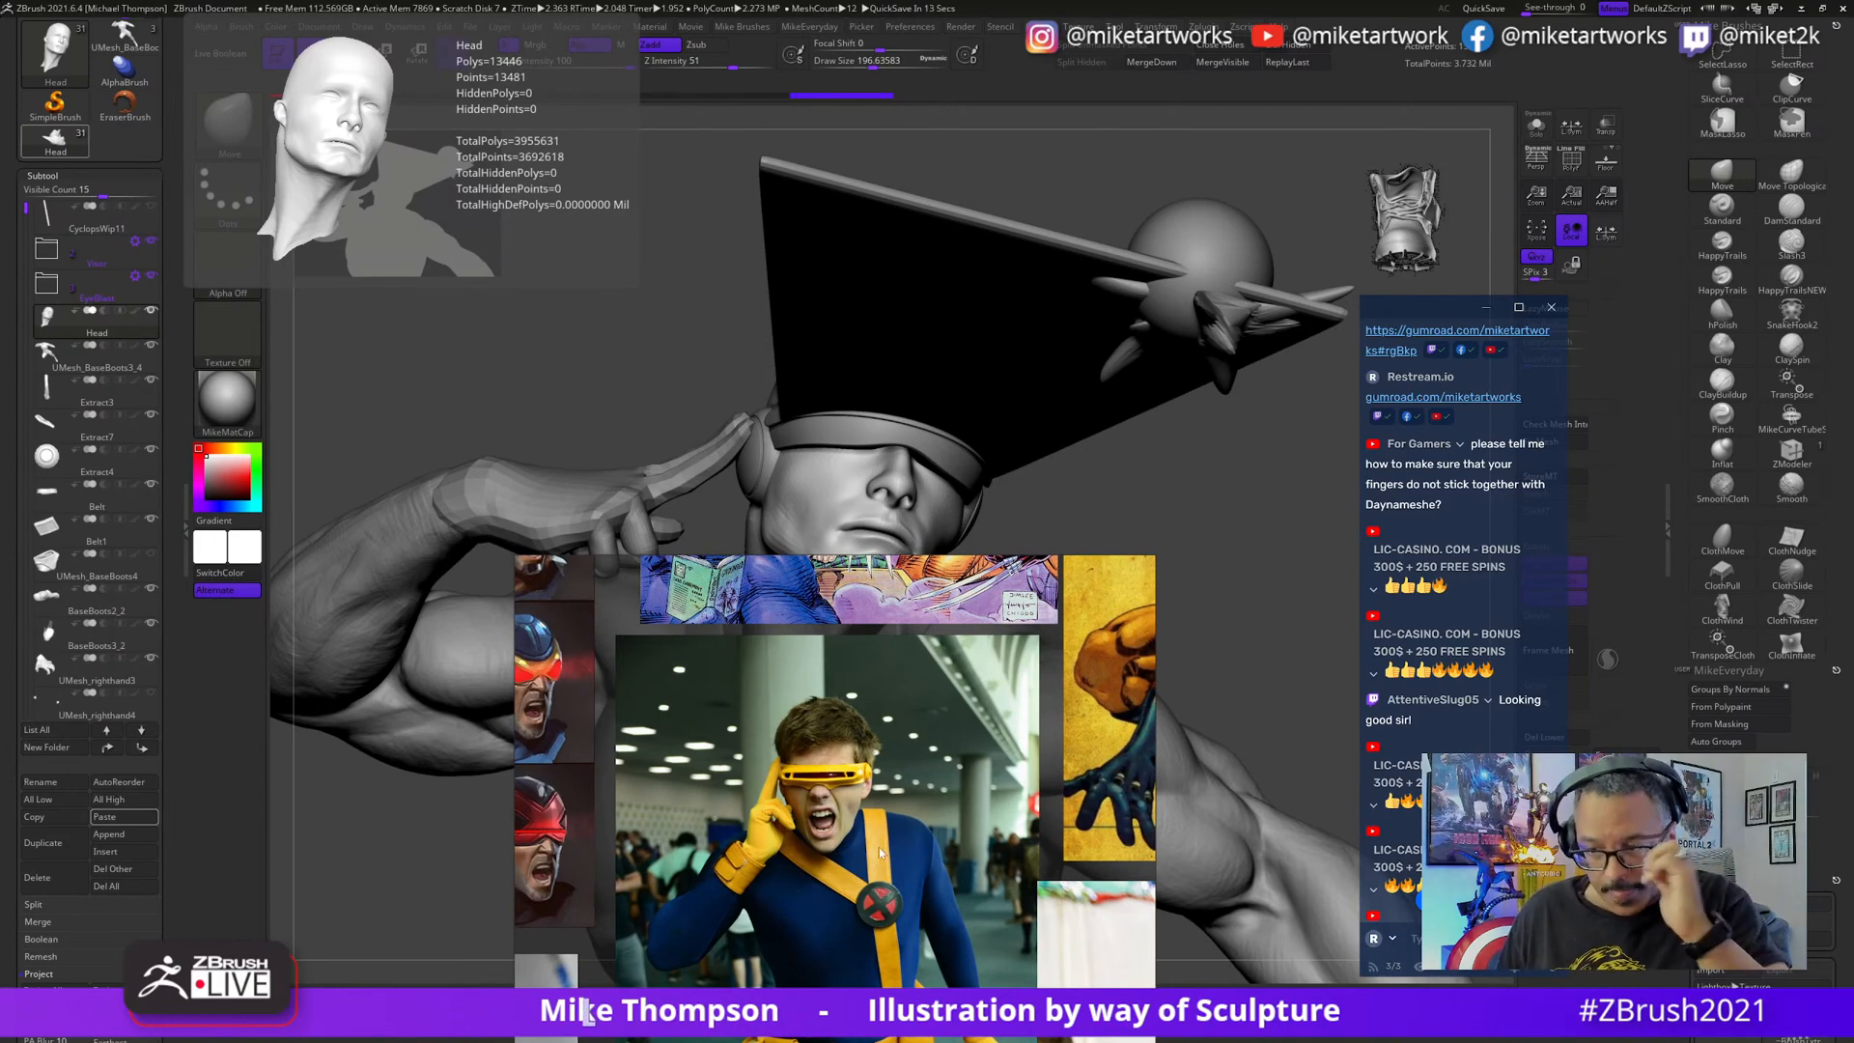
- Study the Cyclops comic illustrations on the reference board, including the shouting pose with fingers held to the visor
{"action": "middle_click_drag", "start_coordinate": [879, 848], "coordinate": [521, 705]}
{"action": "middle_click_drag", "start_coordinate": [965, 676], "coordinate": [593, 1040]}
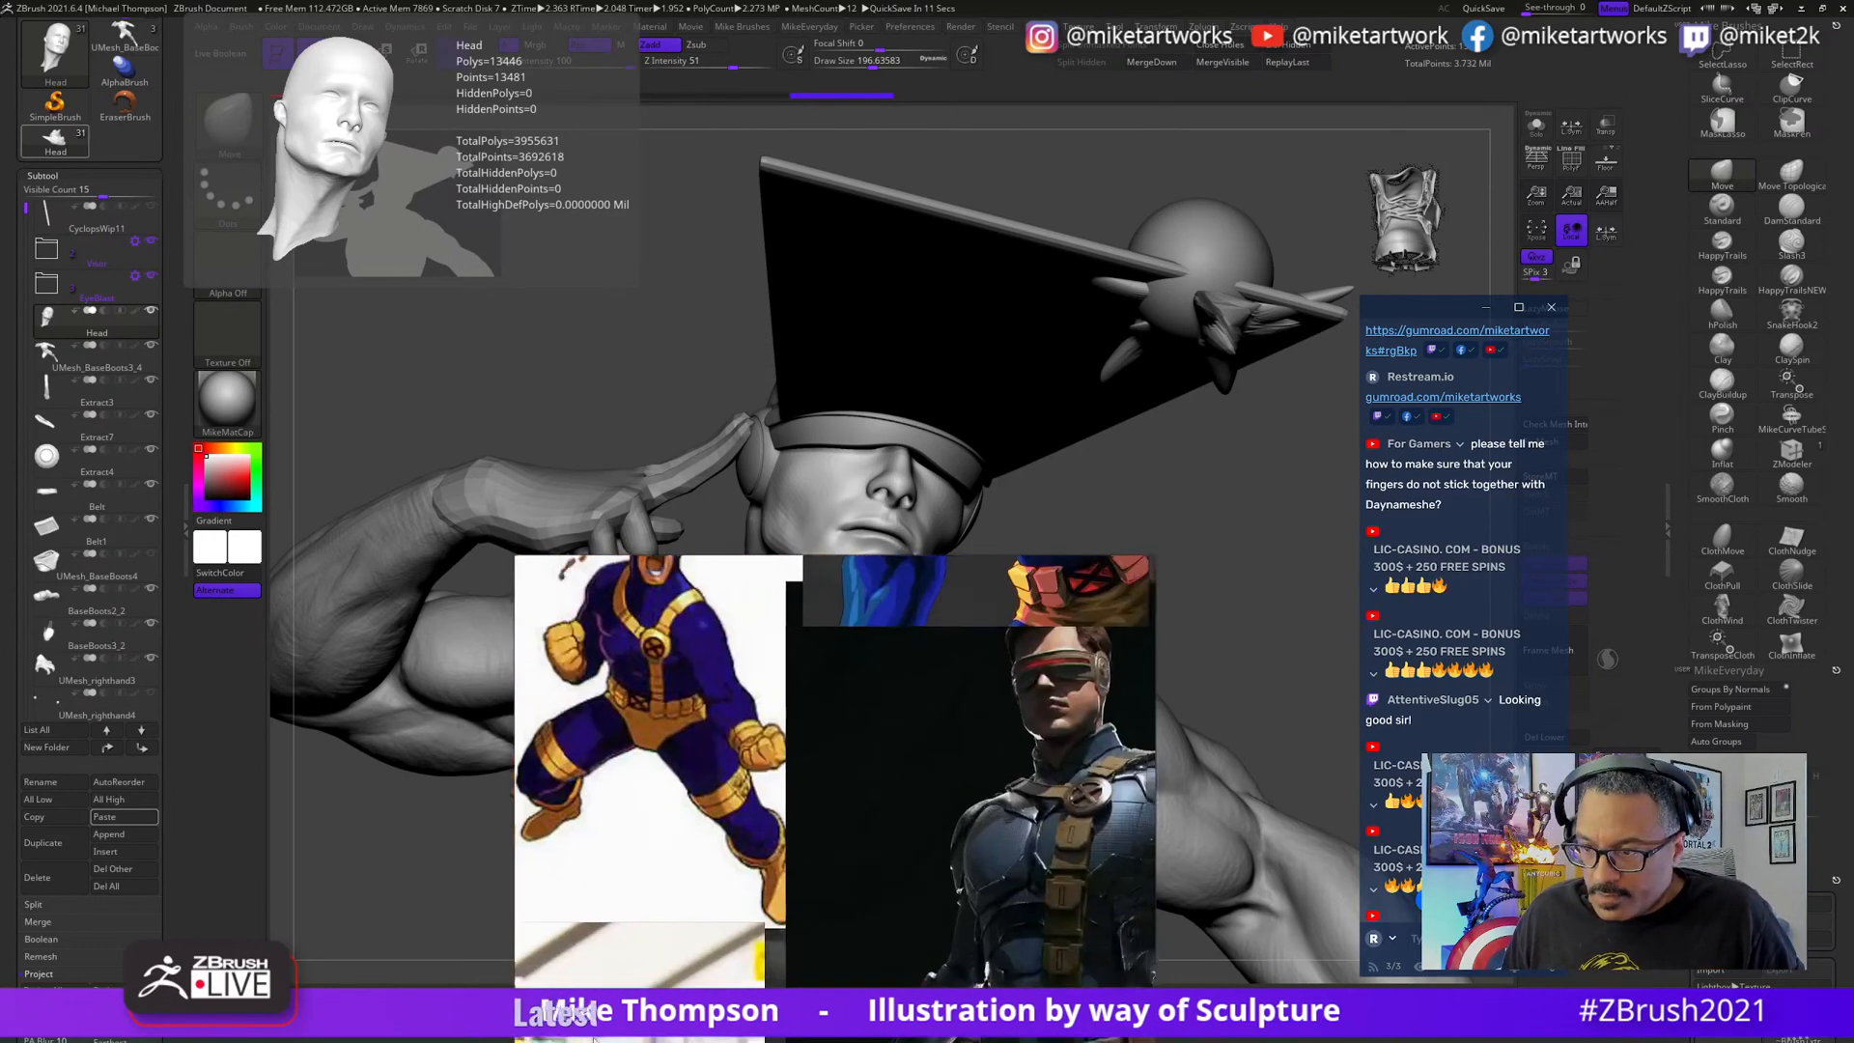
{"action": "middle_click_drag", "start_coordinate": [850, 618], "coordinate": [760, 966]}
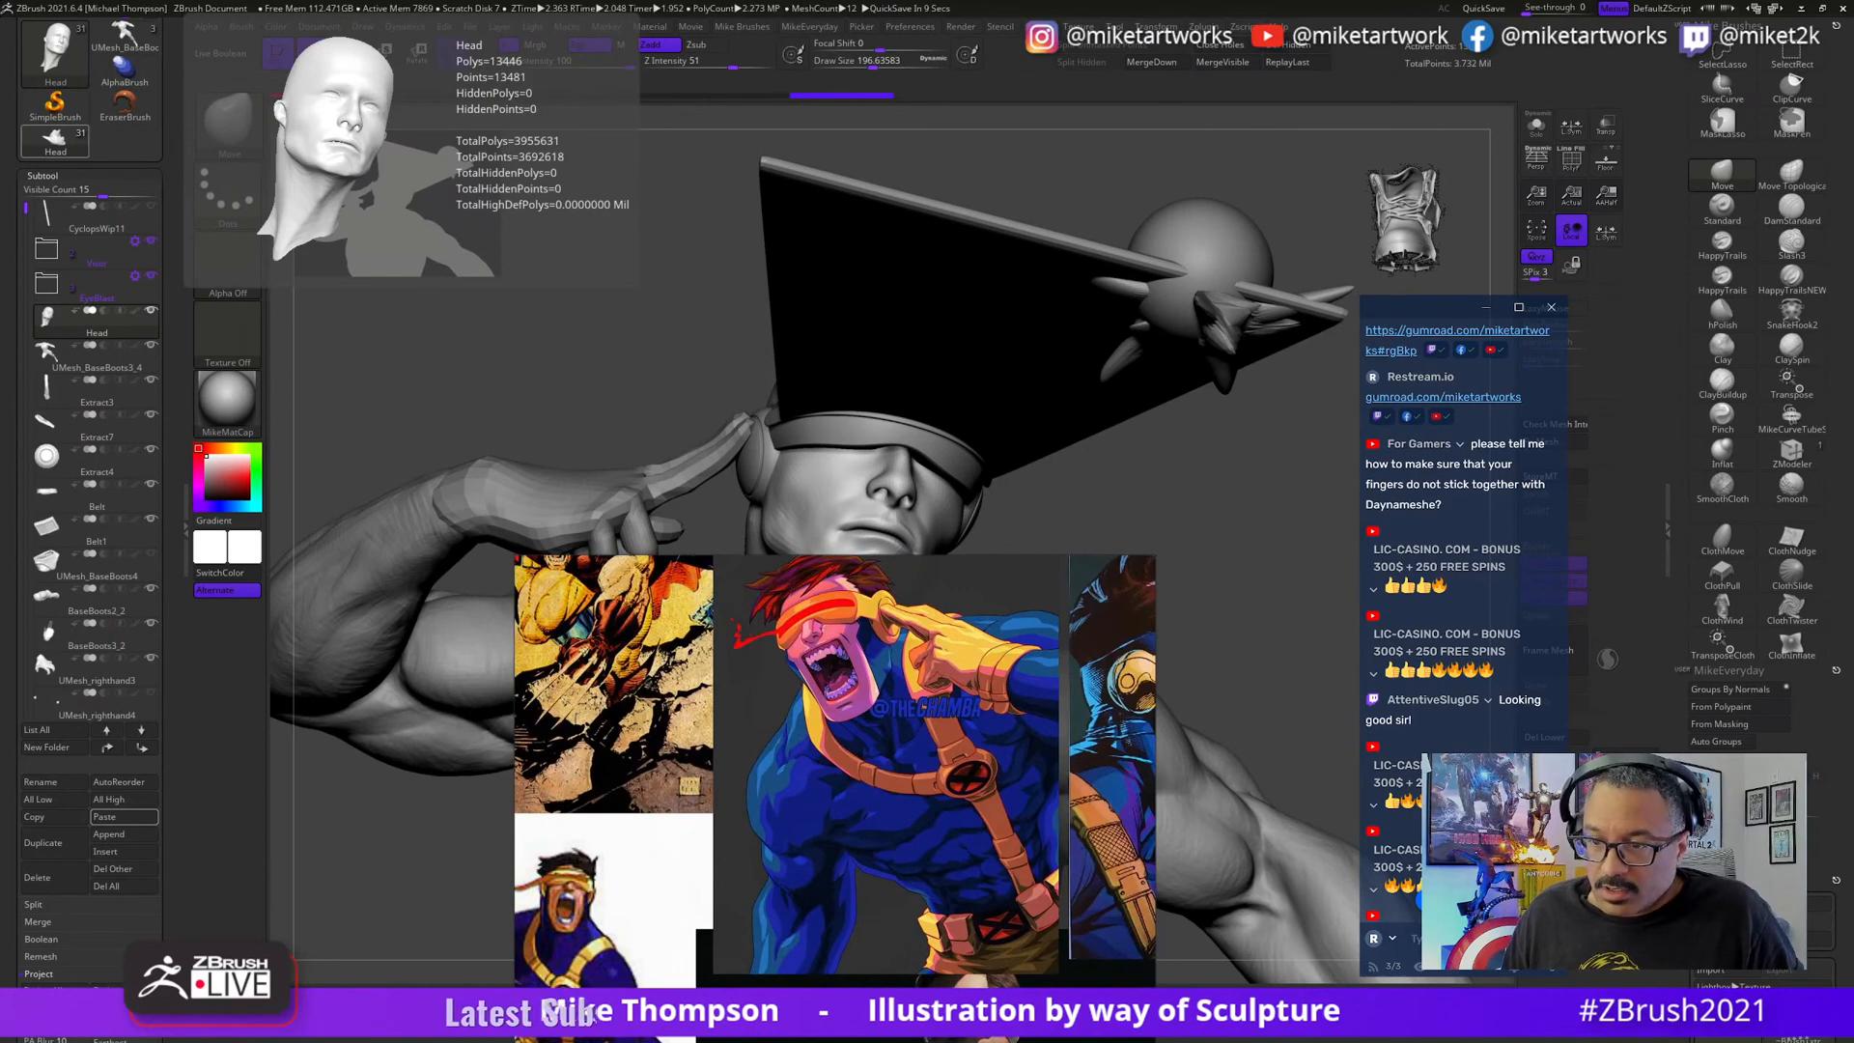
{"action": "middle_click_drag", "start_coordinate": [865, 649], "coordinate": [885, 880]}
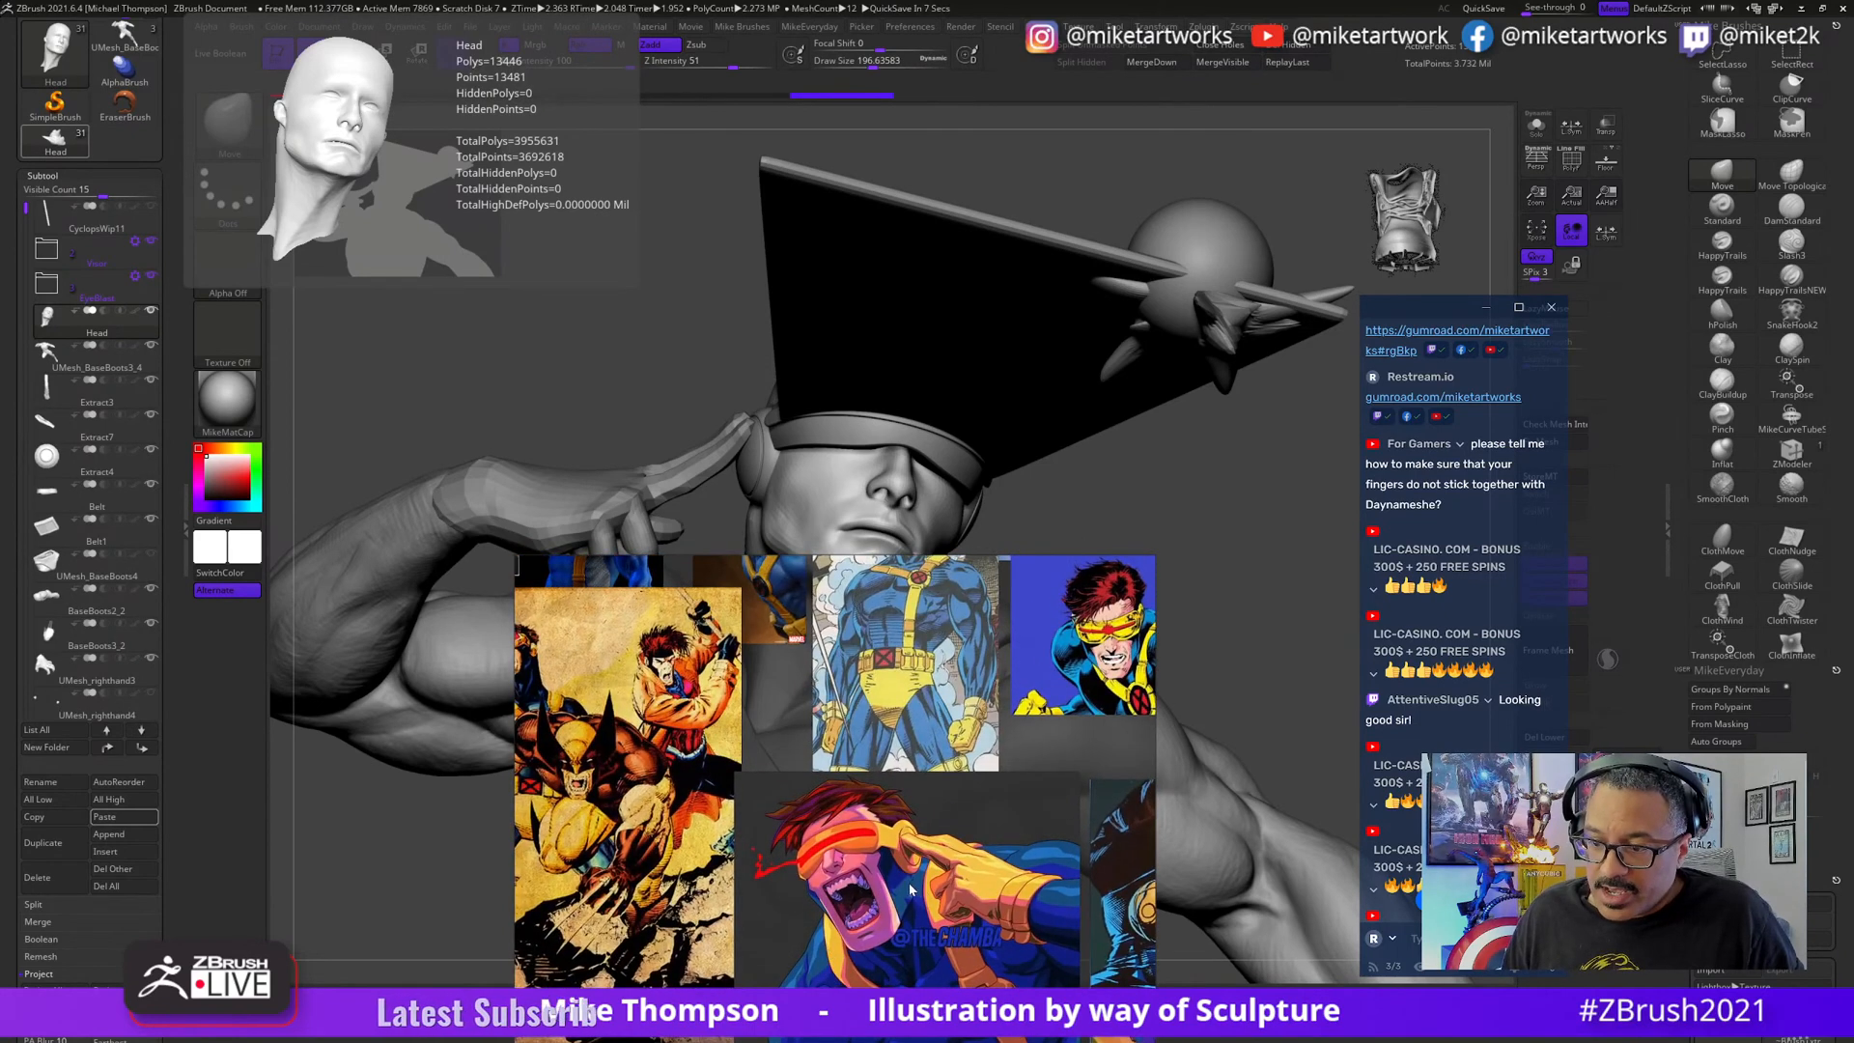
{"action": "middle_click_drag", "start_coordinate": [910, 941], "coordinate": [917, 923]}
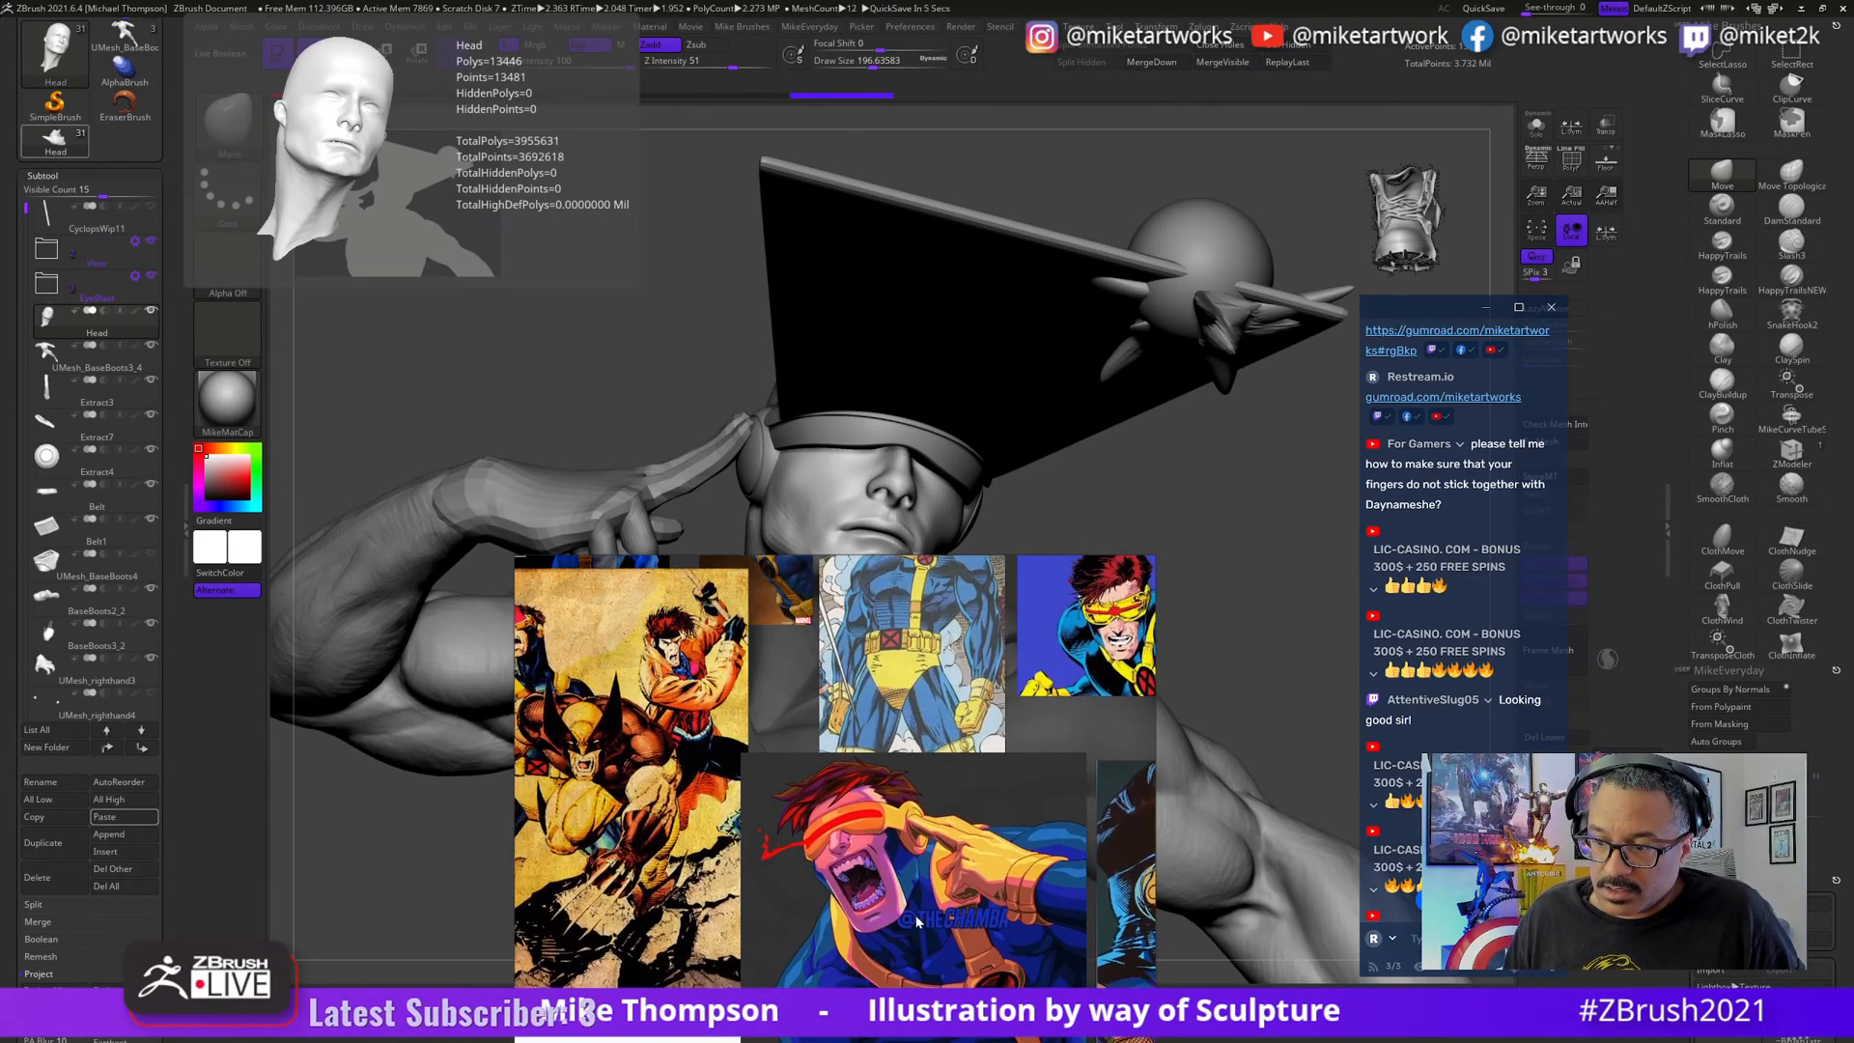
{"action": "scroll", "coordinate": [917, 922], "scroll_direction": "down", "scroll_amount": 3}
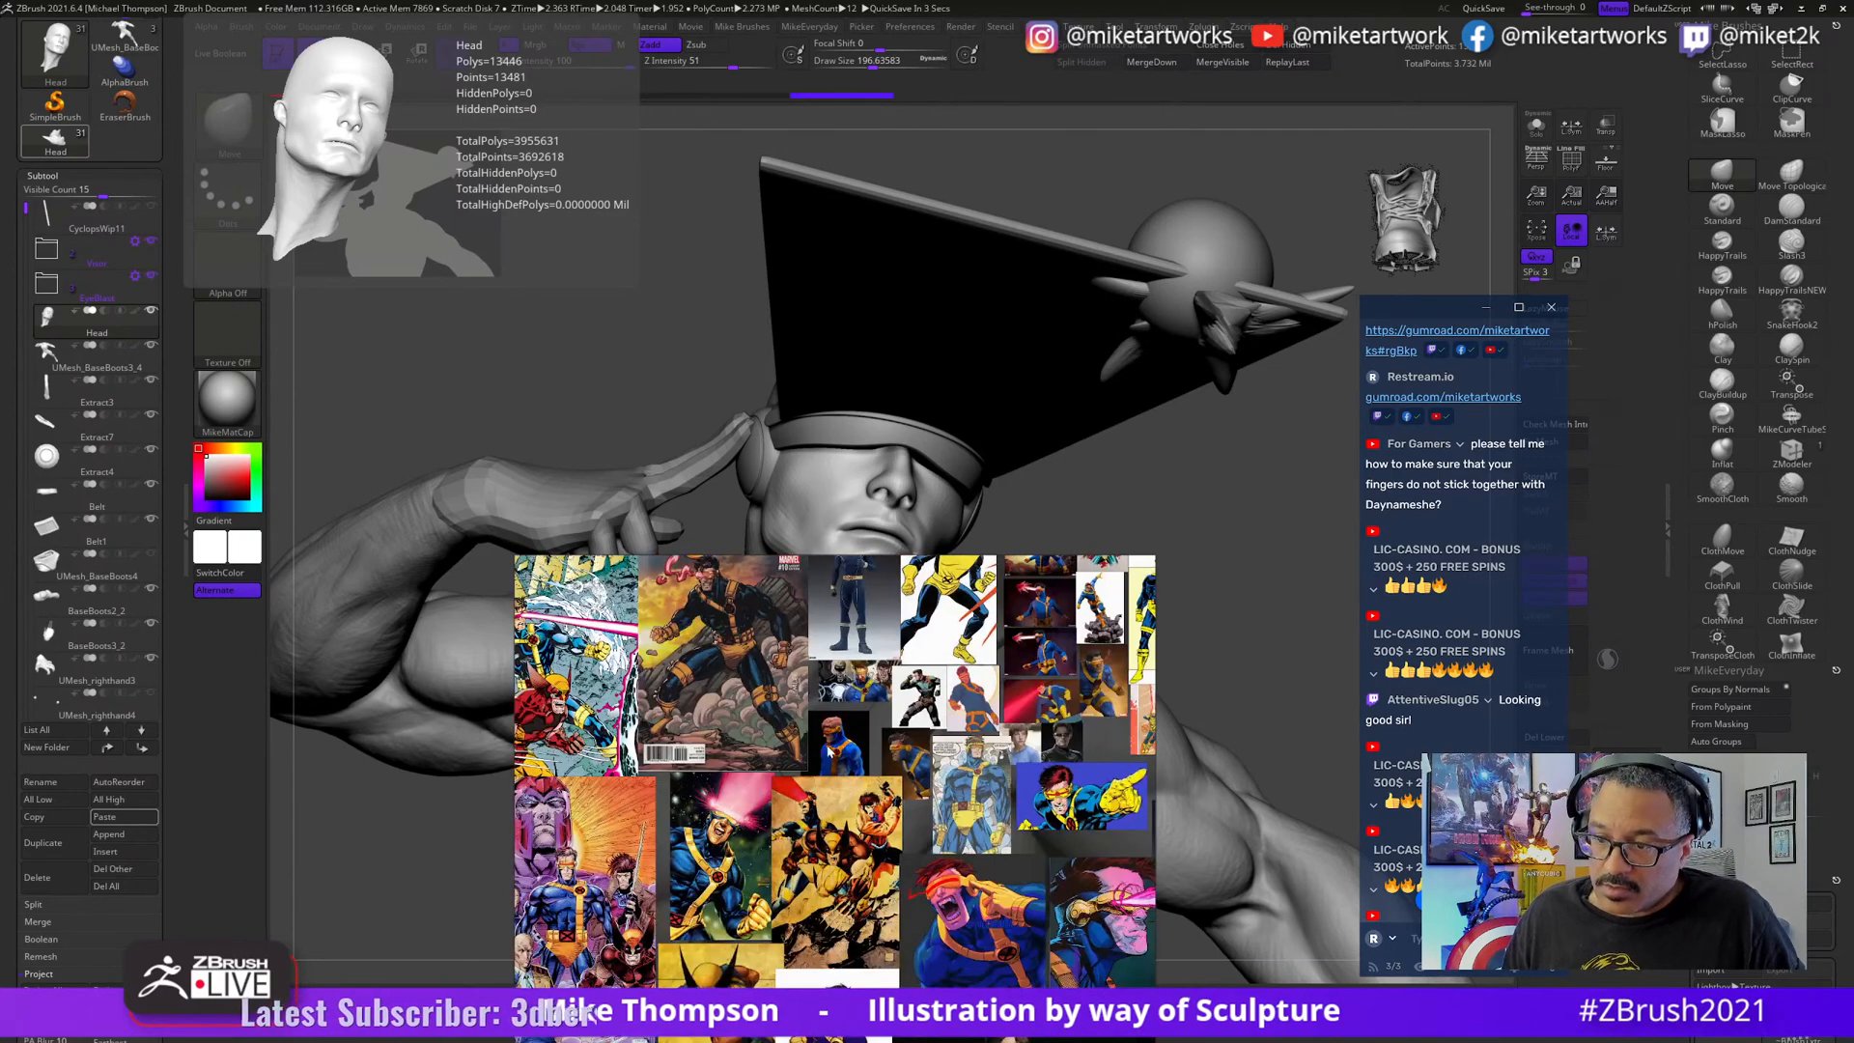
- Frame the film Cyclops close-up with the thin red visor in the reference window, and place the narrowed window clear of the sculpted head
{"action": "middle_click_drag", "start_coordinate": [827, 752], "coordinate": [879, 906]}
{"action": "middle_click_drag", "start_coordinate": [854, 710], "coordinate": [605, 870]}
{"action": "middle_click_drag", "start_coordinate": [995, 695], "coordinate": [983, 801]}
{"action": "middle_click_drag", "start_coordinate": [753, 891], "coordinate": [1183, 778]}
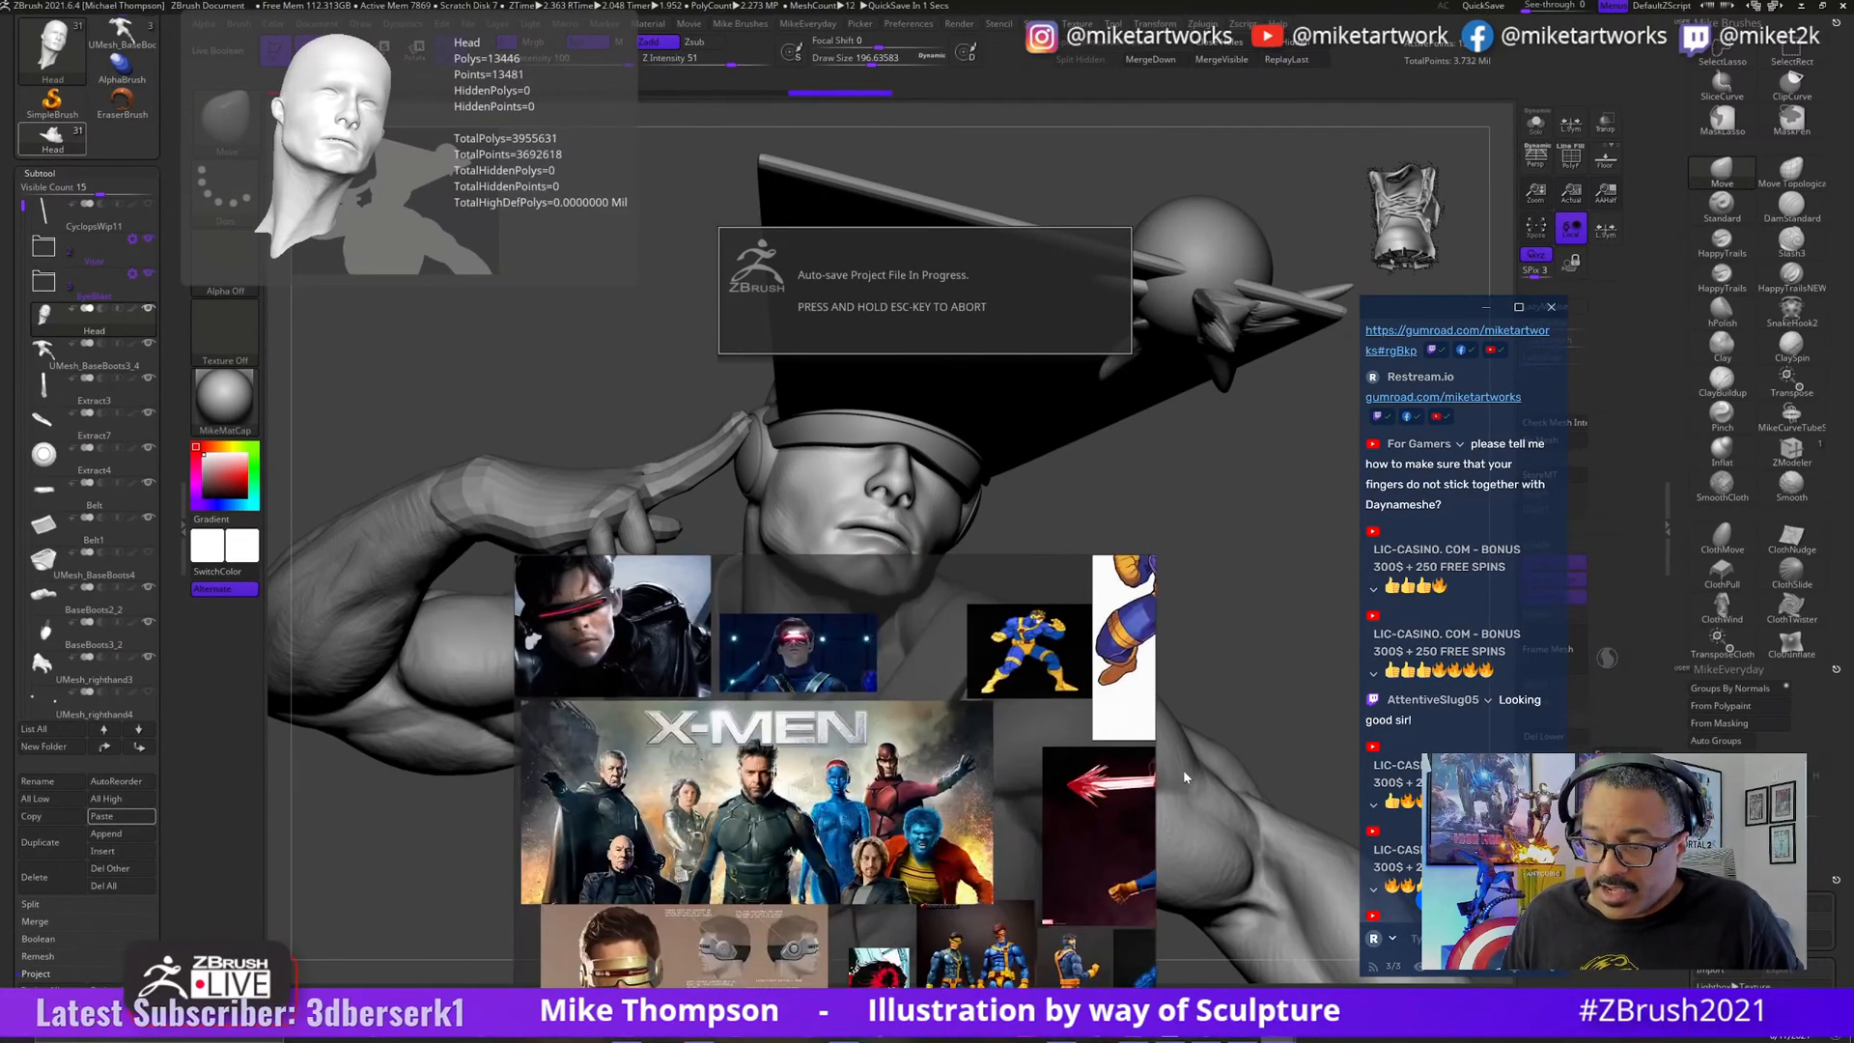
{"action": "middle_click_drag", "start_coordinate": [775, 765], "coordinate": [1019, 885]}
{"action": "scroll", "coordinate": [822, 731], "scroll_direction": "up", "scroll_amount": 5}
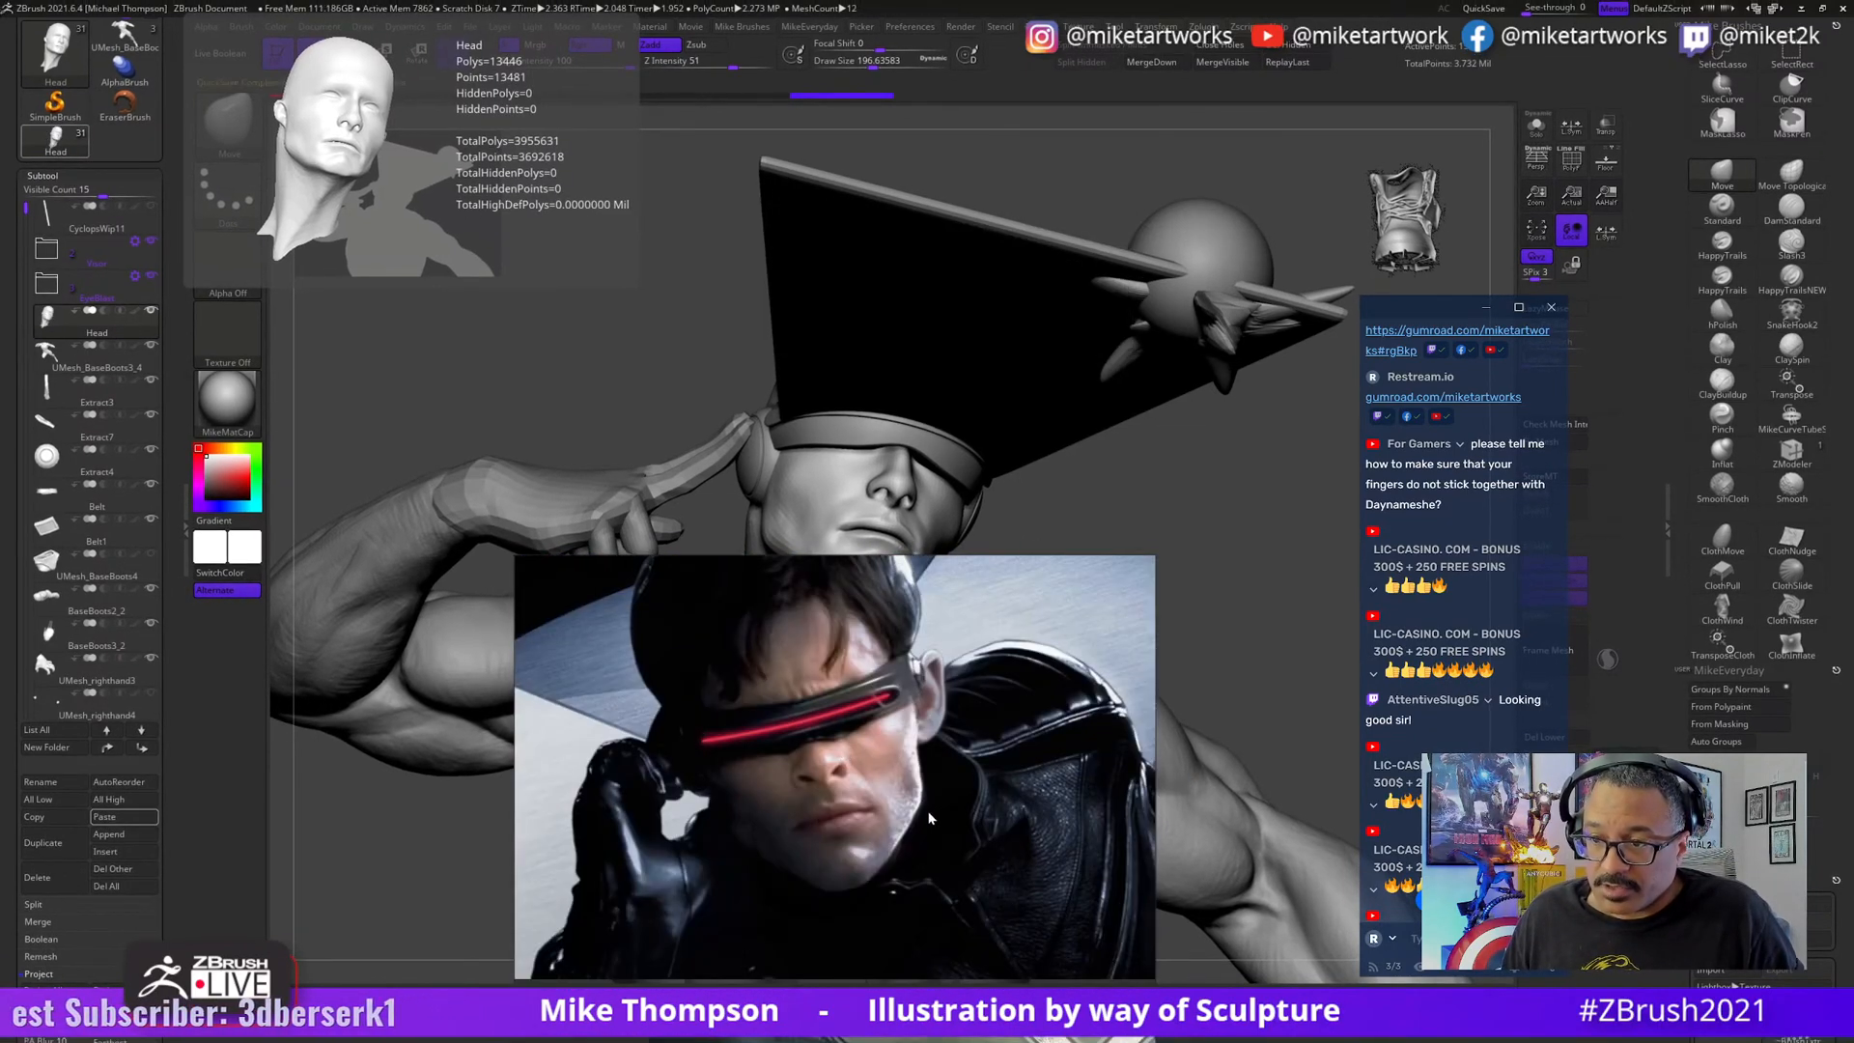
{"action": "left_click_drag", "start_coordinate": [983, 807], "coordinate": [699, 824]}
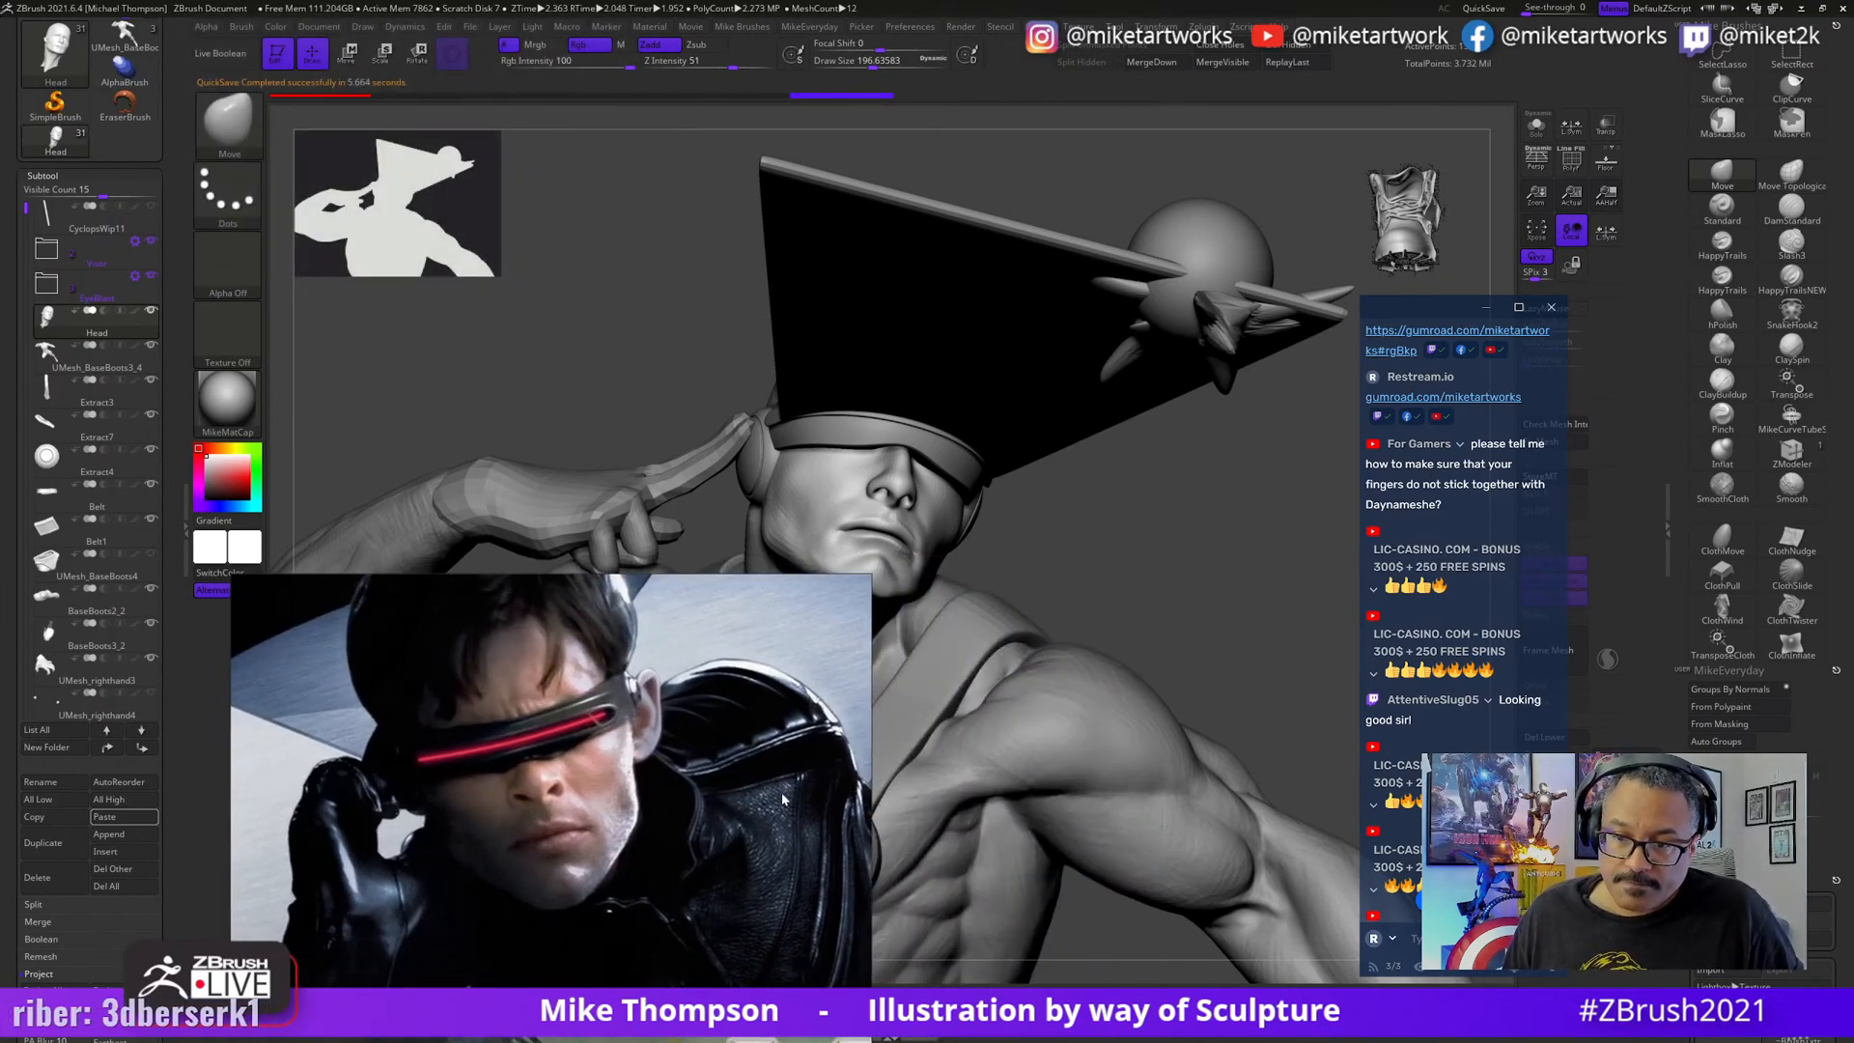
{"action": "left_click_drag", "start_coordinate": [867, 778], "coordinate": [795, 783]}
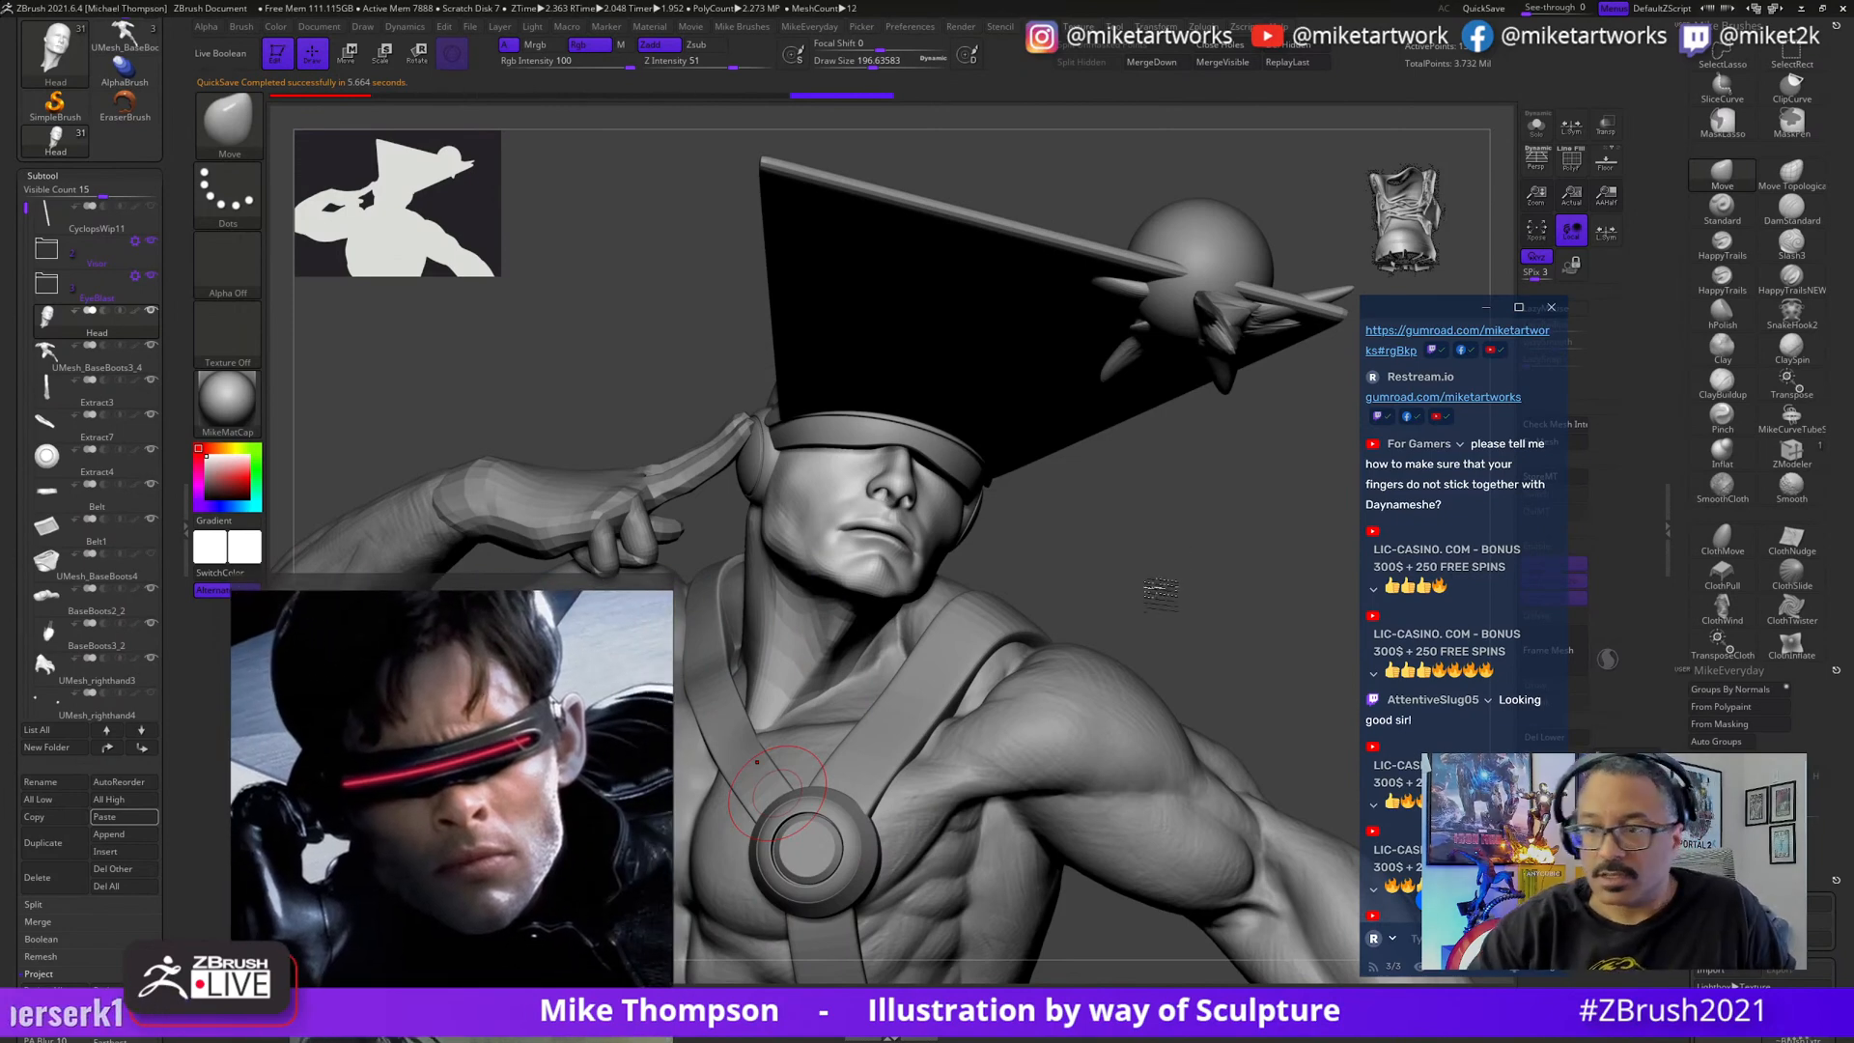
- Orbit to a lower view matching the reference face and hide every subtool except the head
{"action": "mouse_move", "coordinate": [1159, 591]}
{"action": "left_mouse_down"}
{"action": "mouse_move", "coordinate": [1157, 569]}
{"action": "mouse_move", "coordinate": [1207, 608]}
{"action": "mouse_move", "coordinate": [1167, 584]}
{"action": "mouse_move", "coordinate": [985, 598]}
{"action": "left_mouse_up"}
{"action": "left_click_drag", "start_coordinate": [1166, 577], "coordinate": [1170, 578]}
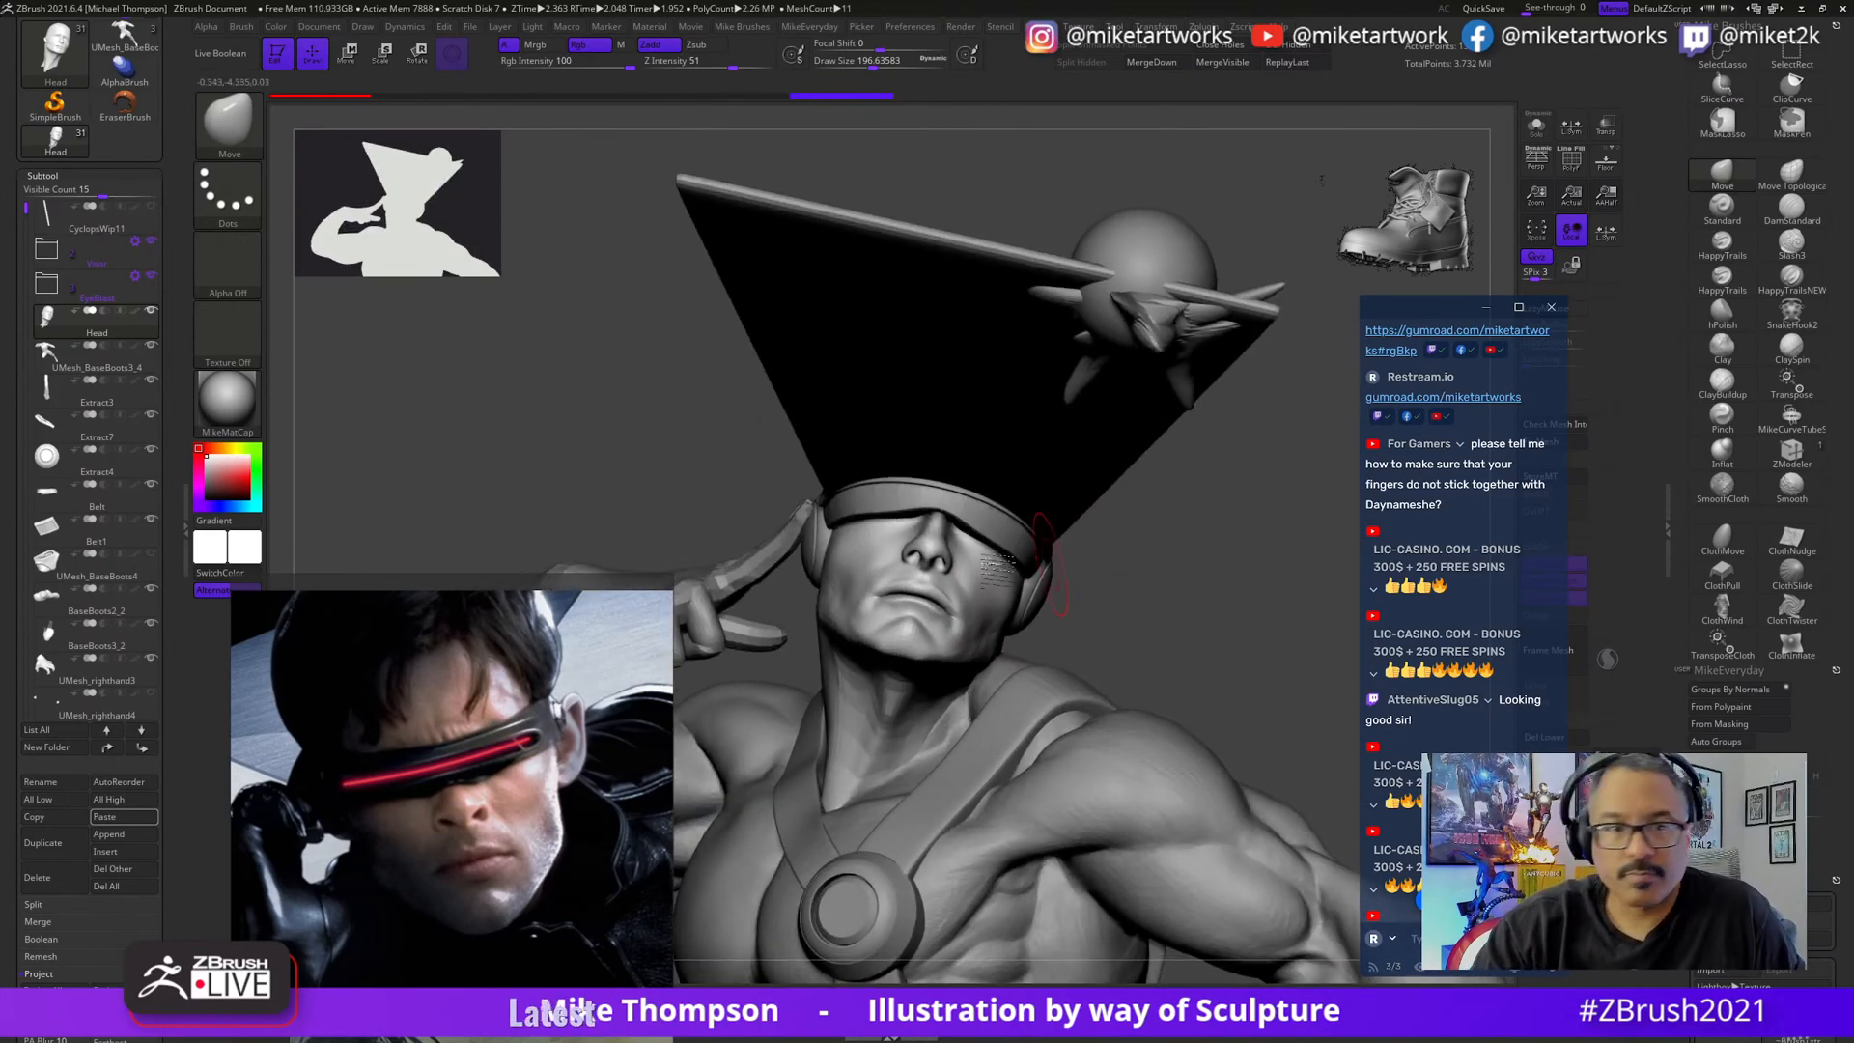
{"action": "left_click", "coordinate": [151, 311], "text": "shift"}
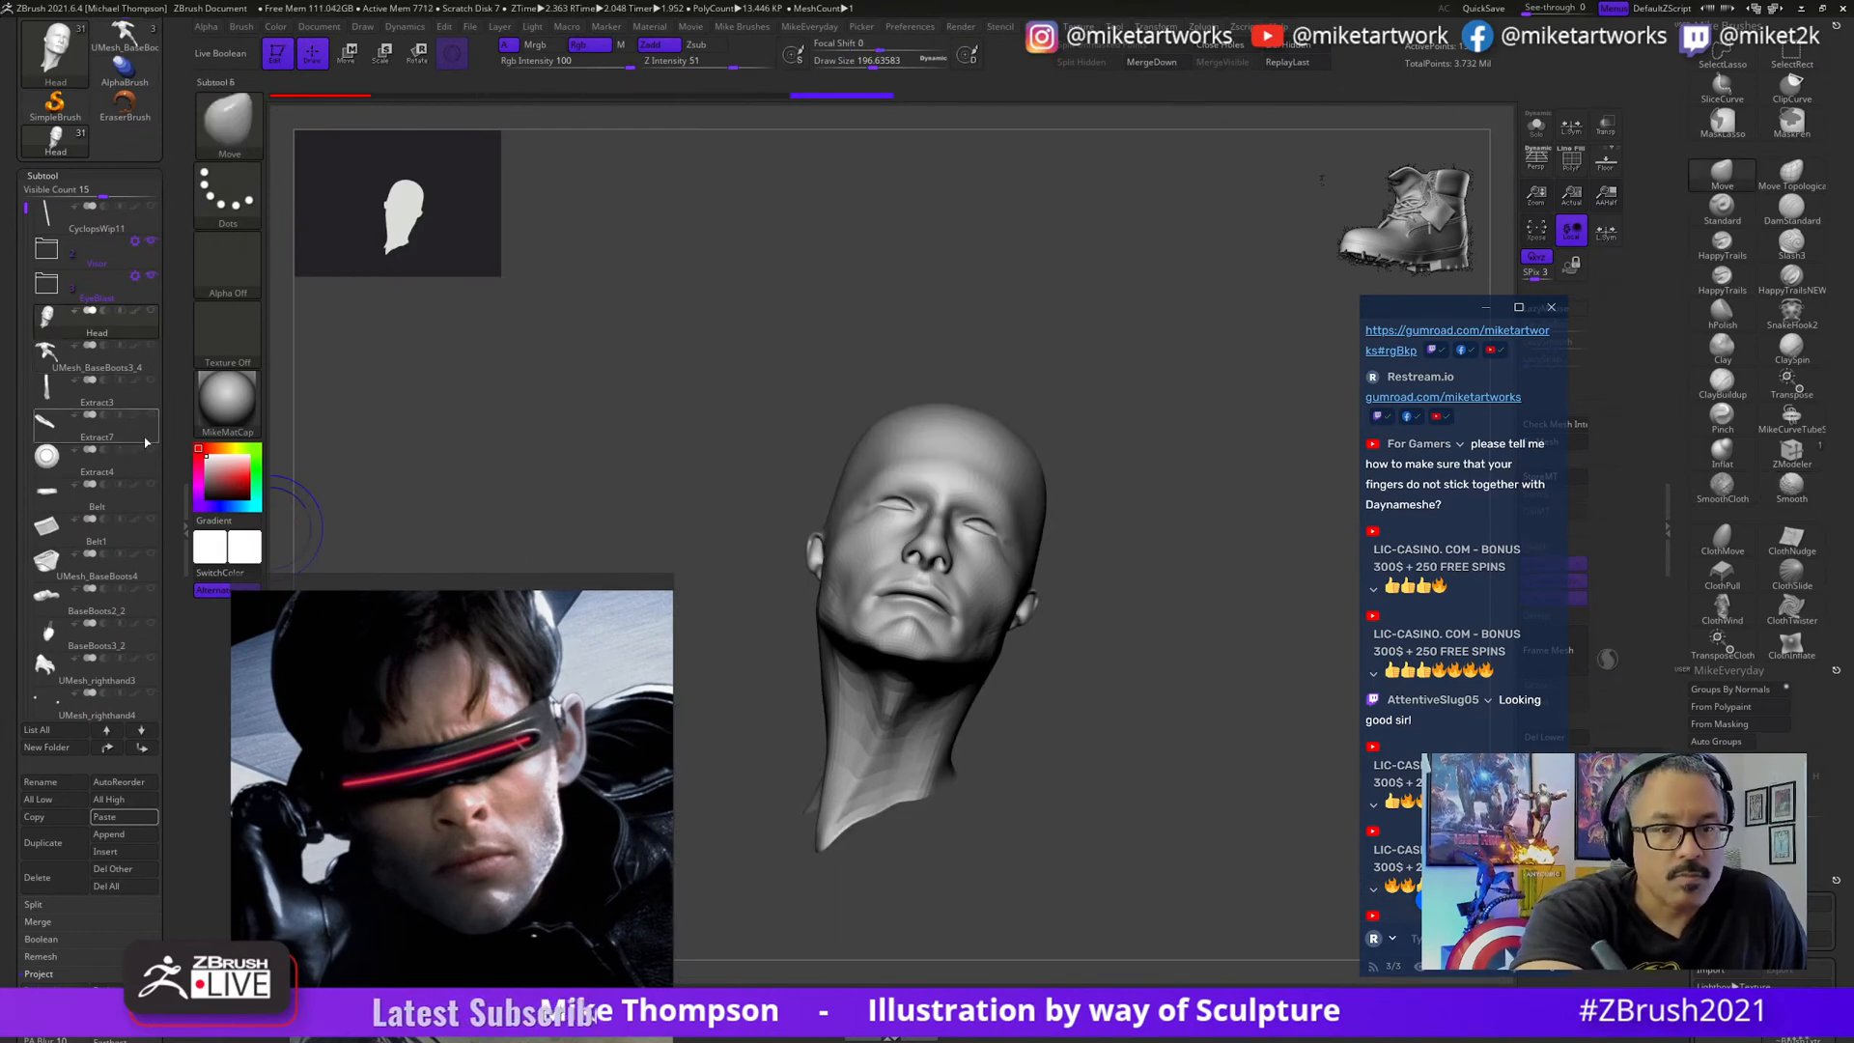
- Show the muscular body subtool together with the head, leaving the belt, boot and hand subtools hidden
{"action": "left_click", "coordinate": [152, 345], "text": "shift"}
{"action": "left_click", "coordinate": [138, 424]}
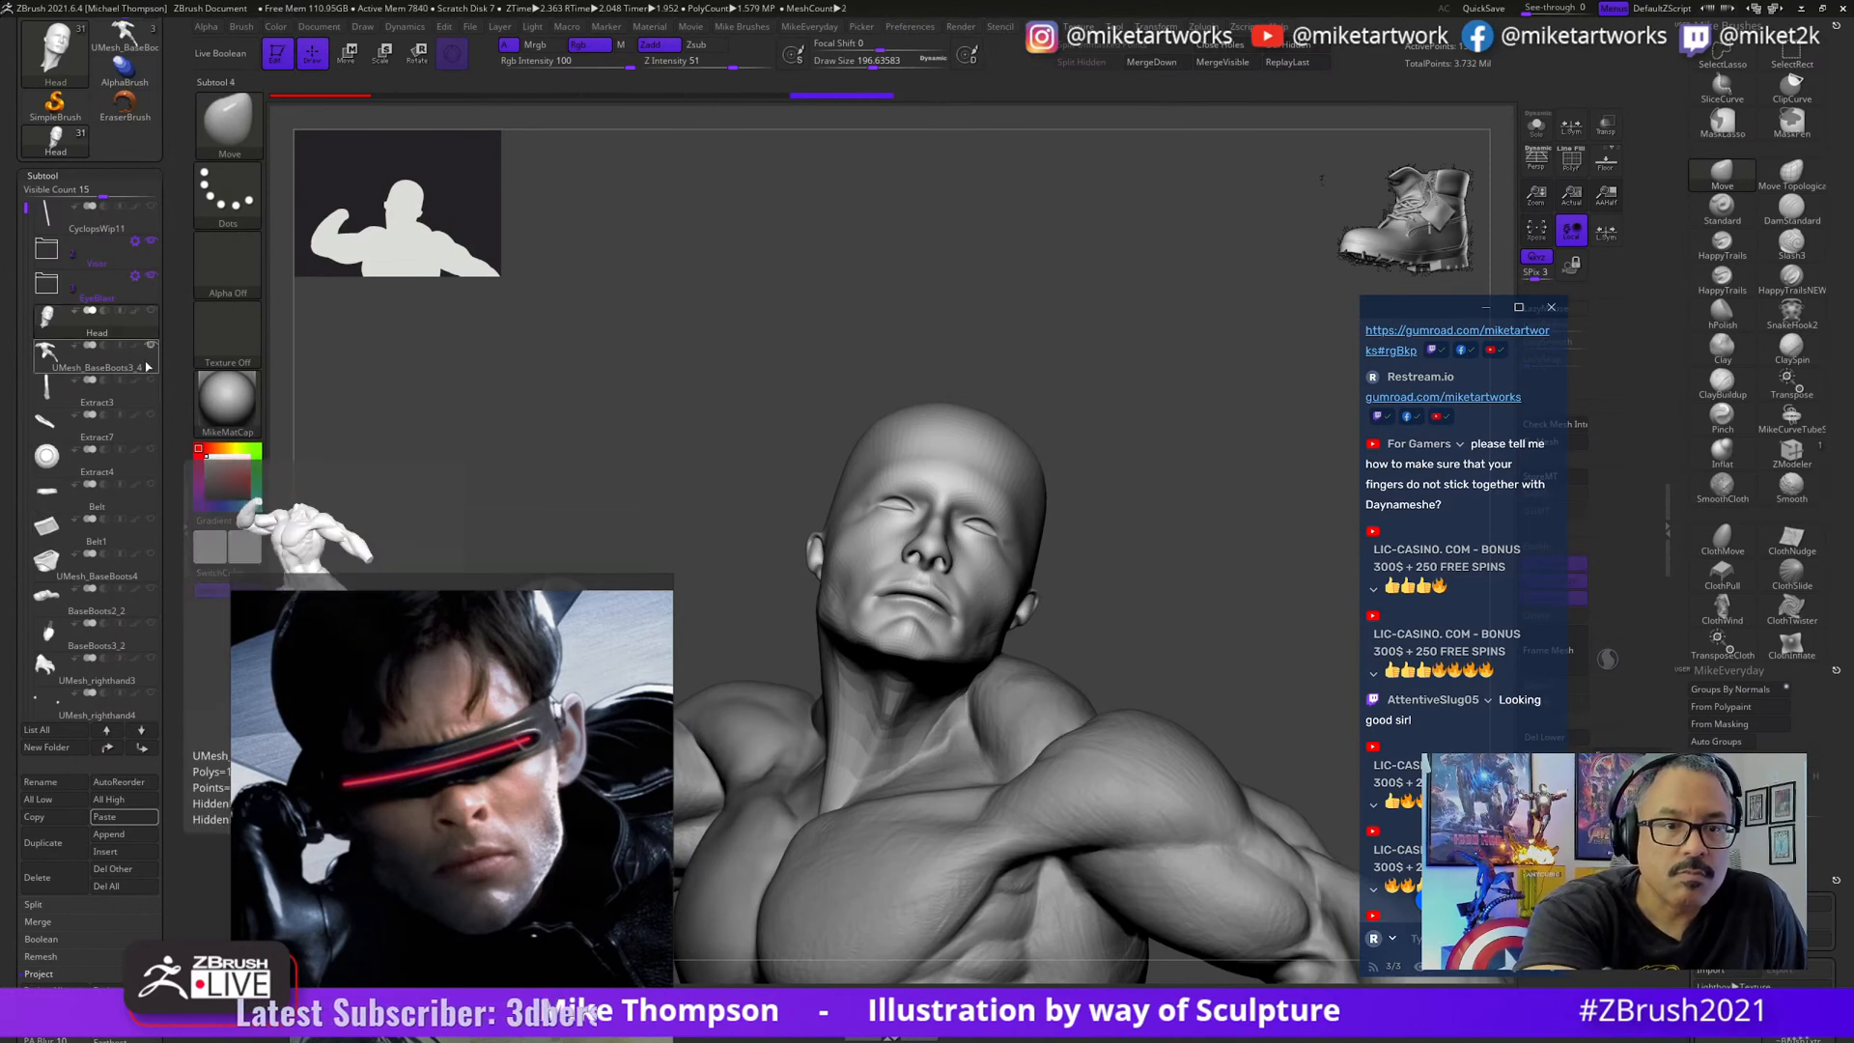
{"action": "left_click", "coordinate": [151, 454]}
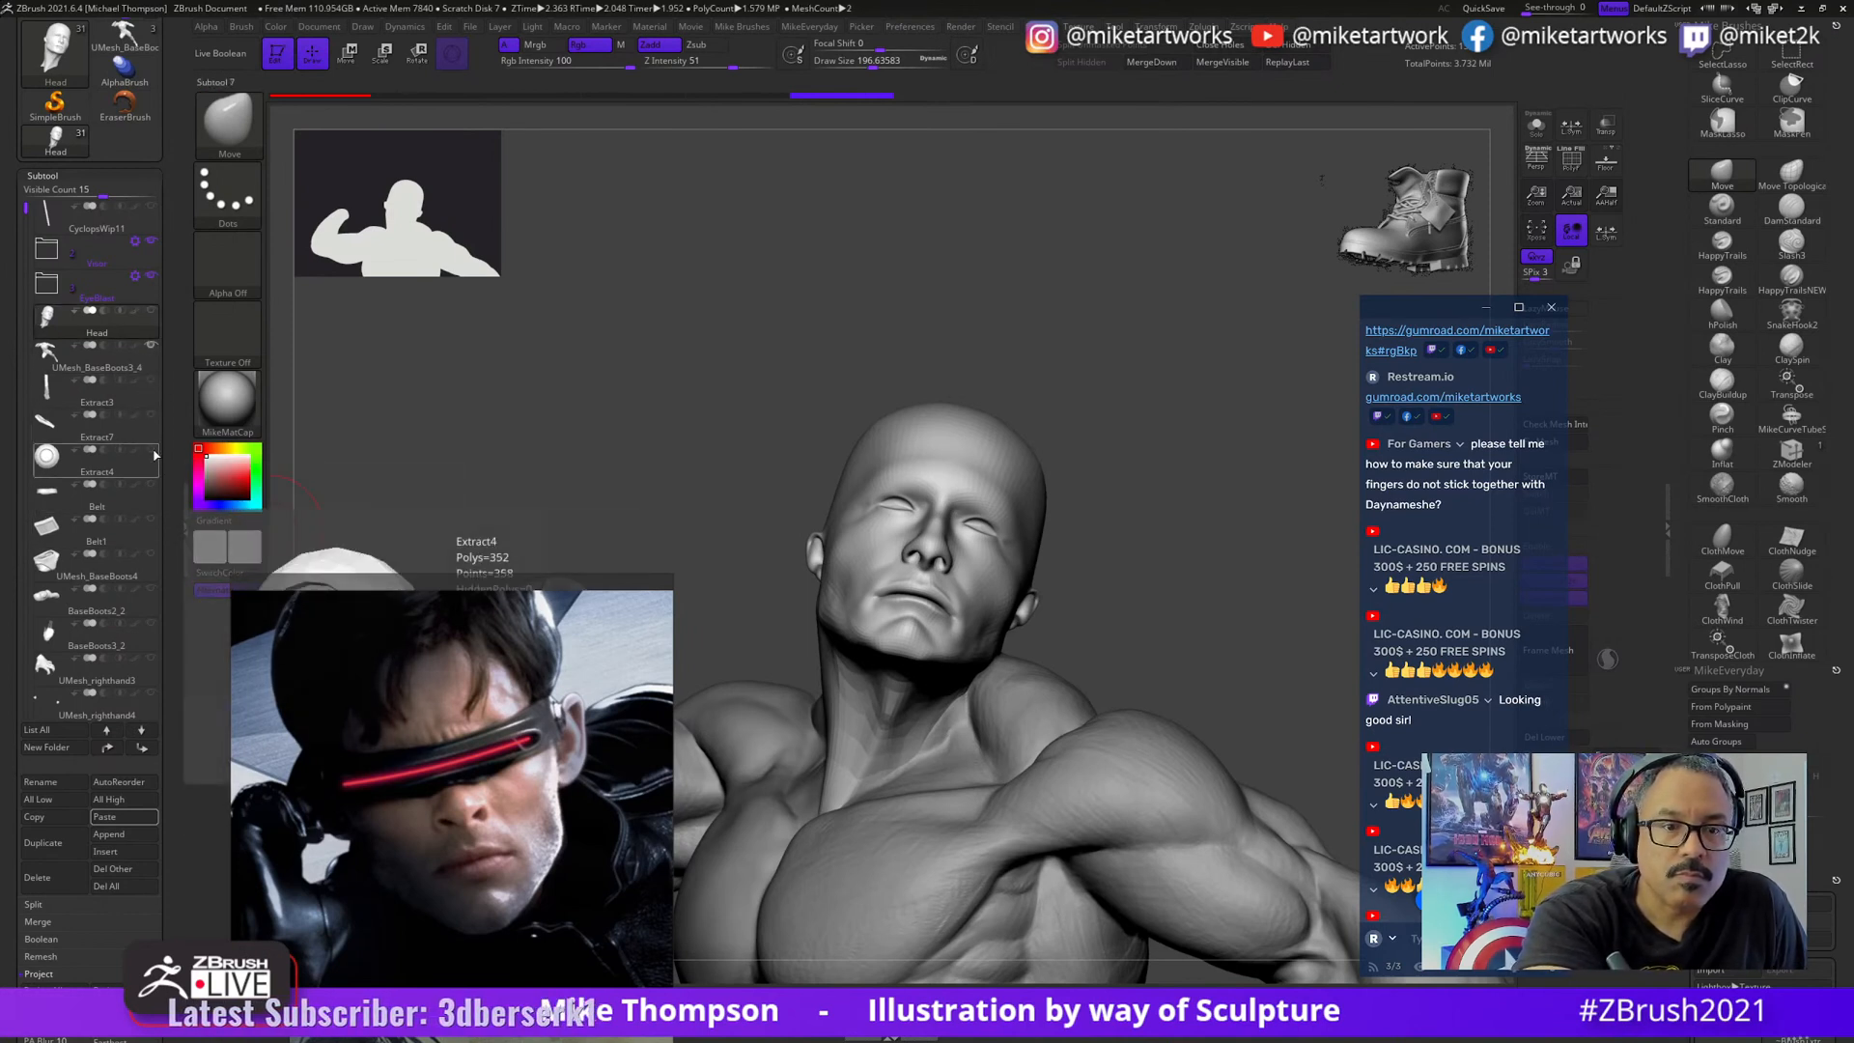
{"action": "left_click", "coordinate": [152, 419]}
{"action": "left_click", "coordinate": [152, 418]}
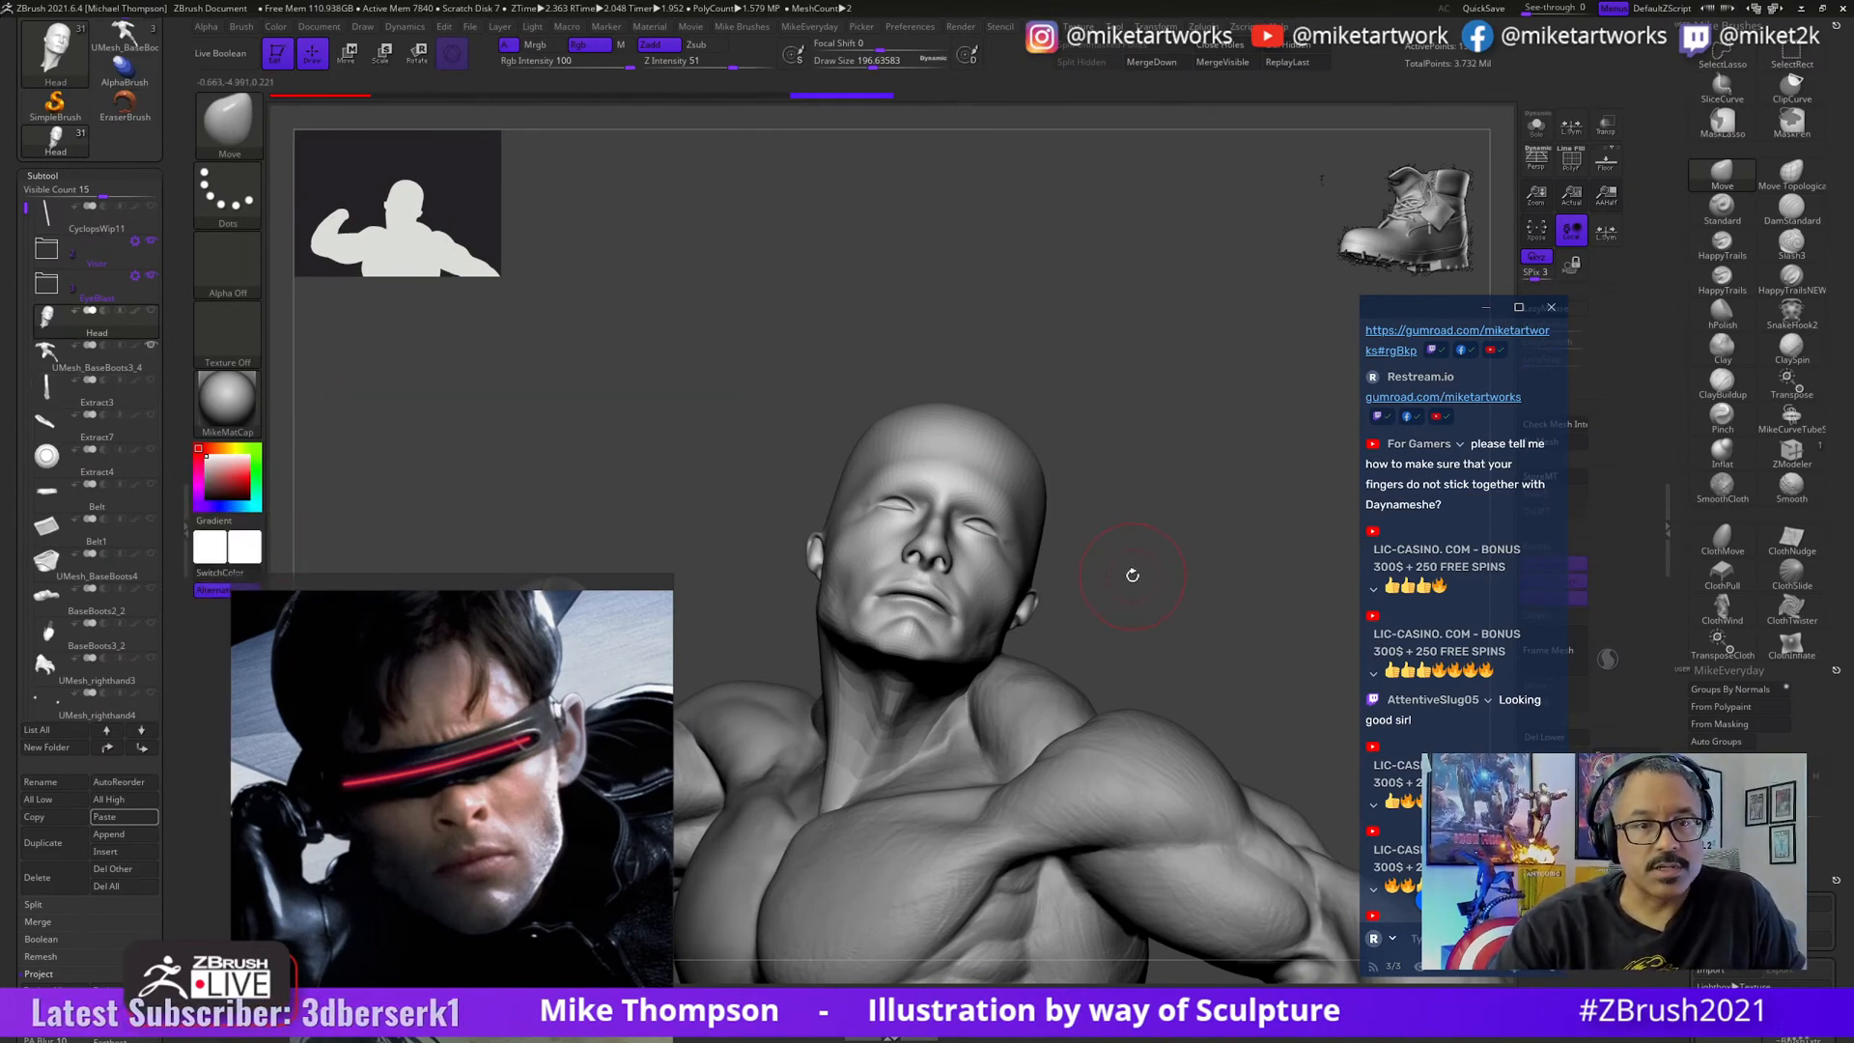
- Expand the visor folder and show its goggles on the head, with Live Boolean off
{"action": "left_click", "coordinate": [105, 253]}
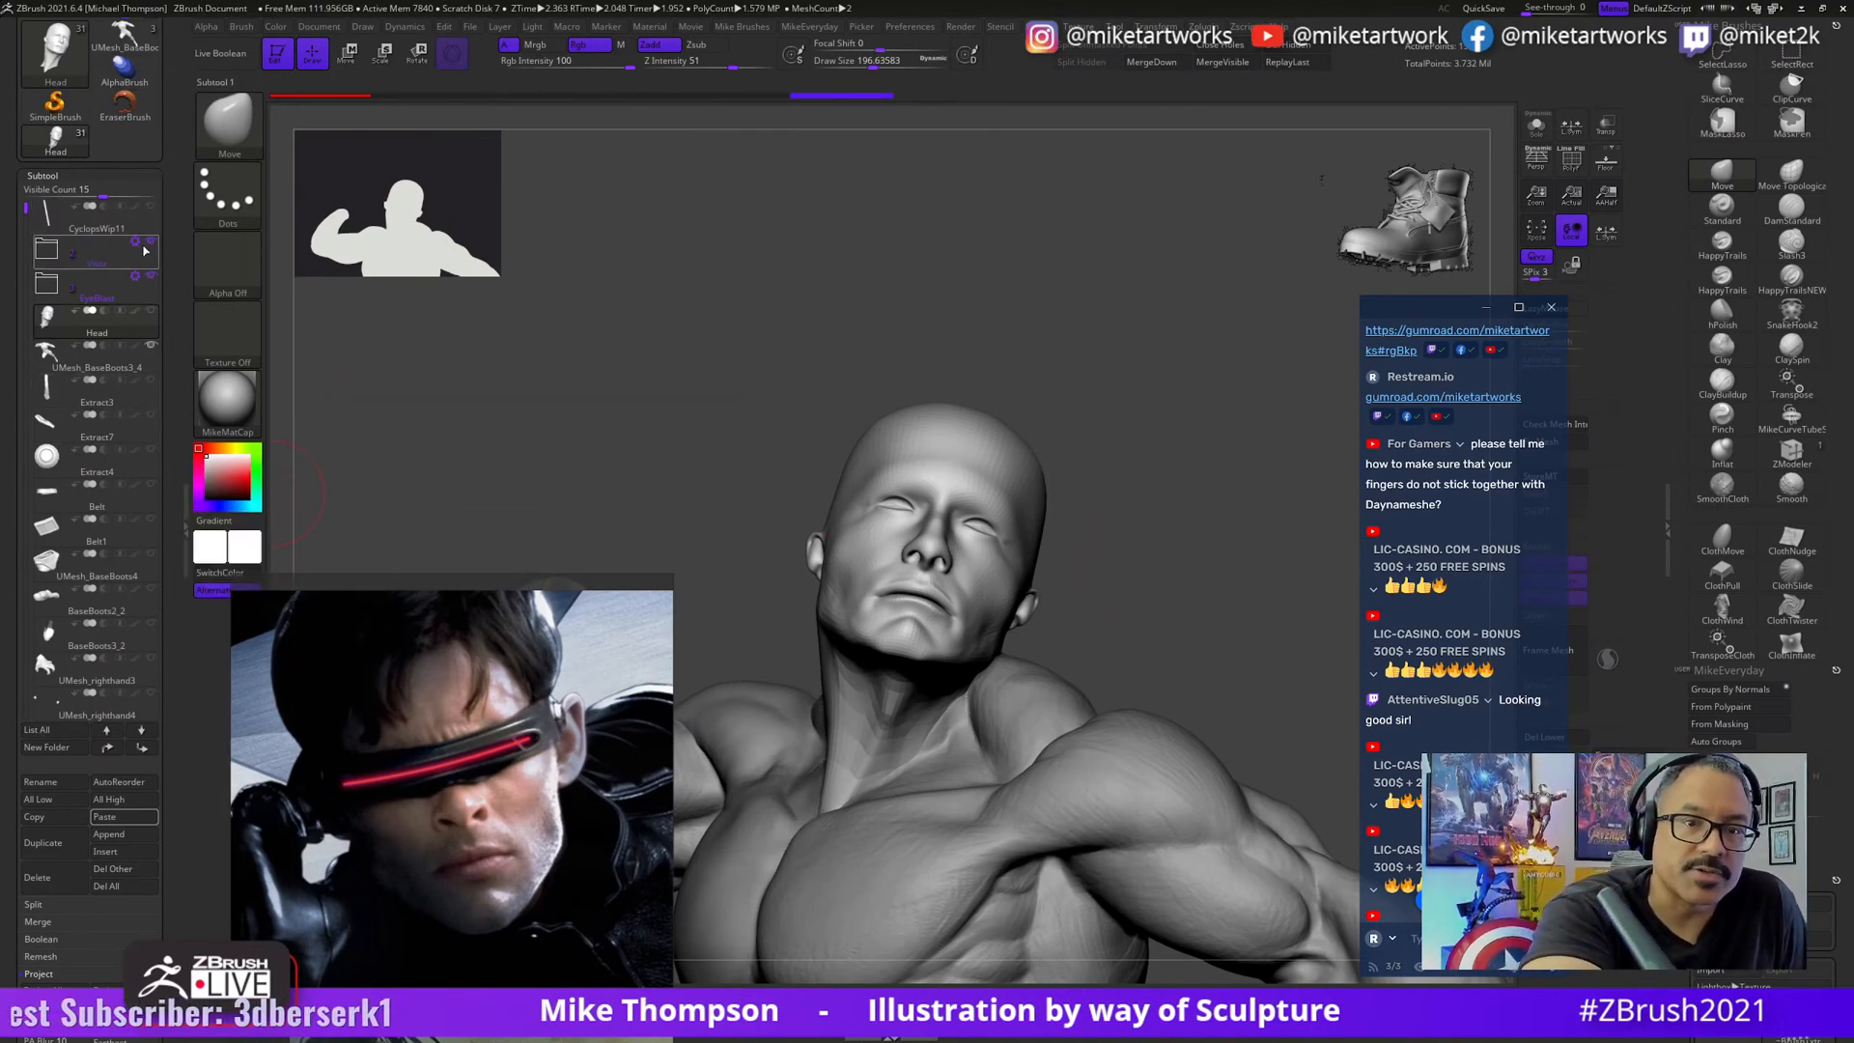
{"action": "left_click", "coordinate": [151, 276]}
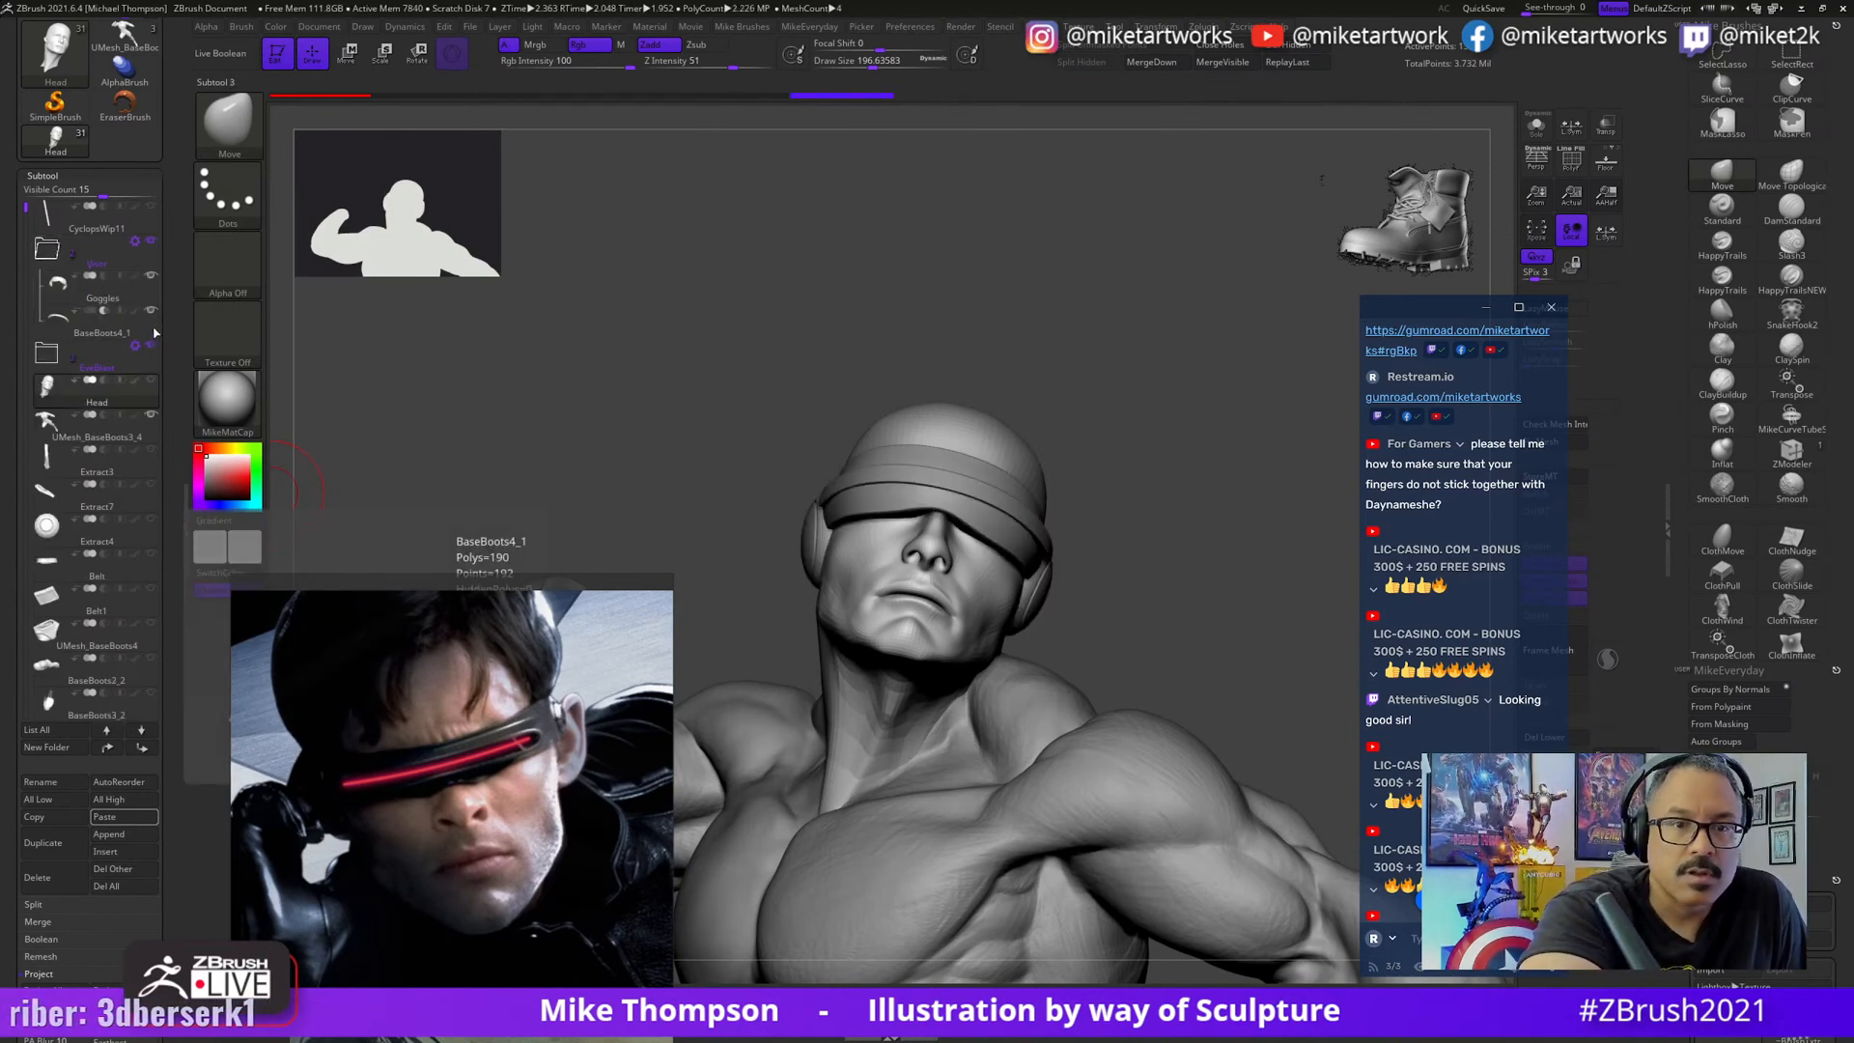
{"action": "left_click", "coordinate": [229, 54]}
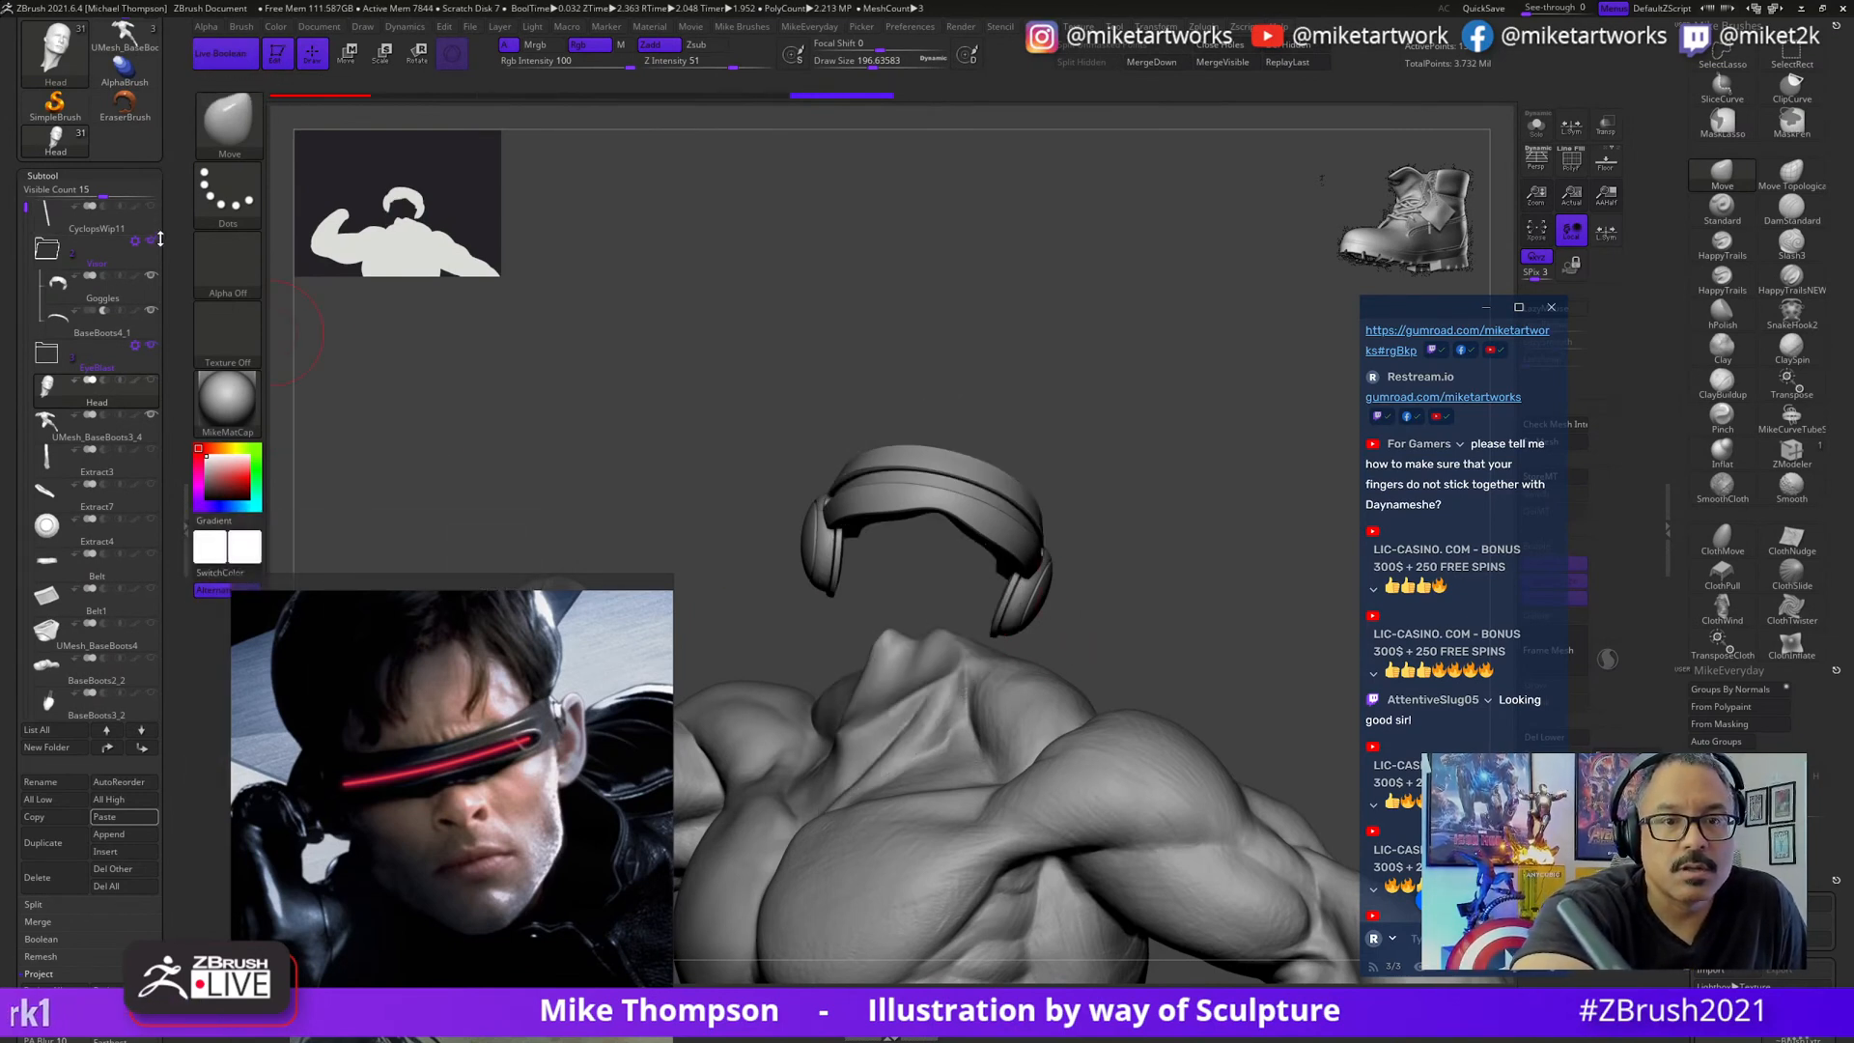
{"action": "left_click", "coordinate": [215, 63]}
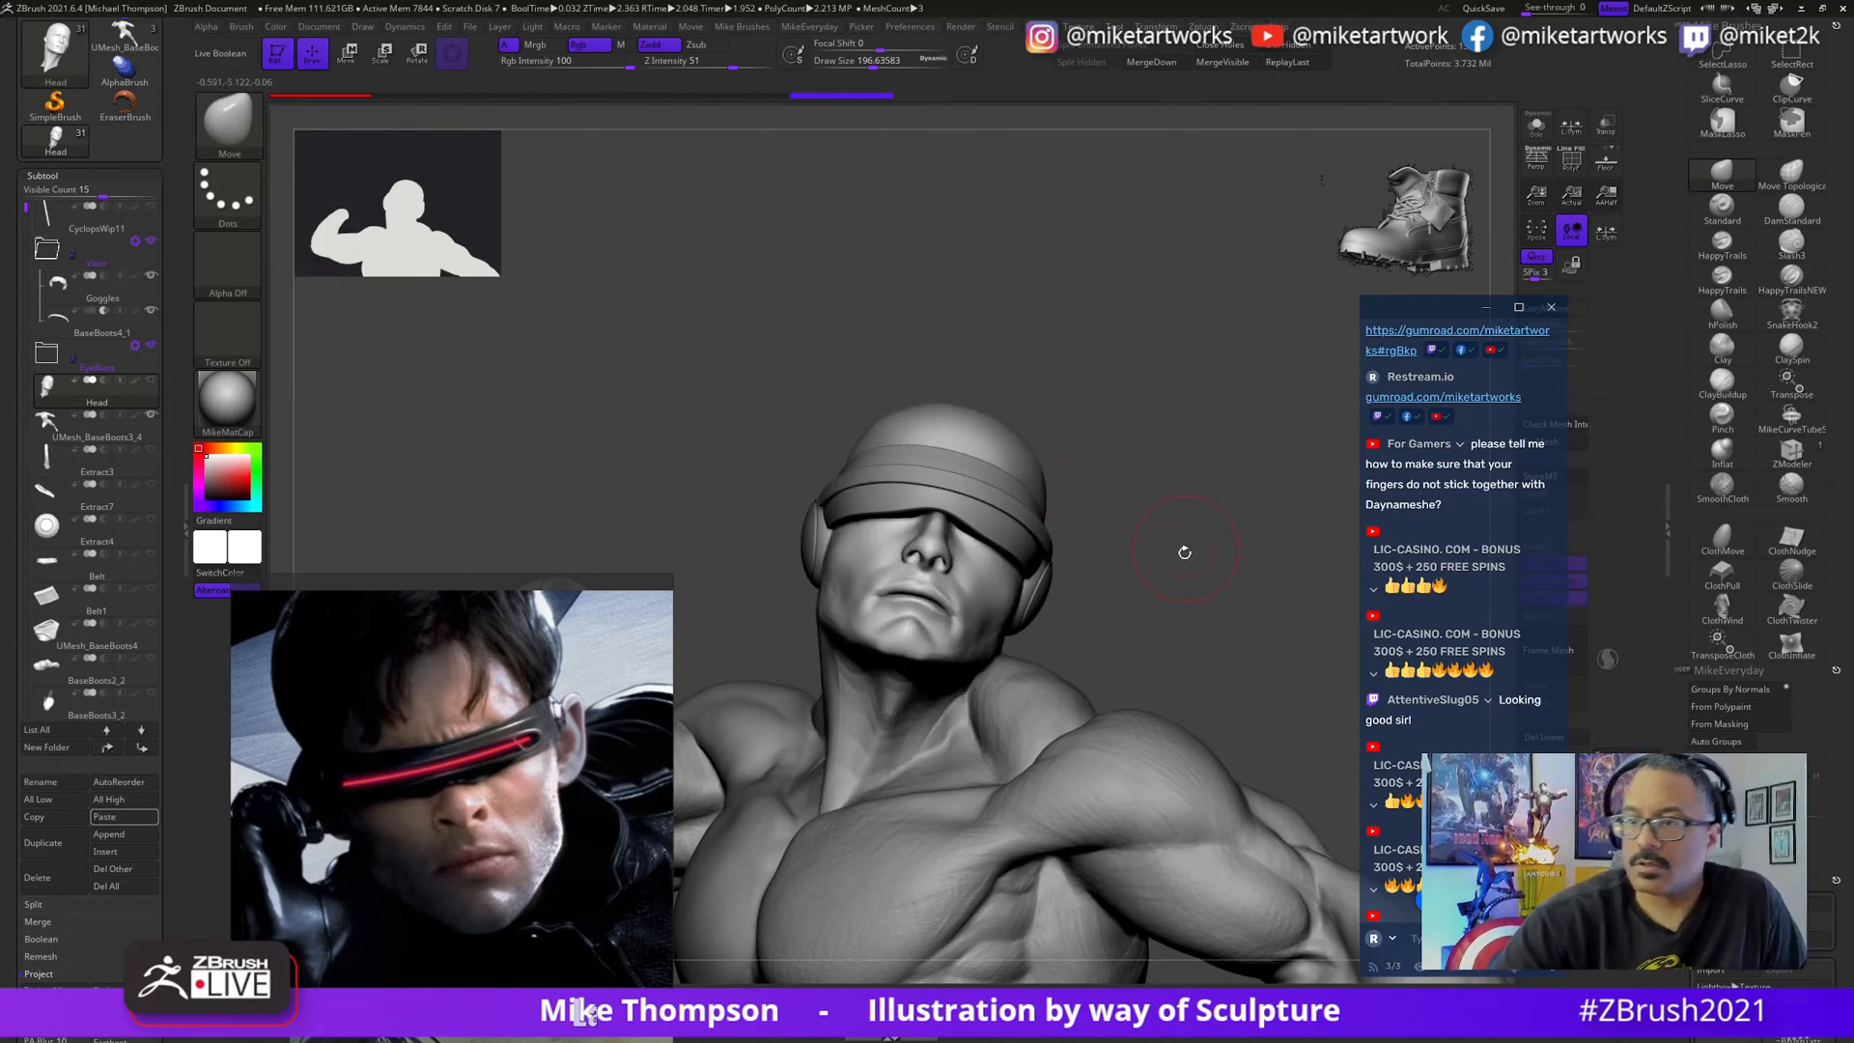
- Frame the visored face in a close three-quarter view and set the Move brush's draw size to about 120
{"action": "mouse_move", "coordinate": [1185, 553]}
{"action": "left_mouse_down"}
{"action": "mouse_move", "coordinate": [1198, 732]}
{"action": "mouse_move", "coordinate": [1237, 744]}
{"action": "mouse_move", "coordinate": [1226, 687]}
{"action": "mouse_move", "coordinate": [1014, 749]}
{"action": "left_mouse_up"}
{"action": "key", "text": "s"}
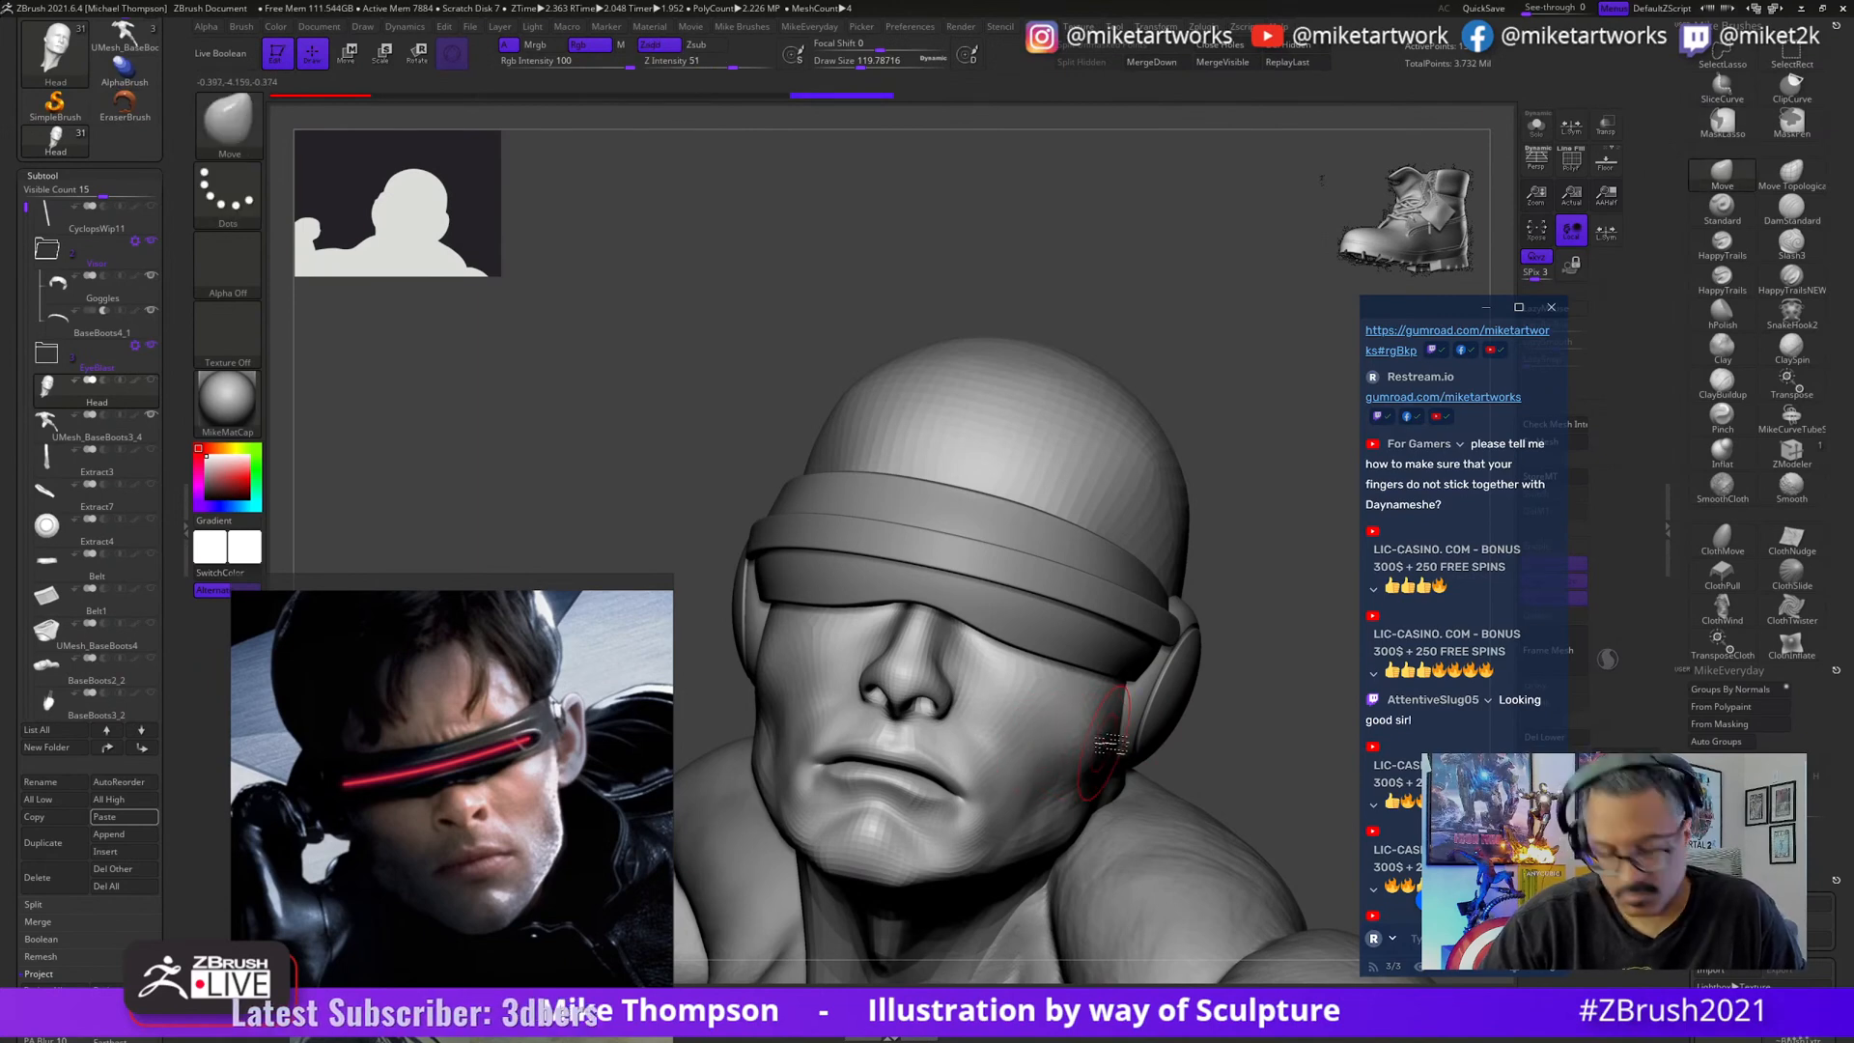
{"action": "key", "text": "alt+z"}
{"action": "key", "text": "alt+z"}
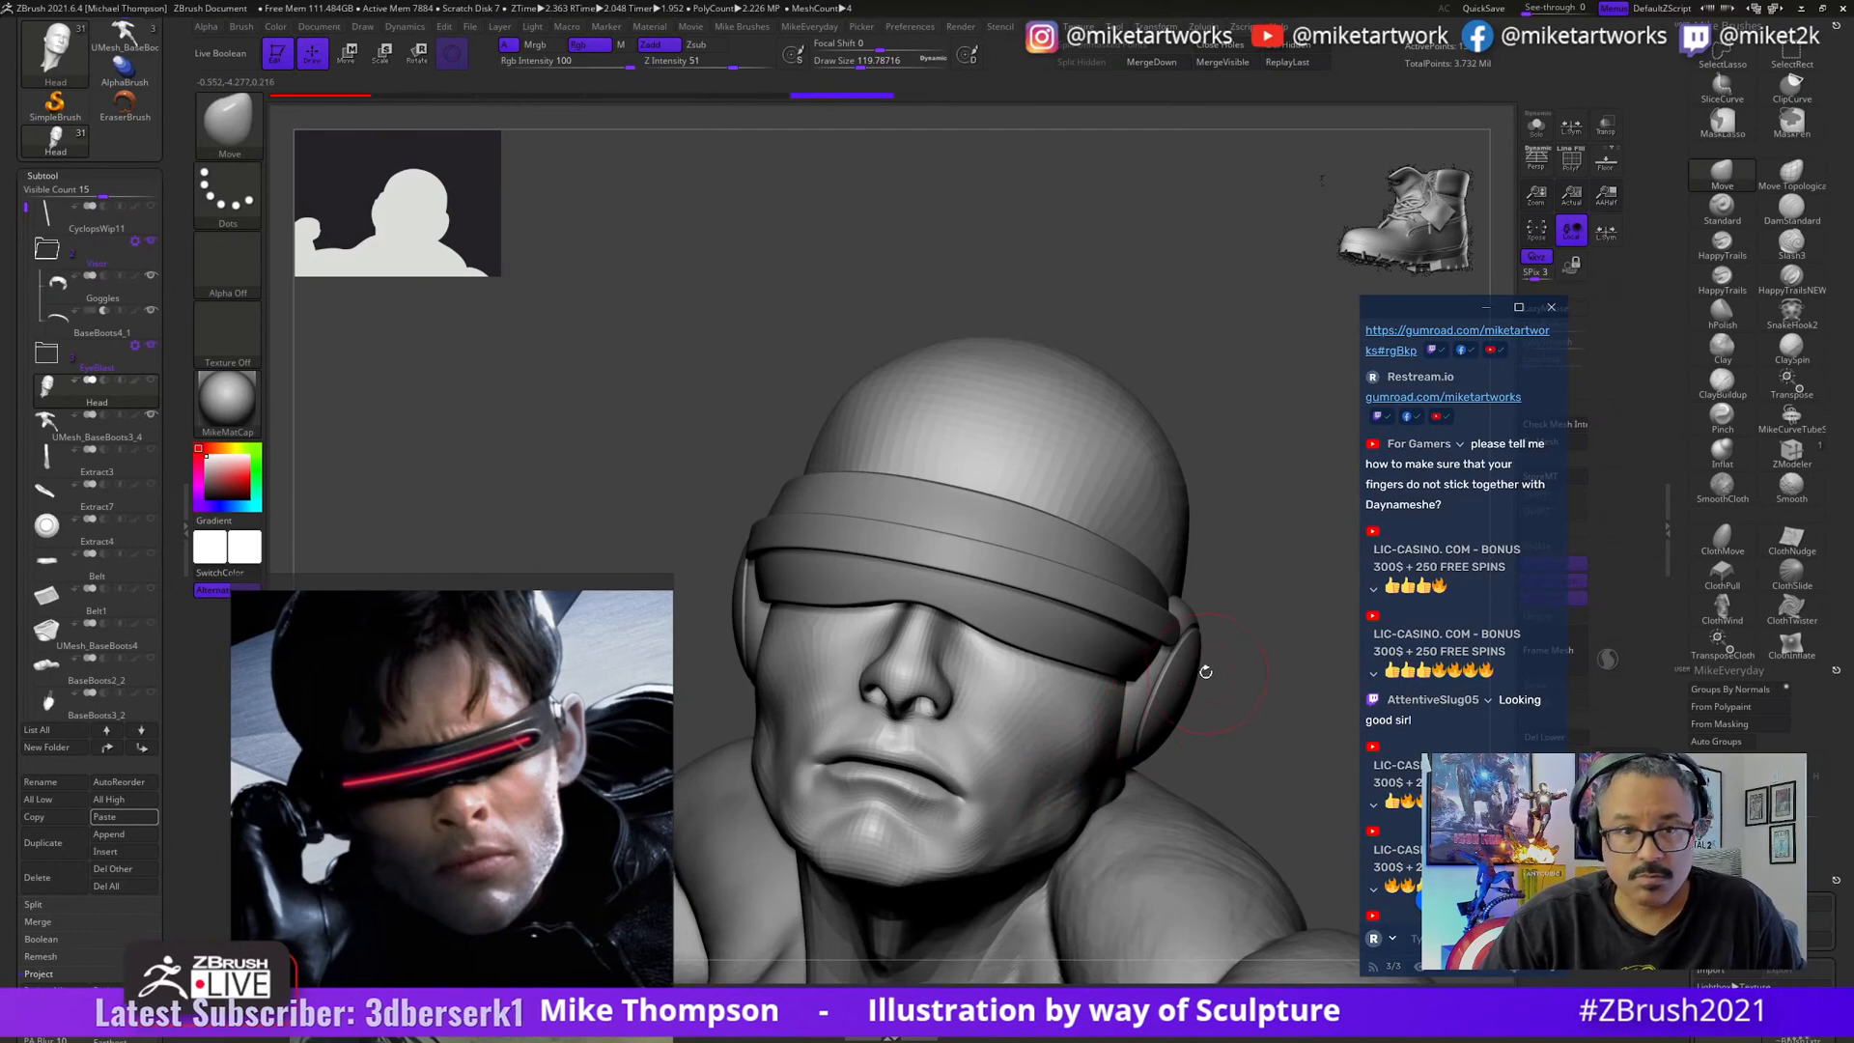
- Save the tool as a new version named CyclopsWip12 in the Cyclops folder, relocating the reference image clear of the save controls
{"action": "scroll", "coordinate": [143, 108], "scroll_direction": "up", "scroll_amount": 5}
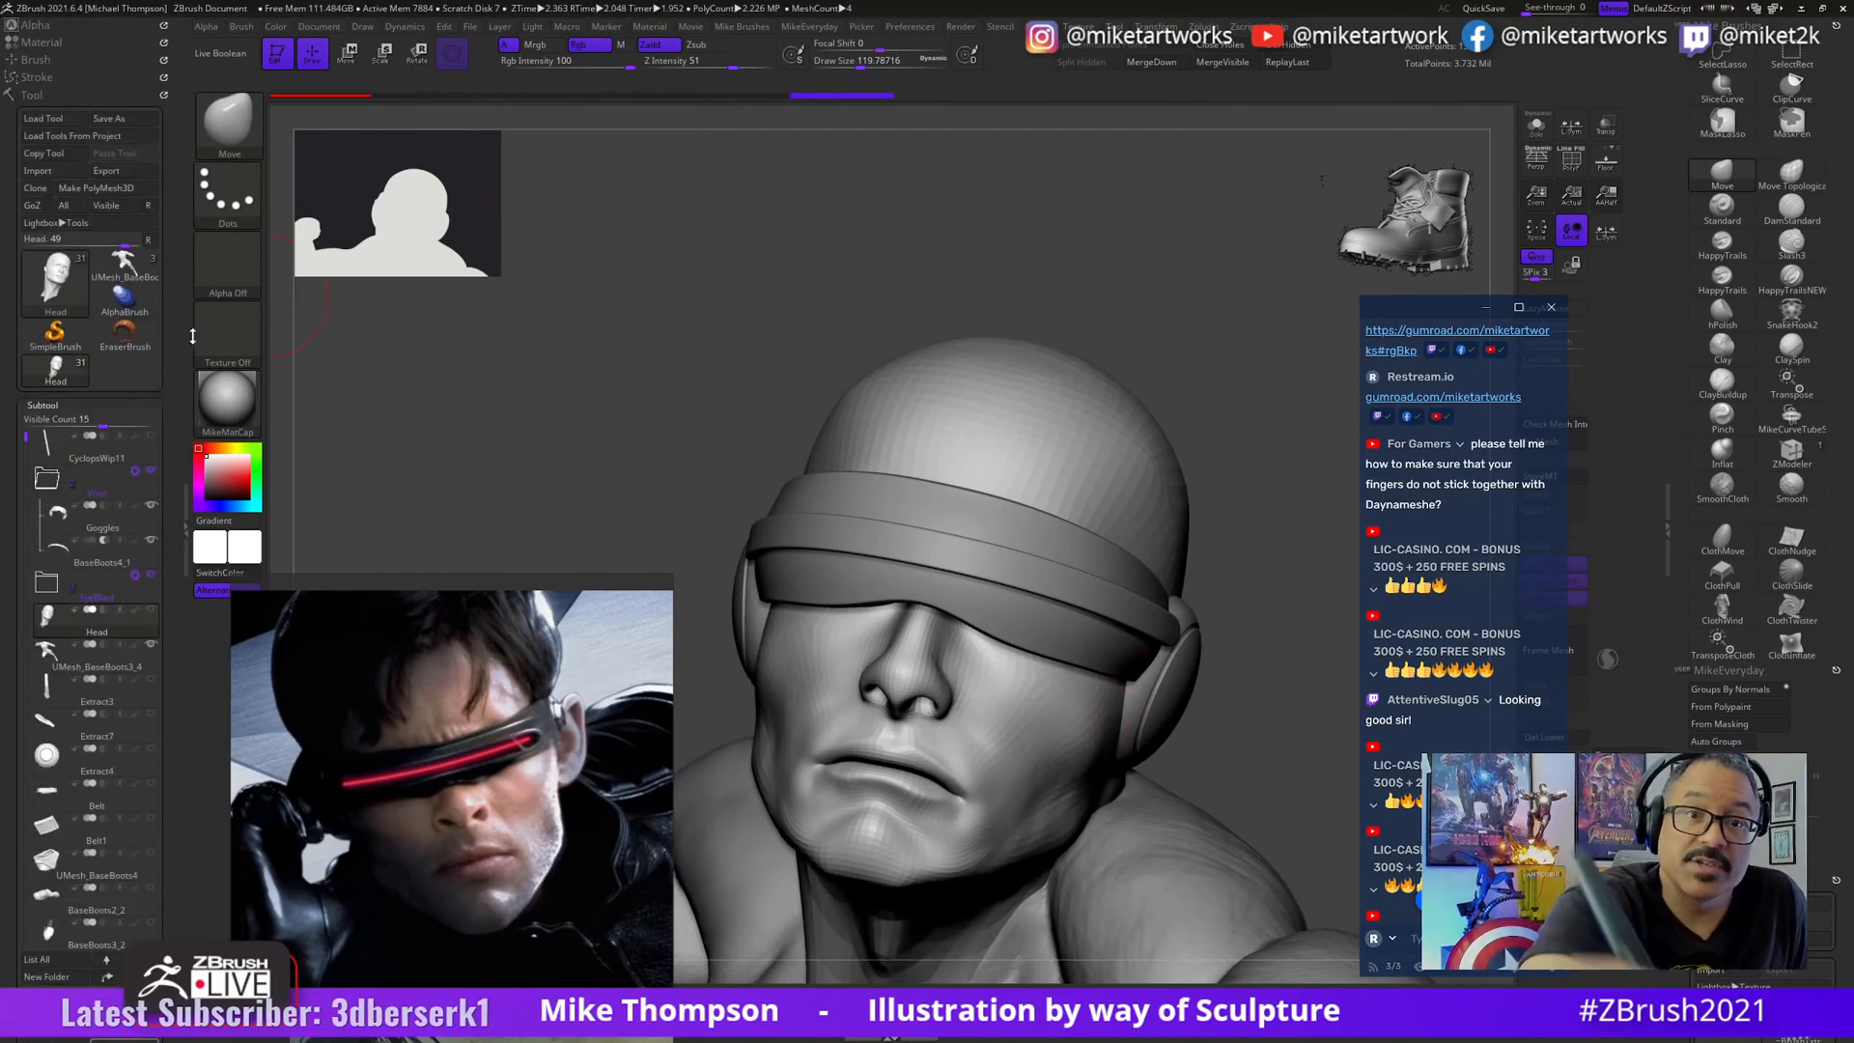
{"action": "left_click", "coordinate": [135, 118]}
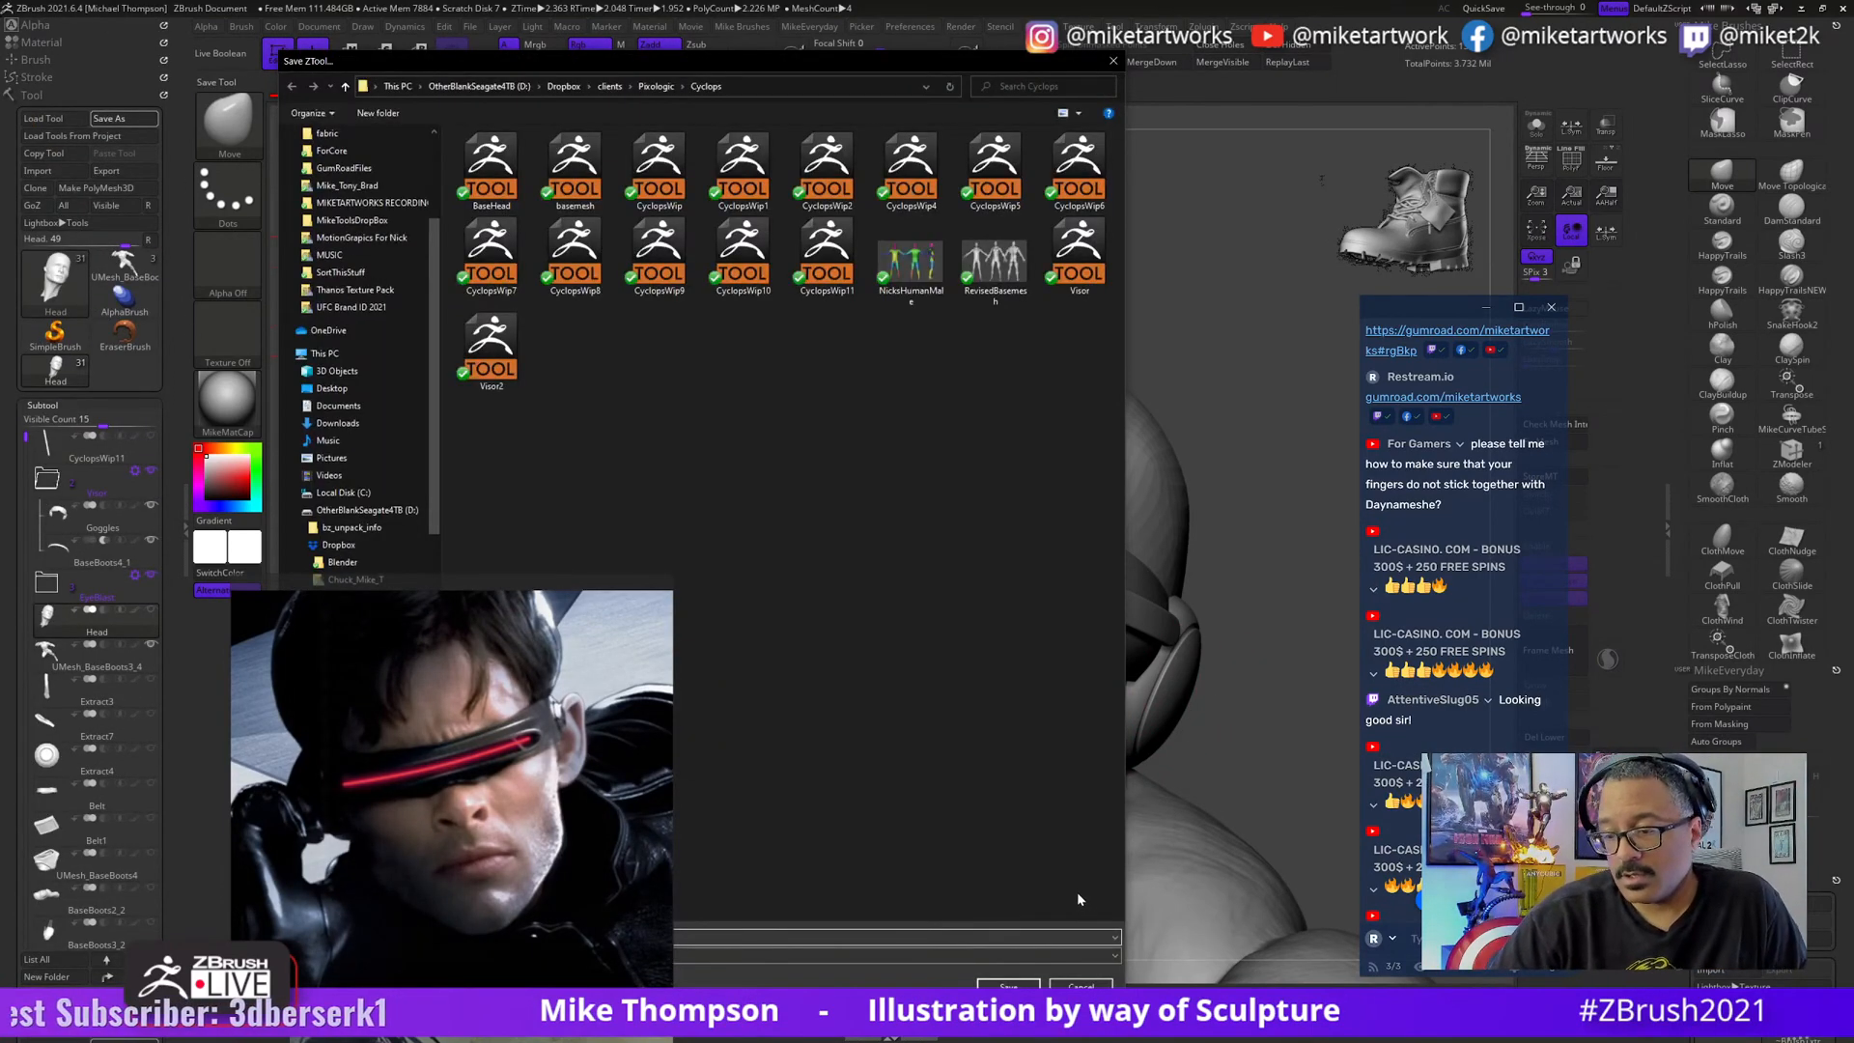
{"action": "key", "text": "Return"}
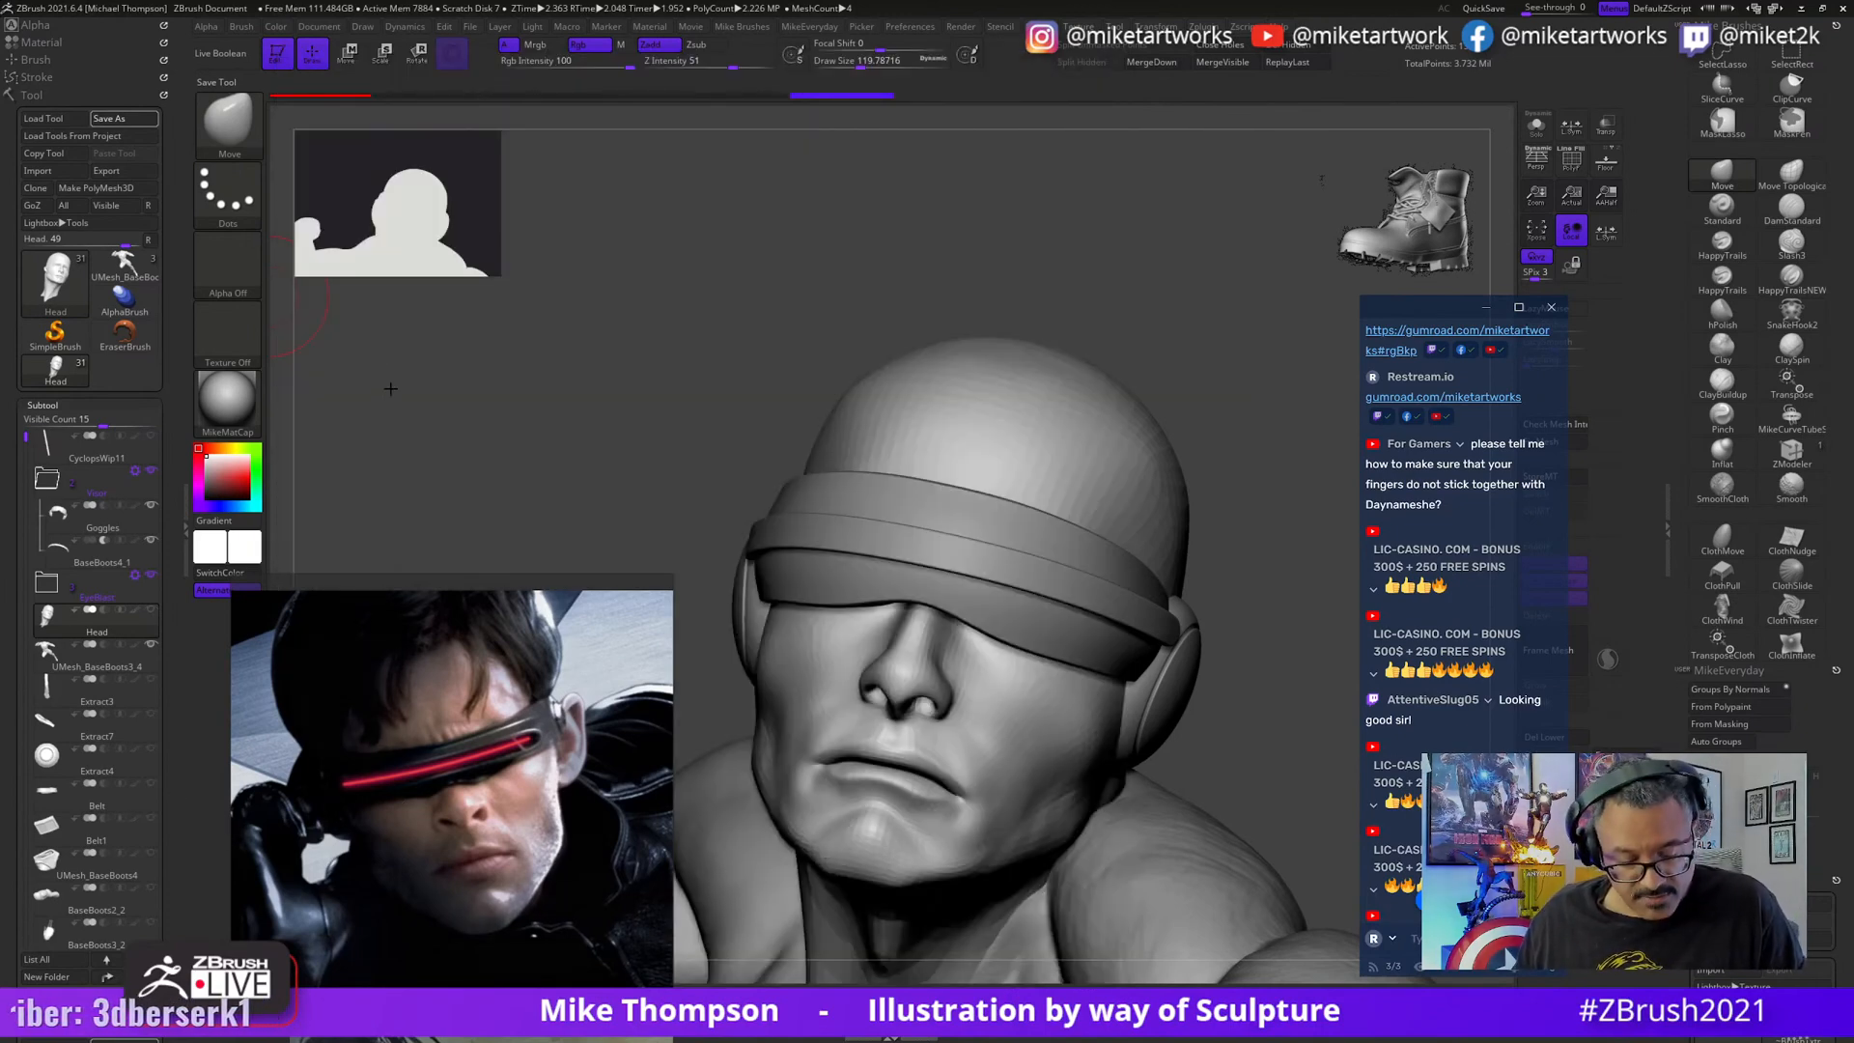
{"action": "key", "text": "alt+Tab"}
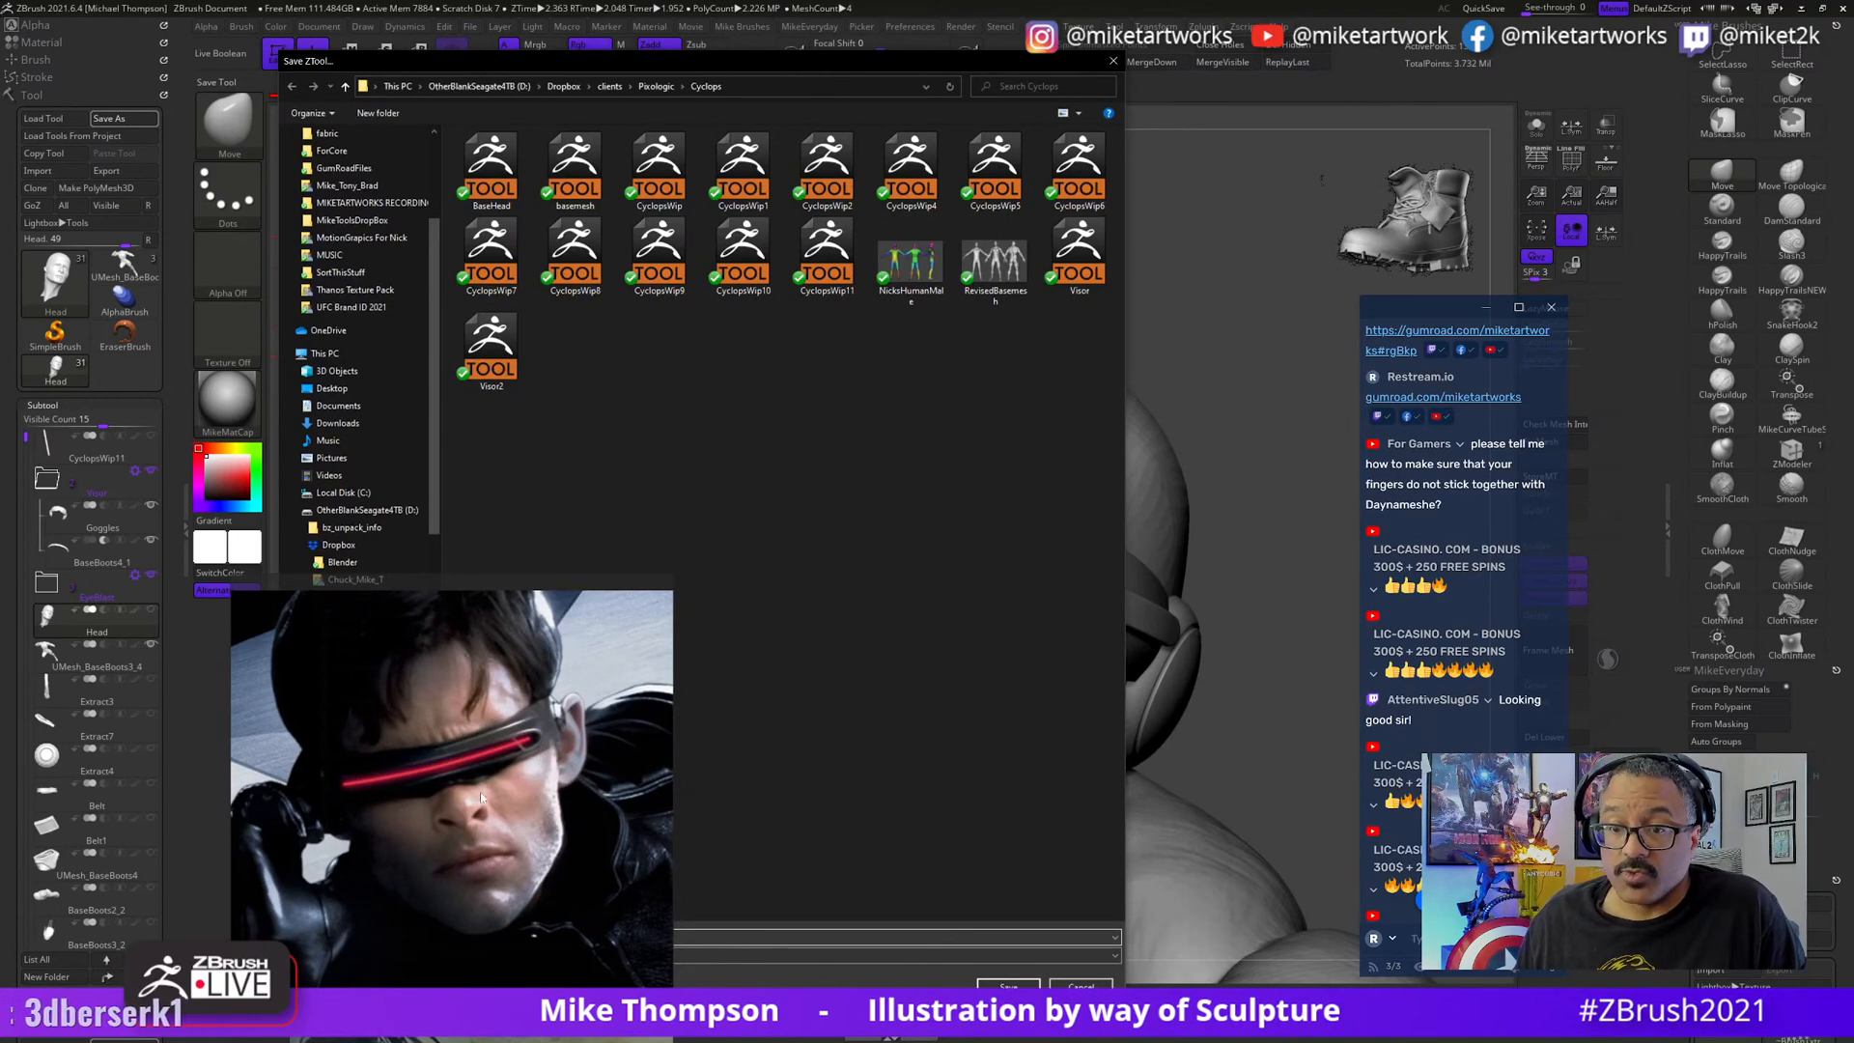
{"action": "left_click_drag", "start_coordinate": [482, 797], "coordinate": [1212, 718]}
{"action": "left_click", "coordinate": [428, 937]}
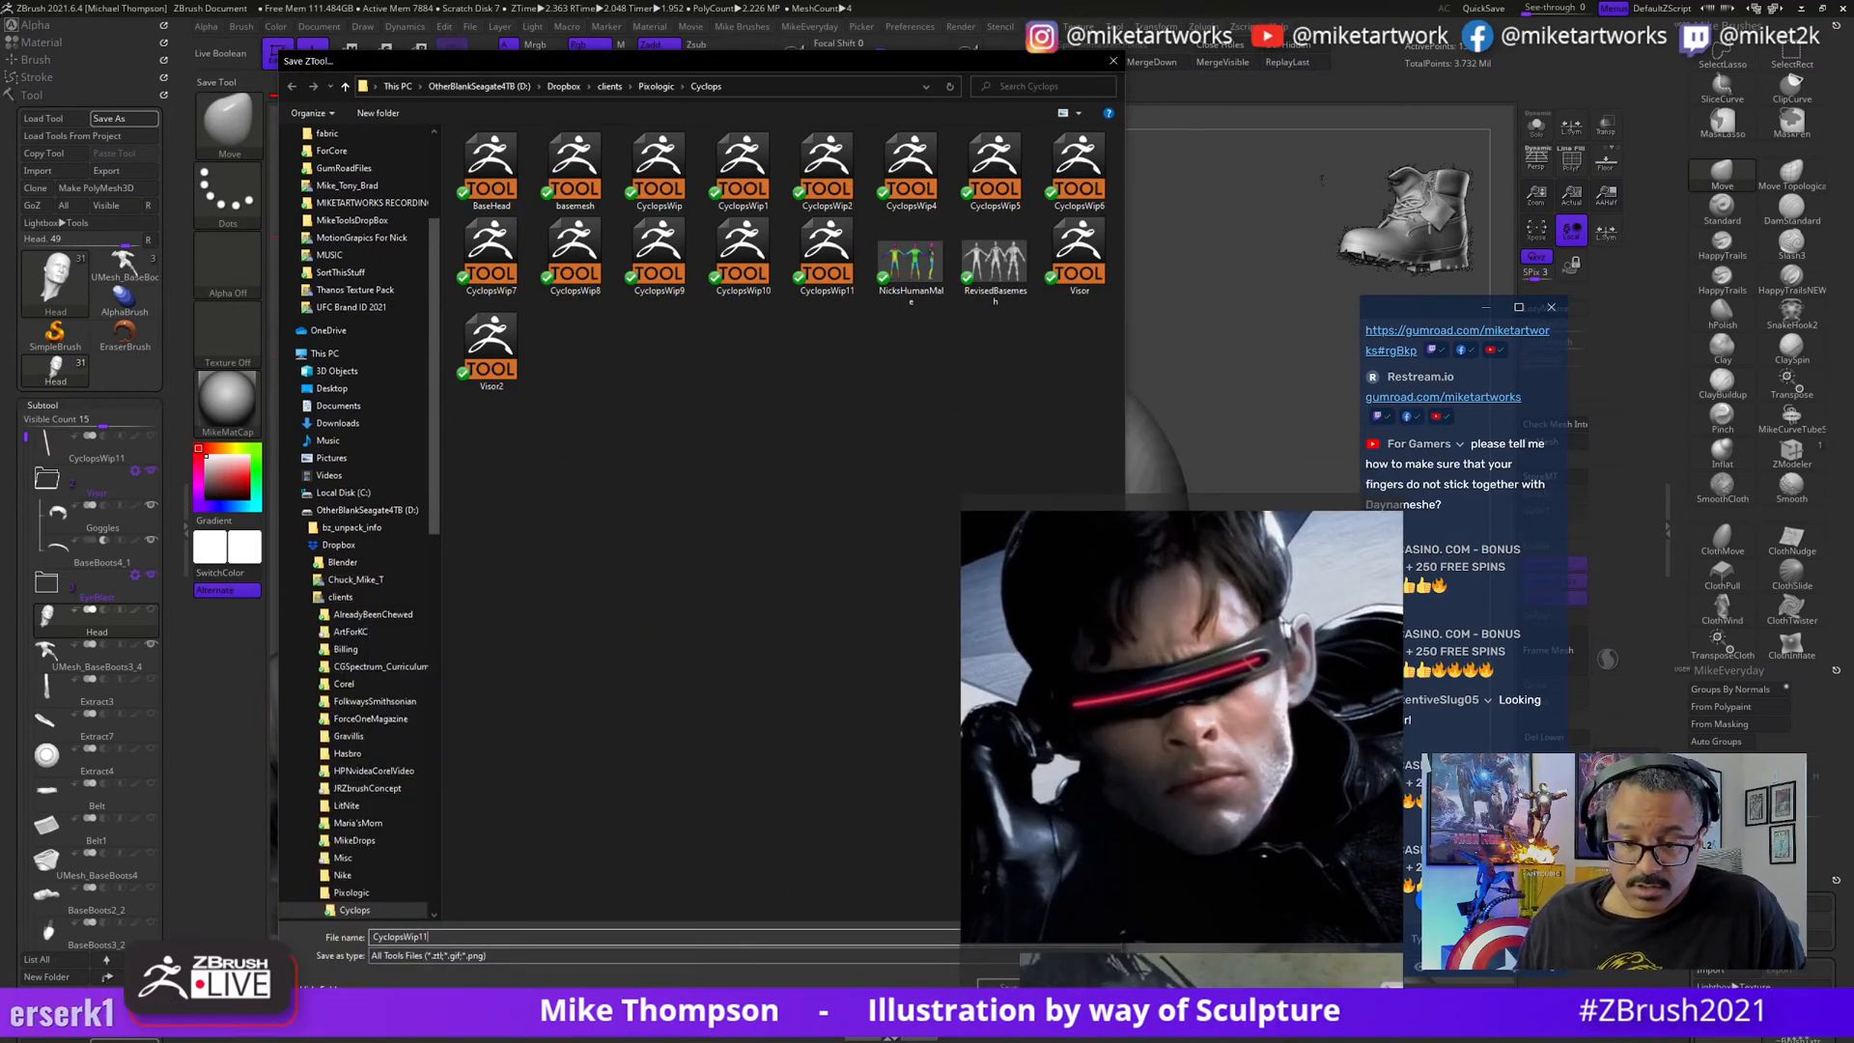
{"action": "key", "text": "BackSpace"}
{"action": "type", "text": "2"}
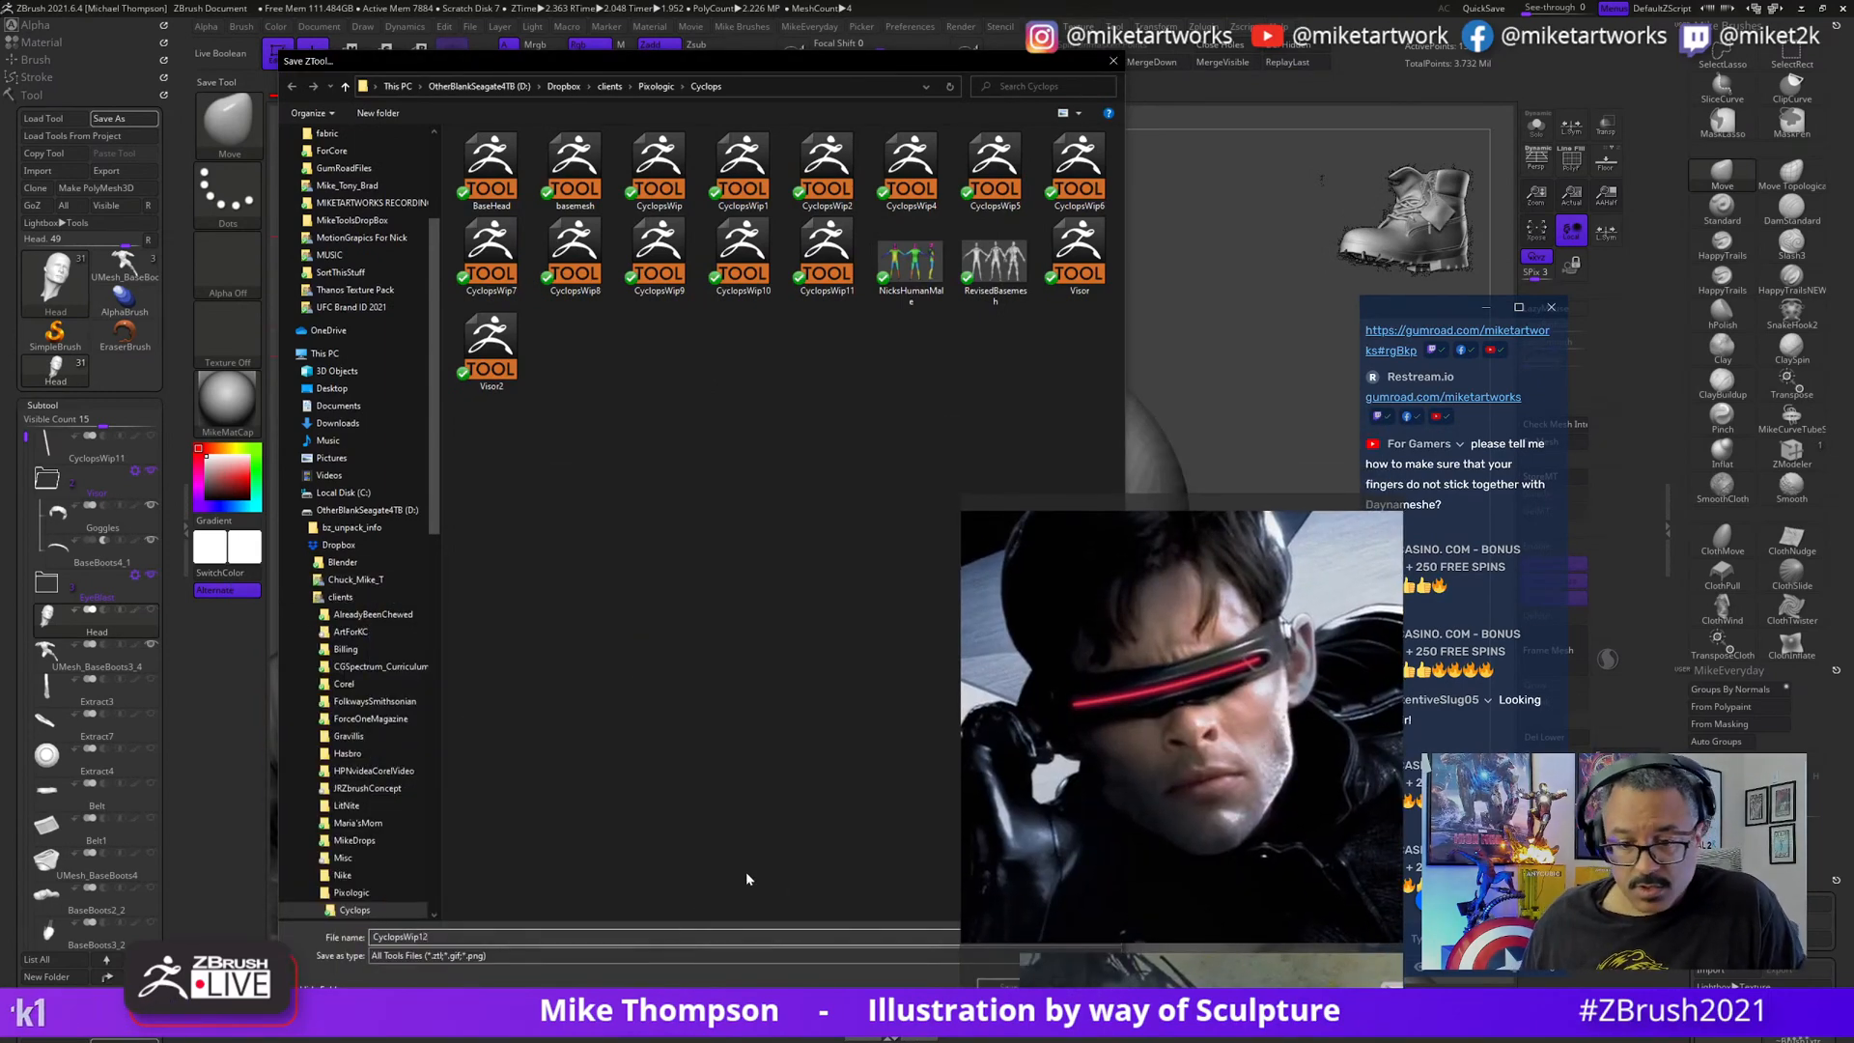
{"action": "mouse_move", "coordinate": [1214, 859]}
{"action": "left_mouse_down"}
{"action": "mouse_move", "coordinate": [1358, 713]}
{"action": "mouse_move", "coordinate": [1336, 666]}
{"action": "mouse_move", "coordinate": [590, 520]}
{"action": "mouse_move", "coordinate": [580, 384]}
{"action": "left_mouse_up"}
{"action": "left_click", "coordinate": [1008, 985]}
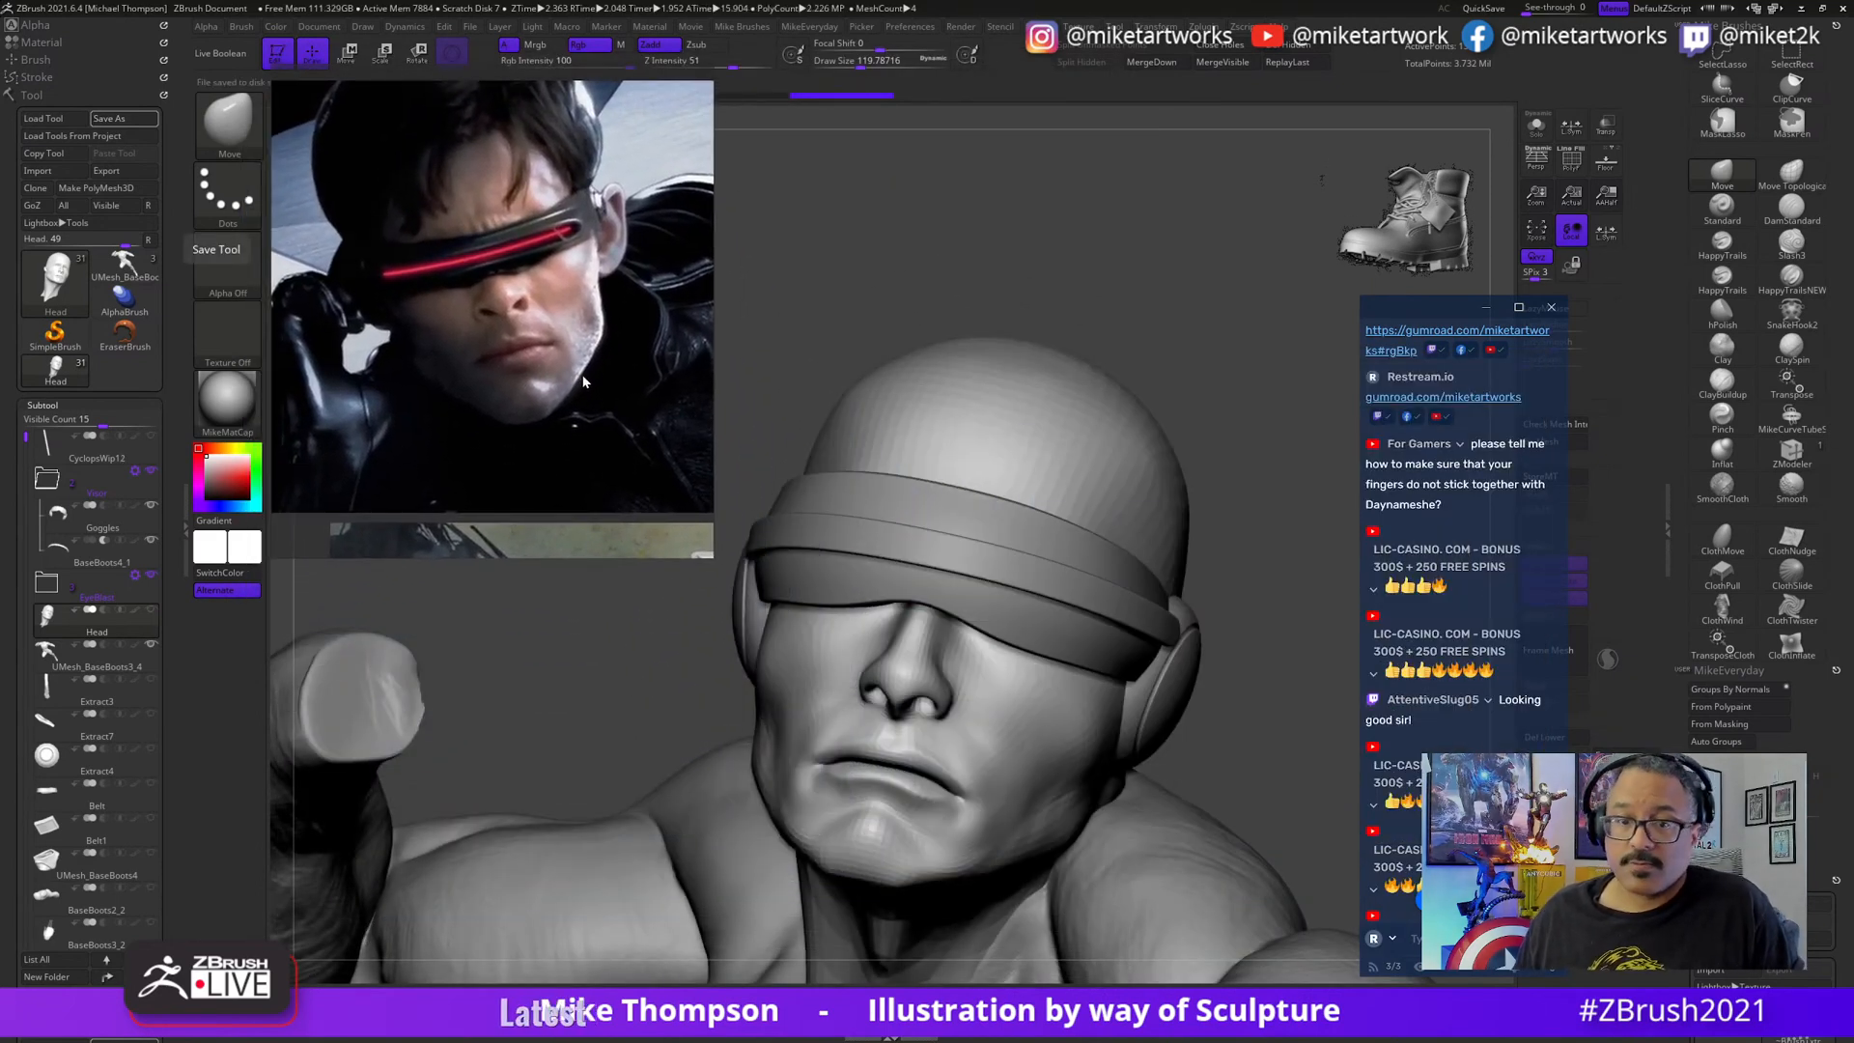
- Hide all of the body mesh except the neck, shoulders and upper chest, and make the head the active subtool again
{"action": "mouse_move", "coordinate": [1227, 681]}
{"action": "left_mouse_down", "text": "alt"}
{"action": "mouse_move", "coordinate": [1258, 700]}
{"action": "mouse_move", "coordinate": [1139, 534]}
{"action": "mouse_move", "coordinate": [1179, 612]}
{"action": "mouse_move", "coordinate": [1200, 587]}
{"action": "left_mouse_up", "text": "alt"}
{"action": "left_click", "coordinate": [1015, 704], "text": "alt"}
{"action": "left_click_drag", "start_coordinate": [1059, 449], "coordinate": [705, 781], "text": "ctrl+shift"}
{"action": "left_click_drag", "start_coordinate": [1246, 716], "coordinate": [1218, 736]}
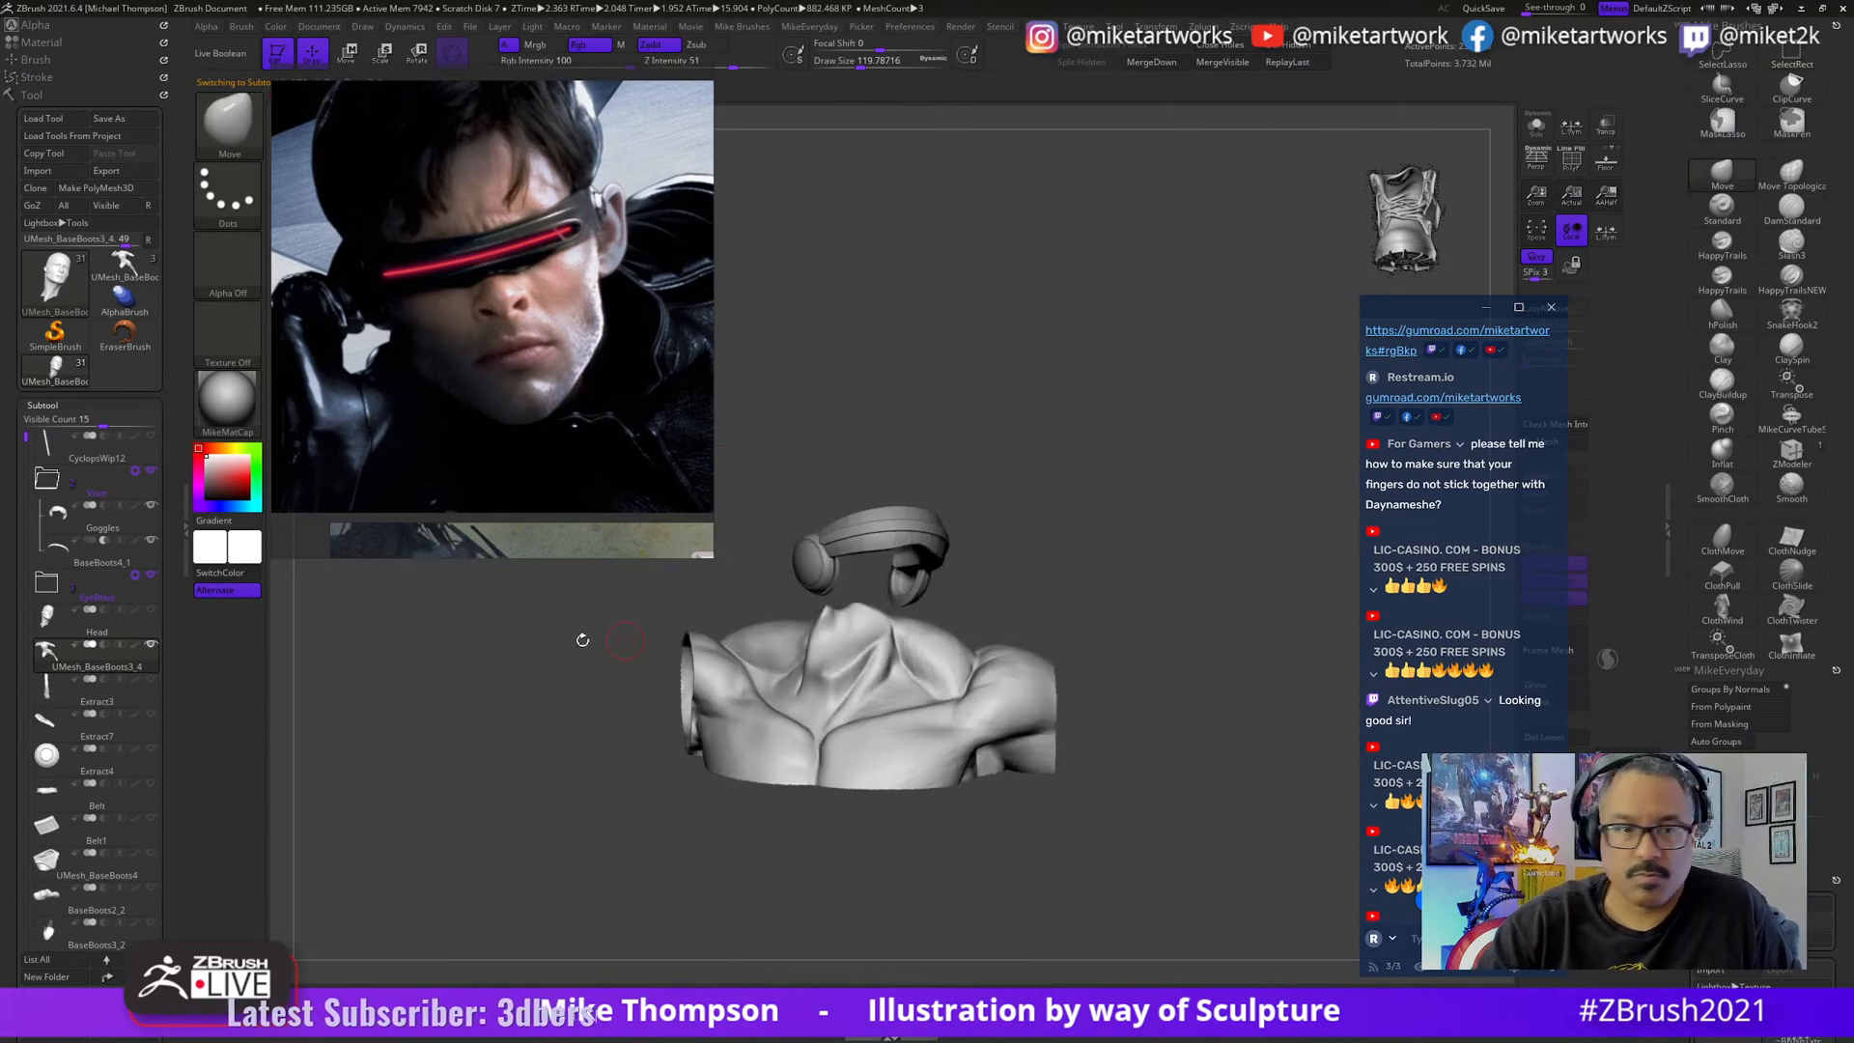
{"action": "key", "text": "ctrl+z"}
{"action": "key", "text": "ctrl+z"}
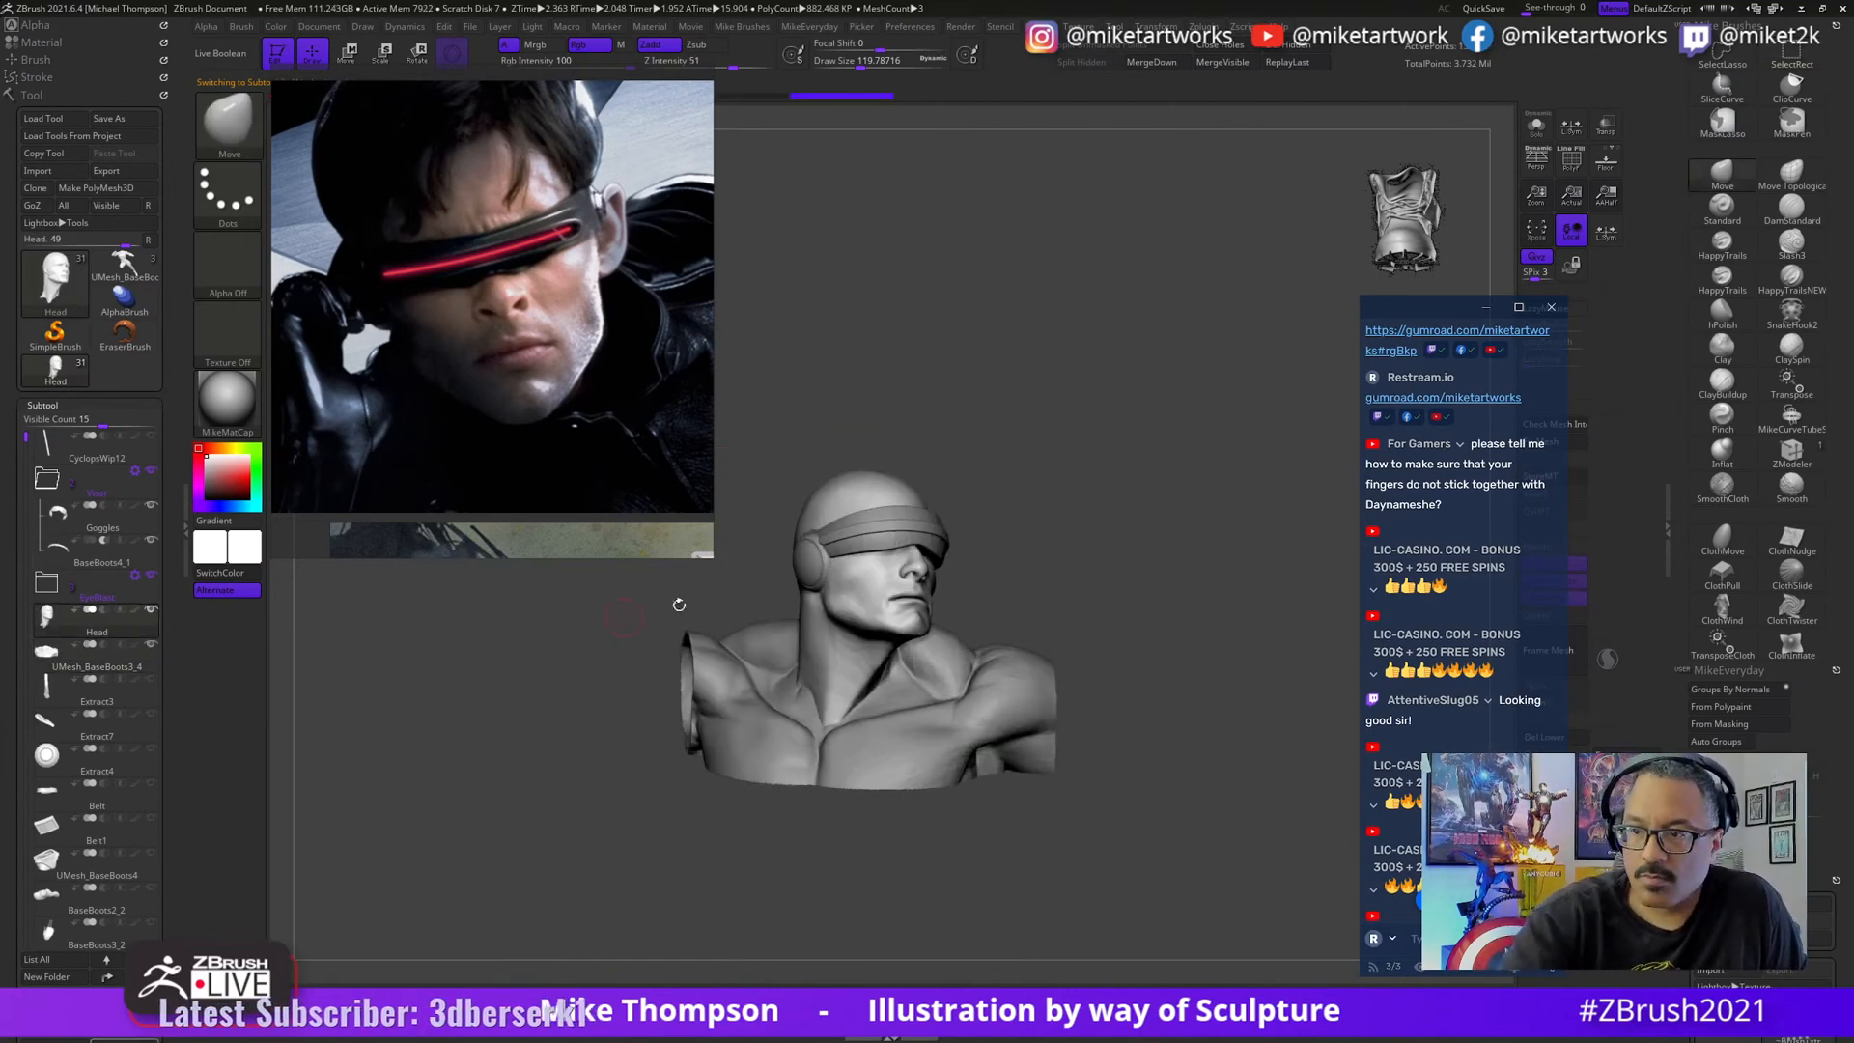
{"action": "mouse_move", "coordinate": [1159, 683]}
{"action": "left_mouse_down", "text": "alt"}
{"action": "mouse_move", "coordinate": [1242, 786]}
{"action": "mouse_move", "coordinate": [1217, 700]}
{"action": "mouse_move", "coordinate": [1220, 716]}
{"action": "left_mouse_up", "text": "alt"}
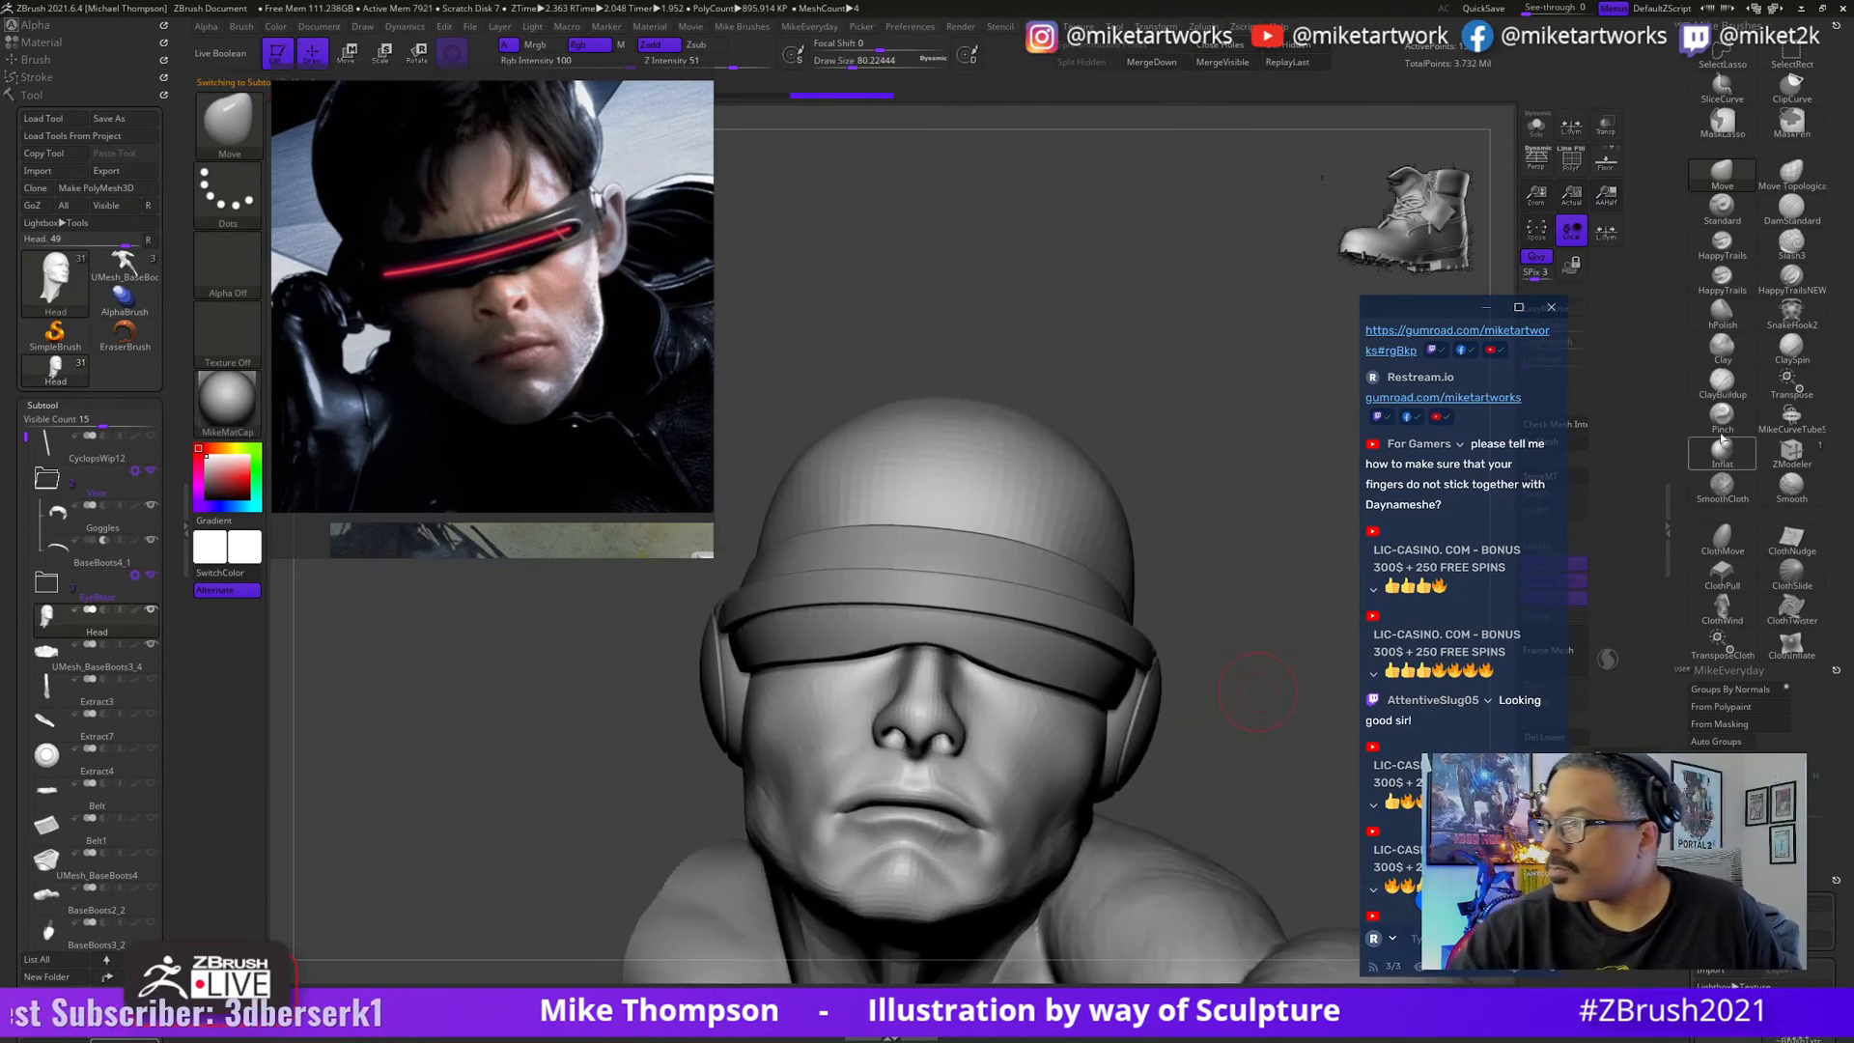
- Choose the ClayBuildup brush and turn on posable symmetry for the tilted head
{"action": "left_click", "coordinate": [1723, 383]}
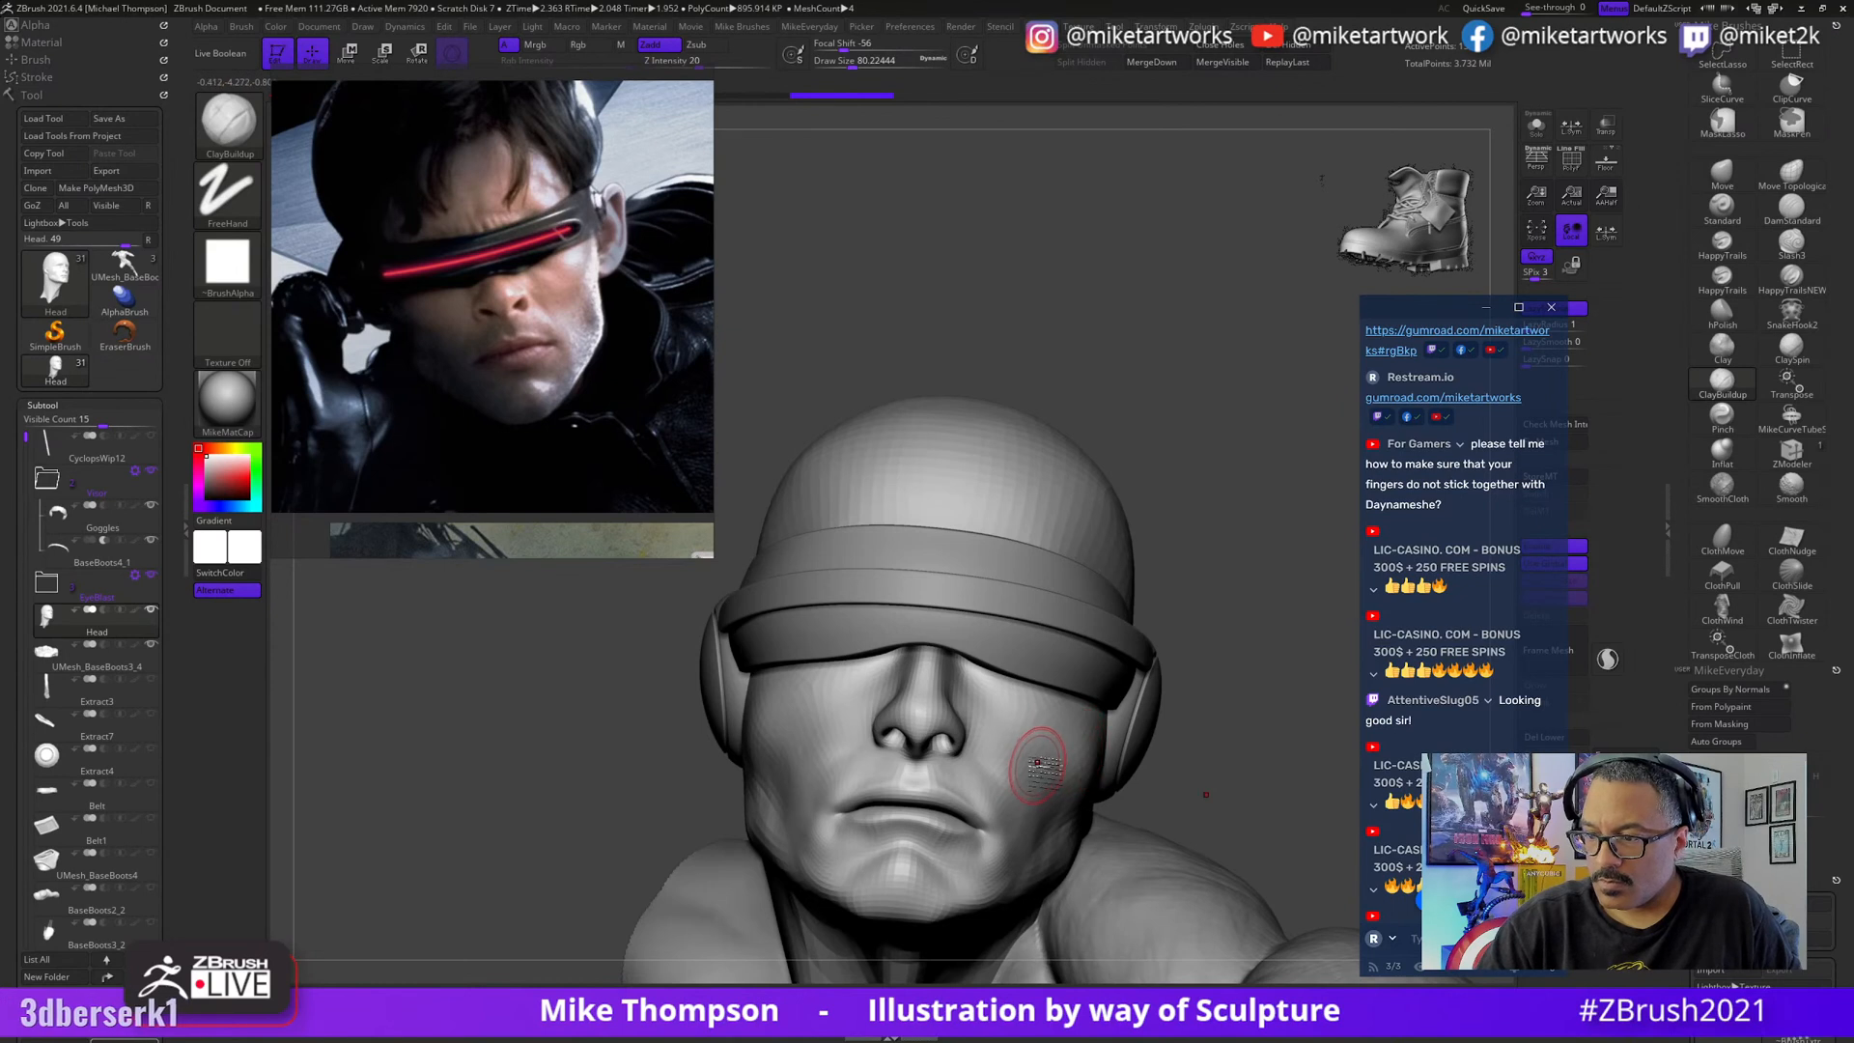
{"action": "left_click_drag", "start_coordinate": [1226, 762], "coordinate": [1219, 680]}
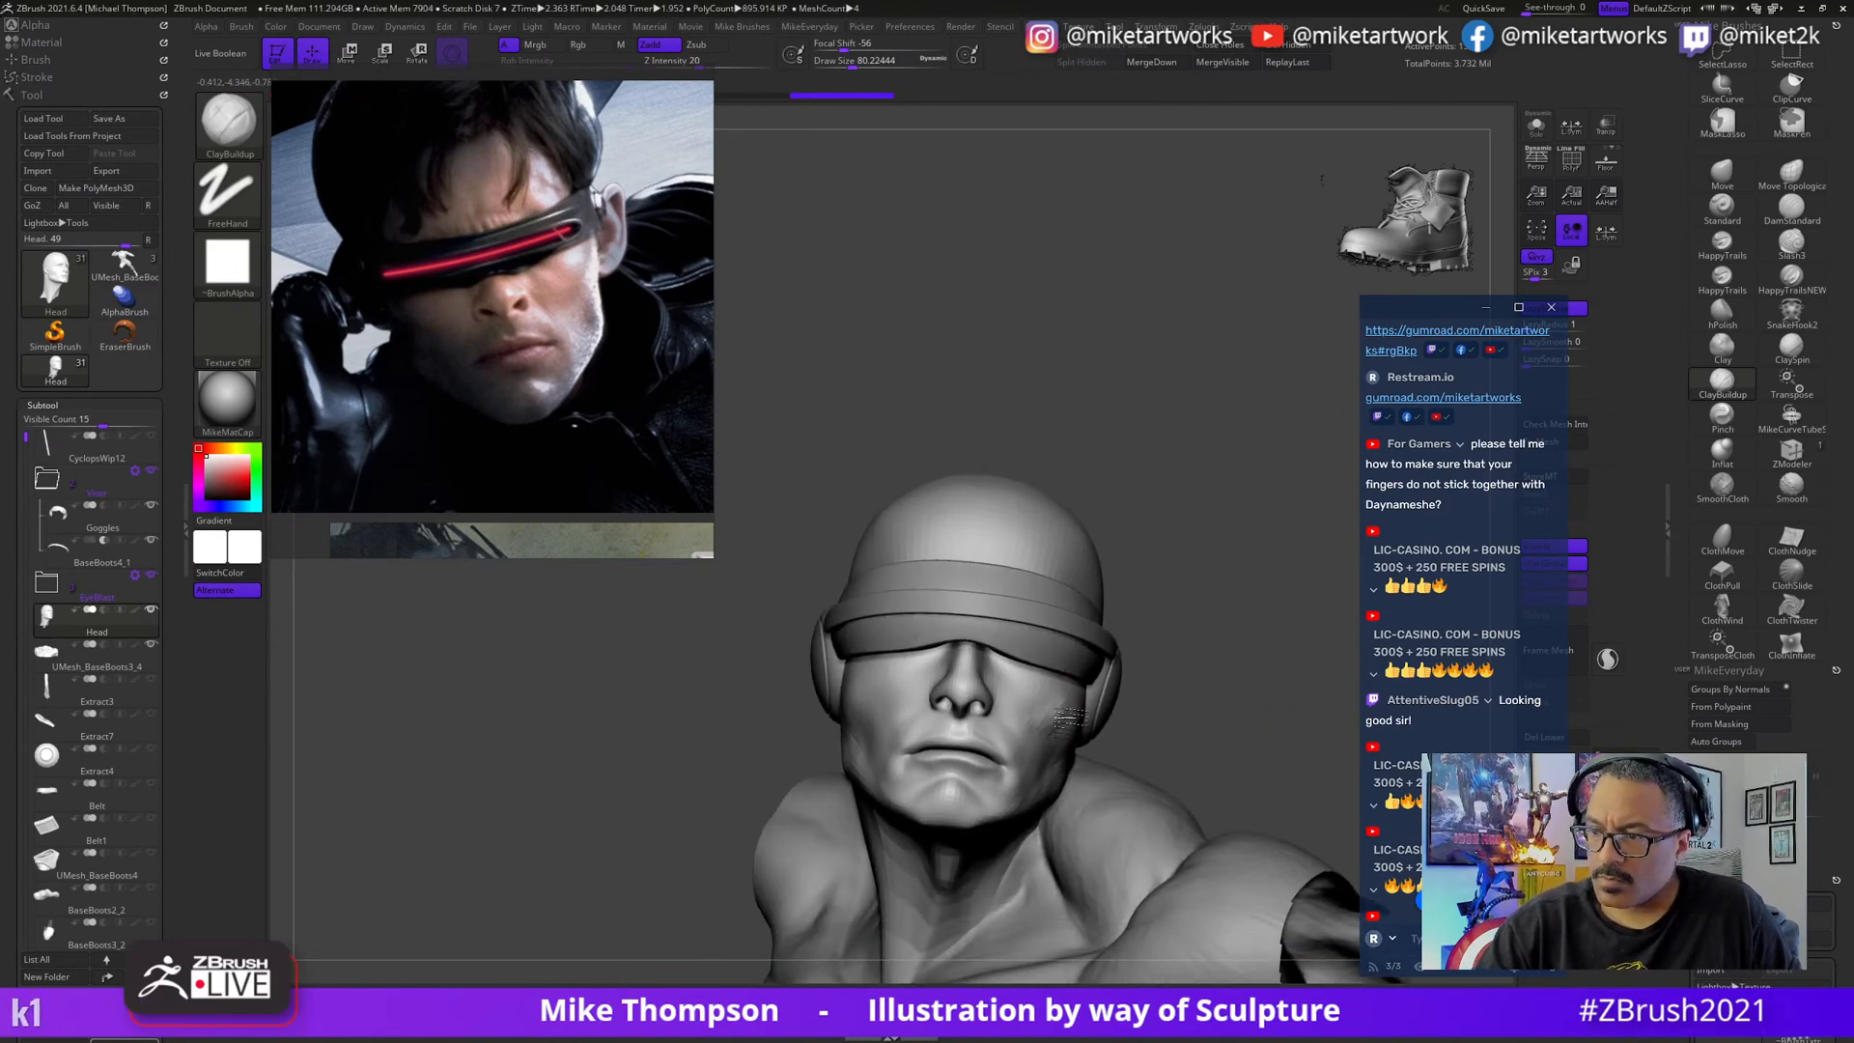
{"action": "left_click_drag", "start_coordinate": [1234, 676], "coordinate": [1235, 681]}
{"action": "key", "text": "s"}
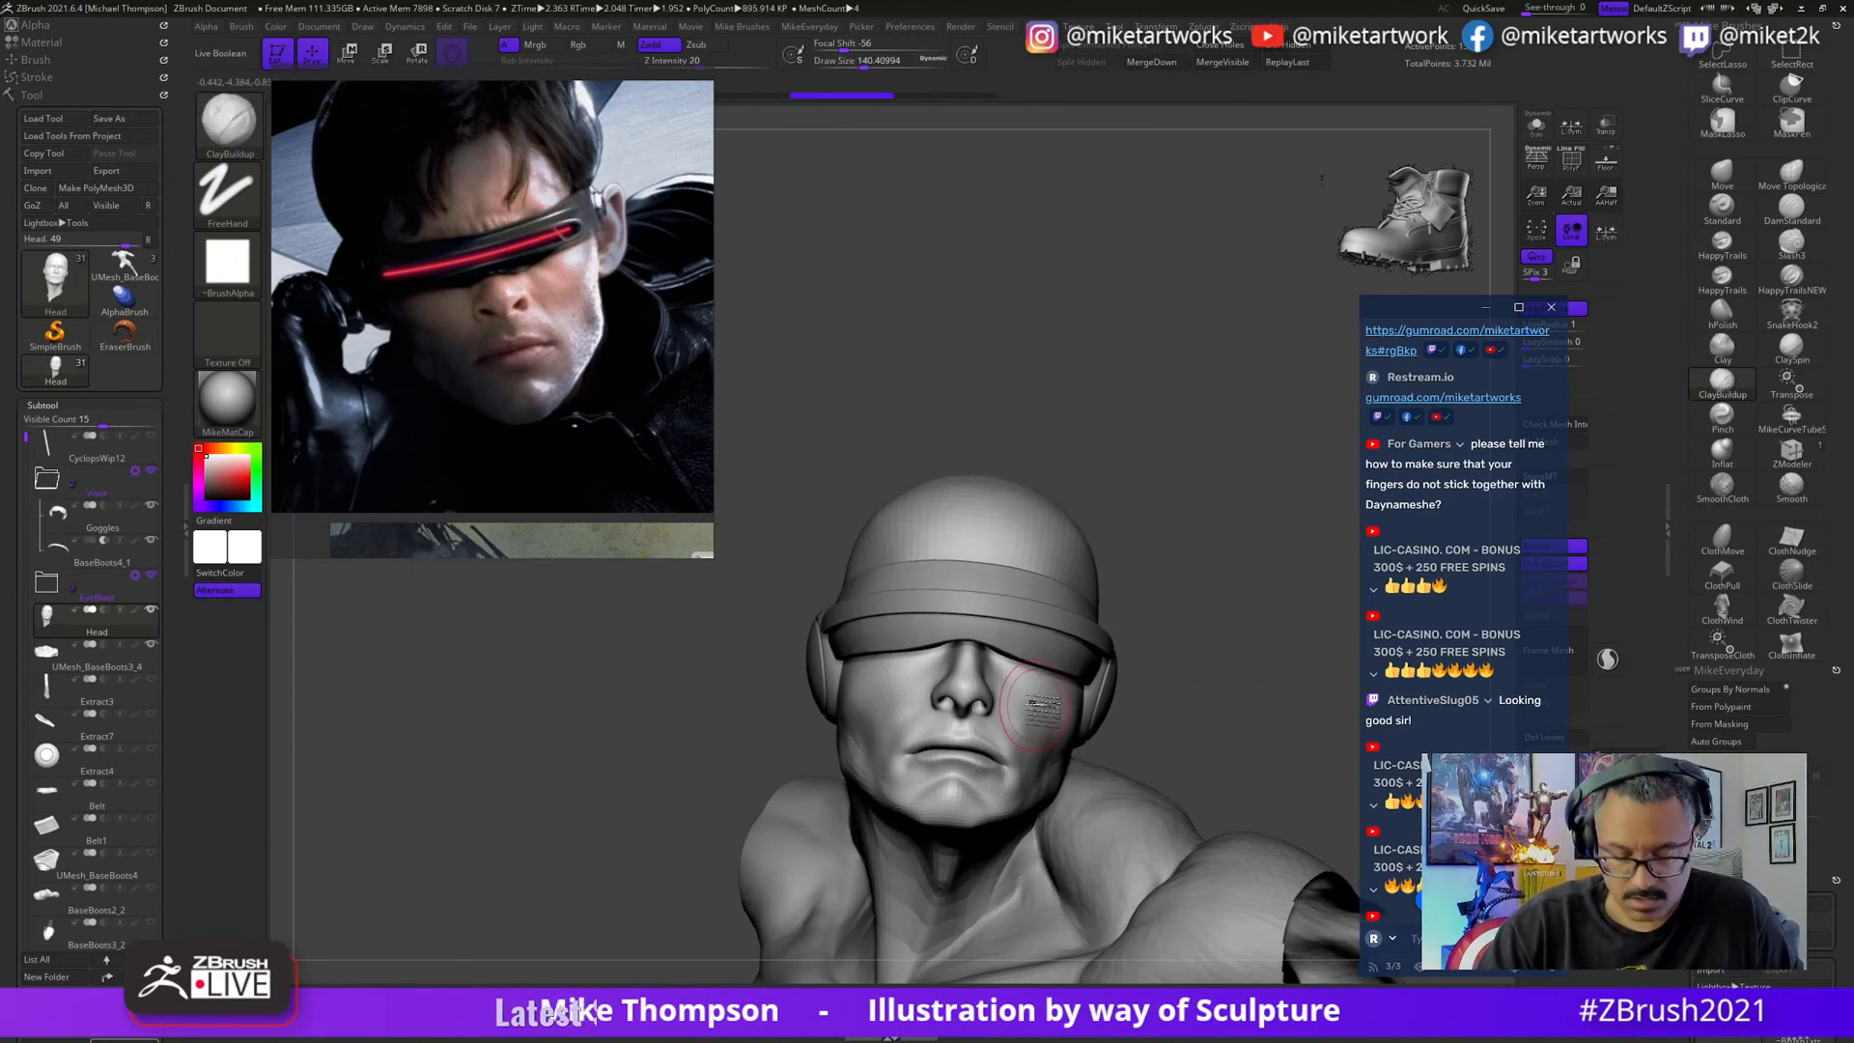
{"action": "left_click_drag", "start_coordinate": [1039, 710], "coordinate": [1213, 386]}
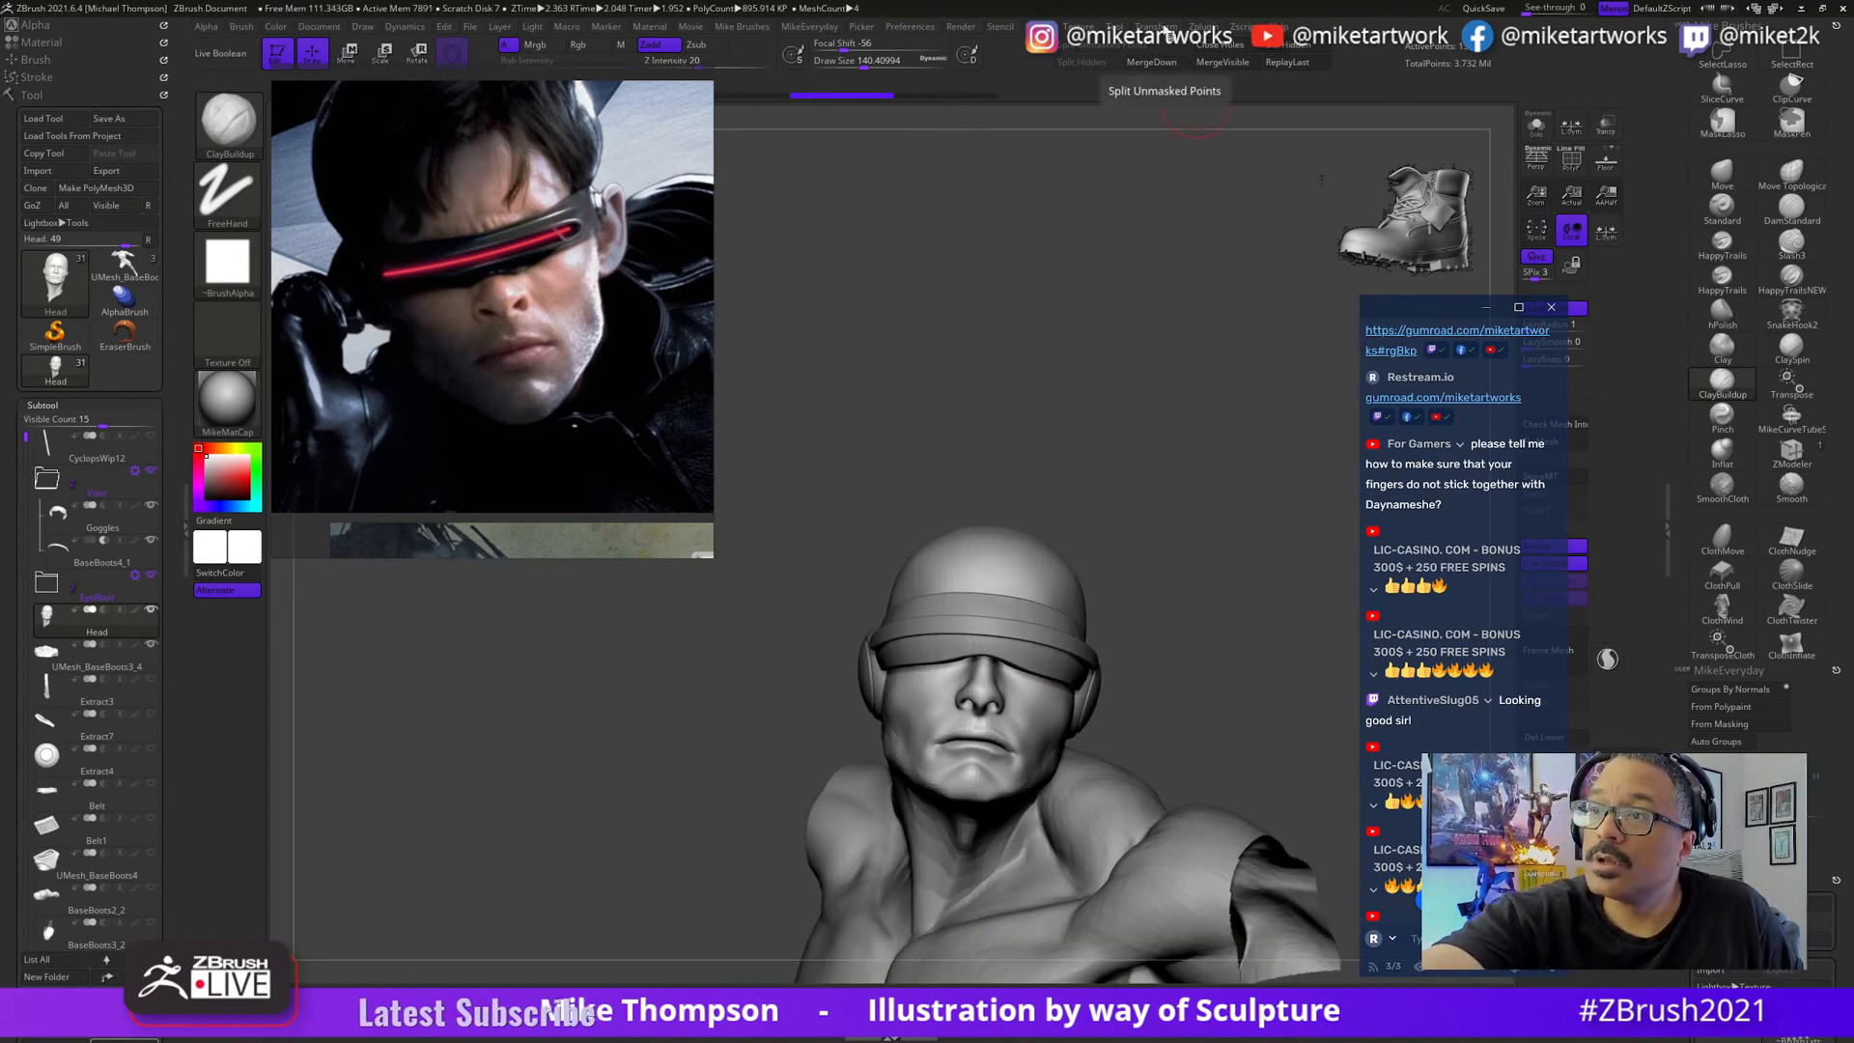
{"action": "left_click", "coordinate": [1164, 27]}
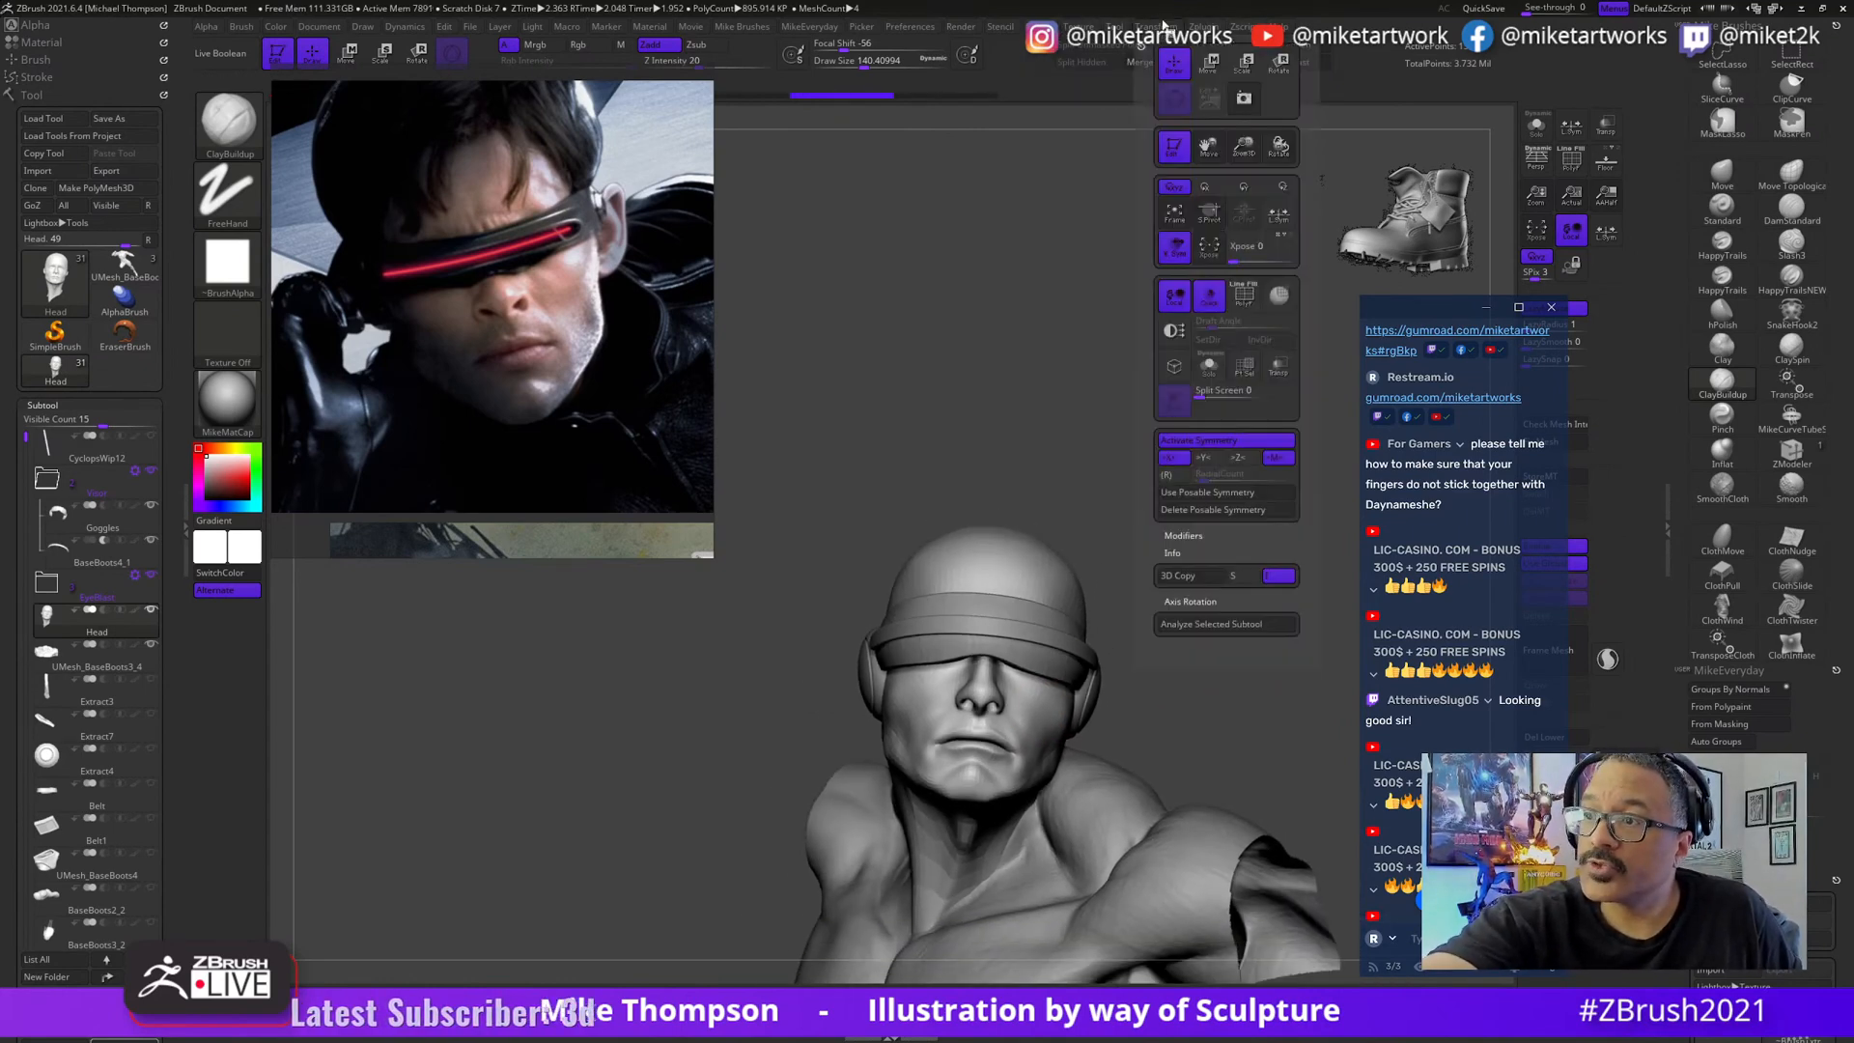
{"action": "left_click", "coordinate": [1267, 511]}
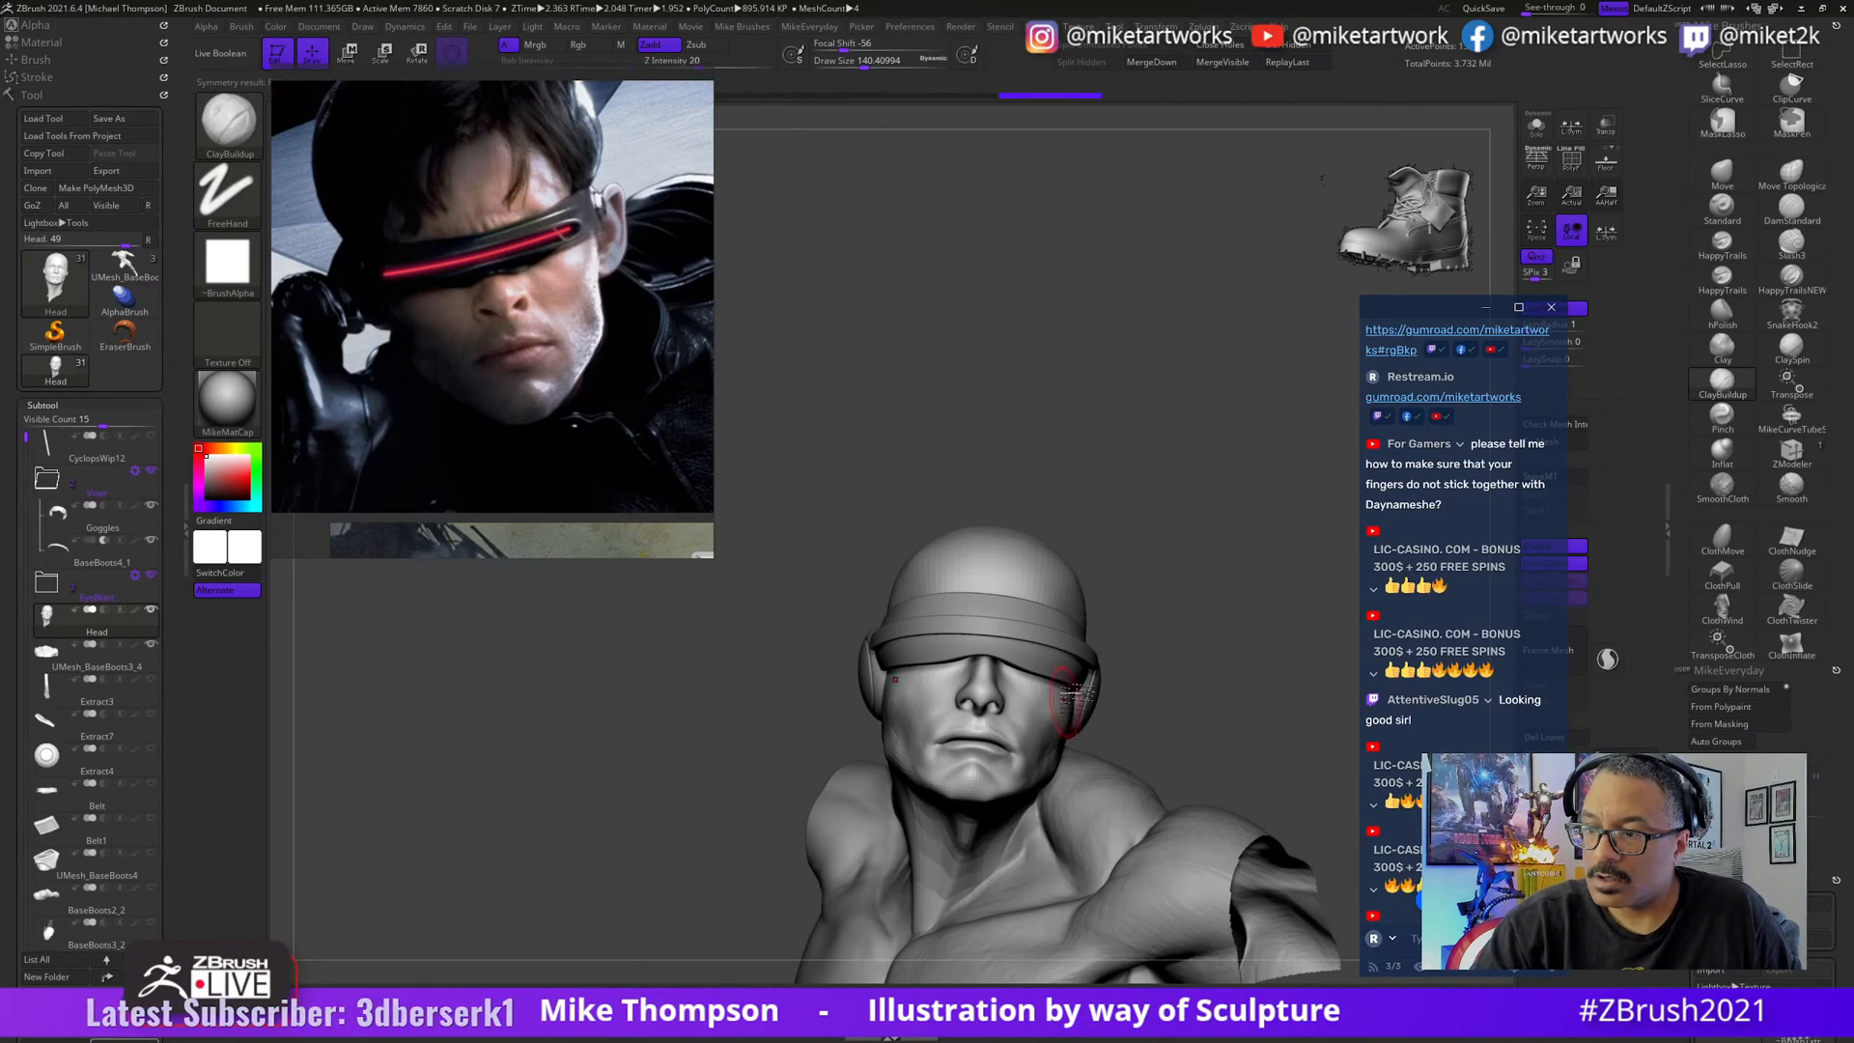
- Build up and smooth the cheeks and jaw beside the mouth with a draw size of about 37, and subdivide the head once
{"action": "mouse_move", "coordinate": [1159, 641]}
{"action": "left_mouse_down", "text": "alt"}
{"action": "mouse_move", "coordinate": [1179, 625]}
{"action": "mouse_move", "coordinate": [1162, 682]}
{"action": "mouse_move", "coordinate": [1201, 647]}
{"action": "mouse_move", "coordinate": [1164, 674]}
{"action": "mouse_move", "coordinate": [1176, 626]}
{"action": "mouse_move", "coordinate": [1226, 655]}
{"action": "mouse_move", "coordinate": [1250, 618]}
{"action": "mouse_move", "coordinate": [1018, 714]}
{"action": "left_mouse_up", "text": "alt"}
{"action": "key", "text": "s"}
{"action": "left_click_drag", "start_coordinate": [1086, 716], "coordinate": [1097, 676]}
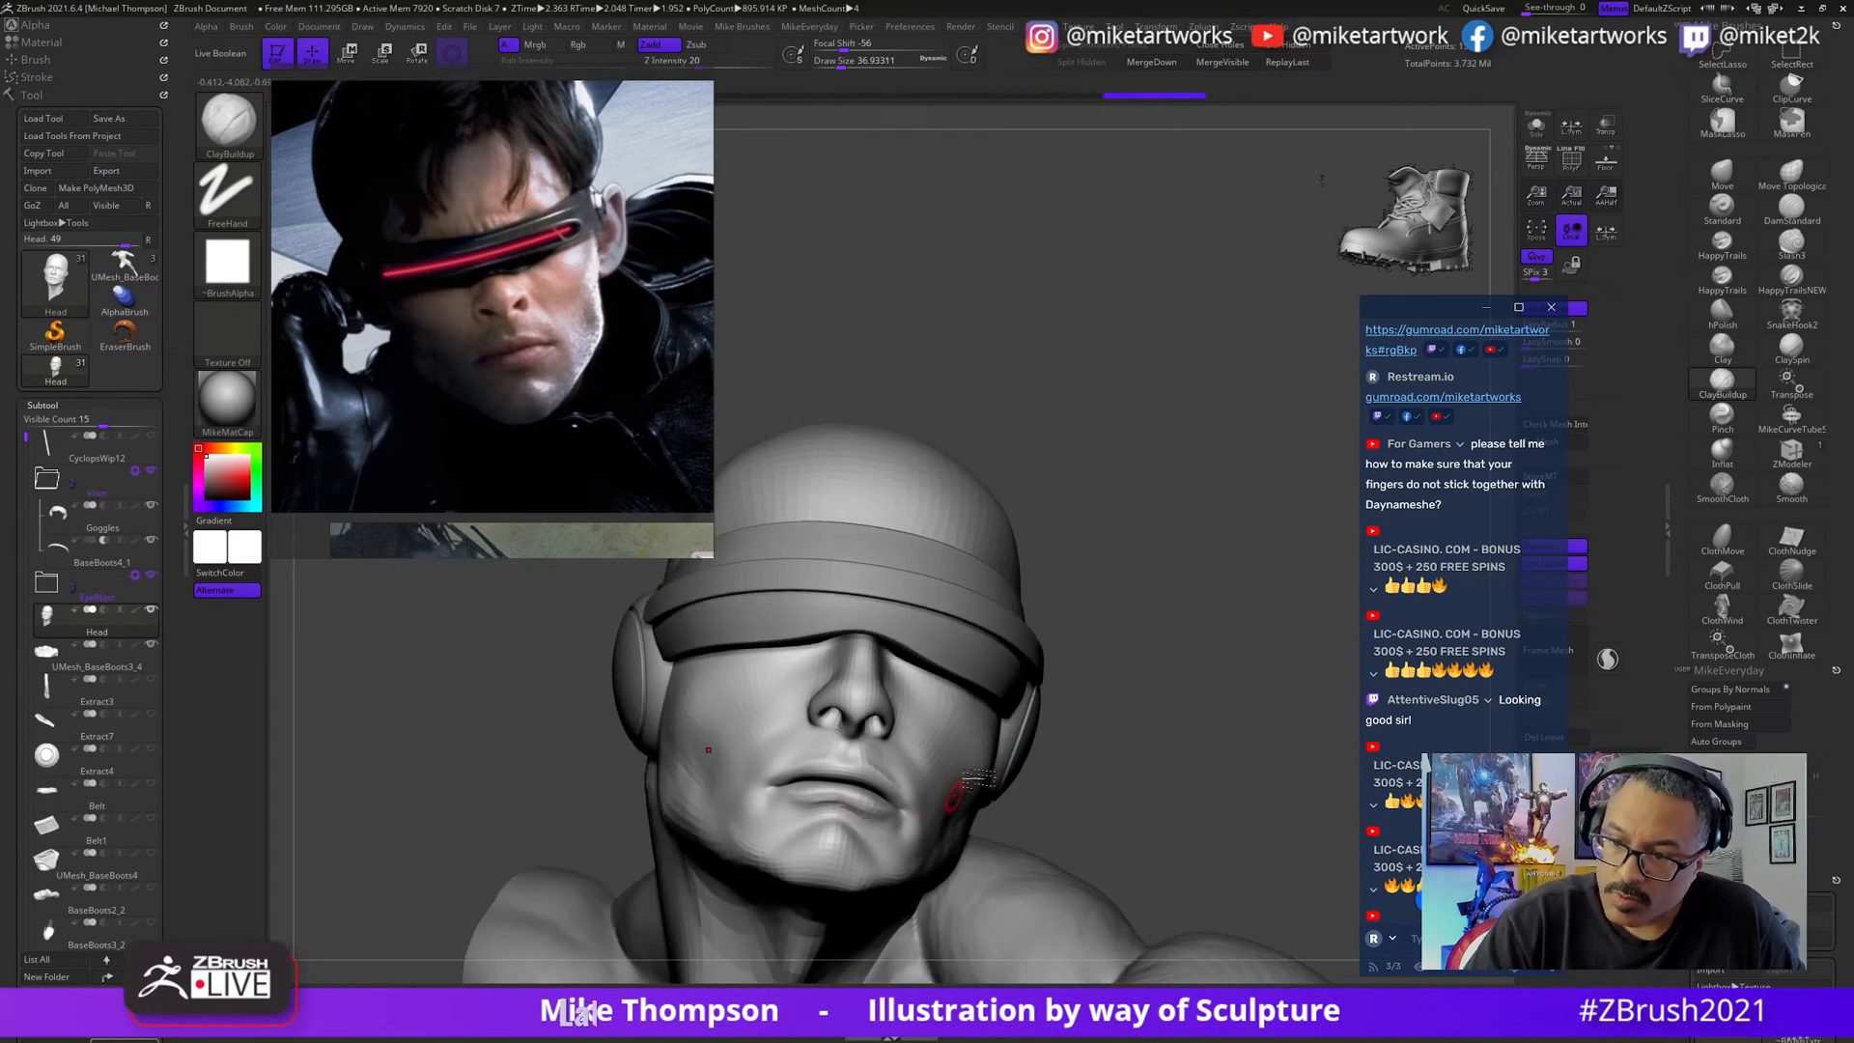
{"action": "mouse_move", "coordinate": [976, 780]}
{"action": "left_mouse_down"}
{"action": "mouse_move", "coordinate": [867, 811]}
{"action": "mouse_move", "coordinate": [884, 819]}
{"action": "left_mouse_up"}
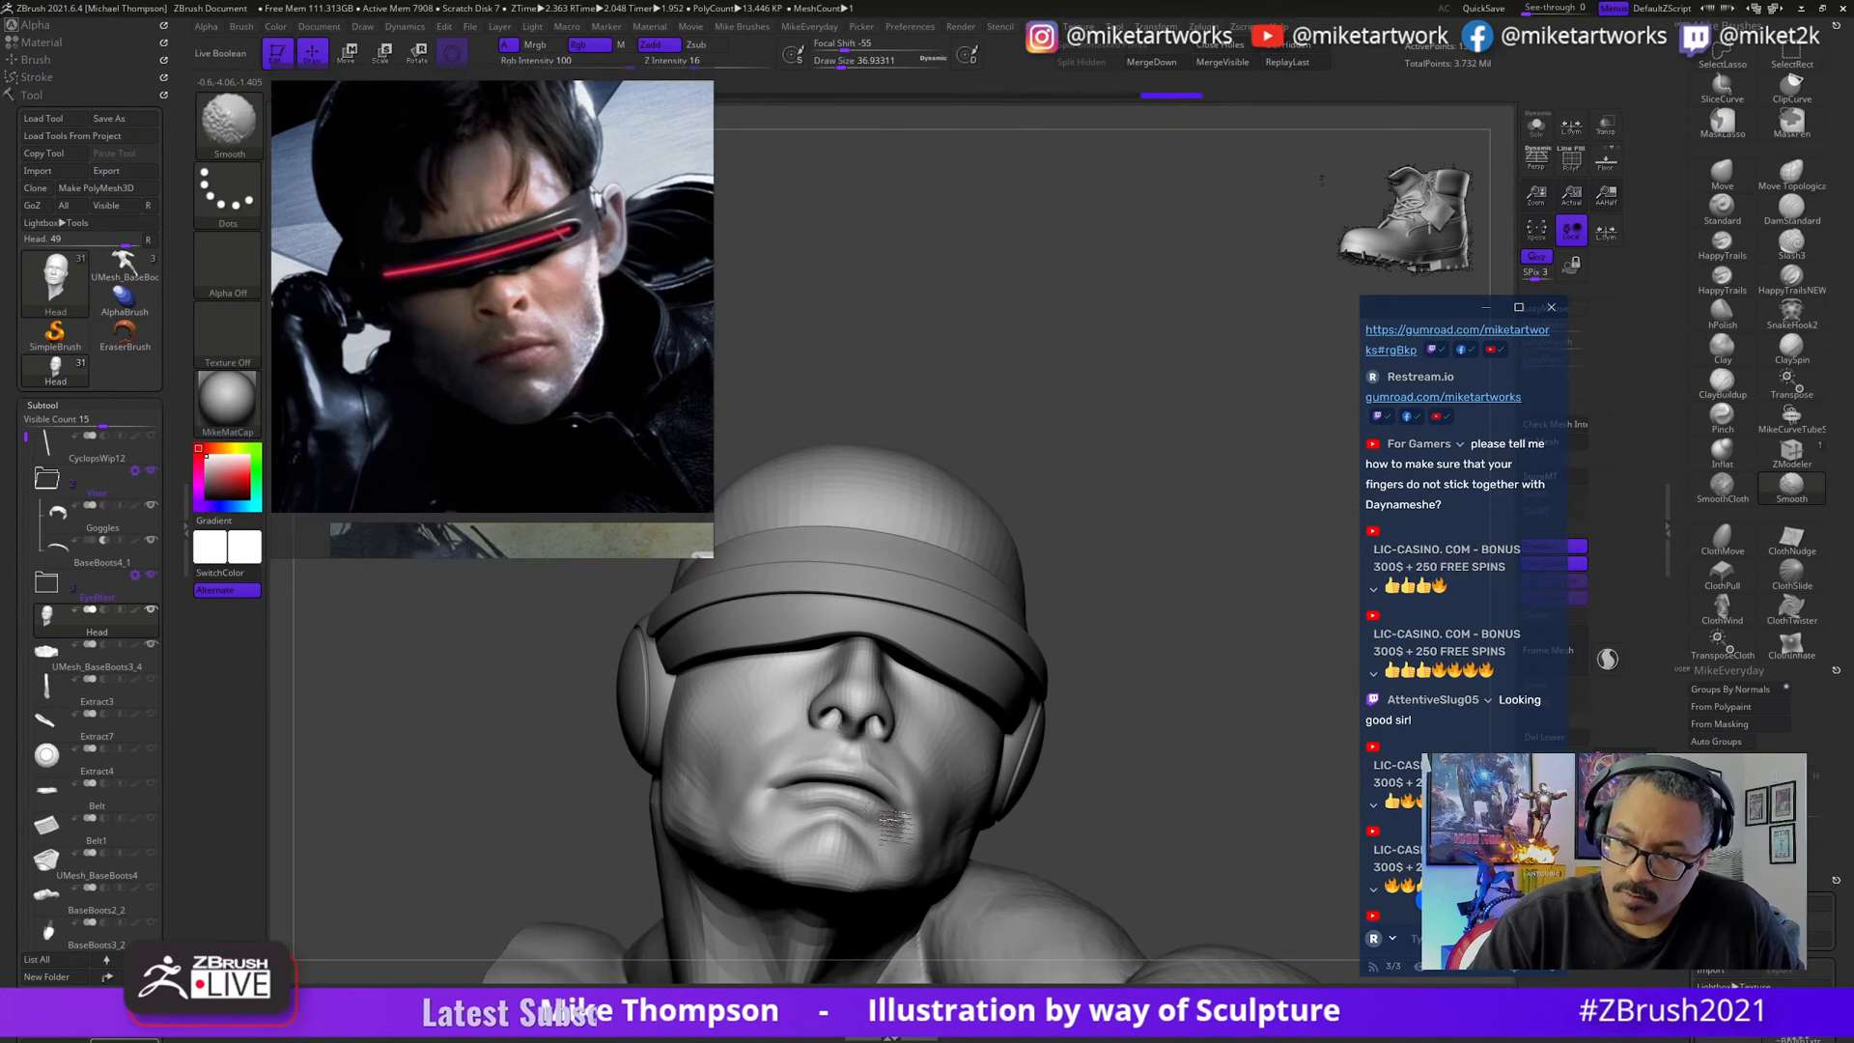
{"action": "mouse_move", "coordinate": [1126, 663]}
{"action": "left_mouse_down"}
{"action": "mouse_move", "coordinate": [1226, 629]}
{"action": "mouse_move", "coordinate": [1242, 642]}
{"action": "mouse_move", "coordinate": [1242, 621]}
{"action": "mouse_move", "coordinate": [1261, 633]}
{"action": "left_mouse_up"}
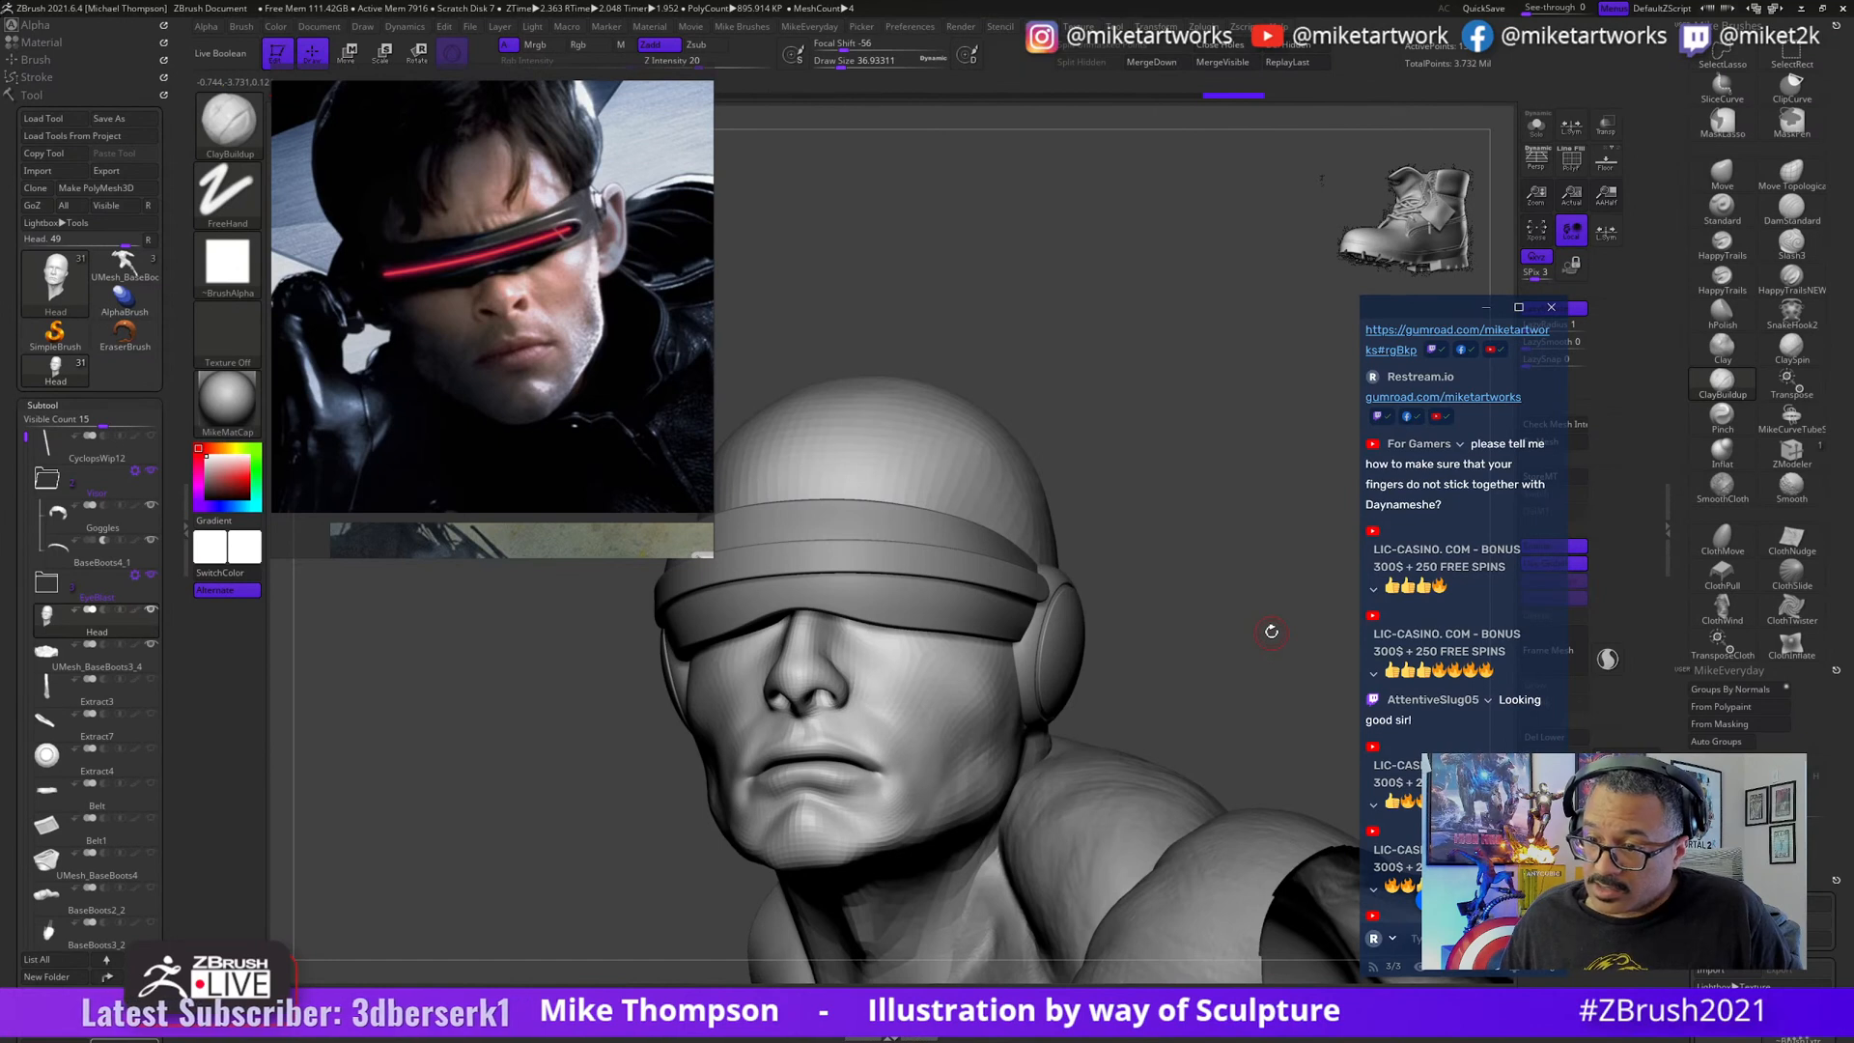
{"action": "key", "text": "ctrl"}
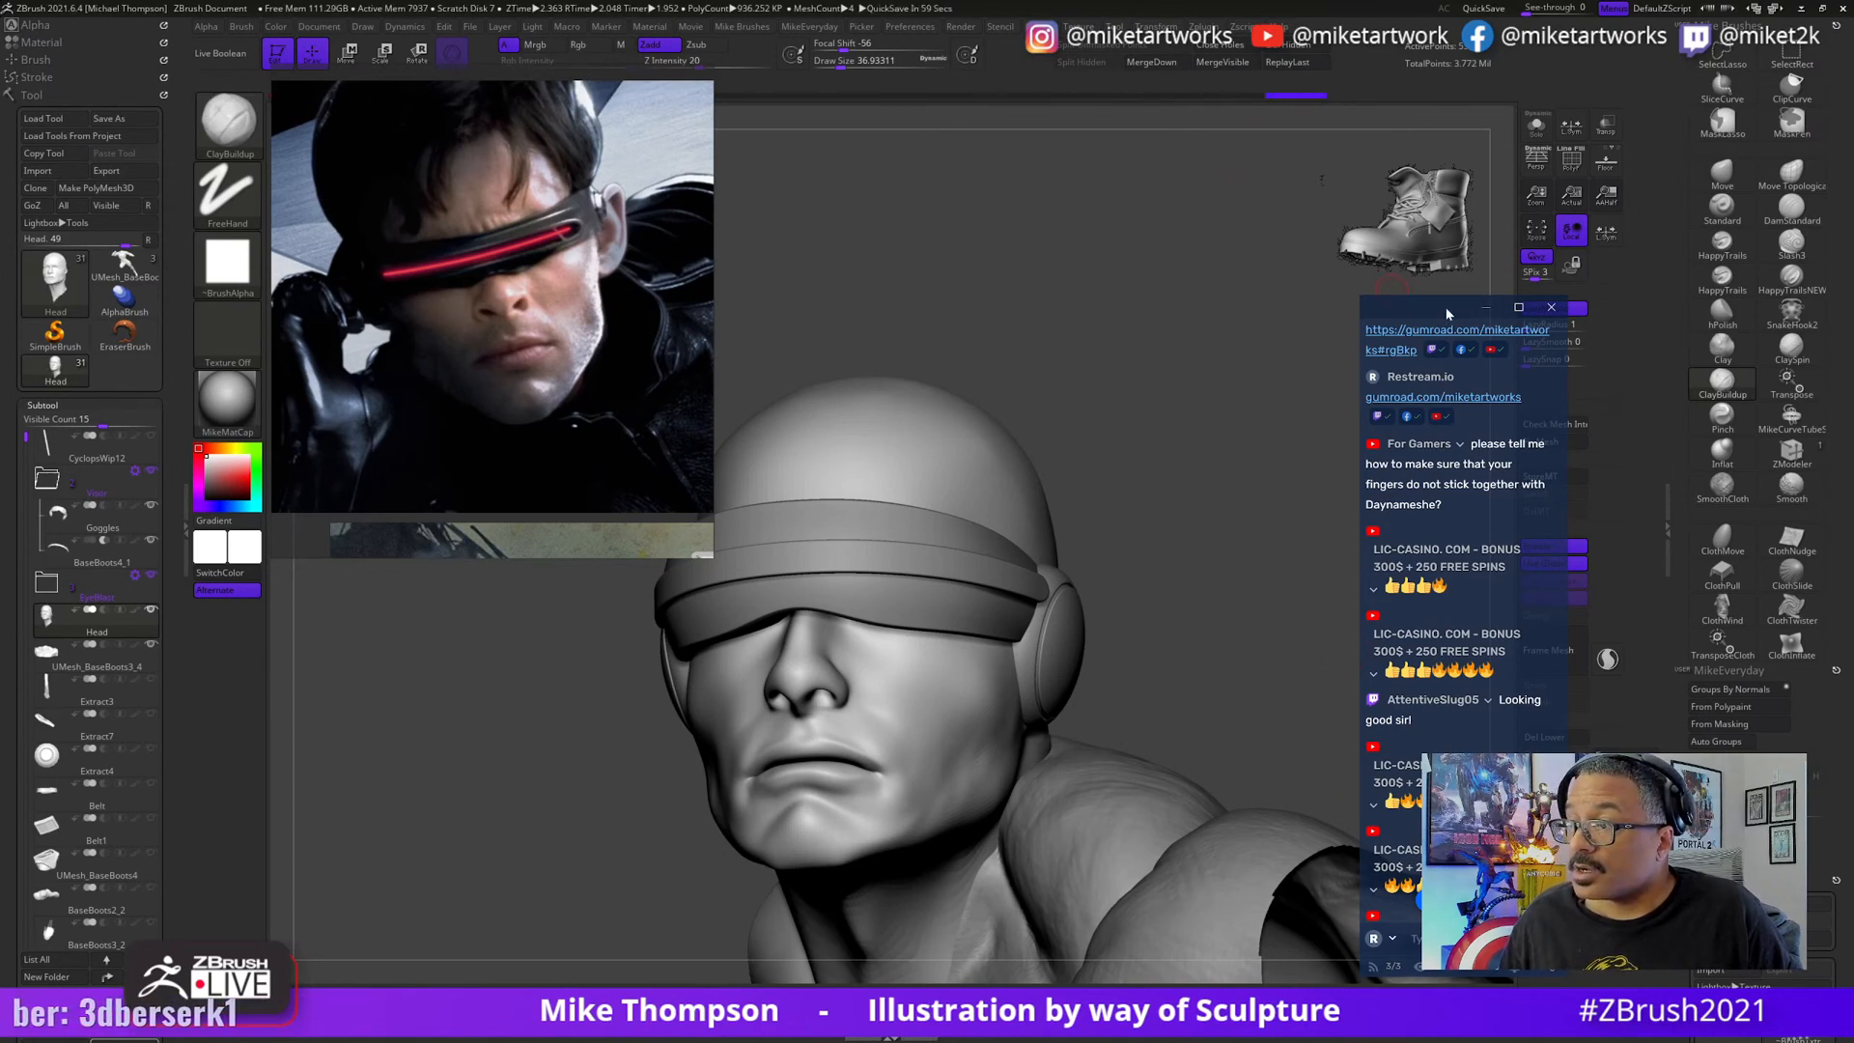
- Activate Sculptris Pro and smooth the area beneath the lower lip with a draw size of about 51, moving the chat window aside
{"action": "left_click_drag", "start_coordinate": [1439, 307], "coordinate": [1352, 158]}
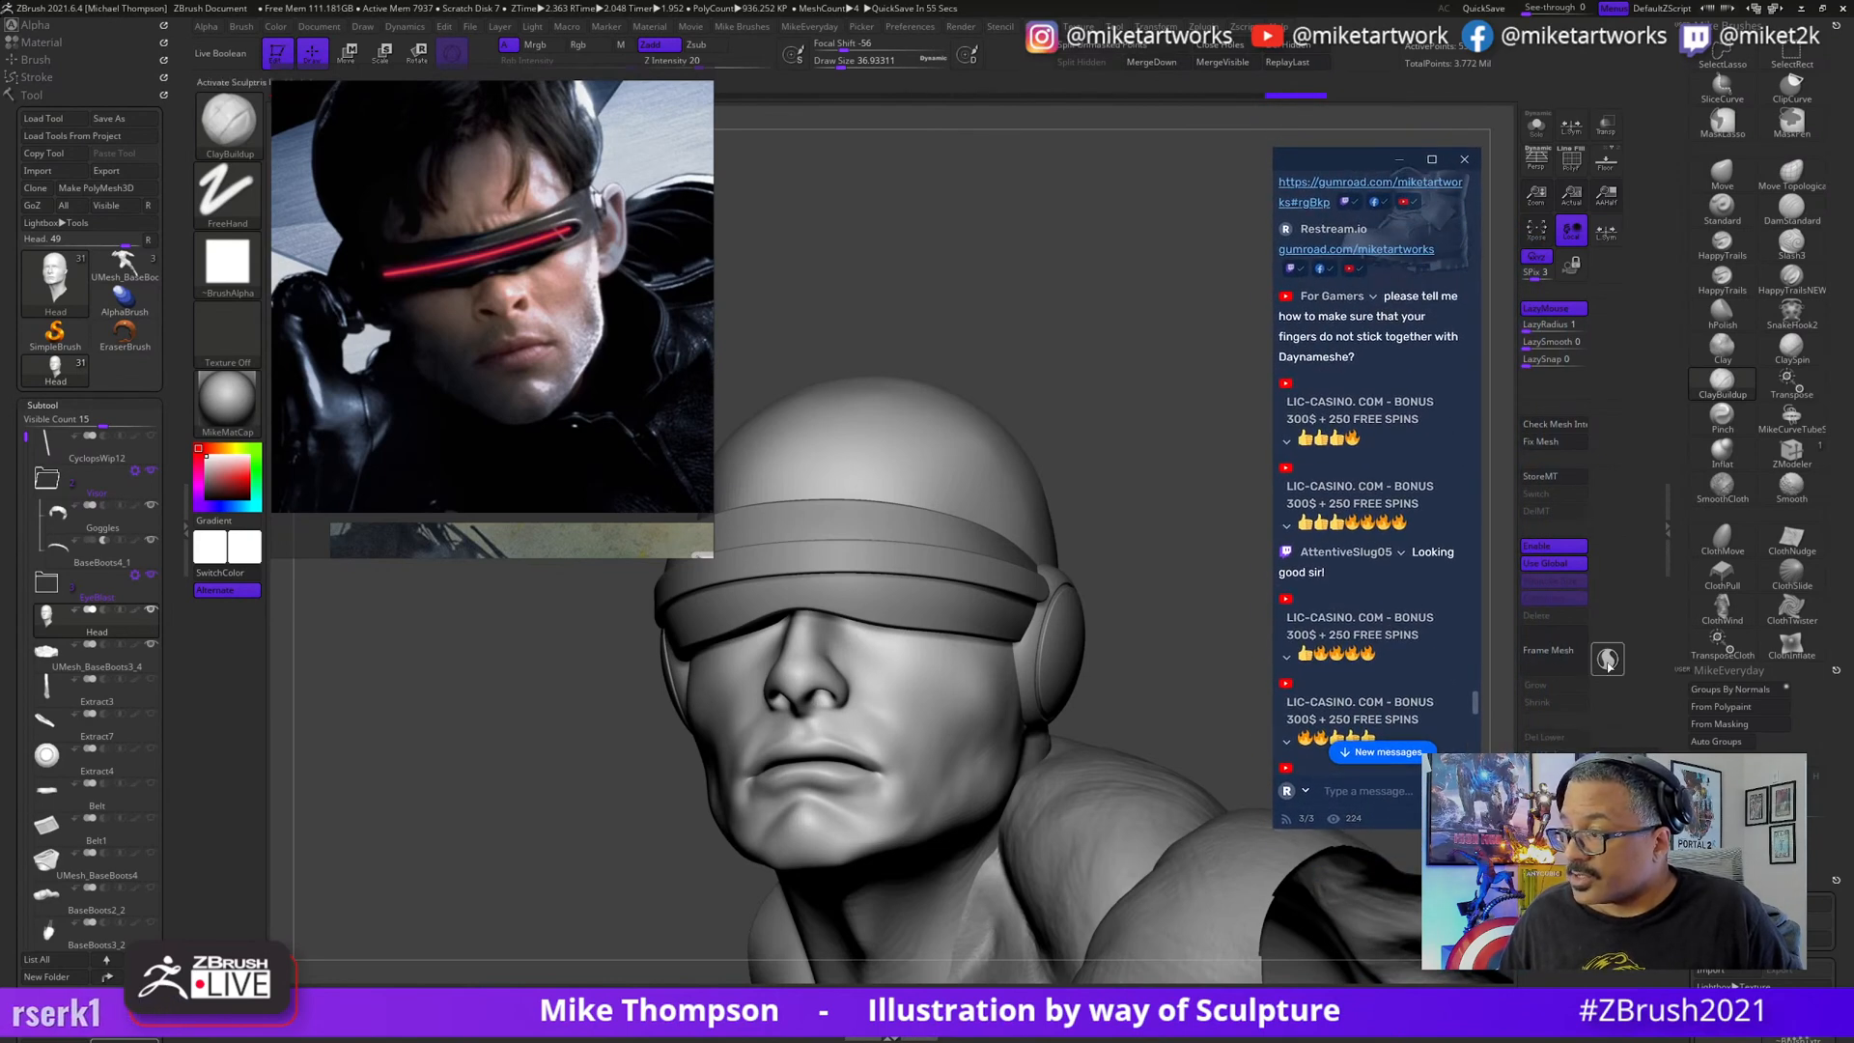
{"action": "left_click_drag", "start_coordinate": [1261, 677], "coordinate": [1197, 687]}
{"action": "key", "text": "s"}
{"action": "left_click_drag", "start_coordinate": [1197, 687], "coordinate": [1184, 665]}
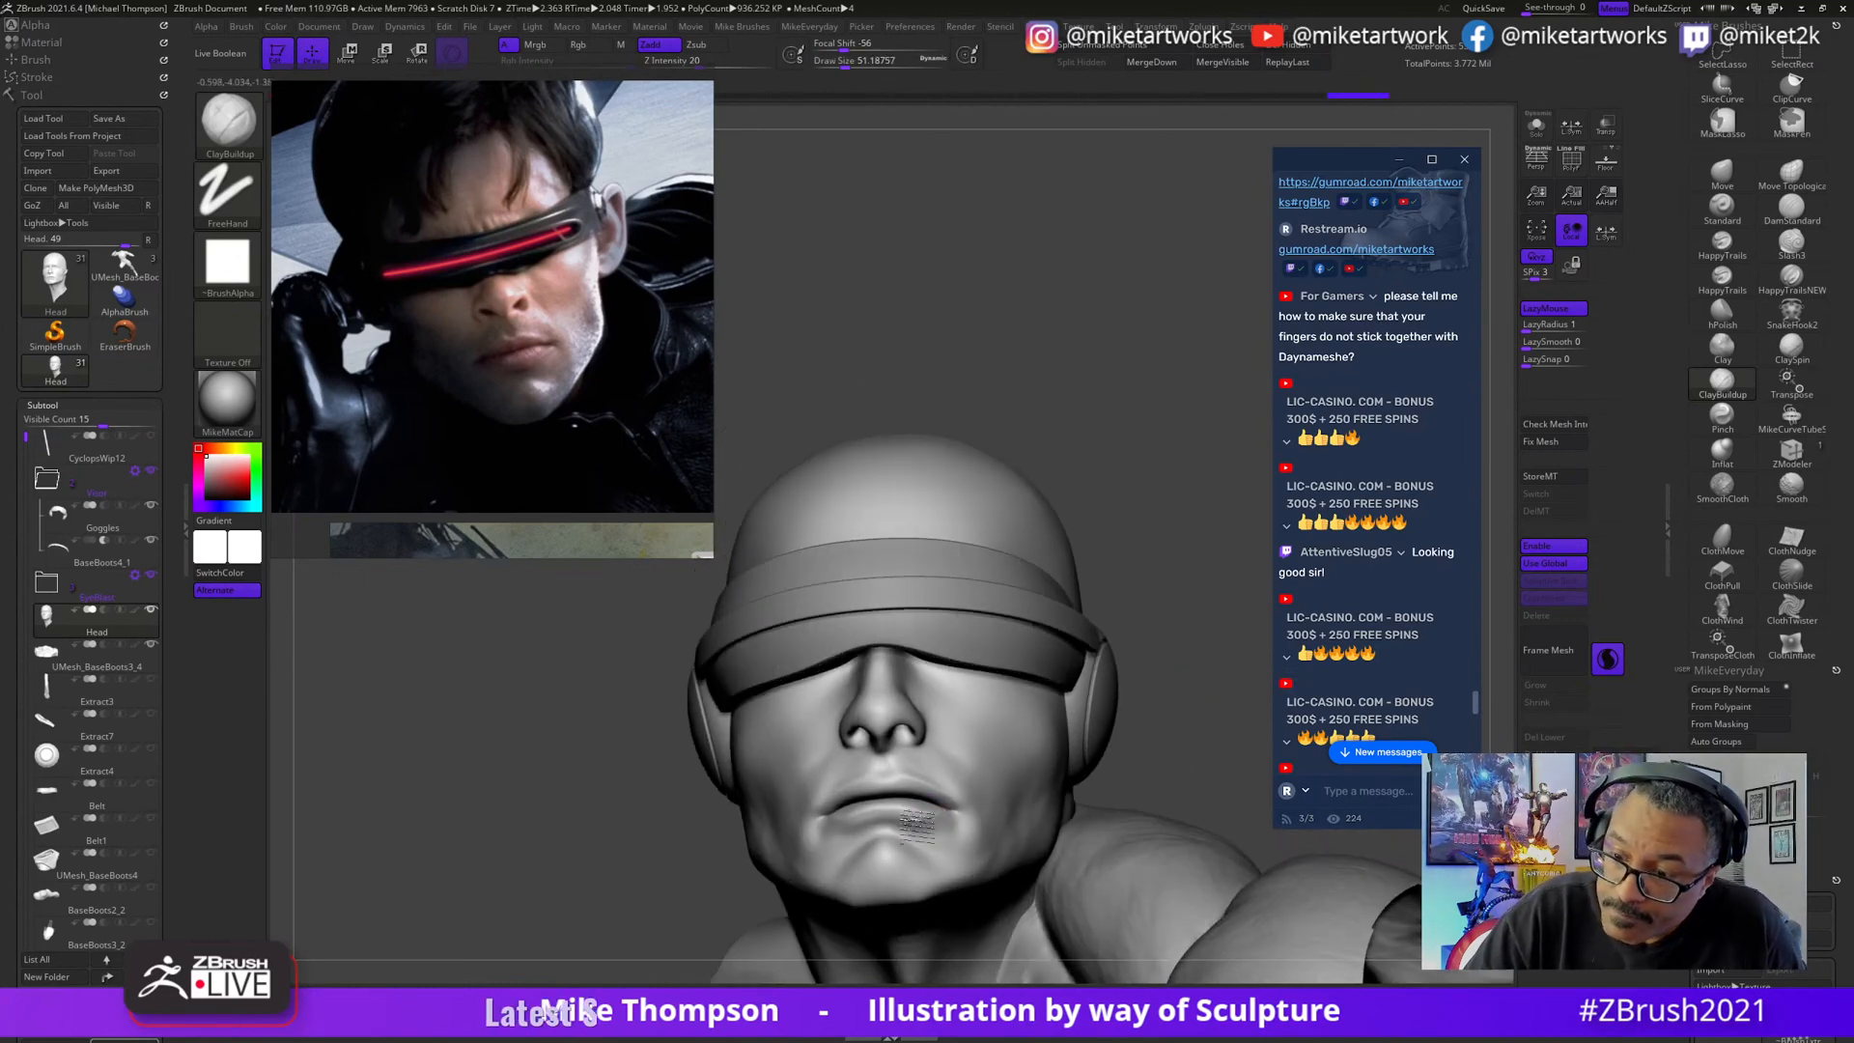
{"action": "left_click_drag", "start_coordinate": [936, 826], "coordinate": [922, 821], "text": "shift"}
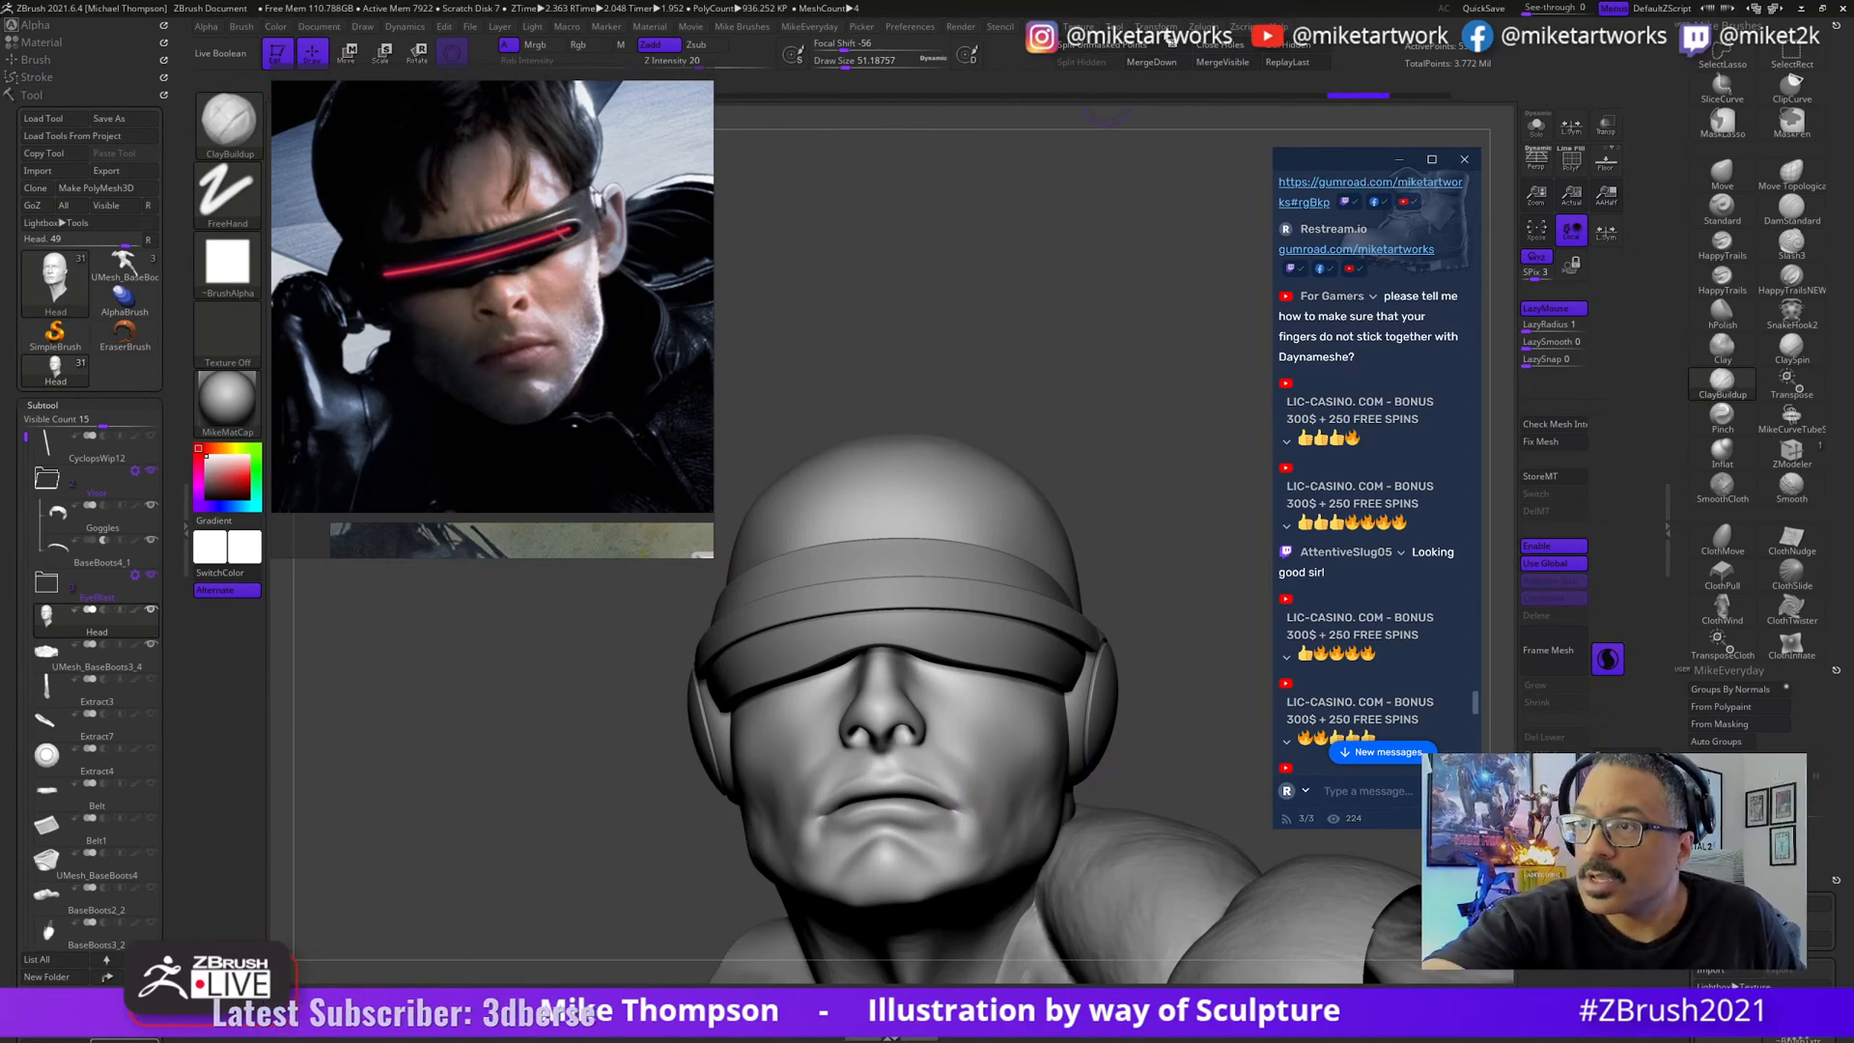
- Reapply posable symmetry to the head and rework the chin area beneath the lower lip with ClayBuildup, undoing the unwanted stroke
{"action": "key", "text": "space"}
{"action": "left_click", "coordinate": [1223, 498]}
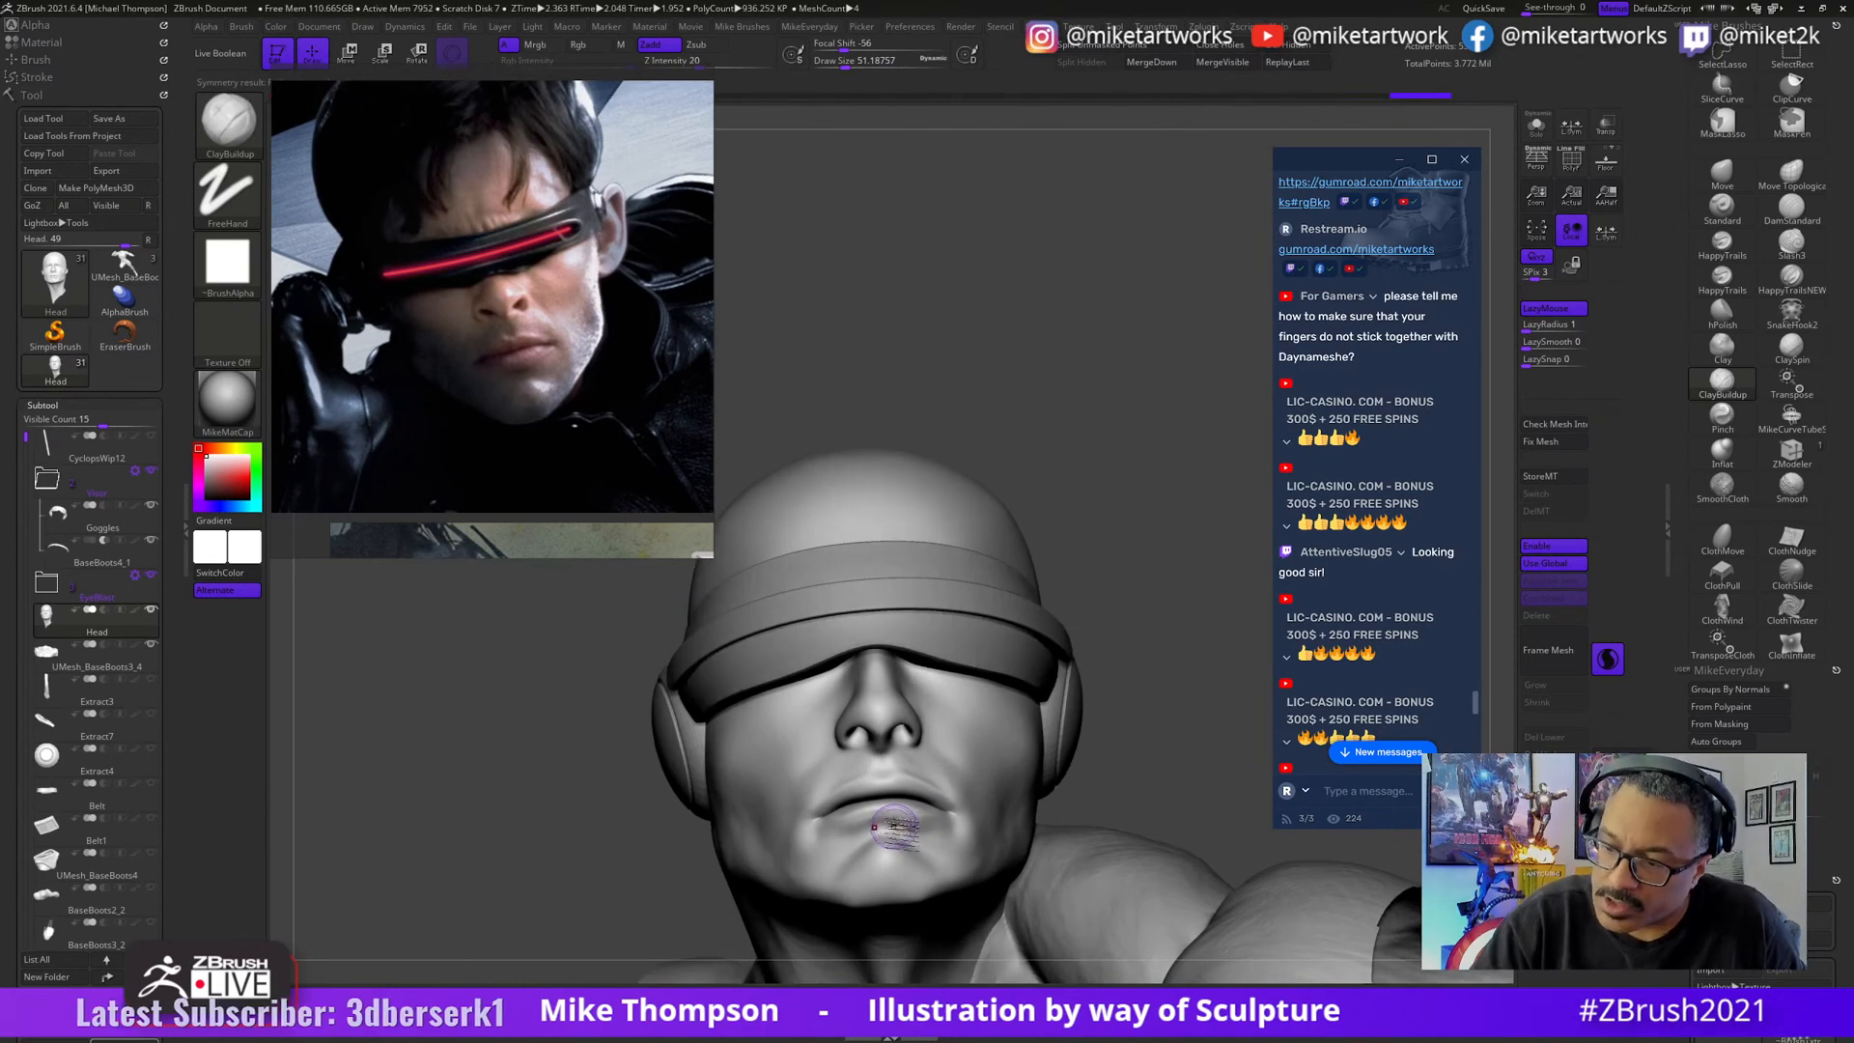
{"action": "mouse_move", "coordinate": [898, 827]}
{"action": "left_mouse_down"}
{"action": "mouse_move", "coordinate": [943, 828]}
{"action": "mouse_move", "coordinate": [917, 821]}
{"action": "mouse_move", "coordinate": [937, 842]}
{"action": "left_mouse_up"}
{"action": "key", "text": "ctrl+z"}
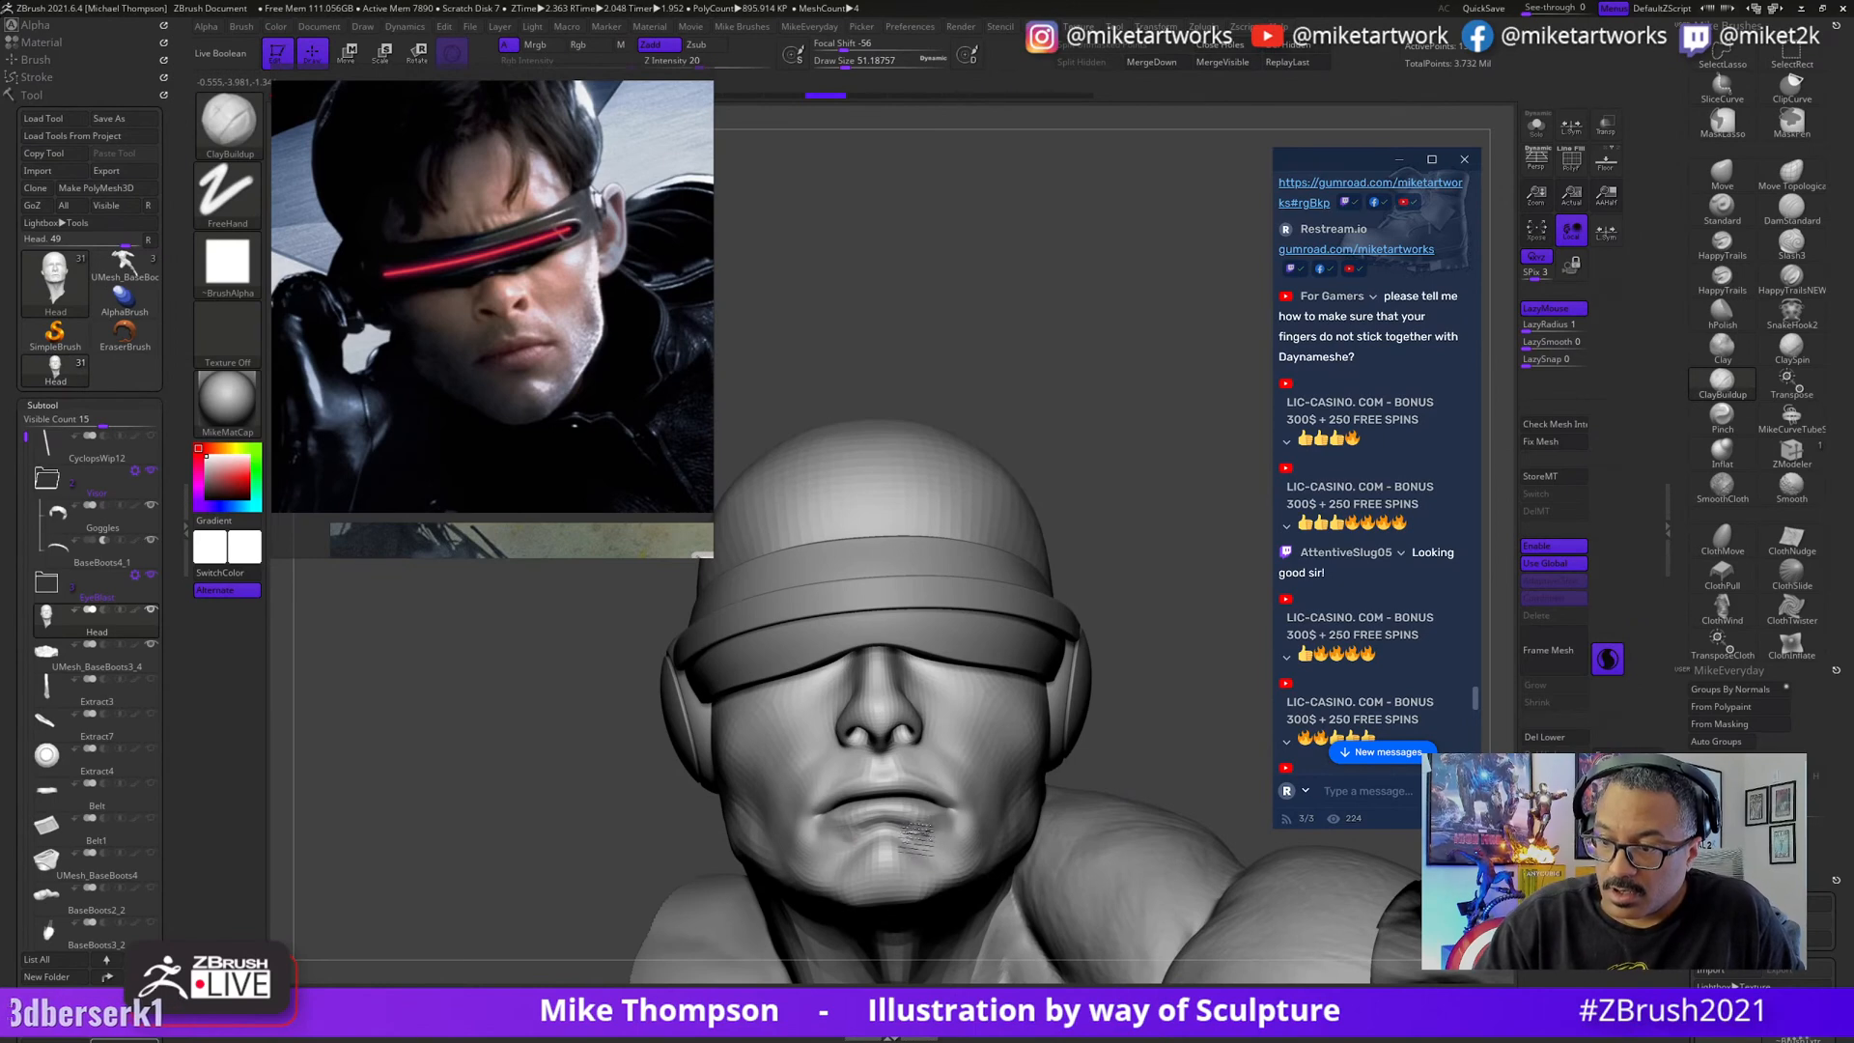
{"action": "mouse_move", "coordinate": [843, 828]}
{"action": "left_mouse_down"}
{"action": "mouse_move", "coordinate": [925, 825]}
{"action": "mouse_move", "coordinate": [904, 829]}
{"action": "left_mouse_up"}
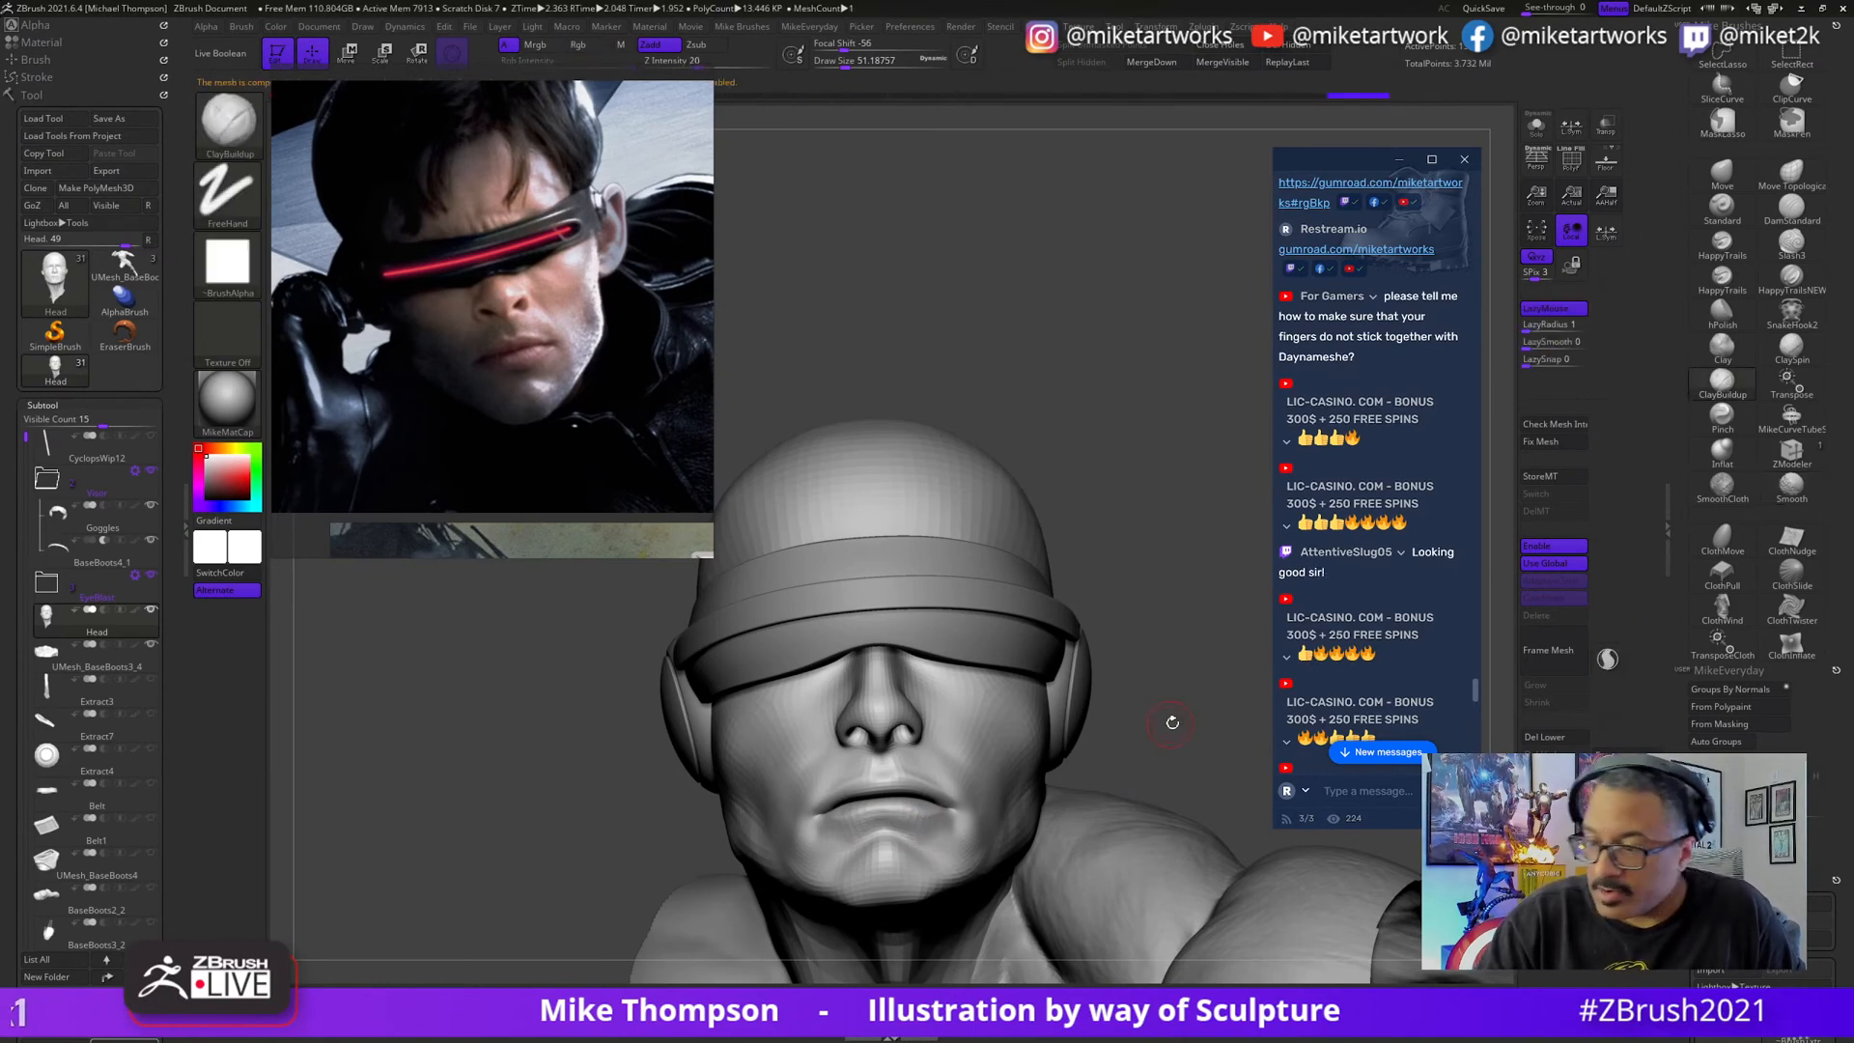
- Build up and smooth the chin and jaw beside the mouth corners with ClayBuildup at a draw size of about 51
{"action": "mouse_move", "coordinate": [1172, 724]}
{"action": "left_mouse_down"}
{"action": "mouse_move", "coordinate": [1246, 715]}
{"action": "mouse_move", "coordinate": [1188, 700]}
{"action": "left_mouse_up"}
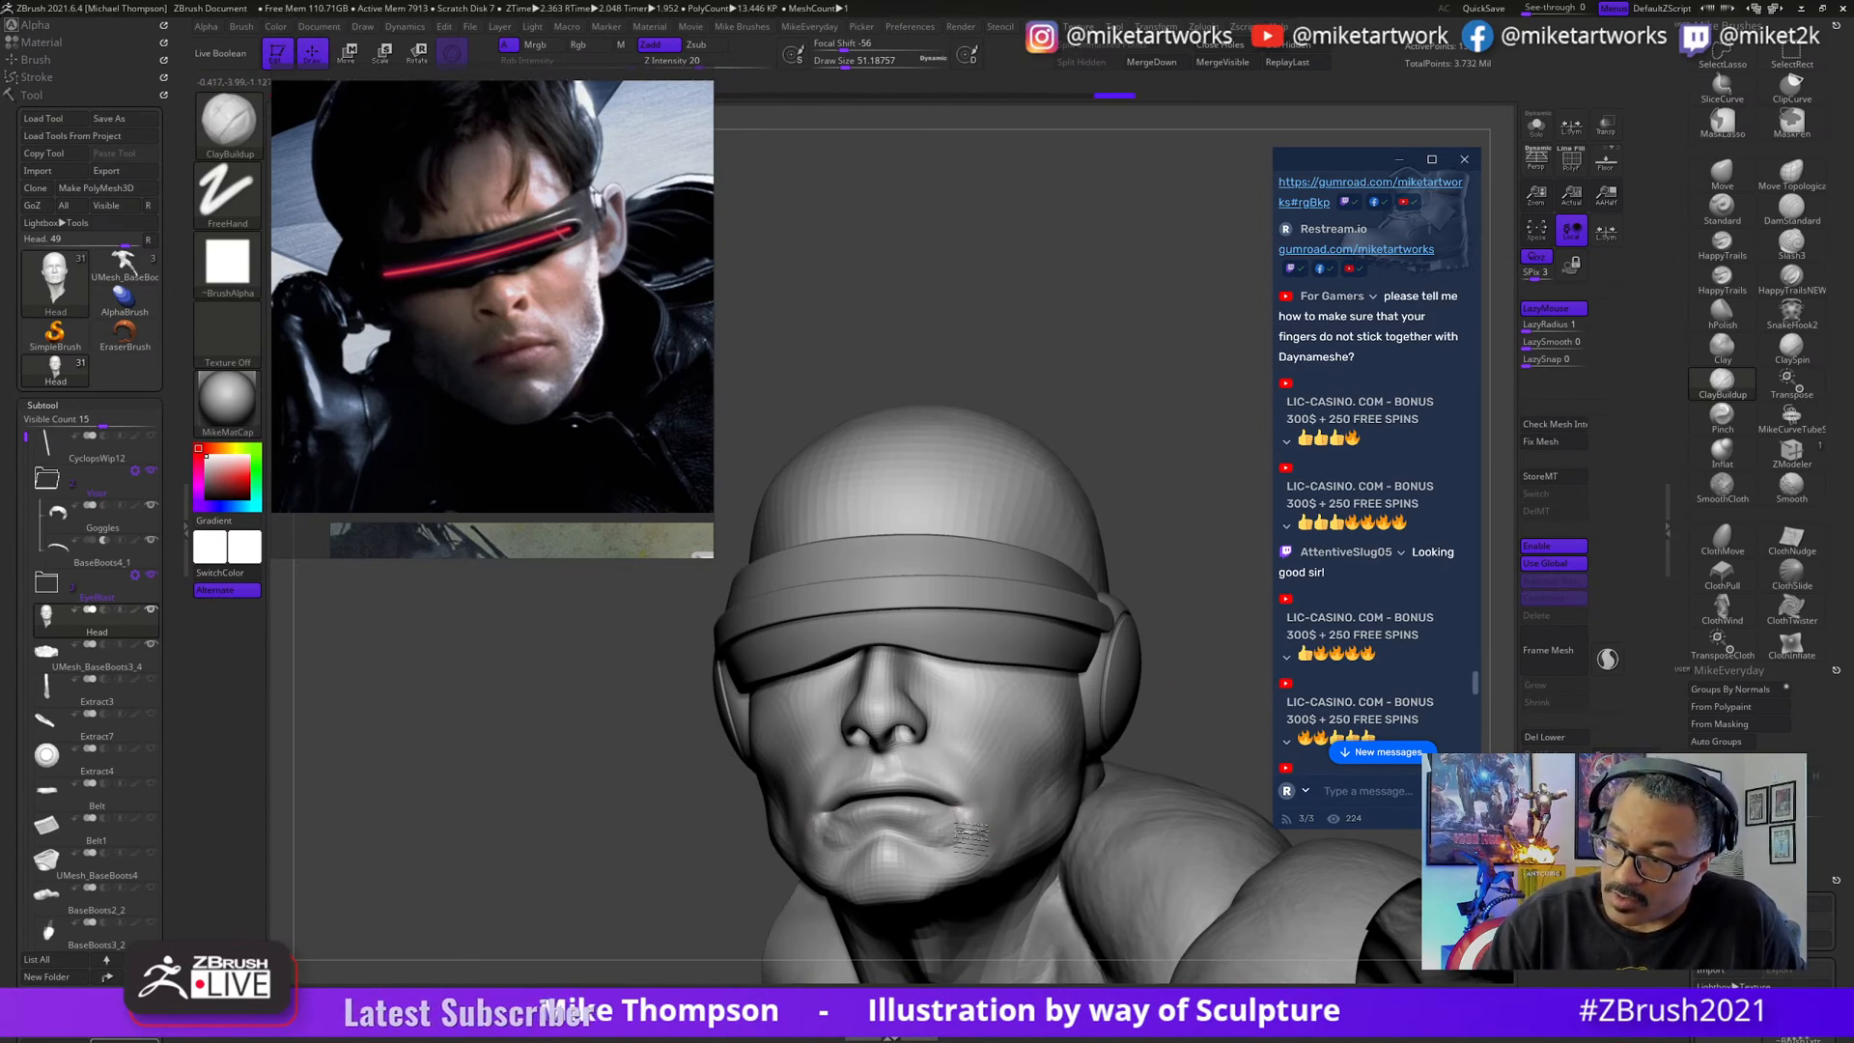
{"action": "key", "text": "shift"}
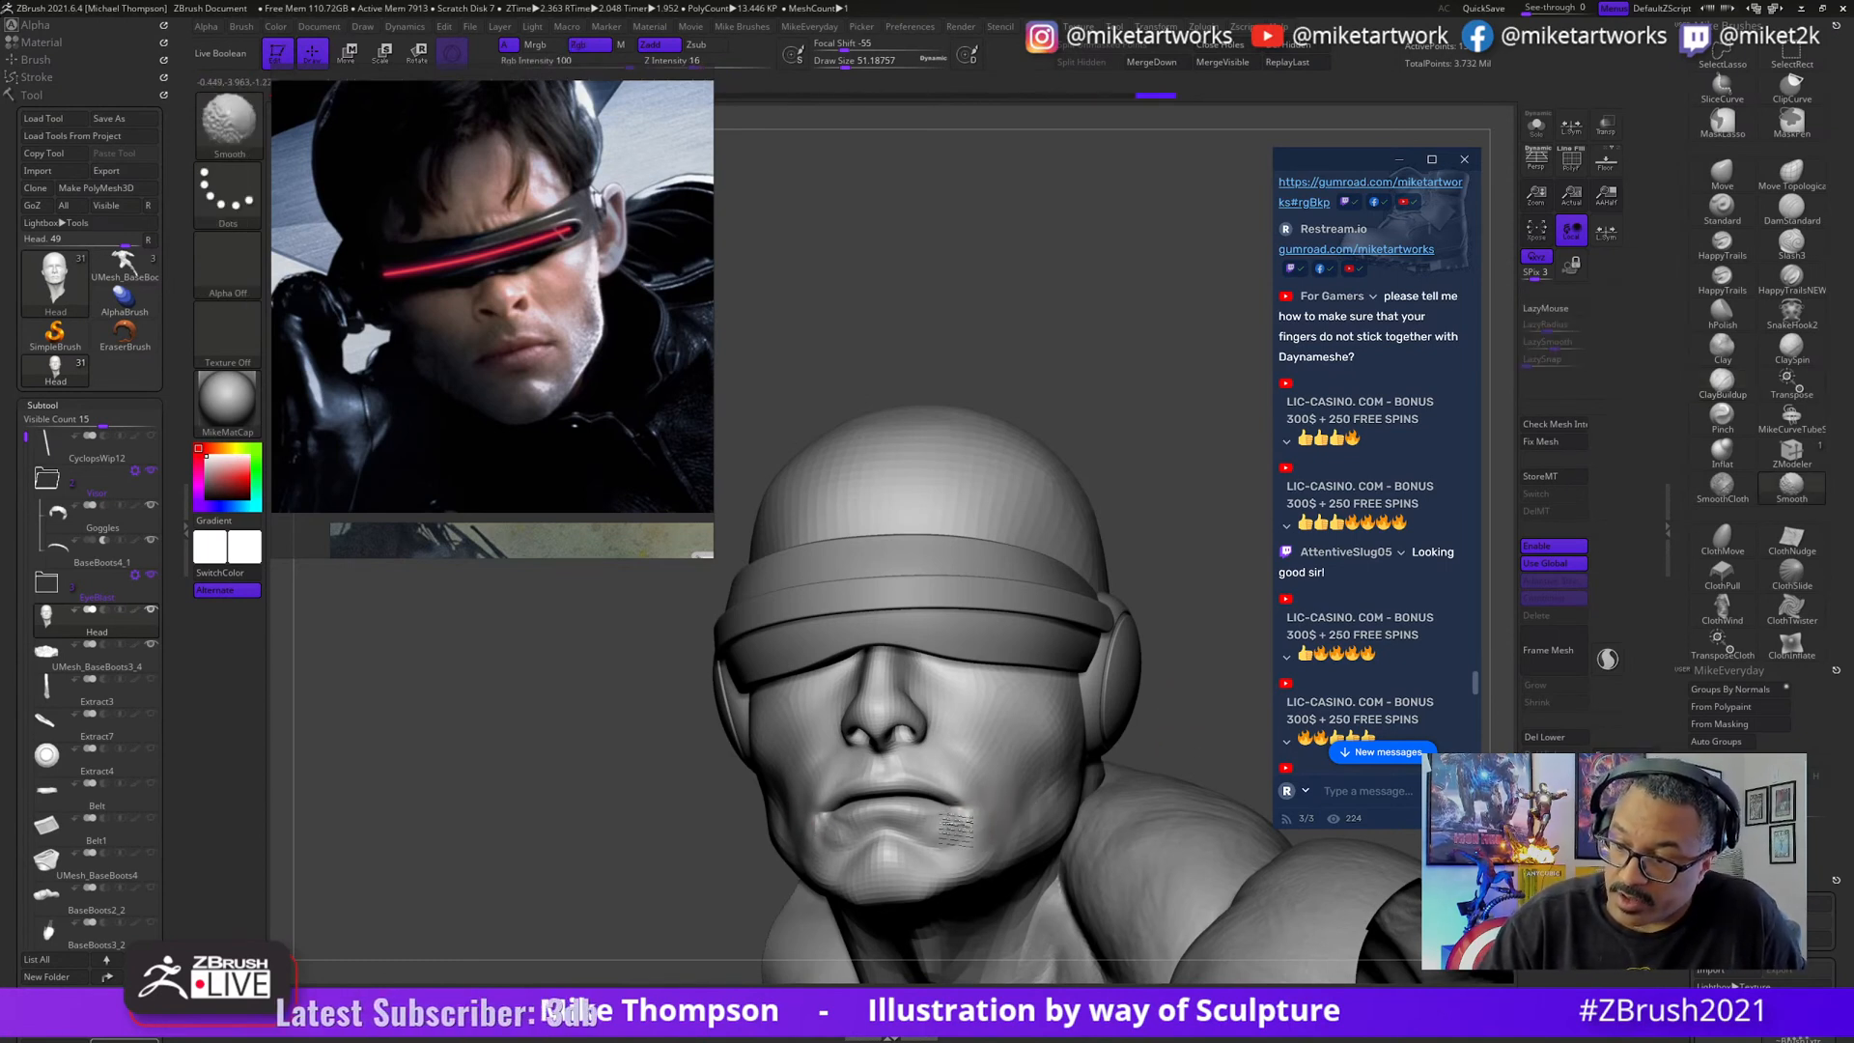
{"action": "key", "text": "l"}
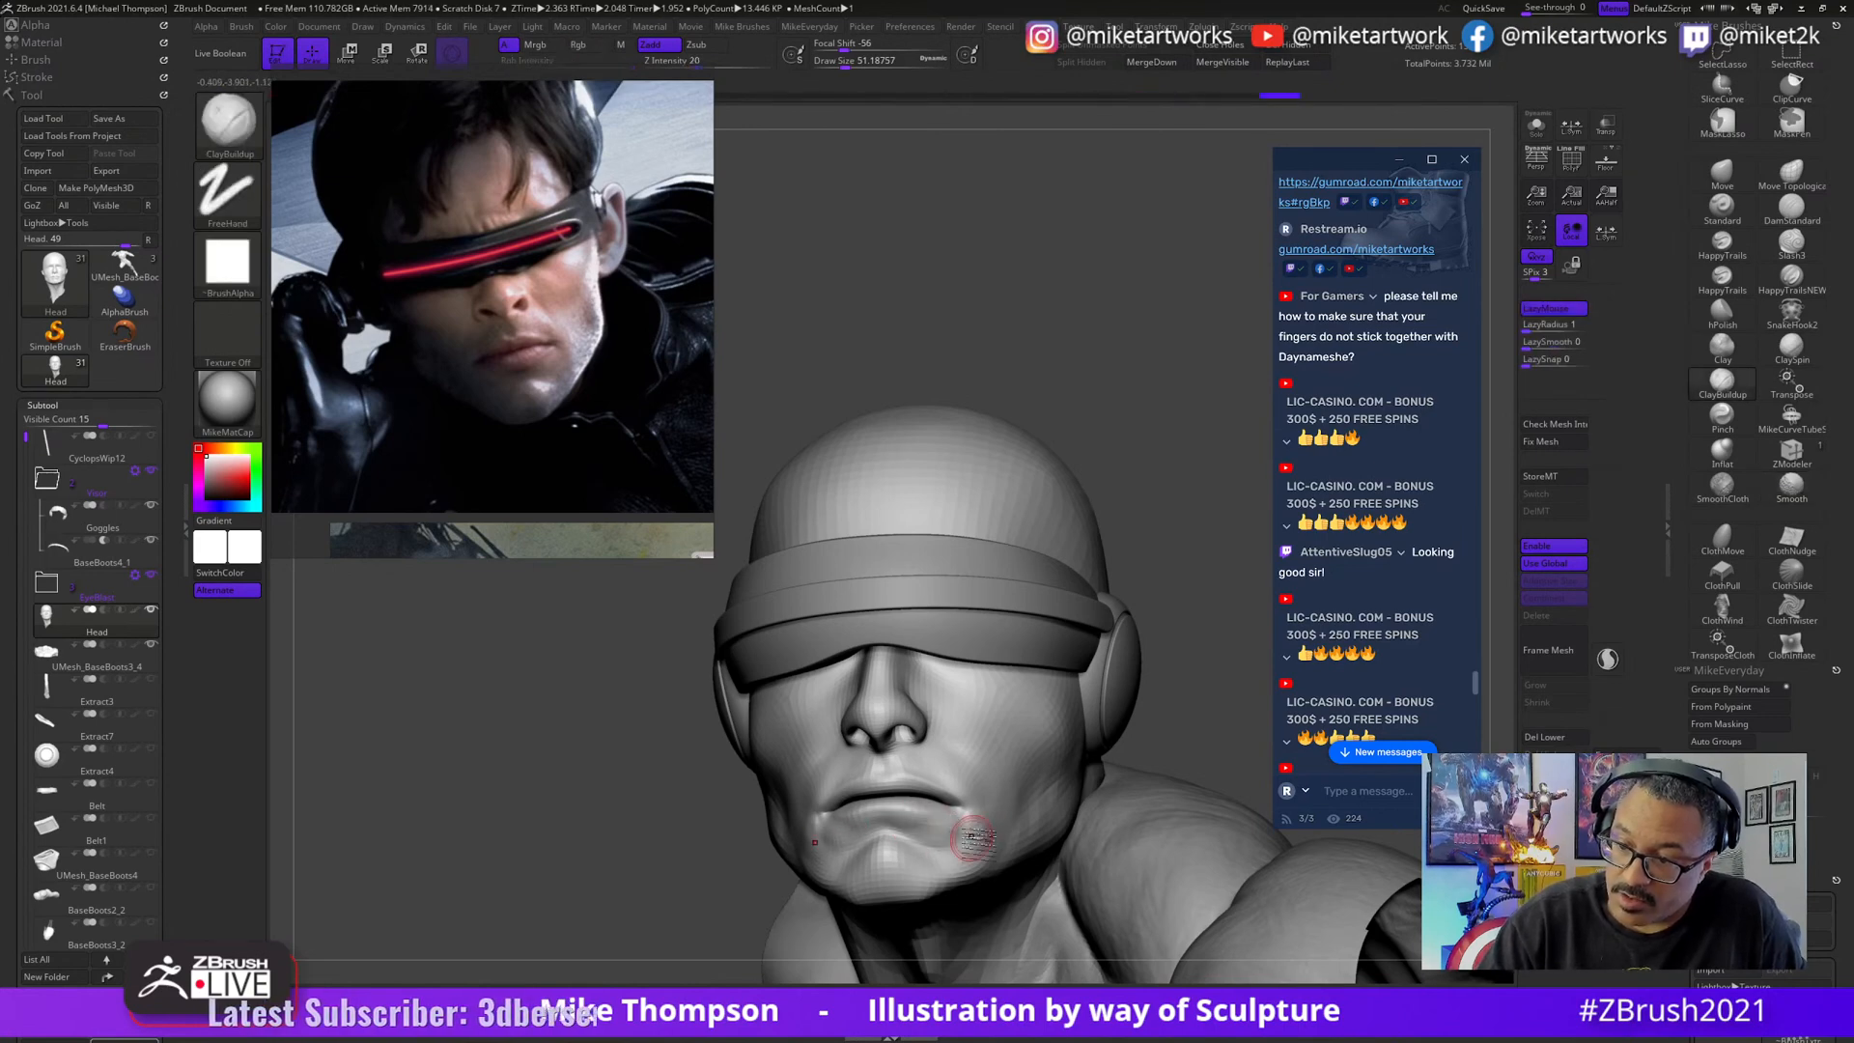
{"action": "left_click_drag", "start_coordinate": [1032, 763], "coordinate": [935, 831]}
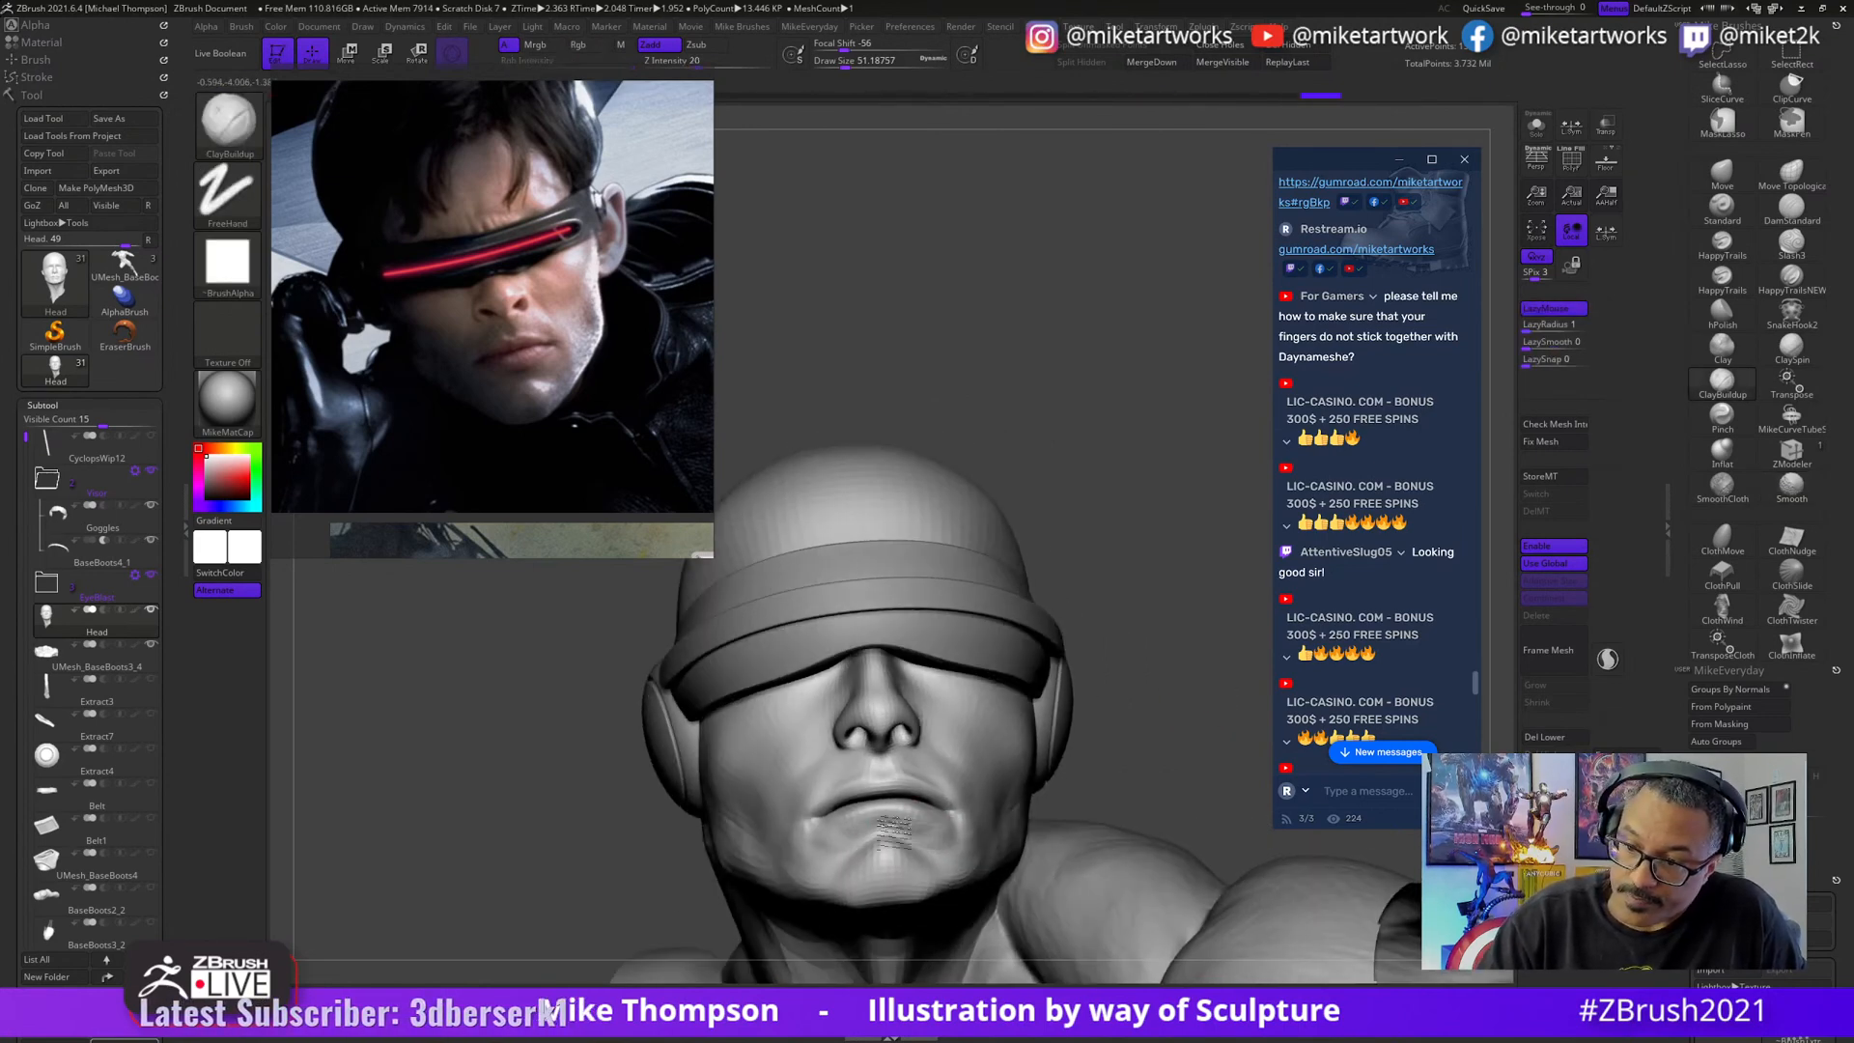
{"action": "left_click_drag", "start_coordinate": [1202, 742], "coordinate": [1228, 691]}
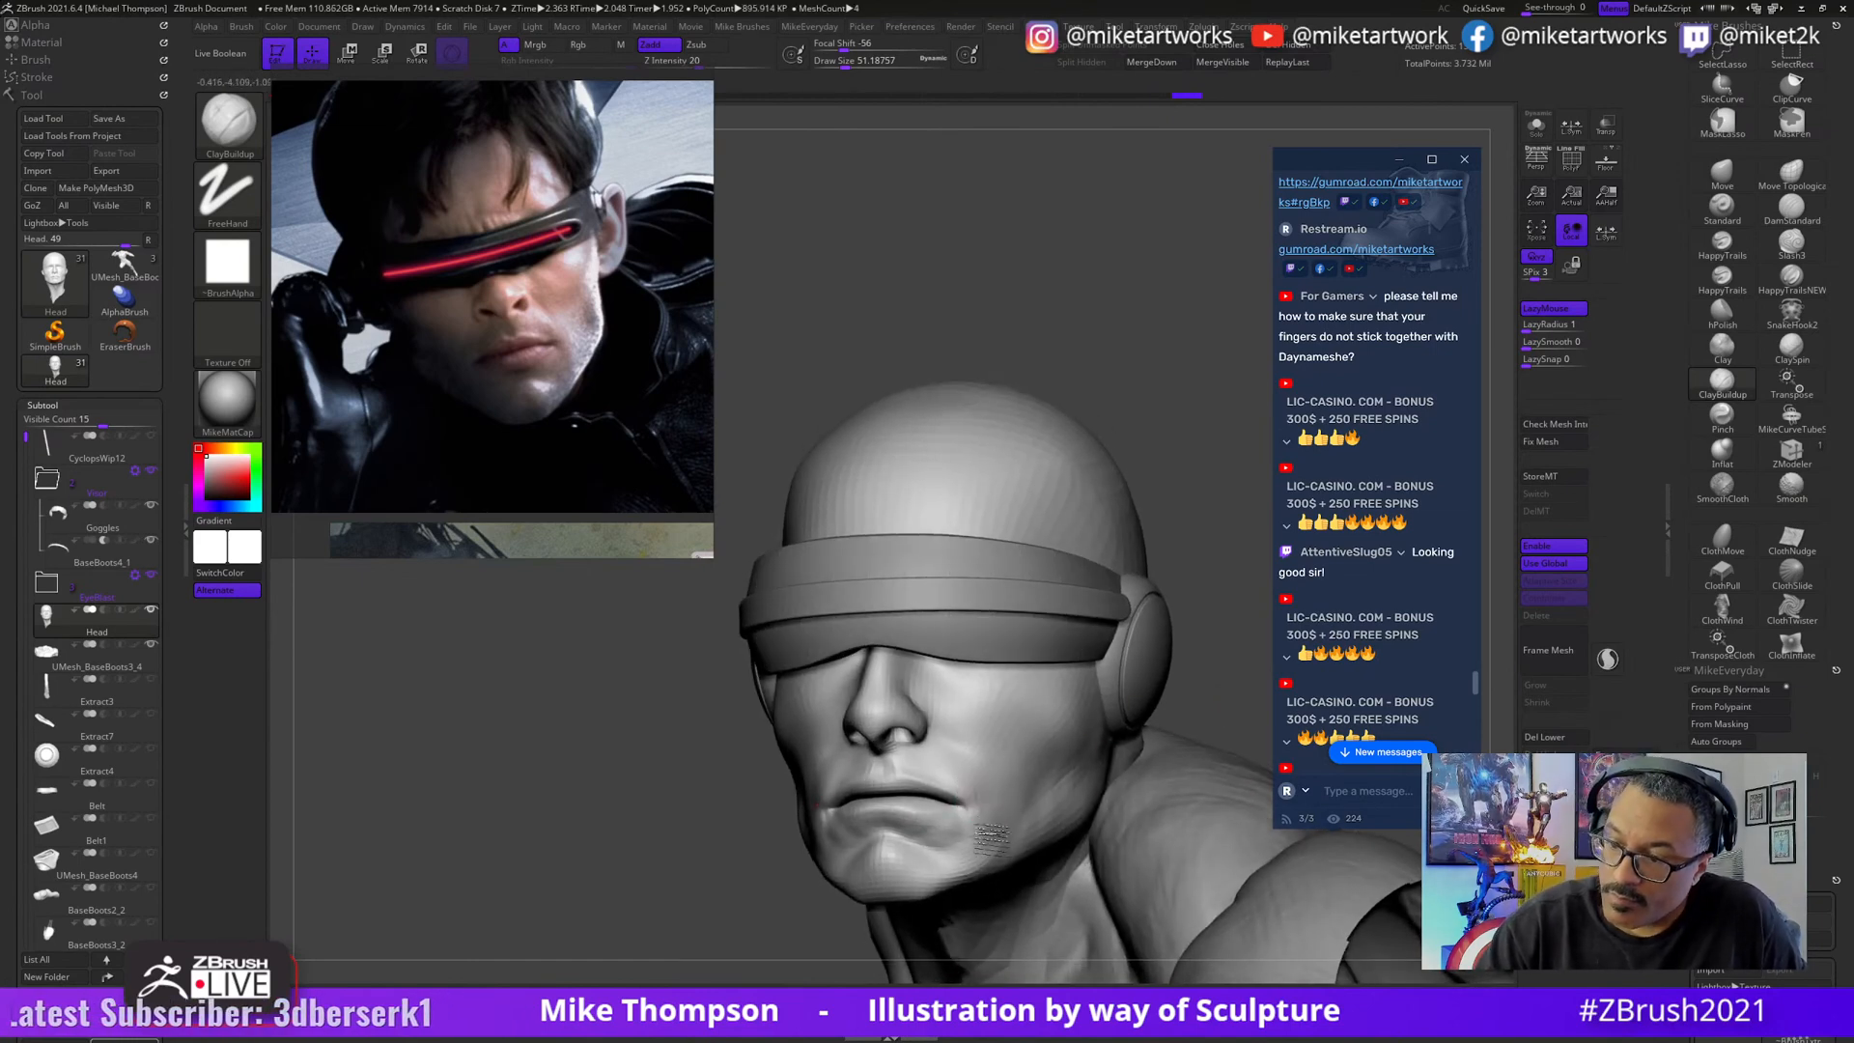
- Enlarge the ClayBuildup draw size to about 80 and shape the side of the chin and the cheek beside the mouth
{"action": "mouse_move", "coordinate": [1197, 734]}
{"action": "left_mouse_down"}
{"action": "mouse_move", "coordinate": [1215, 692]}
{"action": "mouse_move", "coordinate": [1173, 705]}
{"action": "mouse_move", "coordinate": [1193, 697]}
{"action": "mouse_move", "coordinate": [1172, 652]}
{"action": "mouse_move", "coordinate": [1186, 676]}
{"action": "left_mouse_up"}
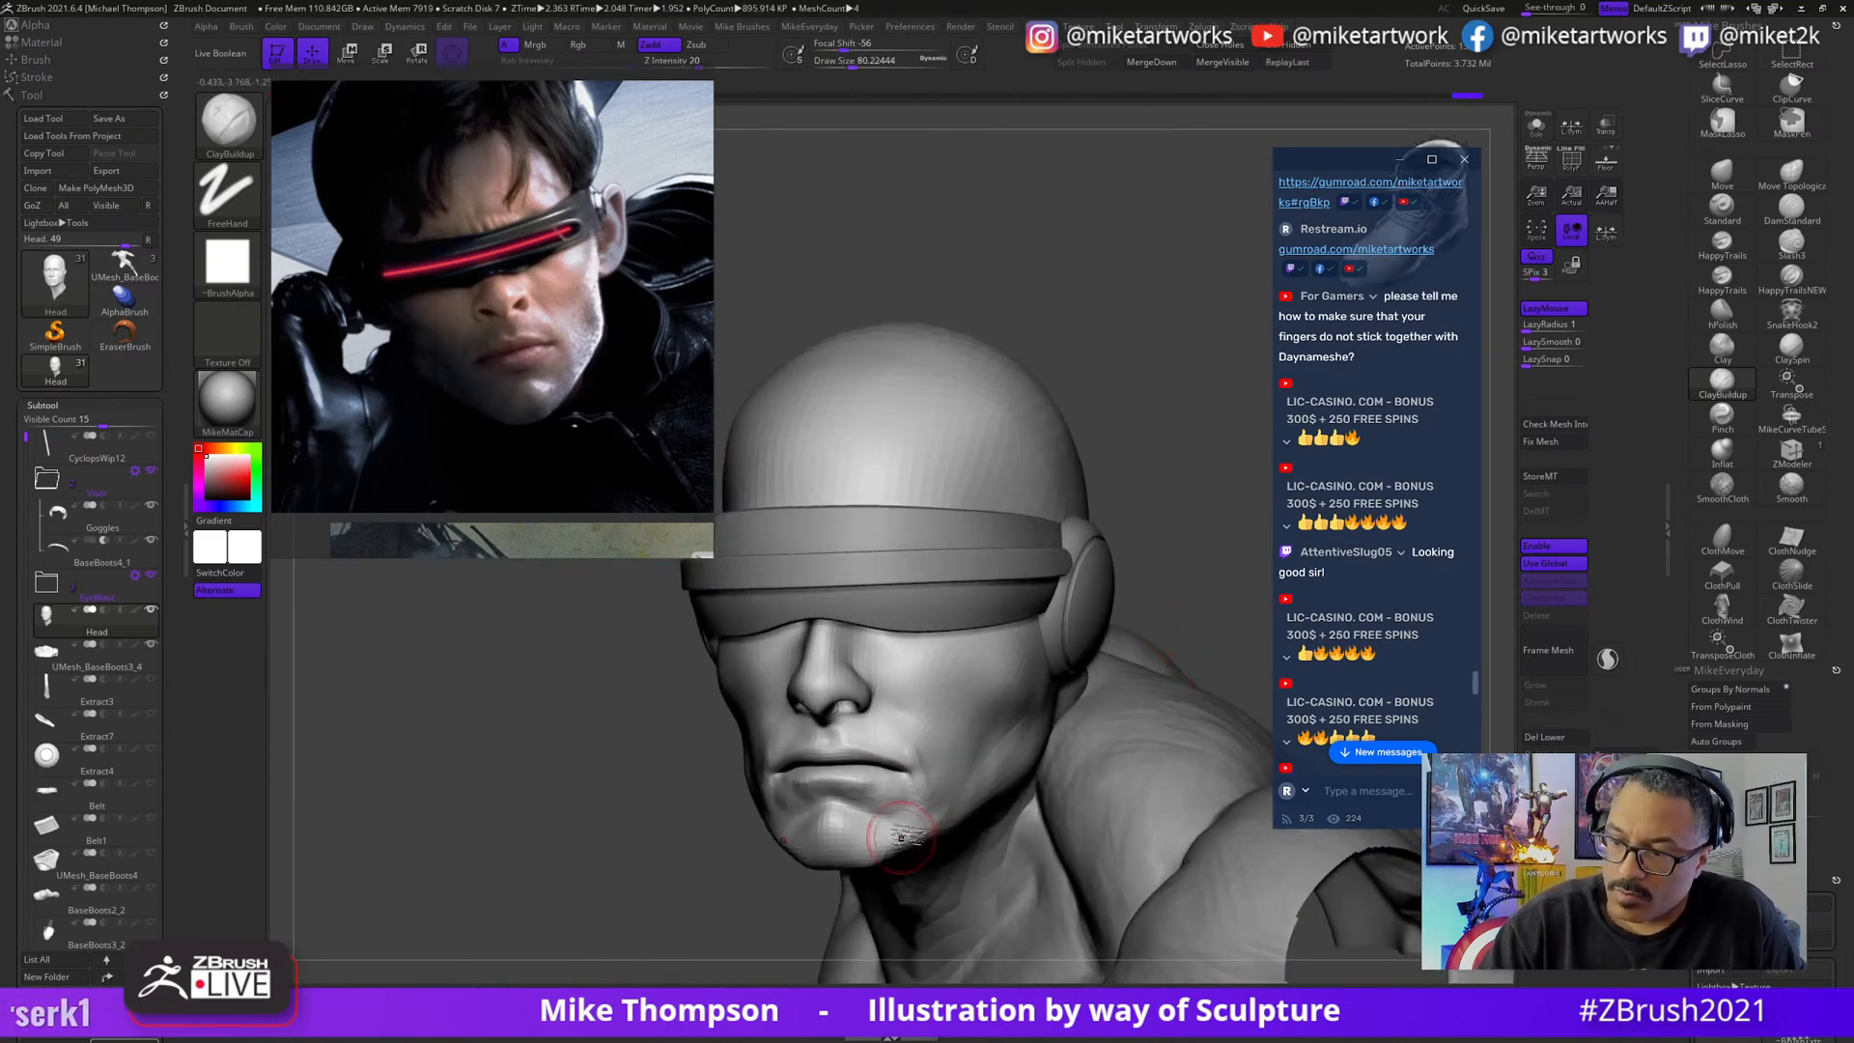
{"action": "left_click_drag", "start_coordinate": [1188, 597], "coordinate": [1151, 657]}
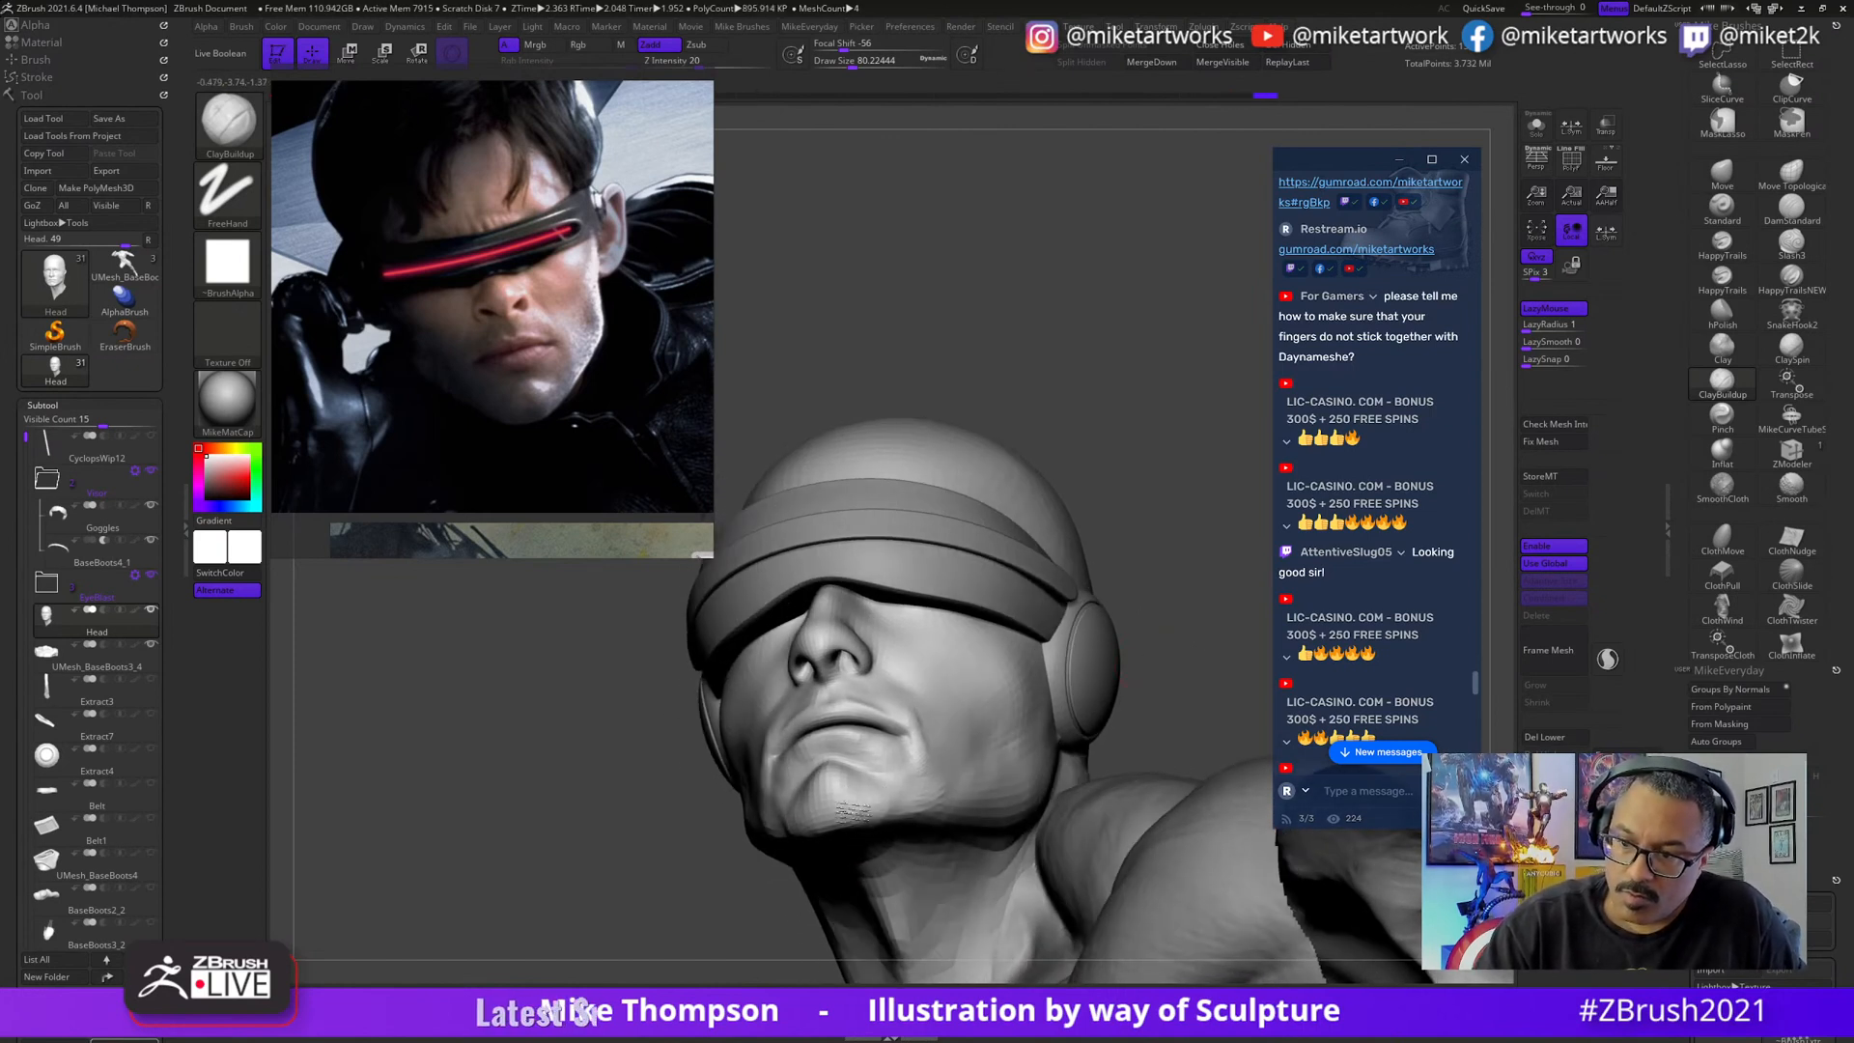
{"action": "mouse_move", "coordinate": [1197, 581]}
{"action": "left_mouse_down"}
{"action": "mouse_move", "coordinate": [1180, 489]}
{"action": "mouse_move", "coordinate": [1180, 591]}
{"action": "mouse_move", "coordinate": [1082, 657]}
{"action": "mouse_move", "coordinate": [956, 681]}
{"action": "left_mouse_up"}
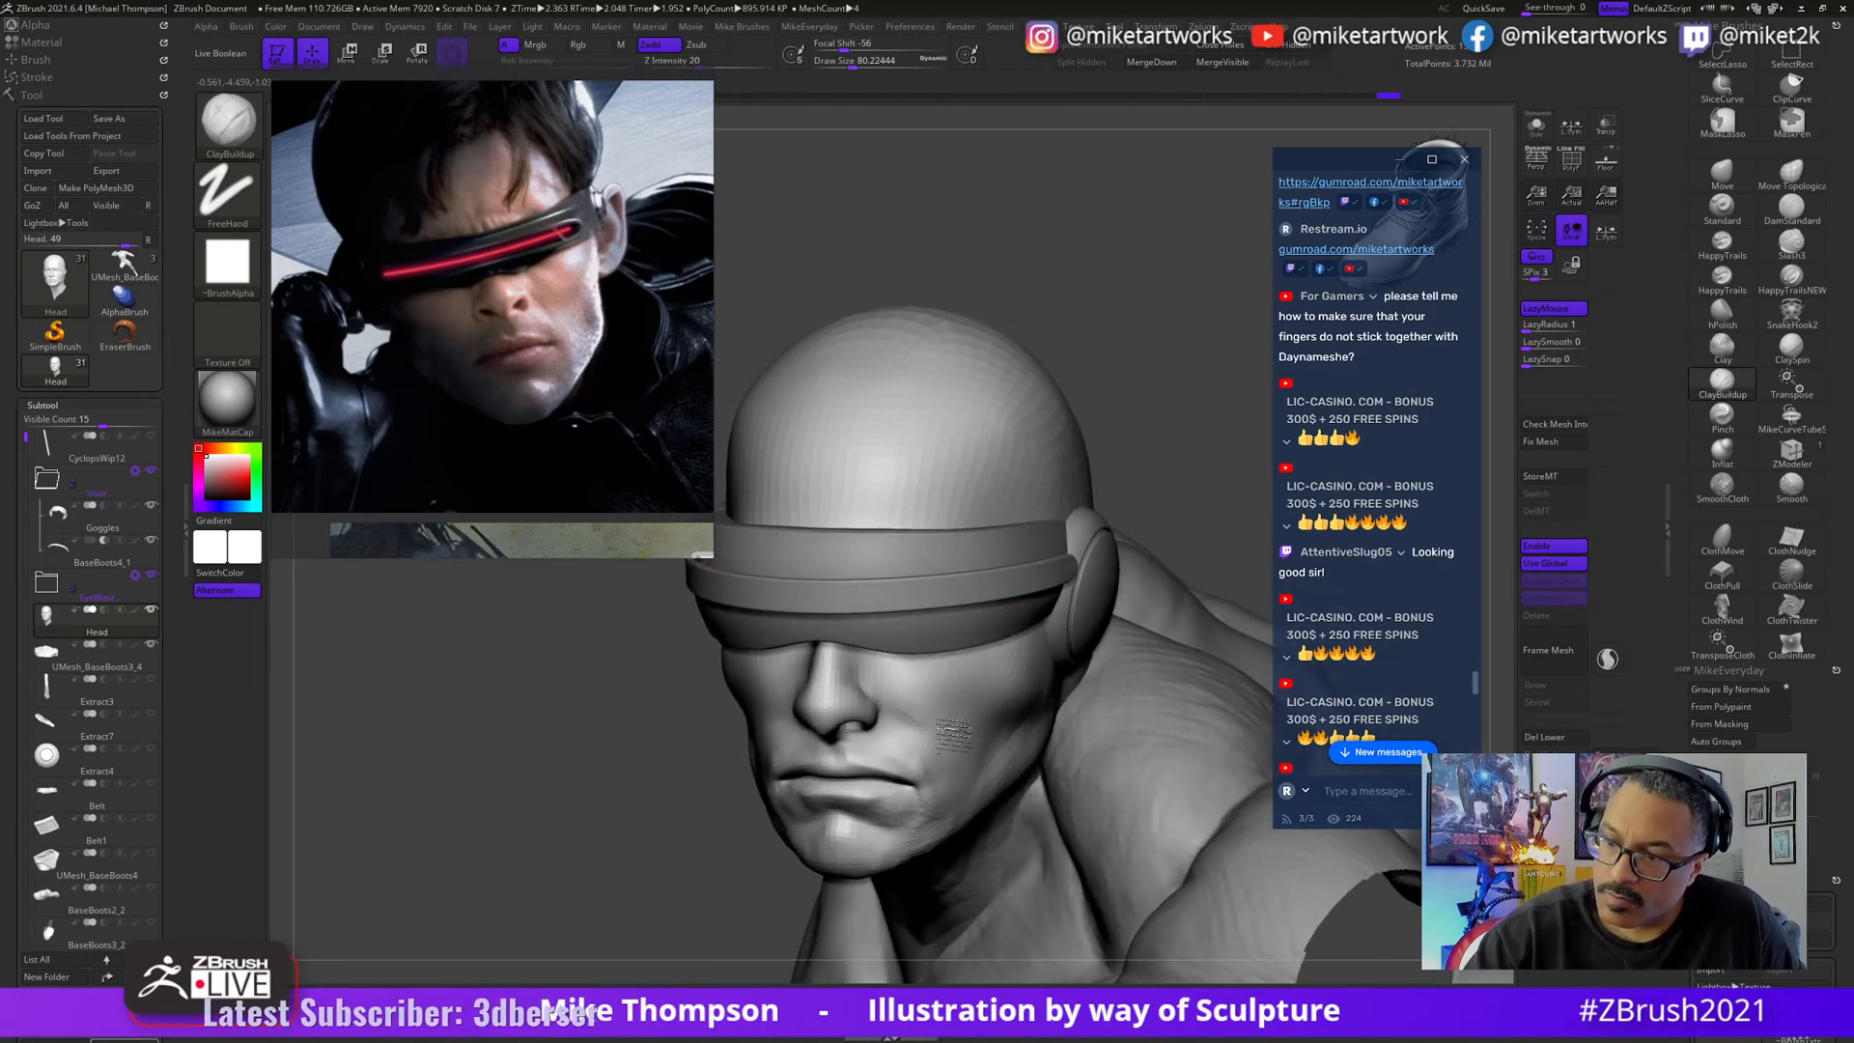
{"action": "left_click_drag", "start_coordinate": [1139, 507], "coordinate": [1109, 538]}
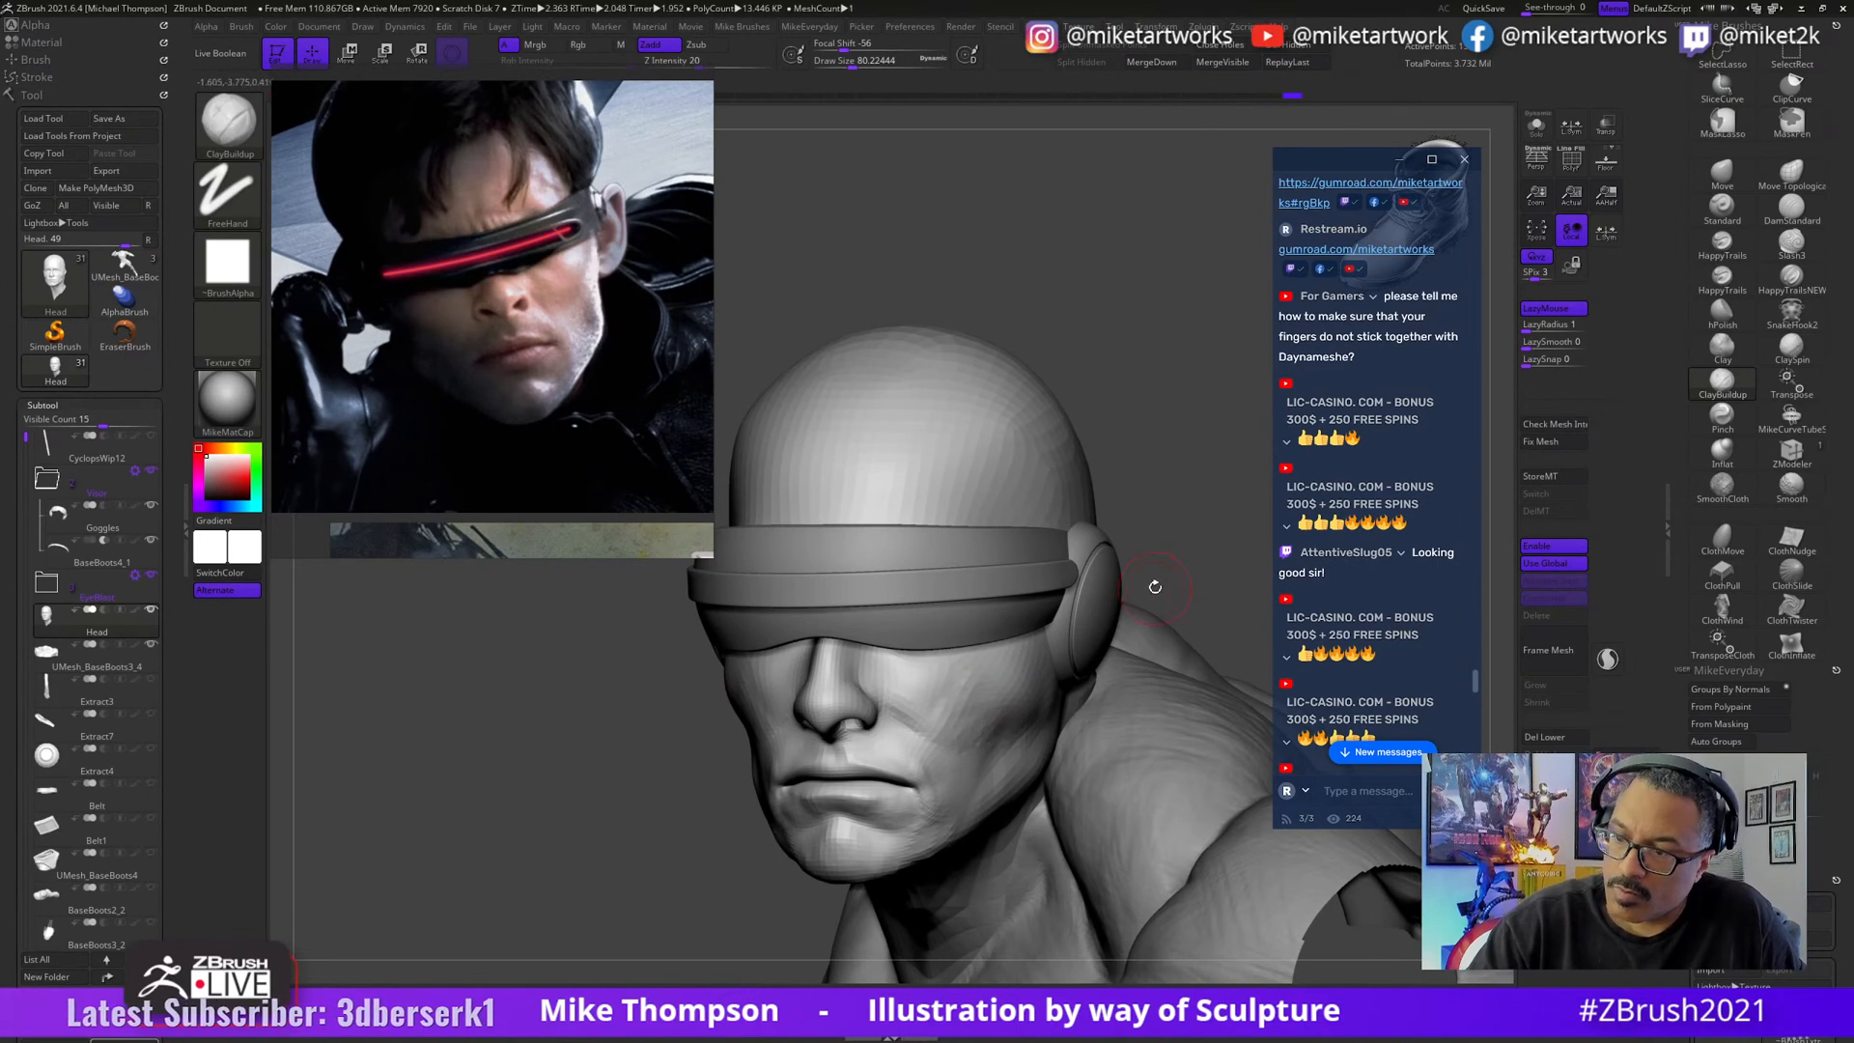
- Smooth the jaw at a draw size of about 158, and rework the cheek in front of the ear piece with ClayBuildup at about 154
{"action": "key", "text": "bracketright"}
{"action": "key", "text": "bracketright"}
{"action": "key", "text": "bracketright"}
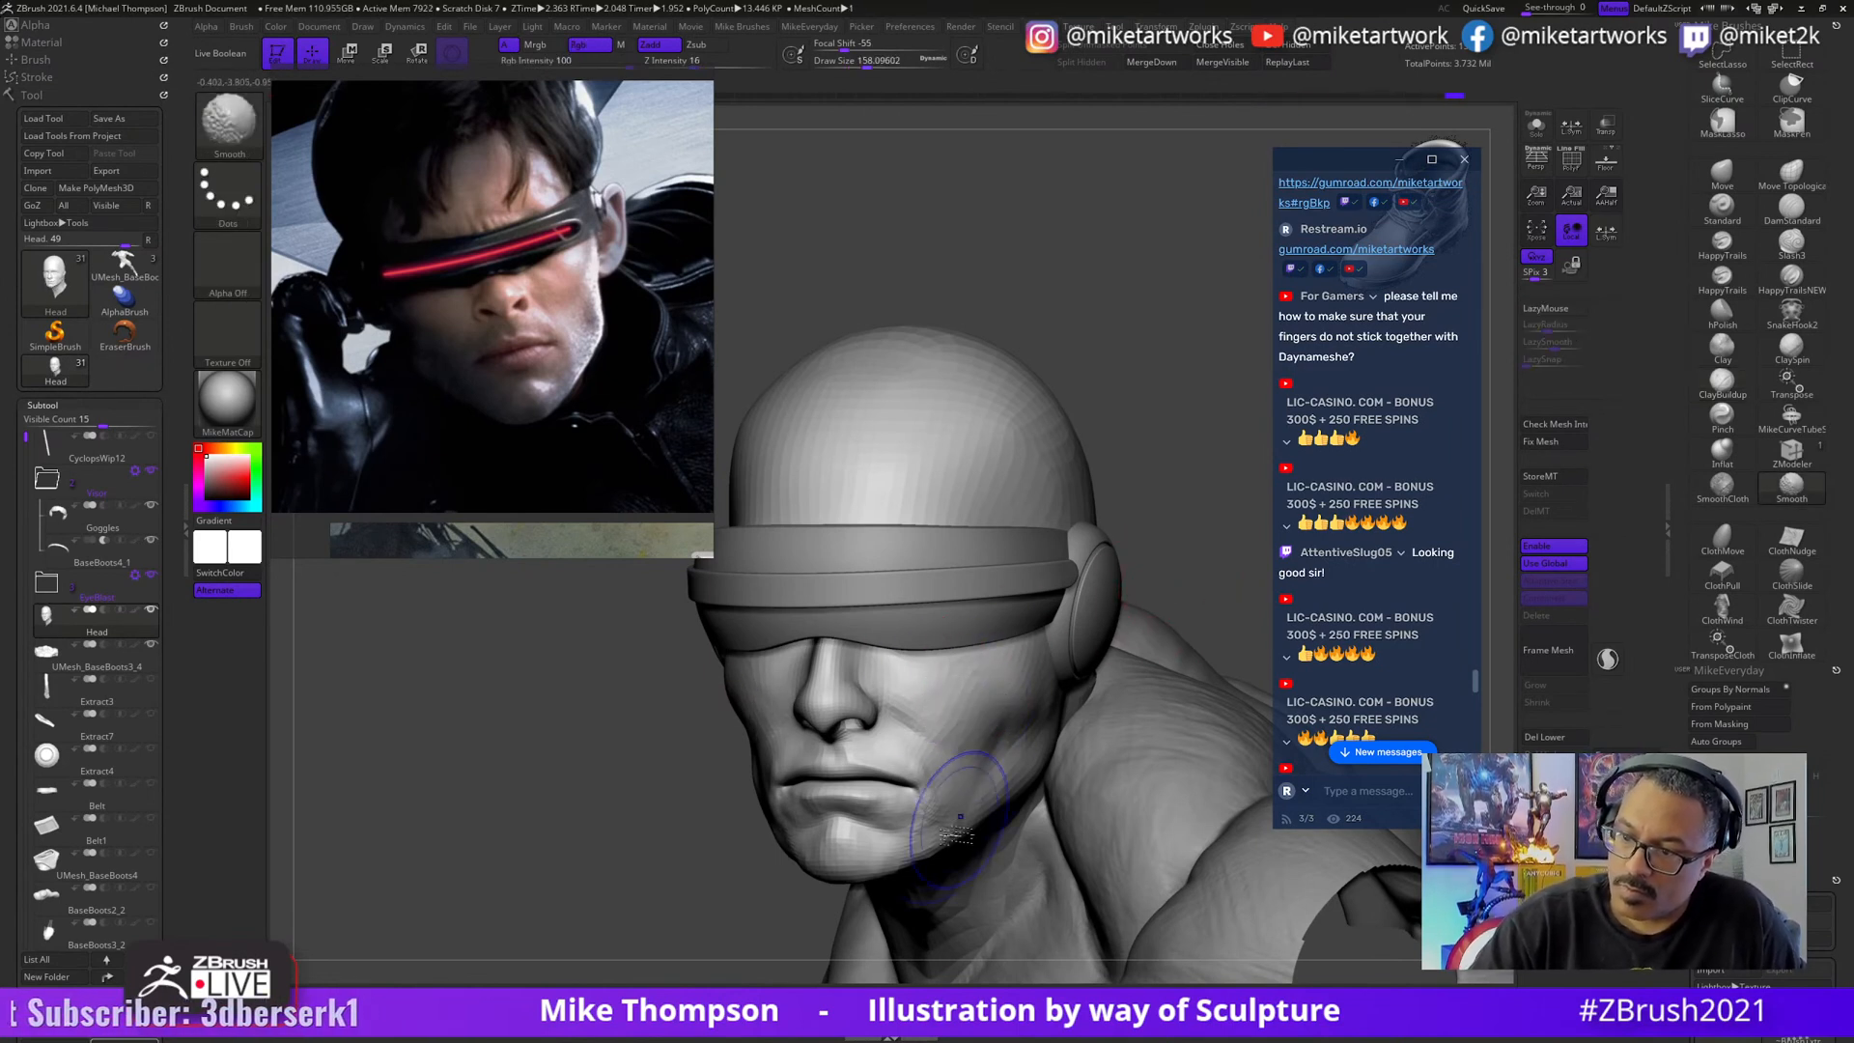
{"action": "left_click_drag", "start_coordinate": [1147, 592], "coordinate": [1002, 762]}
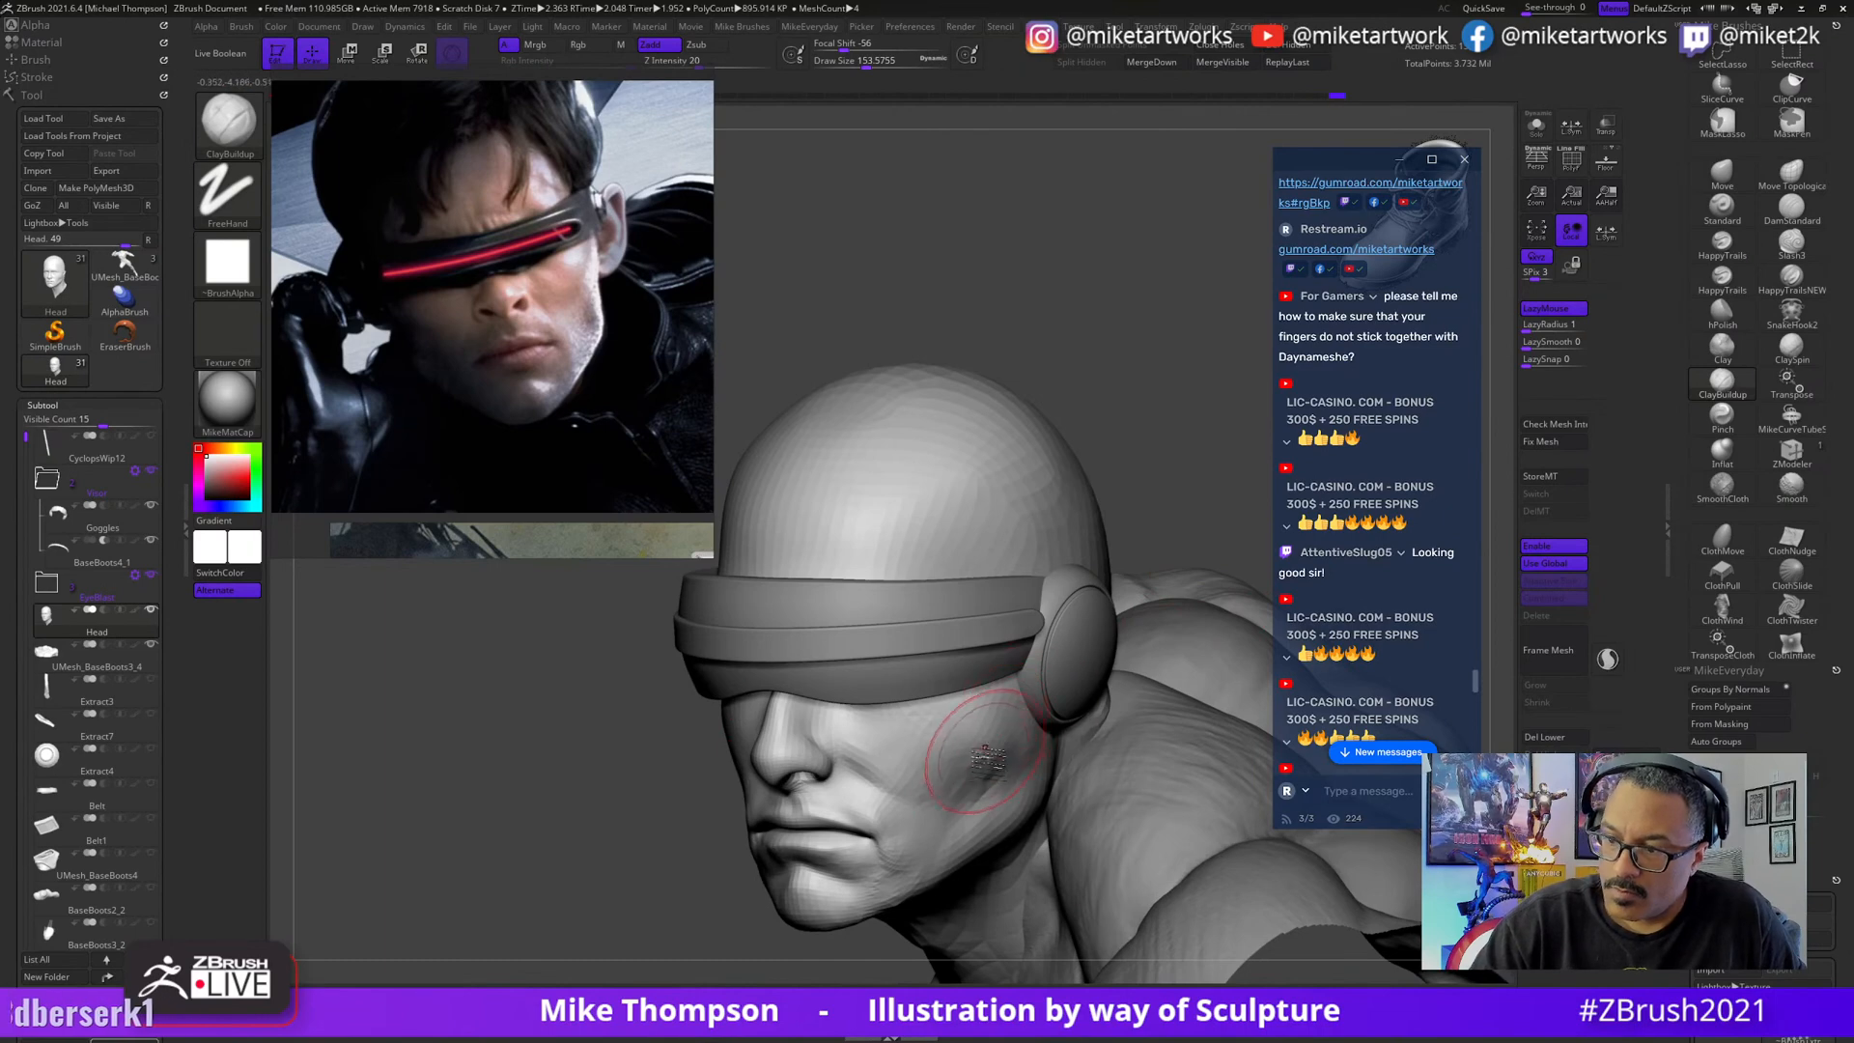
{"action": "left_click_drag", "start_coordinate": [1173, 523], "coordinate": [1008, 770]}
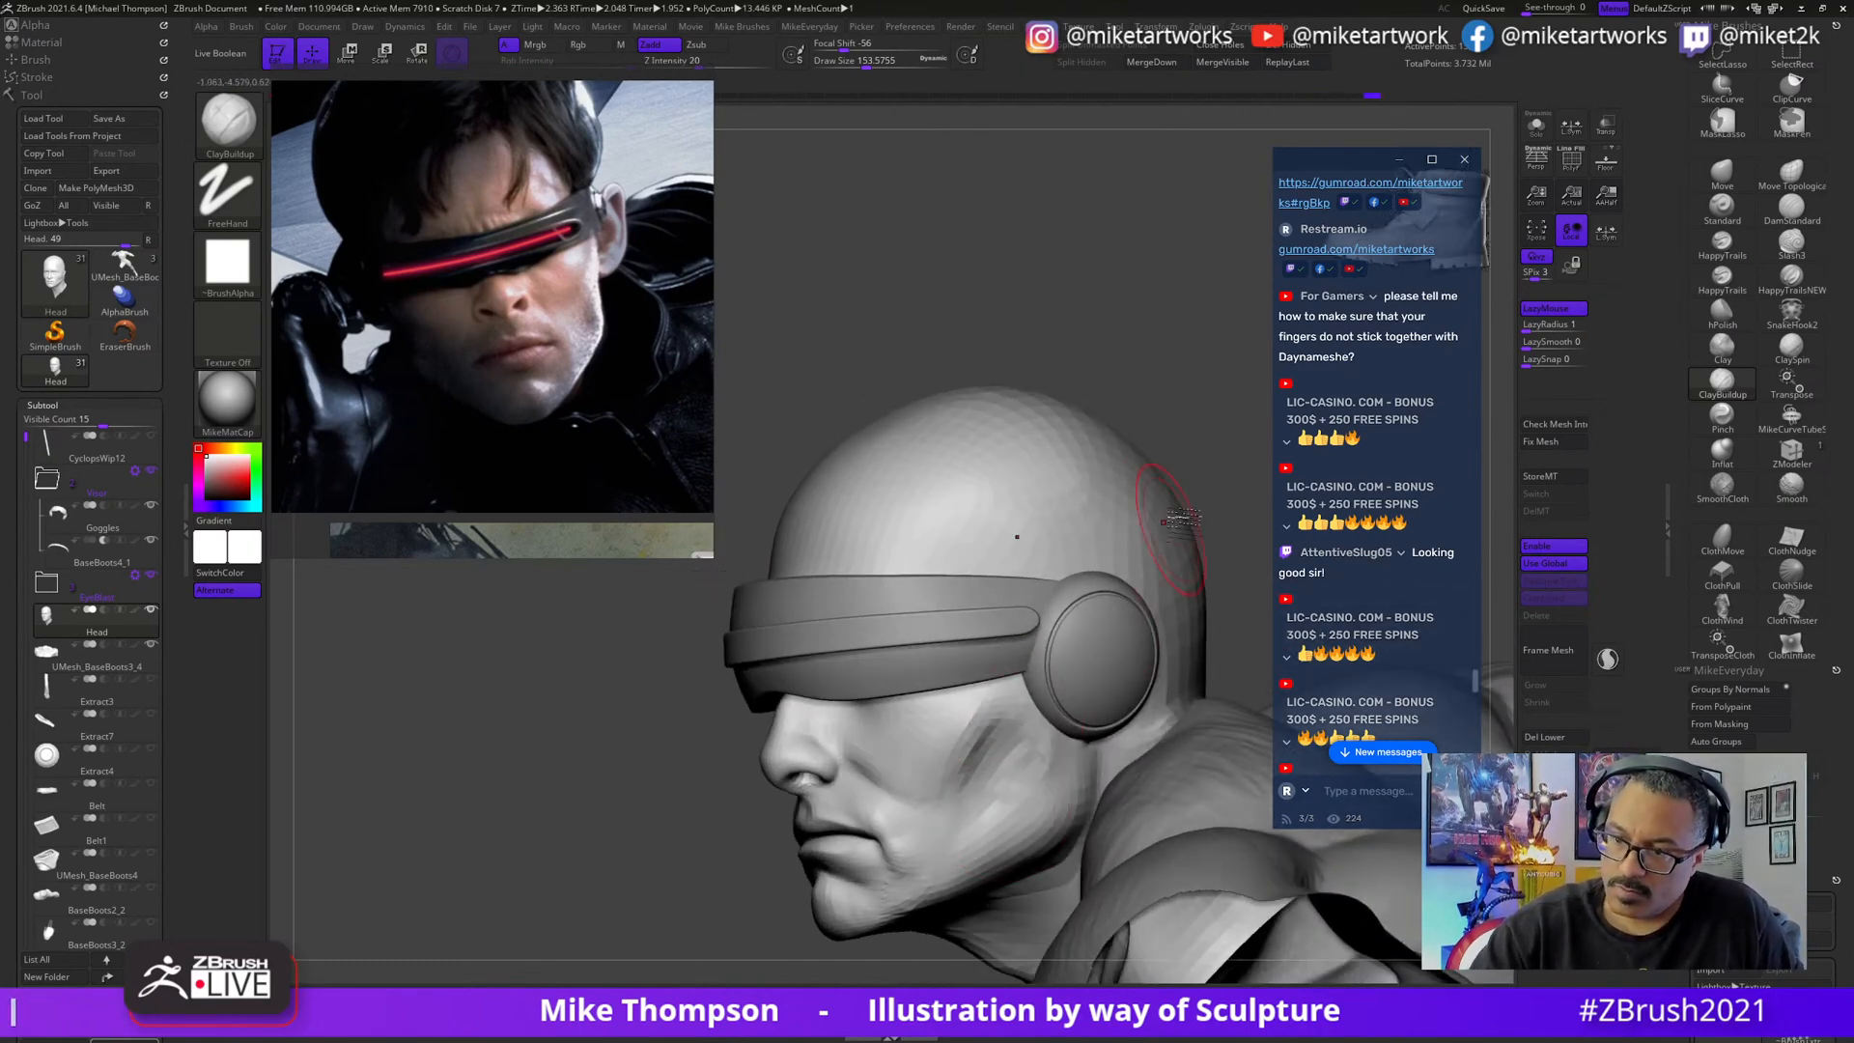
{"action": "left_click_drag", "start_coordinate": [1163, 523], "coordinate": [1056, 687]}
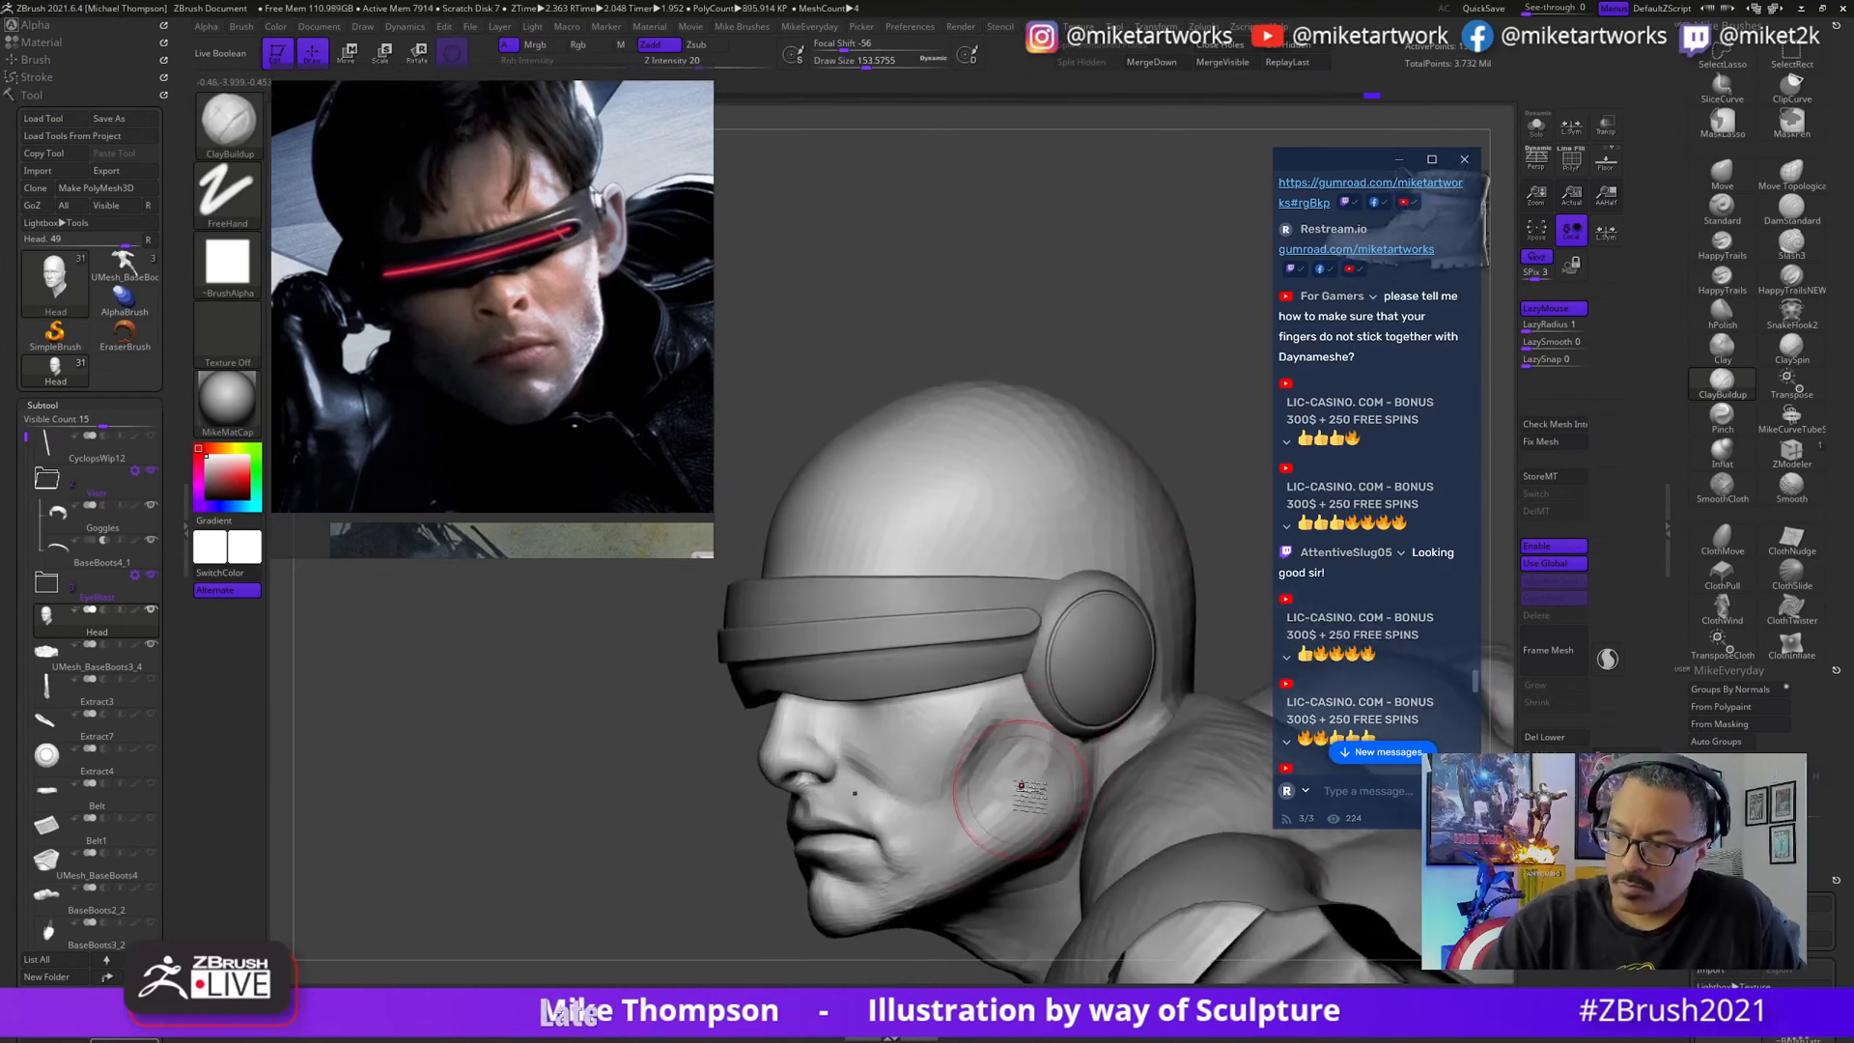
- Refine and smooth the lower jawline toward the chin, reducing the draw size to about 132 and to about 71
{"action": "key", "text": "s"}
{"action": "left_click_drag", "start_coordinate": [753, 918], "coordinate": [748, 919]}
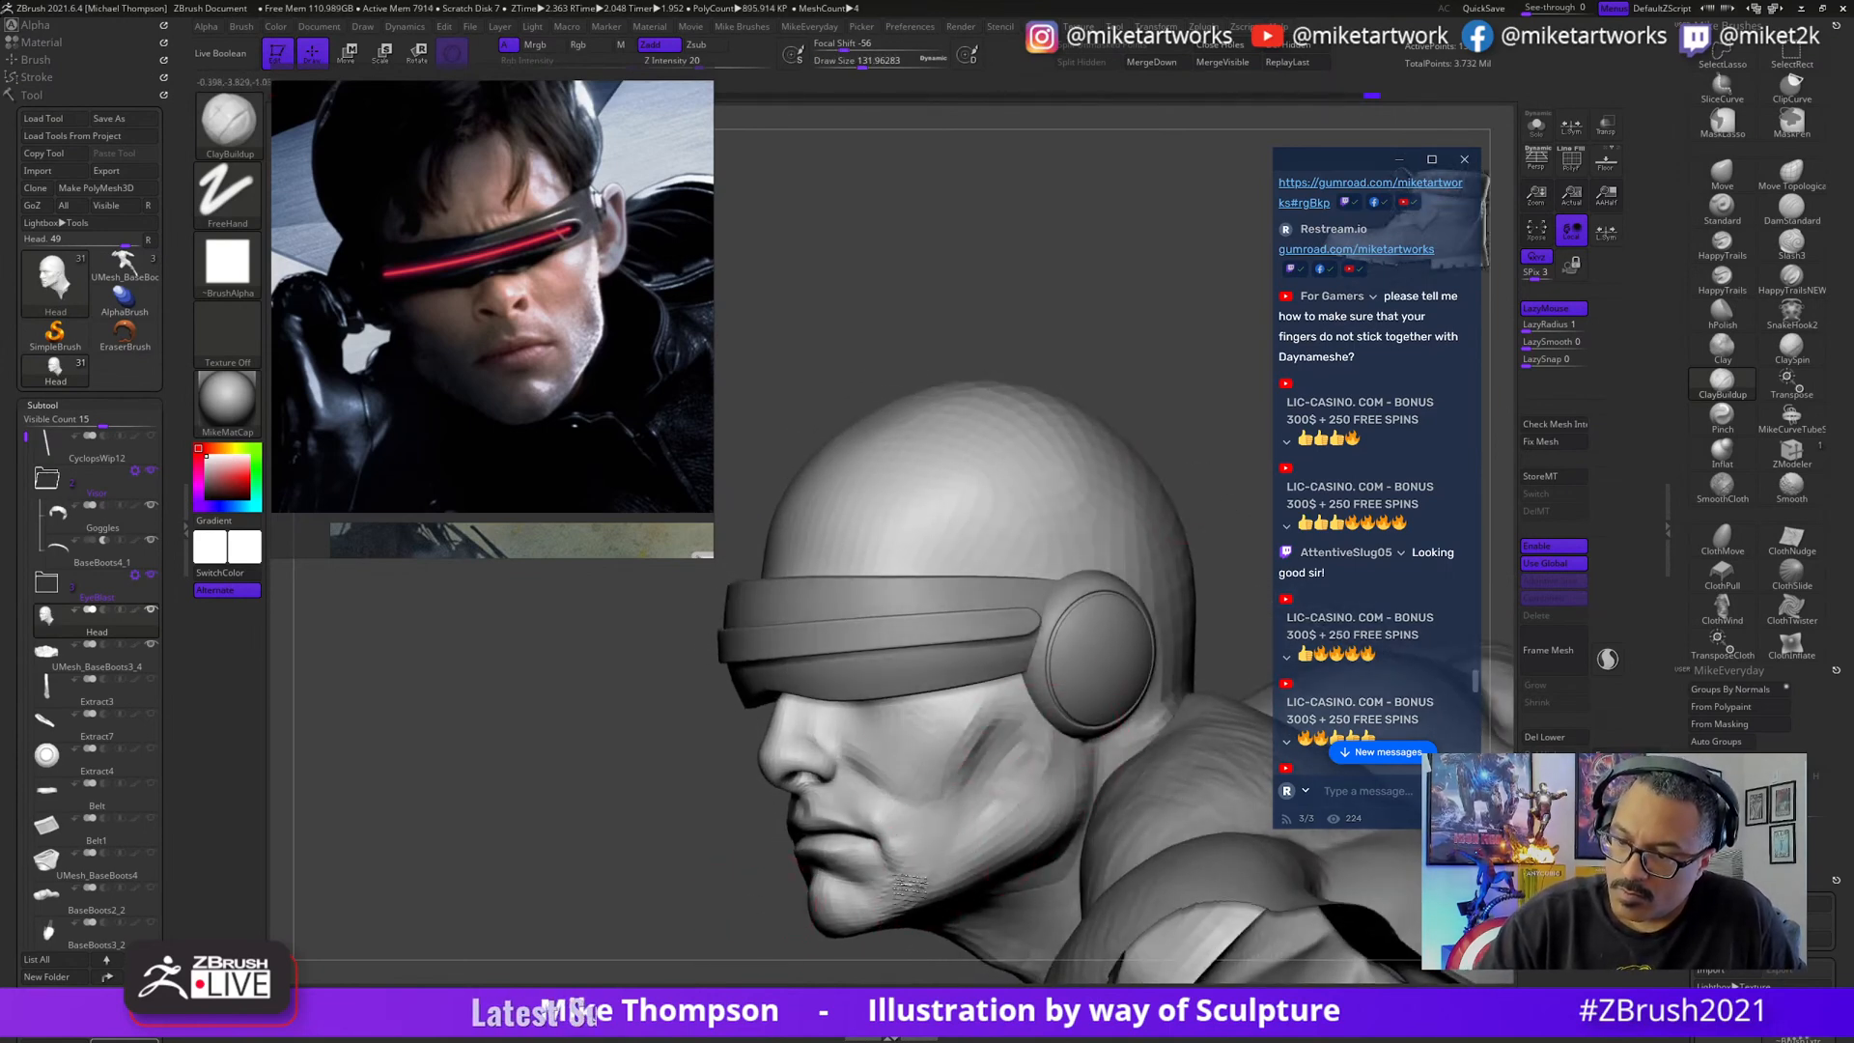
{"action": "mouse_move", "coordinate": [939, 858]}
{"action": "left_mouse_down"}
{"action": "mouse_move", "coordinate": [1108, 501]}
{"action": "mouse_move", "coordinate": [1150, 563]}
{"action": "left_mouse_up"}
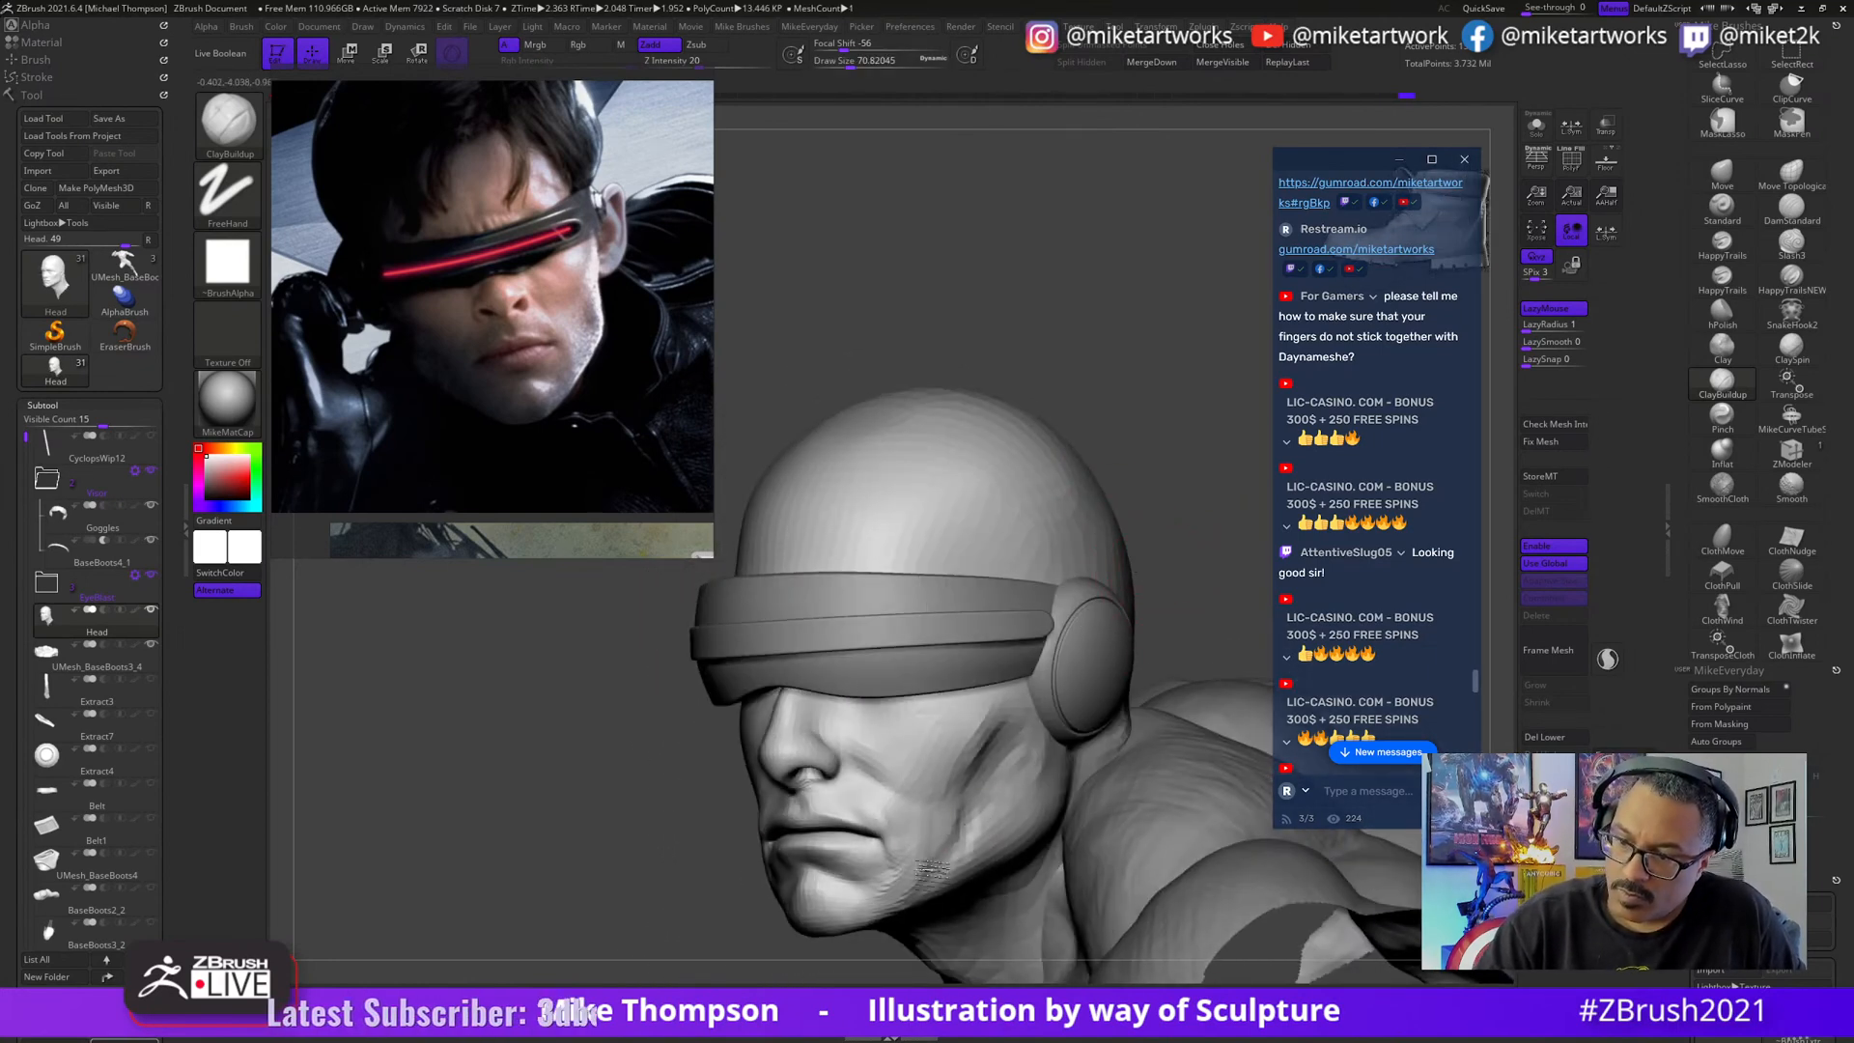
{"action": "key", "text": "shift"}
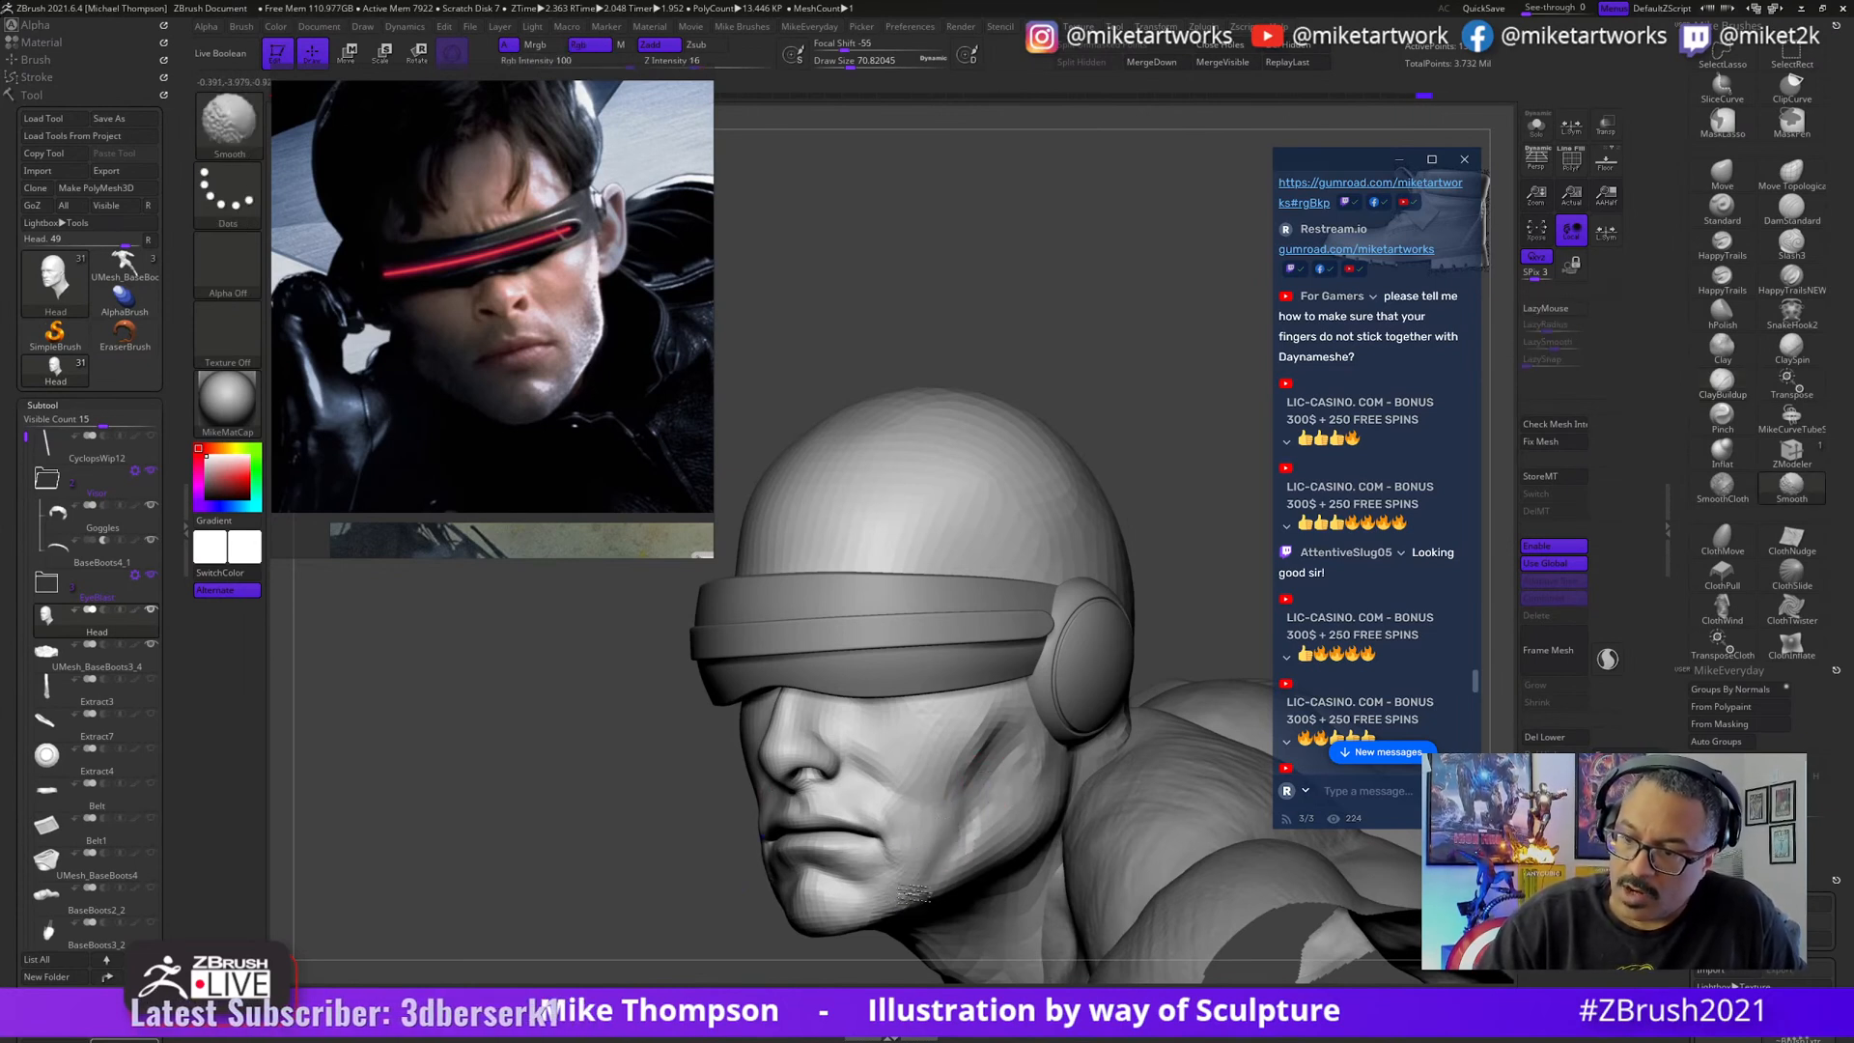
- Build up and smooth the hollow of the cheek in front of the ear piece with a draw size of about 116
{"action": "left_click_drag", "start_coordinate": [1197, 671], "coordinate": [1177, 654]}
{"action": "key", "text": "]"}
{"action": "key", "text": "]"}
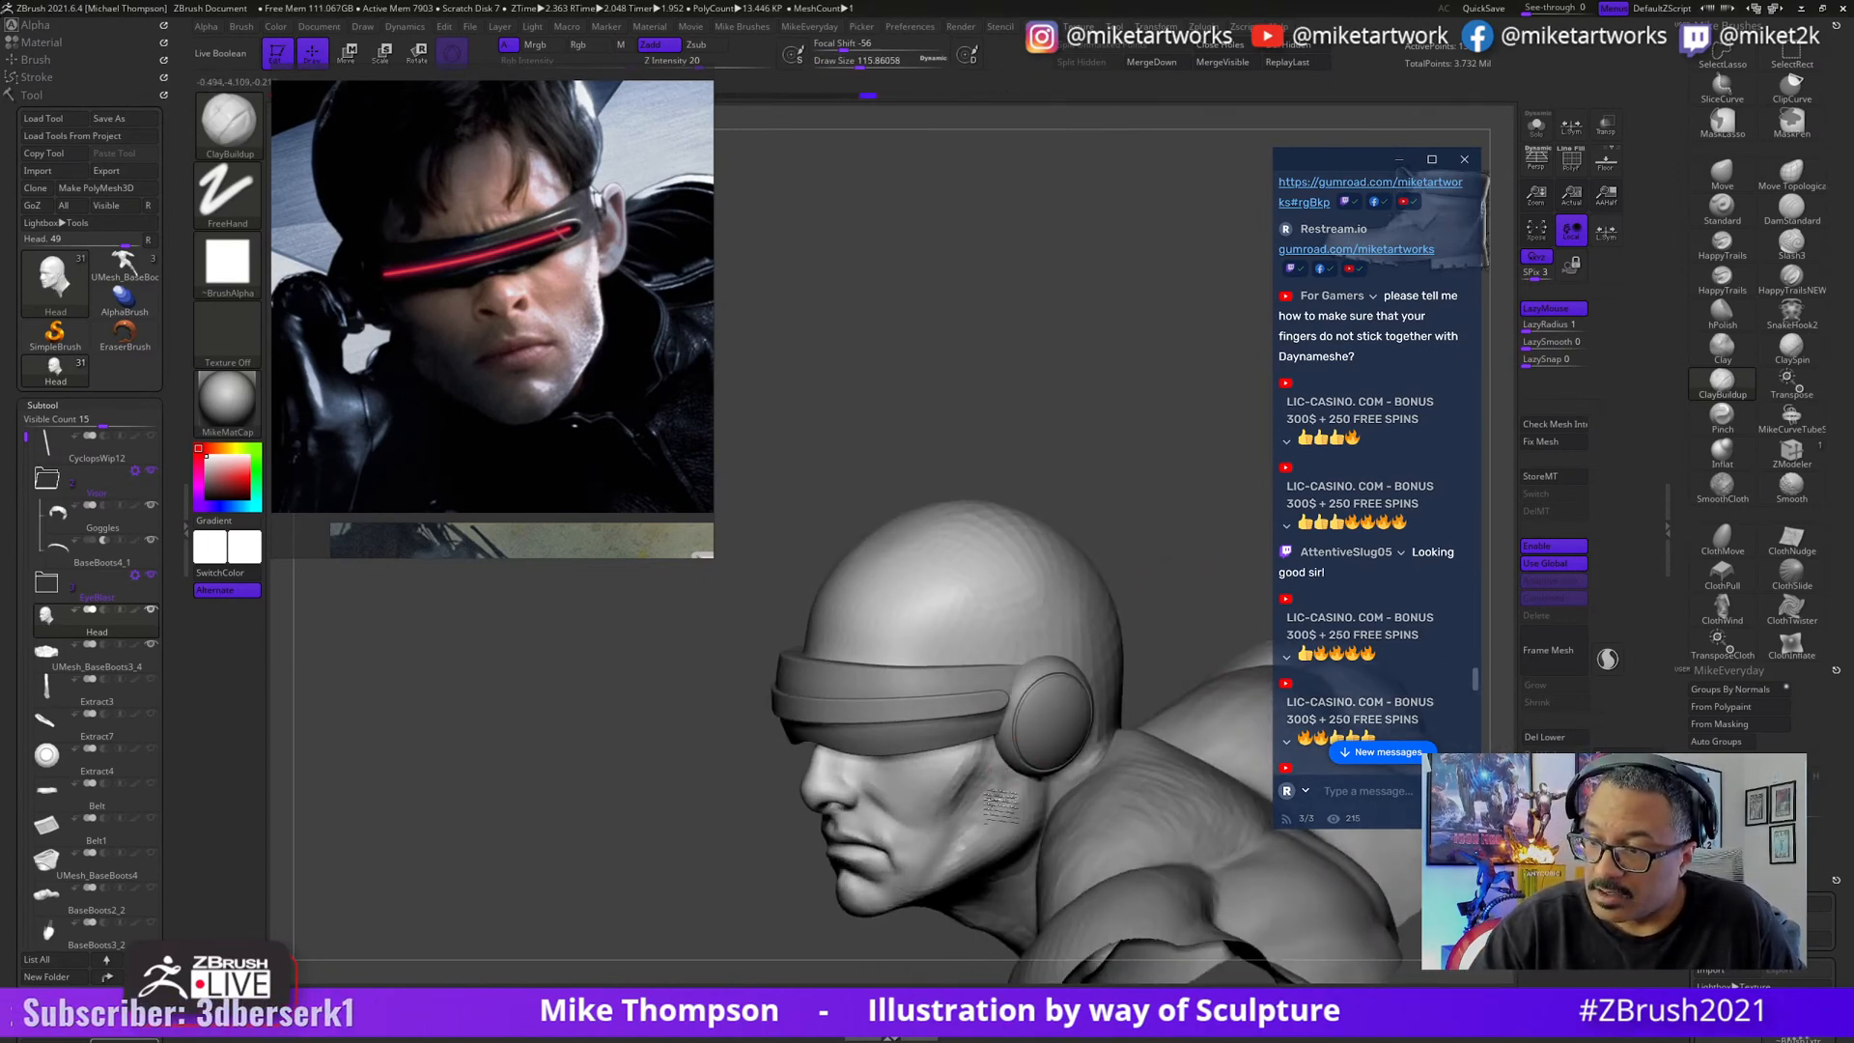
{"action": "key", "text": "shift"}
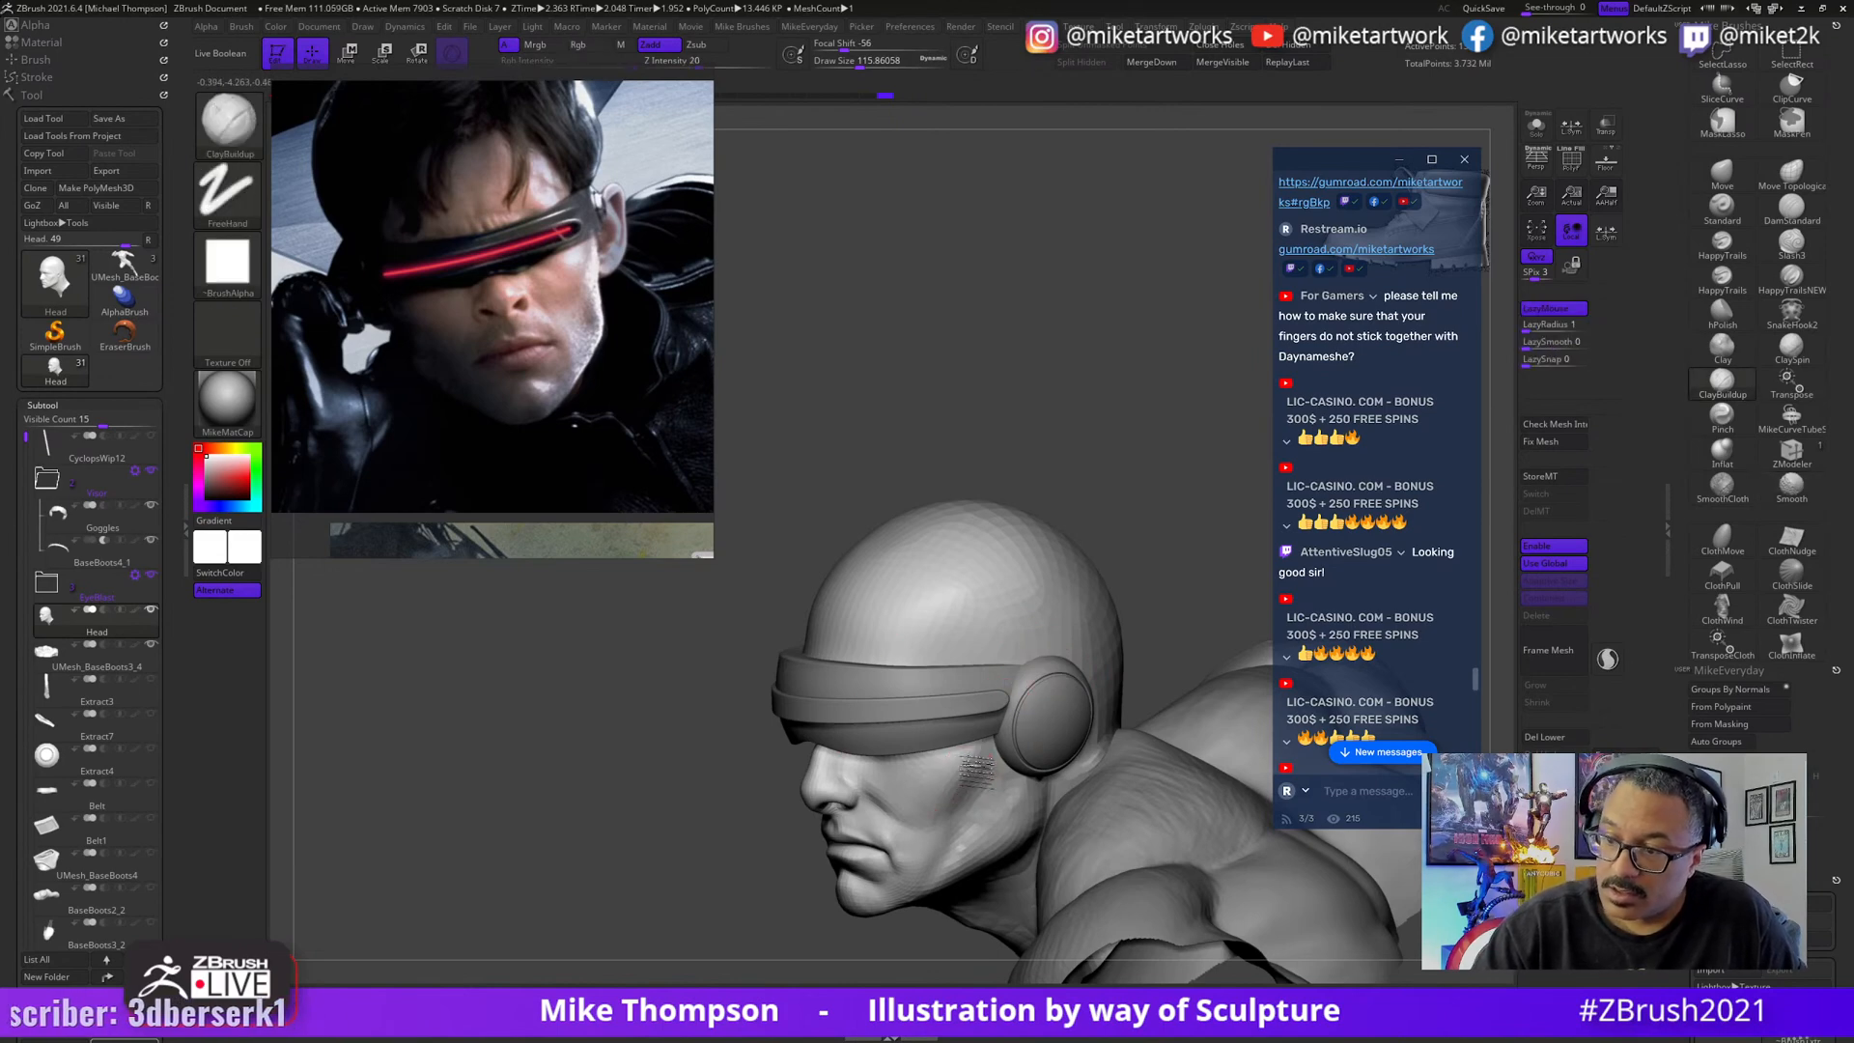
{"action": "left_click_drag", "start_coordinate": [943, 787], "coordinate": [963, 778], "text": "shift"}
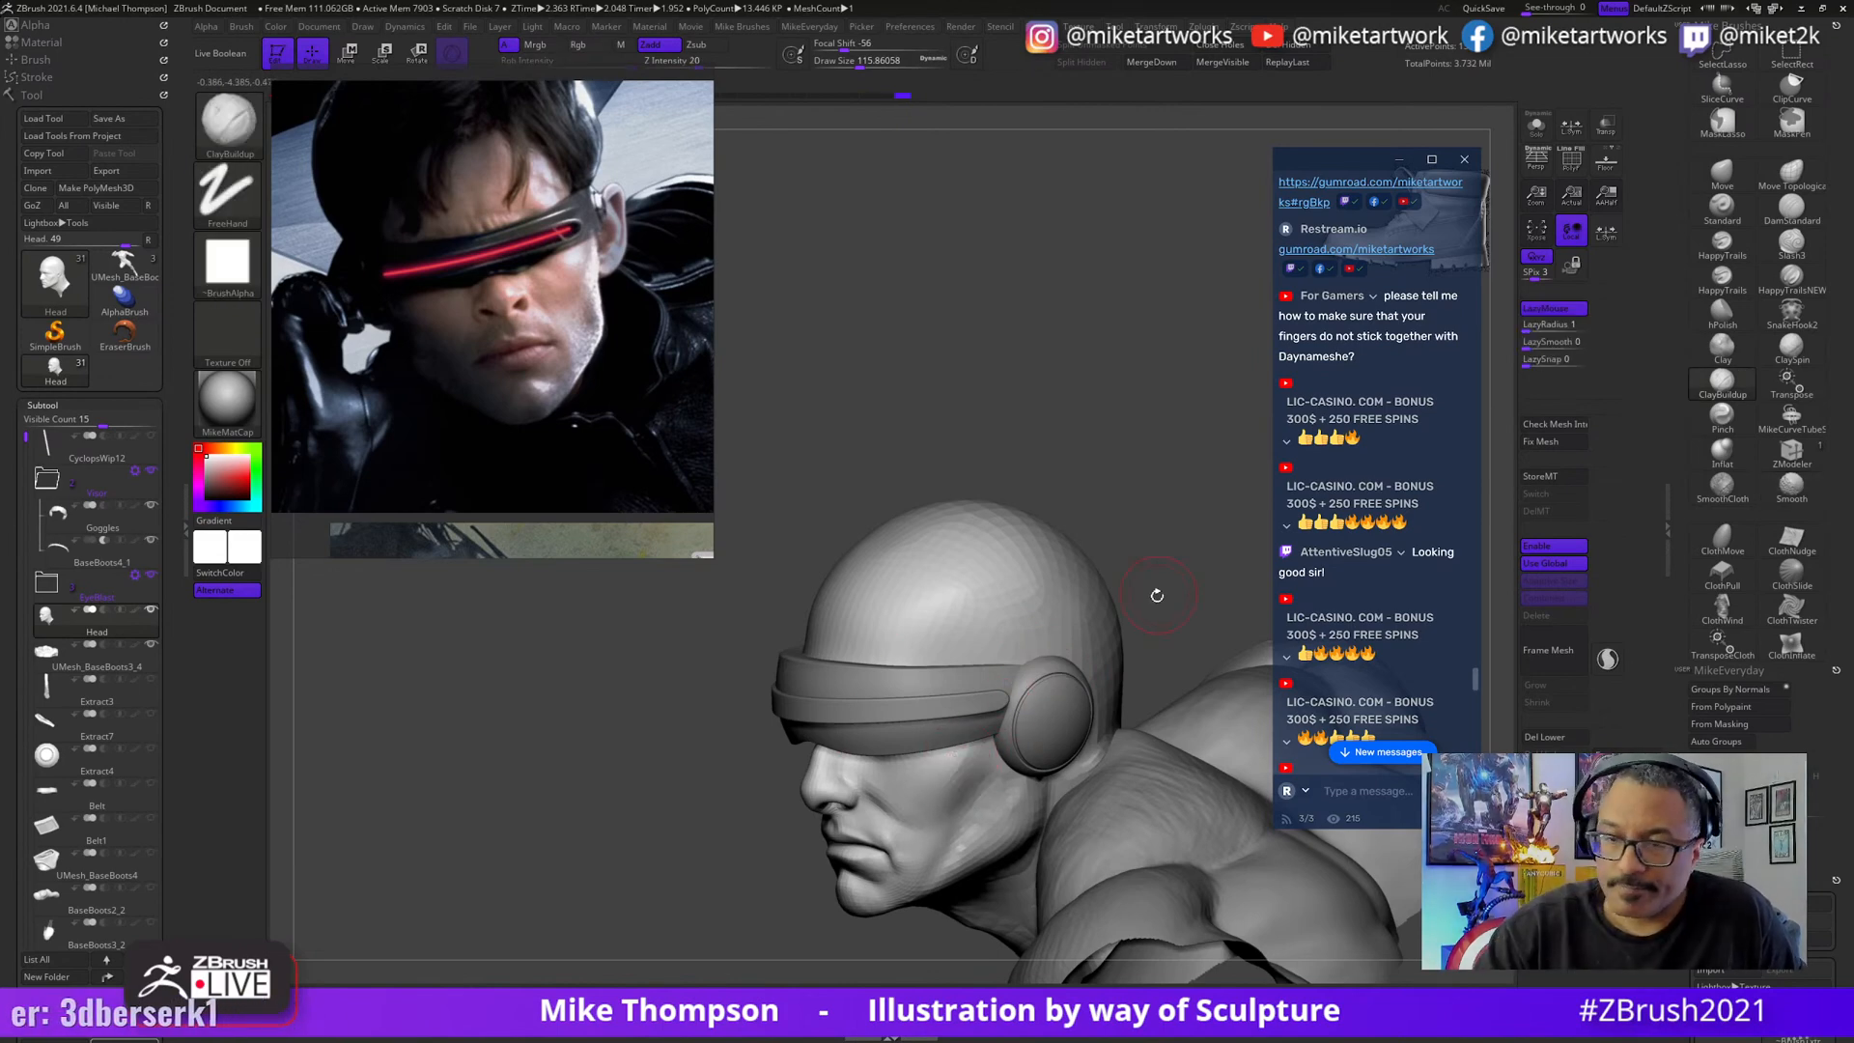
- Shape and smooth the cheek below the visor and beside the mouth, reducing the draw size to about 90 and to about 59
{"action": "left_click_drag", "start_coordinate": [1157, 595], "coordinate": [869, 763]}
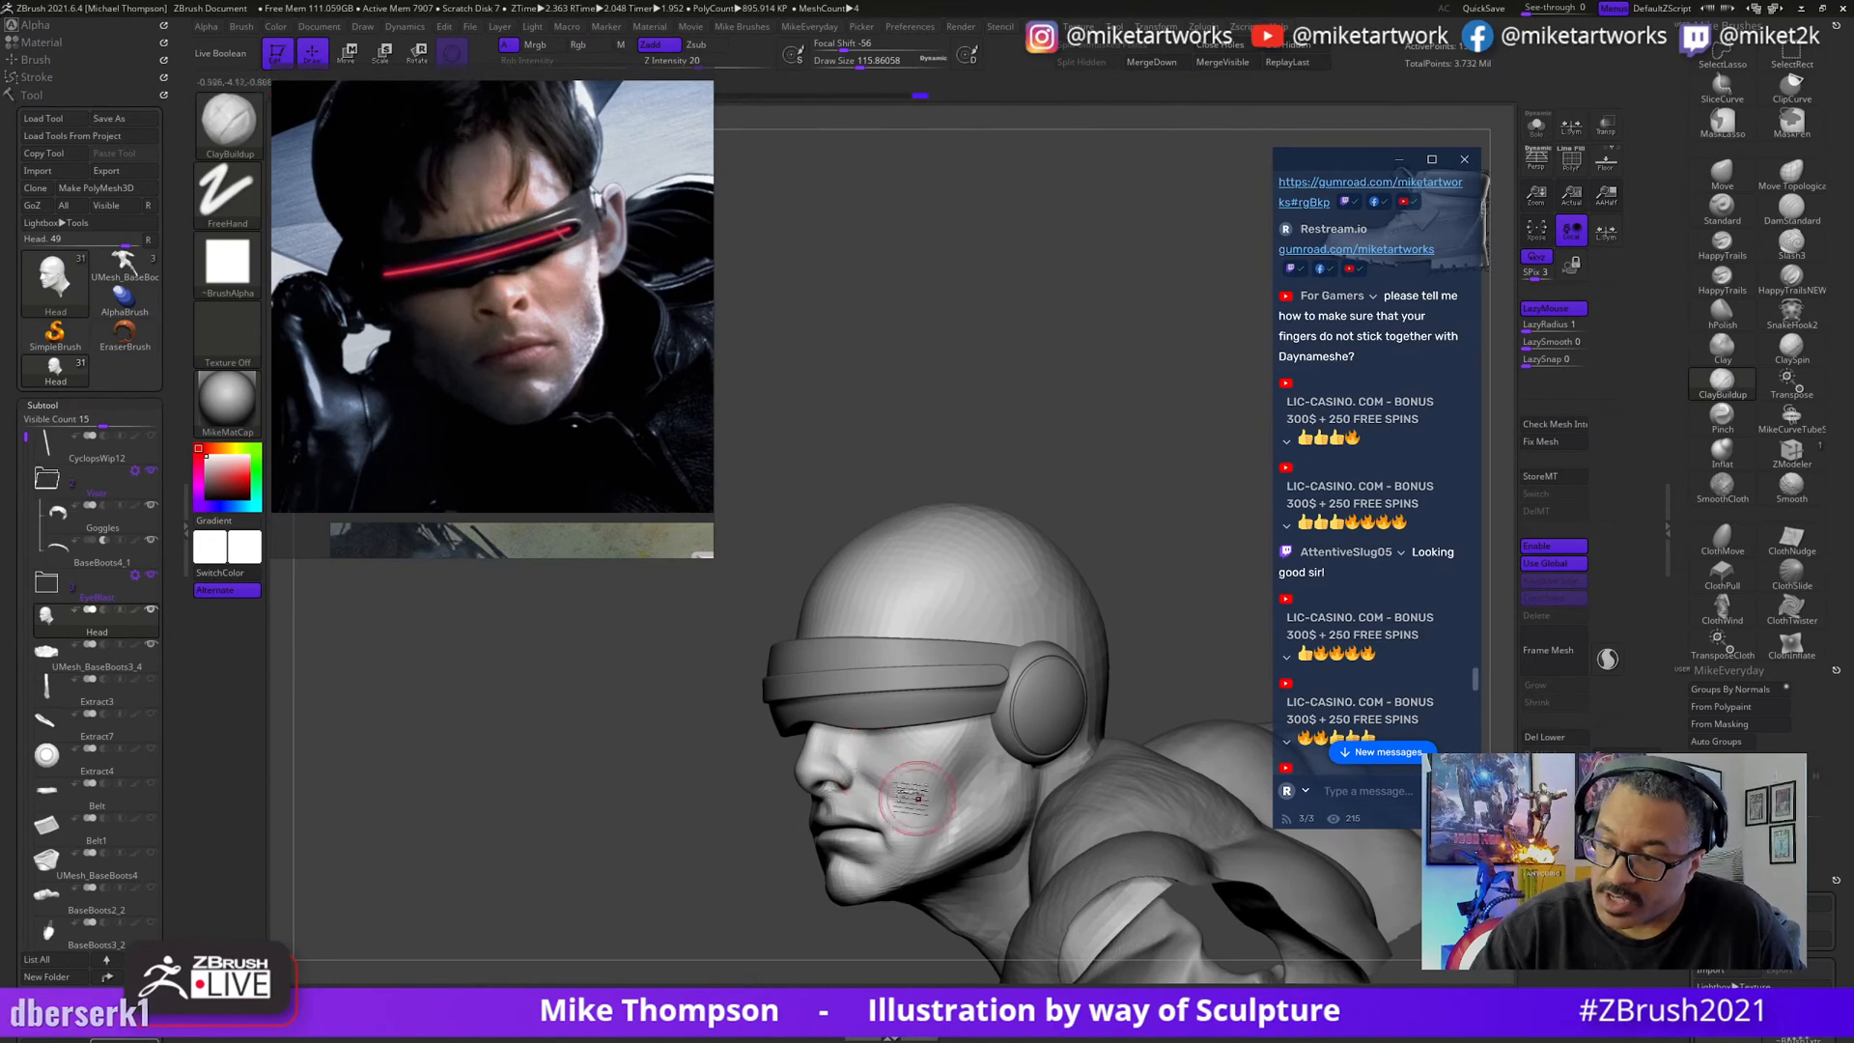
{"action": "left_click_drag", "start_coordinate": [1149, 584], "coordinate": [1154, 597]}
{"action": "key", "text": "s"}
{"action": "mouse_move", "coordinate": [1151, 599]}
{"action": "left_mouse_down"}
{"action": "mouse_move", "coordinate": [1171, 584]}
{"action": "mouse_move", "coordinate": [1154, 597]}
{"action": "left_mouse_up"}
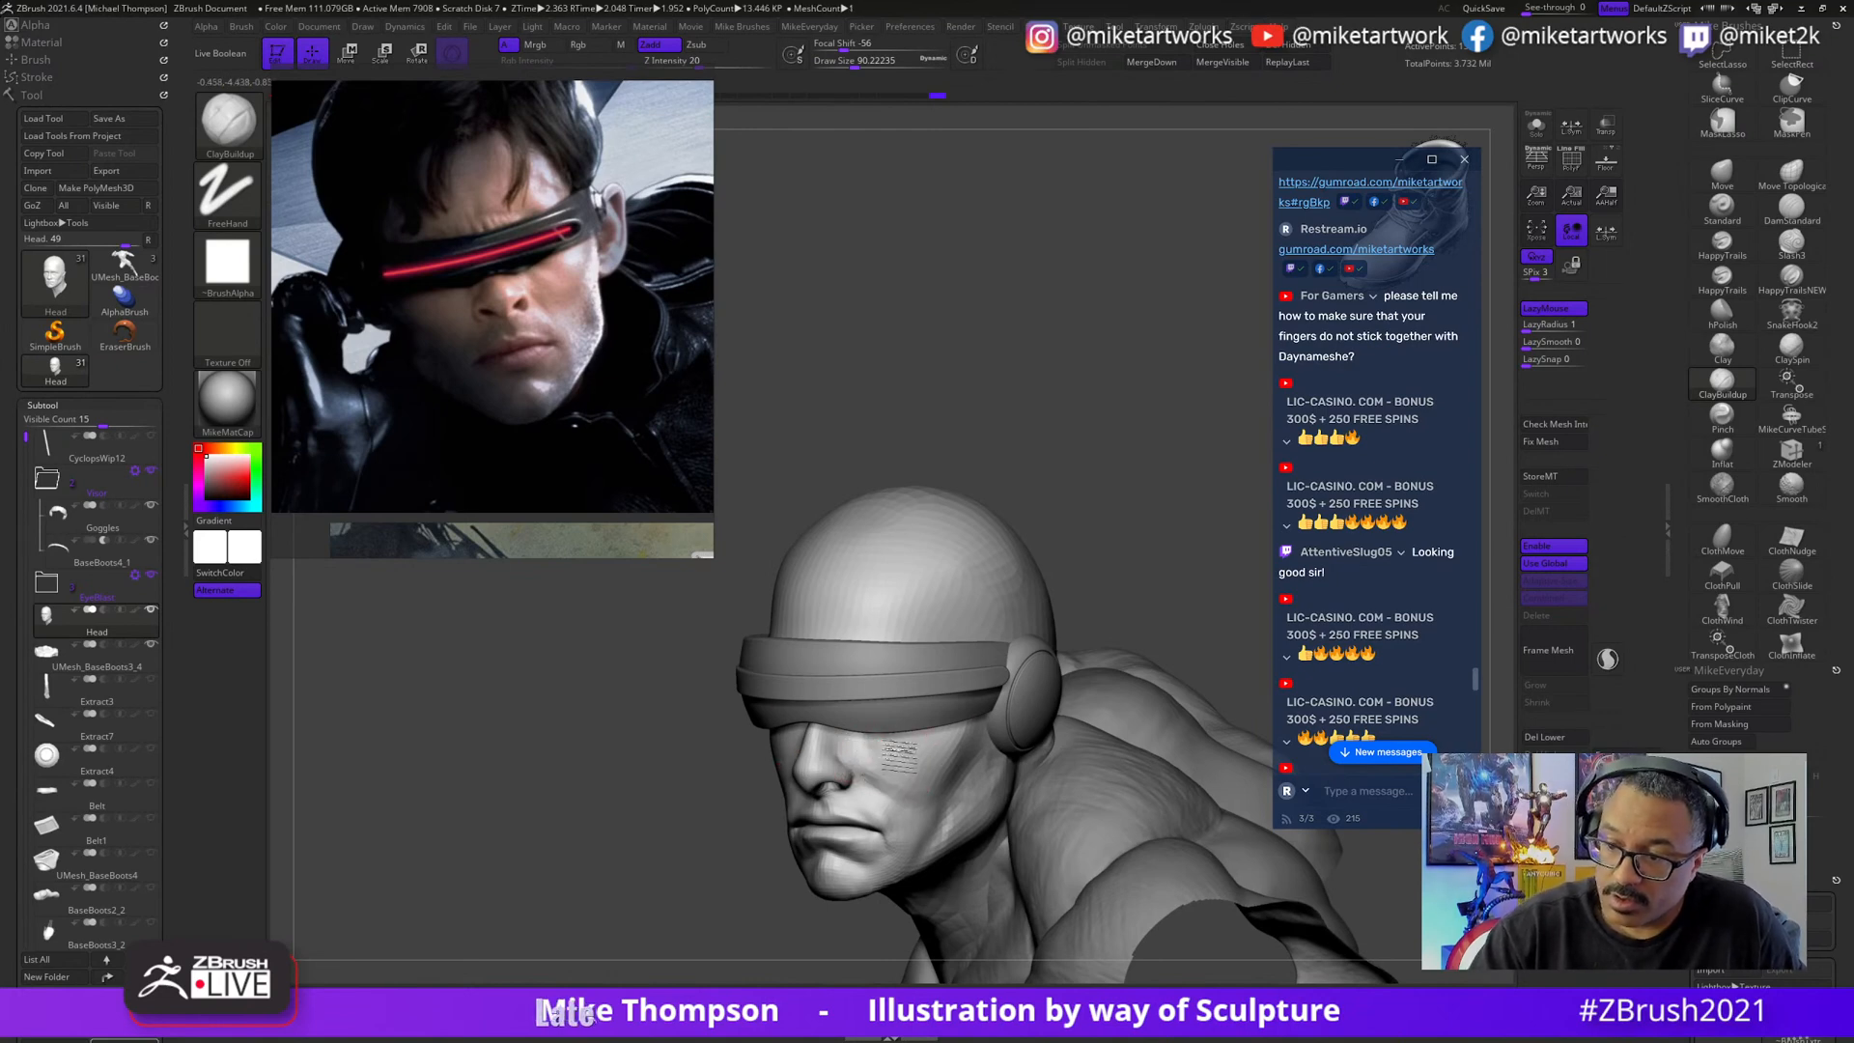
{"action": "mouse_move", "coordinate": [1125, 601]}
{"action": "left_mouse_down"}
{"action": "mouse_move", "coordinate": [1100, 584]}
{"action": "mouse_move", "coordinate": [1145, 591]}
{"action": "mouse_move", "coordinate": [1062, 618]}
{"action": "mouse_move", "coordinate": [1034, 662]}
{"action": "left_mouse_up"}
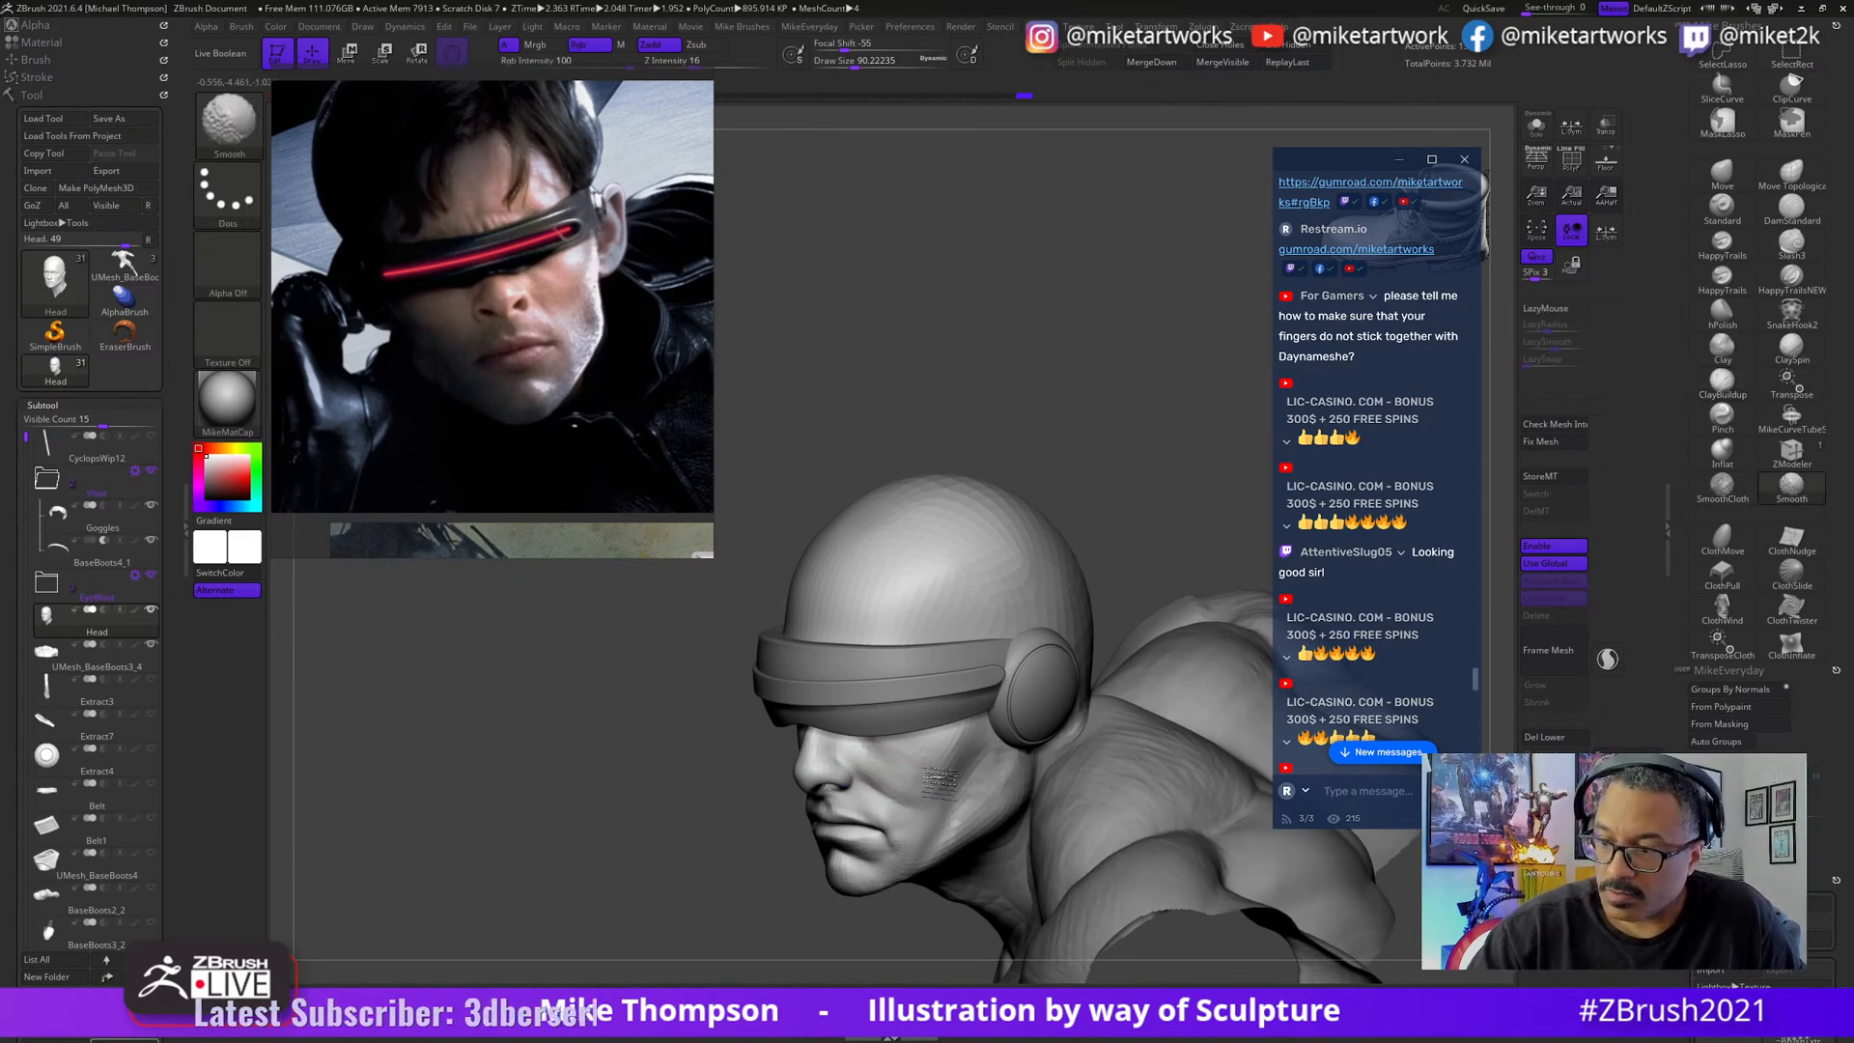
{"action": "mouse_move", "coordinate": [1130, 580]}
{"action": "left_mouse_down"}
{"action": "mouse_move", "coordinate": [1157, 528]}
{"action": "mouse_move", "coordinate": [1108, 566]}
{"action": "left_mouse_up"}
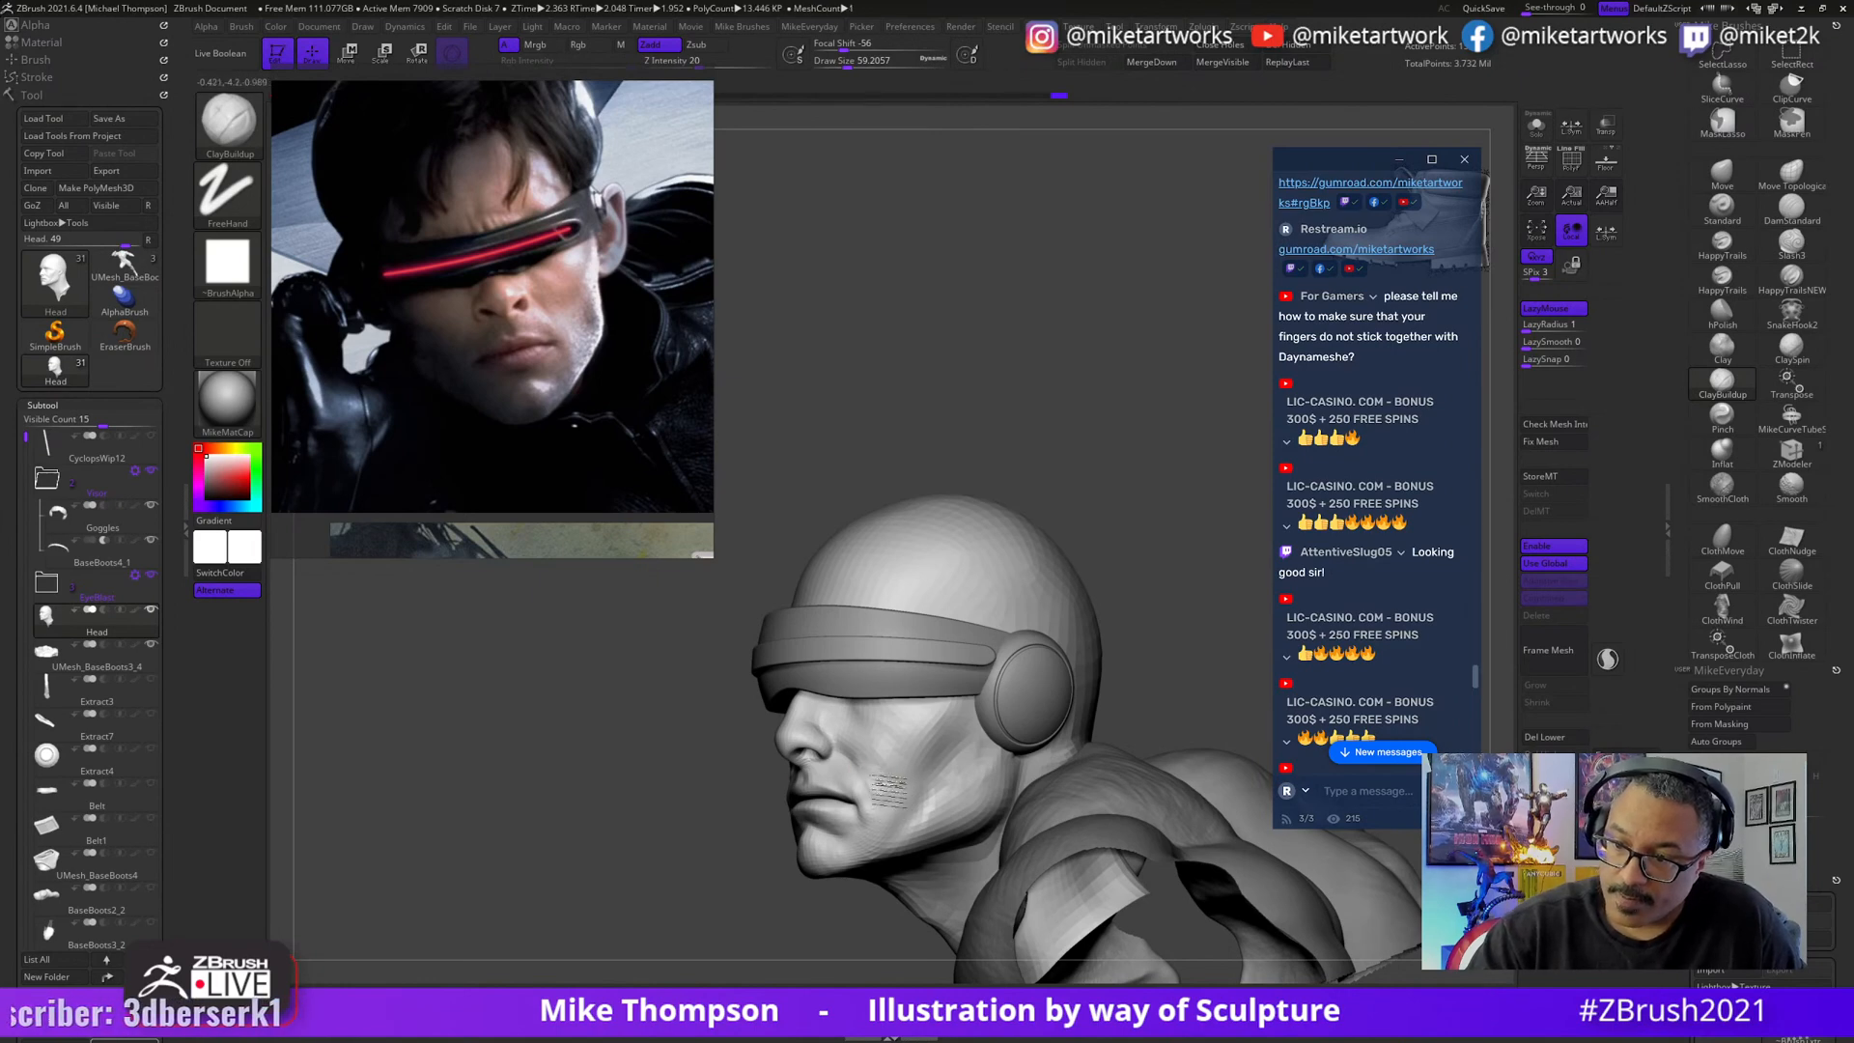
{"action": "key", "text": "shift"}
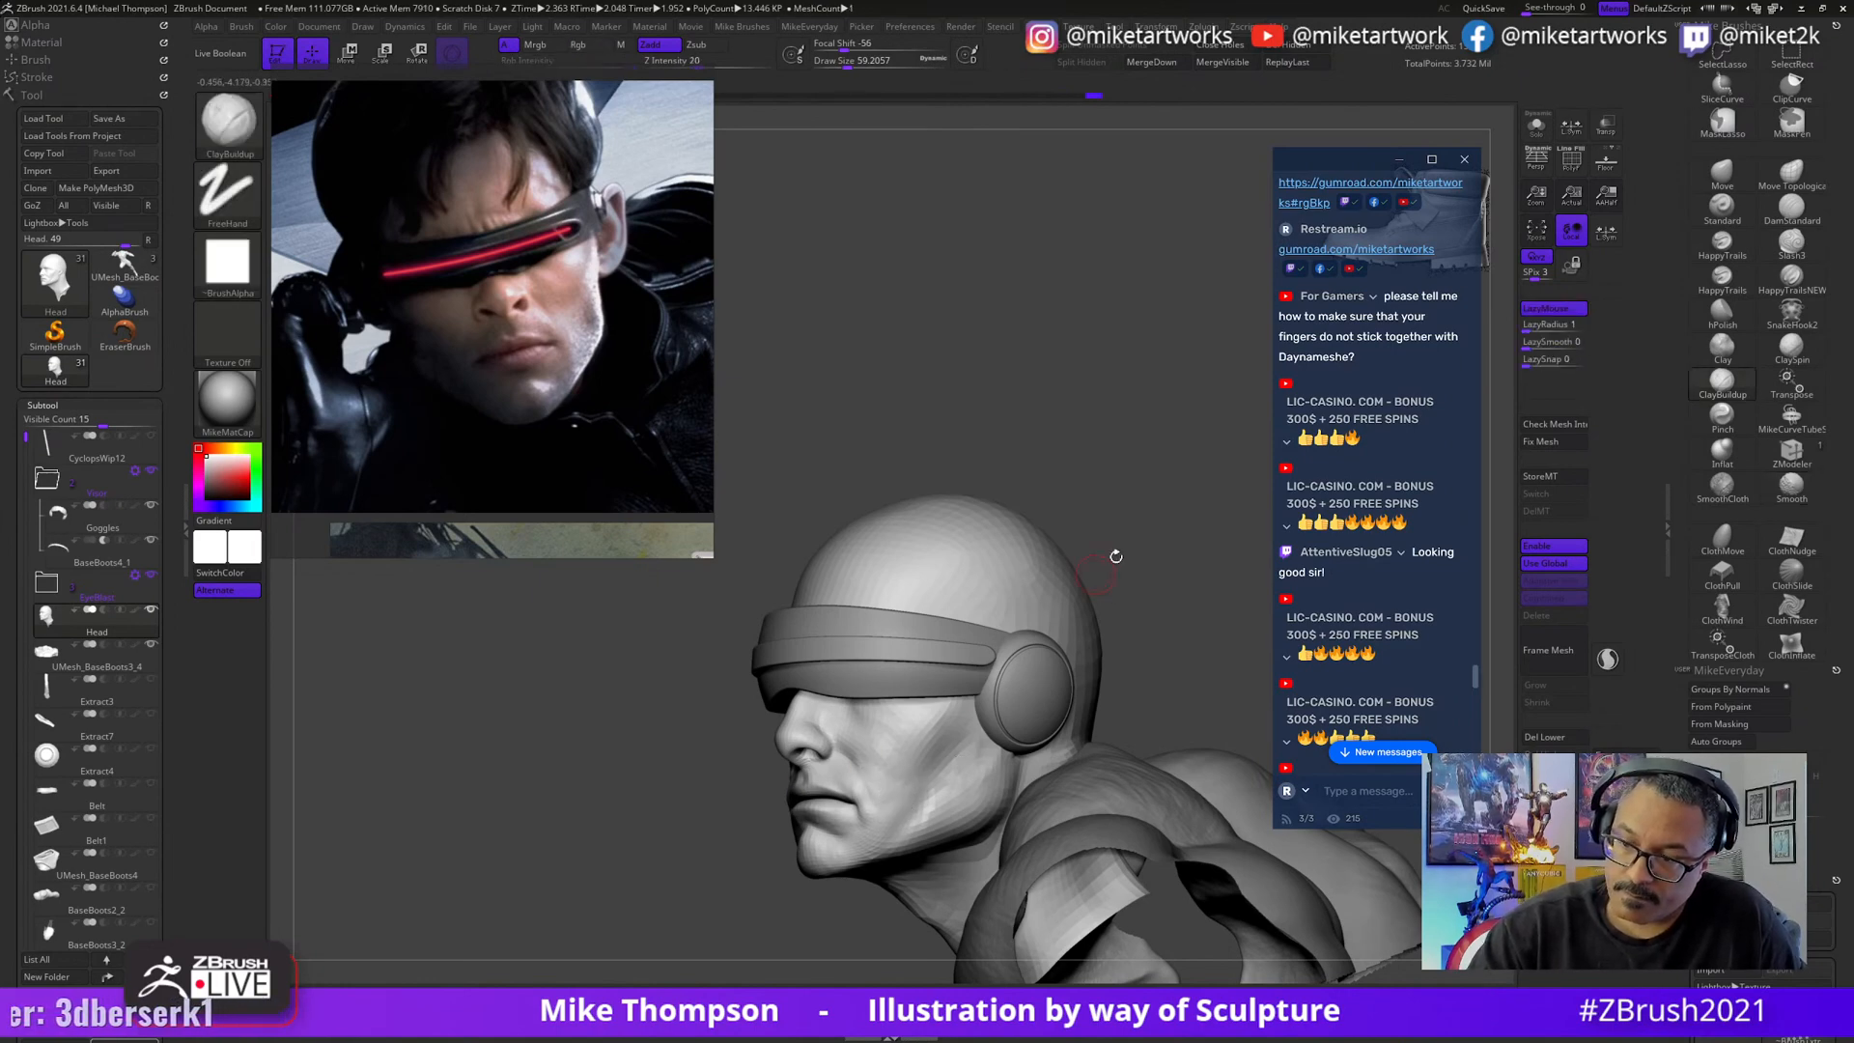
- Sculpt and smooth the fold between the nose and mouth corner with ClayBuildup at draw sizes of about 23 and 41
{"action": "mouse_move", "coordinate": [1109, 550]}
{"action": "left_mouse_down"}
{"action": "mouse_move", "coordinate": [1146, 550]}
{"action": "mouse_move", "coordinate": [1090, 605]}
{"action": "mouse_move", "coordinate": [1105, 571]}
{"action": "mouse_move", "coordinate": [1148, 562]}
{"action": "left_mouse_up"}
{"action": "key", "text": "s"}
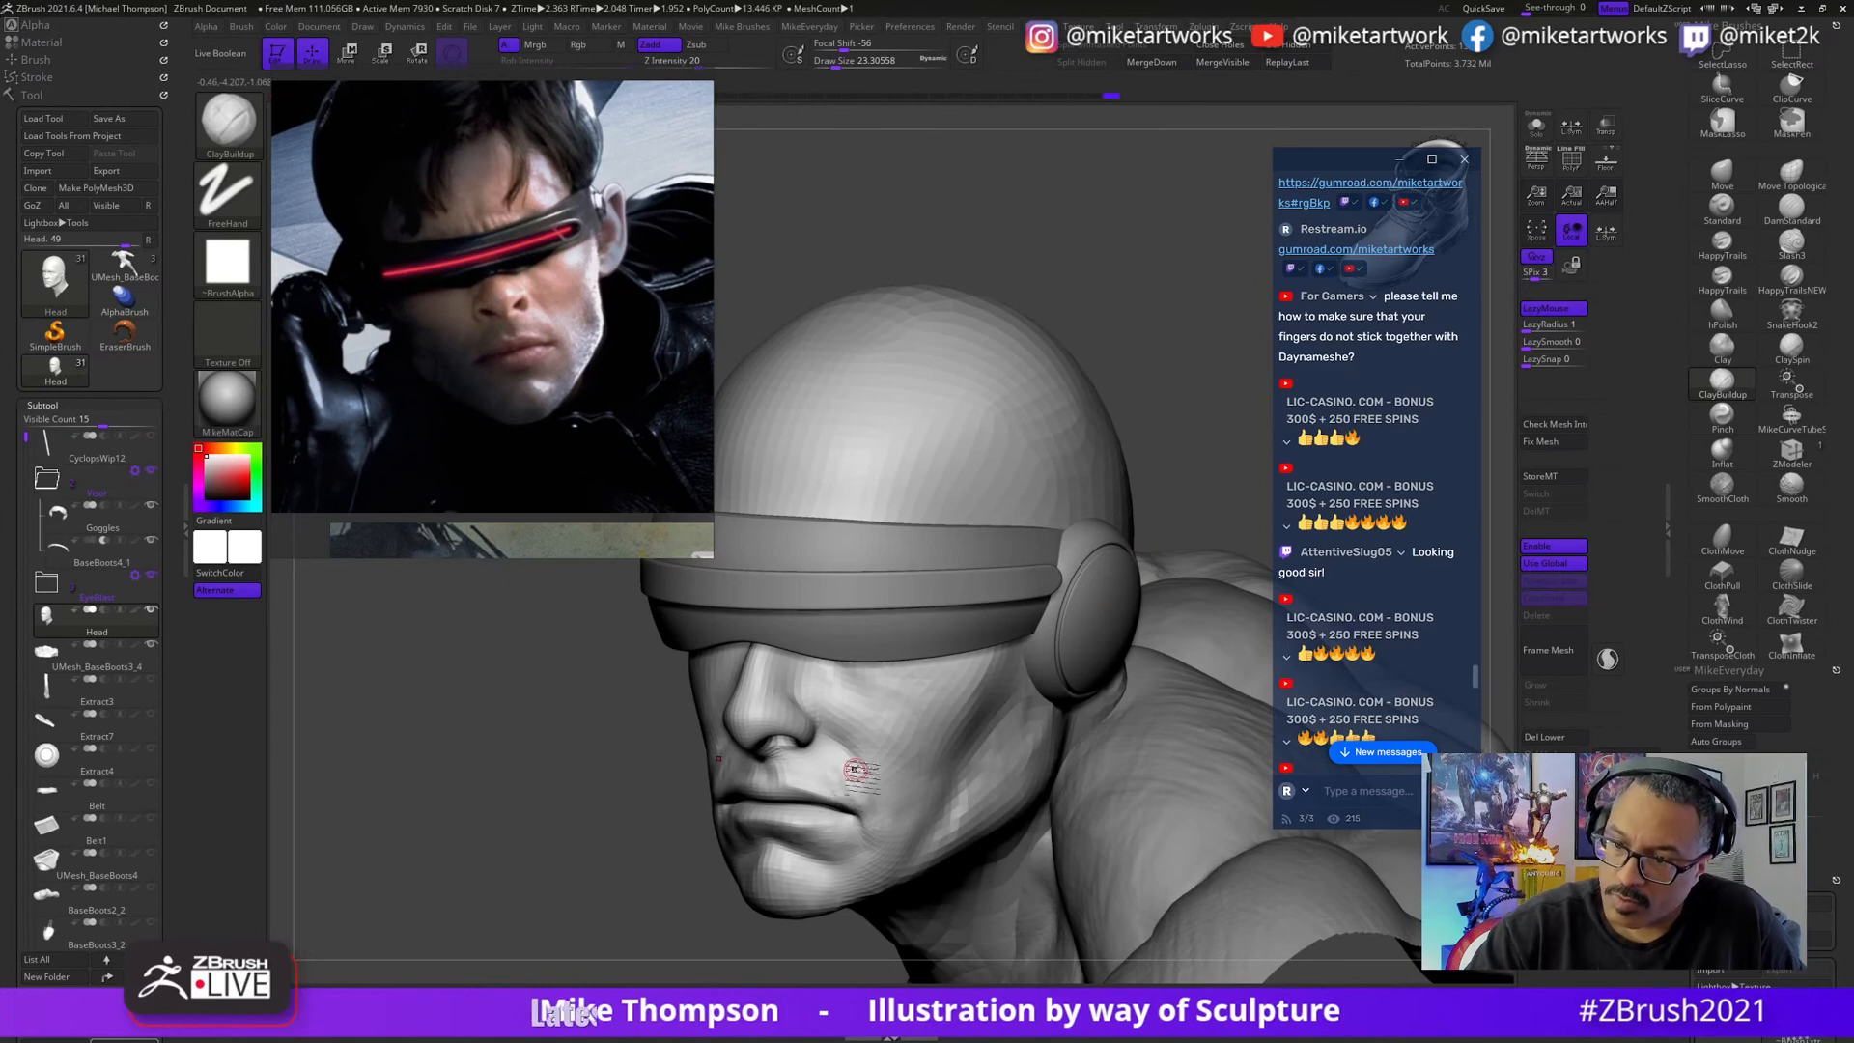
{"action": "left_click_drag", "start_coordinate": [855, 770], "coordinate": [753, 878]}
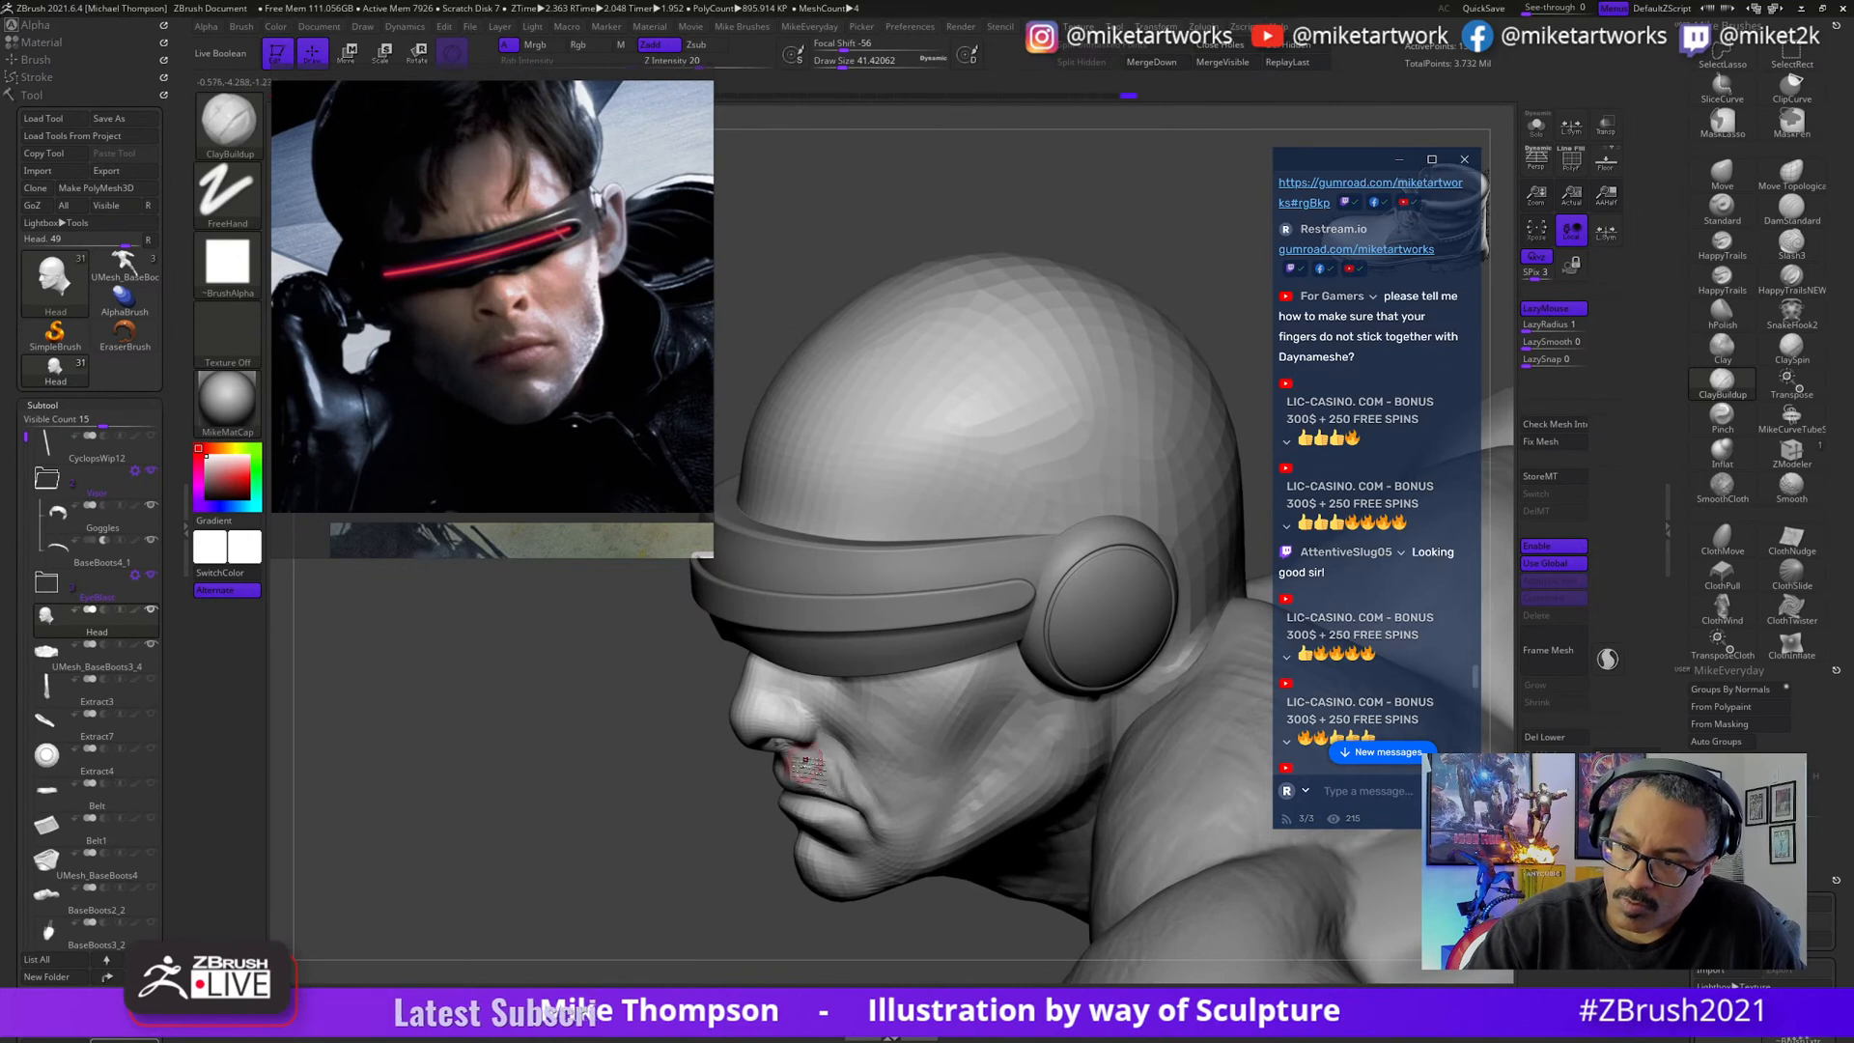
{"action": "left_click_drag", "start_coordinate": [694, 921], "coordinate": [724, 906]}
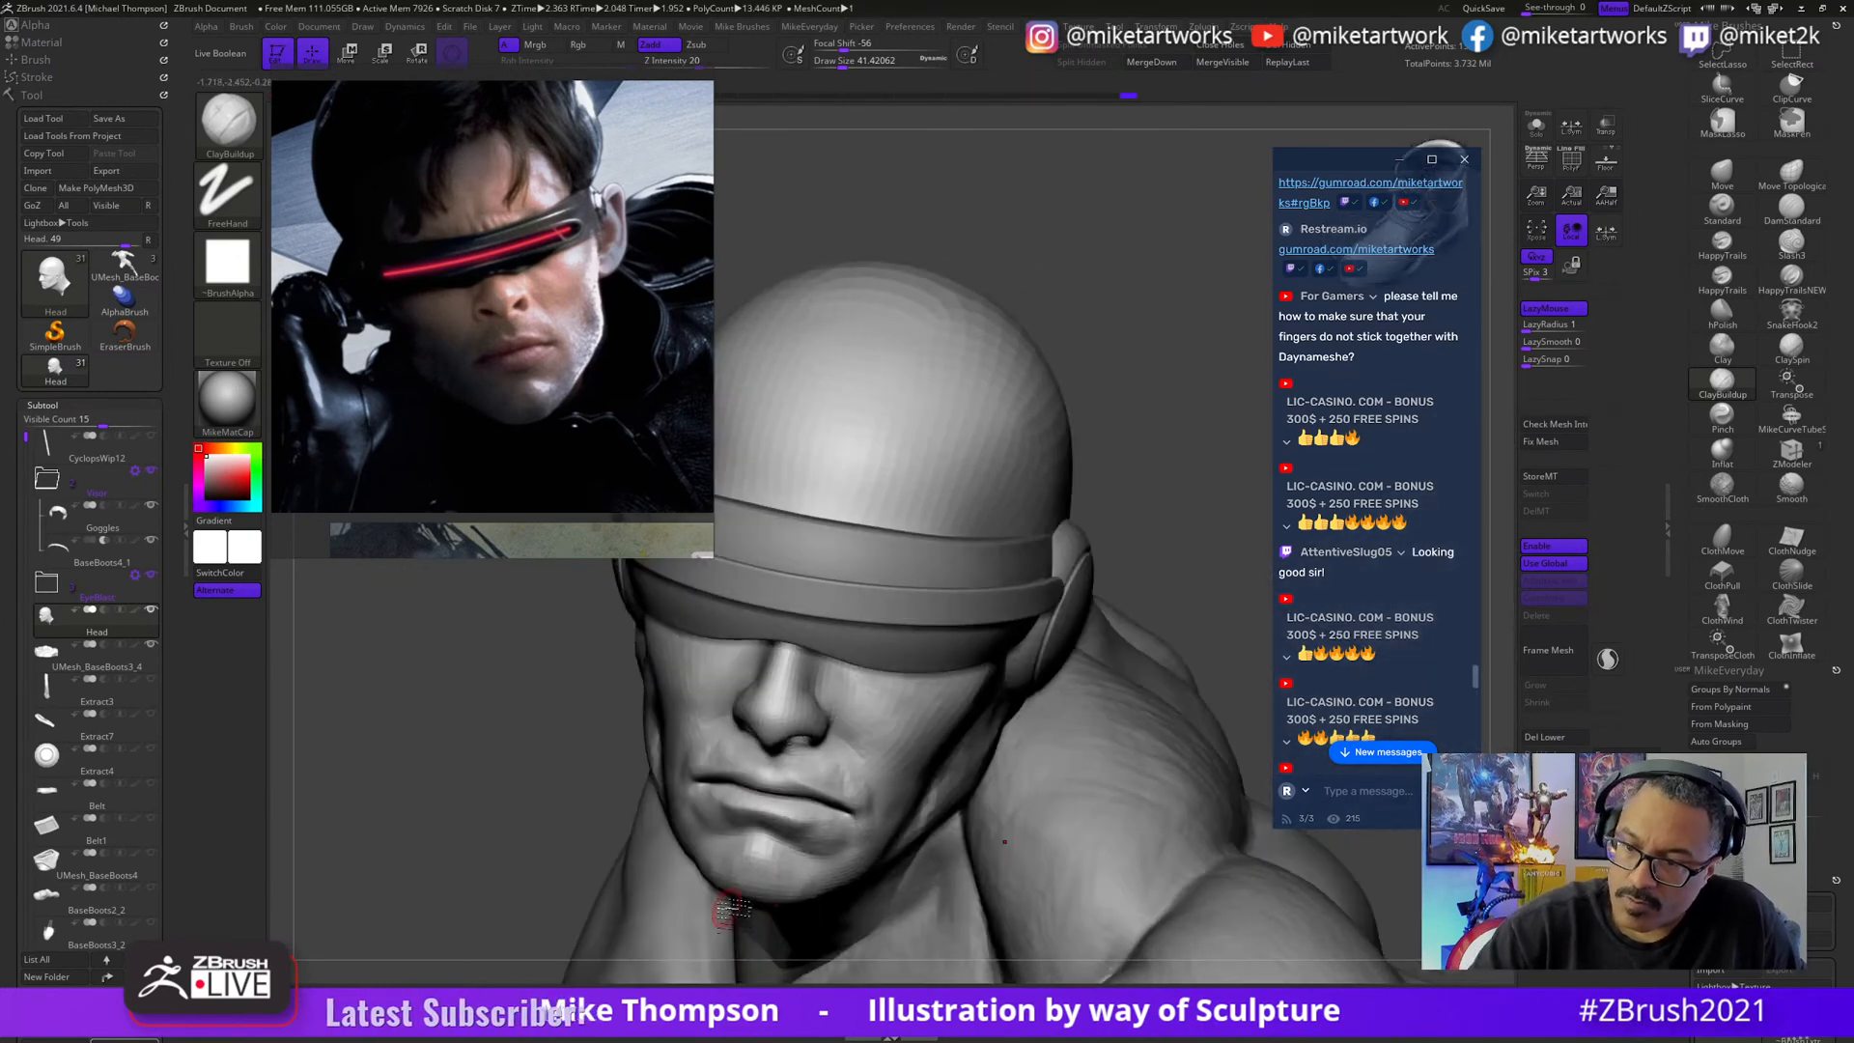
{"action": "left_click_drag", "start_coordinate": [1163, 488], "coordinate": [1110, 531]}
{"action": "left_click_drag", "start_coordinate": [831, 763], "coordinate": [833, 780], "text": "shift"}
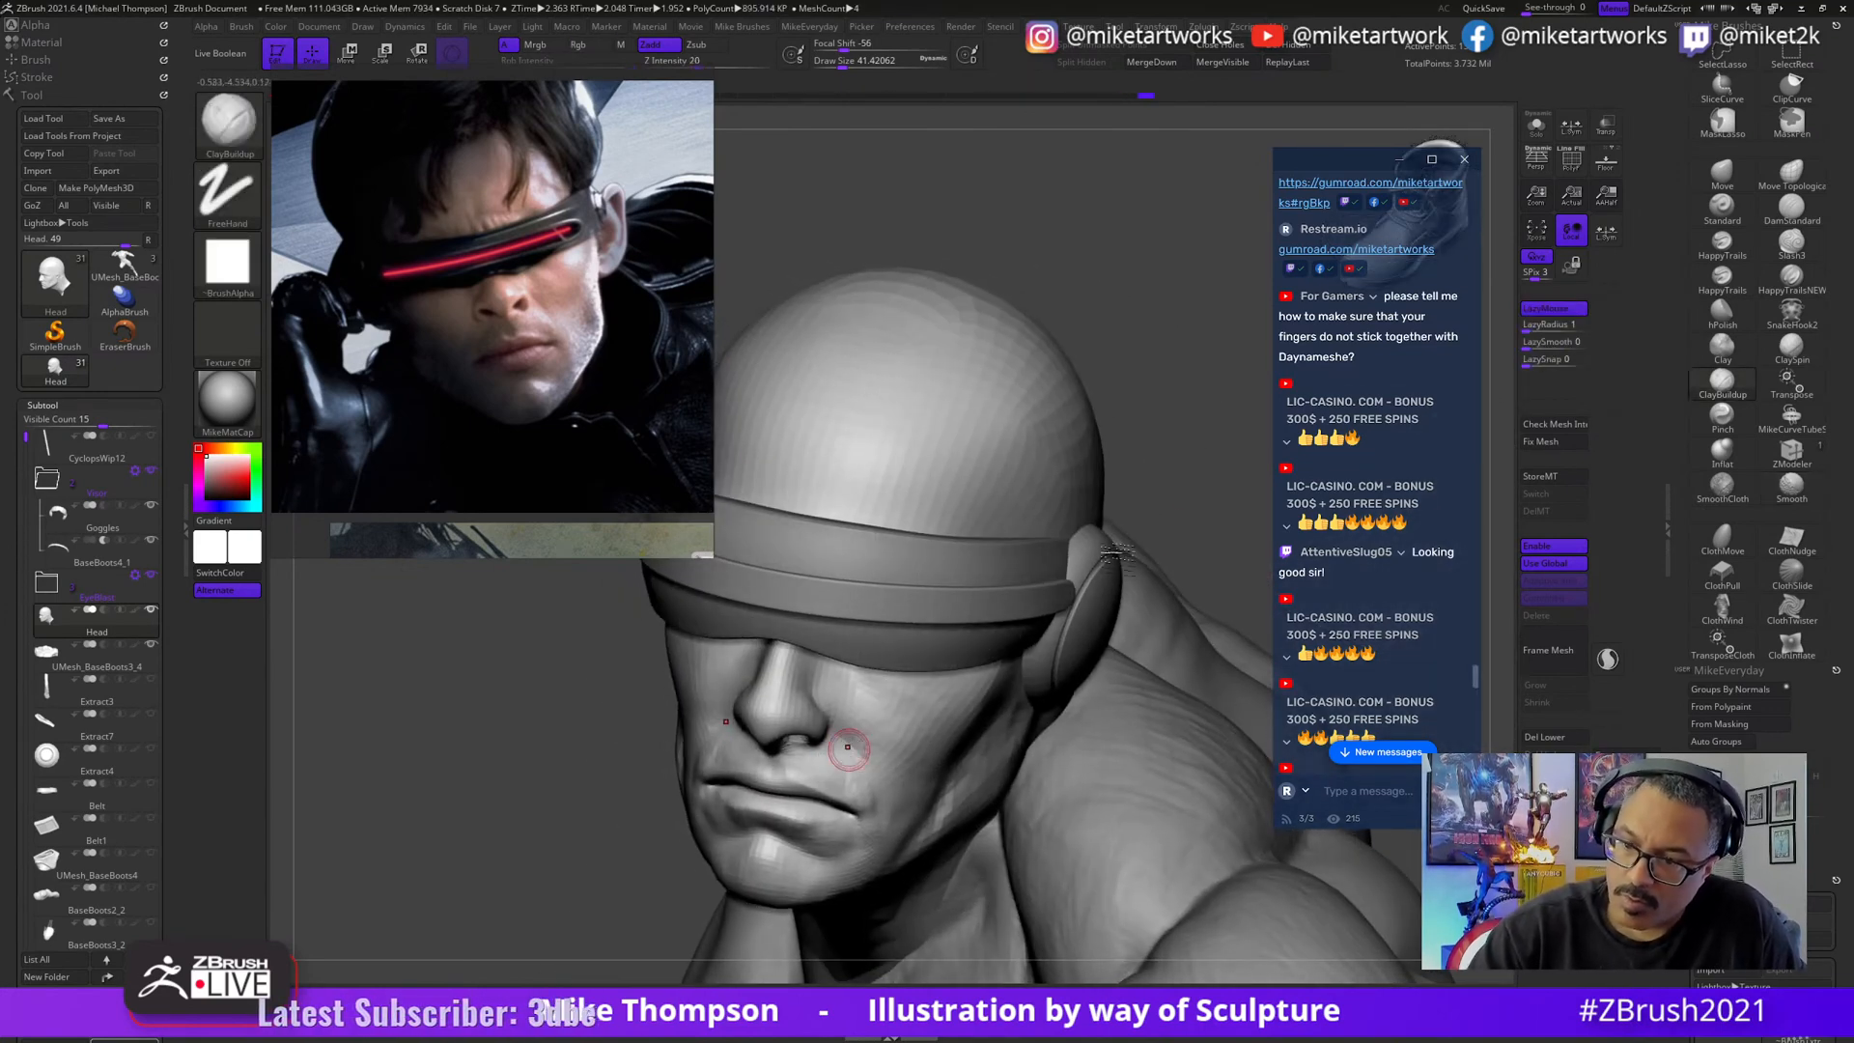
- Refine the cheek beside the nose and upper lip from several angles, enlarging the draw size to about 74
{"action": "mouse_move", "coordinate": [1149, 454]}
{"action": "left_mouse_down"}
{"action": "mouse_move", "coordinate": [1210, 489]}
{"action": "mouse_move", "coordinate": [1159, 537]}
{"action": "left_mouse_up"}
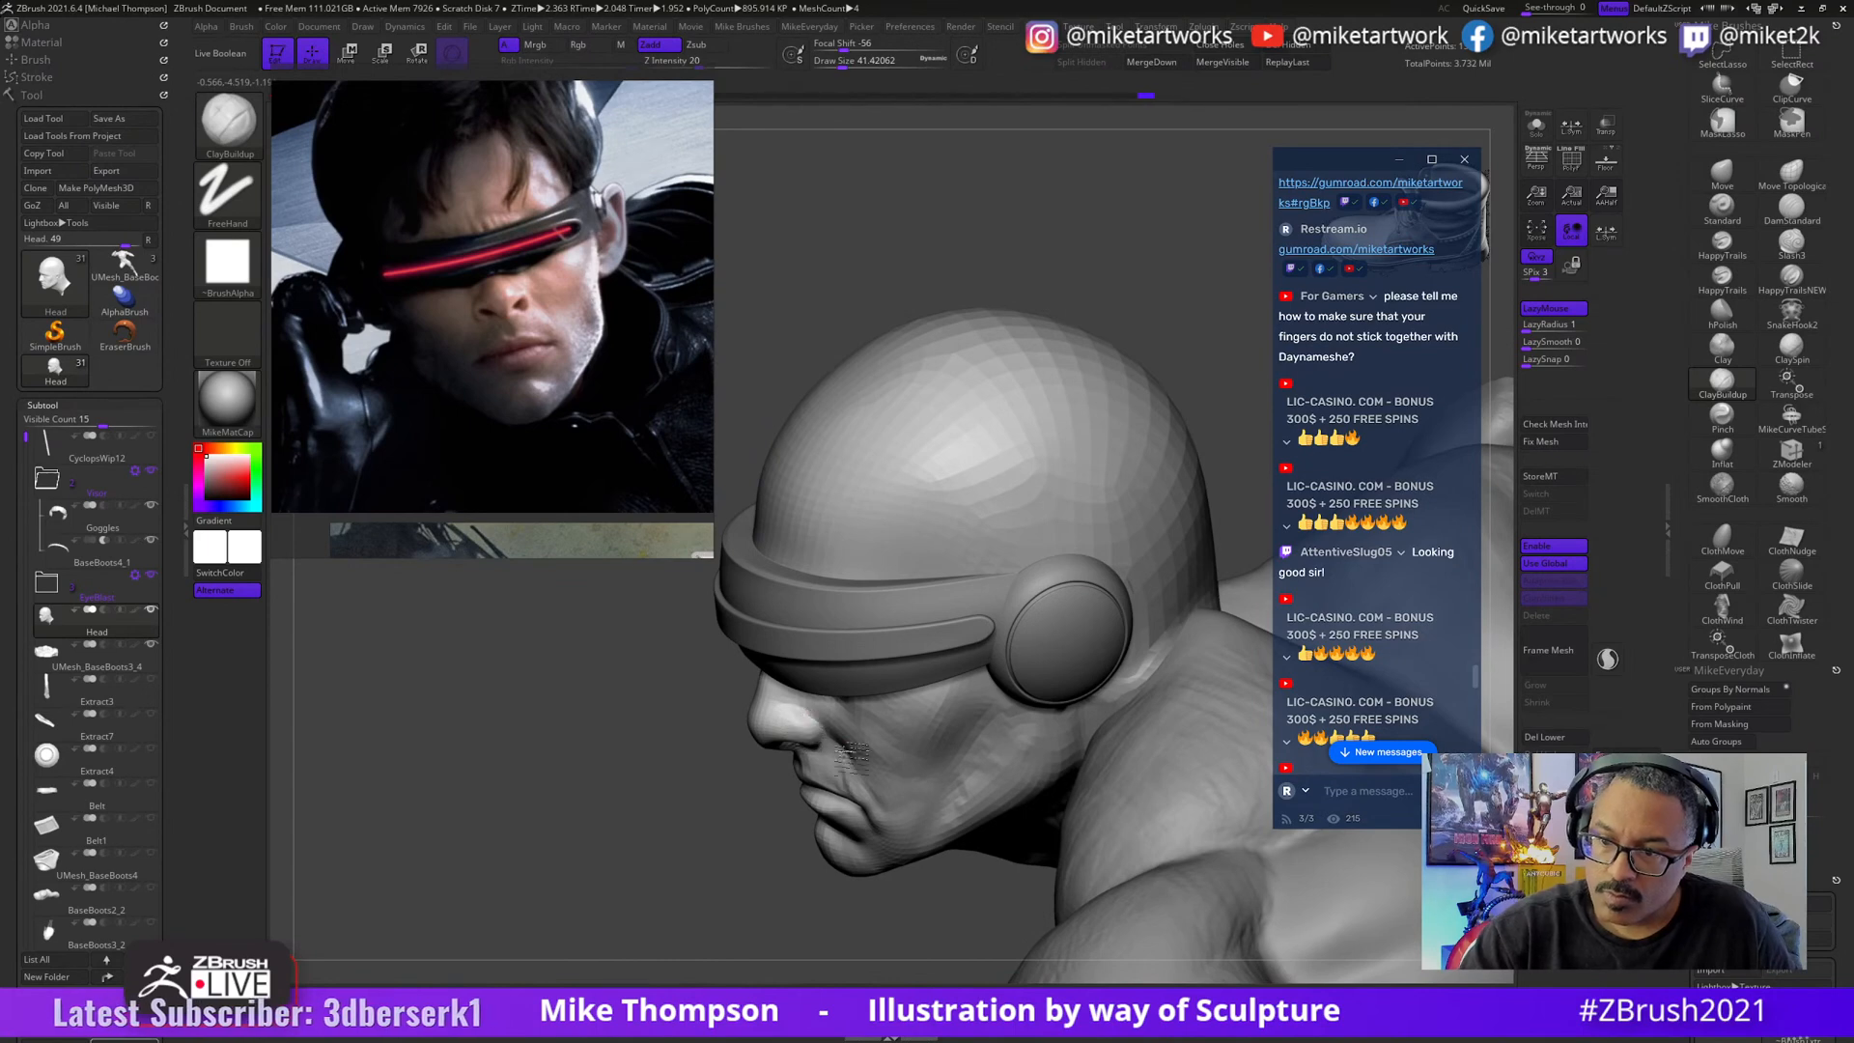
{"action": "mouse_move", "coordinate": [744, 902]}
{"action": "left_mouse_down"}
{"action": "mouse_move", "coordinate": [1129, 522]}
{"action": "mouse_move", "coordinate": [975, 526]}
{"action": "mouse_move", "coordinate": [1143, 513]}
{"action": "mouse_move", "coordinate": [1106, 530]}
{"action": "mouse_move", "coordinate": [1159, 501]}
{"action": "mouse_move", "coordinate": [1143, 503]}
{"action": "left_mouse_up"}
{"action": "key", "text": "s"}
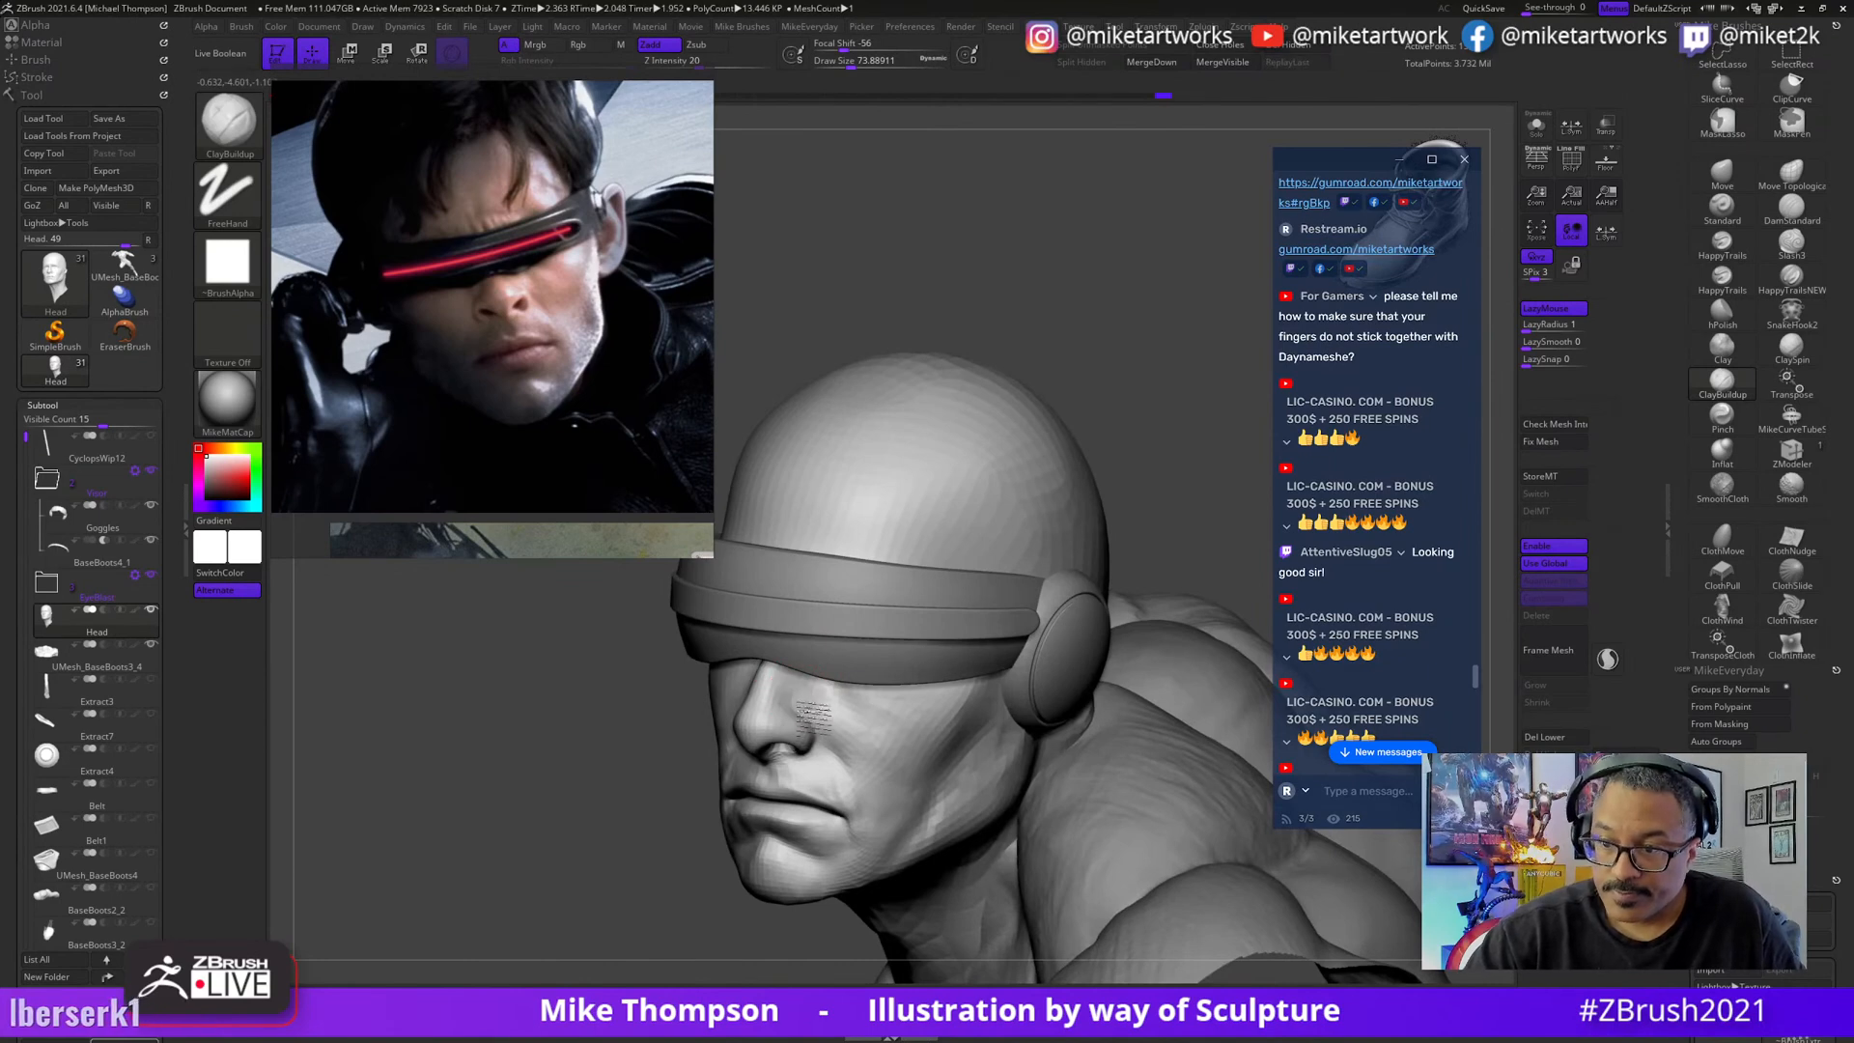
{"action": "mouse_move", "coordinate": [1144, 502]}
{"action": "left_mouse_down"}
{"action": "mouse_move", "coordinate": [1127, 493]}
{"action": "mouse_move", "coordinate": [1188, 505]}
{"action": "mouse_move", "coordinate": [1173, 492]}
{"action": "left_mouse_up"}
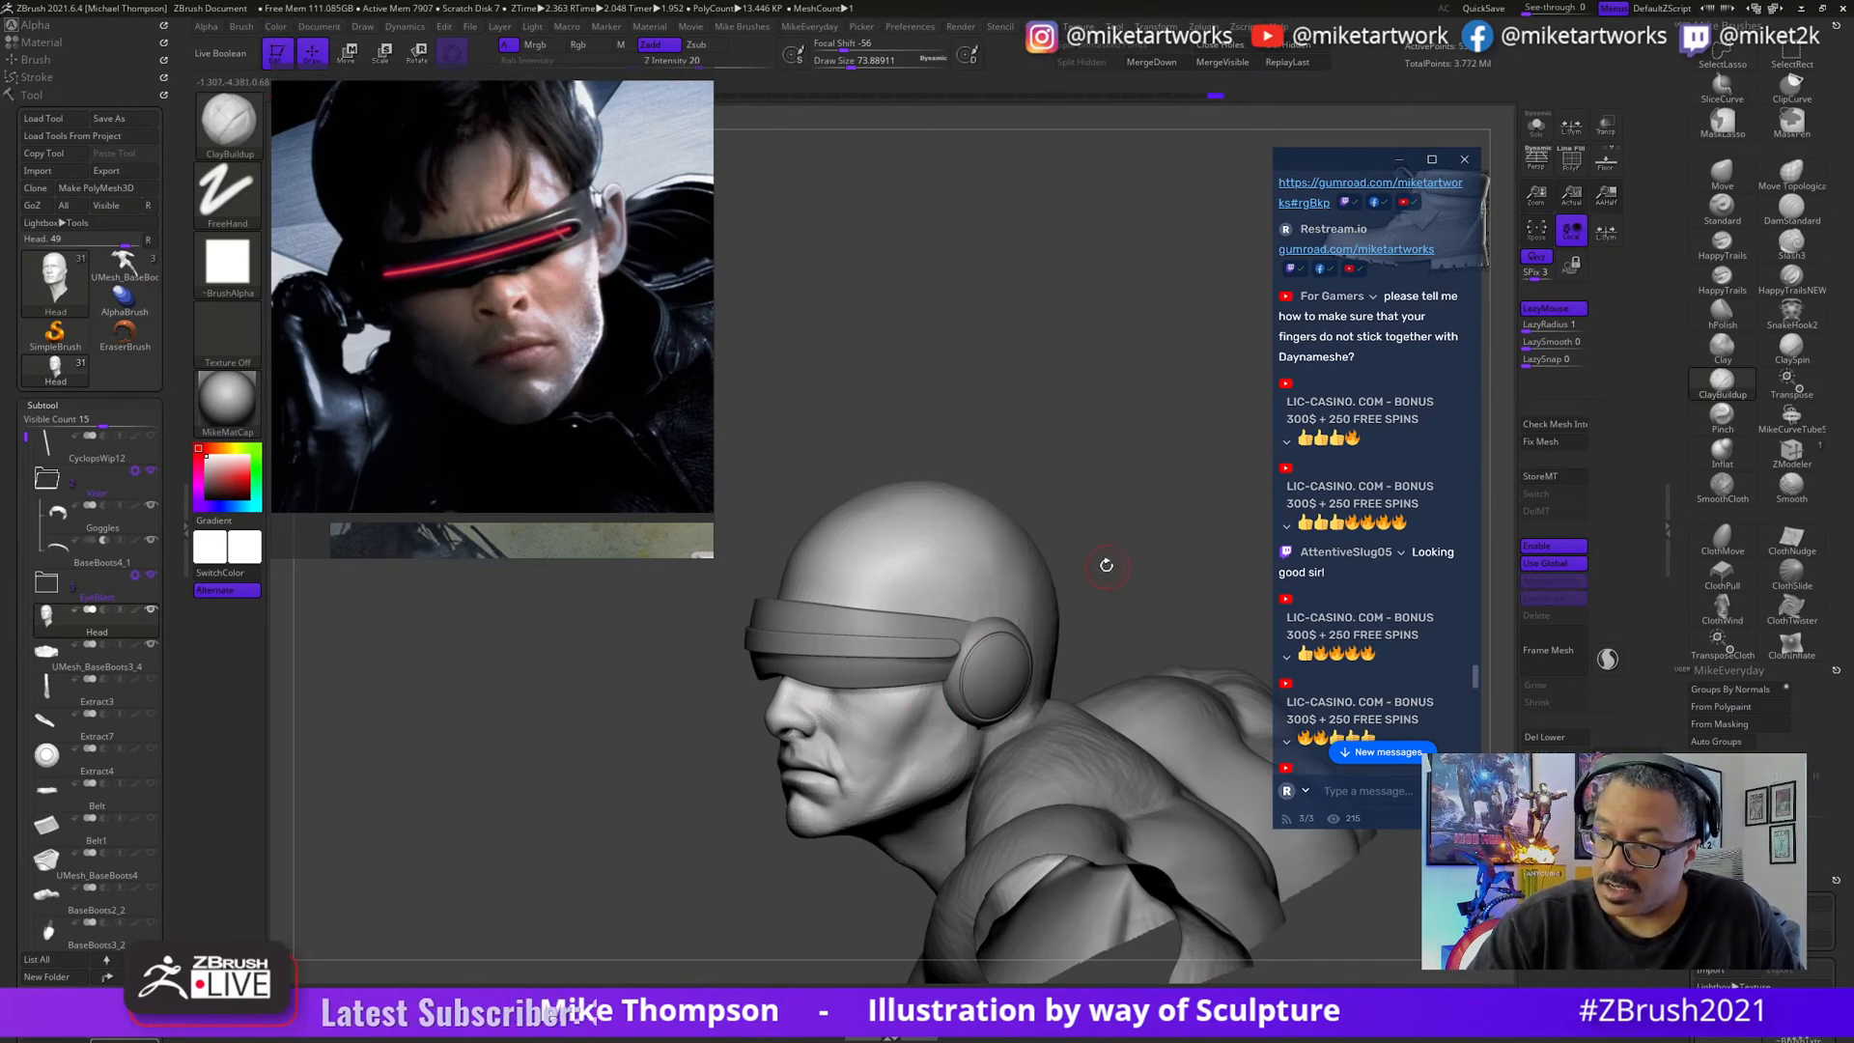
- Set the draw size to 112 and reapply posable symmetry to the head for sculpting the cheek below the visor
{"action": "left_click_drag", "start_coordinate": [1107, 565], "coordinate": [975, 657]}
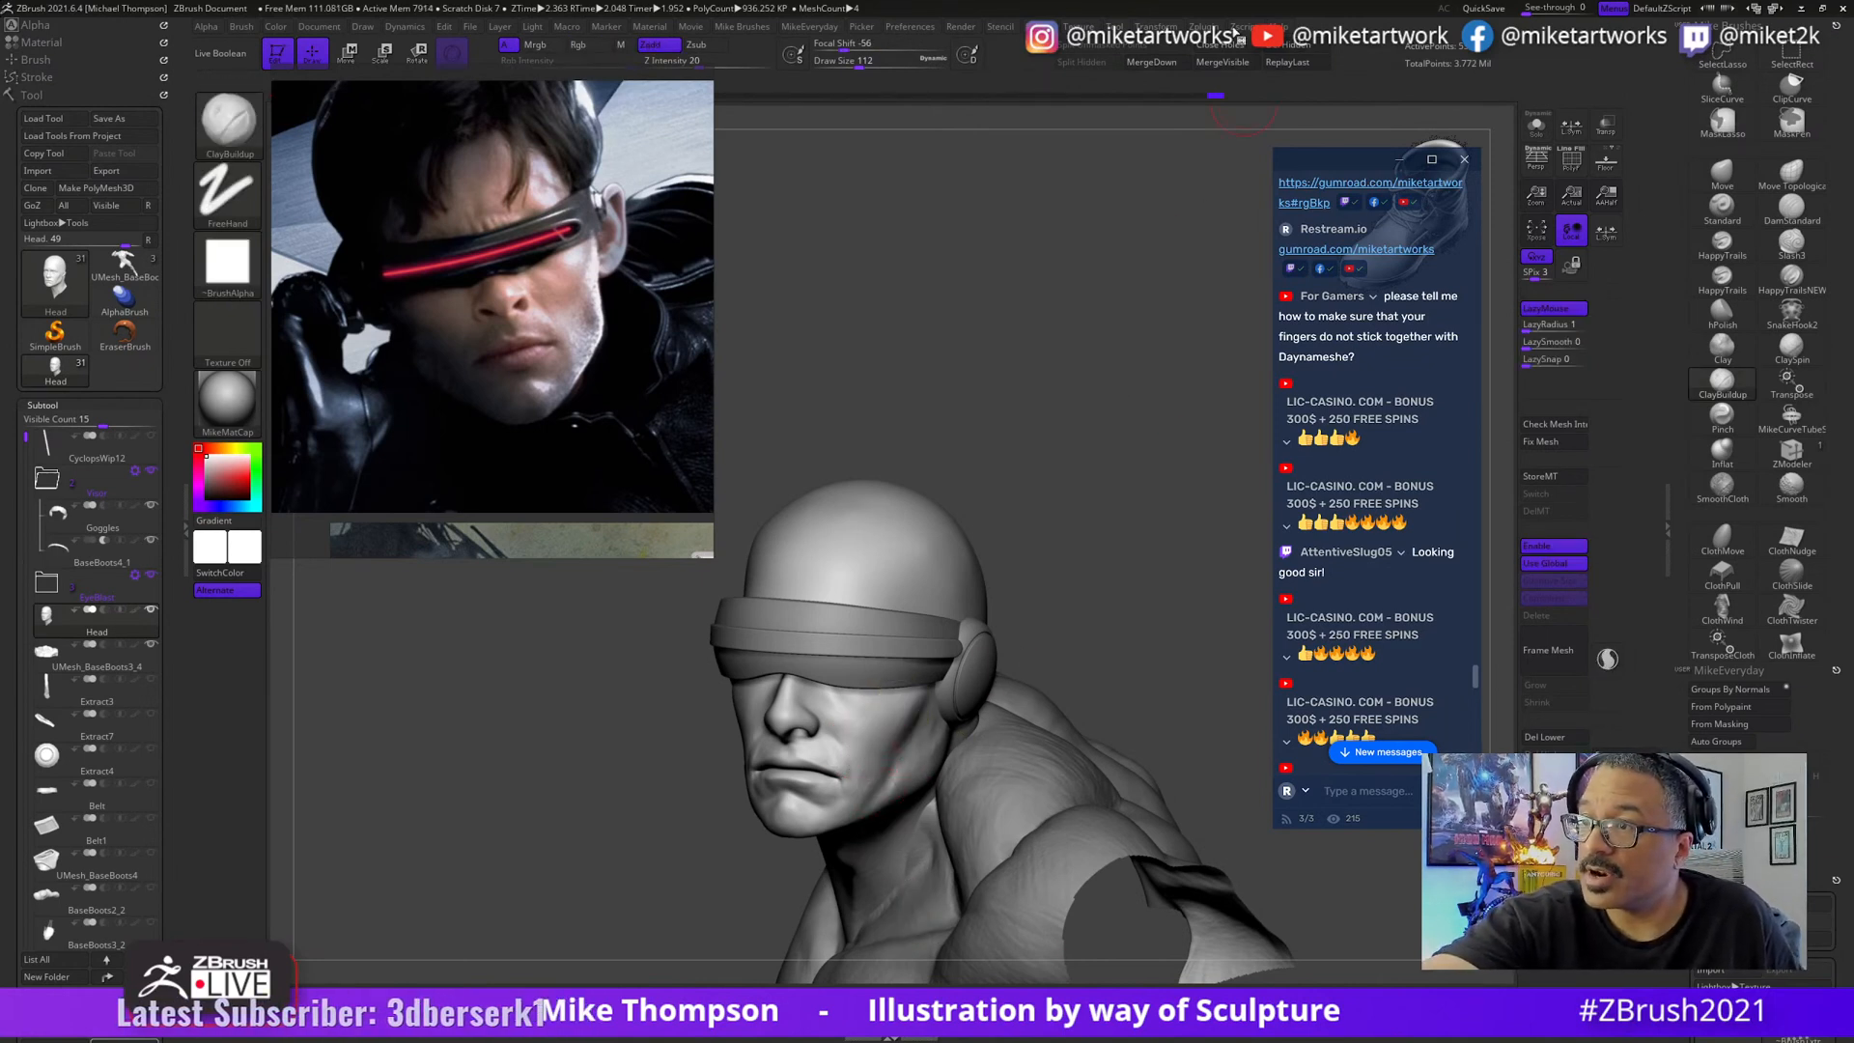
{"action": "left_click", "coordinate": [1158, 26]}
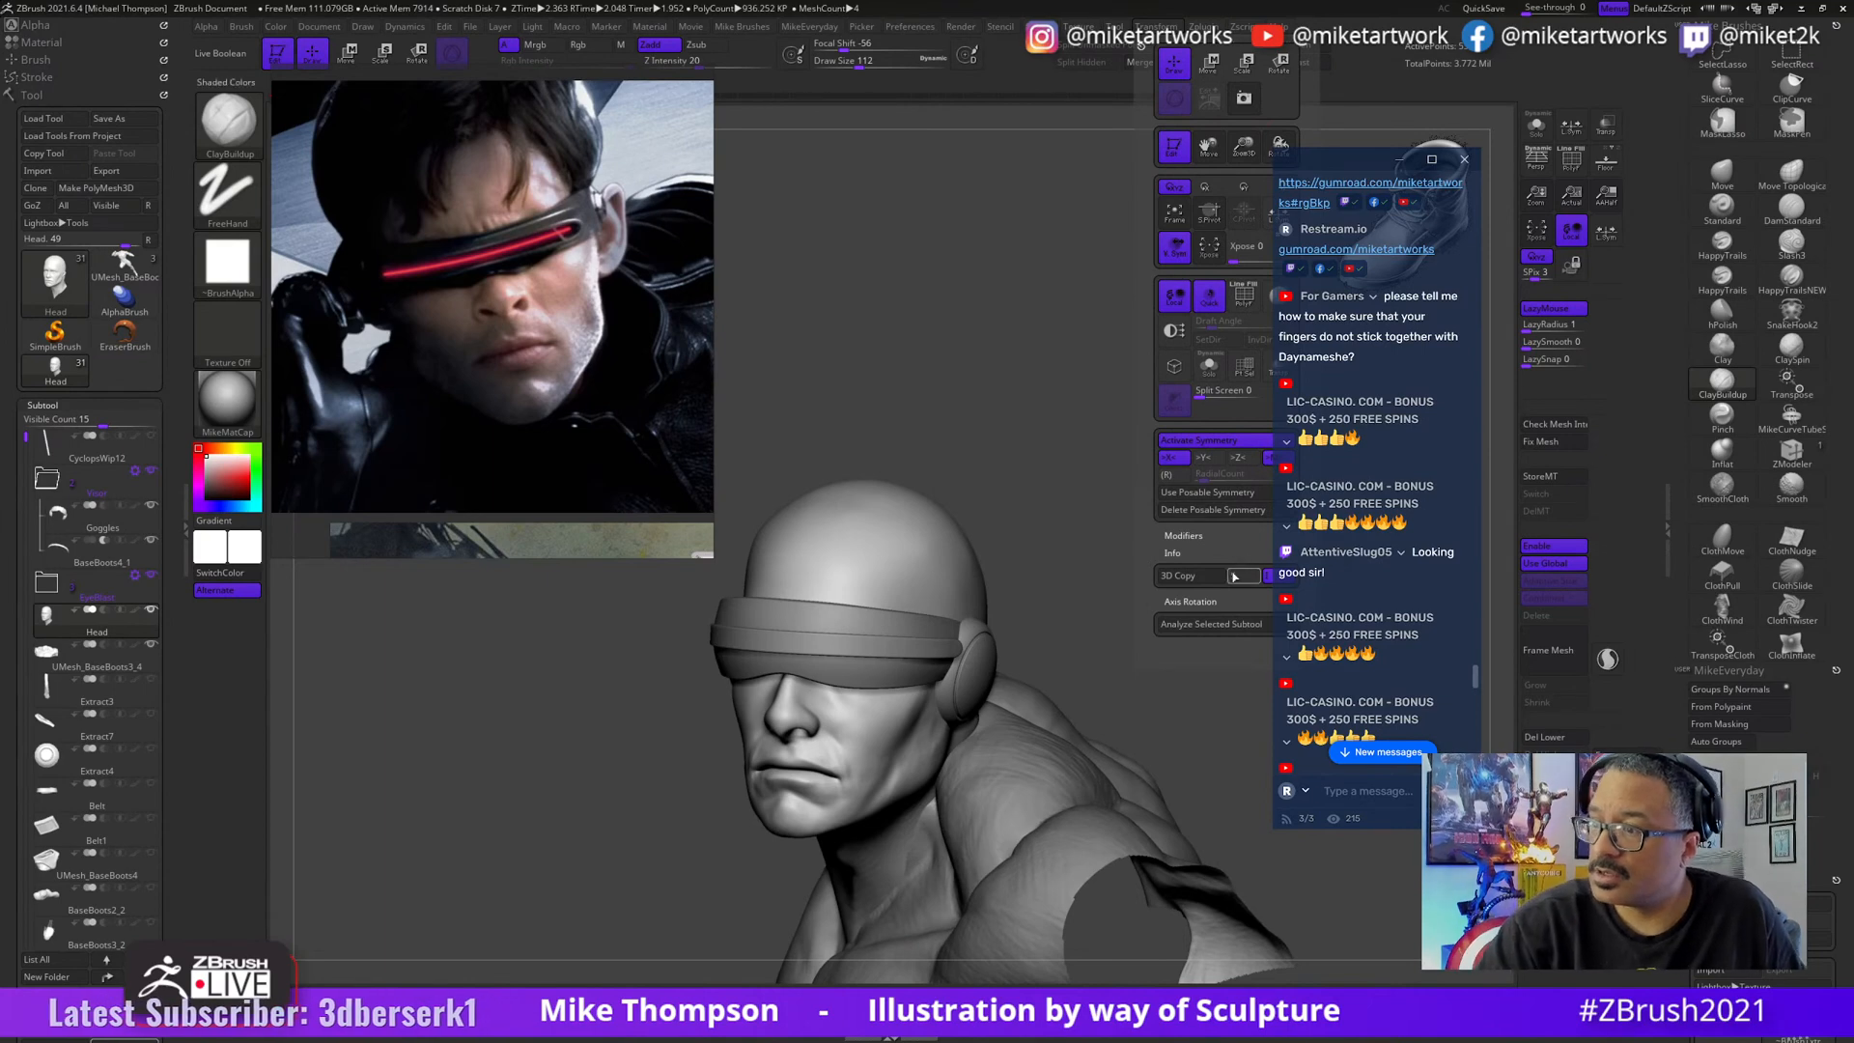
{"action": "left_click", "coordinate": [1208, 492]}
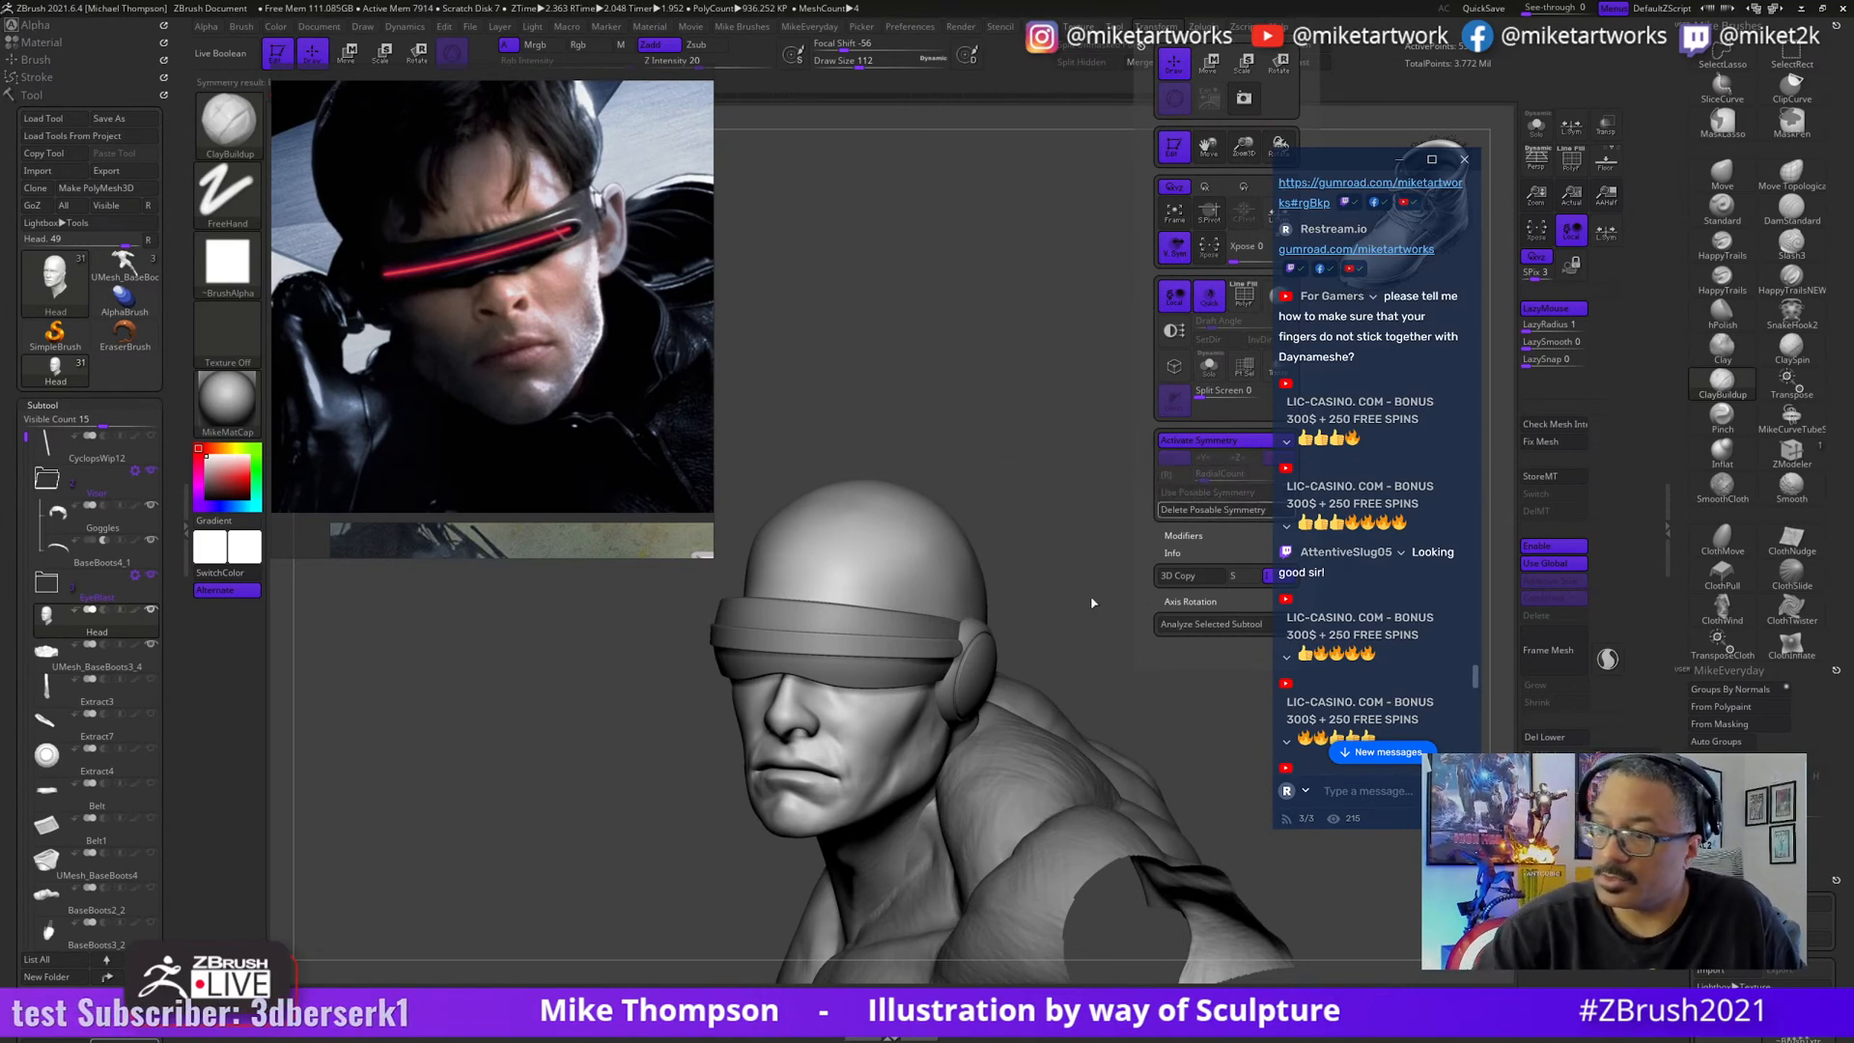
{"action": "left_click_drag", "start_coordinate": [1188, 628], "coordinate": [1125, 676]}
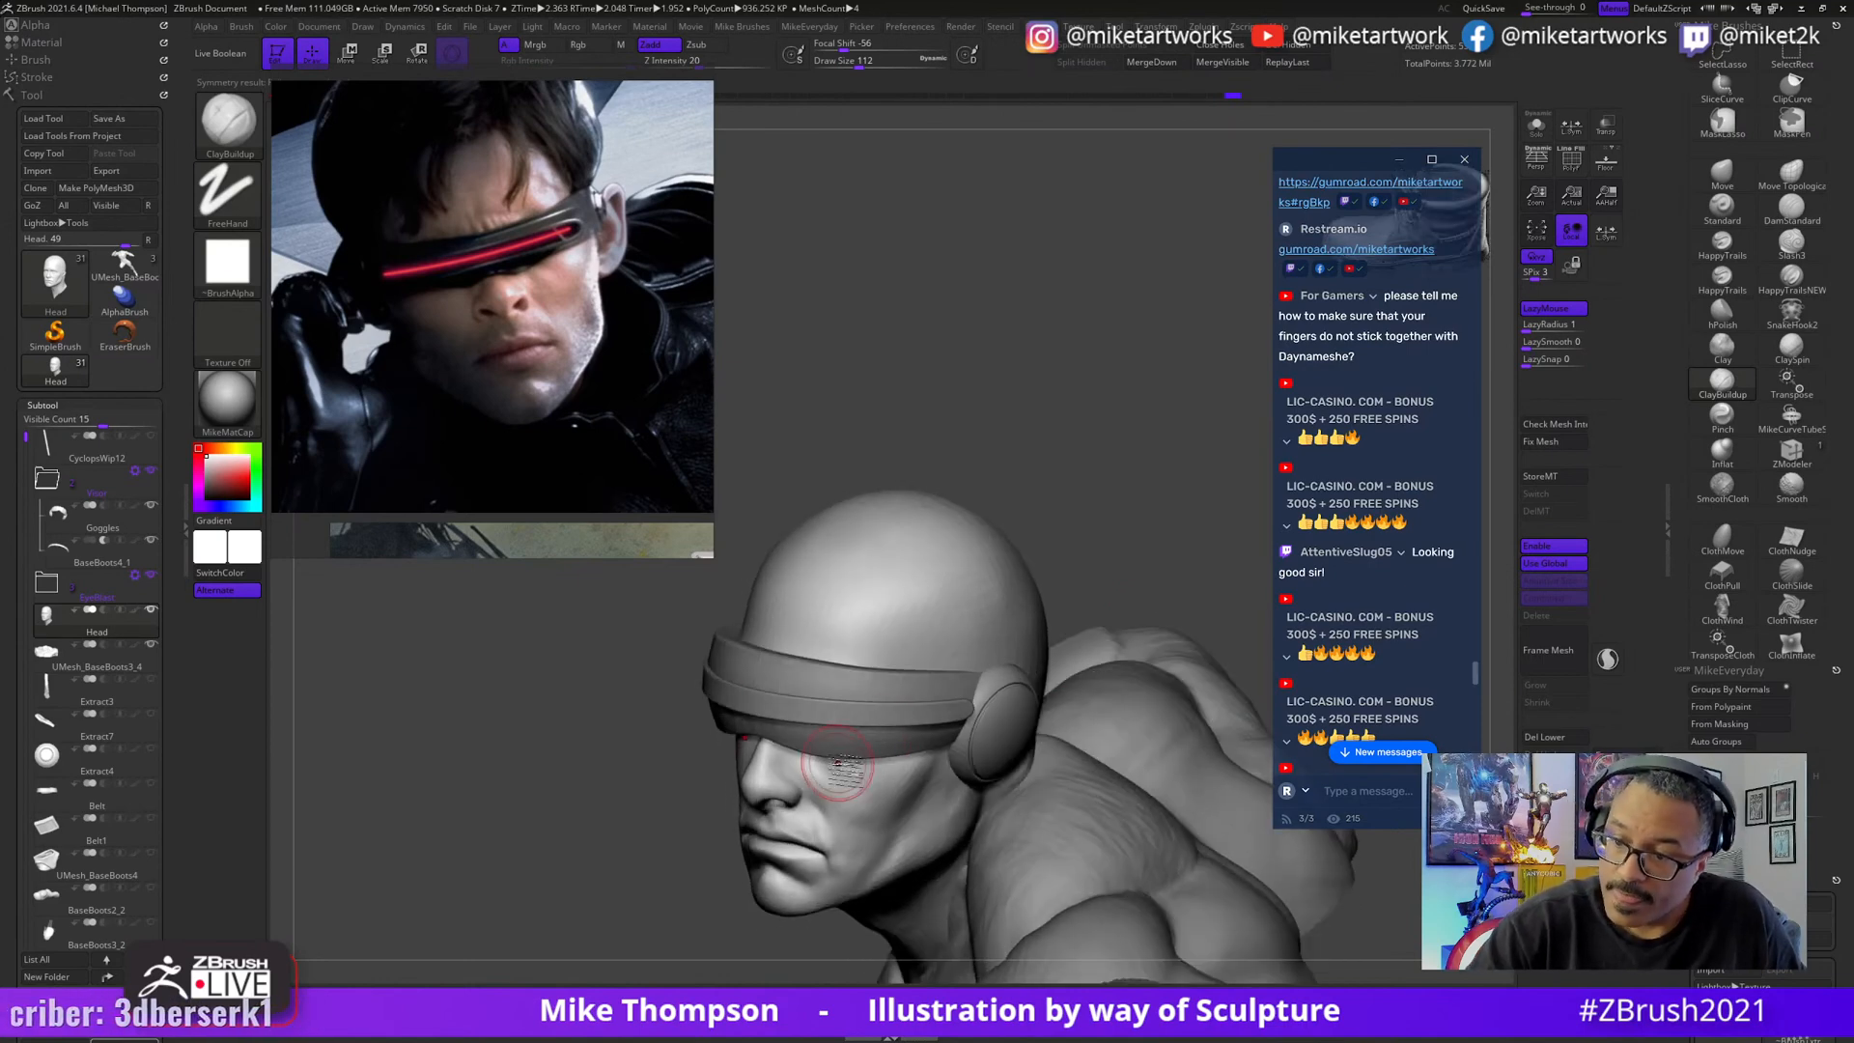
- Build up and smooth the cheek below the visor with ClayBuildup at draw size 112
{"action": "left_click_drag", "start_coordinate": [1120, 594], "coordinate": [1115, 554]}
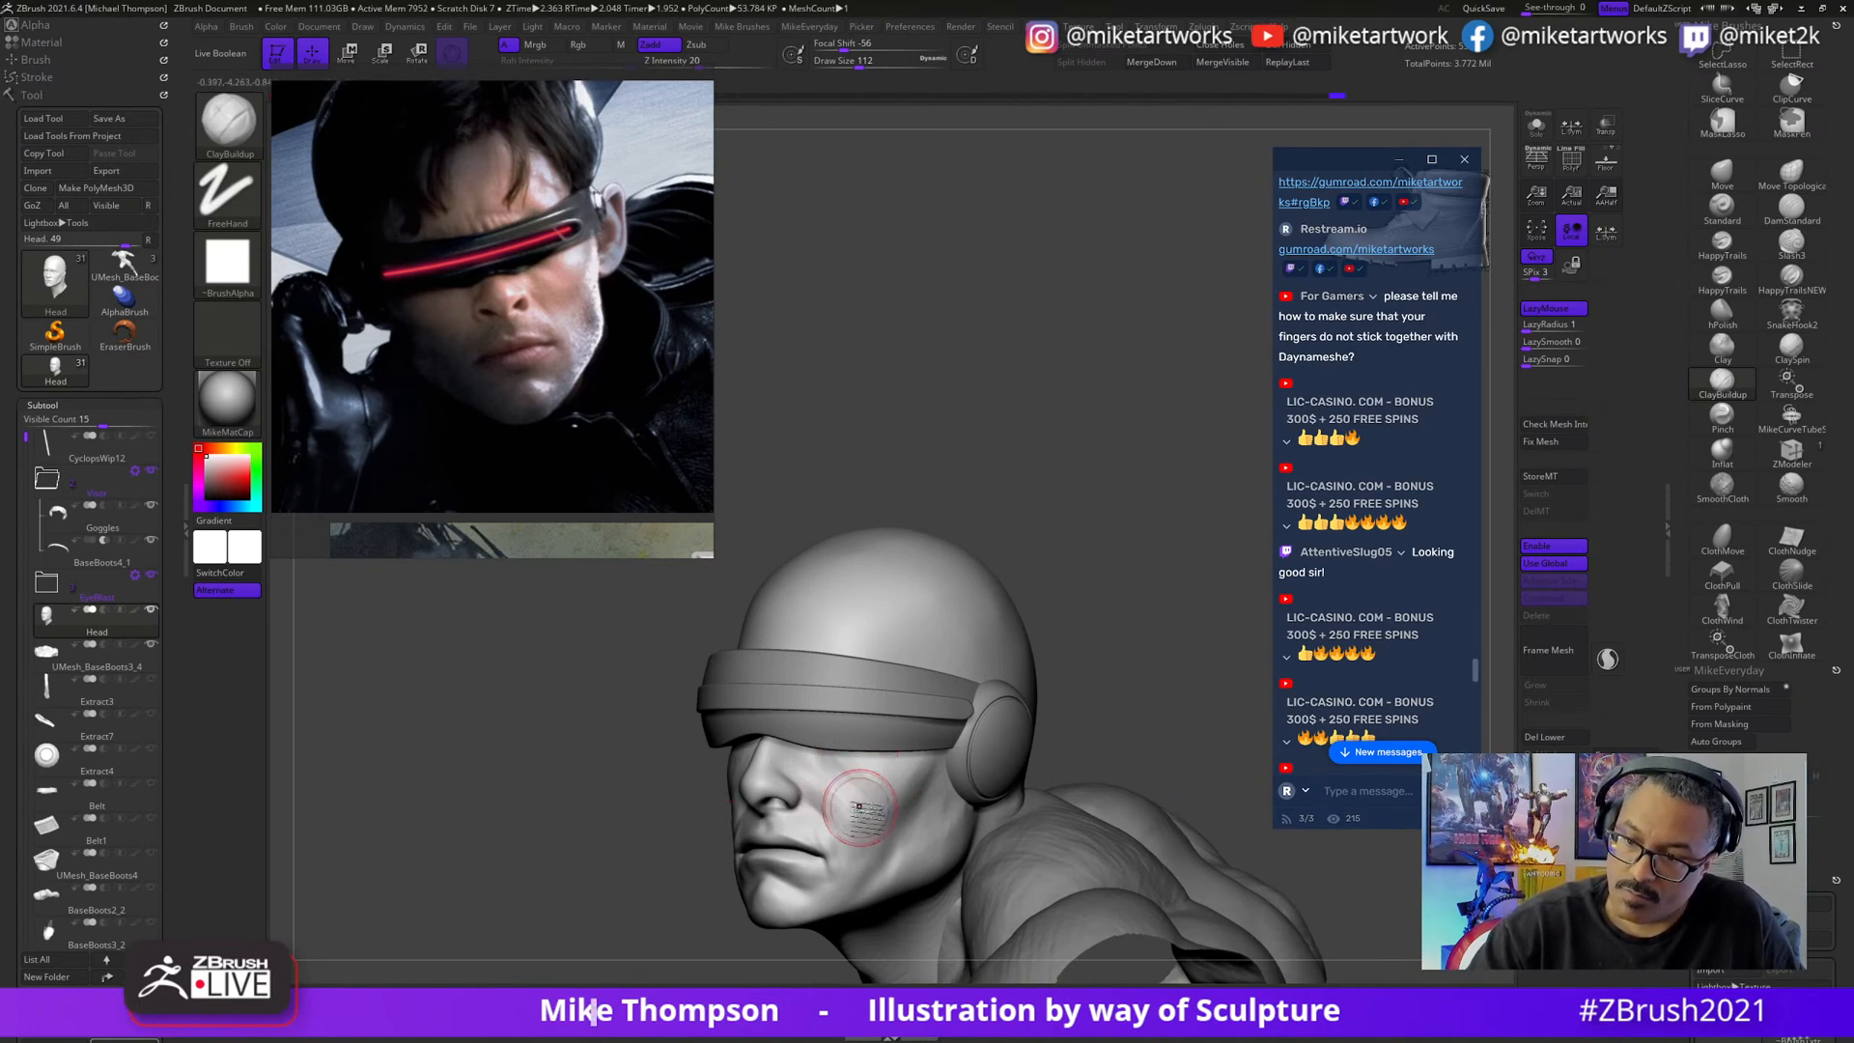
{"action": "key", "text": "shift"}
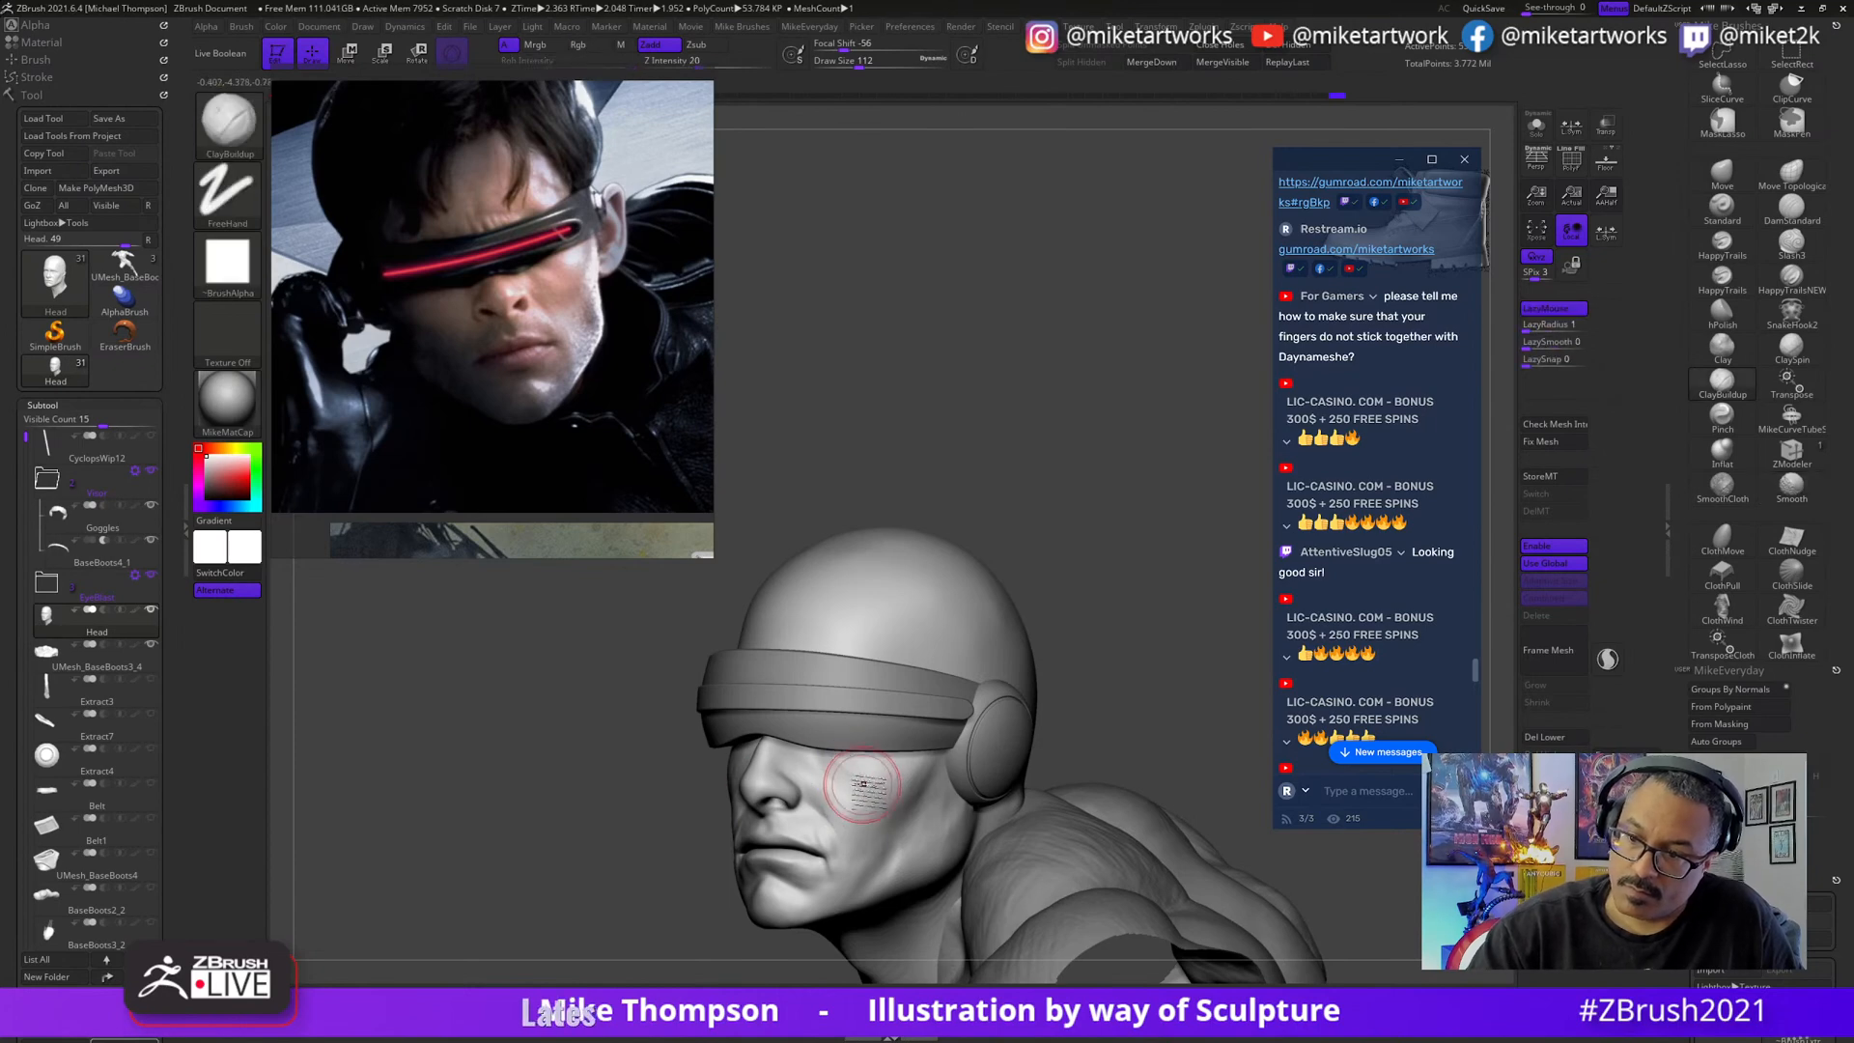
{"action": "left_click_drag", "start_coordinate": [1097, 592], "coordinate": [1120, 553]}
- Pick a light grey main colour, set the light intensity to about 0.75 and adjust the light placement
{"action": "left_click", "coordinate": [45, 405]}
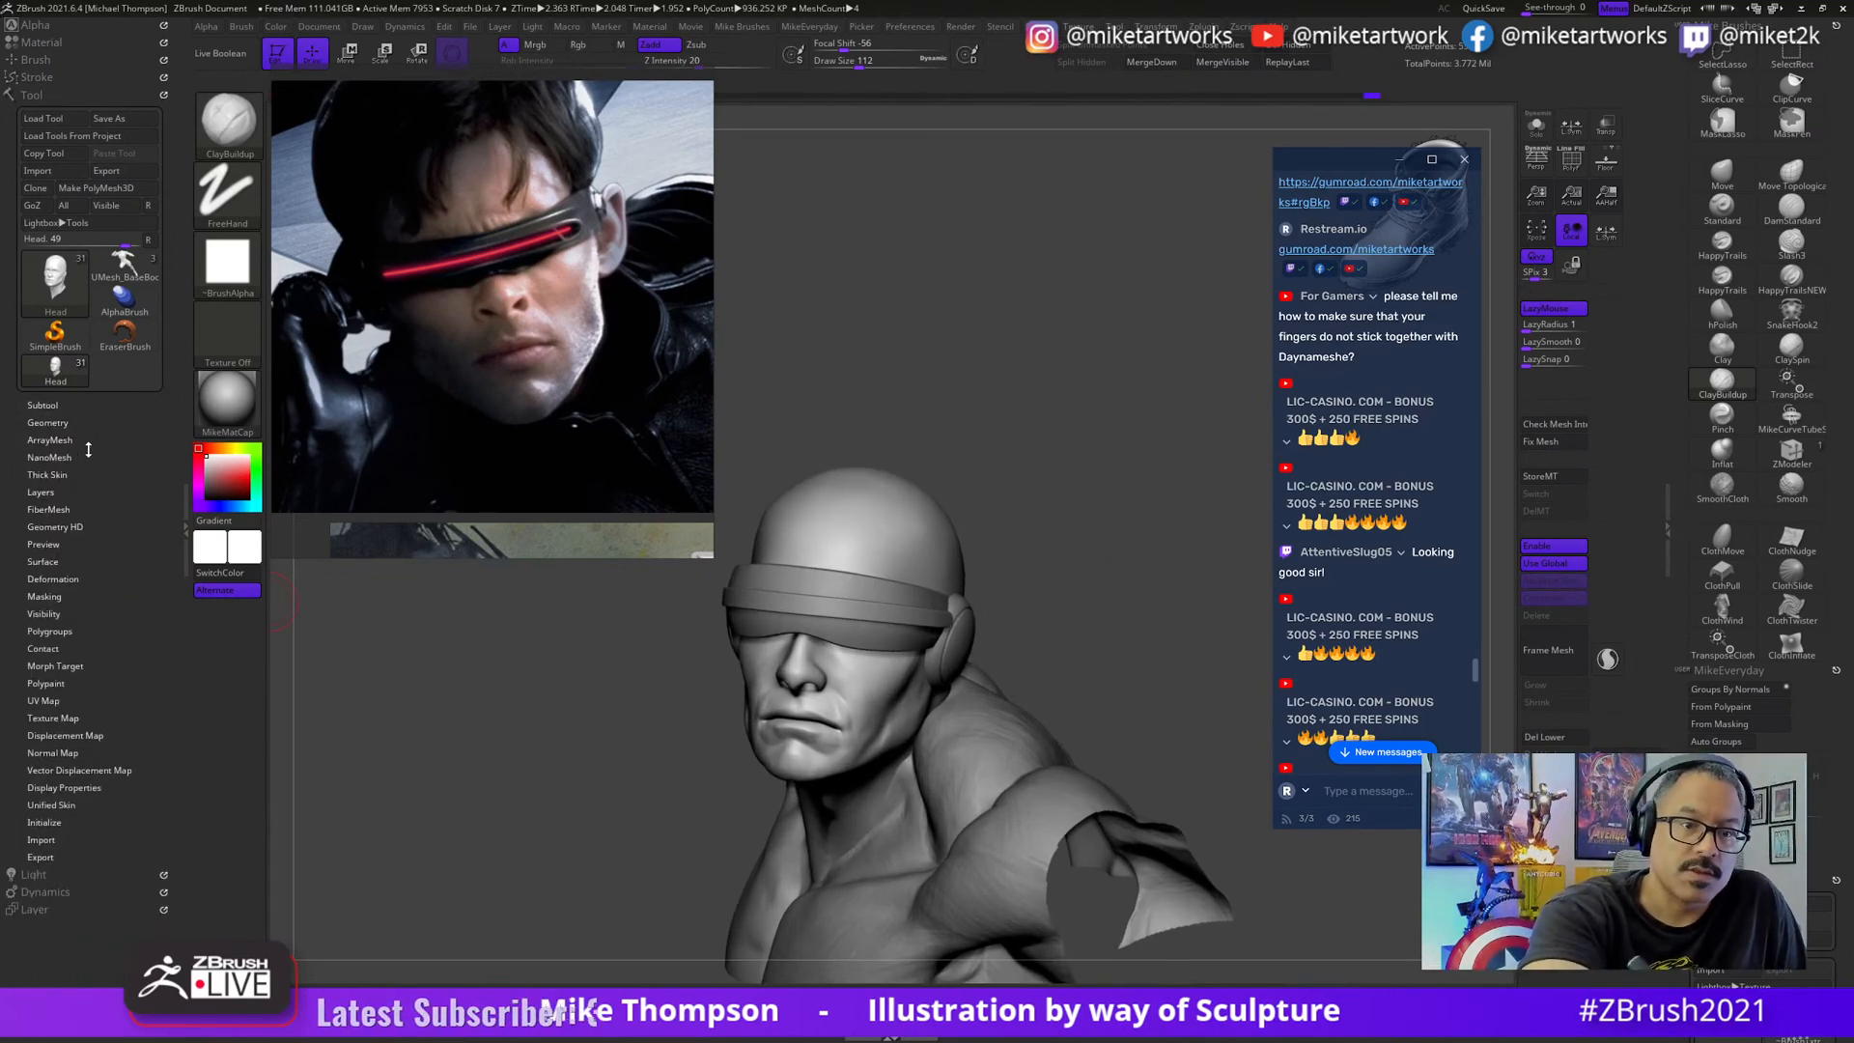
{"action": "left_click", "coordinate": [53, 875]}
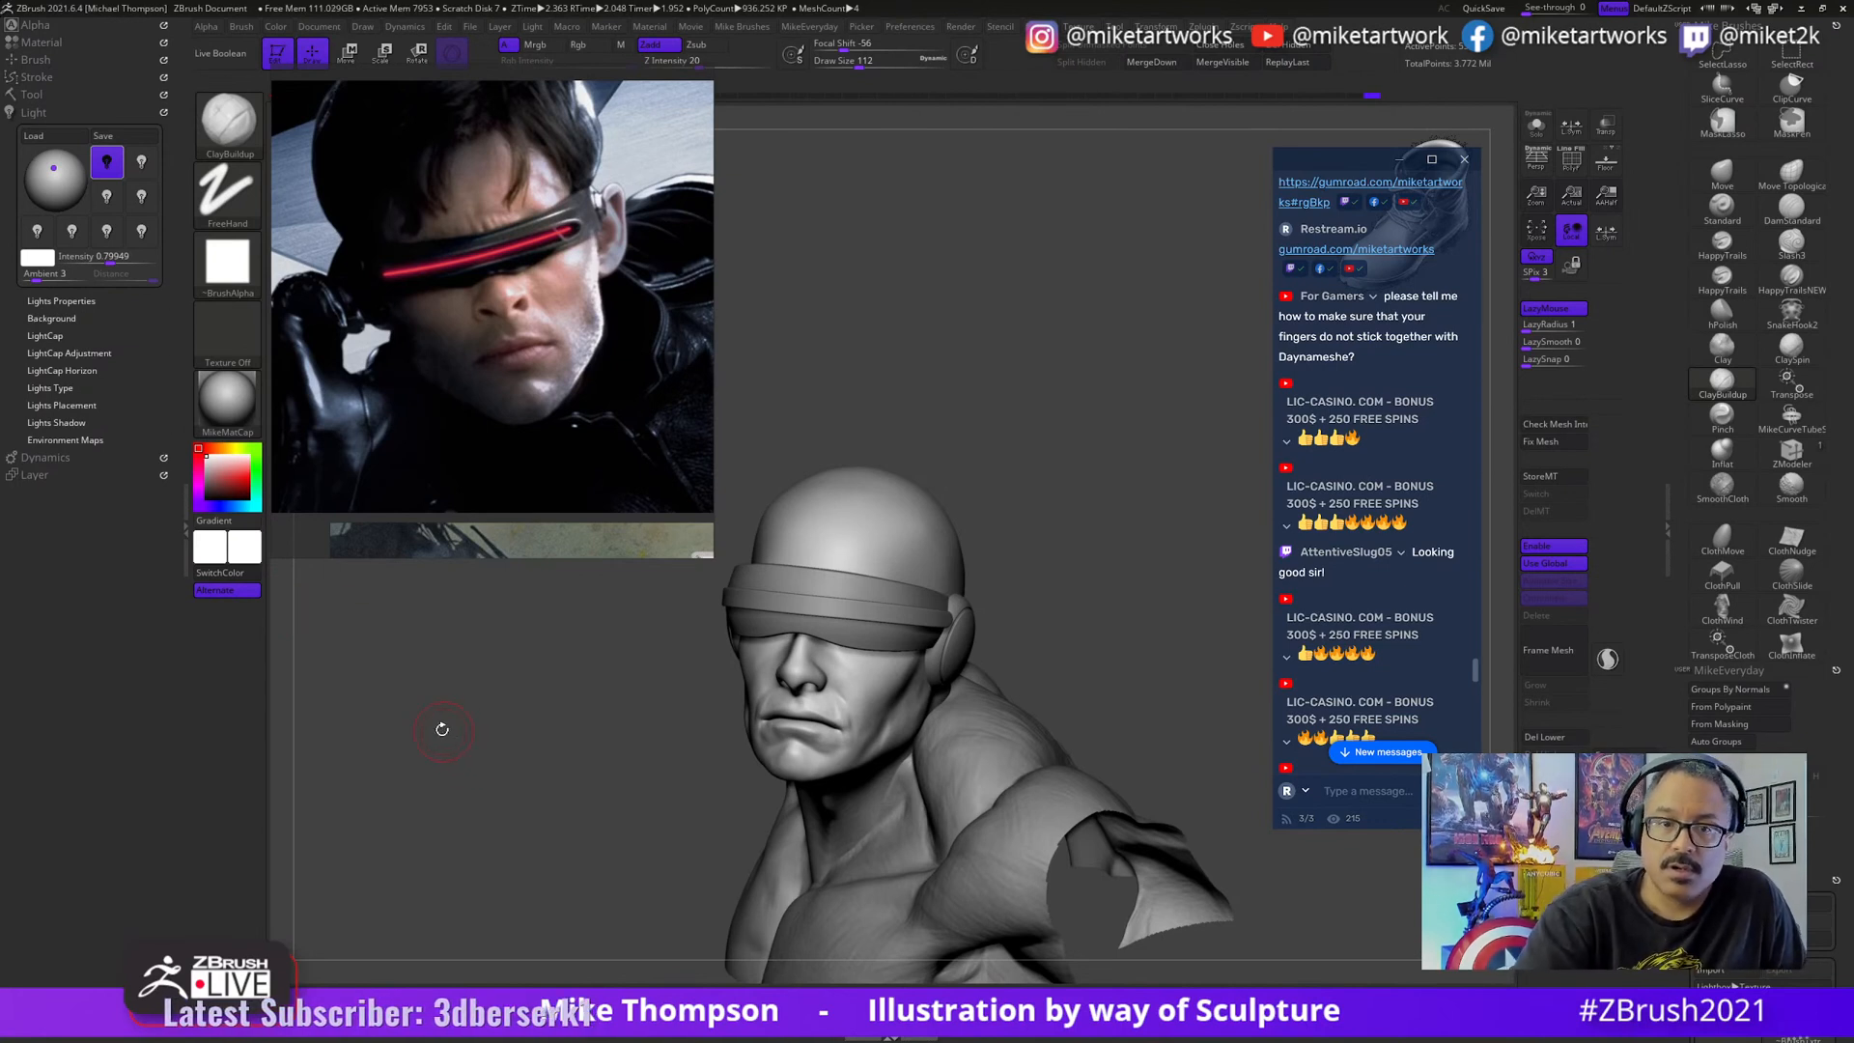
{"action": "left_click", "coordinate": [204, 460]}
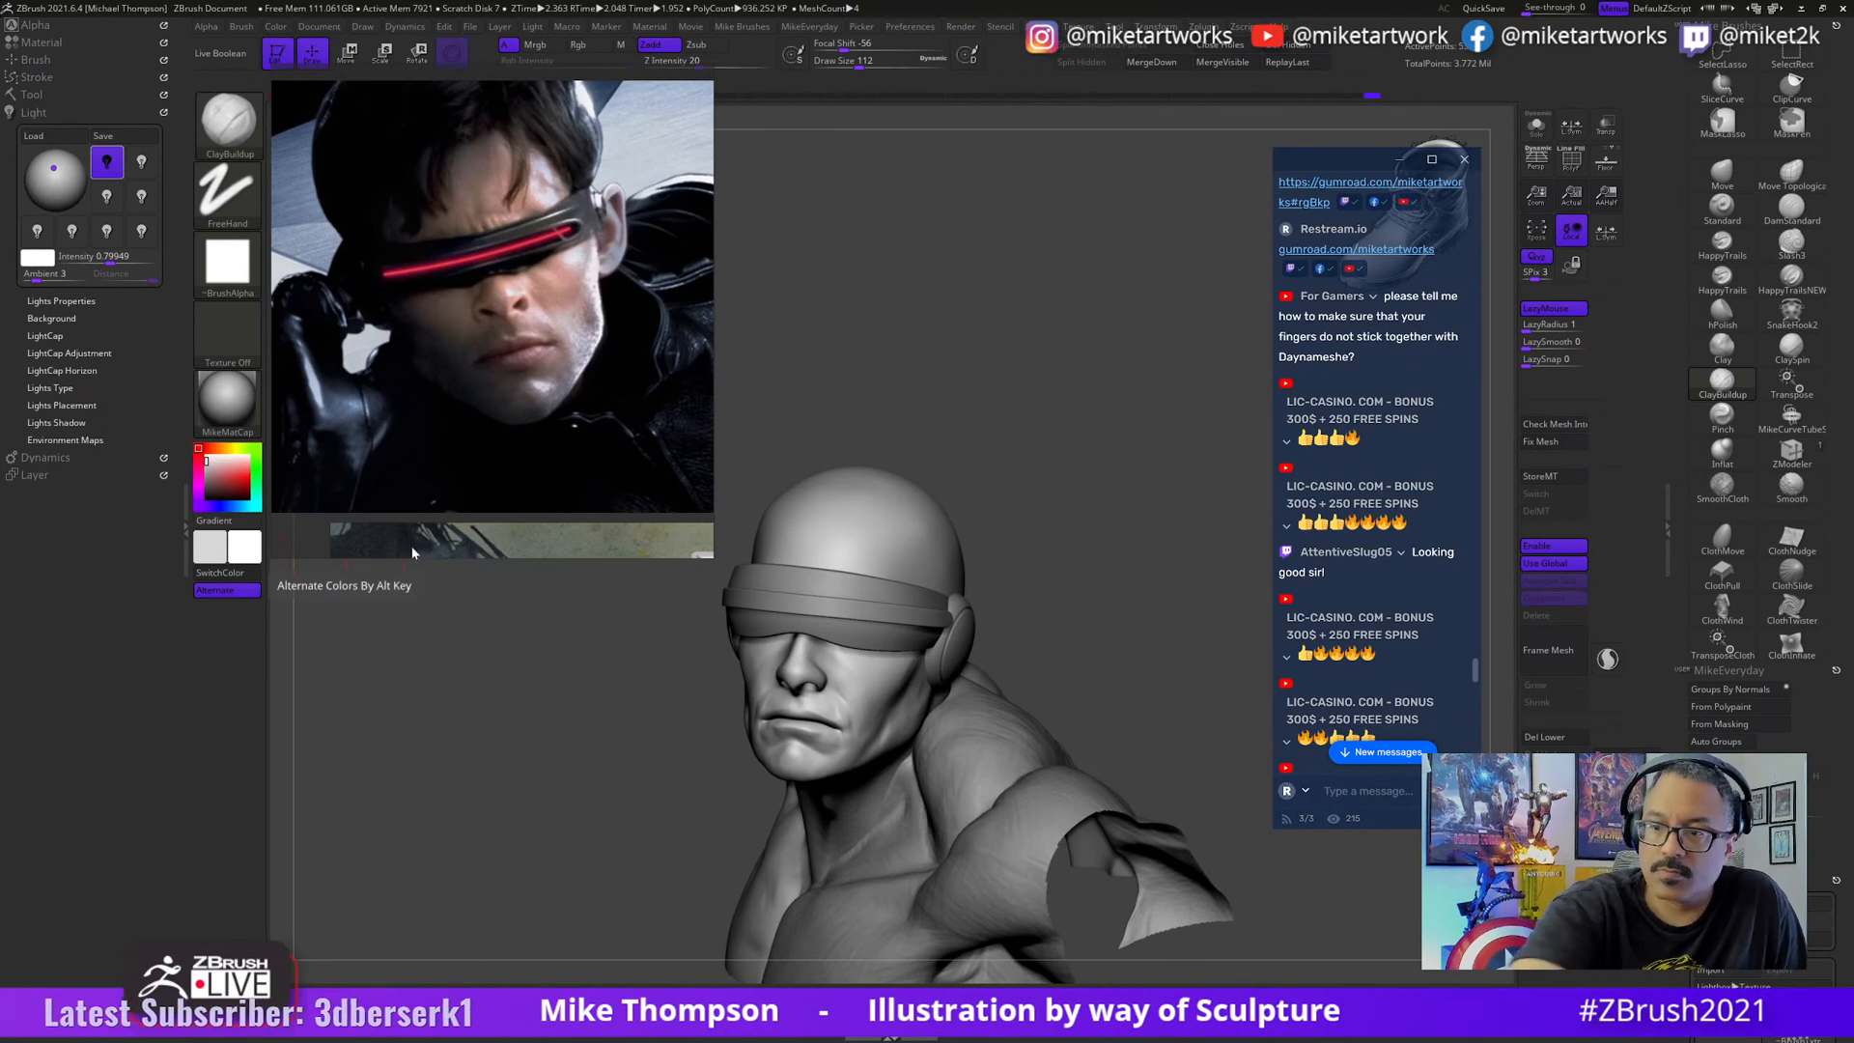
{"action": "left_click_drag", "start_coordinate": [1118, 603], "coordinate": [1202, 716]}
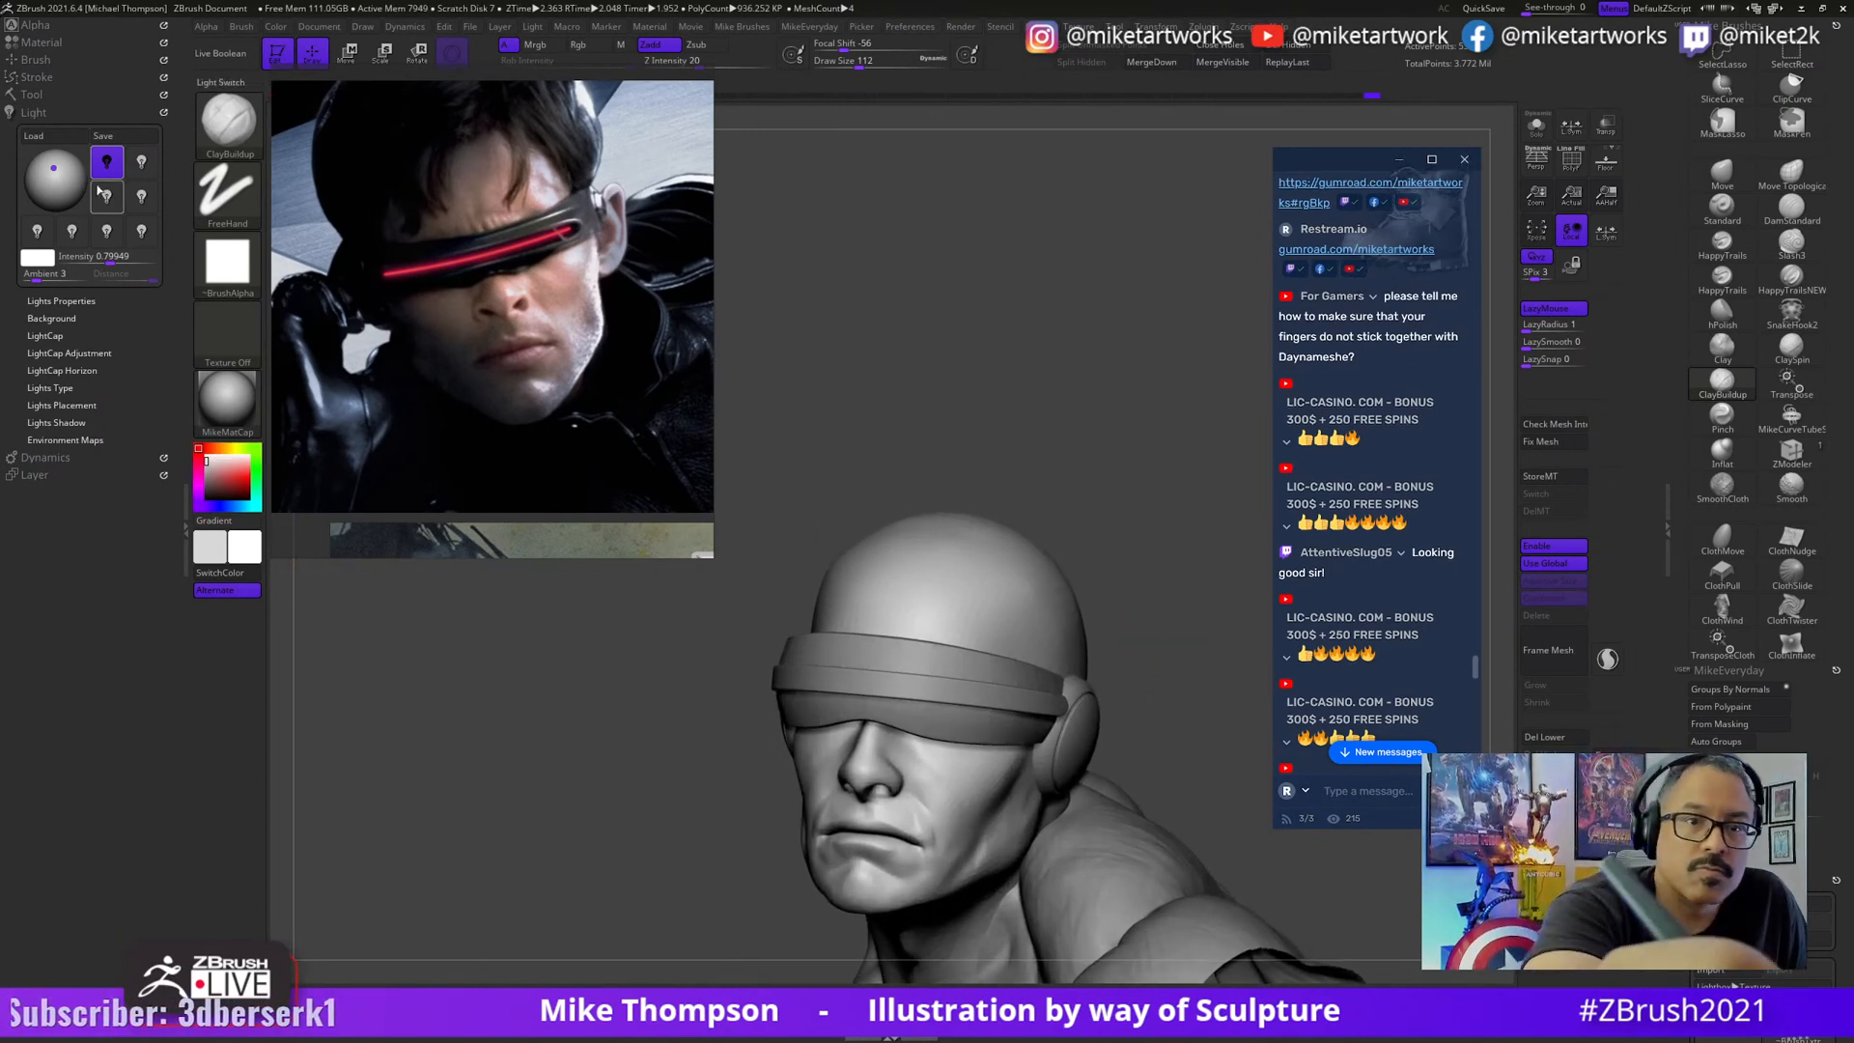
{"action": "left_click_drag", "start_coordinate": [111, 259], "coordinate": [154, 262]}
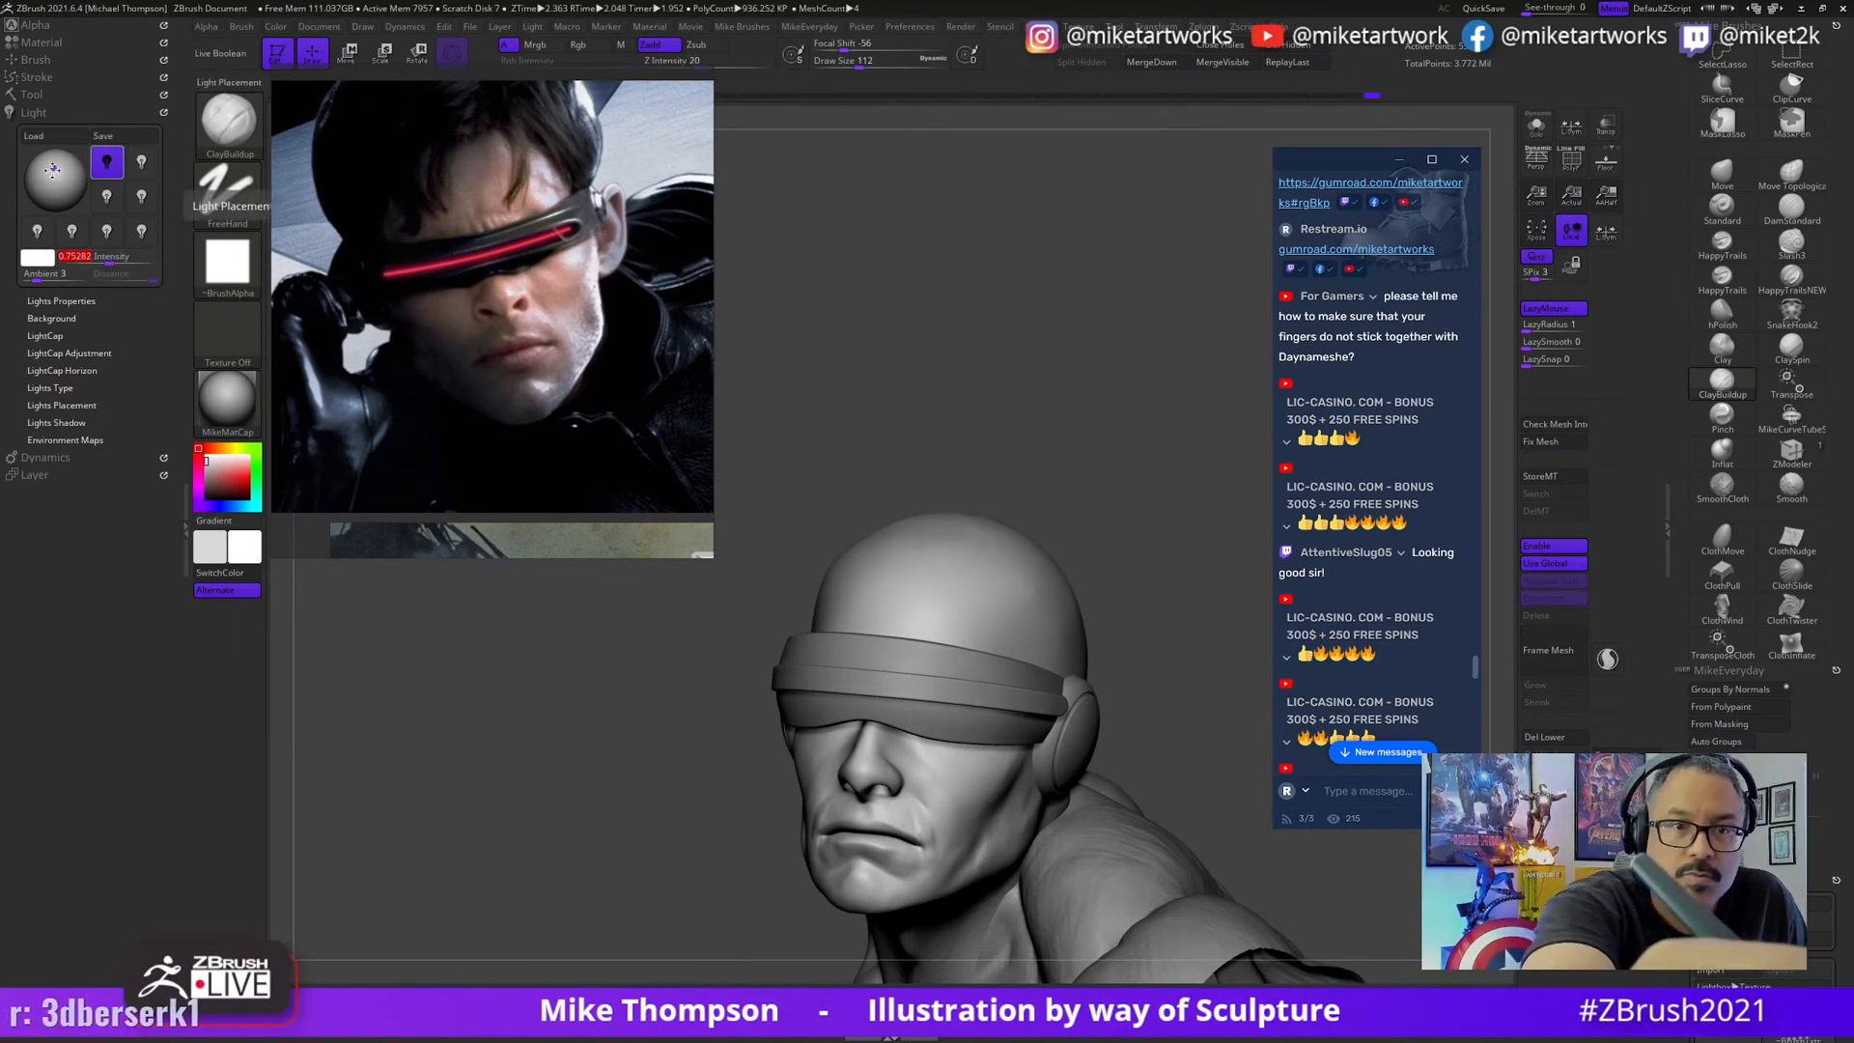
{"action": "left_click_drag", "start_coordinate": [49, 192], "coordinate": [53, 174]}
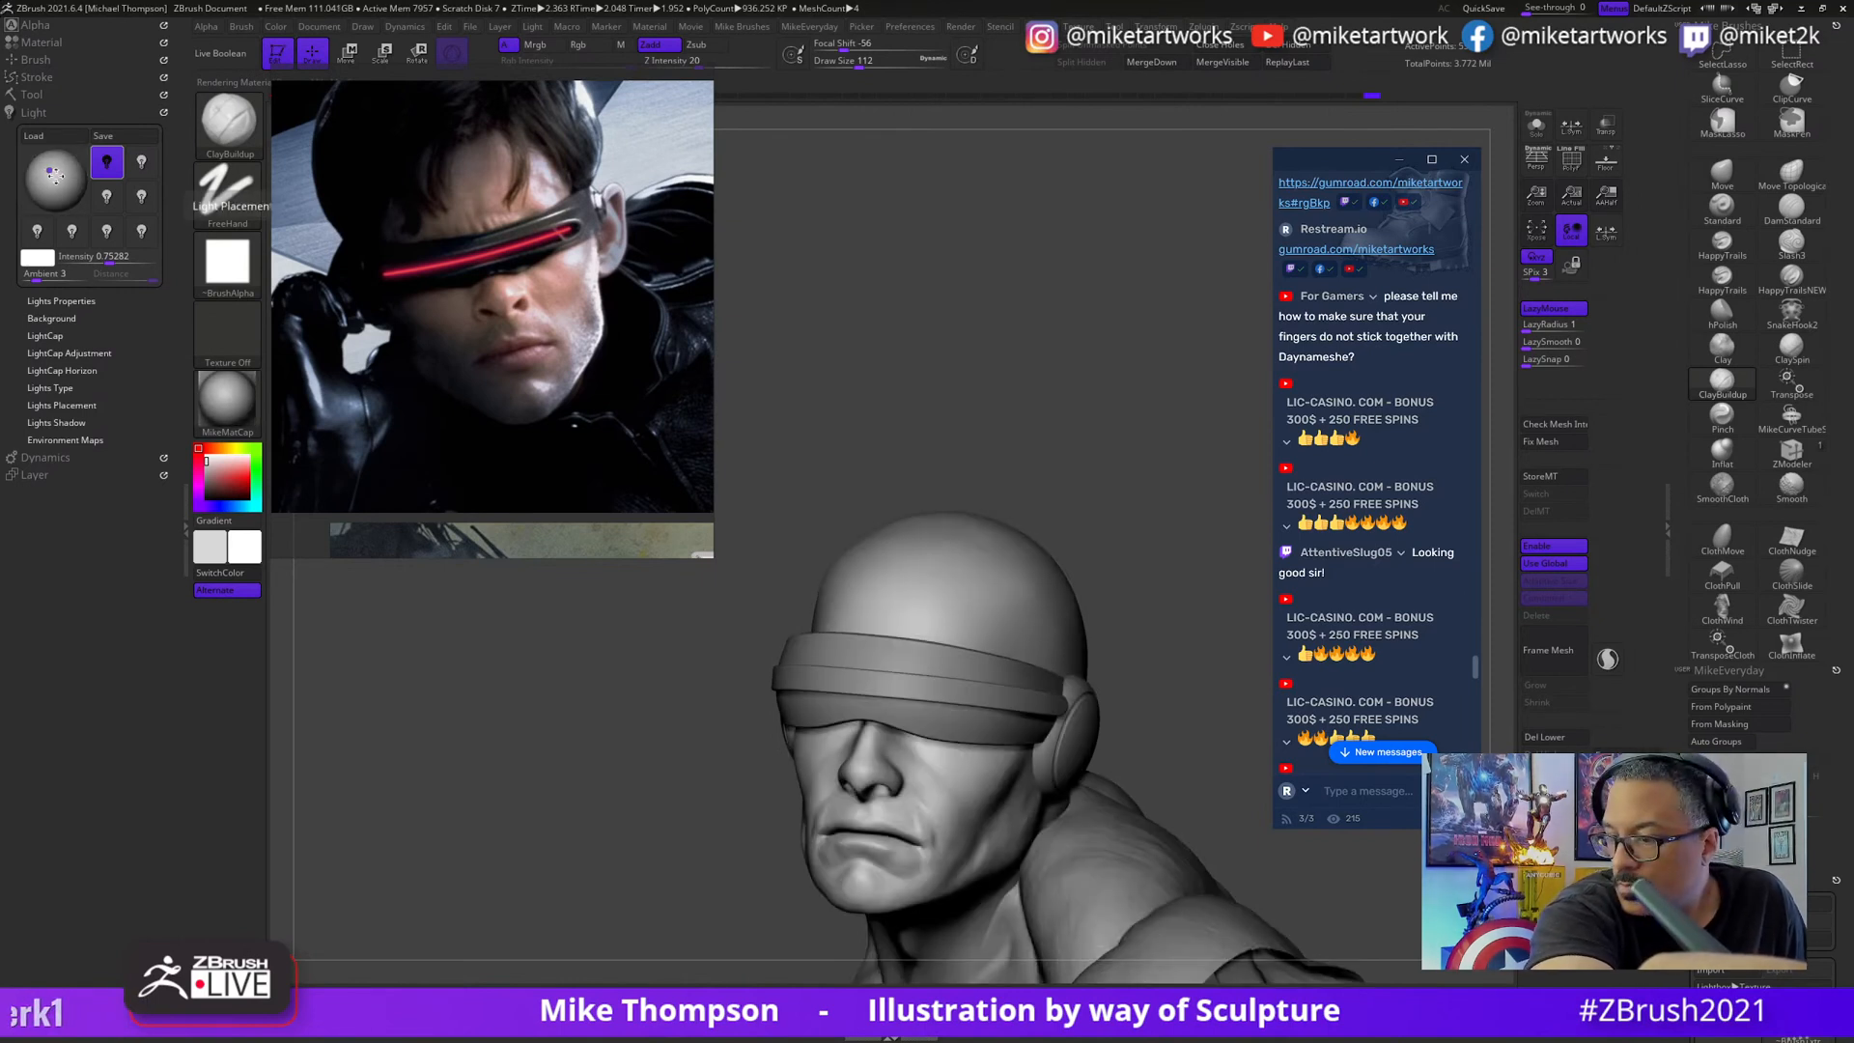
- Refine the crease at the mouth corner with the DamStandard brush at a draw size of about 94
{"action": "mouse_move", "coordinate": [1095, 508]}
{"action": "left_mouse_down"}
{"action": "mouse_move", "coordinate": [1163, 670]}
{"action": "mouse_move", "coordinate": [1139, 681]}
{"action": "left_mouse_up"}
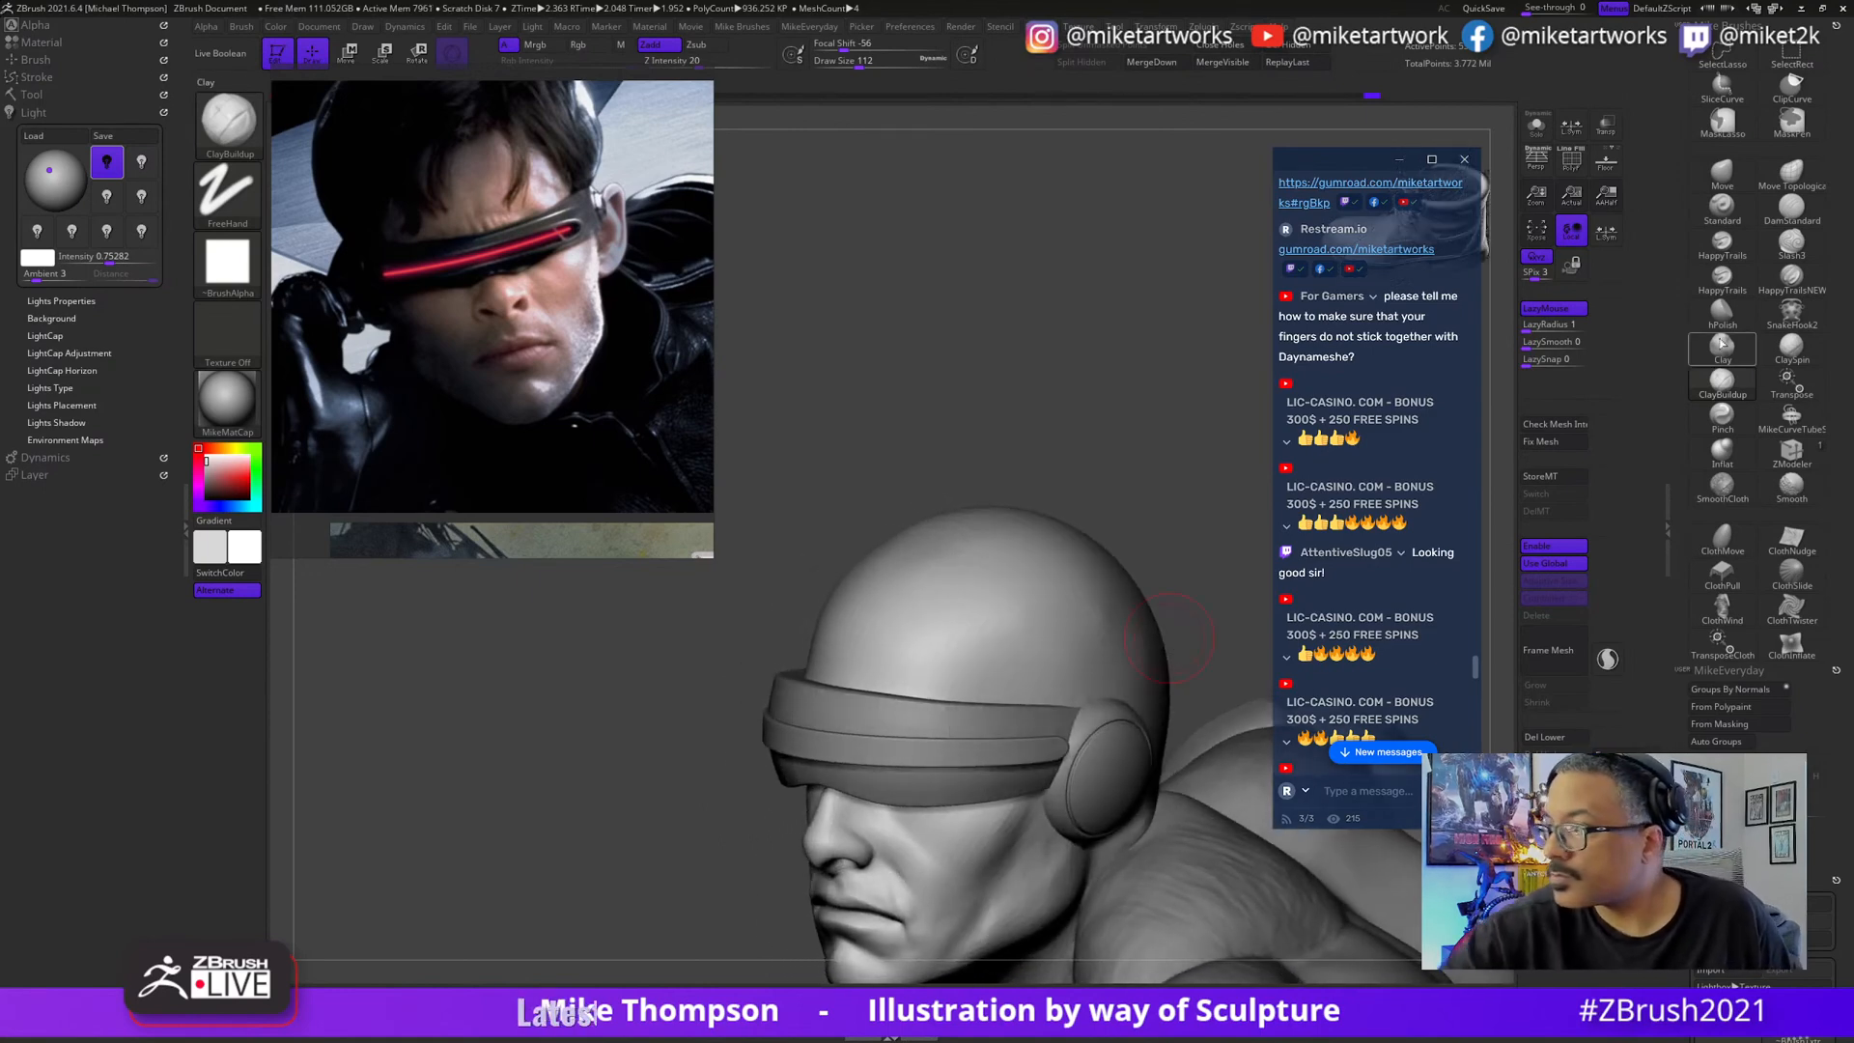
{"action": "left_click", "coordinate": [1742, 242]}
{"action": "left_click_drag", "start_coordinate": [1187, 496], "coordinate": [1186, 482]}
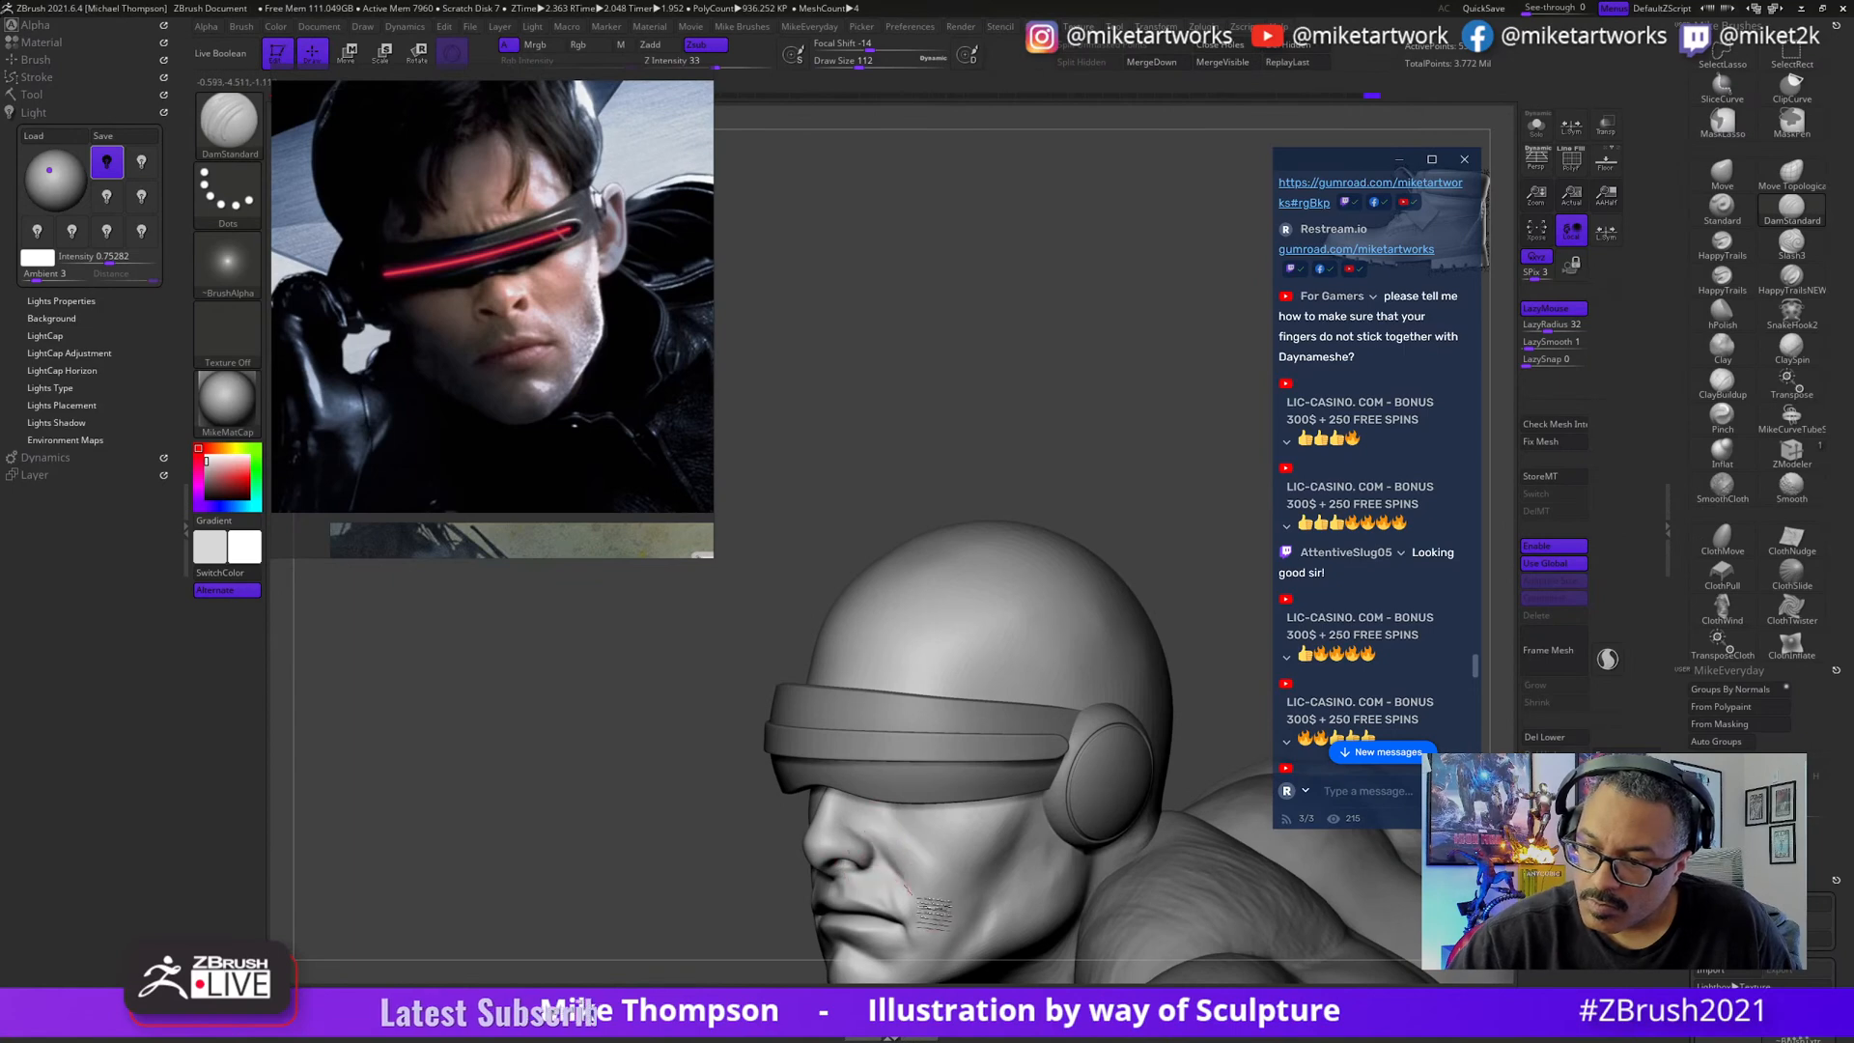
{"action": "left_click_drag", "start_coordinate": [1130, 560], "coordinate": [1161, 461]}
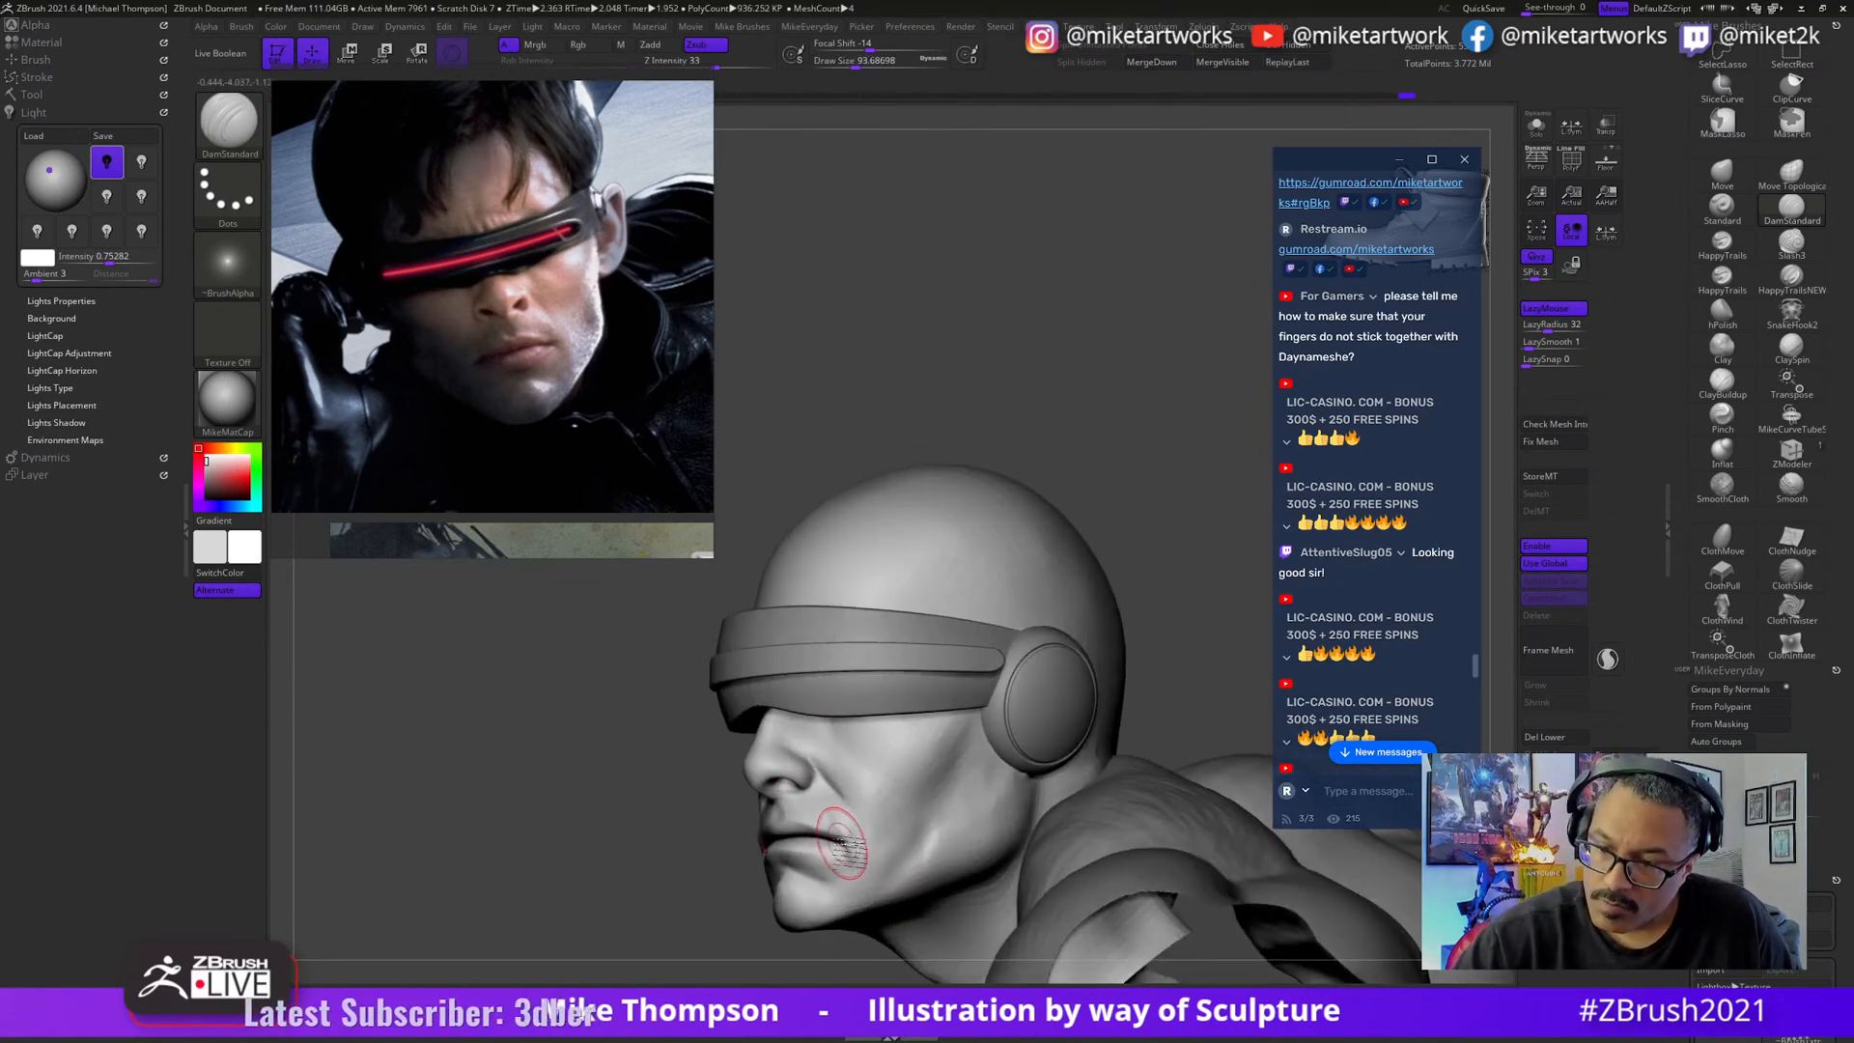
- Define the groove under the nose and the lip edges with DamStandard from front and three-quarter views
{"action": "mouse_move", "coordinate": [1127, 548]}
{"action": "left_mouse_down"}
{"action": "mouse_move", "coordinate": [1113, 566]}
{"action": "mouse_move", "coordinate": [1175, 567]}
{"action": "mouse_move", "coordinate": [1181, 520]}
{"action": "mouse_move", "coordinate": [1143, 554]}
{"action": "mouse_move", "coordinate": [1163, 565]}
{"action": "mouse_move", "coordinate": [1146, 549]}
{"action": "left_mouse_up"}
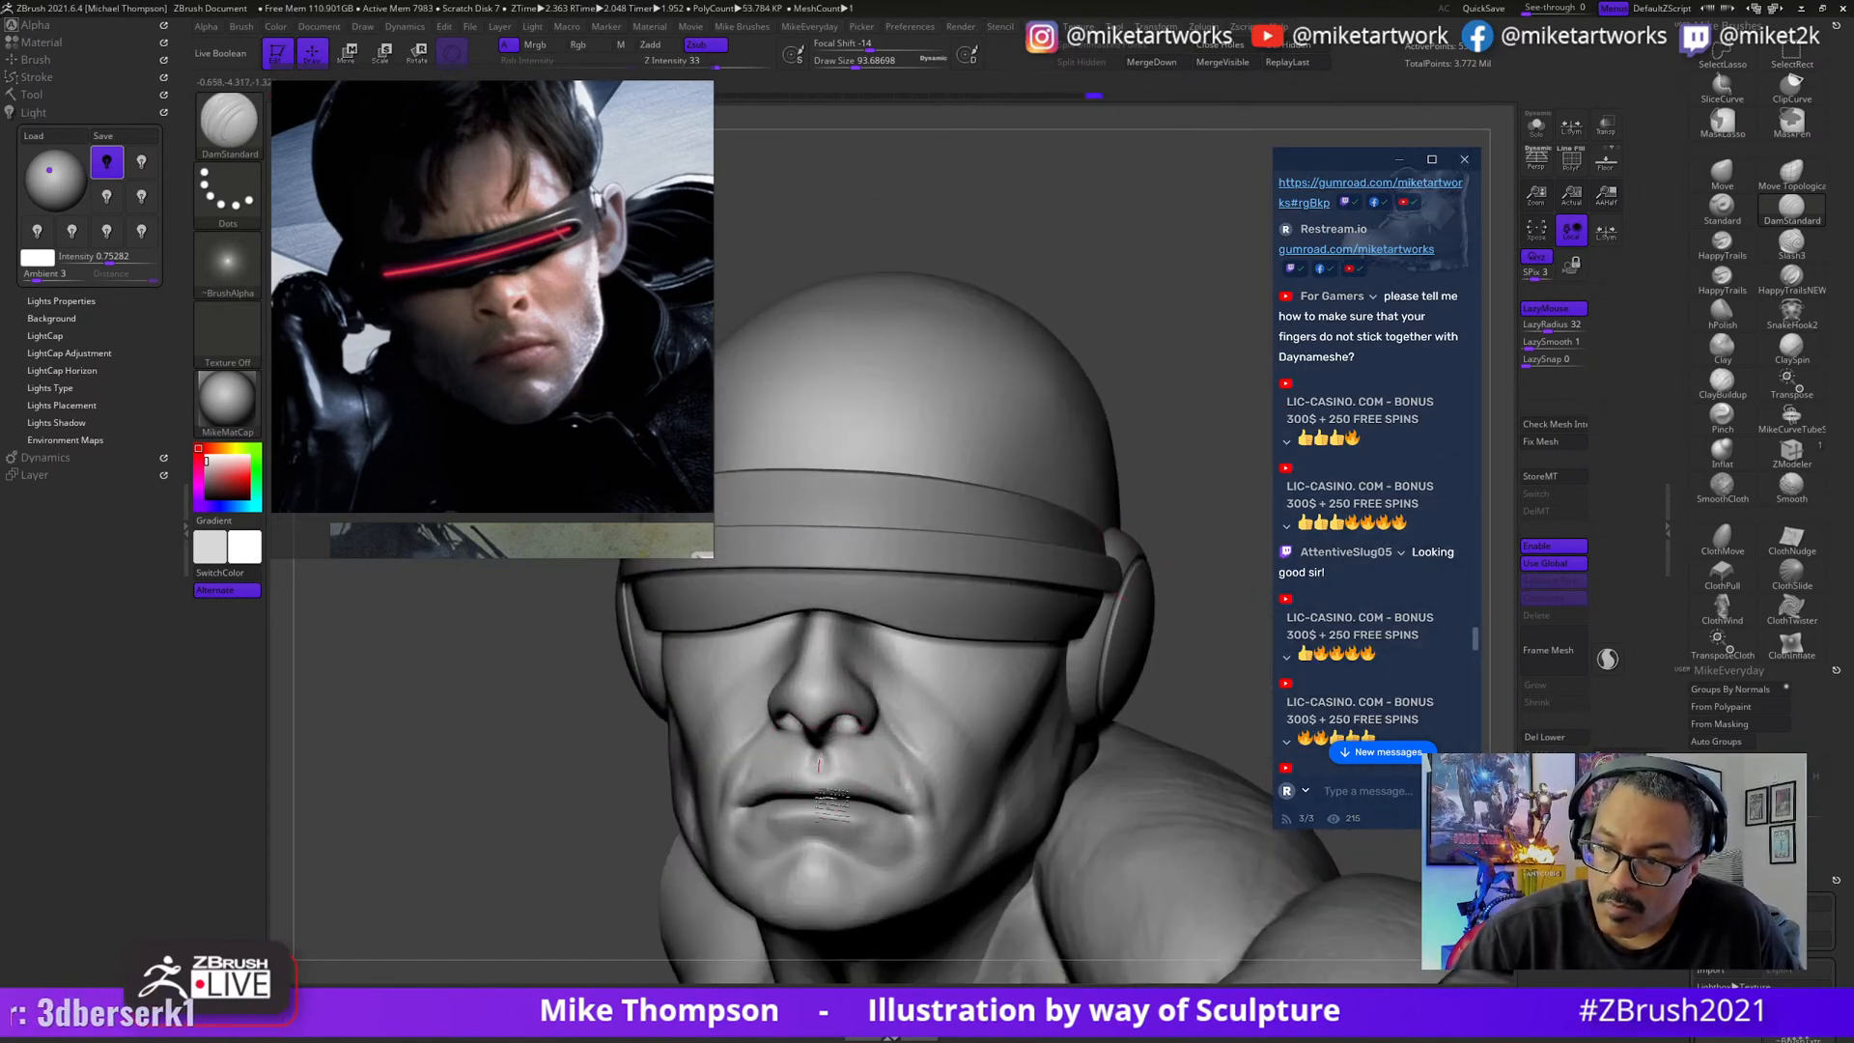
{"action": "left_click_drag", "start_coordinate": [1168, 573], "coordinate": [848, 759]}
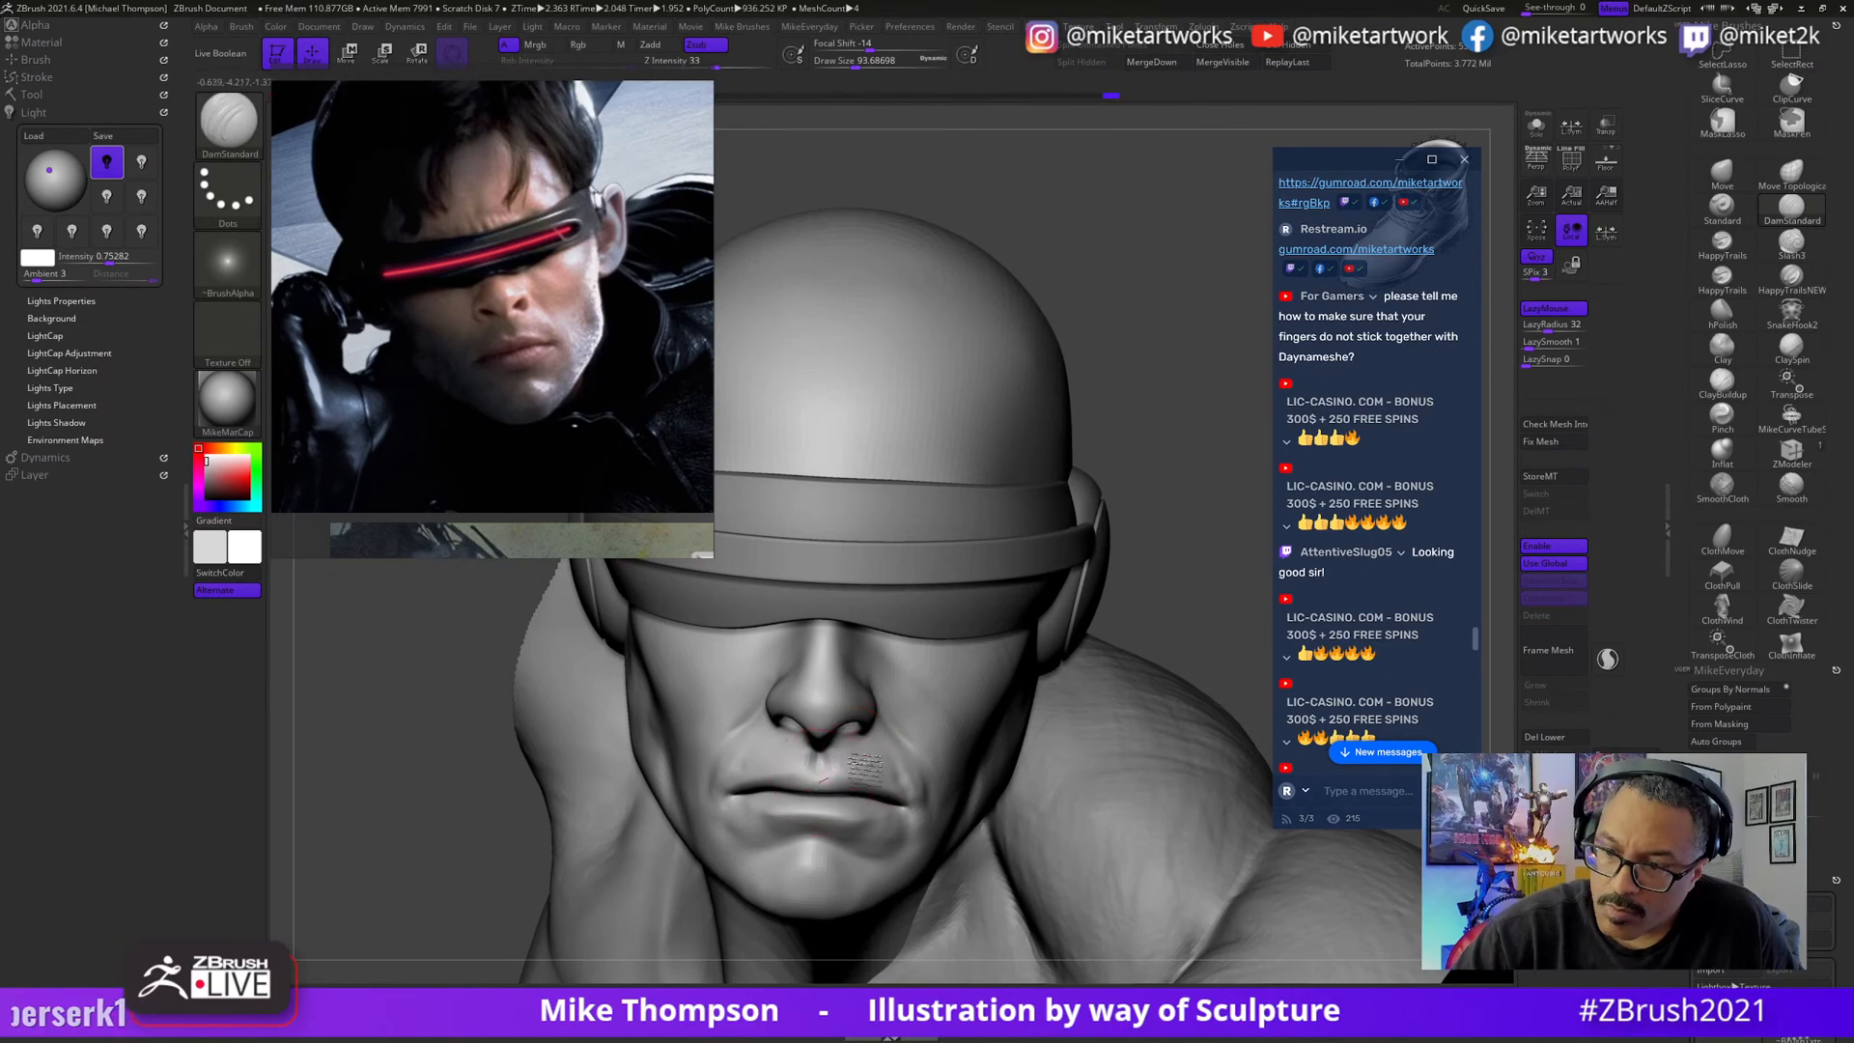
{"action": "mouse_move", "coordinate": [1164, 582]}
{"action": "left_mouse_down"}
{"action": "mouse_move", "coordinate": [1157, 608]}
{"action": "mouse_move", "coordinate": [903, 805]}
{"action": "left_mouse_up"}
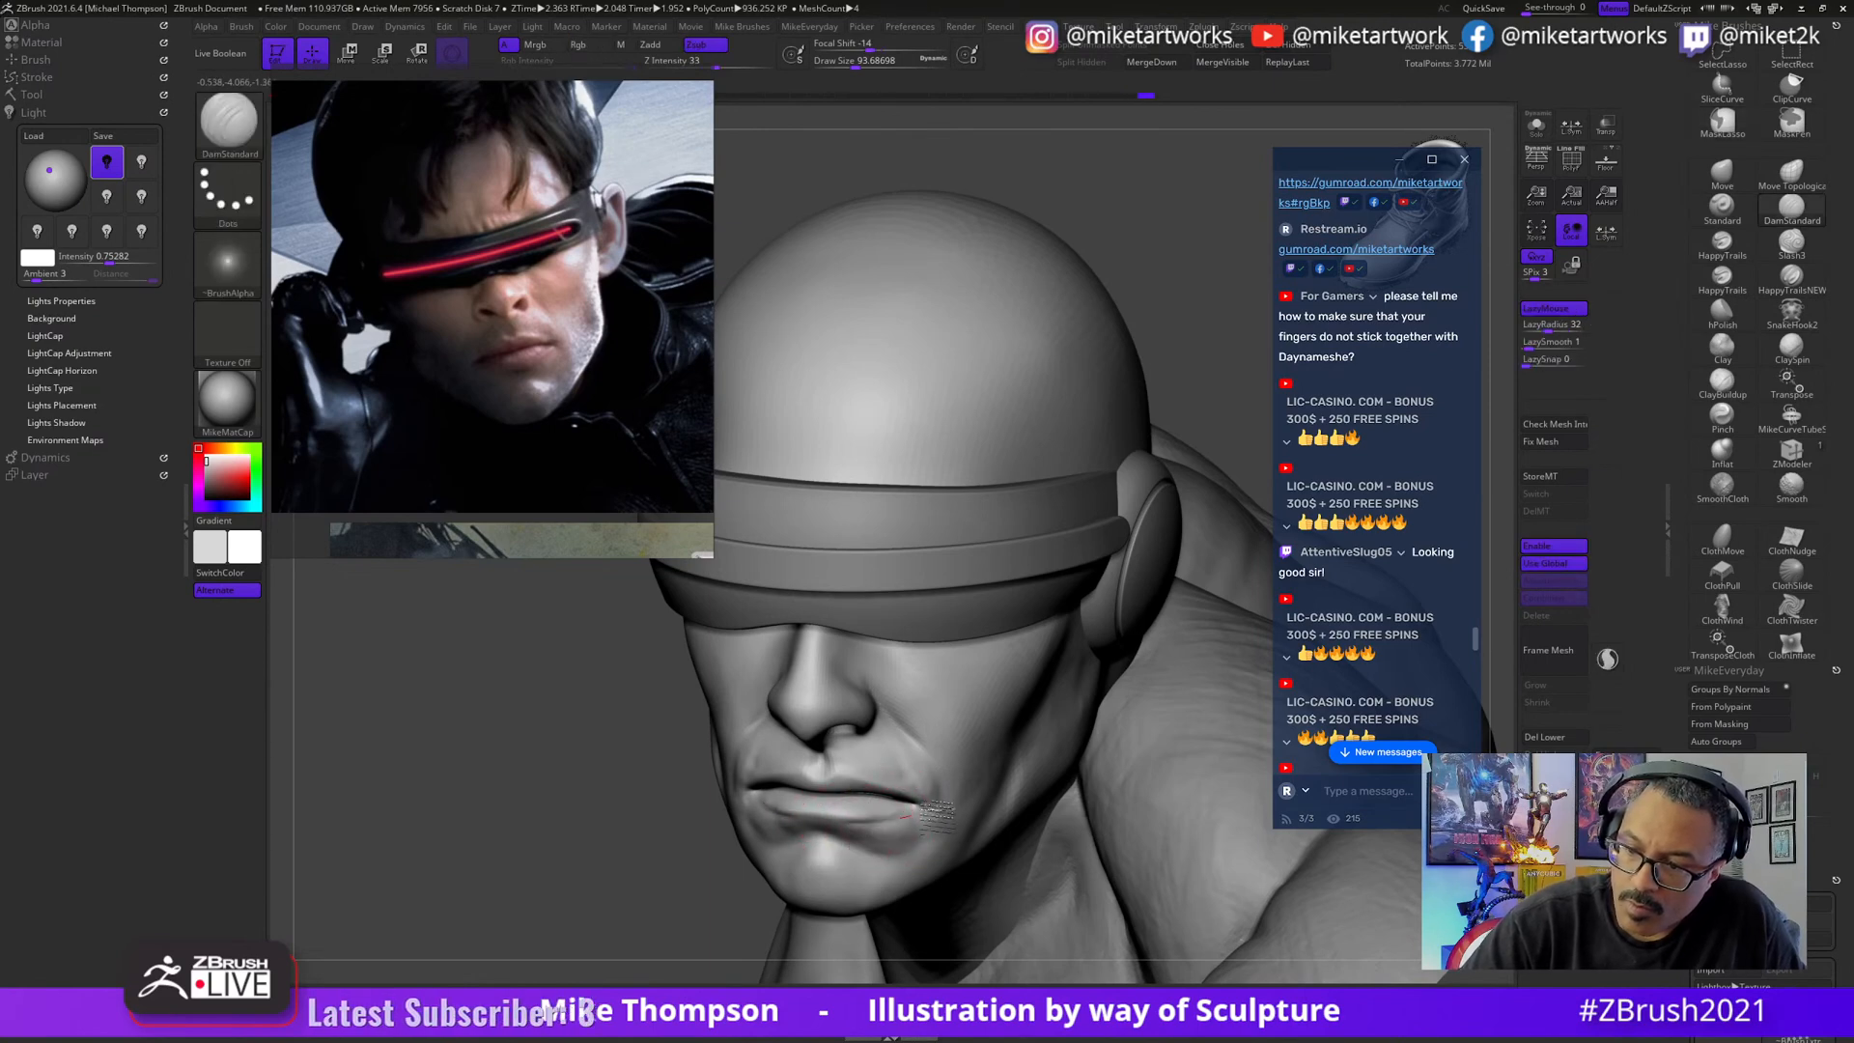
- Reshape the lips with the Move brush at a draw size of about 80
{"action": "mouse_move", "coordinate": [691, 912]}
{"action": "left_mouse_down"}
{"action": "mouse_move", "coordinate": [1110, 628]}
{"action": "mouse_move", "coordinate": [1195, 602]}
{"action": "left_mouse_up"}
{"action": "key", "text": "ctrl"}
{"action": "key", "text": "b"}
{"action": "key", "text": "m"}
{"action": "key", "text": "v"}
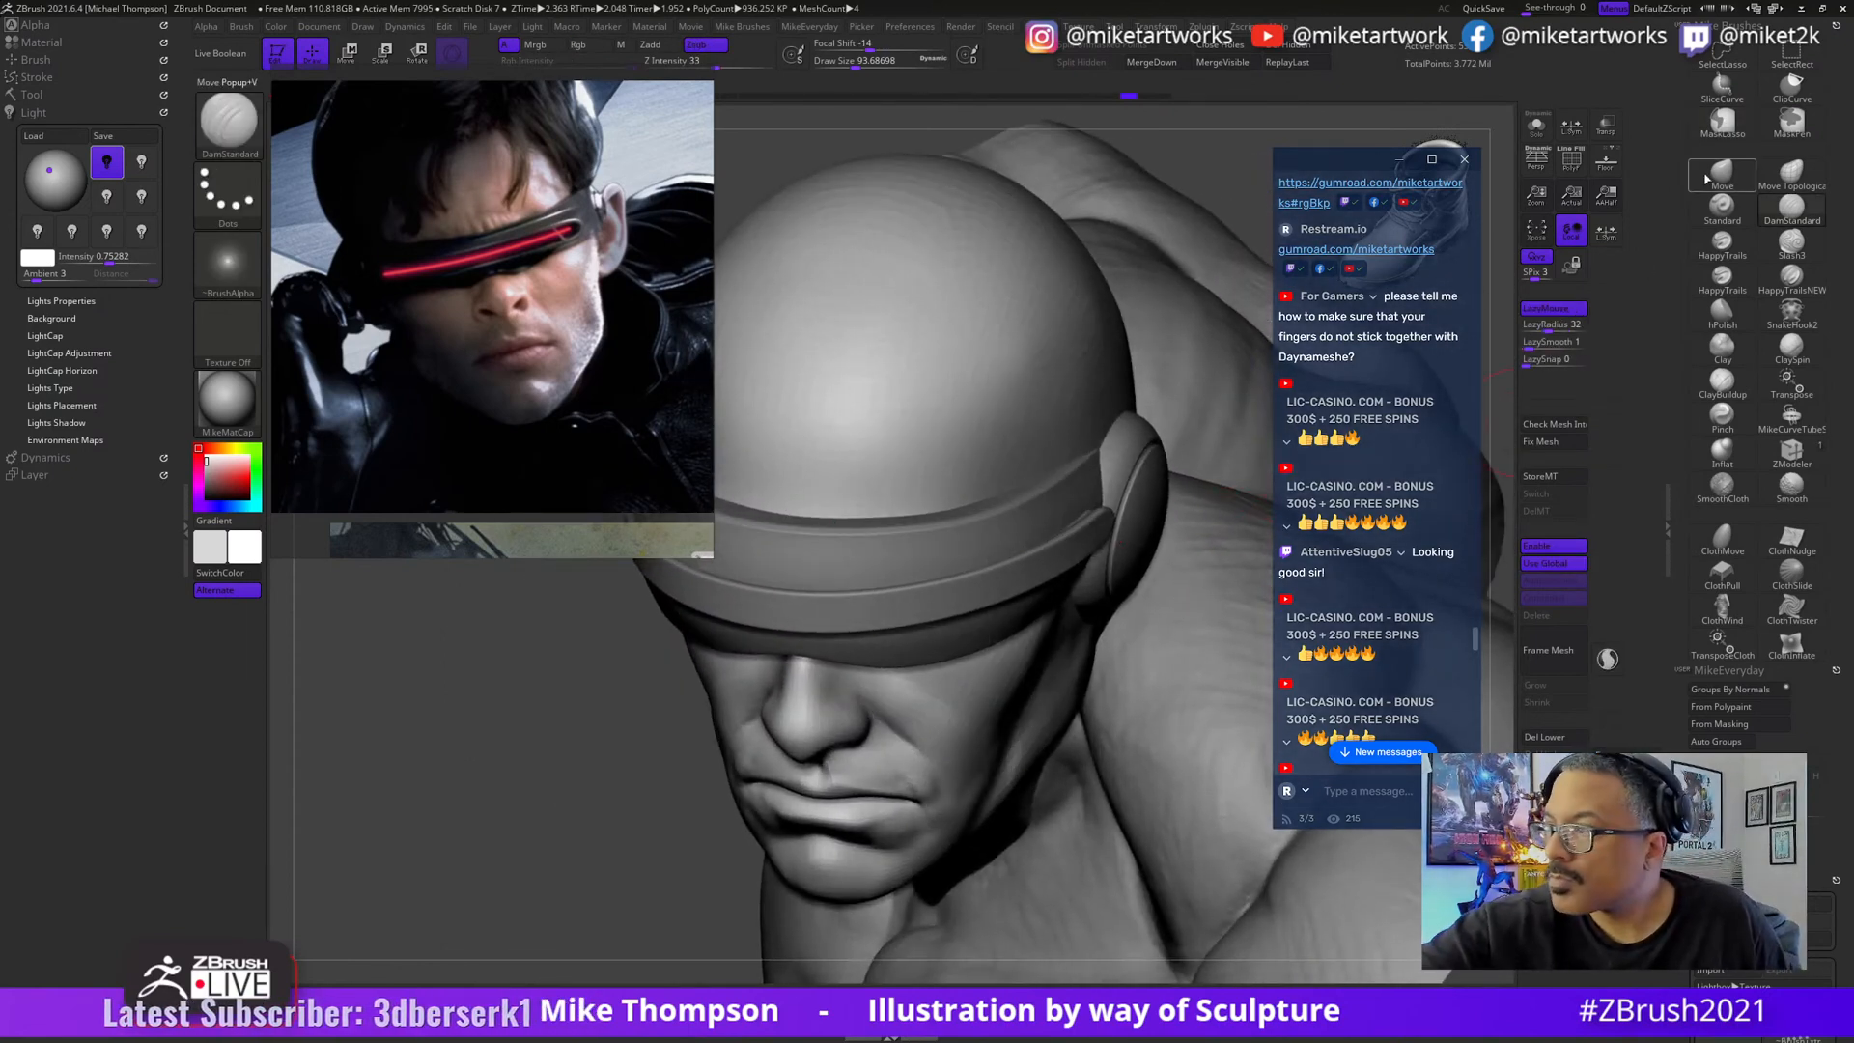
{"action": "mouse_move", "coordinate": [641, 882]}
{"action": "left_mouse_down"}
{"action": "mouse_move", "coordinate": [635, 918]}
{"action": "mouse_move", "coordinate": [676, 898]}
{"action": "left_mouse_up"}
{"action": "key", "text": "shift"}
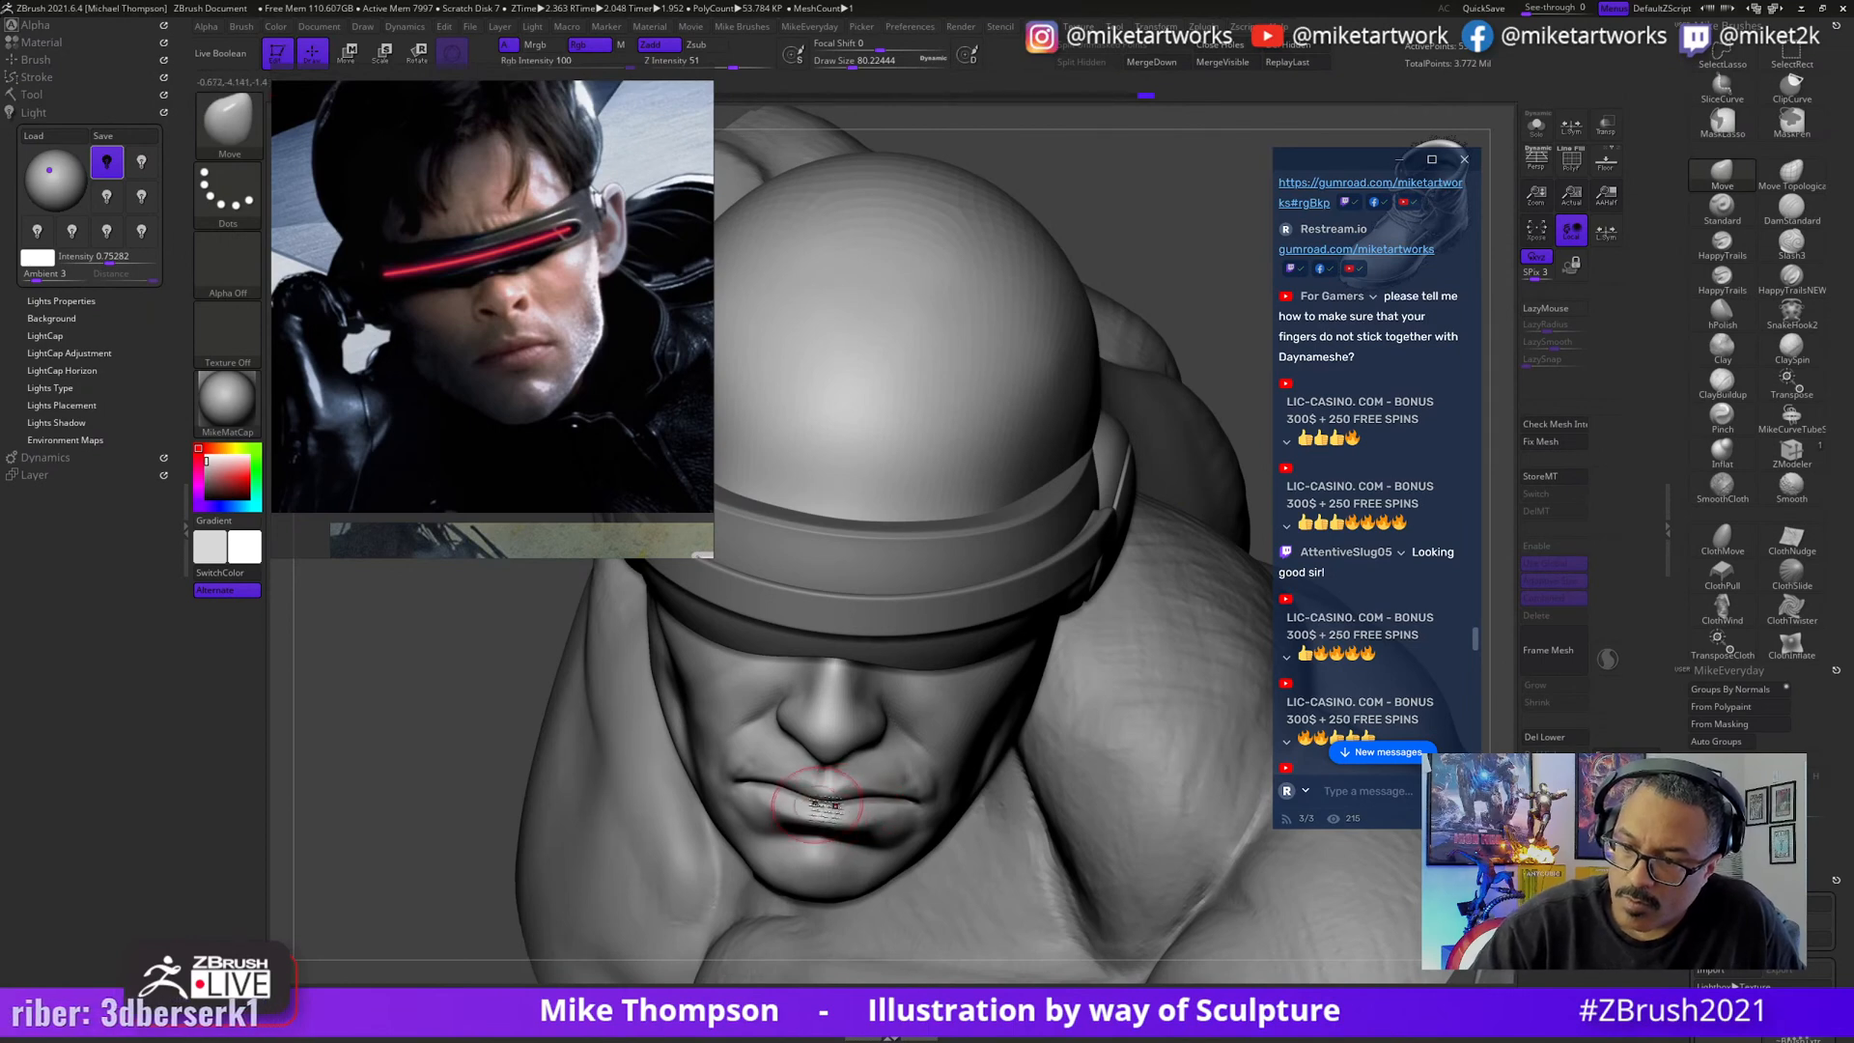
- Adjust the mouth and jawline with the Move brush from below and the side, at draw sizes of about 94 and 136
{"action": "mouse_move", "coordinate": [1180, 371]}
{"action": "right_mouse_down"}
{"action": "mouse_move", "coordinate": [1180, 530]}
{"action": "mouse_move", "coordinate": [1113, 625]}
{"action": "mouse_move", "coordinate": [1125, 660]}
{"action": "mouse_move", "coordinate": [1205, 634]}
{"action": "right_mouse_up"}
{"action": "key", "text": "s"}
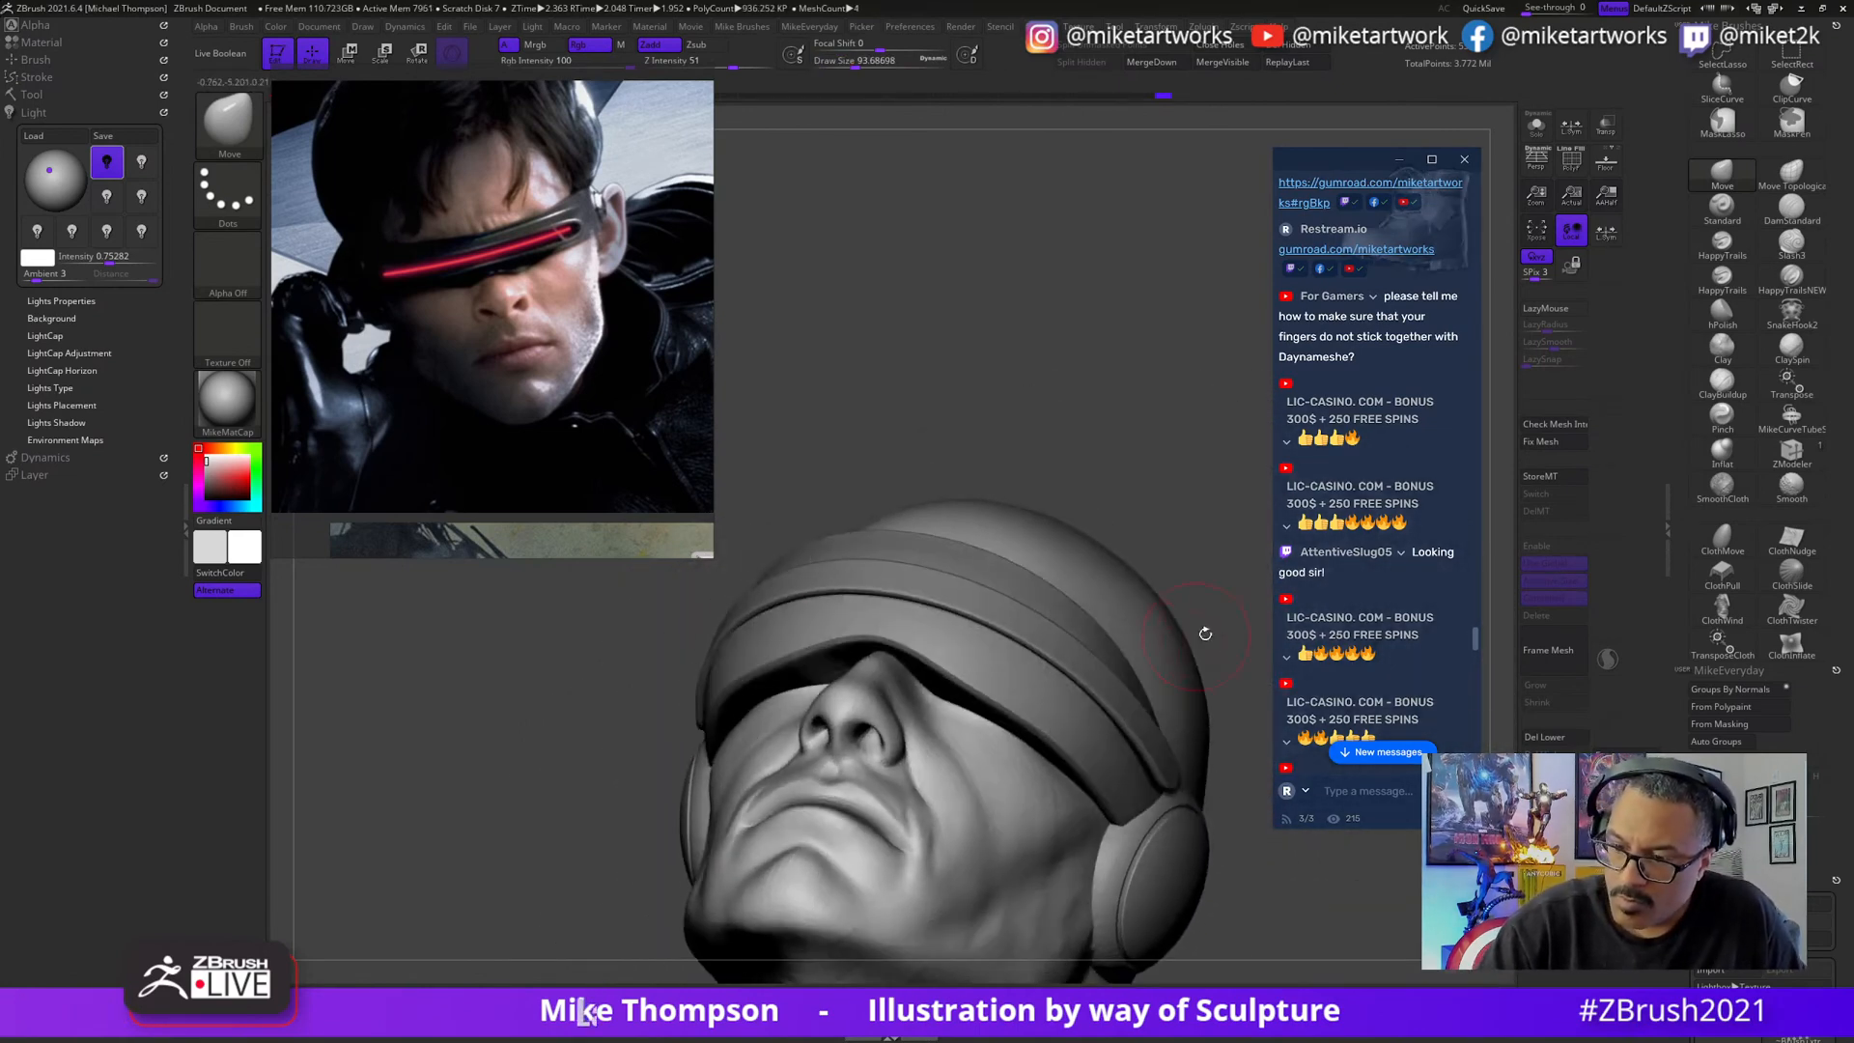
{"action": "right_click_drag", "start_coordinate": [917, 828], "coordinate": [1183, 645]}
{"action": "mouse_move", "coordinate": [1221, 535]}
{"action": "right_mouse_down"}
{"action": "mouse_move", "coordinate": [1167, 510]}
{"action": "mouse_move", "coordinate": [934, 801]}
{"action": "right_mouse_up"}
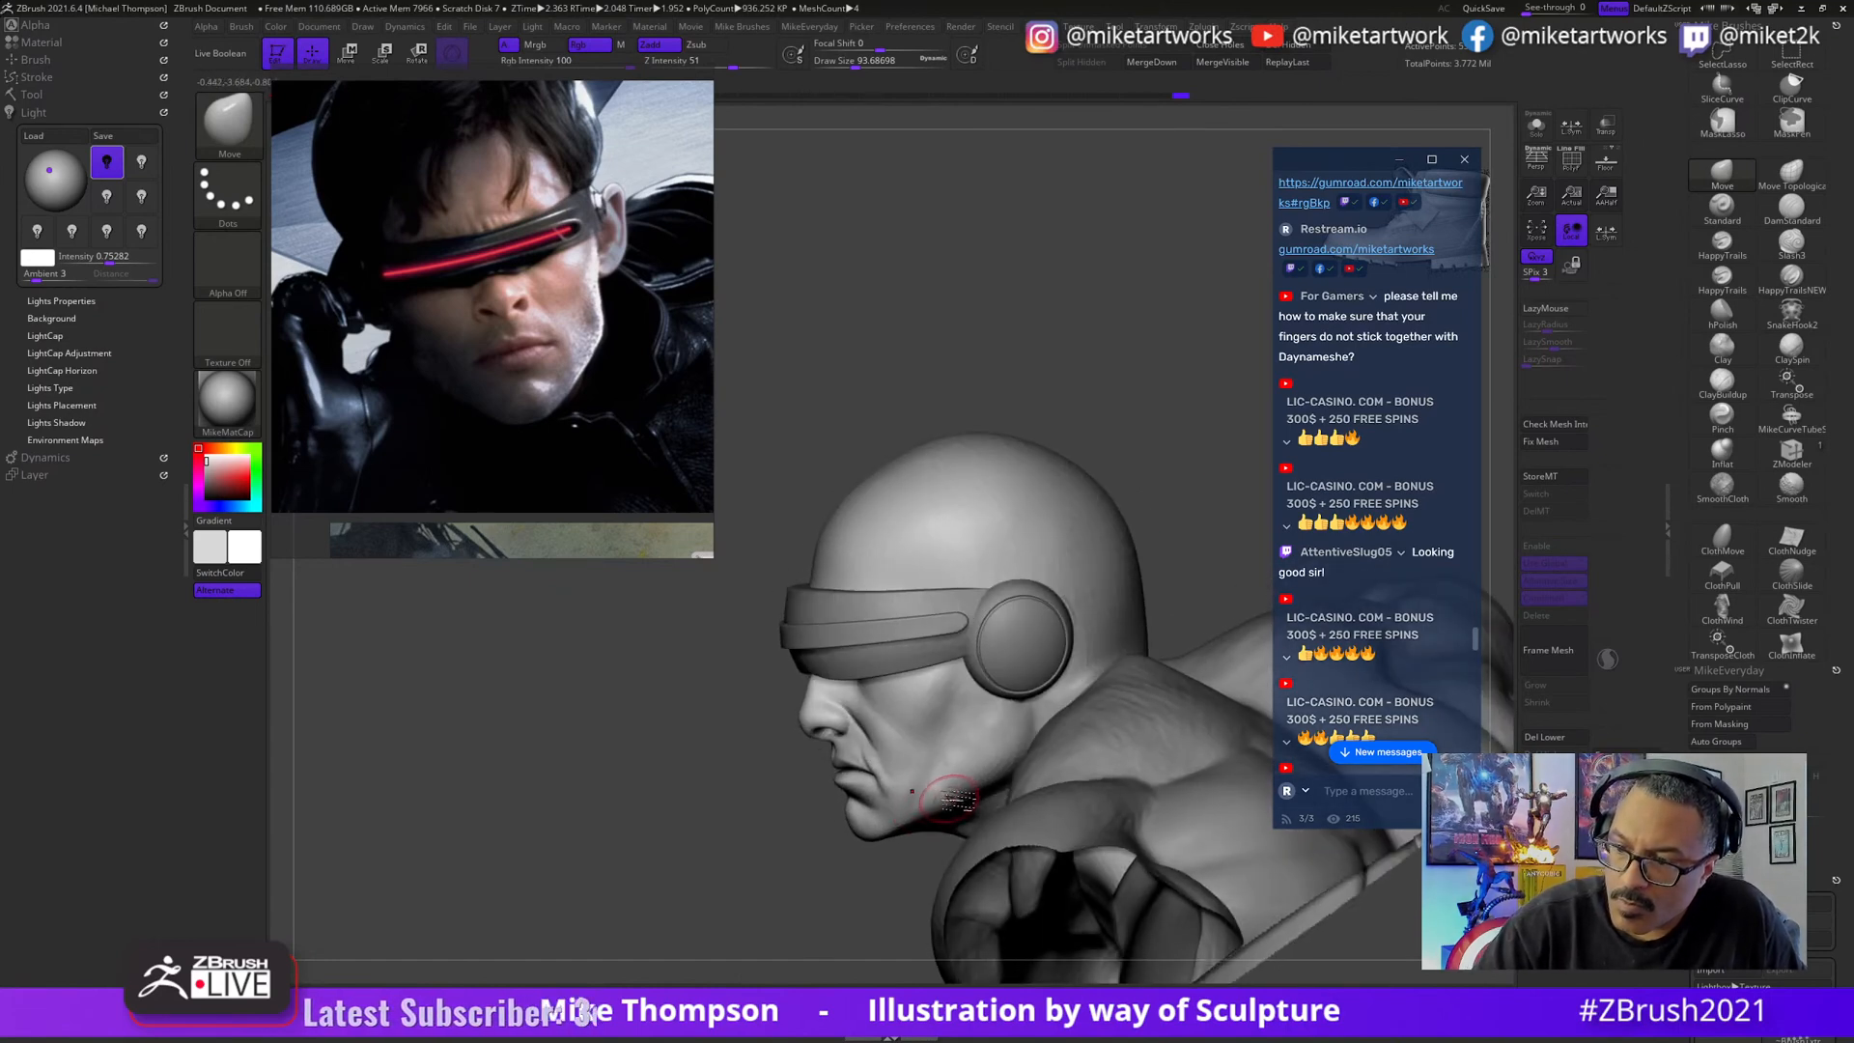
{"action": "mouse_move", "coordinate": [898, 883]}
{"action": "right_mouse_down"}
{"action": "mouse_move", "coordinate": [951, 800]}
{"action": "mouse_move", "coordinate": [1053, 821]}
{"action": "mouse_move", "coordinate": [987, 814]}
{"action": "right_mouse_up"}
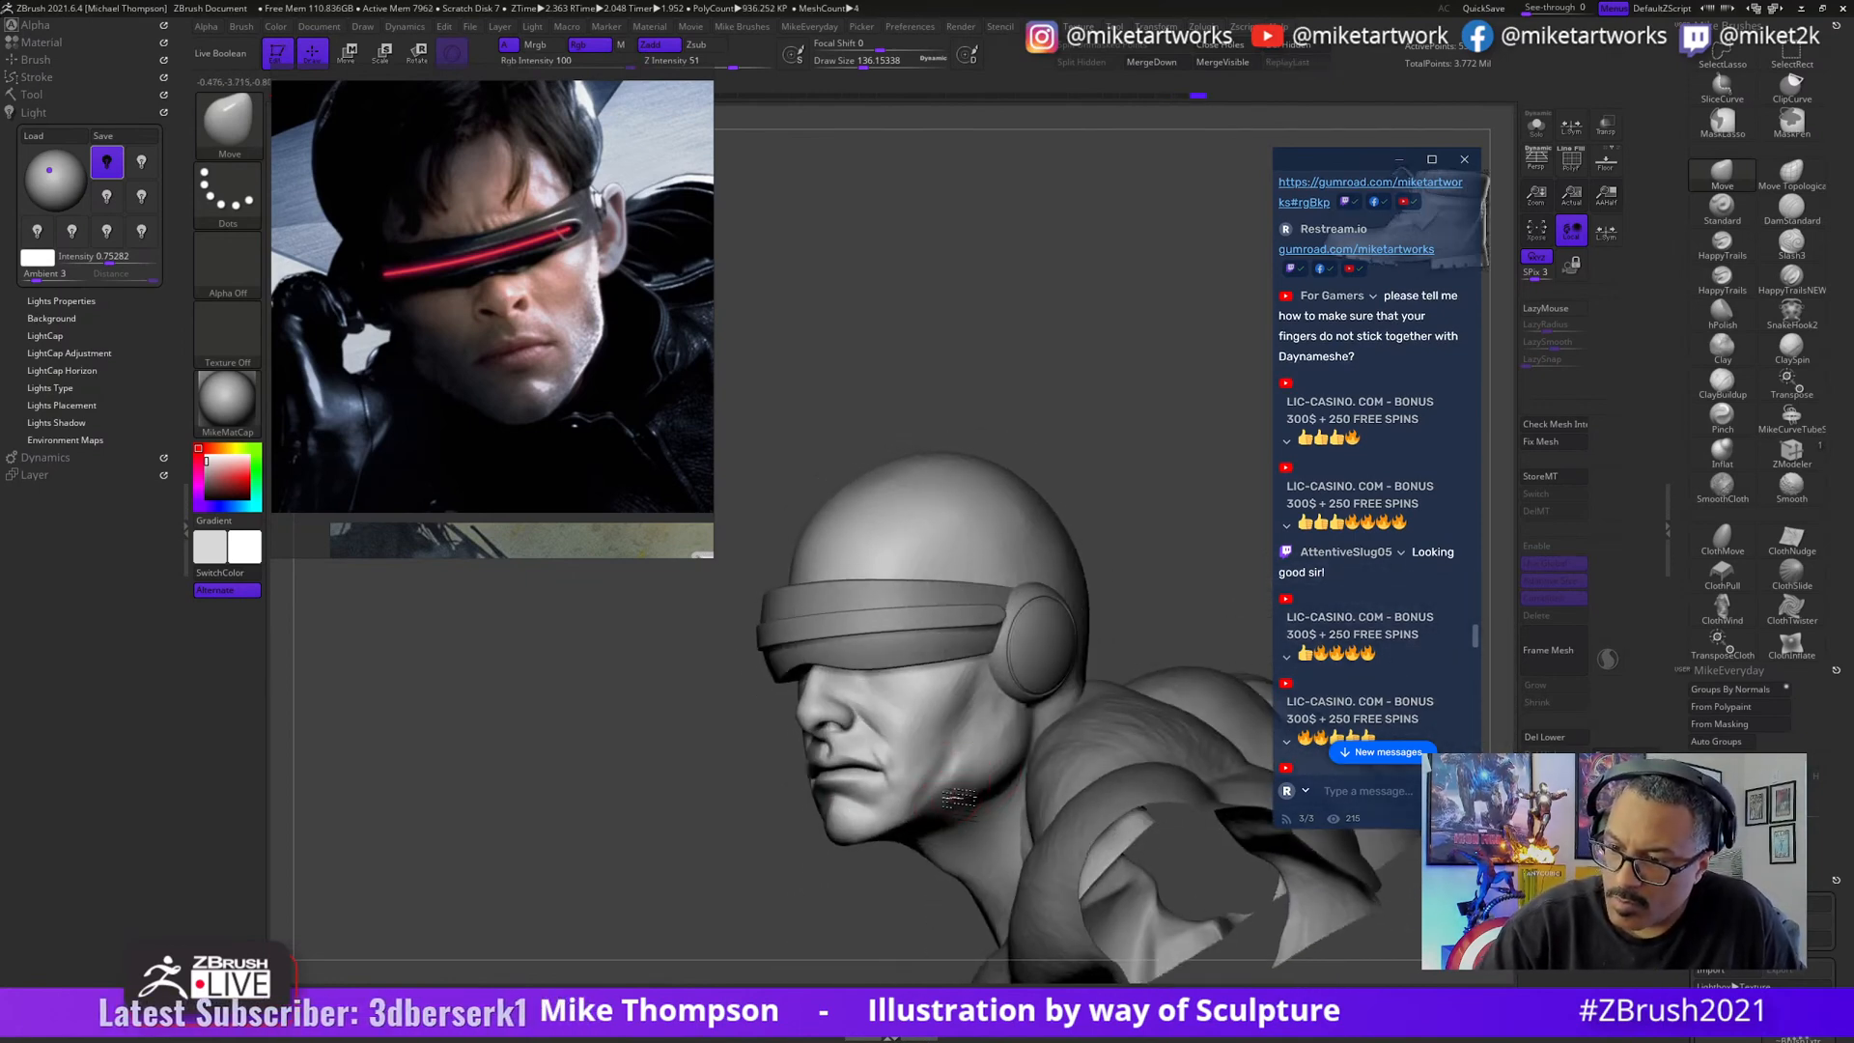
- Smooth the jaw and build up its rear corner below the earpiece with ClayBuildup at a draw size of about 97
{"action": "key", "text": "shift"}
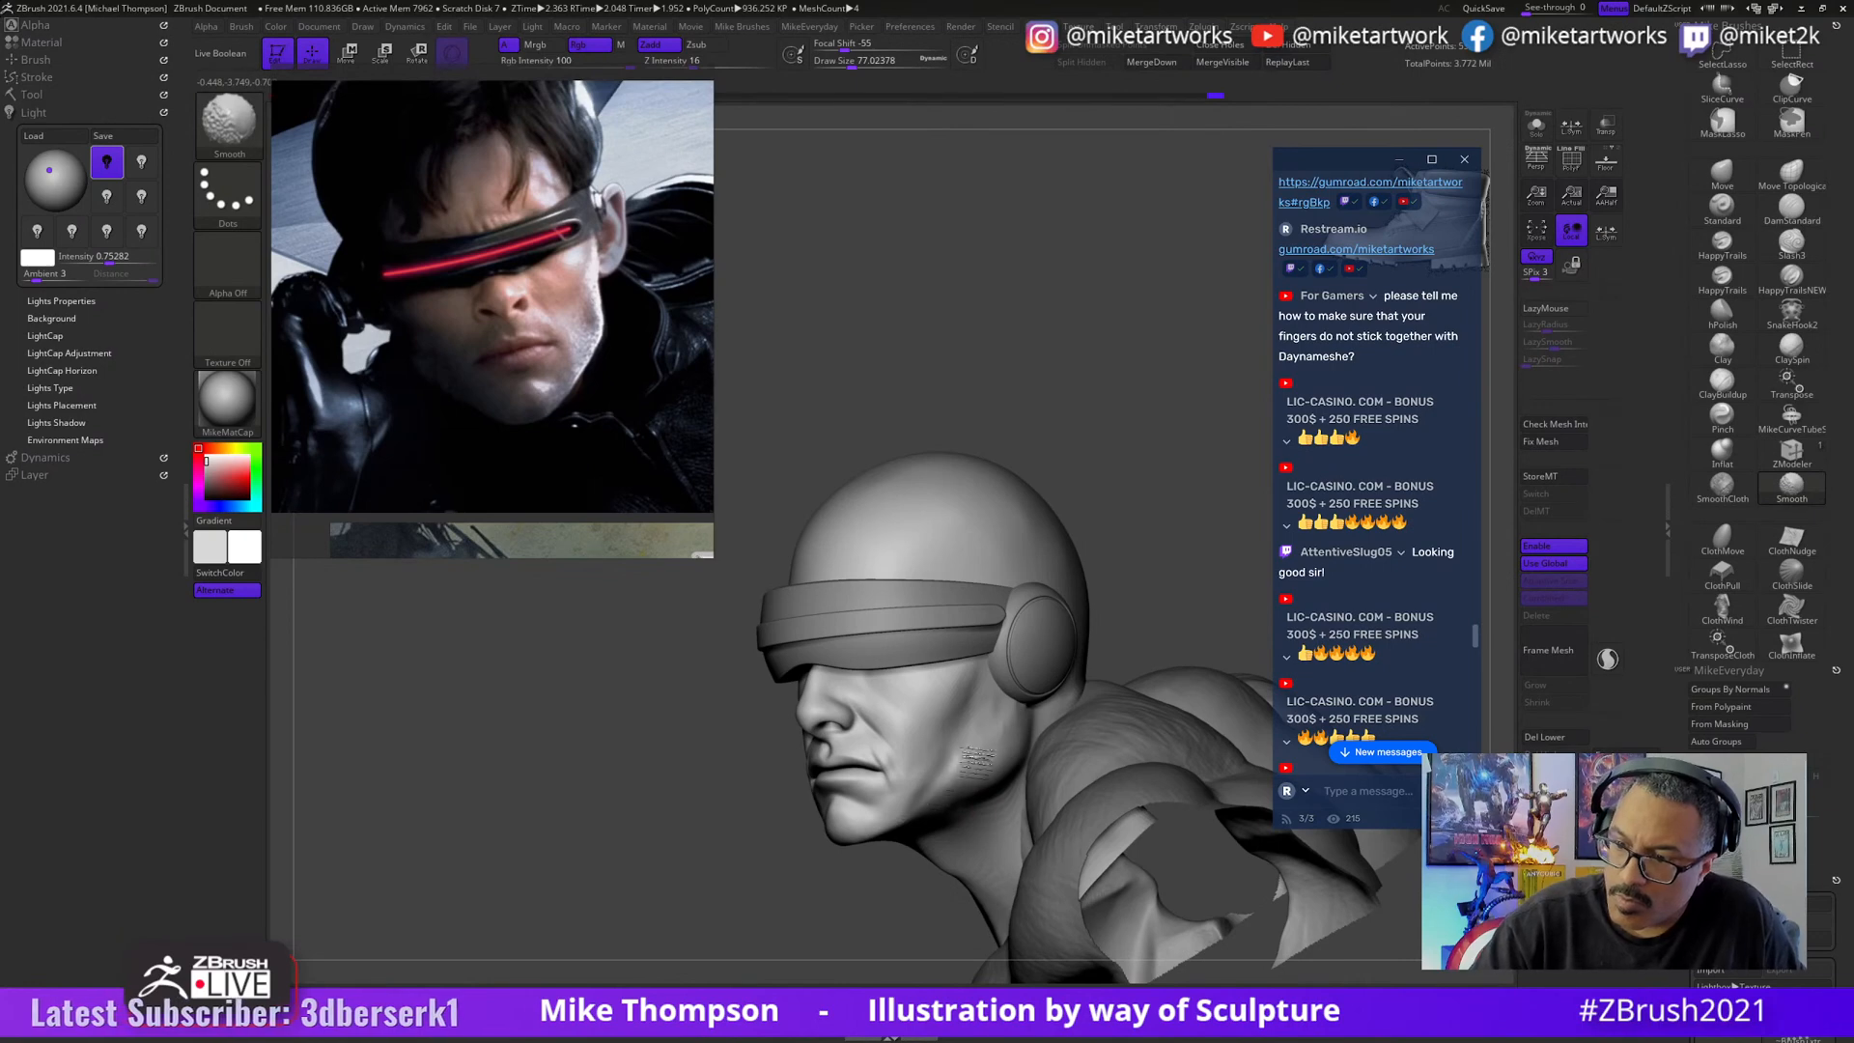
{"action": "mouse_move", "coordinate": [1185, 597]}
{"action": "left_mouse_down"}
{"action": "mouse_move", "coordinate": [1120, 603]}
{"action": "mouse_move", "coordinate": [1179, 605]}
{"action": "mouse_move", "coordinate": [1072, 638]}
{"action": "mouse_move", "coordinate": [961, 763]}
{"action": "mouse_move", "coordinate": [951, 749]}
{"action": "left_mouse_up"}
{"action": "left_click", "coordinate": [1722, 384]}
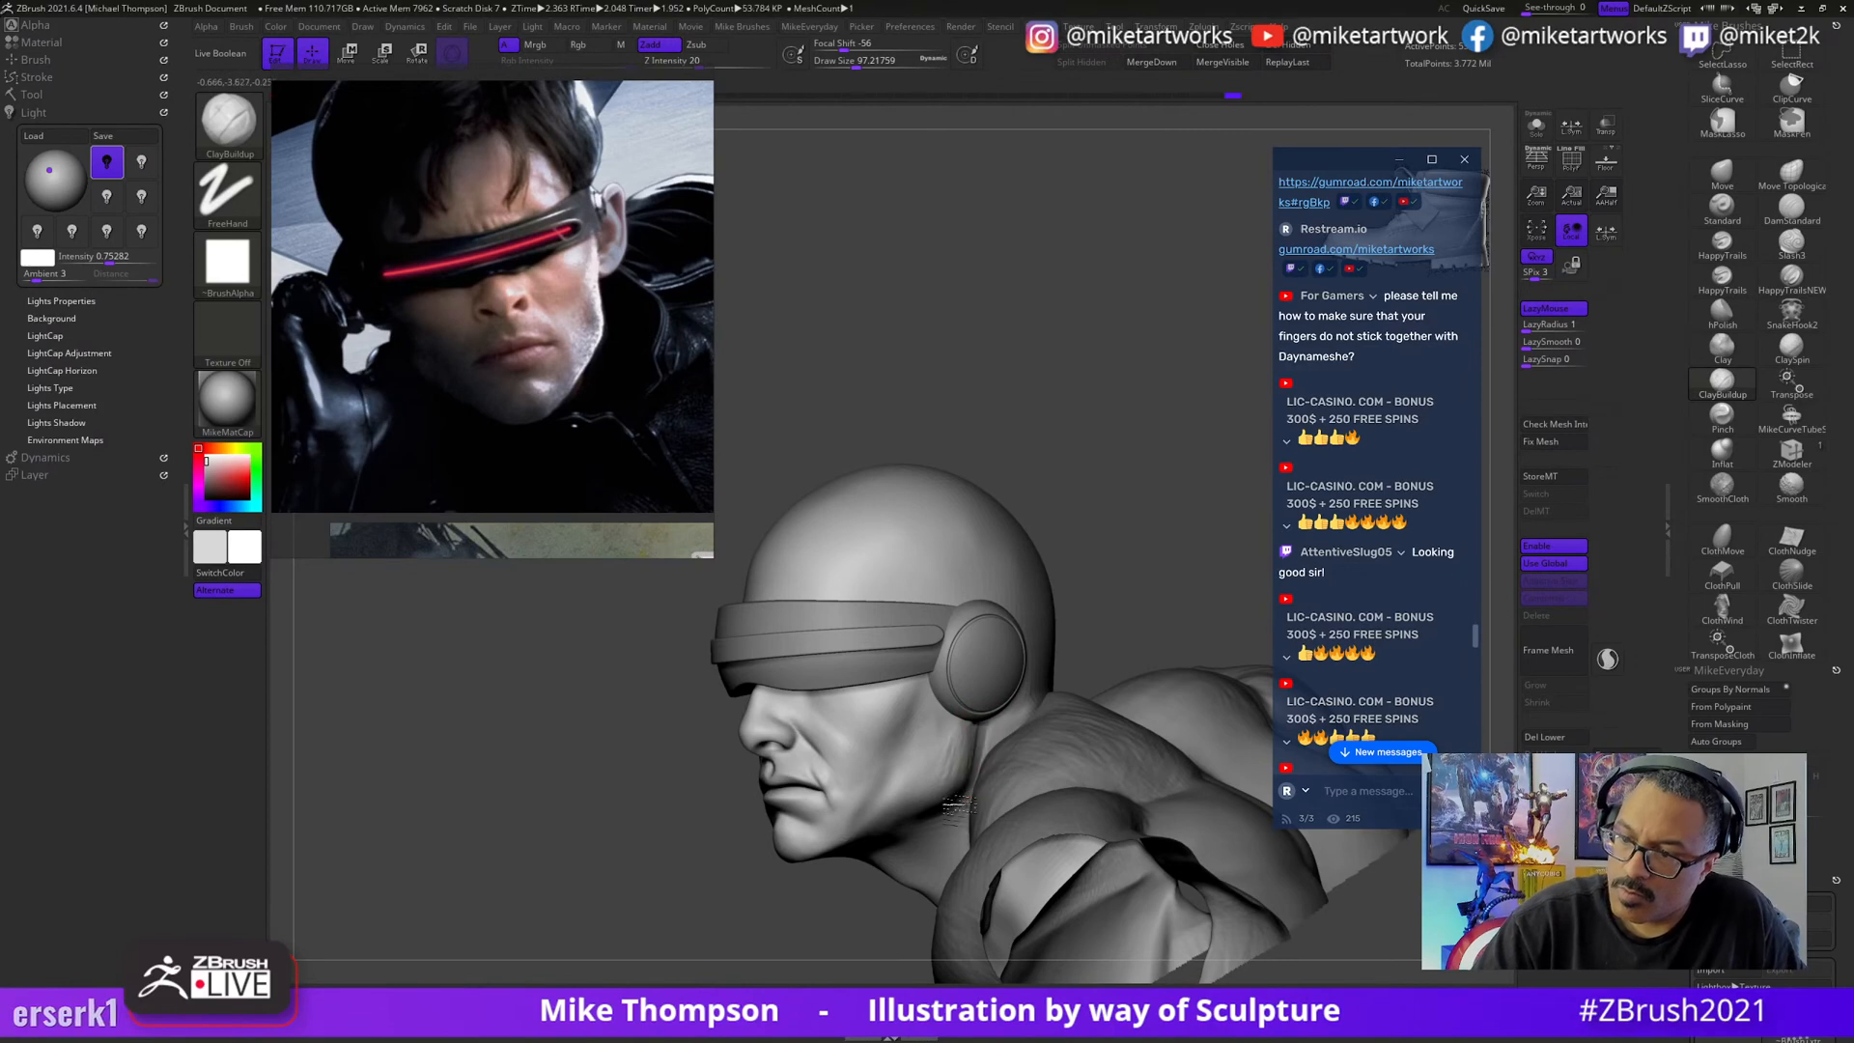
{"action": "left_click_drag", "start_coordinate": [1140, 628], "coordinate": [1185, 615]}
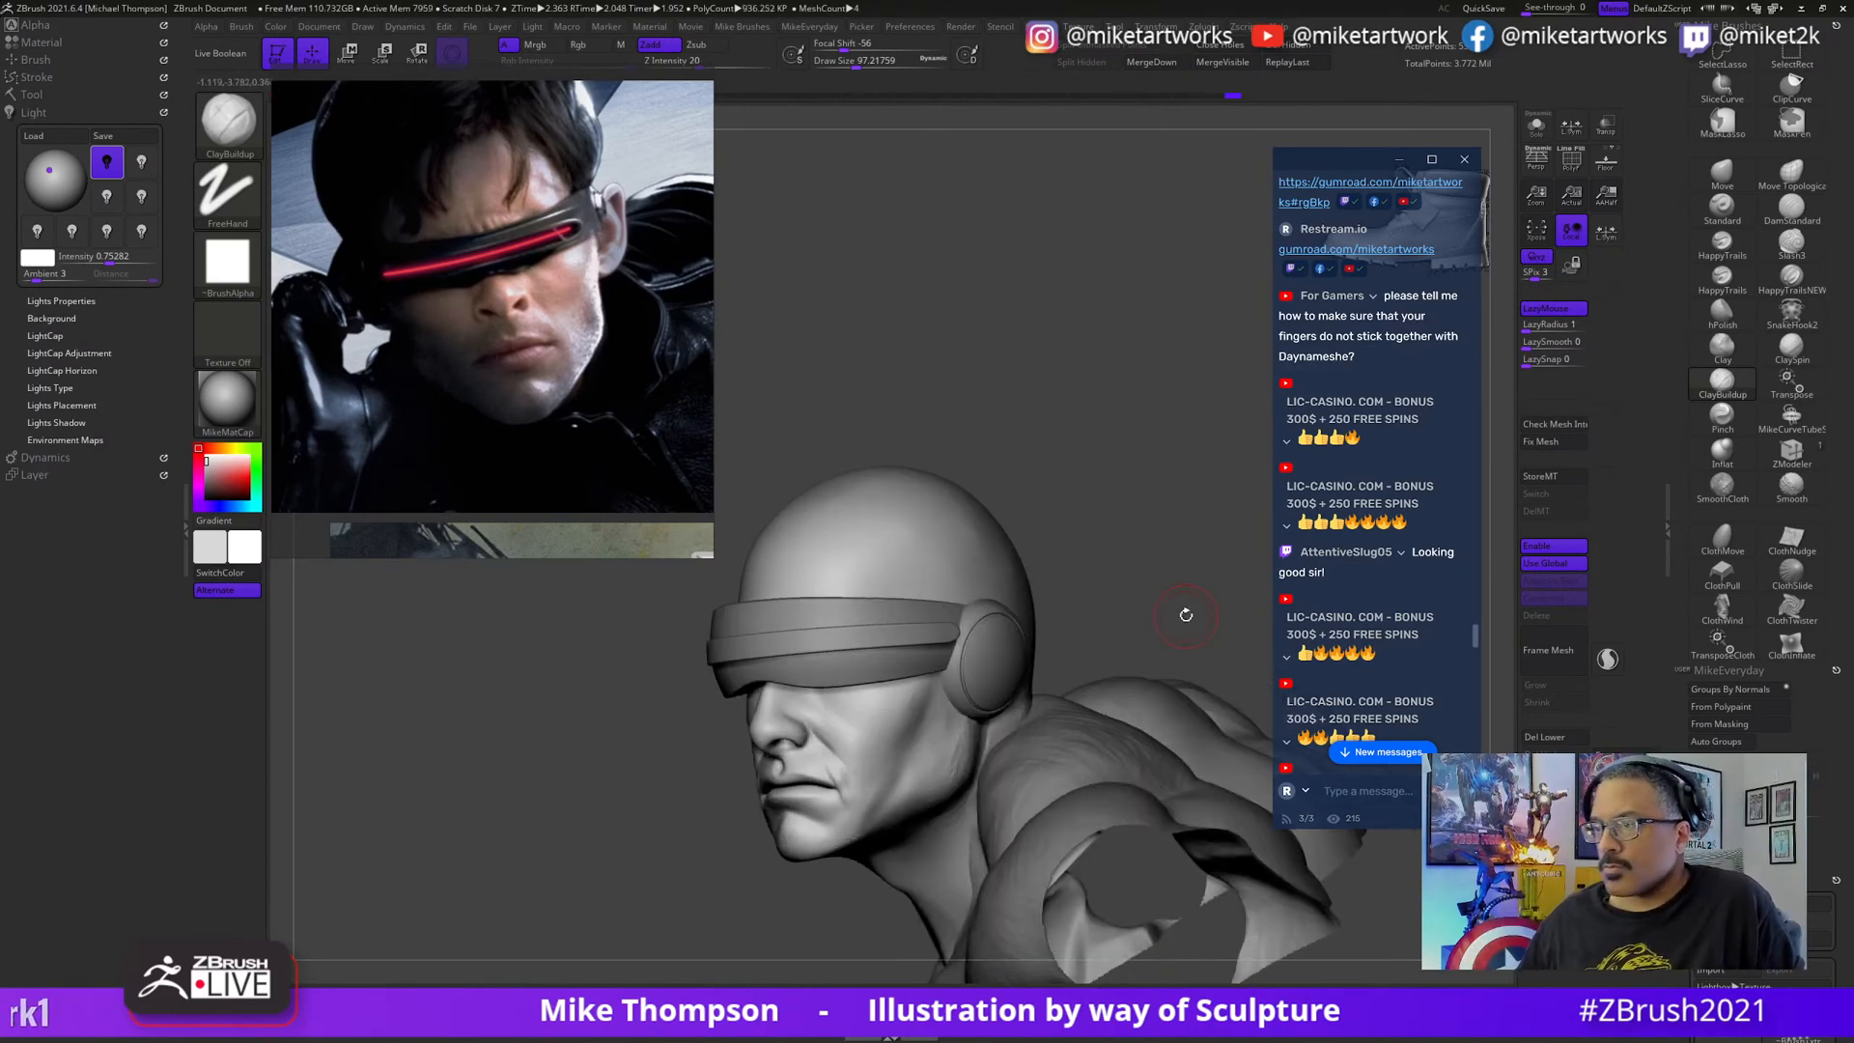
- Read through the recent viewer messages in the stream chat
{"action": "scroll", "coordinate": [1369, 667], "scroll_direction": "down", "scroll_amount": 5}
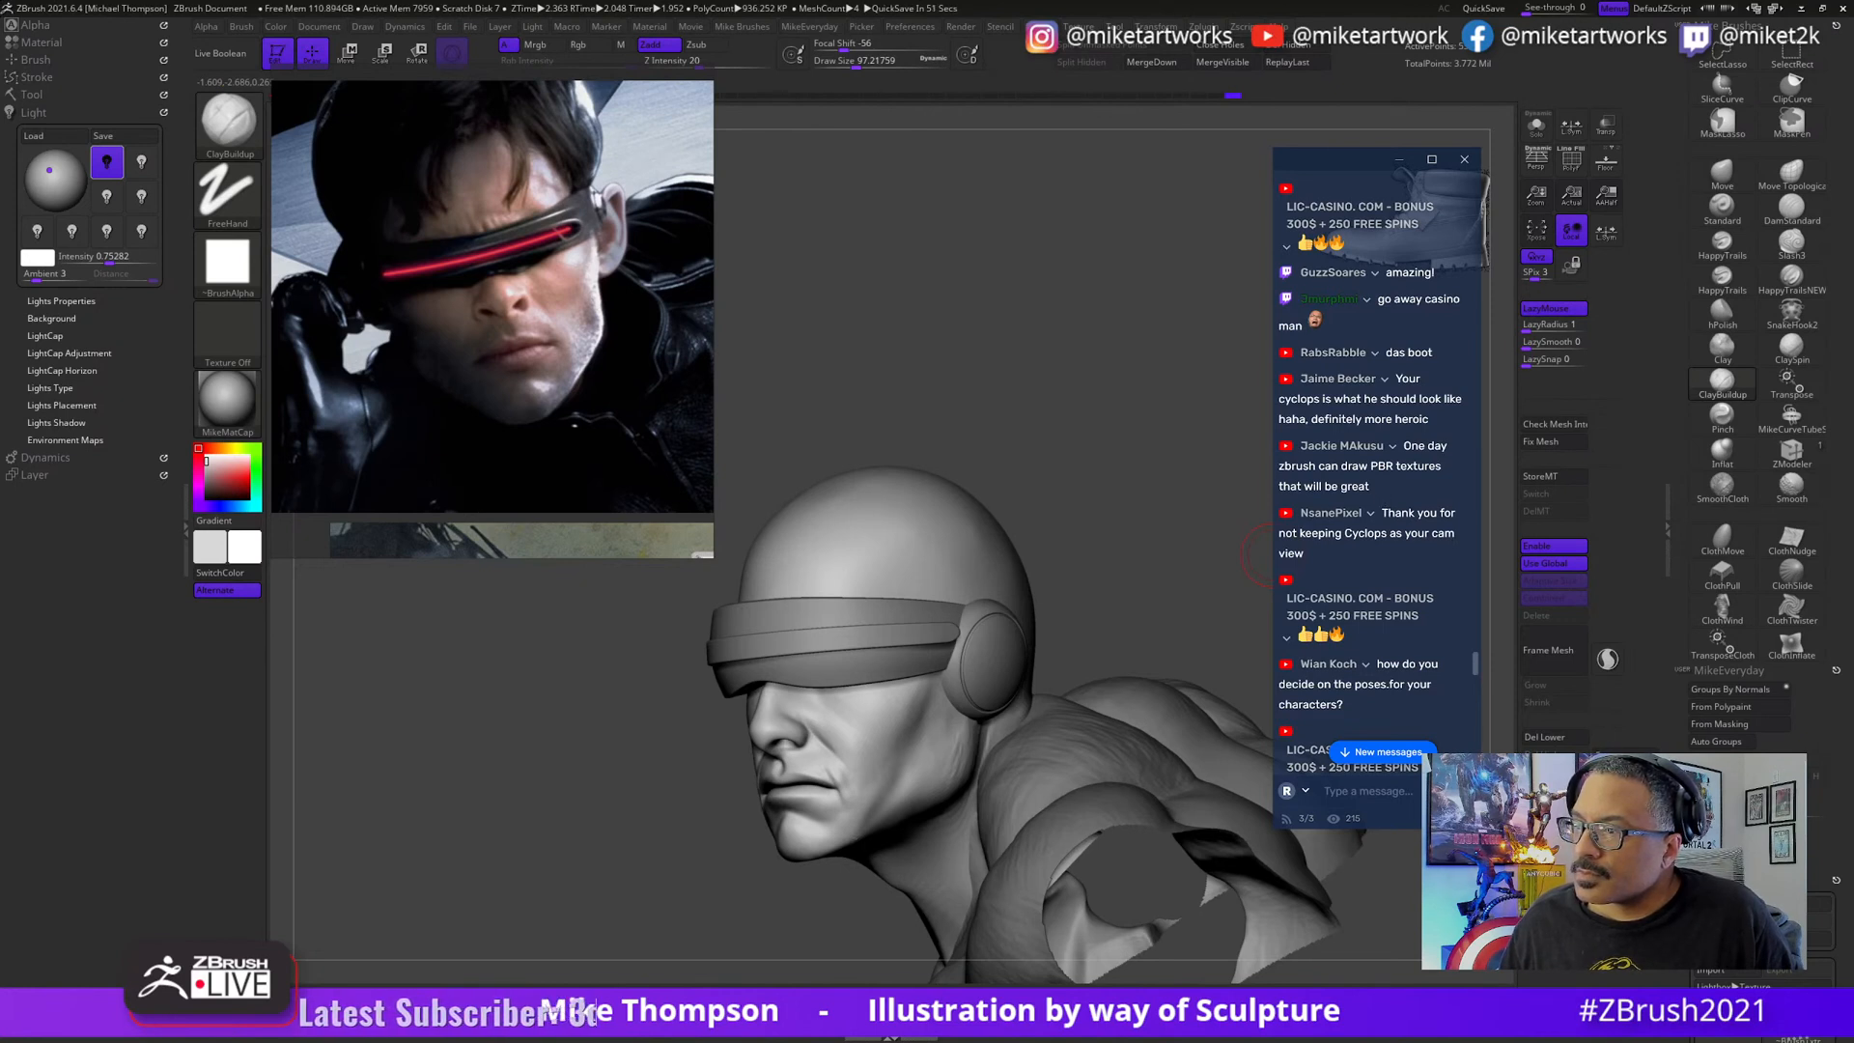
{"action": "scroll", "coordinate": [1391, 511], "scroll_direction": "down", "scroll_amount": 1}
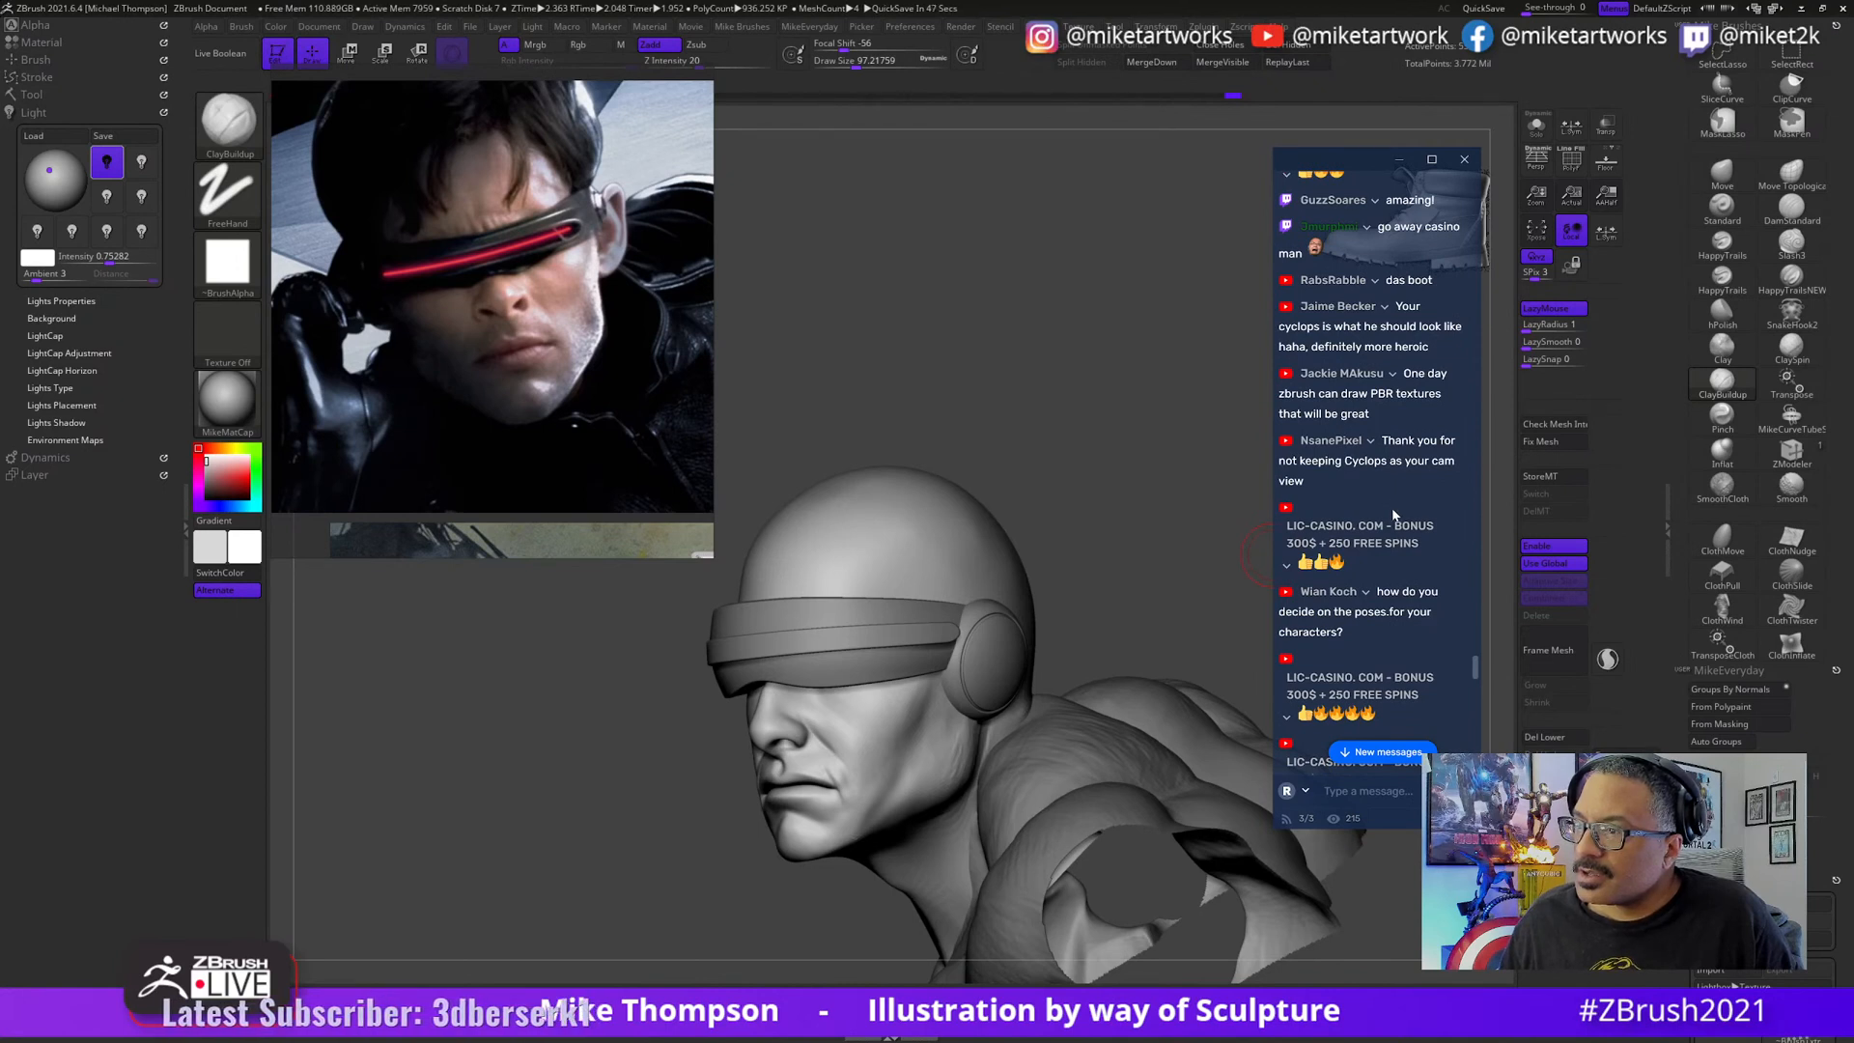
{"action": "scroll", "coordinate": [1405, 485], "scroll_direction": "down", "scroll_amount": 2}
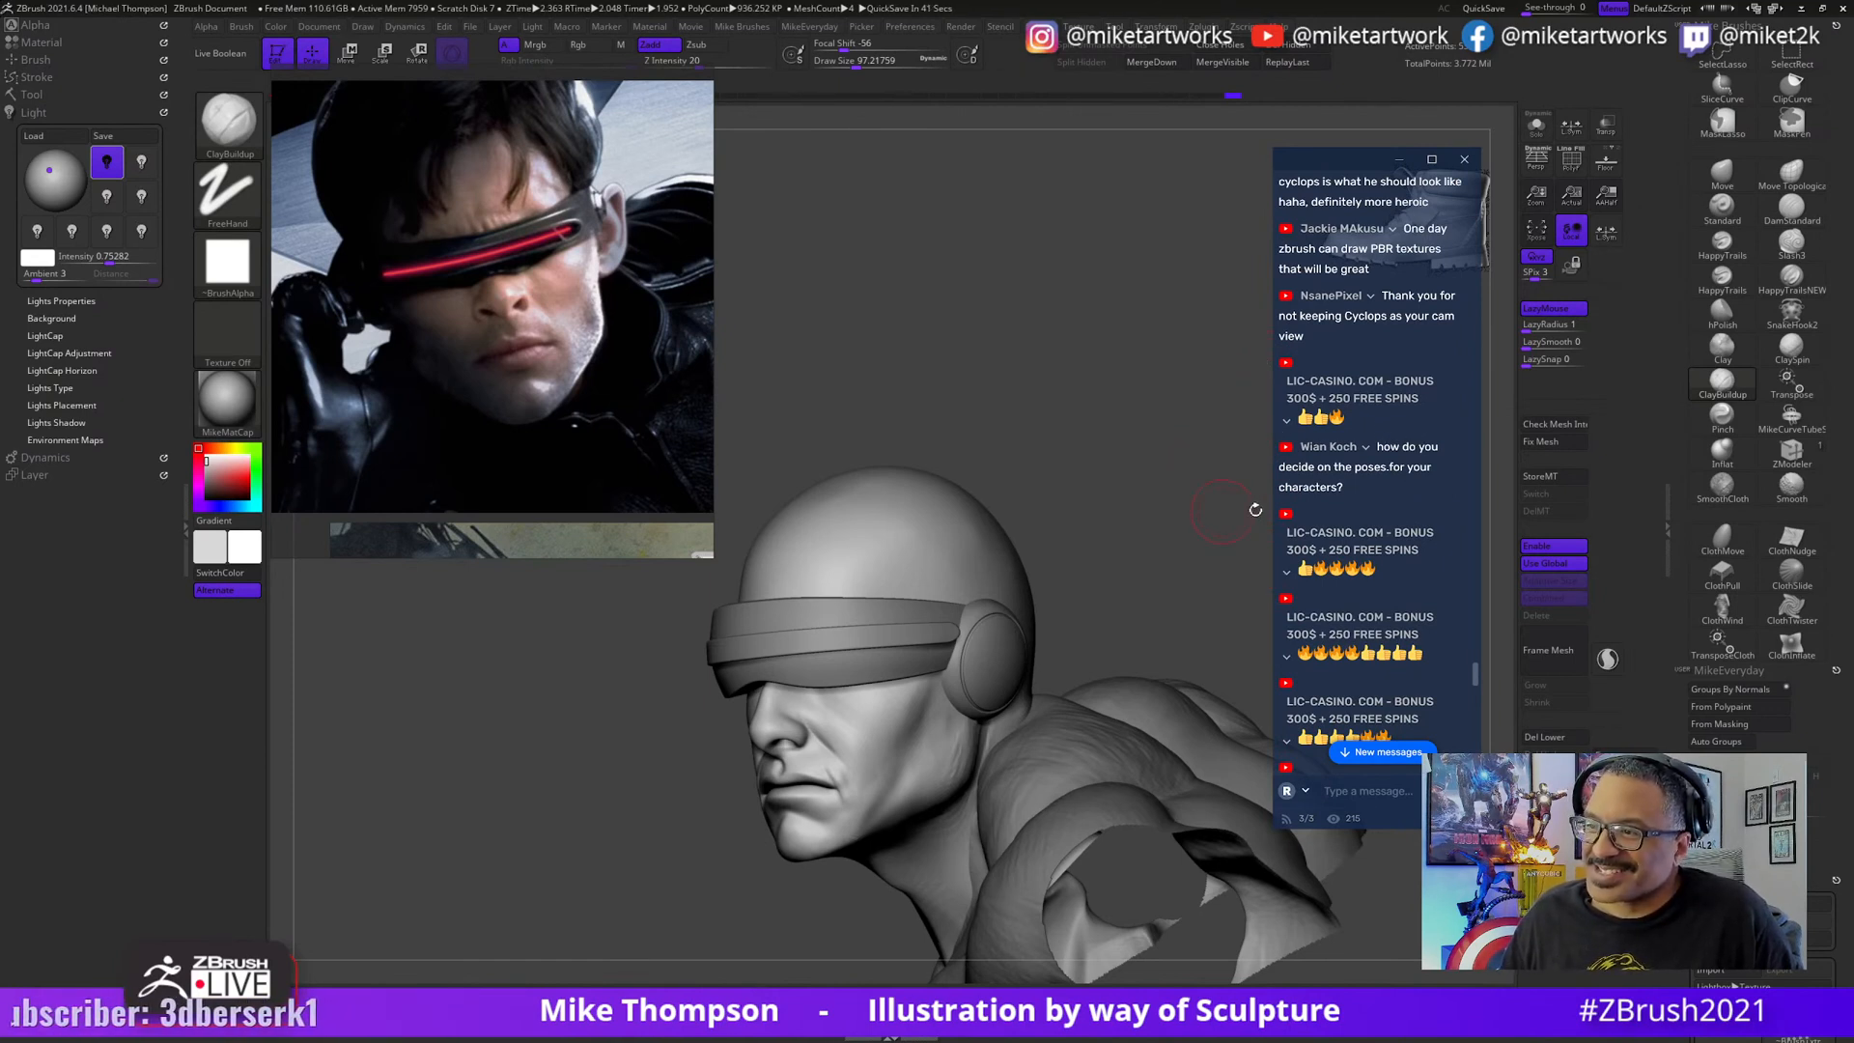
{"action": "scroll", "coordinate": [1329, 497], "scroll_direction": "down", "scroll_amount": 1}
{"action": "scroll", "coordinate": [1337, 486], "scroll_direction": "down", "scroll_amount": 2}
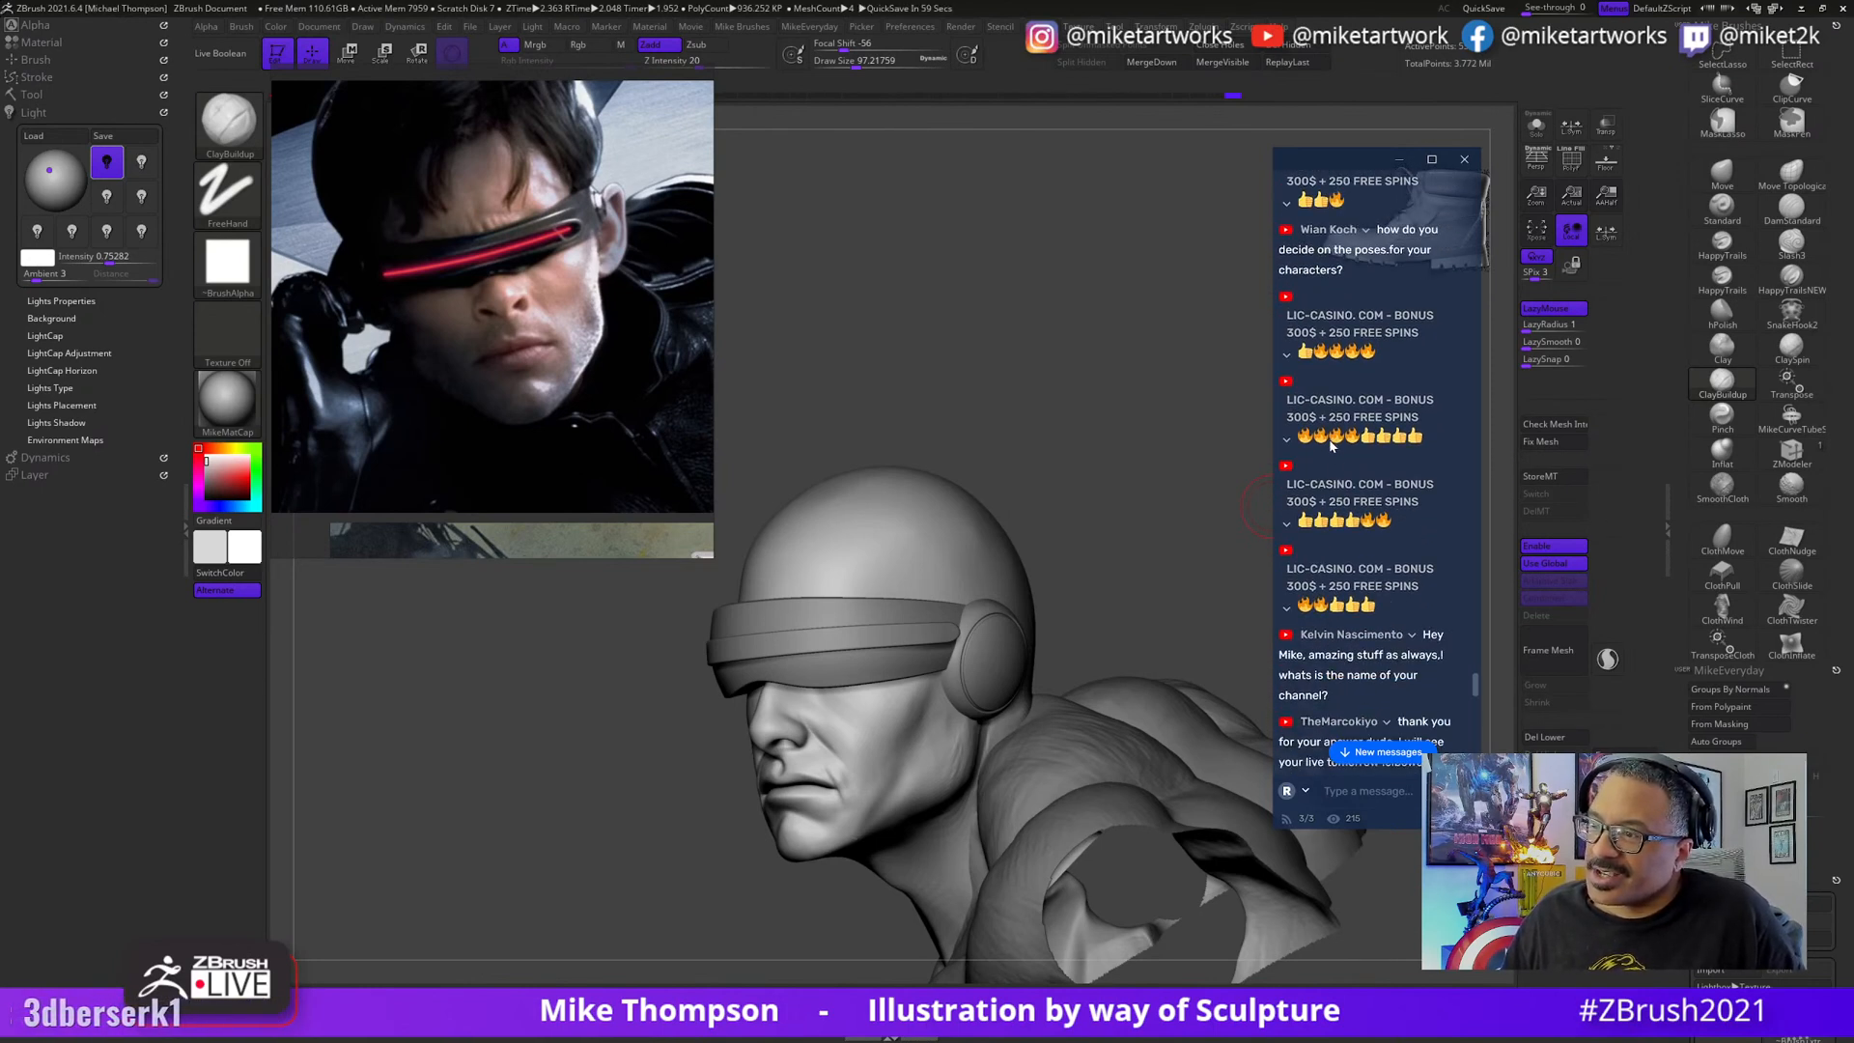
{"action": "scroll", "coordinate": [1329, 438], "scroll_direction": "up", "scroll_amount": 3}
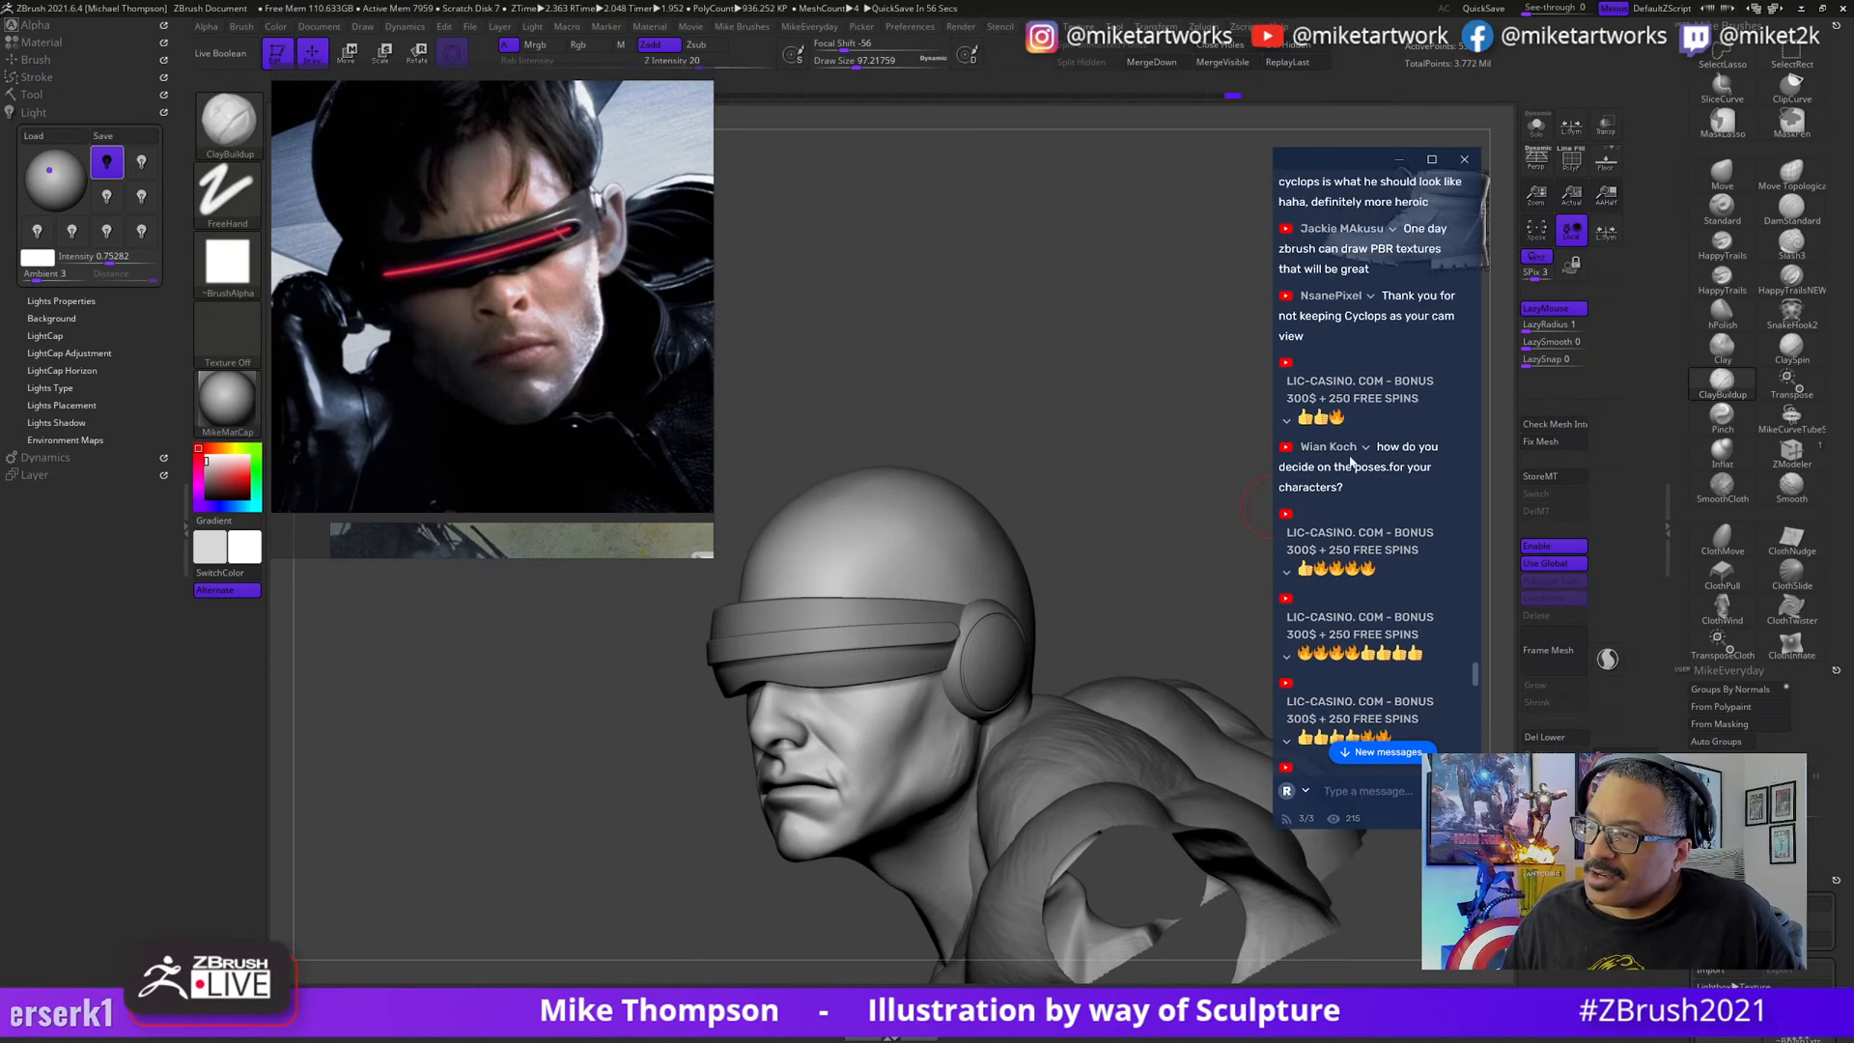
{"action": "scroll", "coordinate": [1351, 464], "scroll_direction": "down", "scroll_amount": 1}
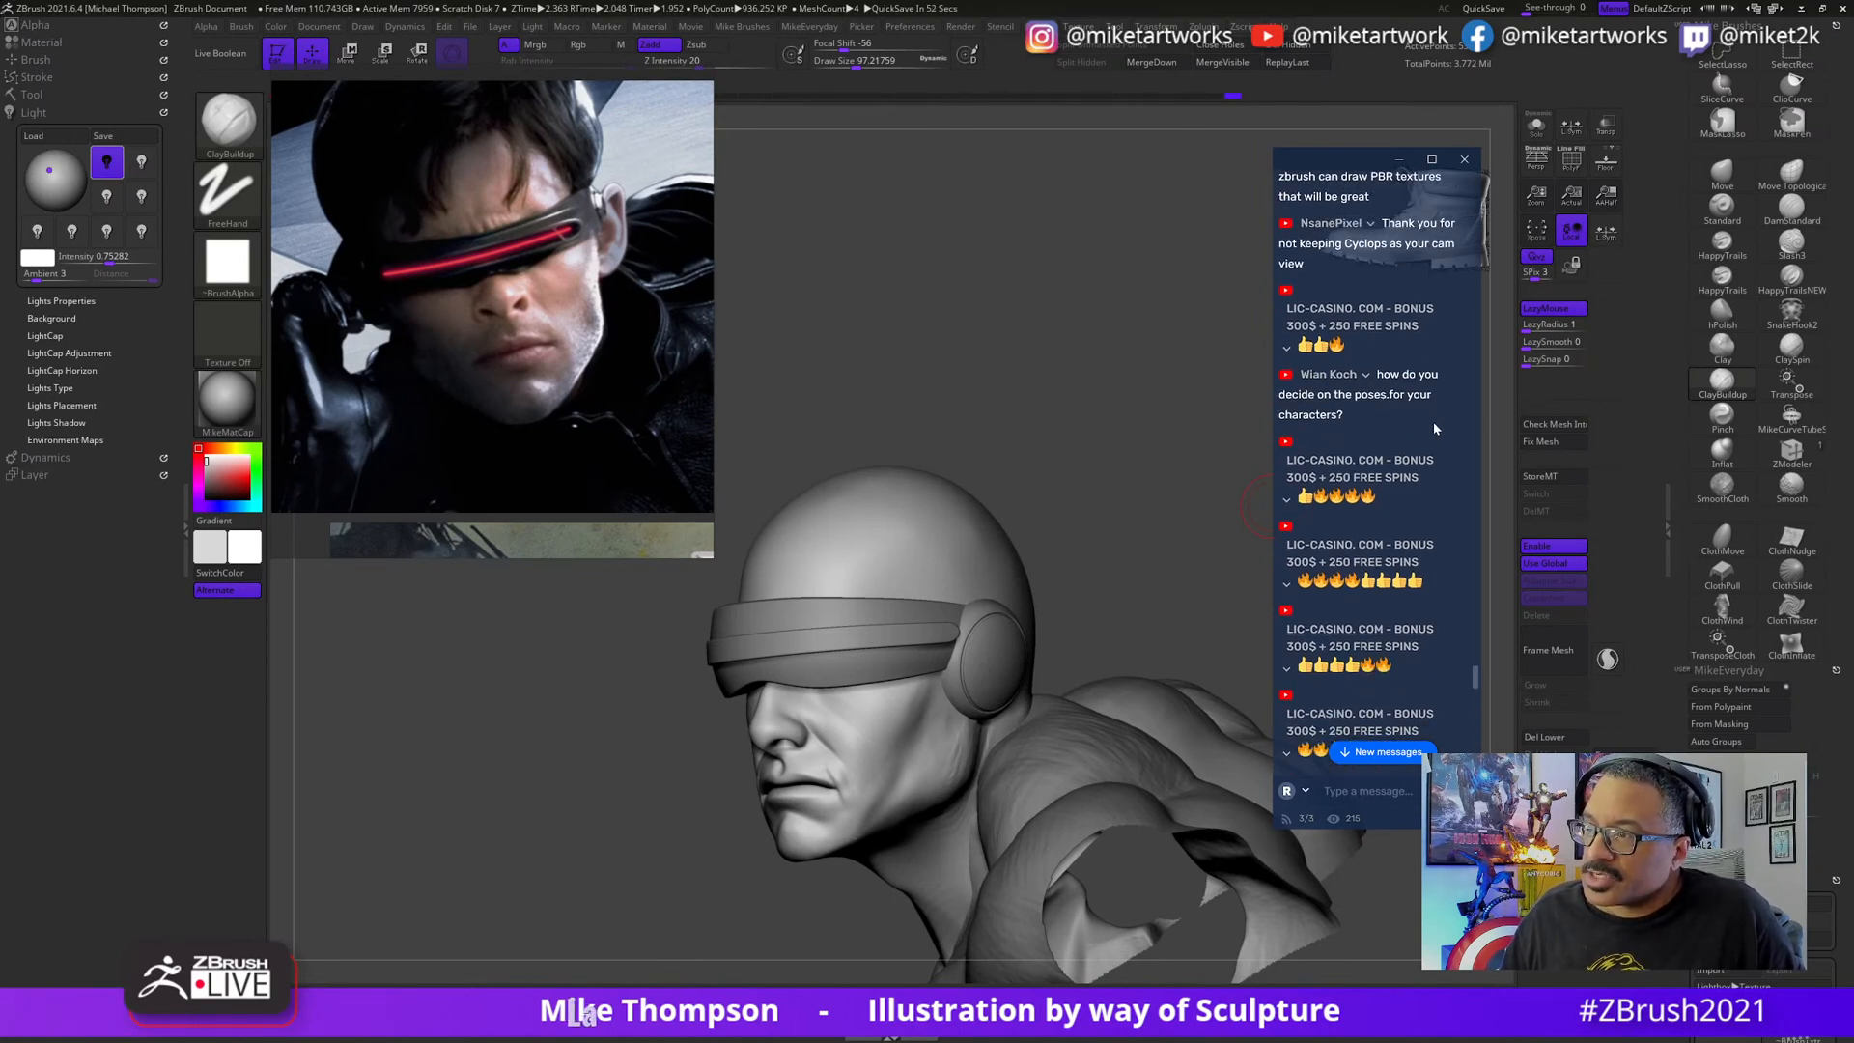
- Sculpt and smooth the cheekbone between the visor and earpiece with ClayBuildup, enlarging the draw size to about 140
{"action": "mouse_move", "coordinate": [1151, 463]}
{"action": "left_mouse_down"}
{"action": "mouse_move", "coordinate": [1173, 483]}
{"action": "mouse_move", "coordinate": [1138, 542]}
{"action": "mouse_move", "coordinate": [1146, 617]}
{"action": "mouse_move", "coordinate": [1164, 507]}
{"action": "mouse_move", "coordinate": [1176, 532]}
{"action": "mouse_move", "coordinate": [1143, 537]}
{"action": "mouse_move", "coordinate": [1176, 530]}
{"action": "mouse_move", "coordinate": [1198, 487]}
{"action": "left_mouse_up"}
{"action": "key", "text": "s"}
{"action": "key", "text": "s"}
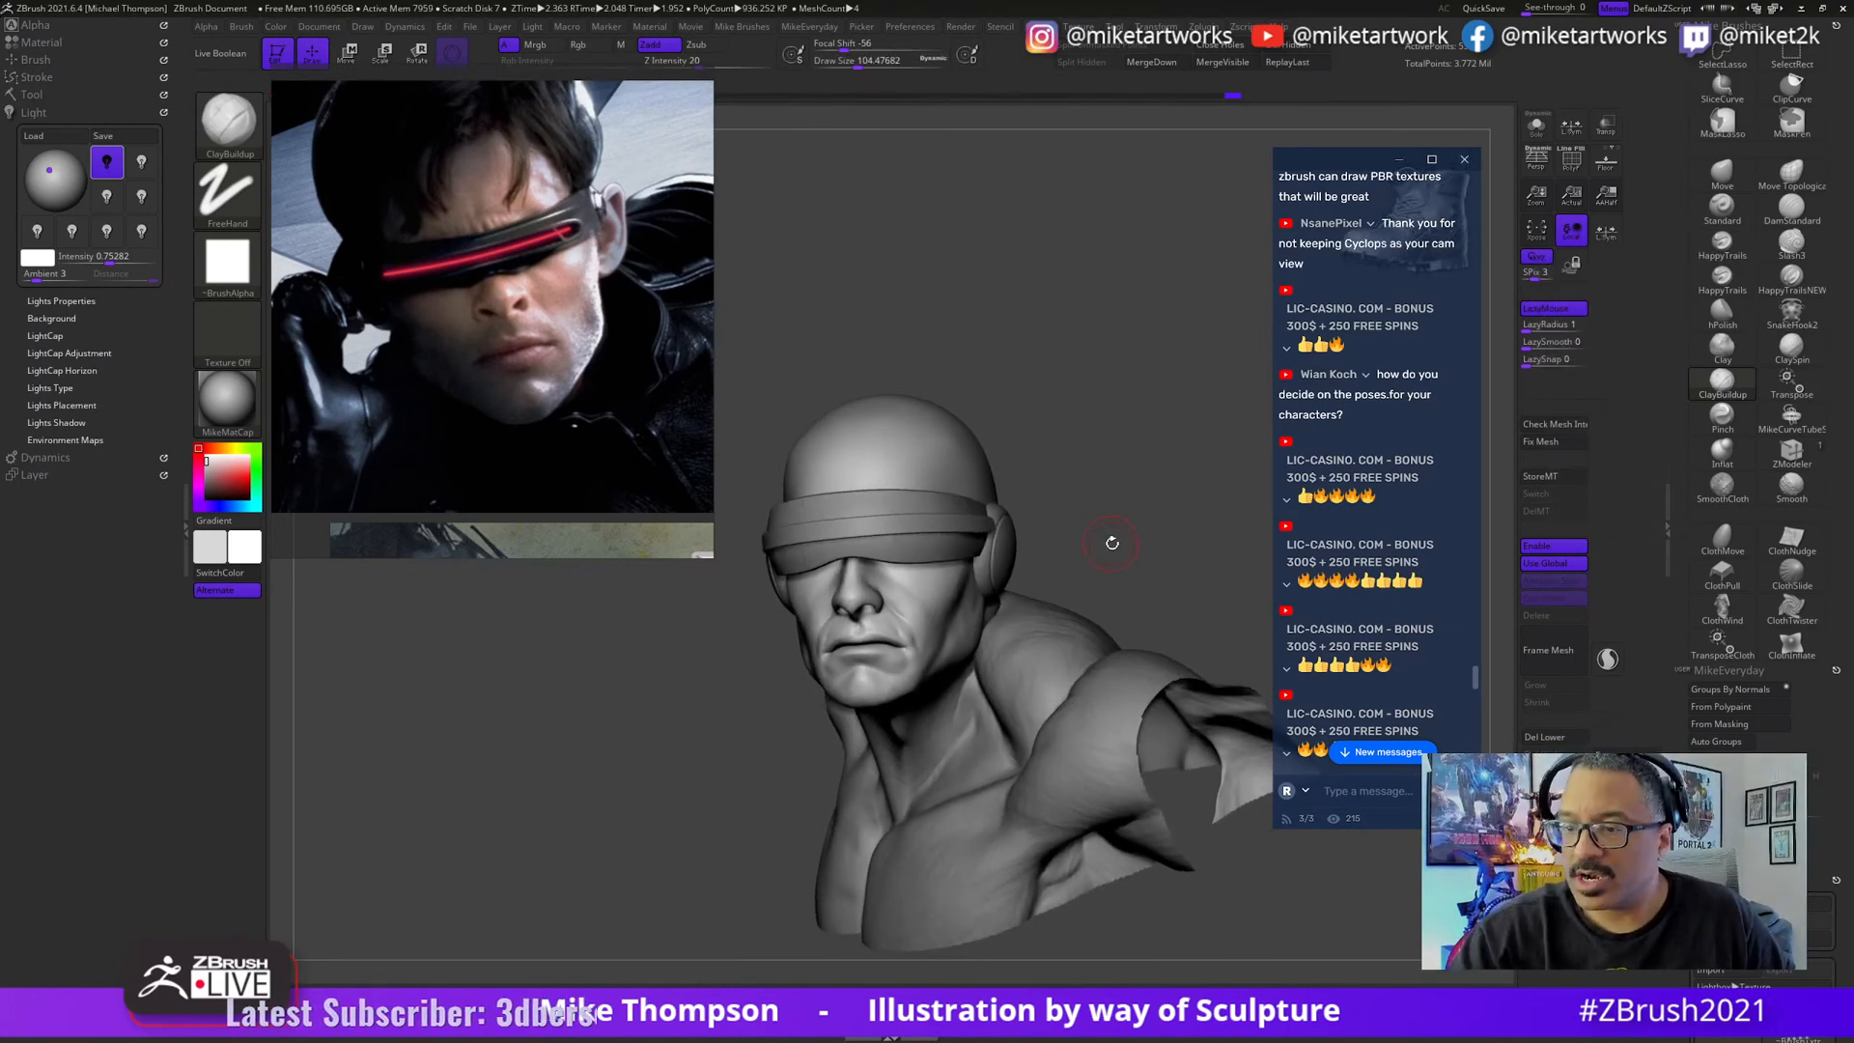
{"action": "left_click_drag", "start_coordinate": [1113, 543], "coordinate": [1126, 537]}
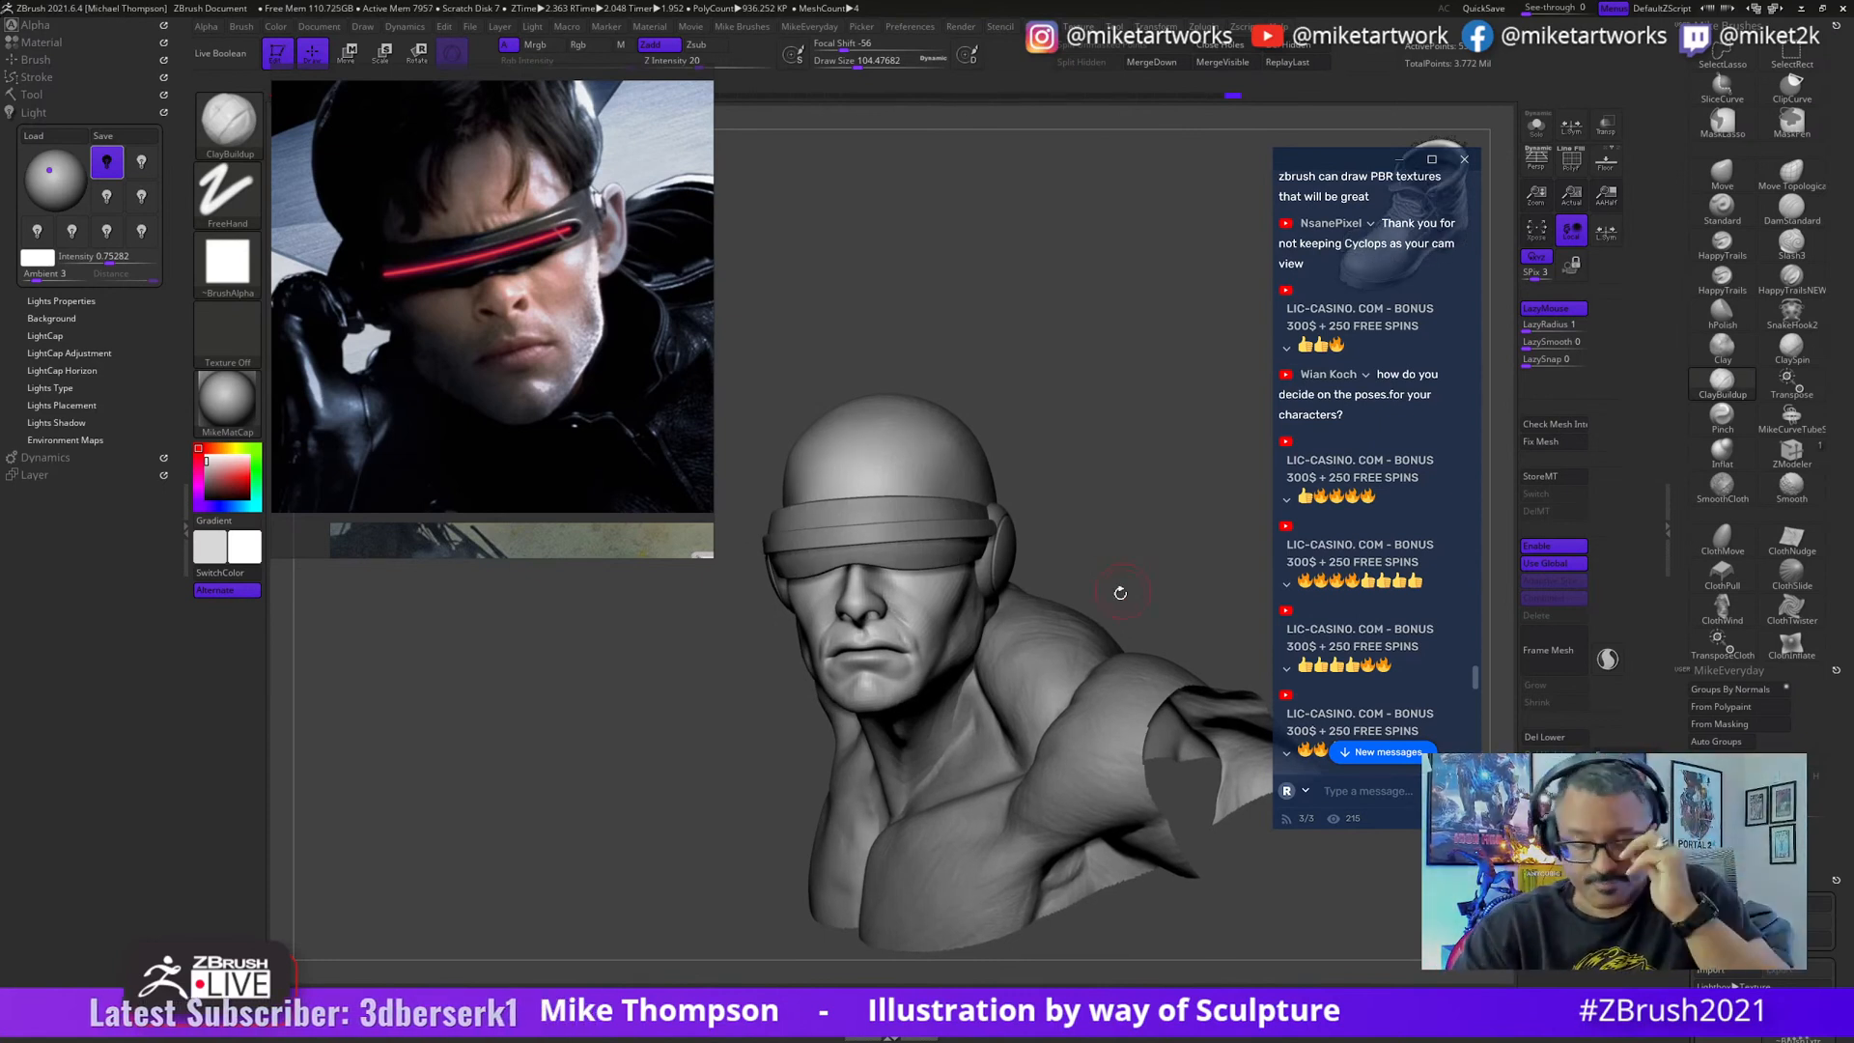
{"action": "mouse_move", "coordinate": [1138, 513]}
{"action": "left_mouse_down"}
{"action": "mouse_move", "coordinate": [1162, 483]}
{"action": "mouse_move", "coordinate": [1169, 499]}
{"action": "left_mouse_up"}
{"action": "key", "text": "s"}
{"action": "left_click_drag", "start_coordinate": [1169, 512], "coordinate": [1159, 468]}
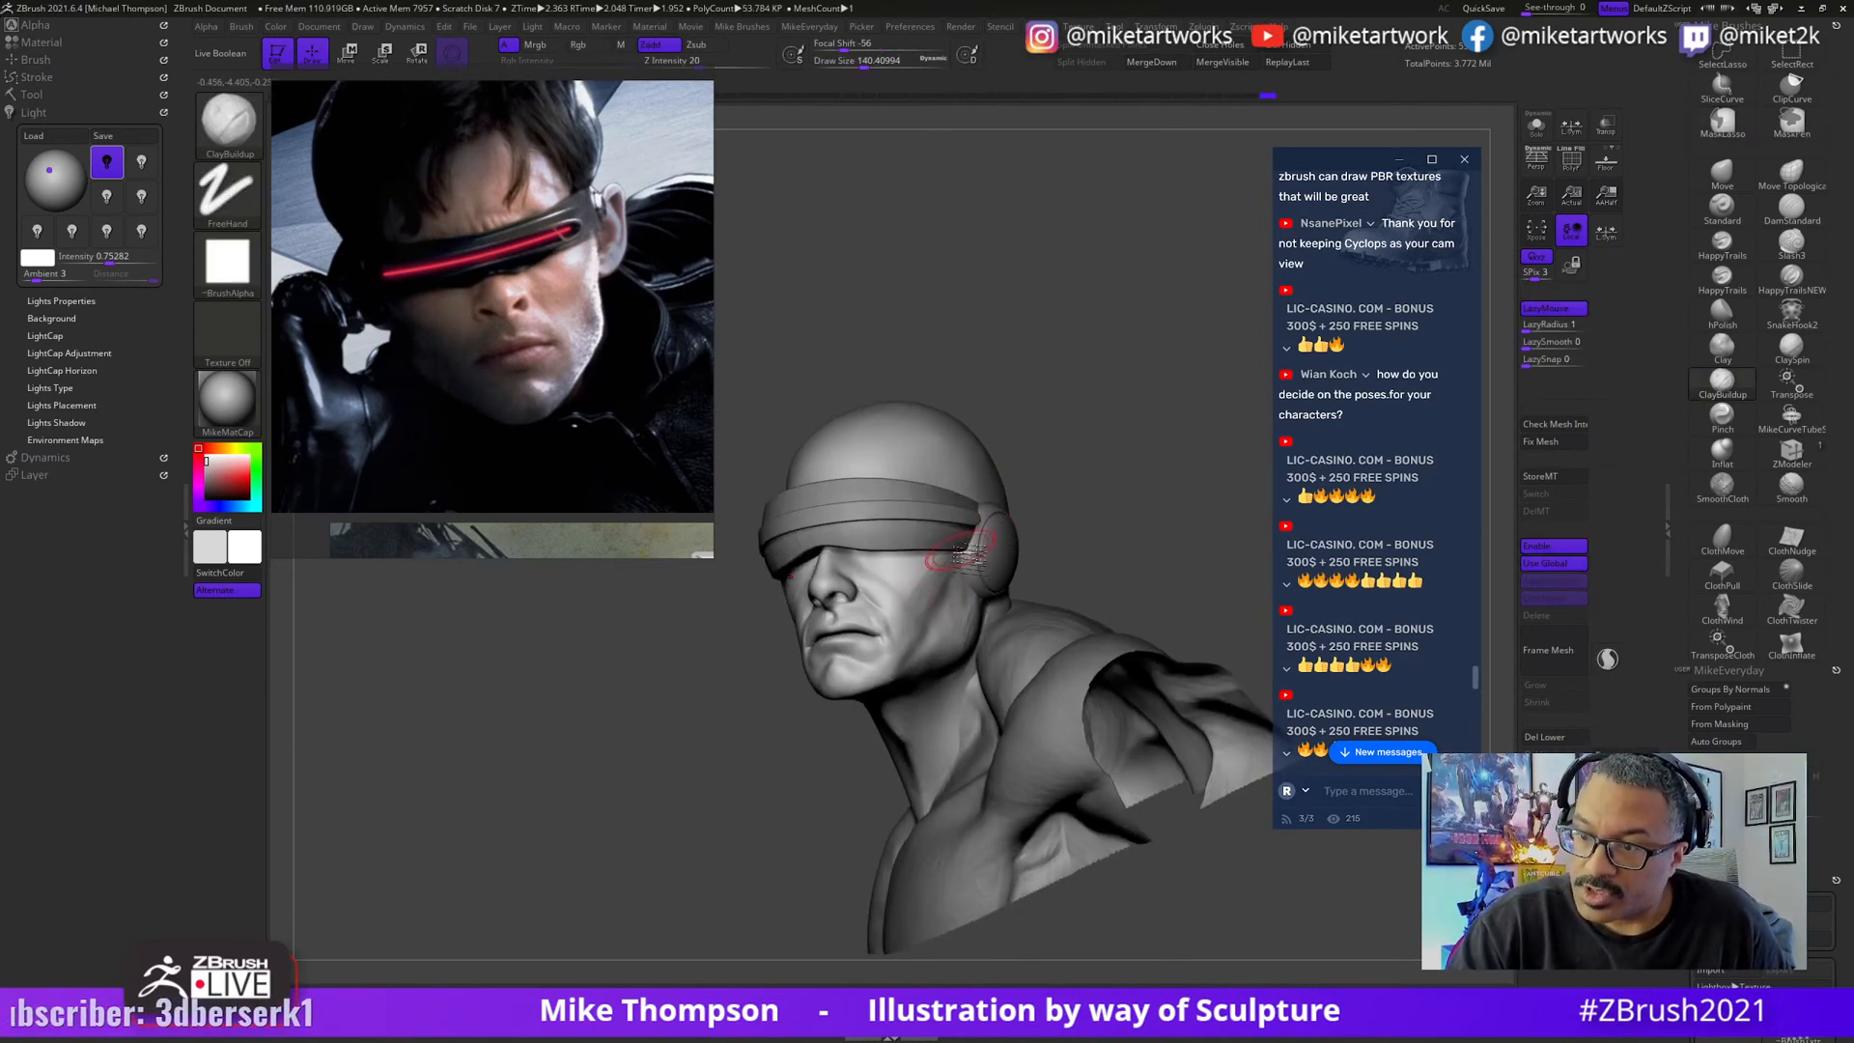
{"action": "left_click_drag", "start_coordinate": [1135, 469], "coordinate": [937, 589]}
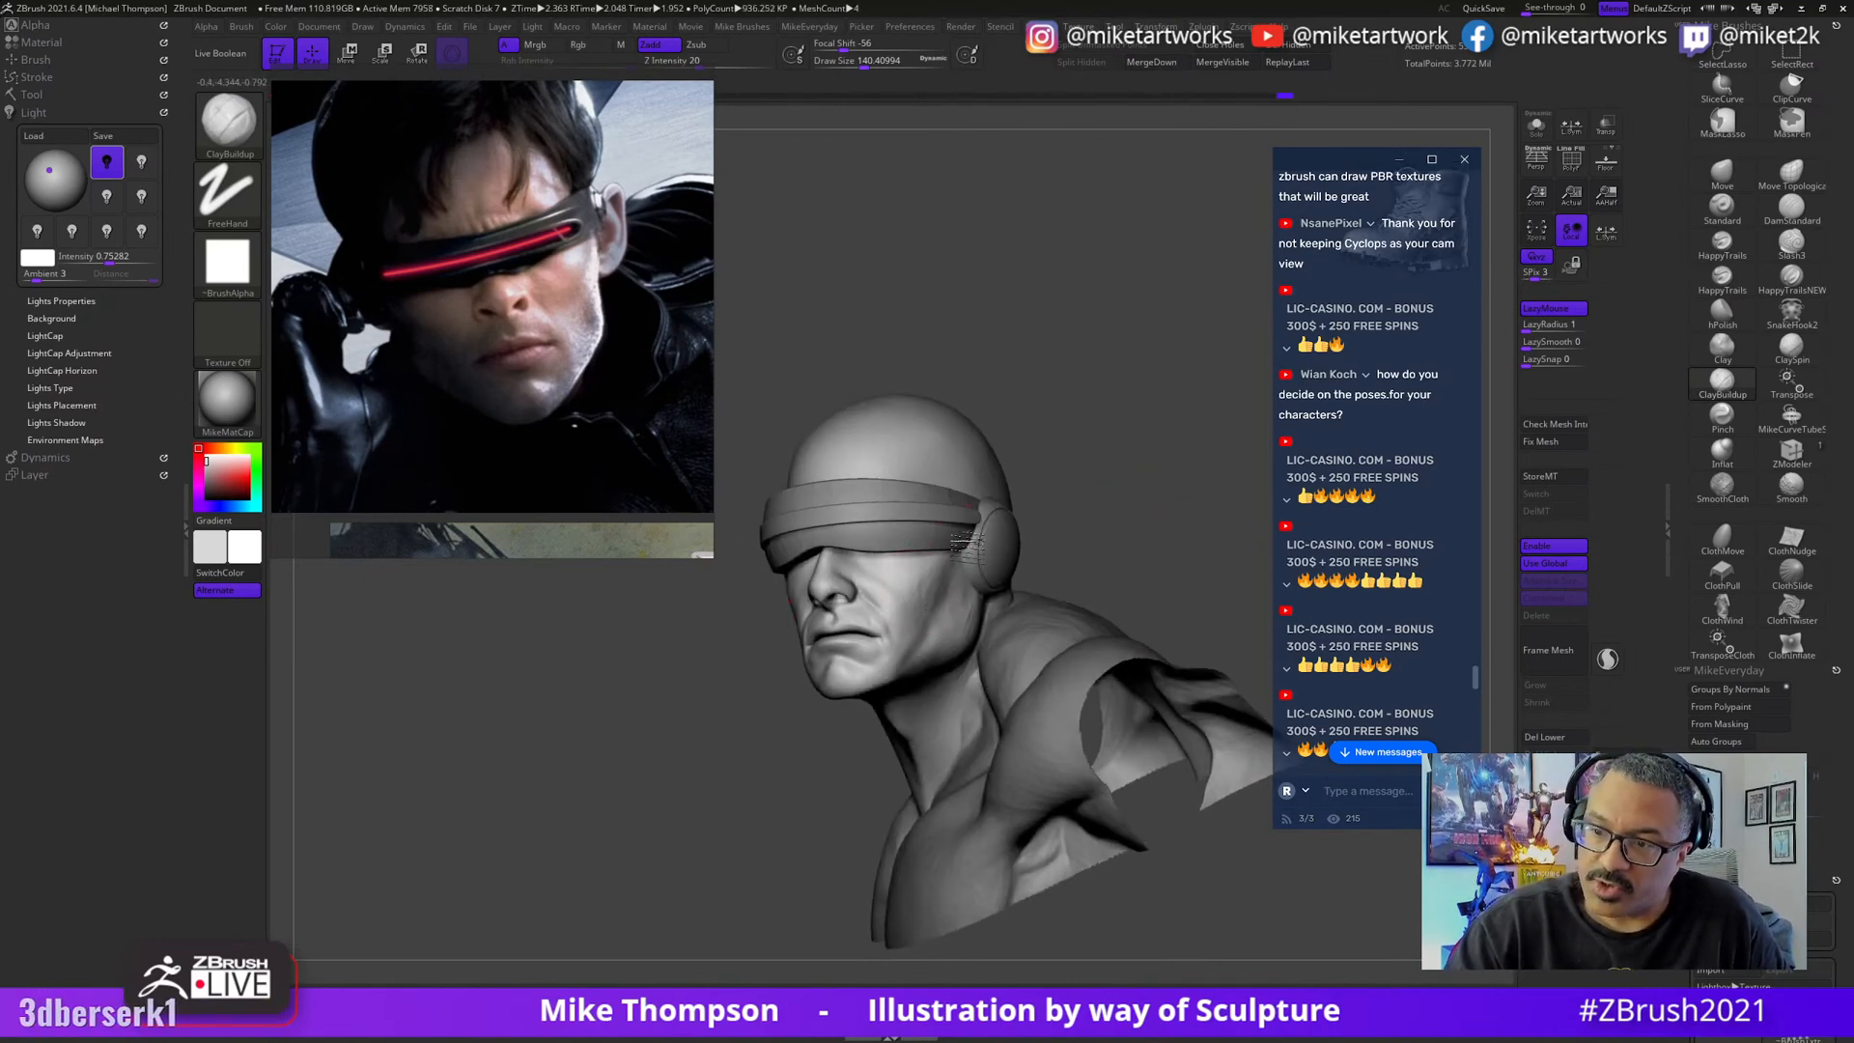
{"action": "key", "text": "shift"}
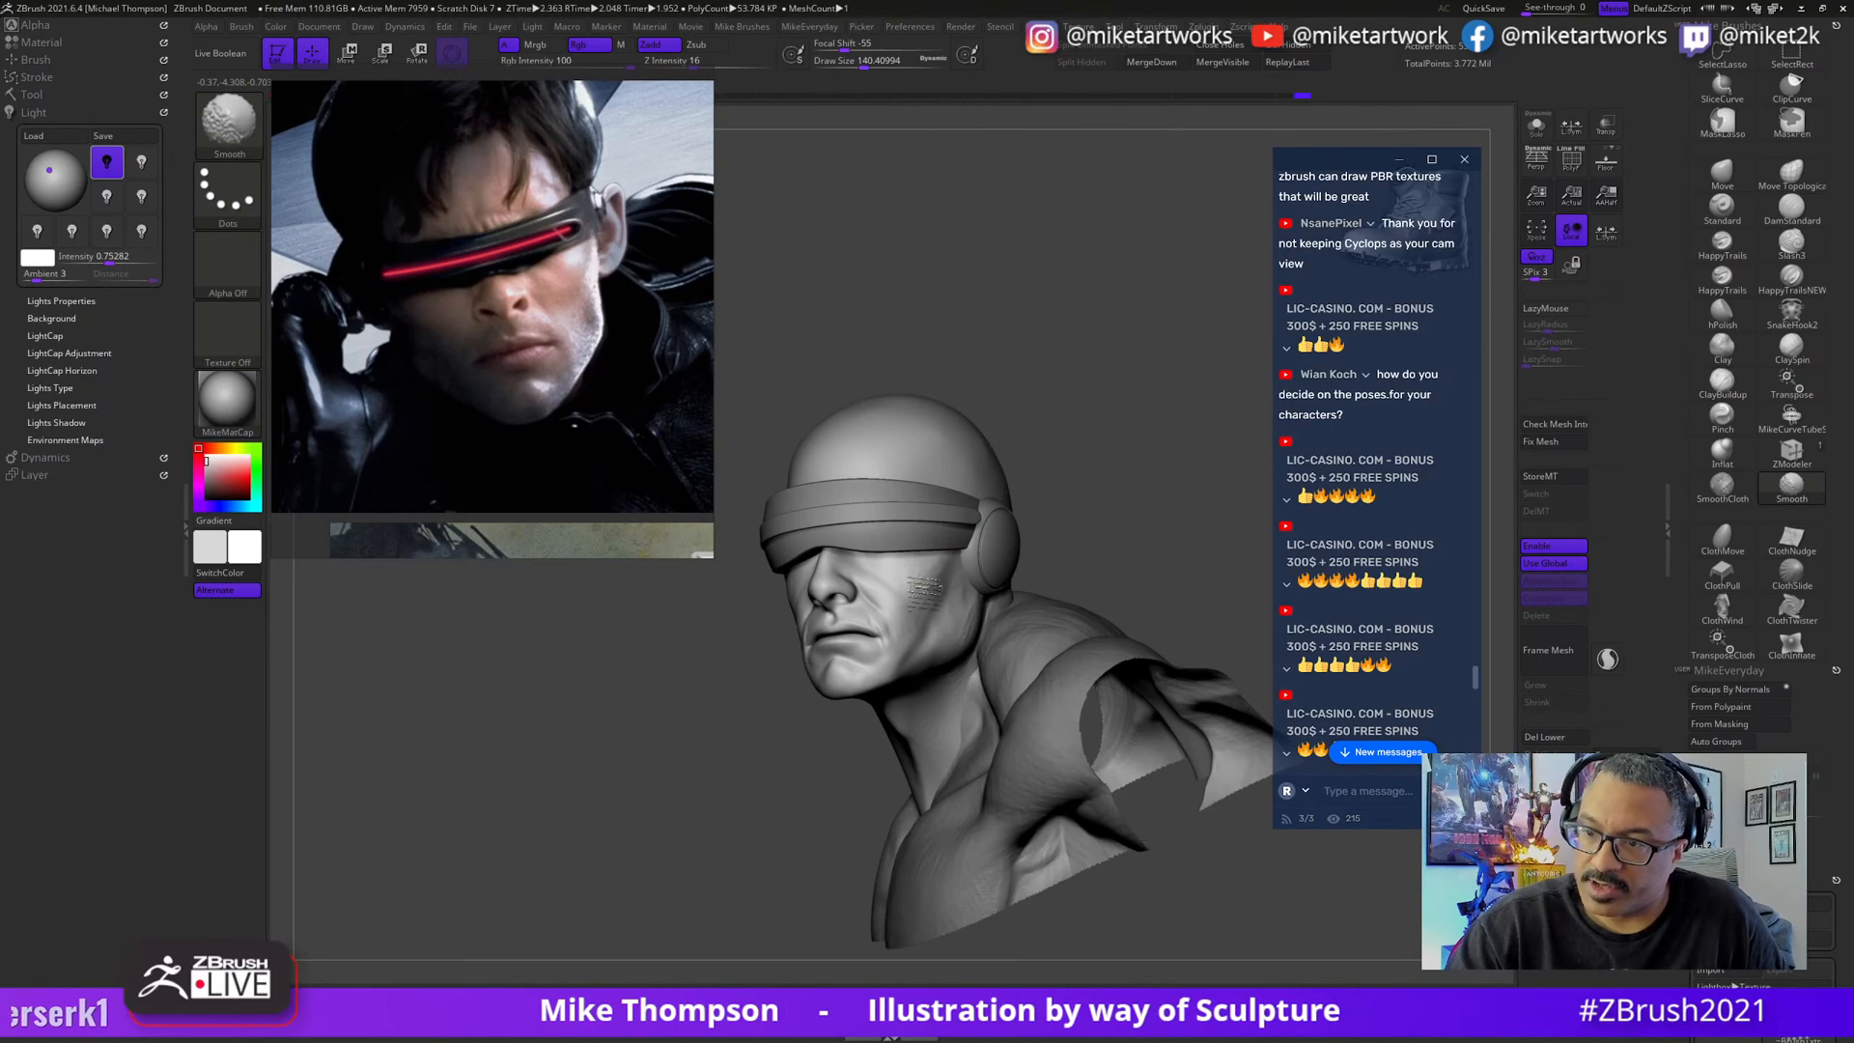
- Isolate the head subtool, display its wireframe and polygroups, and switch to the transform gizmo near the mouth
{"action": "mouse_move", "coordinate": [1087, 474]}
{"action": "left_mouse_down"}
{"action": "mouse_move", "coordinate": [1196, 447]}
{"action": "mouse_move", "coordinate": [1200, 483]}
{"action": "mouse_move", "coordinate": [1176, 471]}
{"action": "mouse_move", "coordinate": [1248, 472]}
{"action": "mouse_move", "coordinate": [1115, 498]}
{"action": "mouse_move", "coordinate": [1245, 401]}
{"action": "left_mouse_up"}
{"action": "left_click", "coordinate": [1531, 133]}
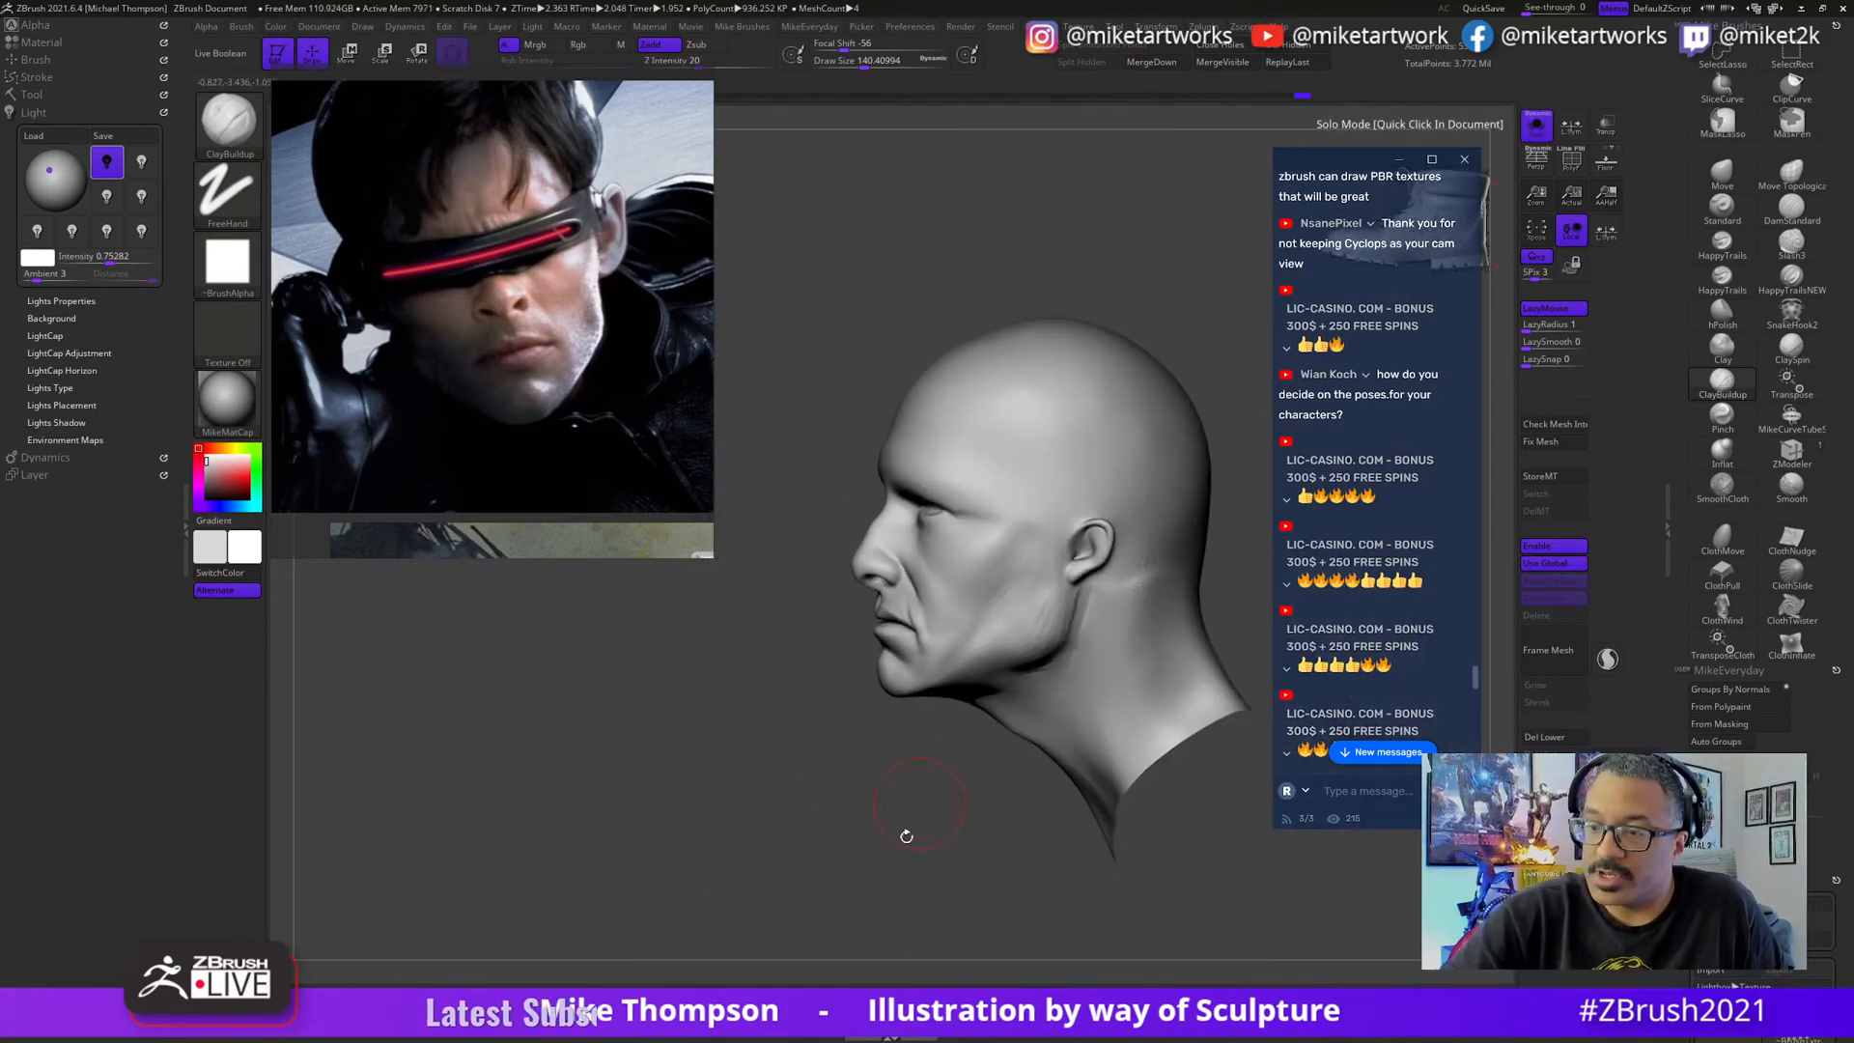
{"action": "key", "text": "space"}
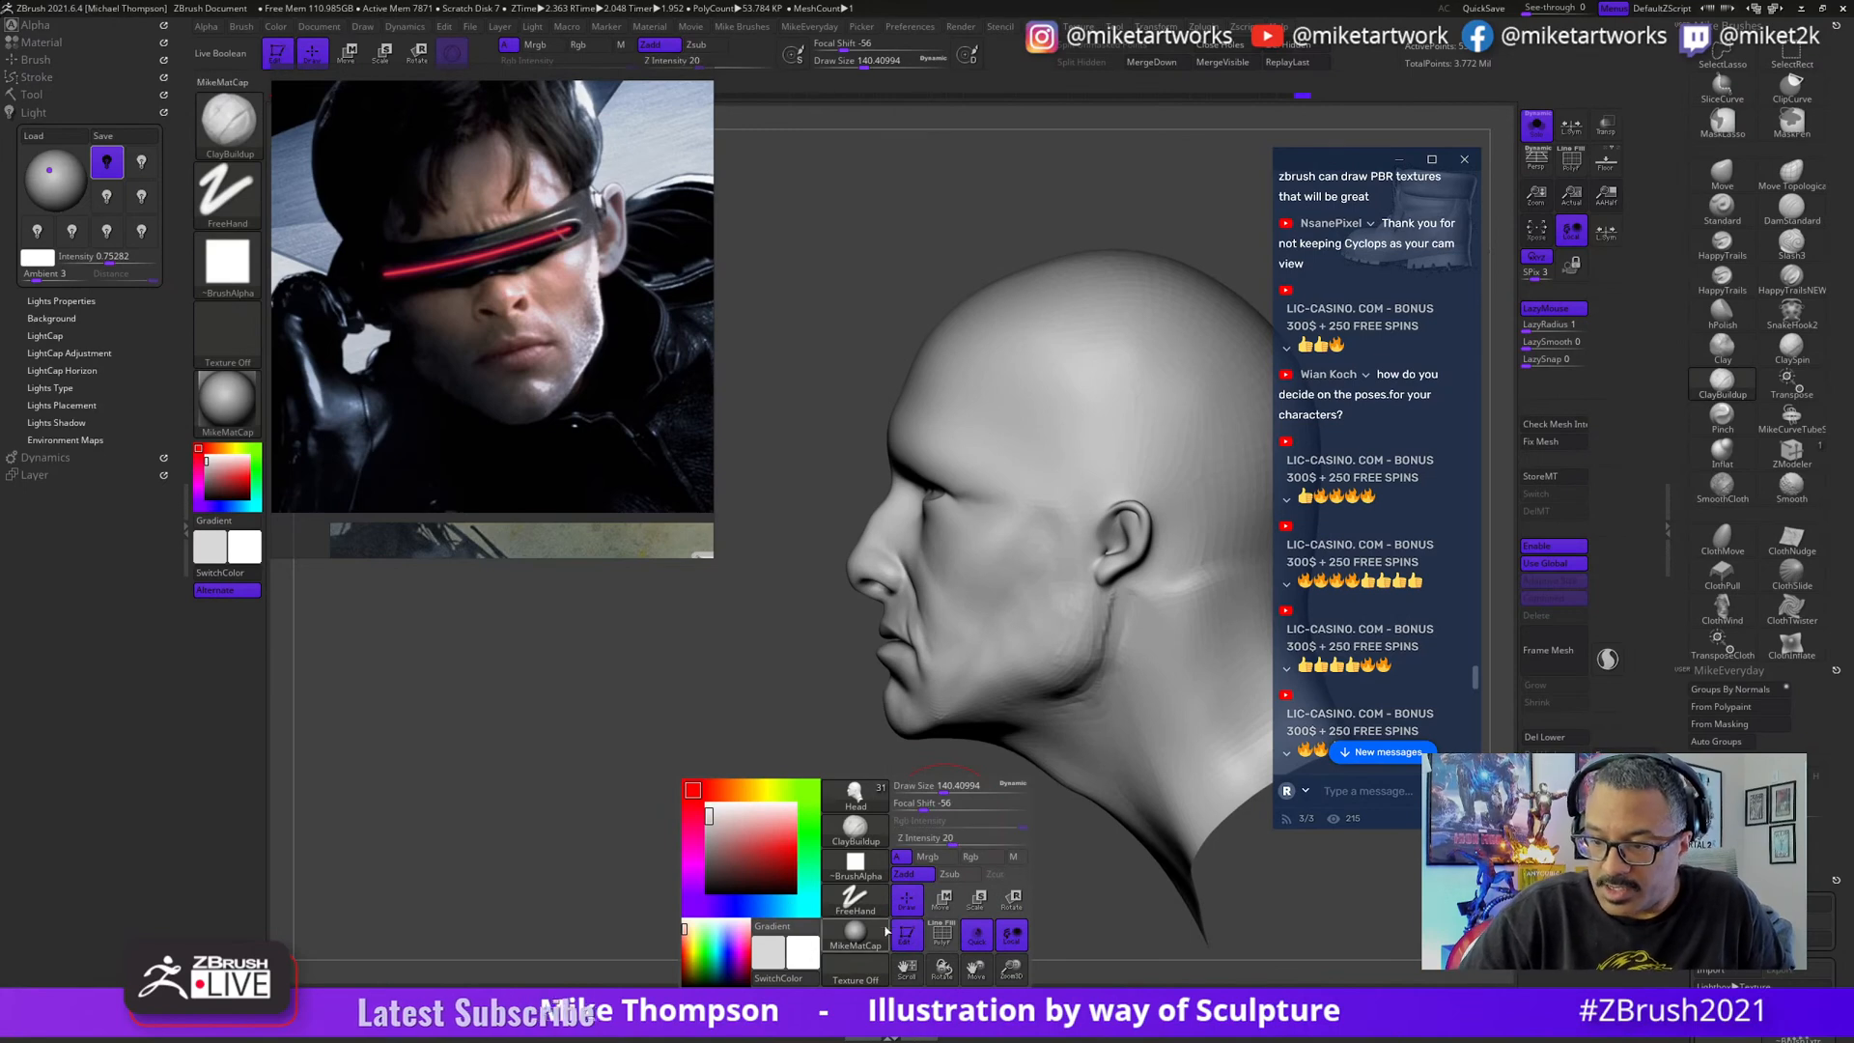
{"action": "key", "text": "shift+f"}
{"action": "mouse_move", "coordinate": [1018, 840]}
{"action": "left_mouse_down", "text": "alt"}
{"action": "mouse_move", "coordinate": [1002, 905]}
{"action": "mouse_move", "coordinate": [1111, 888]}
{"action": "mouse_move", "coordinate": [1004, 874]}
{"action": "left_mouse_up", "text": "alt"}
{"action": "key", "text": "w"}
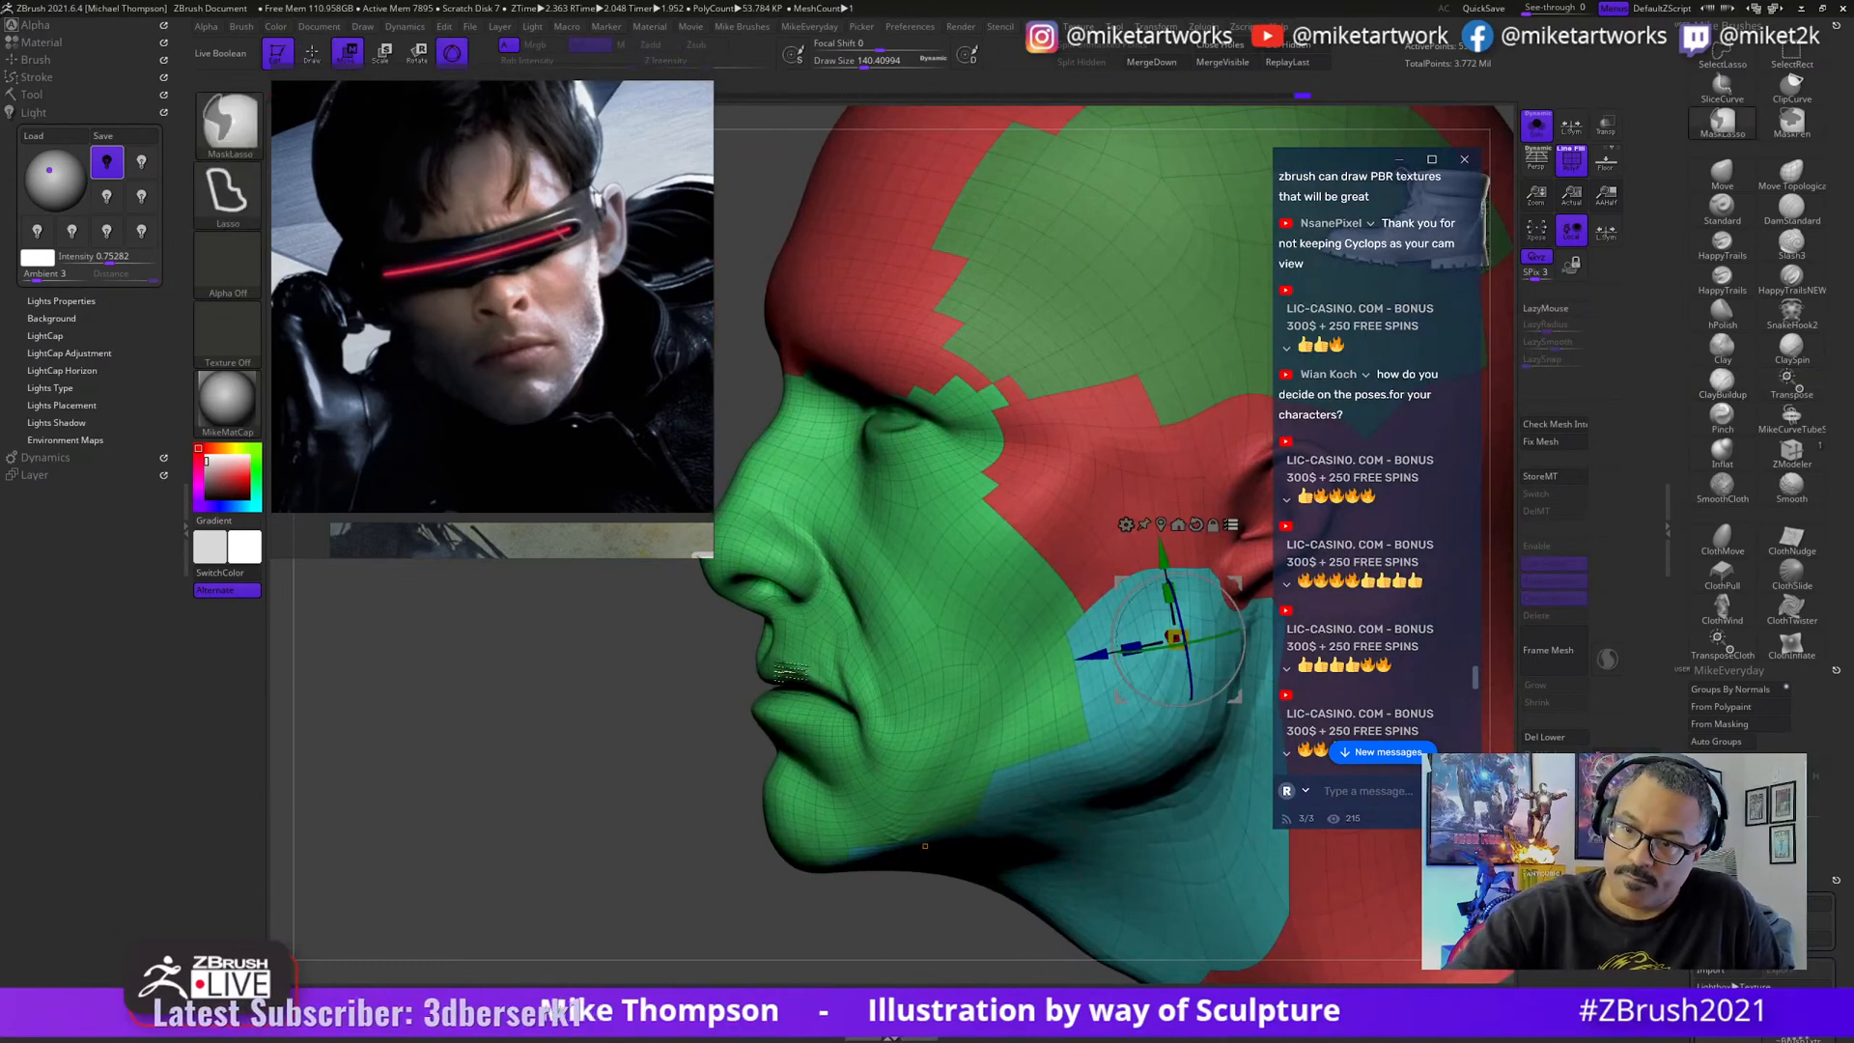
- Try to isolate the lips with masking around the transform gizmo in the side and three-quarter views
{"action": "left_click_drag", "start_coordinate": [784, 671], "coordinate": [797, 649], "text": "ctrl"}
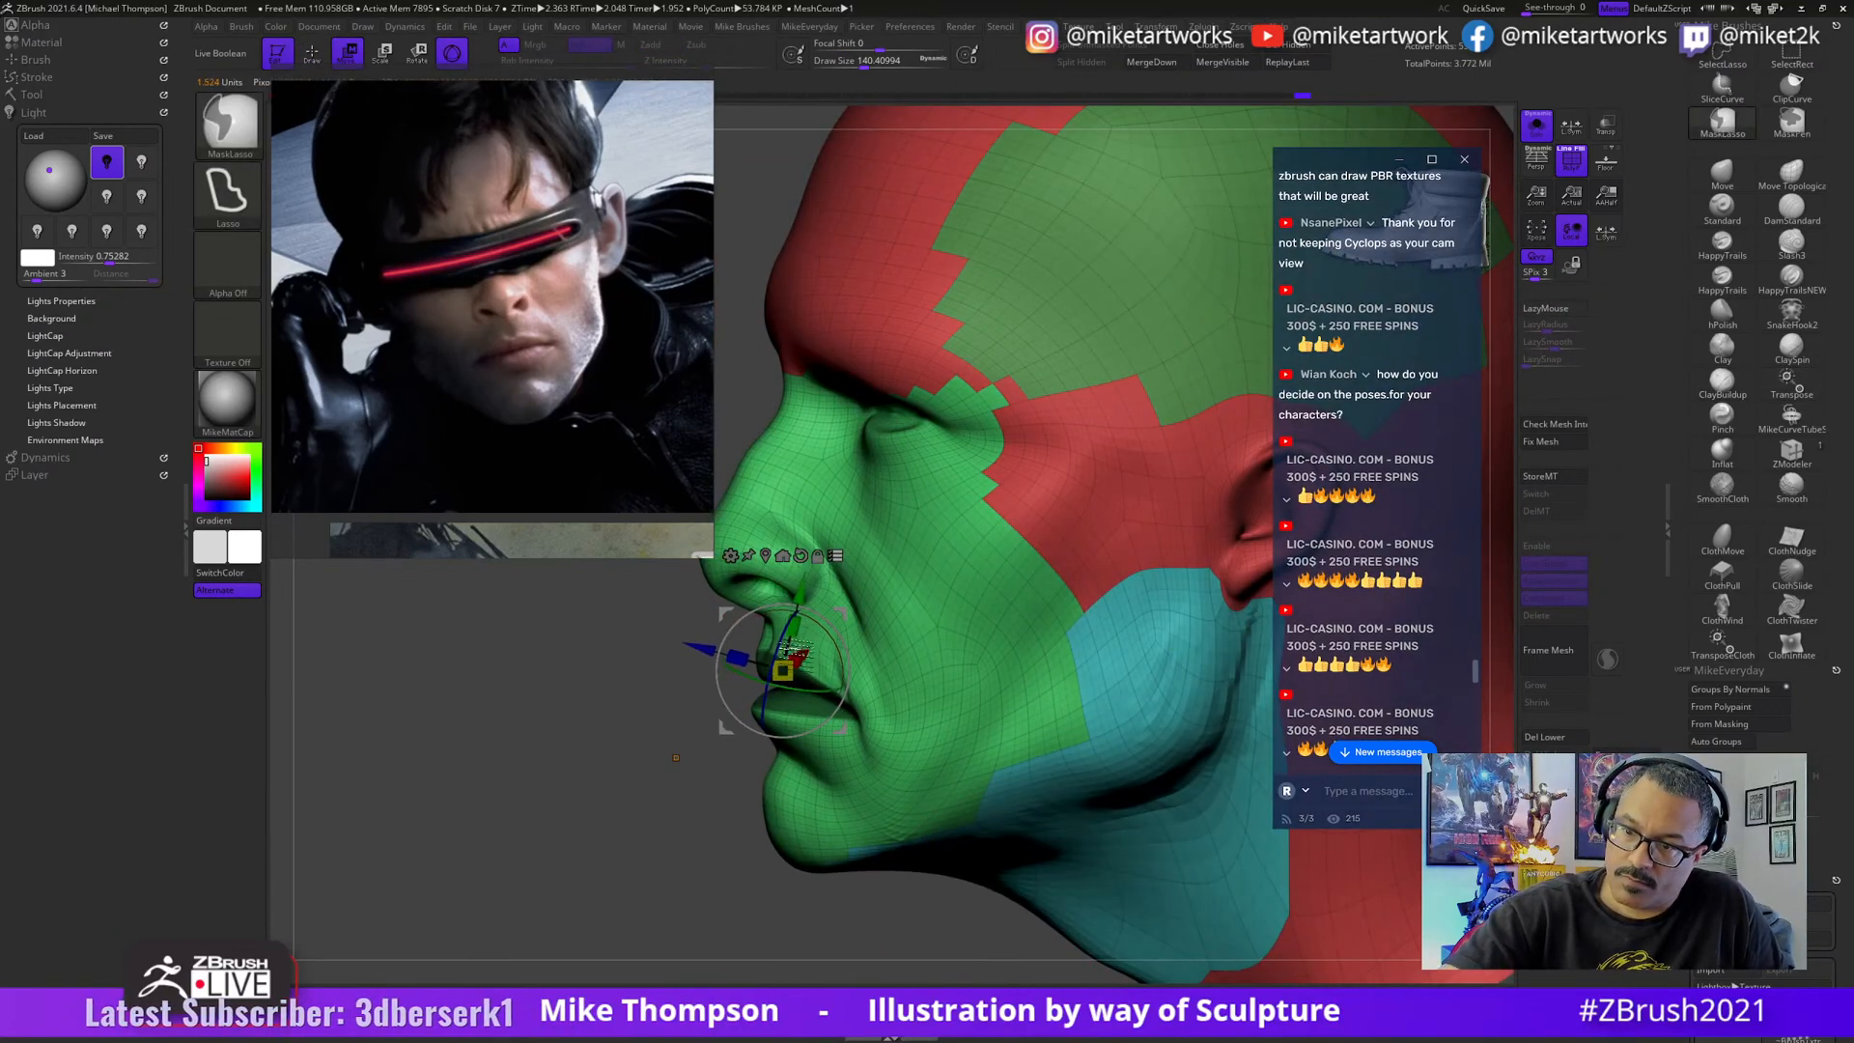
{"action": "mouse_move", "coordinate": [701, 786]}
{"action": "left_mouse_down"}
{"action": "mouse_move", "coordinate": [1014, 903]}
{"action": "mouse_move", "coordinate": [995, 910]}
{"action": "mouse_move", "coordinate": [1173, 829]}
{"action": "mouse_move", "coordinate": [898, 942]}
{"action": "left_mouse_up"}
{"action": "key", "text": "q"}
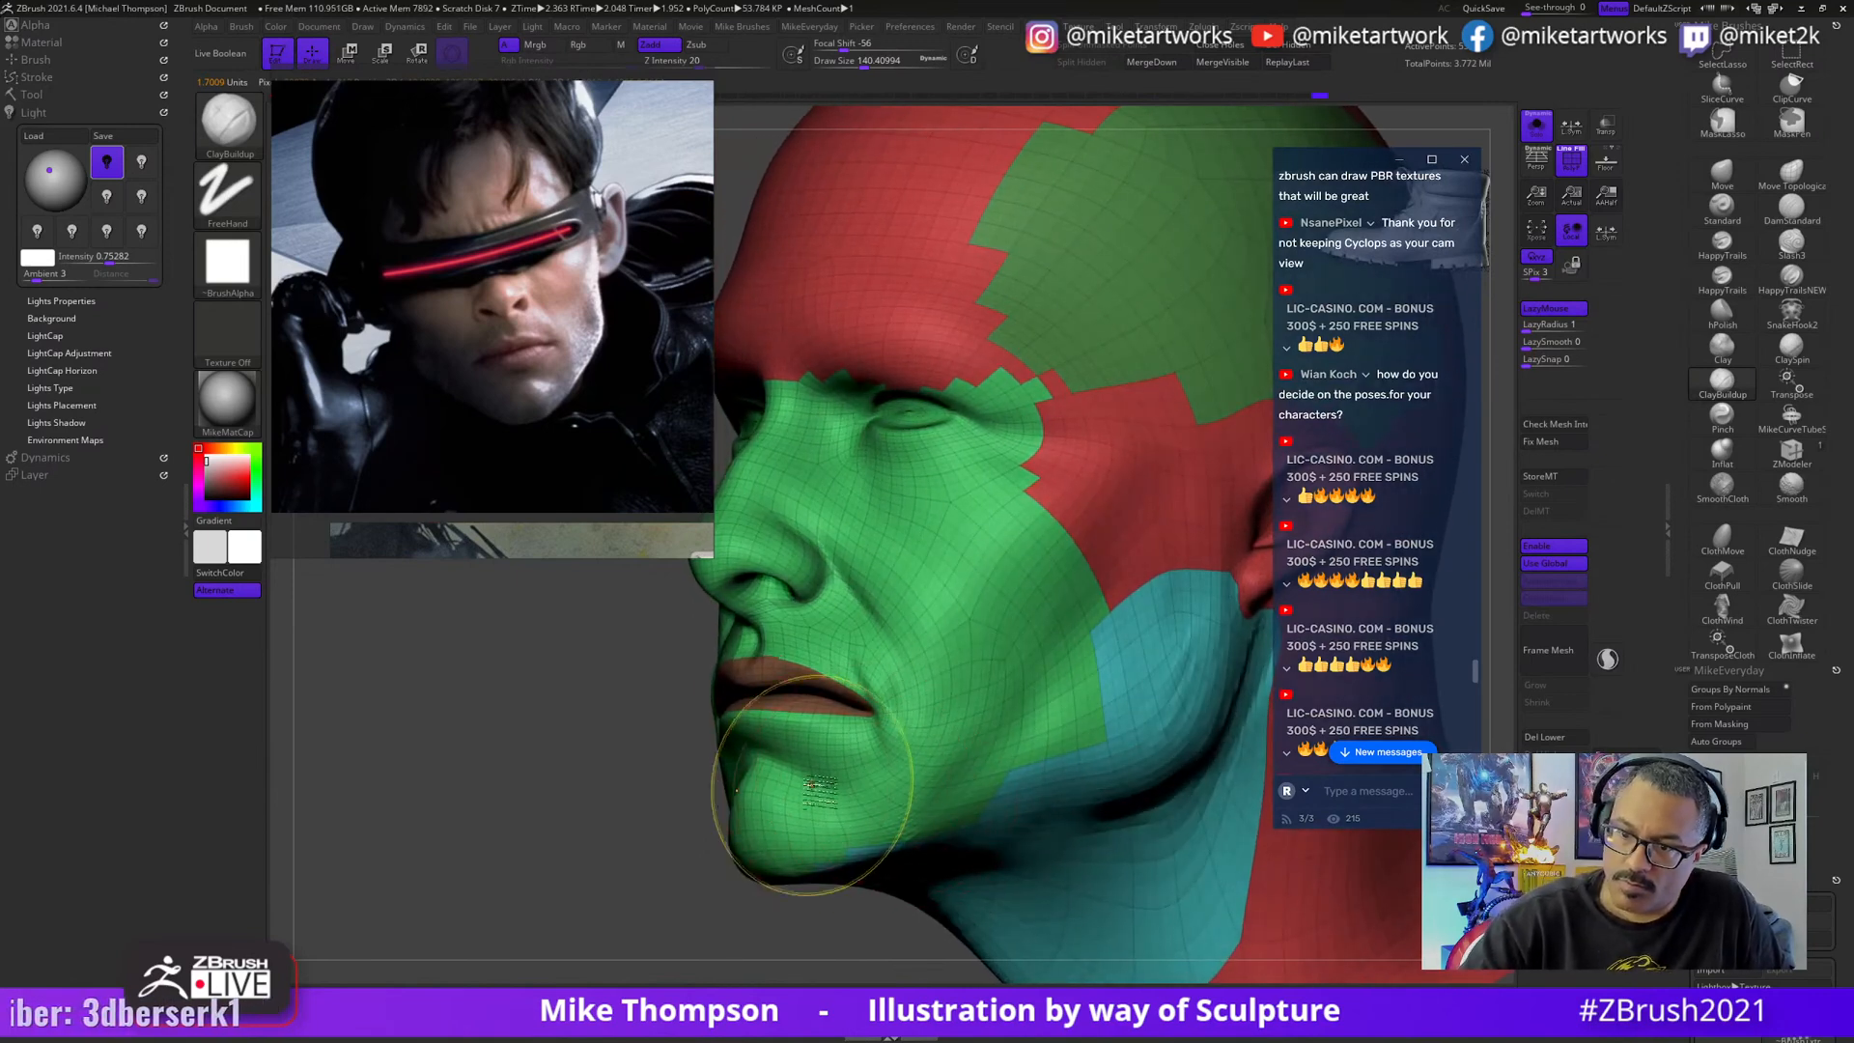
{"action": "key", "text": "ctrl"}
{"action": "left_click_drag", "start_coordinate": [857, 920], "coordinate": [842, 925]}
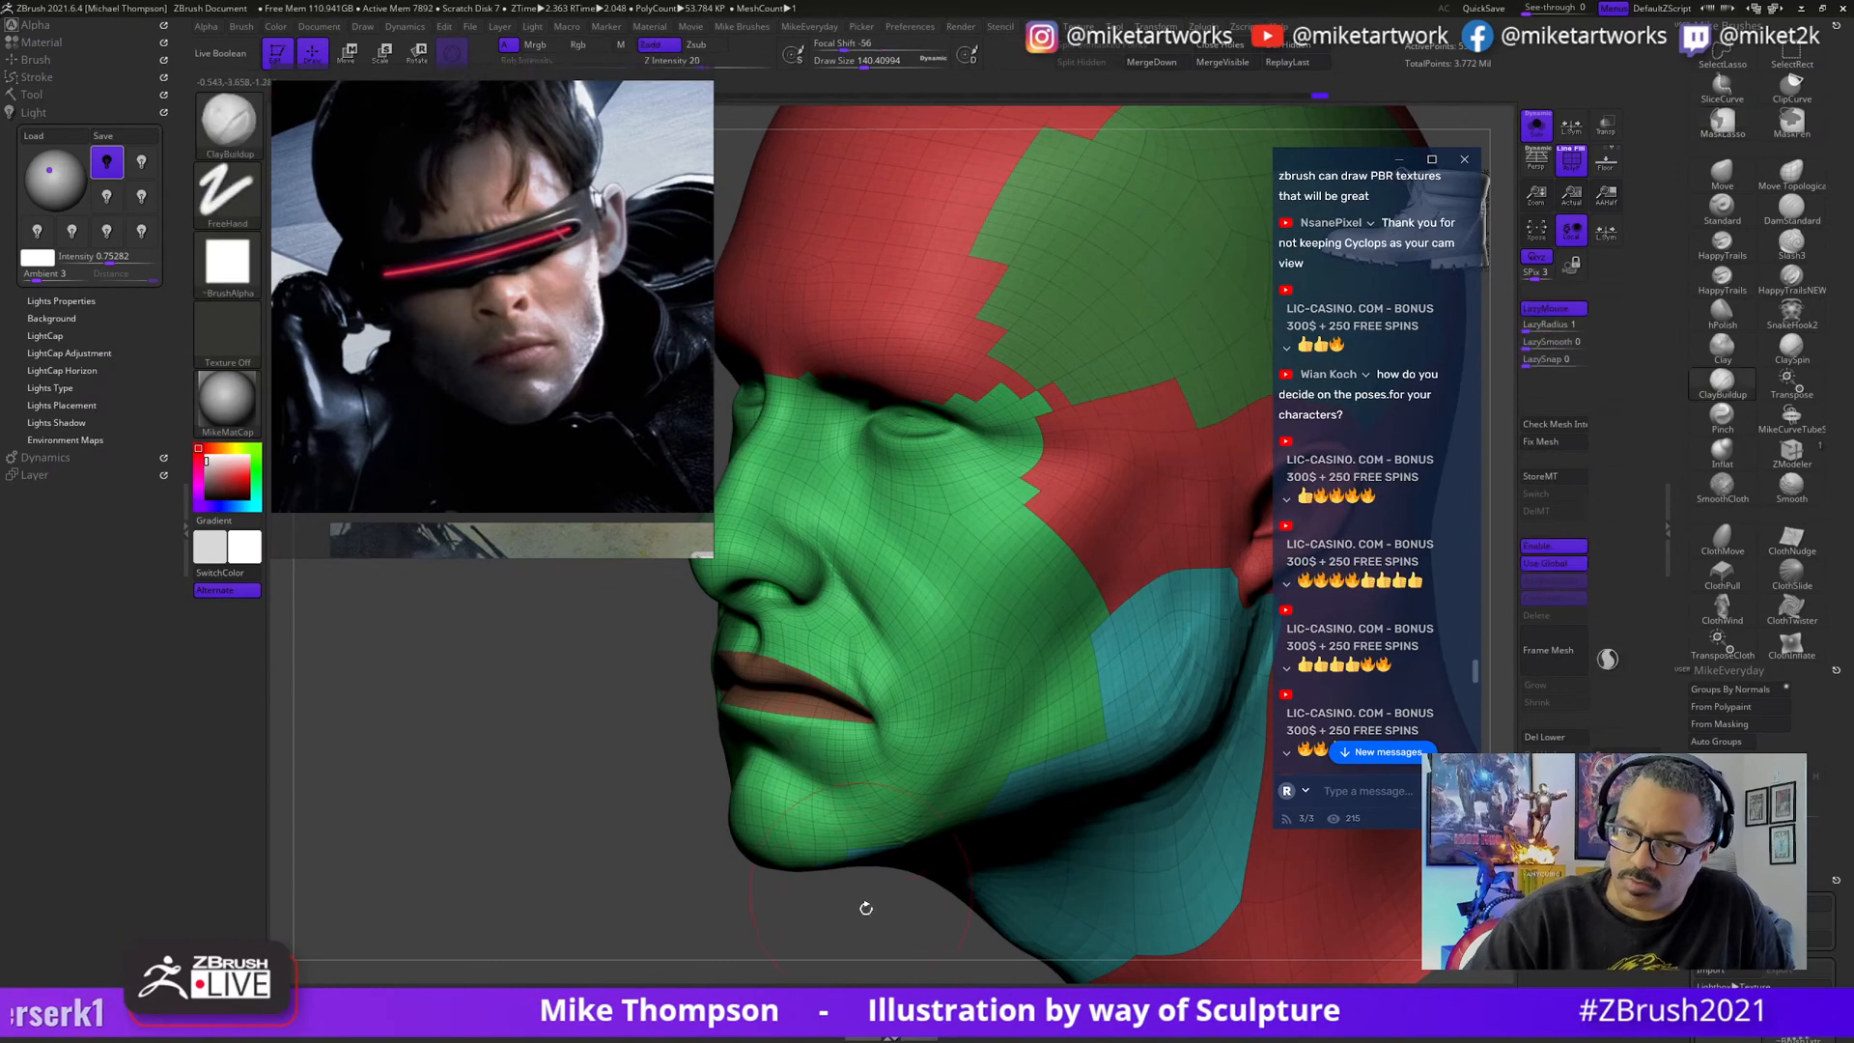
{"action": "key", "text": "w"}
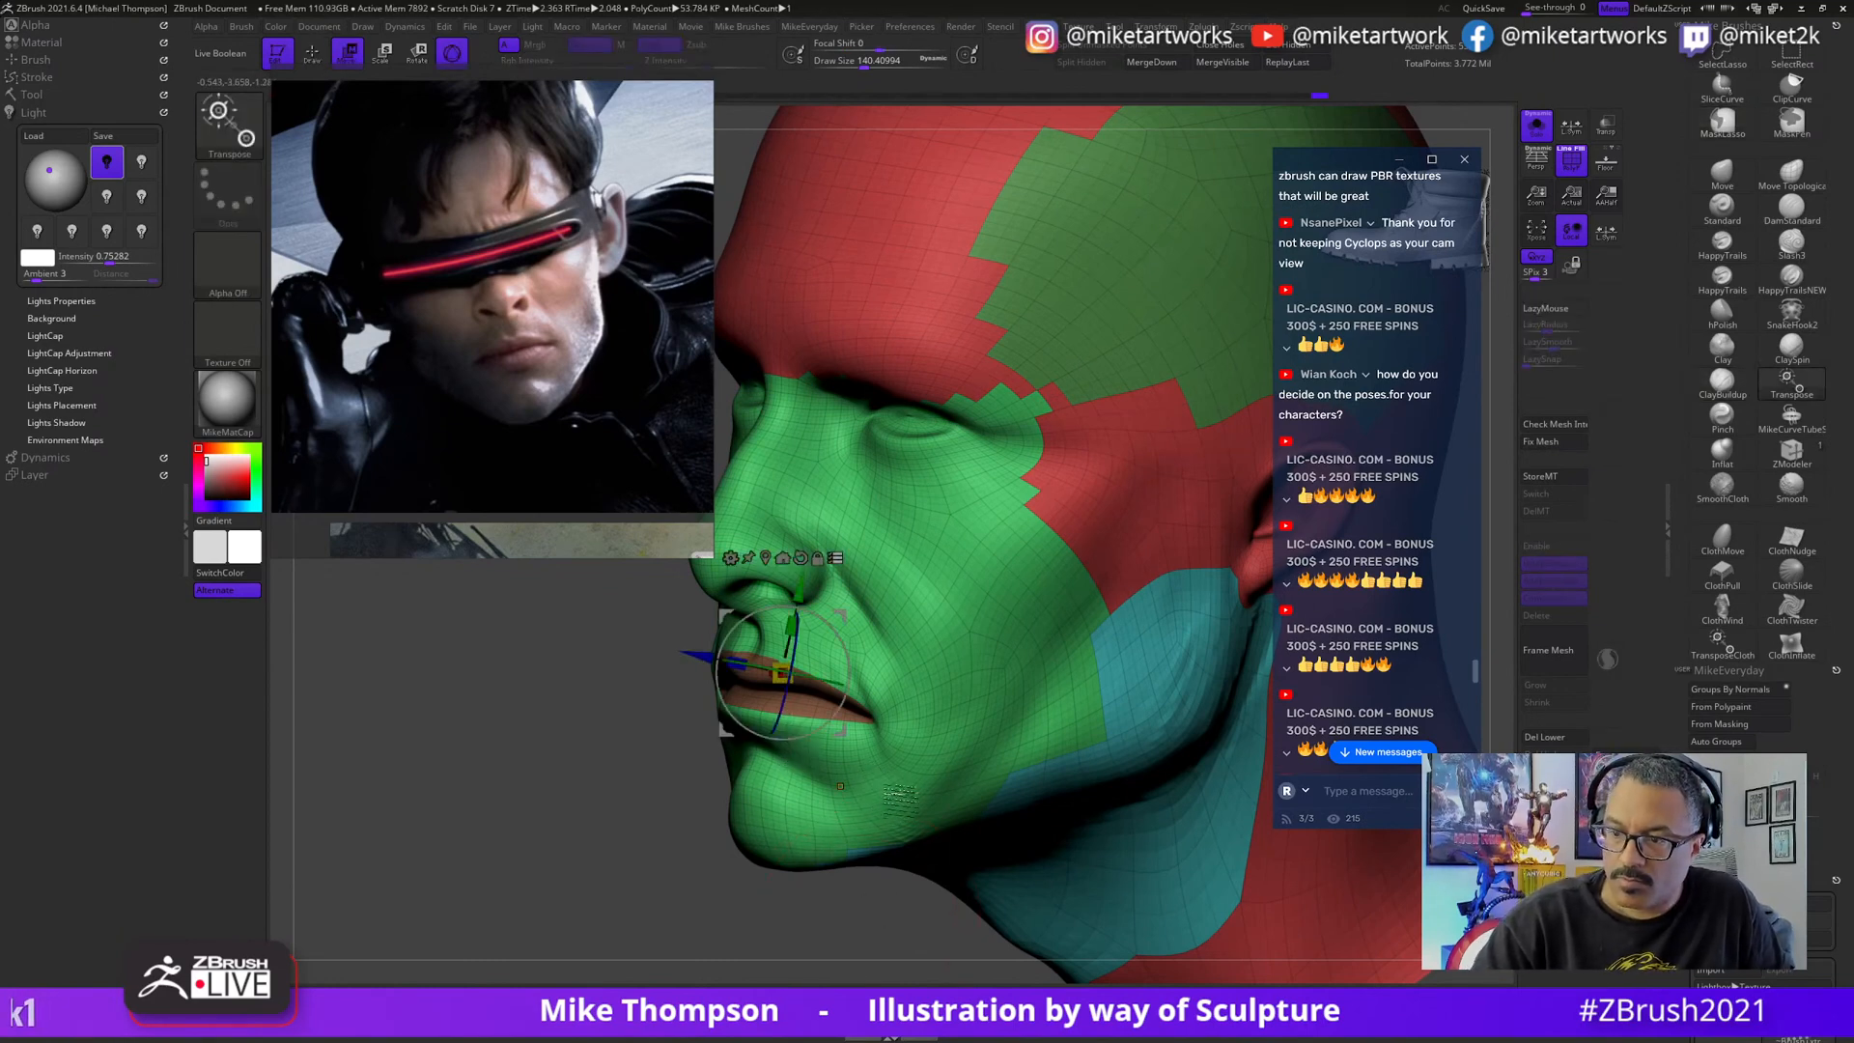
{"action": "key", "text": "q"}
{"action": "left_click_drag", "start_coordinate": [850, 918], "coordinate": [942, 919]}
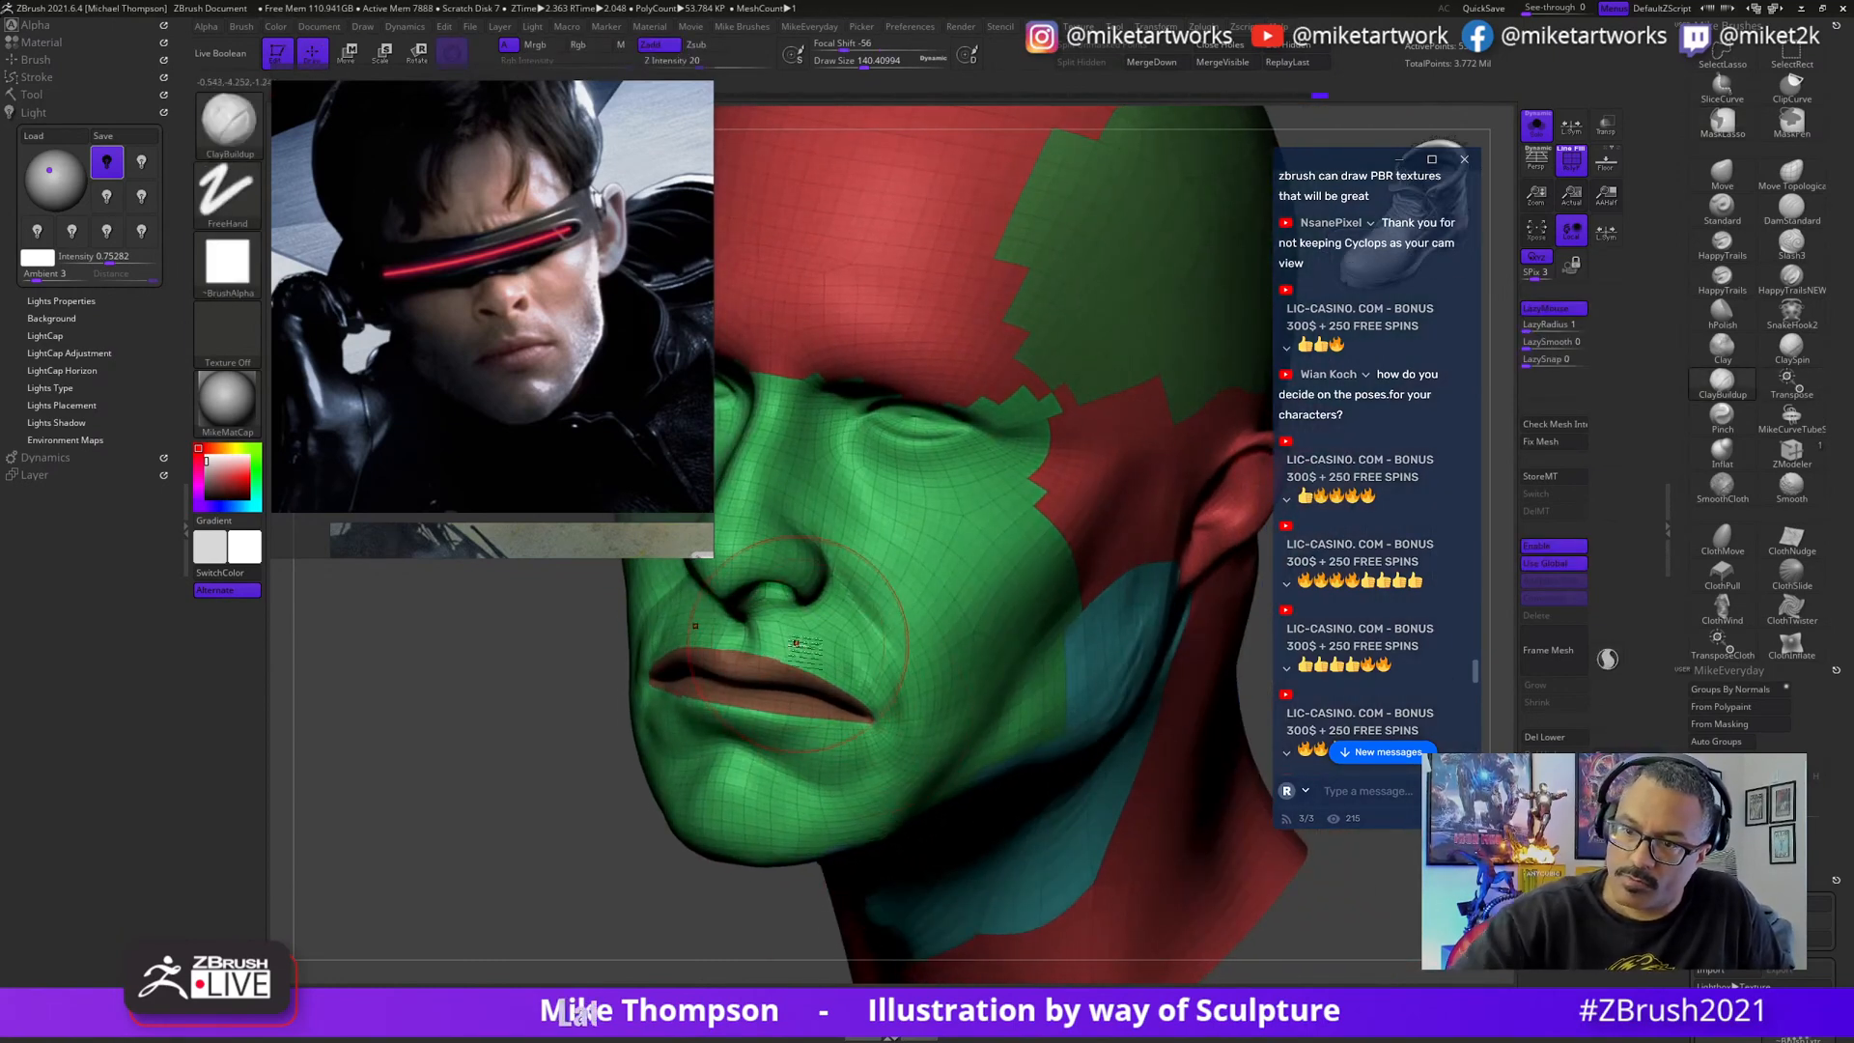
{"action": "key", "text": "ctrl"}
{"action": "key", "text": "w"}
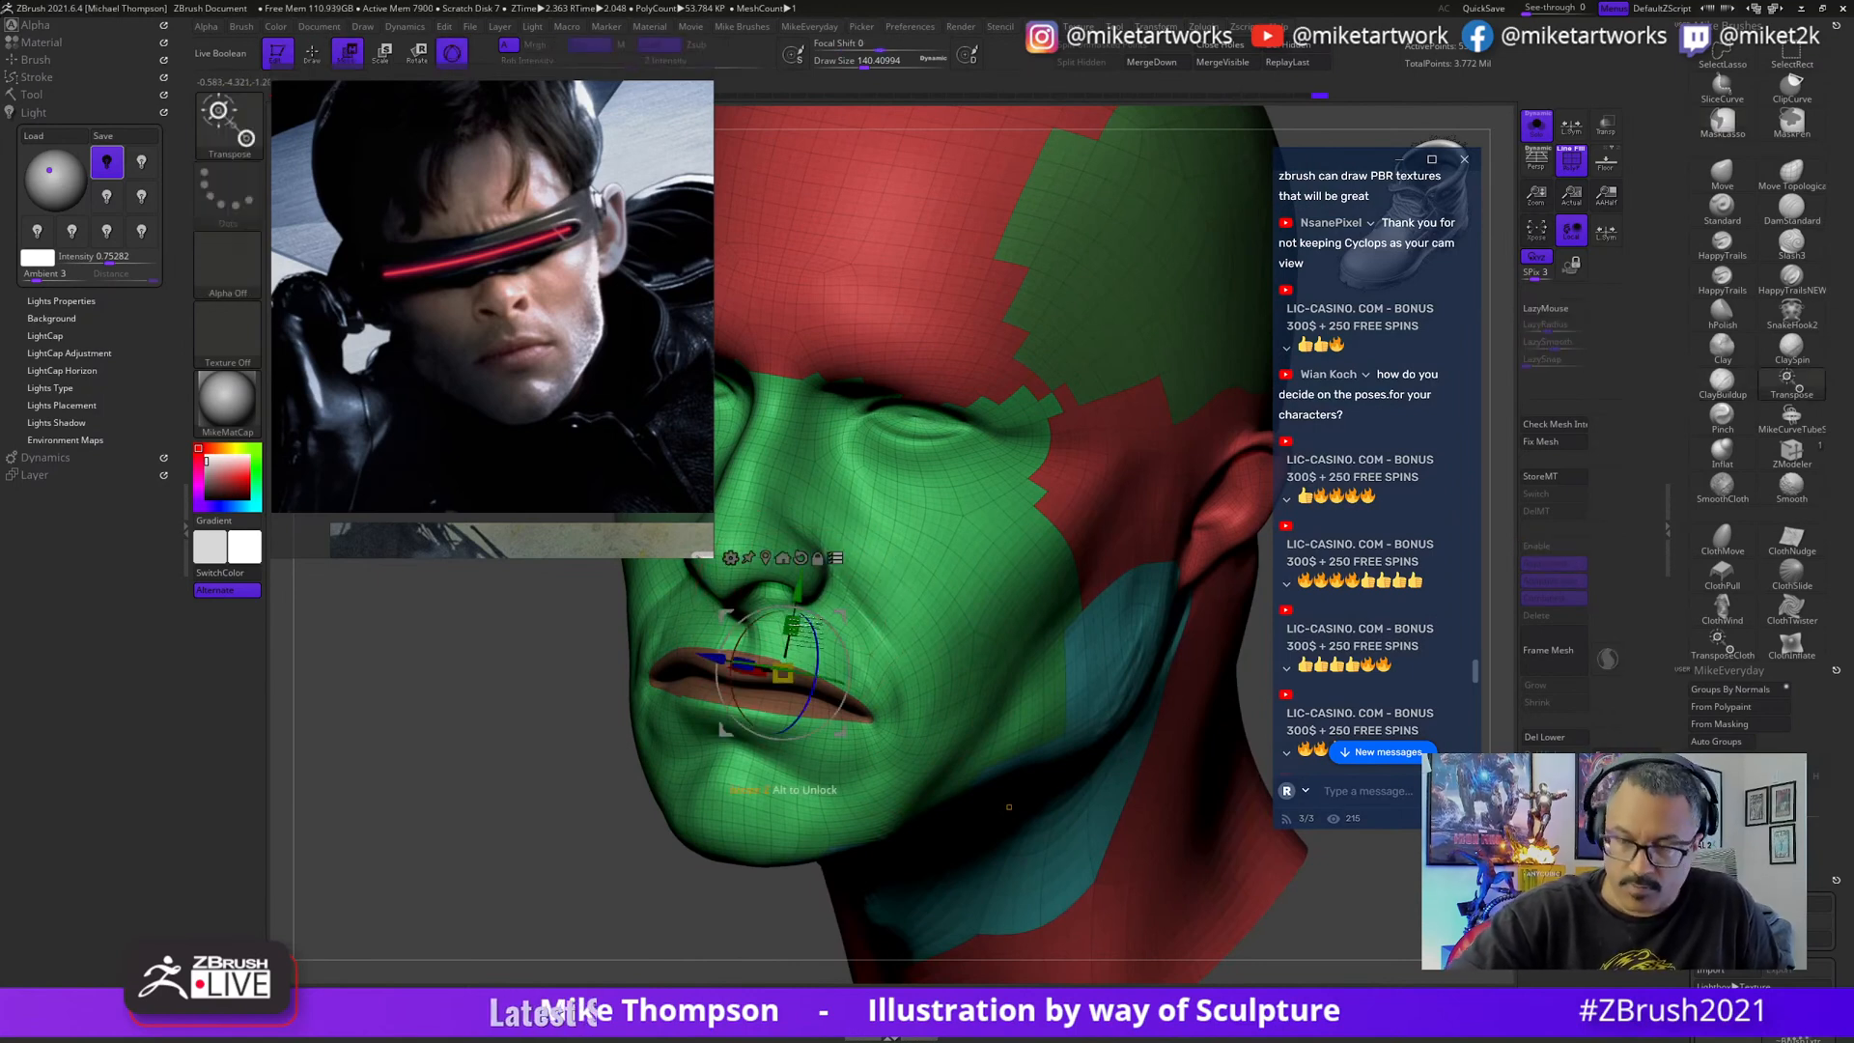
- Undo and redo through the recent masking and lip changes to compare the mouth's states
{"action": "key", "text": "ctrl+shift+z"}
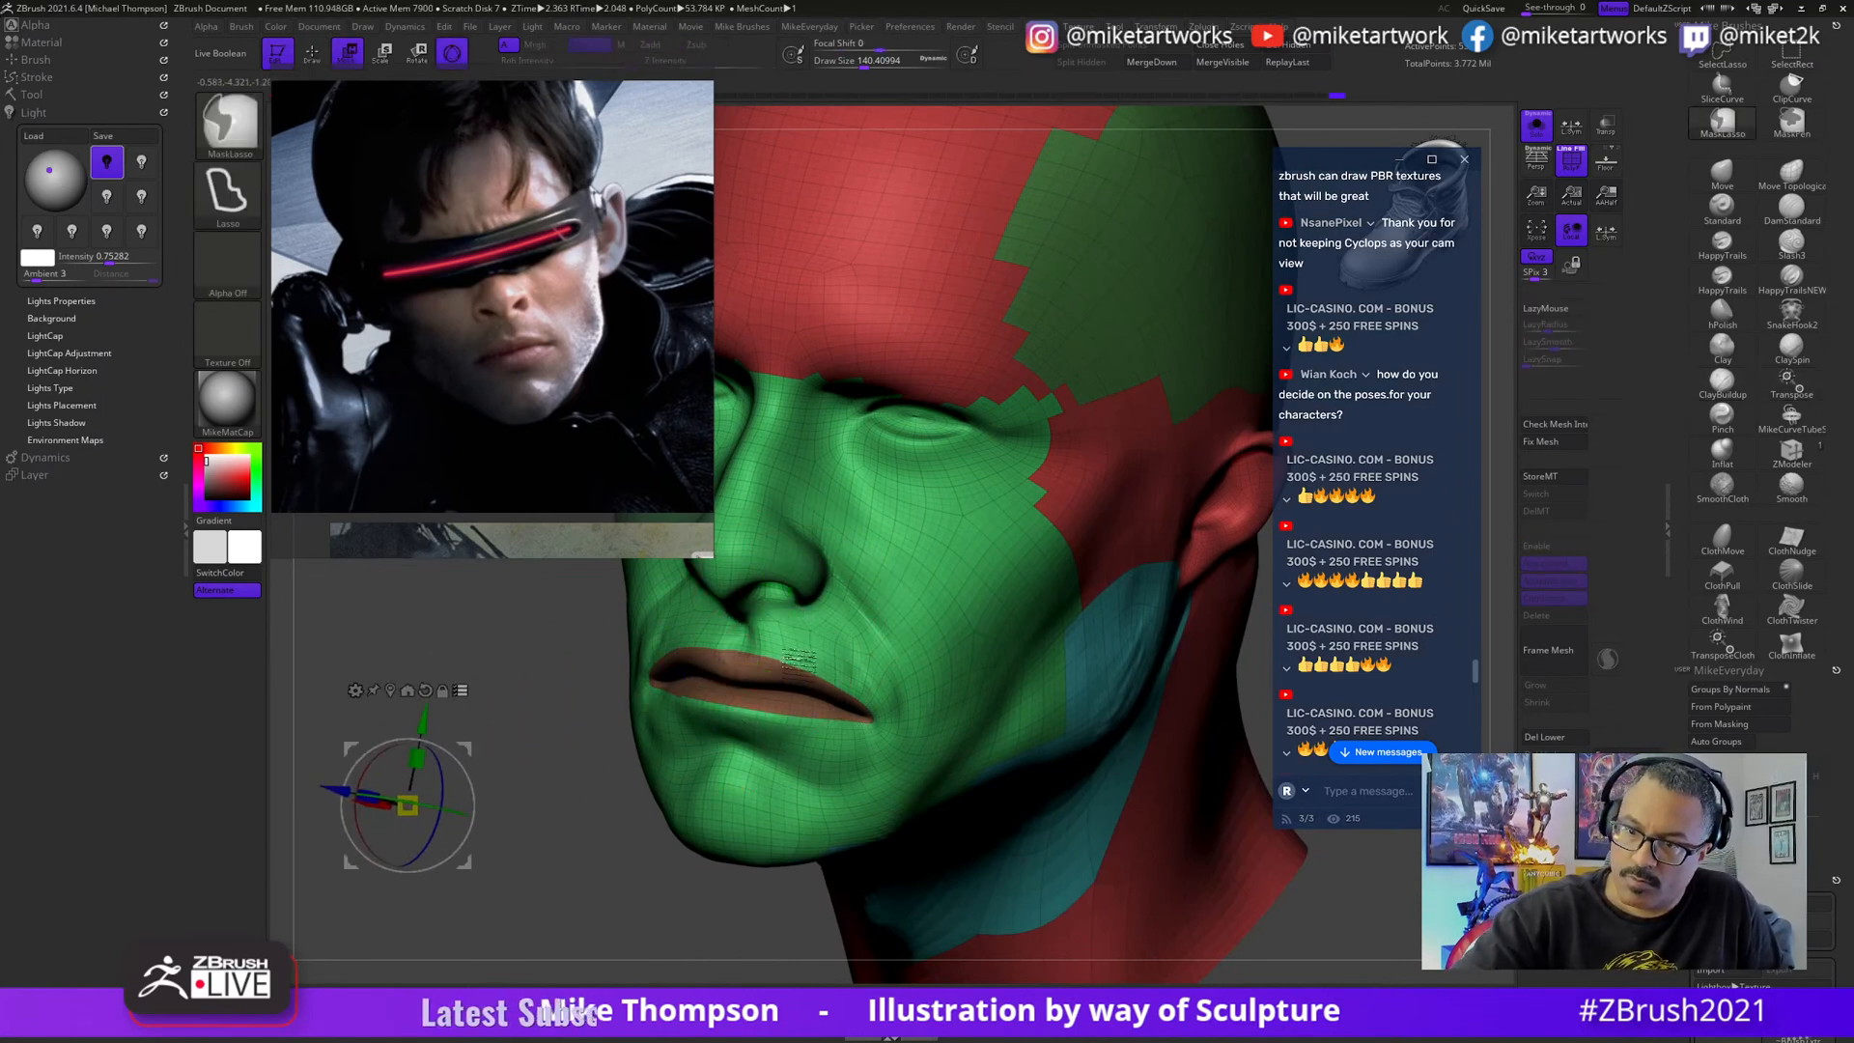
{"action": "key", "text": "ctrl+z"}
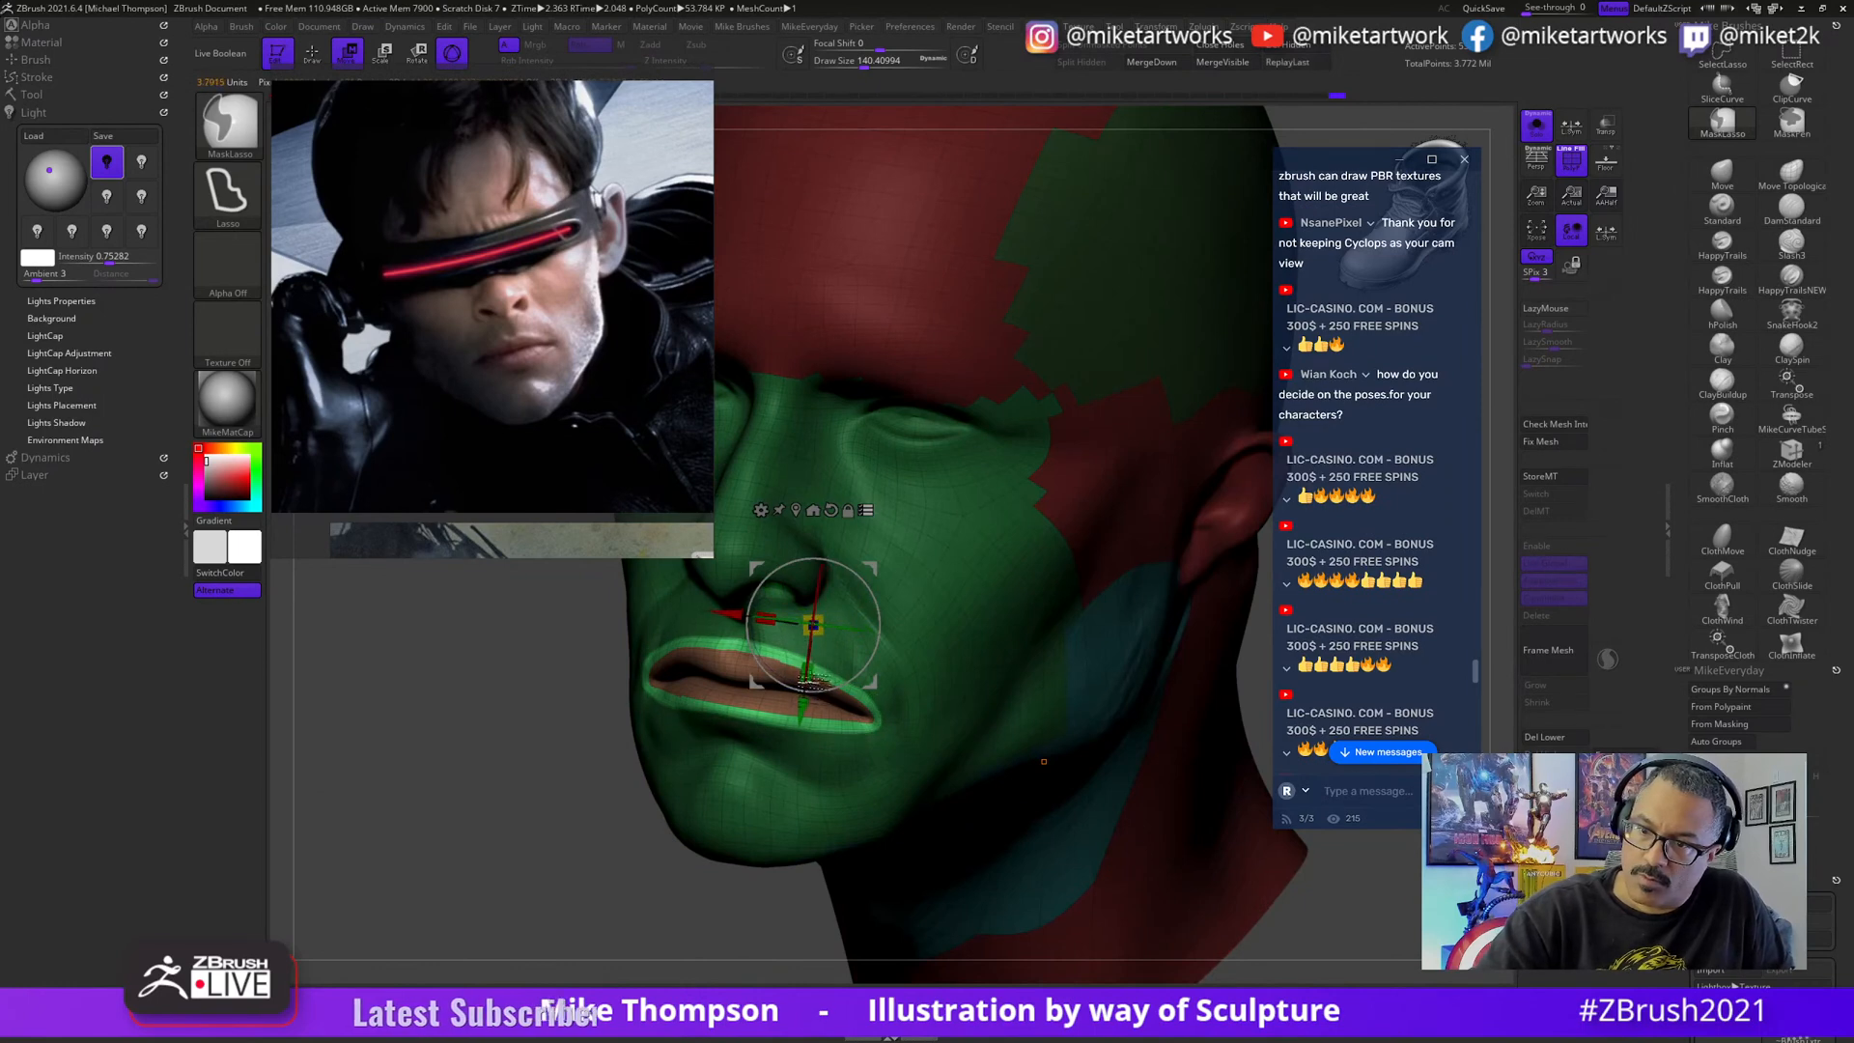
{"action": "key", "text": "ctrl+z"}
{"action": "key", "text": "ctrl+z"}
{"action": "key", "text": "ctrl+z"}
{"action": "key", "text": "ctrl+z"}
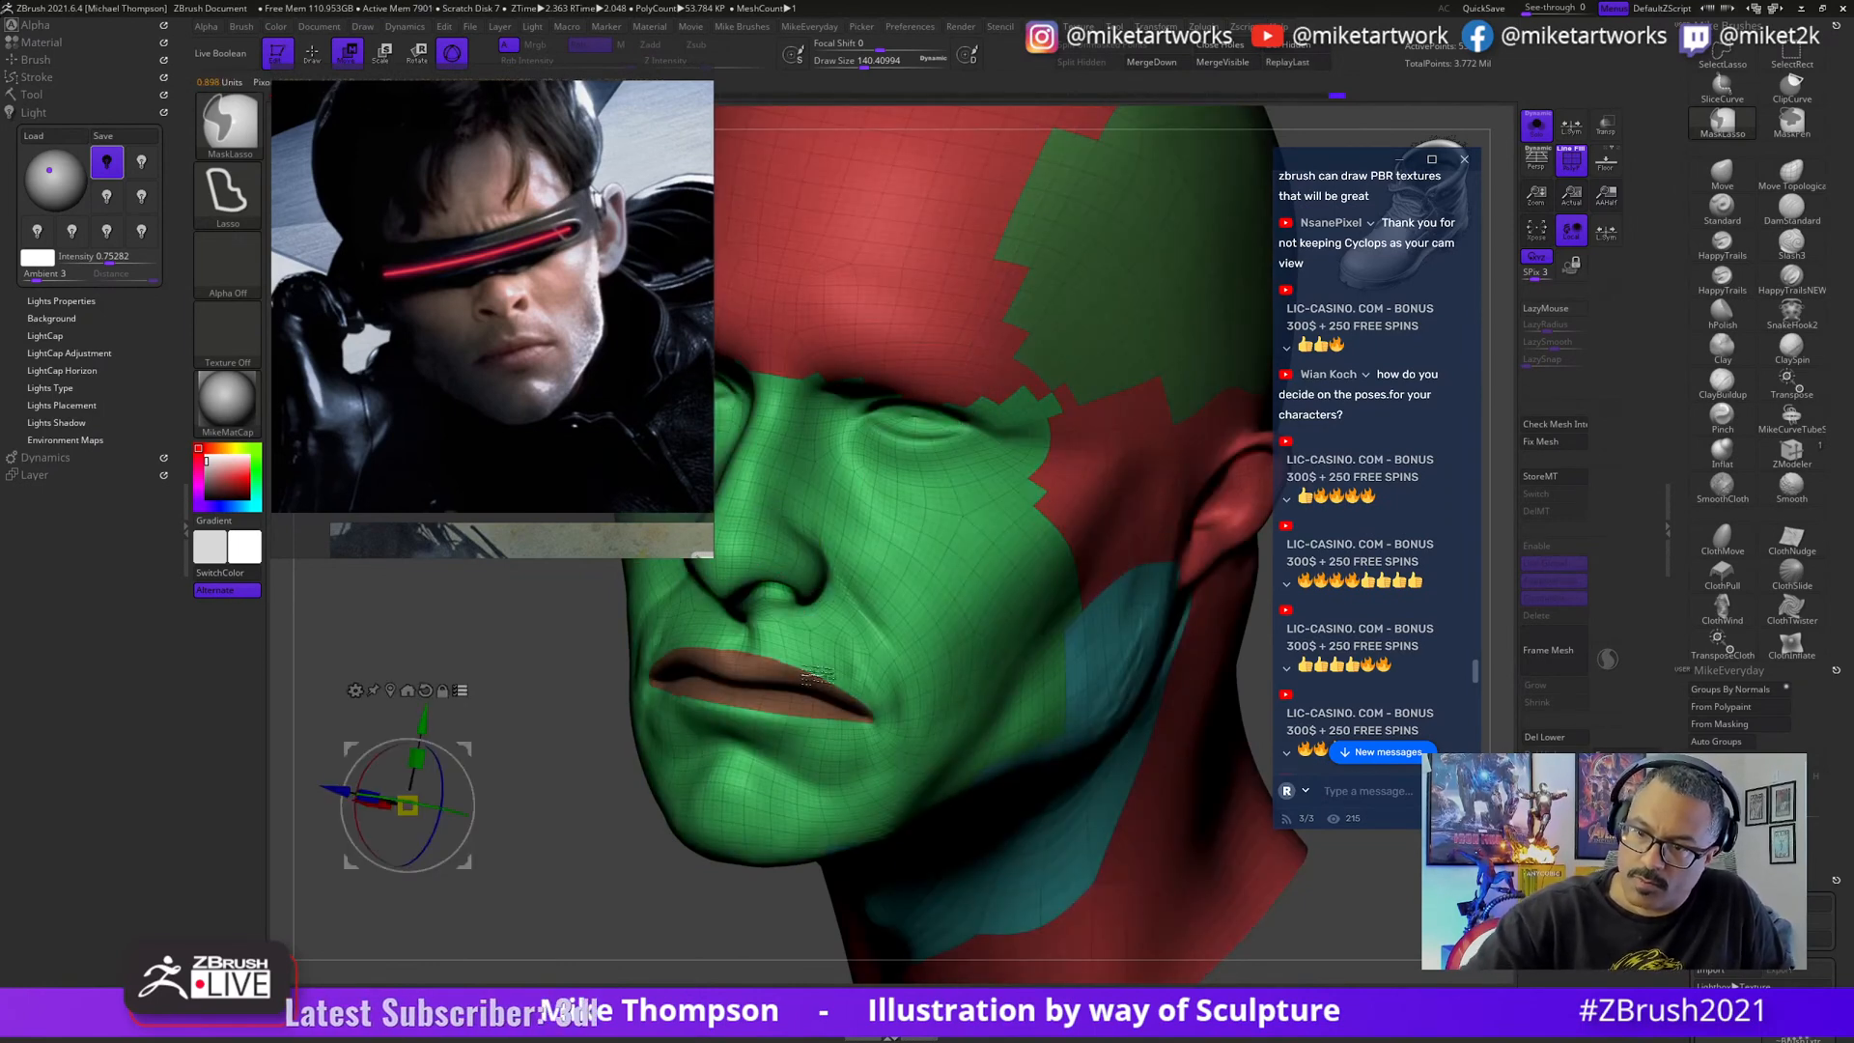
{"action": "key", "text": "ctrl+shift+z"}
{"action": "key", "text": "ctrl+z"}
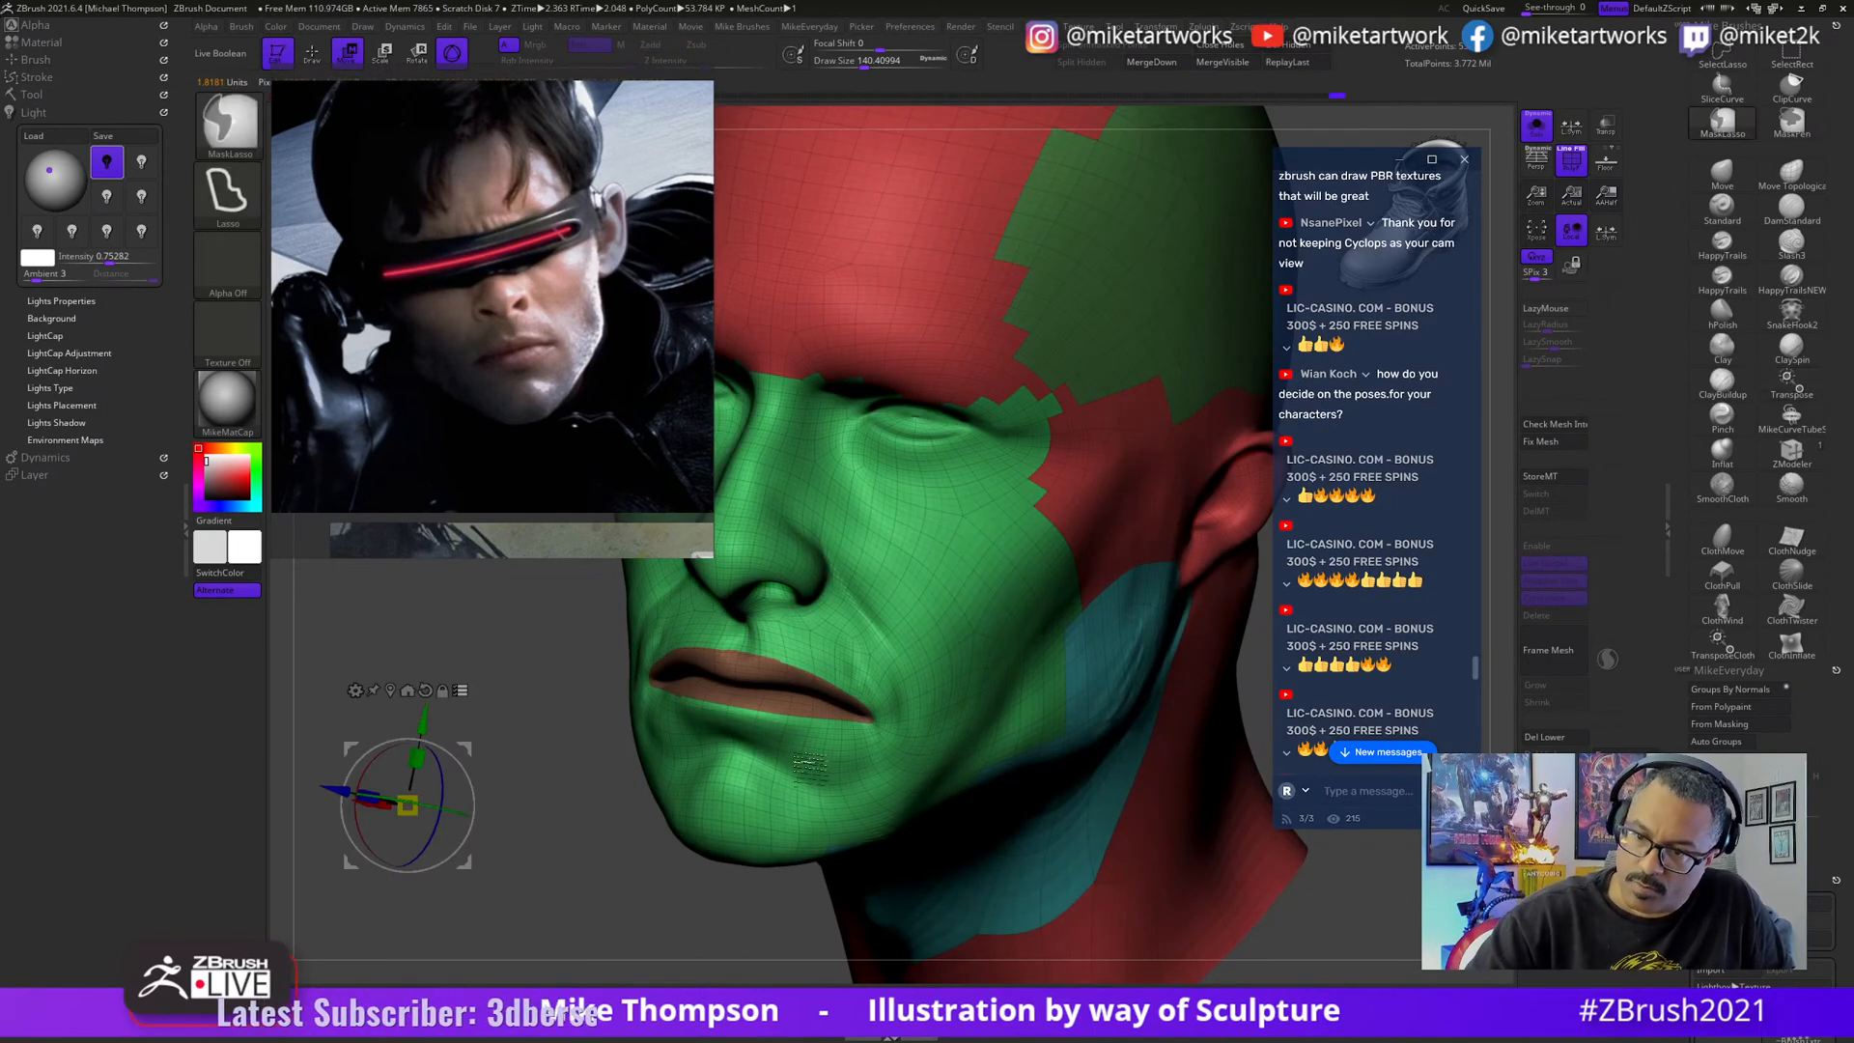
{"action": "key", "text": "ctrl+shift+z"}
{"action": "key", "text": "ctrl+z"}
- Try placing the gizmo on the upper lip from below, undo the last changes, and return to the ClayBuildup brush
{"action": "mouse_move", "coordinate": [907, 734]}
{"action": "right_mouse_down"}
{"action": "mouse_move", "coordinate": [787, 715]}
{"action": "mouse_move", "coordinate": [836, 703]}
{"action": "right_mouse_up"}
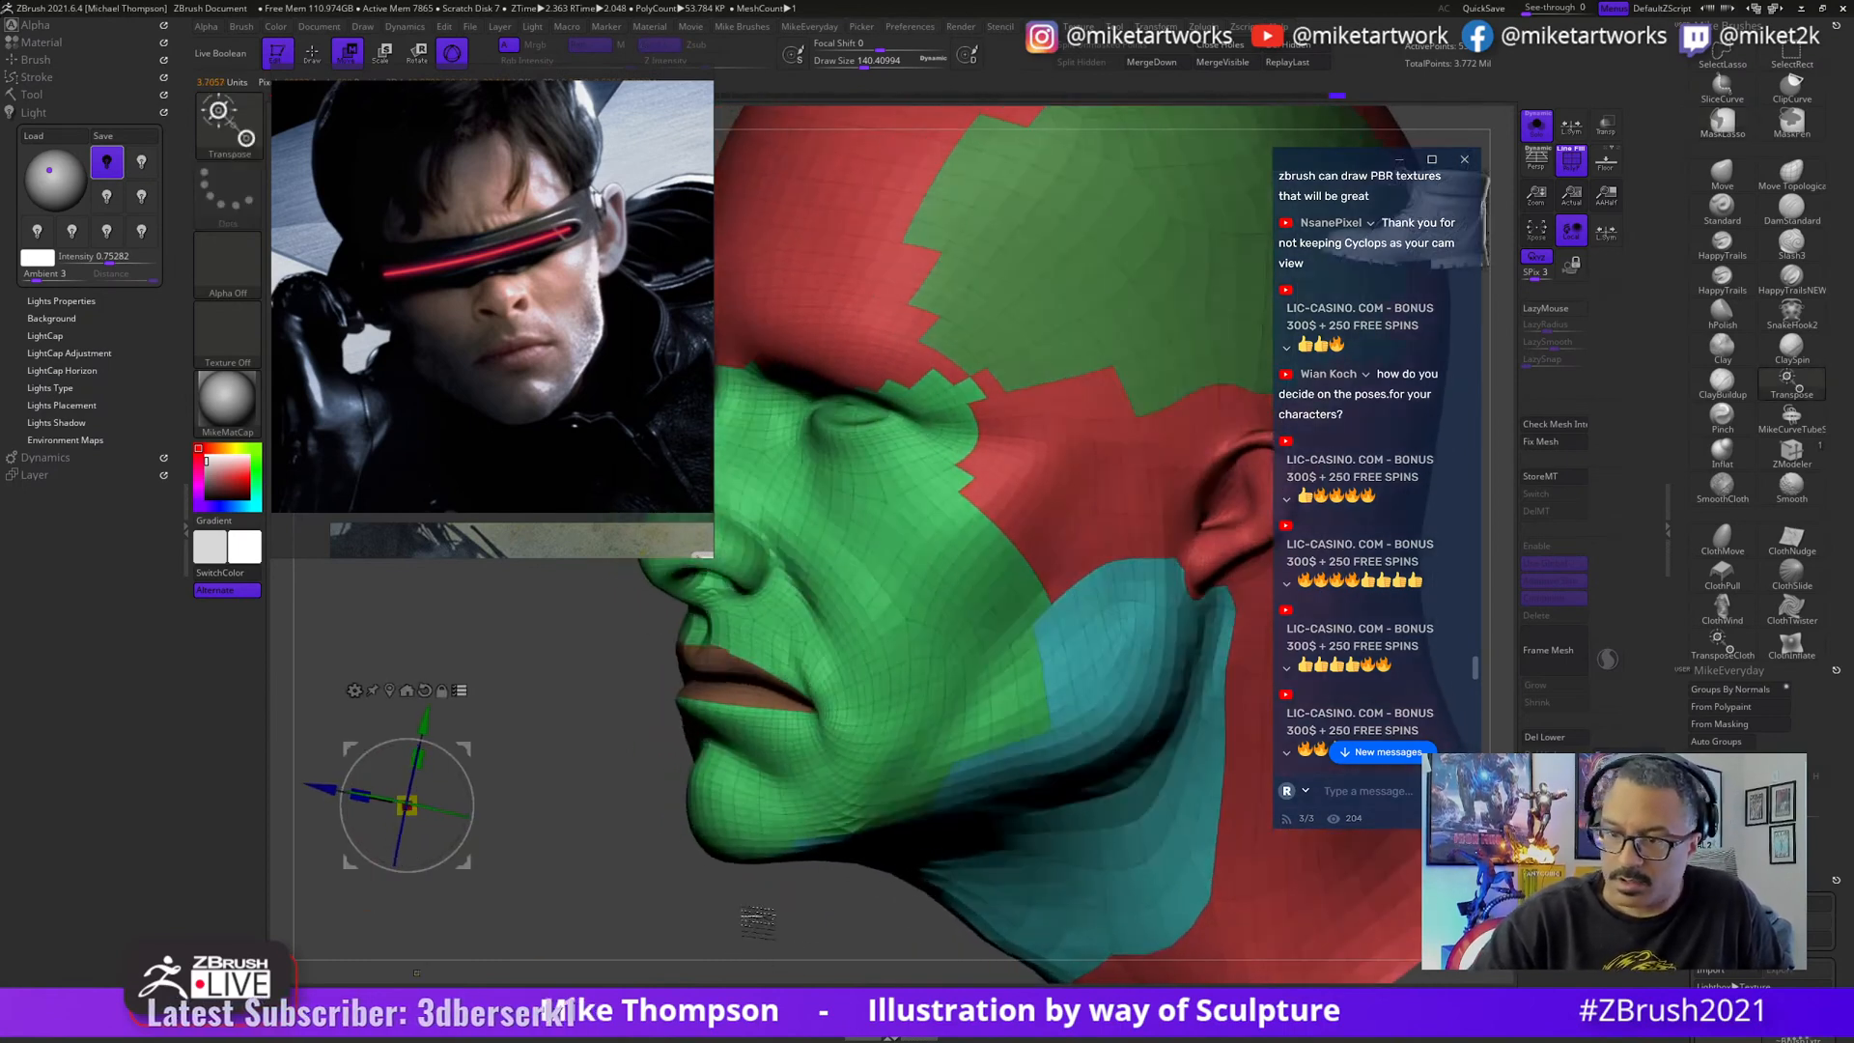
{"action": "mouse_move", "coordinate": [825, 930]}
{"action": "right_mouse_down"}
{"action": "mouse_move", "coordinate": [1138, 719]}
{"action": "mouse_move", "coordinate": [1138, 671]}
{"action": "right_mouse_up"}
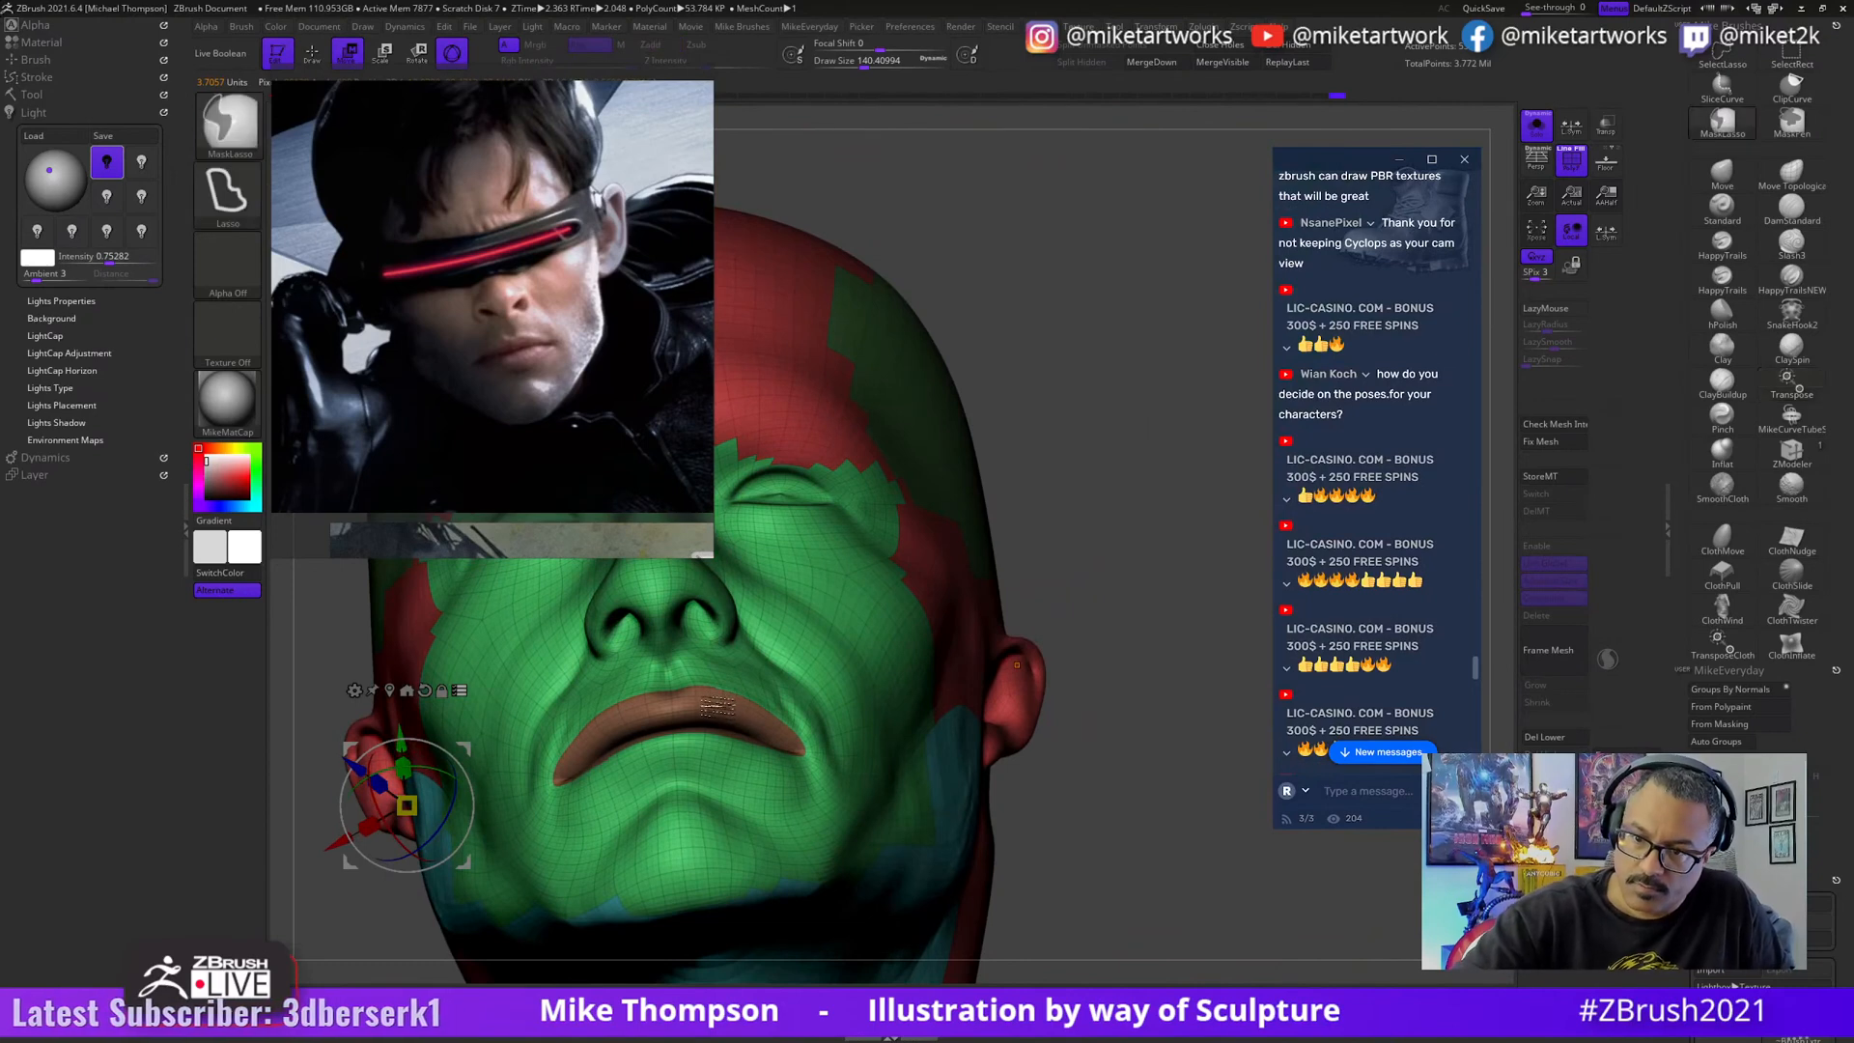
{"action": "left_click", "coordinate": [711, 705], "text": "alt"}
{"action": "key", "text": "ctrl+z"}
{"action": "key", "text": "ctrl+z"}
{"action": "mouse_move", "coordinate": [1172, 774]}
{"action": "right_mouse_down"}
{"action": "mouse_move", "coordinate": [908, 860]}
{"action": "mouse_move", "coordinate": [823, 925]}
{"action": "mouse_move", "coordinate": [867, 867]}
{"action": "mouse_move", "coordinate": [997, 877]}
{"action": "mouse_move", "coordinate": [981, 850]}
{"action": "right_mouse_up"}
{"action": "key", "text": "q"}
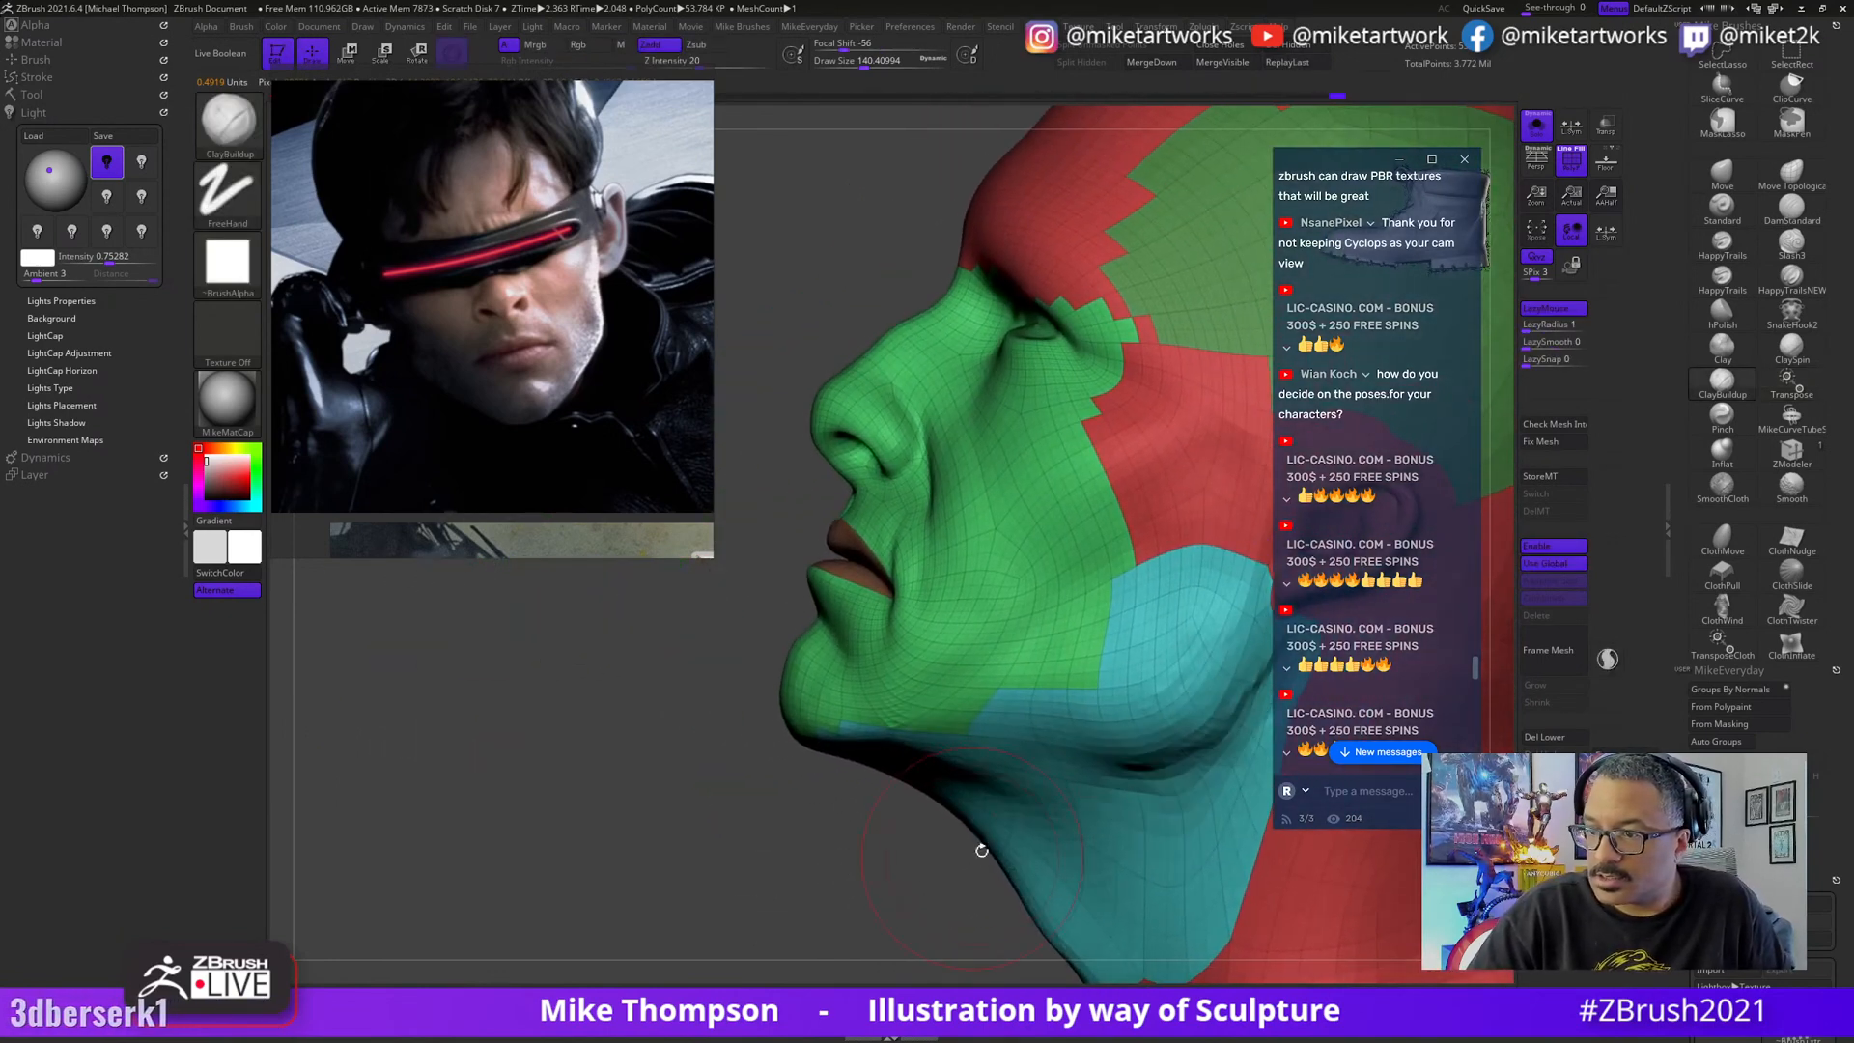
{"action": "key", "text": "ctrl+shift"}
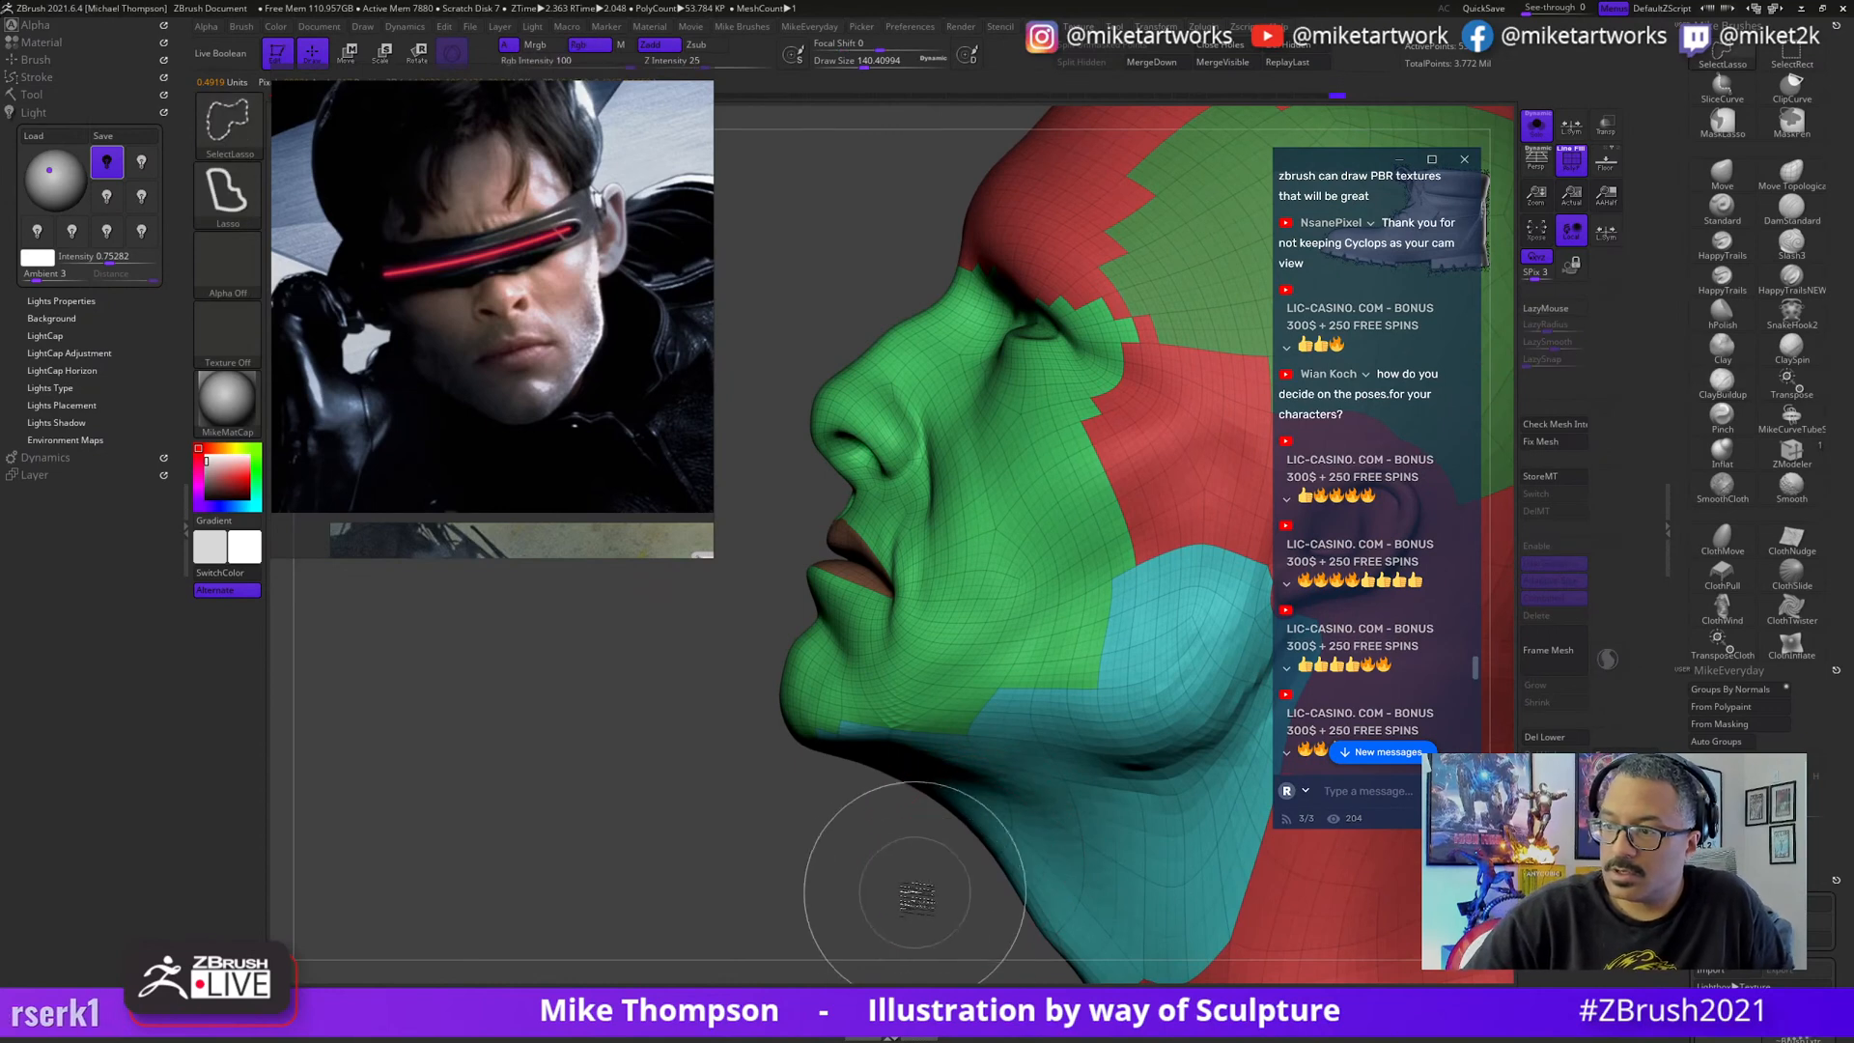
{"action": "mouse_move", "coordinate": [1171, 857]}
{"action": "left_mouse_down", "text": "ctrl+shift"}
{"action": "mouse_move", "coordinate": [1246, 578]}
{"action": "mouse_move", "coordinate": [903, 589]}
{"action": "mouse_move", "coordinate": [734, 792]}
{"action": "mouse_move", "coordinate": [869, 917]}
{"action": "mouse_move", "coordinate": [1048, 855]}
{"action": "mouse_move", "coordinate": [1088, 725]}
{"action": "mouse_move", "coordinate": [1105, 737]}
{"action": "mouse_move", "coordinate": [1110, 712]}
{"action": "mouse_move", "coordinate": [1115, 731]}
{"action": "left_mouse_up", "text": "ctrl+shift"}
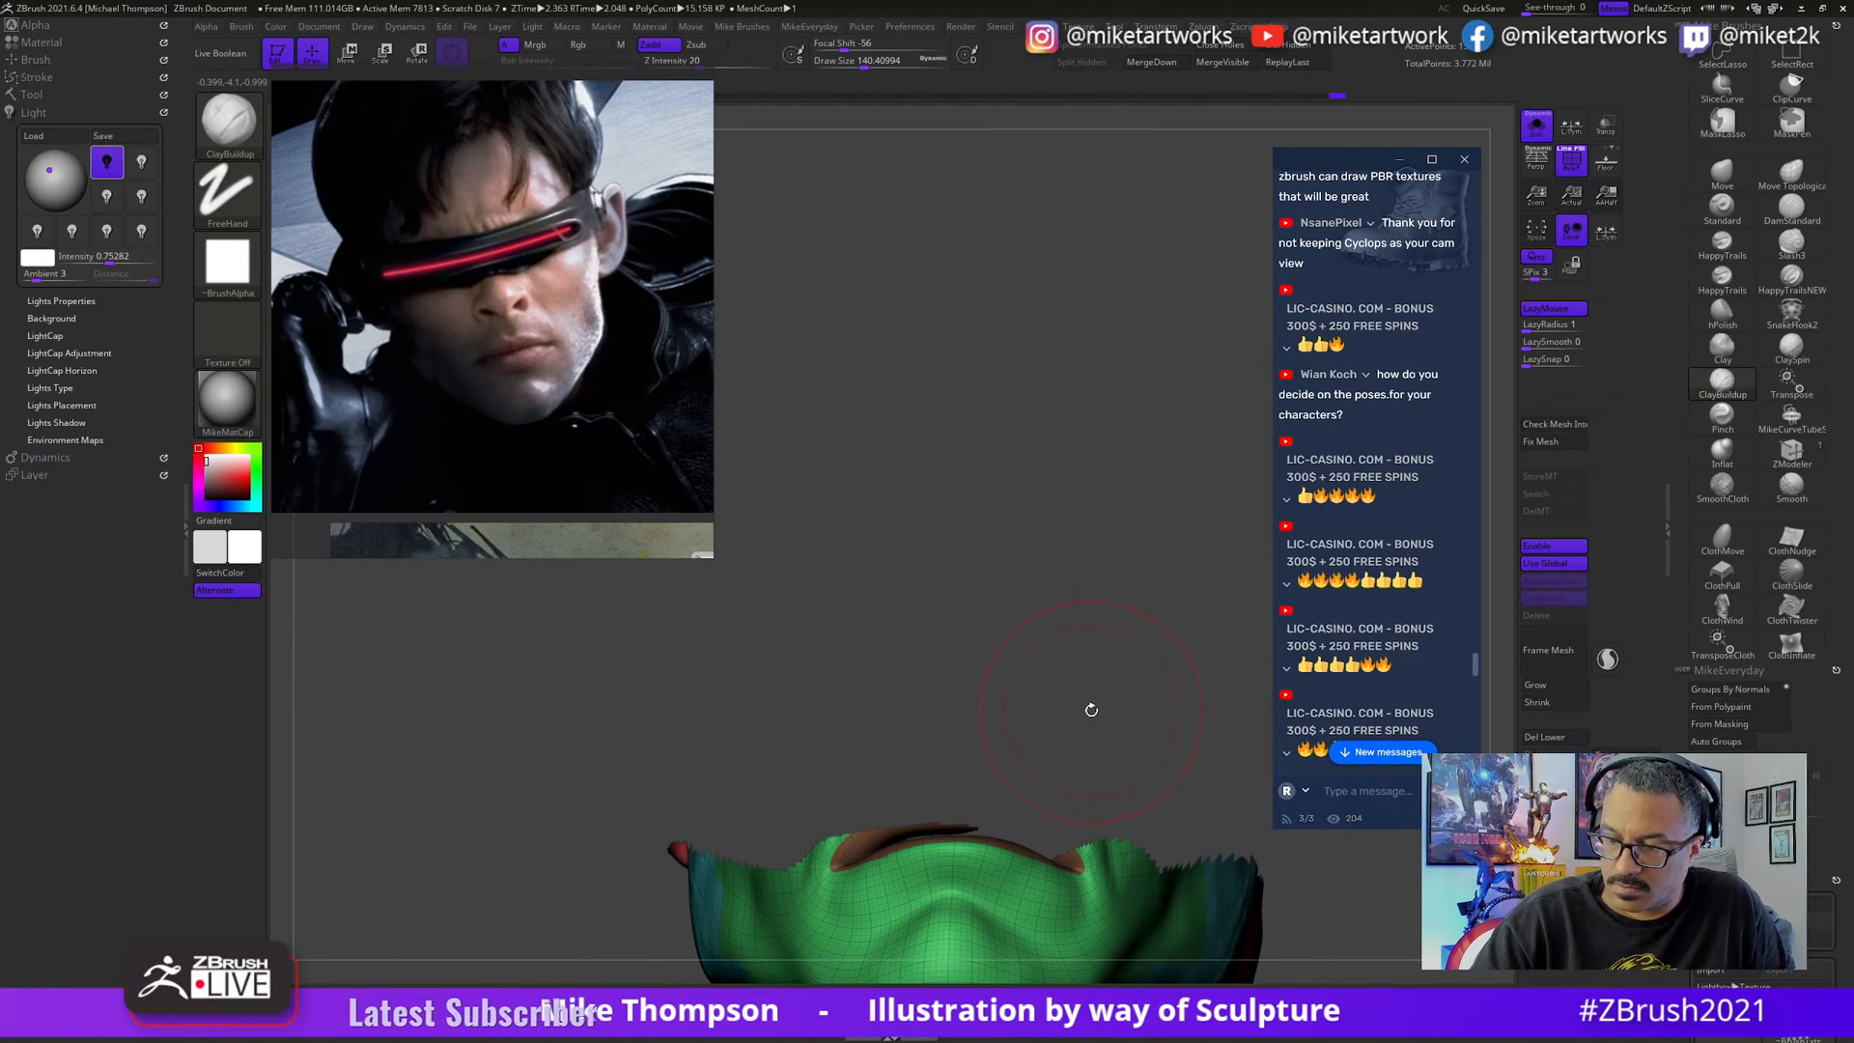
{"action": "key", "text": "ctrl+shift"}
{"action": "left_click", "coordinate": [1165, 702], "text": "ctrl+shift"}
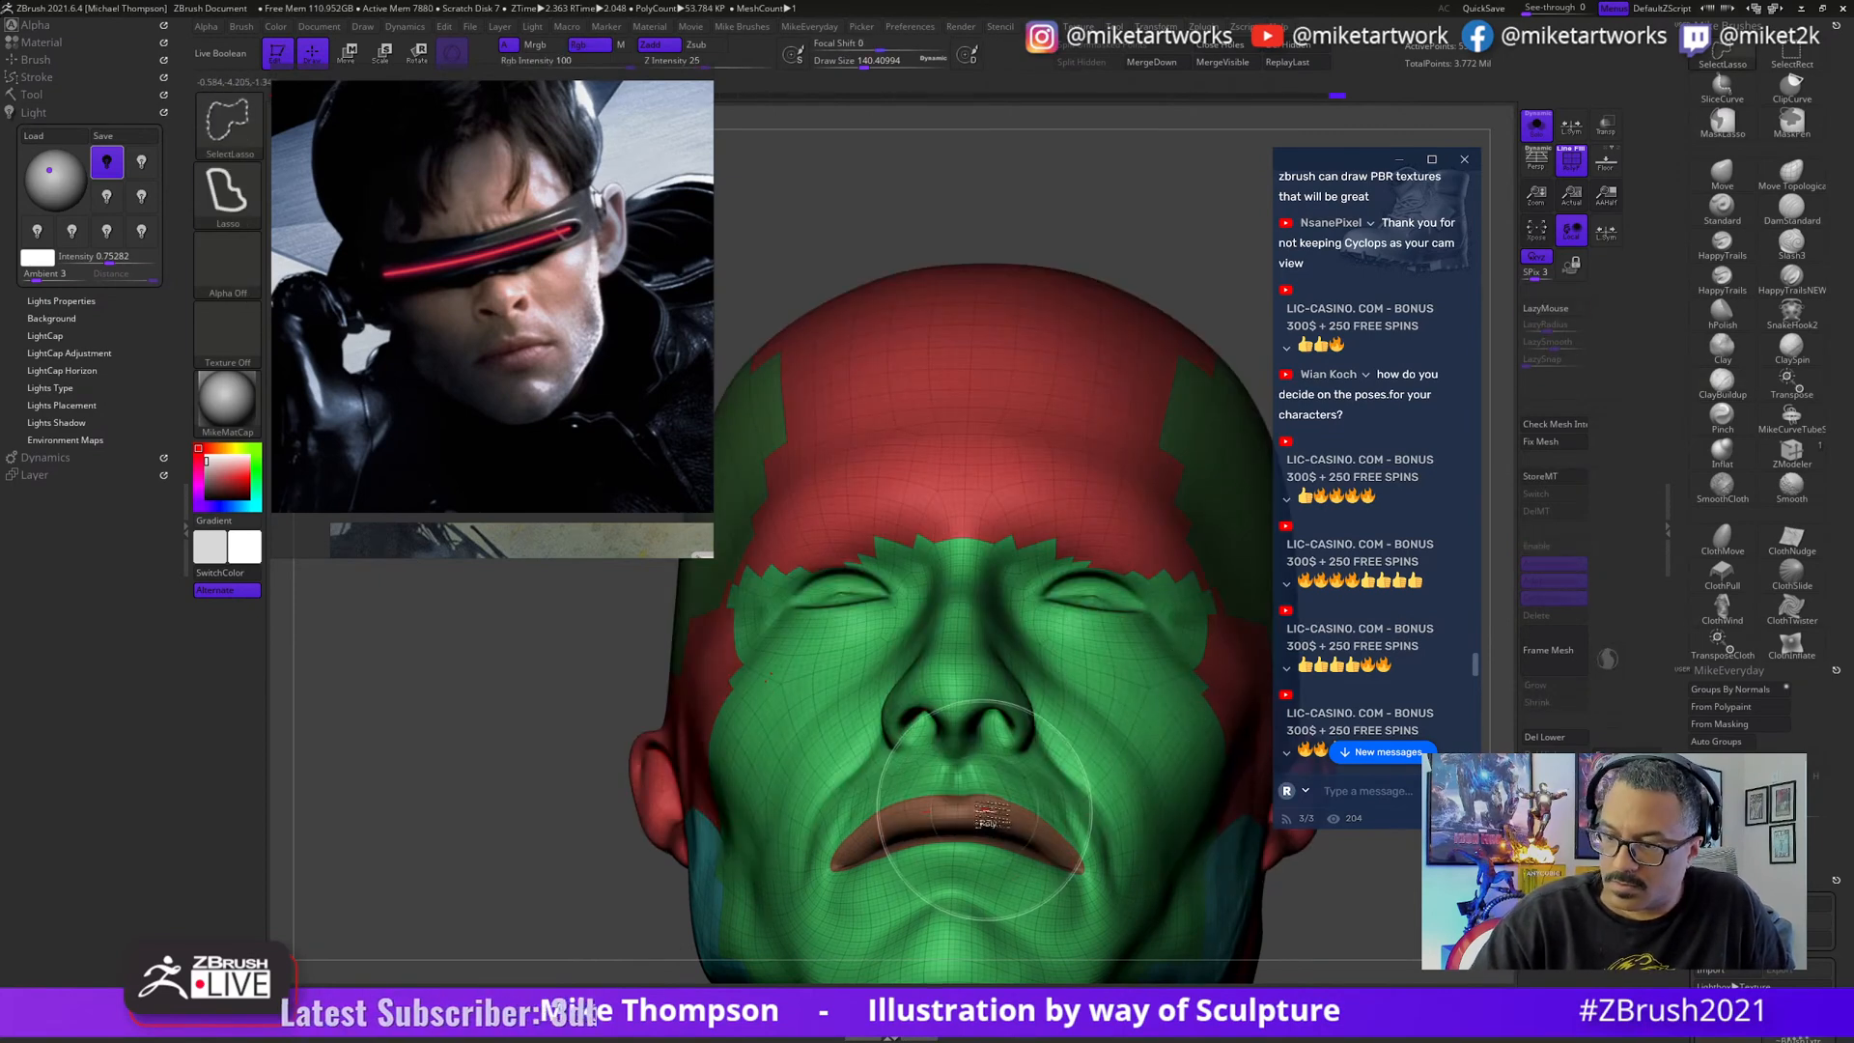
- Isolate the polygroup of the lips and mouth interior and reduce the draw size to about 44
{"action": "left_click", "coordinate": [961, 835], "text": "ctrl+shift"}
{"action": "key", "text": "shift"}
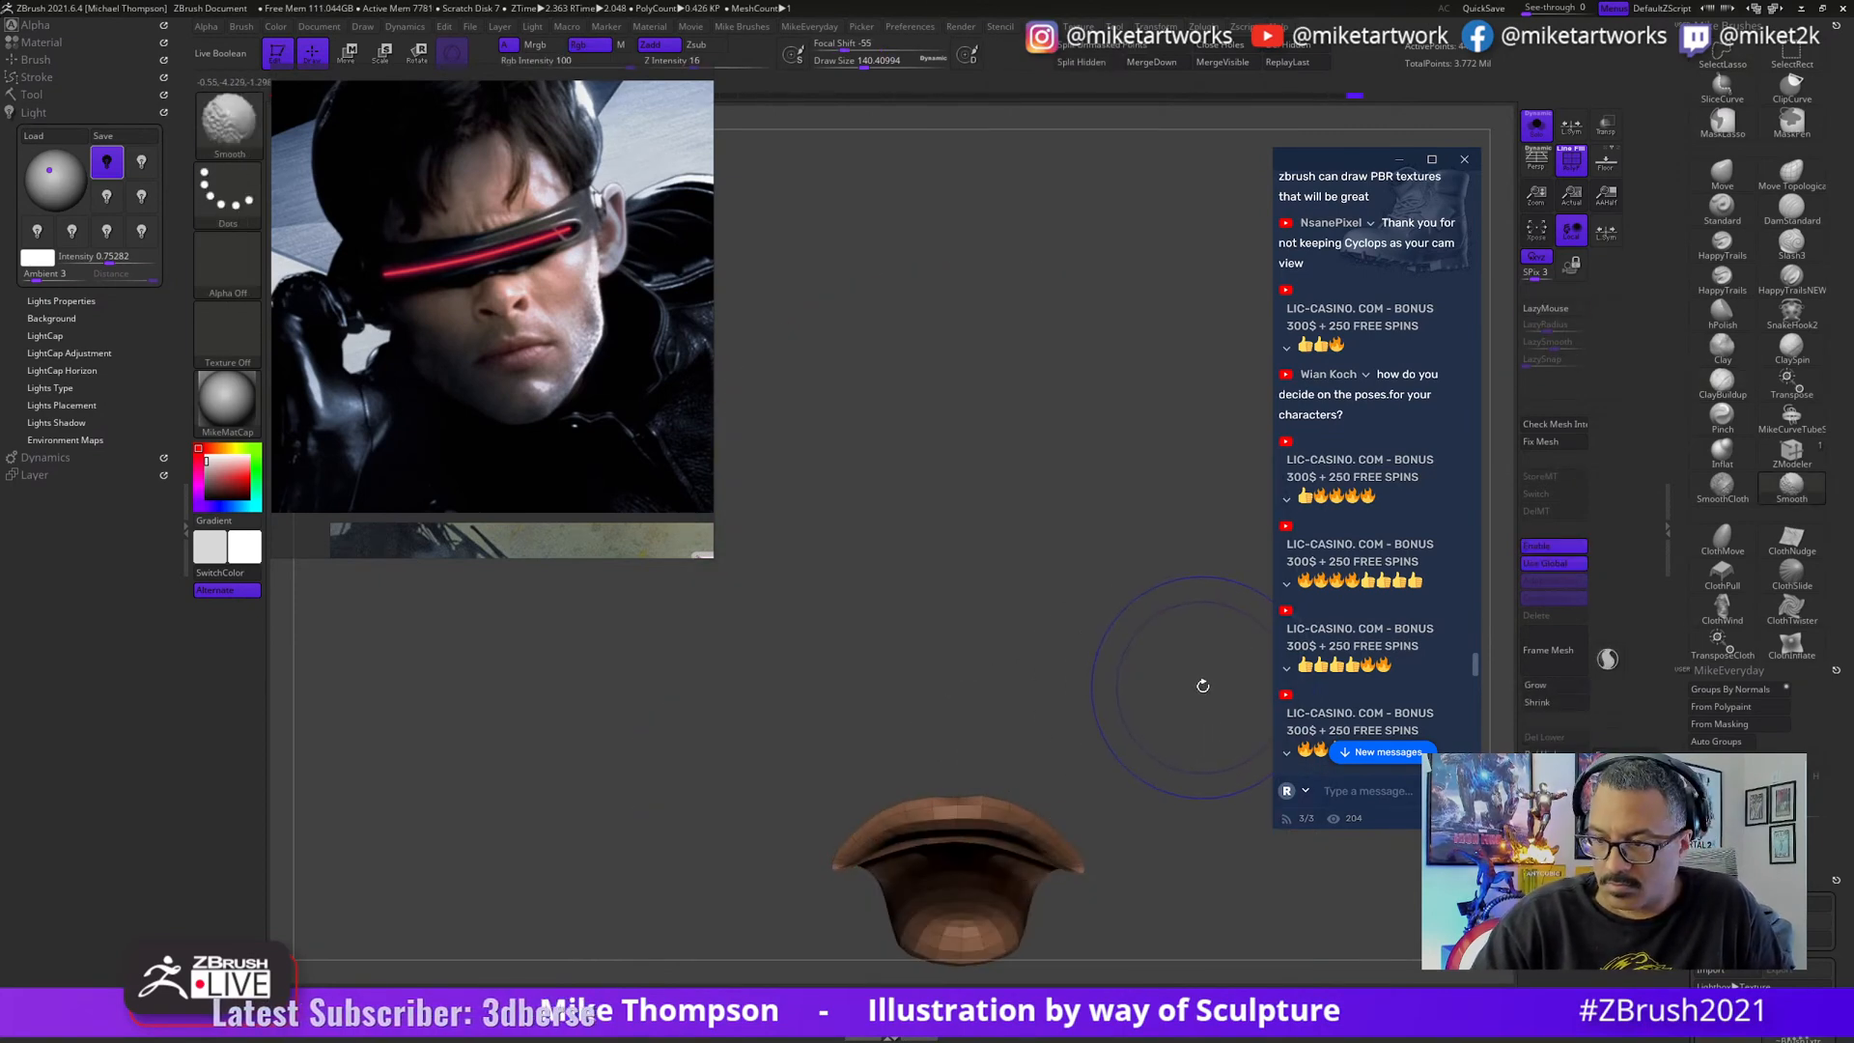
{"action": "mouse_move", "coordinate": [1140, 705]}
{"action": "left_mouse_down"}
{"action": "mouse_move", "coordinate": [1146, 686]}
{"action": "mouse_move", "coordinate": [1149, 868]}
{"action": "mouse_move", "coordinate": [1109, 878]}
{"action": "mouse_move", "coordinate": [1199, 862]}
{"action": "mouse_move", "coordinate": [1171, 849]}
{"action": "mouse_move", "coordinate": [1163, 882]}
{"action": "left_mouse_up"}
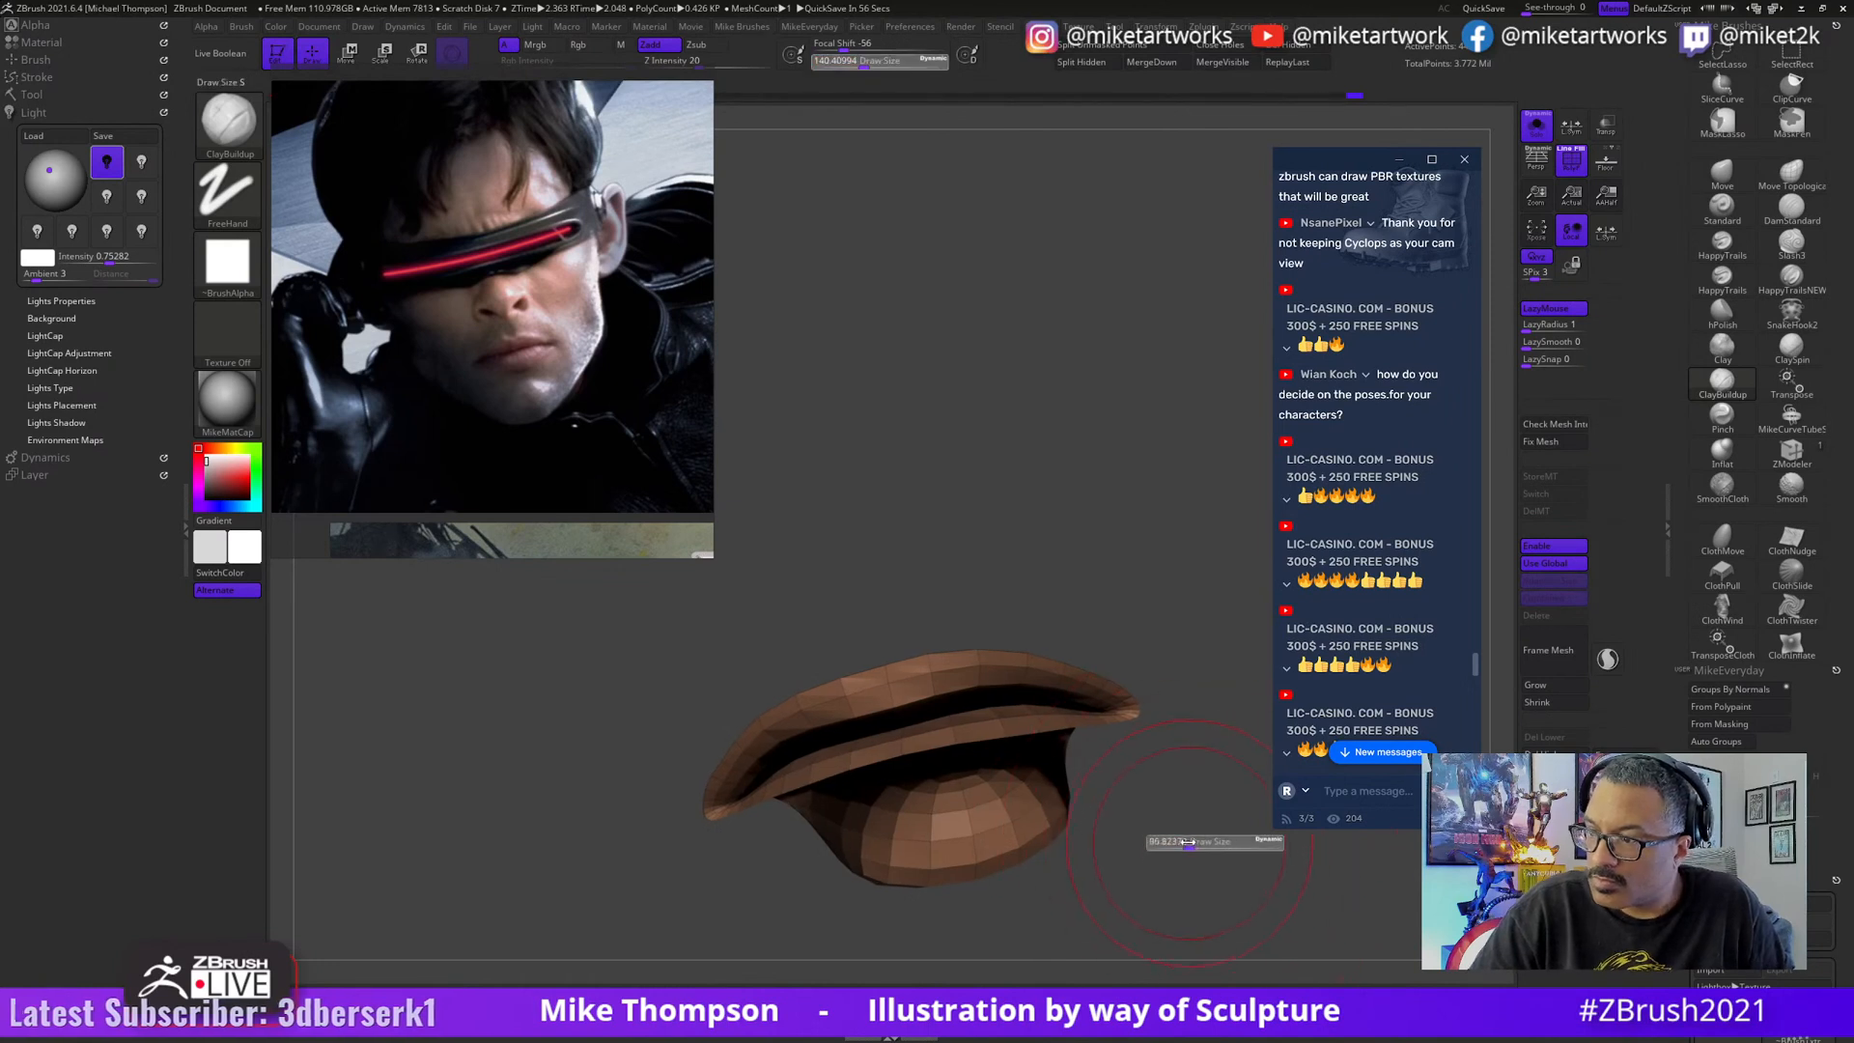
{"action": "left_click_drag", "start_coordinate": [1199, 812], "coordinate": [1188, 704]}
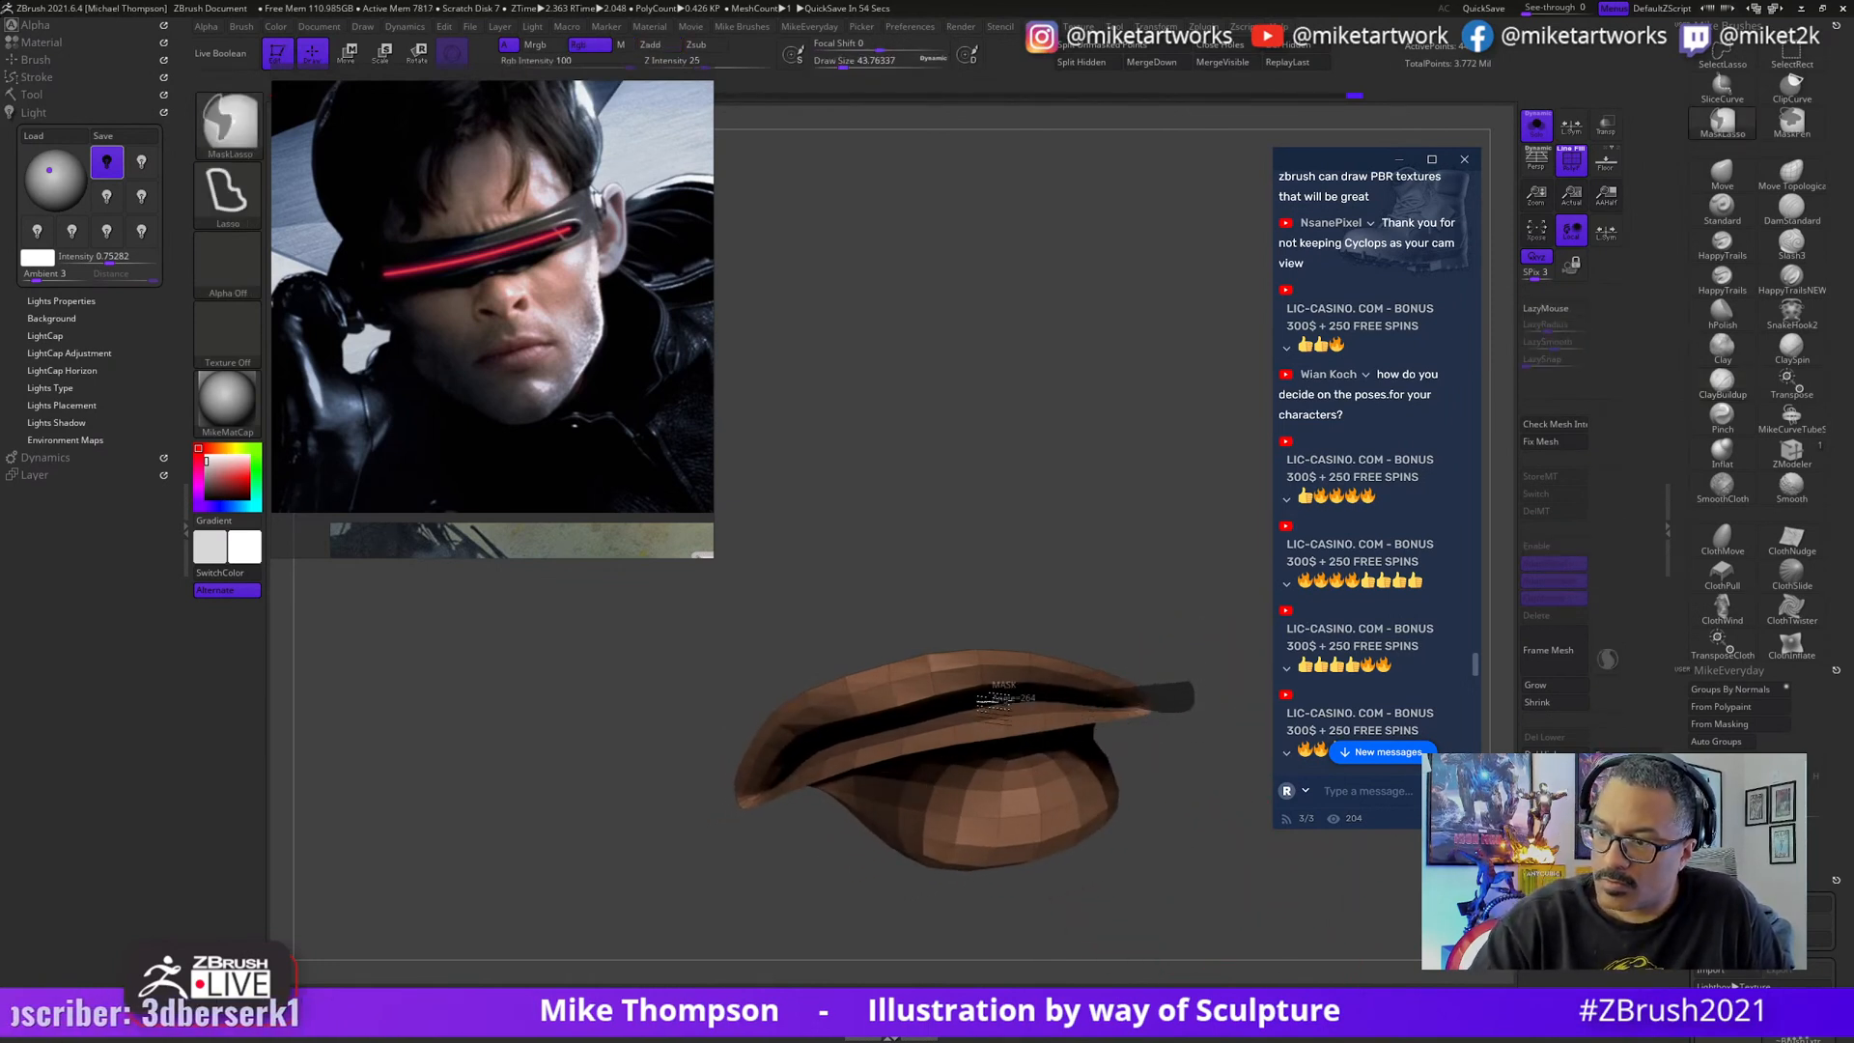
- Mask the upper lip with MaskLasso and turn the masked faces into a separate polygroup
{"action": "mouse_move", "coordinate": [1062, 884]}
{"action": "left_mouse_down"}
{"action": "mouse_move", "coordinate": [1080, 857]}
{"action": "mouse_move", "coordinate": [1186, 832]}
{"action": "mouse_move", "coordinate": [1187, 778]}
{"action": "left_mouse_up"}
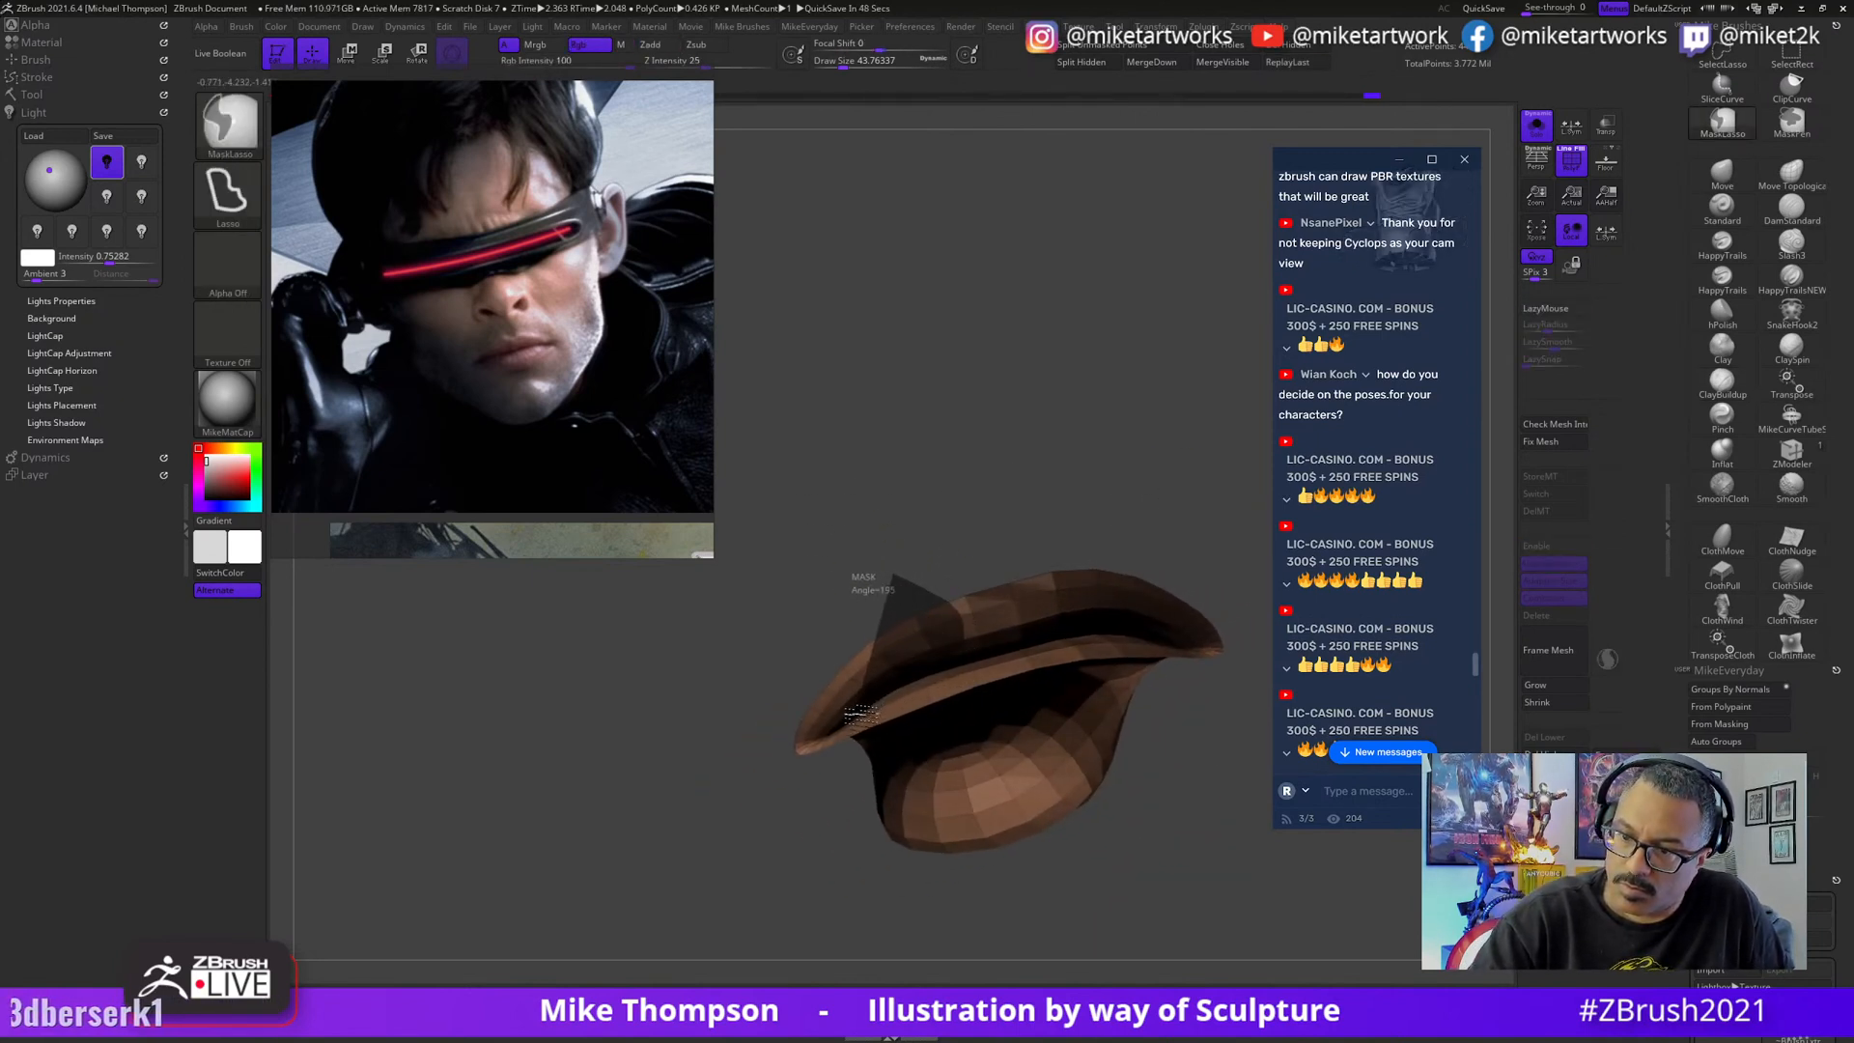
{"action": "left_click_drag", "start_coordinate": [750, 792], "coordinate": [736, 565], "text": "ctrl"}
{"action": "left_click_drag", "start_coordinate": [1231, 839], "coordinate": [1159, 872]}
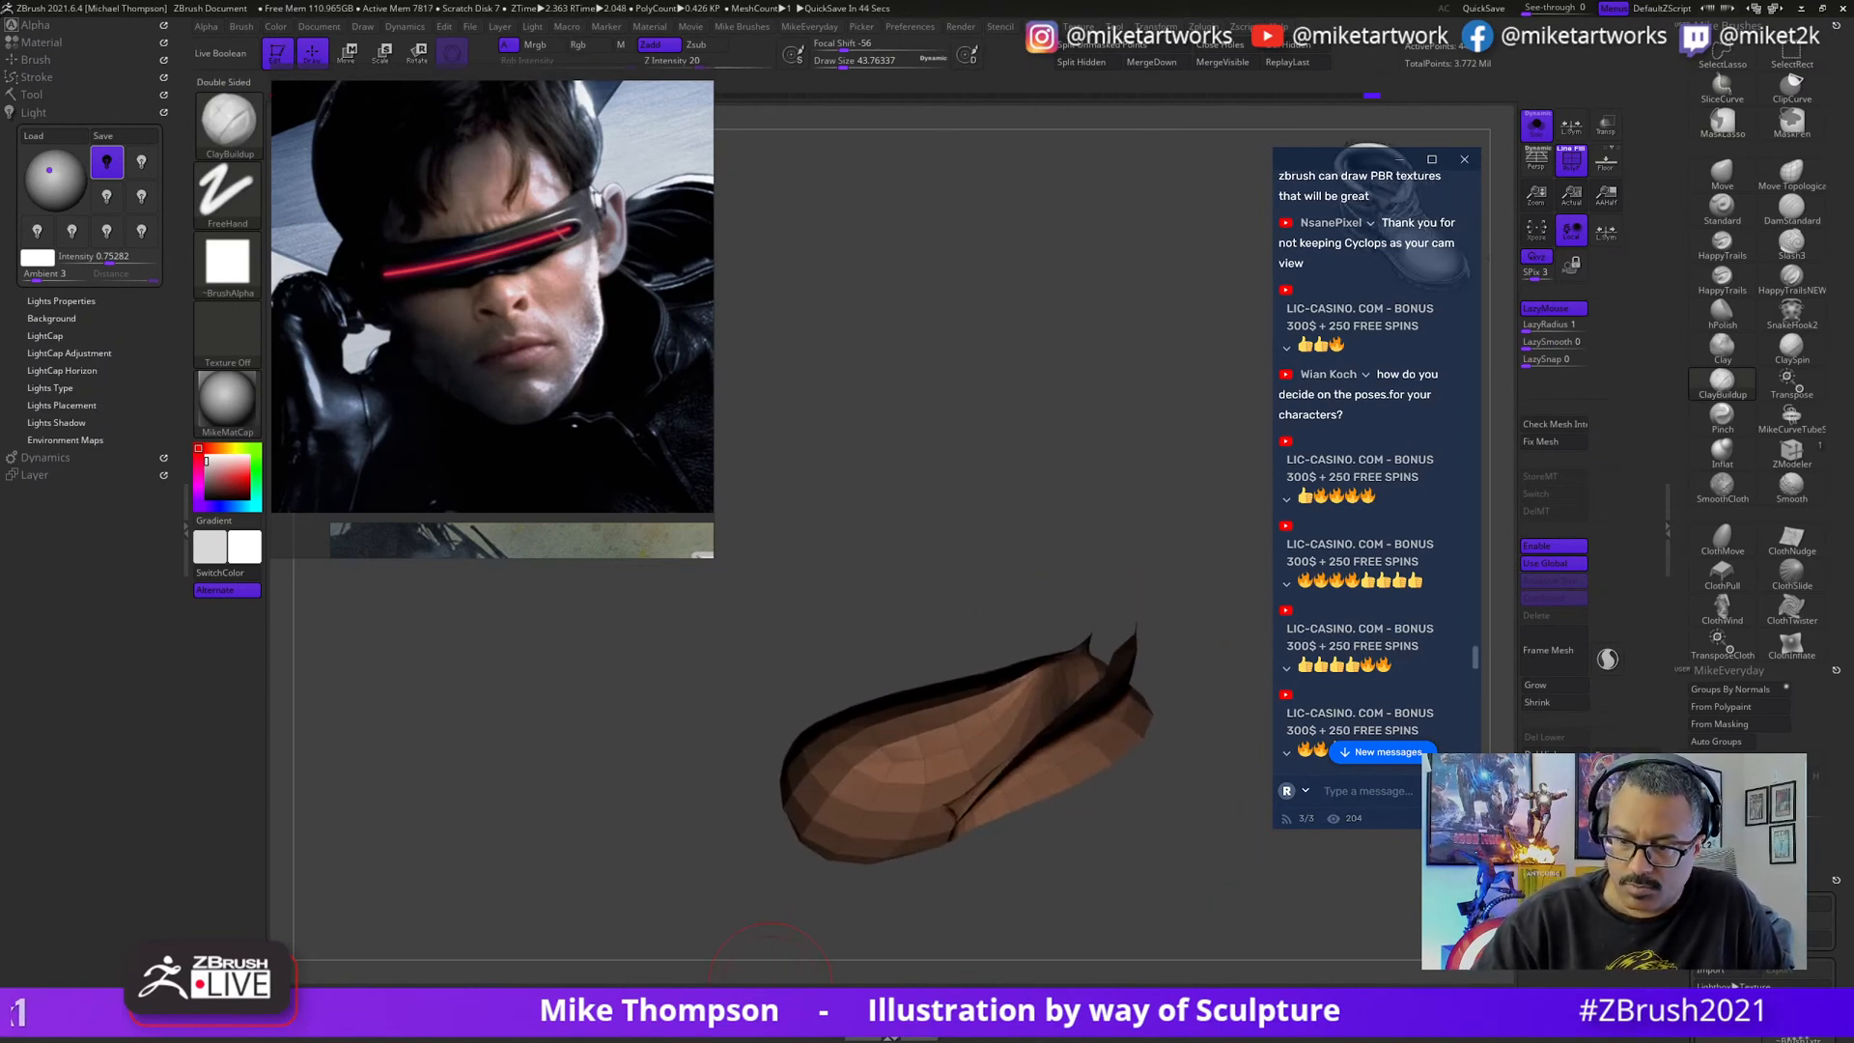
{"action": "mouse_move", "coordinate": [1210, 840]}
{"action": "left_mouse_down"}
{"action": "mouse_move", "coordinate": [1222, 850]}
{"action": "mouse_move", "coordinate": [1185, 876]}
{"action": "mouse_move", "coordinate": [1223, 901]}
{"action": "mouse_move", "coordinate": [1195, 869]}
{"action": "mouse_move", "coordinate": [1227, 832]}
{"action": "mouse_move", "coordinate": [1176, 840]}
{"action": "mouse_move", "coordinate": [1224, 857]}
{"action": "mouse_move", "coordinate": [1209, 857]}
{"action": "left_mouse_up"}
{"action": "mouse_move", "coordinate": [1172, 641]}
{"action": "left_mouse_down"}
{"action": "mouse_move", "coordinate": [1173, 577]}
{"action": "mouse_move", "coordinate": [1183, 773]}
{"action": "mouse_move", "coordinate": [1213, 865]}
{"action": "mouse_move", "coordinate": [1220, 807]}
{"action": "mouse_move", "coordinate": [1199, 785]}
{"action": "left_mouse_up"}
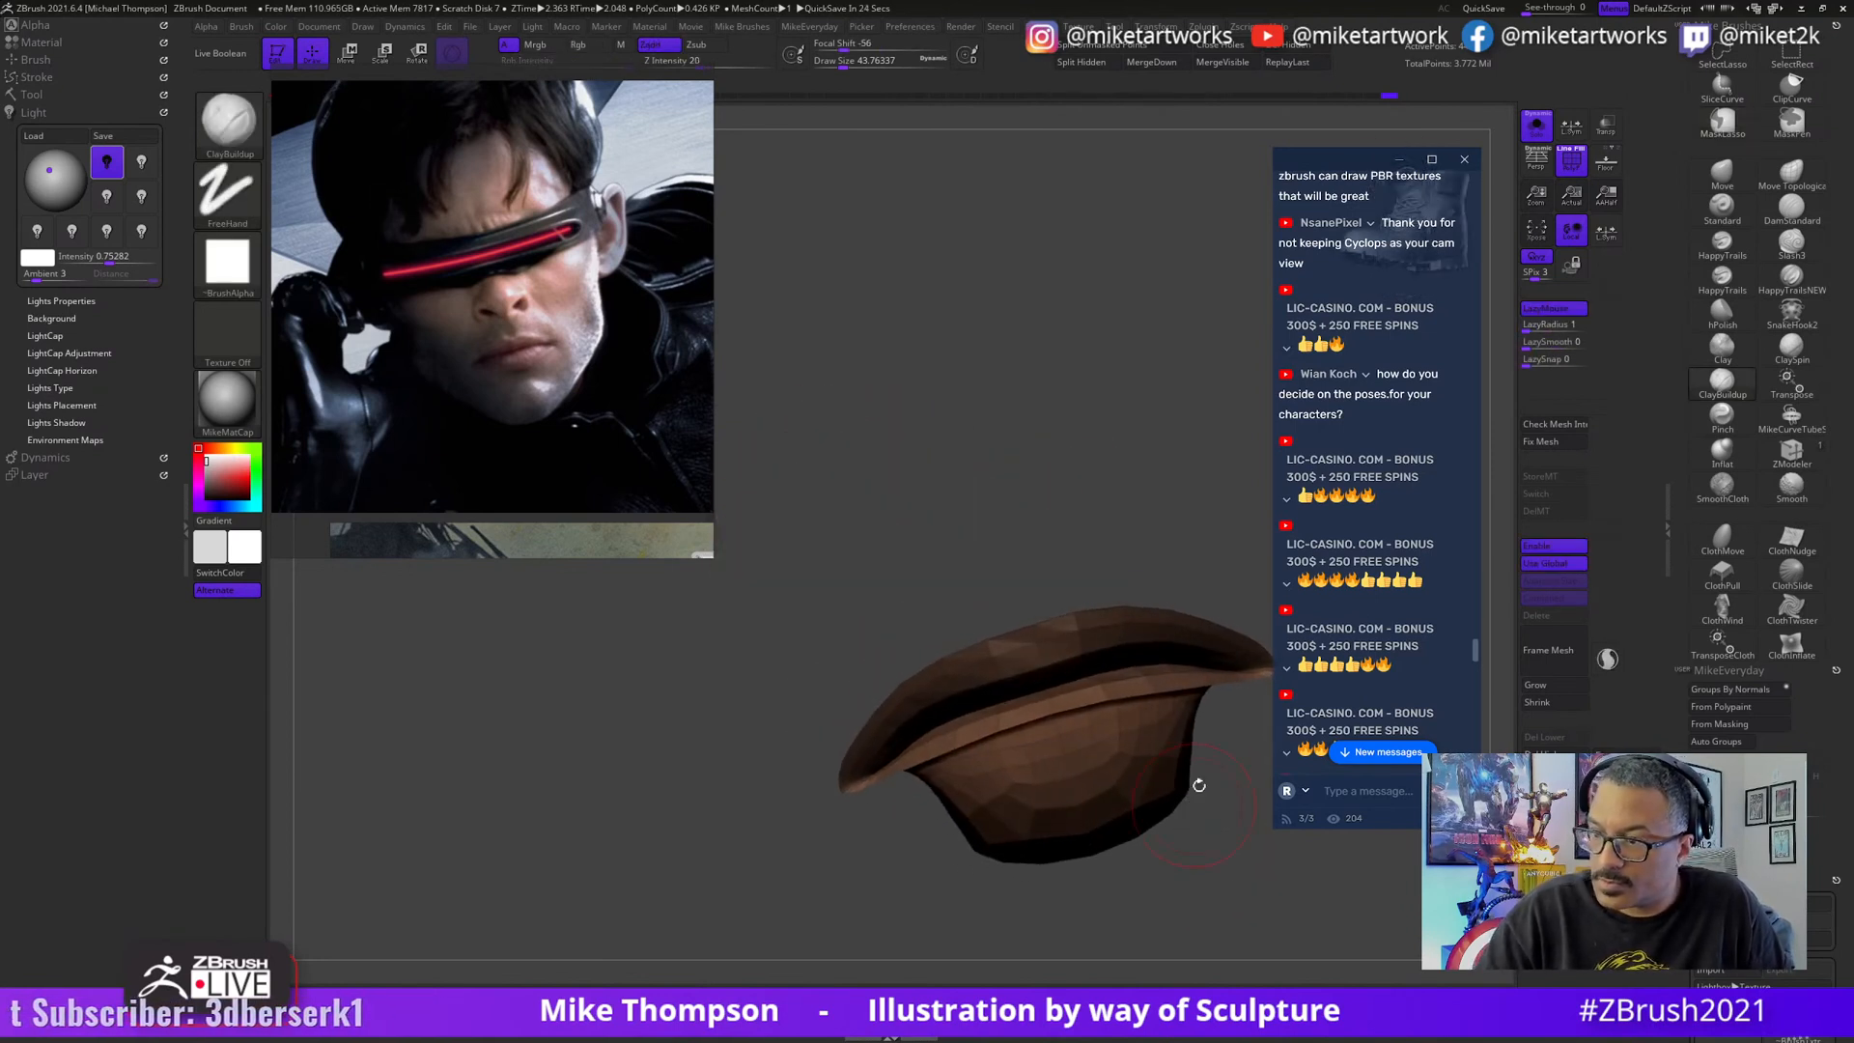
{"action": "key", "text": "ctrl"}
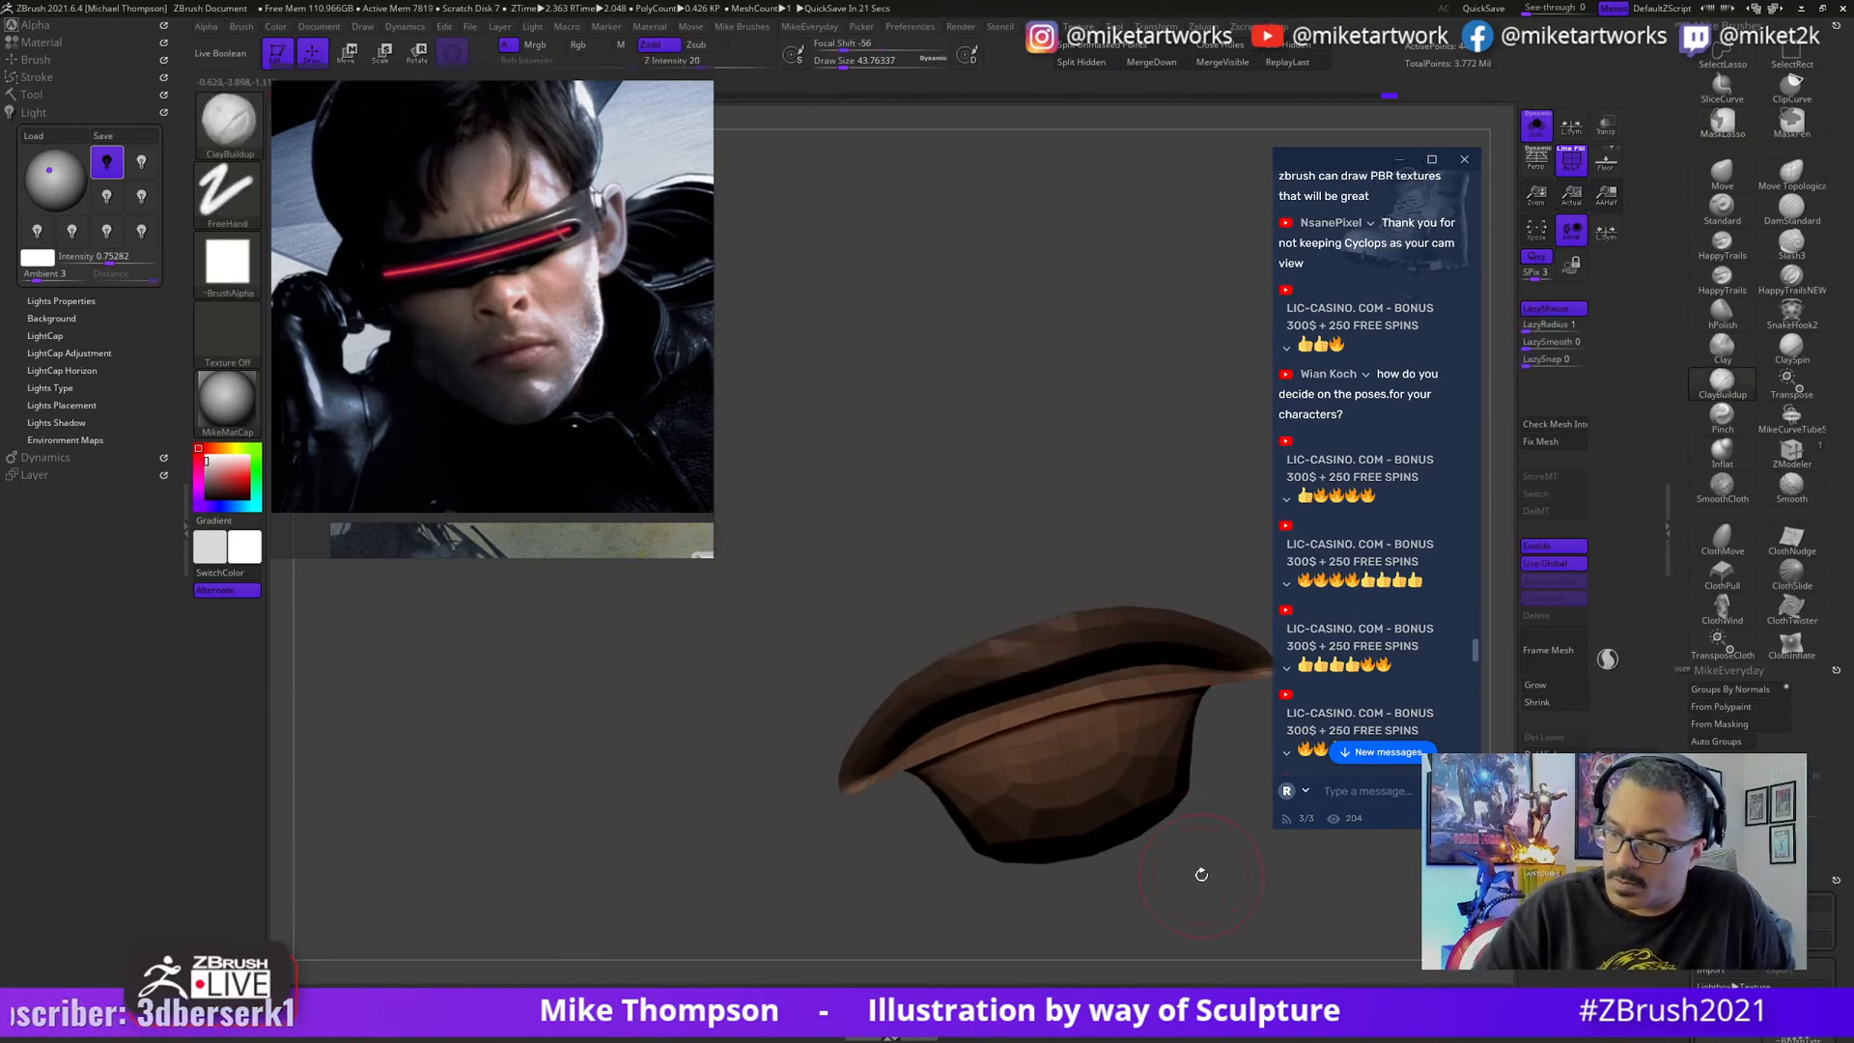
{"action": "left_click_drag", "start_coordinate": [1201, 869], "coordinate": [1200, 931]}
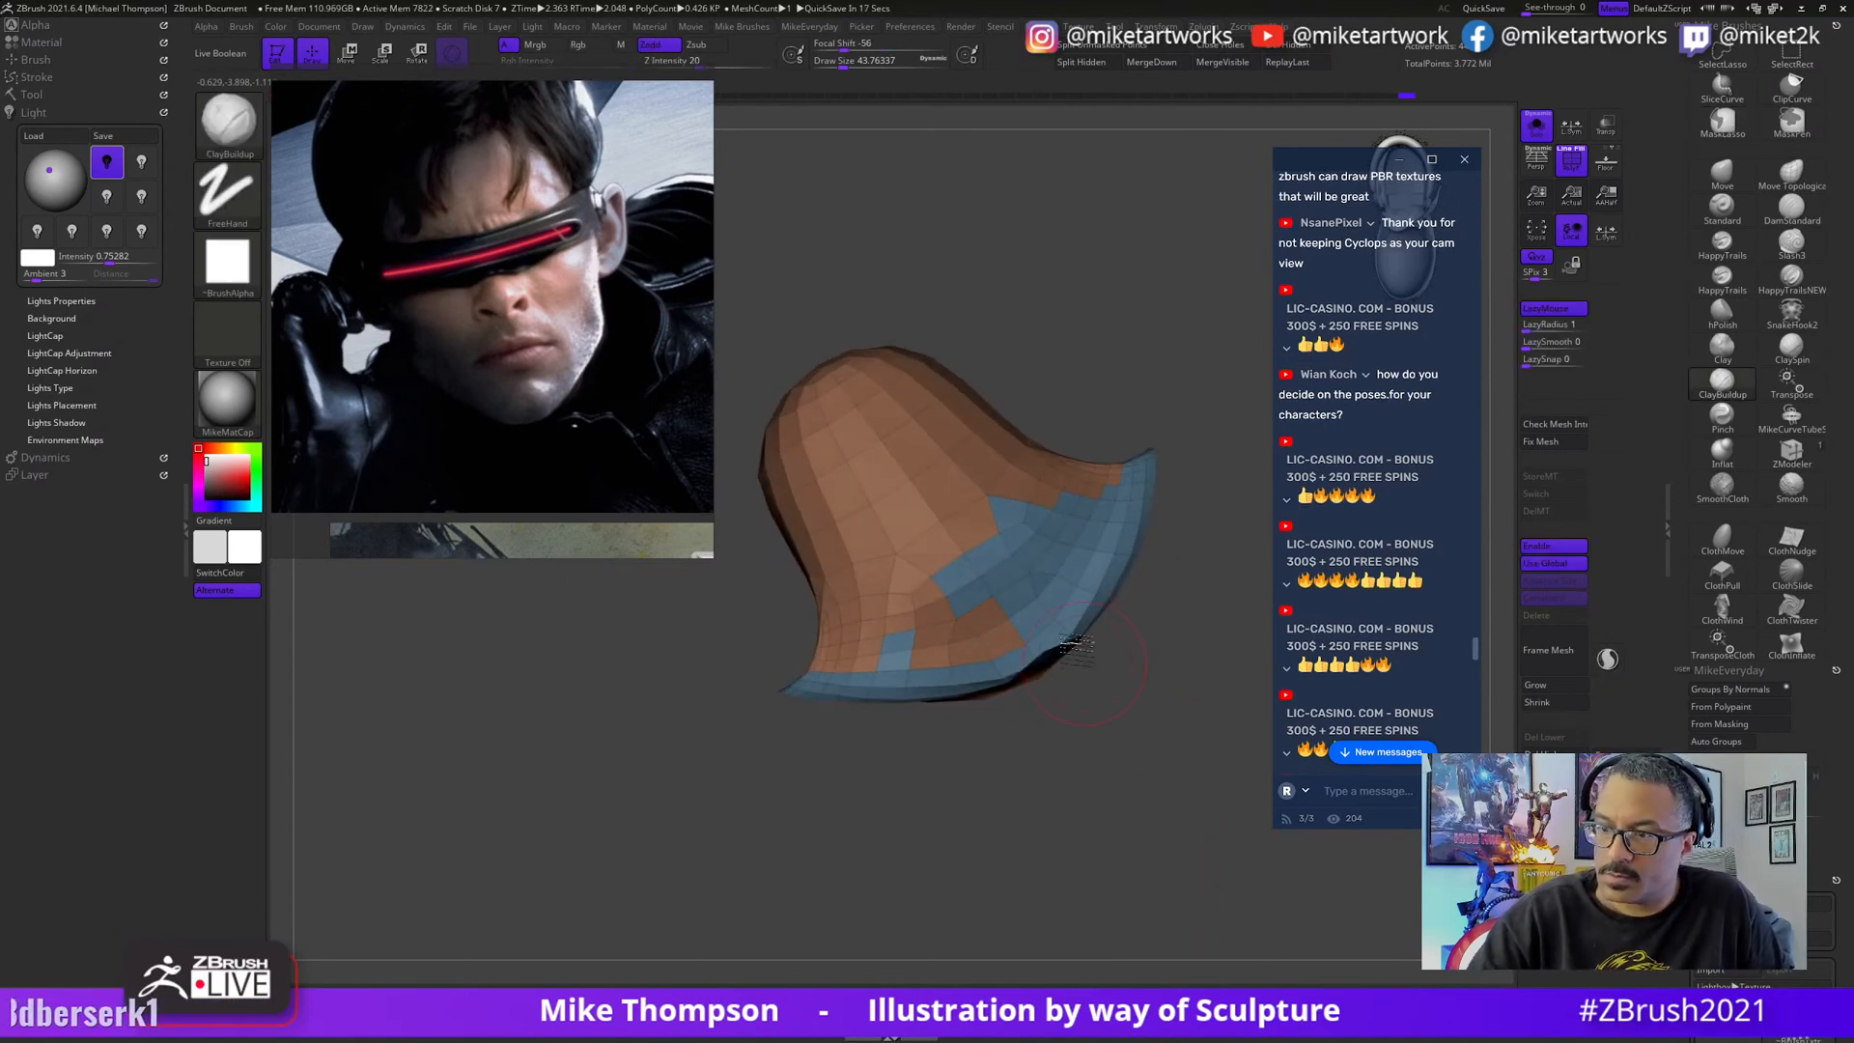
- Show only the new upper-lip polygroup to check its faces, and bring the whole head back into view
{"action": "key", "text": "ctrl+shift"}
{"action": "left_click", "coordinate": [1015, 471], "text": "ctrl+shift"}
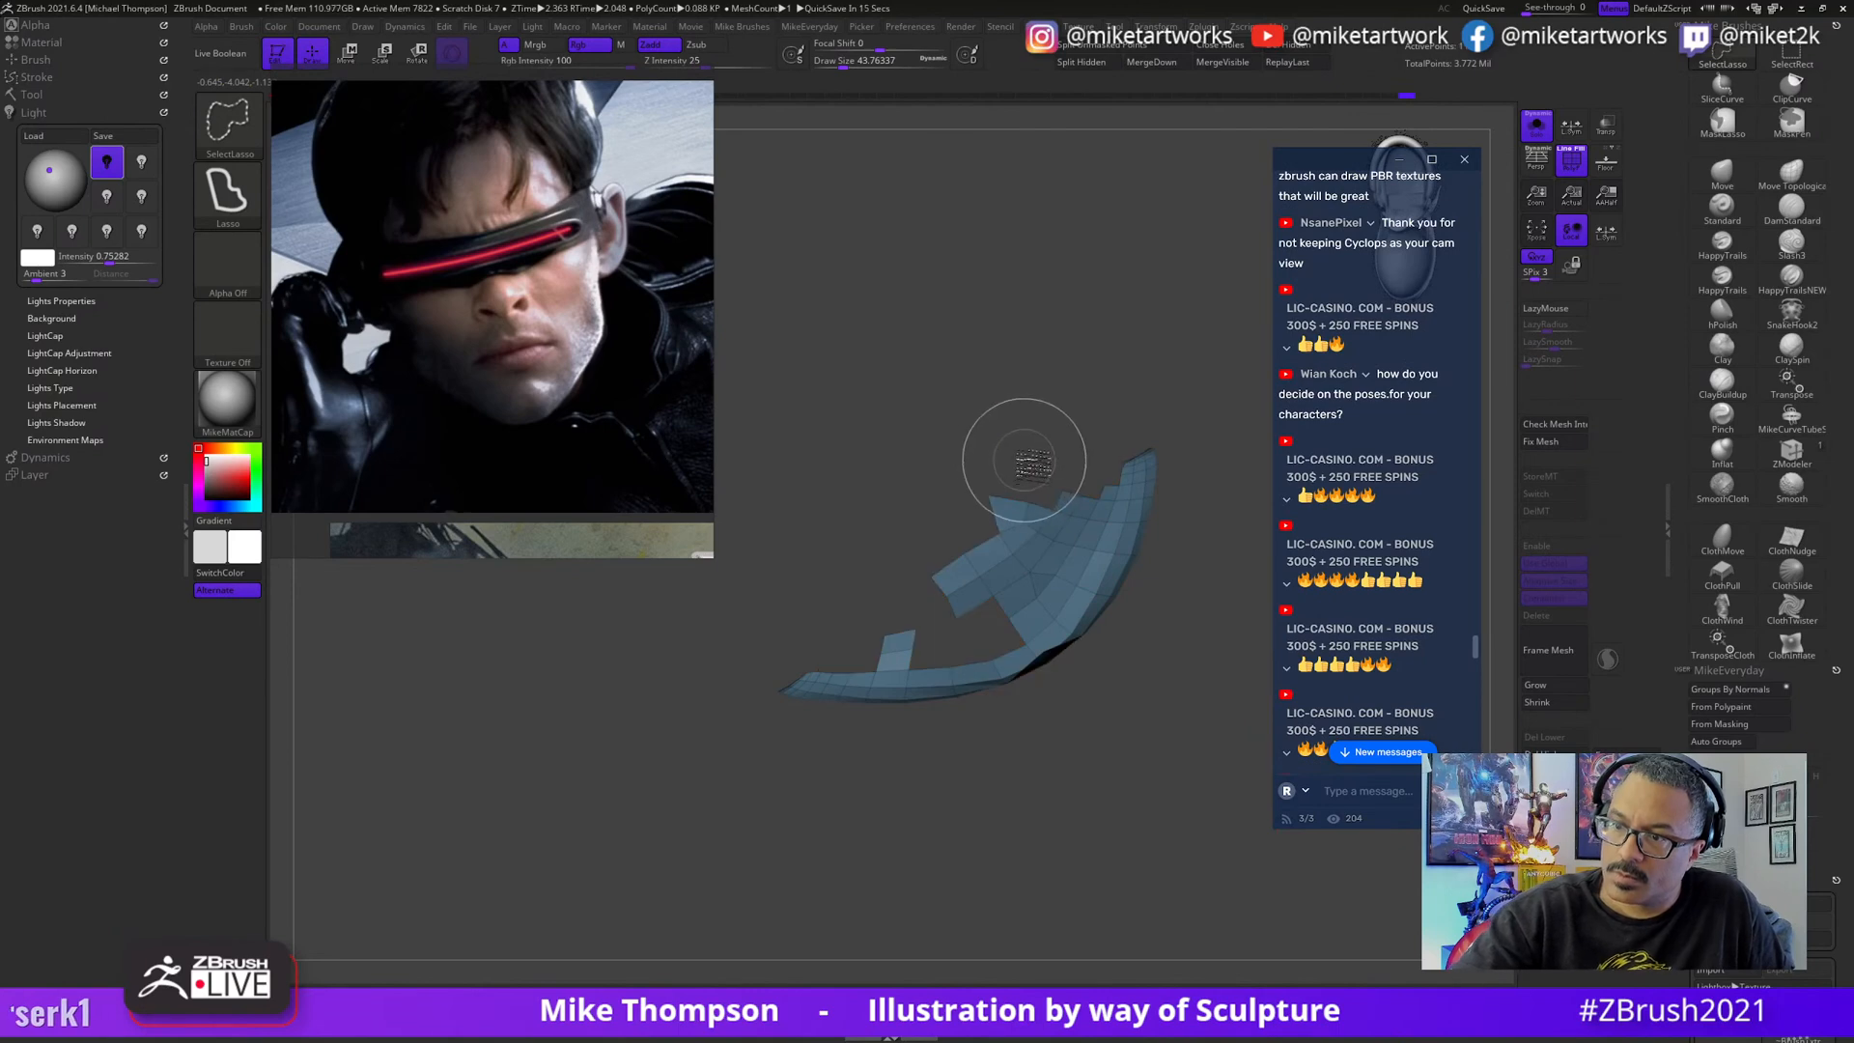
{"action": "left_click", "coordinate": [1160, 751], "text": "ctrl+shift"}
{"action": "key", "text": "ctrl+shift"}
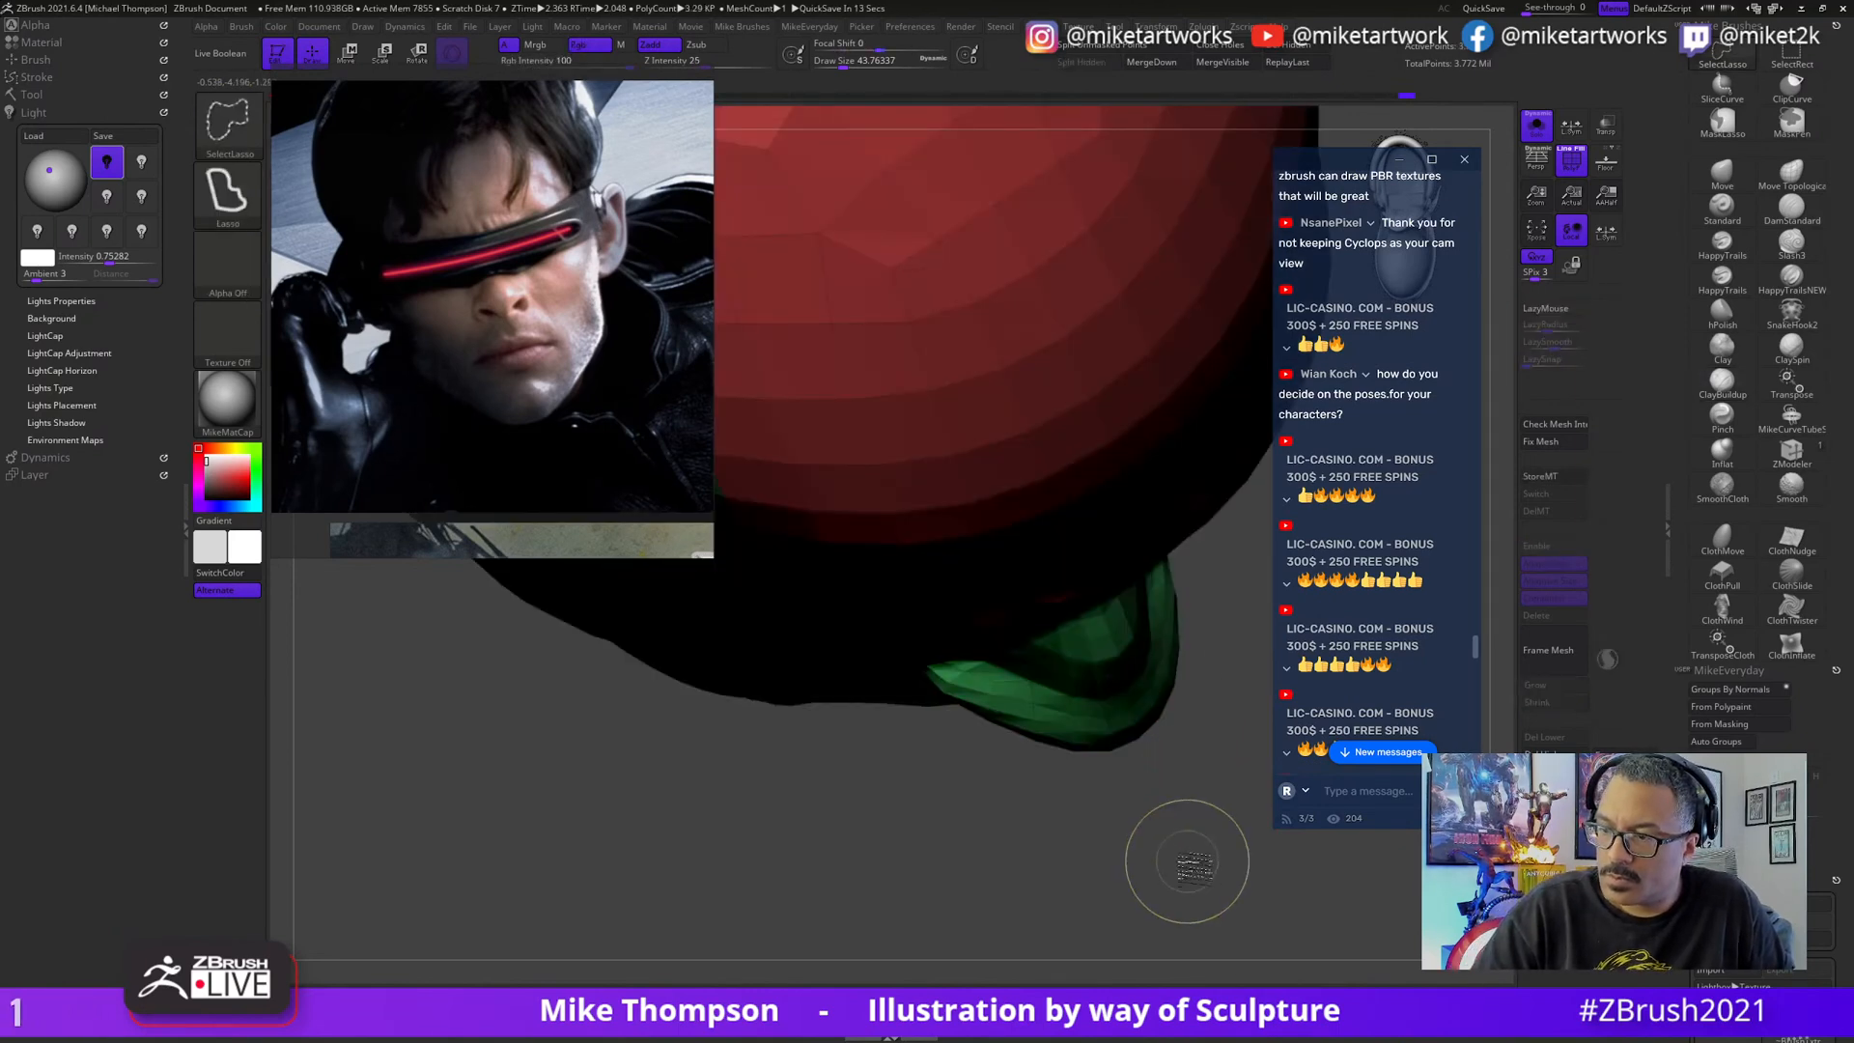
{"action": "left_click_drag", "start_coordinate": [1184, 860], "coordinate": [1096, 758]}
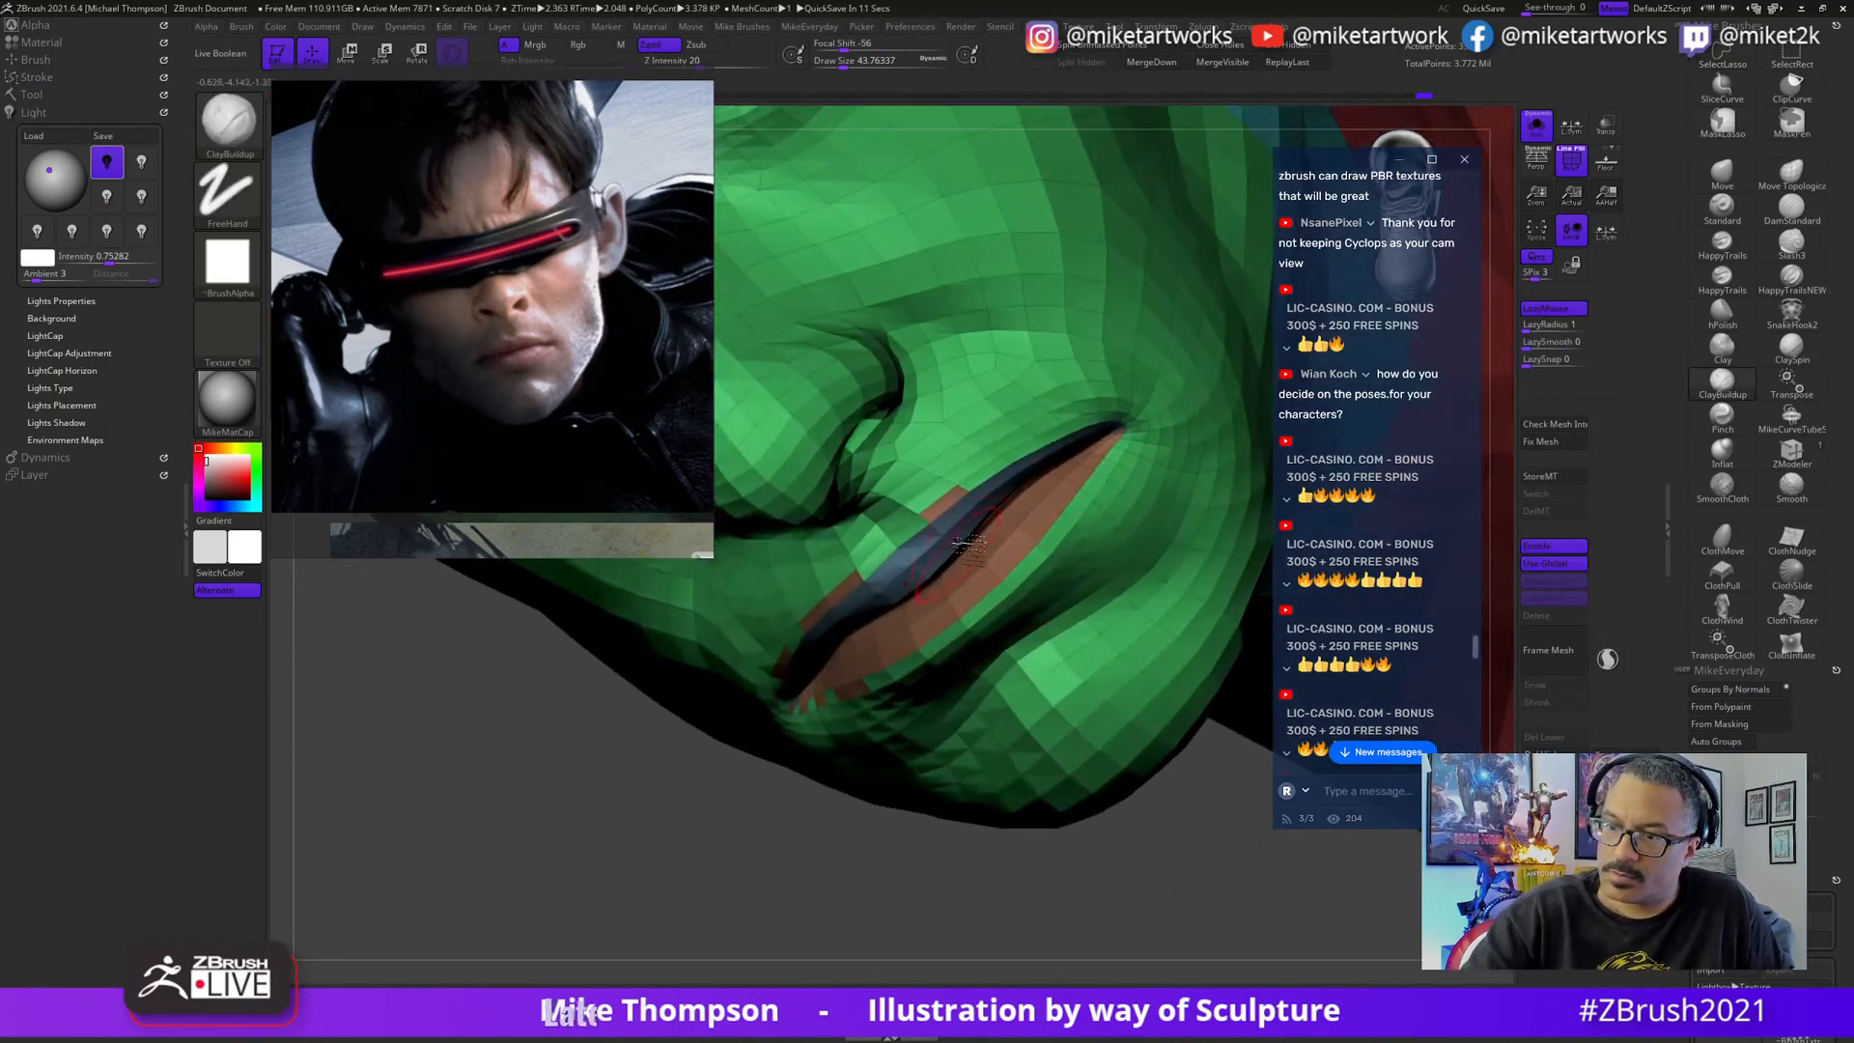
- Isolate the remaining lower-lip and mouth-interior polygroup and hide its stray faces beyond the upper edge with SelectLasso
{"action": "key", "text": "ctrl+shift"}
{"action": "left_click", "coordinate": [983, 575], "text": "ctrl+shift"}
{"action": "left_click_drag", "start_coordinate": [1011, 663], "coordinate": [1109, 651]}
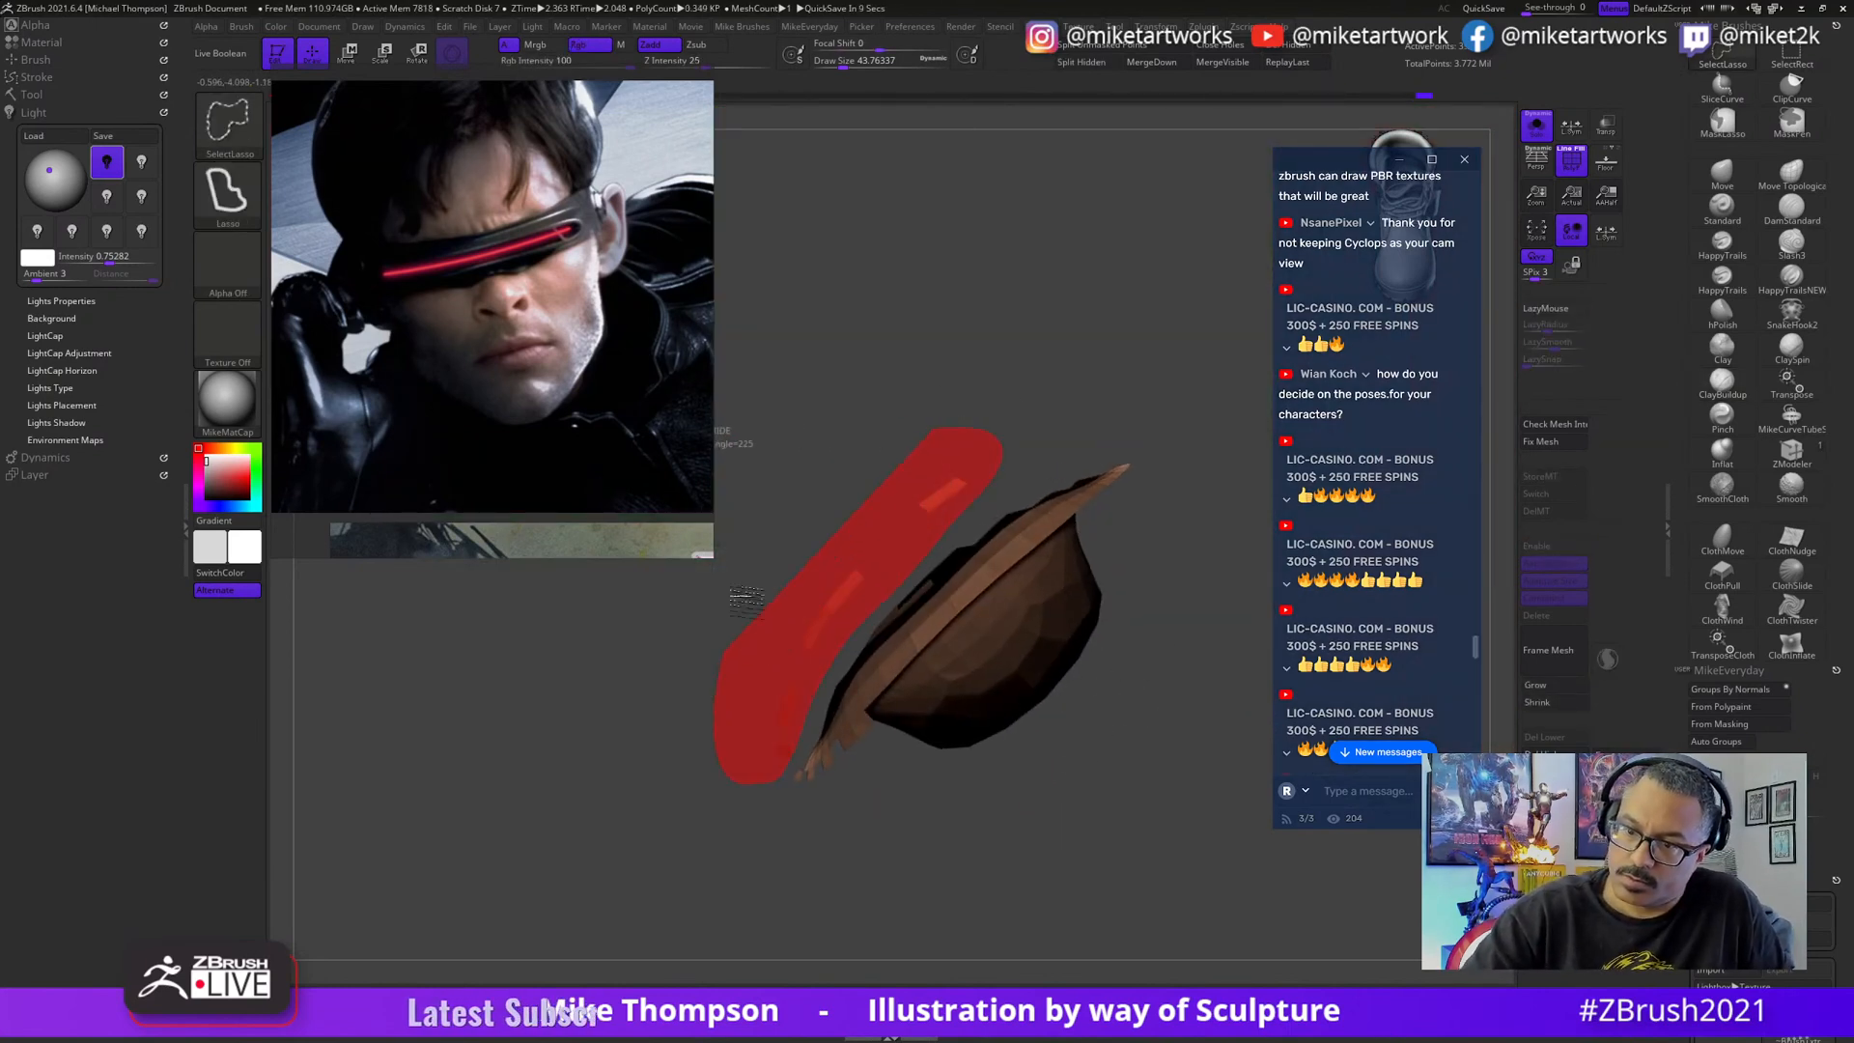
{"action": "left_click_drag", "start_coordinate": [746, 599], "coordinate": [913, 359], "text": "ctrl+alt+shift"}
- Hide more stray faces around the edge and corner of the lower-lip and mouth-interior patch with SelectLasso
{"action": "mouse_move", "coordinate": [1101, 791]}
{"action": "left_mouse_down"}
{"action": "mouse_move", "coordinate": [1134, 828]}
{"action": "mouse_move", "coordinate": [1122, 852]}
{"action": "mouse_move", "coordinate": [1154, 838]}
{"action": "mouse_move", "coordinate": [995, 613]}
{"action": "left_mouse_up"}
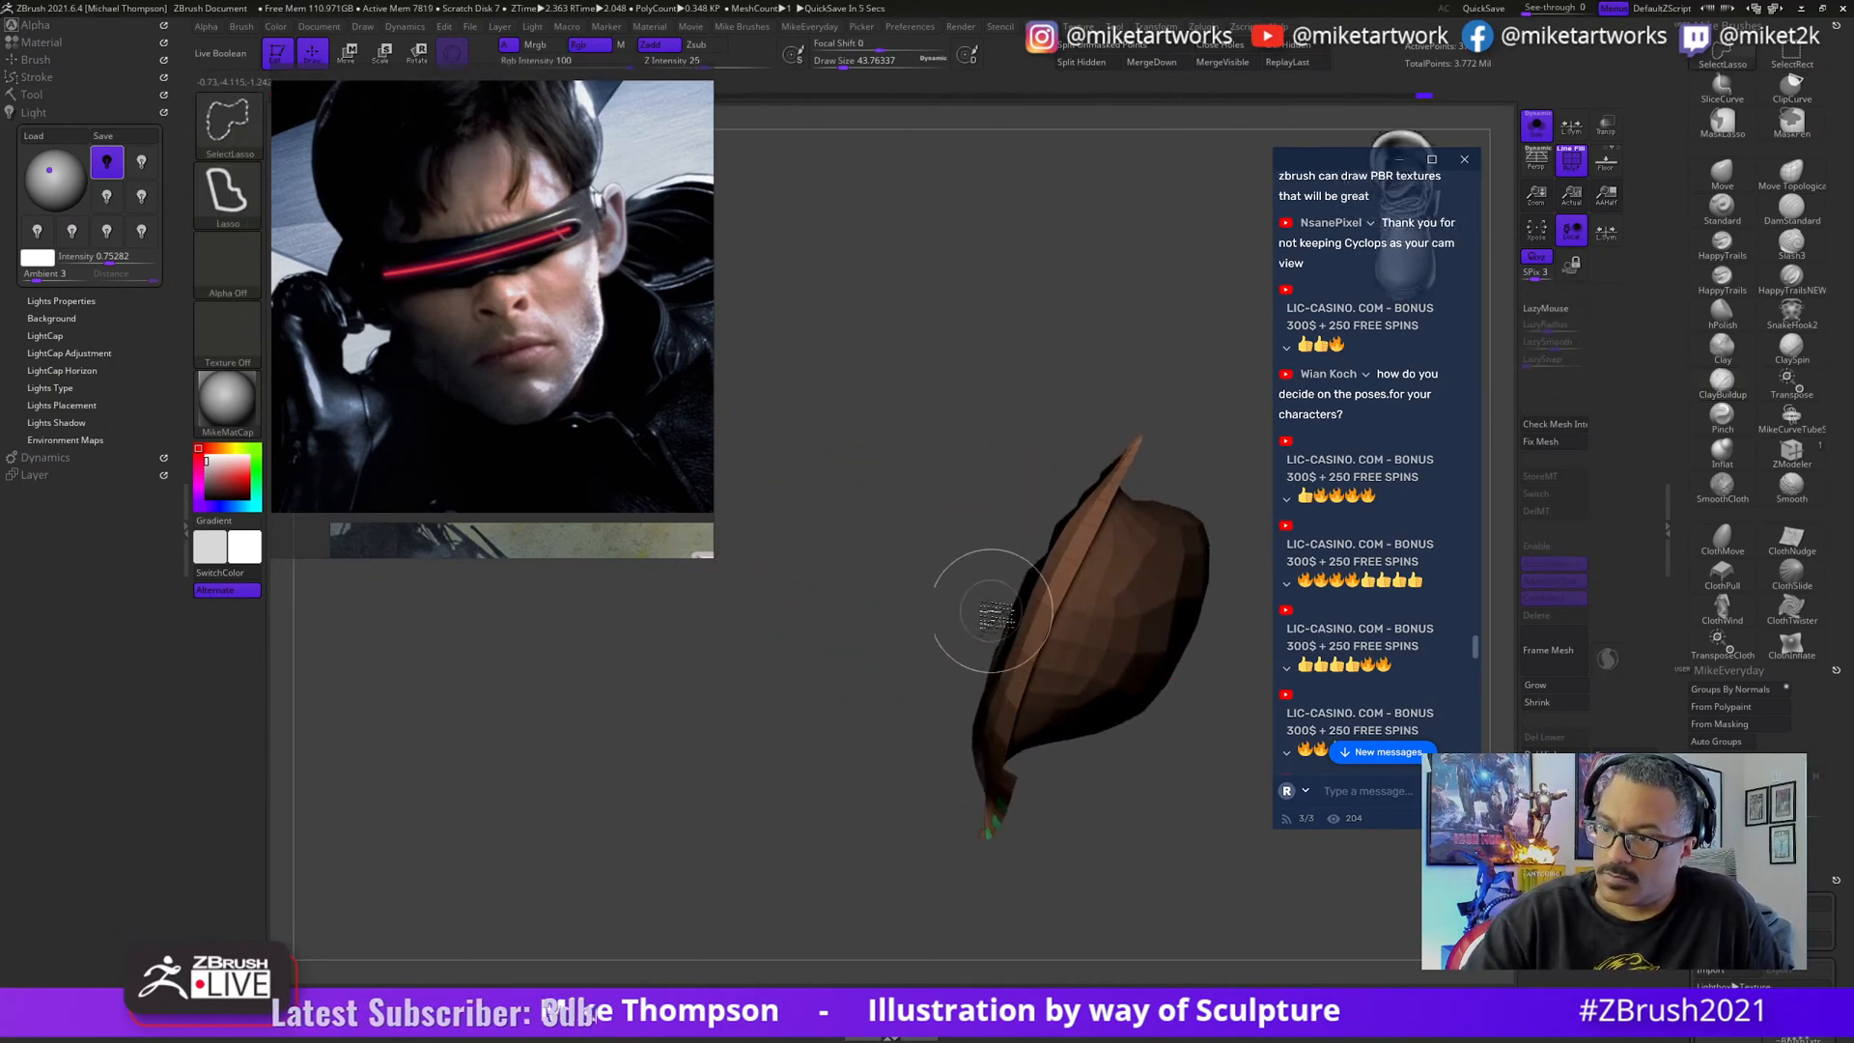
{"action": "mouse_move", "coordinate": [990, 720]}
{"action": "left_mouse_down", "text": "ctrl+alt+shift"}
{"action": "mouse_move", "coordinate": [981, 550]}
{"action": "mouse_move", "coordinate": [1171, 889]}
{"action": "mouse_move", "coordinate": [1098, 488]}
{"action": "left_mouse_up", "text": "ctrl+alt+shift"}
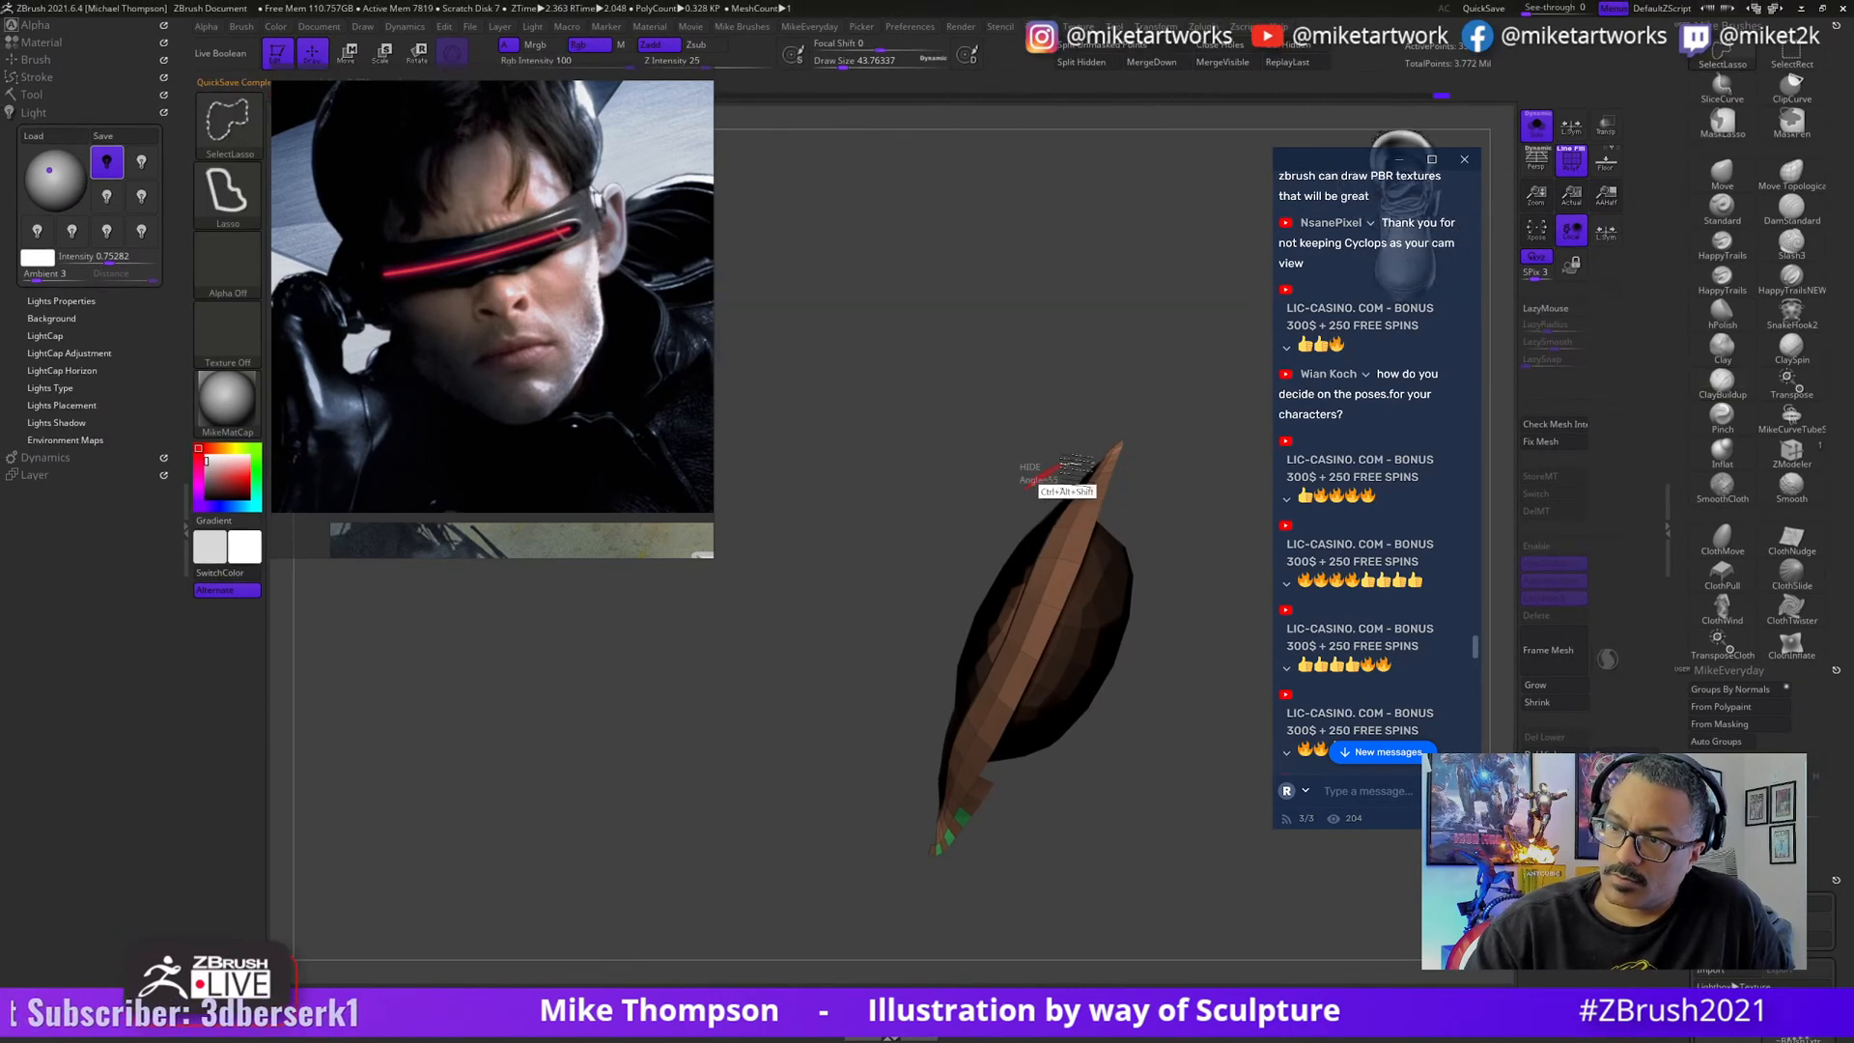
{"action": "mouse_move", "coordinate": [1068, 489]}
{"action": "left_mouse_down", "text": "ctrl+alt+shift"}
{"action": "mouse_move", "coordinate": [882, 809]}
{"action": "mouse_move", "coordinate": [918, 821]}
{"action": "mouse_move", "coordinate": [927, 773]}
{"action": "left_mouse_up", "text": "ctrl+alt+shift"}
{"action": "key", "text": "ctrl+z"}
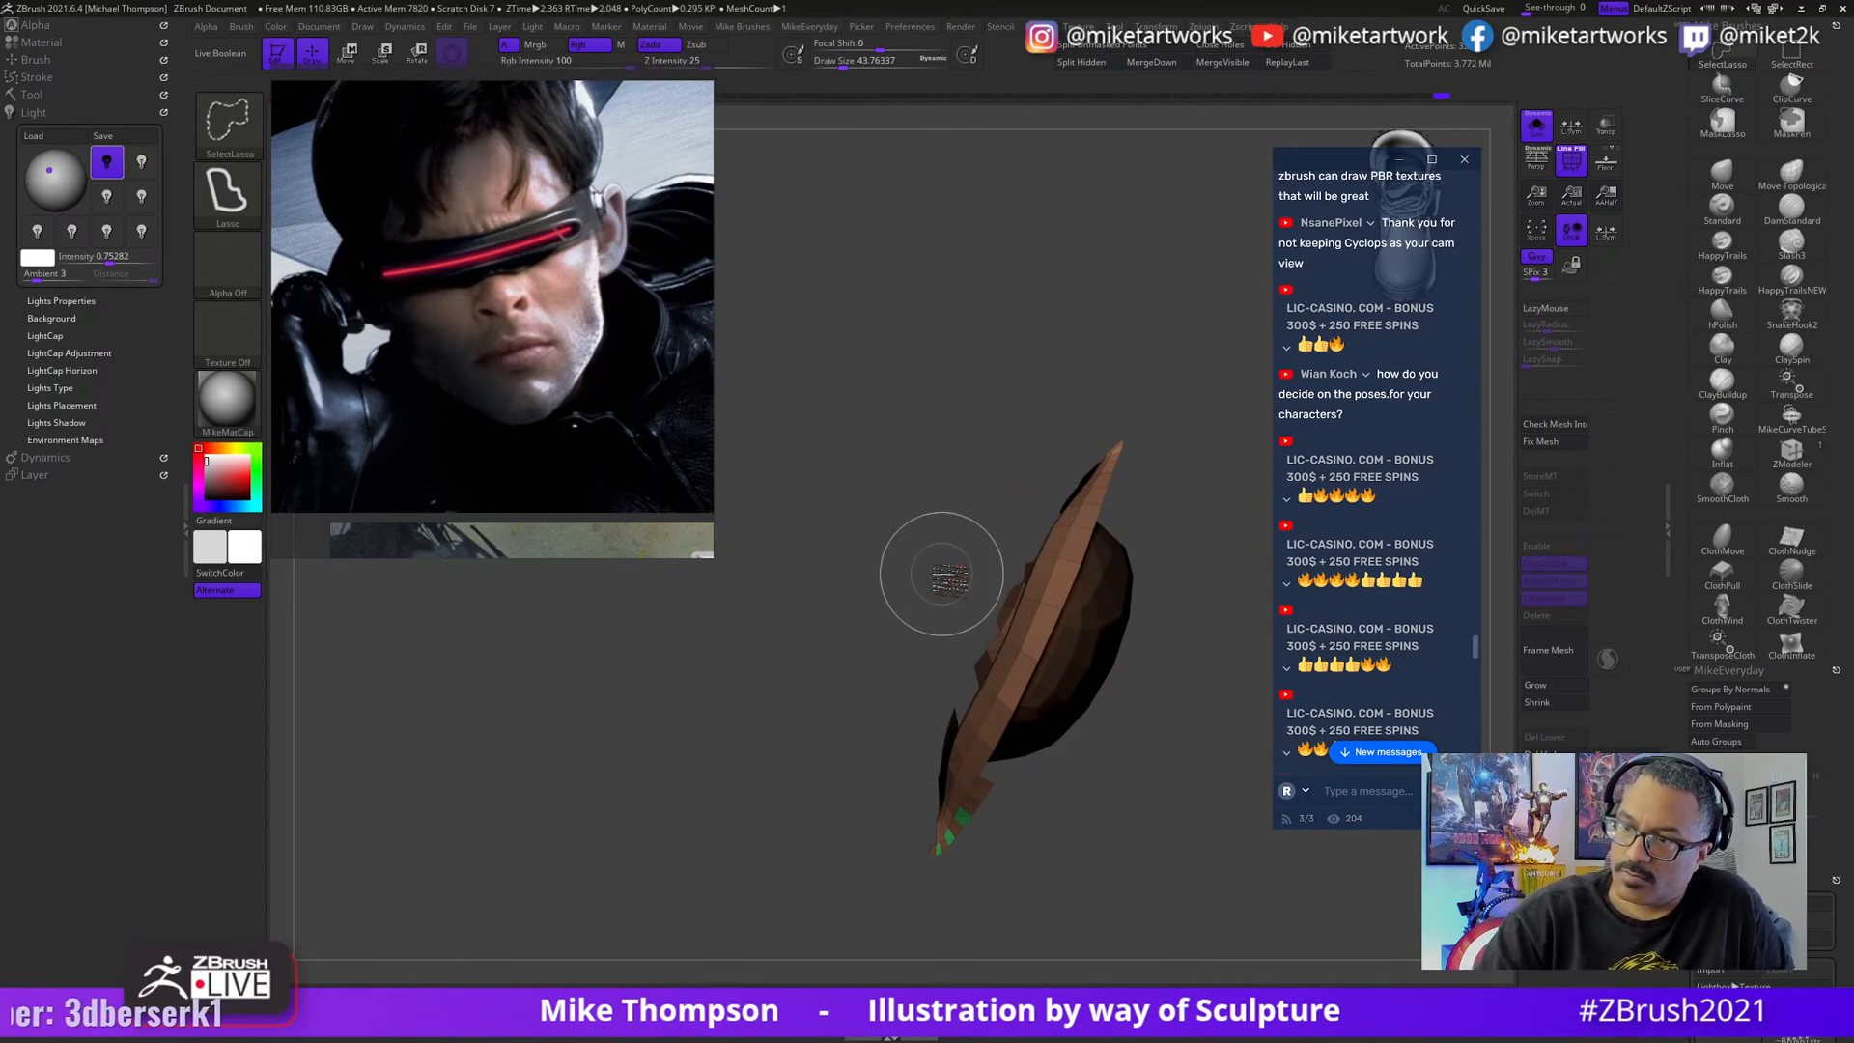
{"action": "mouse_move", "coordinate": [944, 559]}
{"action": "left_mouse_down"}
{"action": "mouse_move", "coordinate": [1101, 827]}
{"action": "mouse_move", "coordinate": [1072, 894]}
{"action": "mouse_move", "coordinate": [1000, 637]}
{"action": "left_mouse_up"}
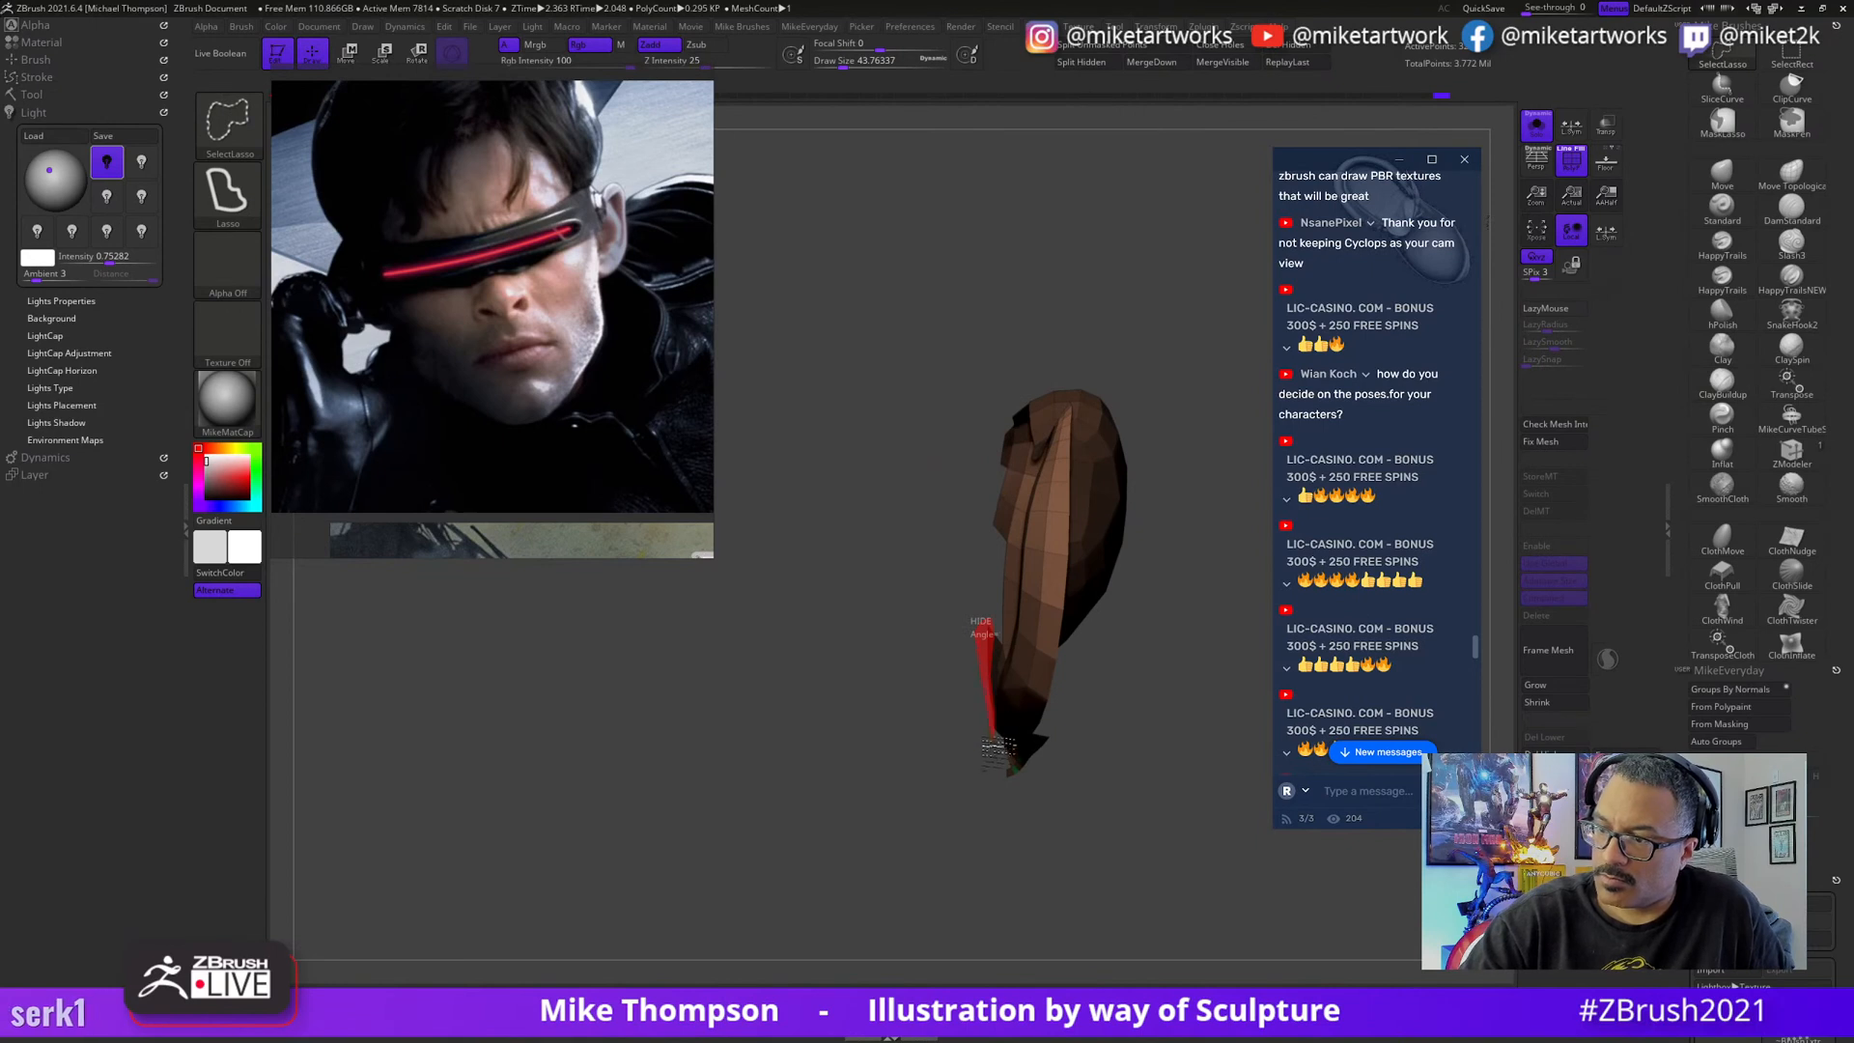
{"action": "mouse_move", "coordinate": [1138, 676]}
{"action": "left_mouse_down"}
{"action": "mouse_move", "coordinate": [1081, 792]}
{"action": "mouse_move", "coordinate": [980, 861]}
{"action": "mouse_move", "coordinate": [1024, 855]}
{"action": "left_mouse_up"}
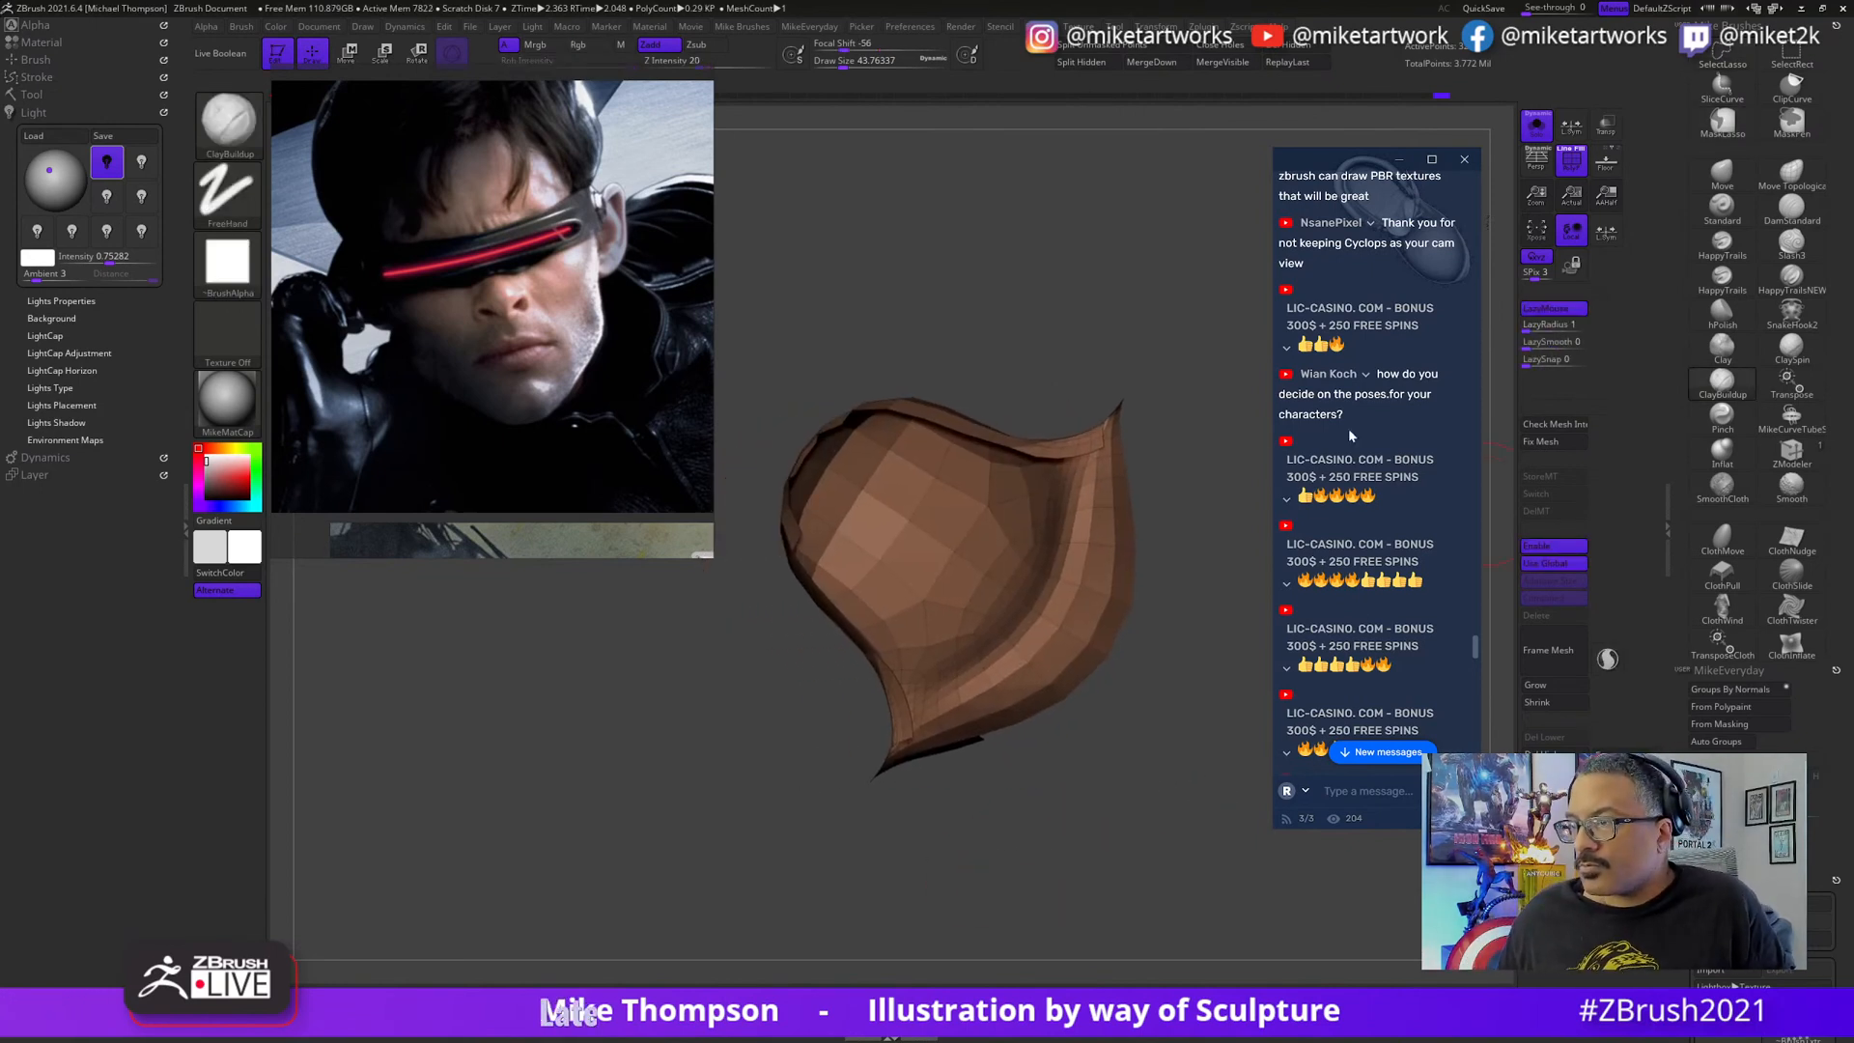
- Post the links youtube.com/miketartwork and youtube.com/stylusleague in the stream chat and look back through the viewers' messages
{"action": "scroll", "coordinate": [1350, 437], "scroll_direction": "down", "scroll_amount": 5}
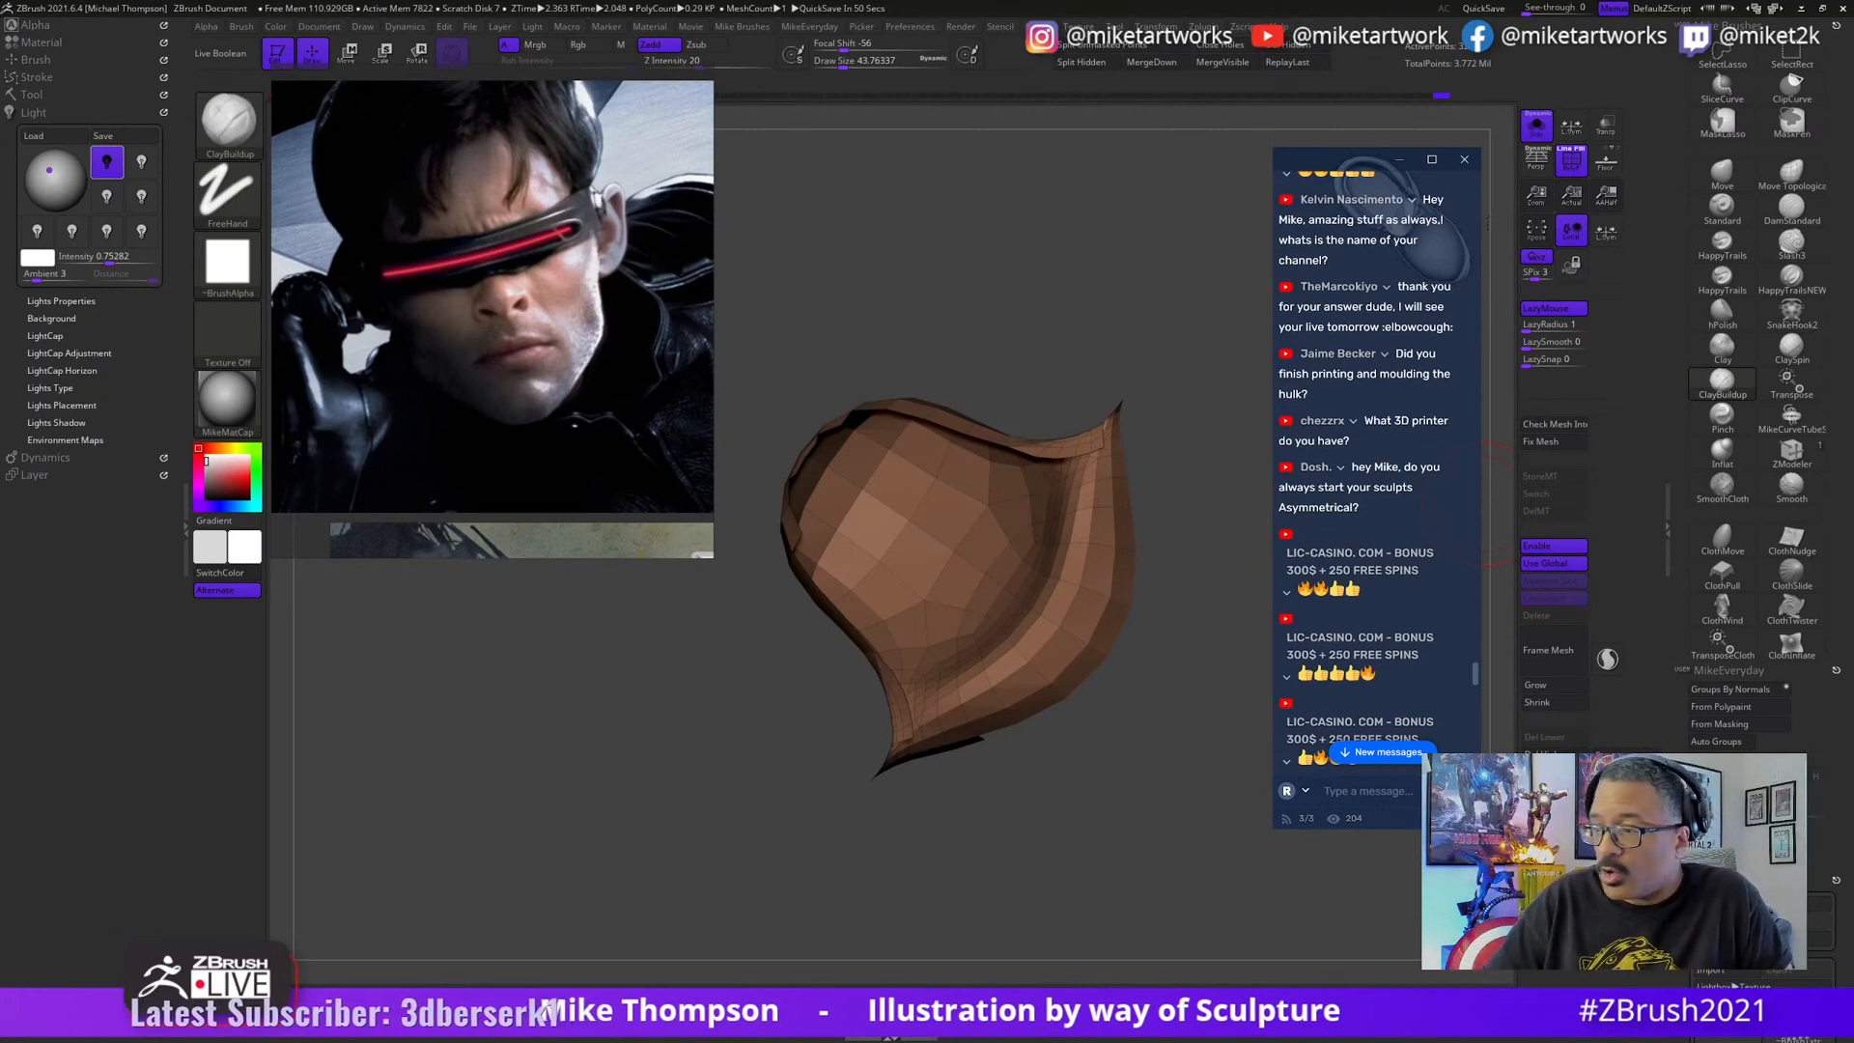
{"action": "type", "text": "youtube.com/miket"}
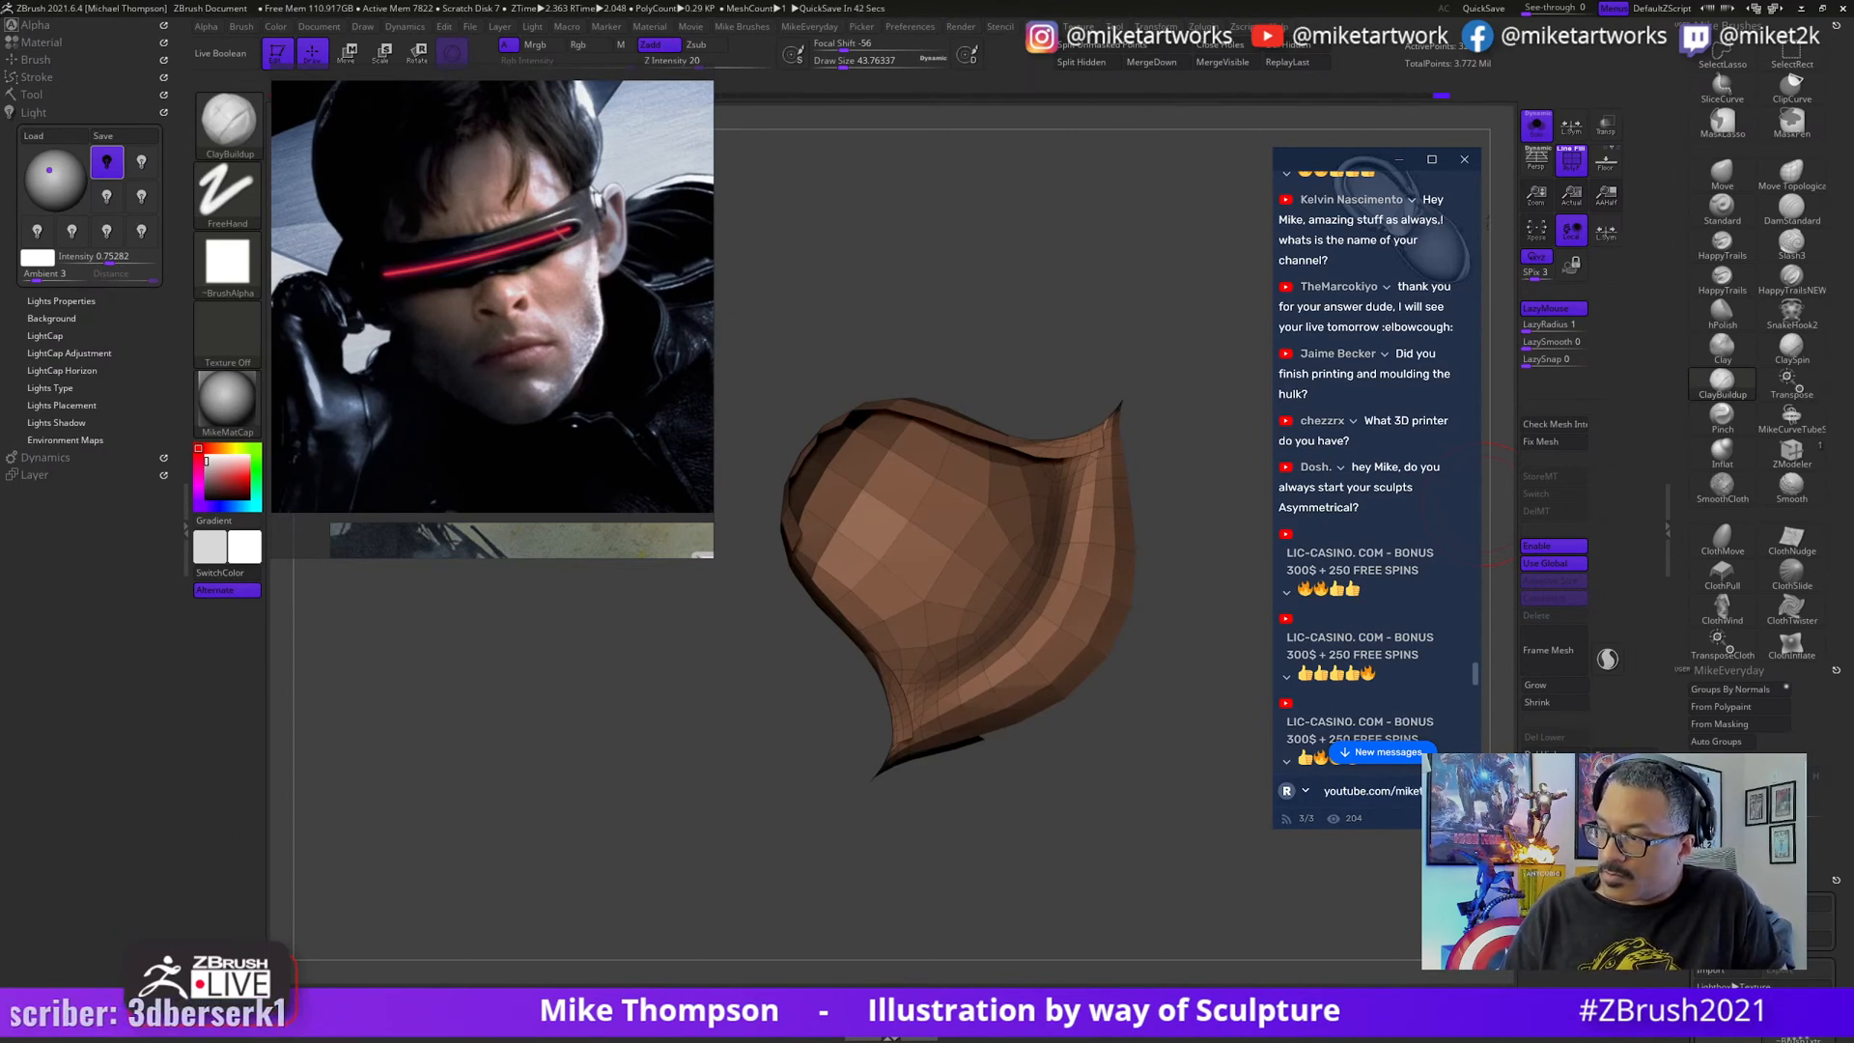
{"action": "key", "text": "Return"}
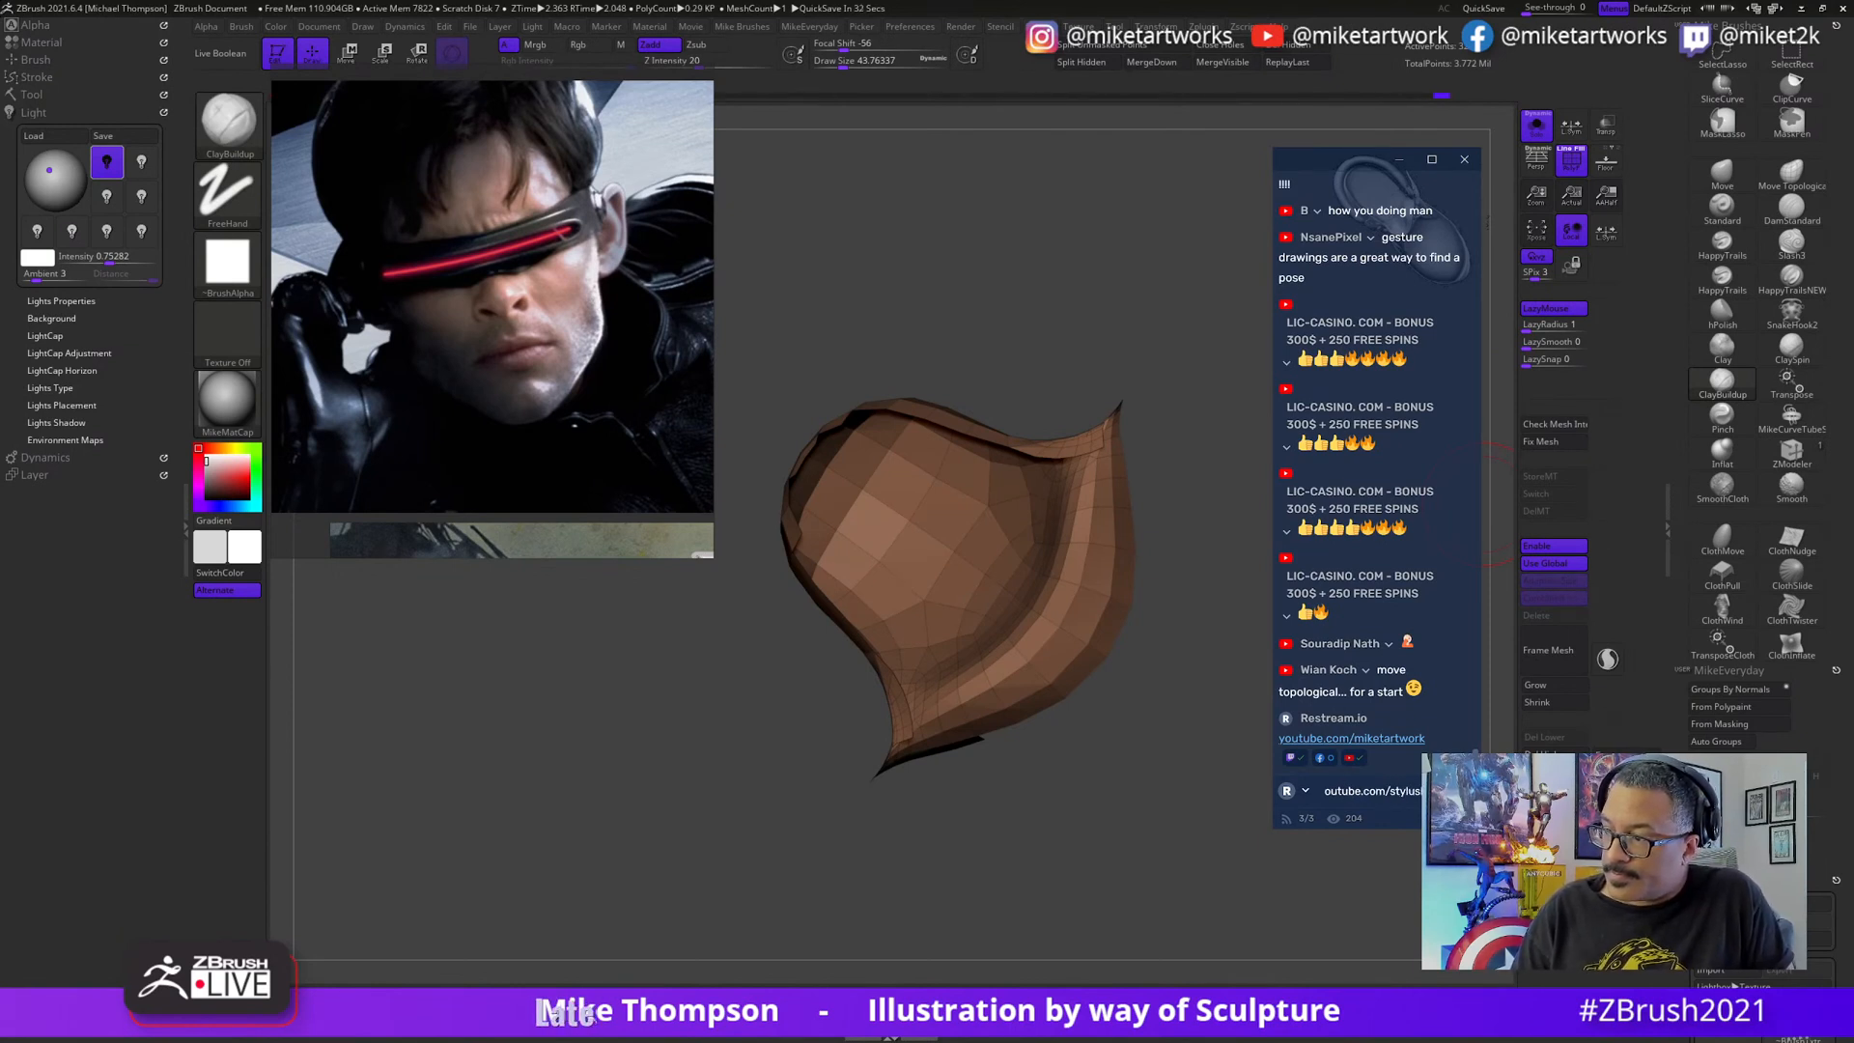
{"action": "key", "text": "Return"}
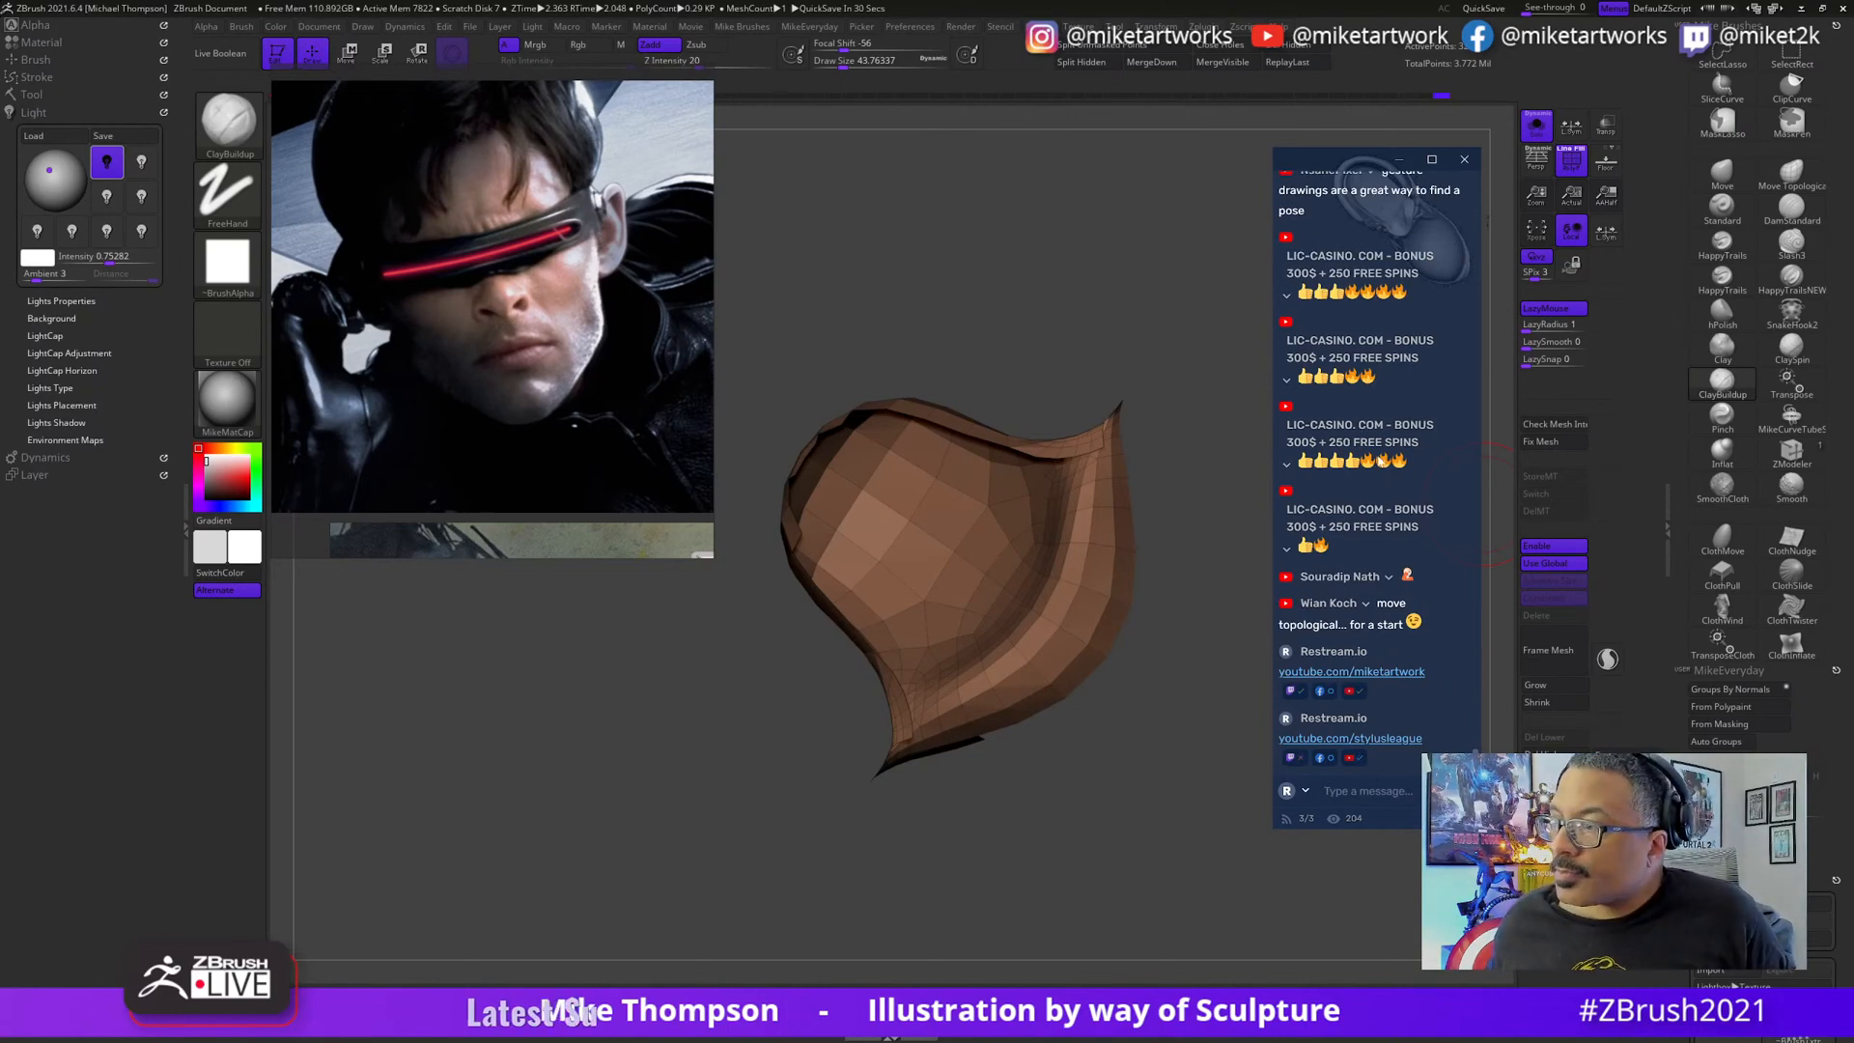
{"action": "scroll", "coordinate": [1382, 565], "scroll_direction": "up", "scroll_amount": 5}
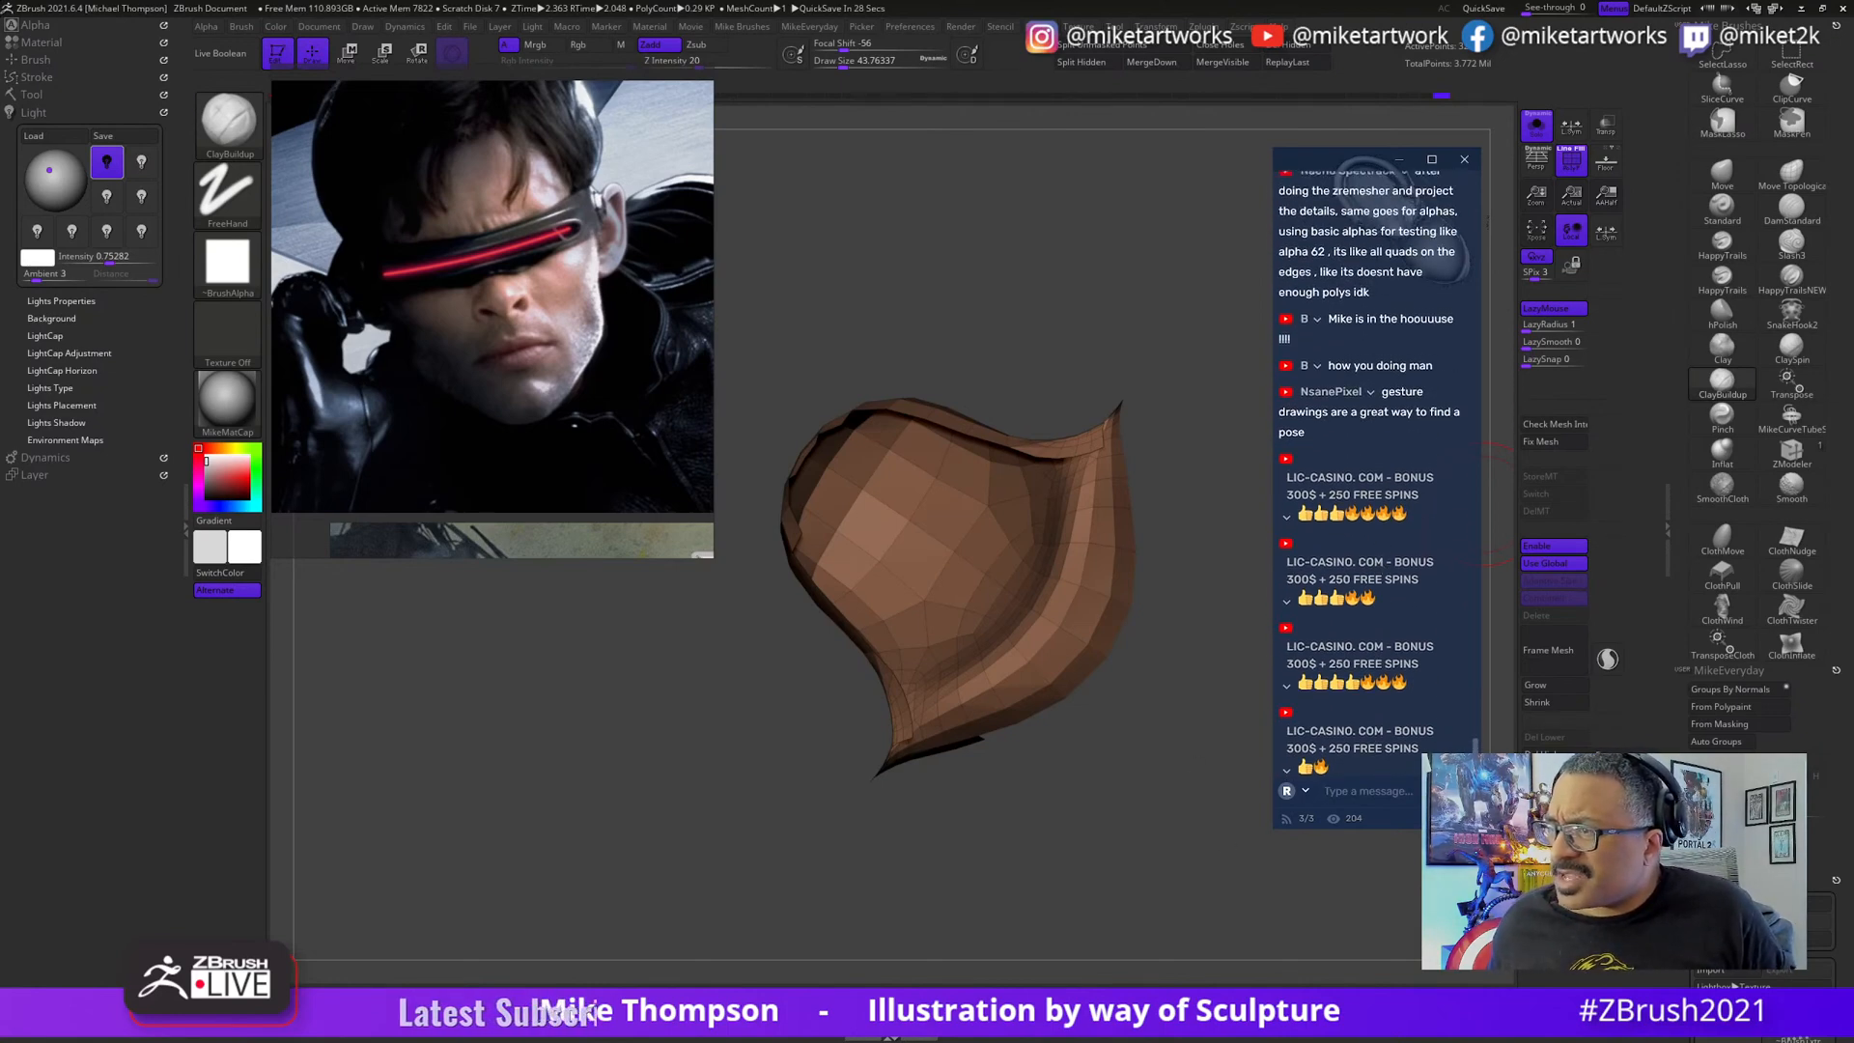
{"action": "scroll", "coordinate": [1383, 565], "scroll_direction": "up", "scroll_amount": 1}
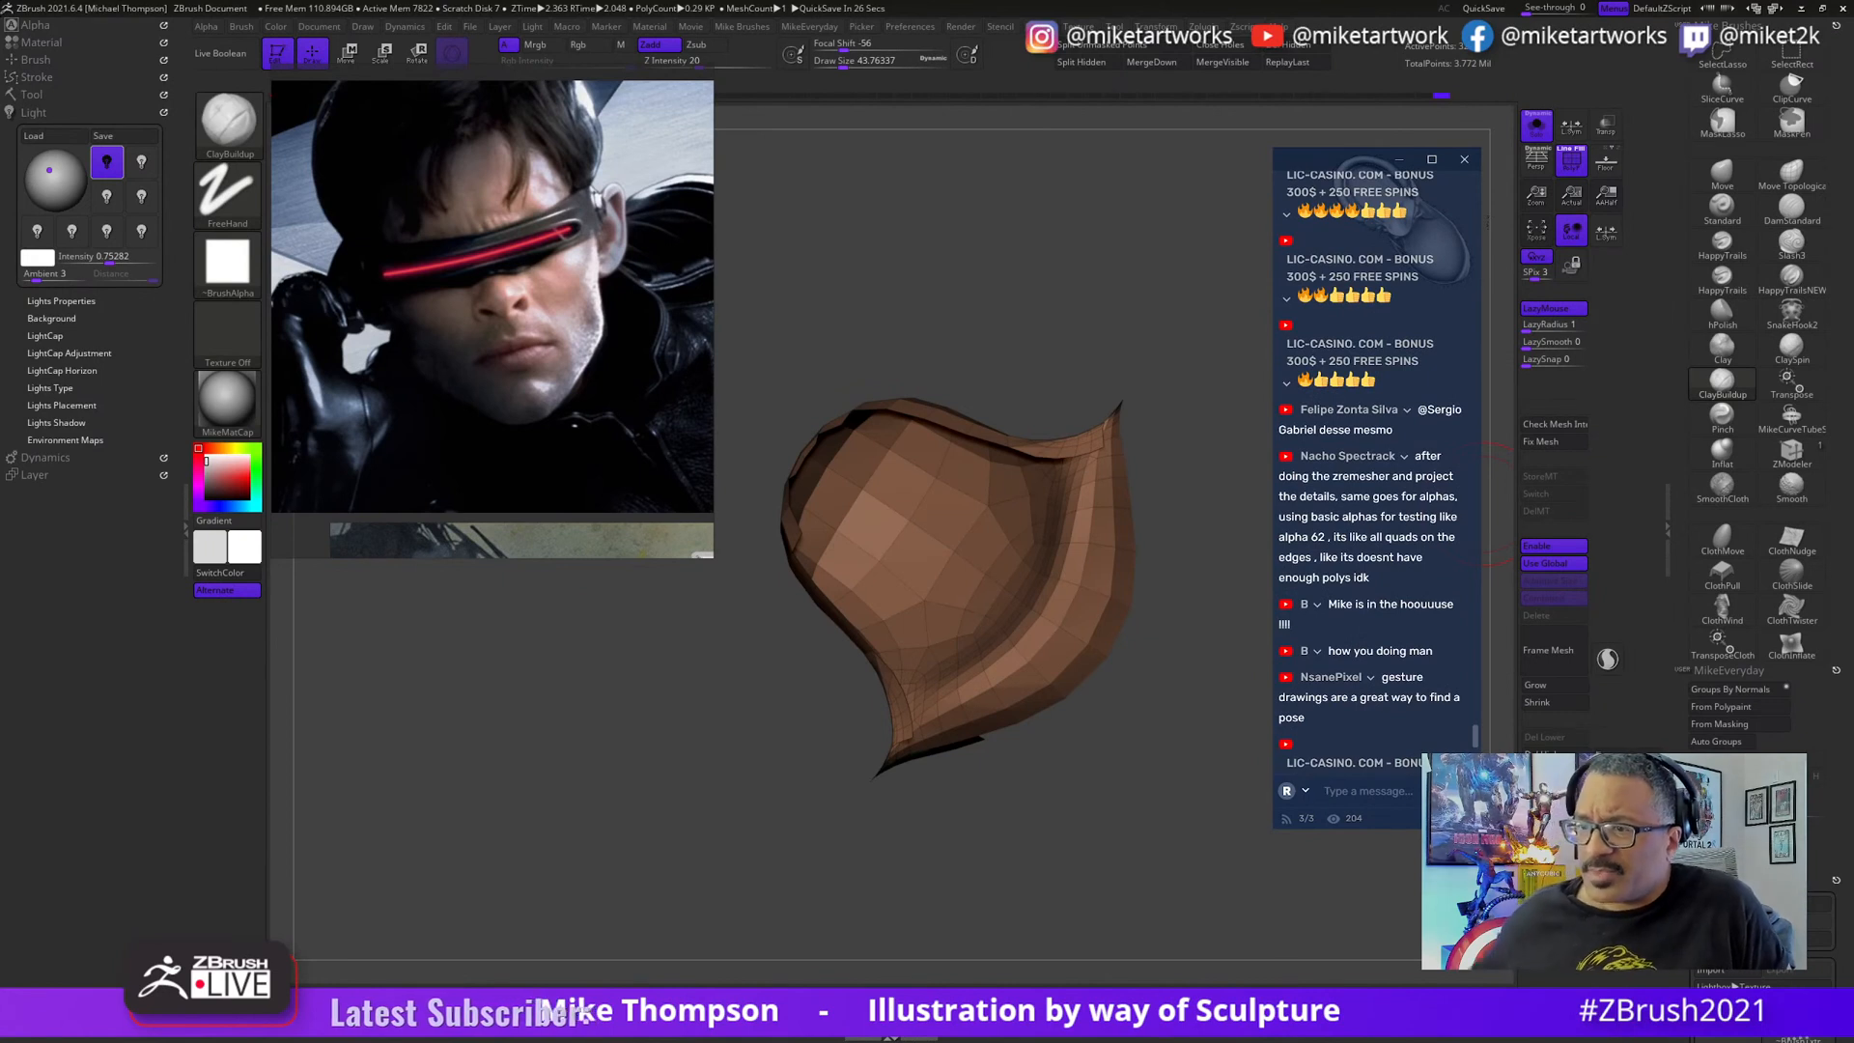
- Hide the remaining stray faces along the lip edge and near the mouth corners with SelectLasso
{"action": "mouse_move", "coordinate": [1215, 466]}
{"action": "left_mouse_down"}
{"action": "mouse_move", "coordinate": [1217, 571]}
{"action": "mouse_move", "coordinate": [1159, 576]}
{"action": "mouse_move", "coordinate": [966, 787]}
{"action": "left_mouse_up"}
{"action": "mouse_move", "coordinate": [1200, 531]}
{"action": "left_mouse_down"}
{"action": "mouse_move", "coordinate": [1213, 576]}
{"action": "mouse_move", "coordinate": [1220, 551]}
{"action": "mouse_move", "coordinate": [1141, 686]}
{"action": "mouse_move", "coordinate": [1129, 670]}
{"action": "left_mouse_up"}
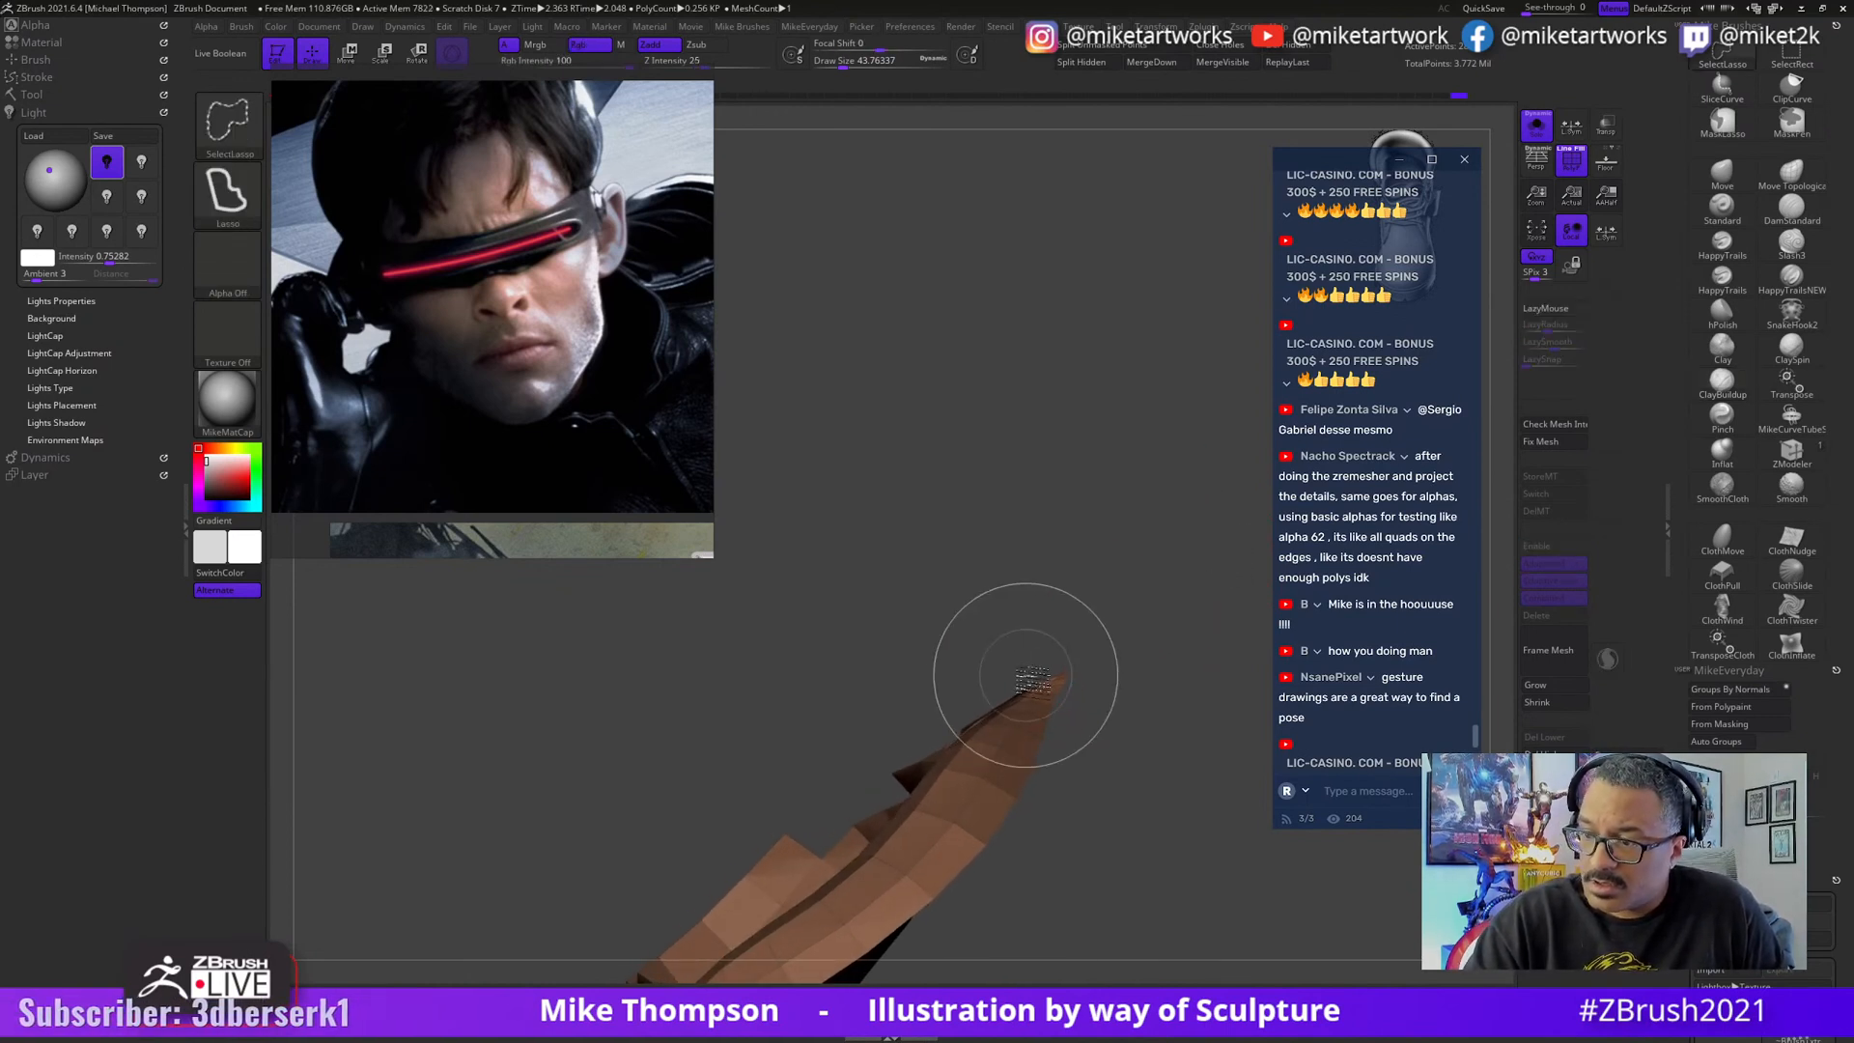
{"action": "left_click_drag", "start_coordinate": [952, 734], "coordinate": [956, 728], "text": "ctrl+alt+shift"}
{"action": "mouse_move", "coordinate": [1150, 633]}
{"action": "left_mouse_down"}
{"action": "mouse_move", "coordinate": [1171, 704]}
{"action": "mouse_move", "coordinate": [1130, 696]}
{"action": "mouse_move", "coordinate": [1212, 656]}
{"action": "mouse_move", "coordinate": [1179, 689]}
{"action": "mouse_move", "coordinate": [1027, 712]}
{"action": "mouse_move", "coordinate": [1204, 877]}
{"action": "mouse_move", "coordinate": [1169, 864]}
{"action": "mouse_move", "coordinate": [1135, 802]}
{"action": "mouse_move", "coordinate": [1215, 762]}
{"action": "mouse_move", "coordinate": [1161, 866]}
{"action": "mouse_move", "coordinate": [1163, 850]}
{"action": "left_mouse_up"}
{"action": "key", "text": "ctrl+shift"}
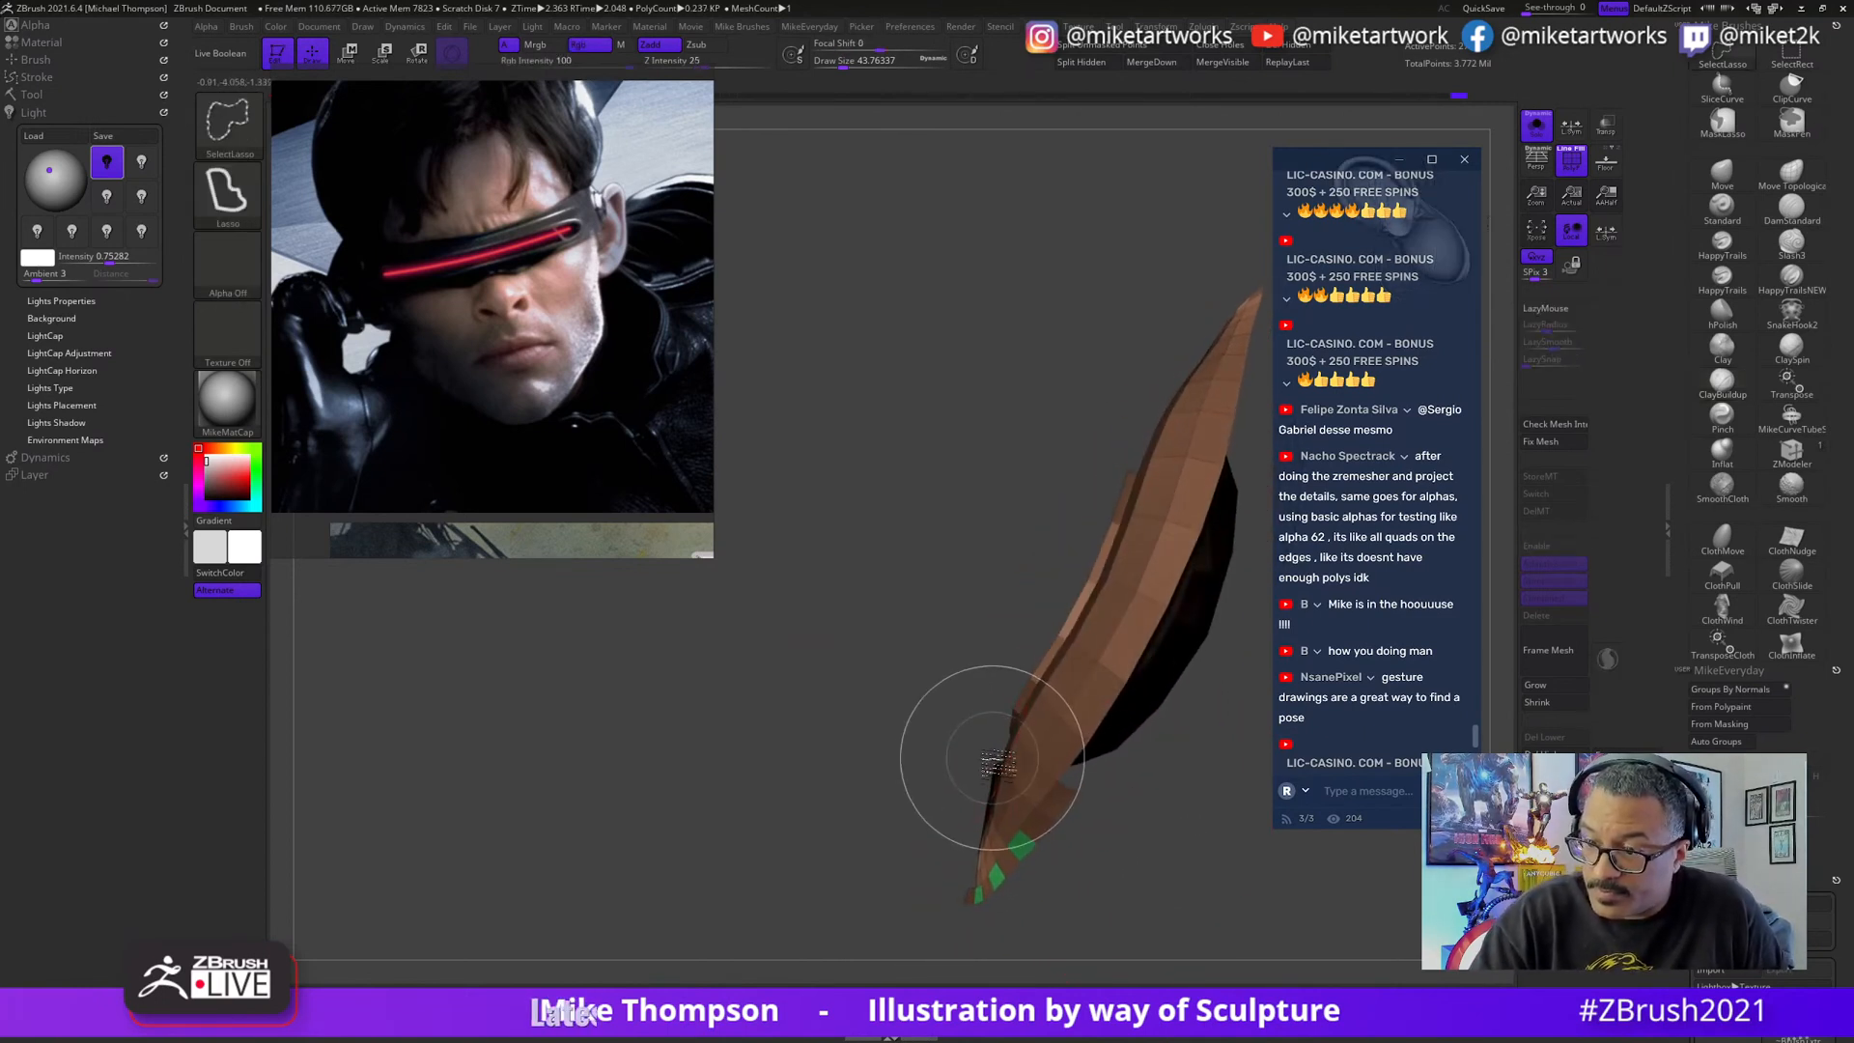
{"action": "left_click_drag", "start_coordinate": [973, 801], "coordinate": [978, 803], "text": "ctrl+alt+shift"}
{"action": "left_click_drag", "start_coordinate": [1157, 908], "coordinate": [1164, 900]}
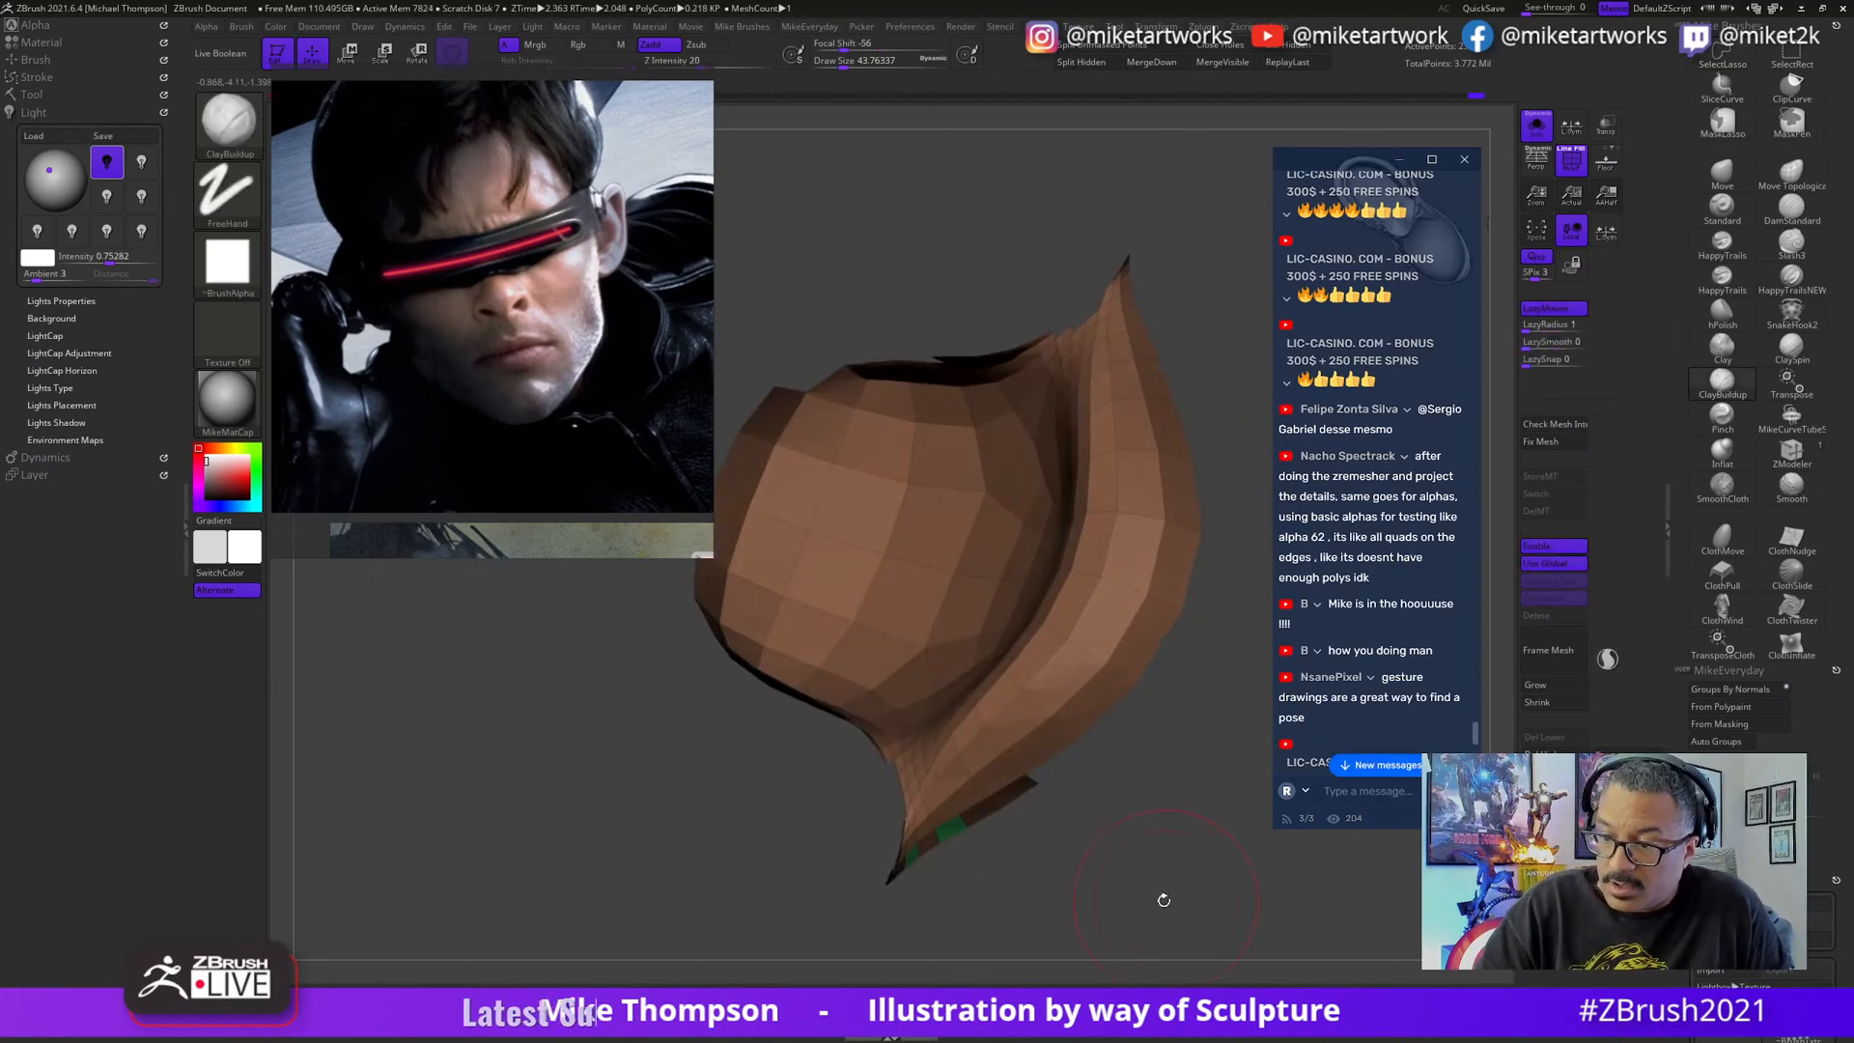
- Turn the cleaned lower-lip and mouth-interior patch into one polygroup and bring the whole head back into view
{"action": "key", "text": "ctrl+shift"}
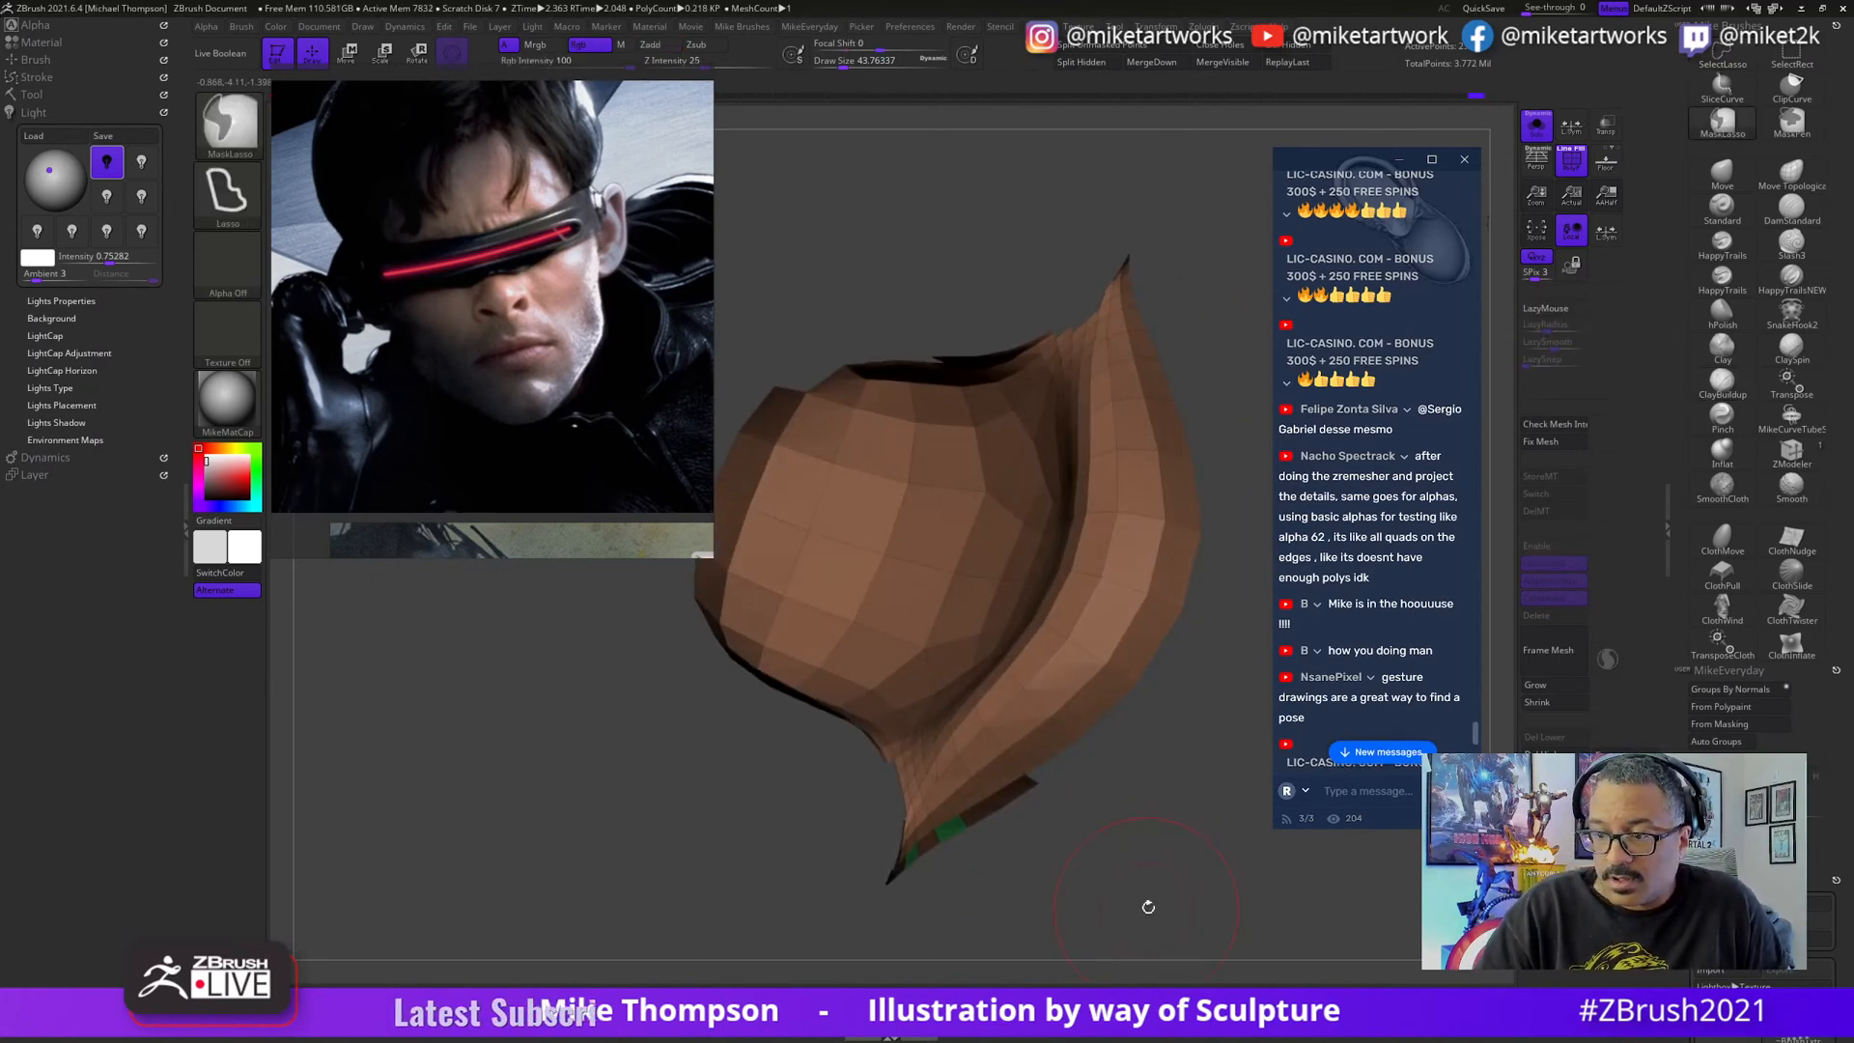
{"action": "key", "text": "ctrl+w"}
{"action": "left_click", "coordinate": [1188, 904], "text": "ctrl+shift"}
- Isolate the green central-face polygroup and split off the area below the mouth corners as its own polygroup with MaskLasso, ending with the whole head shown
{"action": "mouse_move", "coordinate": [1207, 910]}
{"action": "left_mouse_down"}
{"action": "mouse_move", "coordinate": [773, 917]}
{"action": "mouse_move", "coordinate": [1113, 373]}
{"action": "mouse_move", "coordinate": [1065, 505]}
{"action": "mouse_move", "coordinate": [1171, 734]}
{"action": "mouse_move", "coordinate": [1171, 715]}
{"action": "left_mouse_up"}
{"action": "left_click", "coordinate": [1010, 579], "text": "ctrl+shift"}
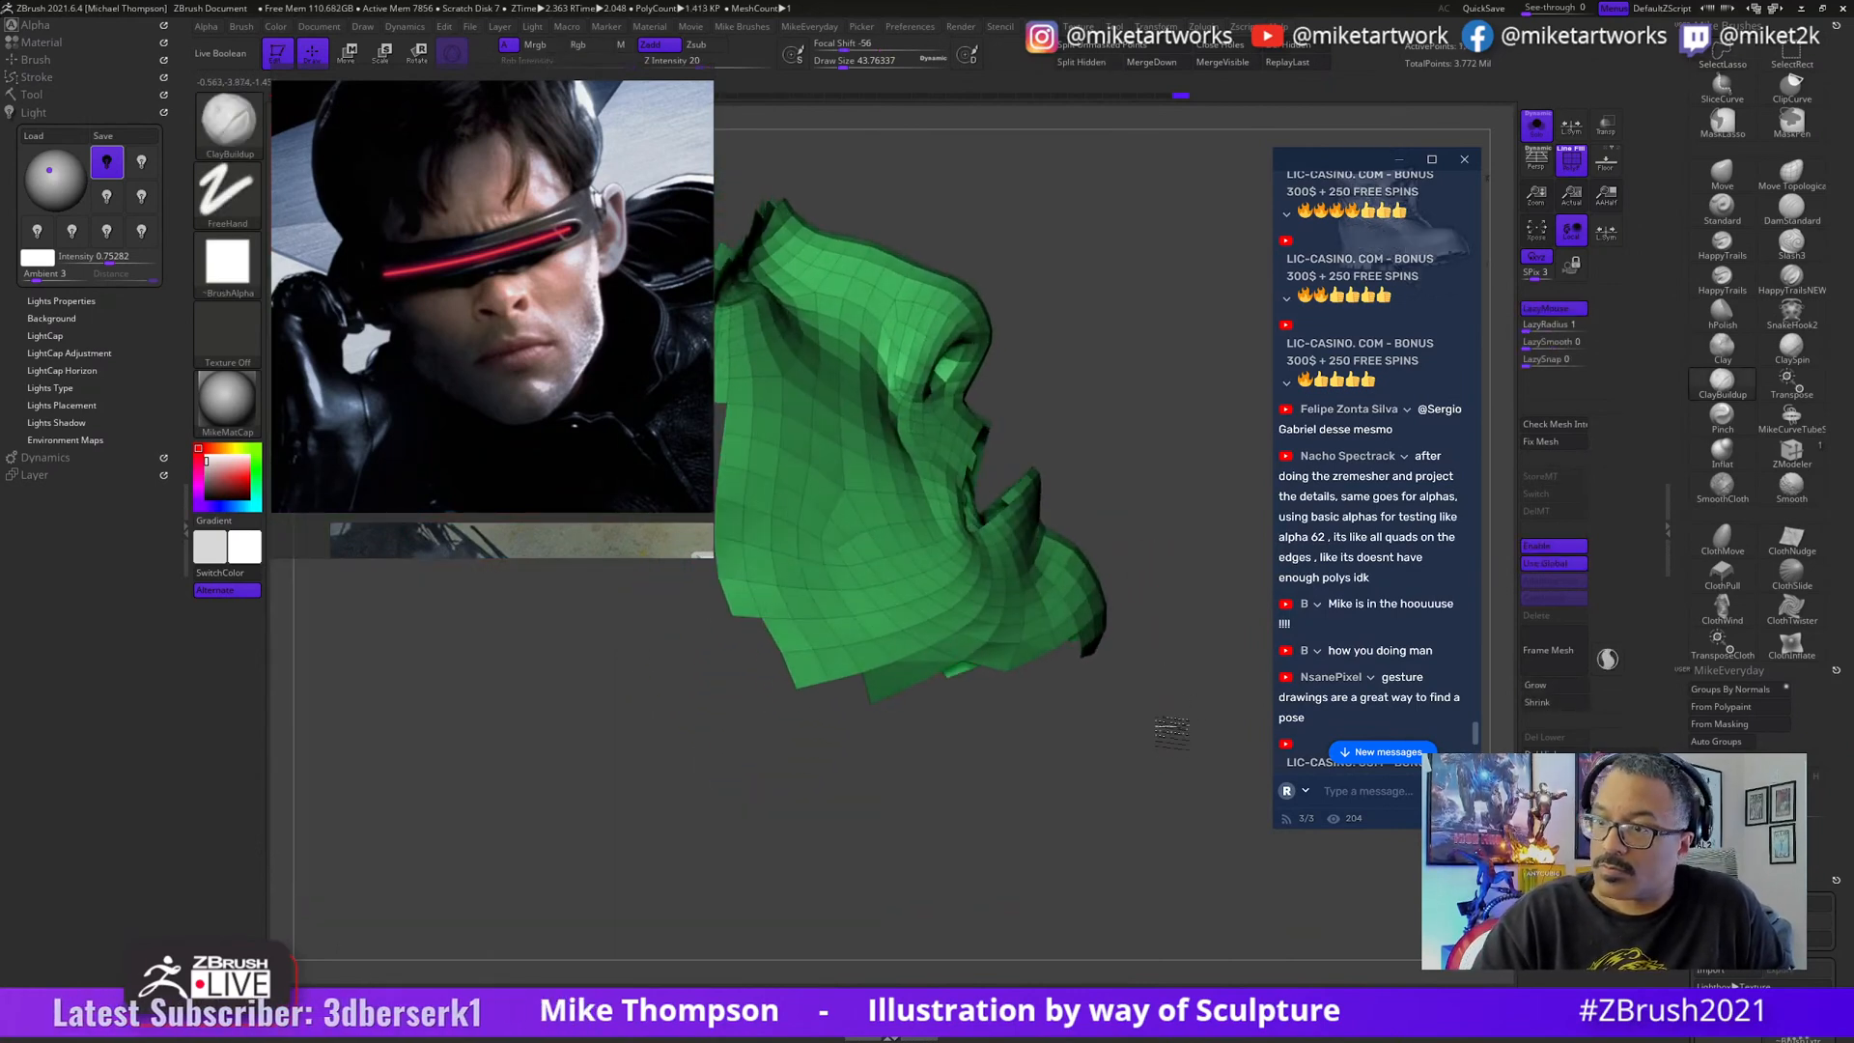
{"action": "mouse_move", "coordinate": [1171, 625]}
{"action": "left_mouse_down"}
{"action": "mouse_move", "coordinate": [1163, 444]}
{"action": "mouse_move", "coordinate": [1009, 492]}
{"action": "mouse_move", "coordinate": [854, 584]}
{"action": "mouse_move", "coordinate": [681, 579]}
{"action": "mouse_move", "coordinate": [1227, 850]}
{"action": "mouse_move", "coordinate": [1126, 846]}
{"action": "left_mouse_up"}
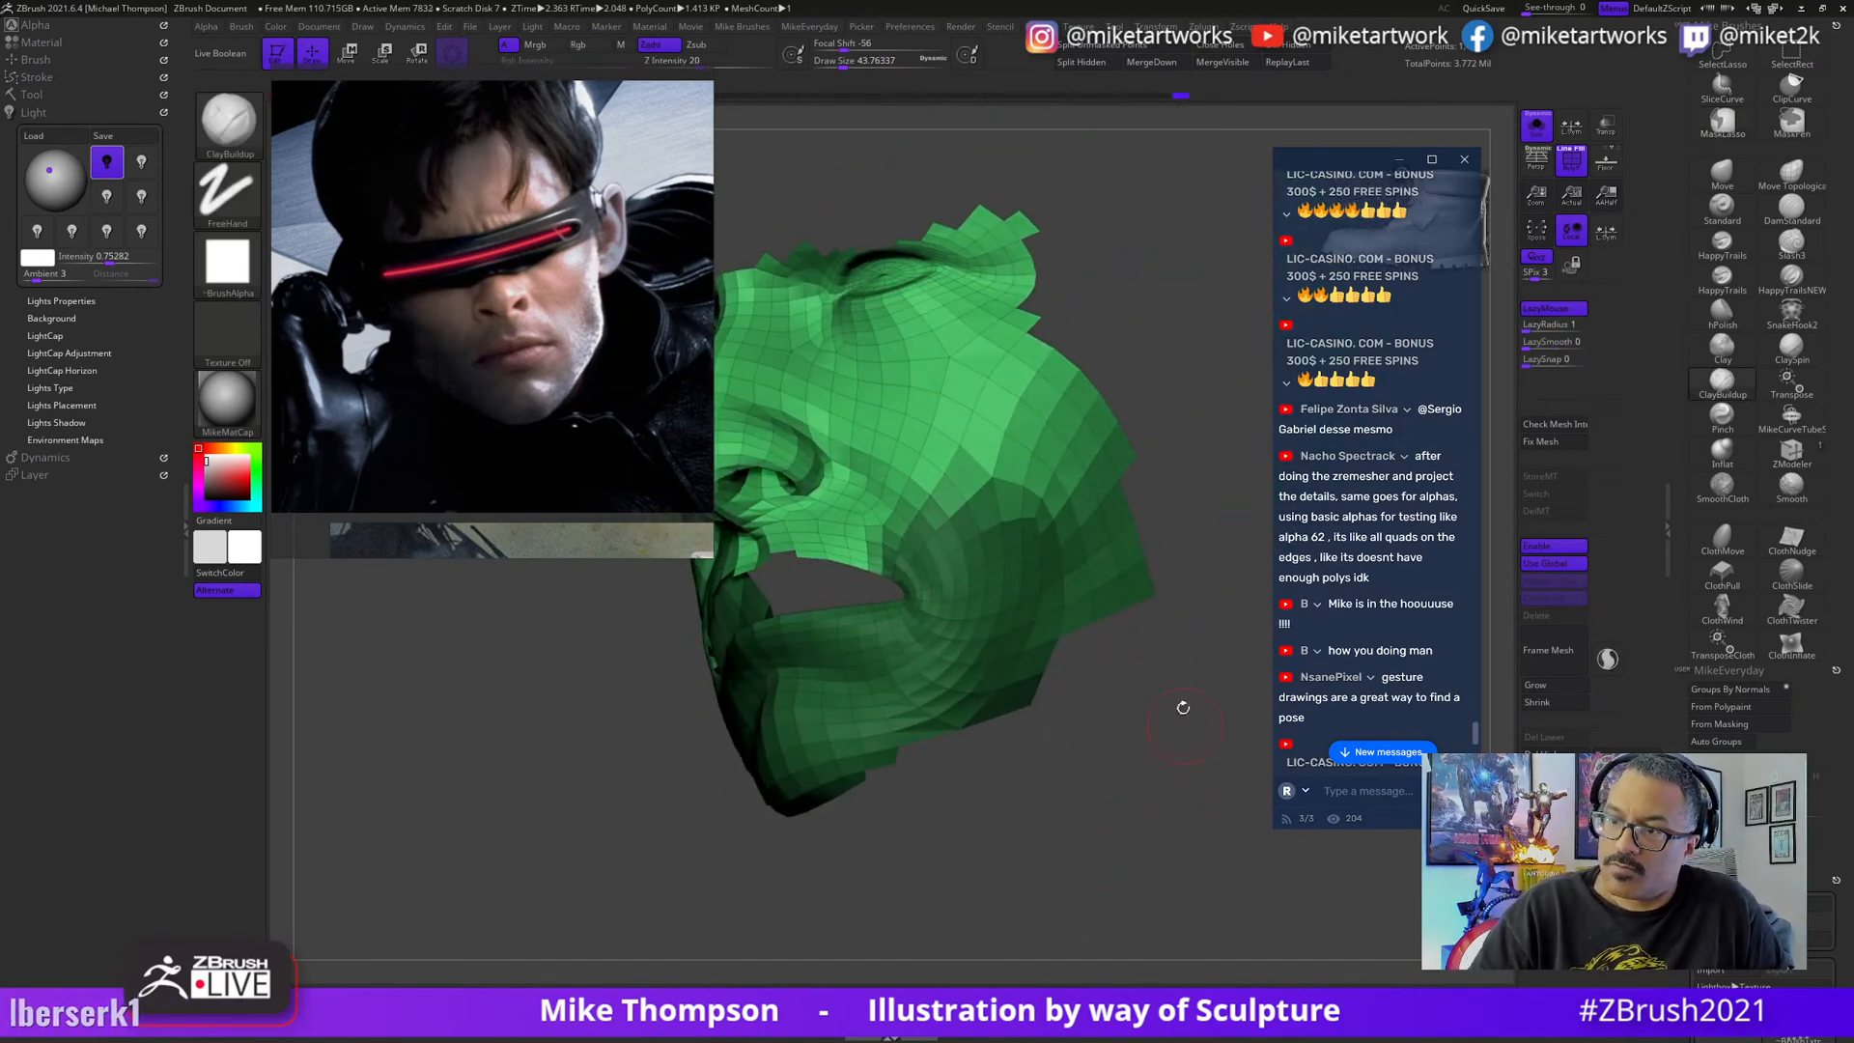
{"action": "key", "text": "ctrl"}
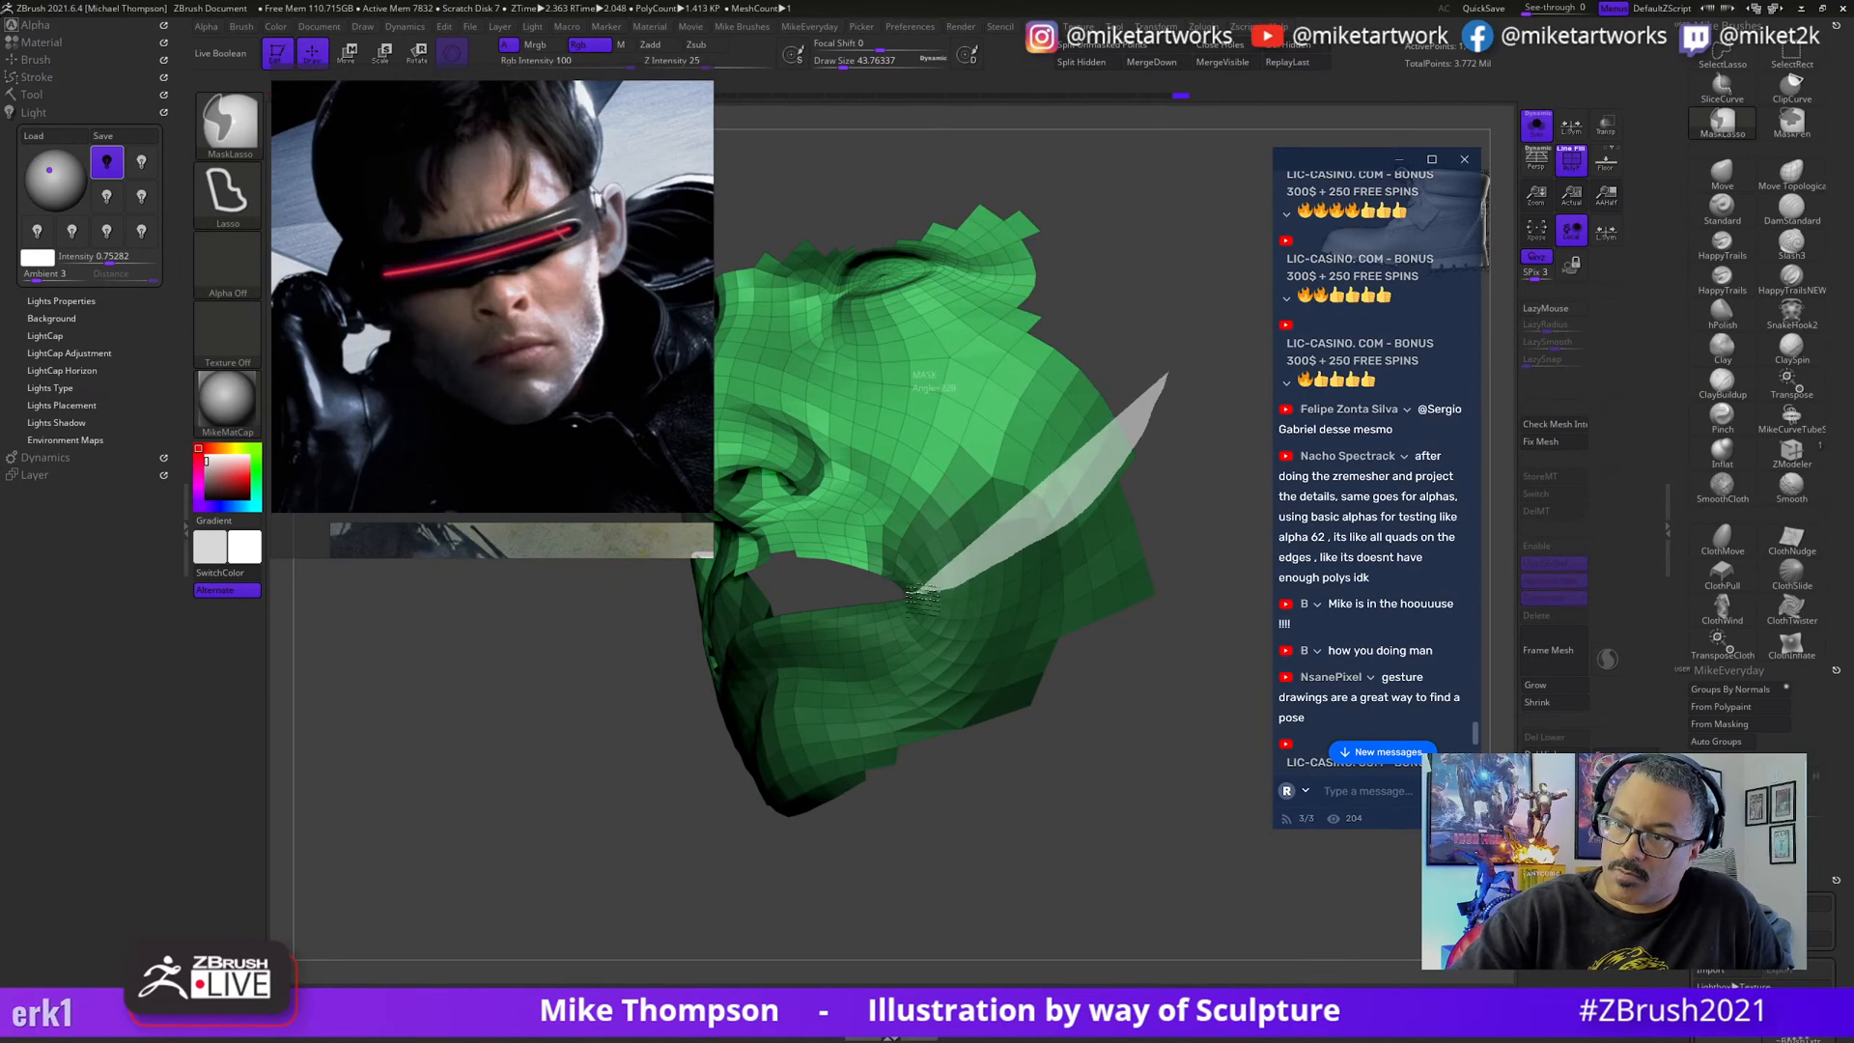
{"action": "left_click_drag", "start_coordinate": [922, 596], "coordinate": [807, 581], "text": "ctrl"}
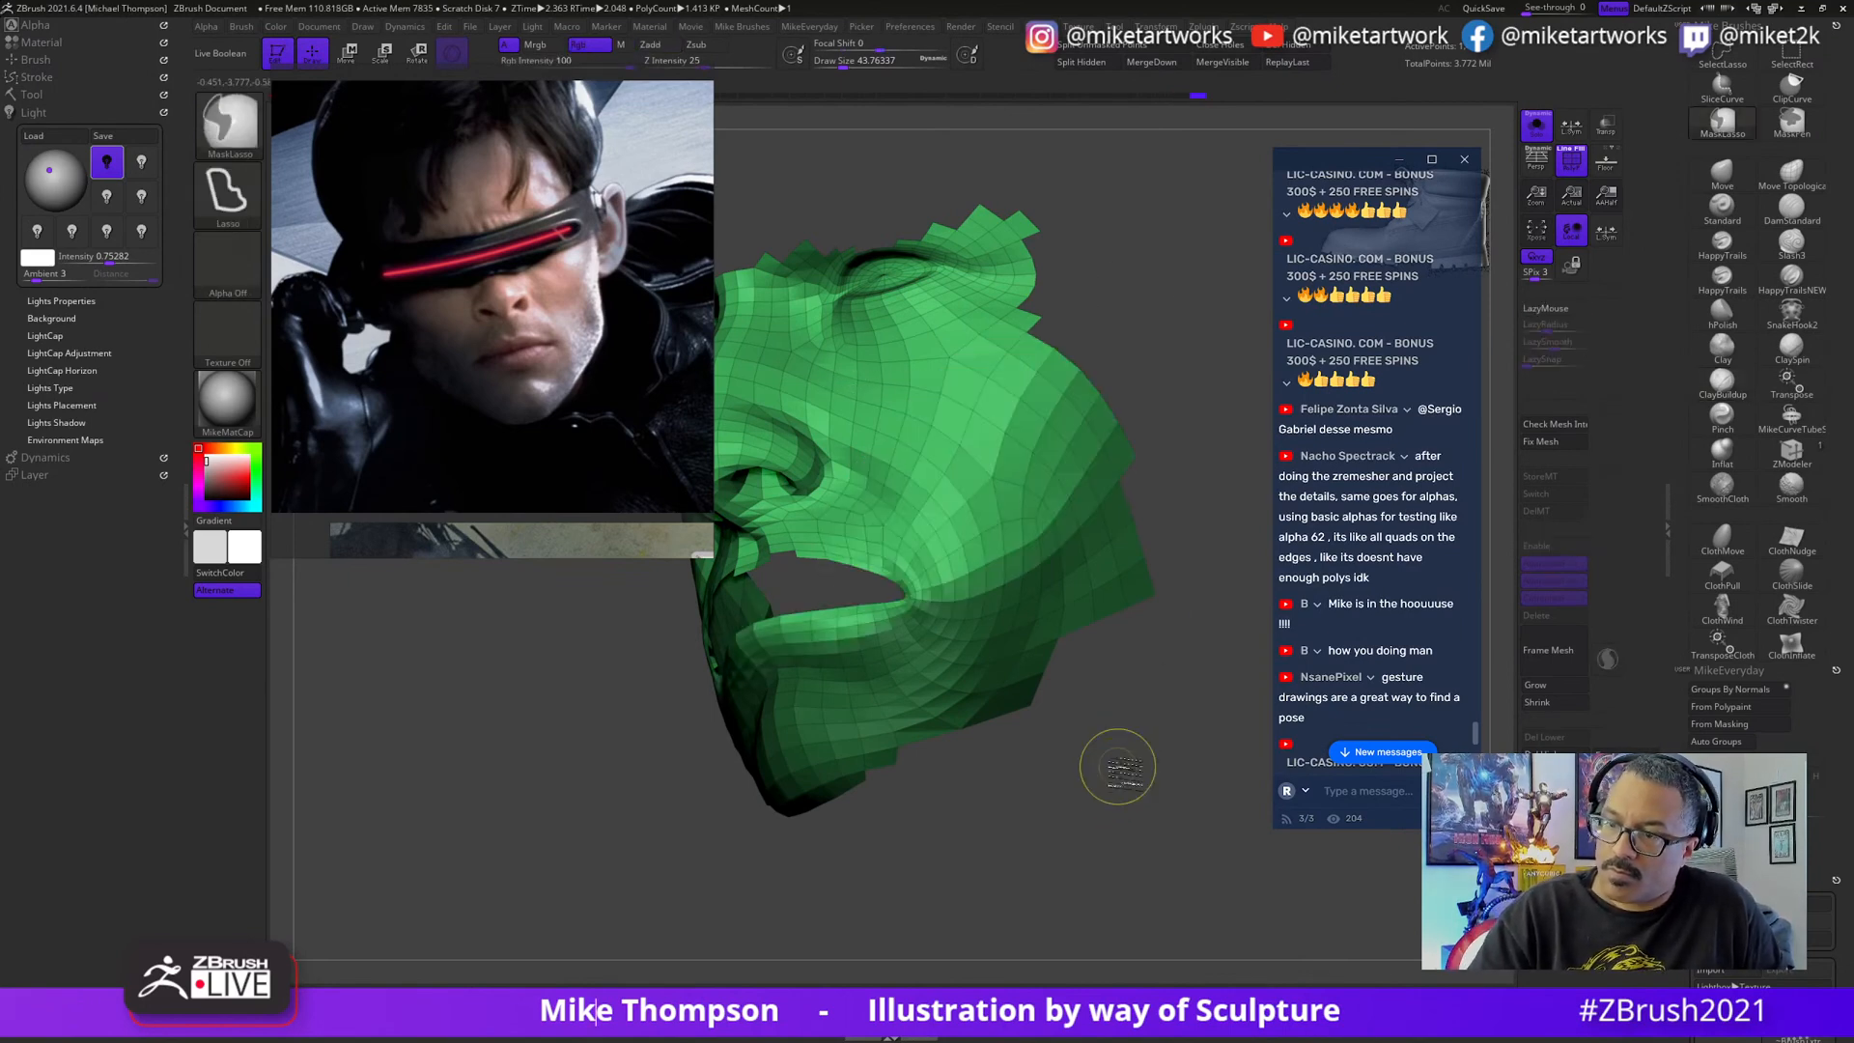
{"action": "left_click_drag", "start_coordinate": [1114, 762], "coordinate": [1157, 766]}
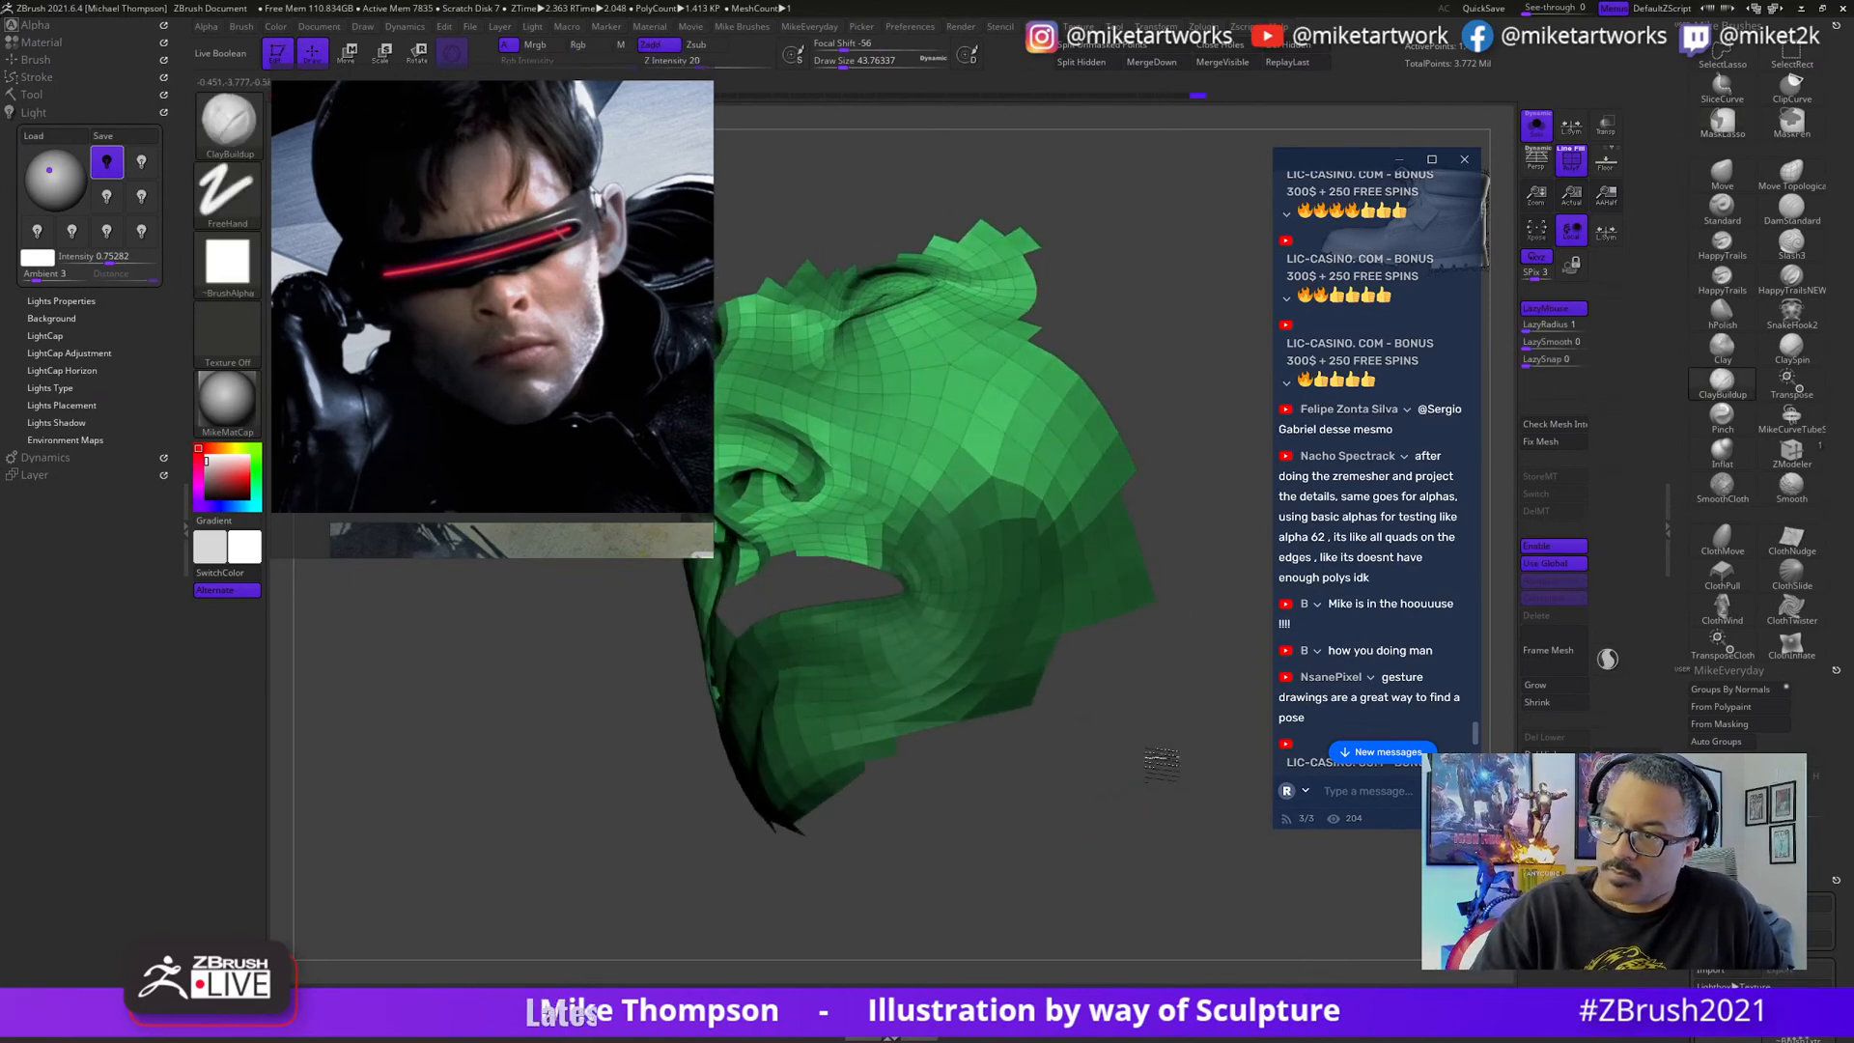
{"action": "key", "text": "ctrl"}
{"action": "mouse_move", "coordinate": [935, 584]}
{"action": "left_mouse_down", "text": "ctrl"}
{"action": "mouse_move", "coordinate": [835, 603]}
{"action": "mouse_move", "coordinate": [976, 290]}
{"action": "left_mouse_up", "text": "ctrl"}
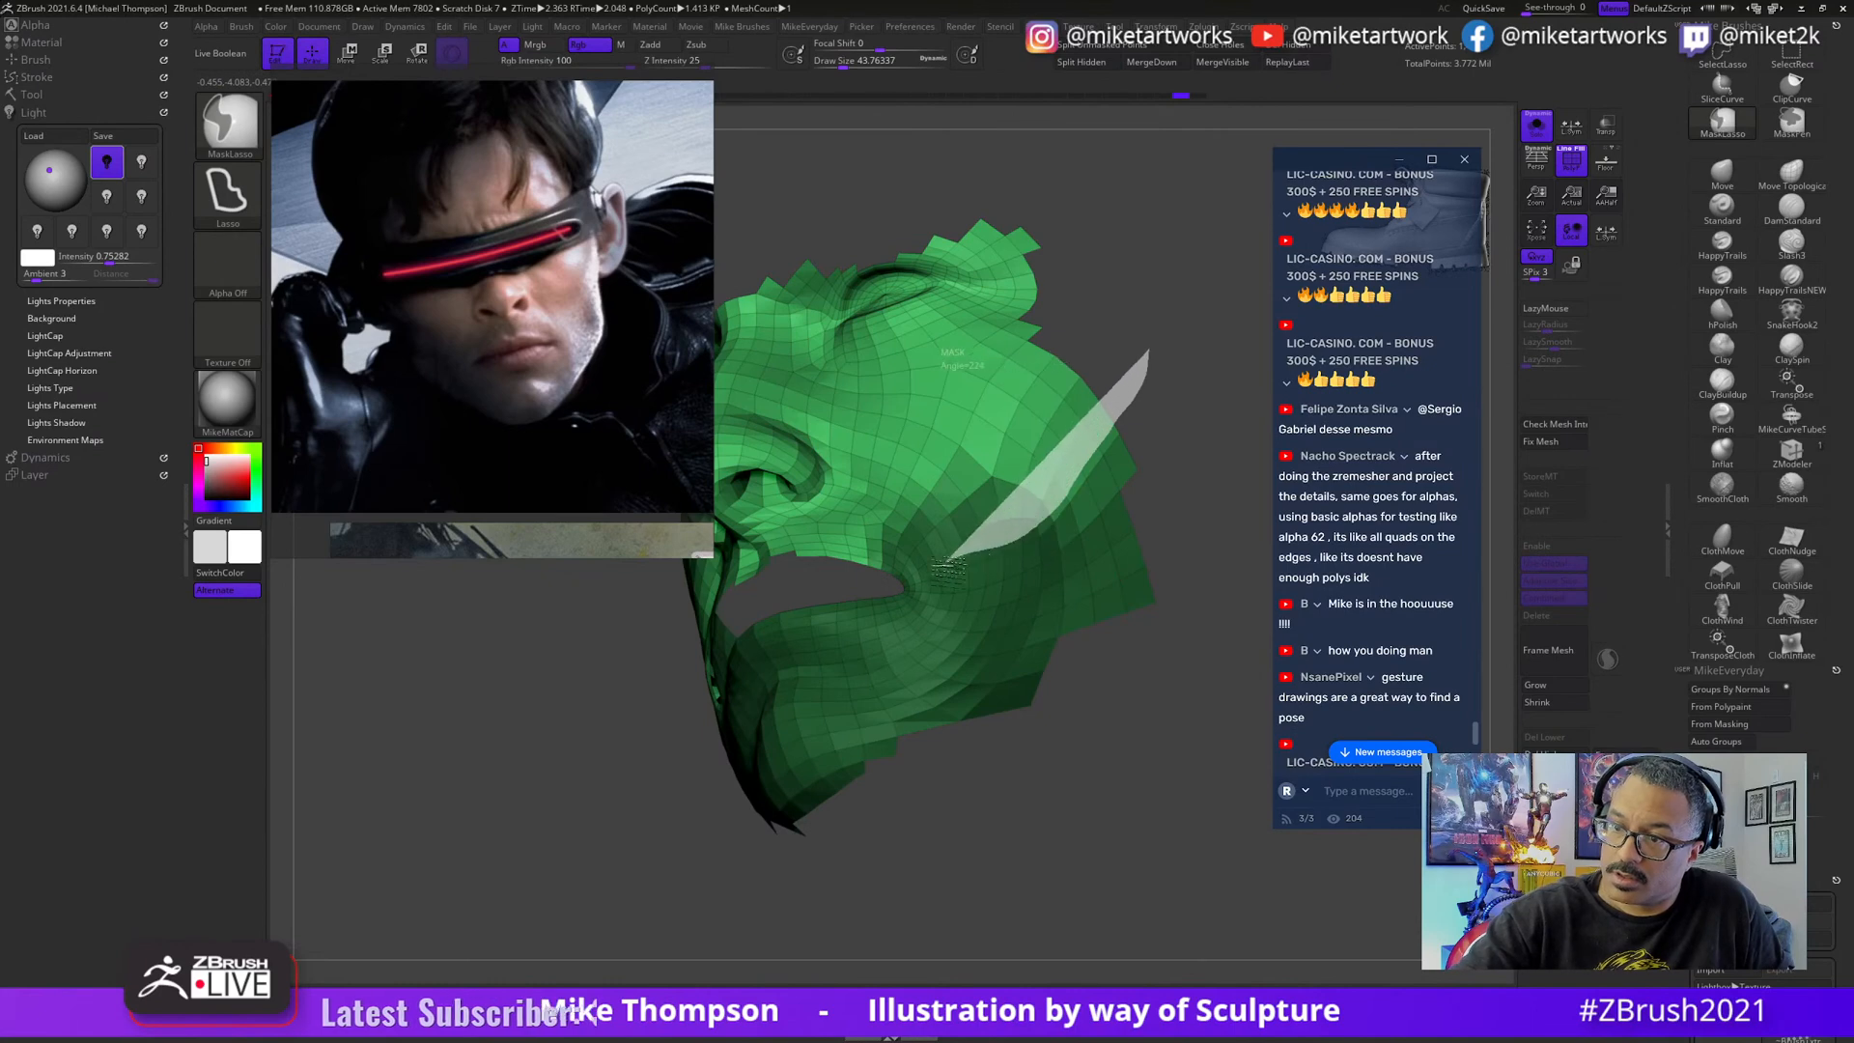
{"action": "left_click_drag", "start_coordinate": [951, 569], "coordinate": [816, 529], "text": "ctrl"}
{"action": "mouse_move", "coordinate": [1140, 488]}
{"action": "left_mouse_down"}
{"action": "mouse_move", "coordinate": [1260, 734]}
{"action": "mouse_move", "coordinate": [1205, 770]}
{"action": "mouse_move", "coordinate": [1224, 766]}
{"action": "mouse_move", "coordinate": [1212, 797]}
{"action": "mouse_move", "coordinate": [1198, 787]}
{"action": "left_mouse_up"}
{"action": "left_click", "coordinate": [1211, 797], "text": "ctrl+shift"}
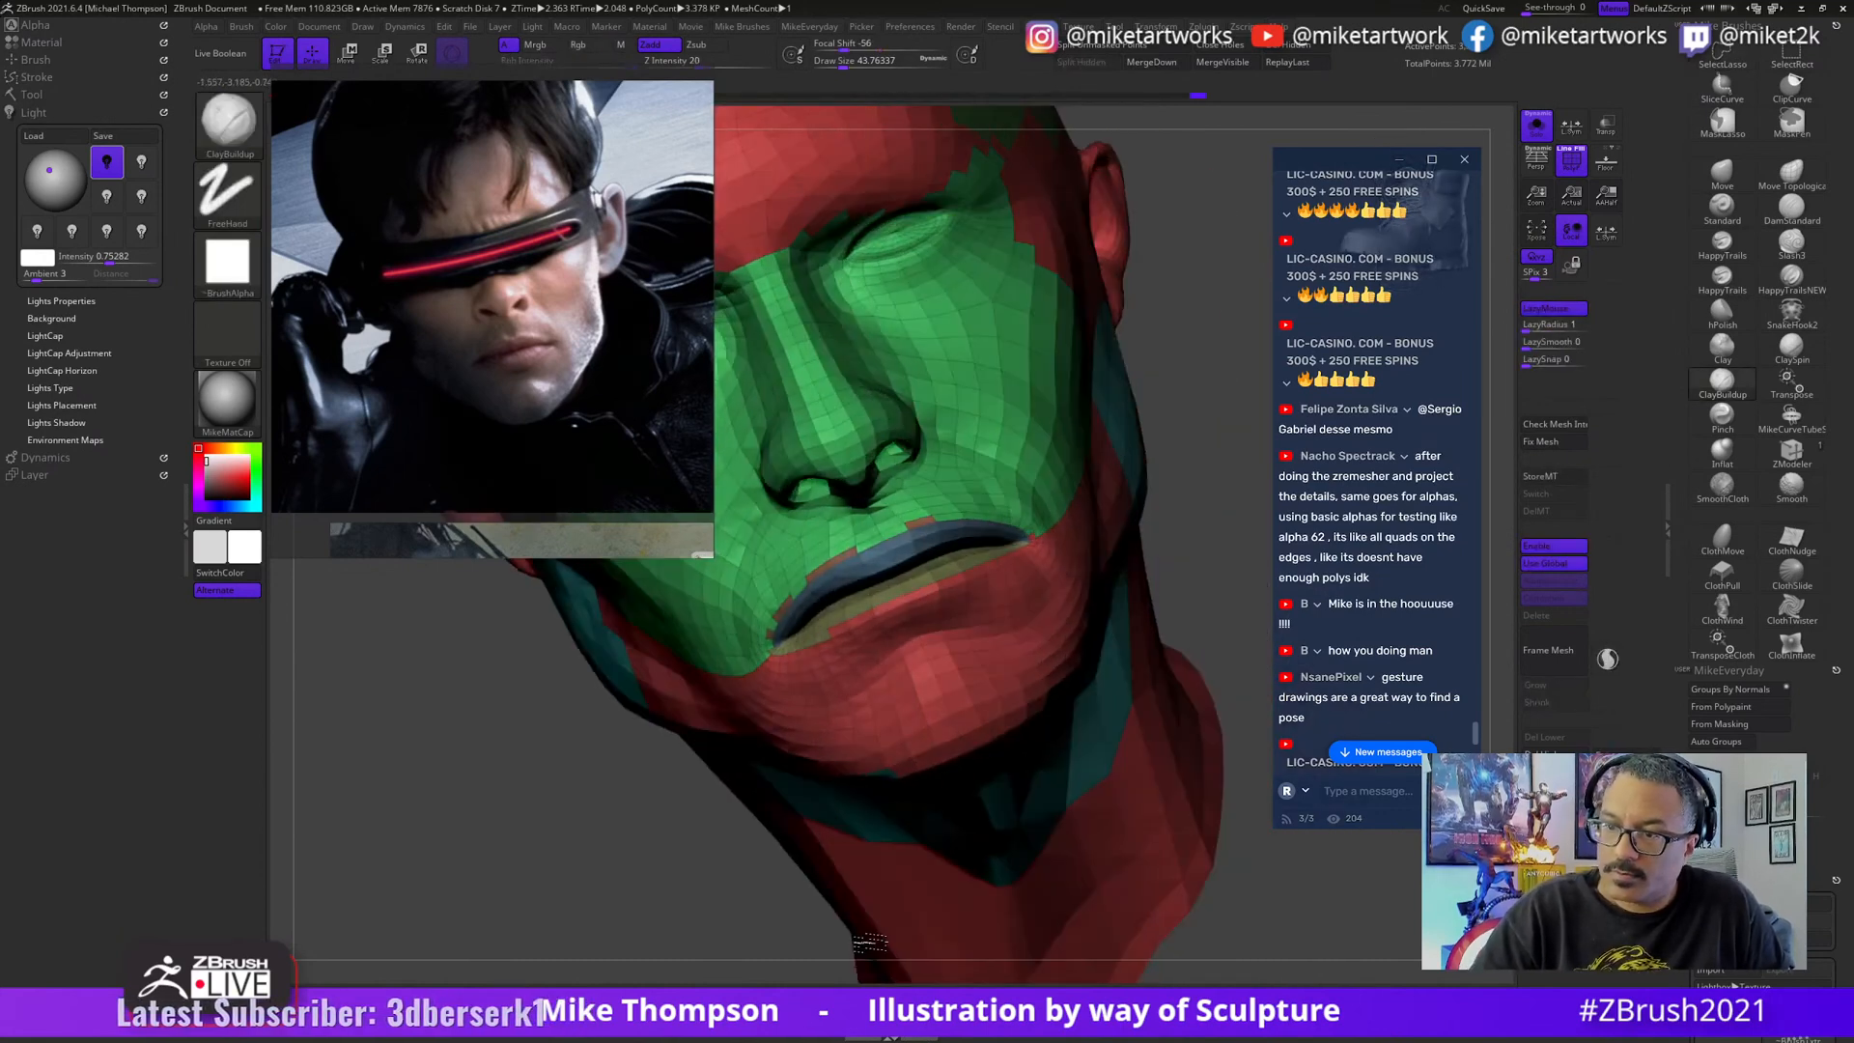
- Isolate the upper face with the mouth interior, mask everything except the interior, and try to regroup the masked upper face
{"action": "left_click_drag", "start_coordinate": [869, 943], "coordinate": [874, 966]}
{"action": "left_click", "coordinate": [933, 519], "text": "ctrl+shift"}
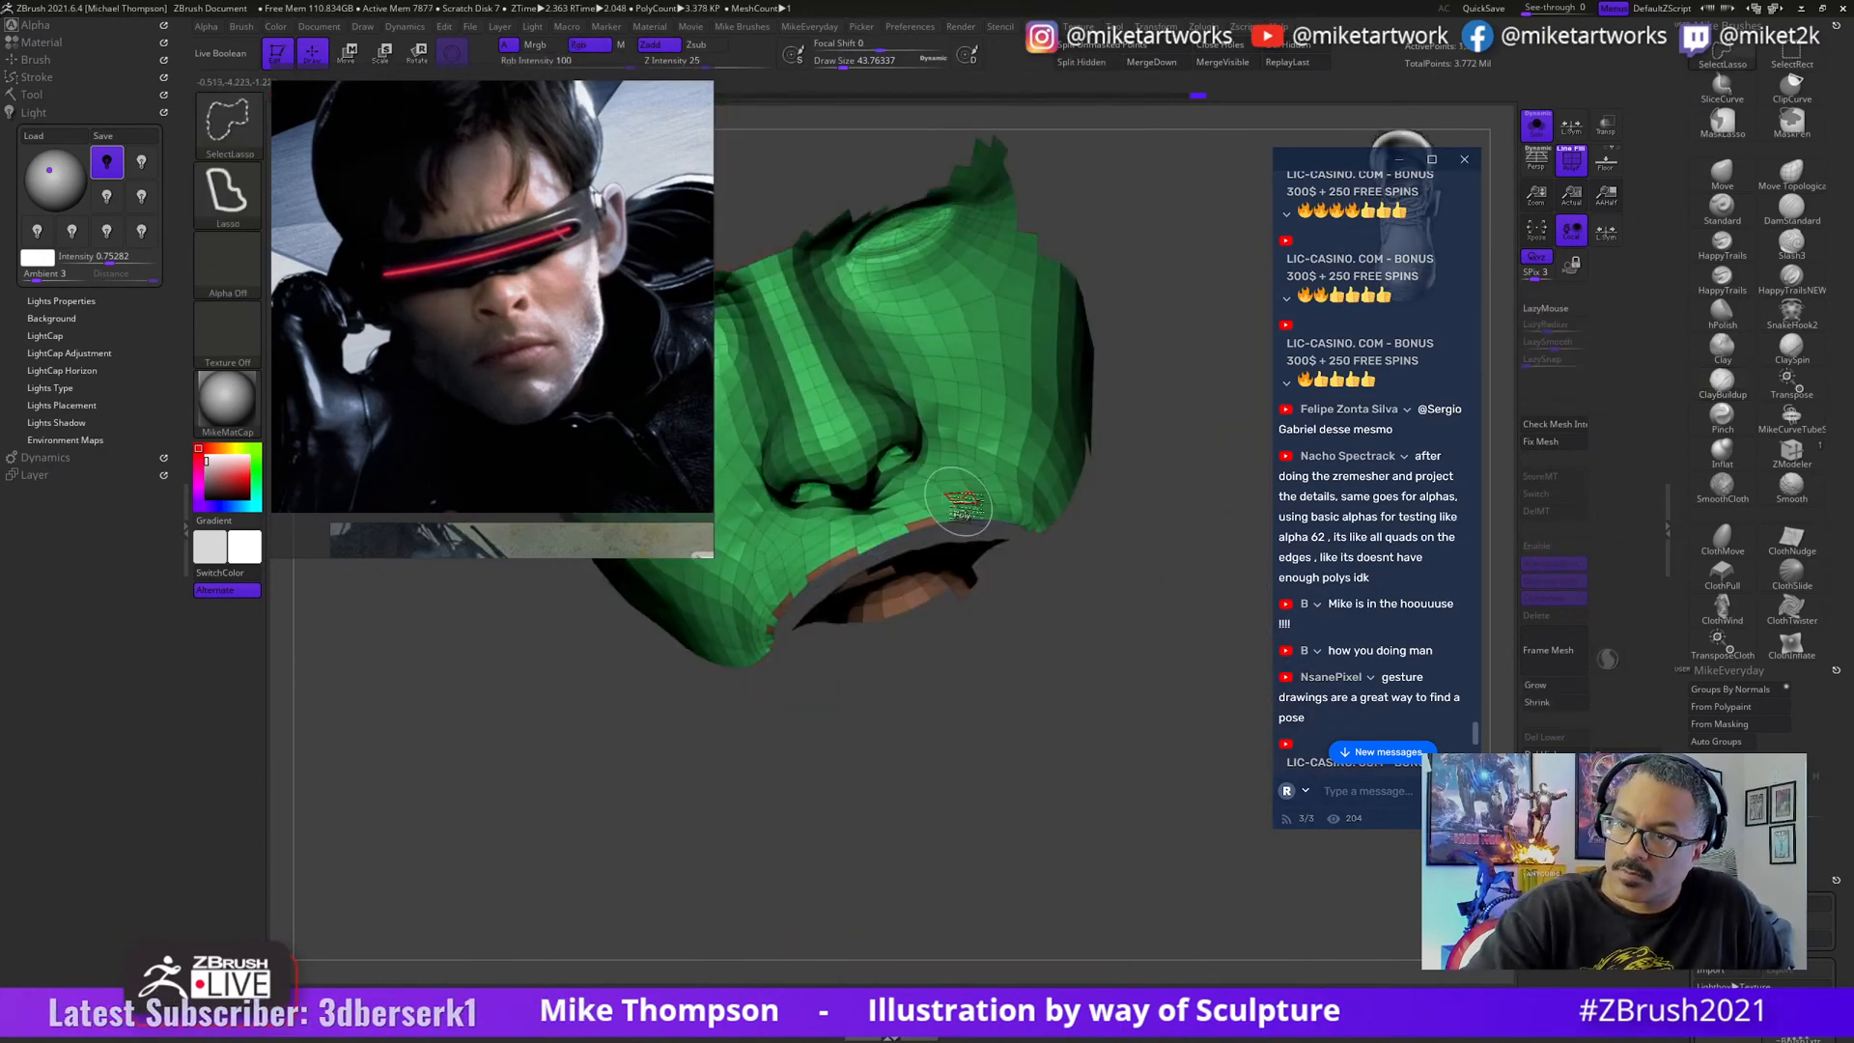
{"action": "left_click_drag", "start_coordinate": [1109, 786], "coordinate": [1091, 810]}
{"action": "left_click_drag", "start_coordinate": [1131, 790], "coordinate": [1126, 749]}
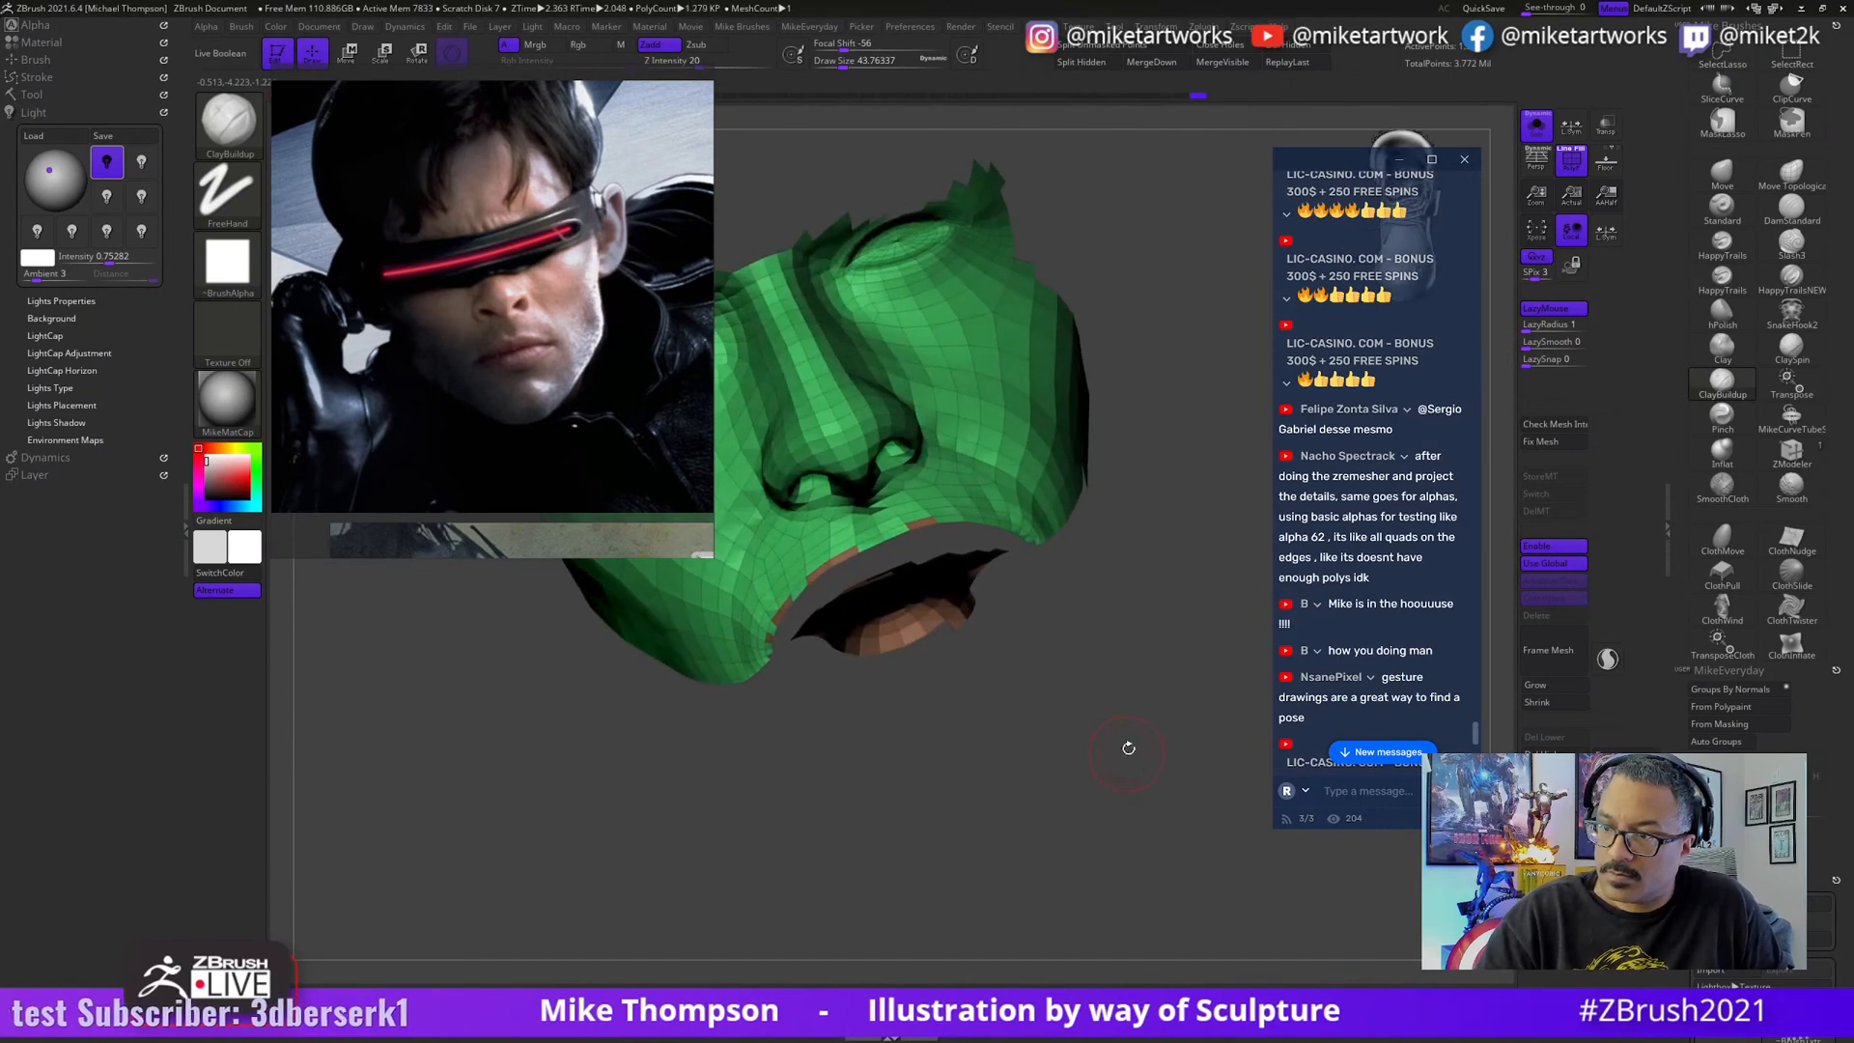
{"action": "key", "text": "ctrl"}
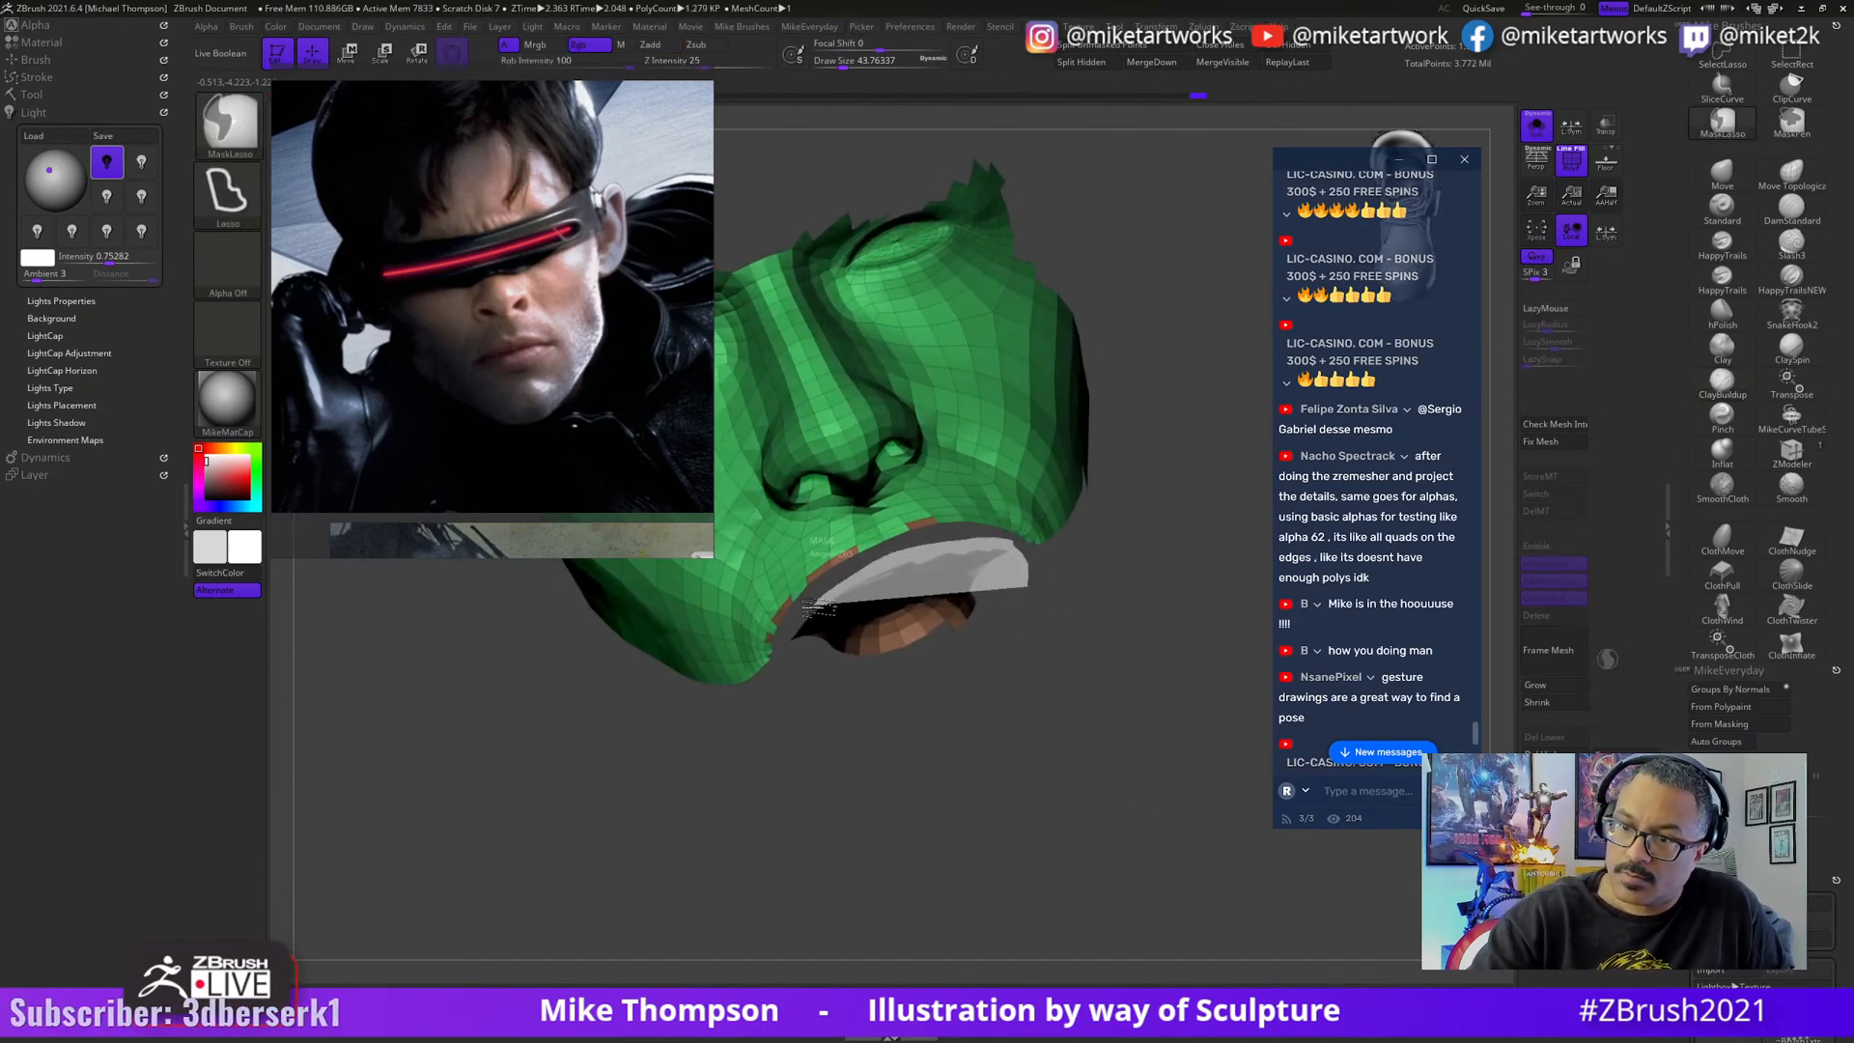
{"action": "left_click_drag", "start_coordinate": [792, 661], "coordinate": [1141, 798], "text": "ctrl"}
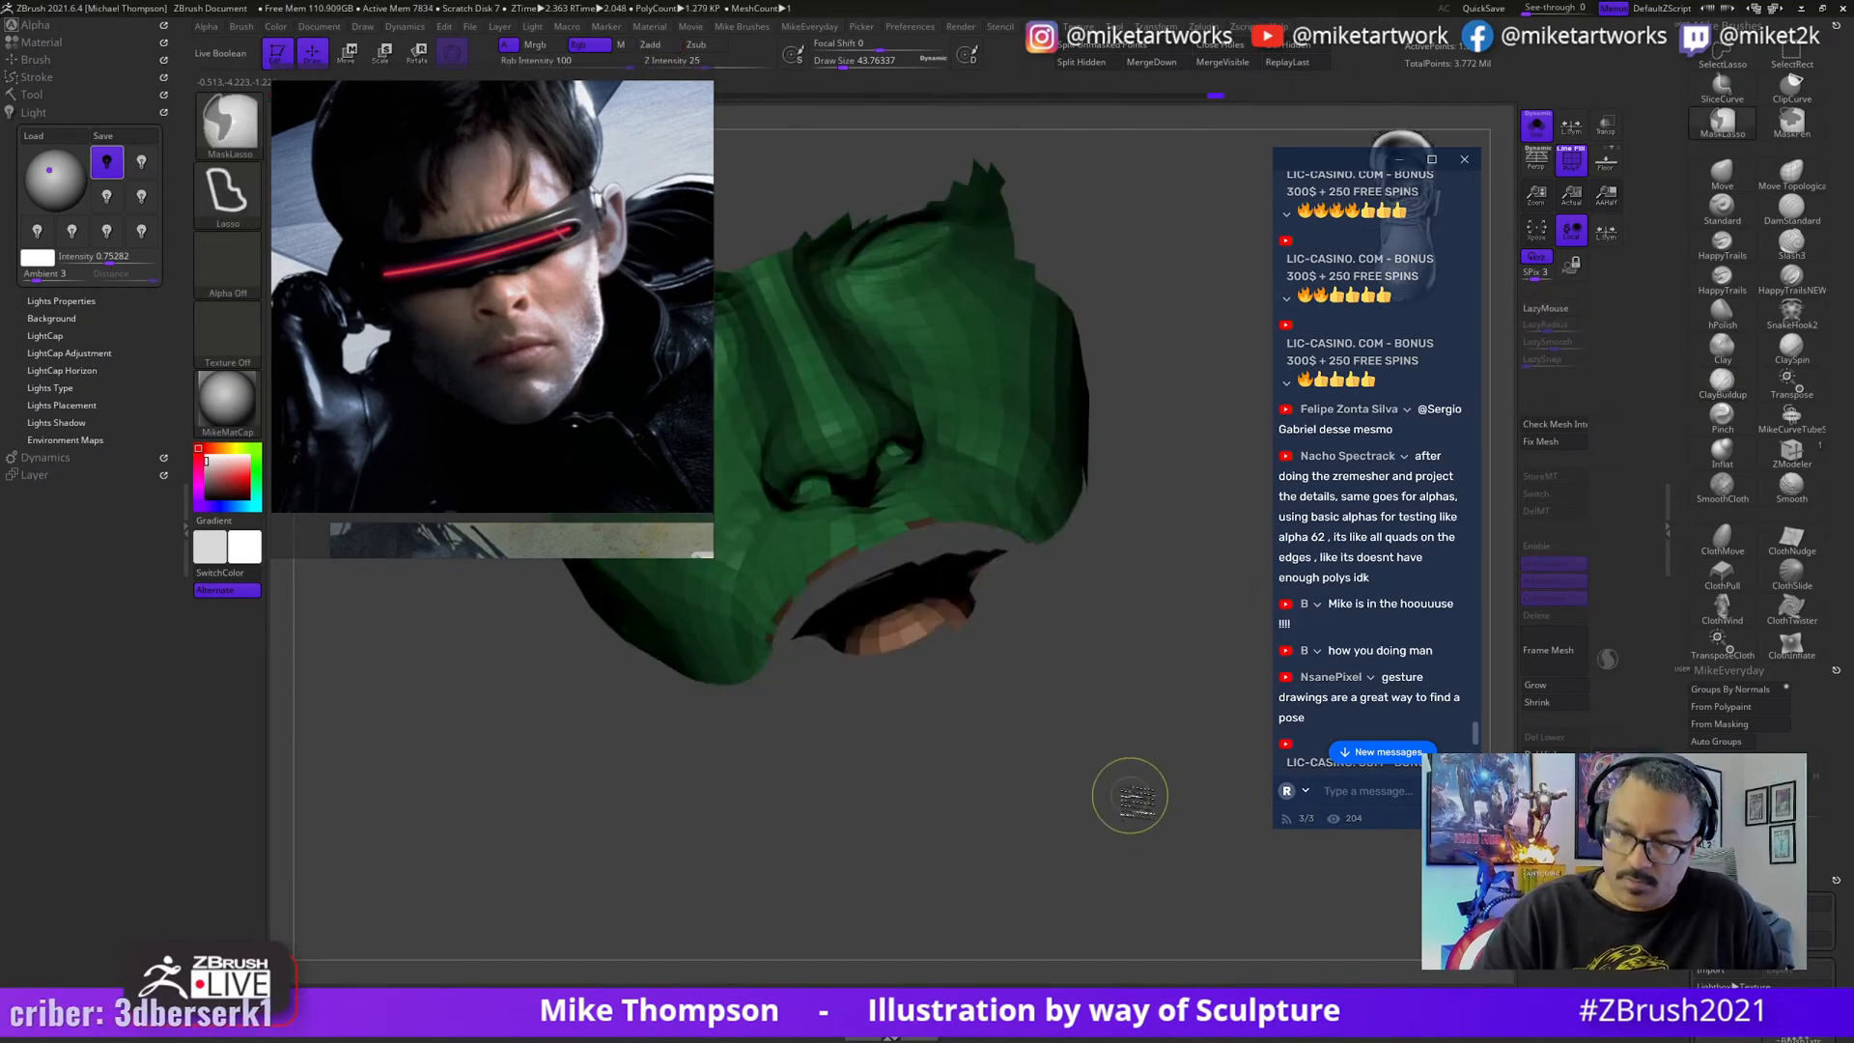
{"action": "left_click", "coordinate": [1121, 797], "text": "ctrl"}
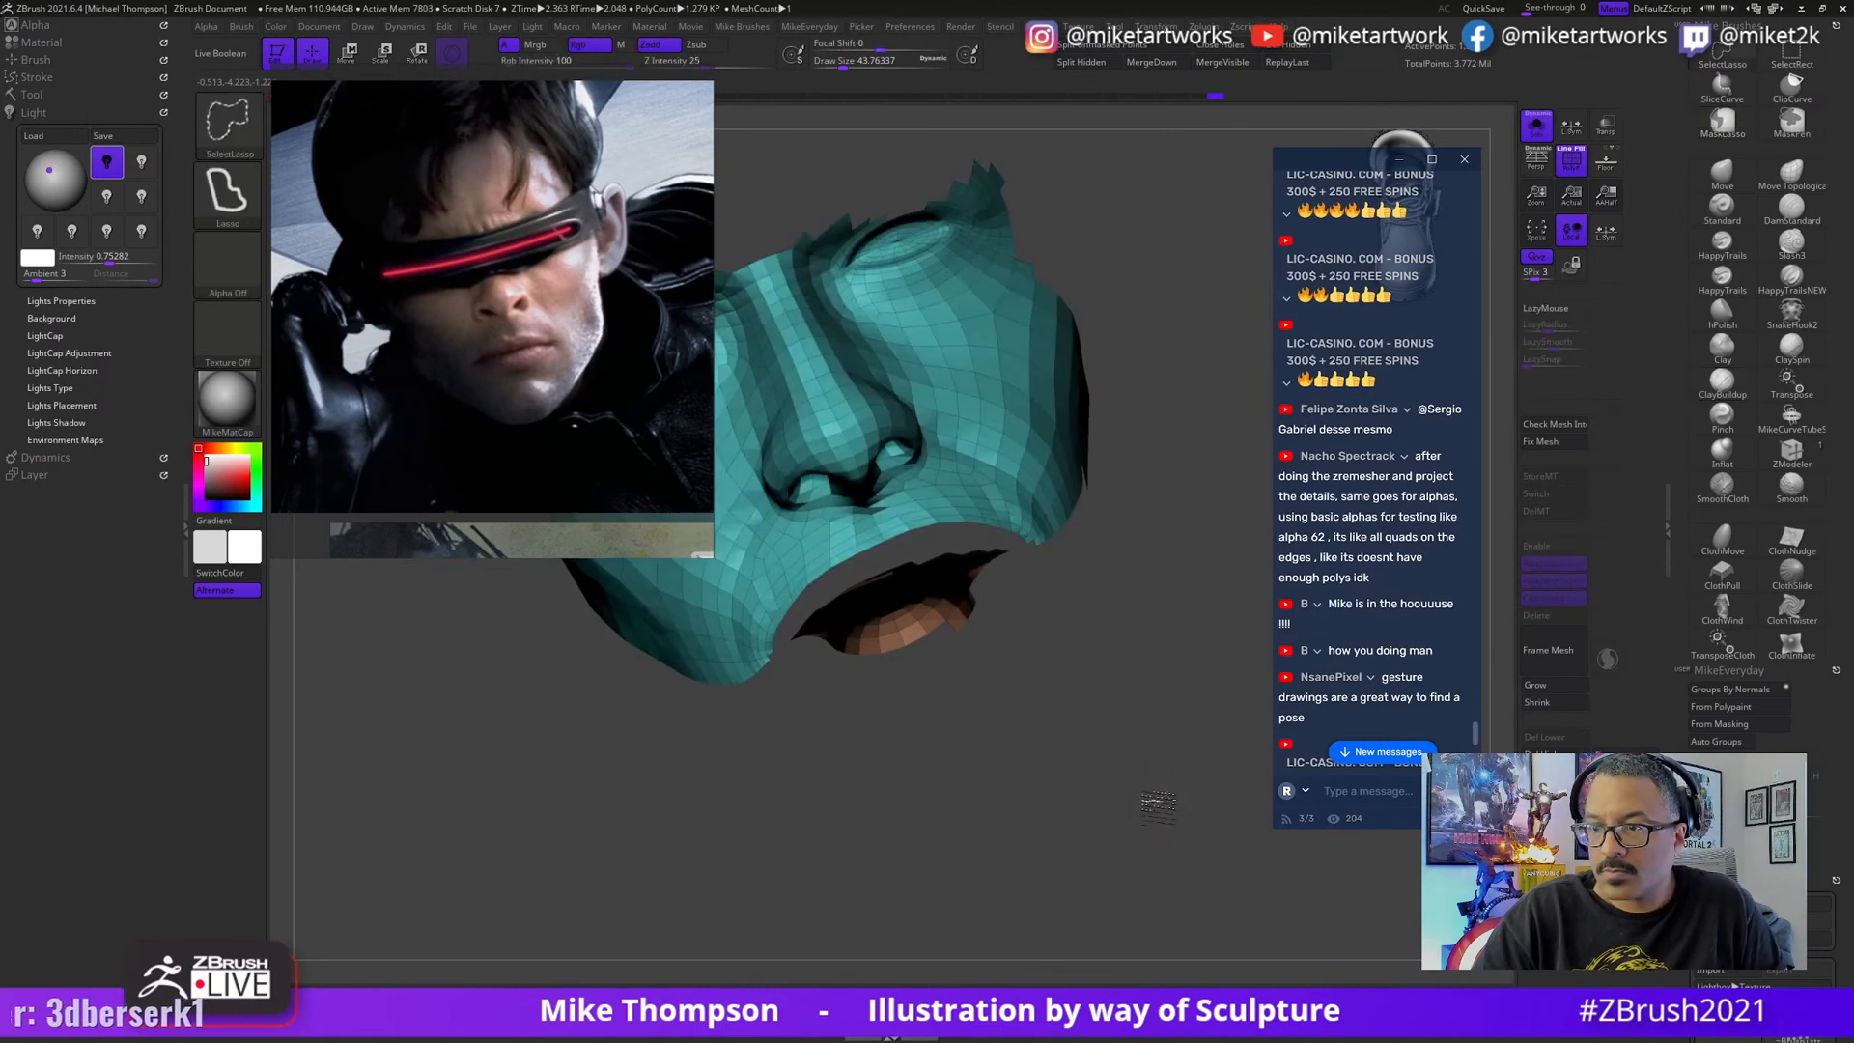
- Undo the upper-face regrouping, group its masked faces again, and bring the whole head back into view
{"action": "left_click", "coordinate": [1168, 784], "text": "ctrl+shift"}
{"action": "right_click_drag", "start_coordinate": [1168, 784], "coordinate": [1152, 862]}
{"action": "left_click", "coordinate": [1163, 840], "text": "ctrl+shift"}
{"action": "key", "text": "ctrl+w"}
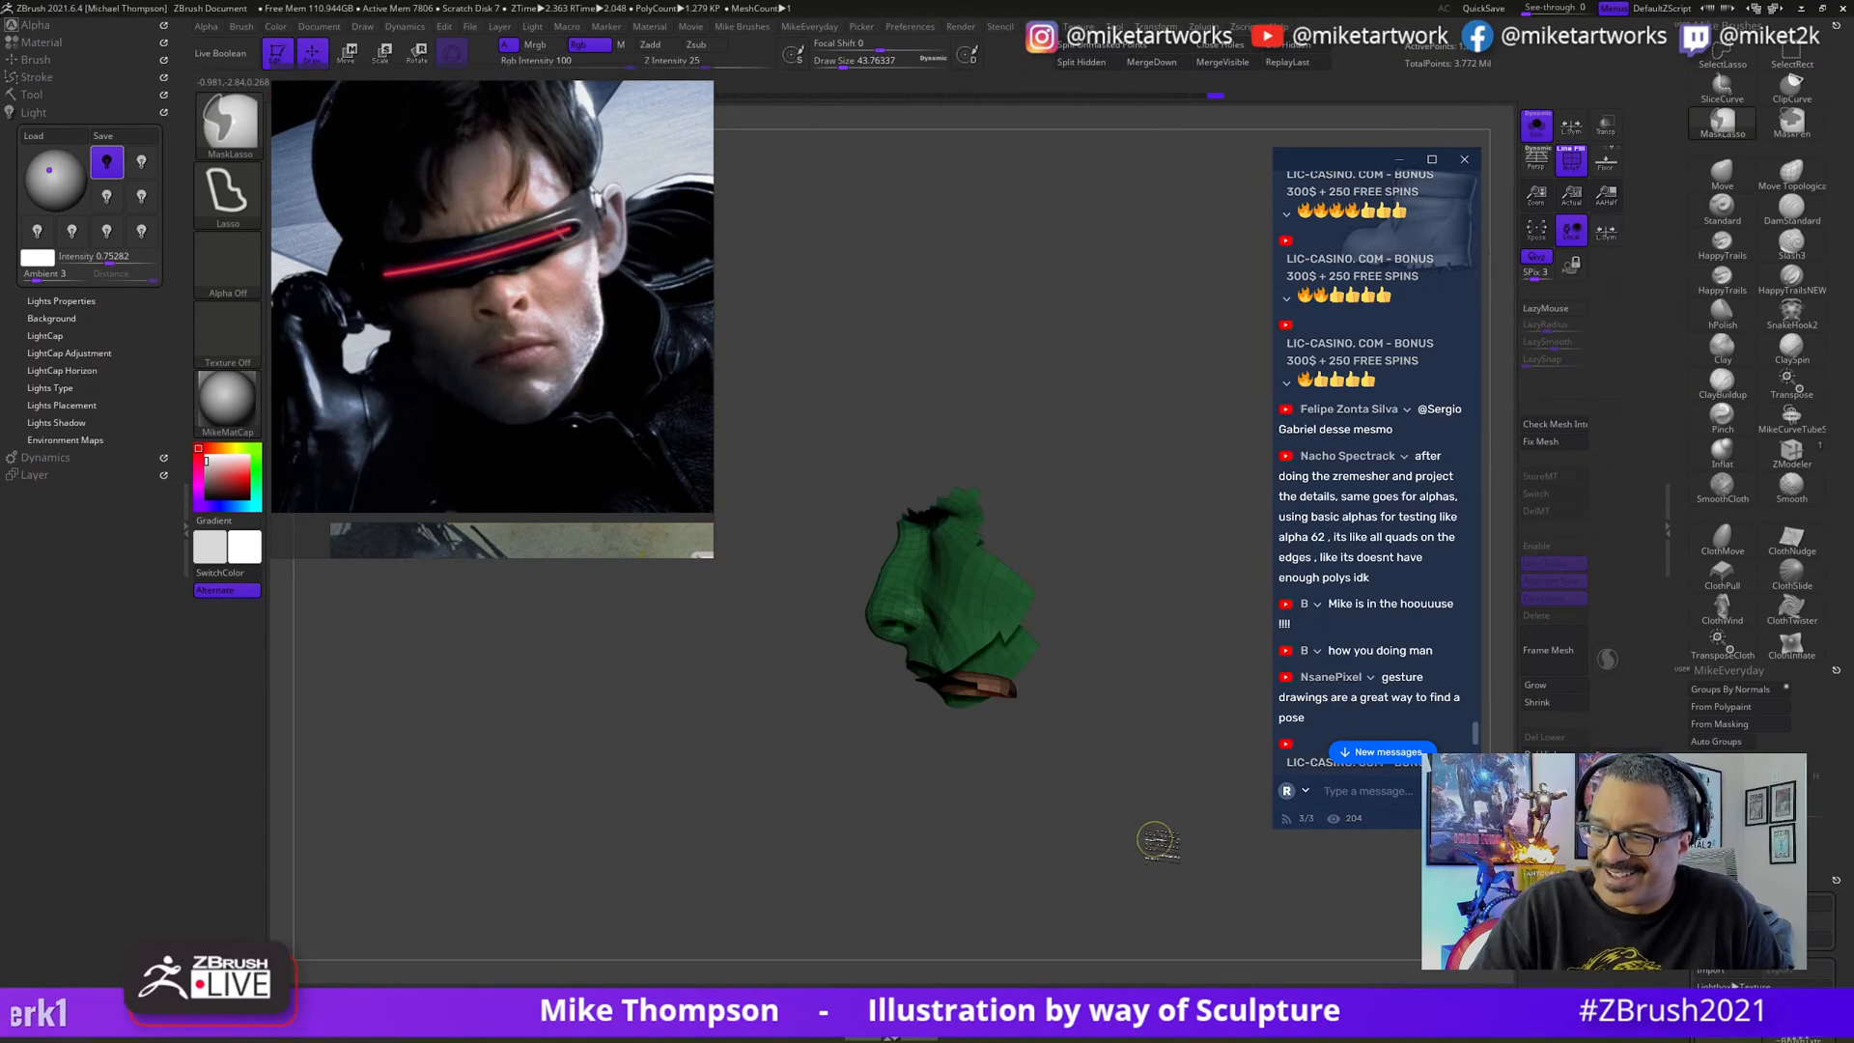
{"action": "left_click", "coordinate": [1158, 840], "text": "ctrl+shift"}
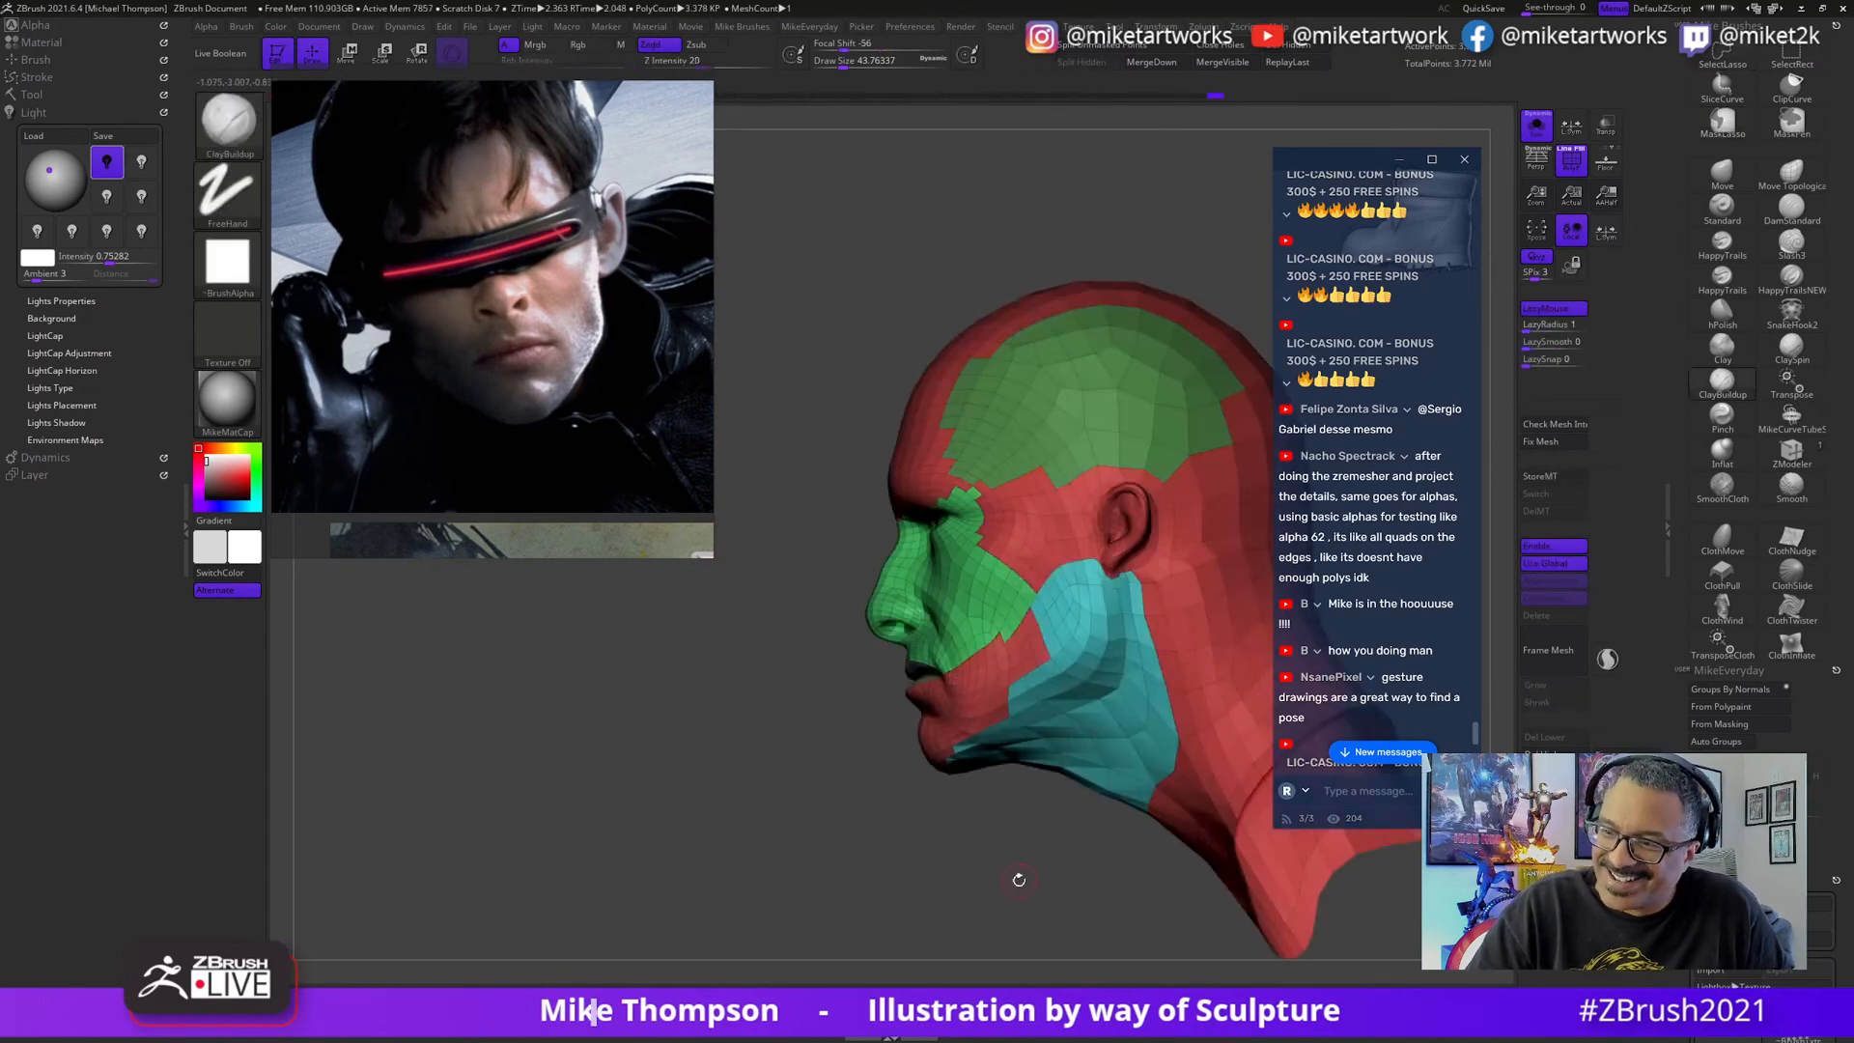
{"action": "right_click_drag", "start_coordinate": [1169, 835], "coordinate": [992, 900]}
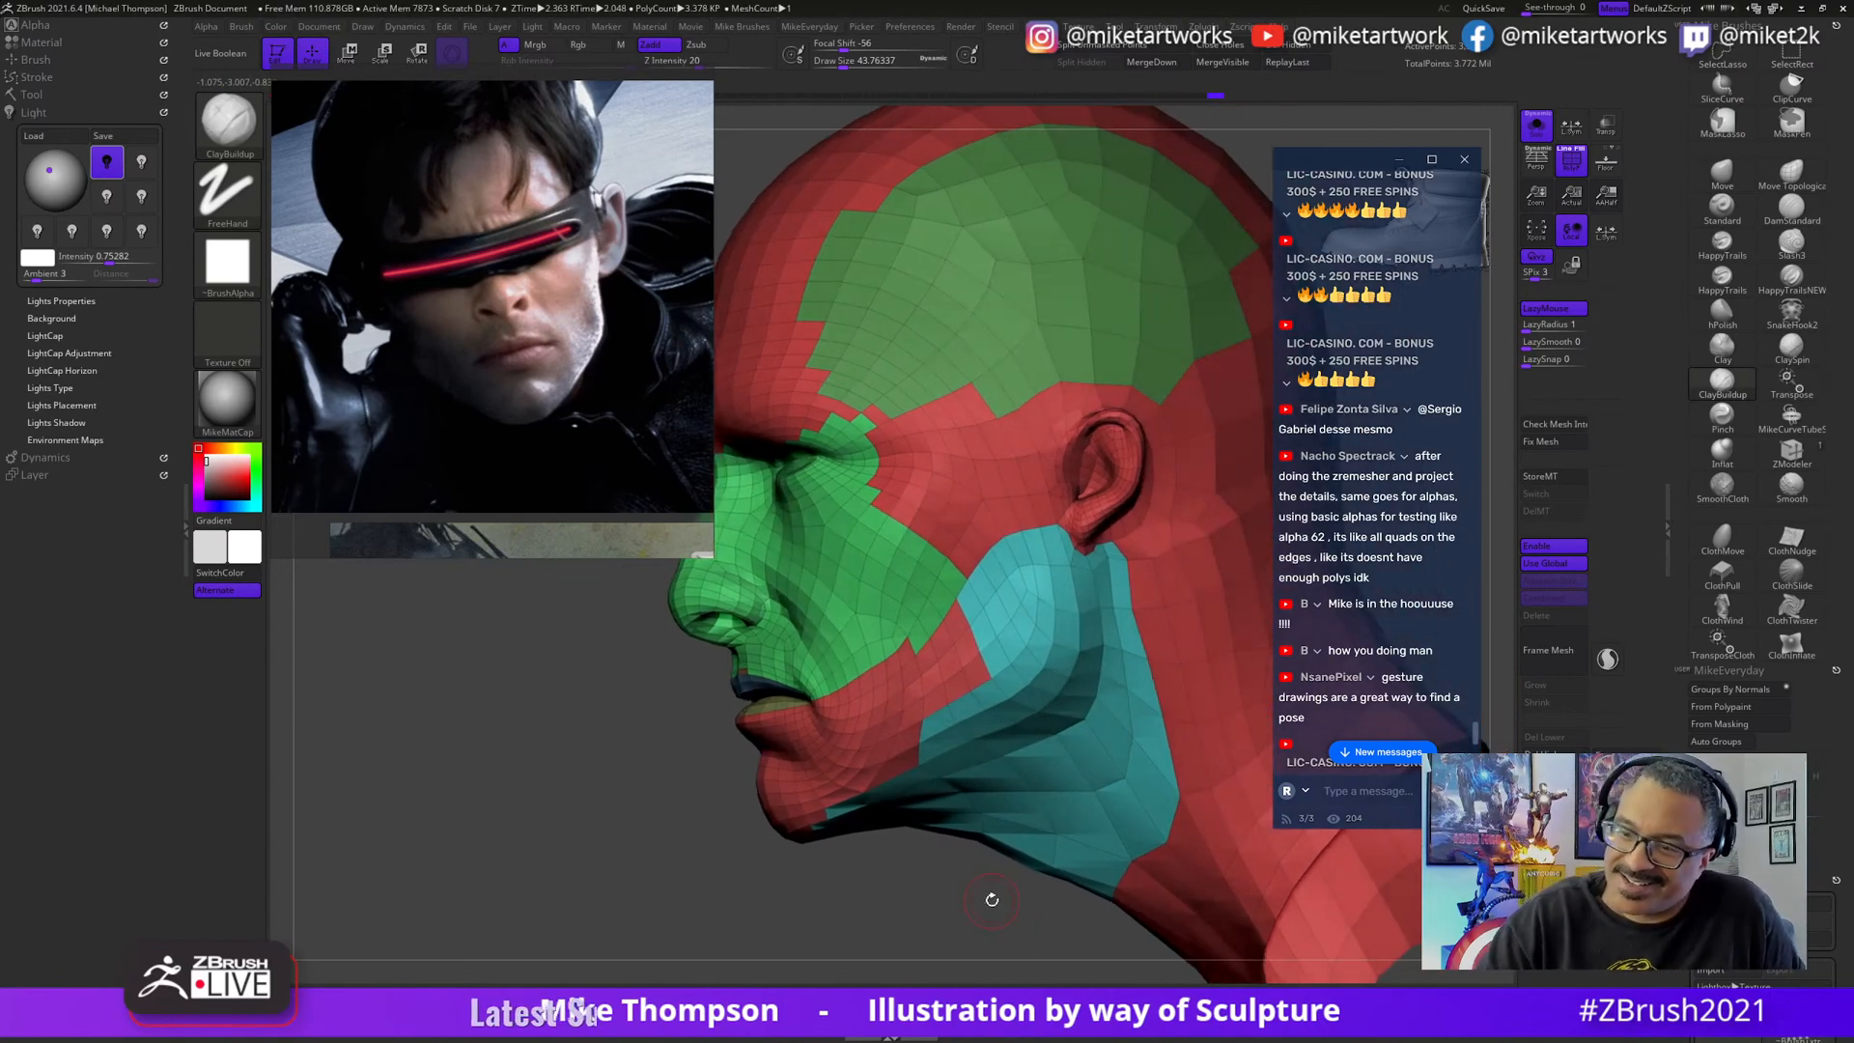
- Step through the edit history to return to the split between the upper-face and lower-face polygroups
{"action": "left_click", "coordinate": [1014, 584], "text": "ctrl+shift"}
{"action": "left_click", "coordinate": [1043, 908], "text": "ctrl+shift"}
{"action": "left_click", "coordinate": [1041, 910], "text": "ctrl+shift"}
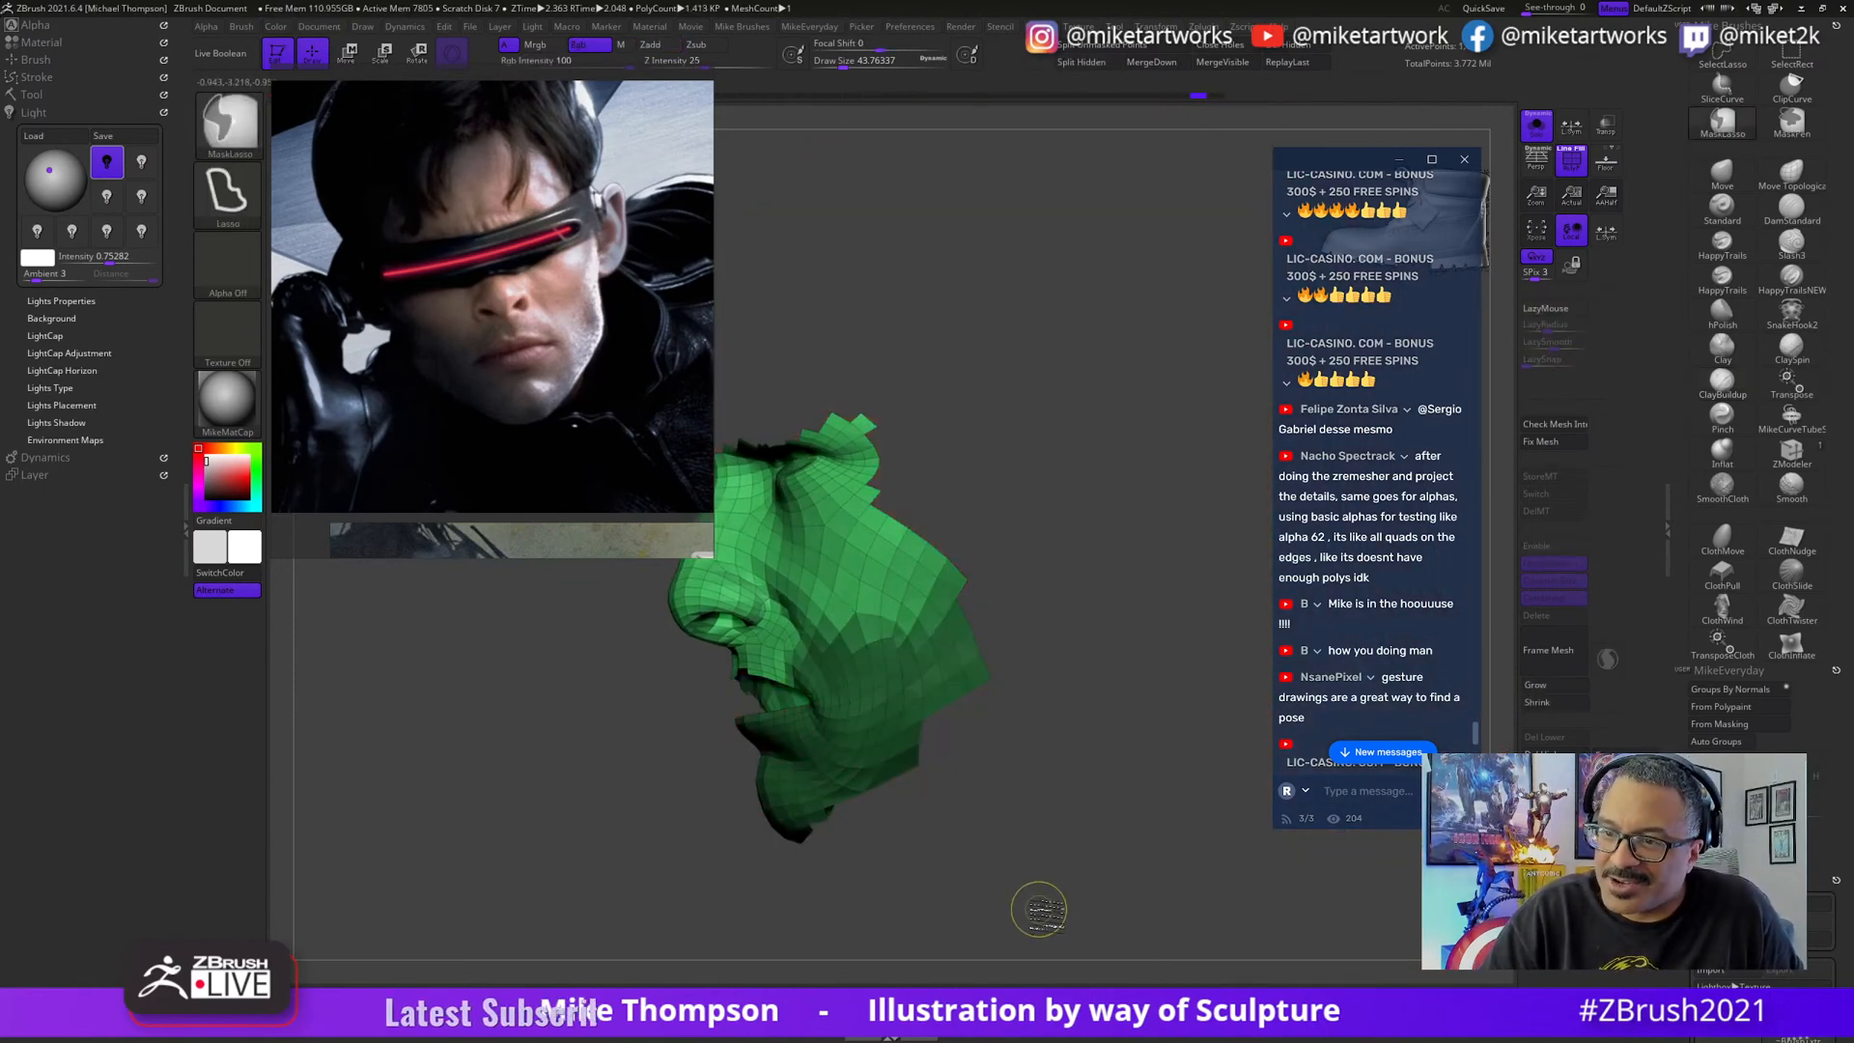
{"action": "left_click", "coordinate": [1039, 910], "text": "ctrl+shift"}
{"action": "left_click", "coordinate": [1039, 909], "text": "ctrl+shift"}
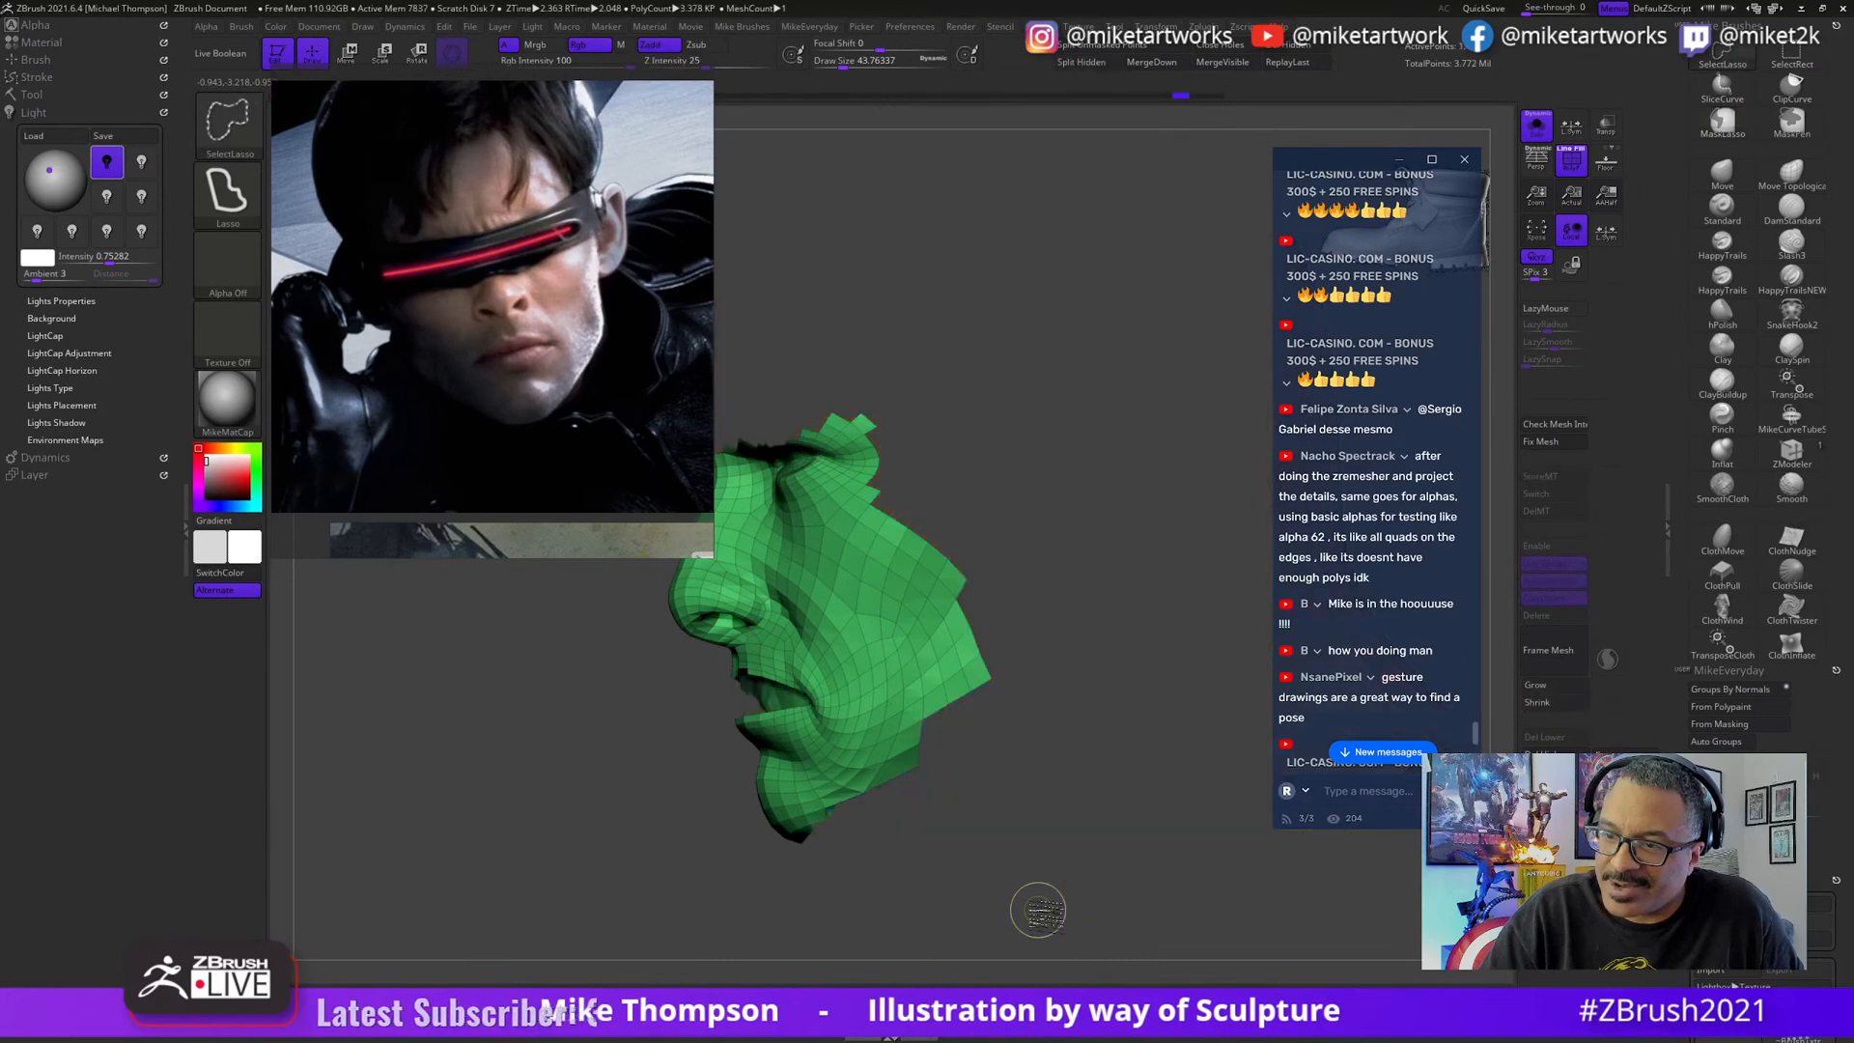
{"action": "left_click", "coordinate": [1040, 909], "text": "ctrl+shift"}
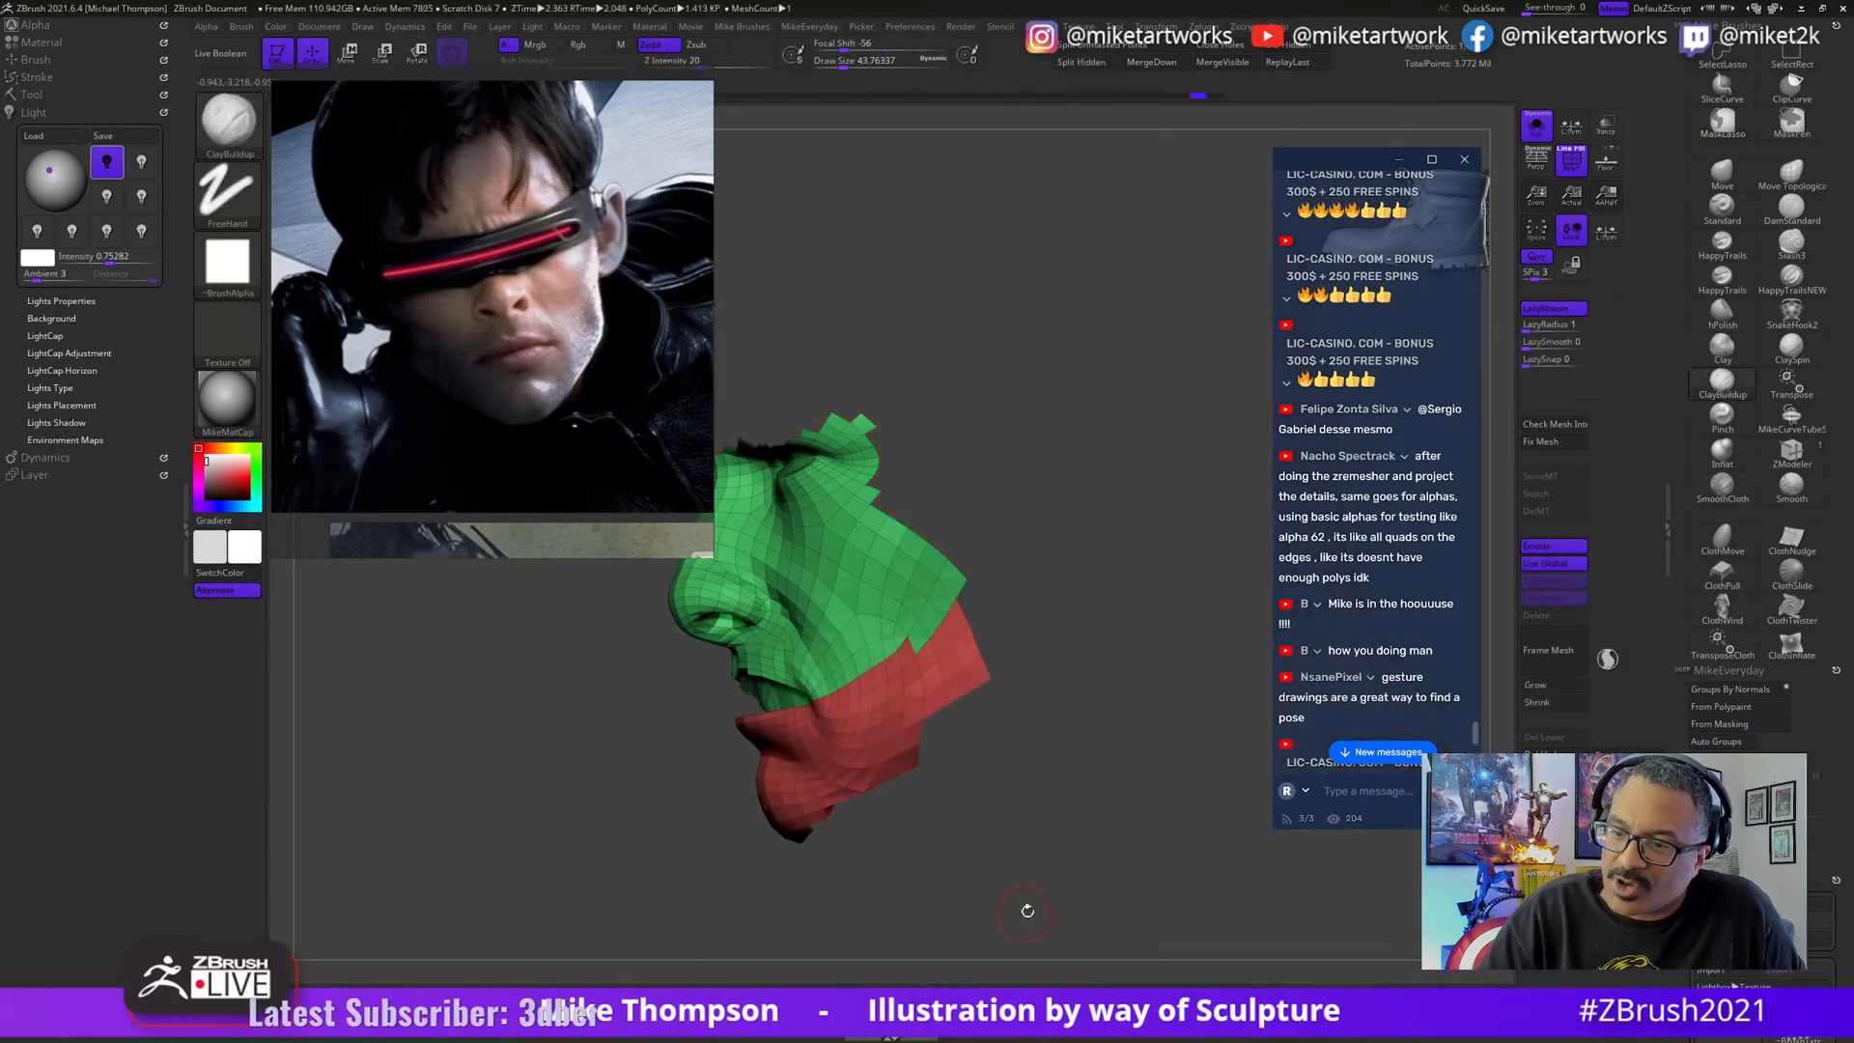
- Hide the upper-face, lower-face and jaw-and-neck polygroups on the whole head, and invert the visibility so only these three show
{"action": "mouse_move", "coordinate": [1040, 909]}
{"action": "left_mouse_down"}
{"action": "mouse_move", "coordinate": [1139, 904]}
{"action": "mouse_move", "coordinate": [1067, 902]}
{"action": "mouse_move", "coordinate": [1138, 783]}
{"action": "mouse_move", "coordinate": [1125, 829]}
{"action": "mouse_move", "coordinate": [1163, 820]}
{"action": "mouse_move", "coordinate": [1005, 927]}
{"action": "mouse_move", "coordinate": [1045, 913]}
{"action": "mouse_move", "coordinate": [1032, 763]}
{"action": "left_mouse_up"}
{"action": "left_click", "coordinate": [1154, 843], "text": "ctrl+shift"}
{"action": "left_click", "coordinate": [1029, 736], "text": "ctrl+alt+shift"}
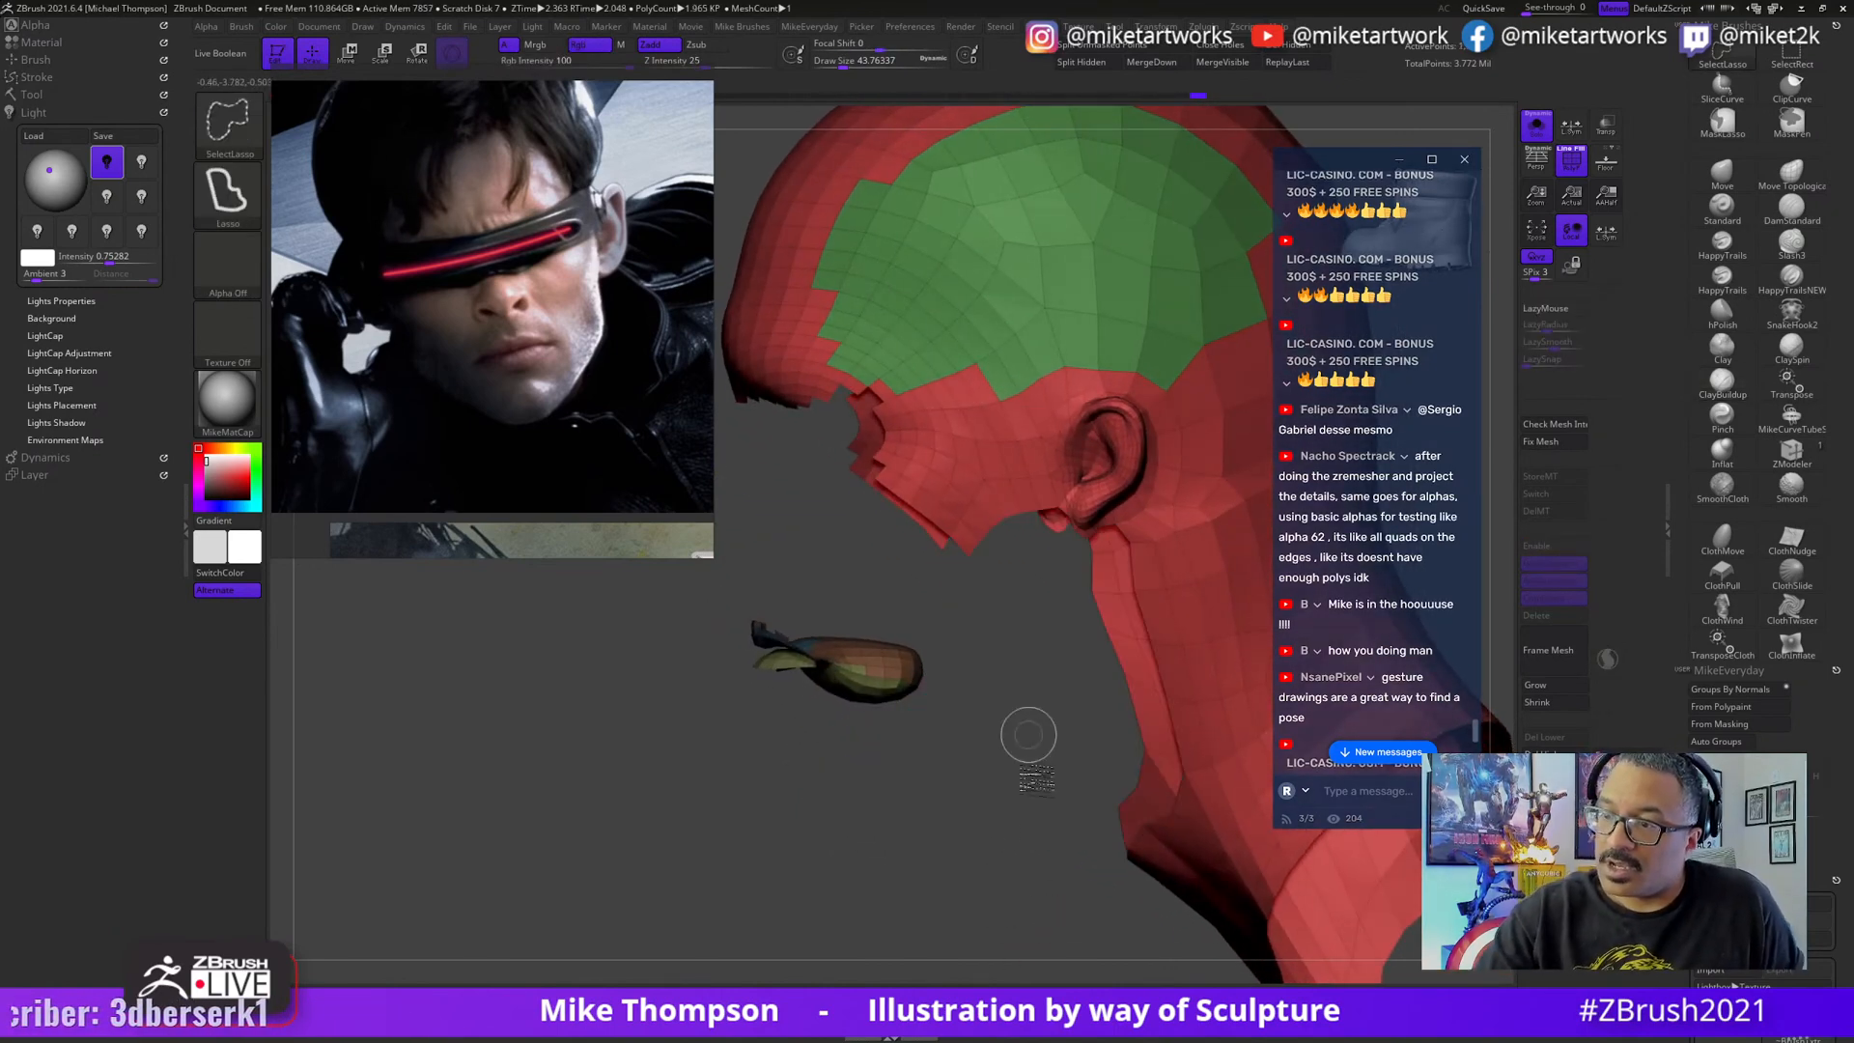
{"action": "left_click_drag", "start_coordinate": [1060, 903], "coordinate": [1035, 906], "text": "ctrl+shift"}
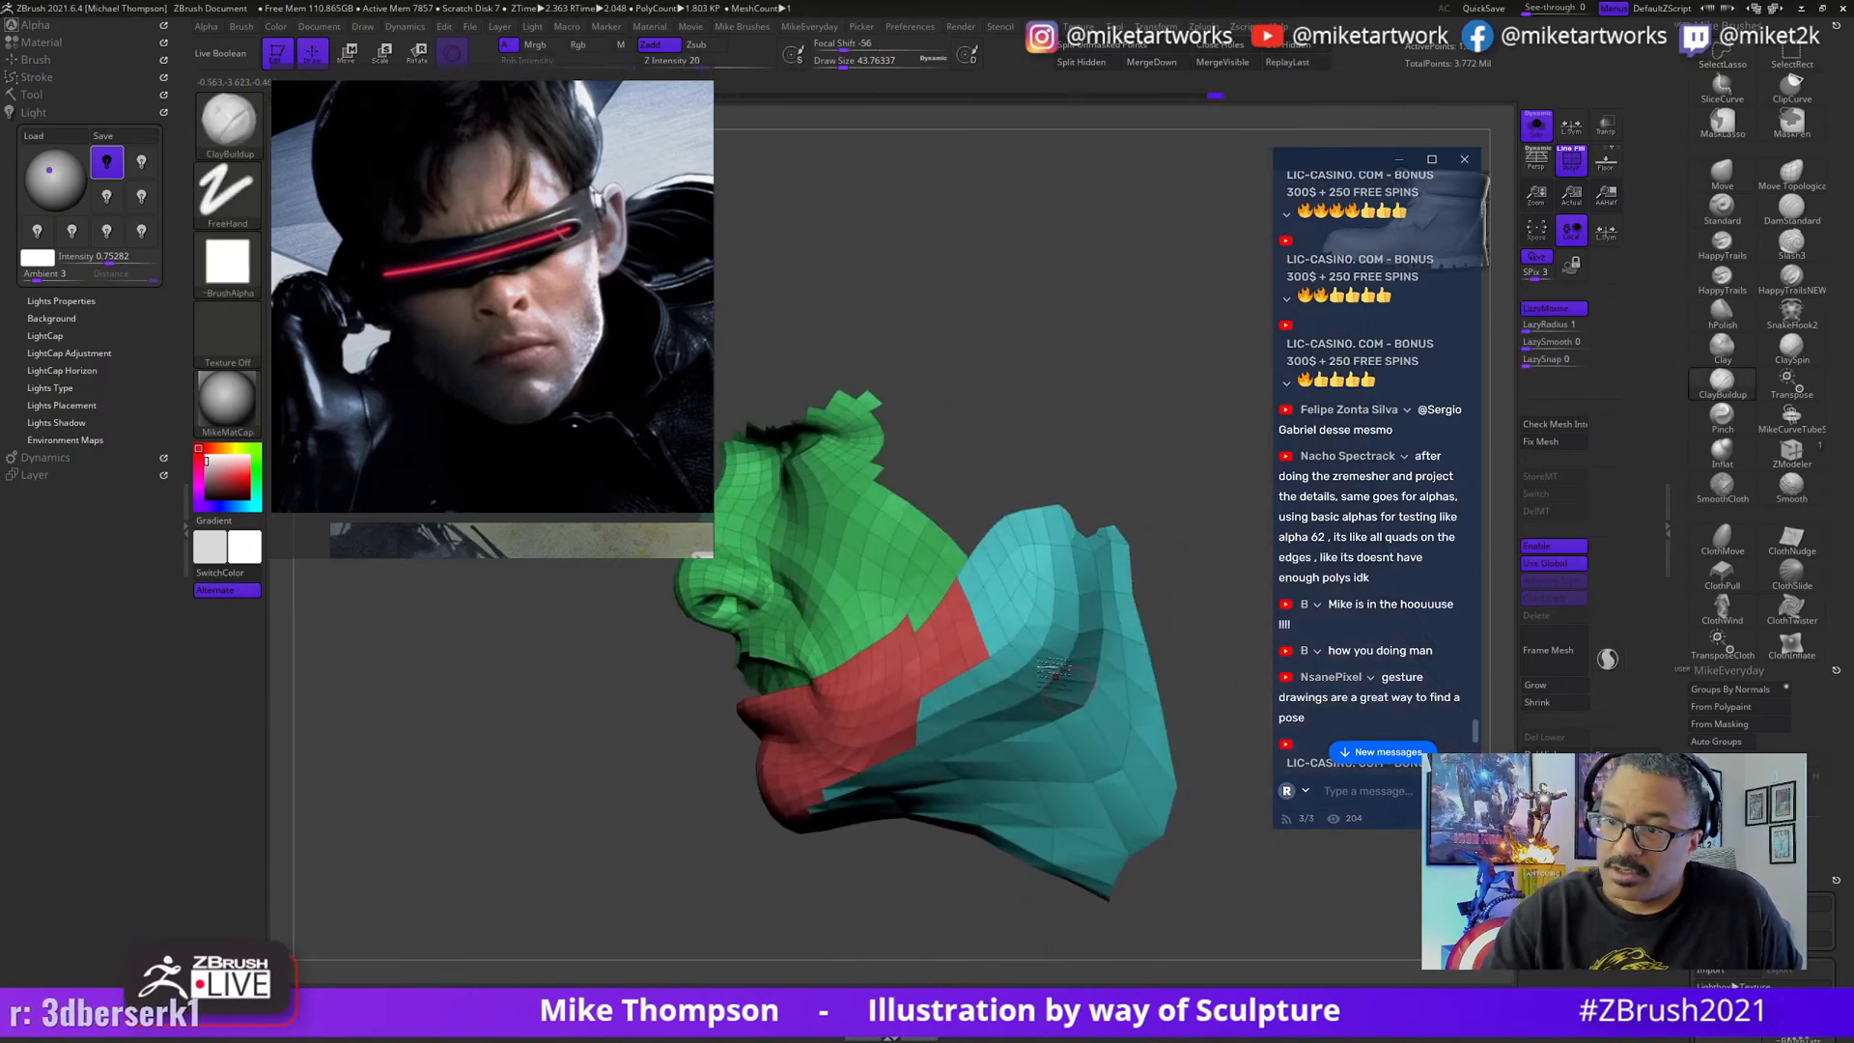
- Hide the upper-face polygroup with a lasso selection, keeping the lower face and the jaw-and-neck area visible
{"action": "left_click_drag", "start_coordinate": [1132, 436], "coordinate": [1154, 441]}
{"action": "key", "text": "ctrl+shift"}
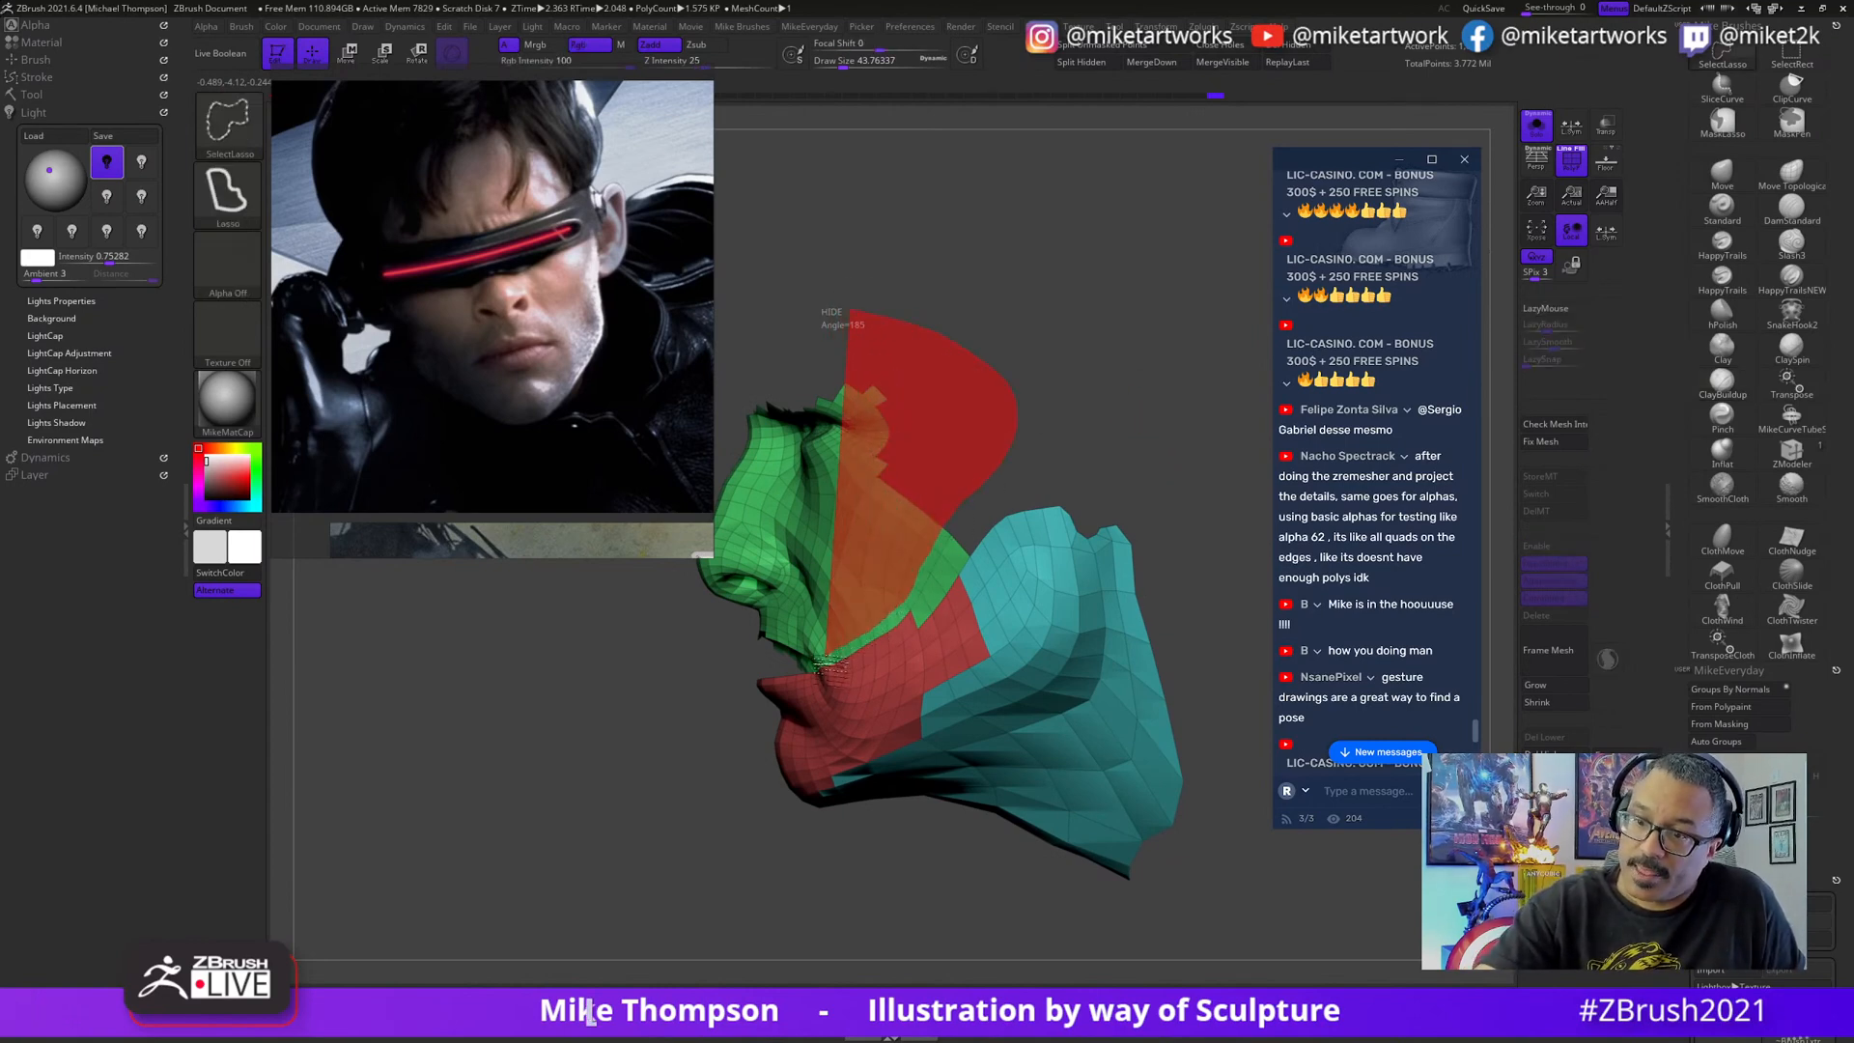
{"action": "mouse_move", "coordinate": [820, 666]}
{"action": "left_mouse_down", "text": "ctrl+alt+shift"}
{"action": "mouse_move", "coordinate": [753, 454]}
{"action": "mouse_move", "coordinate": [864, 275]}
{"action": "left_mouse_up", "text": "ctrl+alt+shift"}
{"action": "mouse_move", "coordinate": [952, 850]}
{"action": "left_mouse_down"}
{"action": "mouse_move", "coordinate": [979, 951]}
{"action": "mouse_move", "coordinate": [1105, 898]}
{"action": "mouse_move", "coordinate": [1023, 940]}
{"action": "mouse_move", "coordinate": [1091, 869]}
{"action": "left_mouse_up"}
{"action": "key", "text": "ctrl+shift"}
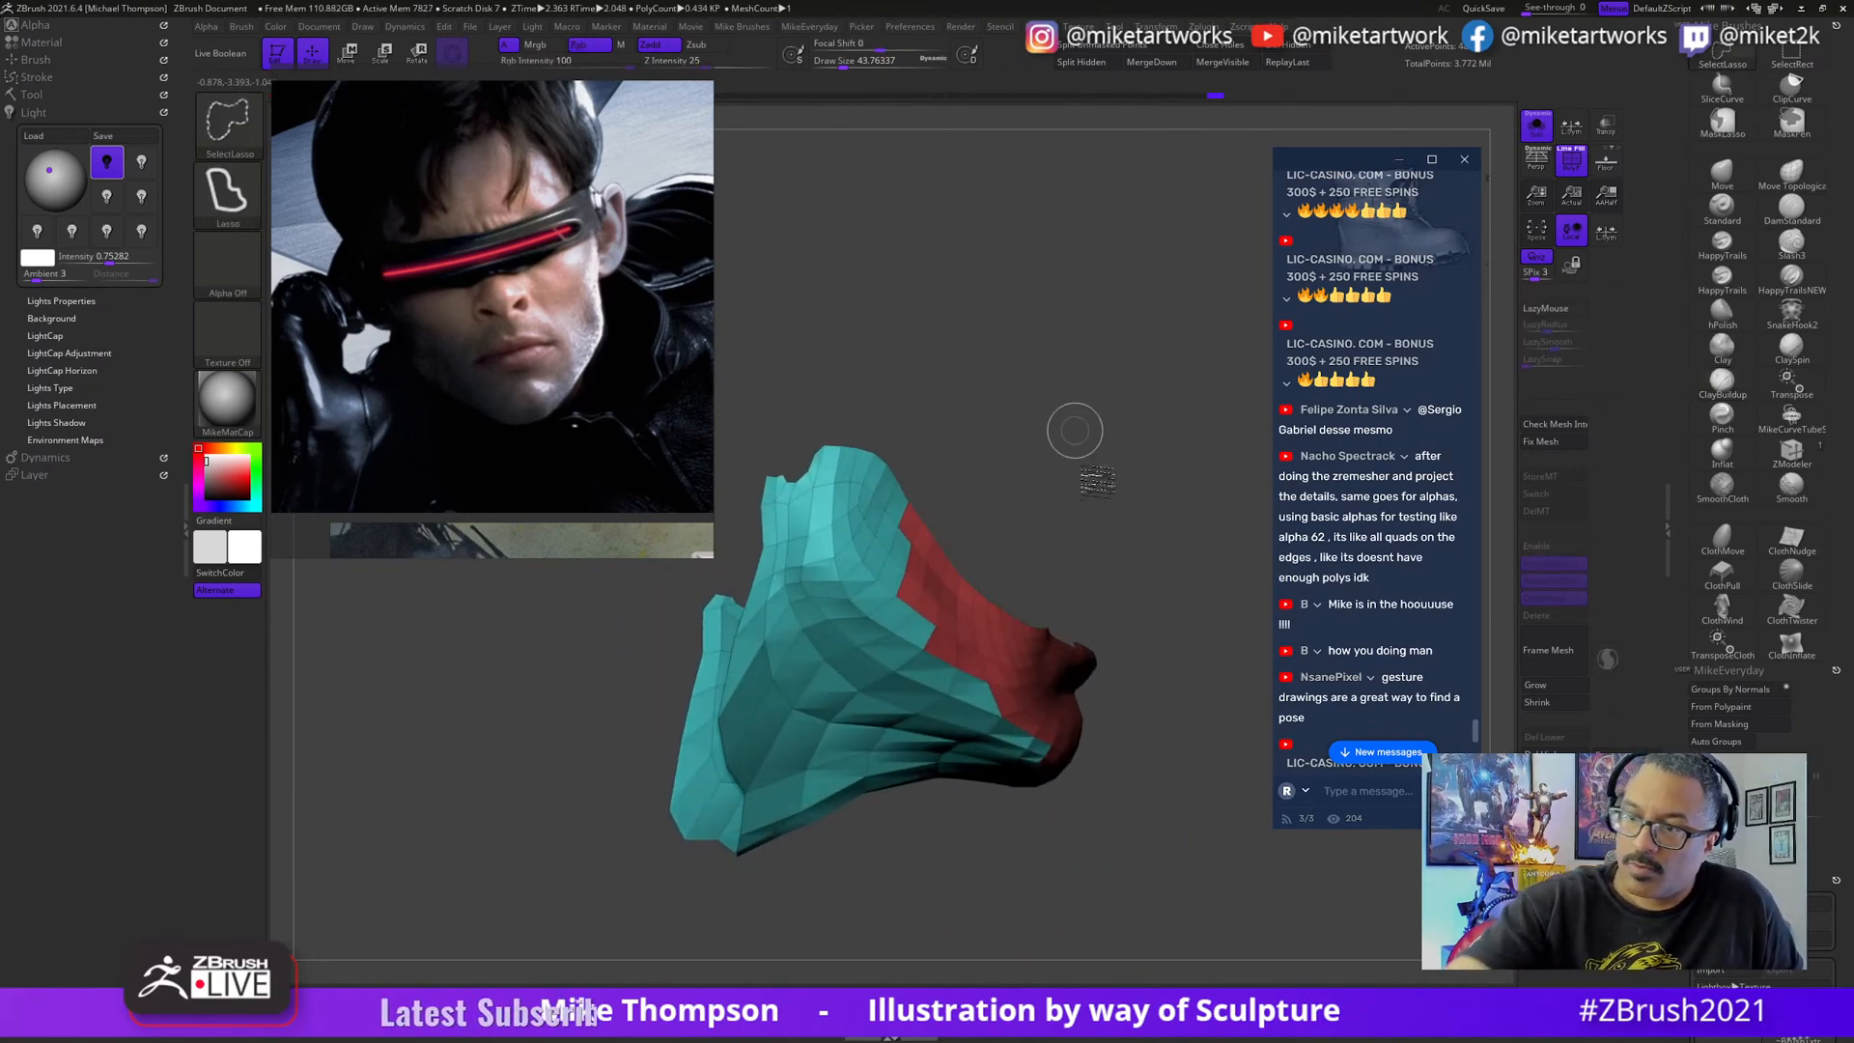
- Hide the leftover strip of upper-face polygons along the lip and cheek edge to isolate the lower face and jaw
{"action": "mouse_move", "coordinate": [1097, 480]}
{"action": "left_mouse_down"}
{"action": "mouse_move", "coordinate": [1164, 947]}
{"action": "mouse_move", "coordinate": [1213, 936]}
{"action": "left_mouse_up"}
{"action": "left_click_drag", "start_coordinate": [1213, 922], "coordinate": [1234, 931], "text": "ctrl+shift"}
{"action": "mouse_move", "coordinate": [957, 898]}
{"action": "left_mouse_down"}
{"action": "mouse_move", "coordinate": [963, 811]}
{"action": "mouse_move", "coordinate": [929, 824]}
{"action": "mouse_move", "coordinate": [956, 850]}
{"action": "left_mouse_up"}
{"action": "key", "text": "ctrl+shift"}
{"action": "left_click", "coordinate": [916, 811], "text": "ctrl+shift"}
{"action": "key", "text": "ctrl+shift"}
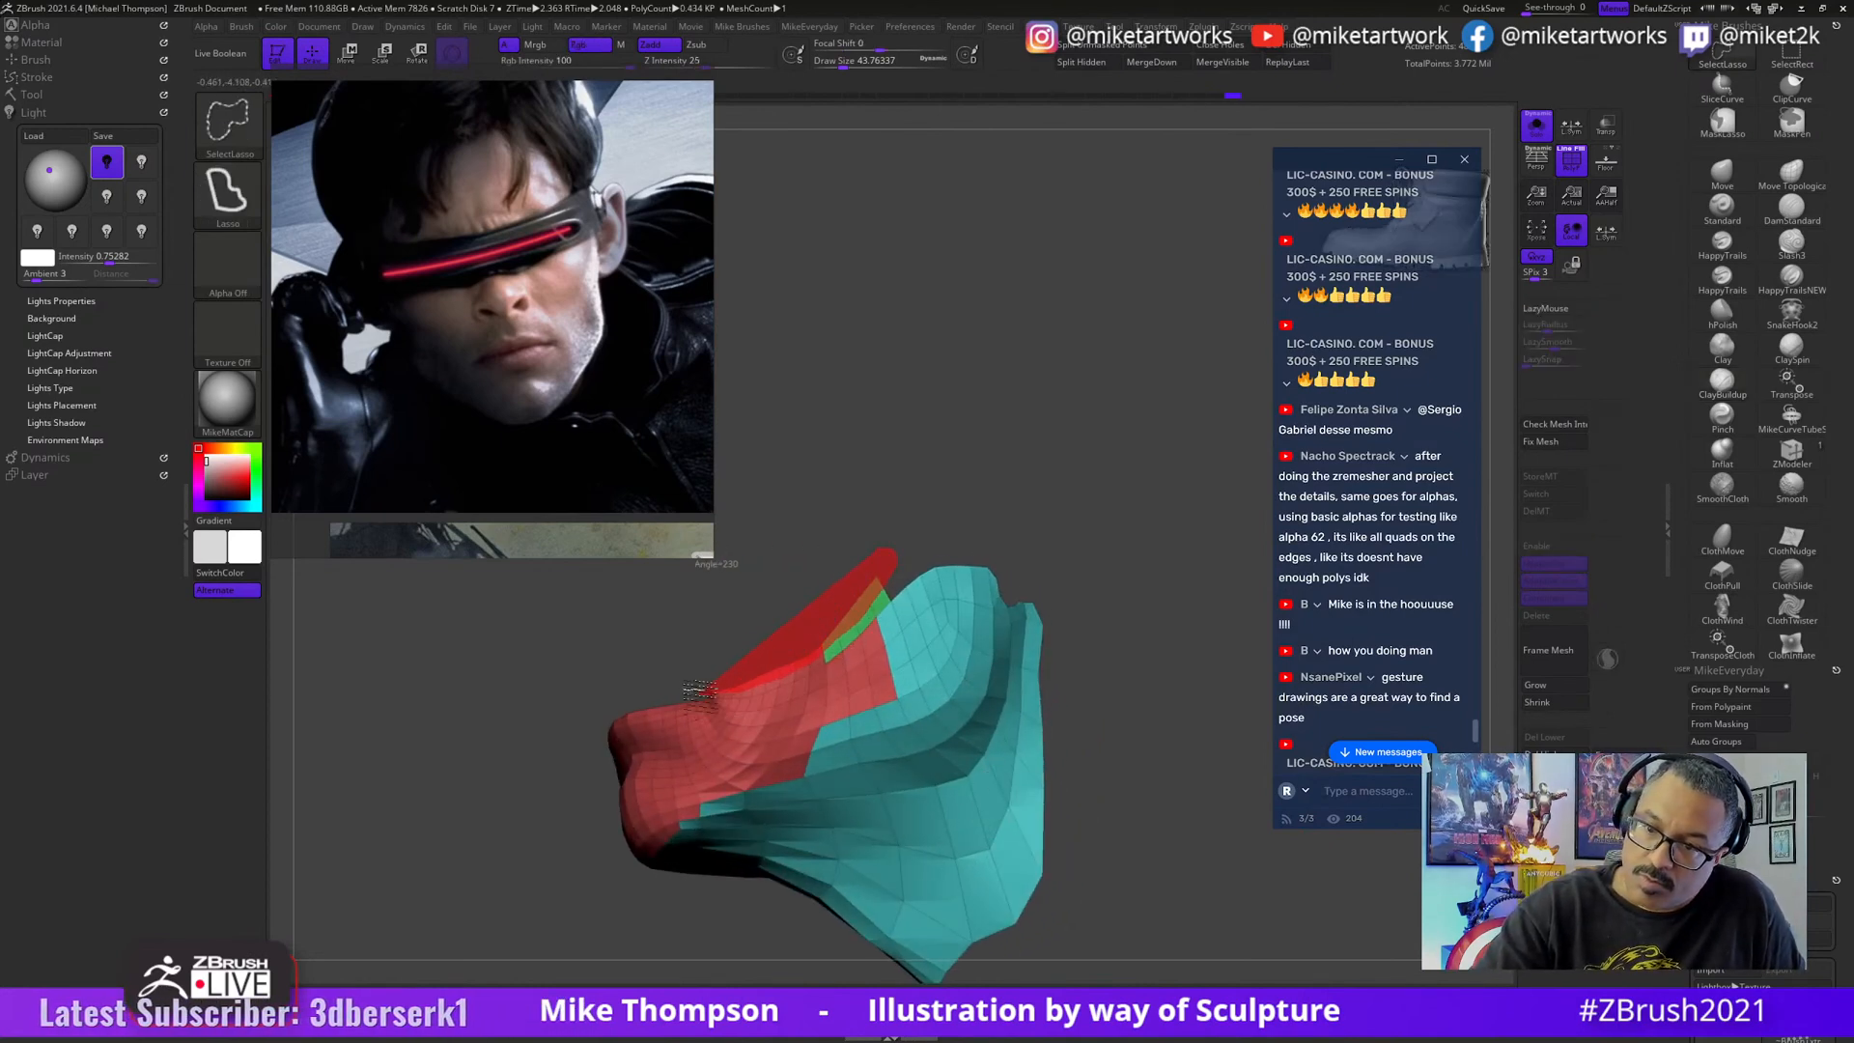
{"action": "mouse_move", "coordinate": [1048, 623]}
{"action": "left_mouse_down"}
{"action": "mouse_move", "coordinate": [1172, 741]}
{"action": "mouse_move", "coordinate": [1150, 882]}
{"action": "mouse_move", "coordinate": [1146, 852]}
{"action": "mouse_move", "coordinate": [1108, 901]}
{"action": "mouse_move", "coordinate": [1162, 882]}
{"action": "mouse_move", "coordinate": [1142, 903]}
{"action": "mouse_move", "coordinate": [1180, 917]}
{"action": "mouse_move", "coordinate": [1199, 862]}
{"action": "left_mouse_up"}
- Combine the isolated lower face, jaw and neck front into one polygroup, and show the whole head with everything else masked
{"action": "key", "text": "ctrl+shift"}
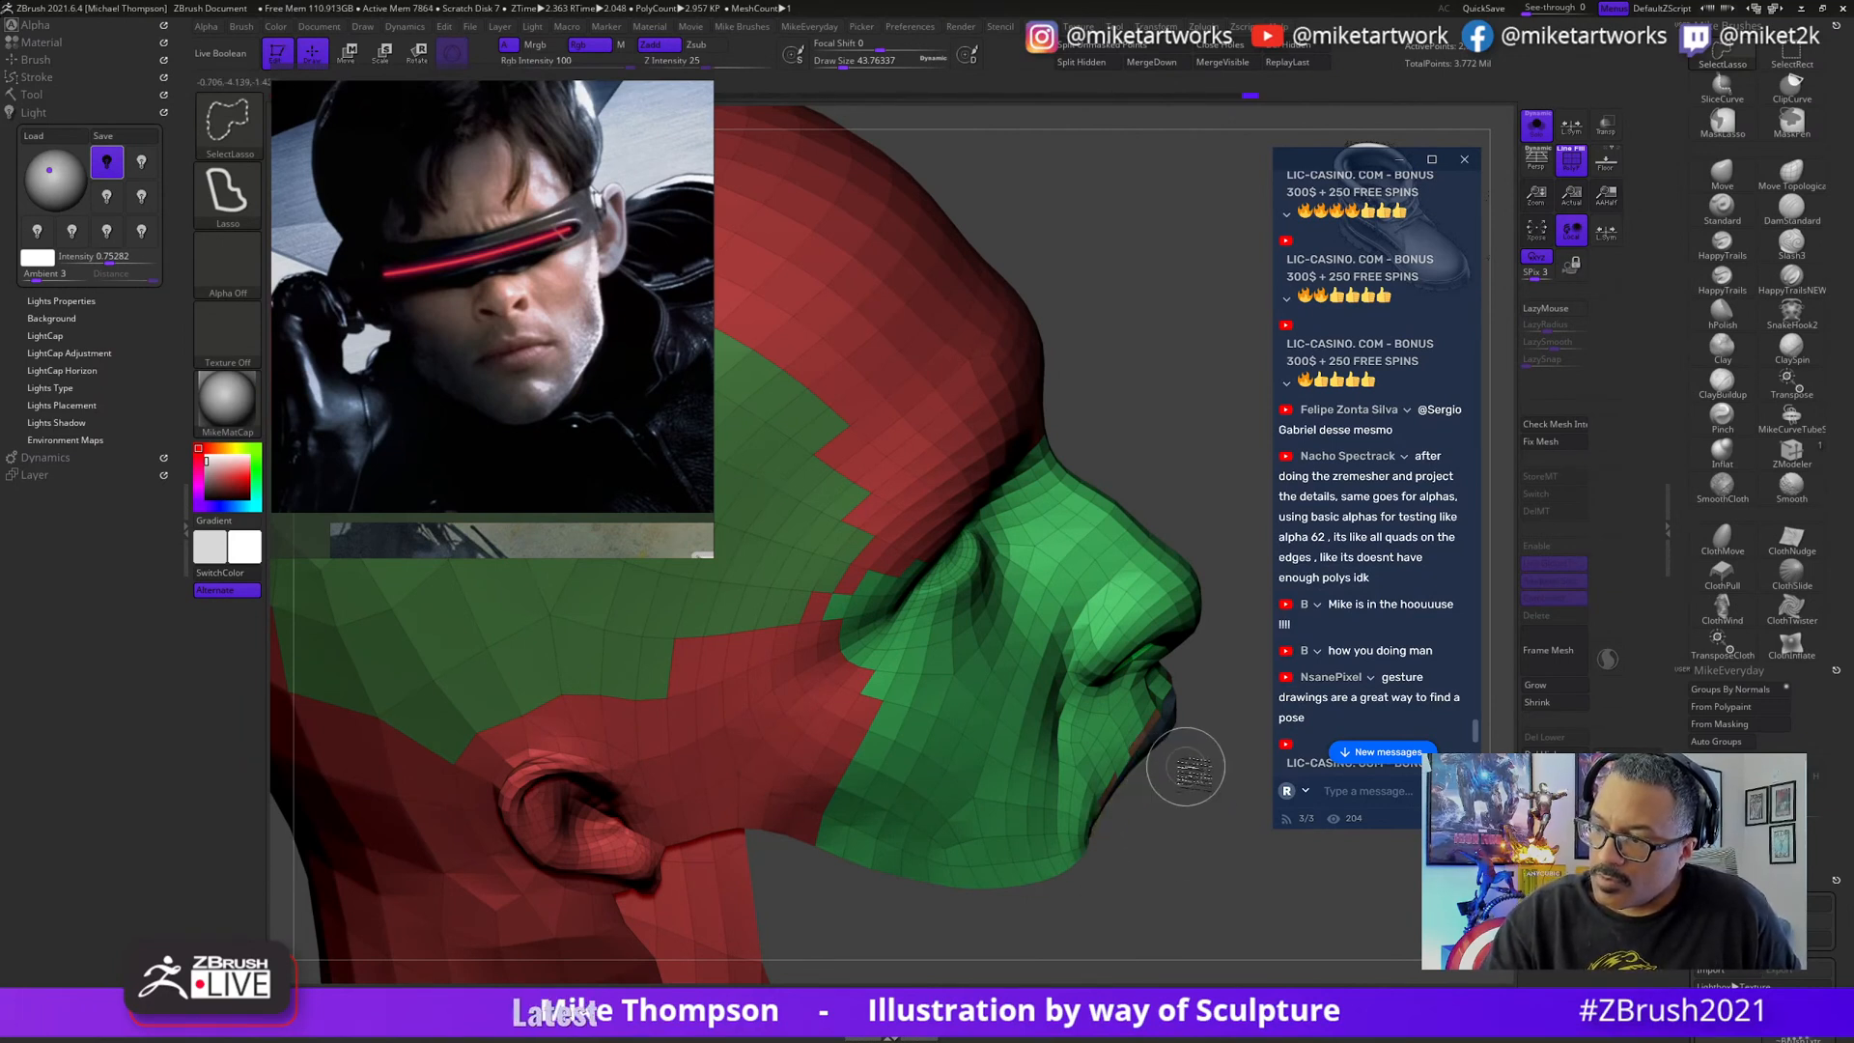
{"action": "mouse_move", "coordinate": [1198, 861]}
{"action": "left_mouse_down", "text": "ctrl+shift"}
{"action": "mouse_move", "coordinate": [1213, 917]}
{"action": "mouse_move", "coordinate": [1155, 866]}
{"action": "mouse_move", "coordinate": [1170, 929]}
{"action": "mouse_move", "coordinate": [1194, 939]}
{"action": "mouse_move", "coordinate": [1214, 927]}
{"action": "mouse_move", "coordinate": [1196, 902]}
{"action": "mouse_move", "coordinate": [1212, 880]}
{"action": "mouse_move", "coordinate": [1196, 898]}
{"action": "left_mouse_up", "text": "ctrl+shift"}
{"action": "key", "text": "ctrl"}
{"action": "key", "text": "shift+f"}
{"action": "left_click", "coordinate": [1209, 898], "text": "ctrl"}
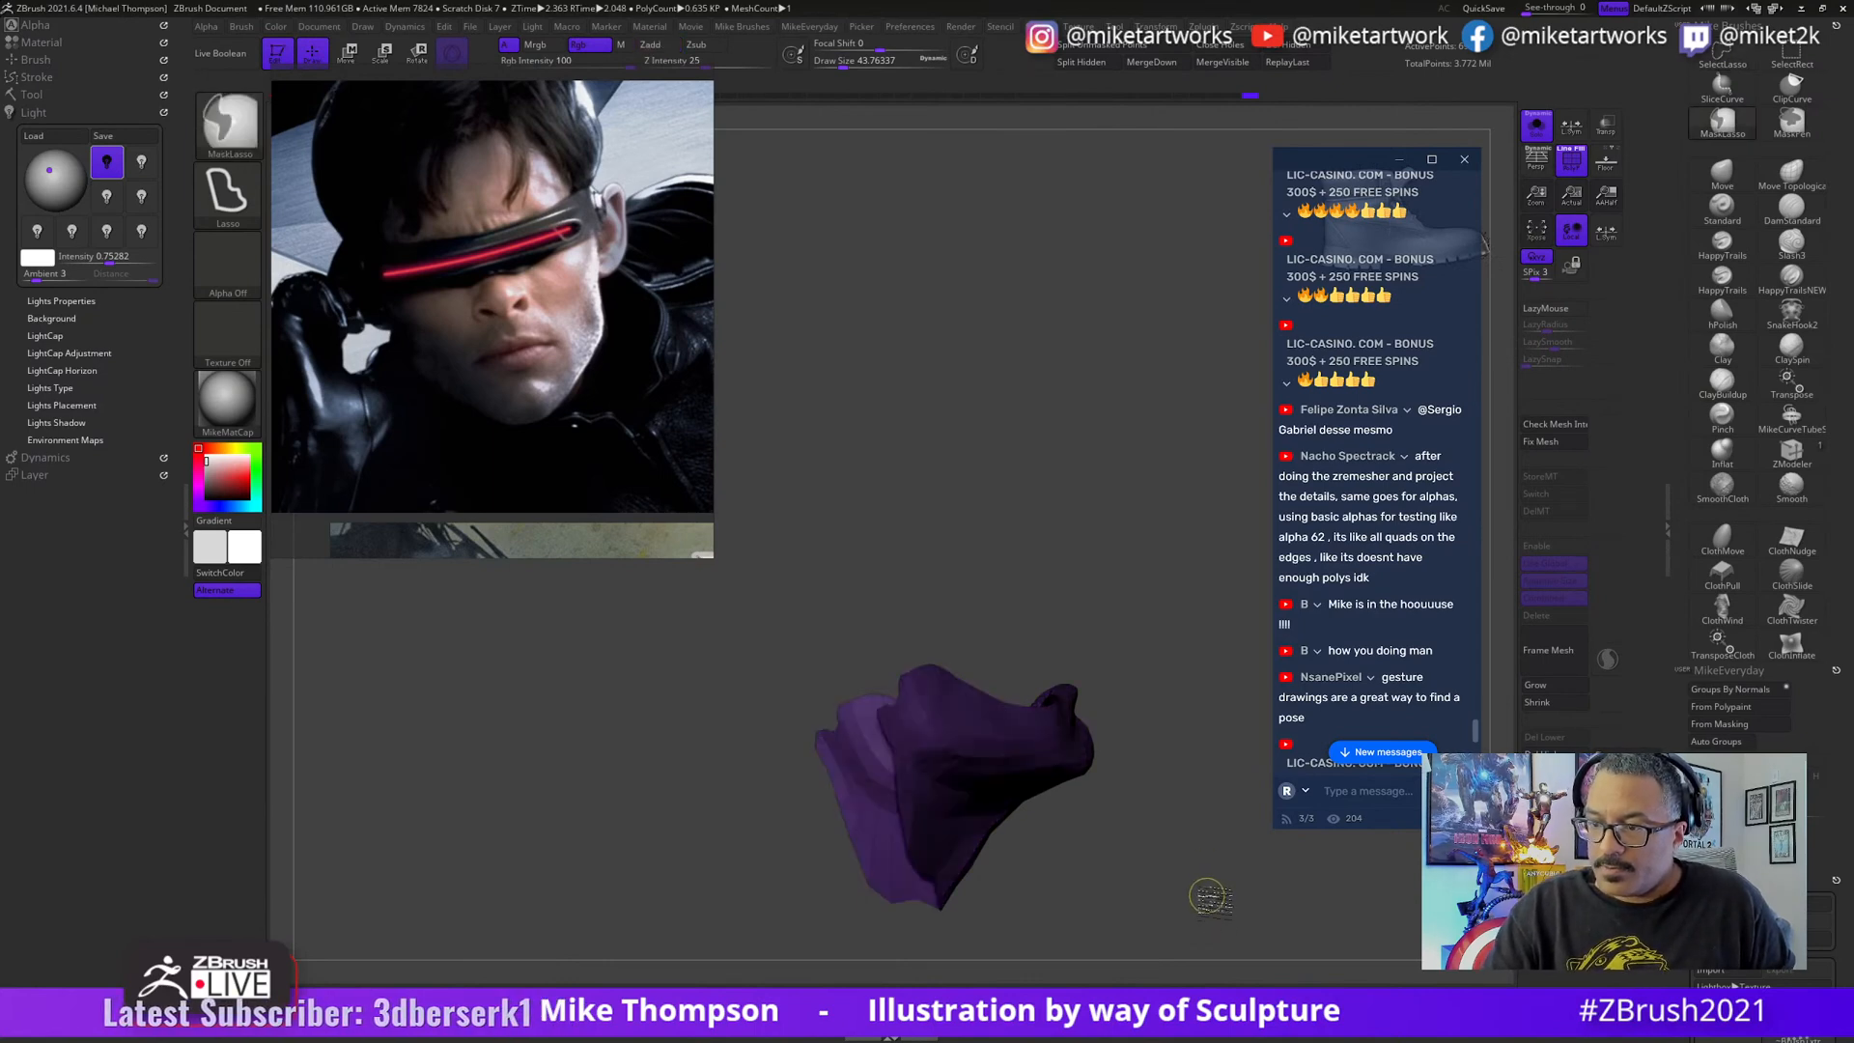
{"action": "left_click", "coordinate": [1209, 898], "text": "ctrl+shift"}
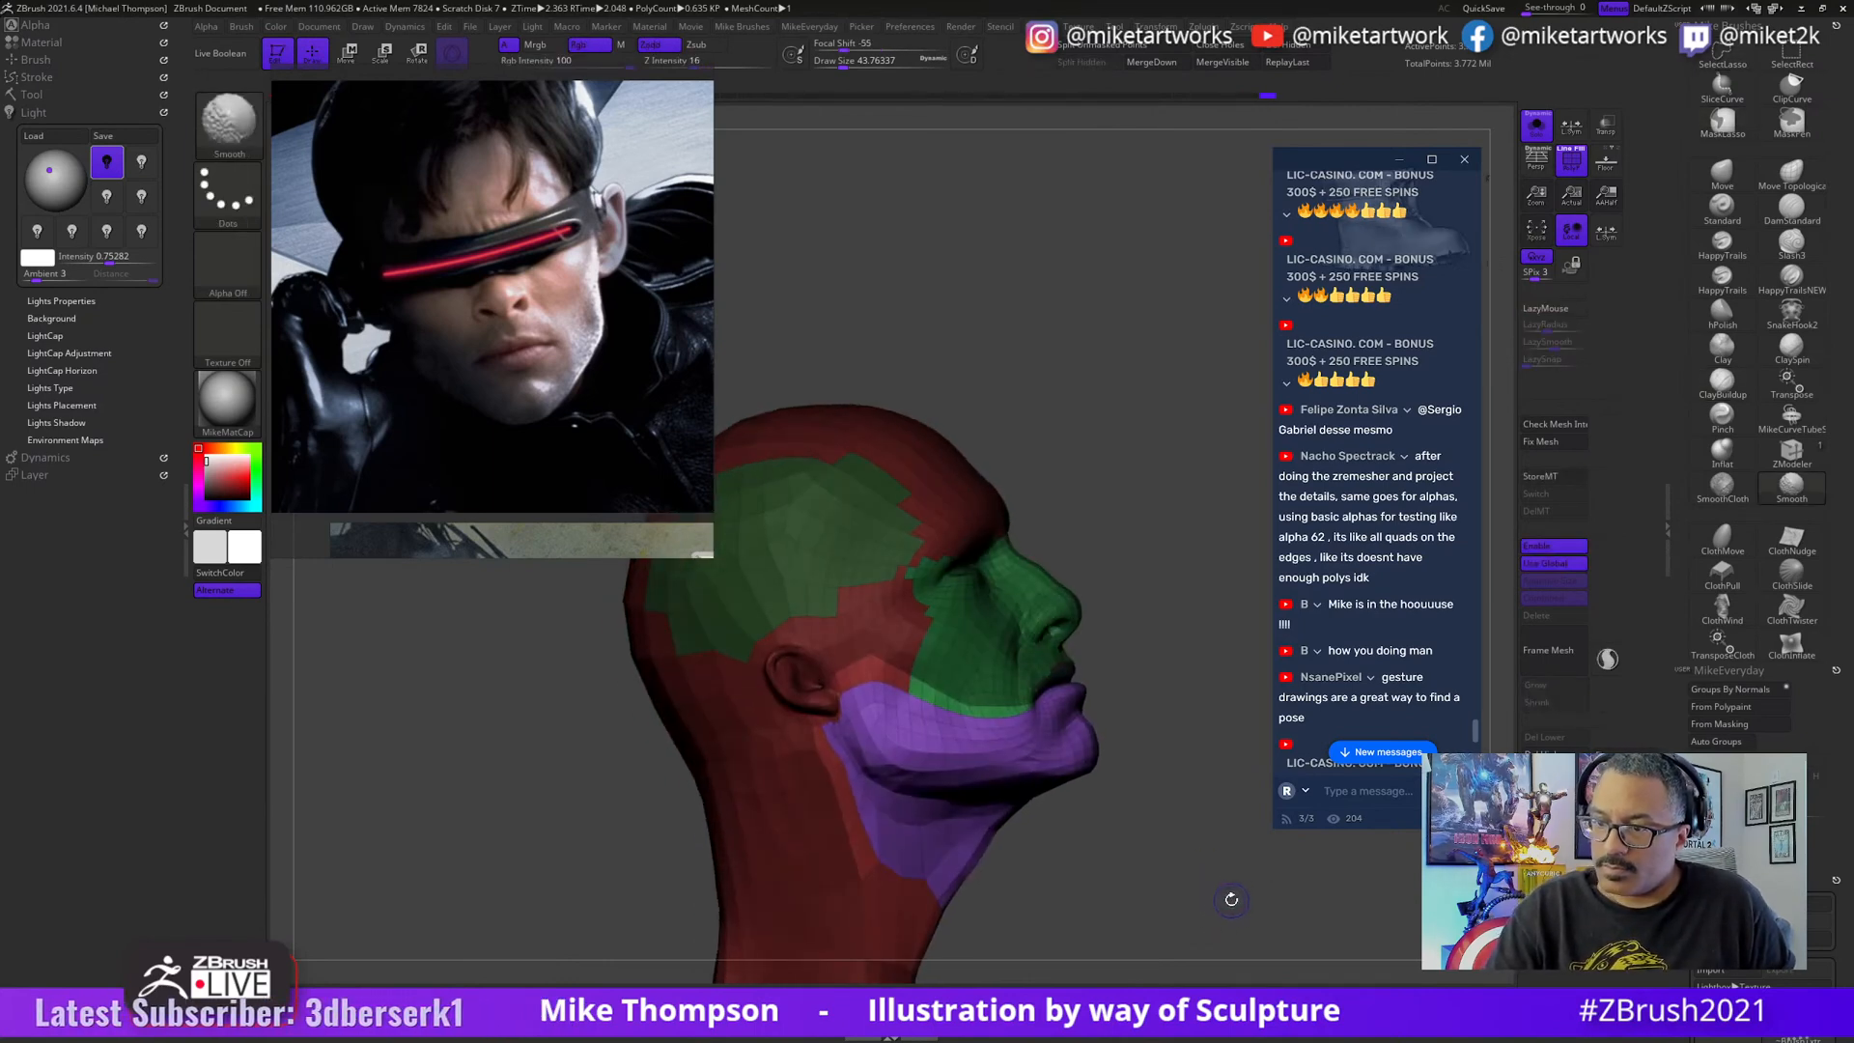
{"action": "mouse_move", "coordinate": [1231, 899]}
{"action": "left_mouse_down"}
{"action": "mouse_move", "coordinate": [1119, 879]}
{"action": "mouse_move", "coordinate": [1147, 906]}
{"action": "left_mouse_up"}
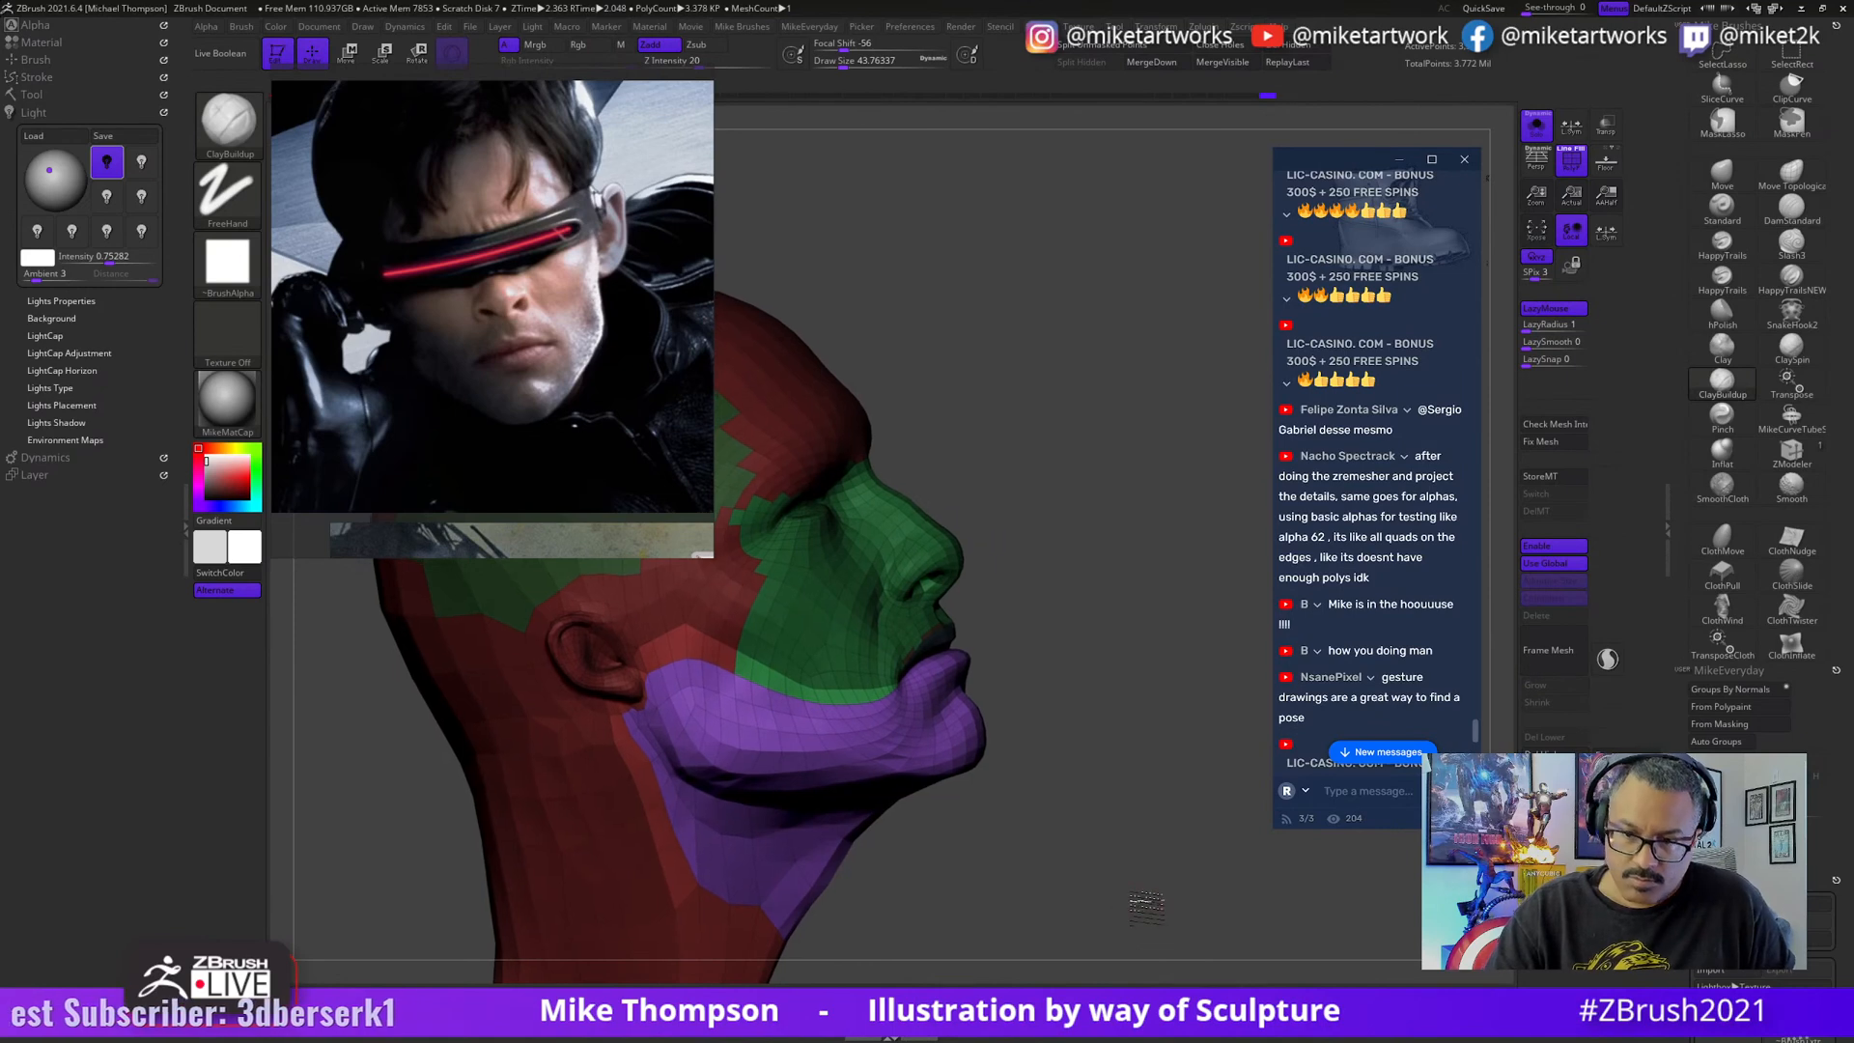
- Place the transform gizmo near the jaw hinge, recentre it on the face, and rotate the unmasked lower jaw about -1.2 around X
{"action": "key", "text": "w"}
{"action": "left_click", "coordinate": [641, 681]}
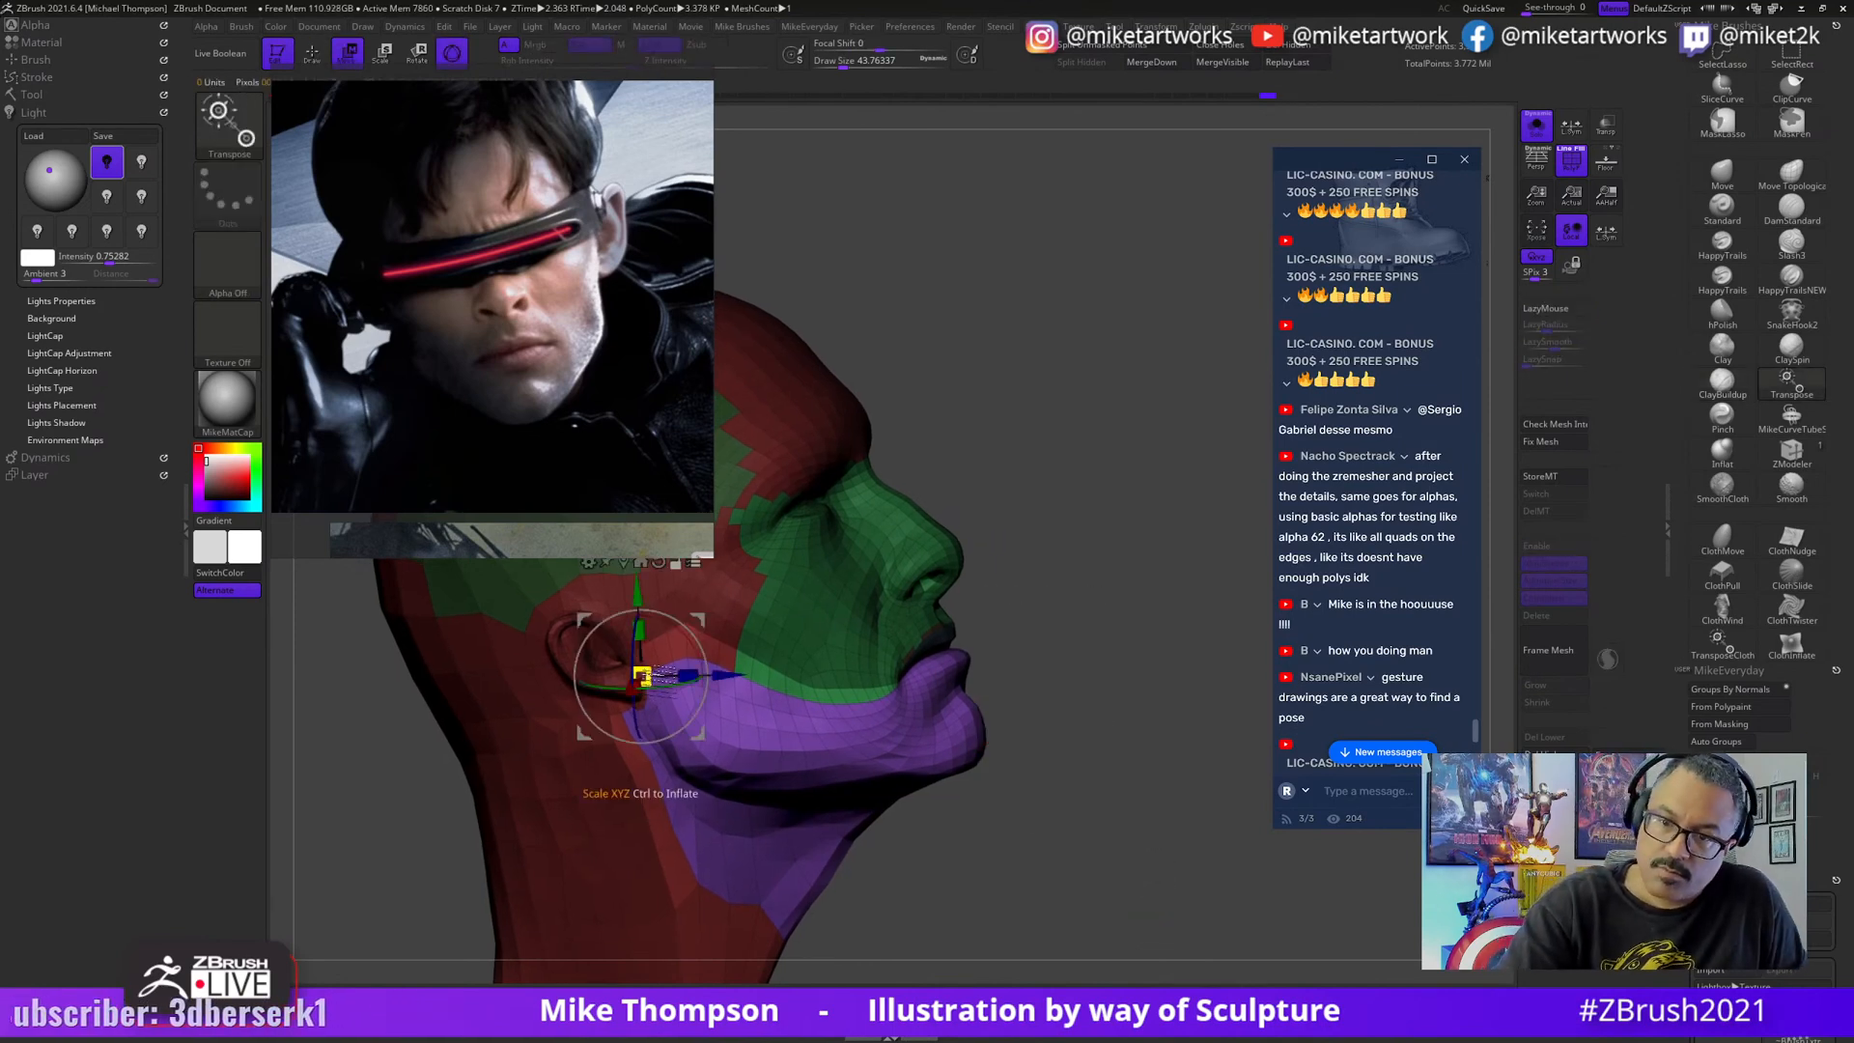
{"action": "left_click_drag", "start_coordinate": [1120, 874], "coordinate": [1170, 864]}
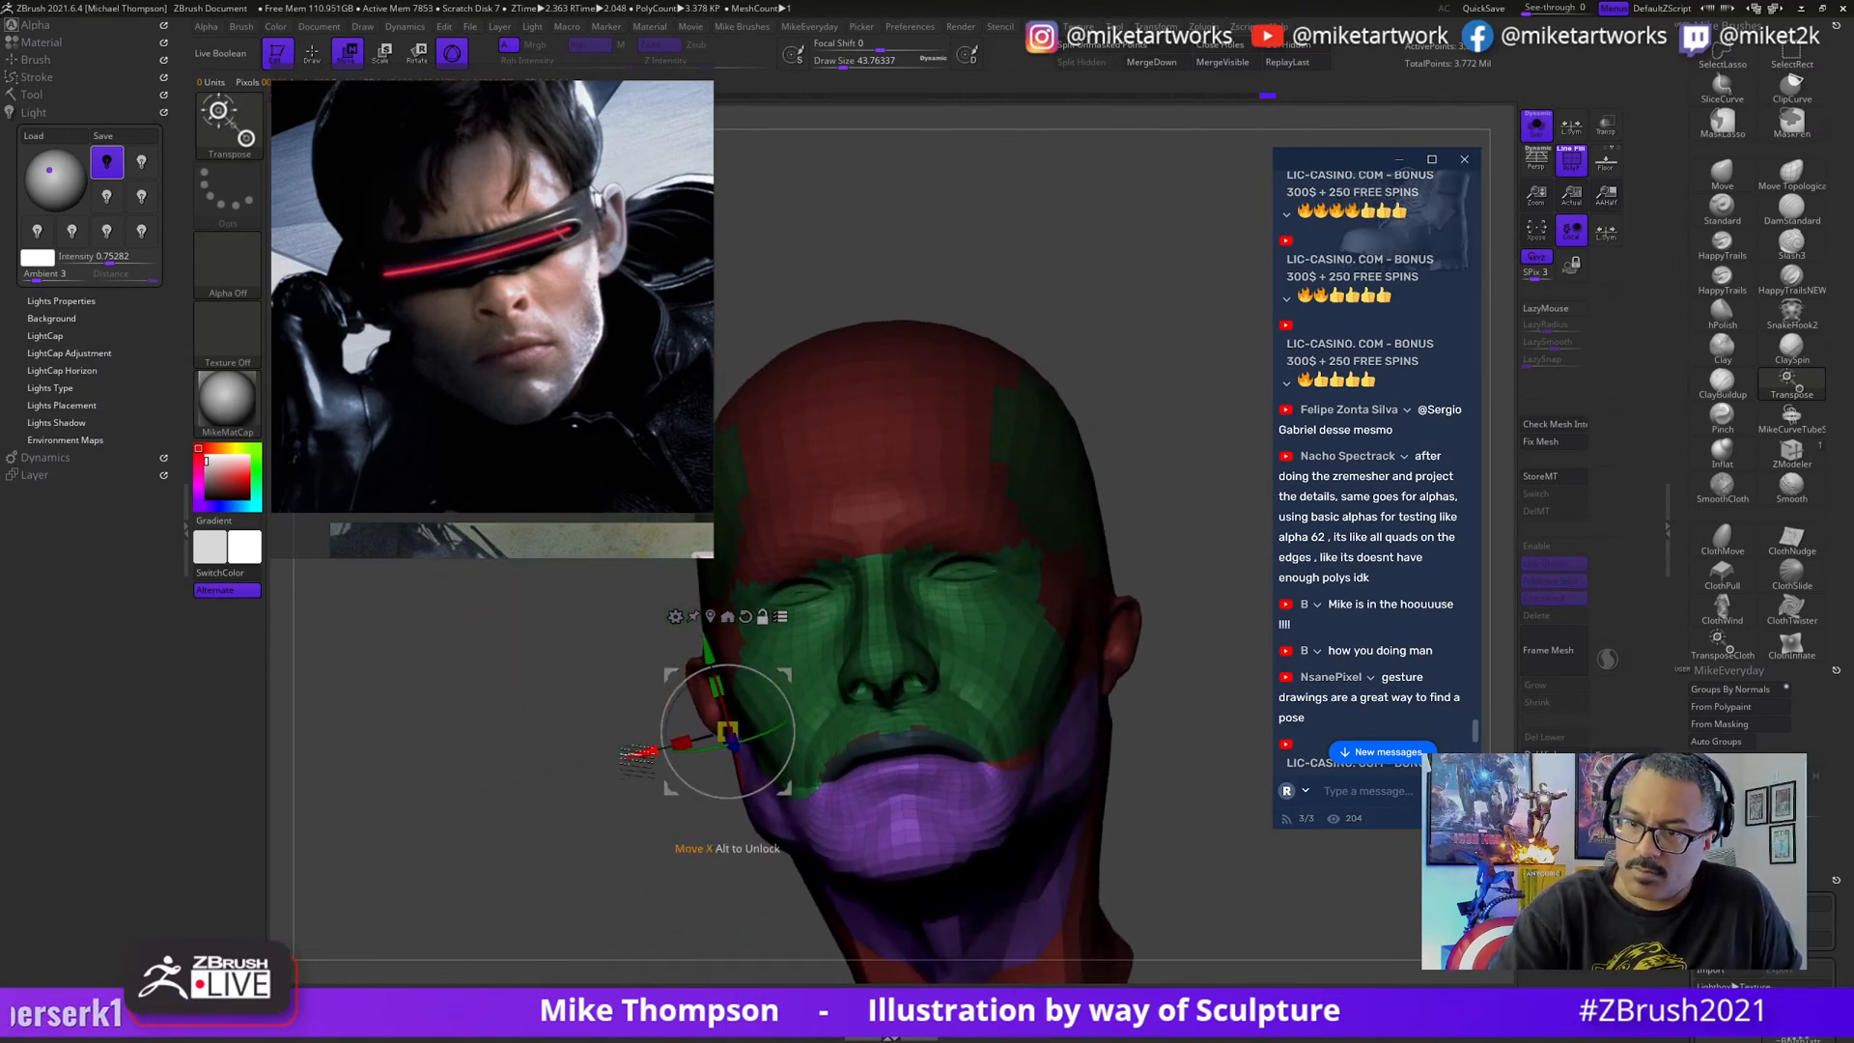
{"action": "left_click_drag", "start_coordinate": [638, 758], "coordinate": [839, 736], "text": "alt"}
{"action": "left_click_drag", "start_coordinate": [1215, 816], "coordinate": [1222, 836]}
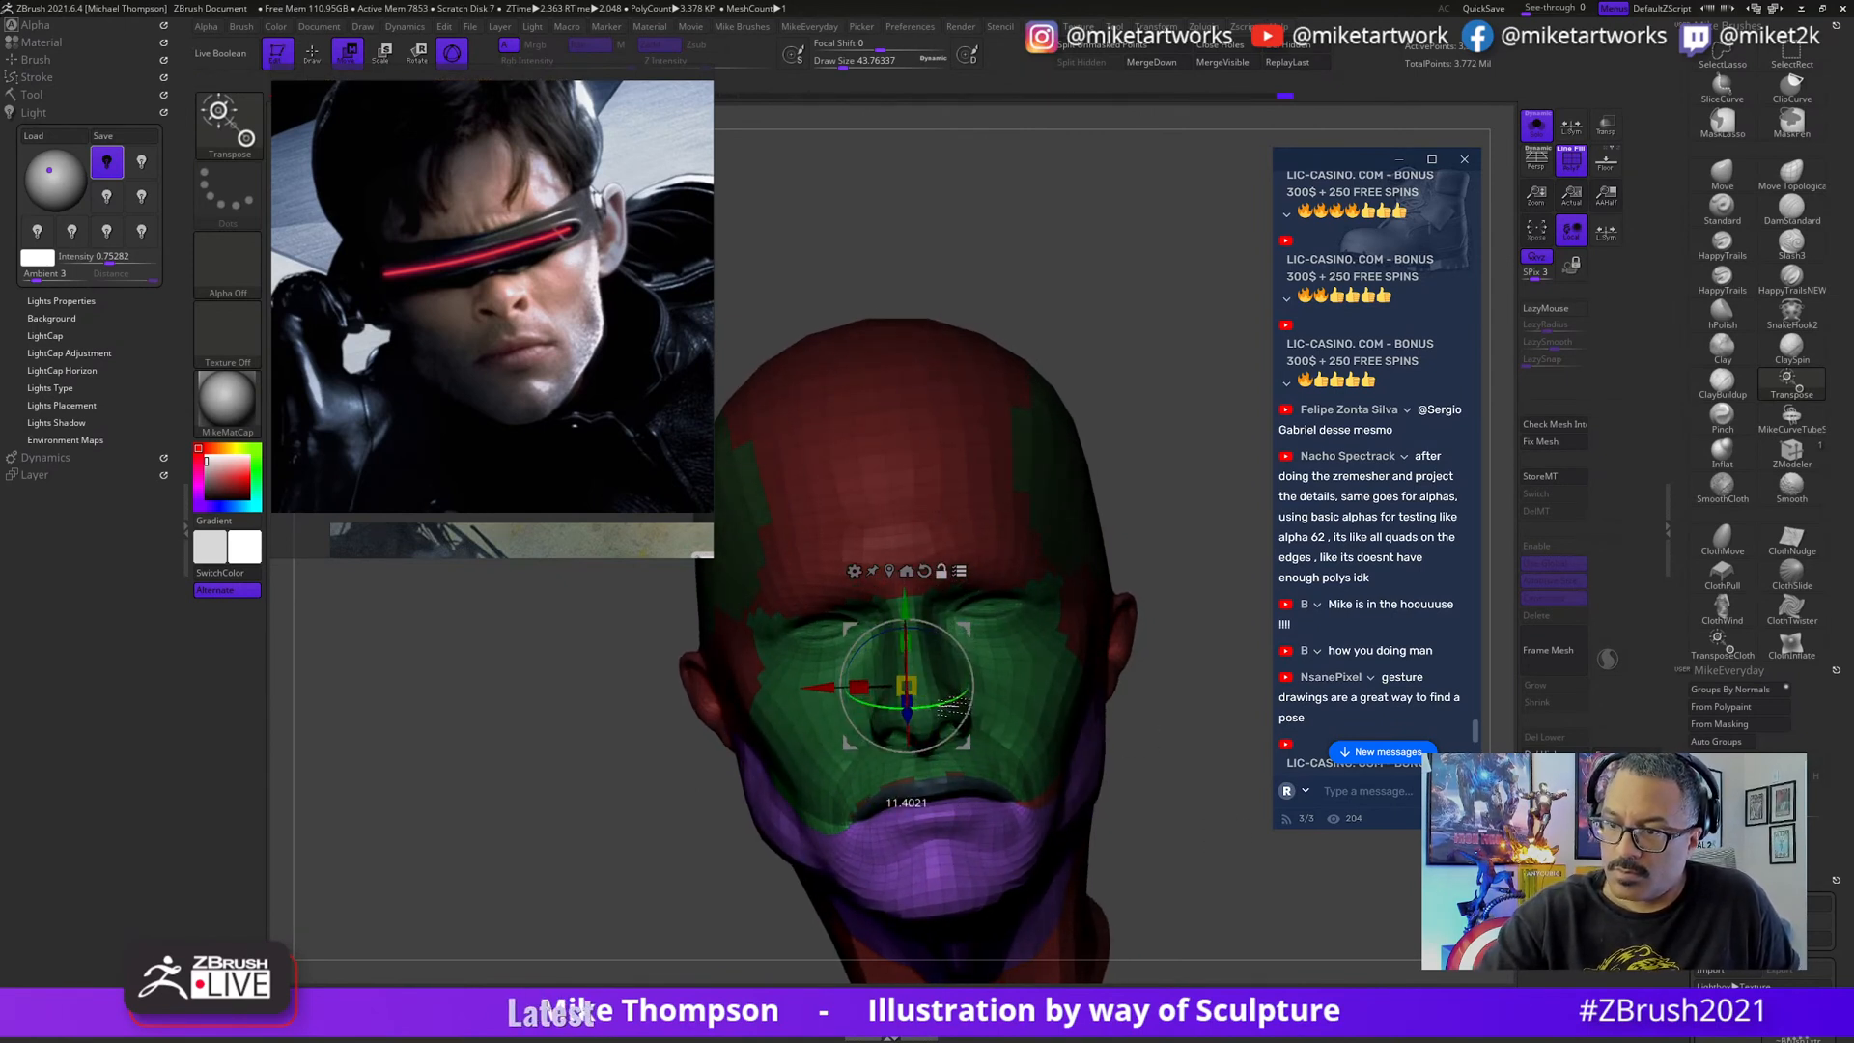
{"action": "left_click_drag", "start_coordinate": [966, 742], "coordinate": [977, 741], "text": "alt"}
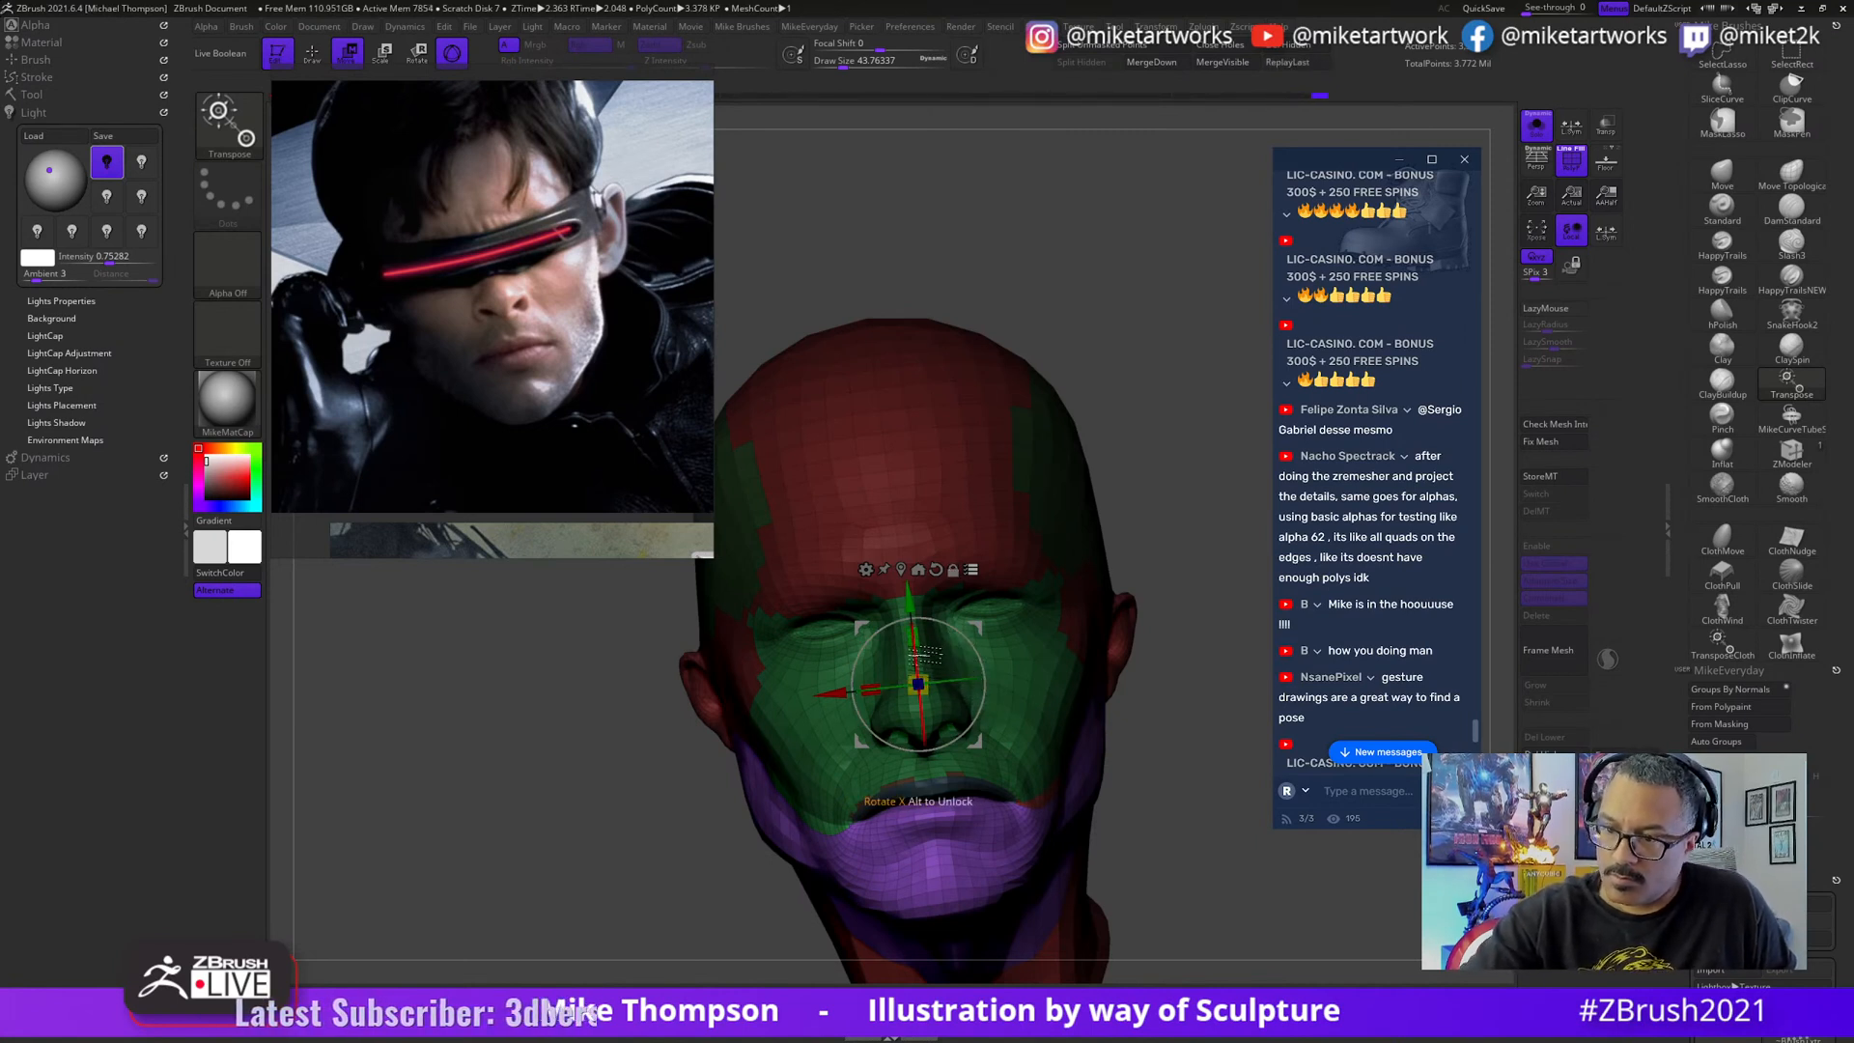
{"action": "left_click_drag", "start_coordinate": [919, 655], "coordinate": [919, 653]}
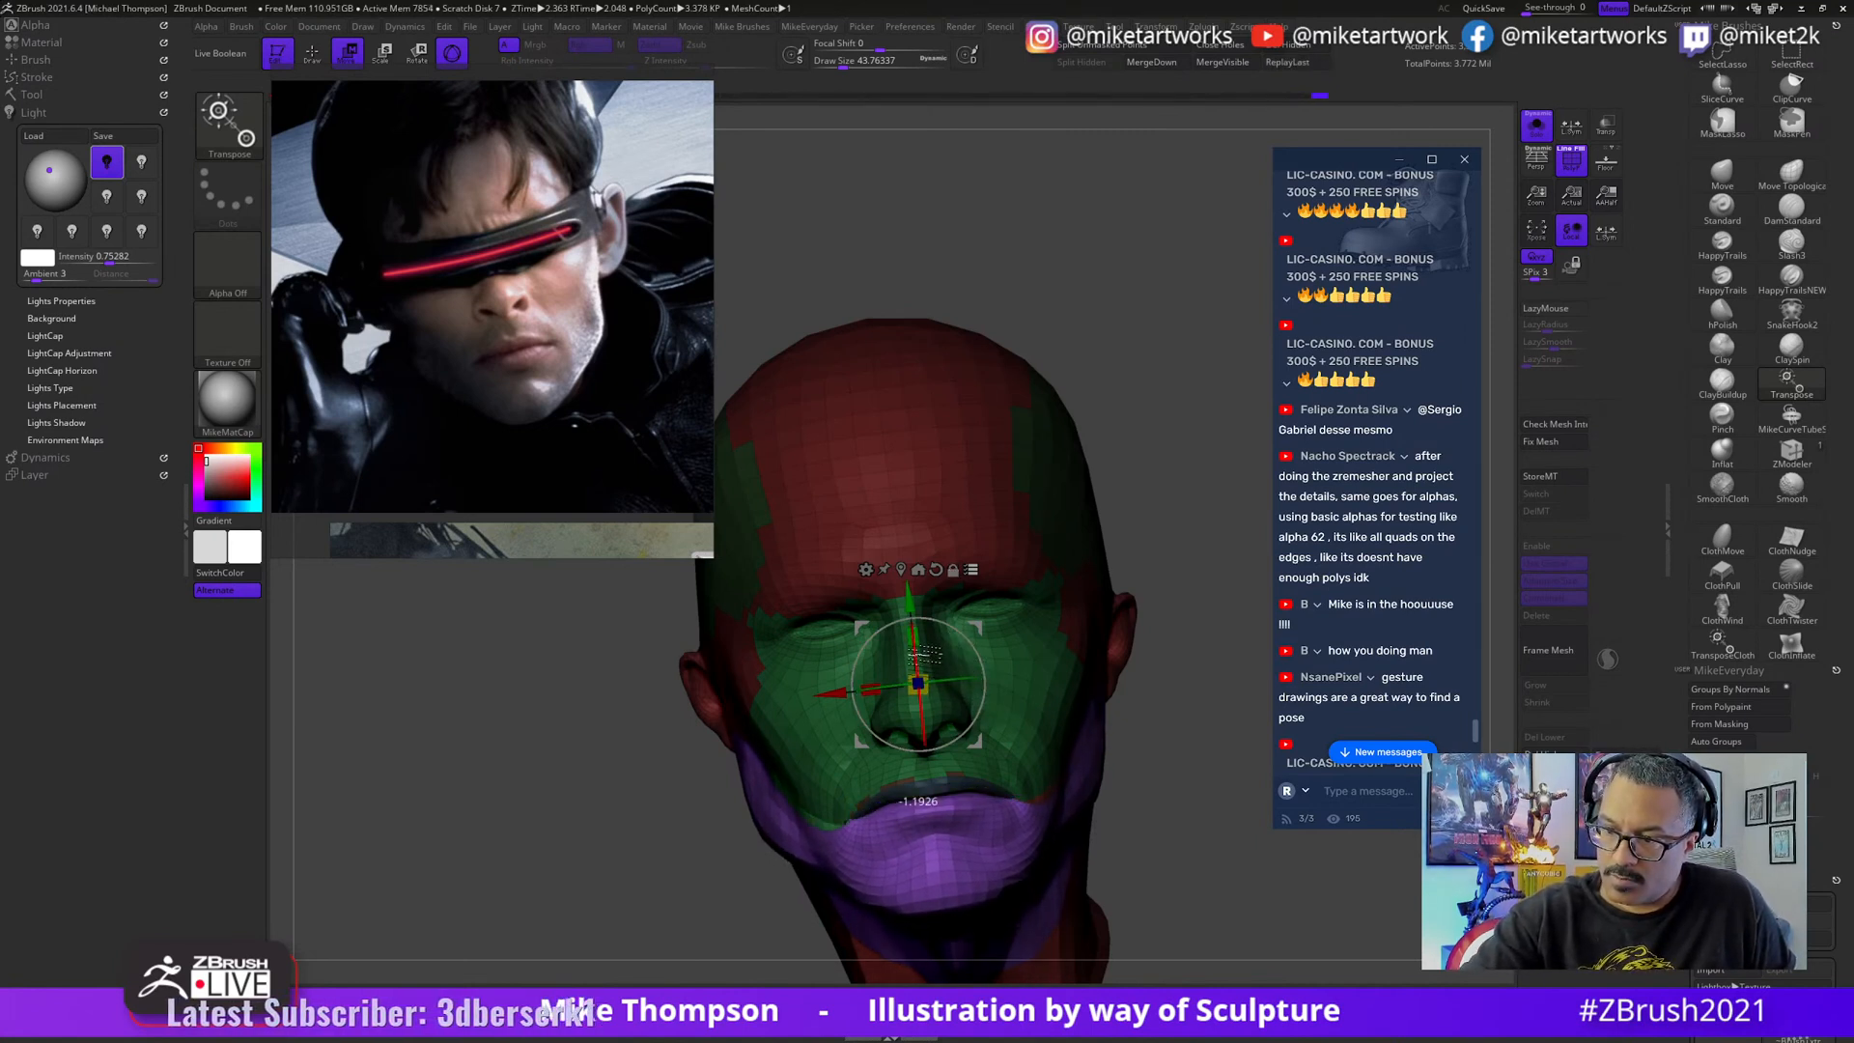
{"action": "key", "text": "q"}
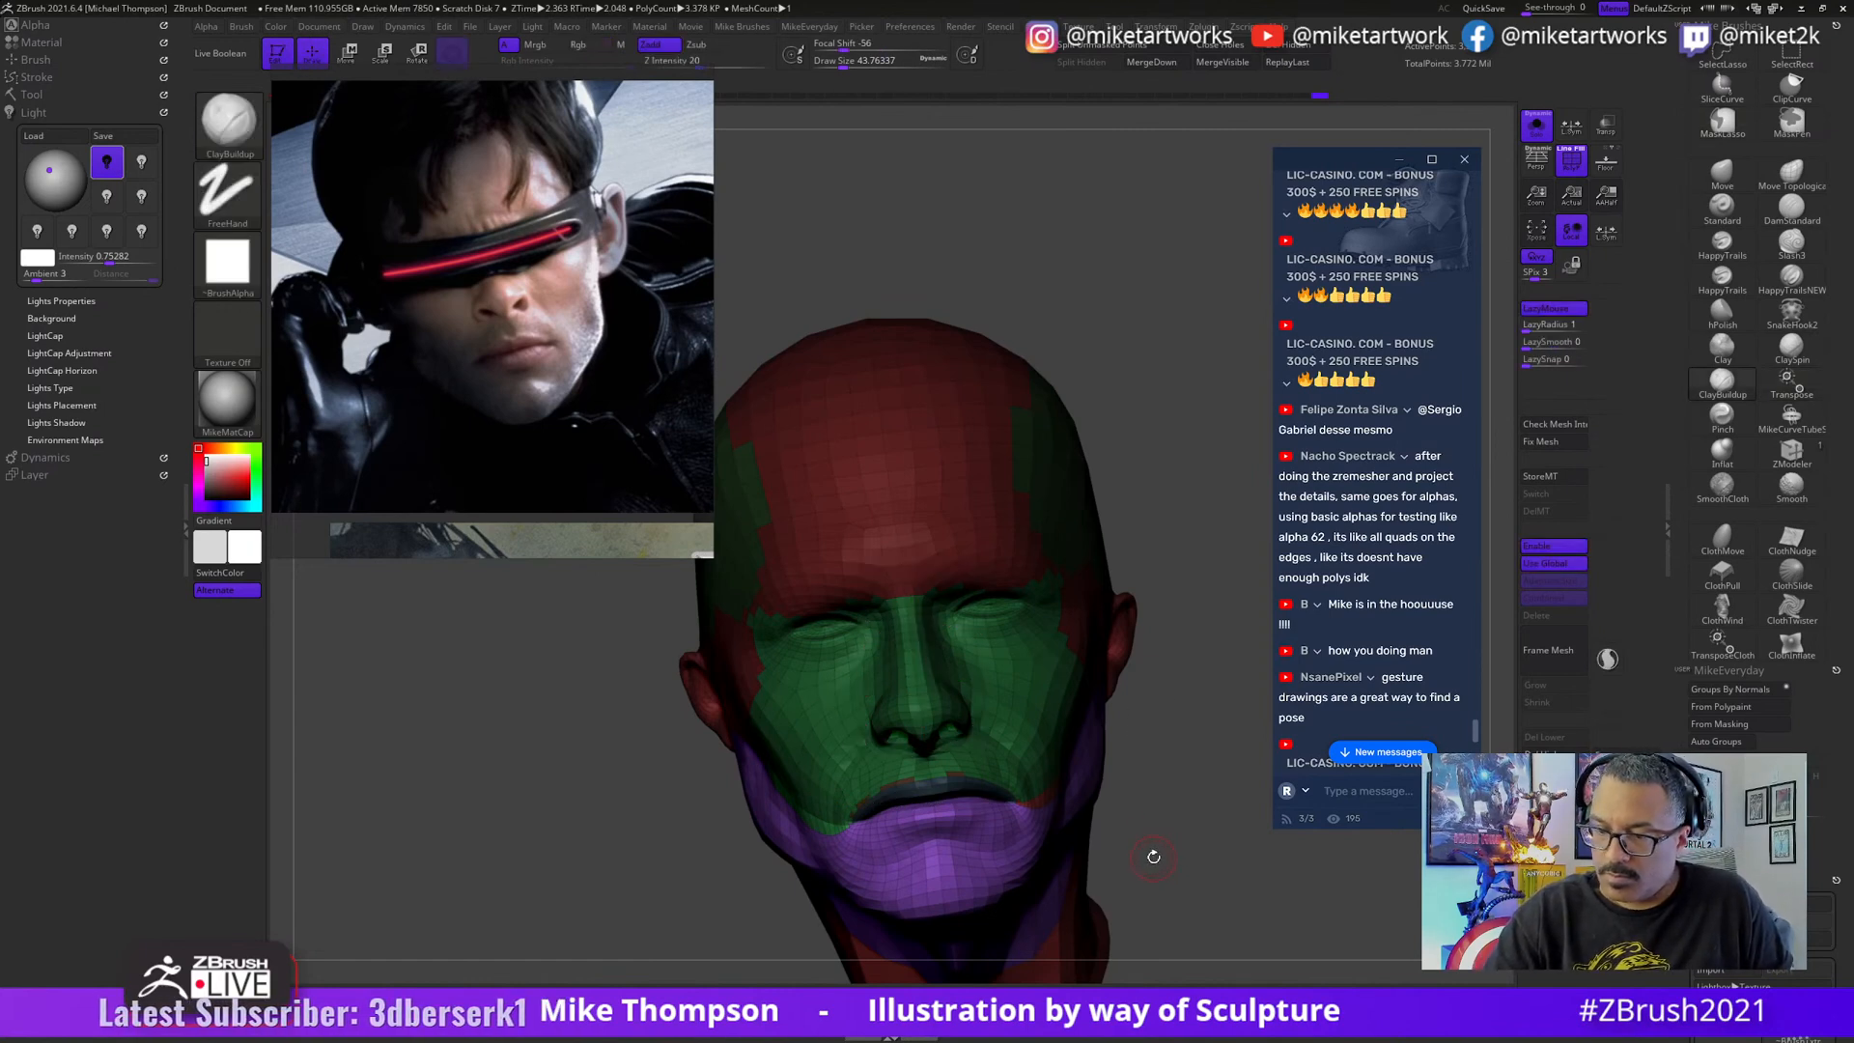
- Turn off the polyframe display and soften the mask border around the lower jaw
{"action": "key", "text": "space"}
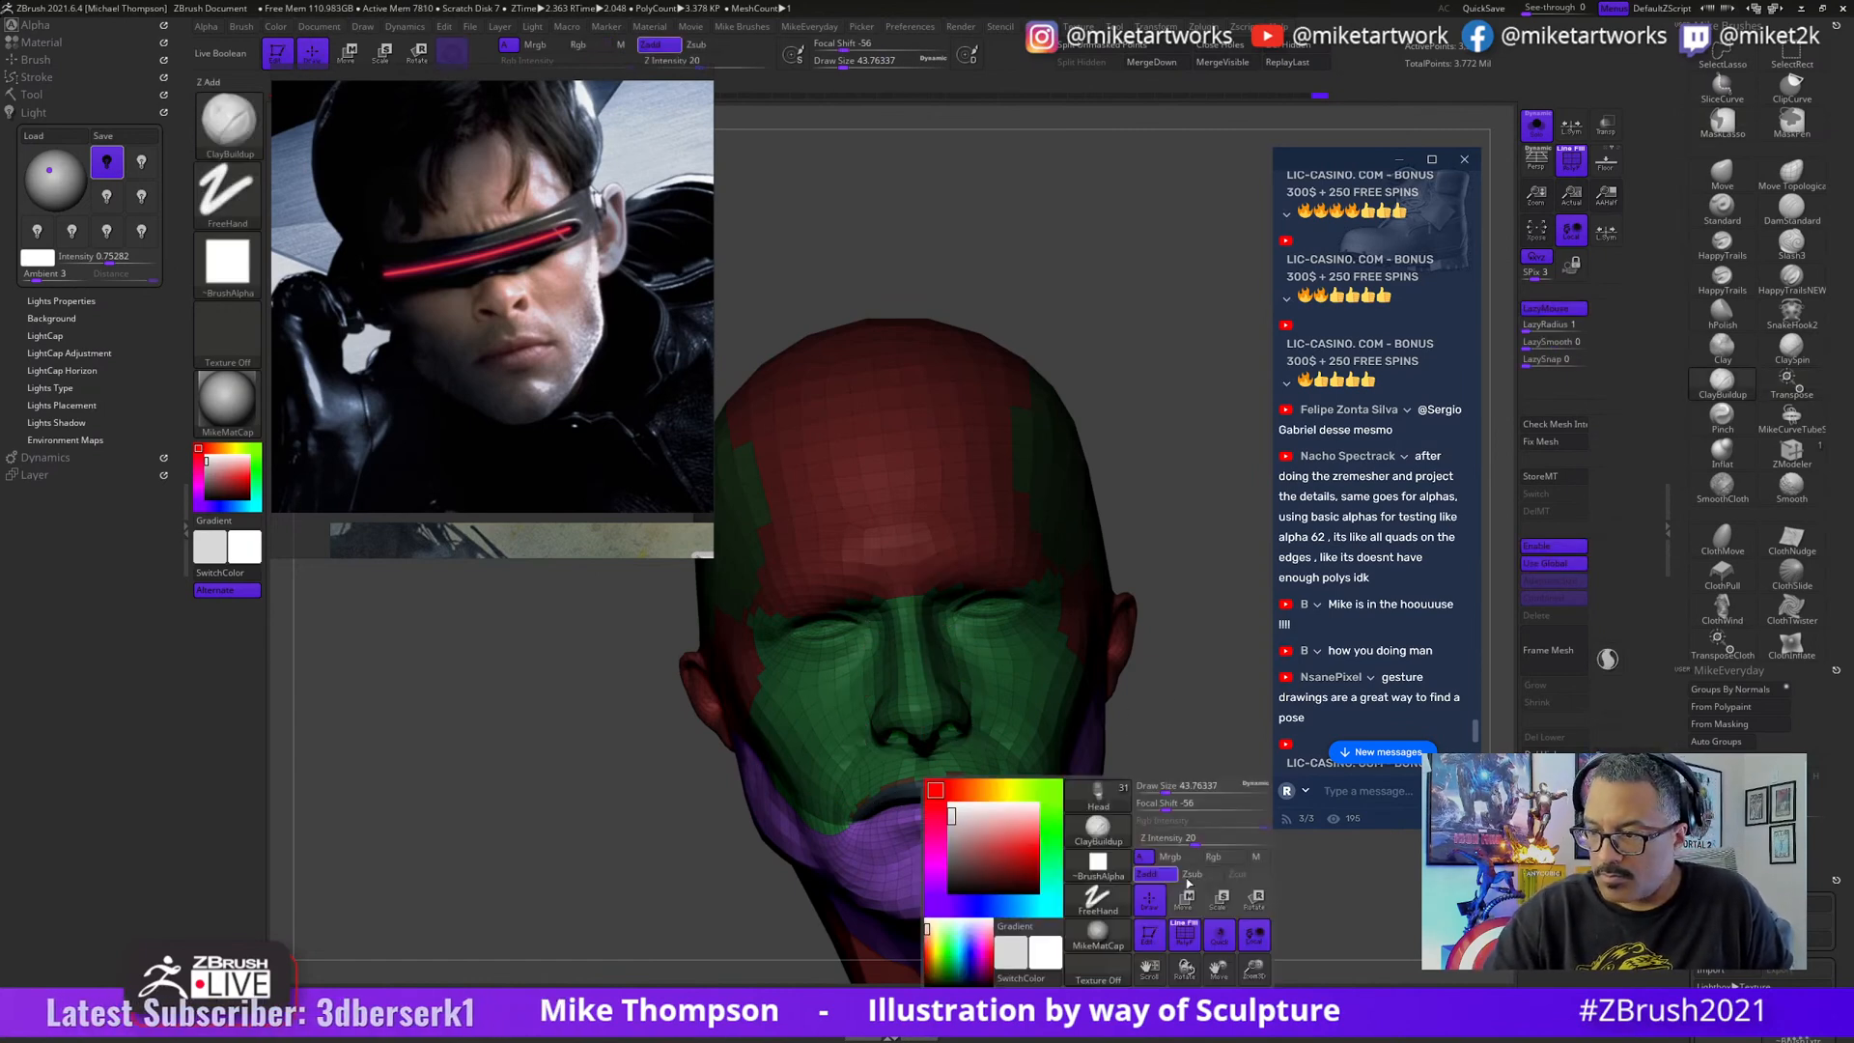
{"action": "left_click", "coordinate": [1179, 946]}
{"action": "left_click_drag", "start_coordinate": [1229, 865], "coordinate": [1159, 859]}
{"action": "left_click", "coordinate": [1189, 790], "text": "ctrl"}
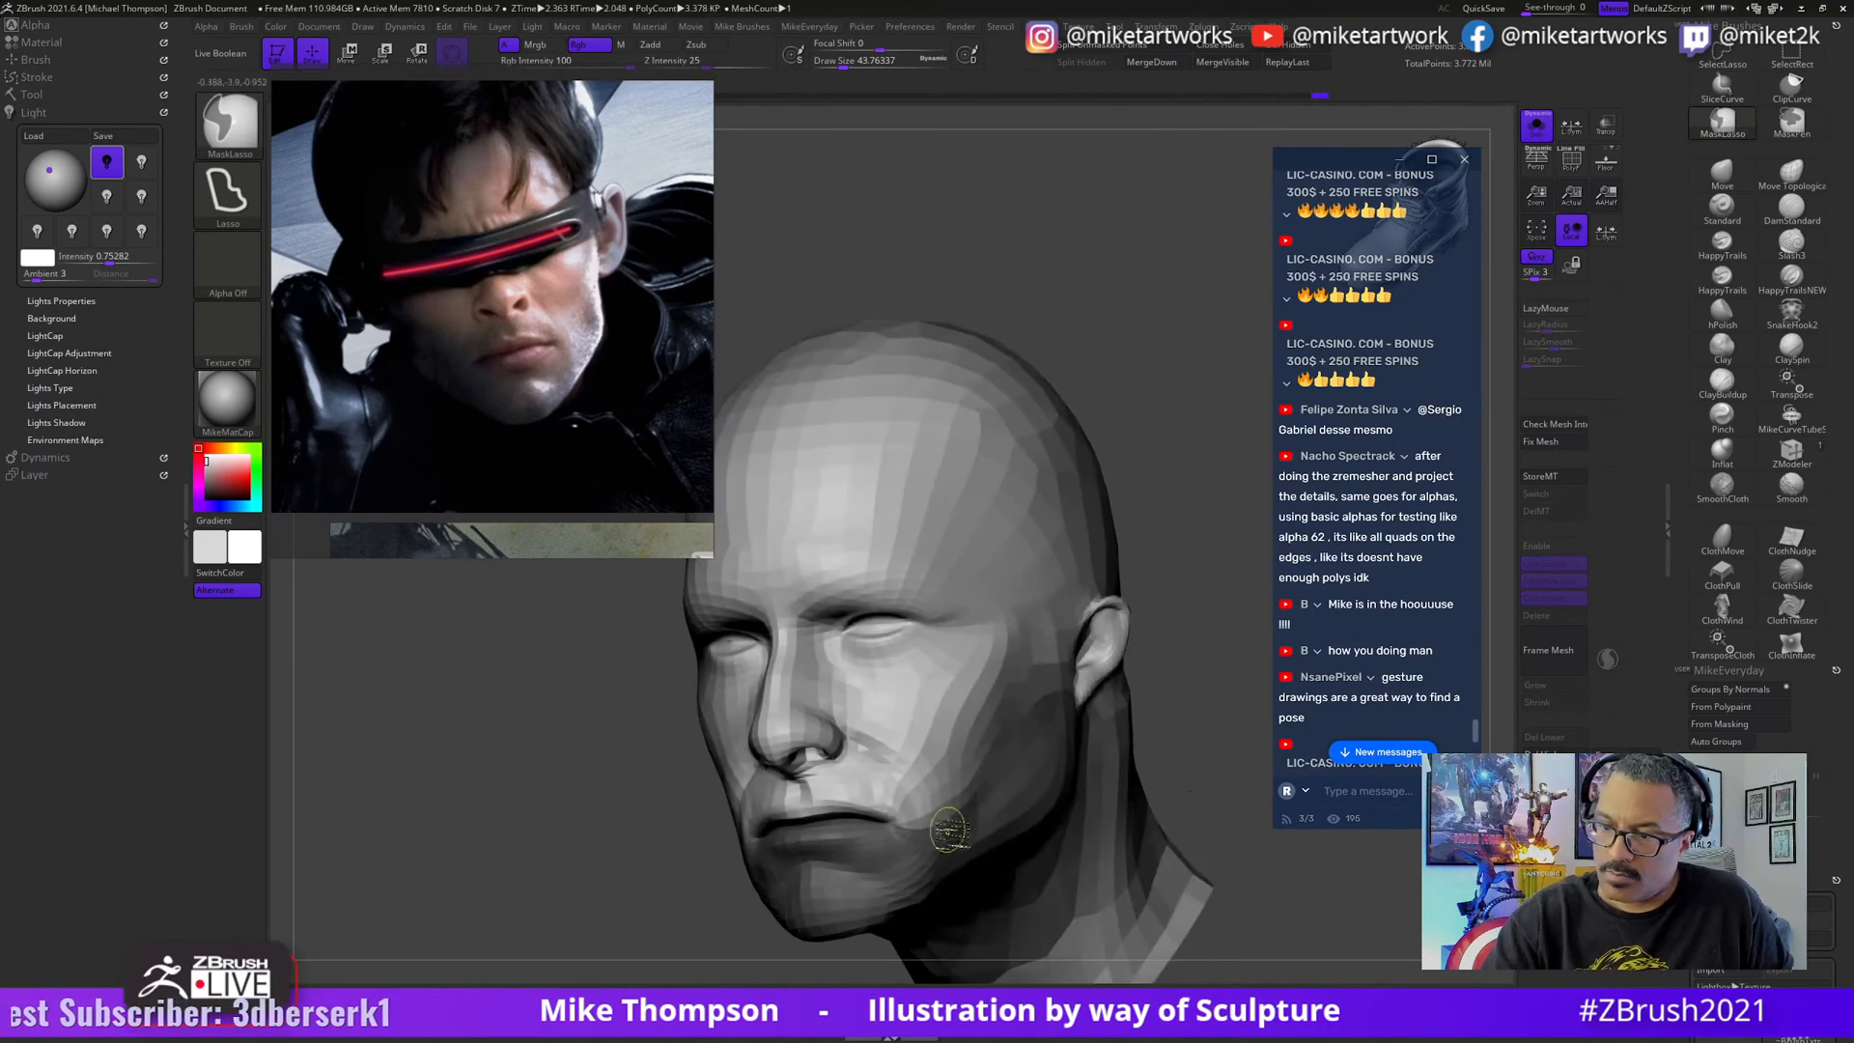
{"action": "left_click_drag", "start_coordinate": [1212, 758], "coordinate": [826, 655]}
- Rotate the lower jaw about -1.1 around X, and scale it to about 0.98 along its length from the ear
{"action": "key", "text": "w"}
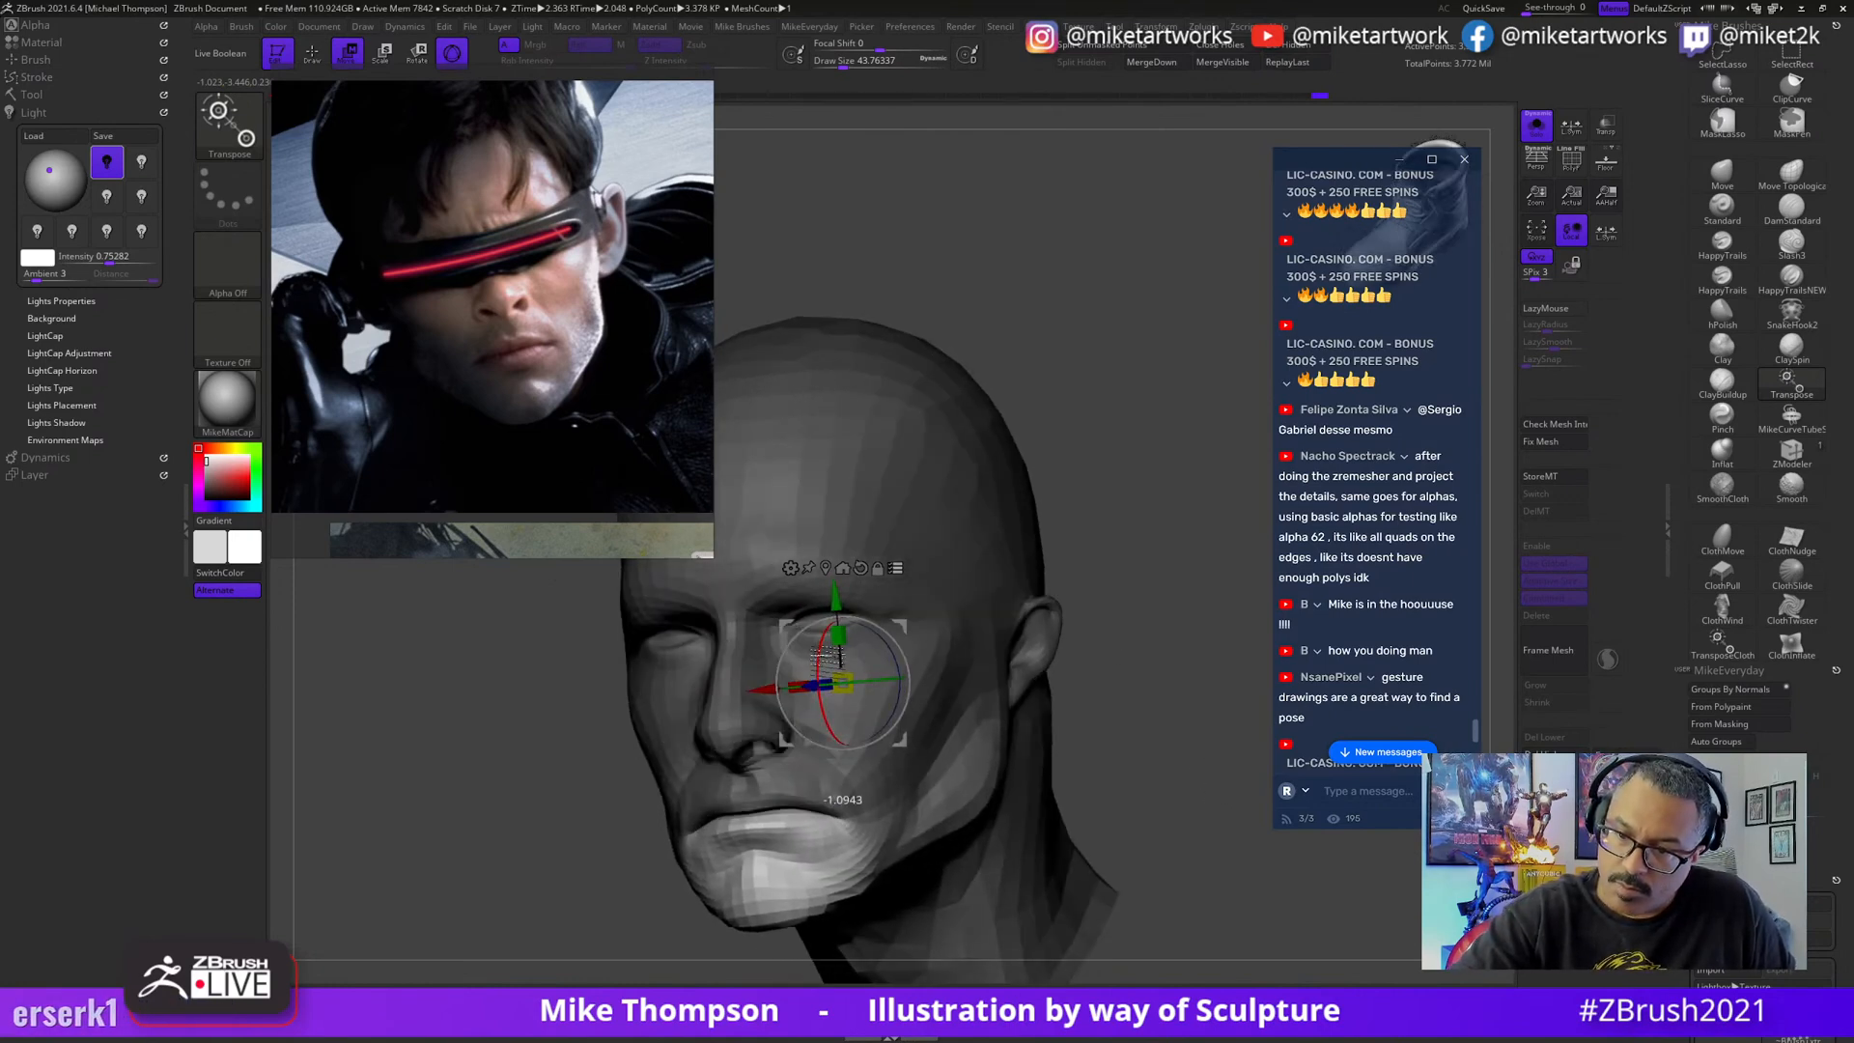
{"action": "left_click_drag", "start_coordinate": [1197, 666], "coordinate": [913, 656]}
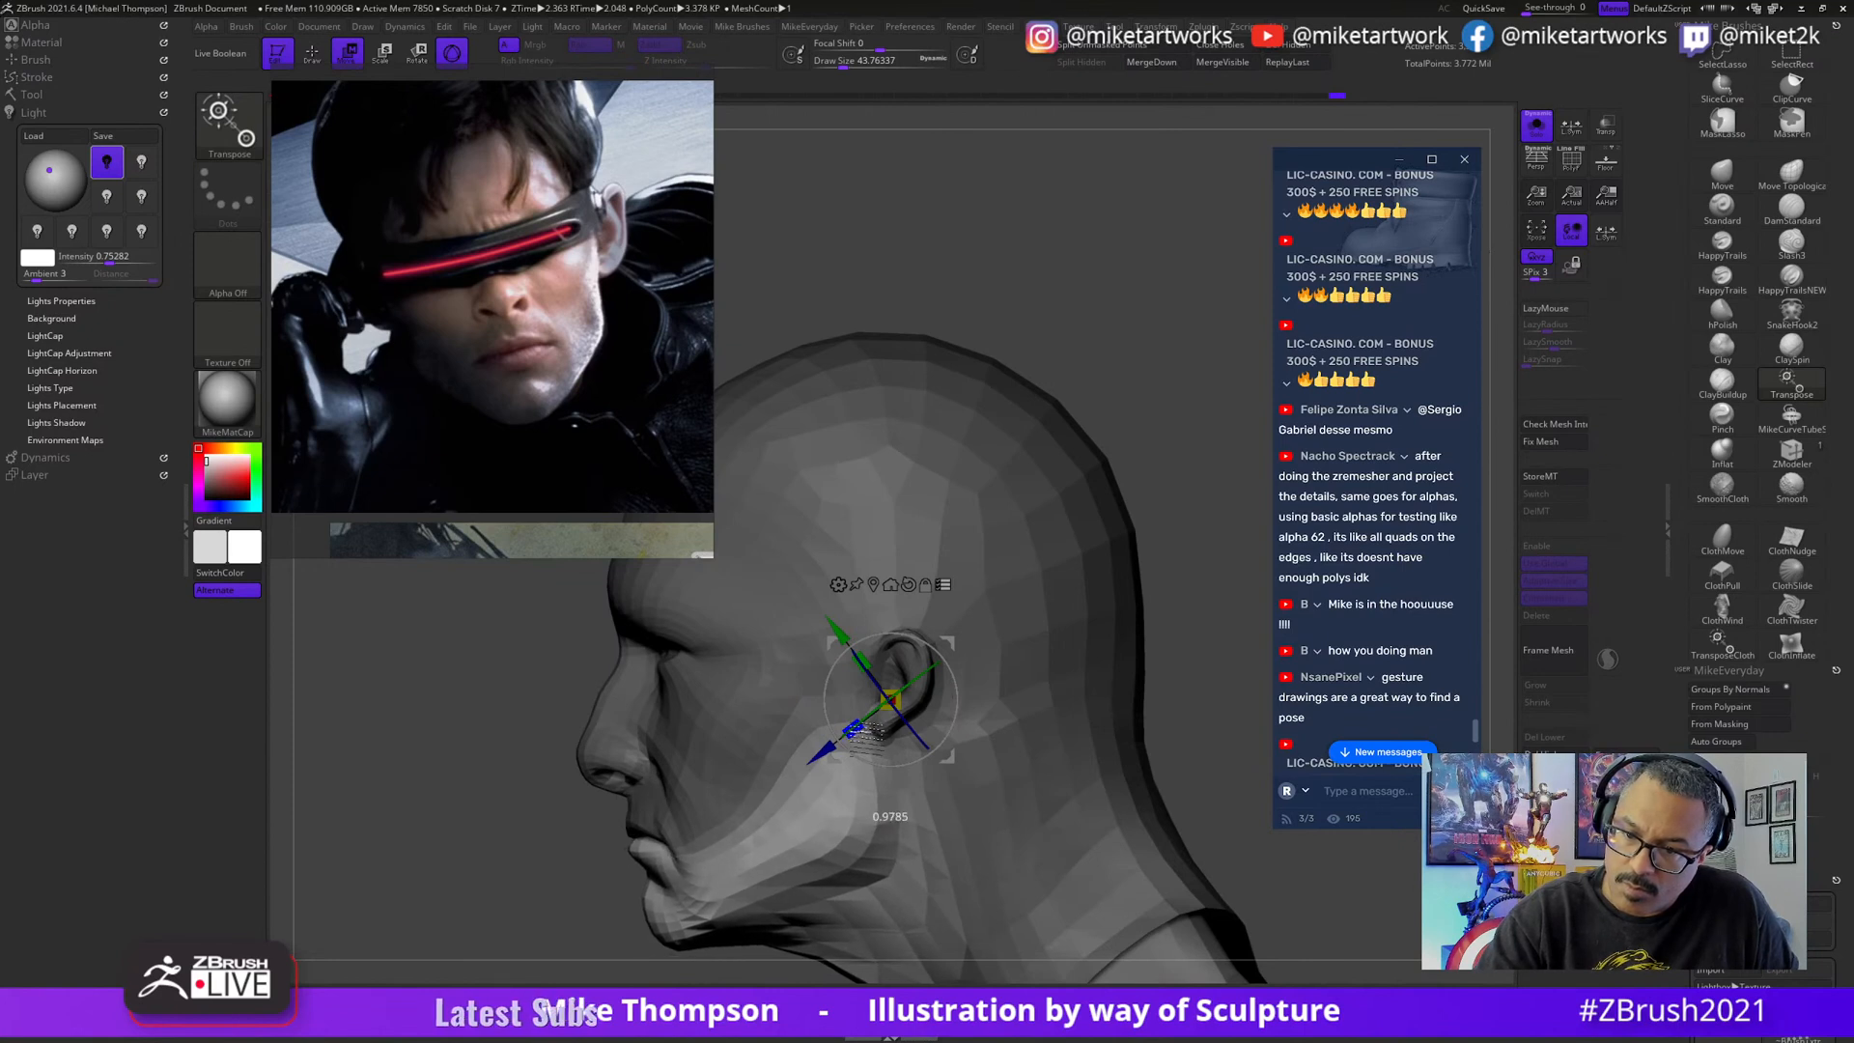
{"action": "left_click_drag", "start_coordinate": [852, 729], "coordinate": [1197, 689]}
{"action": "key", "text": "q"}
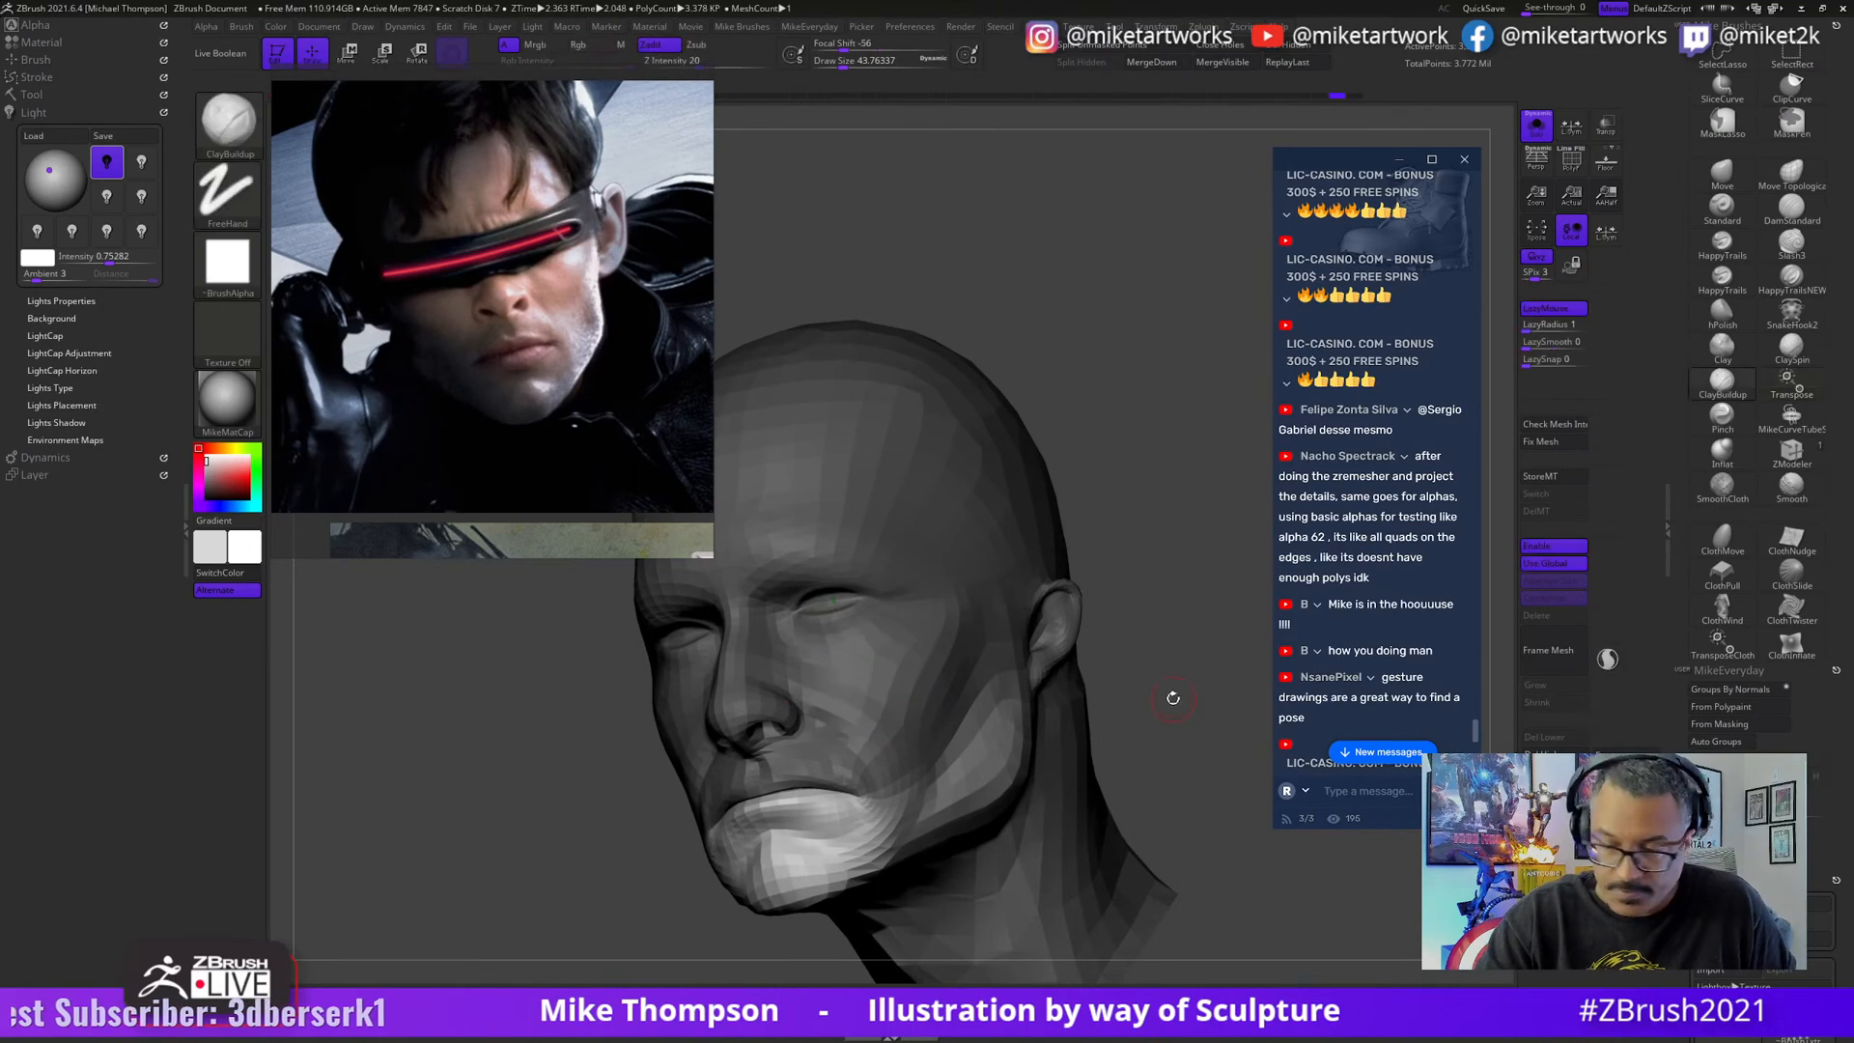
- Reshape the unmasked chin and lower lip with the Move brush at a draw size of about 197
{"action": "key", "text": "b"}
{"action": "key", "text": "m"}
{"action": "key", "text": "v"}
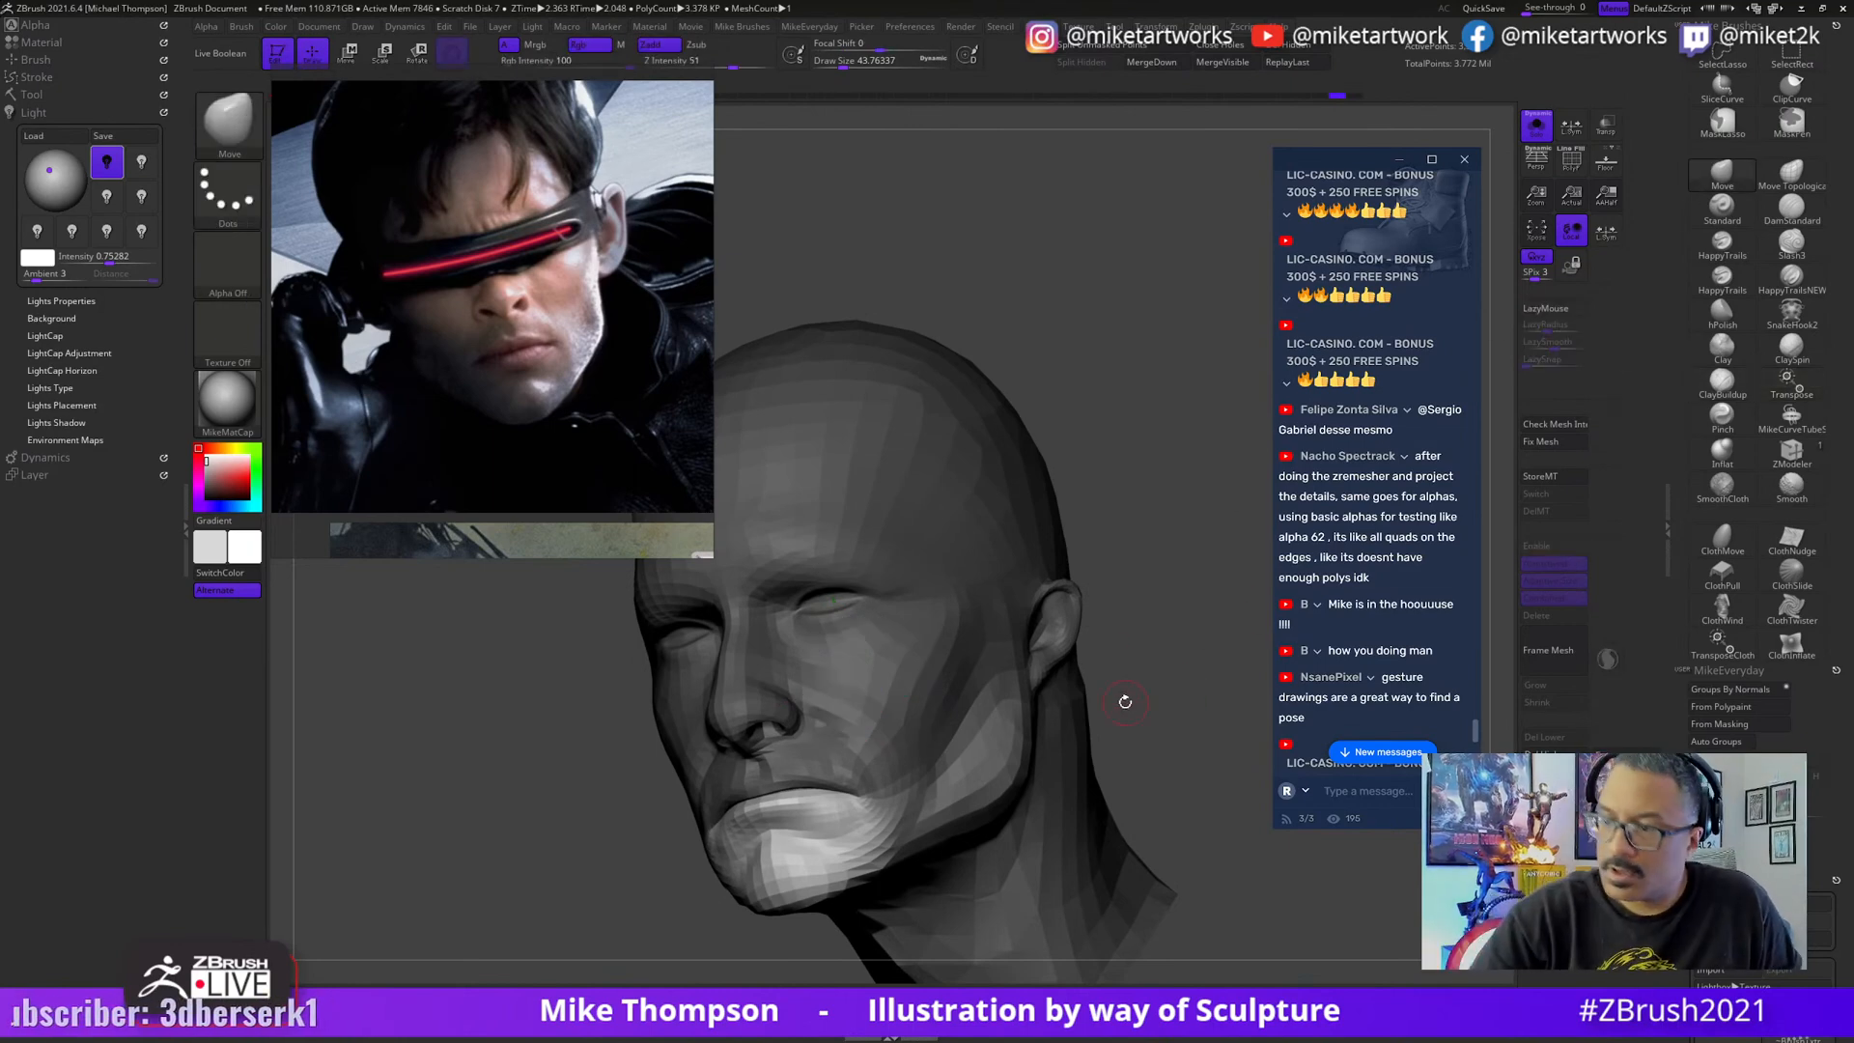
{"action": "left_click_drag", "start_coordinate": [1138, 705], "coordinate": [1207, 734]}
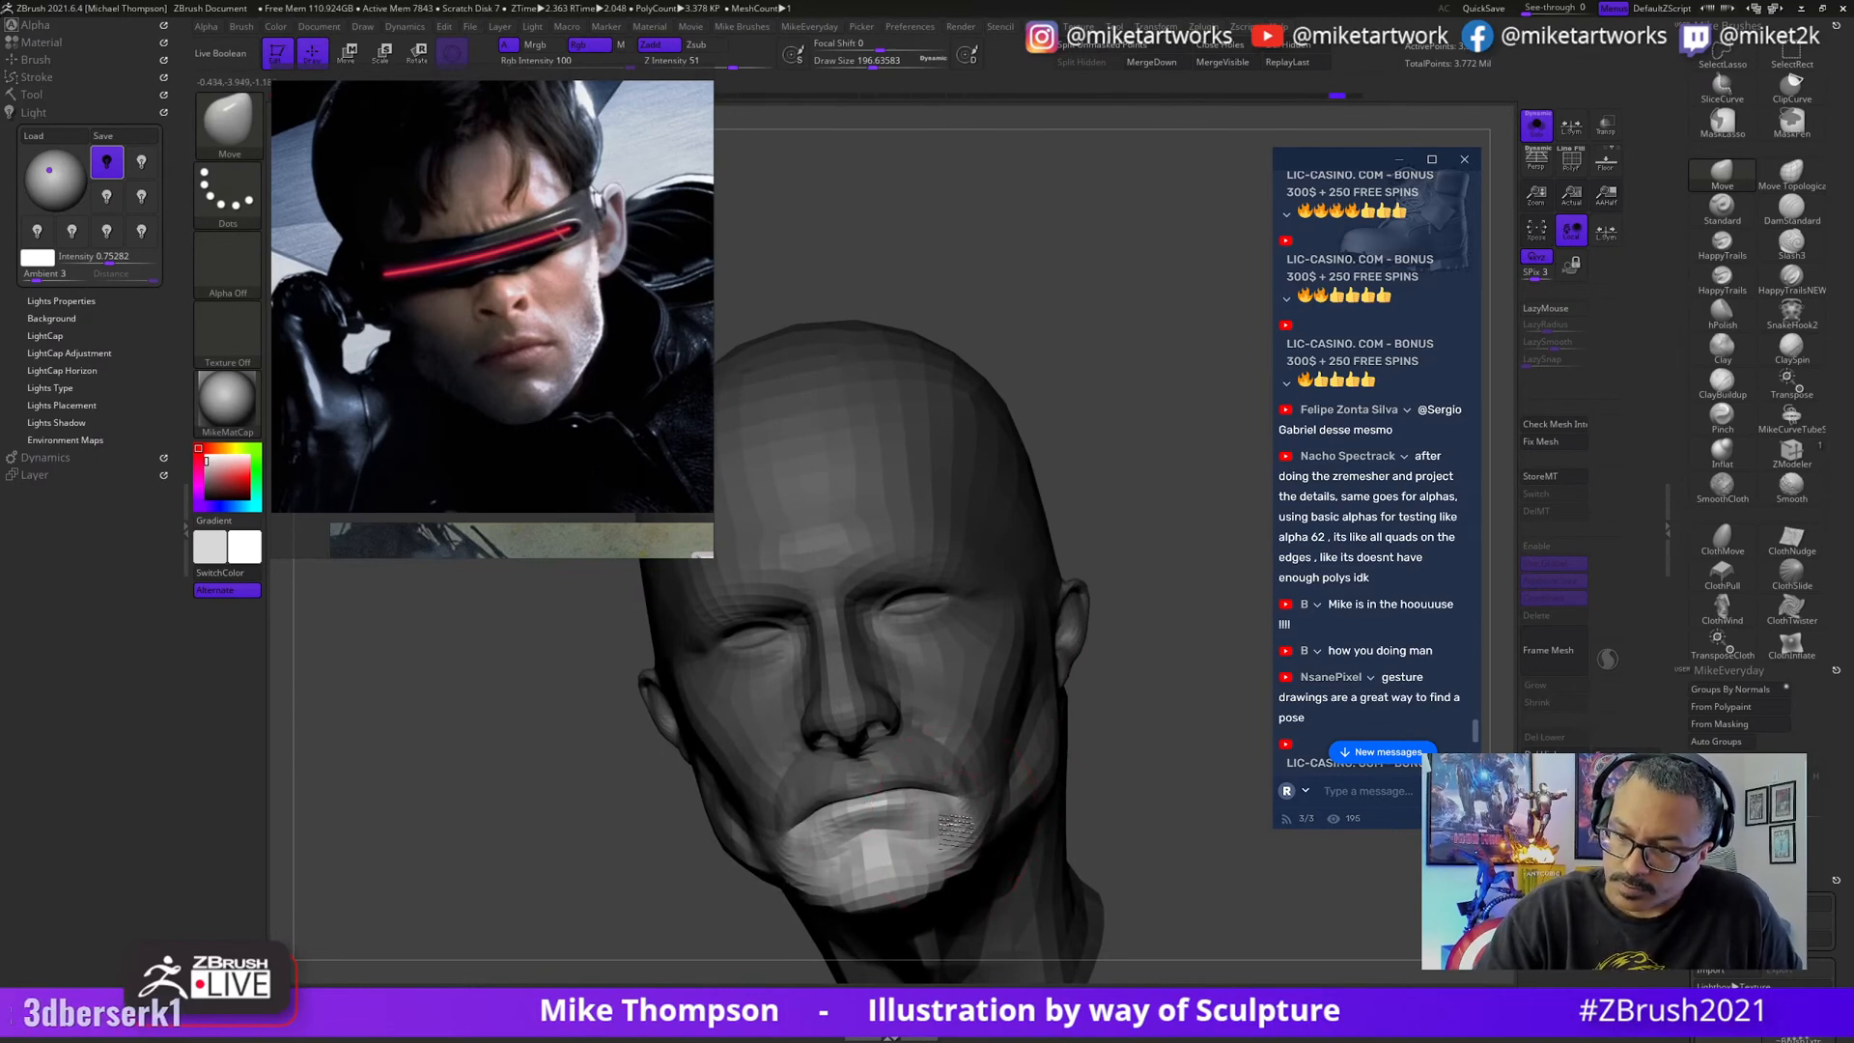
{"action": "left_click_drag", "start_coordinate": [1160, 730], "coordinate": [954, 776]}
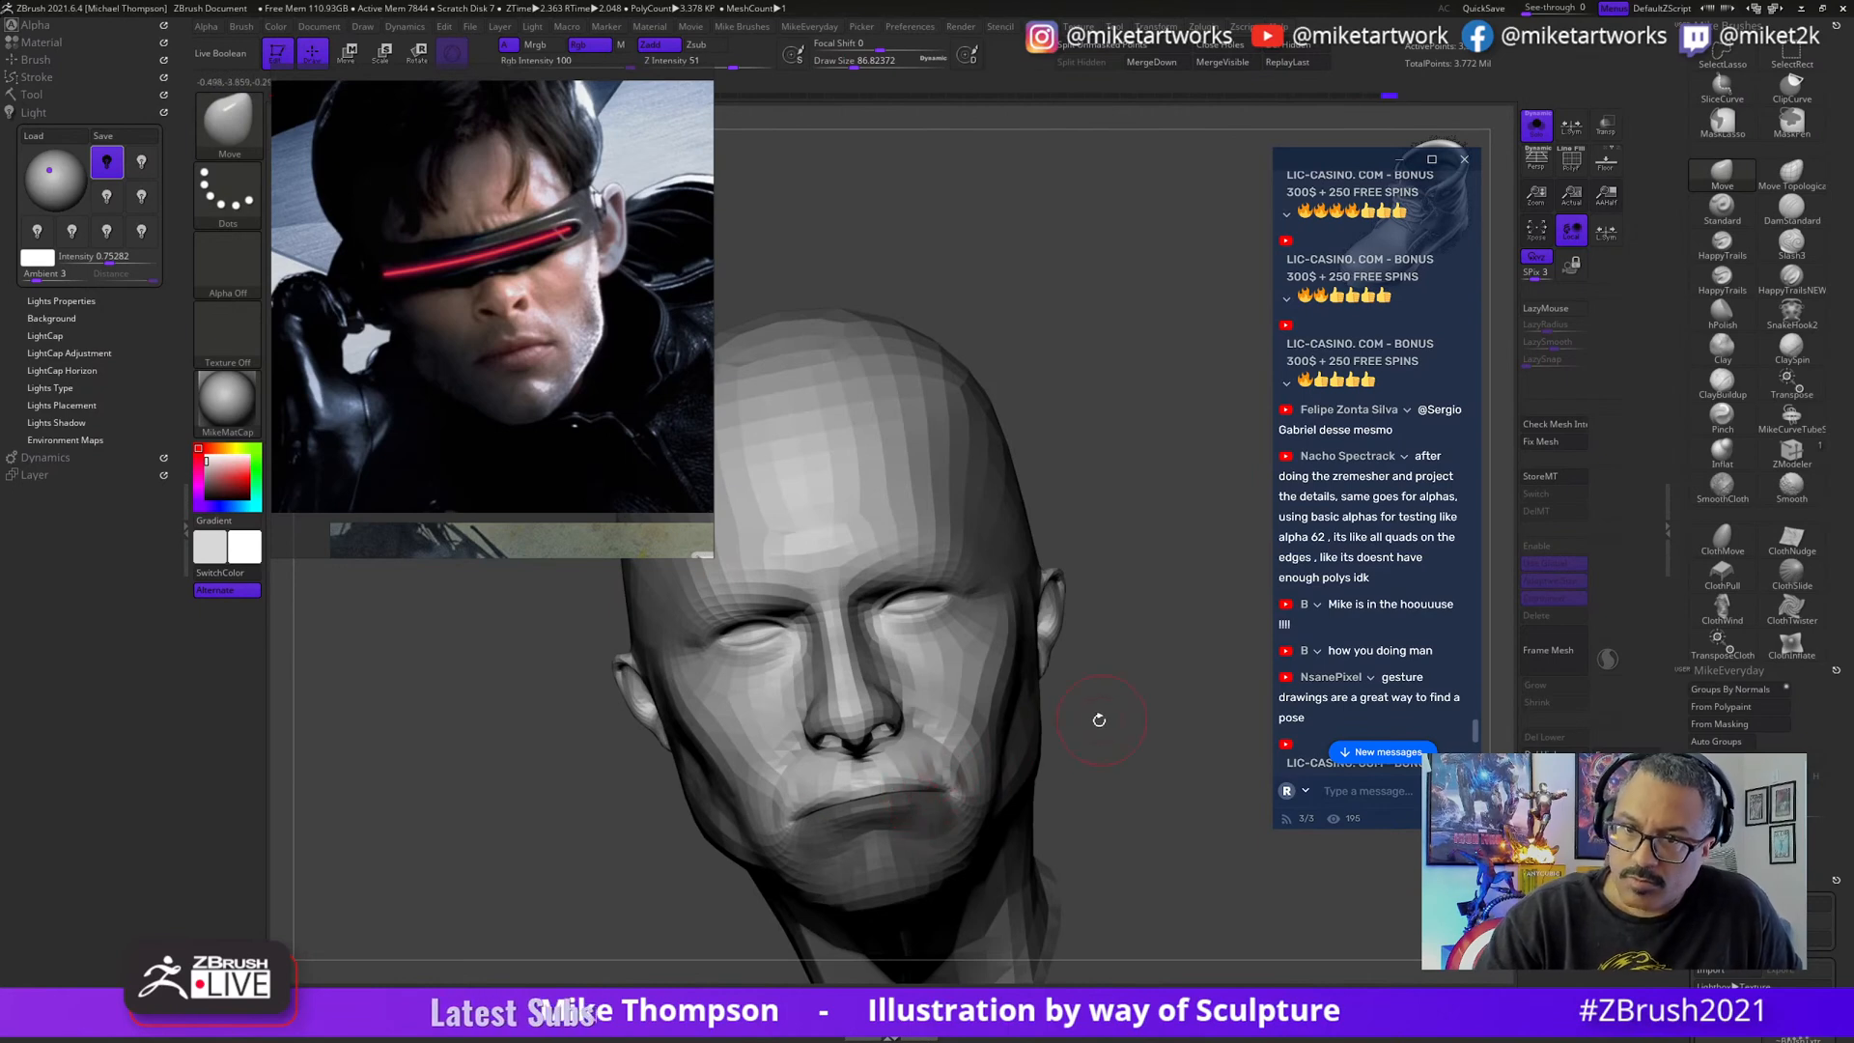
- Adjust the upper lip and the area around the mouth corners with the Move brush at a draw size of about 51
{"action": "left_click_drag", "start_coordinate": [1099, 720], "coordinate": [1065, 736]}
{"action": "key", "text": "s"}
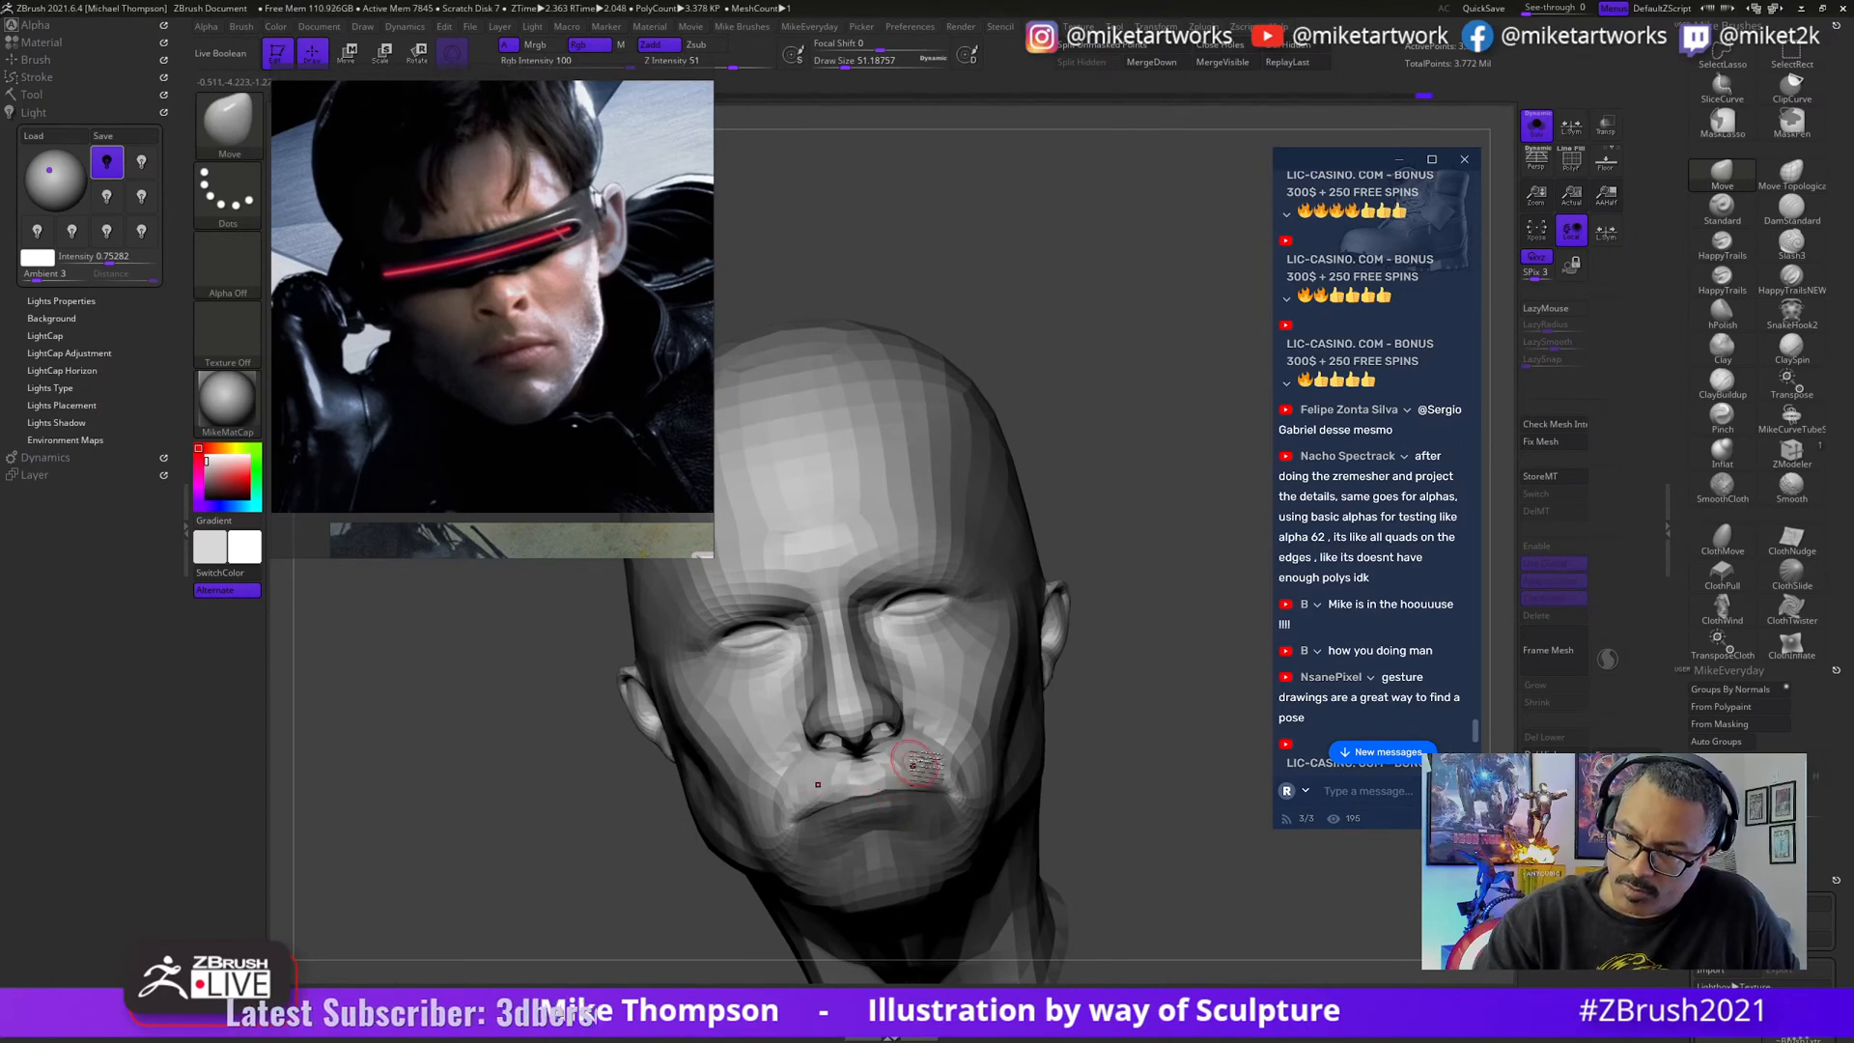
{"action": "mouse_move", "coordinate": [920, 763]}
{"action": "right_mouse_down"}
{"action": "mouse_move", "coordinate": [874, 768]}
{"action": "mouse_move", "coordinate": [912, 772]}
{"action": "mouse_move", "coordinate": [1107, 697]}
{"action": "mouse_move", "coordinate": [879, 776]}
{"action": "mouse_move", "coordinate": [916, 784]}
{"action": "right_mouse_up"}
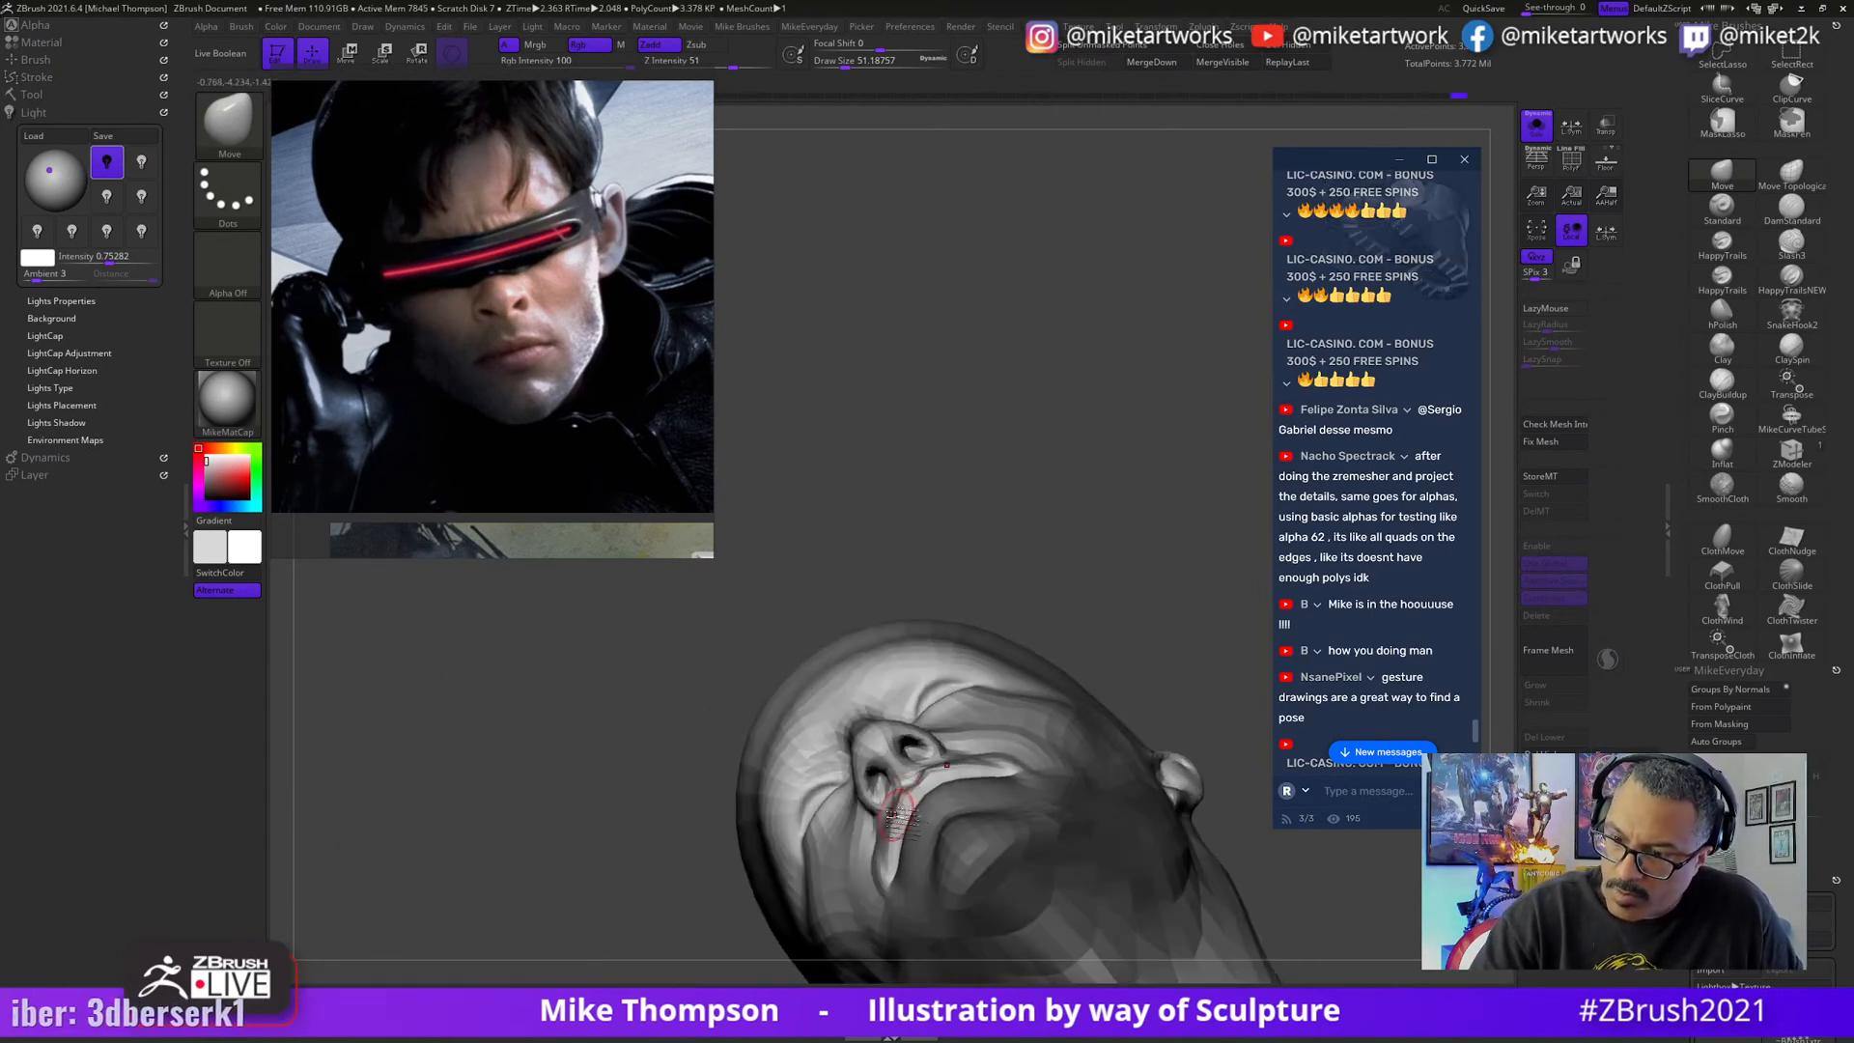
{"action": "right_click_drag", "start_coordinate": [1148, 626], "coordinate": [1173, 711]}
- Turn off Solo to show the full figure, and refine the mouth, cheek and nose base with the Move brush at draw sizes of about 120 and 83
{"action": "left_click", "coordinate": [1532, 135]}
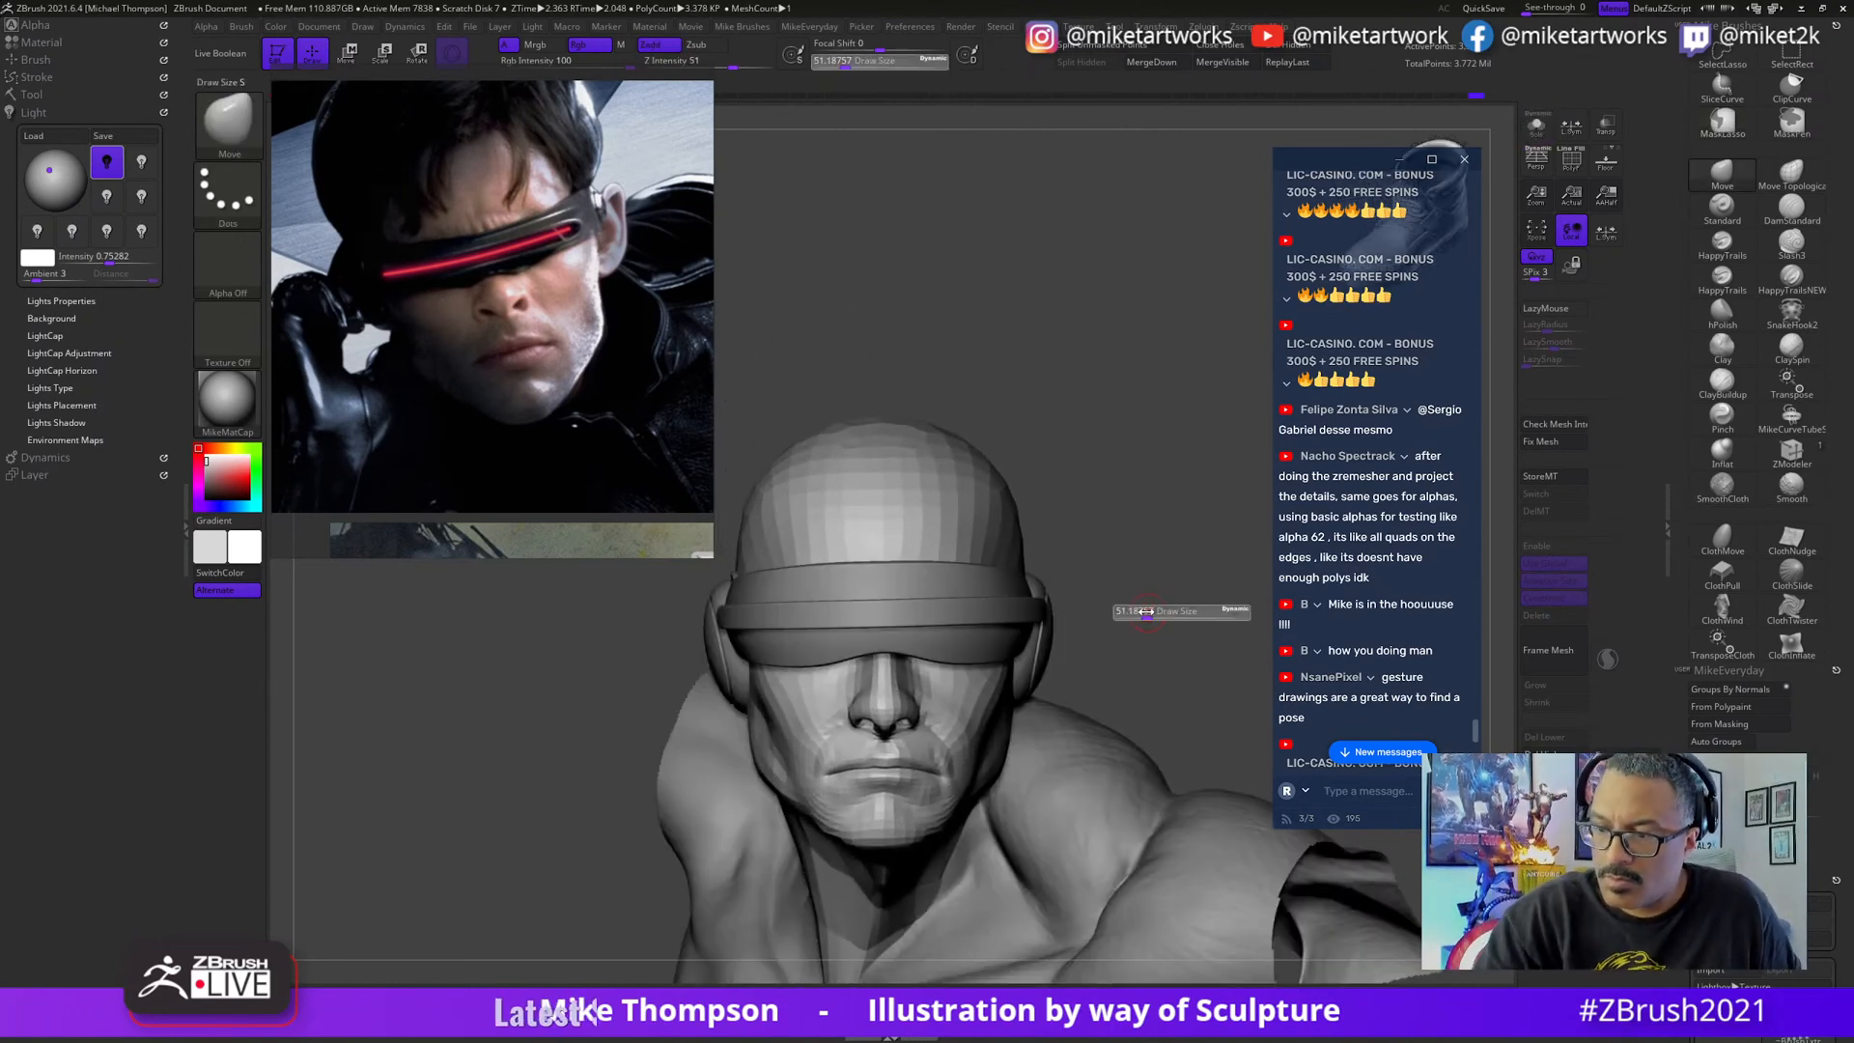
{"action": "left_click", "coordinate": [1163, 618]}
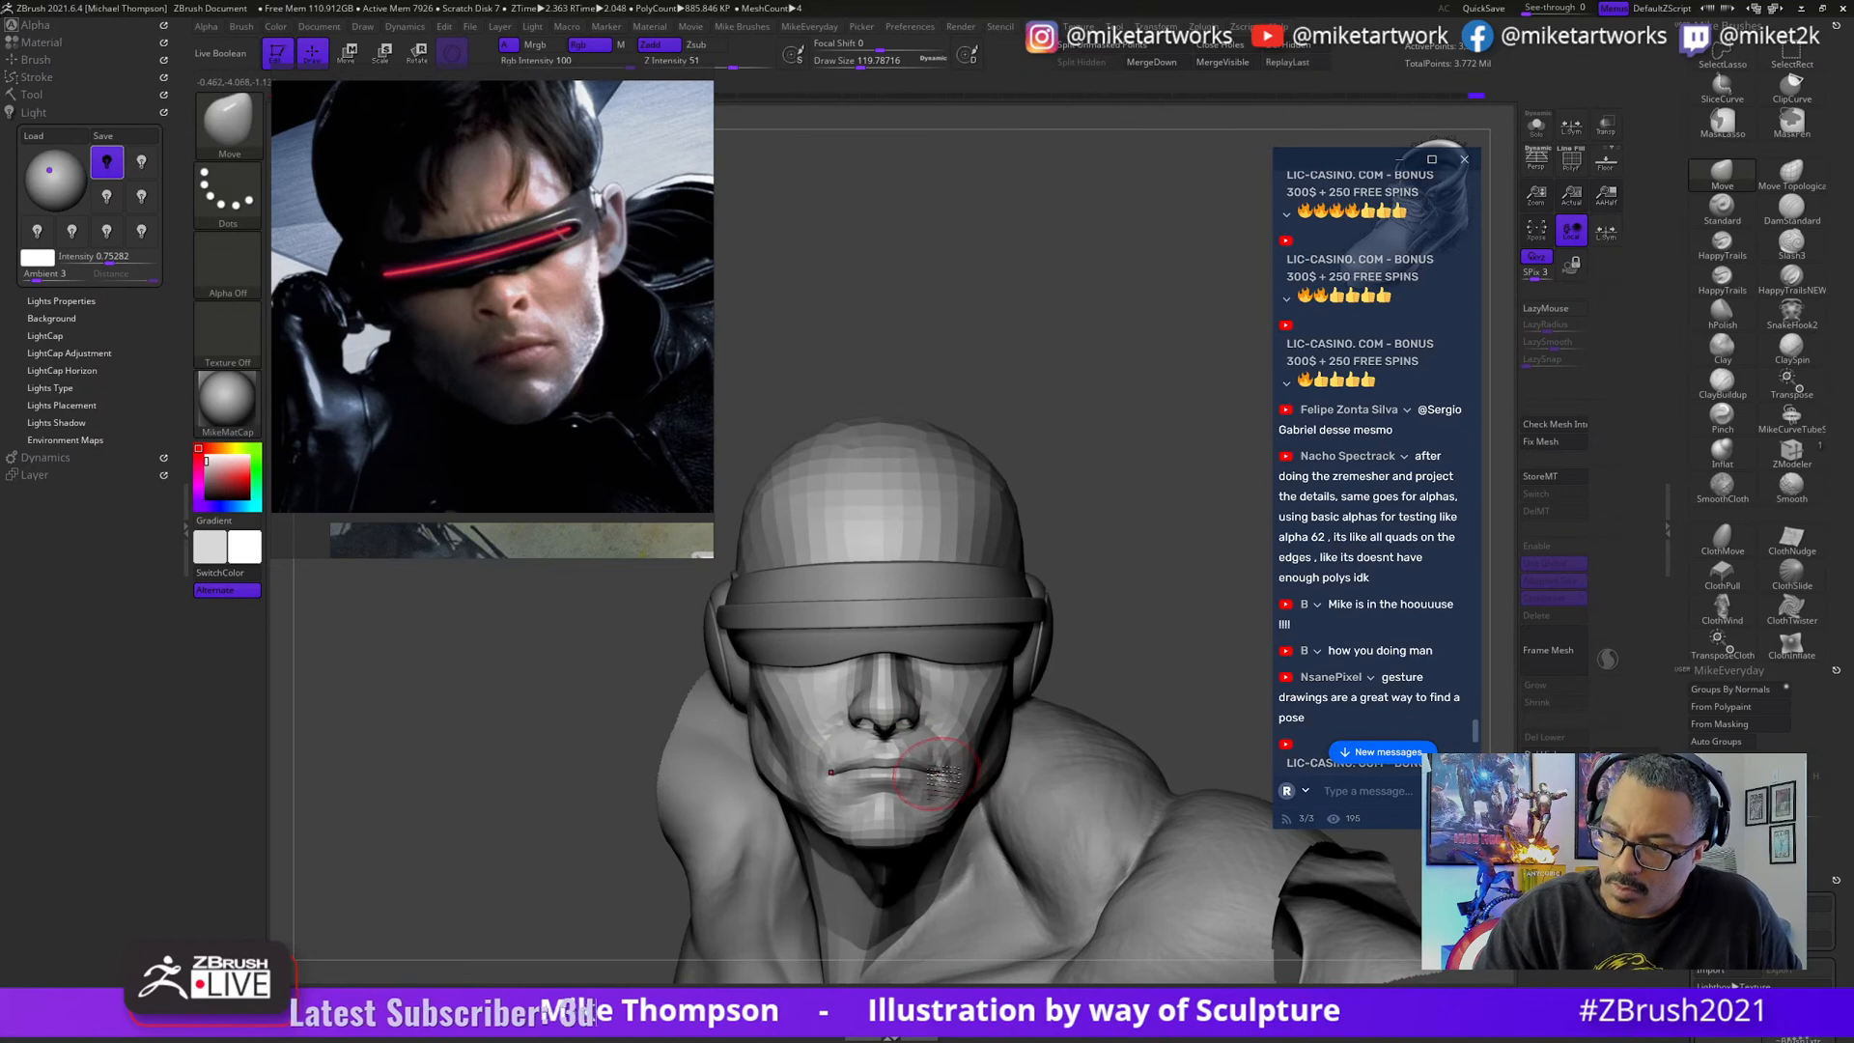
{"action": "left_click_drag", "start_coordinate": [941, 770], "coordinate": [903, 760]}
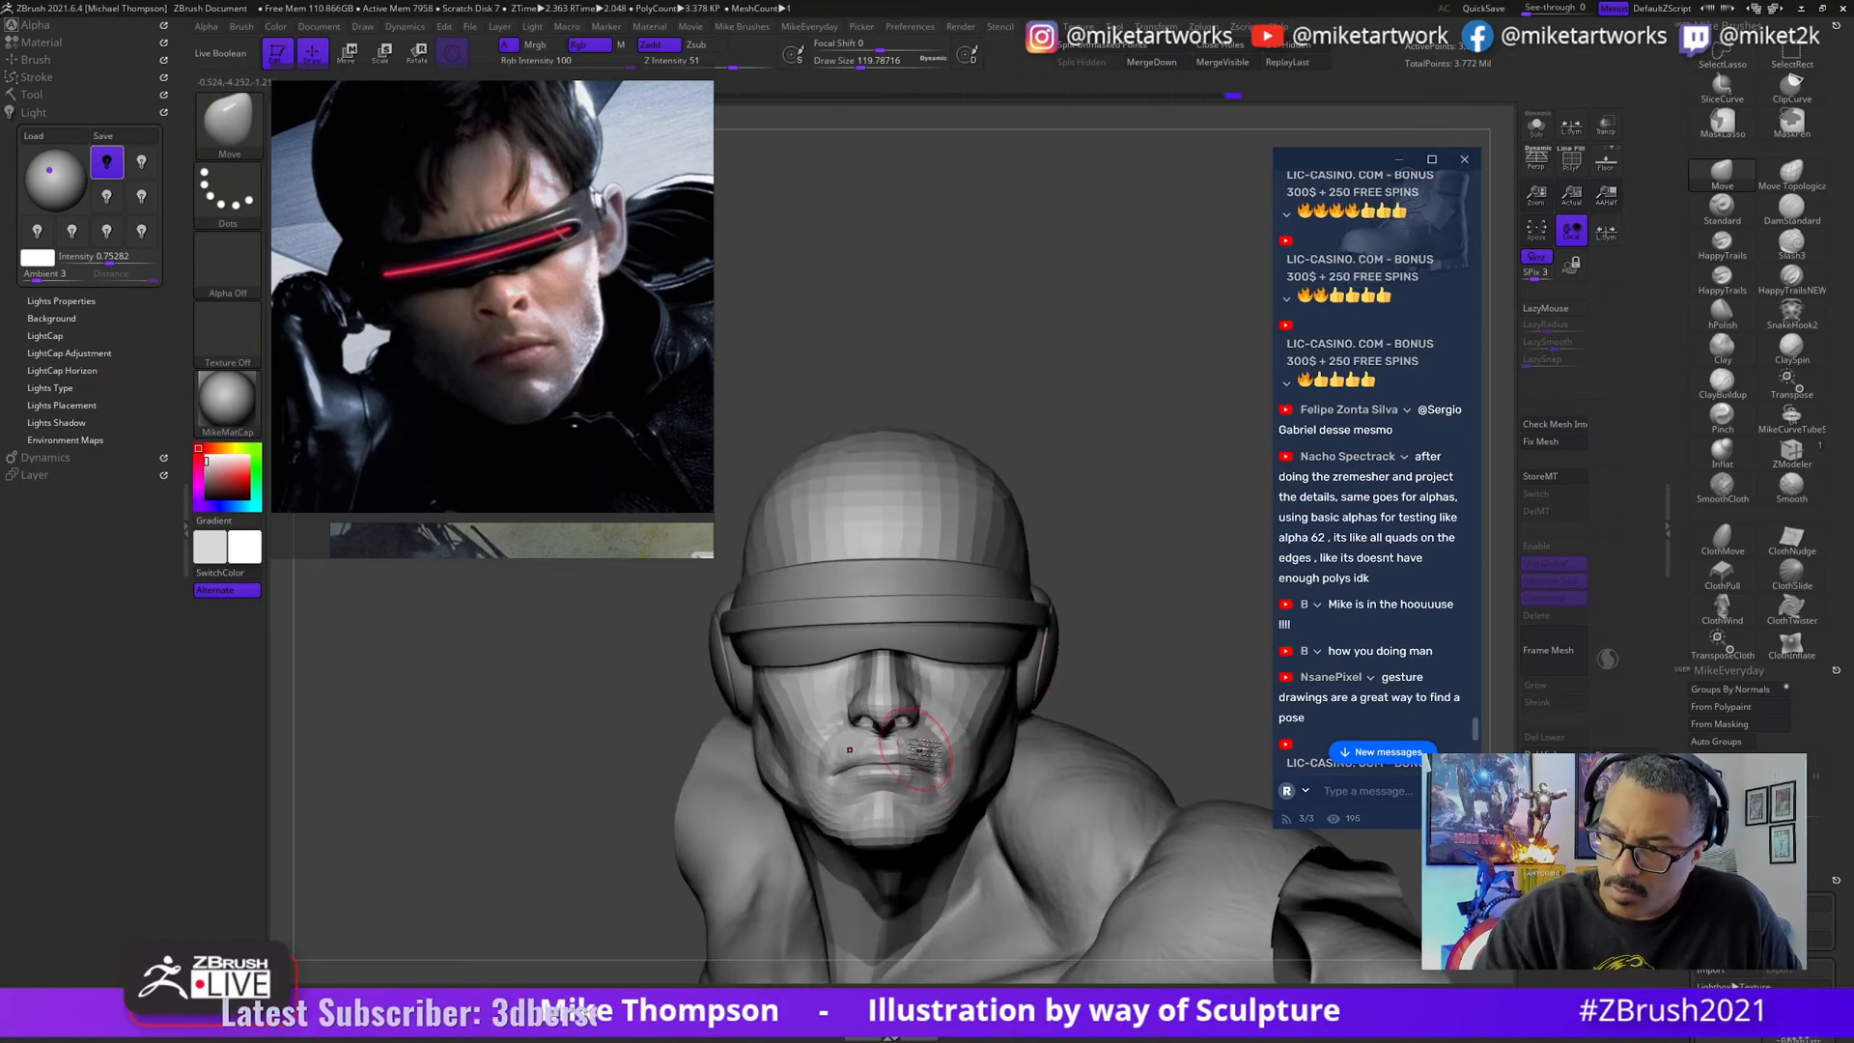
{"action": "left_click_drag", "start_coordinate": [1152, 673], "coordinate": [932, 784]}
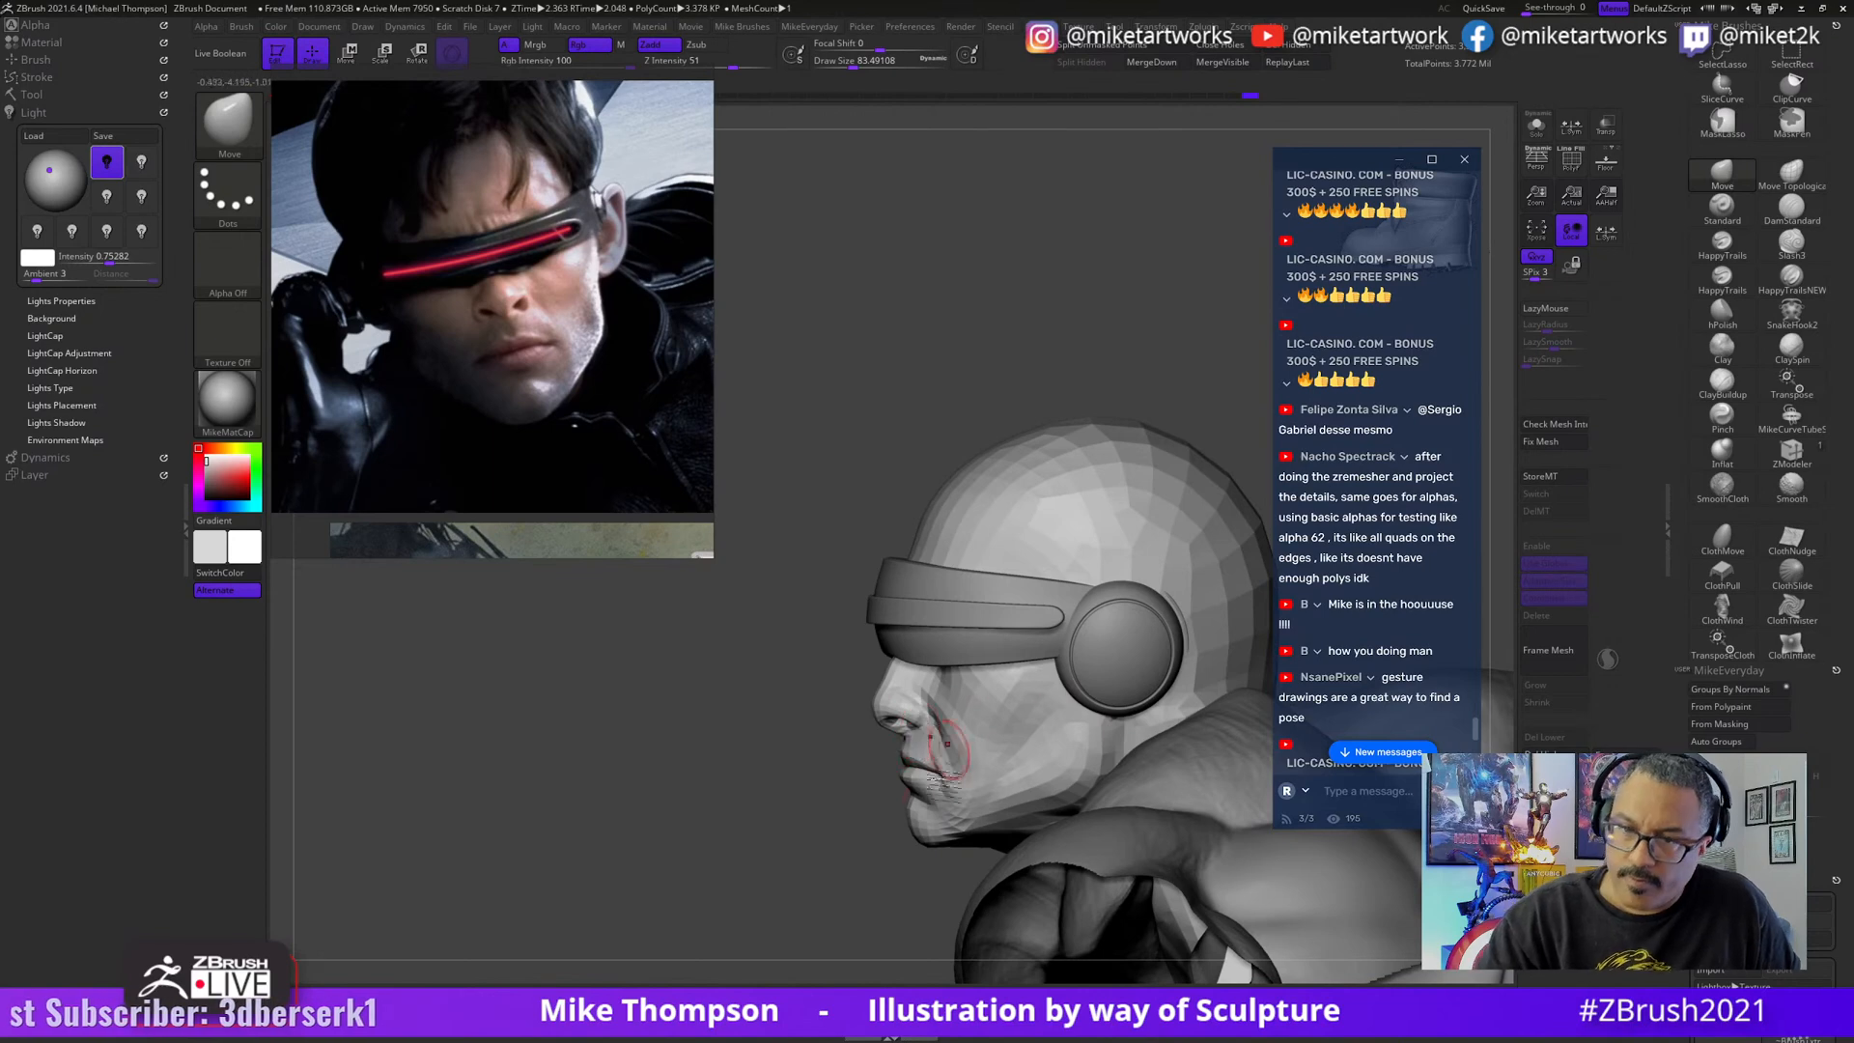
{"action": "mouse_move", "coordinate": [947, 744]}
{"action": "left_mouse_down"}
{"action": "mouse_move", "coordinate": [1004, 831]}
{"action": "mouse_move", "coordinate": [922, 919]}
{"action": "mouse_move", "coordinate": [916, 671]}
{"action": "left_mouse_up"}
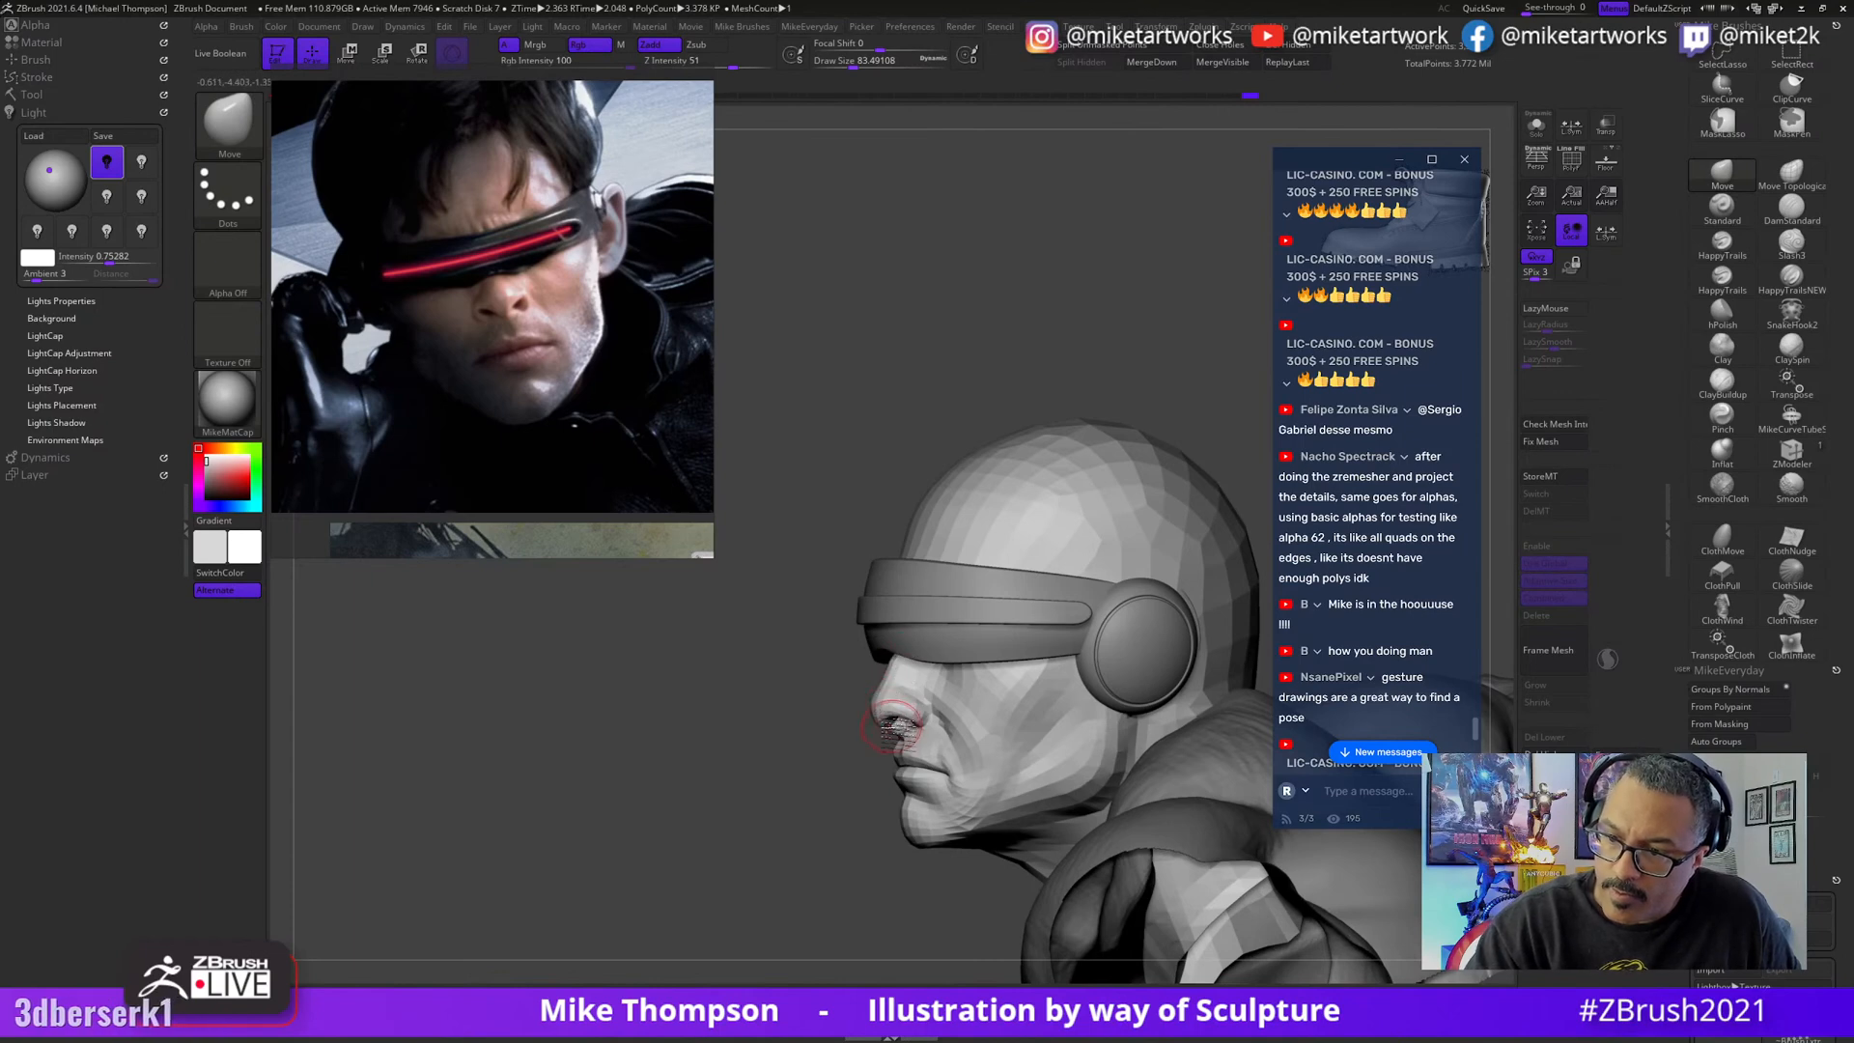
{"action": "left_click_drag", "start_coordinate": [879, 705], "coordinate": [1144, 650]}
- Shape the cheeks beneath the visor with the Move brush at a draw size of about 163
{"action": "key", "text": "s"}
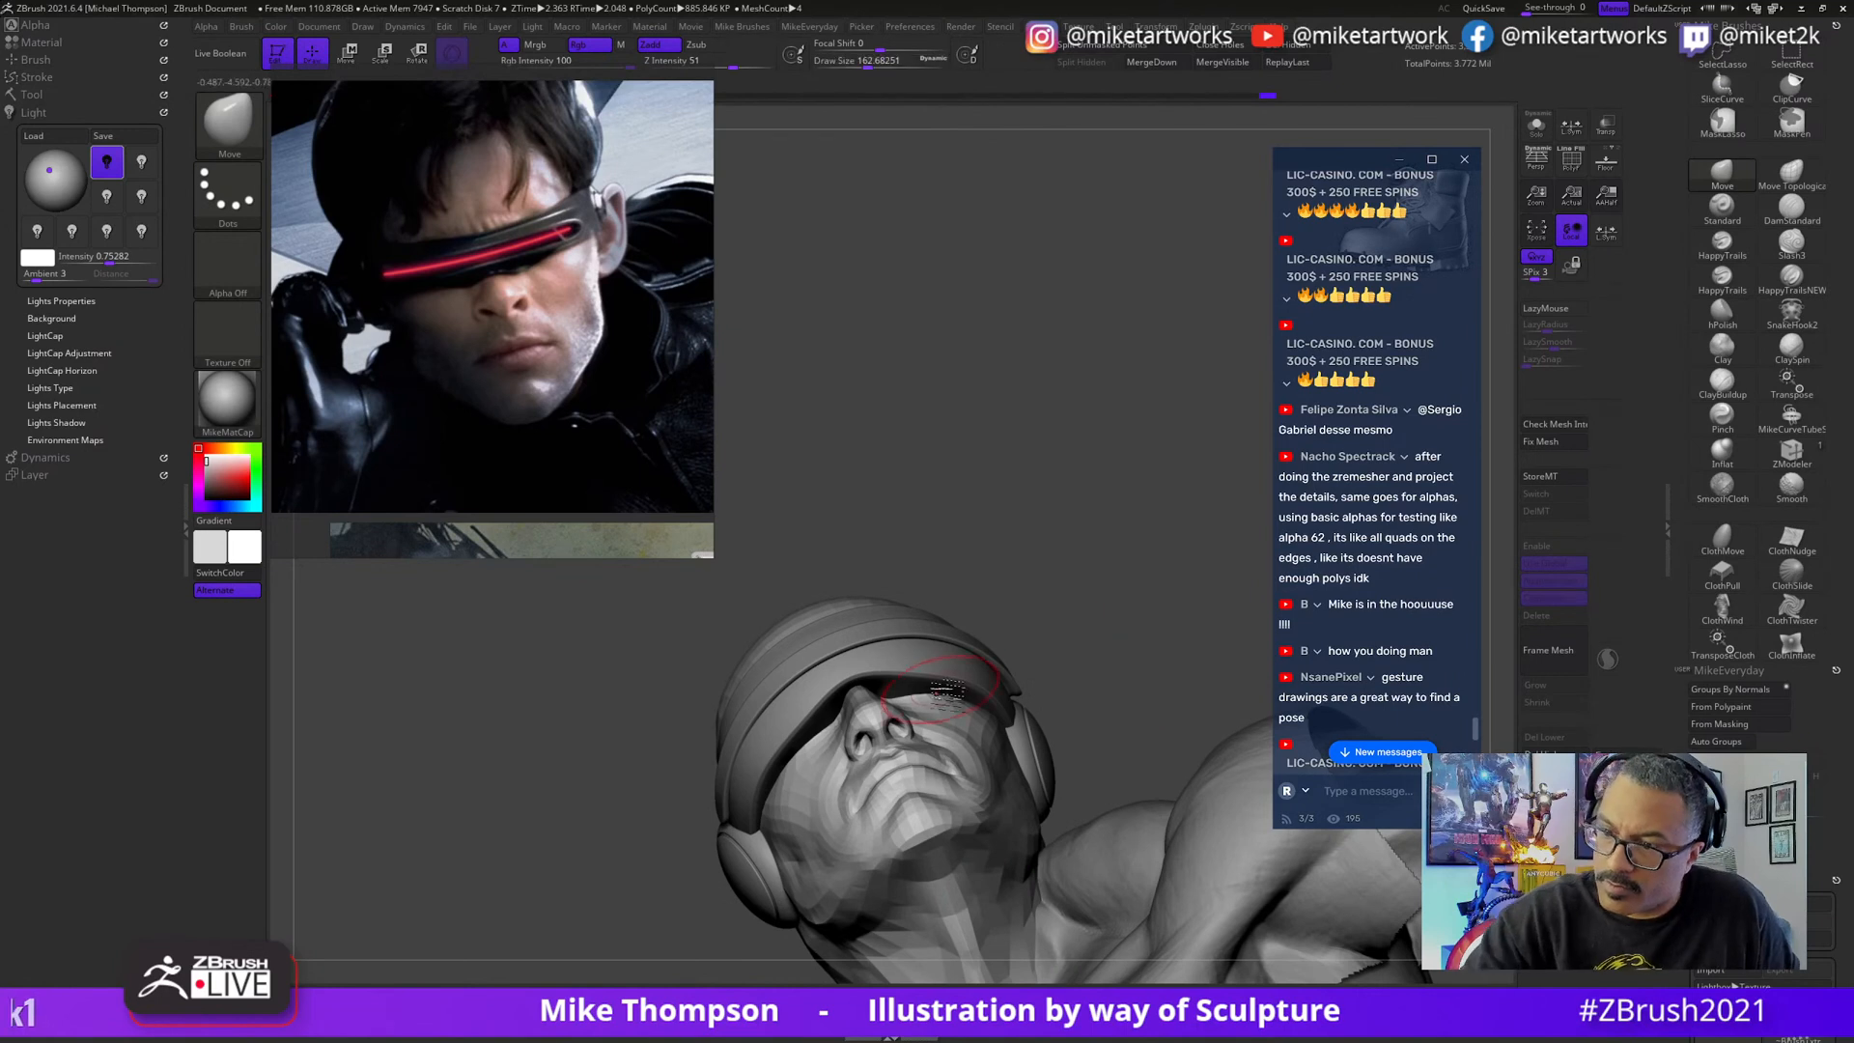
{"action": "left_click_drag", "start_coordinate": [1043, 623], "coordinate": [937, 690]}
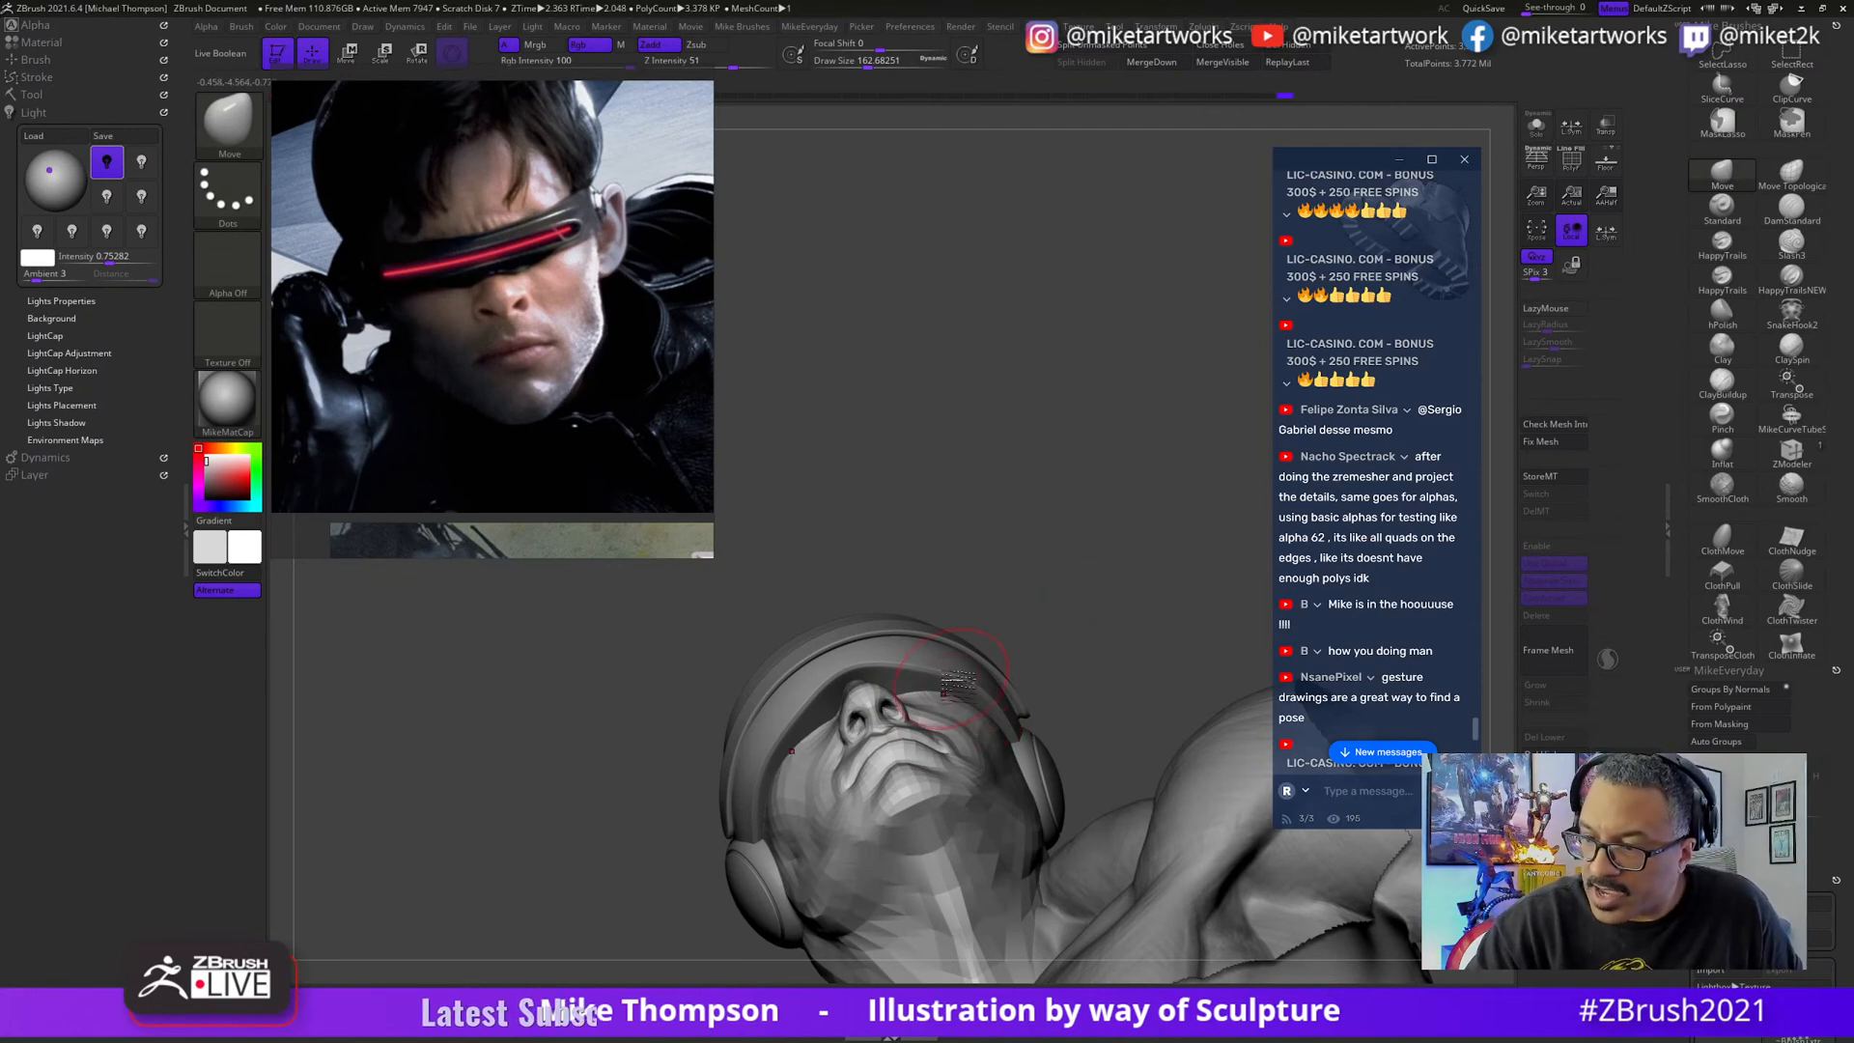
{"action": "mouse_move", "coordinate": [958, 683]}
{"action": "left_mouse_down"}
{"action": "mouse_move", "coordinate": [873, 948]}
{"action": "mouse_move", "coordinate": [874, 912]}
{"action": "left_mouse_up"}
- Read through the newer viewer messages in the live chat and check the face from the front
{"action": "left_click", "coordinate": [1721, 488]}
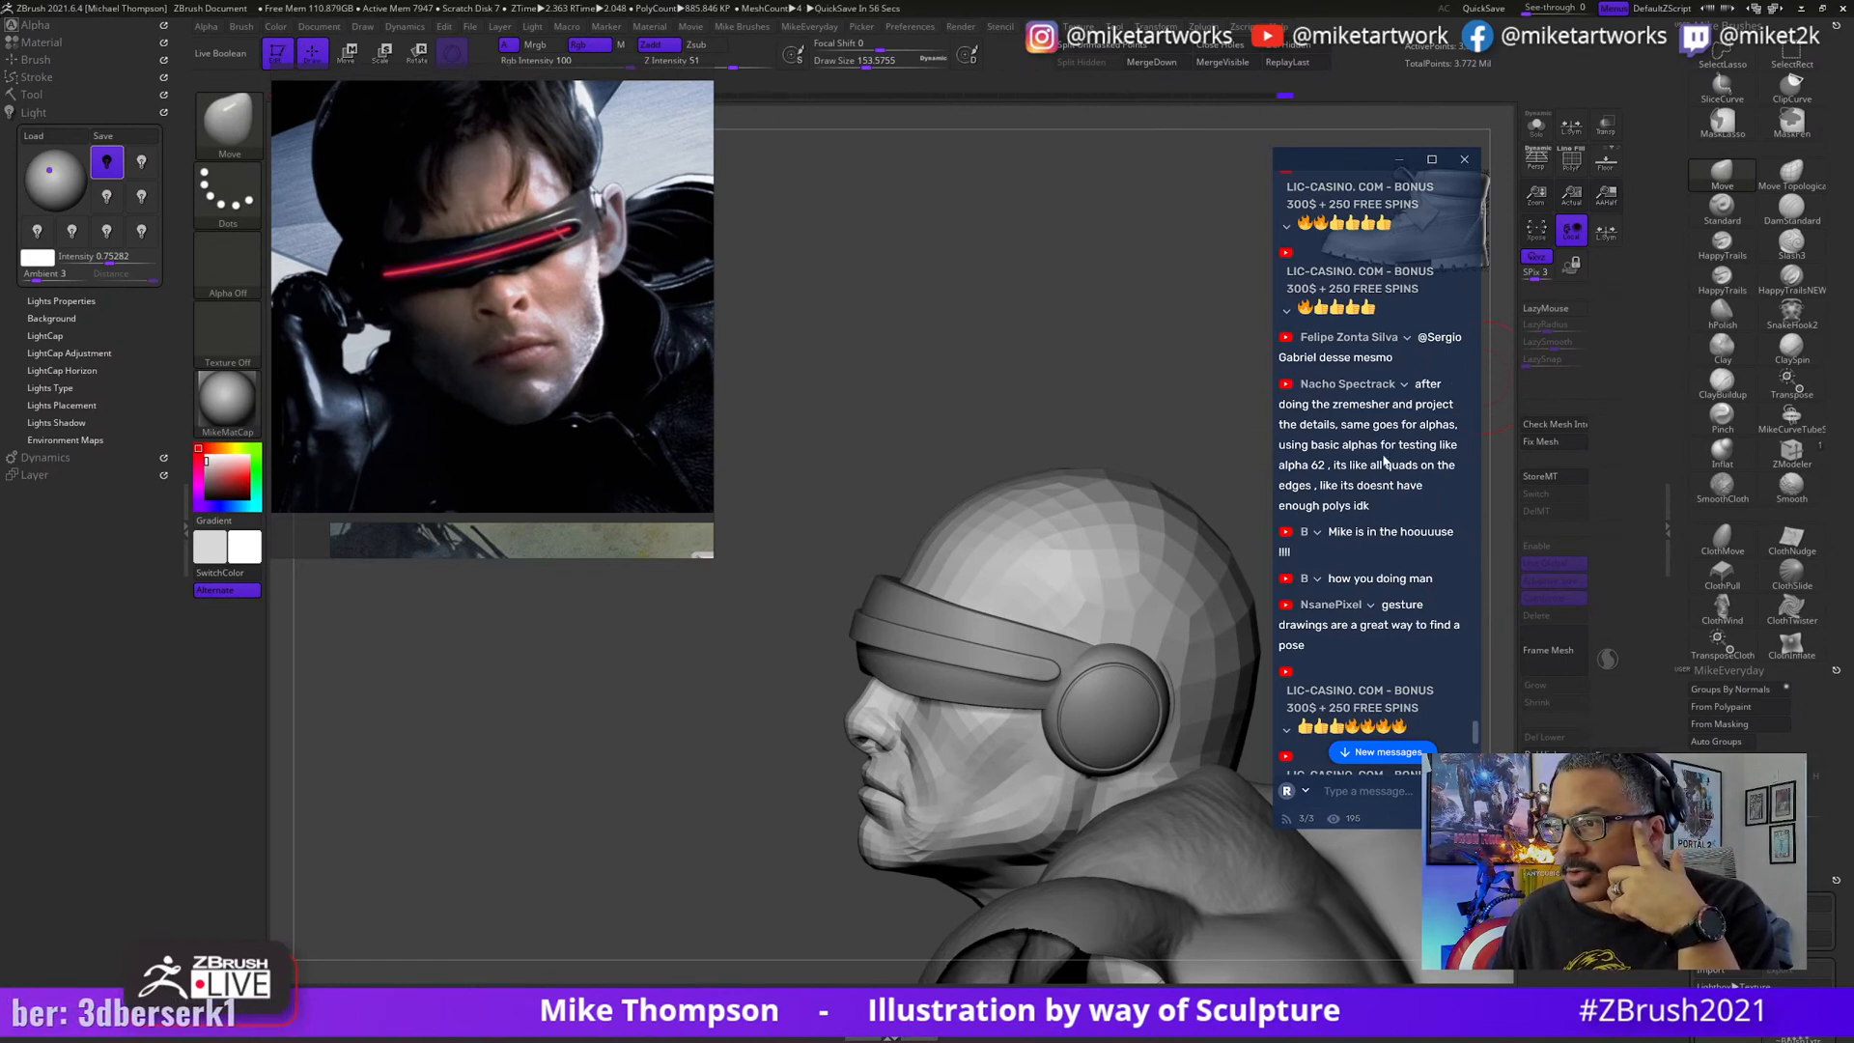
{"action": "scroll", "coordinate": [1390, 483], "scroll_direction": "down", "scroll_amount": 3}
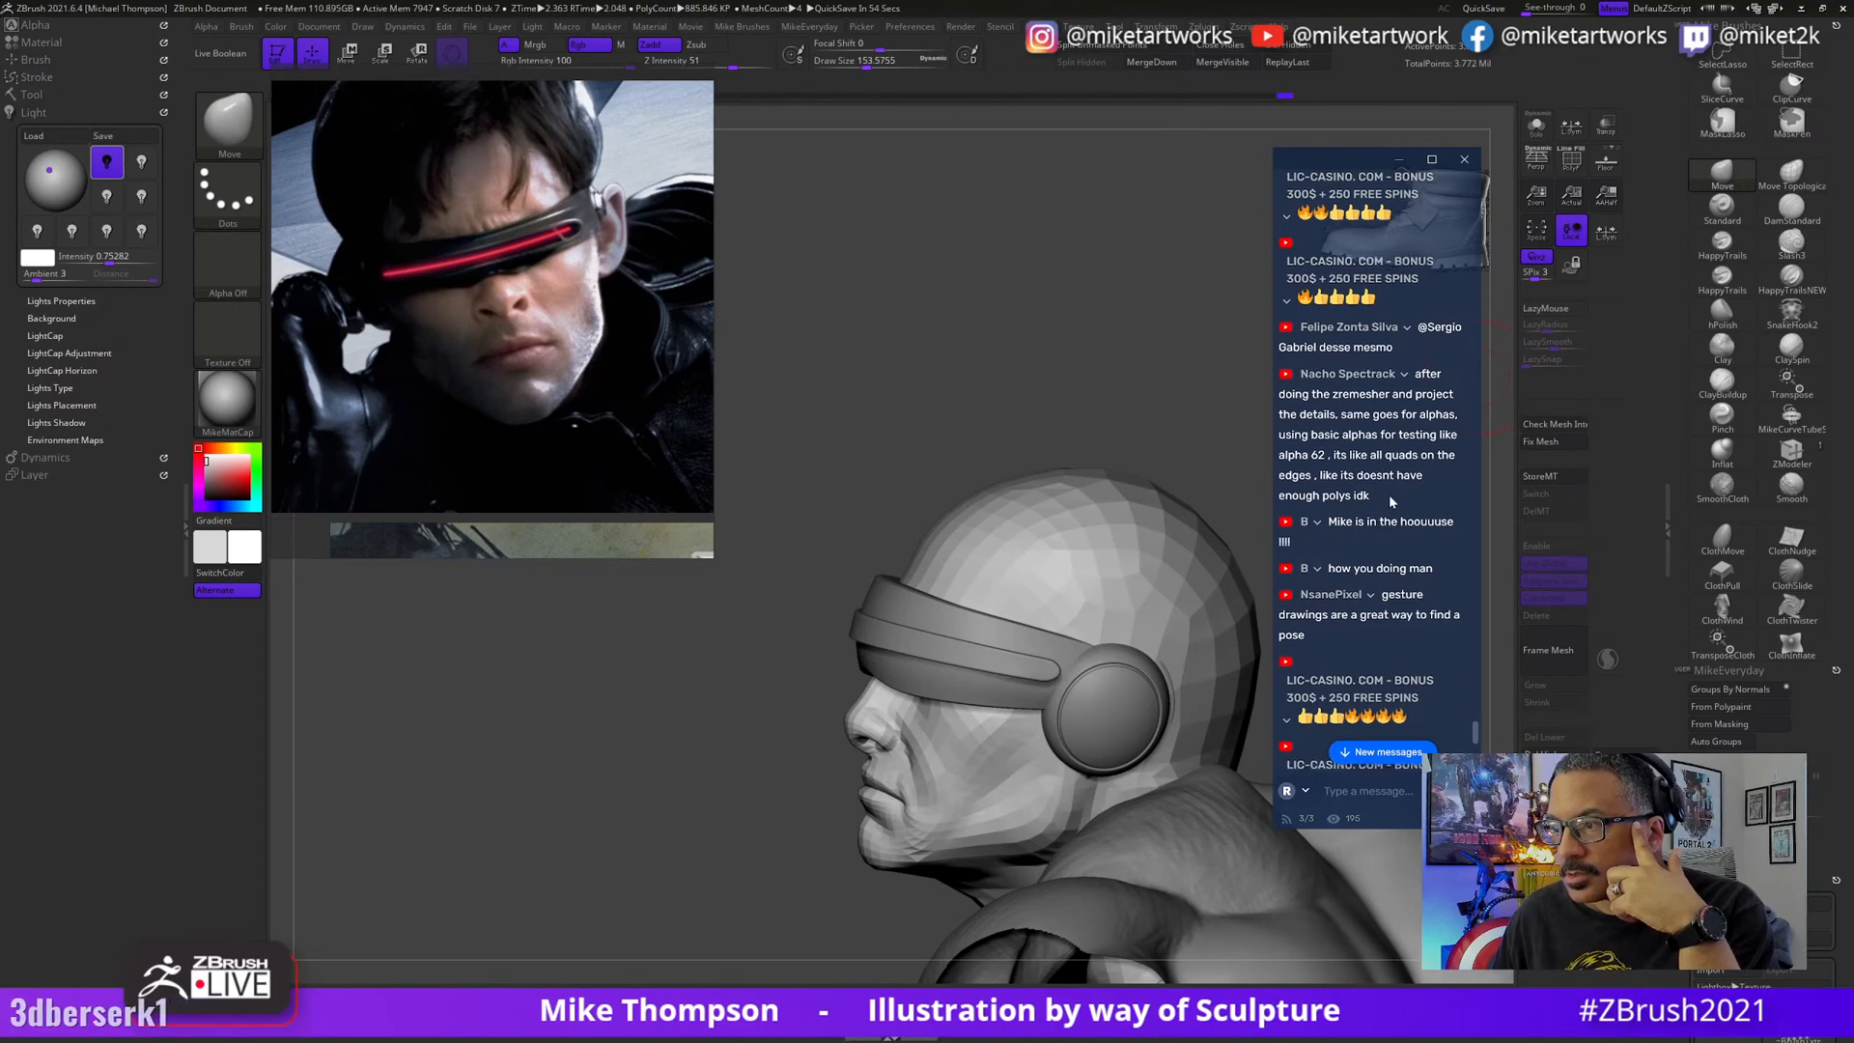
{"action": "scroll", "coordinate": [1392, 507], "scroll_direction": "down", "scroll_amount": 3}
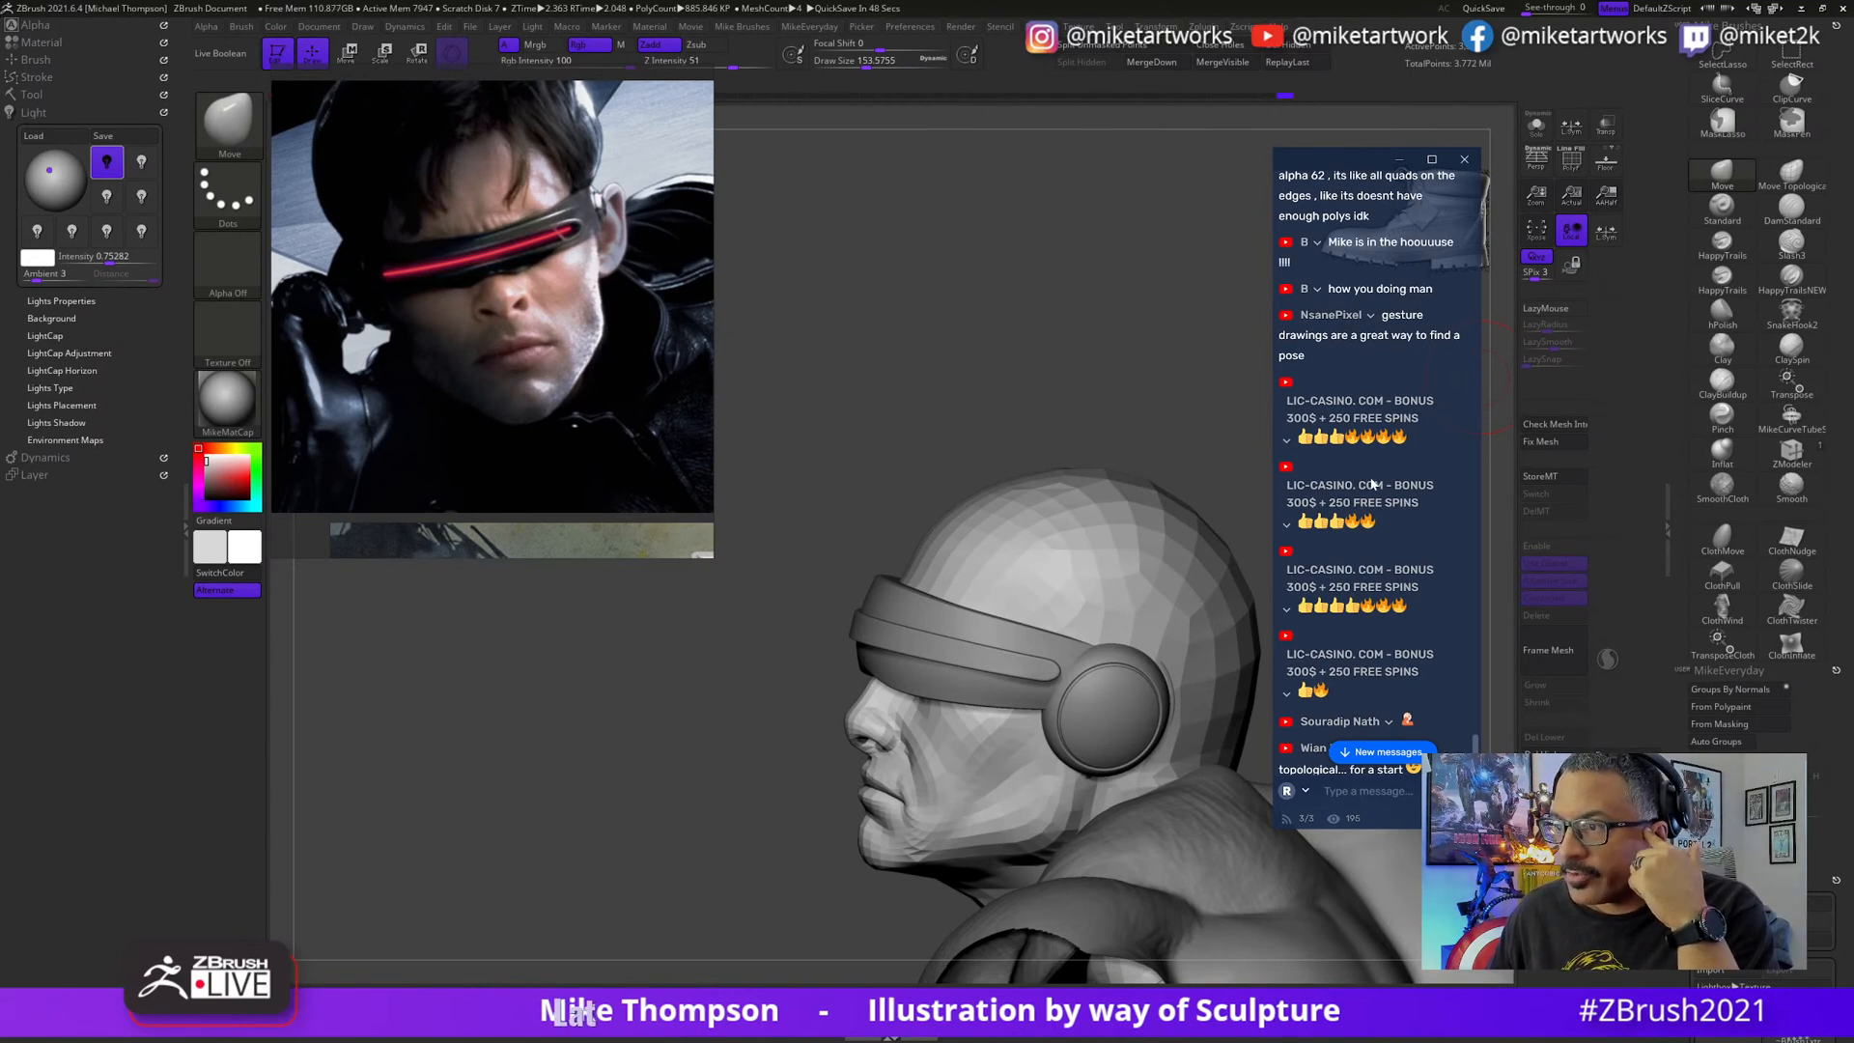
{"action": "scroll", "coordinate": [1400, 507], "scroll_direction": "down", "scroll_amount": 6}
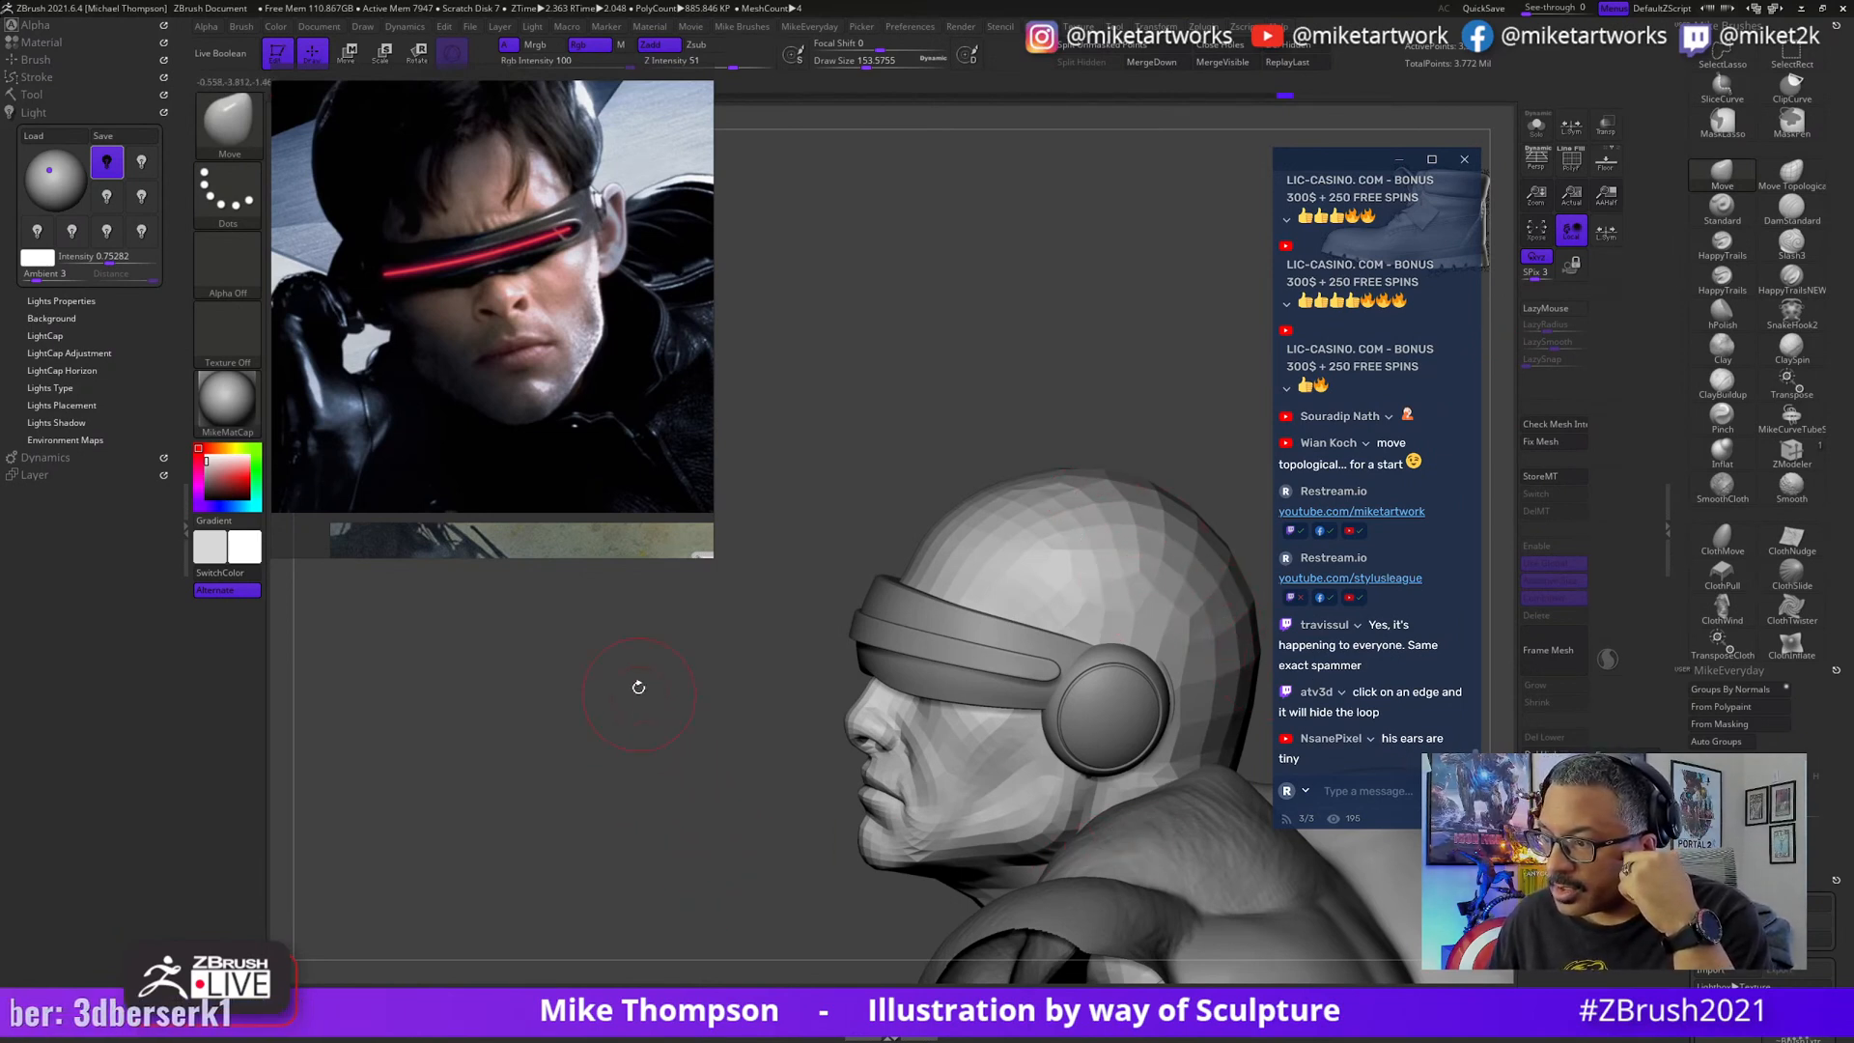
{"action": "left_click_drag", "start_coordinate": [655, 662], "coordinate": [722, 689]}
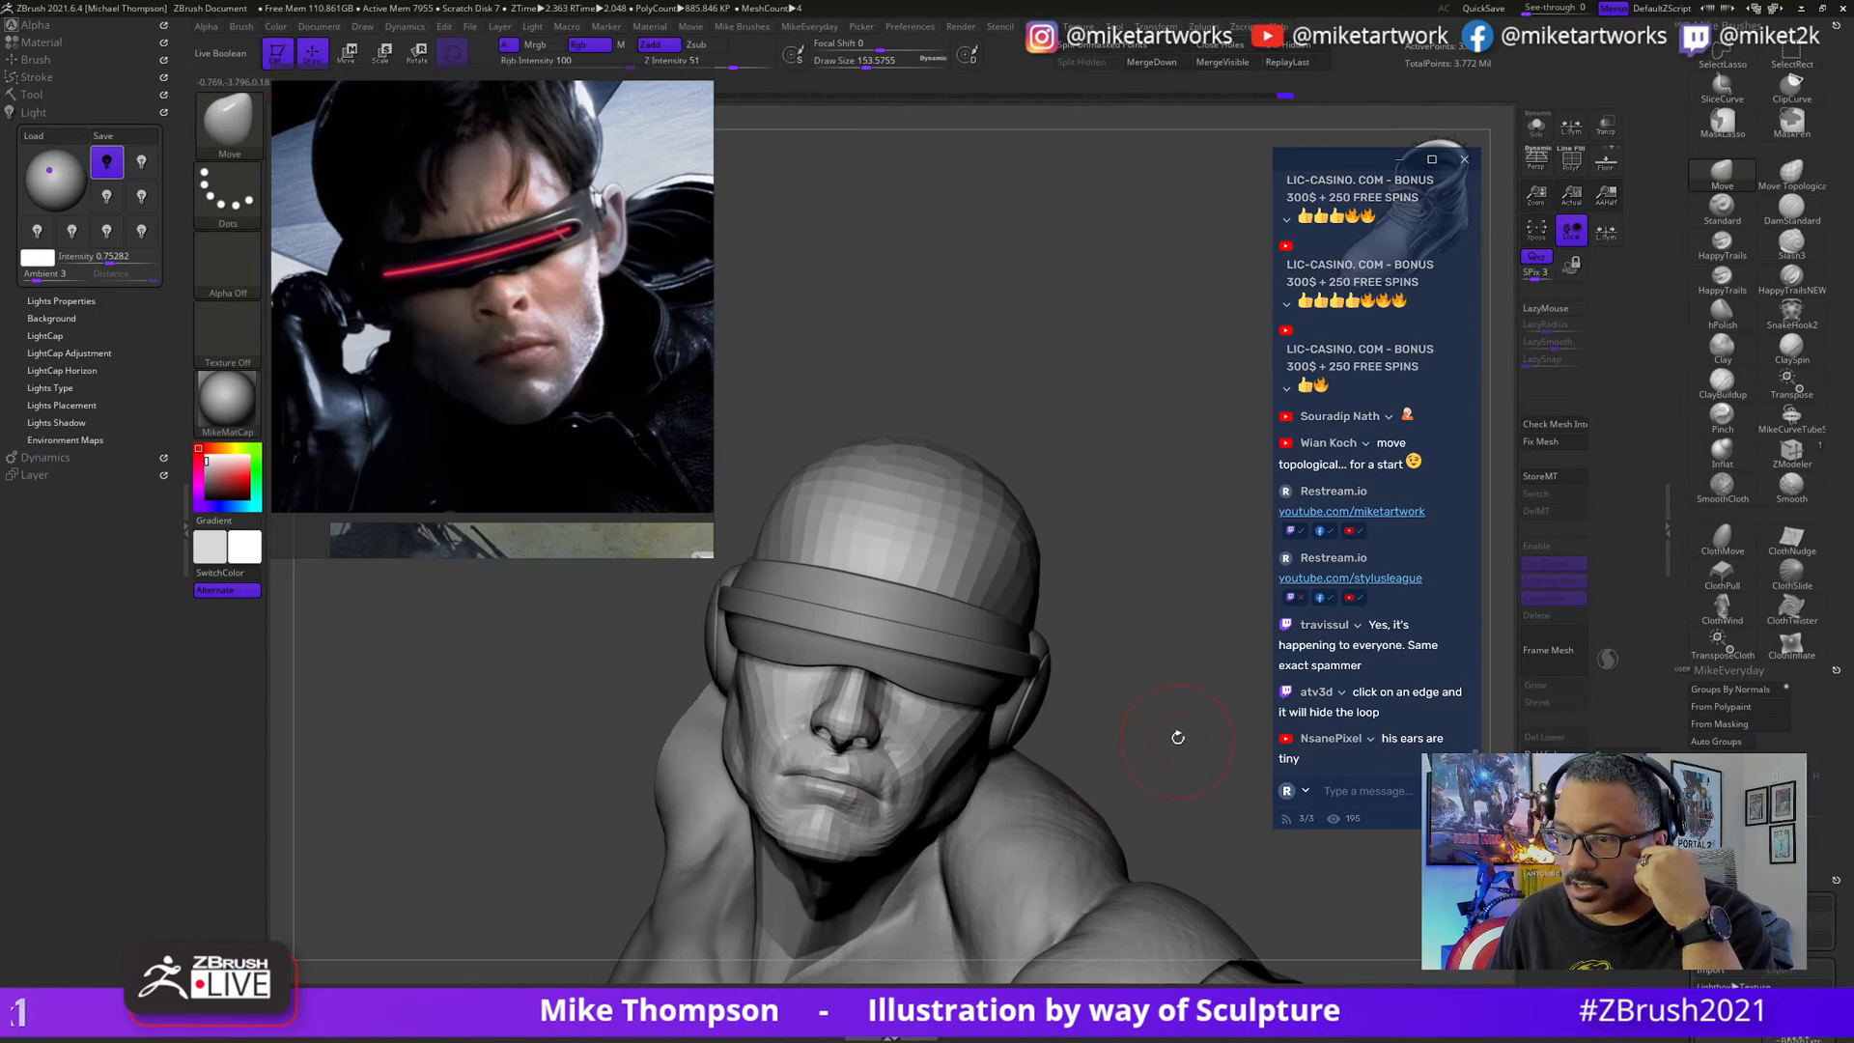
- Isolate the head with Solo to inspect the ears, restore the full bust, and check the face from several angles
{"action": "left_click_drag", "start_coordinate": [1177, 737], "coordinate": [1062, 736]}
{"action": "left_click", "coordinate": [1541, 132]}
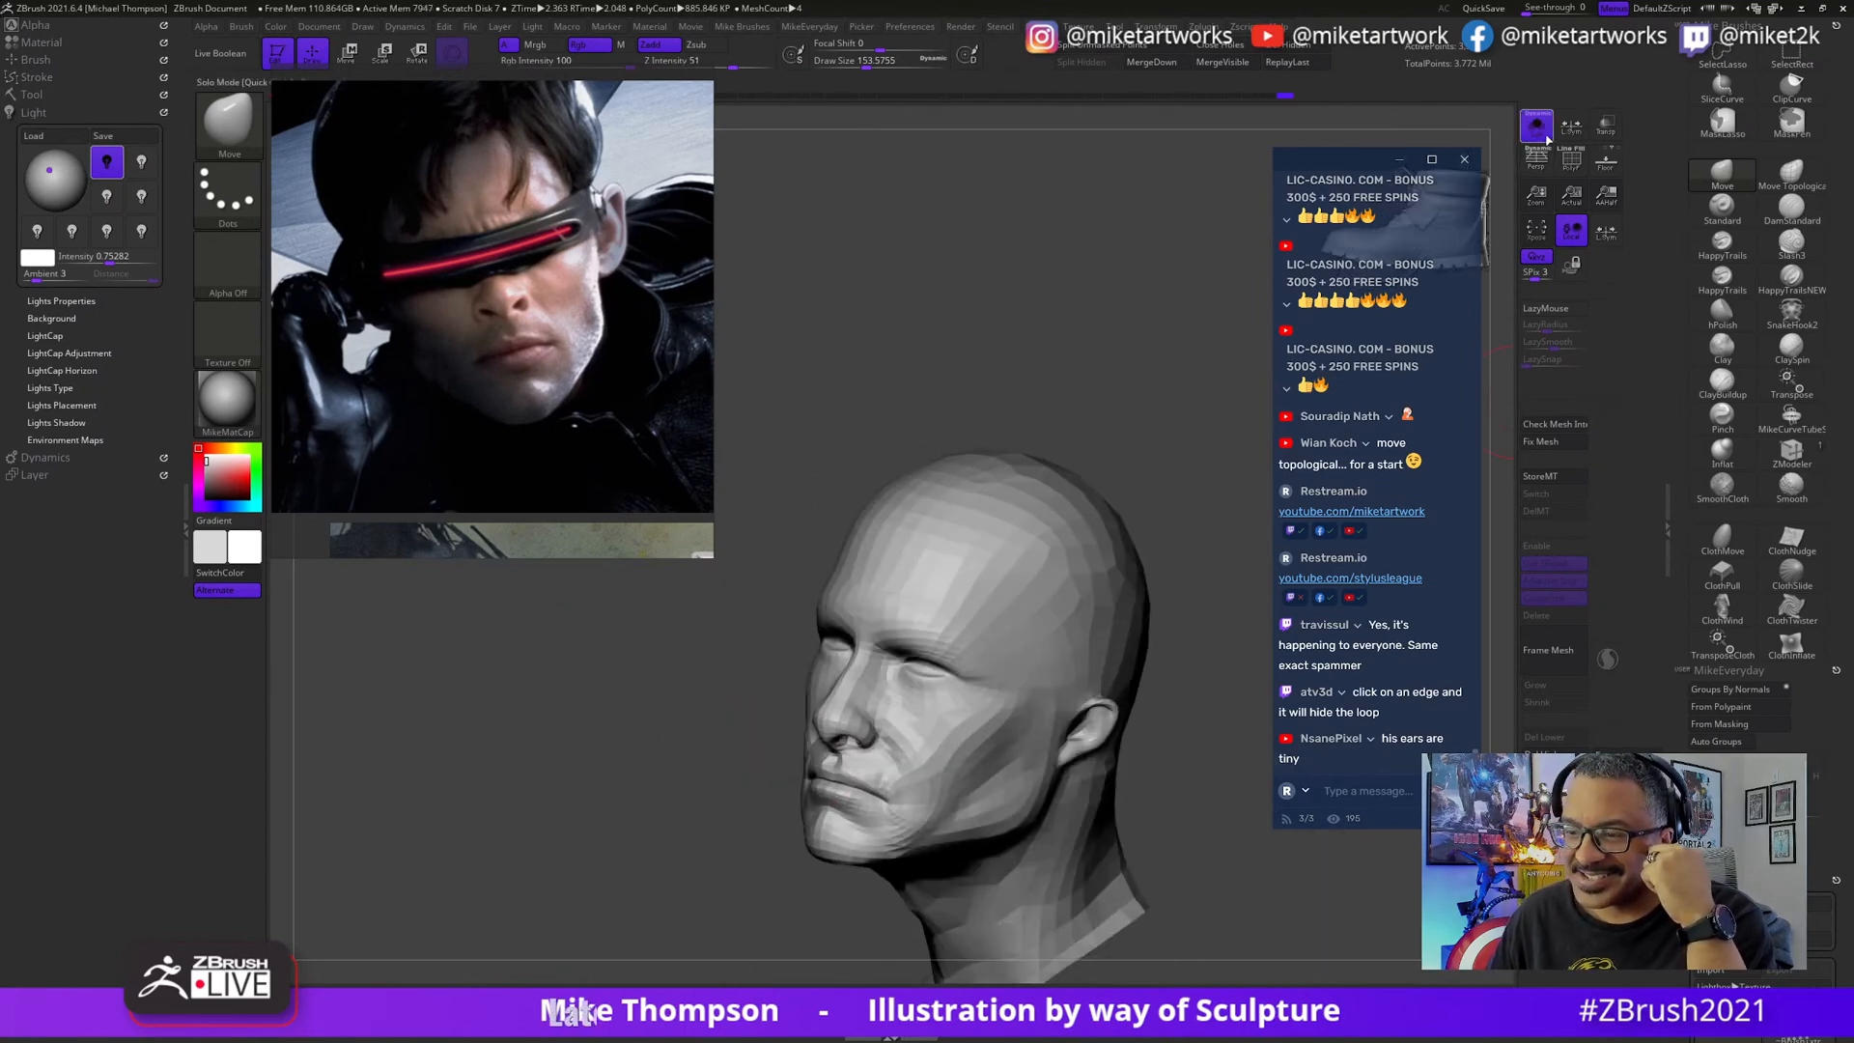
{"action": "left_click", "coordinate": [1537, 128]}
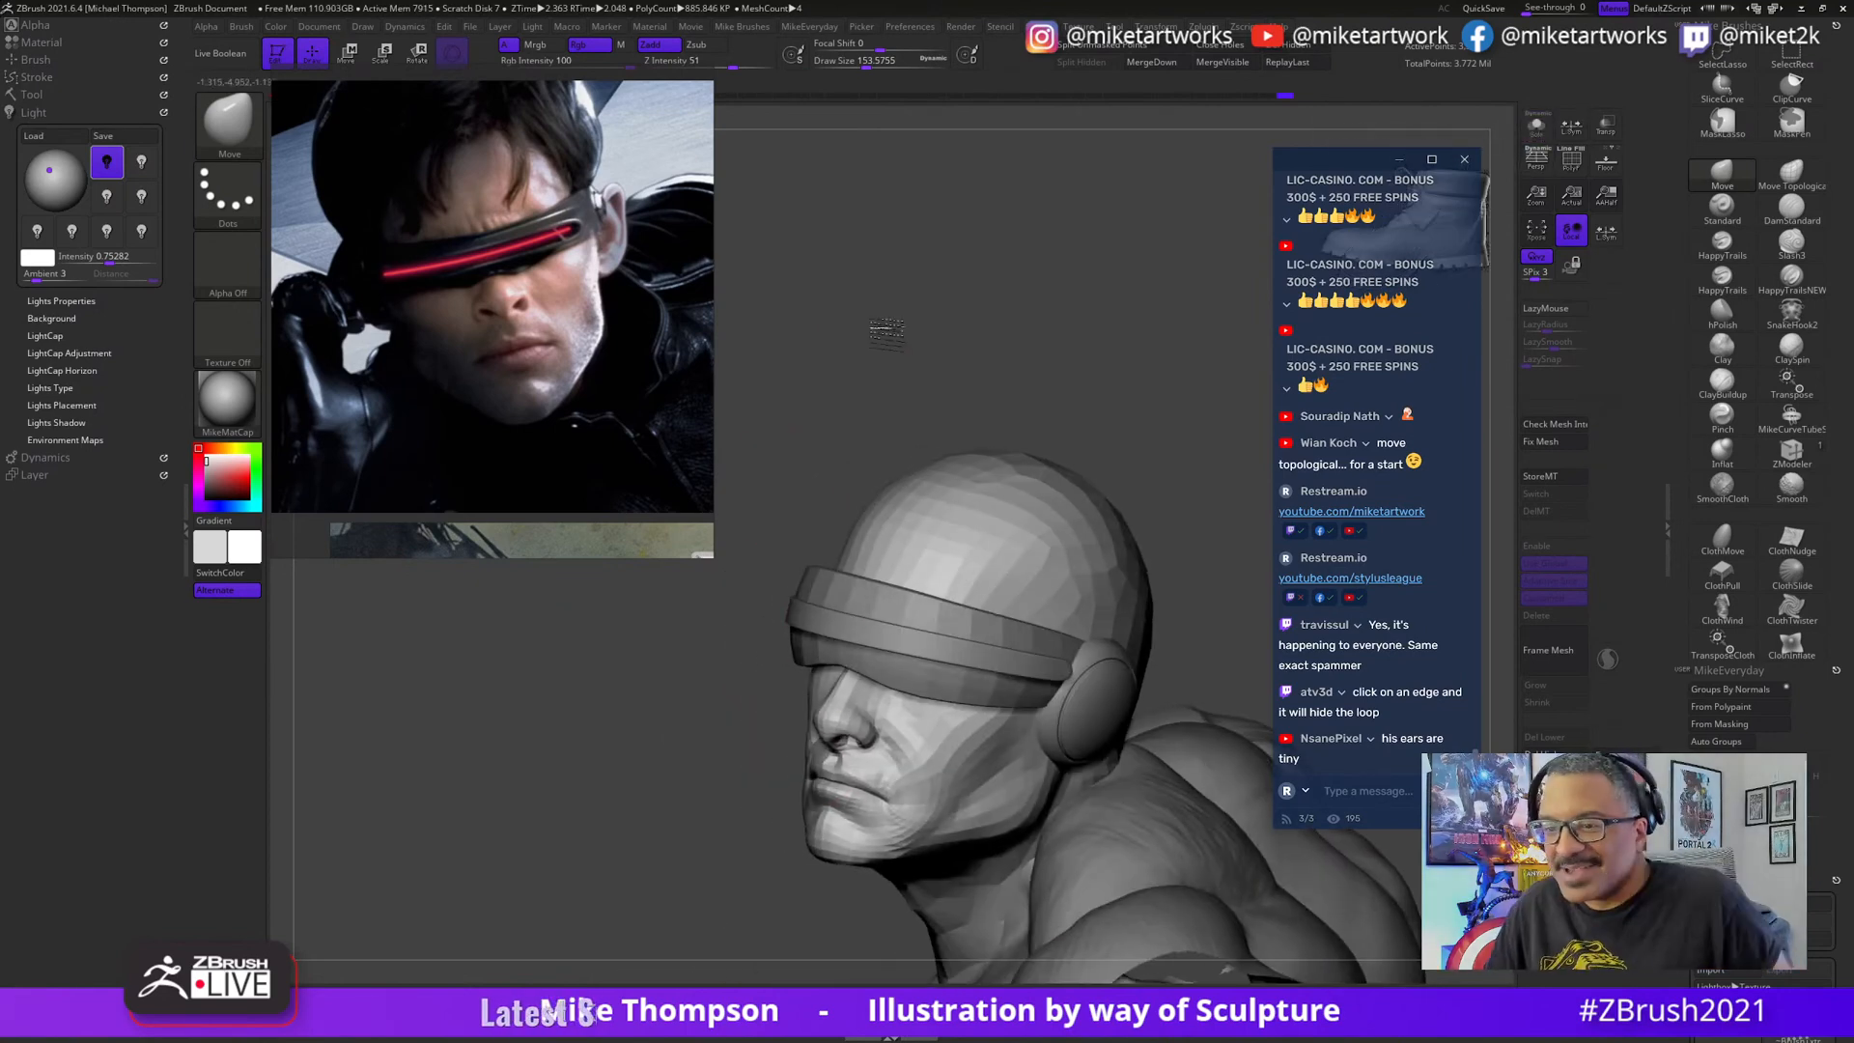
{"action": "left_click_drag", "start_coordinate": [734, 338], "coordinate": [837, 335]}
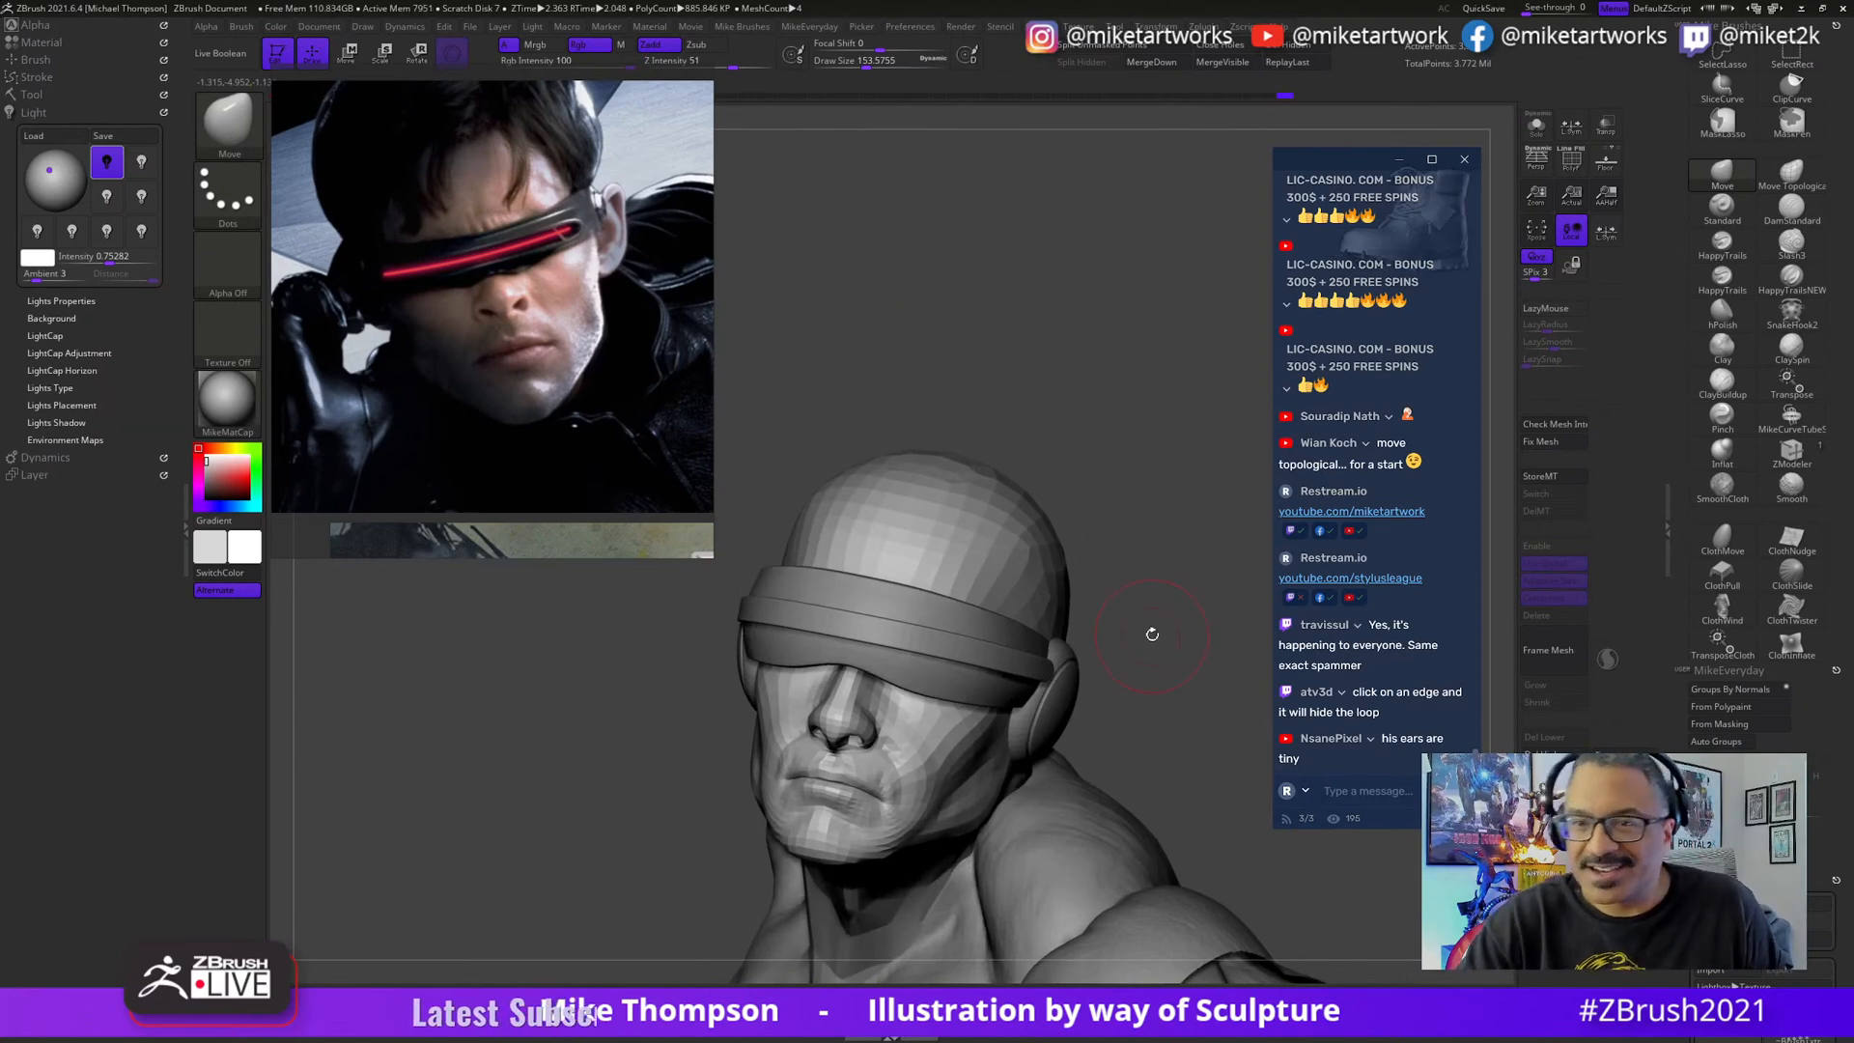
{"action": "mouse_move", "coordinate": [1152, 634]}
{"action": "left_mouse_down"}
{"action": "mouse_move", "coordinate": [1212, 654]}
{"action": "mouse_move", "coordinate": [1139, 645]}
{"action": "mouse_move", "coordinate": [1075, 765]}
{"action": "left_mouse_up"}
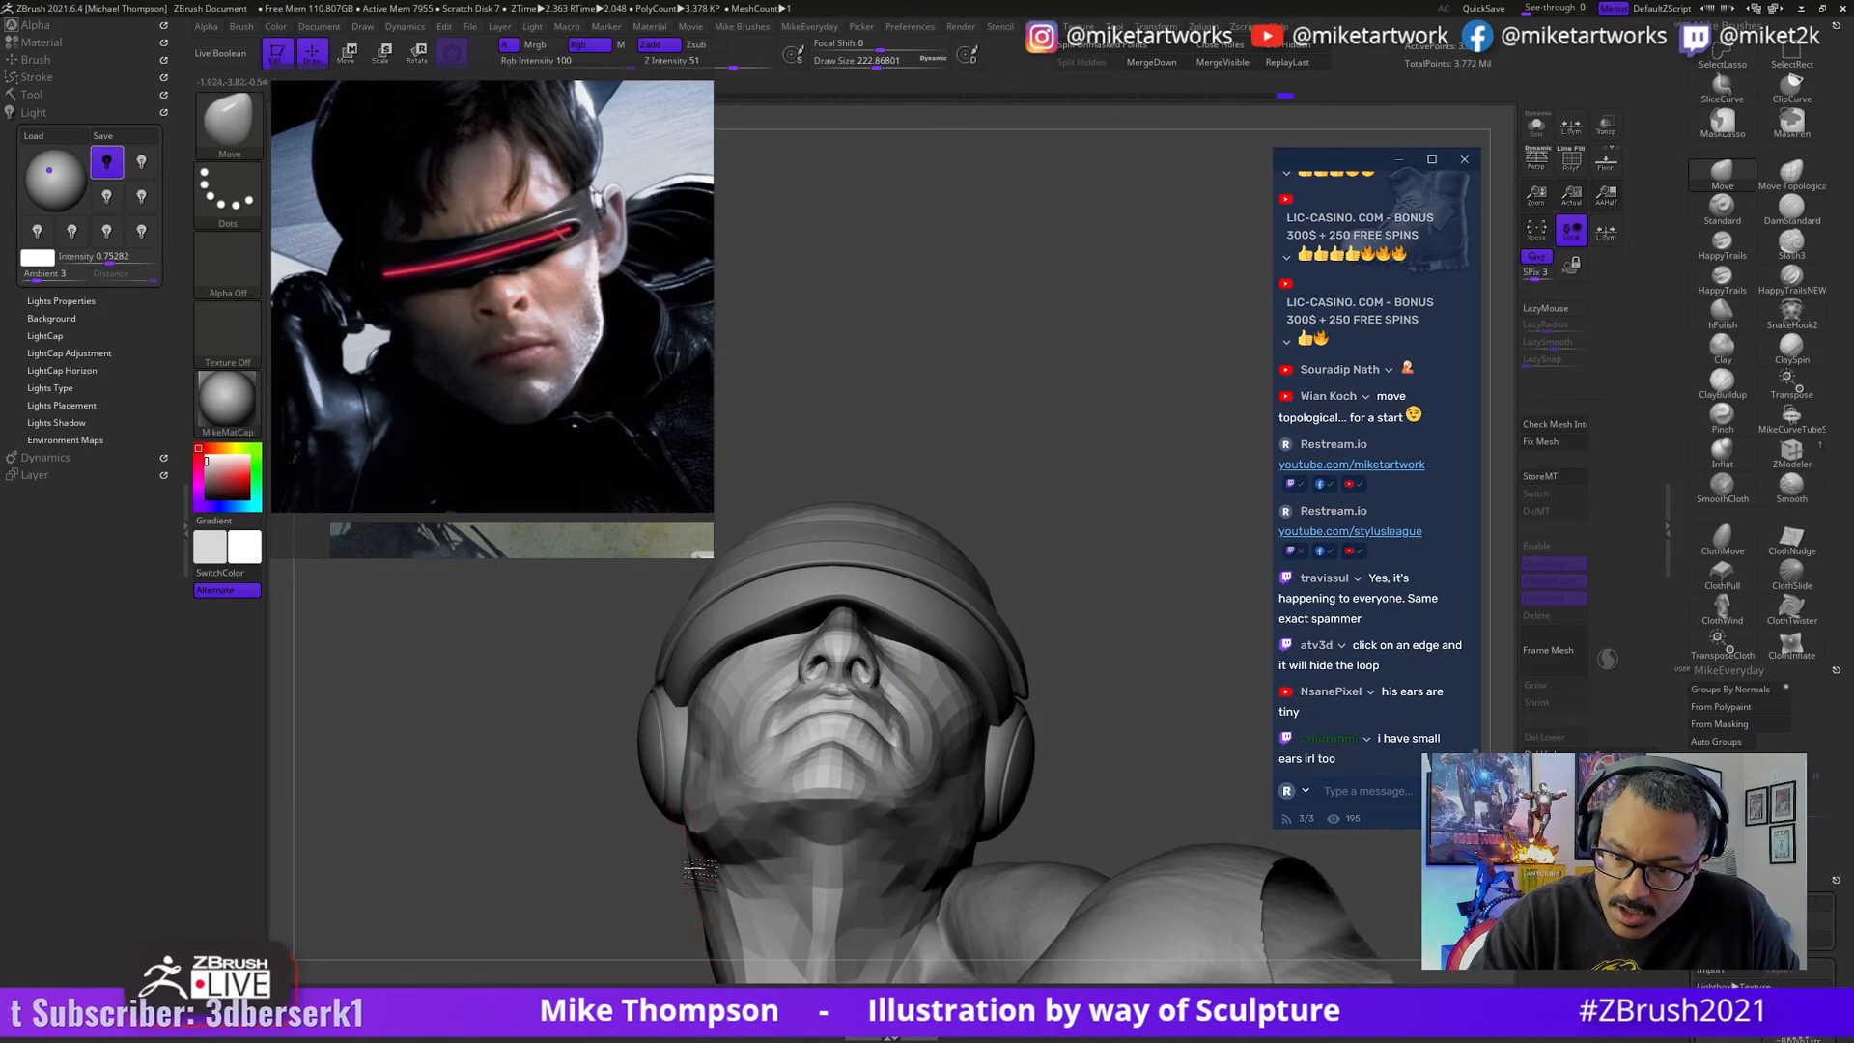
- Shape the underside of the jaw and the throat with the Move brush at draw sizes of about 223 and 299
{"action": "mouse_move", "coordinate": [1140, 628]}
{"action": "left_mouse_down"}
{"action": "mouse_move", "coordinate": [1134, 696]}
{"action": "mouse_move", "coordinate": [1139, 664]}
{"action": "mouse_move", "coordinate": [1173, 676]}
{"action": "mouse_move", "coordinate": [956, 710]}
{"action": "left_mouse_up"}
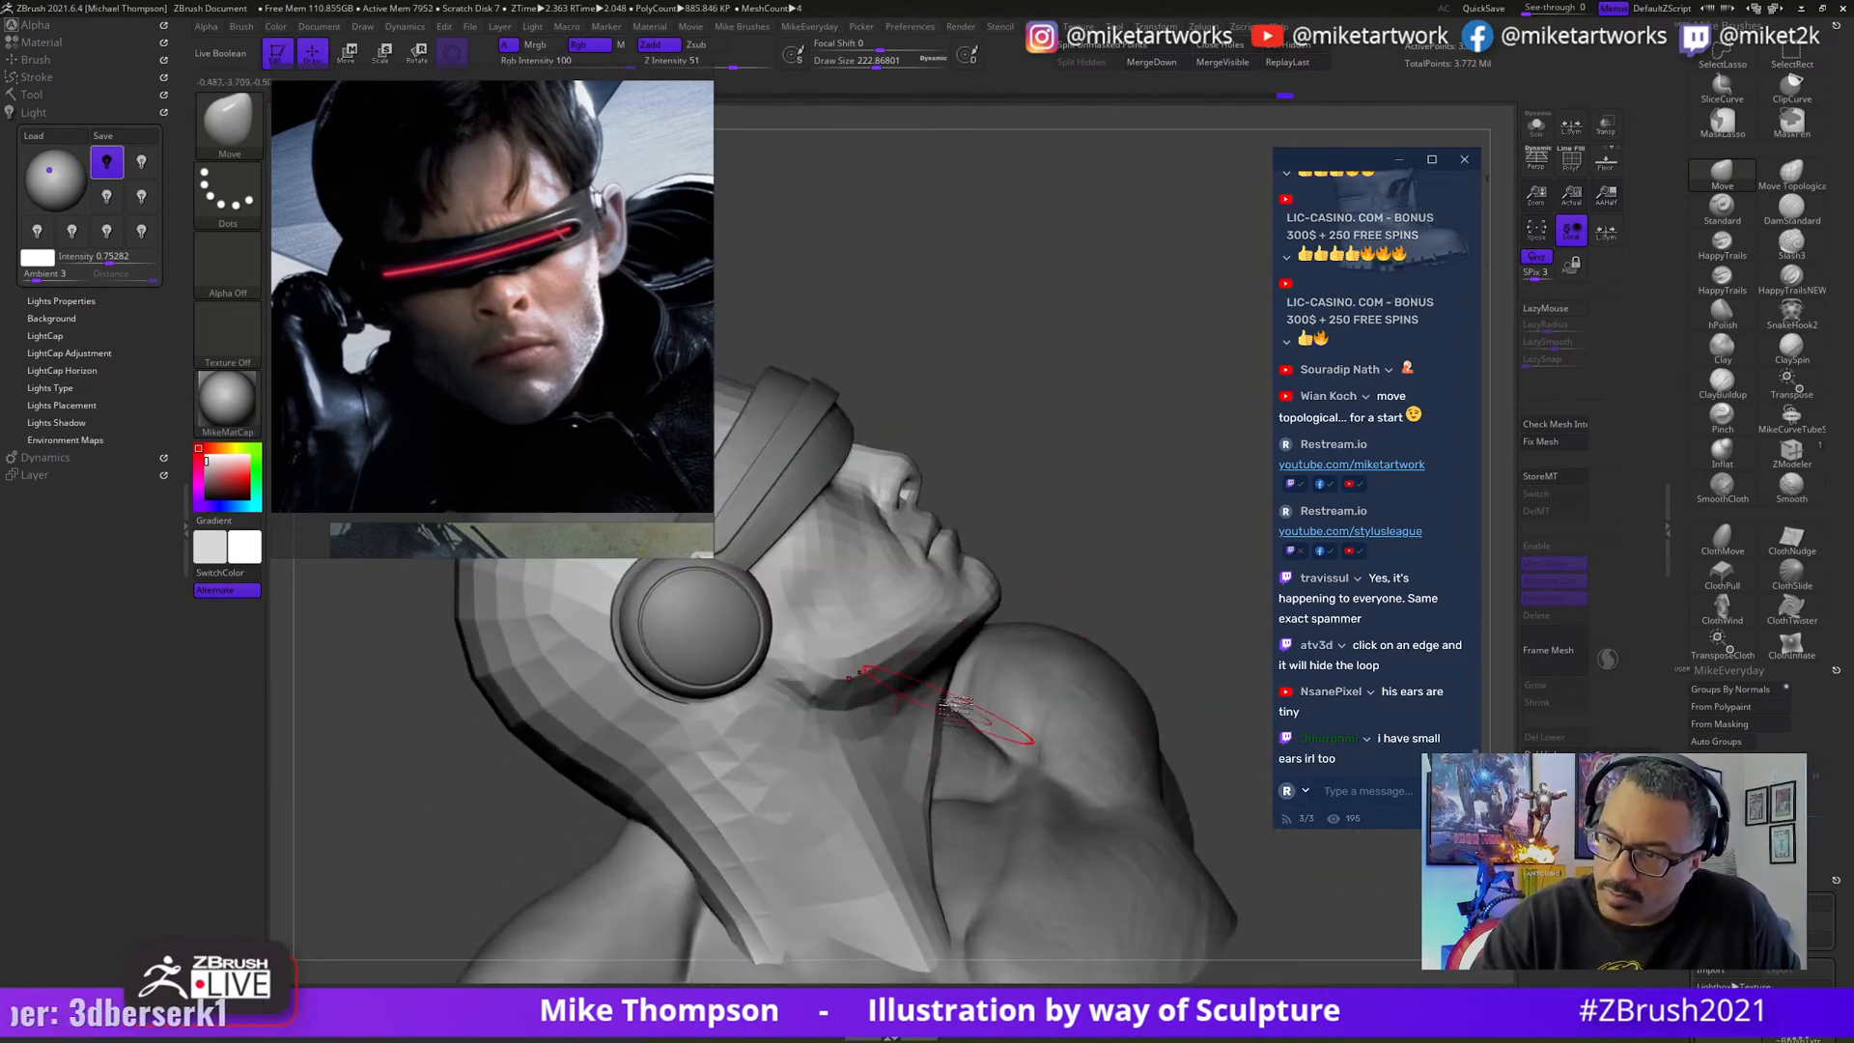
{"action": "right_click_drag", "start_coordinate": [963, 688], "coordinate": [947, 713]}
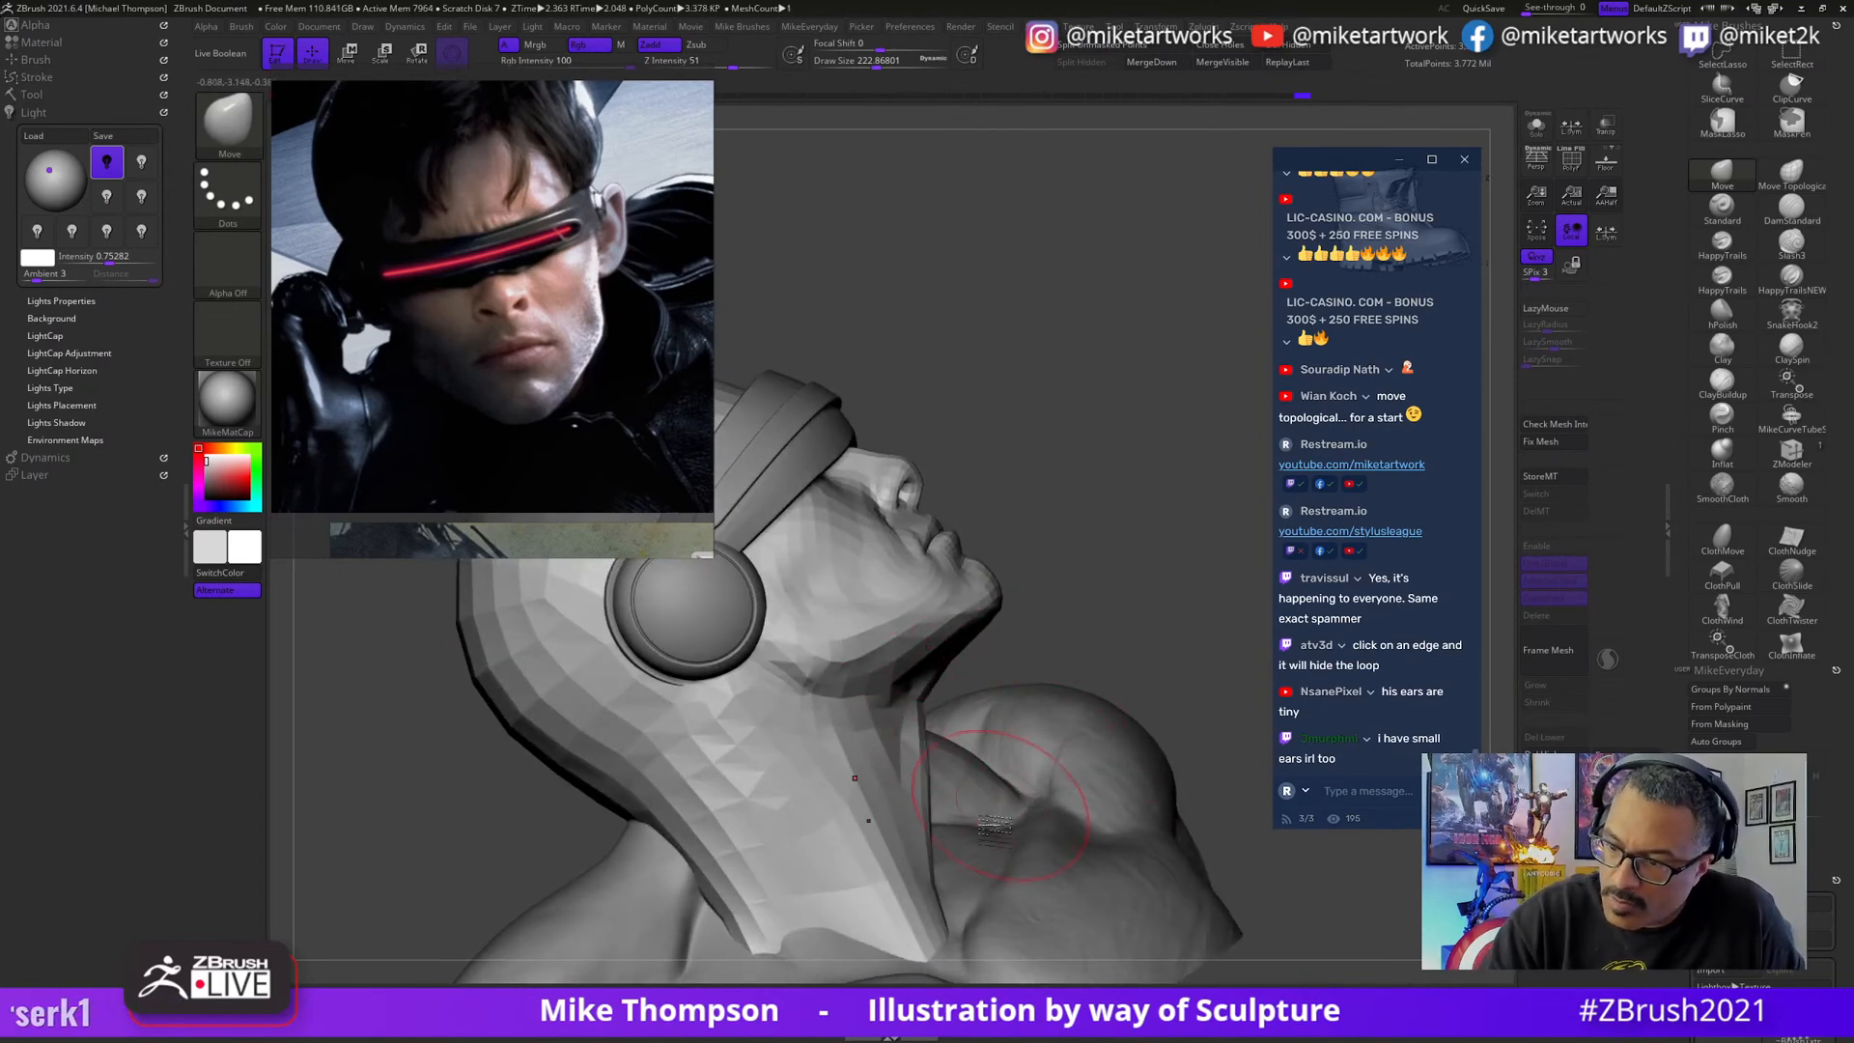
{"action": "right_click_drag", "start_coordinate": [994, 827], "coordinate": [964, 893]}
{"action": "right_click_drag", "start_coordinate": [1130, 594], "coordinate": [1086, 705]}
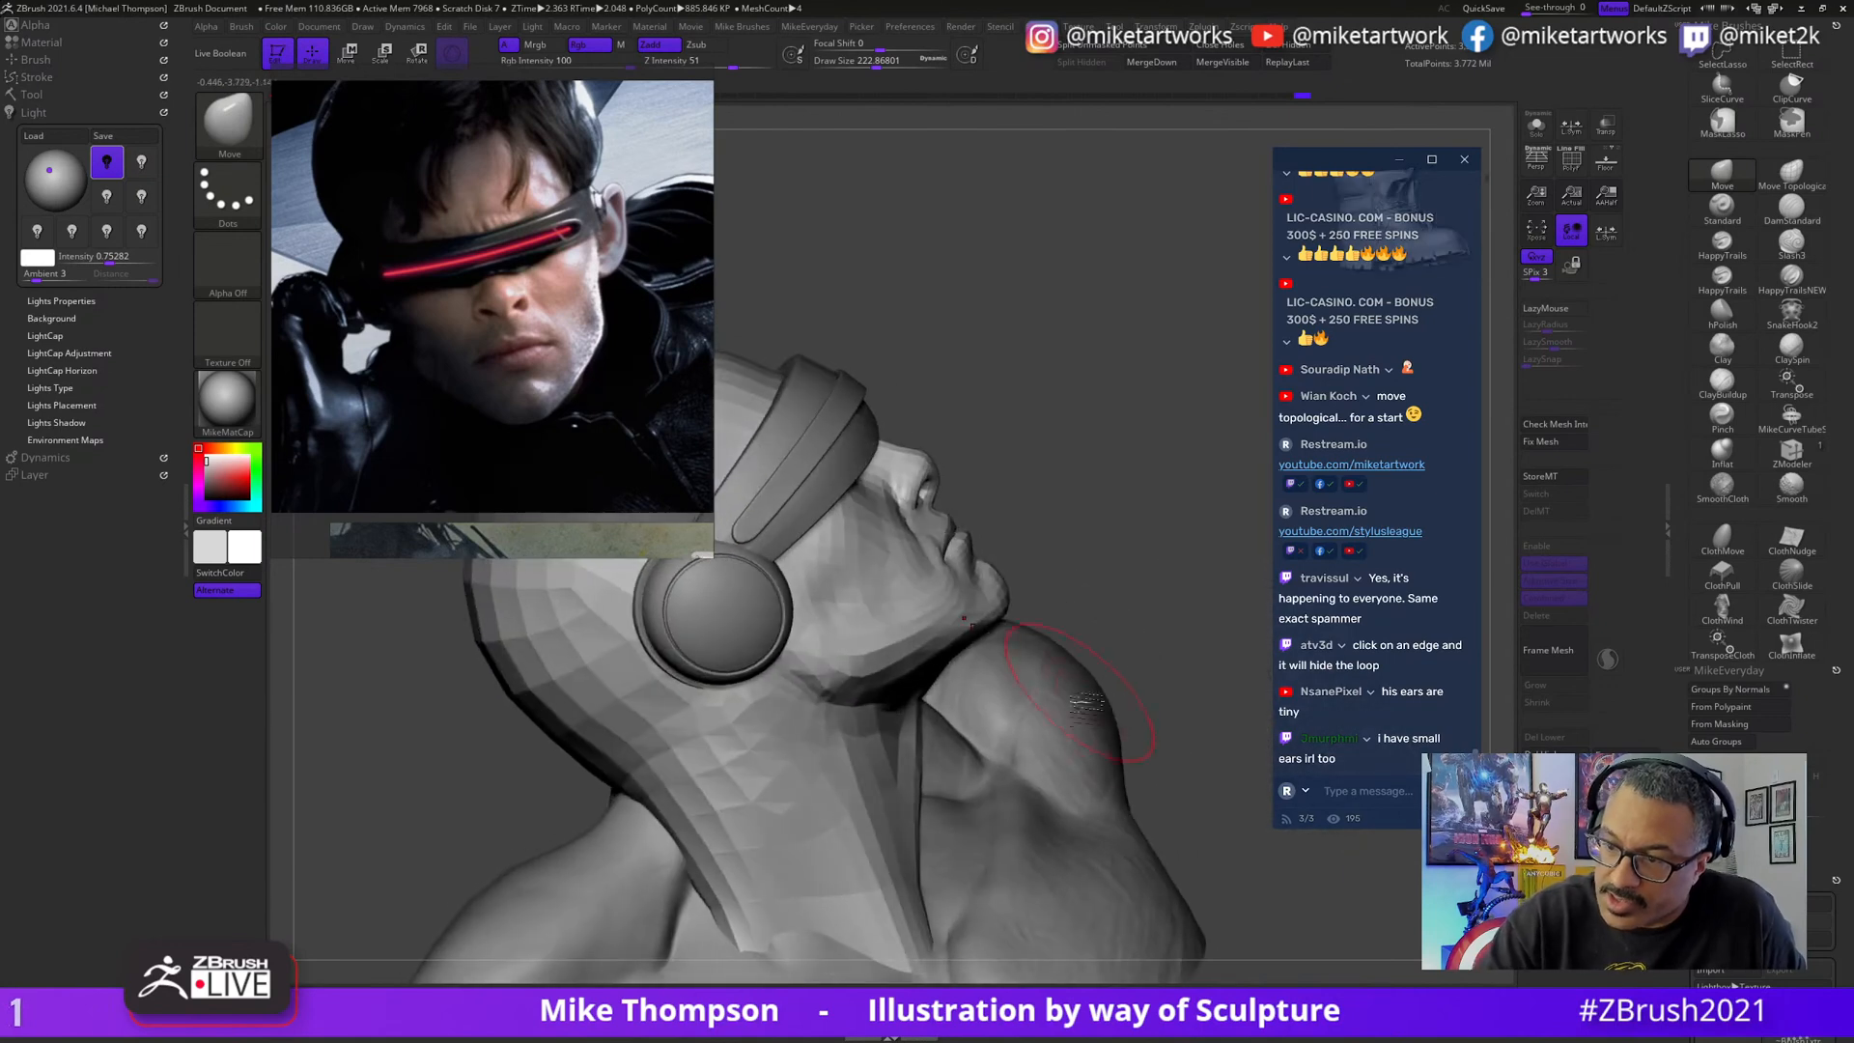
{"action": "mouse_move", "coordinate": [1188, 663]}
{"action": "right_mouse_down"}
{"action": "mouse_move", "coordinate": [1081, 687]}
{"action": "mouse_move", "coordinate": [1031, 726]}
{"action": "right_mouse_up"}
{"action": "key", "text": "s"}
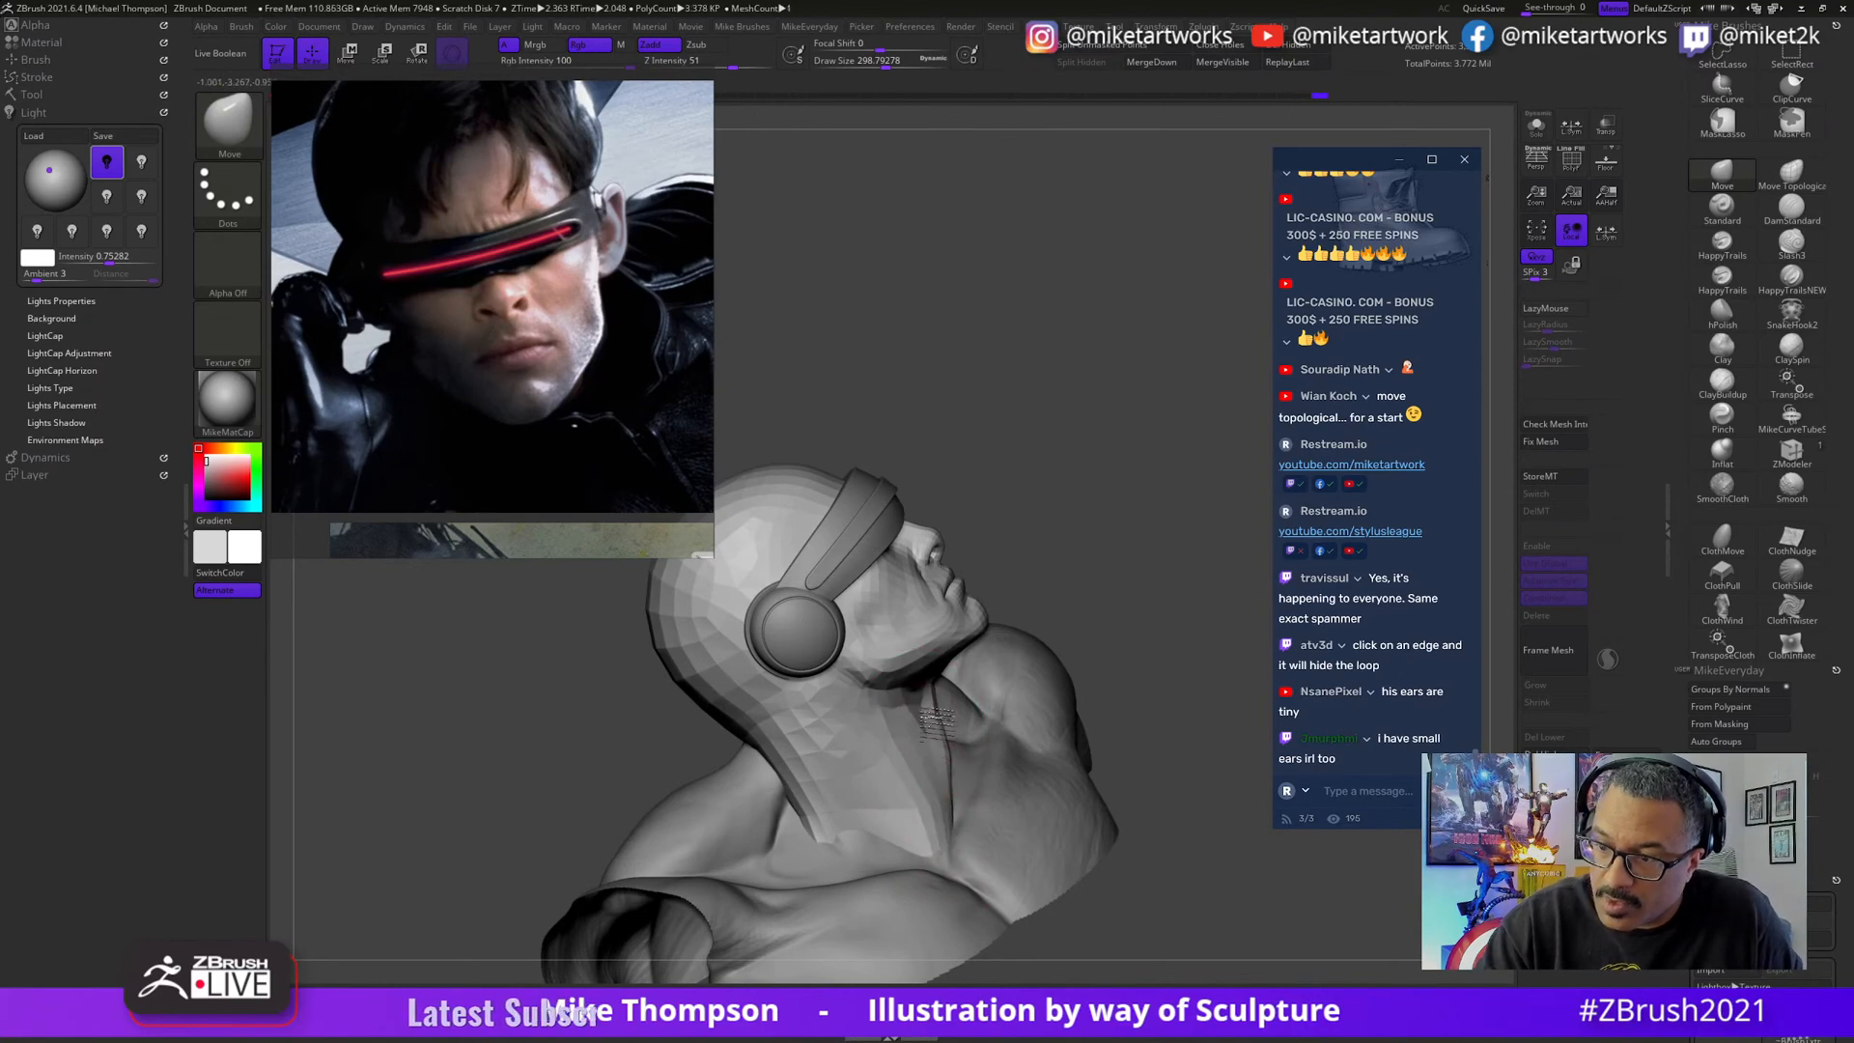
{"action": "mouse_move", "coordinate": [935, 722]}
{"action": "right_mouse_down"}
{"action": "mouse_move", "coordinate": [965, 761]}
{"action": "mouse_move", "coordinate": [975, 724]}
{"action": "mouse_move", "coordinate": [874, 787]}
{"action": "mouse_move", "coordinate": [1108, 563]}
{"action": "mouse_move", "coordinate": [1098, 585]}
{"action": "mouse_move", "coordinate": [816, 679]}
{"action": "mouse_move", "coordinate": [1178, 702]}
{"action": "right_mouse_up"}
- Reshape the crown, back of the head and nape with the Move brush at draw sizes of about 379 and 453
{"action": "key", "text": "s"}
{"action": "left_click_drag", "start_coordinate": [1179, 702], "coordinate": [1189, 702]}
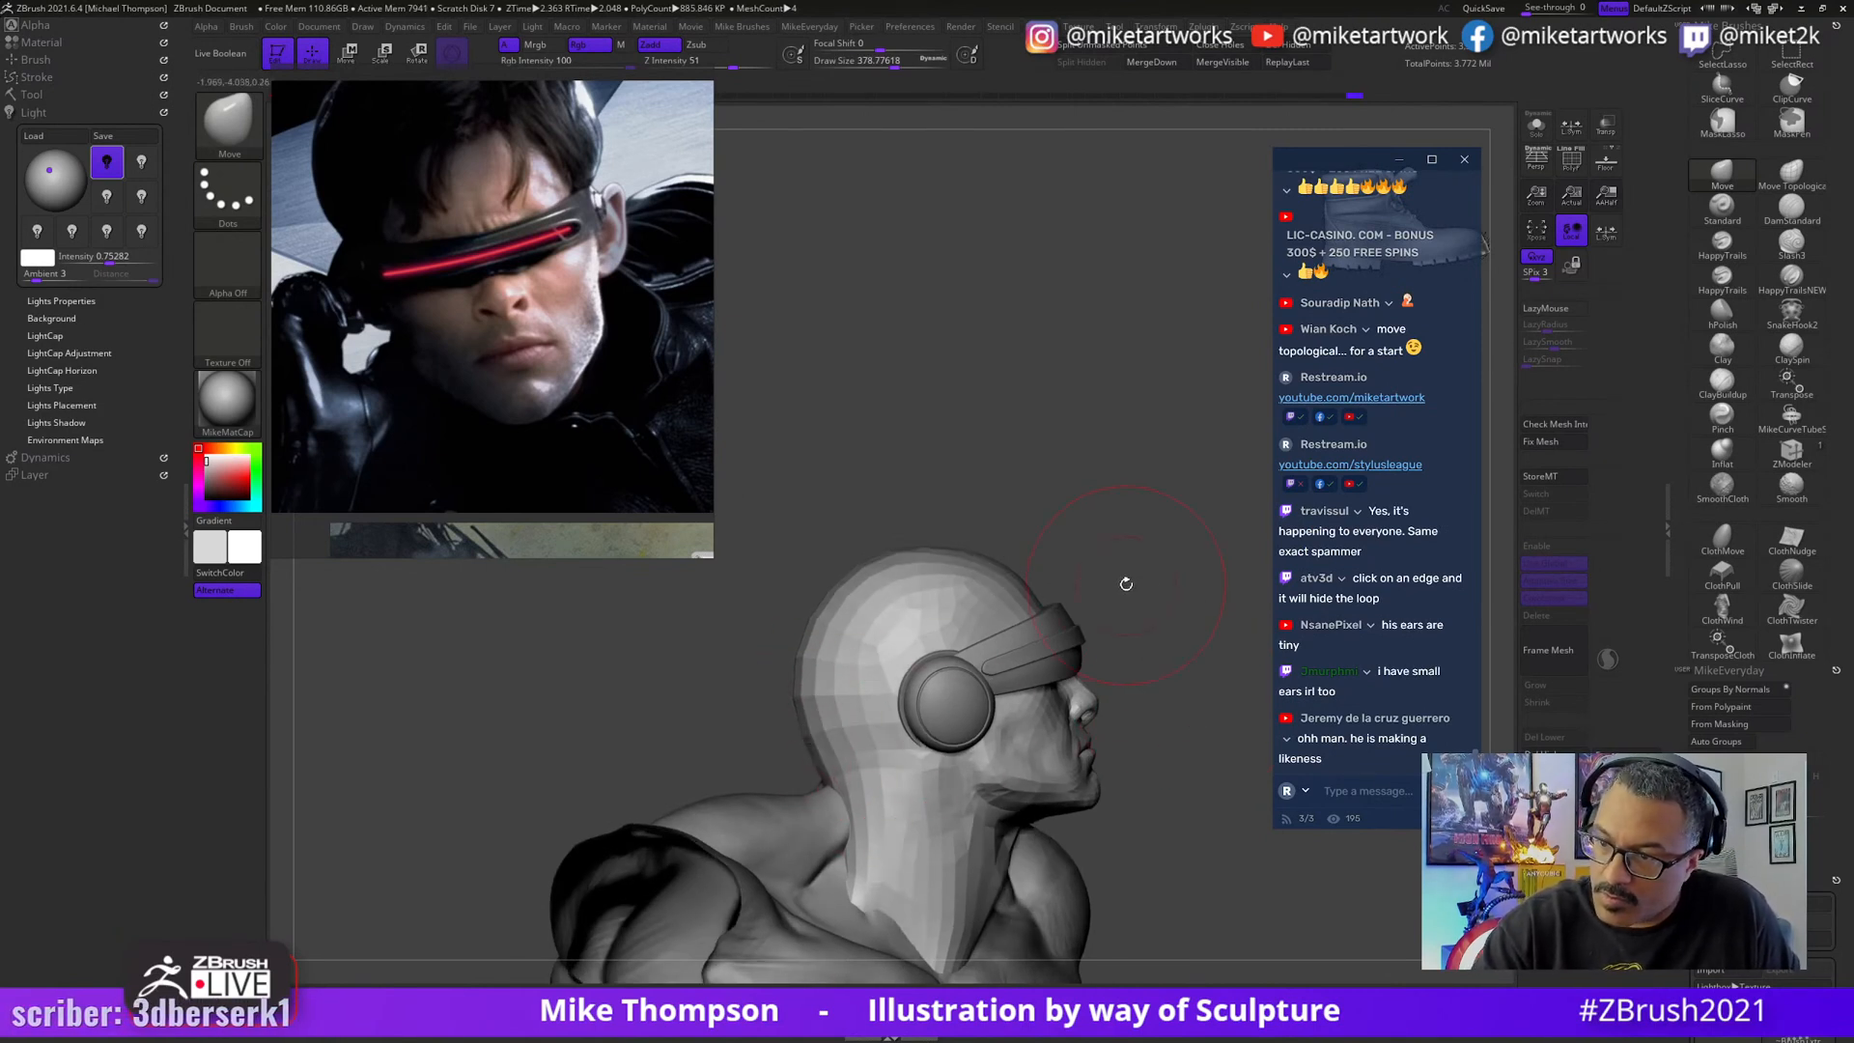
{"action": "right_click_drag", "start_coordinate": [1126, 583], "coordinate": [1131, 584]}
{"action": "key", "text": "s"}
{"action": "left_click_drag", "start_coordinate": [1125, 584], "coordinate": [1133, 585]}
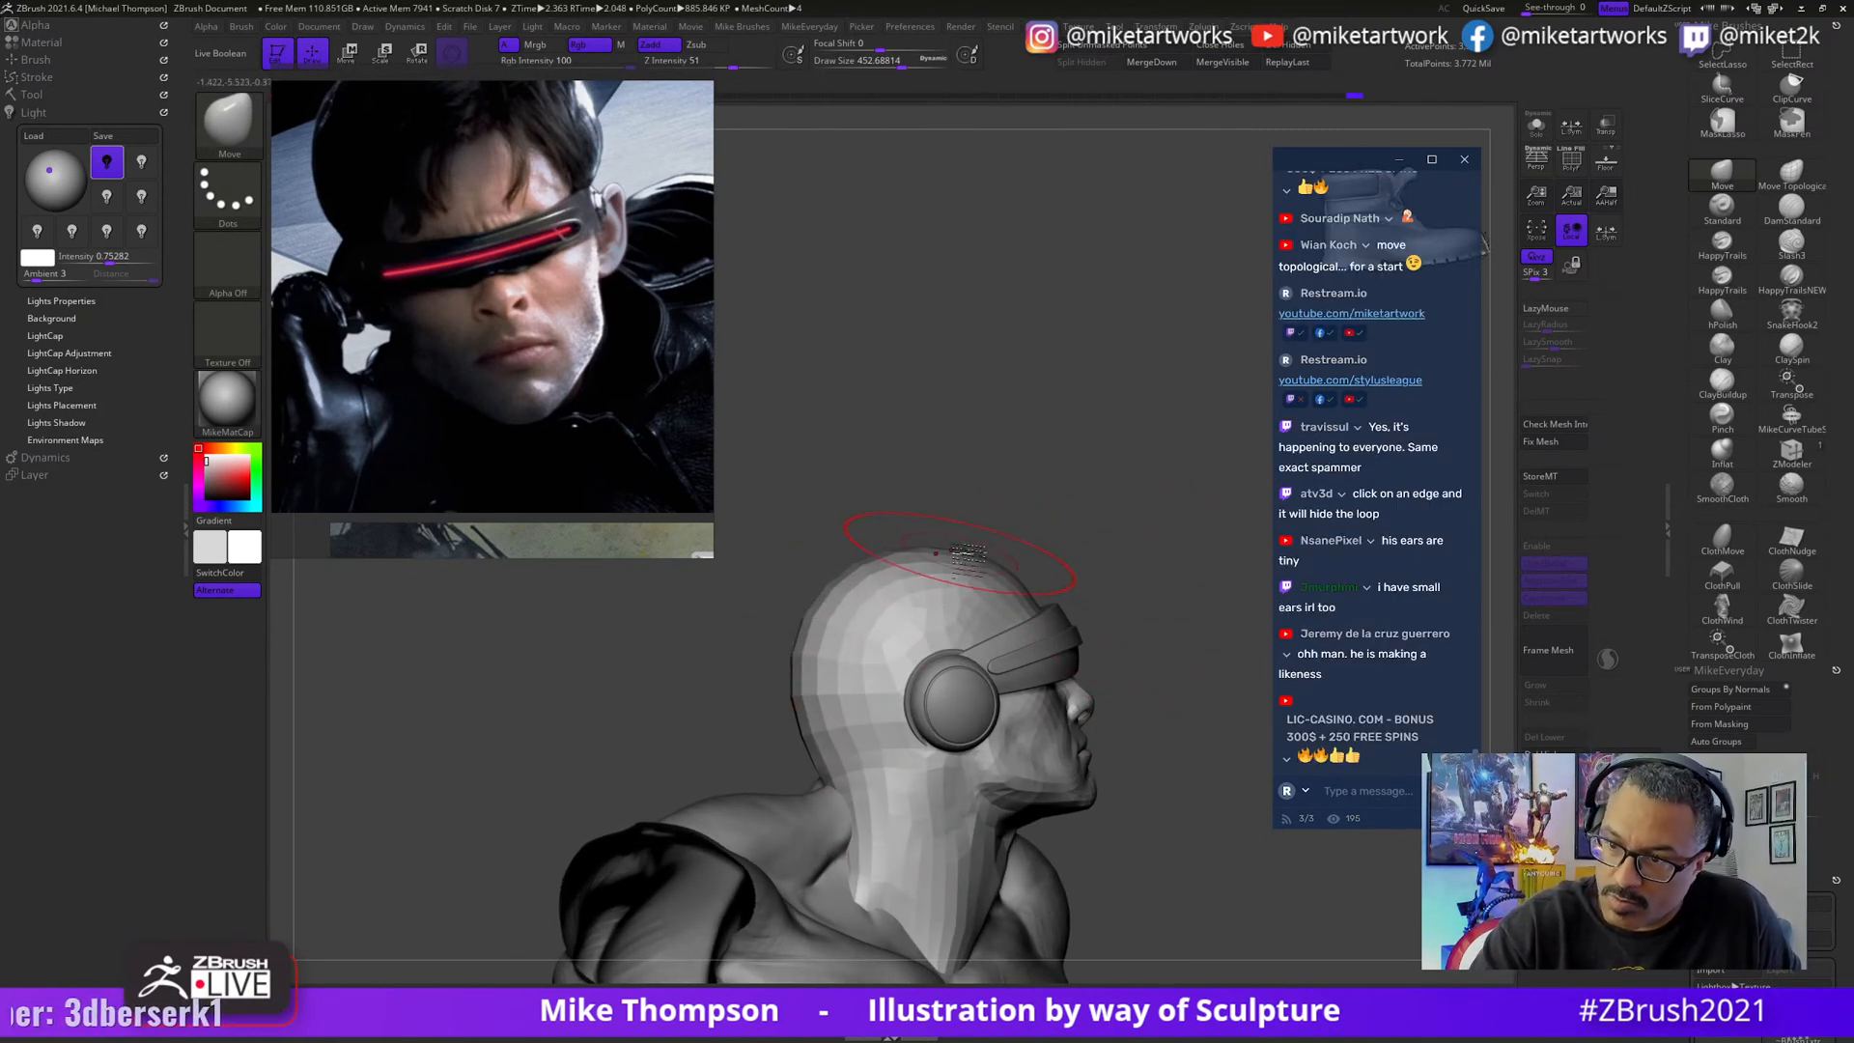
{"action": "right_click_drag", "start_coordinate": [942, 567], "coordinate": [1133, 509]}
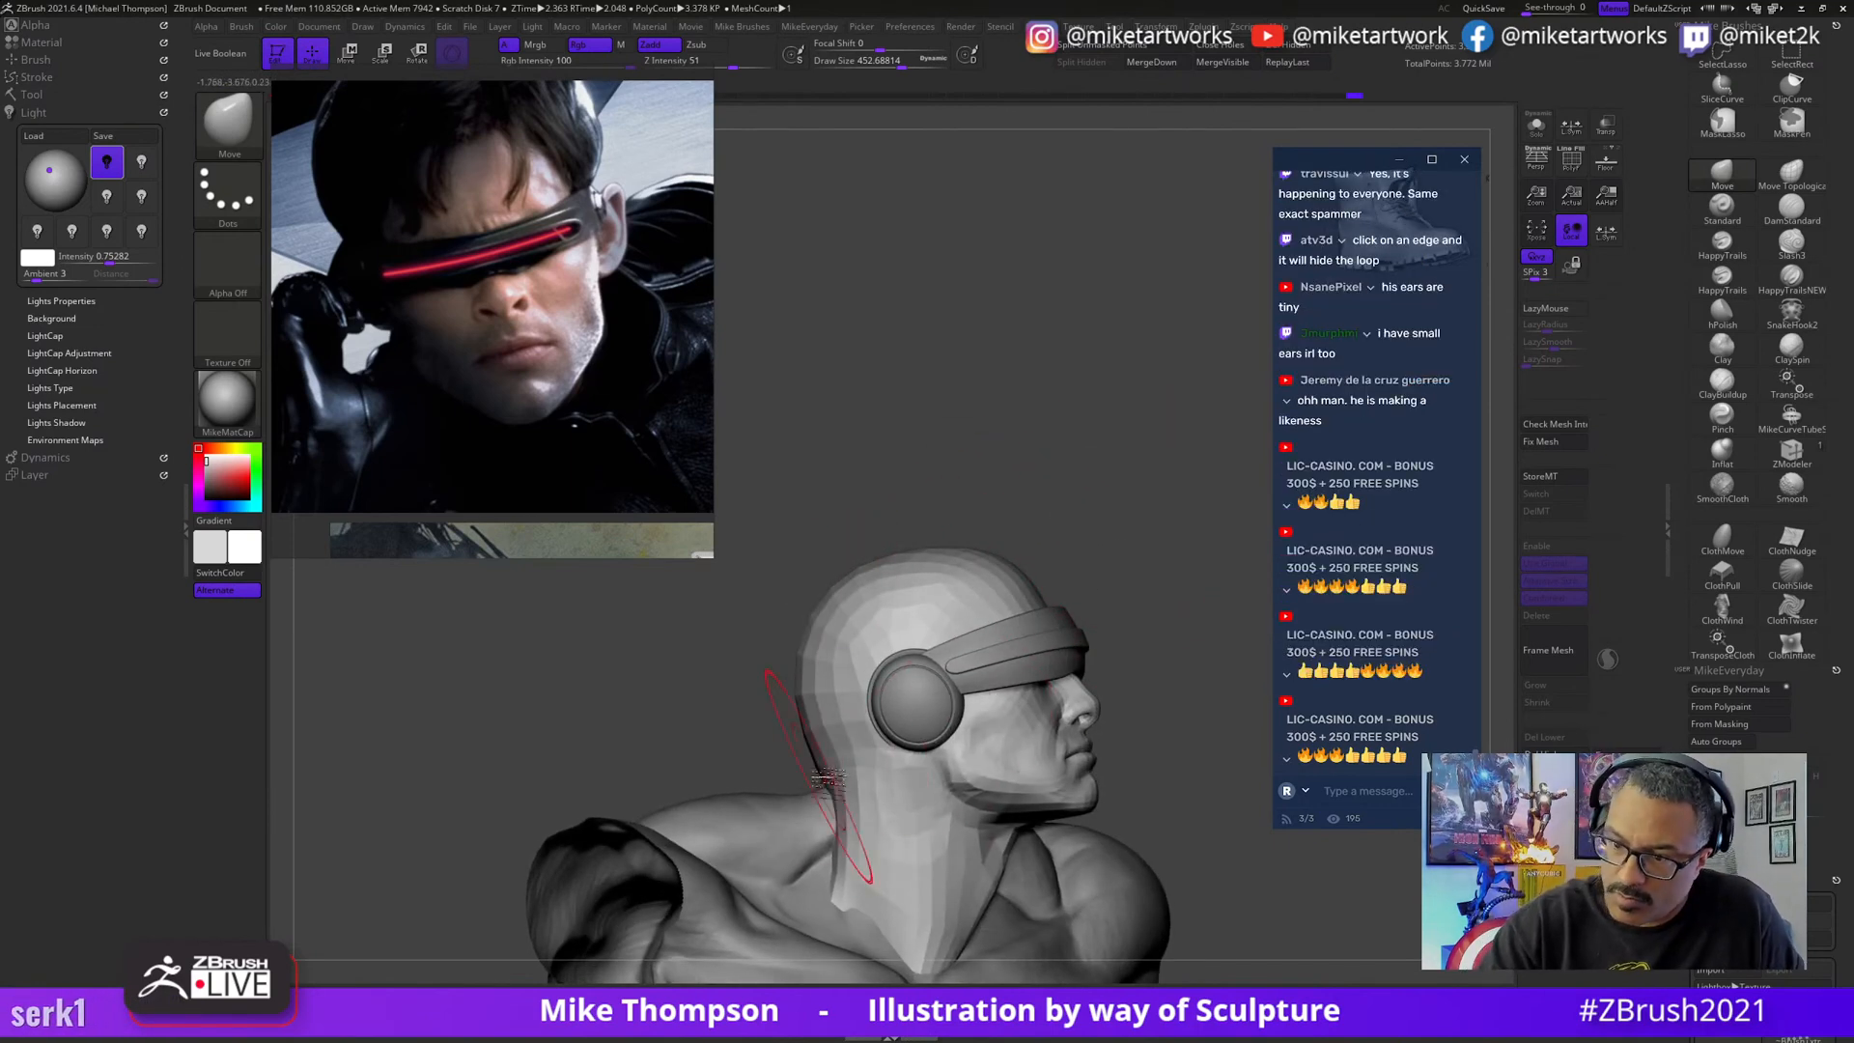
{"action": "mouse_move", "coordinate": [834, 774]}
{"action": "right_mouse_down"}
{"action": "mouse_move", "coordinate": [1146, 744]}
{"action": "mouse_move", "coordinate": [1085, 774]}
{"action": "mouse_move", "coordinate": [1200, 856]}
{"action": "mouse_move", "coordinate": [1223, 817]}
{"action": "right_mouse_up"}
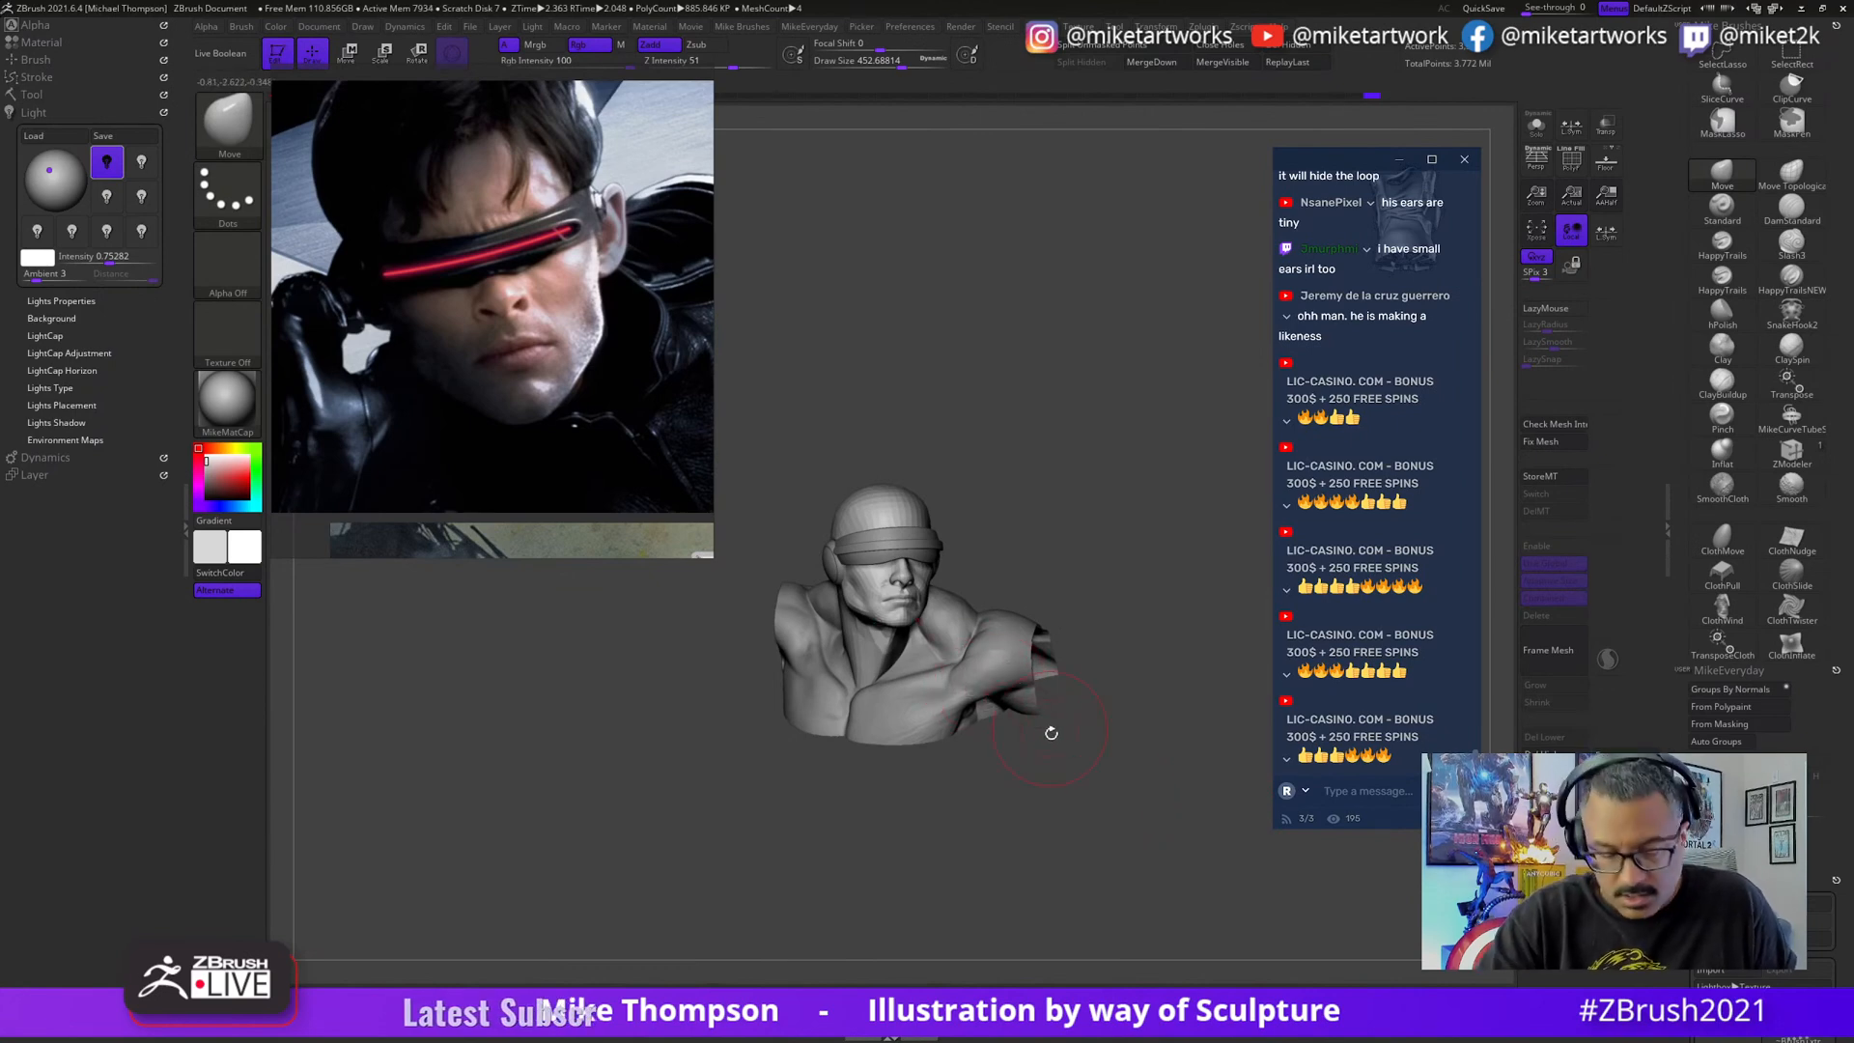
- Select the torso subtool and unhide the rest of its body
{"action": "left_click", "coordinate": [1002, 667], "text": "alt"}
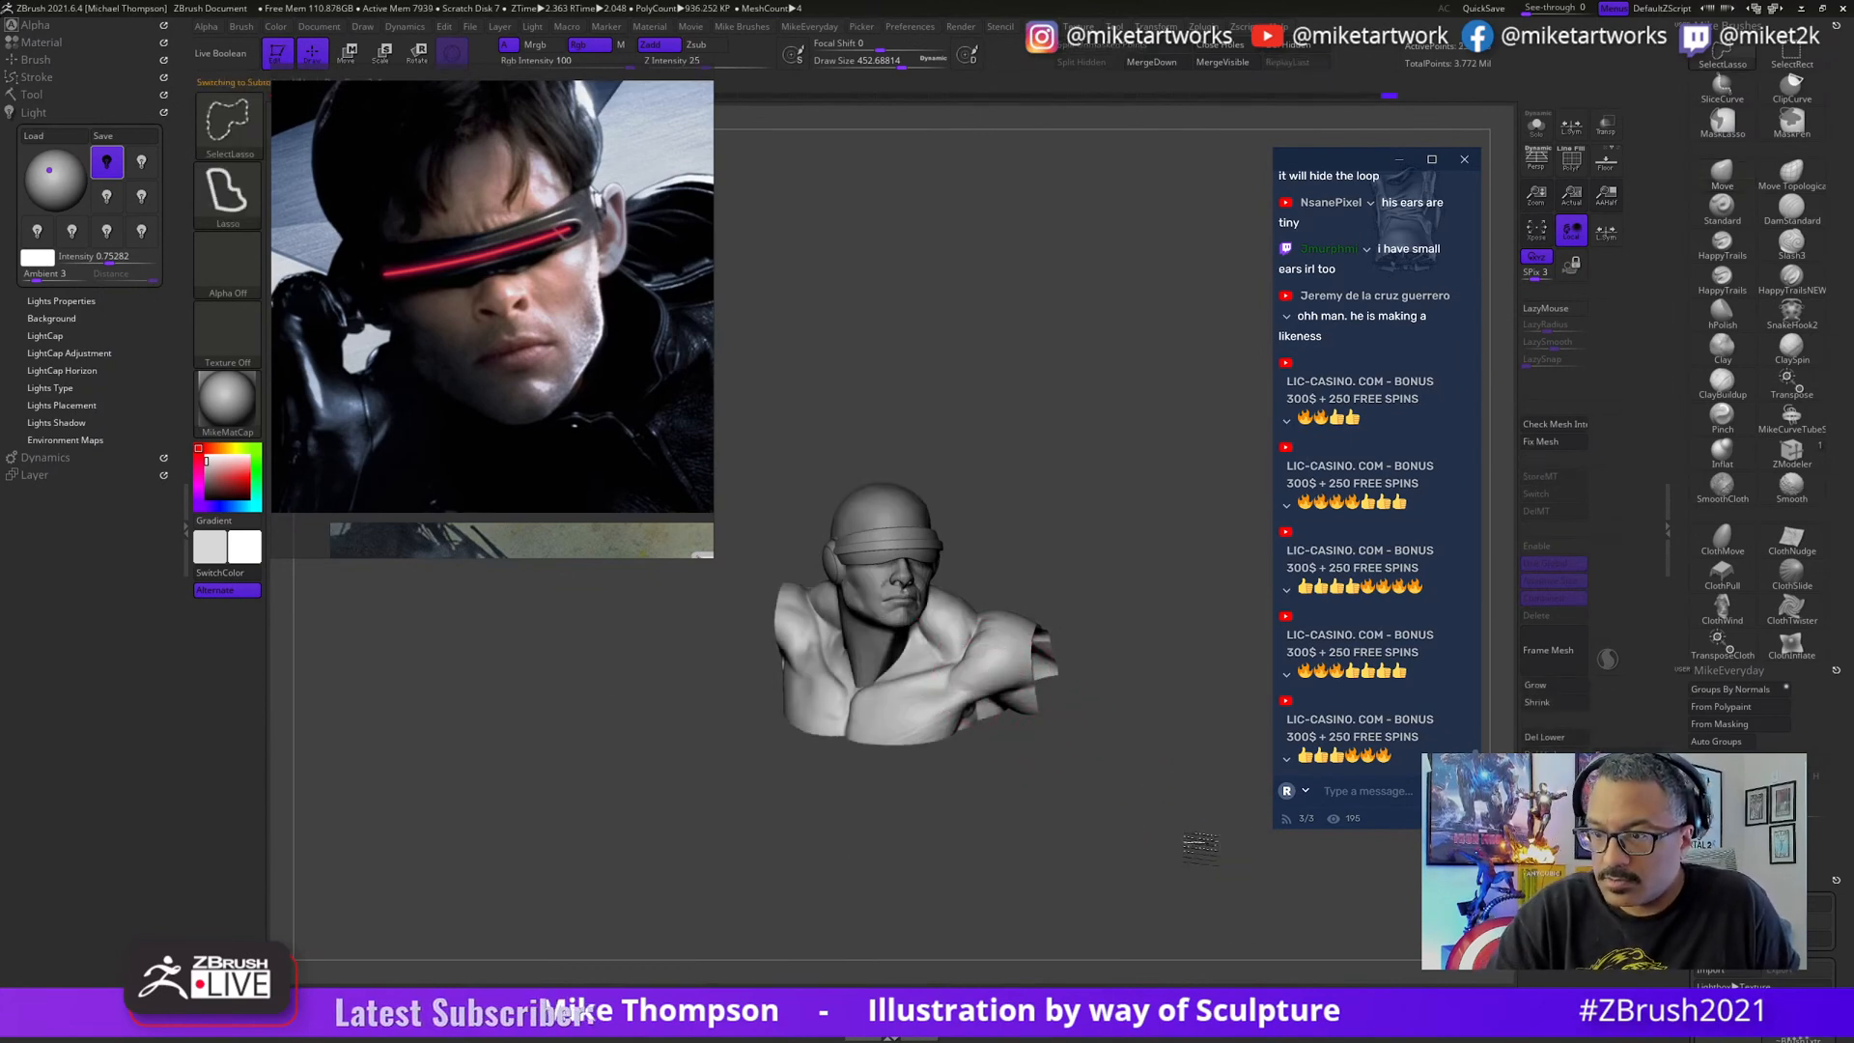
{"action": "left_click", "coordinate": [1192, 842], "text": "ctrl+shift"}
{"action": "right_click_drag", "start_coordinate": [1196, 816], "coordinate": [1157, 700], "text": "ctrl"}
- Display the figure's subtool list and quick-save the project
{"action": "left_click", "coordinate": [32, 94]}
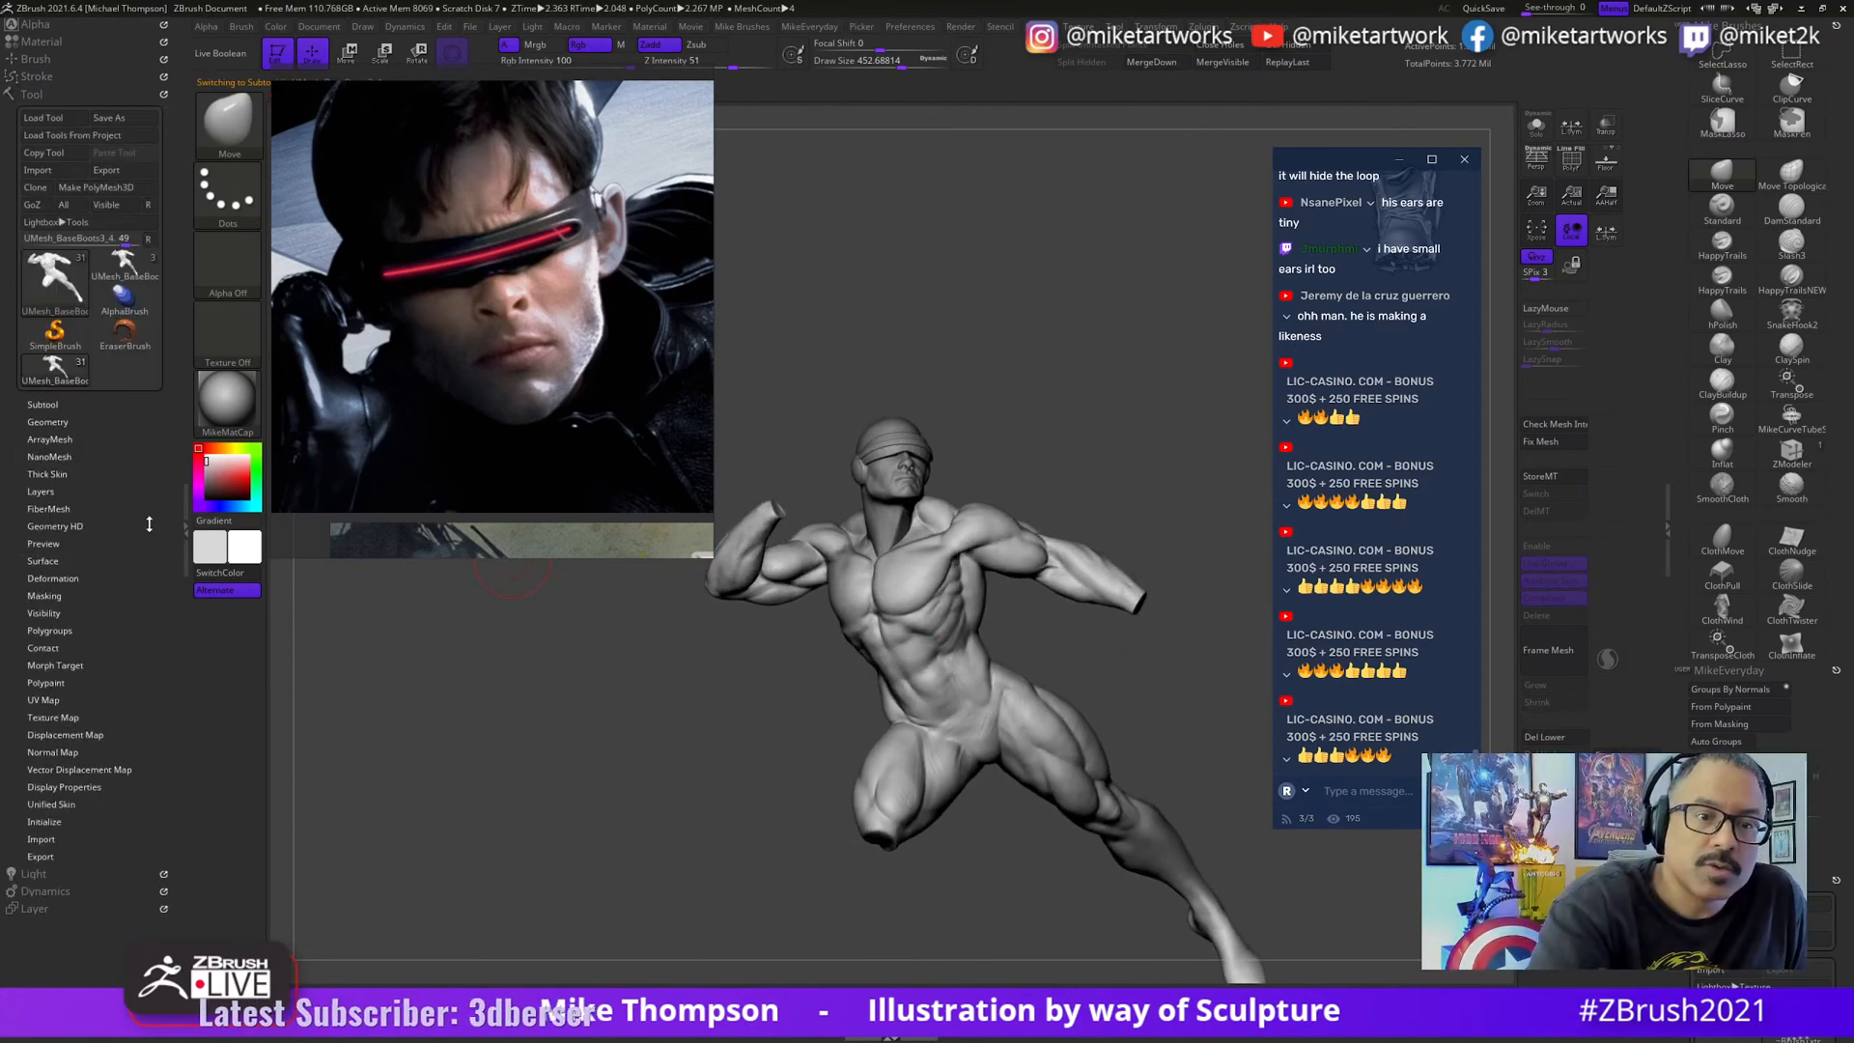
{"action": "left_click", "coordinate": [49, 404]}
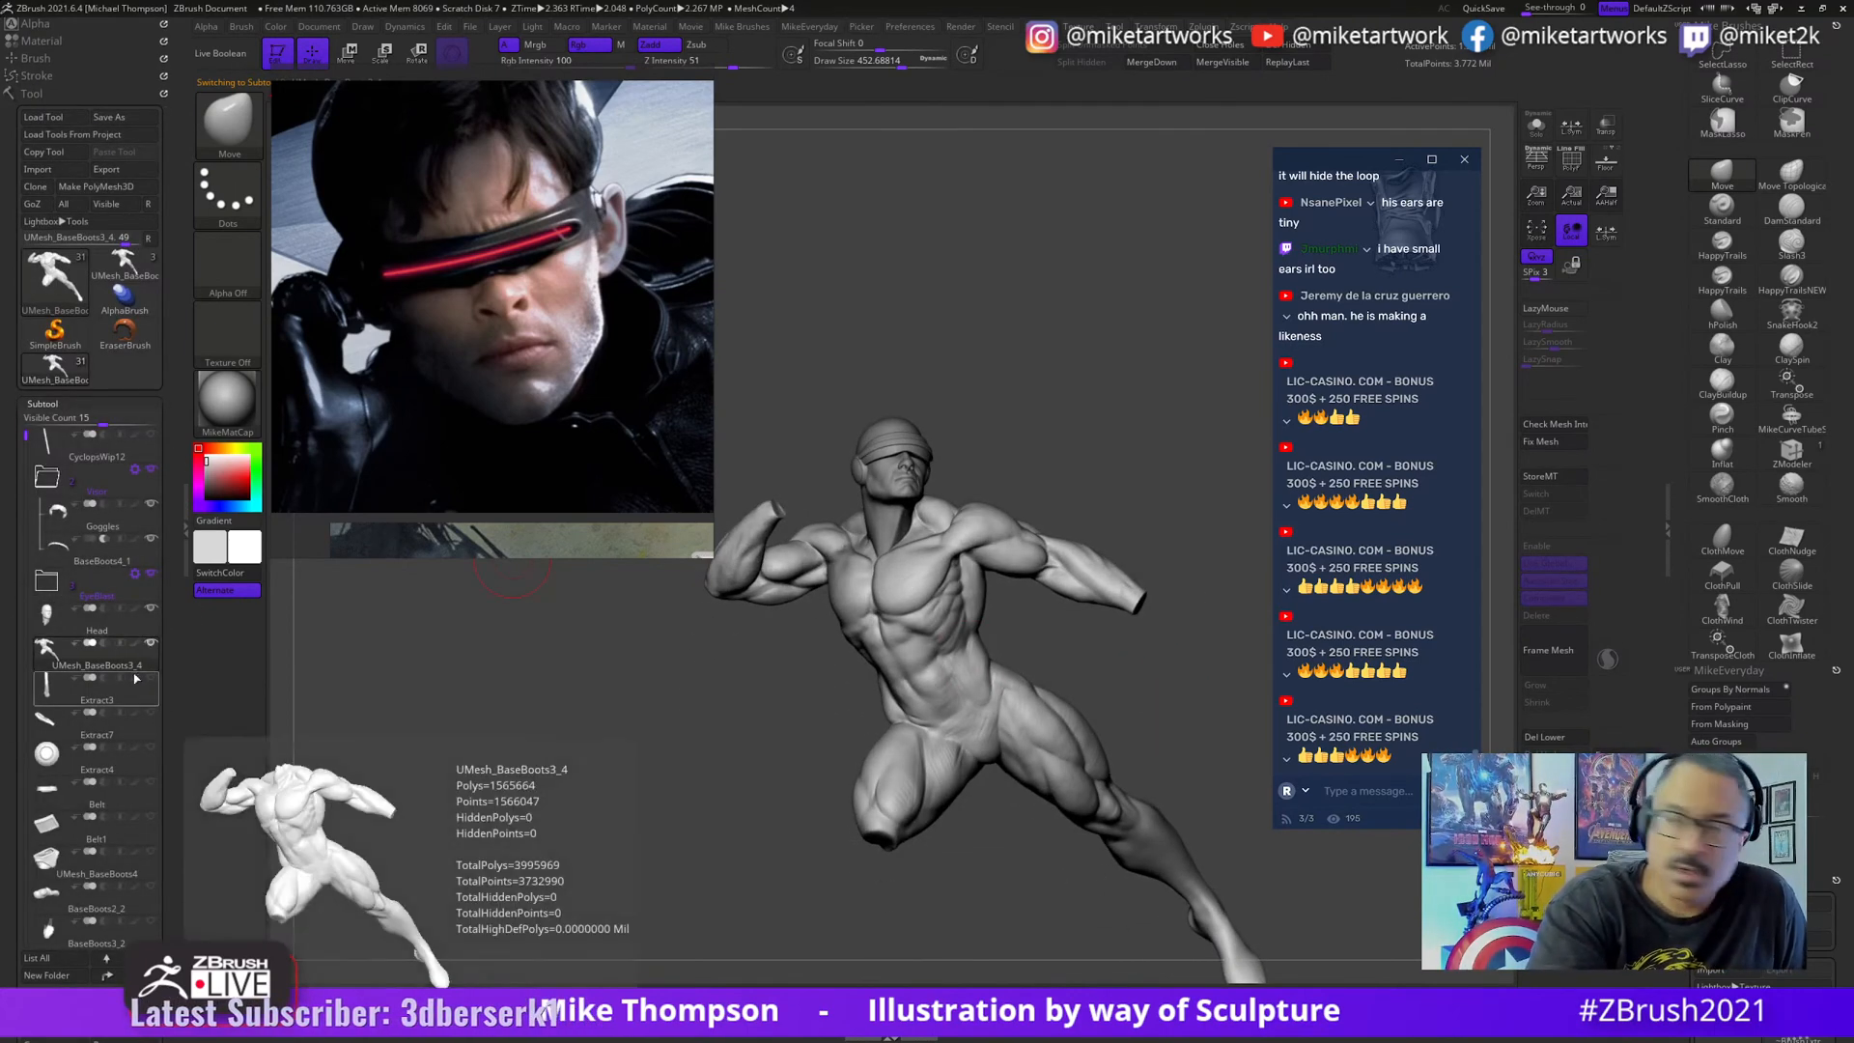
{"action": "left_click", "coordinate": [1483, 9]}
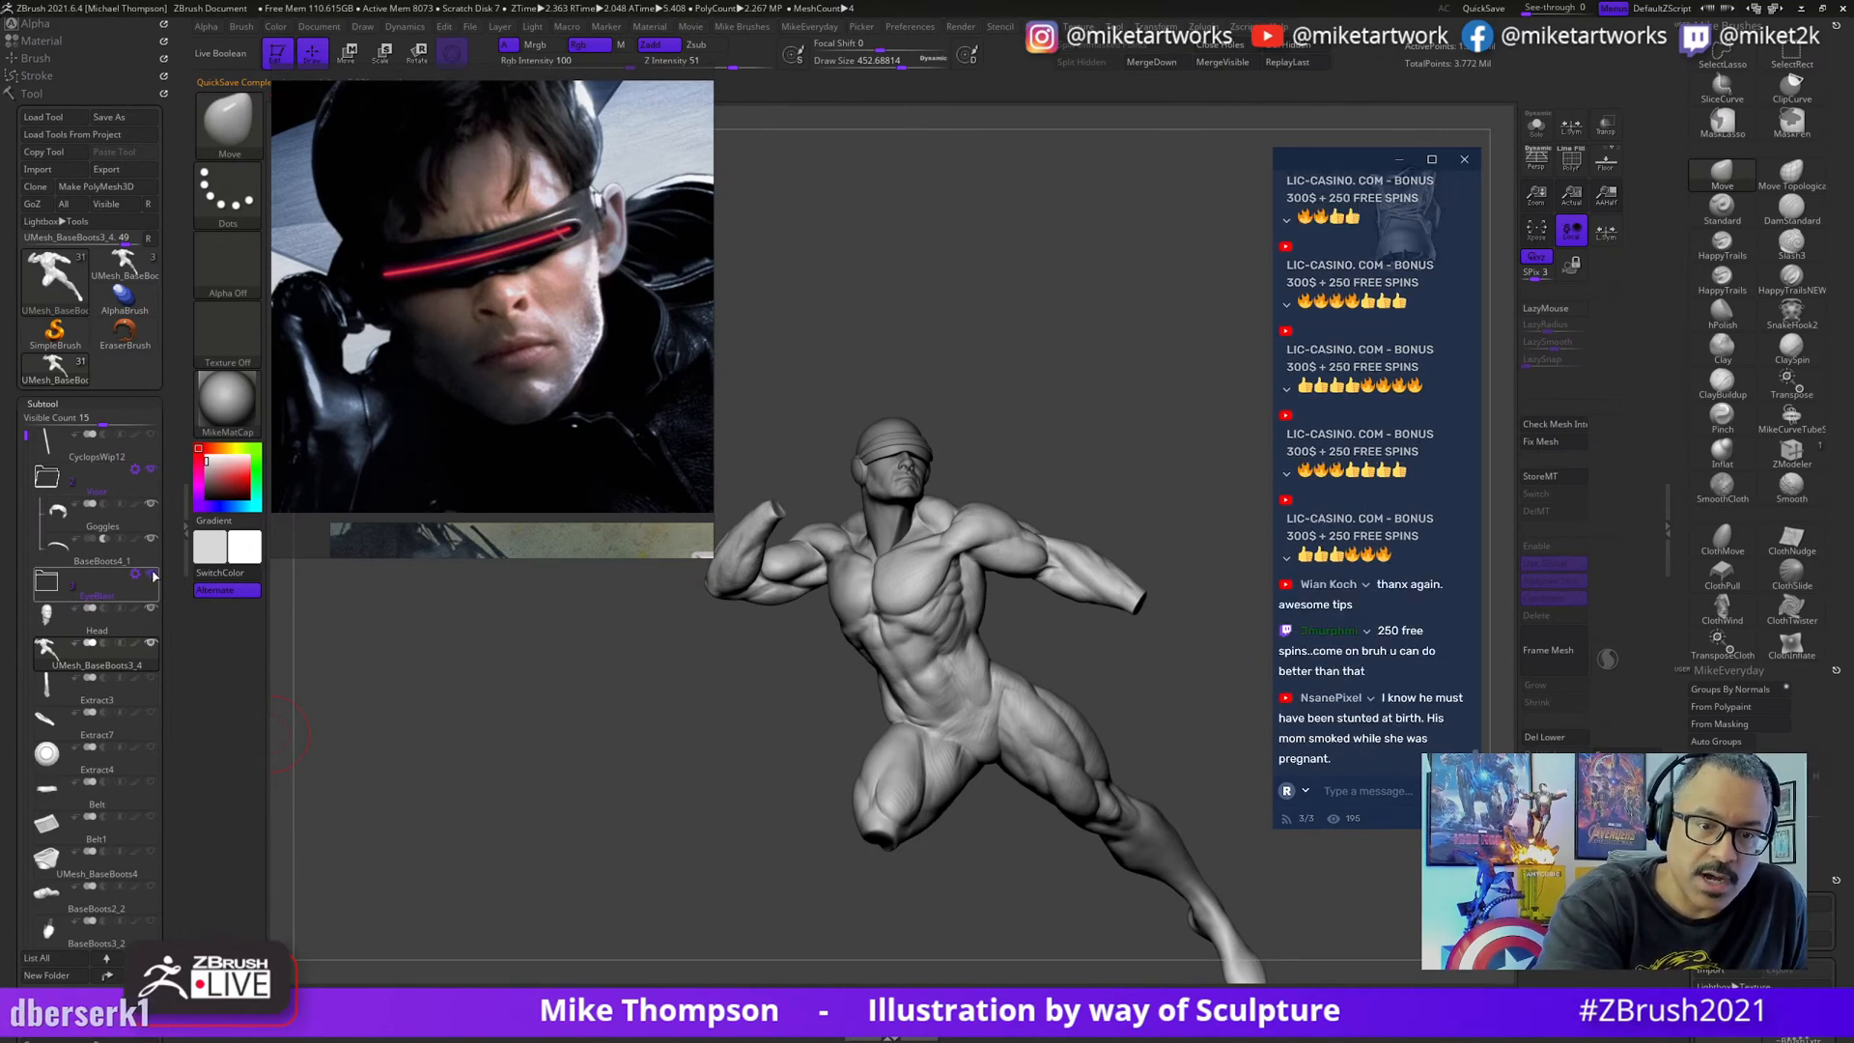
- Show the eye-blast folder's beam and explosion parts, and turn on polypaint display for the coloured subtools
{"action": "left_click", "coordinate": [47, 580]}
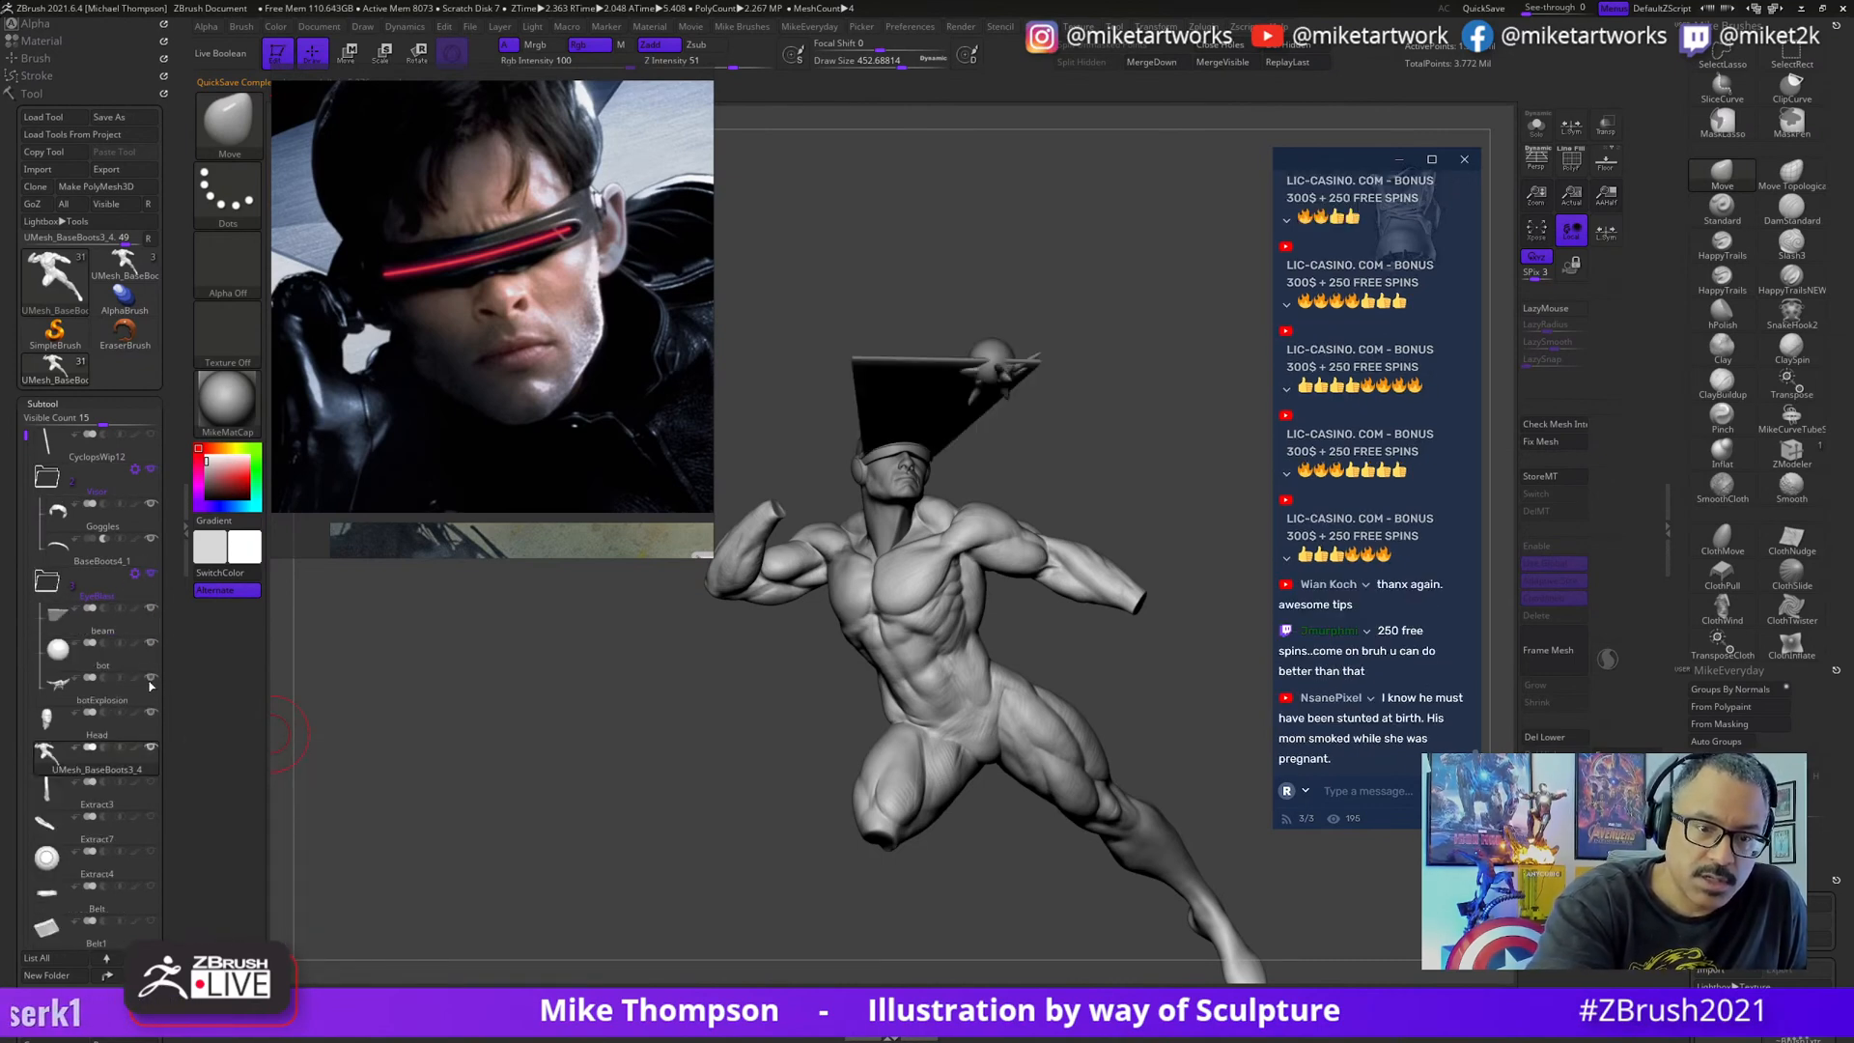
{"action": "left_click", "coordinate": [135, 747], "text": "shift"}
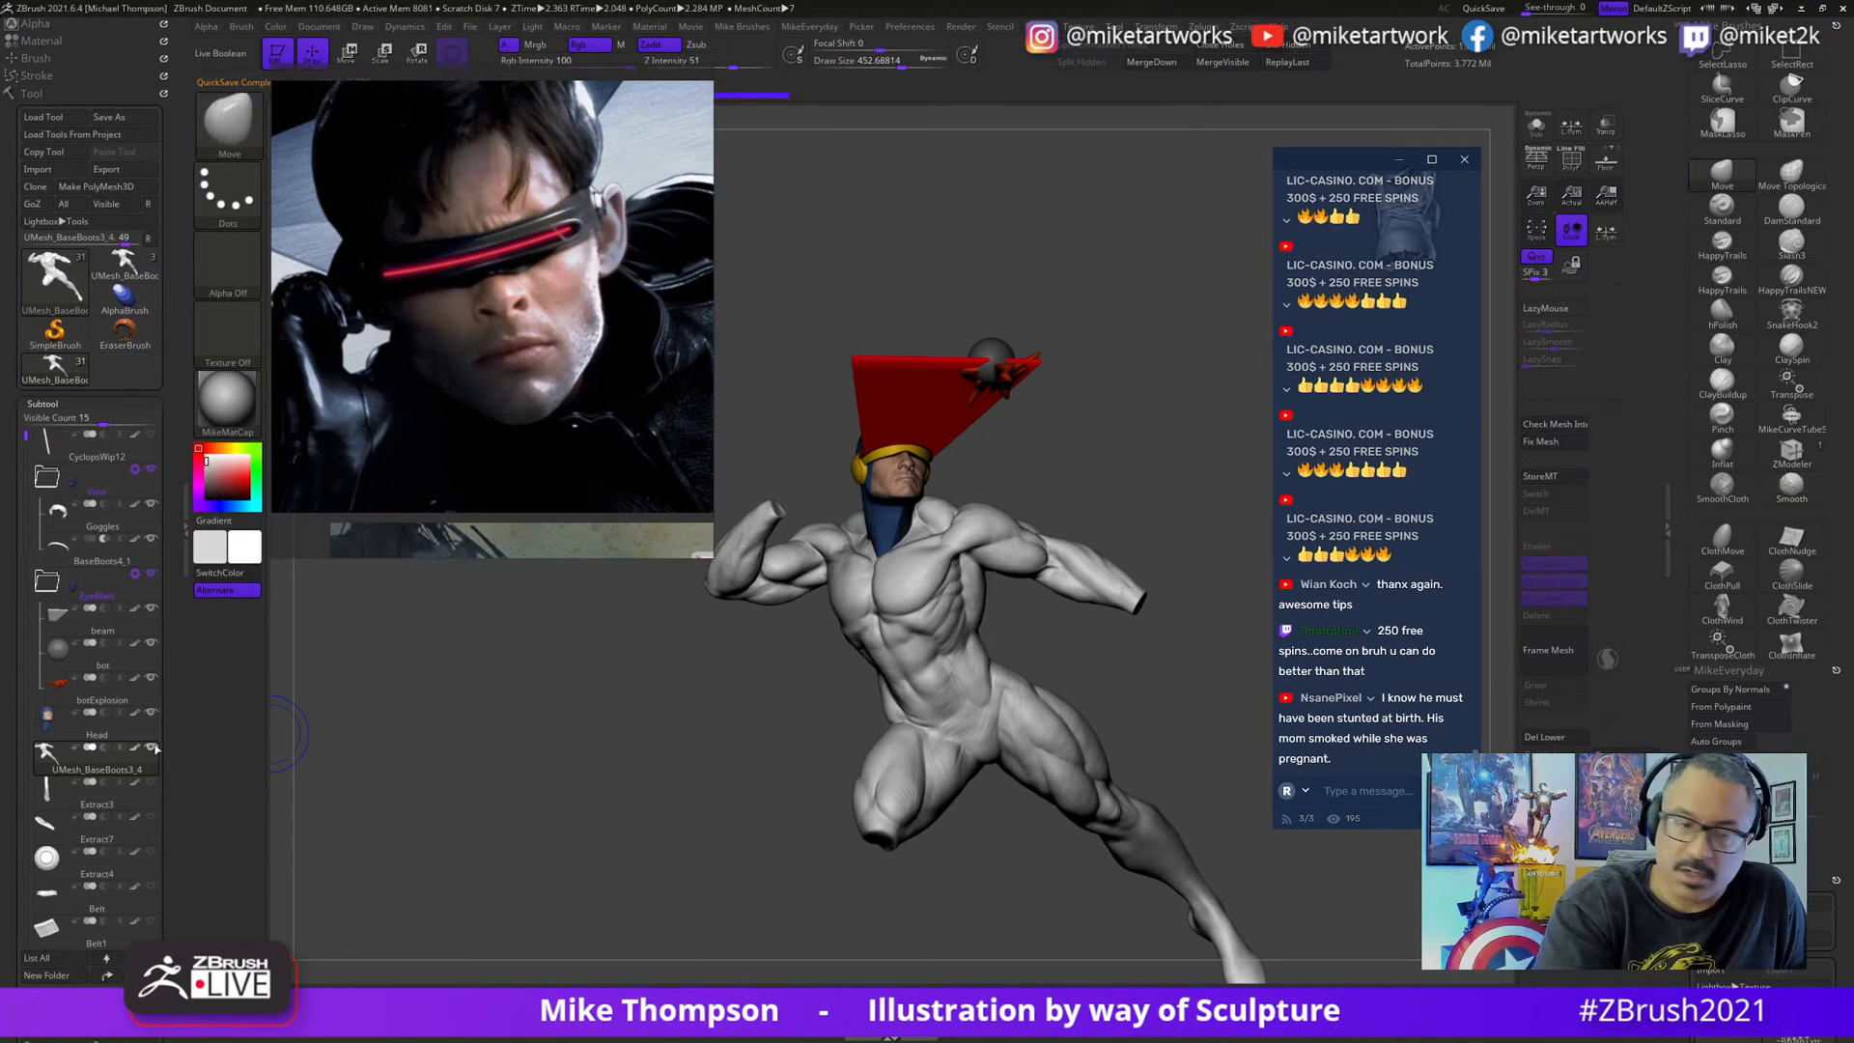
{"action": "left_click", "coordinate": [48, 581]}
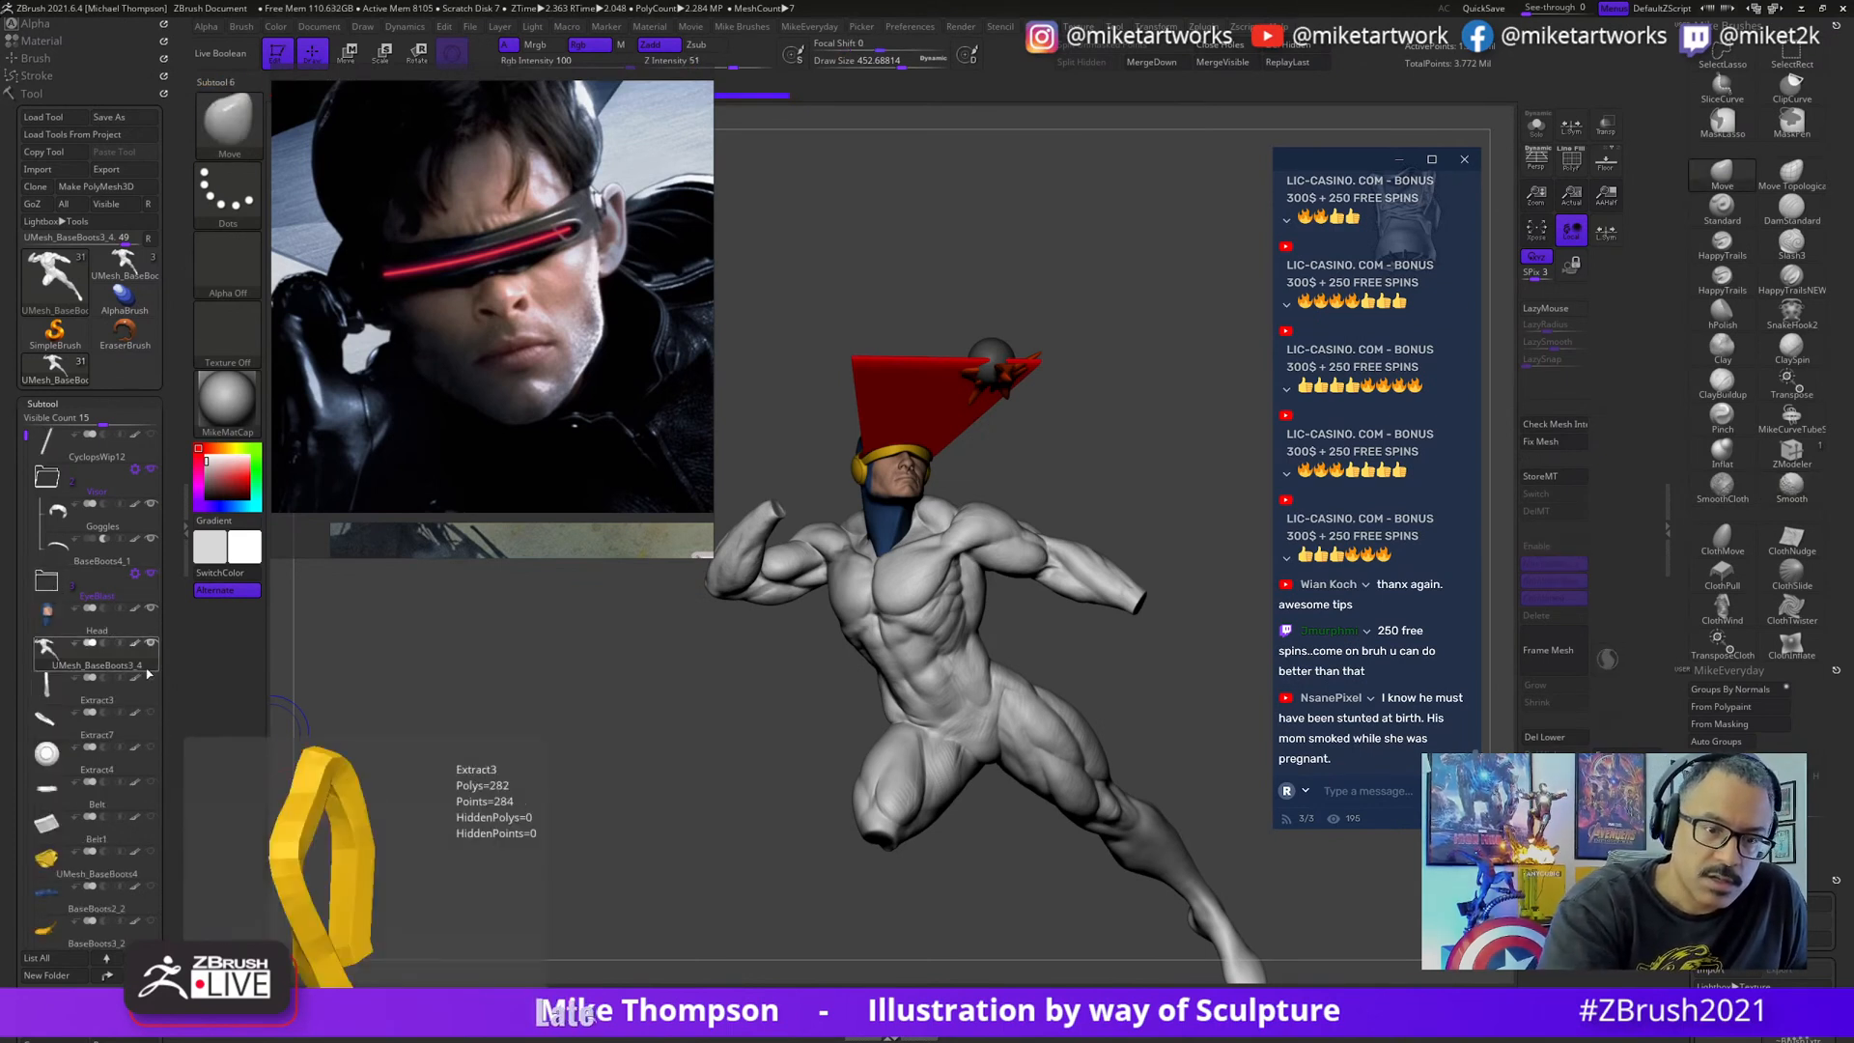
- Make the chest straps, belt, boot, gloves and glove cuffs visible on the figure
{"action": "left_click", "coordinate": [152, 712]}
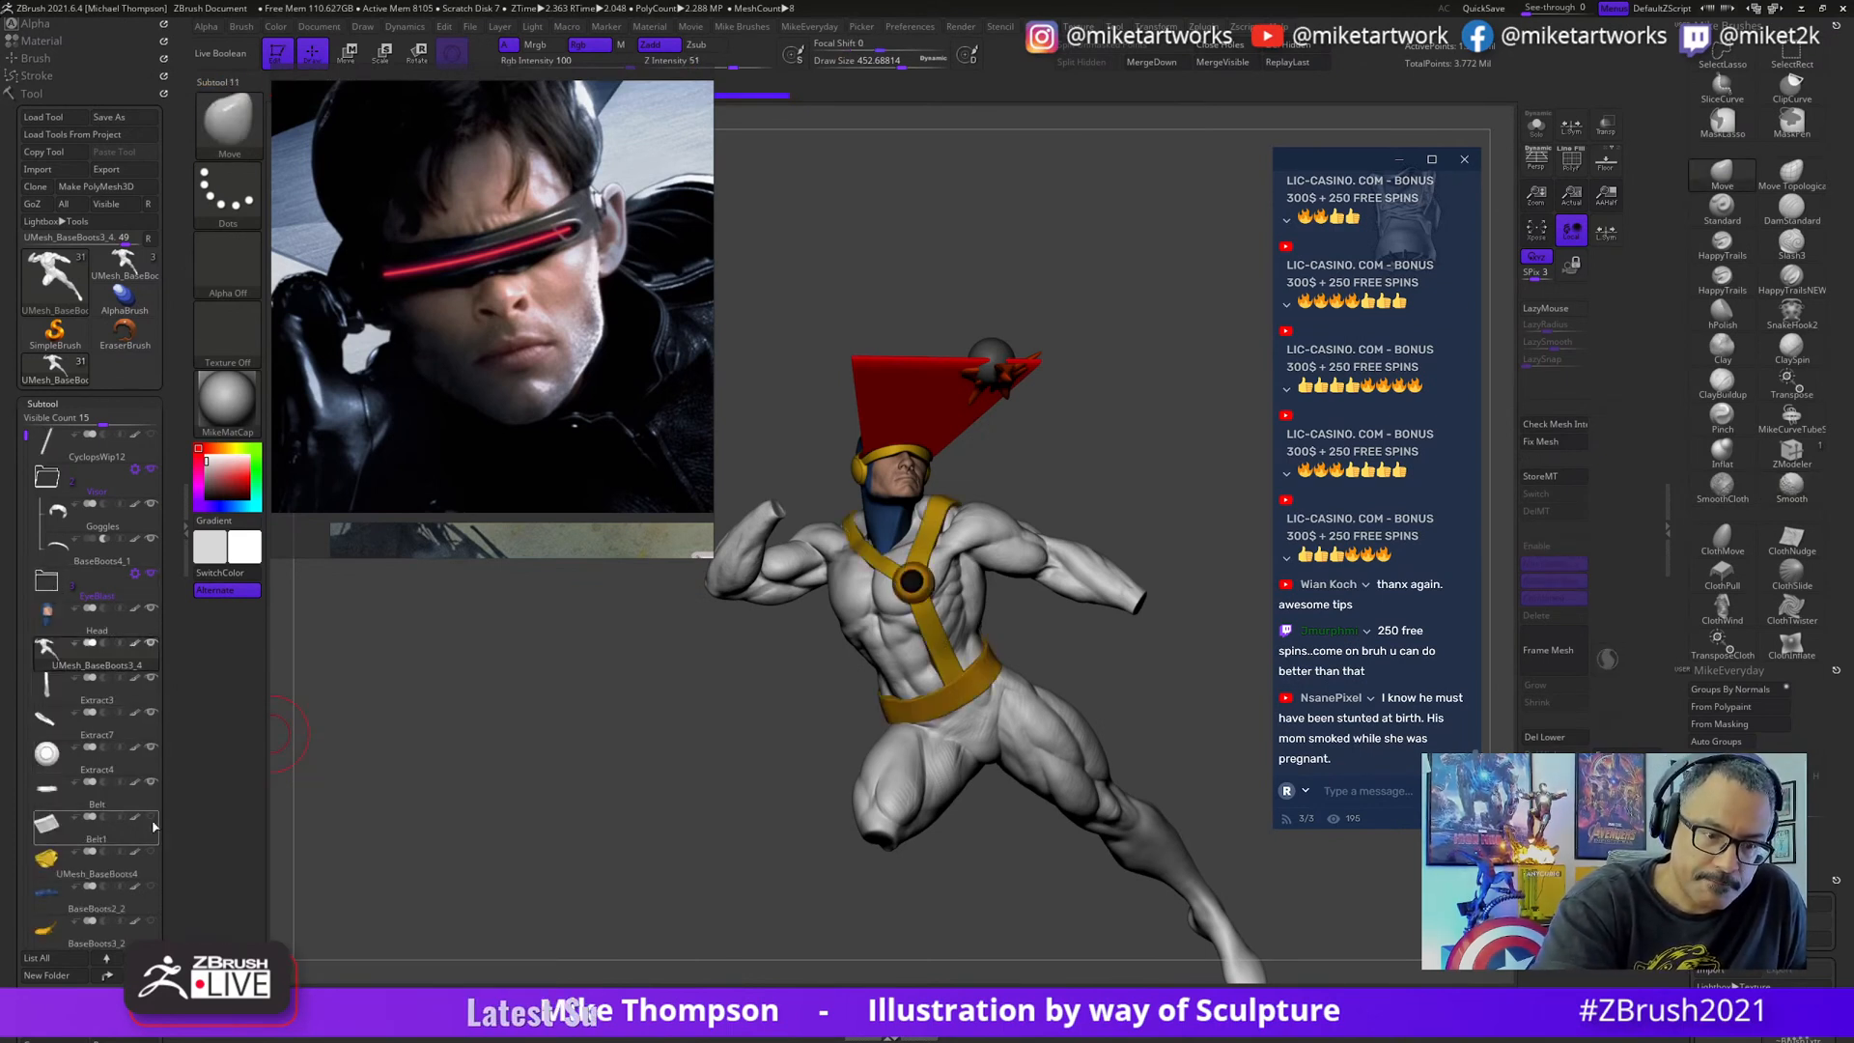
{"action": "left_click", "coordinate": [152, 923]}
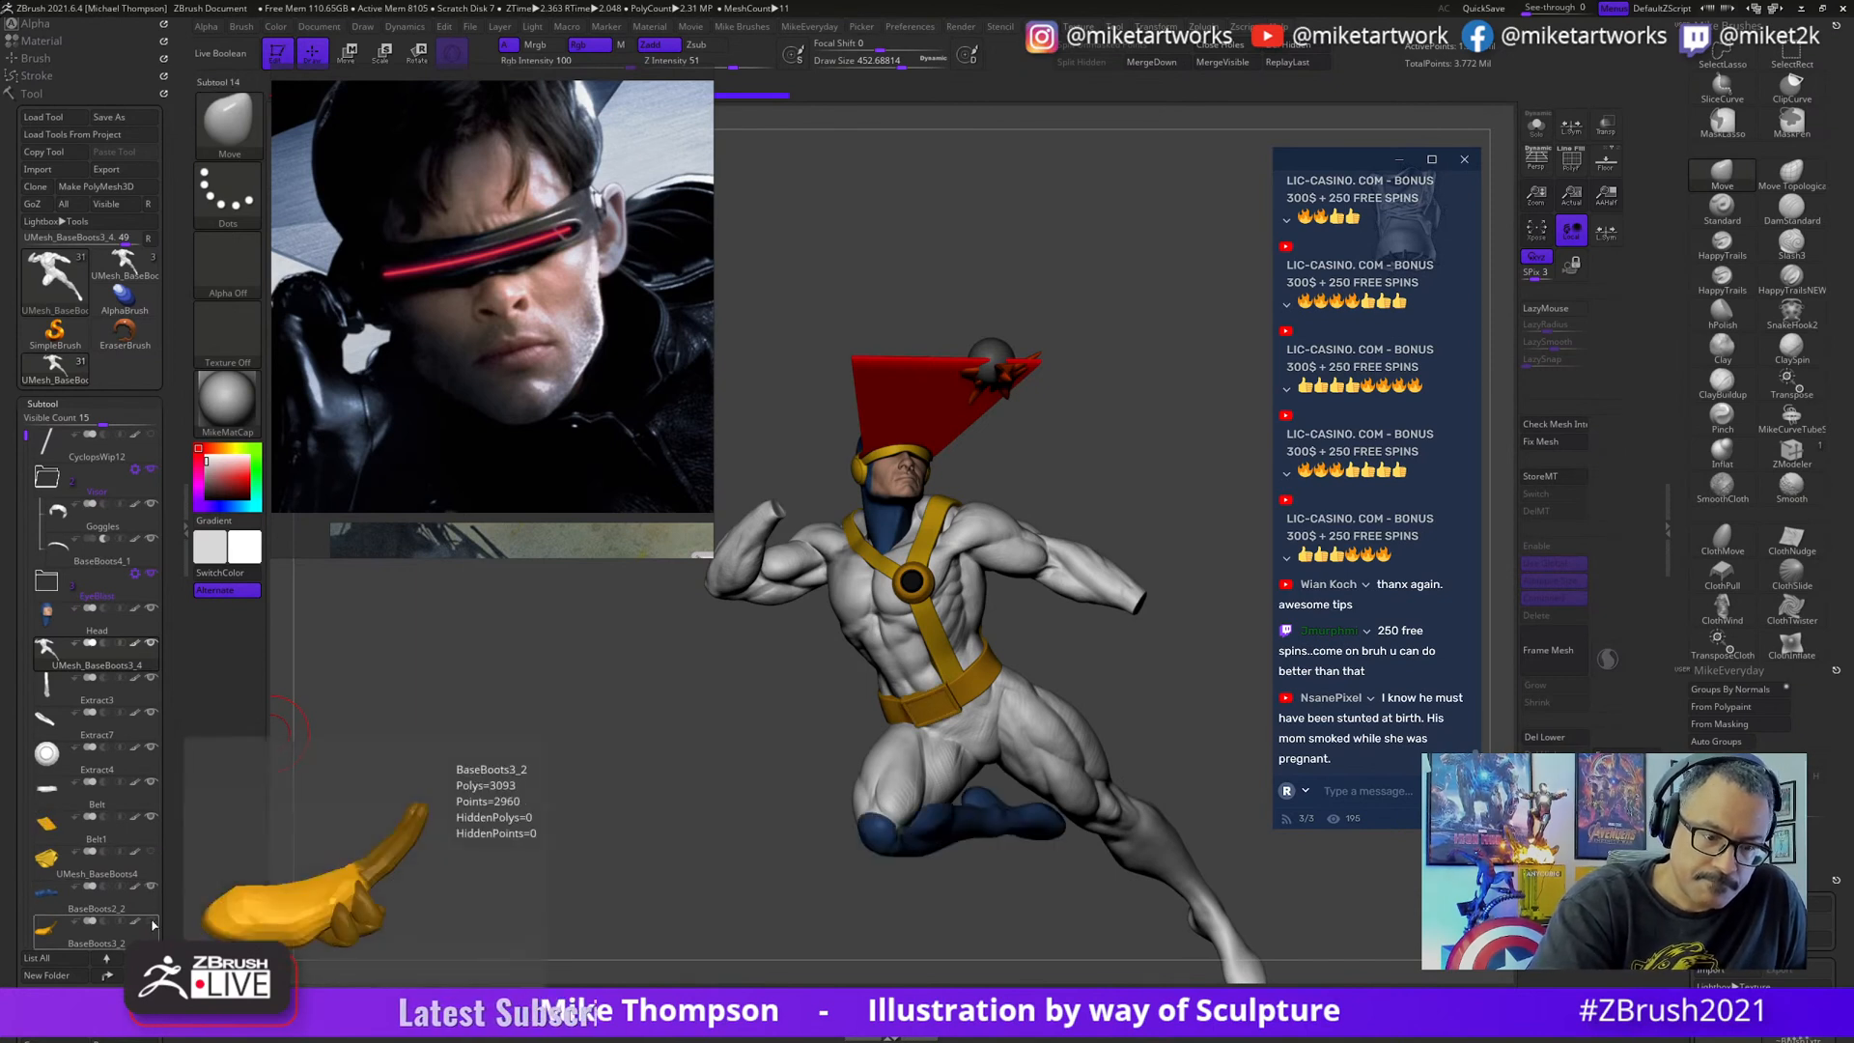
{"action": "left_click", "coordinate": [136, 829]}
{"action": "left_click_drag", "start_coordinate": [25, 444], "coordinate": [28, 557]}
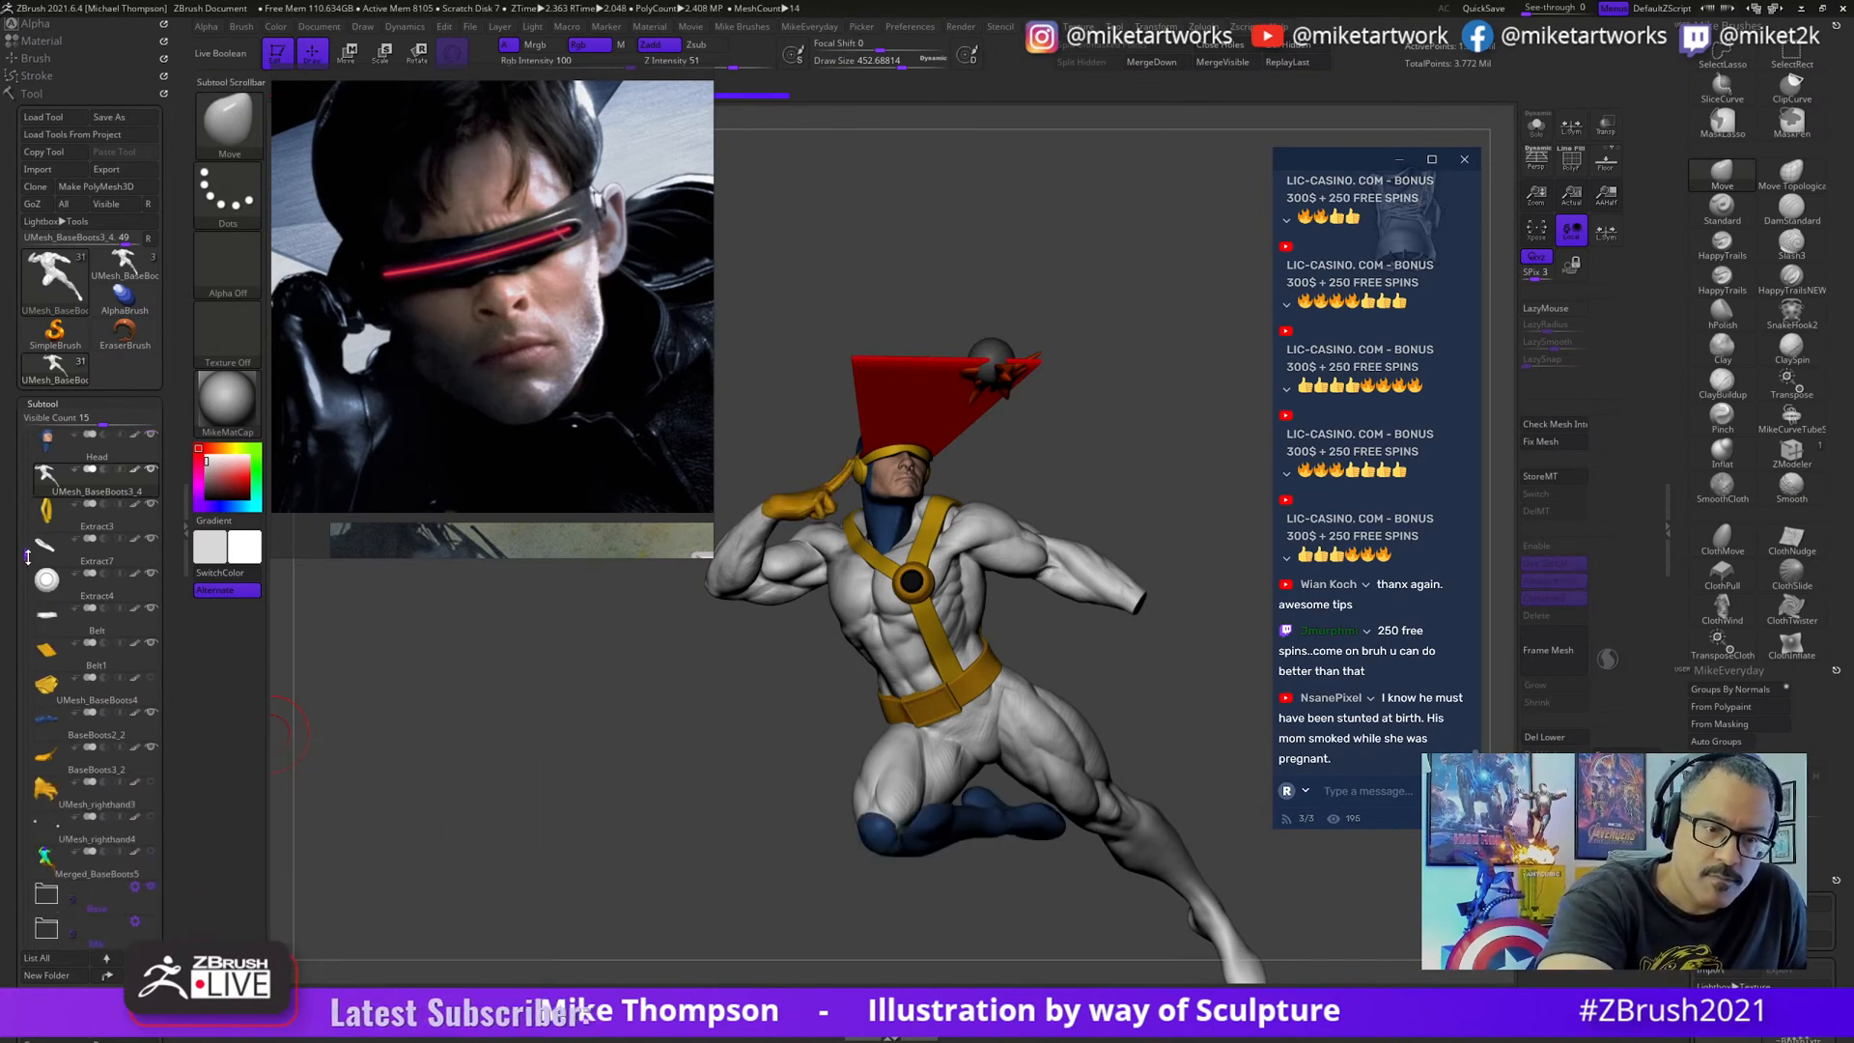
{"action": "left_click", "coordinate": [152, 784]}
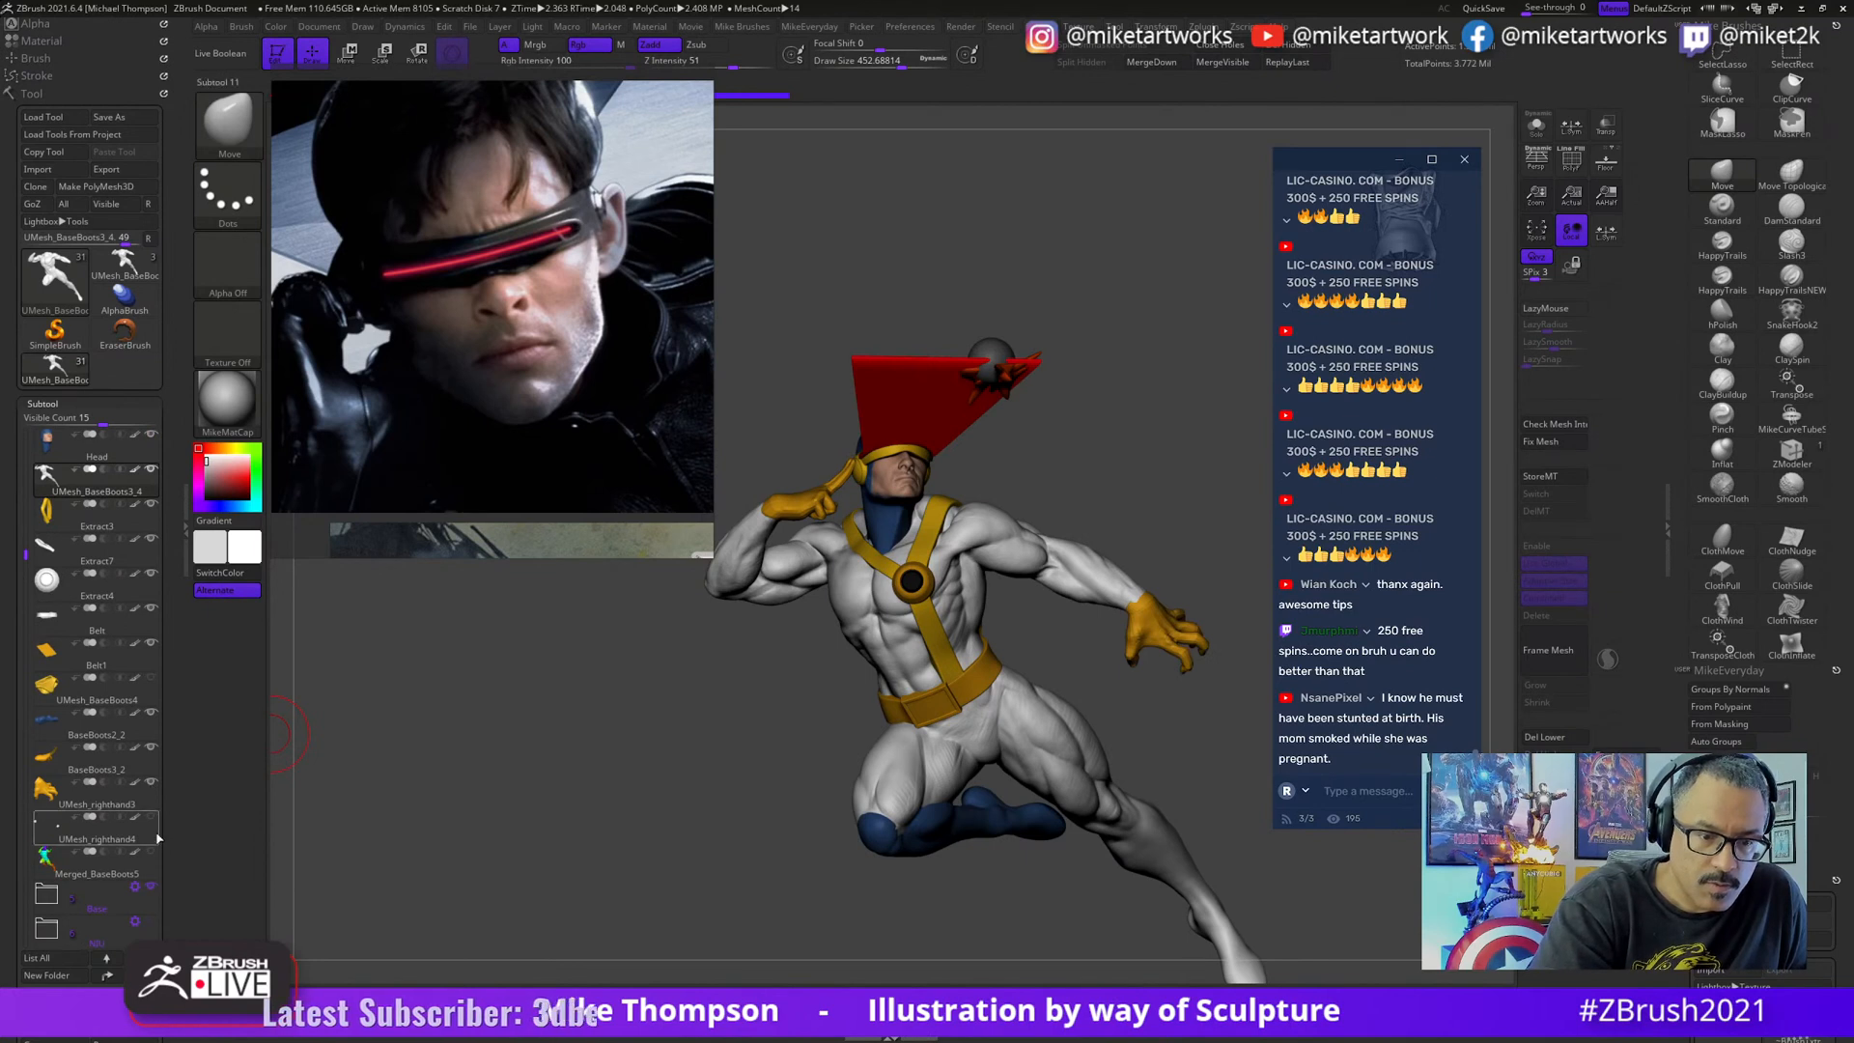
{"action": "left_click", "coordinate": [145, 913]}
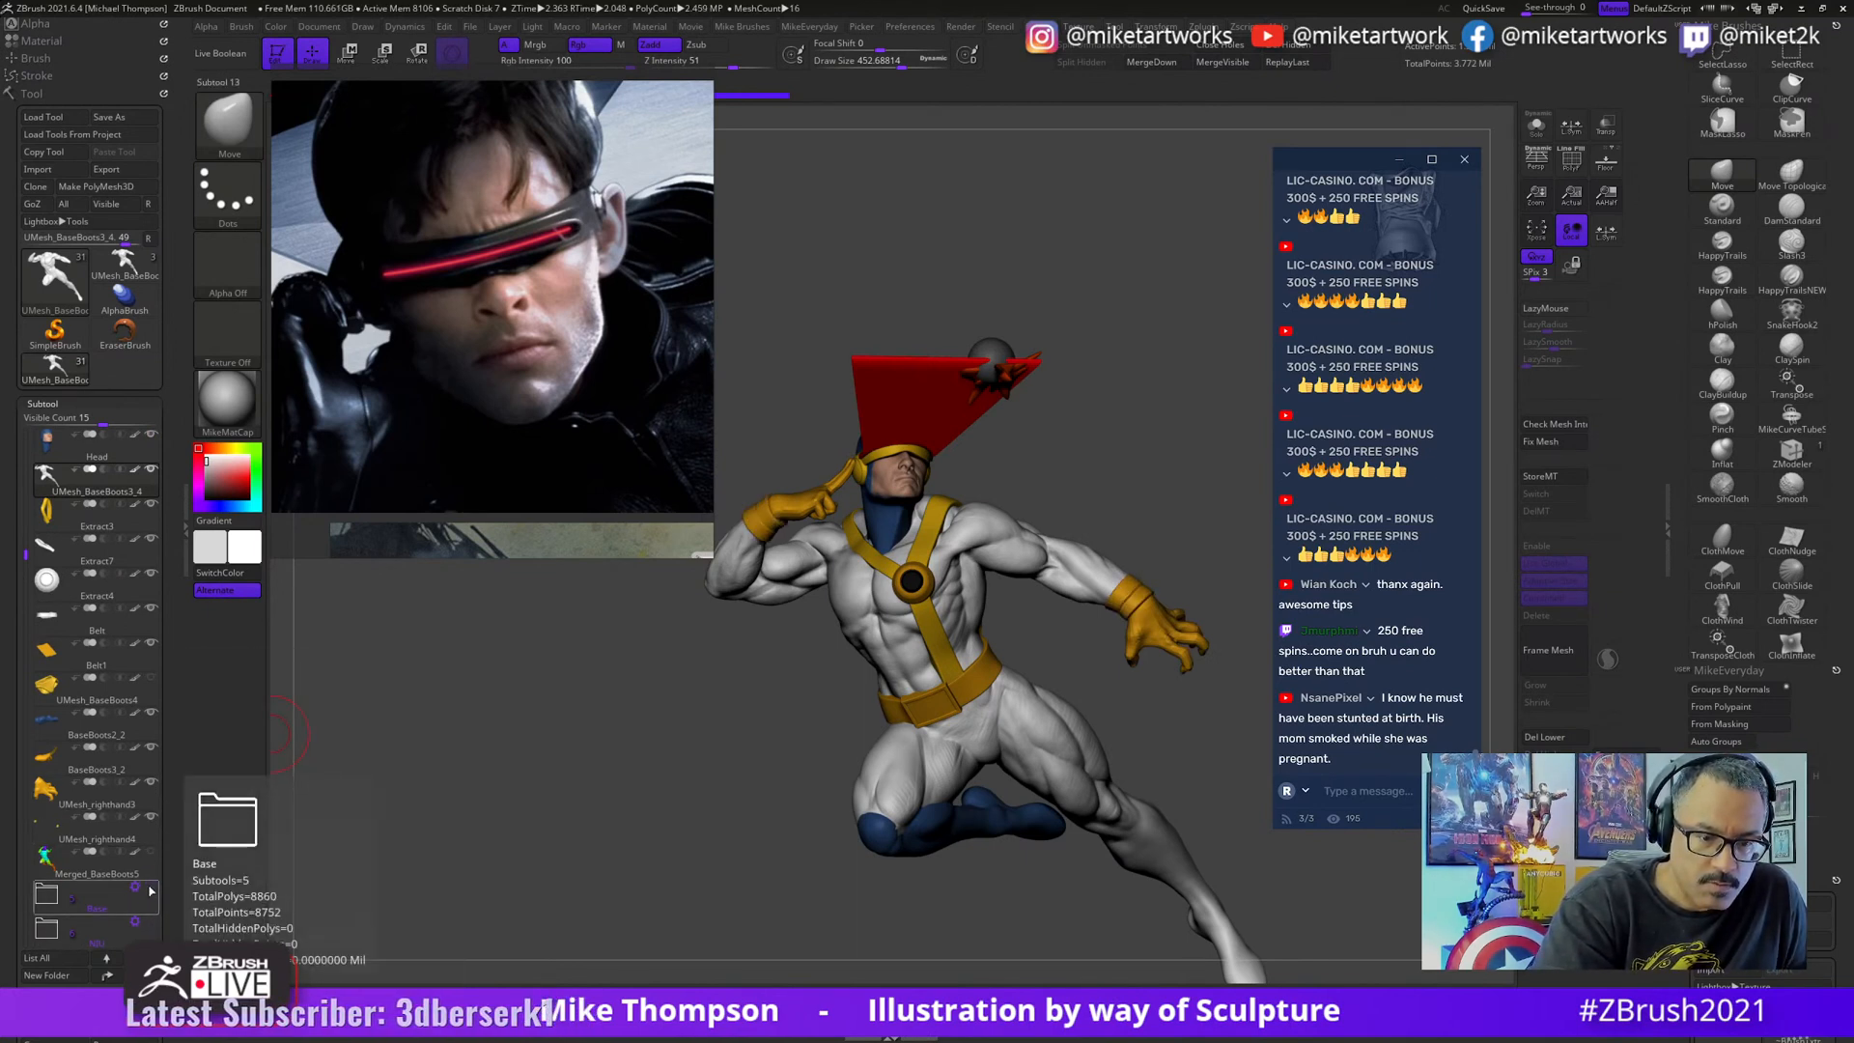
- Expand the Base folder and show its parts, including the X symbol, pedestal, explosion debris and beams, beneath the figure
{"action": "left_click", "coordinate": [48, 896]}
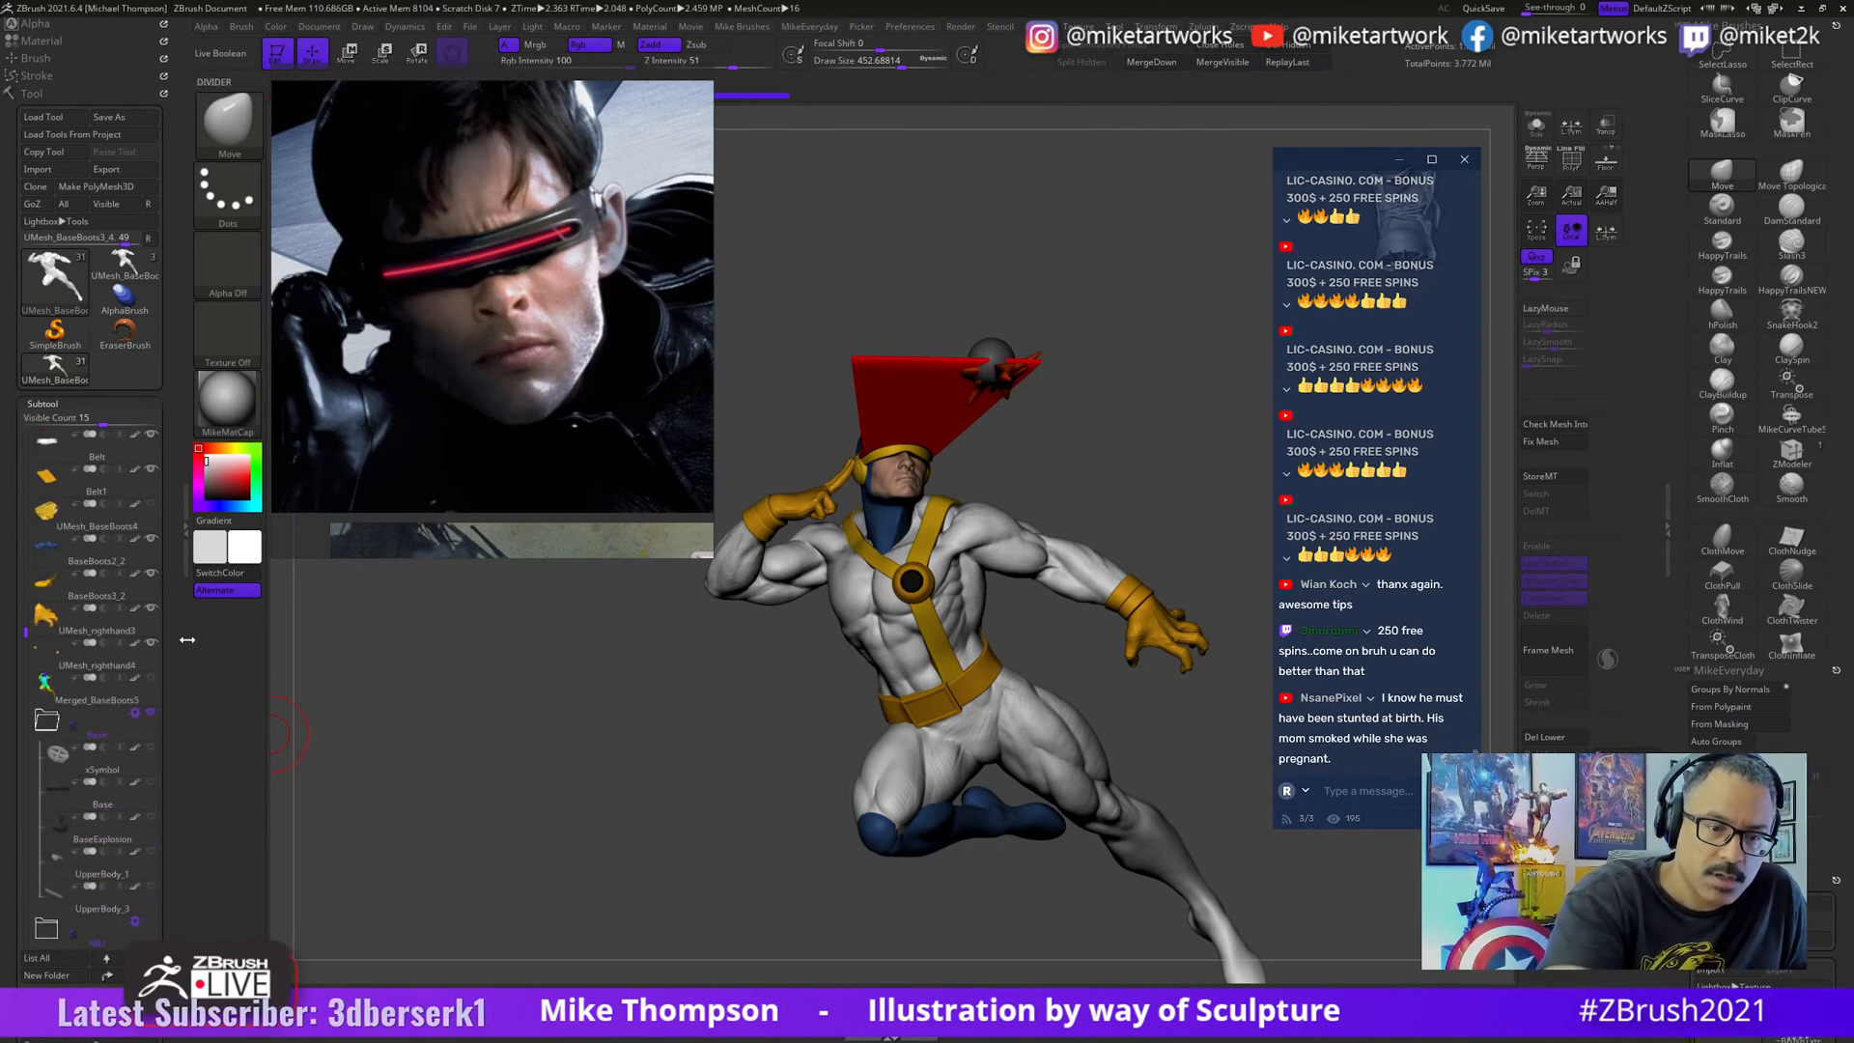
{"action": "left_click", "coordinate": [152, 750]}
{"action": "left_click", "coordinate": [152, 784]}
{"action": "left_click", "coordinate": [152, 819]}
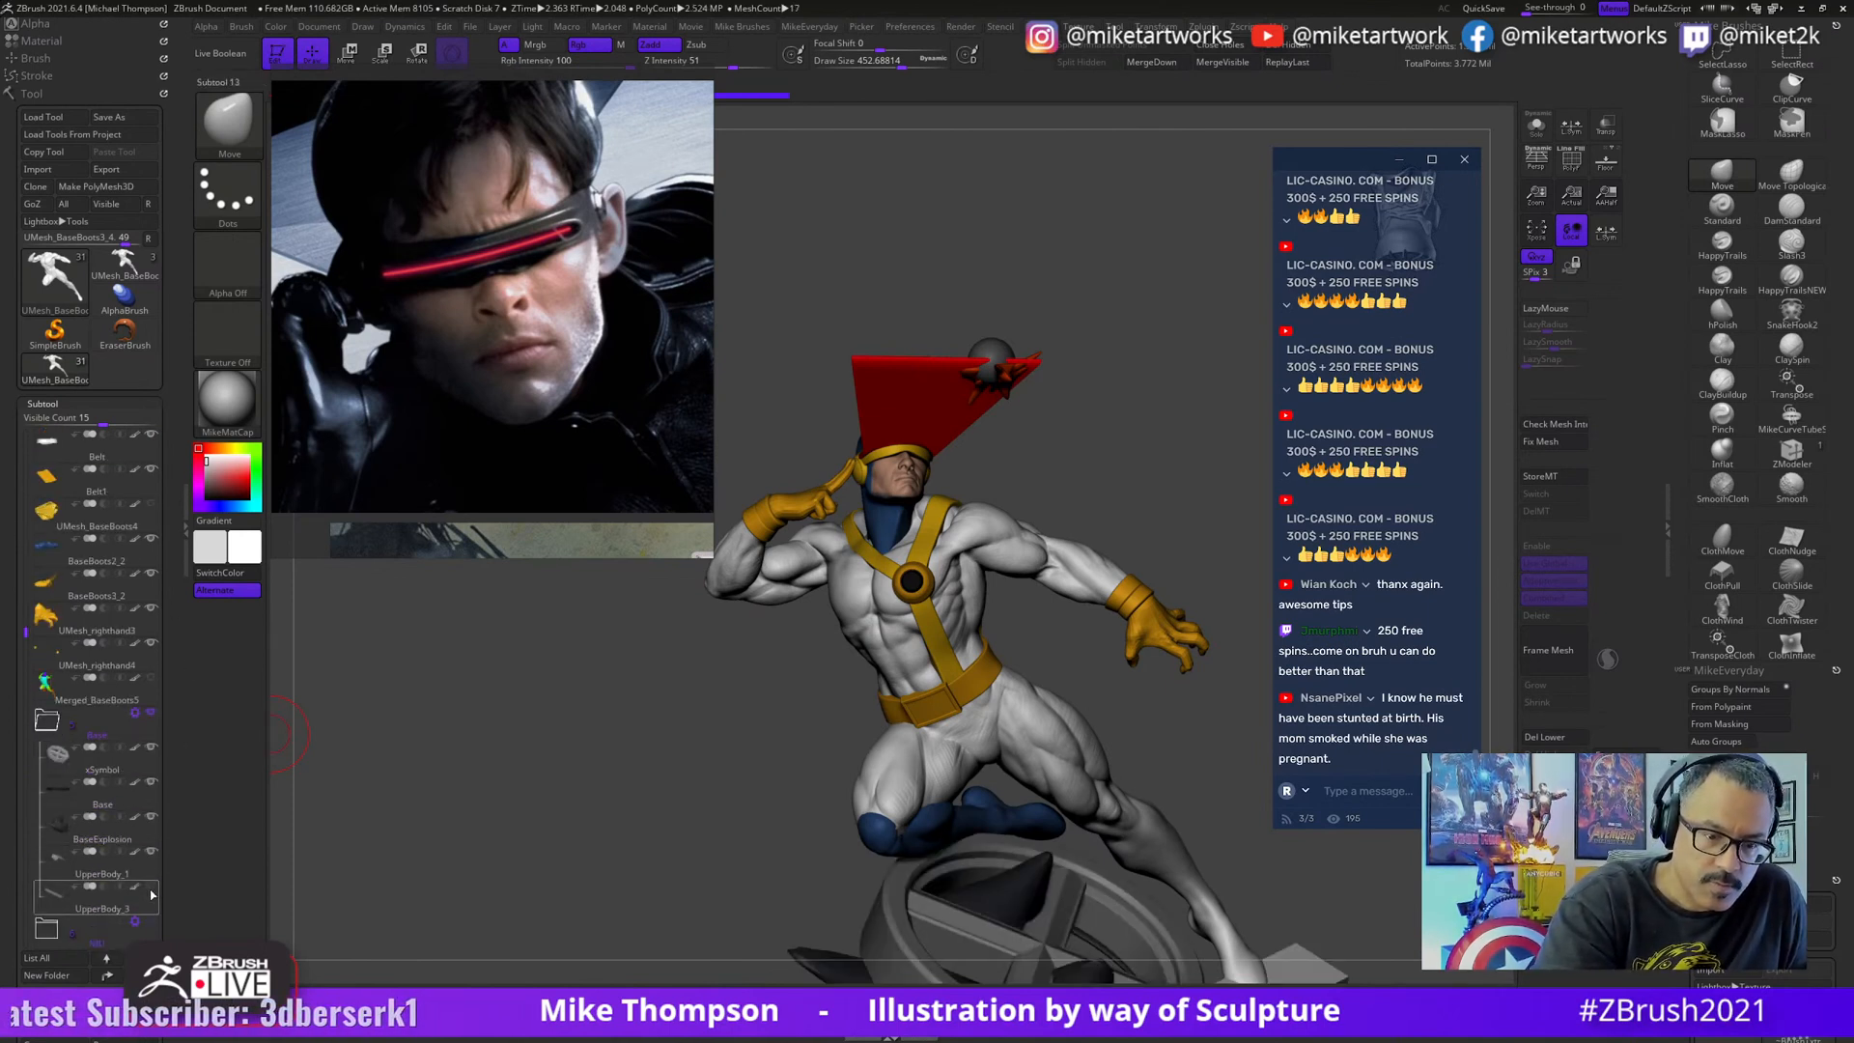
{"action": "mouse_move", "coordinate": [855, 842]}
{"action": "left_mouse_down"}
{"action": "mouse_move", "coordinate": [1214, 745]}
{"action": "mouse_move", "coordinate": [1197, 628]}
{"action": "mouse_move", "coordinate": [1217, 623]}
{"action": "left_mouse_up"}
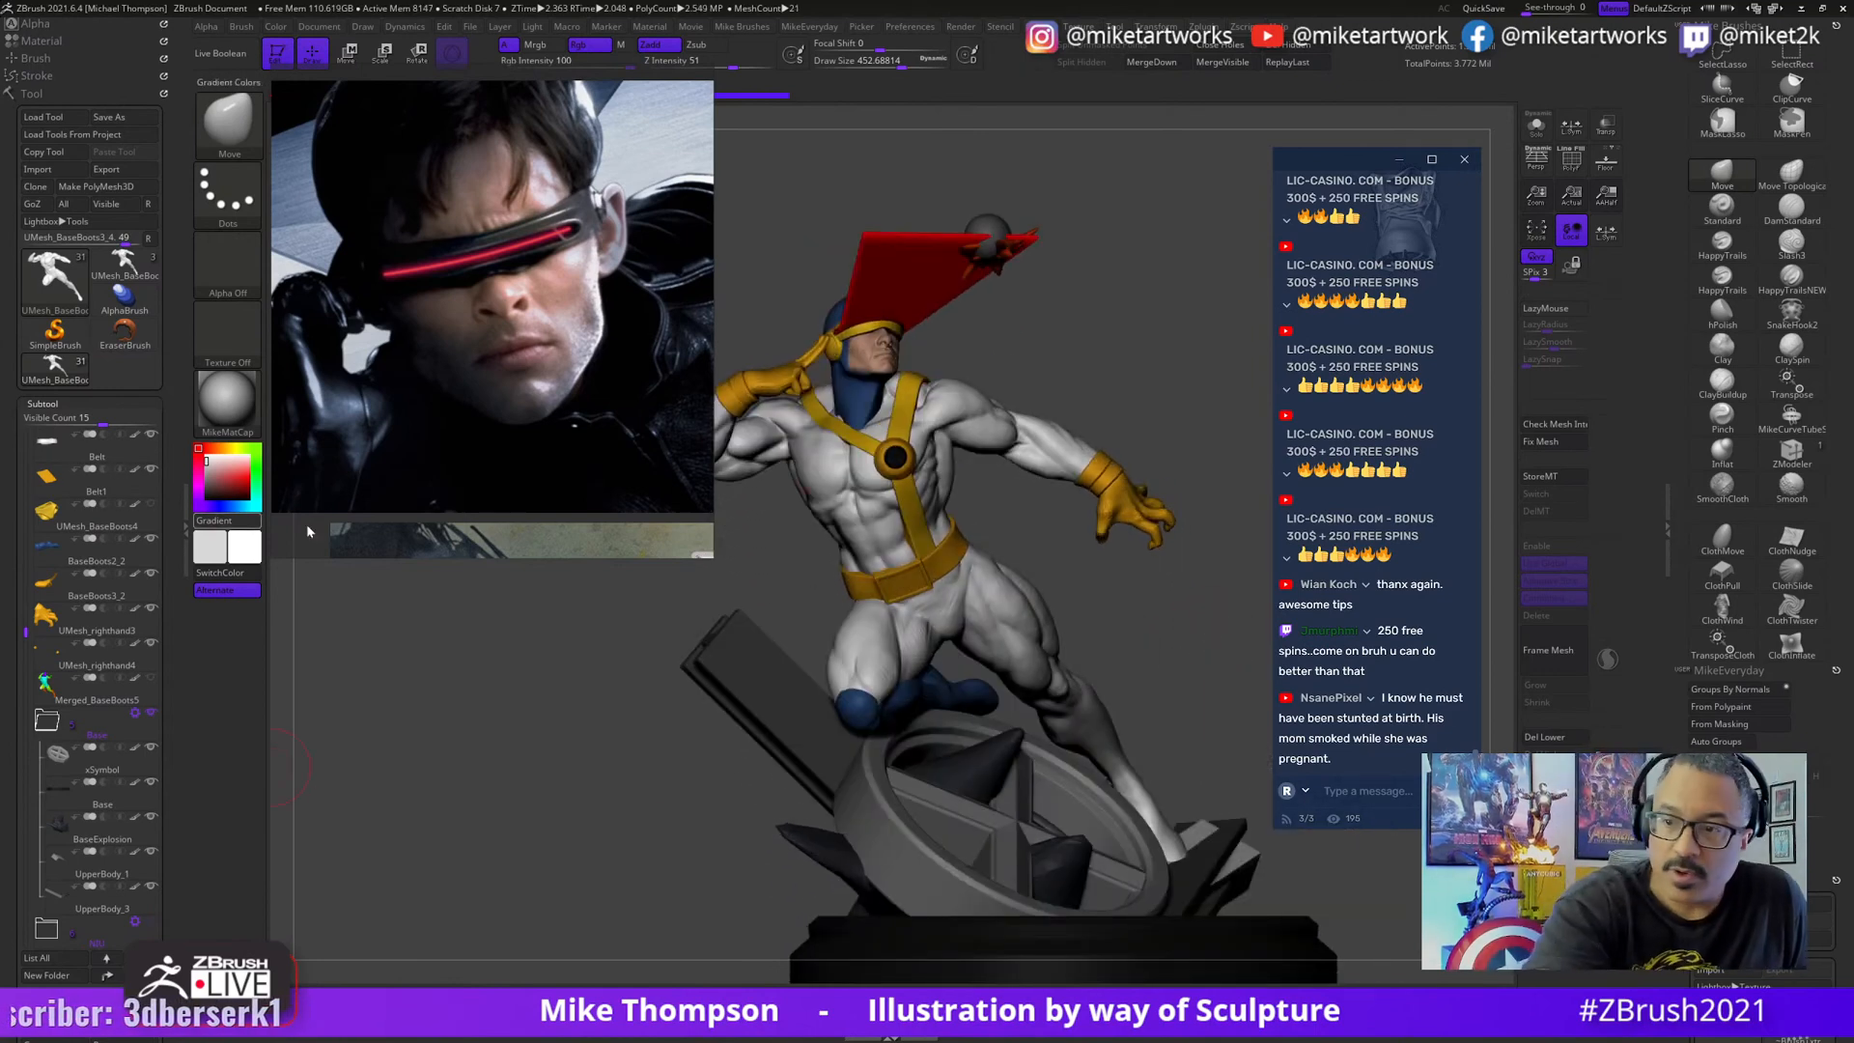
{"action": "left_click_drag", "start_coordinate": [27, 637], "coordinate": [22, 425]}
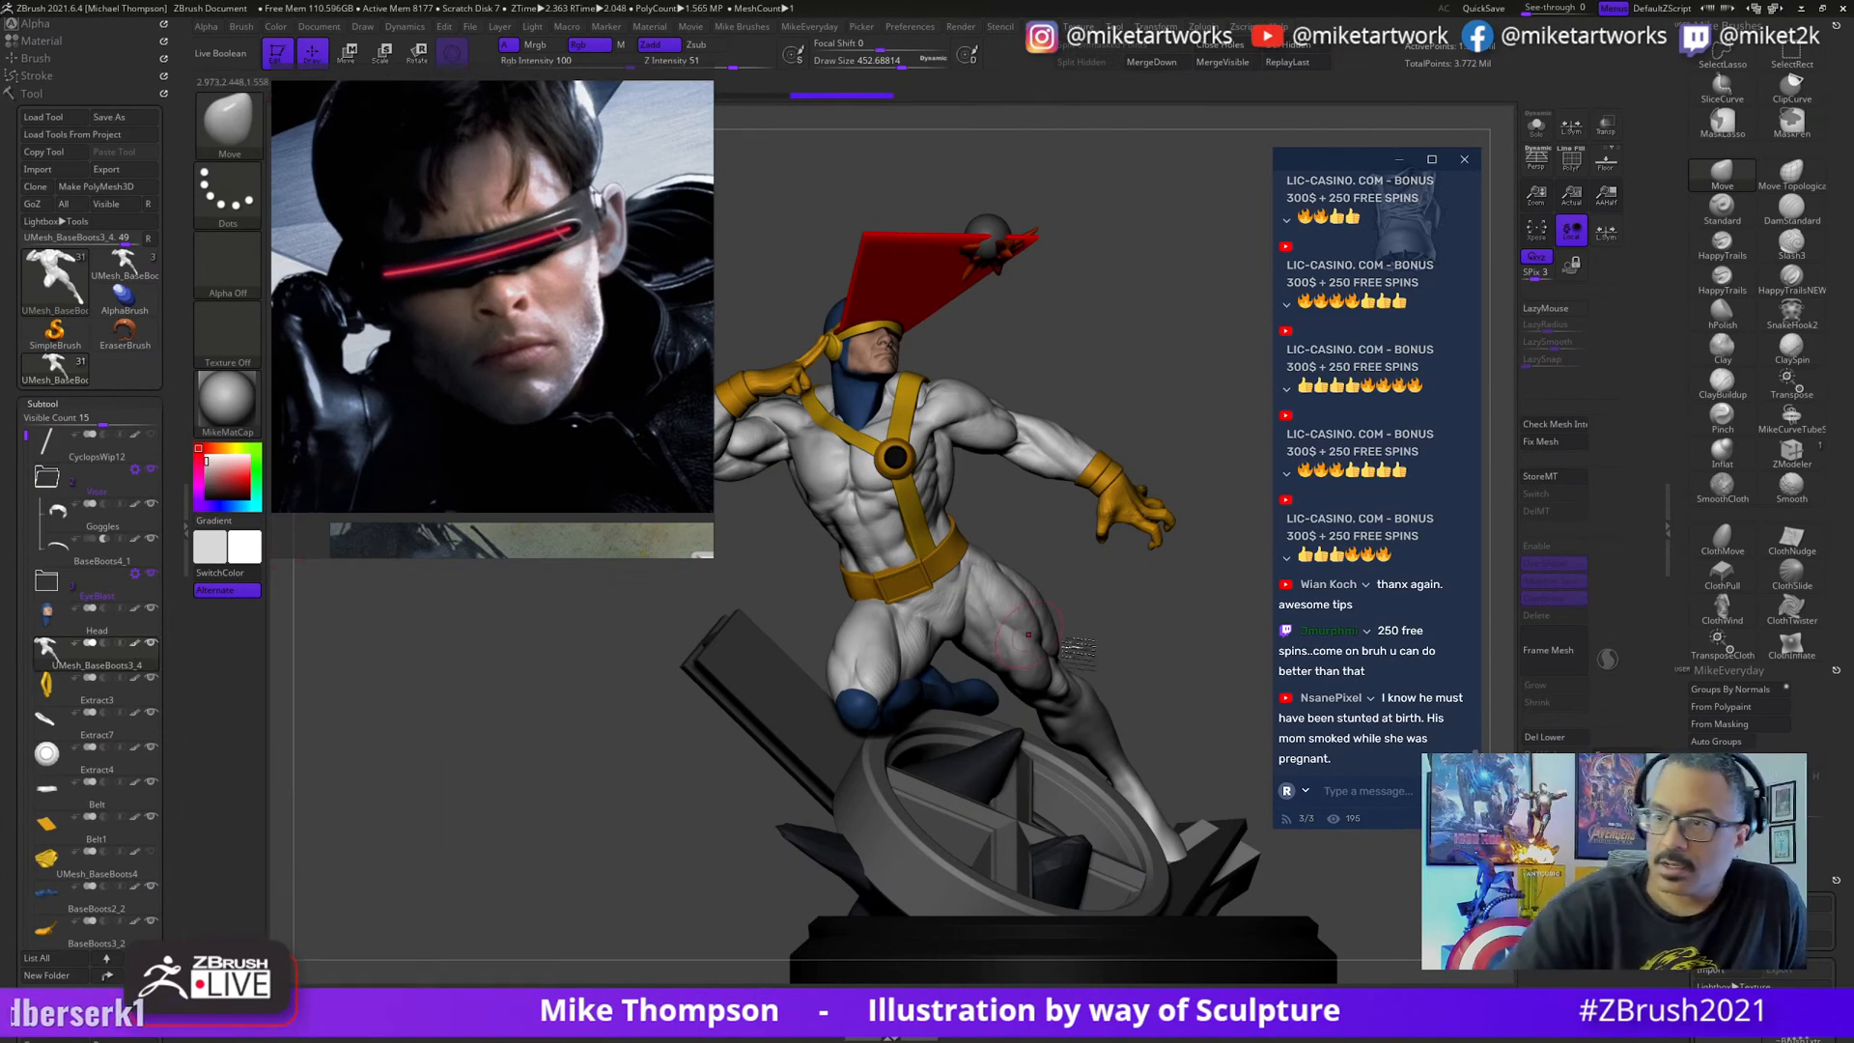
{"action": "left_click_drag", "start_coordinate": [1189, 663], "coordinate": [1139, 725]}
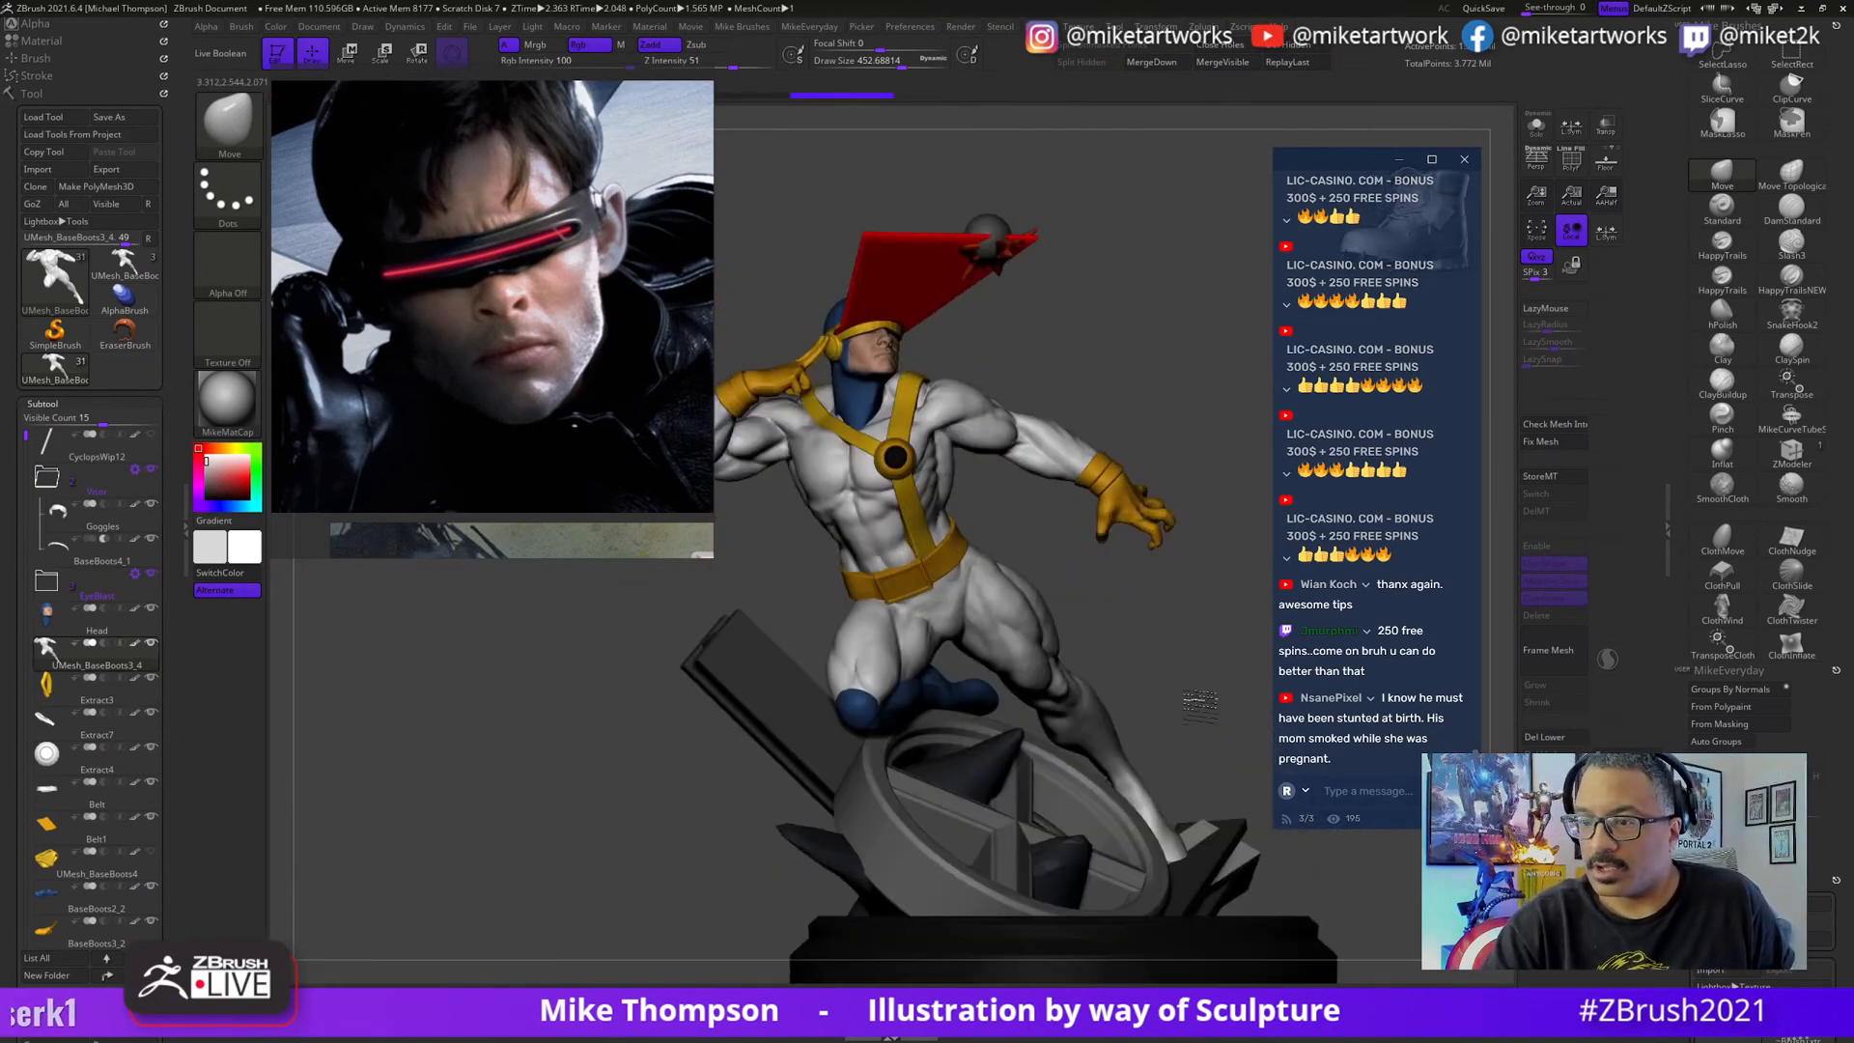
- Set the hood's blue as the main colour and move the reference image off the canvas
{"action": "key", "text": "space"}
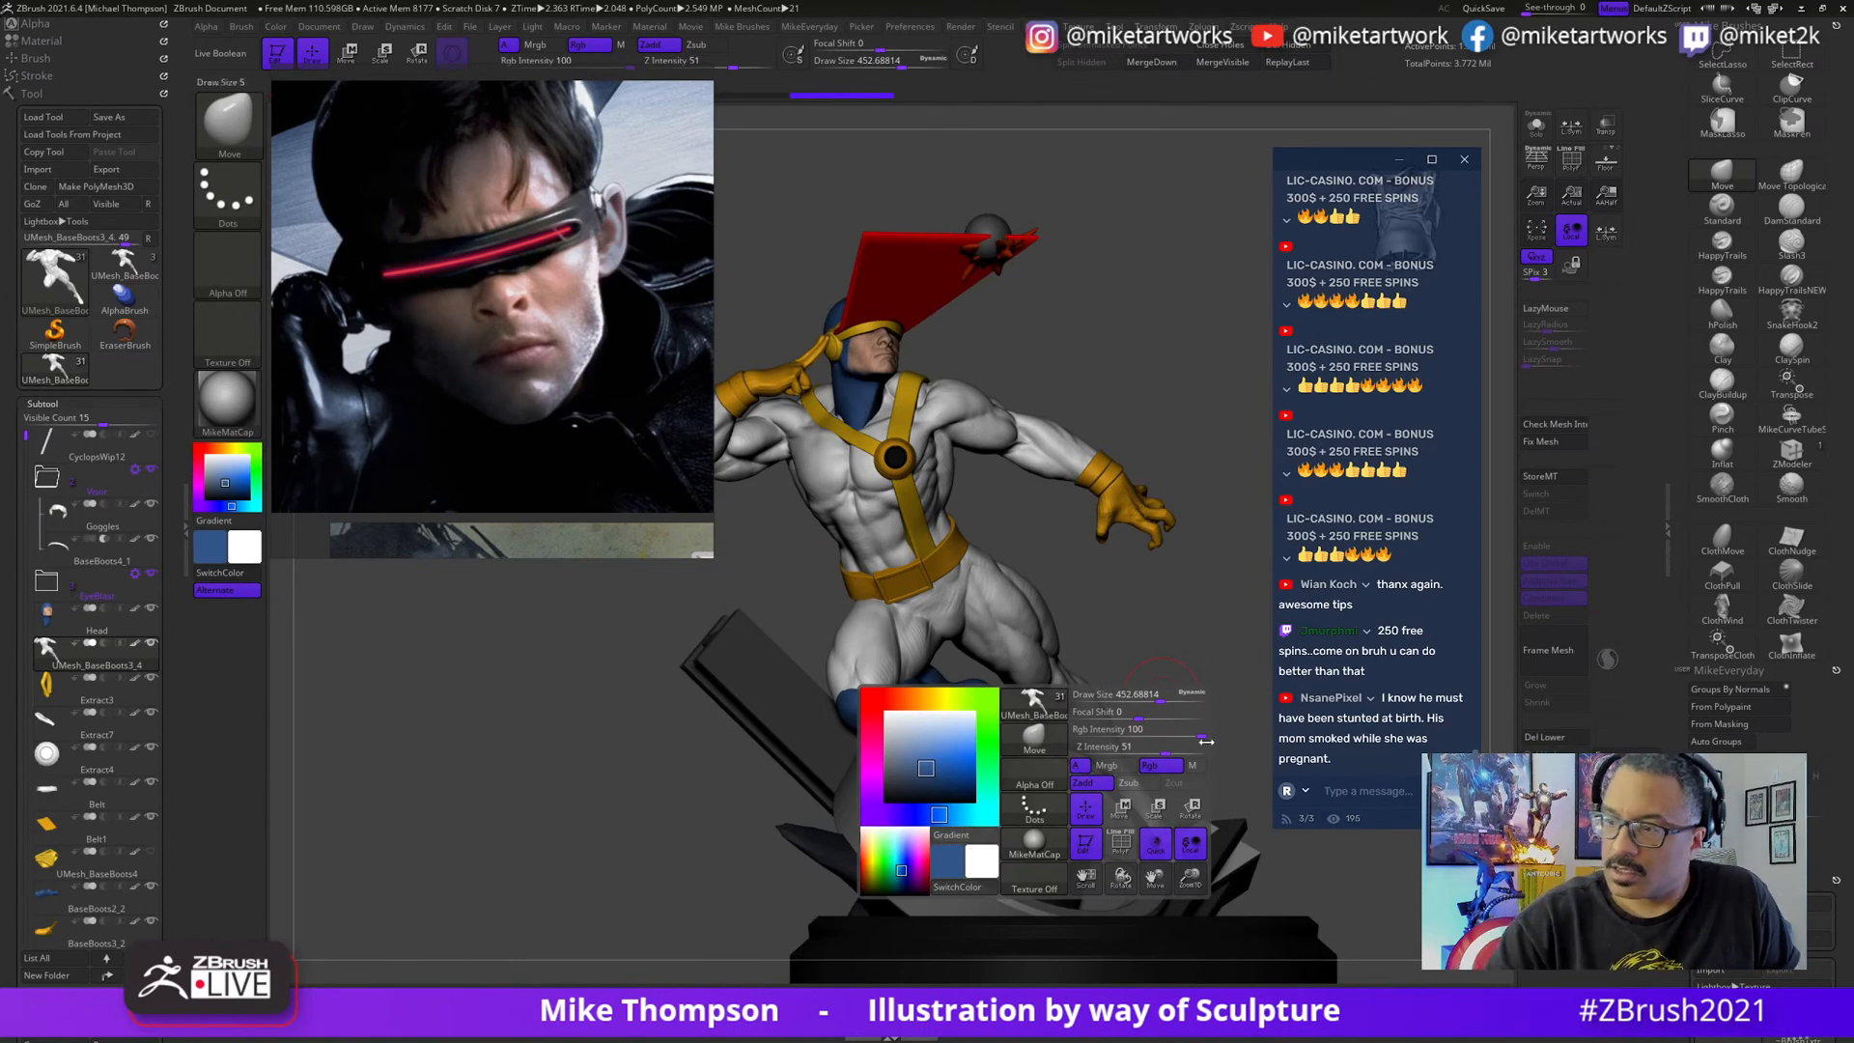
{"action": "left_click", "coordinate": [278, 29]}
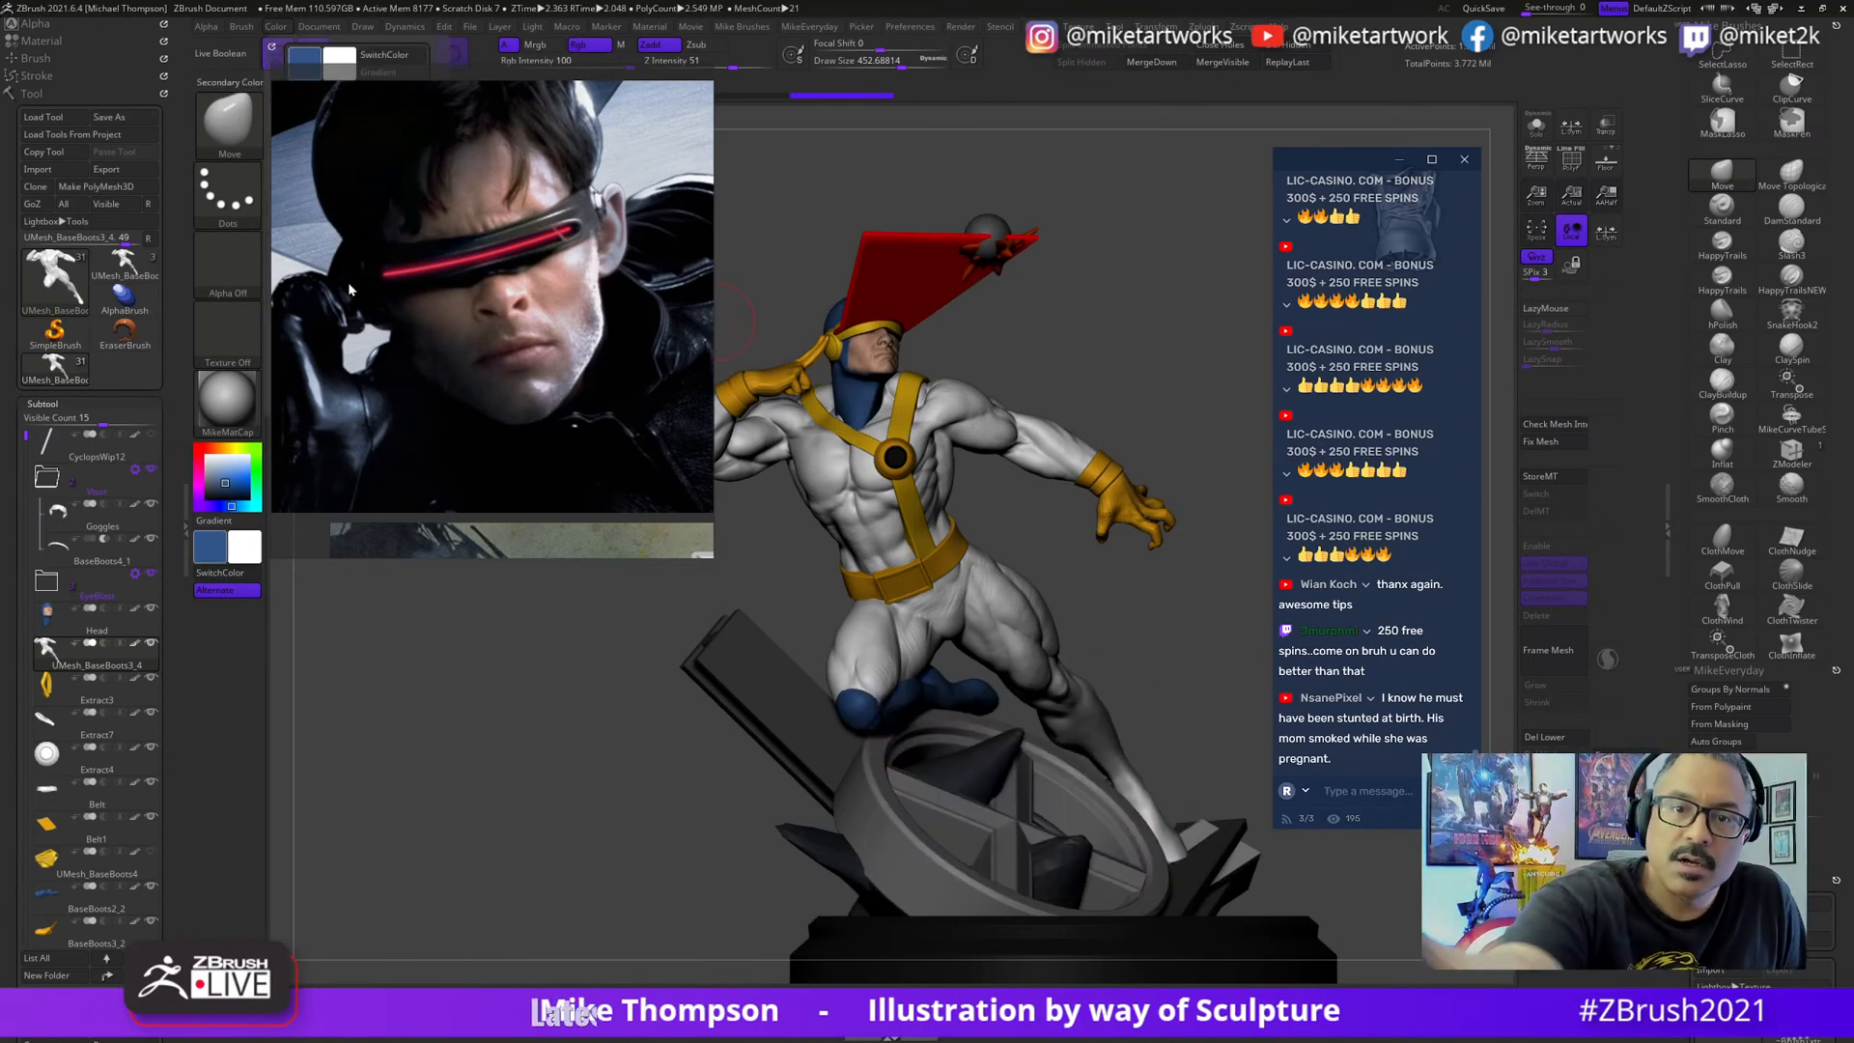
{"action": "left_click", "coordinate": [281, 27]}
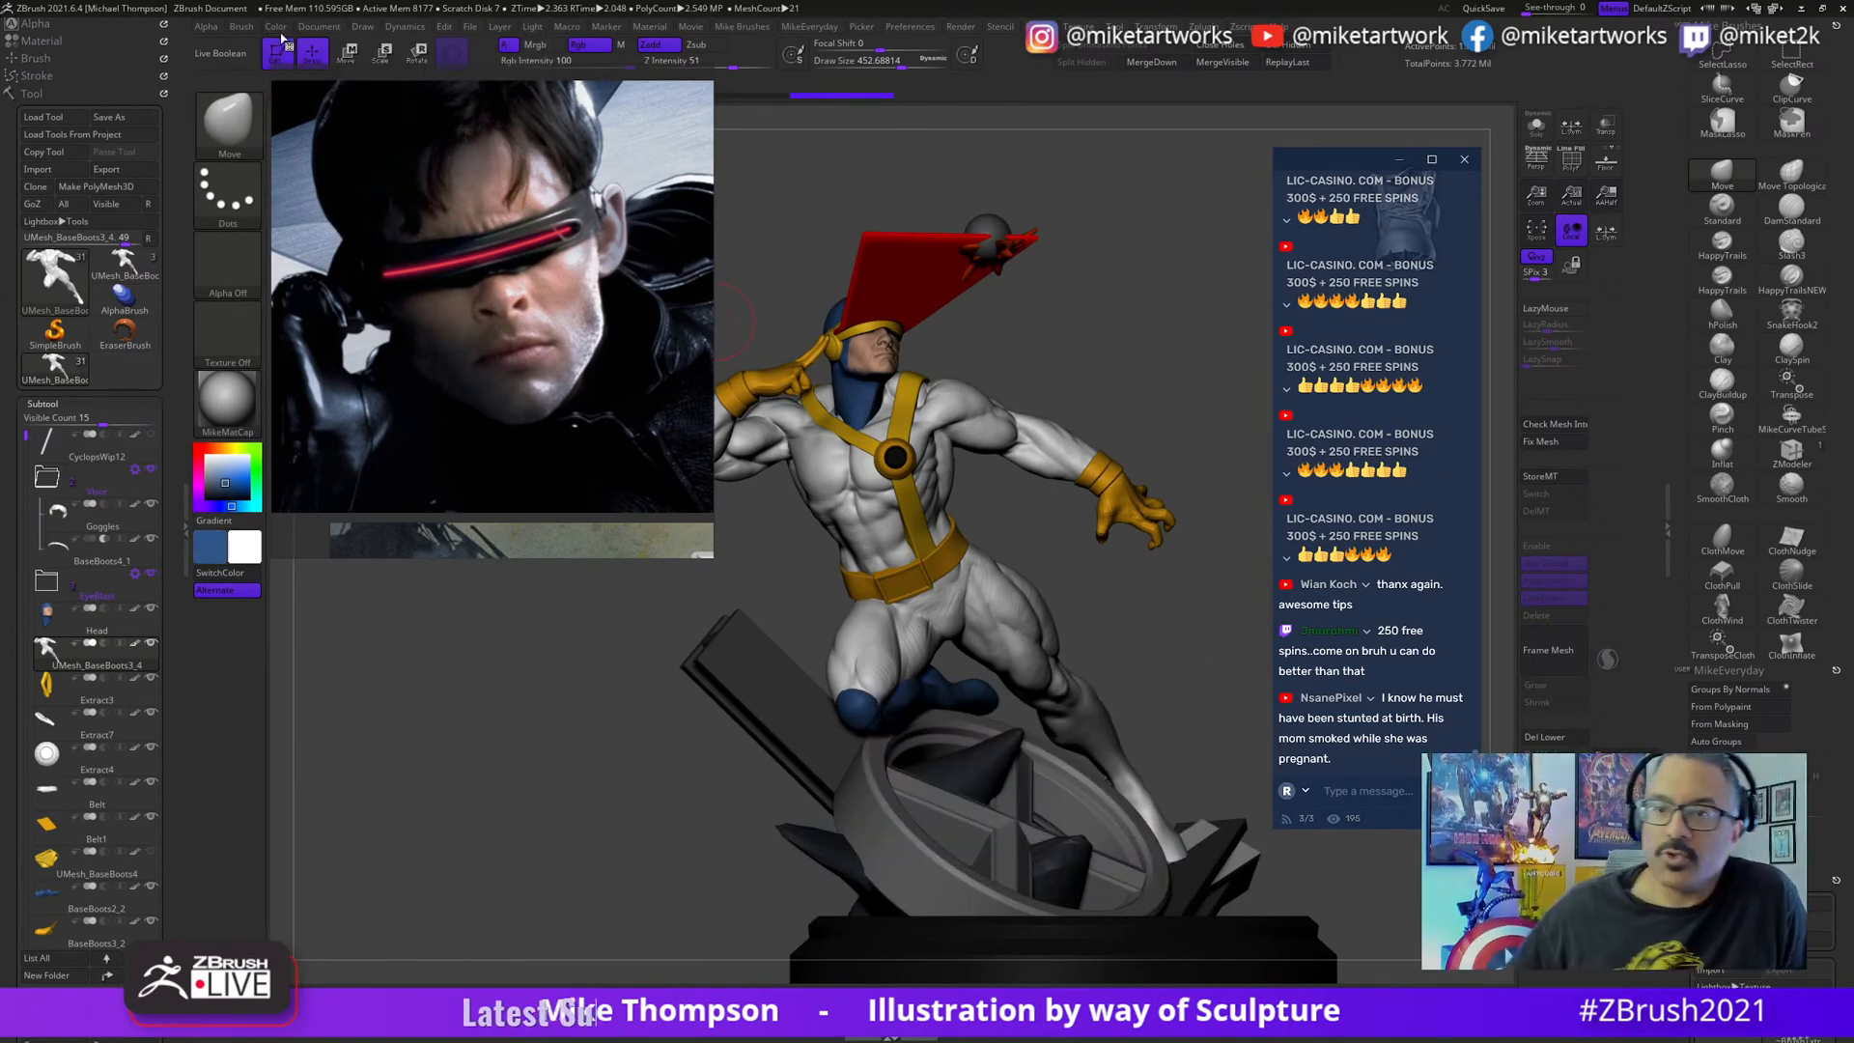
{"action": "right_click_drag", "start_coordinate": [472, 407], "coordinate": [0, 407]}
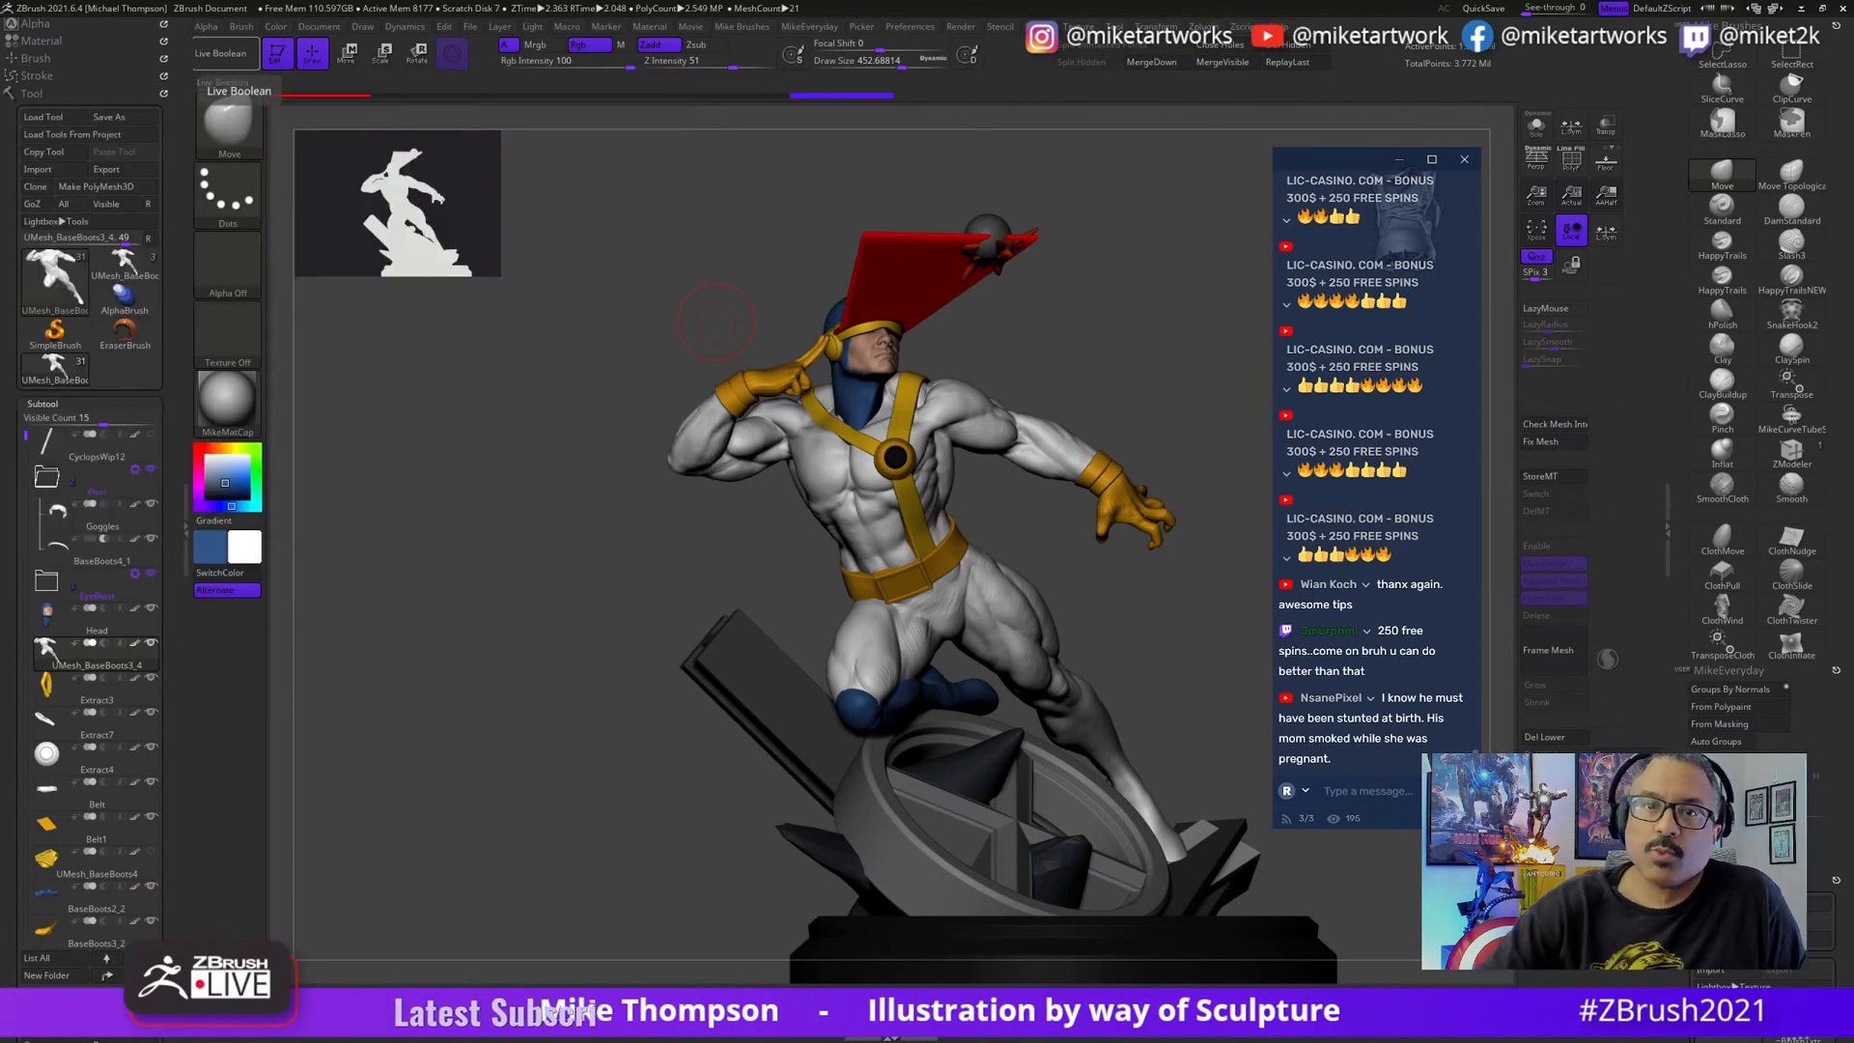
- Try to fill the white body subtool with the active blue using Fill Object
{"action": "left_click", "coordinate": [276, 26]}
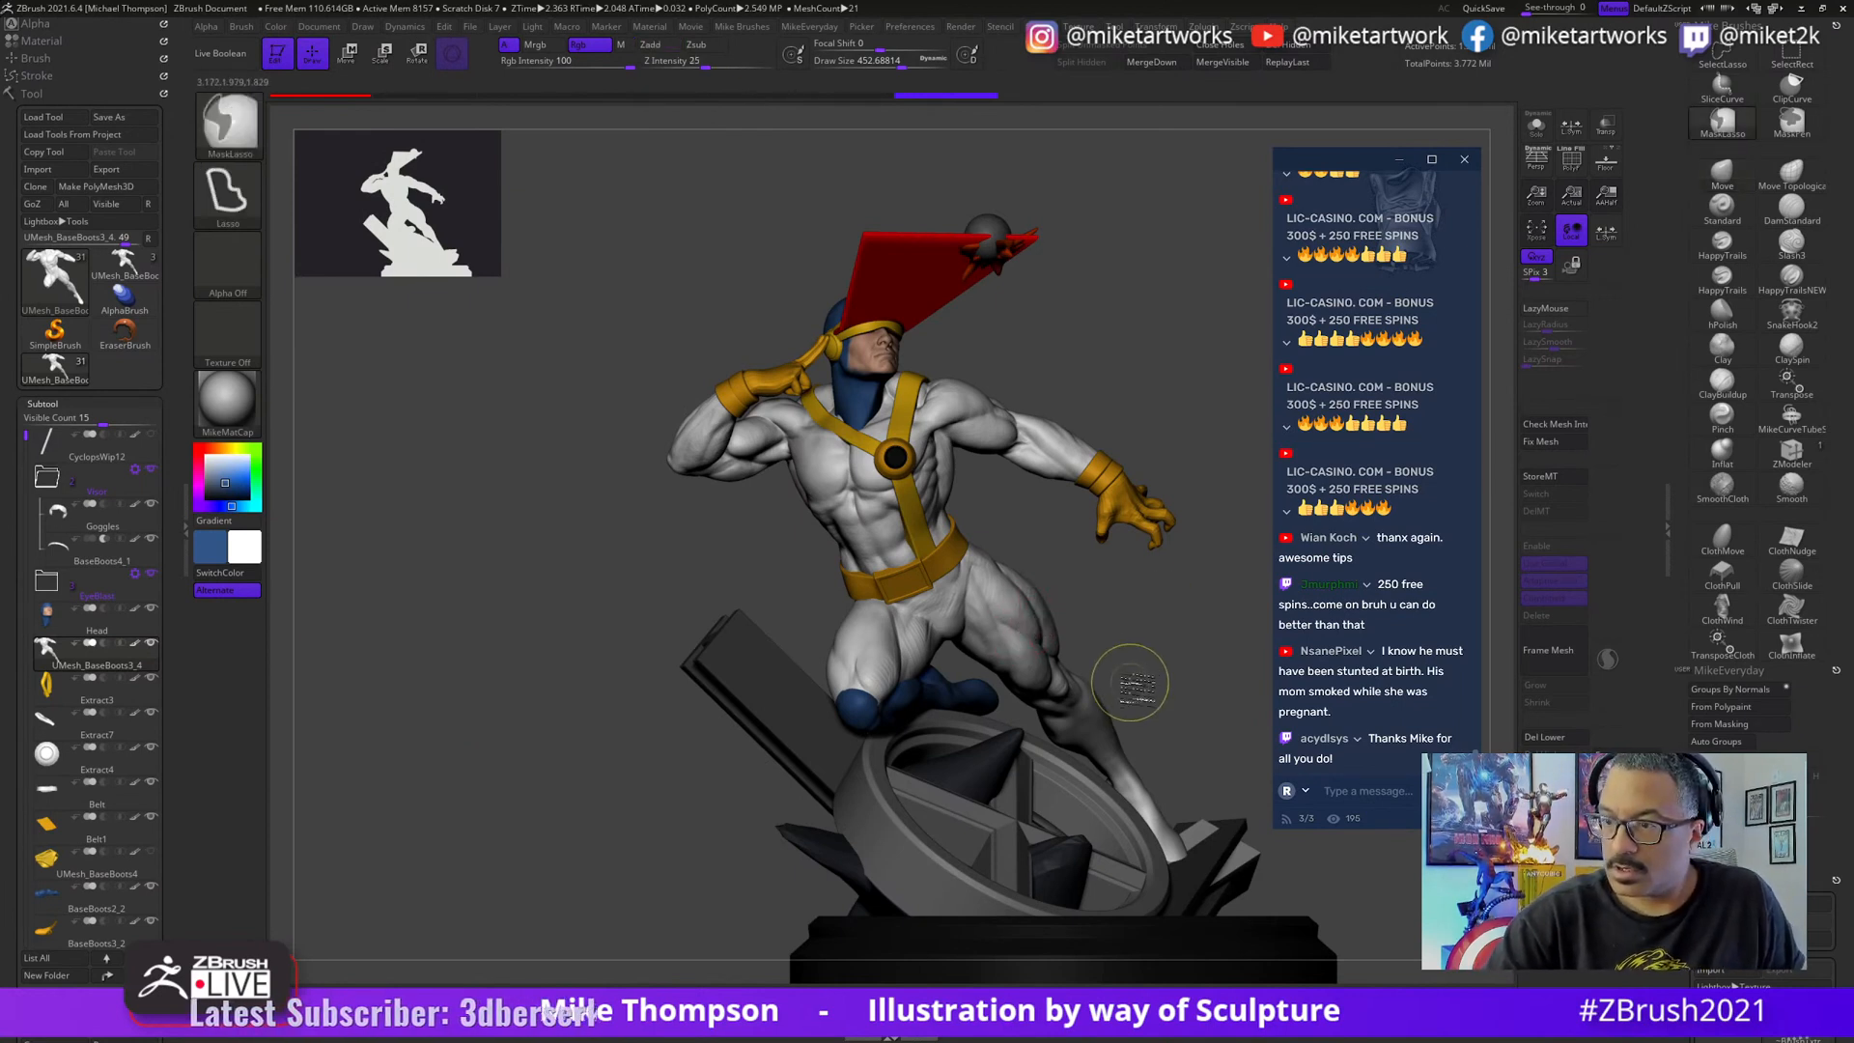
{"action": "key", "text": "ctrl"}
{"action": "left_click", "coordinate": [276, 29]}
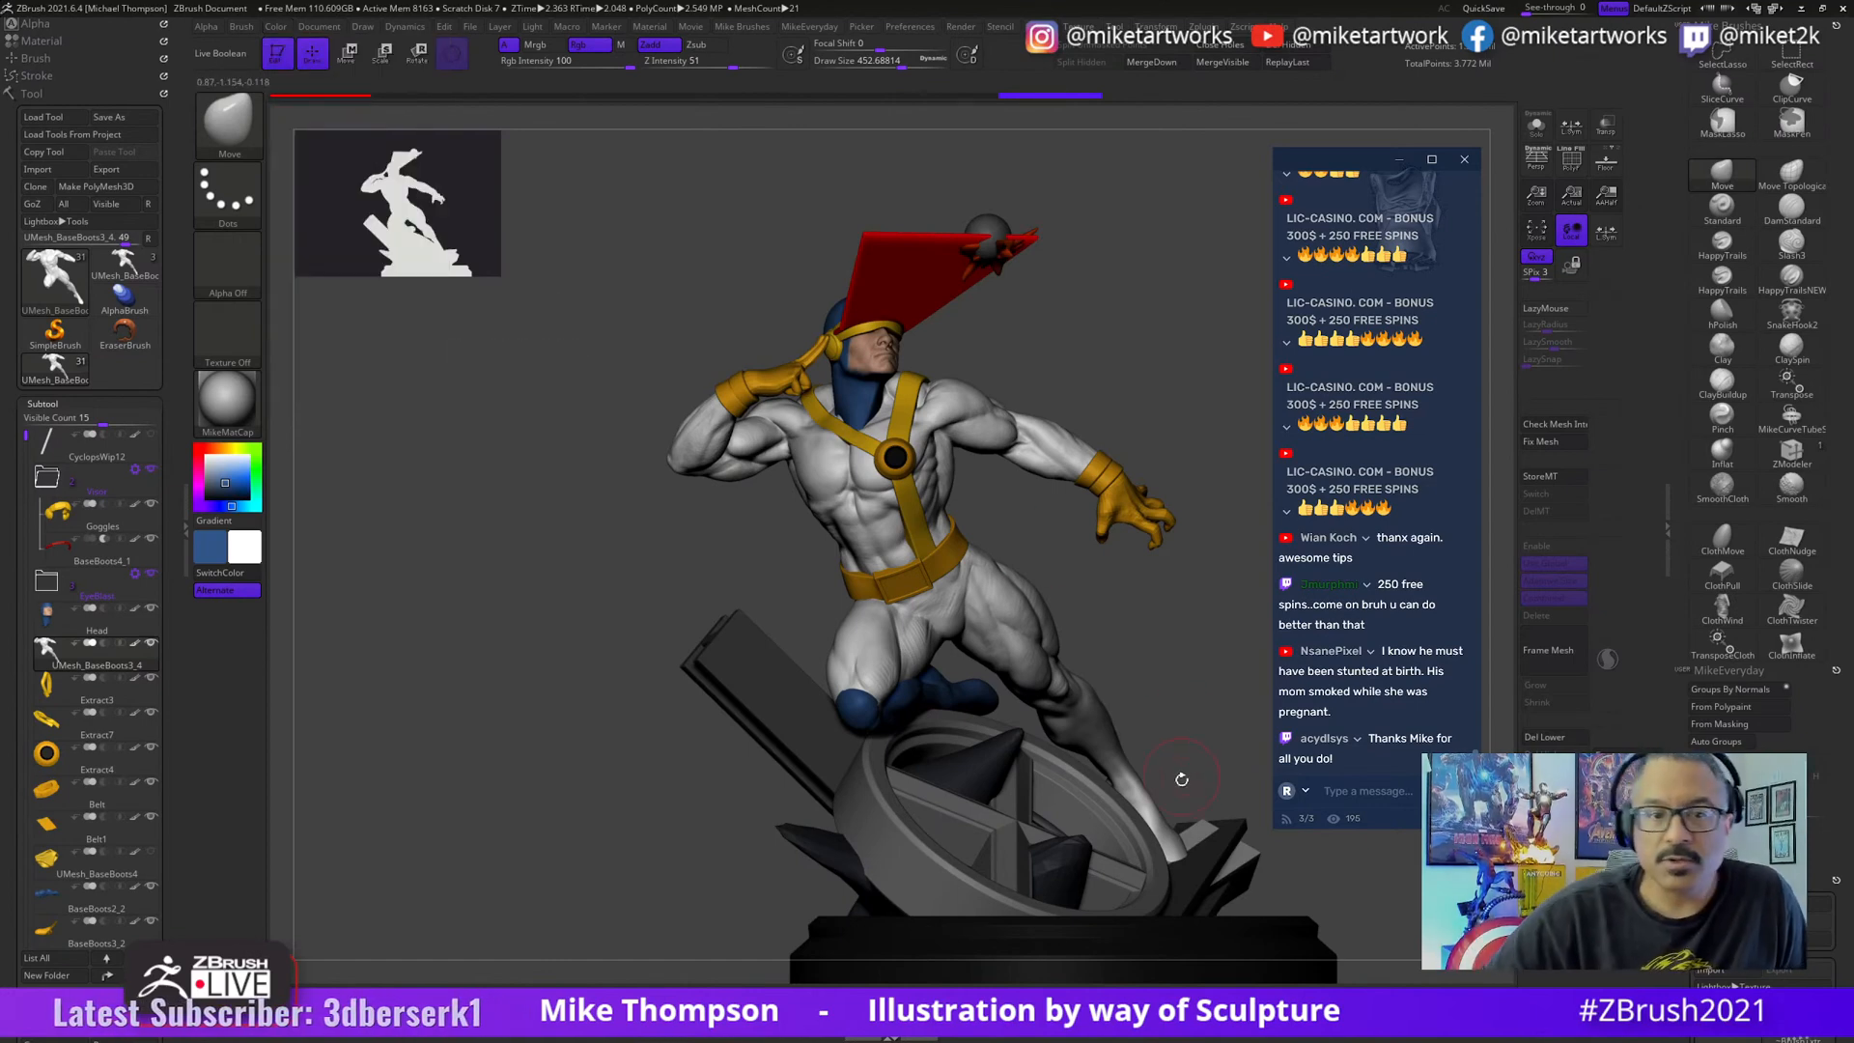
{"action": "key", "text": "space"}
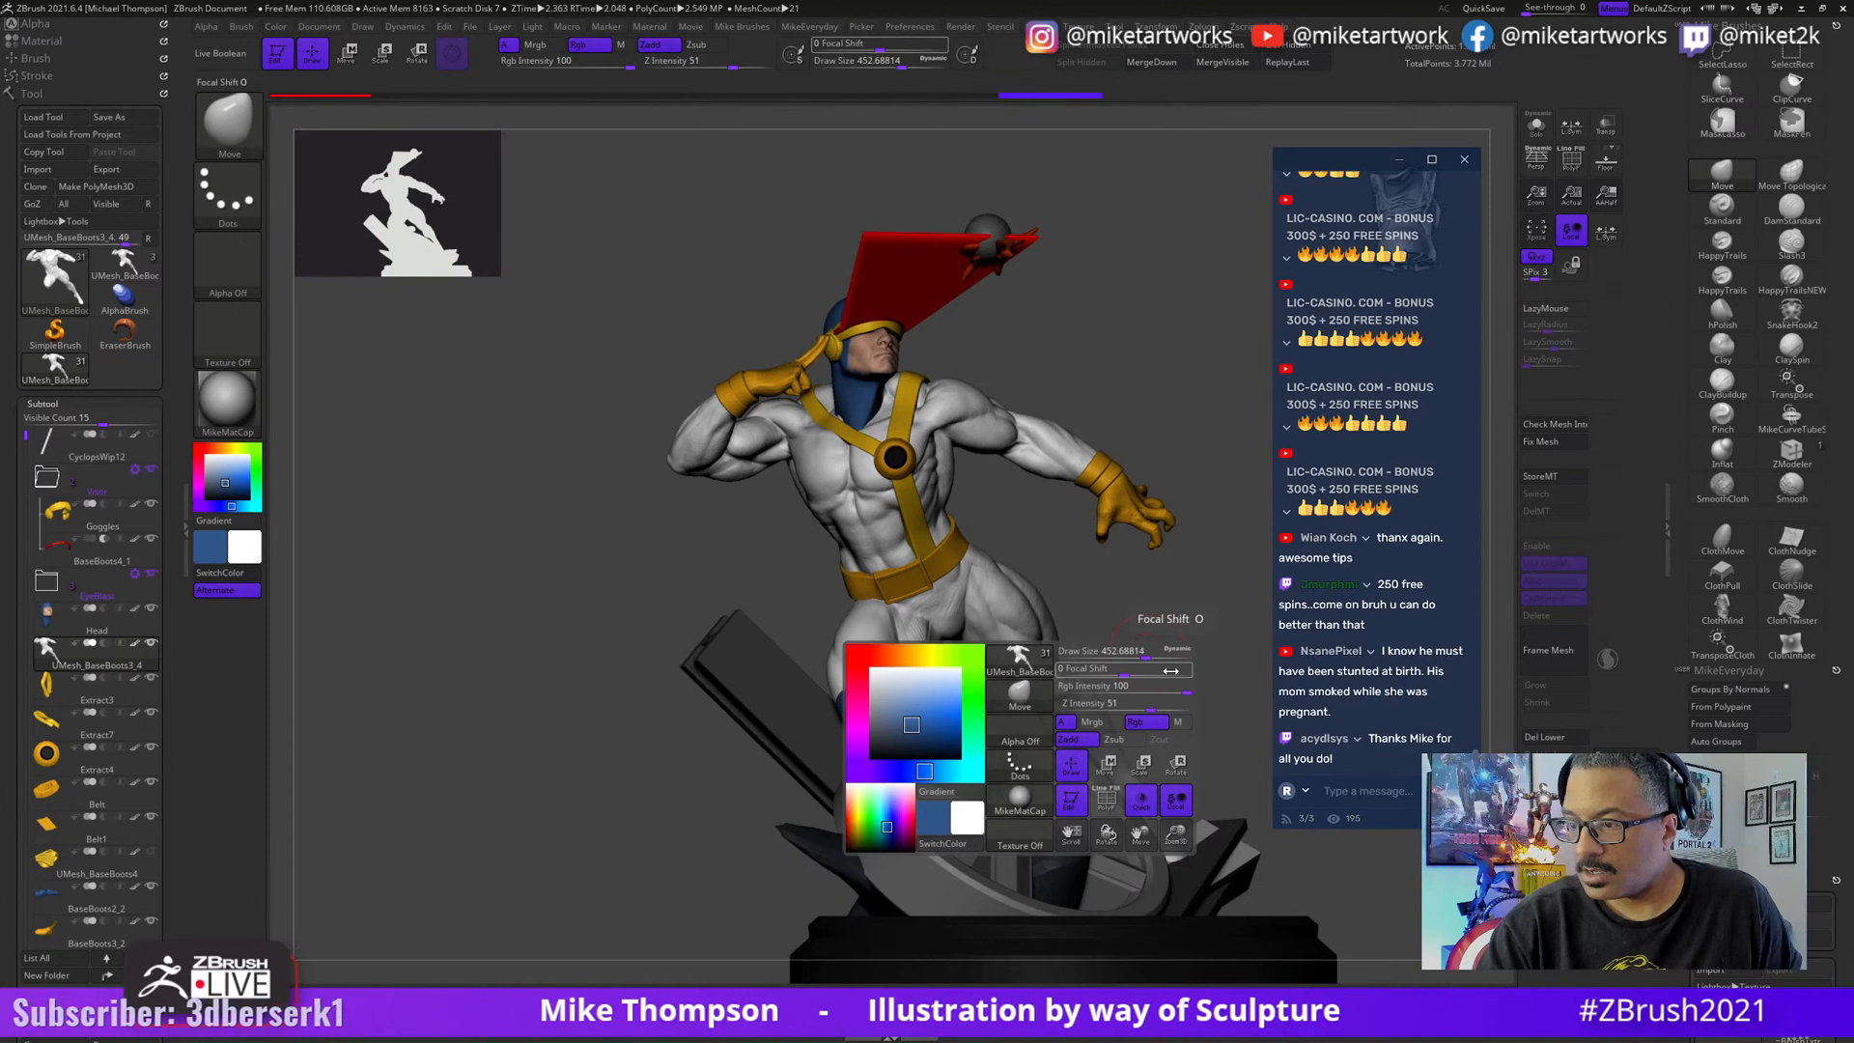
{"action": "key", "text": "ctrl"}
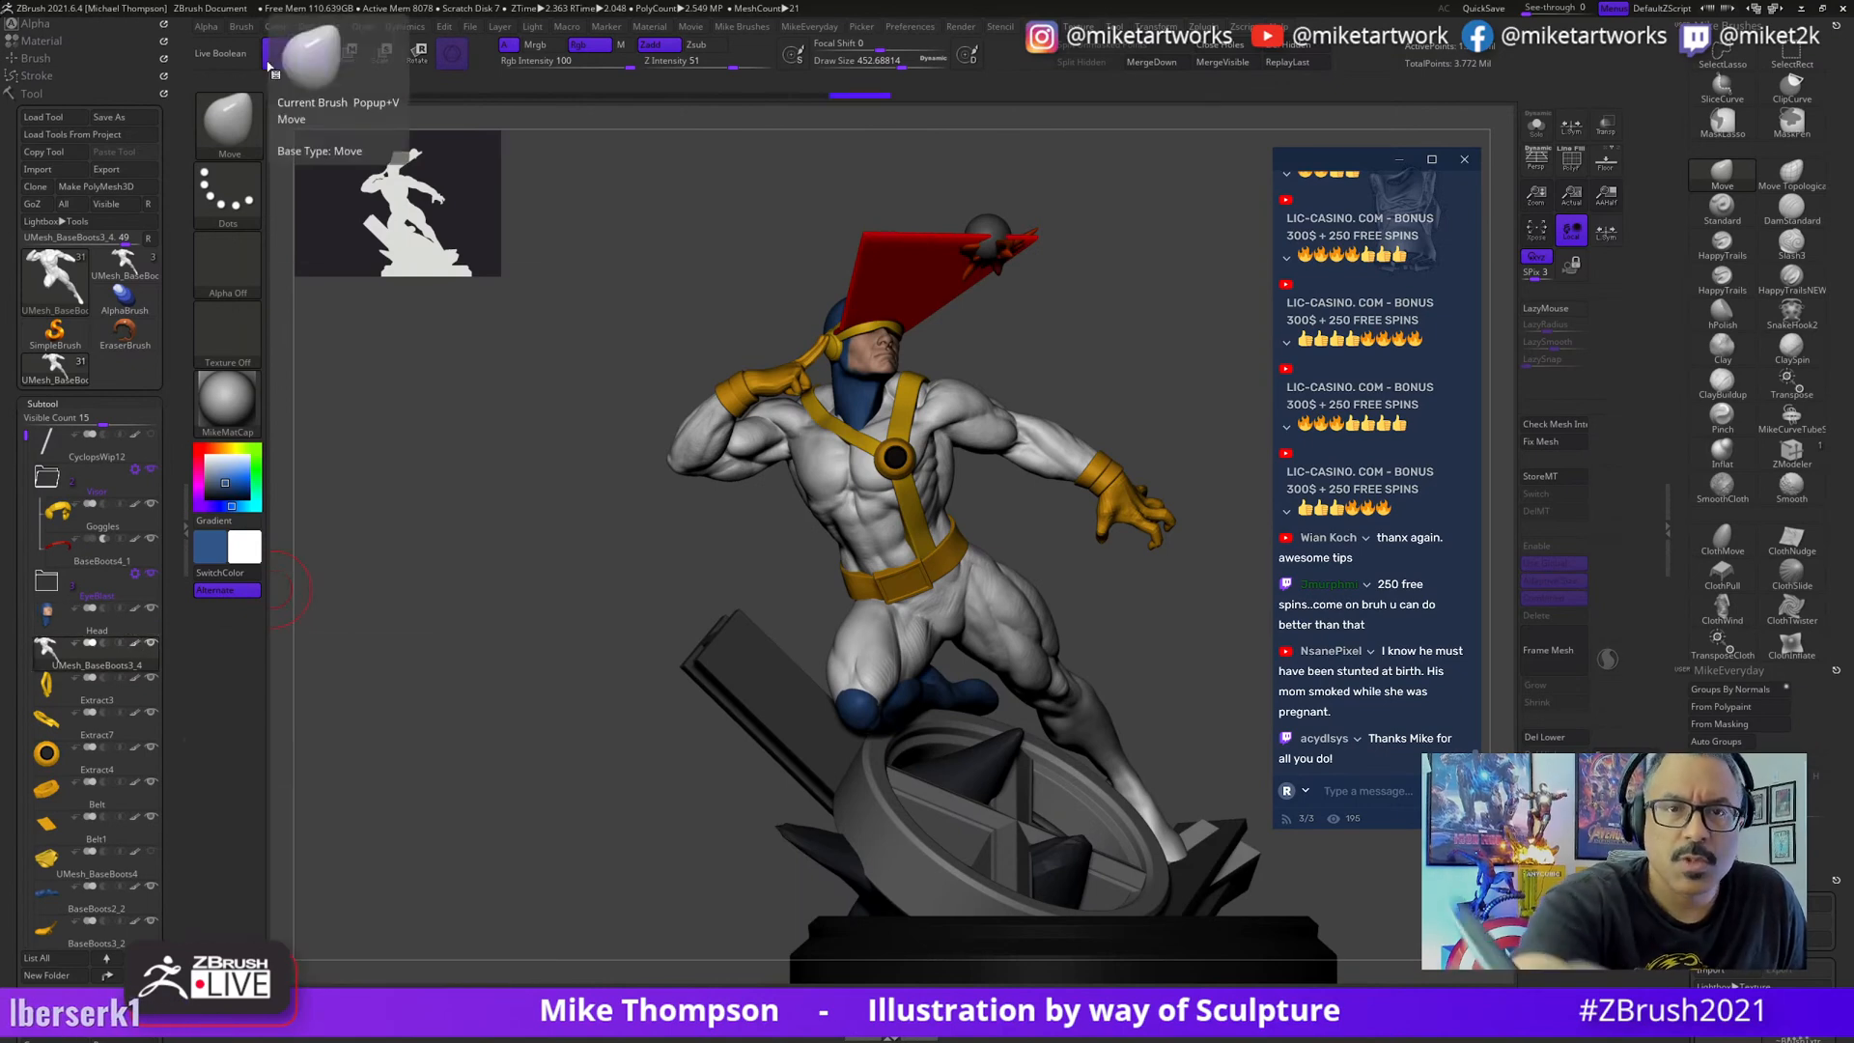
{"action": "left_click", "coordinate": [275, 26]}
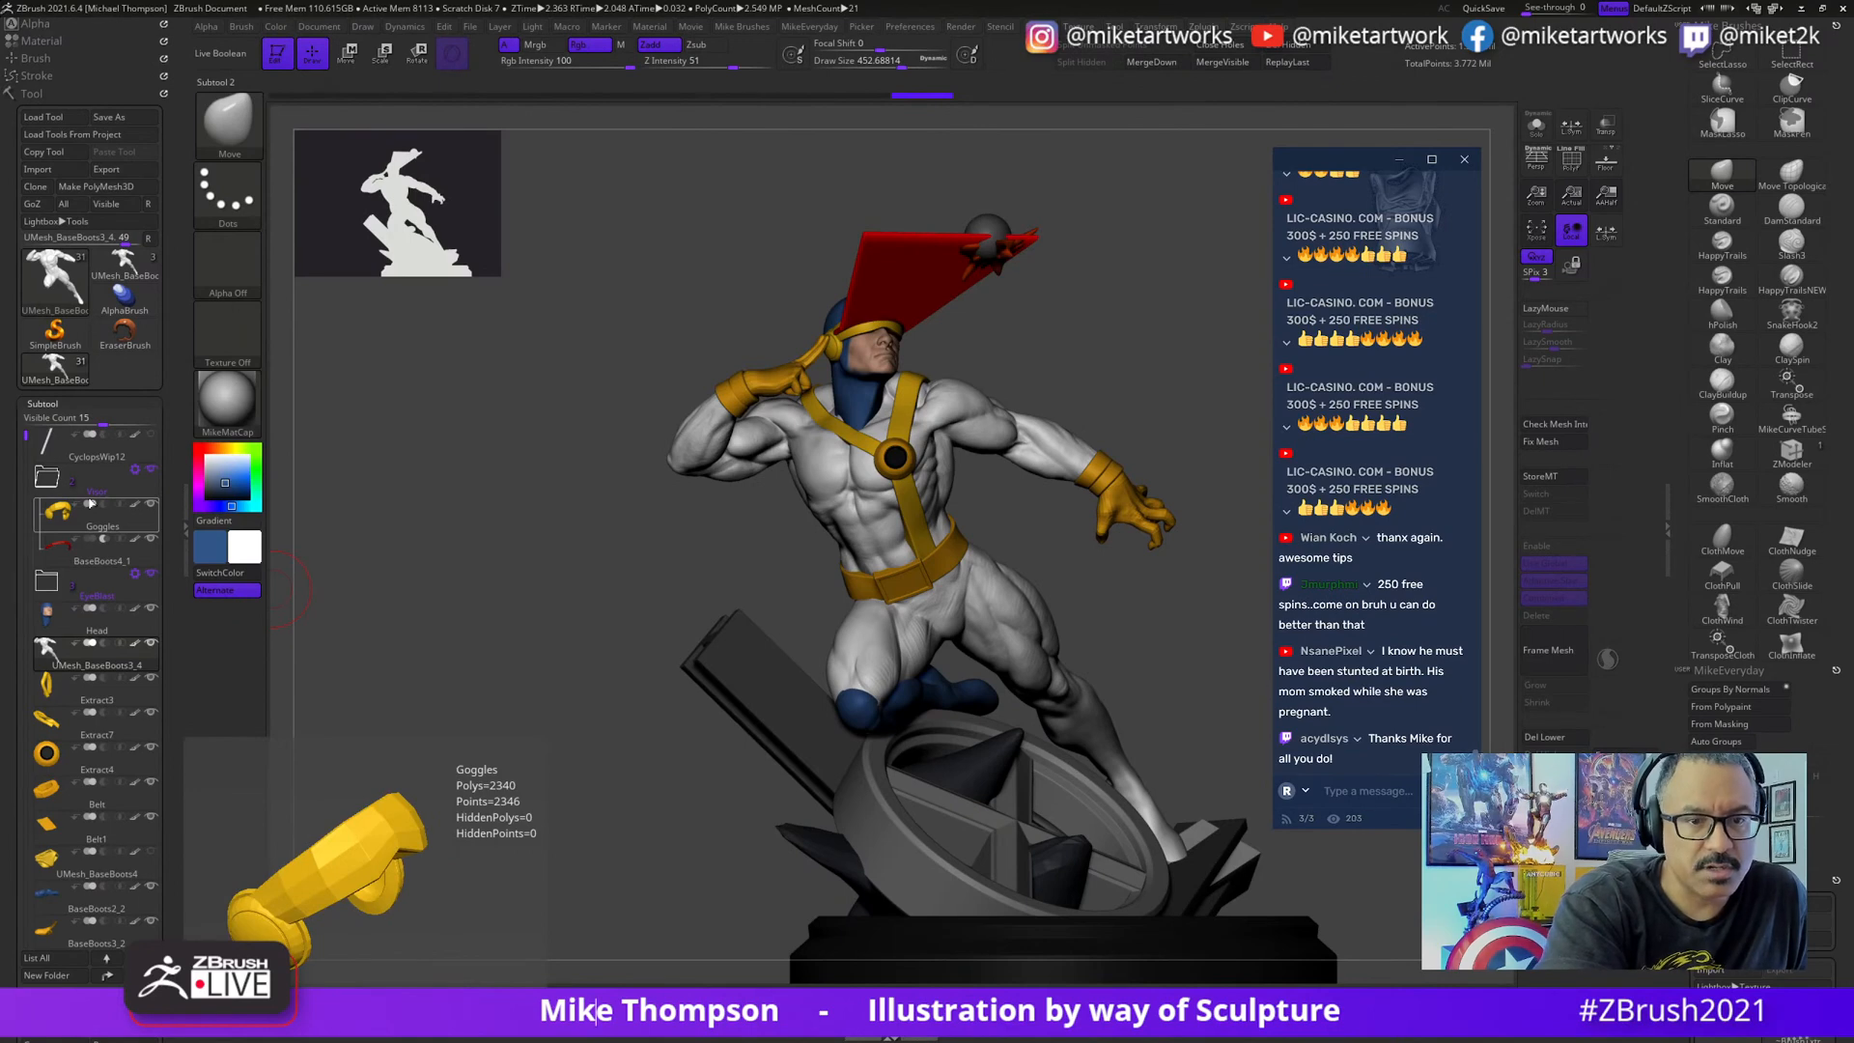
- Isolate the body in Solo mode and try filling it with blue, R 50, G 86, B 138
{"action": "left_click", "coordinate": [1537, 125]}
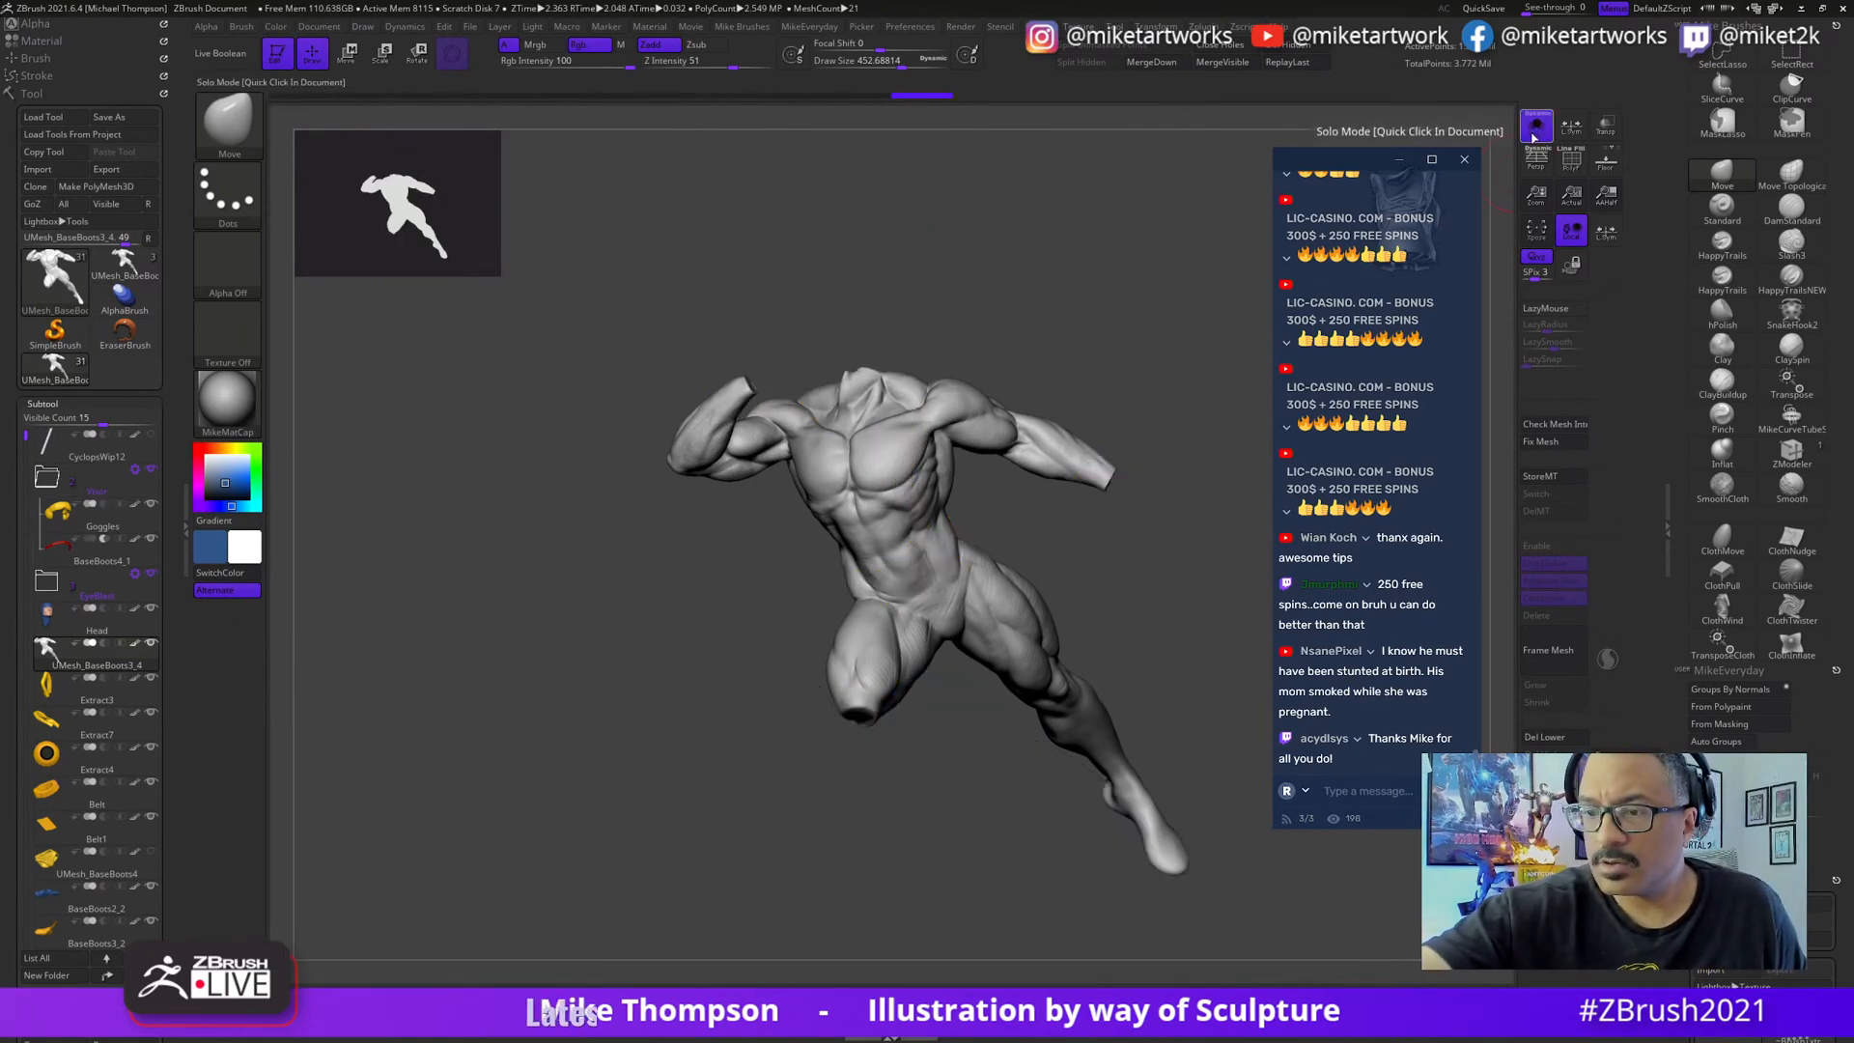
{"action": "left_click_drag", "start_coordinate": [1140, 734], "coordinate": [907, 777]}
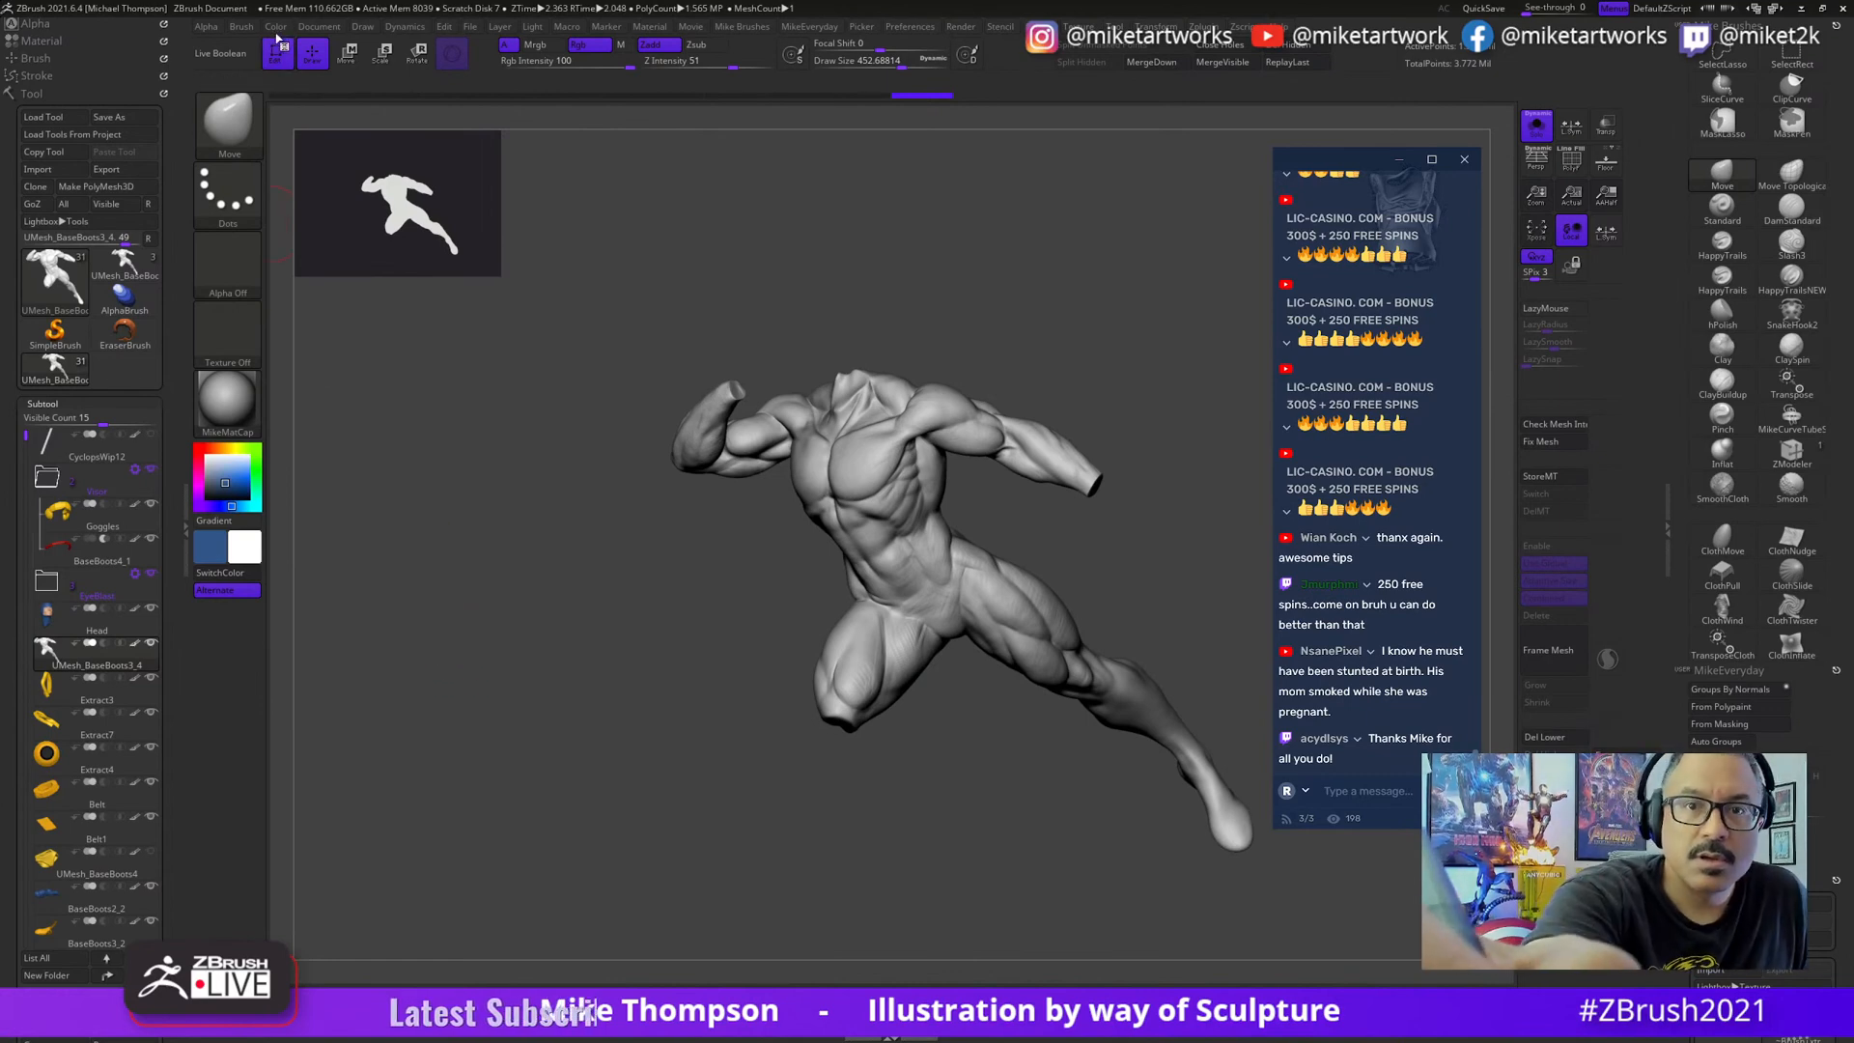
{"action": "left_click", "coordinate": [276, 26]}
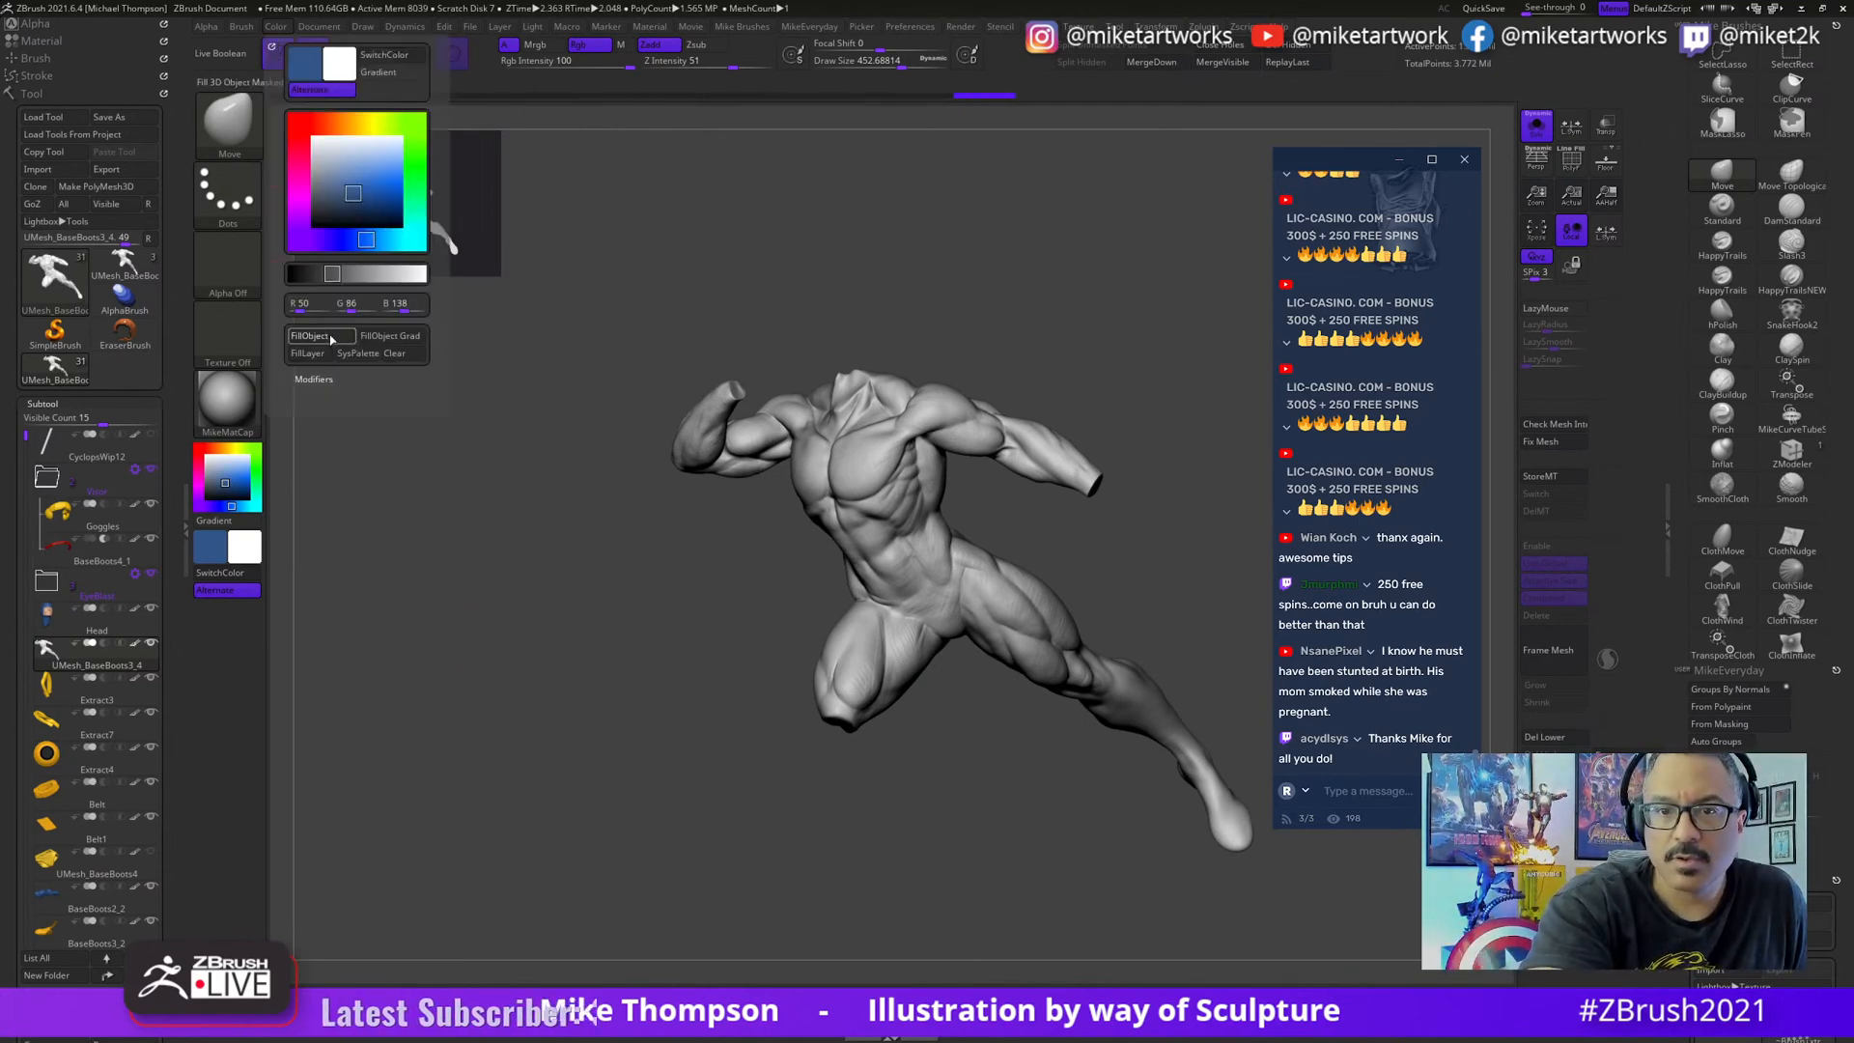
{"action": "left_click_drag", "start_coordinate": [773, 770], "coordinate": [951, 884]}
- Retry the blue fill on the isolated body and bring the whole statue back into view
{"action": "key", "text": "space"}
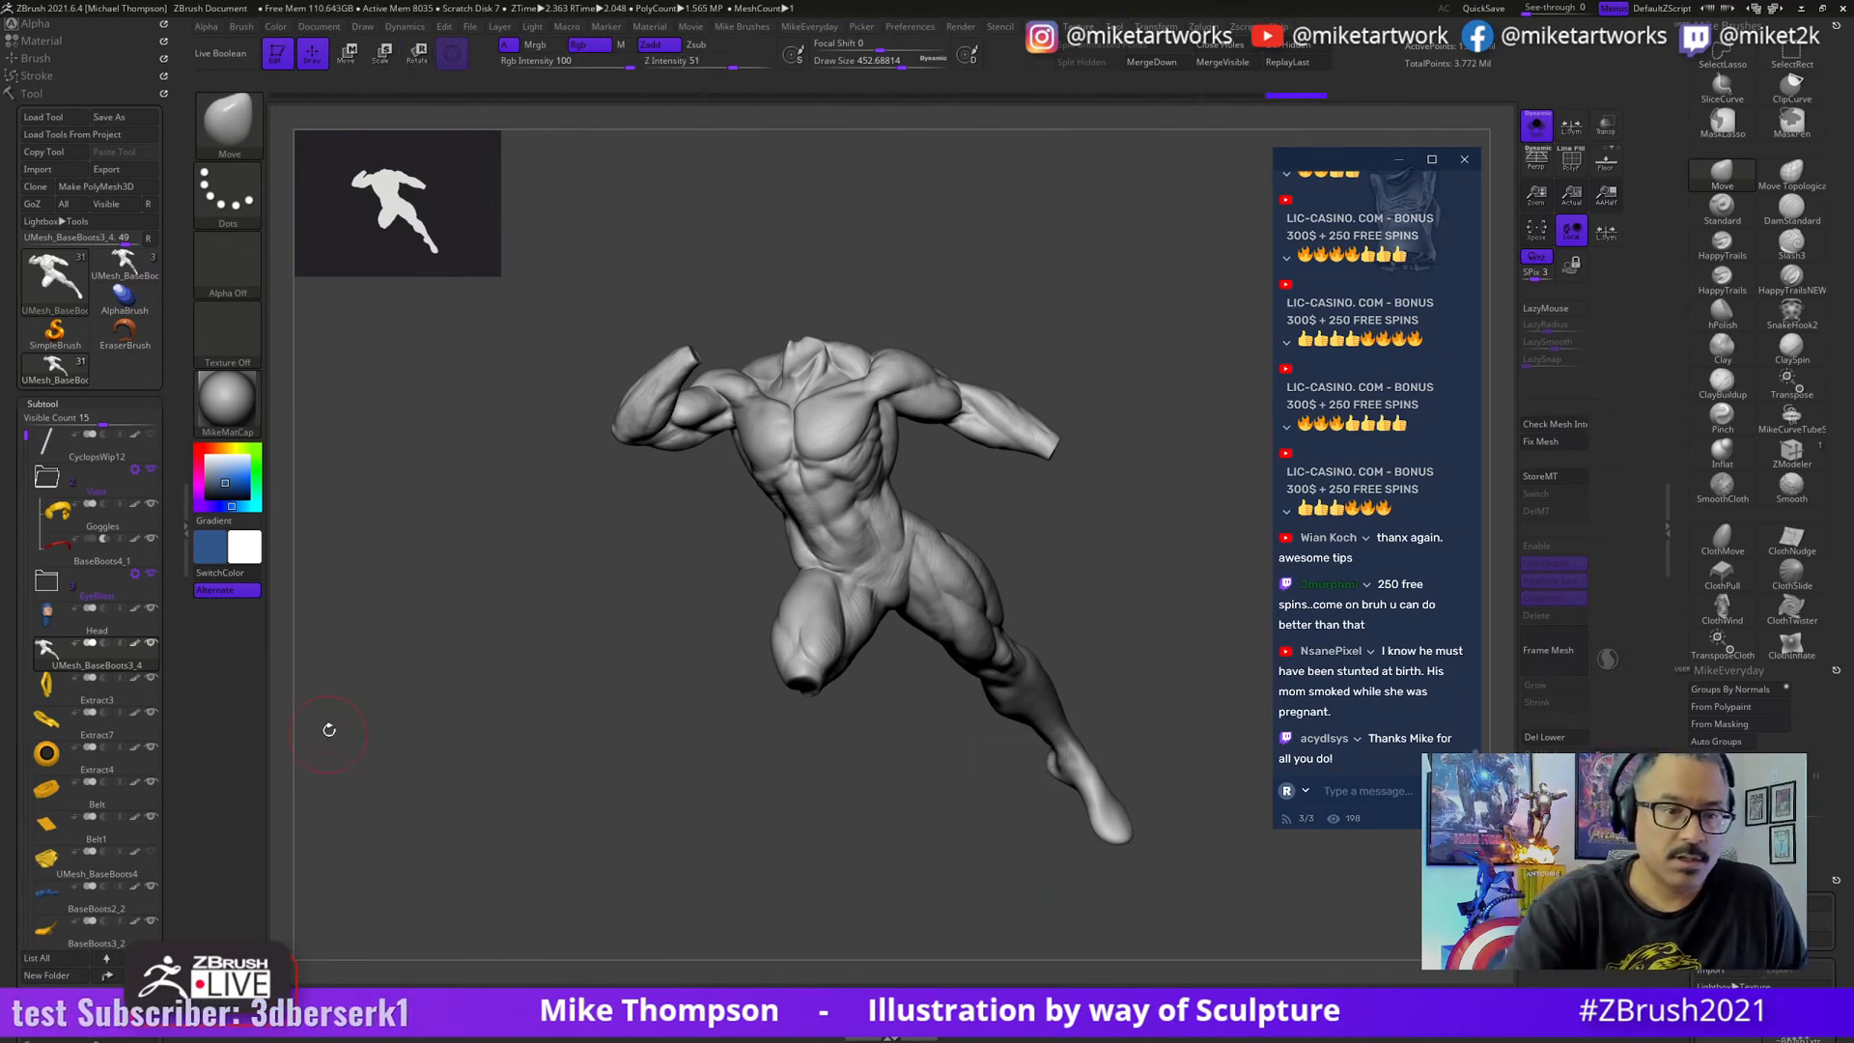
{"action": "key", "text": "ctrl"}
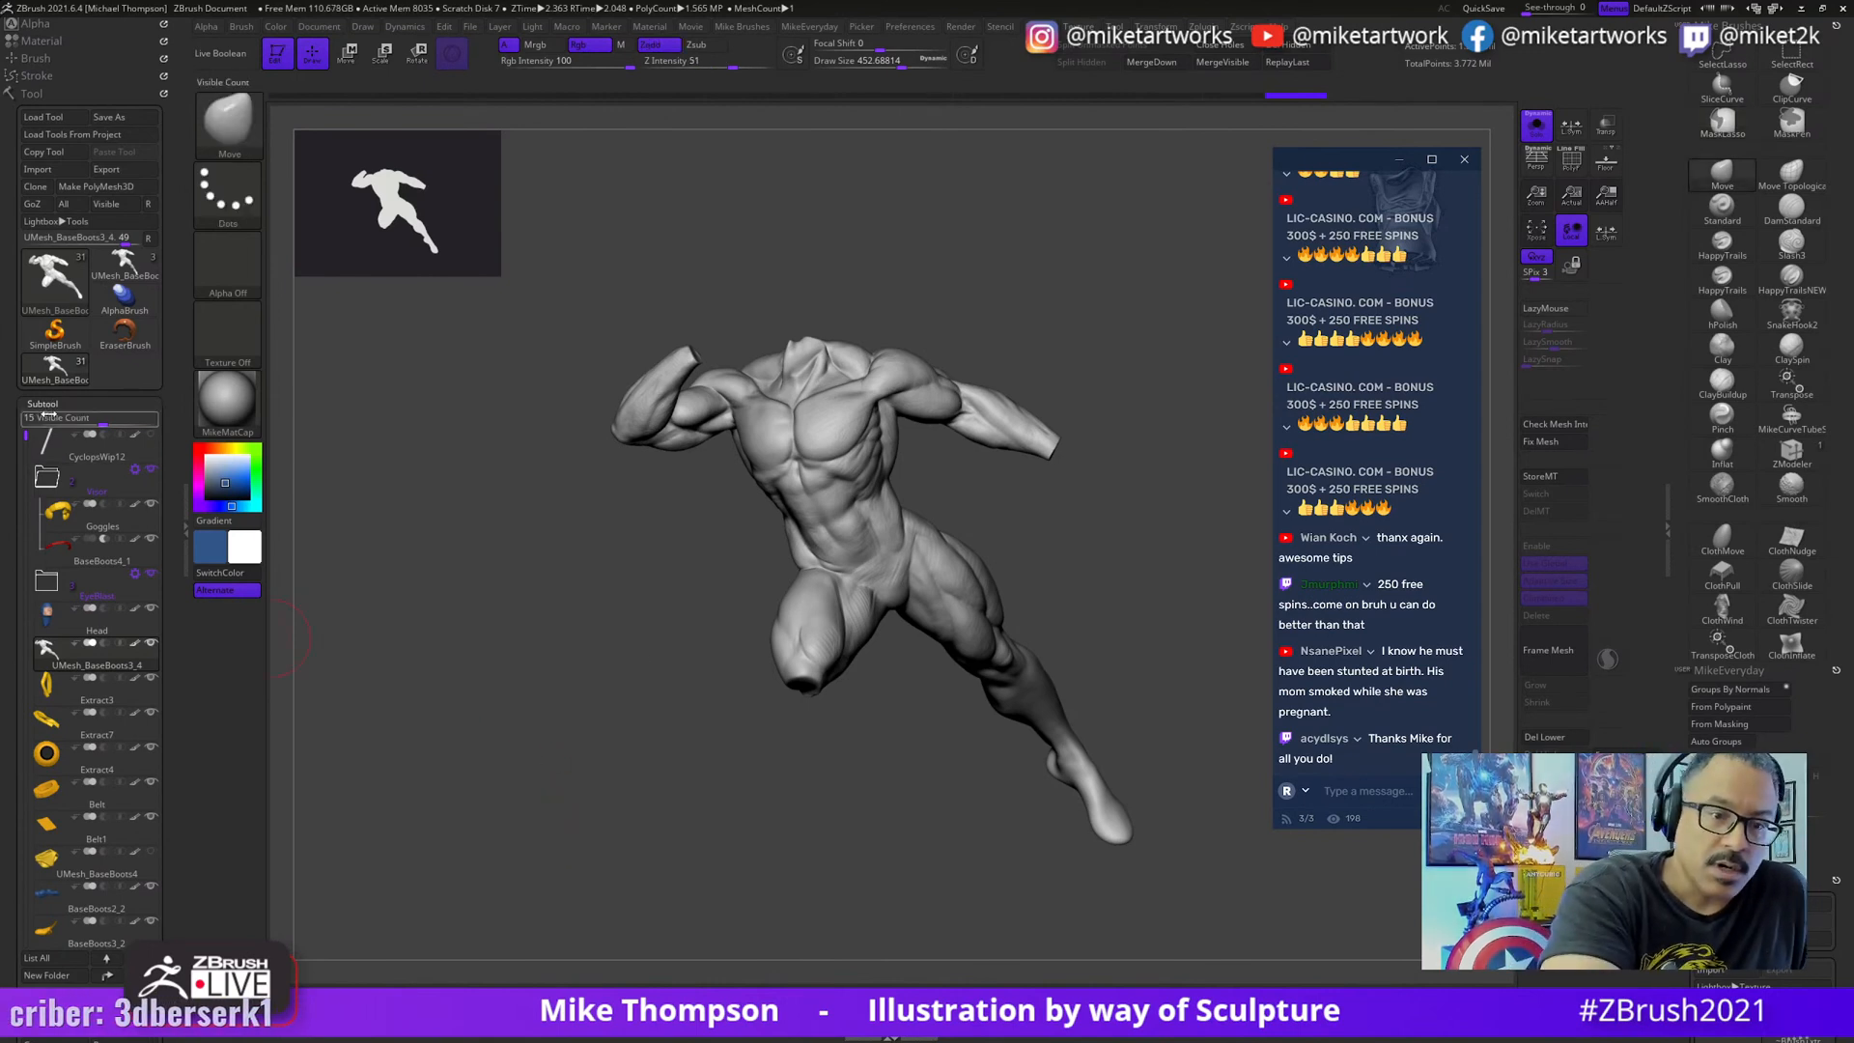
{"action": "key", "text": "space"}
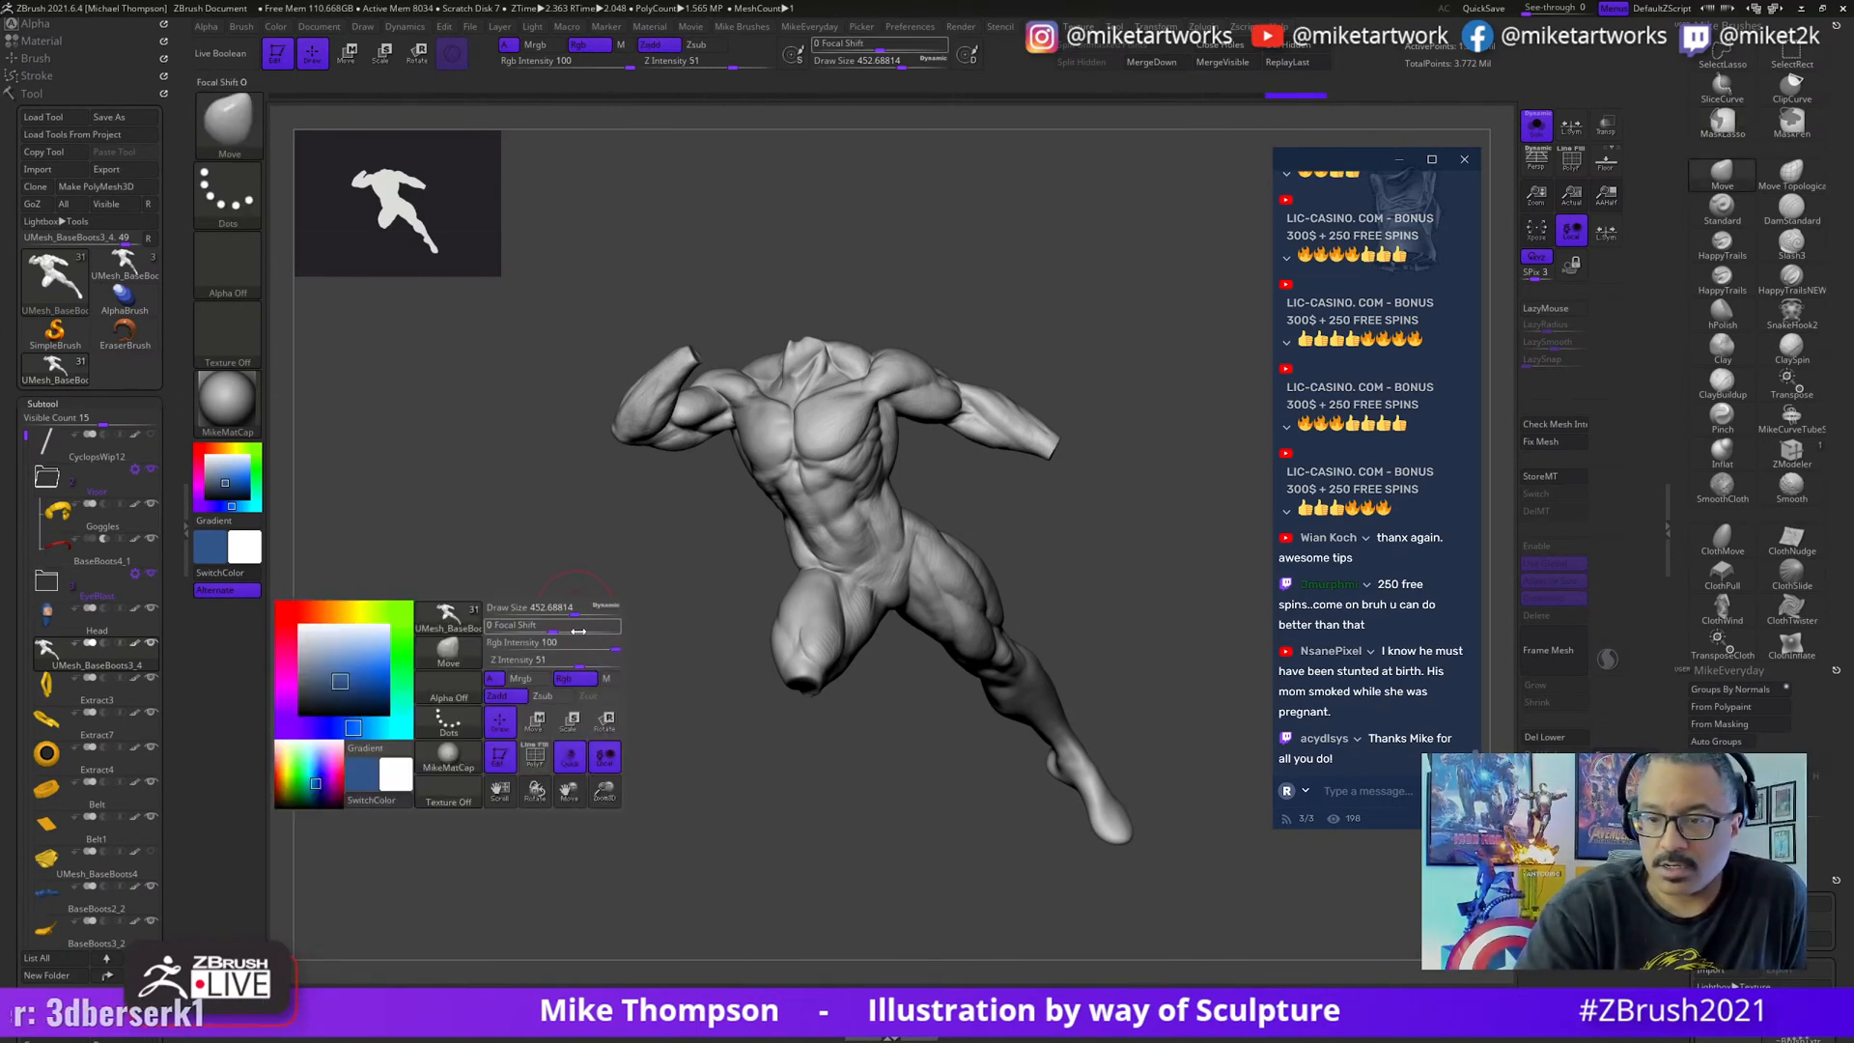
{"action": "left_click", "coordinate": [276, 27]}
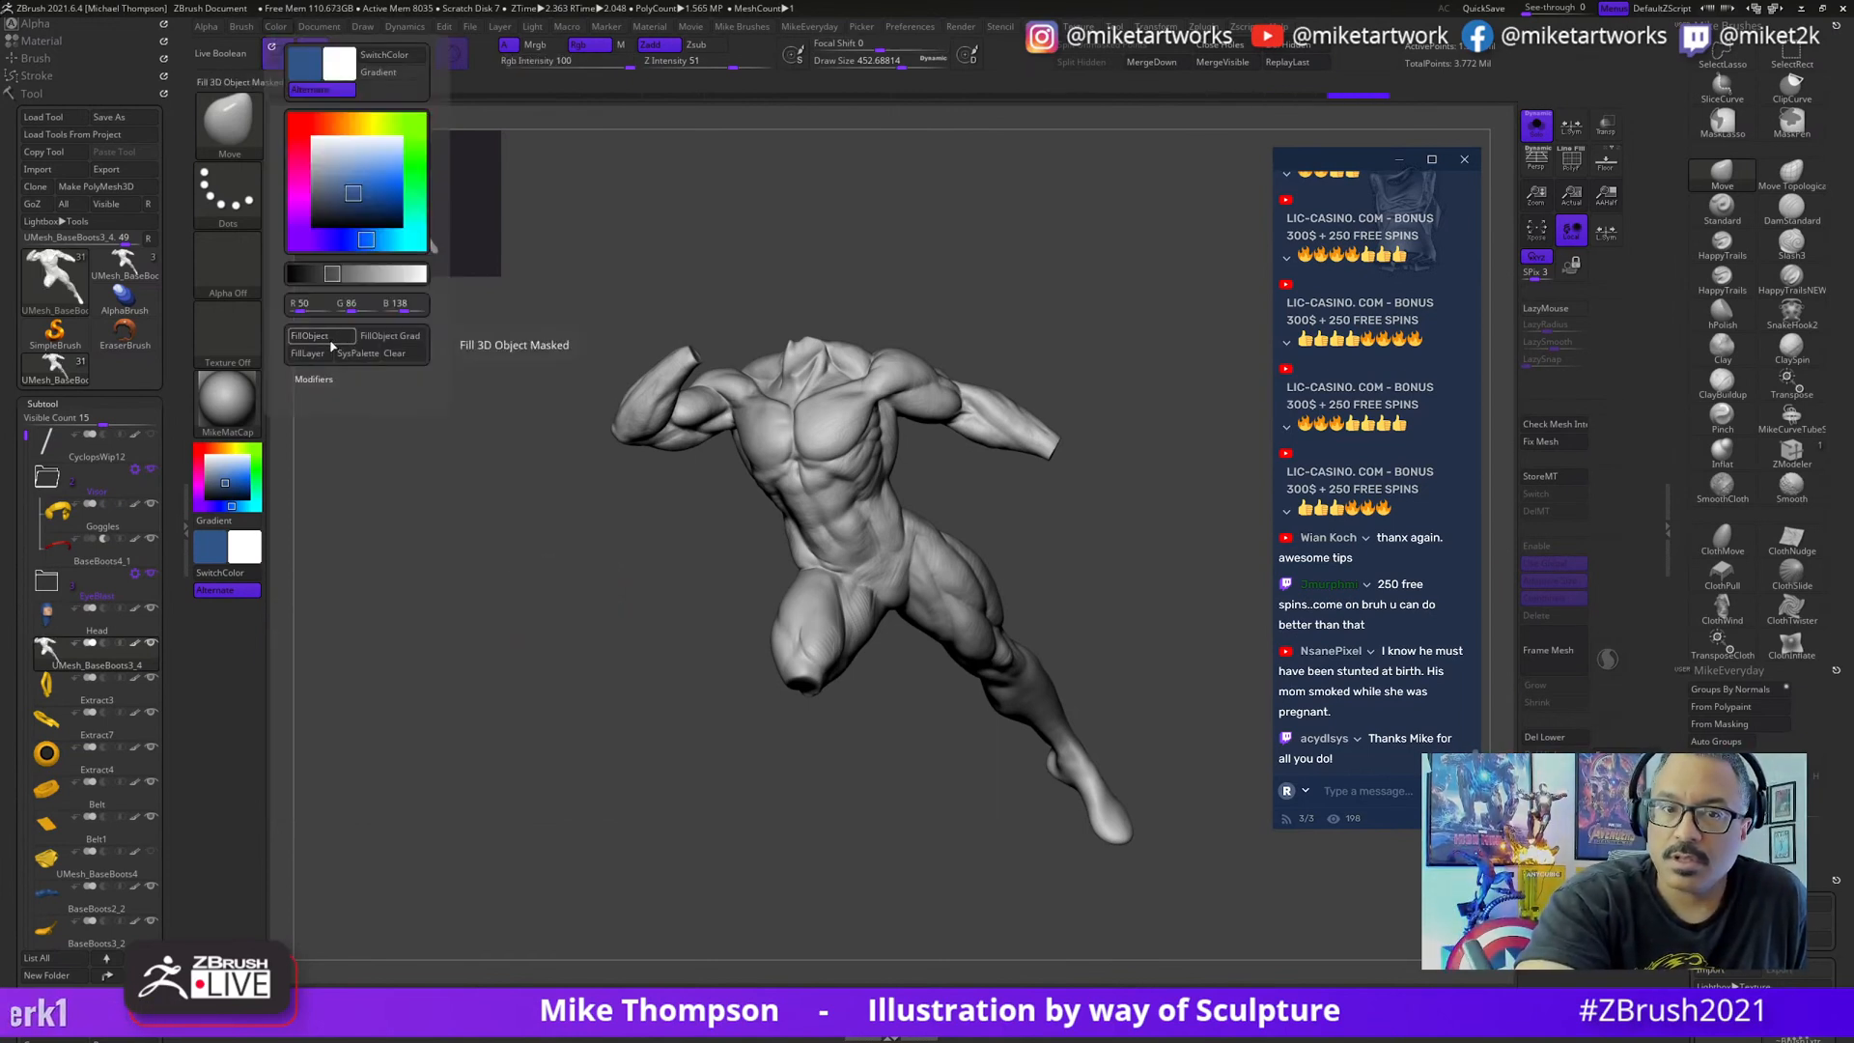
{"action": "left_click", "coordinate": [1536, 130]}
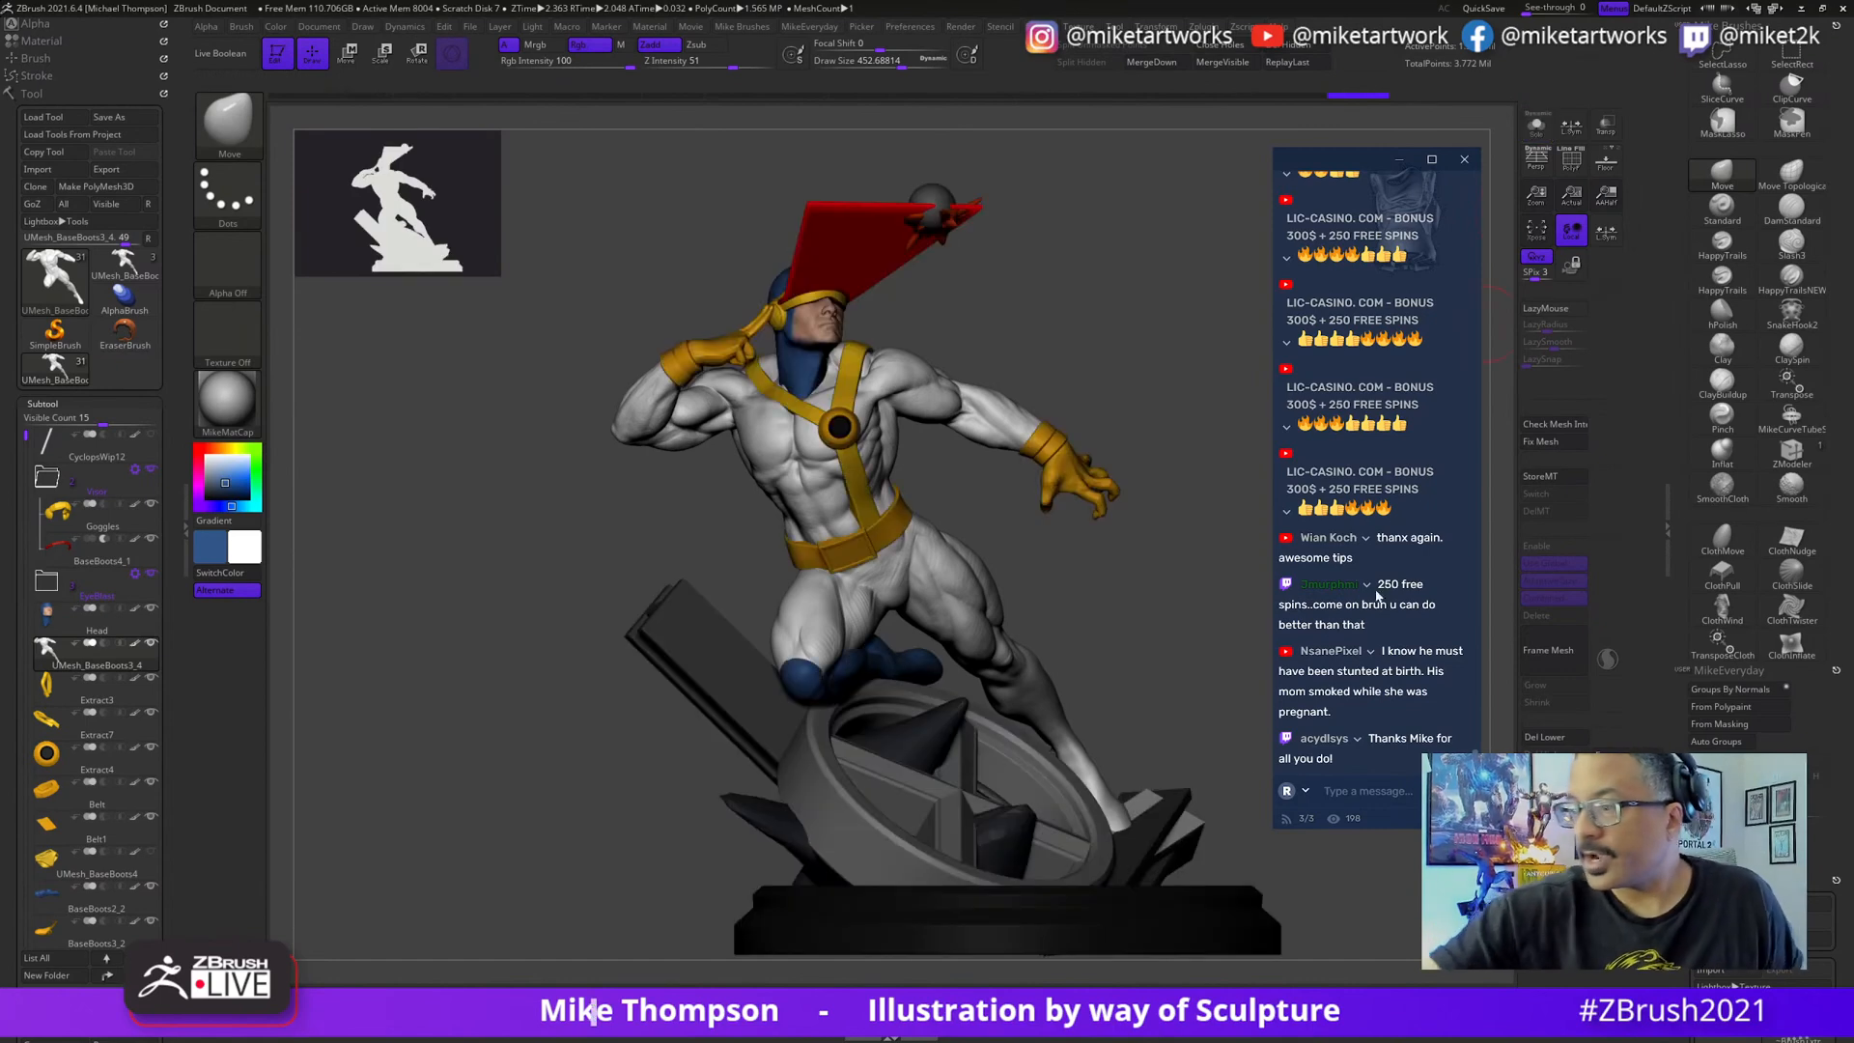
- Make the head the active subtool and show the head and boots without their blue colour
{"action": "left_click_drag", "start_coordinate": [1209, 706], "coordinate": [1174, 768]}
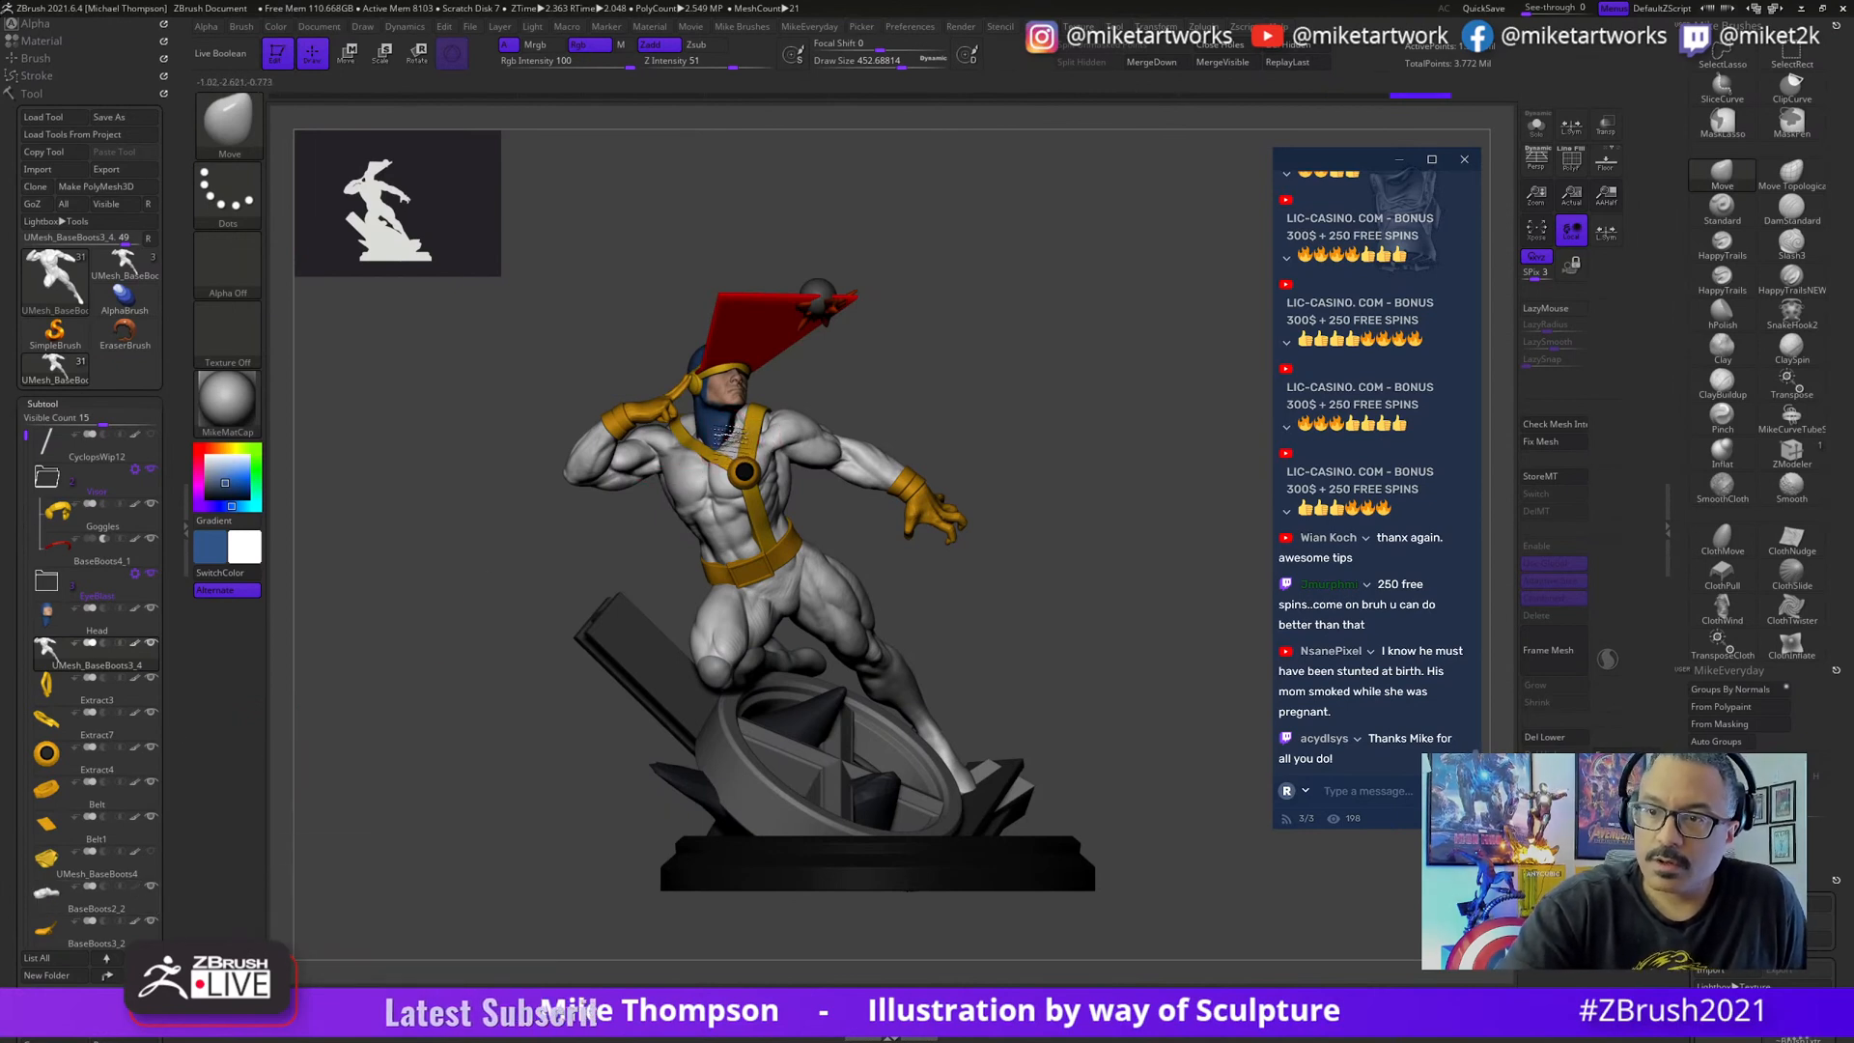
{"action": "left_click", "coordinate": [729, 435], "text": "alt"}
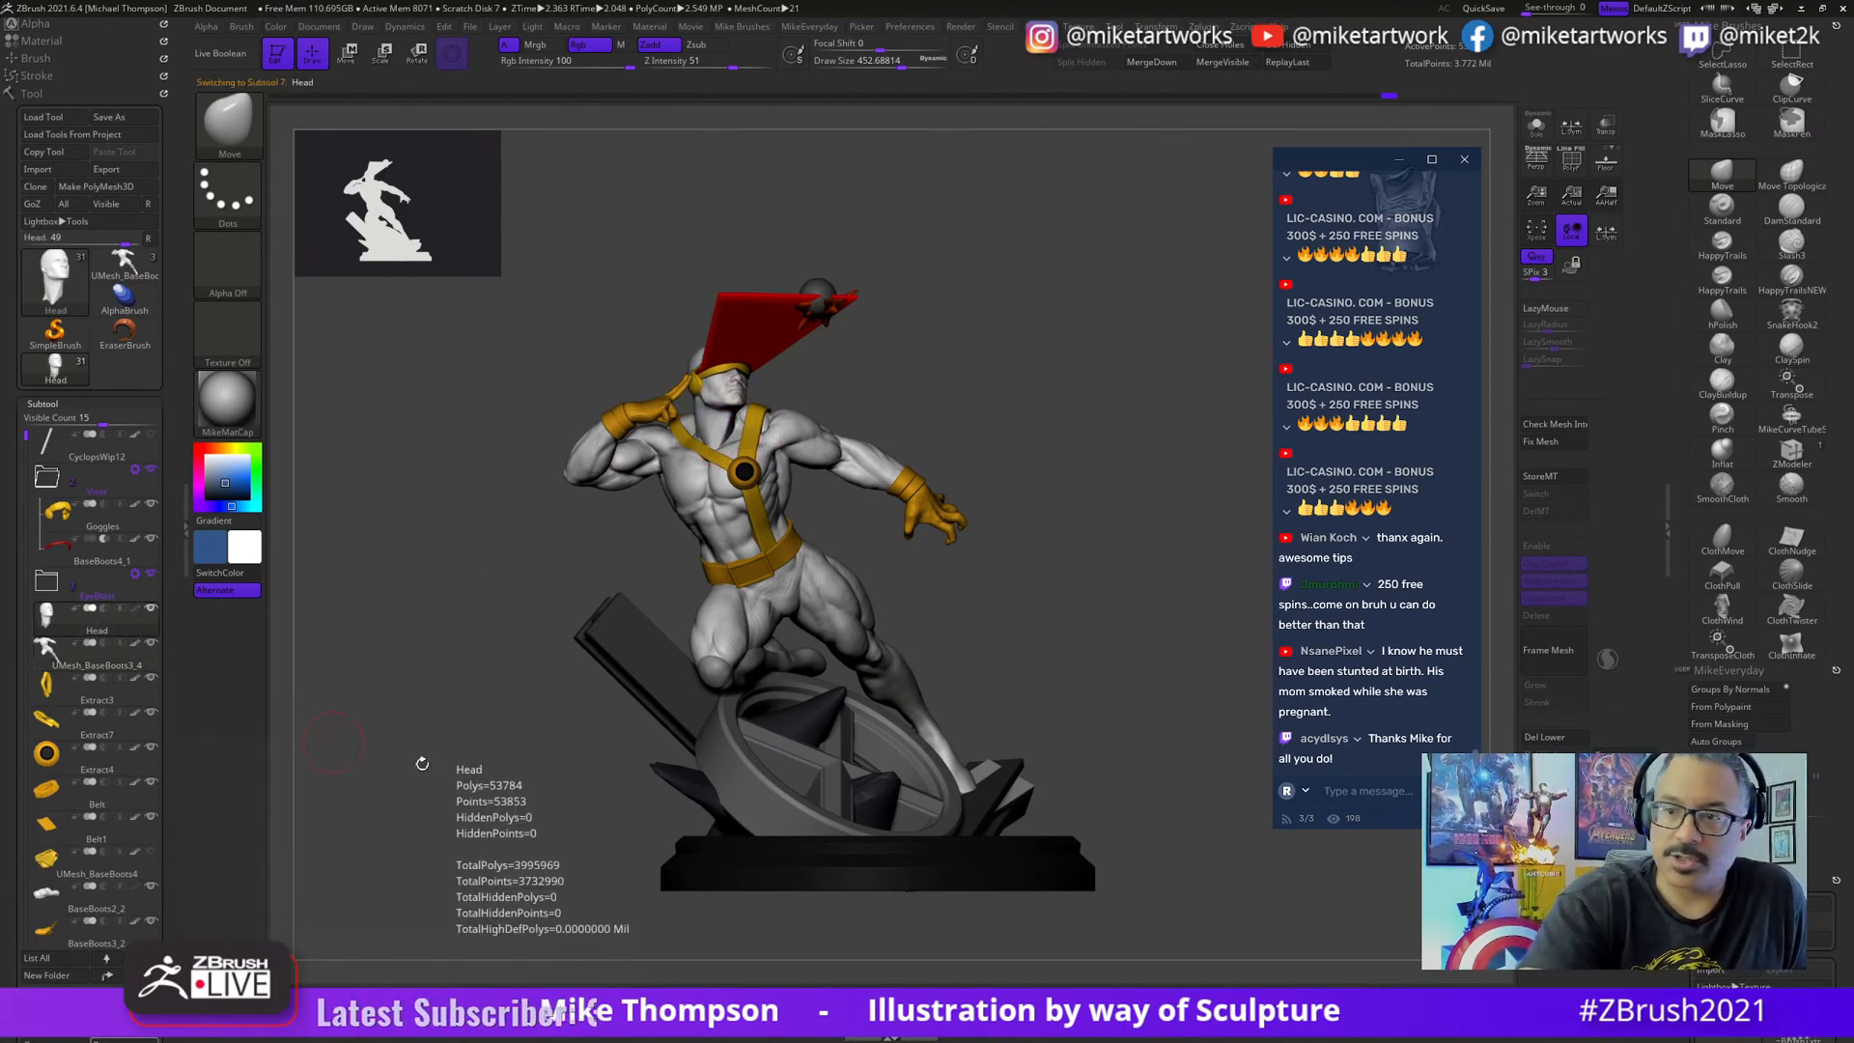
{"action": "left_click_drag", "start_coordinate": [1167, 877], "coordinate": [1232, 902]}
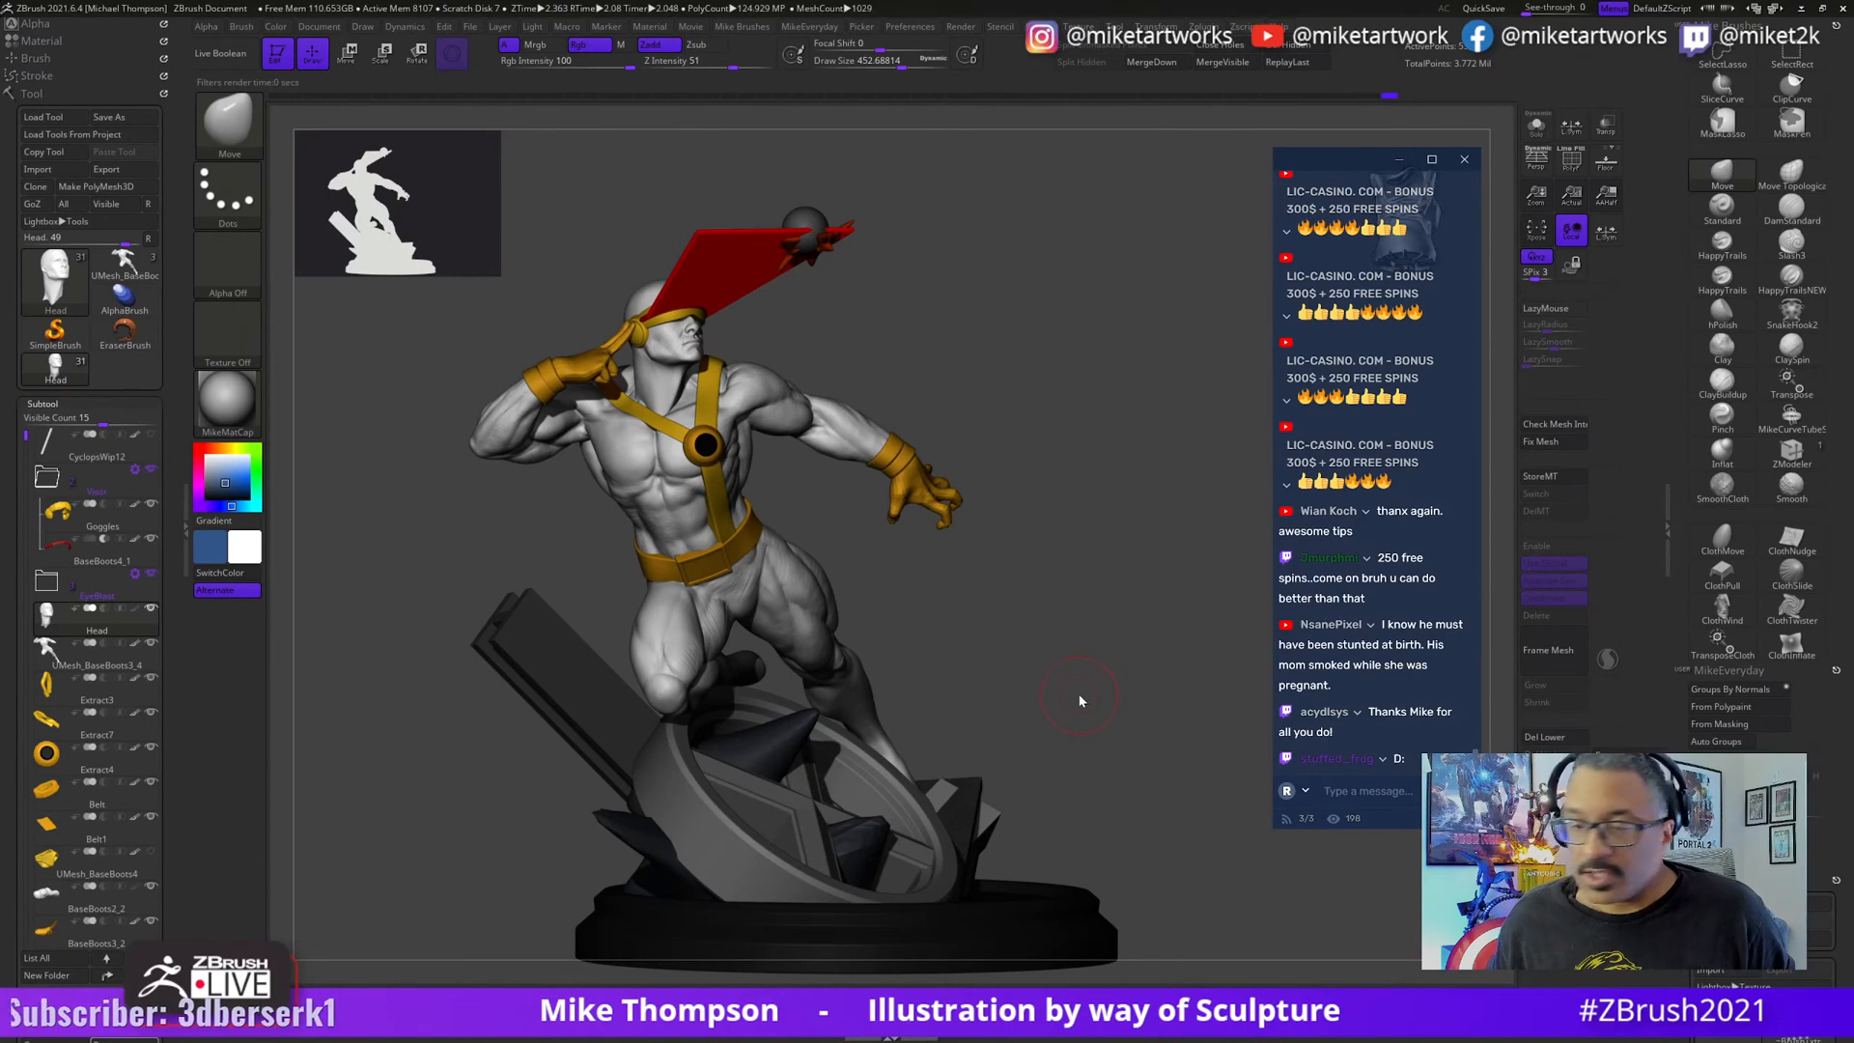
{"action": "mouse_move", "coordinate": [1103, 650]}
{"action": "left_mouse_down"}
{"action": "mouse_move", "coordinate": [1072, 645]}
{"action": "mouse_move", "coordinate": [1104, 638]}
{"action": "left_mouse_up"}
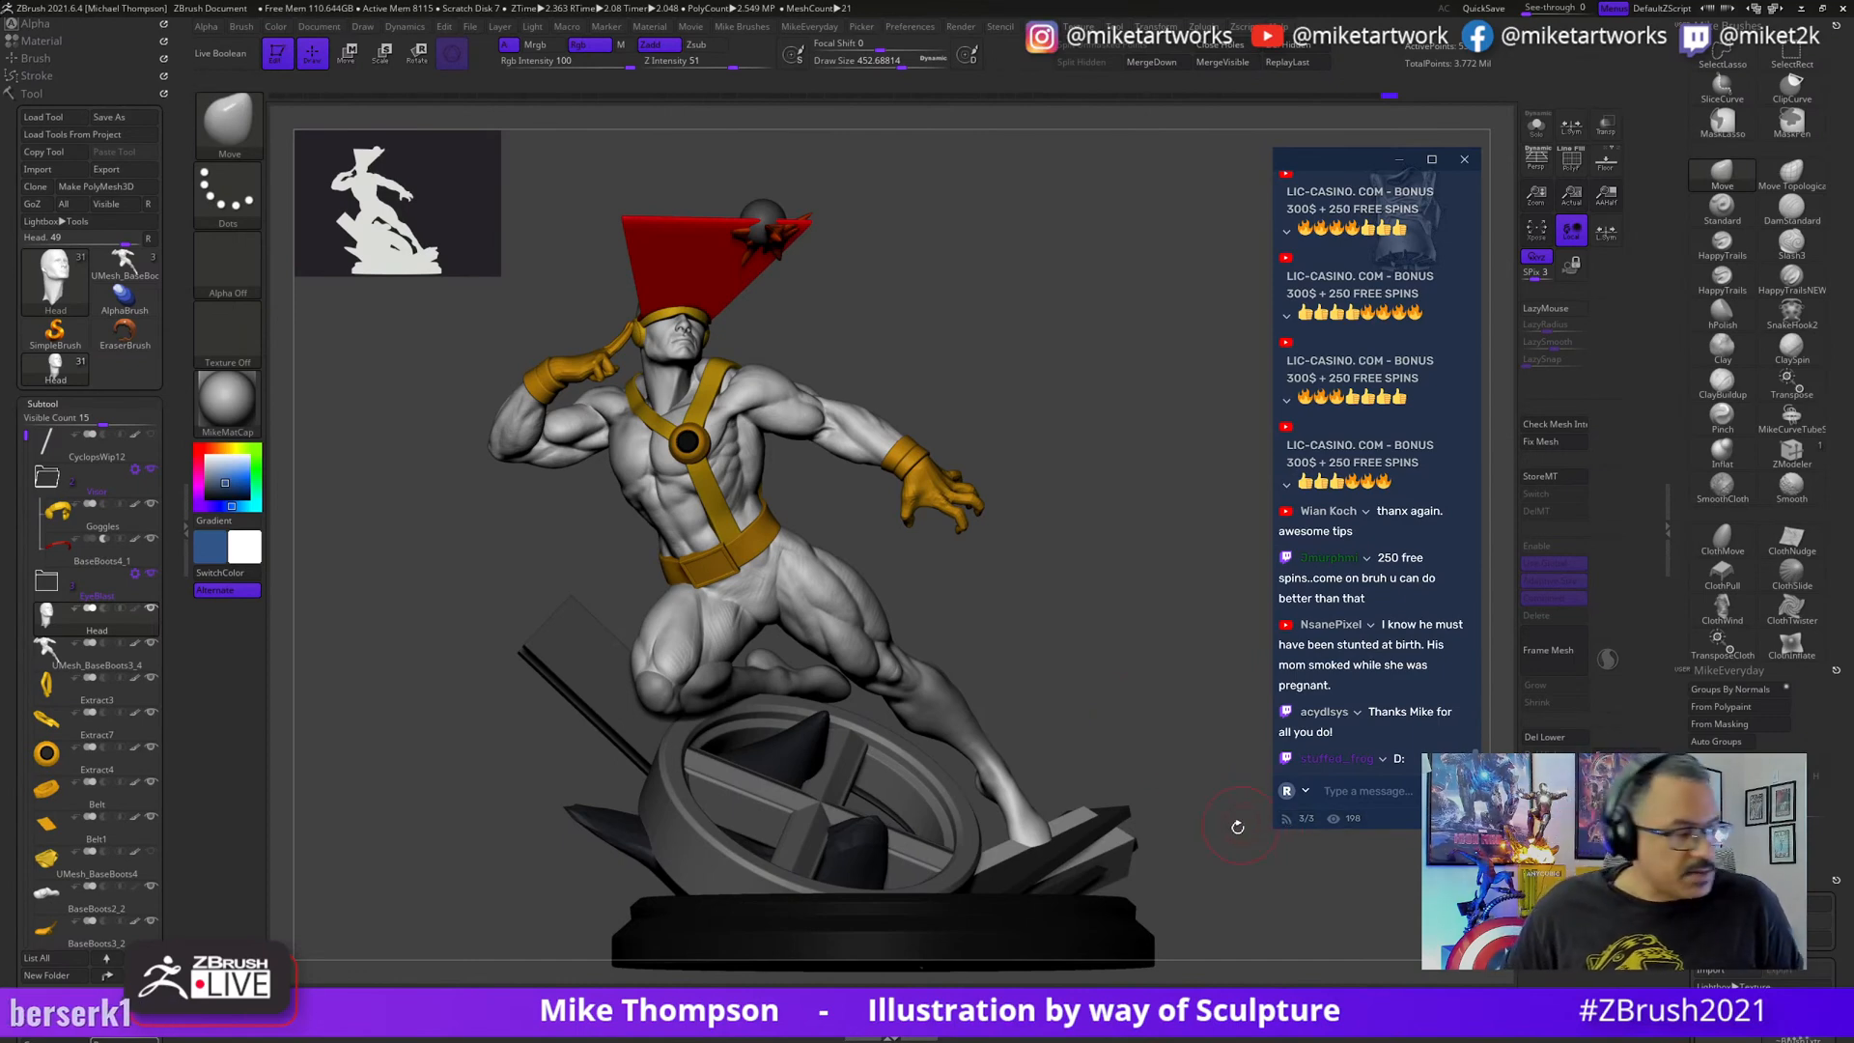
{"action": "left_click_drag", "start_coordinate": [1204, 763], "coordinate": [1234, 938]}
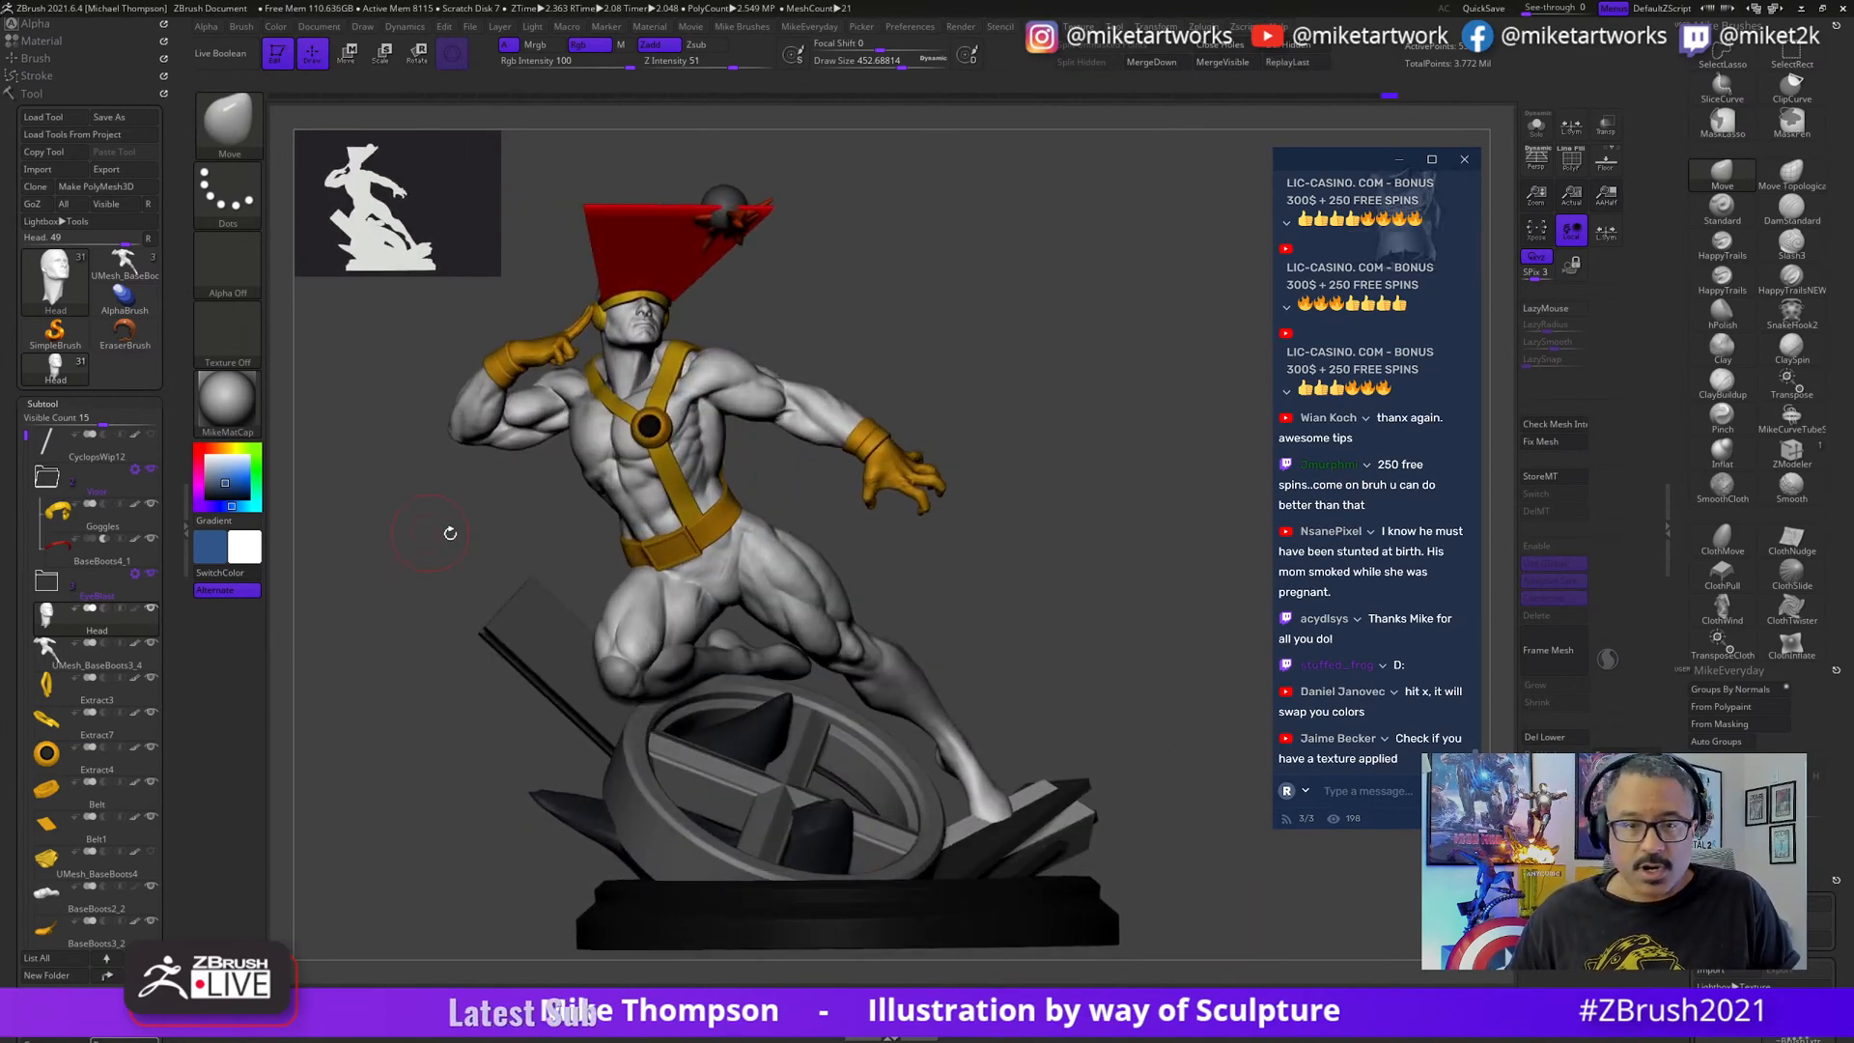